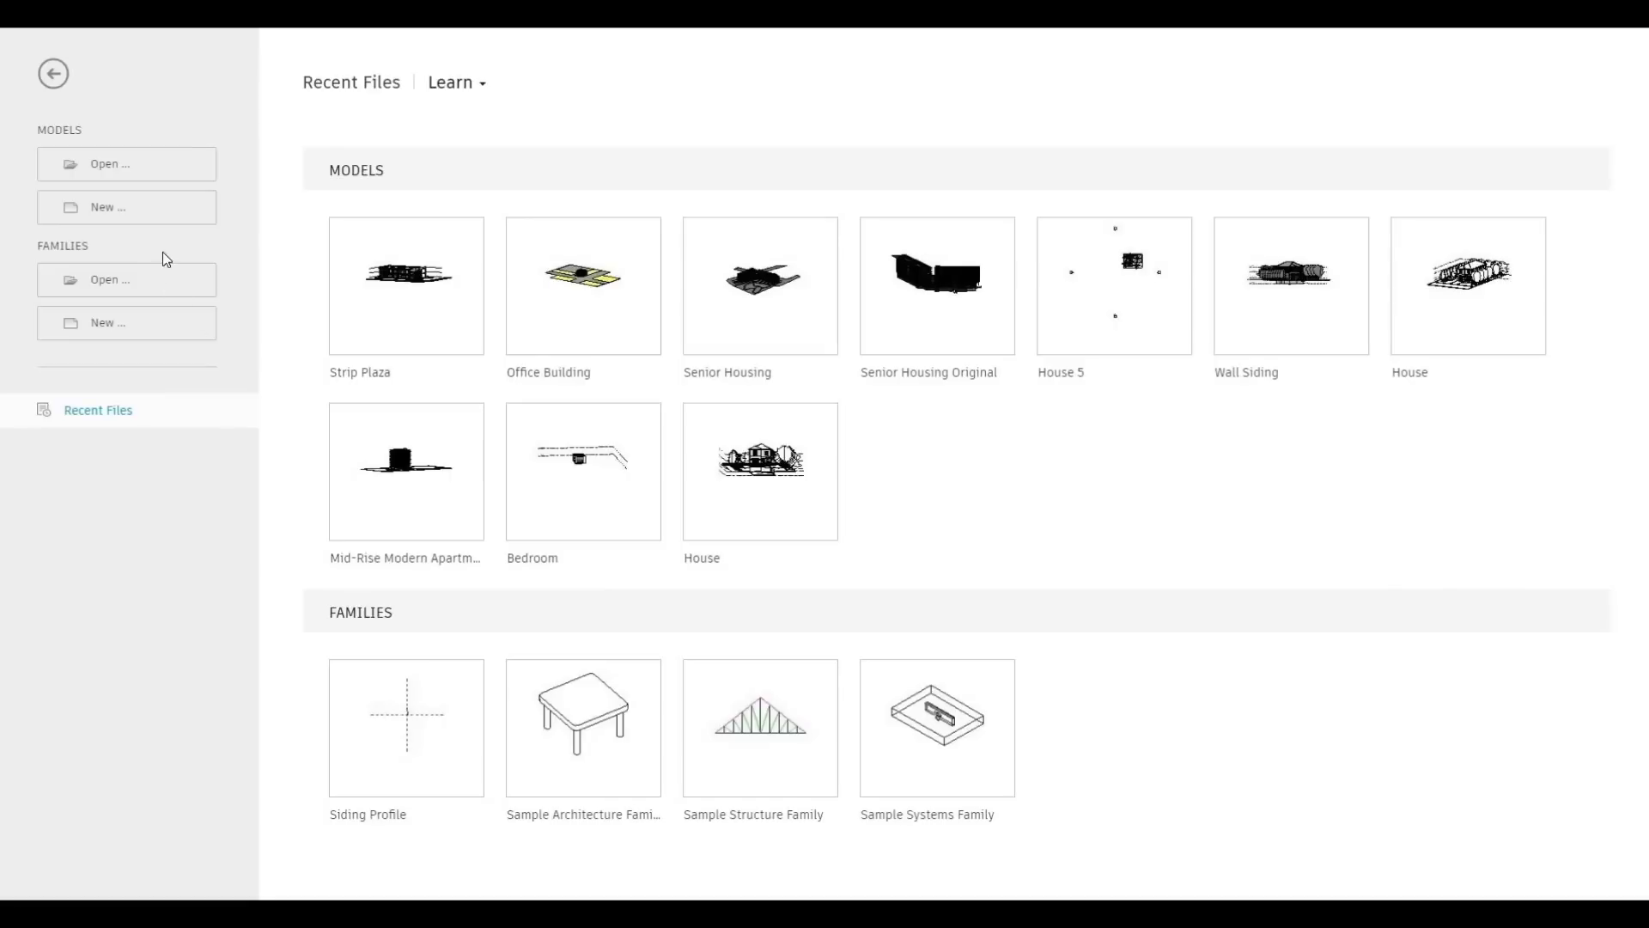
Create a new project from the Architectural Template
click(151, 214)
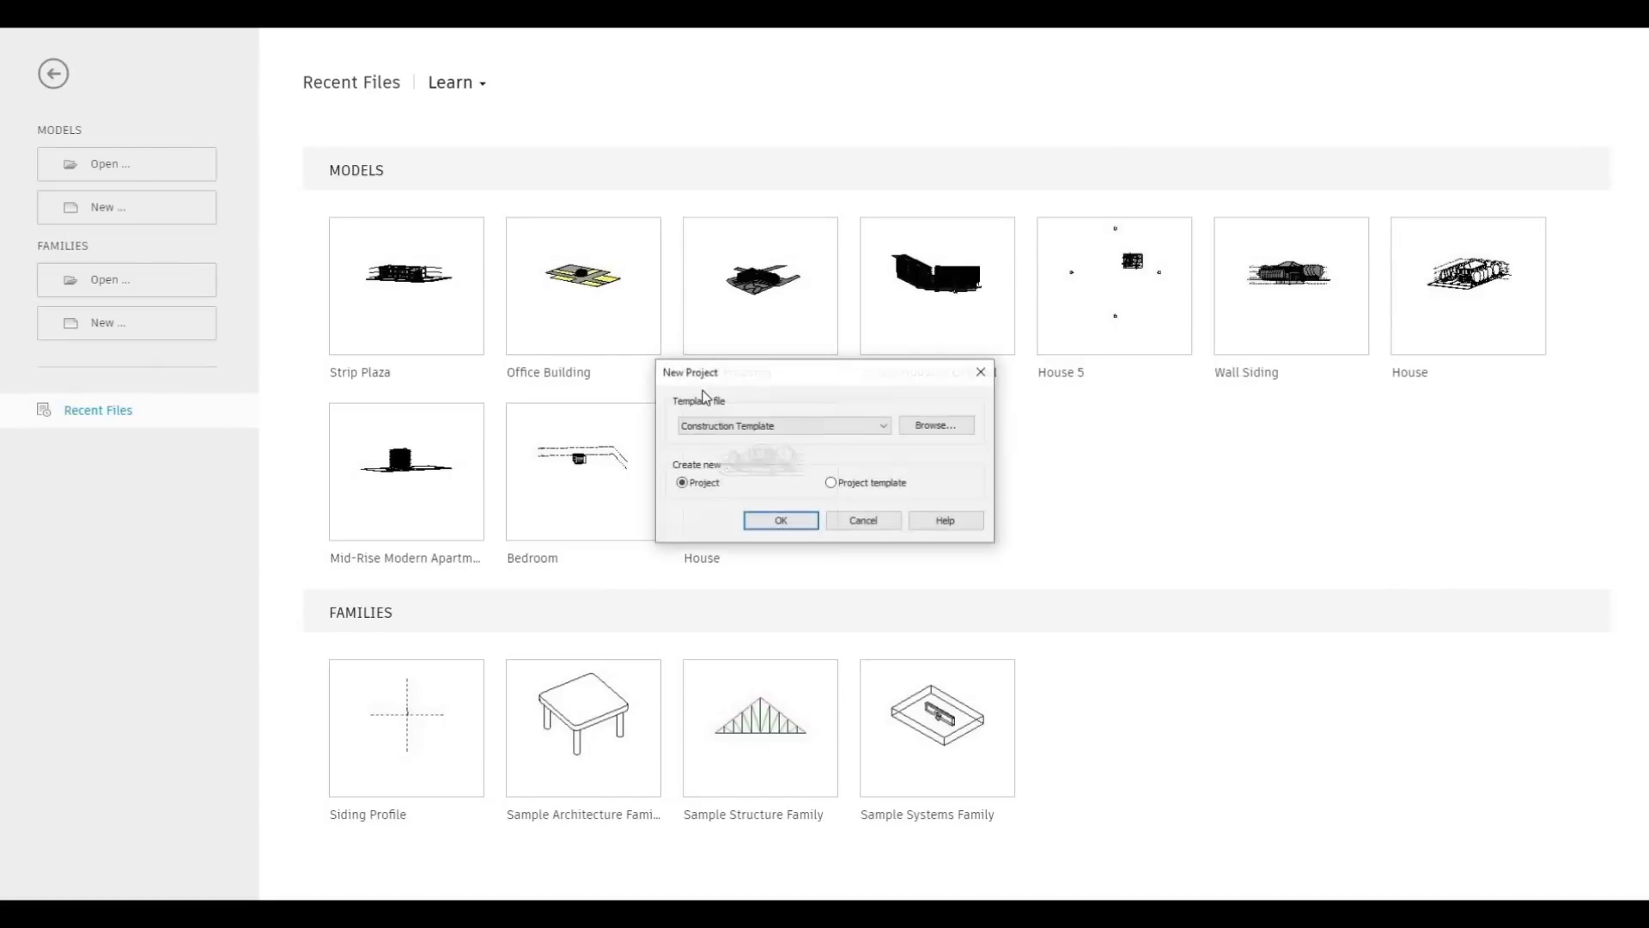
click(787, 424)
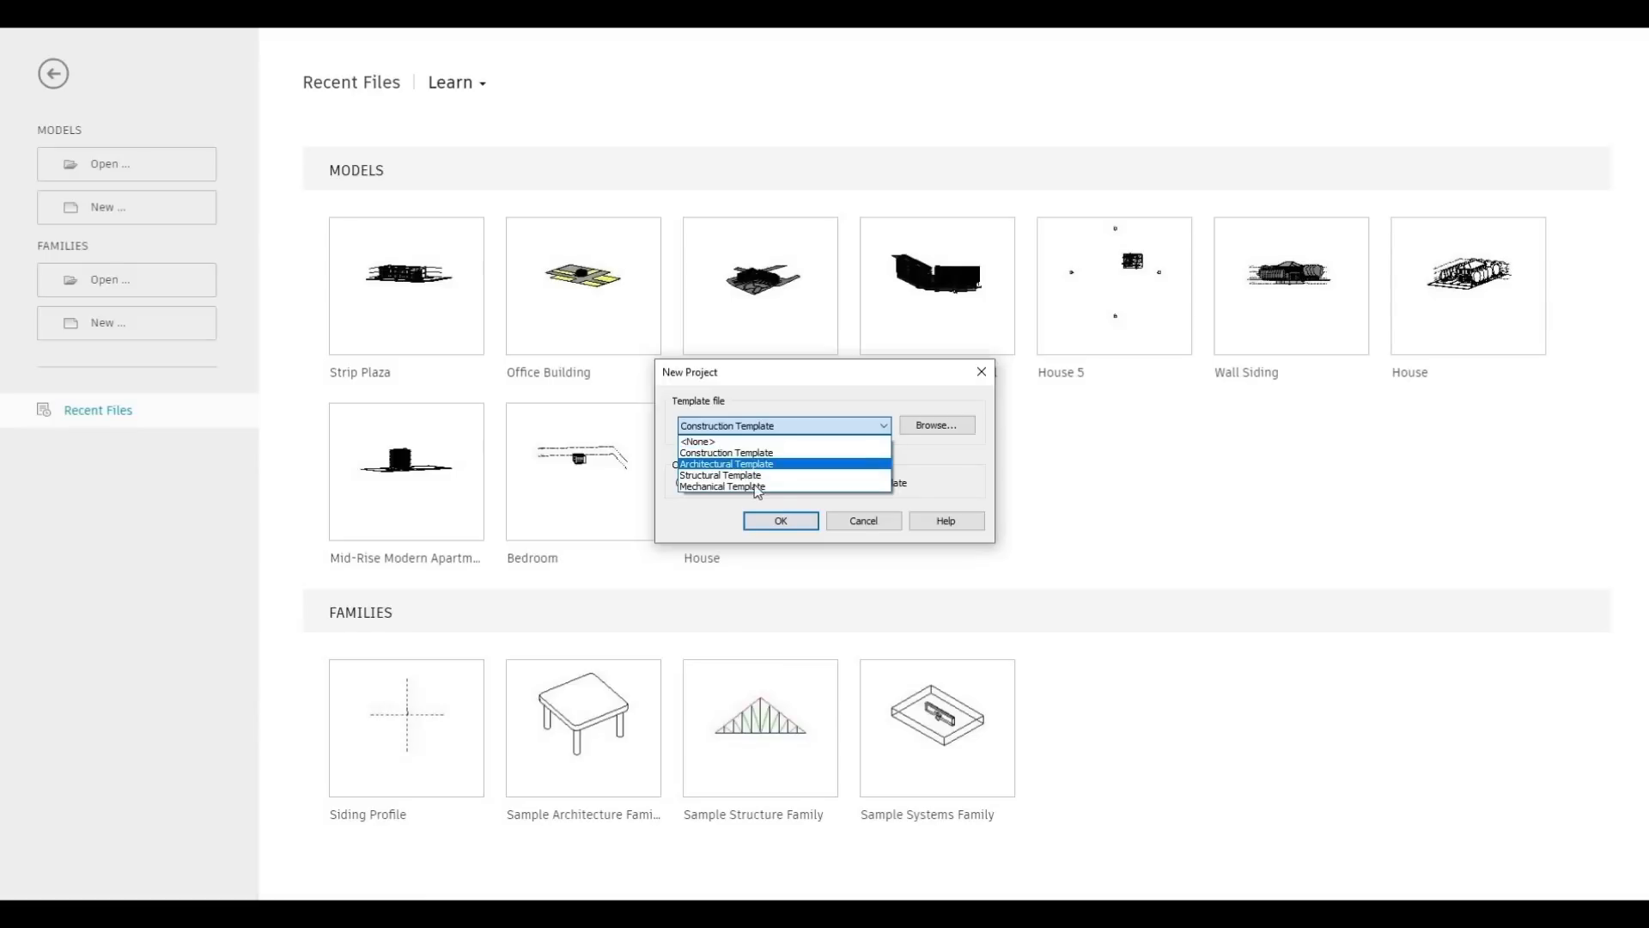
click(779, 524)
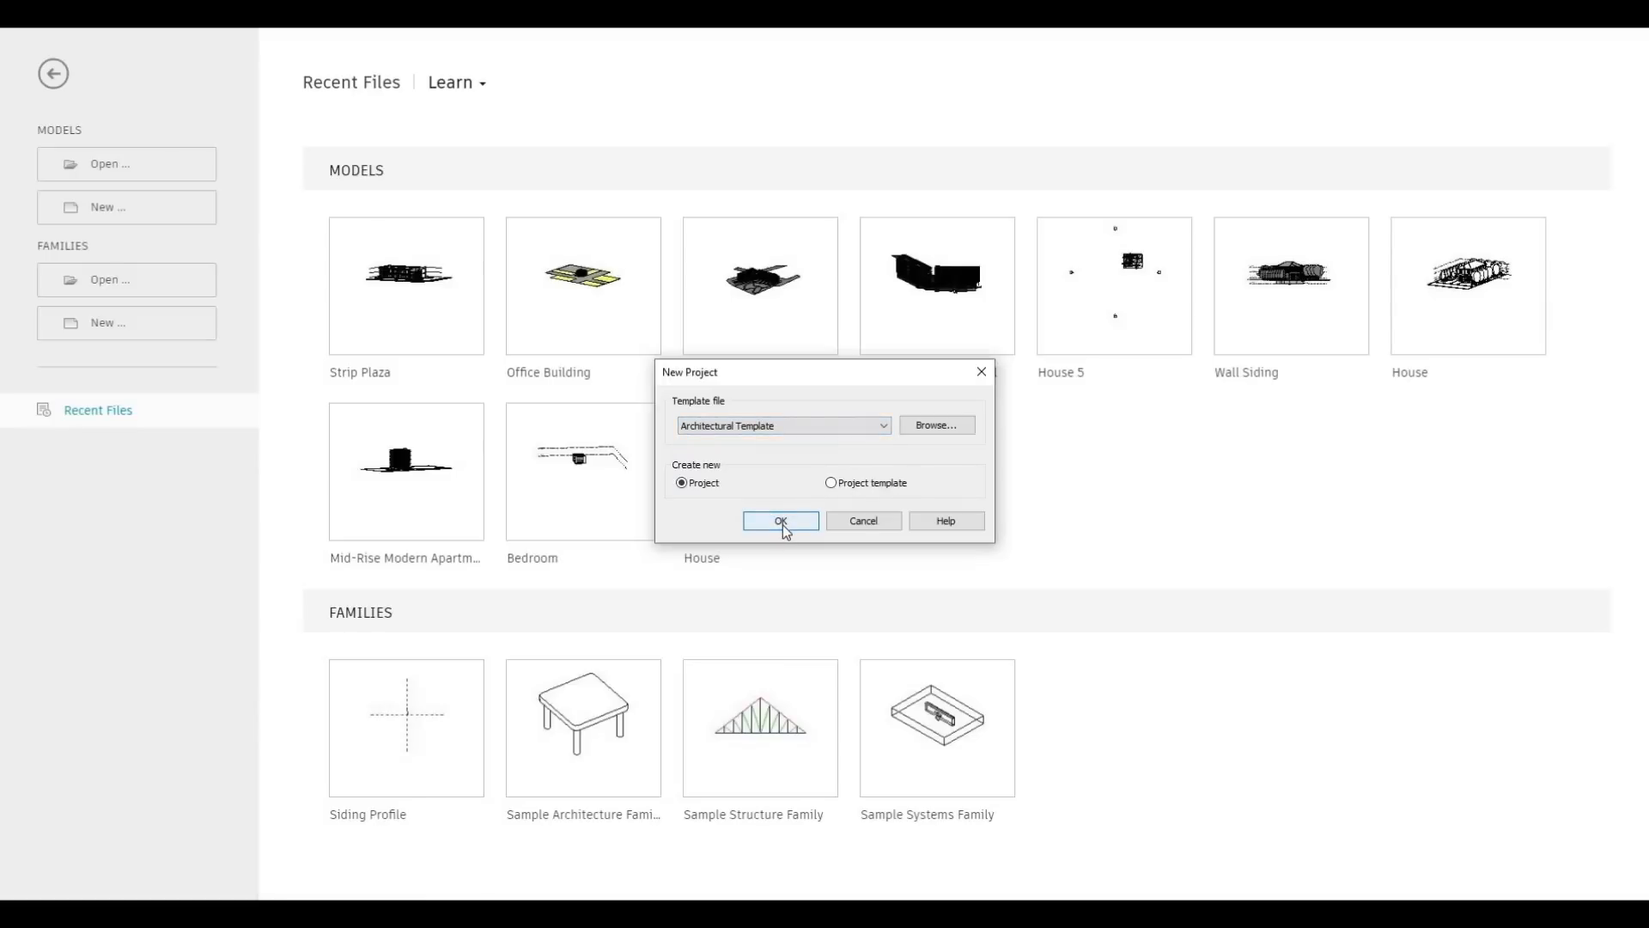
click(781, 521)
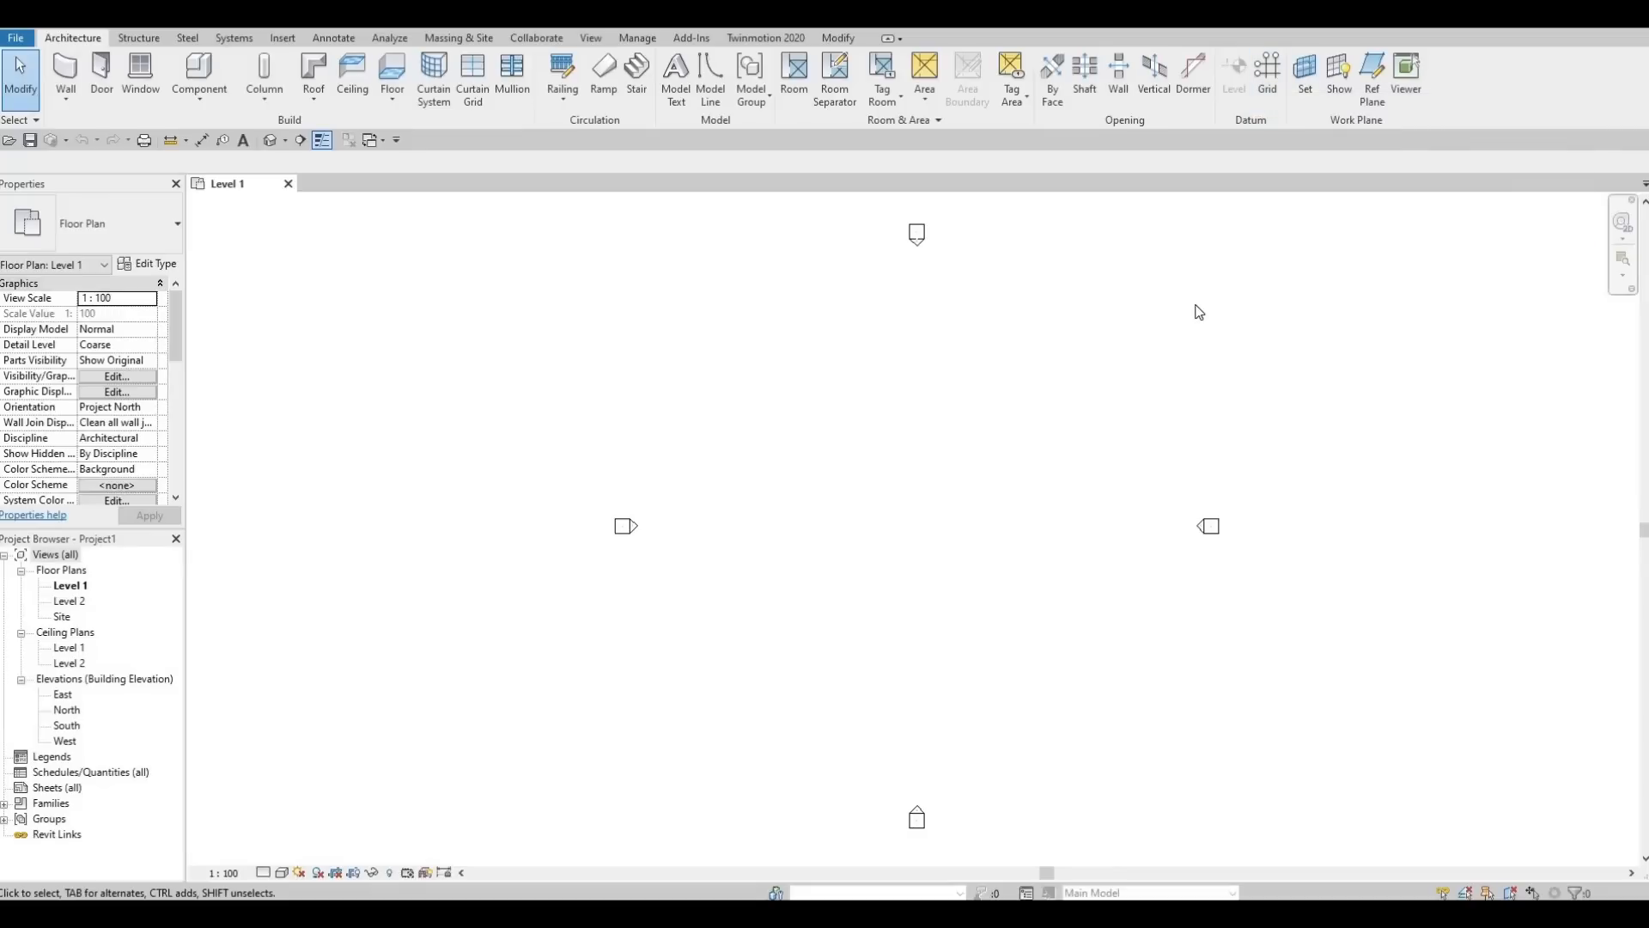
Draw a vertical grid line between the elevation markers, west of the plan's centre, running from north to south
key(g)
key(r)
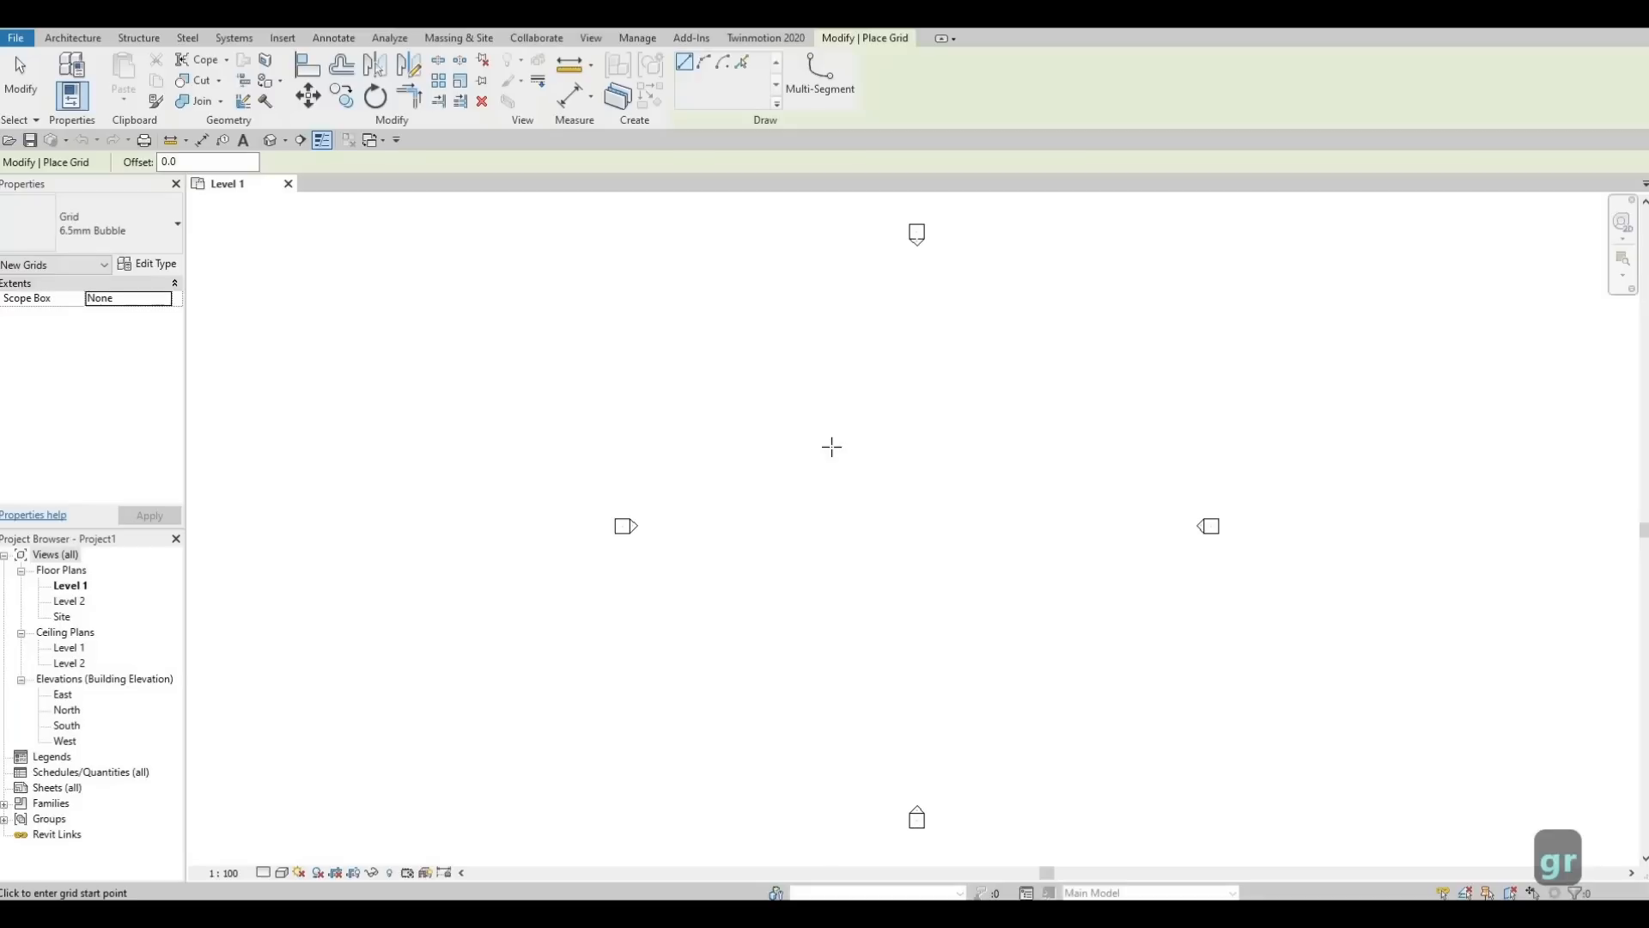
click(790, 352)
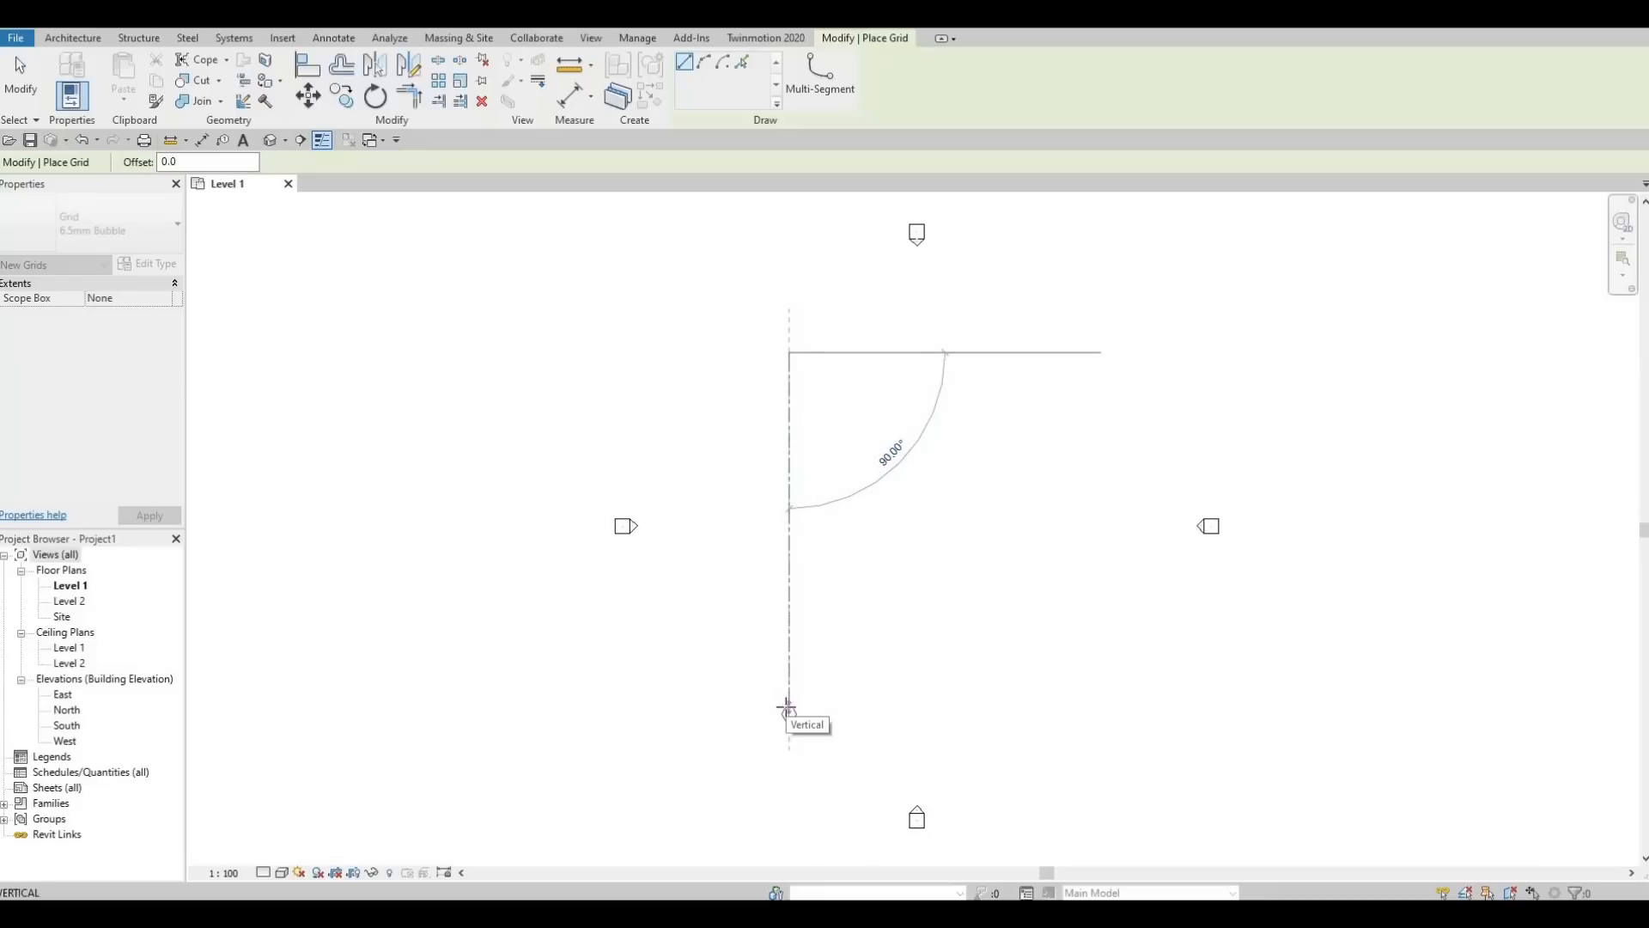
click(786, 706)
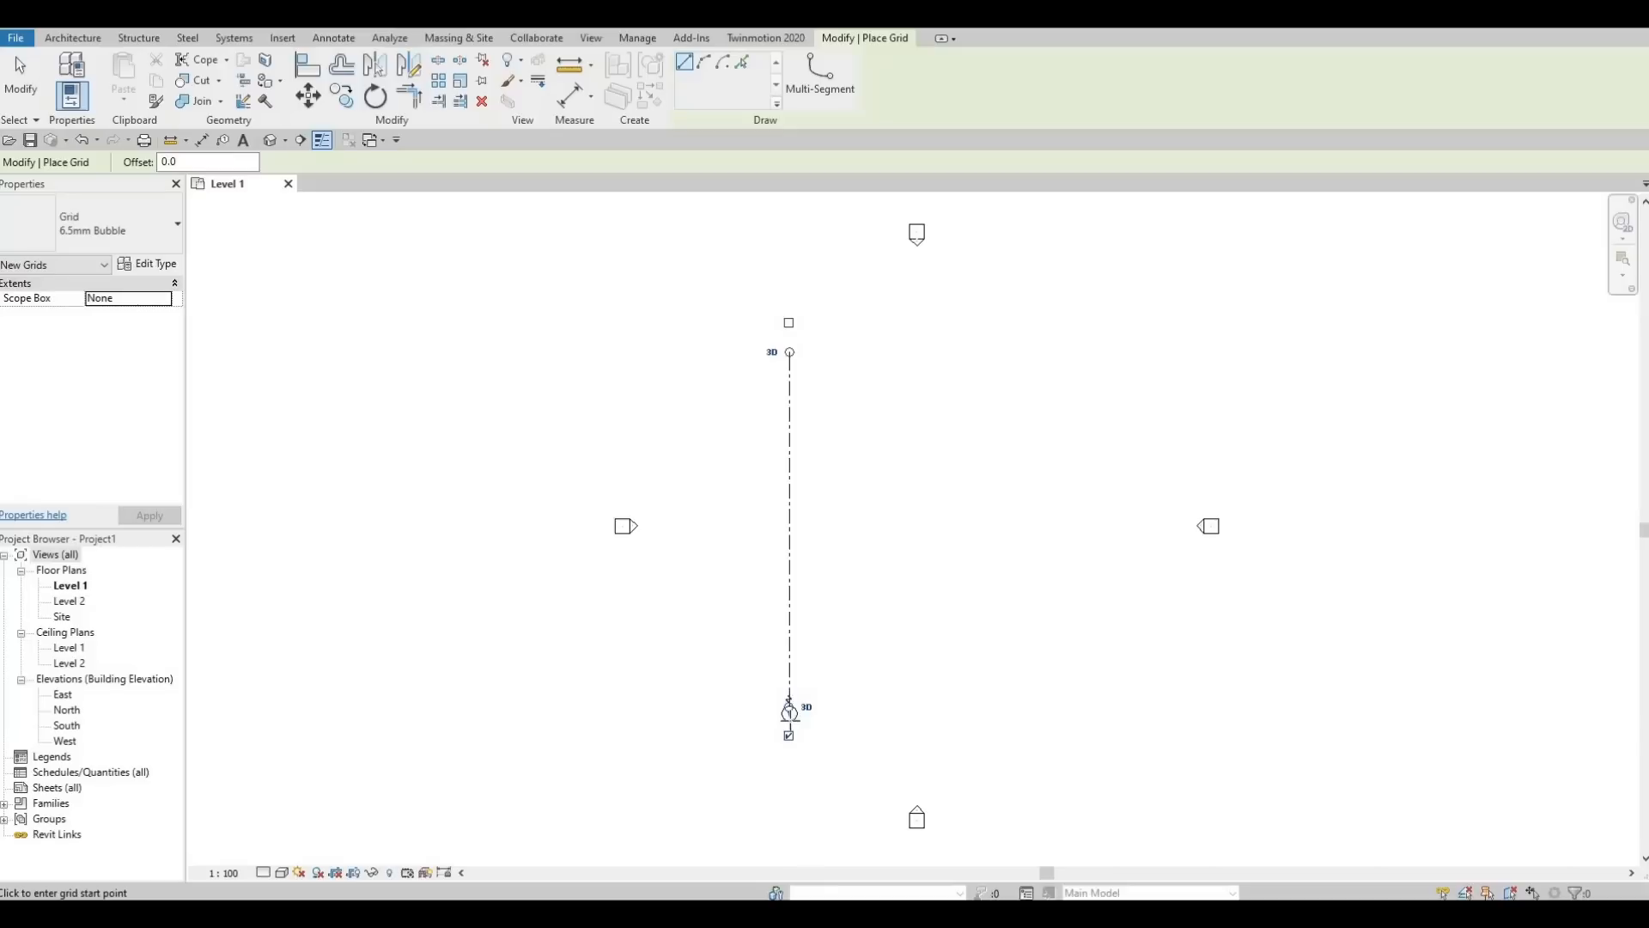
key(Escape)
key(Escape)
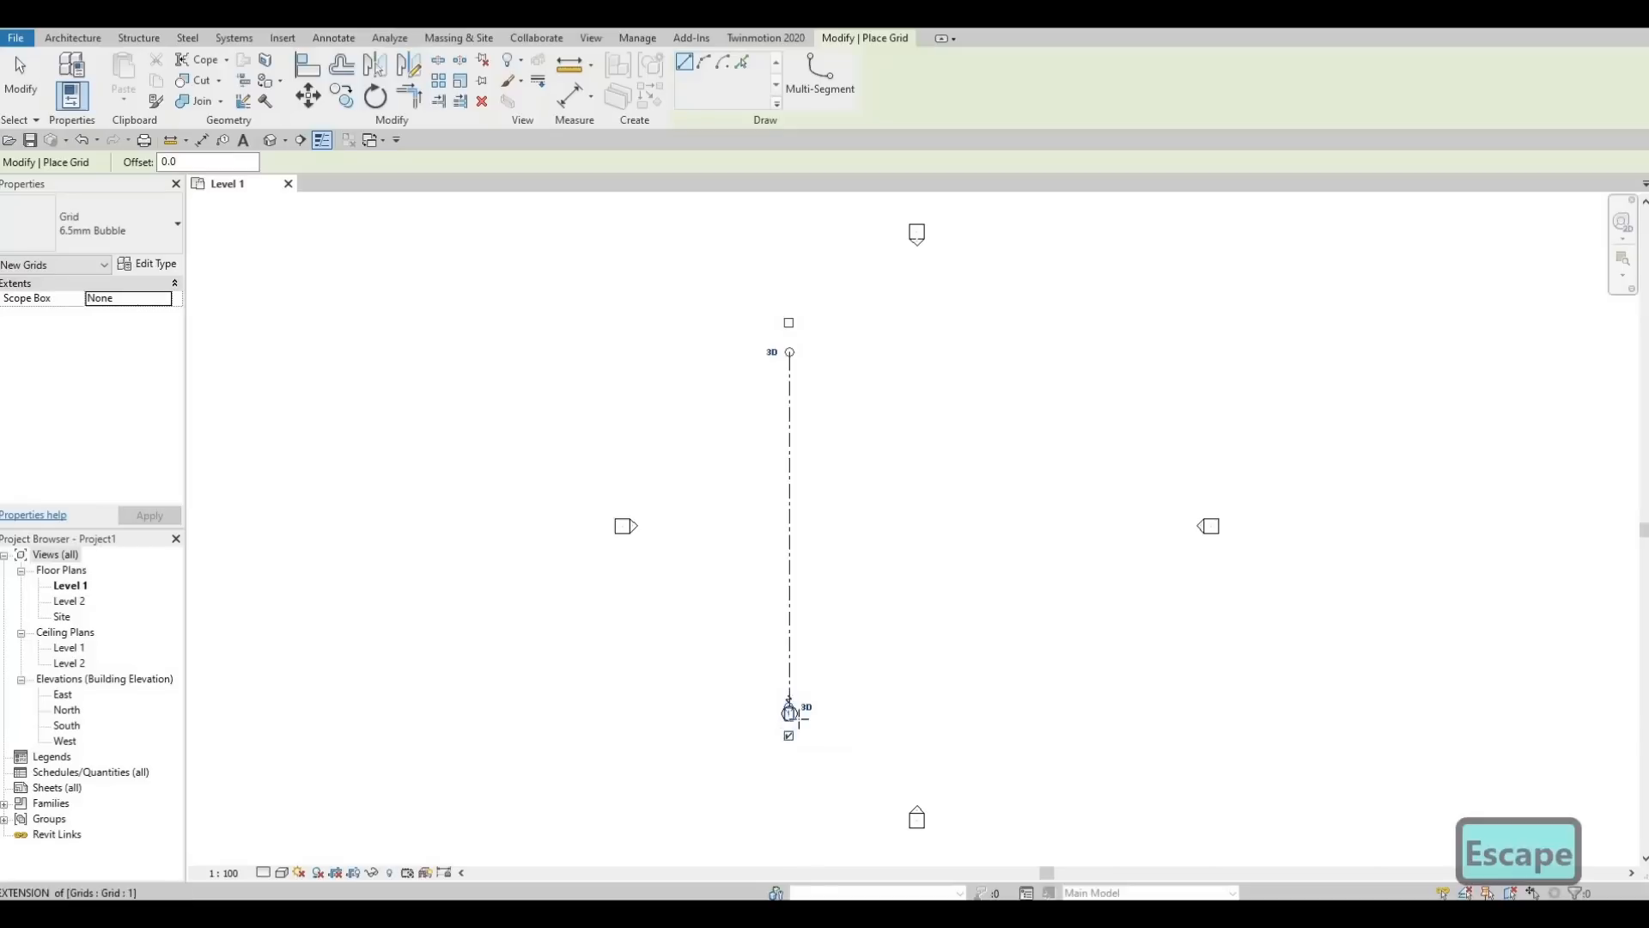
Show the bubble at the upper end of grid 1 and hide the one at its lower end
scroll(782, 726, up, 4)
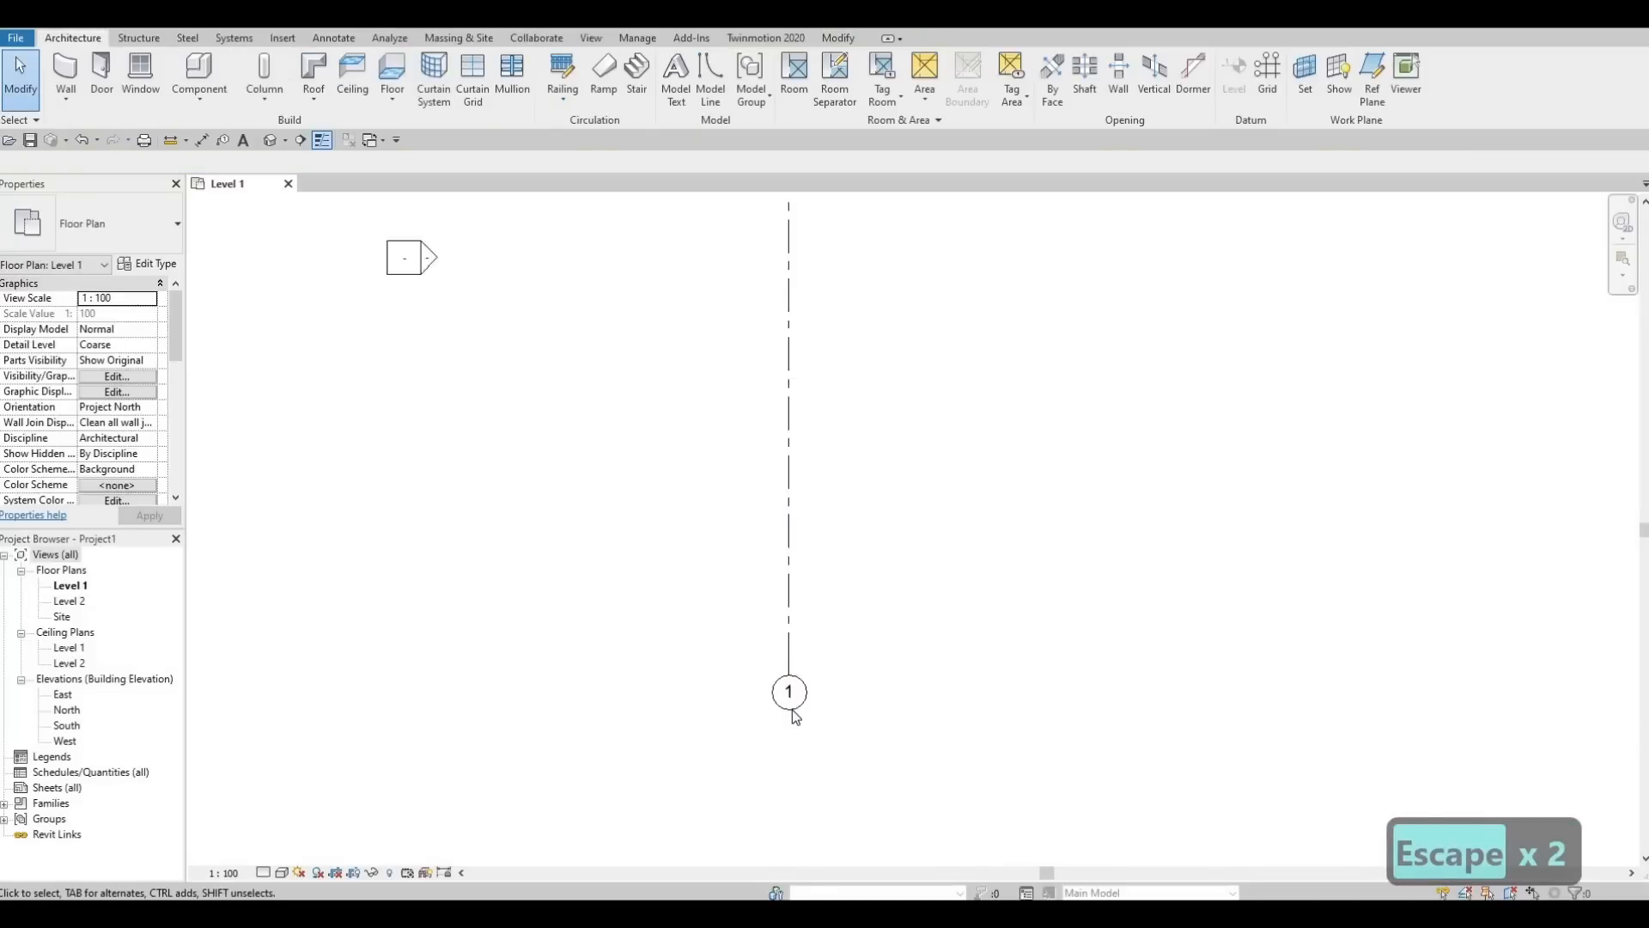
click(790, 612)
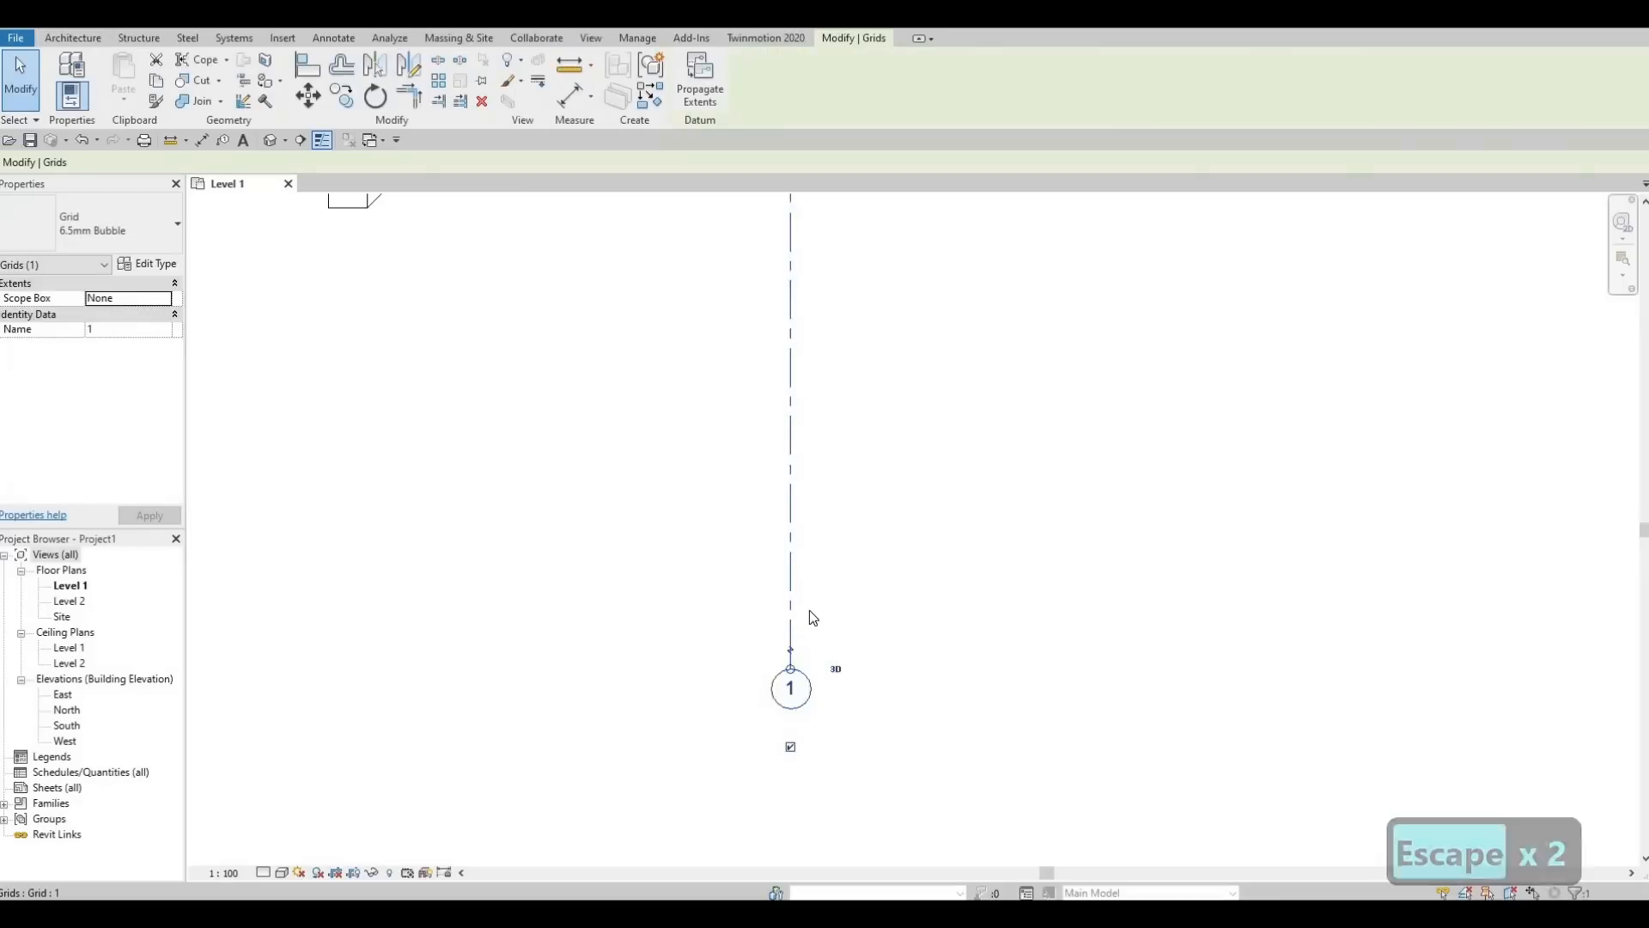
scroll(811, 621, down, 3)
middle_drag(804, 292, 760, 579)
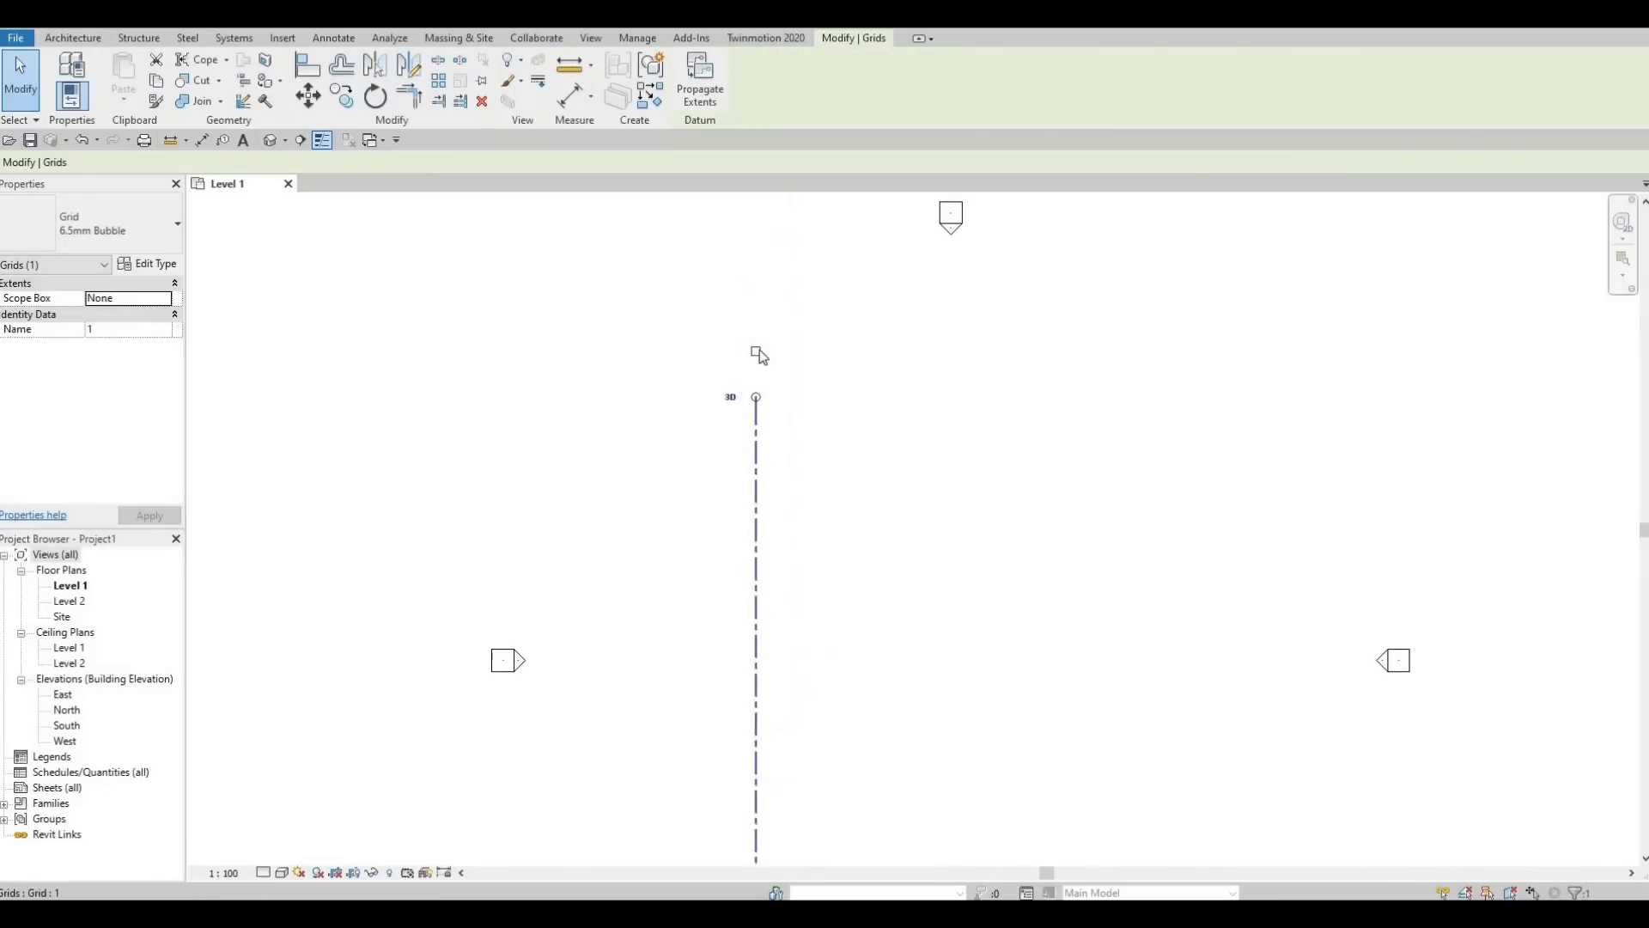
scroll(760, 352, up, 1)
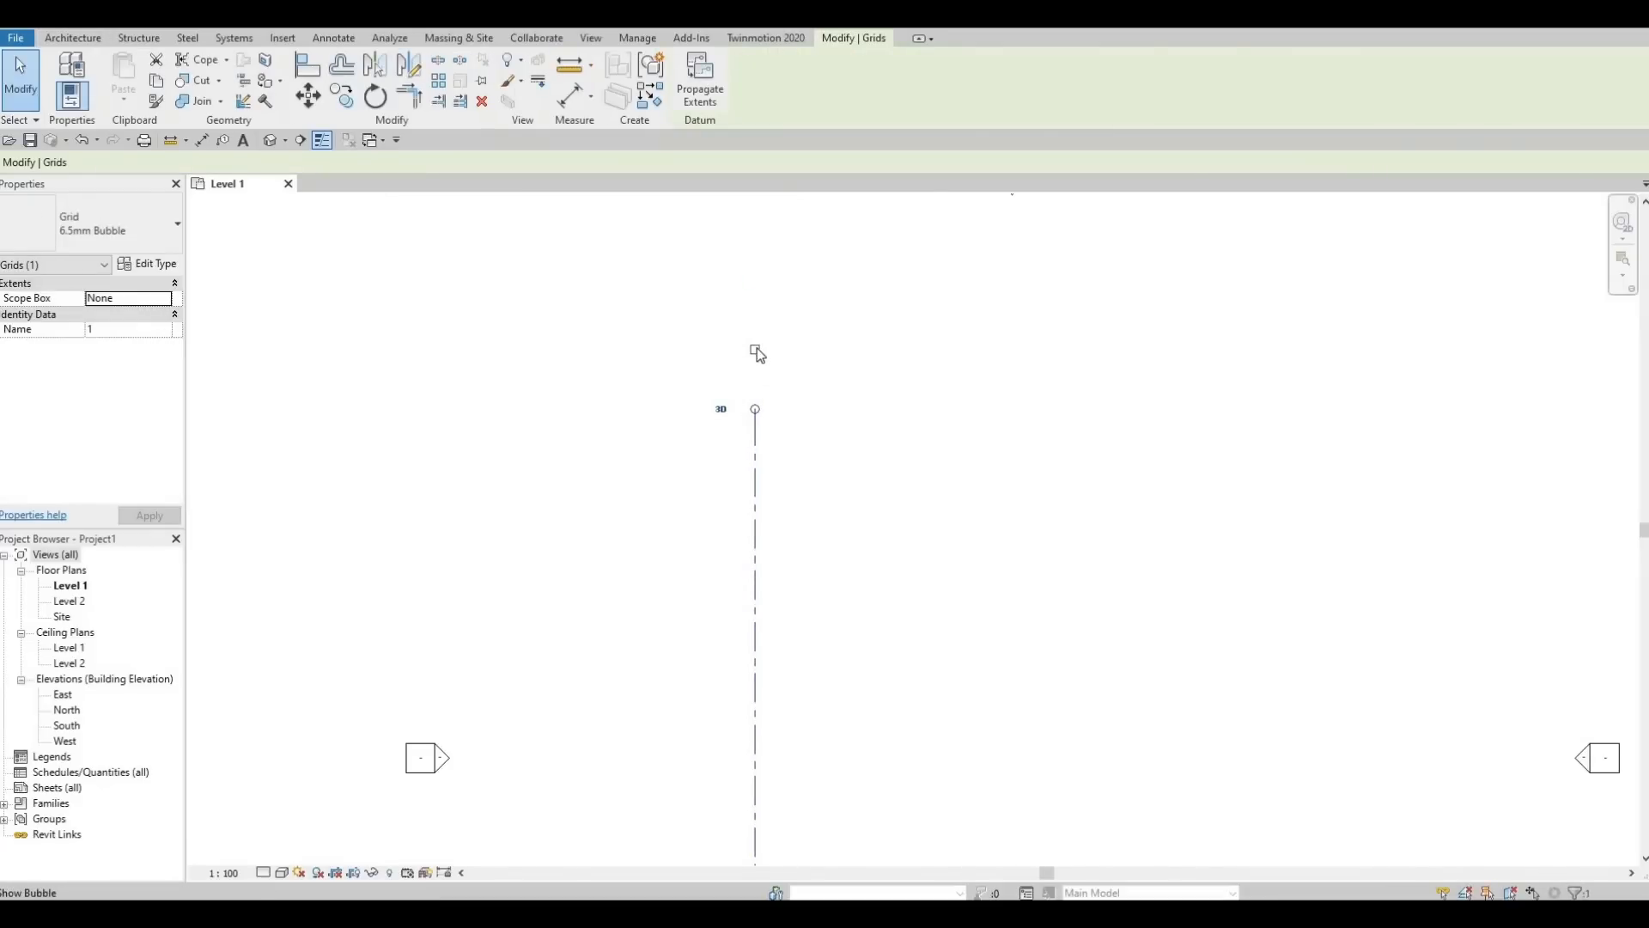
click(755, 349)
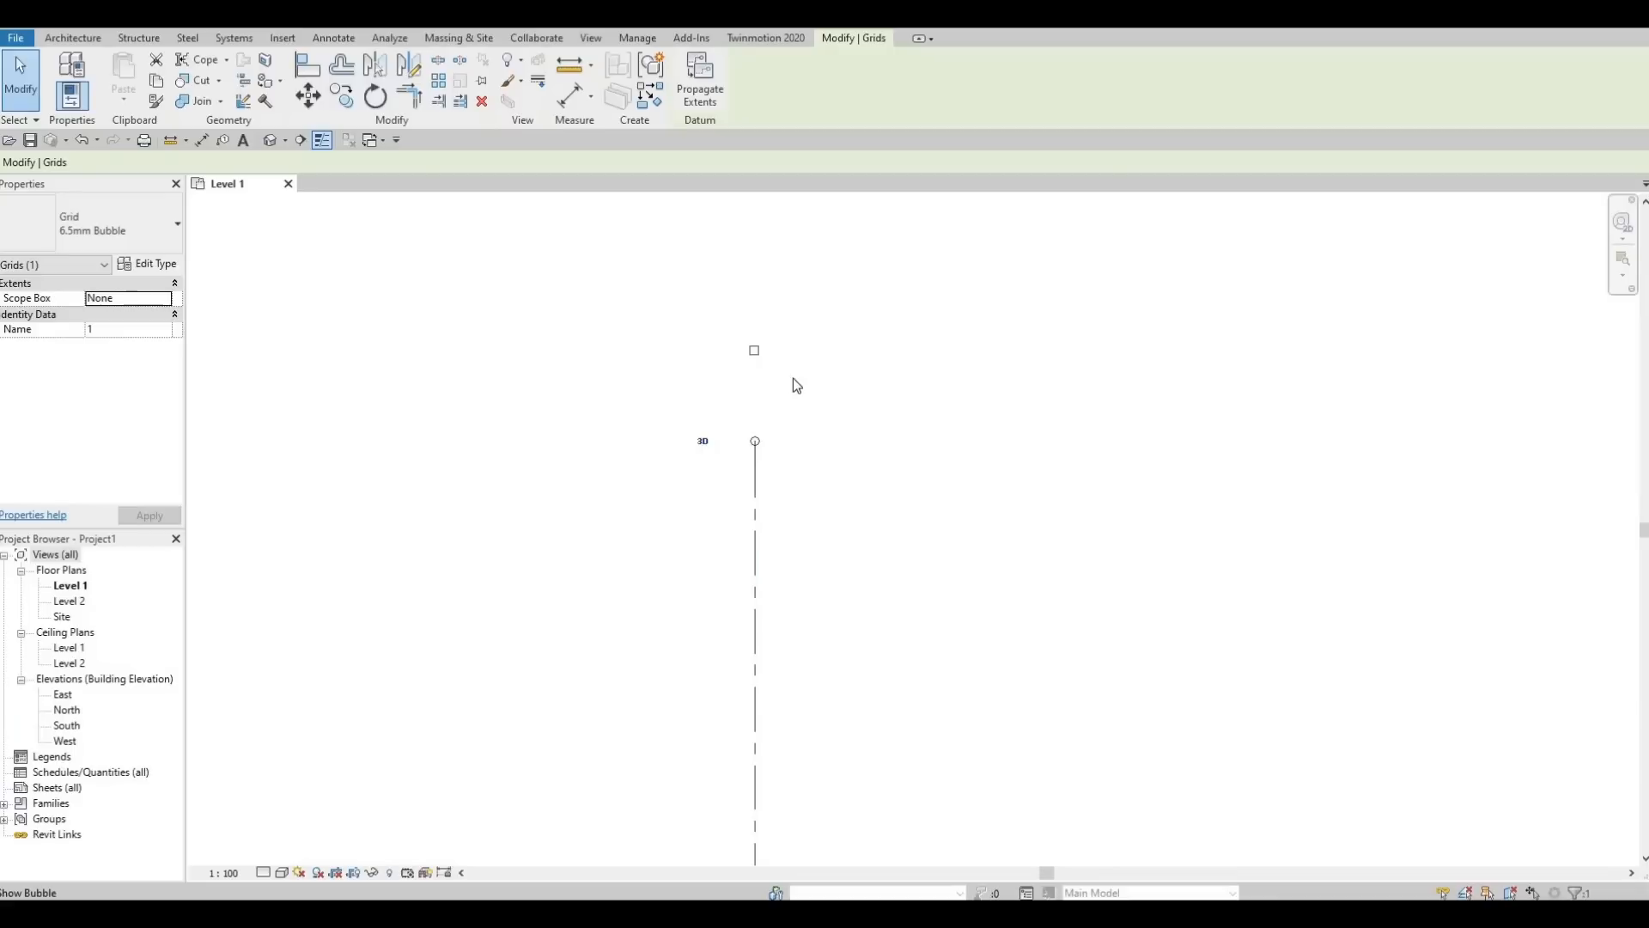
scroll(792, 393, down, 4)
middle_drag(777, 685, 784, 545)
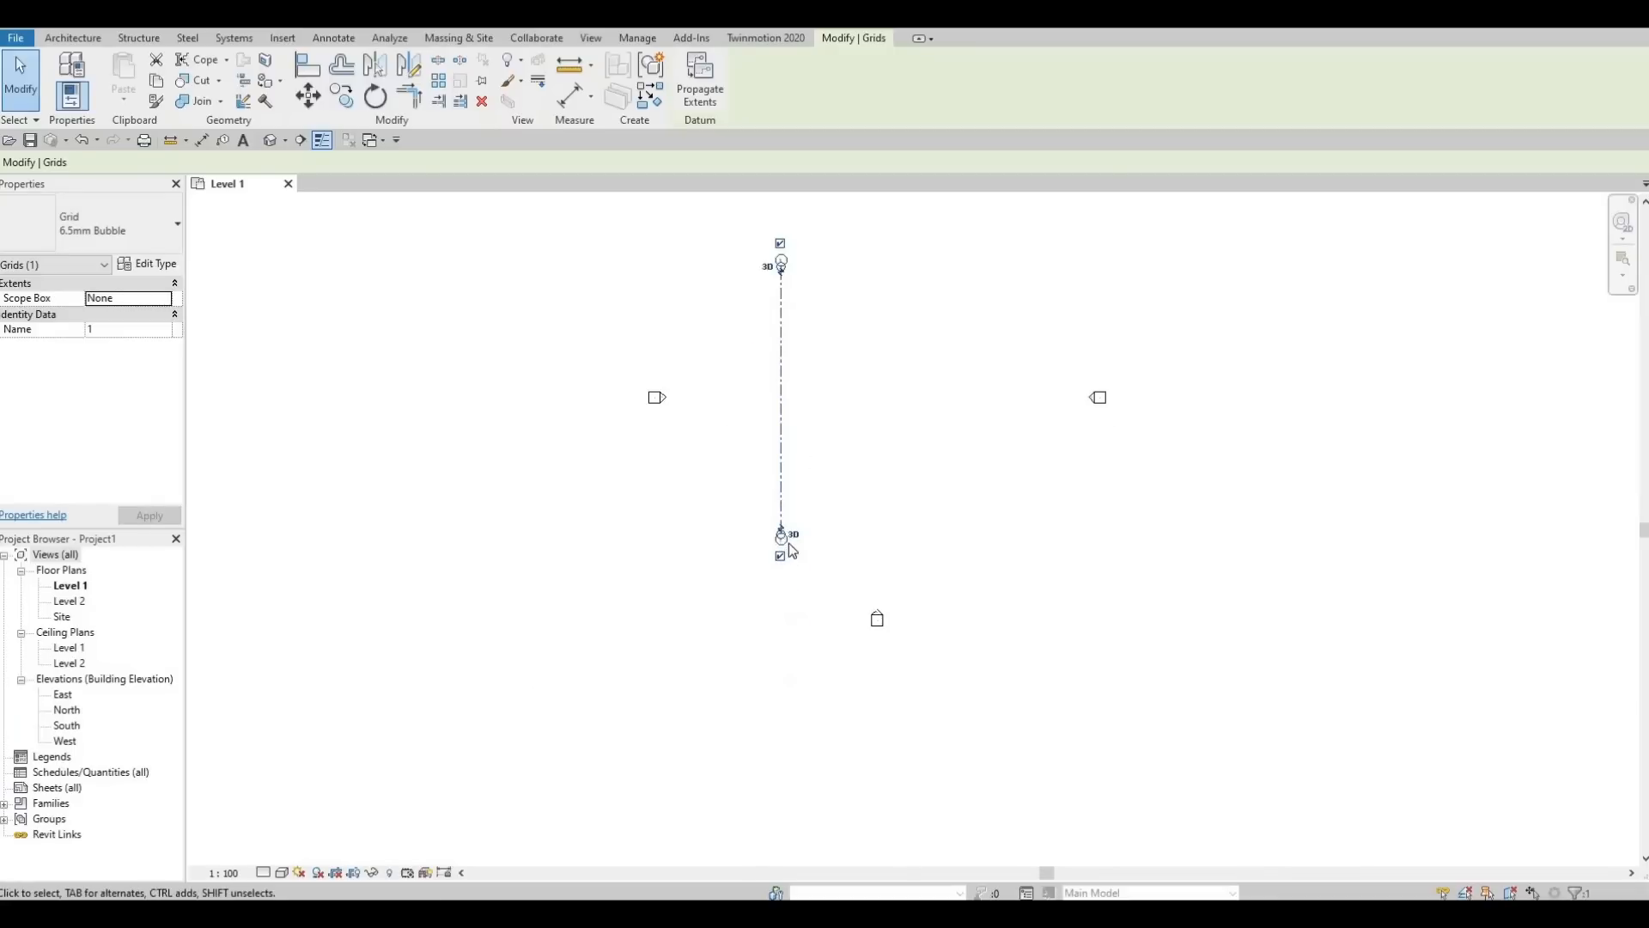
scroll(787, 544, up, 2)
click(789, 541)
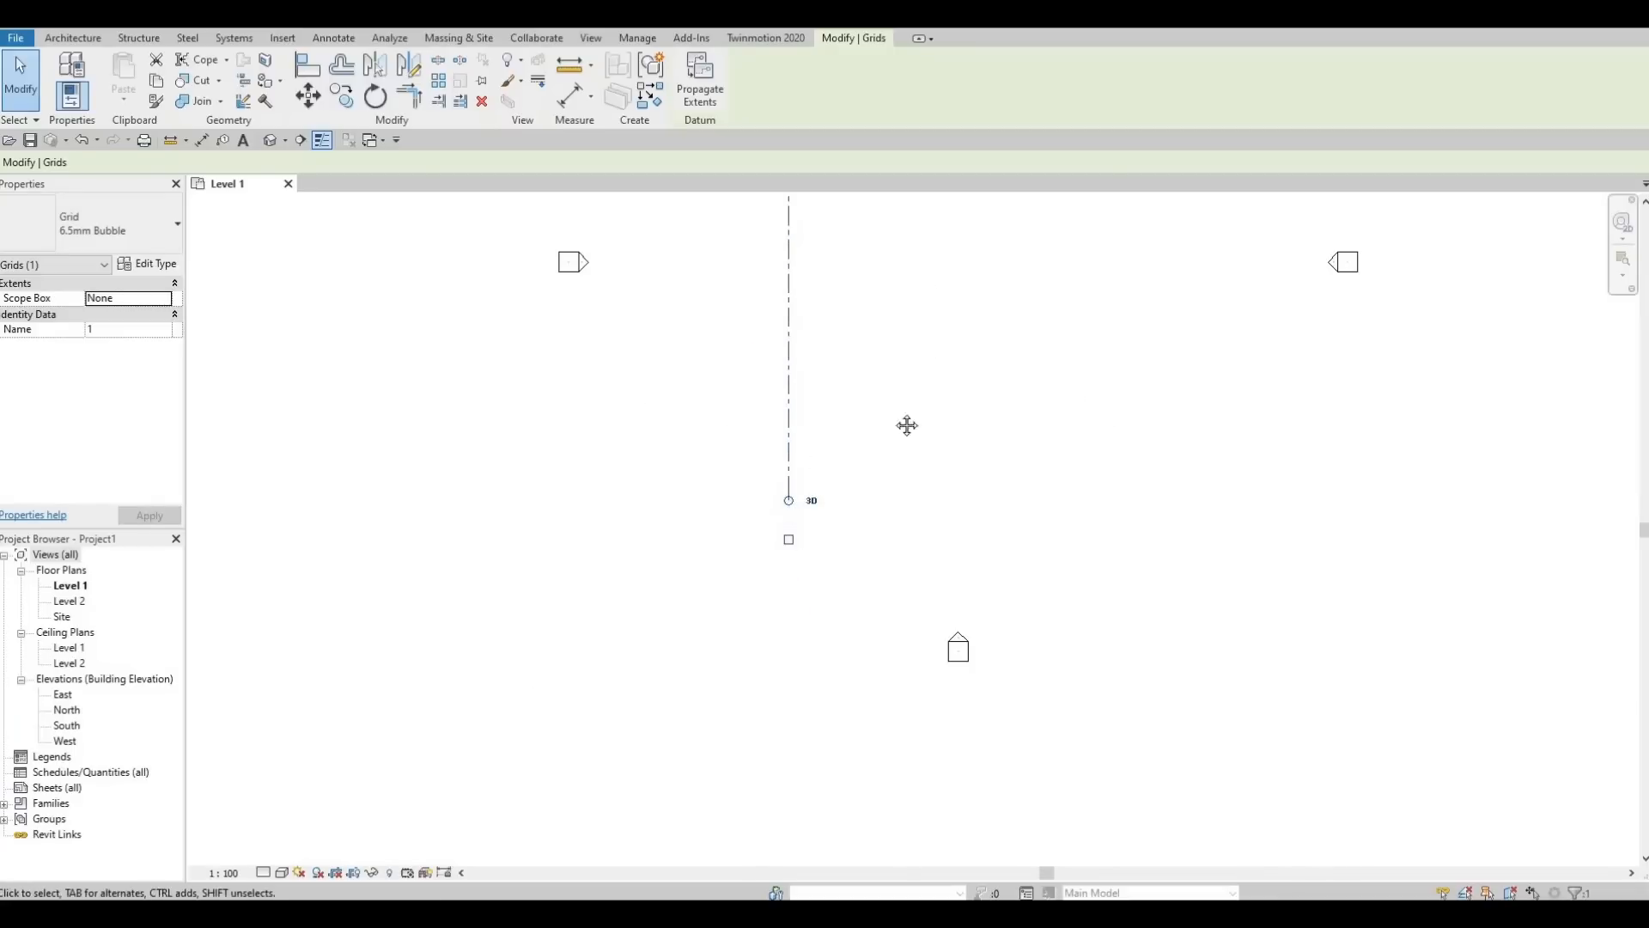
Copy grid 1 to the right with Multiple enabled, placing one copy at 3400 mm and another 4500 mm beyond it
scroll(848, 451, down, 2)
middle_drag(849, 451, 797, 669)
scroll(770, 347, up, 5)
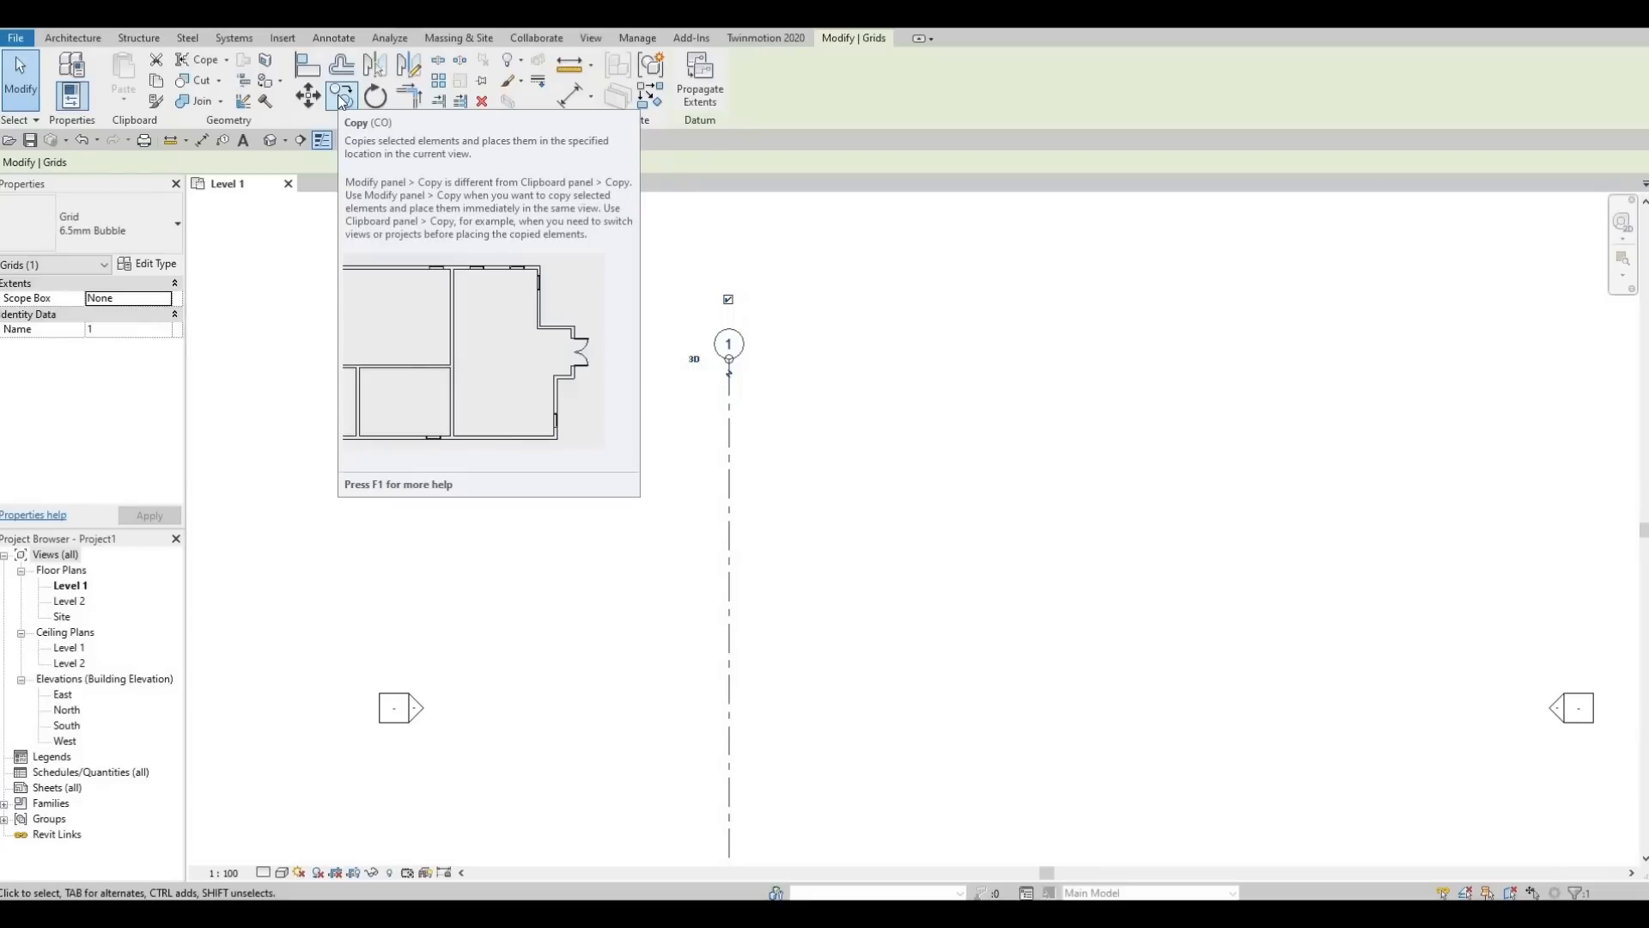
click(341, 97)
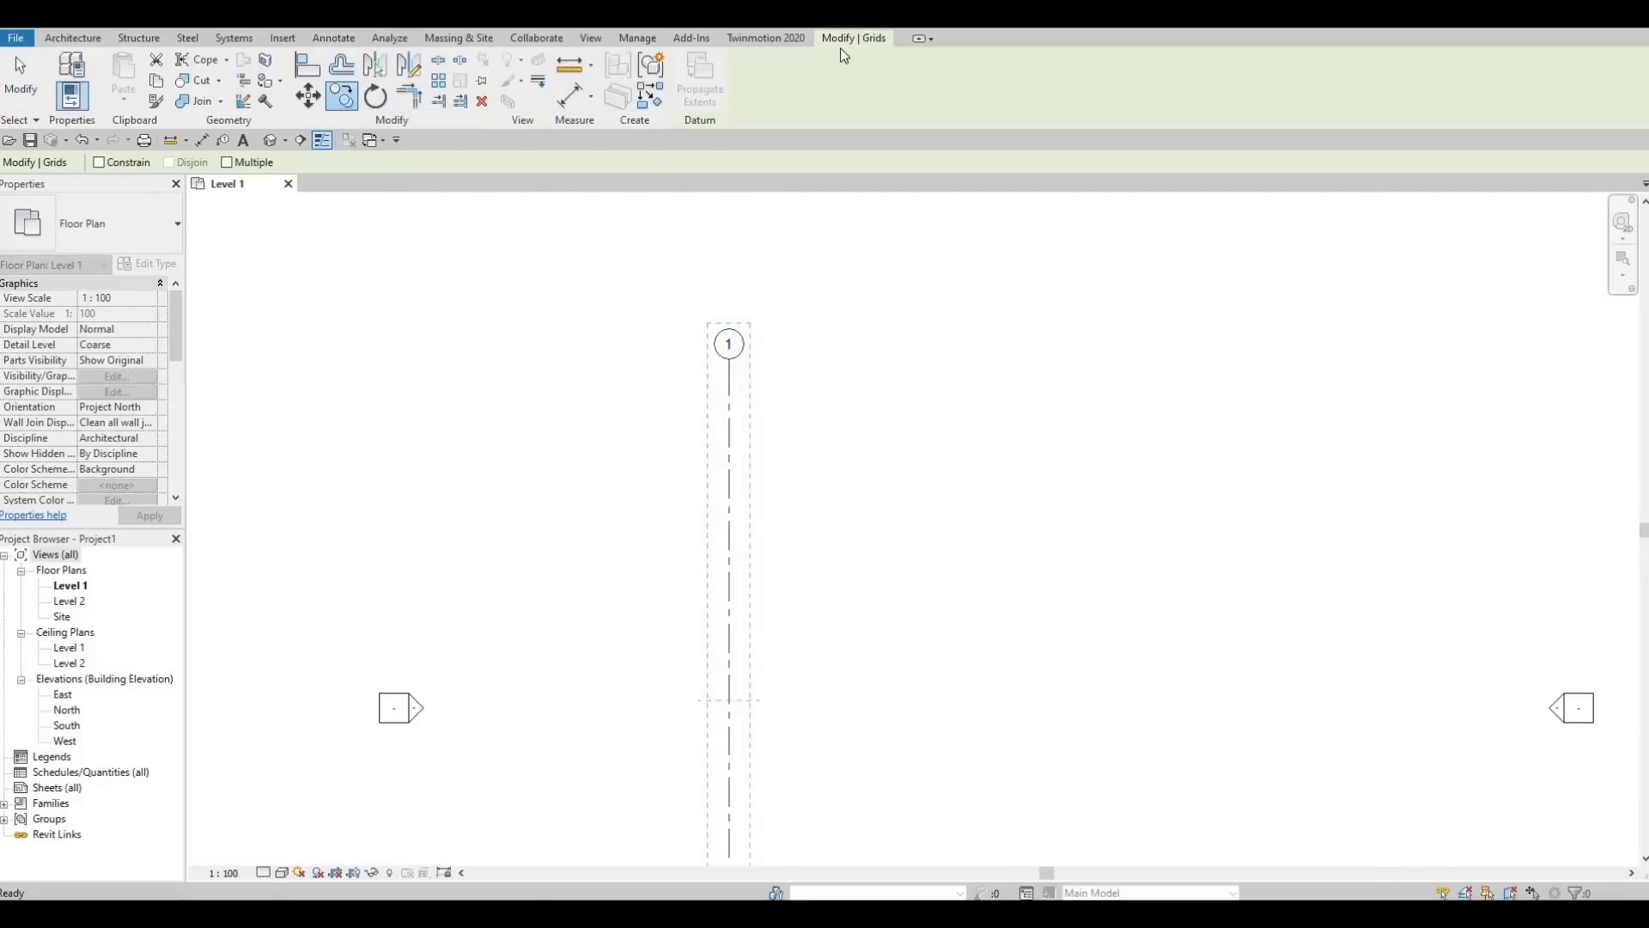
click(227, 163)
click(730, 371)
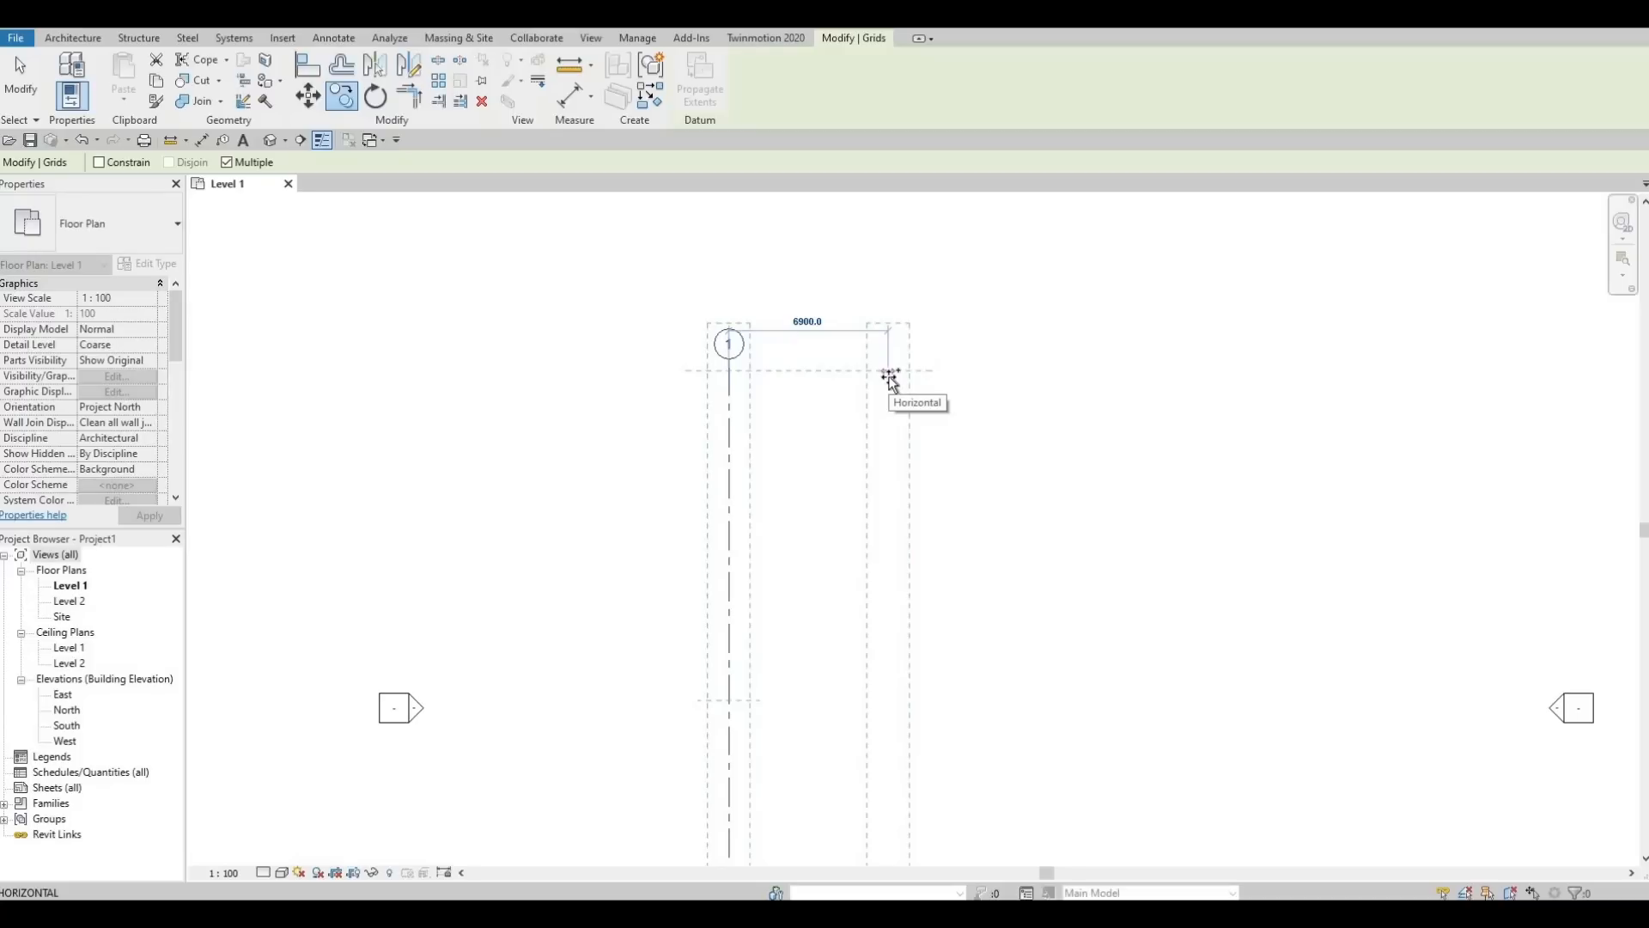
text(3400)
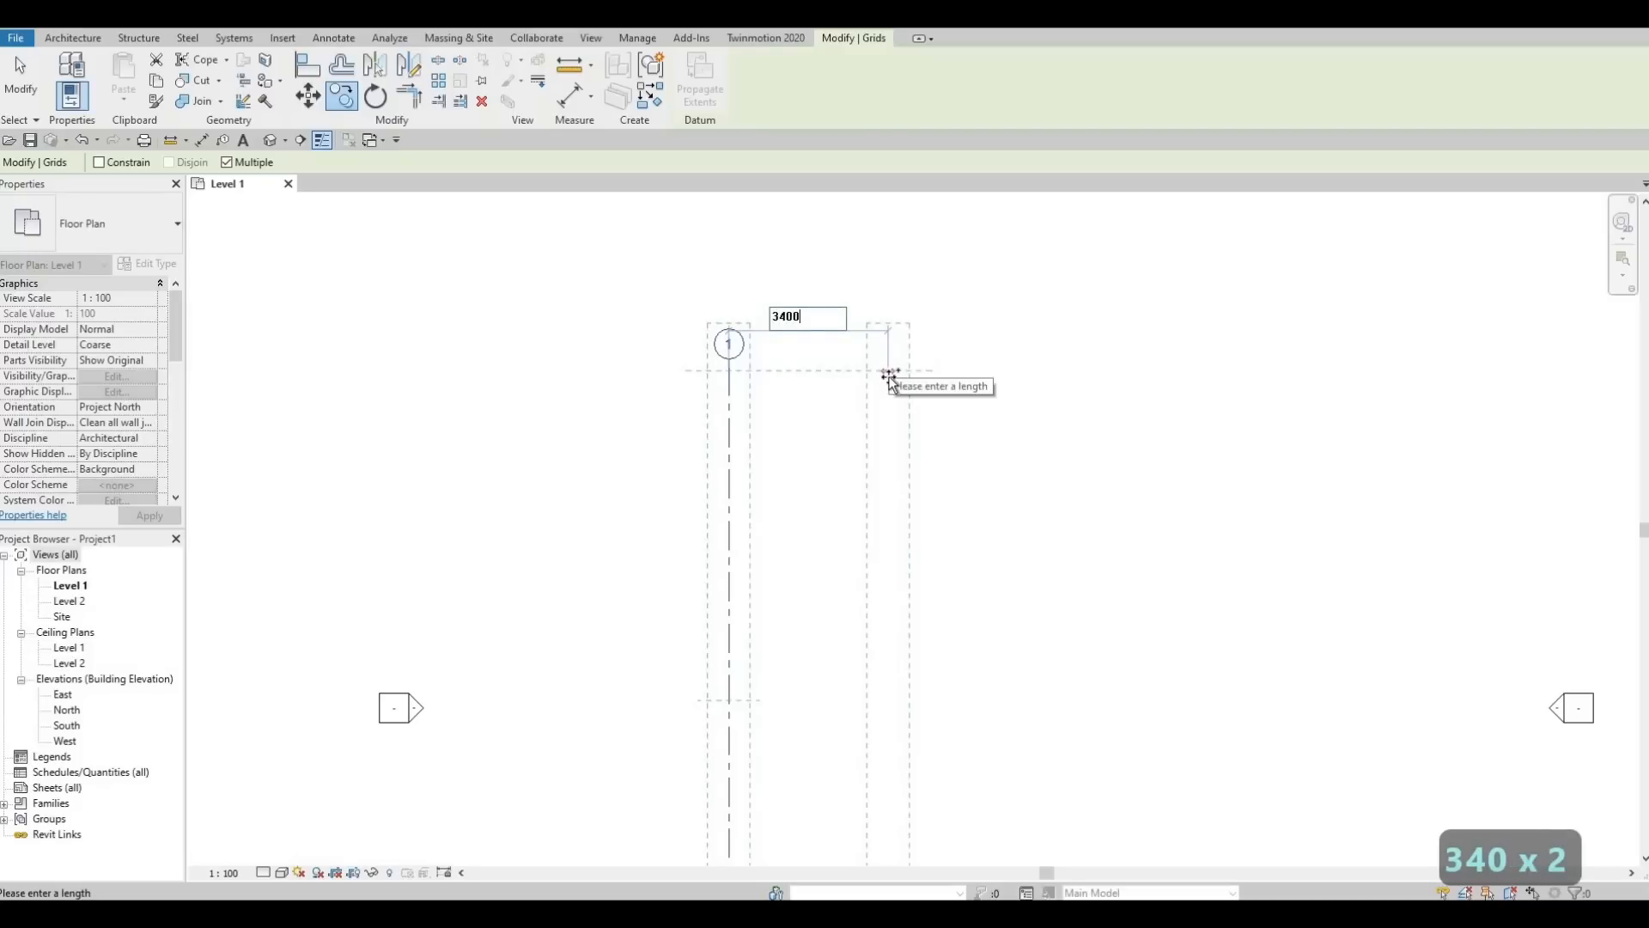
key(Return)
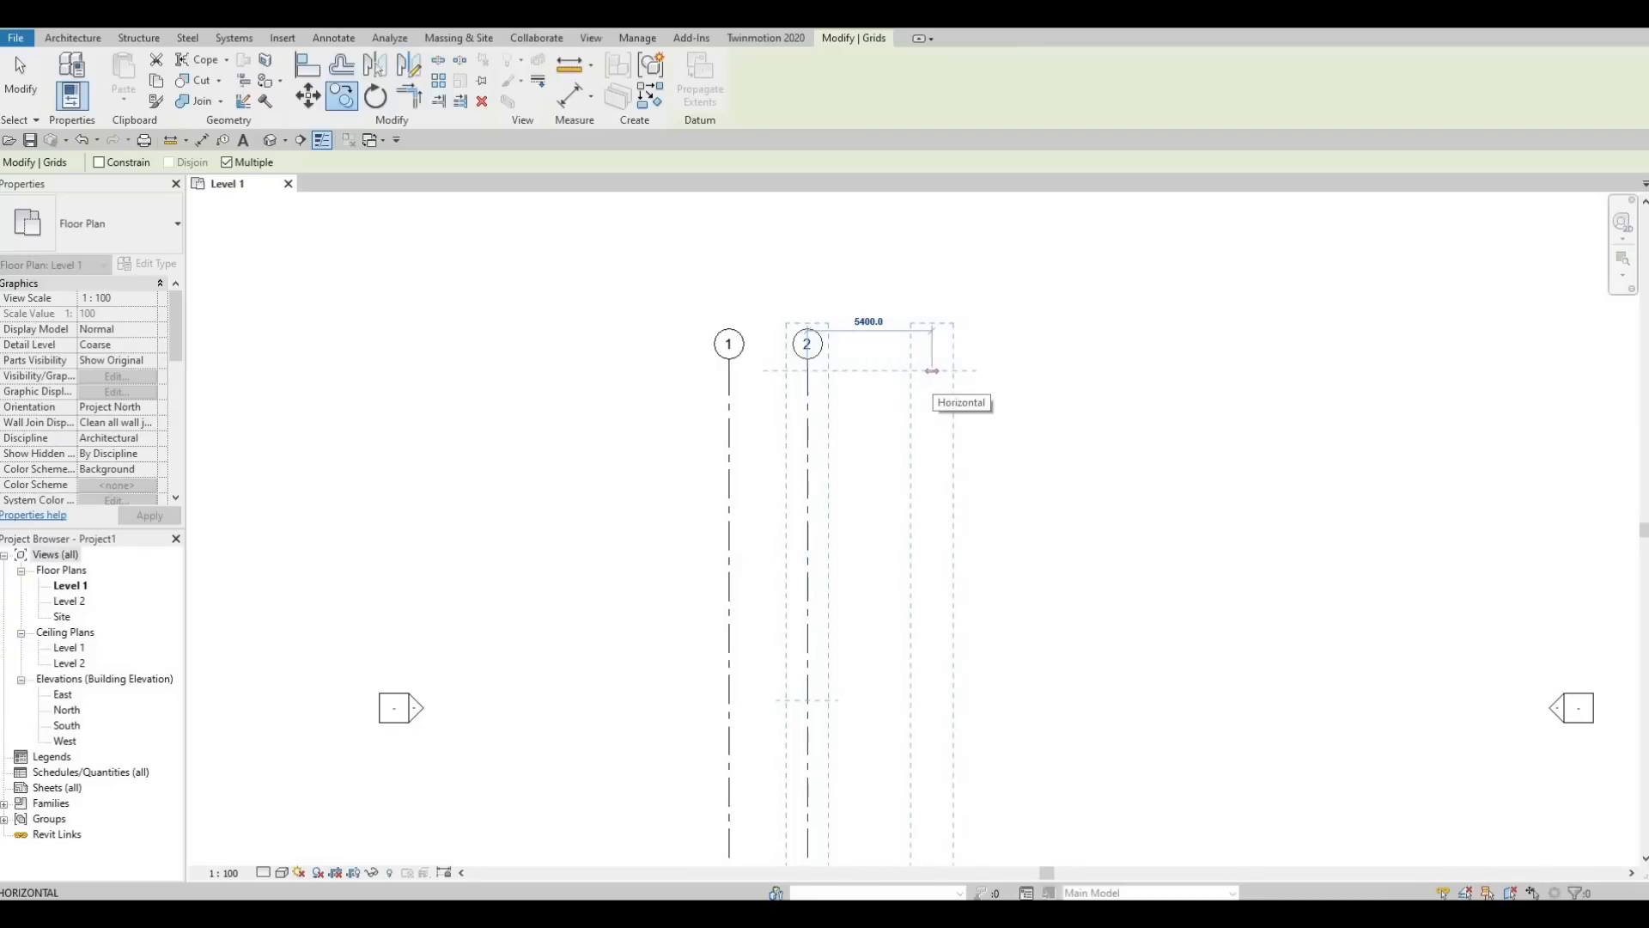
text(4500)
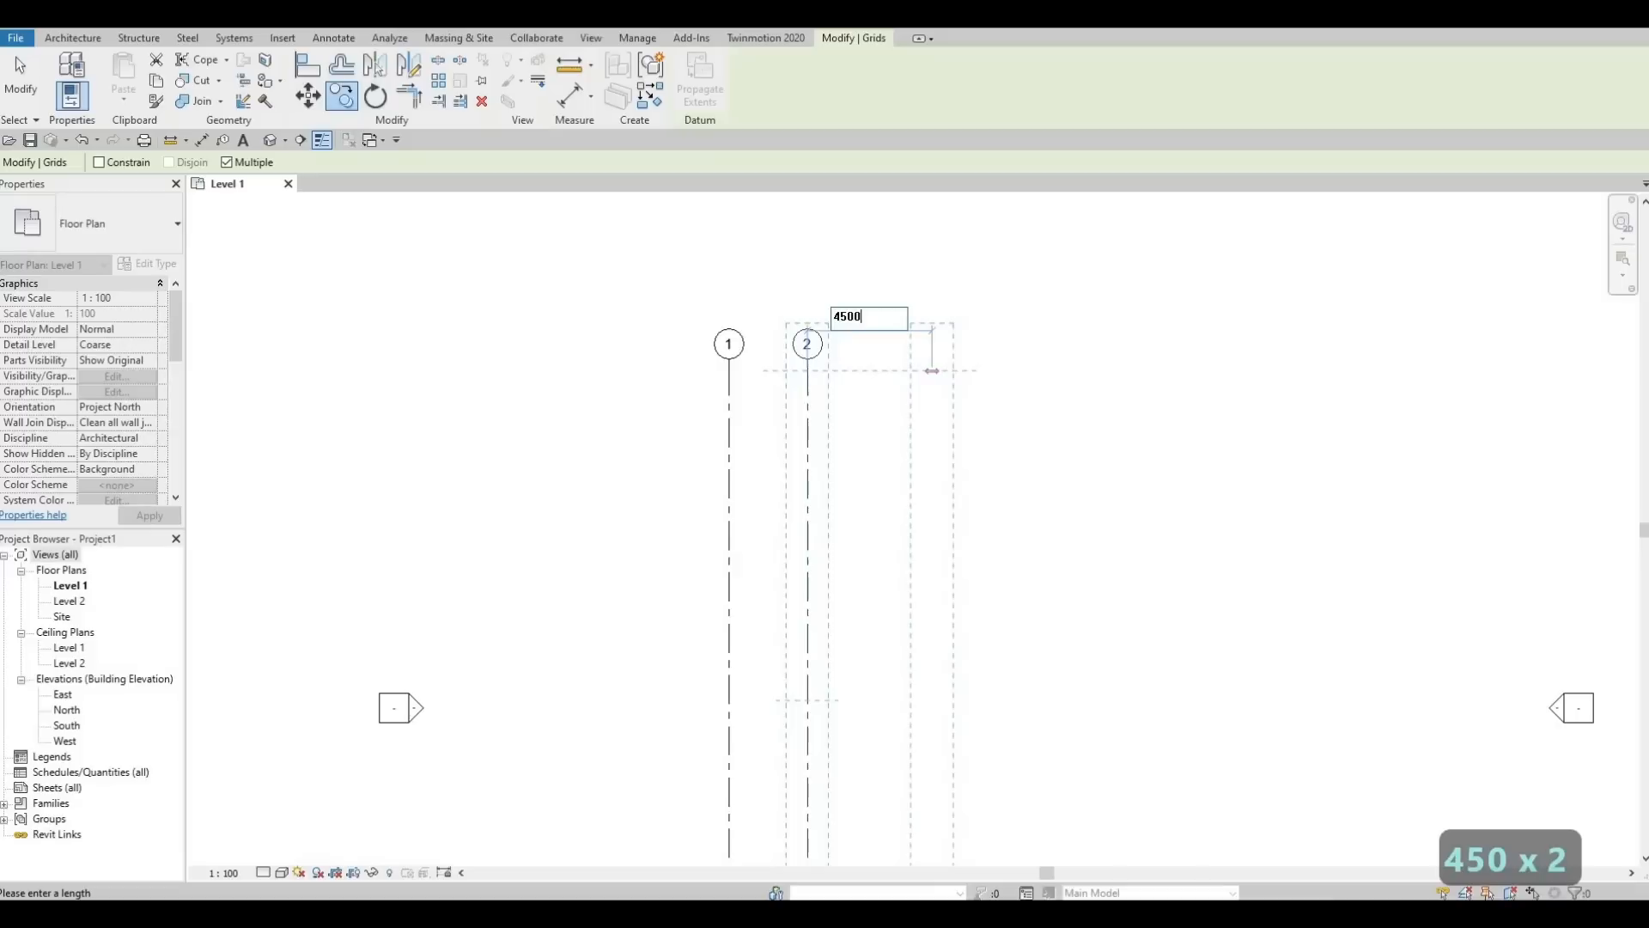
key(Return)
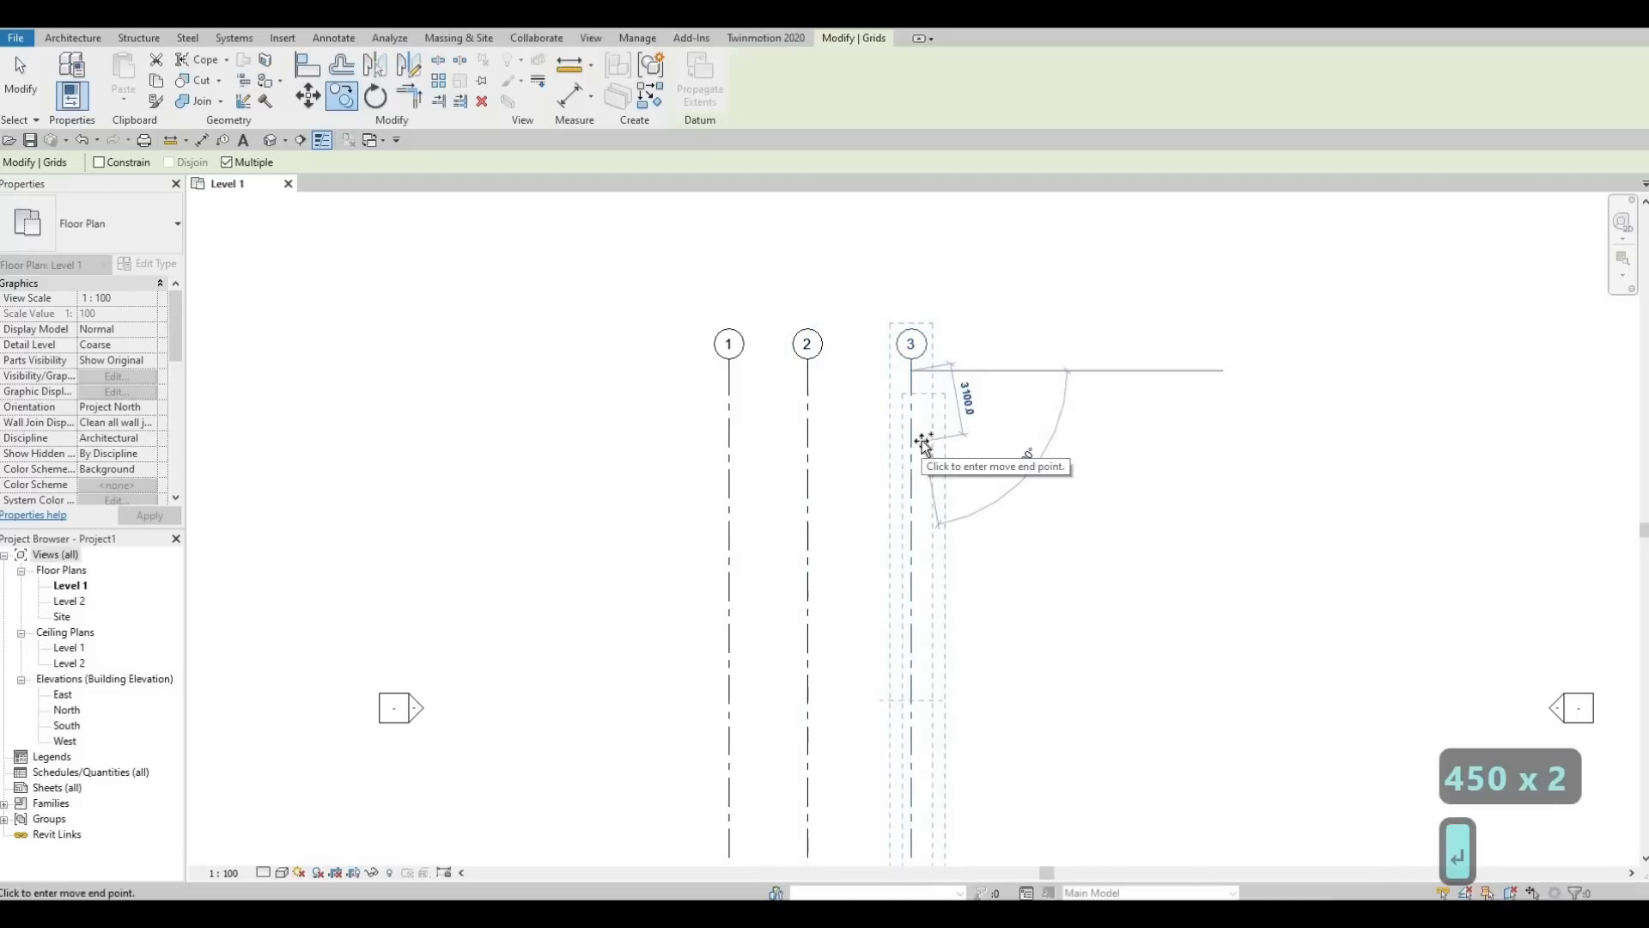
key(Escape)
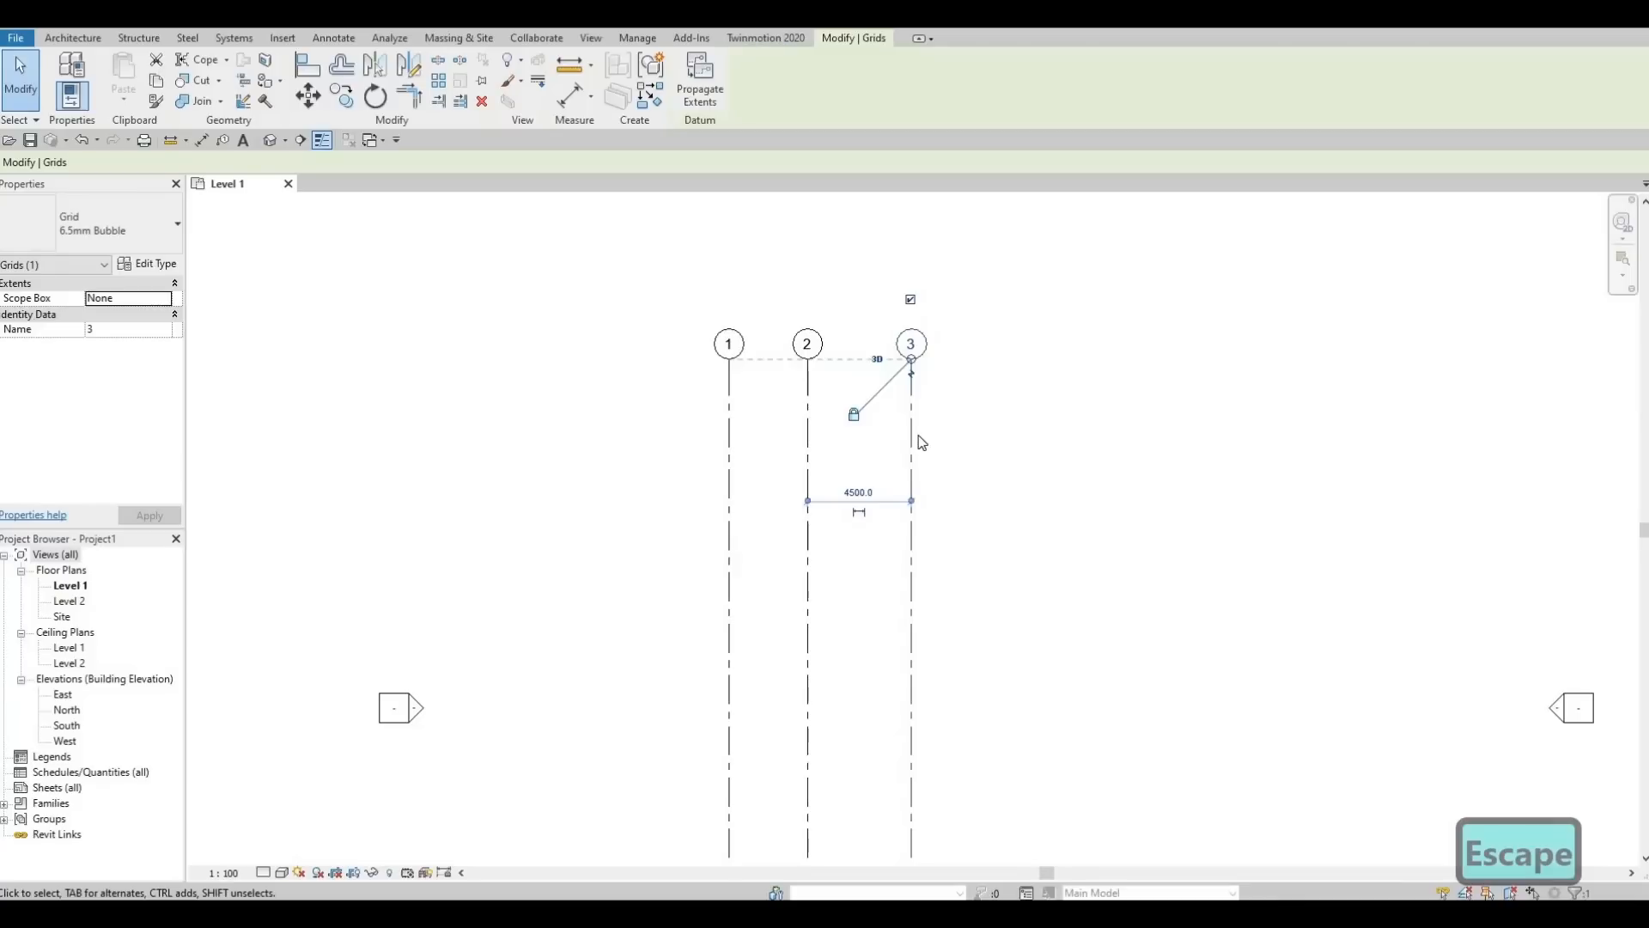
key(Escape)
Draw a horizontal grid line from left to right across grids 1 to 3, just below their bubbles
middle_drag(823, 518, 832, 463)
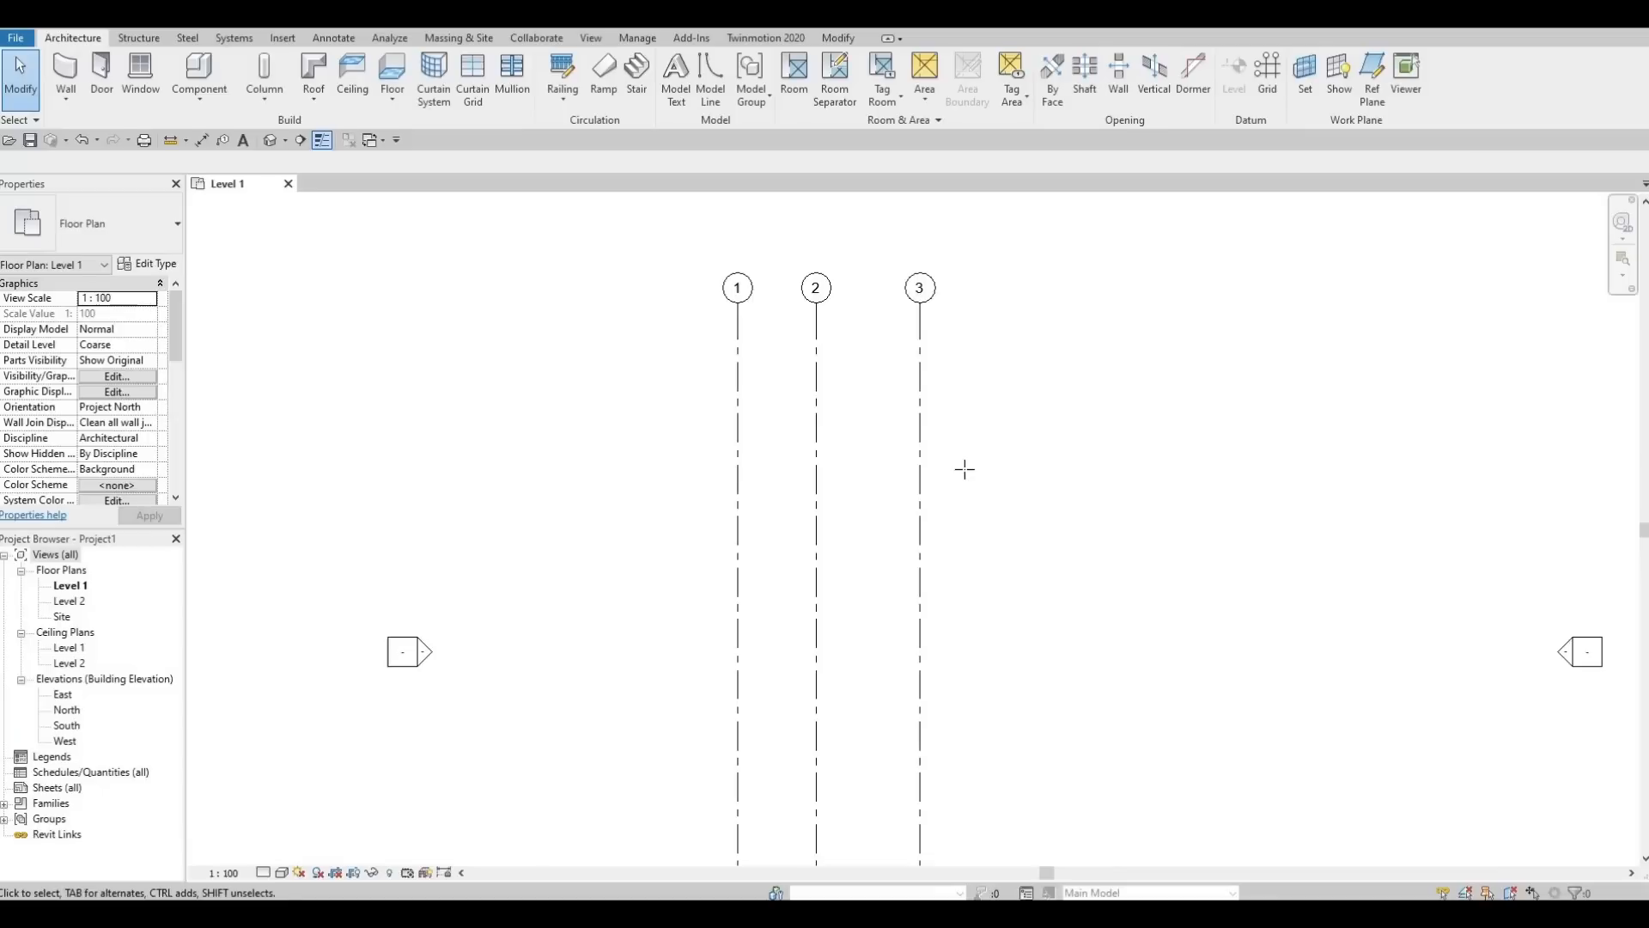
key(g)
key(r)
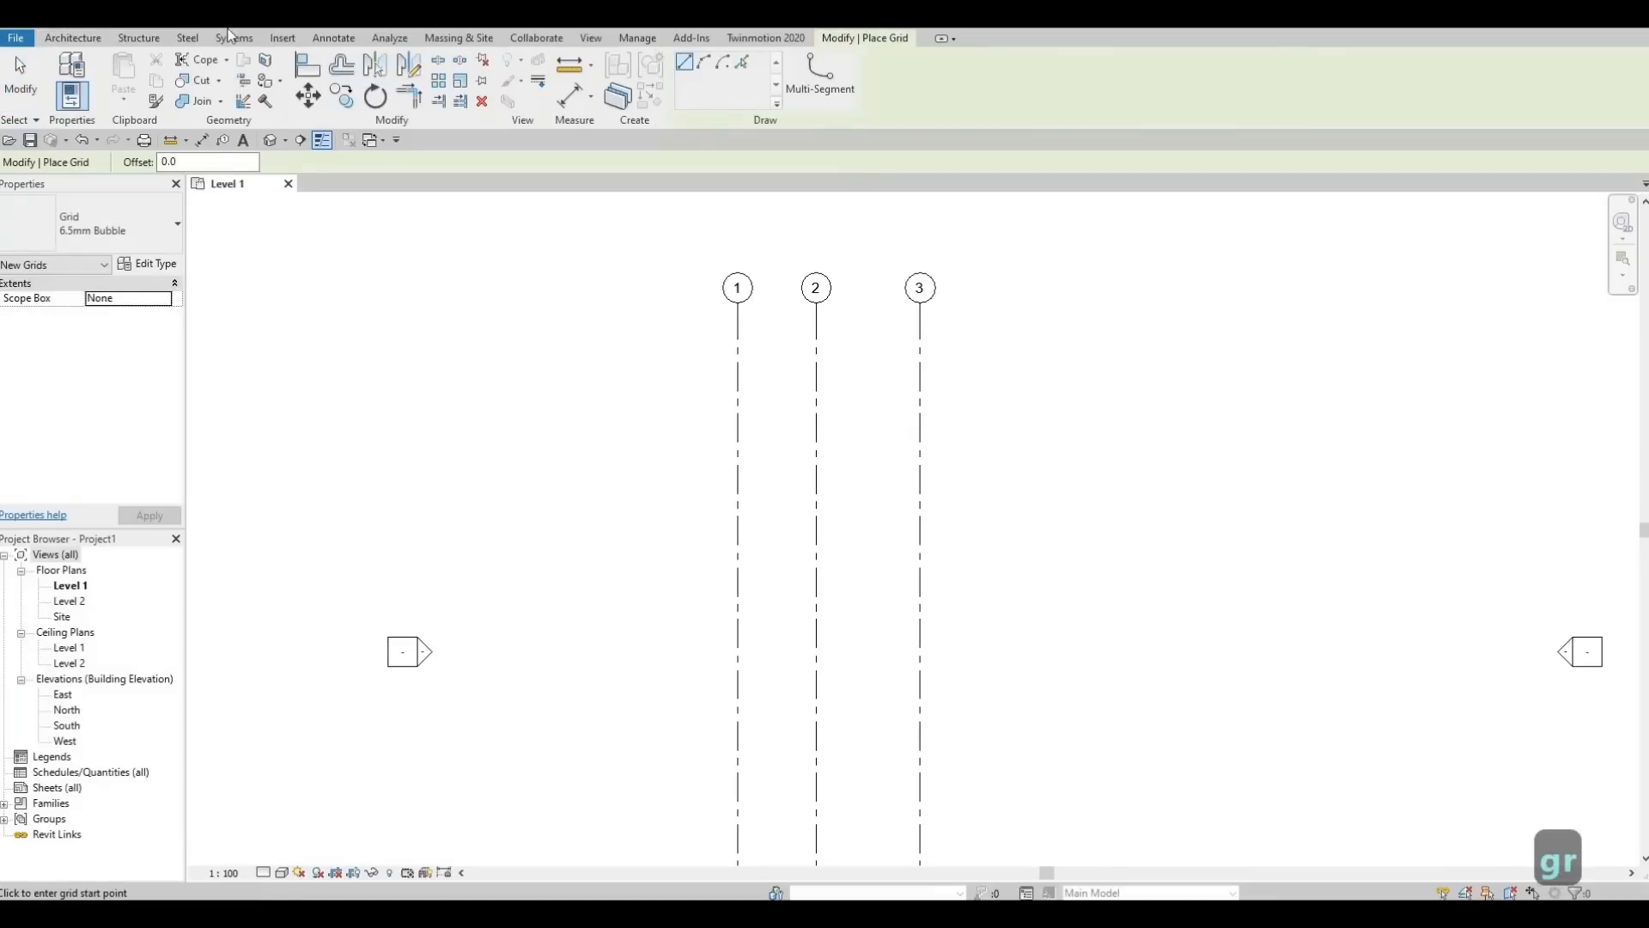
click(80, 40)
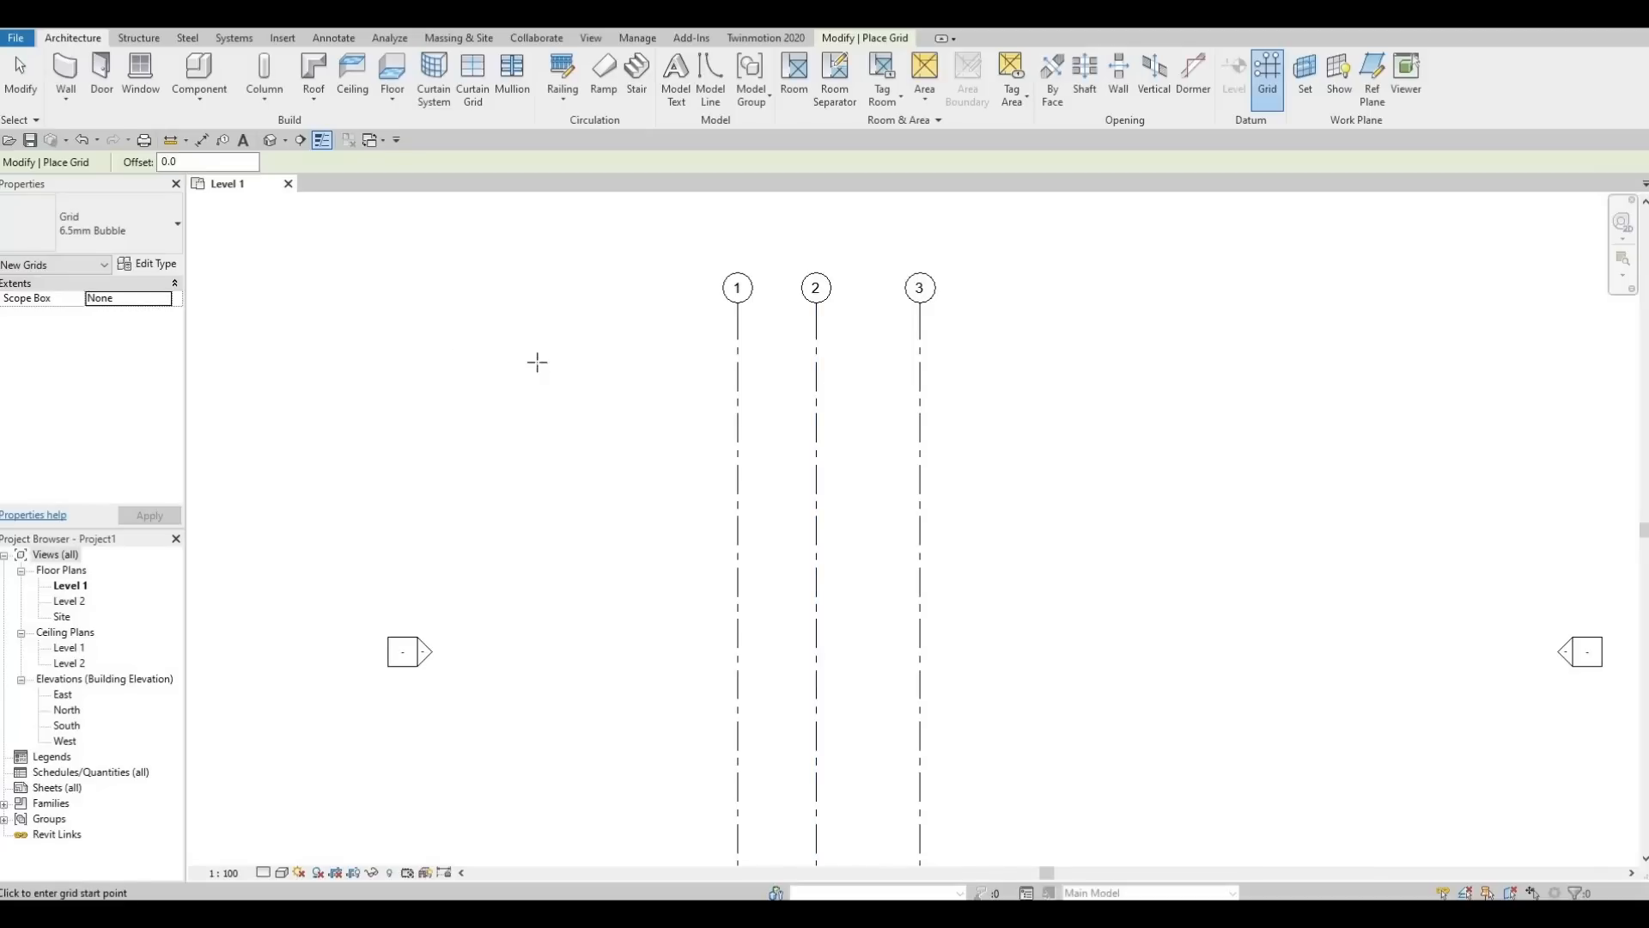
click(576, 351)
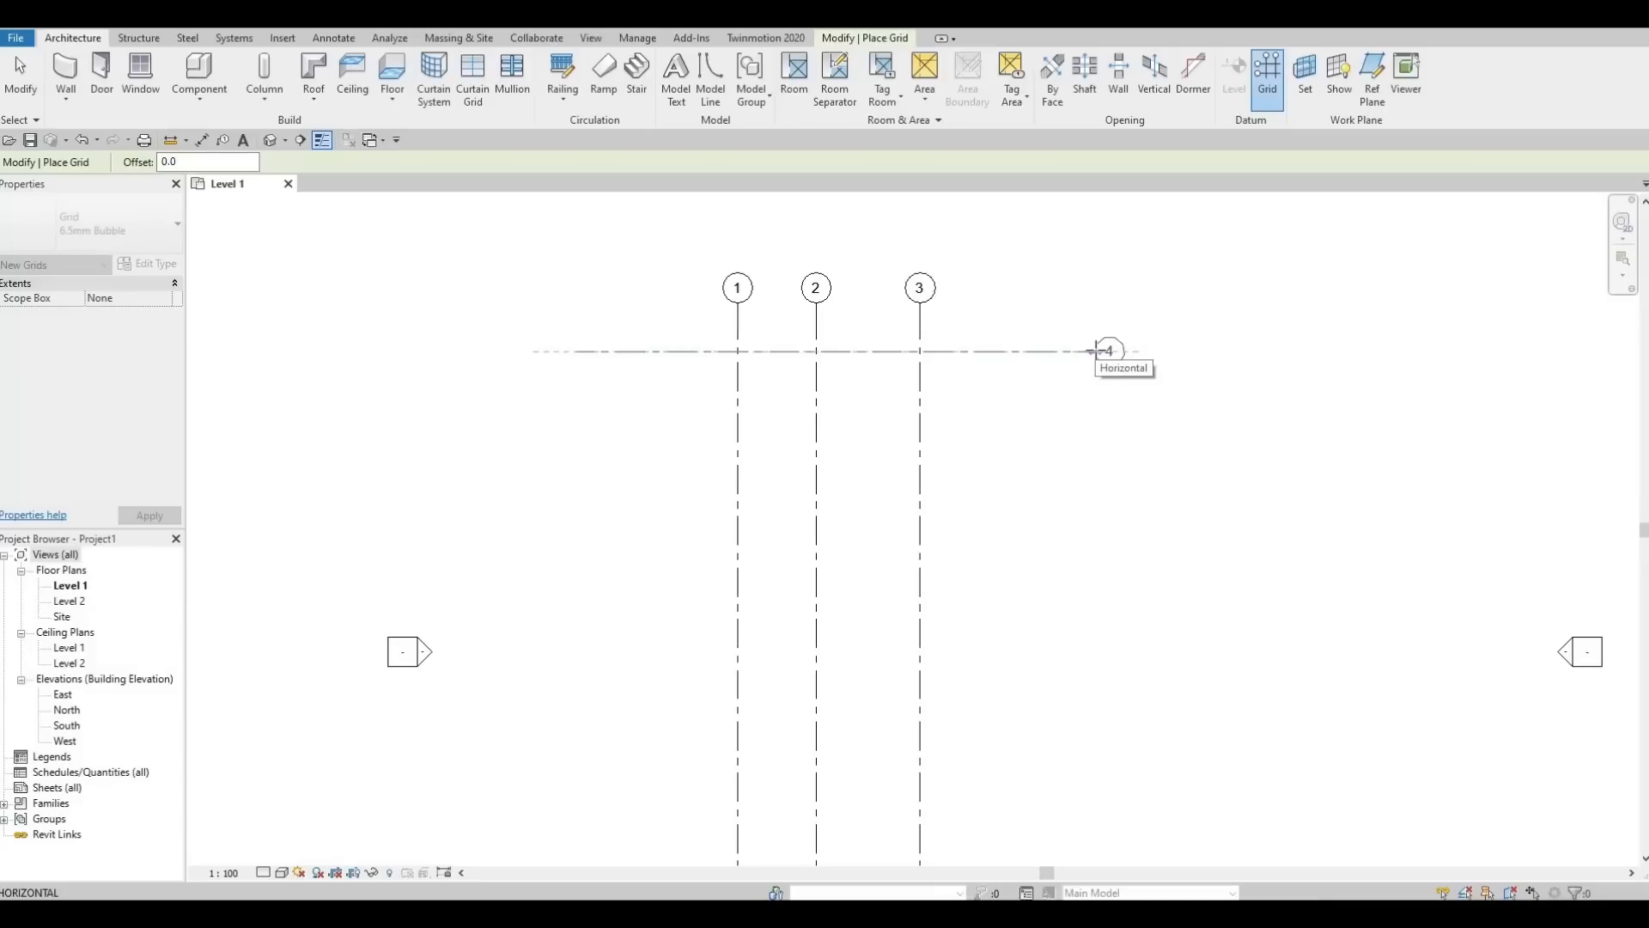
click(1095, 350)
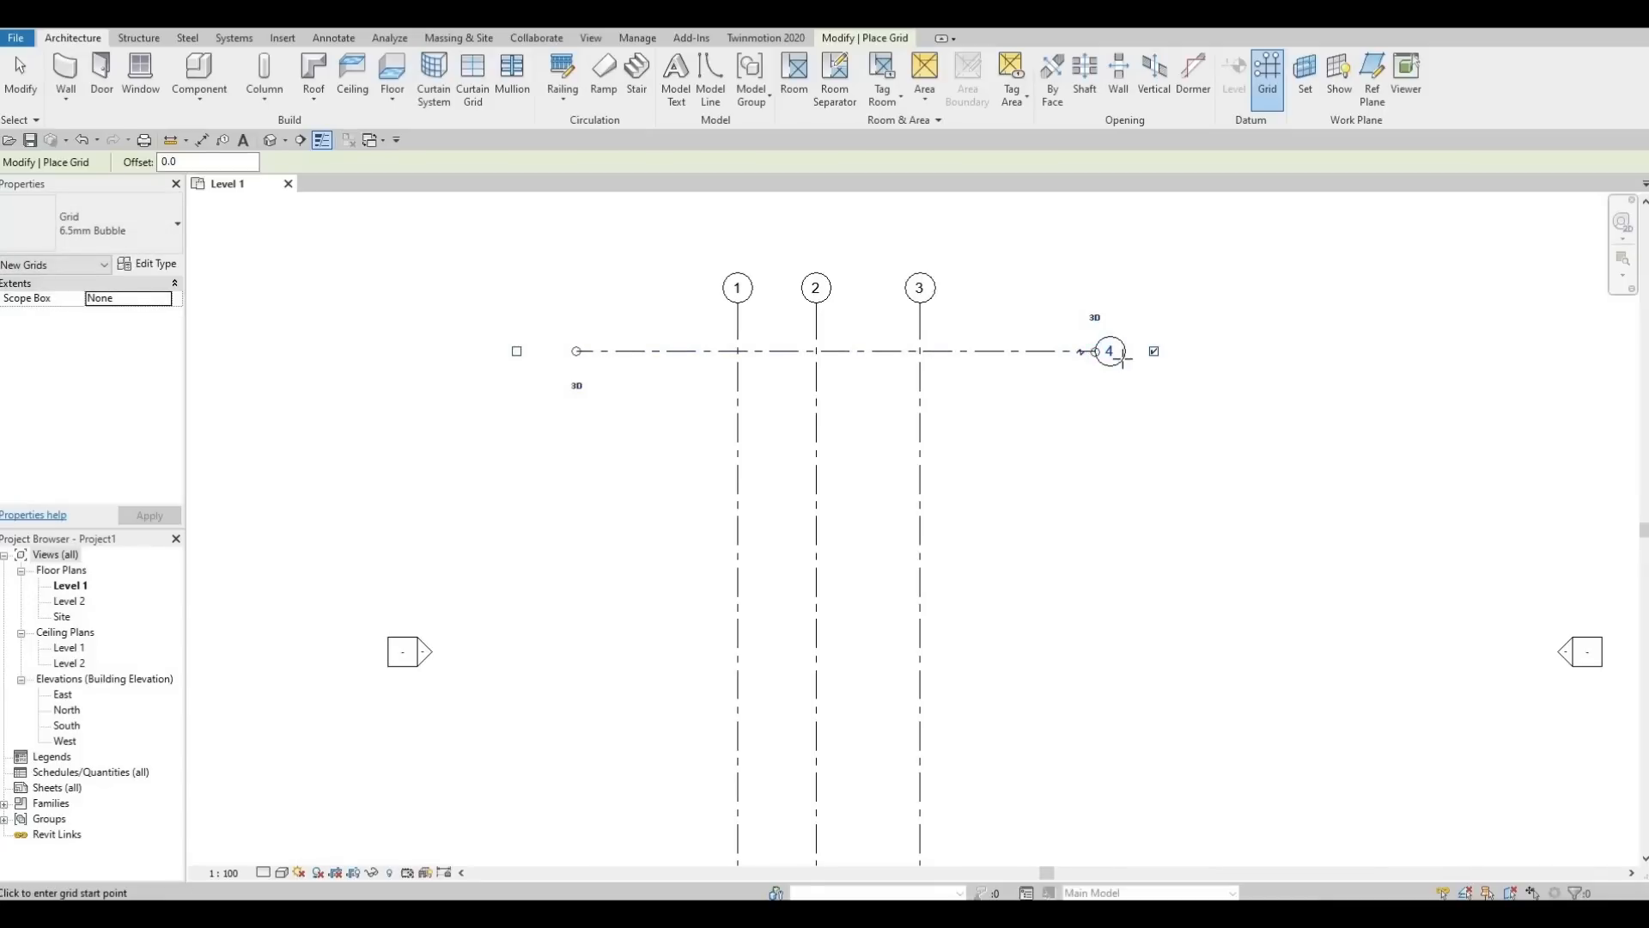
Show the bubble at the left end of the horizontal grid and hide the one at its right end
click(517, 350)
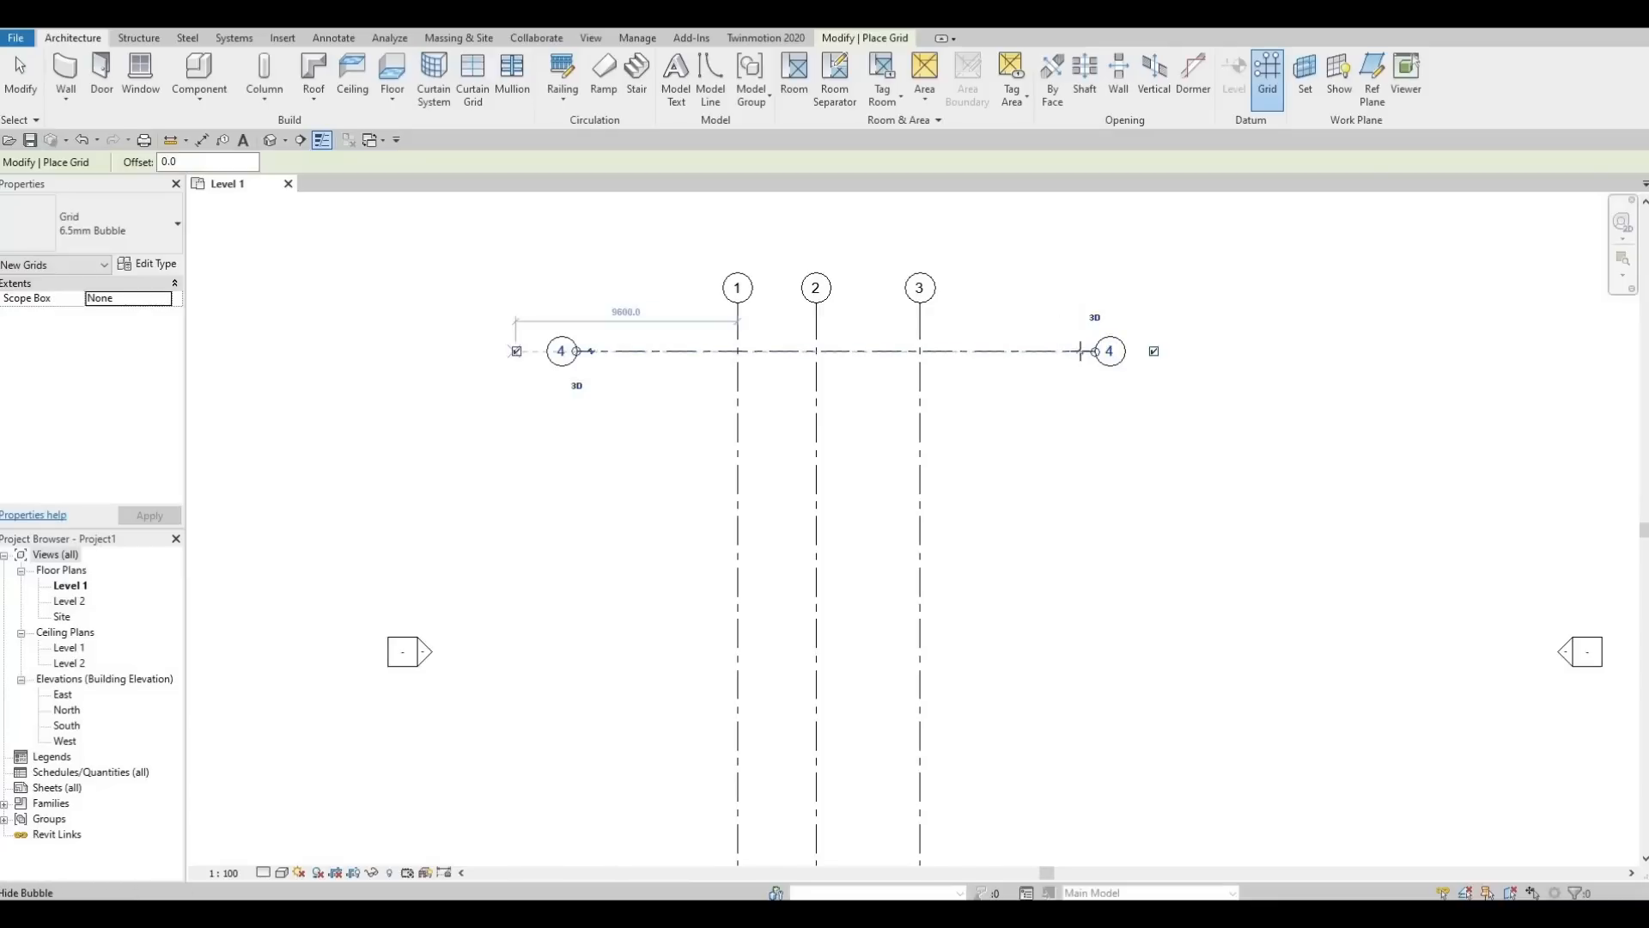
click(1153, 351)
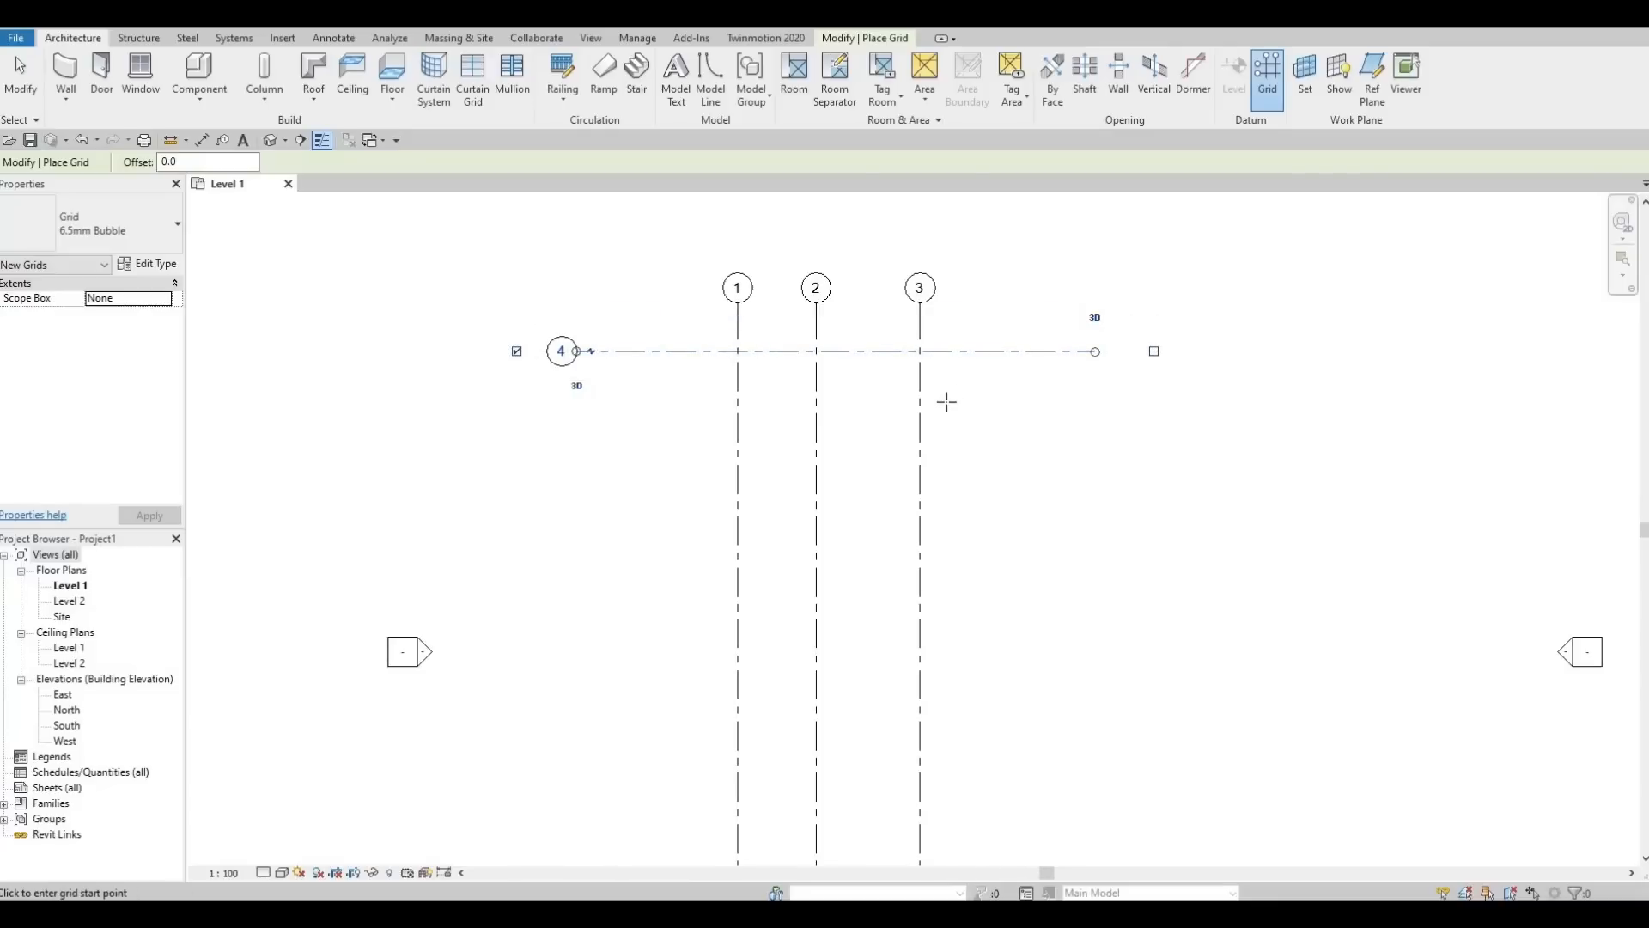
key(Escape)
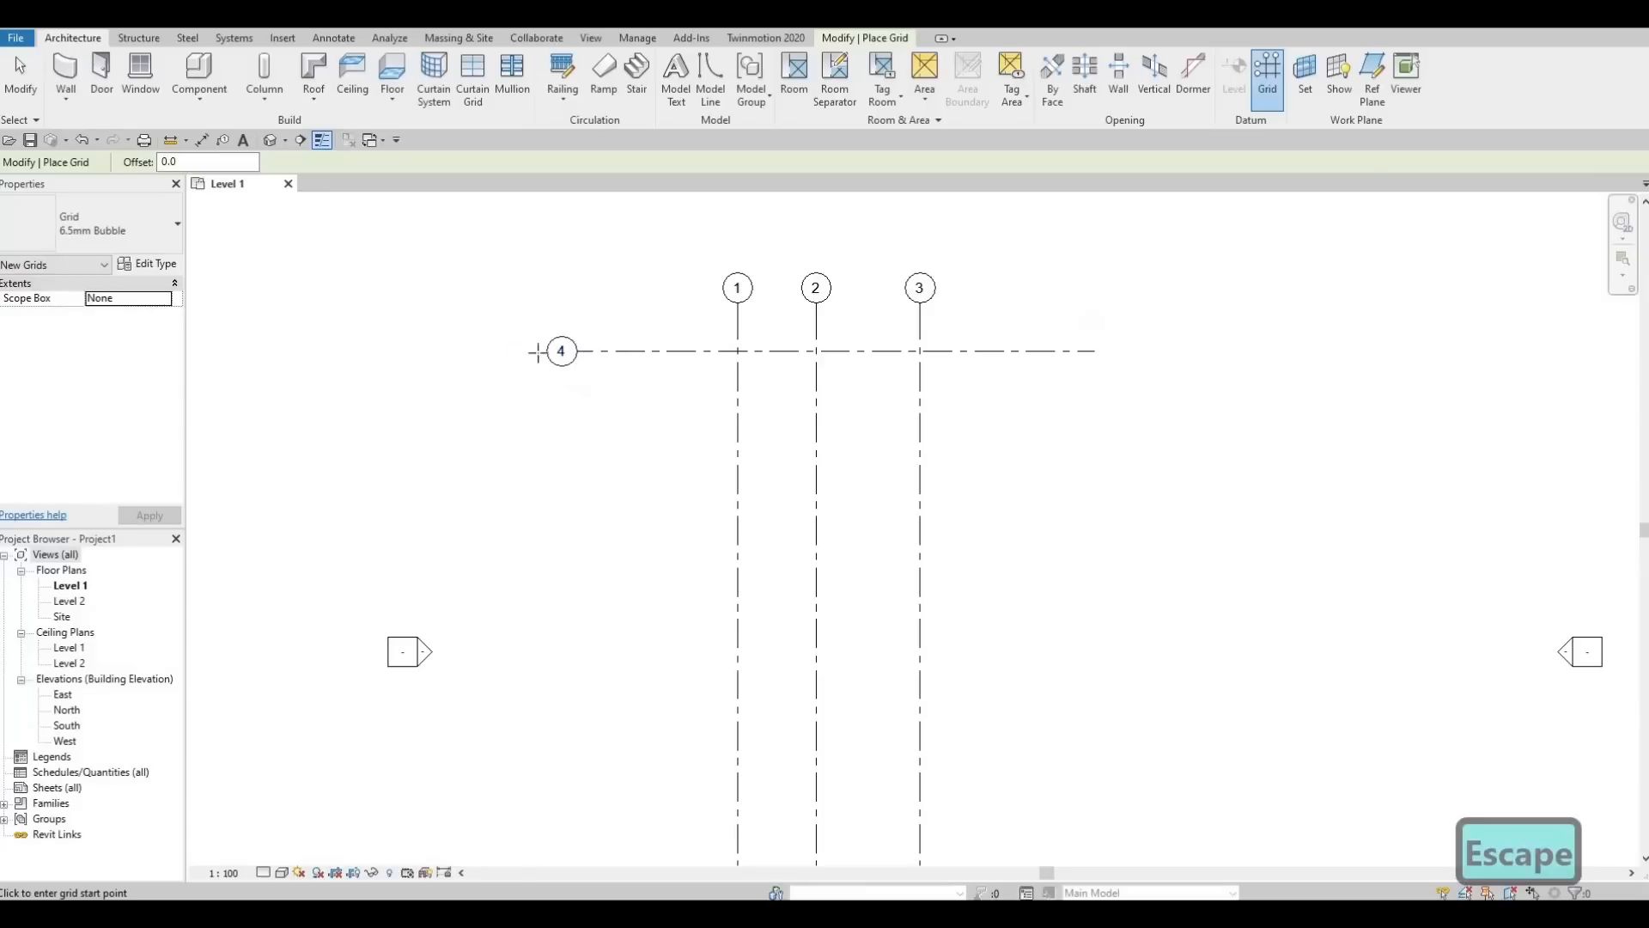
scroll(547, 349, up, 3)
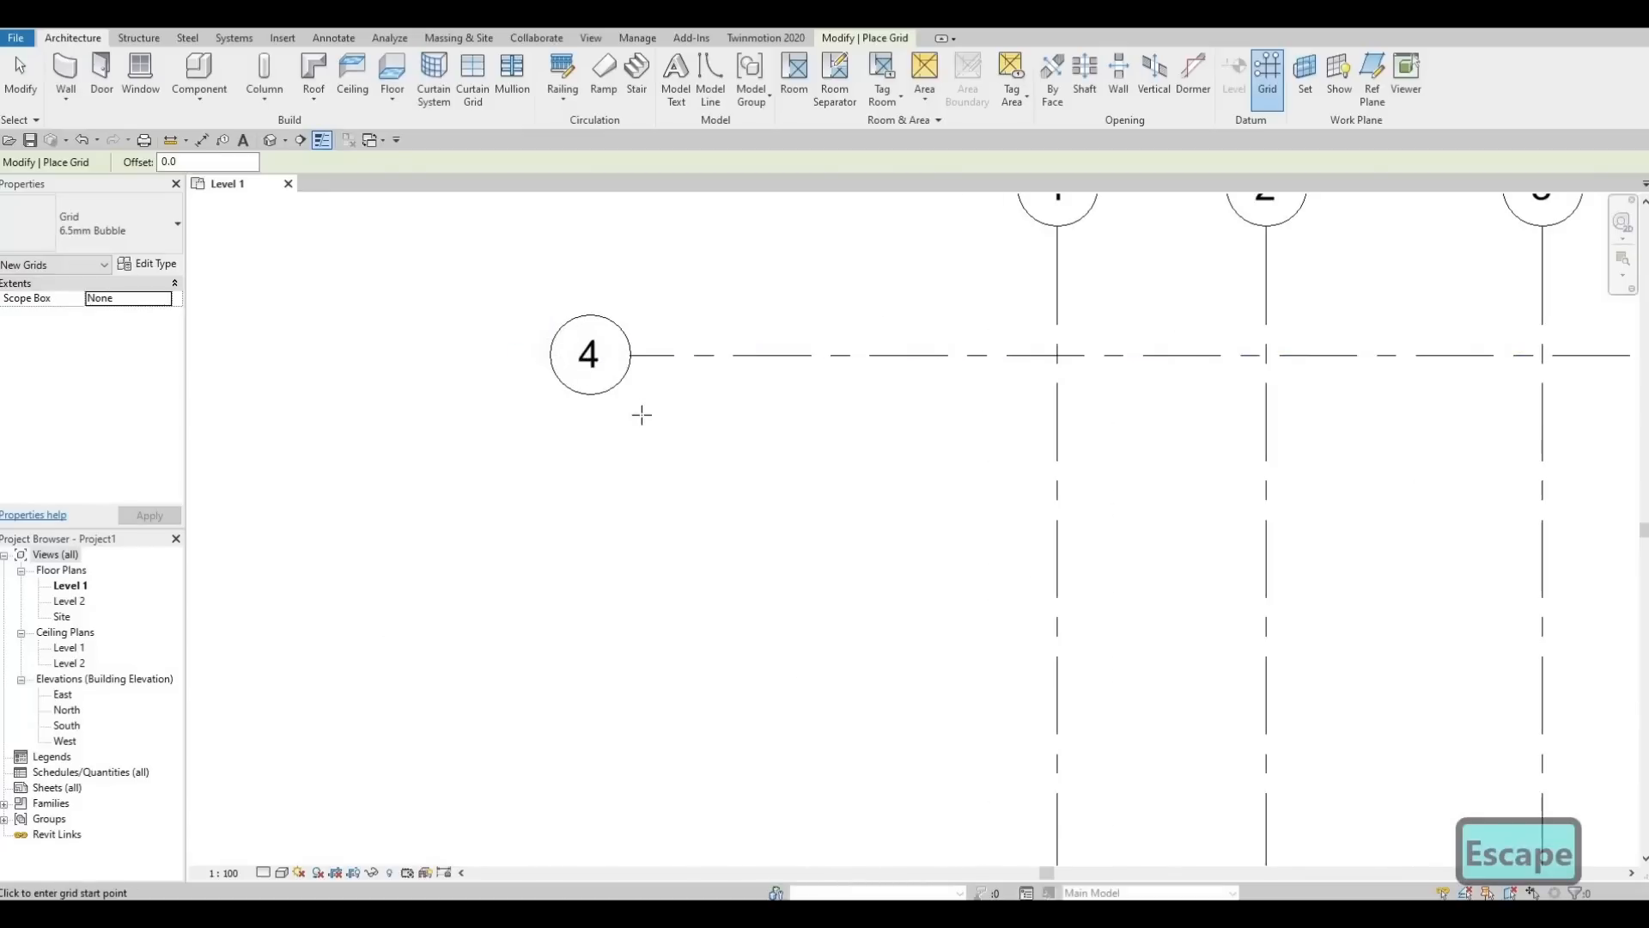
key(Escape)
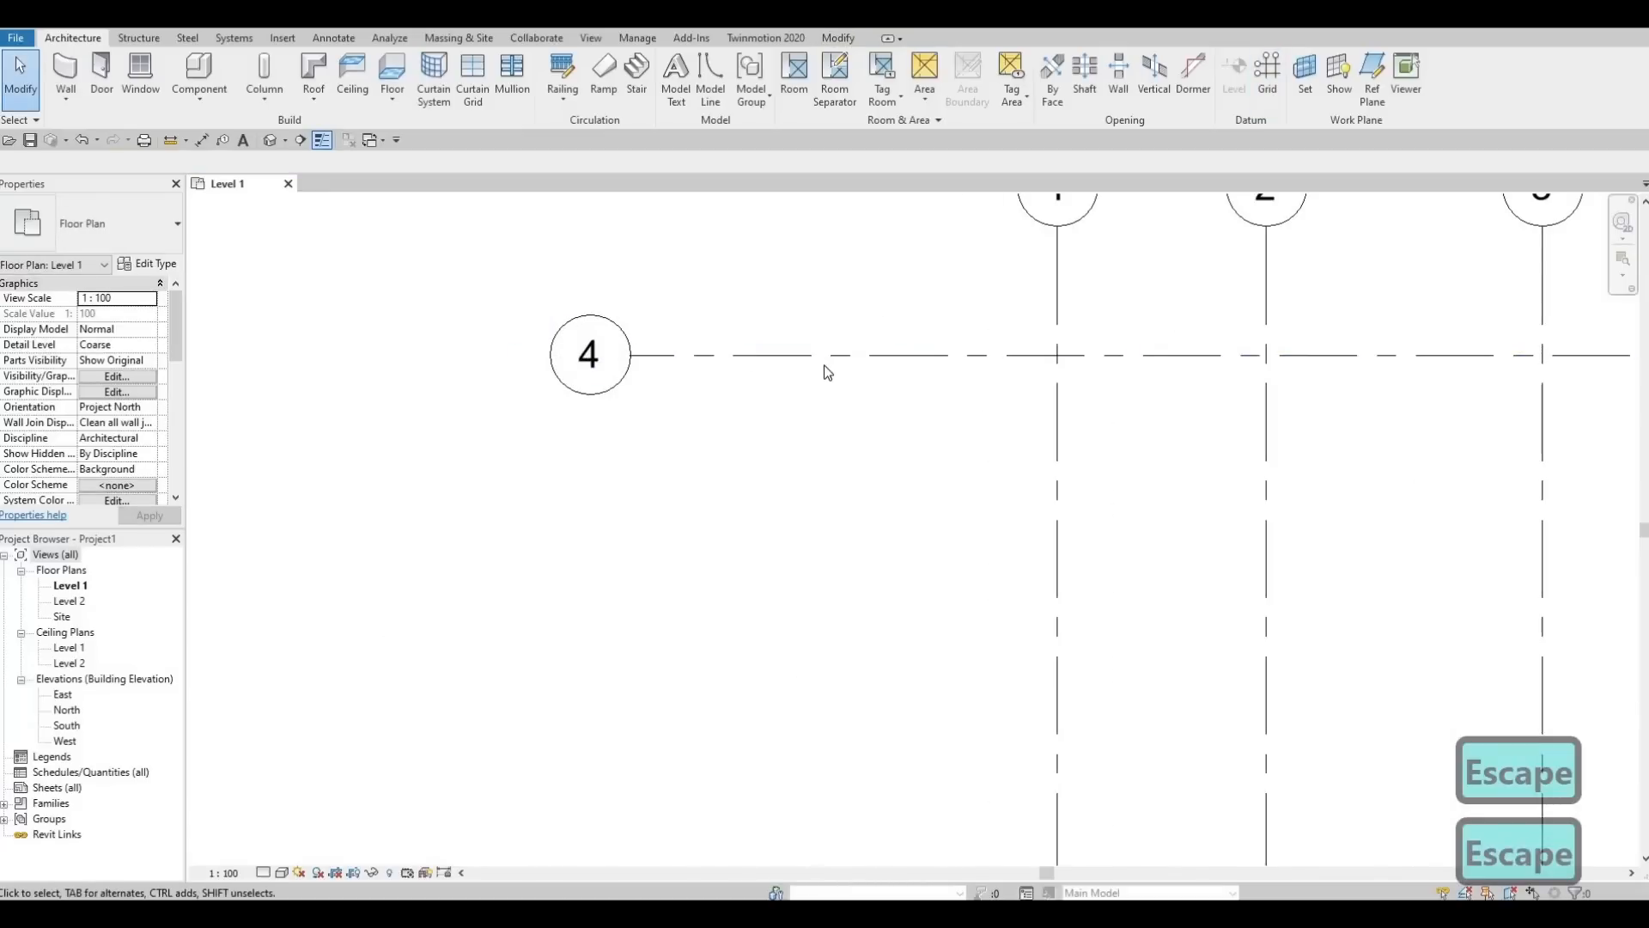
Rename the horizontal grid 4 as A in its bubble
click(592, 361)
click(593, 357)
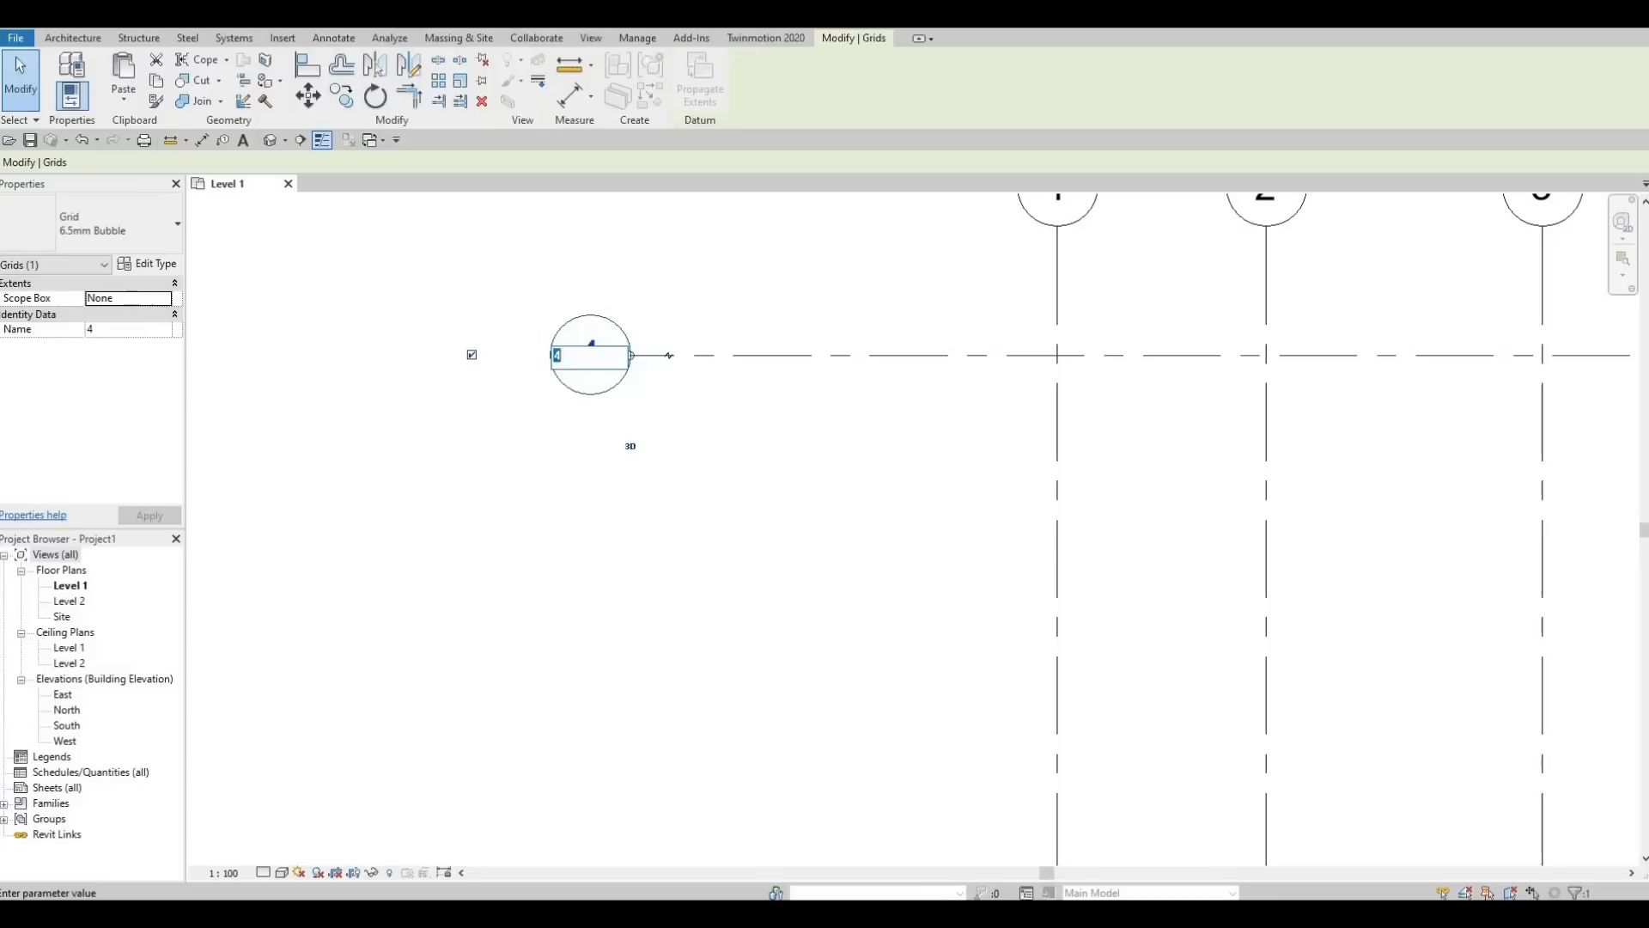
text(A)
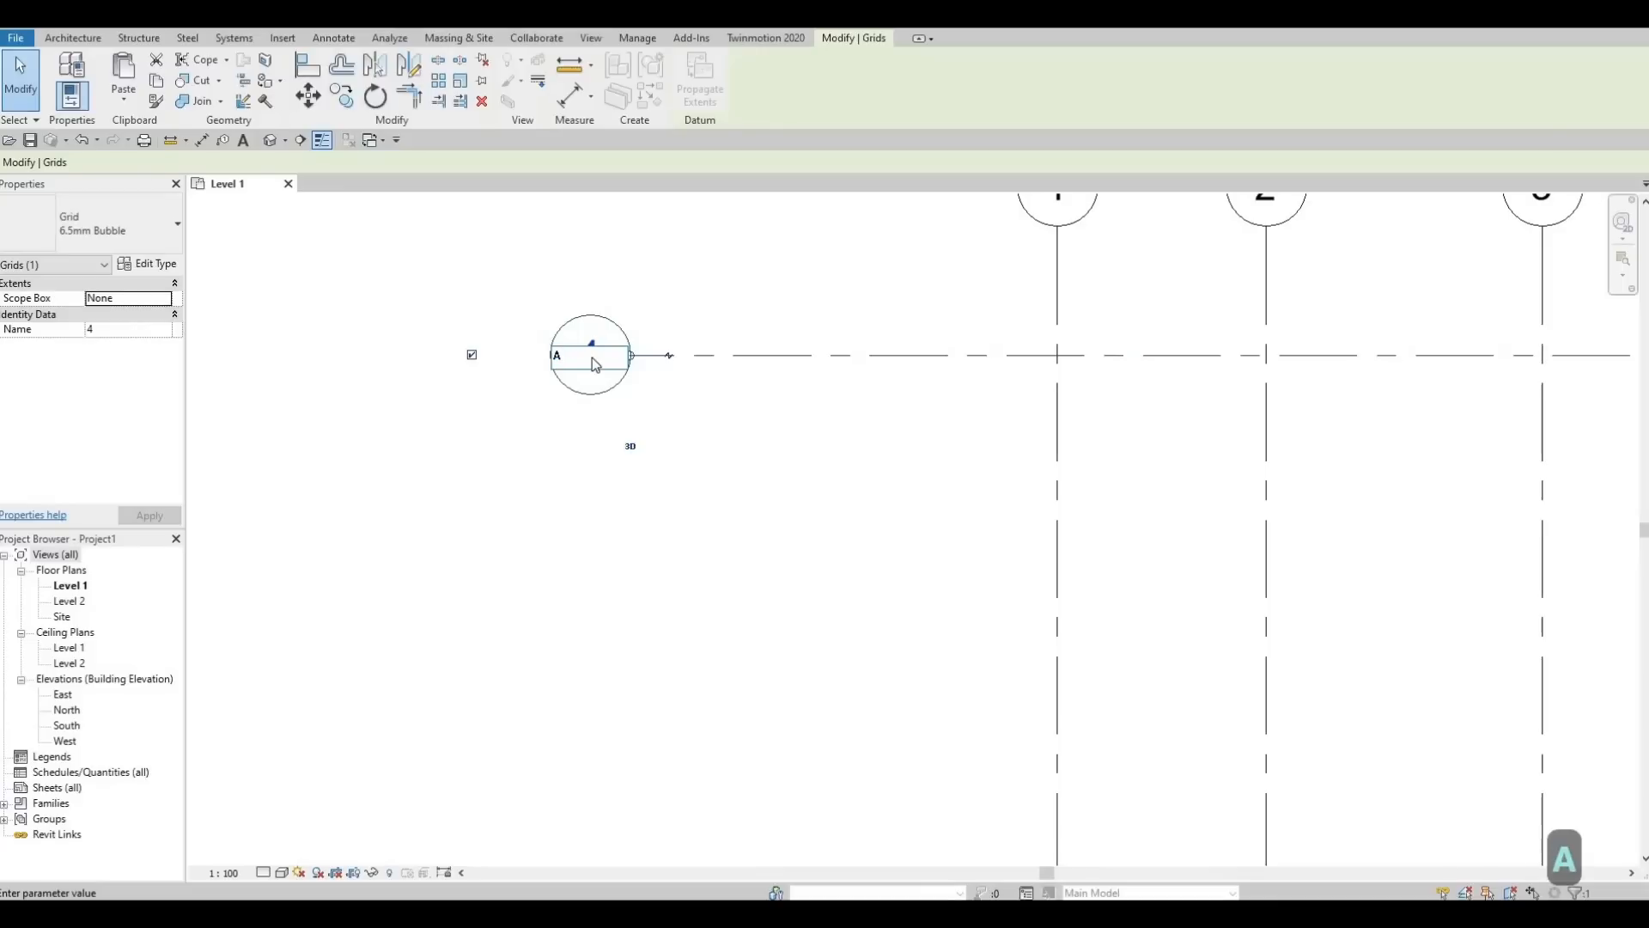
key(Return)
Copy grid A straight down with Multiple enabled, placing the first copy 4700 mm below it
scroll(721, 401, down, 2)
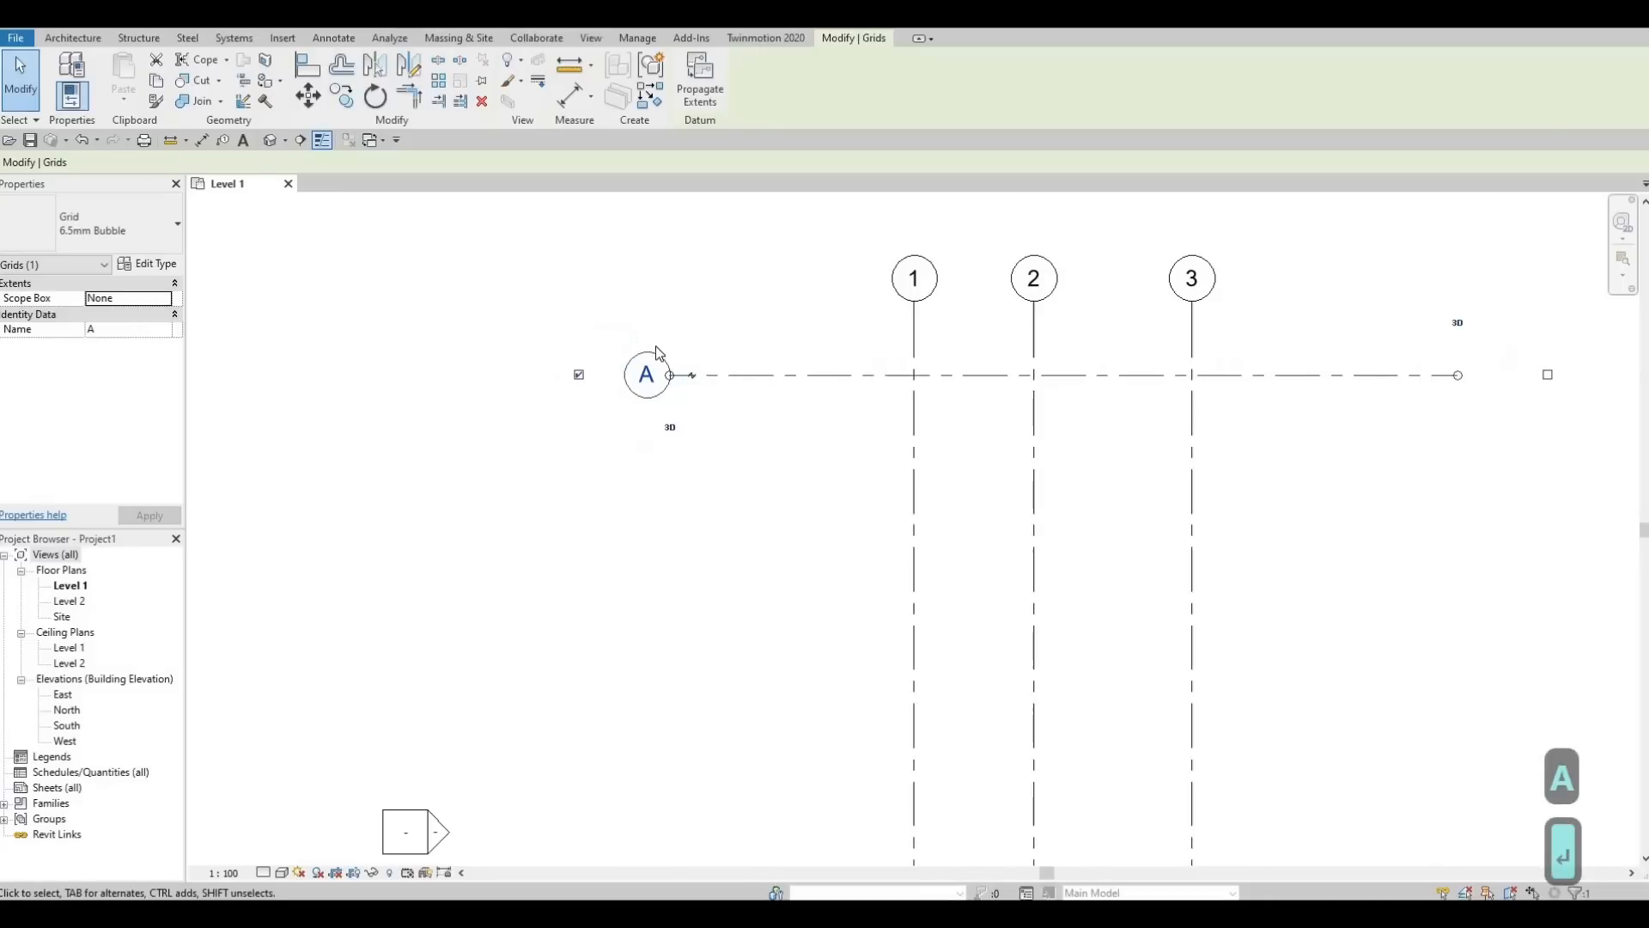
scroll(656, 347, up, 1)
scroll(658, 351, down, 3)
middle_drag(666, 366, 624, 465)
scroll(609, 438, up, 1)
scroll(619, 402, down, 1)
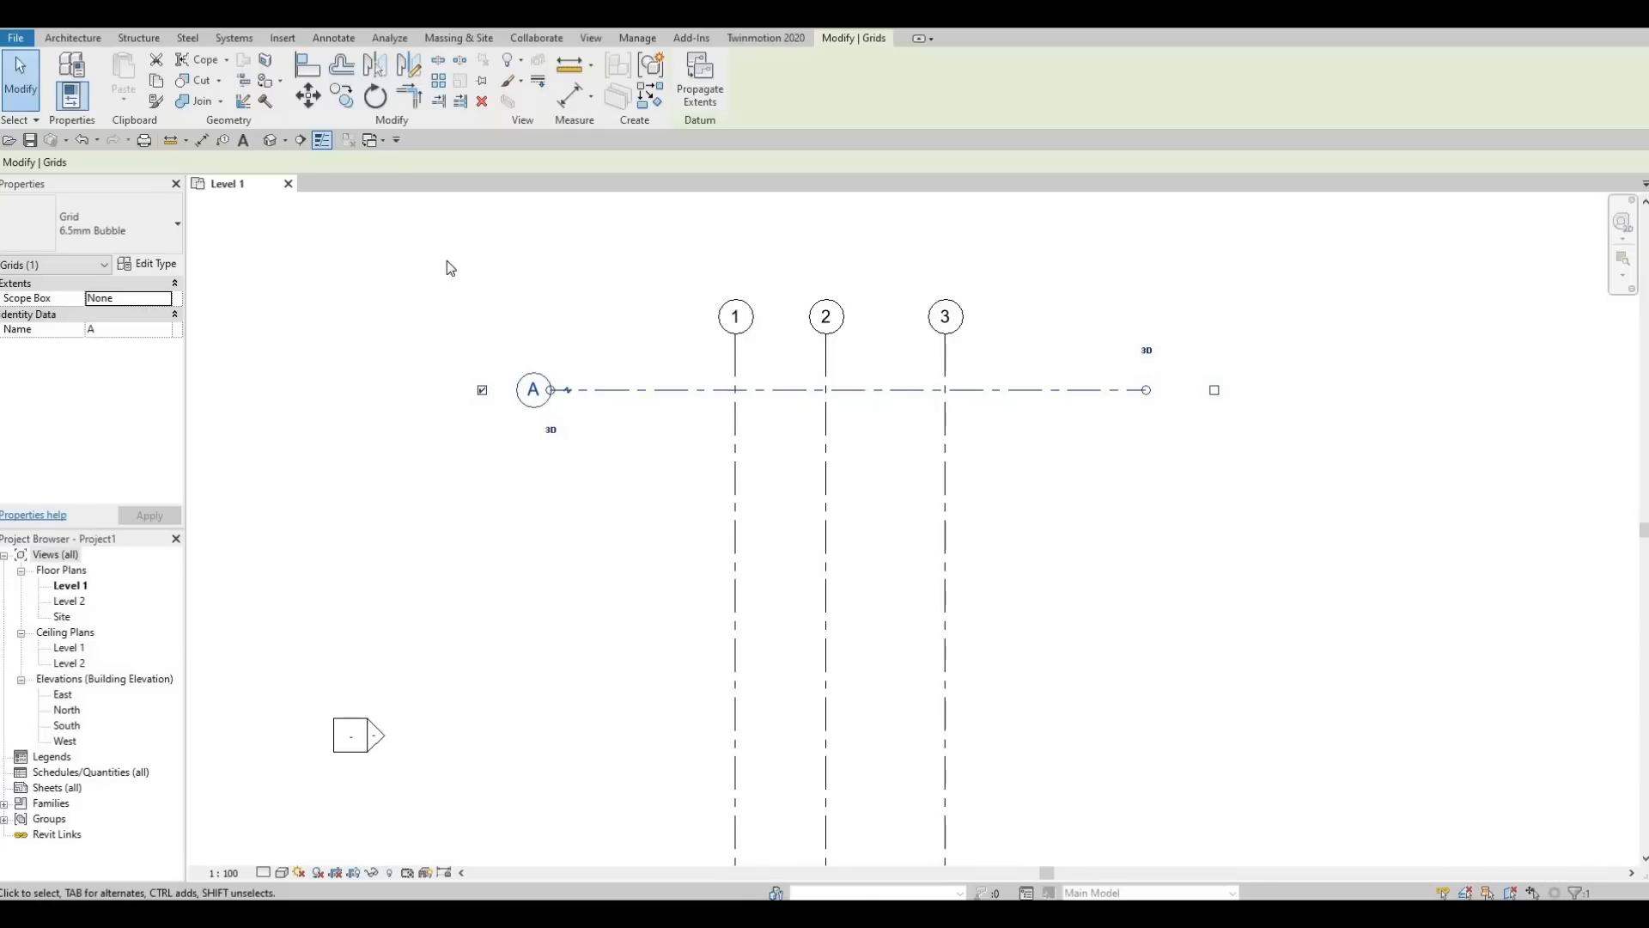
key(c)
key(o)
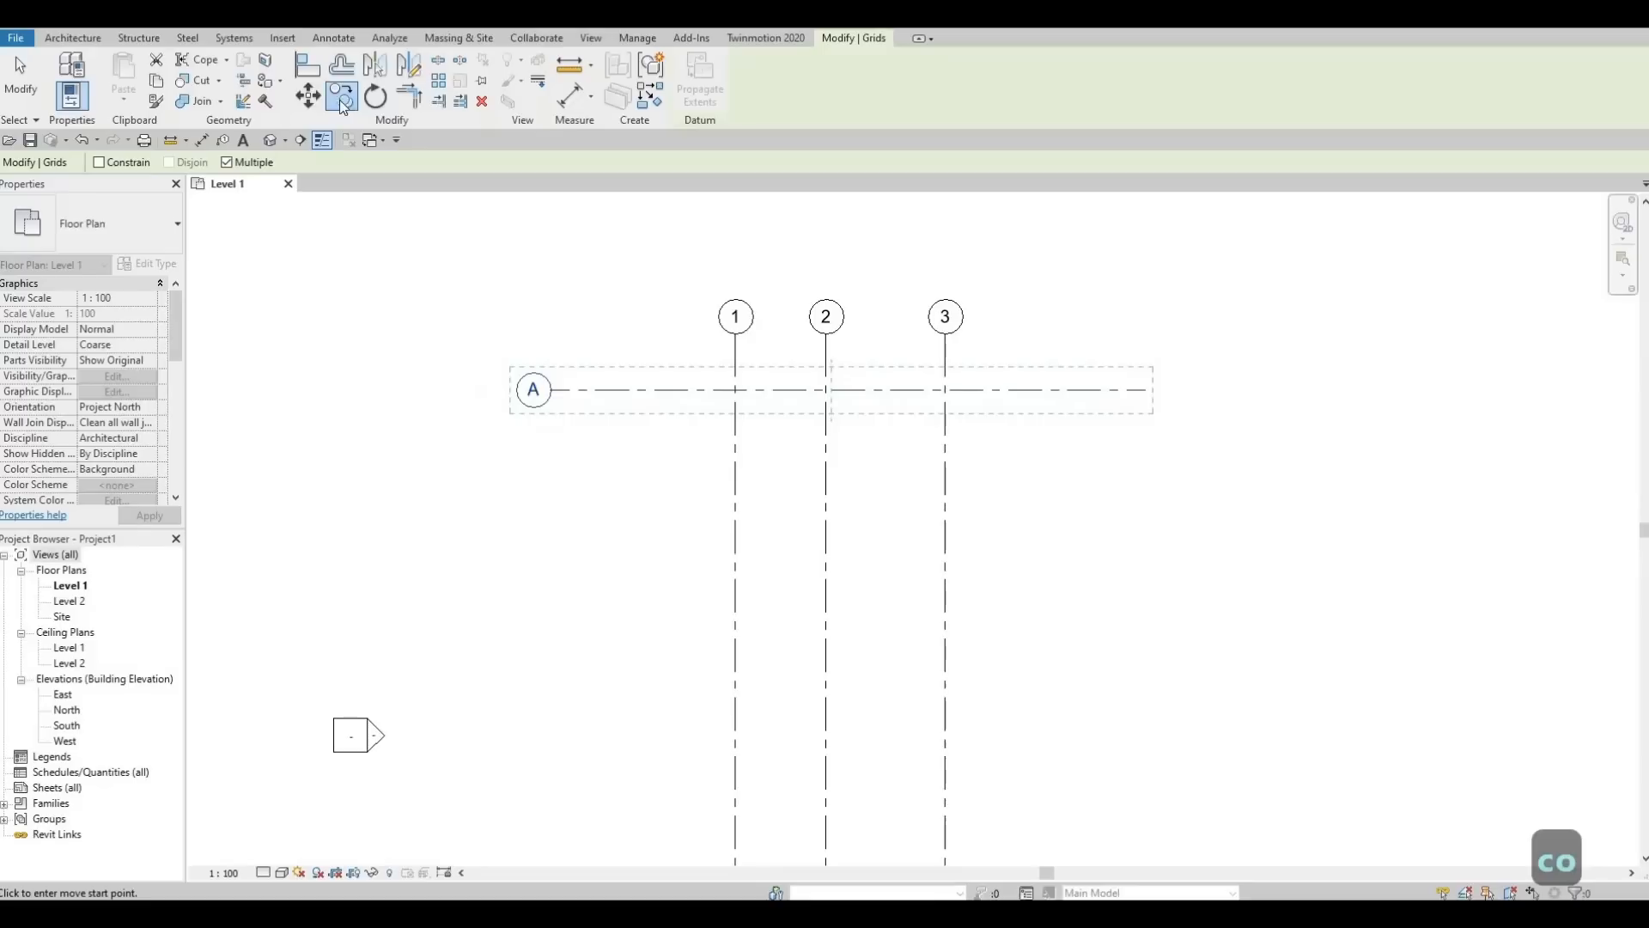
click(613, 392)
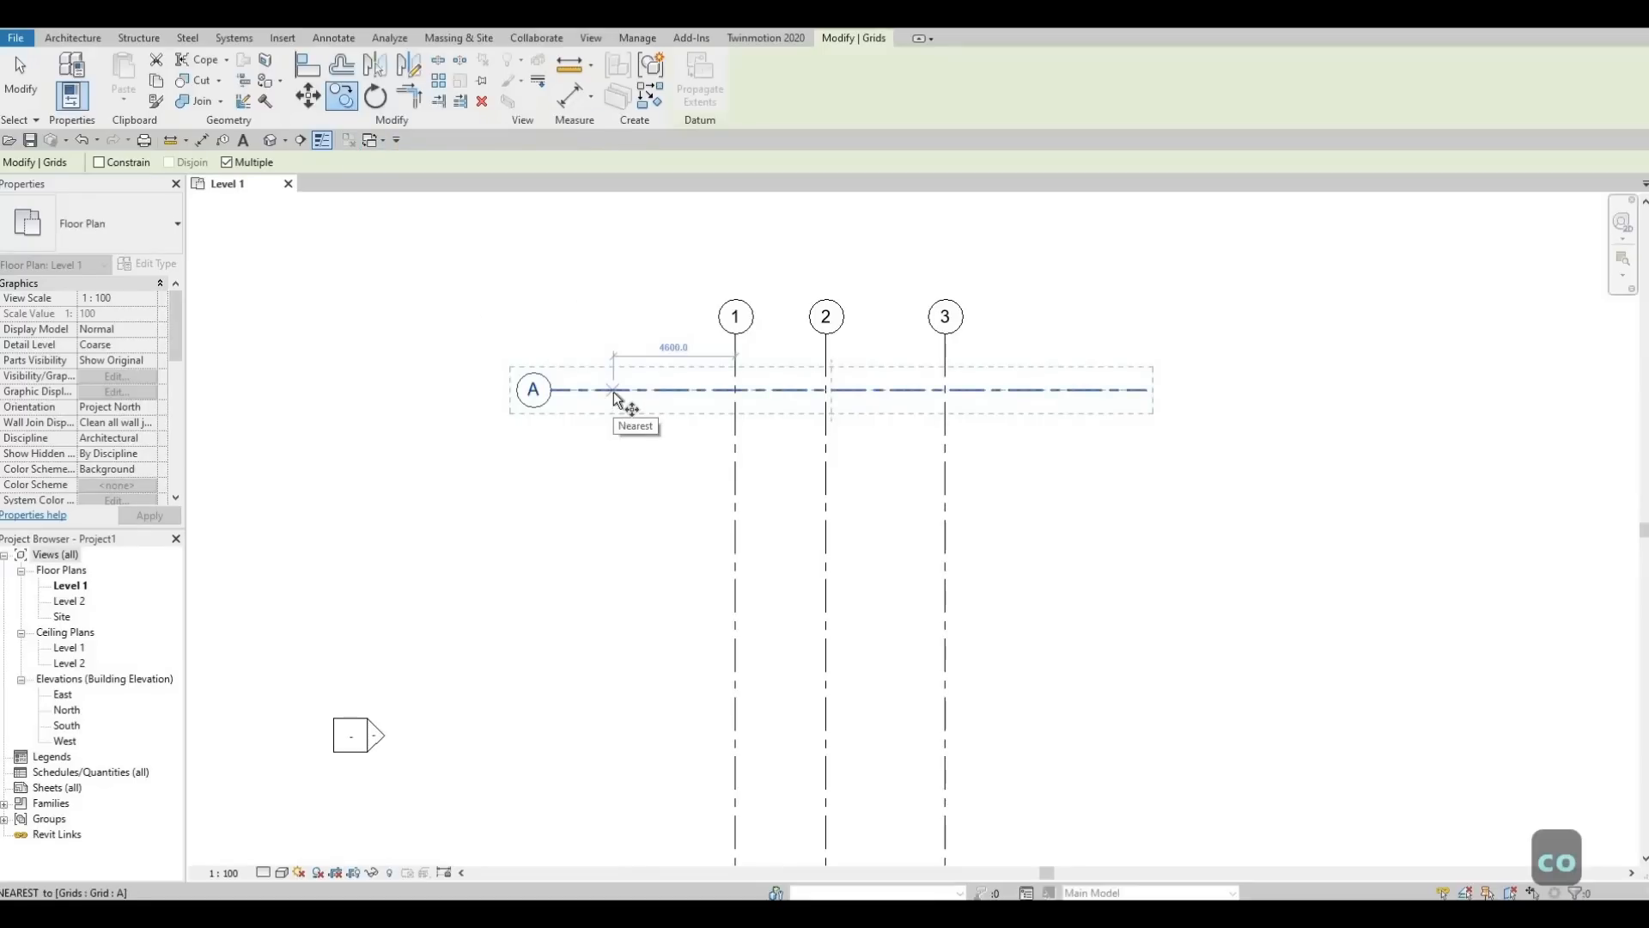
click(613, 392)
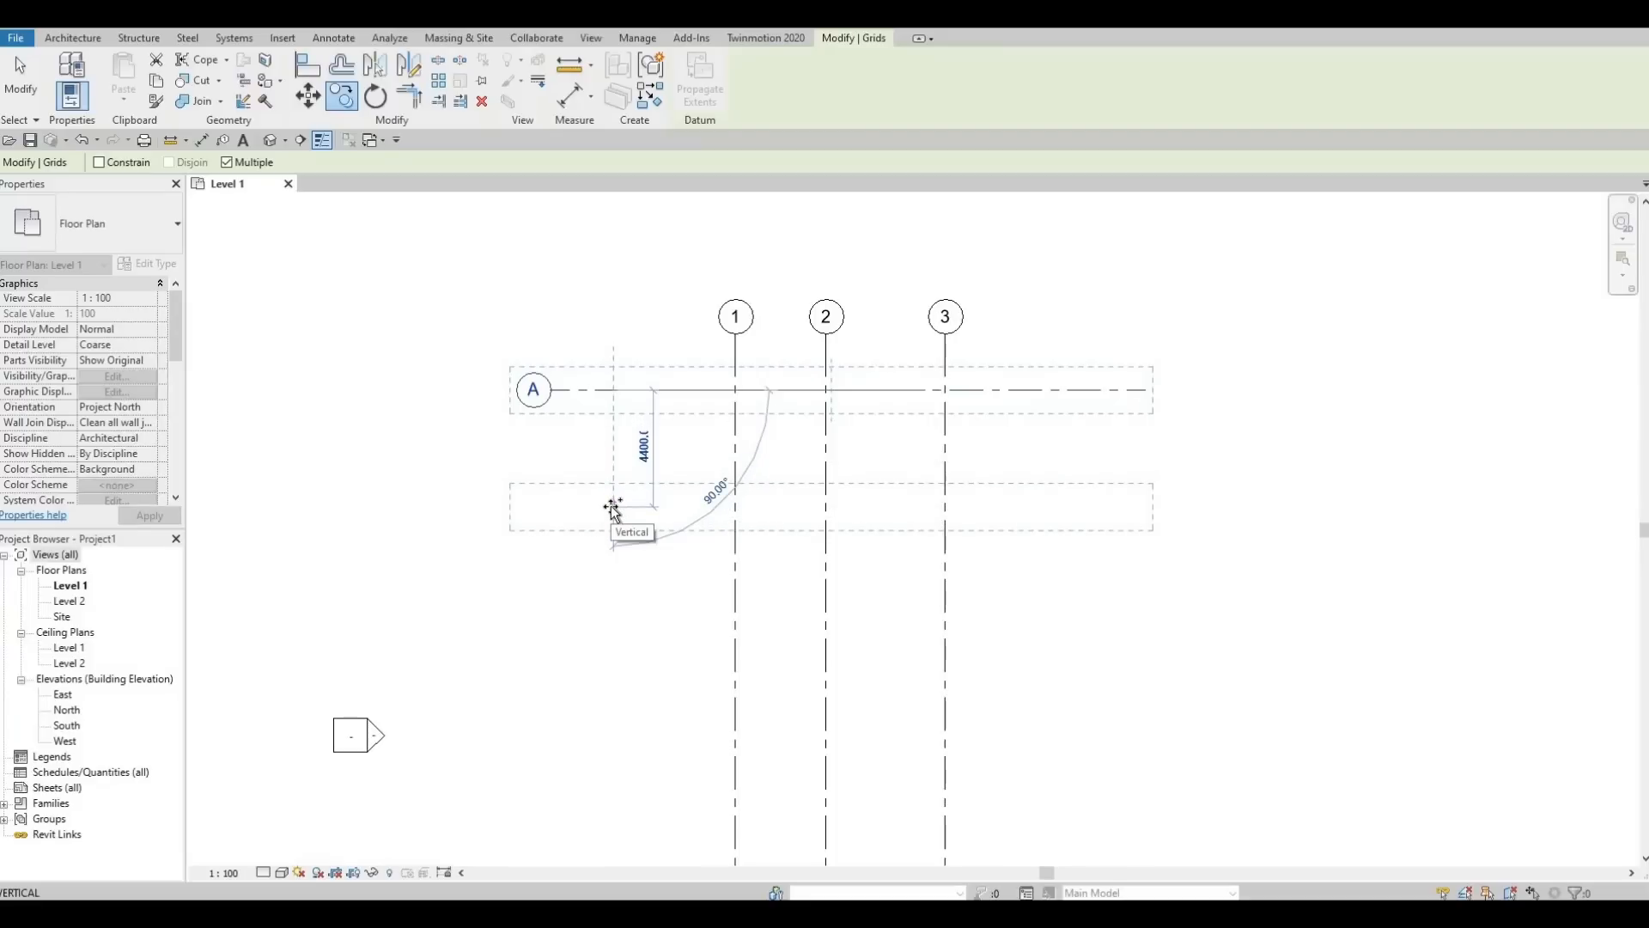
text(4700)
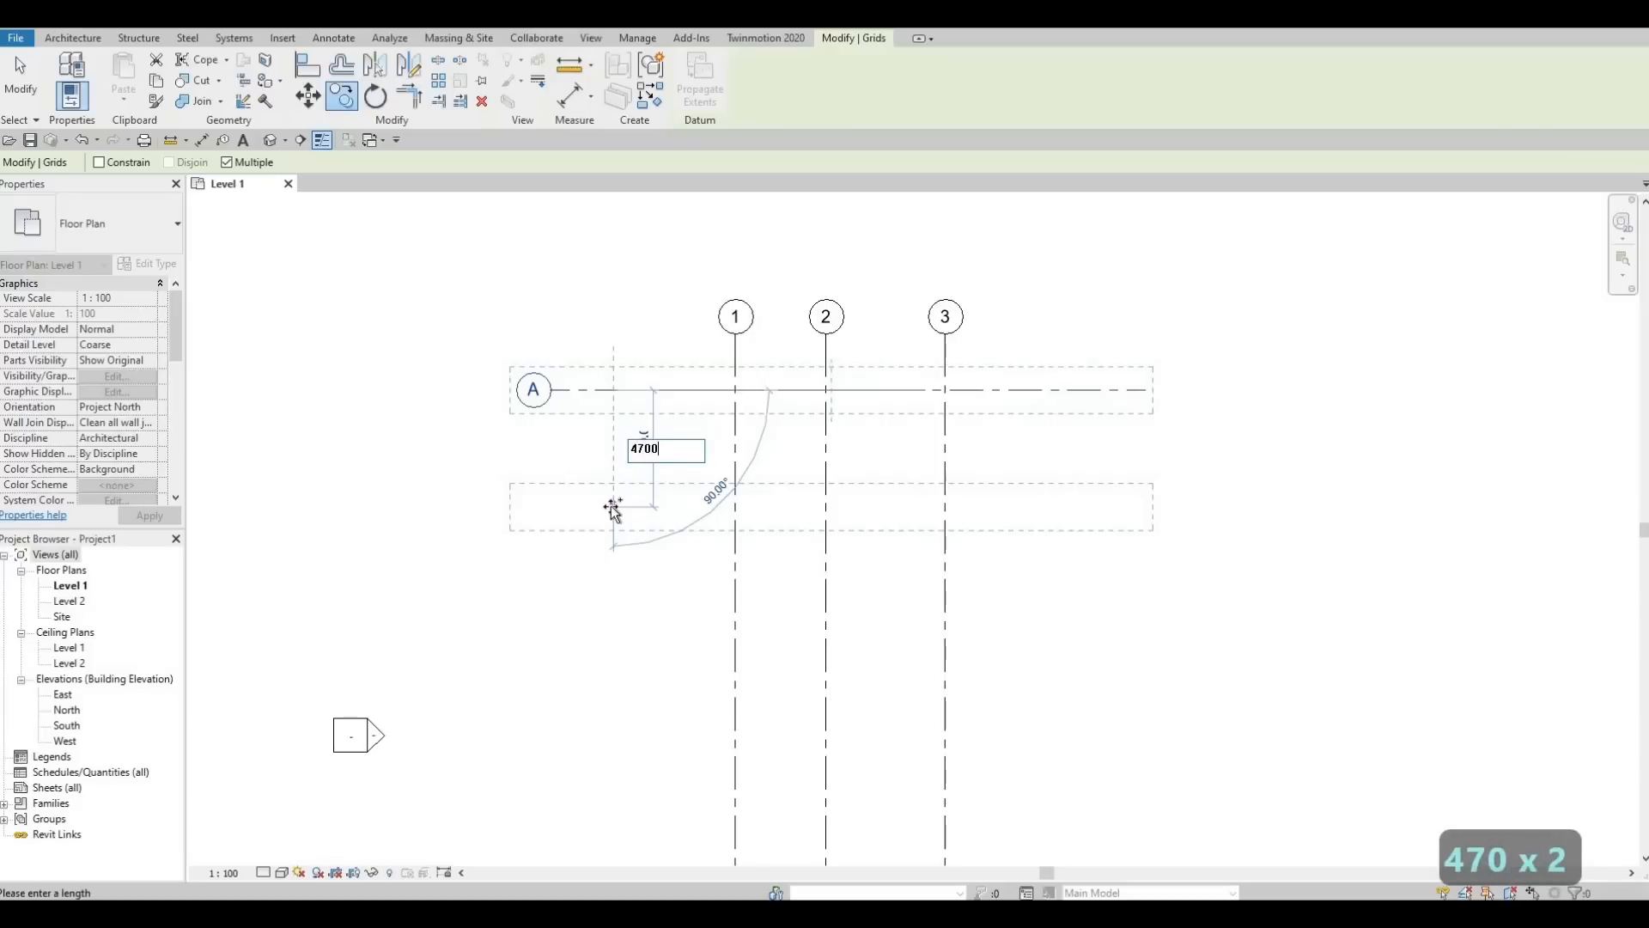
key(Return)
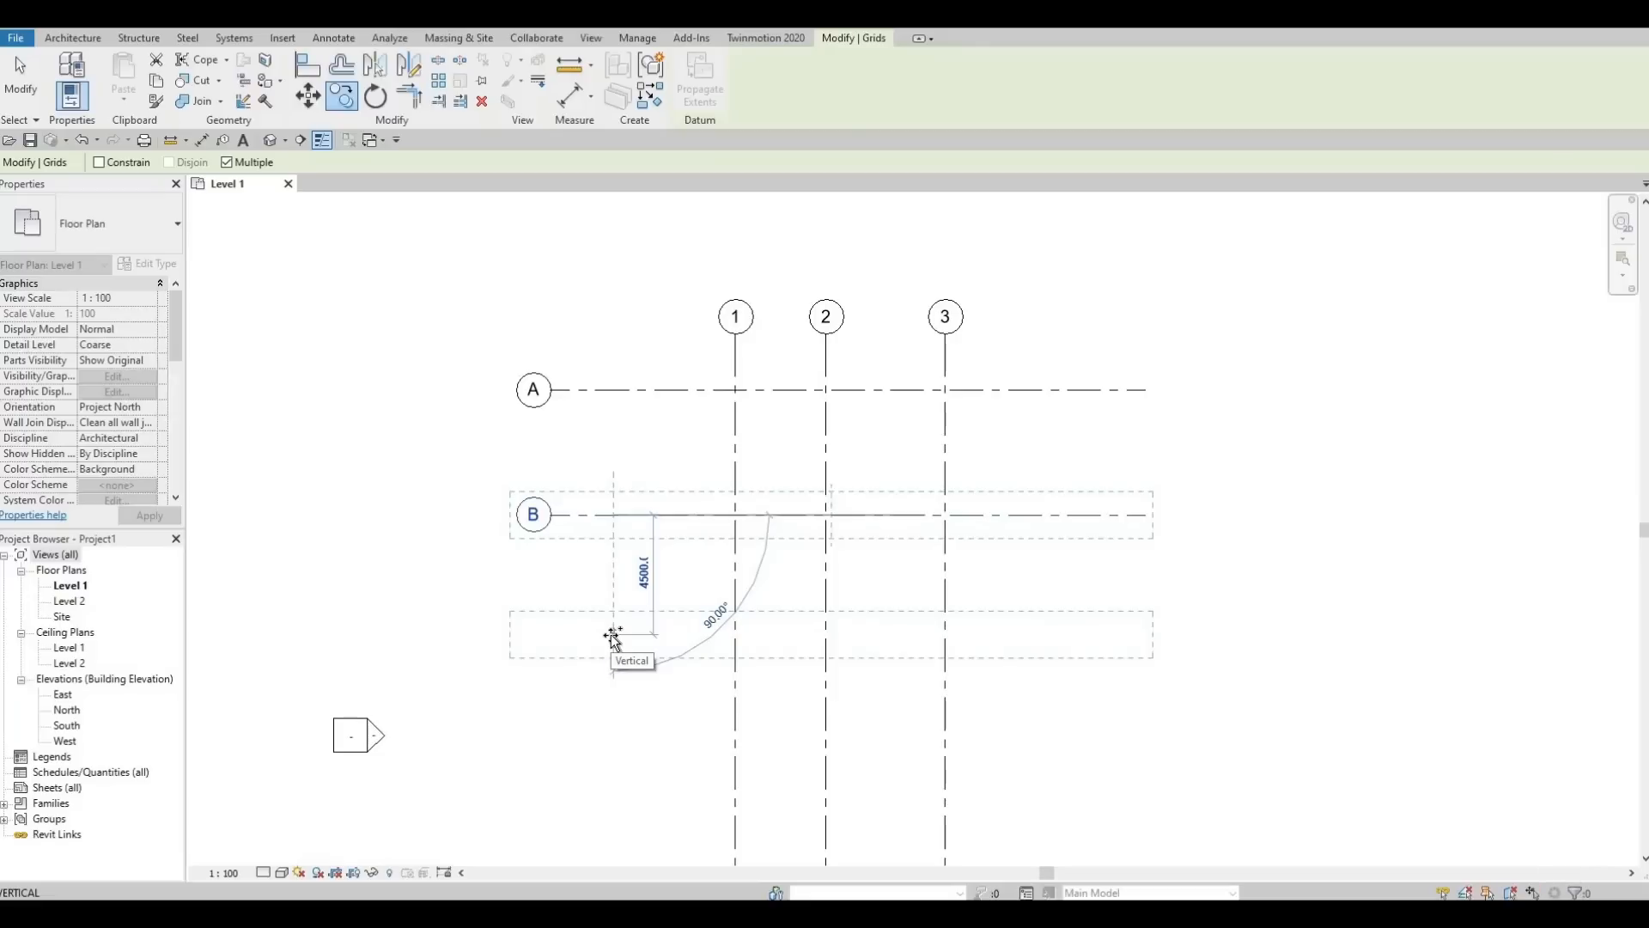
Place a second copy 5200 mm below grid B and finish copying
text(5)
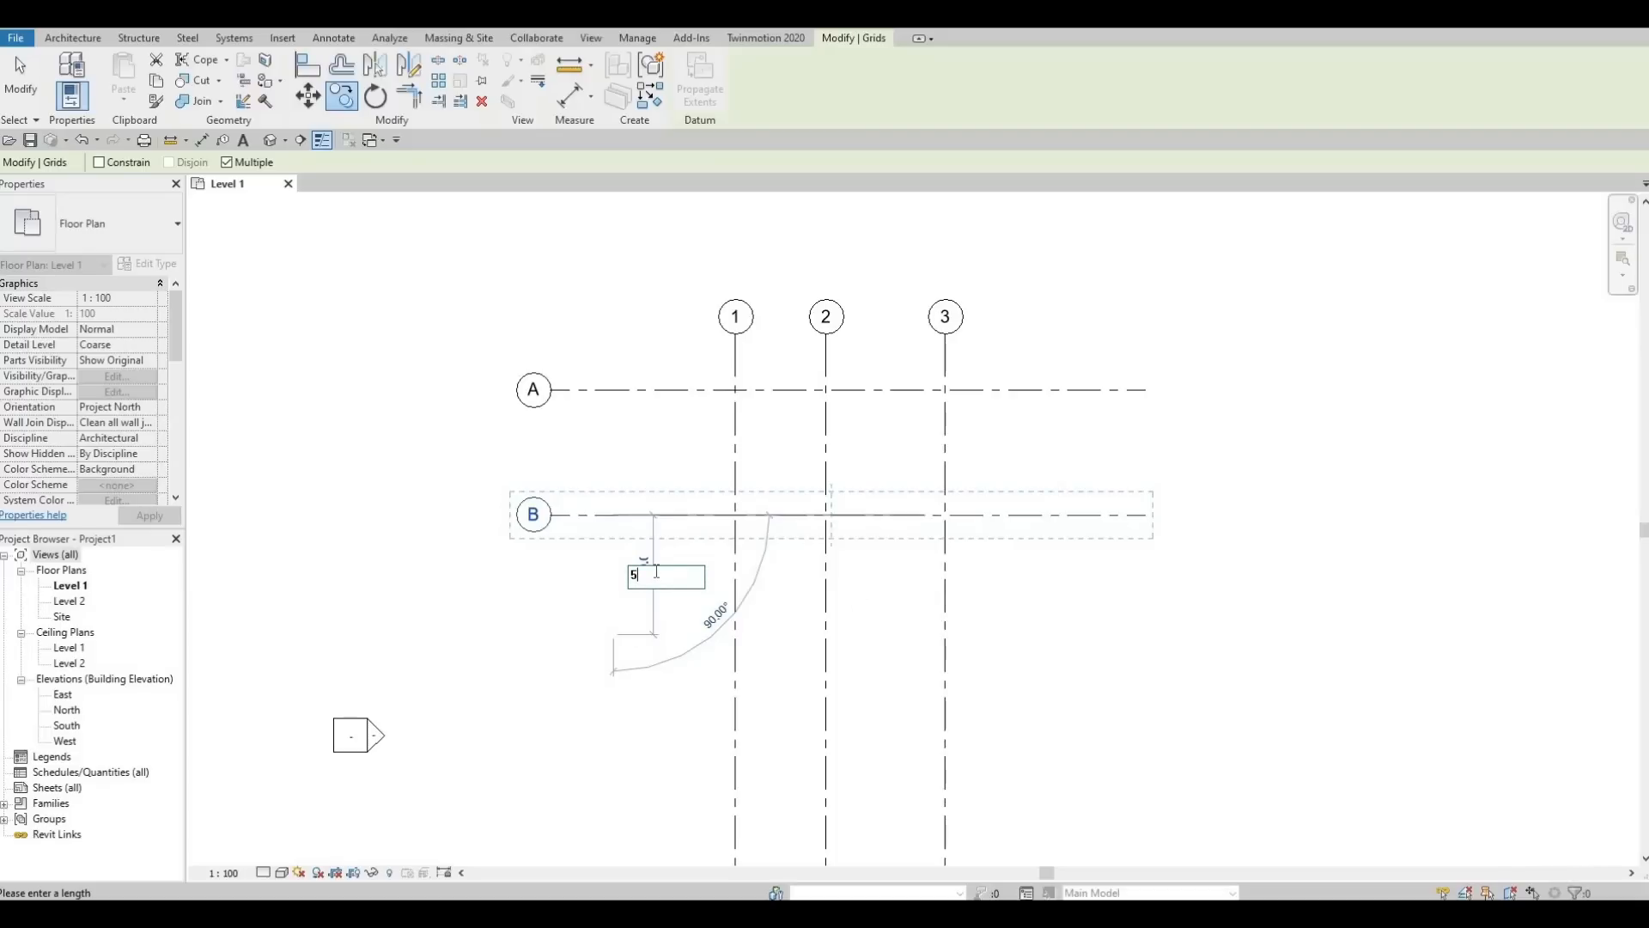
text(200)
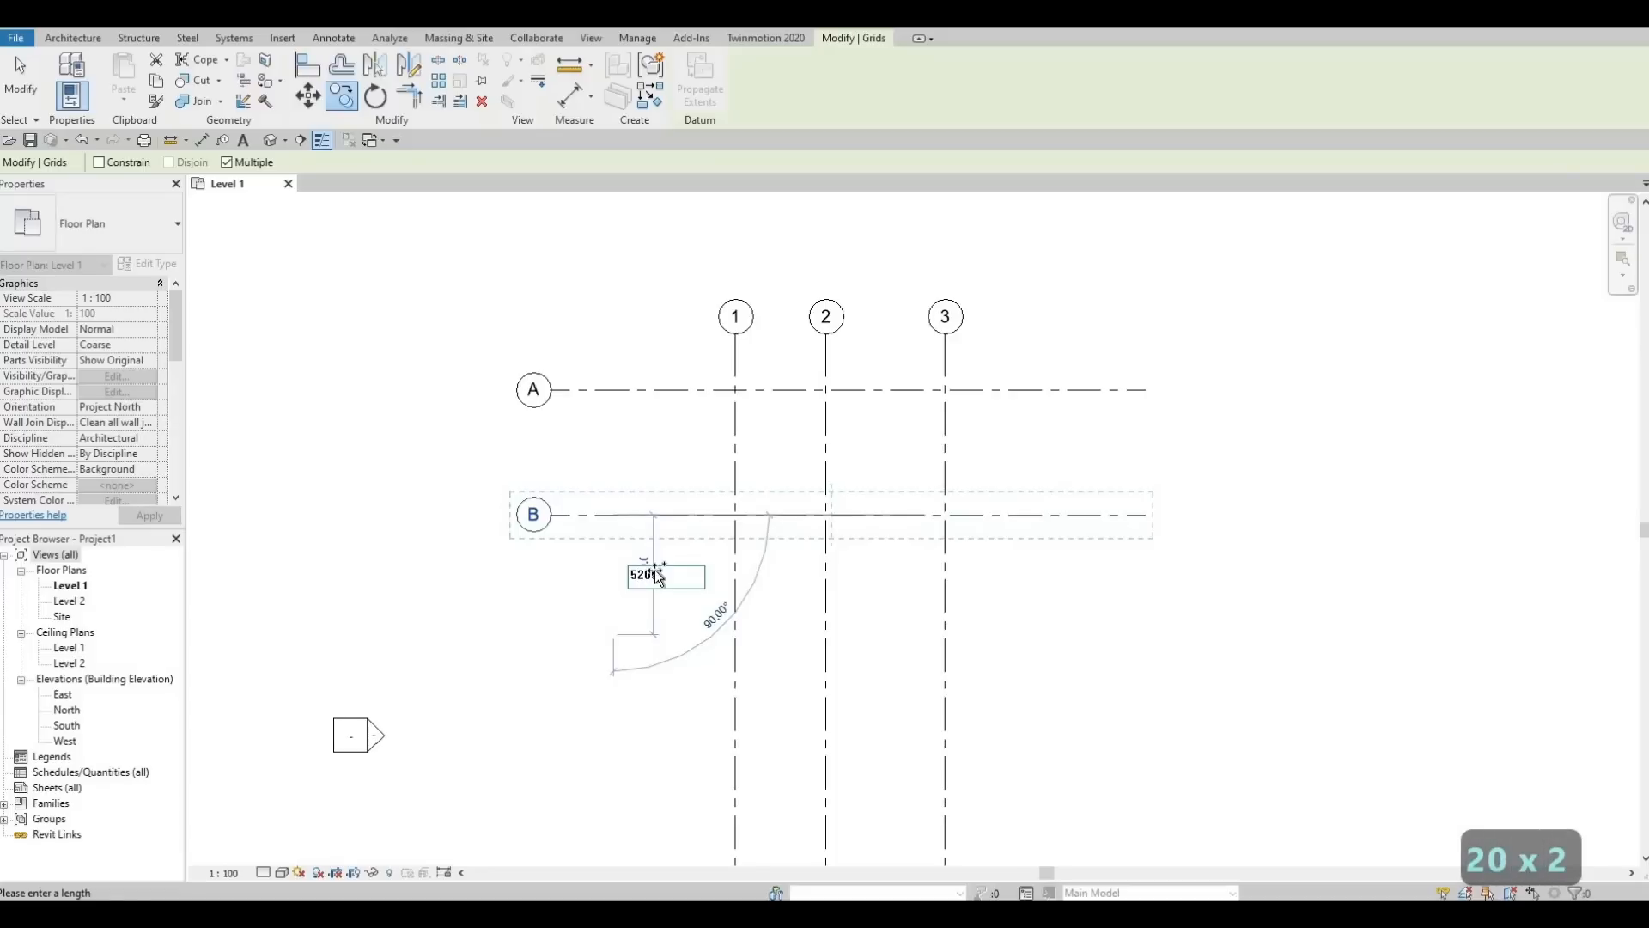
key(Return)
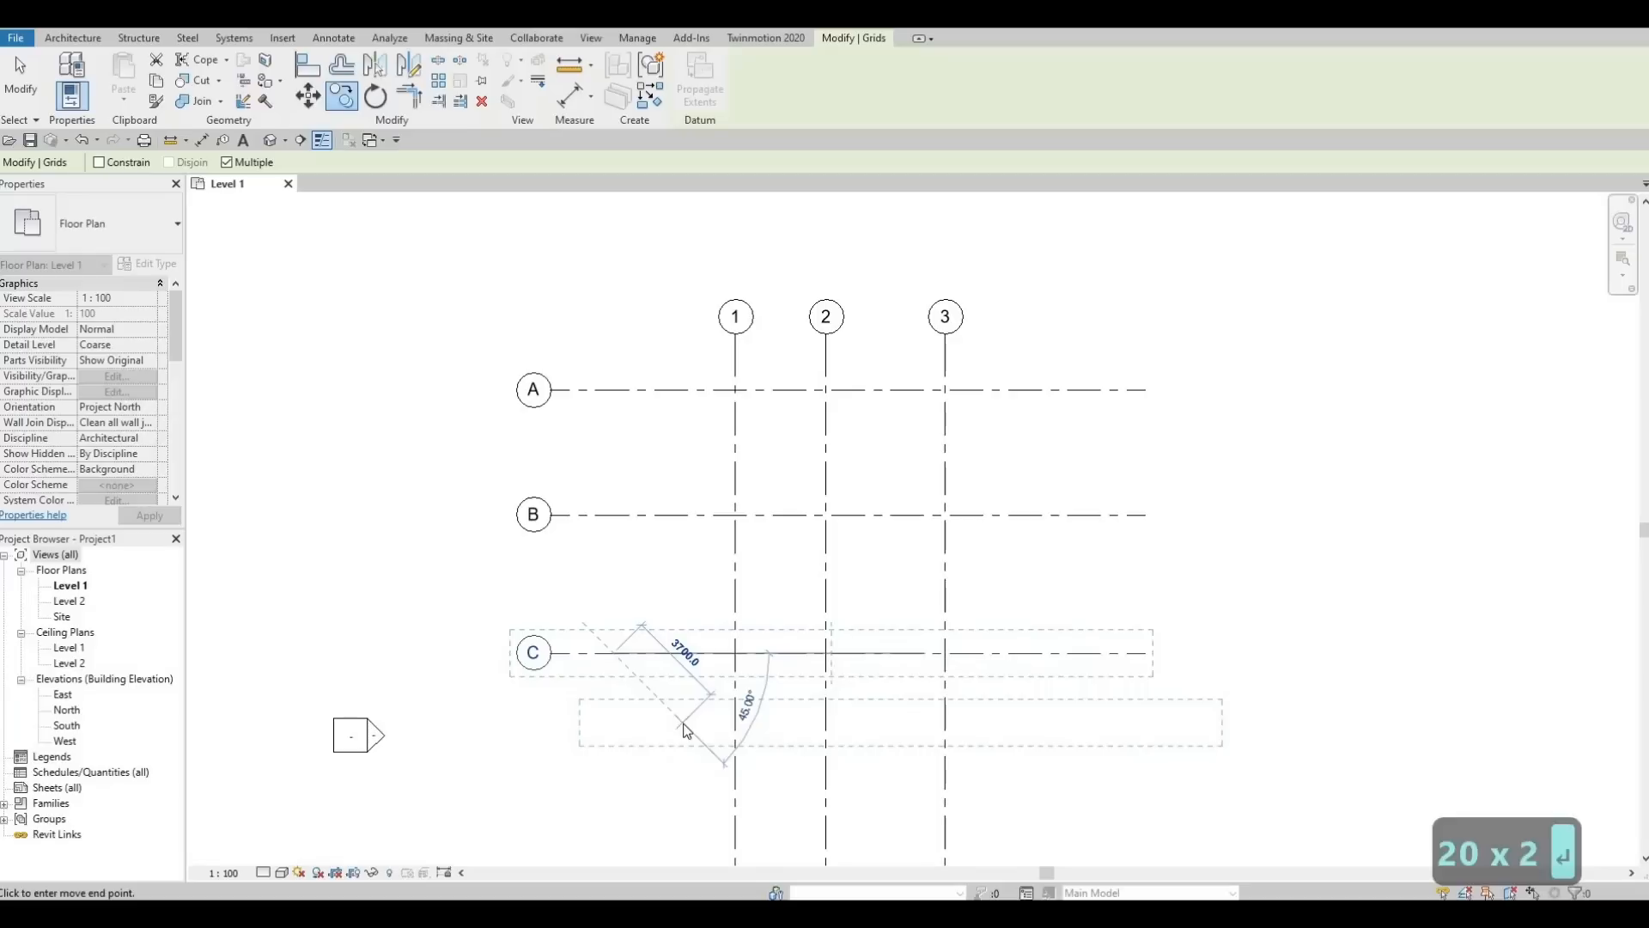
key(Escape)
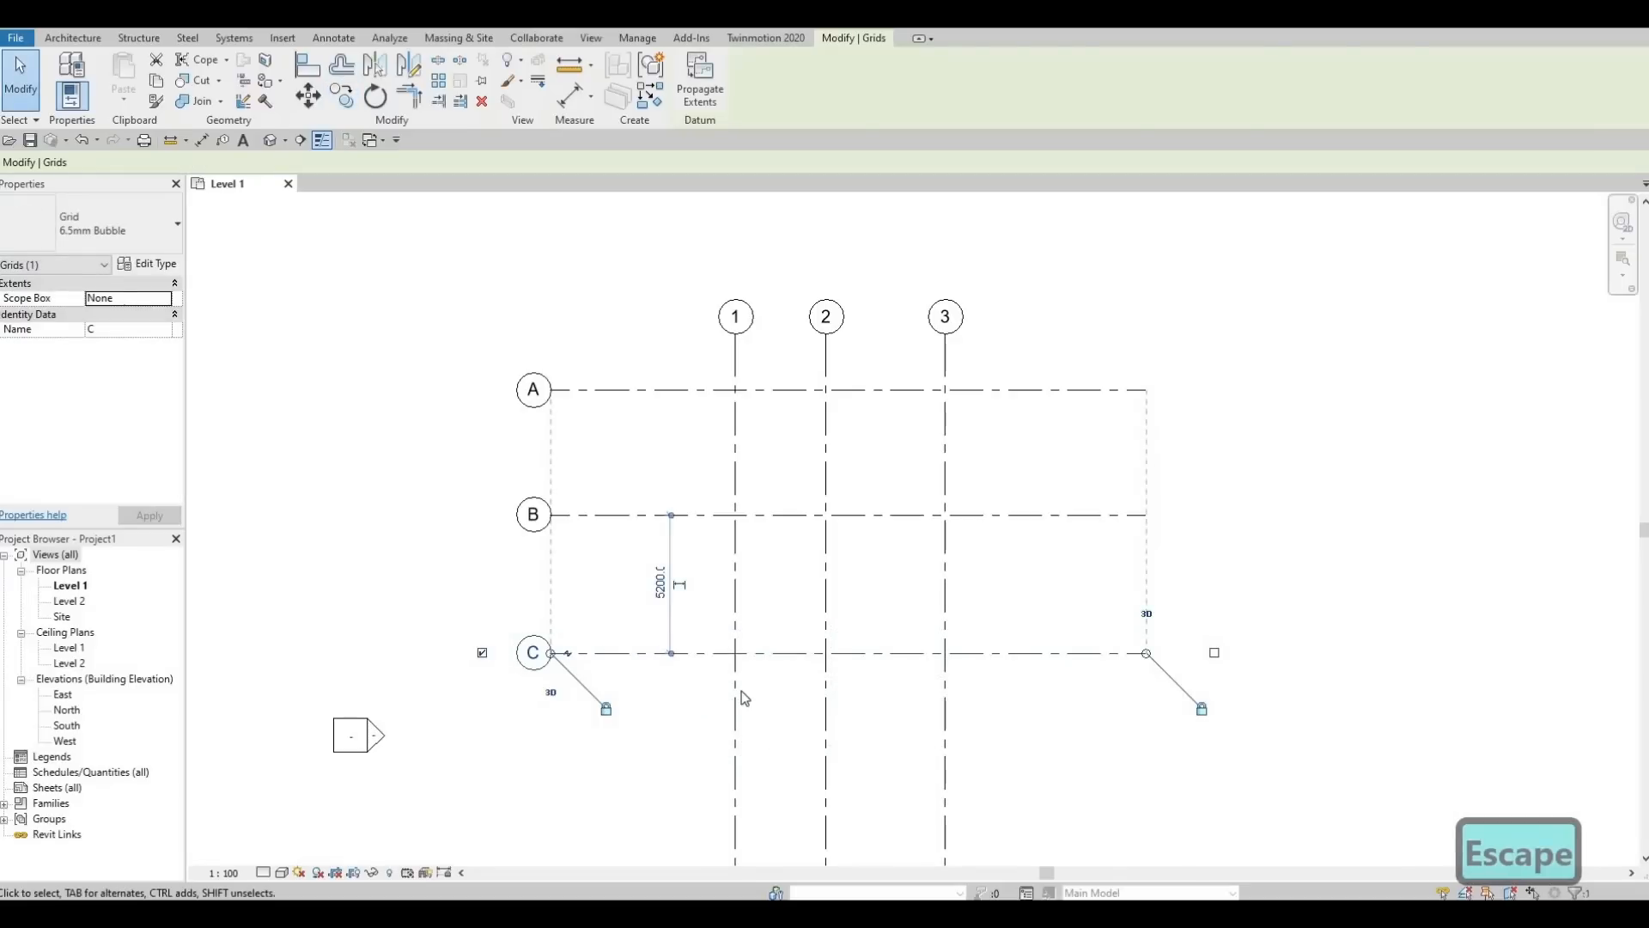
key(Escape)
Shorten the aligned vertical grids 1 to 3 at their lower ends to just below grid C
middle_drag(744, 731, 736, 667)
scroll(736, 668, down, 5)
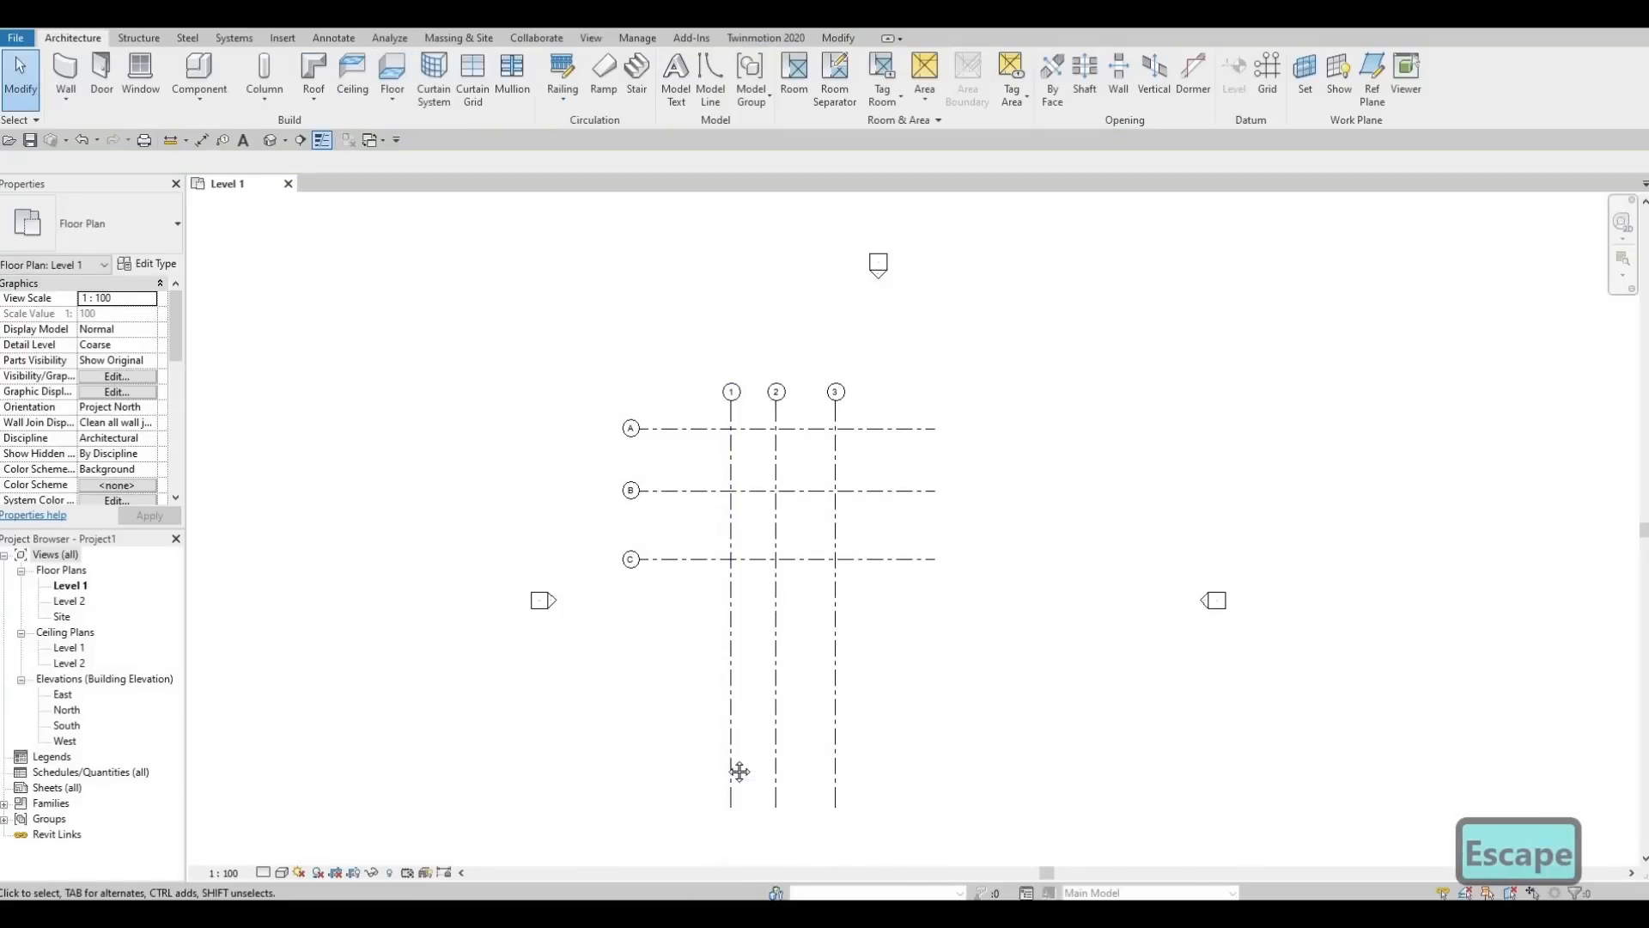
middle_drag(728, 773, 729, 739)
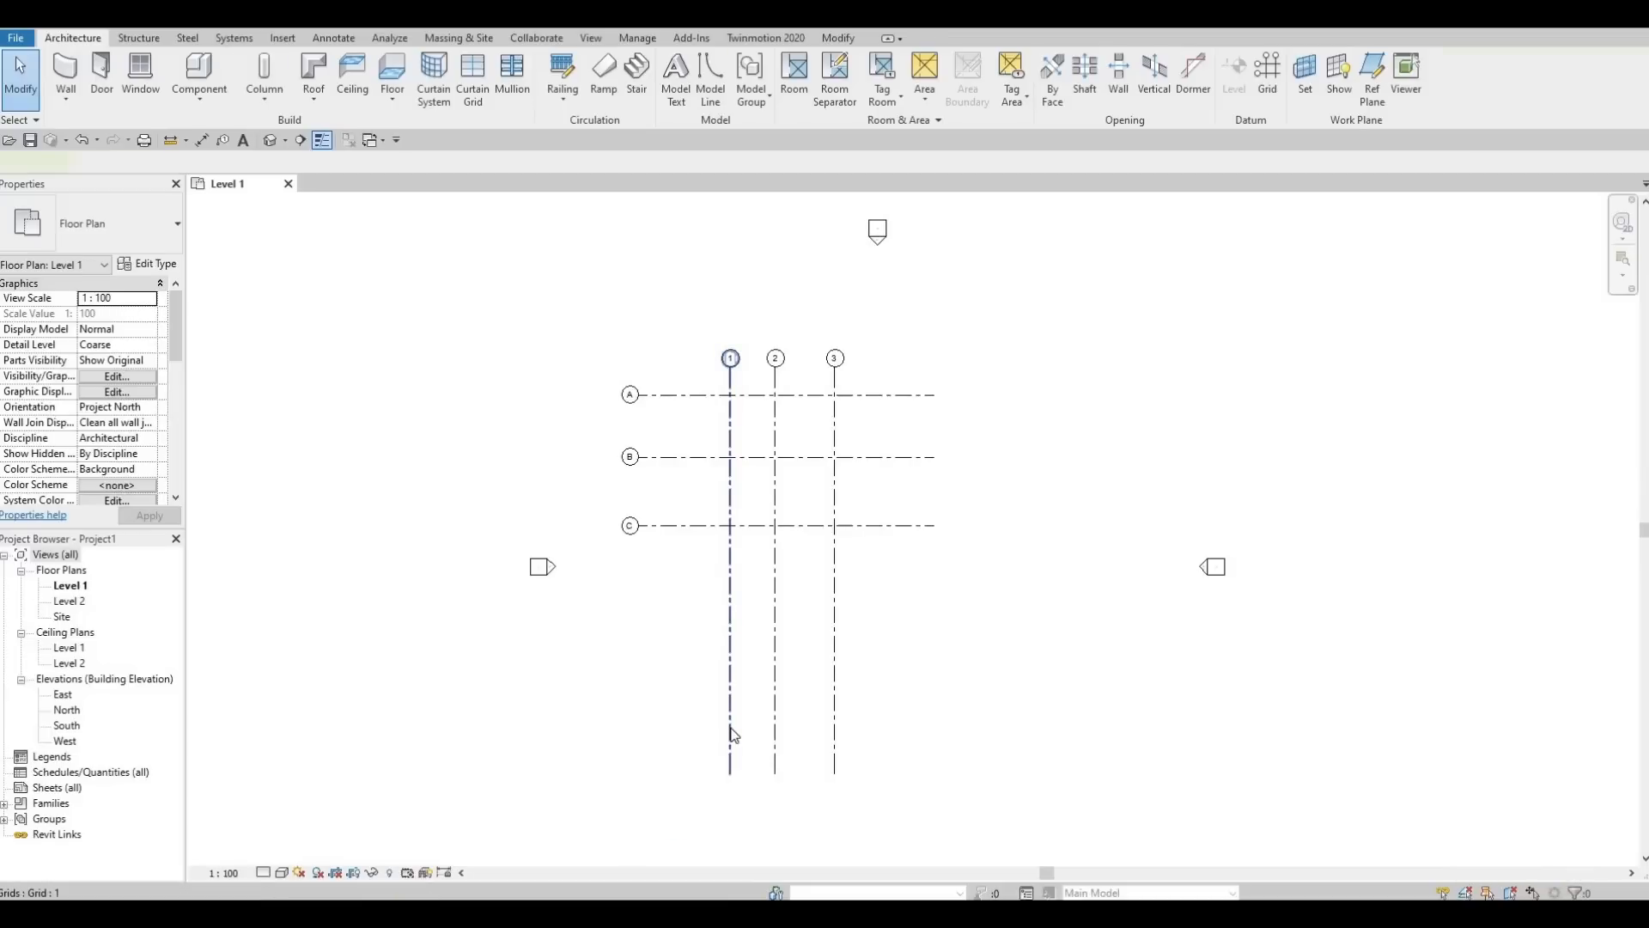
click(732, 736)
scroll(754, 783, up, 4)
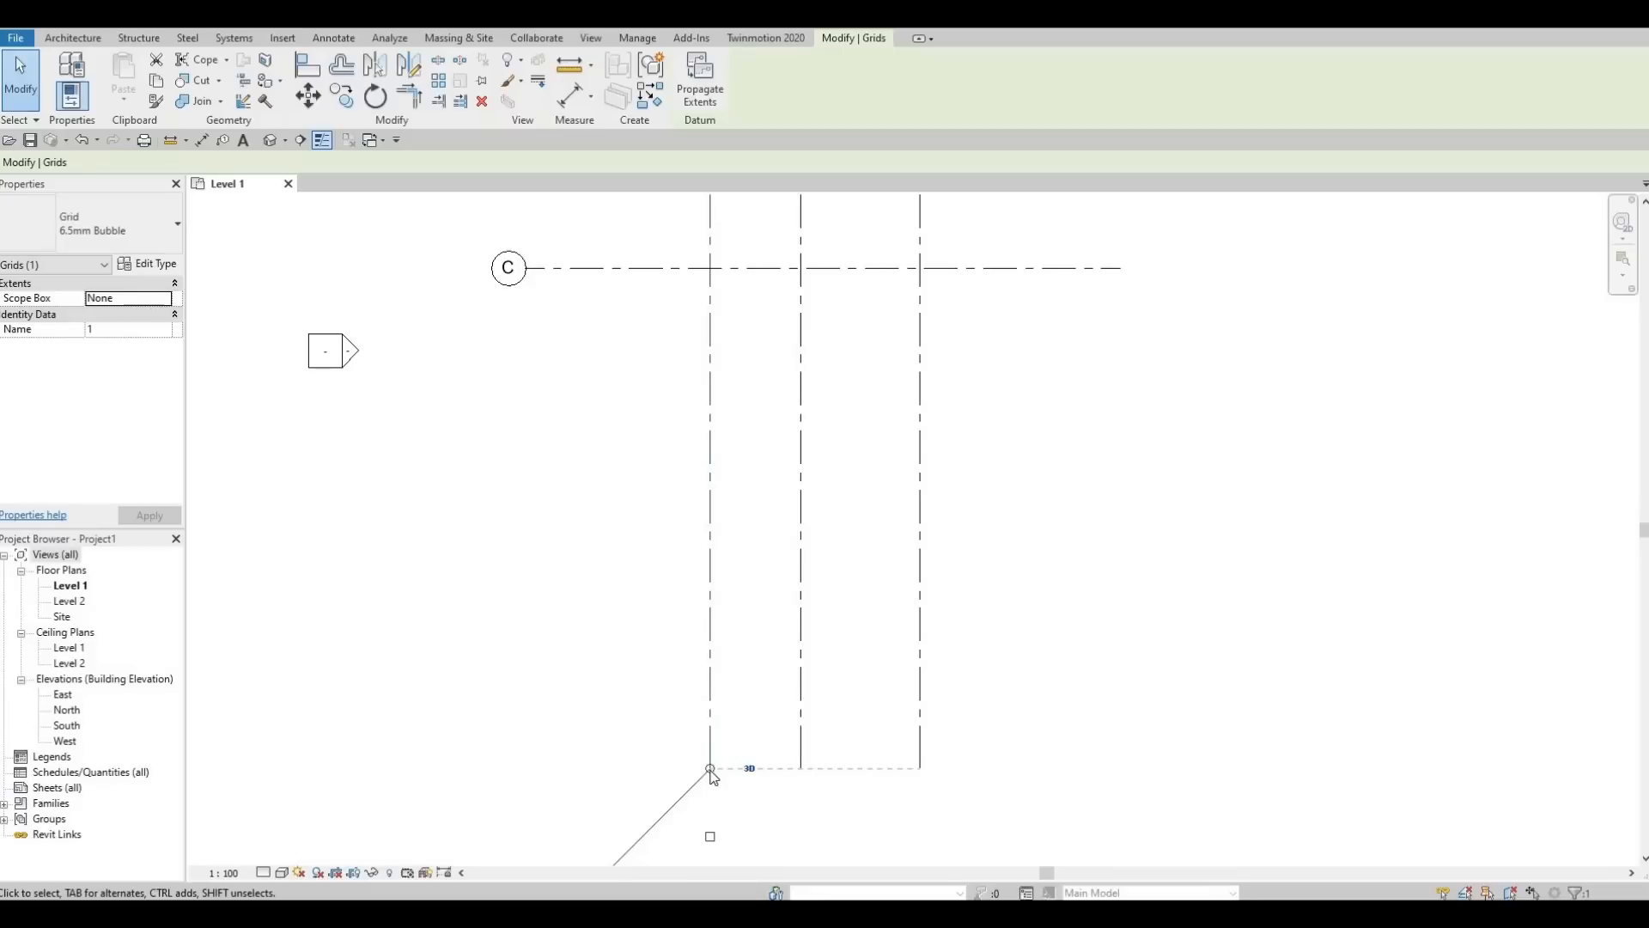
drag(713, 734, 756, 341)
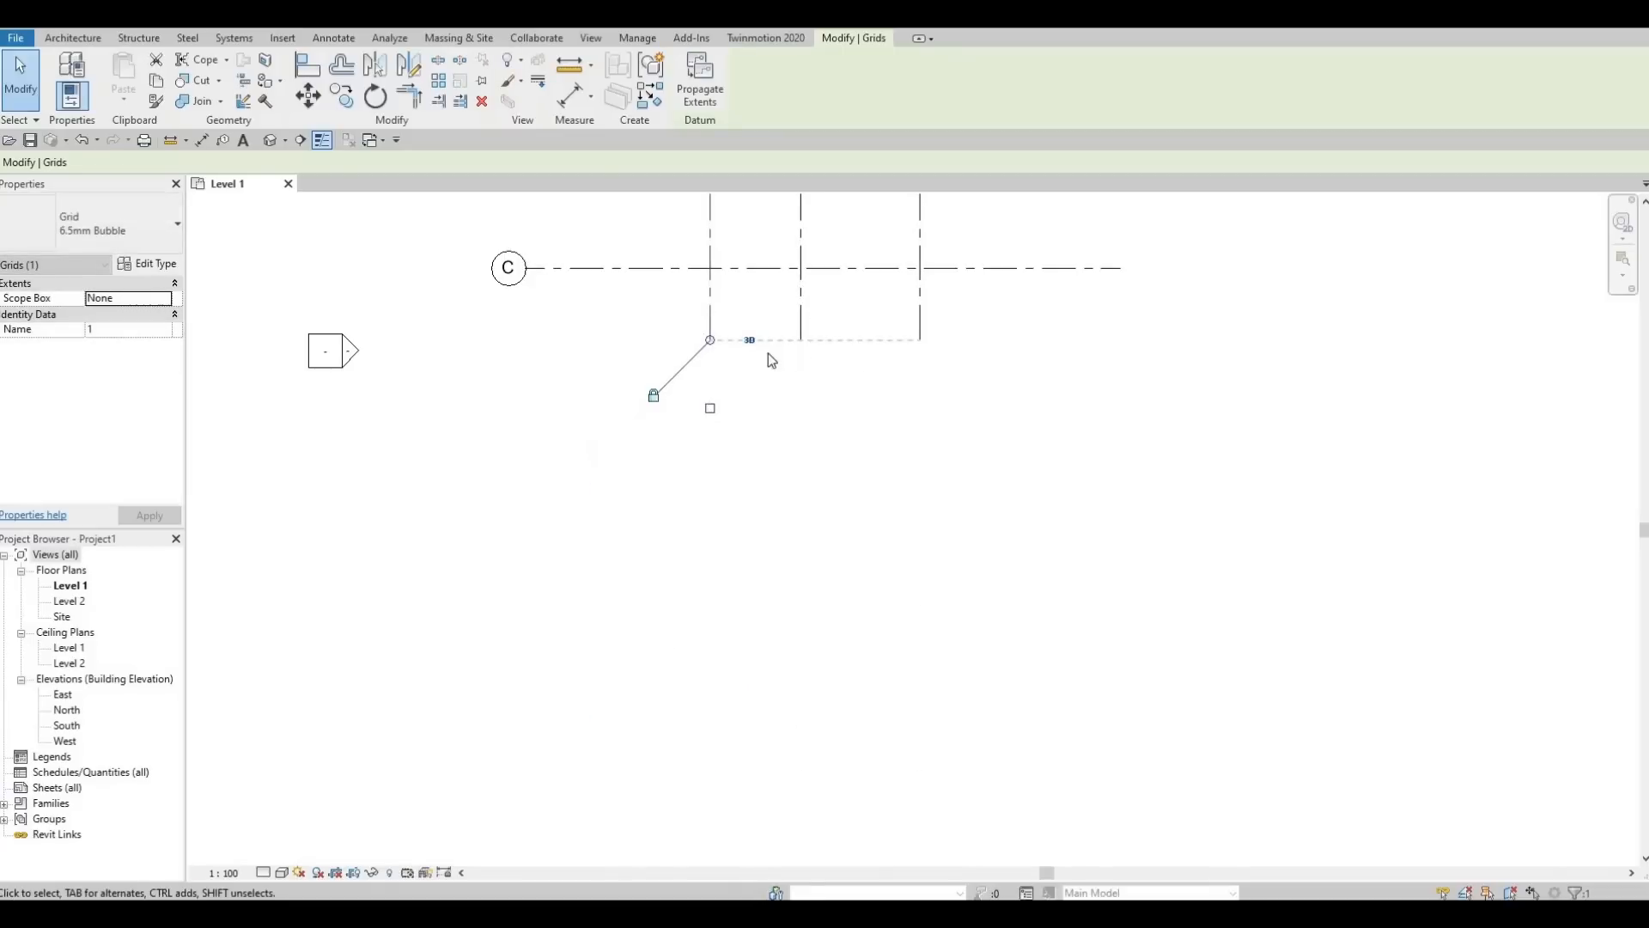
Extend the upper ends of vertical grids 1 to 3 so their bubbles sit farther above grid A
middle_drag(876, 374, 828, 796)
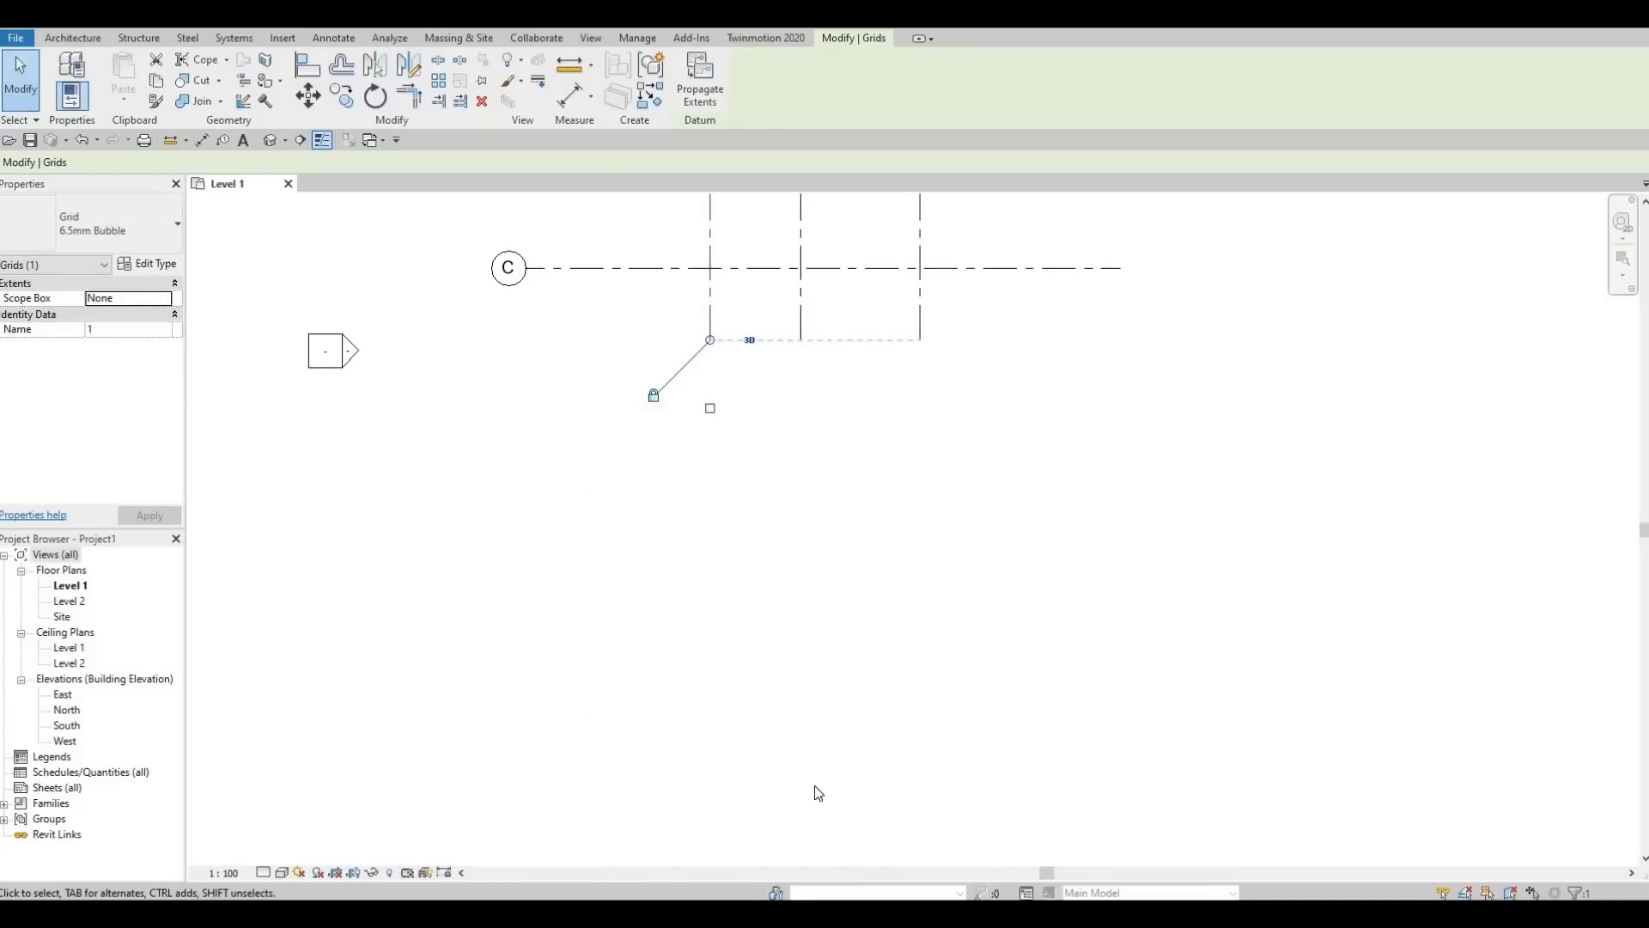
middle_drag(777, 407, 824, 433)
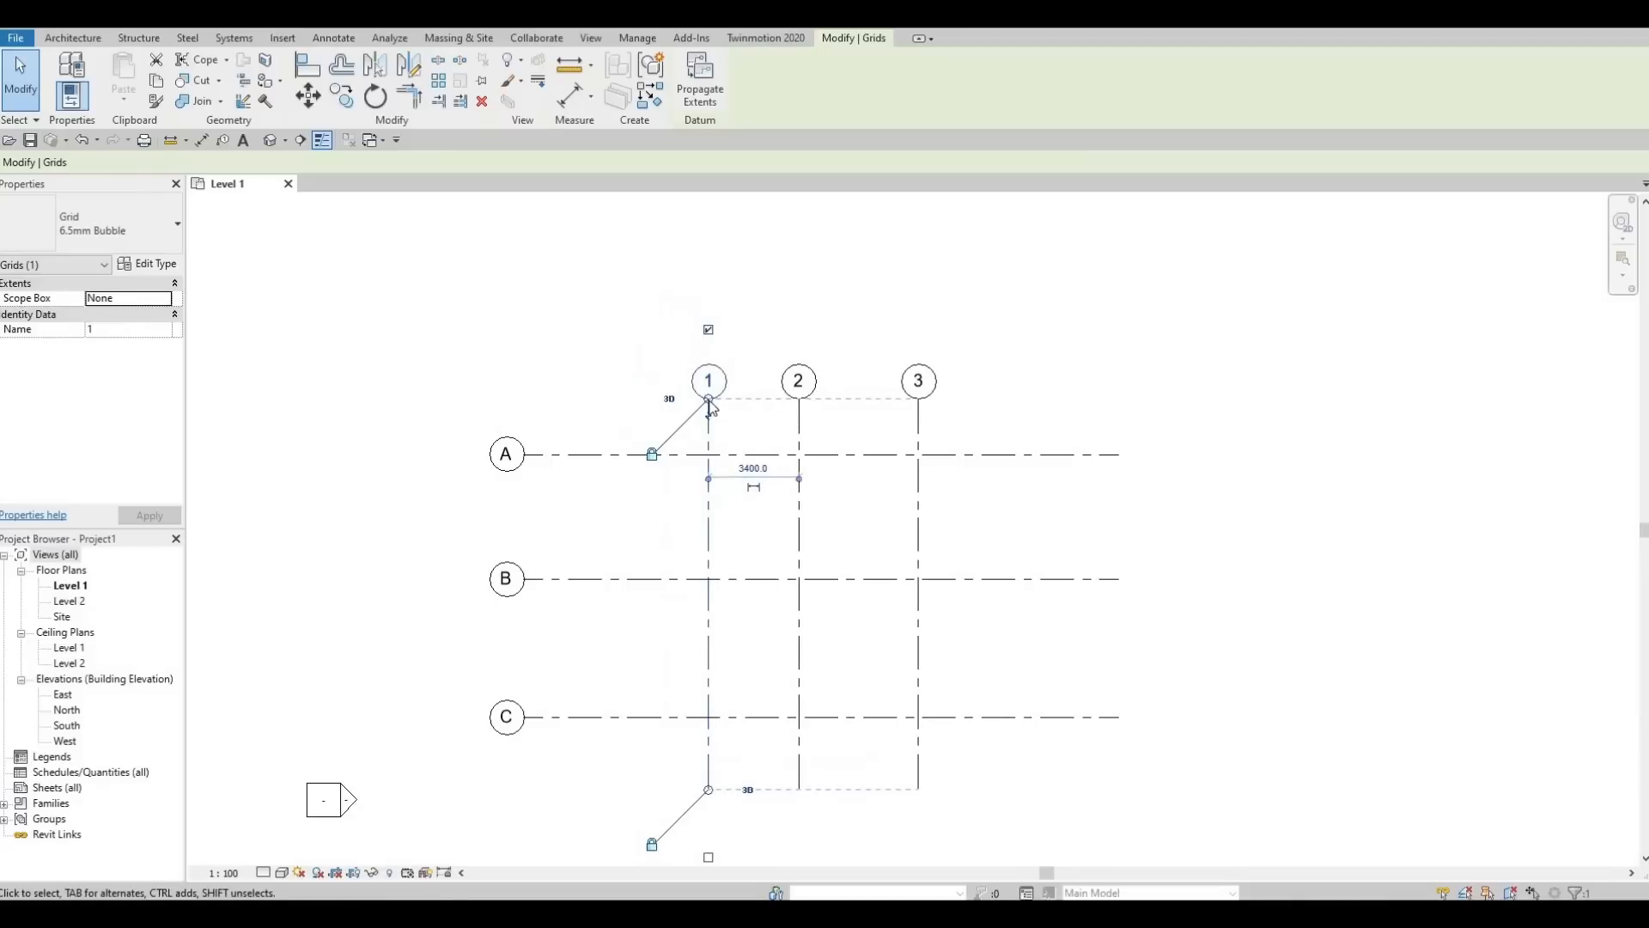
drag(709, 397, 709, 296)
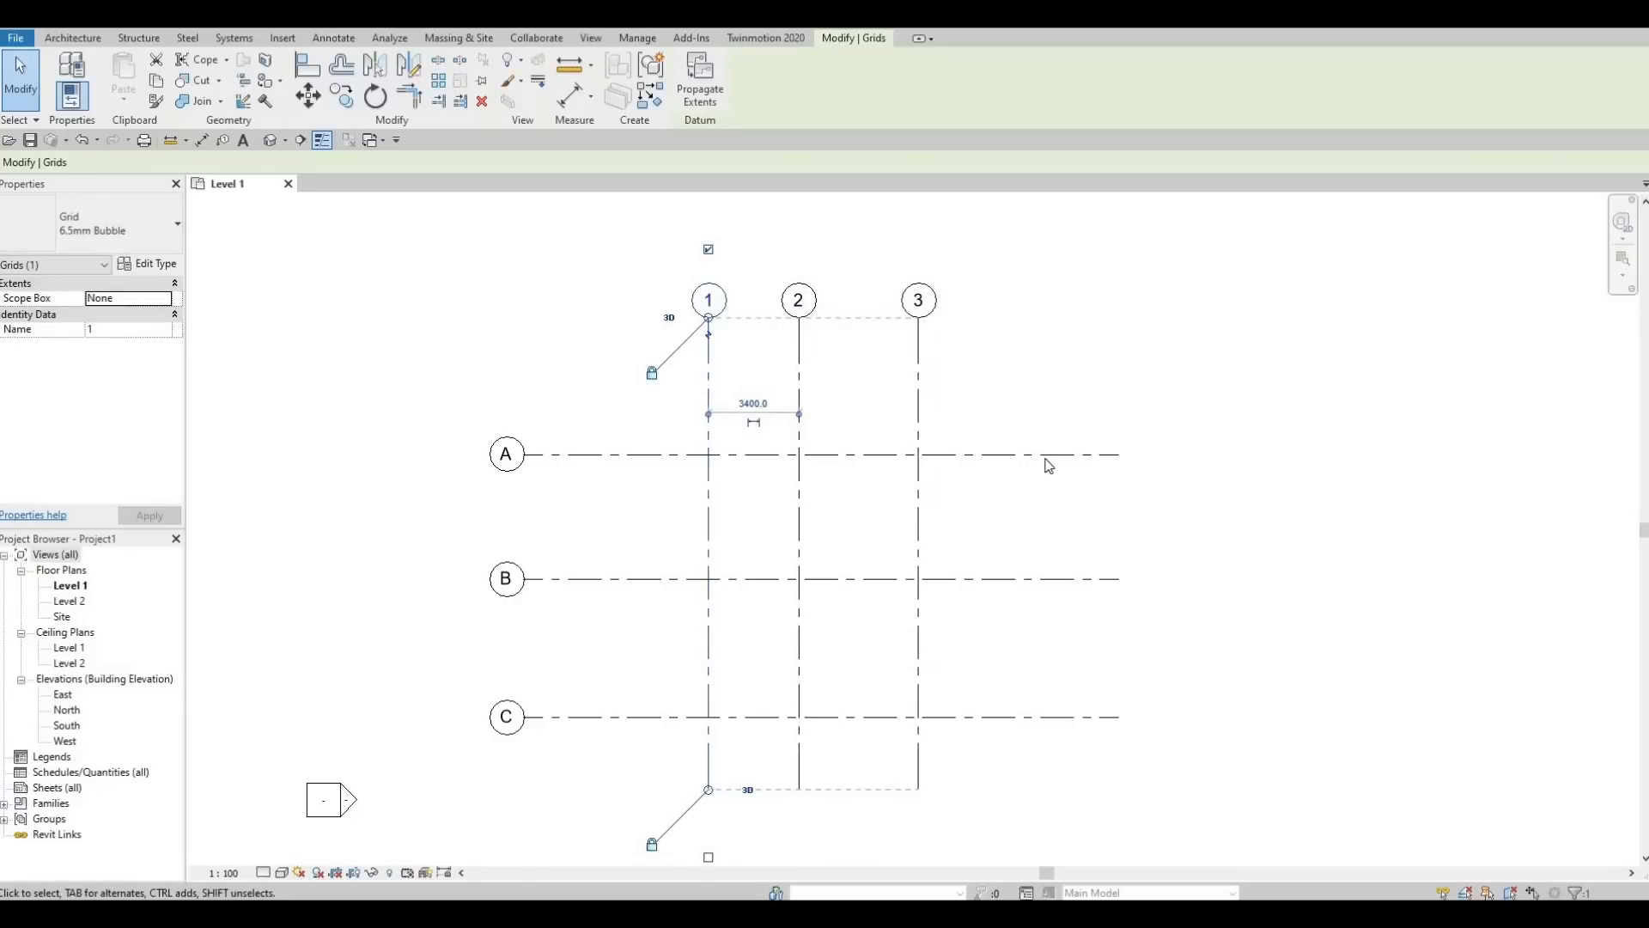
Shorten the aligned horizontal grids A to C at both ends, bringing them closer to the vertical grids
click(1116, 454)
drag(1120, 455, 1025, 462)
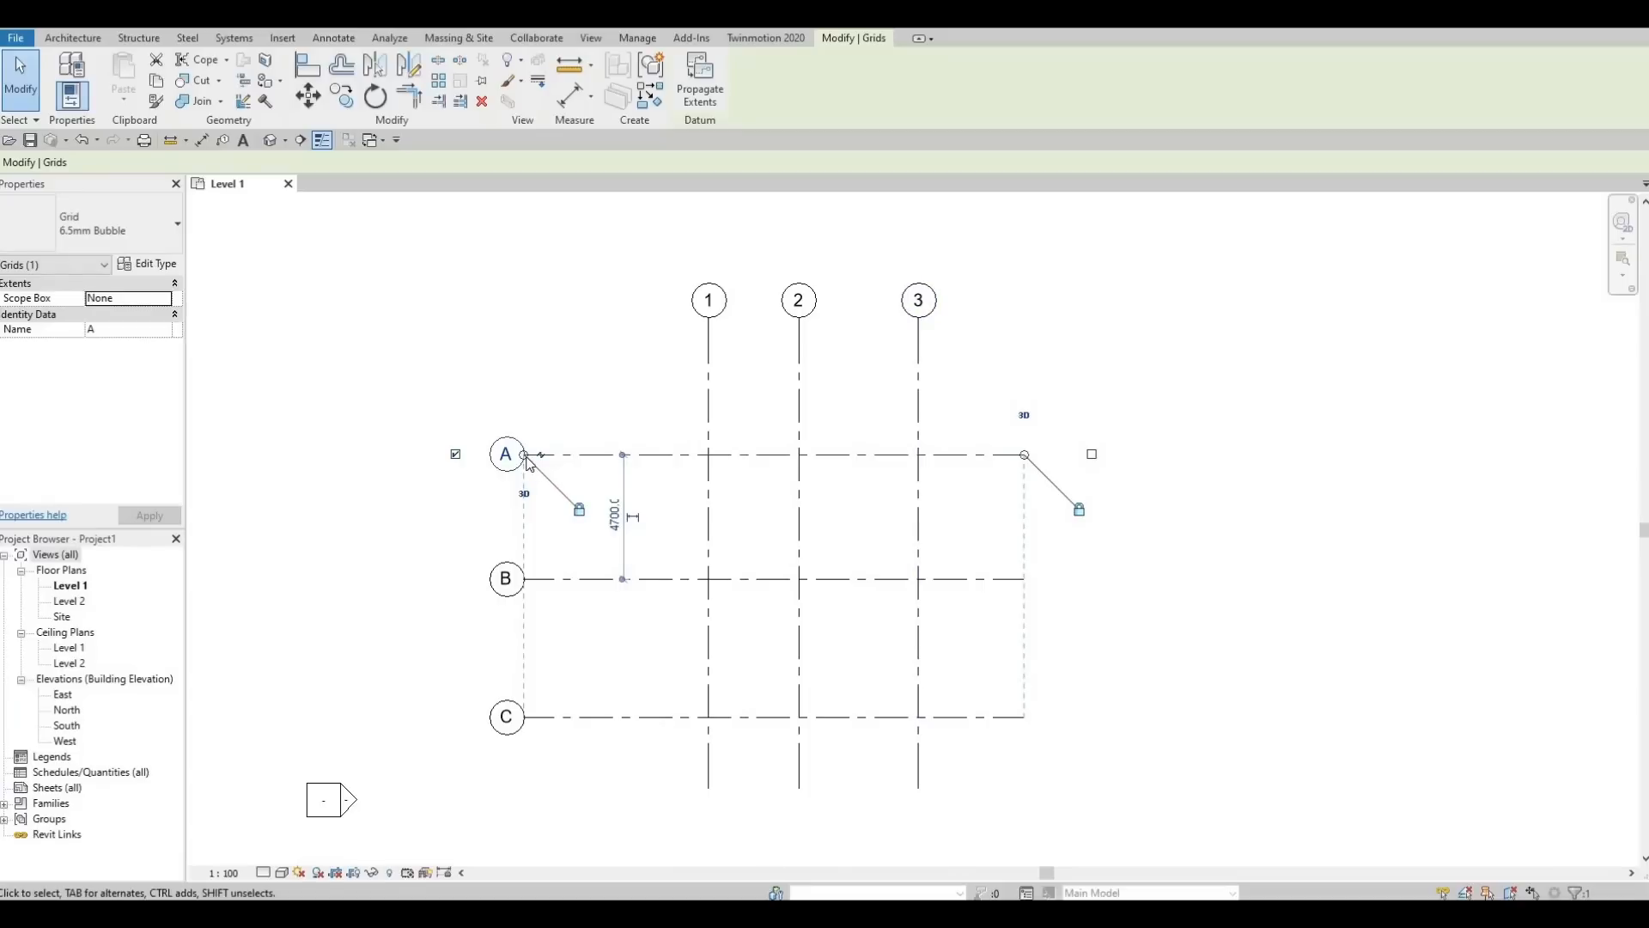
drag(526, 456, 575, 470)
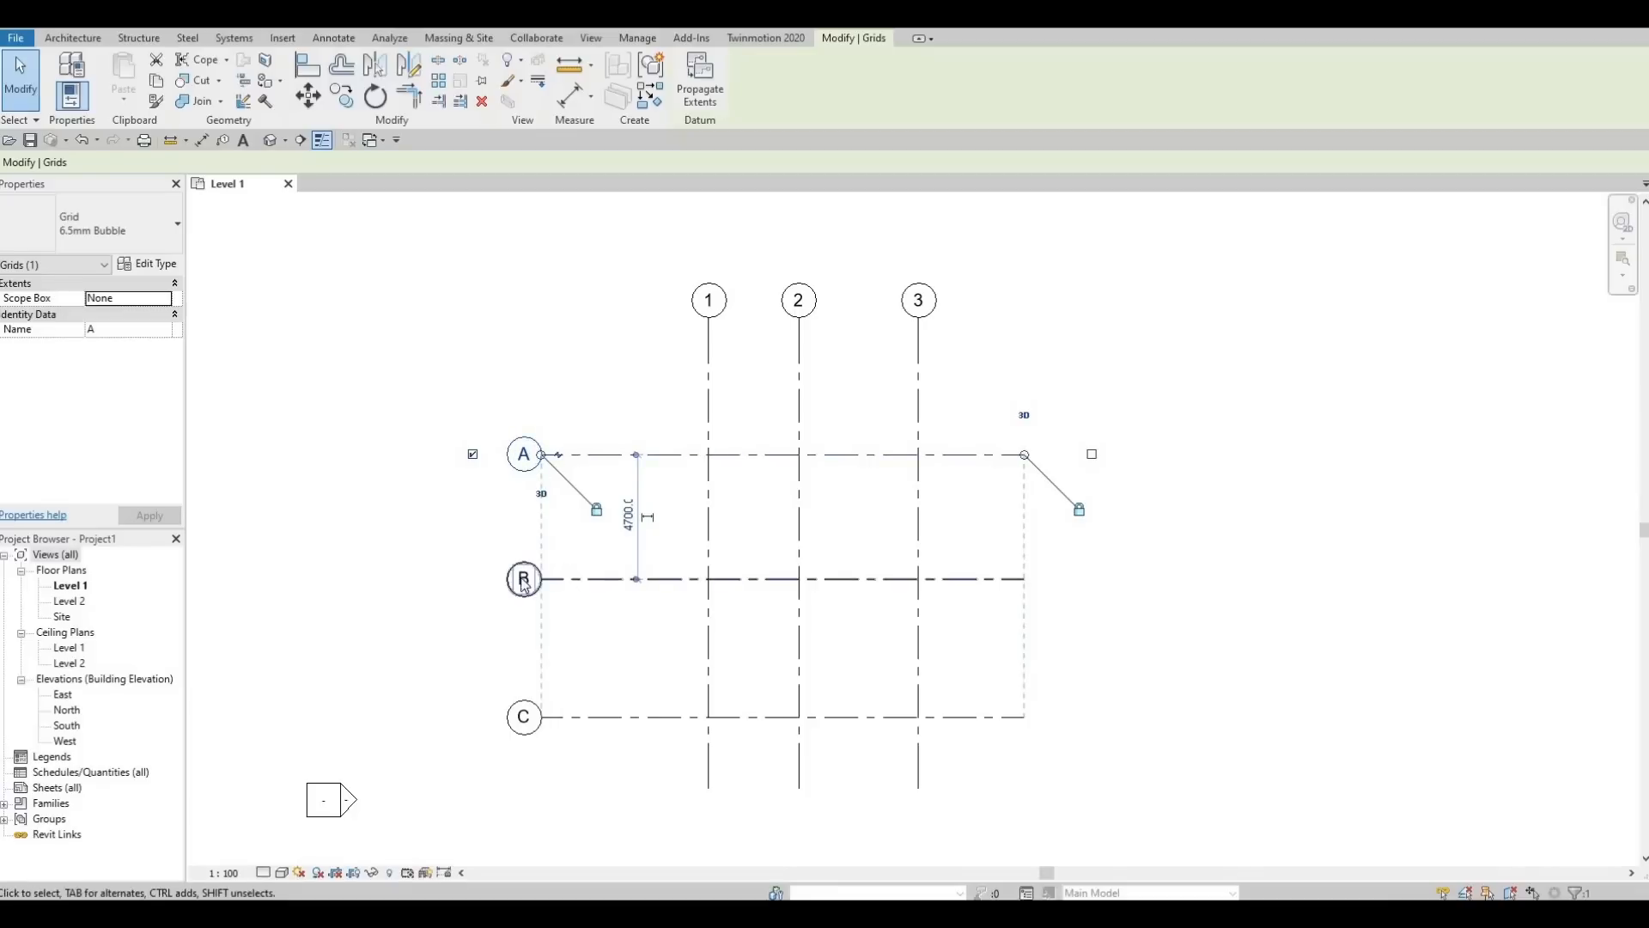
middle_drag(520, 577, 508, 541)
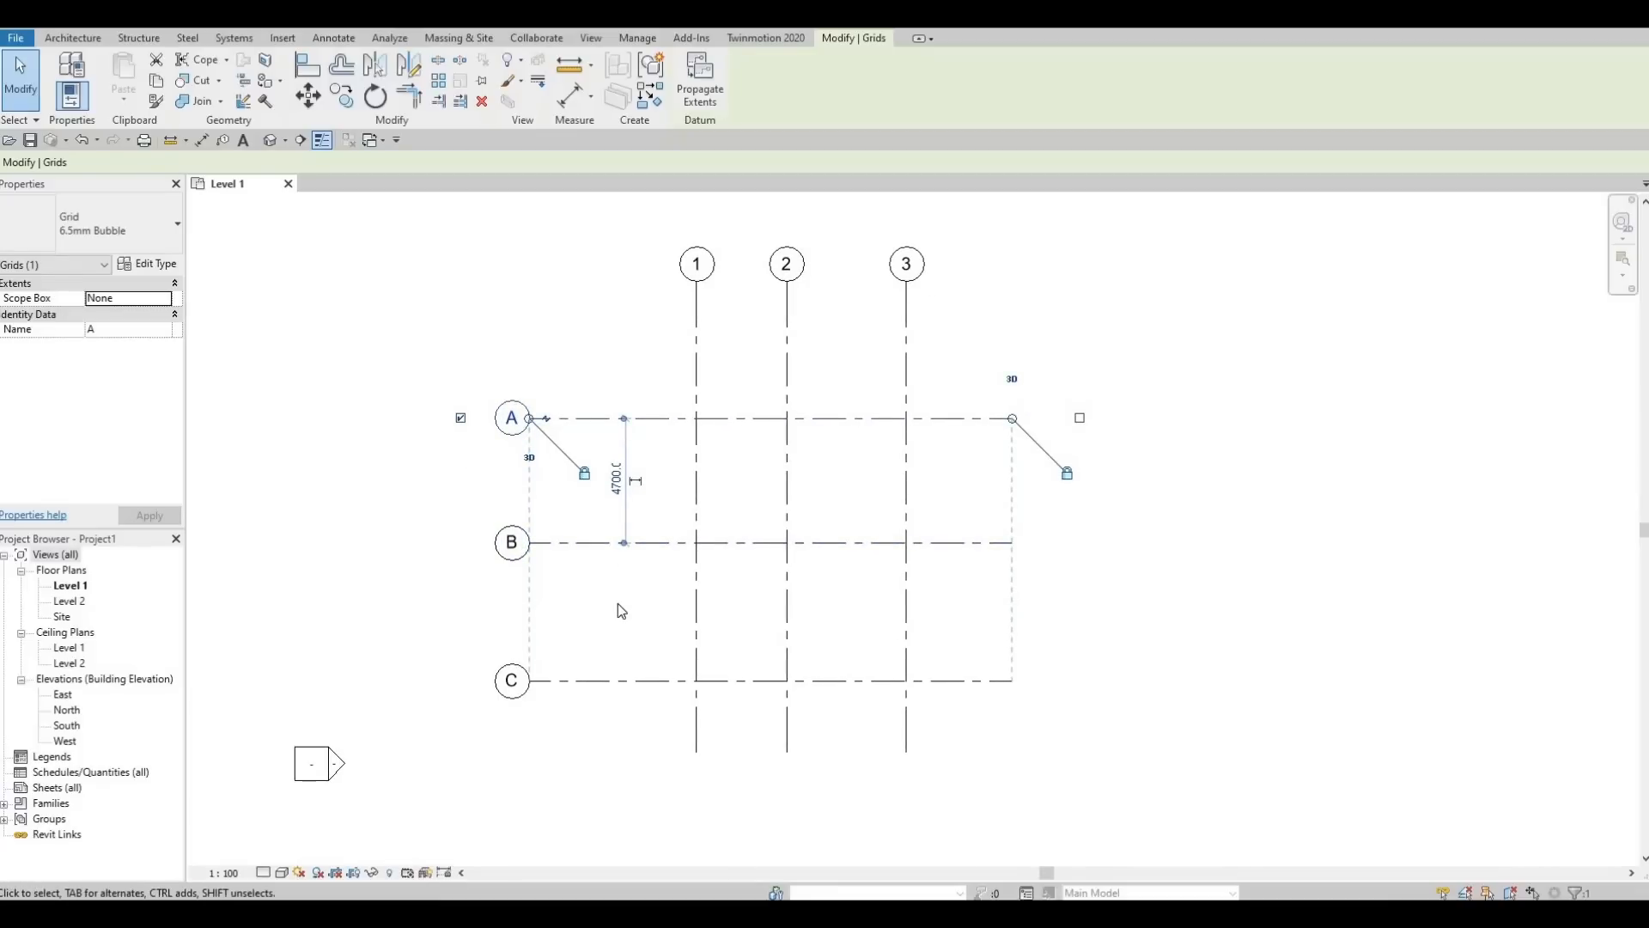
key(Escape)
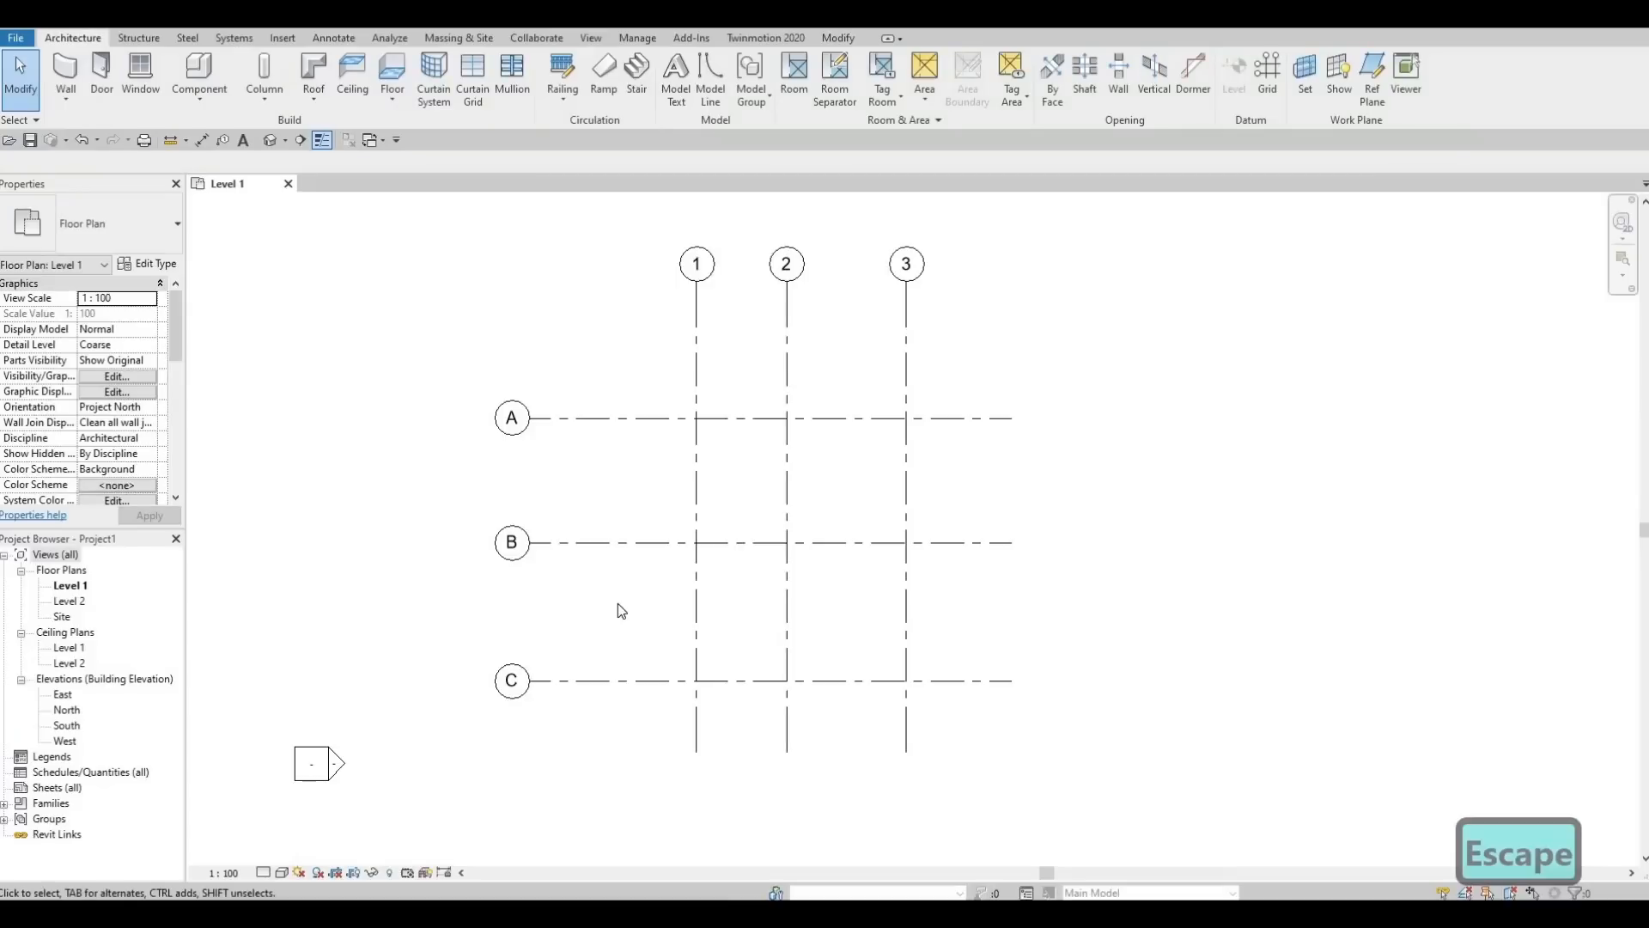
key(Escape)
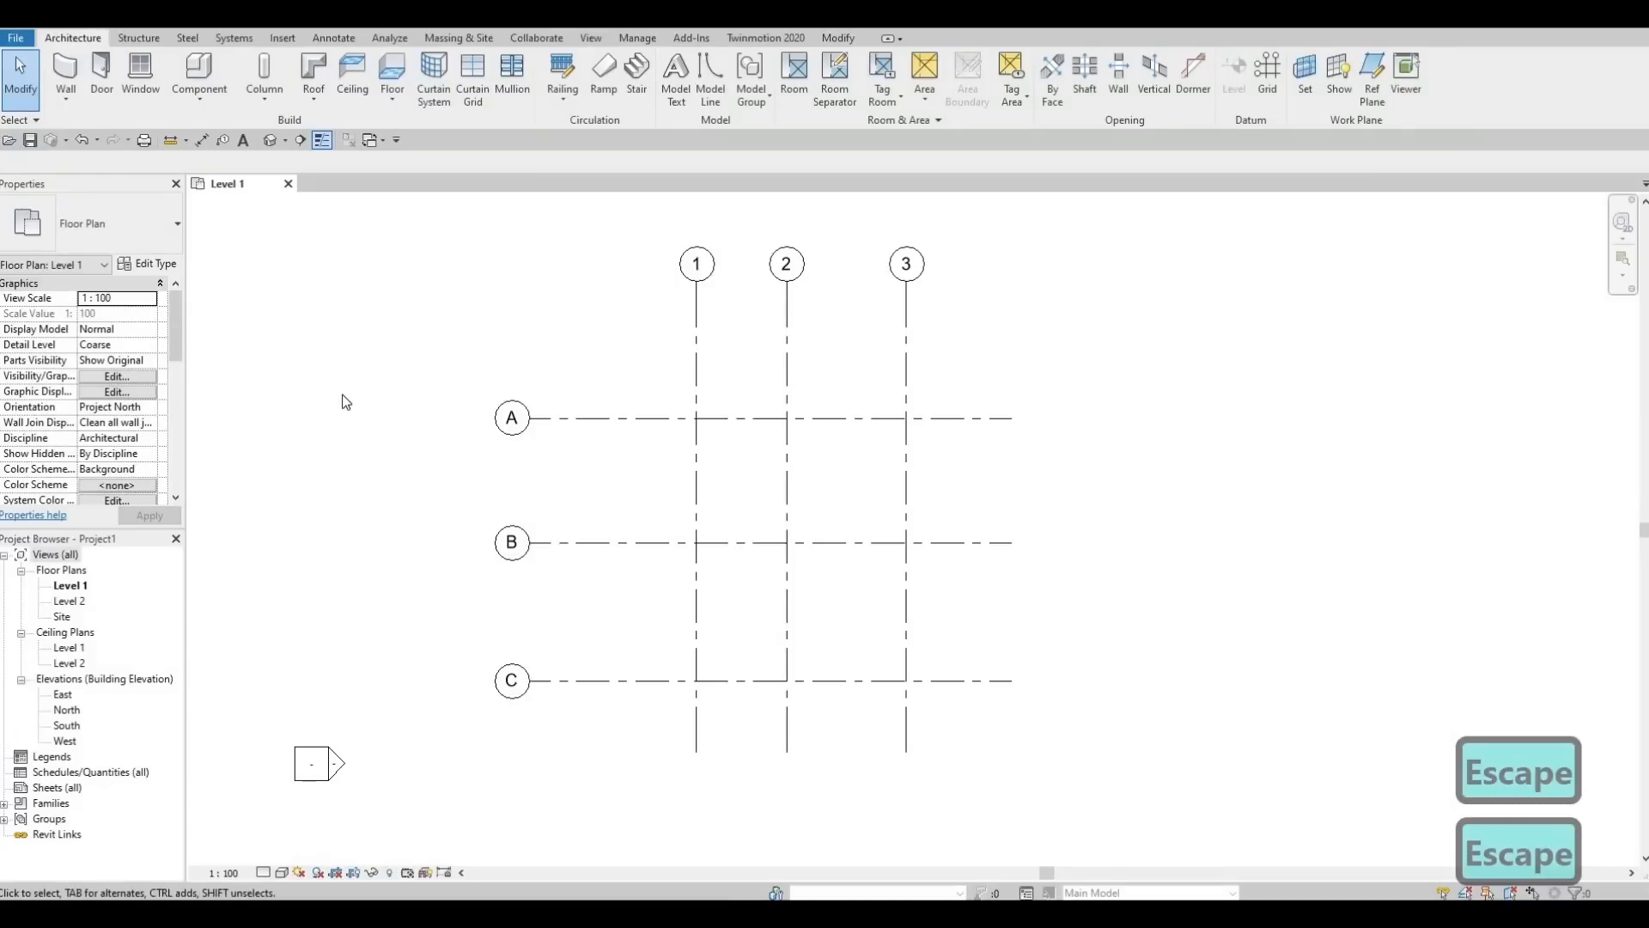
Start an aligned dimension and duplicate its Linear - 3mm Arial type under the name "Imperial- metric"
click(204, 142)
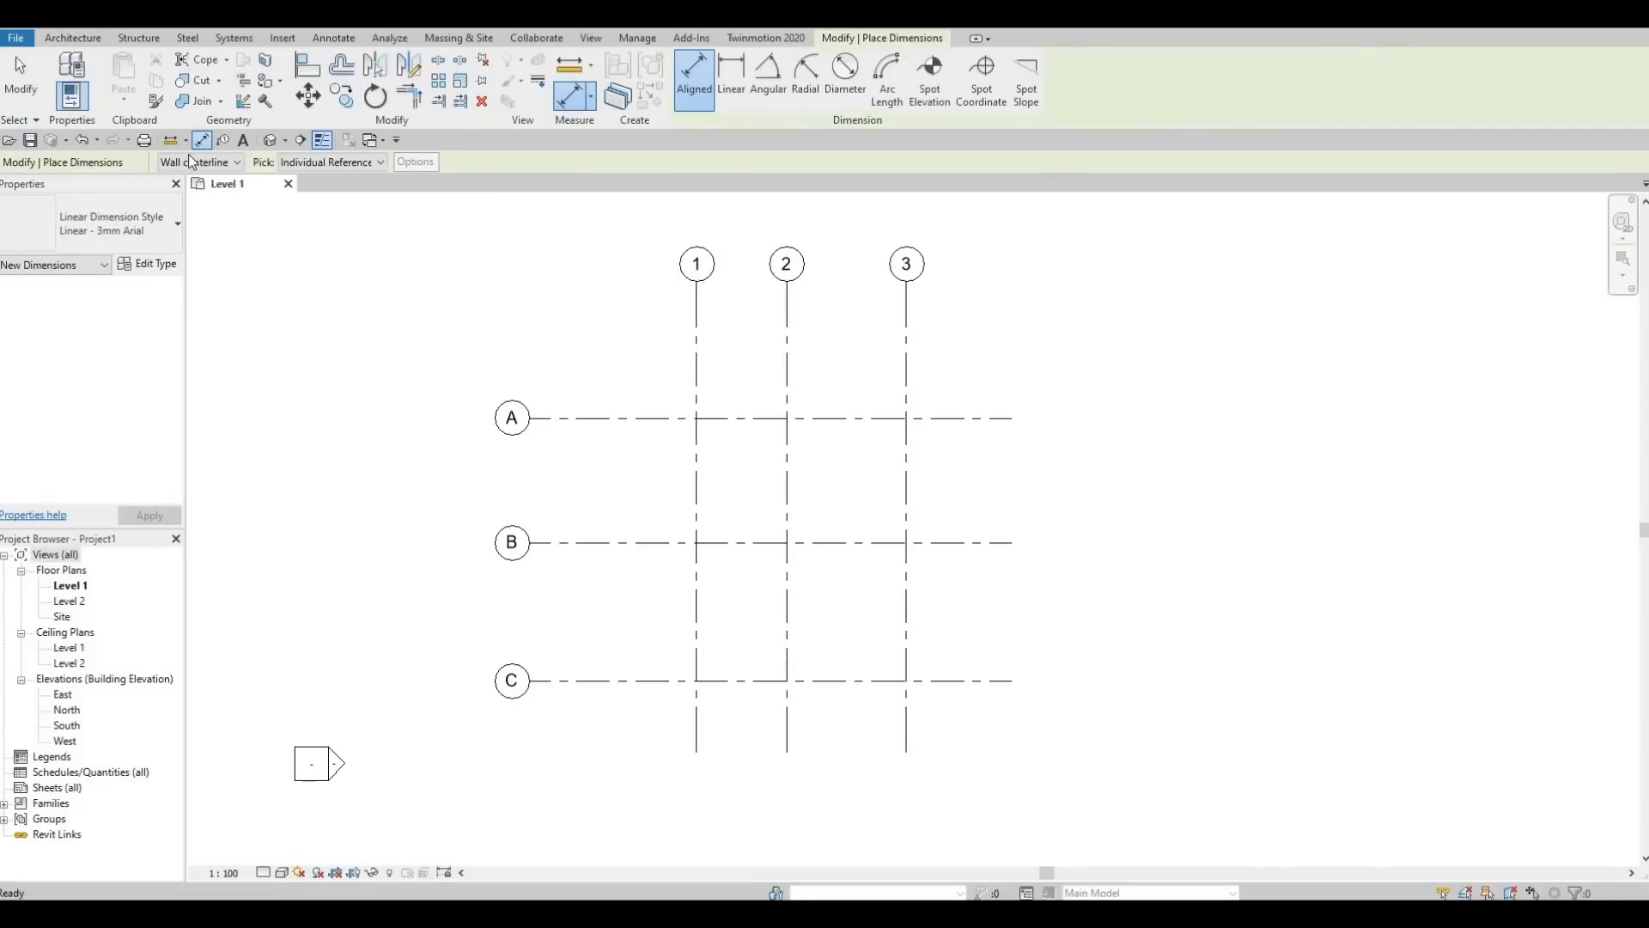
click(157, 265)
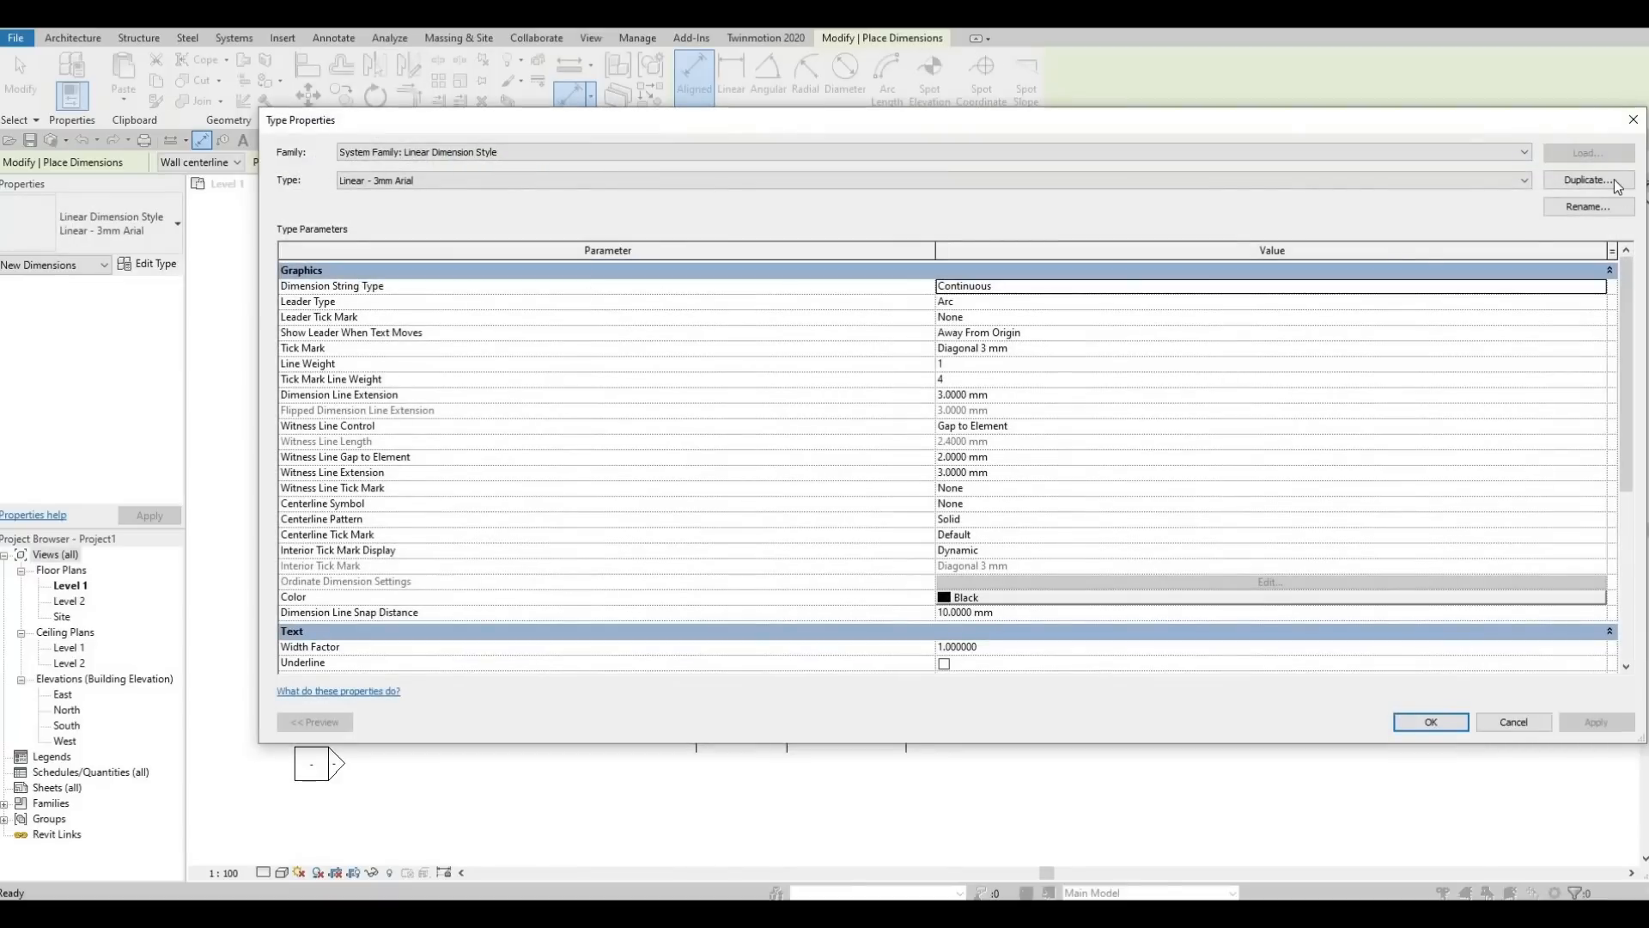
click(1588, 179)
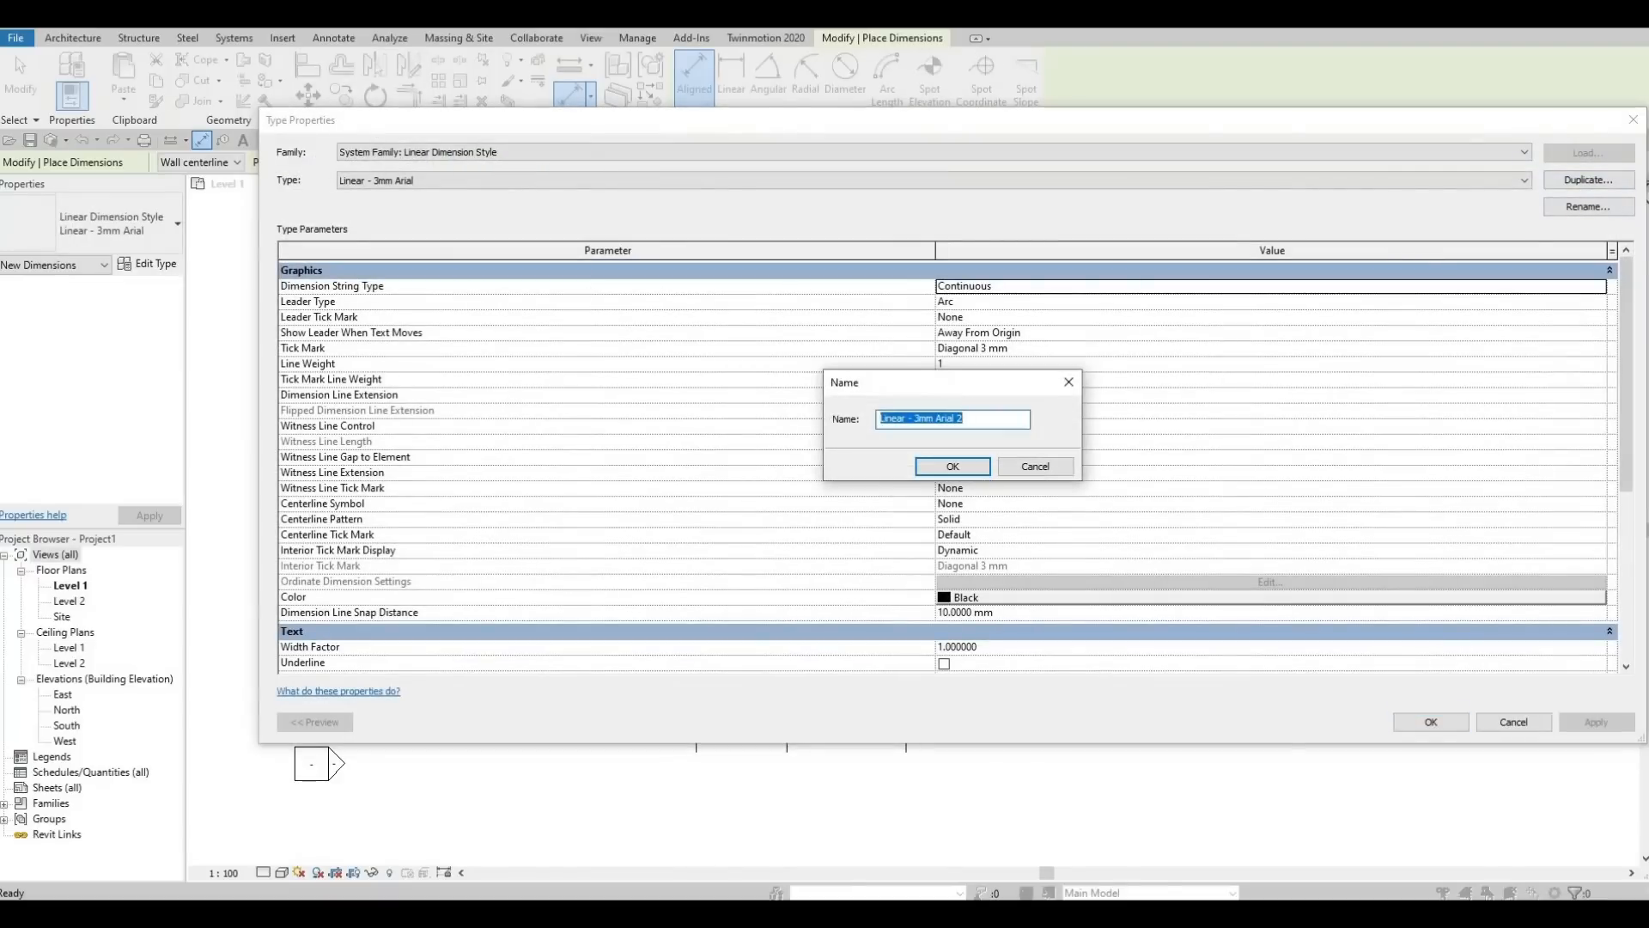
text(Im)
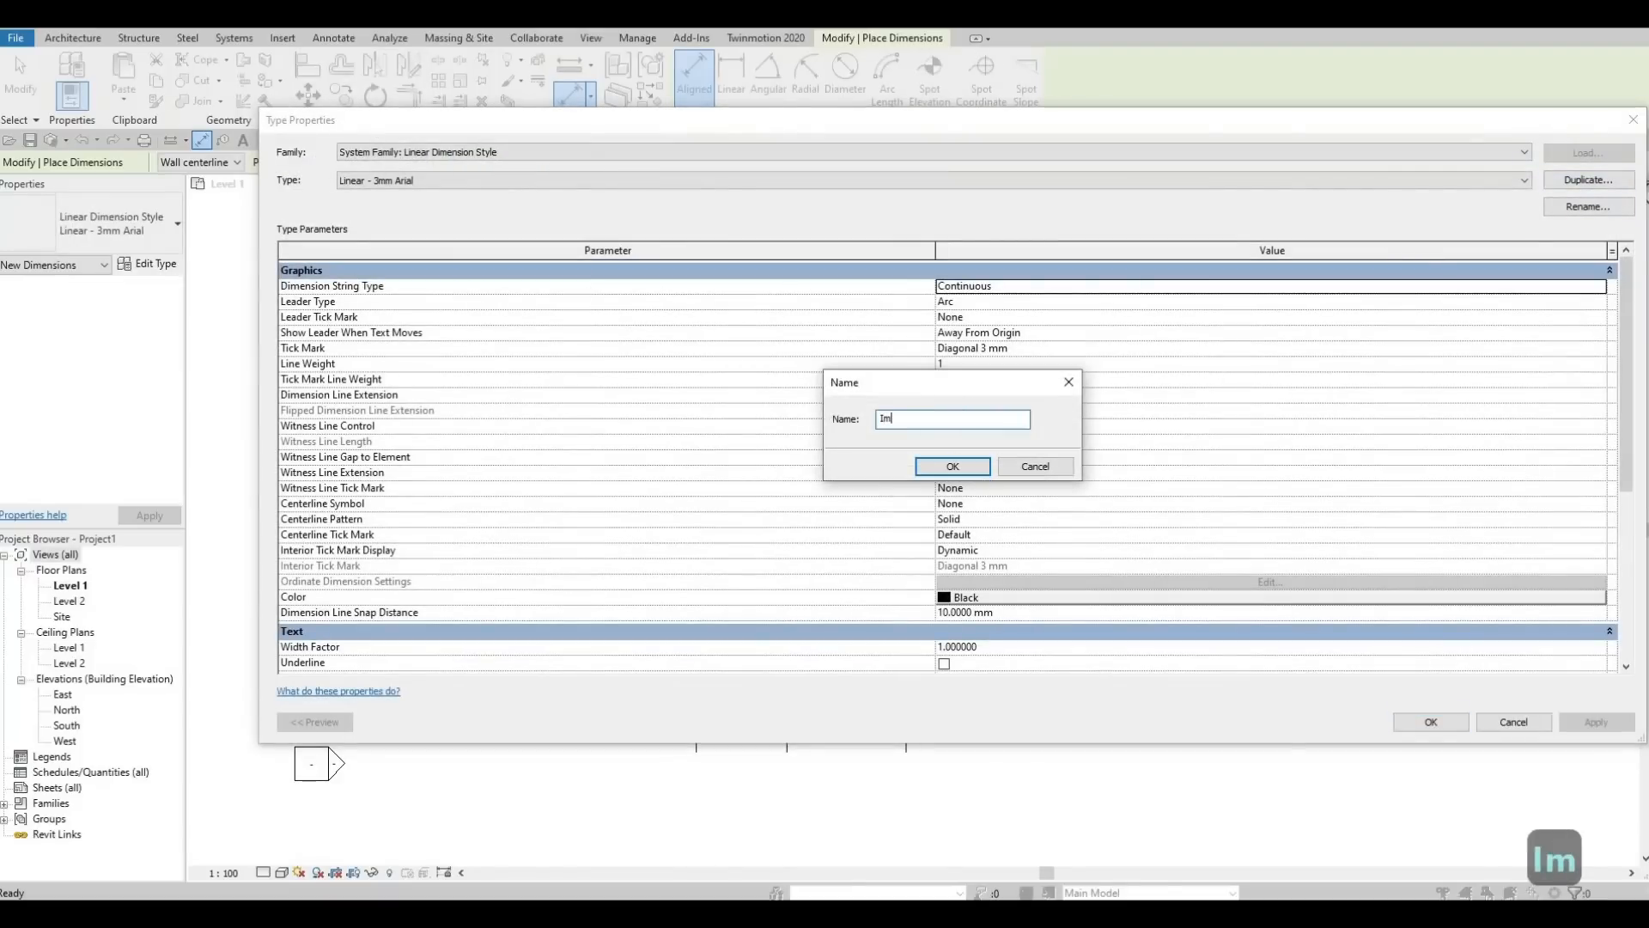
text(er)
key(BackSpace)
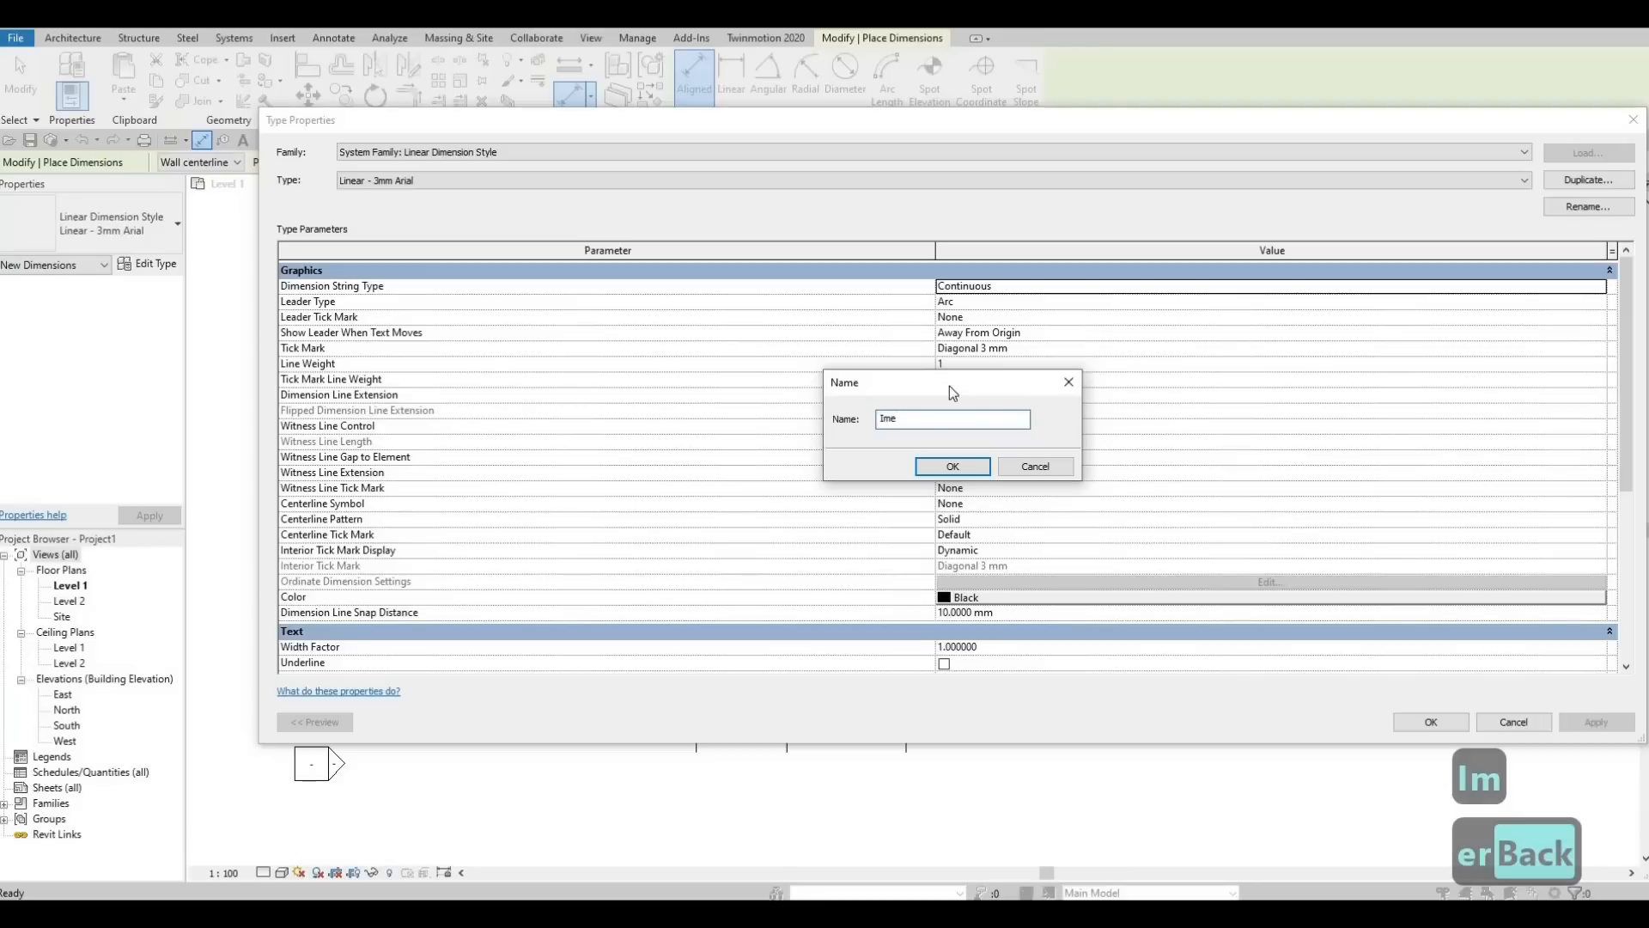
key(BackSpace)
text(perial)
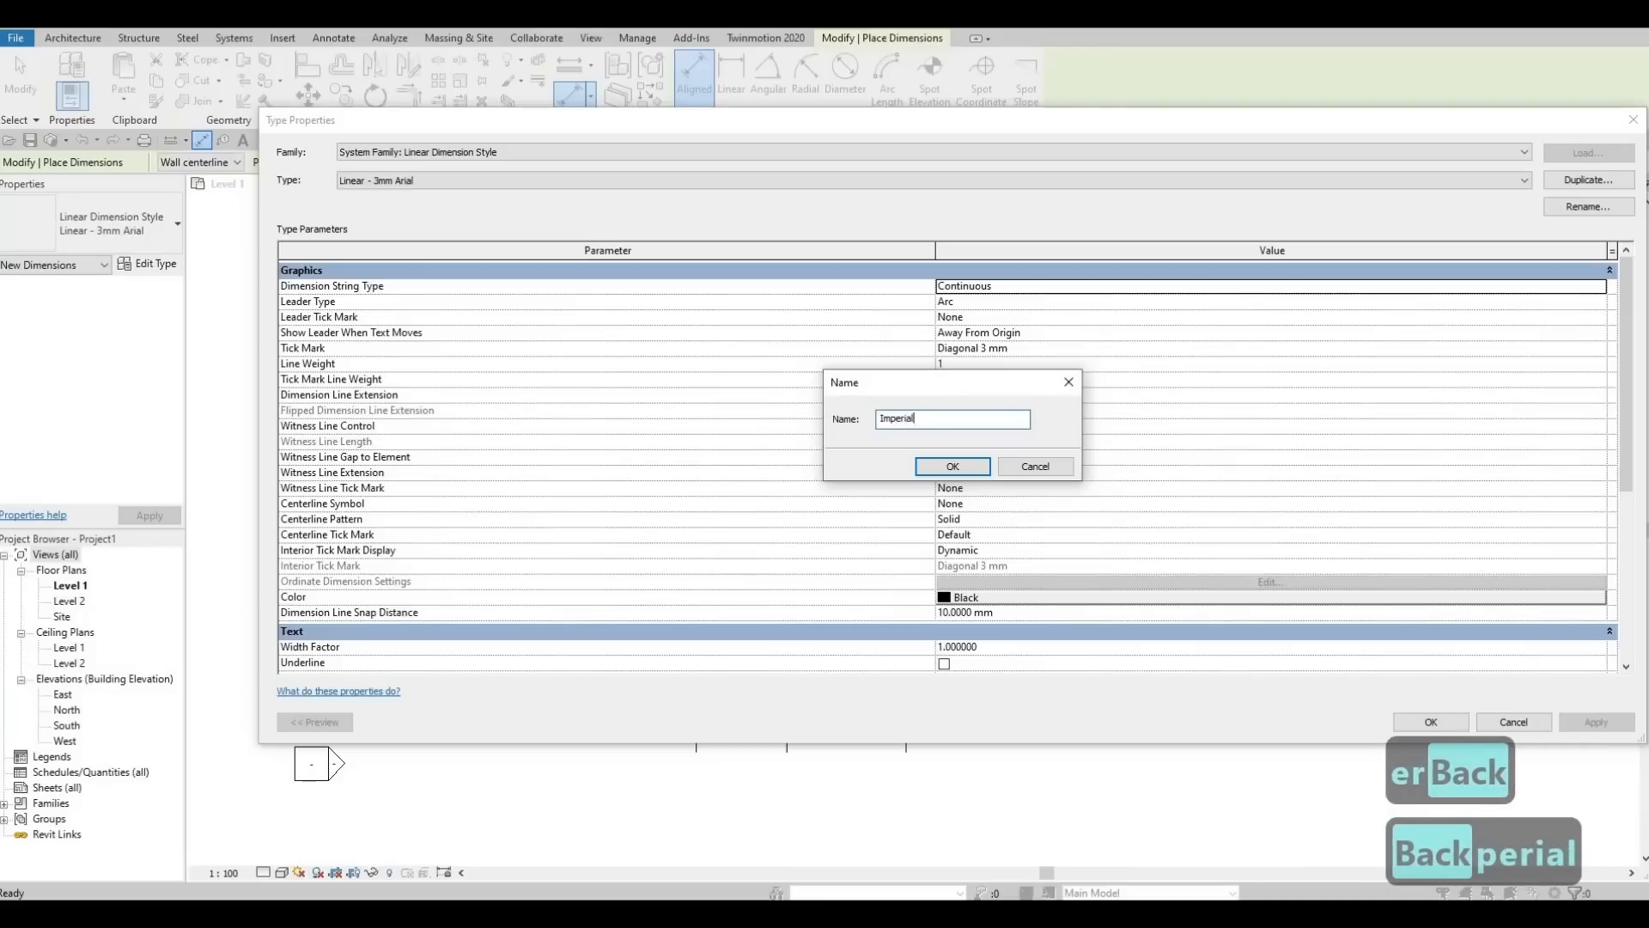
text(- met)
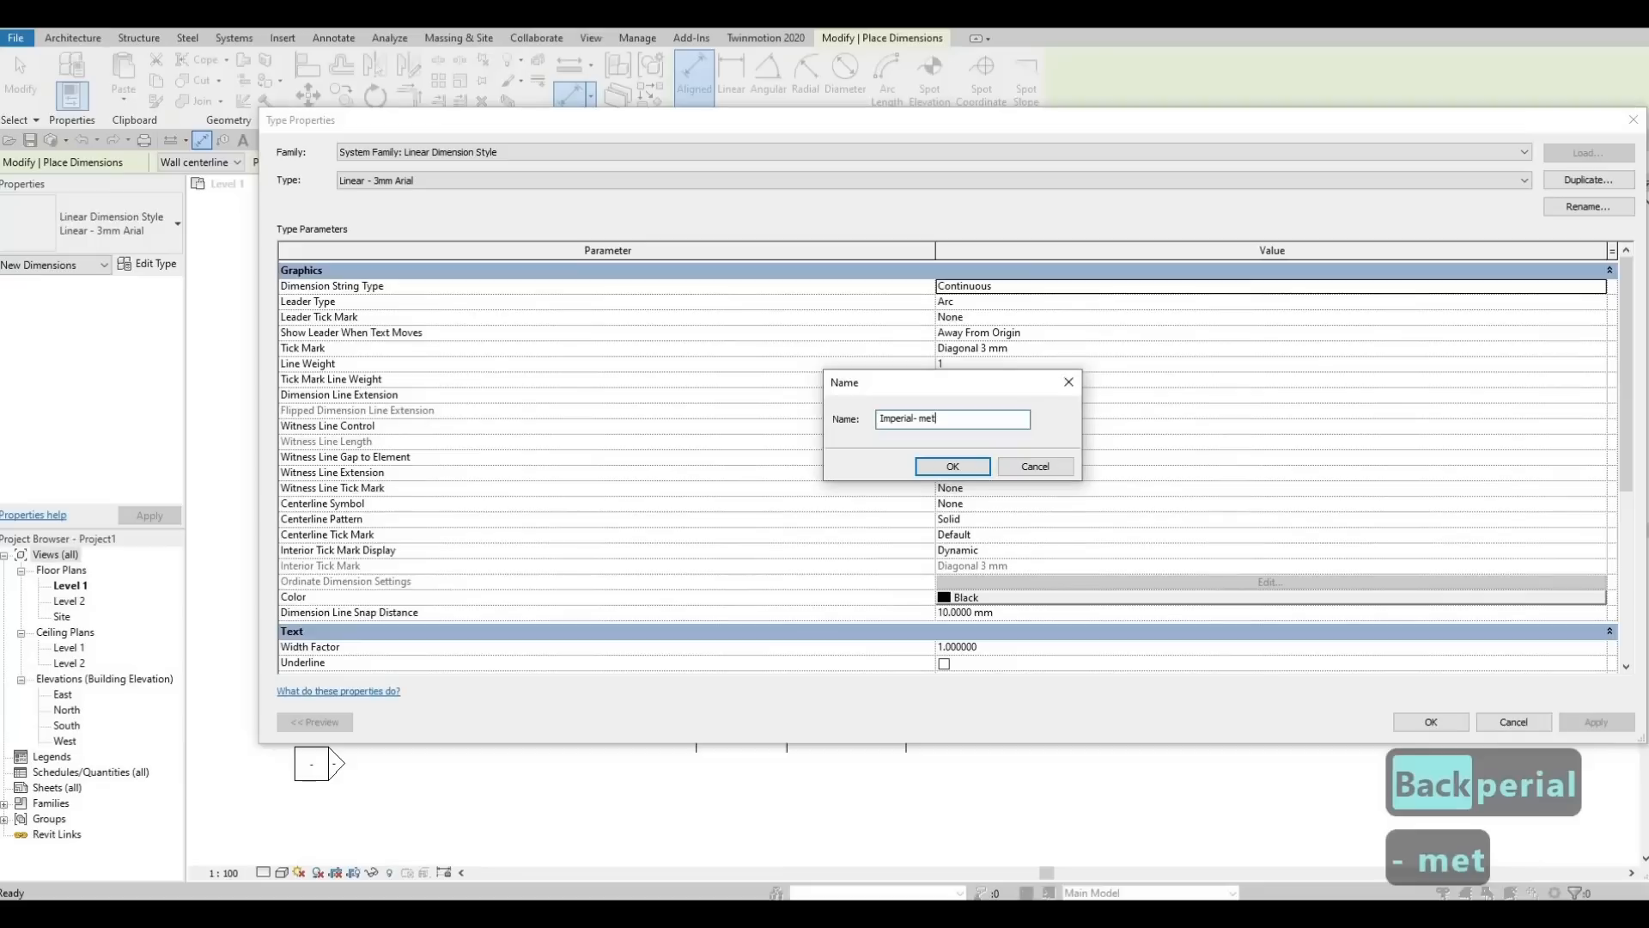
text(ricv)
key(BackSpace)
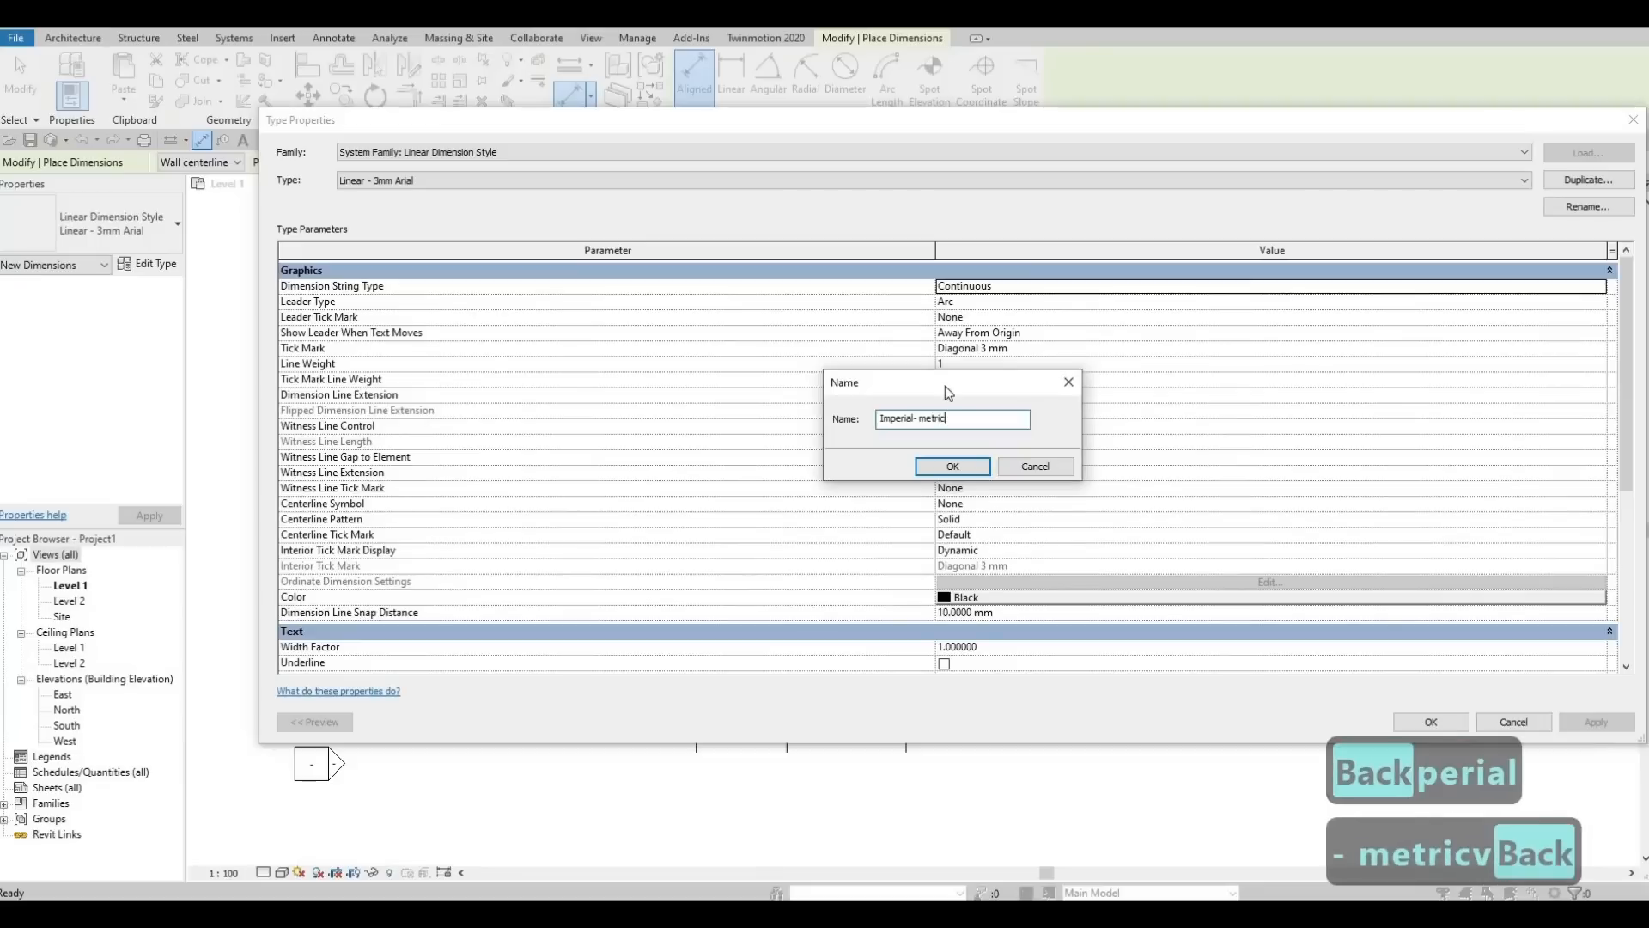
click(936, 468)
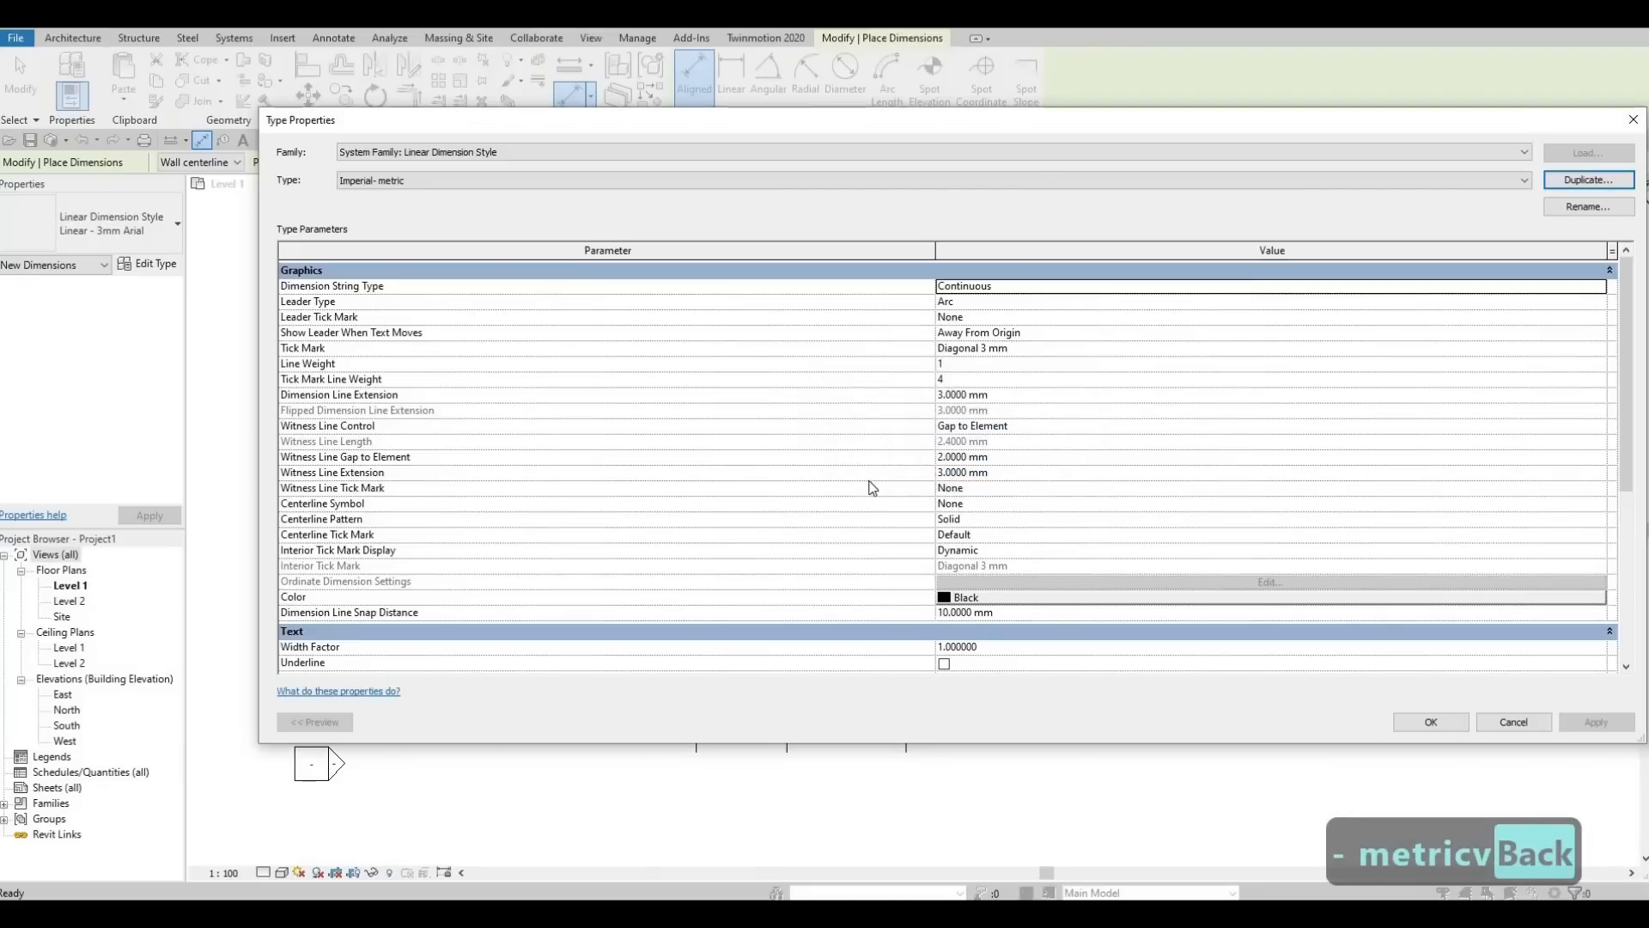
scroll(940, 491, down, 6)
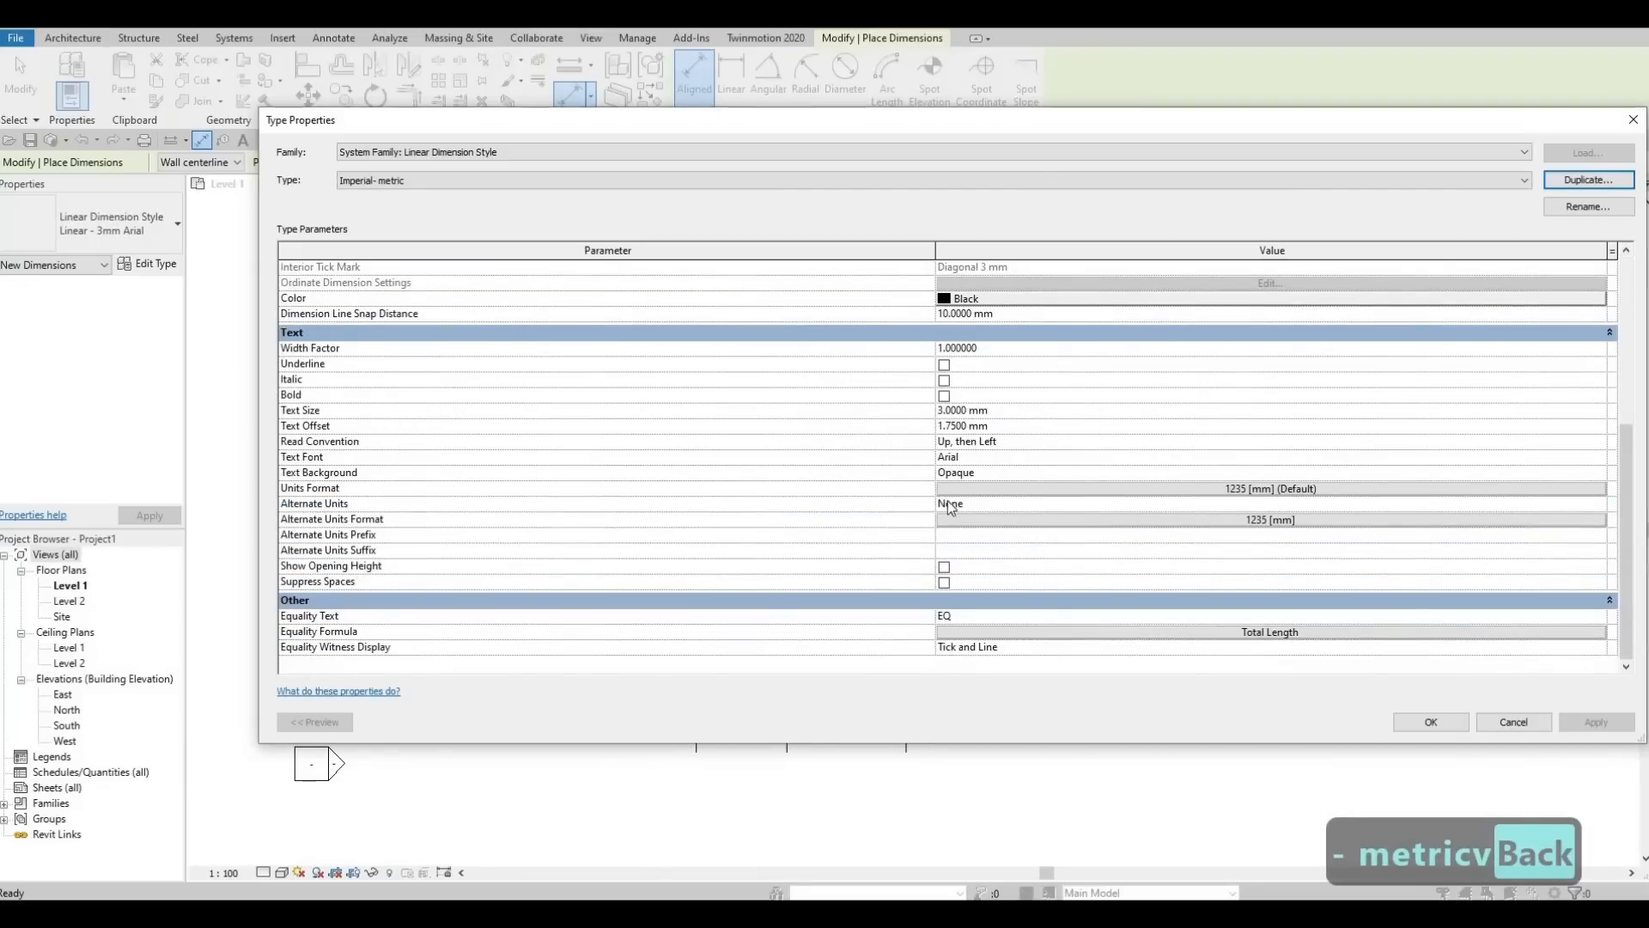
Set the Imperial-metric dimension type to show its alternate units below the primary value
scroll(962, 507, up, 1)
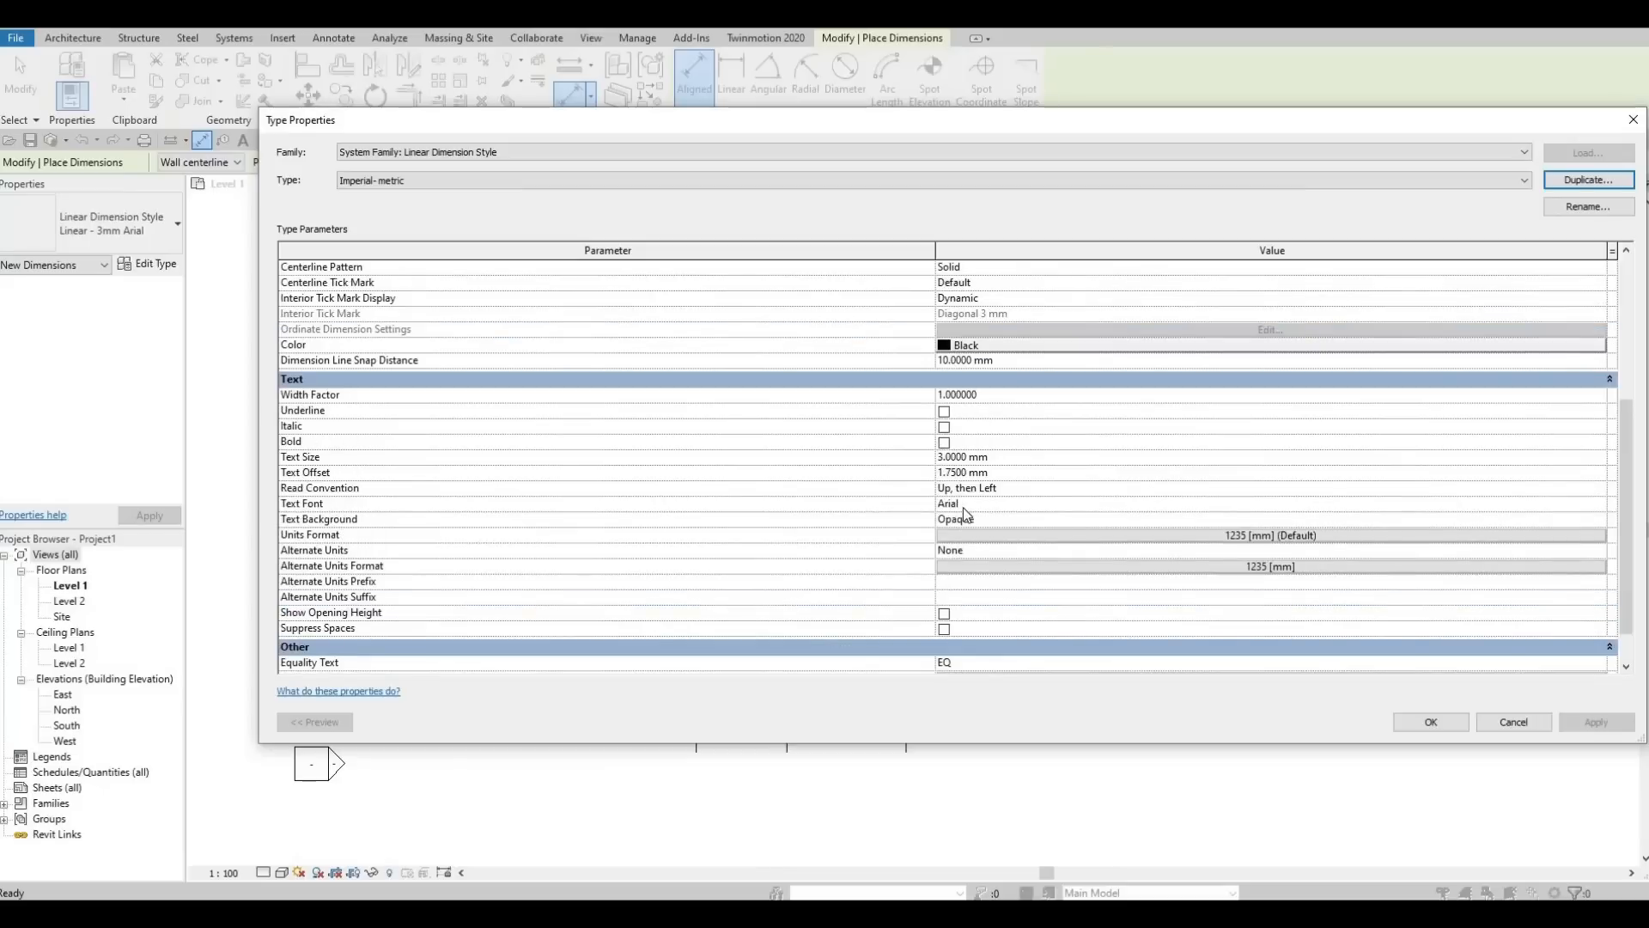
scroll(1070, 521, up, 5)
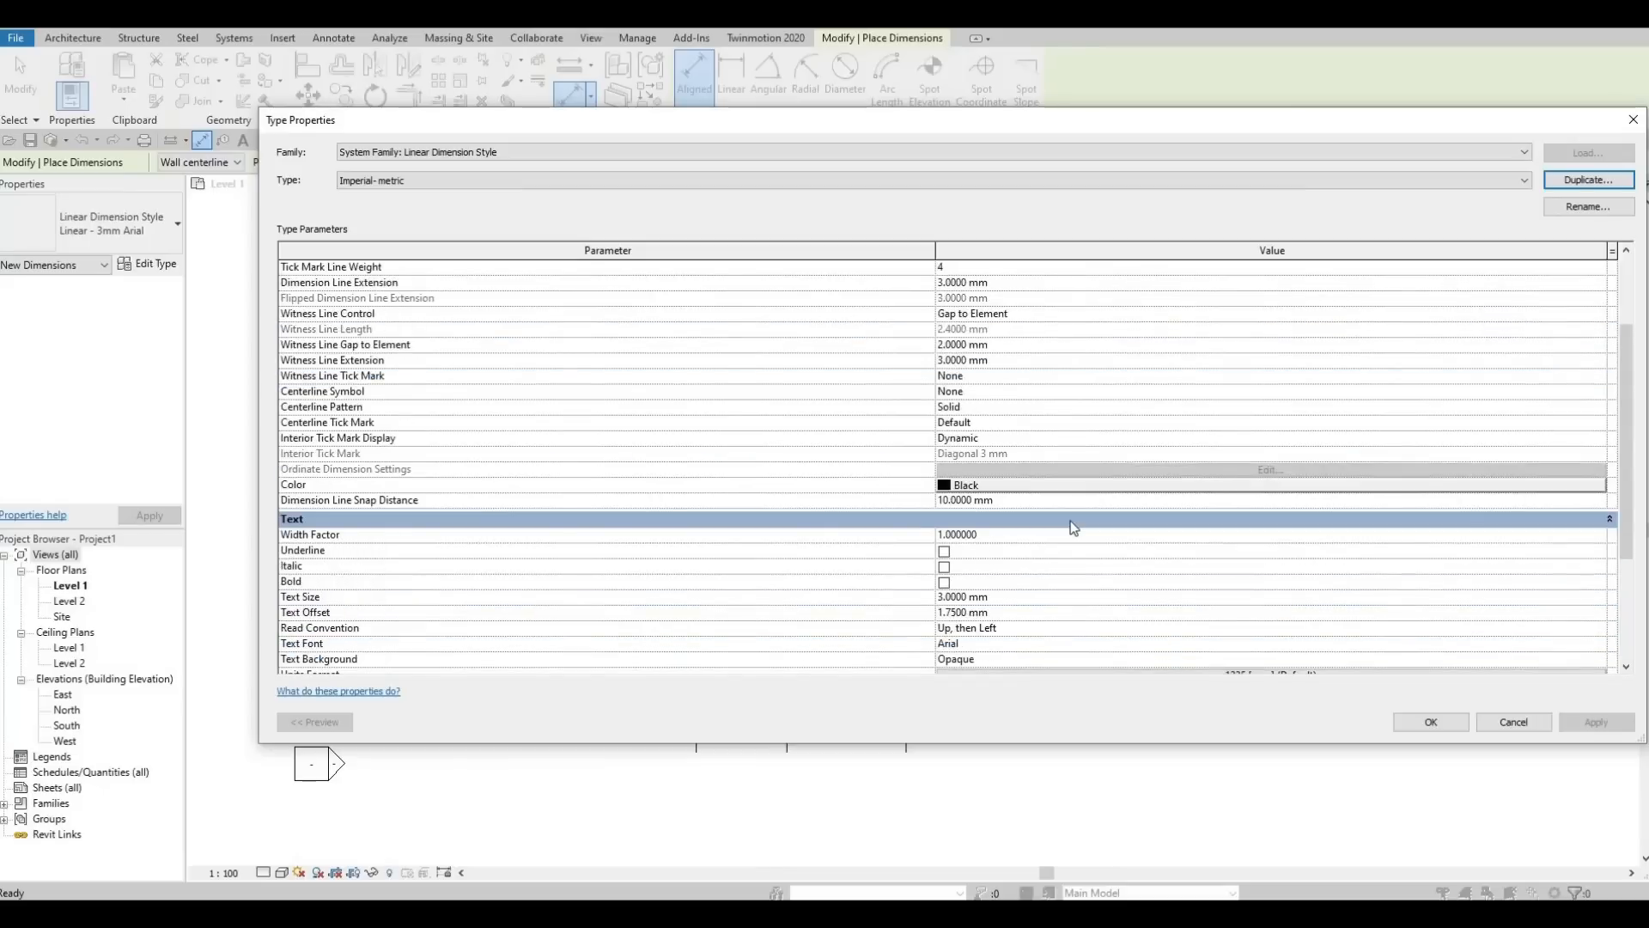
scroll(1071, 521, down, 5)
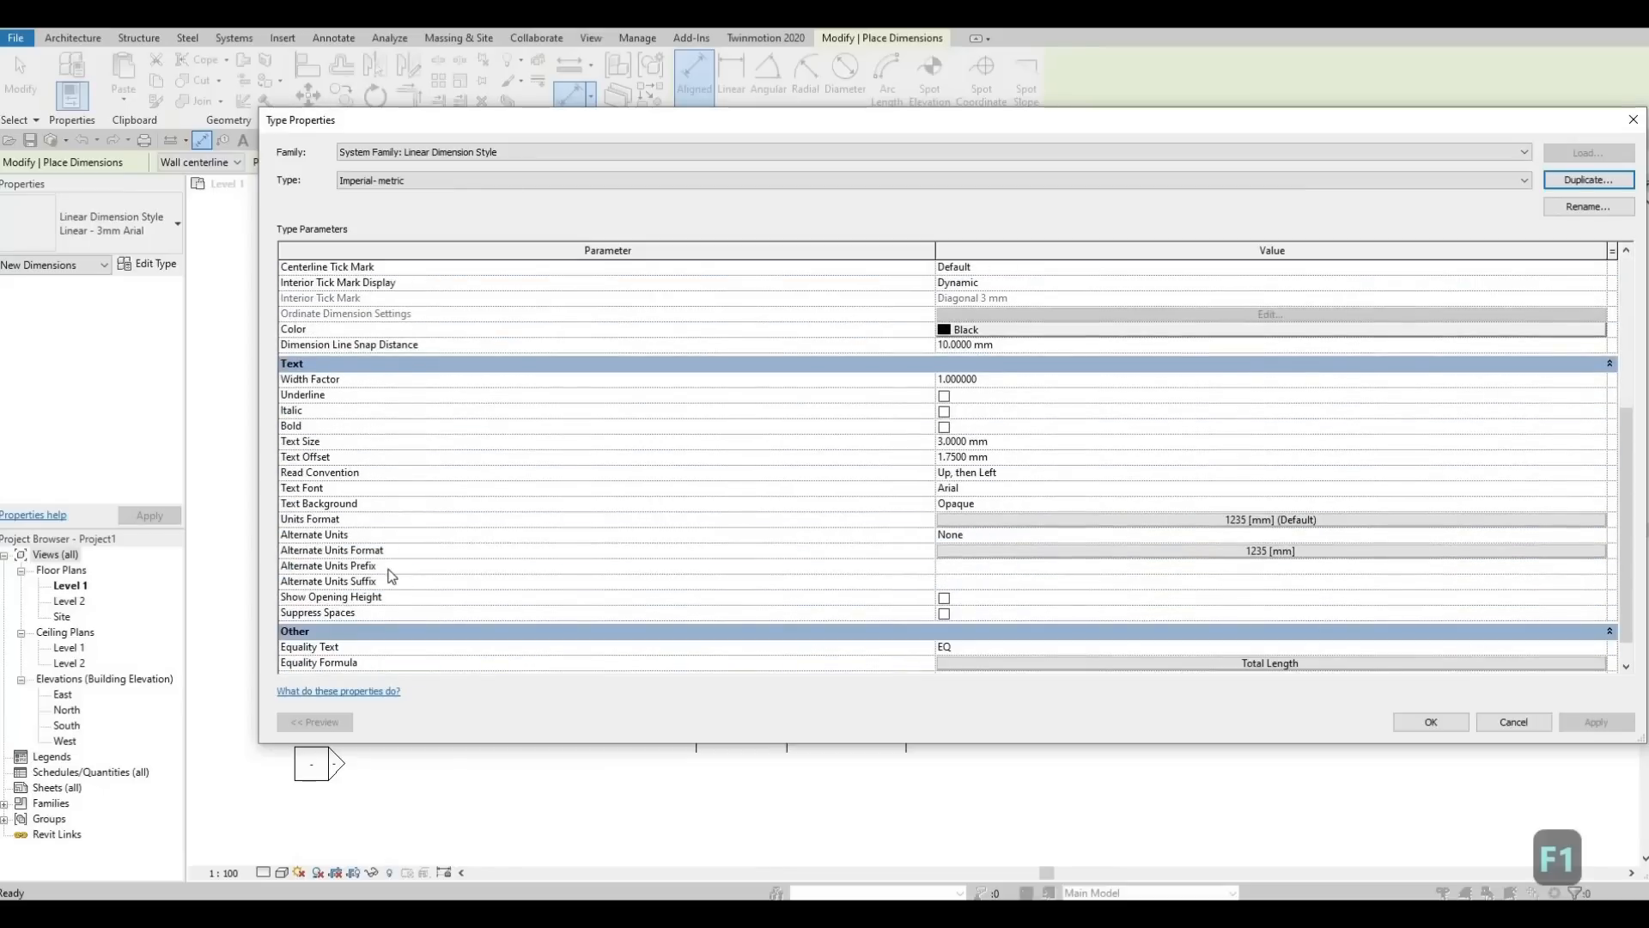
scroll(369, 541, down, 1)
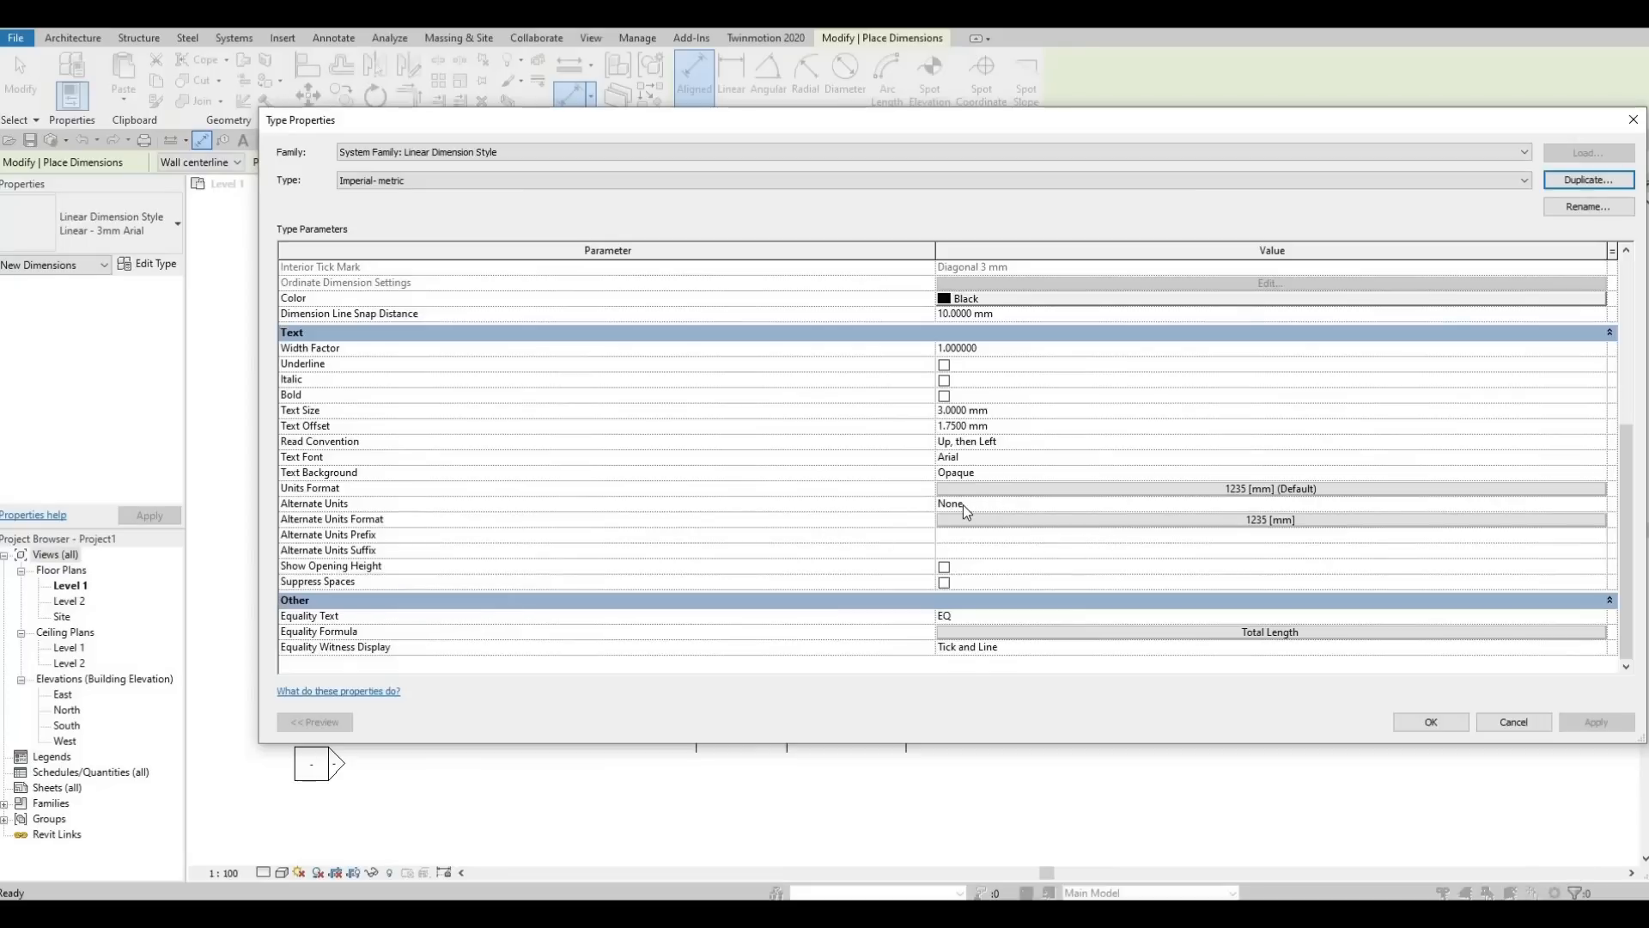
click(1589, 507)
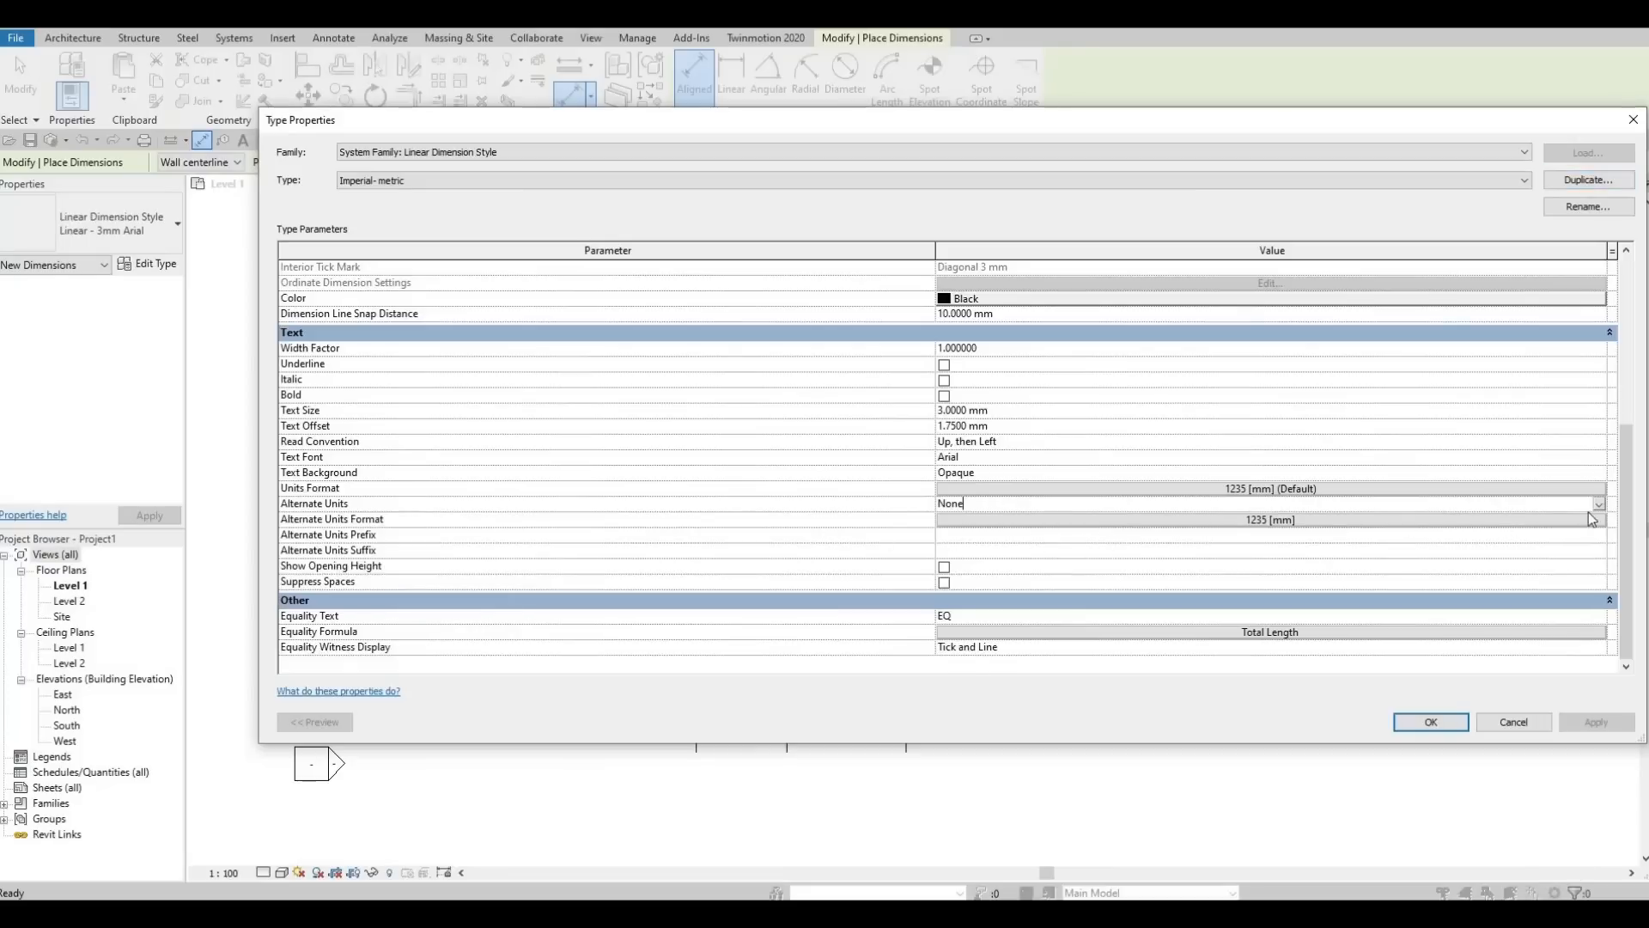
click(1598, 505)
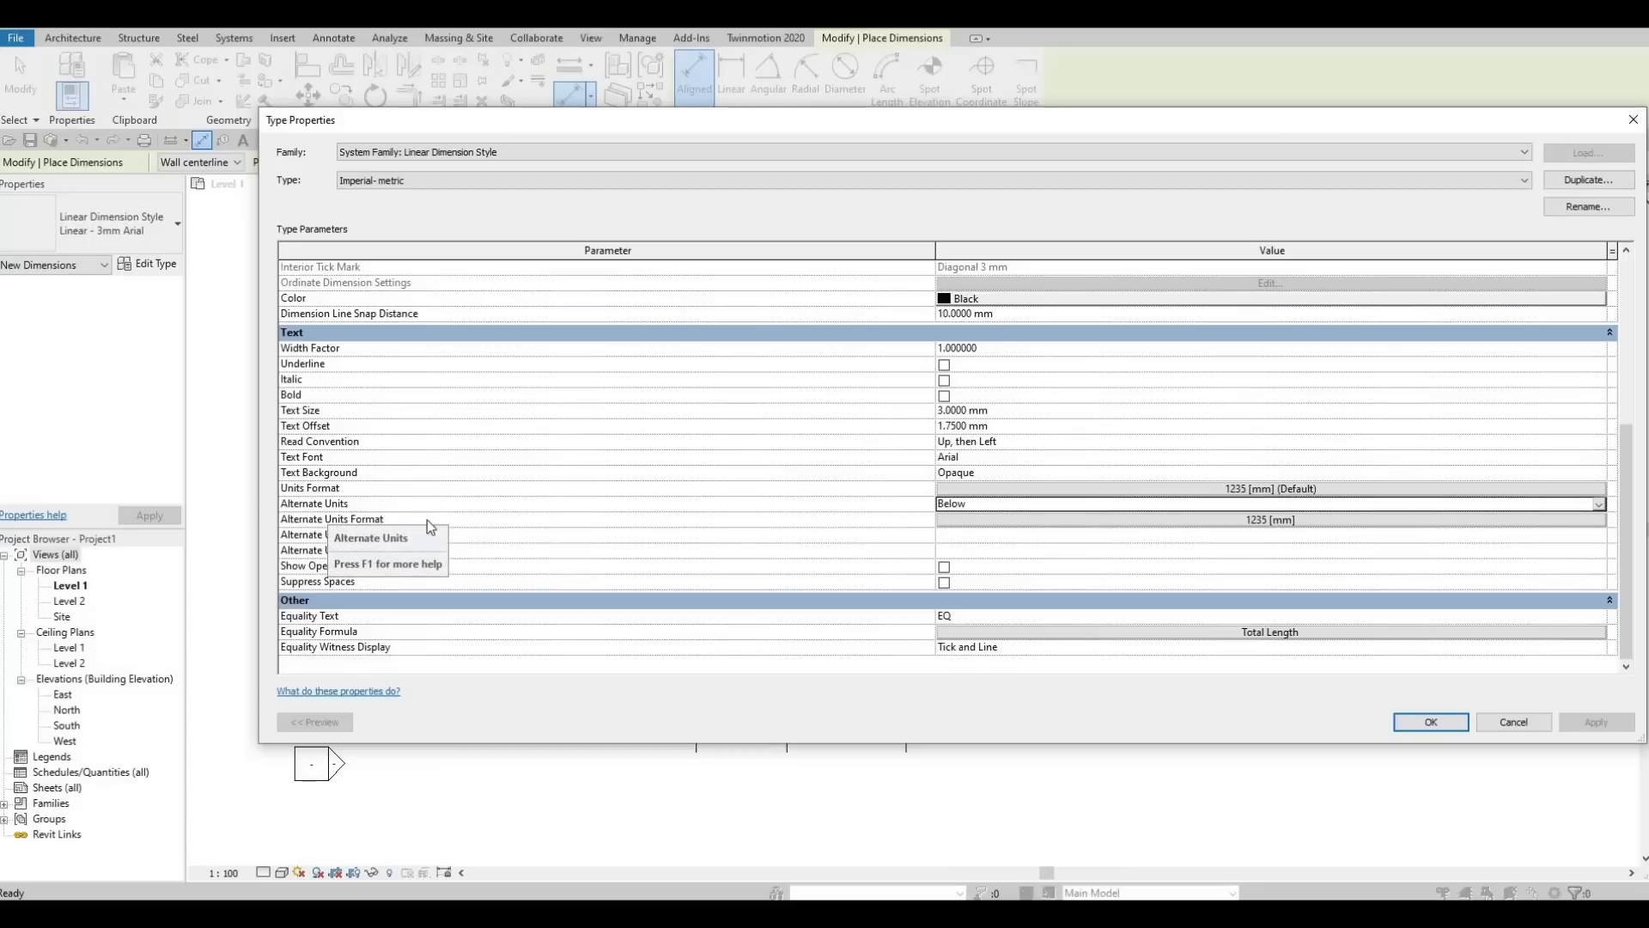
Set the type's alternate units format to feet and fractional inches and apply the type changes
click(1238, 521)
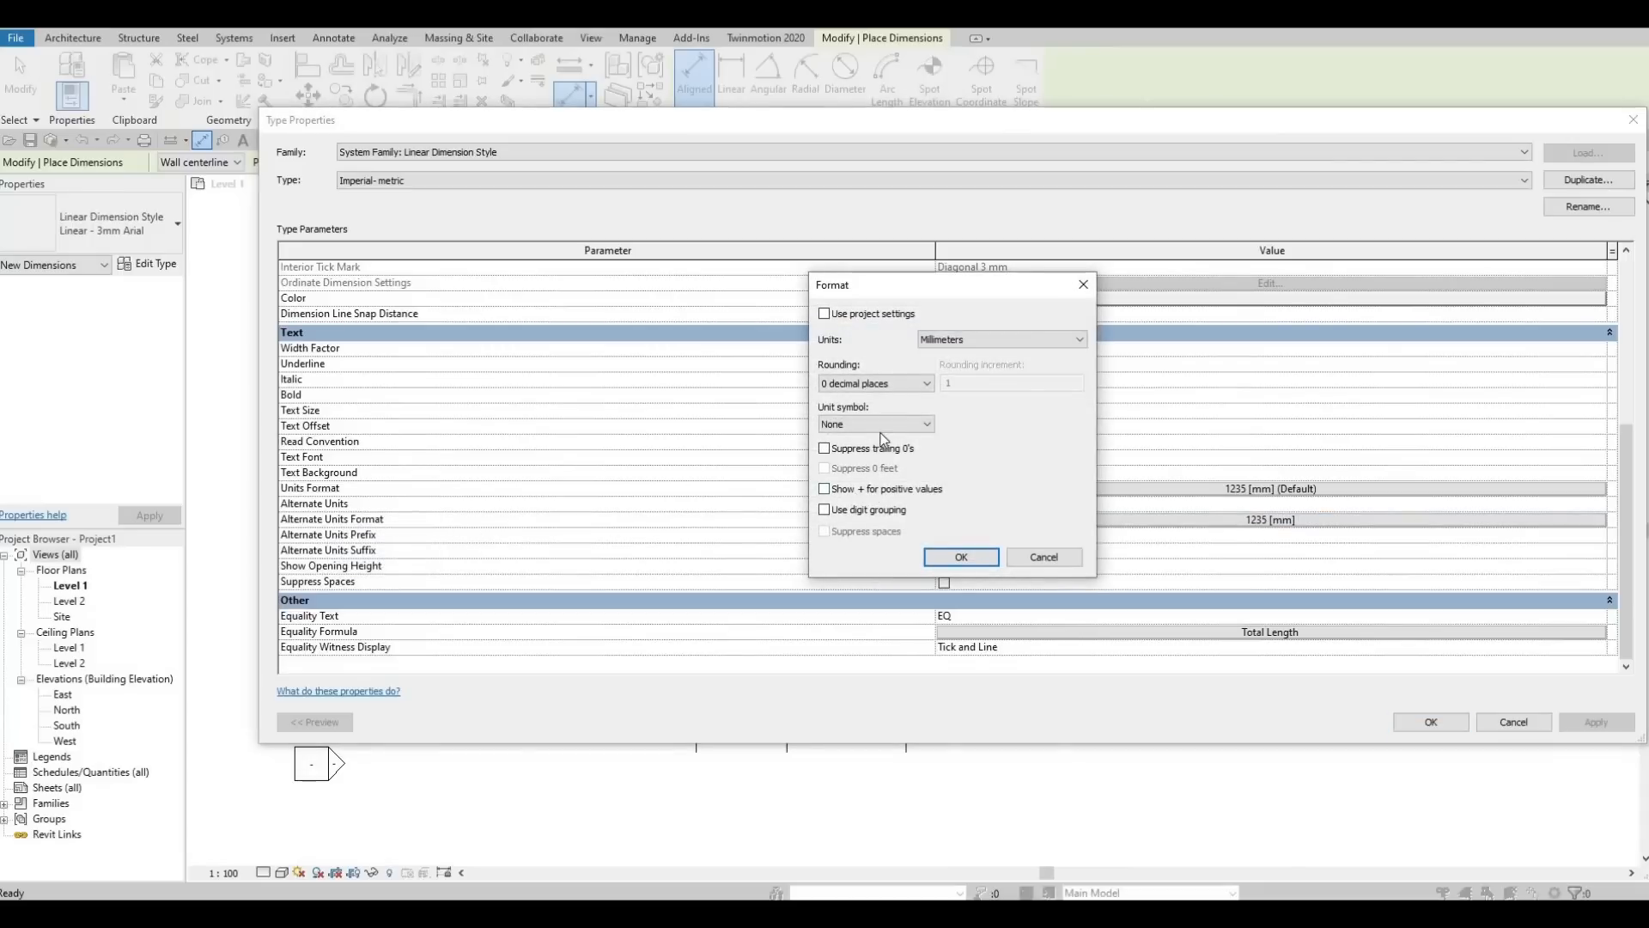
click(904, 387)
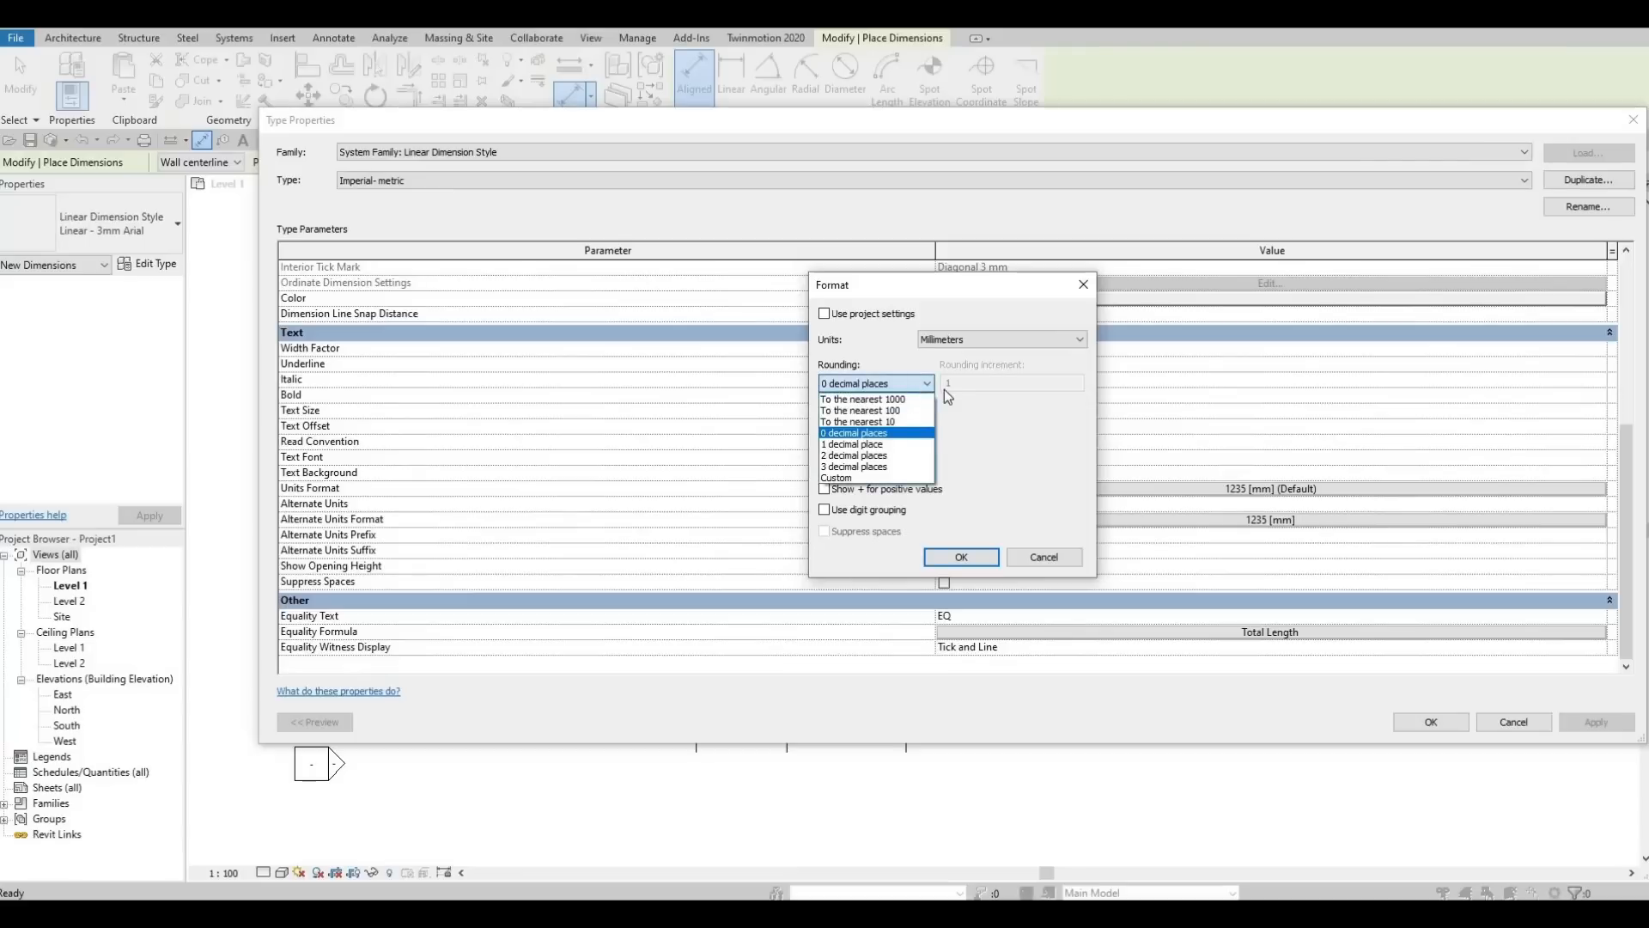
key(Escape)
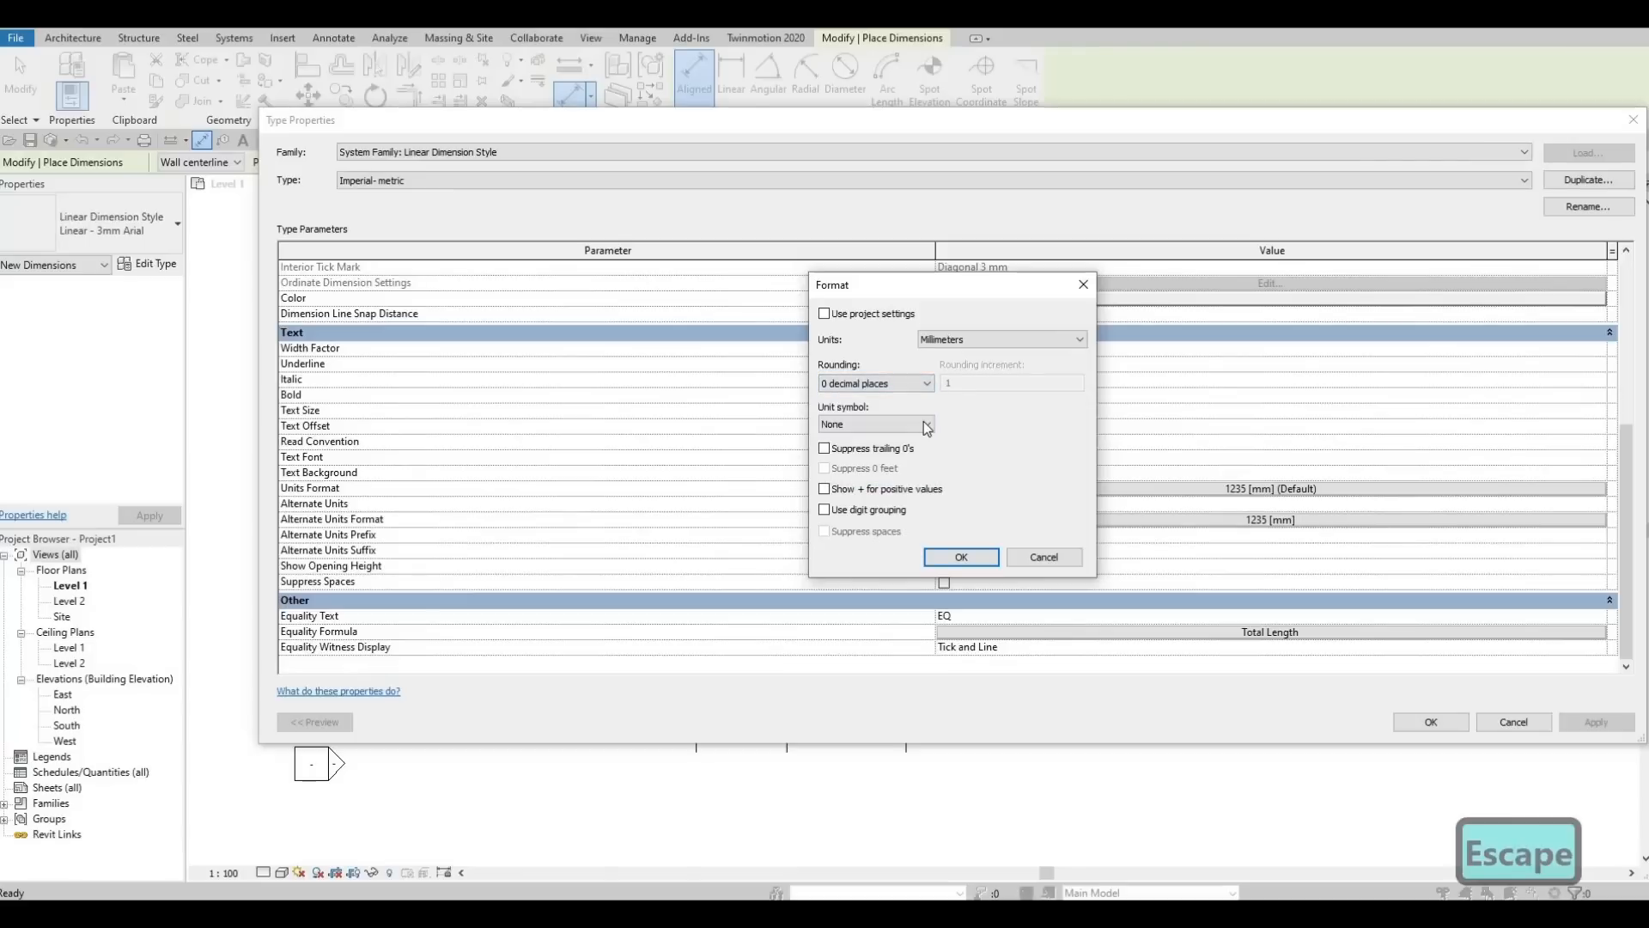
click(1021, 343)
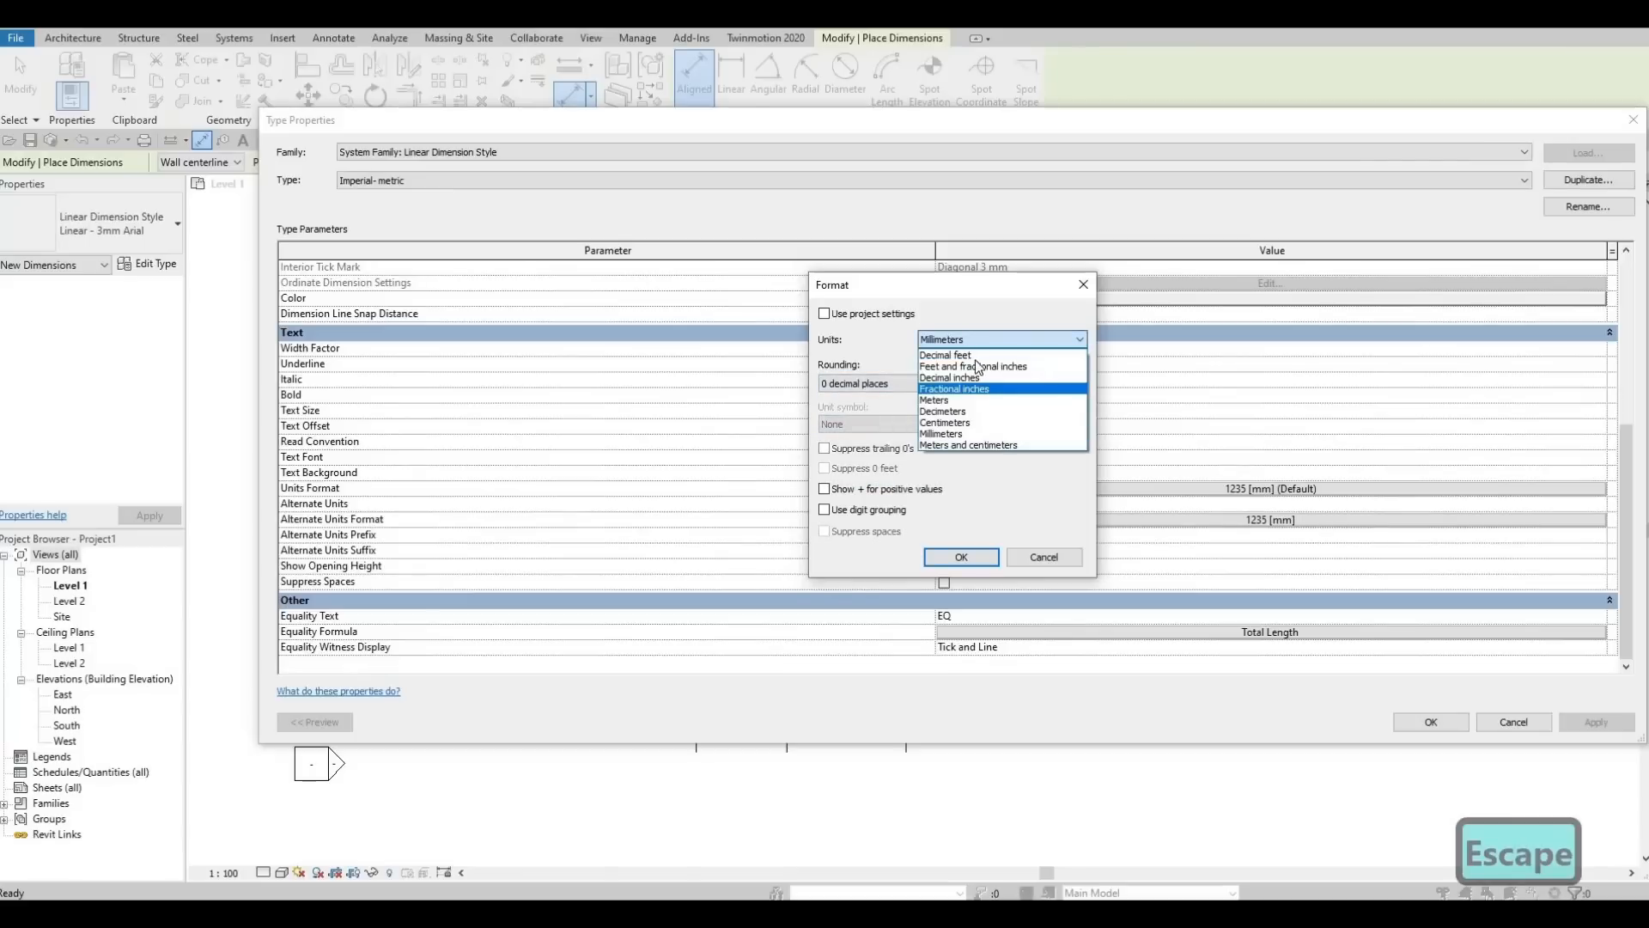
key(Up)
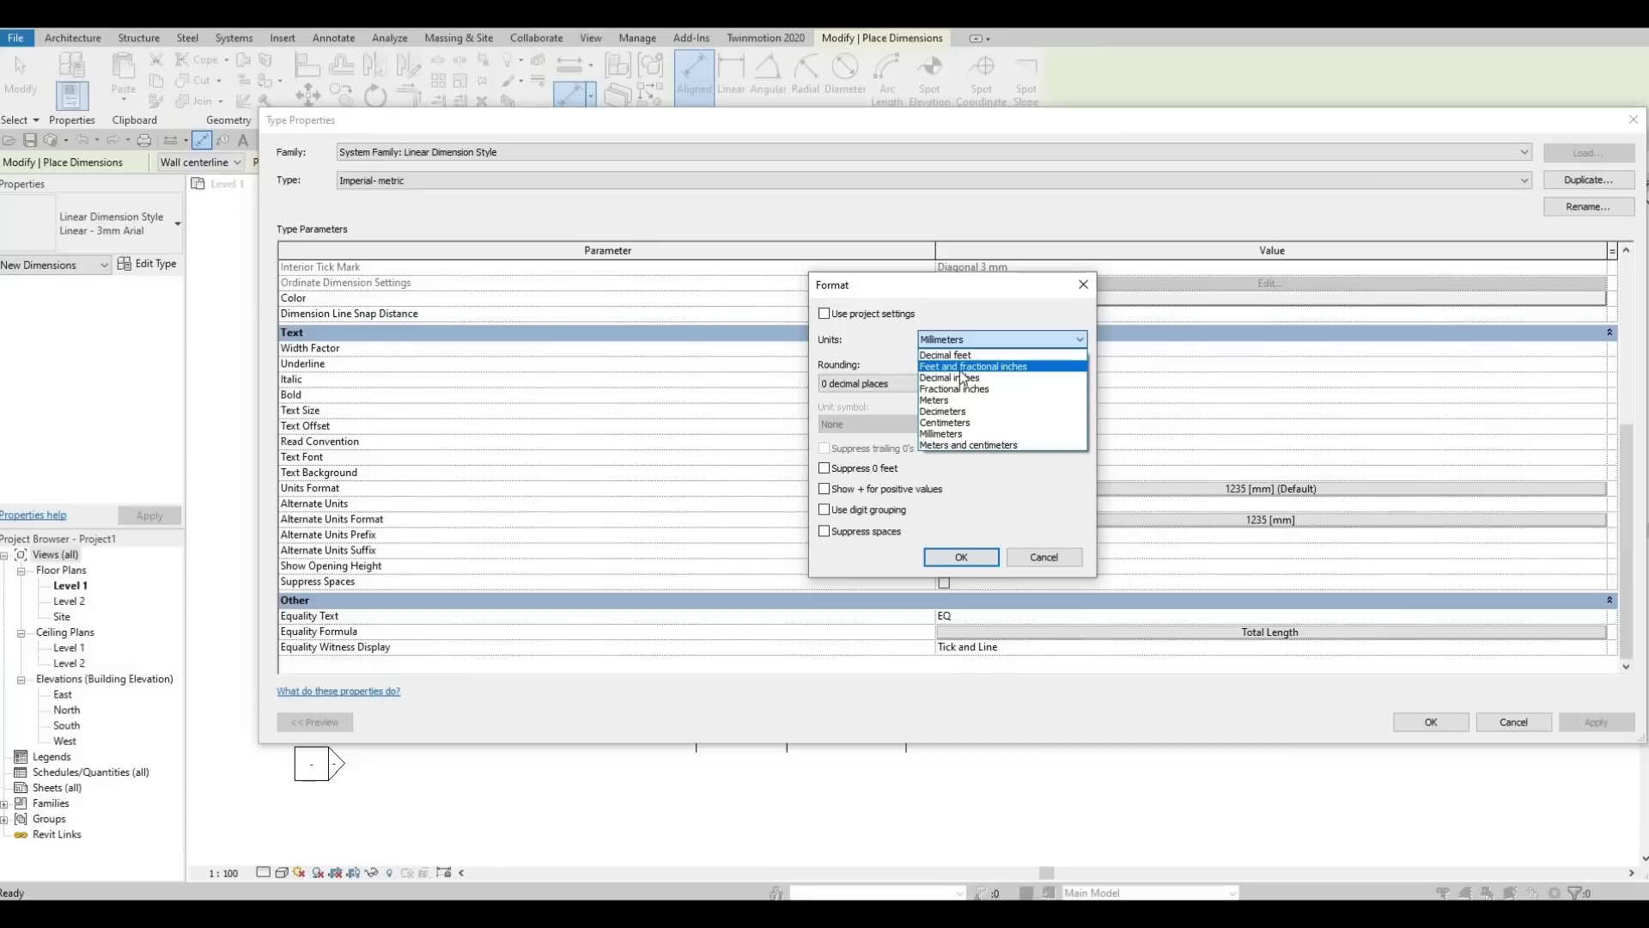
key(Return)
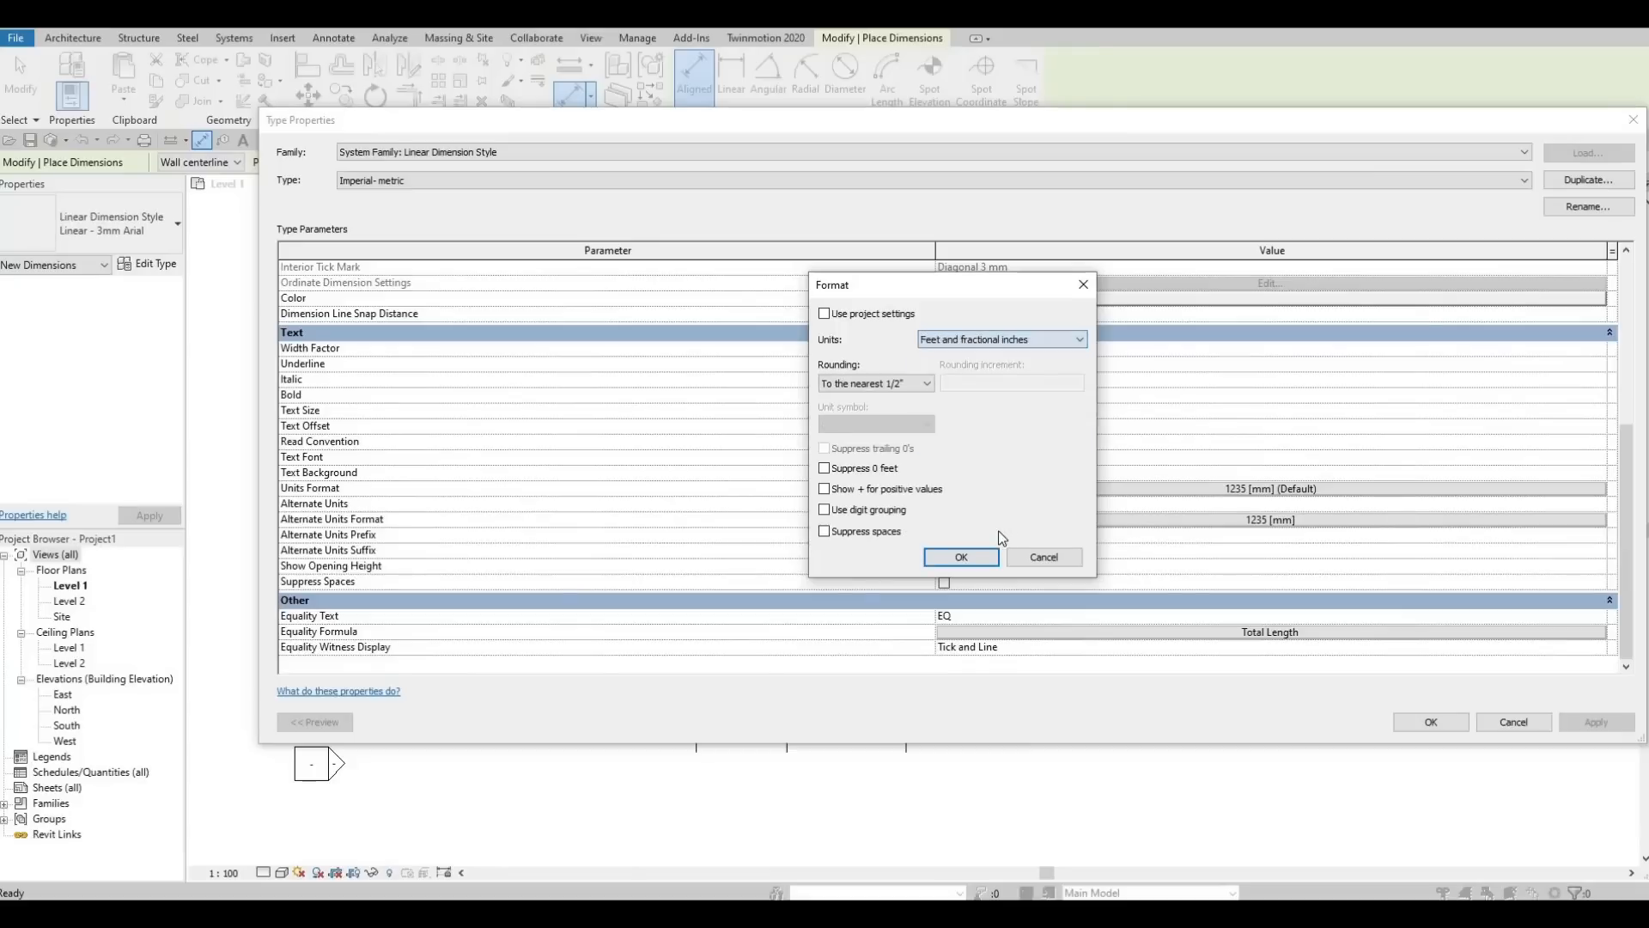
click(962, 557)
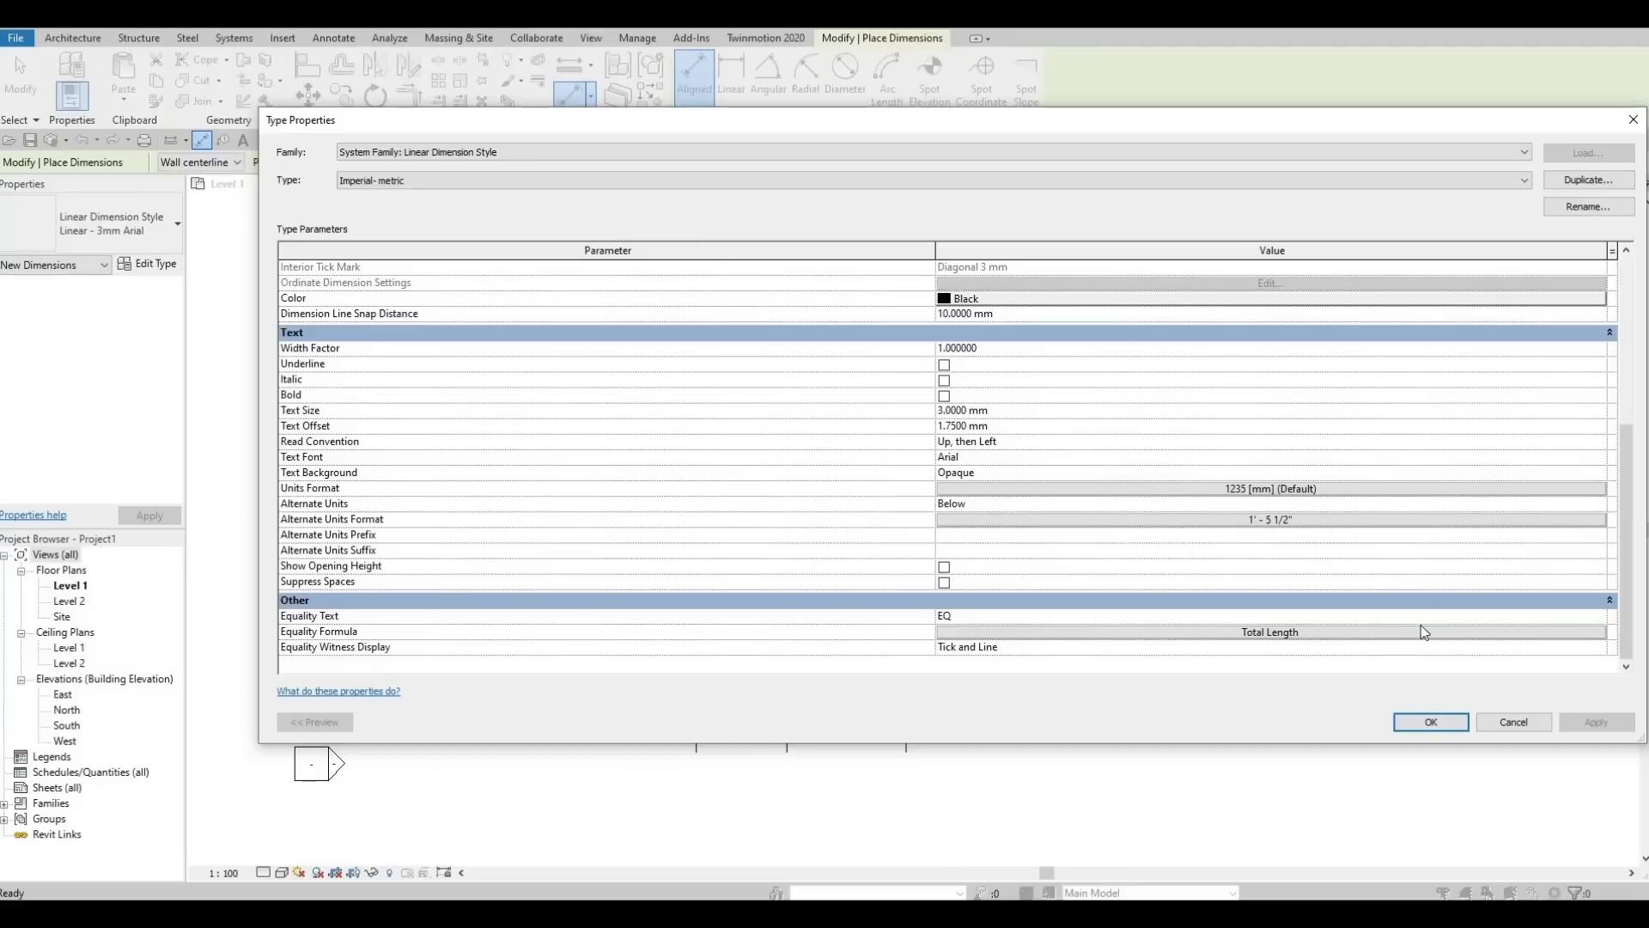
click(1431, 723)
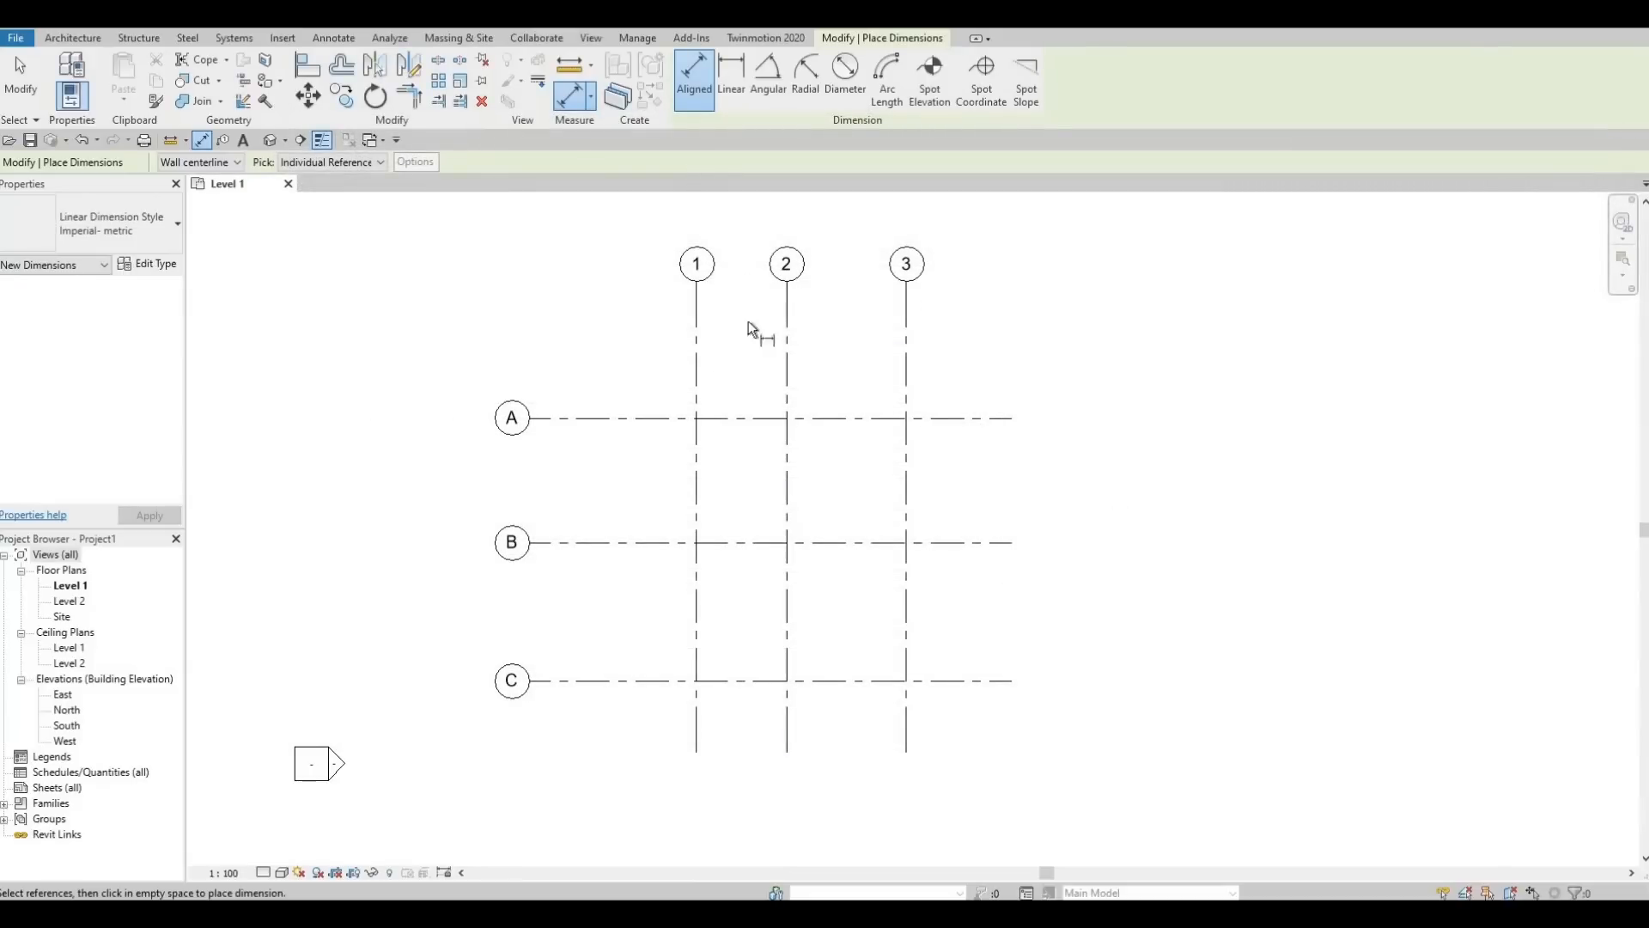
Place a chained aligned dimension across vertical grids 1, 2 and 3, and an overall dimension from grid 1 to 3 above it
click(697, 352)
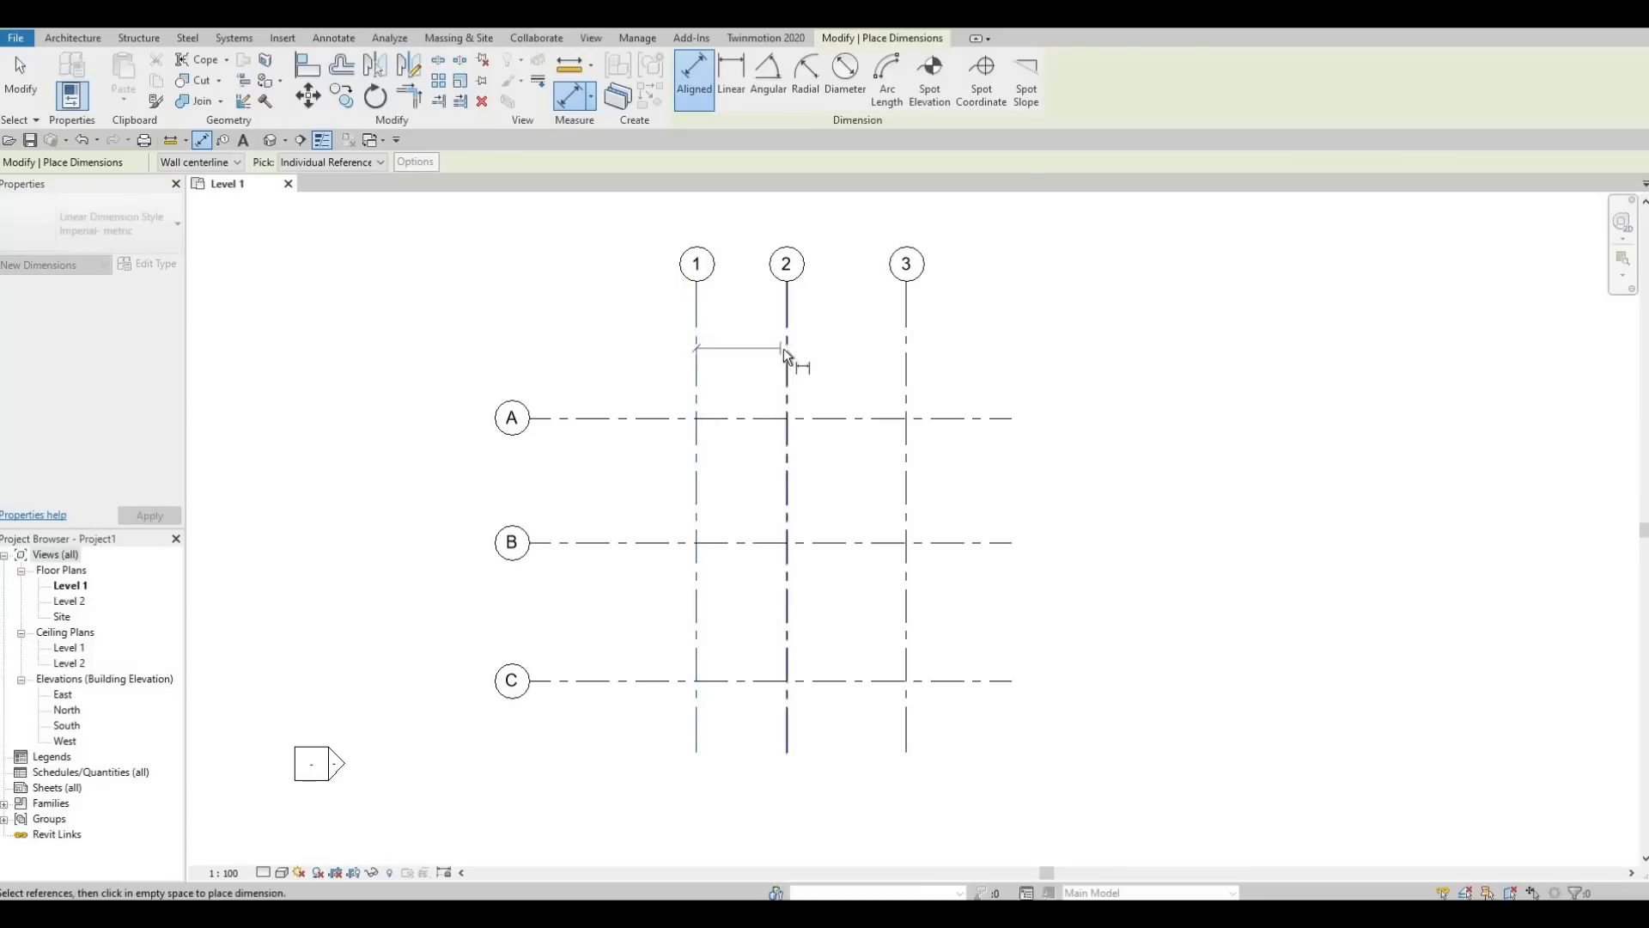
click(784, 352)
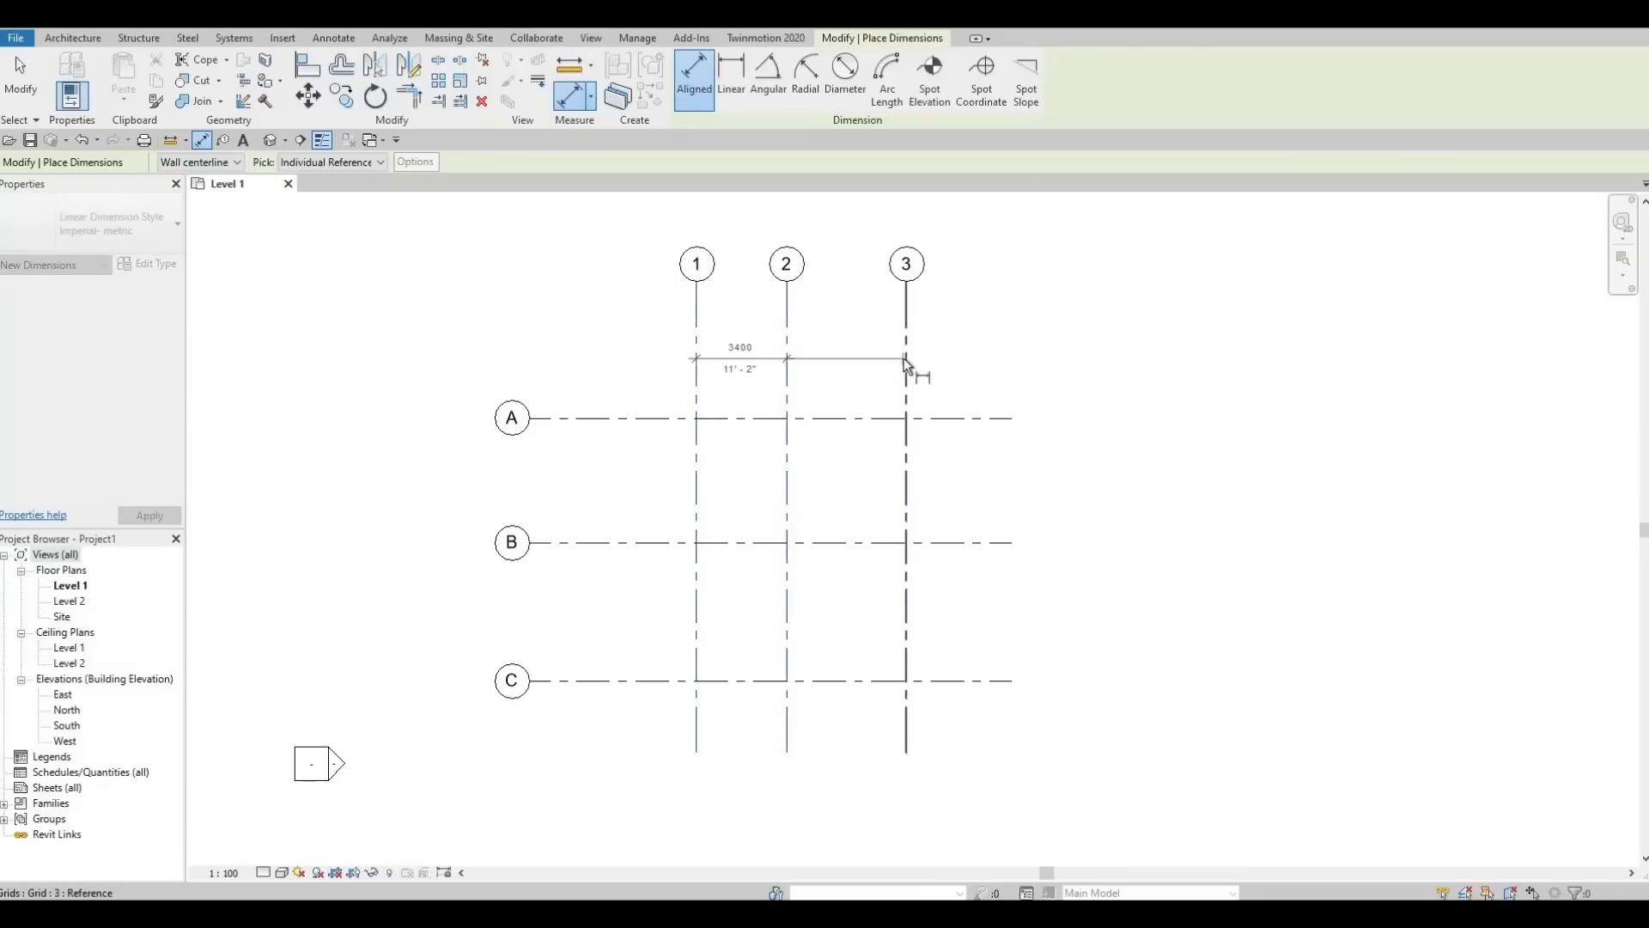
click(961, 358)
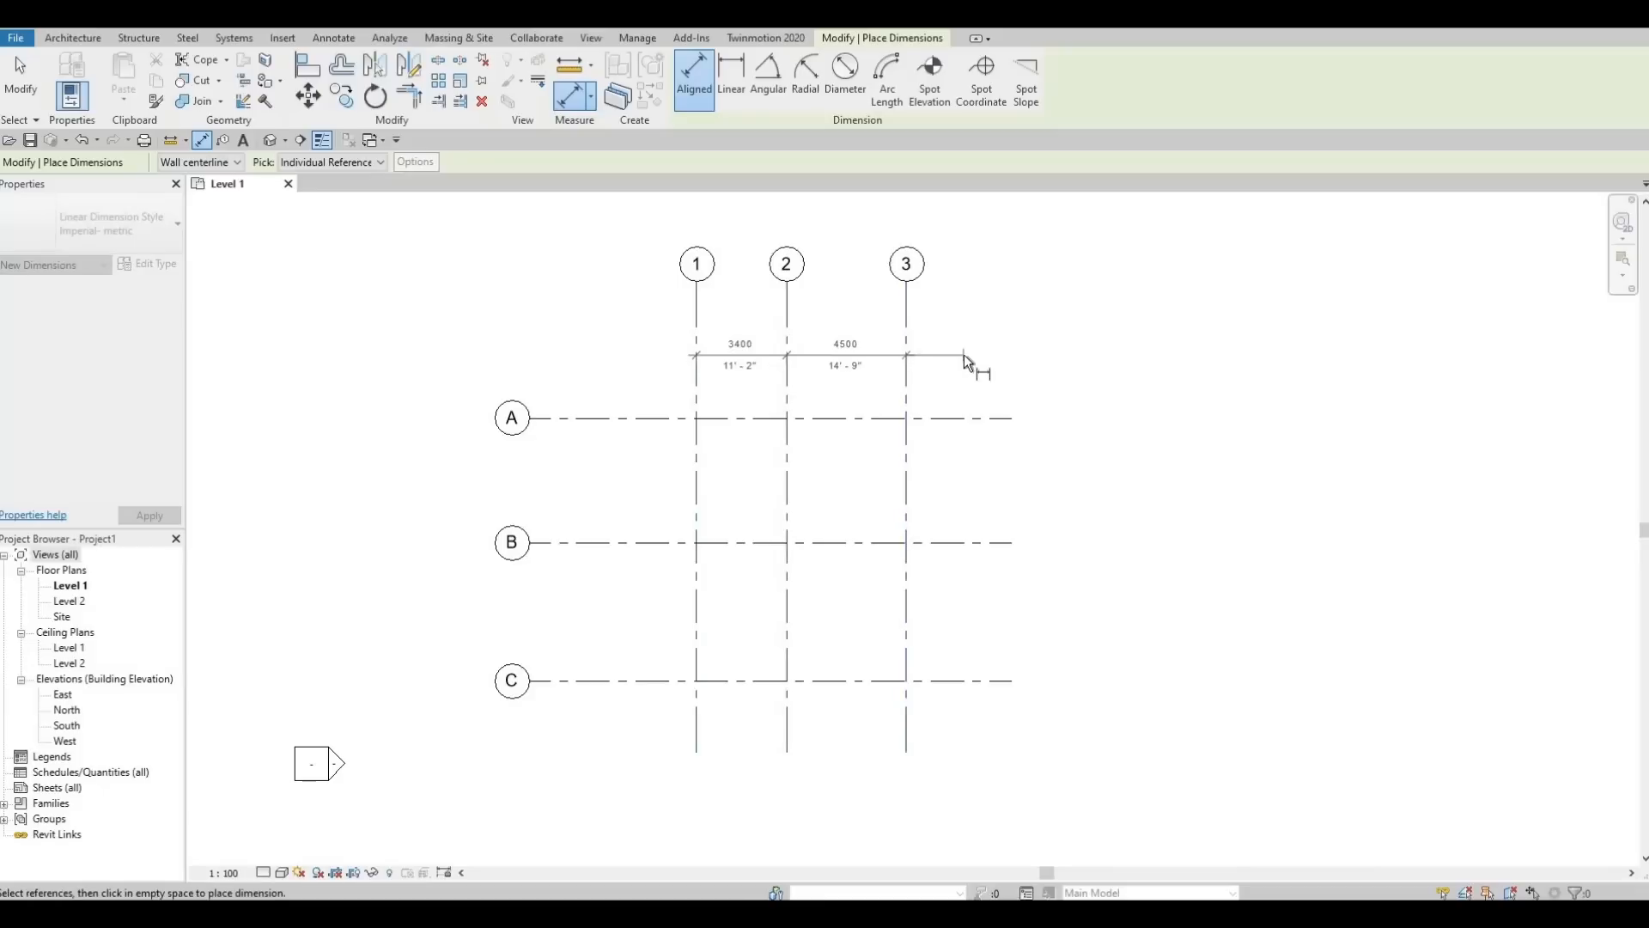
click(960, 361)
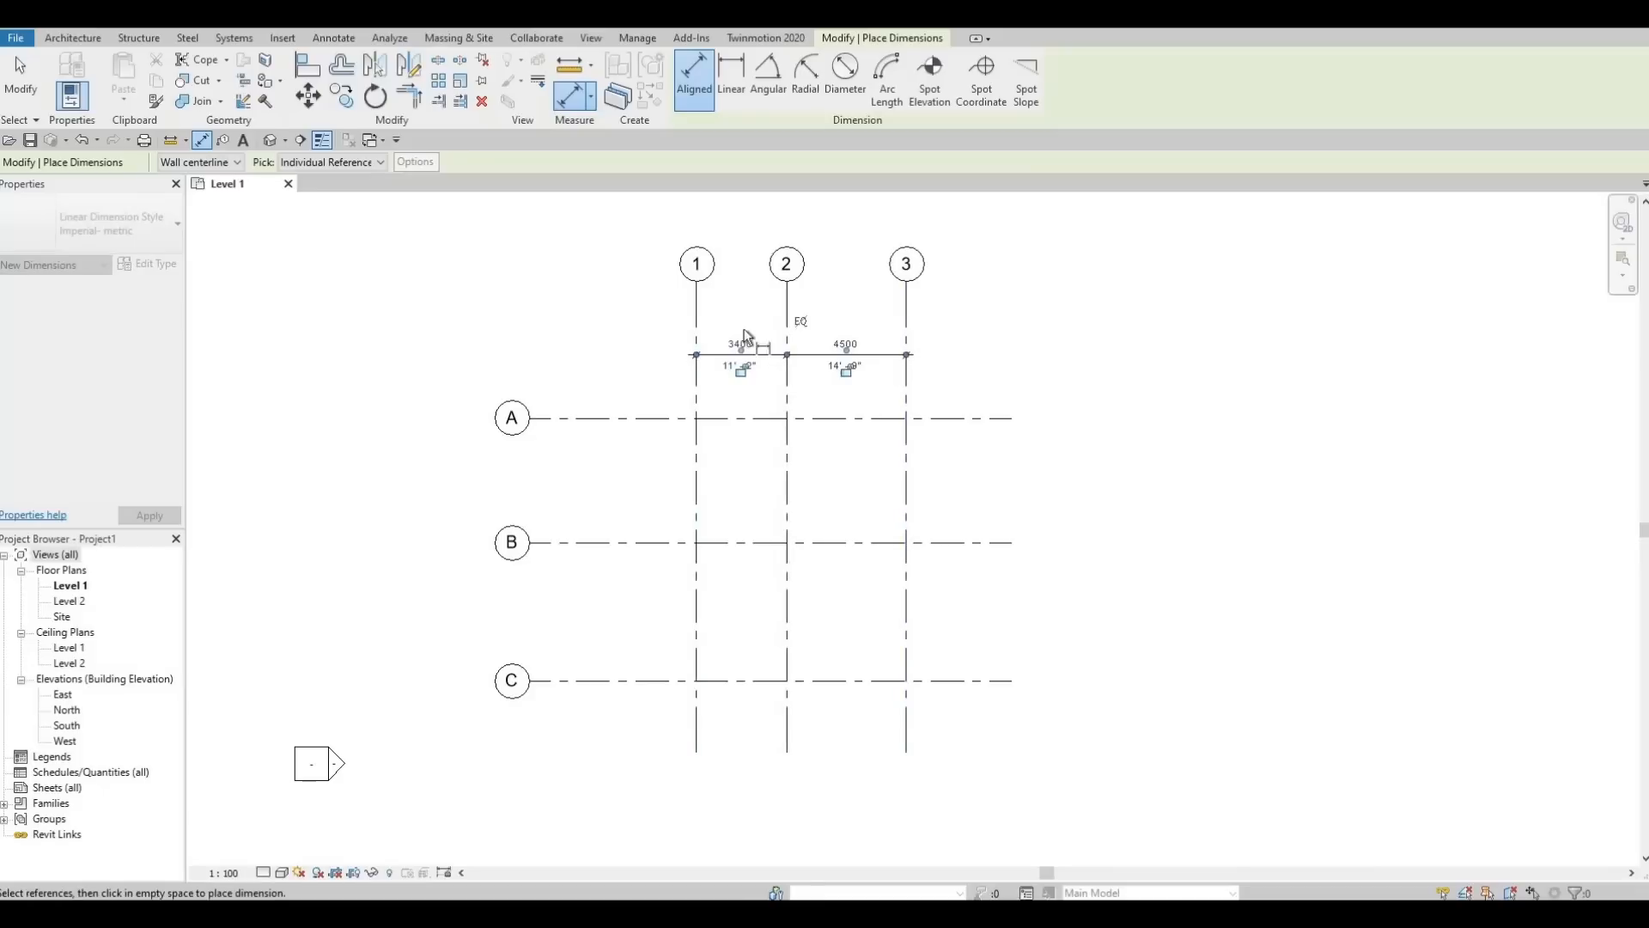
click(697, 310)
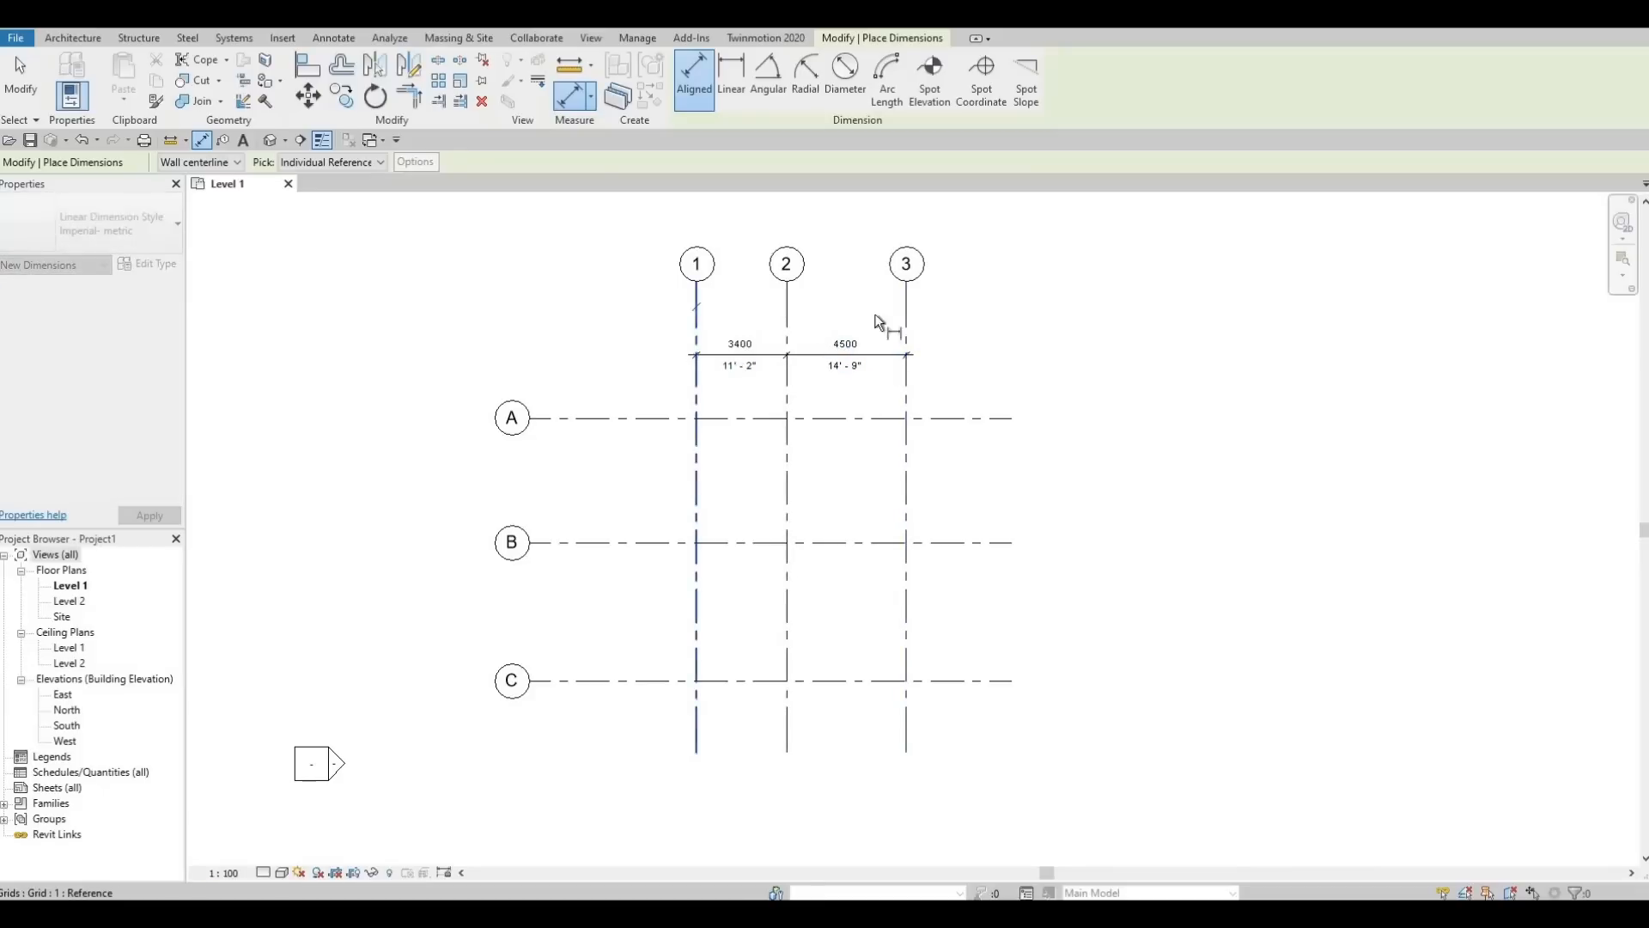
click(907, 316)
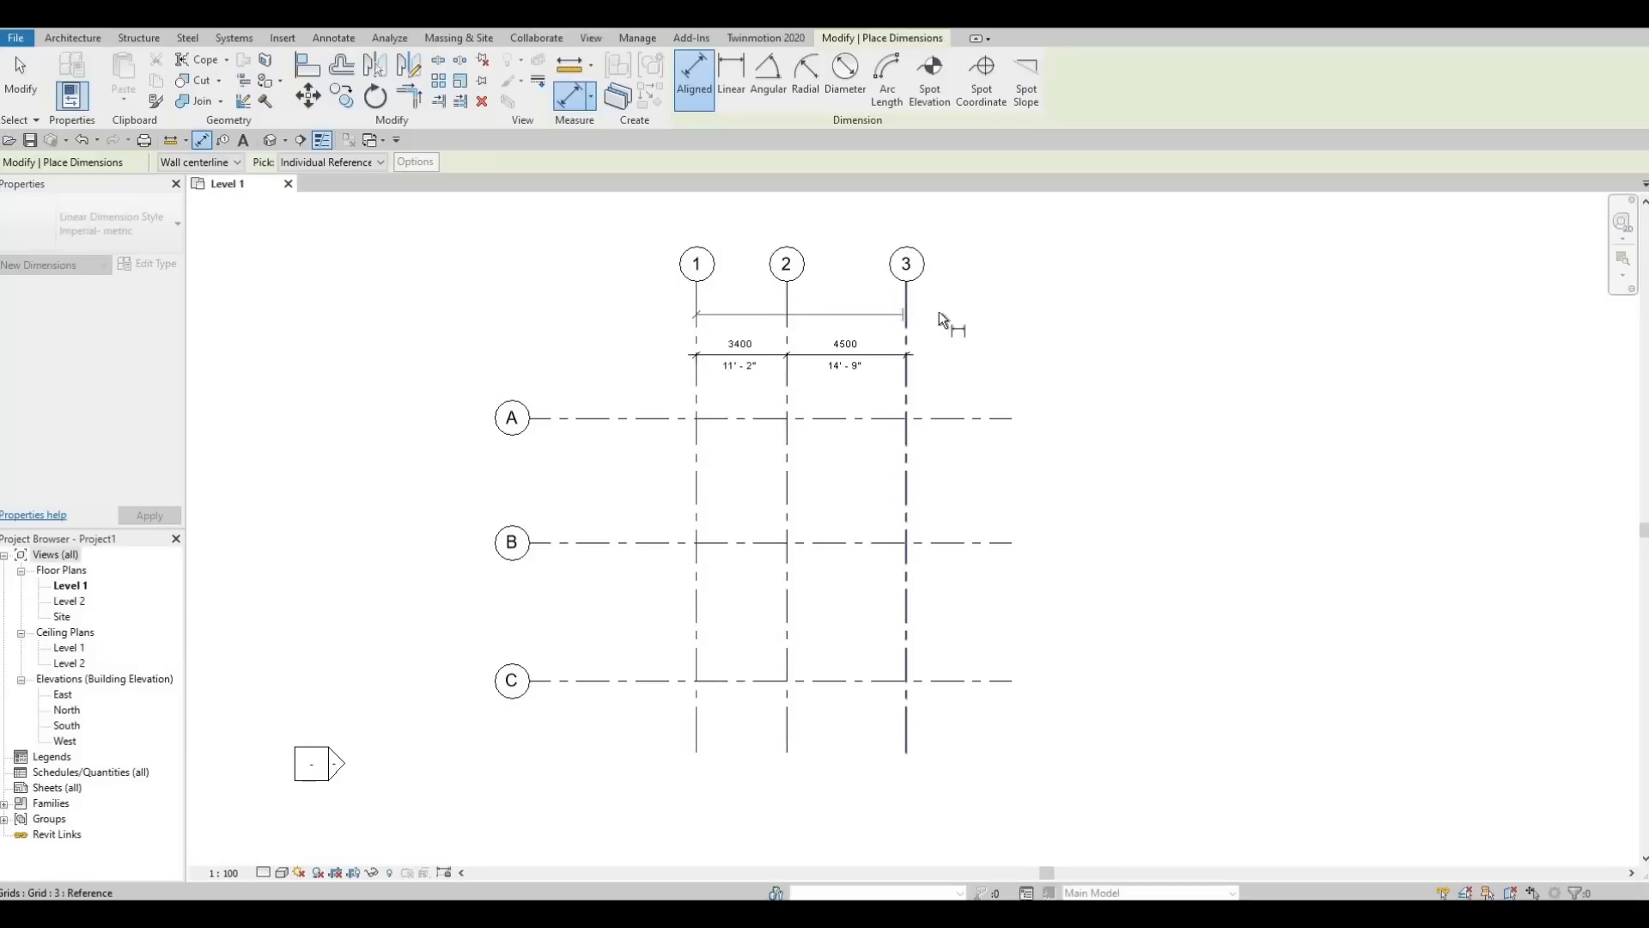
click(939, 311)
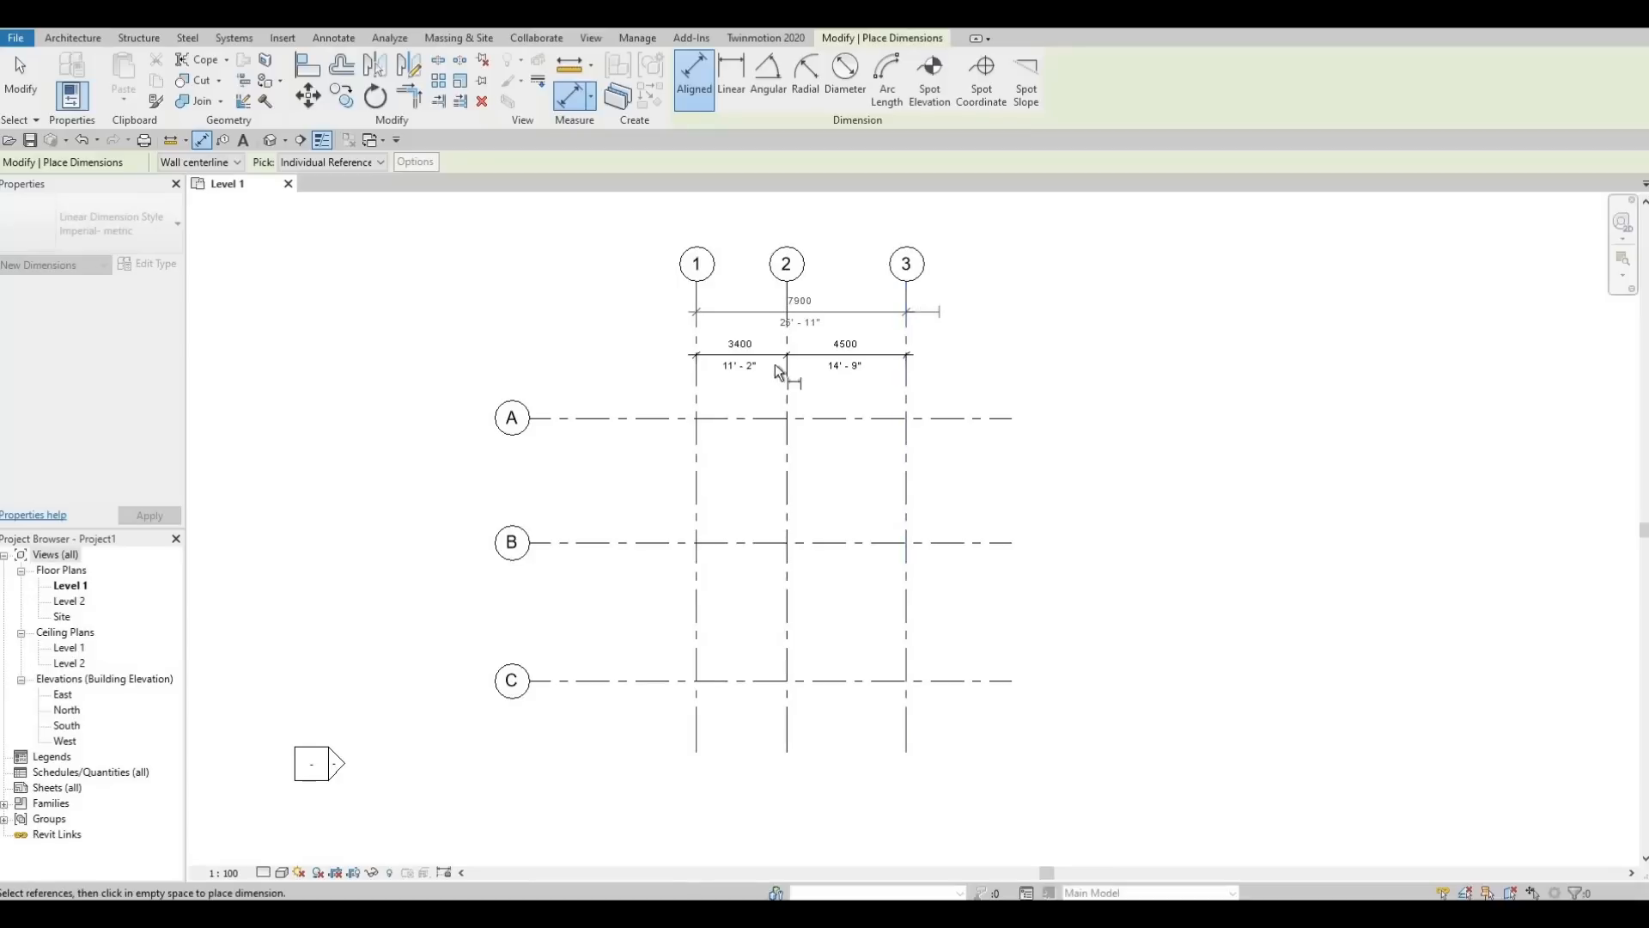
Place a chained aligned dimension across horizontal grids A, B and C, plus an overall A to C dimension nearer the bubbles, and end dimensioning
click(637, 420)
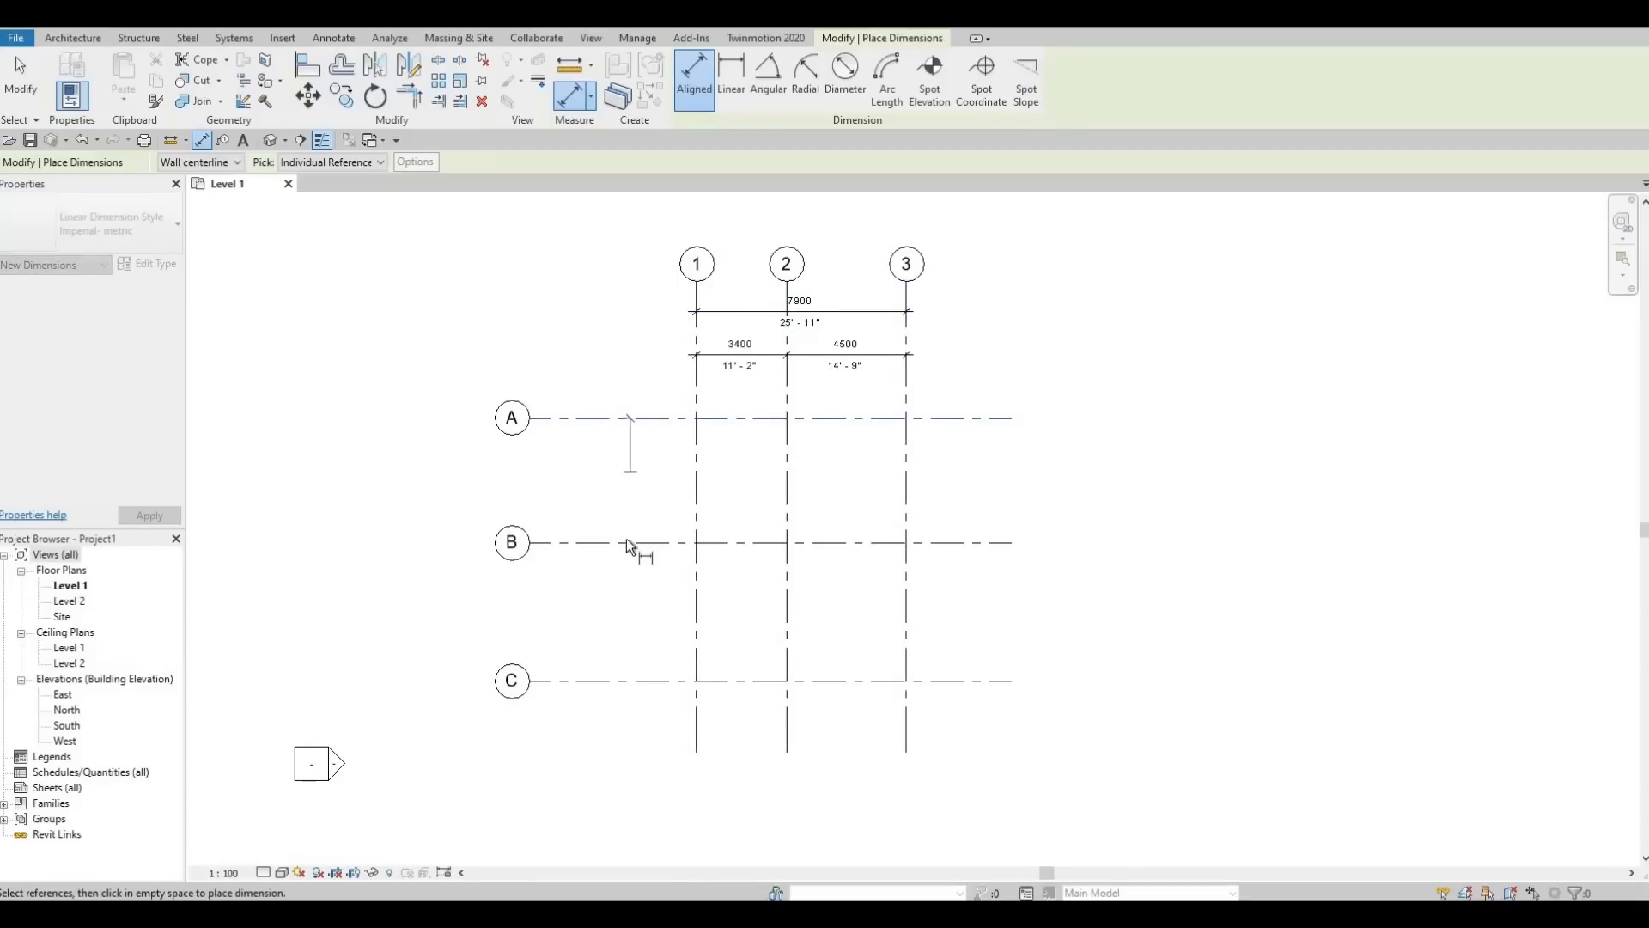
click(626, 543)
click(611, 680)
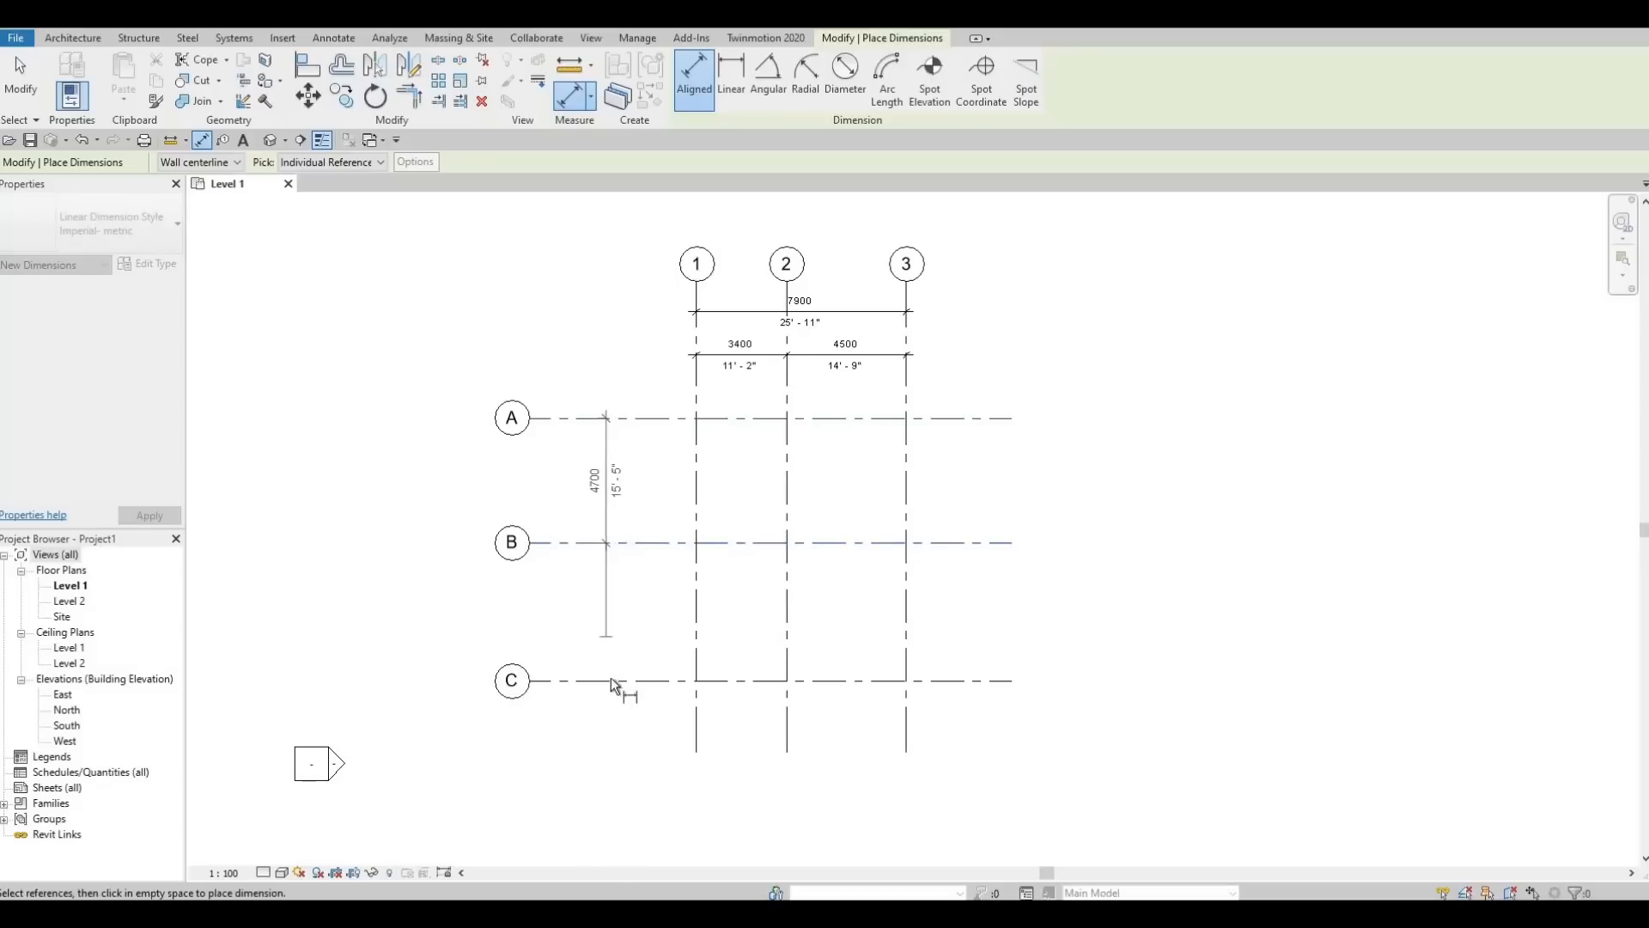
click(629, 737)
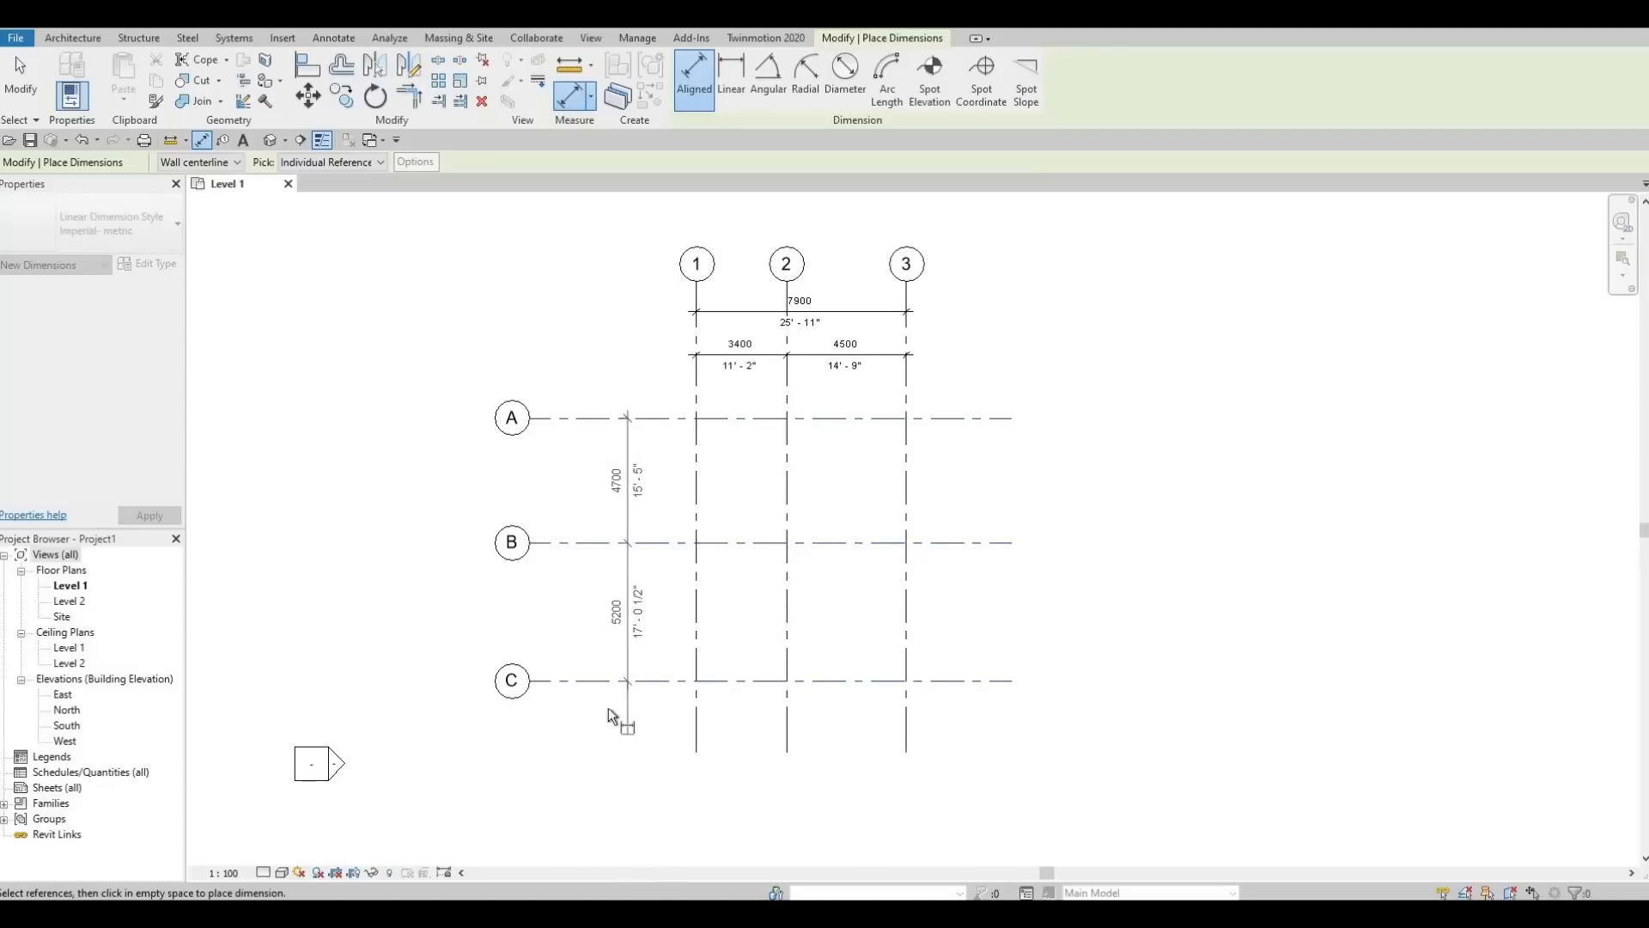
click(569, 420)
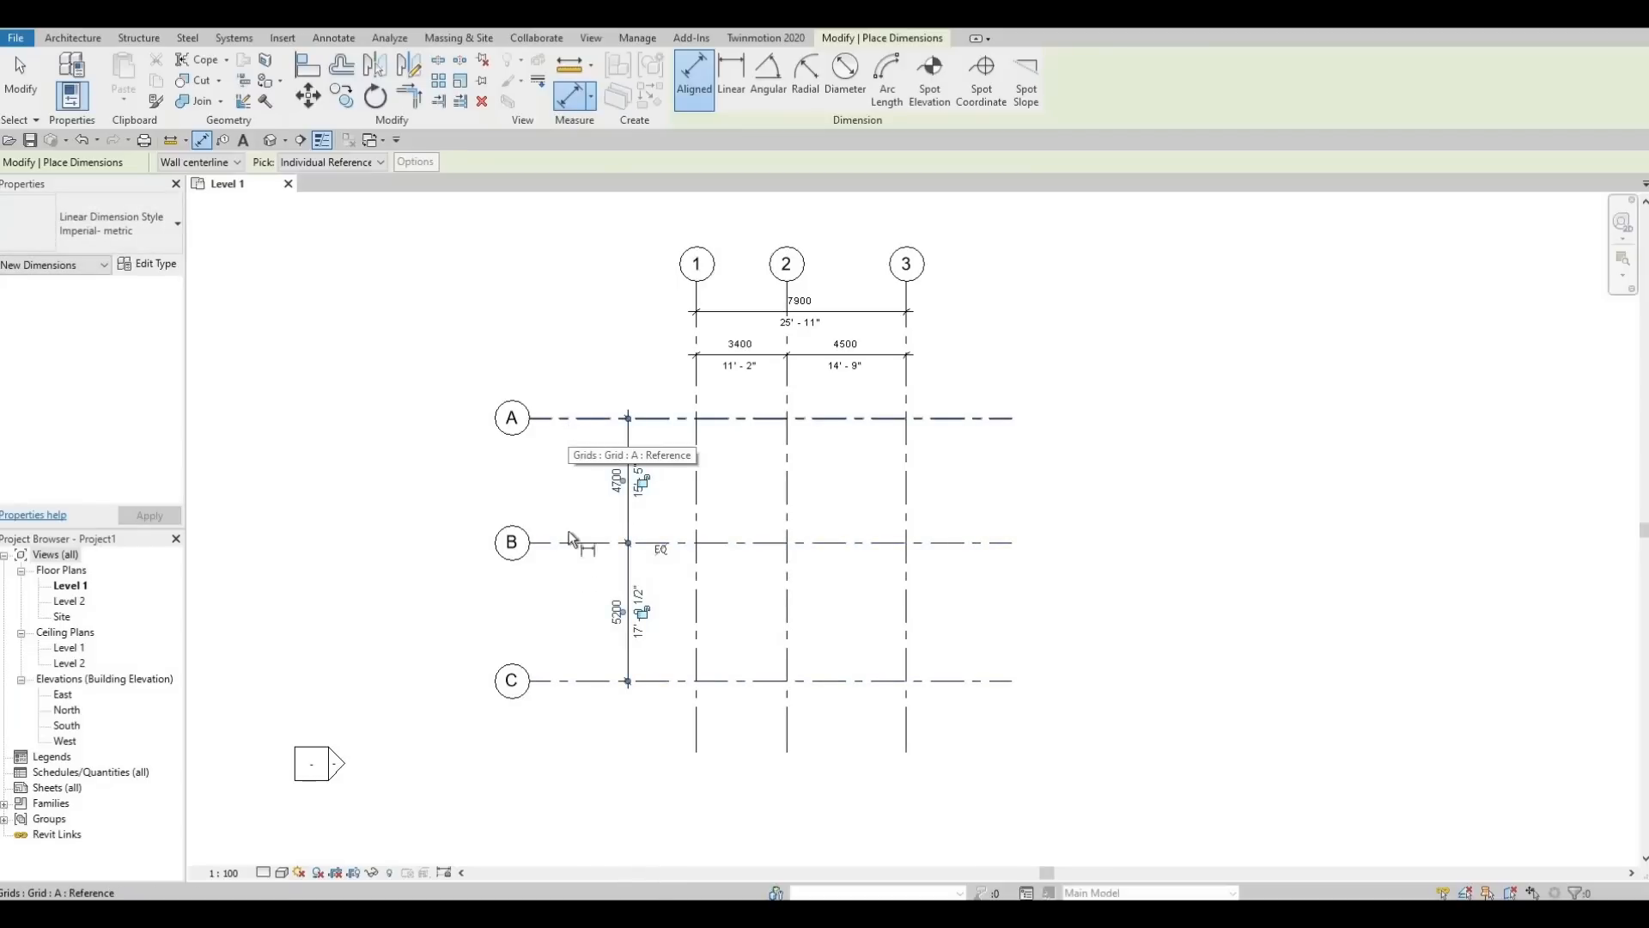
click(589, 681)
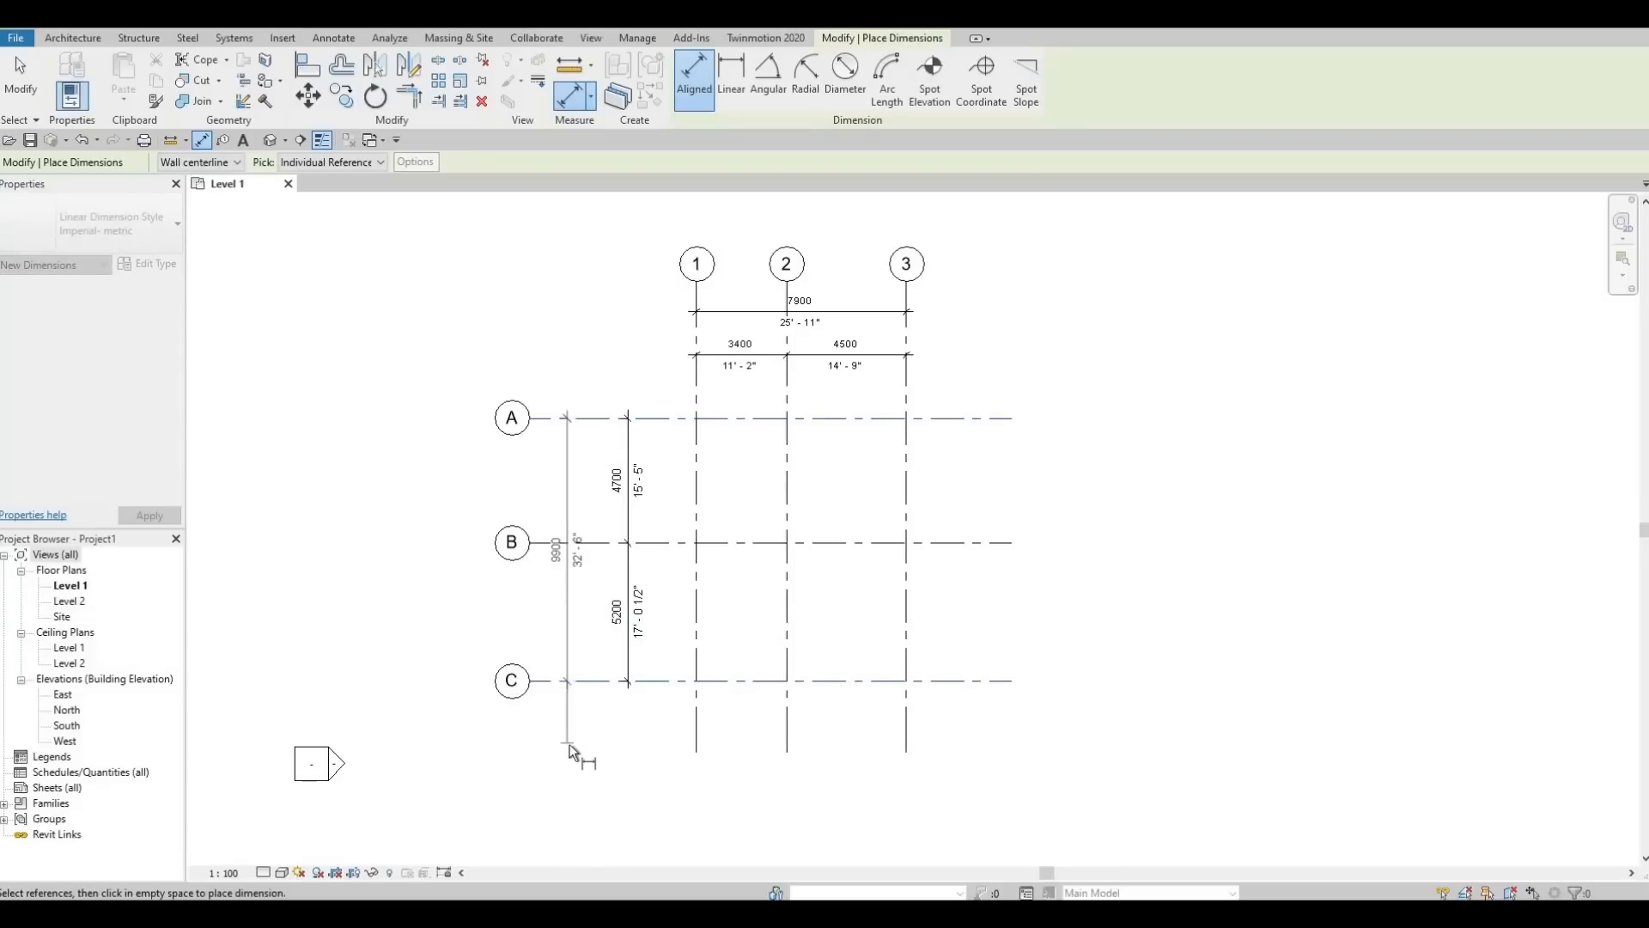
click(569, 749)
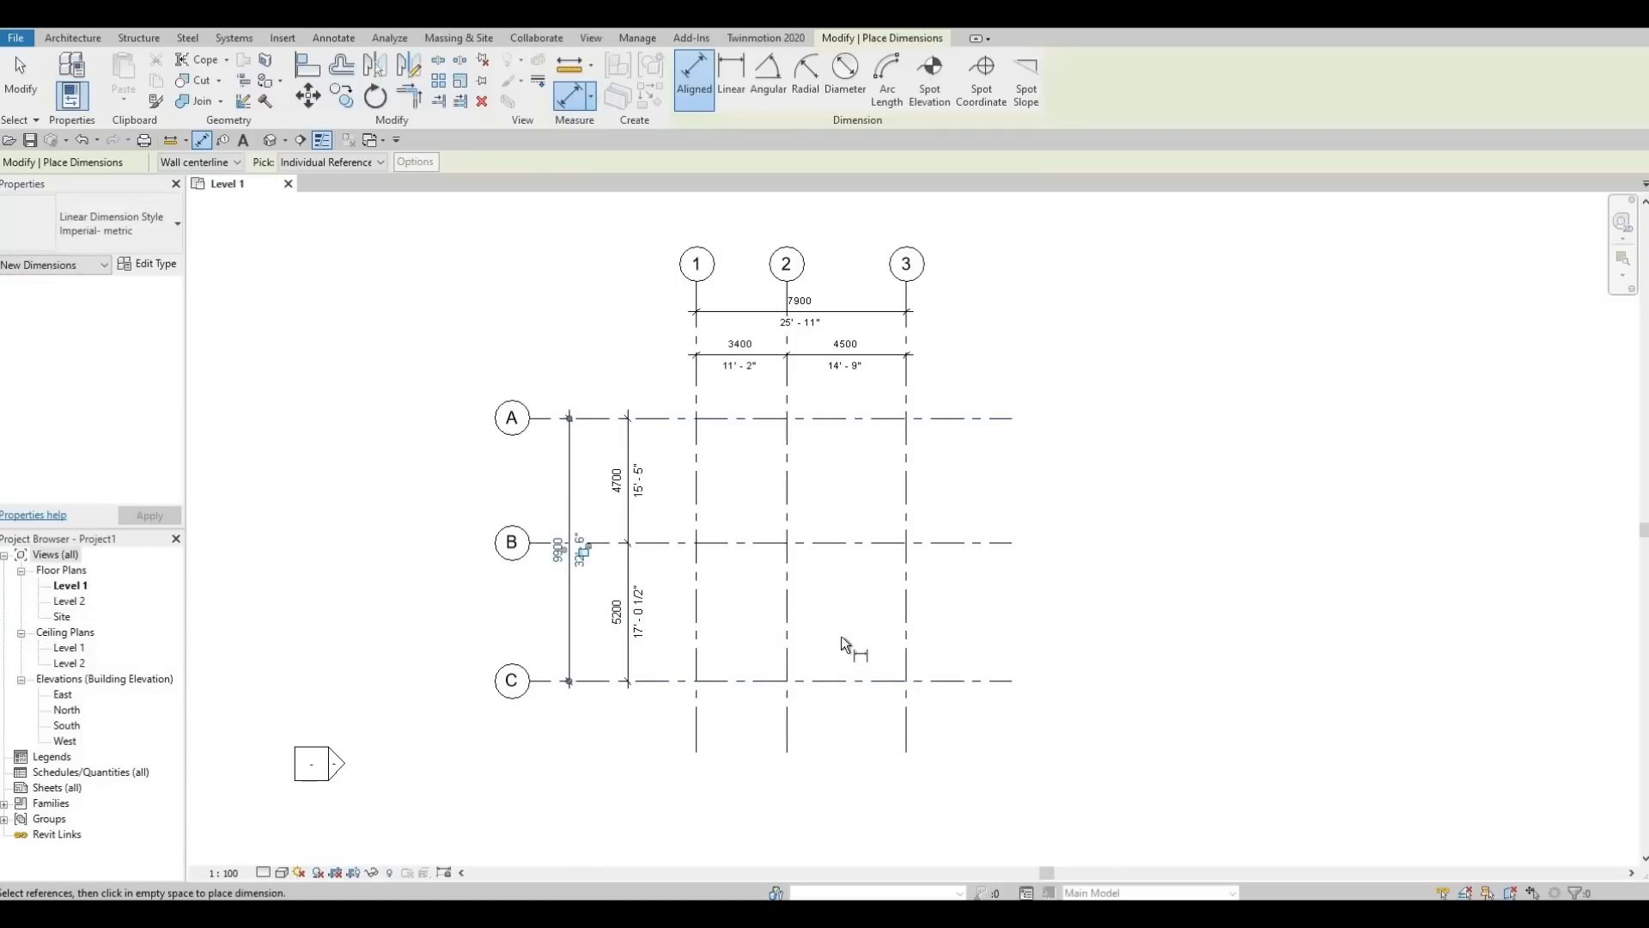
key(Escape)
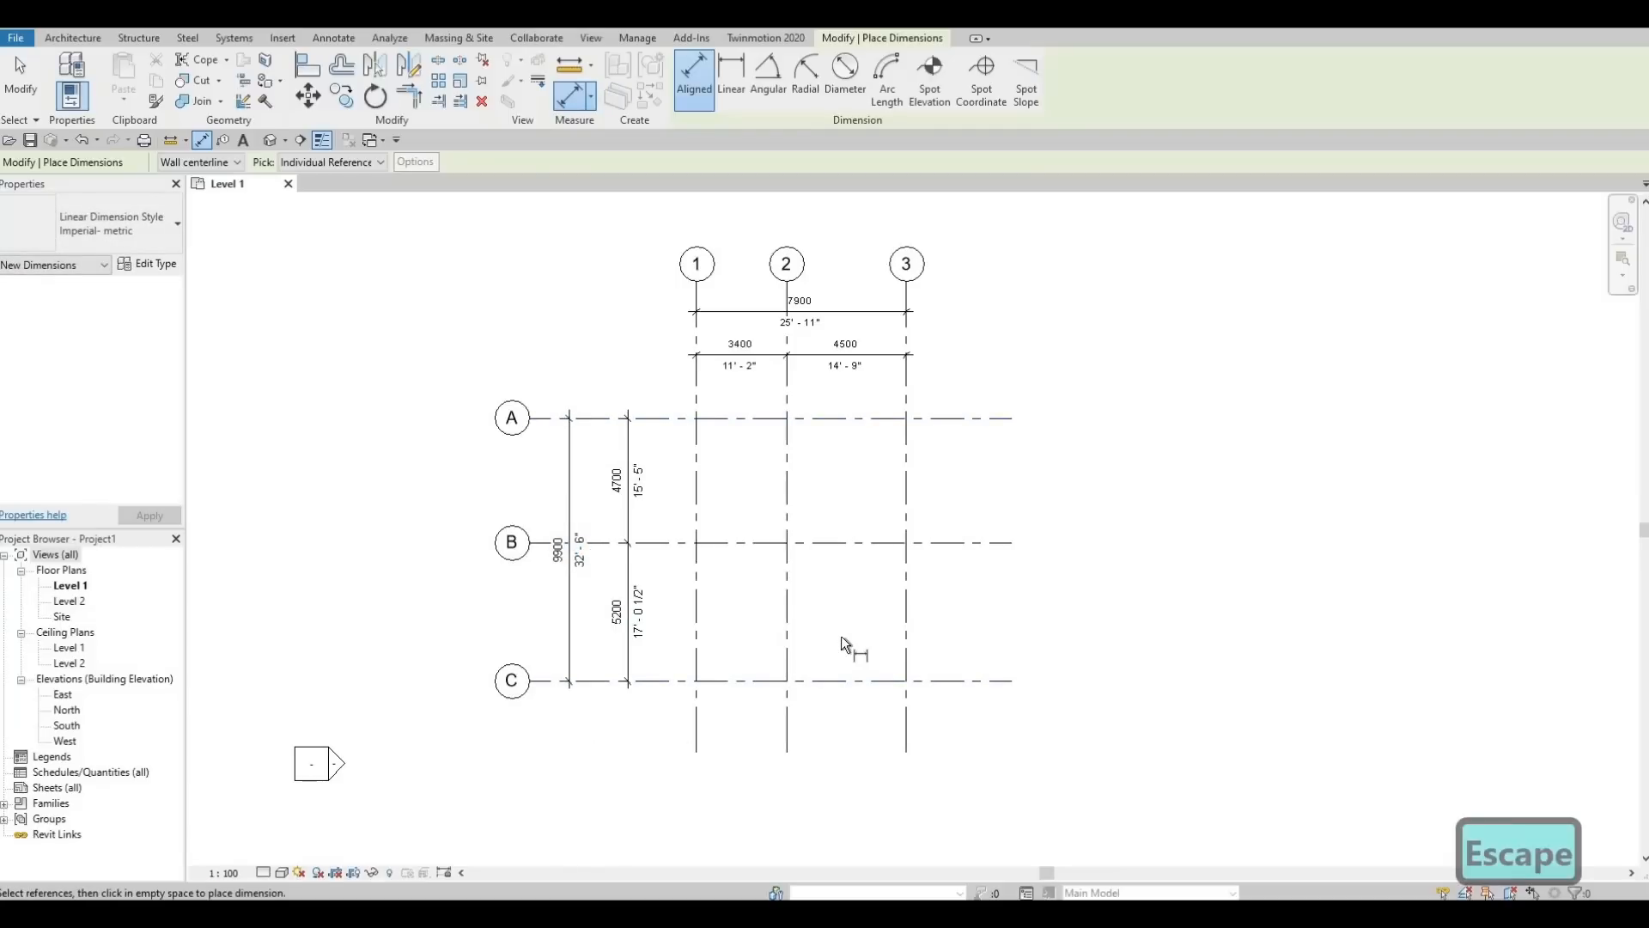
key(Escape)
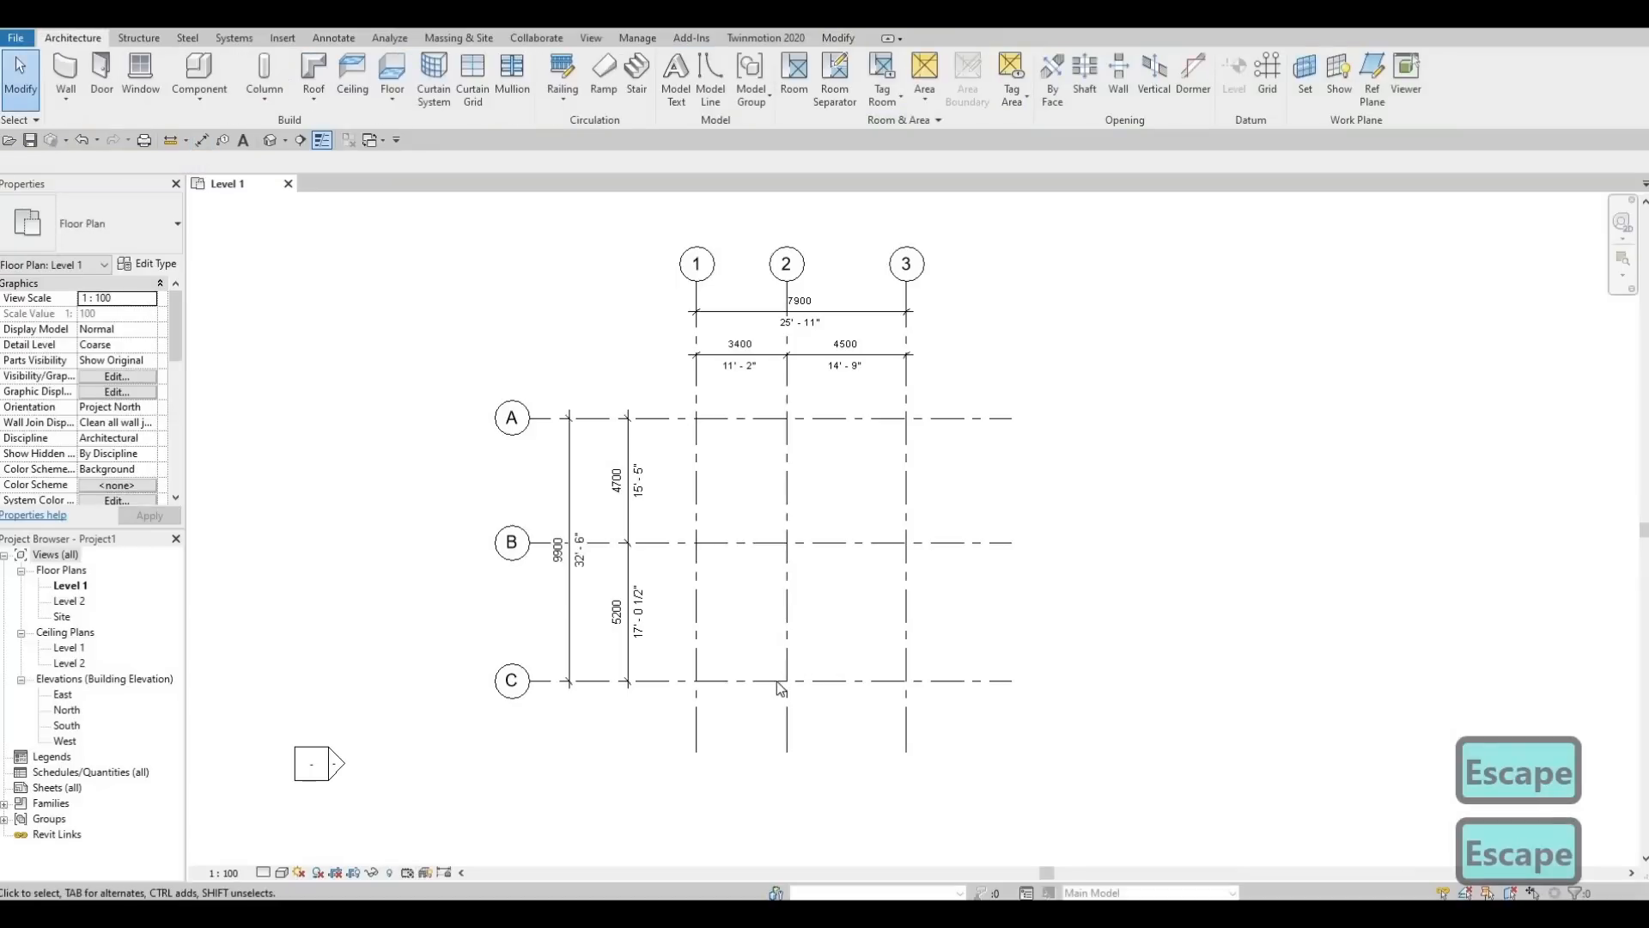
Open the South elevation and shorten the Level 1 and Level 2 lines at their head ends to just beyond grid 3
scroll(764, 601, up, 2)
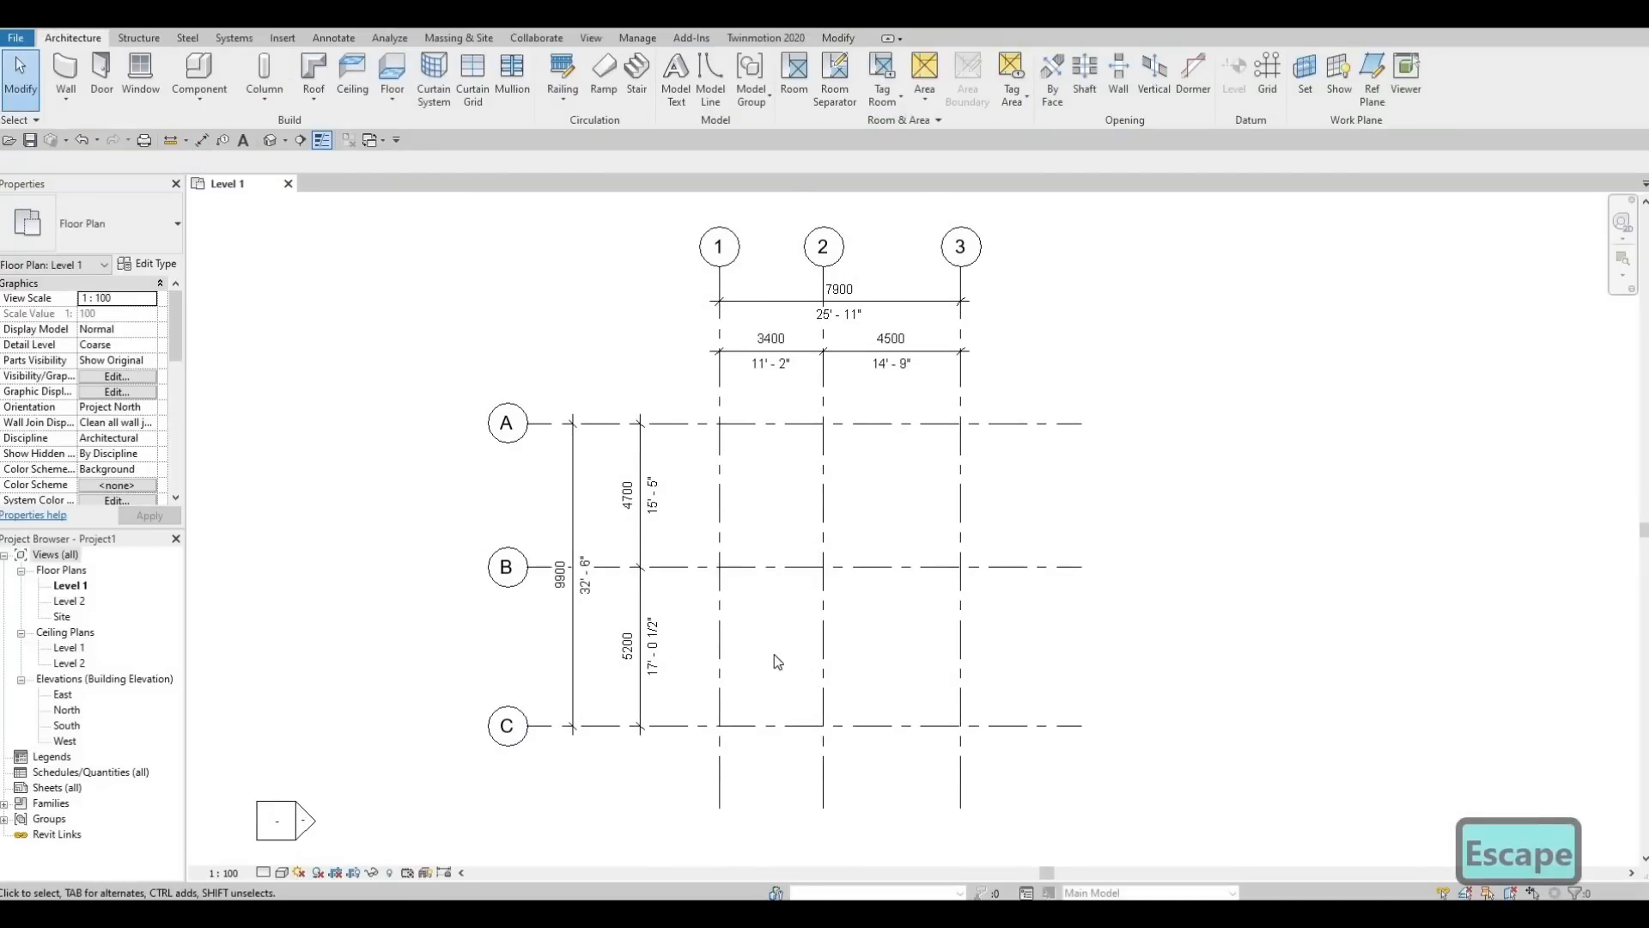
middle_drag(755, 607, 743, 625)
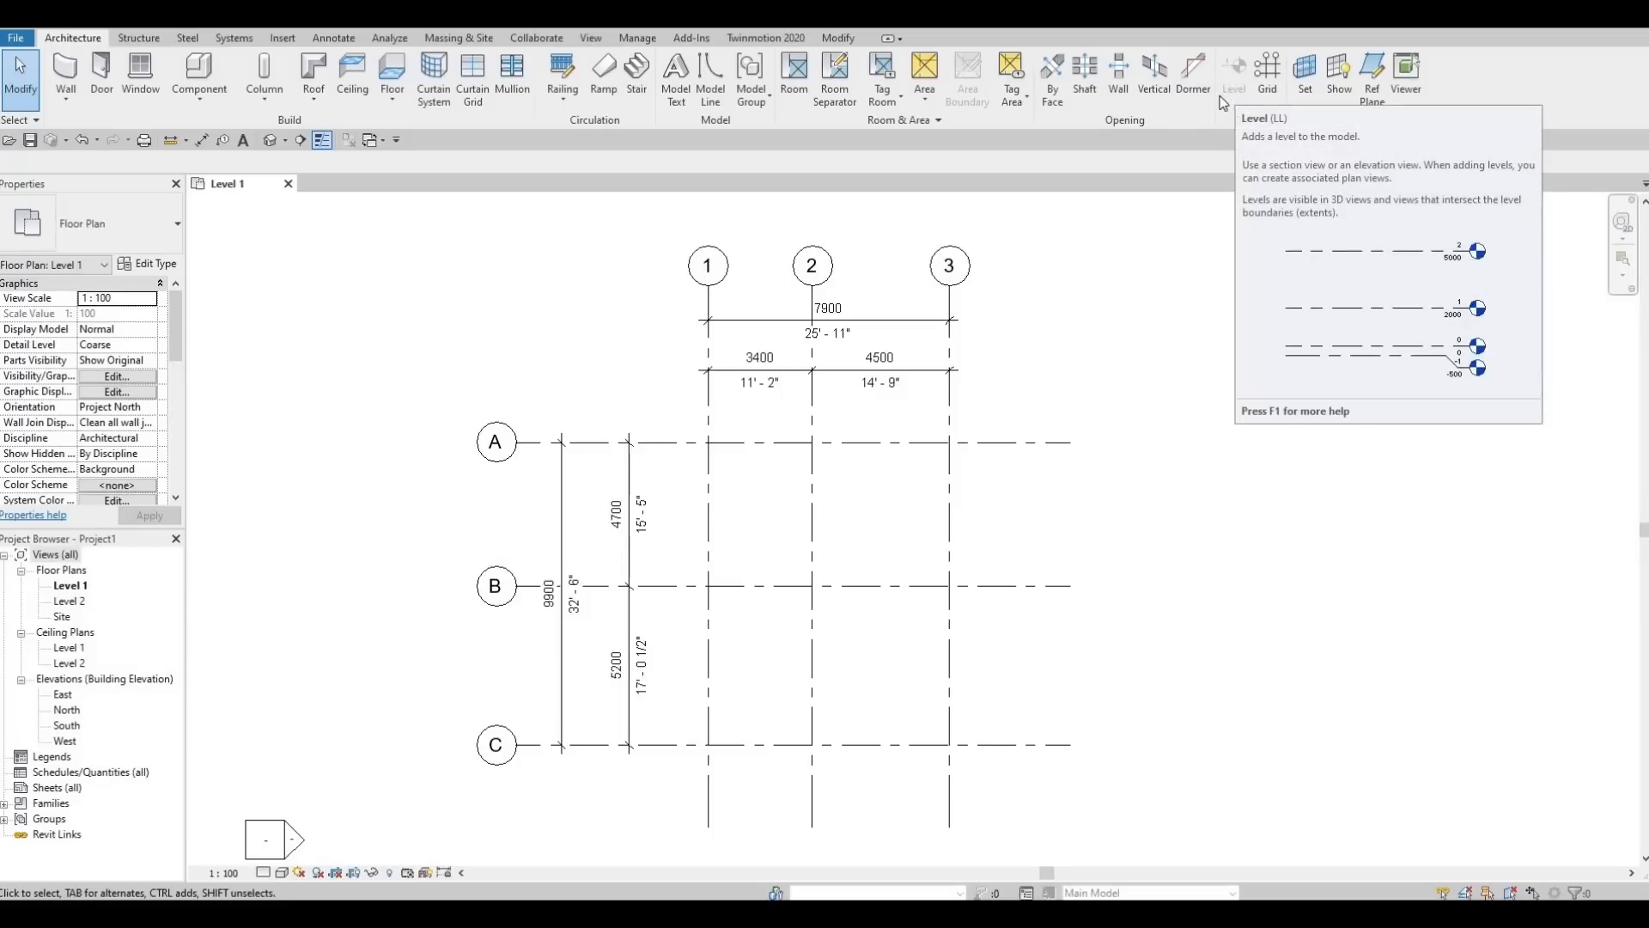
double_click(67, 726)
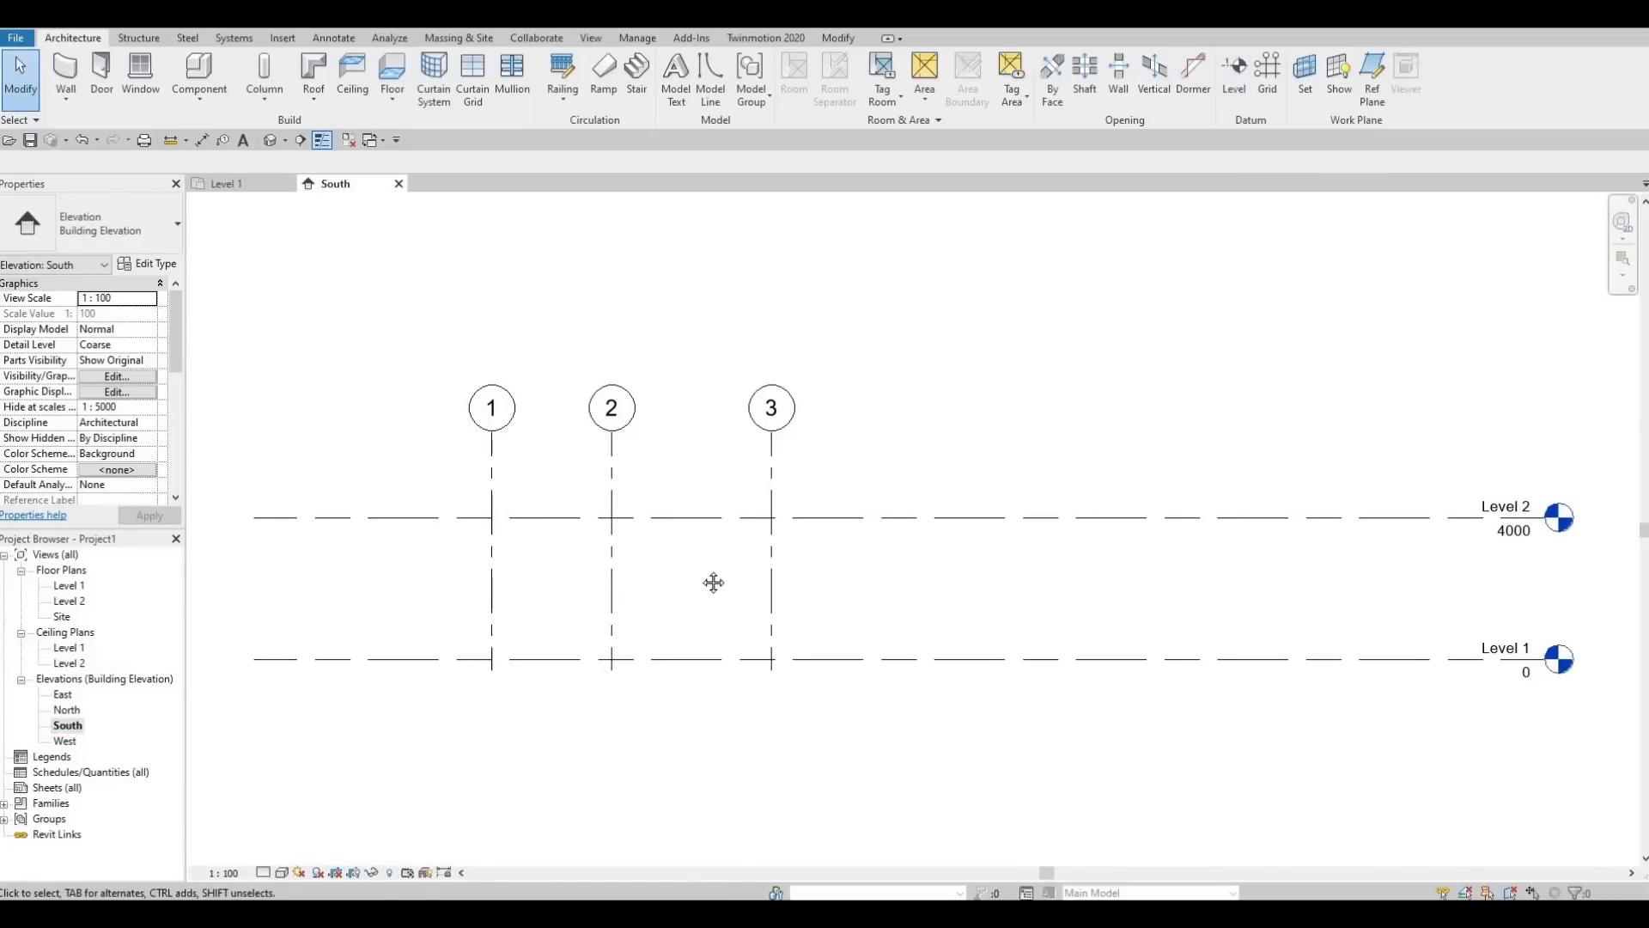
scroll(710, 578, down, 2)
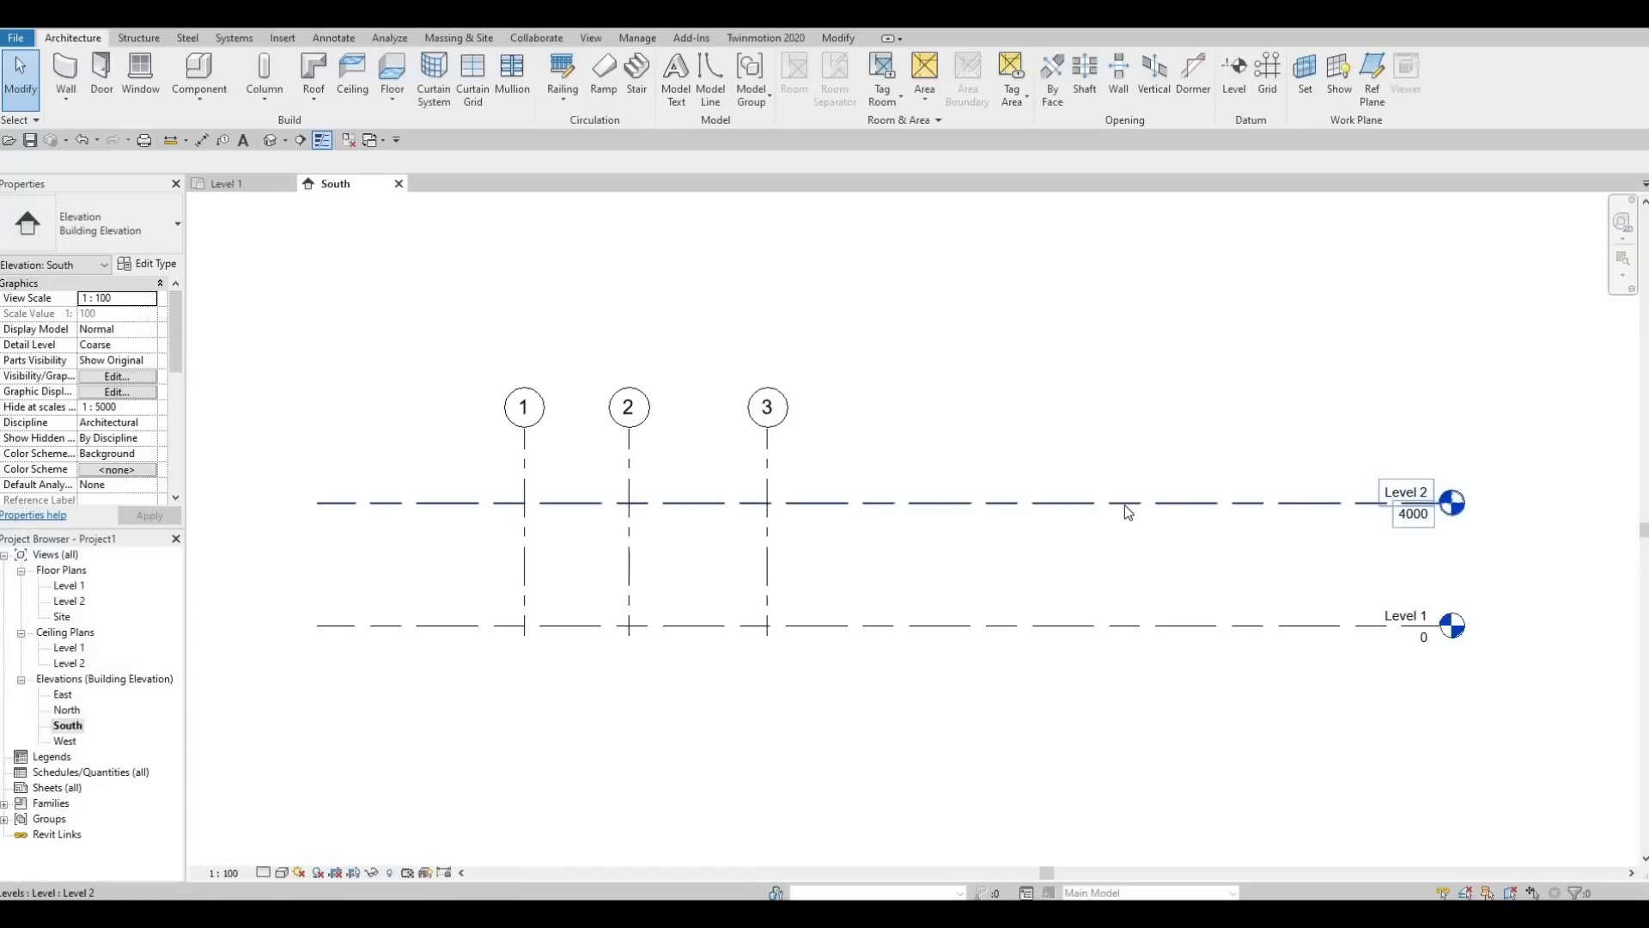
click(1126, 507)
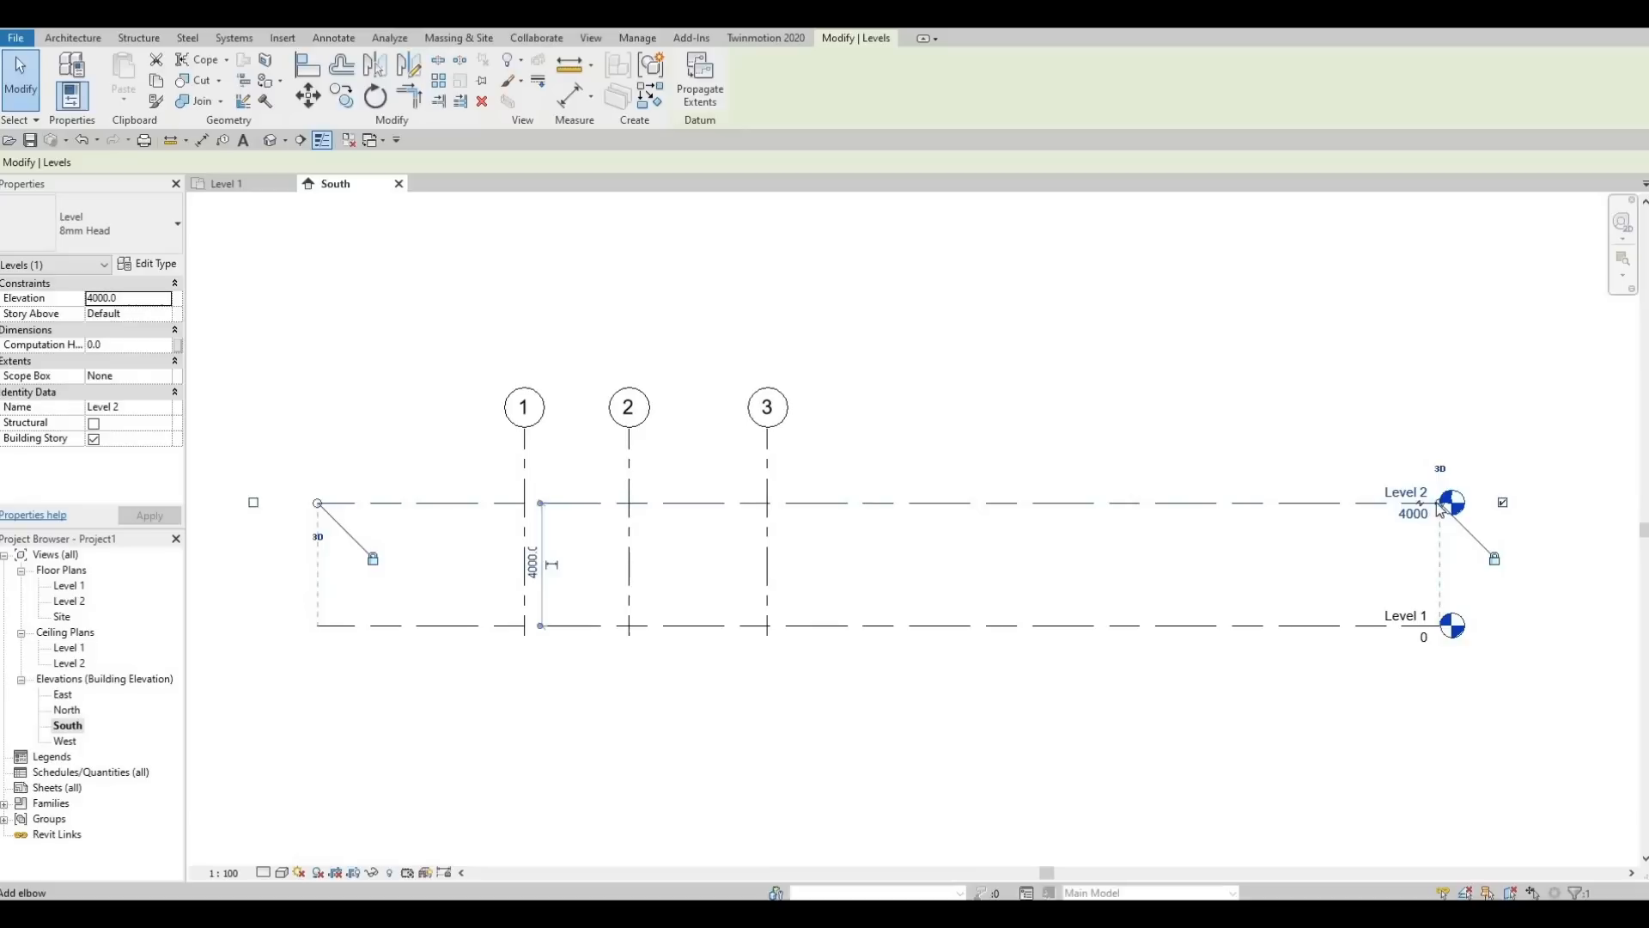
drag(1440, 507, 907, 516)
middle_drag(474, 647, 508, 656)
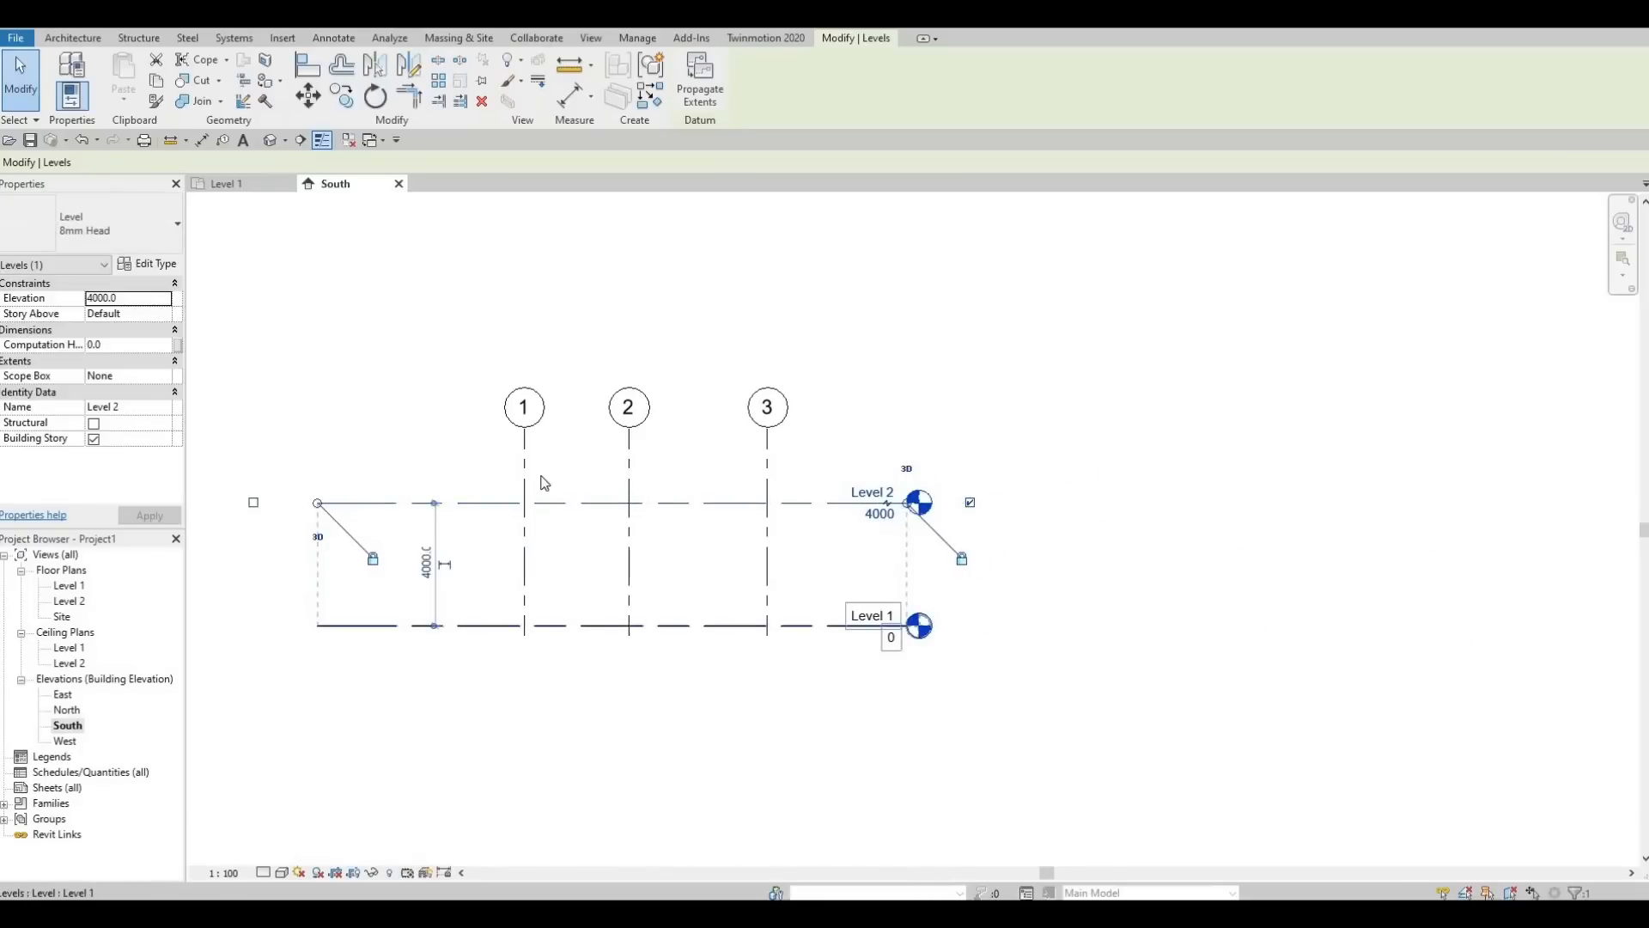
Extend the linked grid lines 1, 2 and 3 upward so their bubbles sit well above Level 2
click(558, 442)
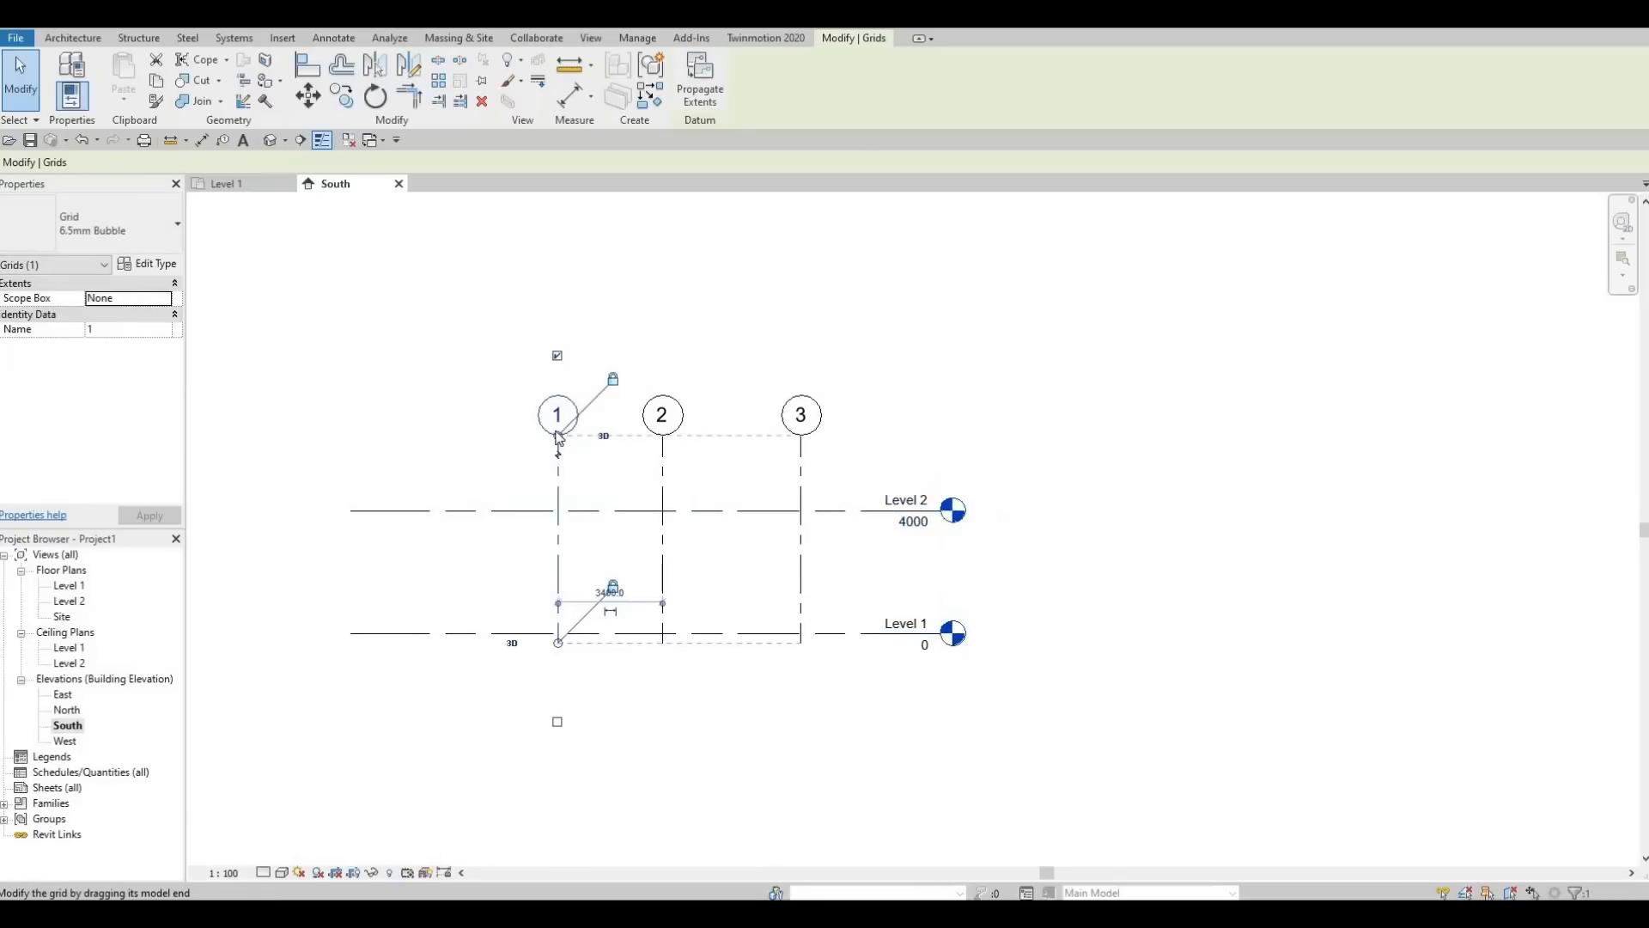
drag(558, 442, 567, 262)
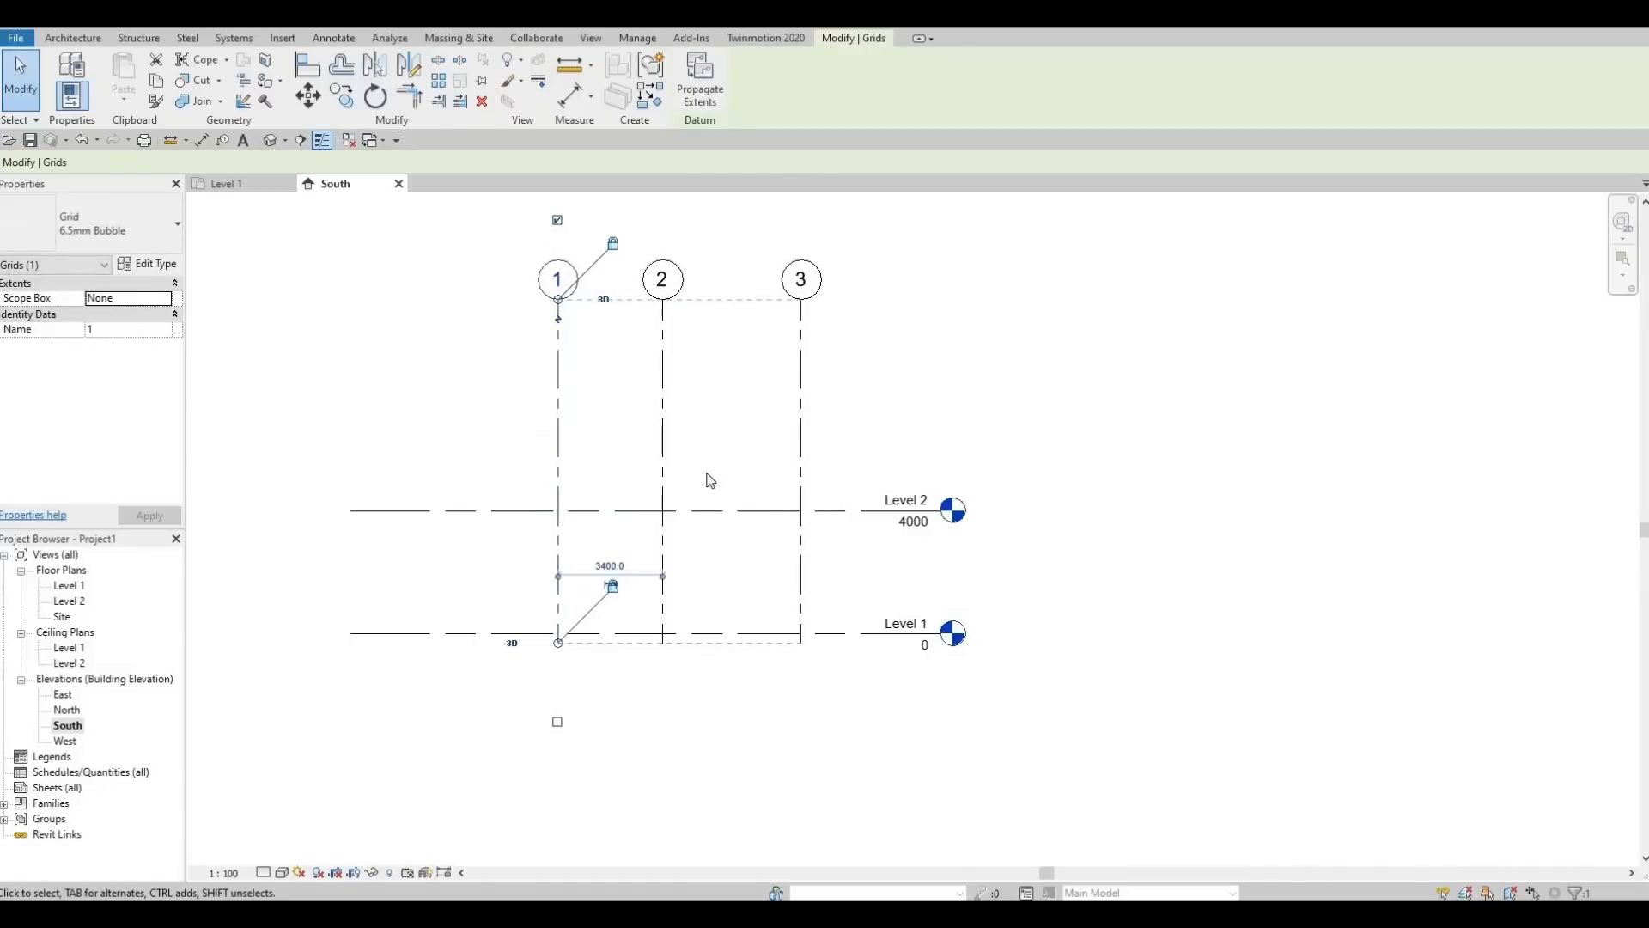
middle_drag(691, 493, 763, 558)
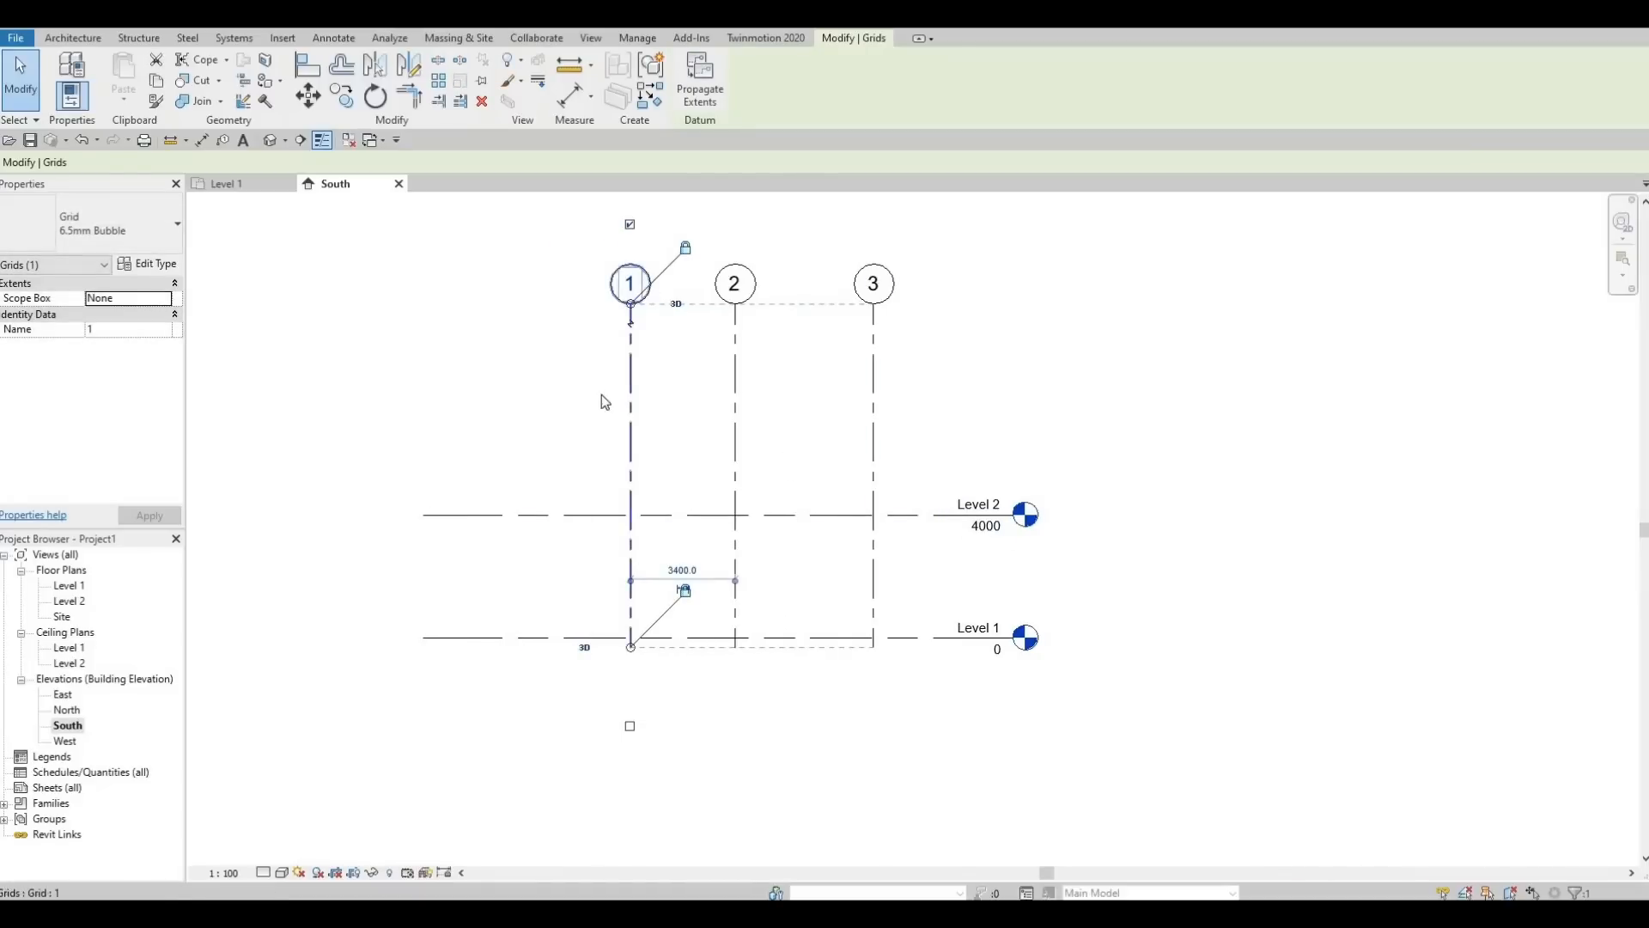
drag(631, 363, 631, 323)
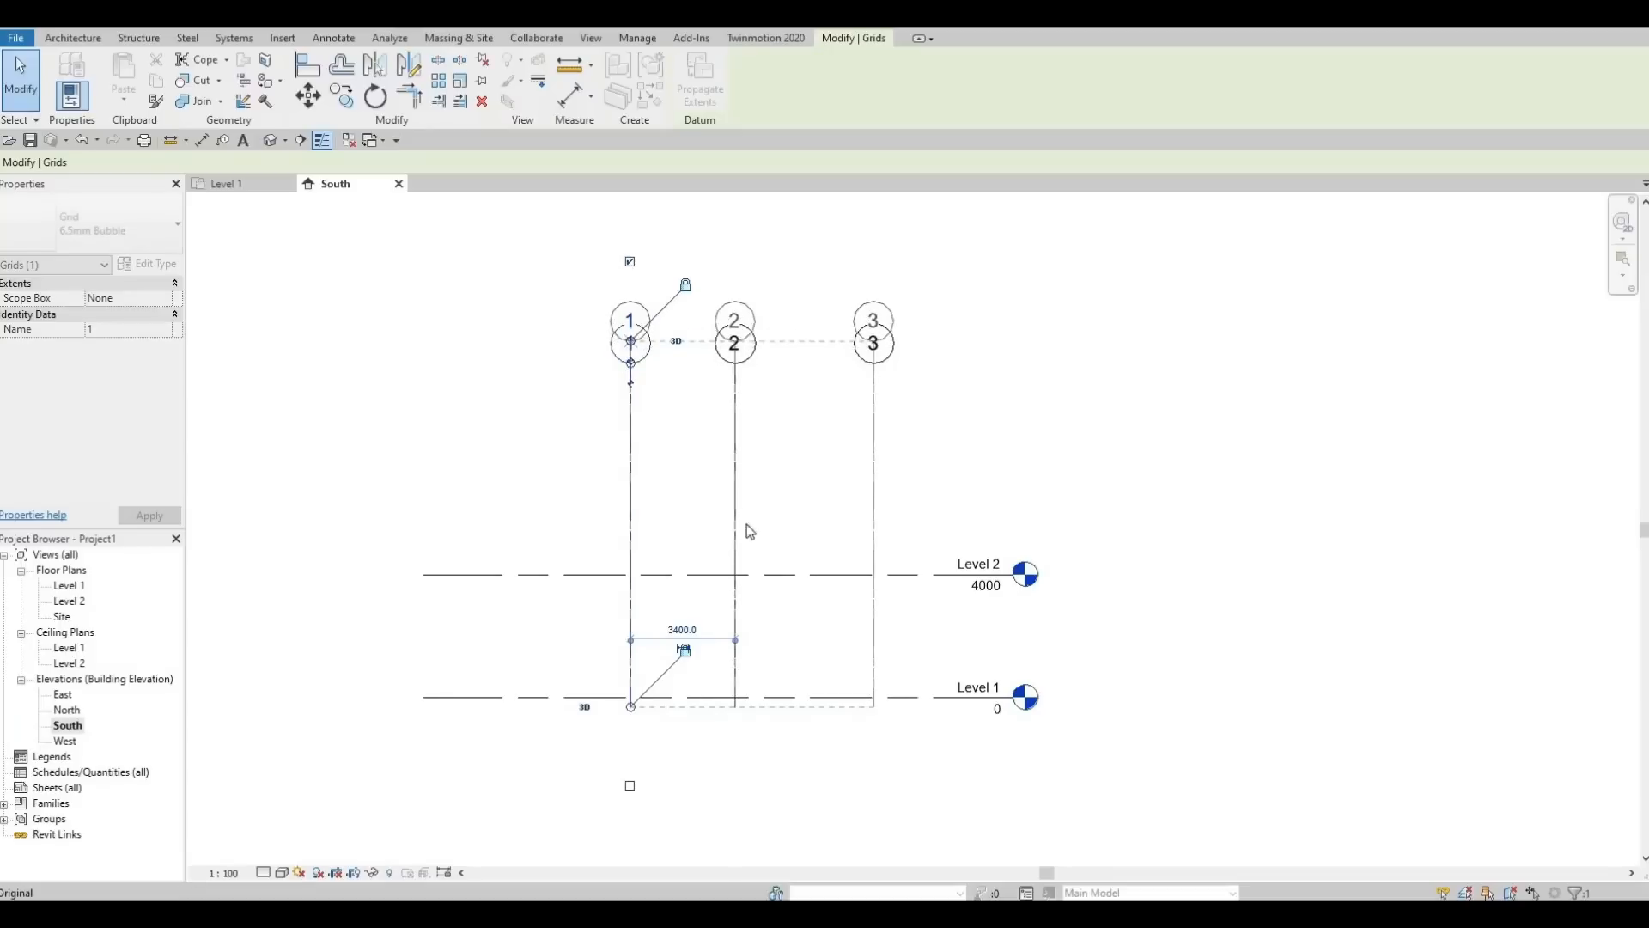
middle_drag(894, 666, 921, 671)
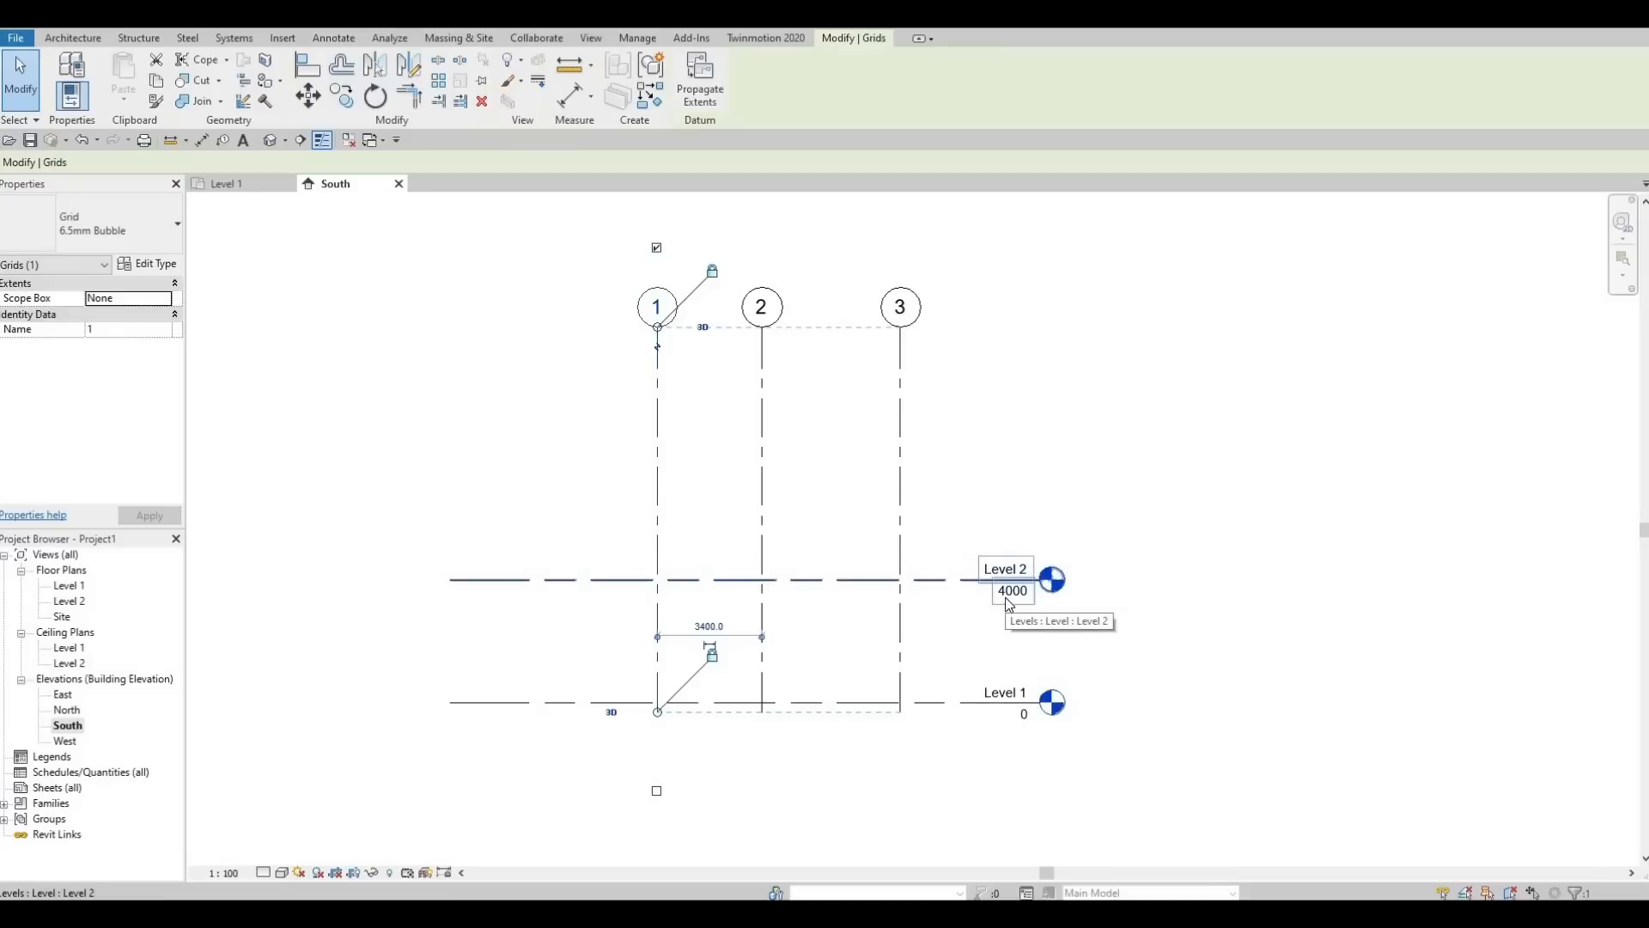
Set the Level 2 elevation to 3200 and deselect the level
click(1010, 601)
click(989, 601)
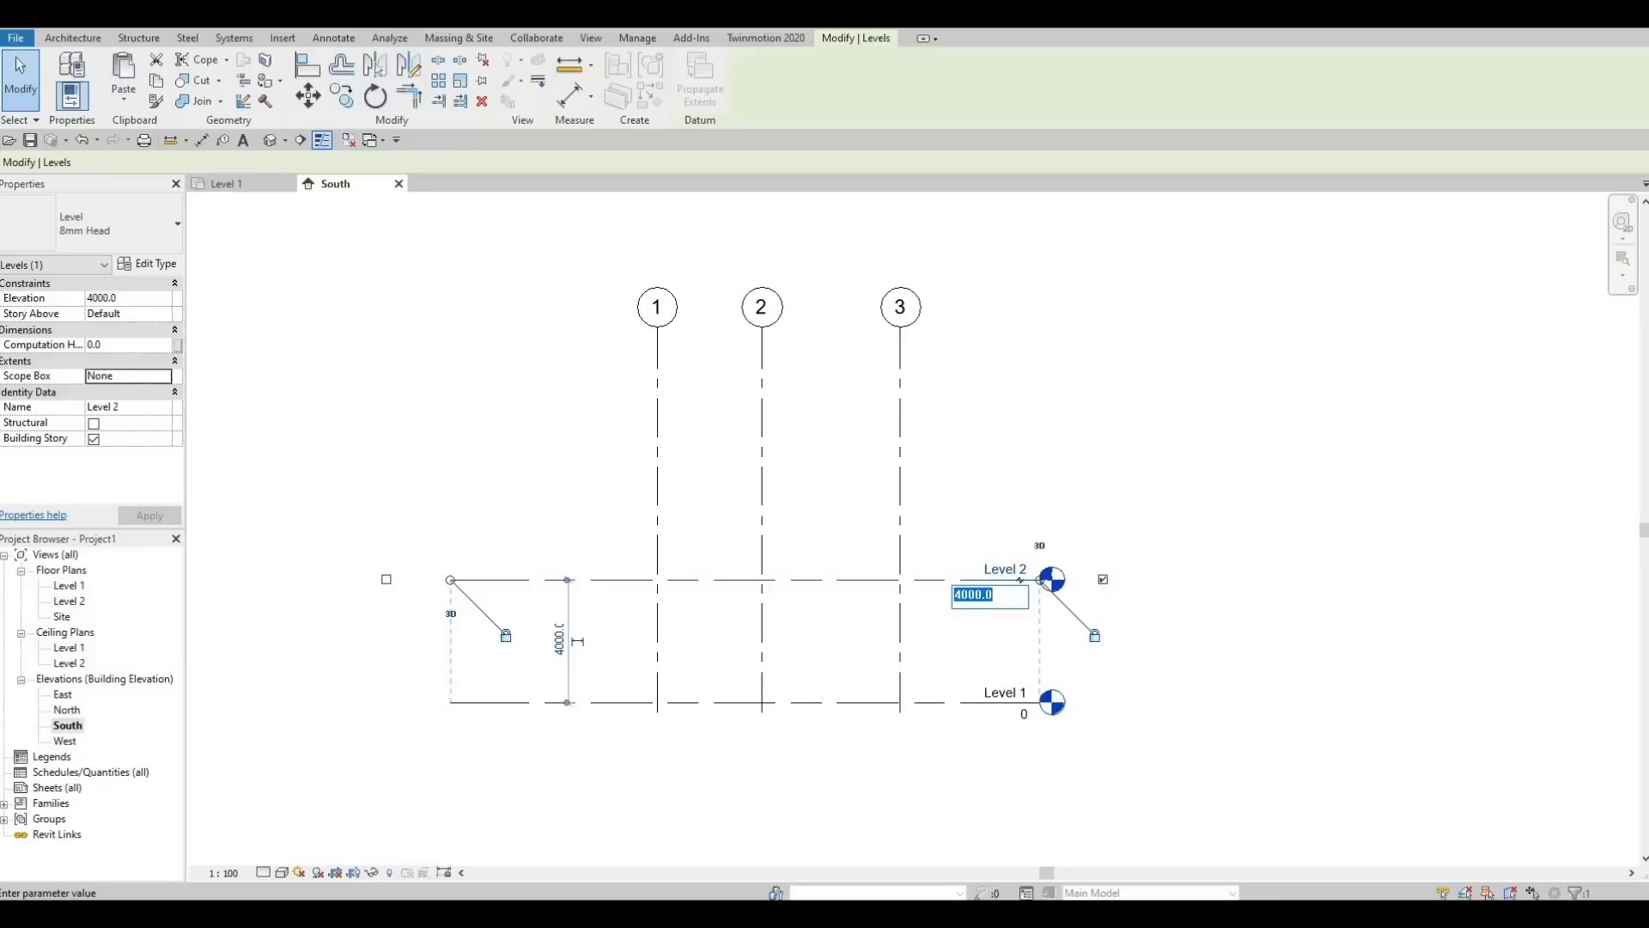
text(3200)
key(Return)
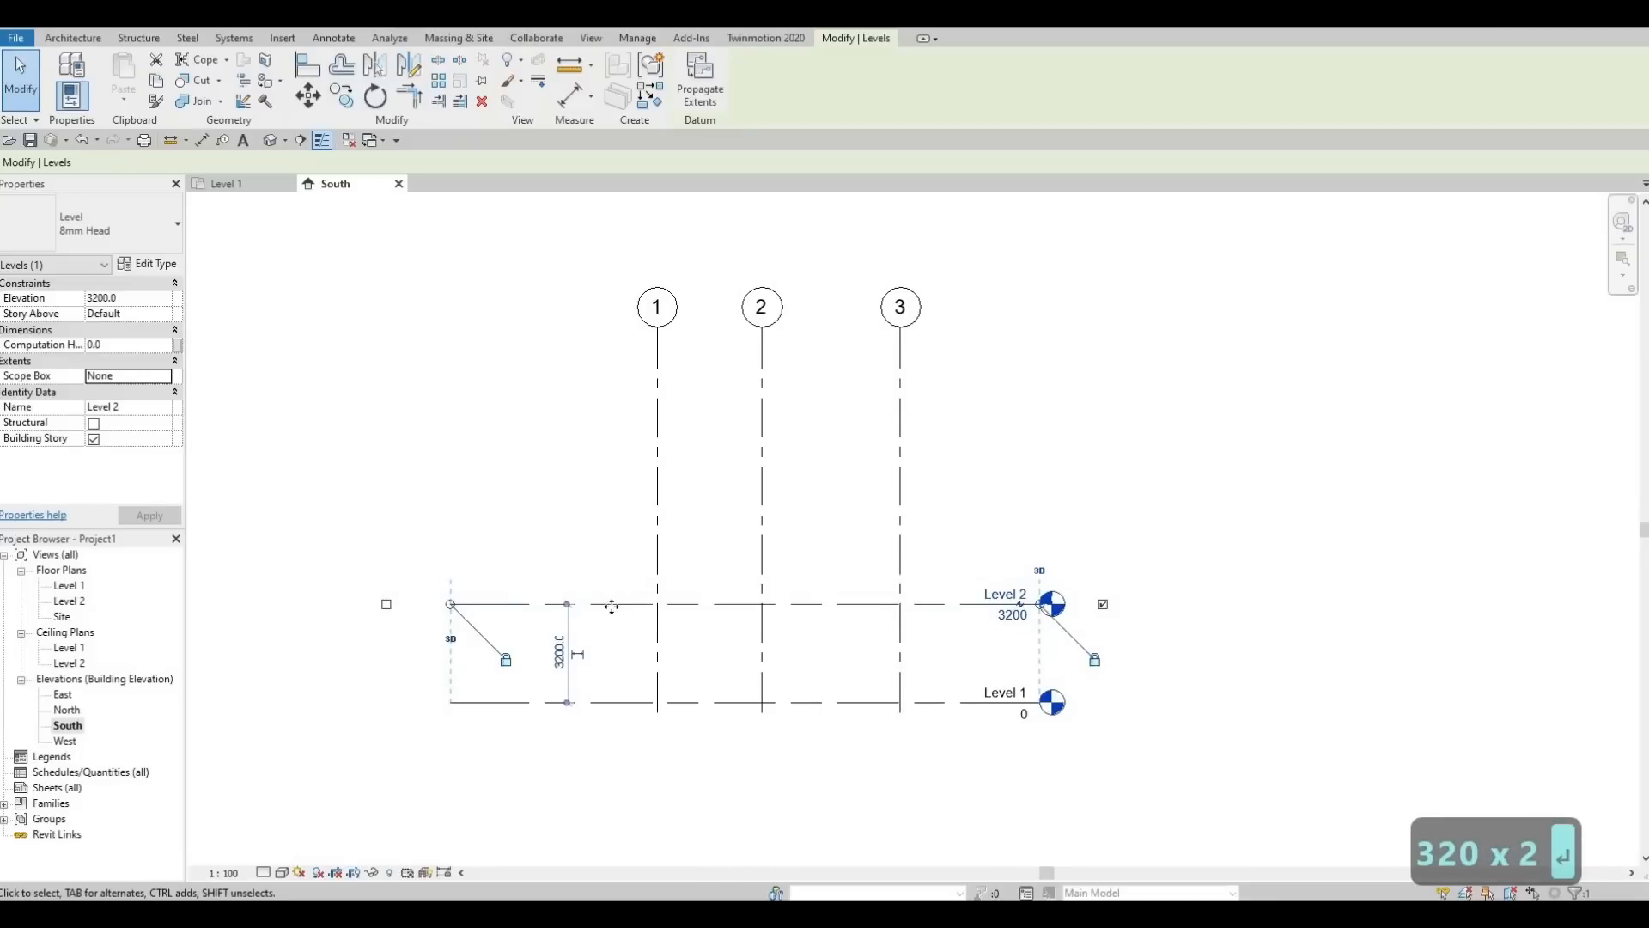
key(Escape)
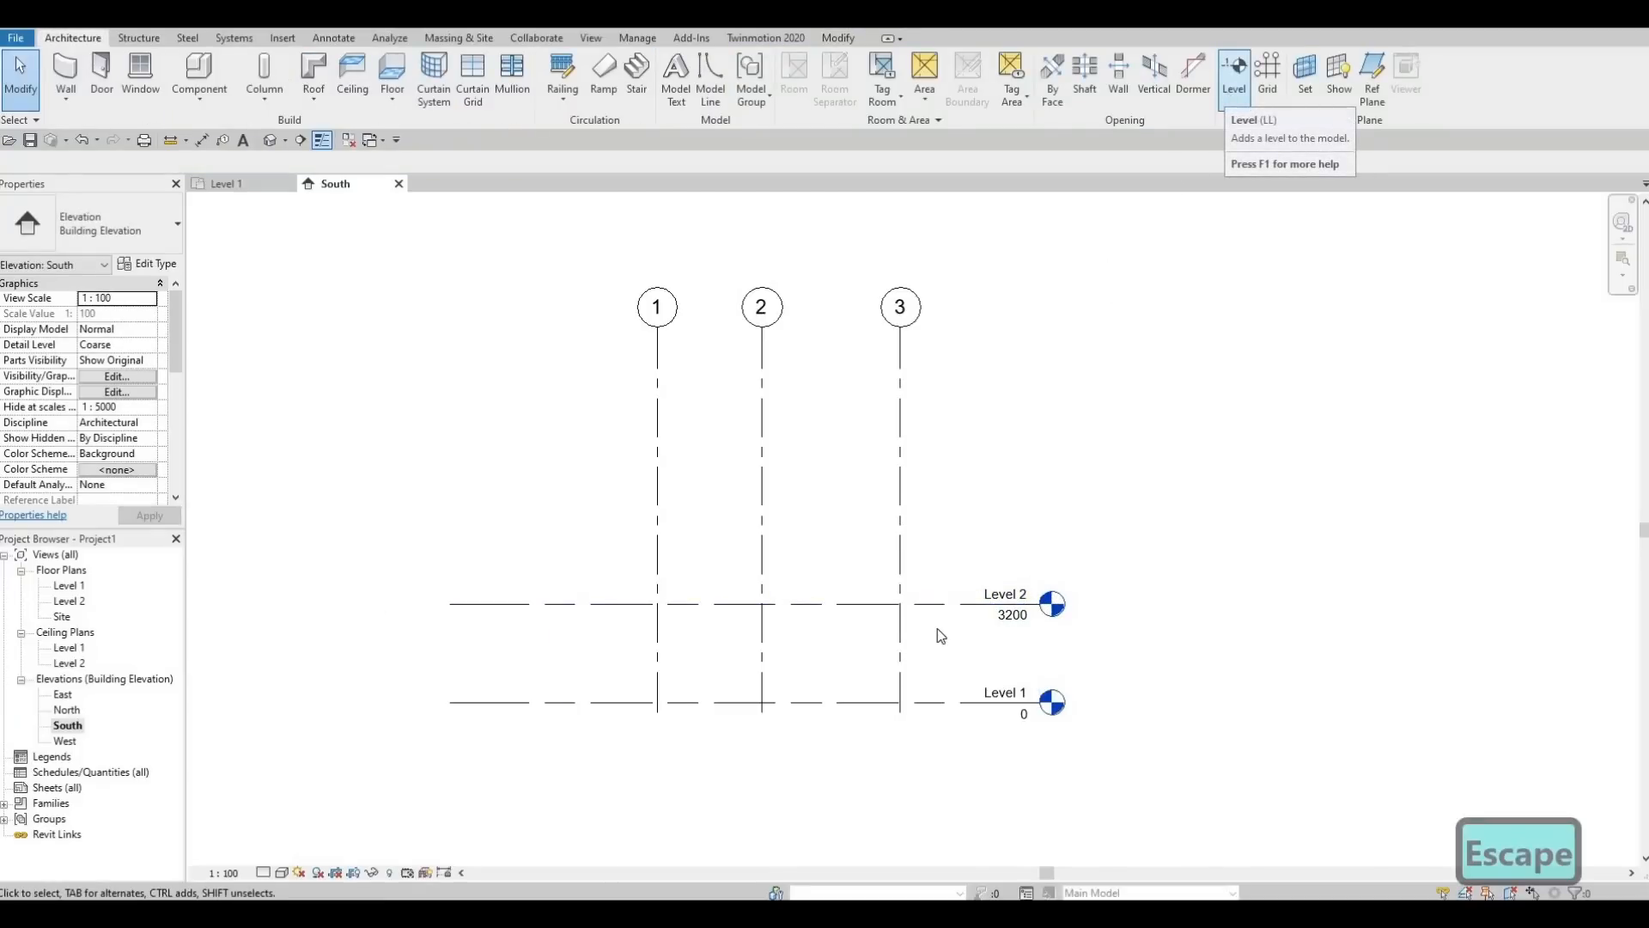
Copy Level 2 vertically upward by 3200 to add a third level, and end the copying
click(859, 608)
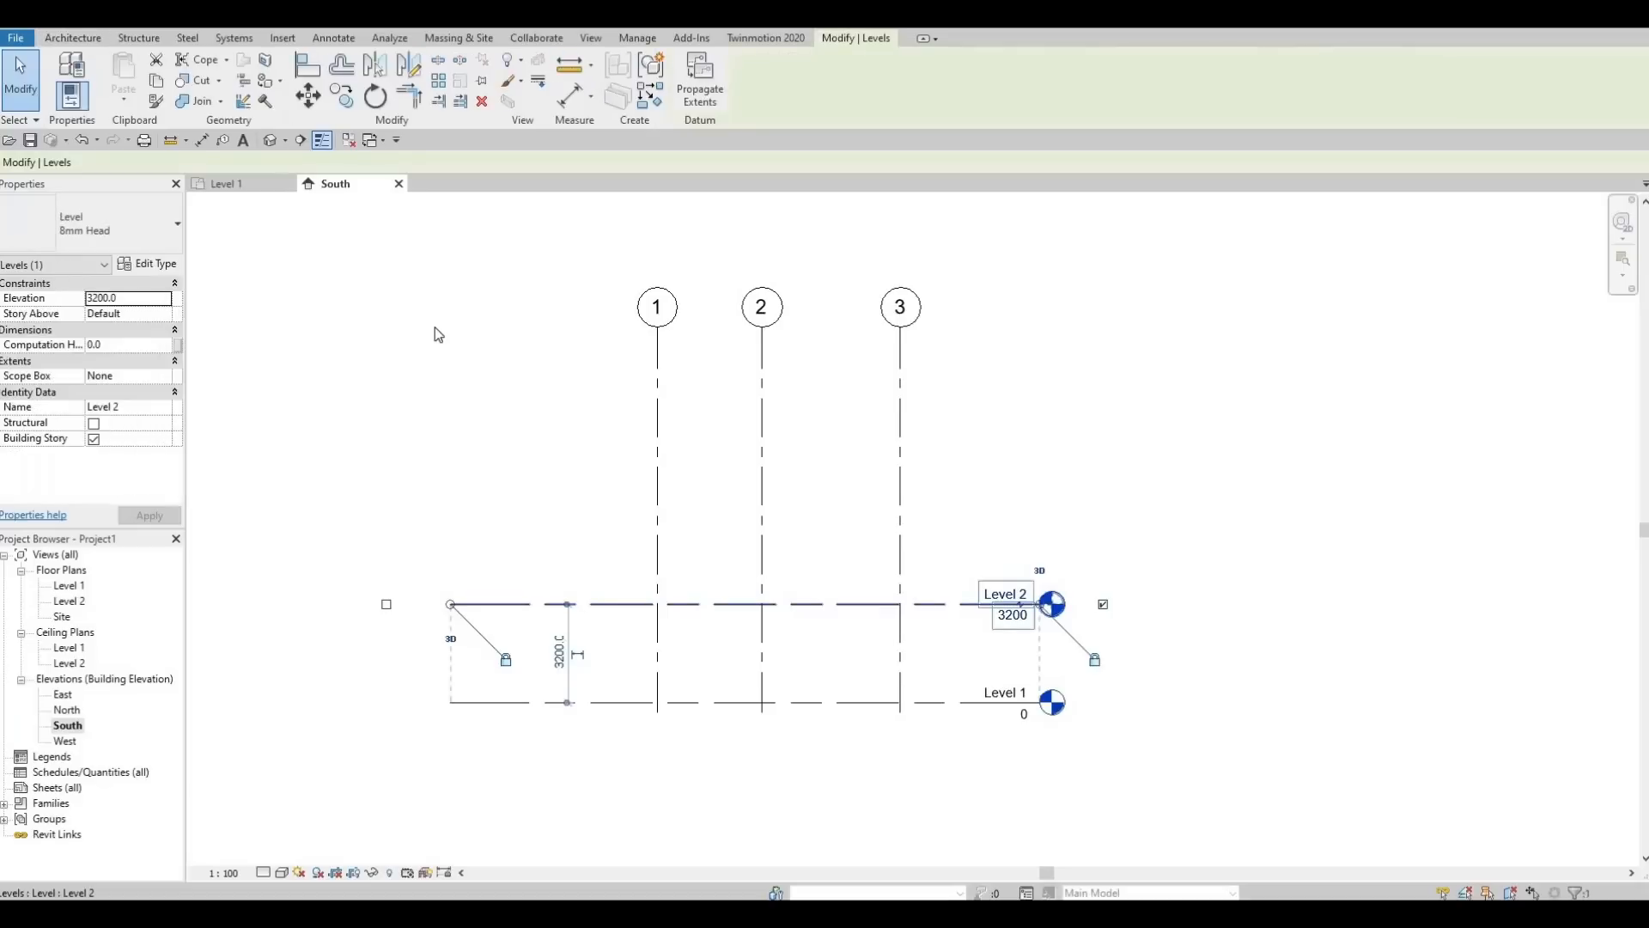
click(343, 97)
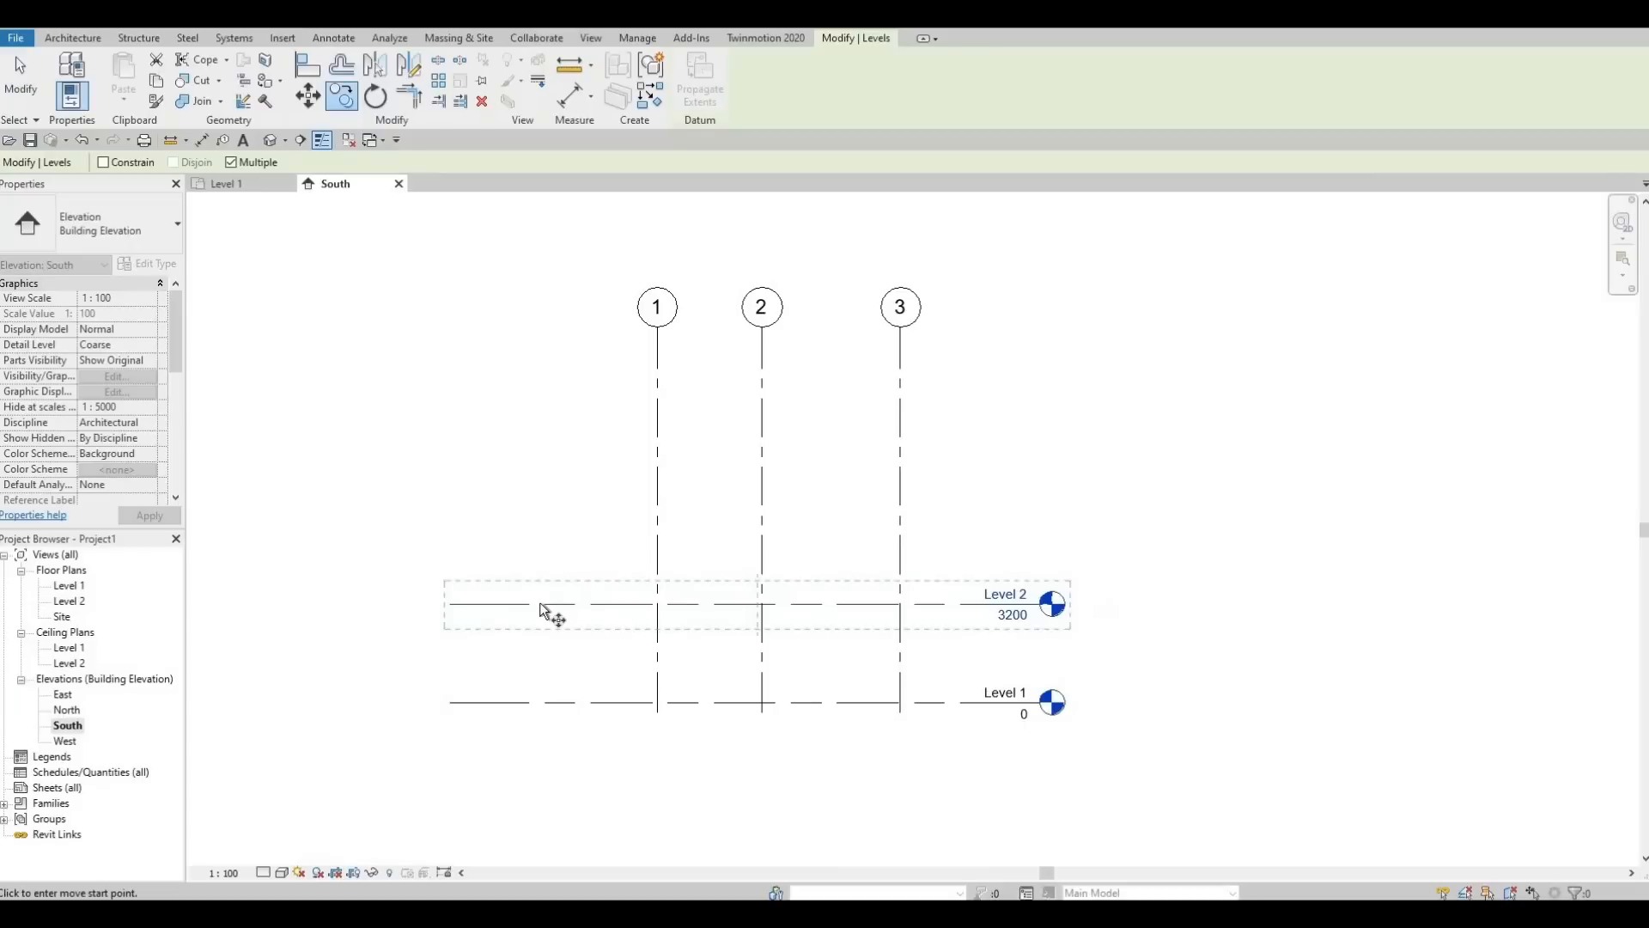
click(539, 575)
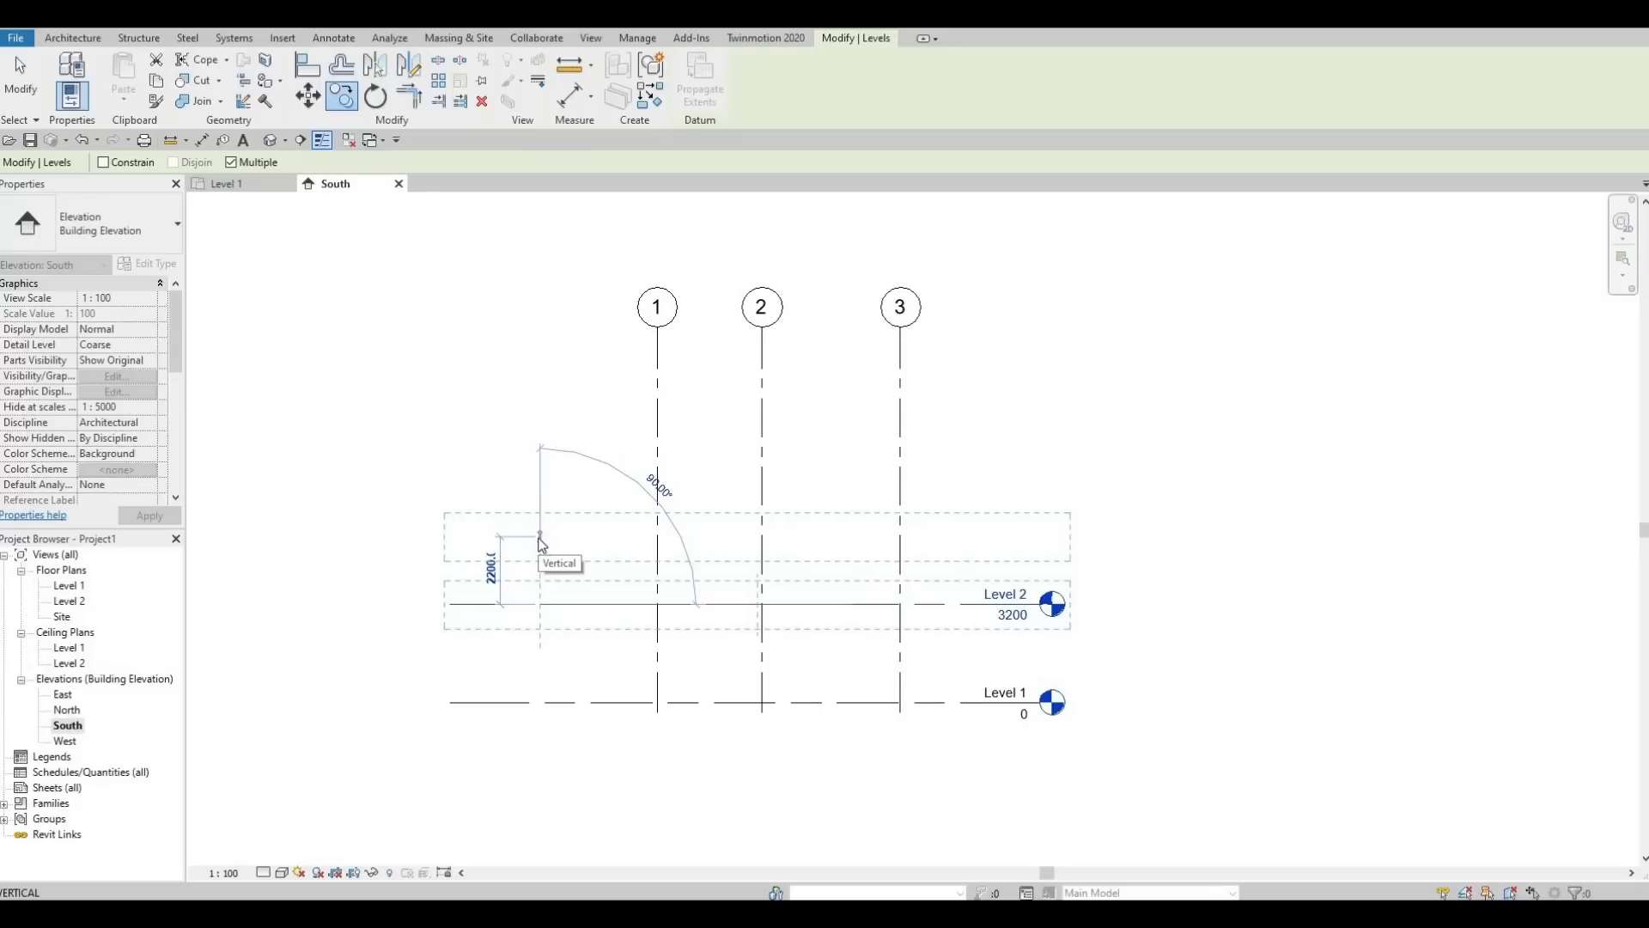
text(3200)
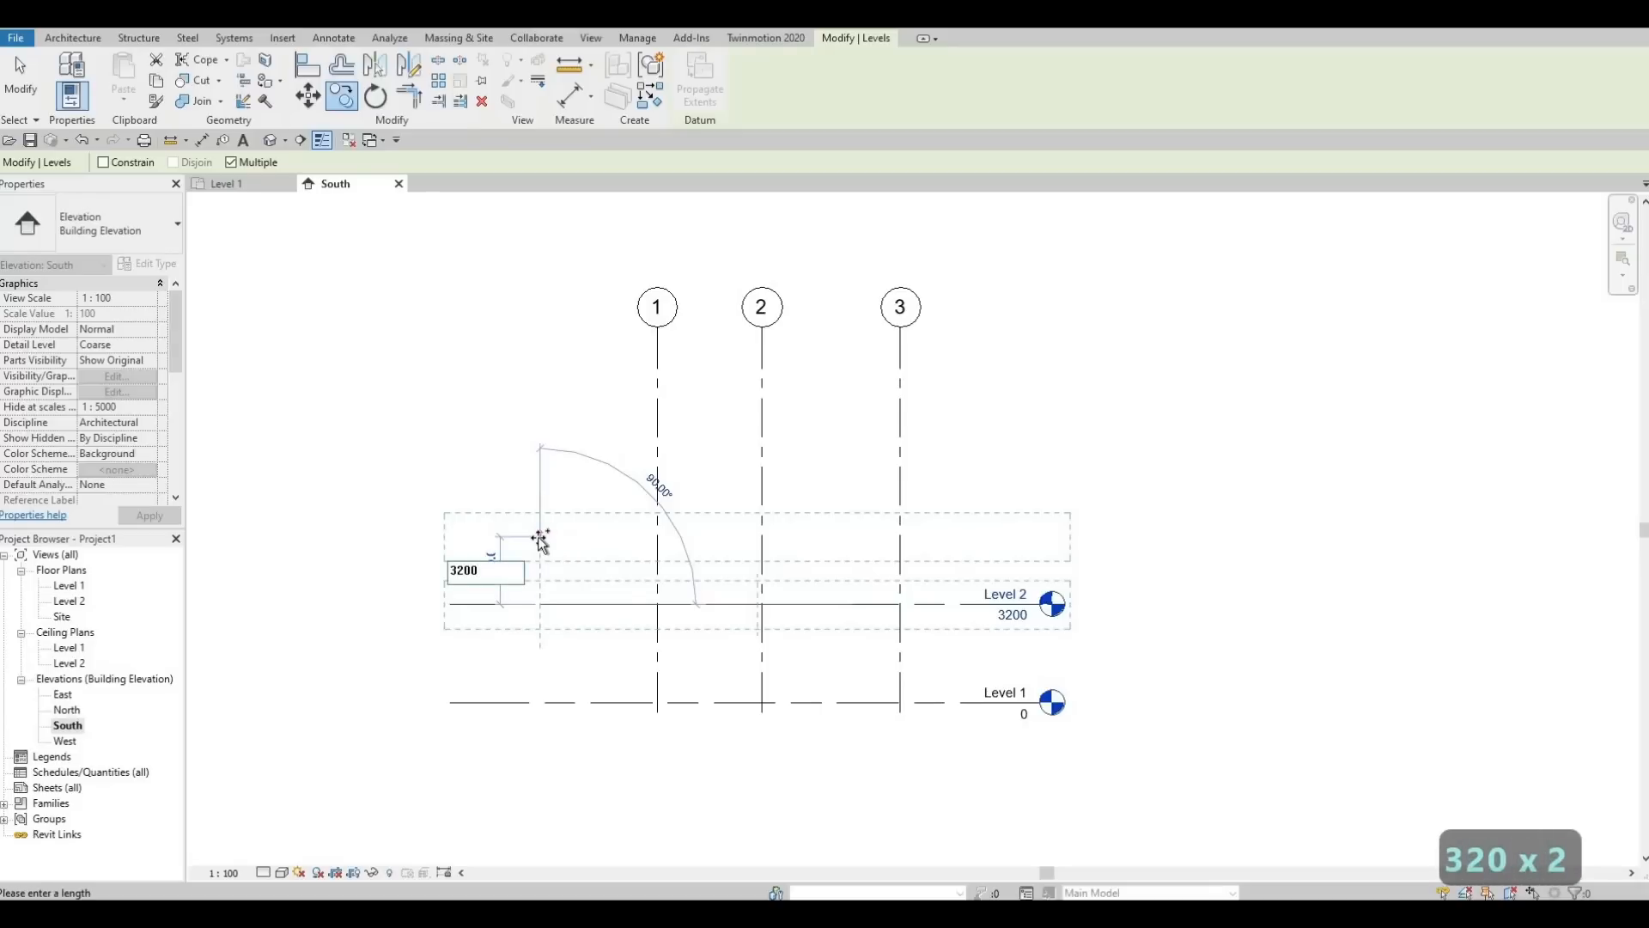
key(Return)
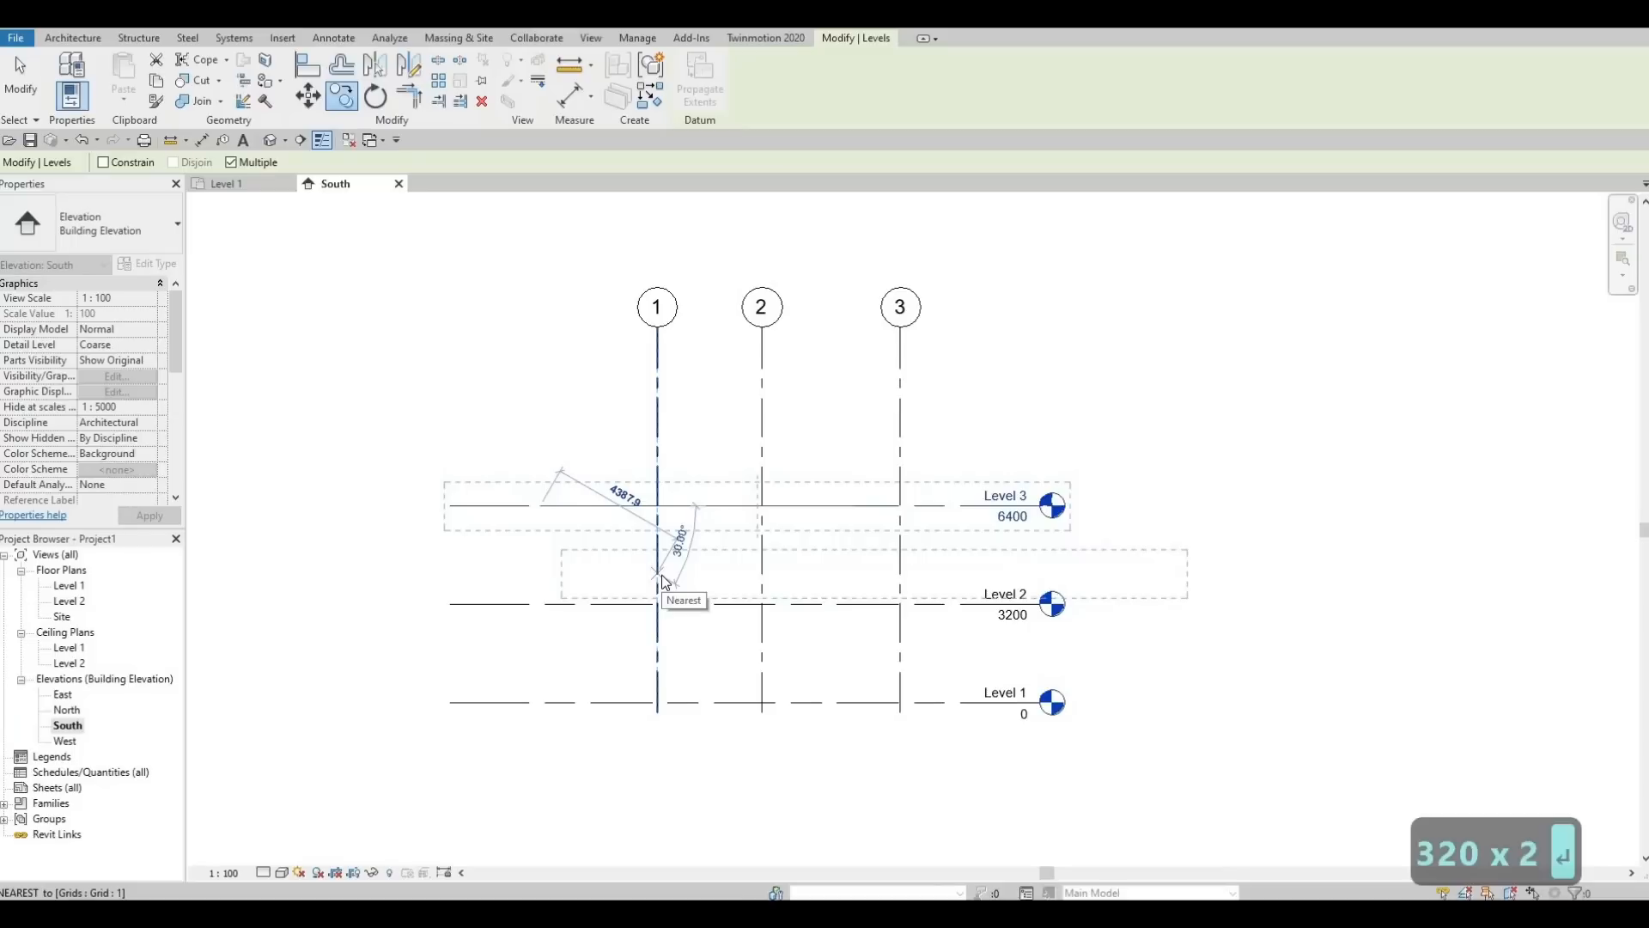
key(Escape)
key(Escape)
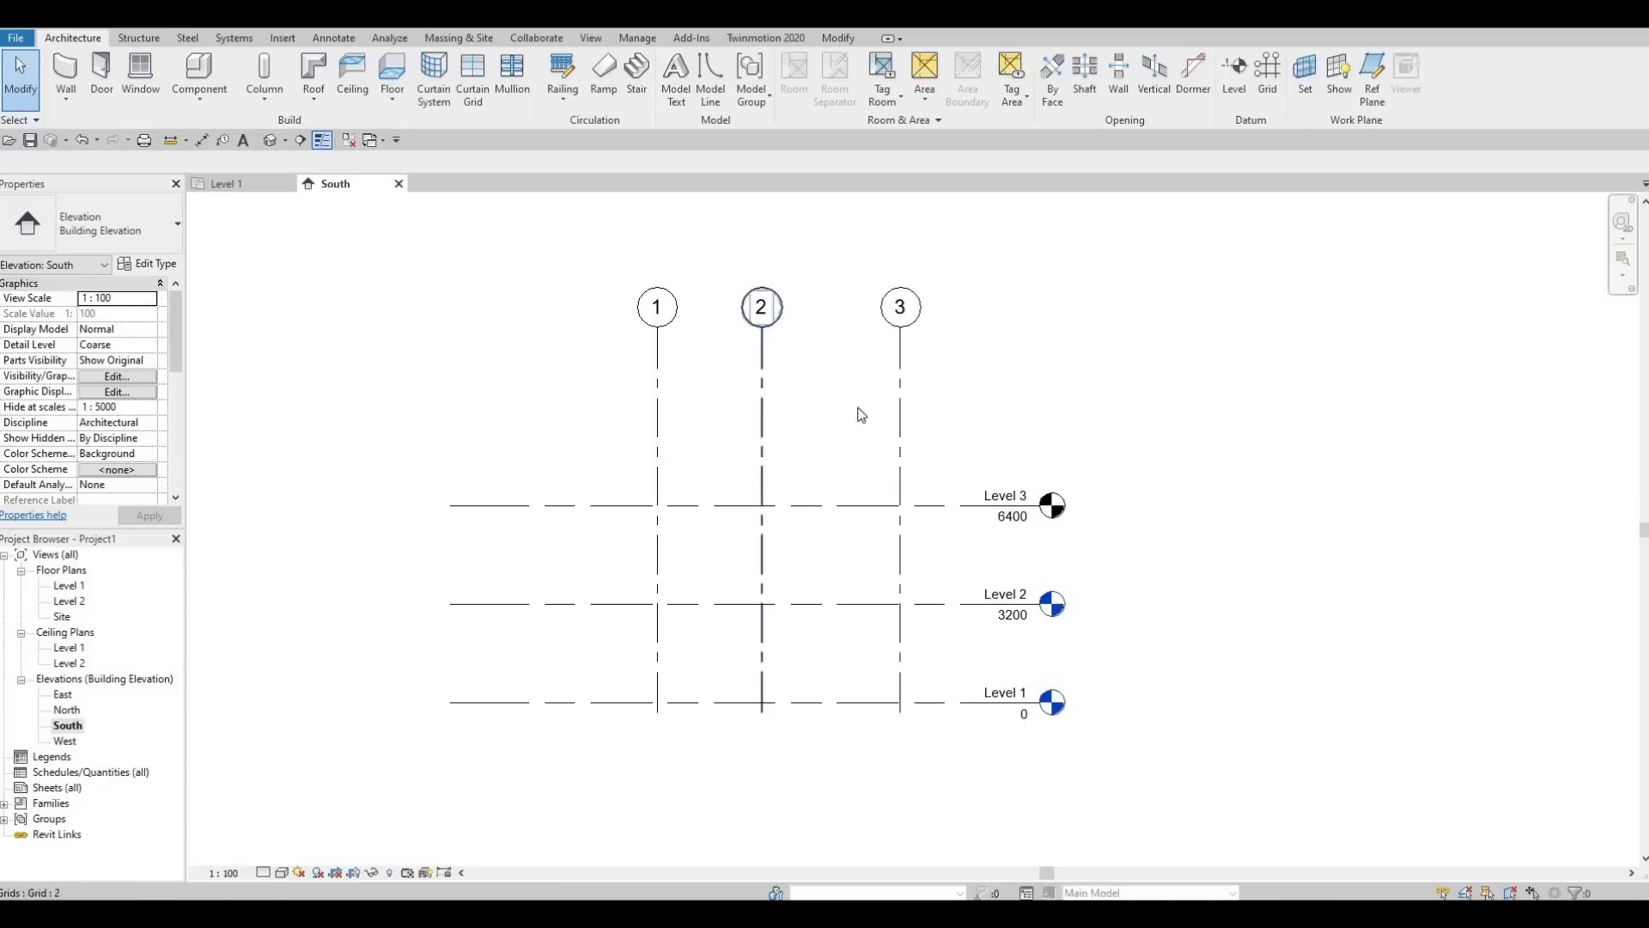
Lower the grid bubbles closer to Level 3 and shorten the tail ends of the three aligned level lines toward grid 1
click(657, 343)
drag(669, 380, 855, 429)
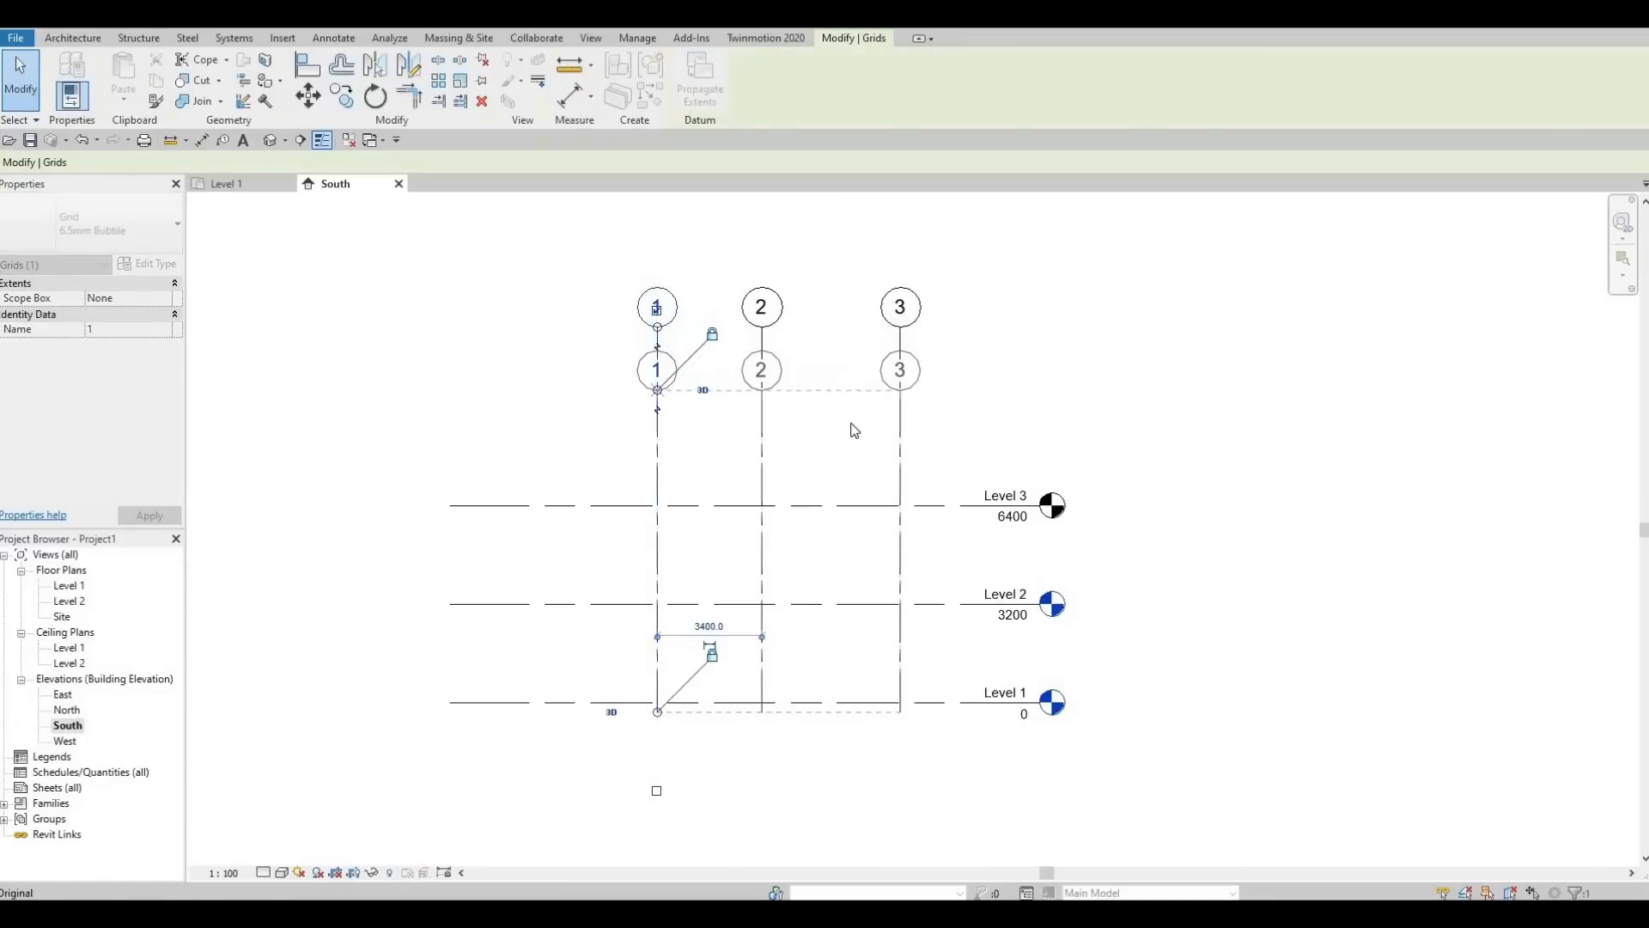
click(456, 507)
drag(516, 513, 516, 507)
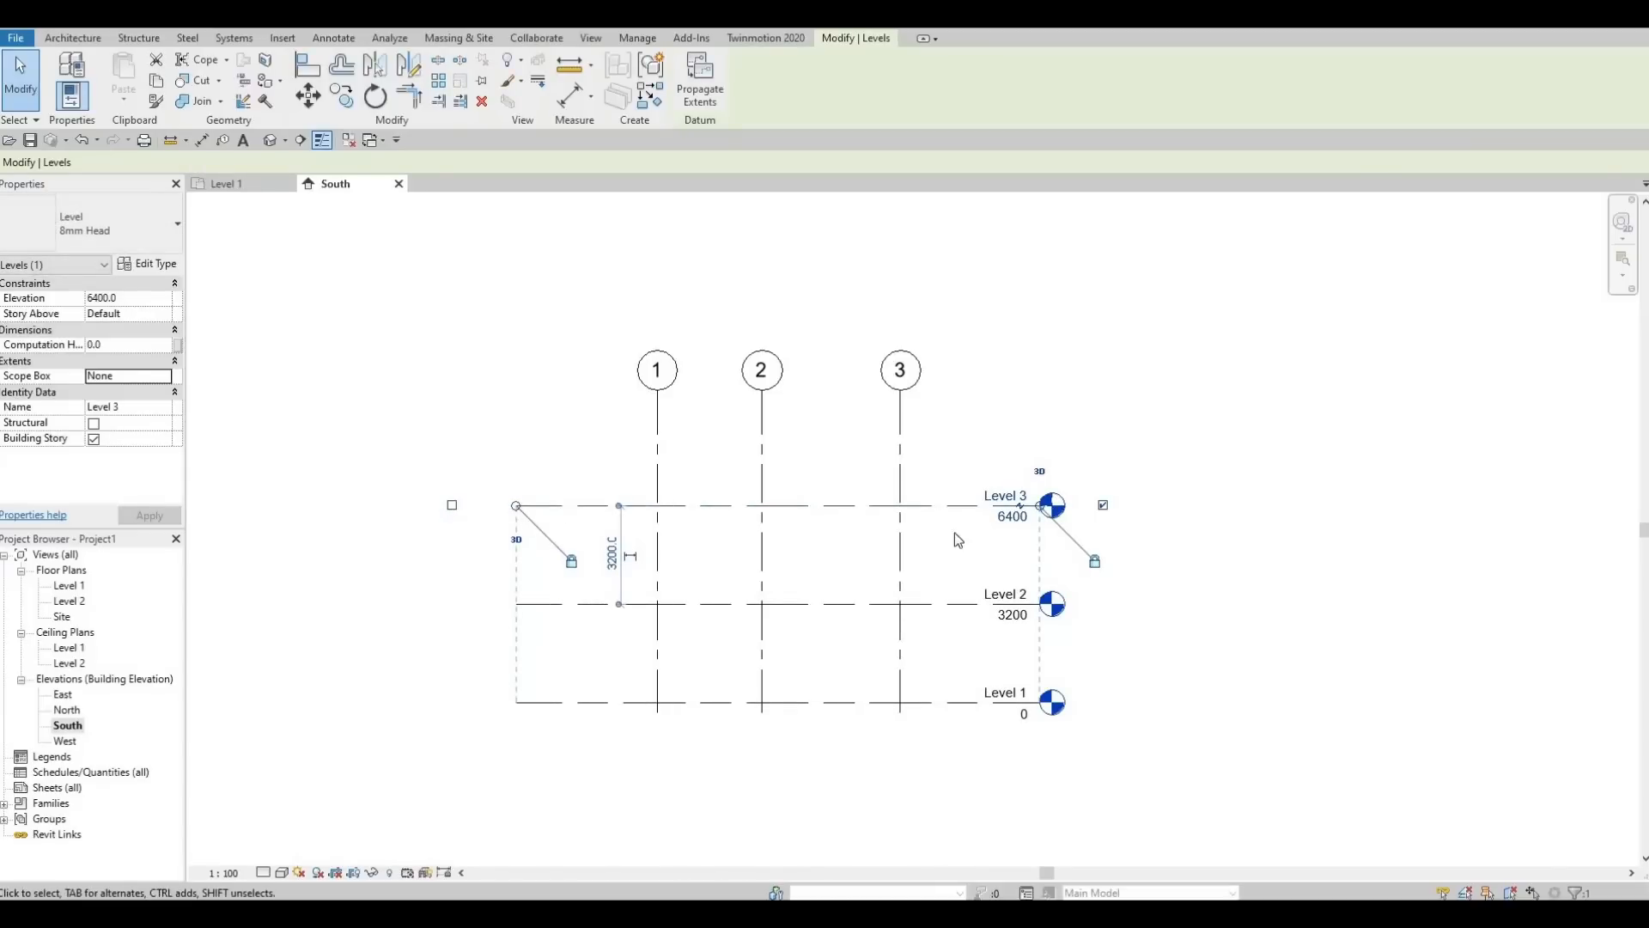
Show the level head at the tail end of Level 3 and hide it again
click(453, 506)
click(452, 506)
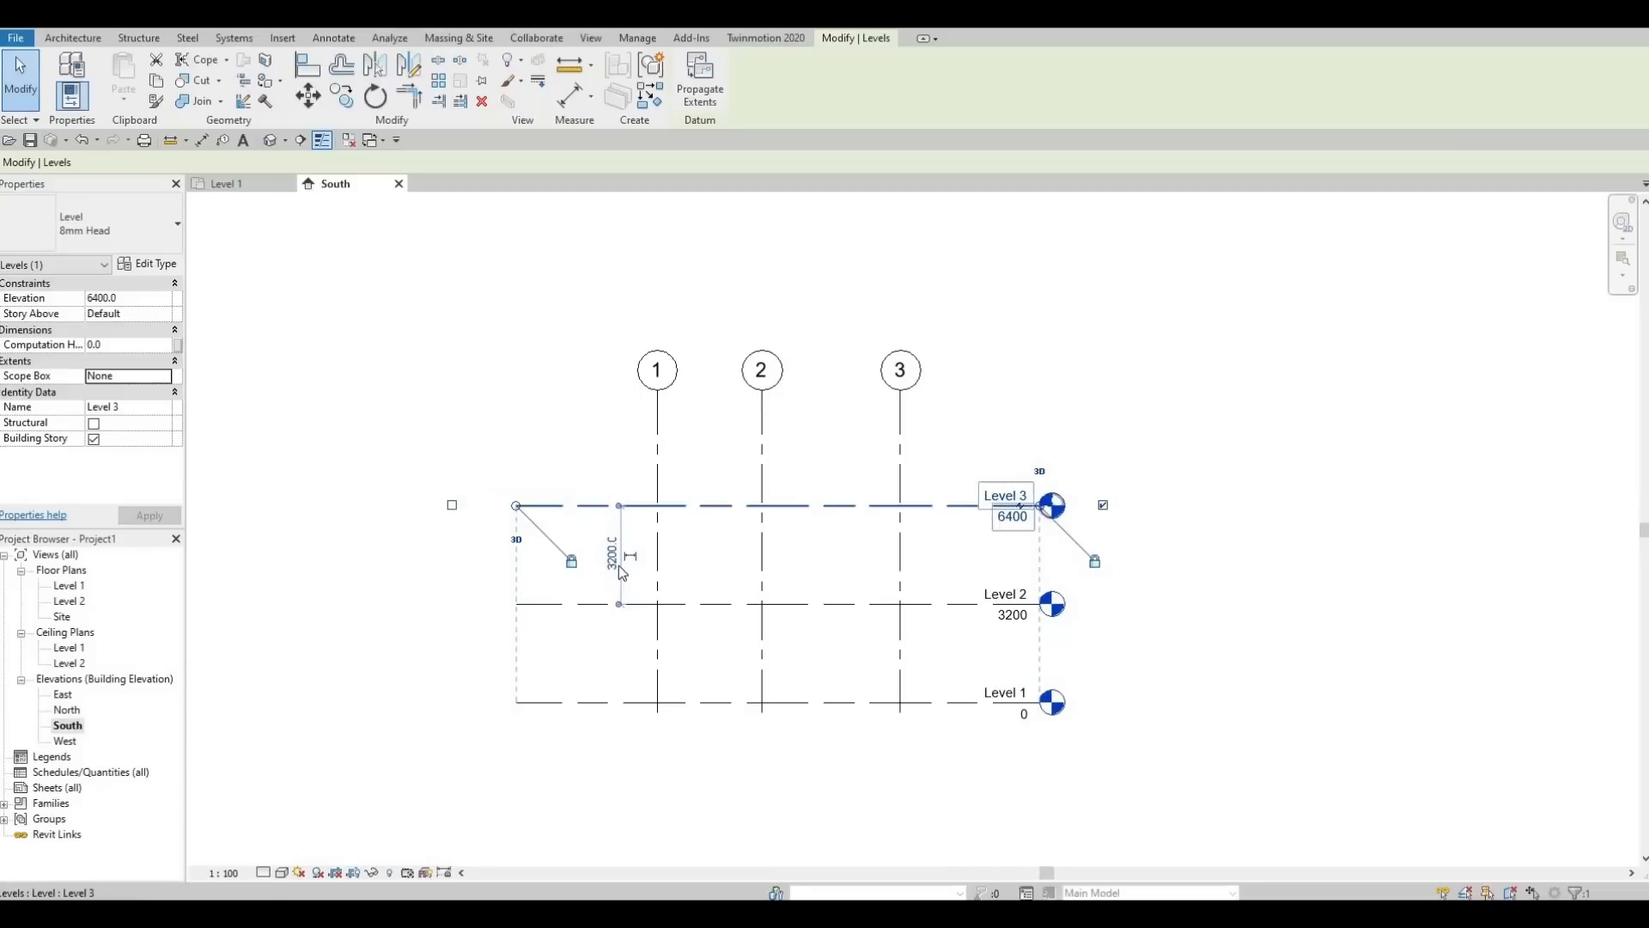
middle_drag(719, 558, 805, 543)
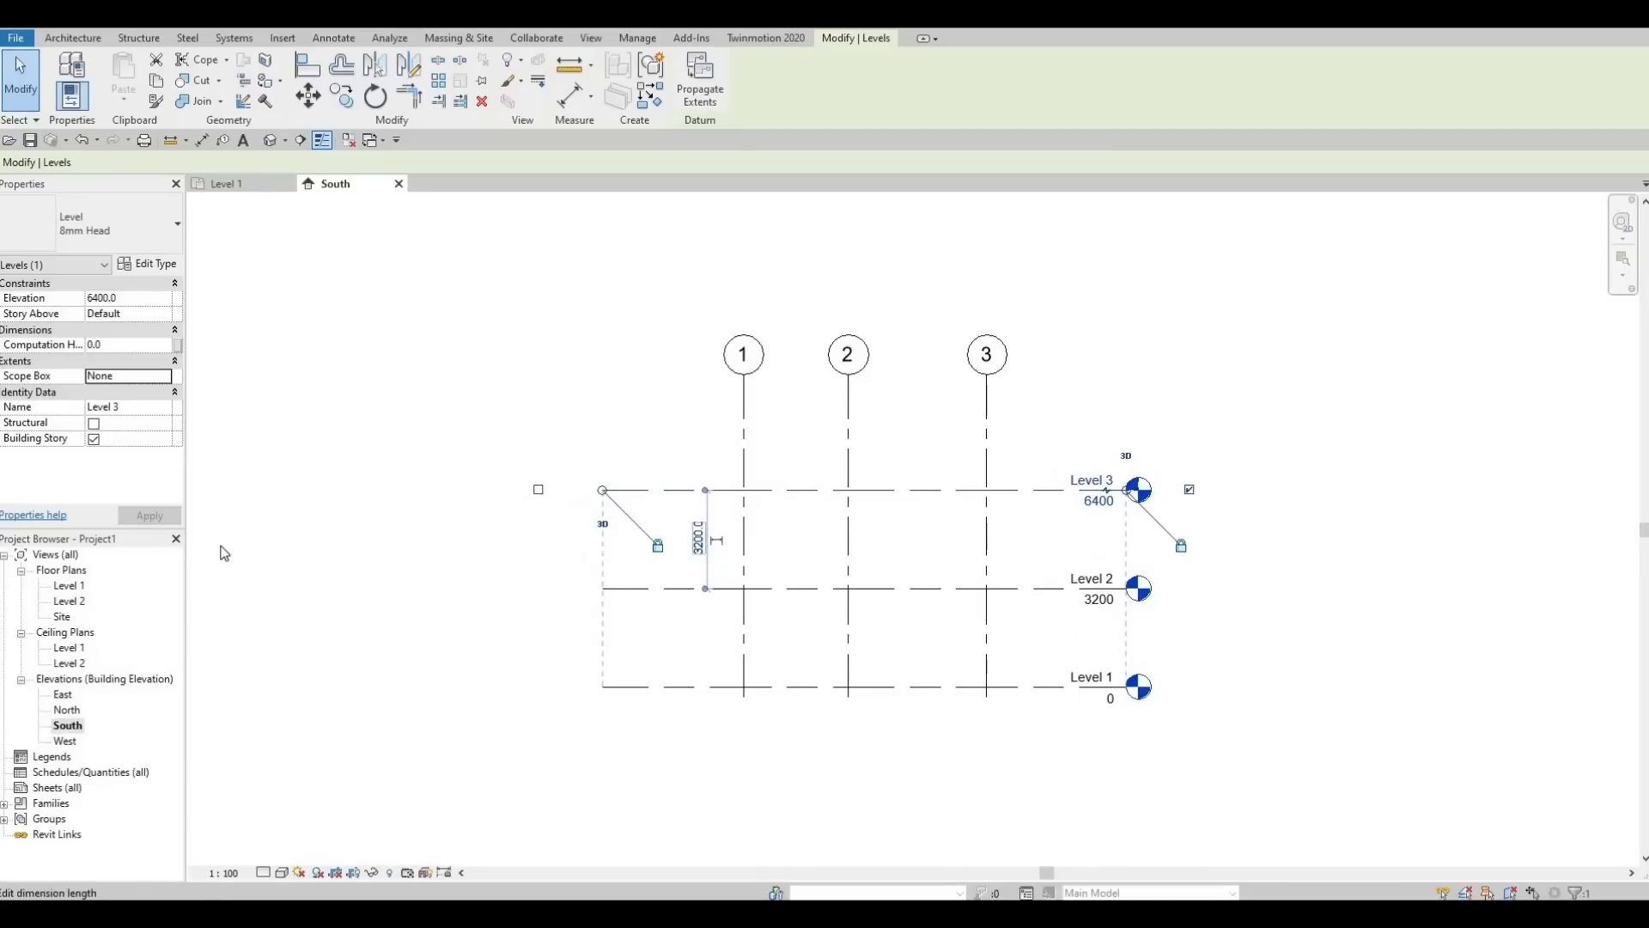
Open the Level 1 floor plan, start a wall, and duplicate the Generic - 200mm type as "Exterior Wall 1"
double_click(68, 587)
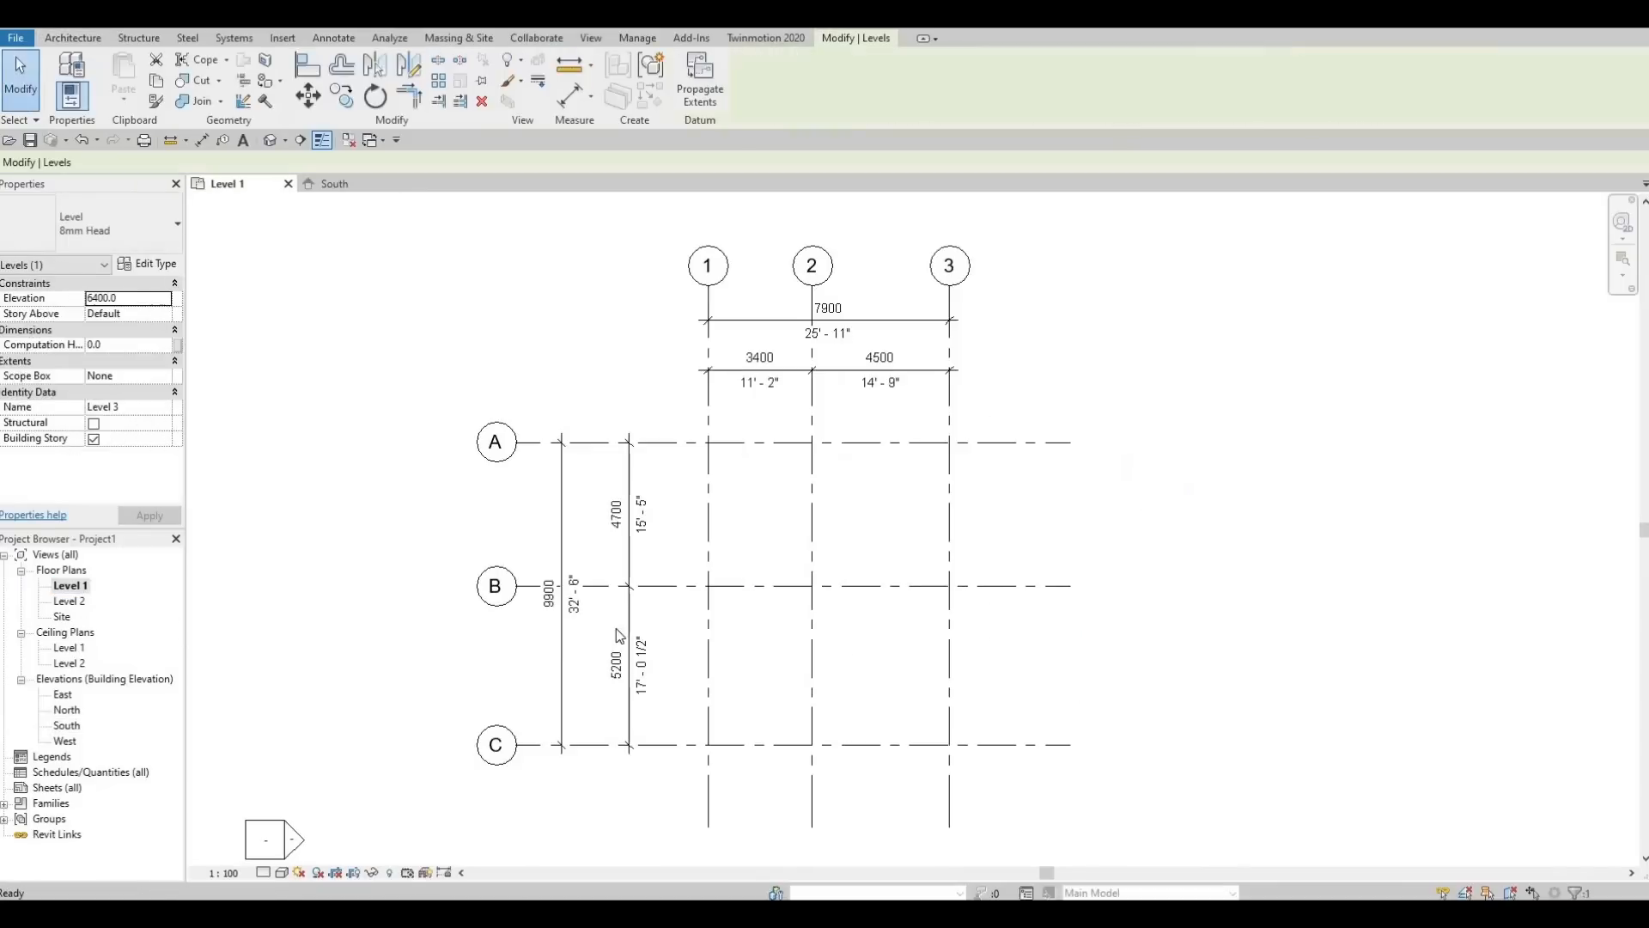
middle_drag(759, 542, 700, 554)
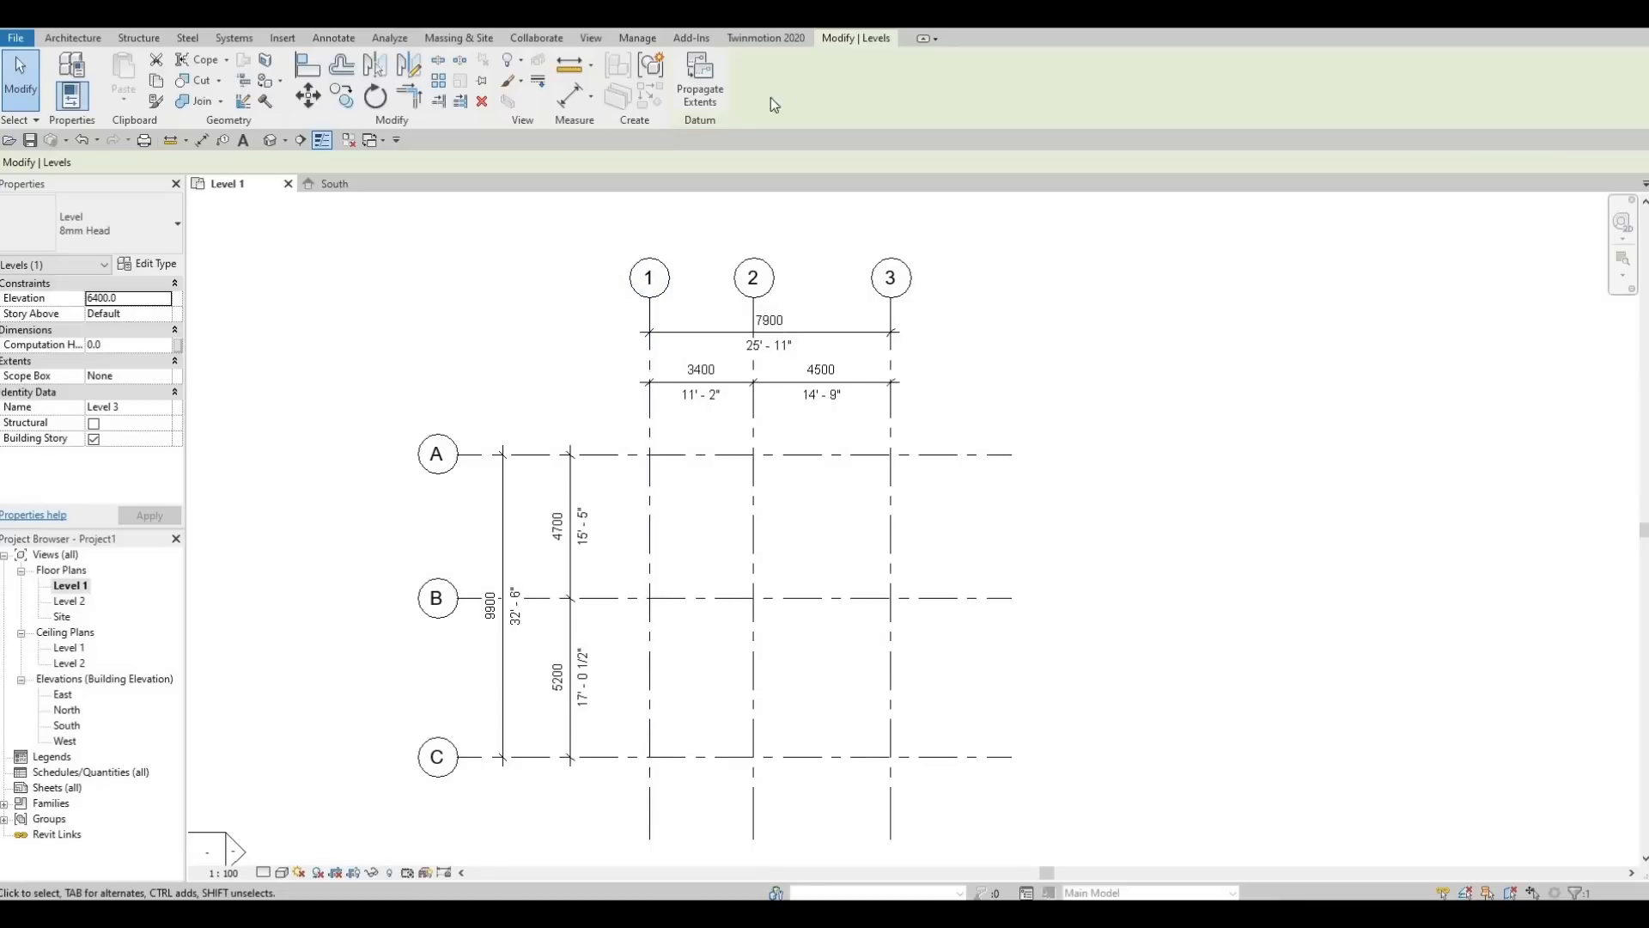
click(73, 38)
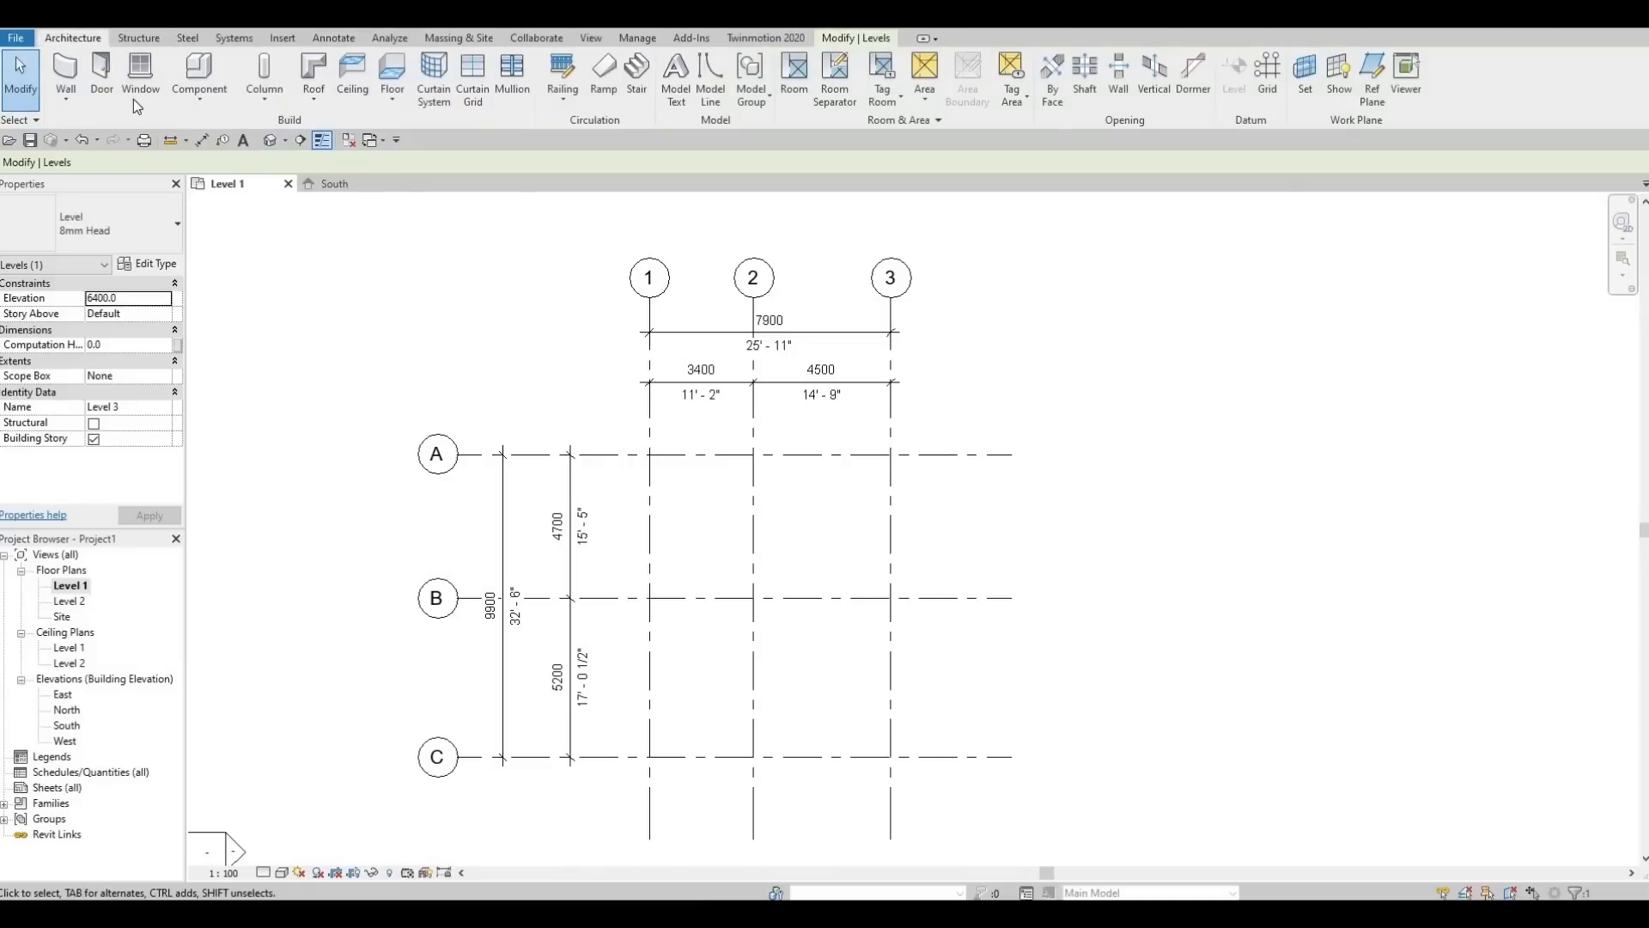
click(66, 69)
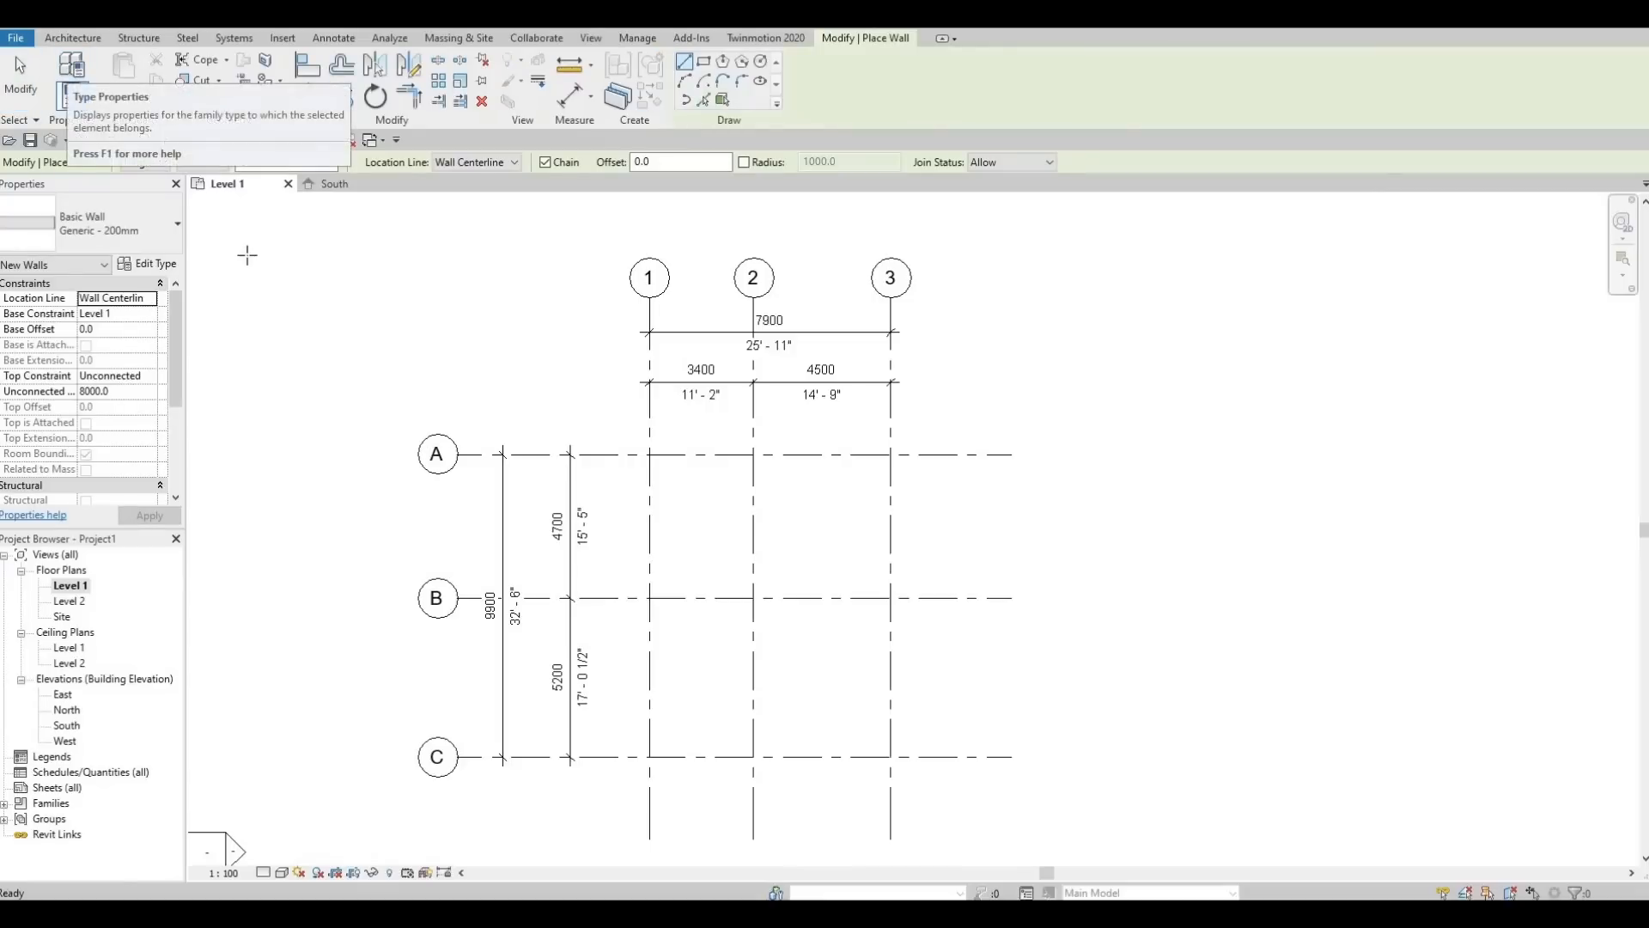
click(157, 263)
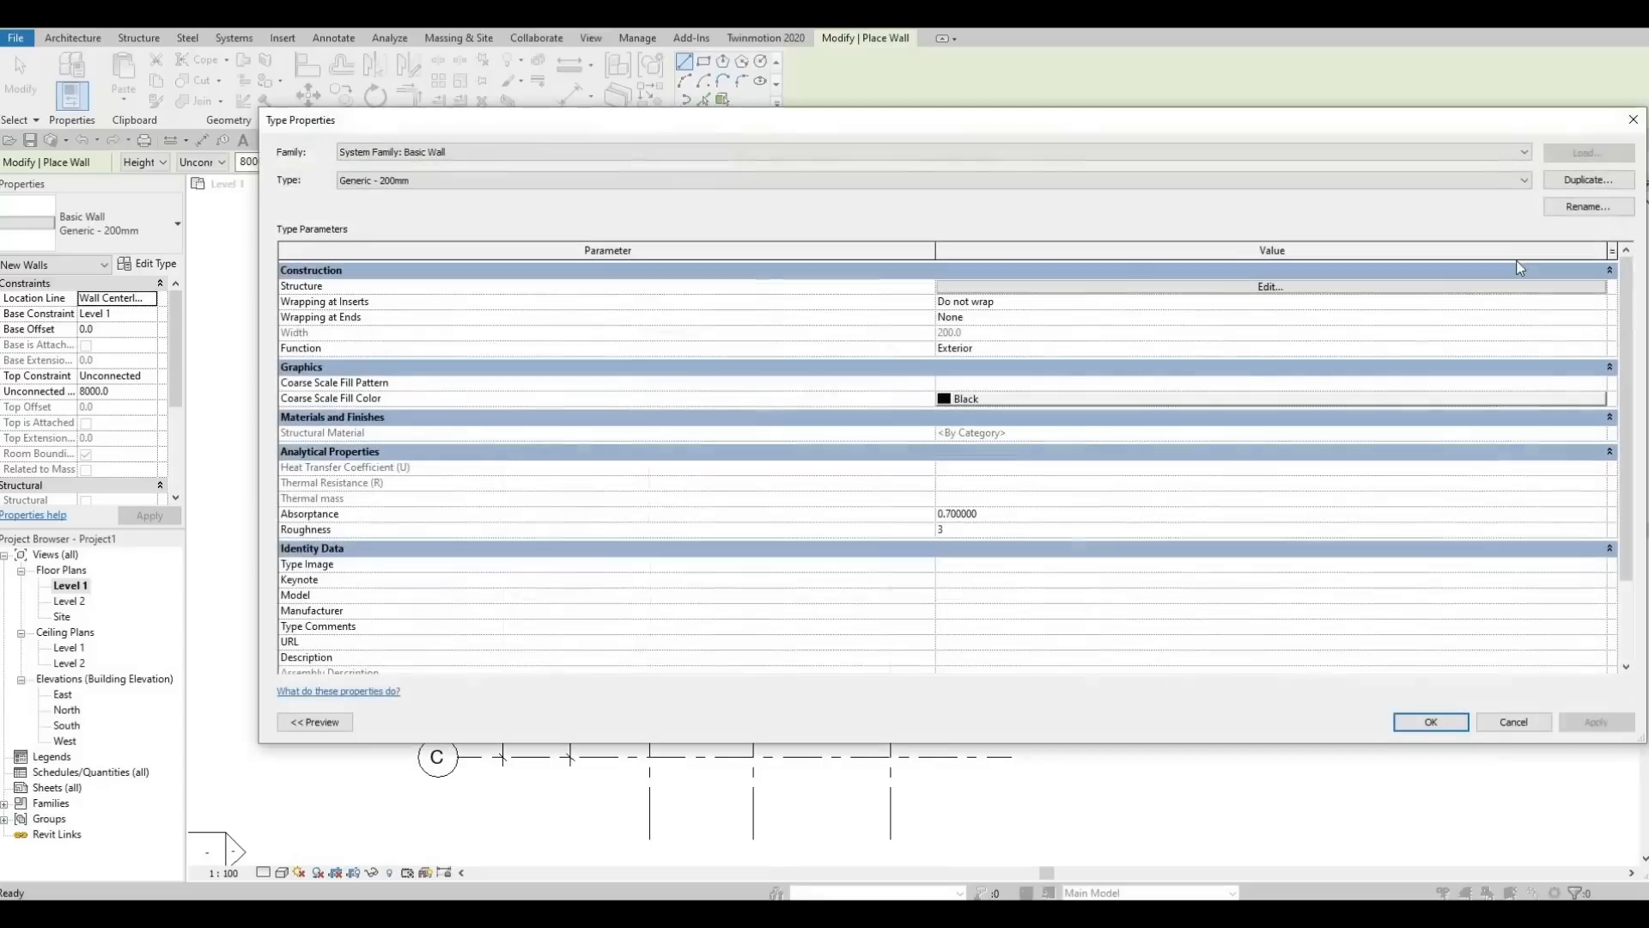
click(1585, 179)
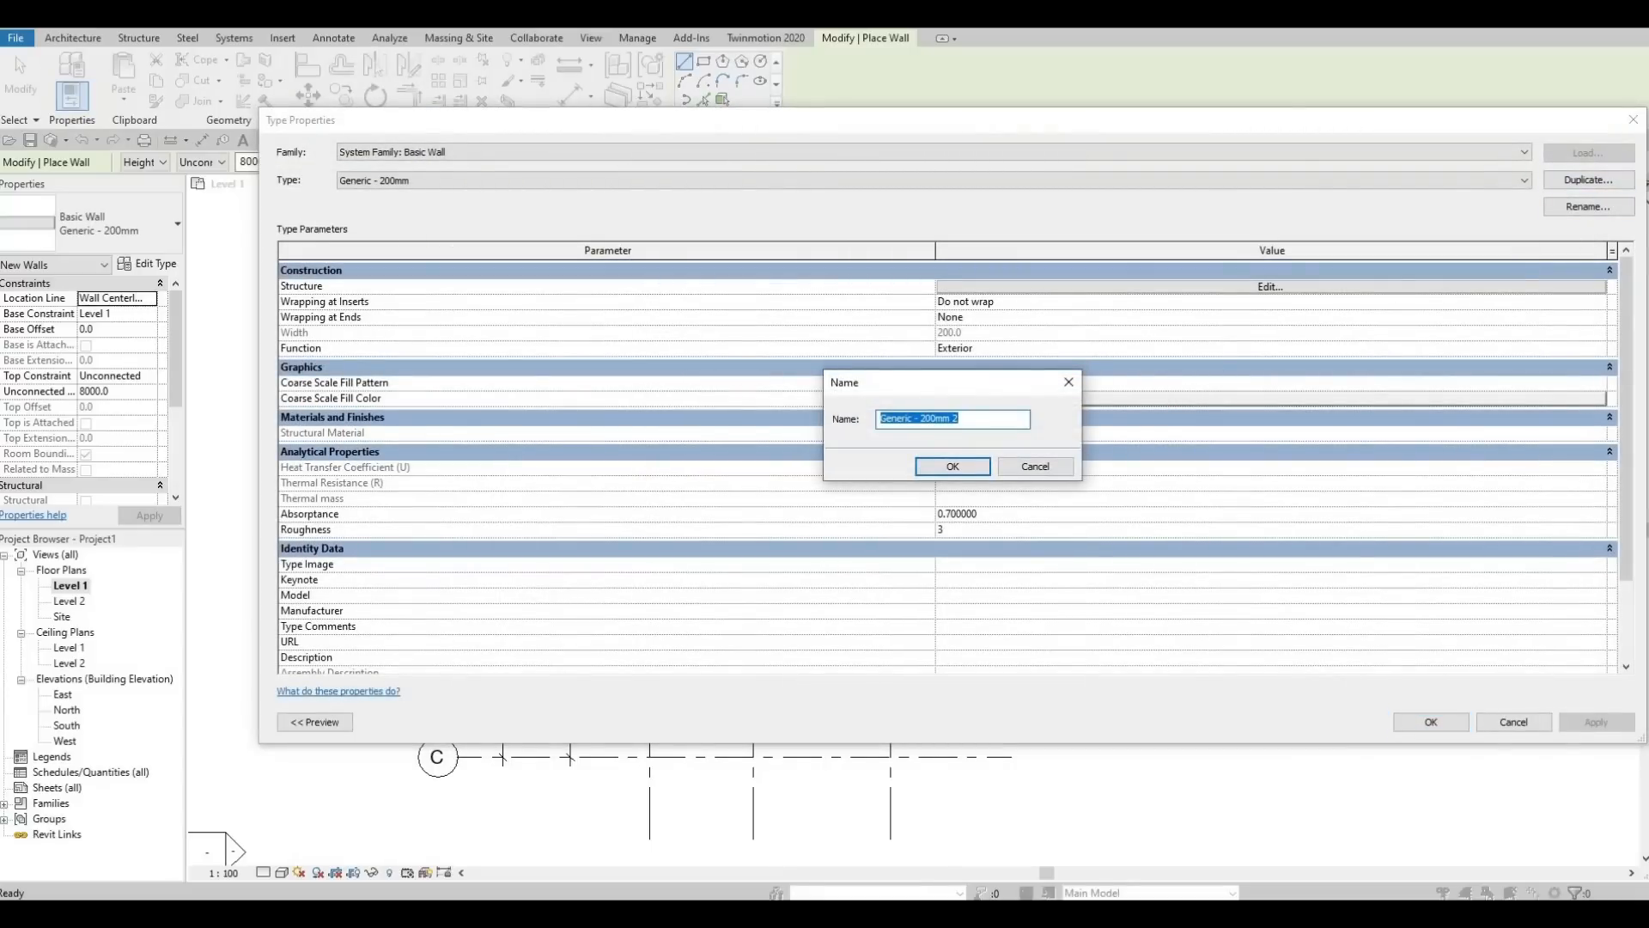
text(Exterior)
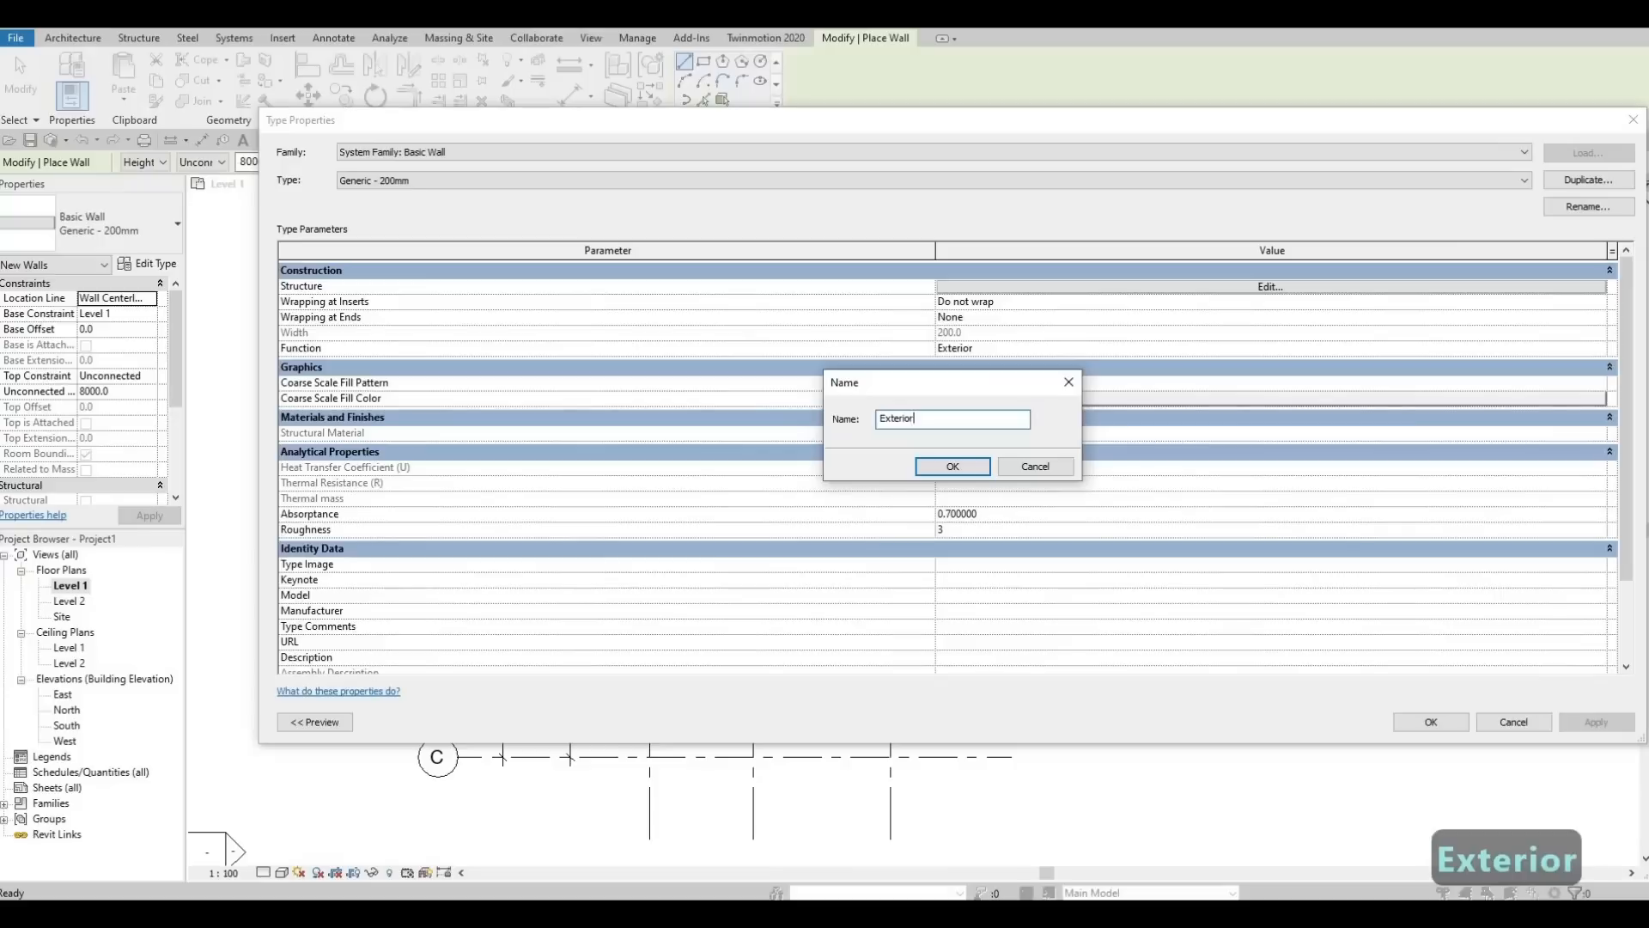
text( Wall 1)
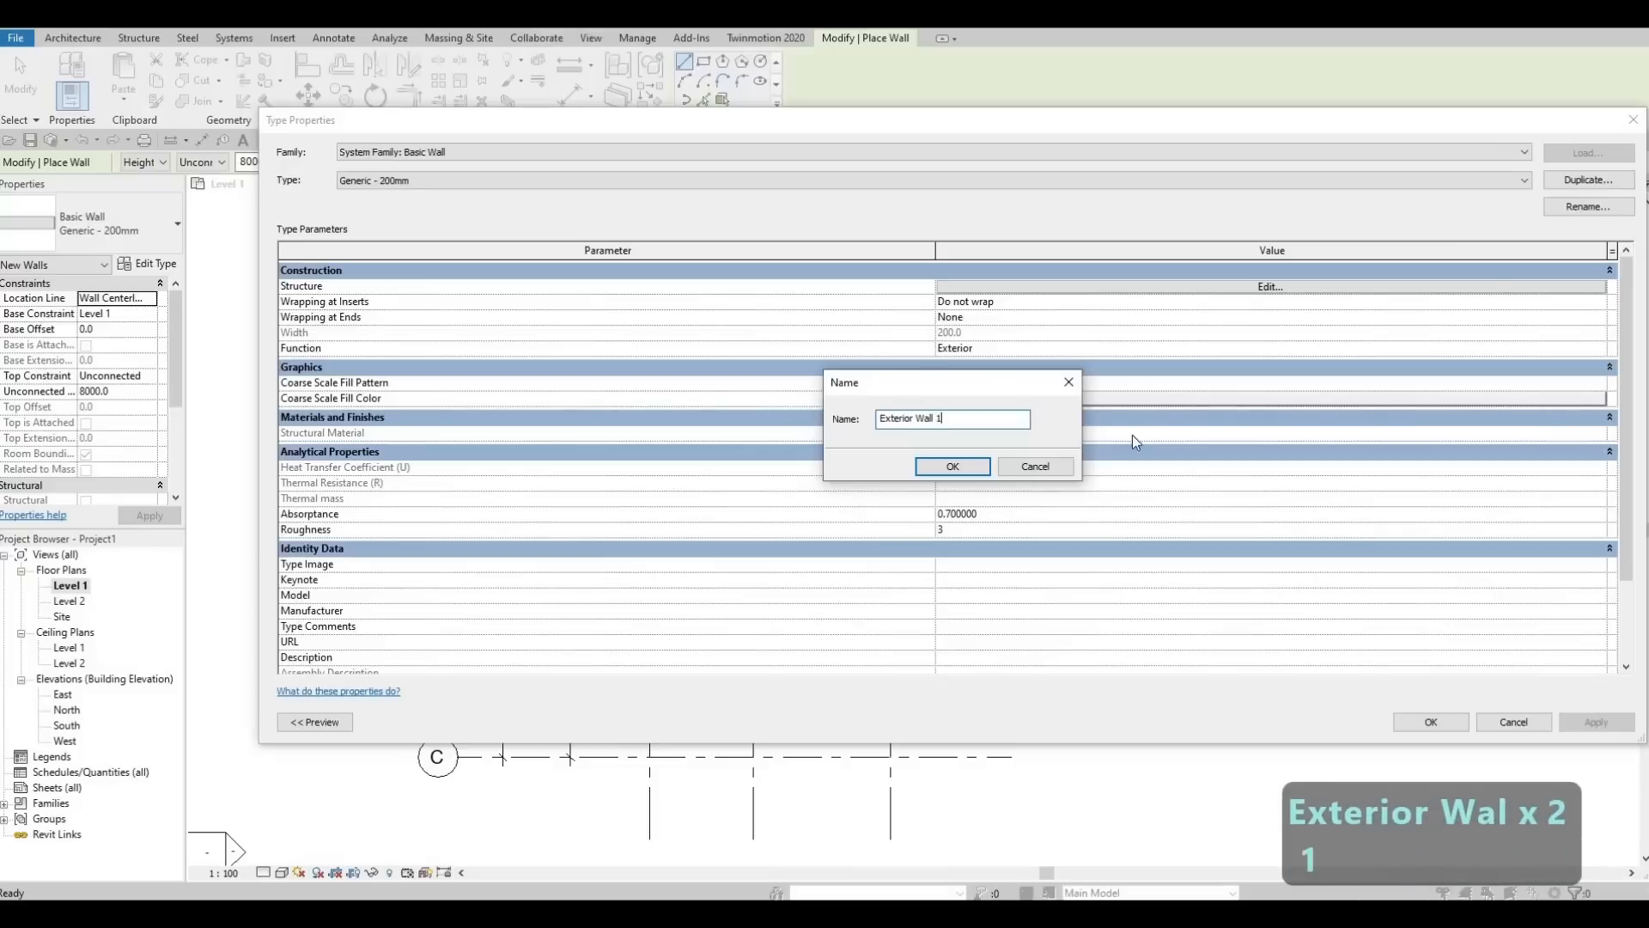
click(953, 466)
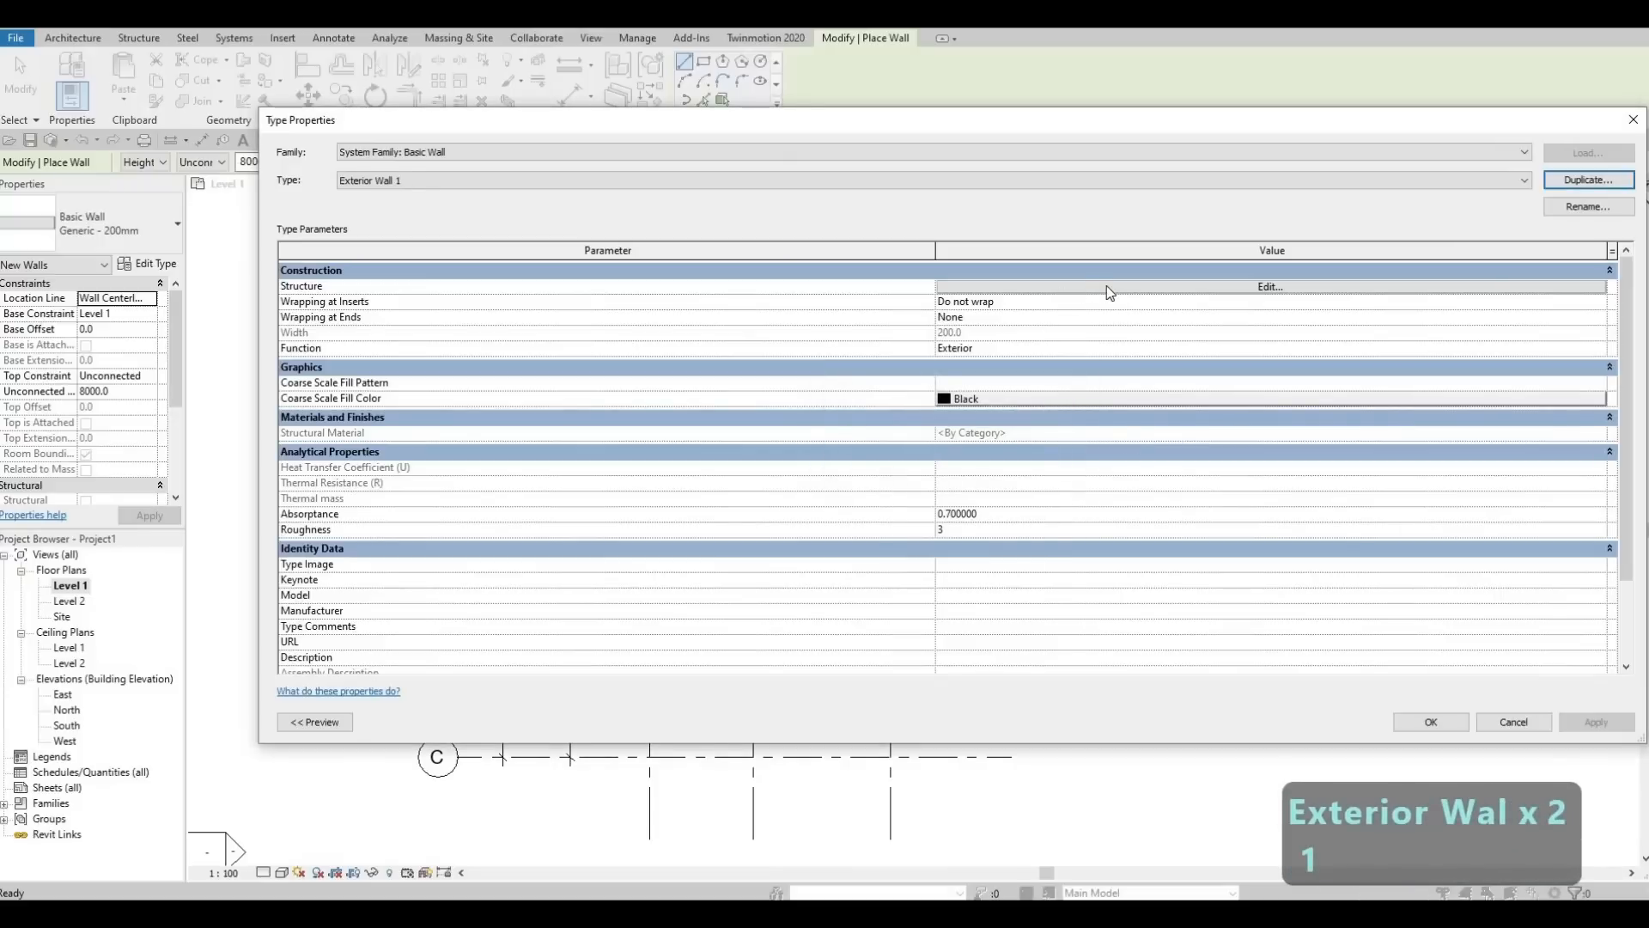
Assign the Clad - White material to the structure layer of Exterior Wall 1 and accept the type changes
click(1107, 285)
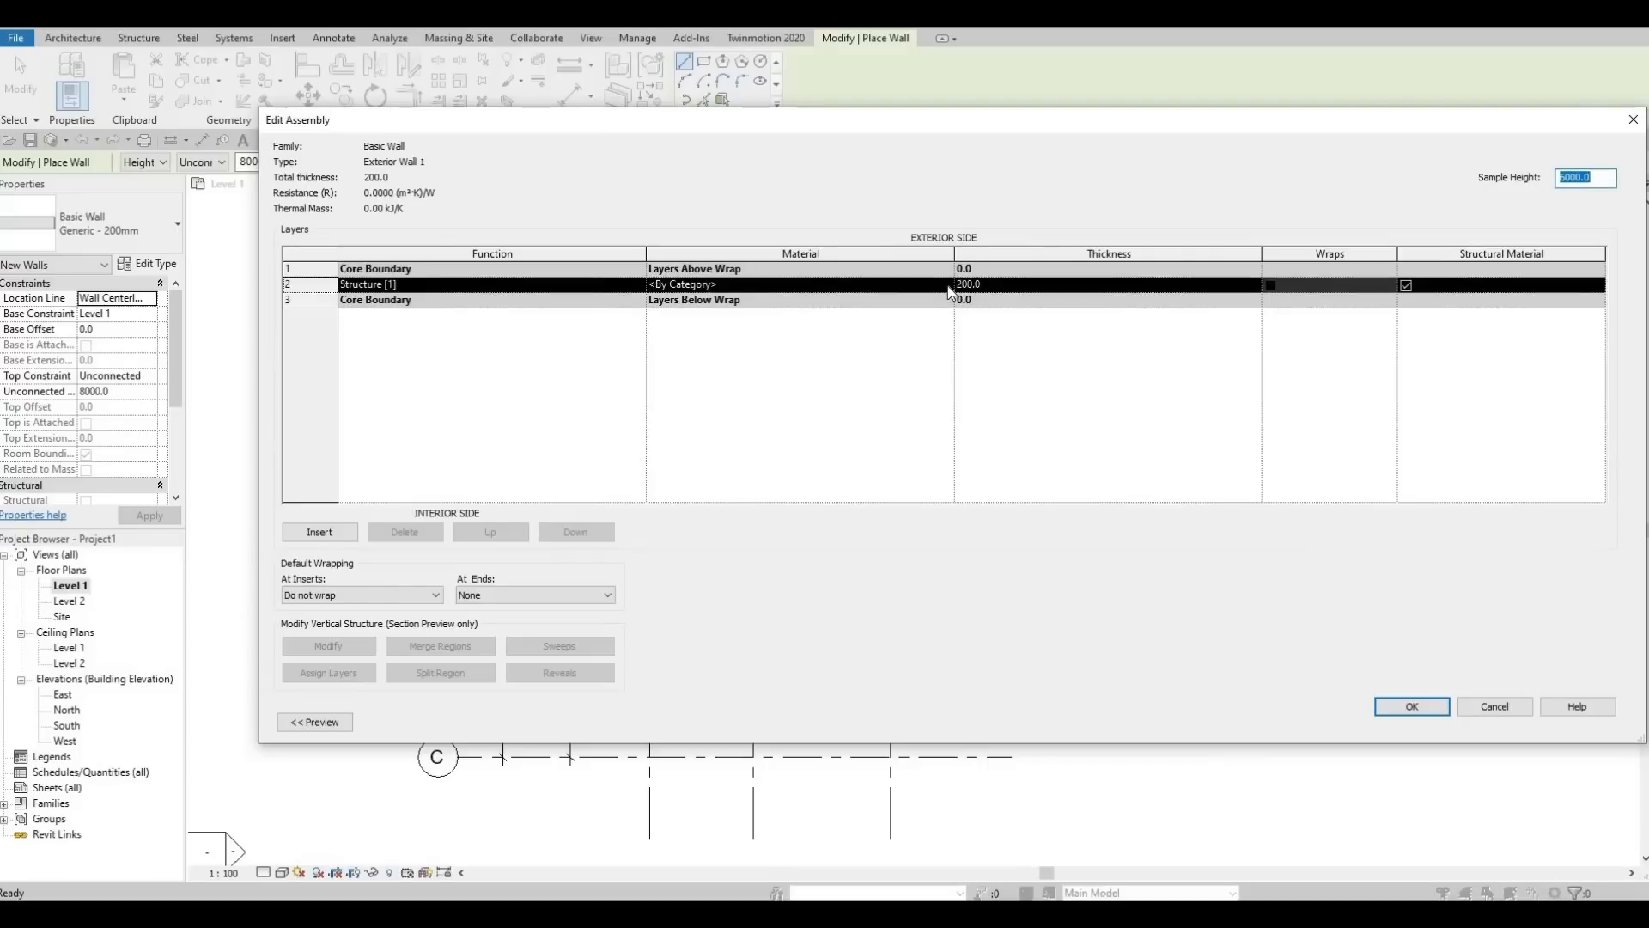
click(946, 285)
click(947, 285)
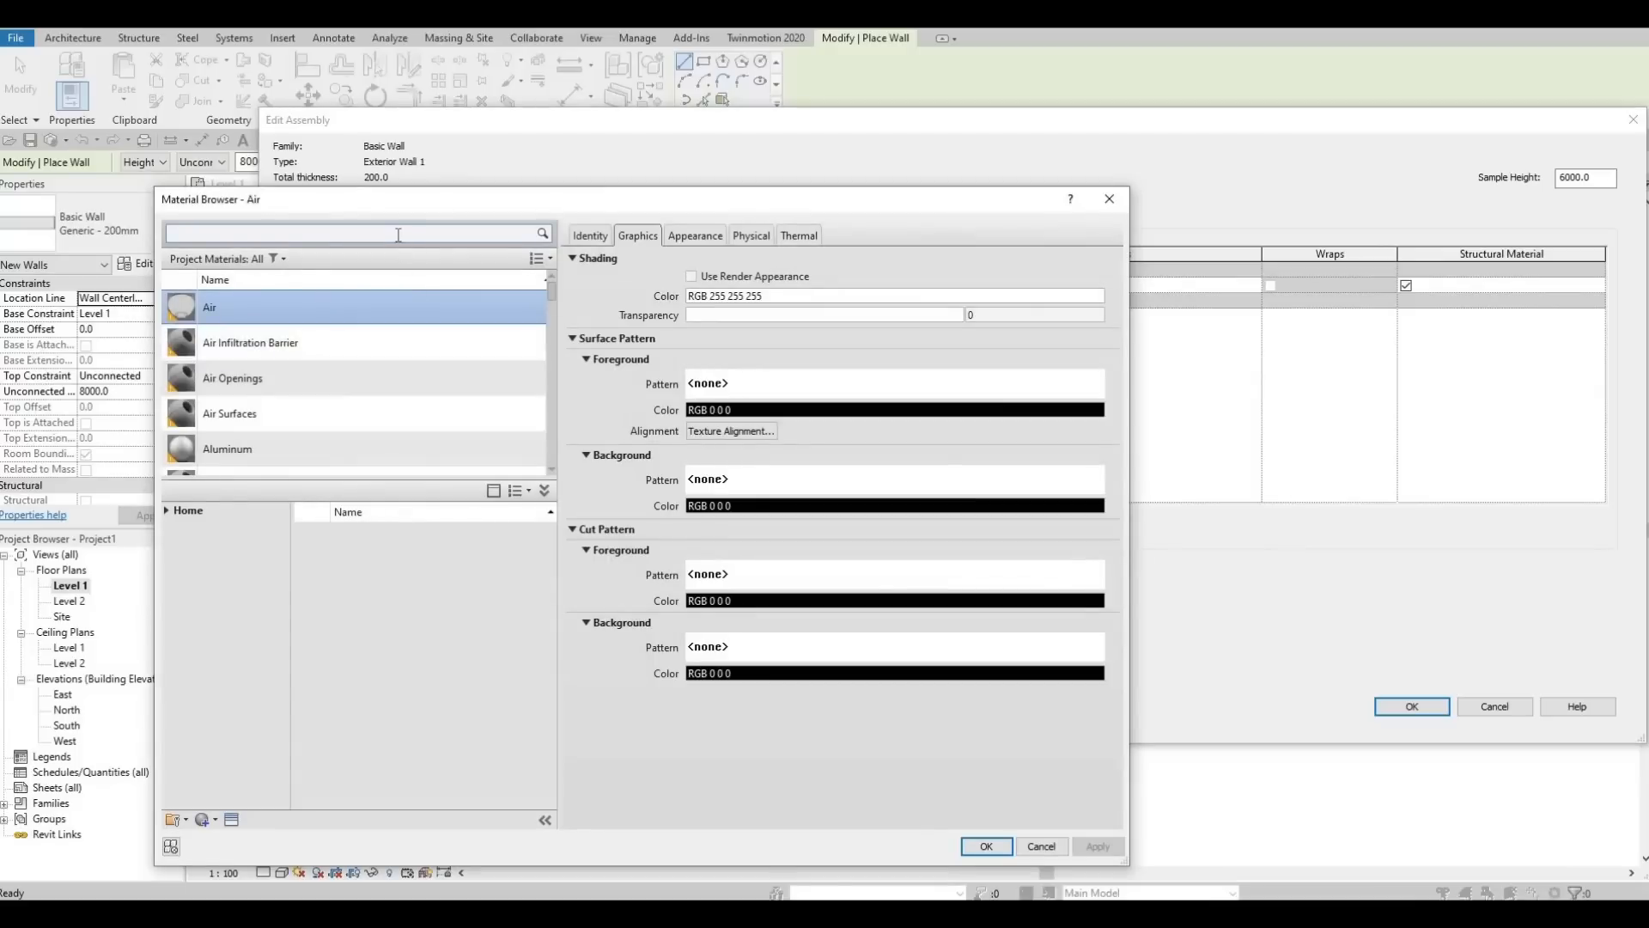
click(398, 234)
text(white)
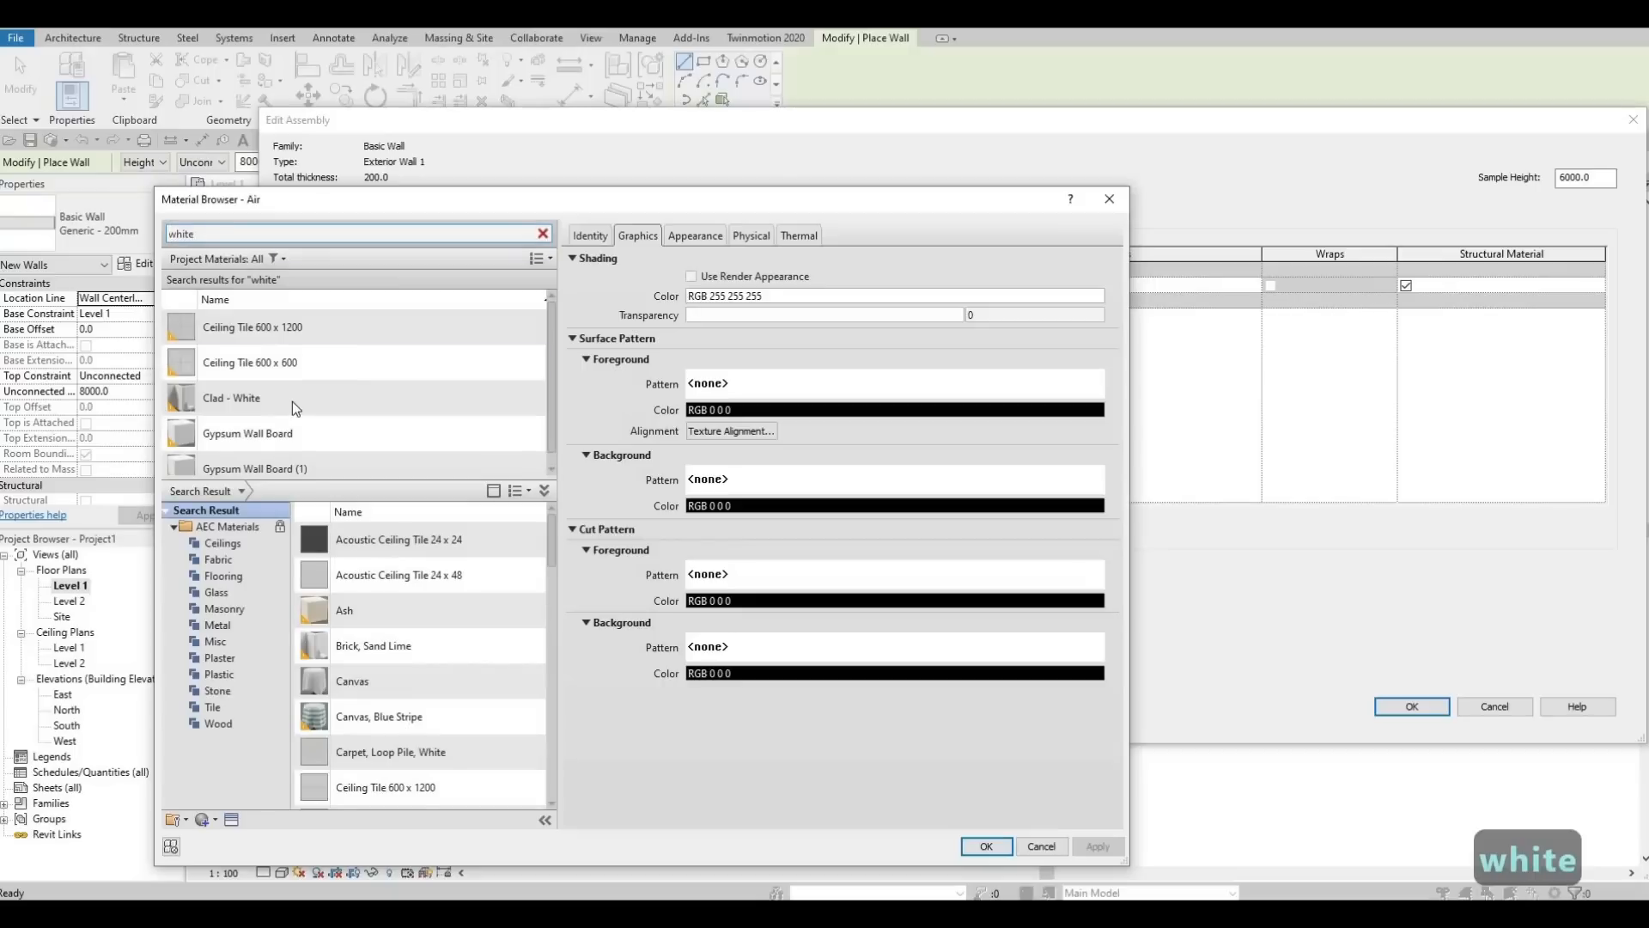
click(267, 400)
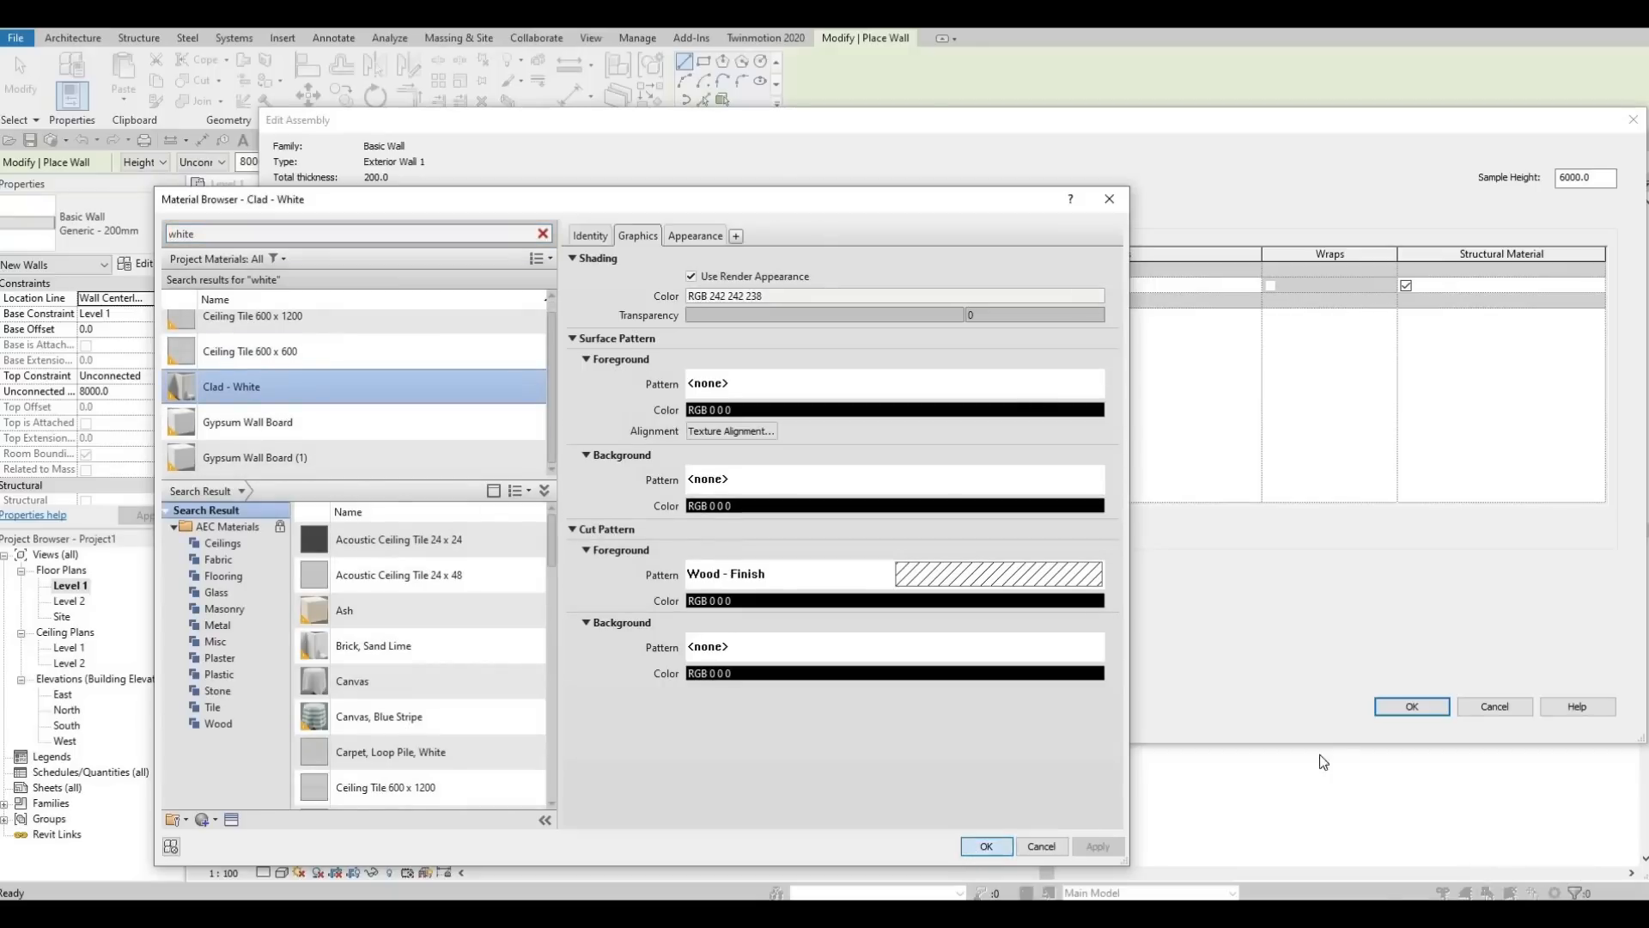
click(986, 846)
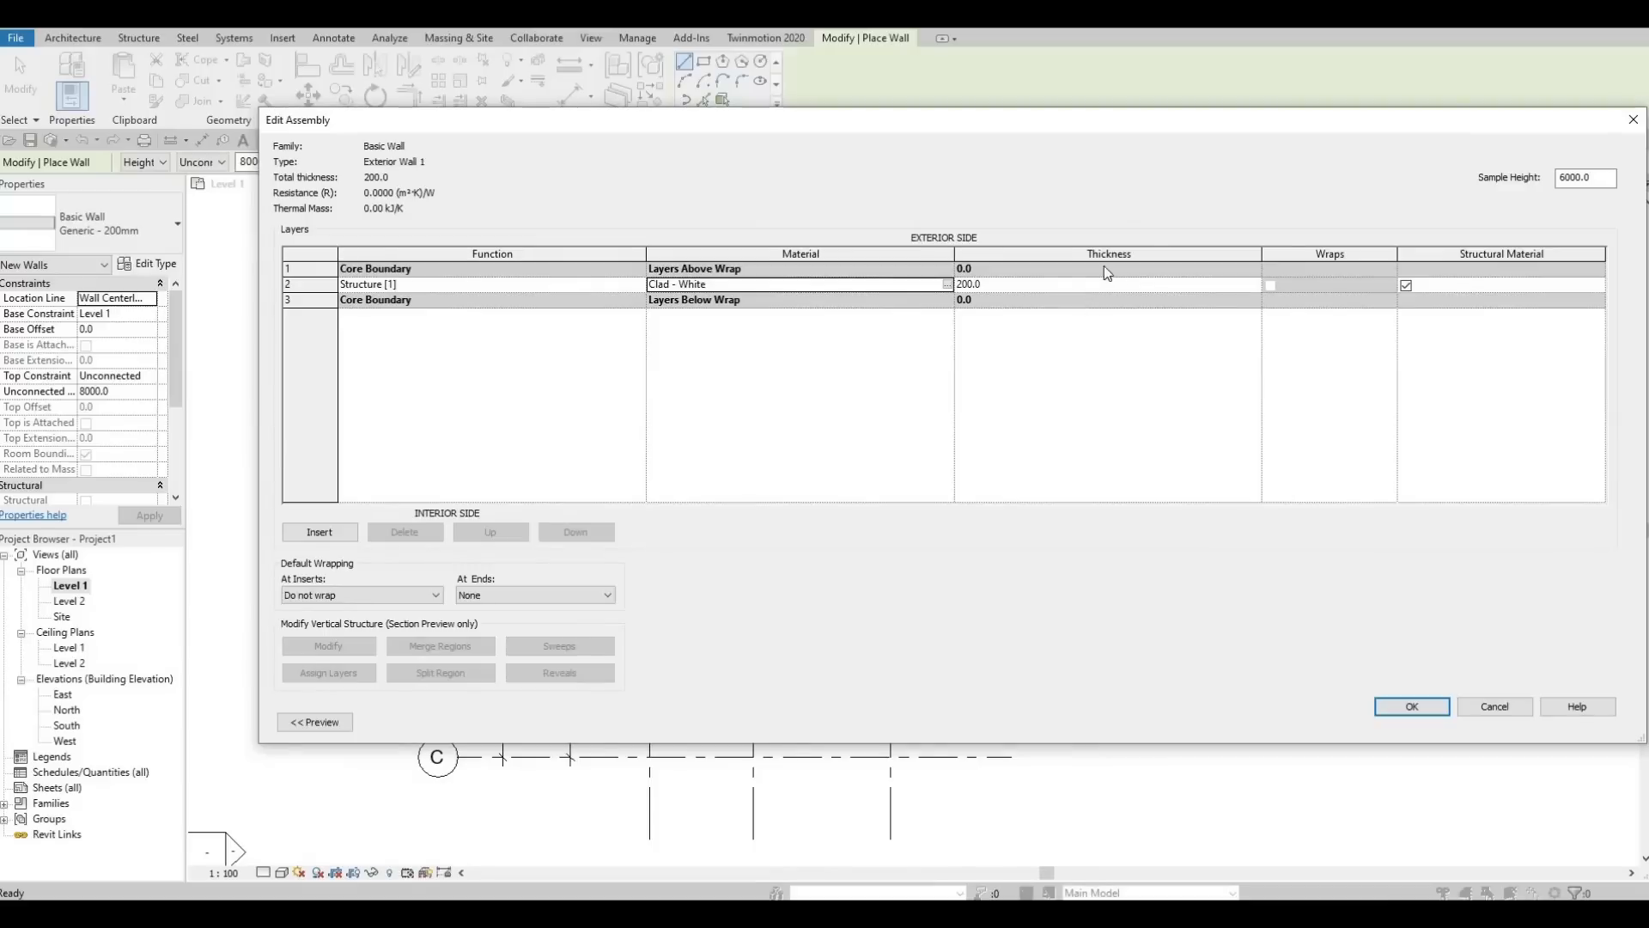
click(1400, 710)
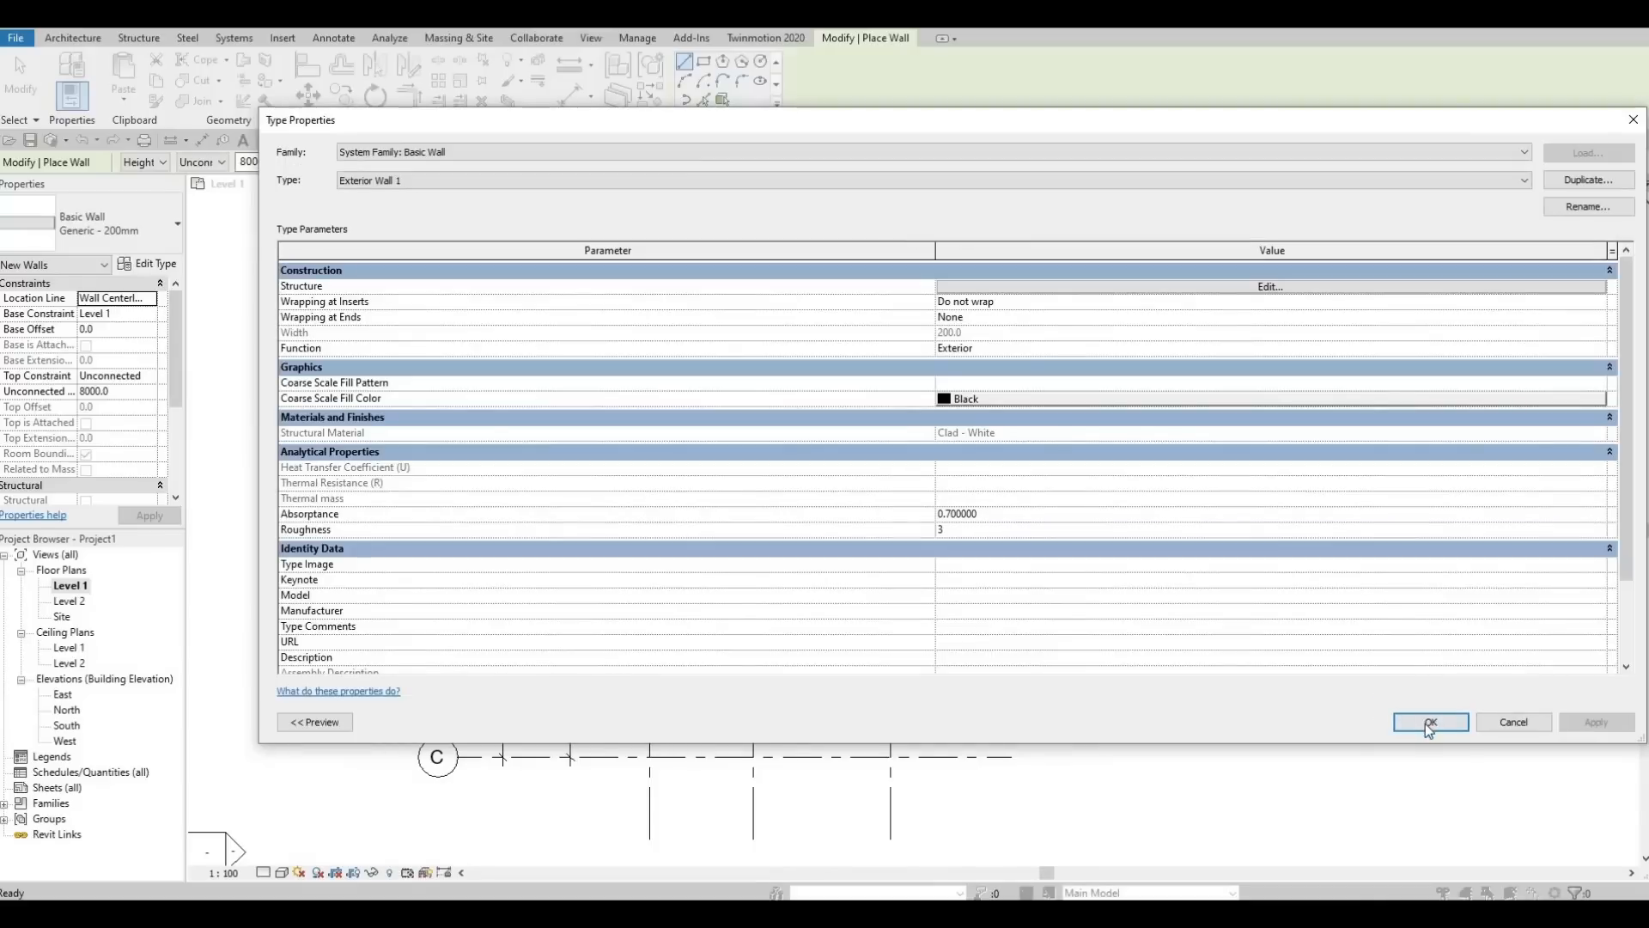
click(1430, 722)
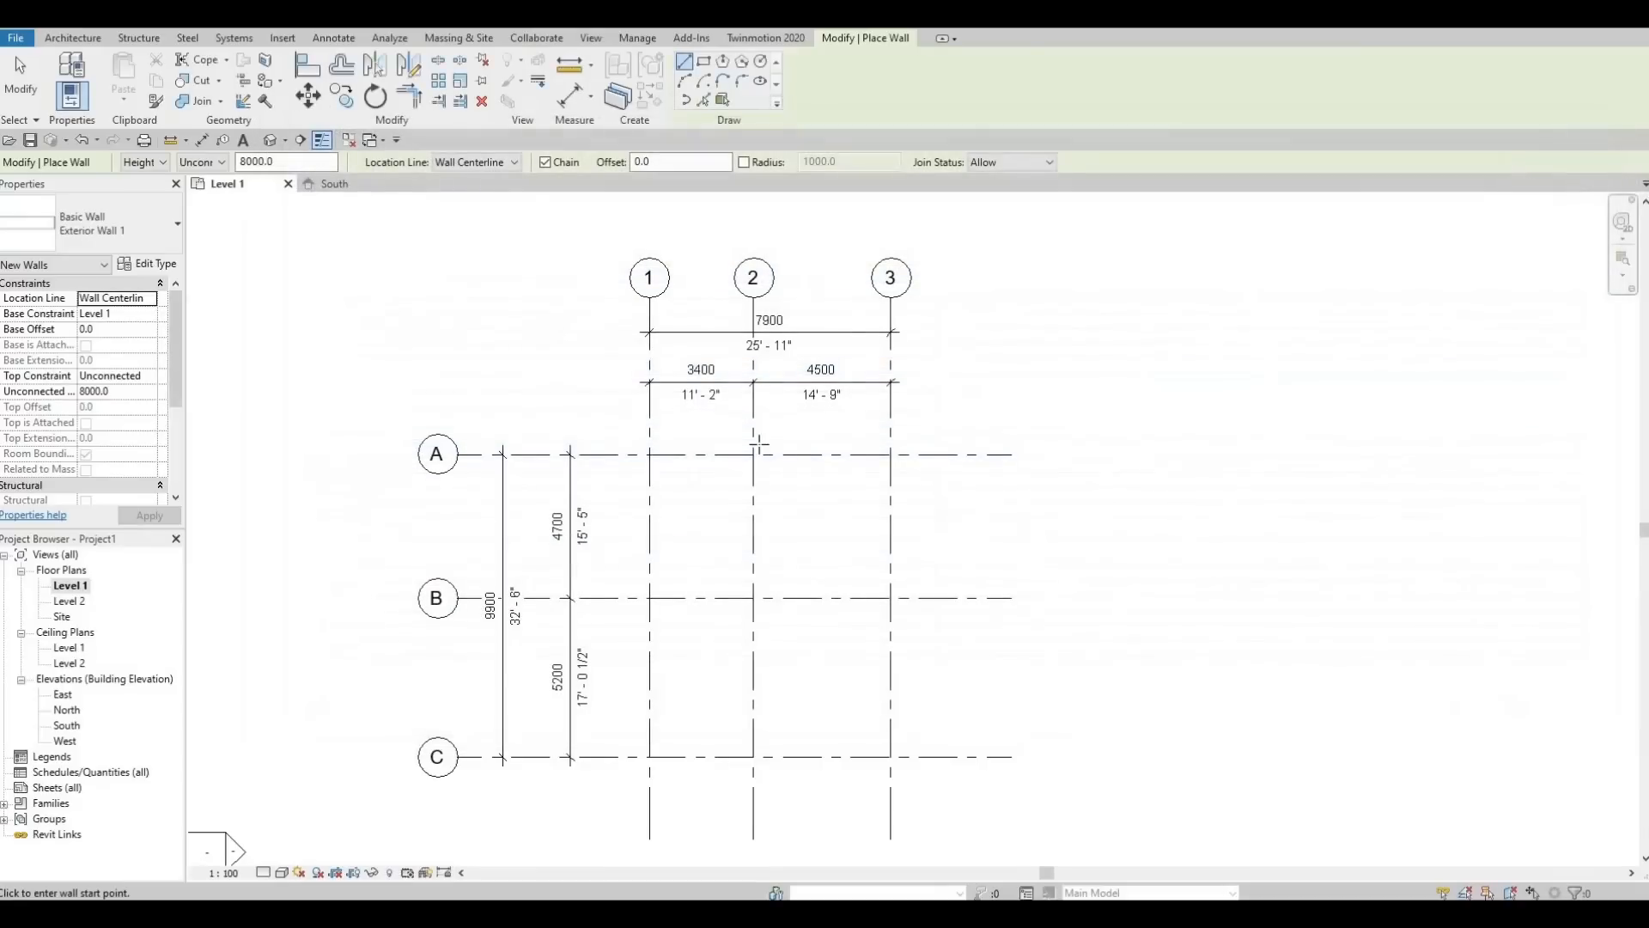
Set the wall height up to Level 2 and draw a rectangle of Exterior Wall 1 from grid intersection A-1 to C-3
click(221, 163)
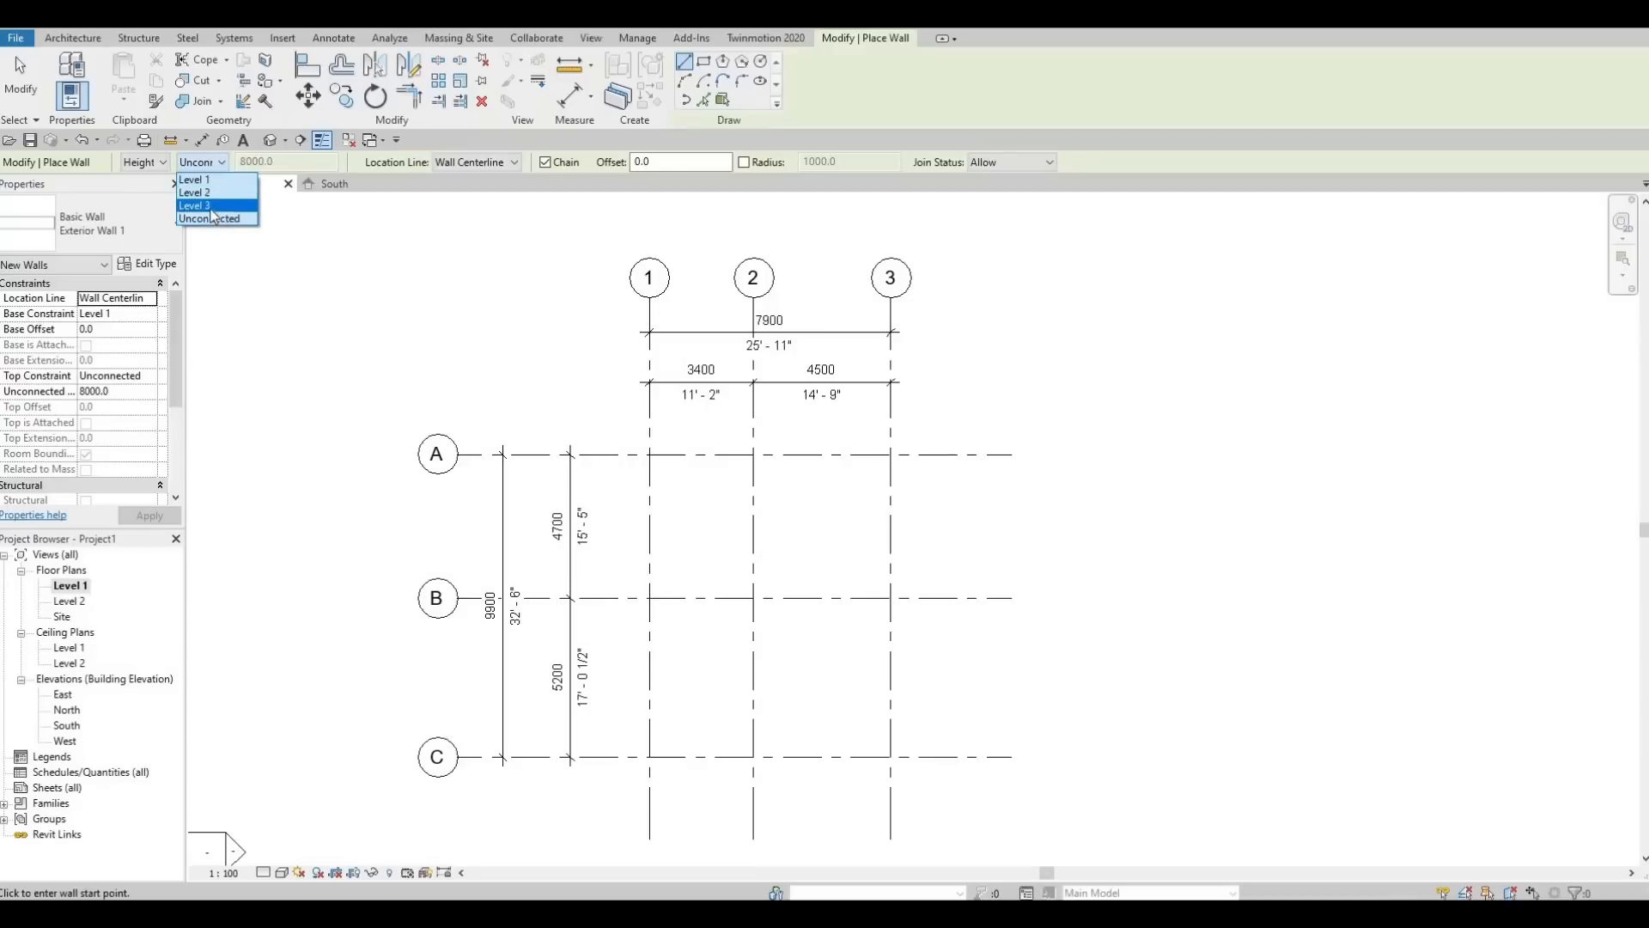
click(202, 192)
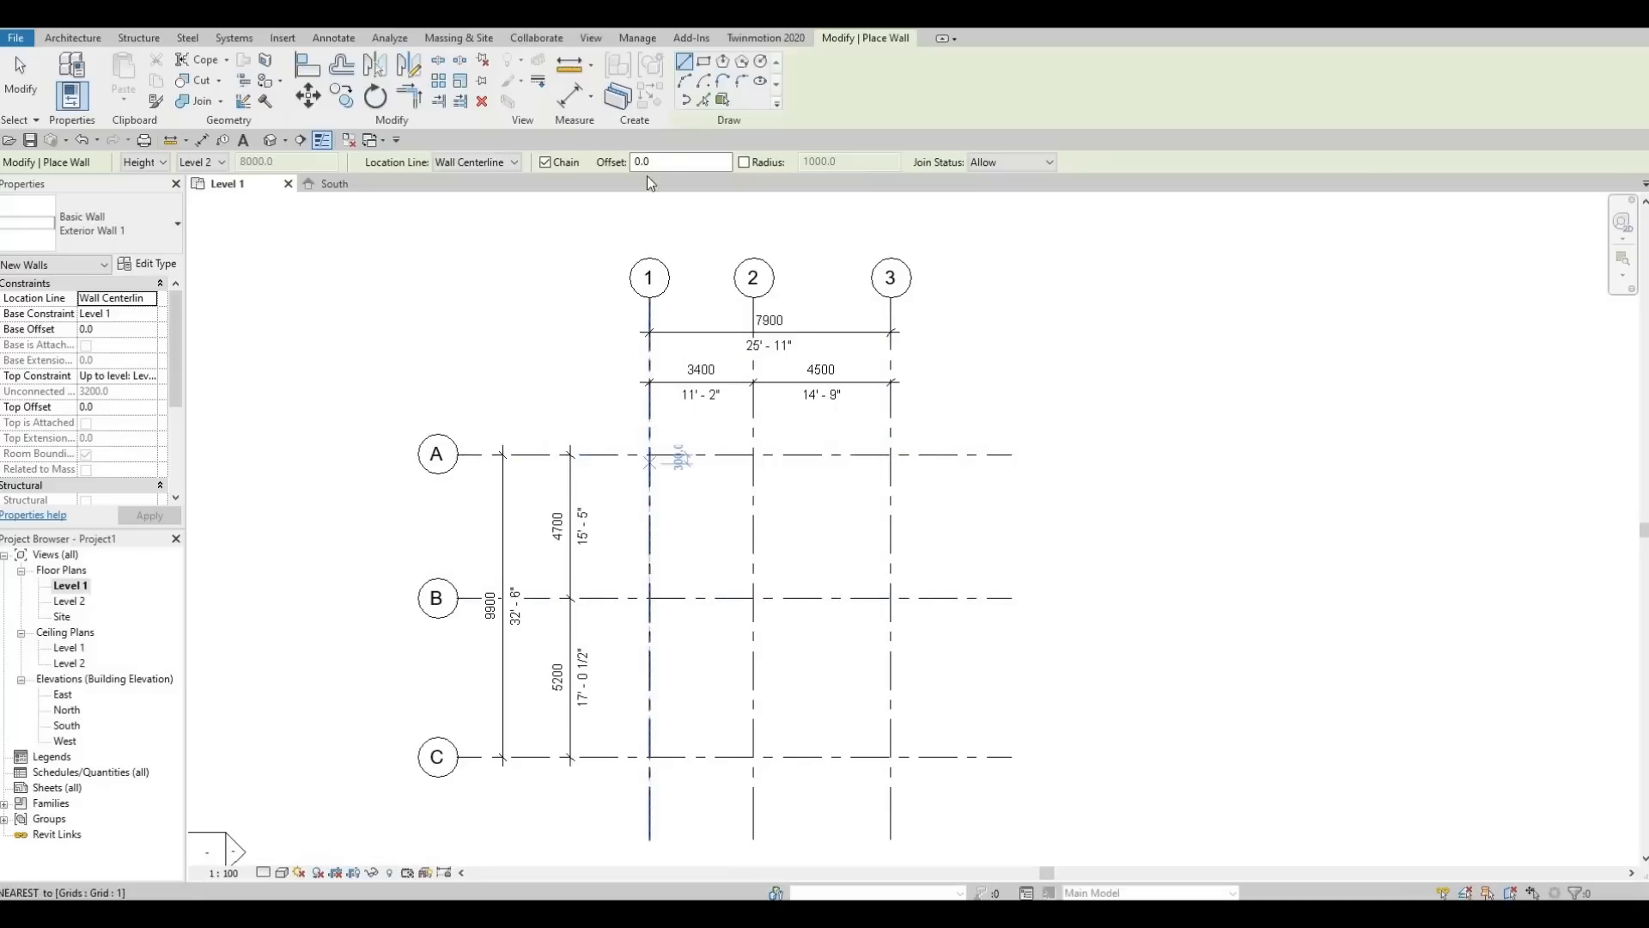
click(706, 63)
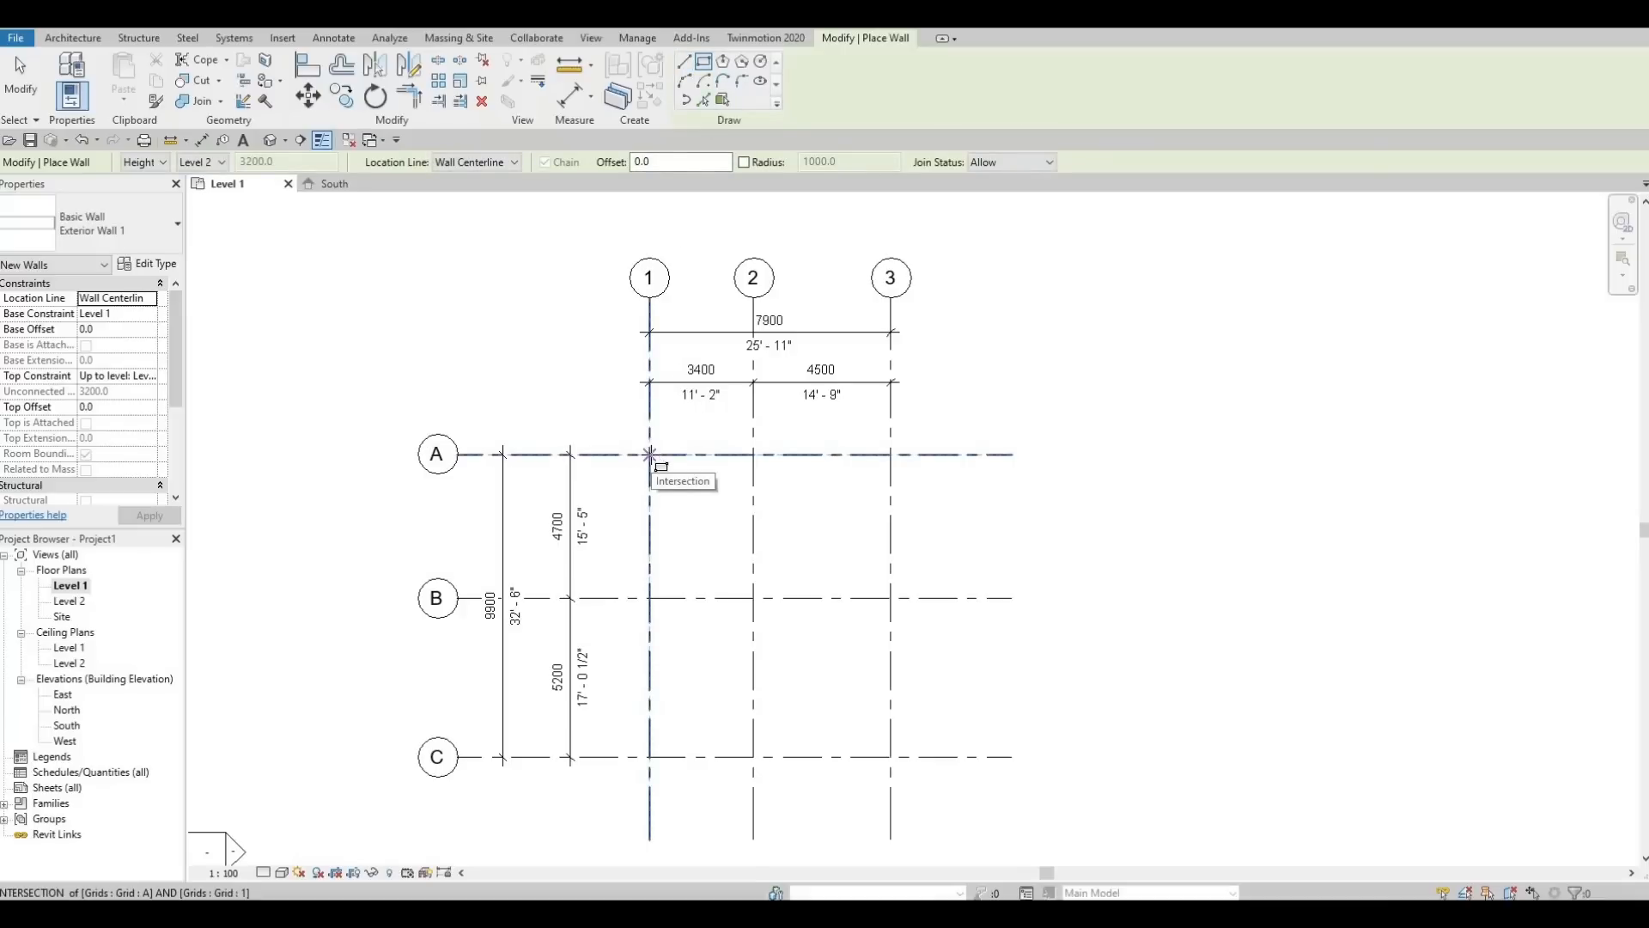
click(650, 453)
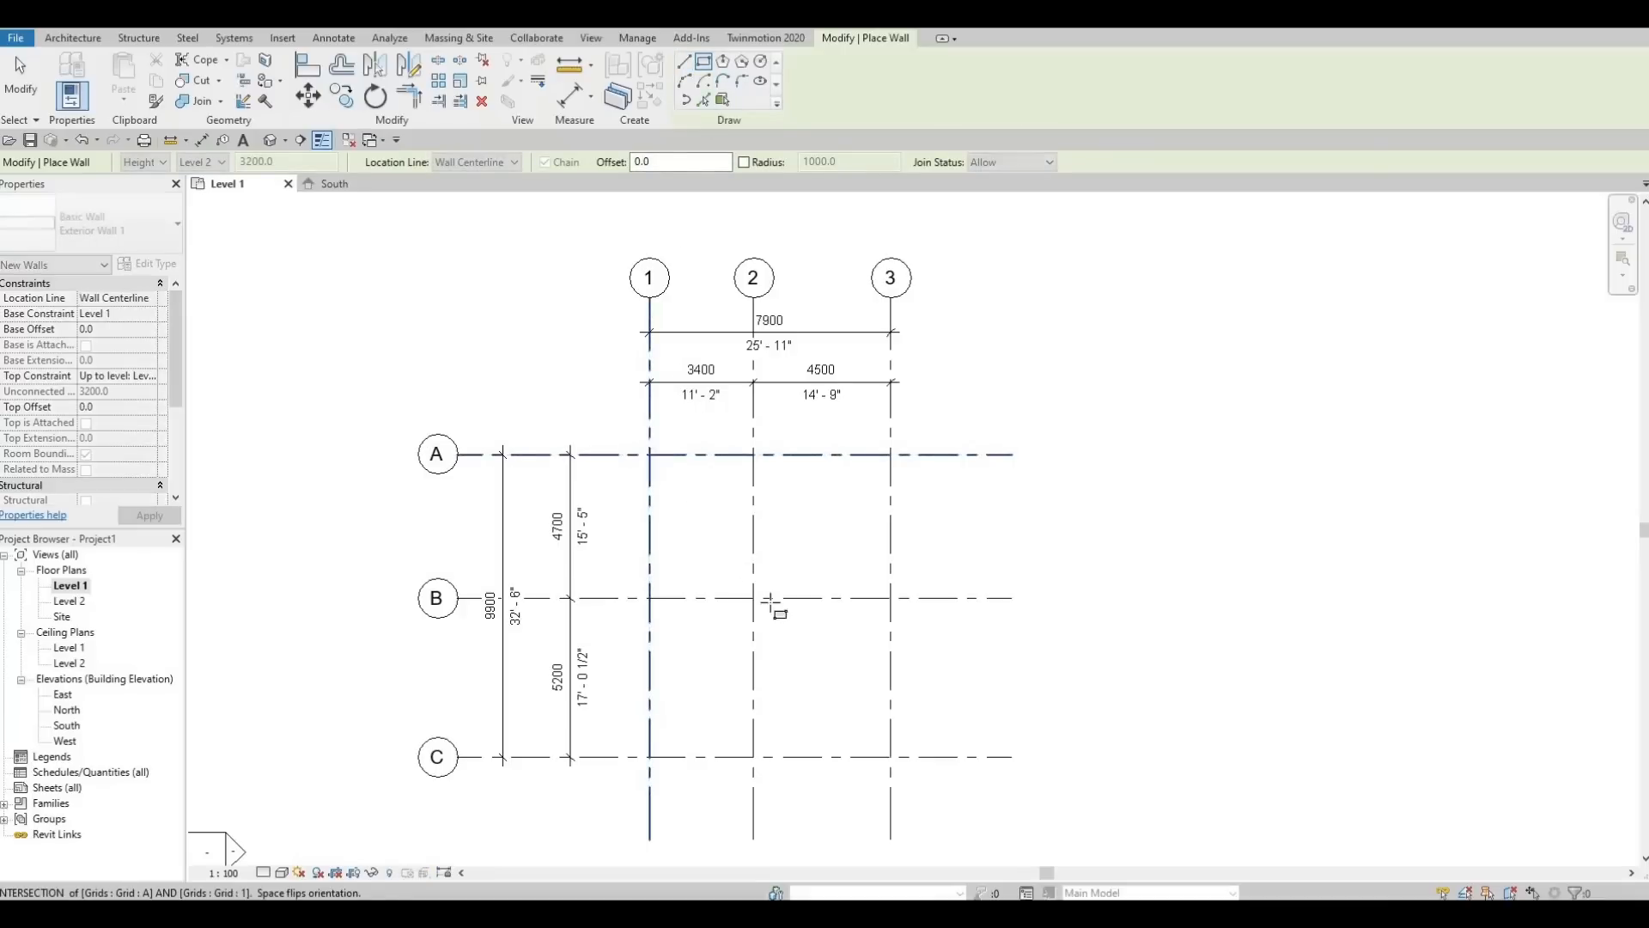
click(891, 757)
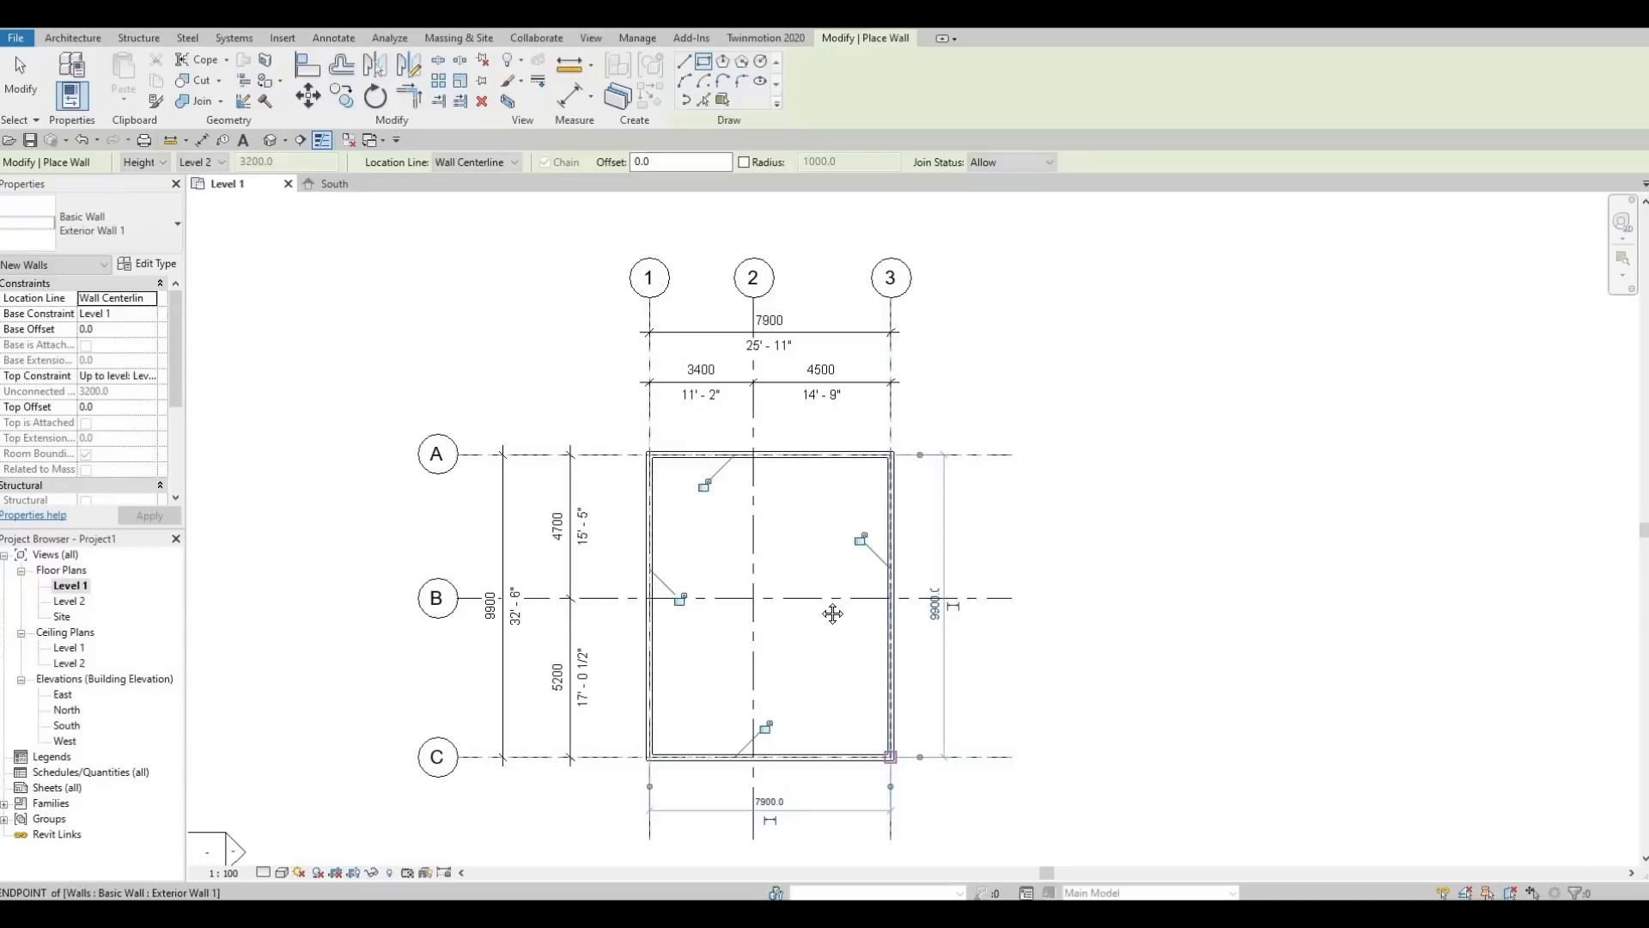
middle_drag(832, 614, 804, 580)
scroll(804, 585, up, 2)
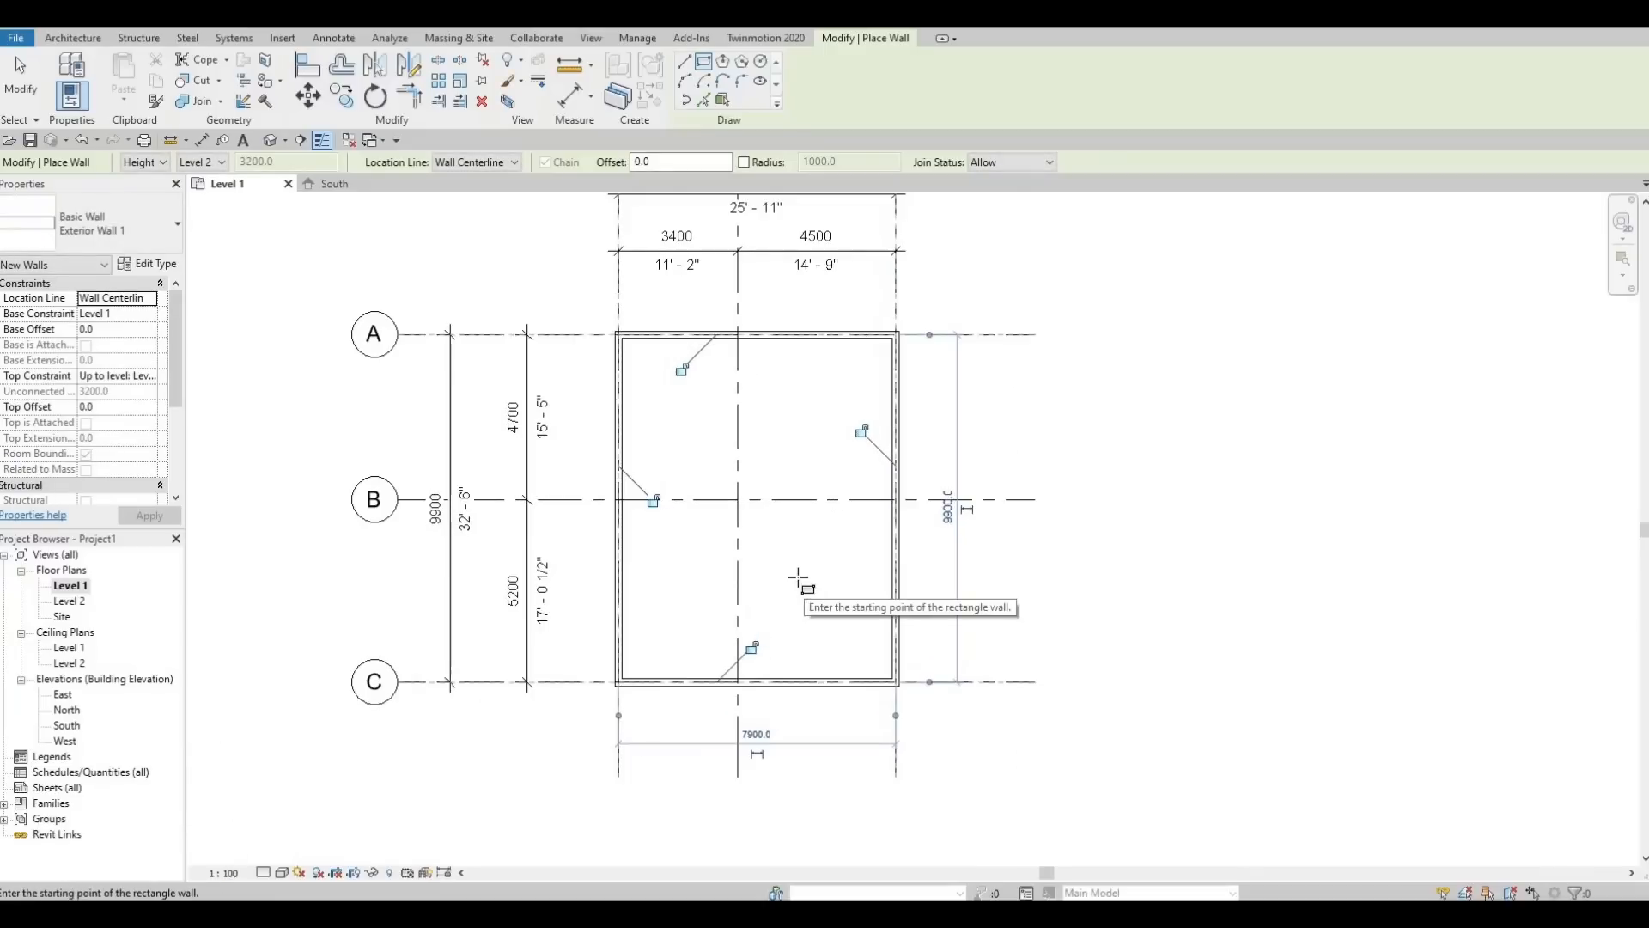
middle_drag(803, 584, 800, 704)
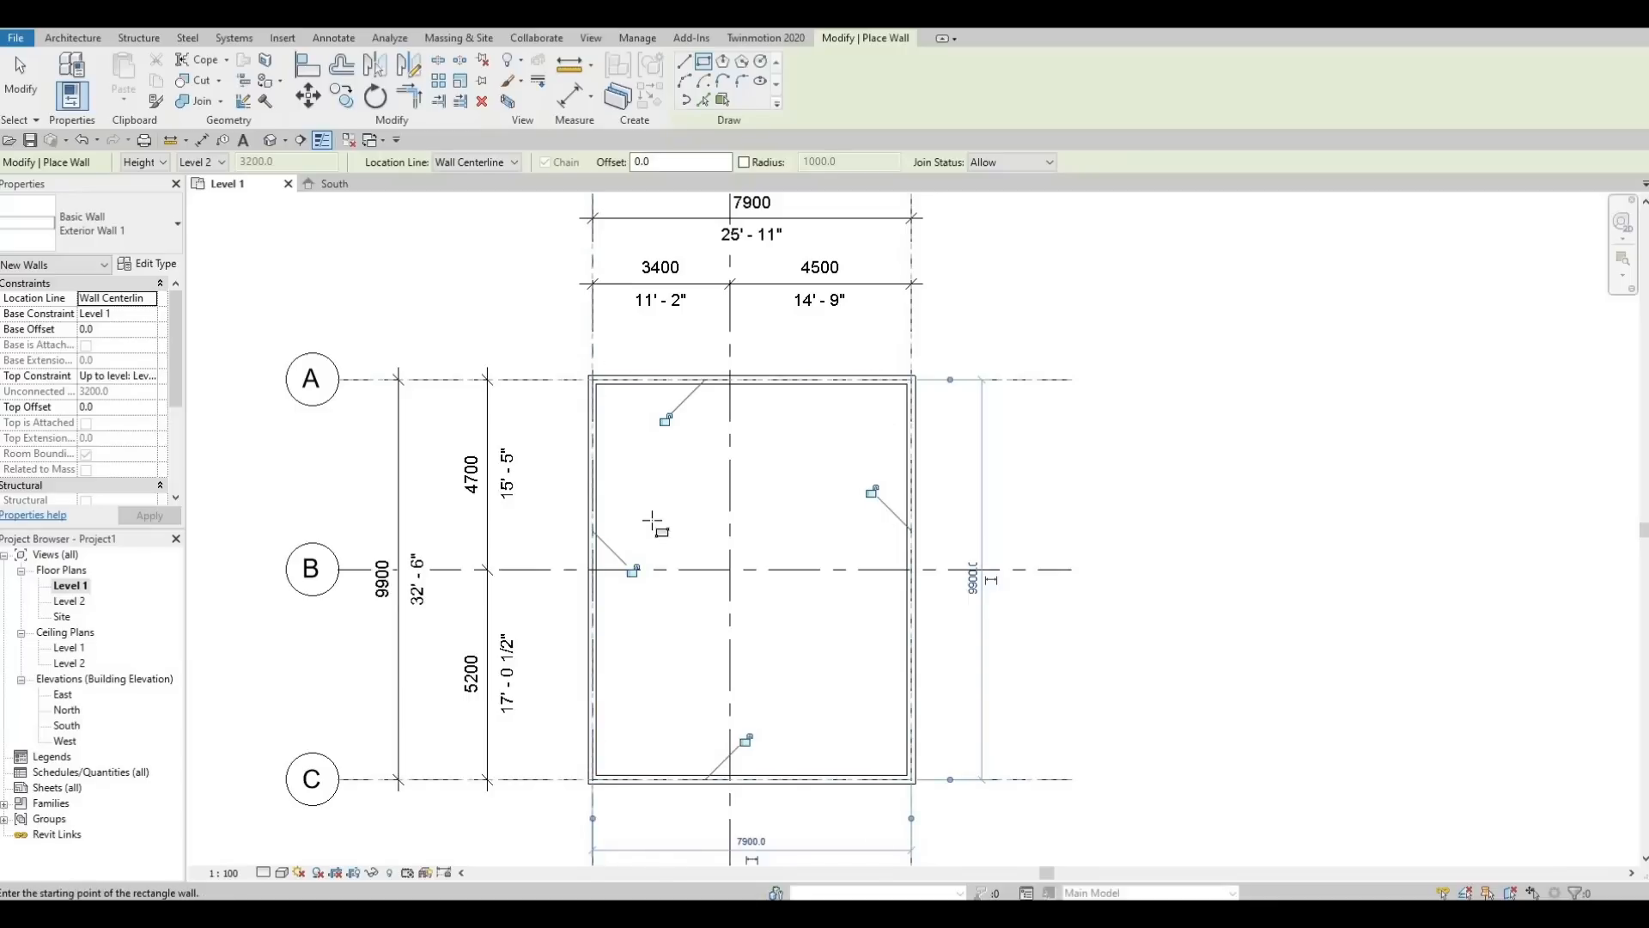
Draw chained straight walls along grid B from the grid 1 wall to grid 2, continuing along grid 2 to the grid C wall
key(F1)
click(687, 67)
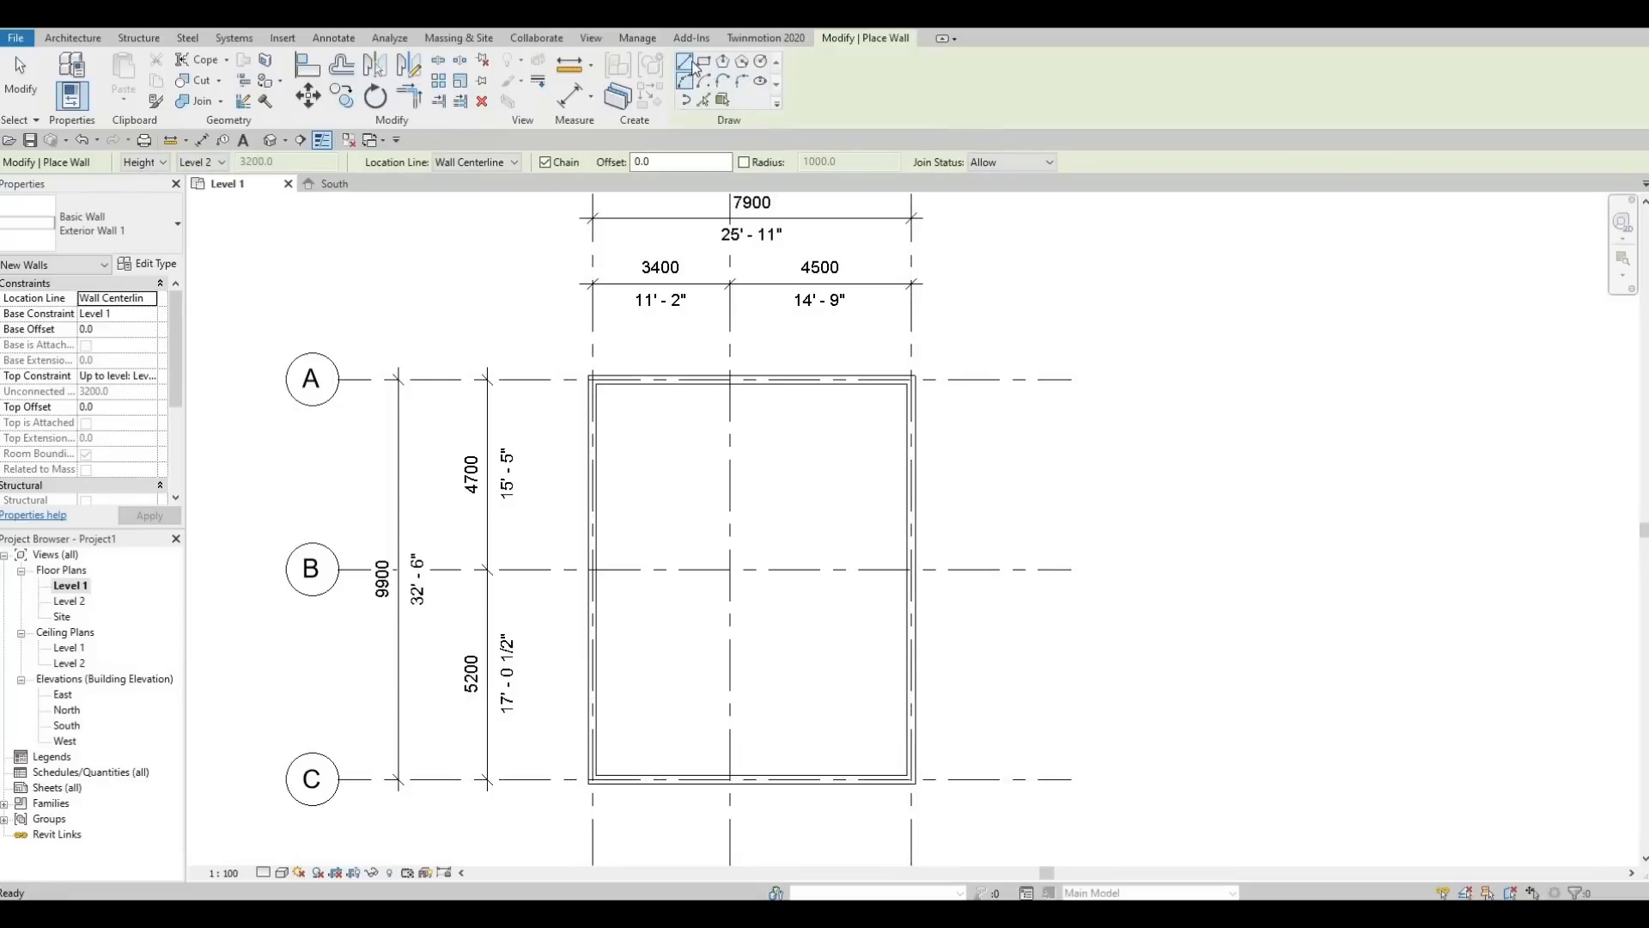
click(596, 569)
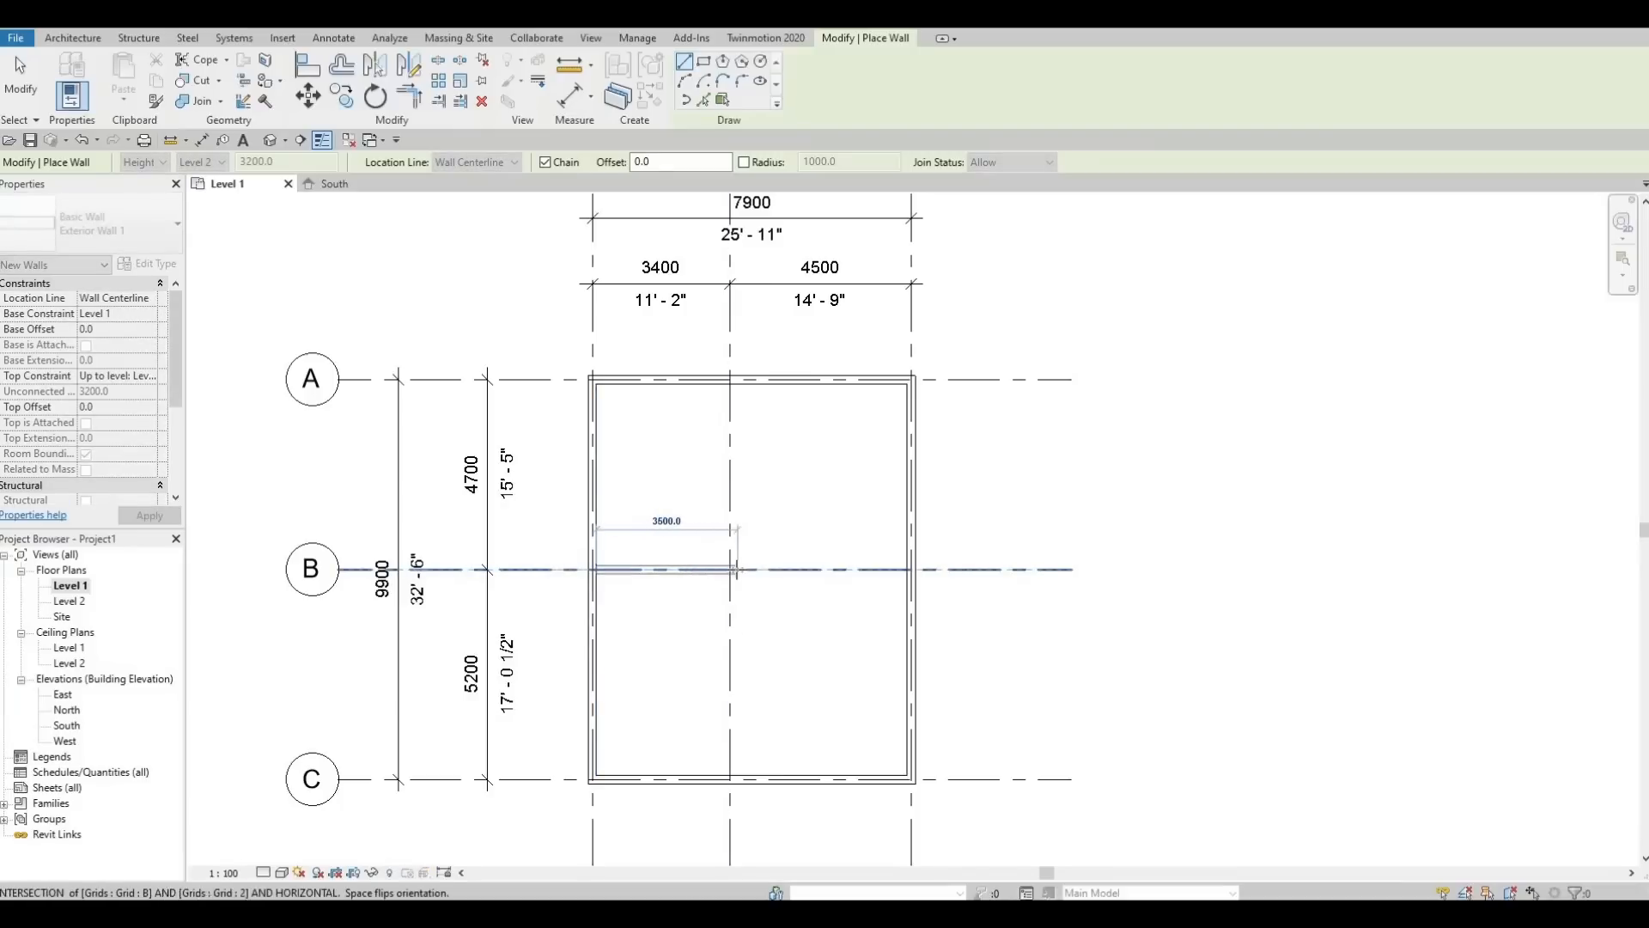
scroll(736, 569, down, 1)
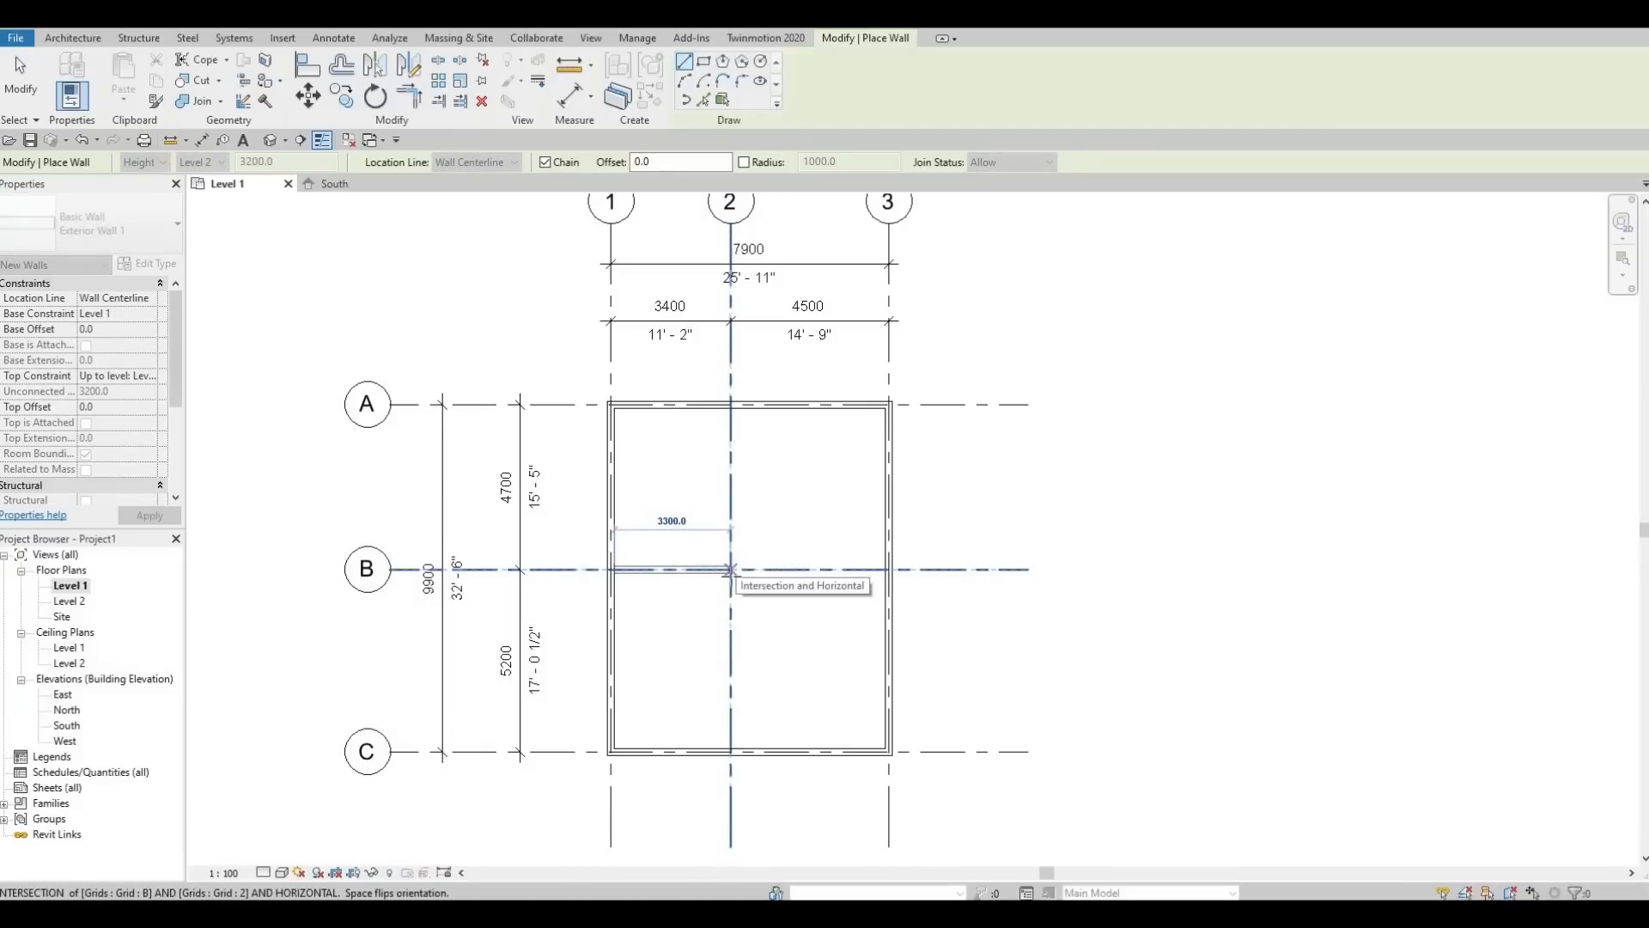
click(732, 568)
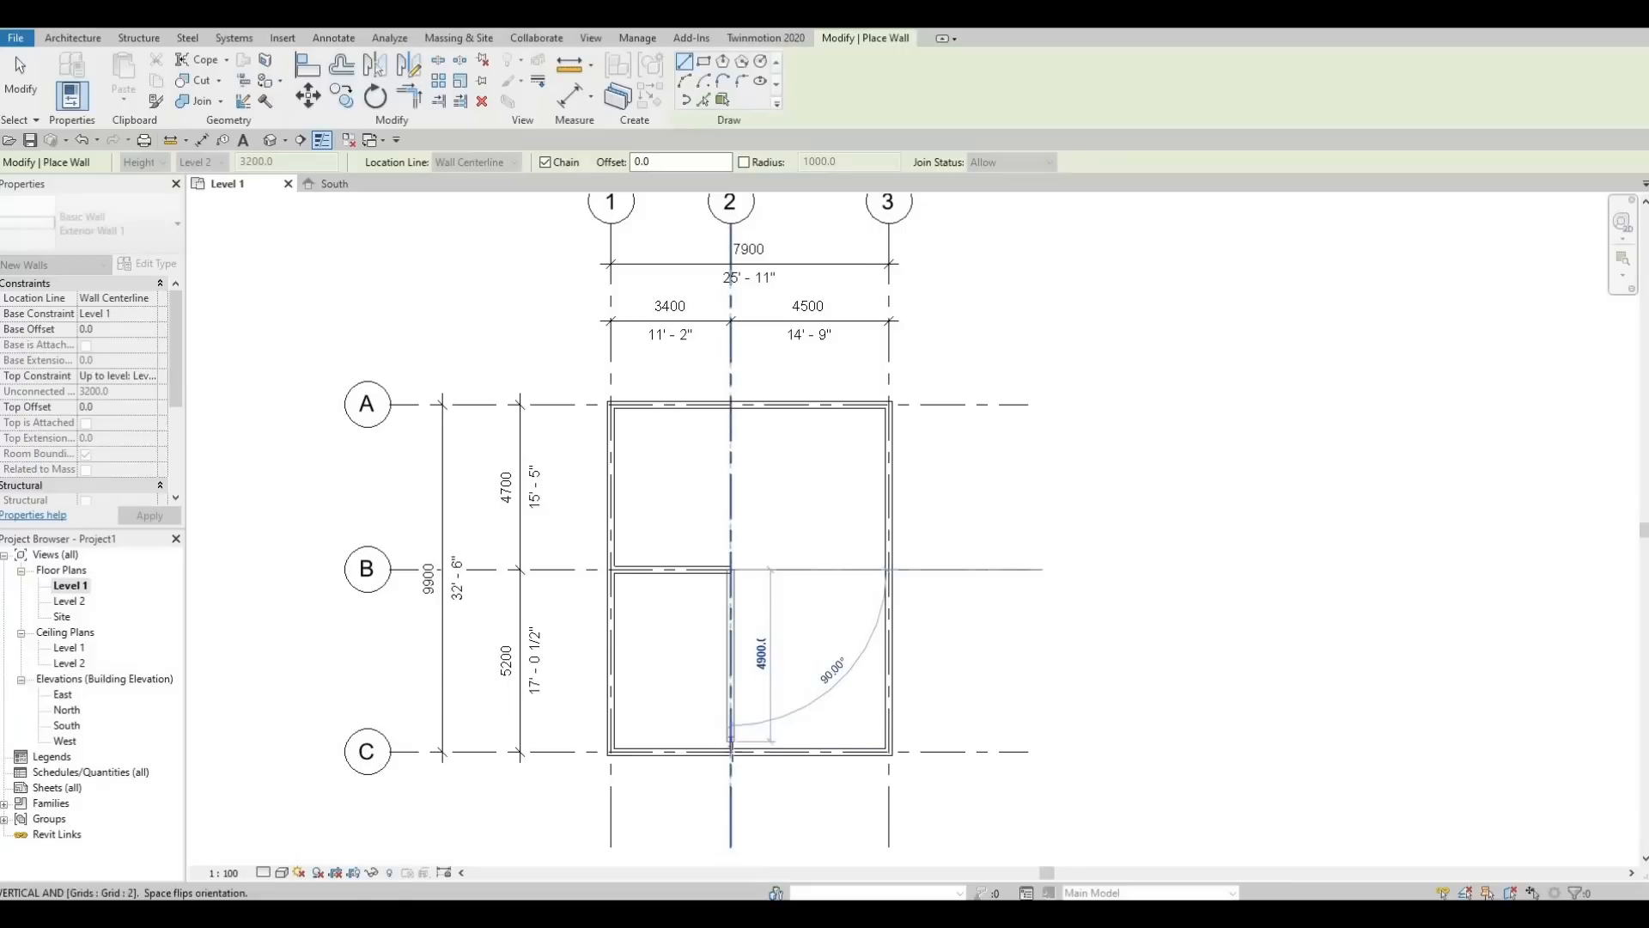
click(732, 753)
key(Escape)
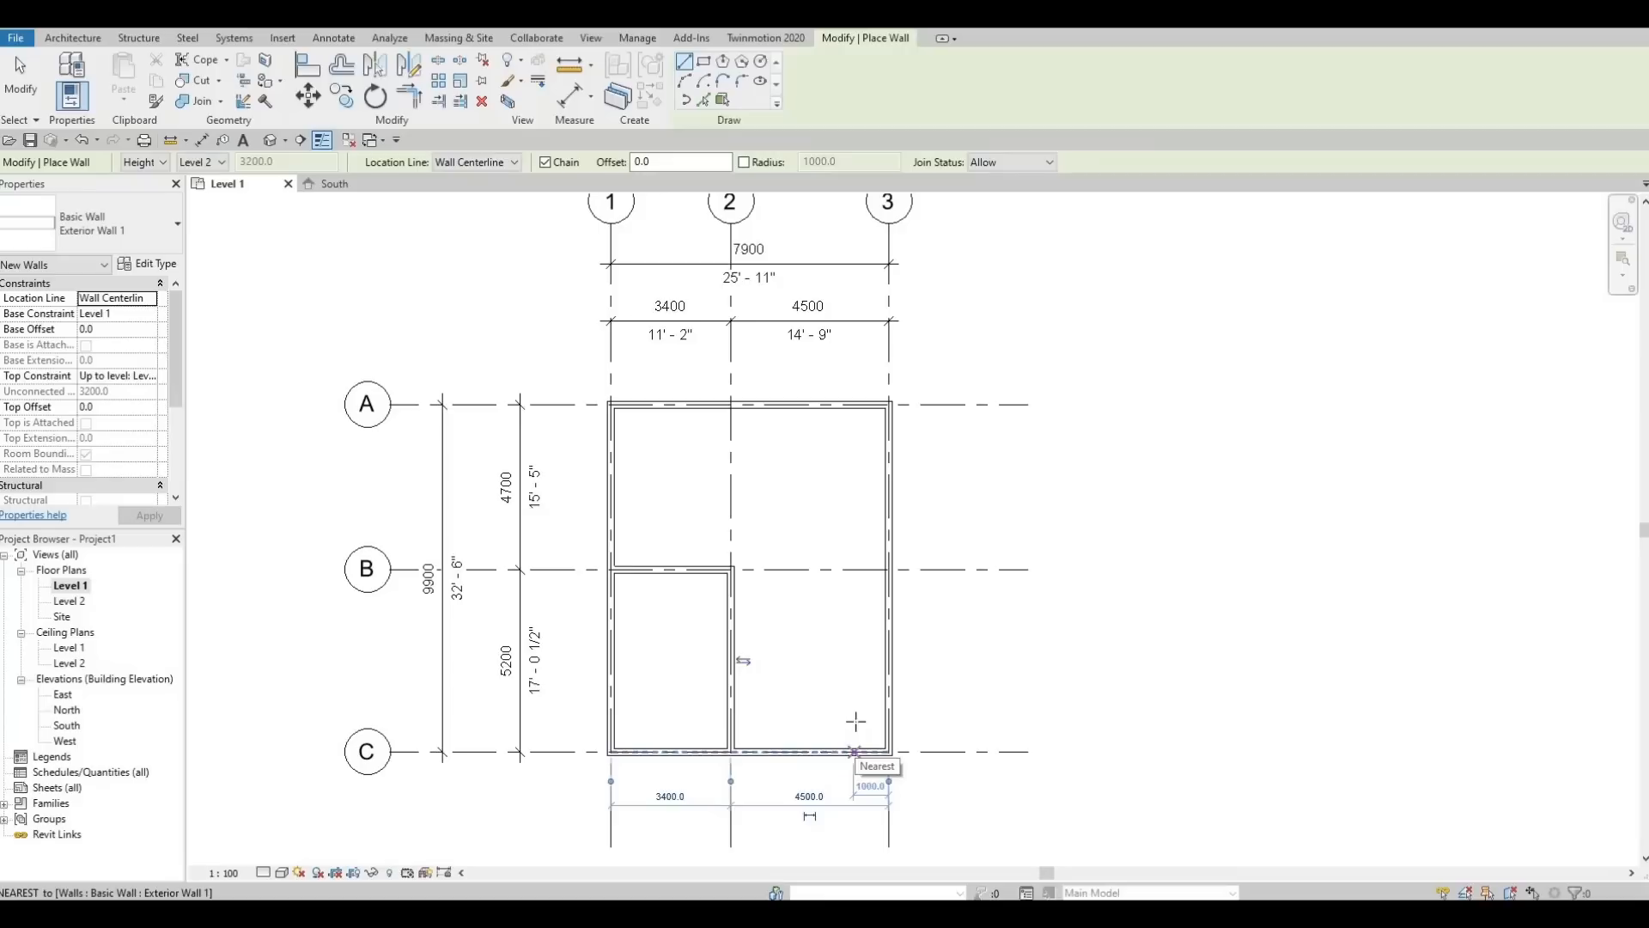
Draw a corner notch at C-3: a 2000 mm wall from the grid C wall, 1000 mm from grid 3, and a return wall to grid 3
click(854, 751)
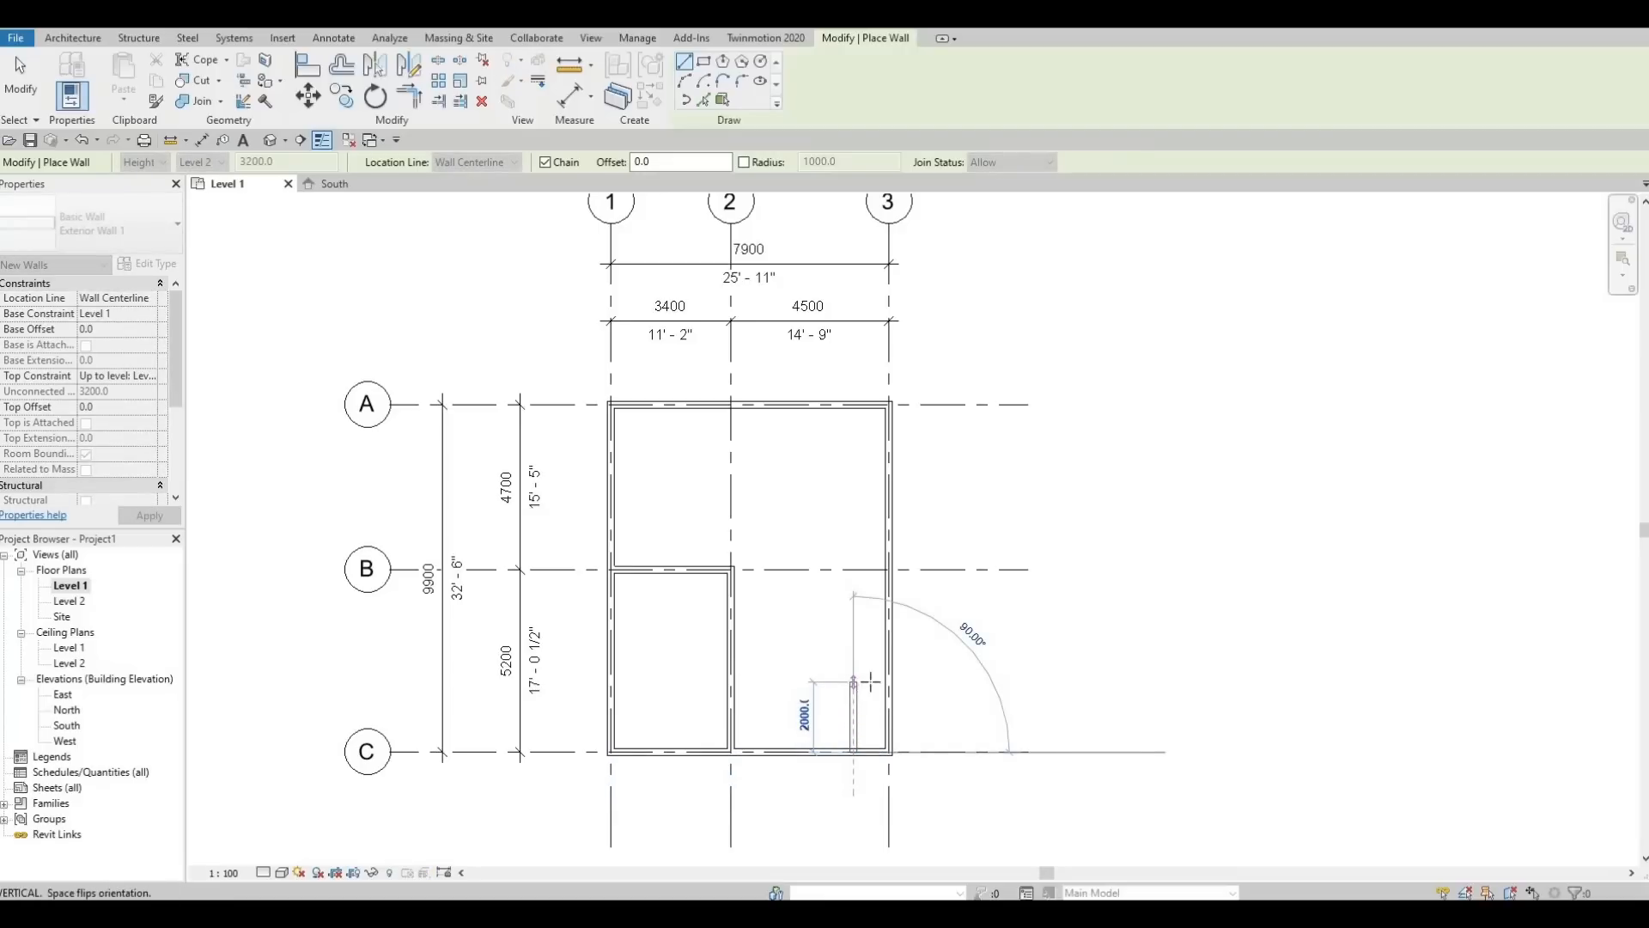
click(870, 681)
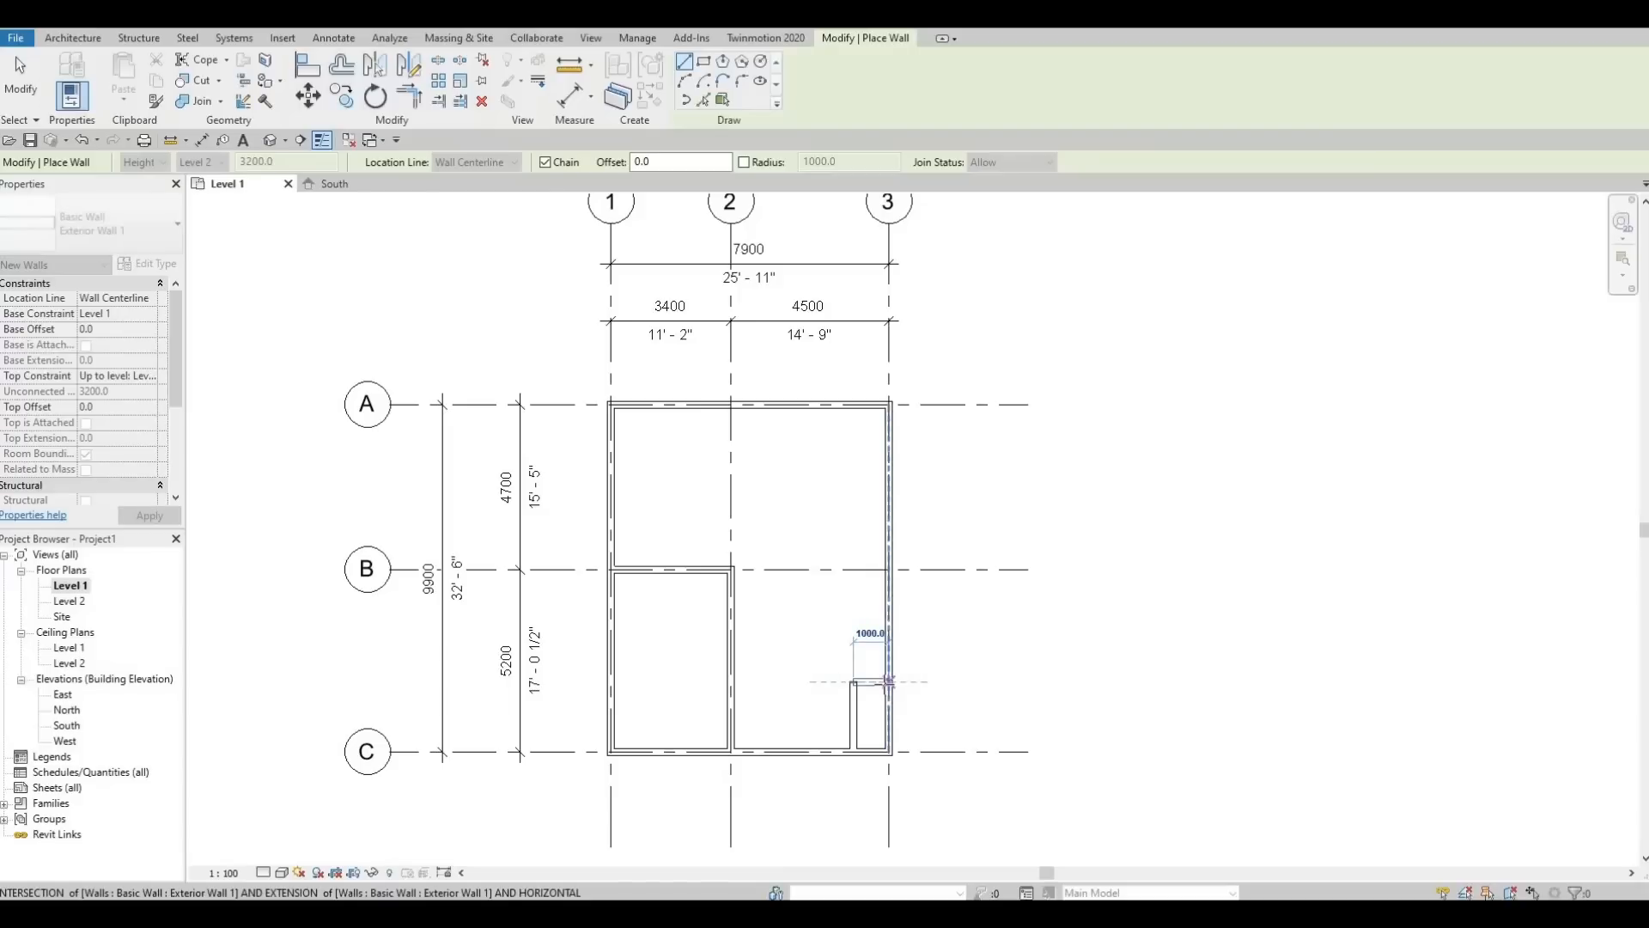
click(889, 681)
key(Escape)
key(Escape)
key(Escape)
Check the temporary dimensions of the two notch walls near the C-3 corner
scroll(848, 732, up, 3)
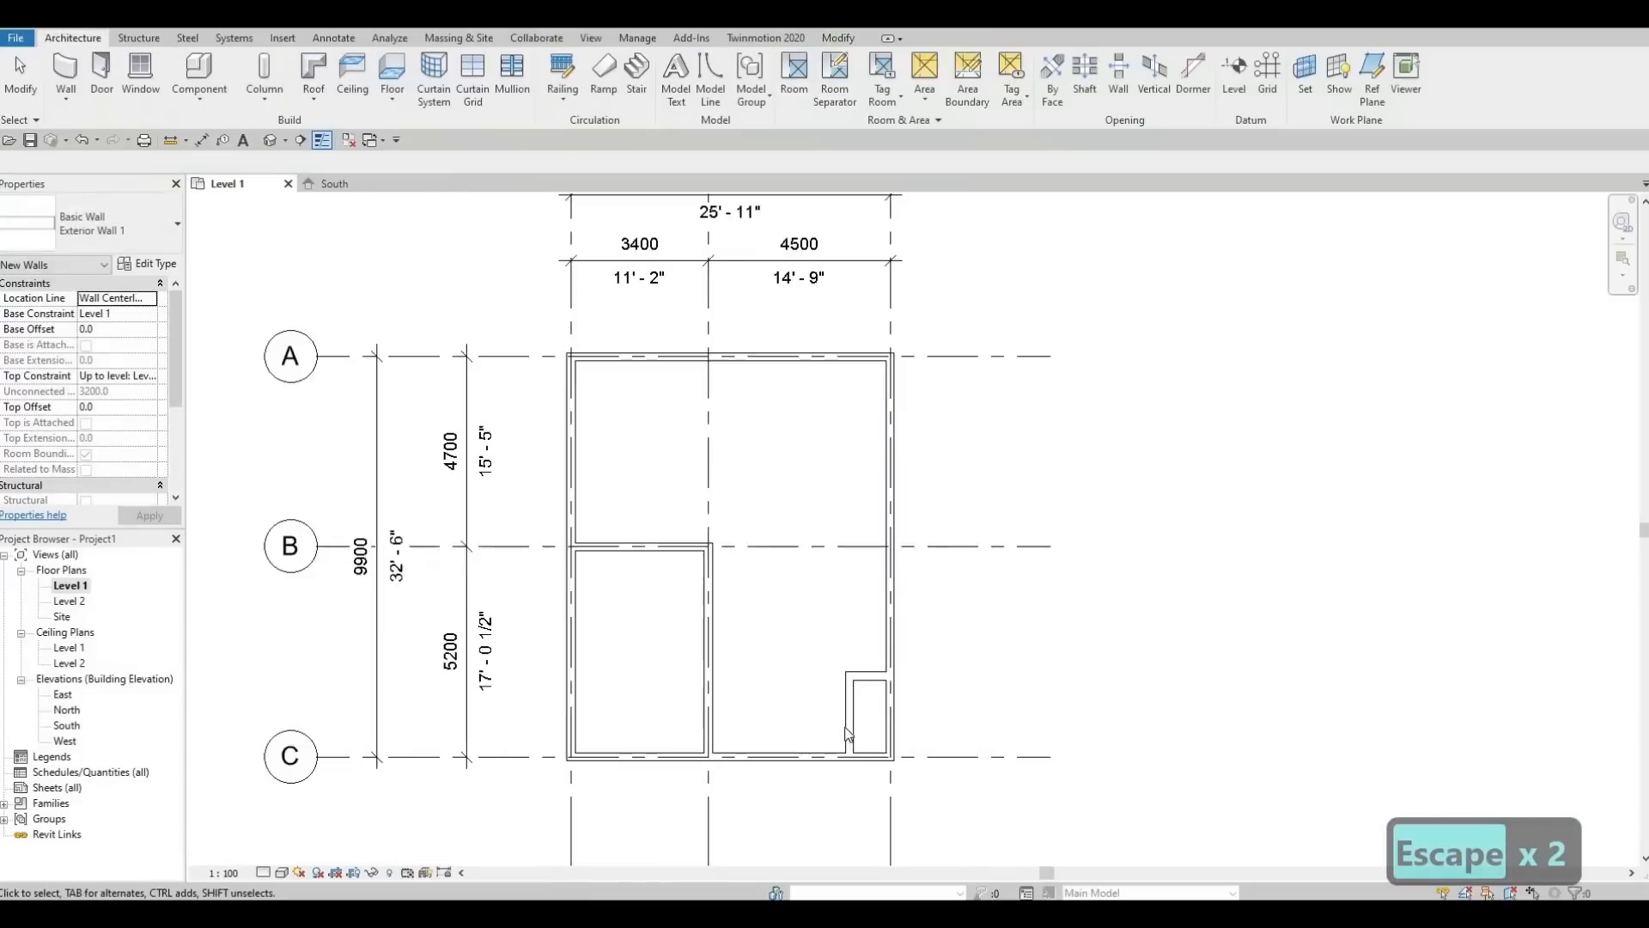
click(842, 737)
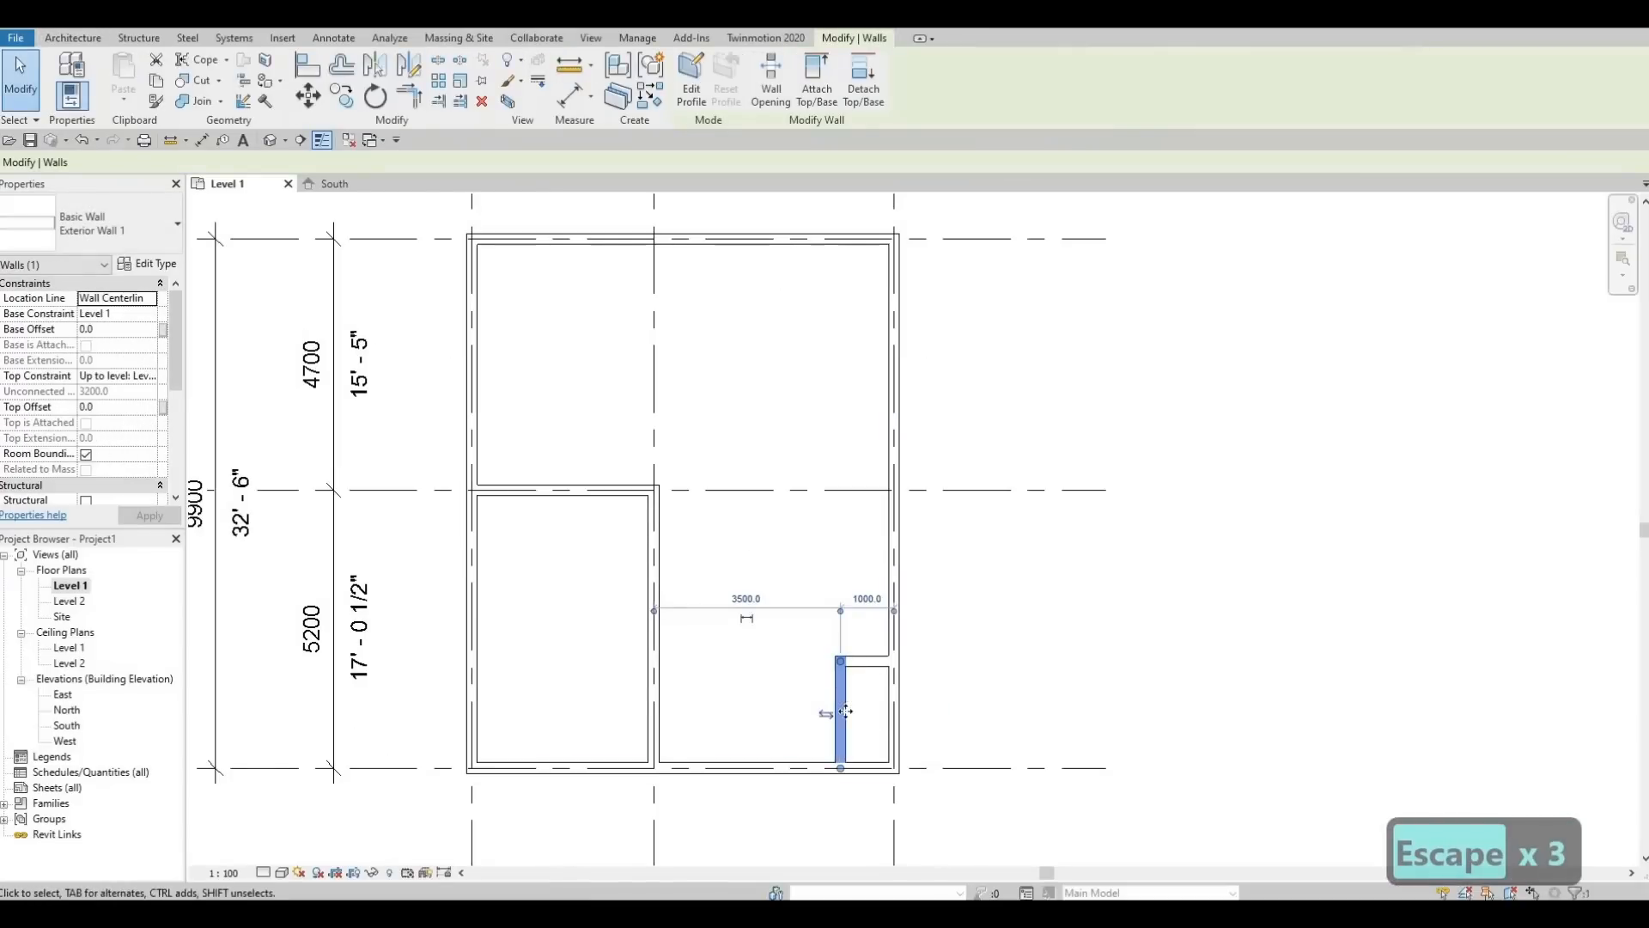
scroll(898, 760, down, 2)
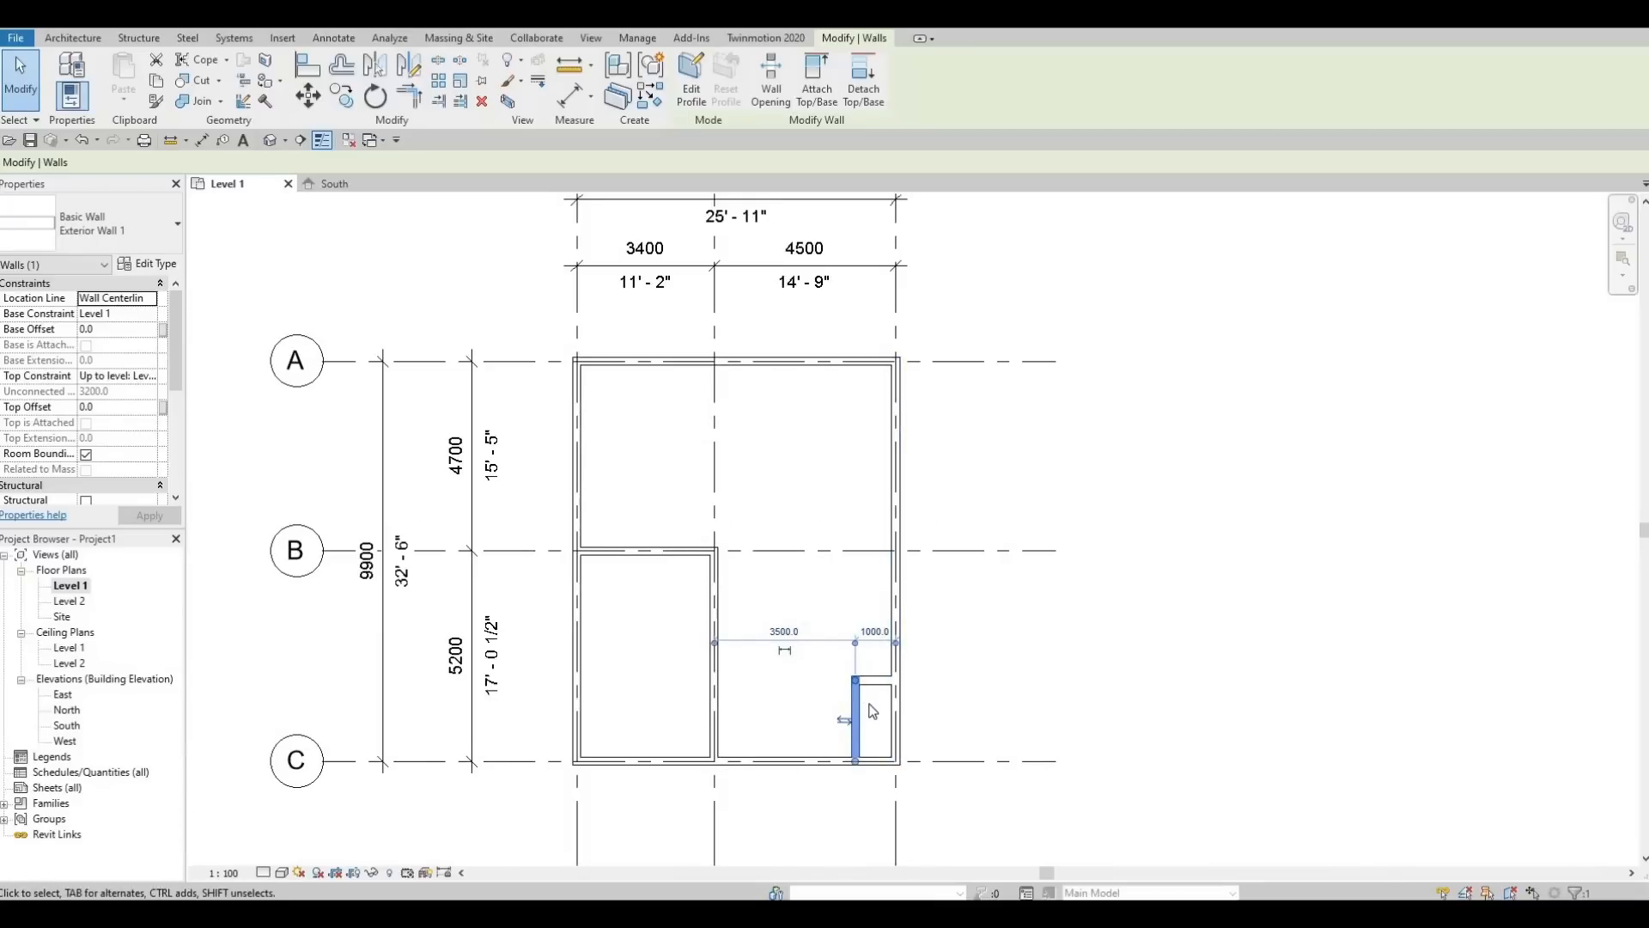
key(Escape)
click(875, 679)
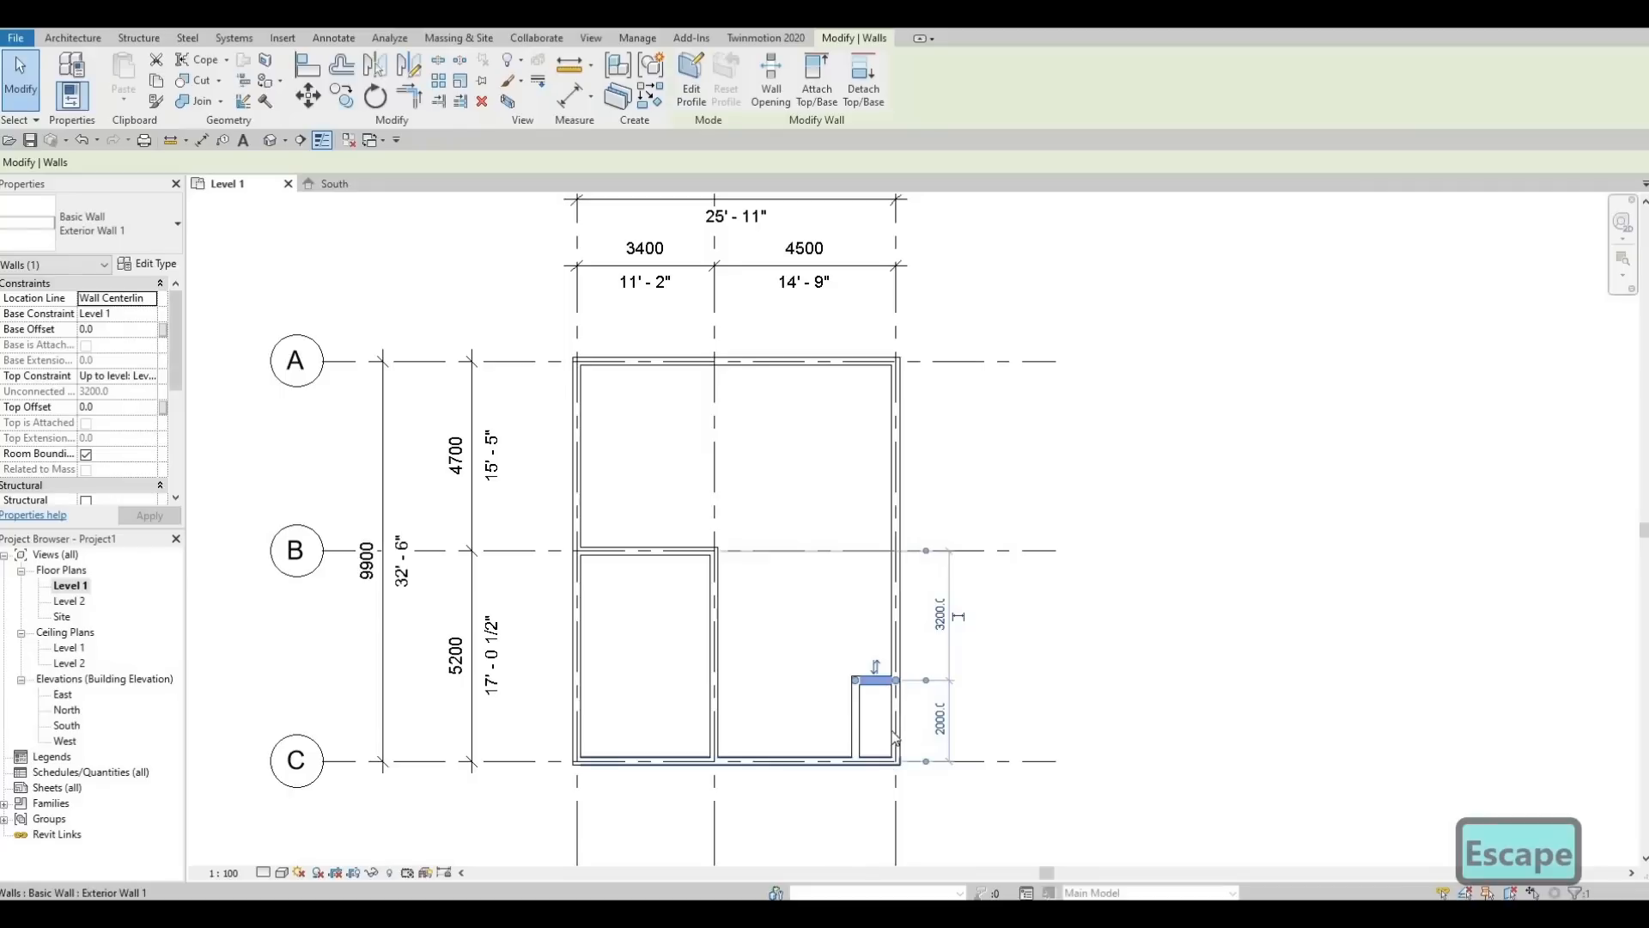
key(Escape)
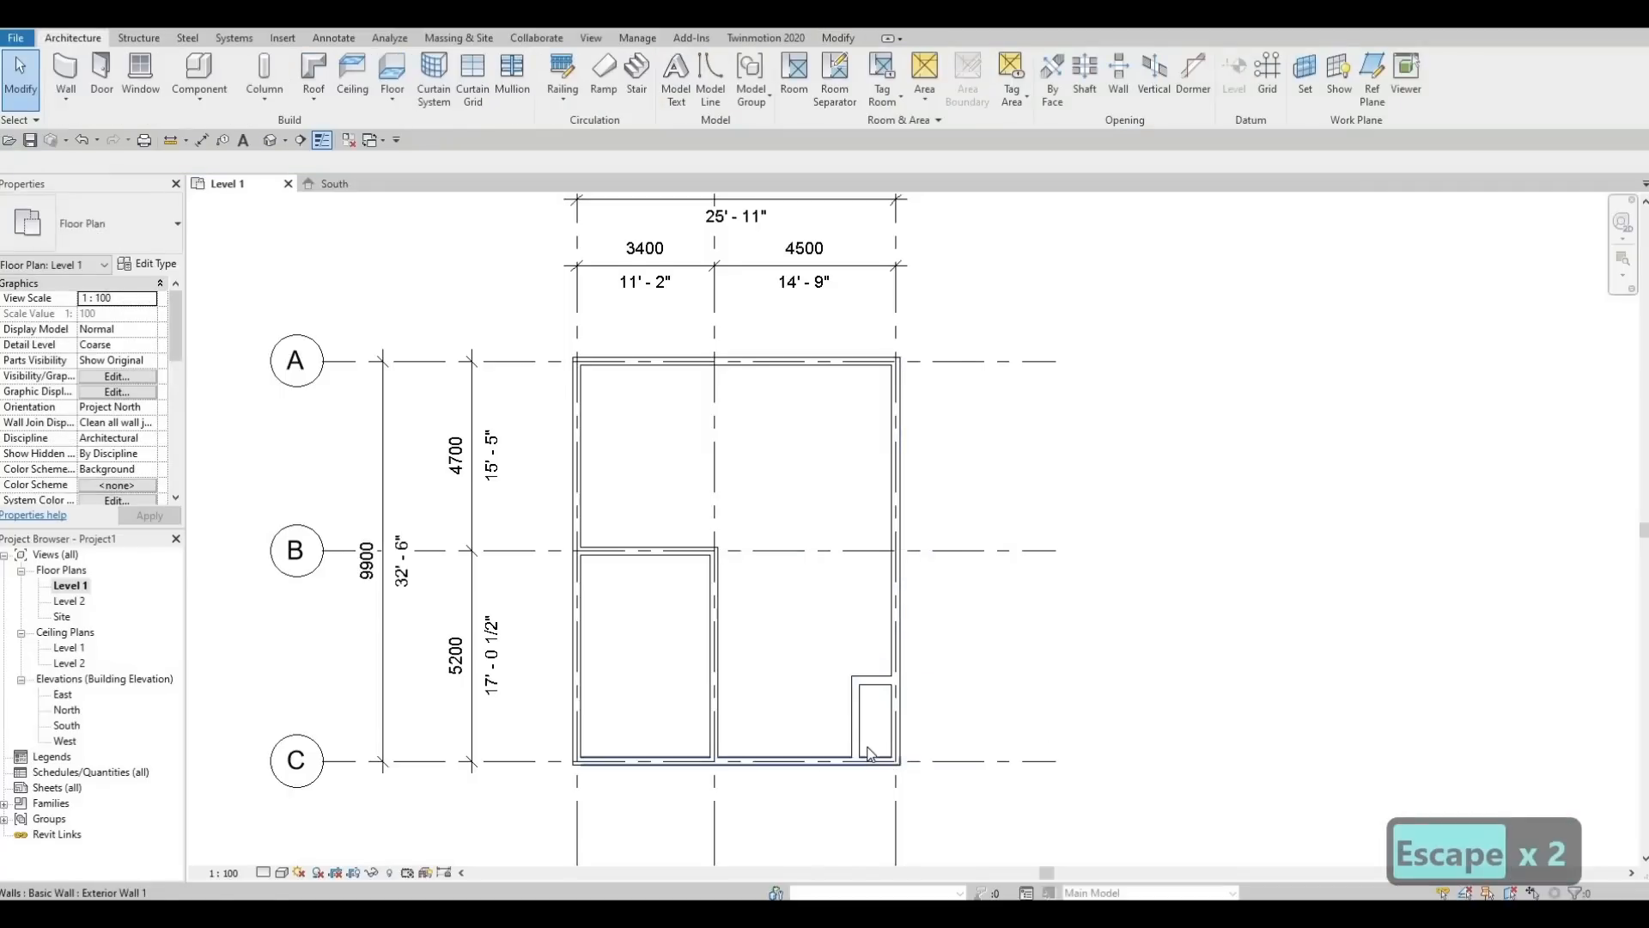
middle_drag(842, 756, 867, 747)
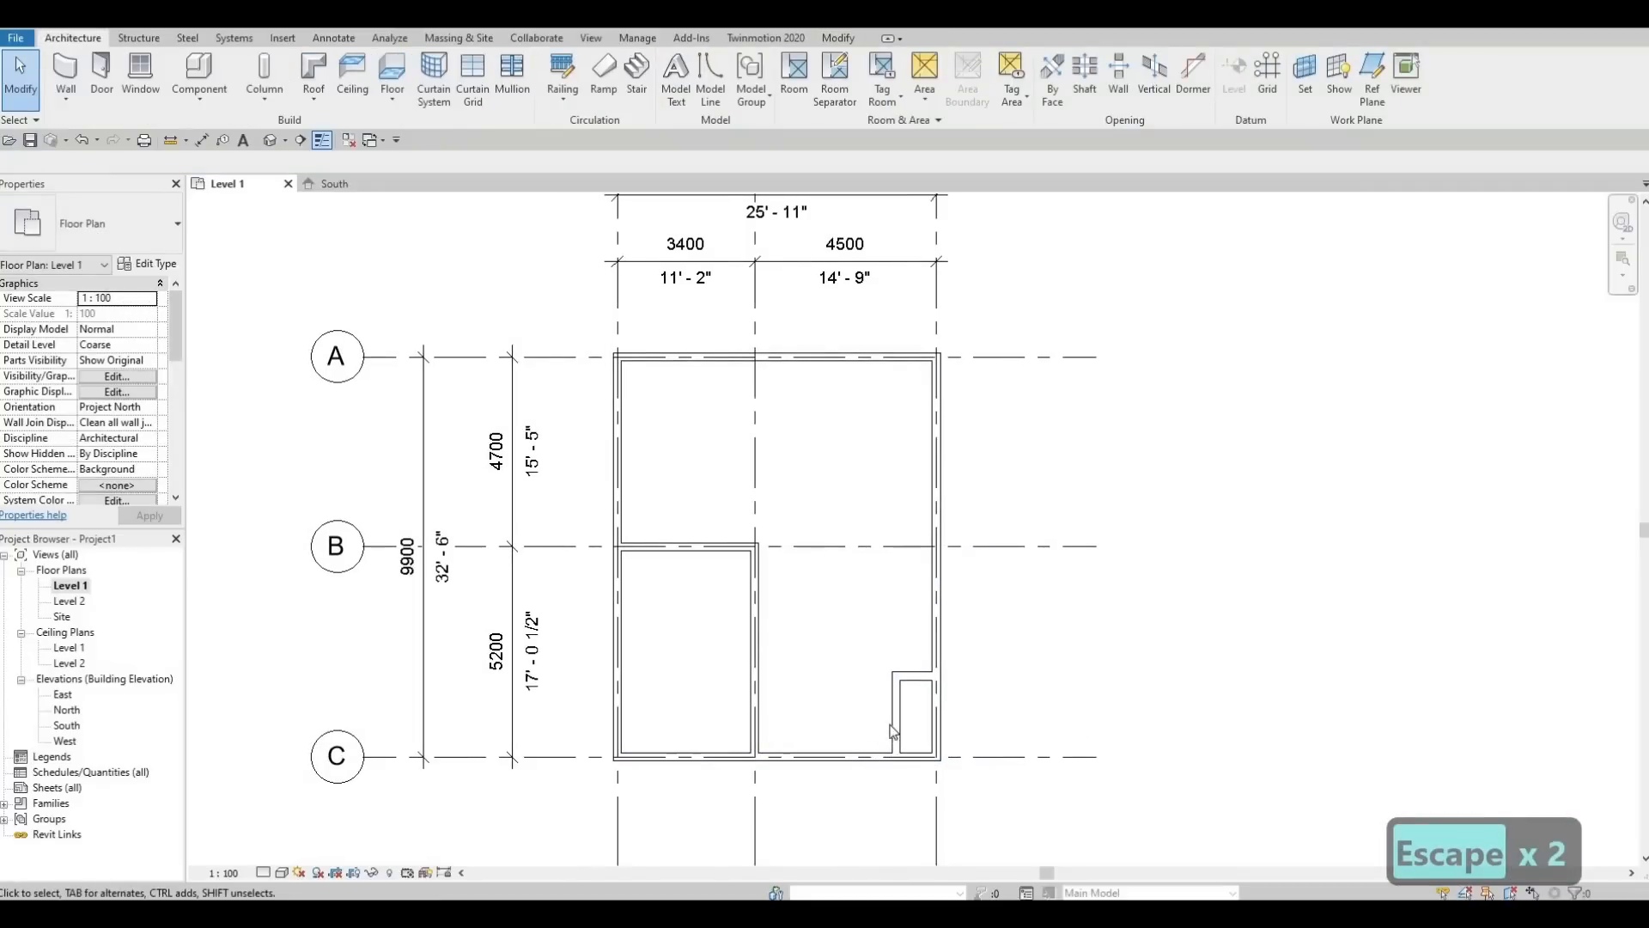
Trim the grid C wall to corners at the notch wall and the grid 2 wall, removing its segments beyond them
scroll(906, 767, up, 2)
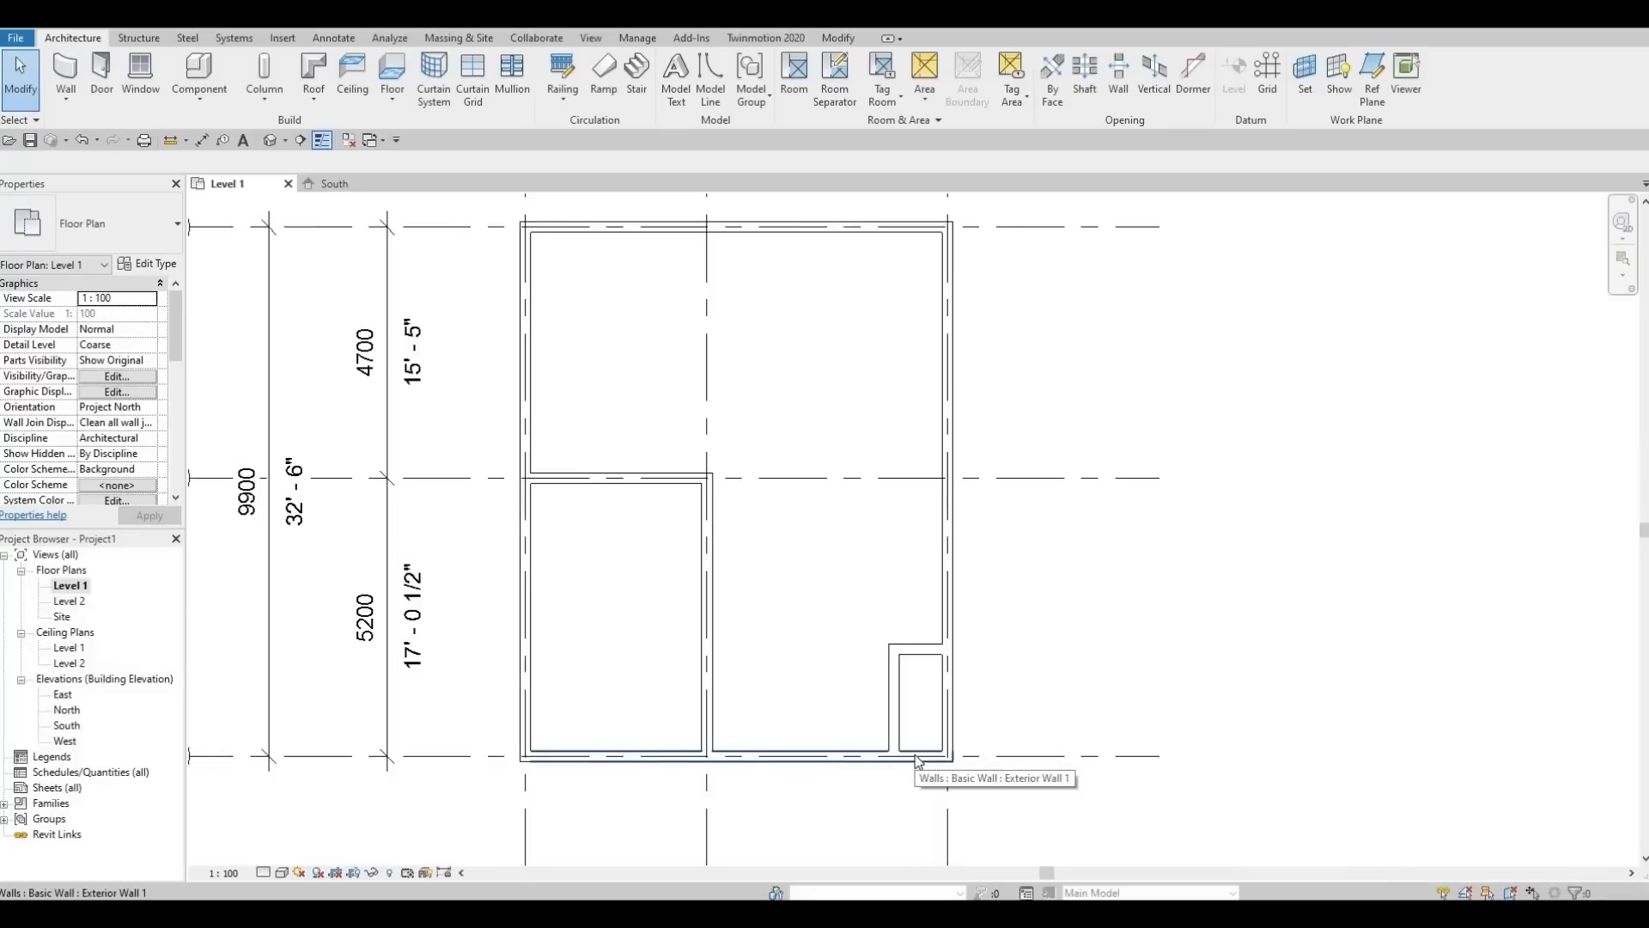
key(t)
key(r)
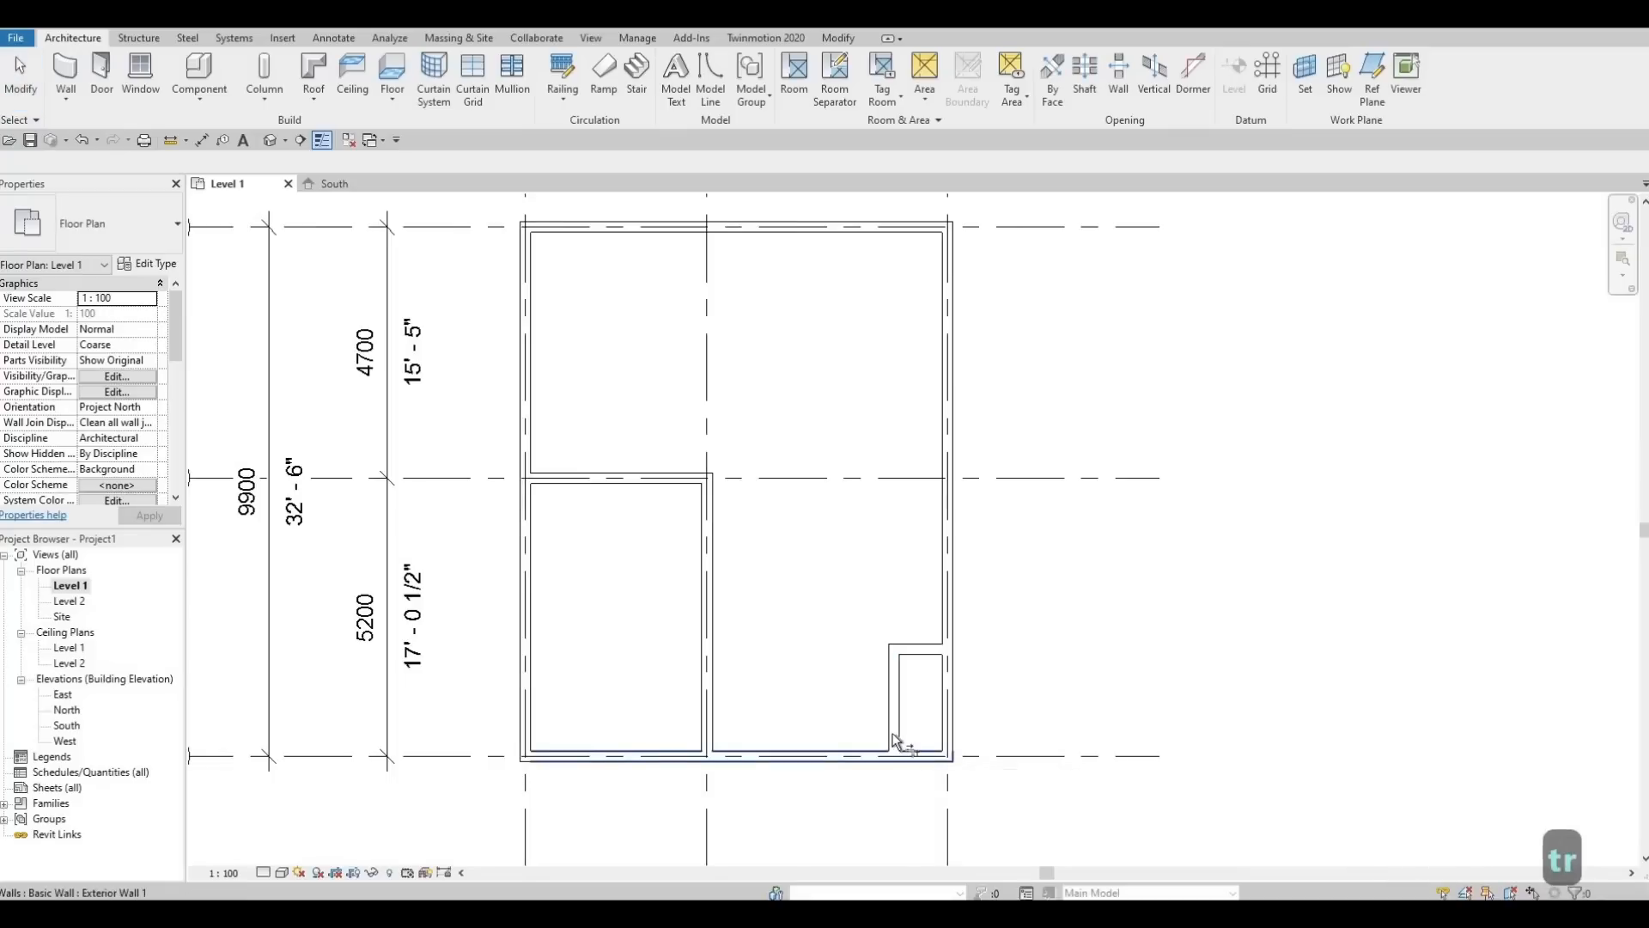
click(872, 758)
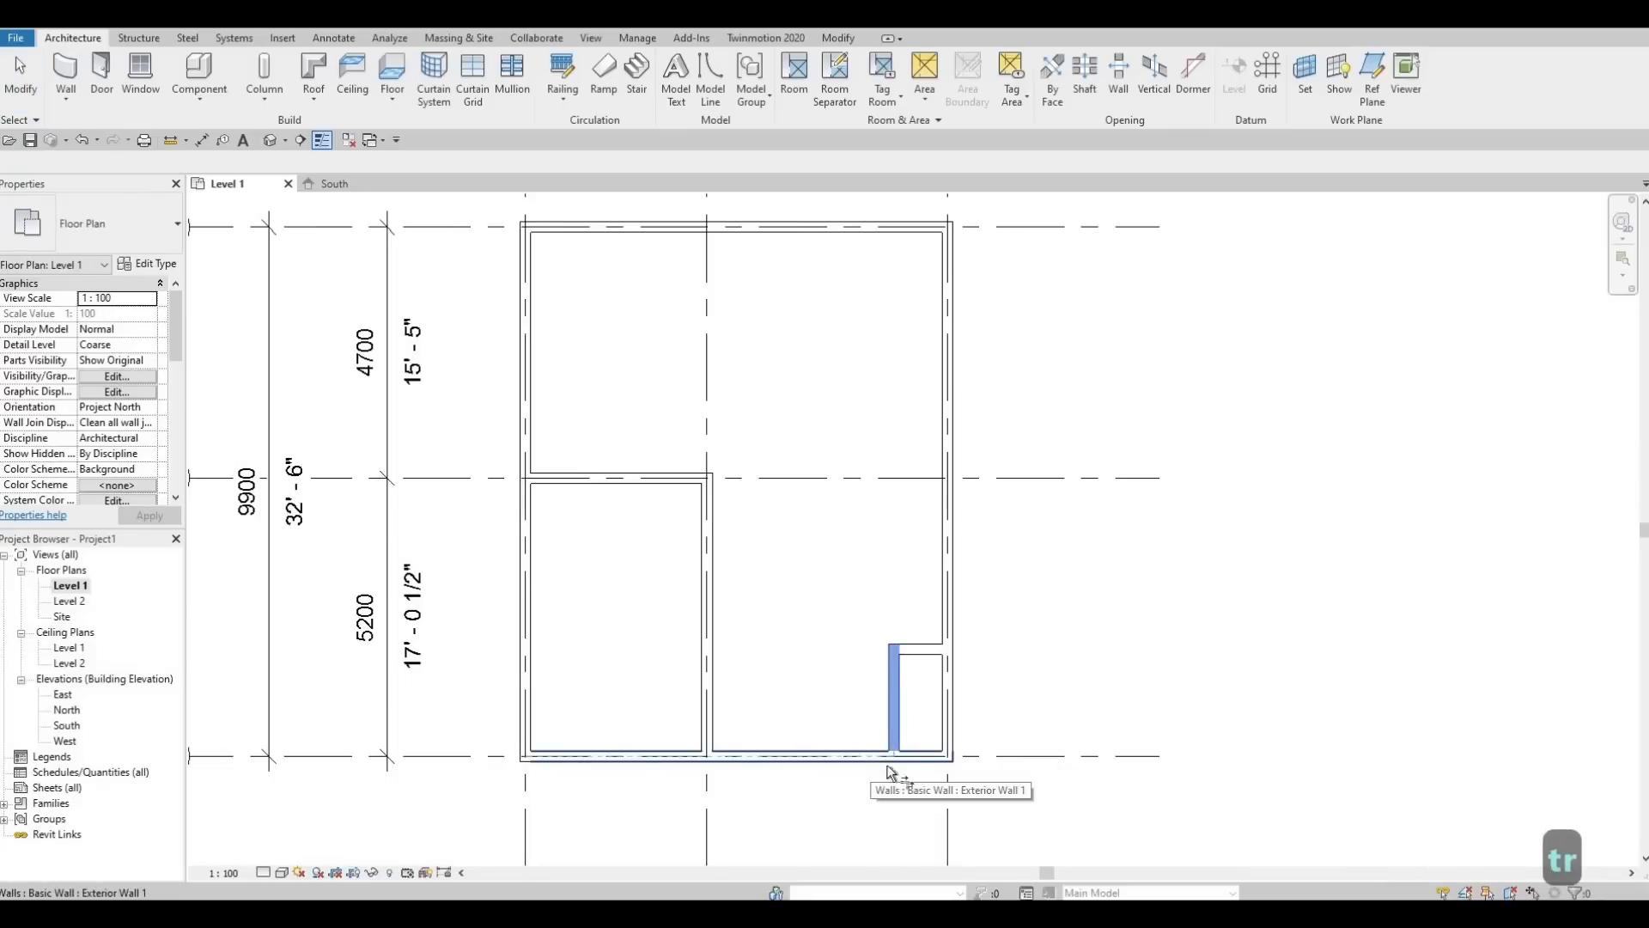
click(869, 757)
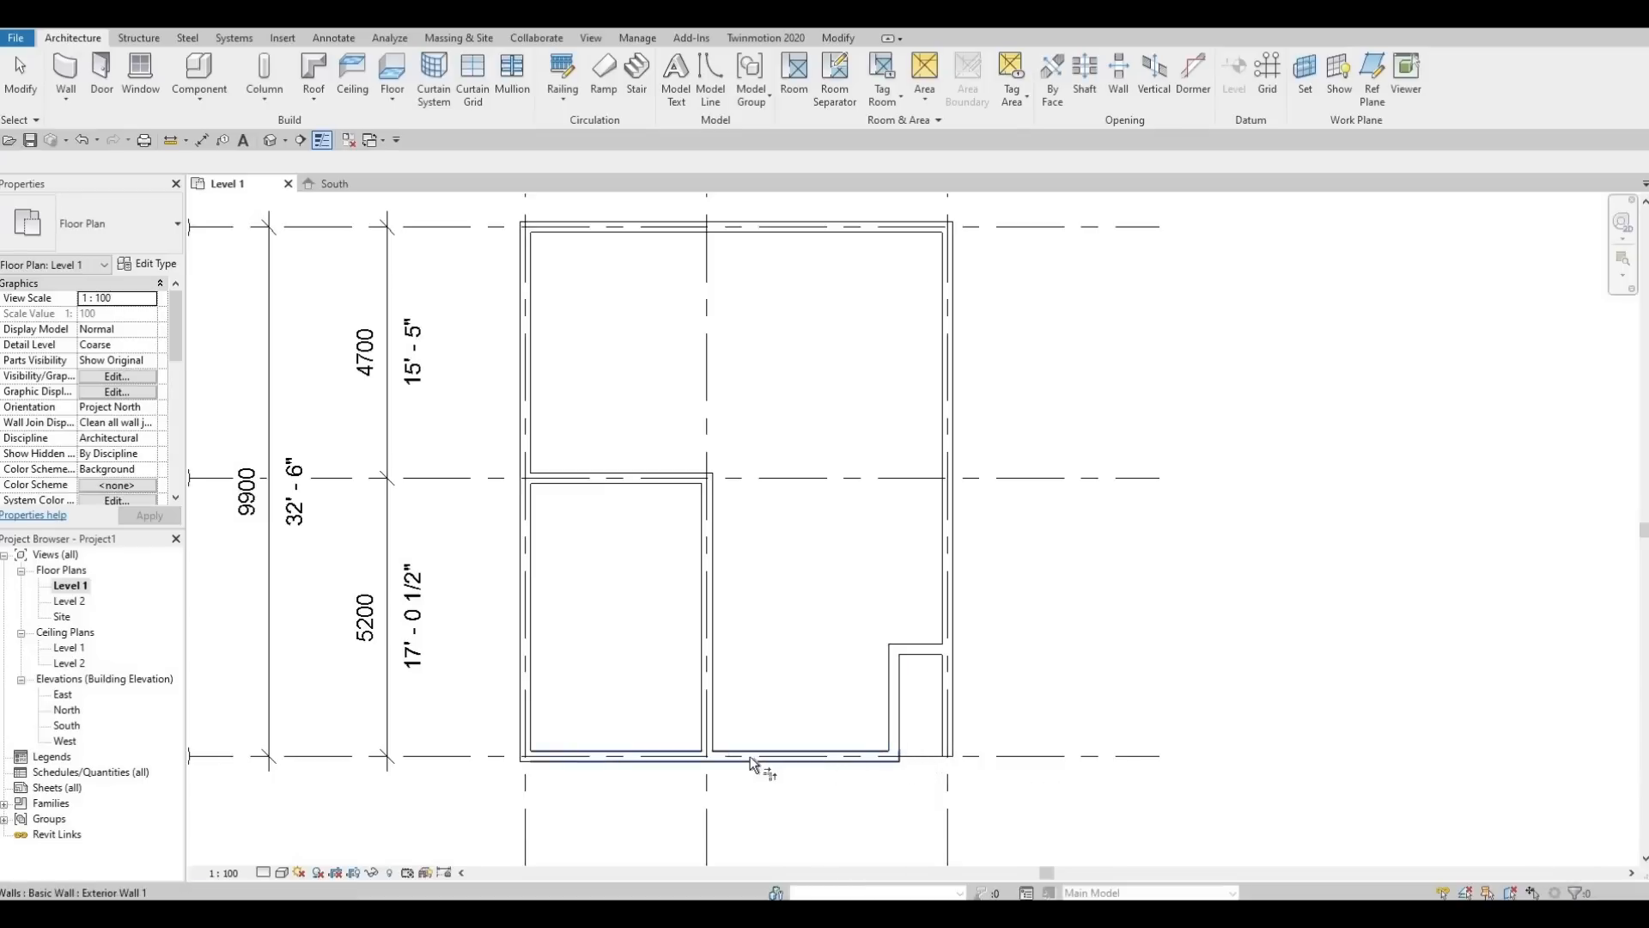
click(708, 732)
click(663, 760)
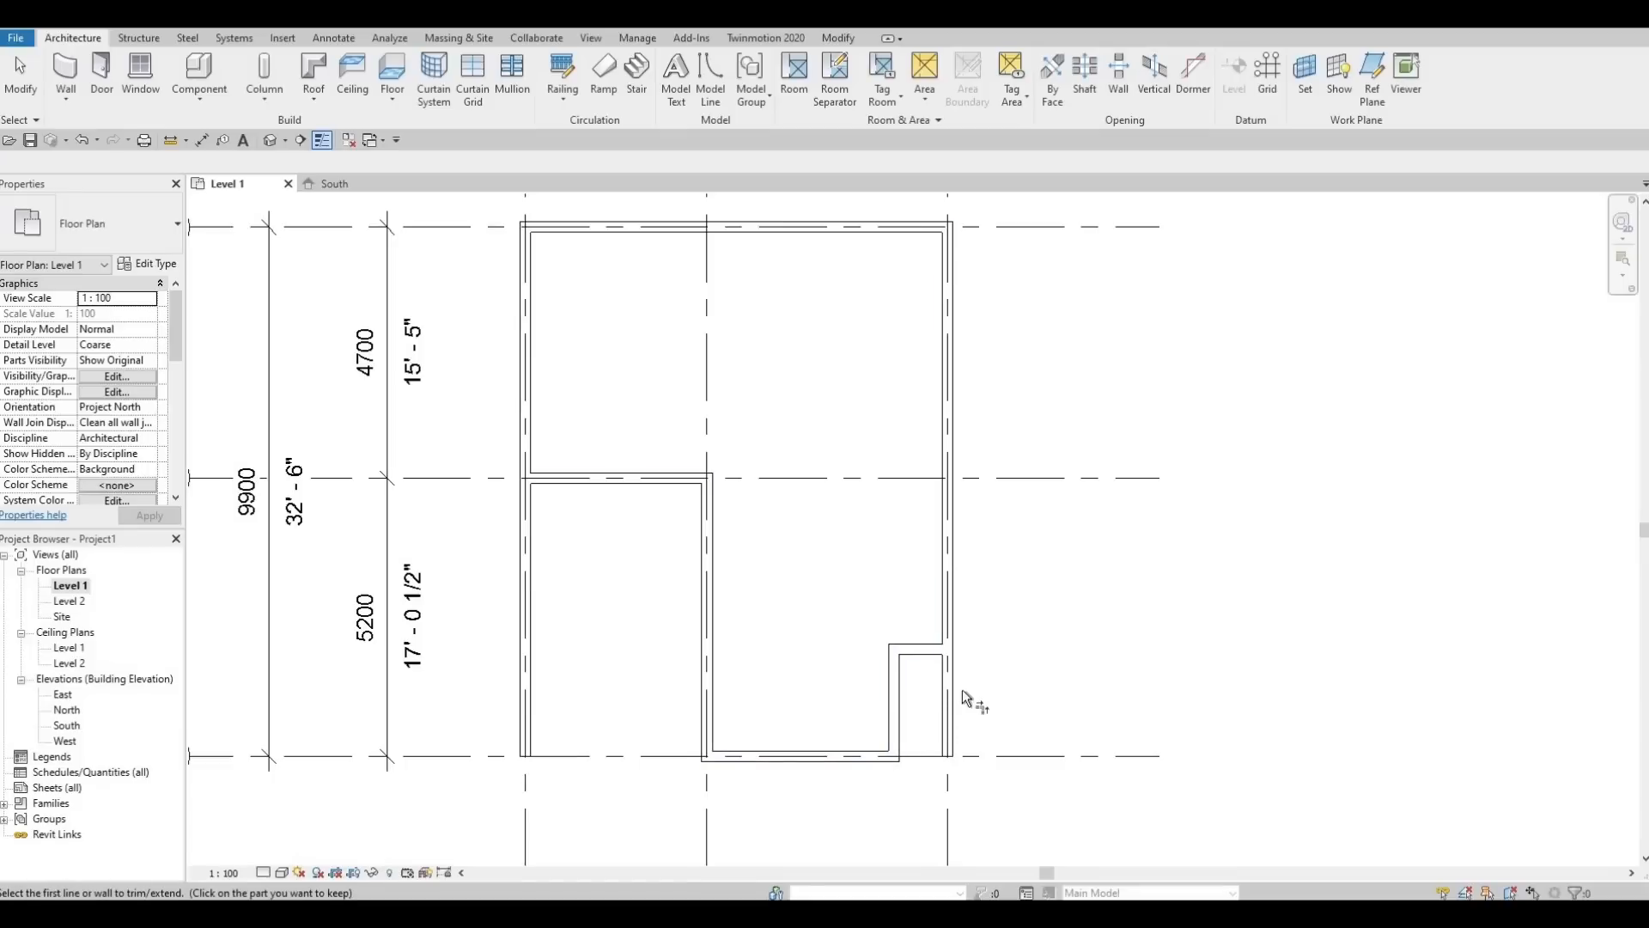
Trim the grid 3 wall to a corner with the notch's return wall and end the Trim command
click(934, 651)
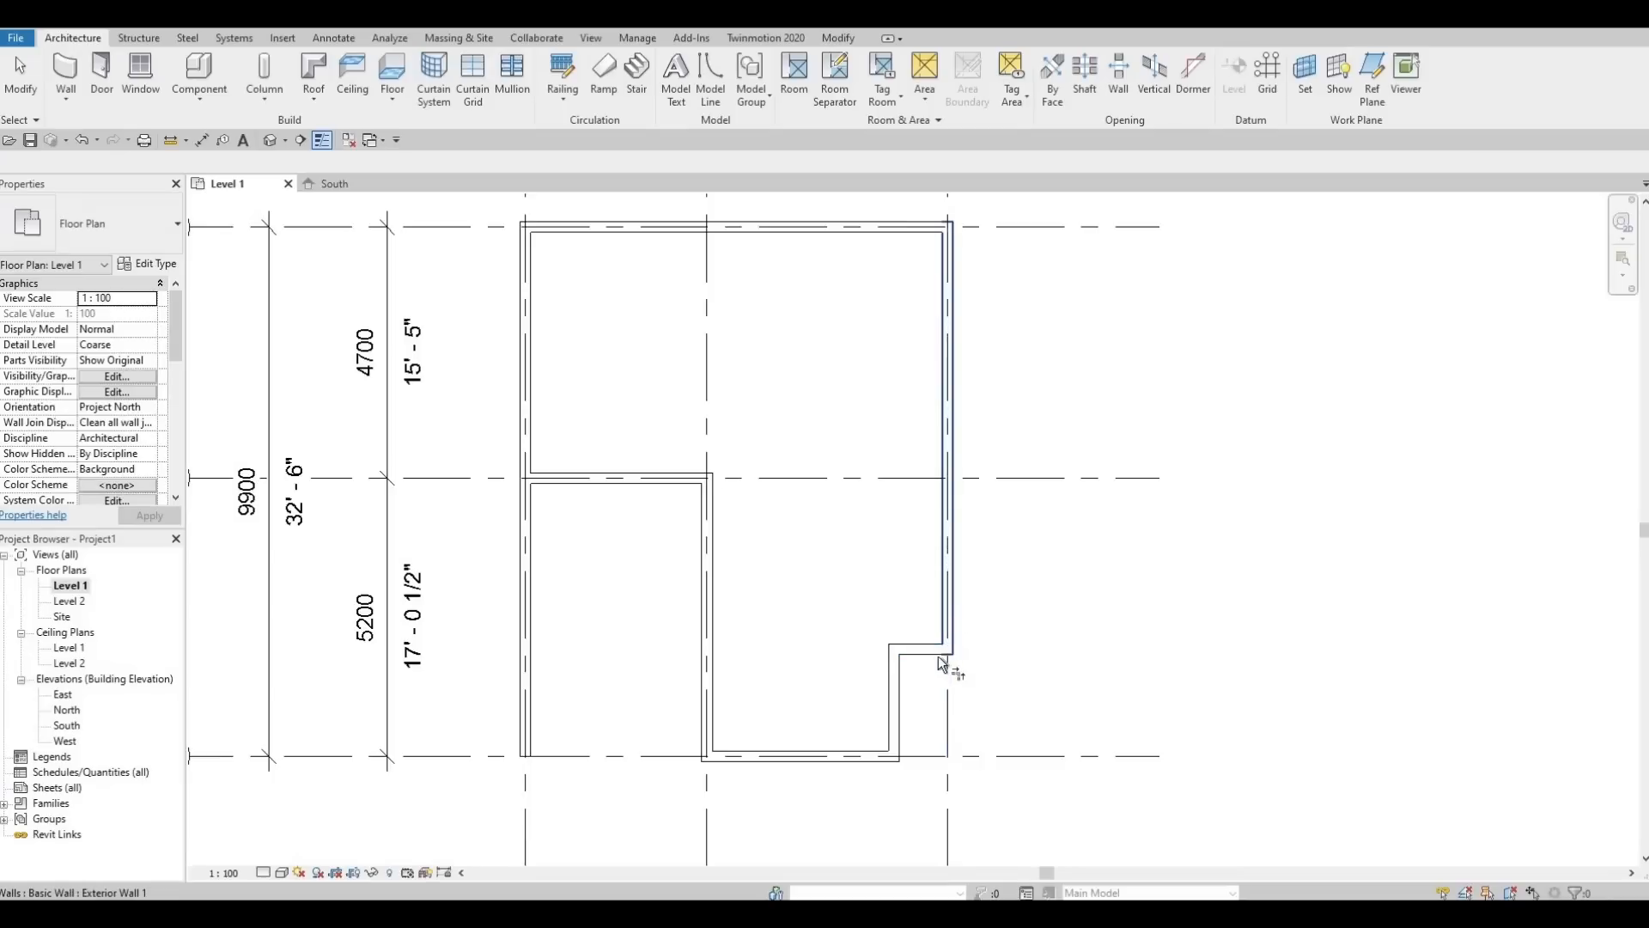
click(941, 660)
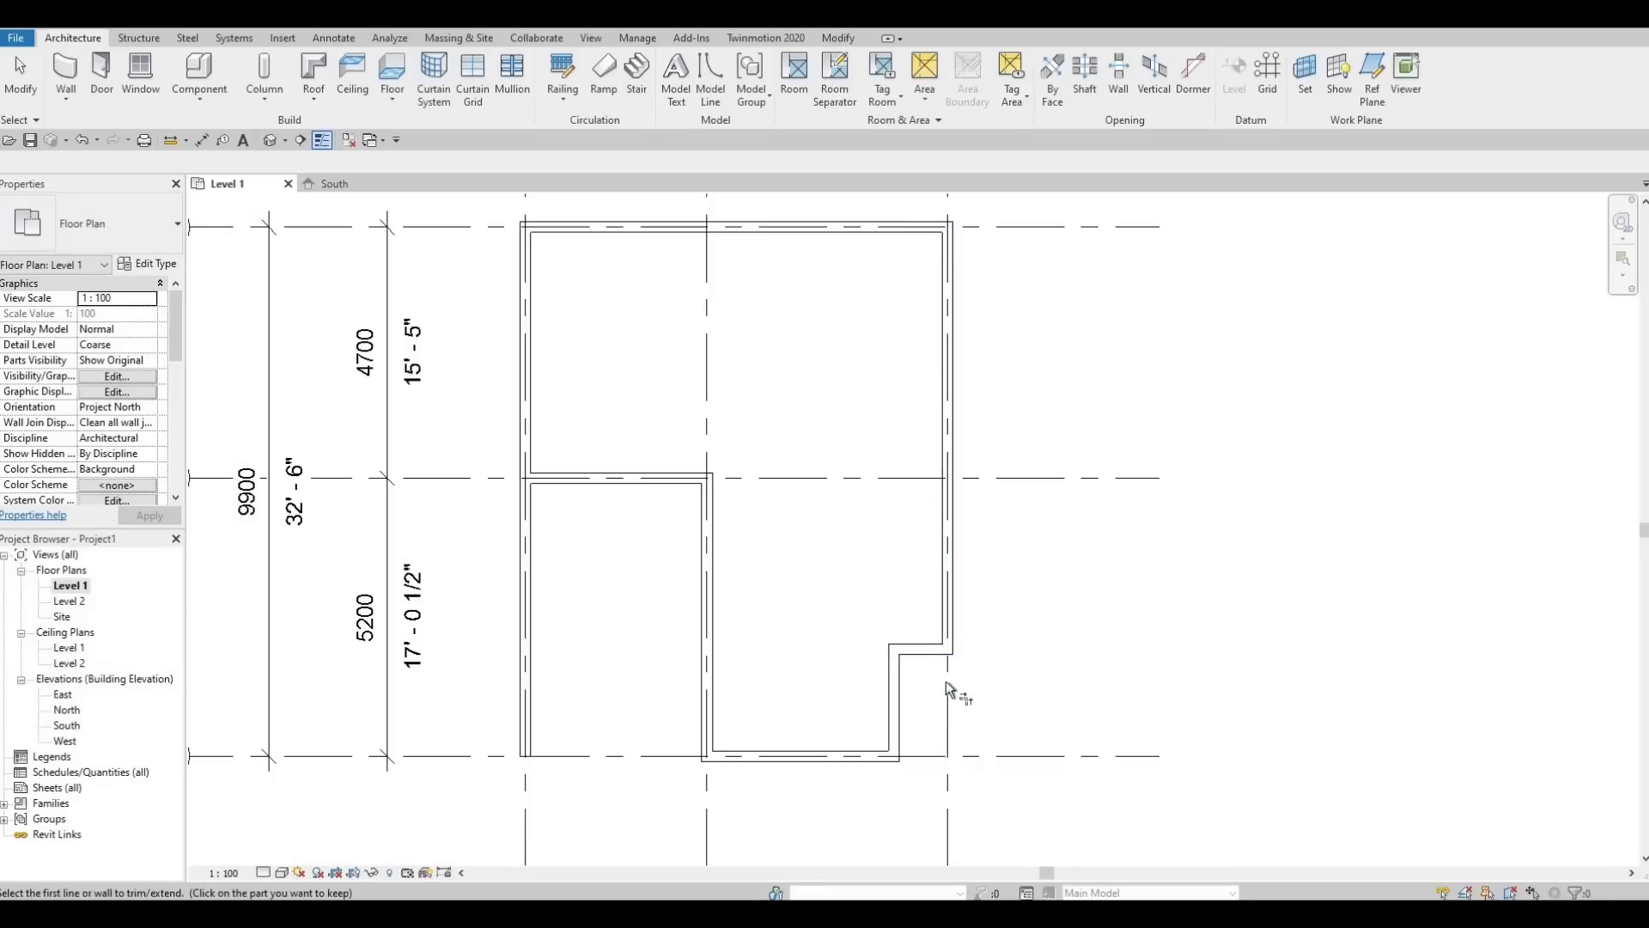
middle_drag(821, 773, 840, 779)
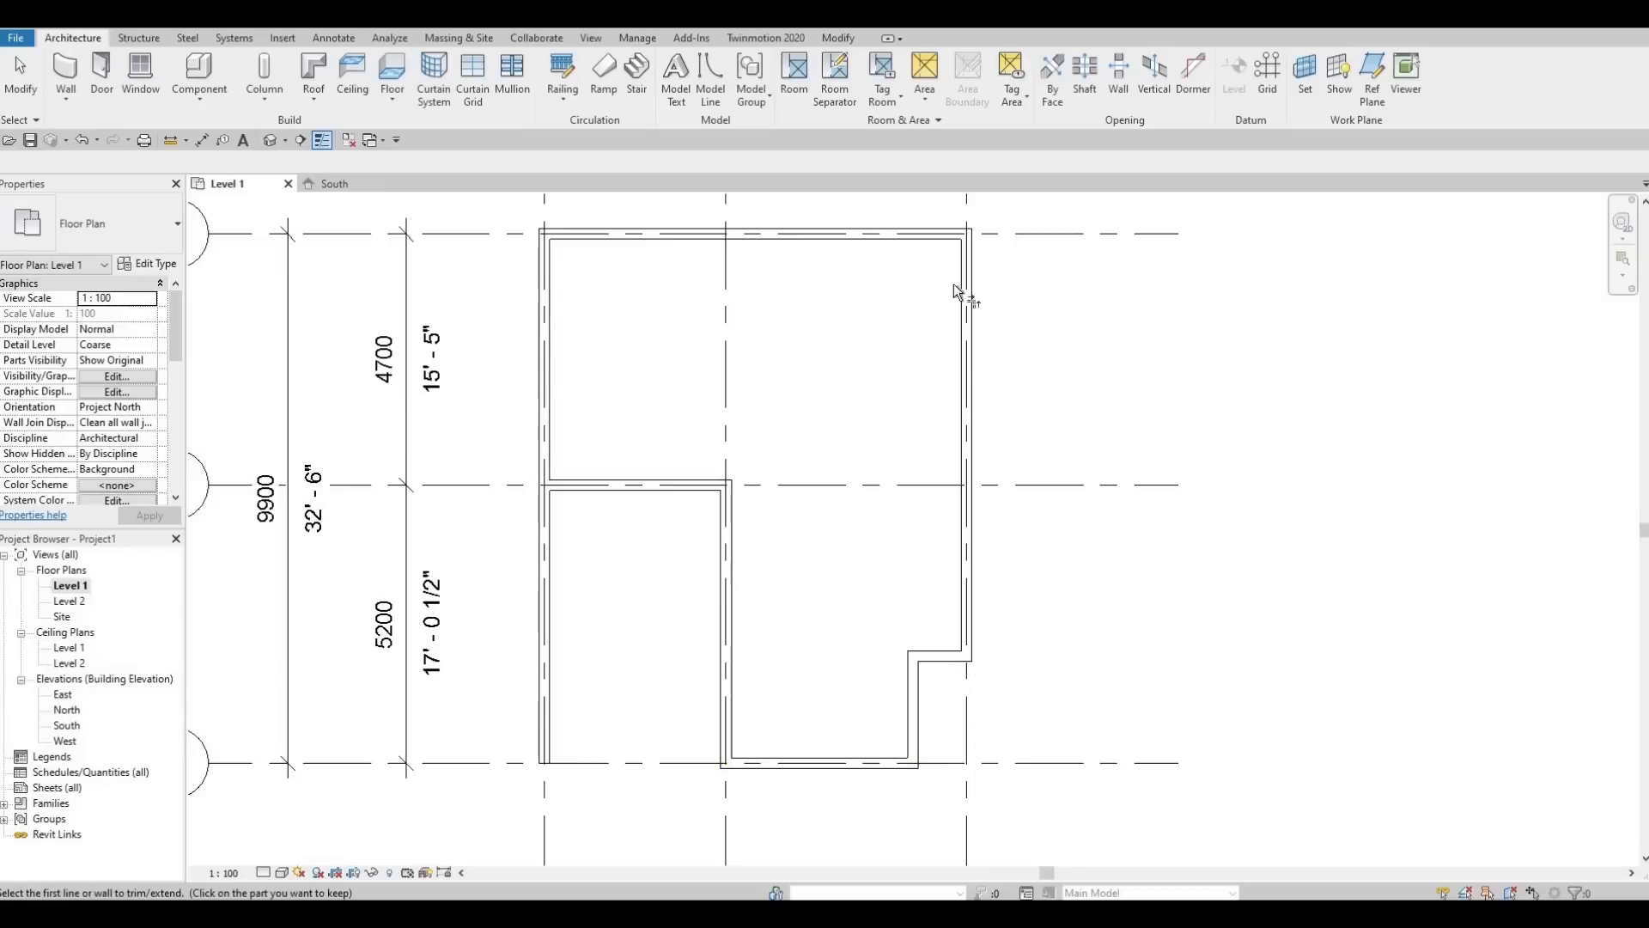
click(838, 40)
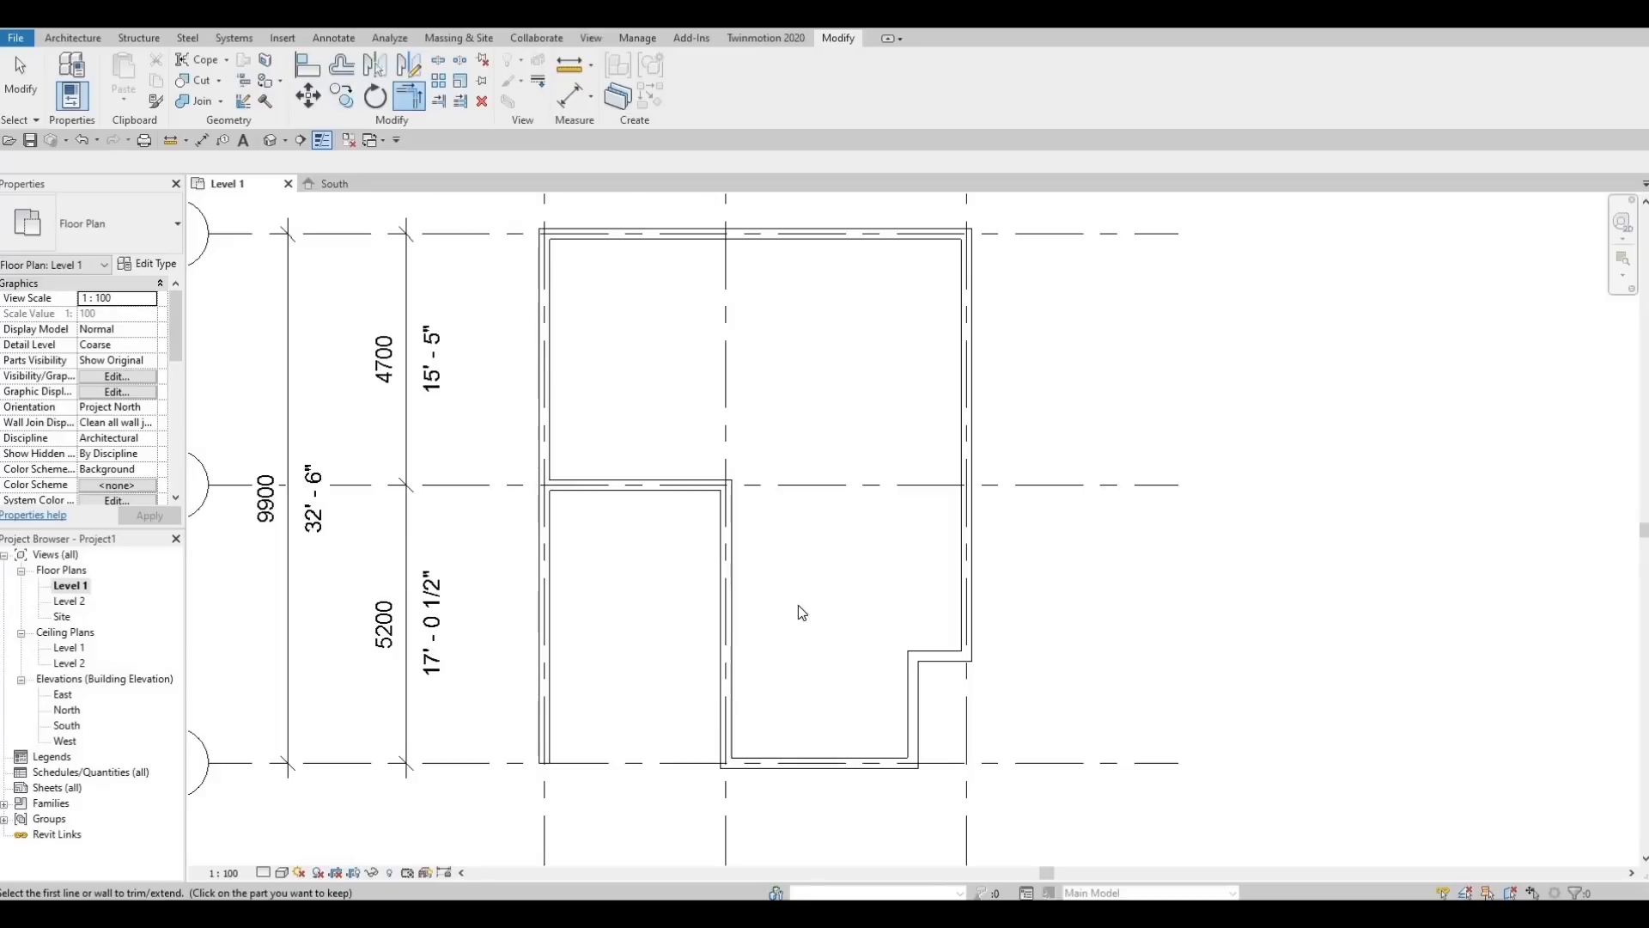
key(Escape)
key(Escape)
scroll(802, 593, down, 1)
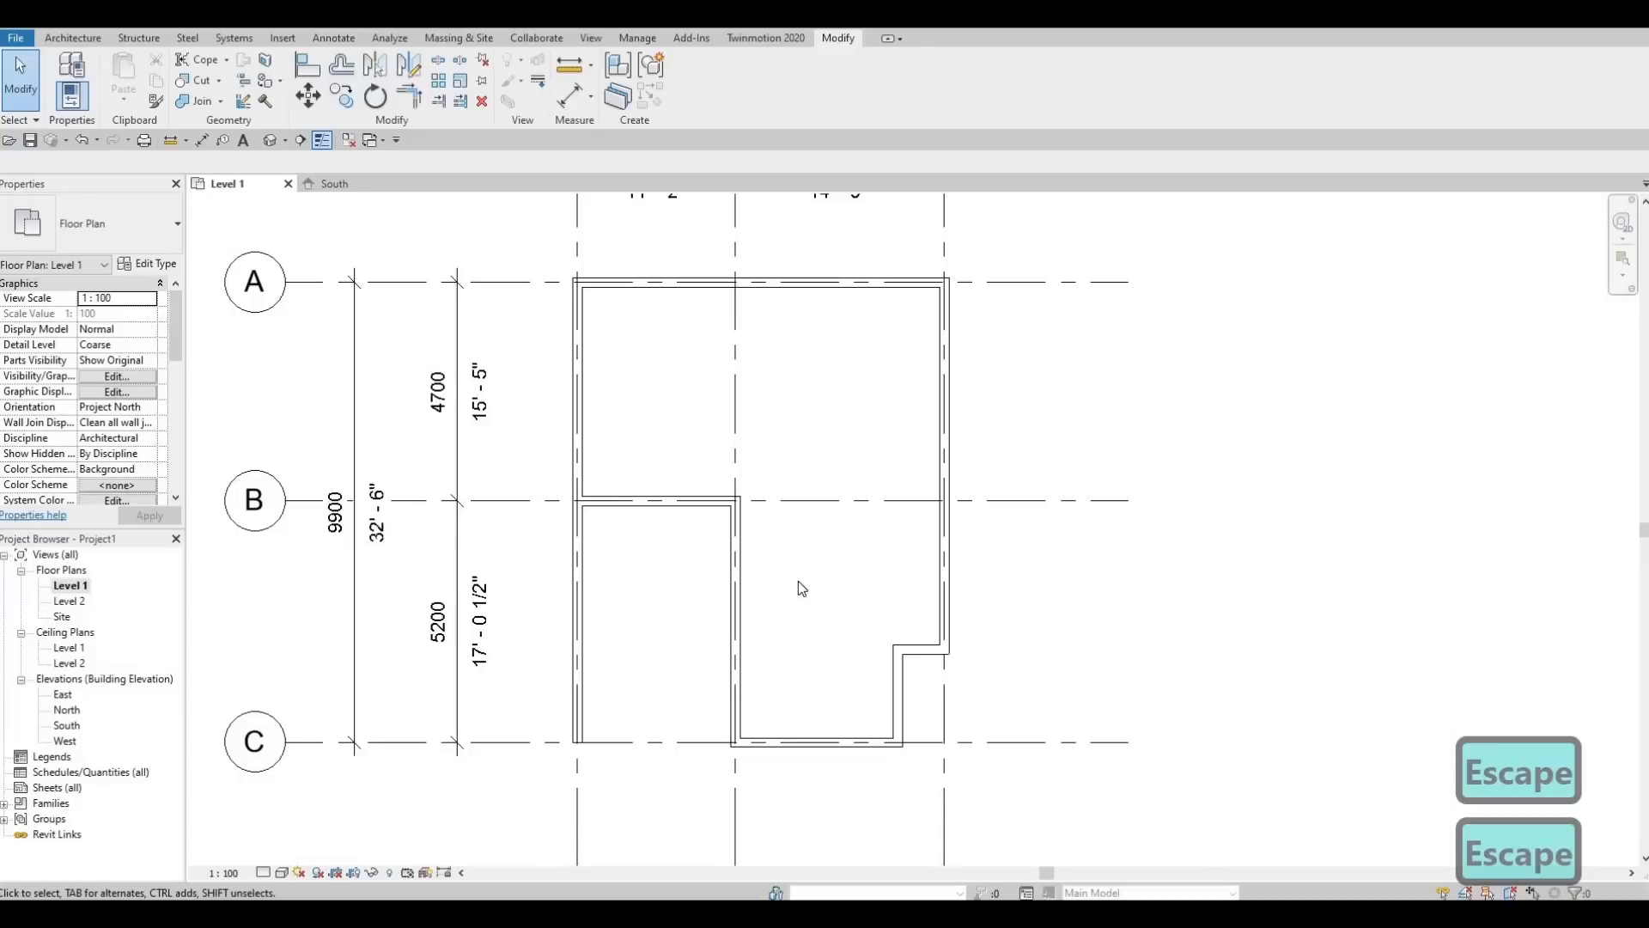
middle_drag(798, 581, 813, 687)
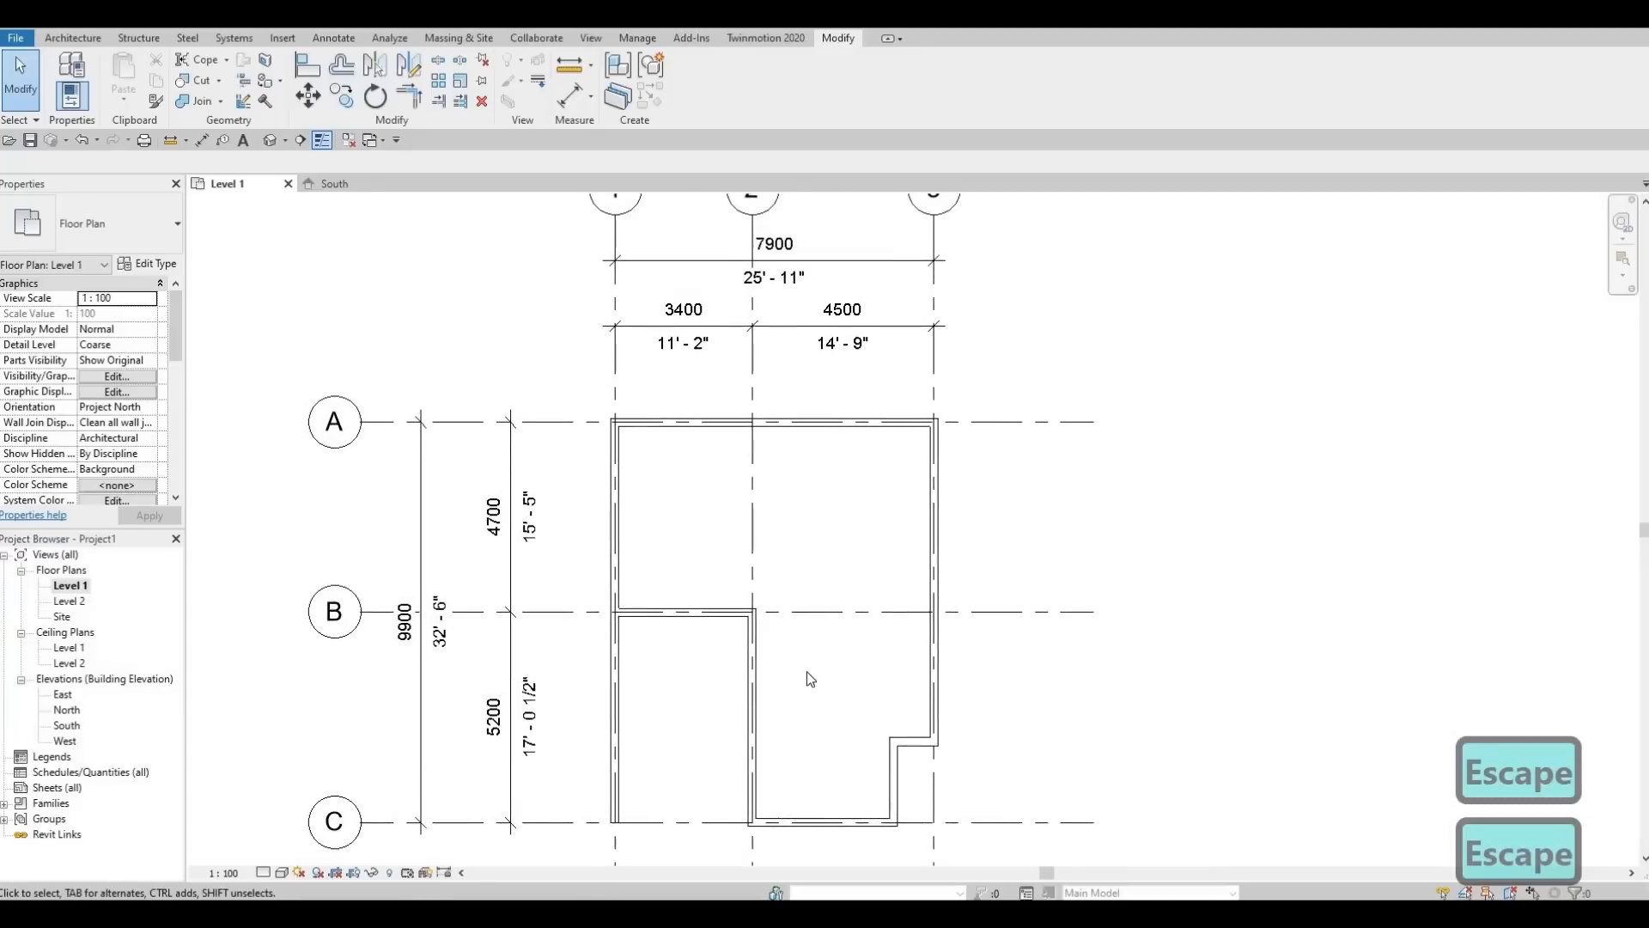
scroll(807, 671, down, 1)
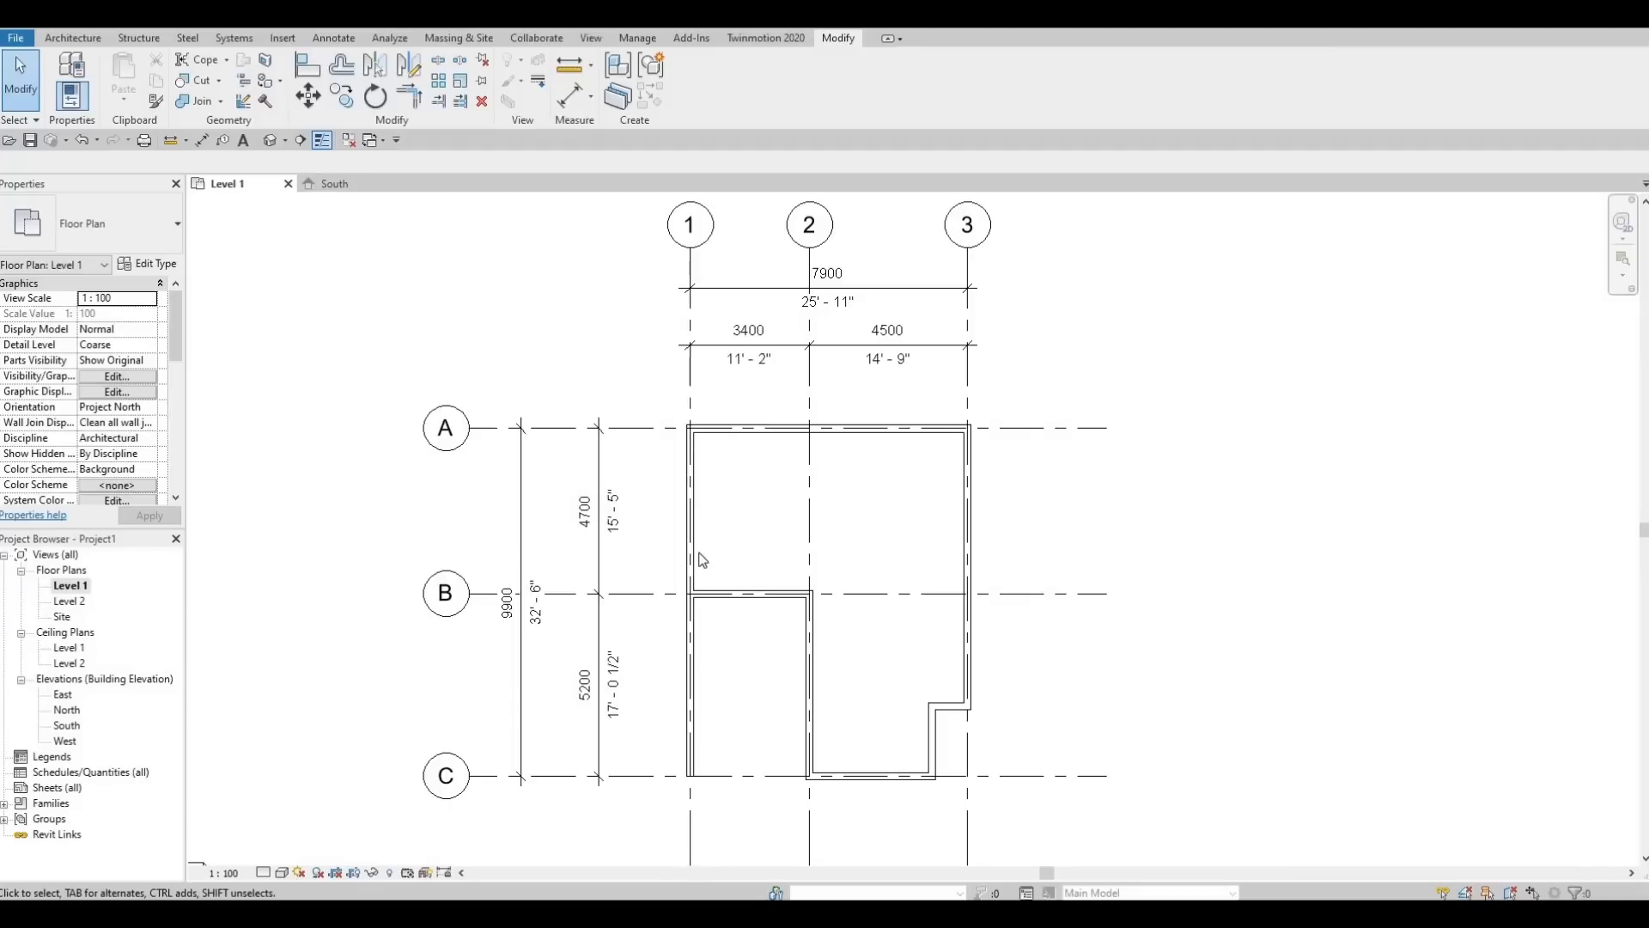
key(F1)
key(F1)
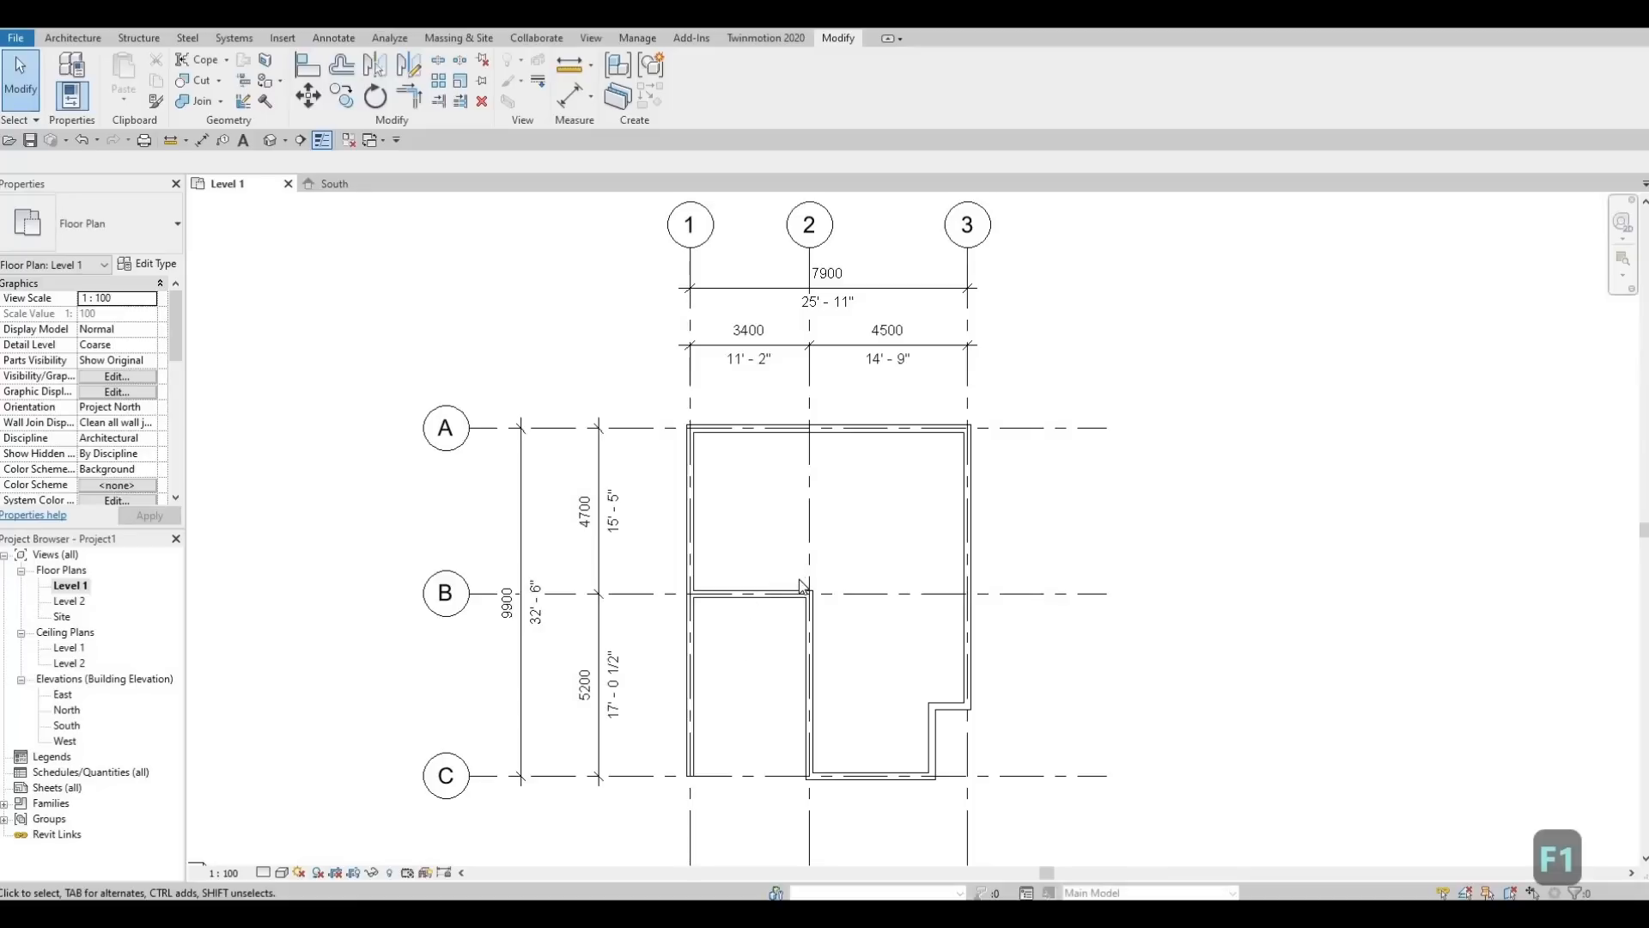
Start a new wall and duplicate the Exterior Wall 1 type under the name Interior Wall 1
click(72, 38)
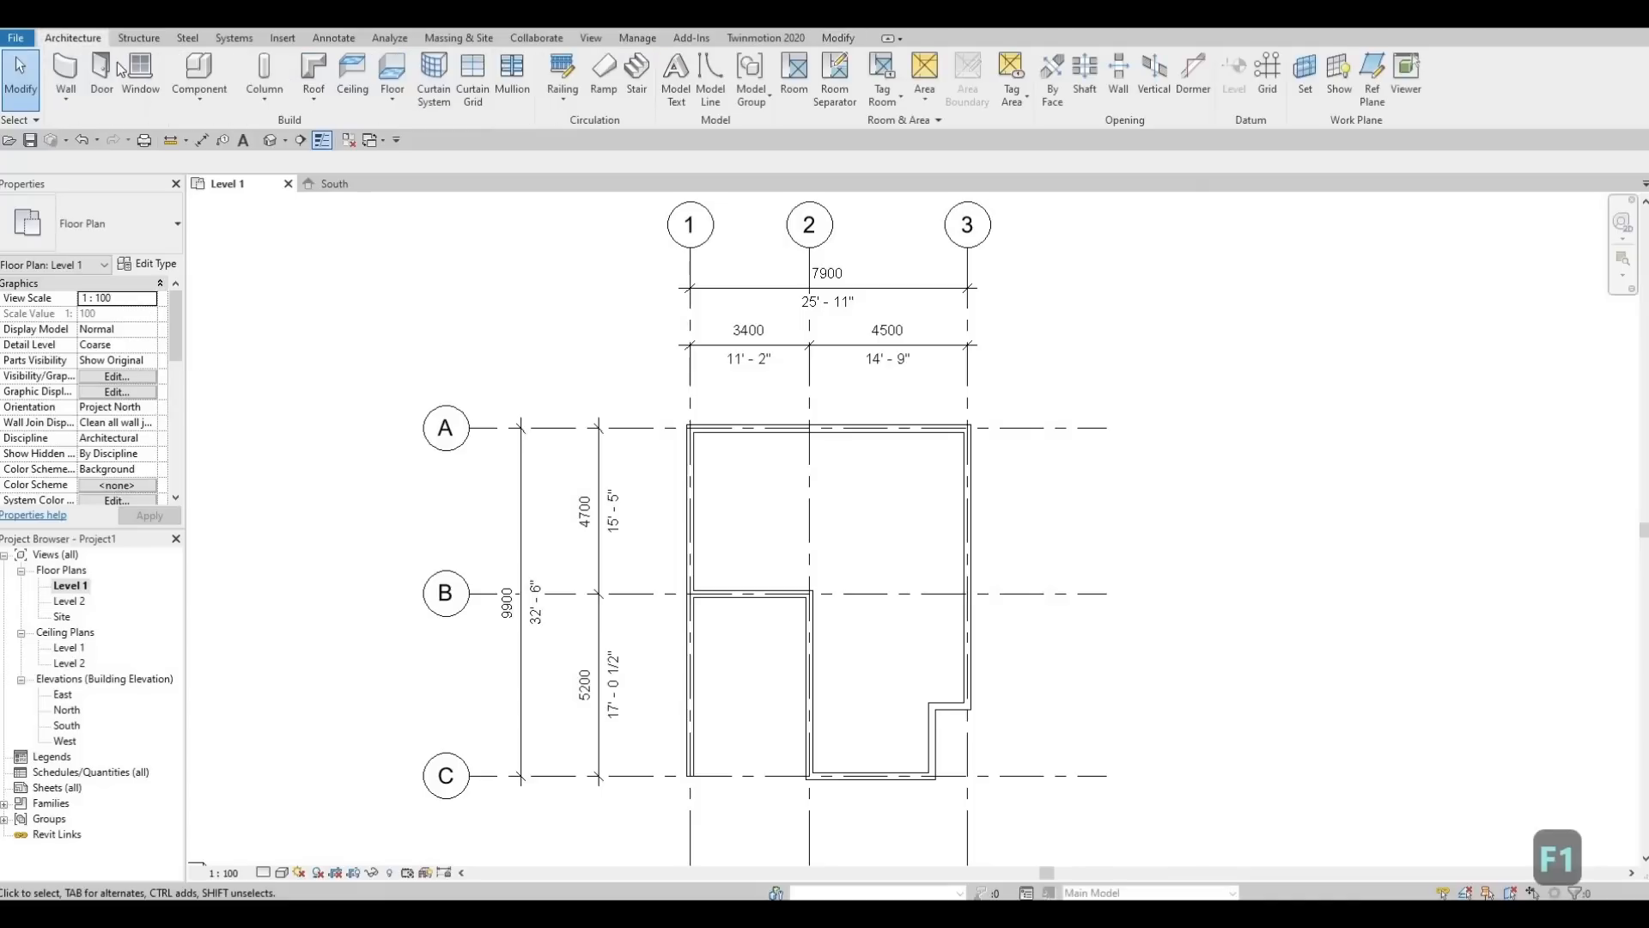
click(68, 73)
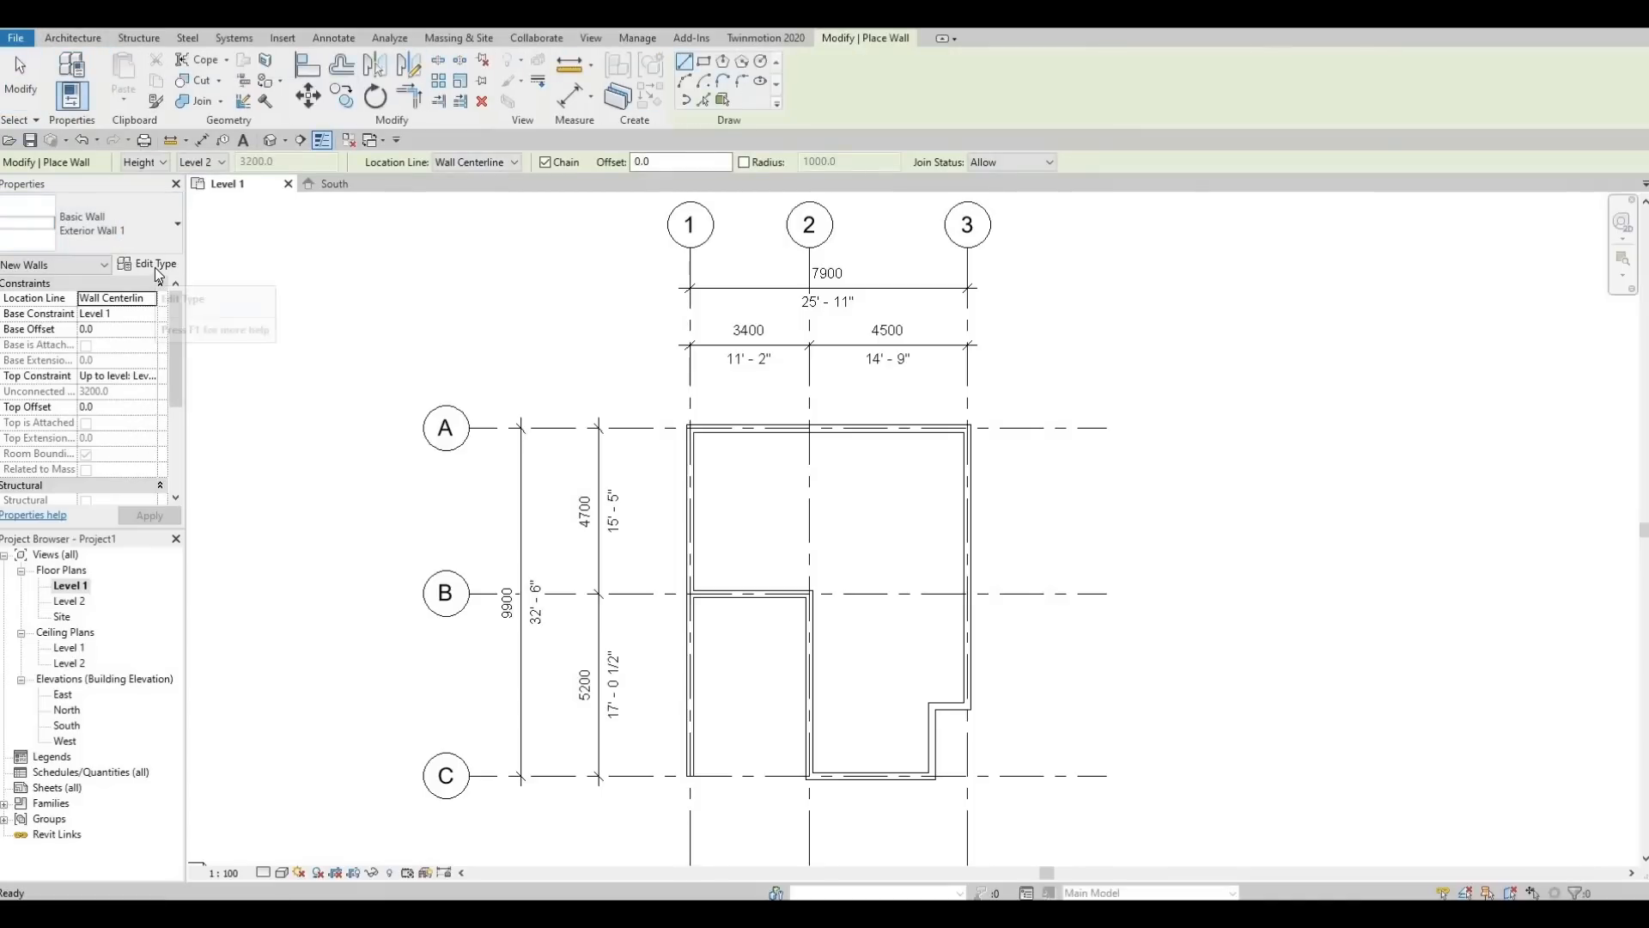
click(155, 266)
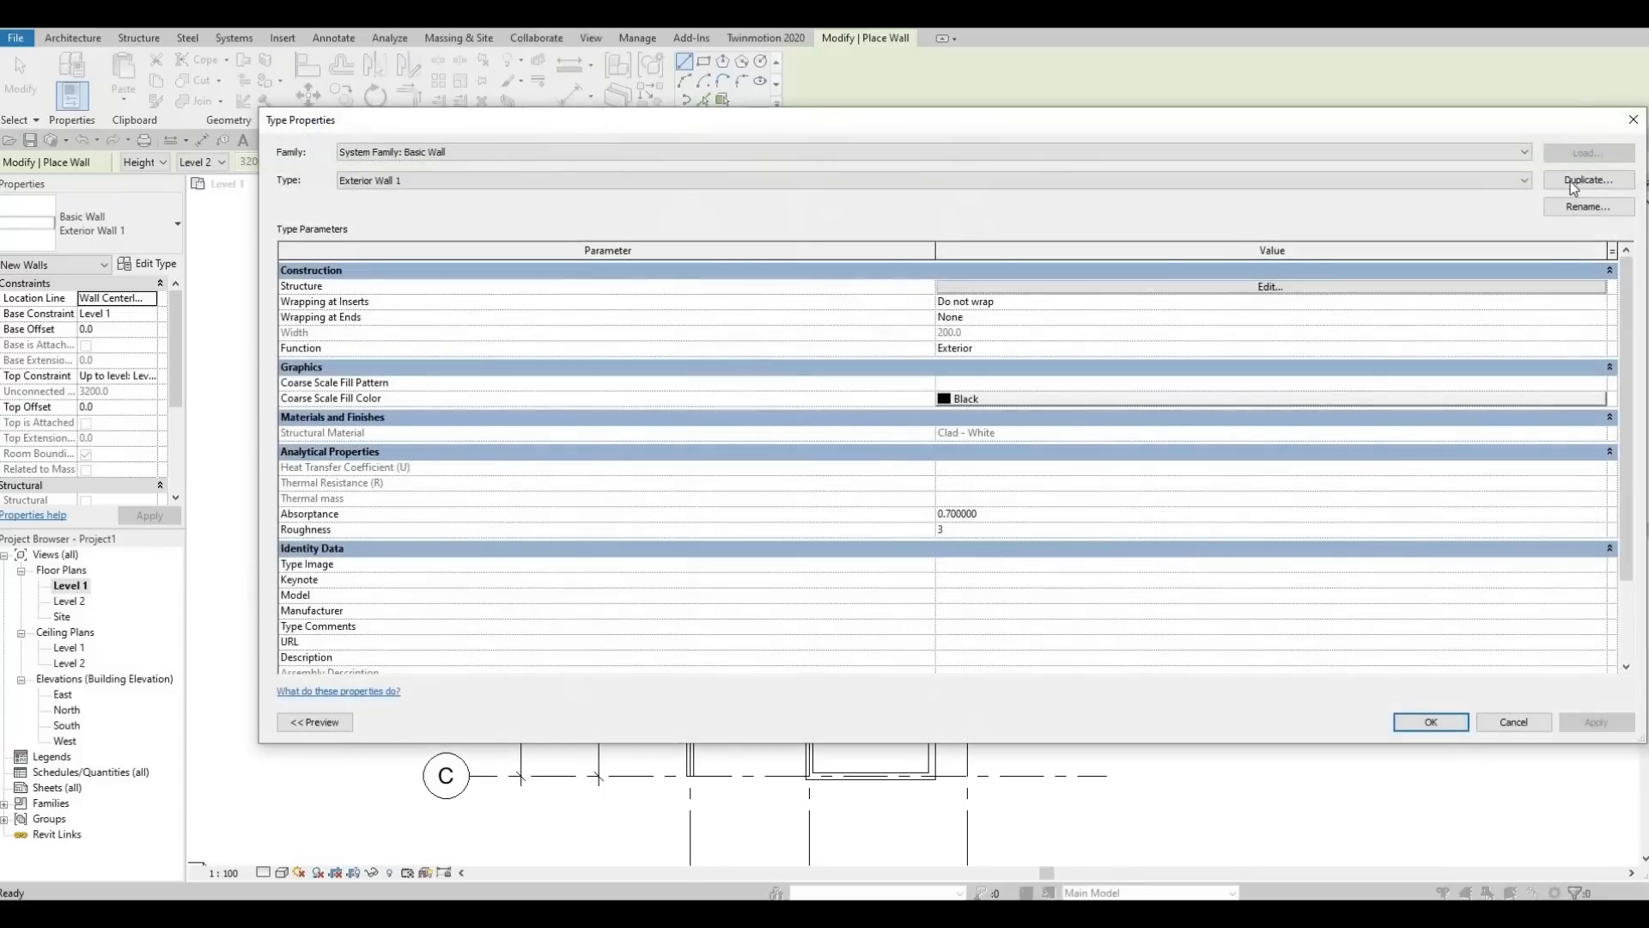
click(1587, 179)
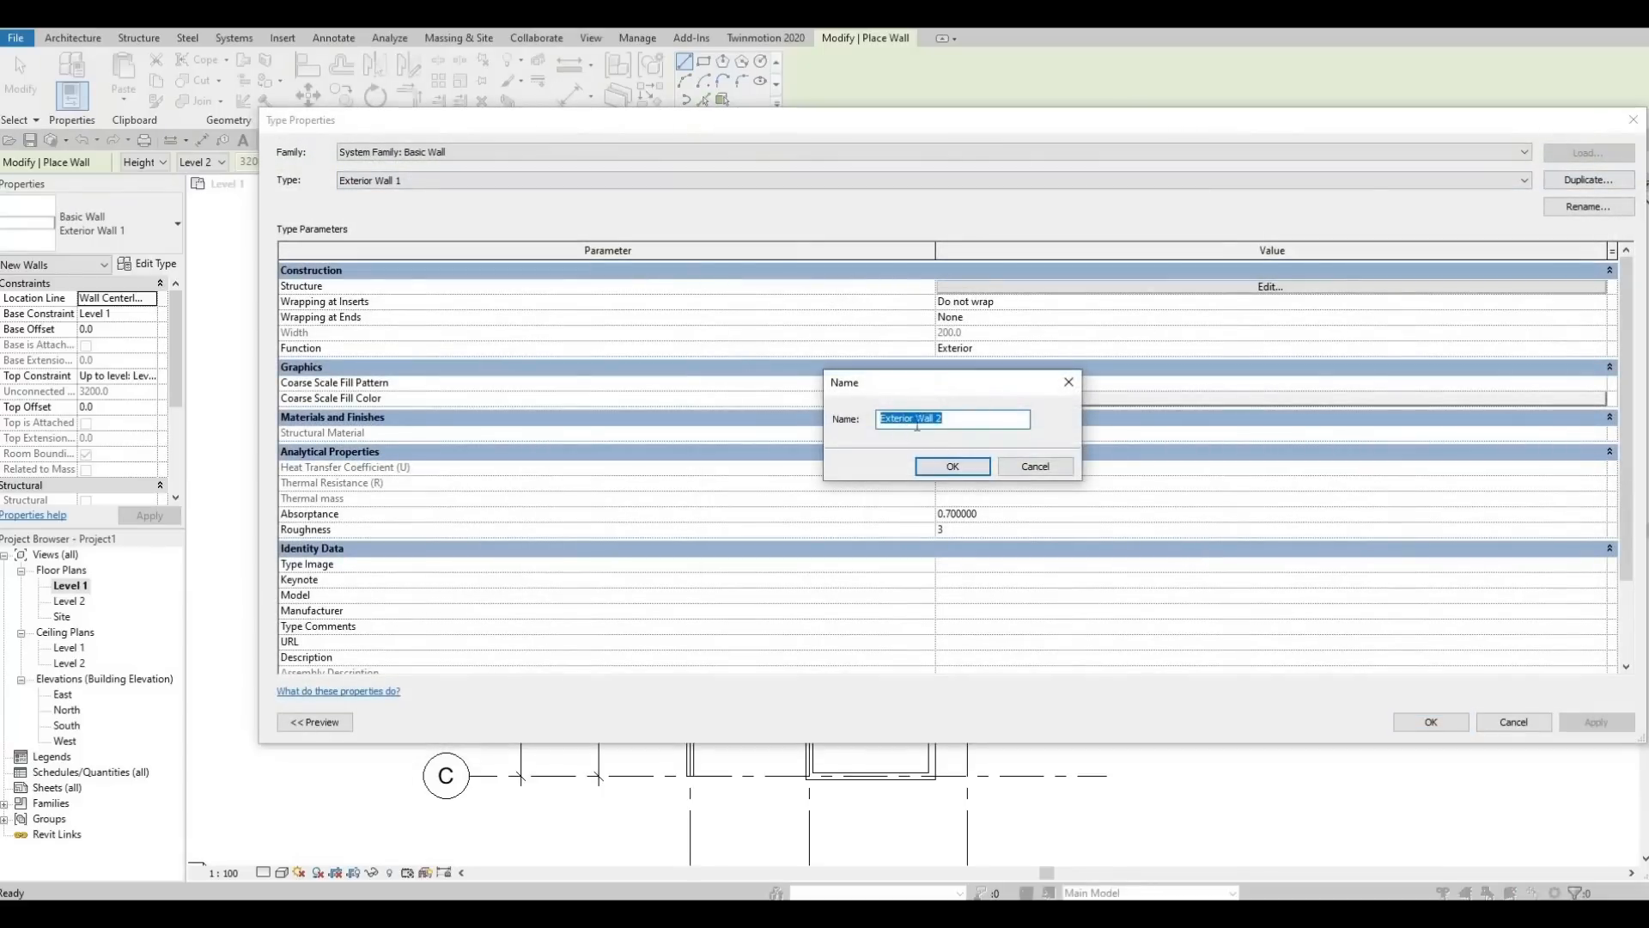
click(917, 421)
key(shift+Home)
text(Interi)
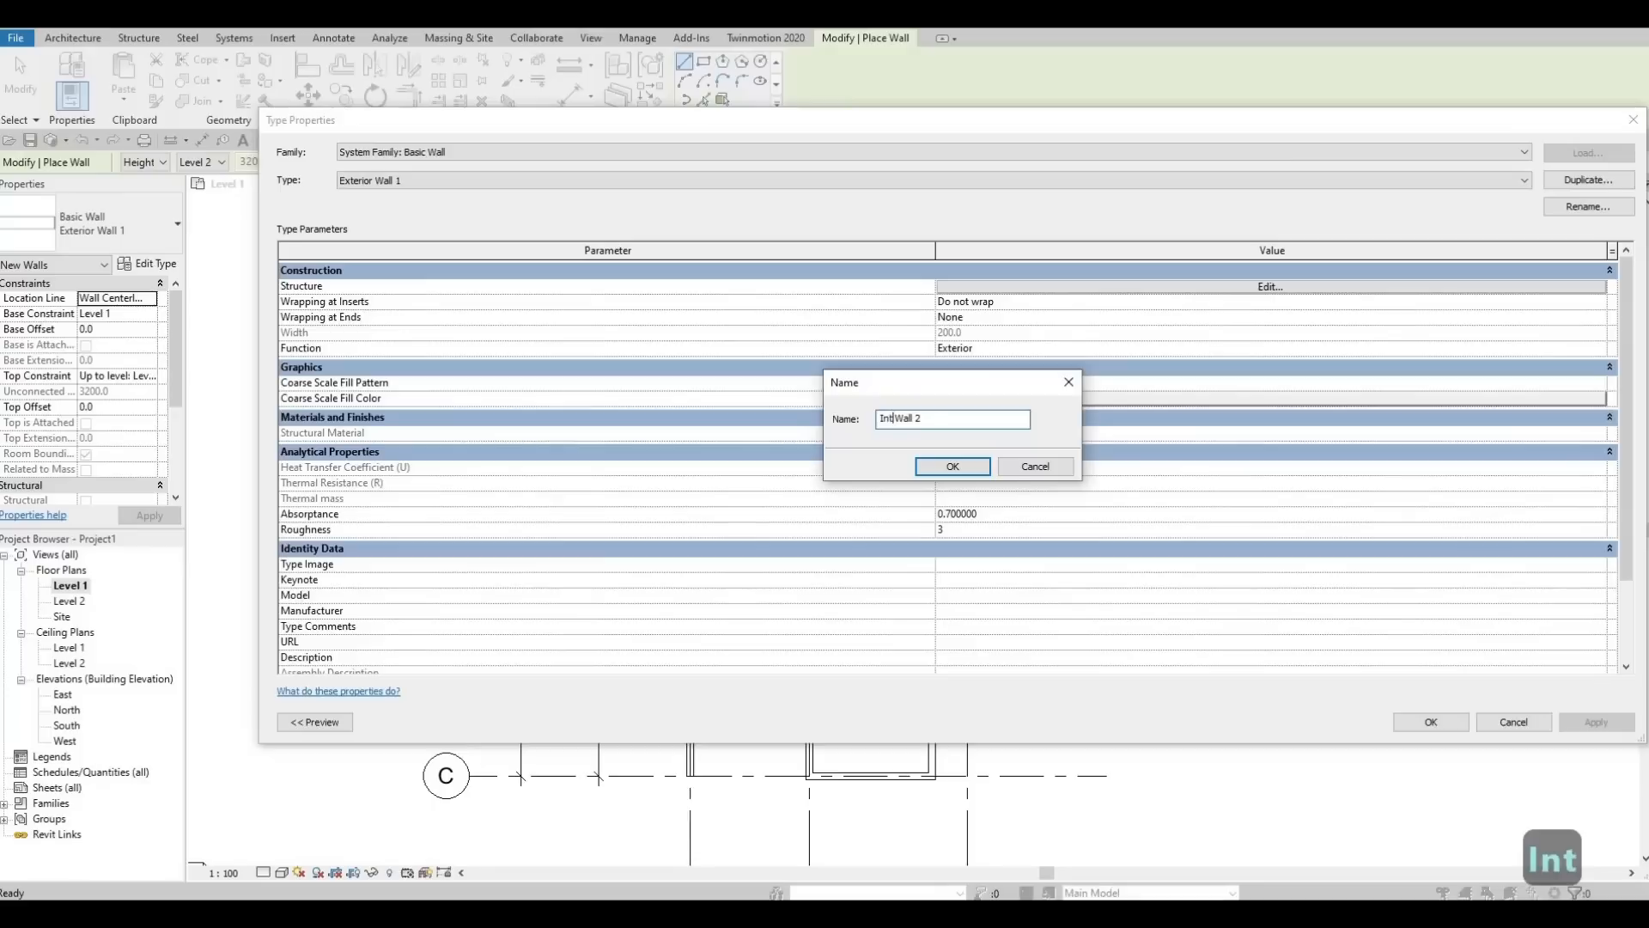
text(or)
key(BackSpace)
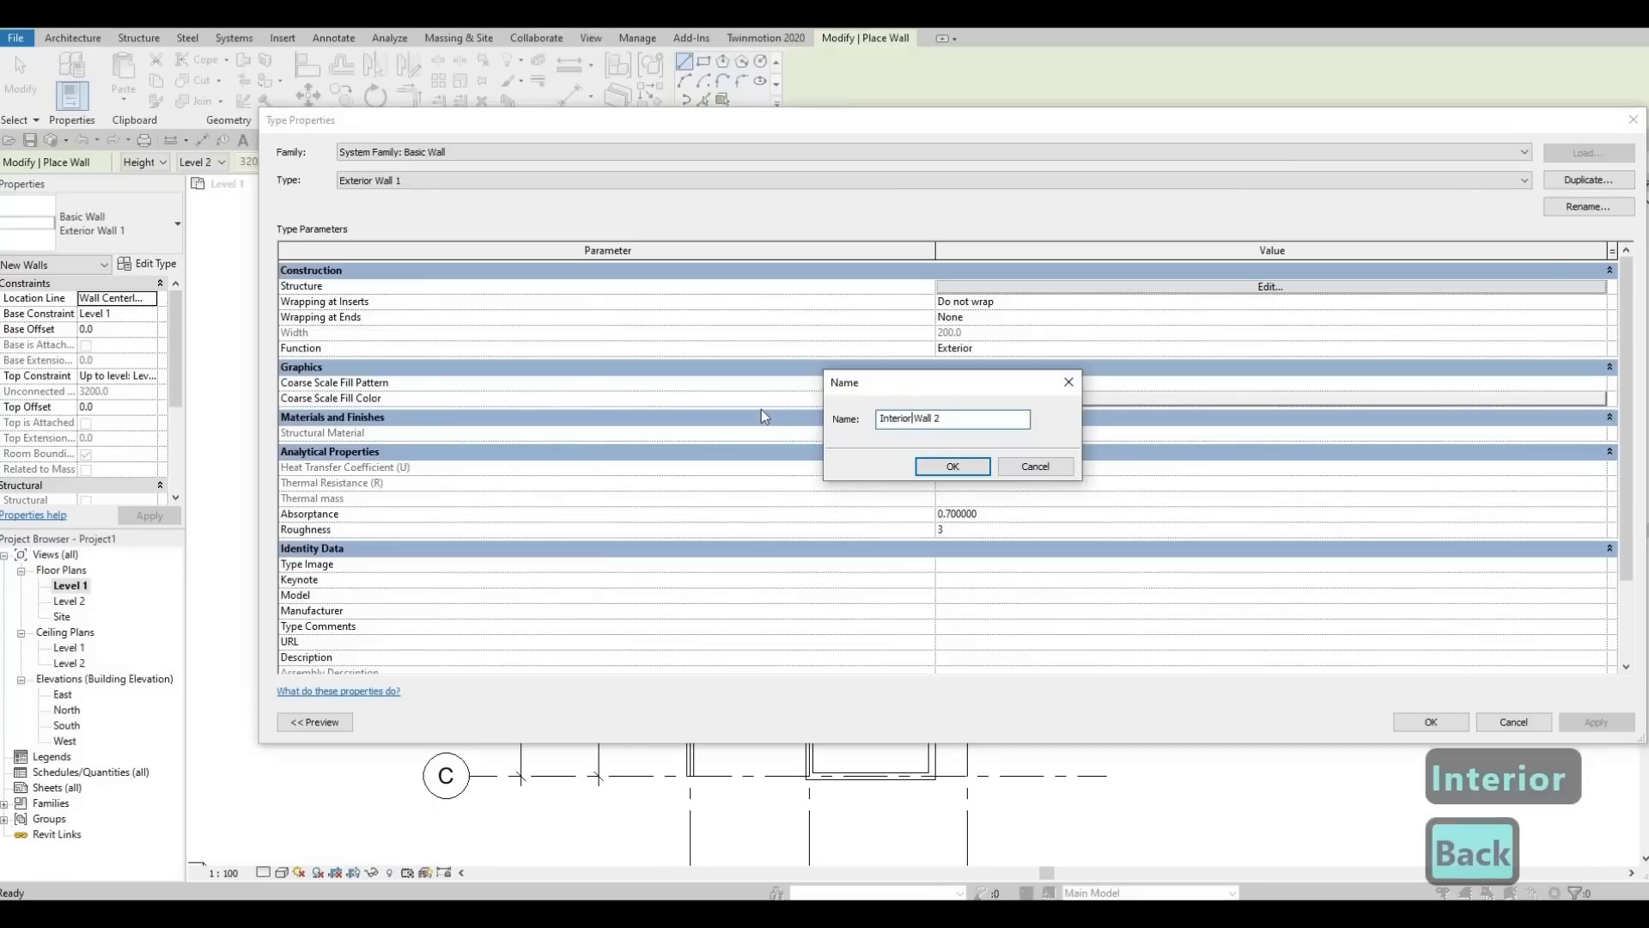
key(Right)
key(Right)
key(Right)
key(Right)
key(Right)
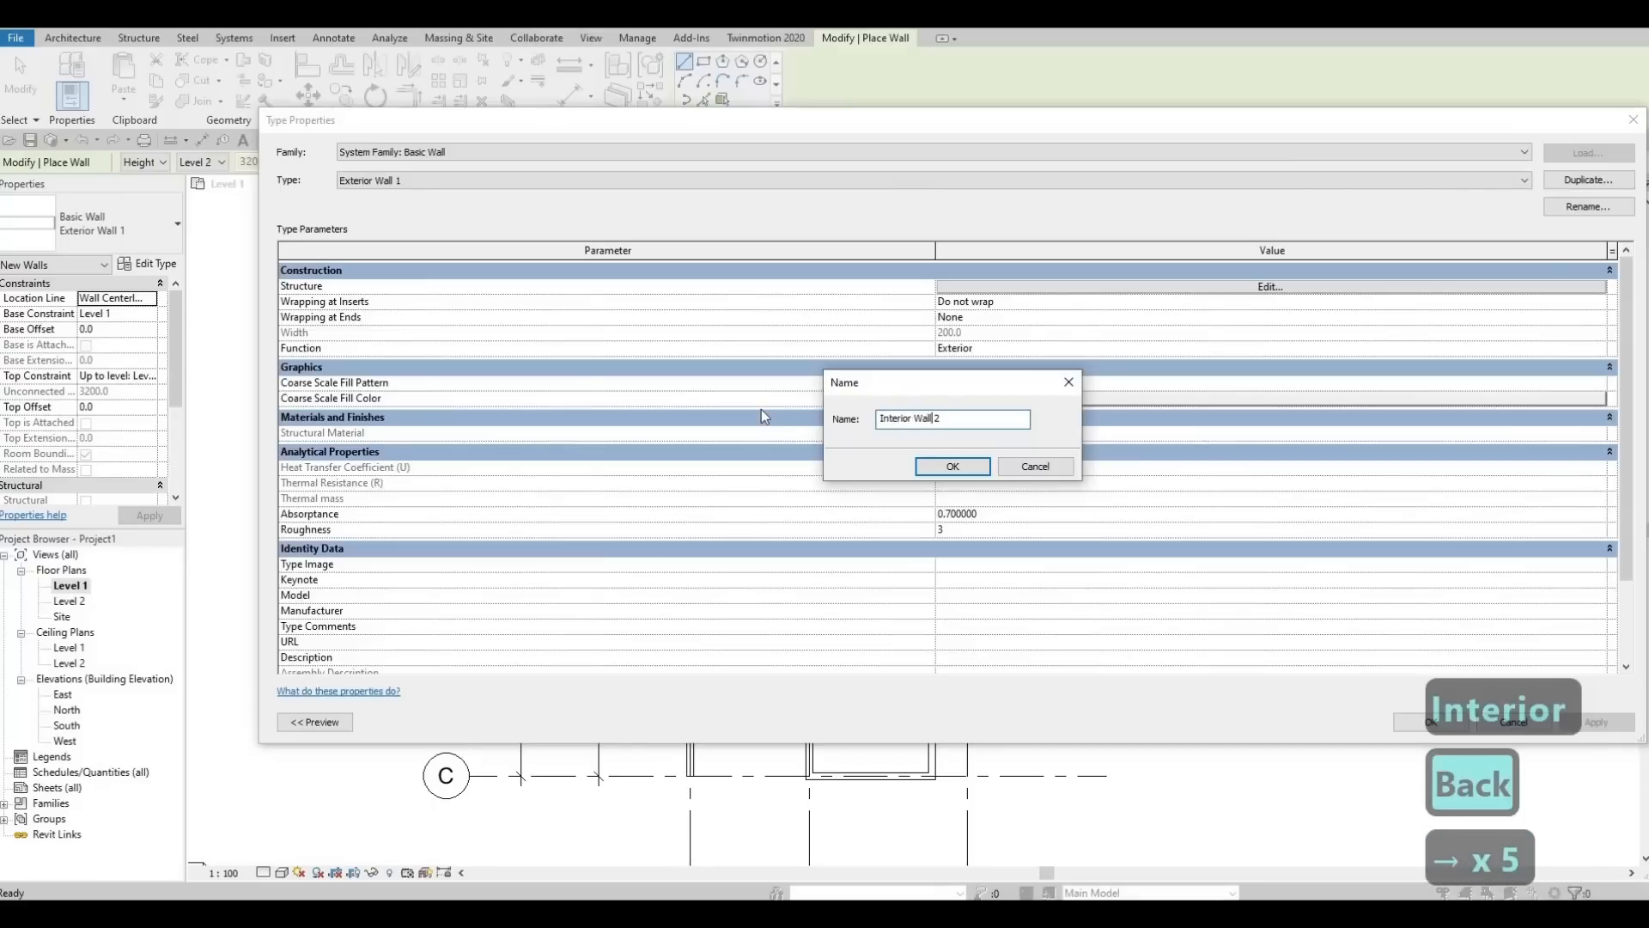
key(Right)
key(BackSpace)
text(1)
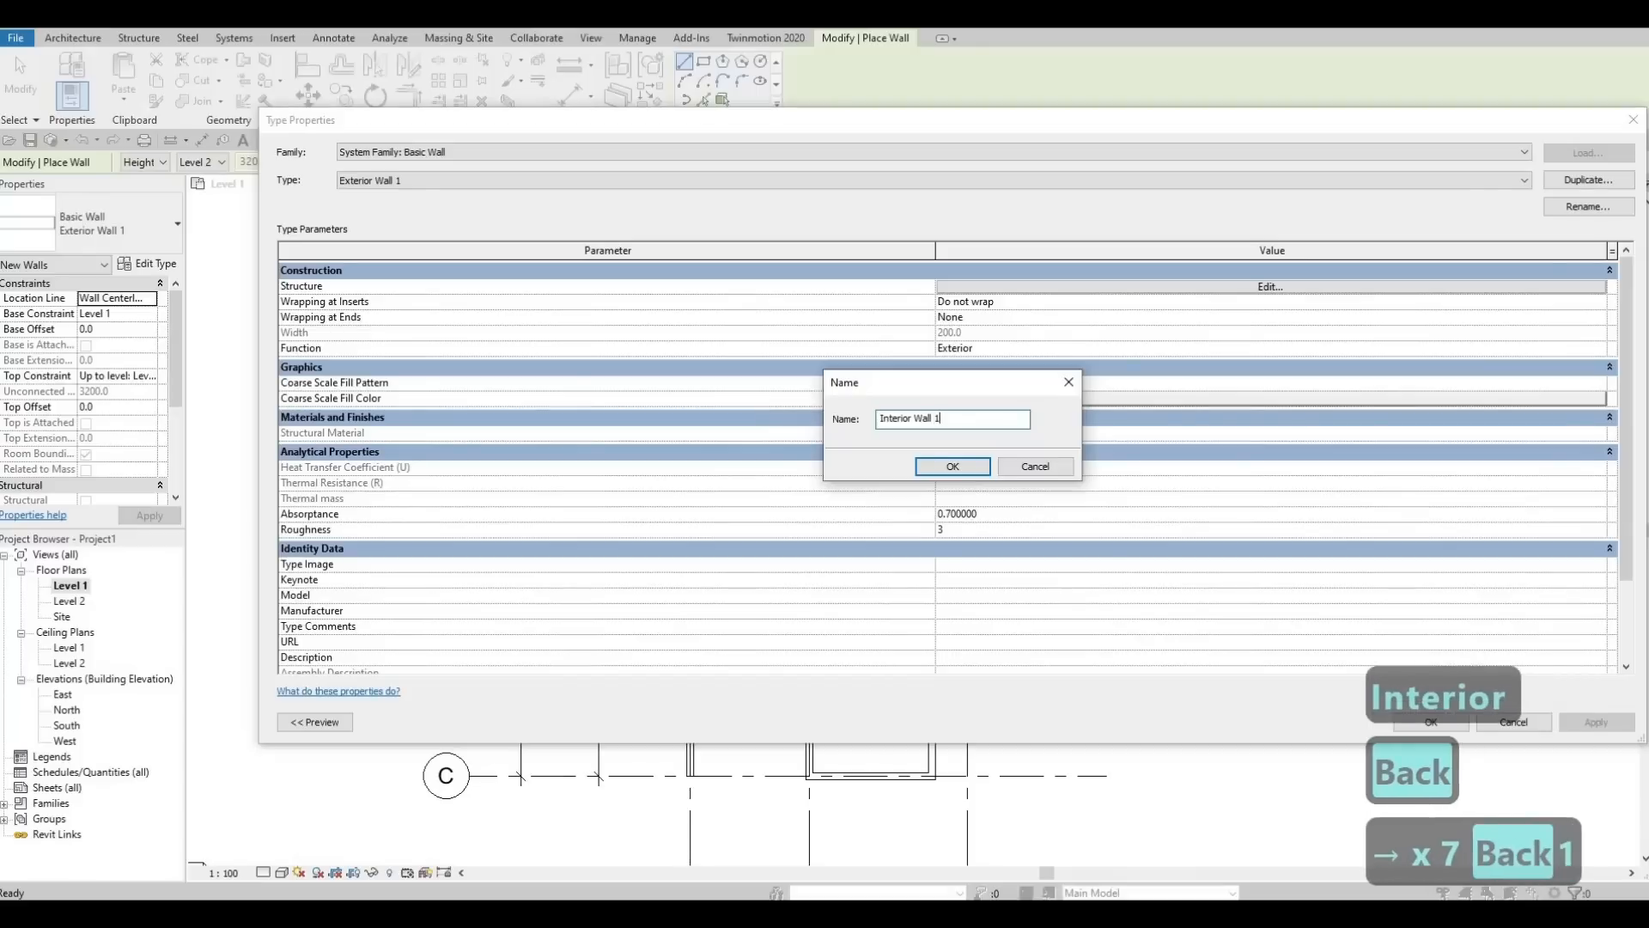
click(952, 465)
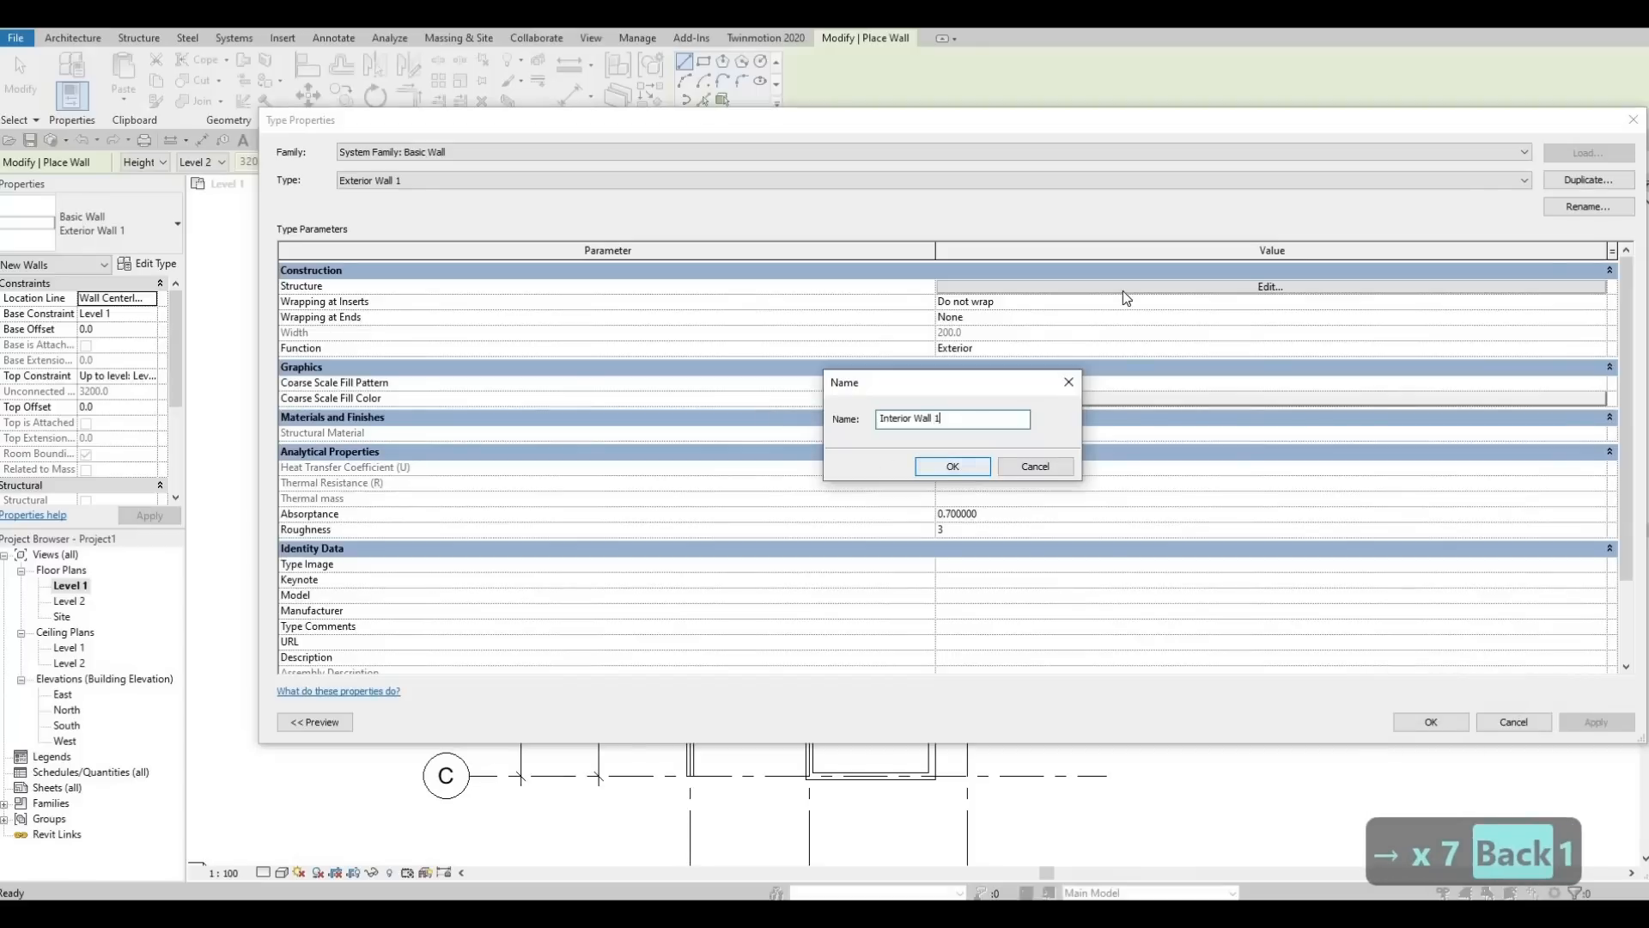
Set the structure layer of Interior Wall 1 to 150 mm thick and accept the type changes
click(1122, 289)
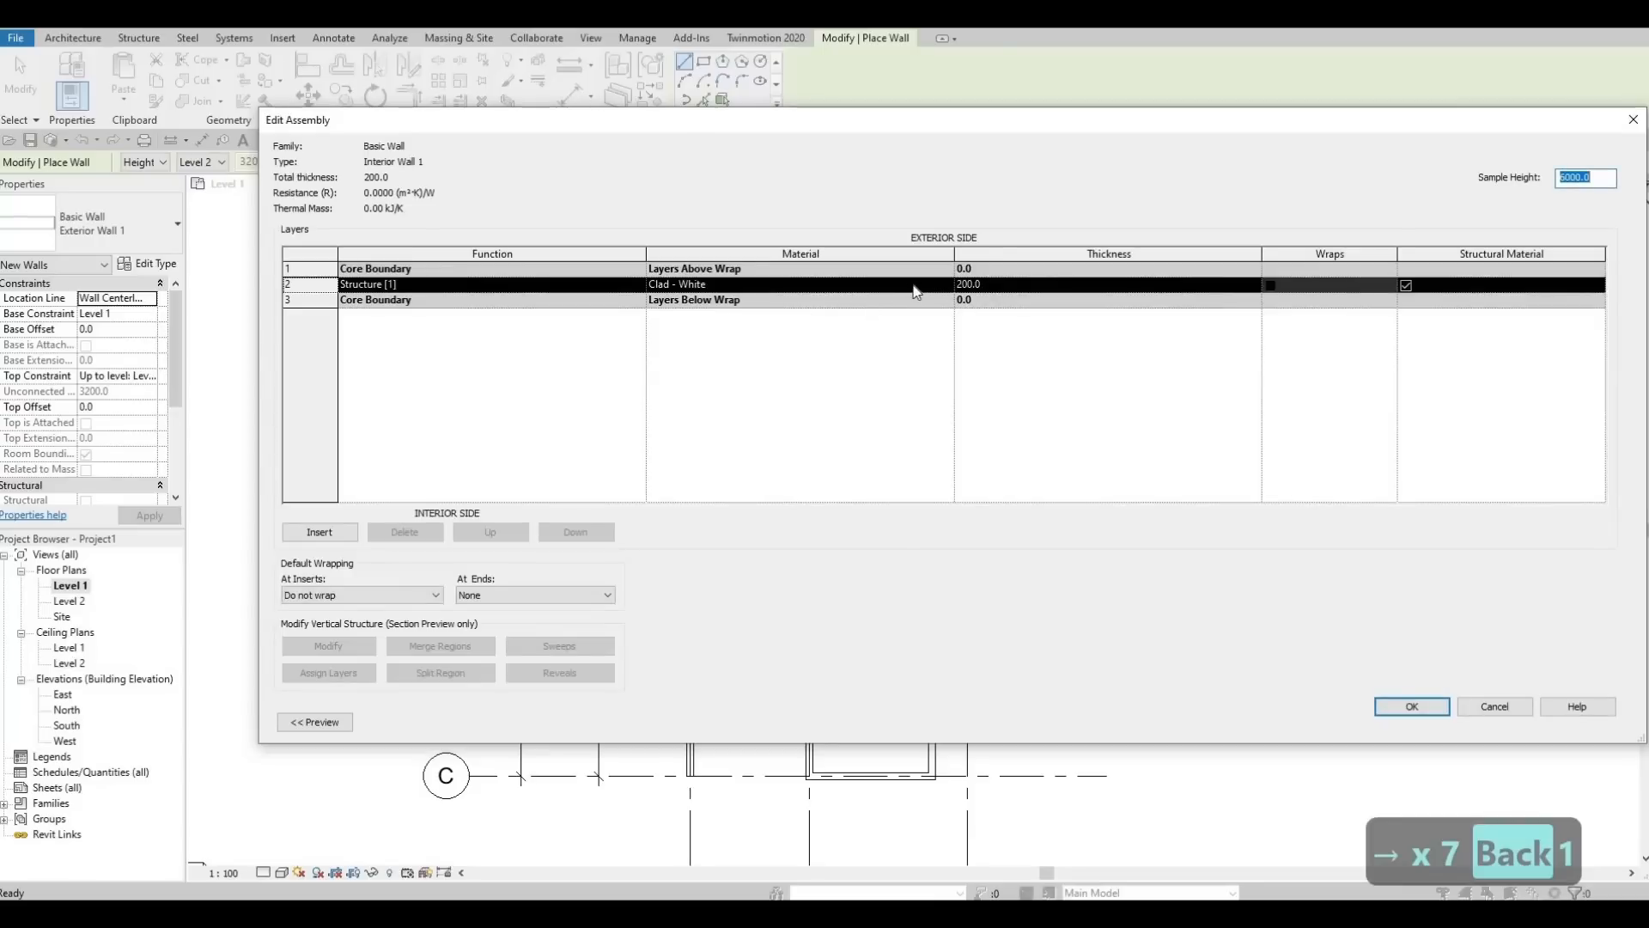
click(1004, 284)
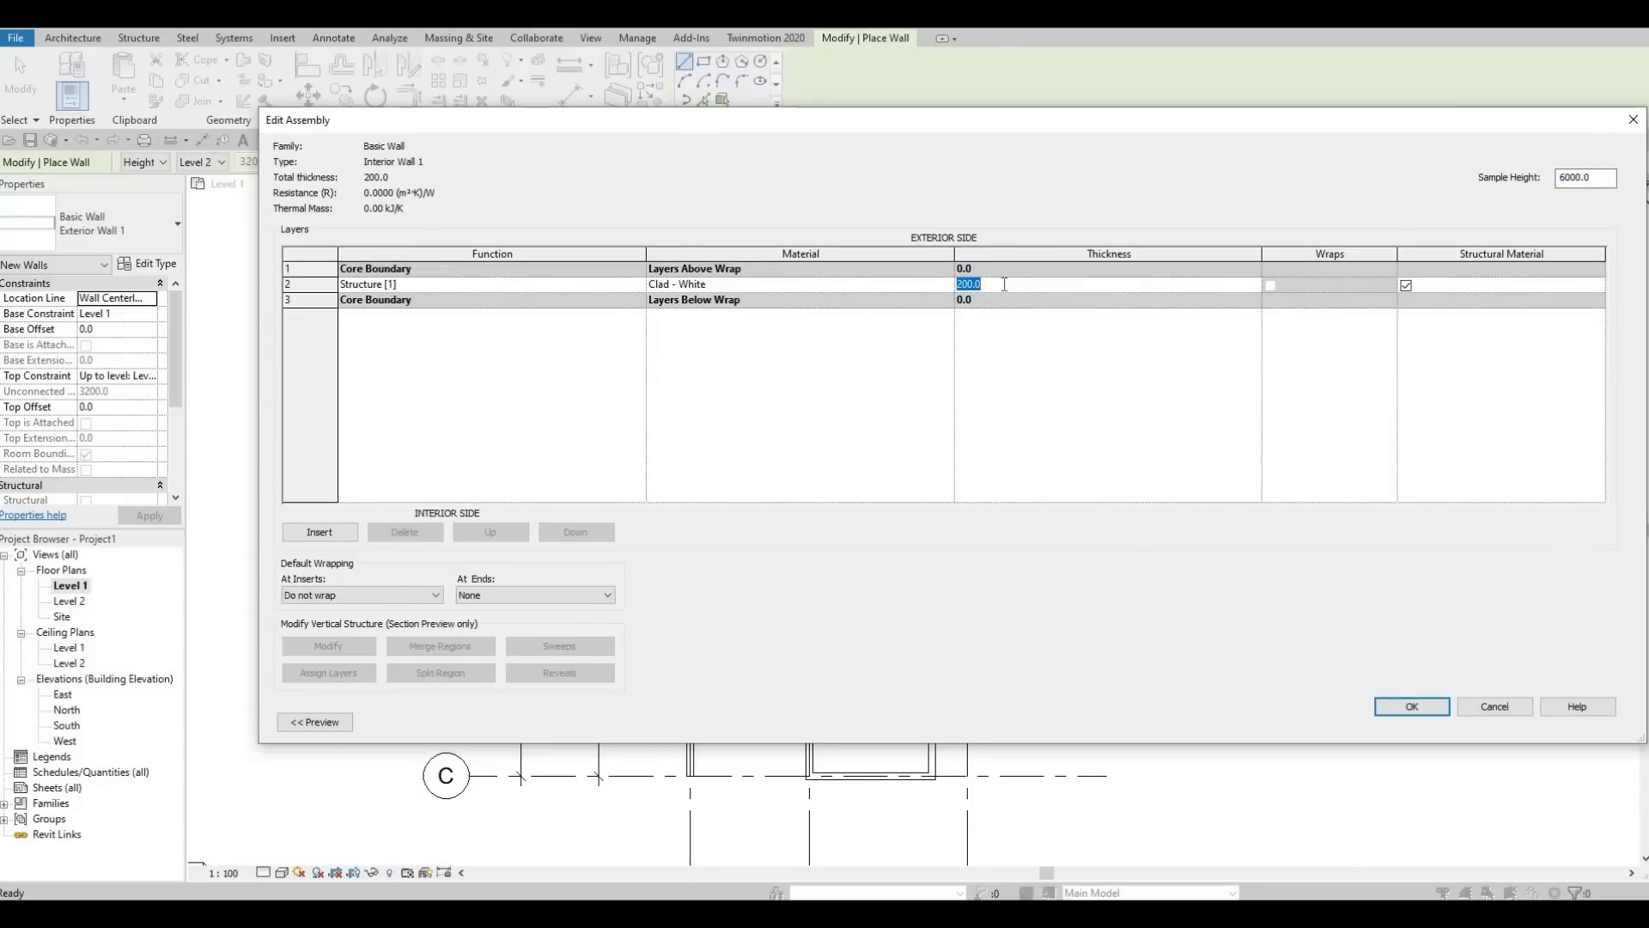
text(150)
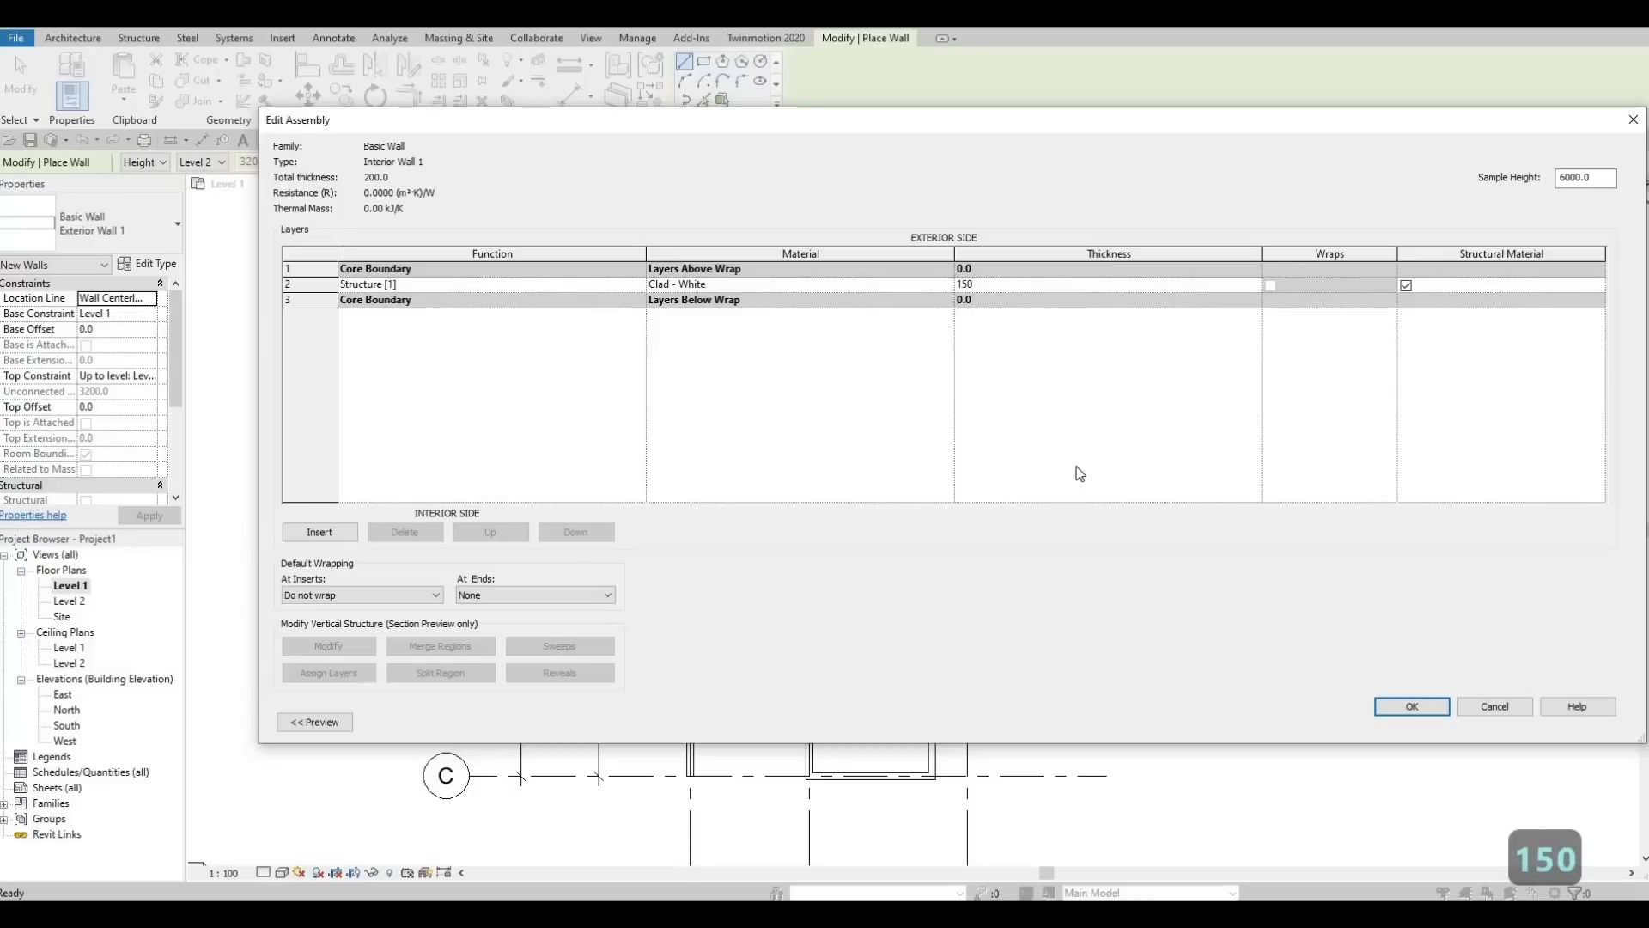
click(1399, 704)
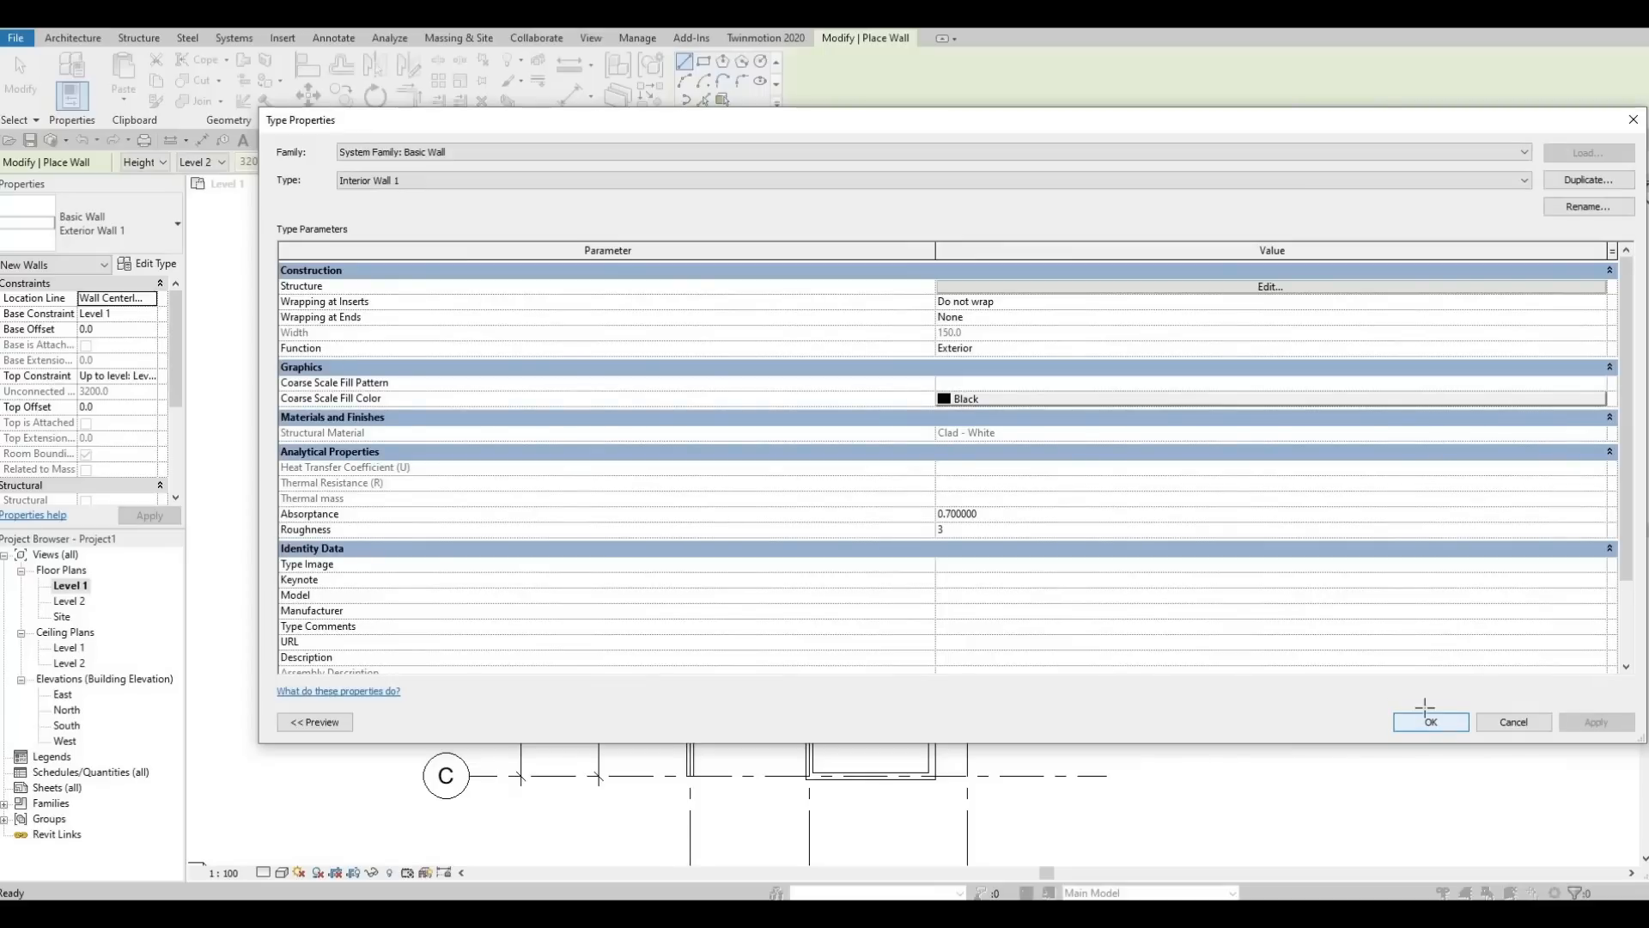
click(1431, 722)
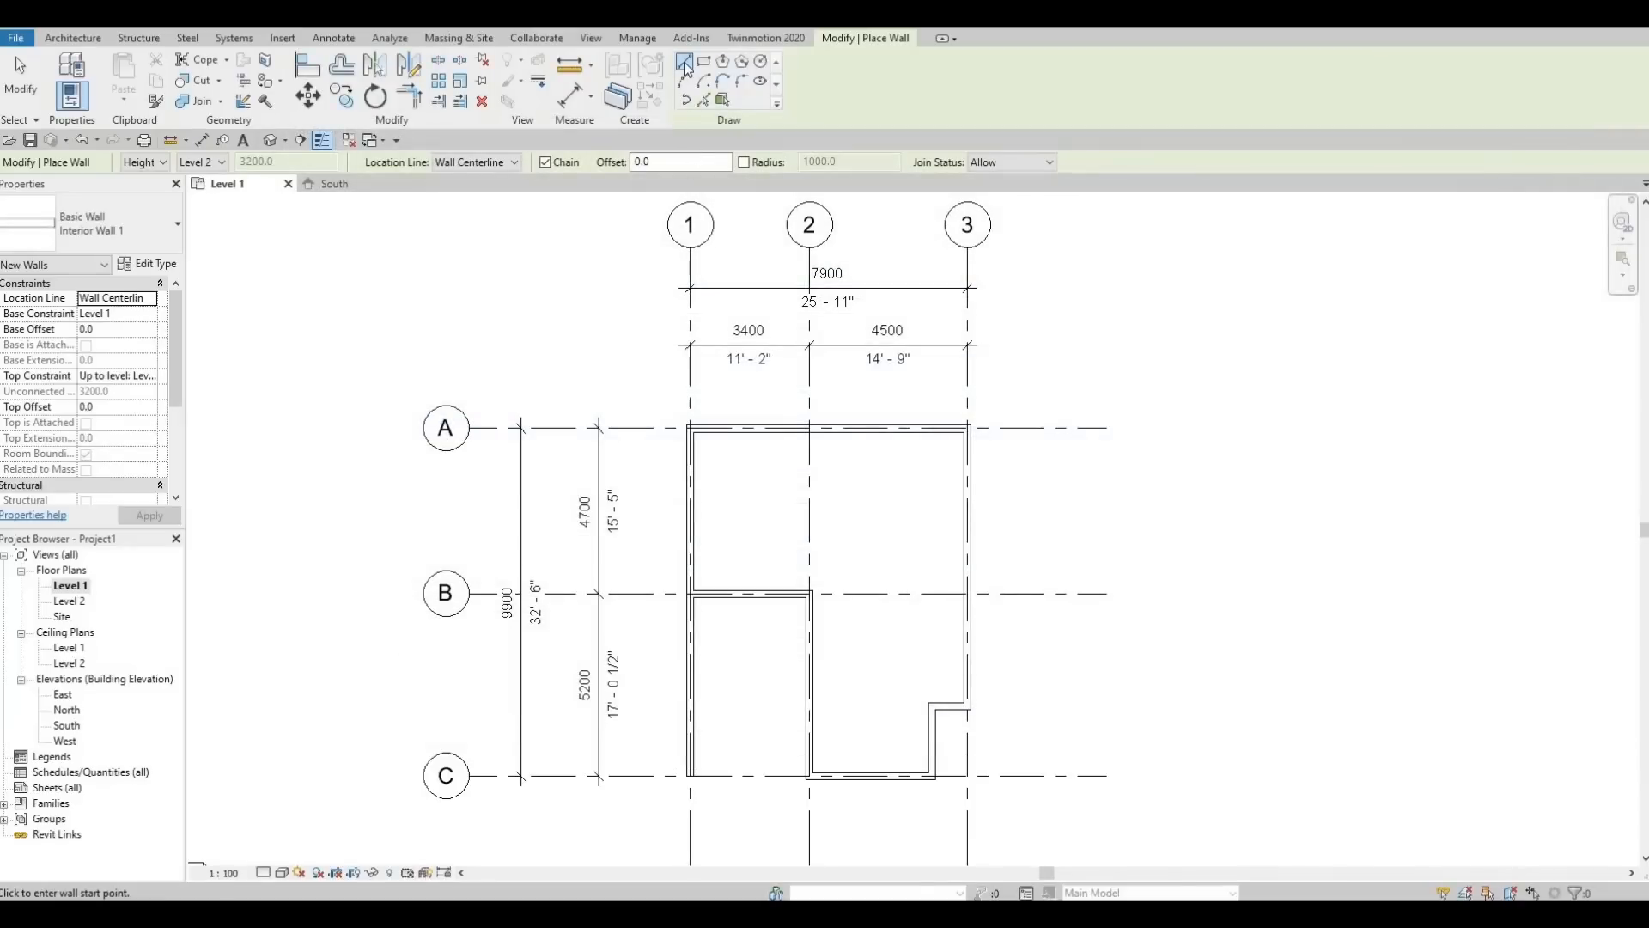
Draw interior walls enclosing a small room at B-1: 2200 mm from the grid 1 wall, then 1300 mm to the grid B wall
click(690, 544)
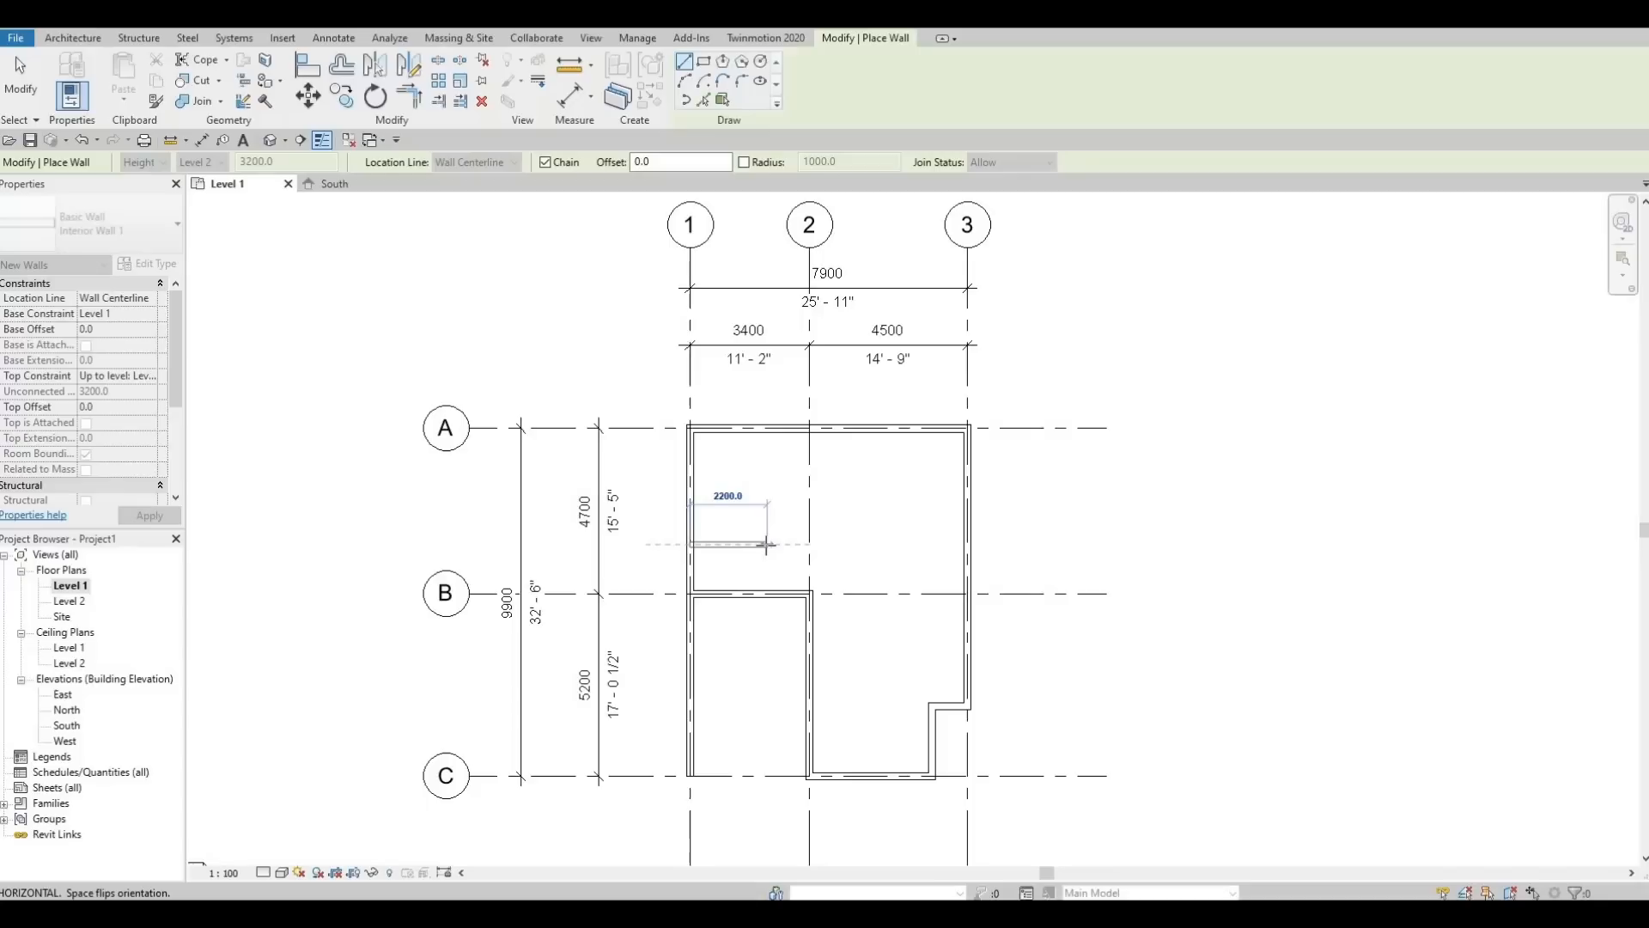
click(761, 578)
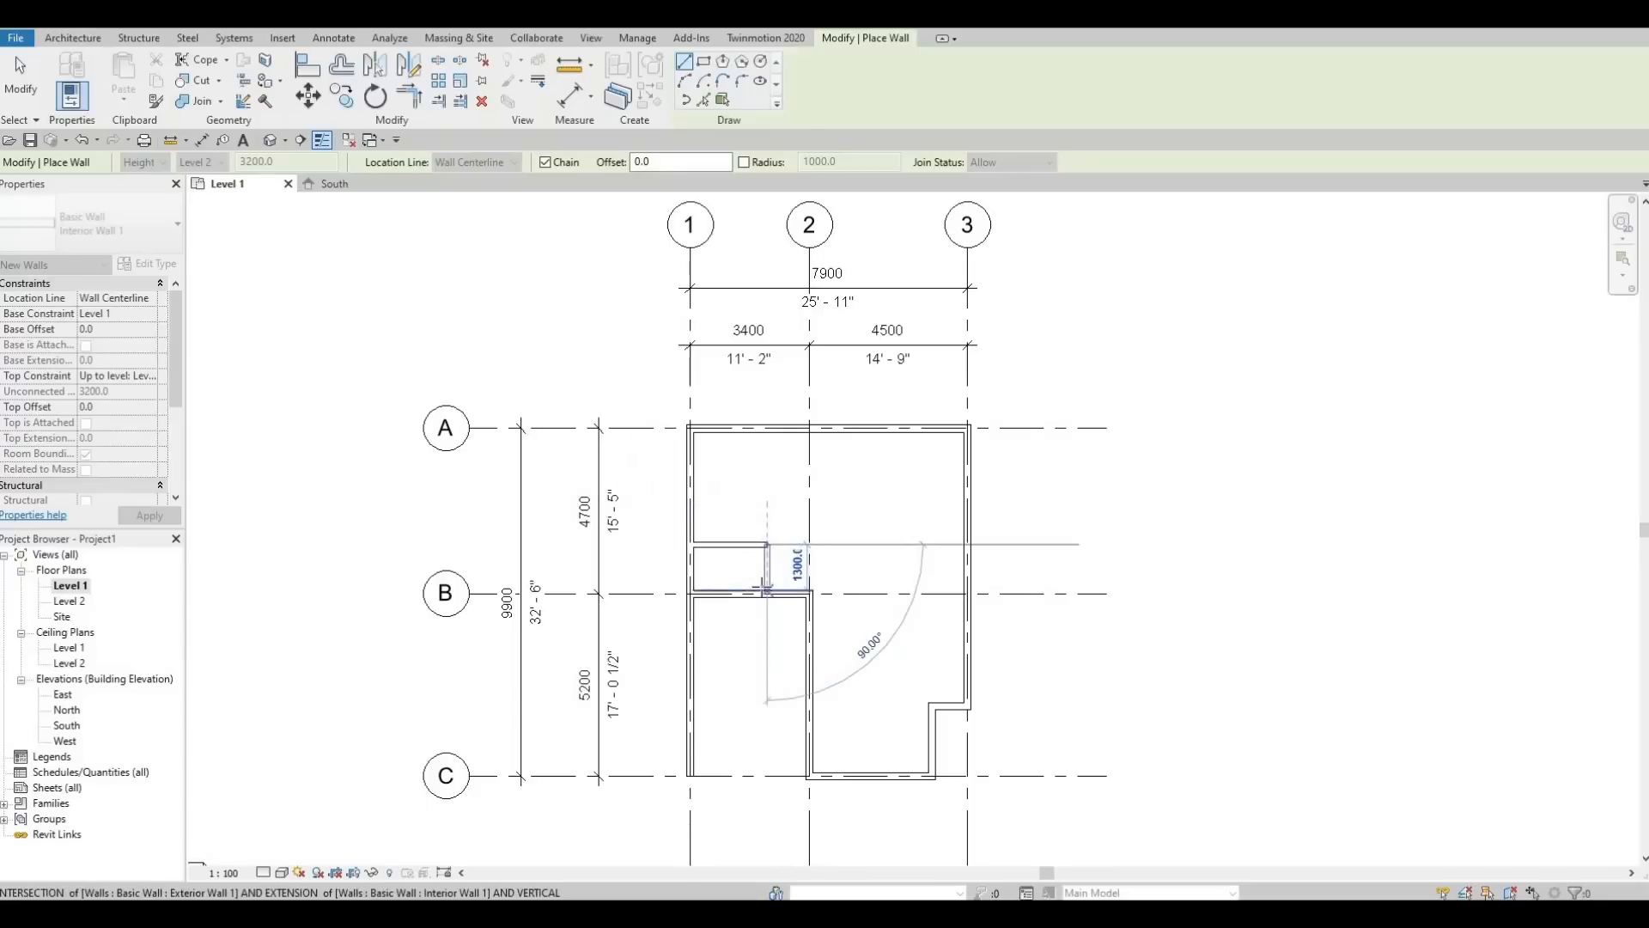
click(755, 575)
key(Escape)
key(Escape)
Place an M_Single-Flush 0762 x 2032mm door in the small room's wall parallel to grid B, 1700 mm from grid 1, opening inward
scroll(747, 564, up, 2)
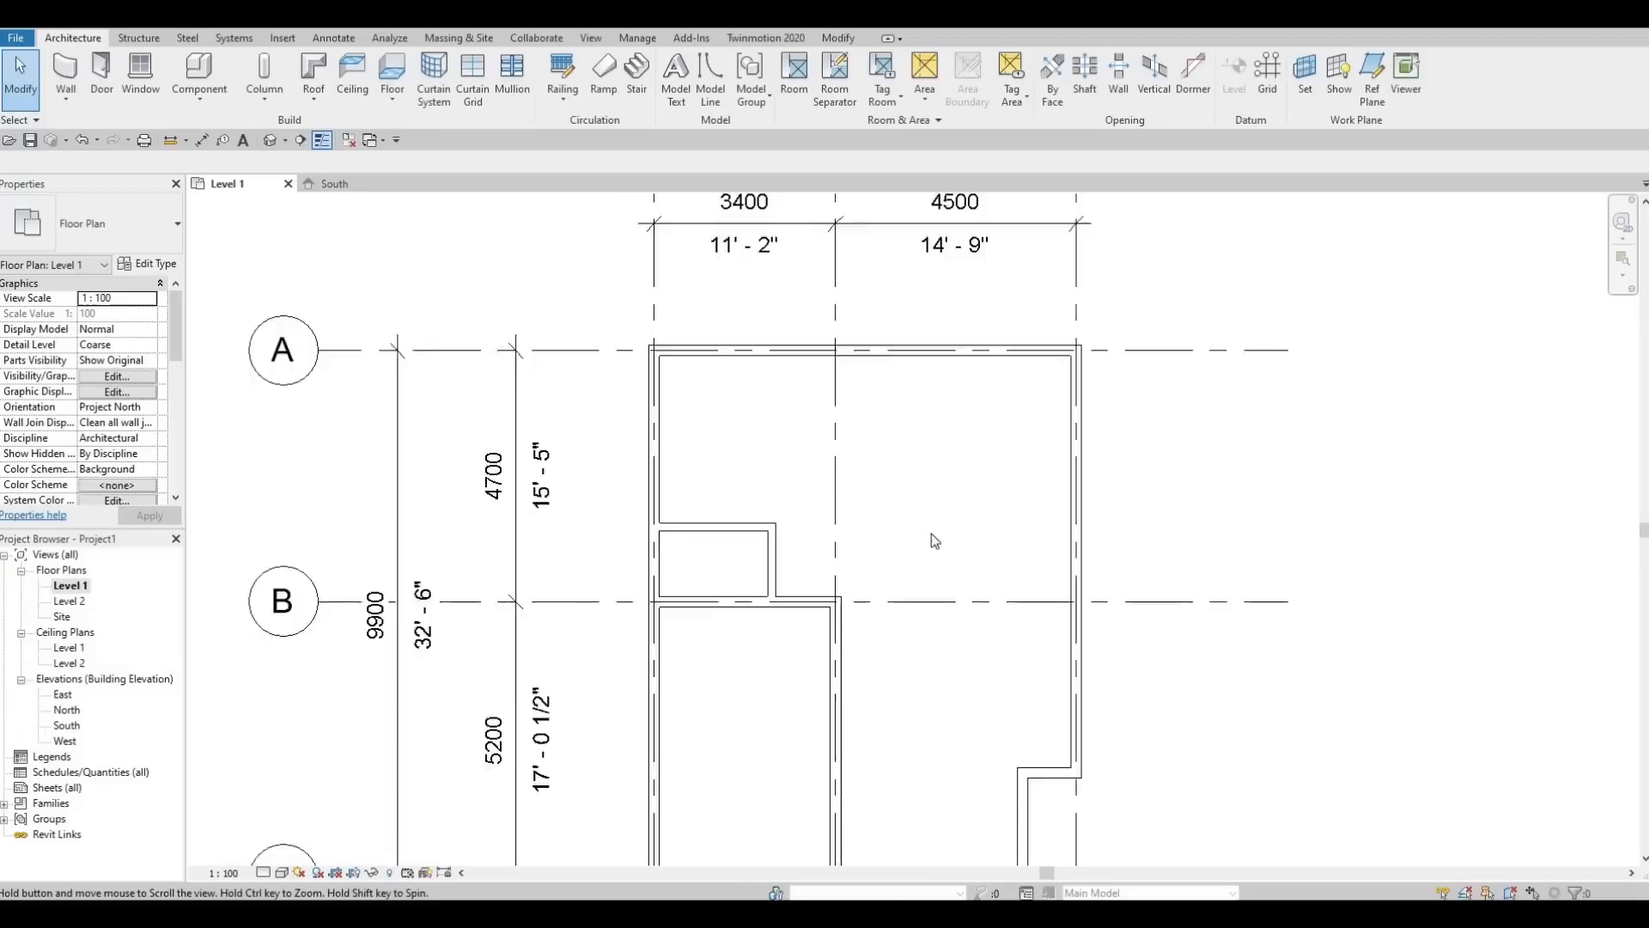
middle_drag(931, 533, 893, 383)
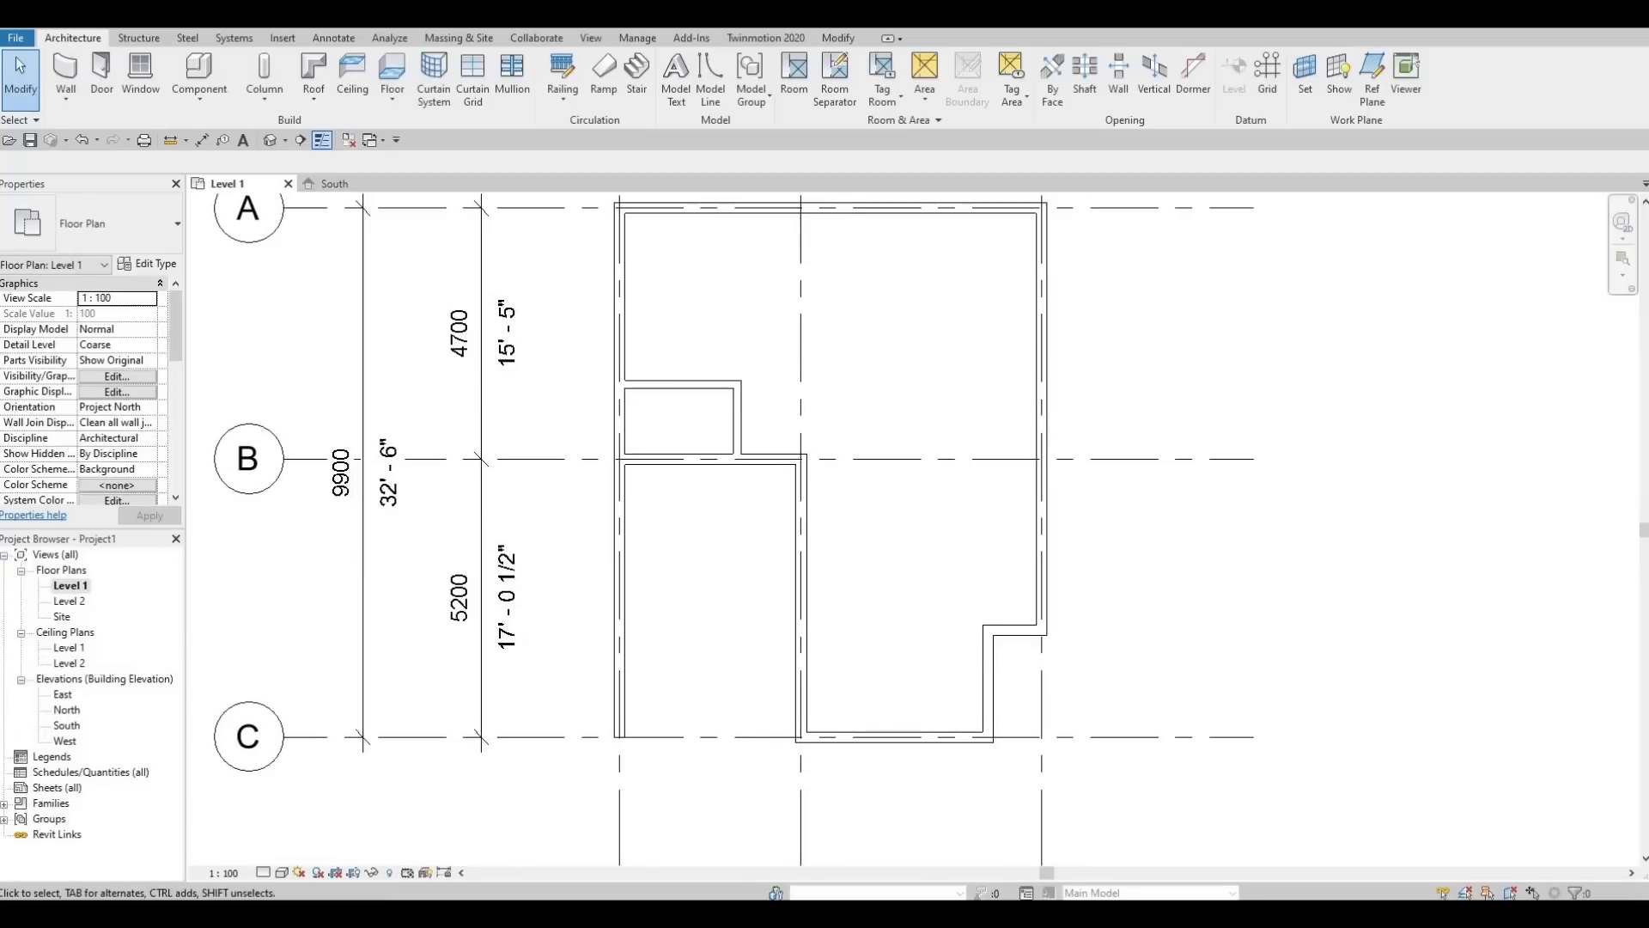
click(101, 73)
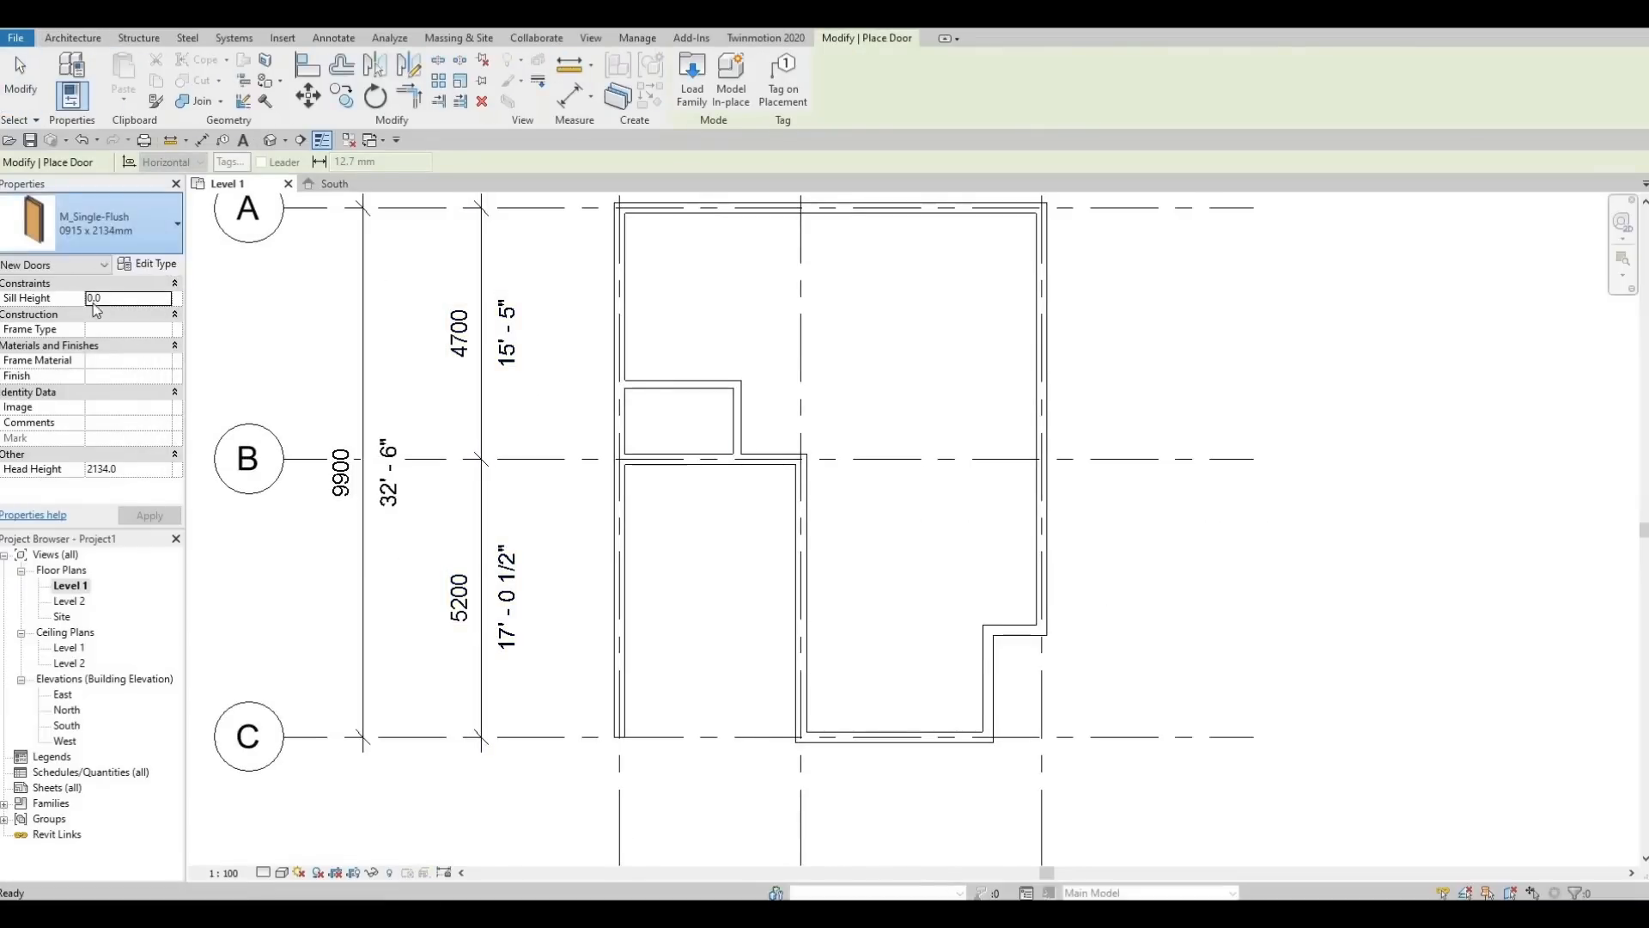
click(106, 228)
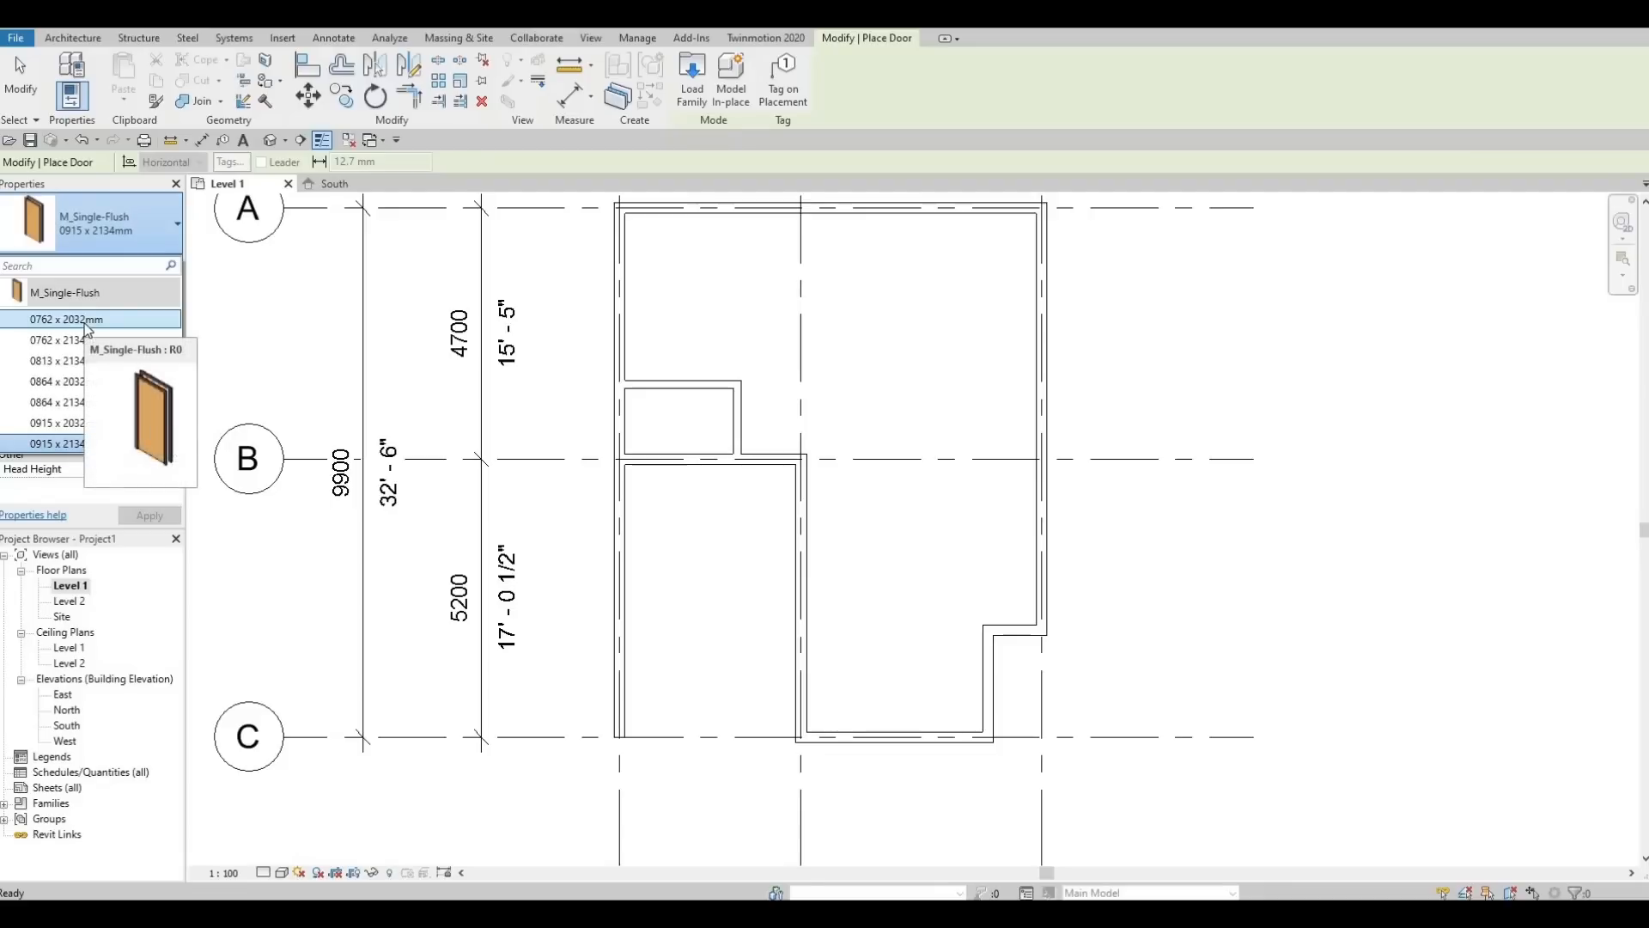
click(86, 323)
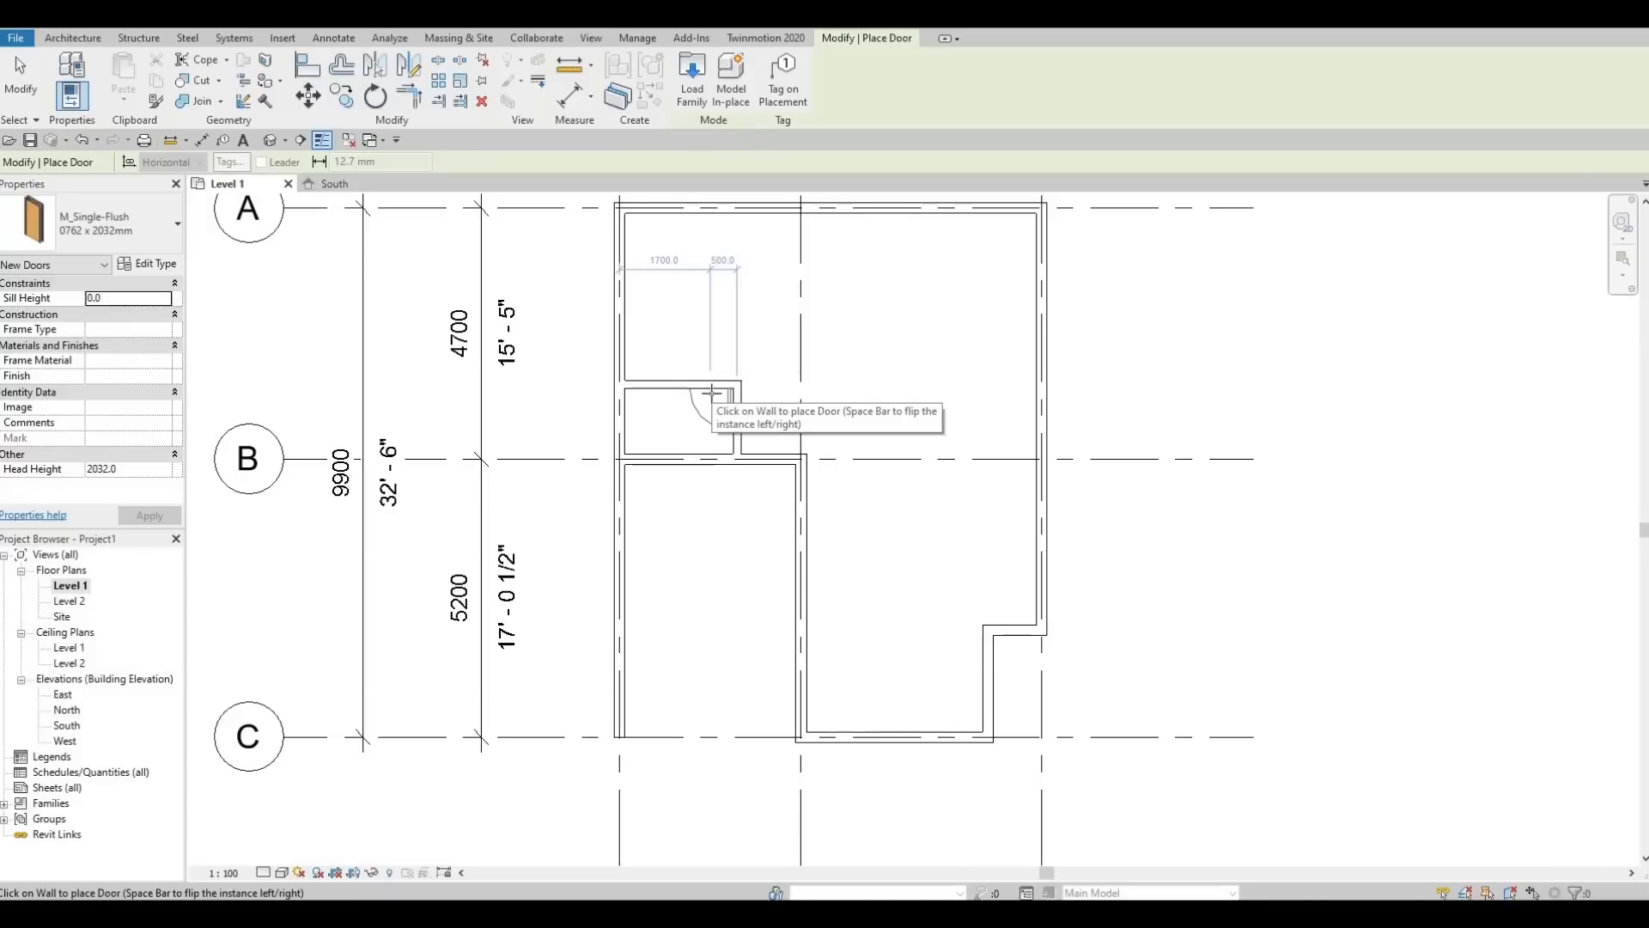
click(711, 392)
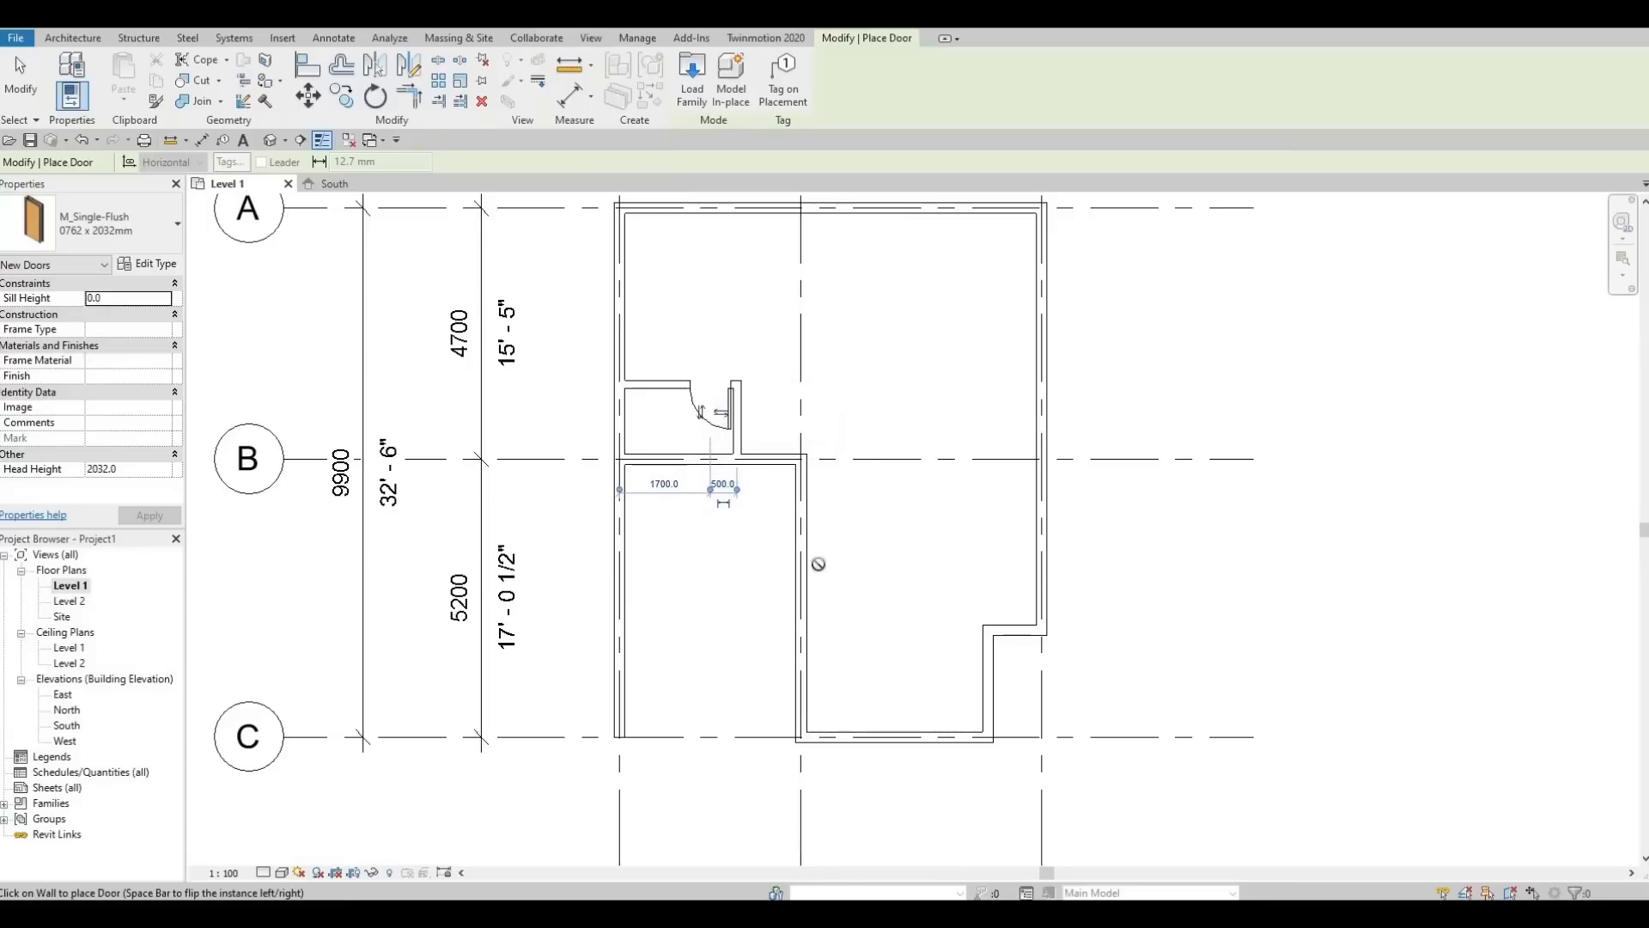
Add same-size doors in the grid C wall, 2900 mm from grid 2, and in the grid B wall, 600 mm from grid 2, with its swing flipped
click(956, 737)
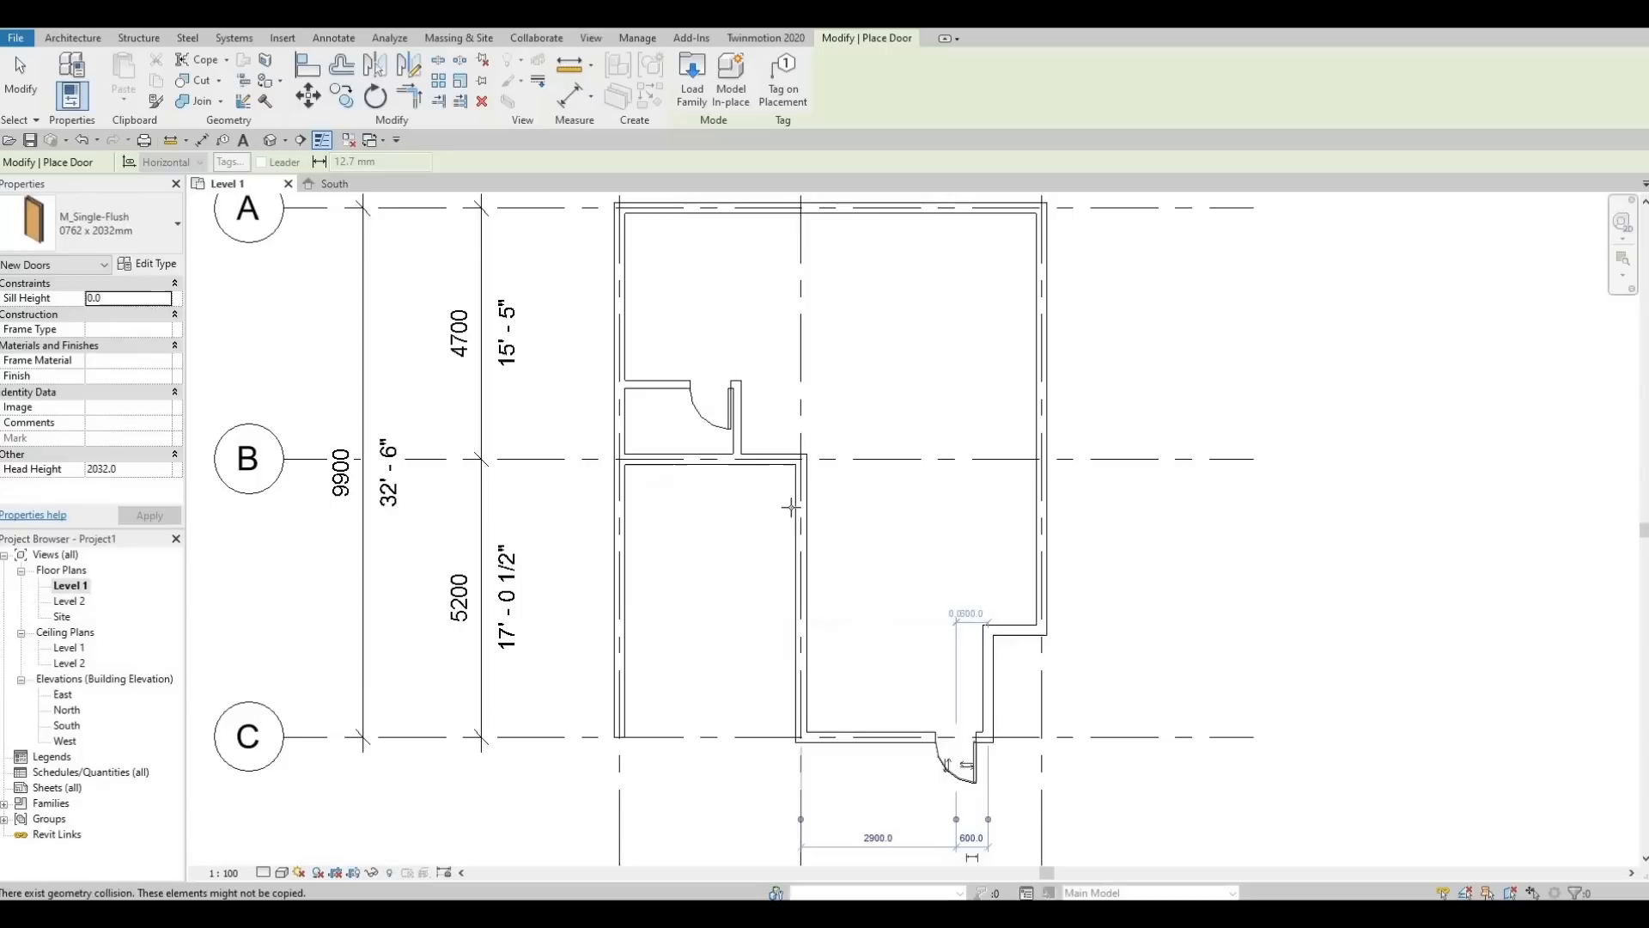
key(space)
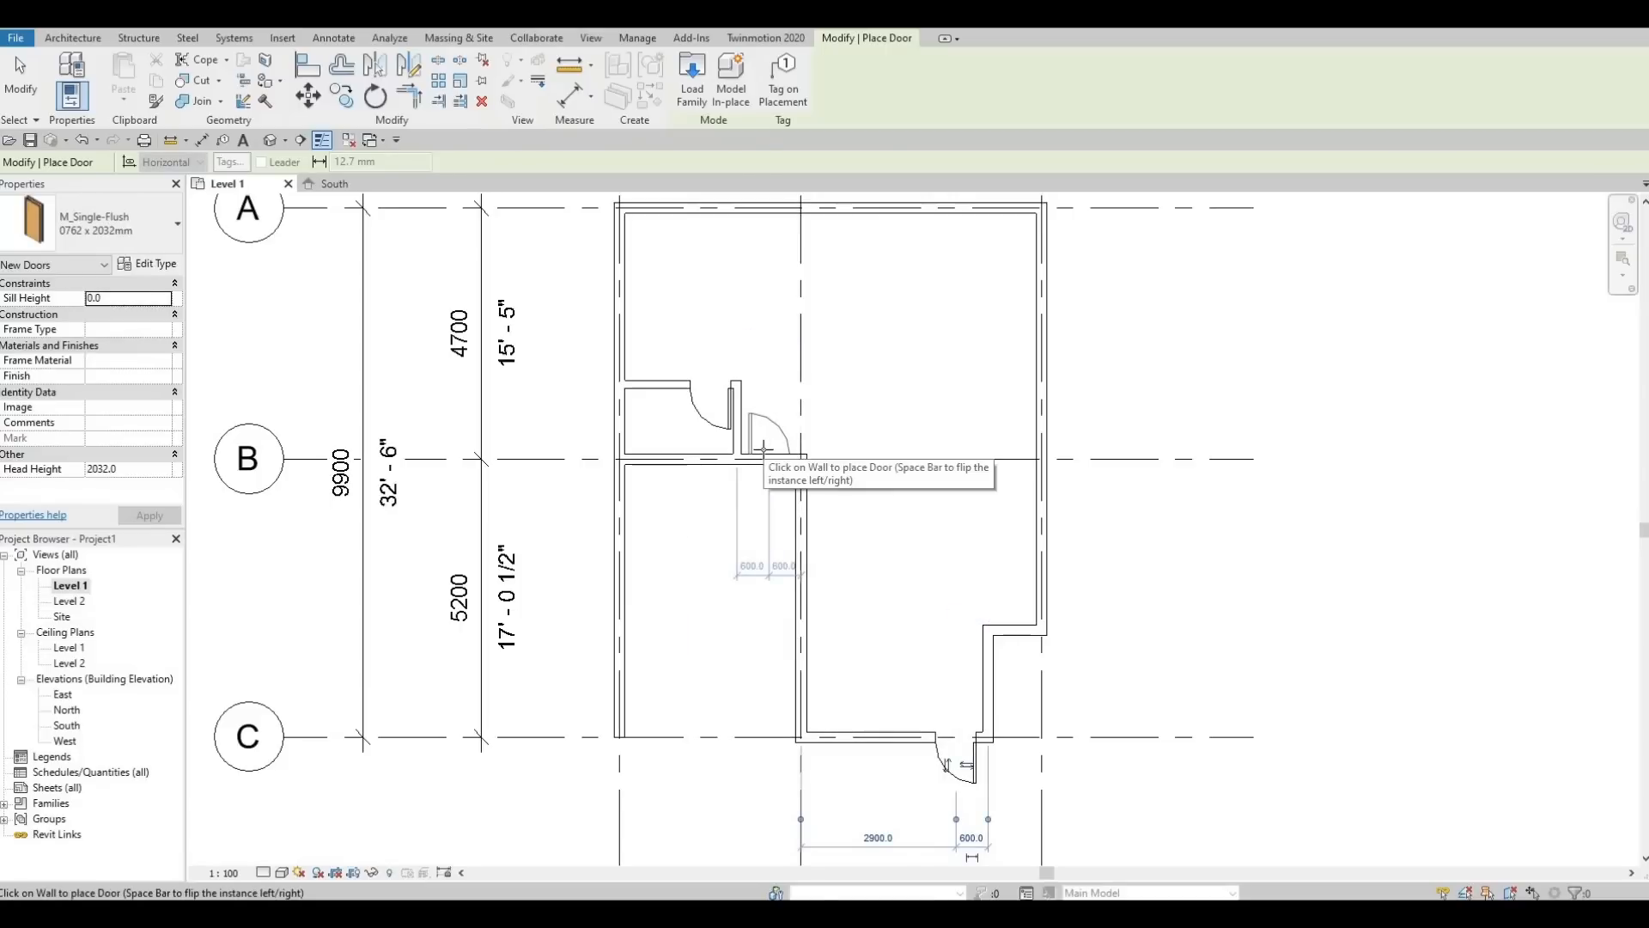
click(762, 448)
key(F1)
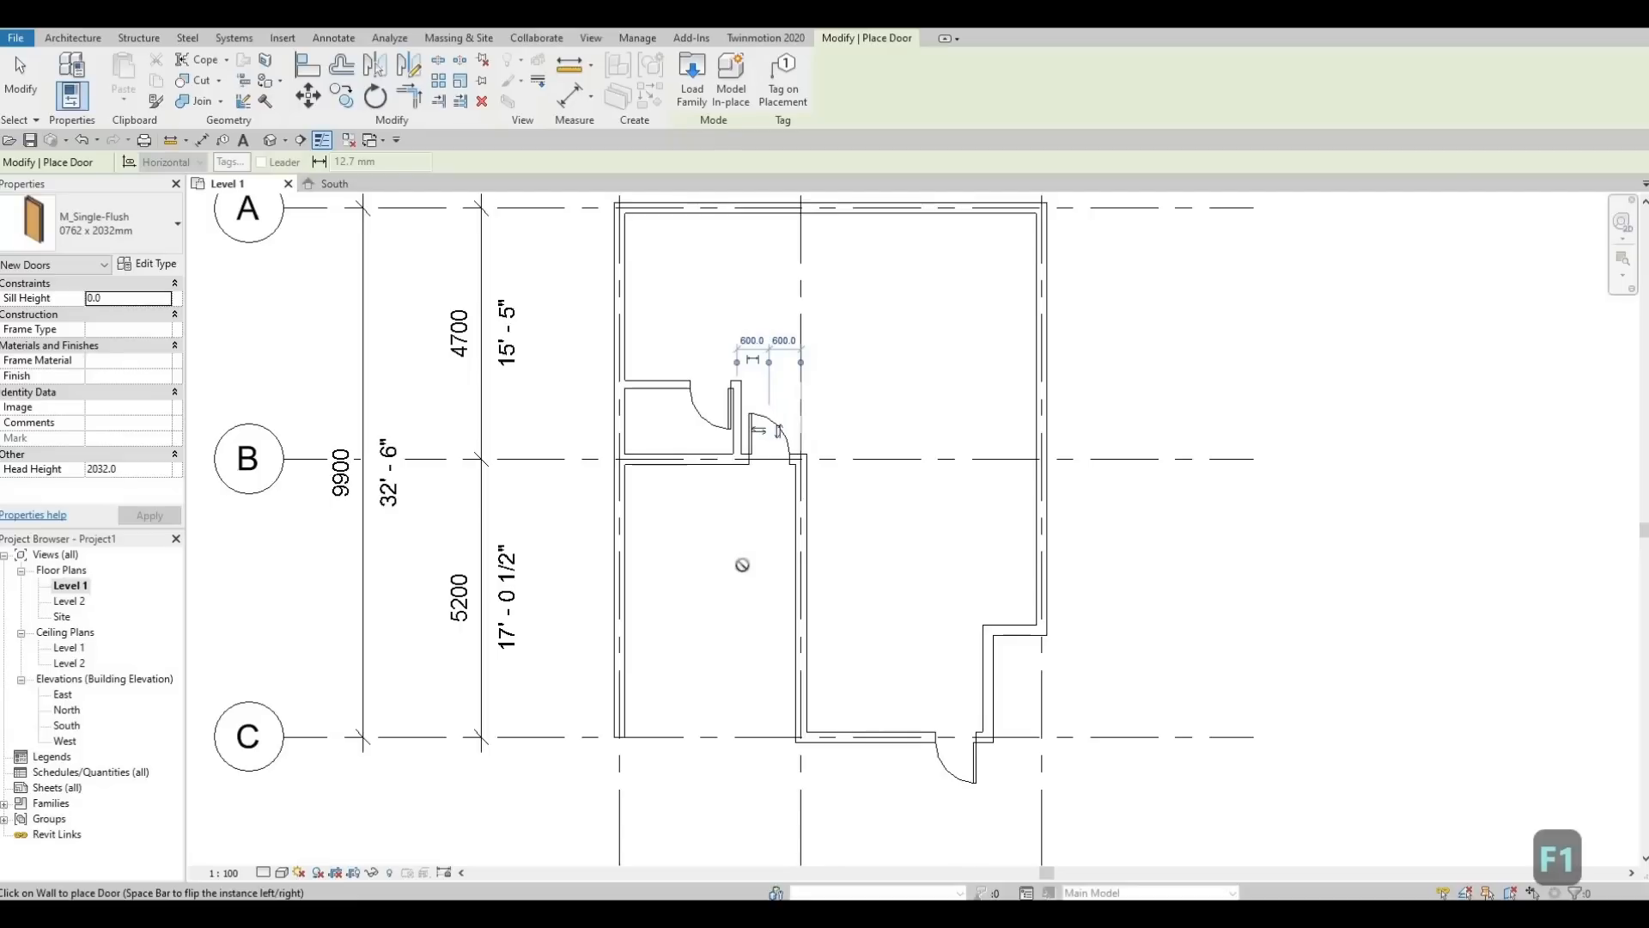
key(Escape)
key(Escape)
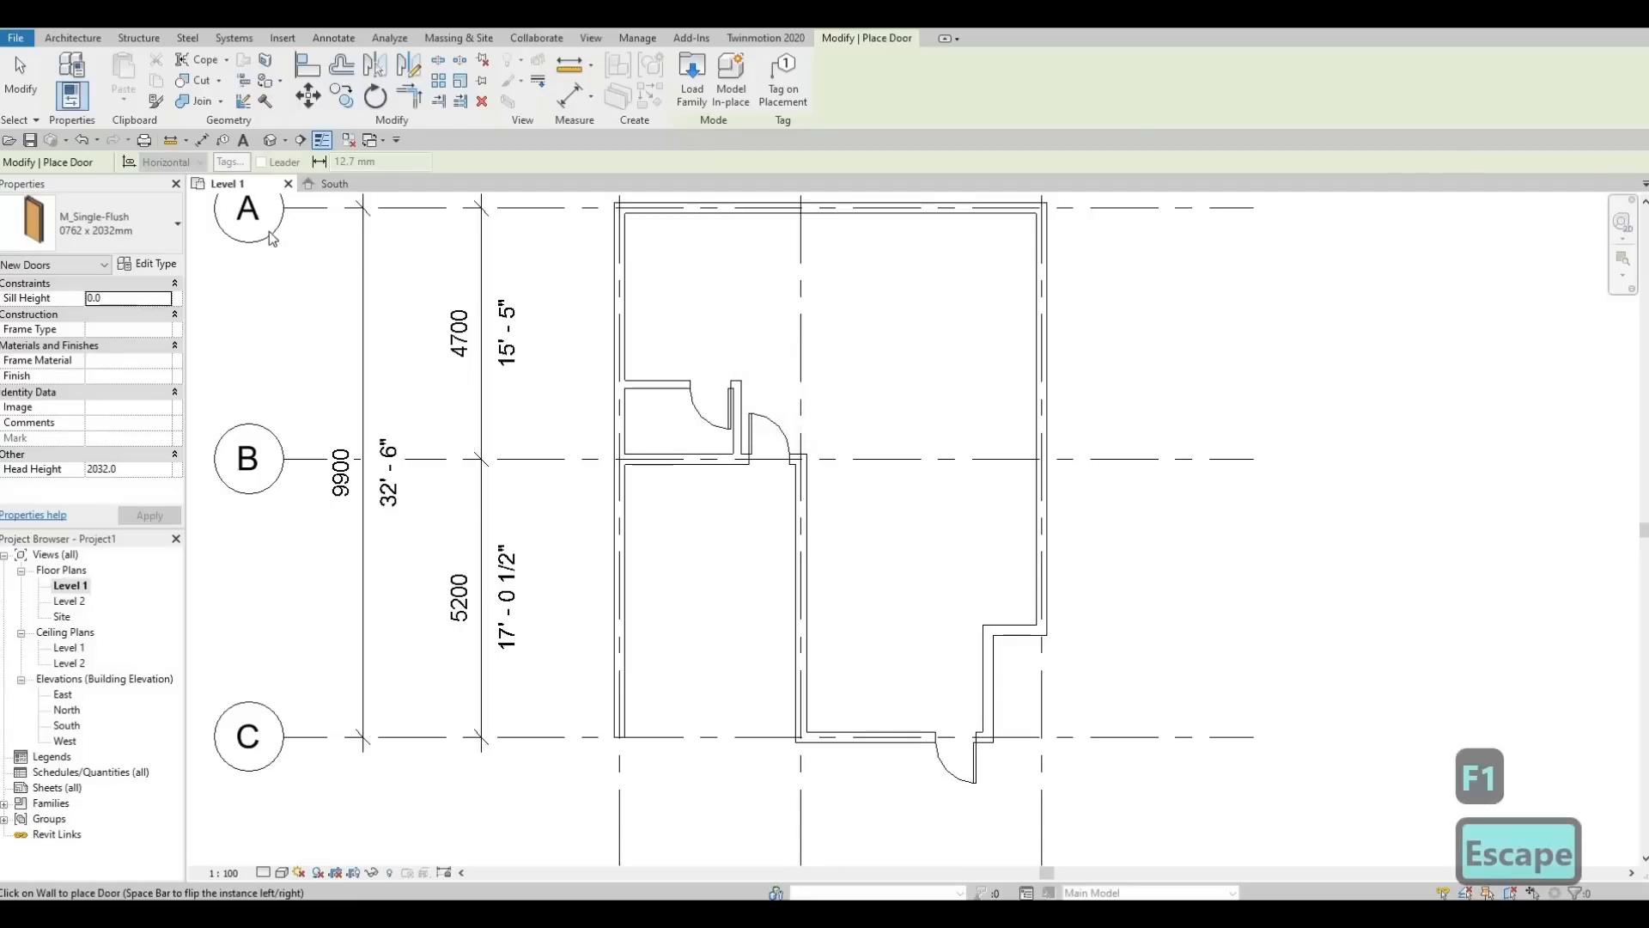
Load the M_Toilet-Domestic-2D family from the library's Plumbing > Architectural > Fixtures > Water Closets folder
click(285, 38)
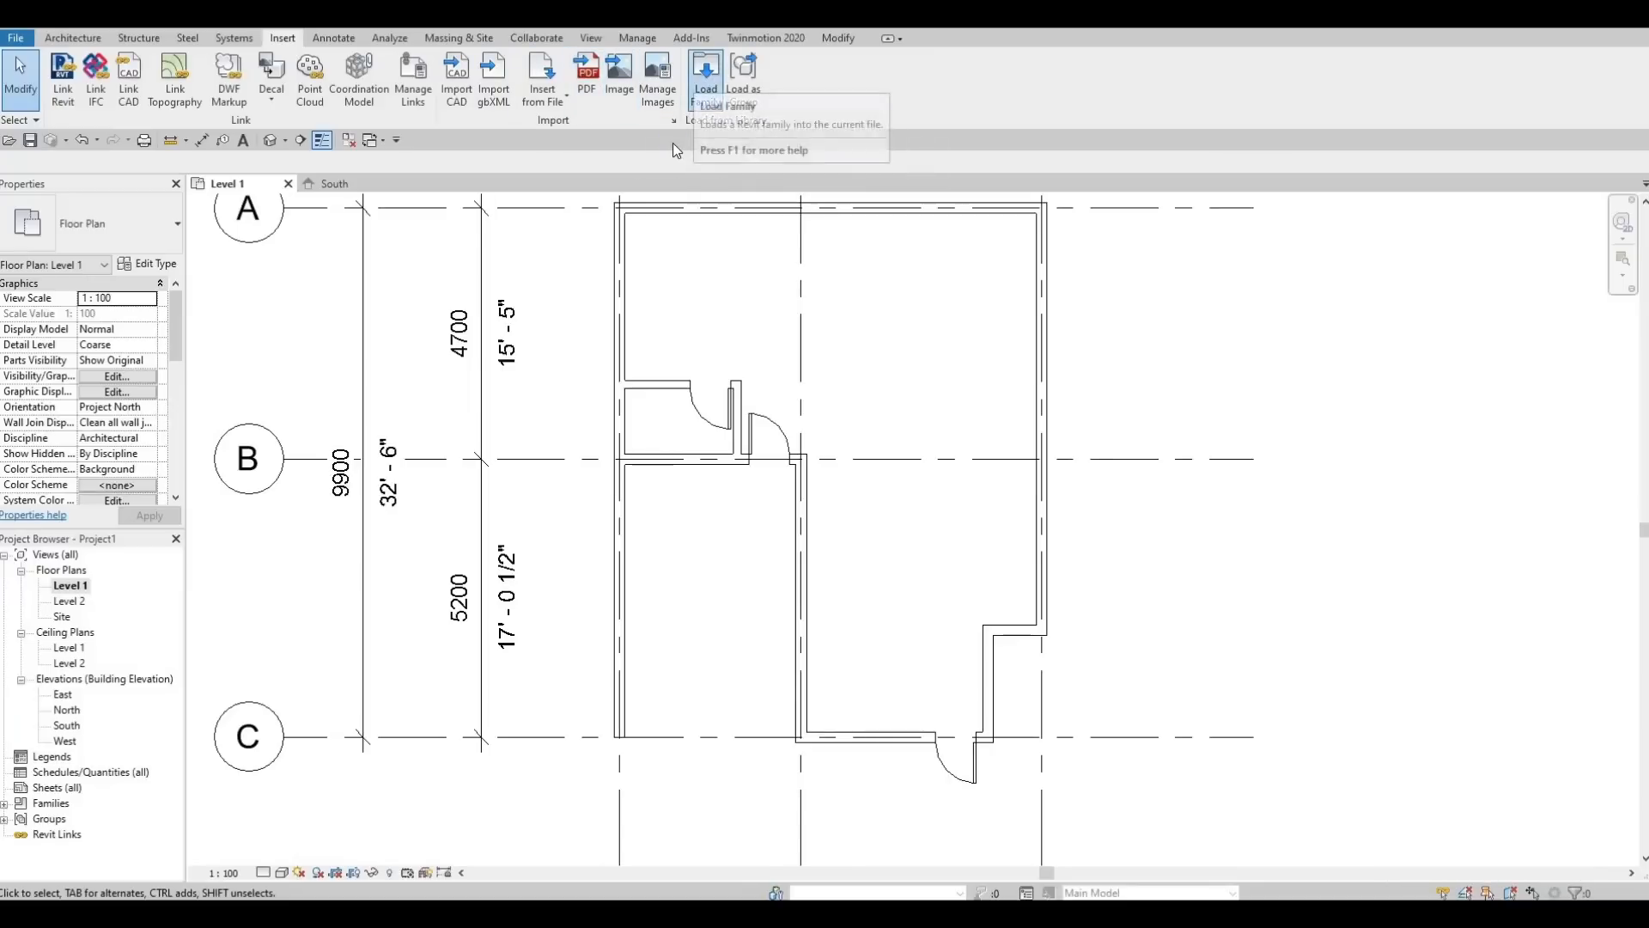
click(706, 73)
scroll(697, 475, down, 3)
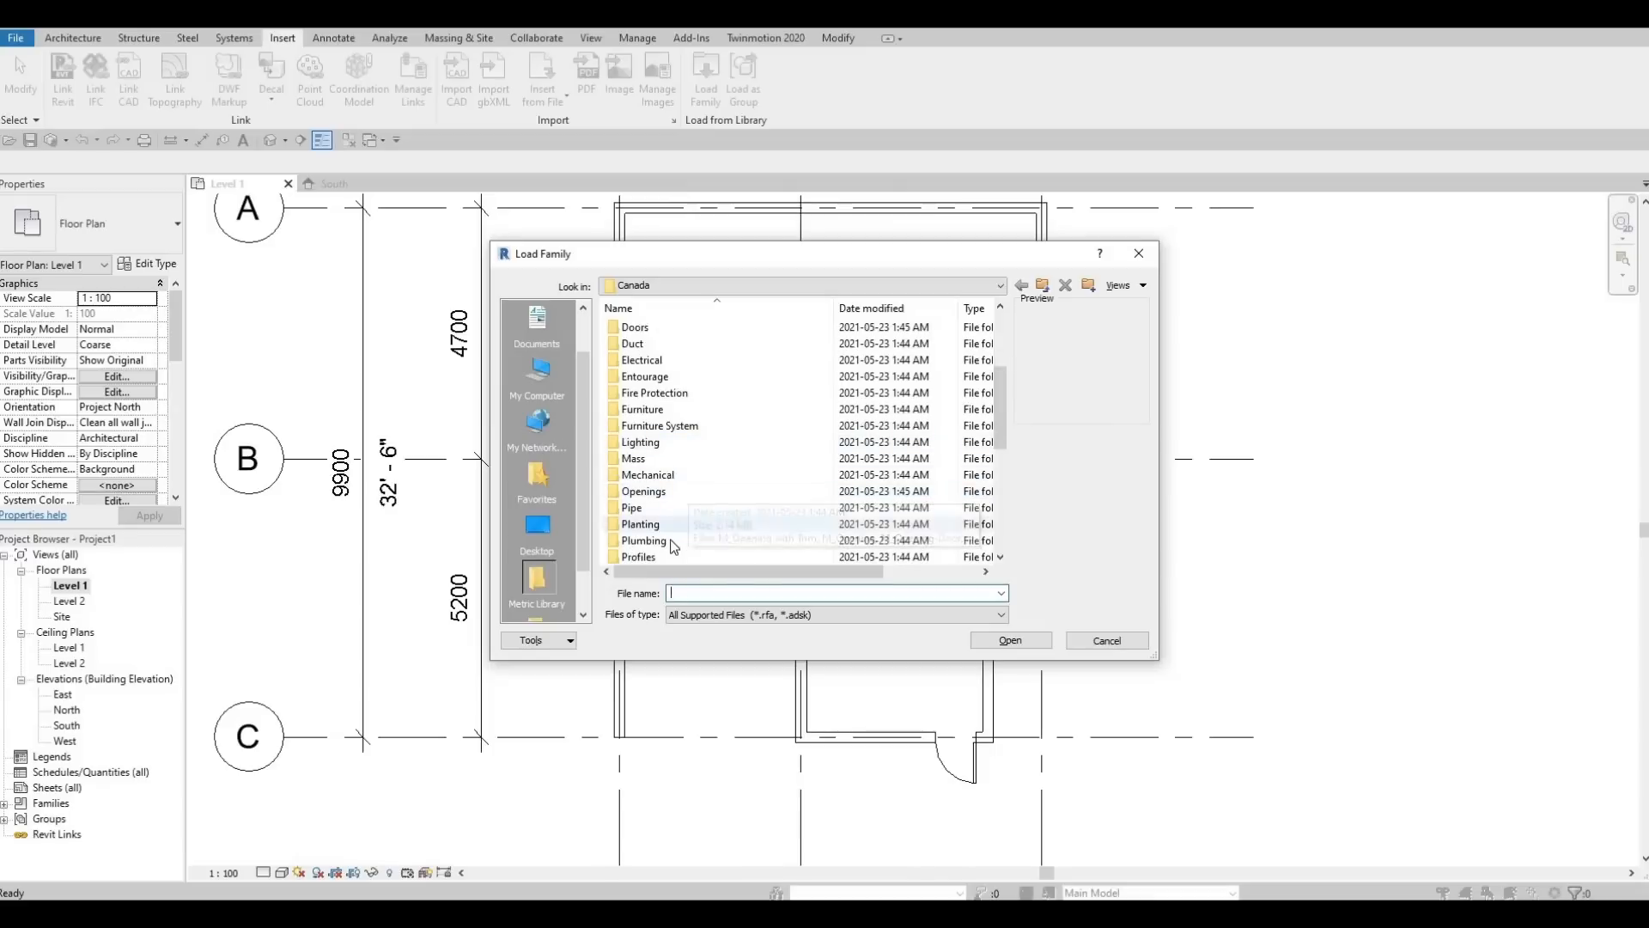
click(659, 540)
key(Return)
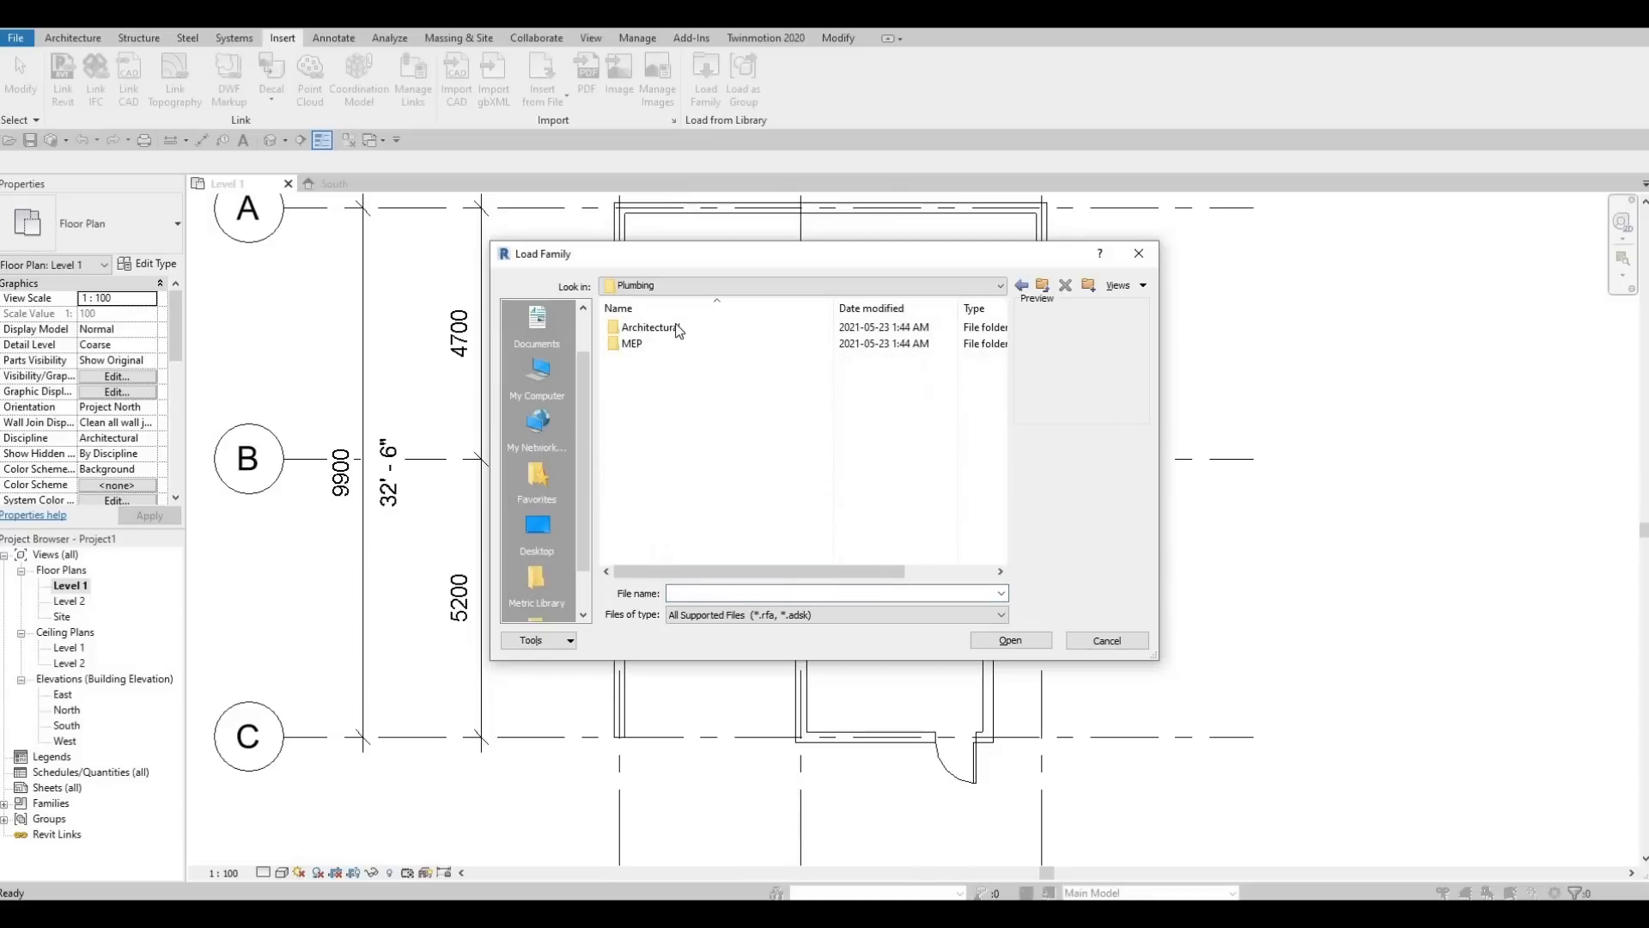
double_click(672, 329)
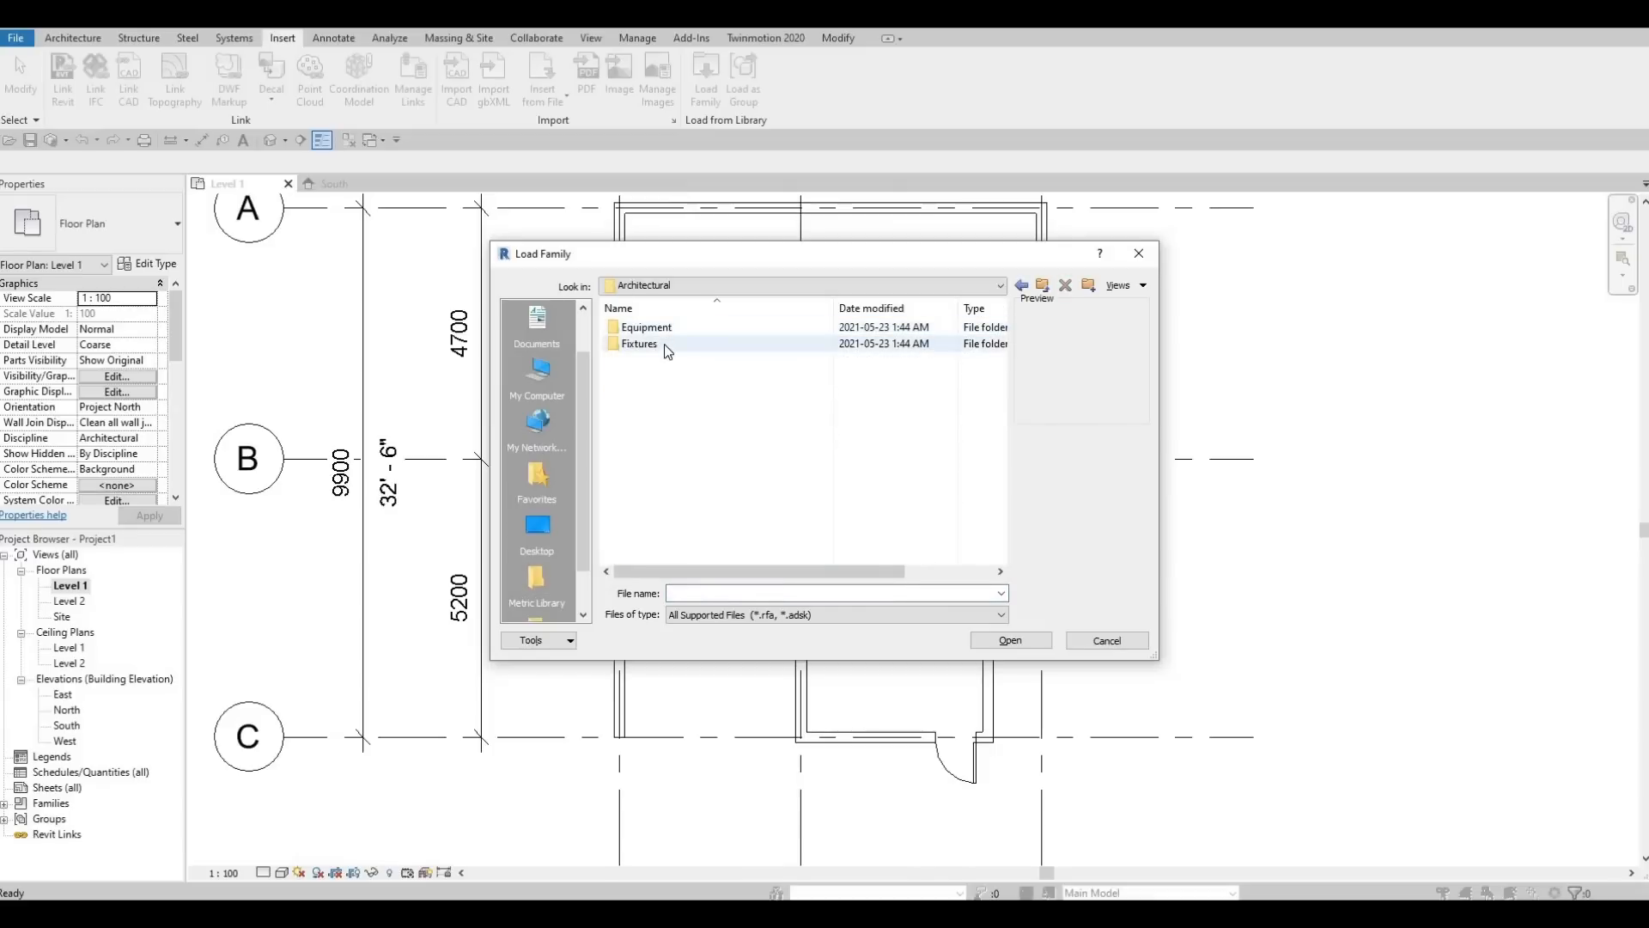
double_click(667, 343)
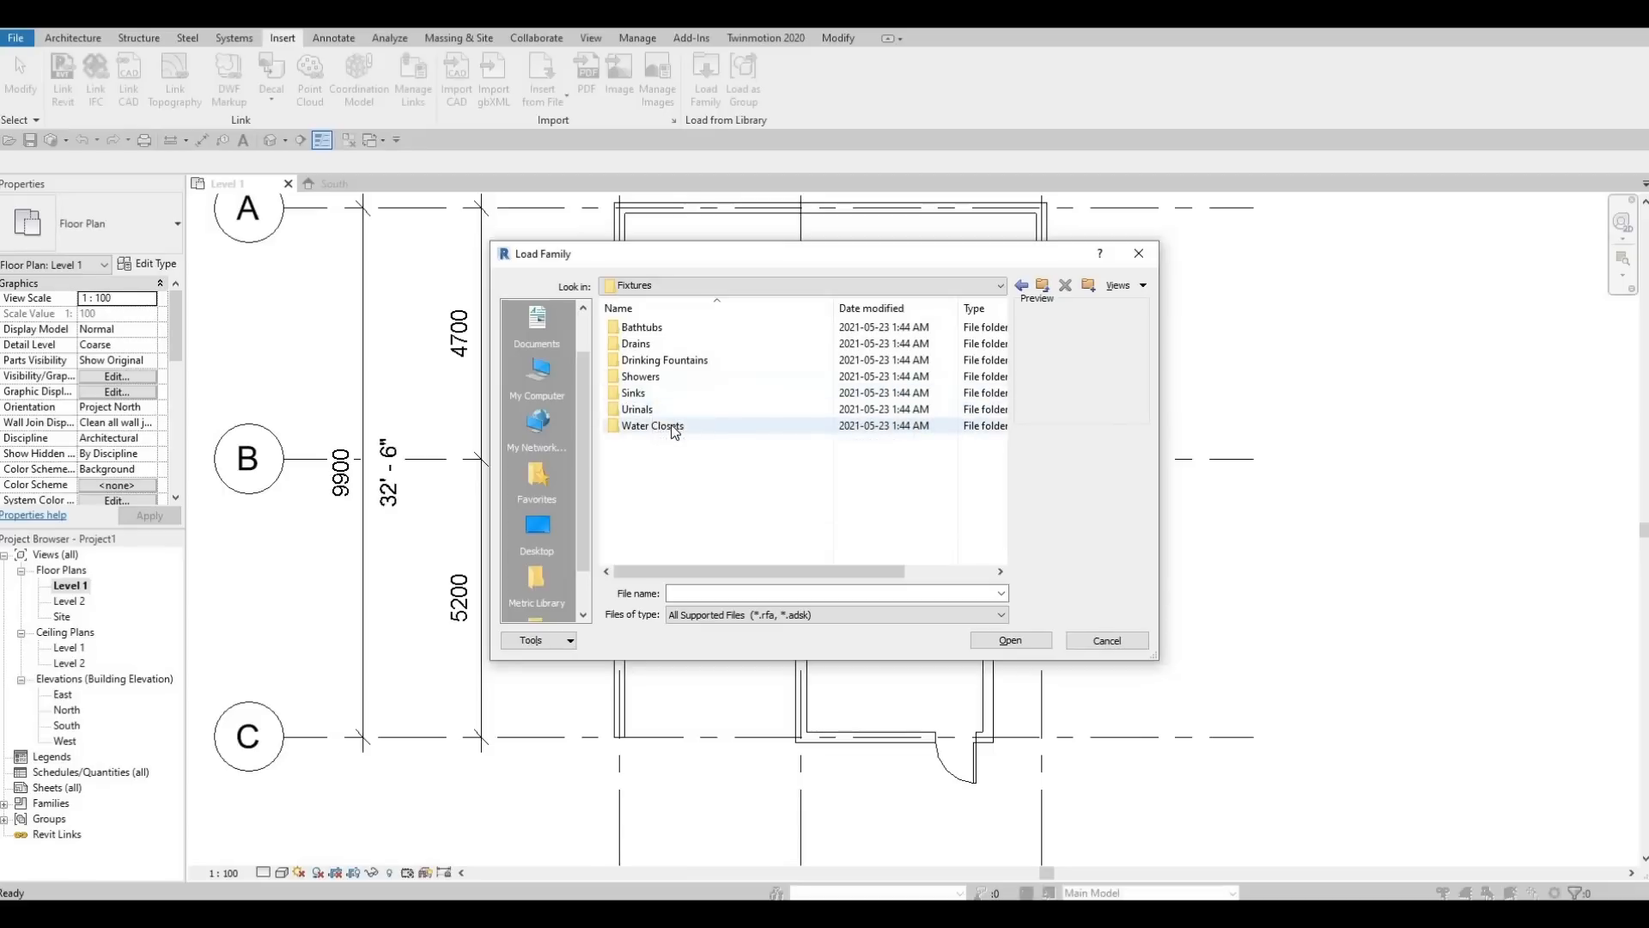
double_click(637, 425)
click(691, 365)
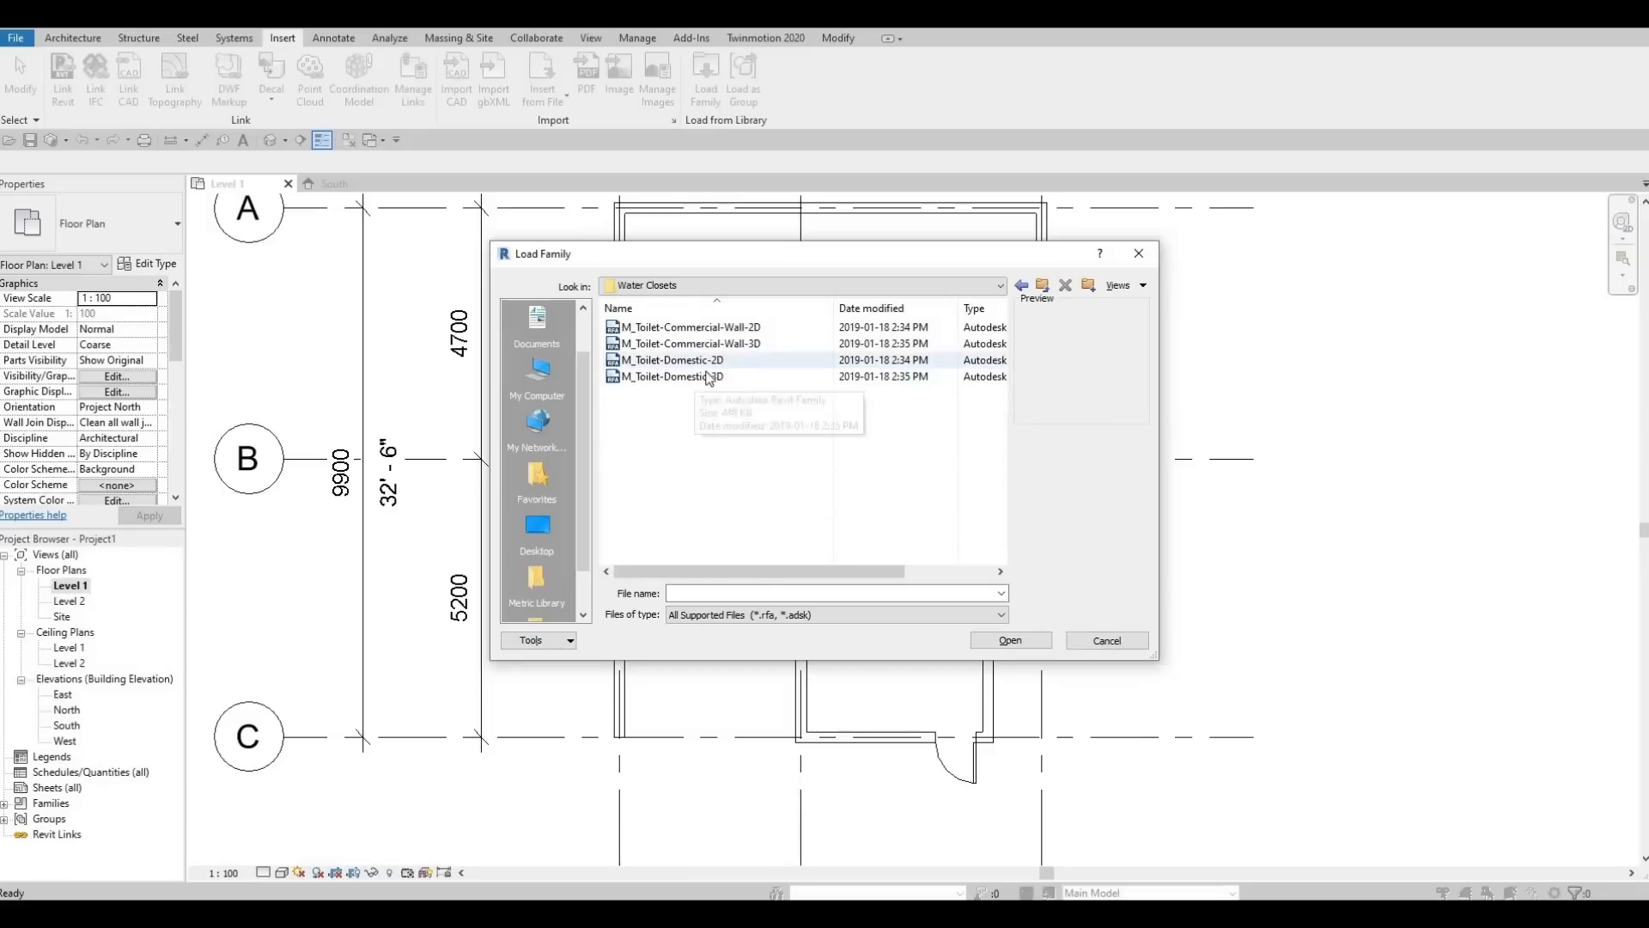
click(1010, 640)
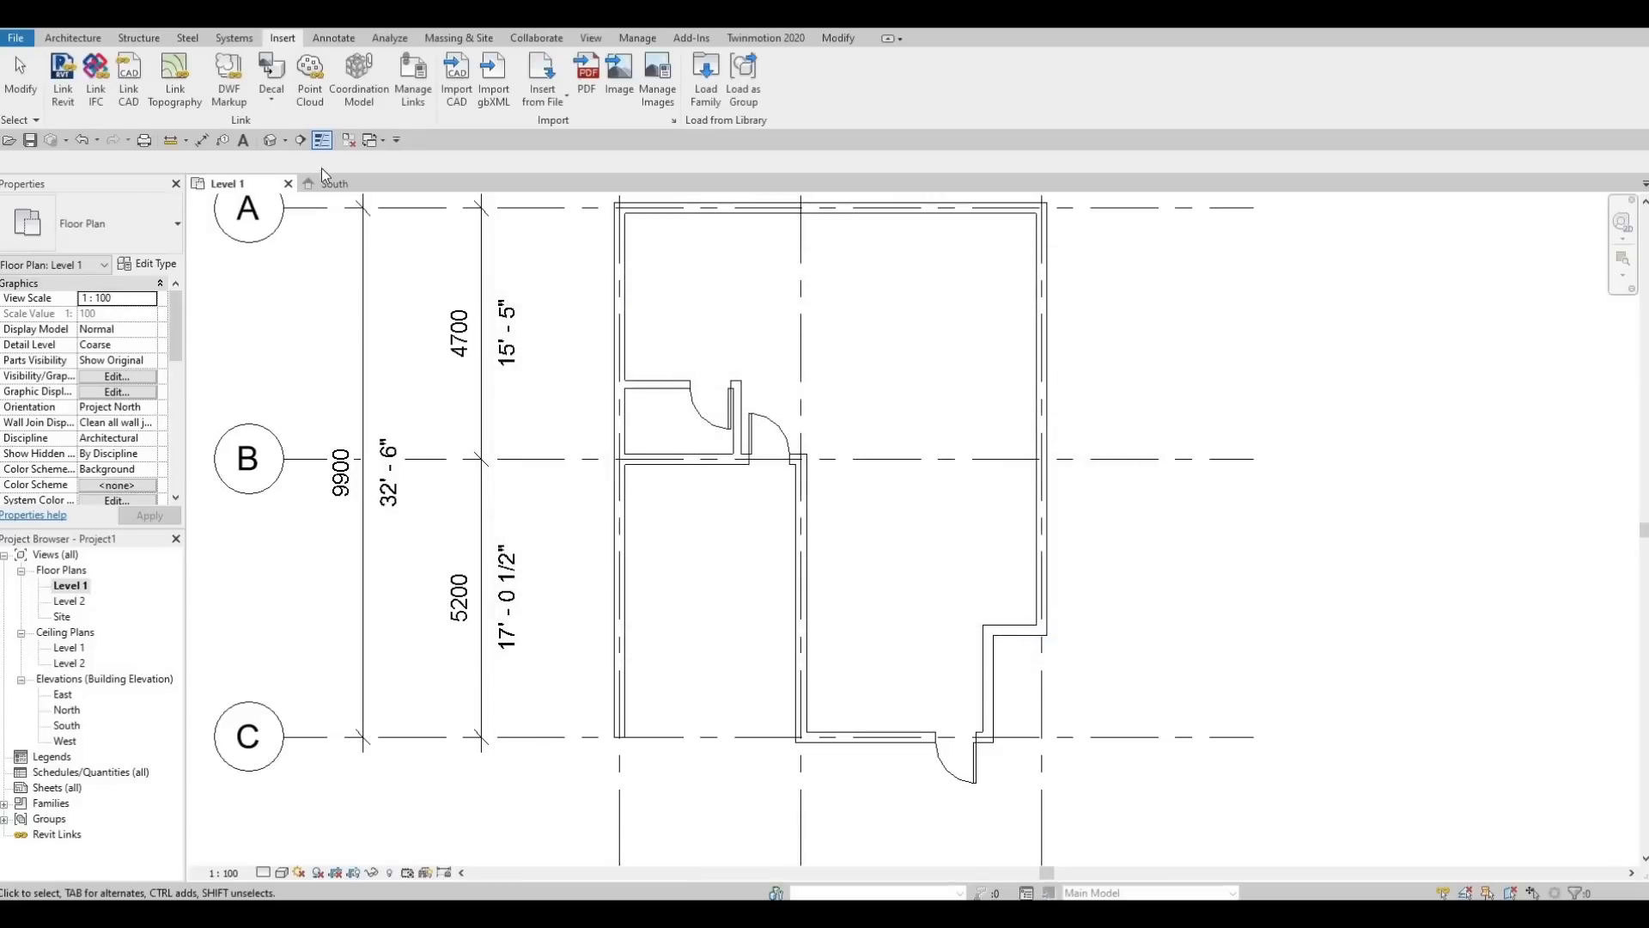
Place the M_Toilet-Domestic-2D component against the small room's grid 1 wall, 800 mm from grid B
click(73, 38)
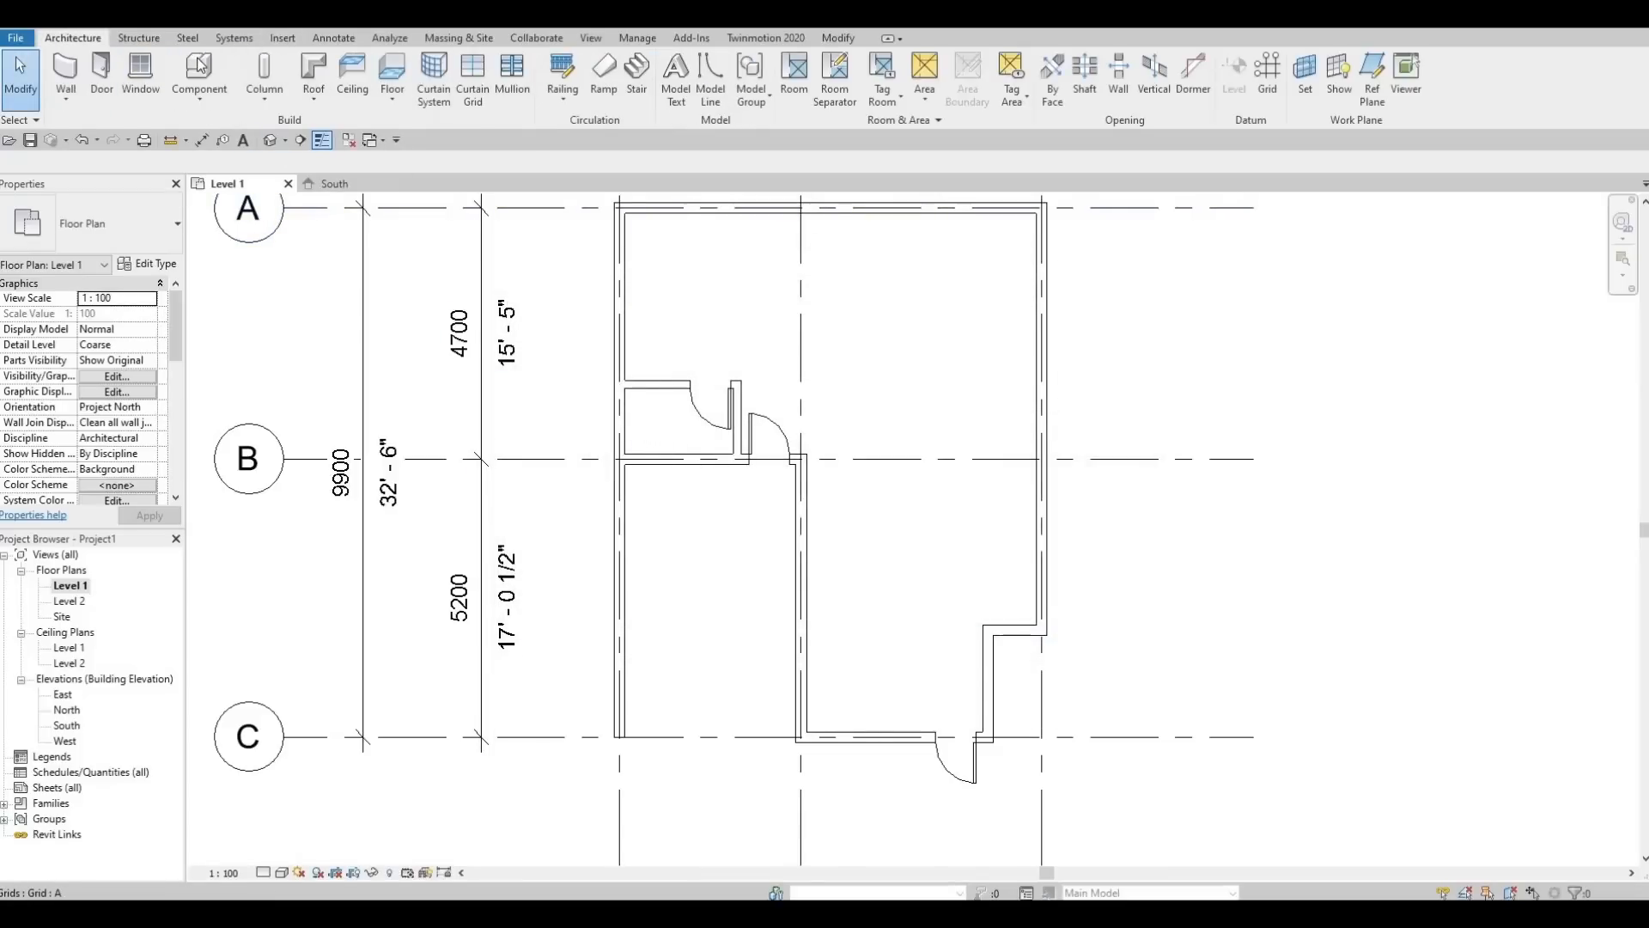
click(198, 73)
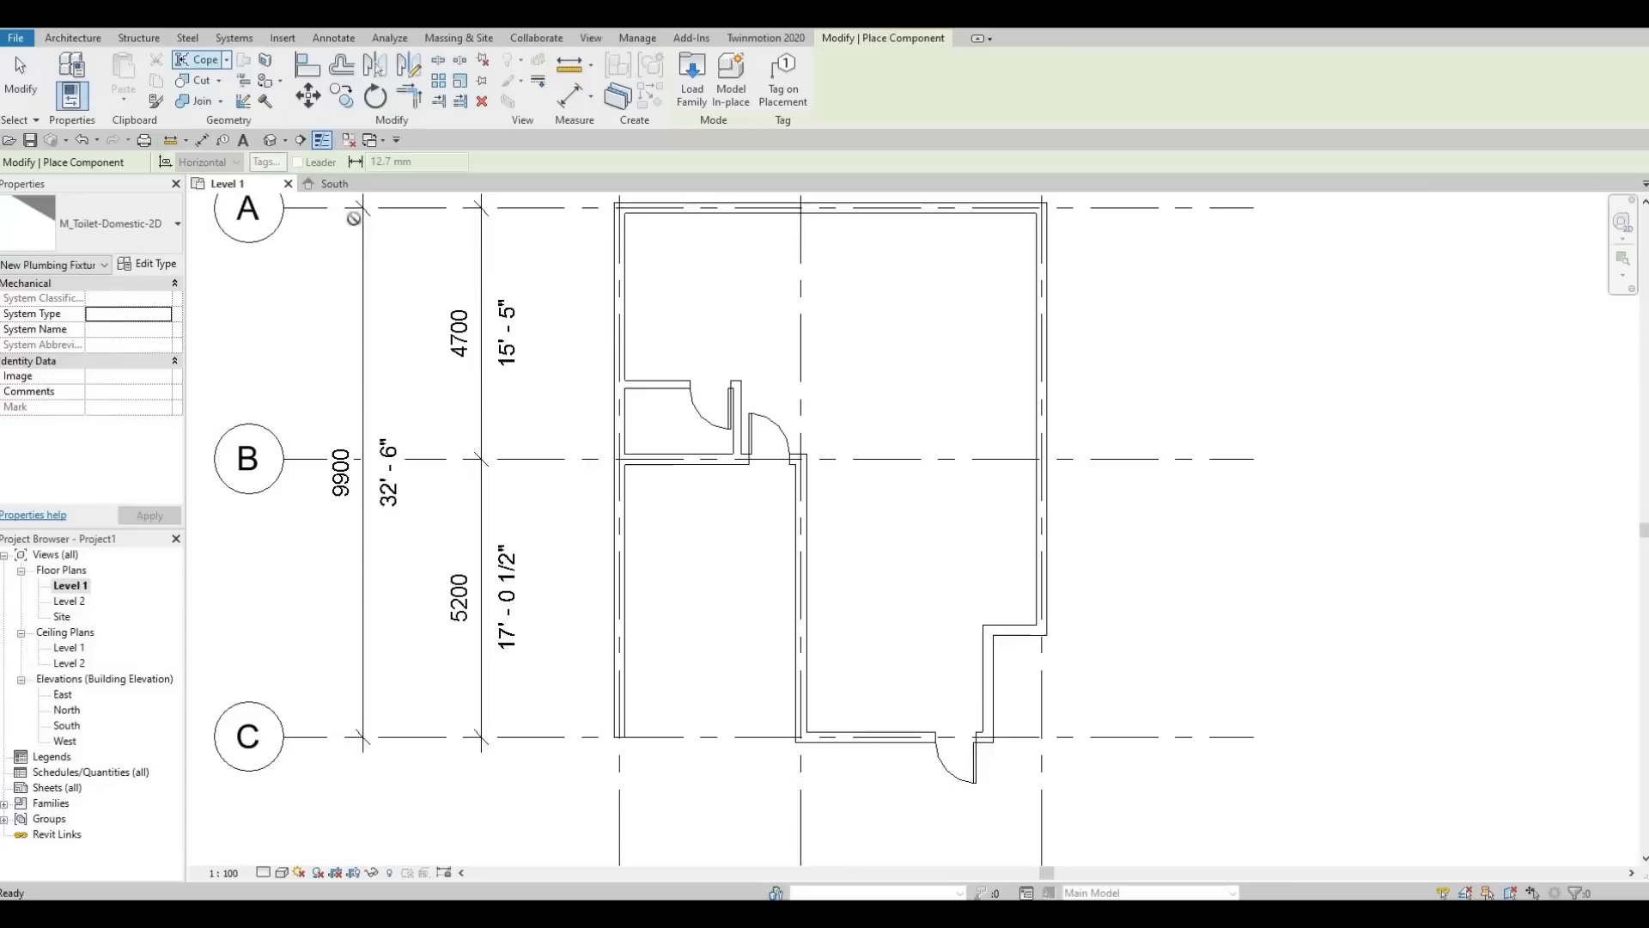
scroll(617, 429, up, 3)
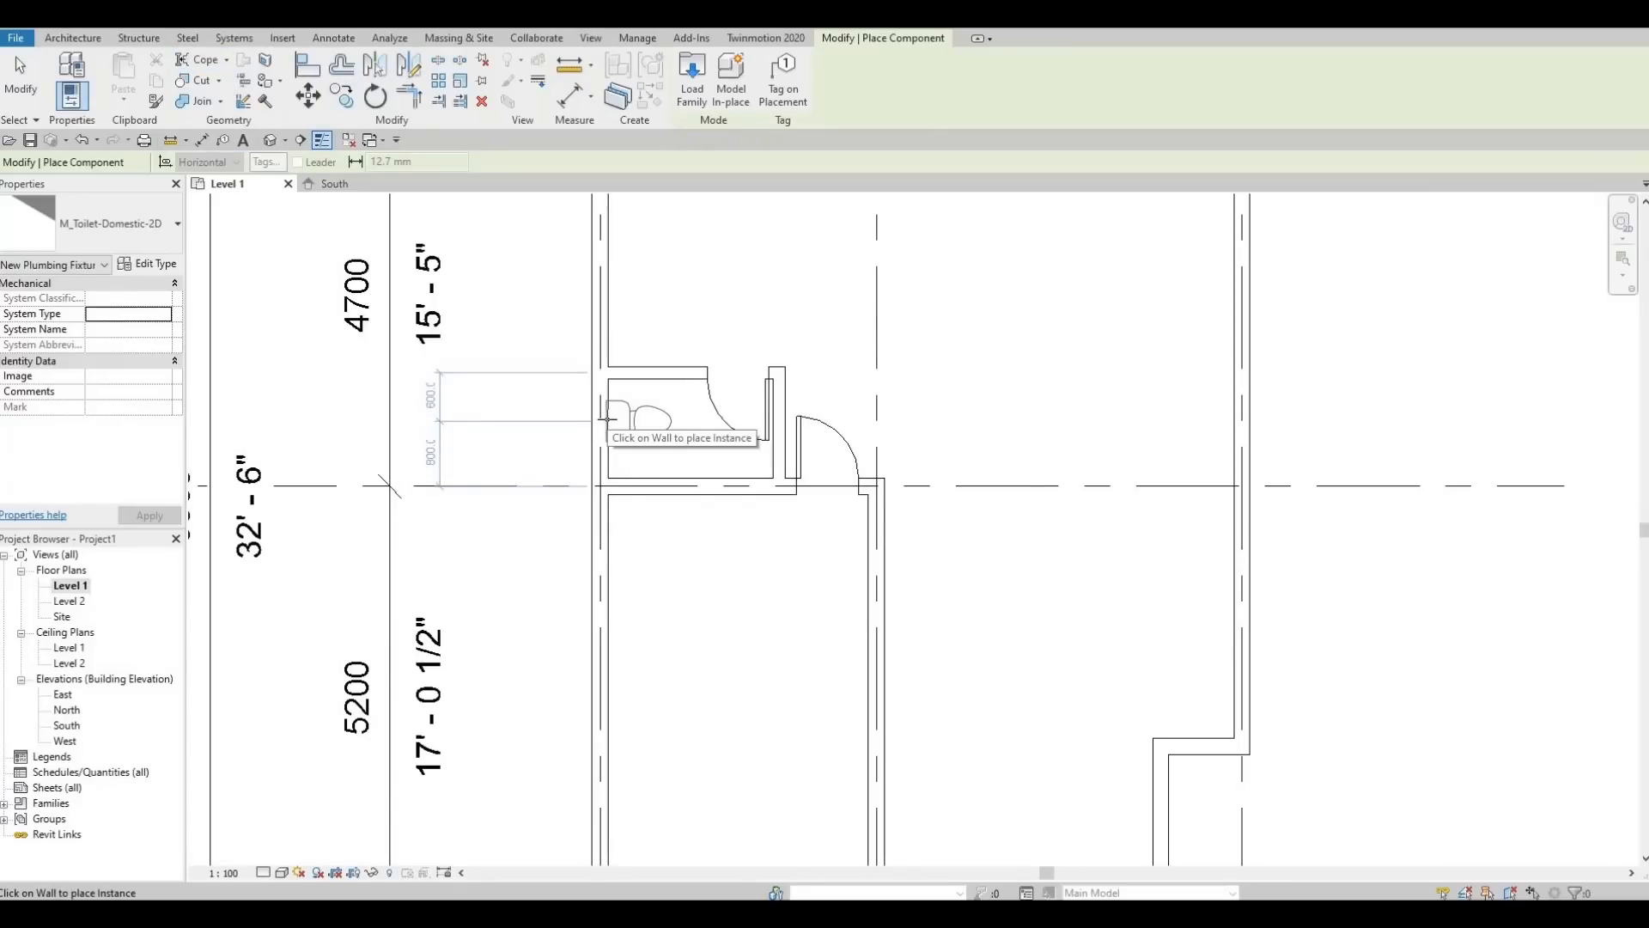
click(607, 420)
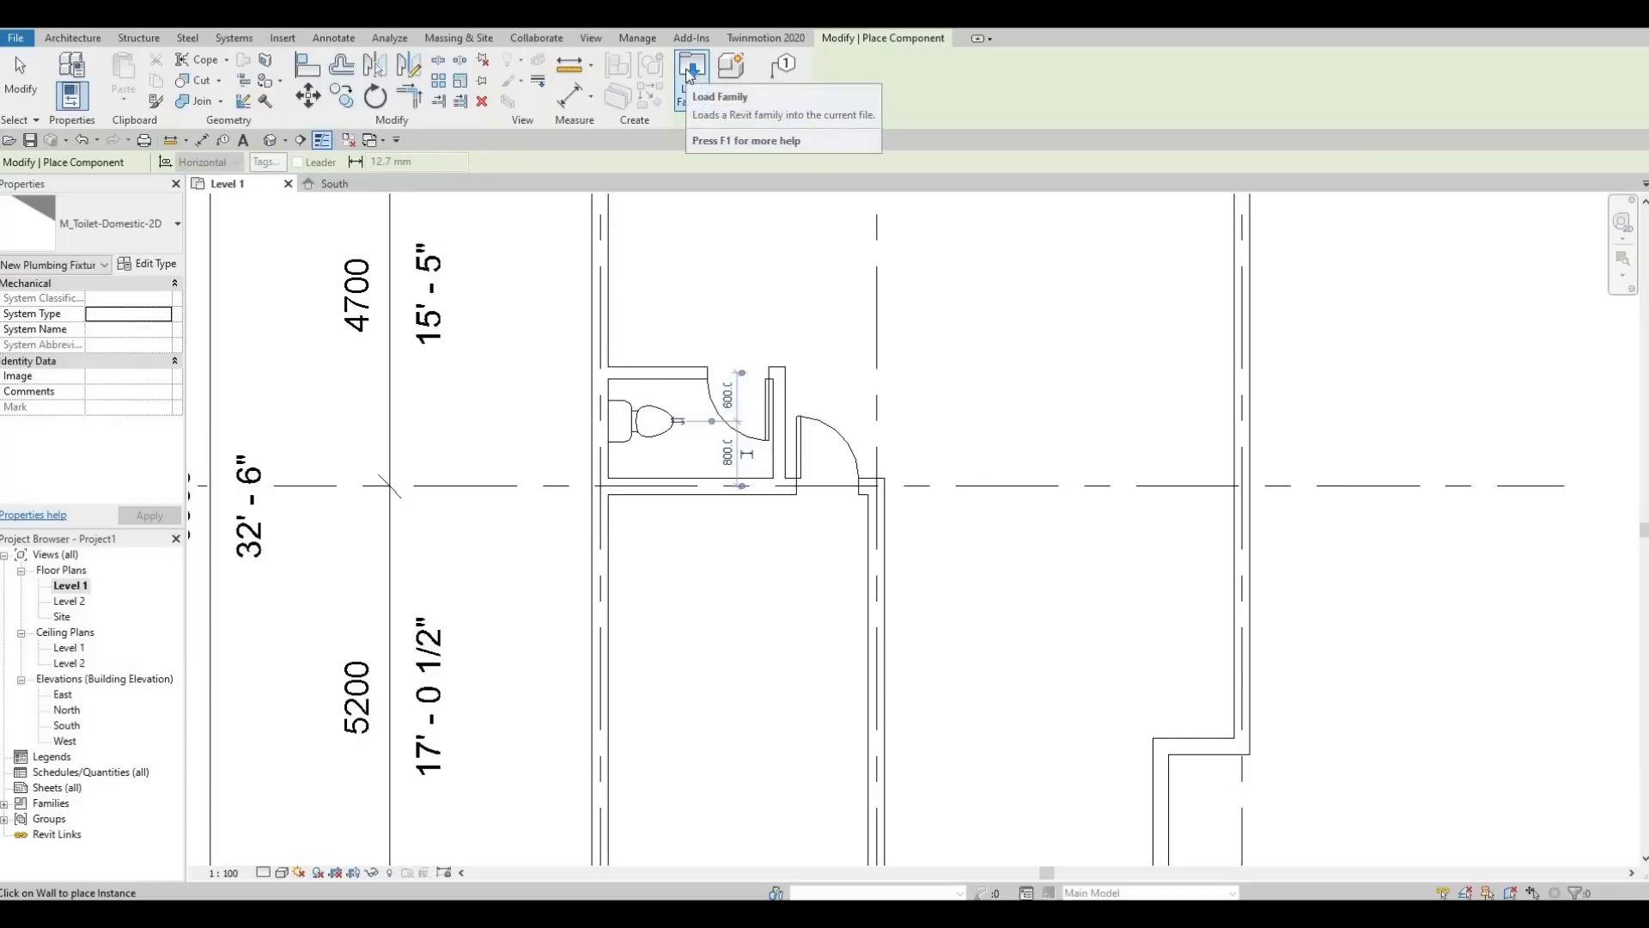
Start loading another family and browse to the Sinks folder under the library's plumbing Fixtures
click(690, 72)
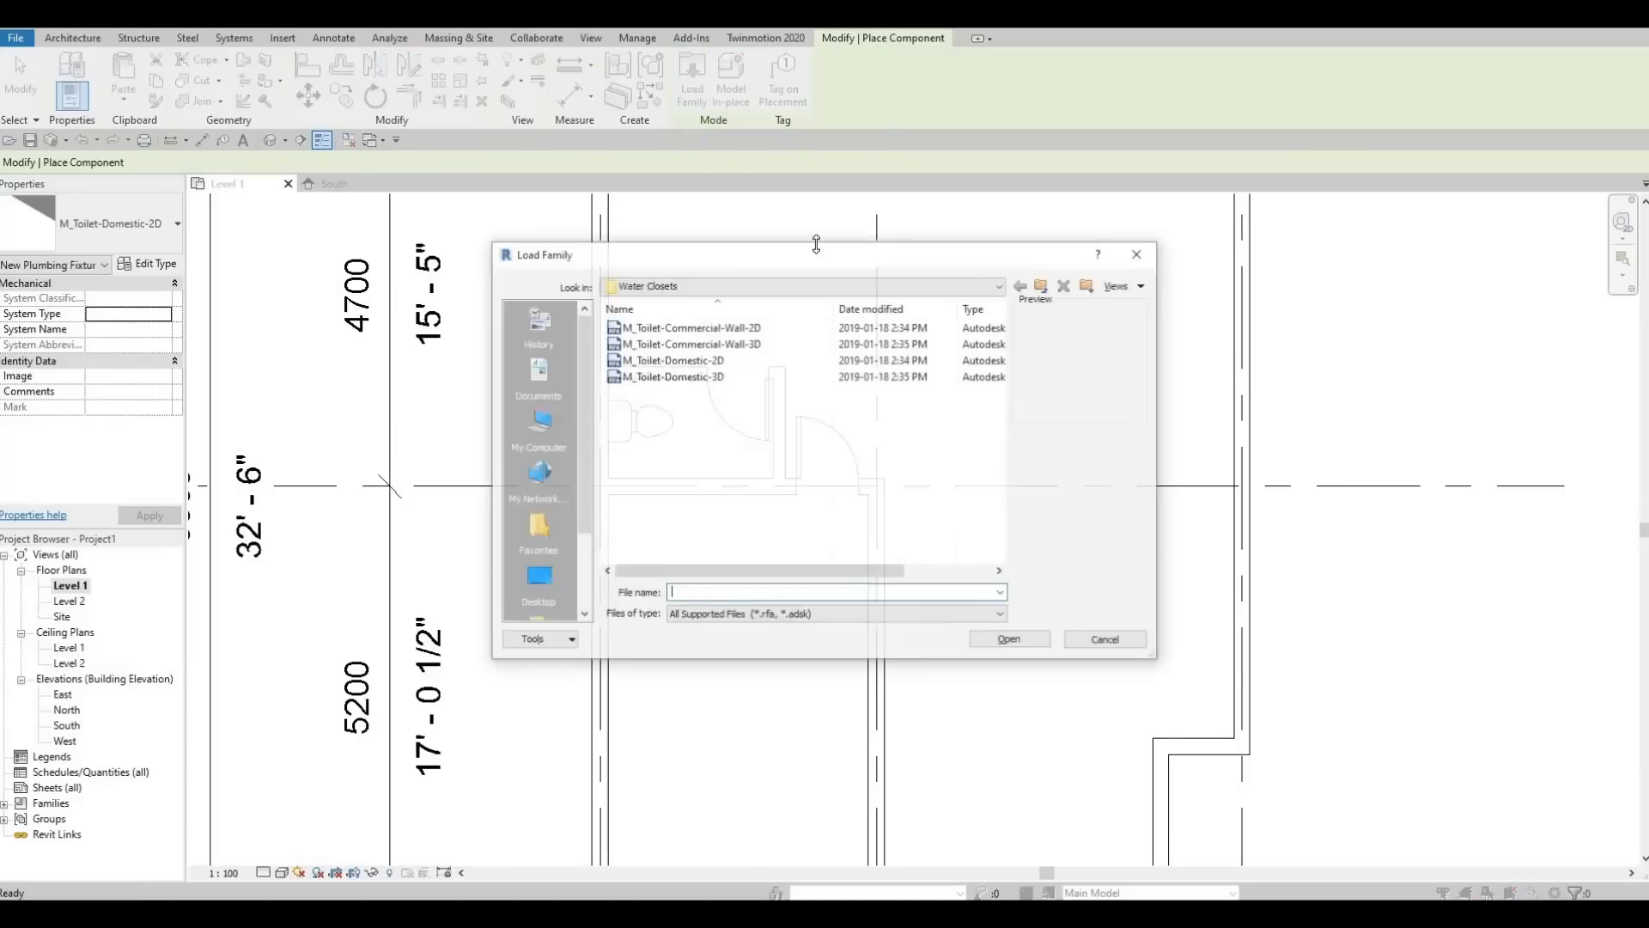
click(890, 286)
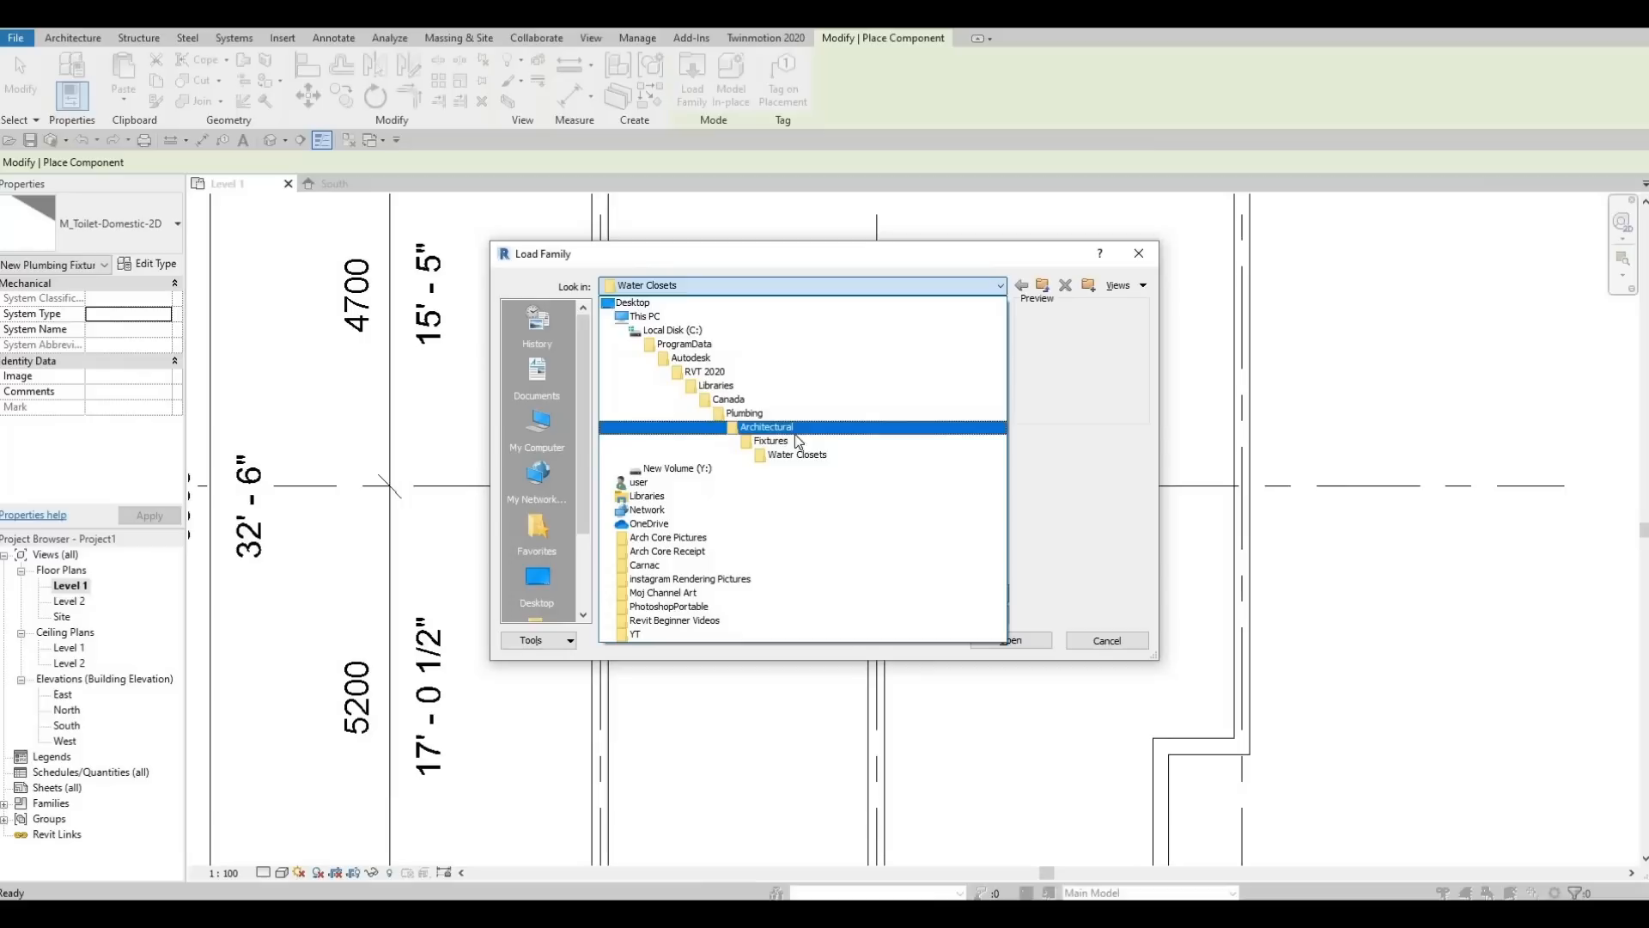
click(786, 441)
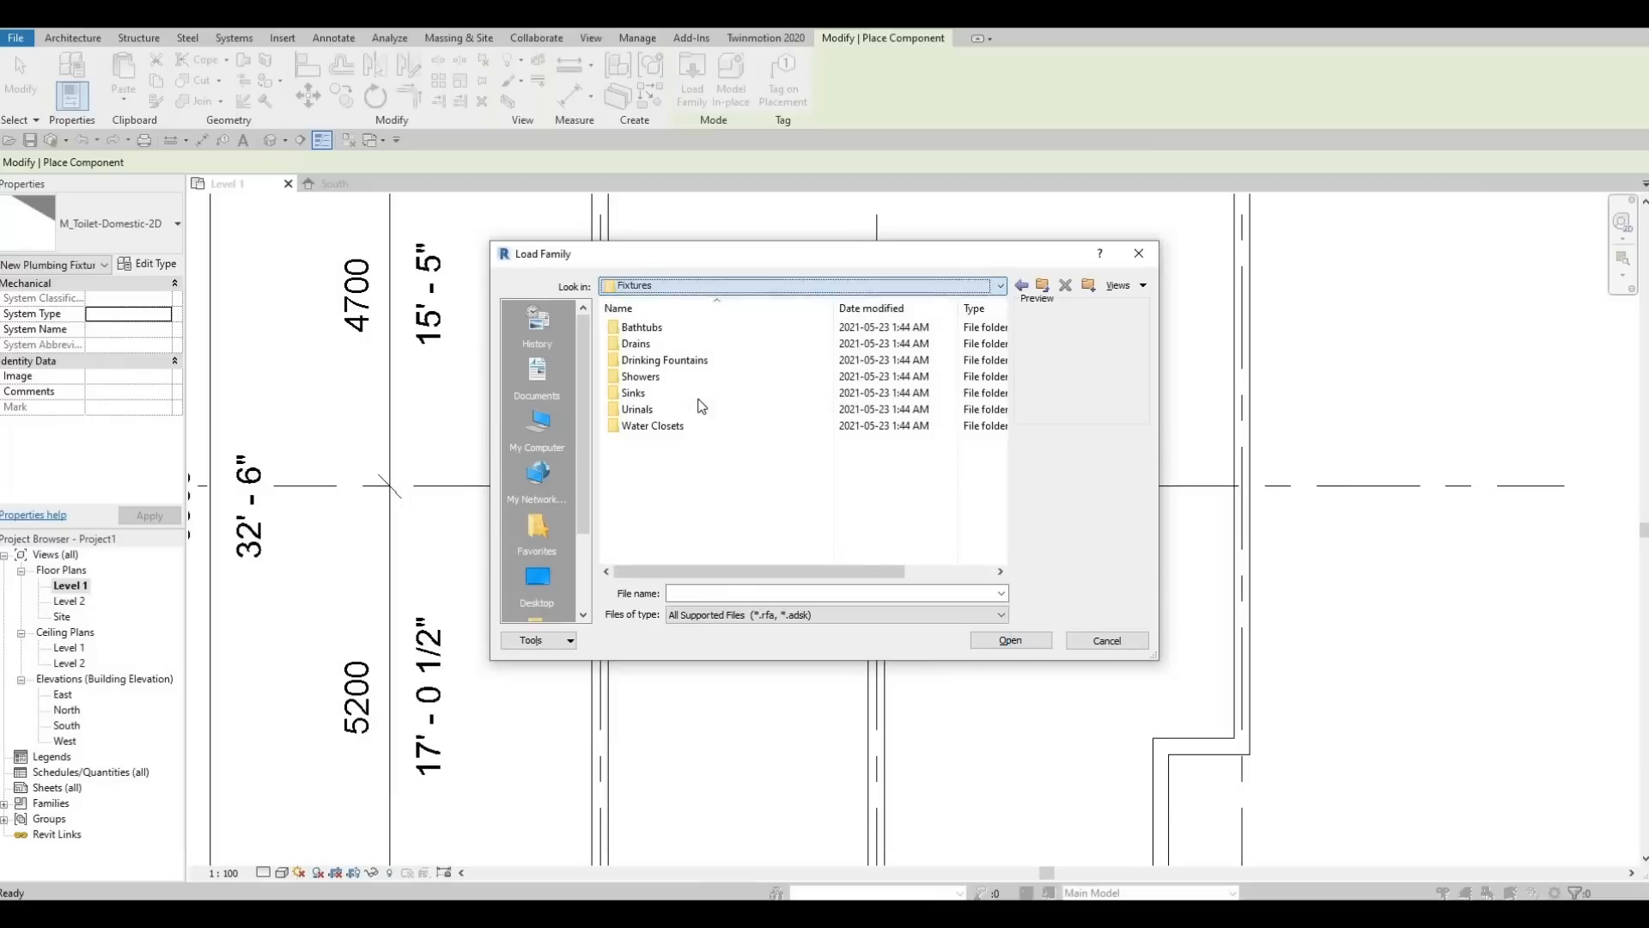
double_click(637, 393)
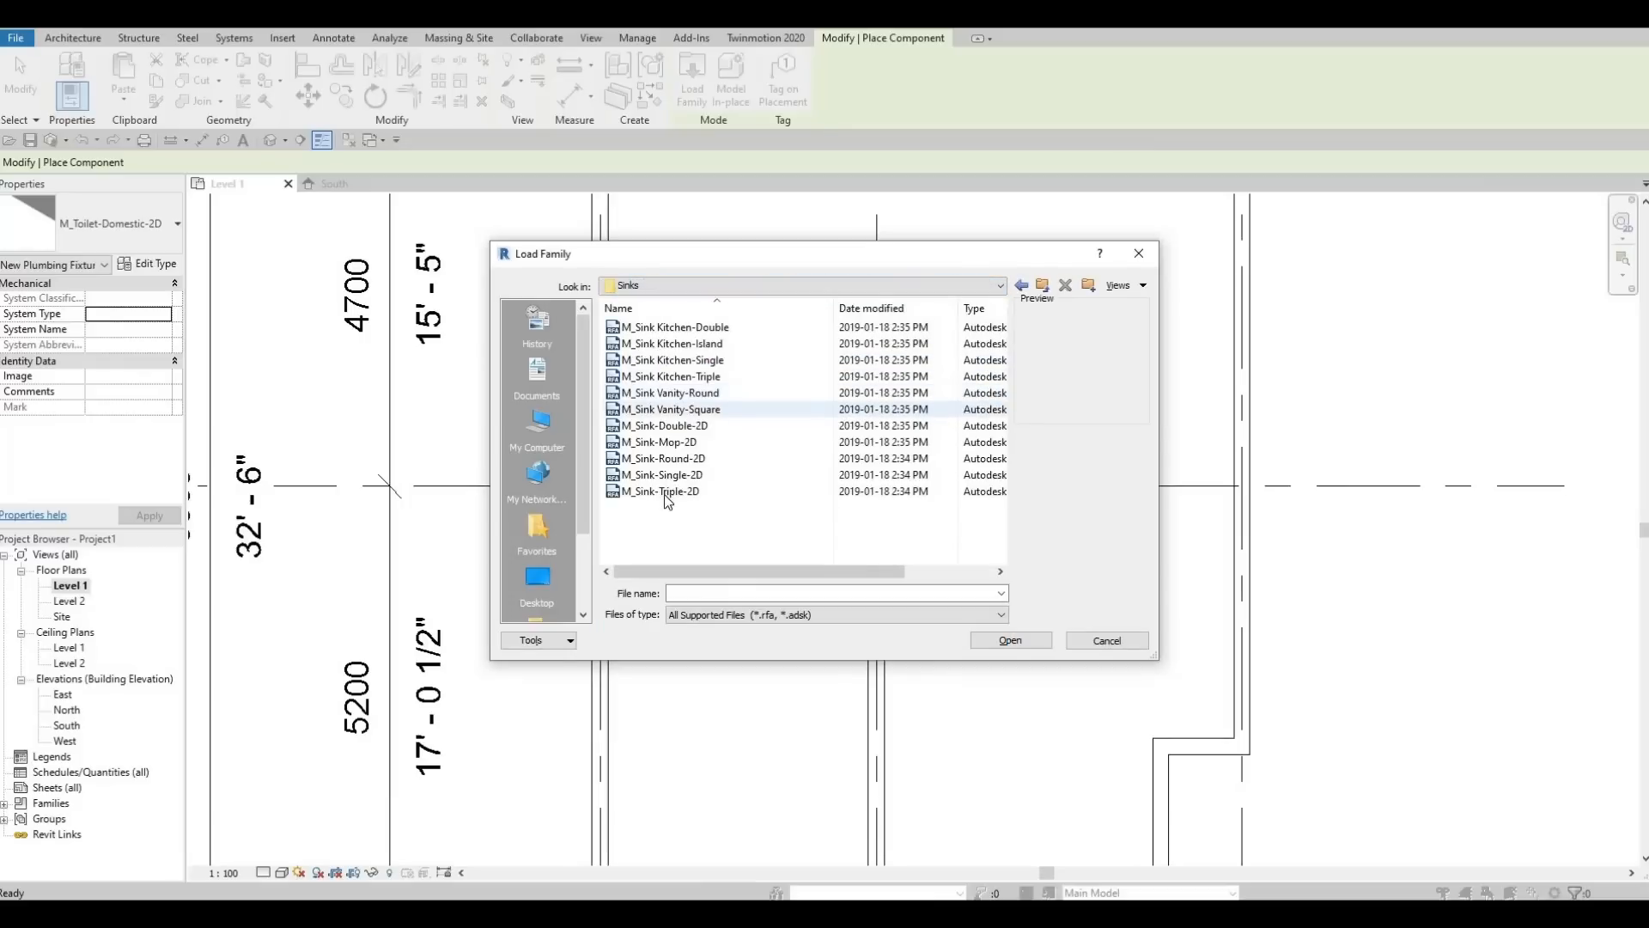
Compare the previews of the sink families and load M_Sink-Single-2D
click(663, 488)
click(658, 473)
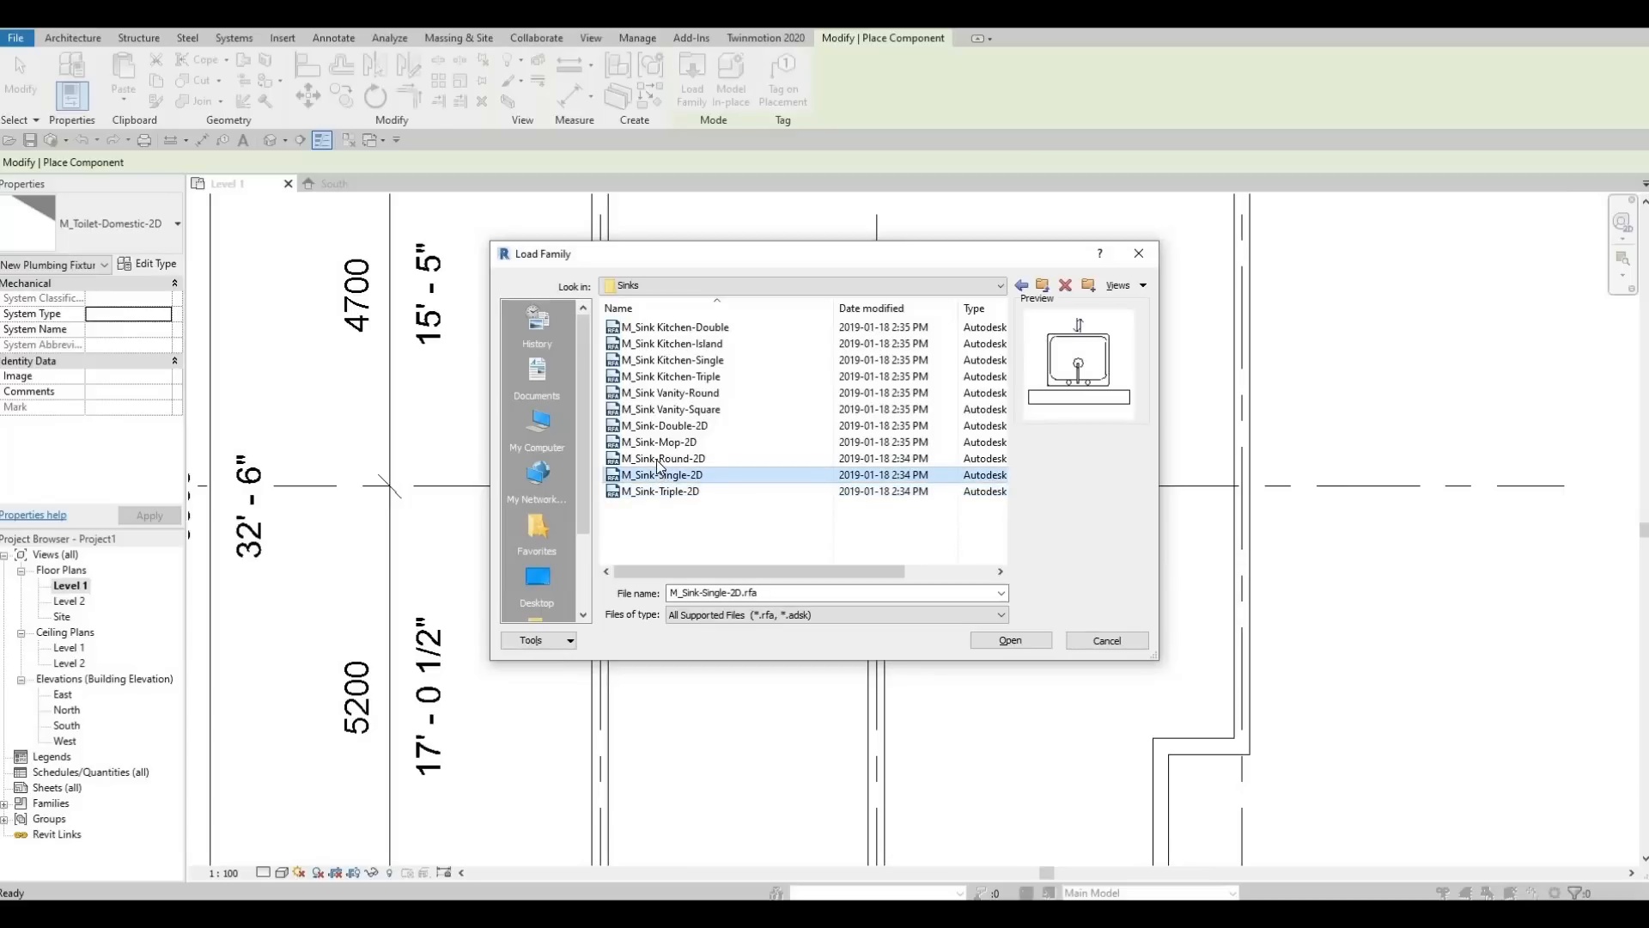
click(655, 457)
click(655, 441)
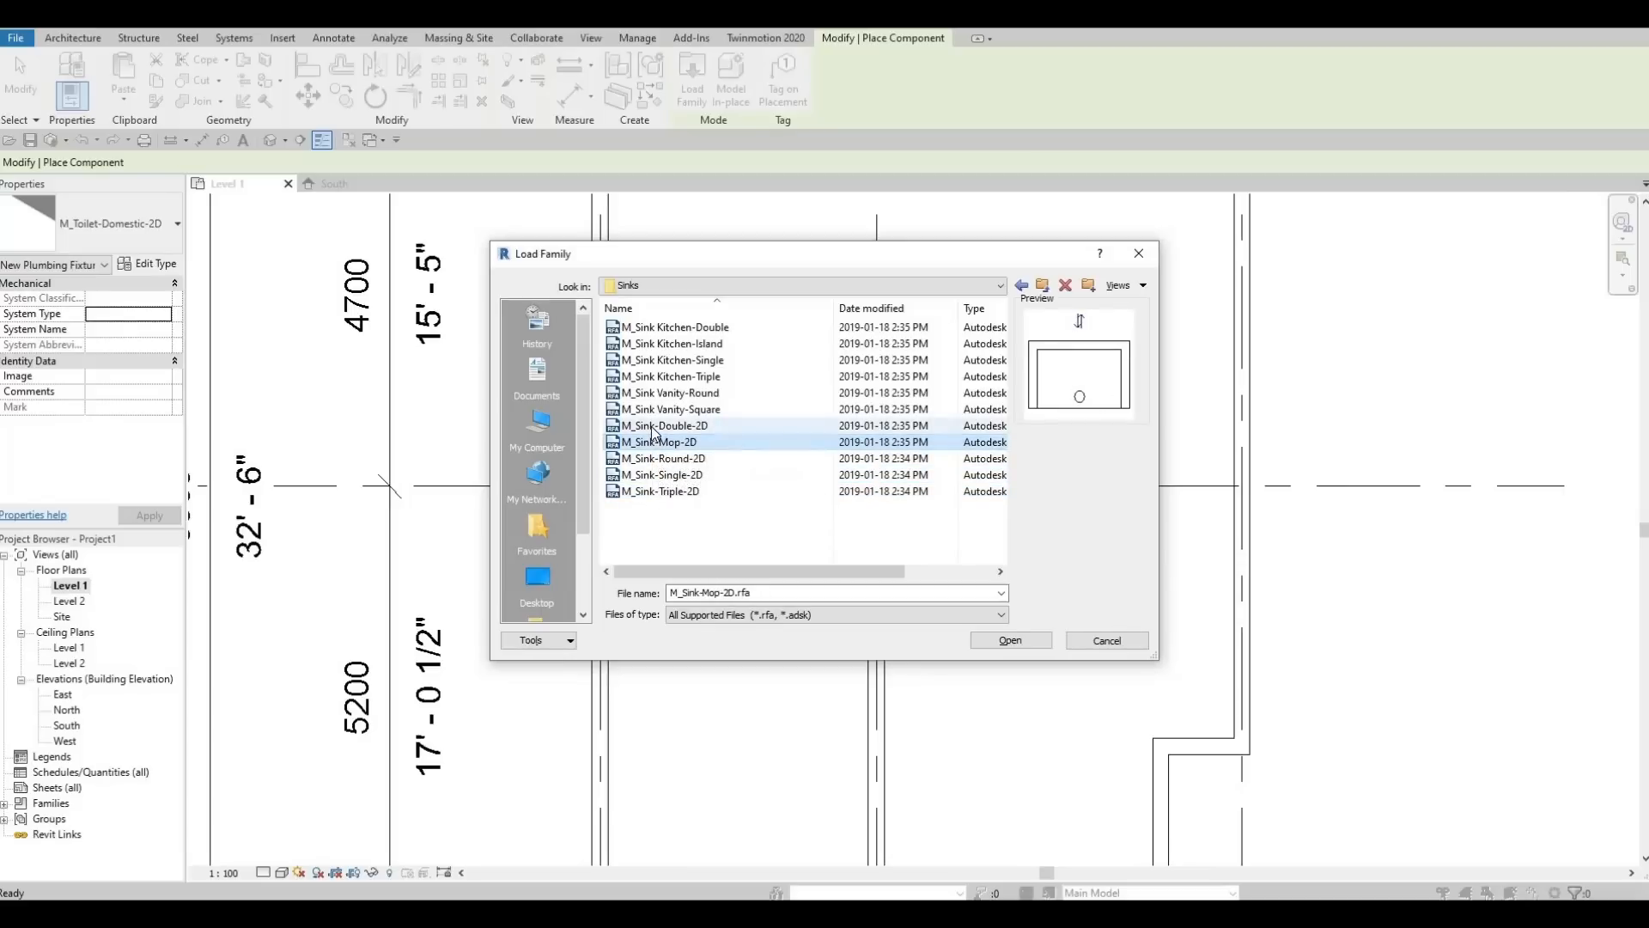
click(656, 425)
click(658, 410)
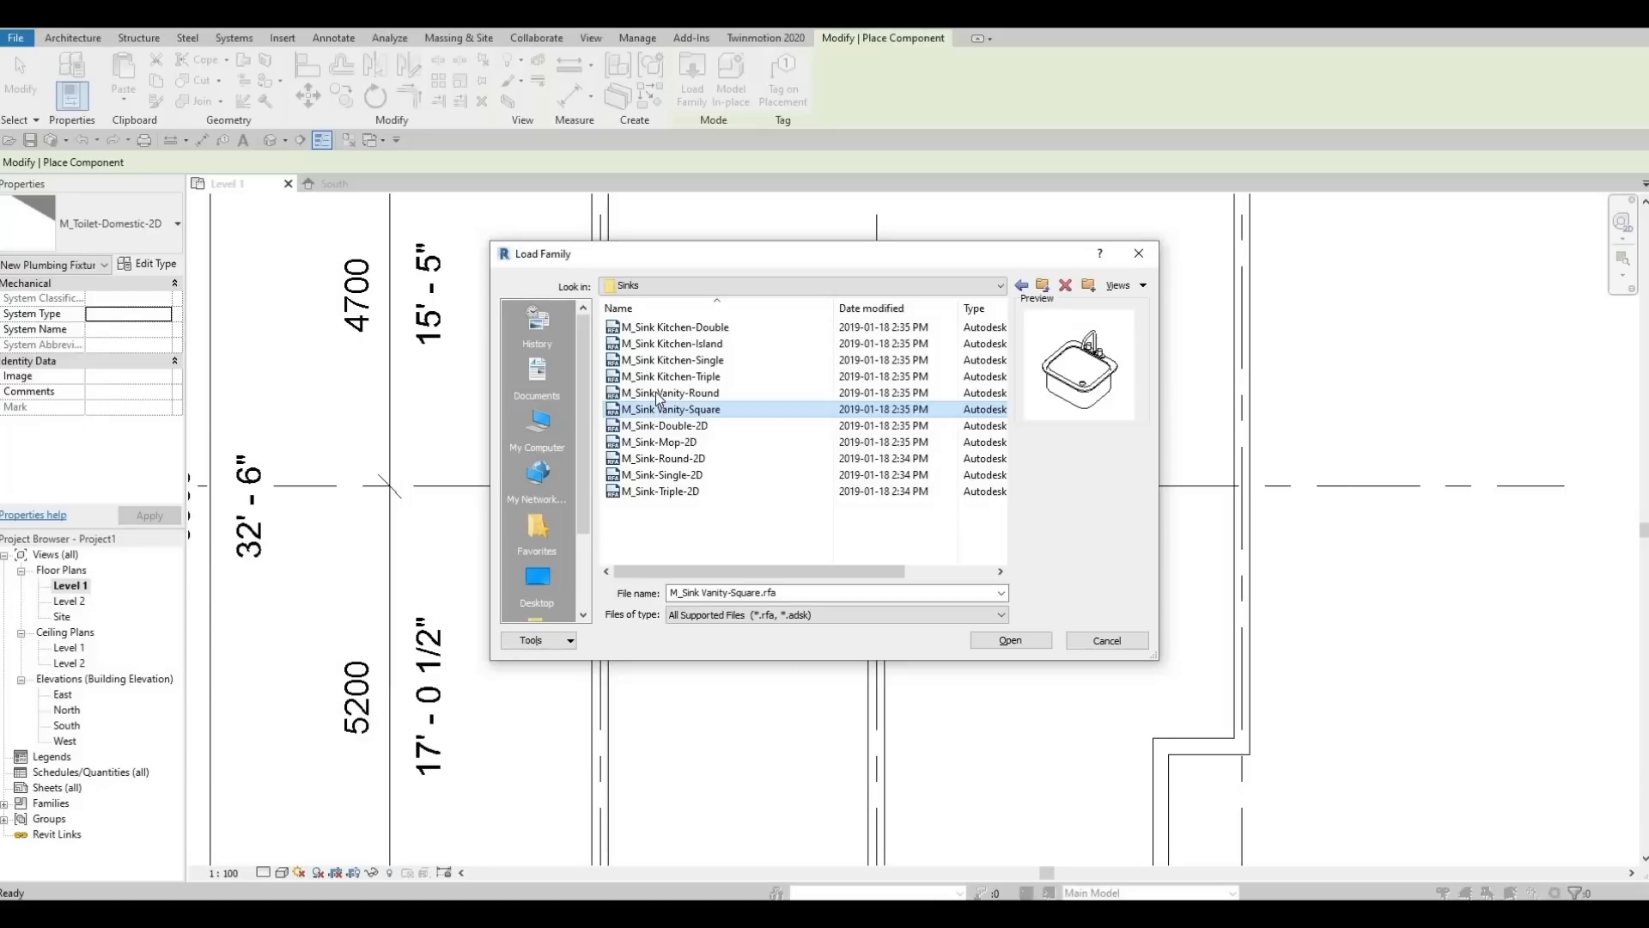
click(659, 394)
click(668, 361)
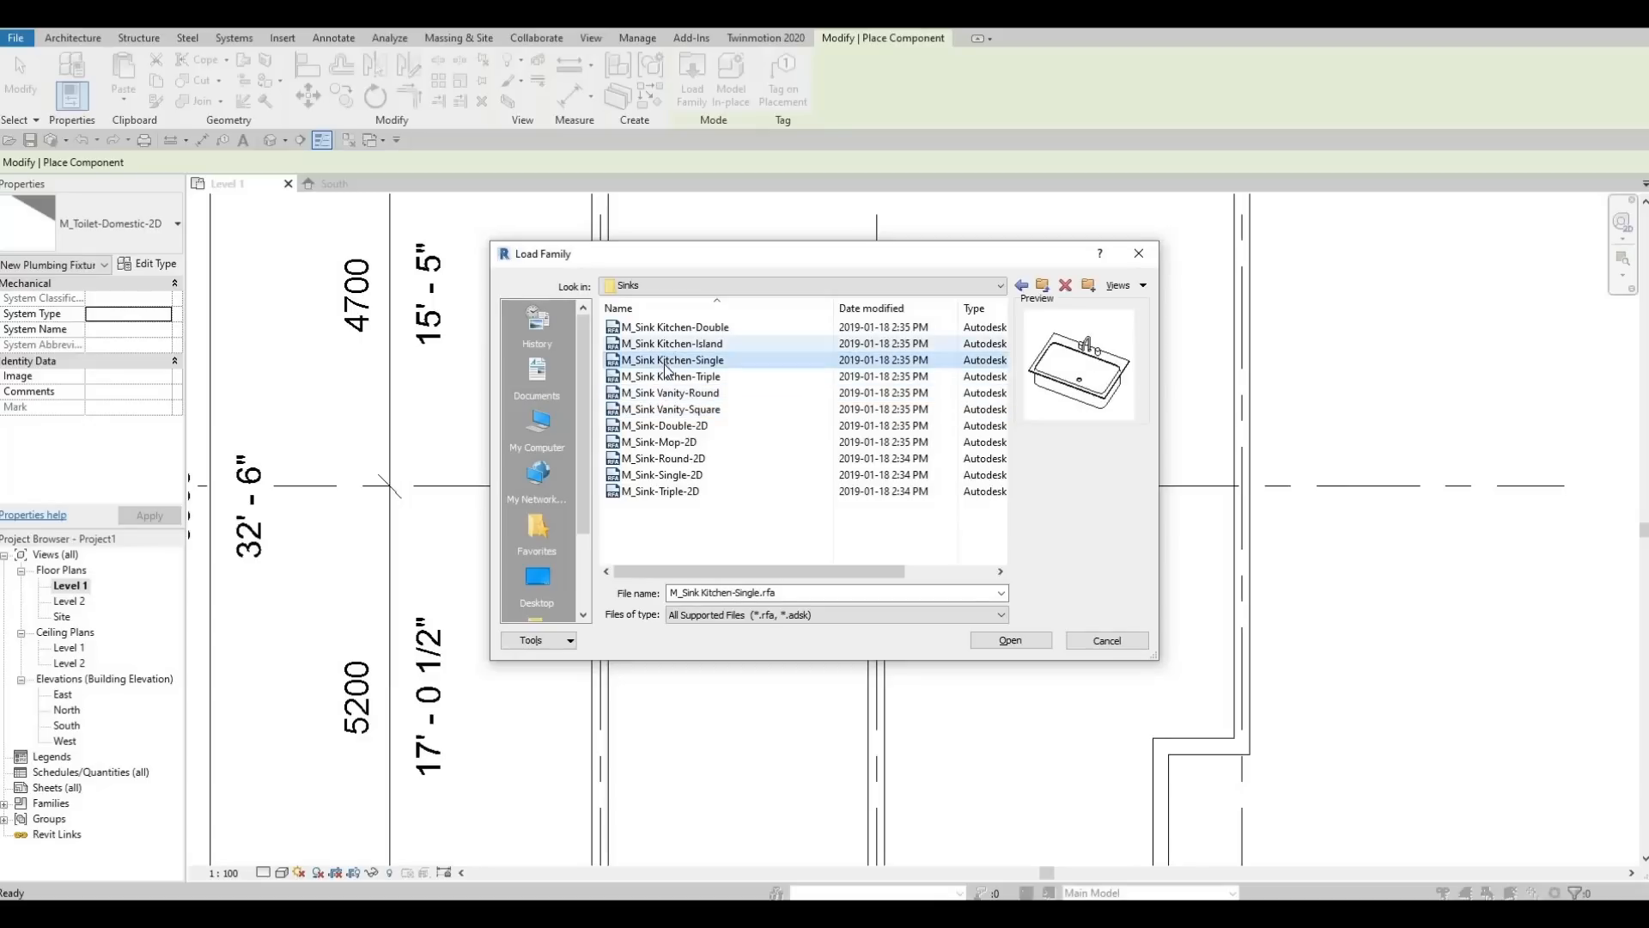
click(662, 475)
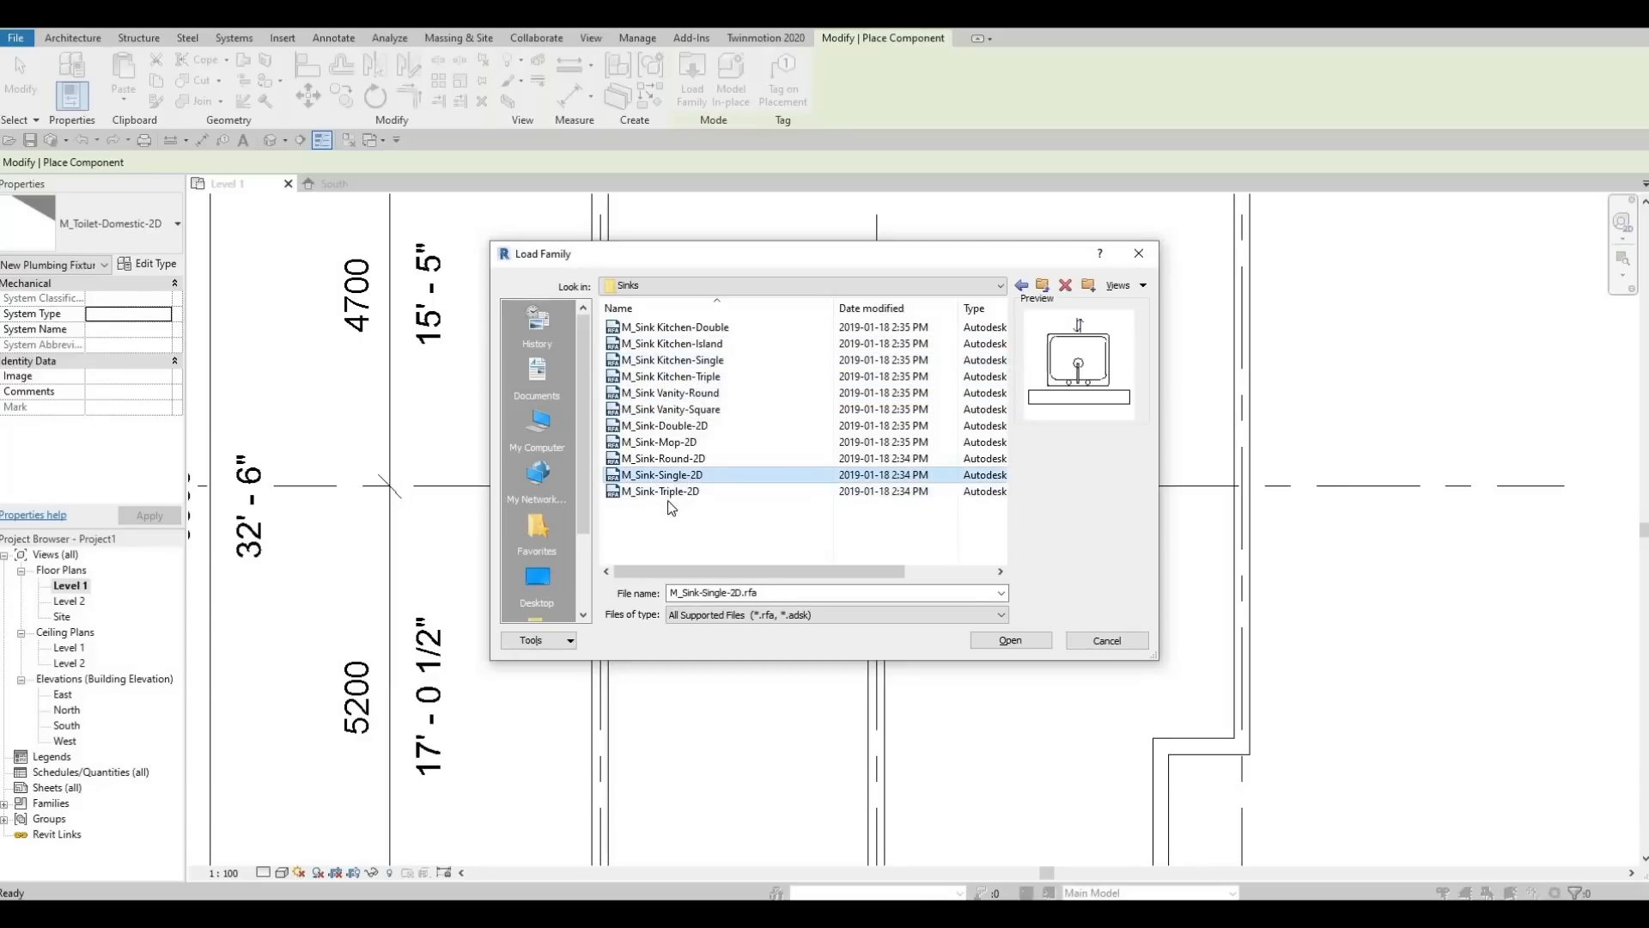
click(1011, 642)
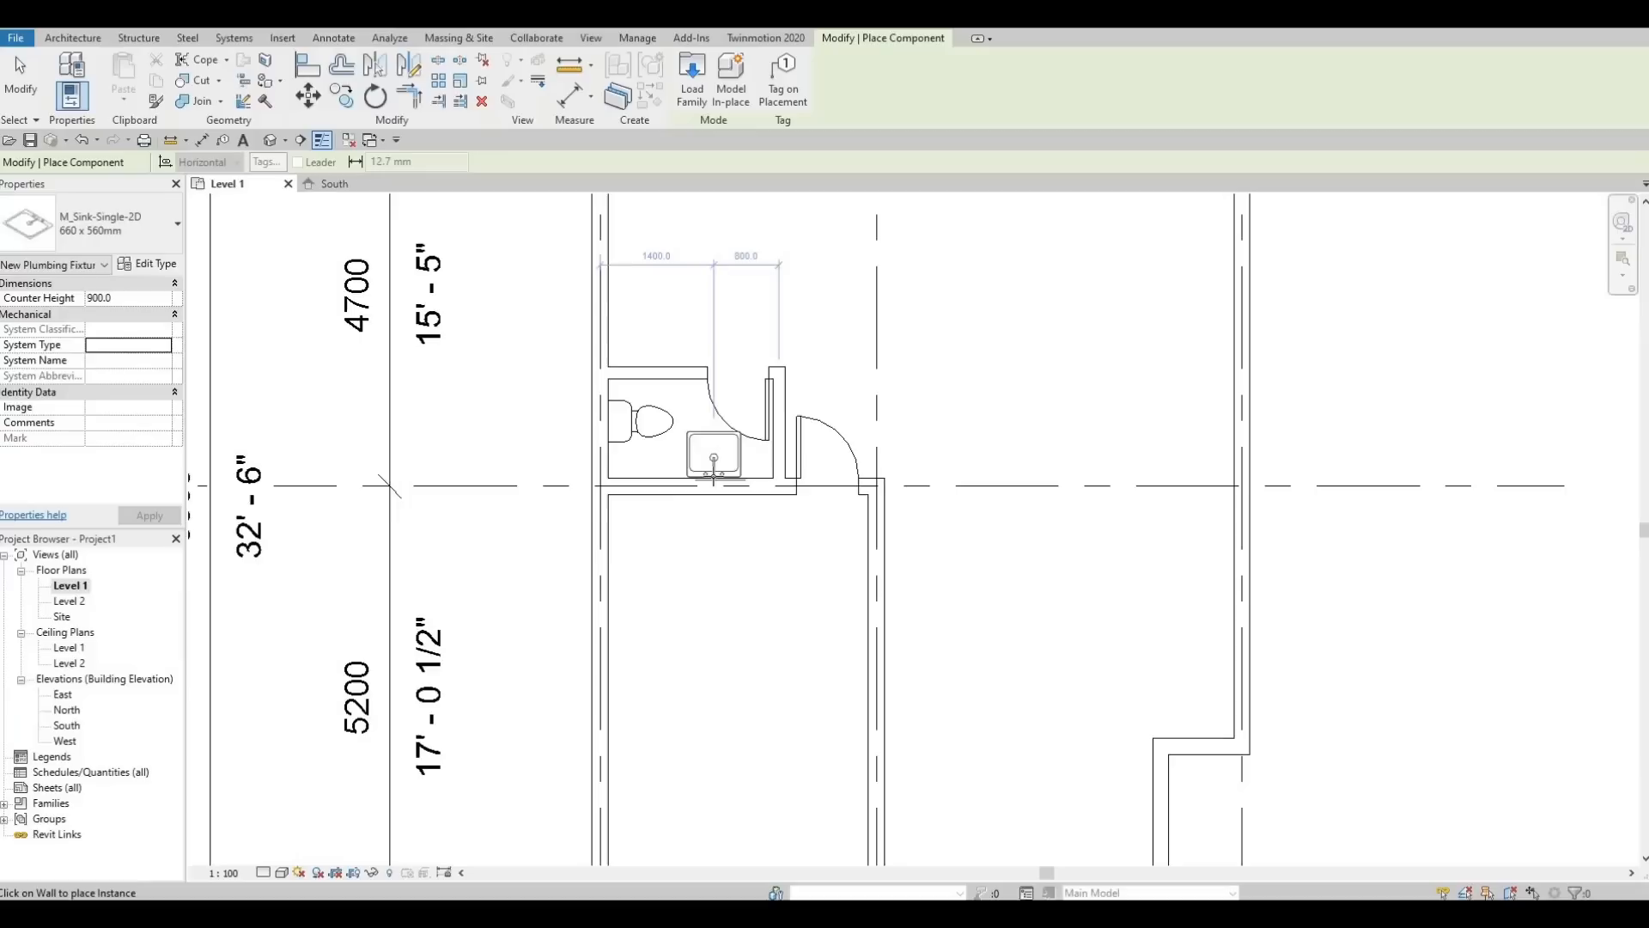
Place the 660 x 560mm sink on the small room's grid B wall, 1400 mm from grid 1, and nudge it slightly toward the toilet
click(714, 458)
key(Escape)
key(Escape)
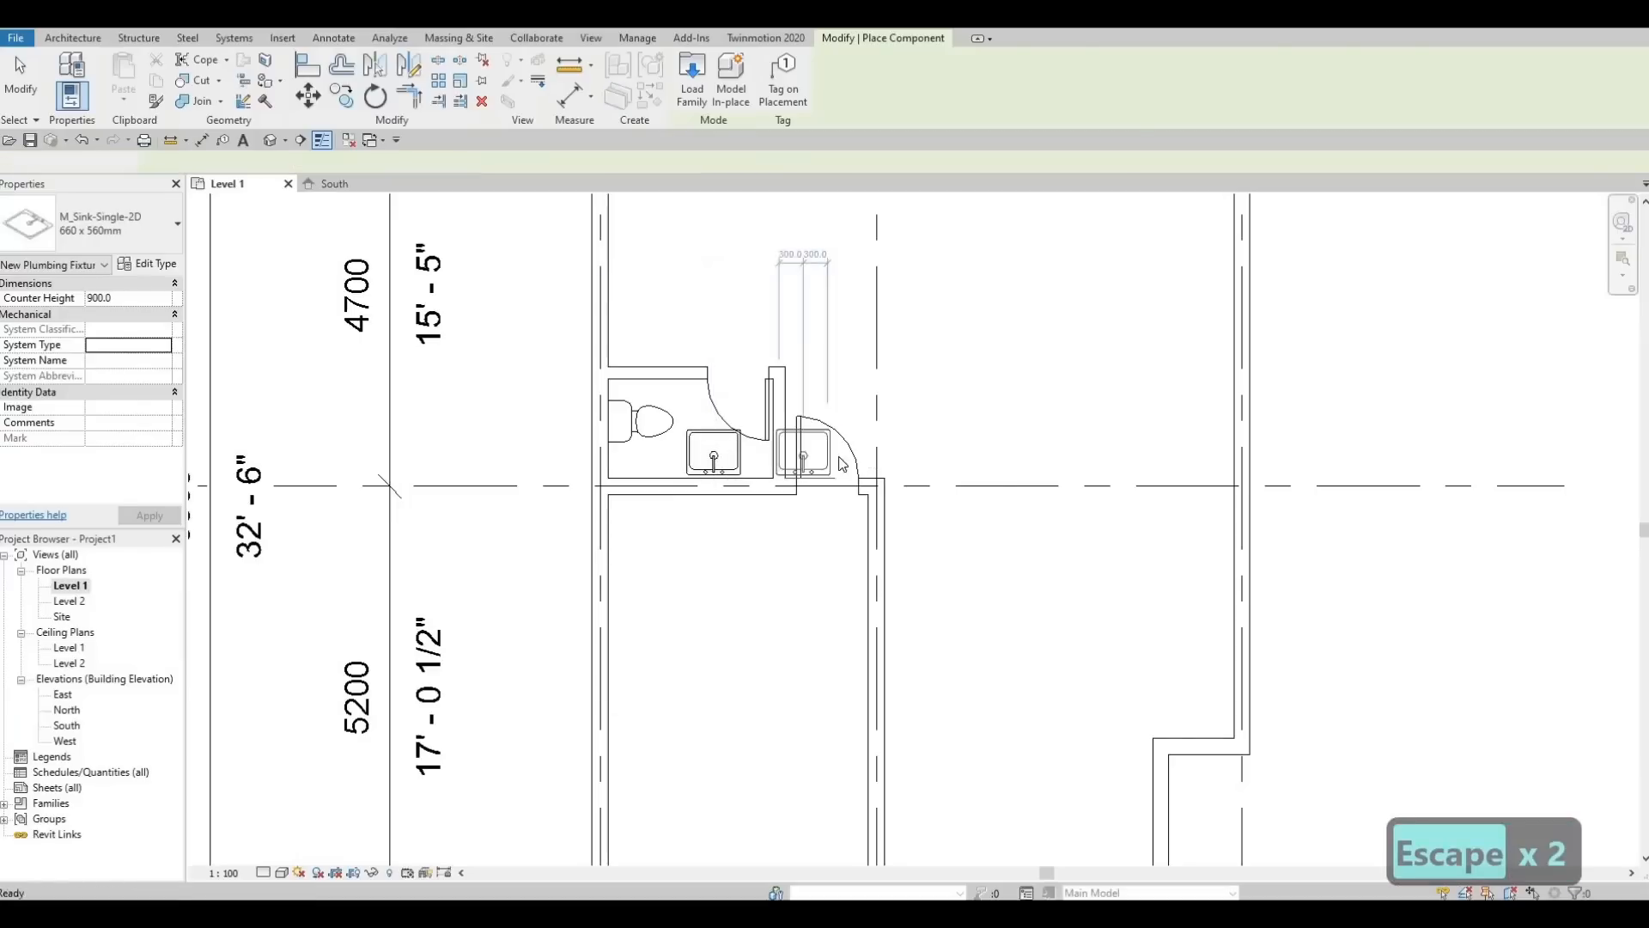
key(Escape)
click(740, 455)
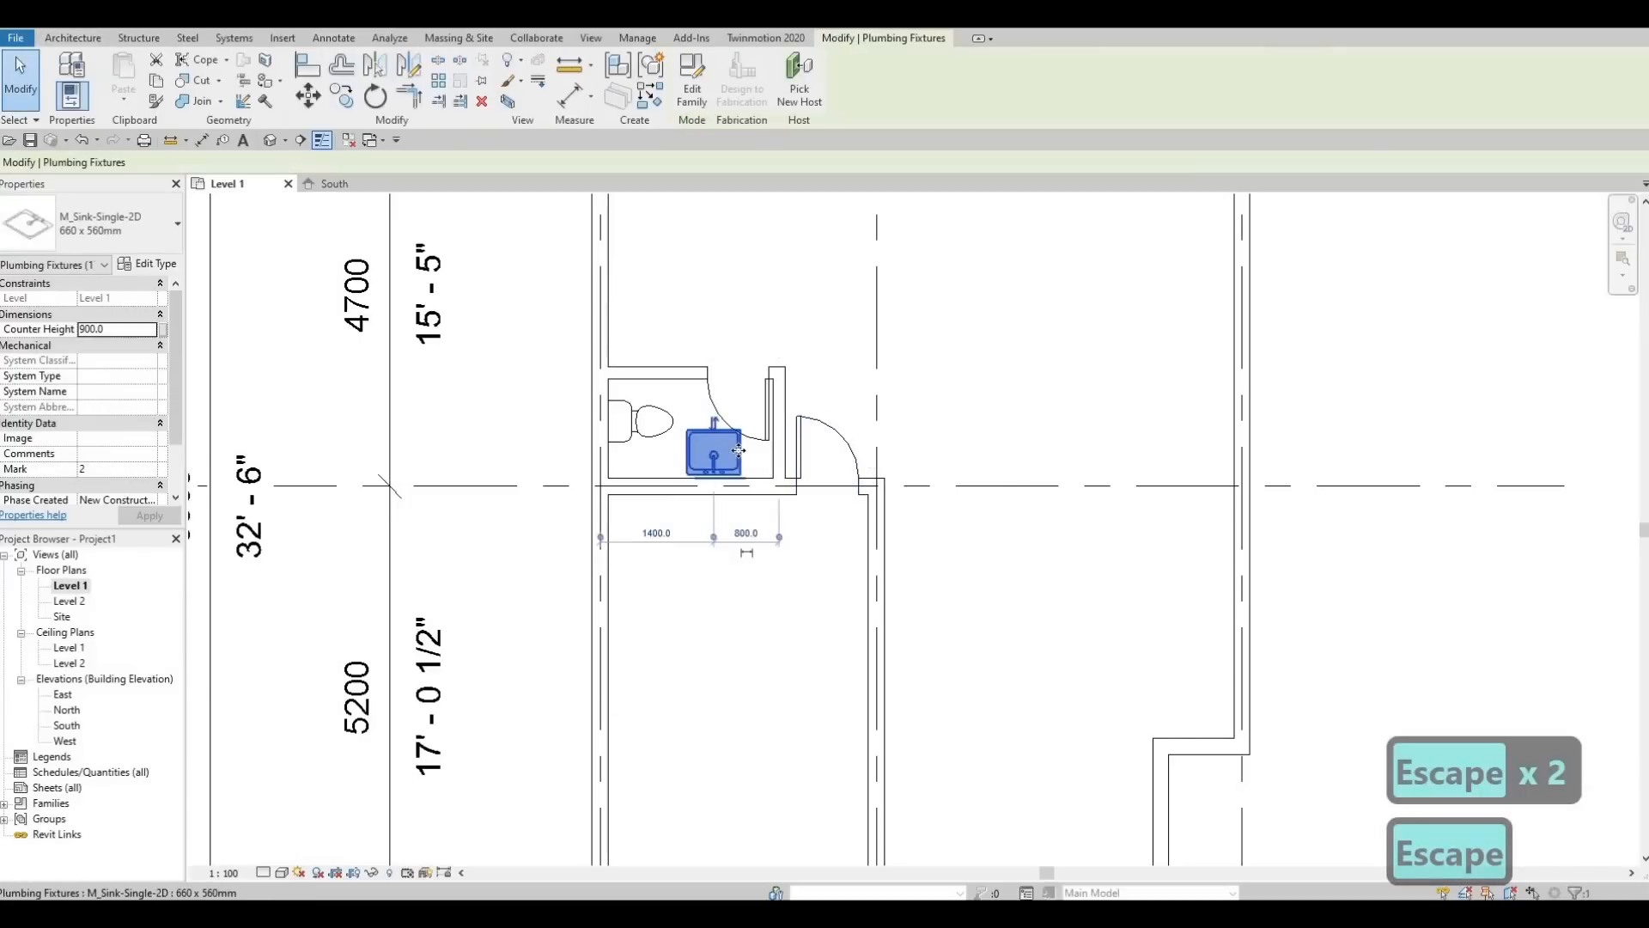
key(Left)
key(Escape)
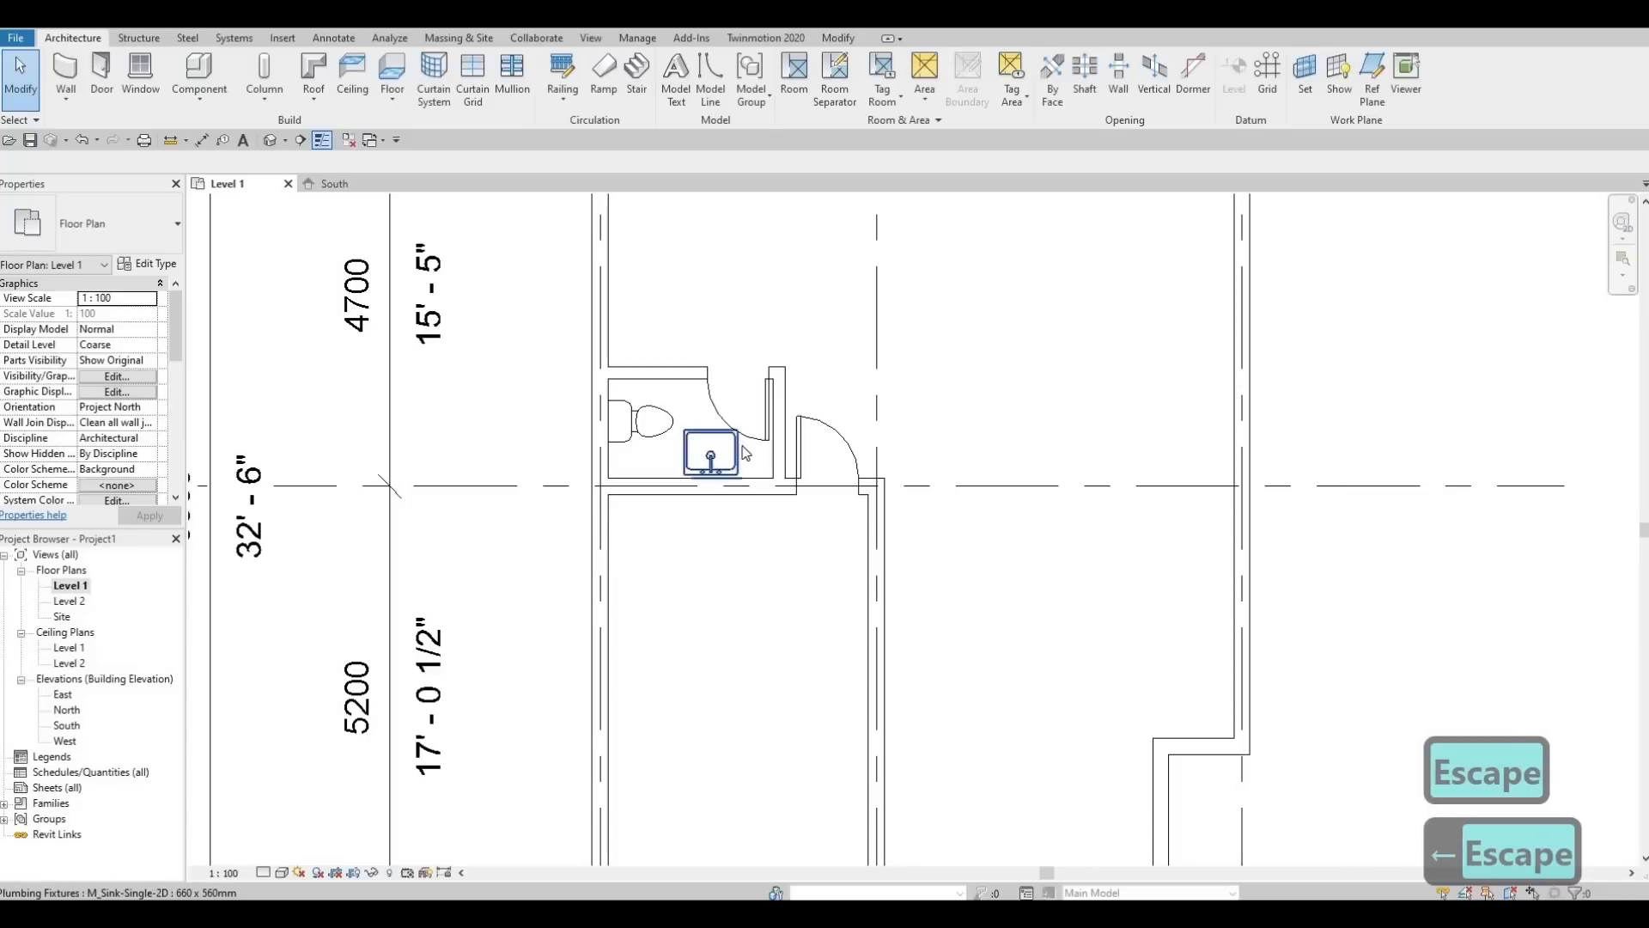
middle_drag(962, 382, 962, 444)
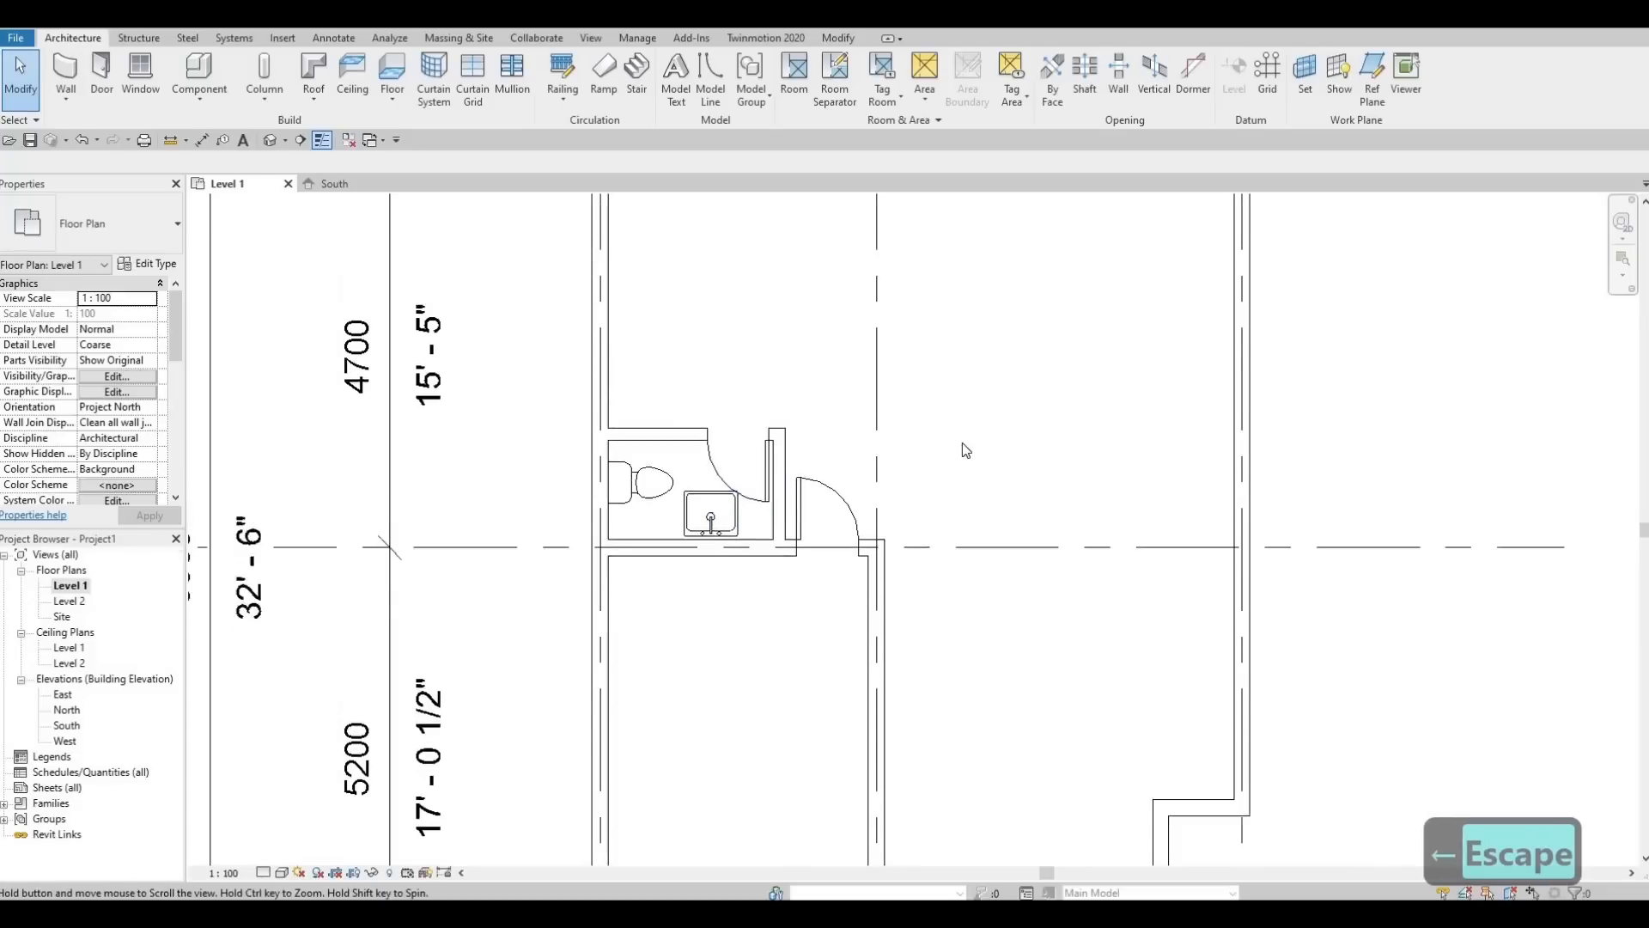
scroll(883, 519, down, 3)
scroll(821, 479, up, 2)
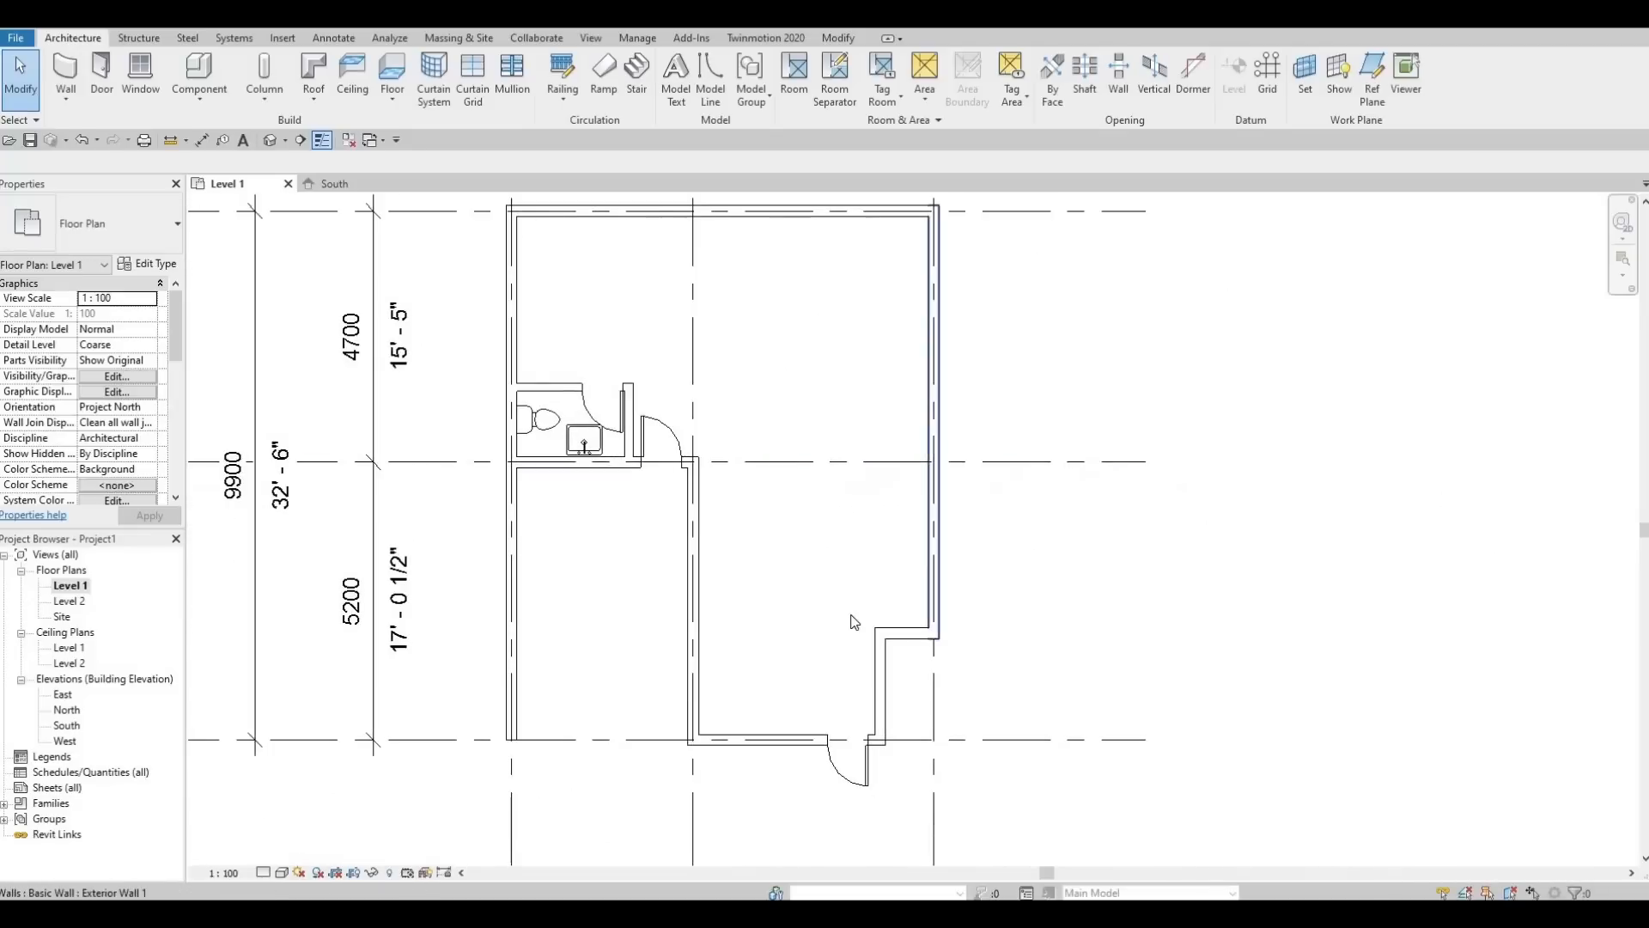
middle_drag(850, 634, 843, 617)
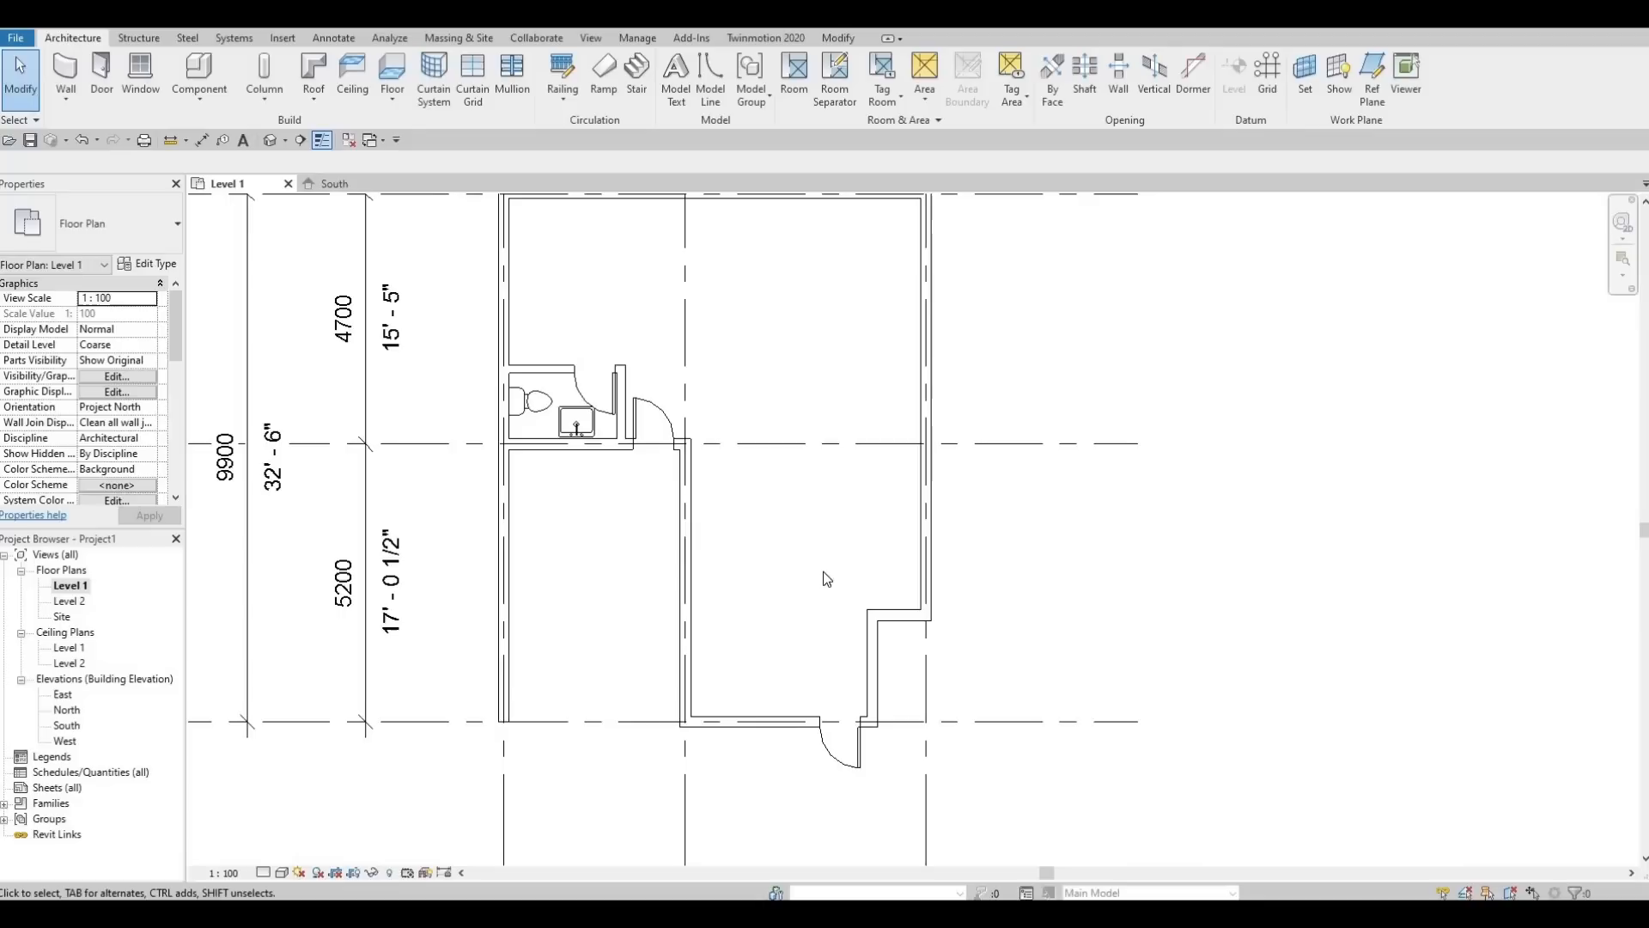
middle_drag(844, 468, 842, 570)
middle_drag(706, 310, 701, 338)
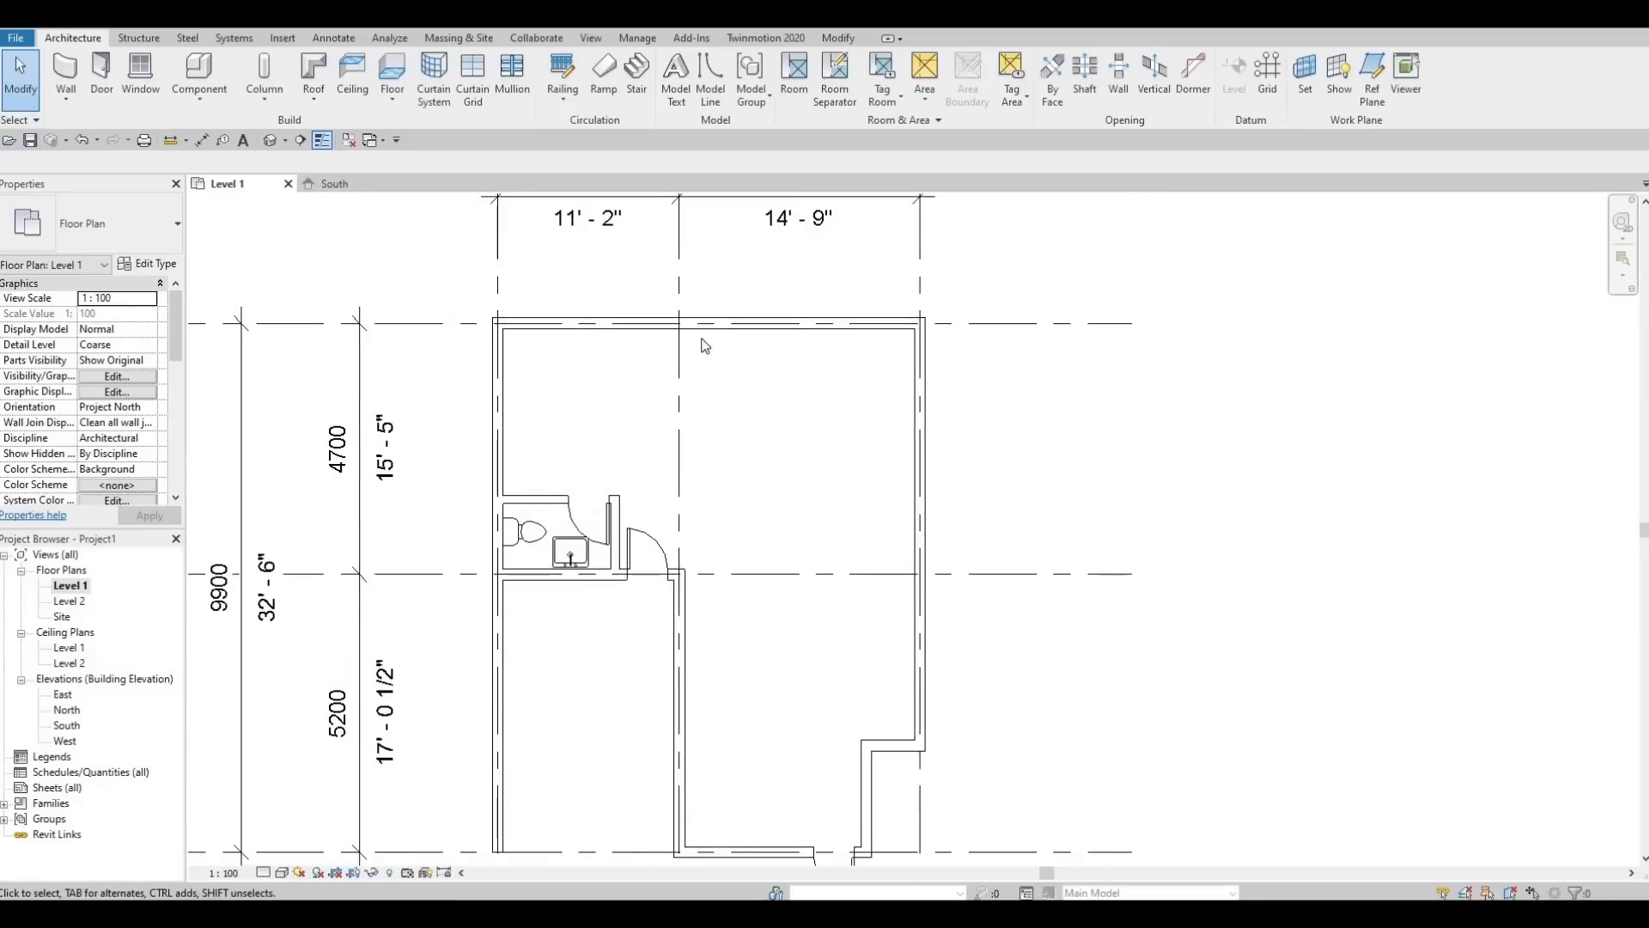
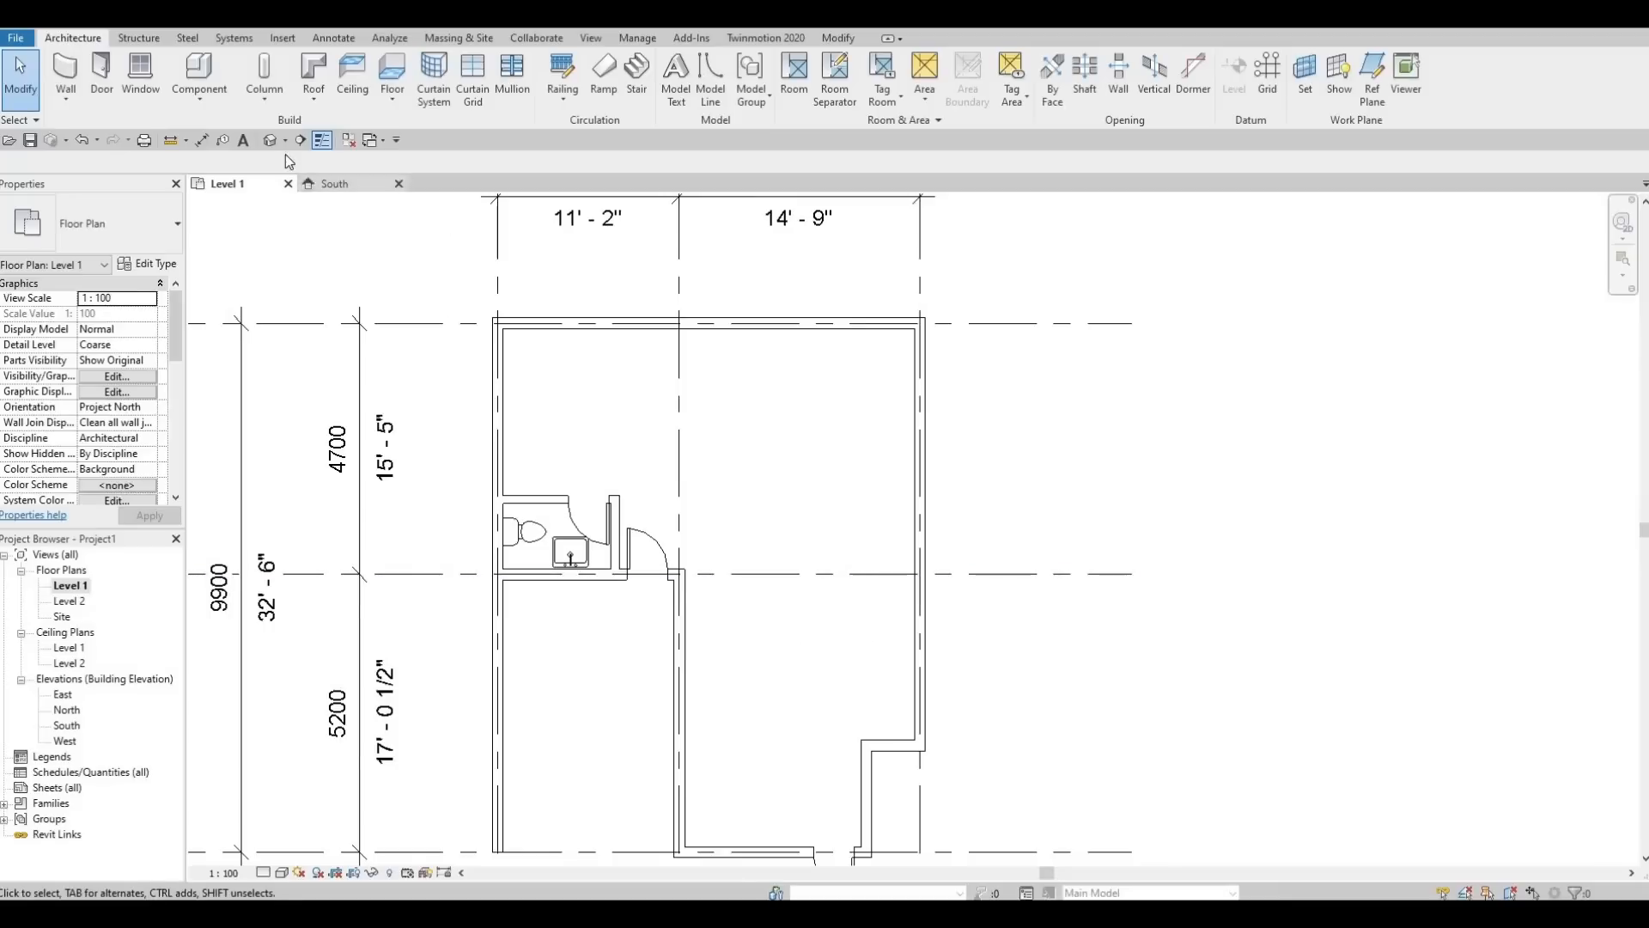
Start loading a family and browse to the Canada library's Casework > Counter Tops folder
click(283, 38)
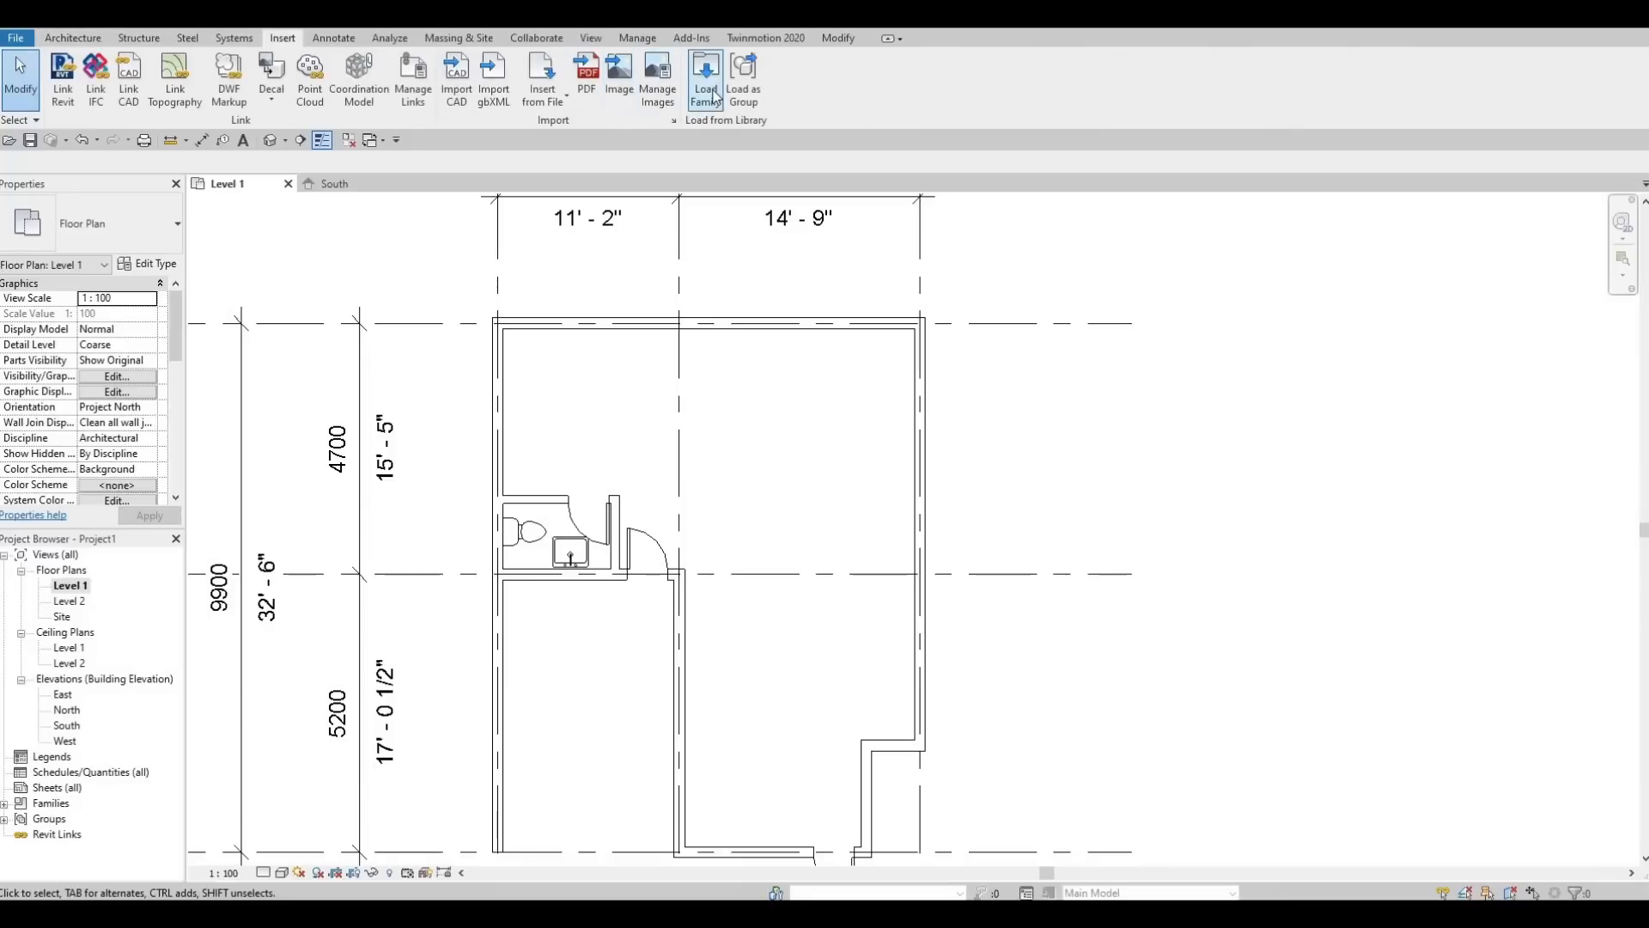
click(705, 77)
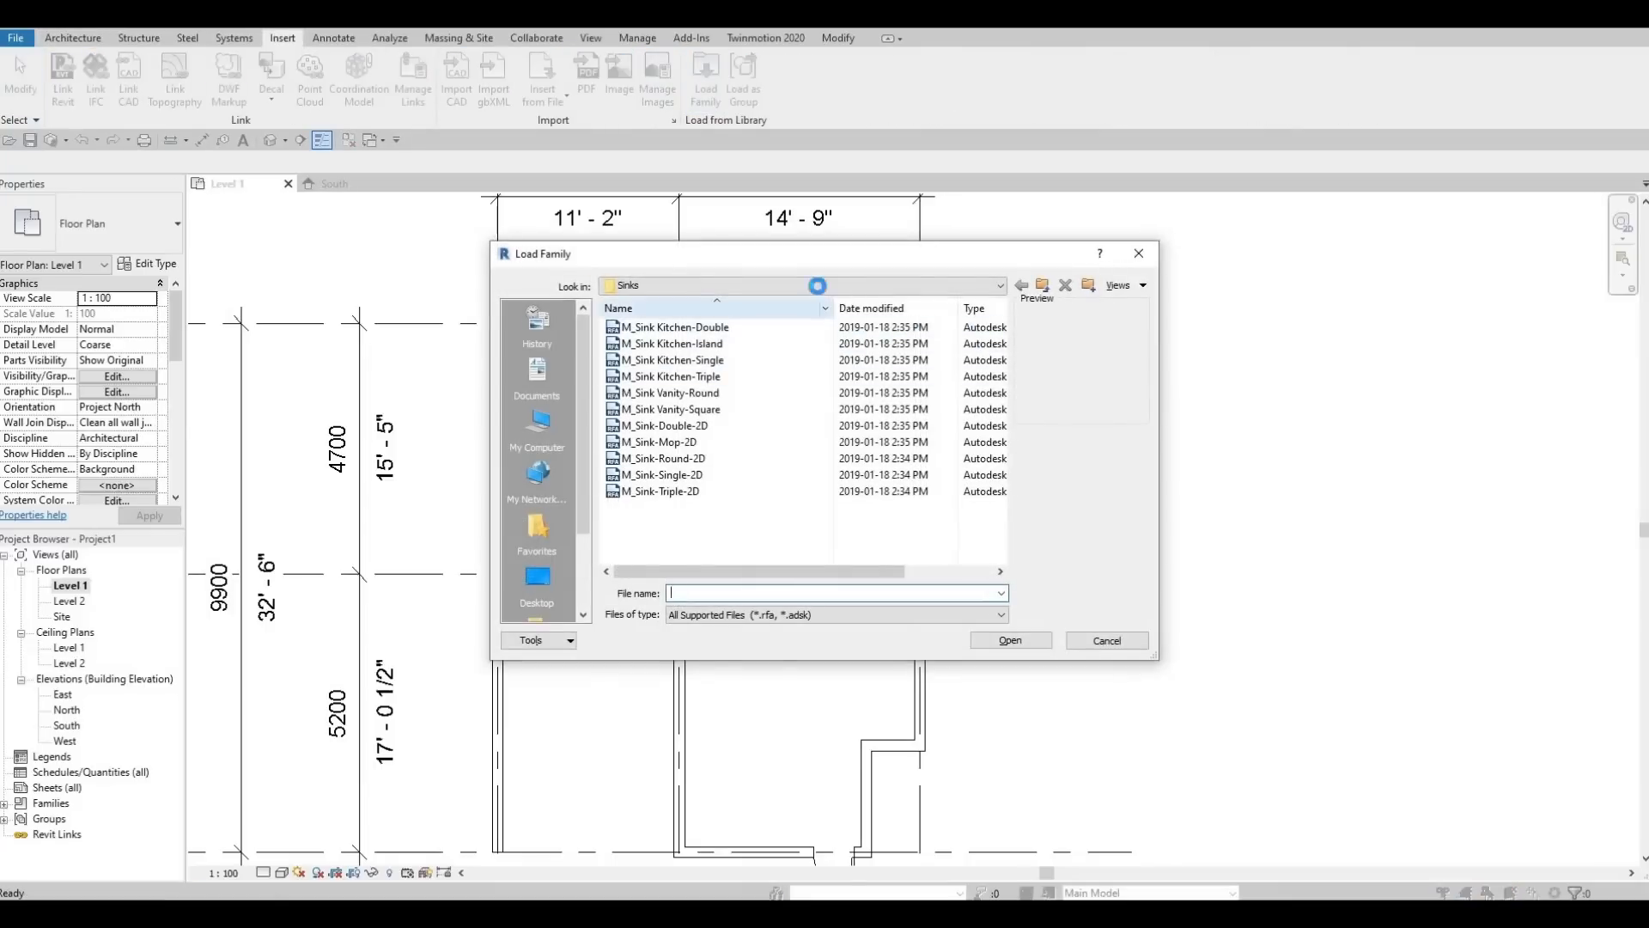
click(818, 286)
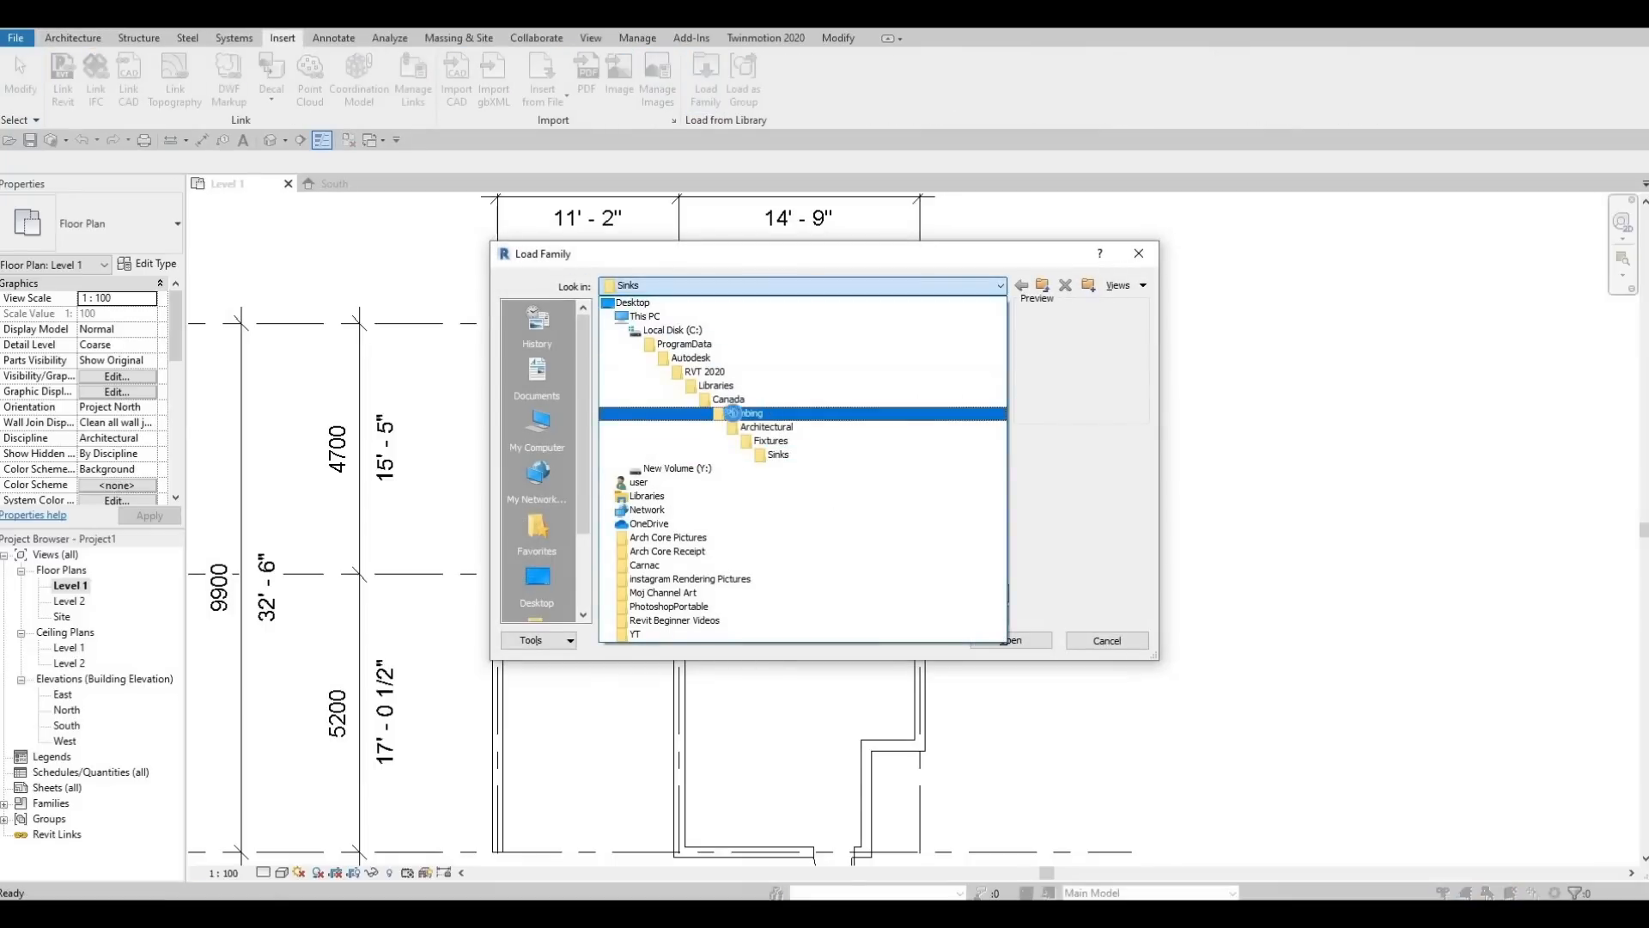
click(728, 400)
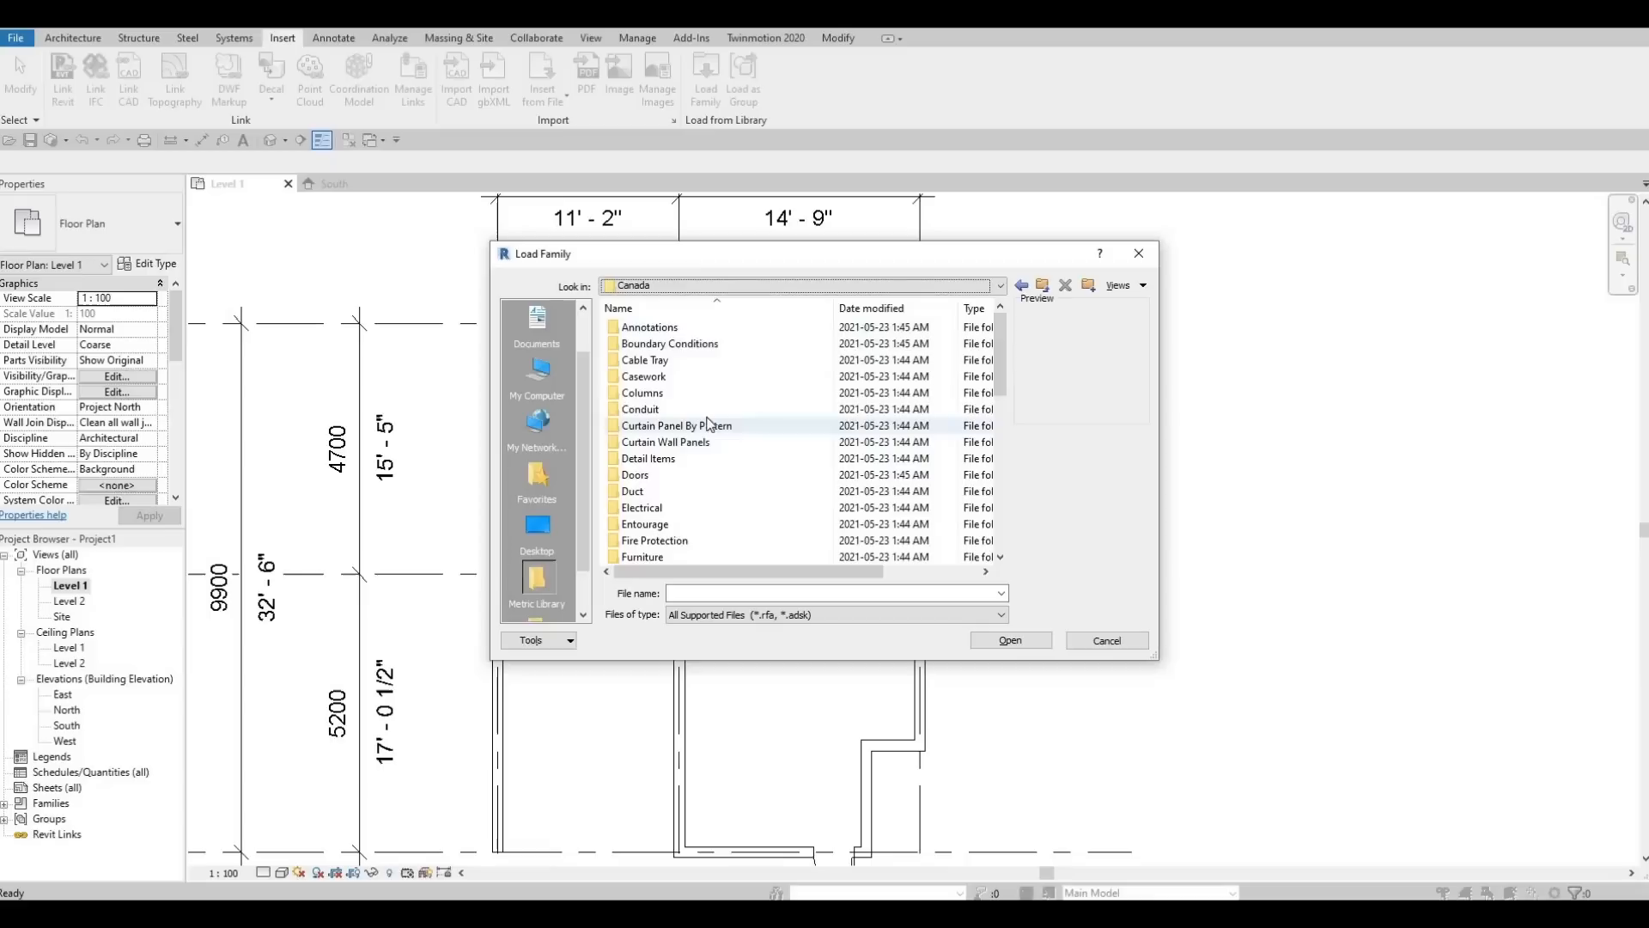
scroll(680, 486, down, 3)
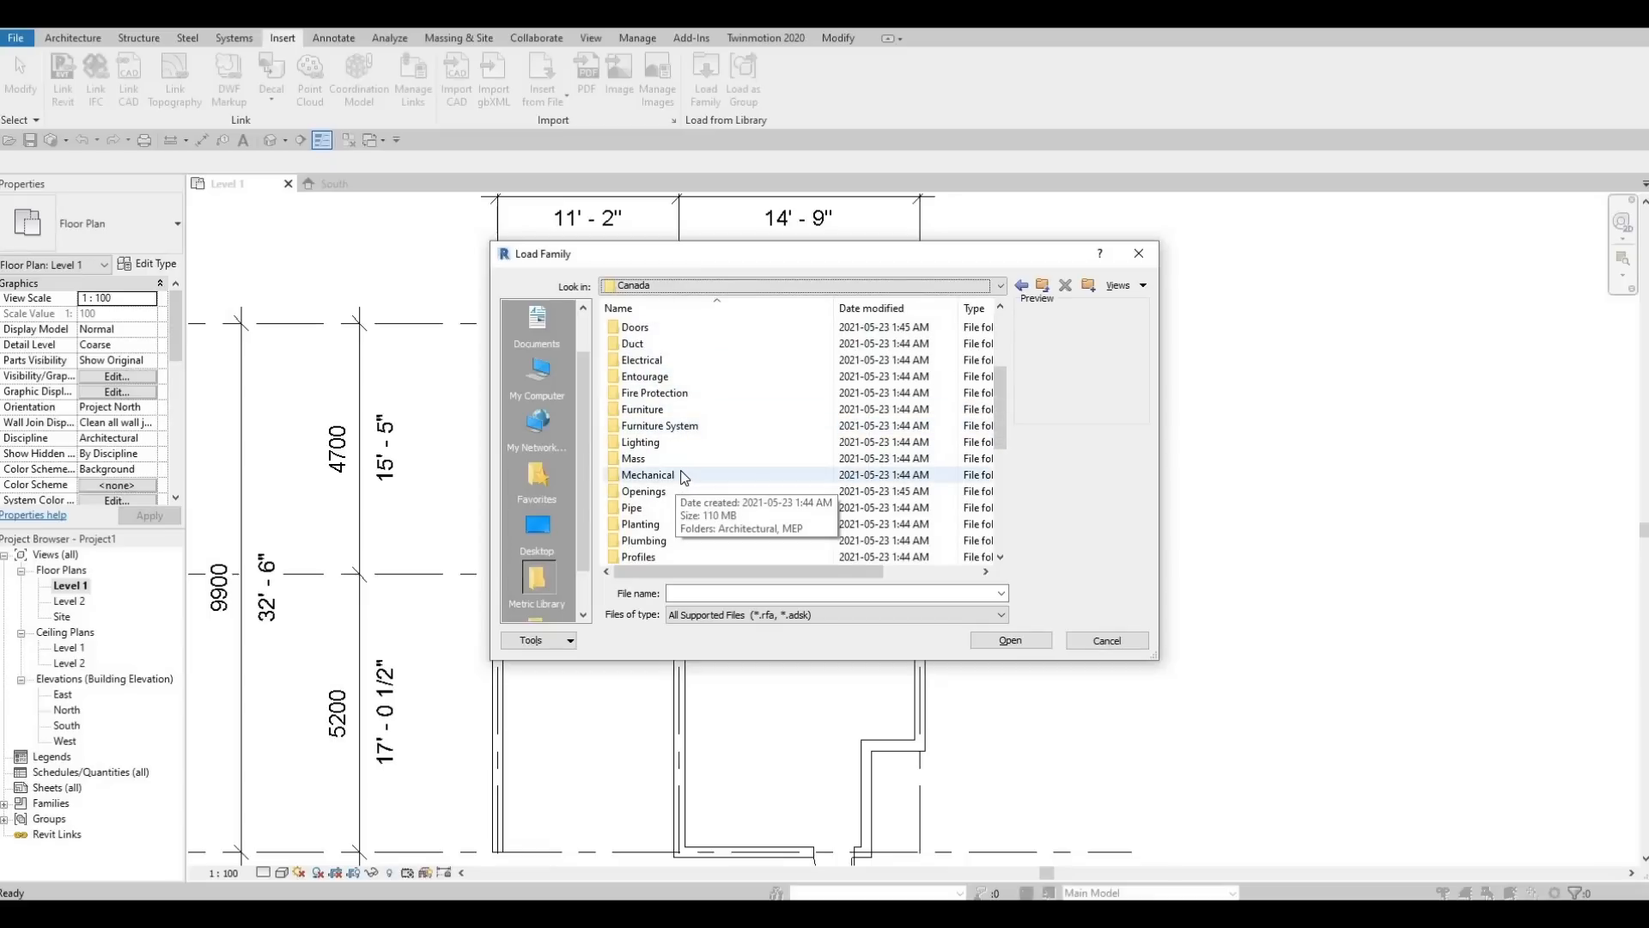
scroll(710, 455, up, 3)
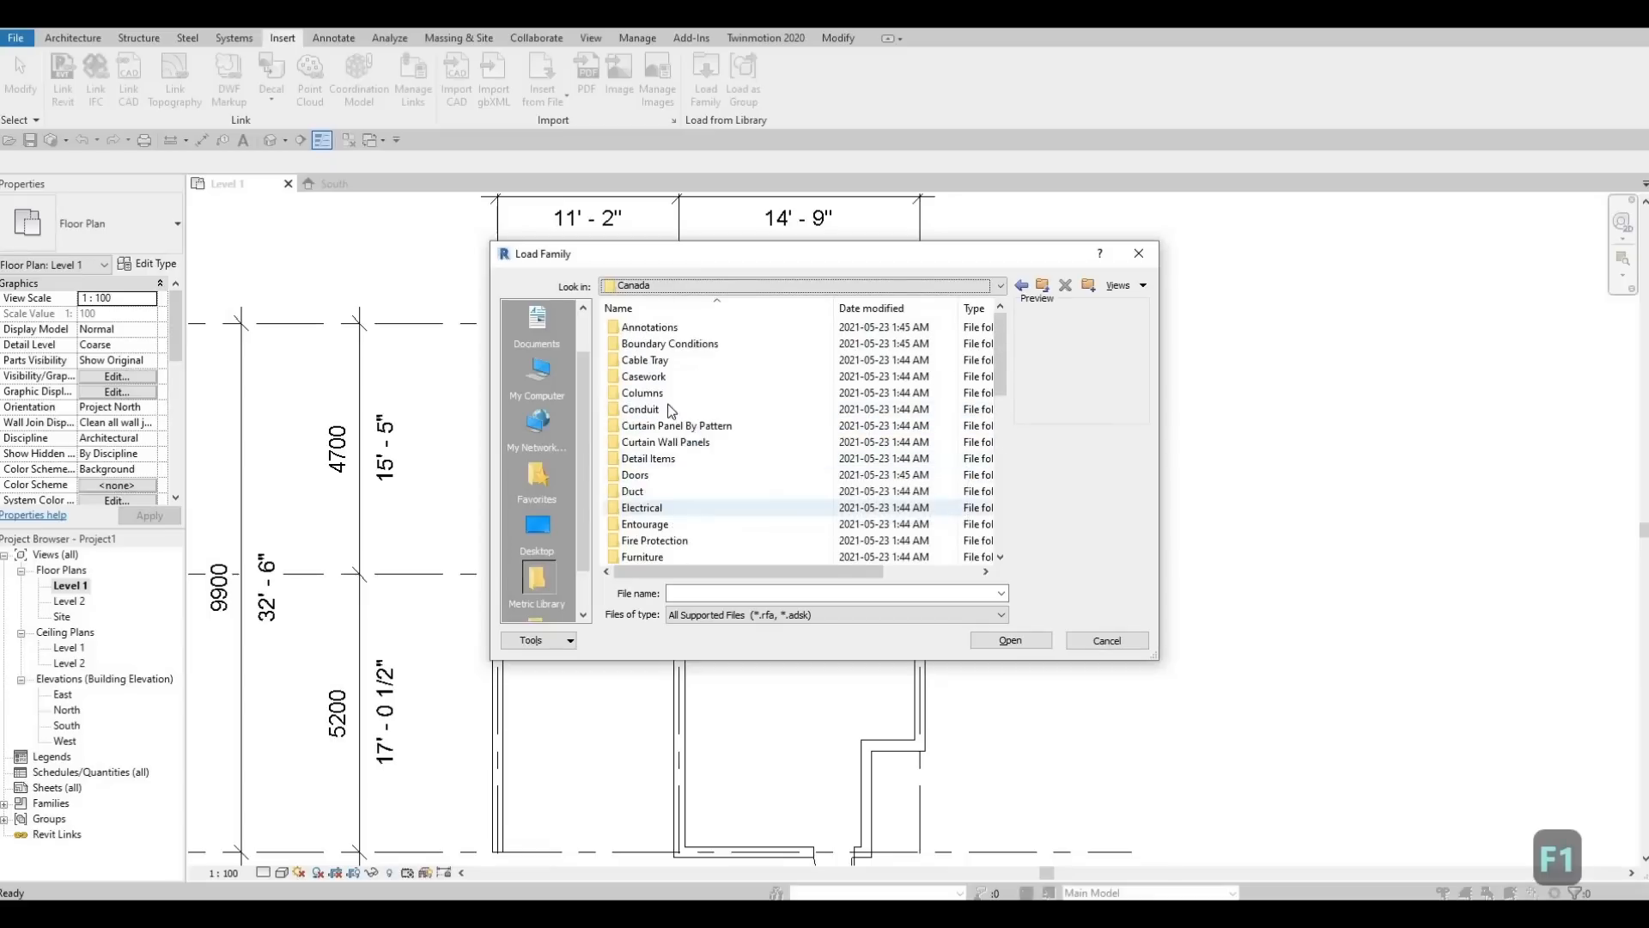
double_click(664, 378)
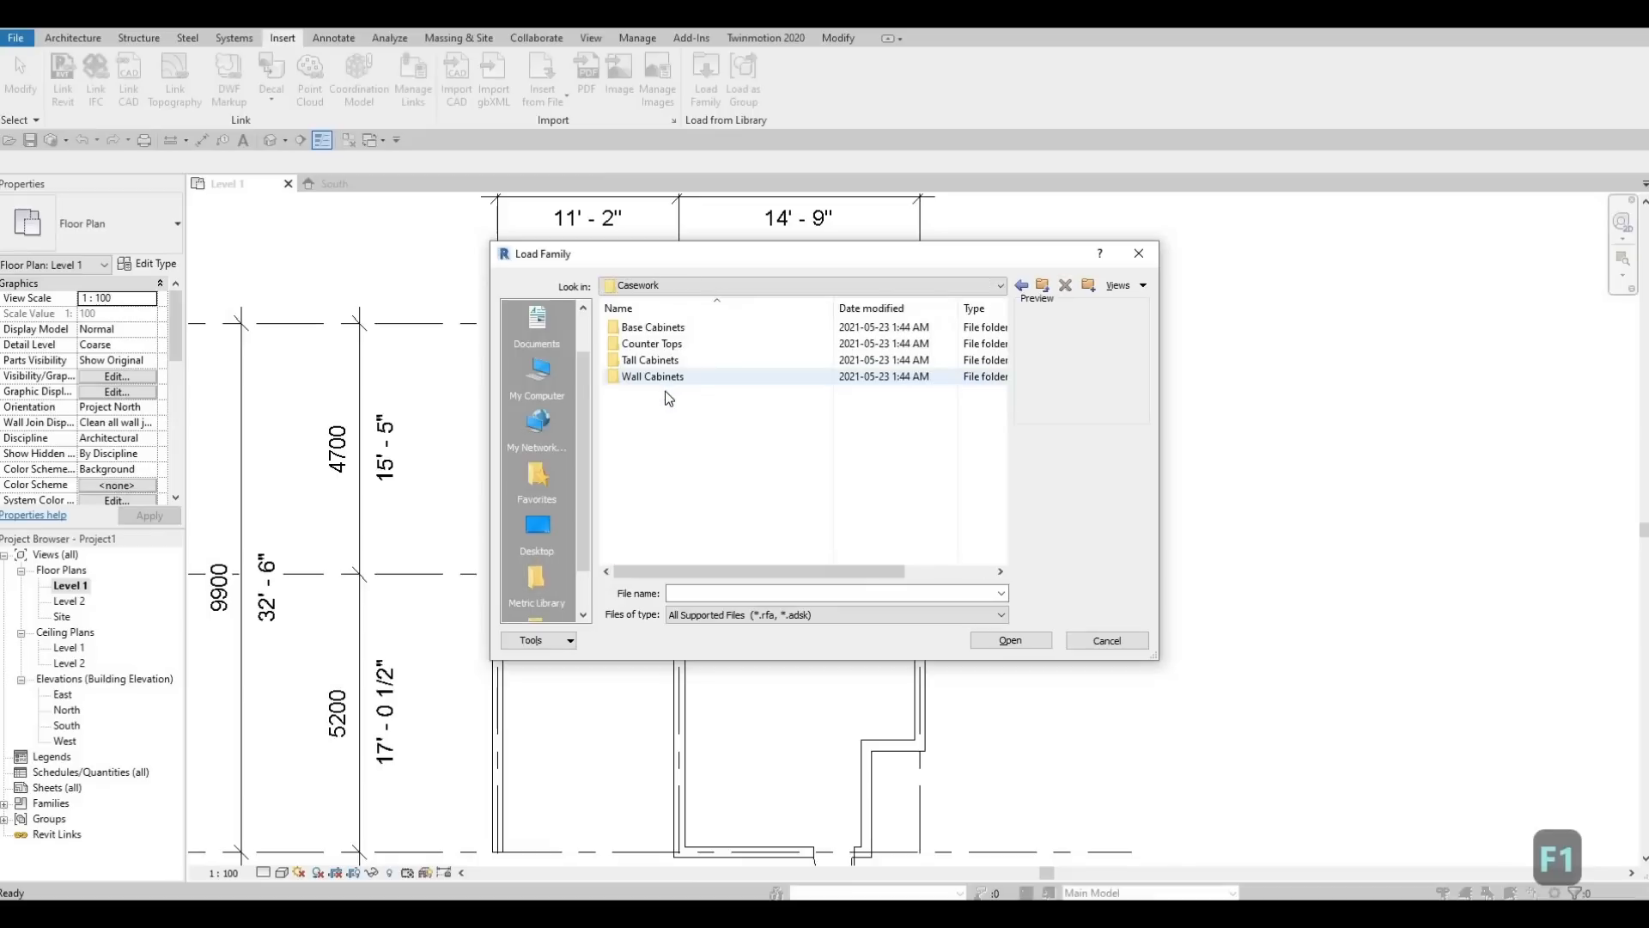
double_click(676, 344)
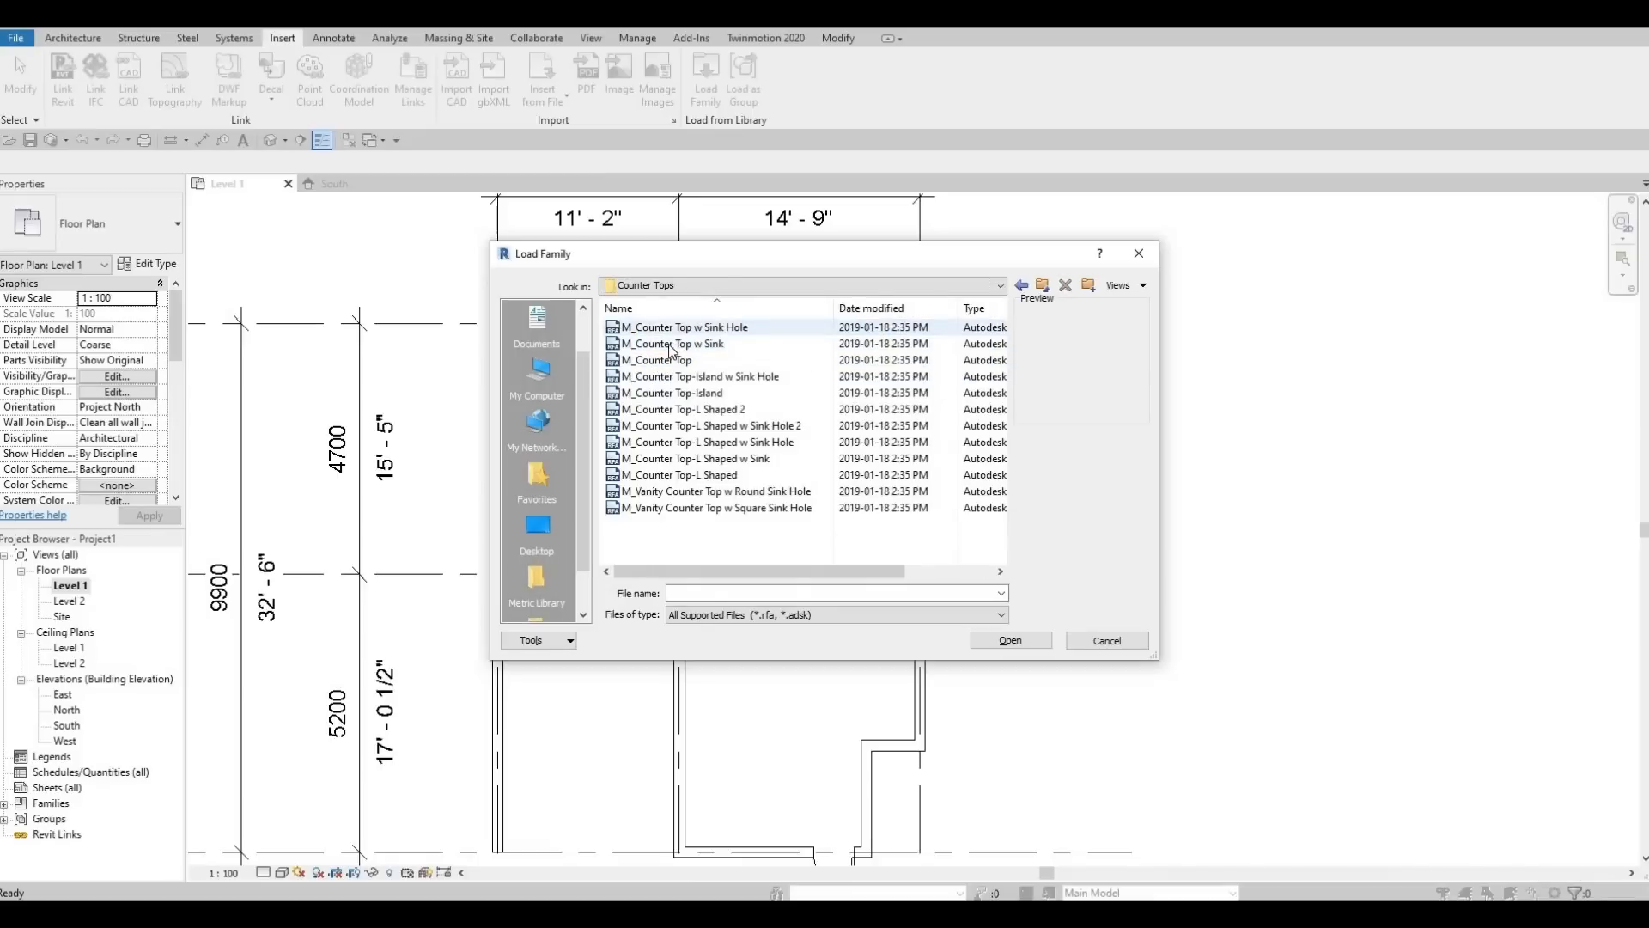
Compare the previews of the counter top families and load M_Counter Top-L Shaped w Sink
click(675, 343)
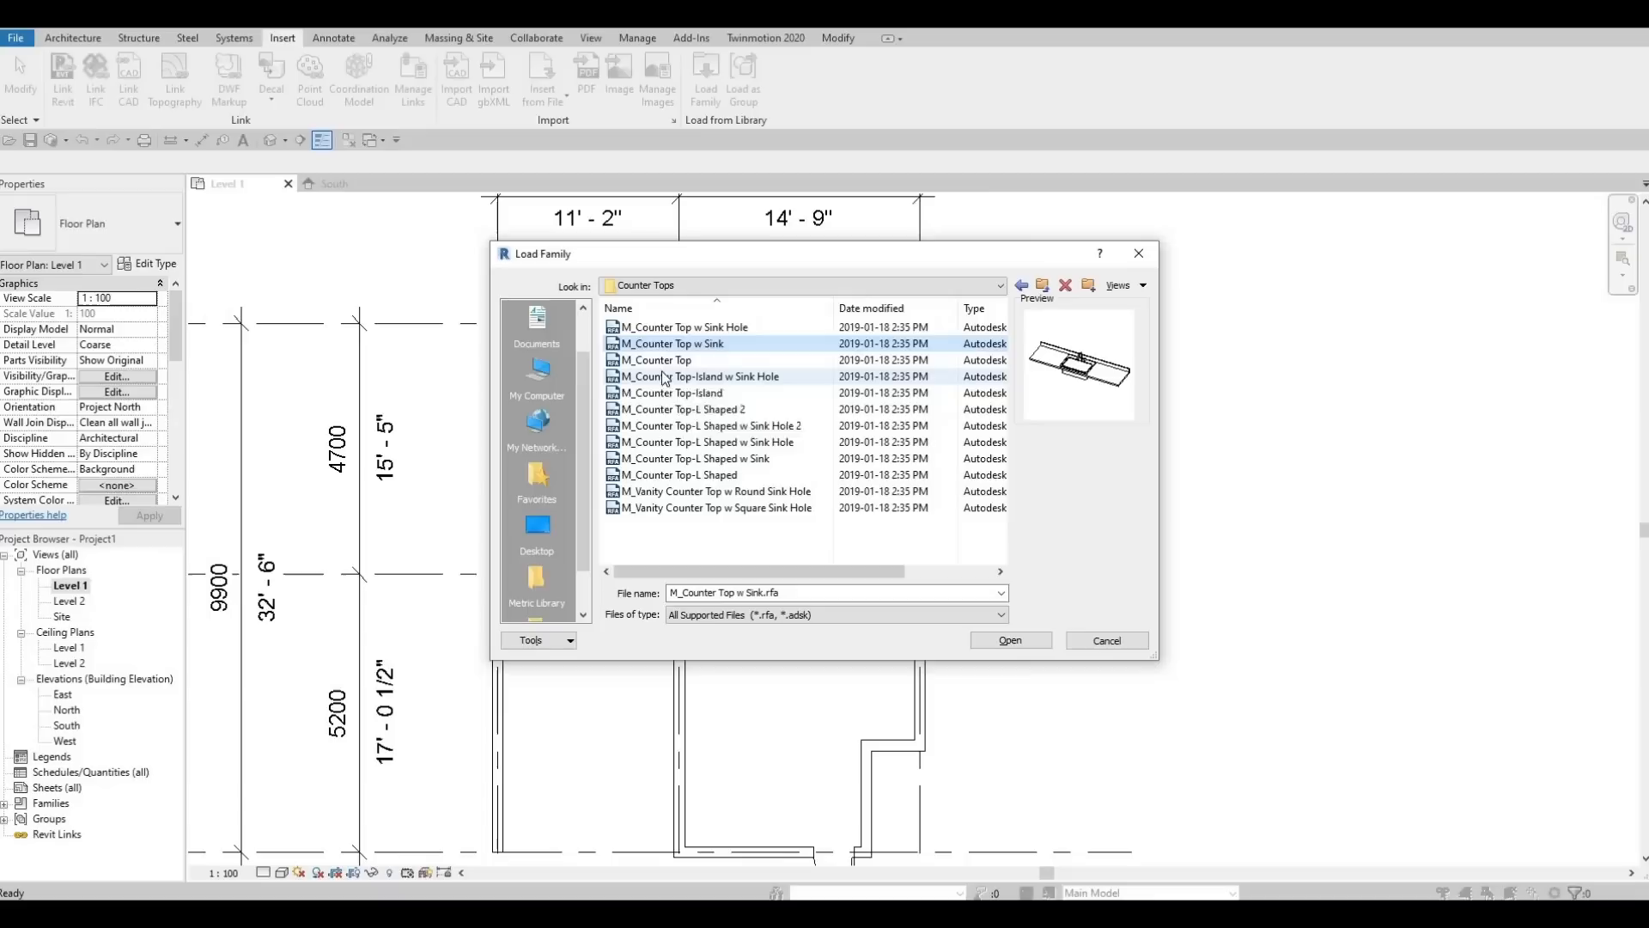
click(666, 361)
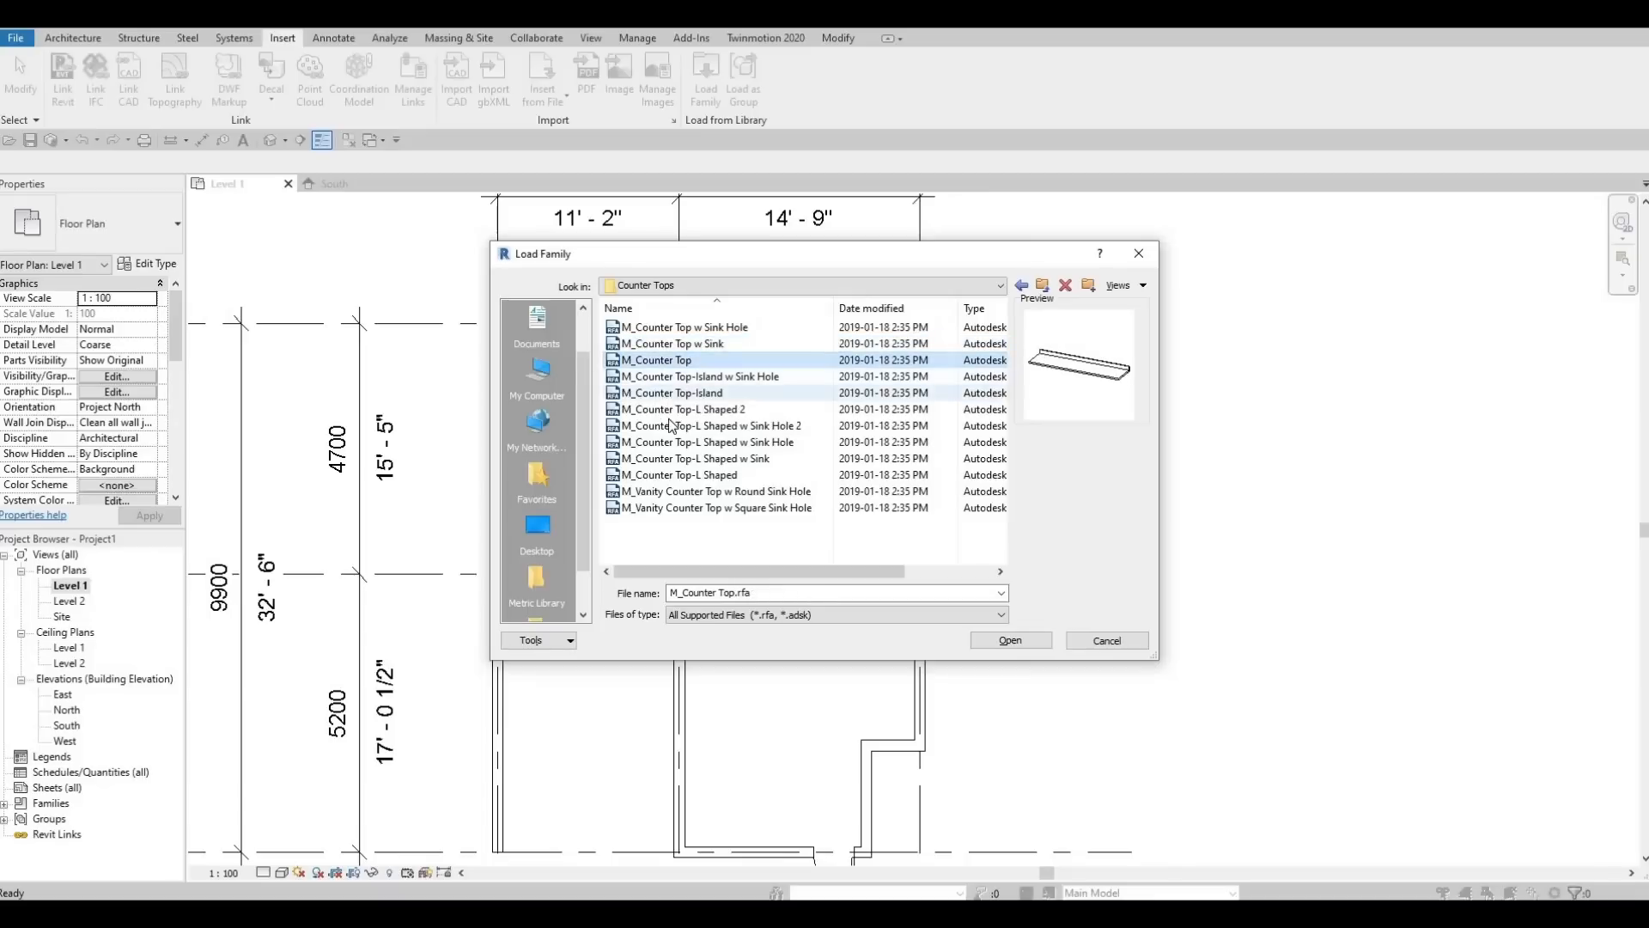
click(667, 392)
click(668, 409)
click(666, 425)
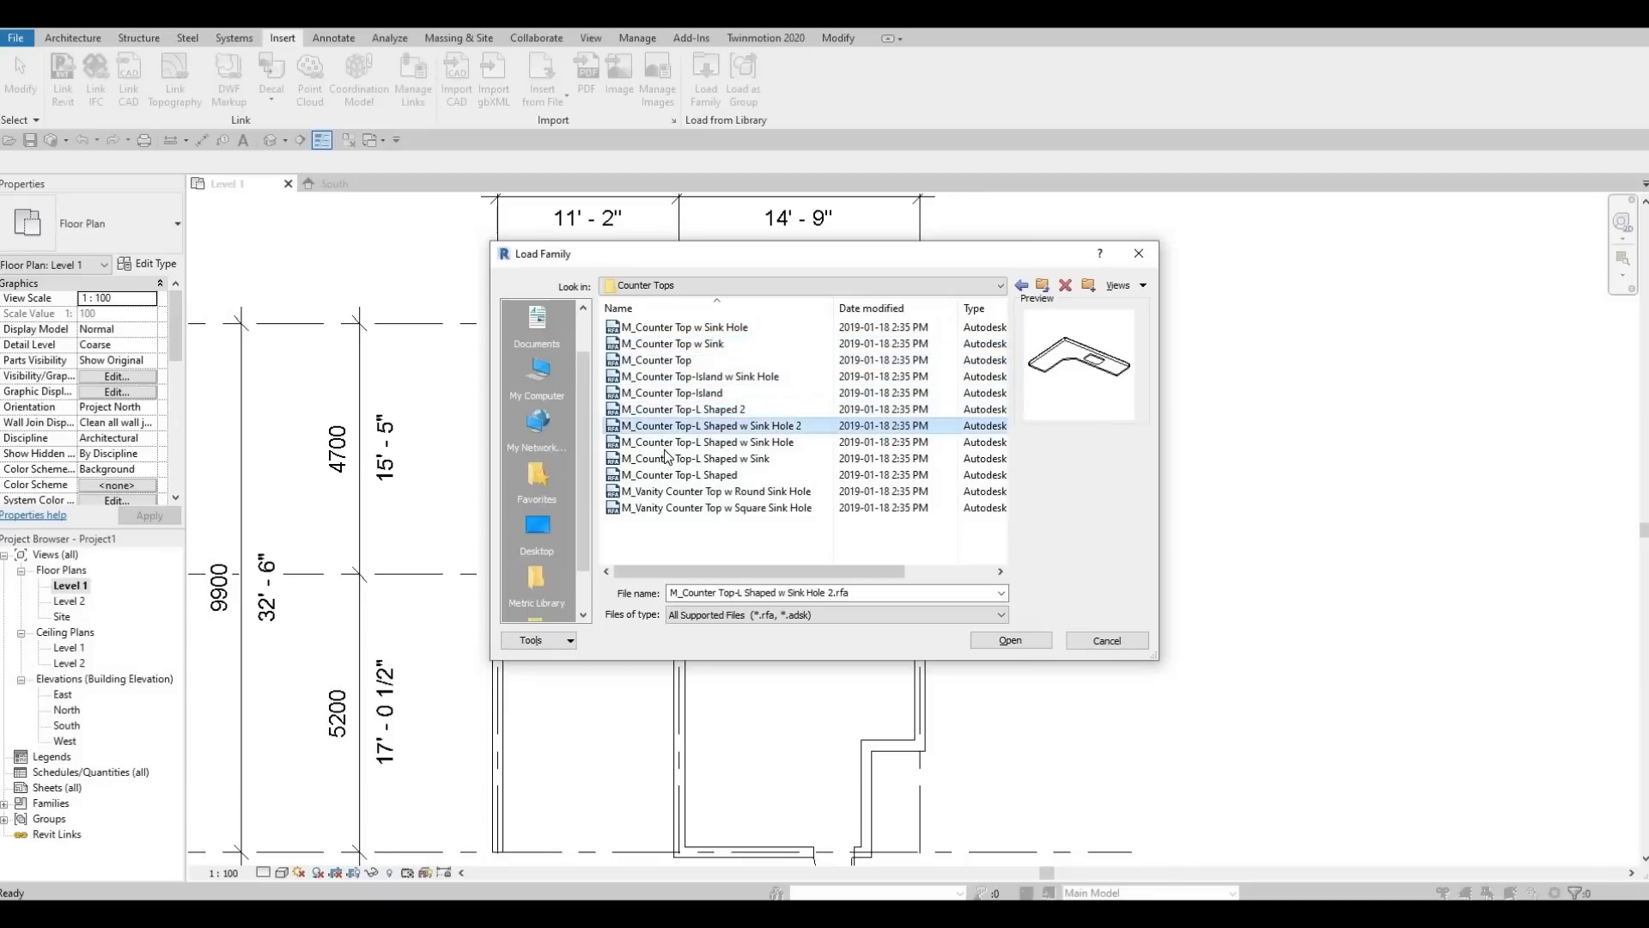
click(668, 444)
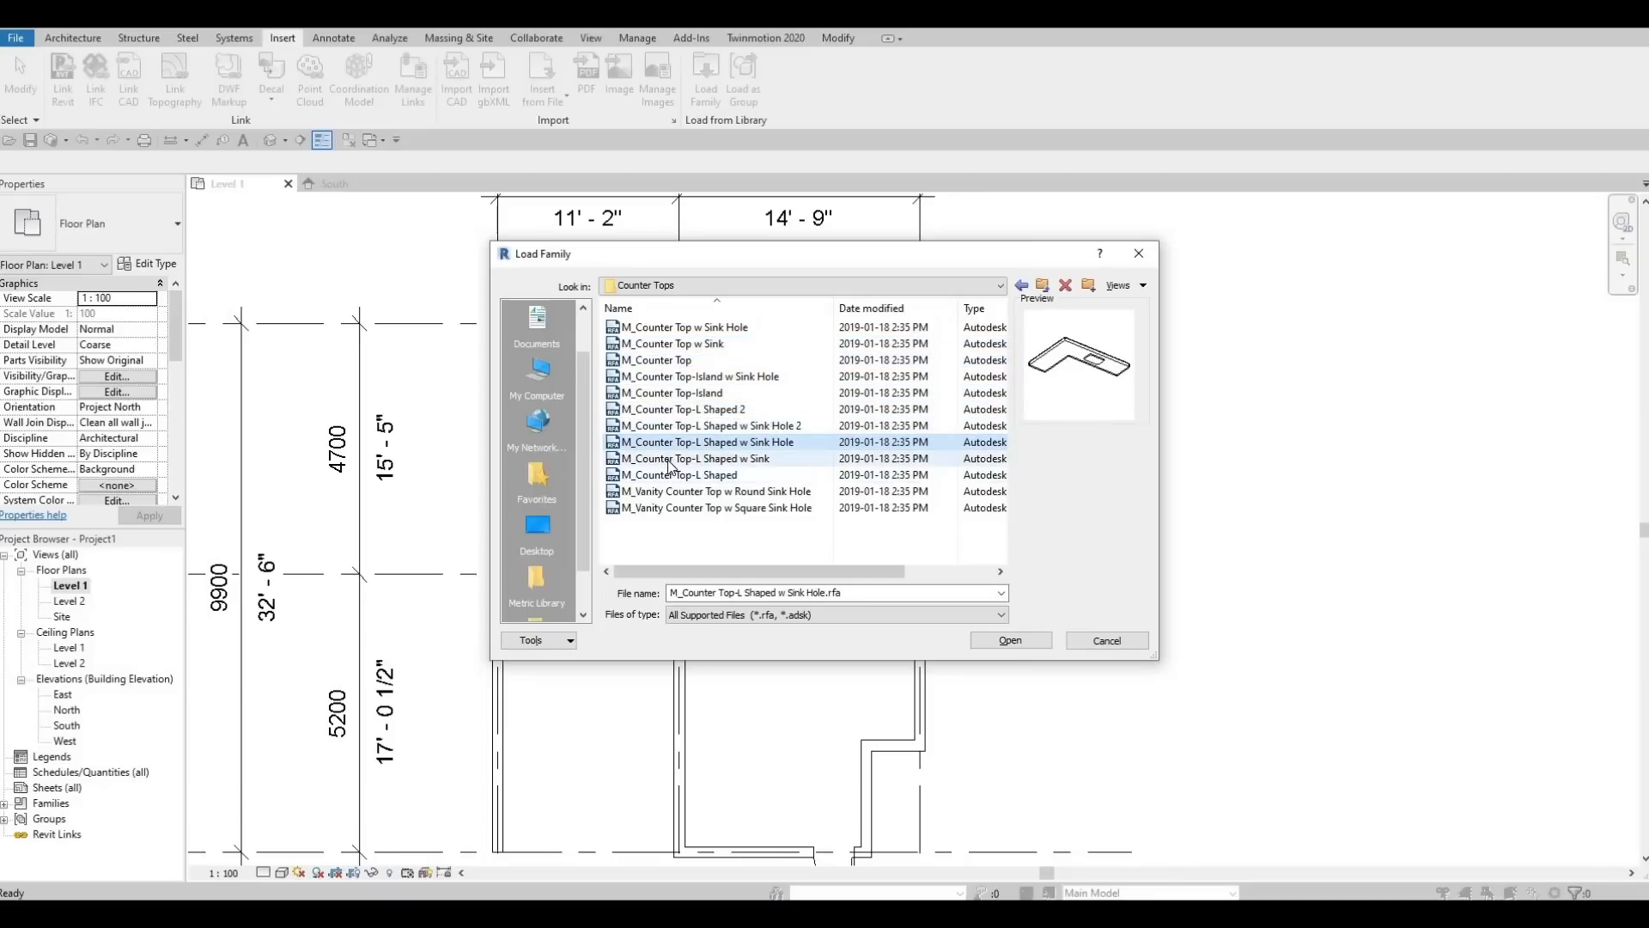
click(669, 460)
click(667, 475)
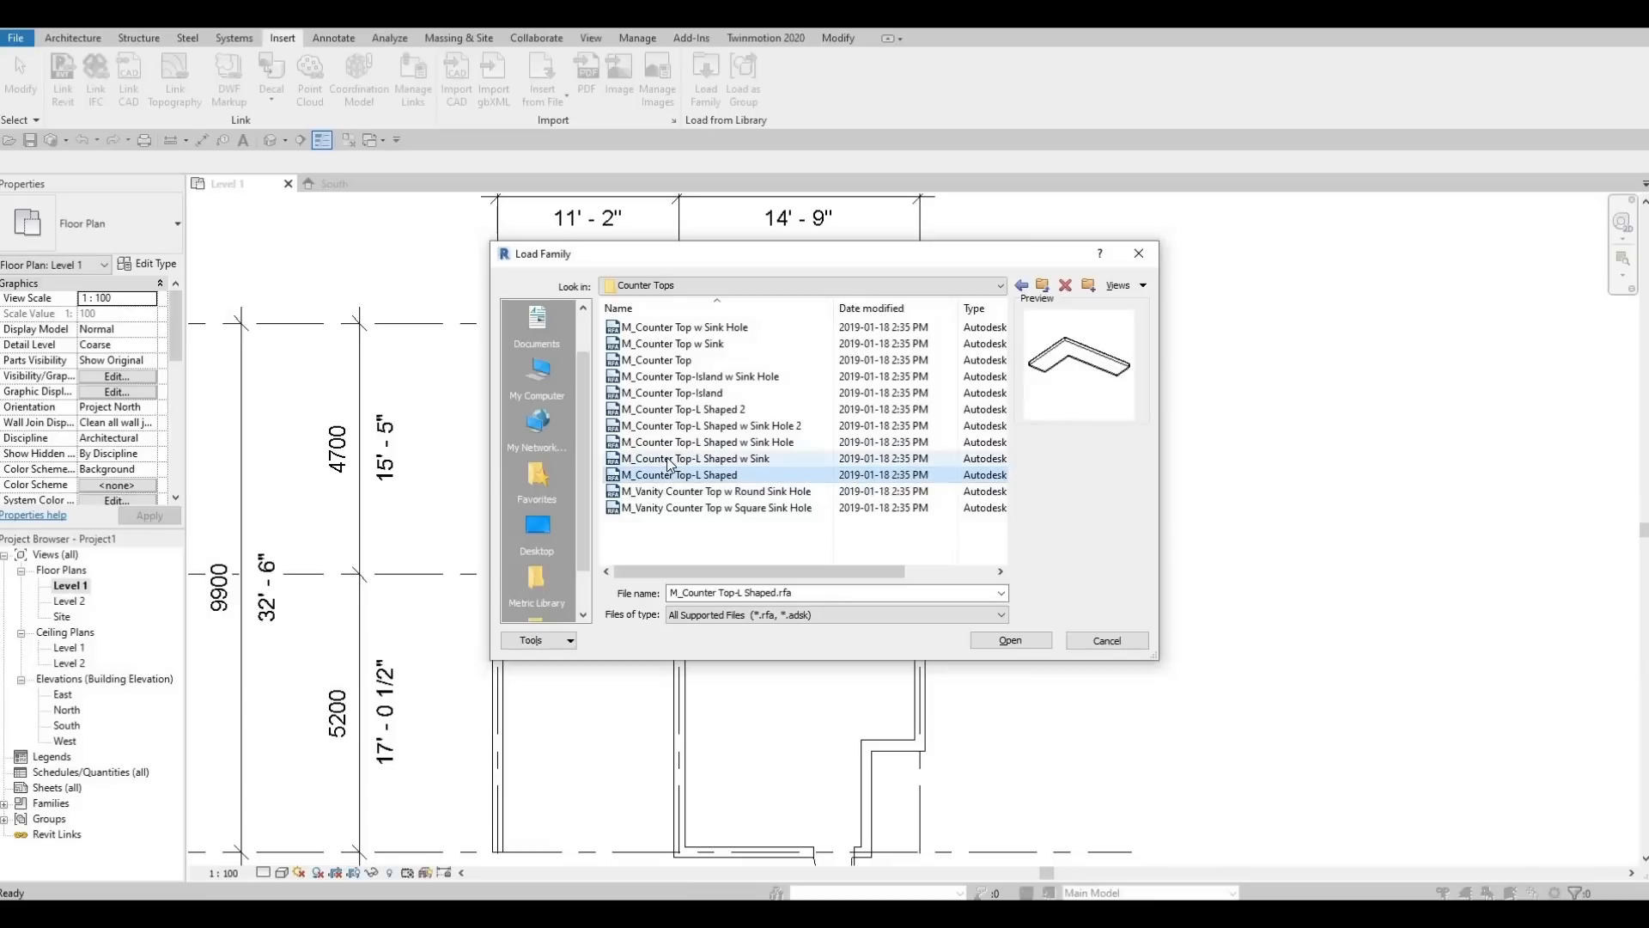
click(674, 456)
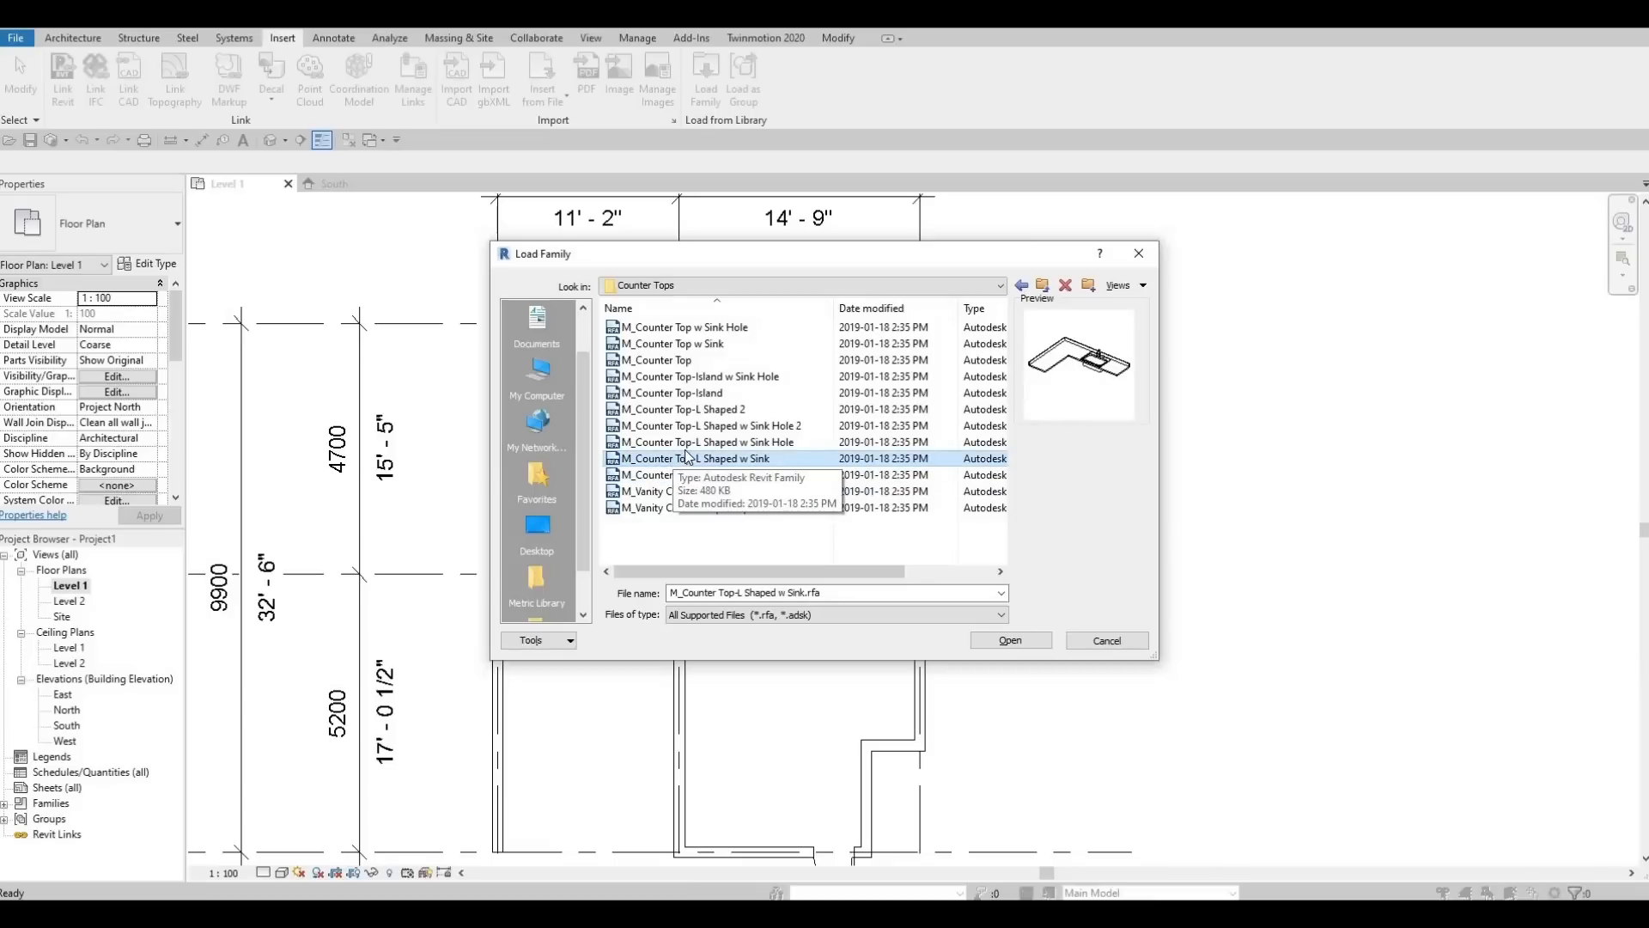
click(696, 475)
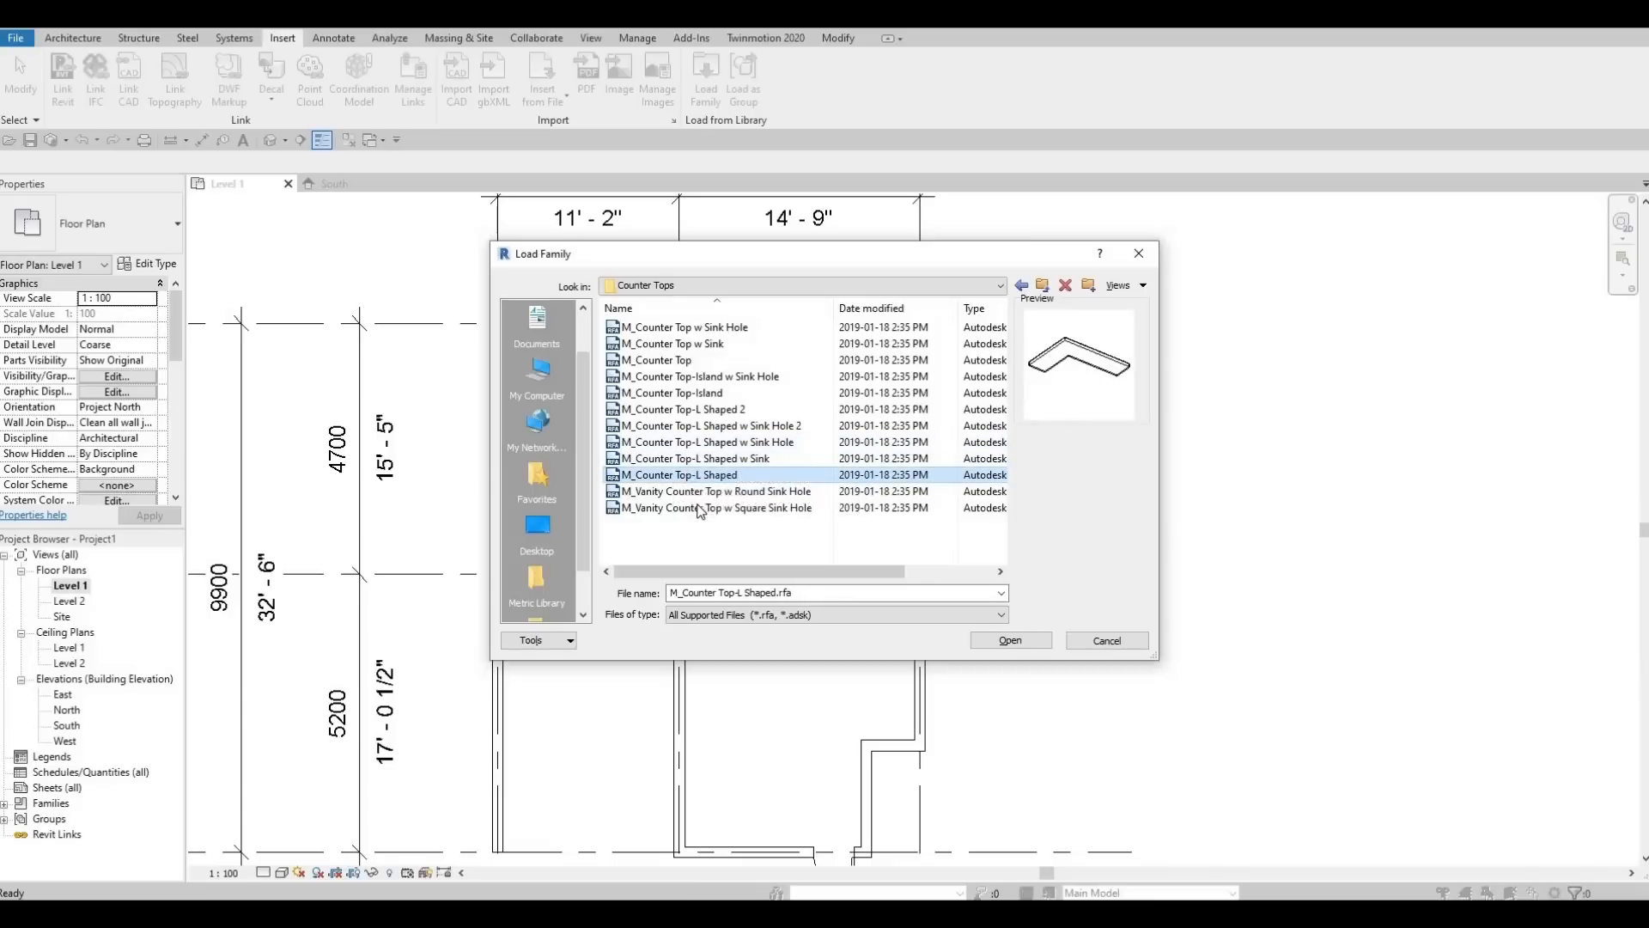
click(700, 458)
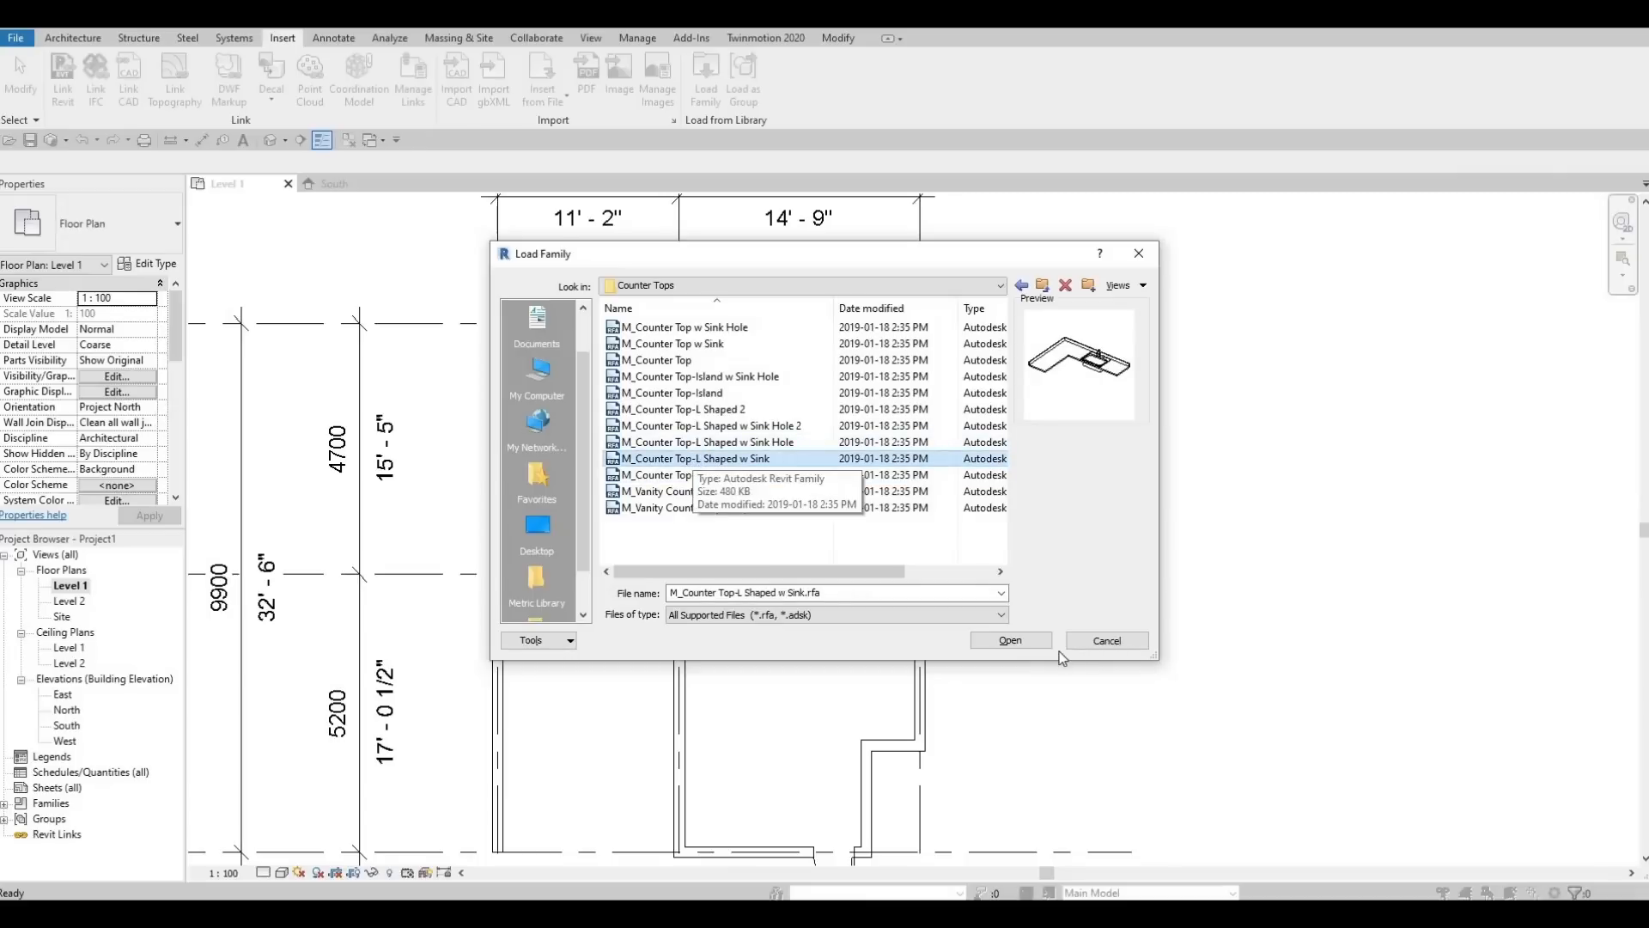
click(1011, 640)
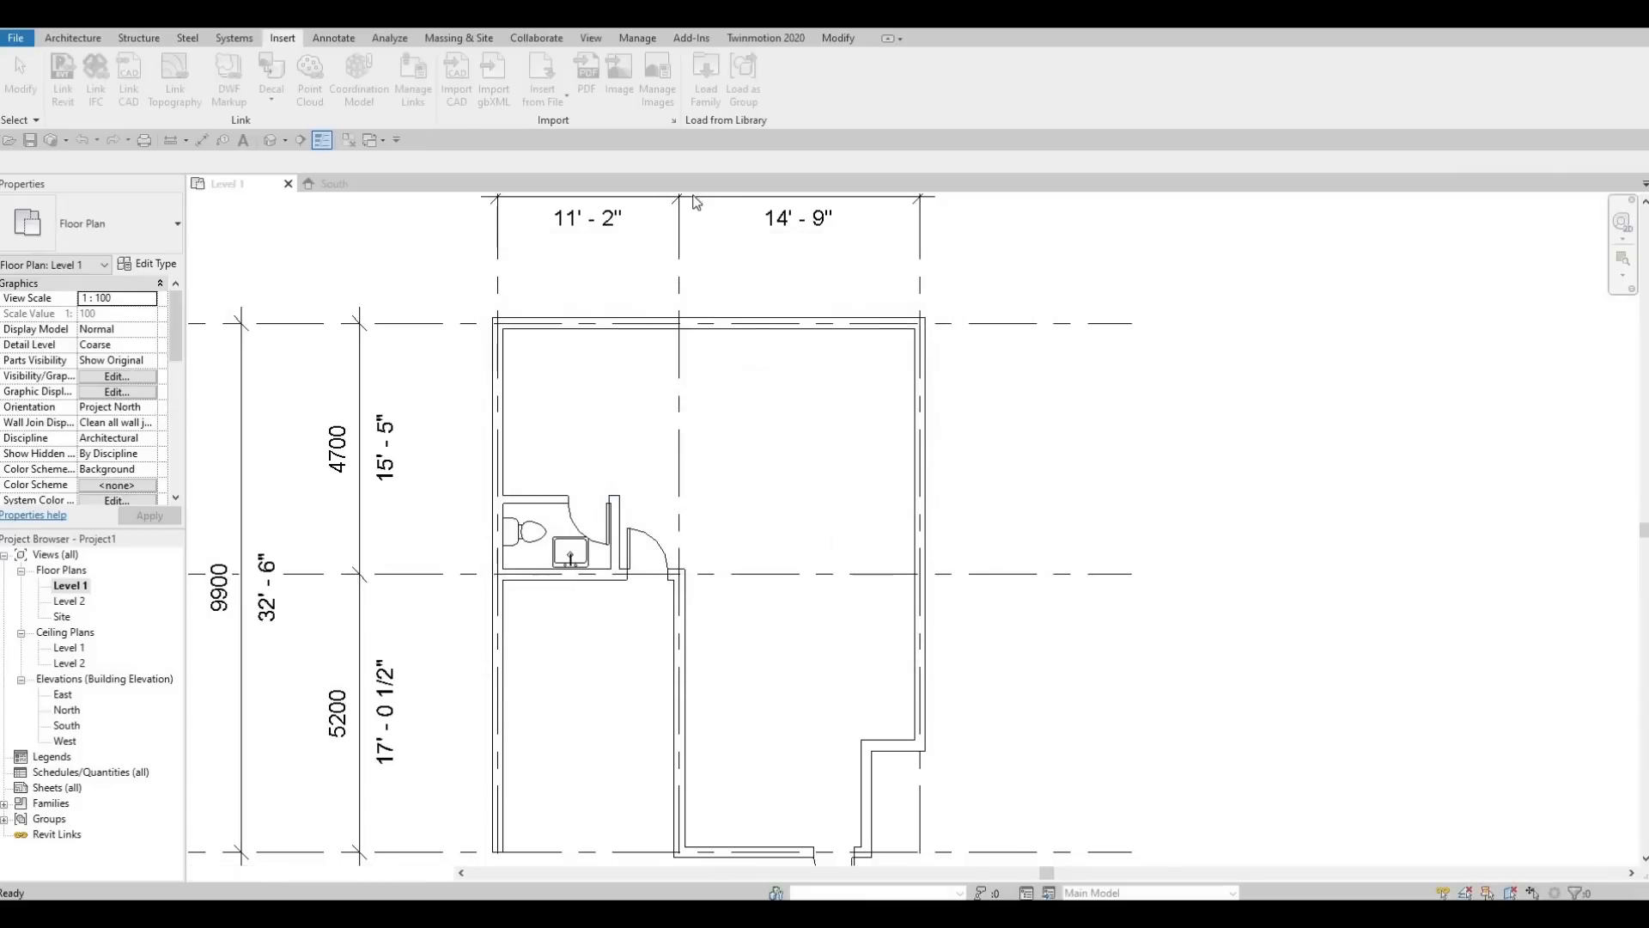
Place the 600mm Depth L-shaped counter top with sink against the upper exterior wall, 900 mm from grid 3, and flip its hand
click(79, 39)
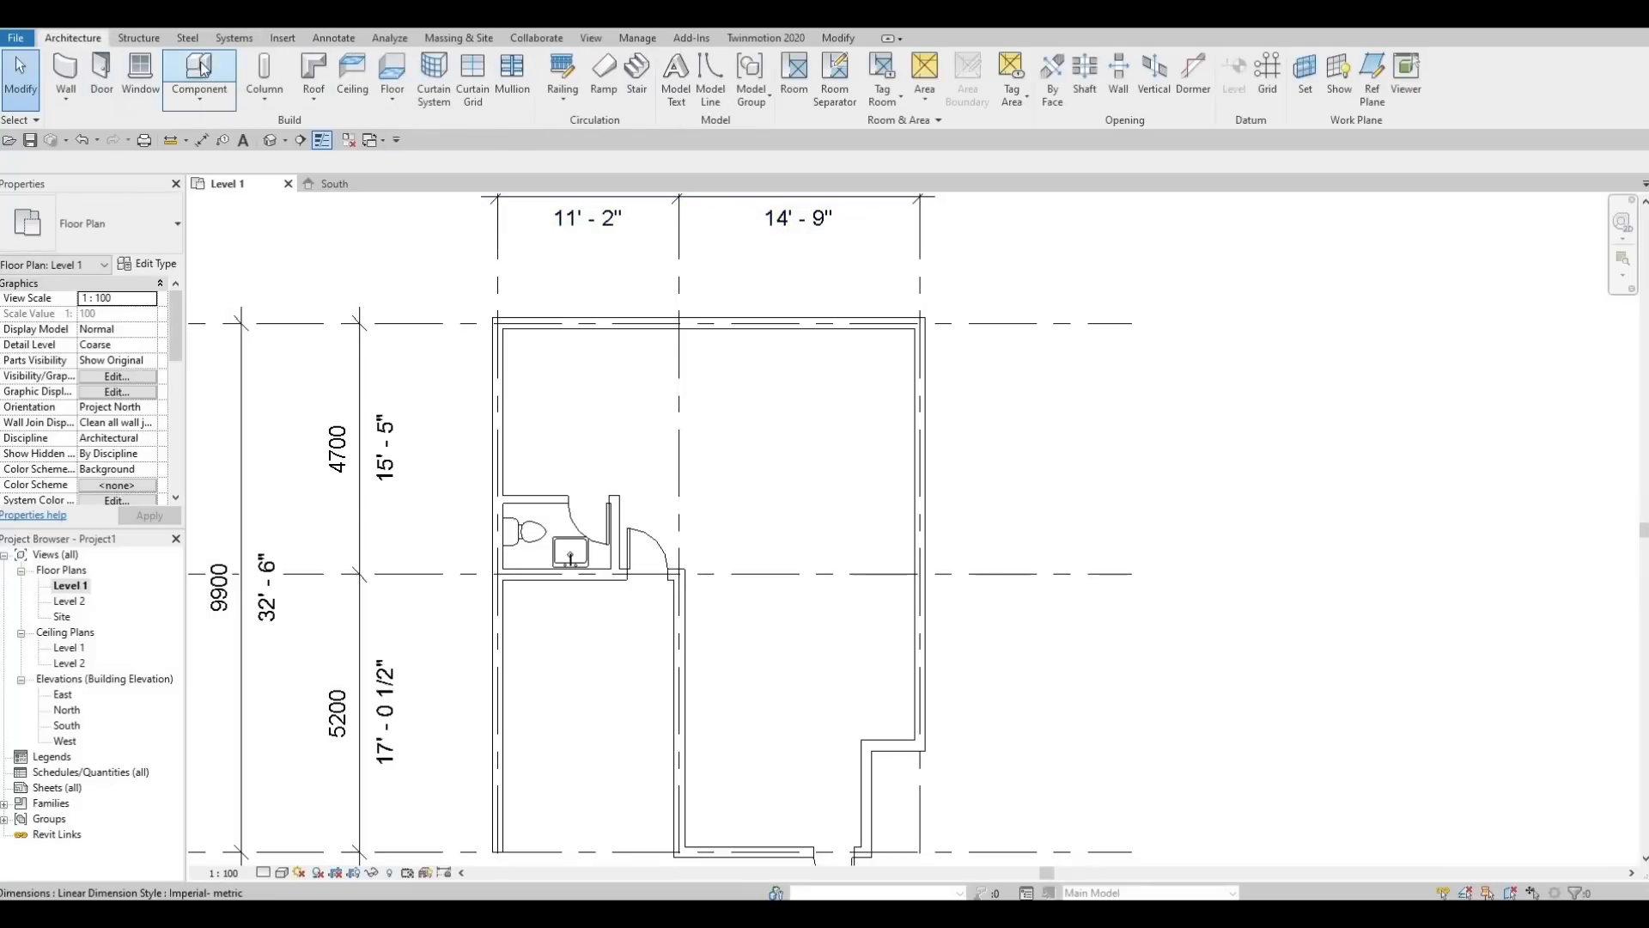
click(199, 73)
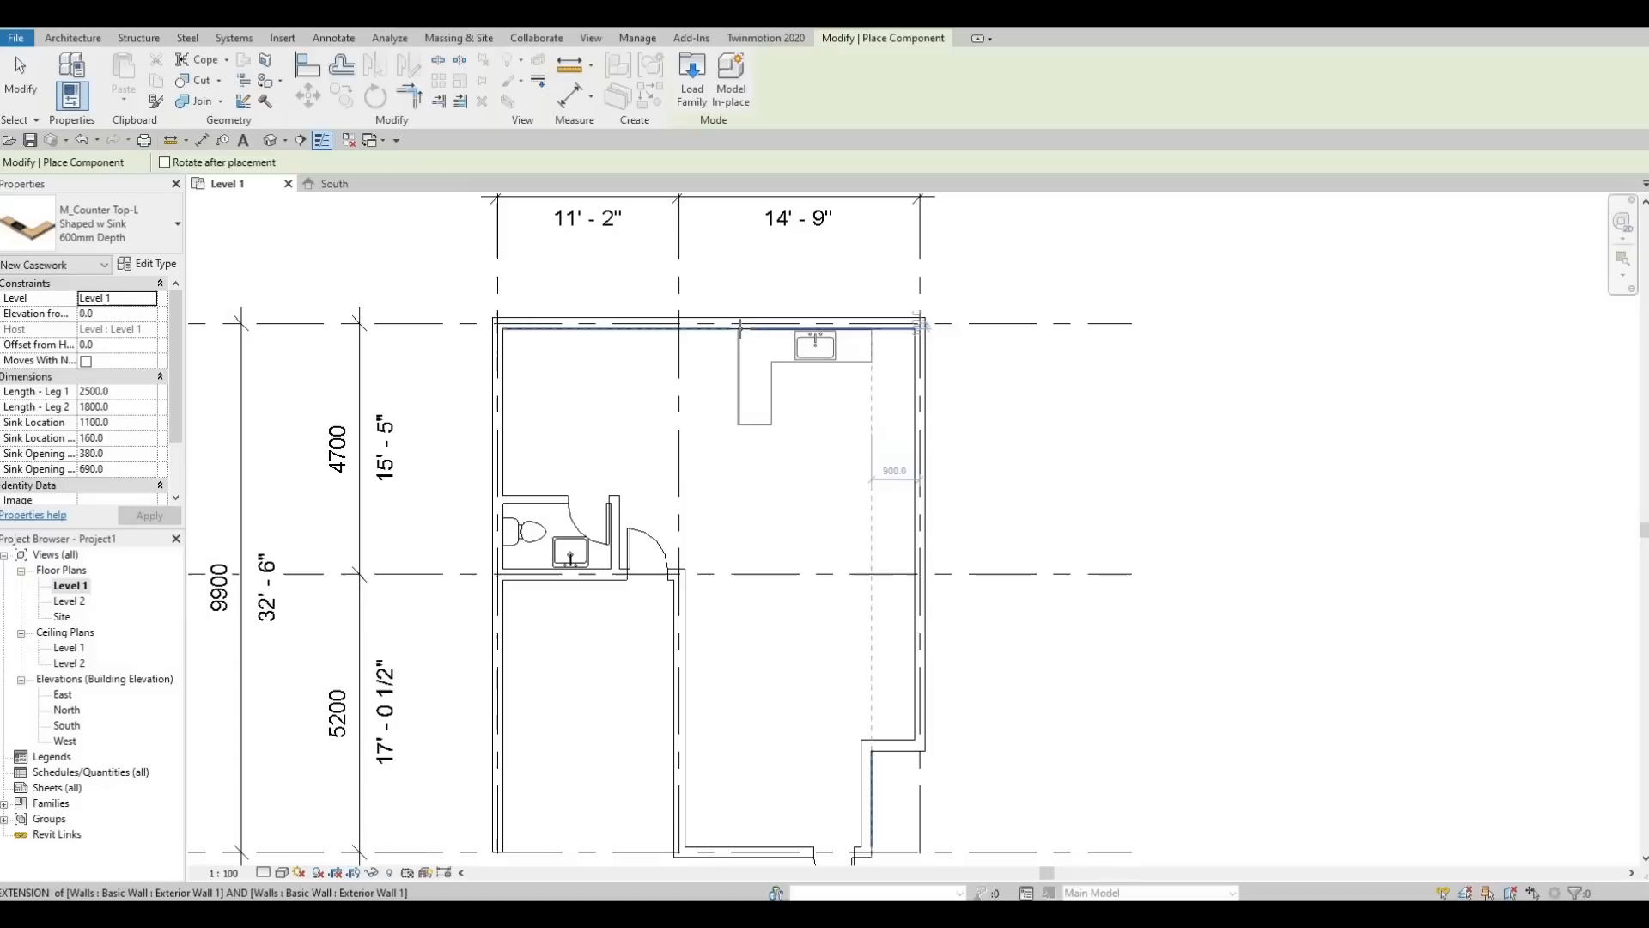
click(744, 340)
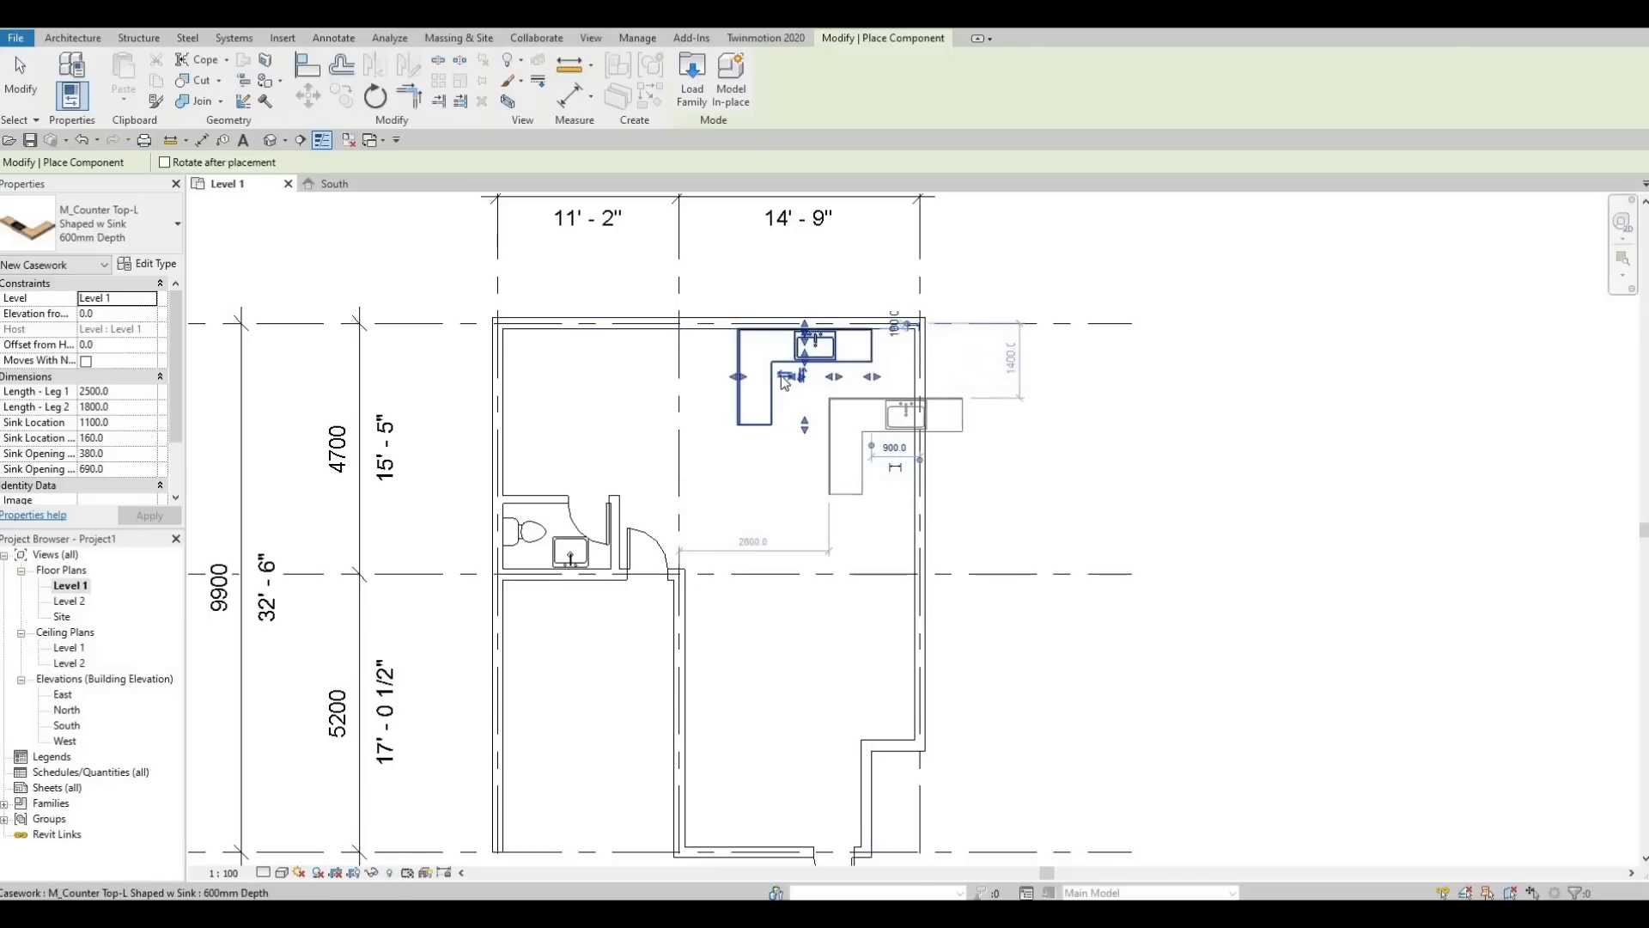
scroll(795, 382, up, 2)
scroll(782, 379, up, 2)
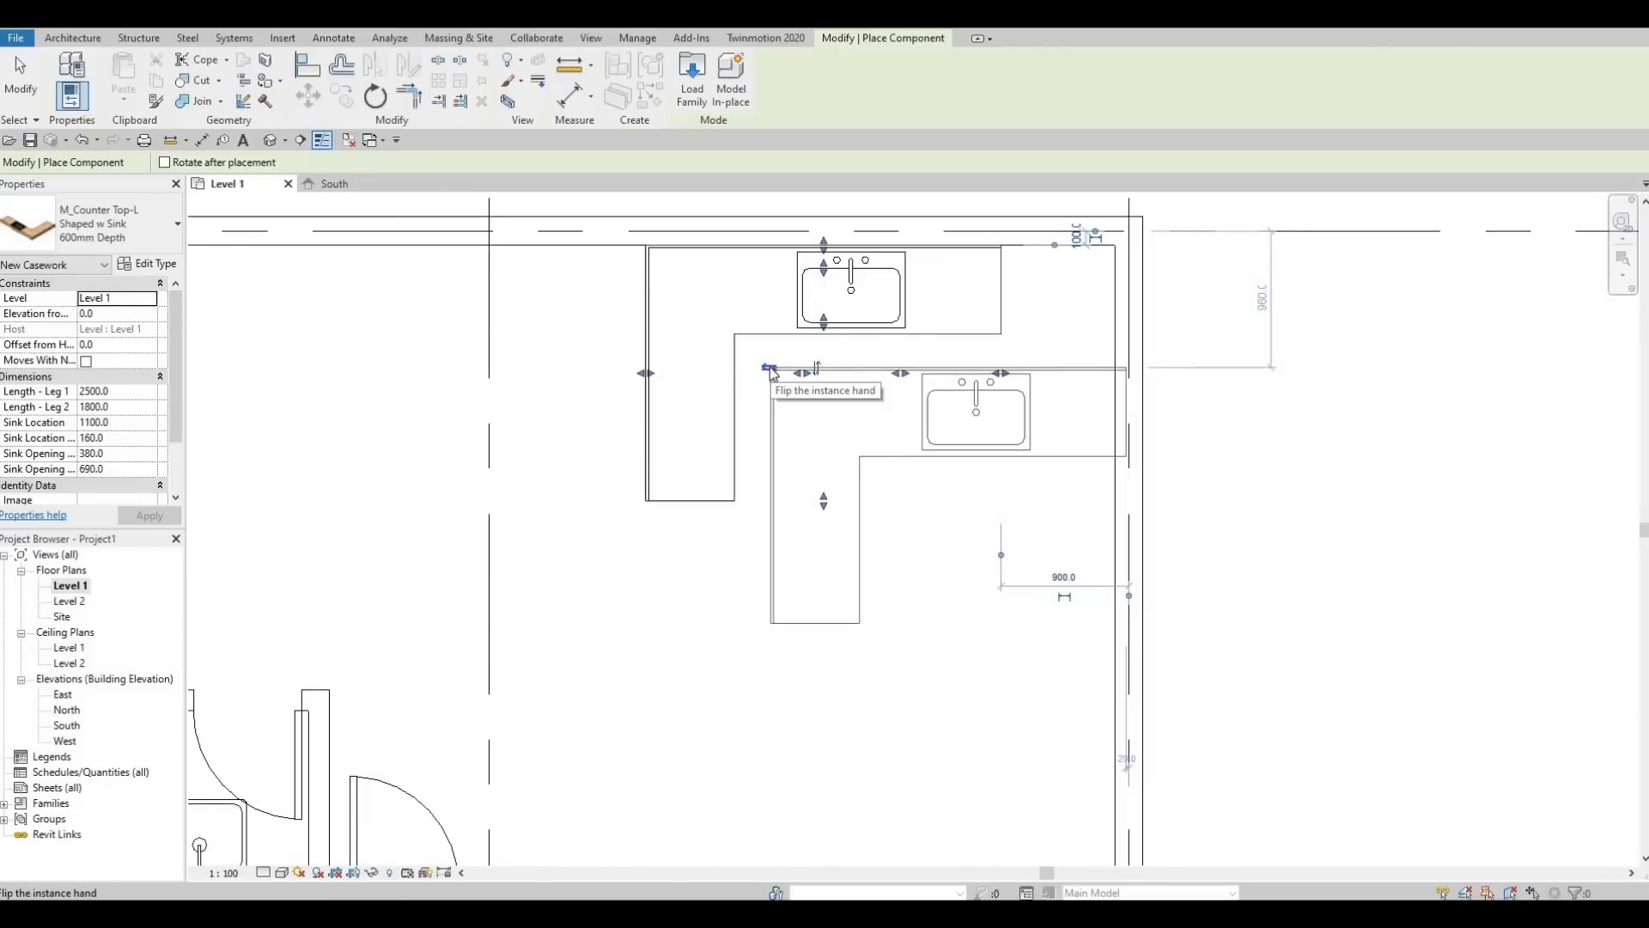
click(769, 369)
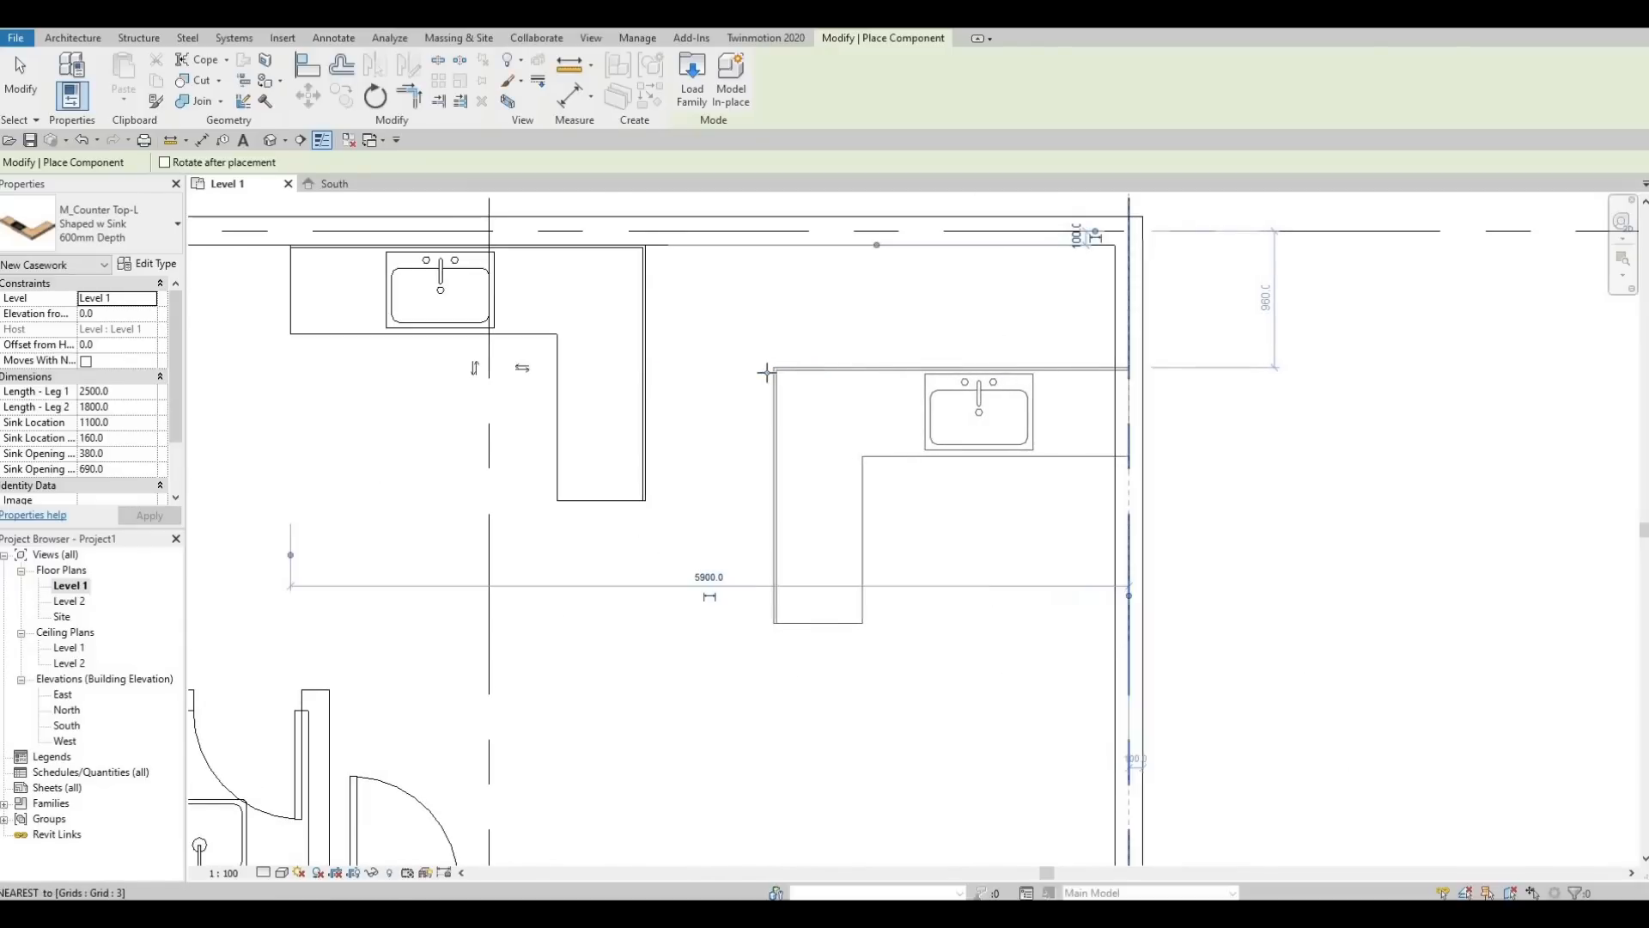
key(Escape)
key(Escape)
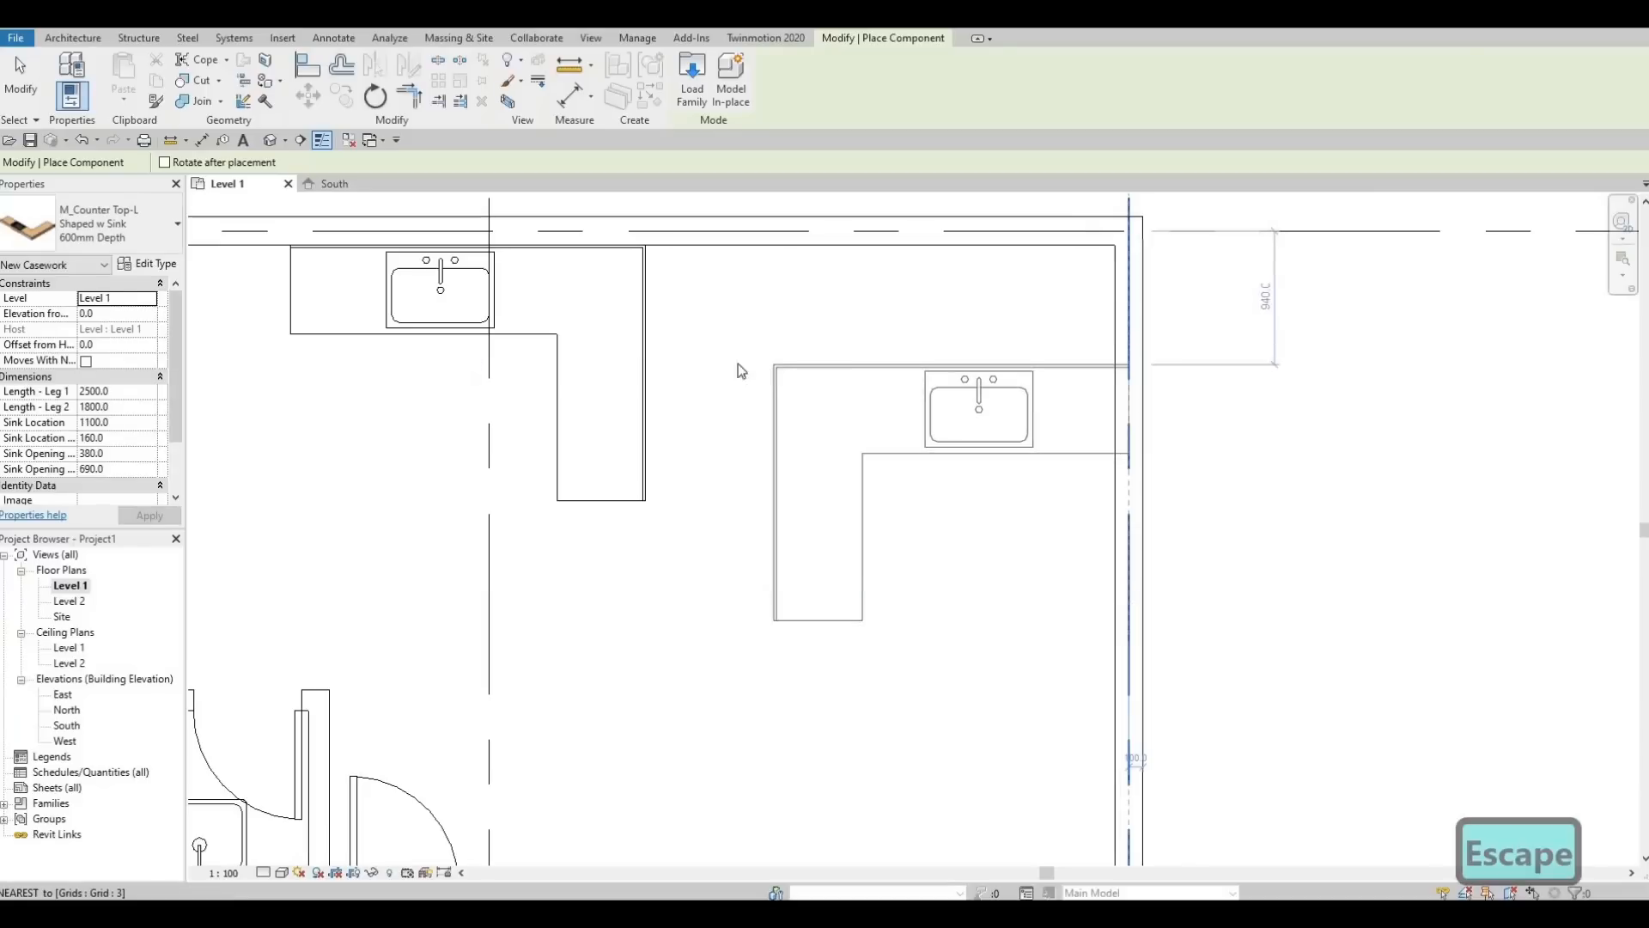
Move the L-shaped counter top along the upper wall into the inside corner at grid 3
click(646, 327)
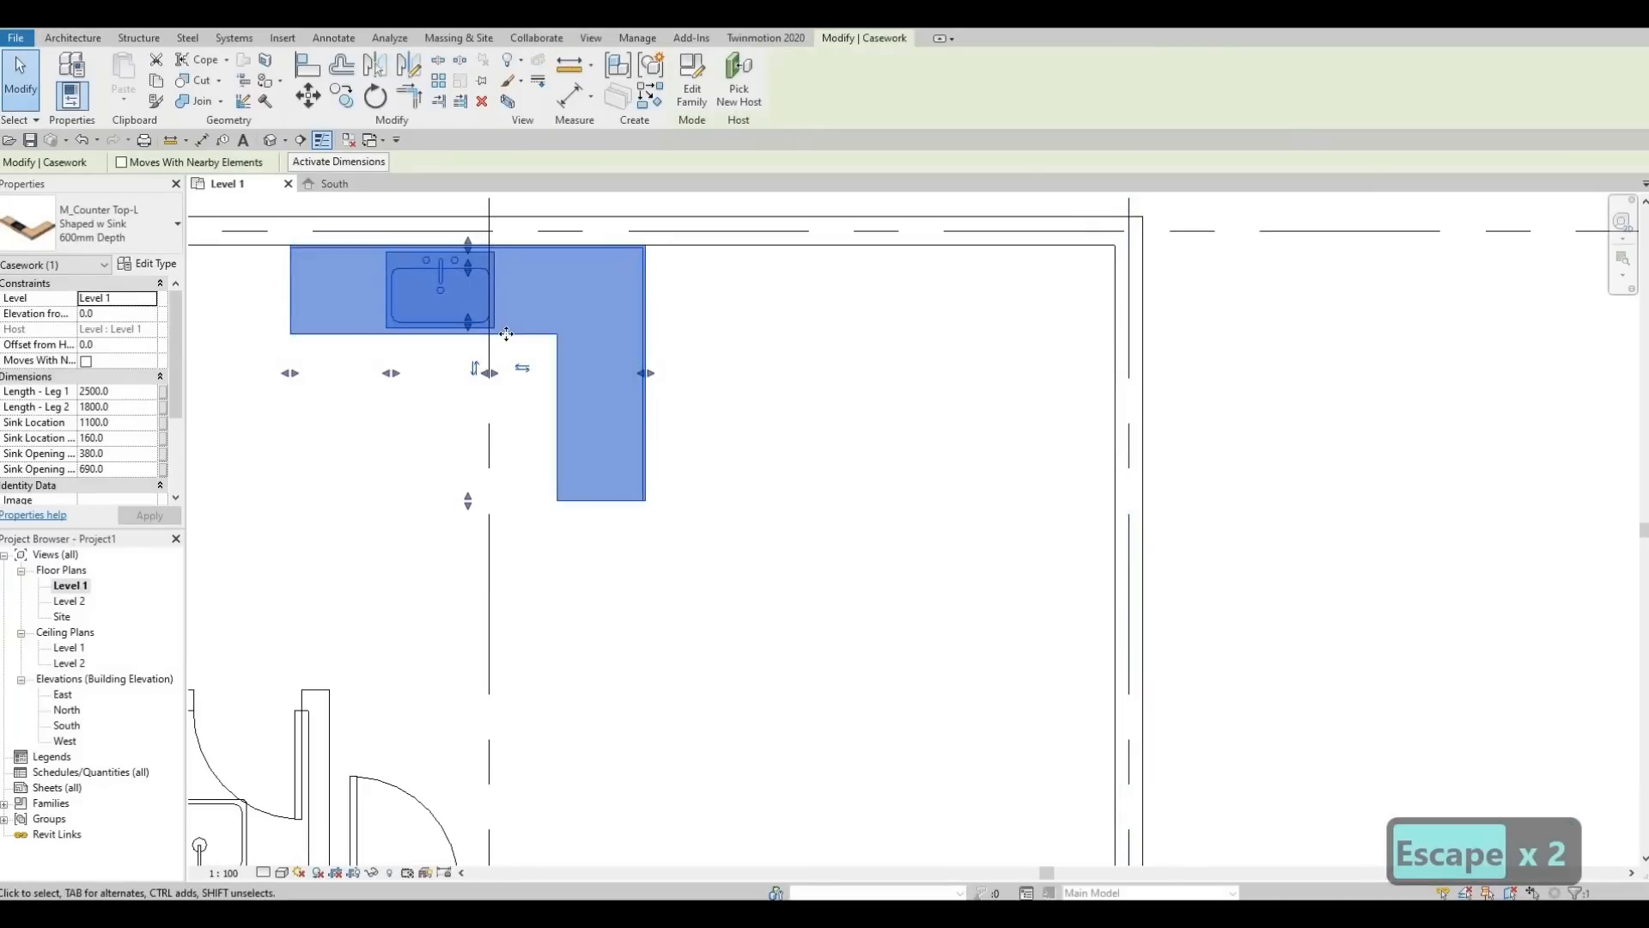
drag(742, 353, 943, 348)
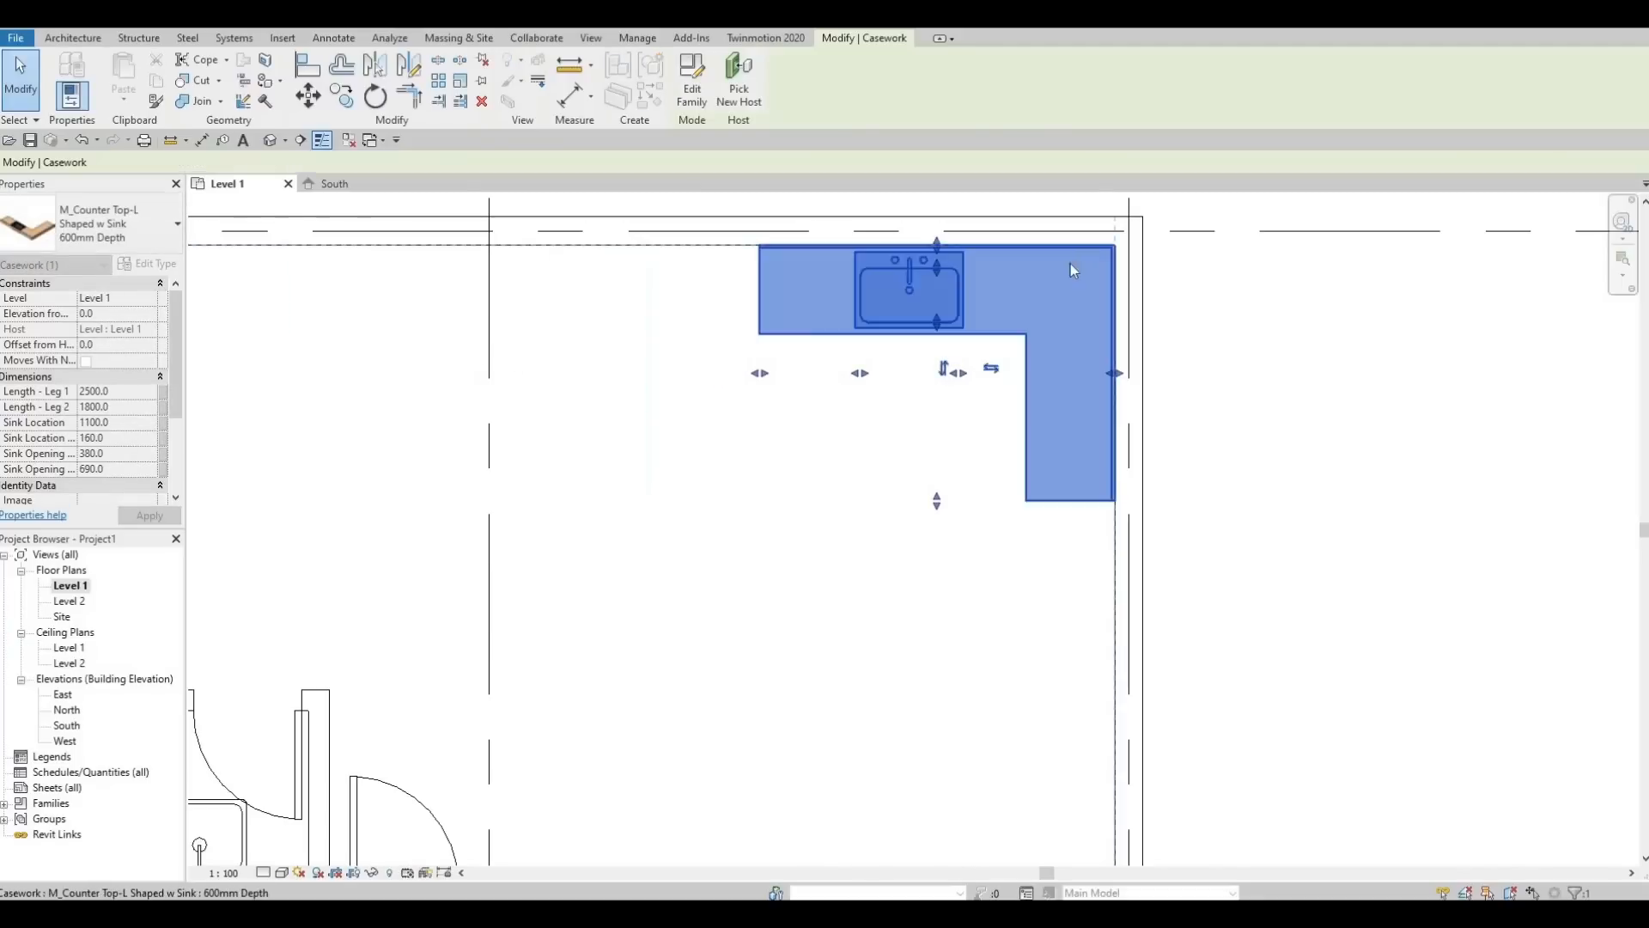
key(Escape)
Stretch the free end of the L-shaped counter top's sink leg until Length - Leg 1 is about 3133 mm
scroll(872, 420, down, 3)
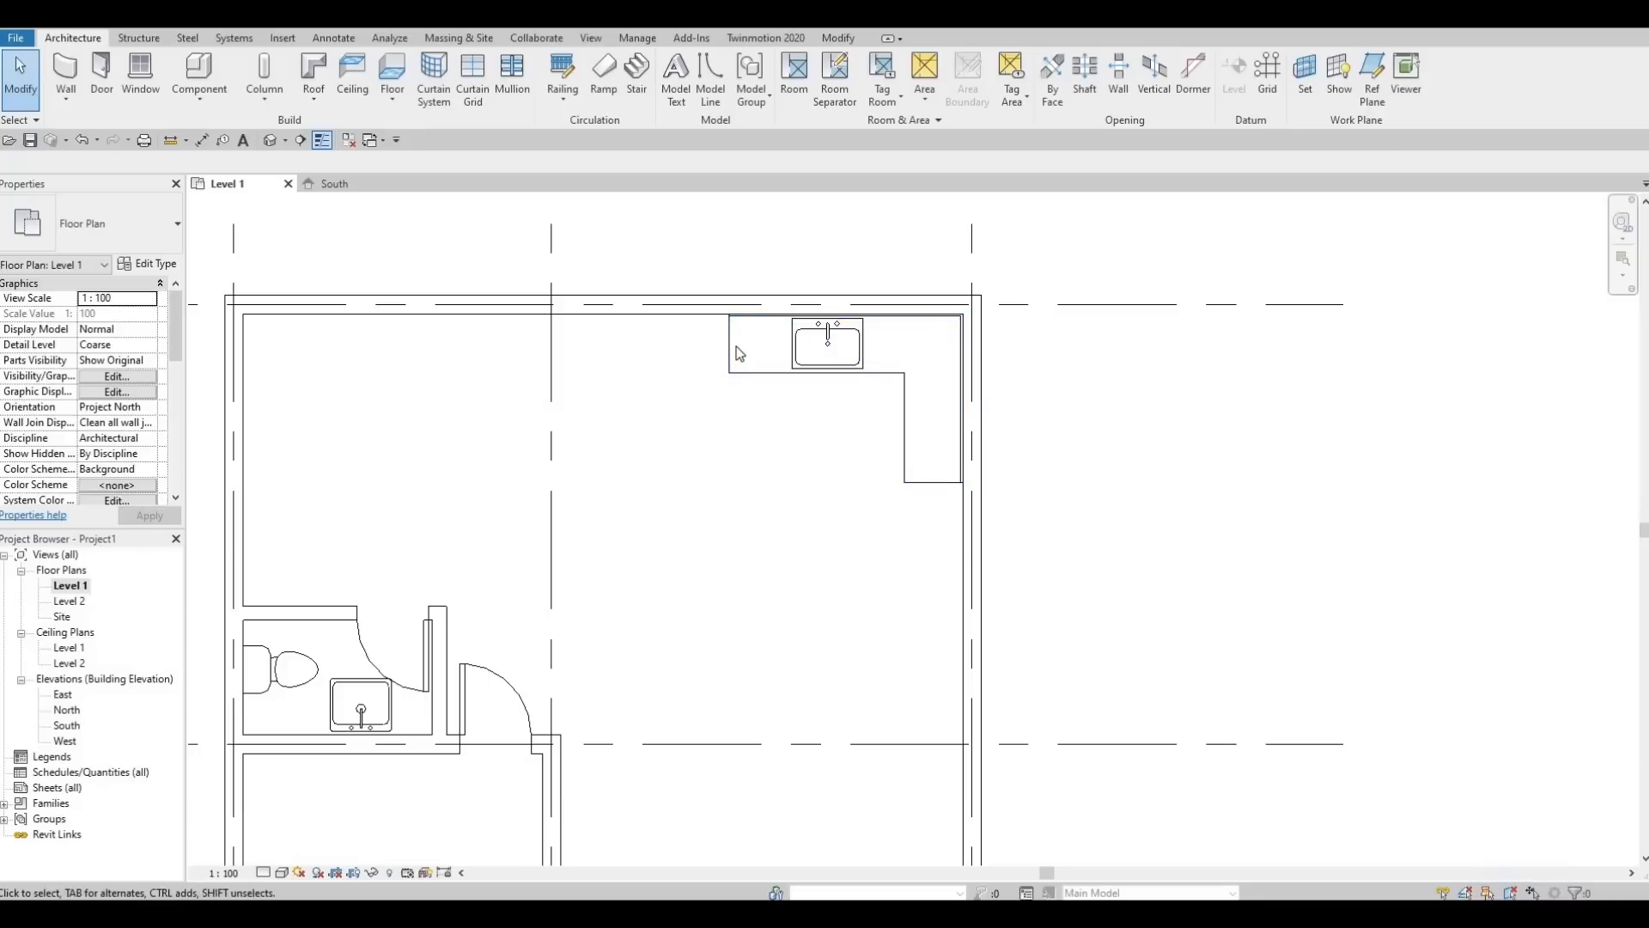
click(719, 390)
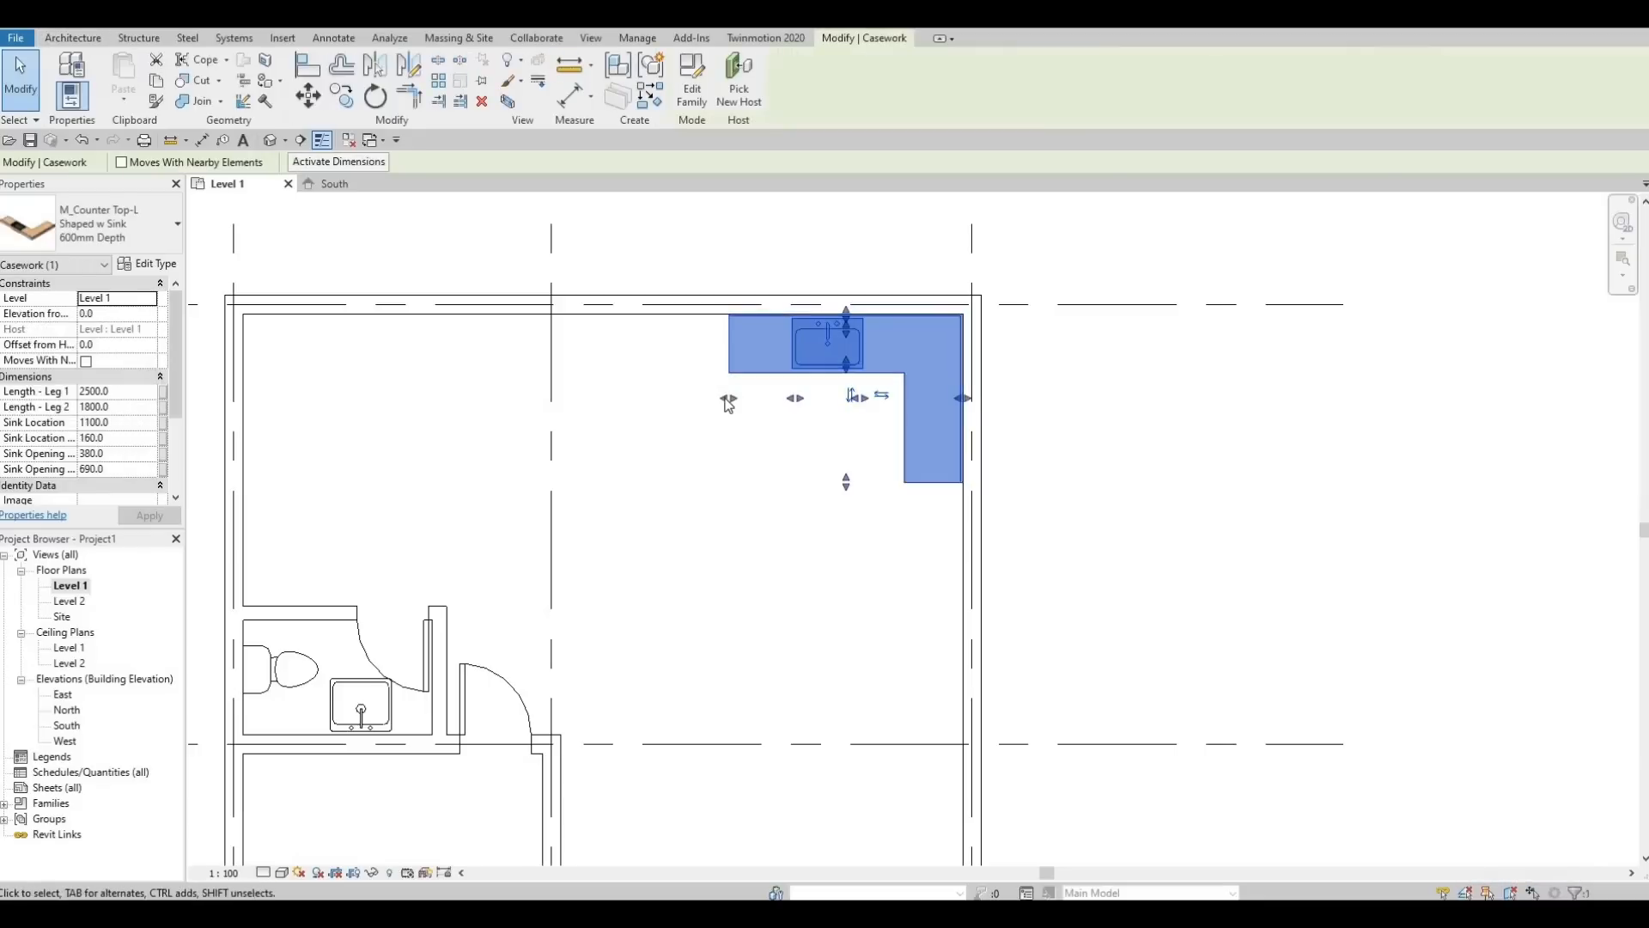
drag(672, 400, 670, 399)
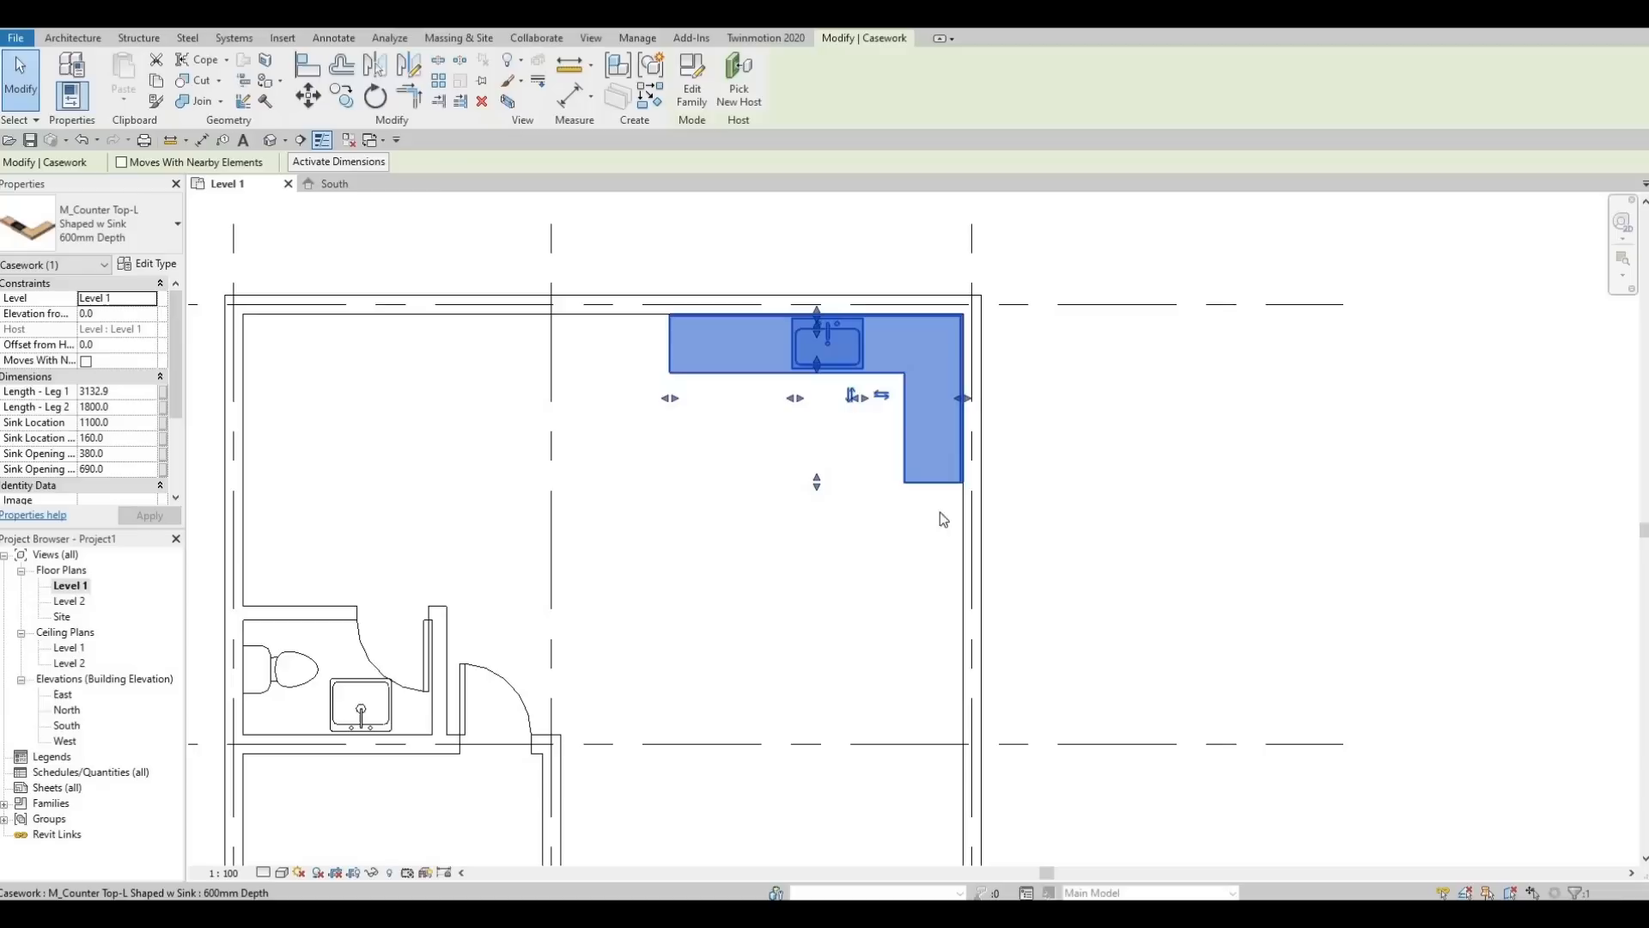
middle_drag(919, 494, 932, 437)
key(Escape)
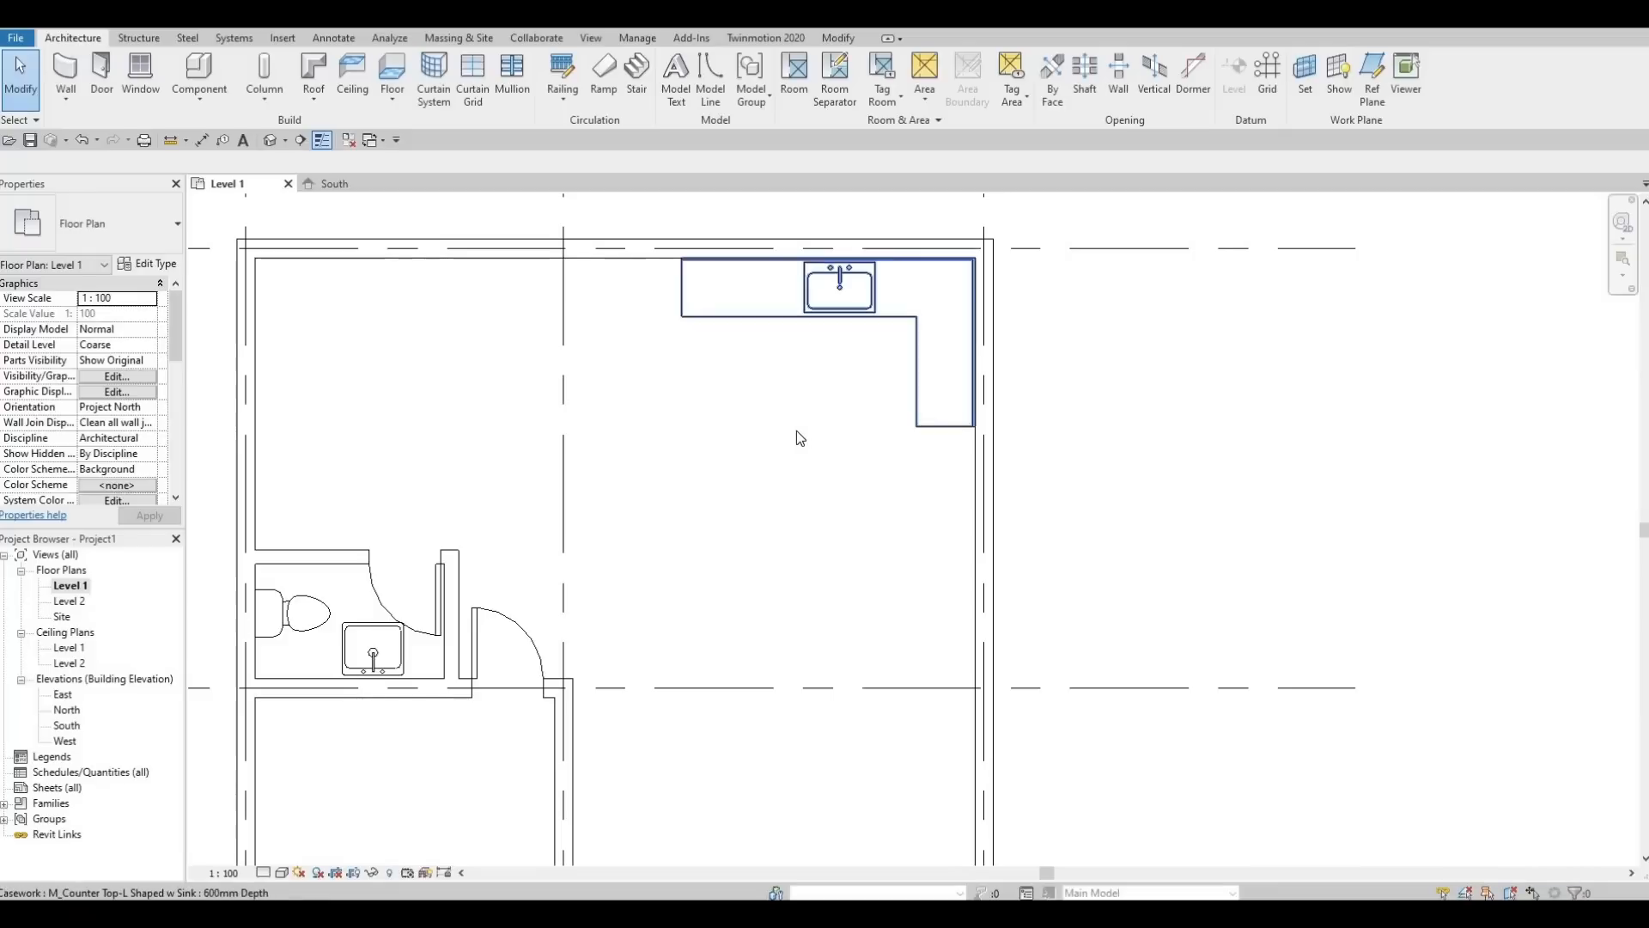
Load the M_Counter Top-Island family from the Counter Tops folder
key(F1)
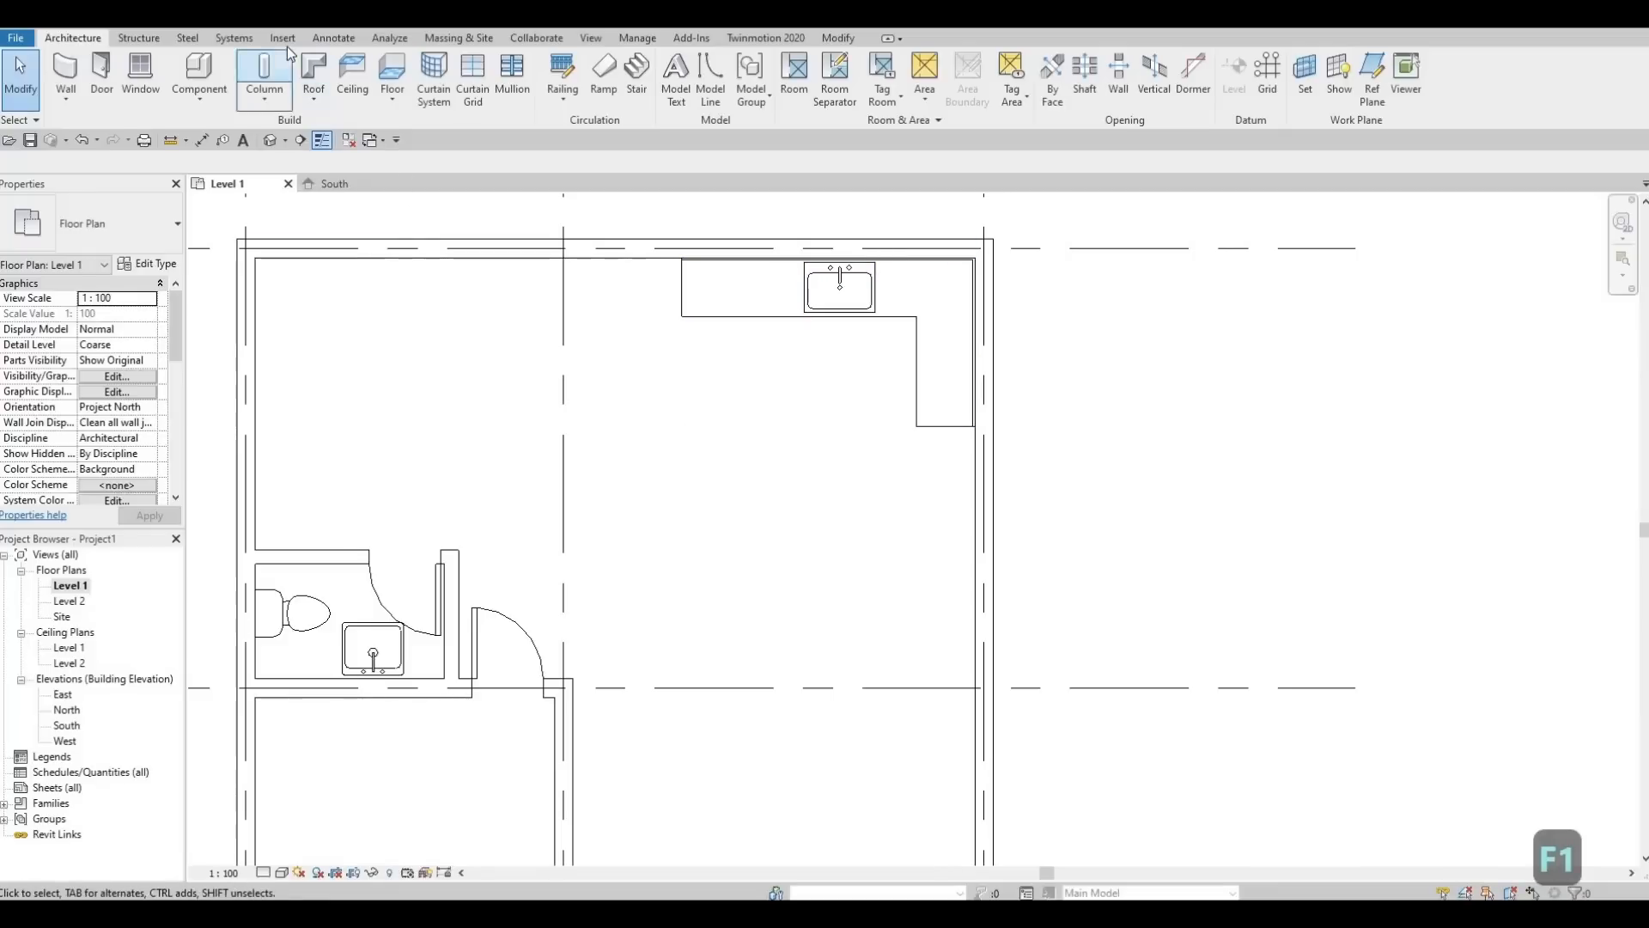
click(284, 38)
click(701, 81)
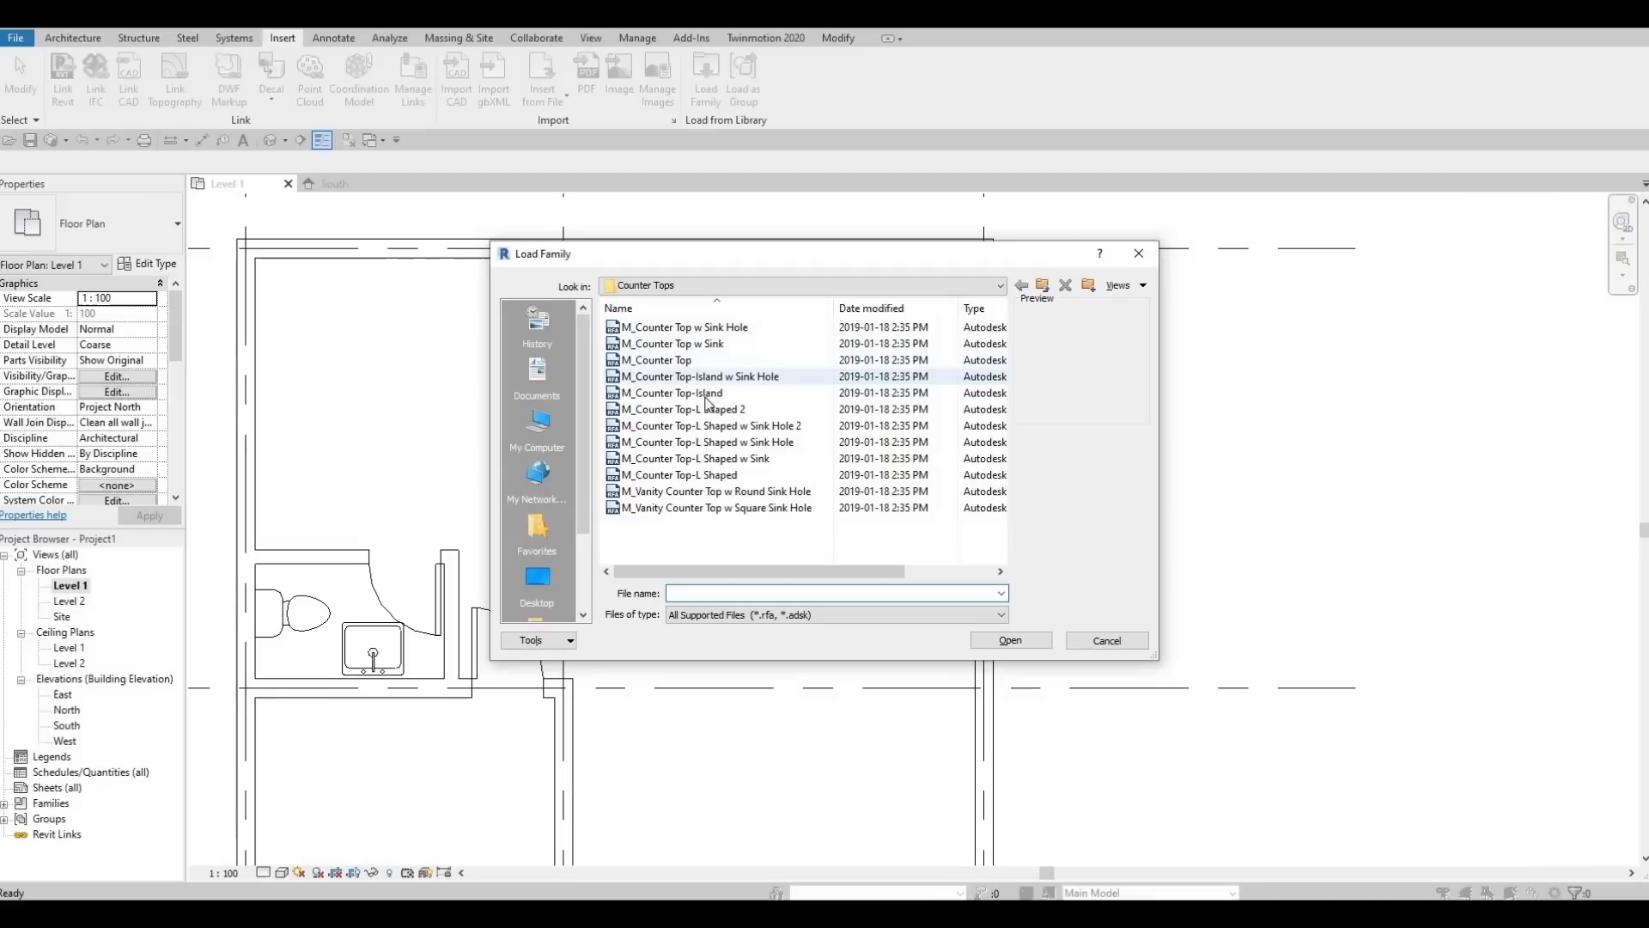
click(665, 395)
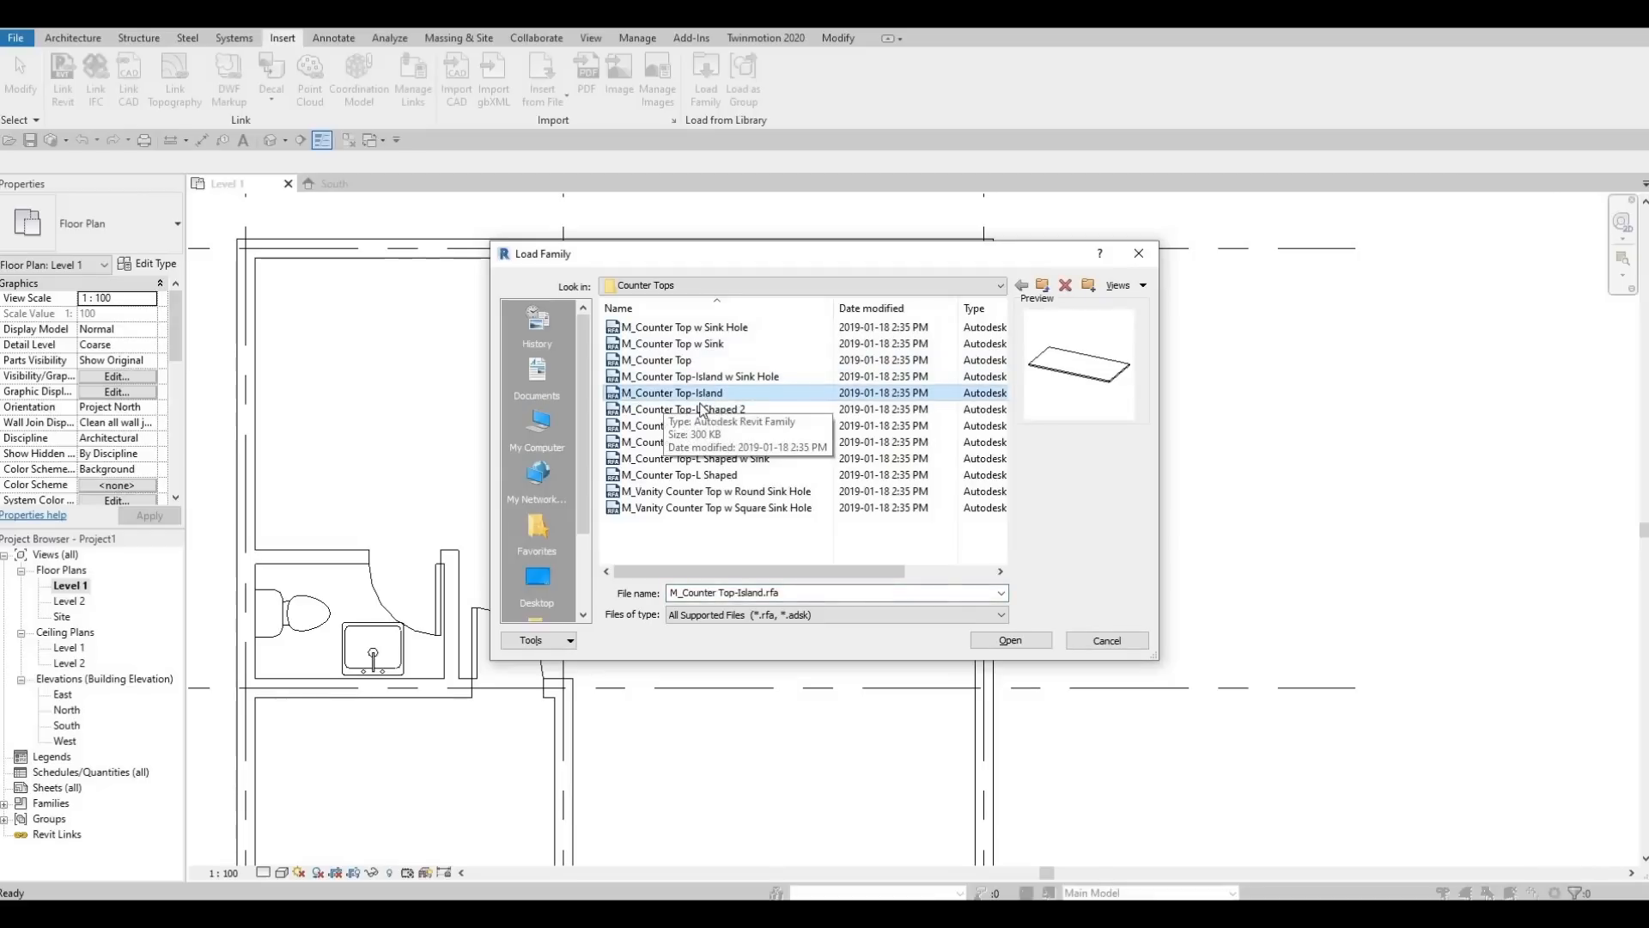
click(1010, 641)
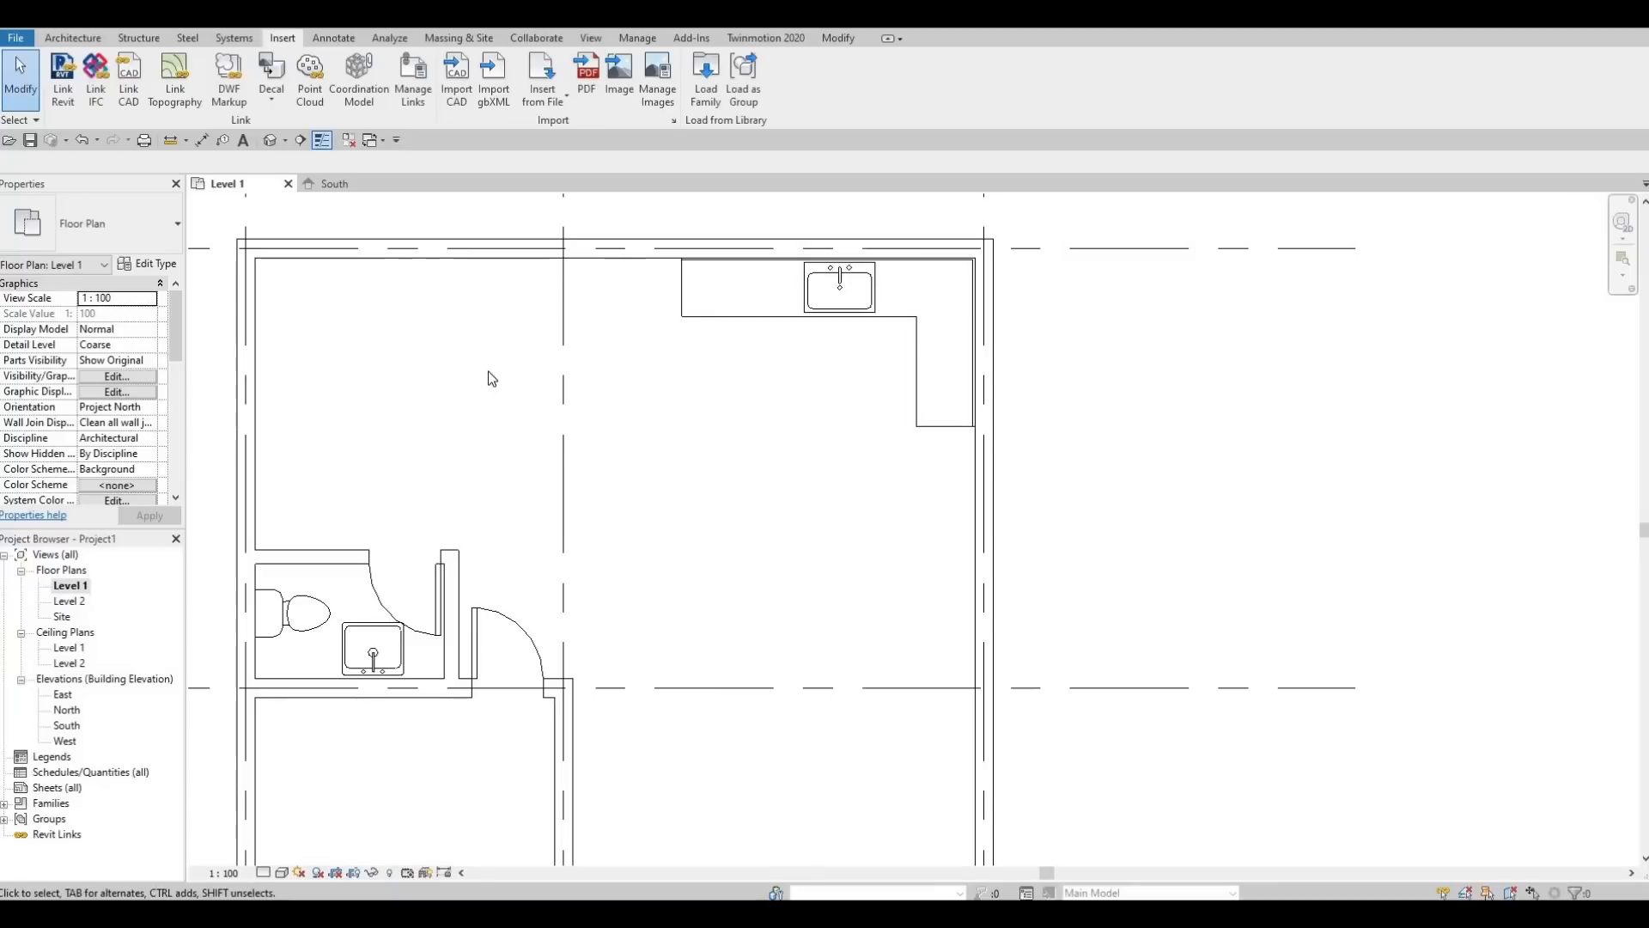
Place the 1220mm Depth island counter top below the L-shaped counter, about 1100 mm from grid 3 and 1800 mm from the upper grid
scroll(492, 378, down, 2)
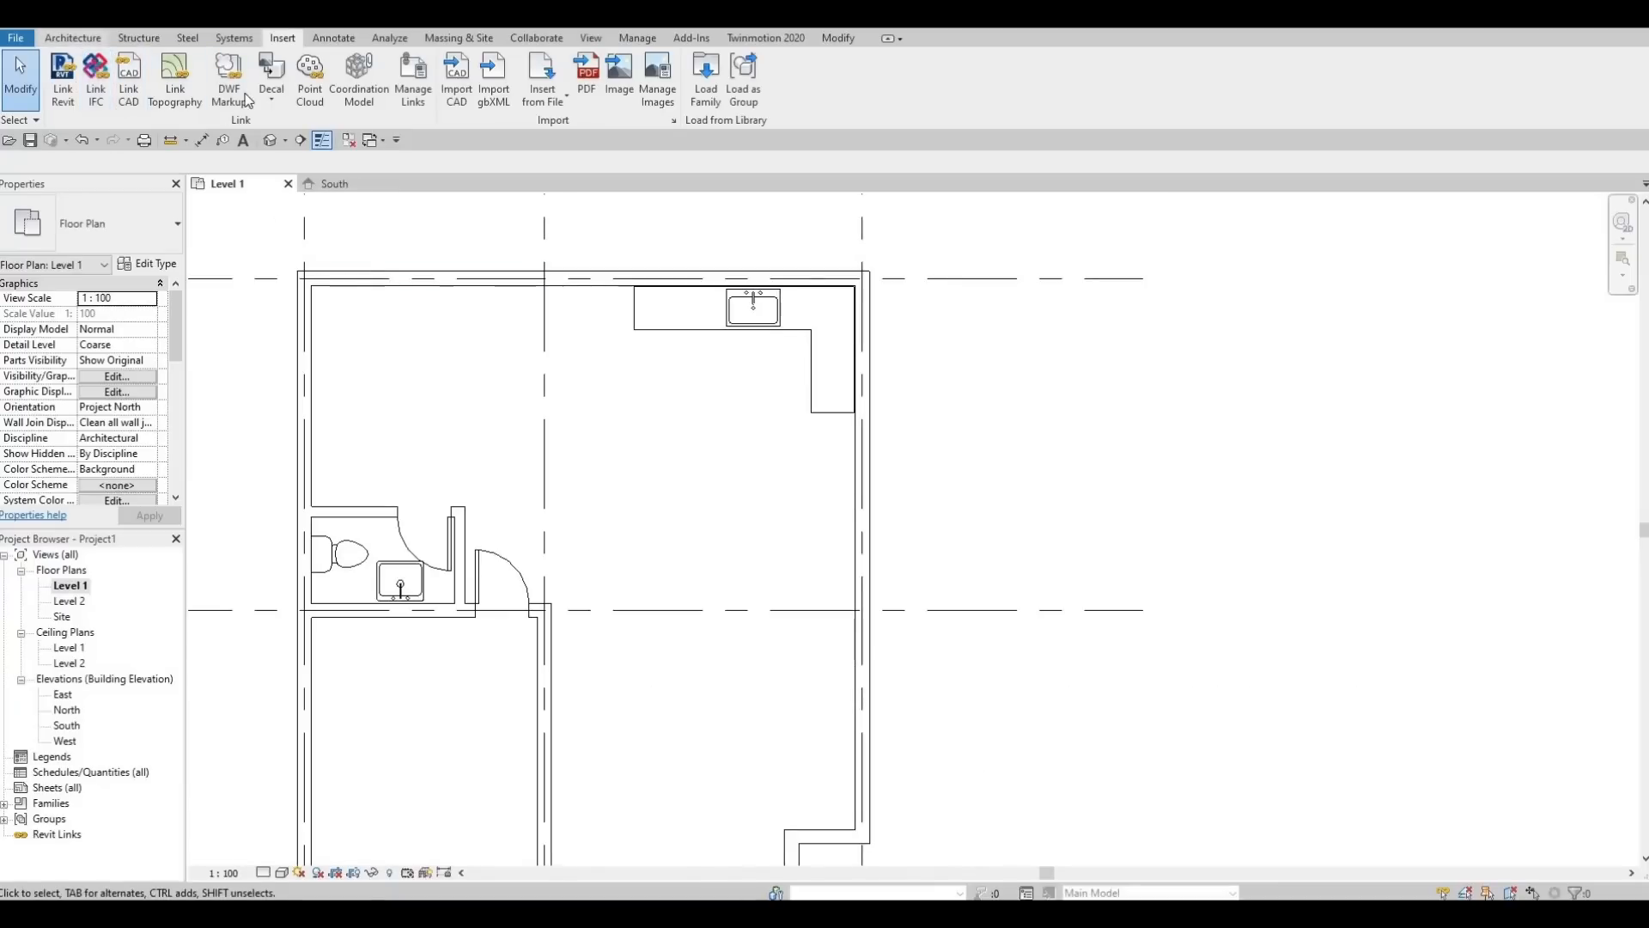
click(72, 37)
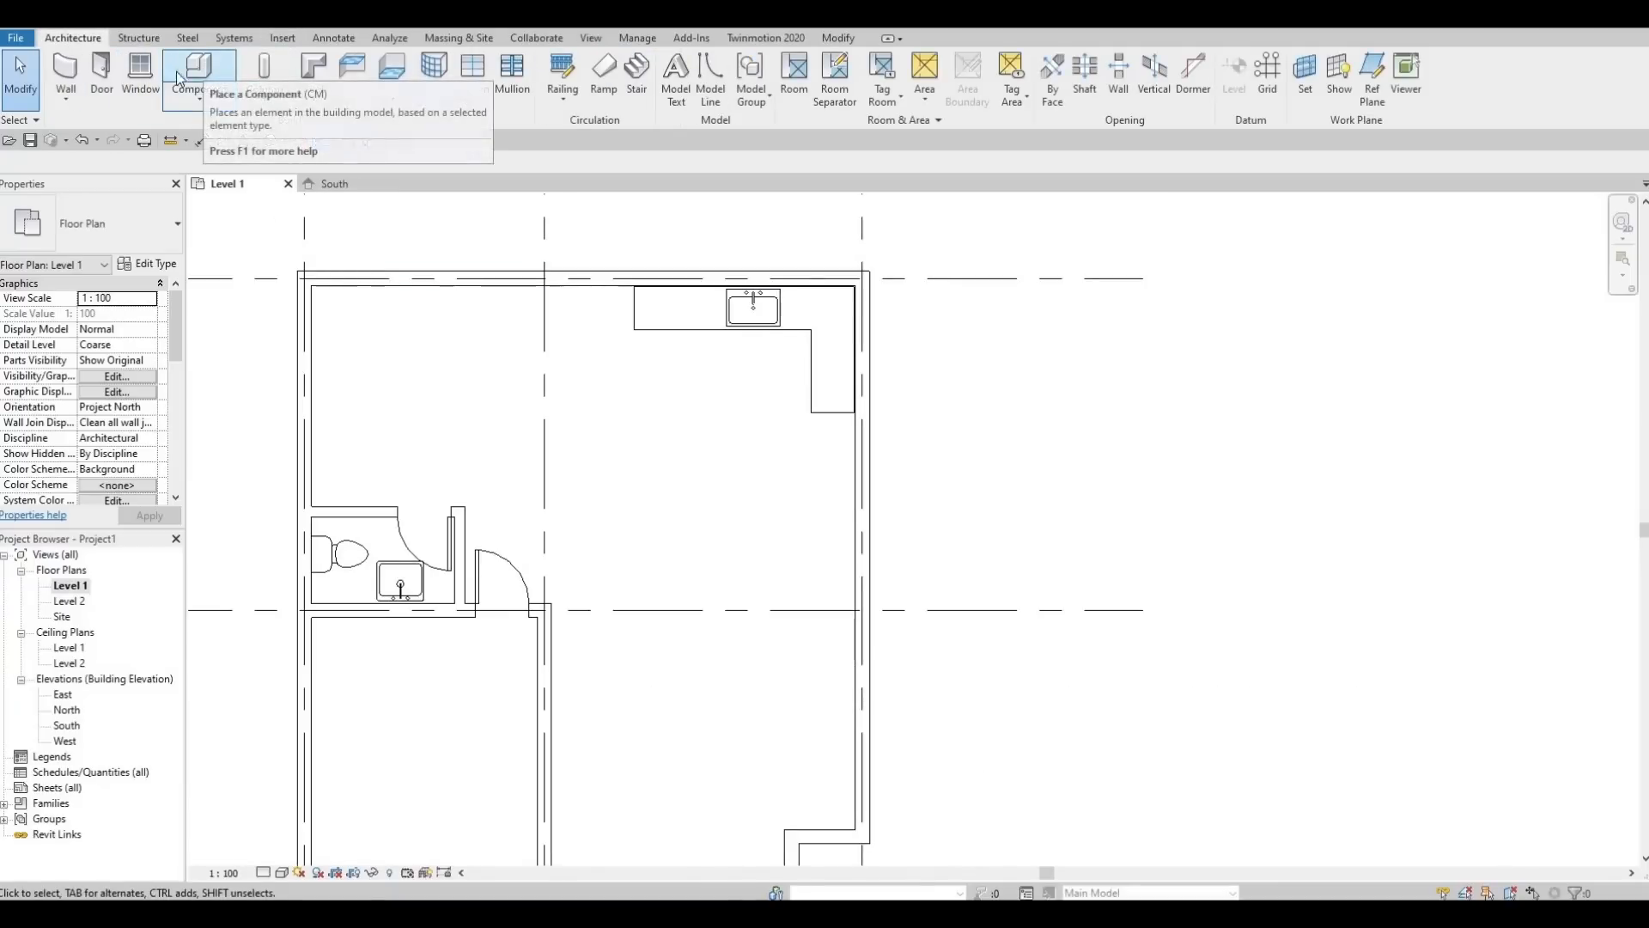
click(180, 77)
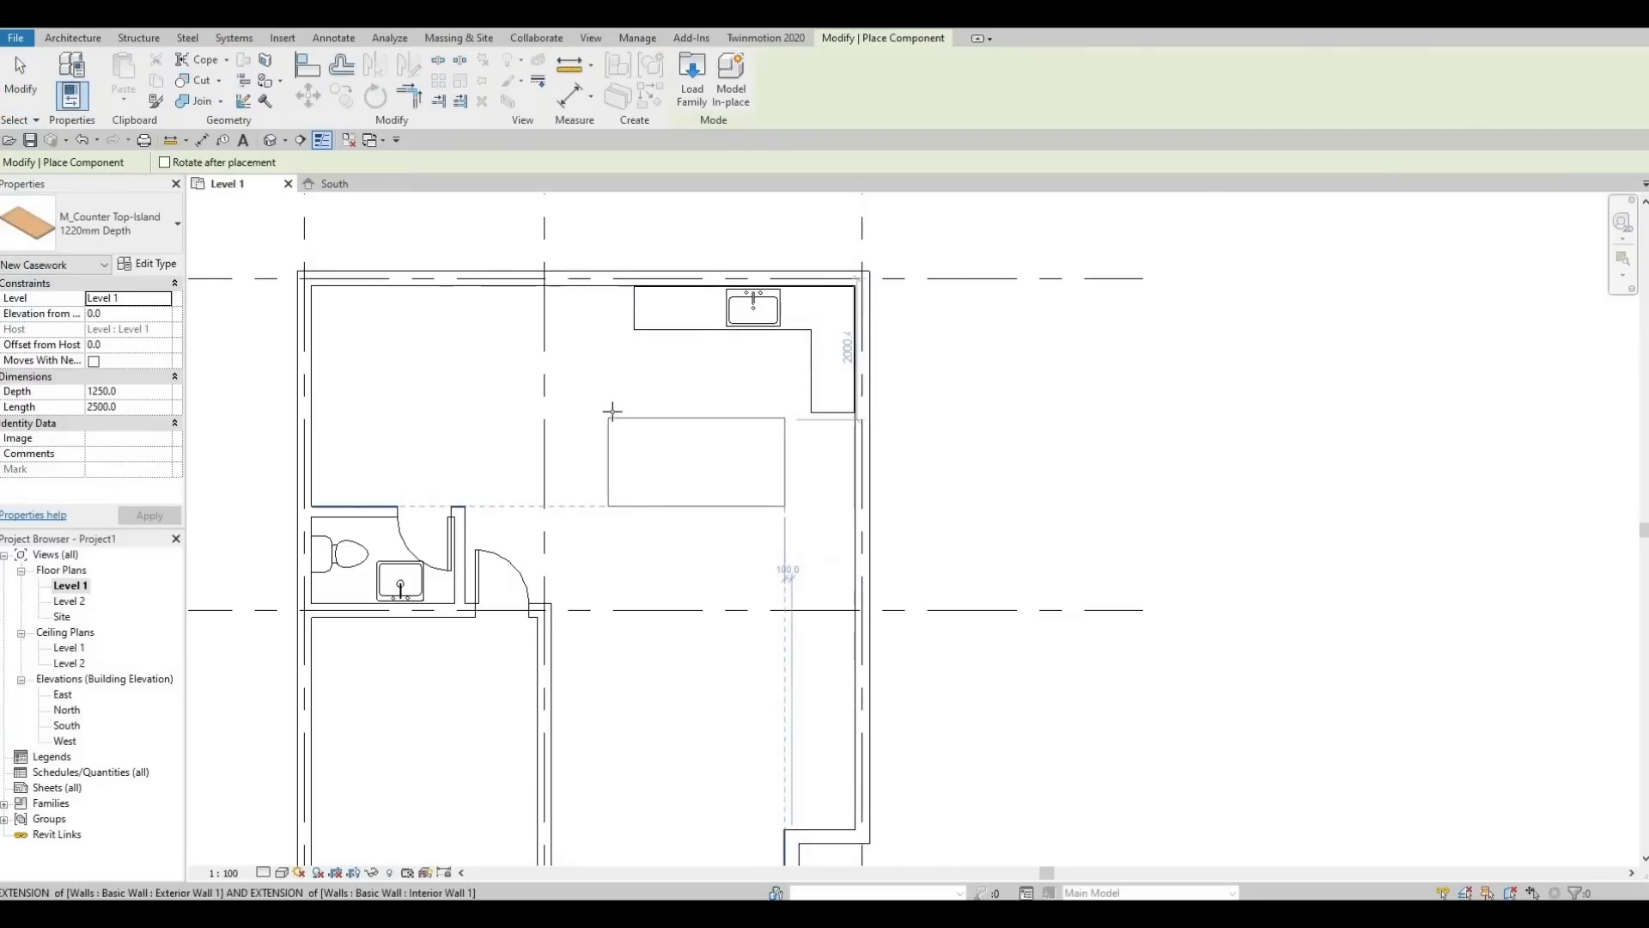
click(657, 472)
key(Escape)
key(Escape)
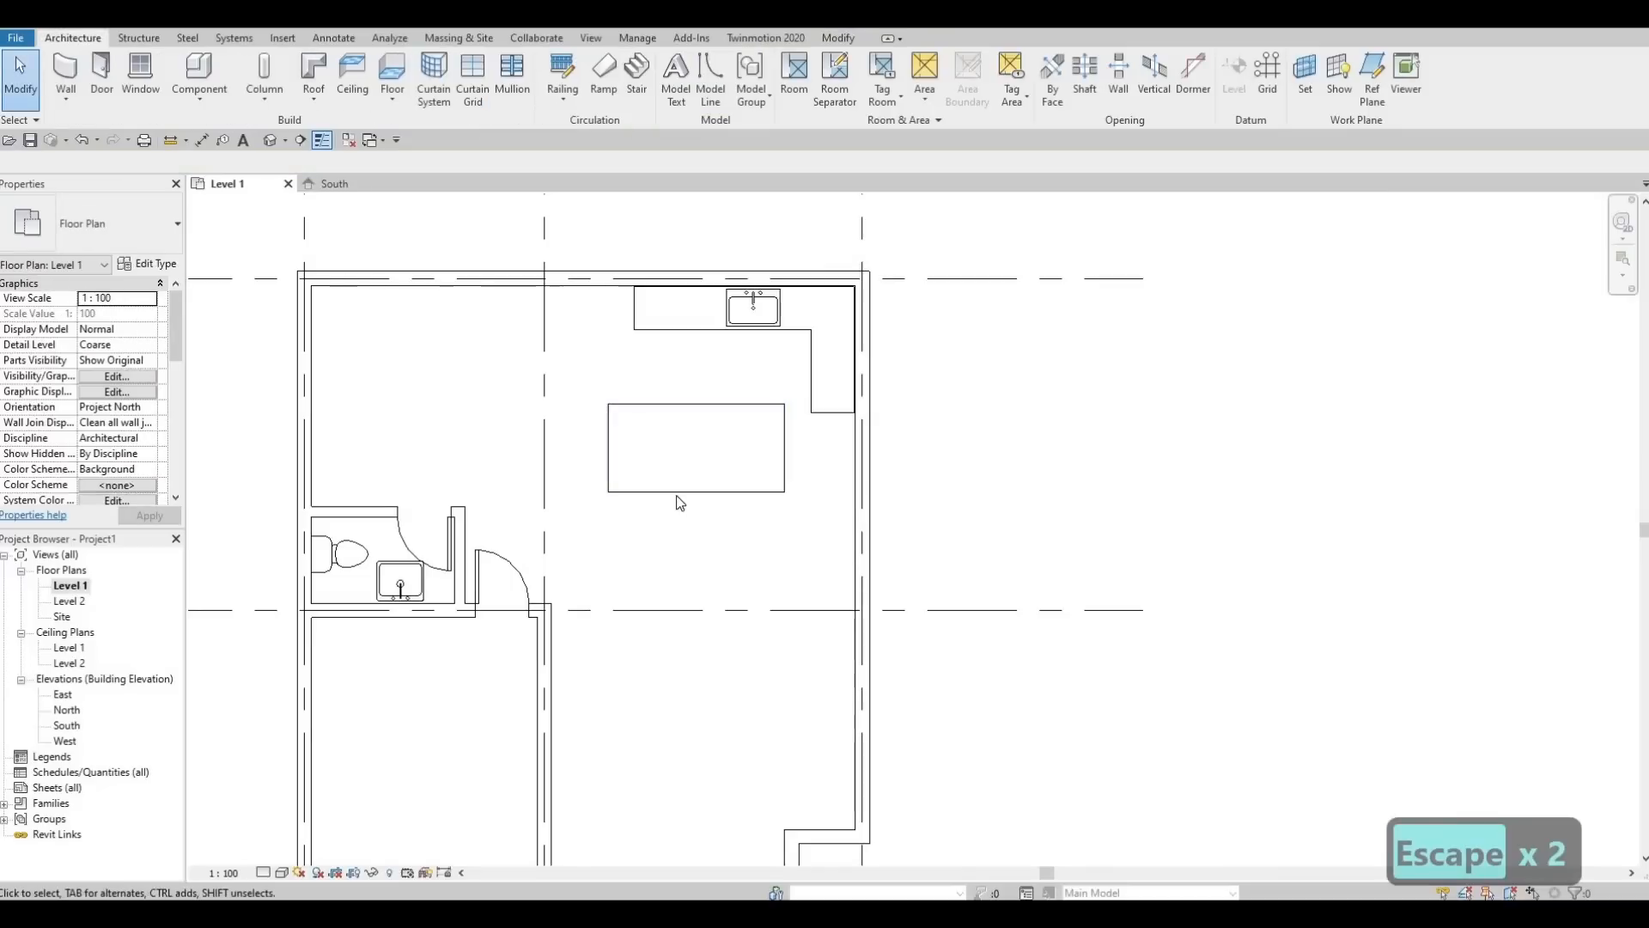
Shrink the island counter top to about 2019 mm long and 890 mm deep
click(691, 425)
scroll(691, 417, up, 2)
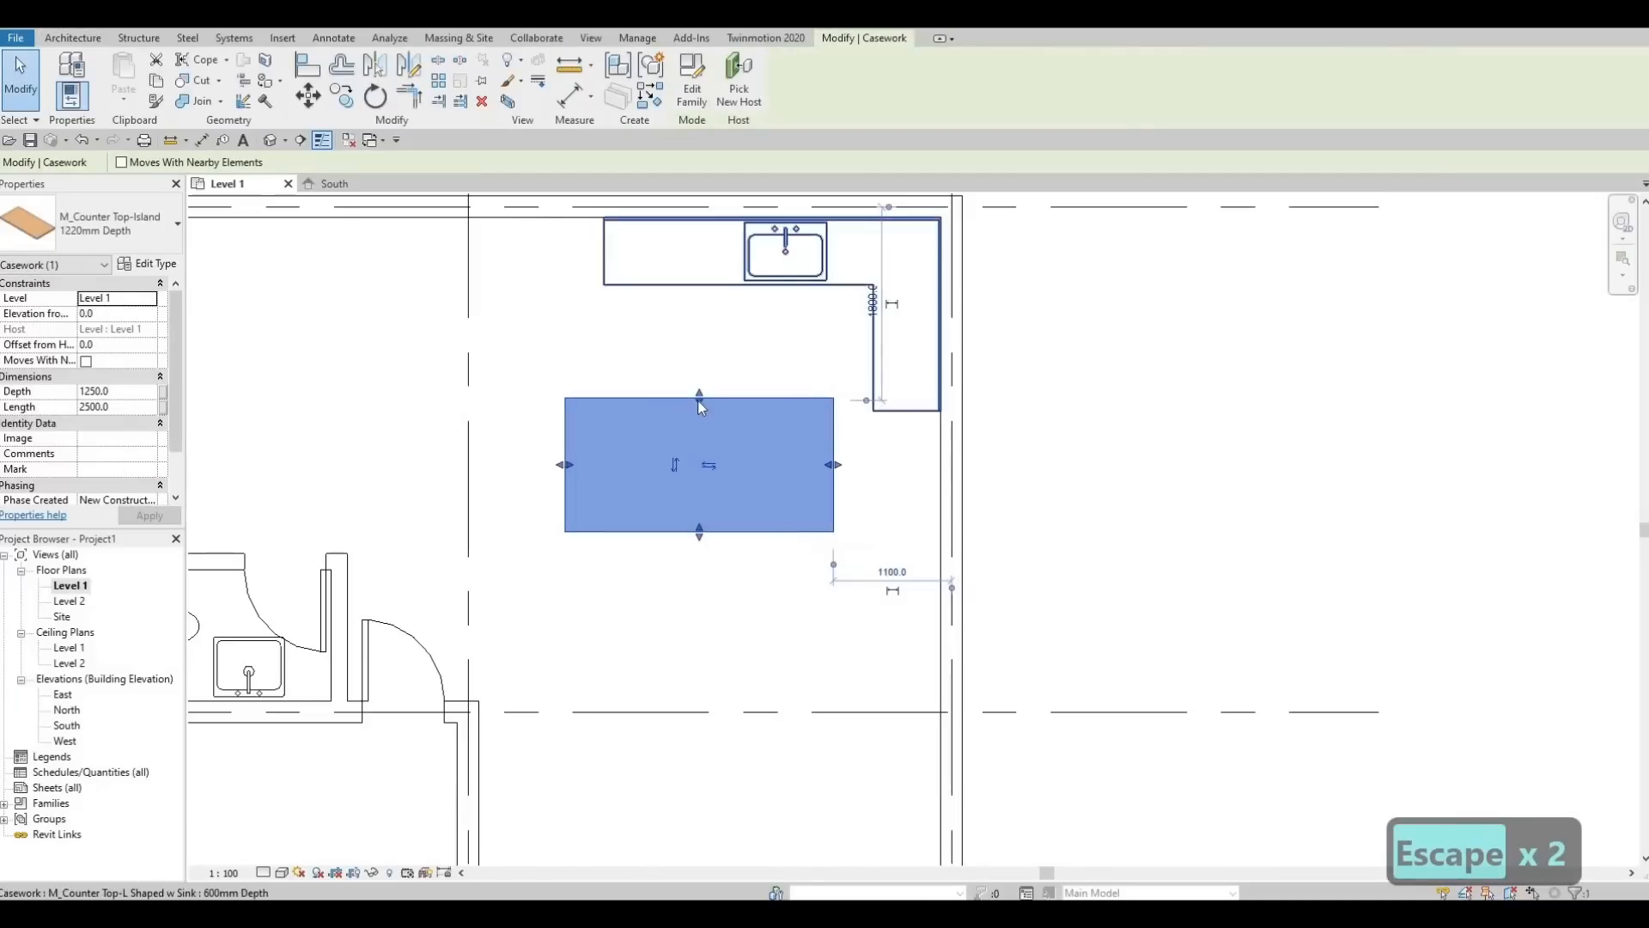
drag(574, 467, 713, 493)
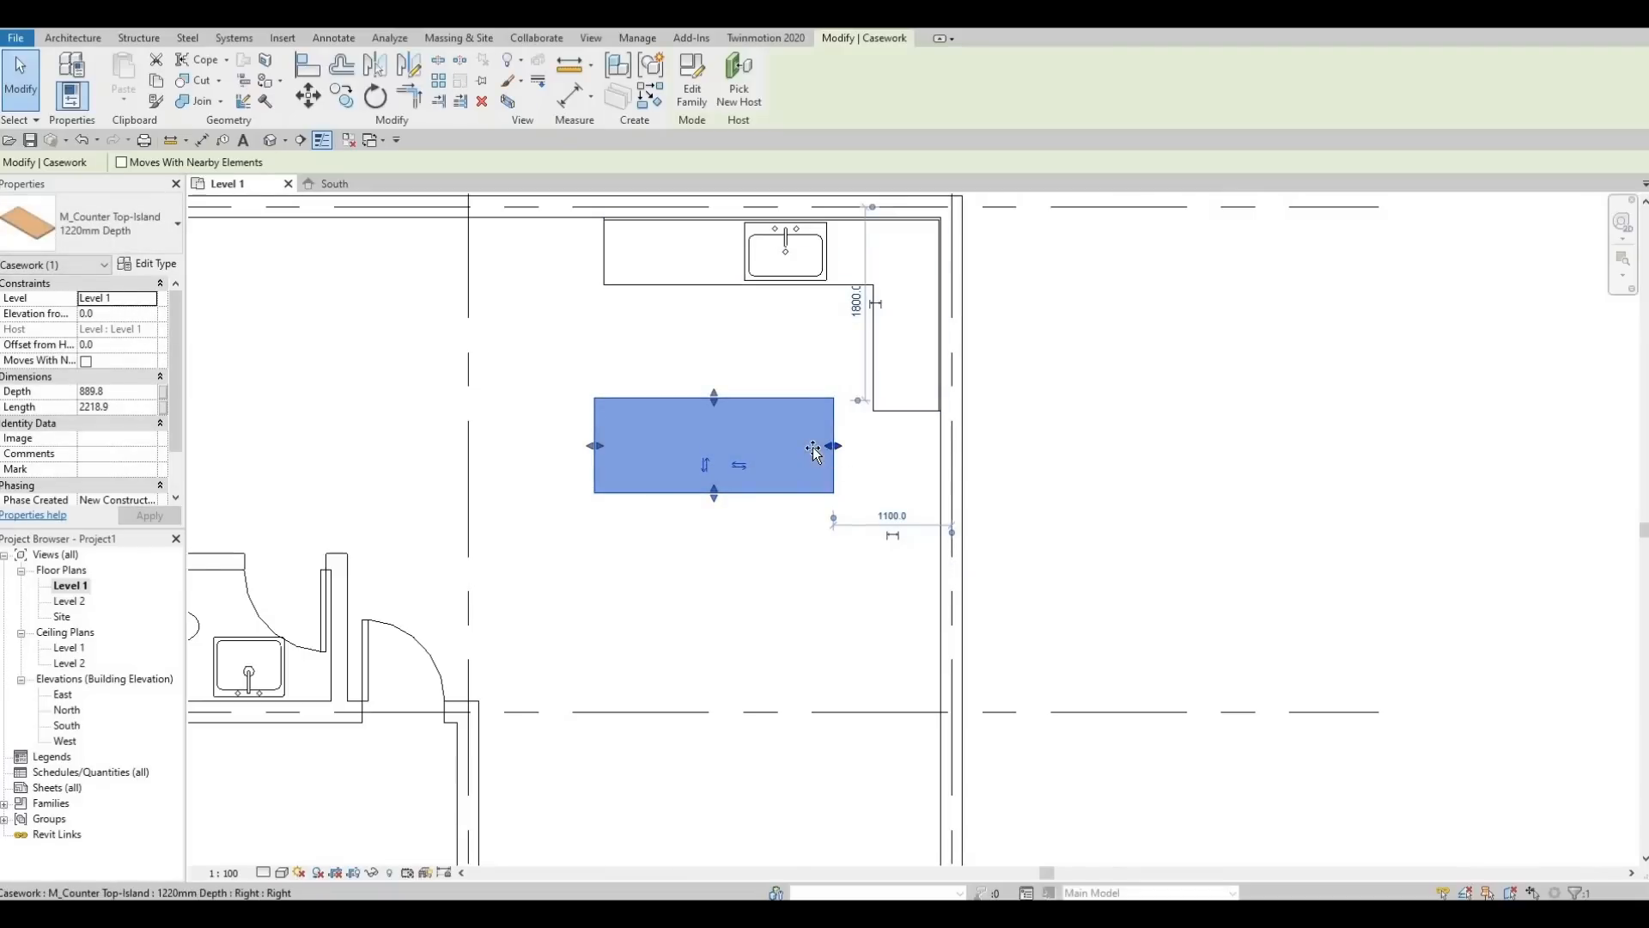
drag(813, 451, 813, 447)
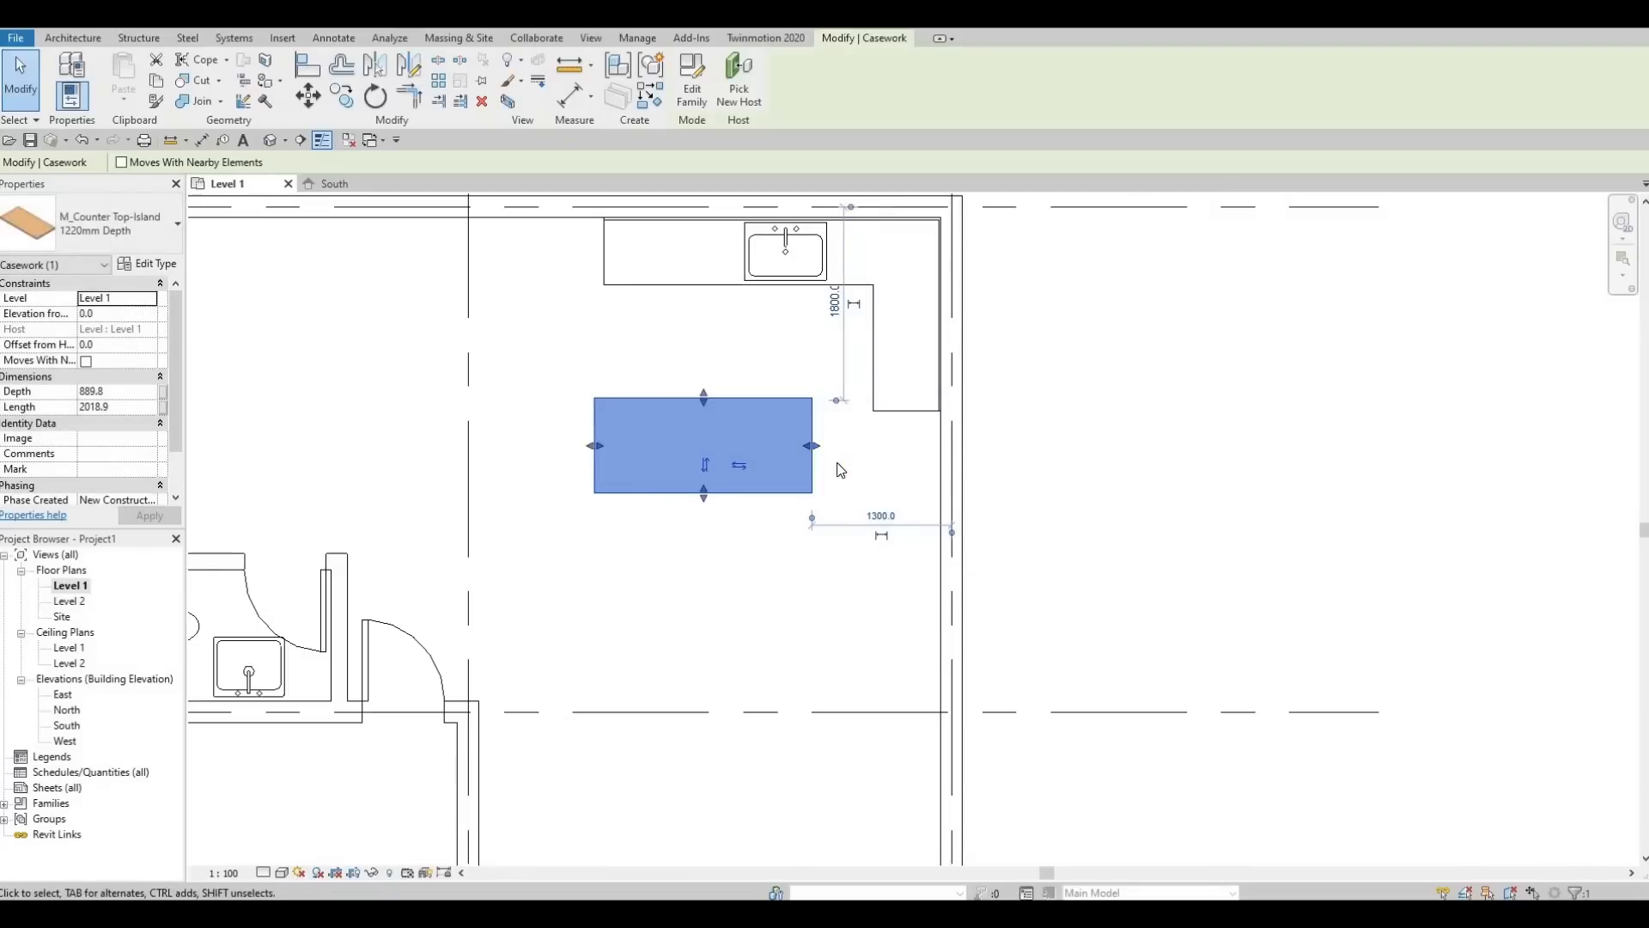
Nudge the island counter top slightly toward grid 3 and away from the sink counter, then deselect it
key(Right)
key(Down)
key(Down)
key(Right)
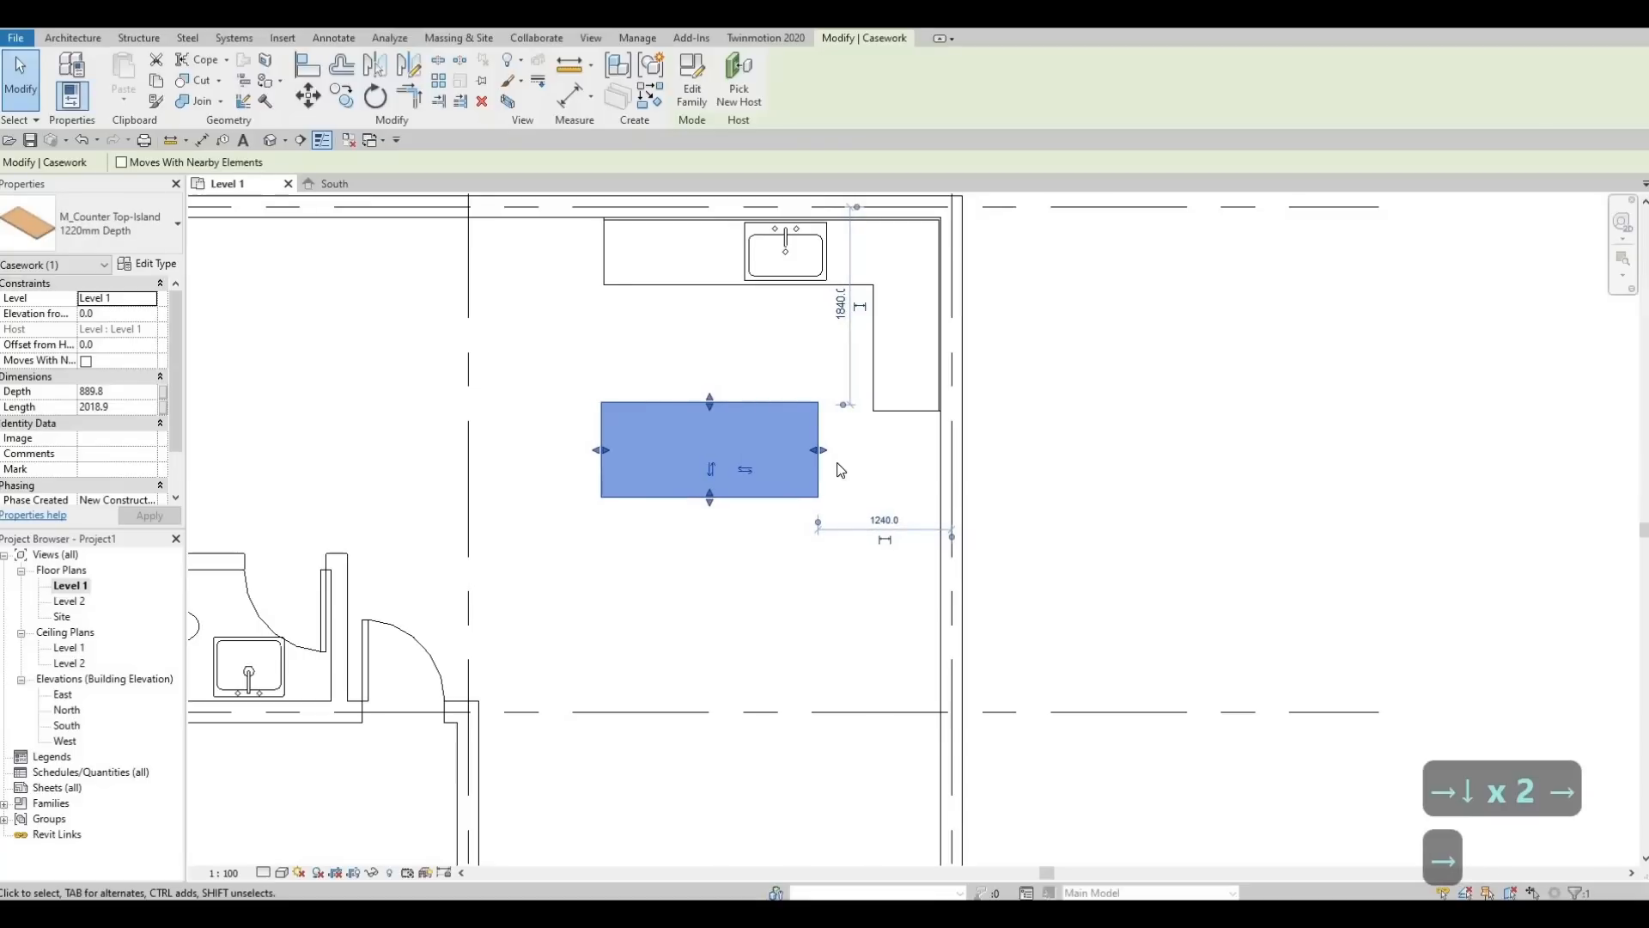
key(Left)
key(Escape)
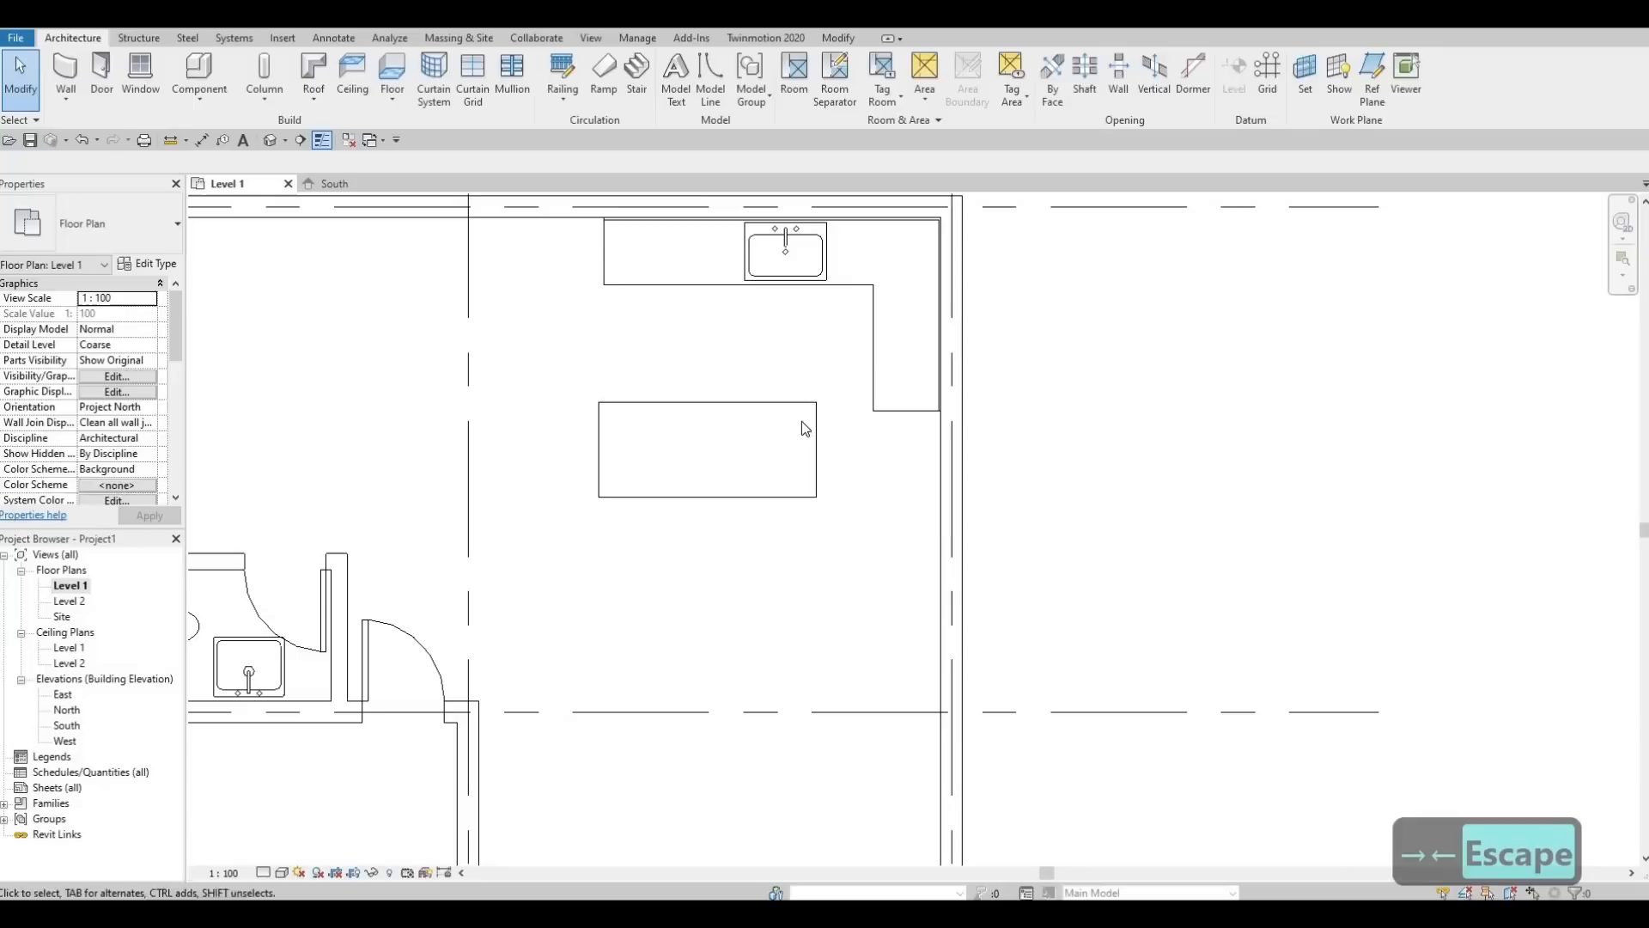
click(805, 428)
key(Escape)
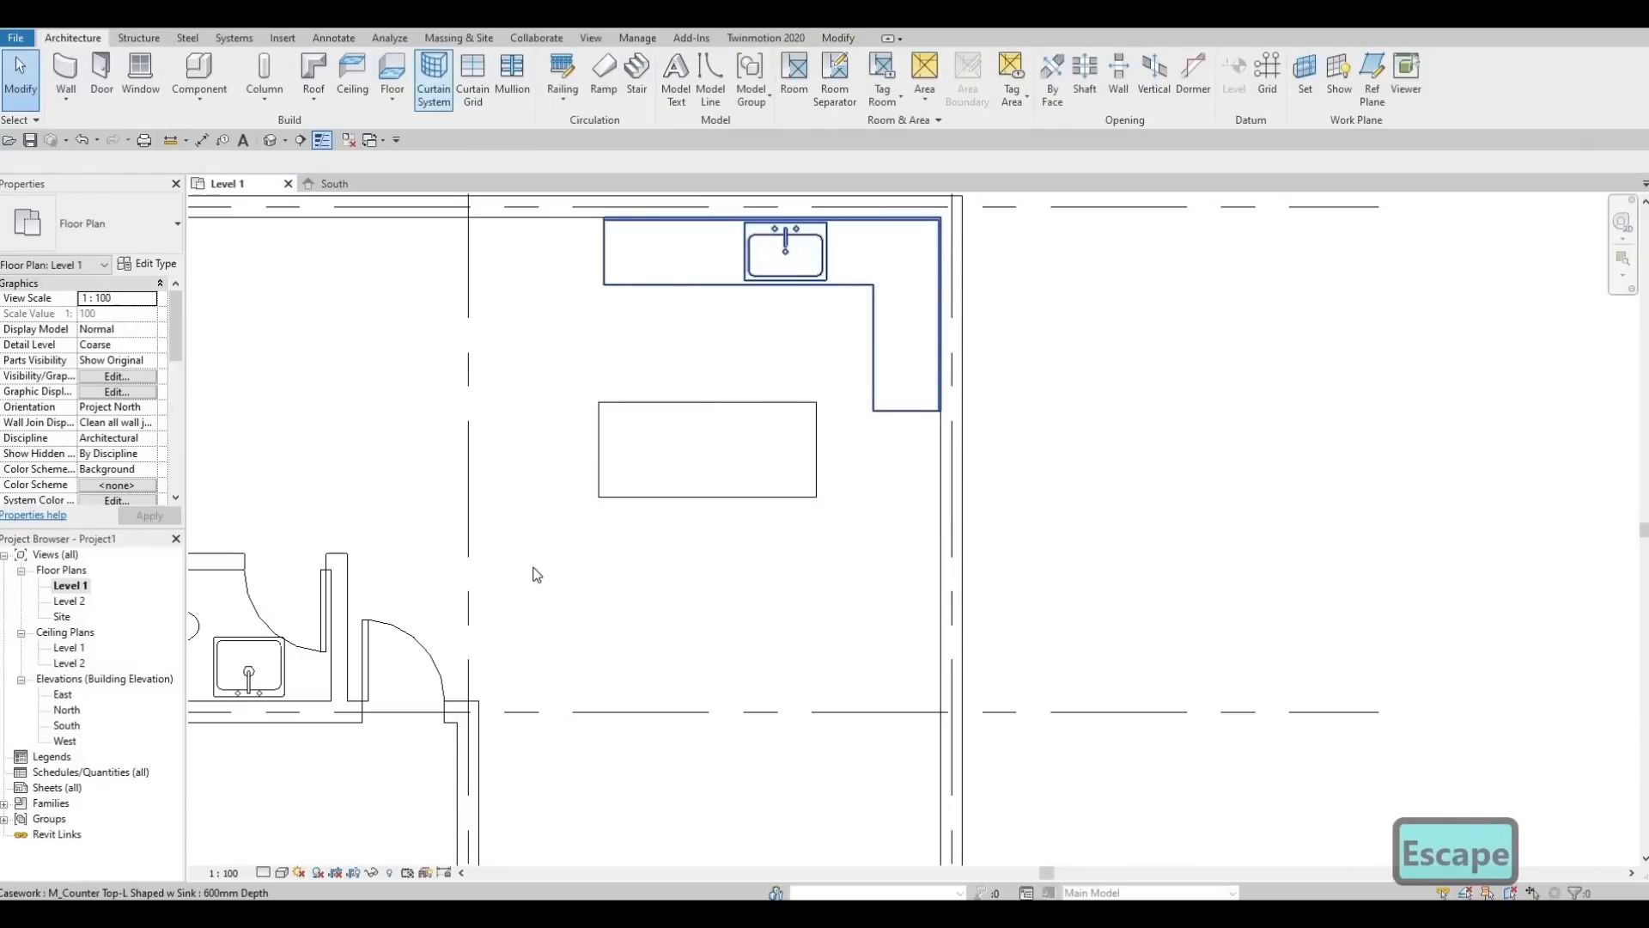
Measure the island counter top's depth and length with aligned dimensions, without placing them
click(632, 403)
click(574, 495)
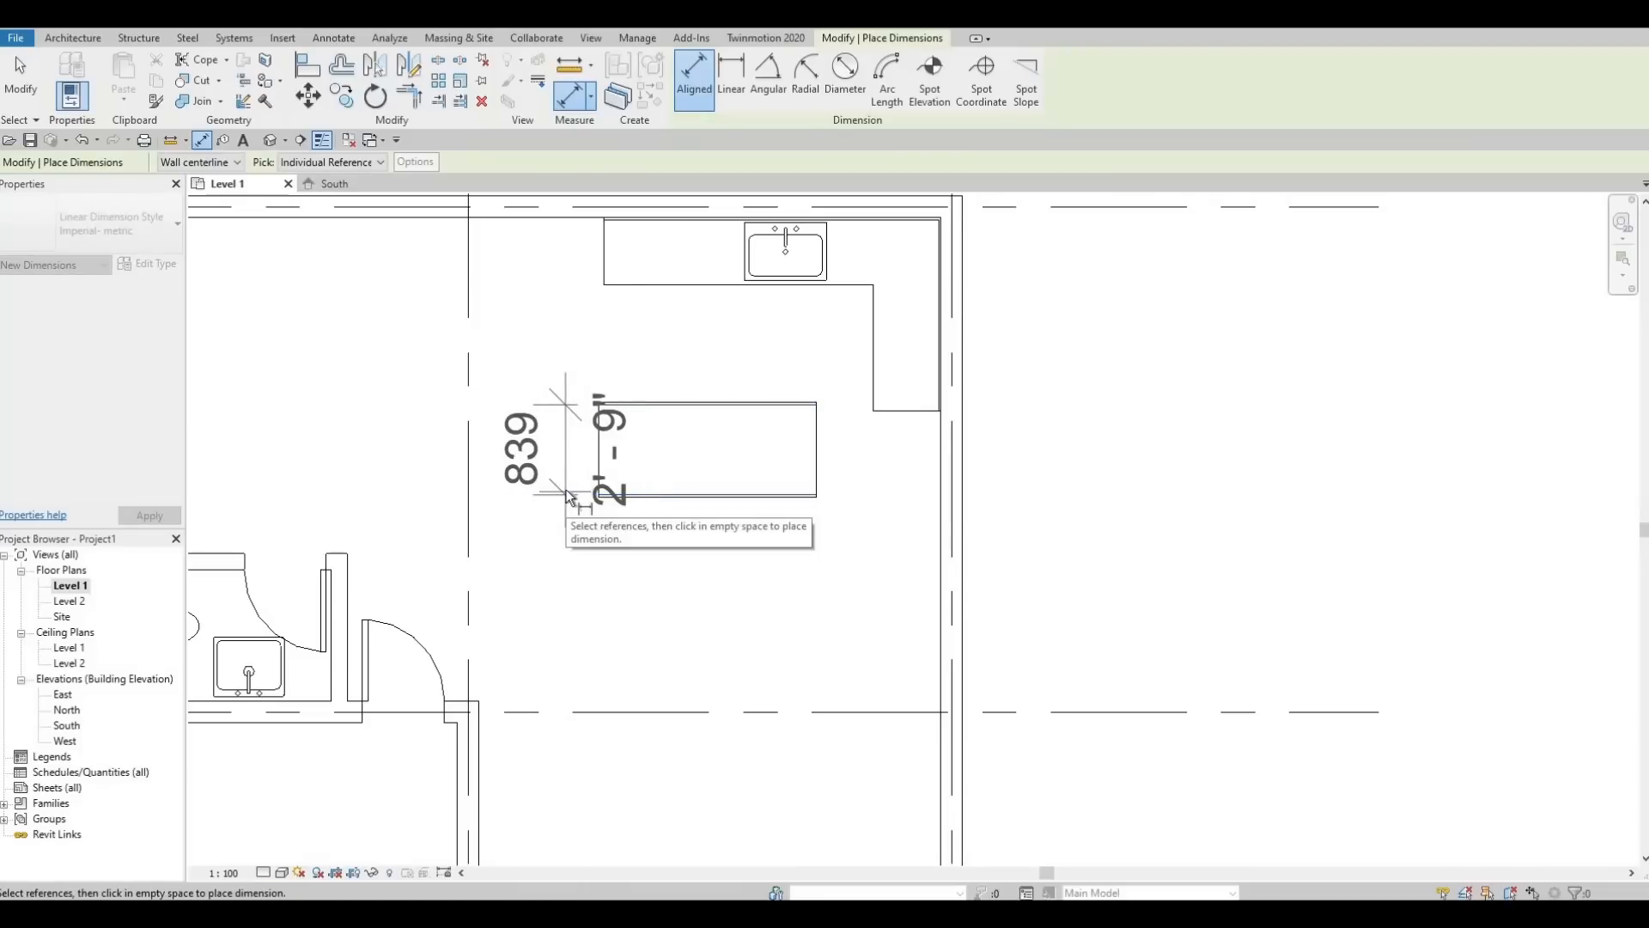
key(Escape)
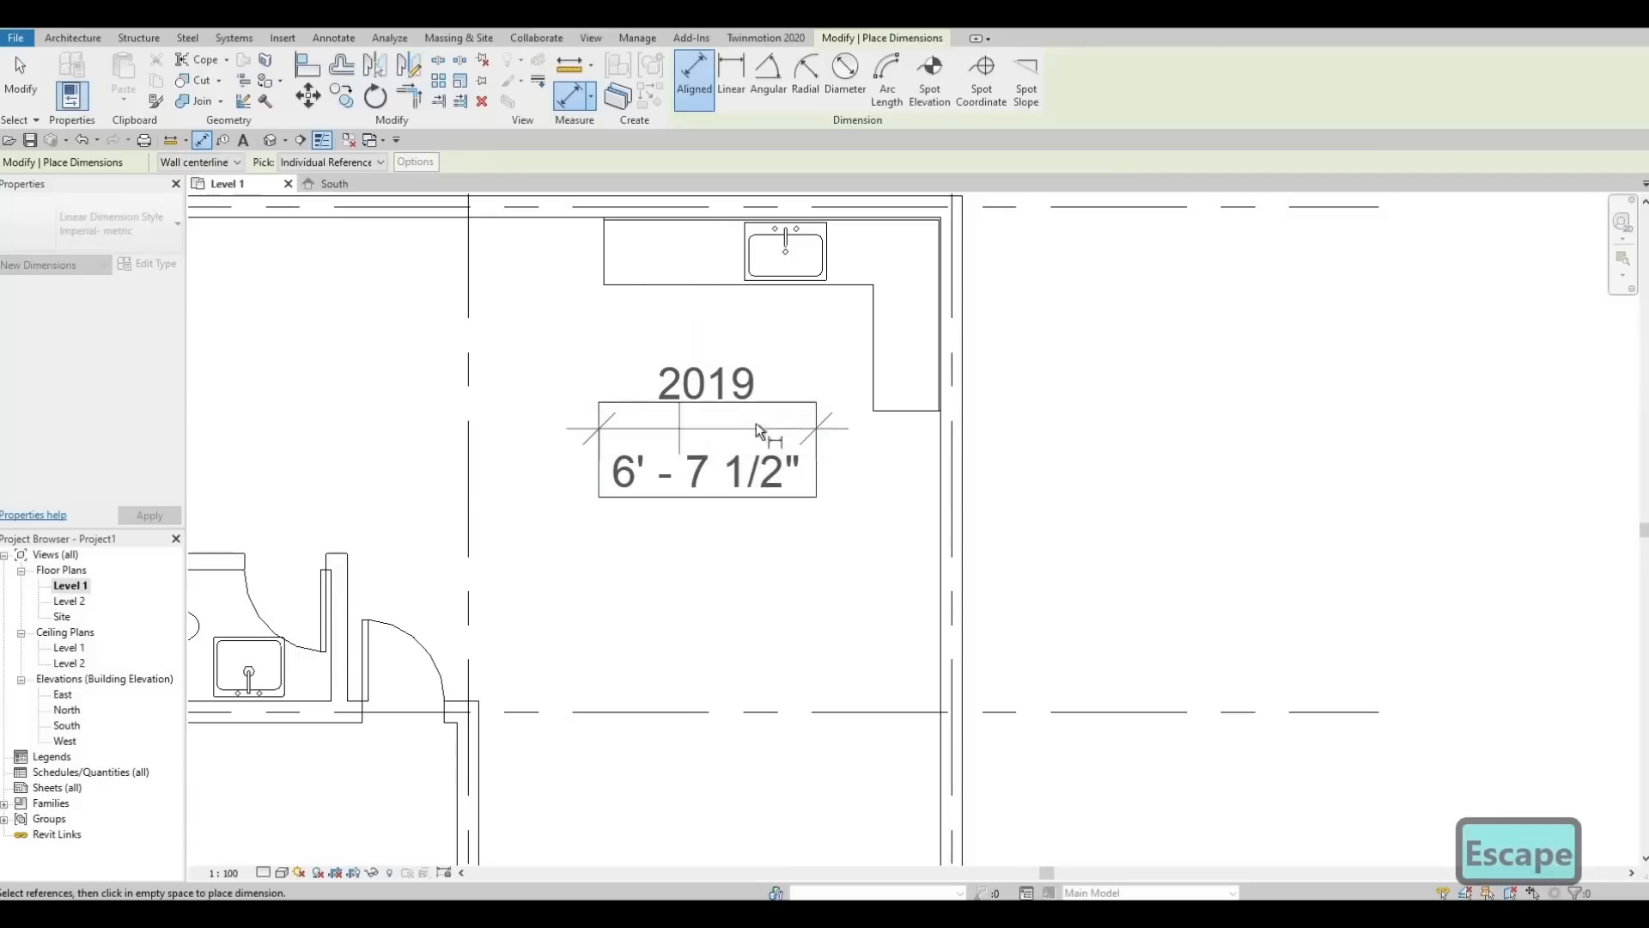
key(Escape)
key(Escape)
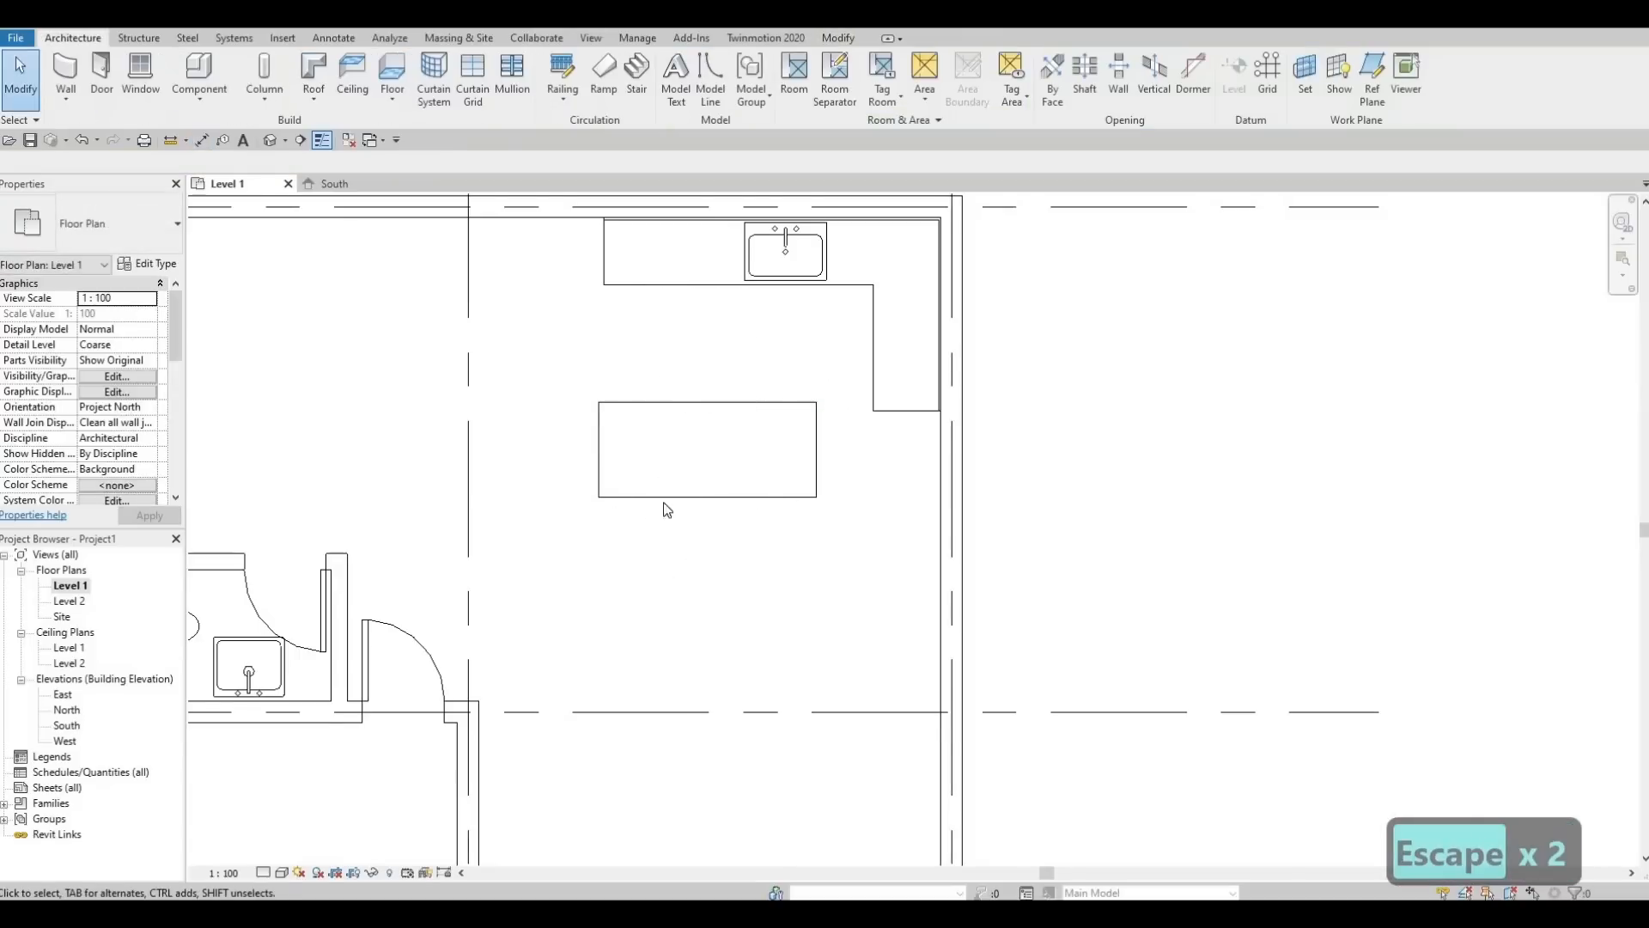
Nudge the island counter top 1220 mm from the right exterior wall's grid line and 1860 mm from the upper grid line, and deselect it
click(736, 514)
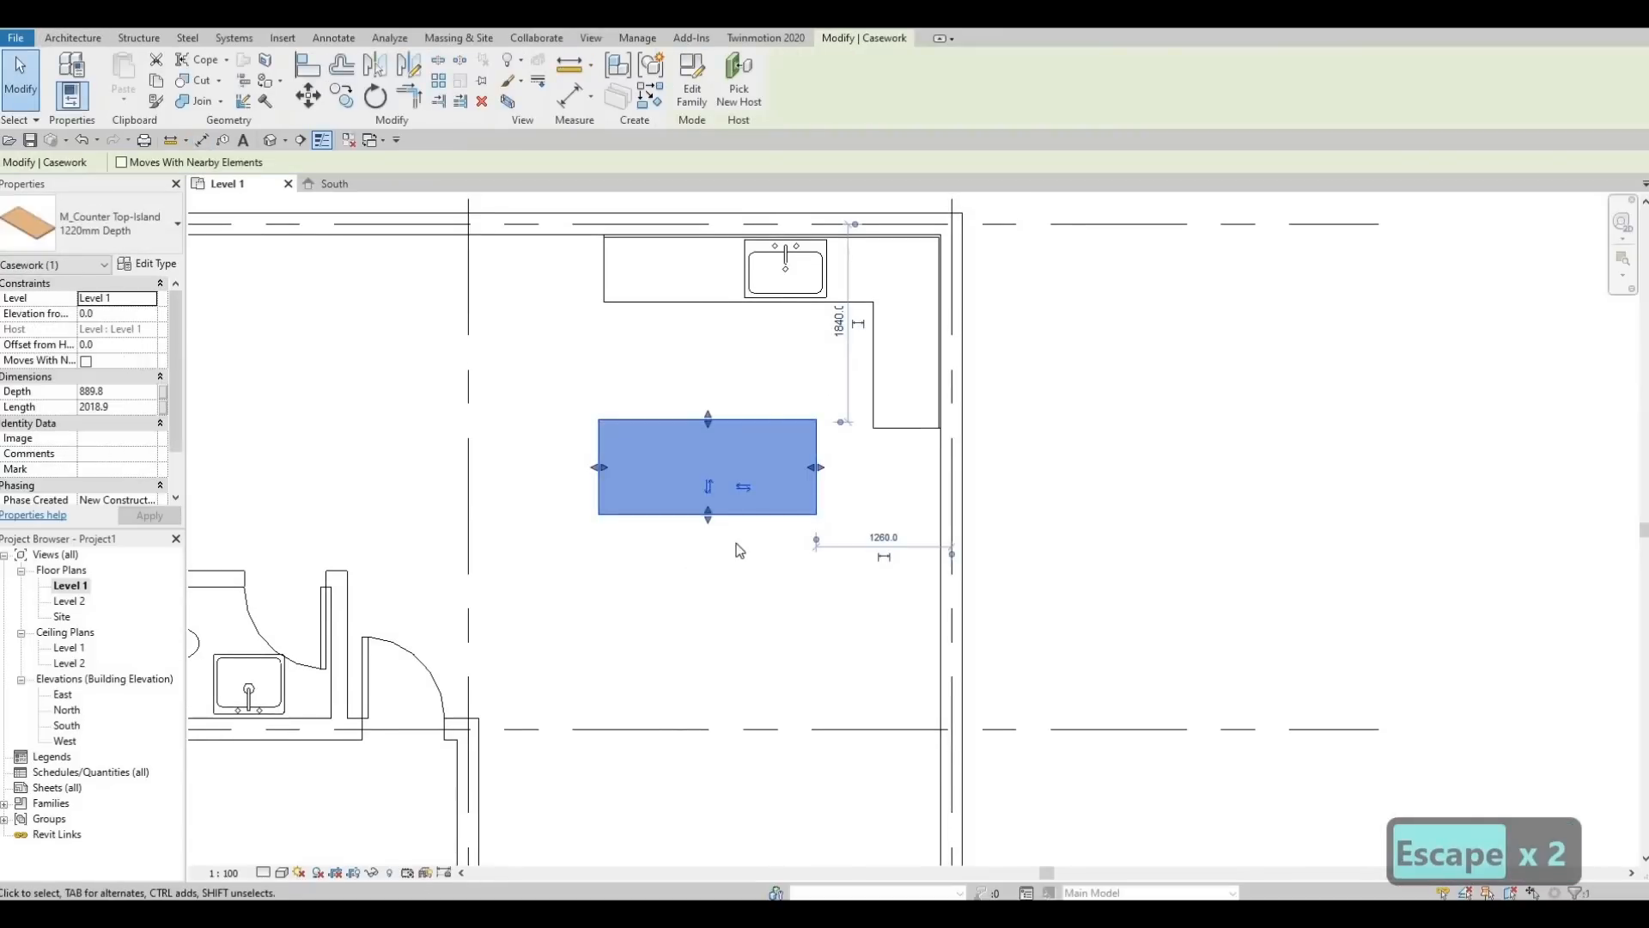
key(Right)
key(Down)
key(Right)
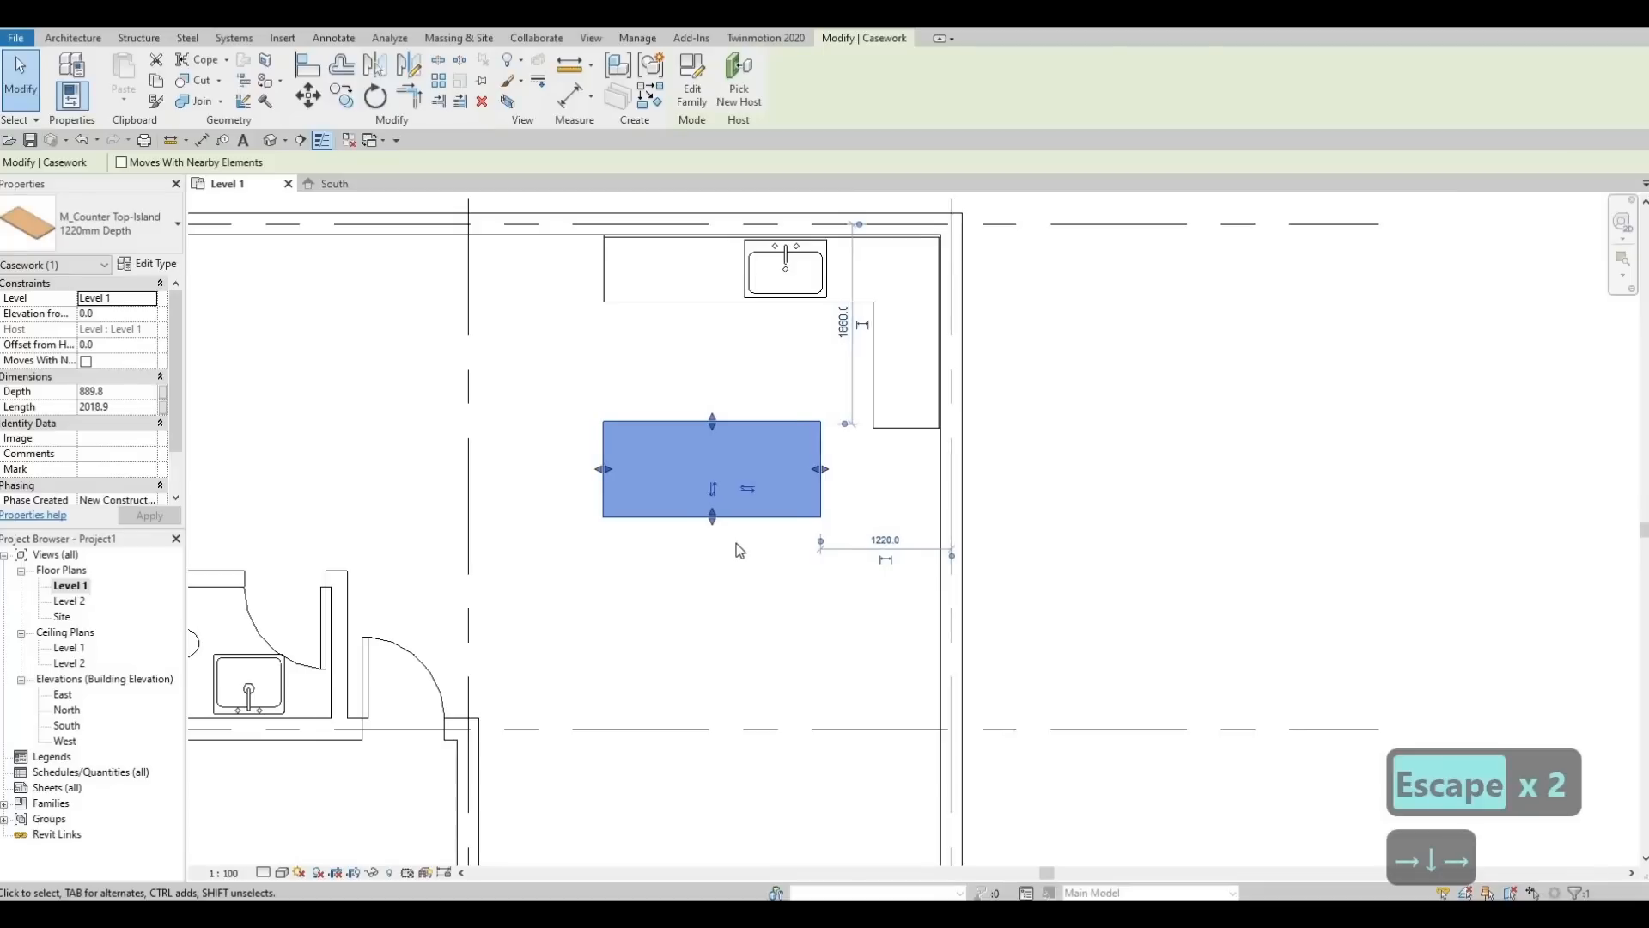
key(Escape)
key(Escape)
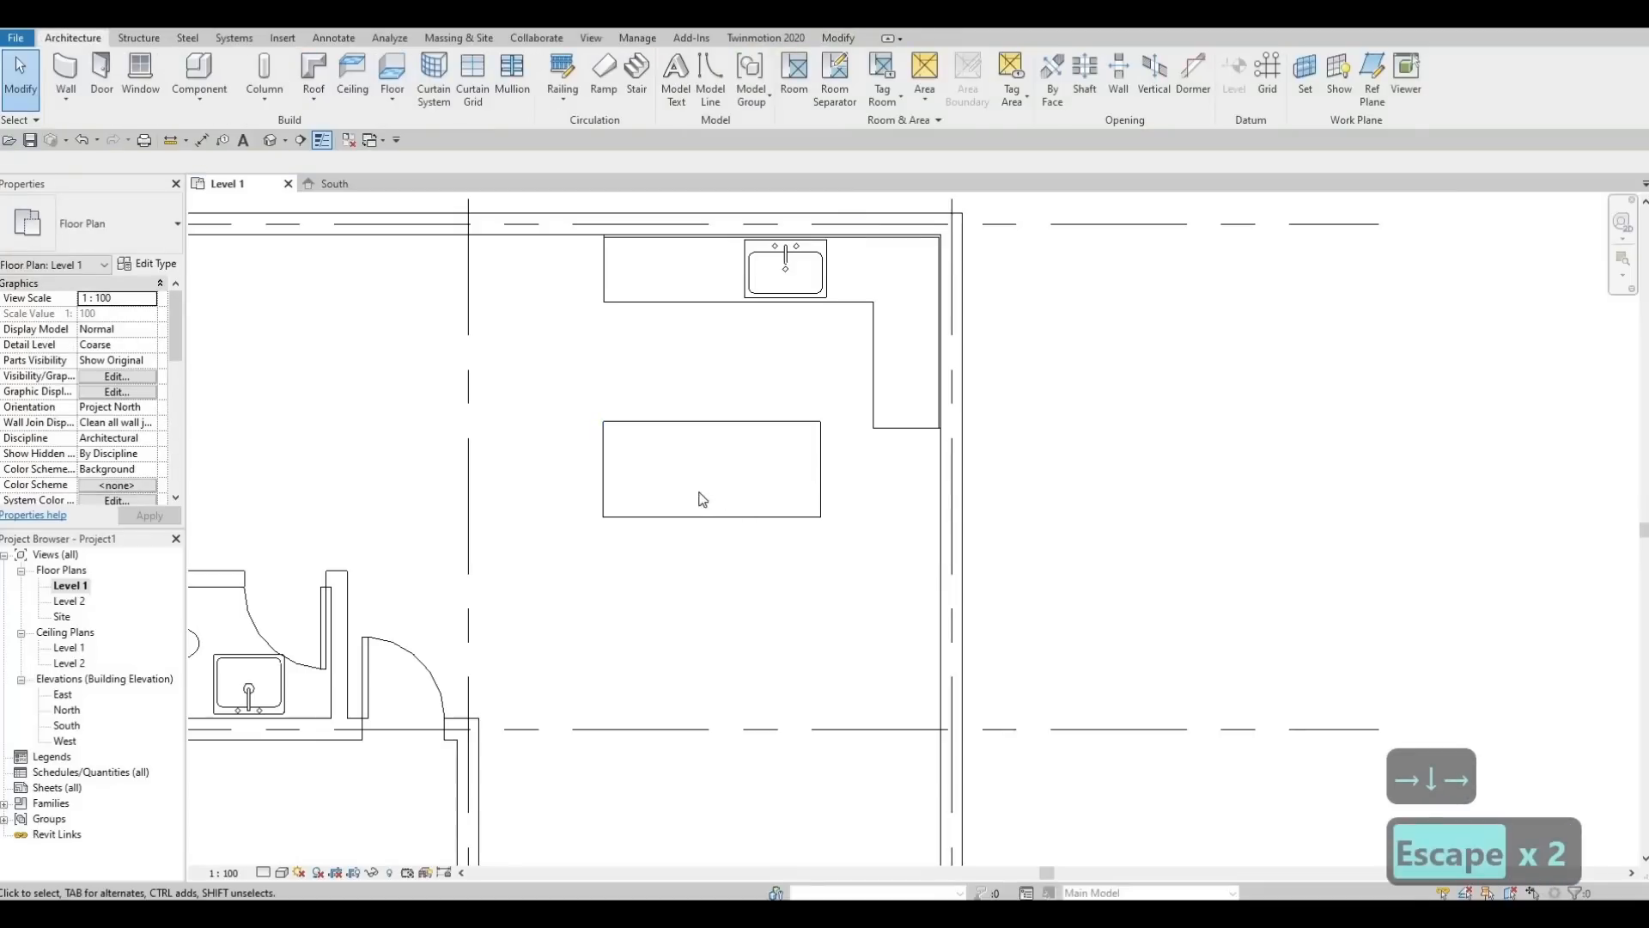
Start loading a family and browse the Canada library to the Tables folder under Furniture
scroll(847, 390, down, 3)
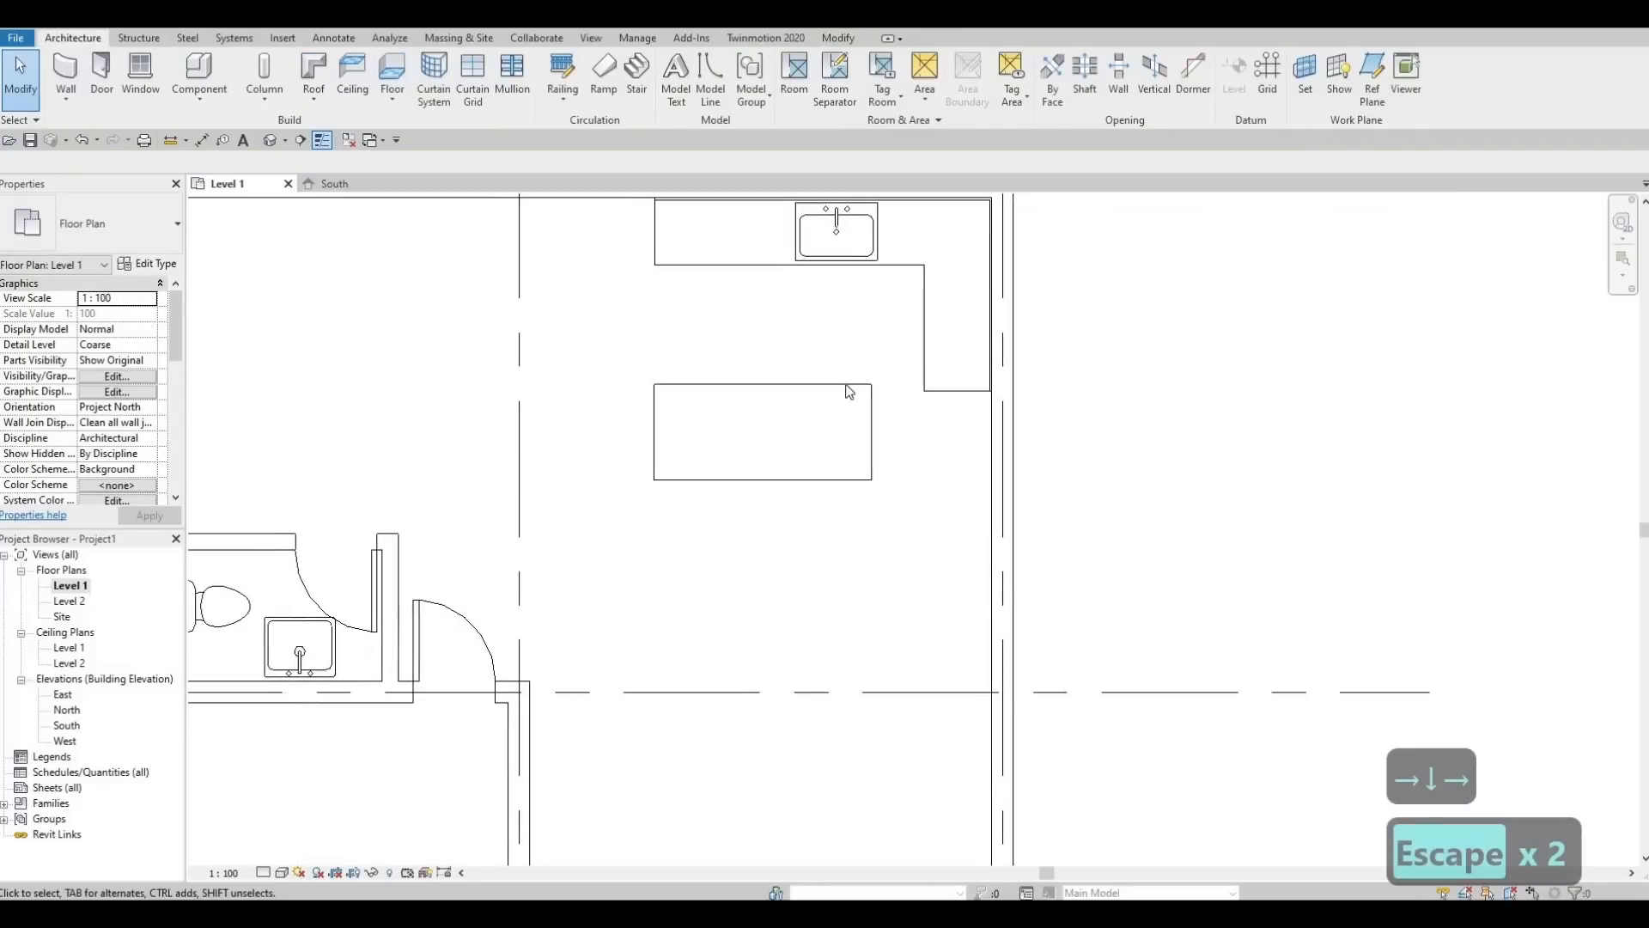
middle_drag(508, 265, 505, 265)
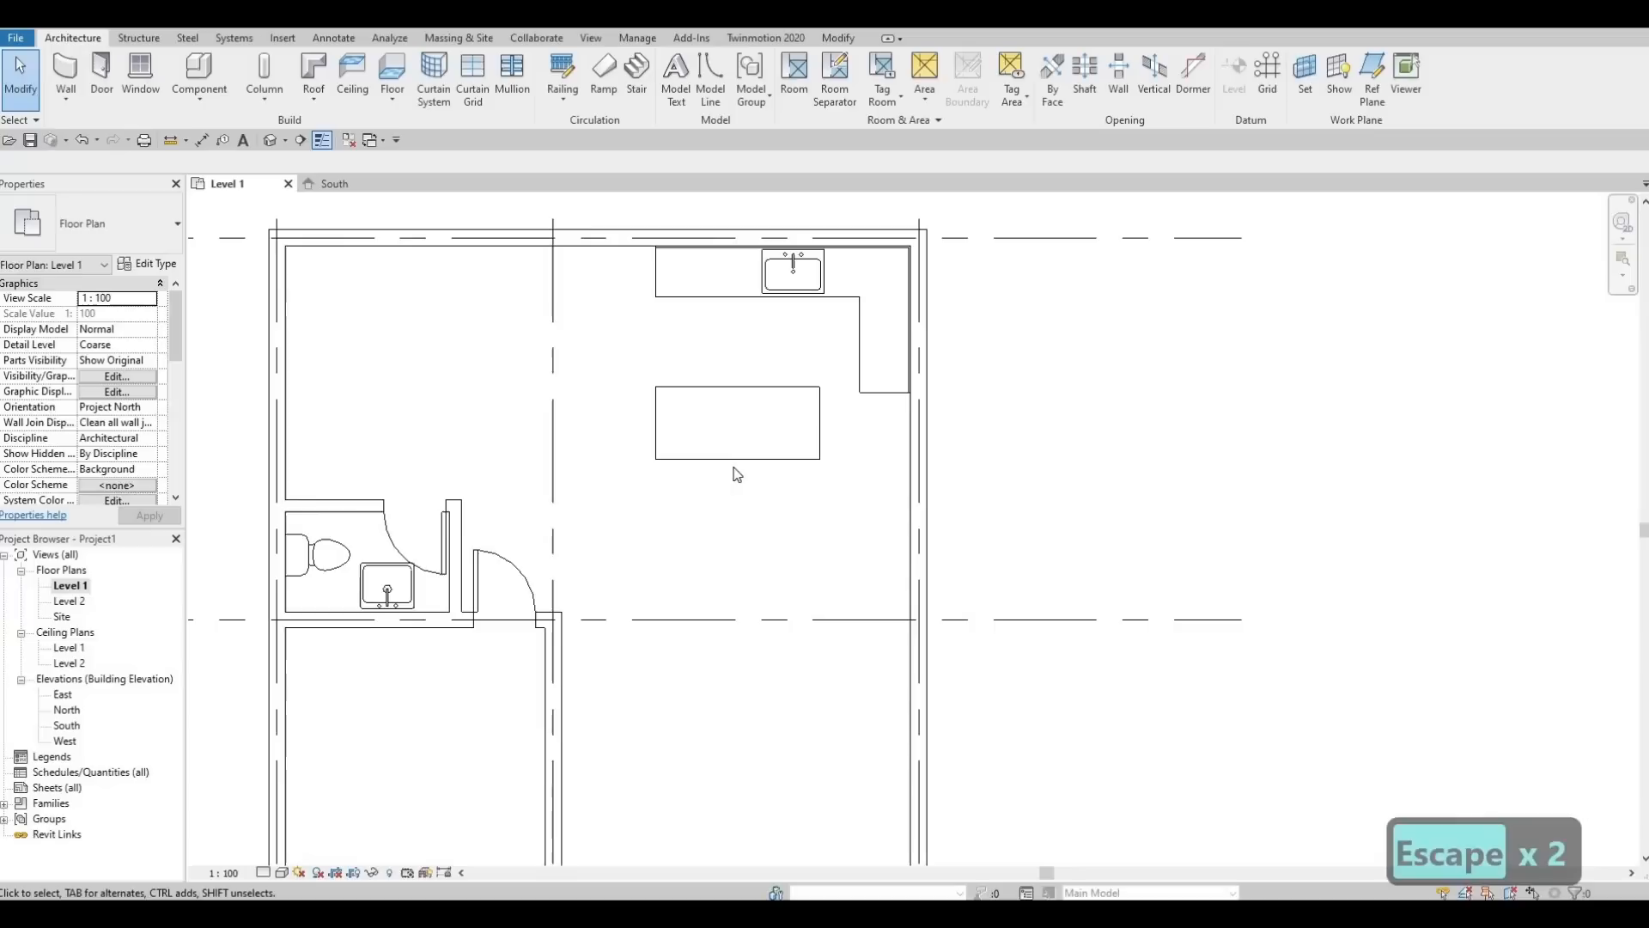
middle_drag(717, 504, 705, 439)
middle_drag(762, 613, 763, 641)
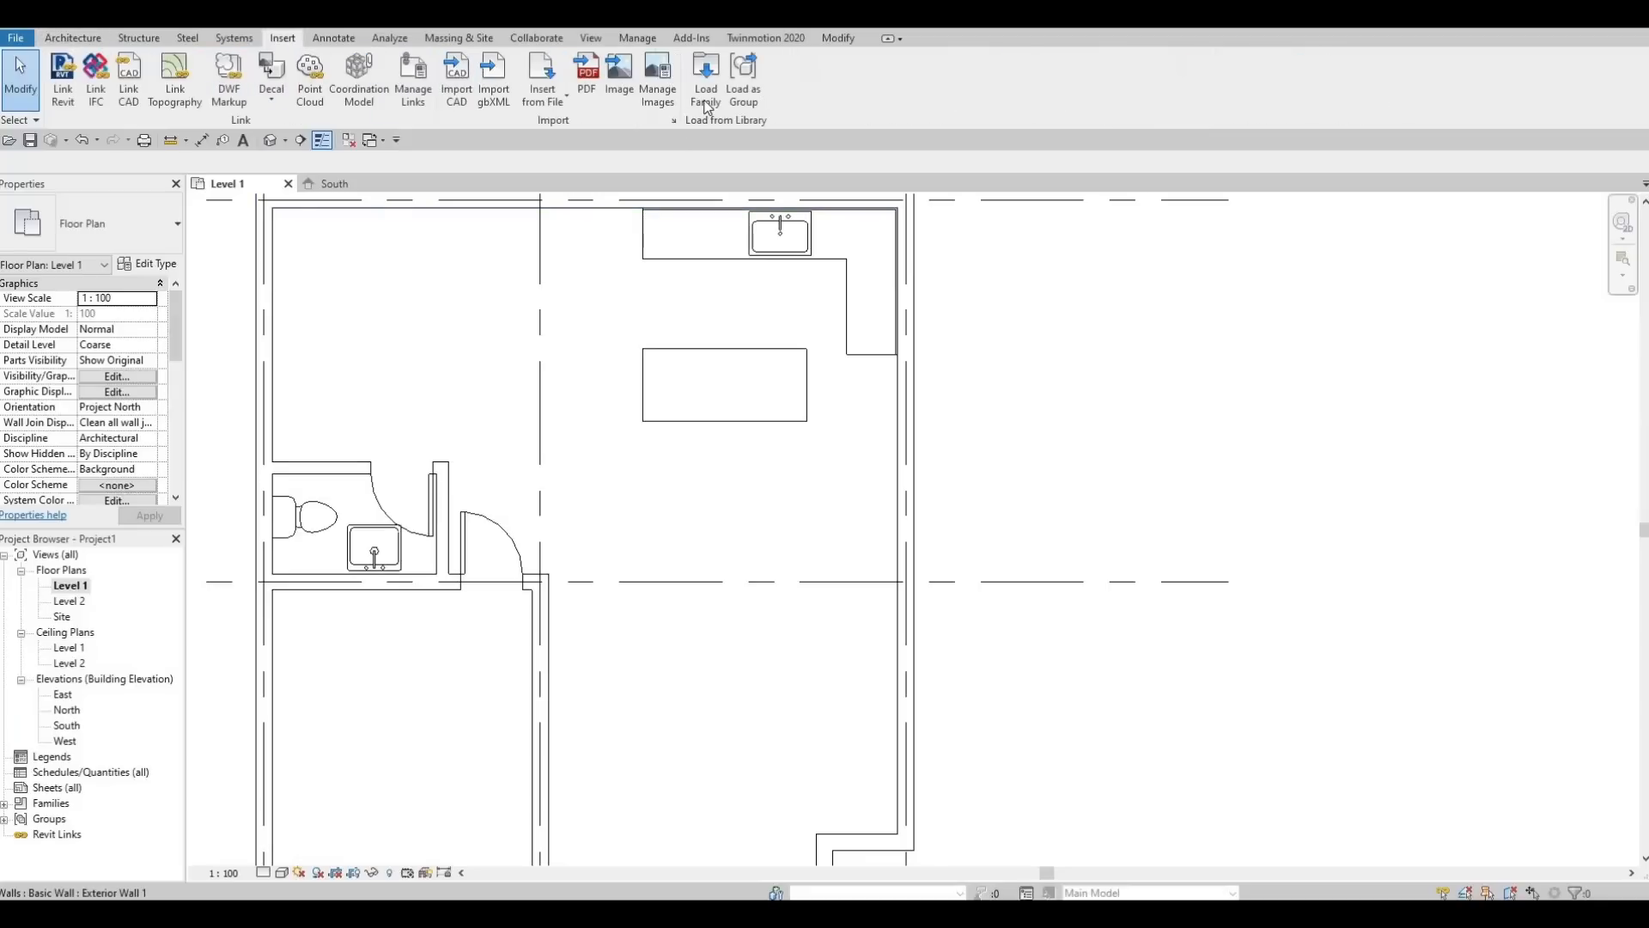
click(705, 94)
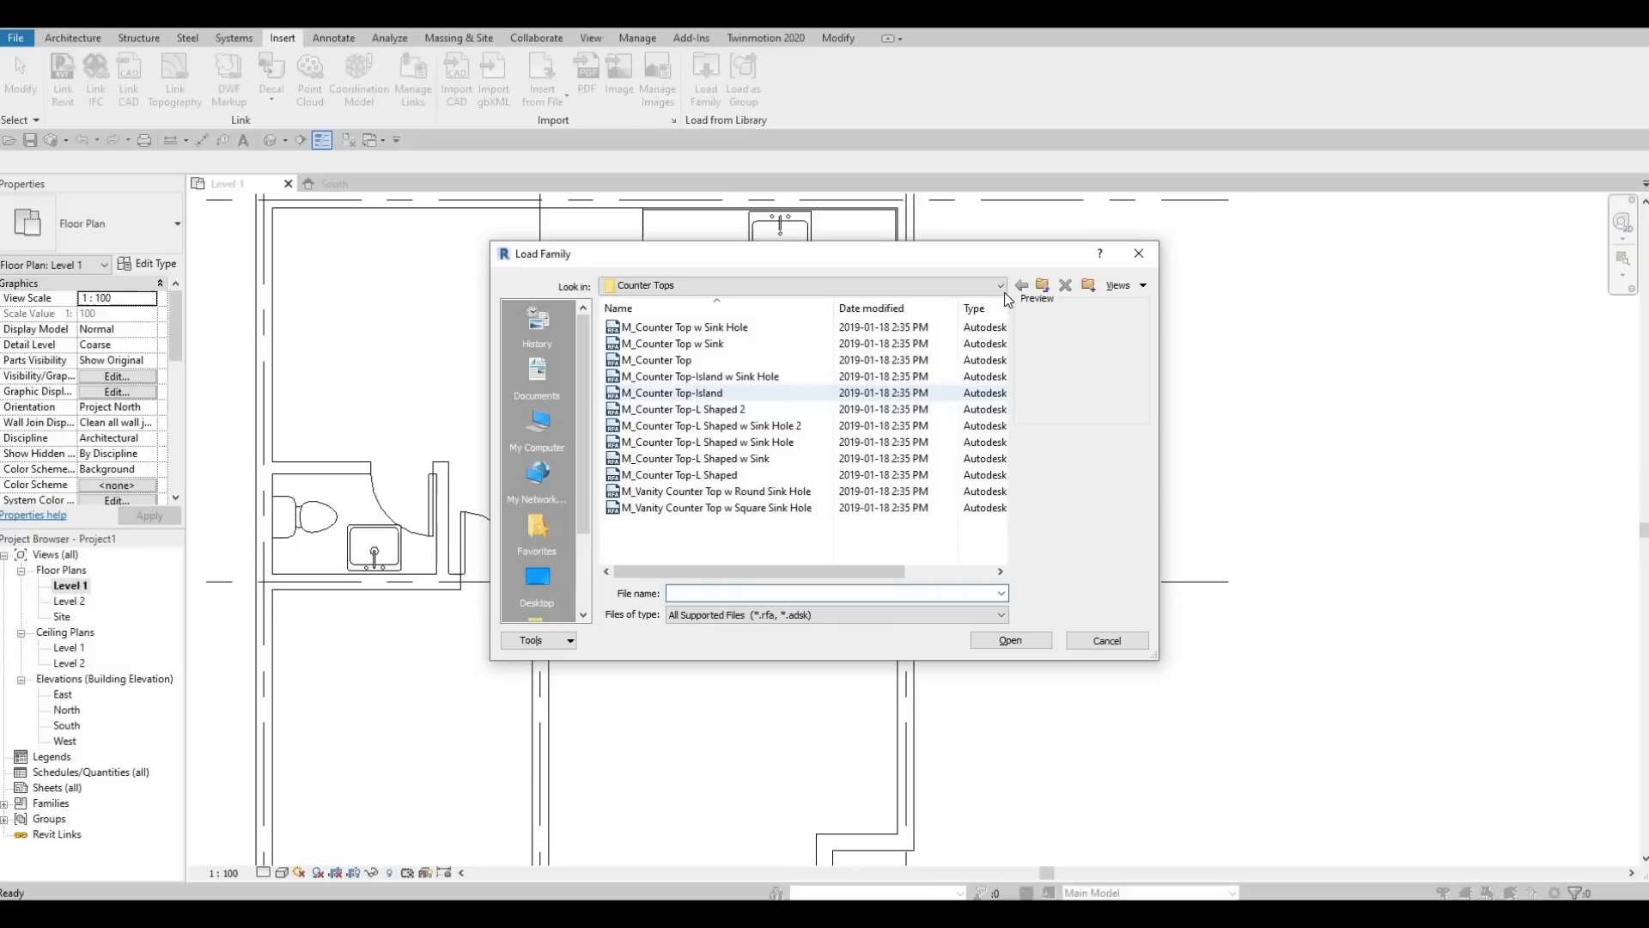
click(1001, 285)
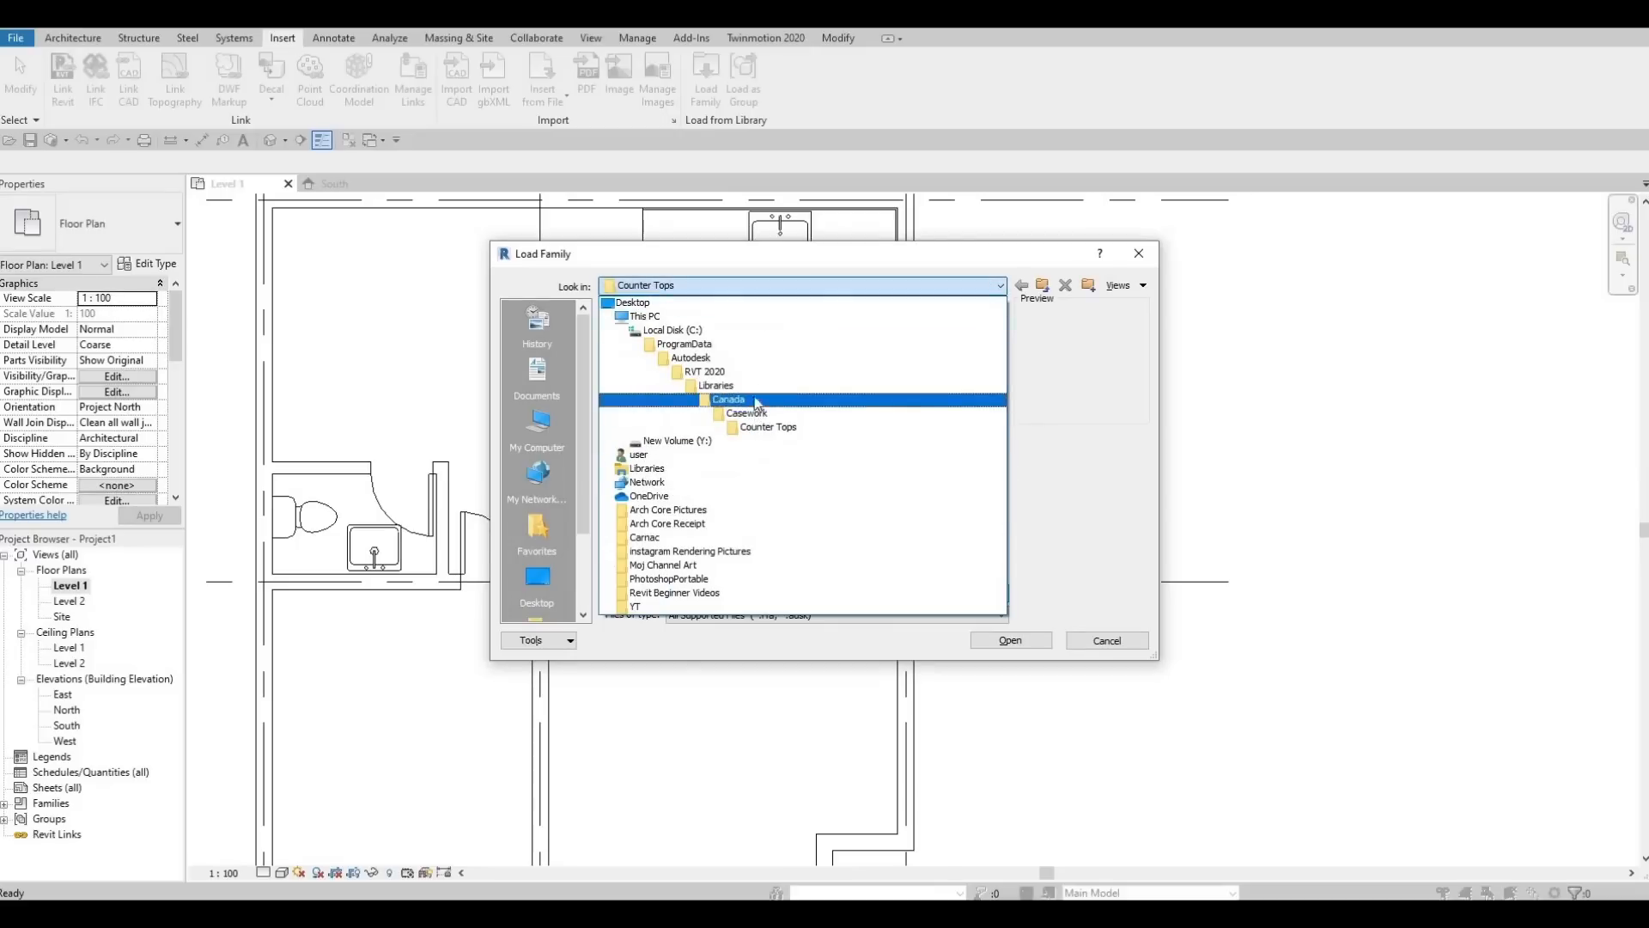
click(773, 398)
scroll(687, 464, down, 2)
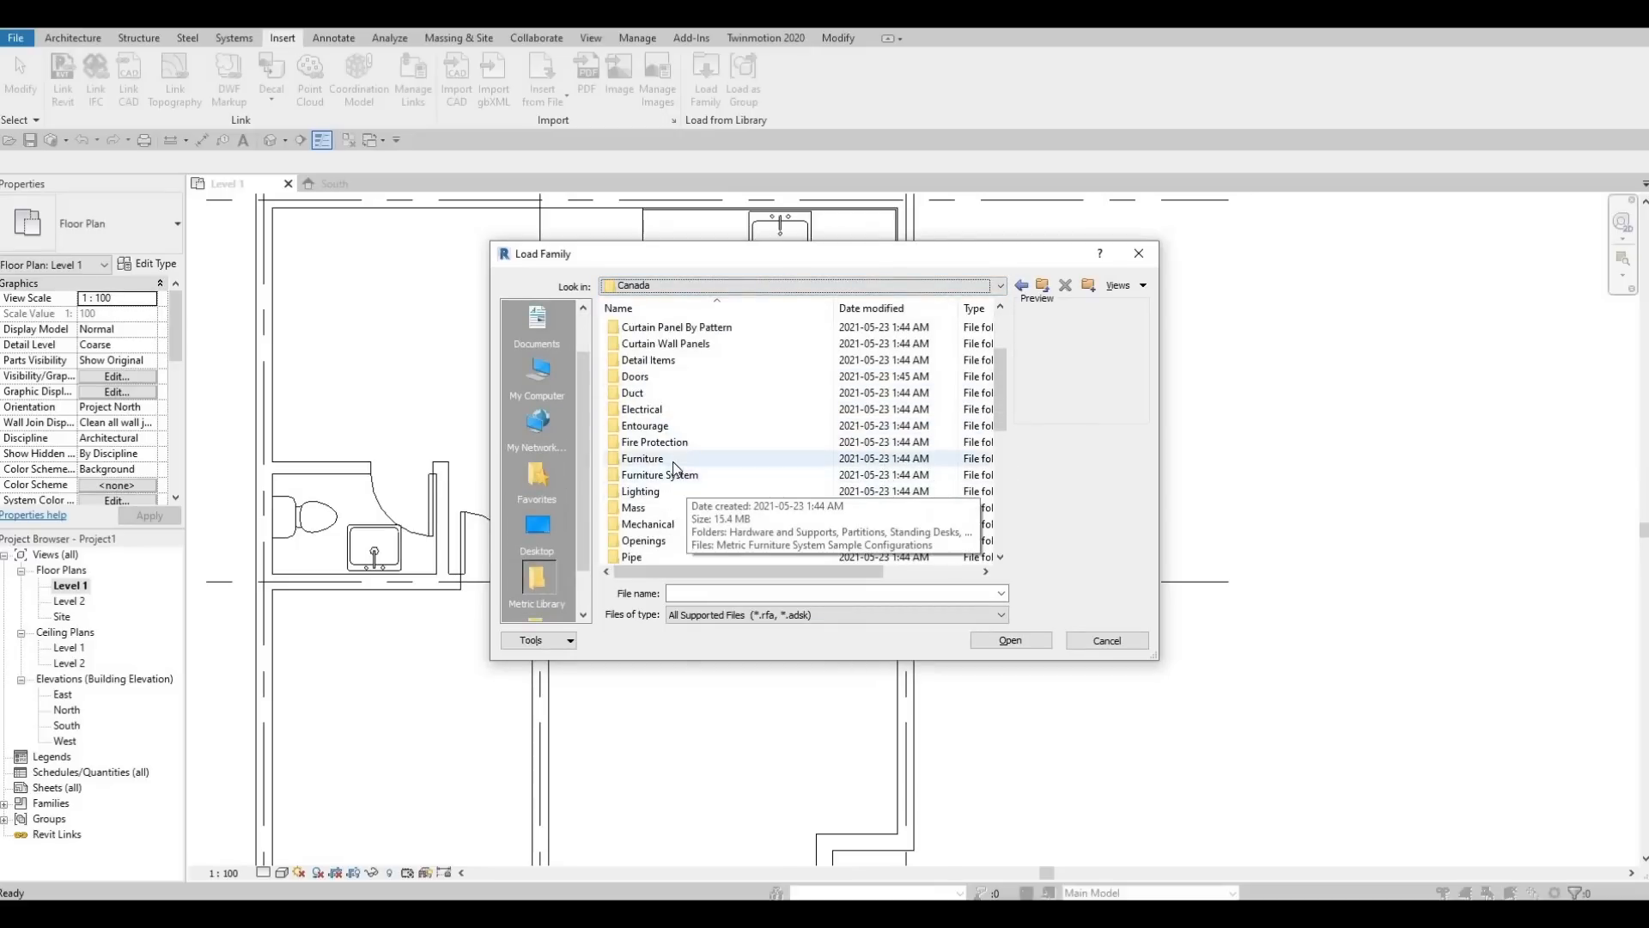
double_click(666, 458)
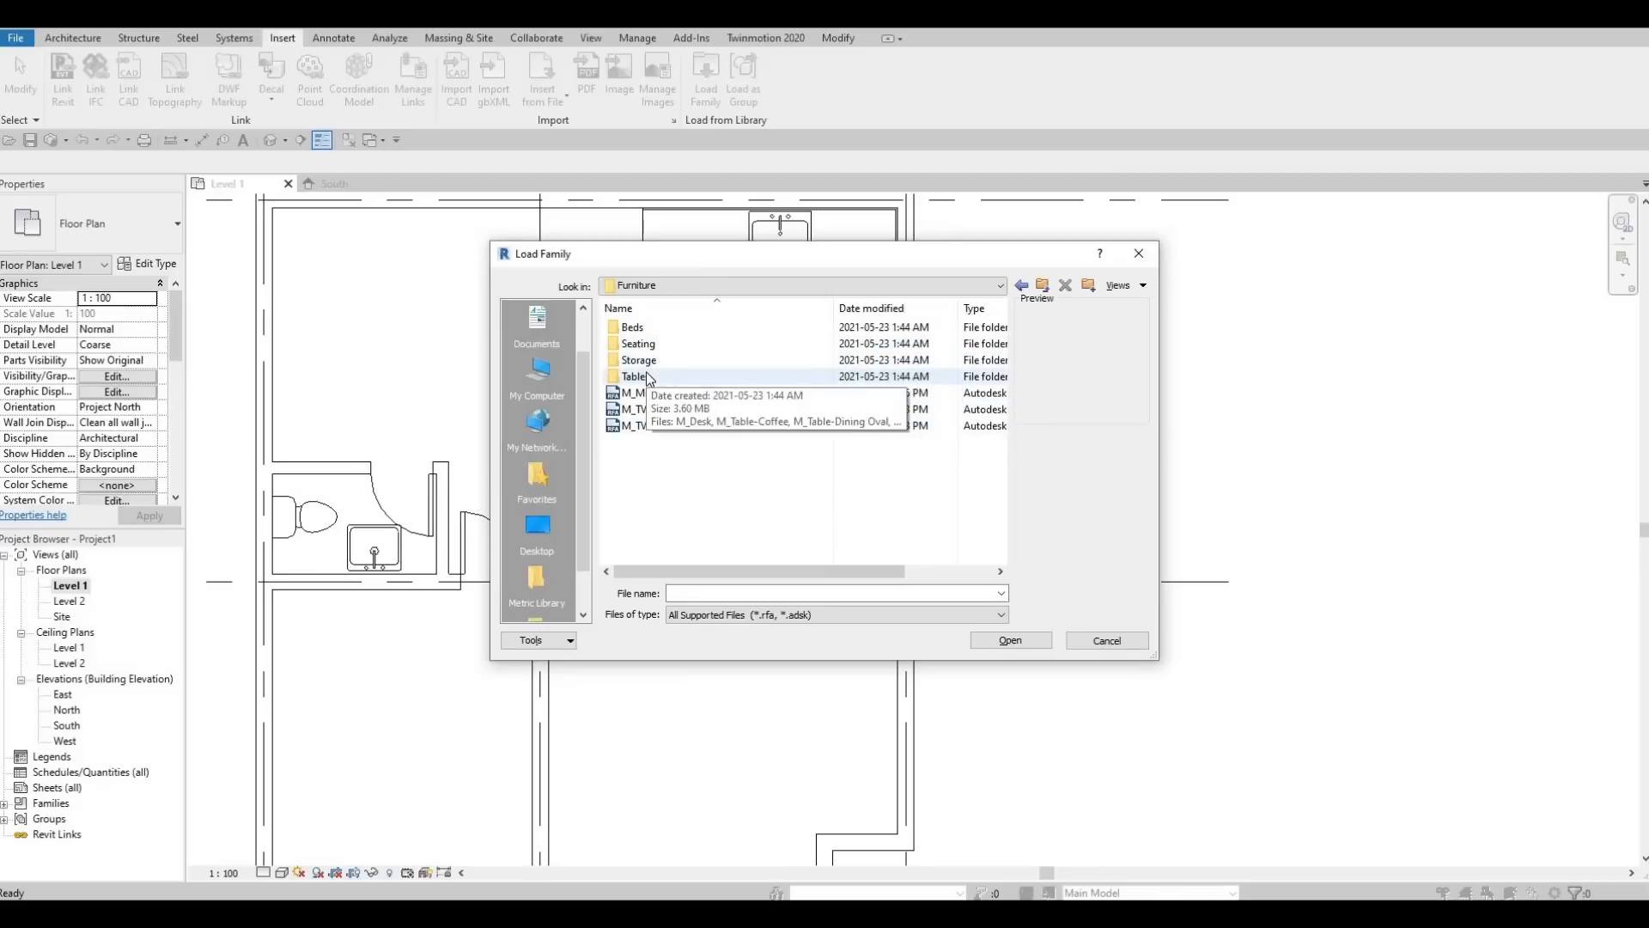
double_click(643, 378)
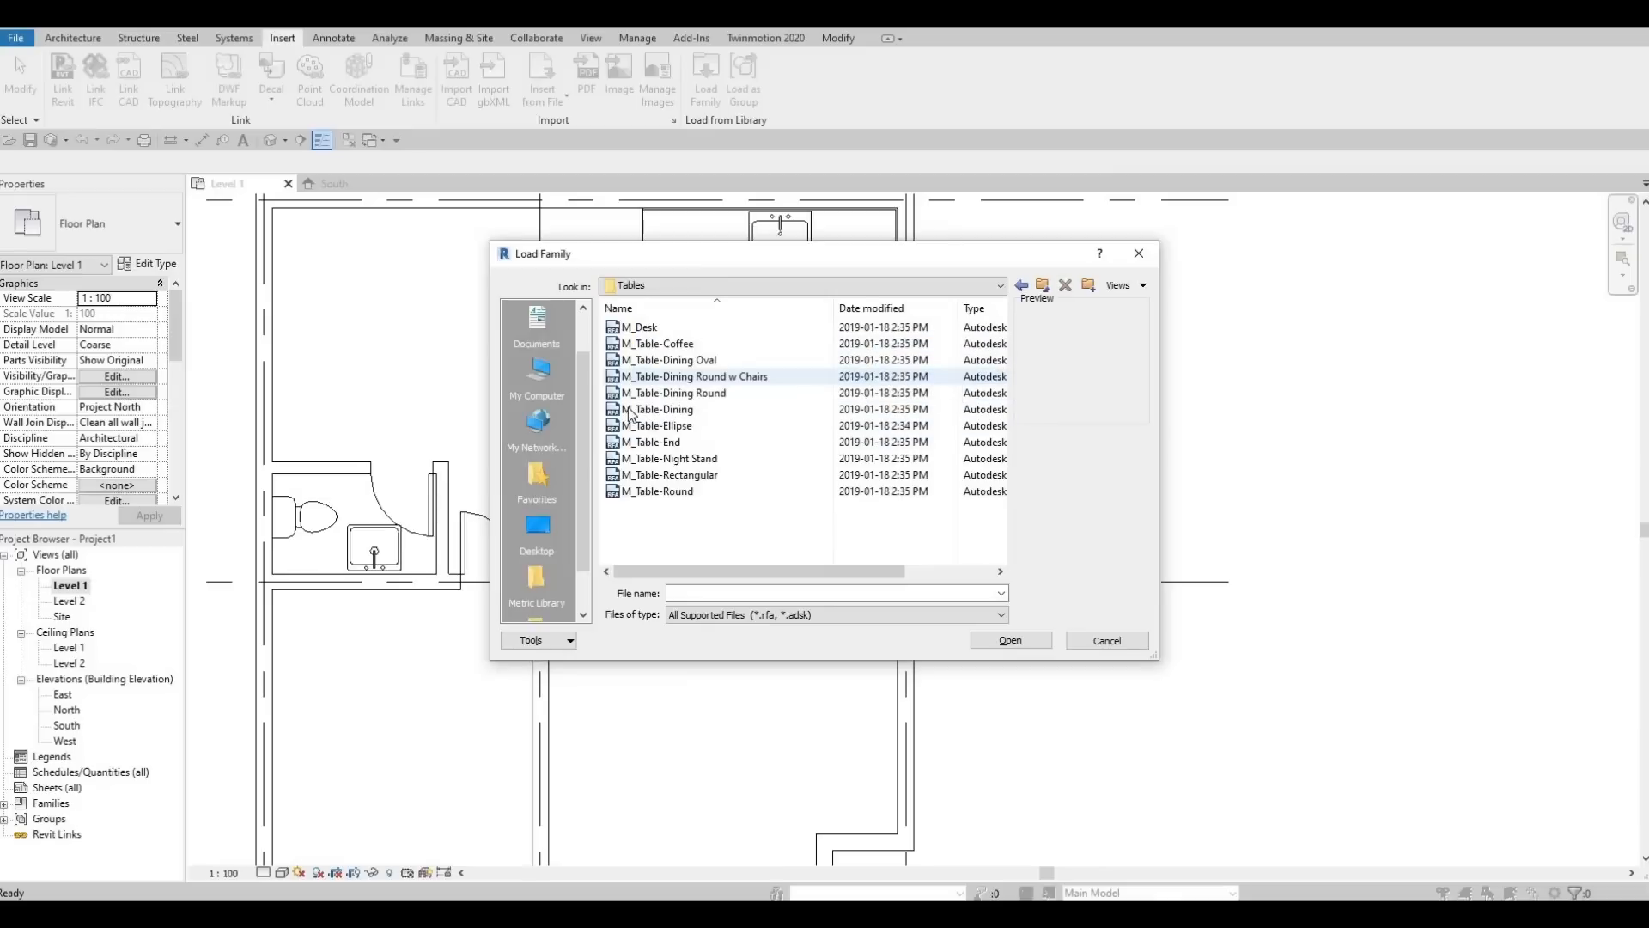
Preview the table families in the Tables folder and load M_Table-Dining
click(632, 326)
key(Down)
key(Down)
key(Down)
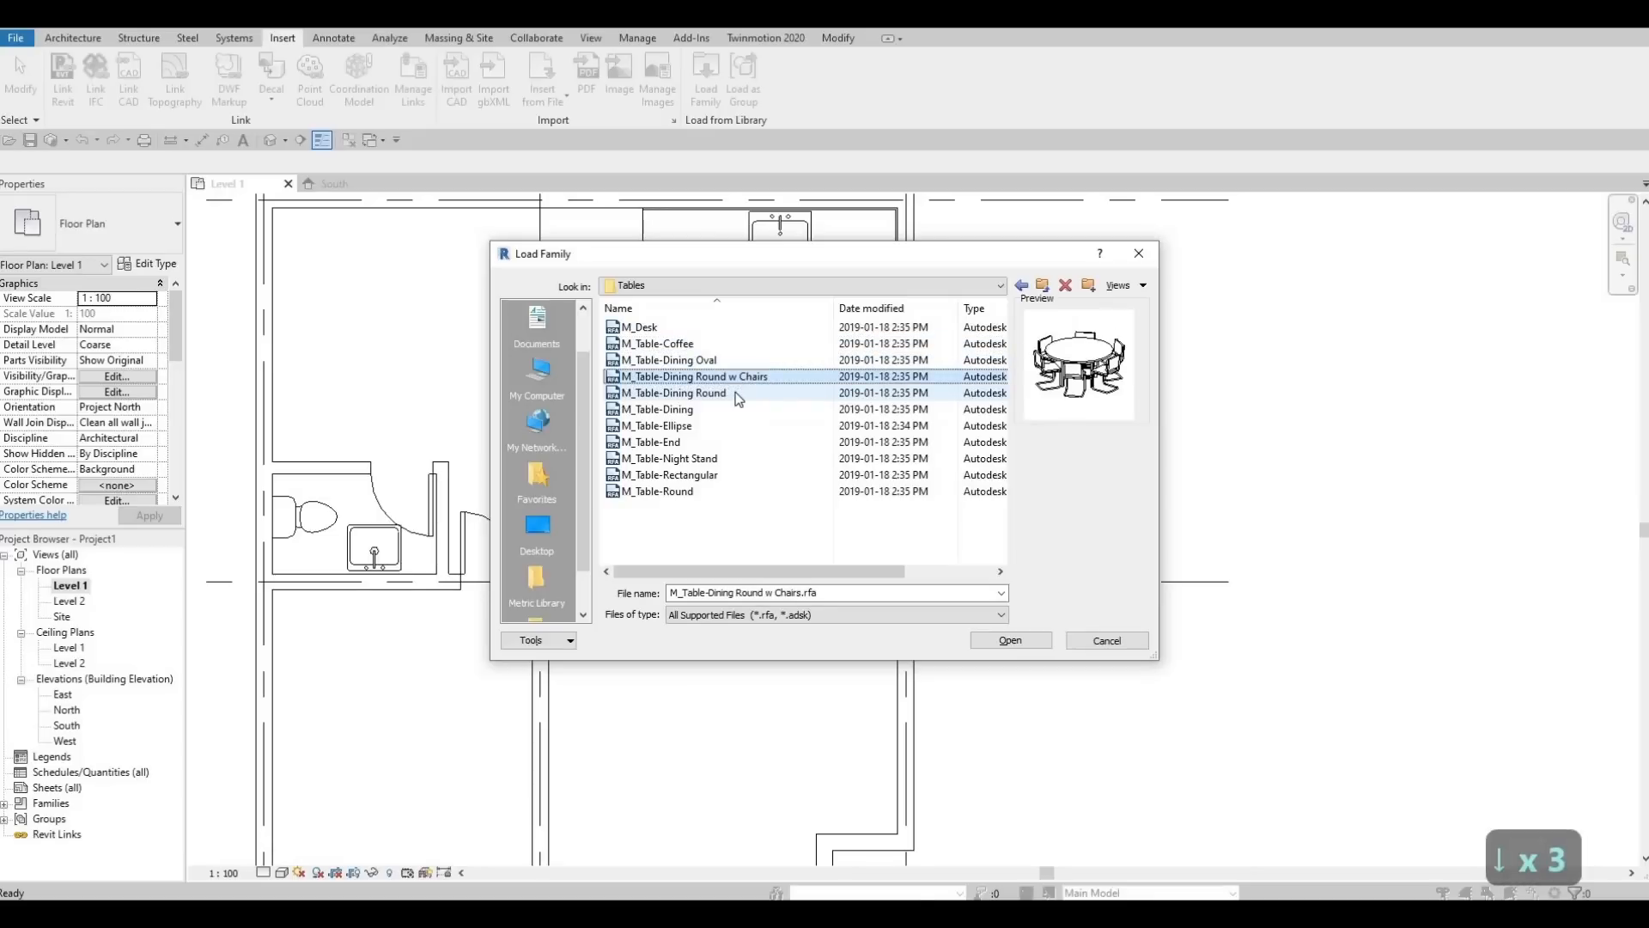
key(Down)
key(Down)
key(Down)
key(Down)
key(Down)
key(Down)
key(Down)
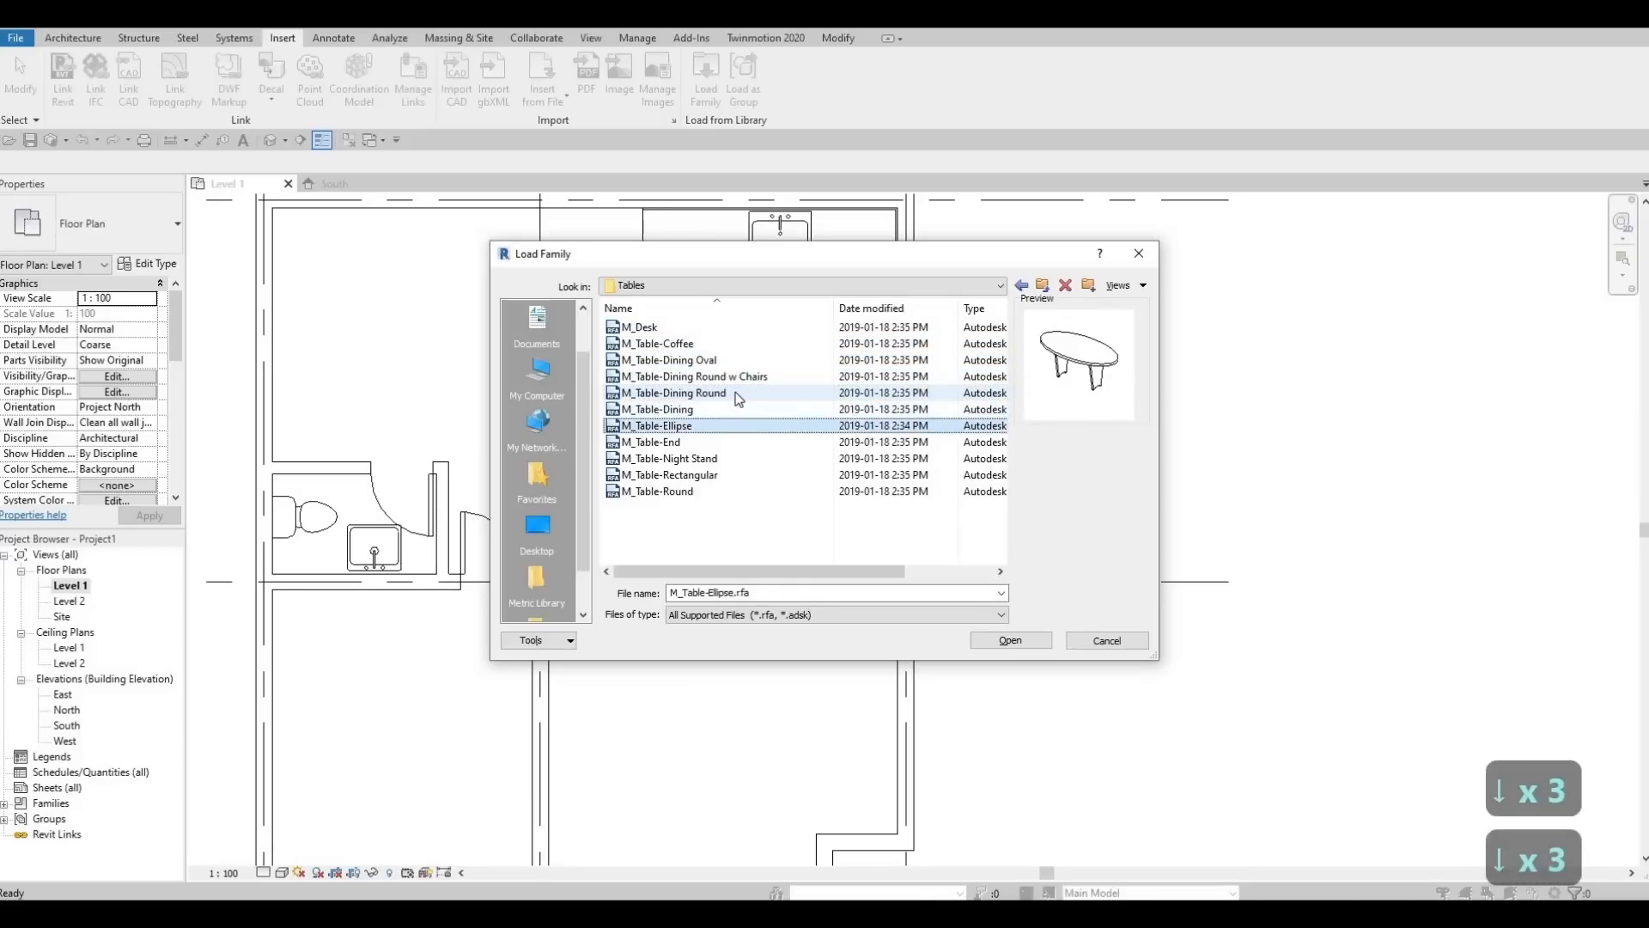
key(Down)
key(Up)
key(Up)
key(Up)
key(Up)
key(Up)
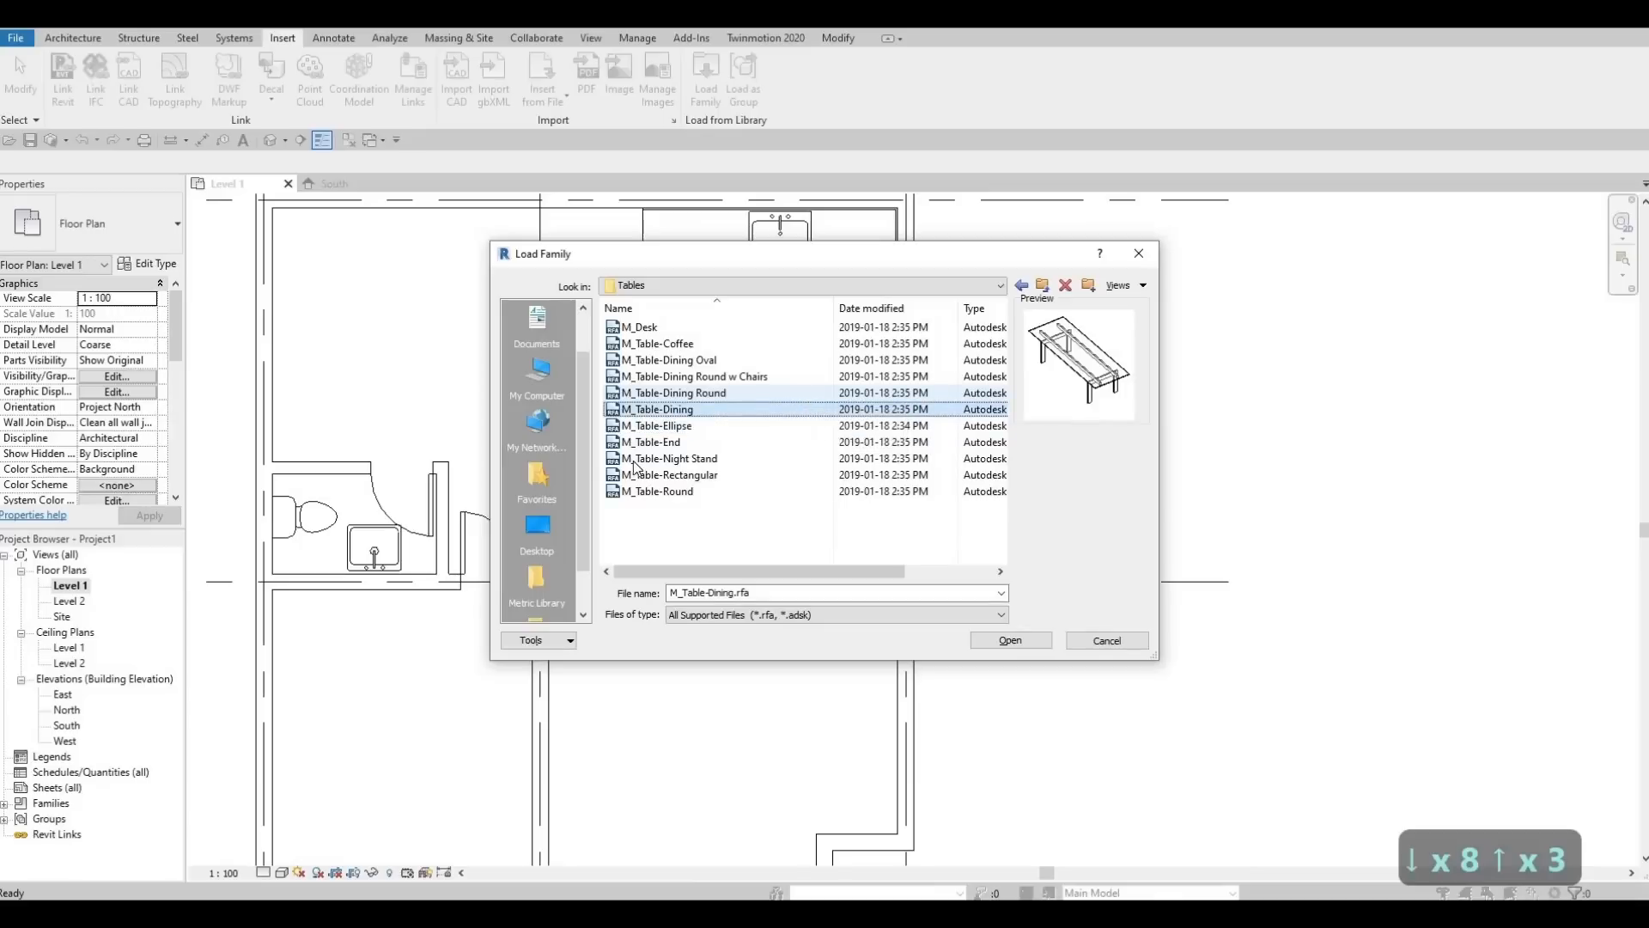
click(1005, 641)
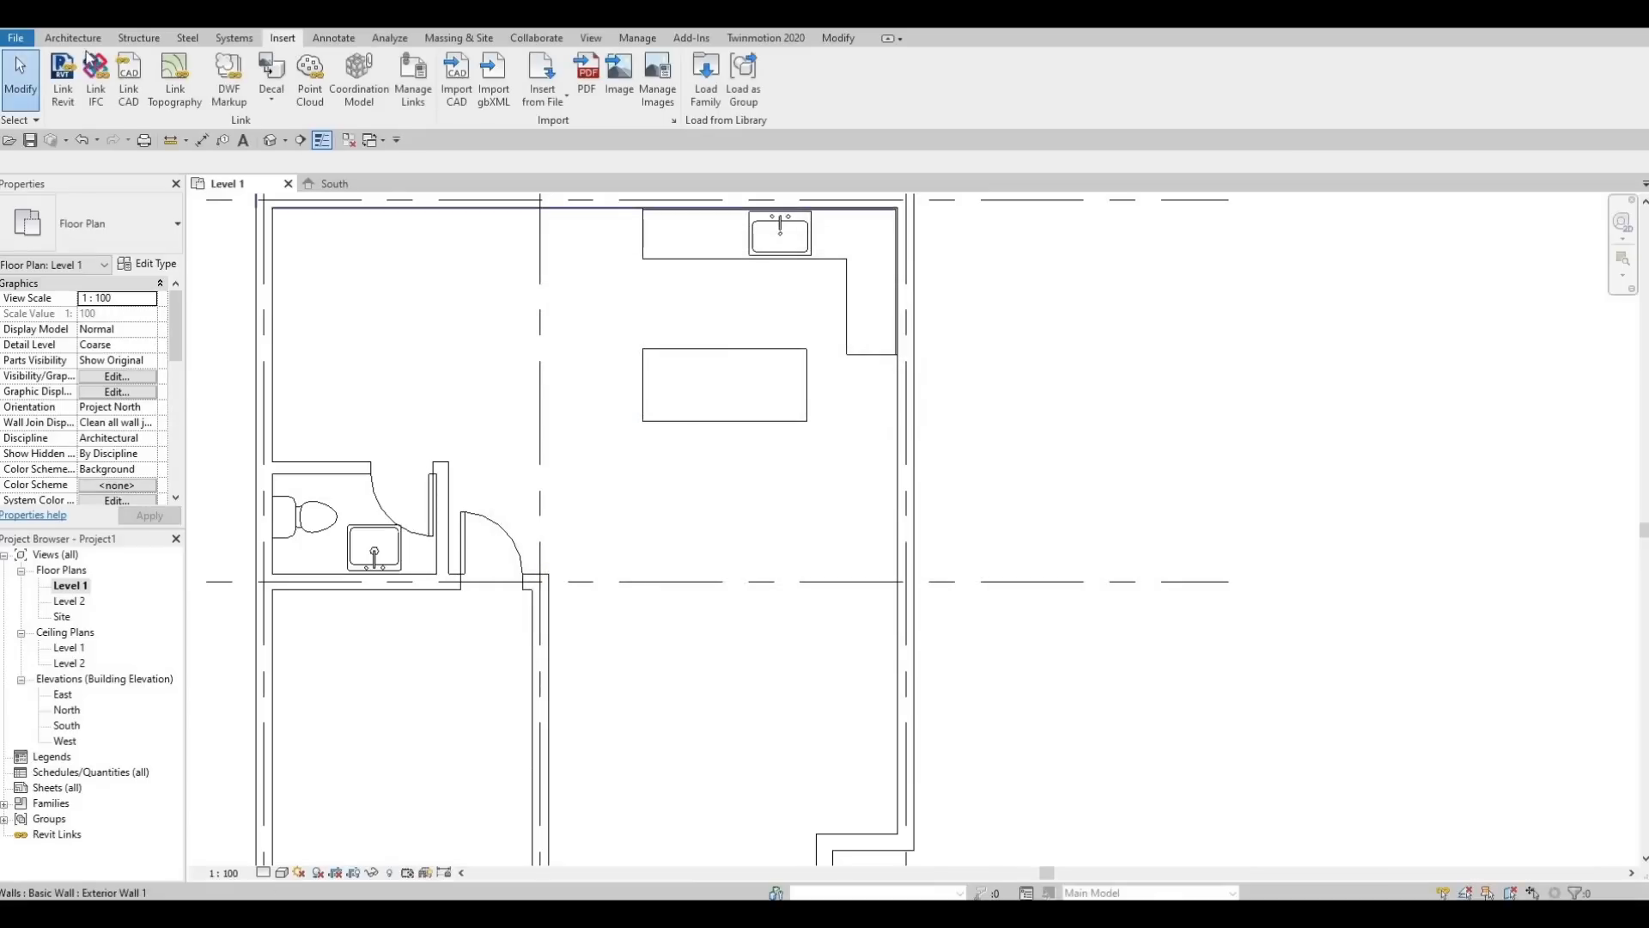
Place the 0762 x 2134mm dining table upright below the island, about 3020 mm from the middle vertical grid and 500 mm below the horizontal grid
click(73, 38)
click(200, 77)
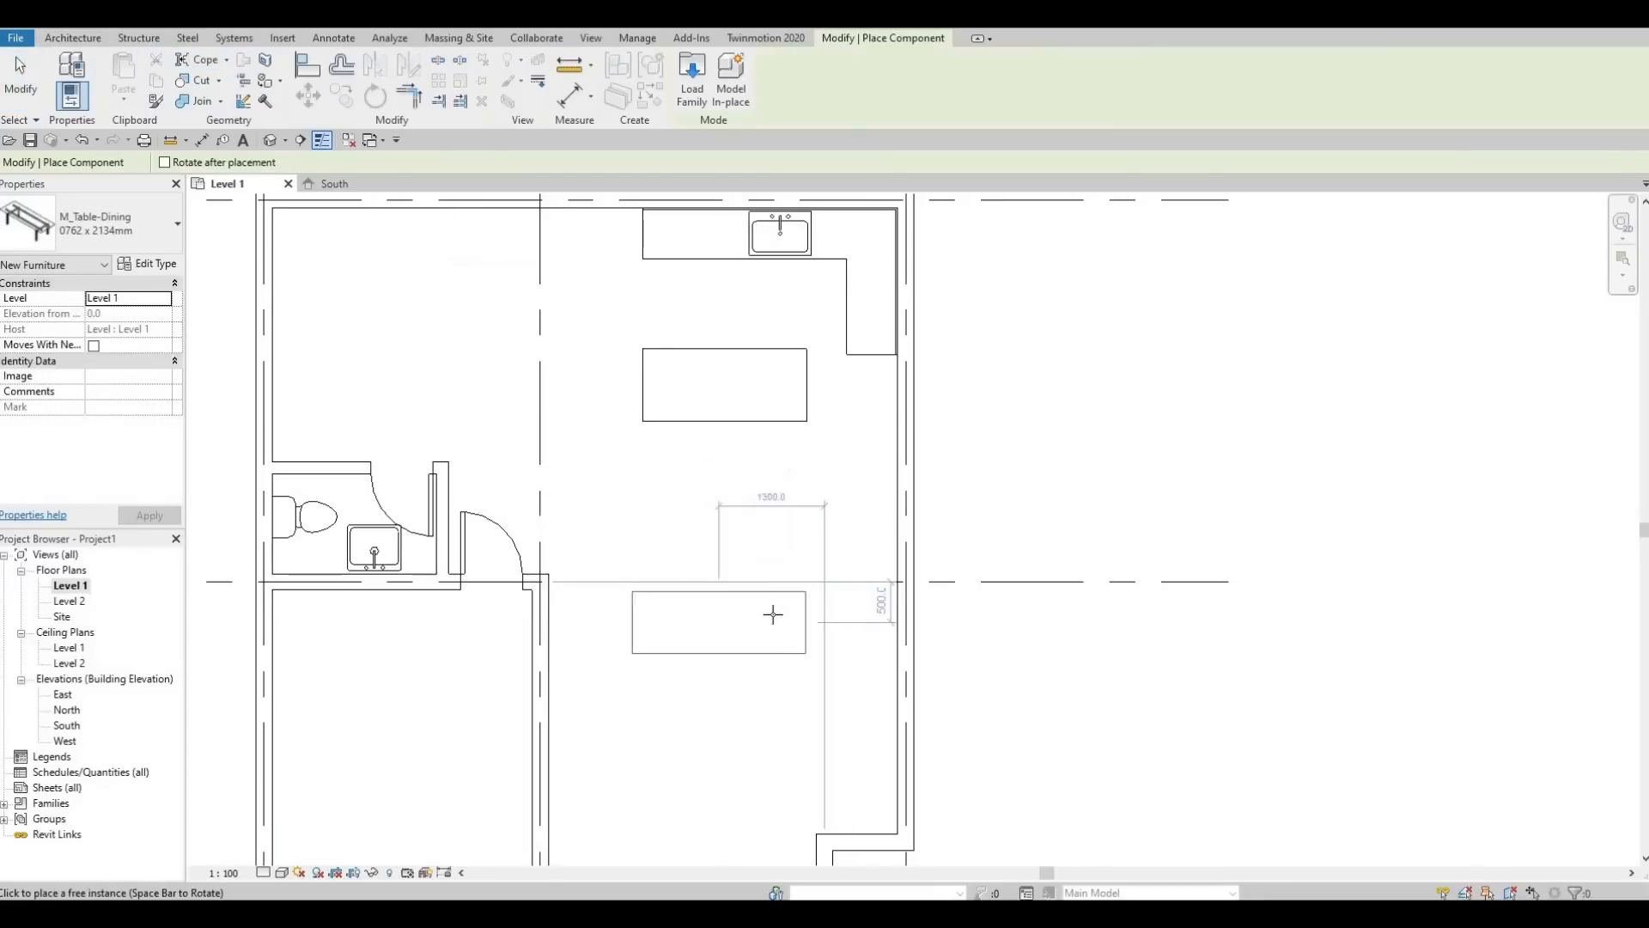
key(space)
key(space)
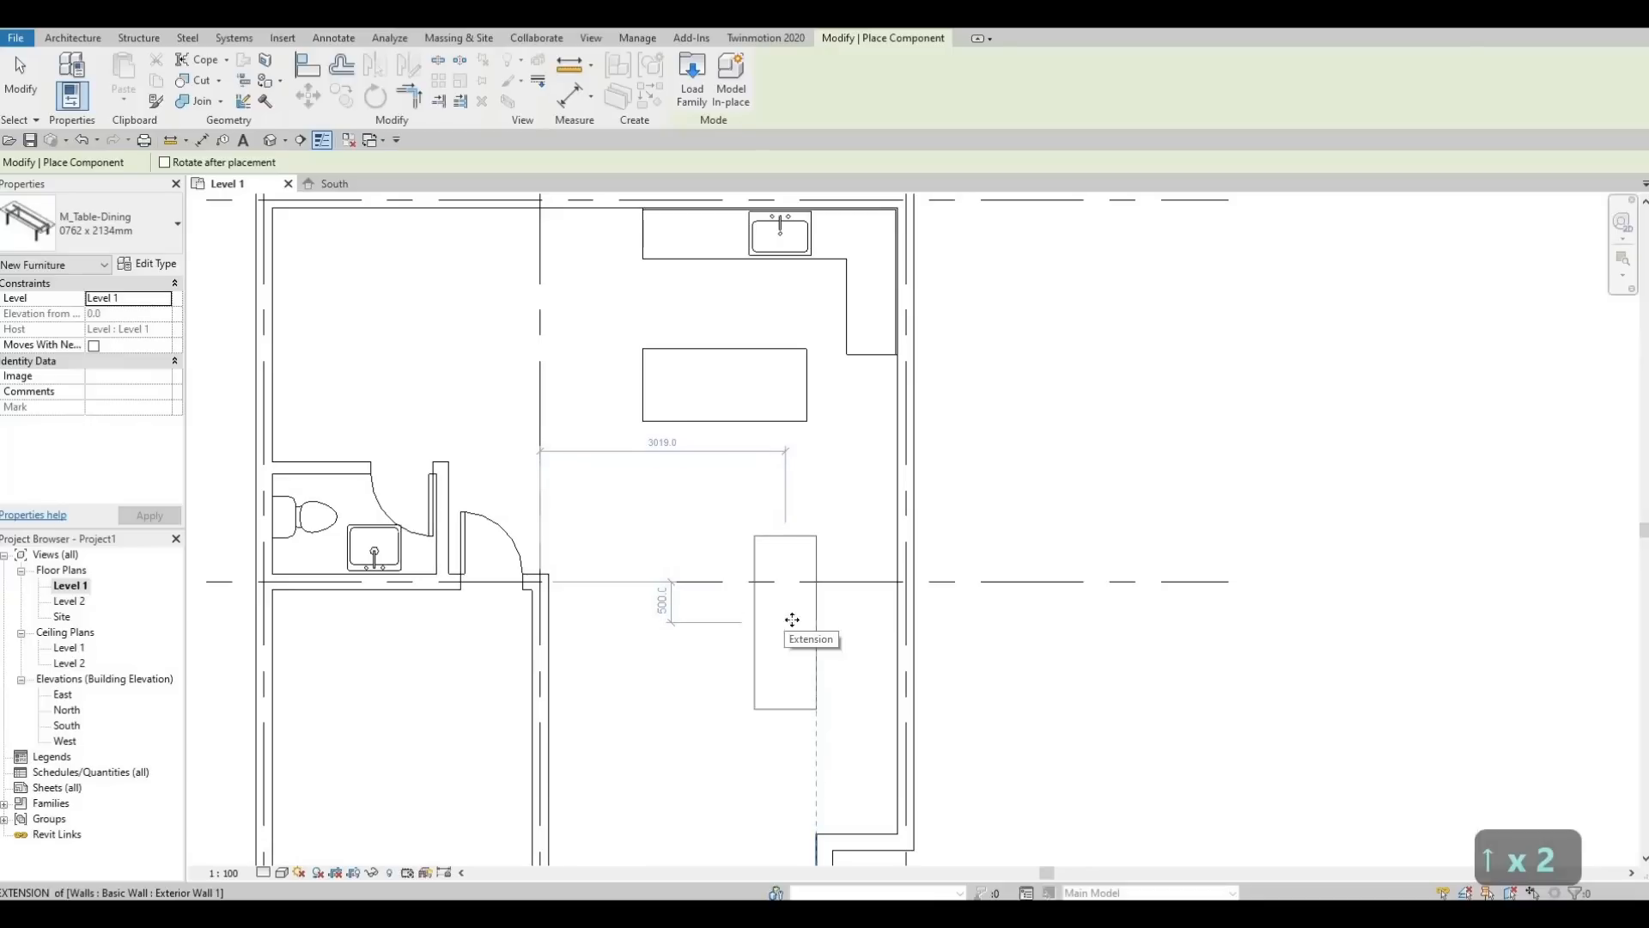
click(816, 620)
key(Escape)
key(Escape)
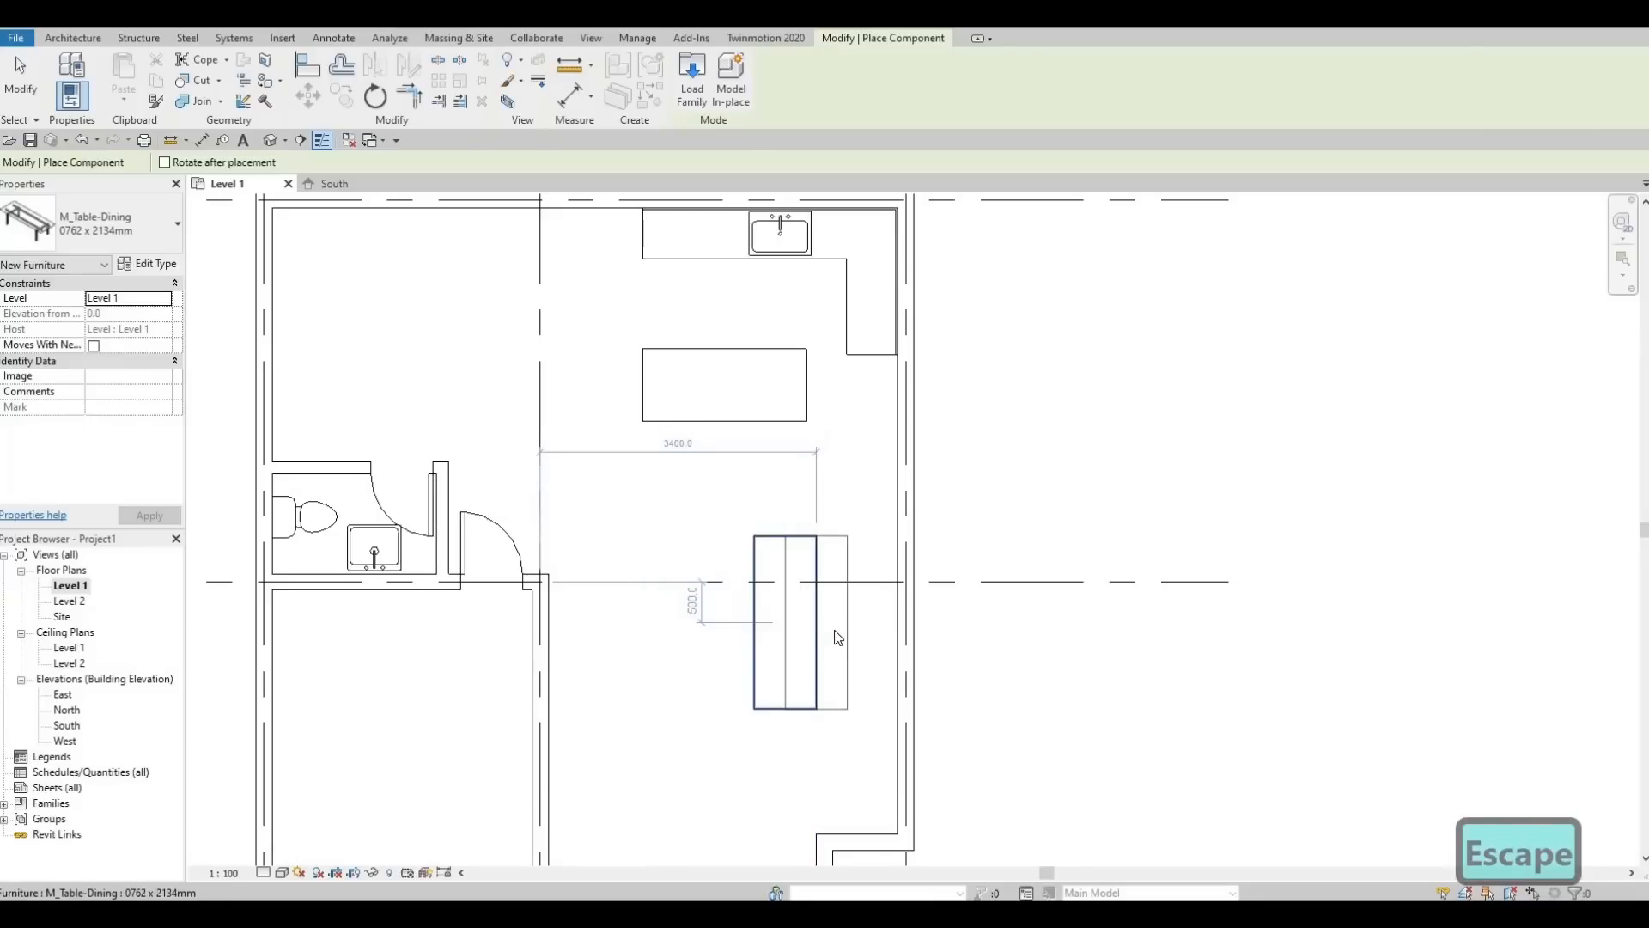
Start loading another family and browse to the Seating folder under Furniture
click(283, 38)
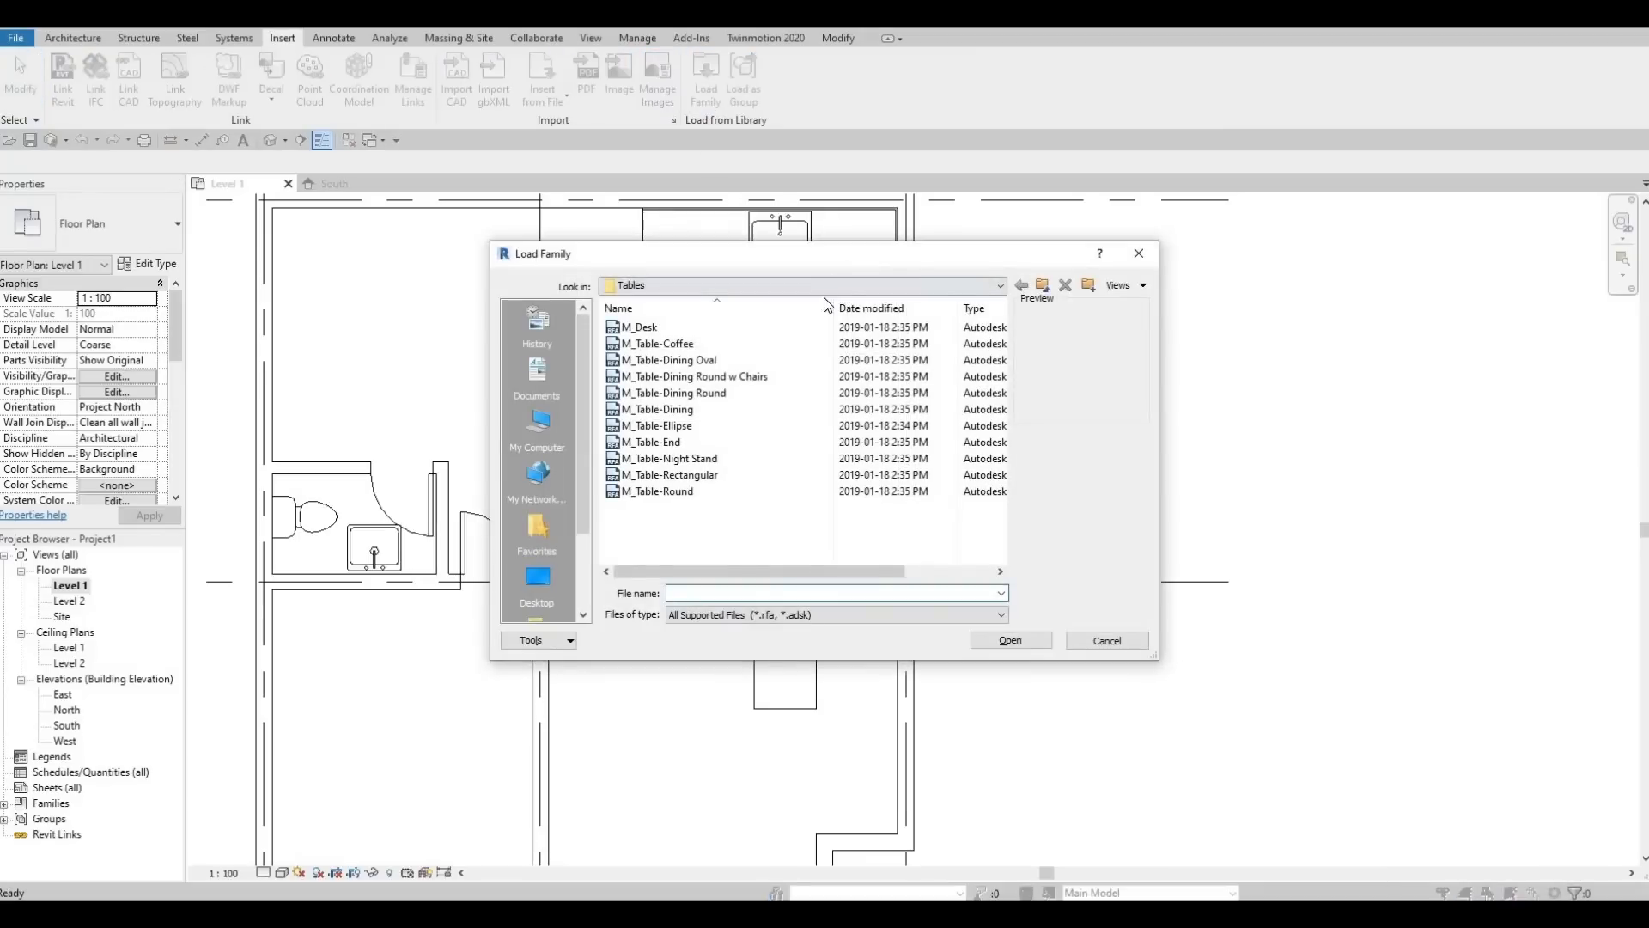
click(773, 285)
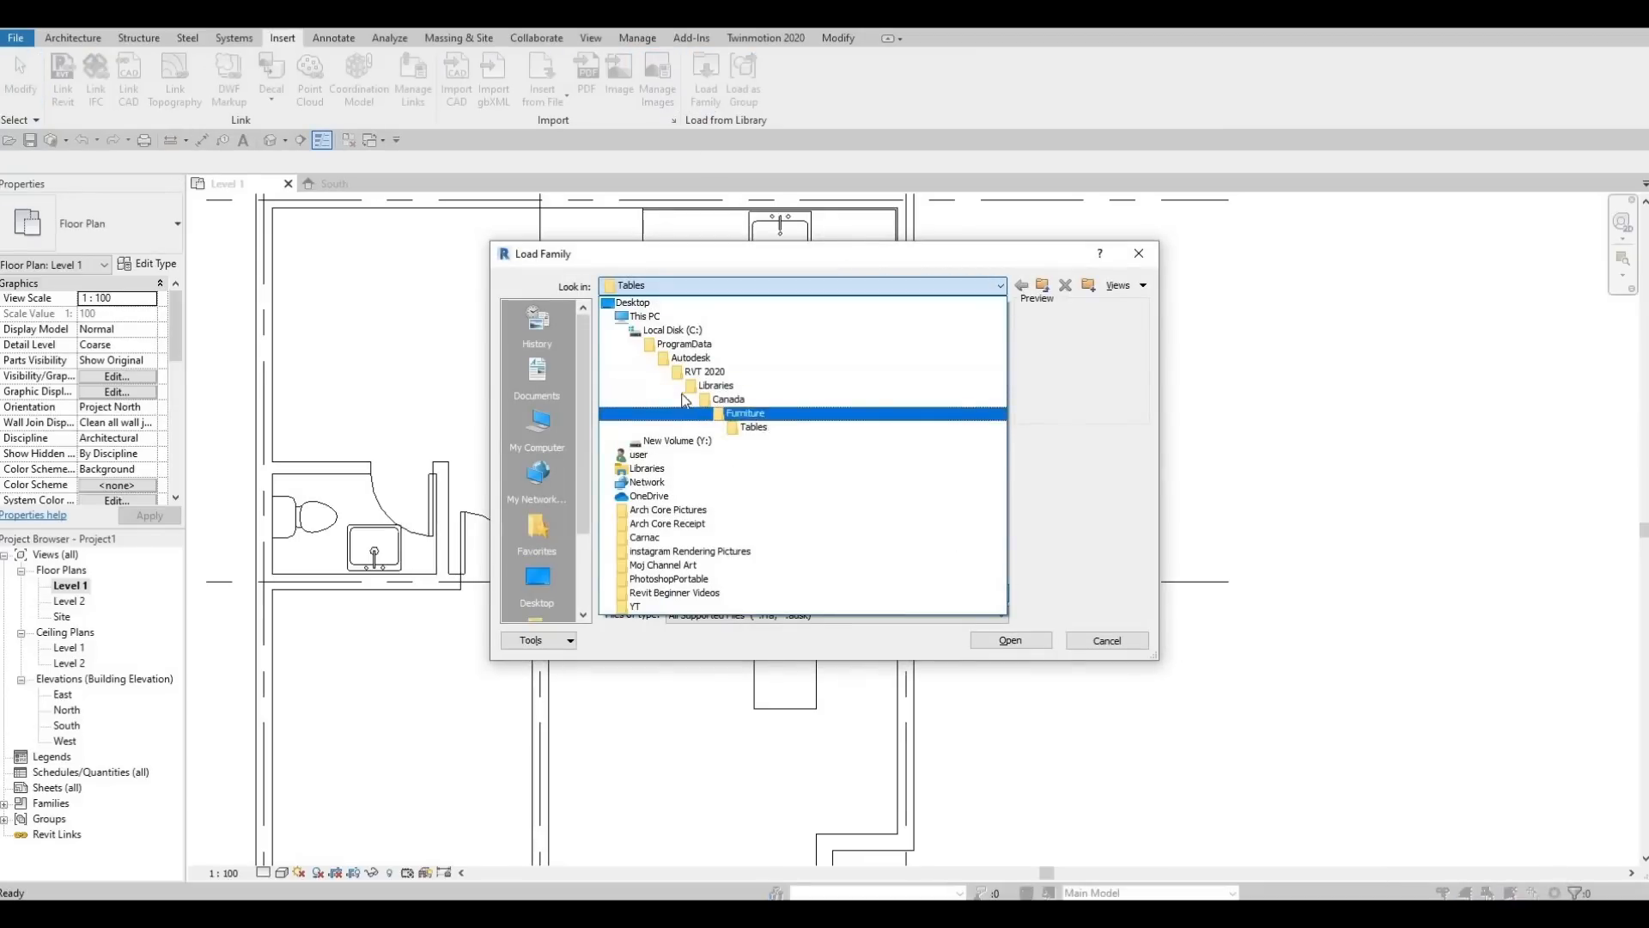
click(734, 414)
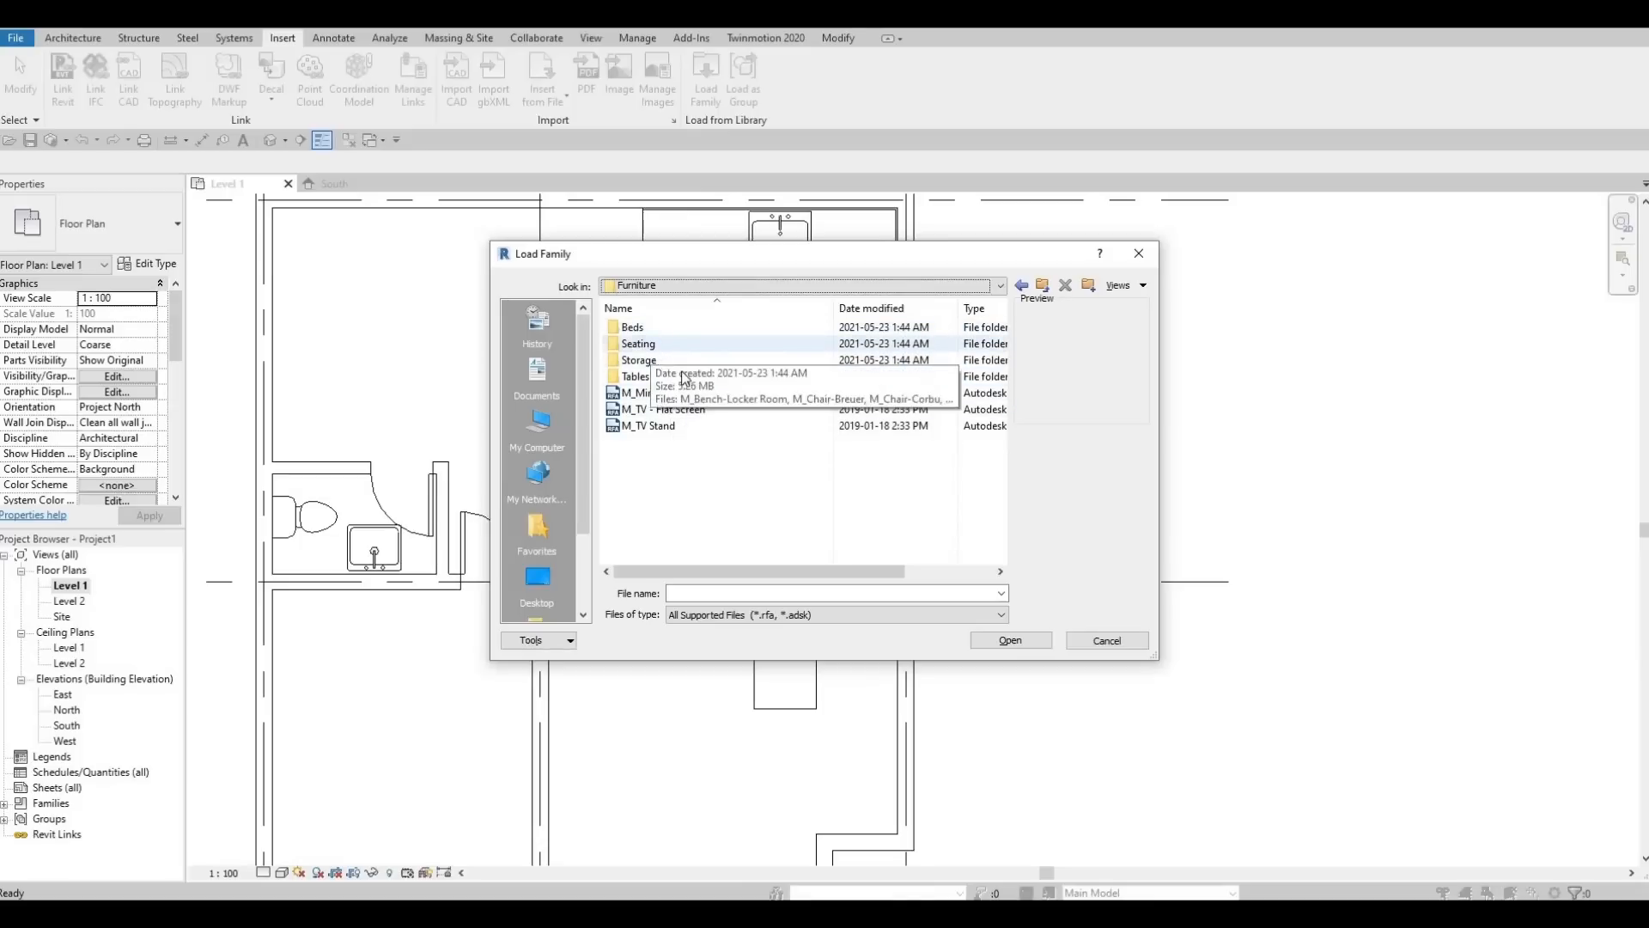
double_click(660, 344)
Examine the previews of the bench, chair and sofa families in the Seating folder
click(662, 329)
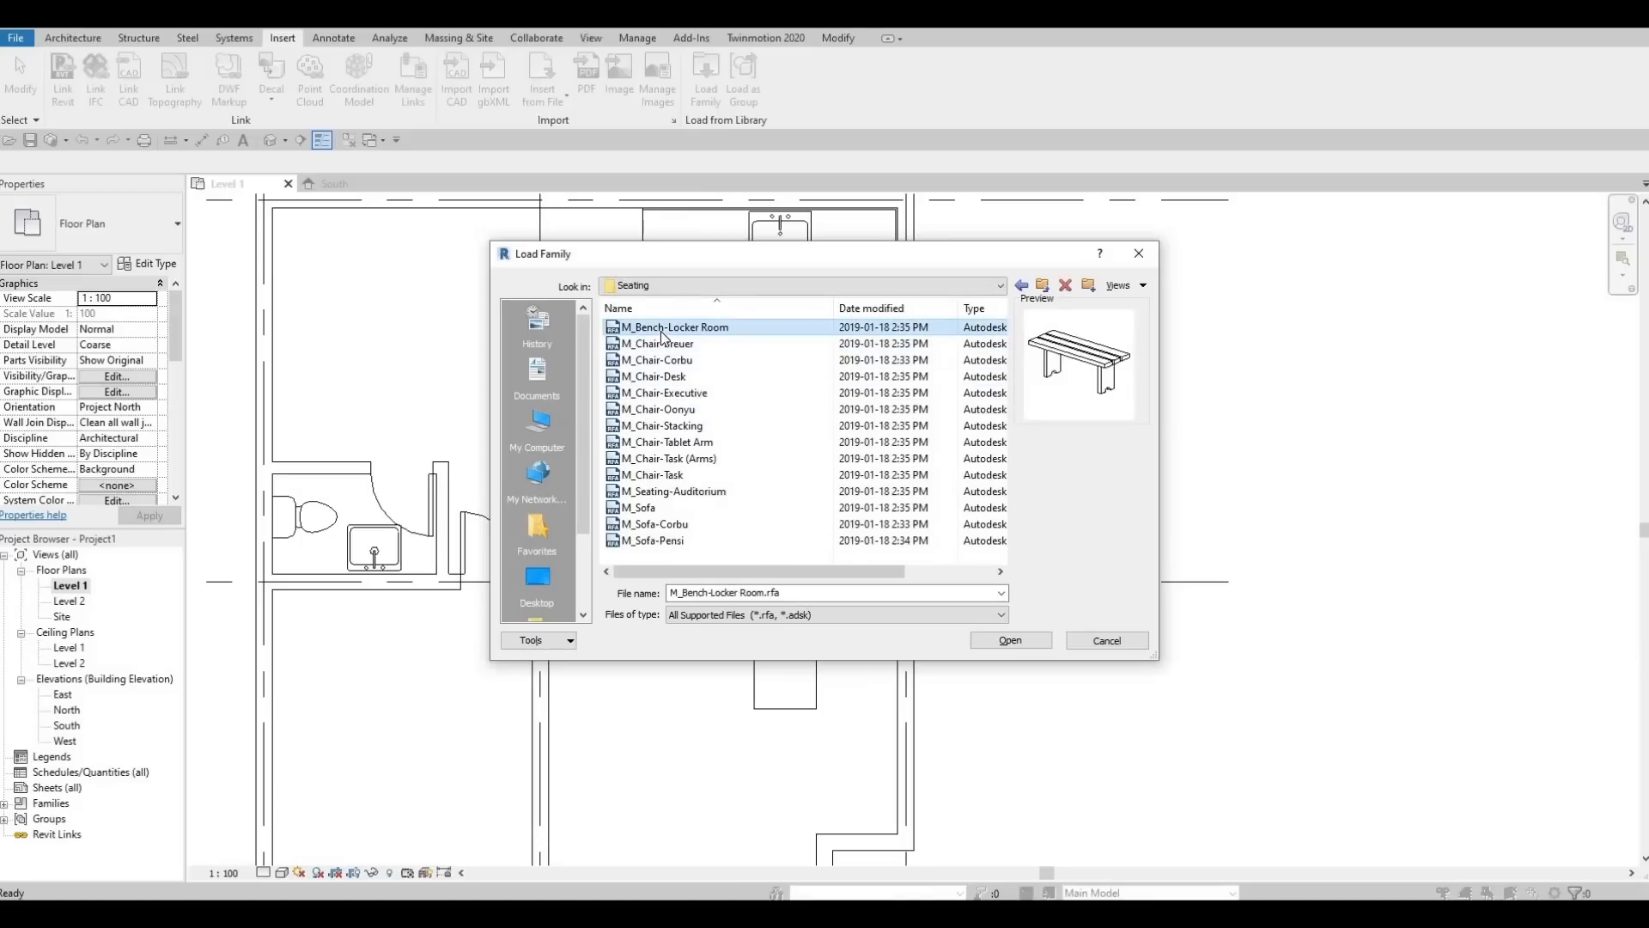
key(Down)
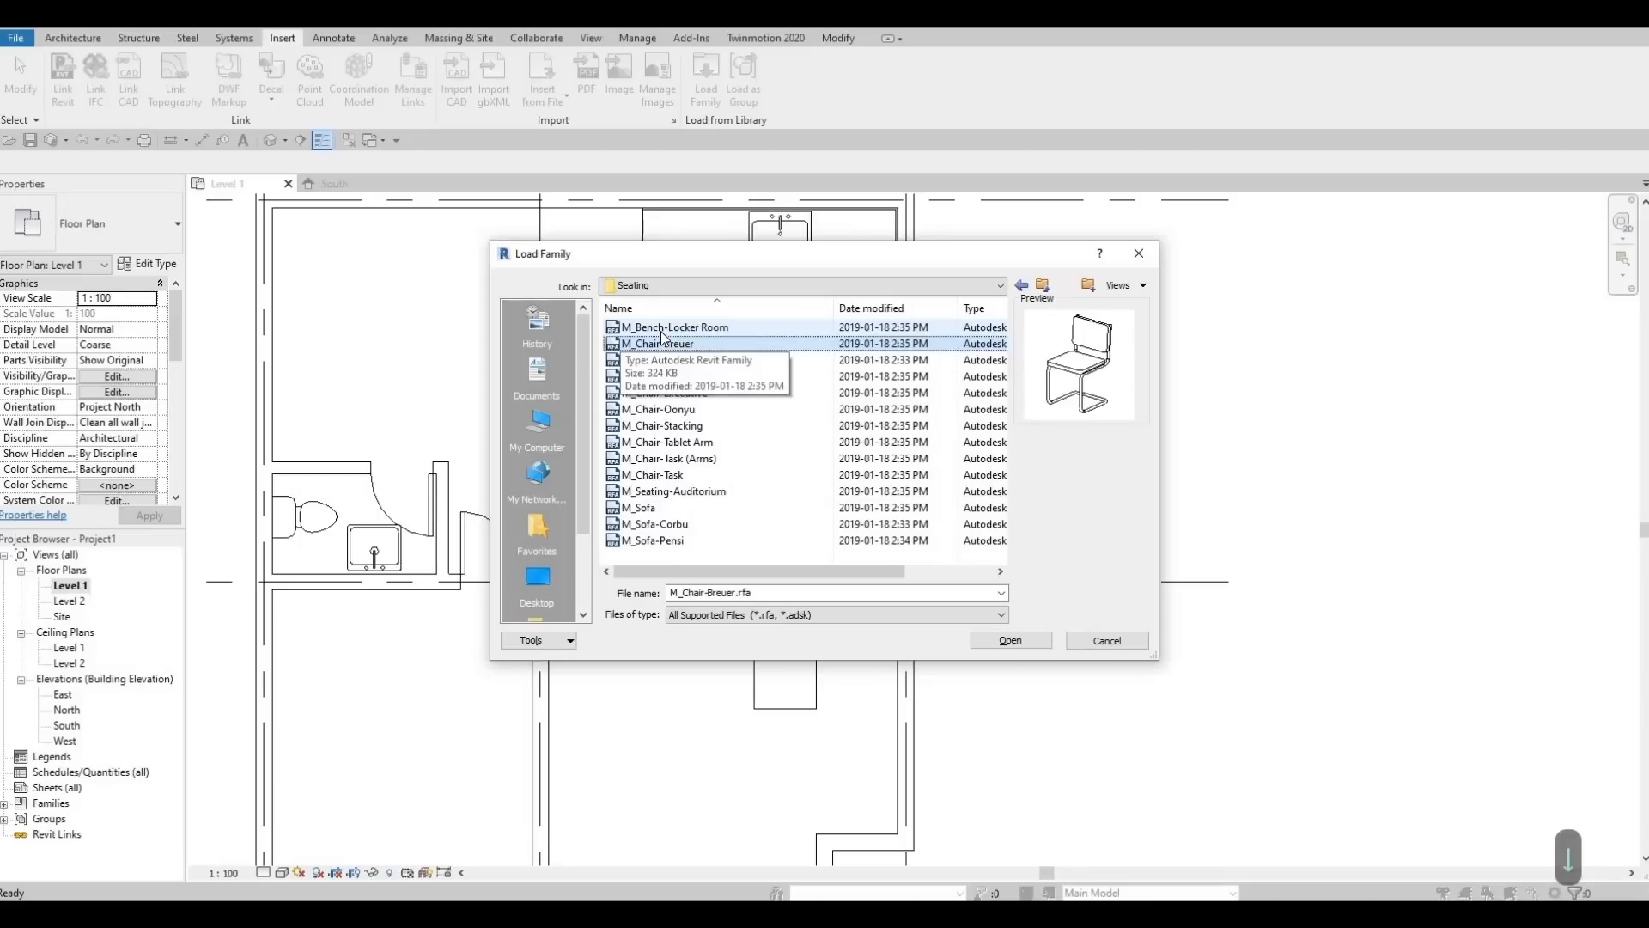
key(Down)
key(Down)
key(Down)
key(Down)
key(Down)
key(Down)
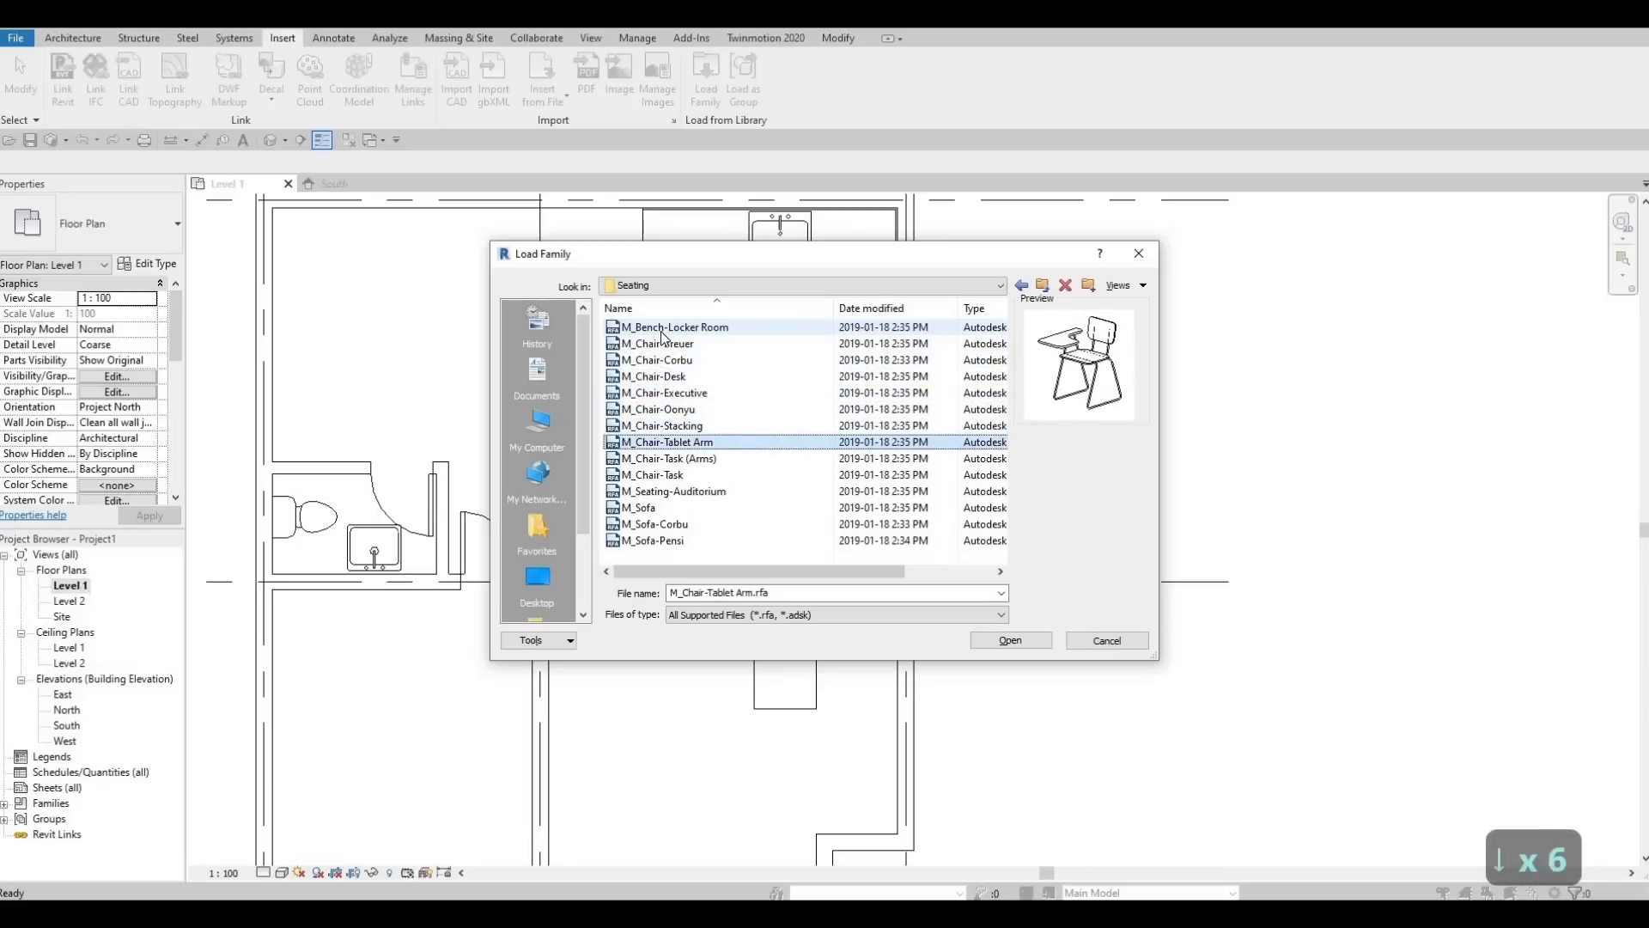
key(Down)
key(Up)
key(Up)
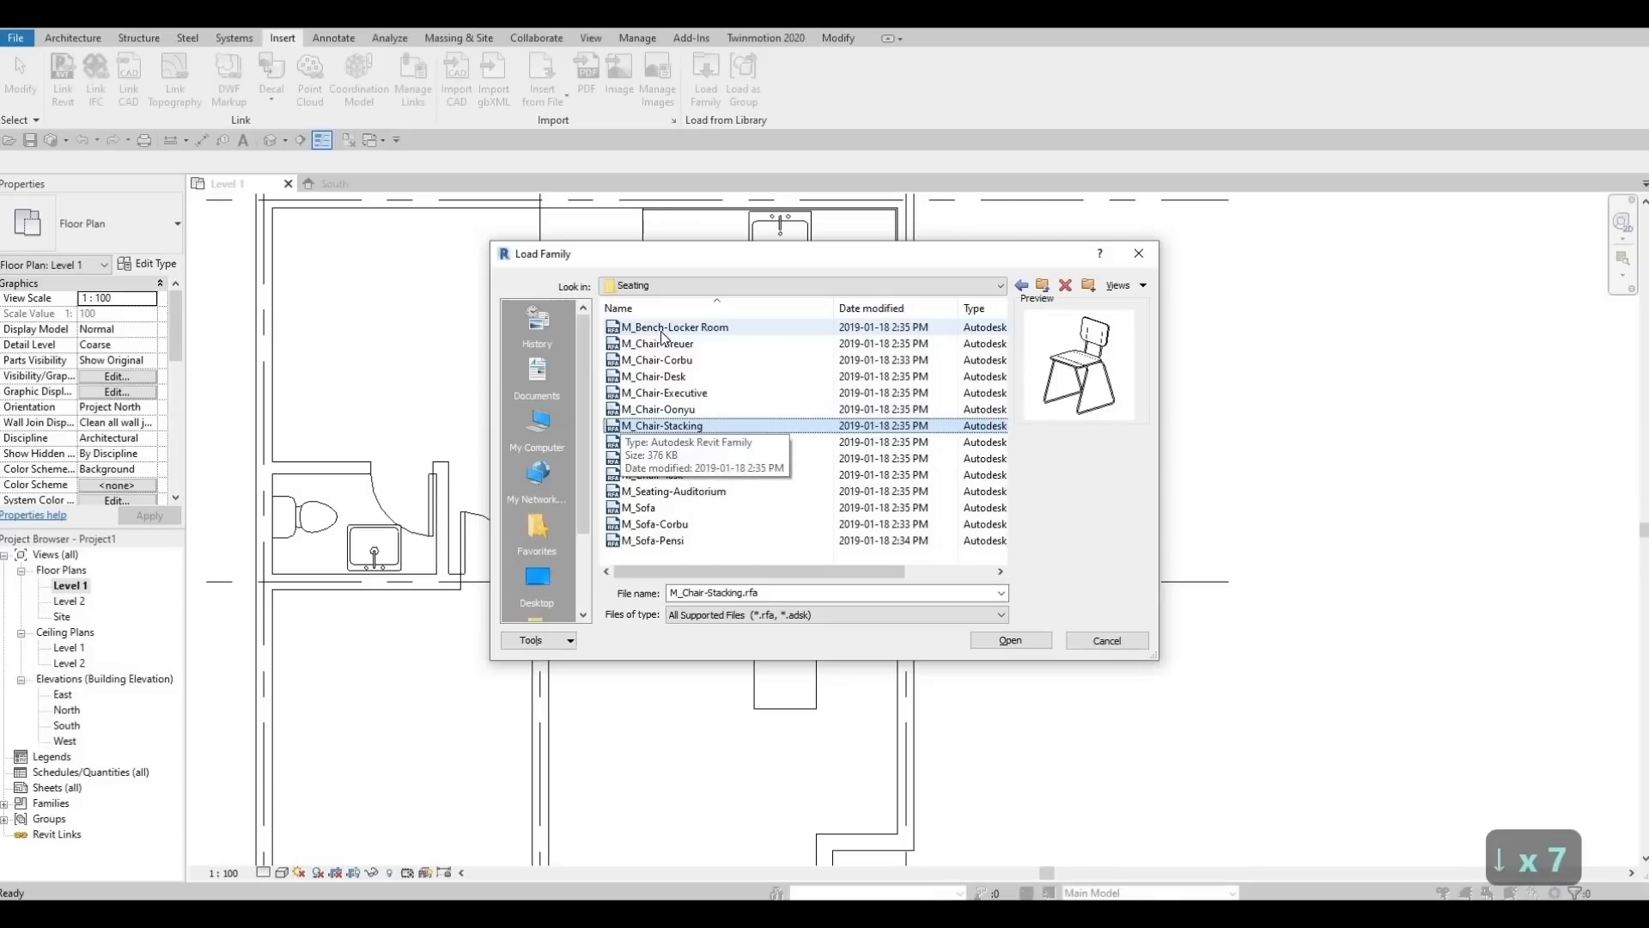
key(Down)
key(Down)
key(Up)
key(Down)
key(Down)
key(Down)
key(Down)
key(Down)
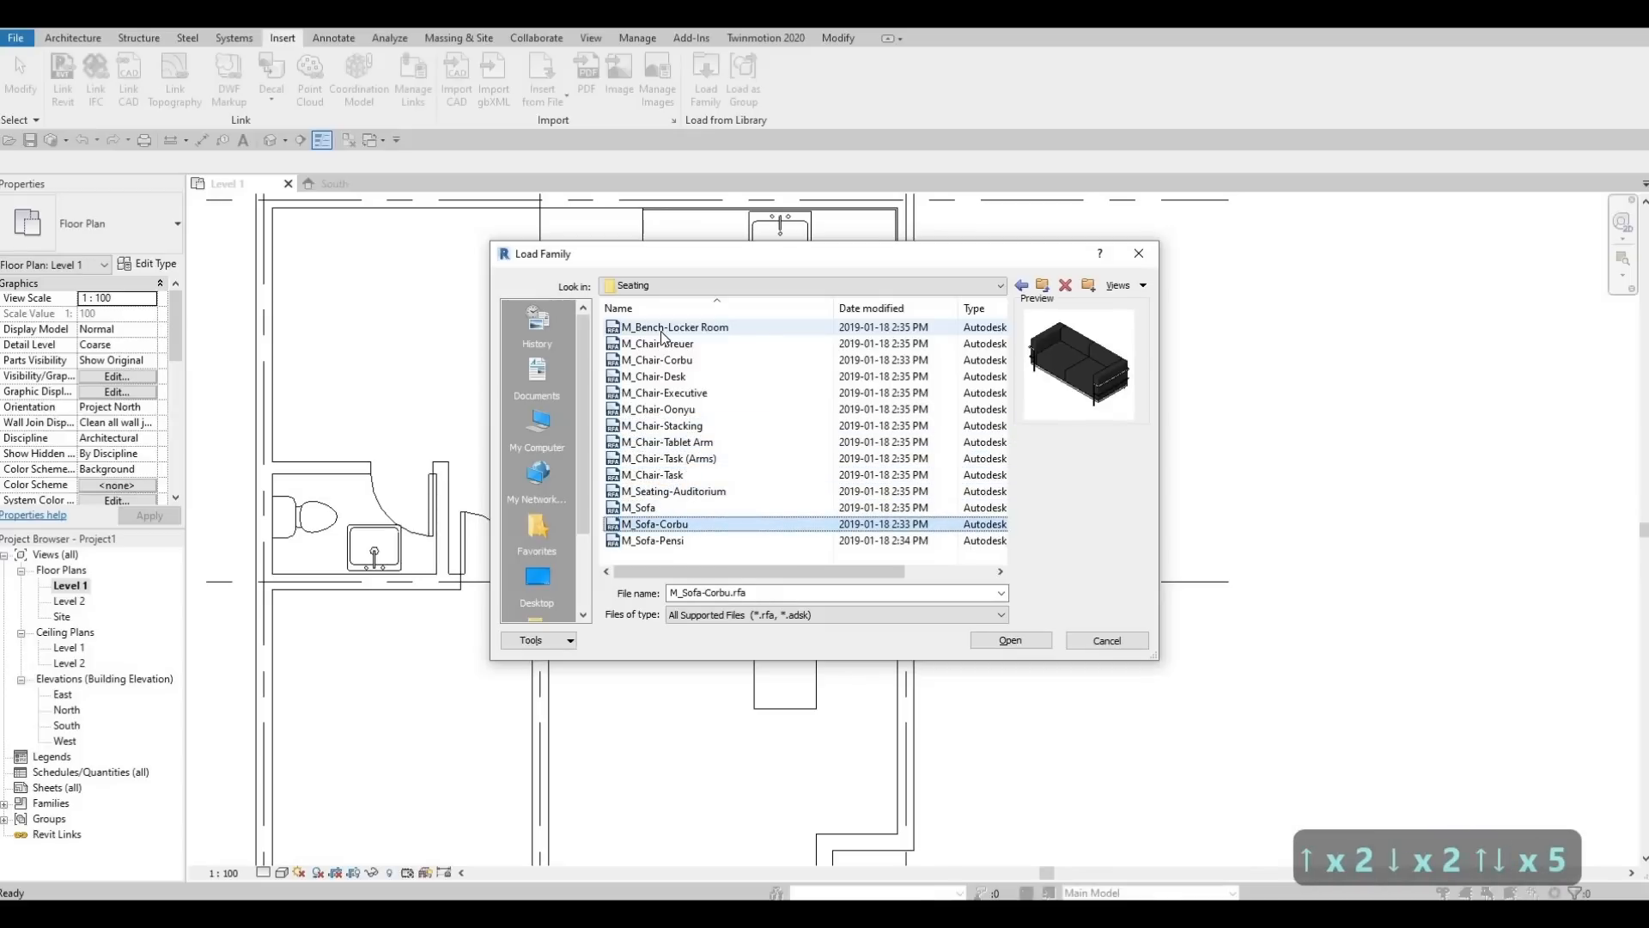
key(Down)
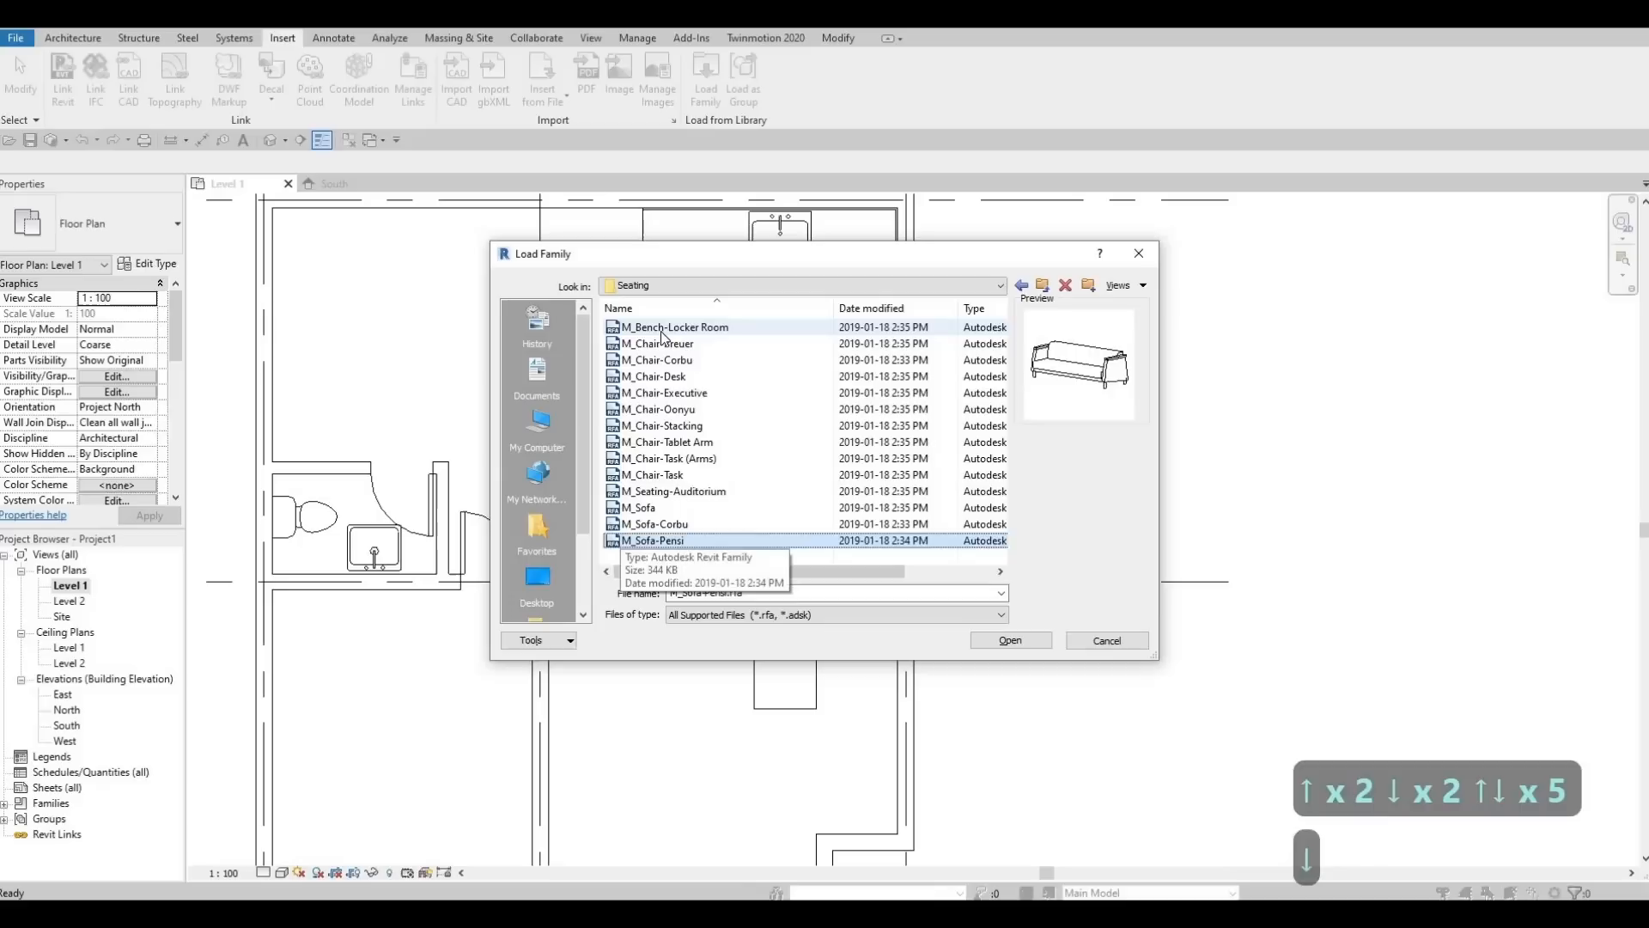
key(Up)
key(Up)
key(Down)
key(Down)
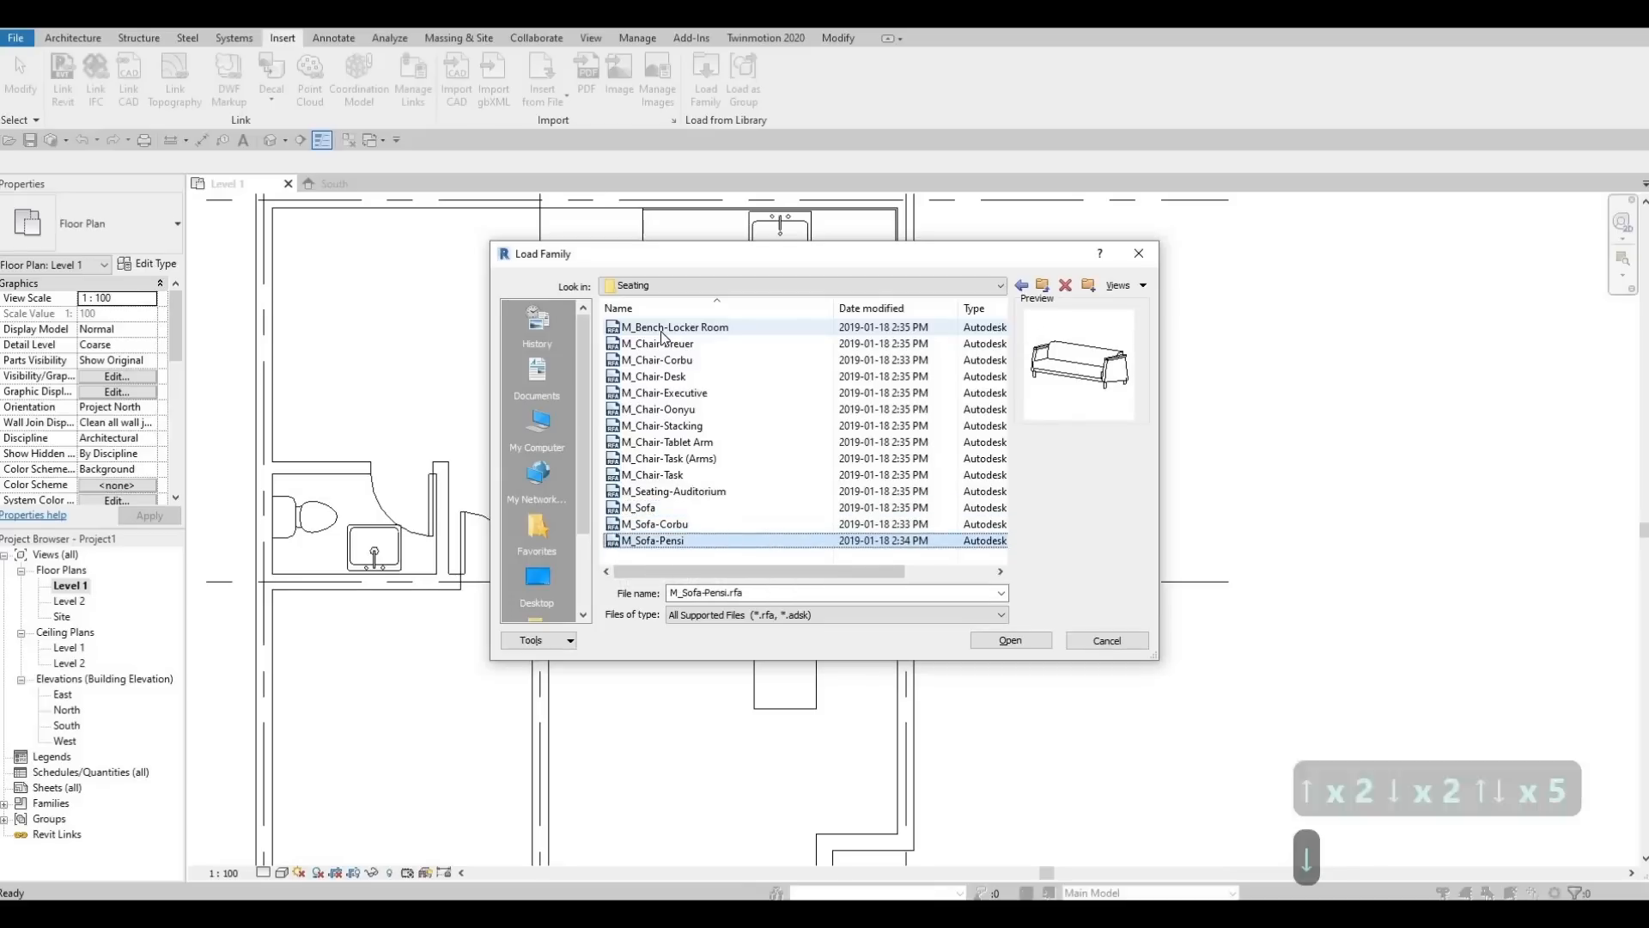
Load the M_Sofa-Corbu, M_Chair-Stacking, M_Chair-Corbu and M_Chair-Breuer families together from the Seating folder
click(685, 528)
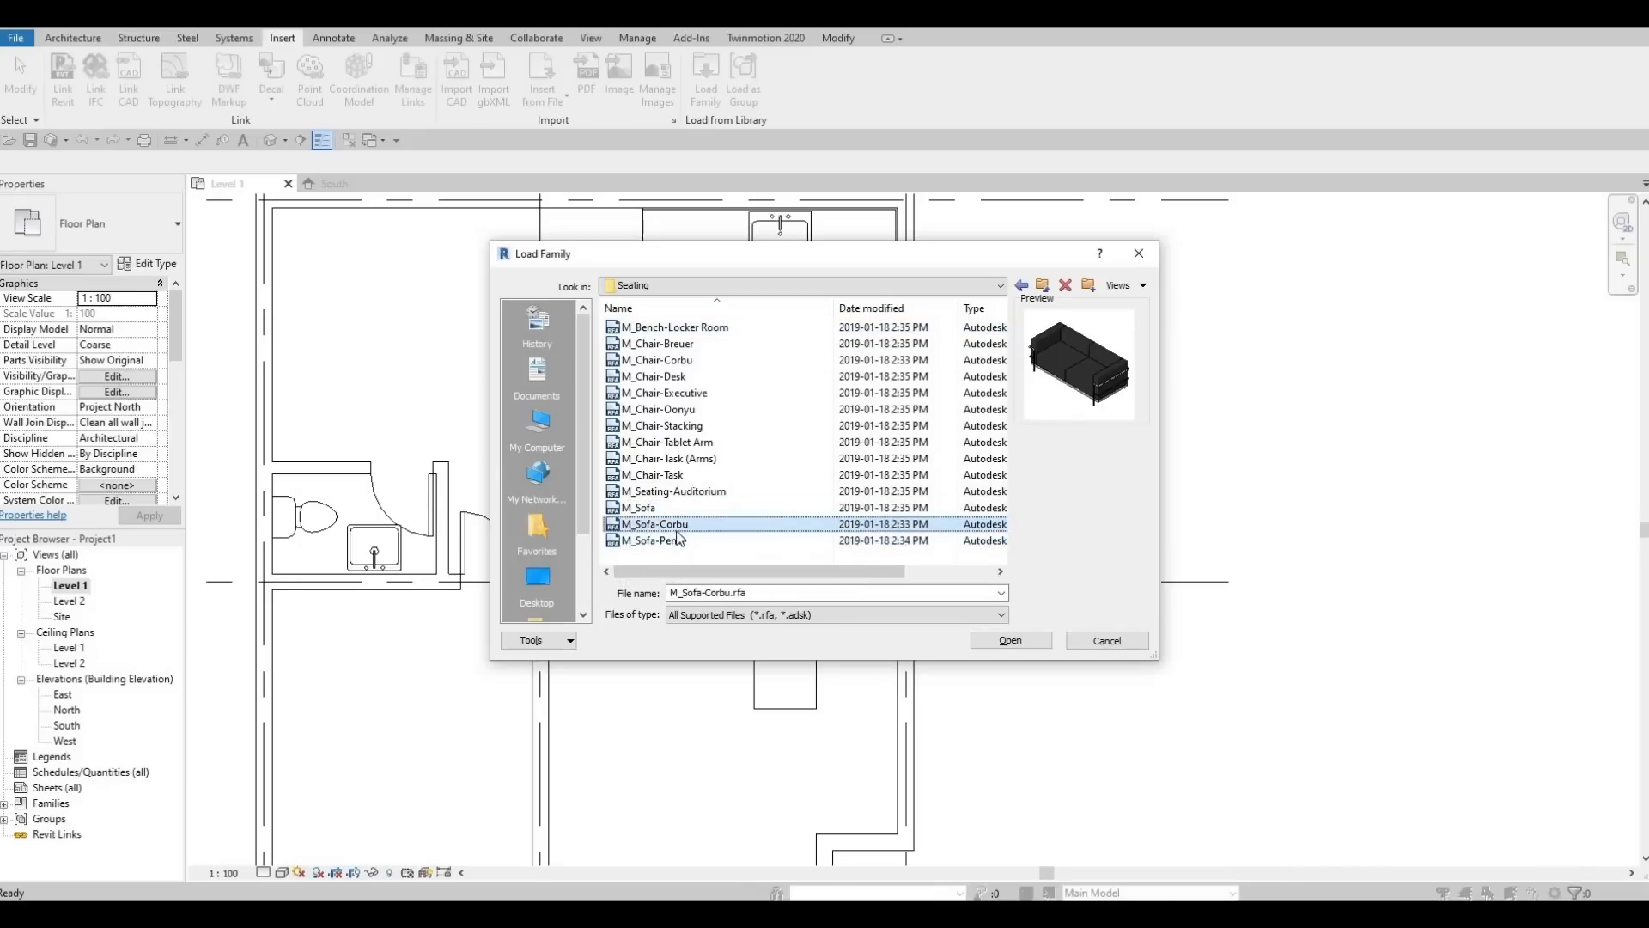
click(678, 427)
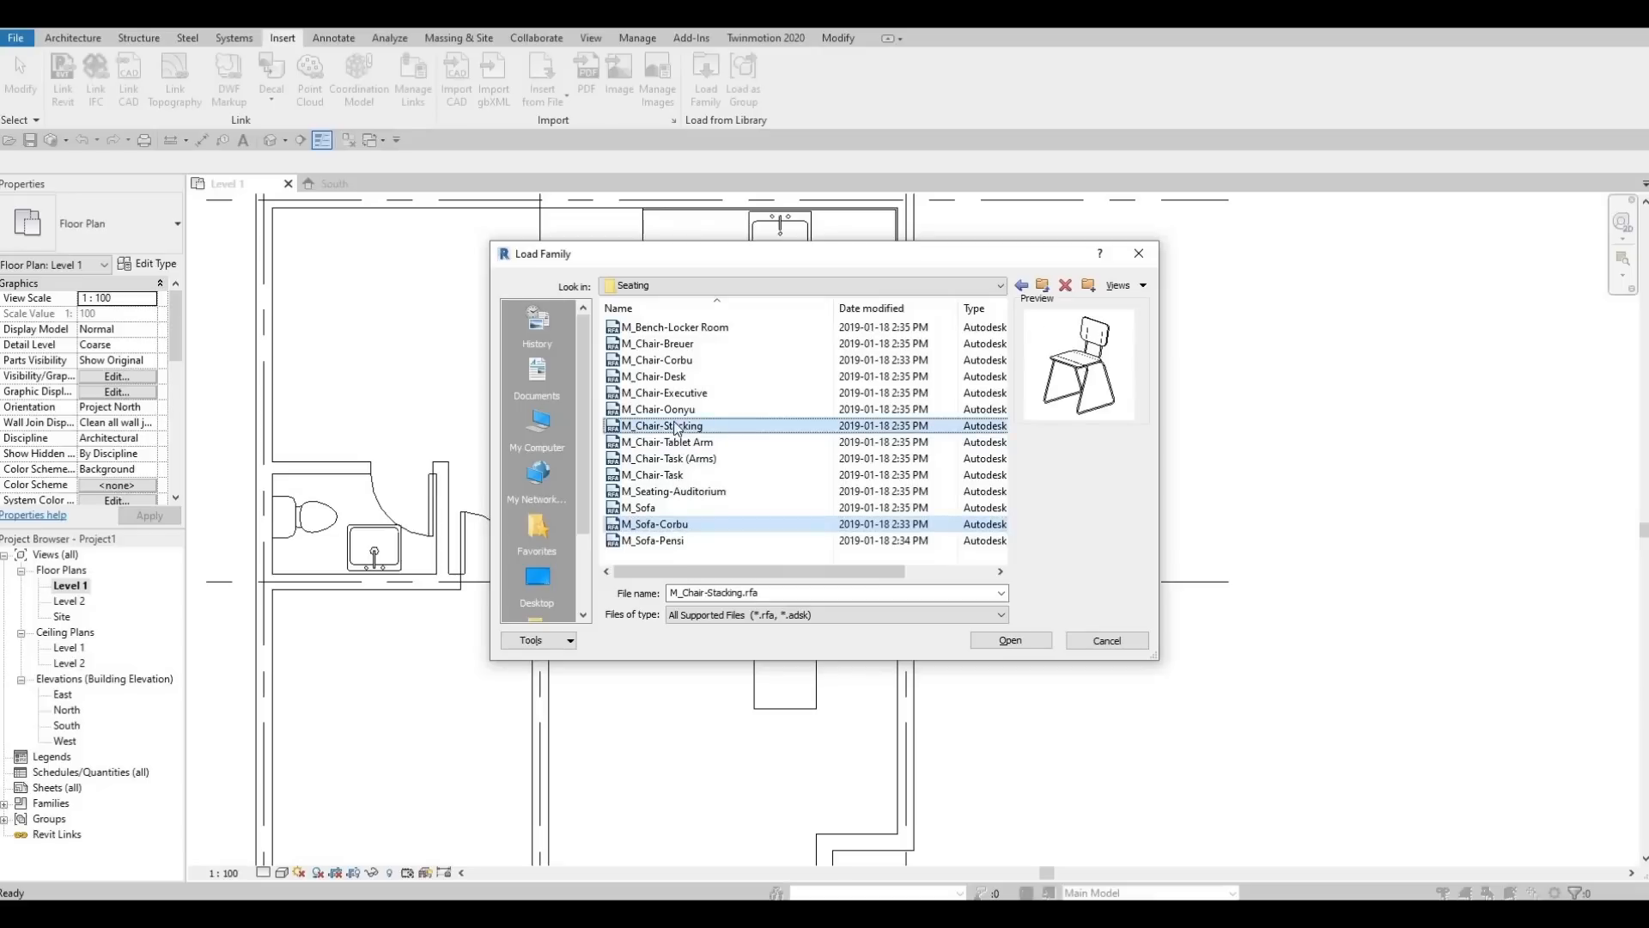
click(669, 360)
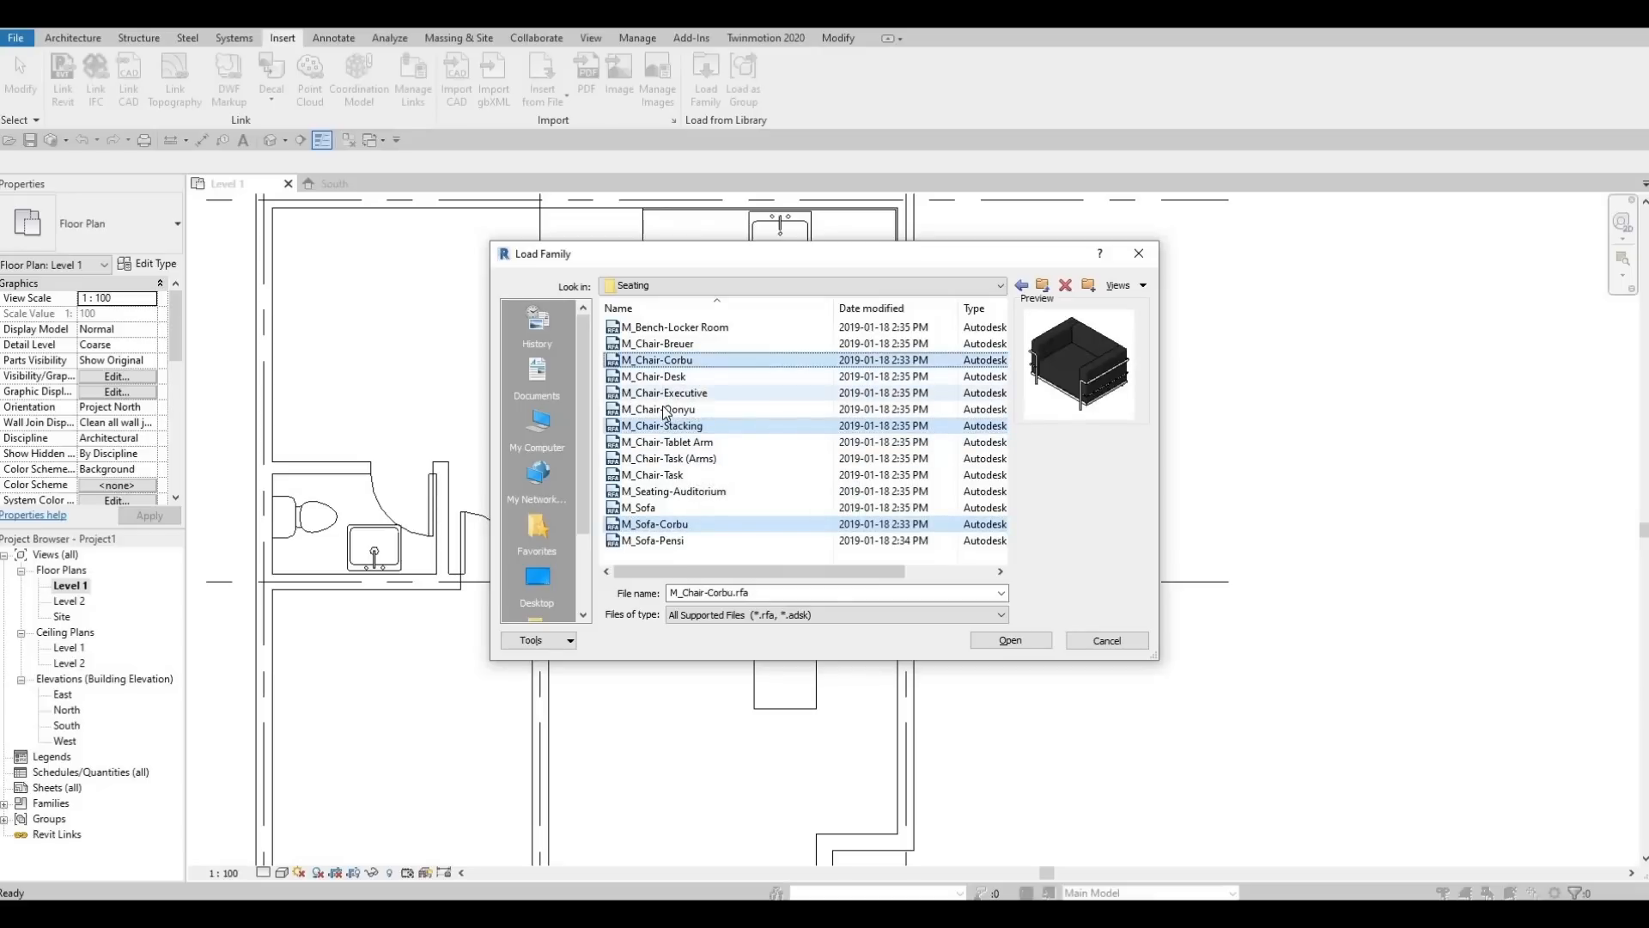
ctrl+click(669, 343)
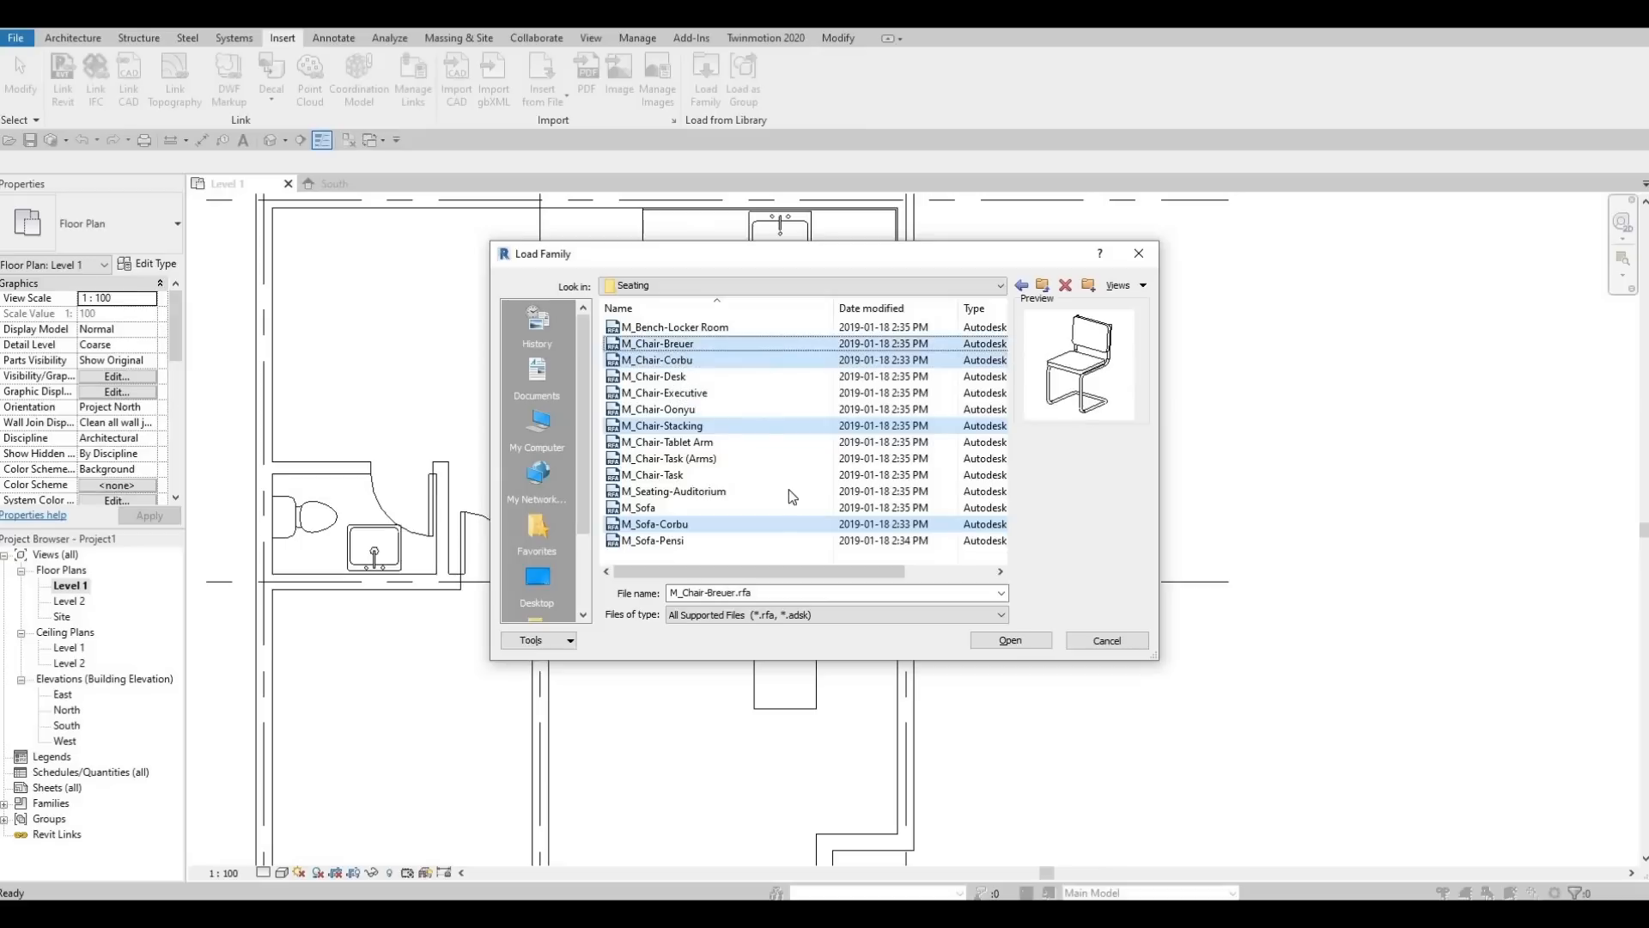
click(1023, 647)
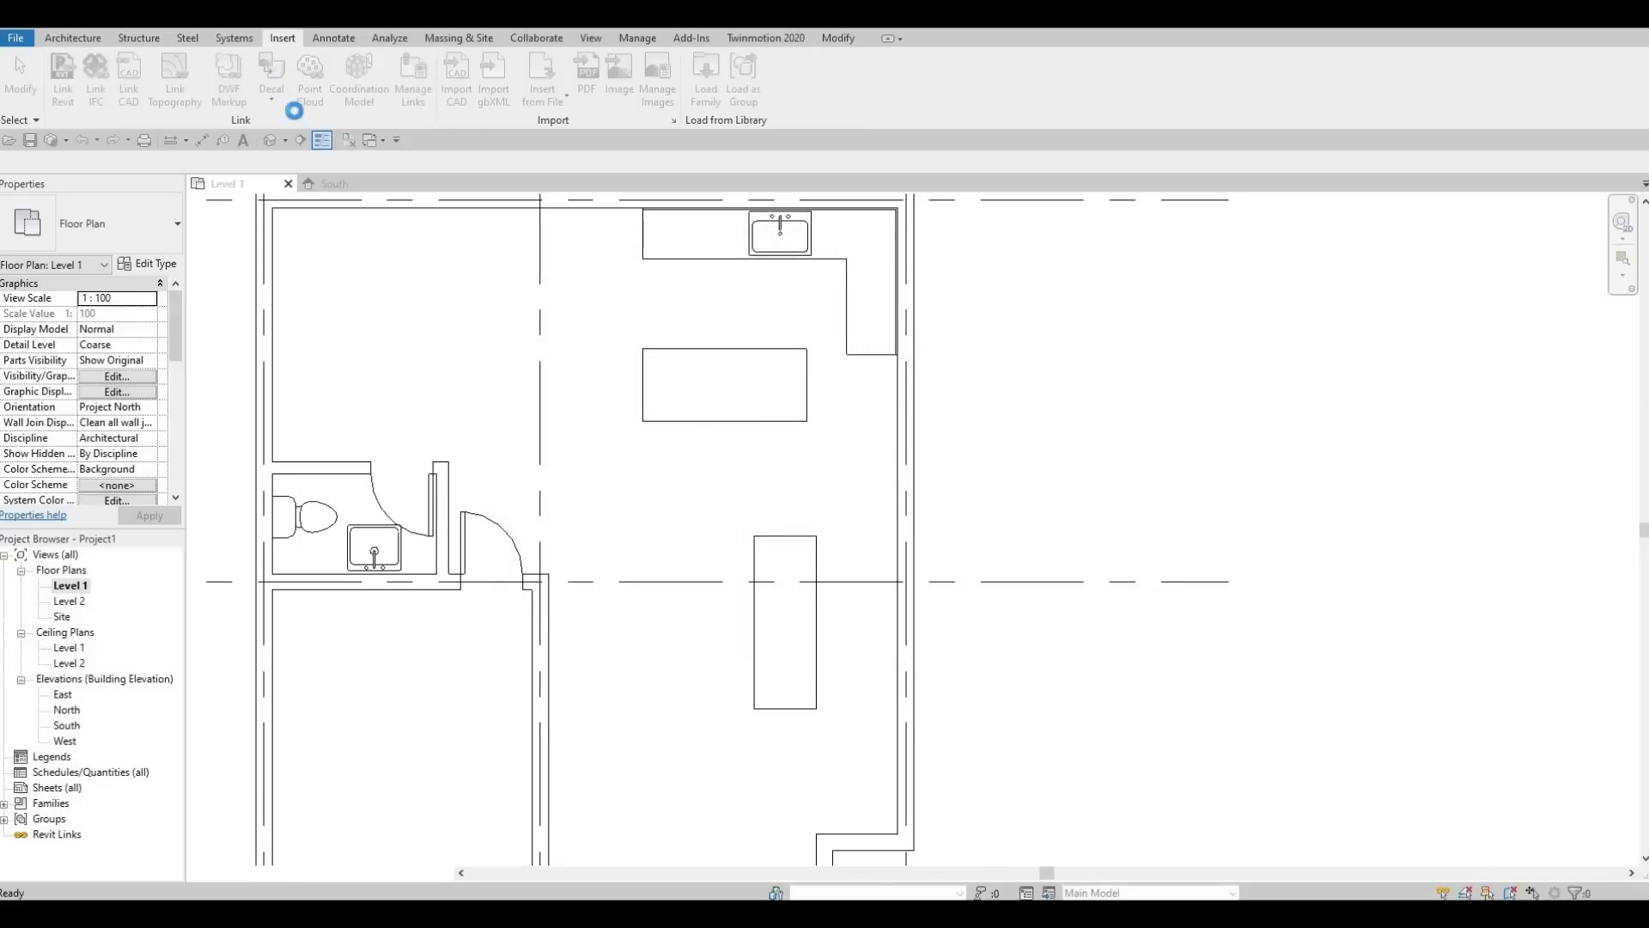
Place the M_Sofa-Corbu upright in the living area facing the exterior wall, 1000 mm above the washroom wall and 4600 mm from the far vertical grid
click(73, 37)
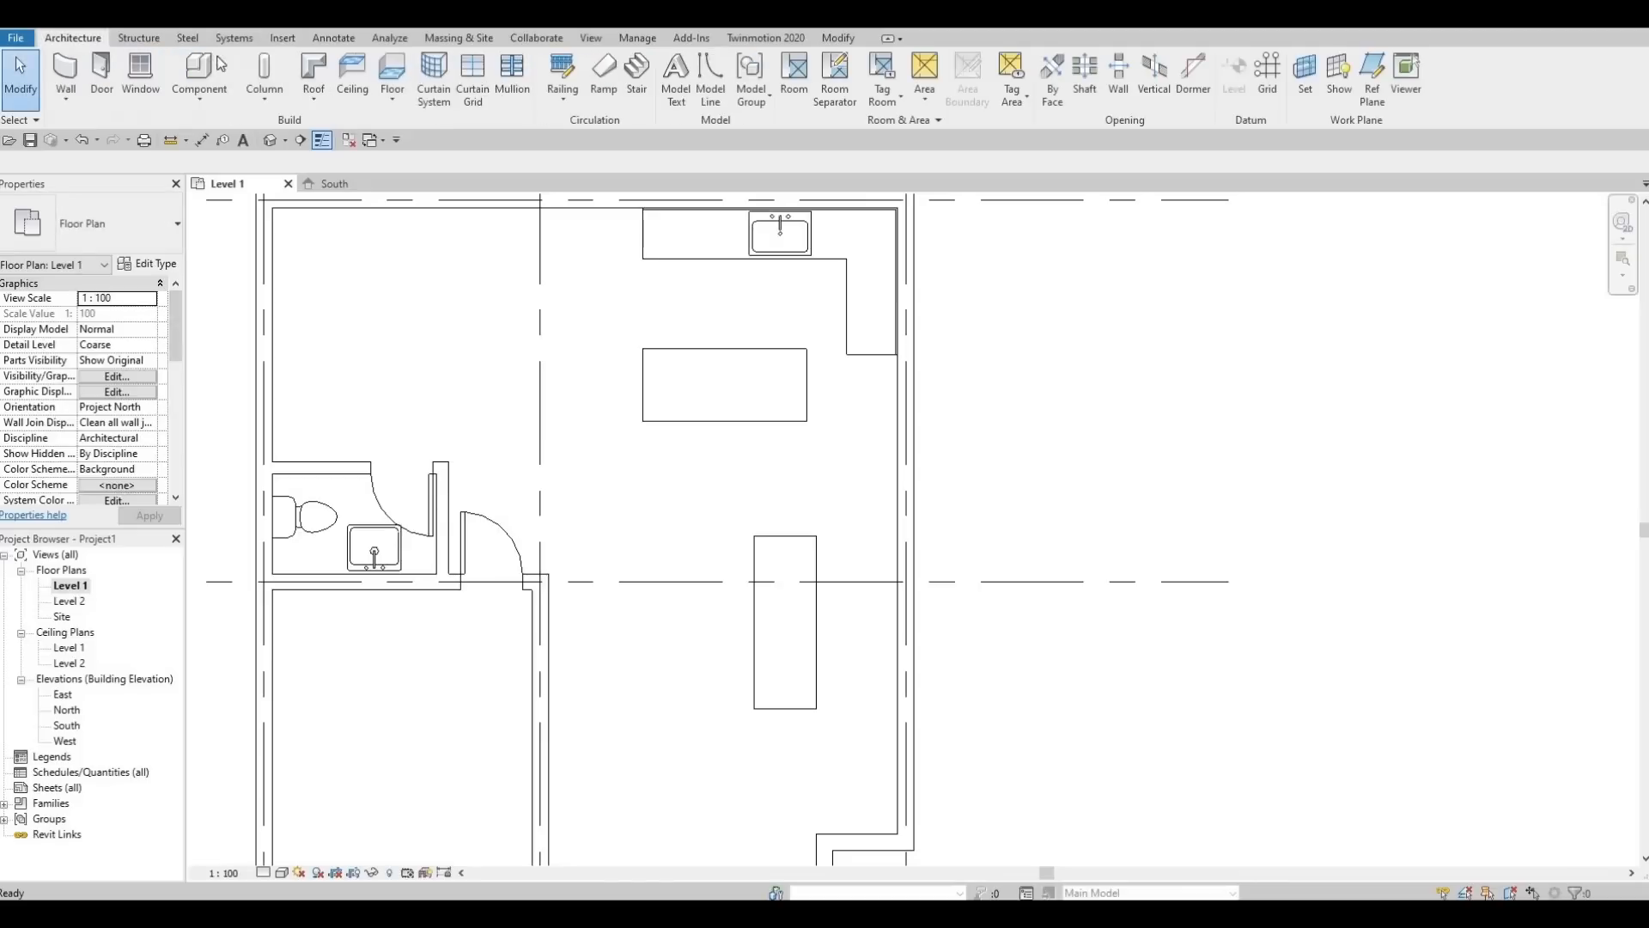
click(199, 69)
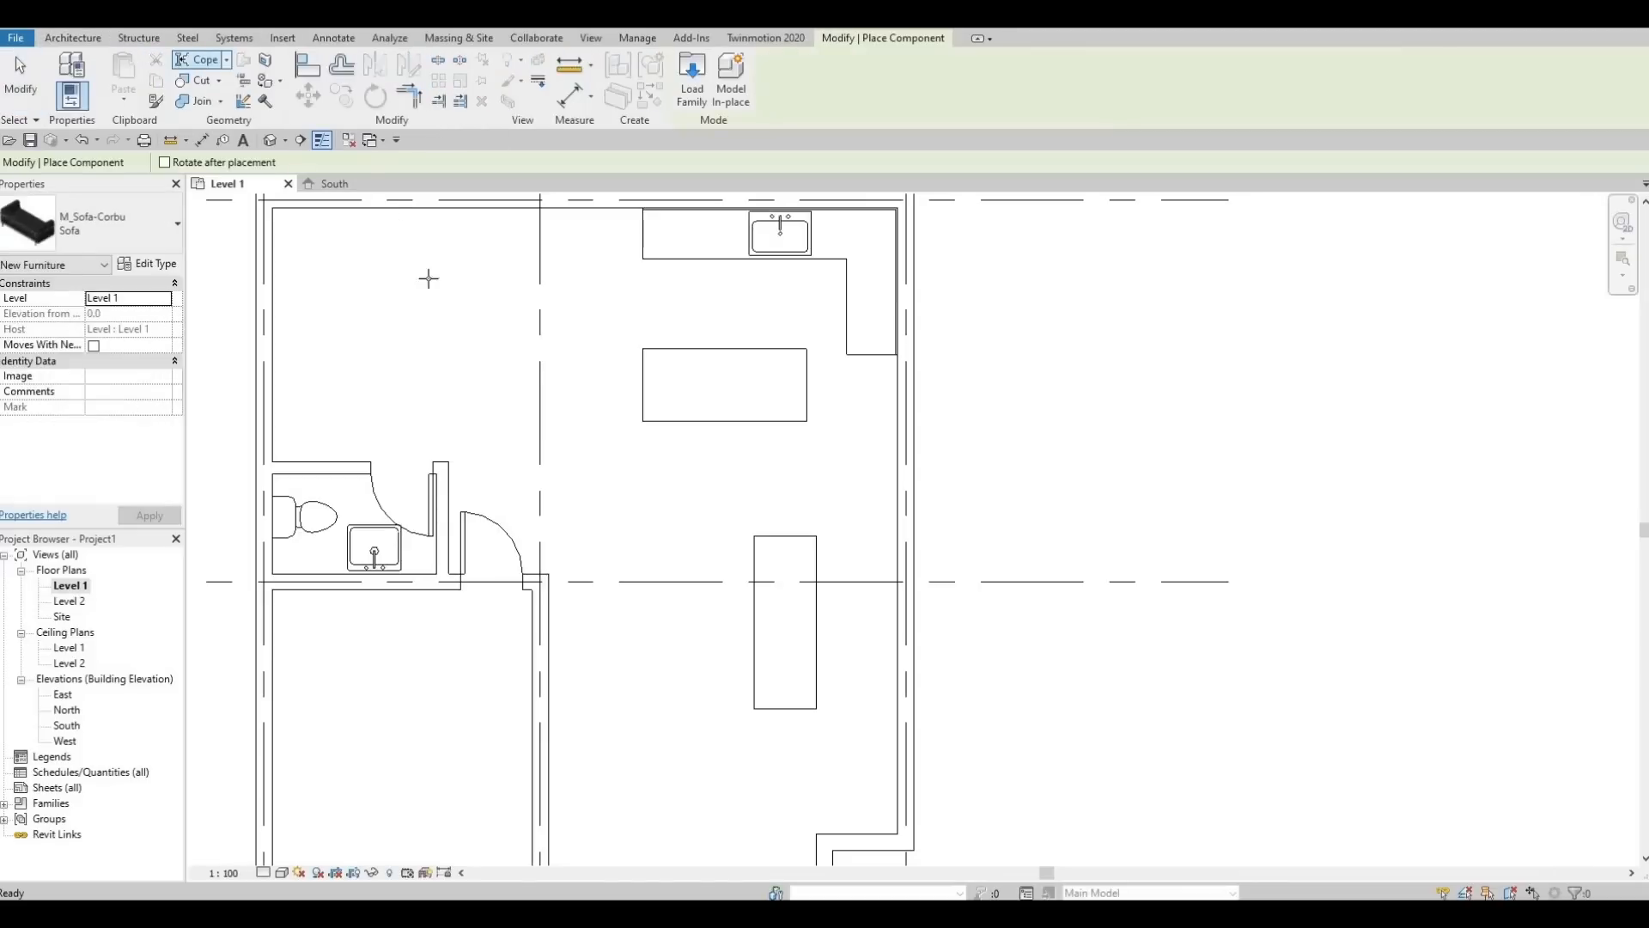
middle_drag(475, 338, 699, 438)
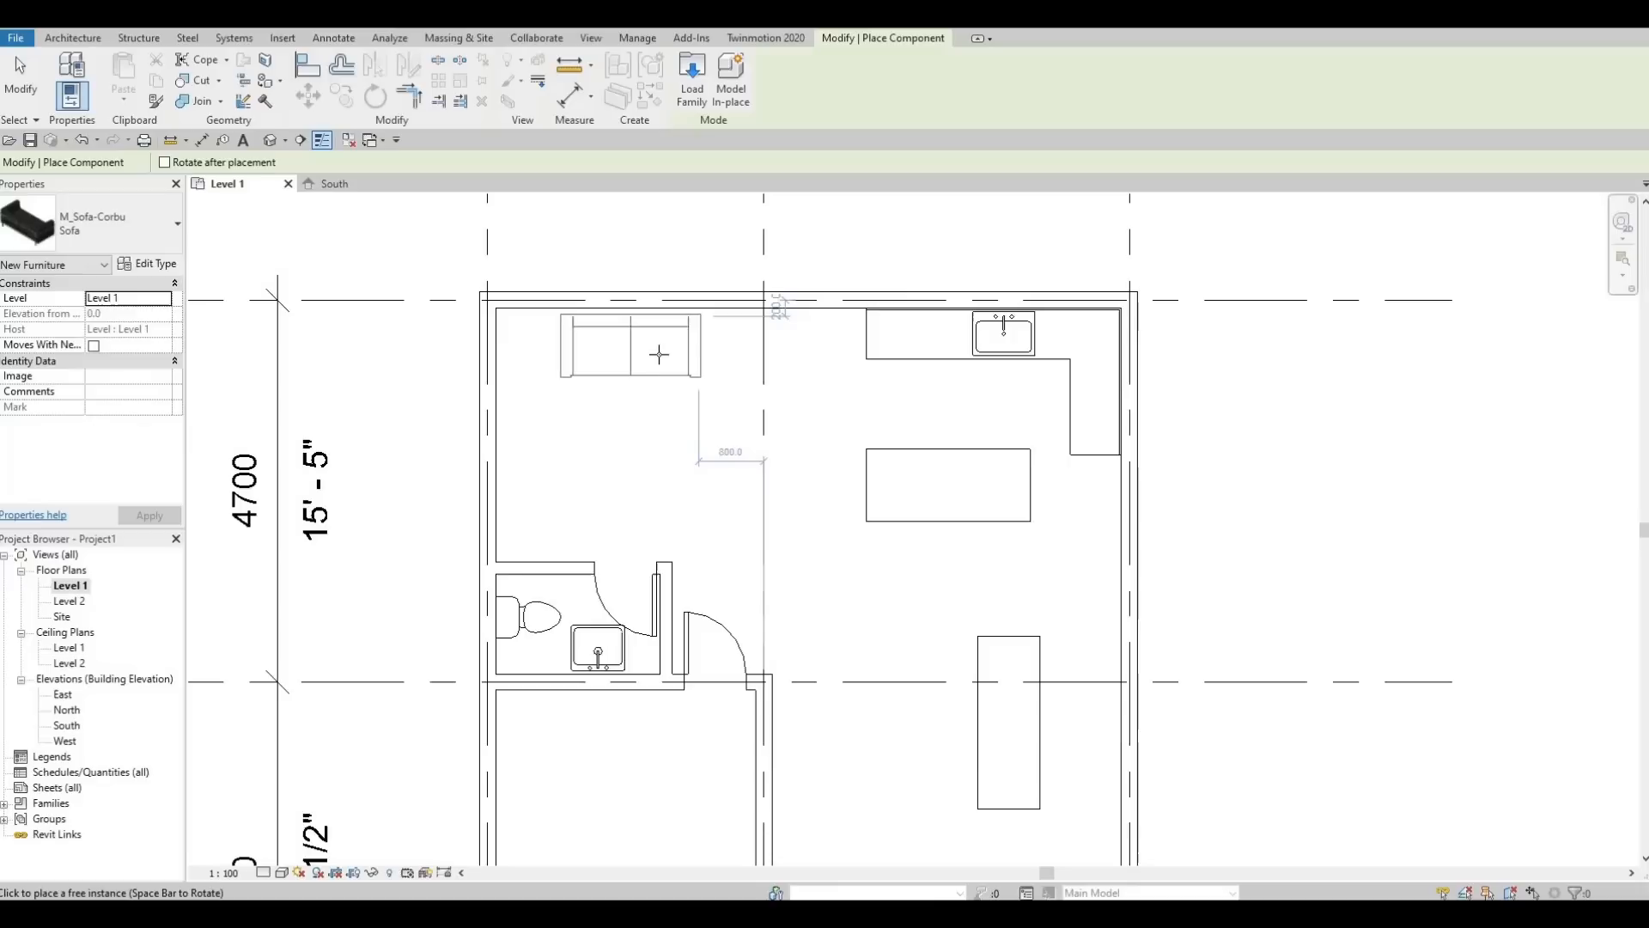
key(space)
key(space)
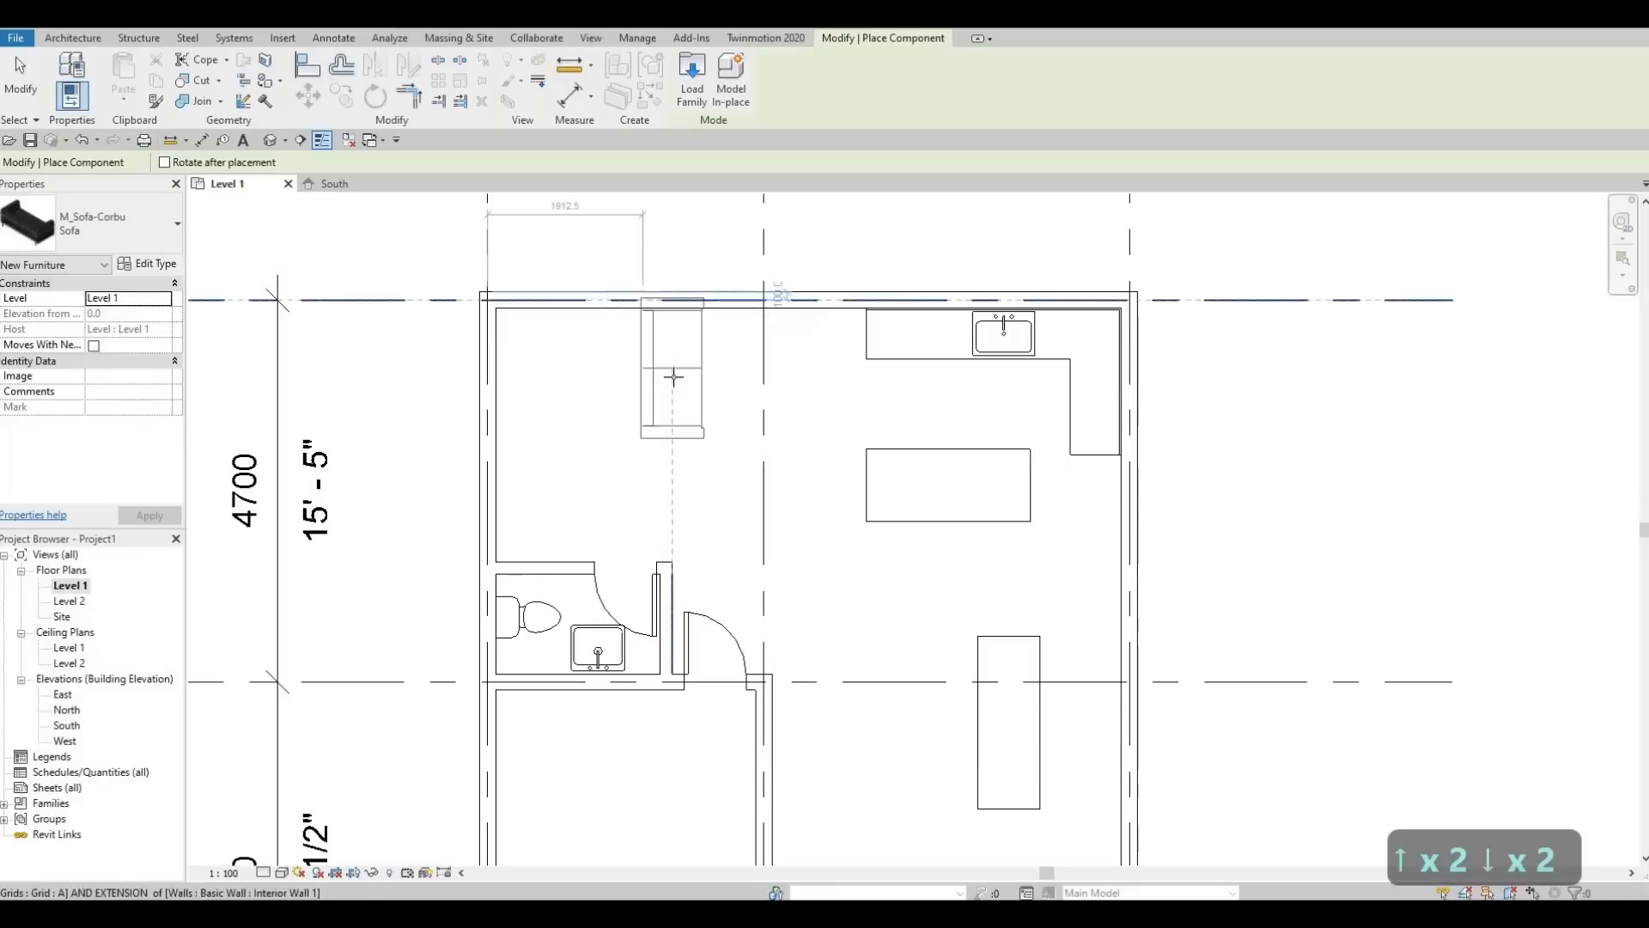
key(space)
key(space)
key(space)
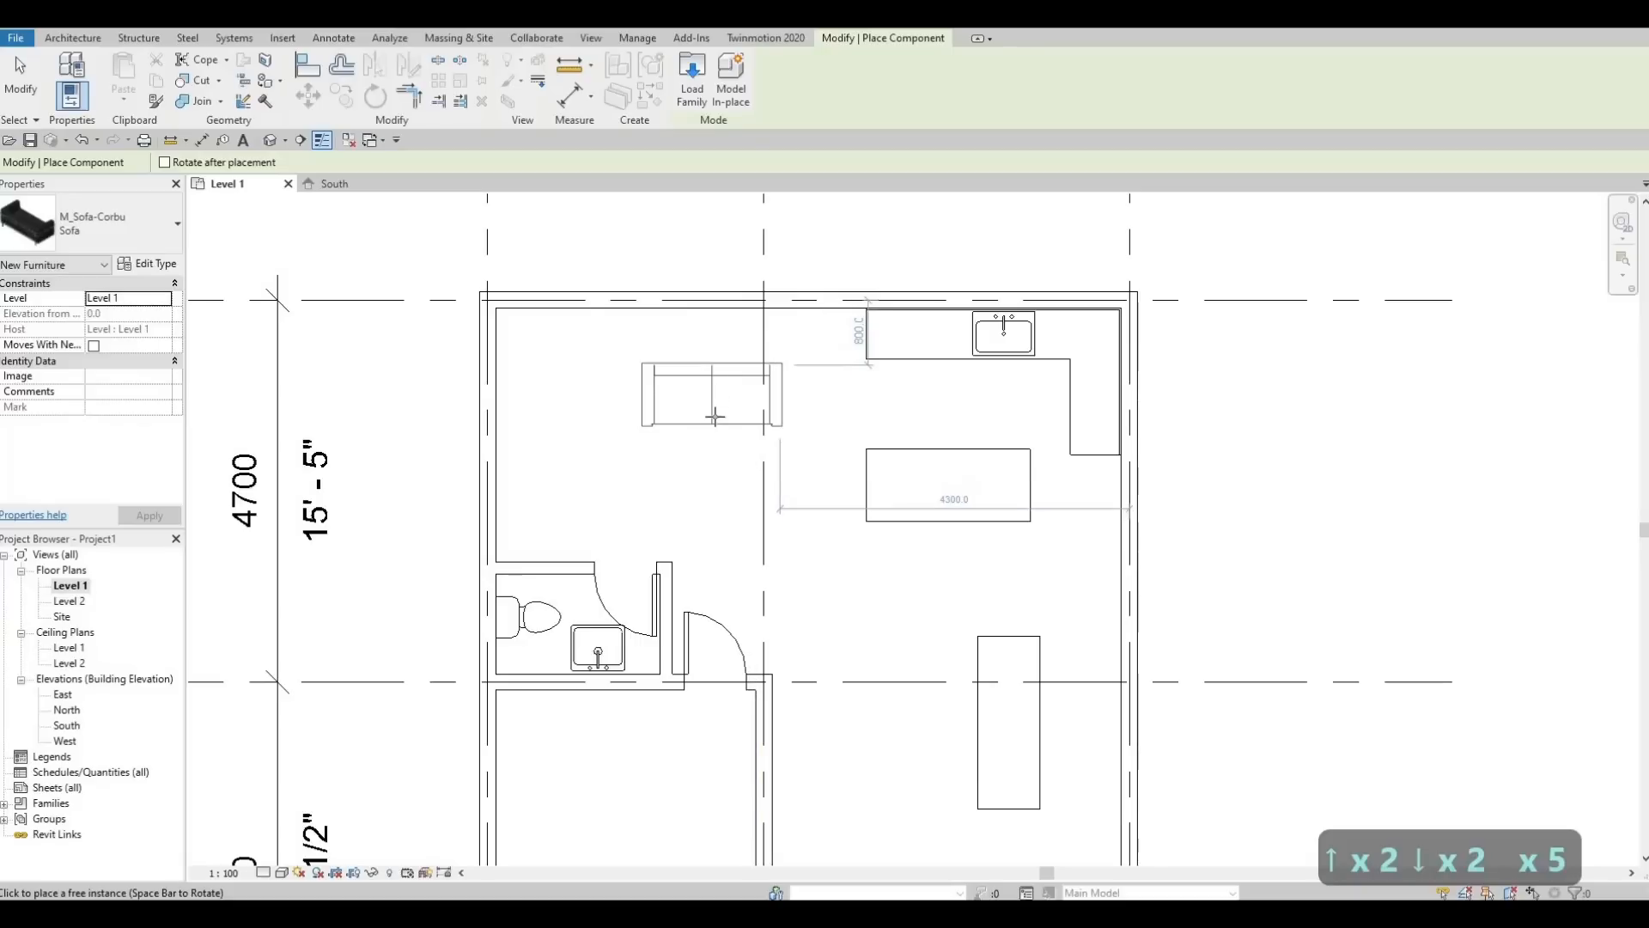
key(space)
key(space)
key(space)
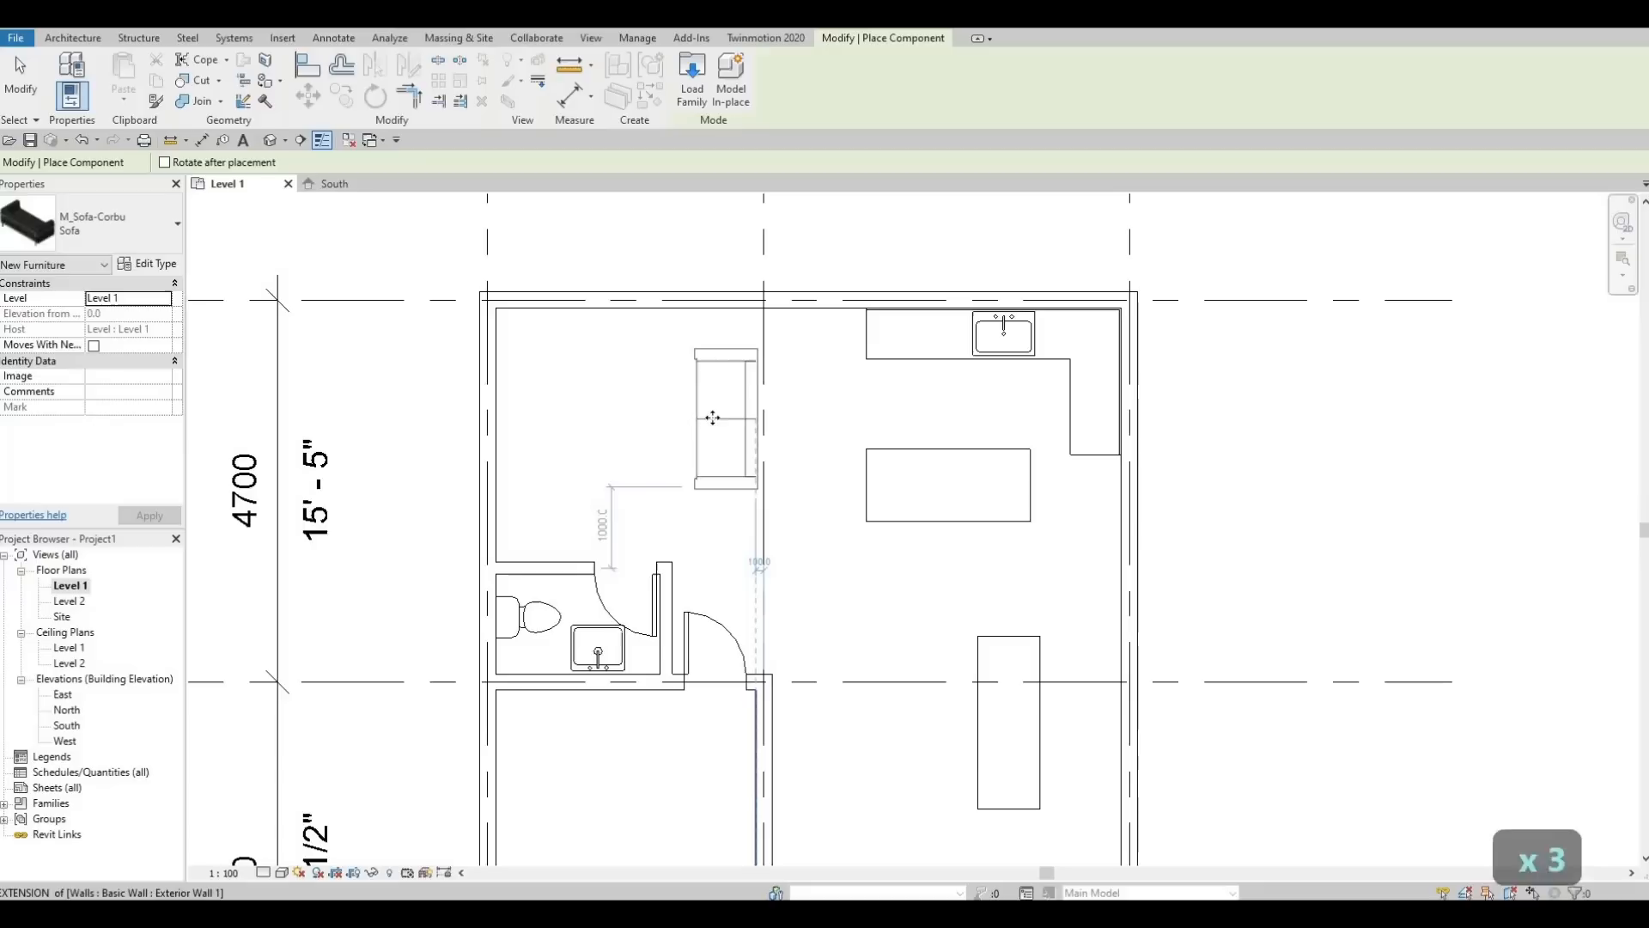
click(706, 418)
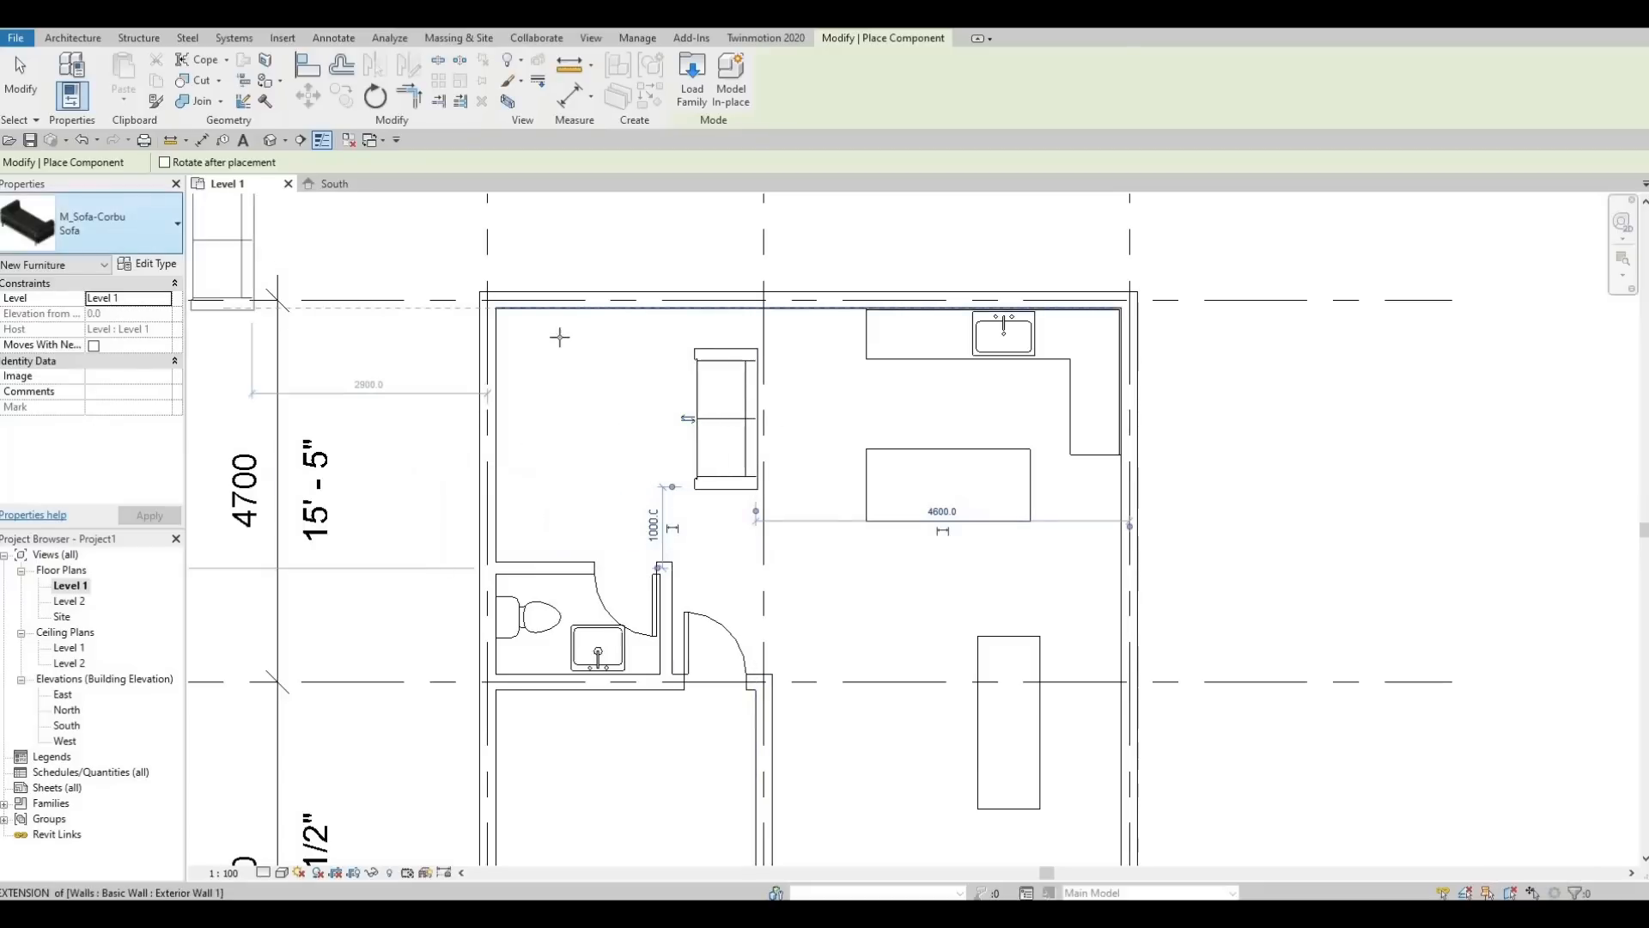
Place two M_Chair-Corbu armchairs side by side along the living area's upper wall, facing into the room
click(142, 237)
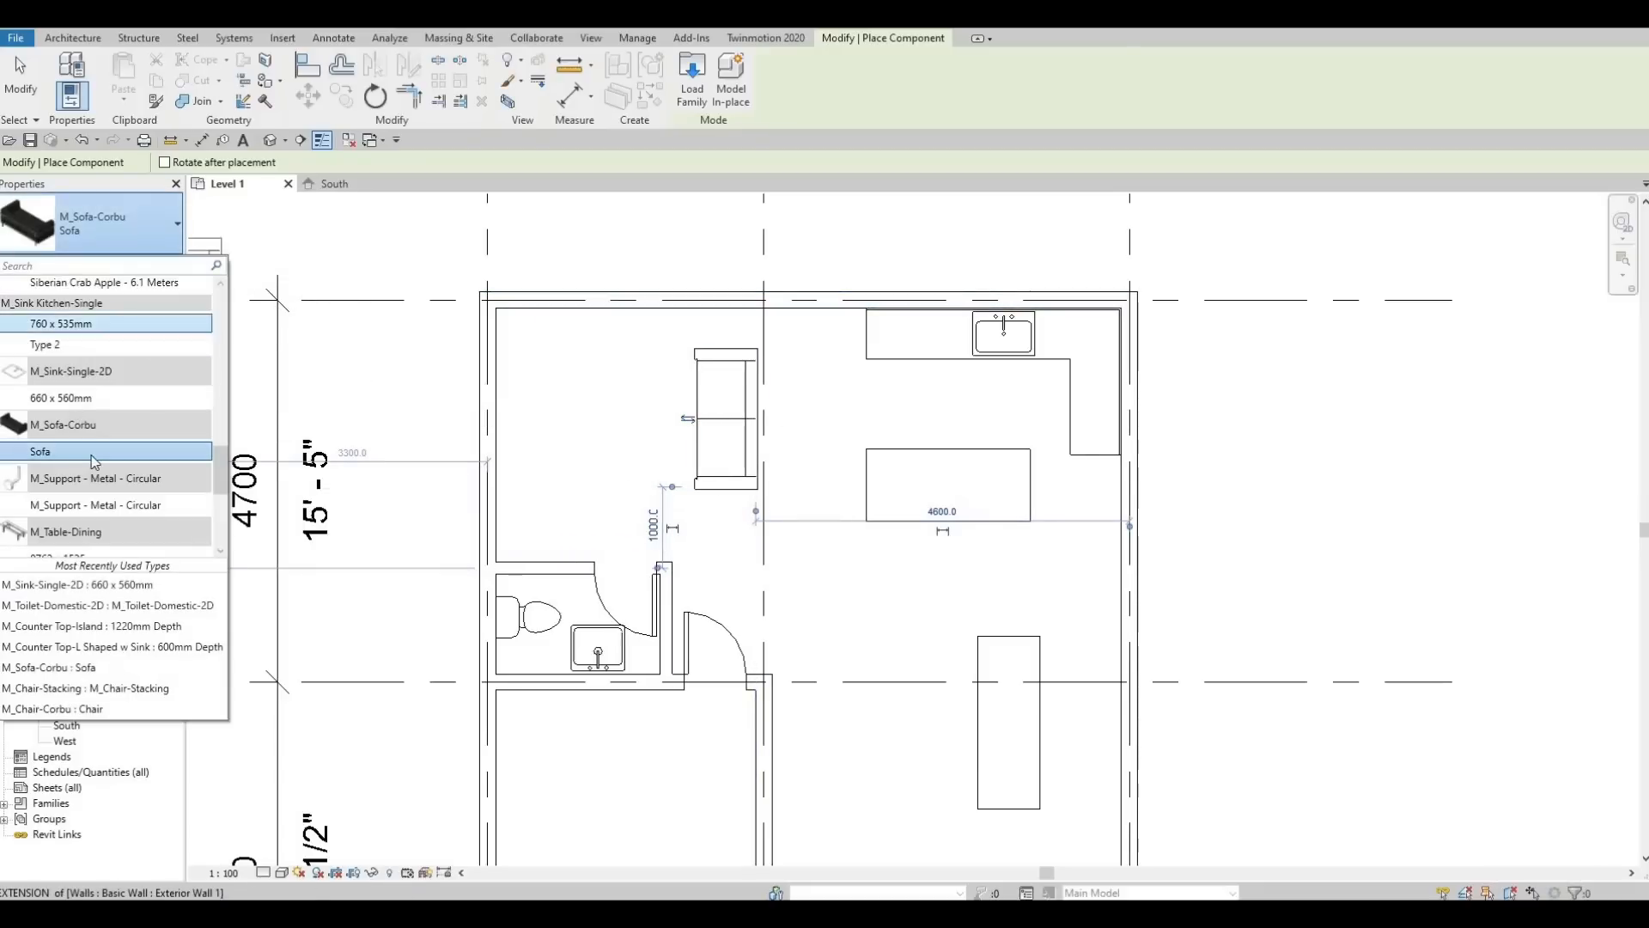
scroll(94, 464, down, 2)
scroll(95, 464, down, 1)
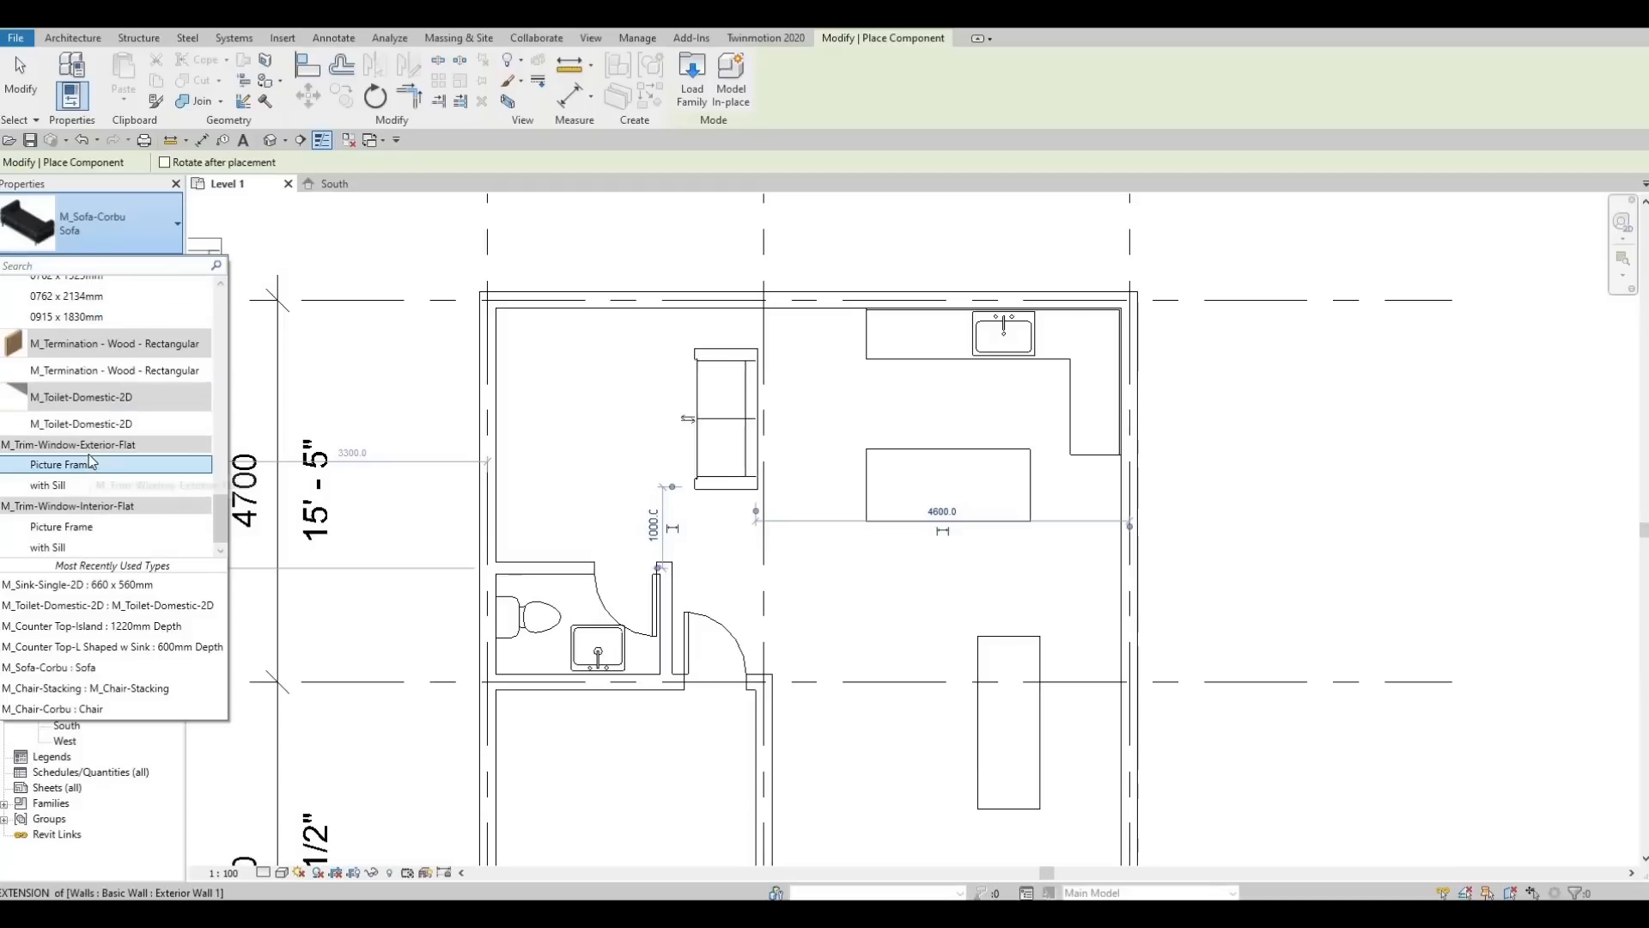
scroll(92, 460, up, 10)
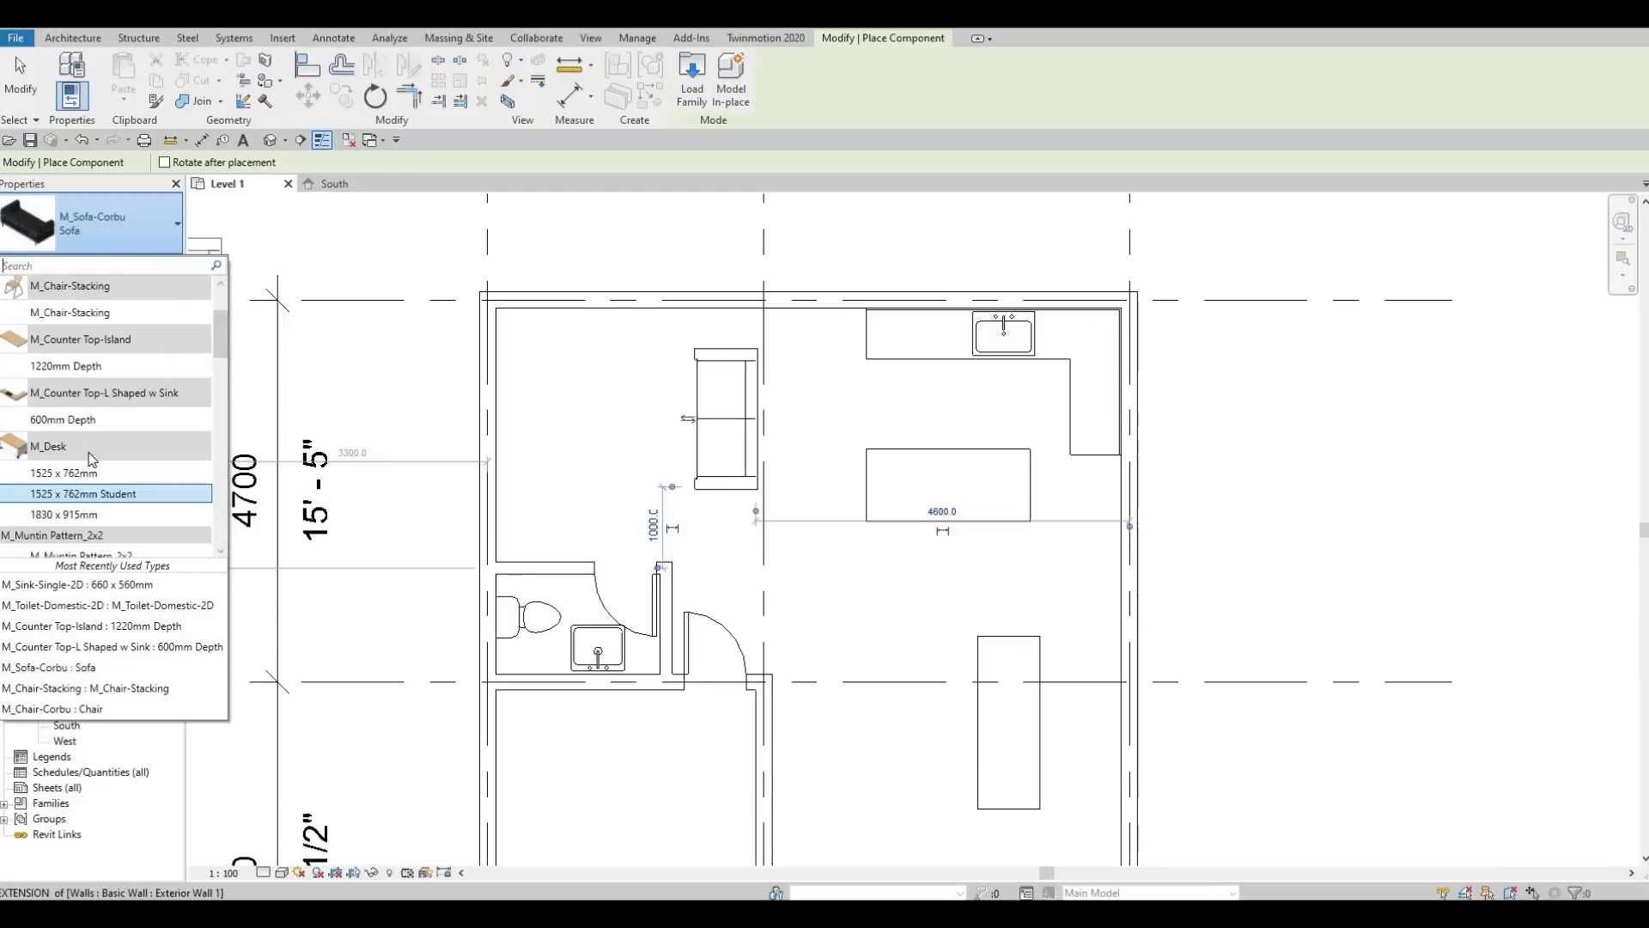
scroll(92, 460, up, 4)
click(53, 370)
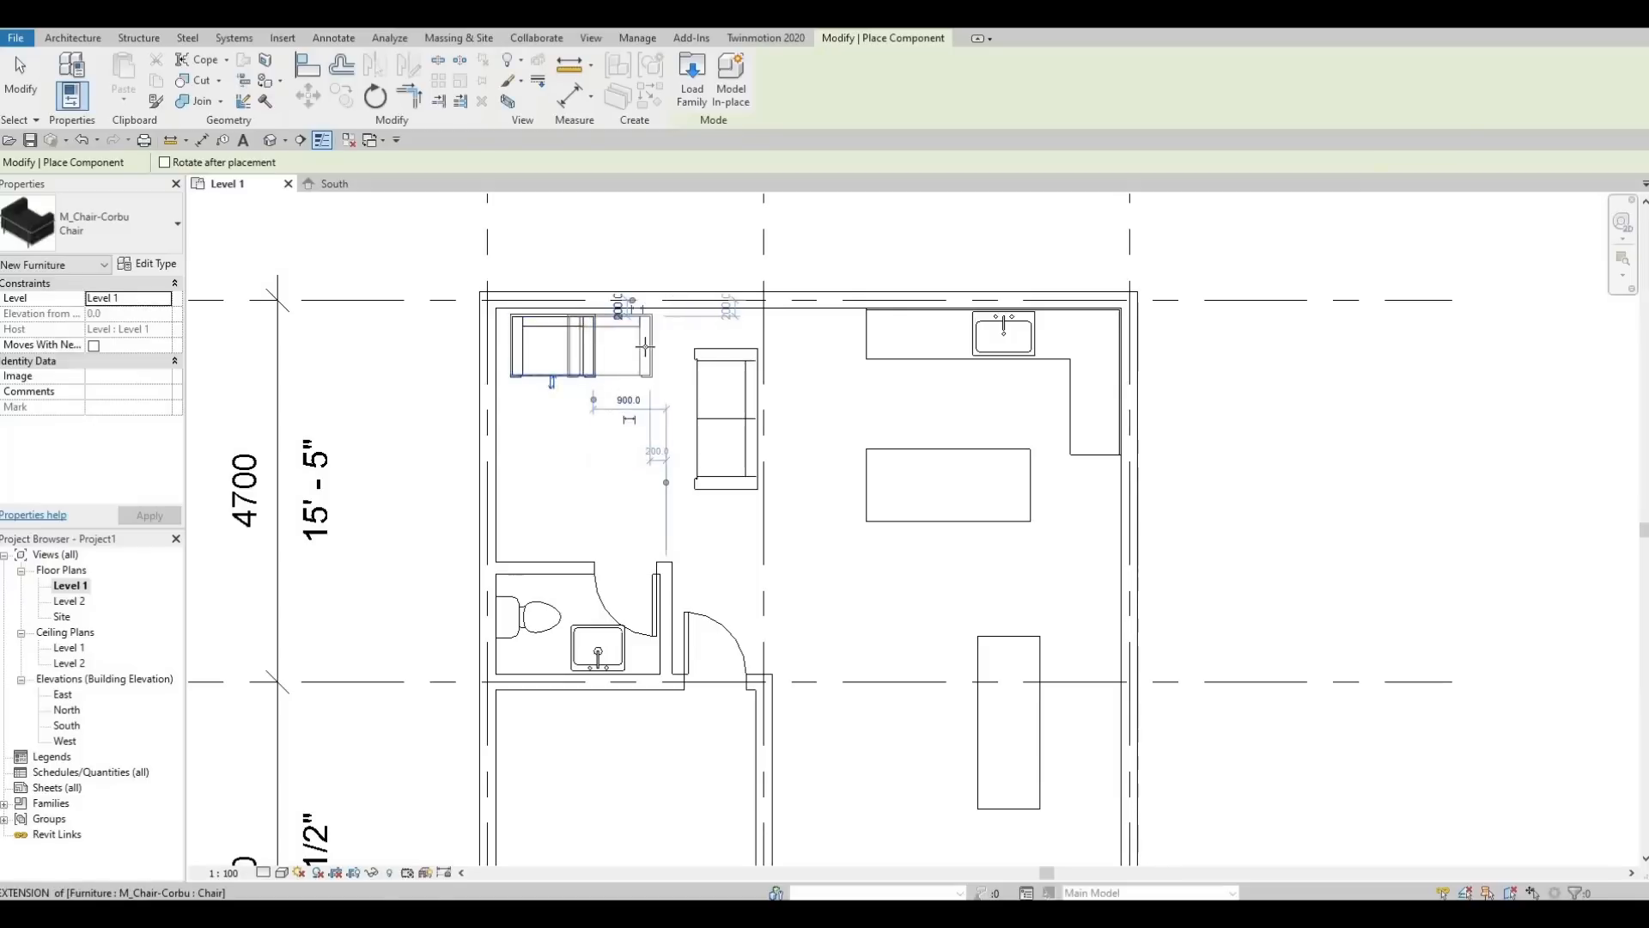
click(652, 352)
key(Escape)
key(Escape)
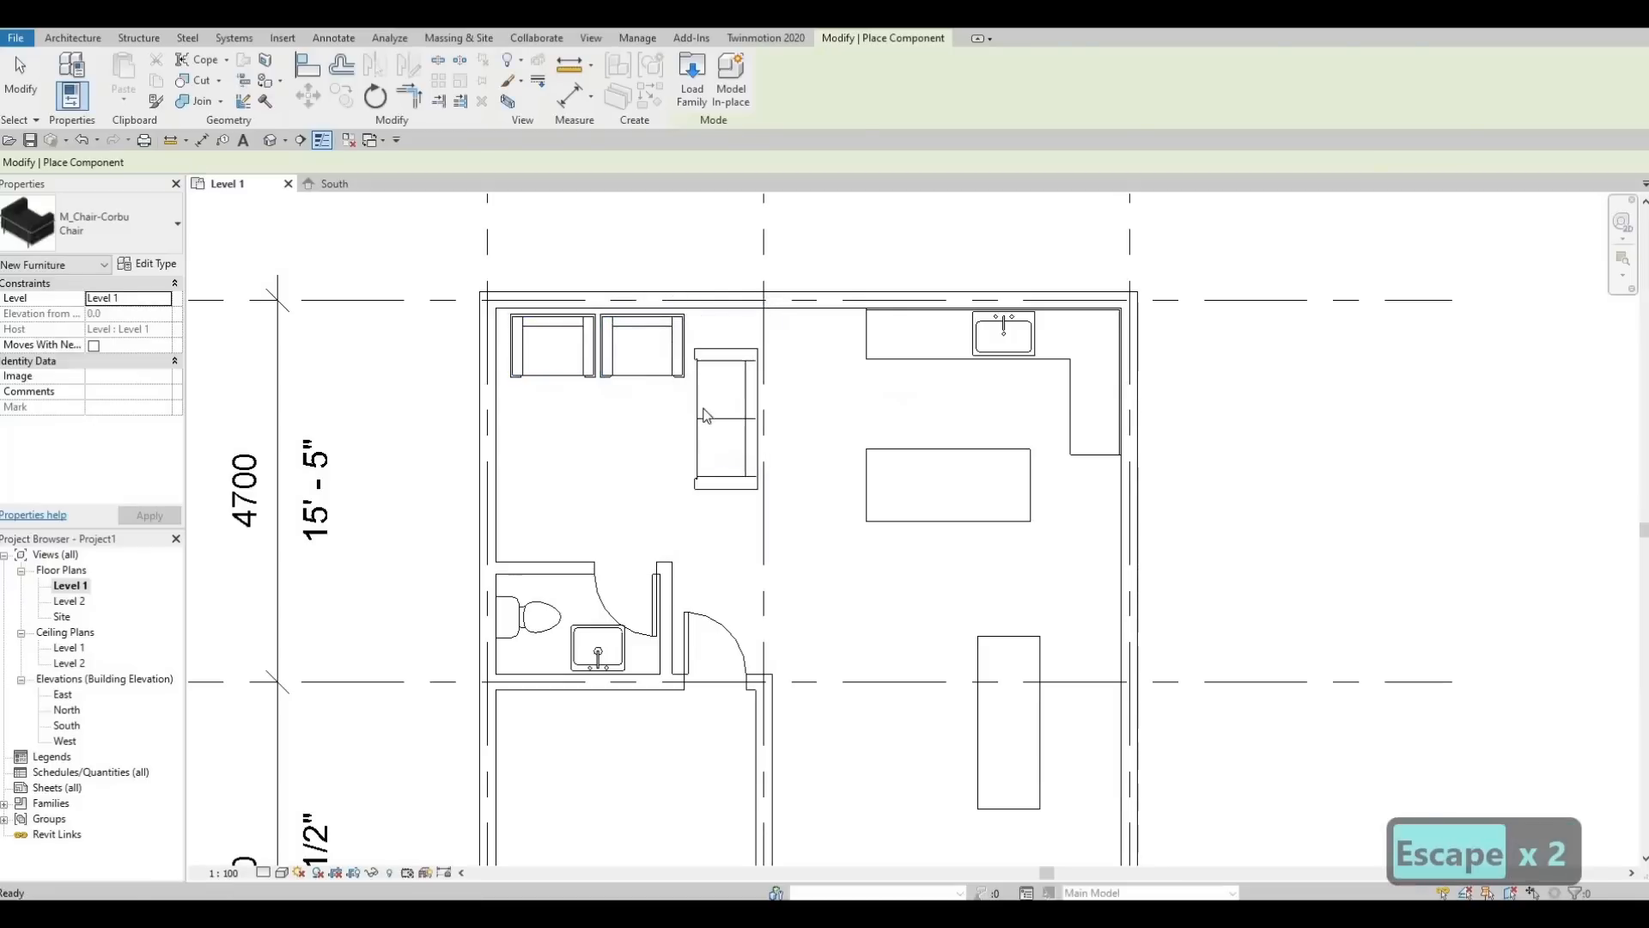
key(Escape)
Nudge the sofa nine increments down toward the washroom, away from the armchairs
click(702, 409)
key(Down)
key(Down)
key(Down)
key(Down)
key(Down)
key(Down)
key(Down)
key(Down)
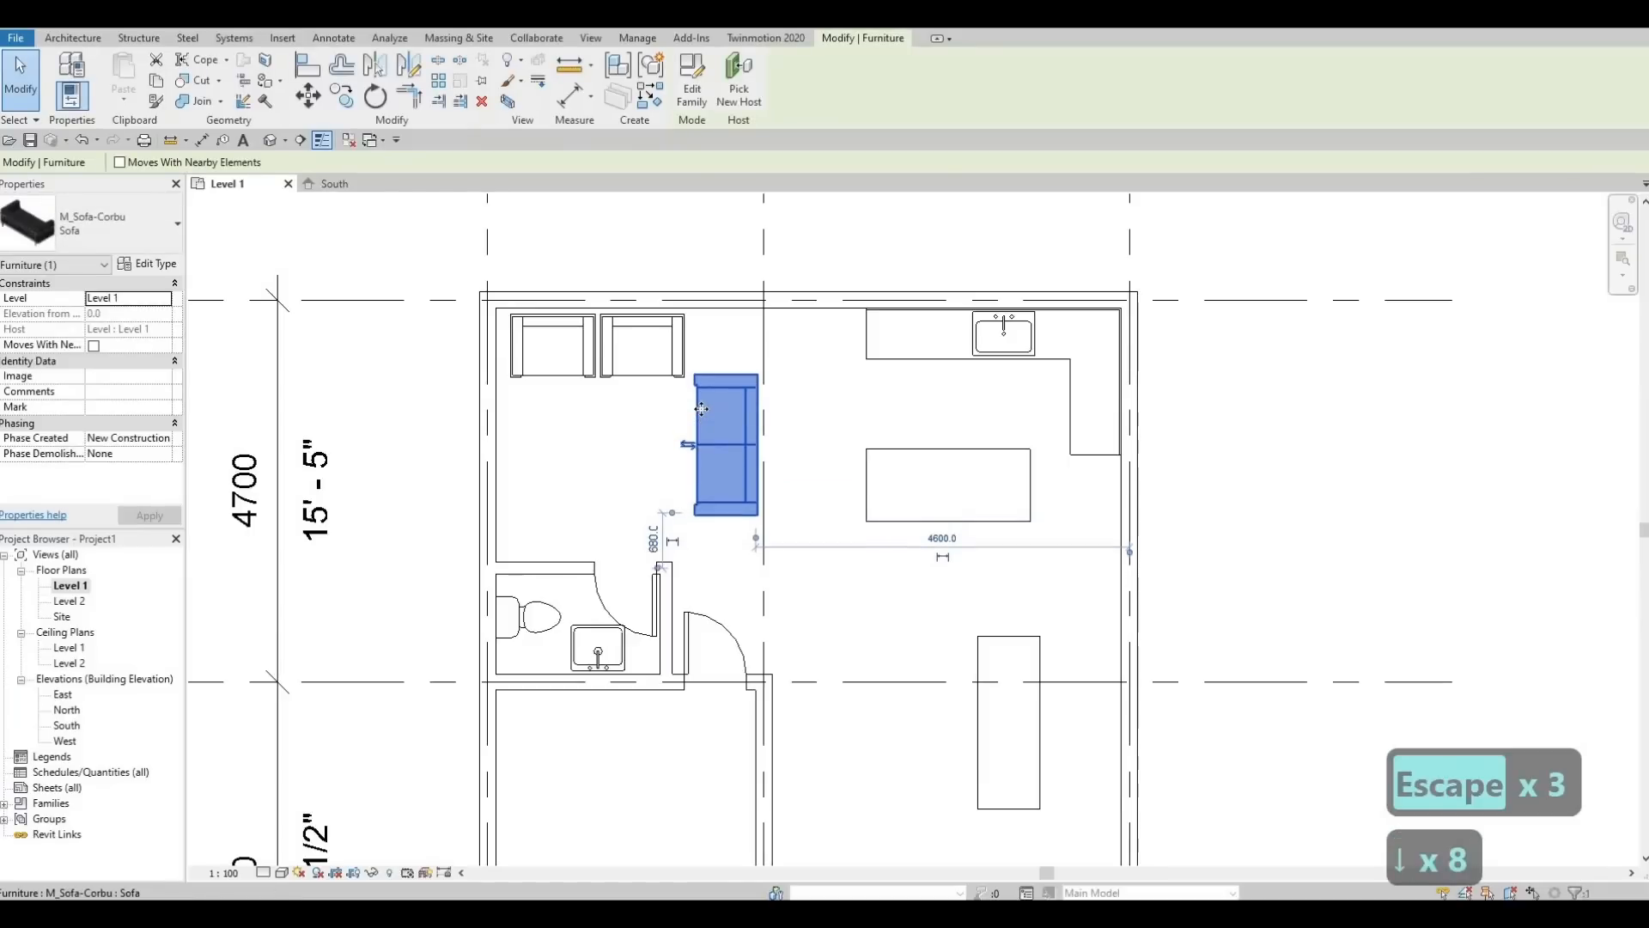
key(Down)
key(Escape)
key(Escape)
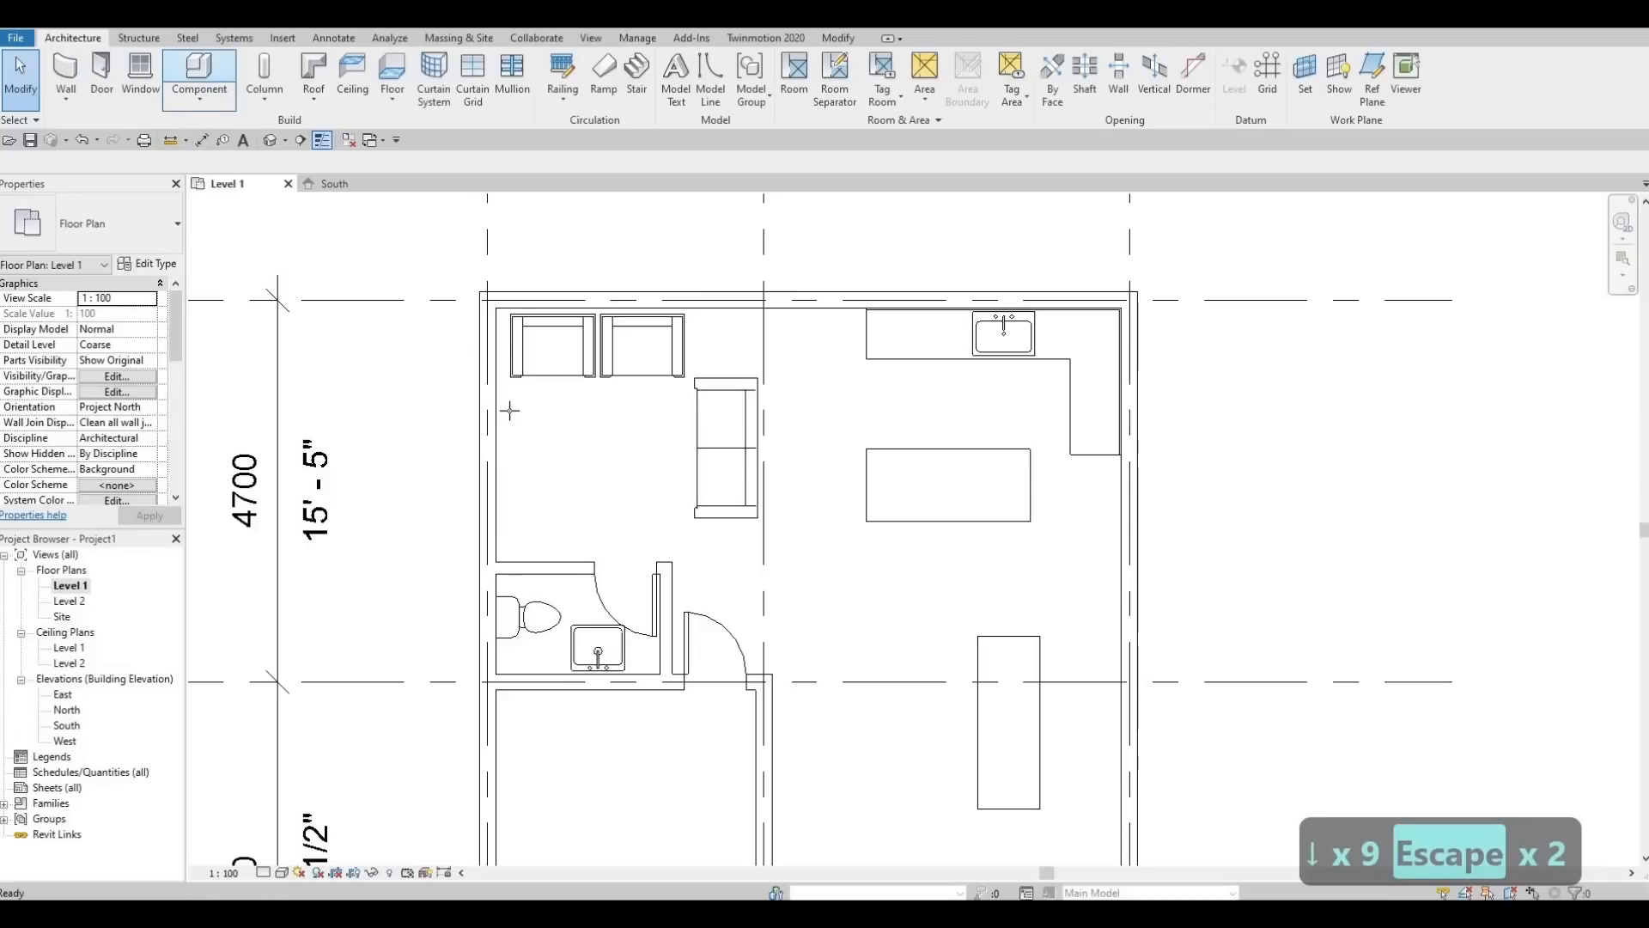
Place one M_Chair-Stacking at the lower edge of the kitchen island, 2900 mm from both the upper grid and the far vertical grid
click(199, 73)
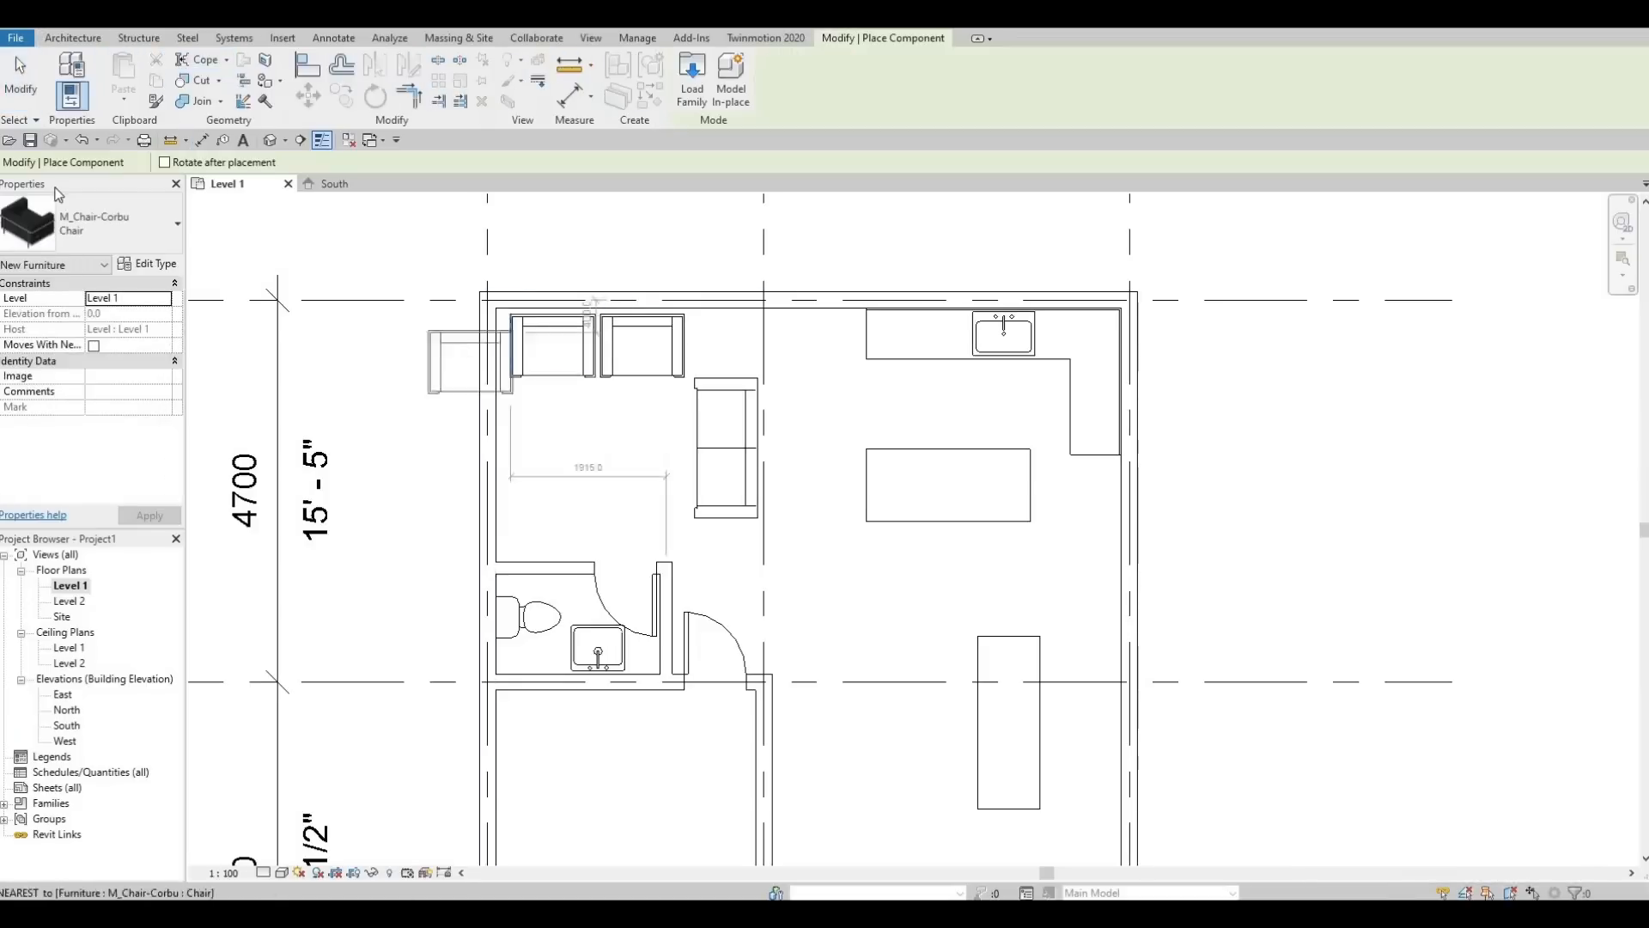
click(129, 224)
scroll(140, 457, down, 1)
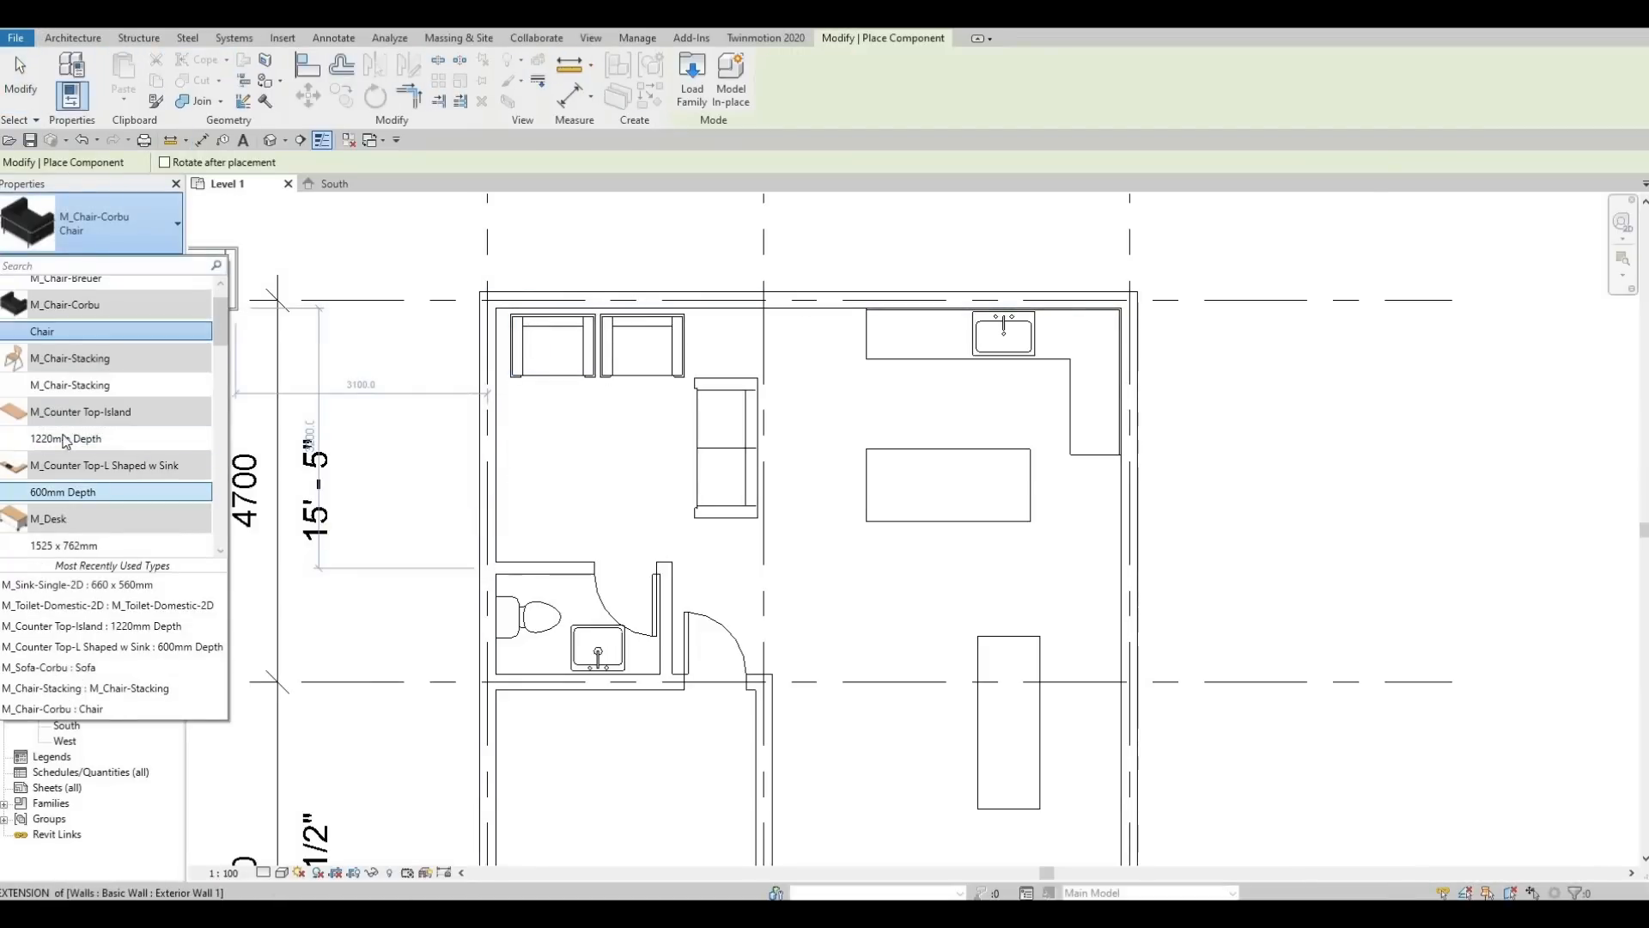
scroll(67, 437, up, 1)
mouse_move(74, 436)
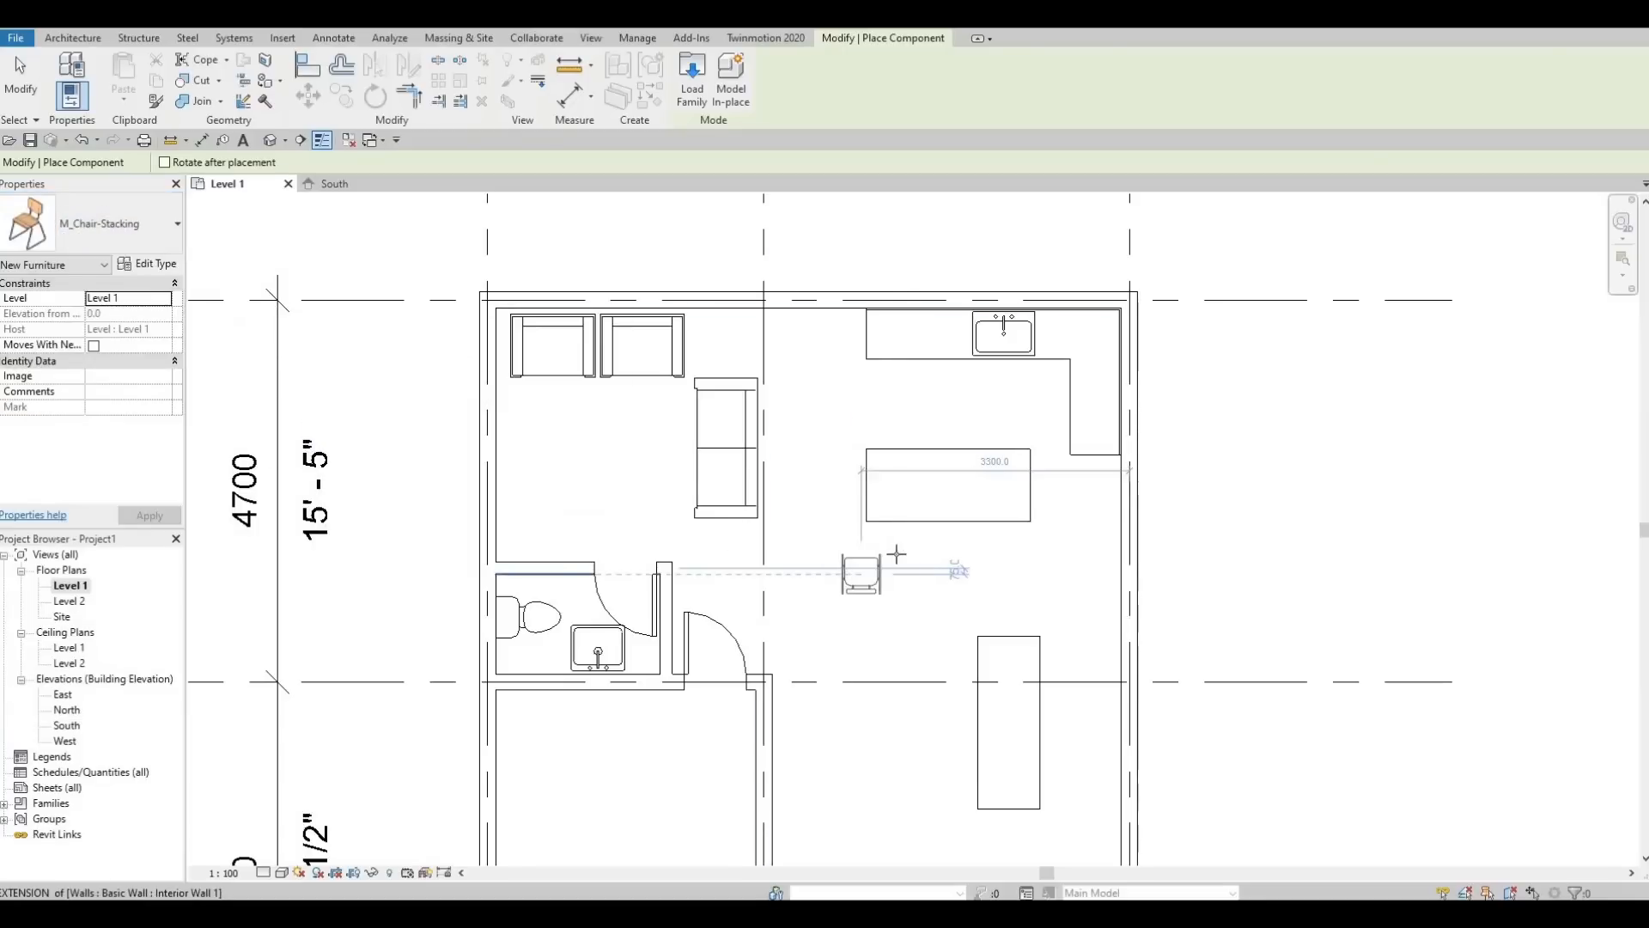
scroll(896, 547, up, 1)
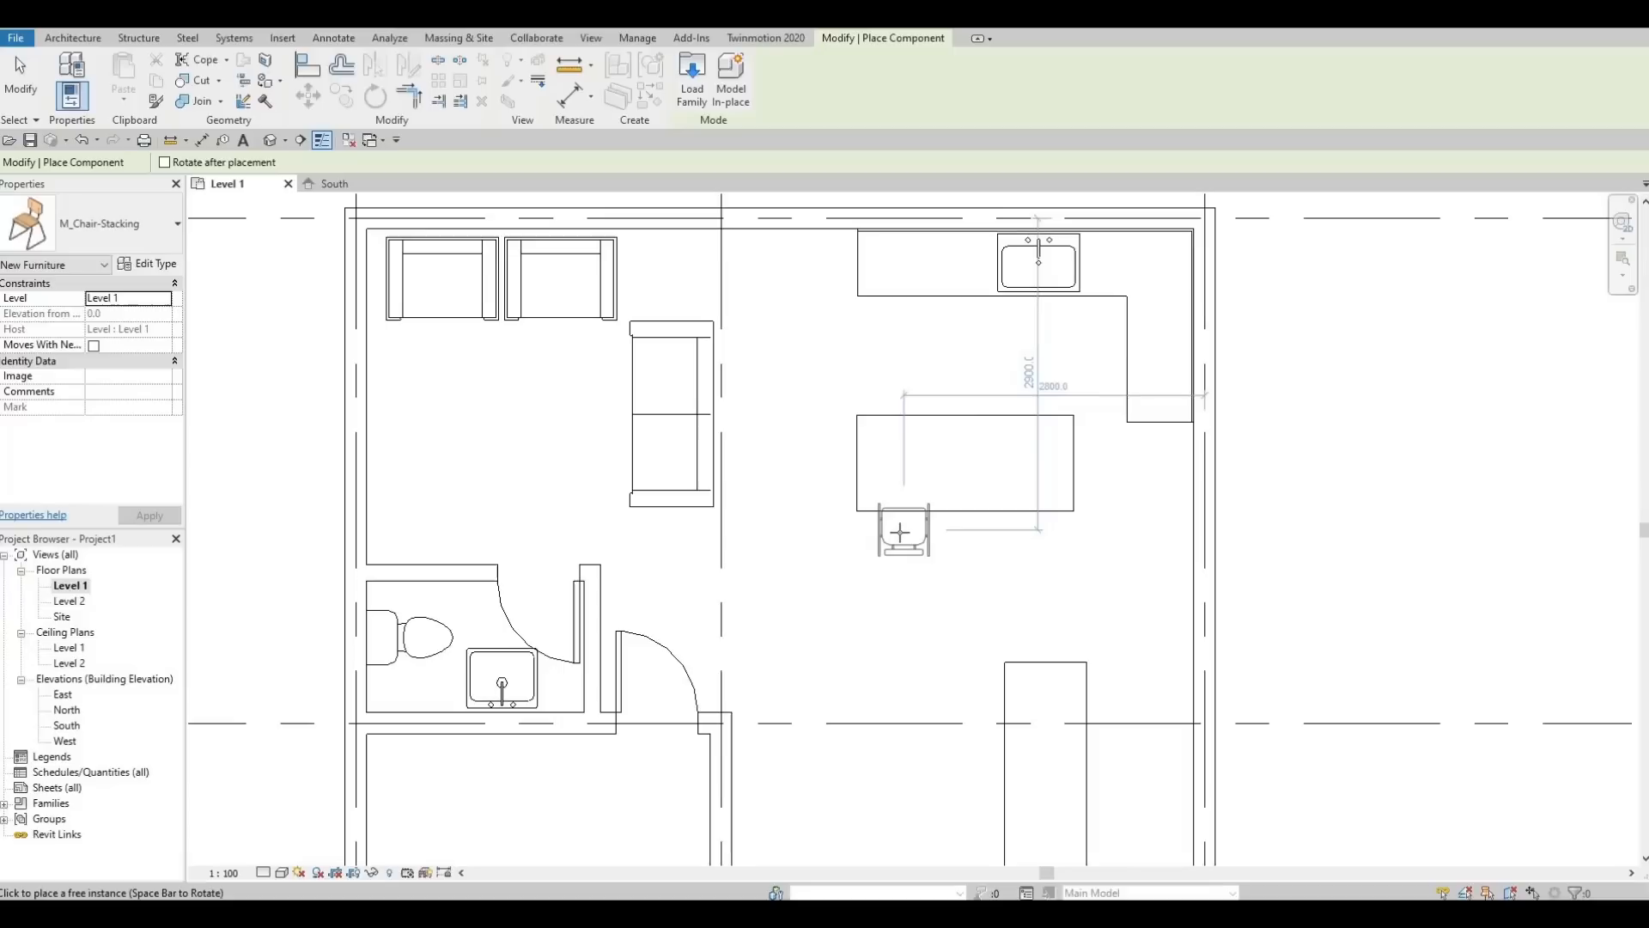
click(893, 531)
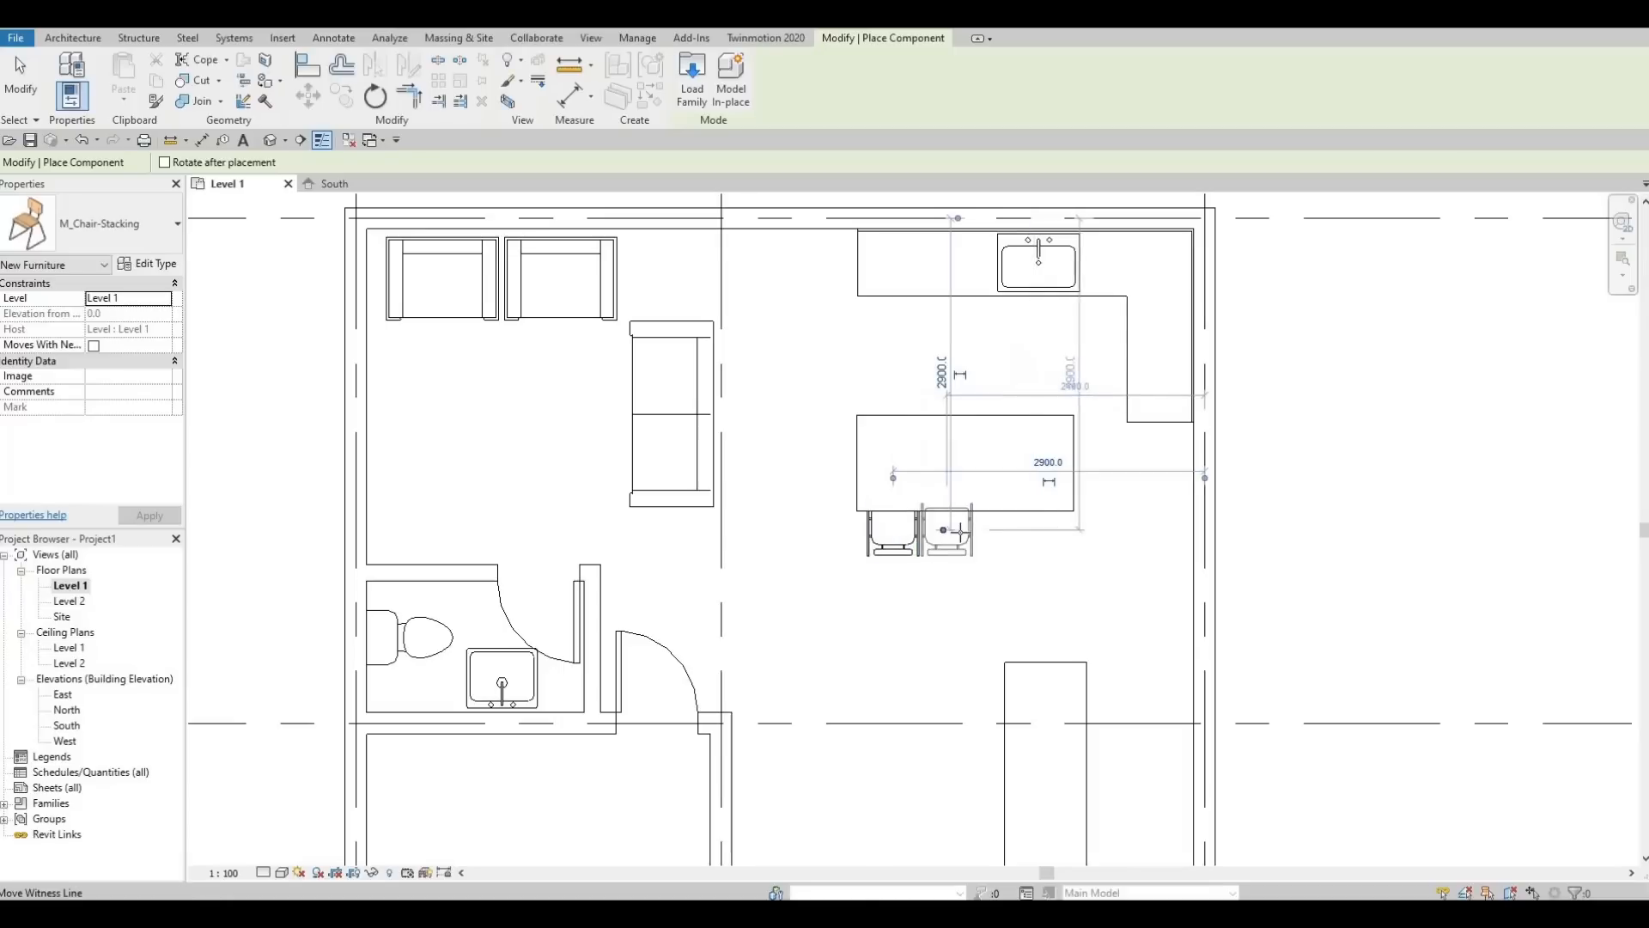
key(Escape)
key(Escape)
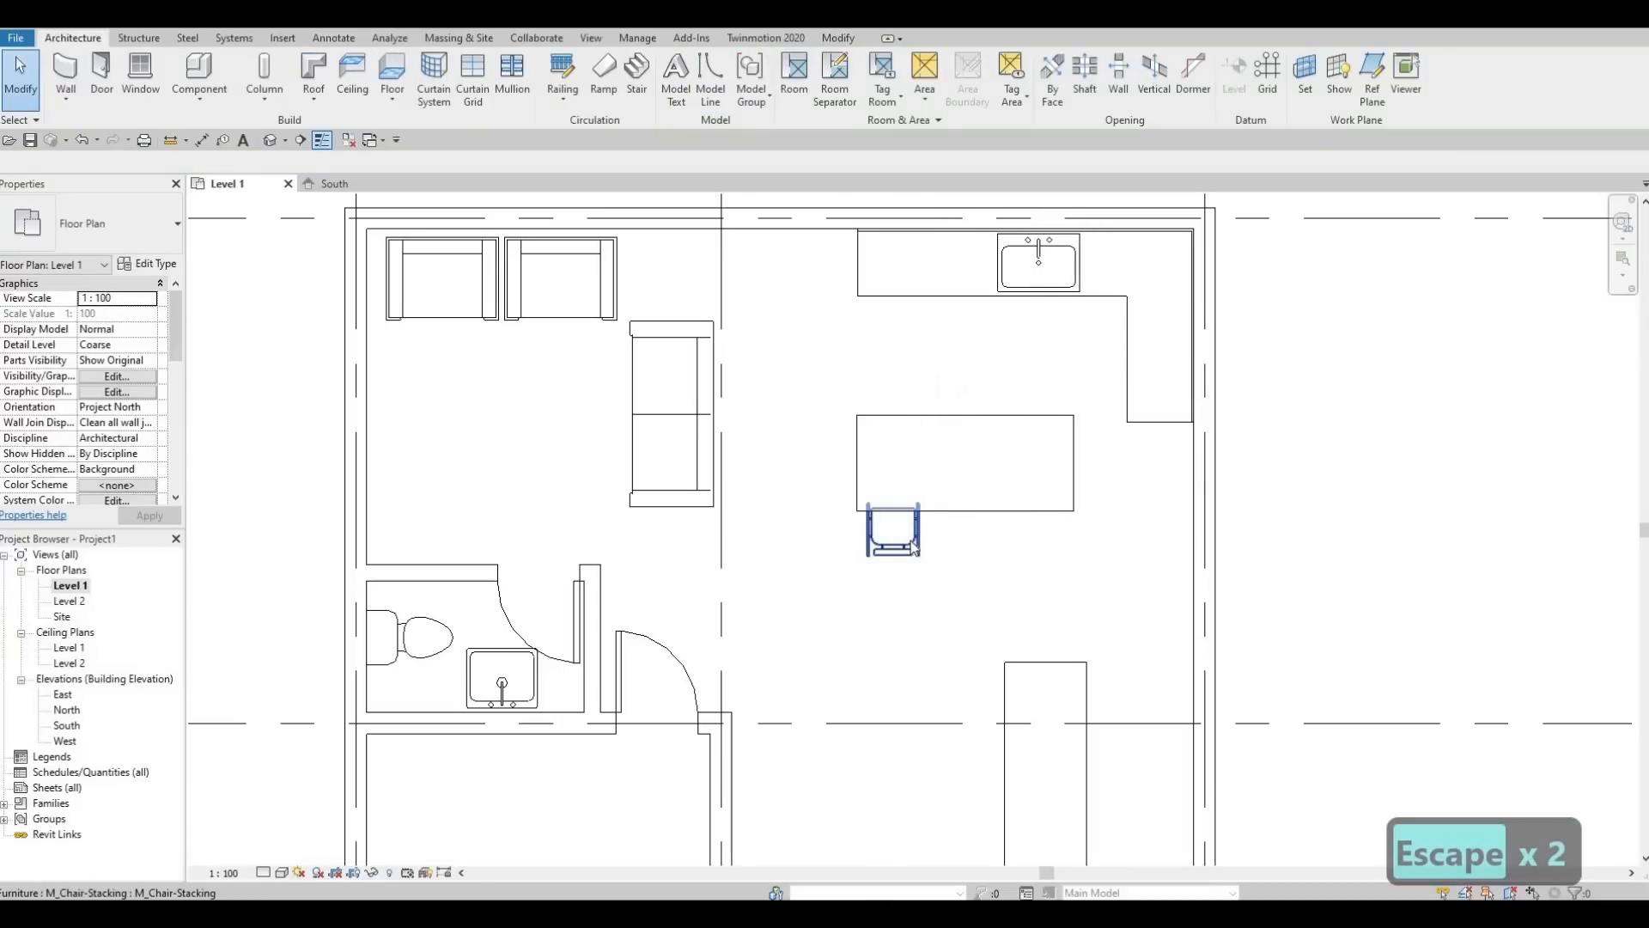
Copy the stacking chair twice along the island's lower edge at 700 mm spacing, using multiple copies
click(913, 547)
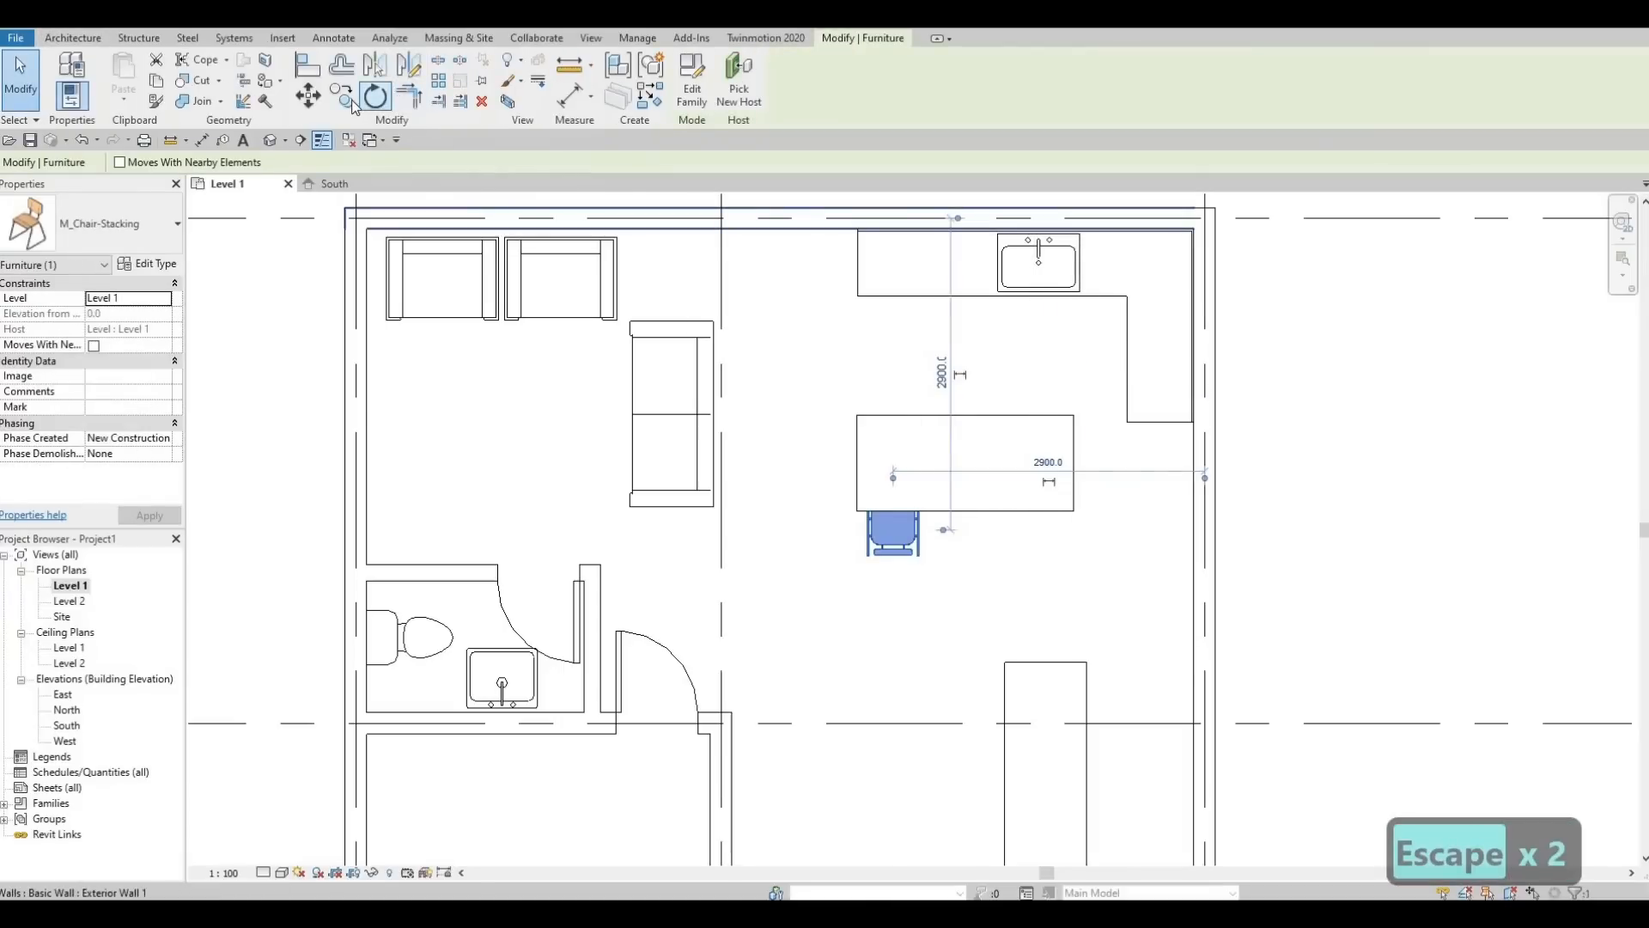
click(343, 99)
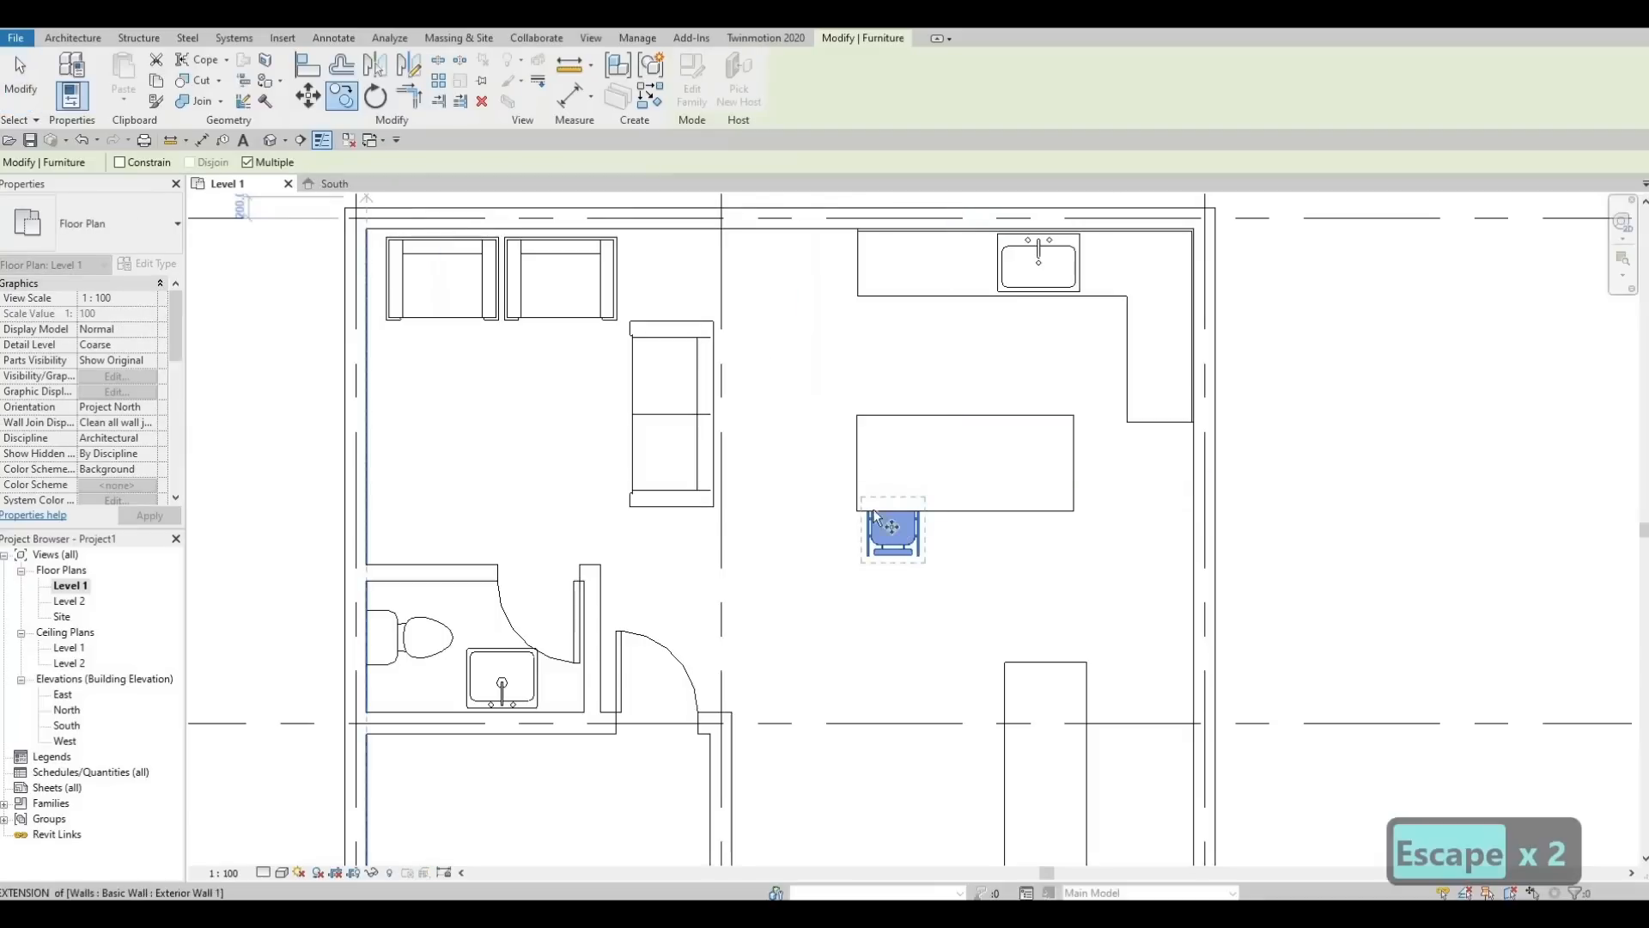
click(968, 522)
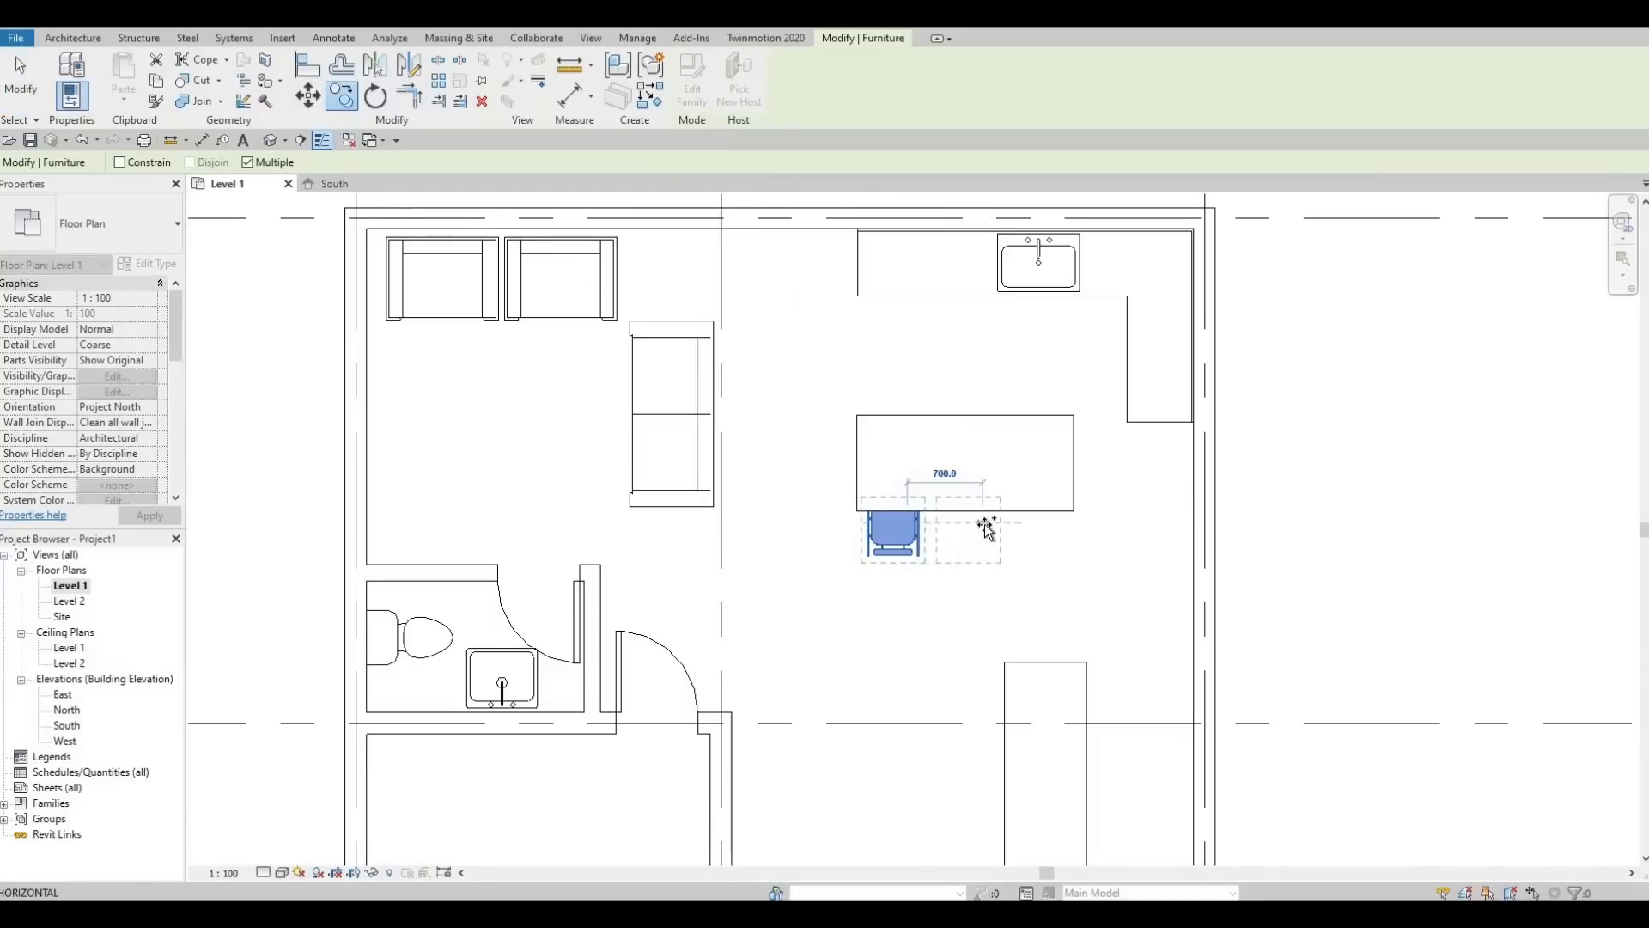
click(986, 526)
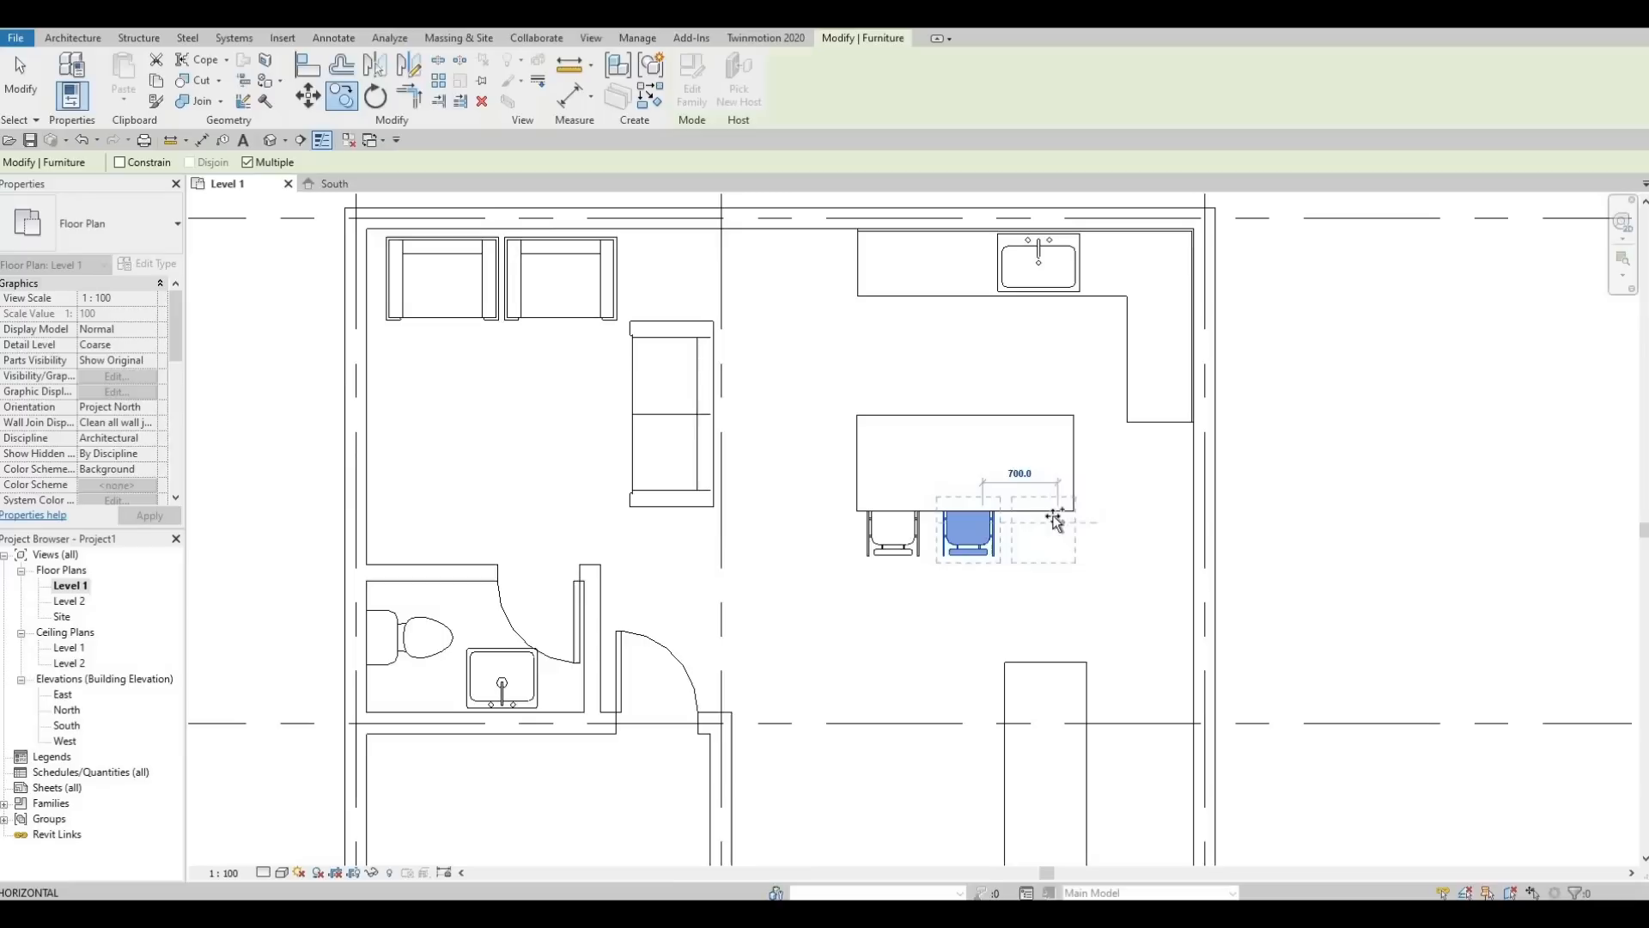
click(1034, 537)
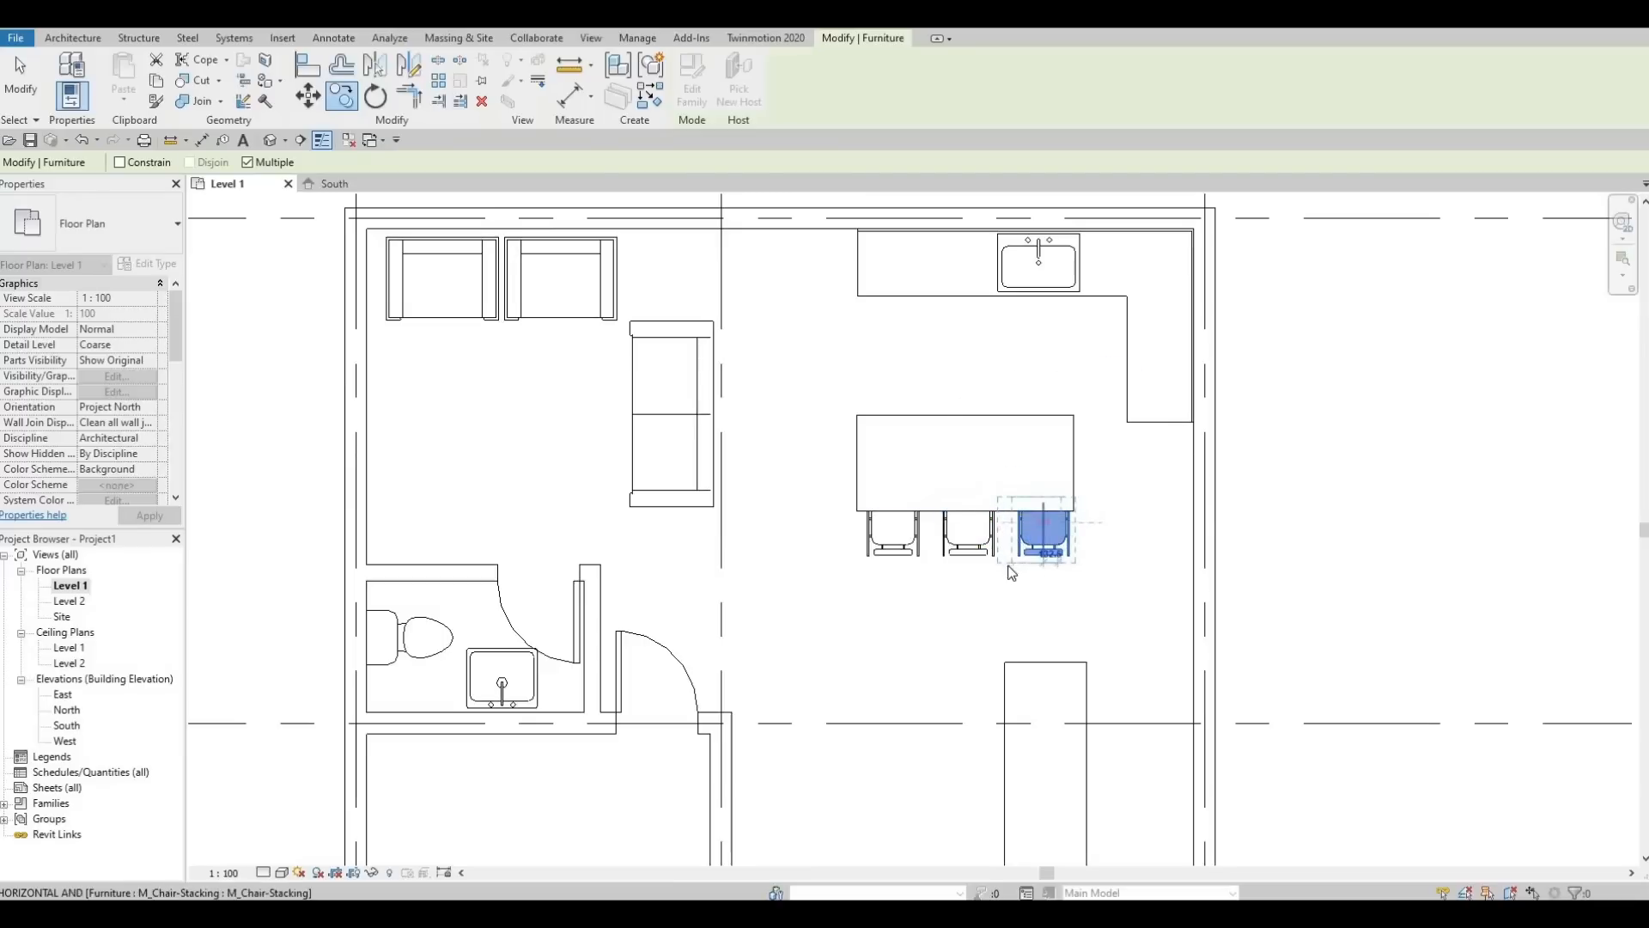
key(Escape)
key(Escape)
key(Escape)
Nudge all three island chairs together one increment to the left
drag(1080, 583, 876, 545)
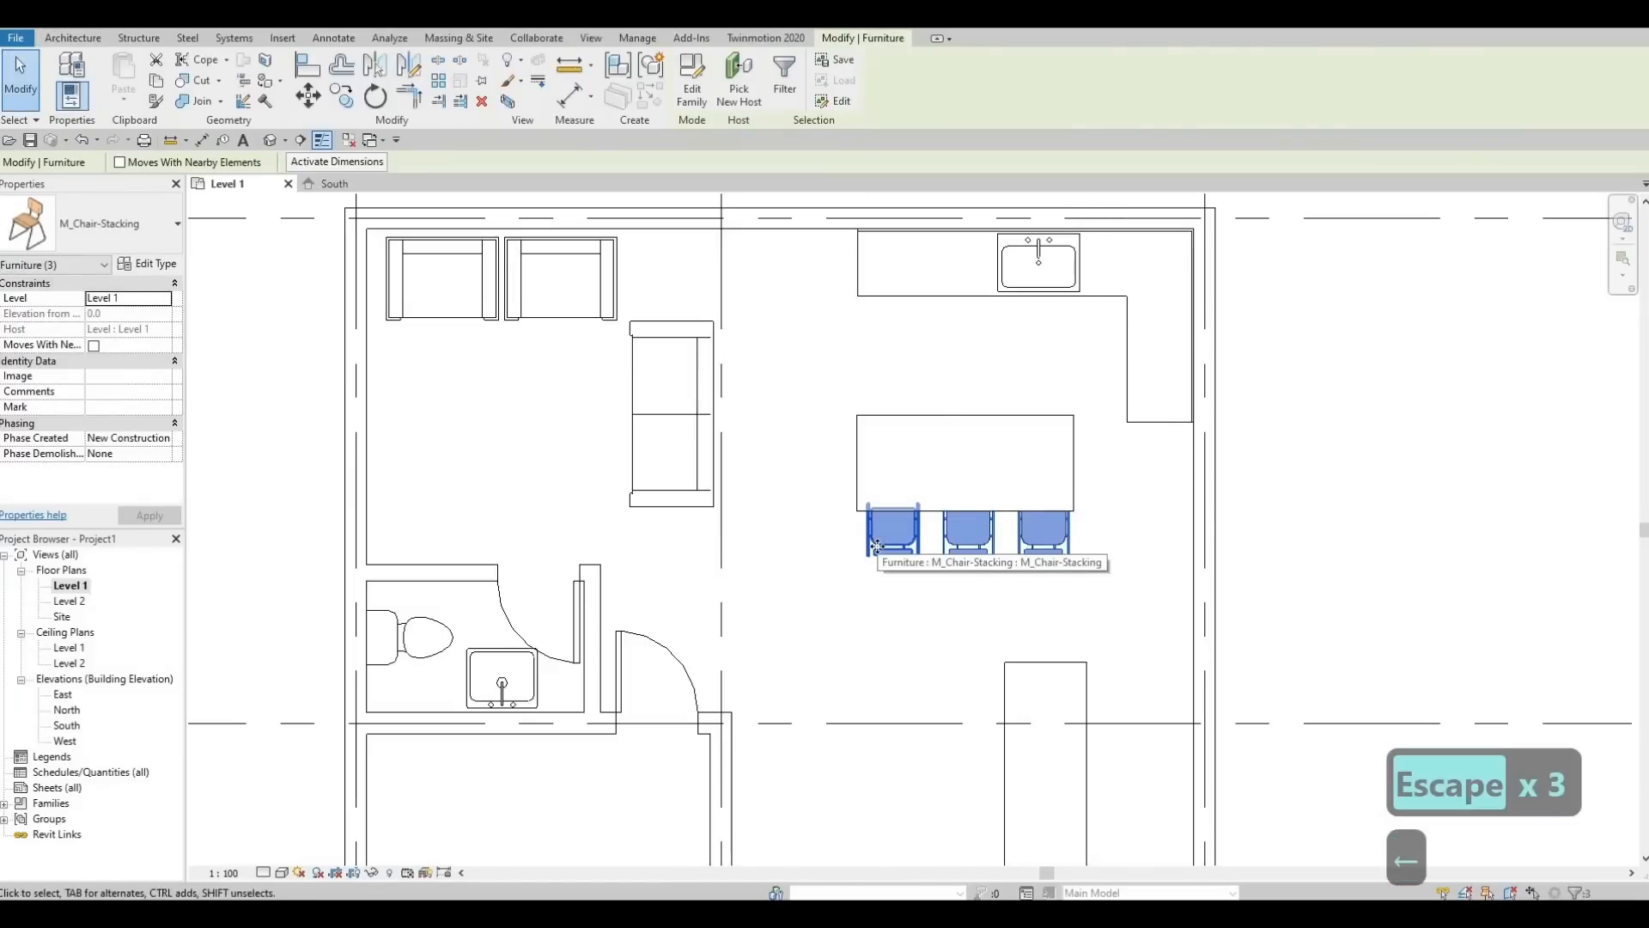
key(Left)
key(Escape)
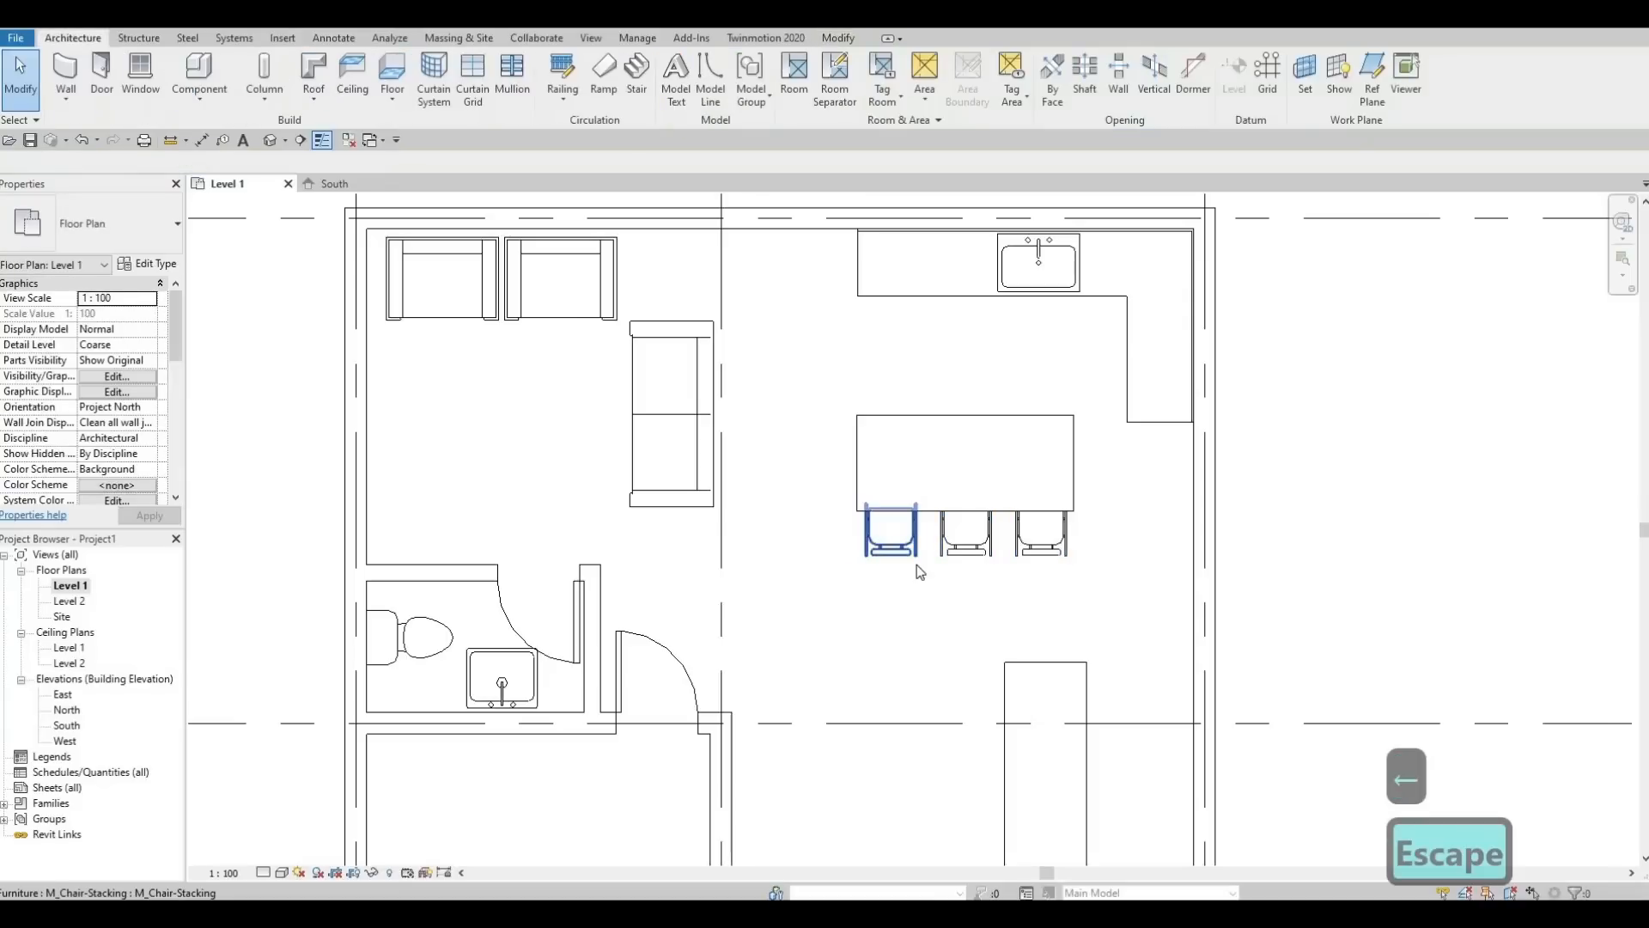
Place one M_Chair-Breuer centred at the upper end of the dining table, with its back away from the table
click(199, 69)
click(121, 208)
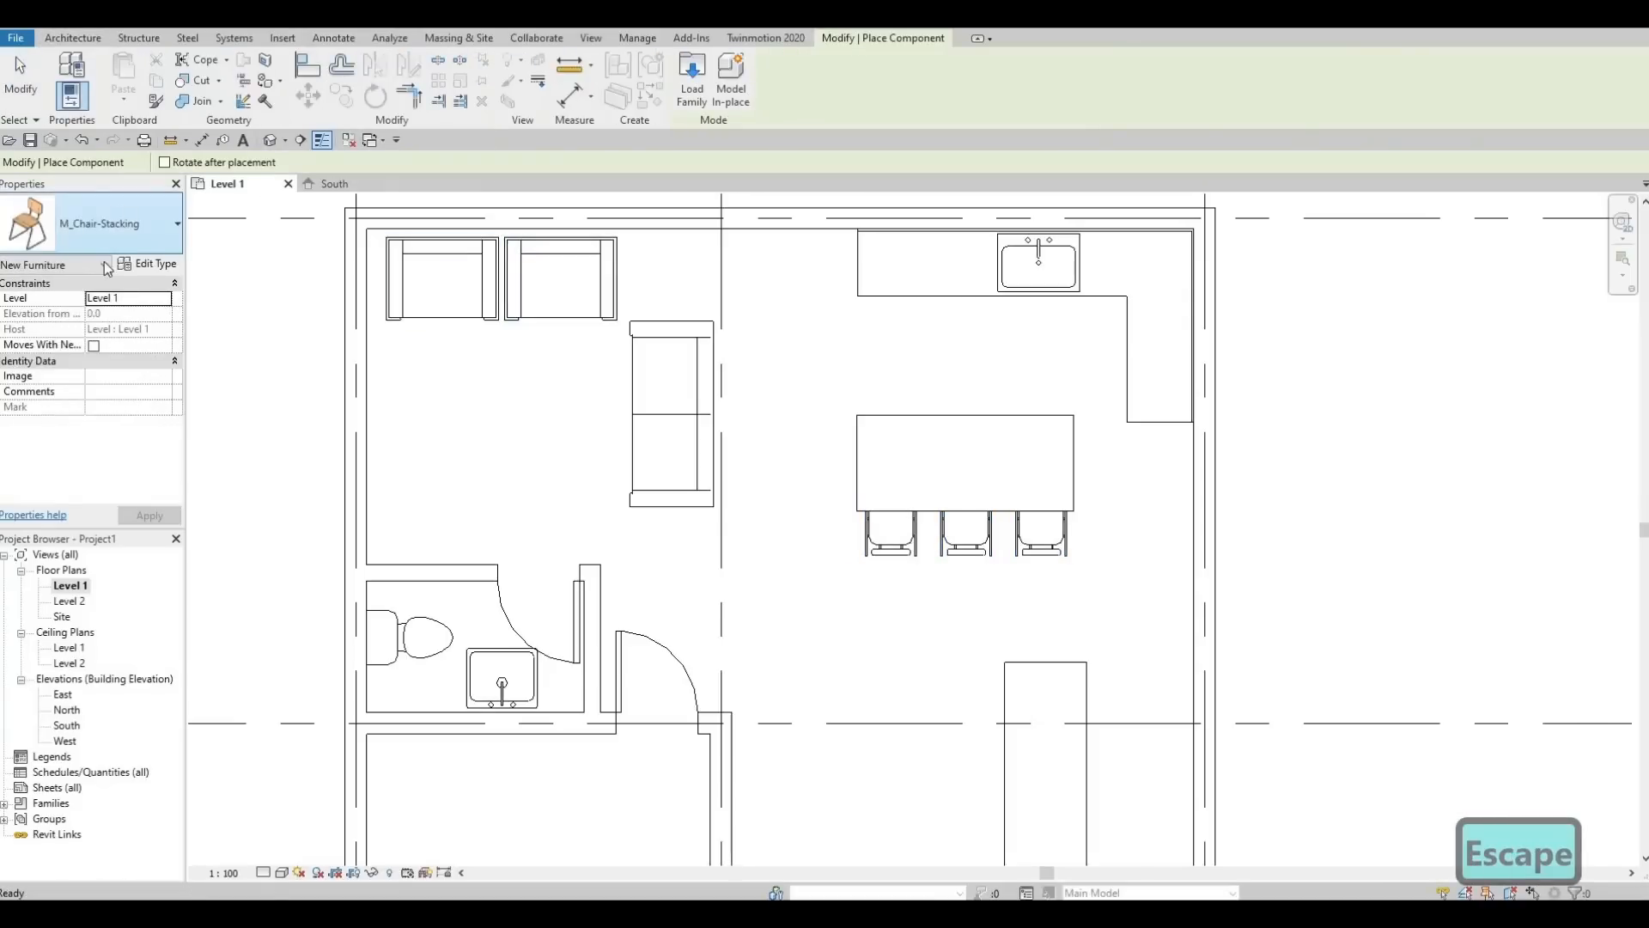
click(85, 322)
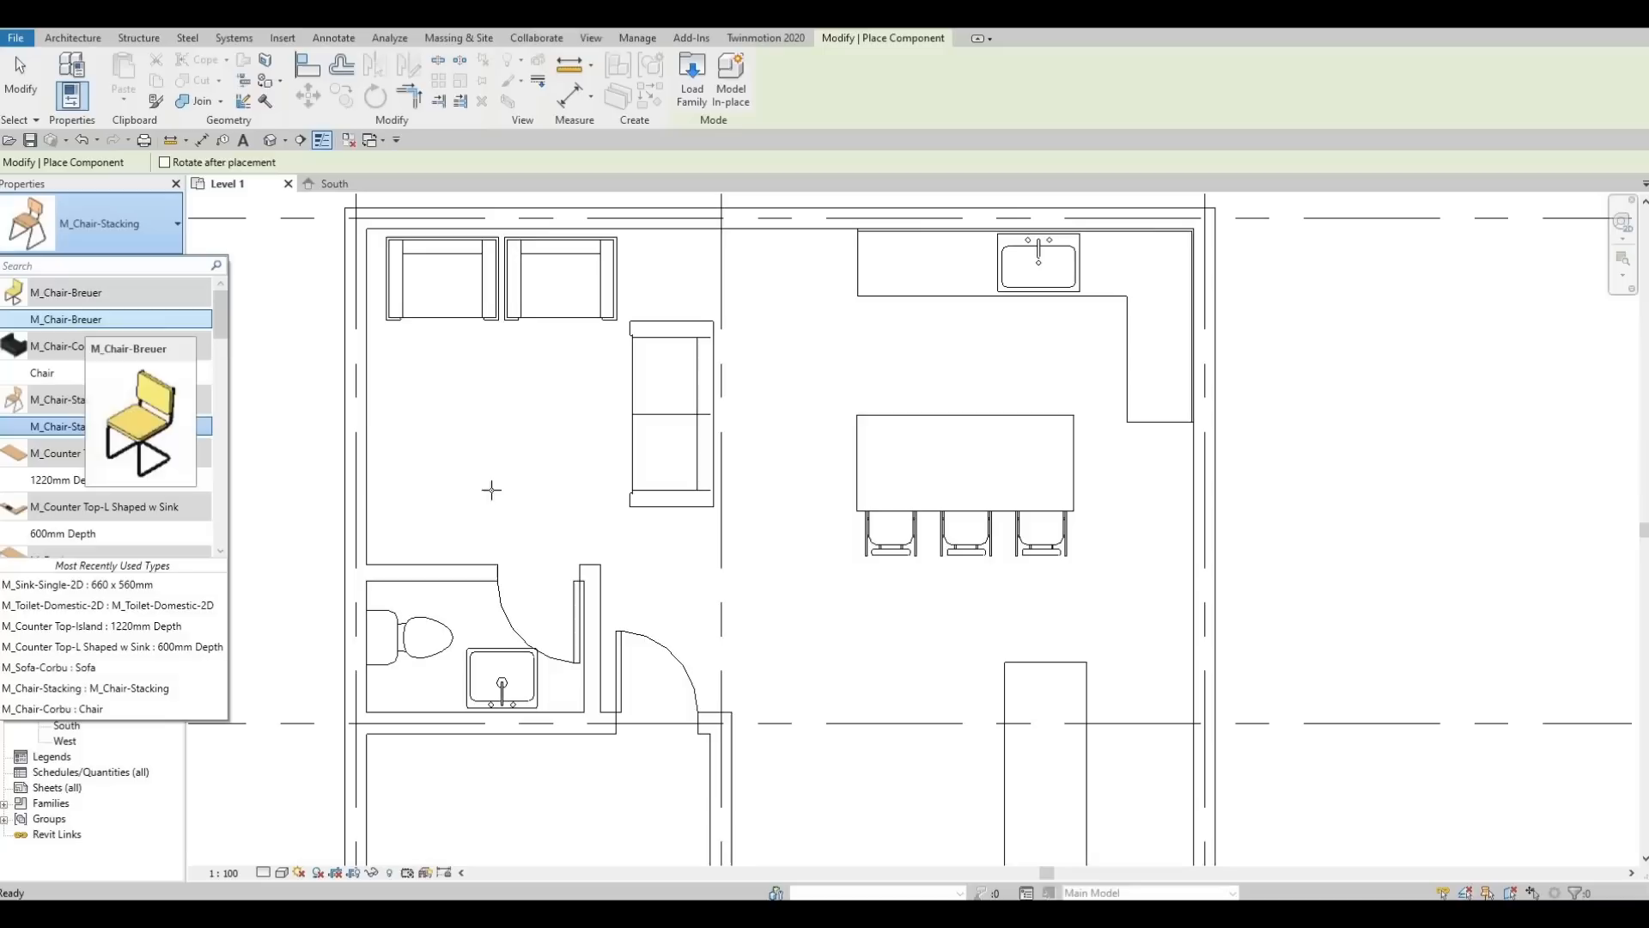
middle_drag(995, 658, 861, 379)
scroll(860, 378, up, 1)
scroll(860, 379, down, 1)
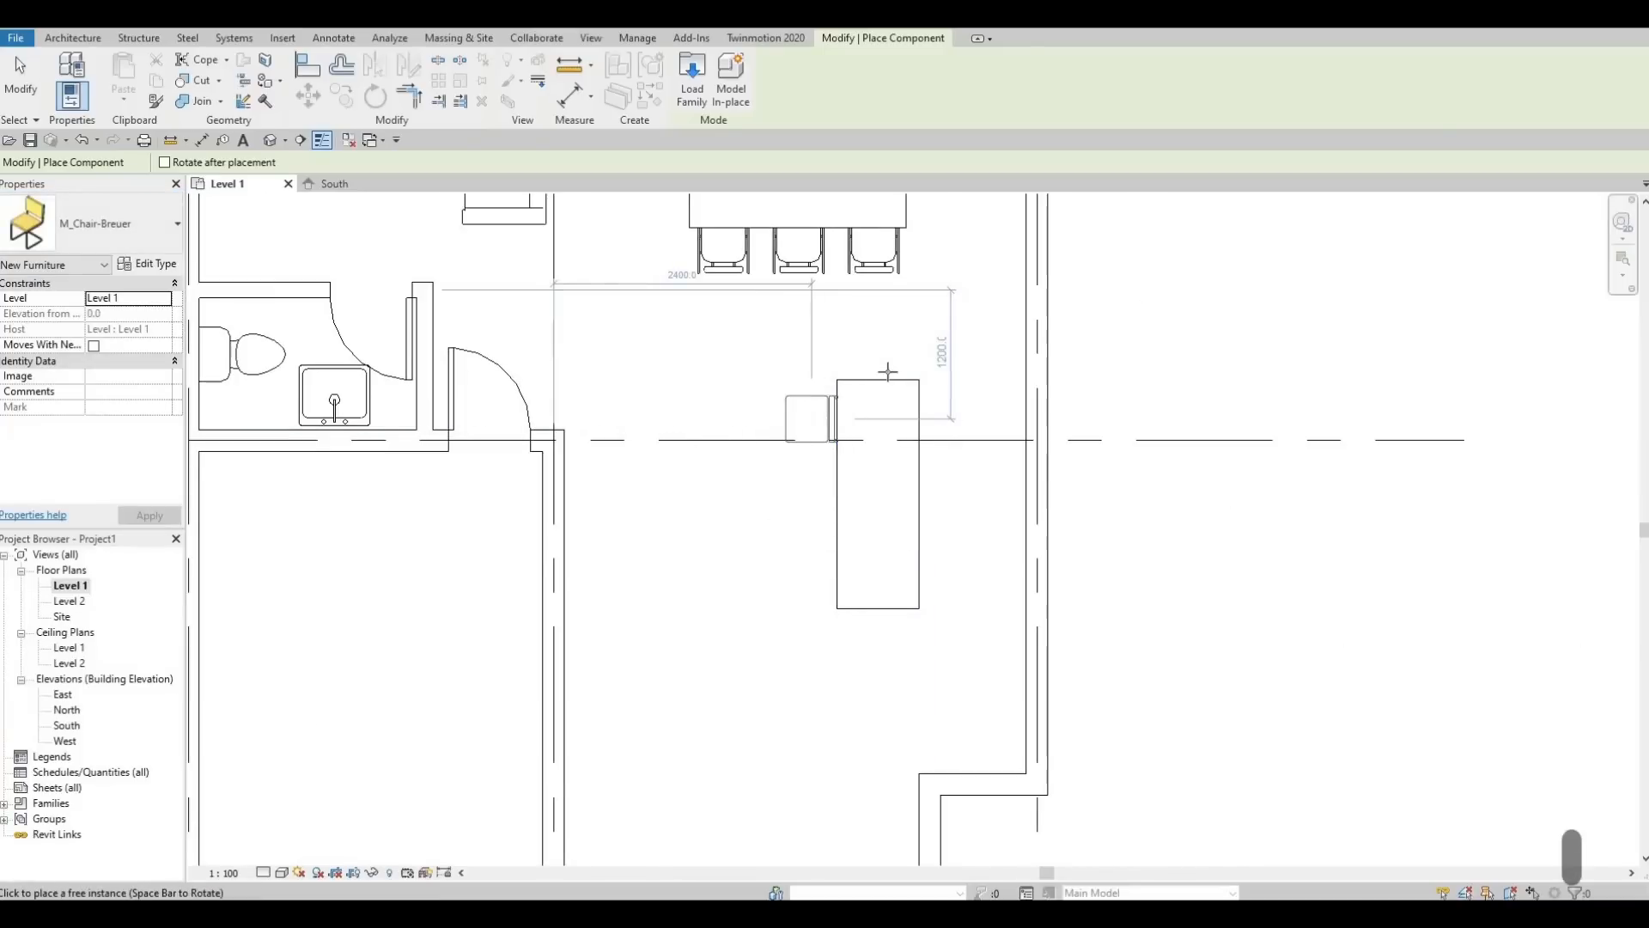
key(space)
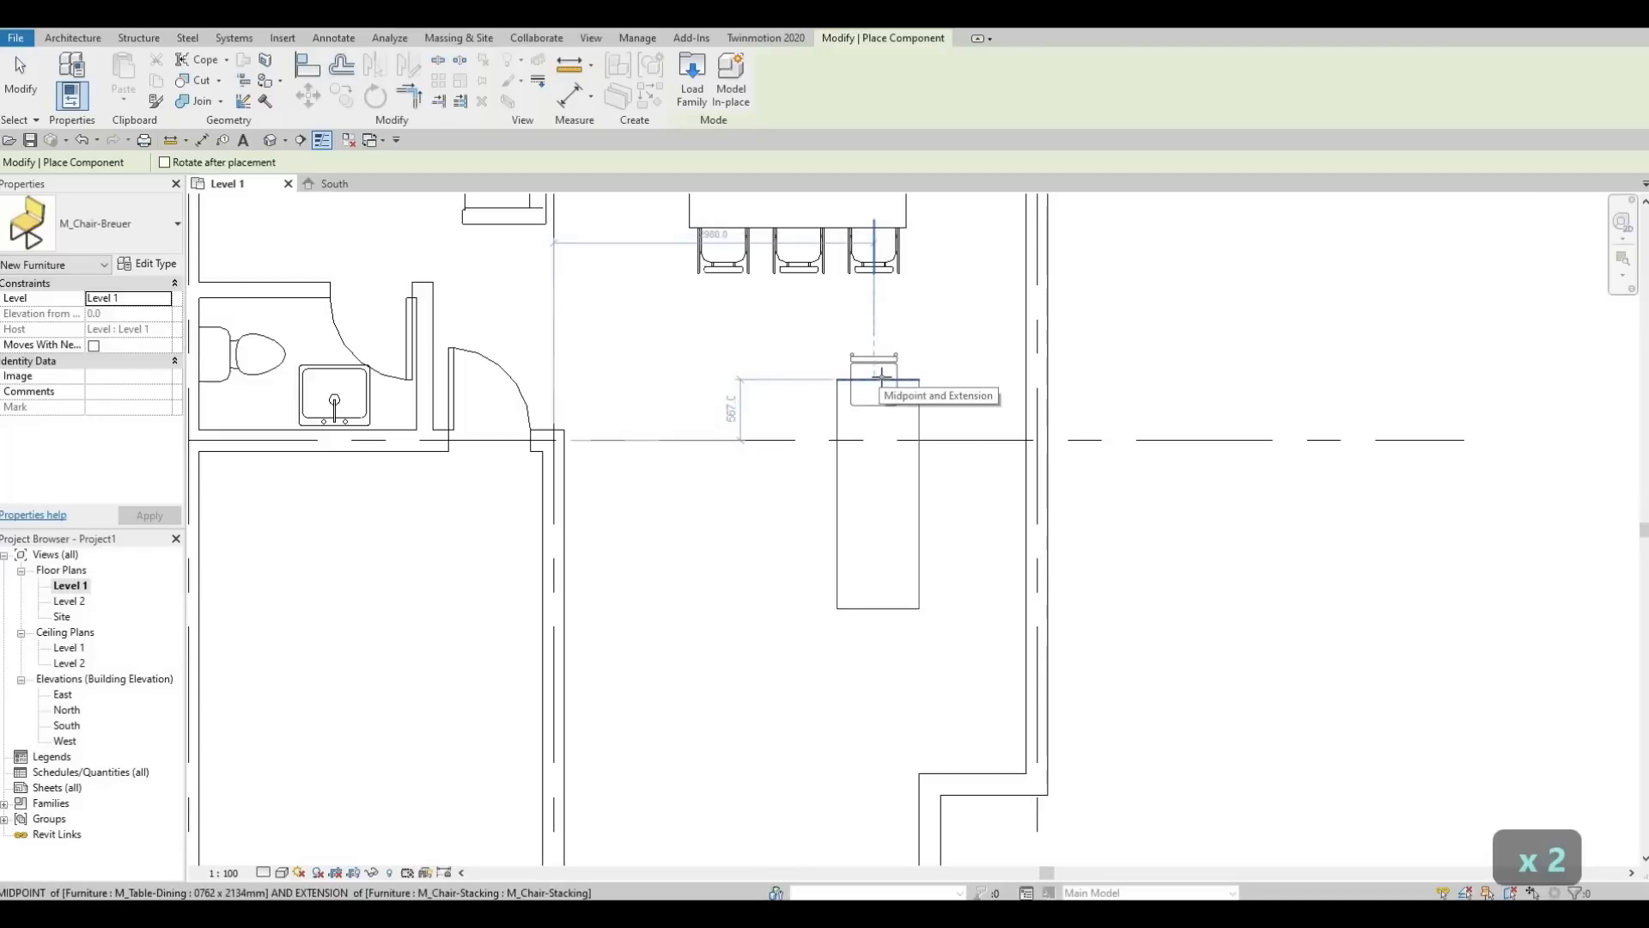
click(859, 410)
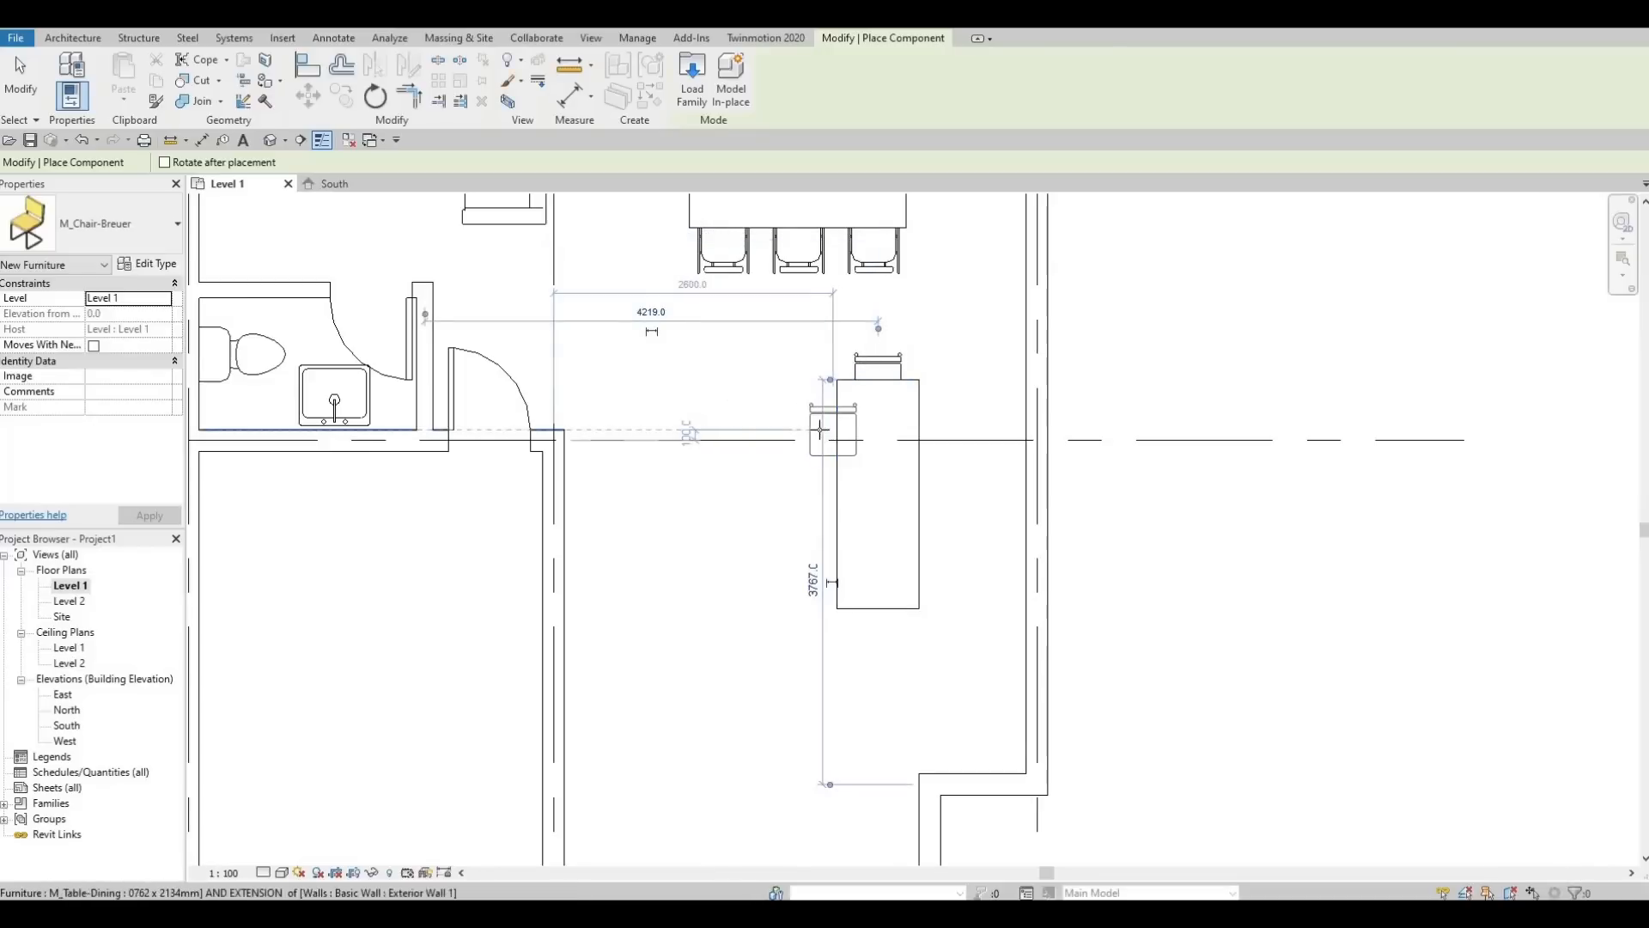
Place another M_Chair-Breuer, rotated to face the table, on the dining table's left side near its upper end
key(space)
click(819, 422)
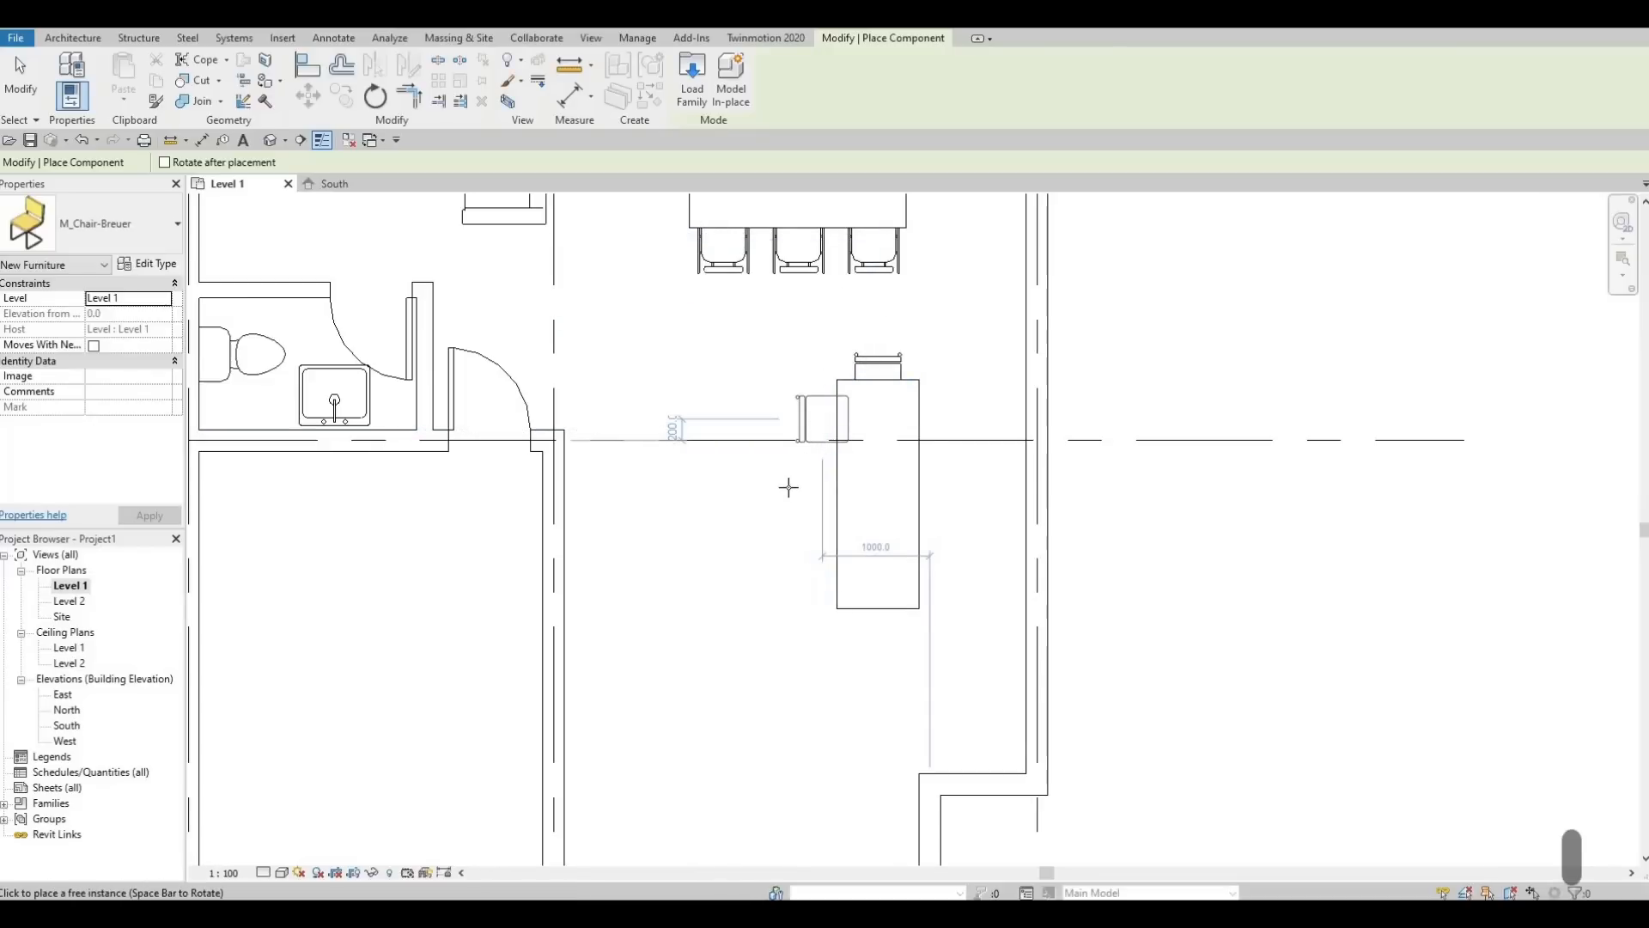
key(Escape)
key(Escape)
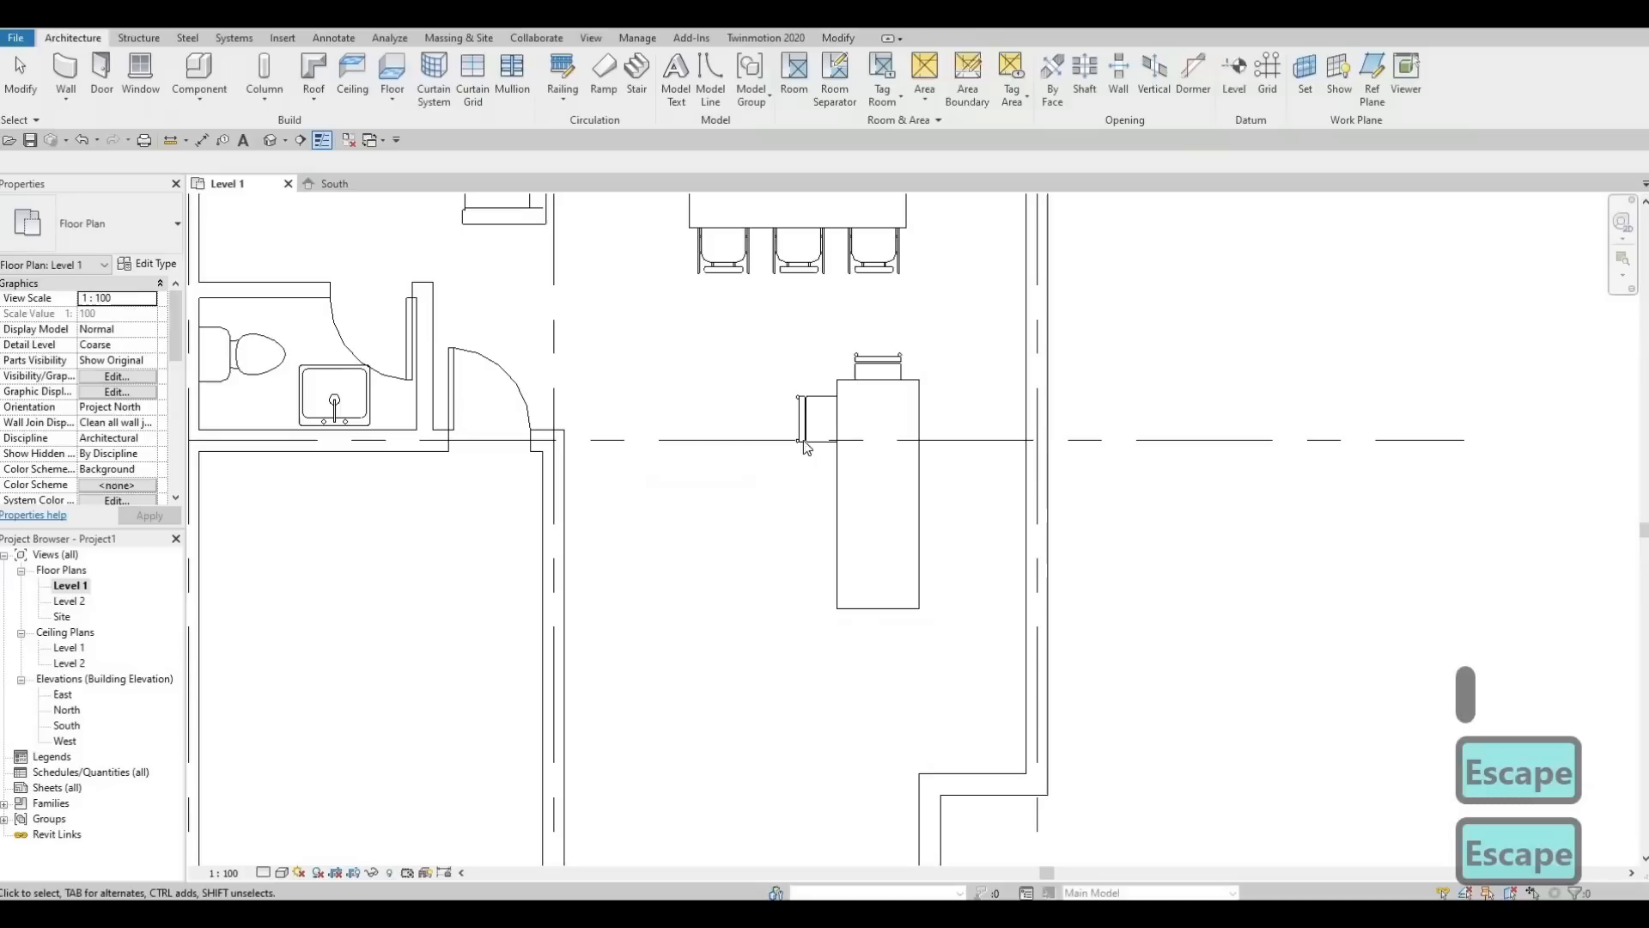
Copy the left-side dining chair twice straight down along the table, spaced about 600 mm and 700 mm, using multiple copies
click(803, 421)
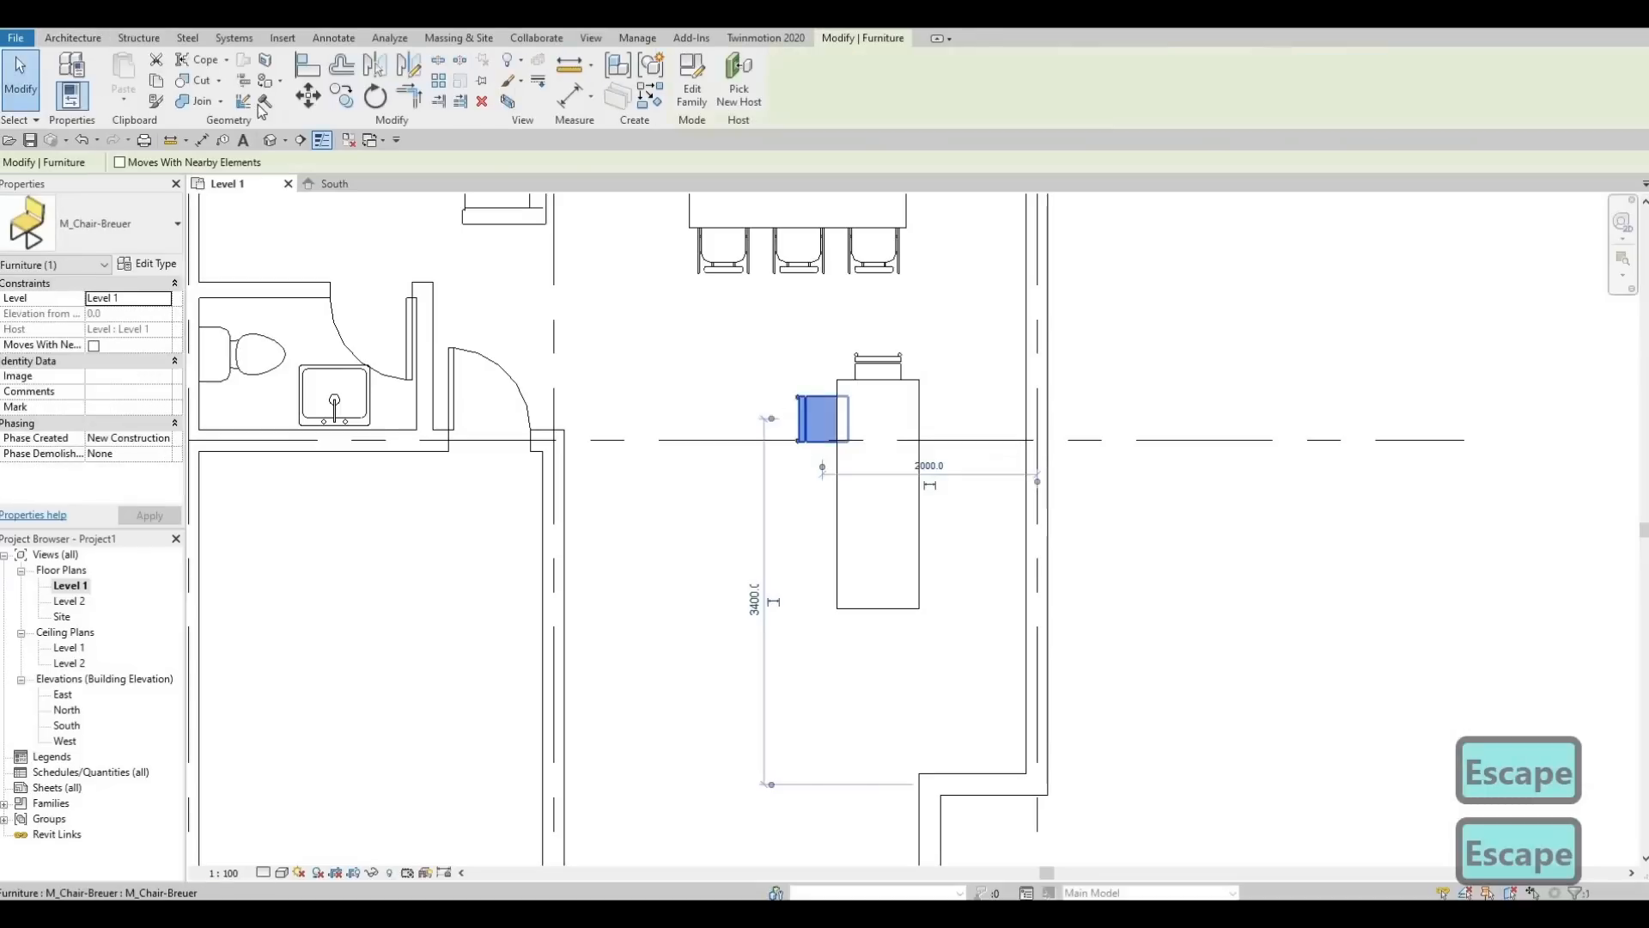
click(342, 95)
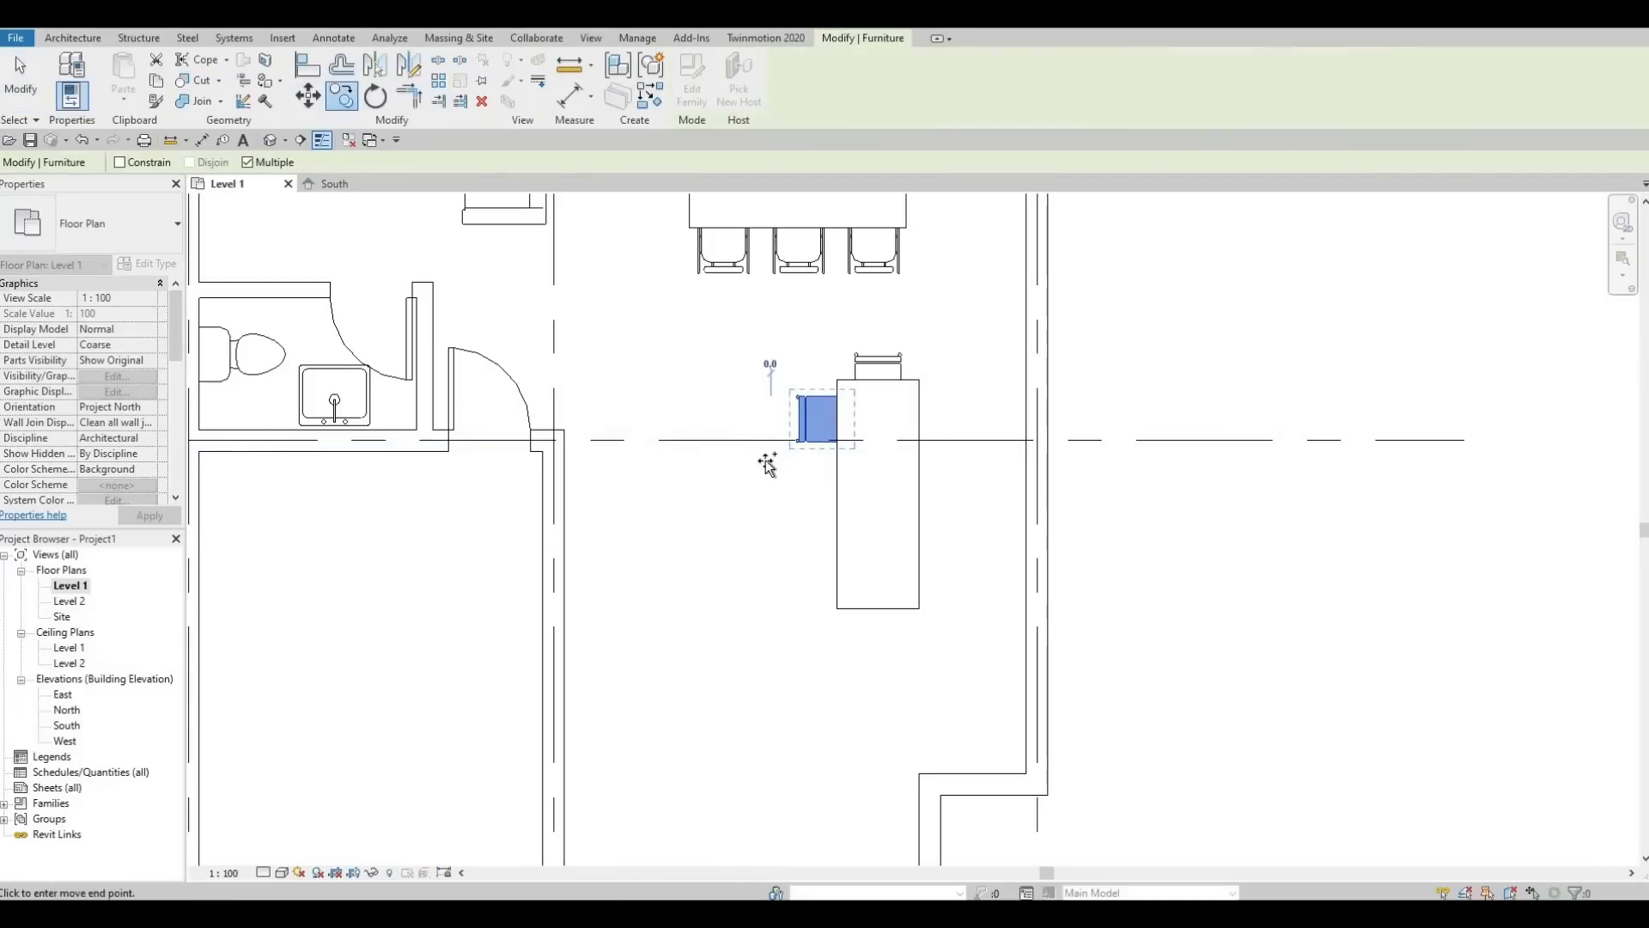
click(772, 413)
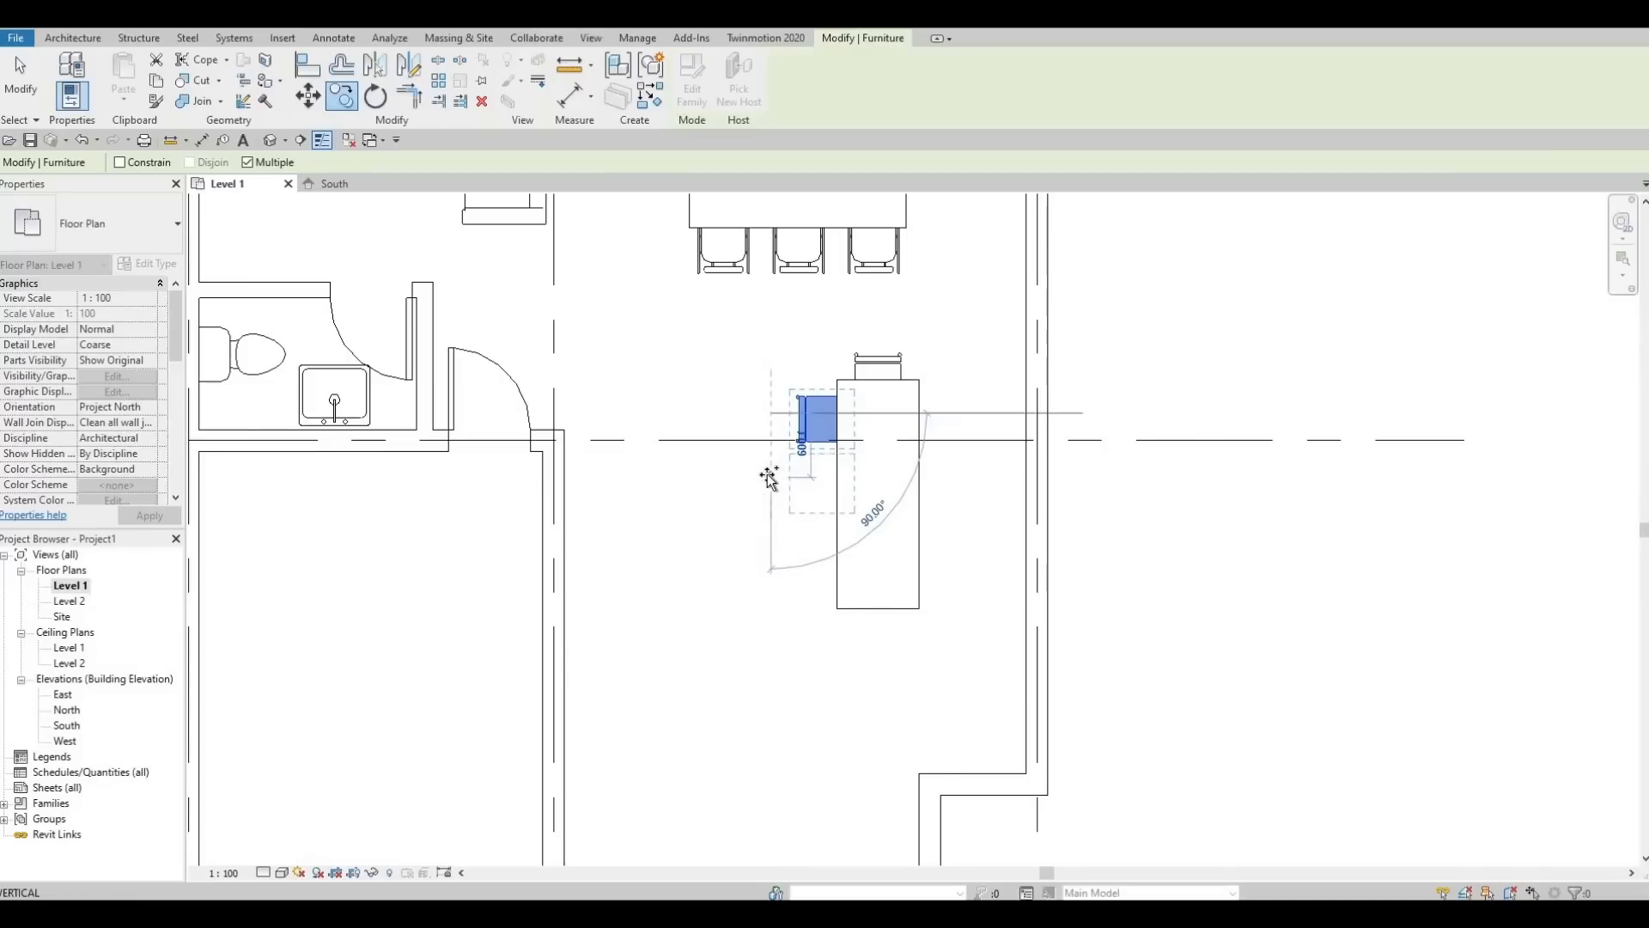
click(770, 477)
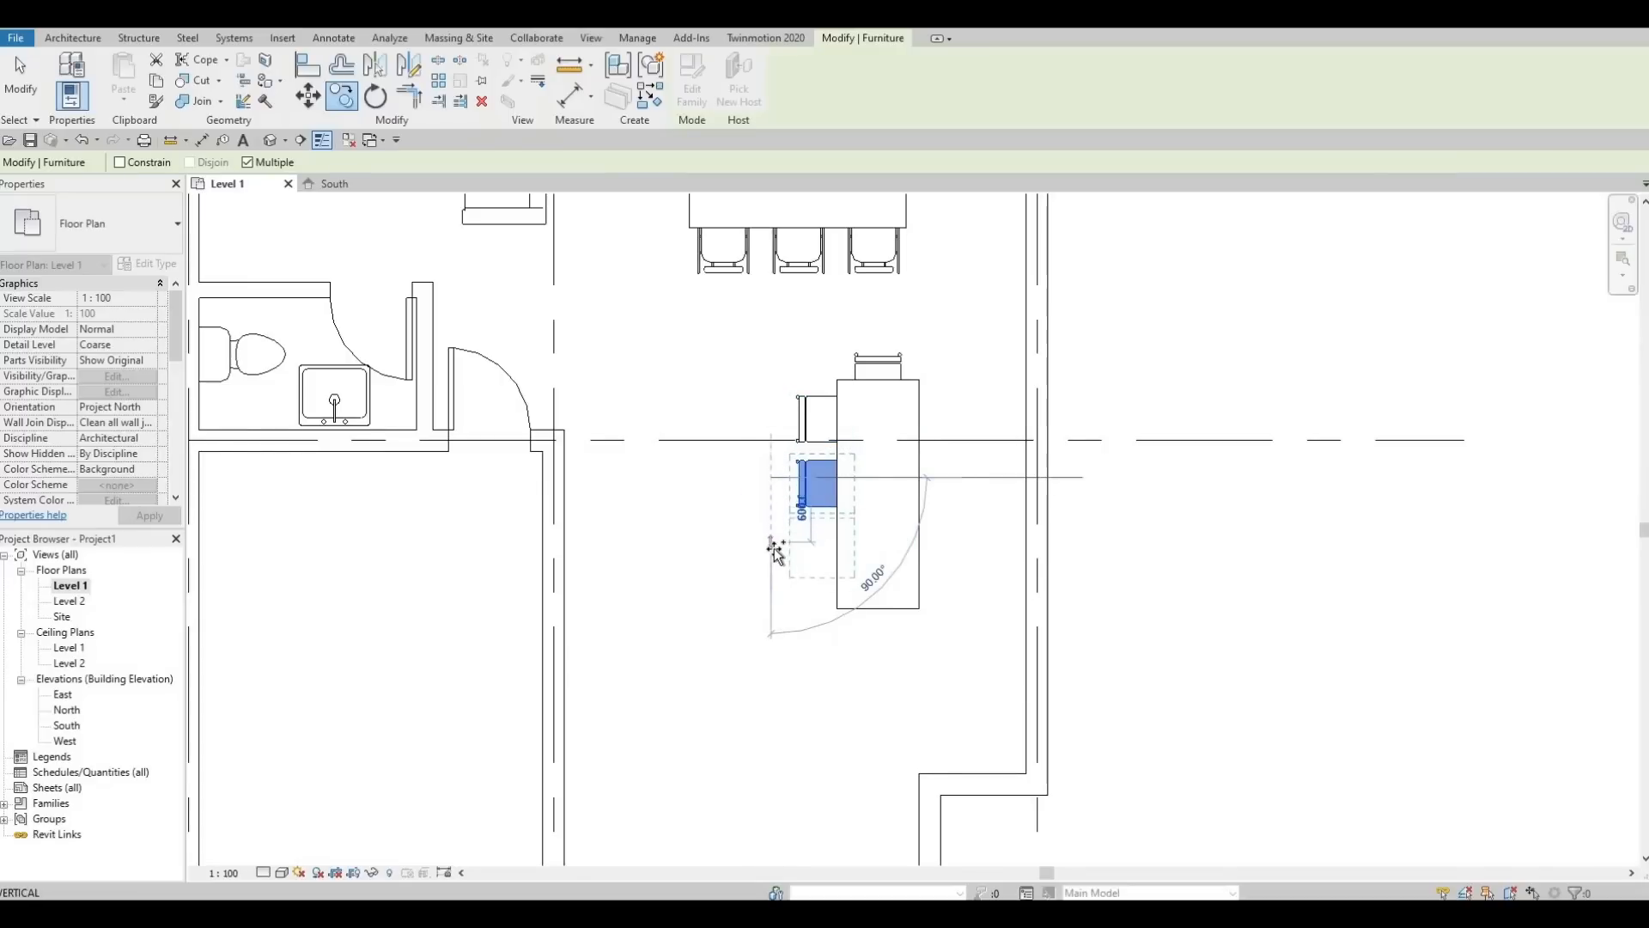
click(774, 550)
key(Escape)
key(Escape)
key(Escape)
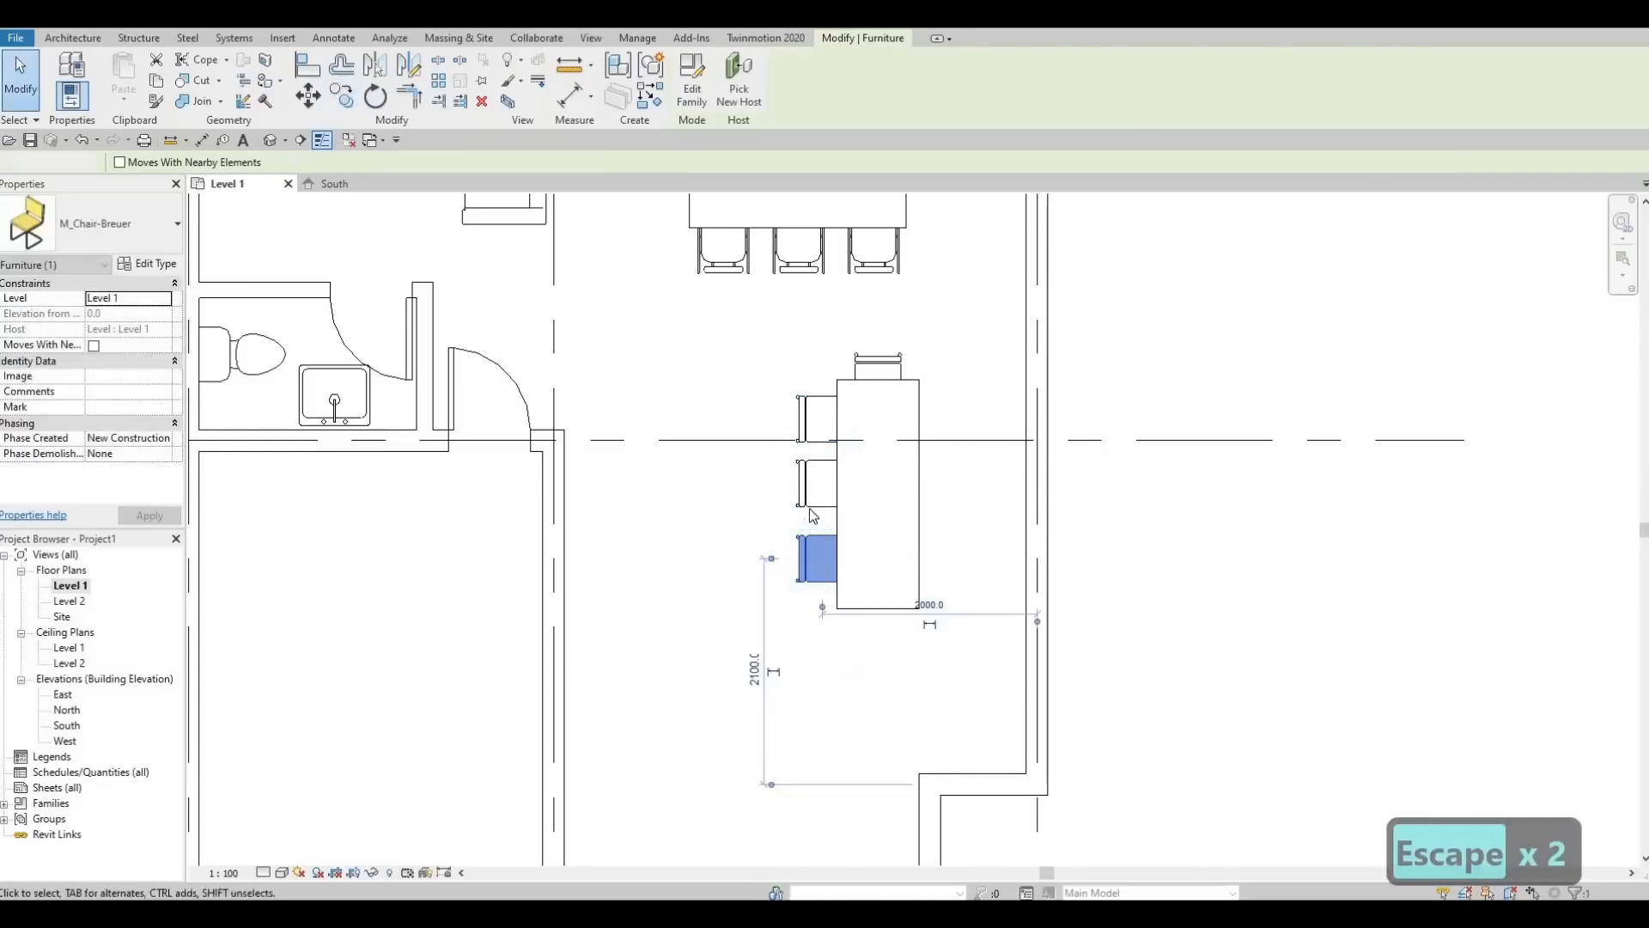
Nudge the middle and upper chairs on the dining table's left side one increment down each
click(807, 507)
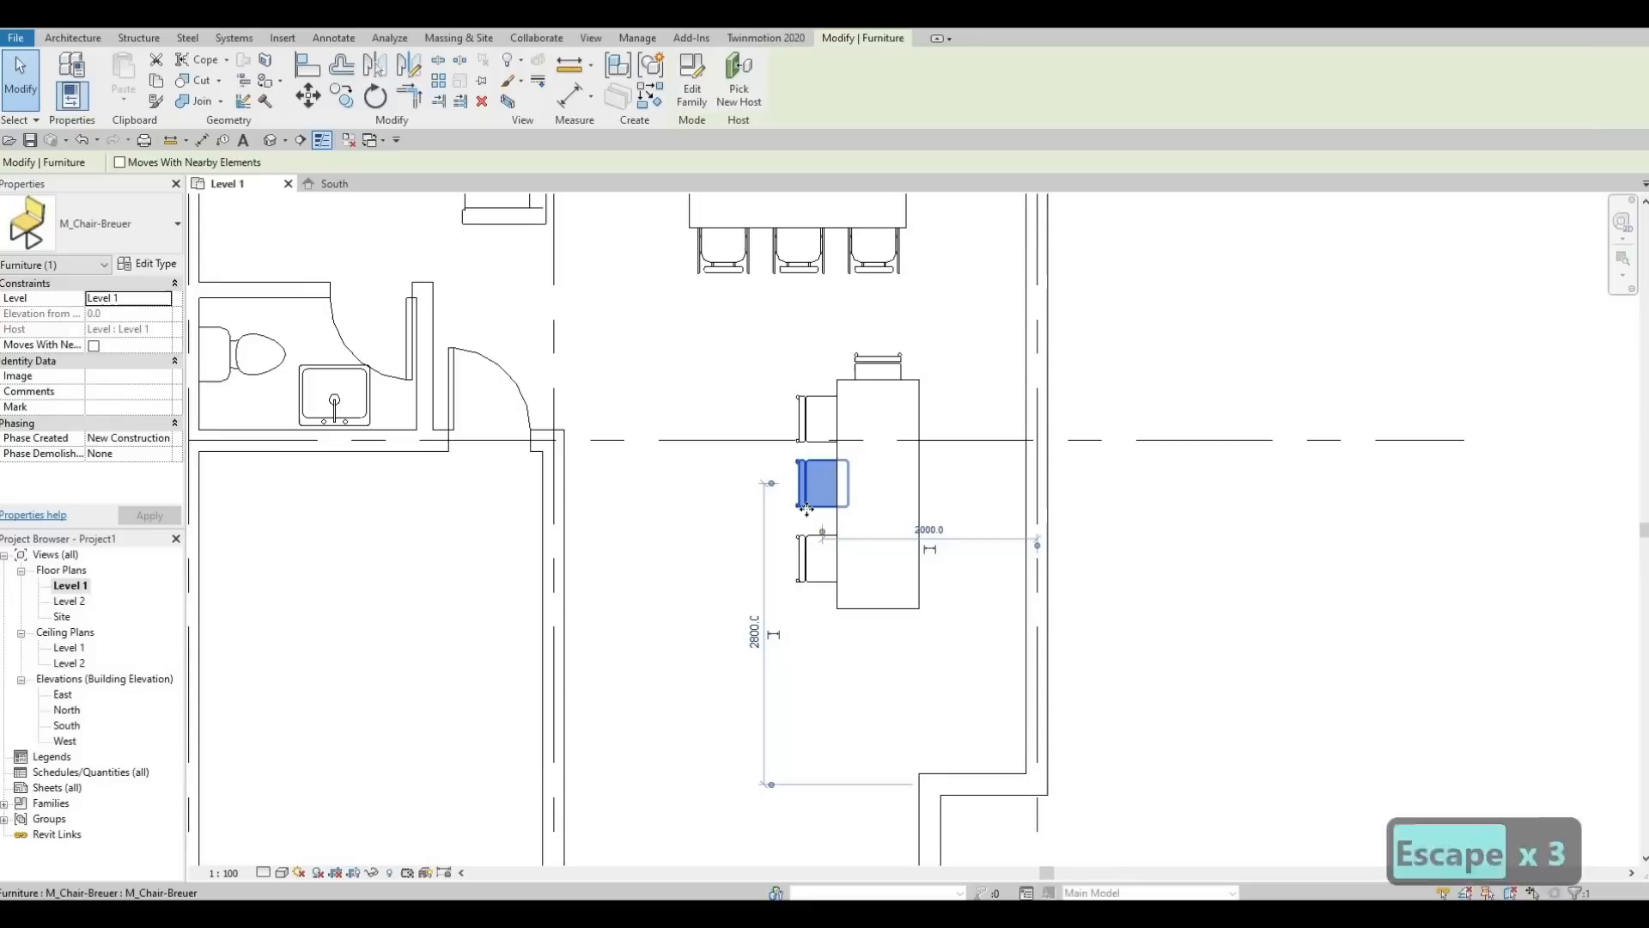
key(Down)
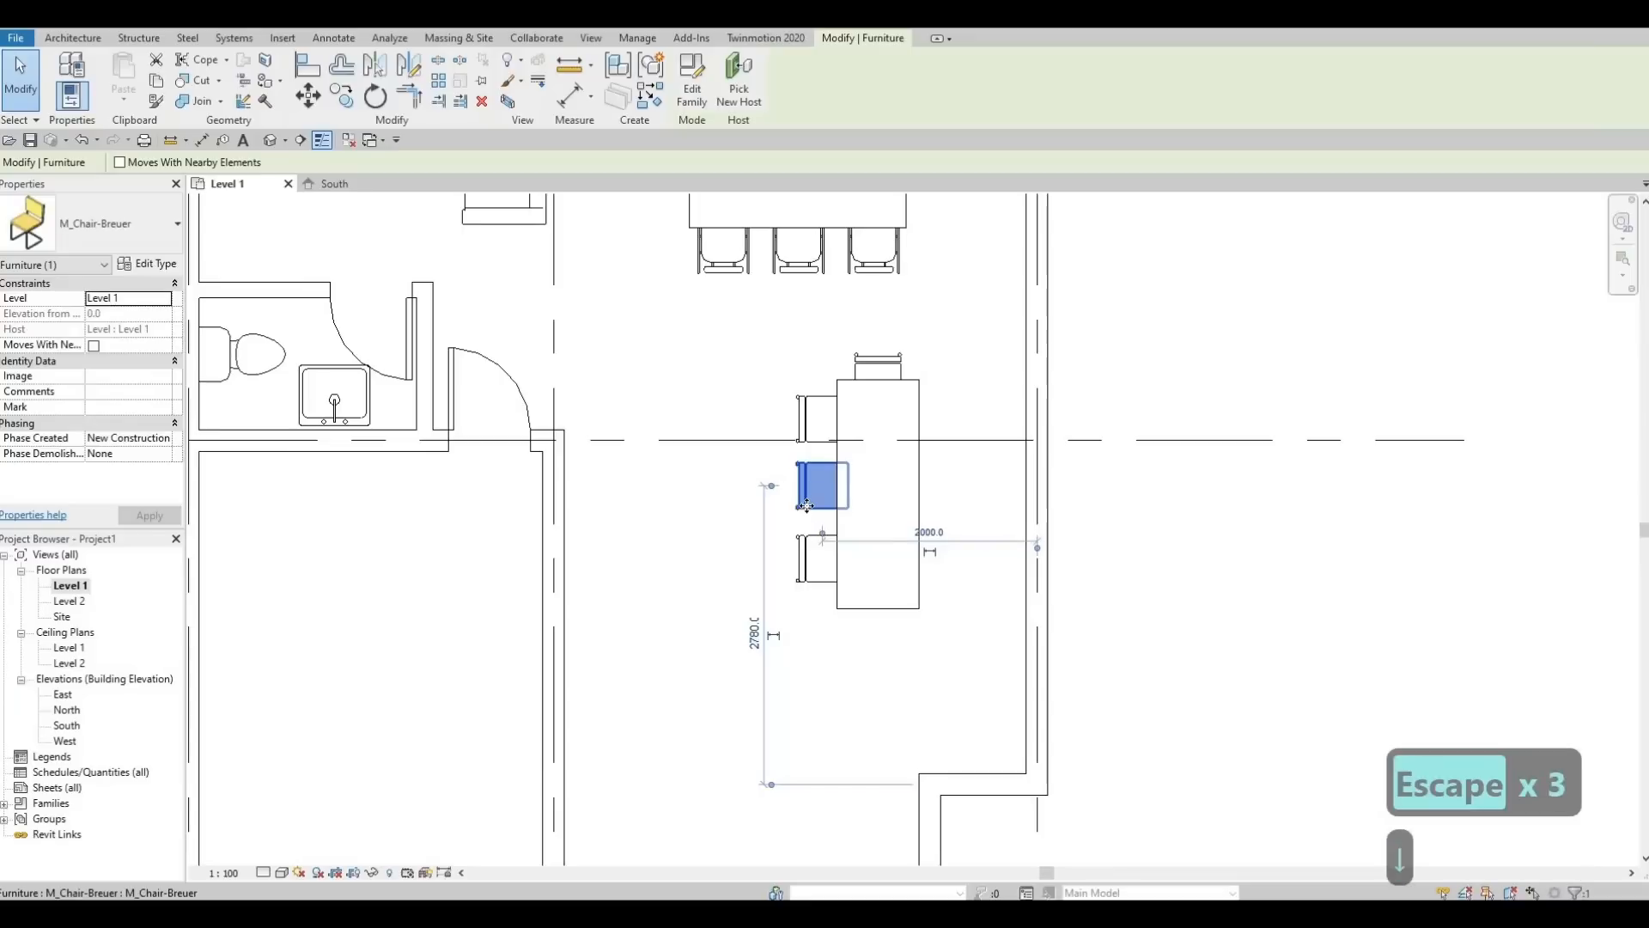
click(807, 455)
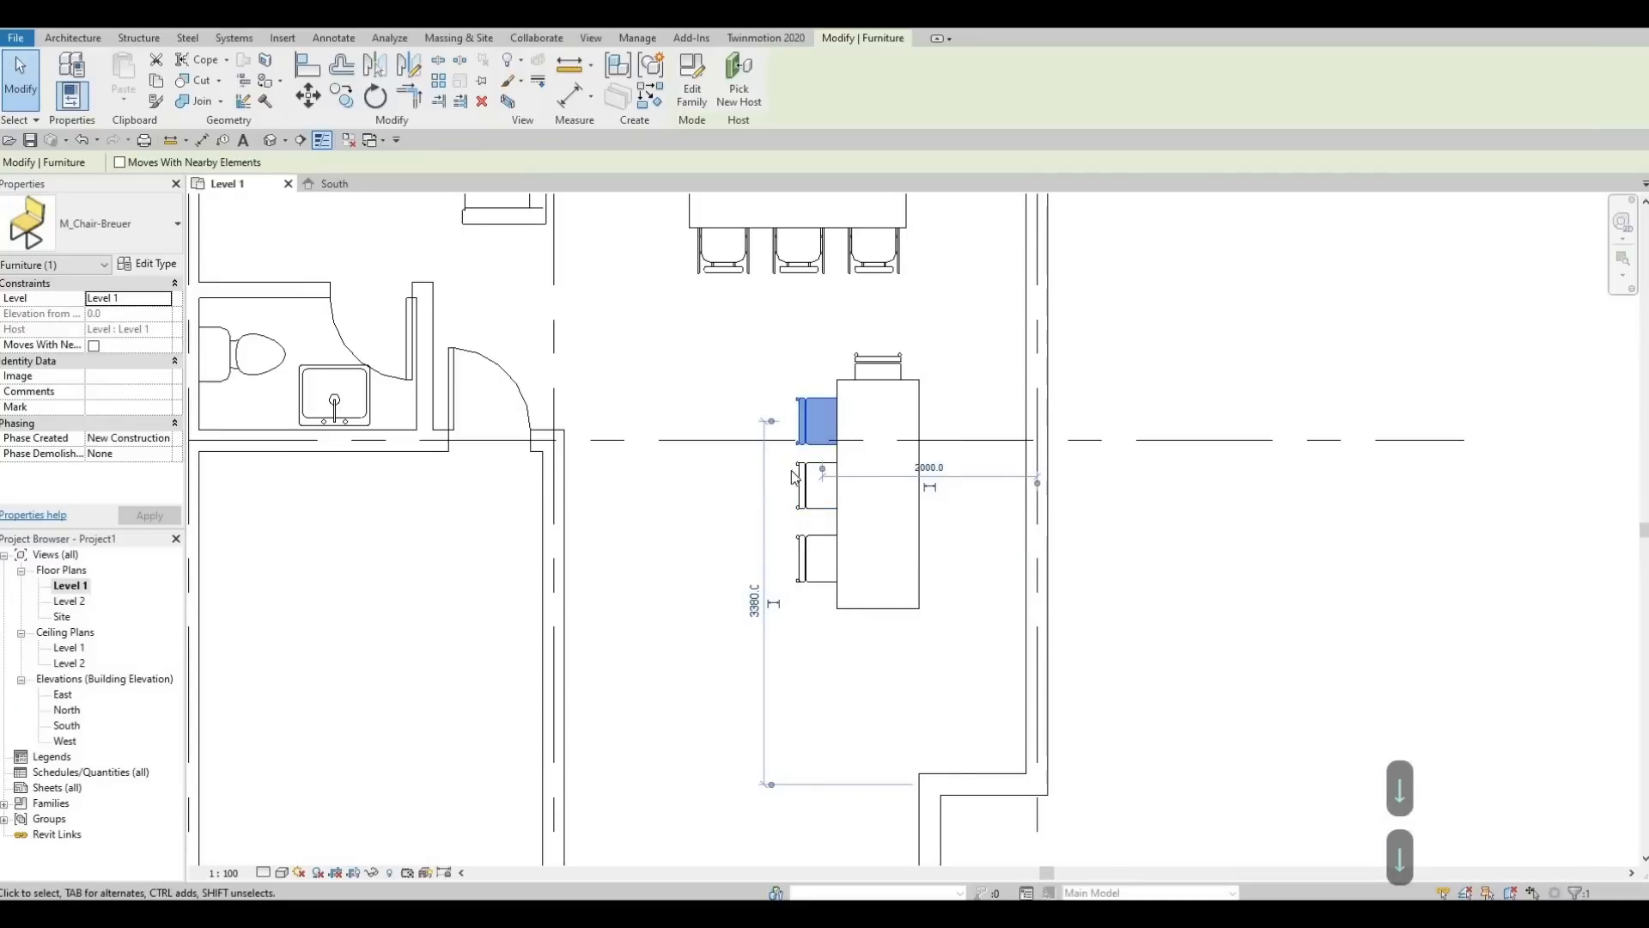
key(Escape)
key(Escape)
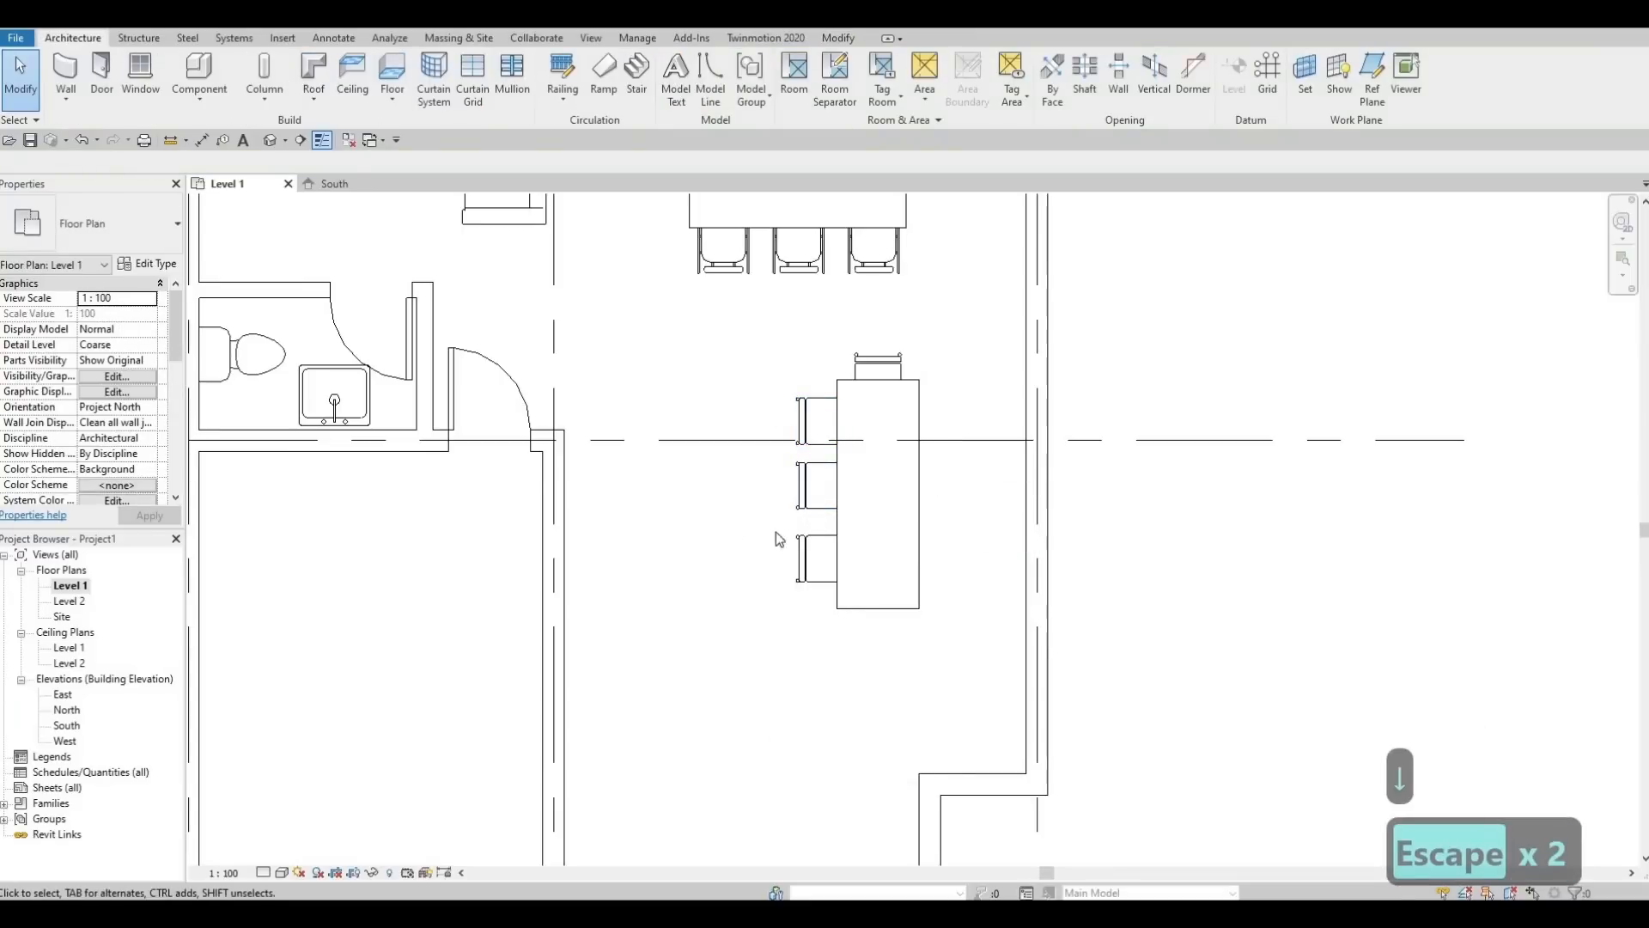
Mirror the three left-side dining chairs to the right side about a vertical axis drawn through the table's midpoint
drag(744, 353, 846, 642)
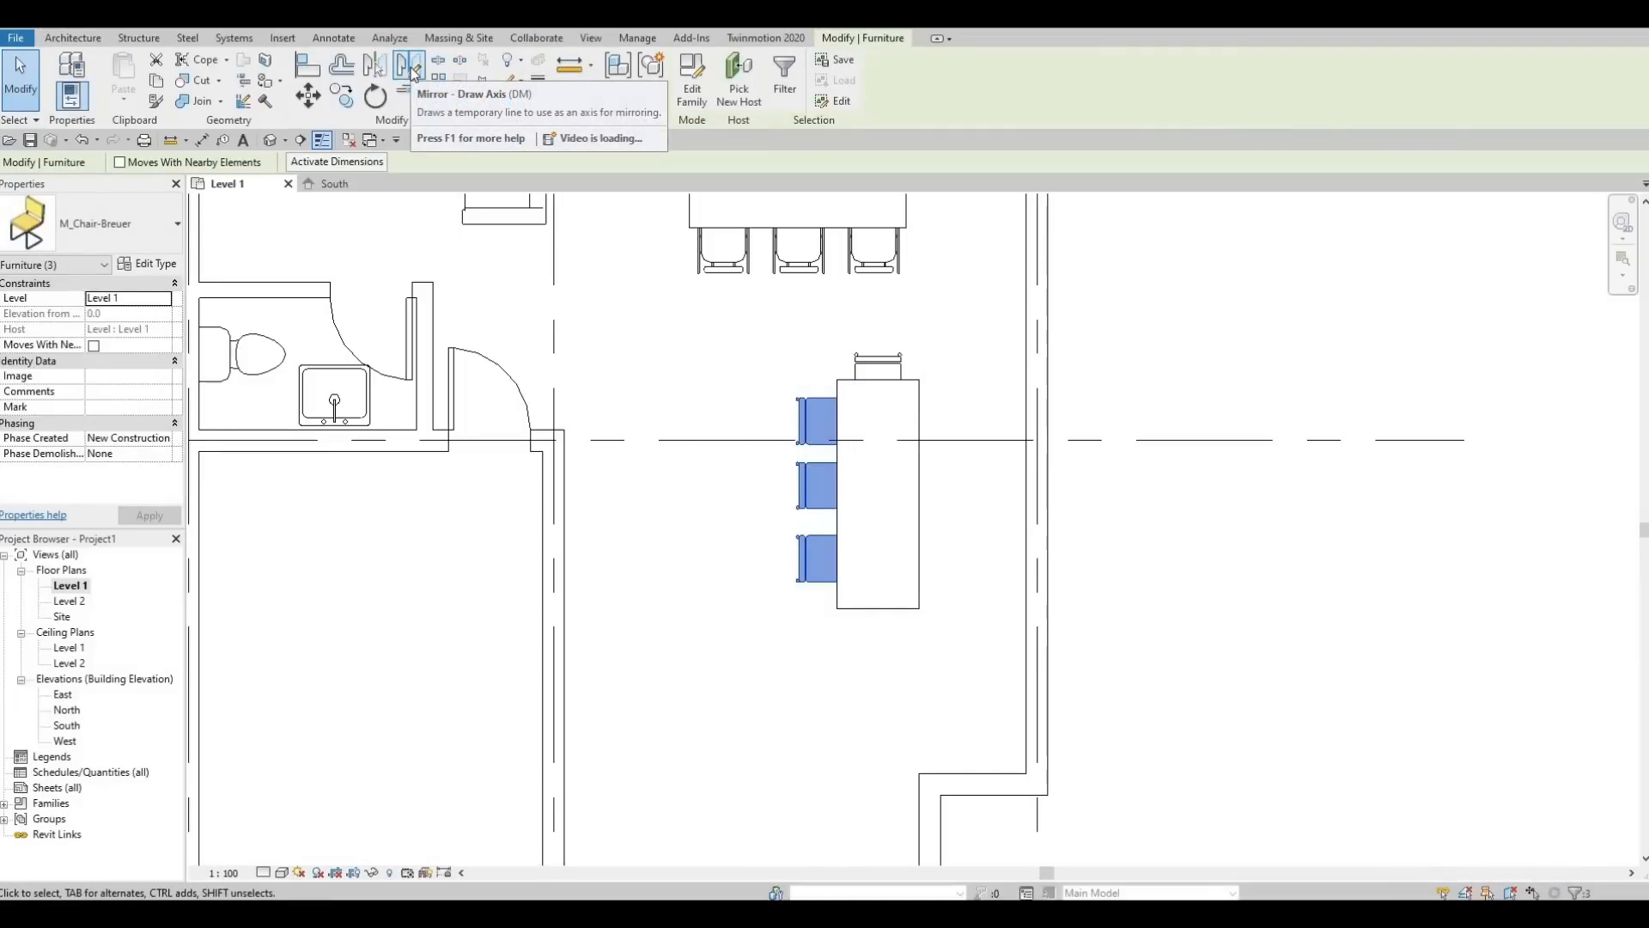
click(876, 613)
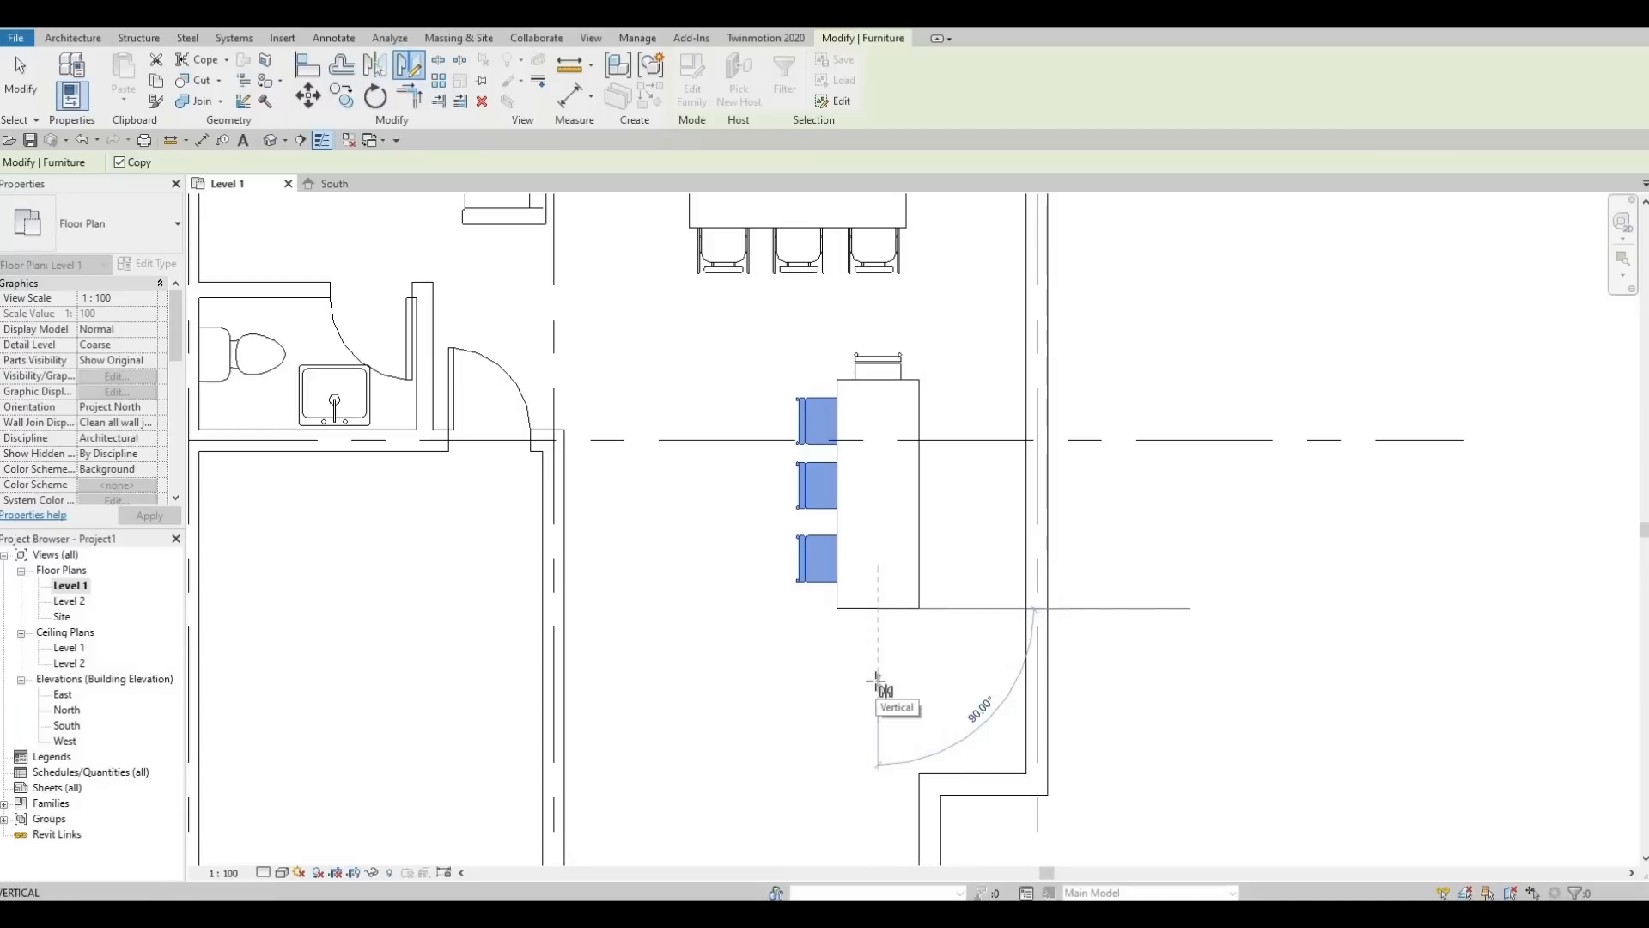
click(960, 422)
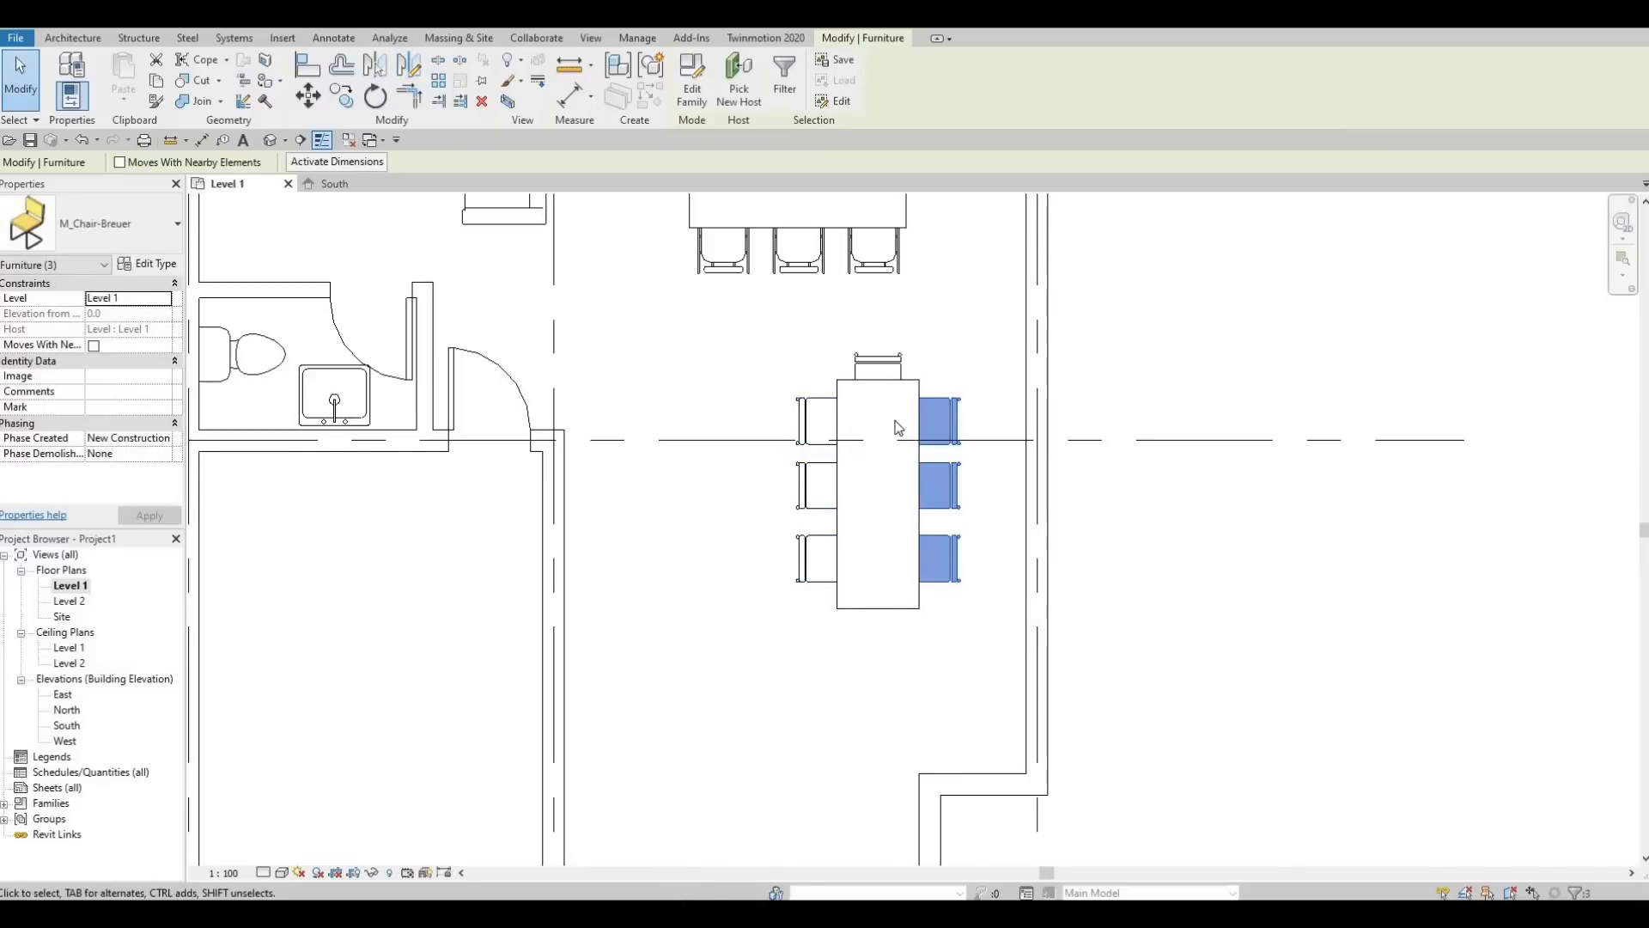
key(Escape)
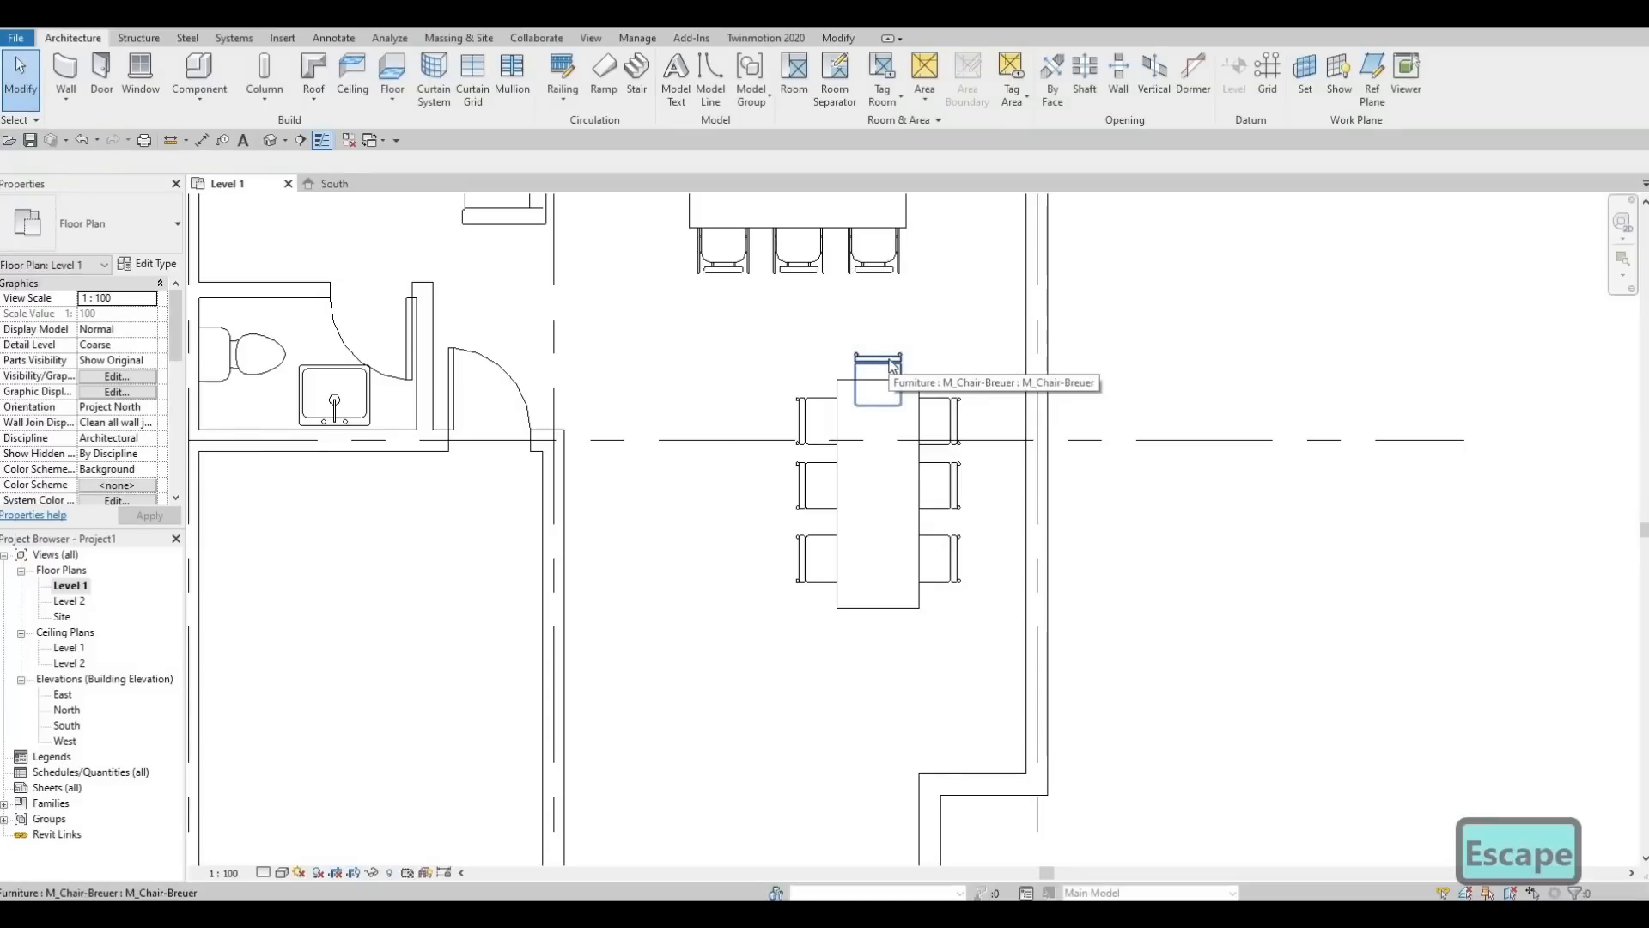
Mirror the dining table's upper end chair to the lower end about a horizontal axis drawn through the table's middle
click(890, 367)
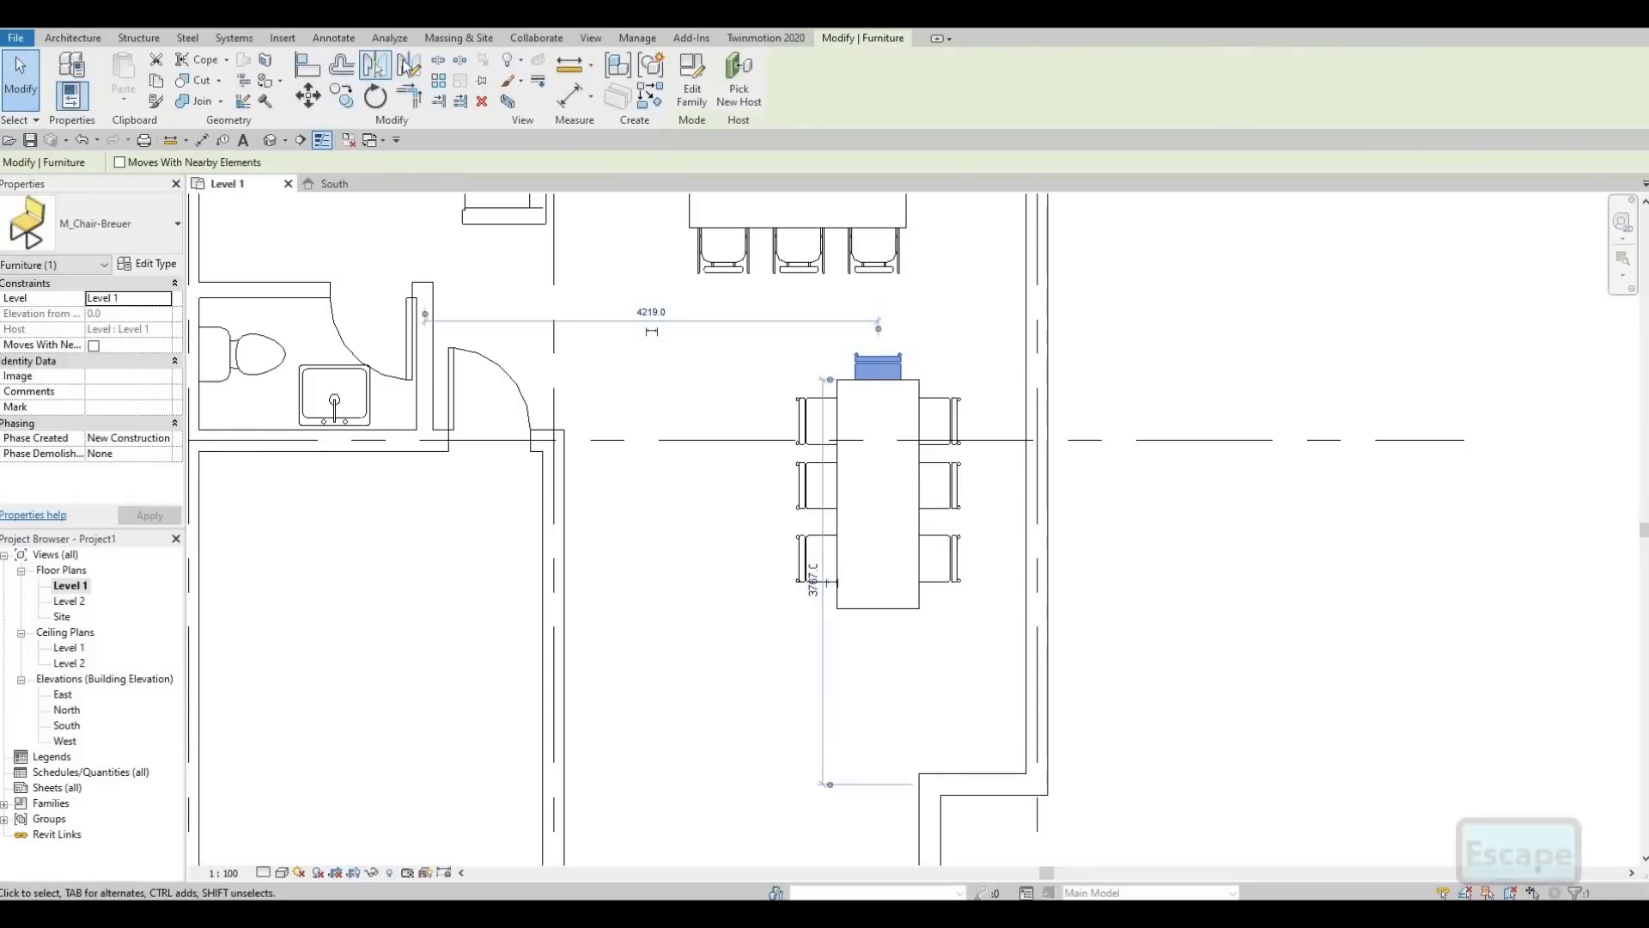
click(409, 65)
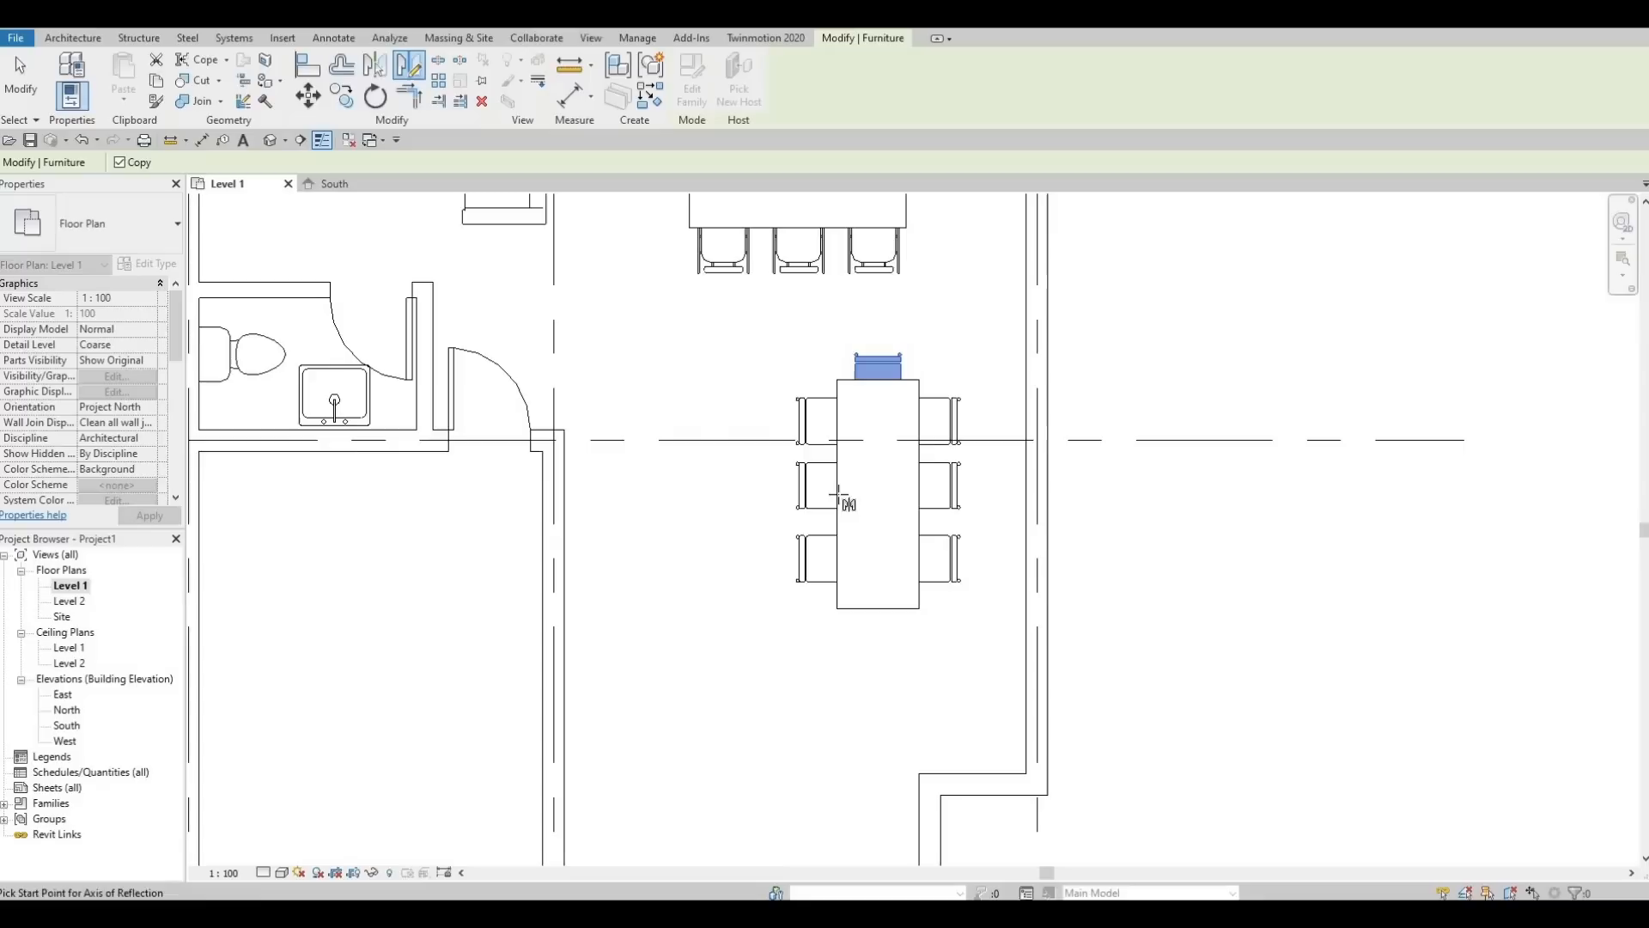
click(867, 497)
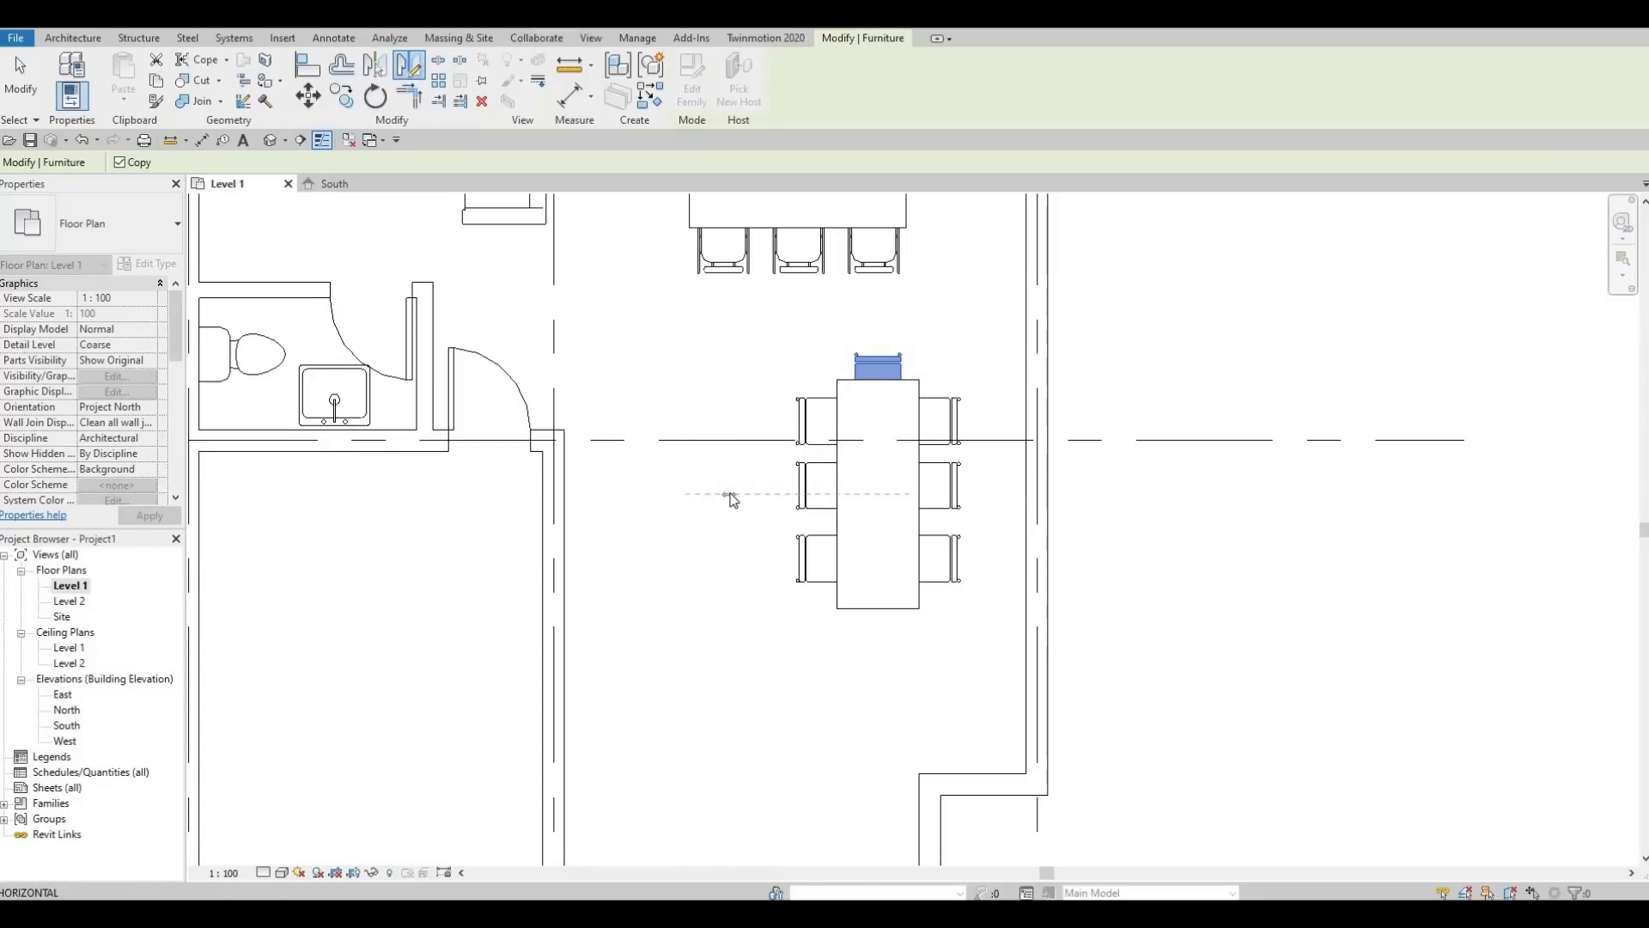
click(733, 496)
key(Escape)
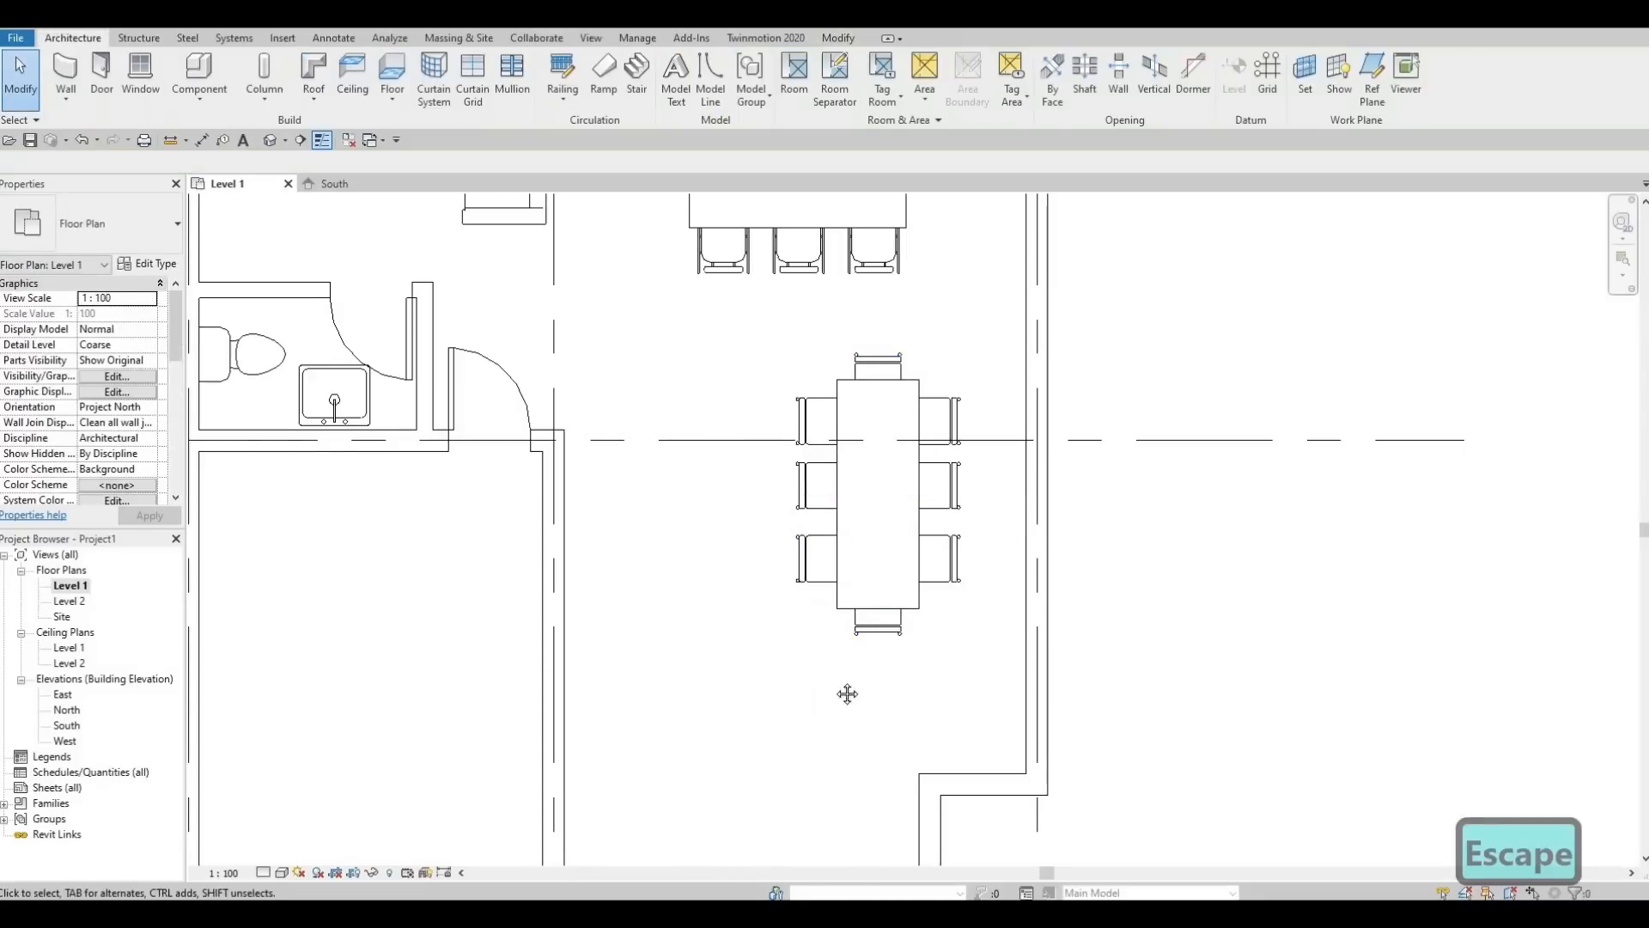
key(Escape)
key(Escape)
Nudge the dining table and its eight chairs together twelve increments down and a net one increment right
scroll(828, 626, down, 2)
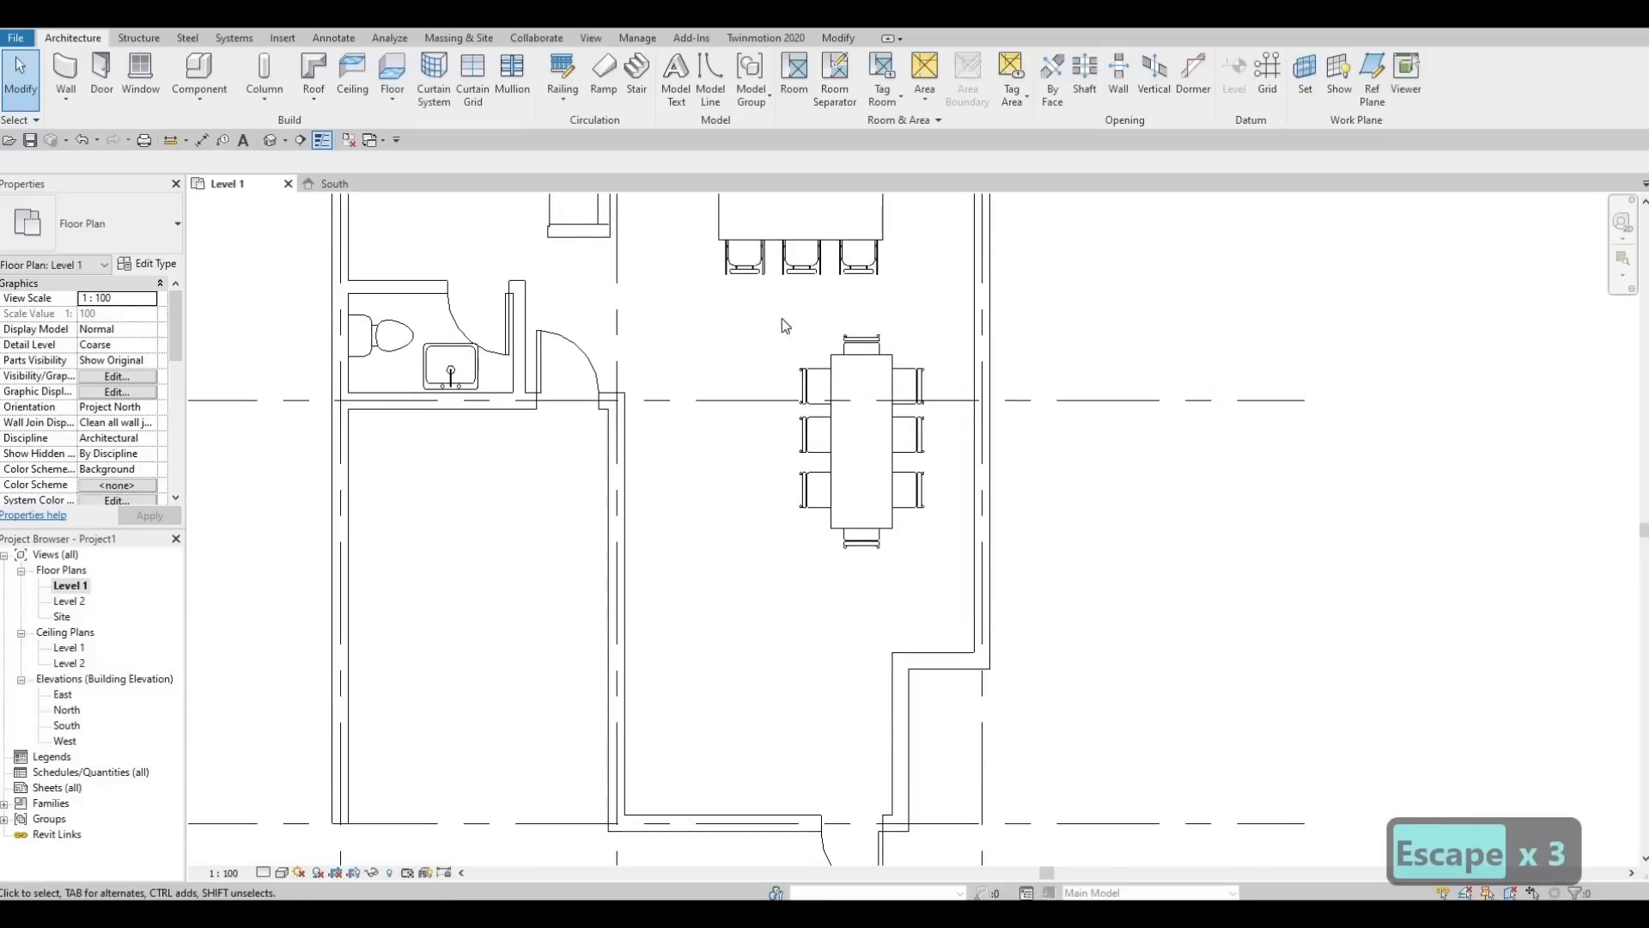
drag(747, 312, 936, 562)
key(Down)
key(Down)
key(Down)
key(Down)
key(Down)
key(Down)
key(Down)
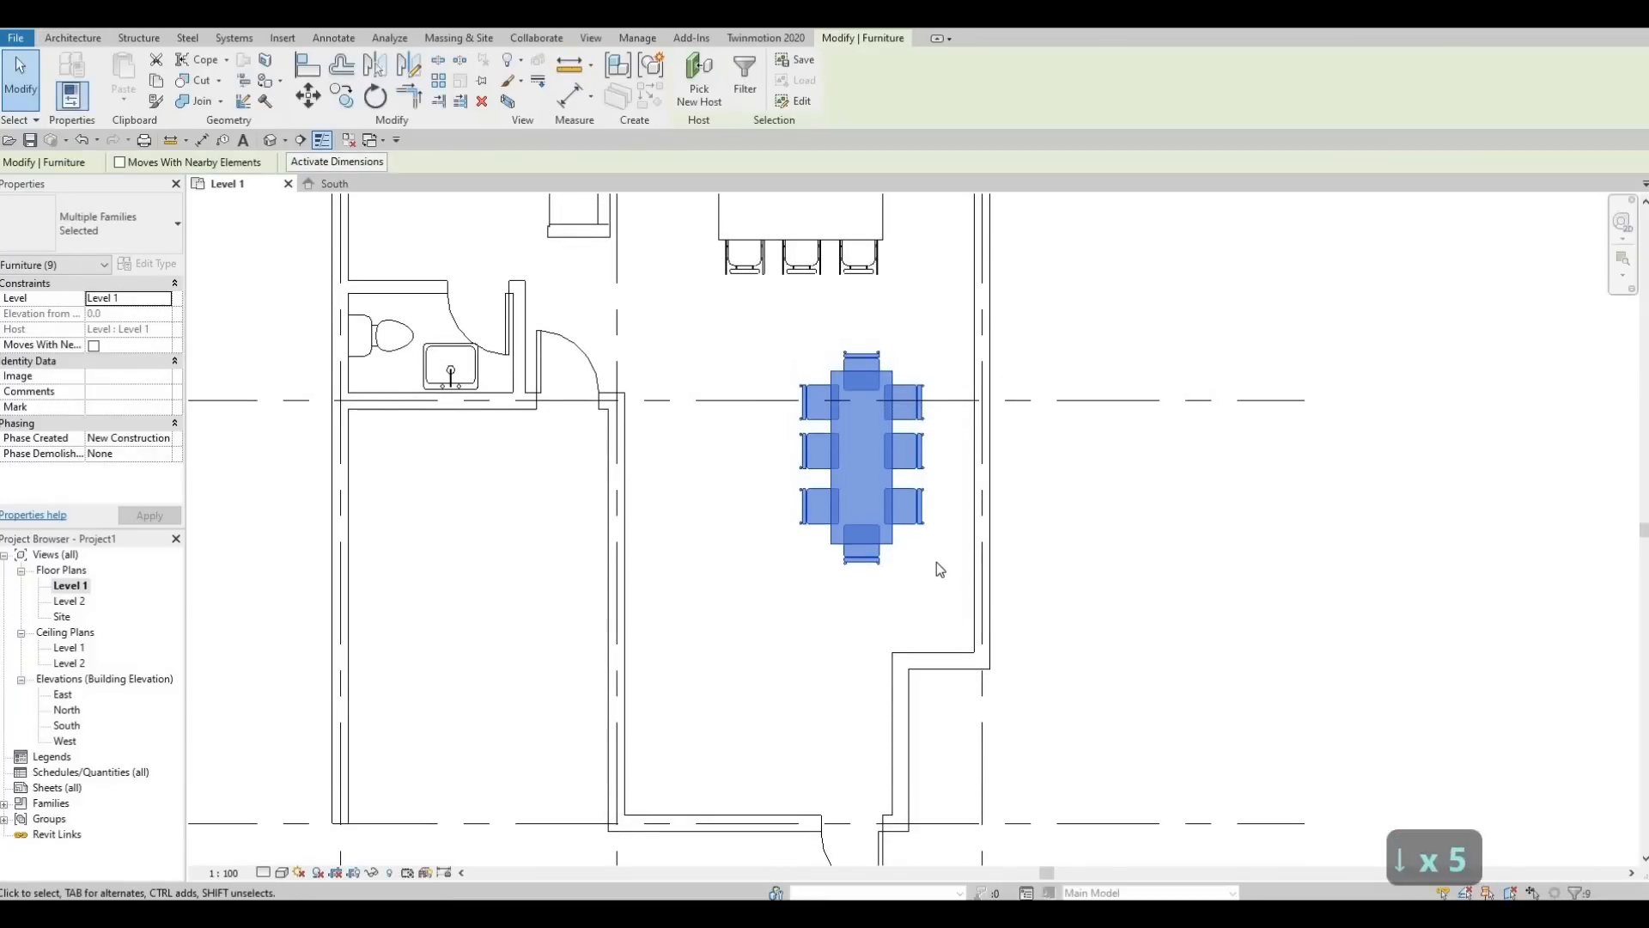
key(Down)
key(Left)
key(Down)
key(Down)
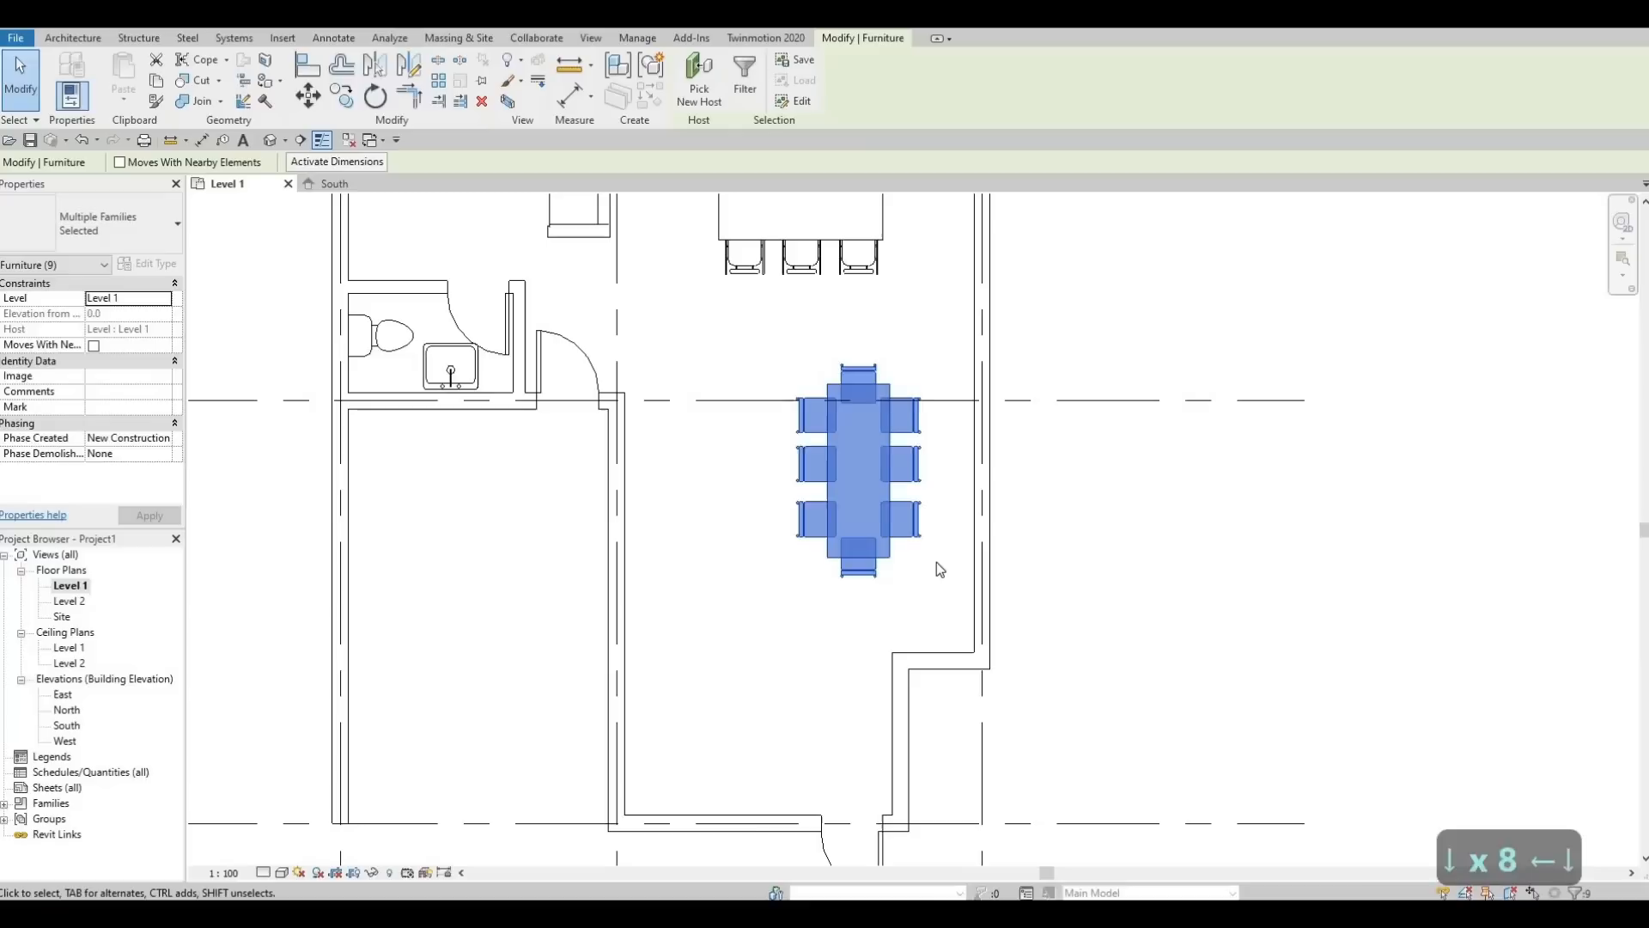
key(Right)
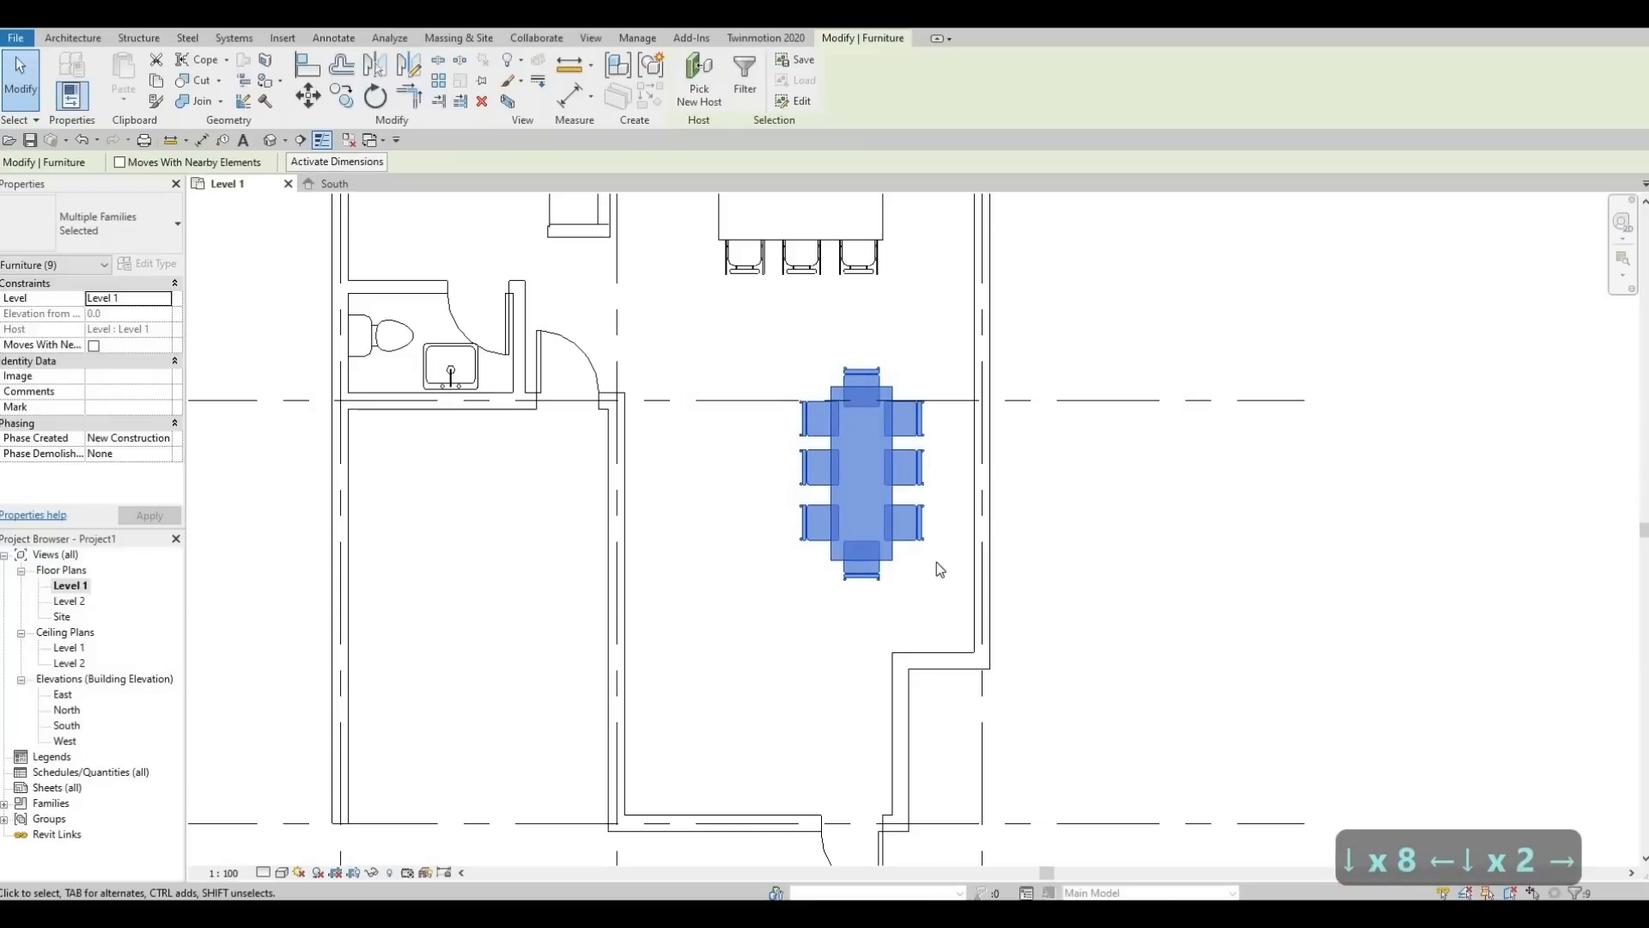
key(Down)
key(Down)
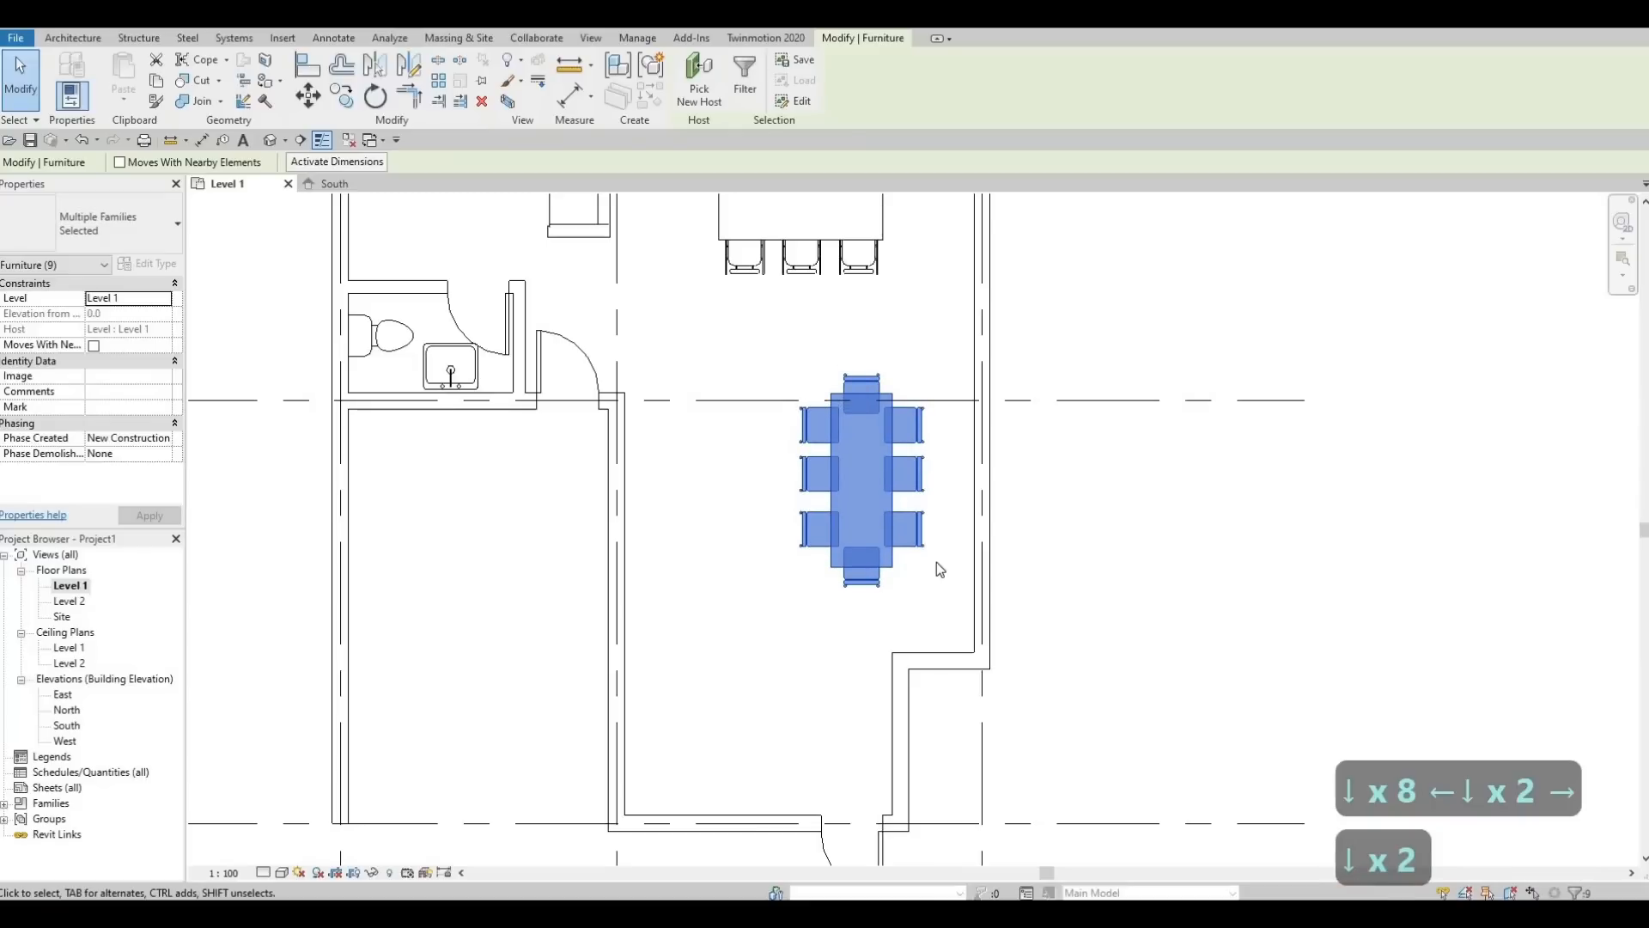
key(Right)
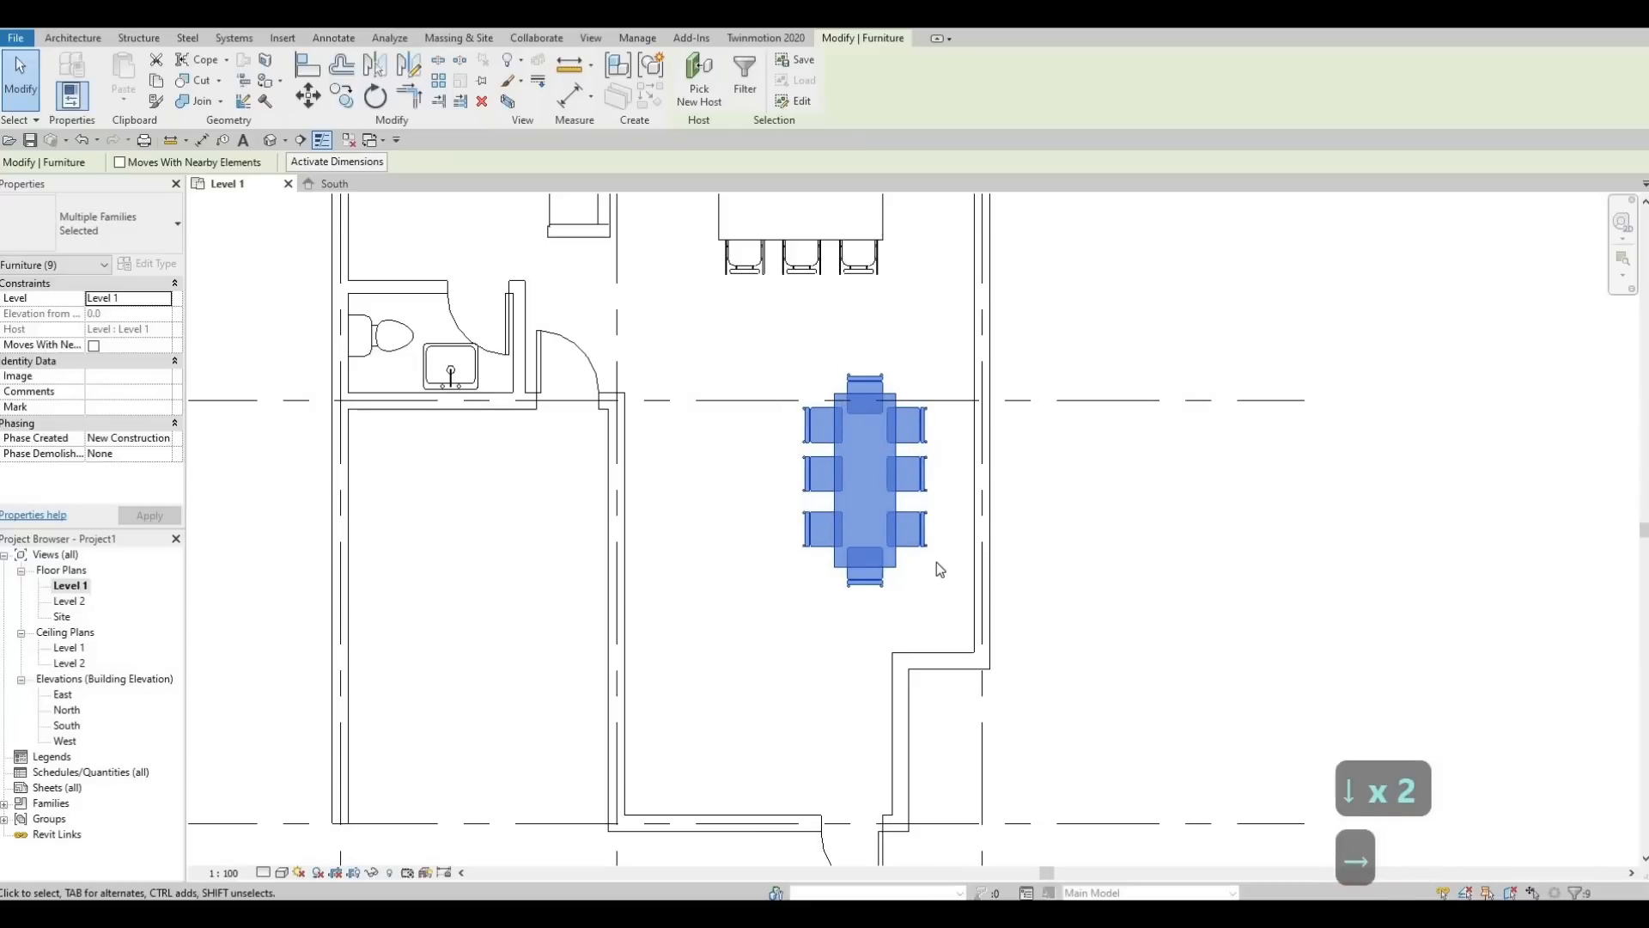
key(Escape)
key(Escape)
key(Escape)
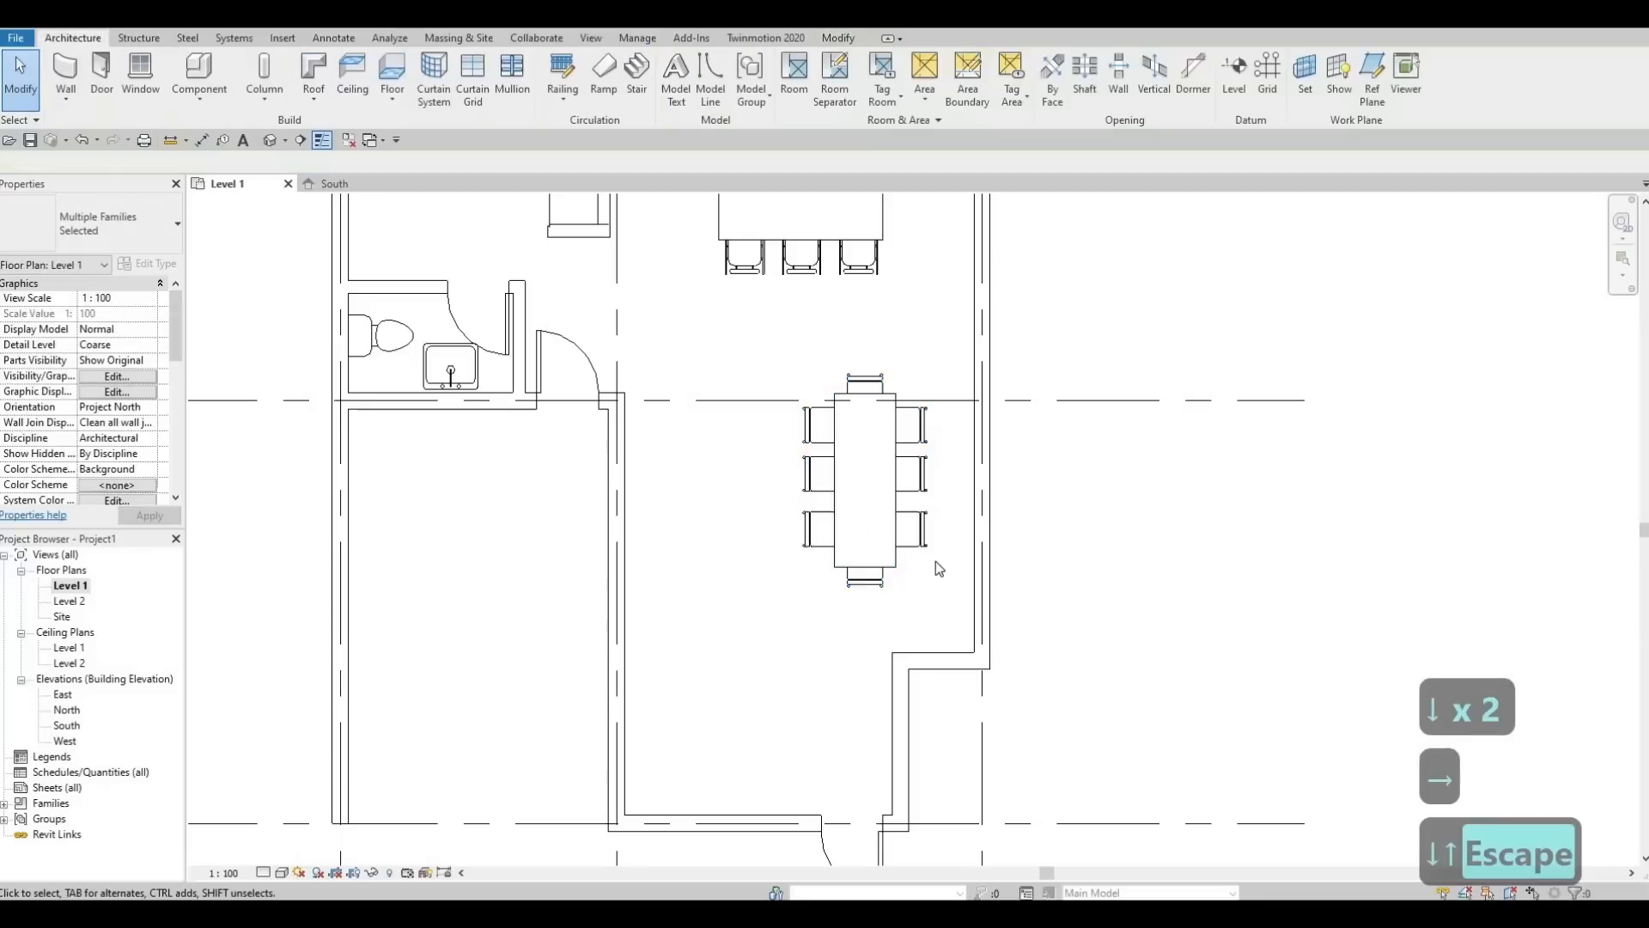
middle_drag(917, 571, 947, 532)
scroll(947, 532, down, 1)
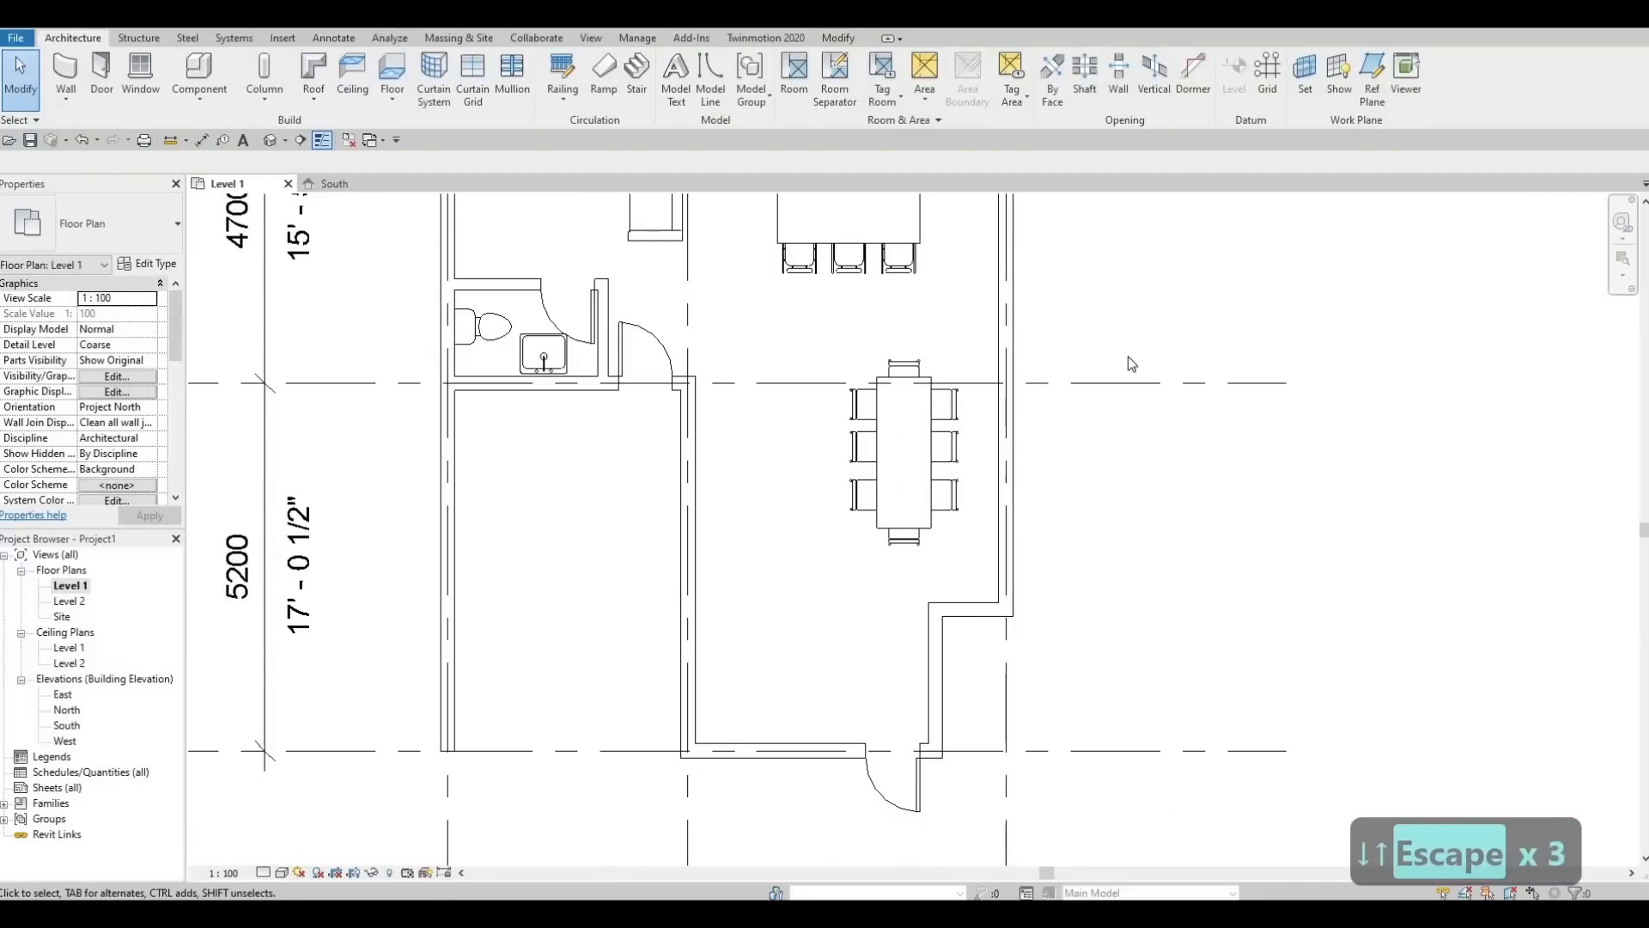
key(F1)
middle_drag(1104, 447, 999, 436)
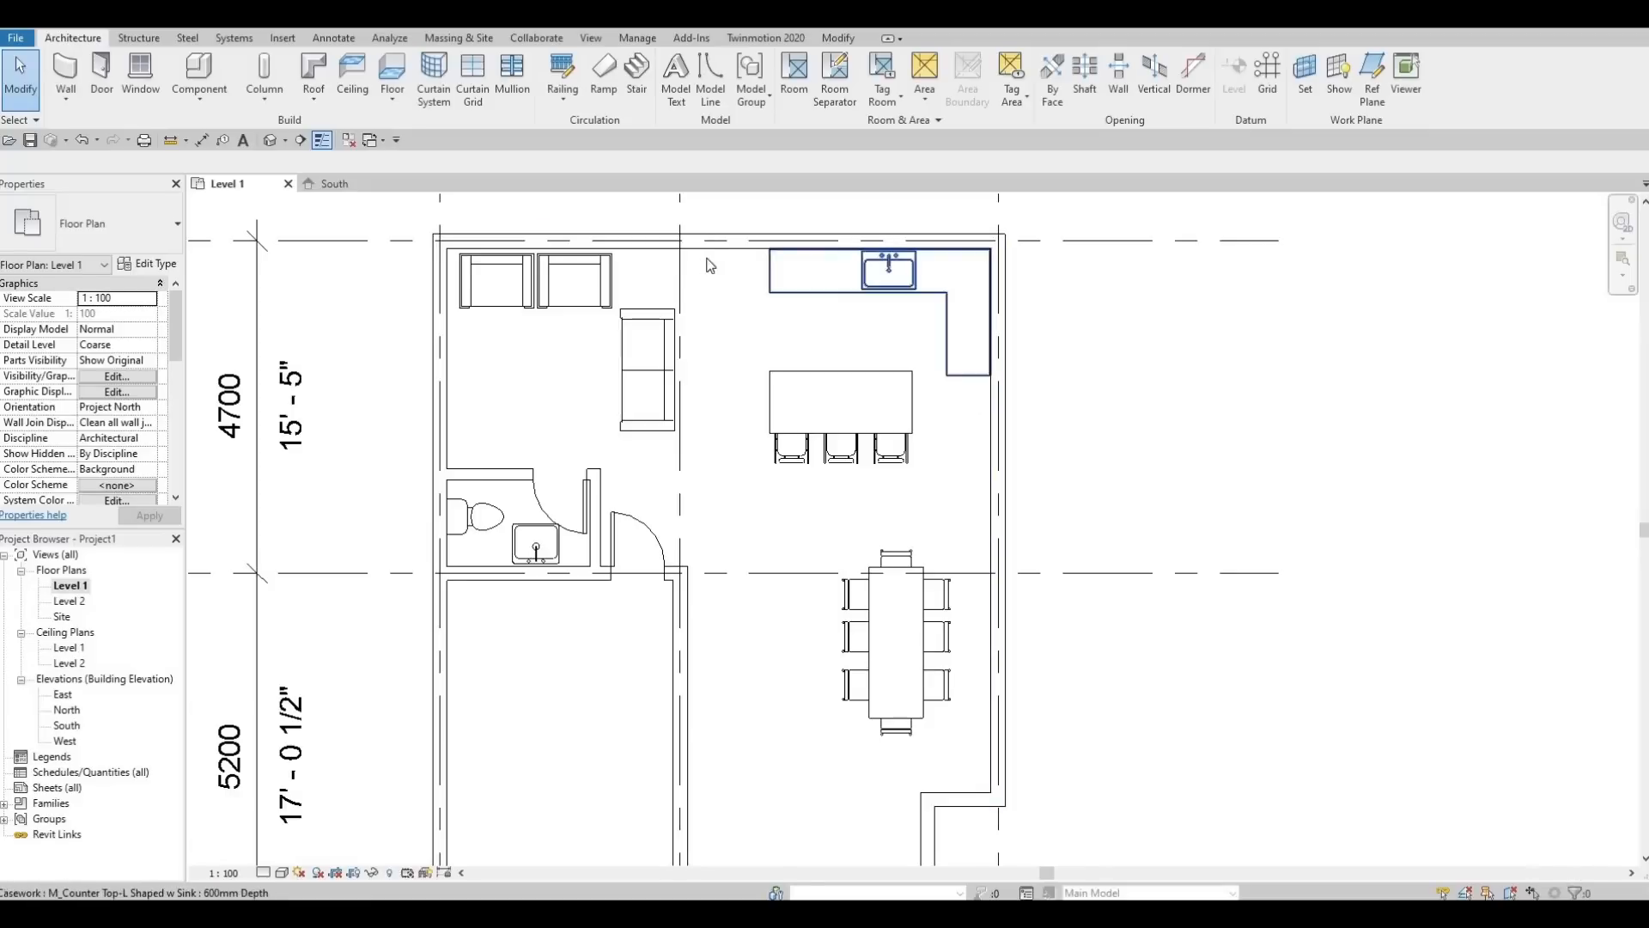
middle_drag(696, 245, 723, 307)
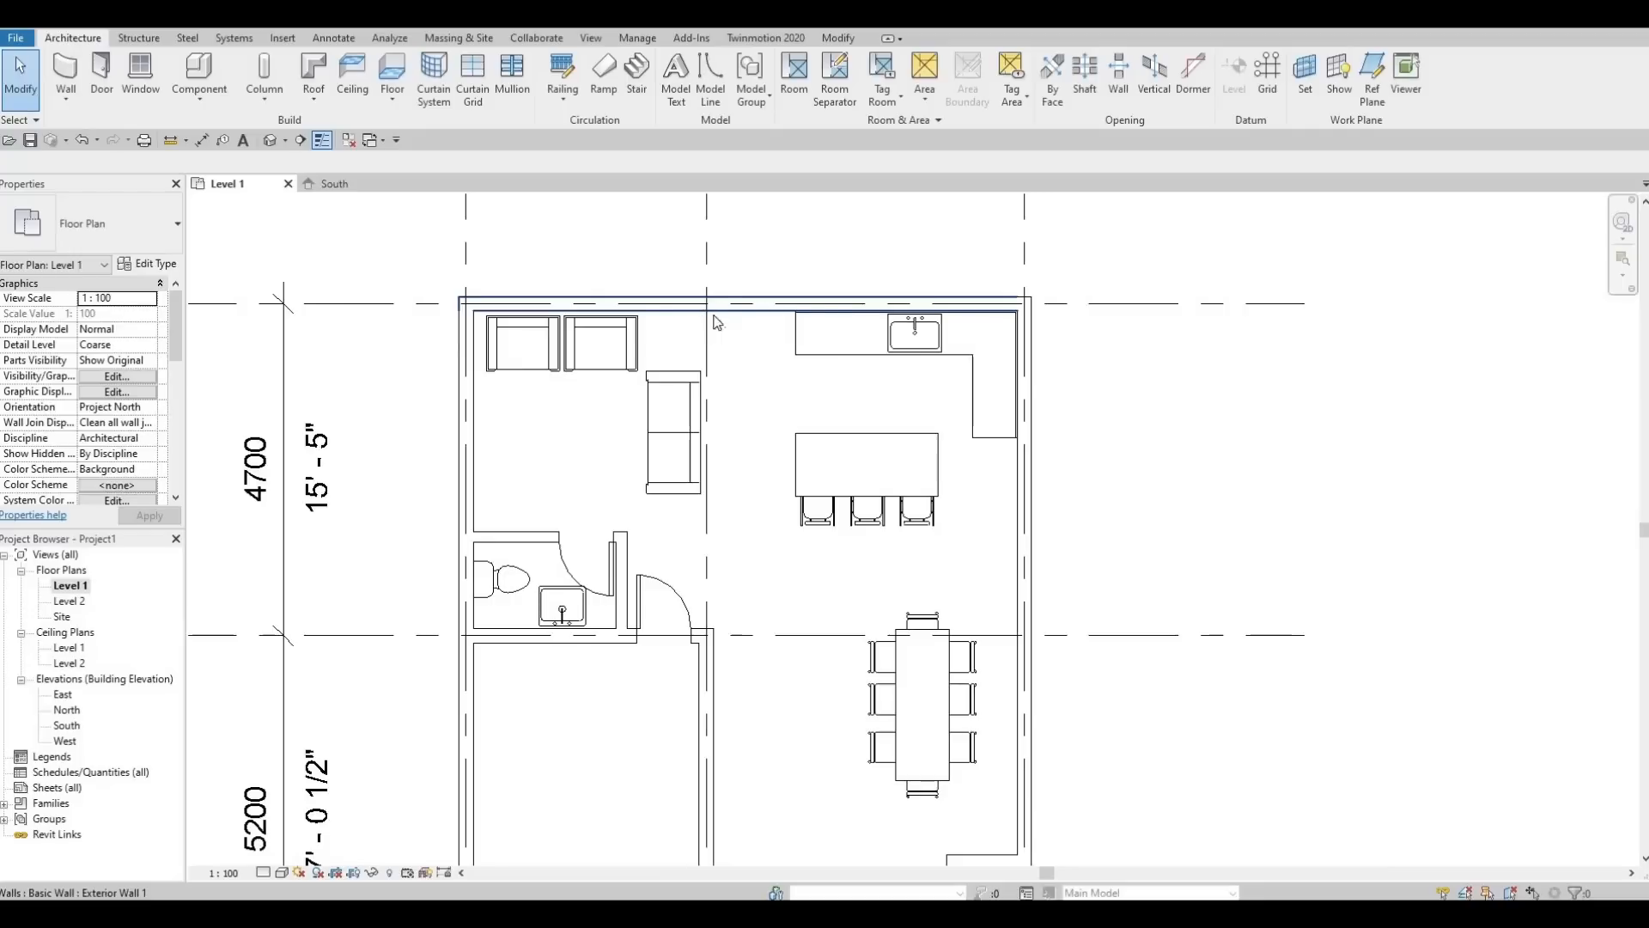
Shorten the side leg of the L-shaped kitchen countertop to about 1338 mm
middle_drag(1012, 444, 1022, 396)
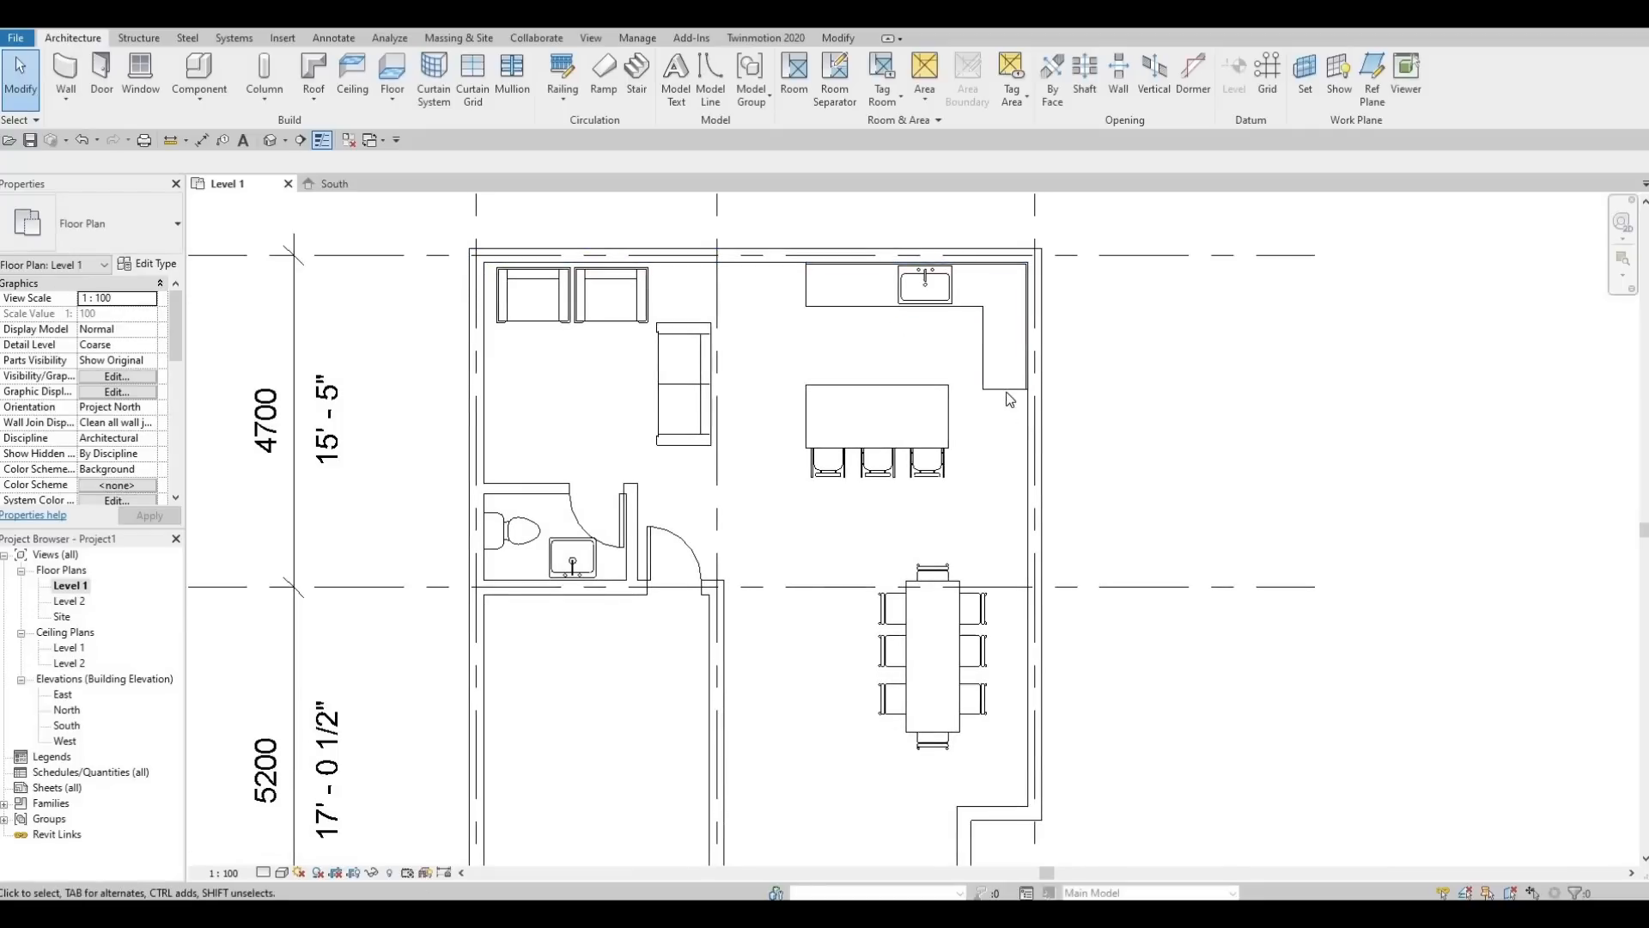
click(1005, 378)
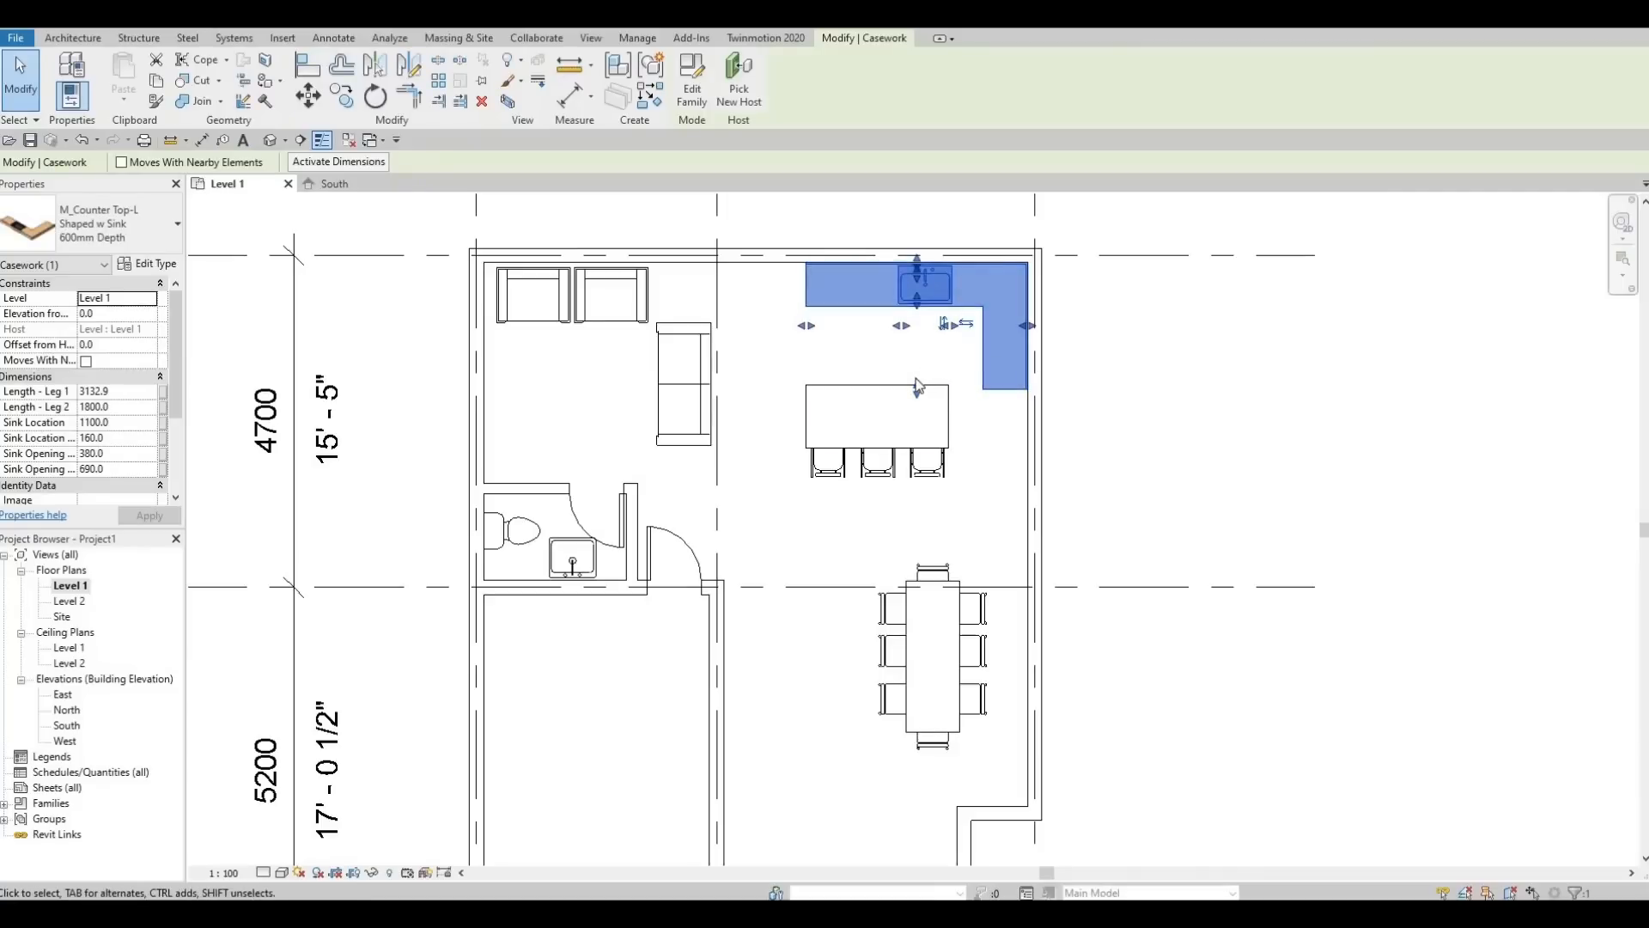
drag(920, 381, 939, 356)
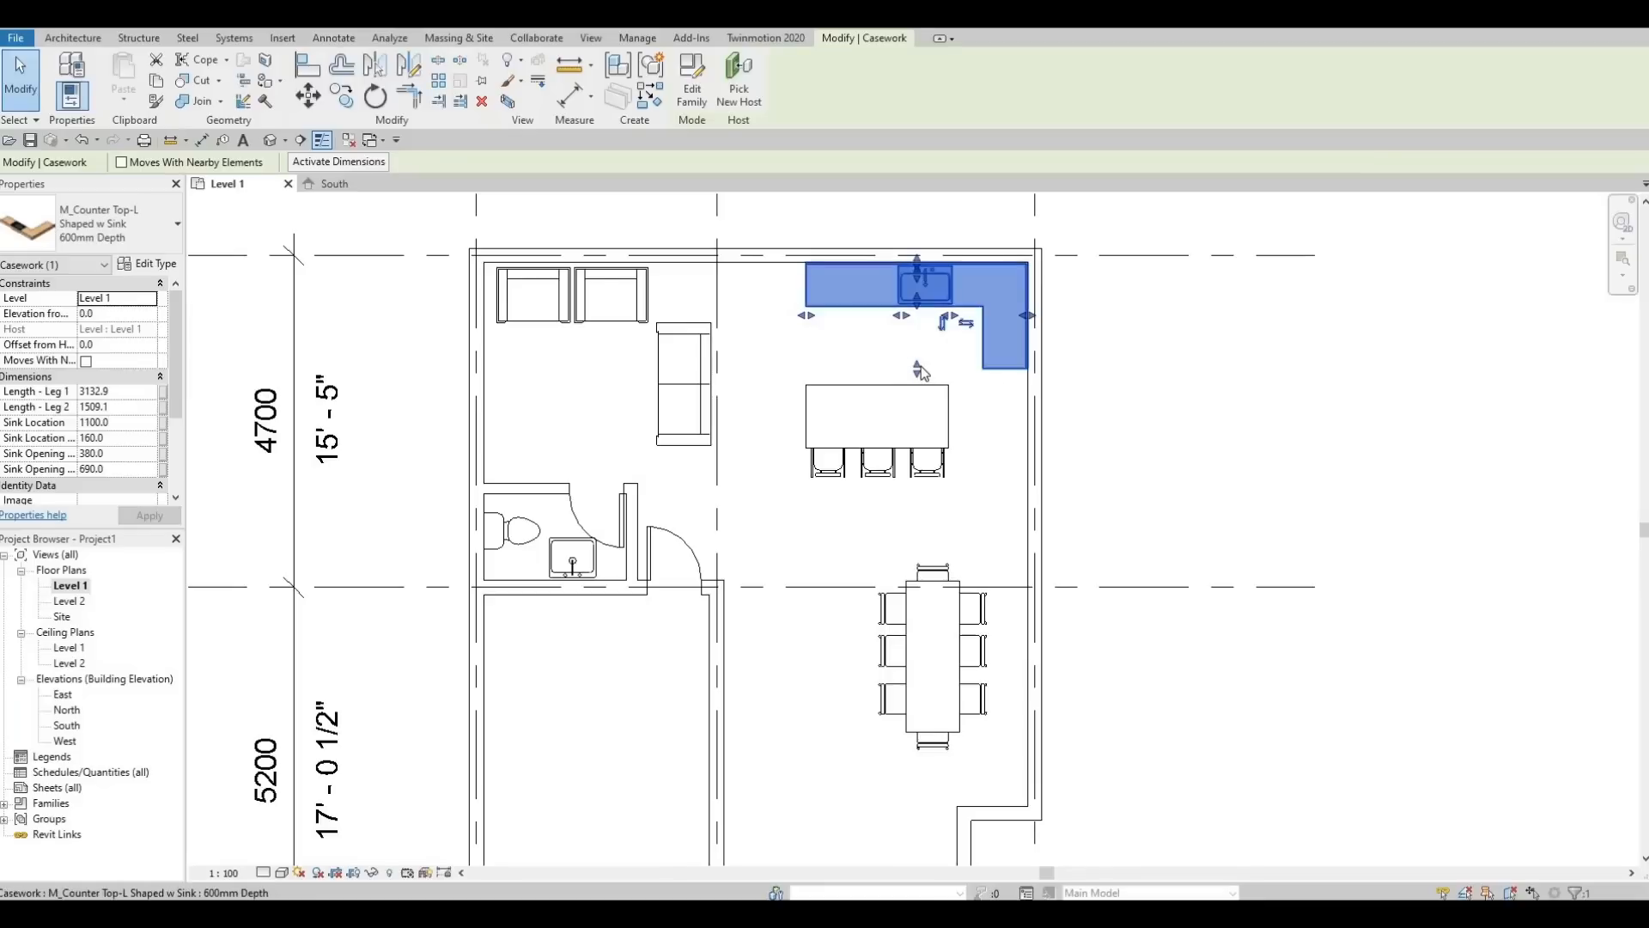
drag(923, 367, 921, 347)
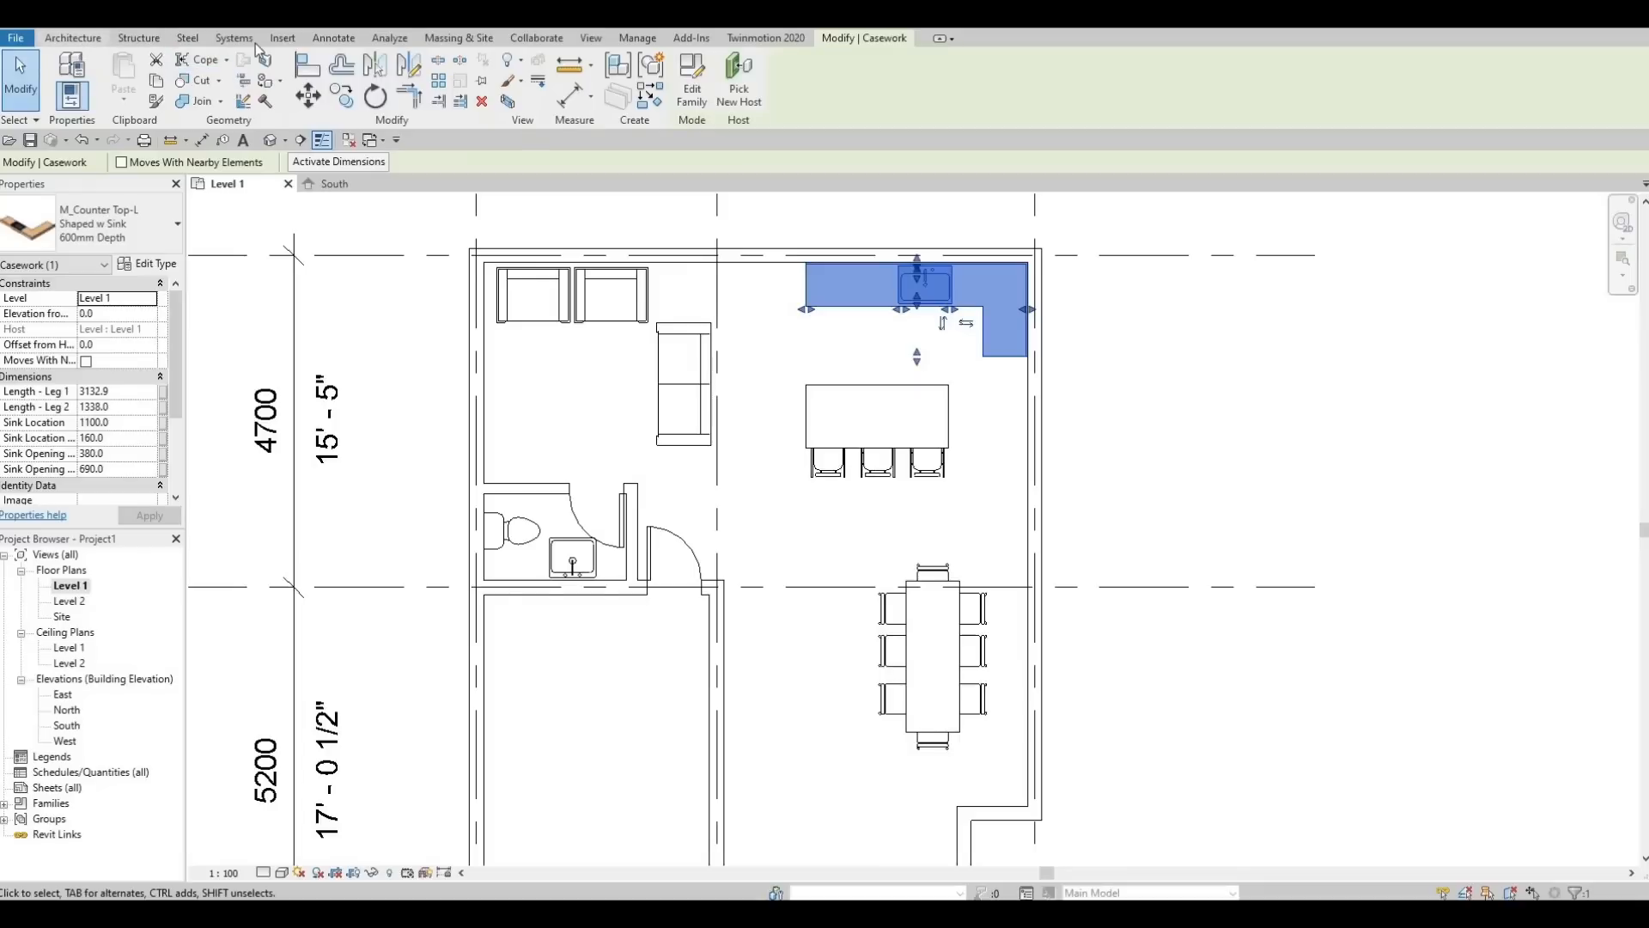
Draw a thin-line detail rectangle about 700 mm long against the exterior wall, directly below the countertop's shortened leg
click(333, 38)
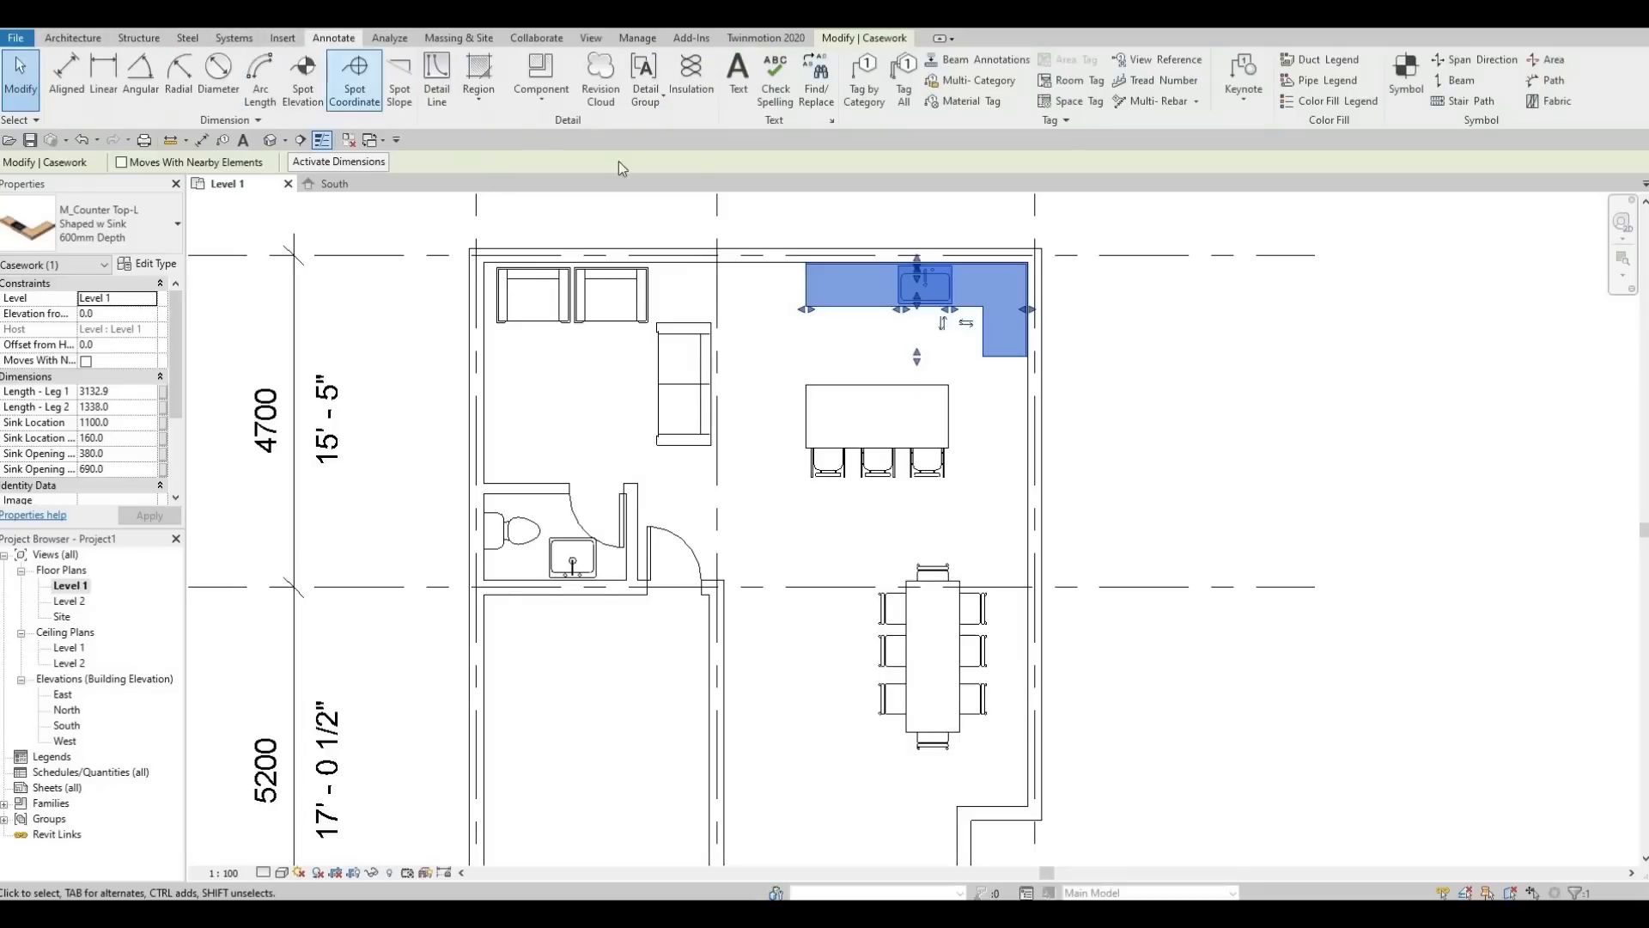
click(440, 84)
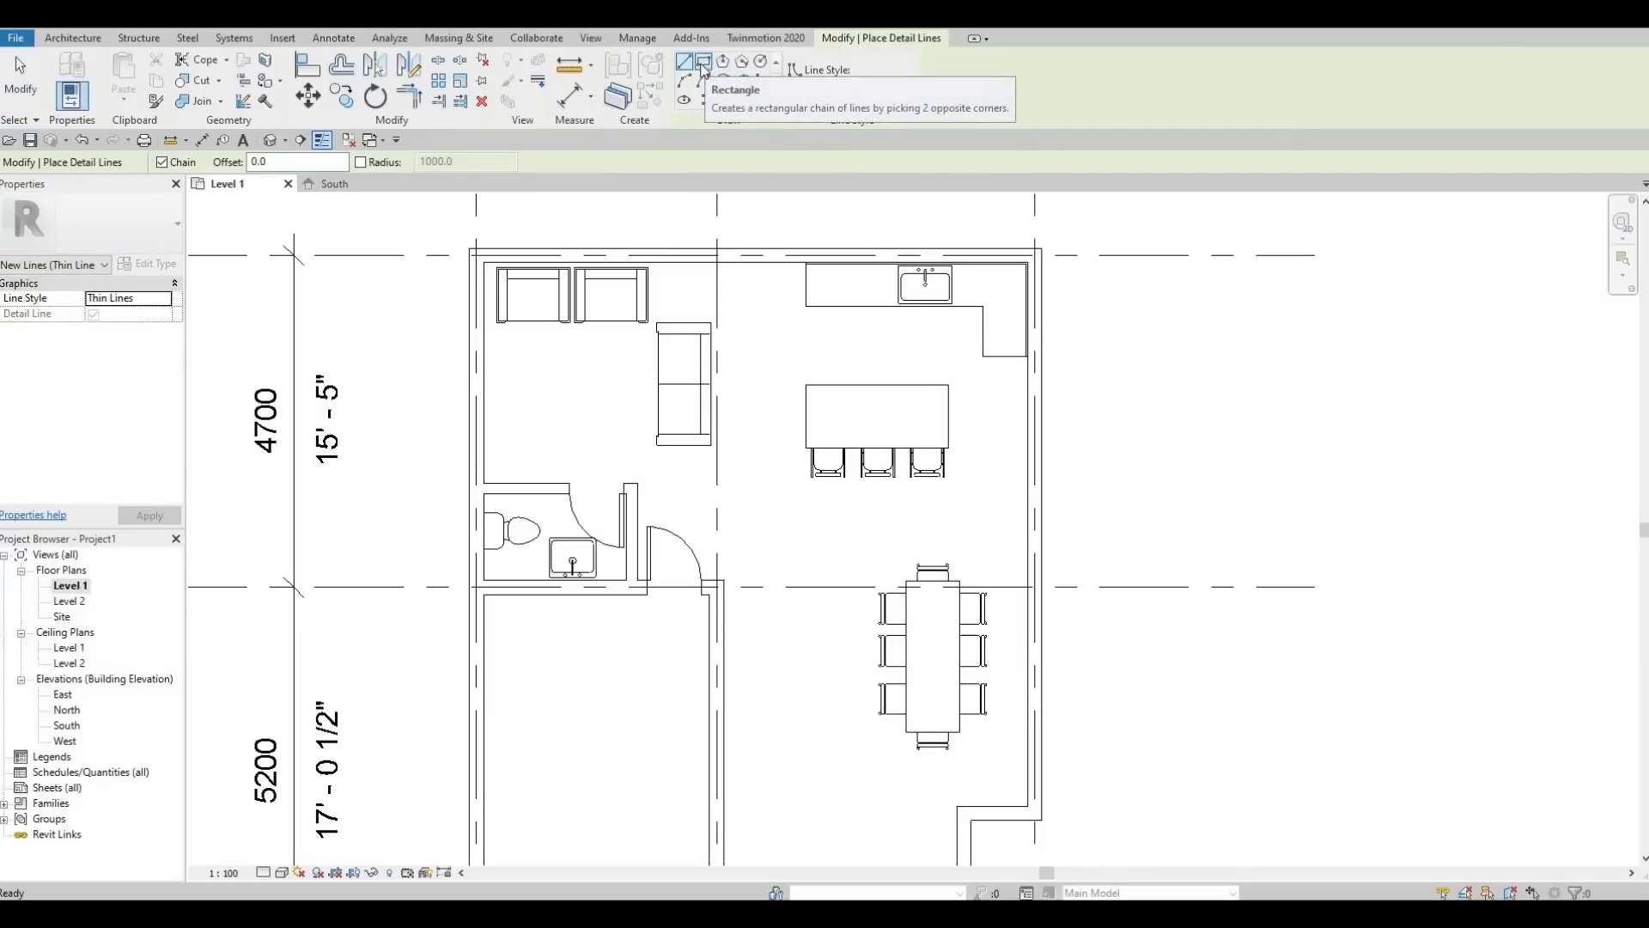
click(702, 64)
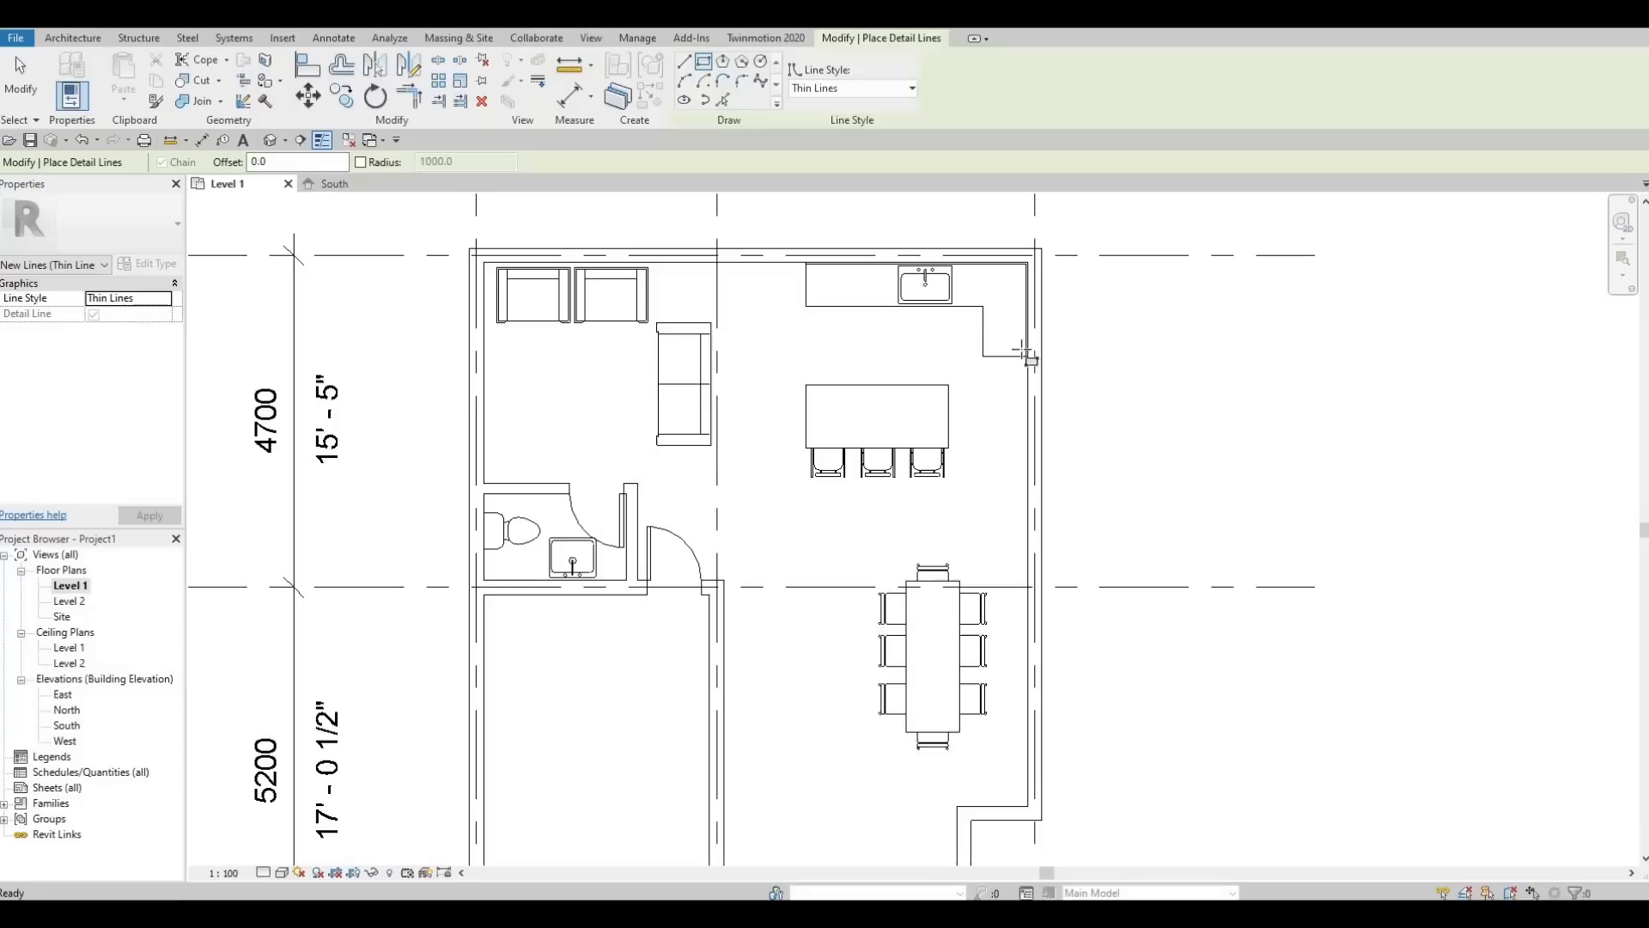
scroll(1022, 378, up, 3)
scroll(1031, 374, up, 4)
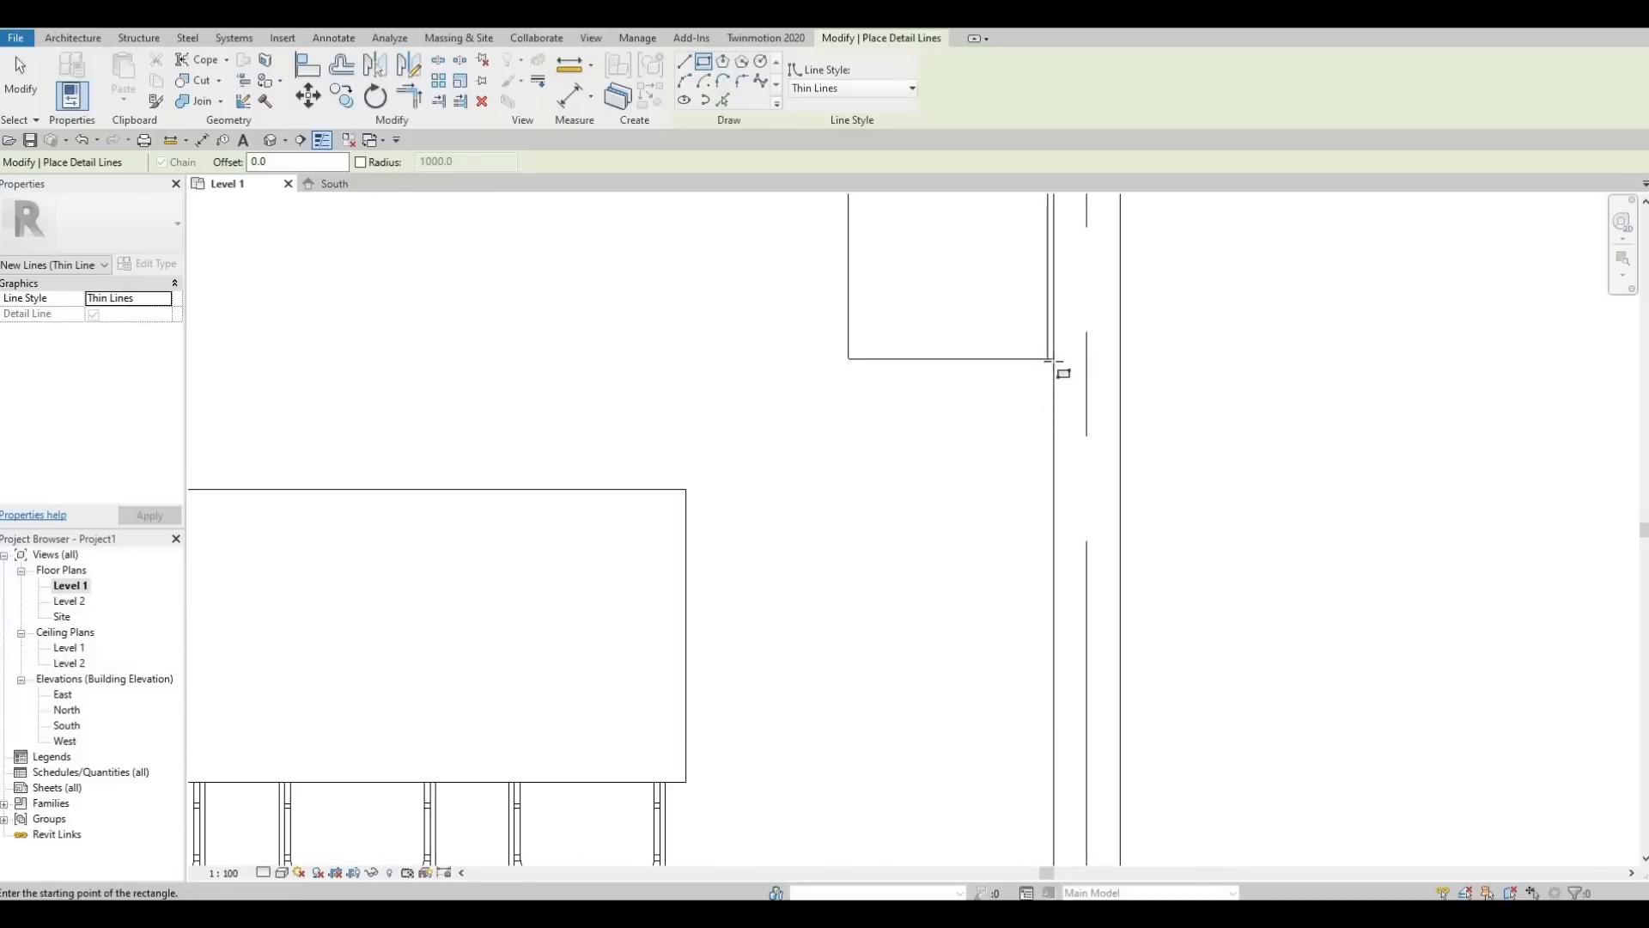
click(864, 588)
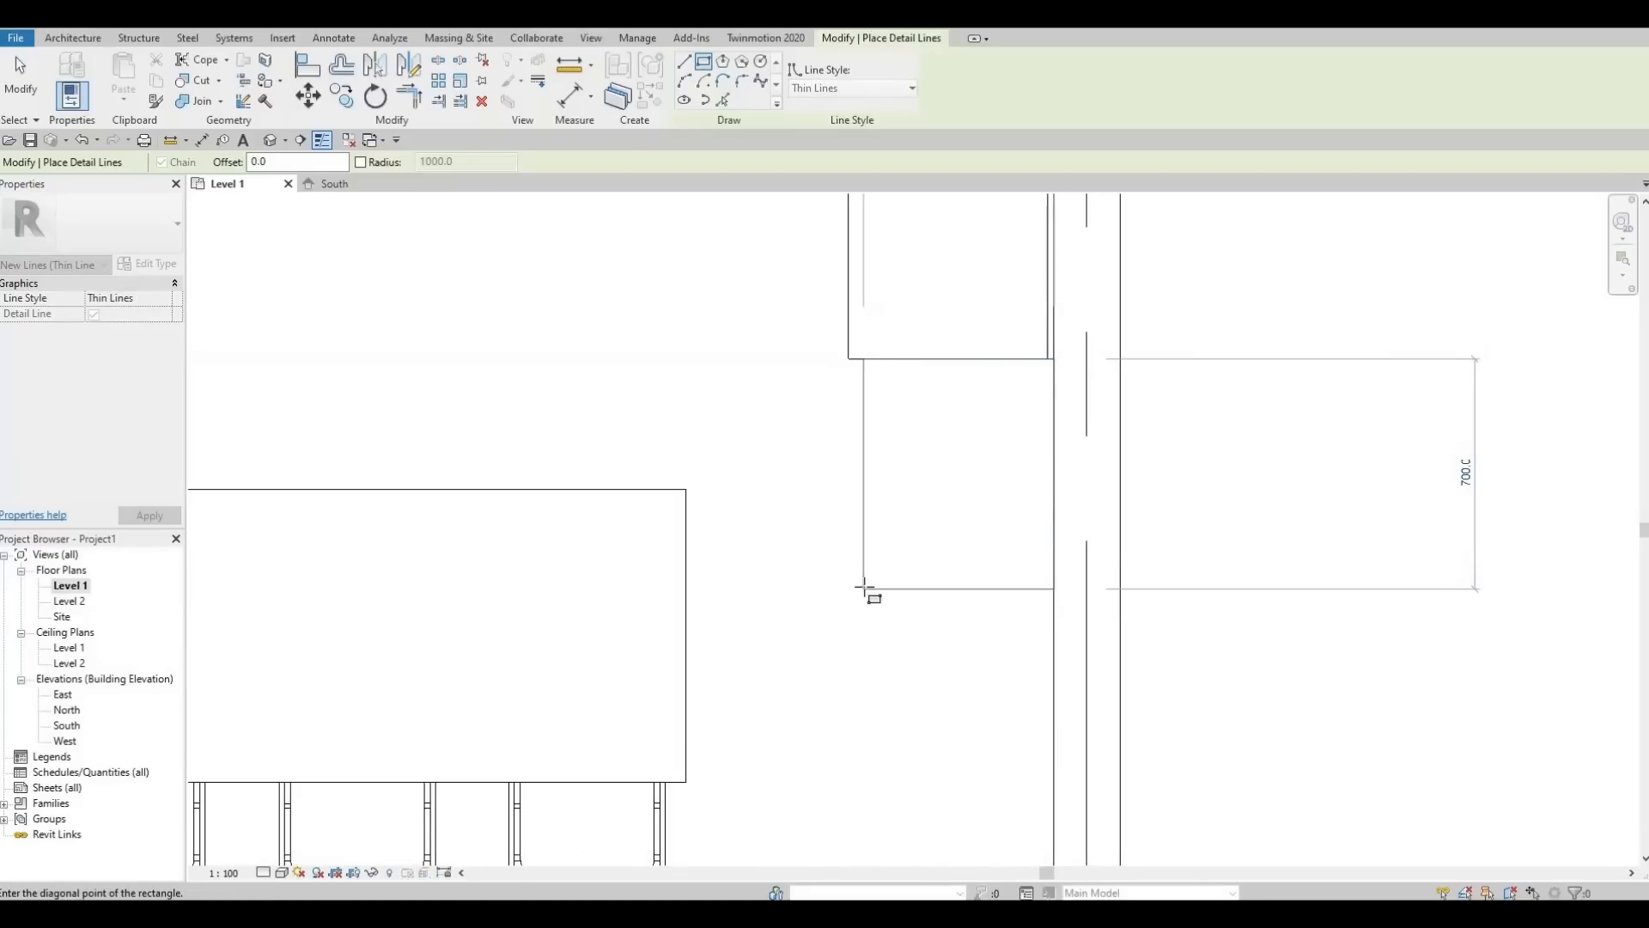
click(1053, 358)
key(Escape)
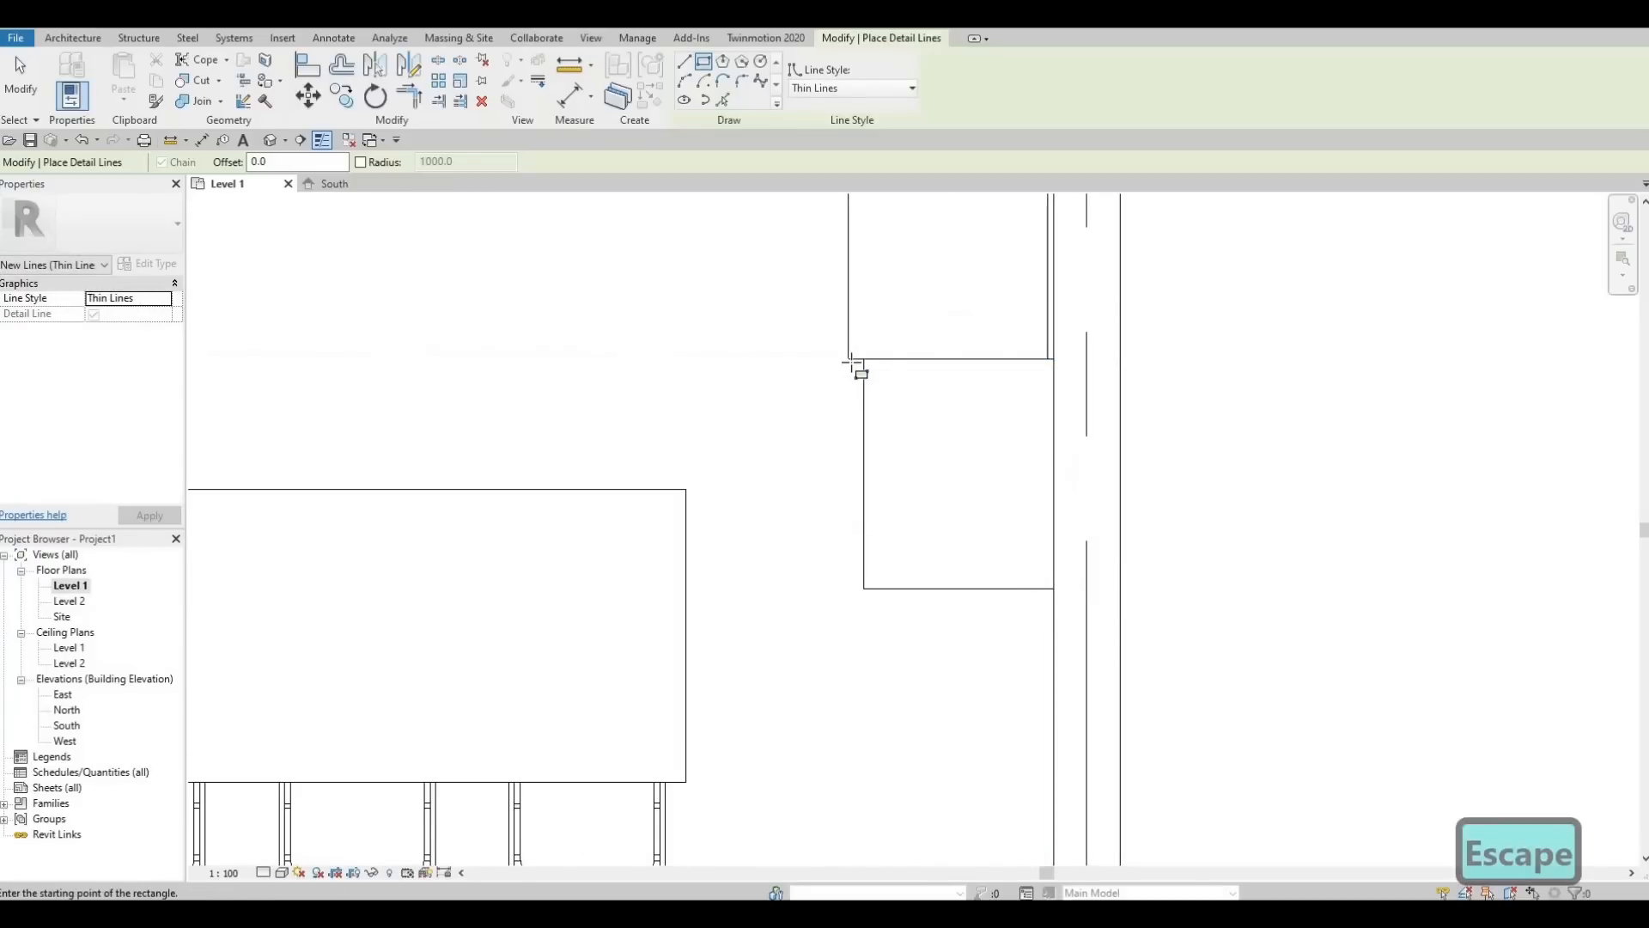
Add a narrow detail rectangle along the room-facing side of the appliance outline, flush with the countertop's front edge
click(849, 359)
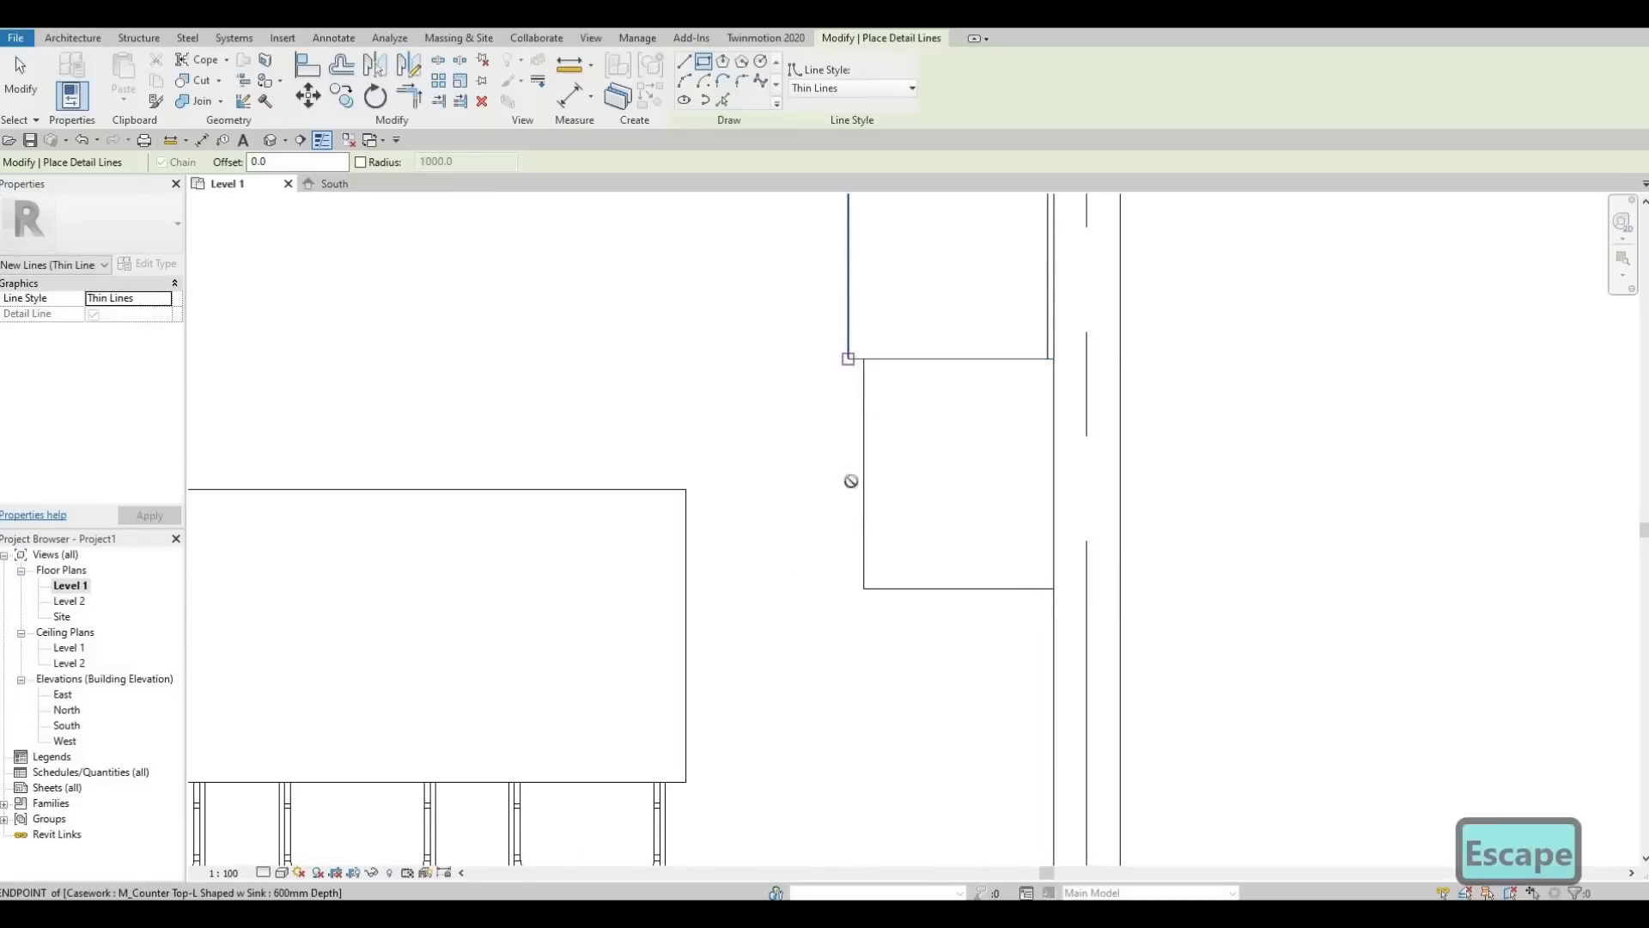
click(864, 589)
key(Escape)
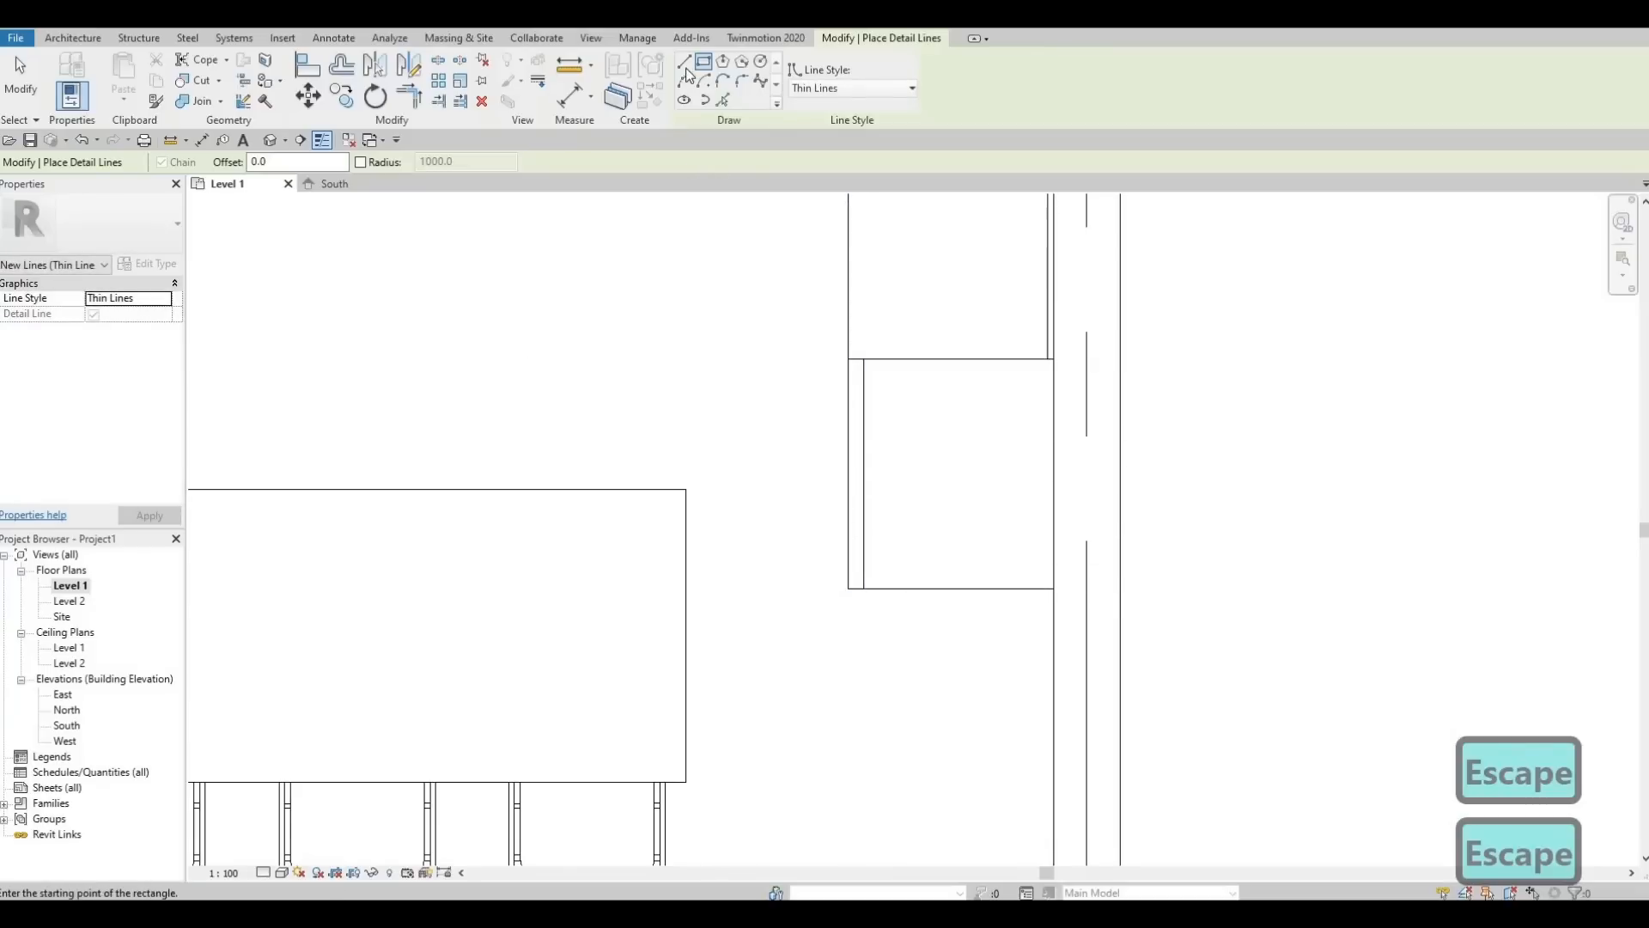
Split the narrow front strip of the appliance outline with a short detail line across its midpoint
click(684, 61)
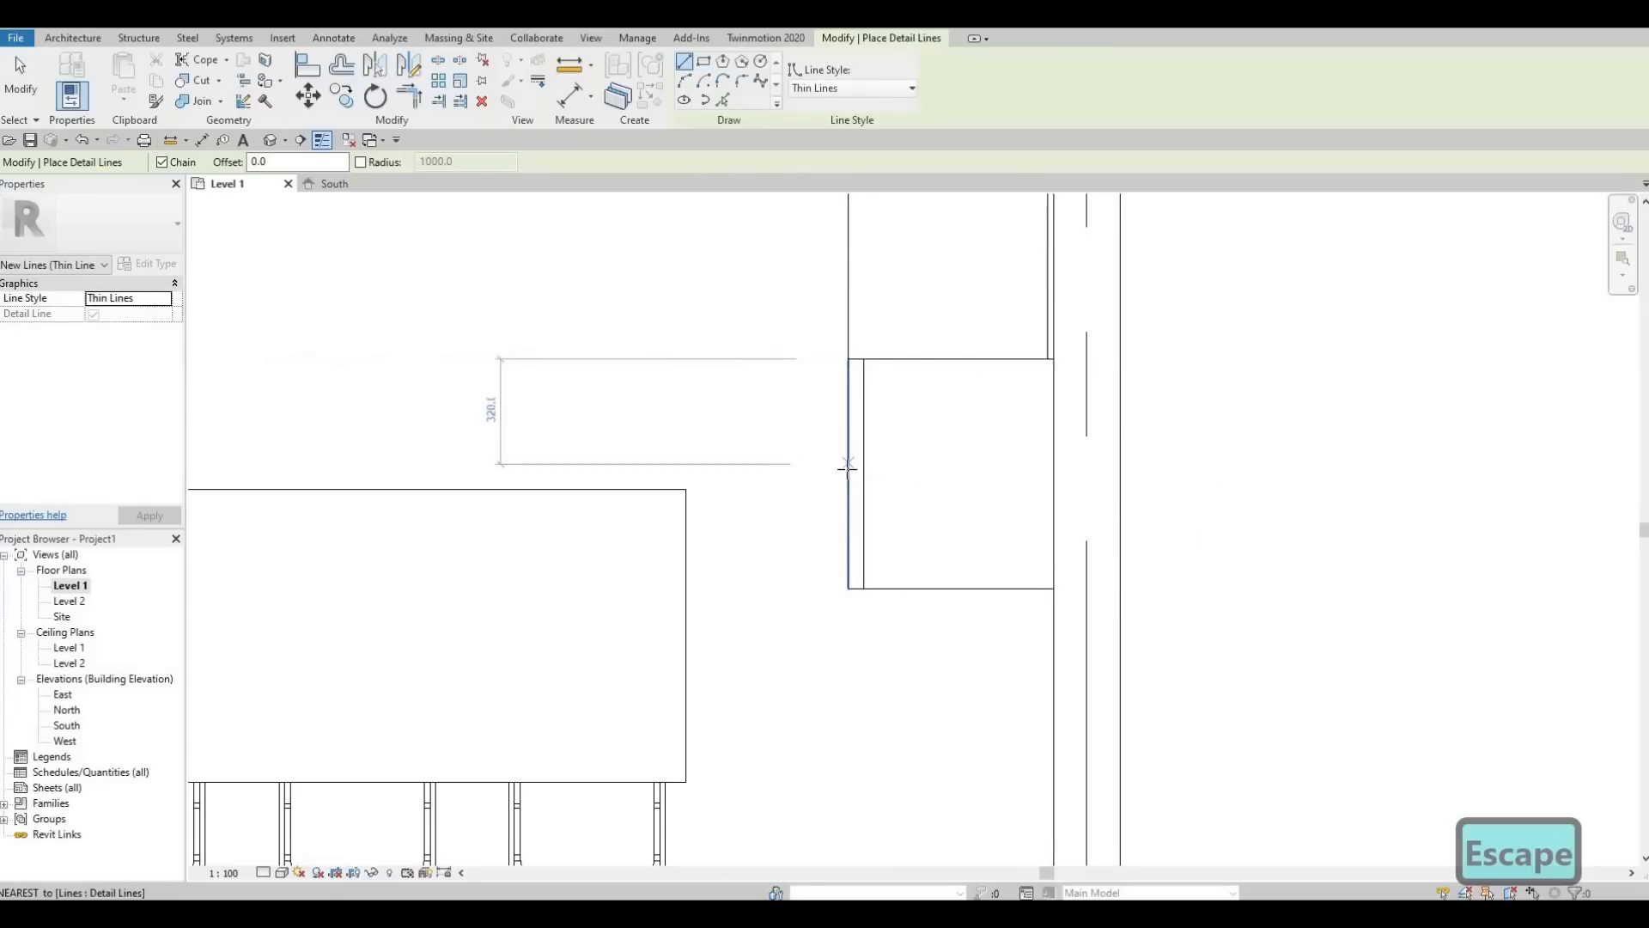
click(863, 473)
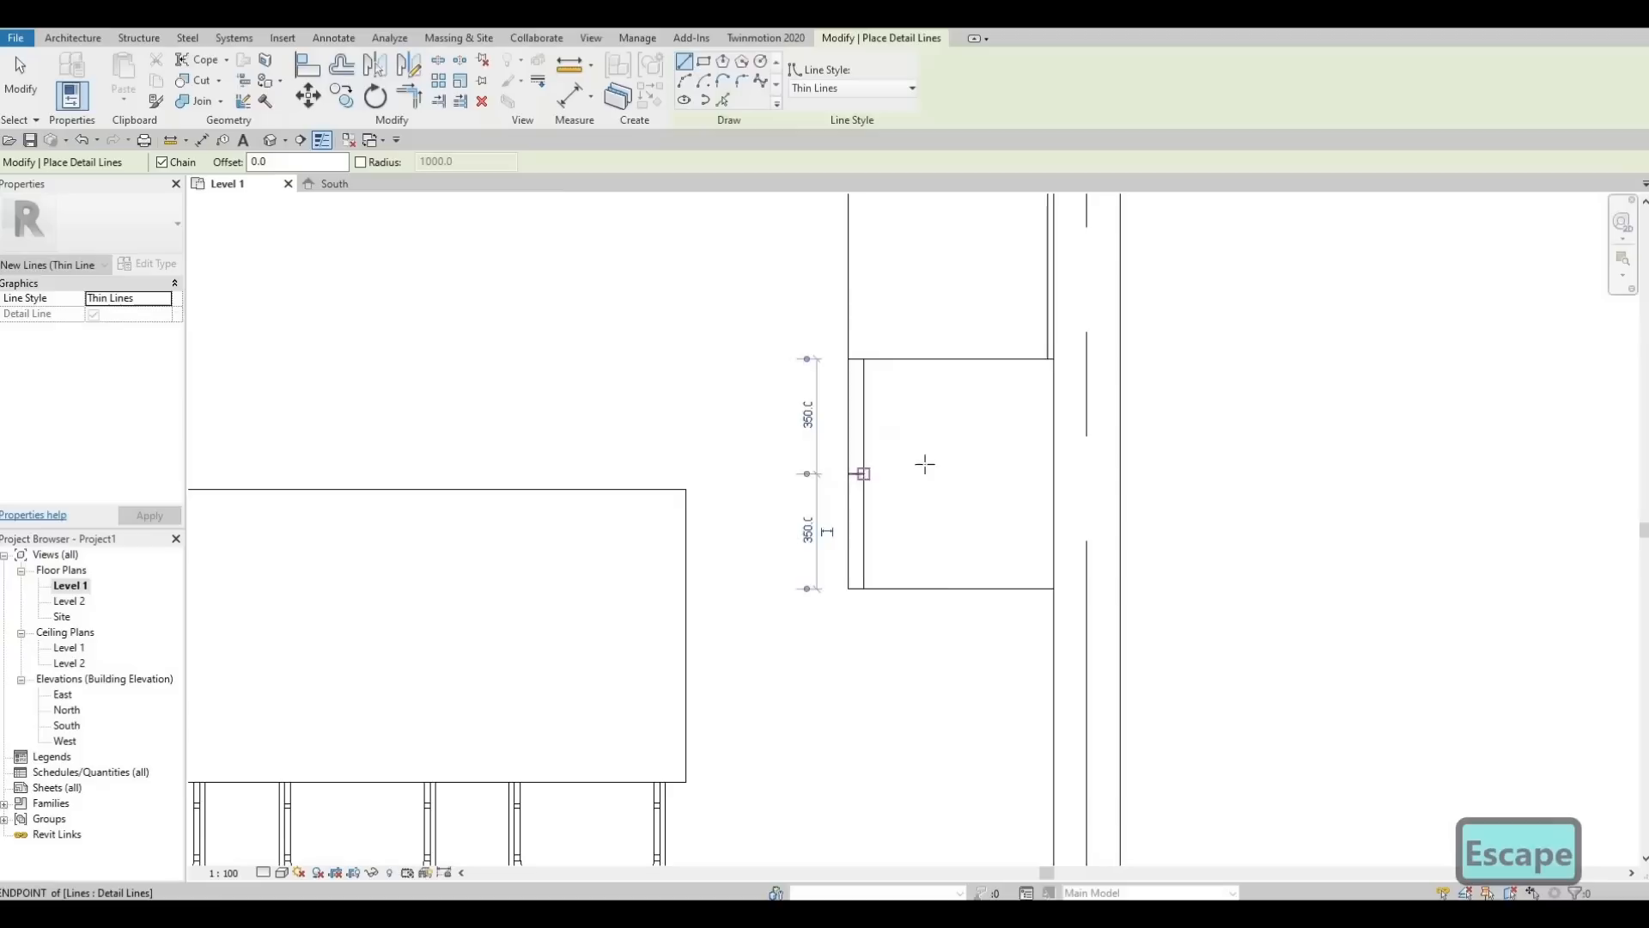
key(Escape)
scroll(926, 465, down, 4)
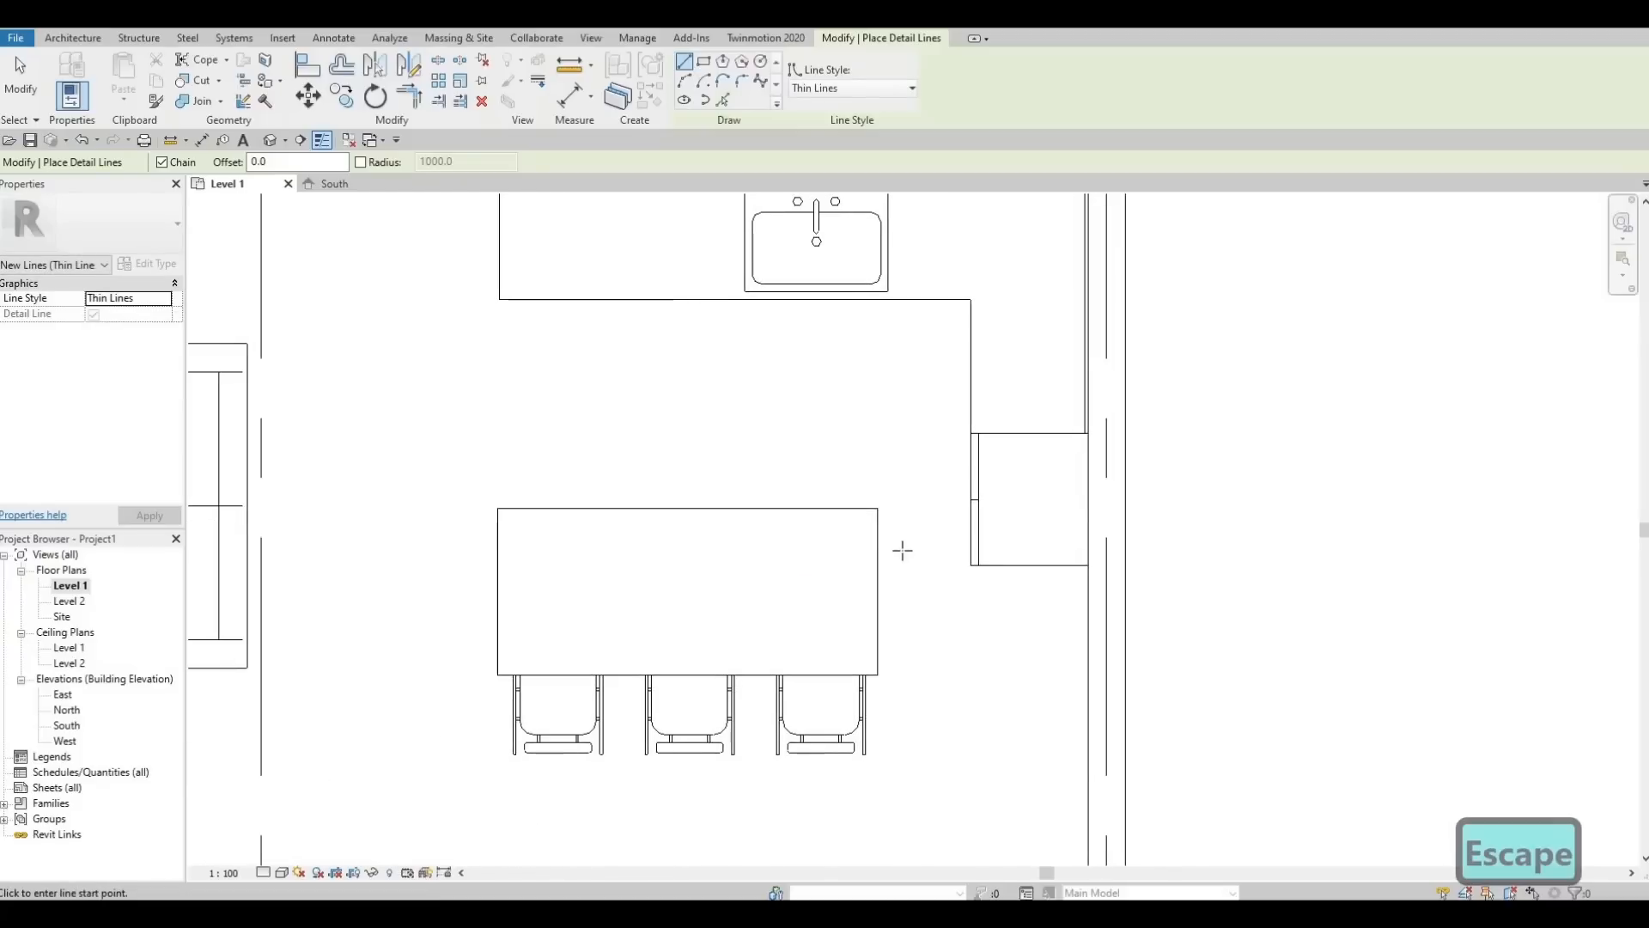
scroll(925, 560, down, 3)
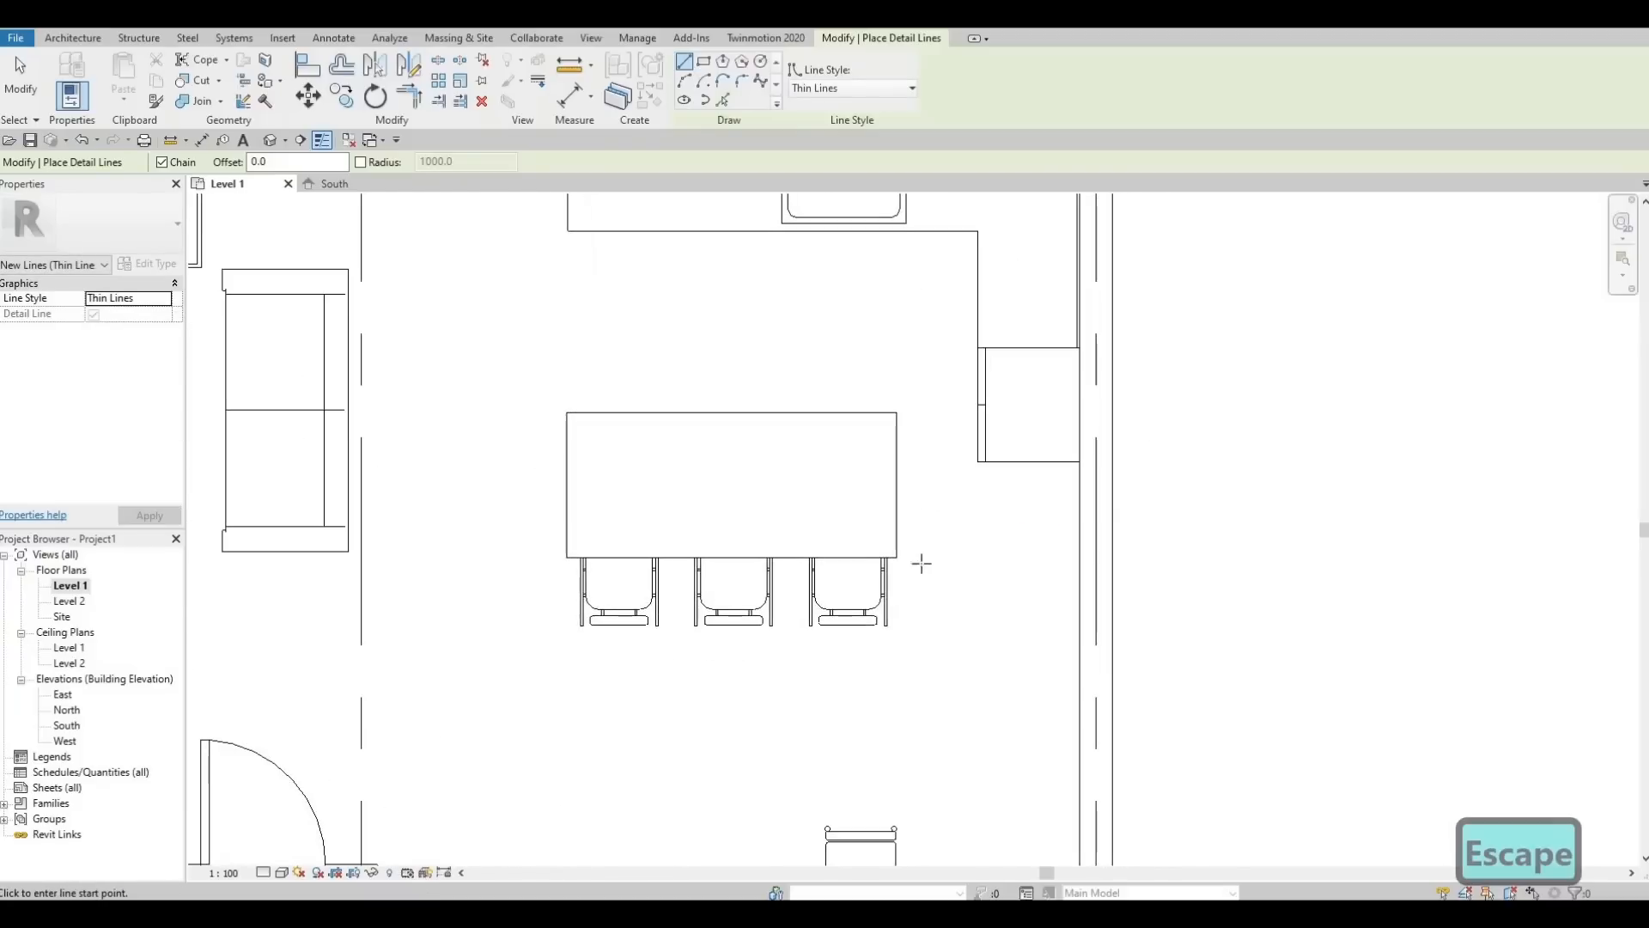
scroll(919, 516, down, 2)
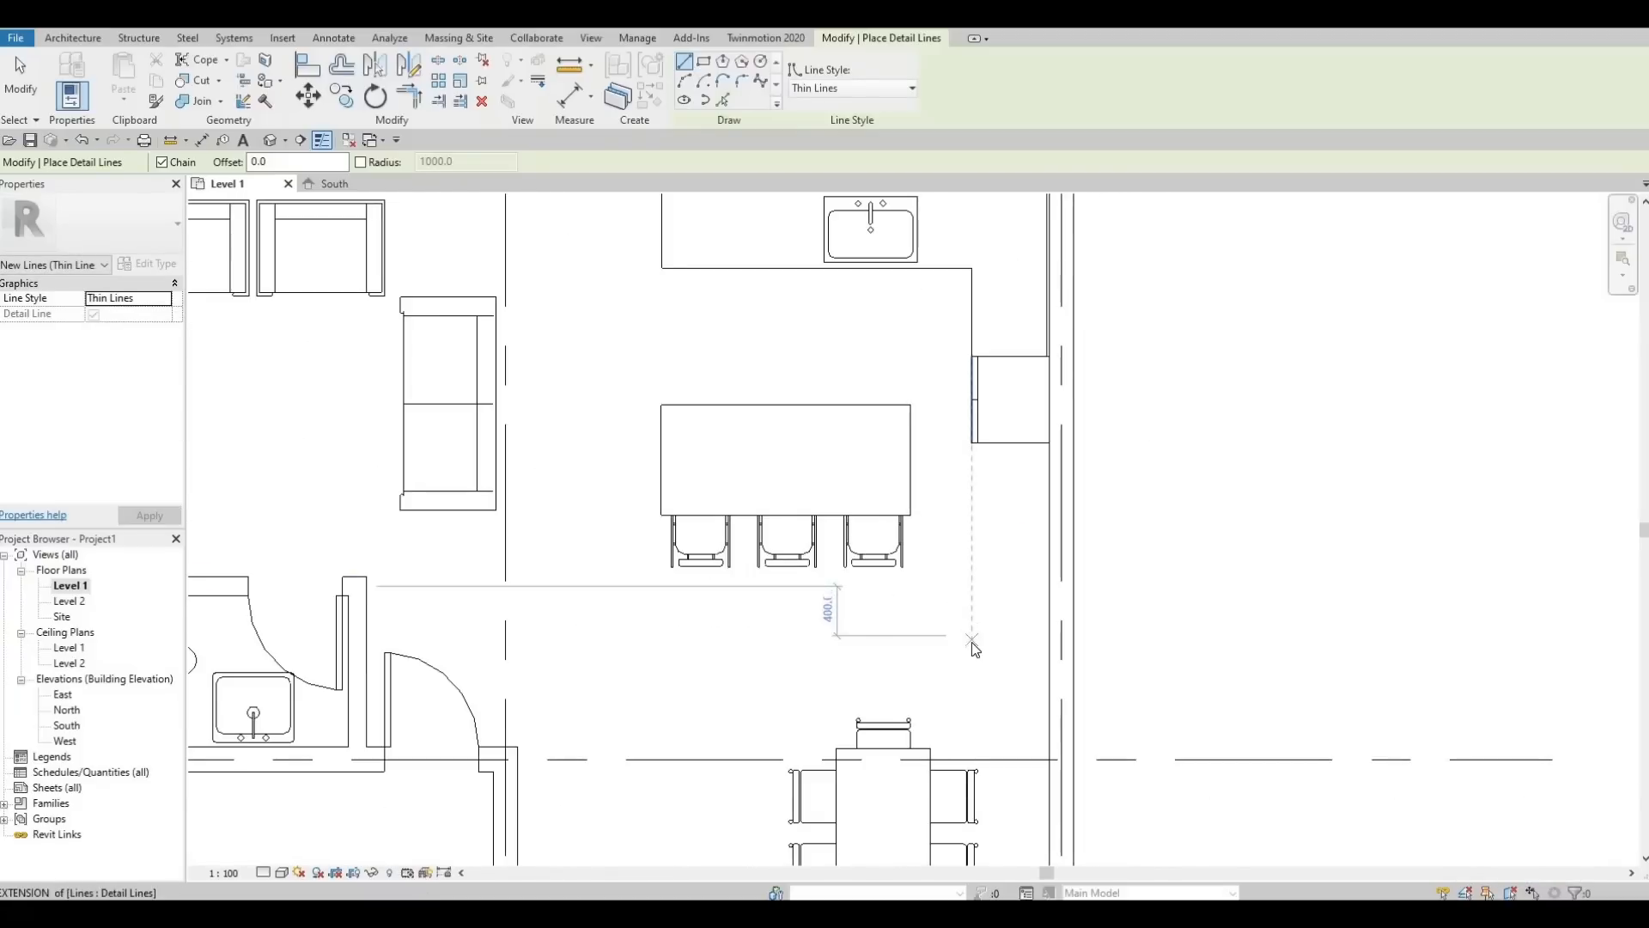
key(Escape)
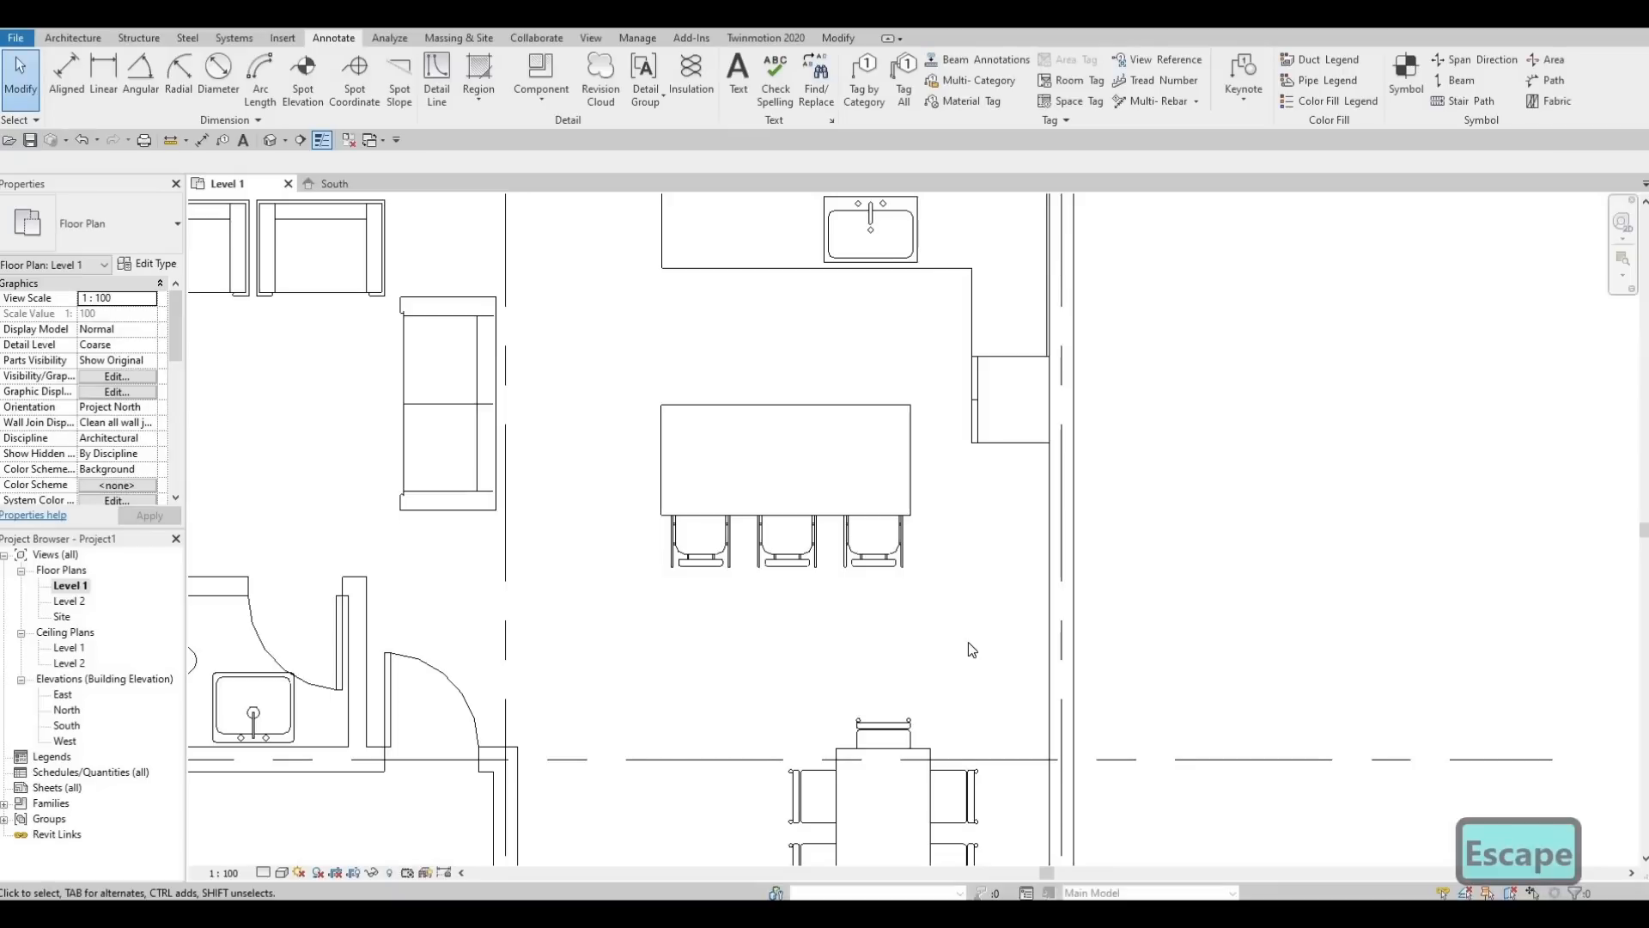
key(Escape)
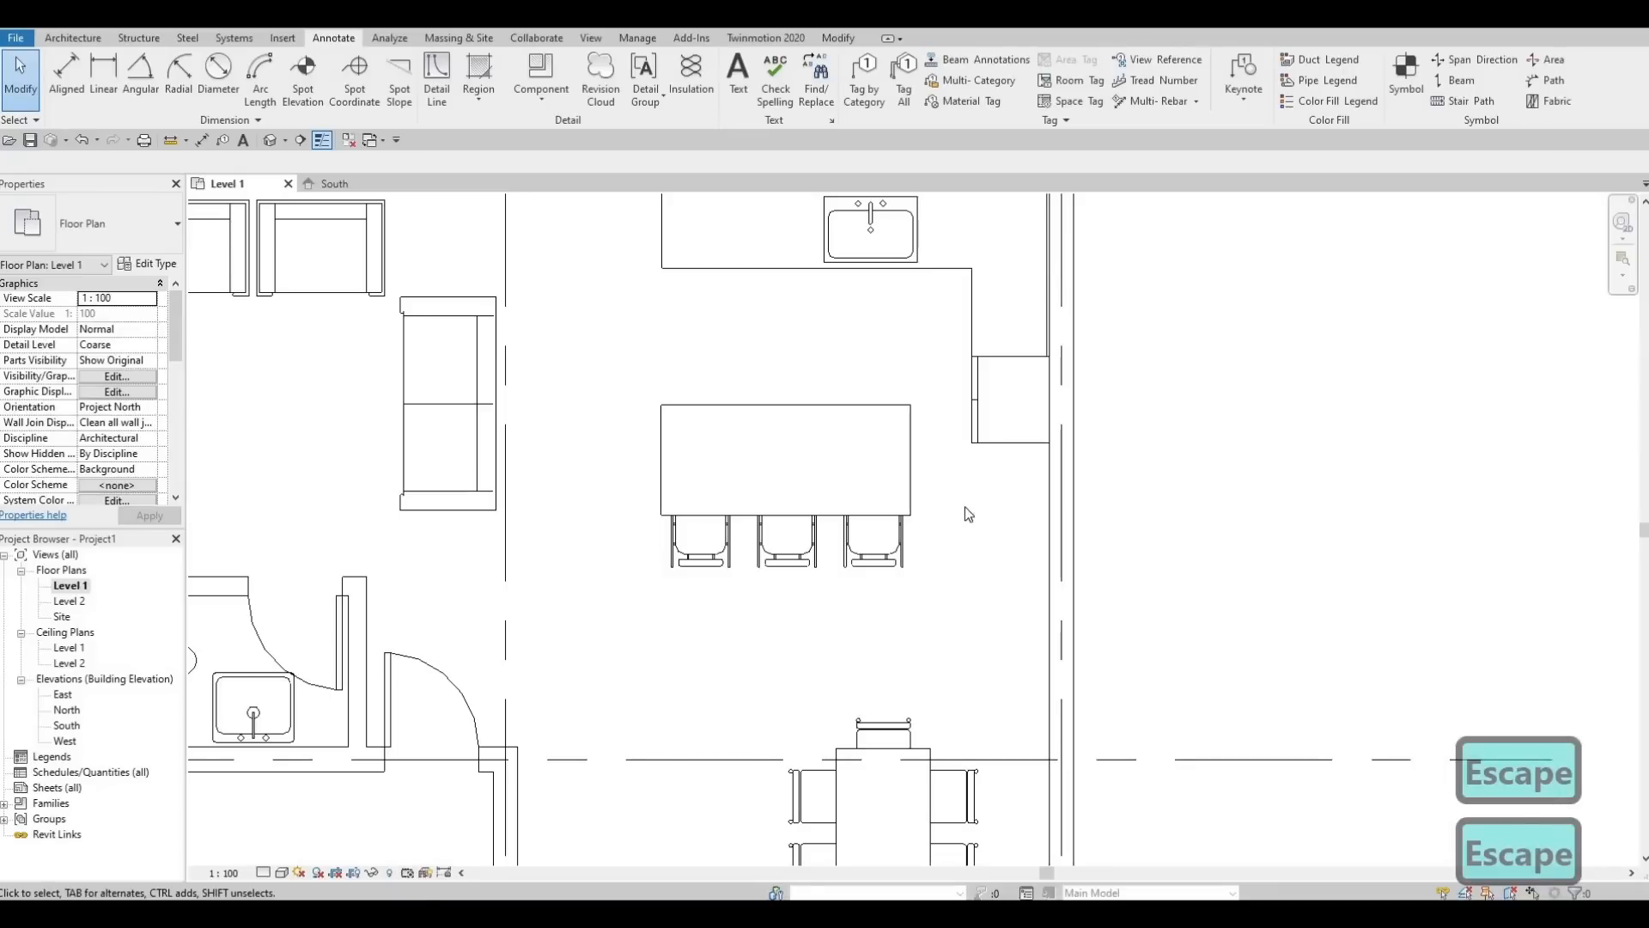
scroll(965, 507, down, 2)
scroll(960, 508, down, 2)
scroll(974, 534, down, 2)
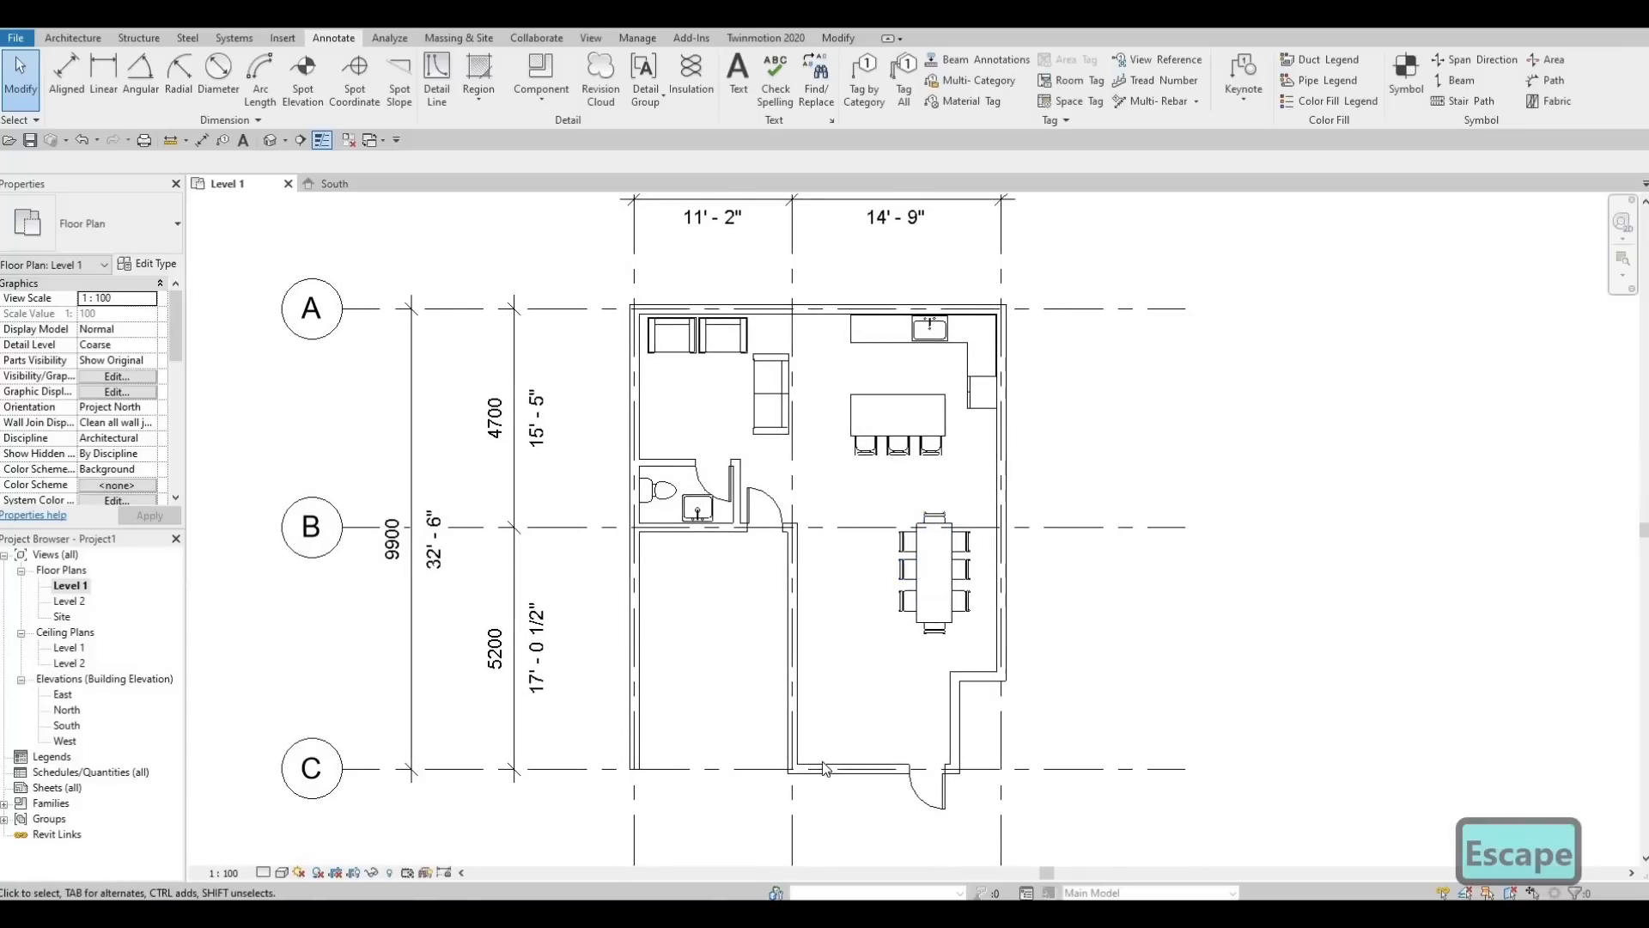
middle_drag(855, 635, 837, 706)
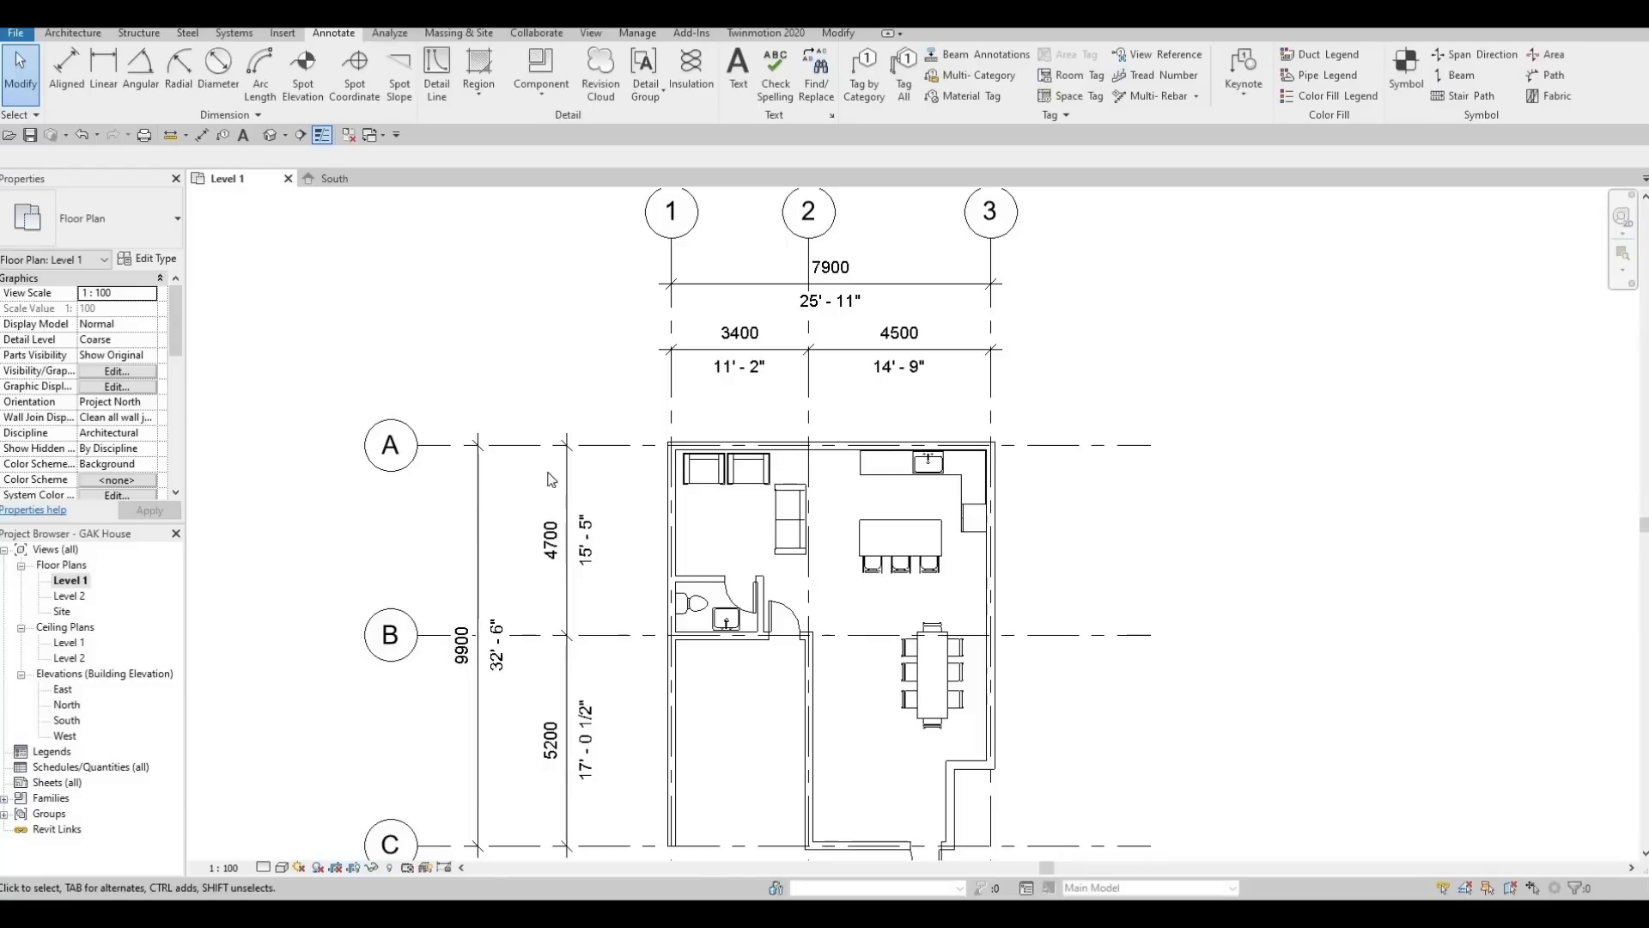
click(68, 33)
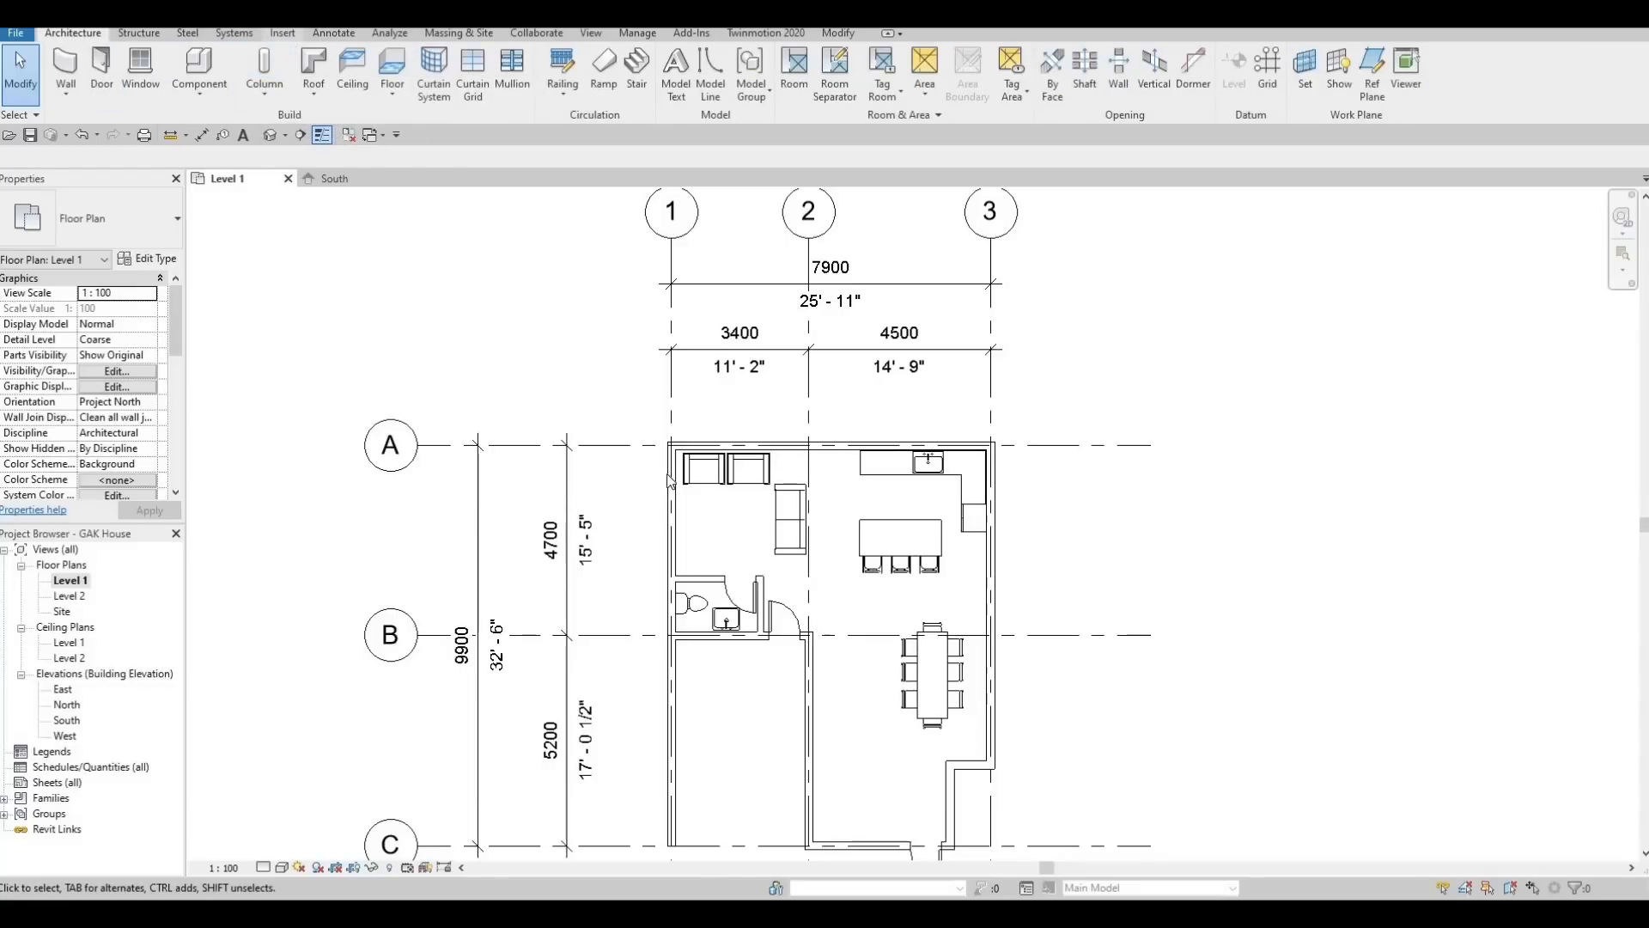
middle_drag(743, 579, 712, 556)
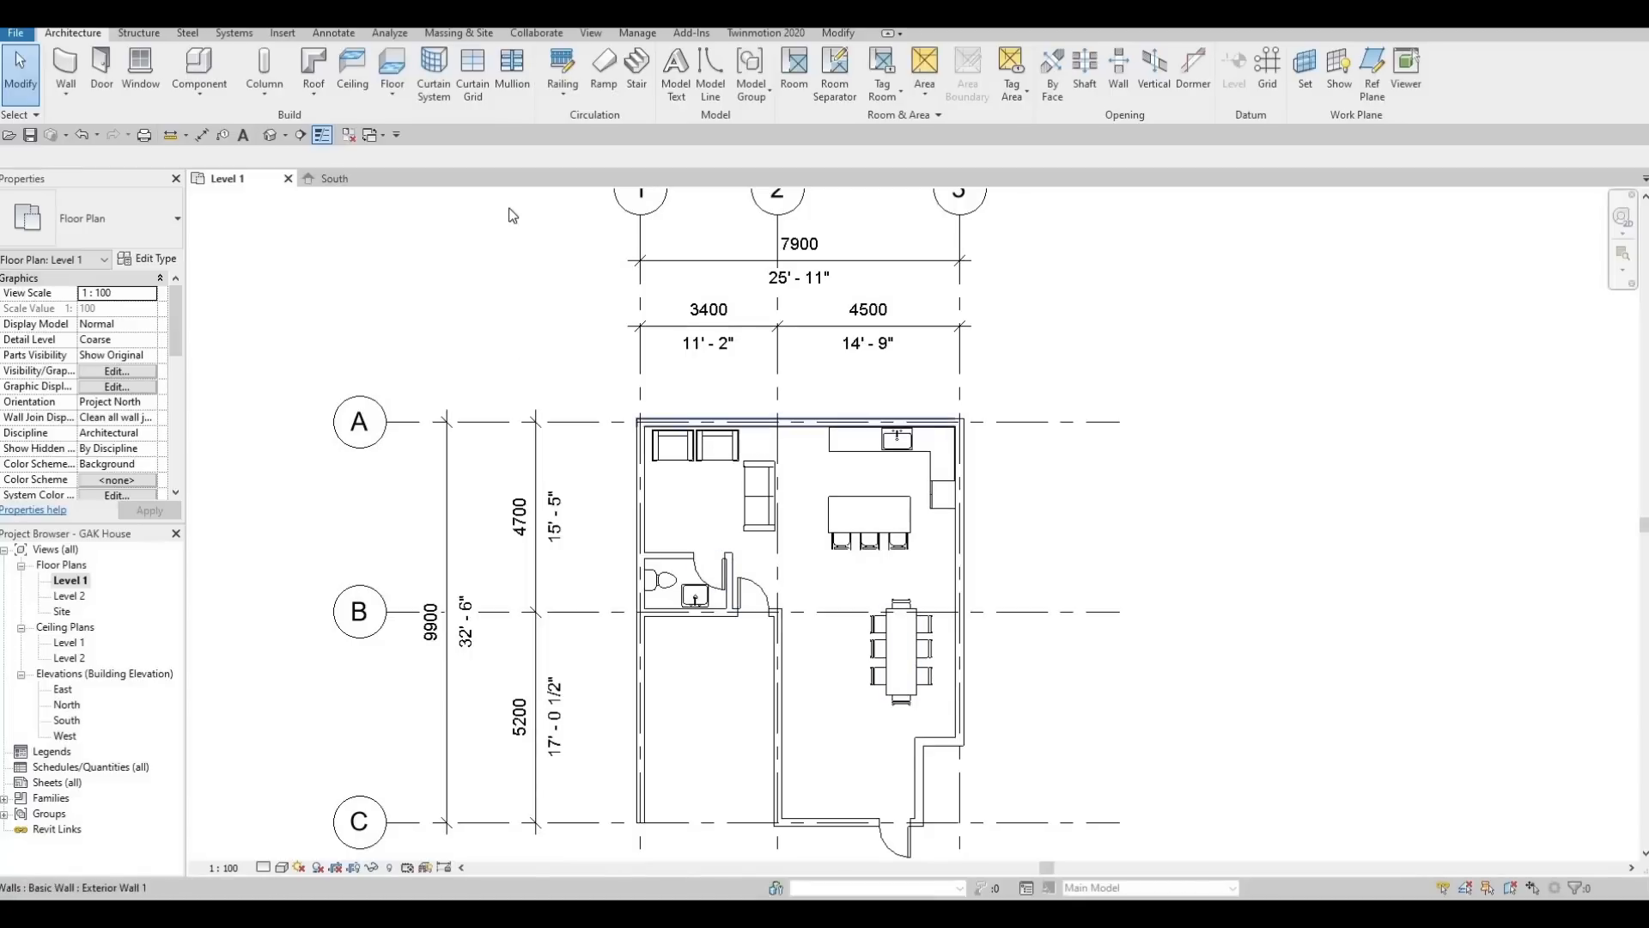
Load the M_Table-Coffee family from the Tables subfolder of the Canada library's Furniture folder
click(281, 33)
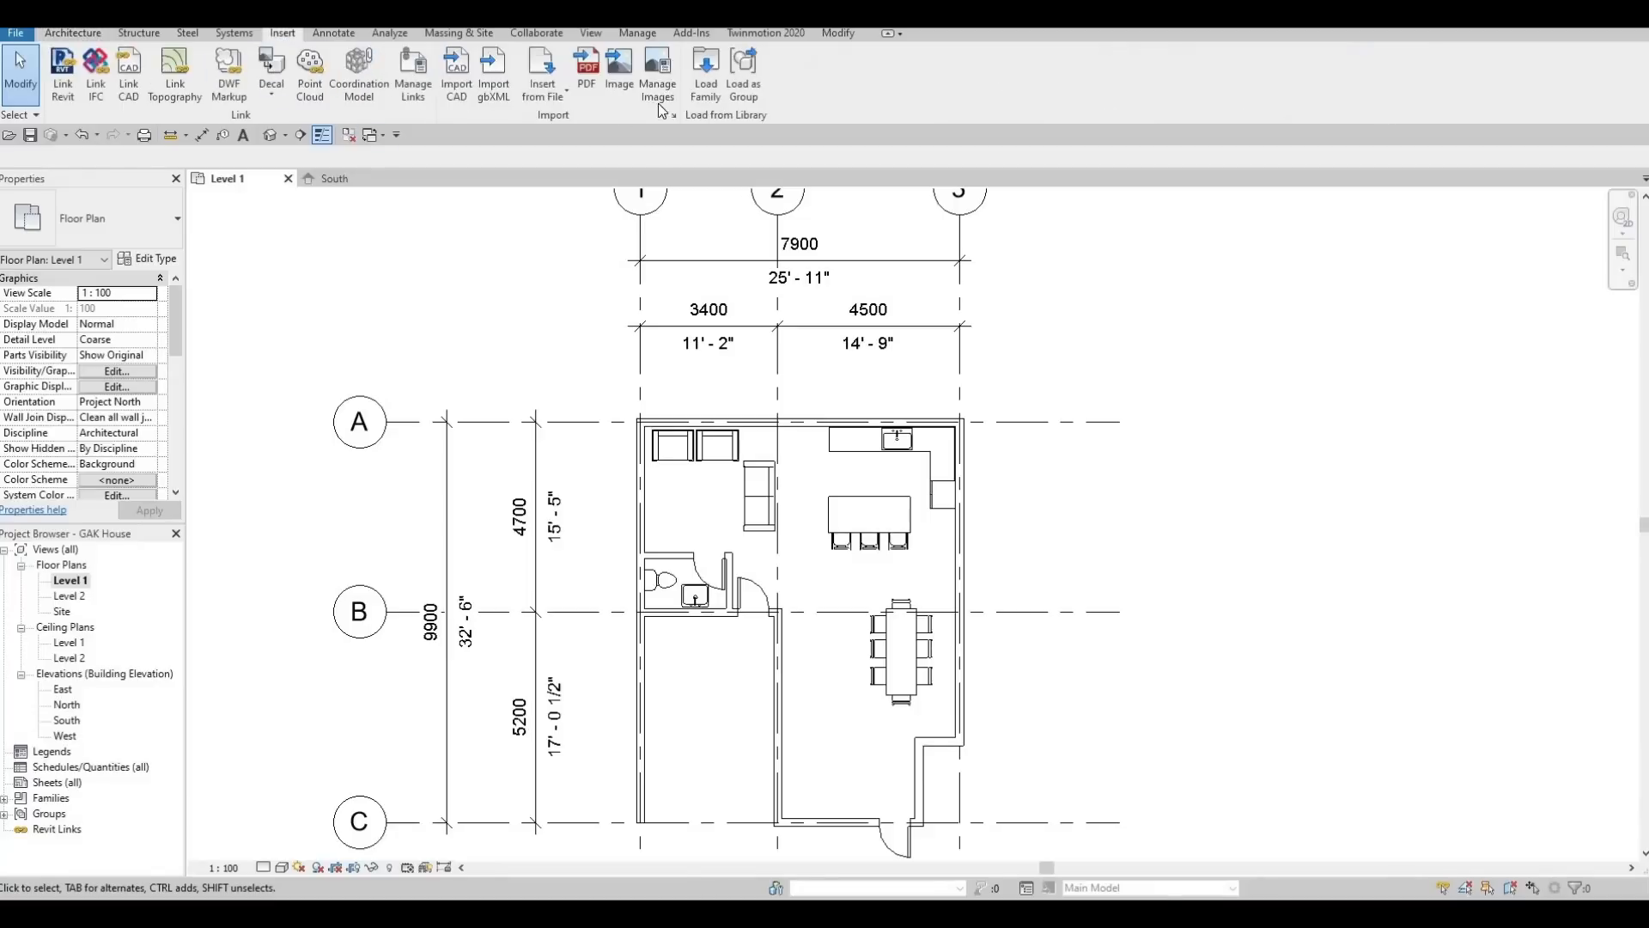
click(700, 73)
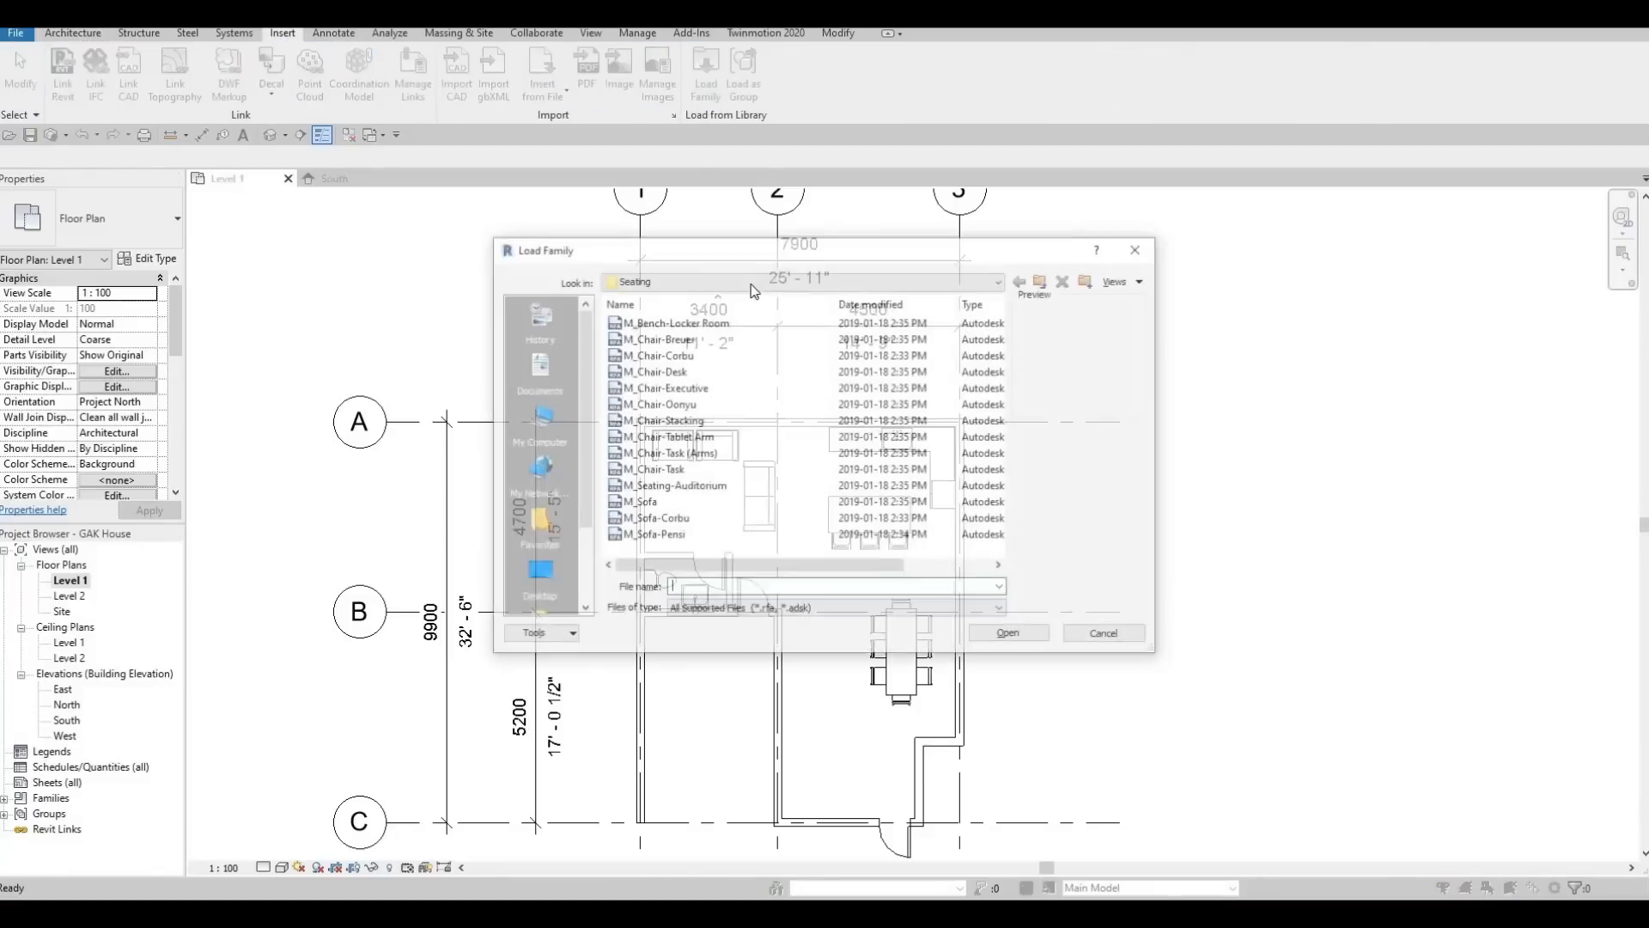
click(997, 280)
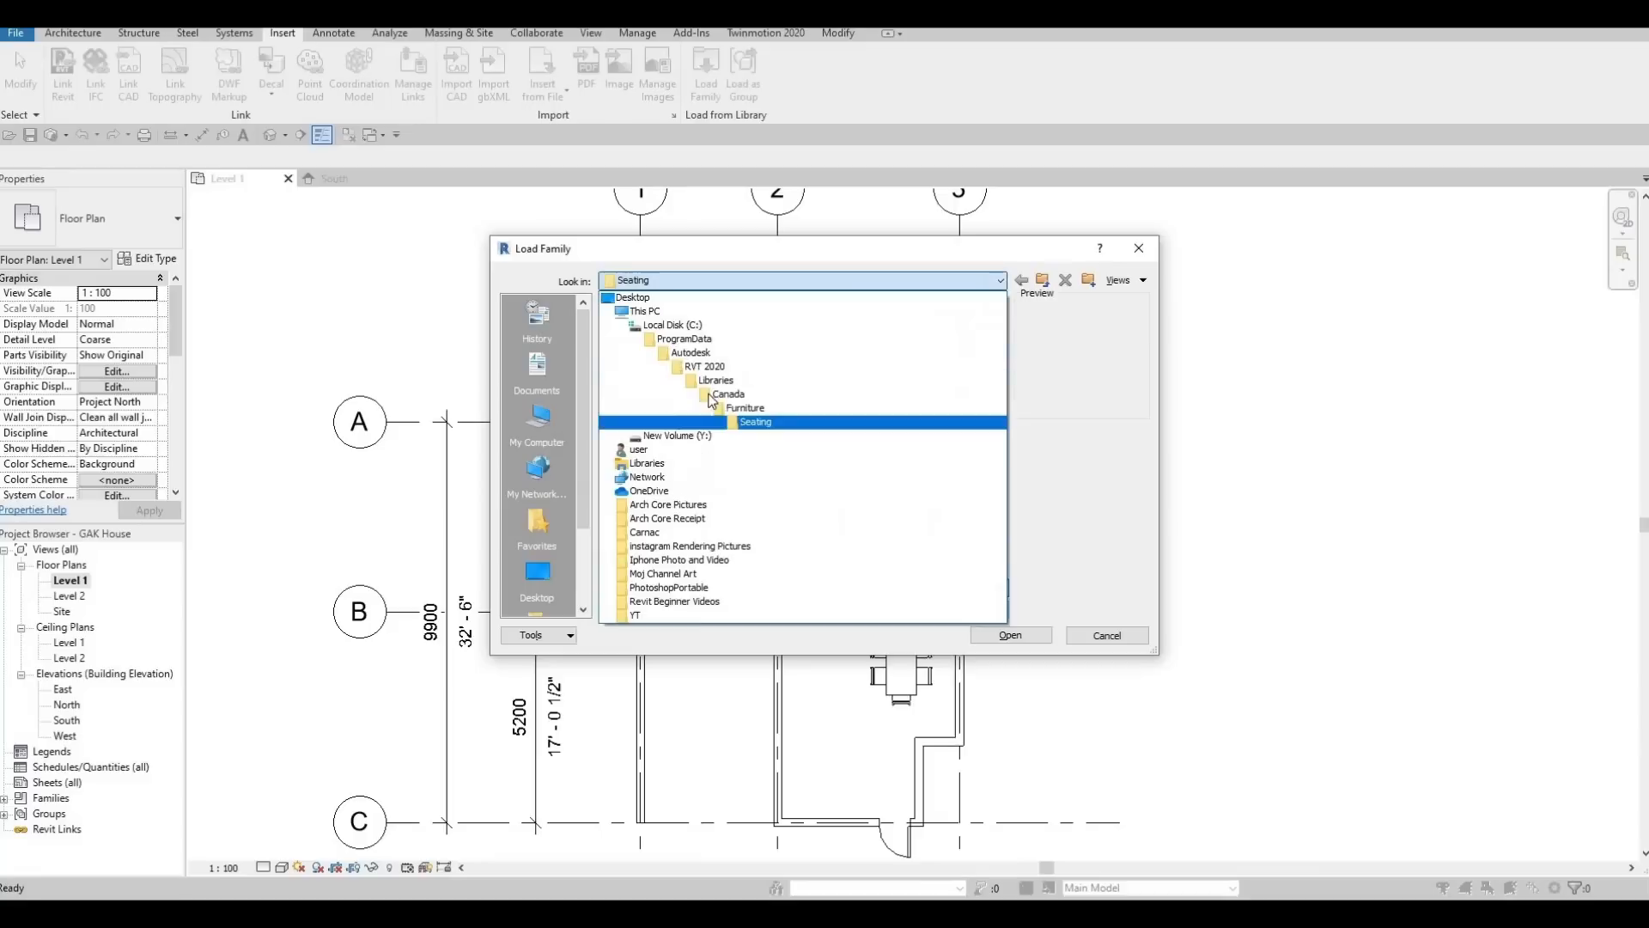
click(703, 395)
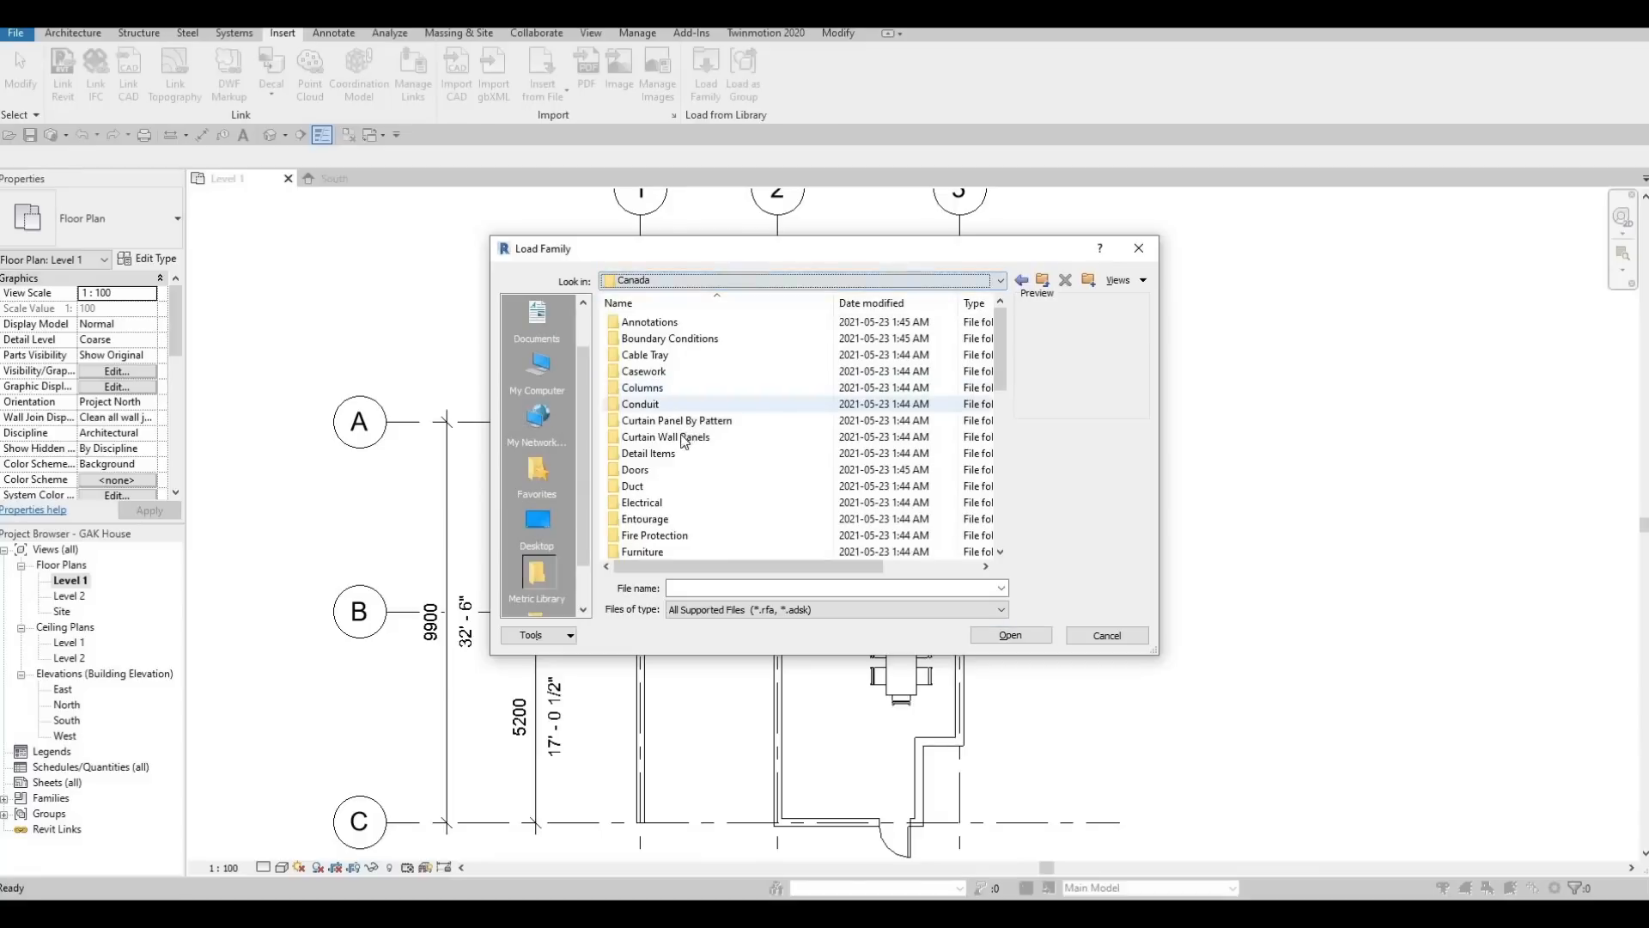
scroll(672, 455, down, 1)
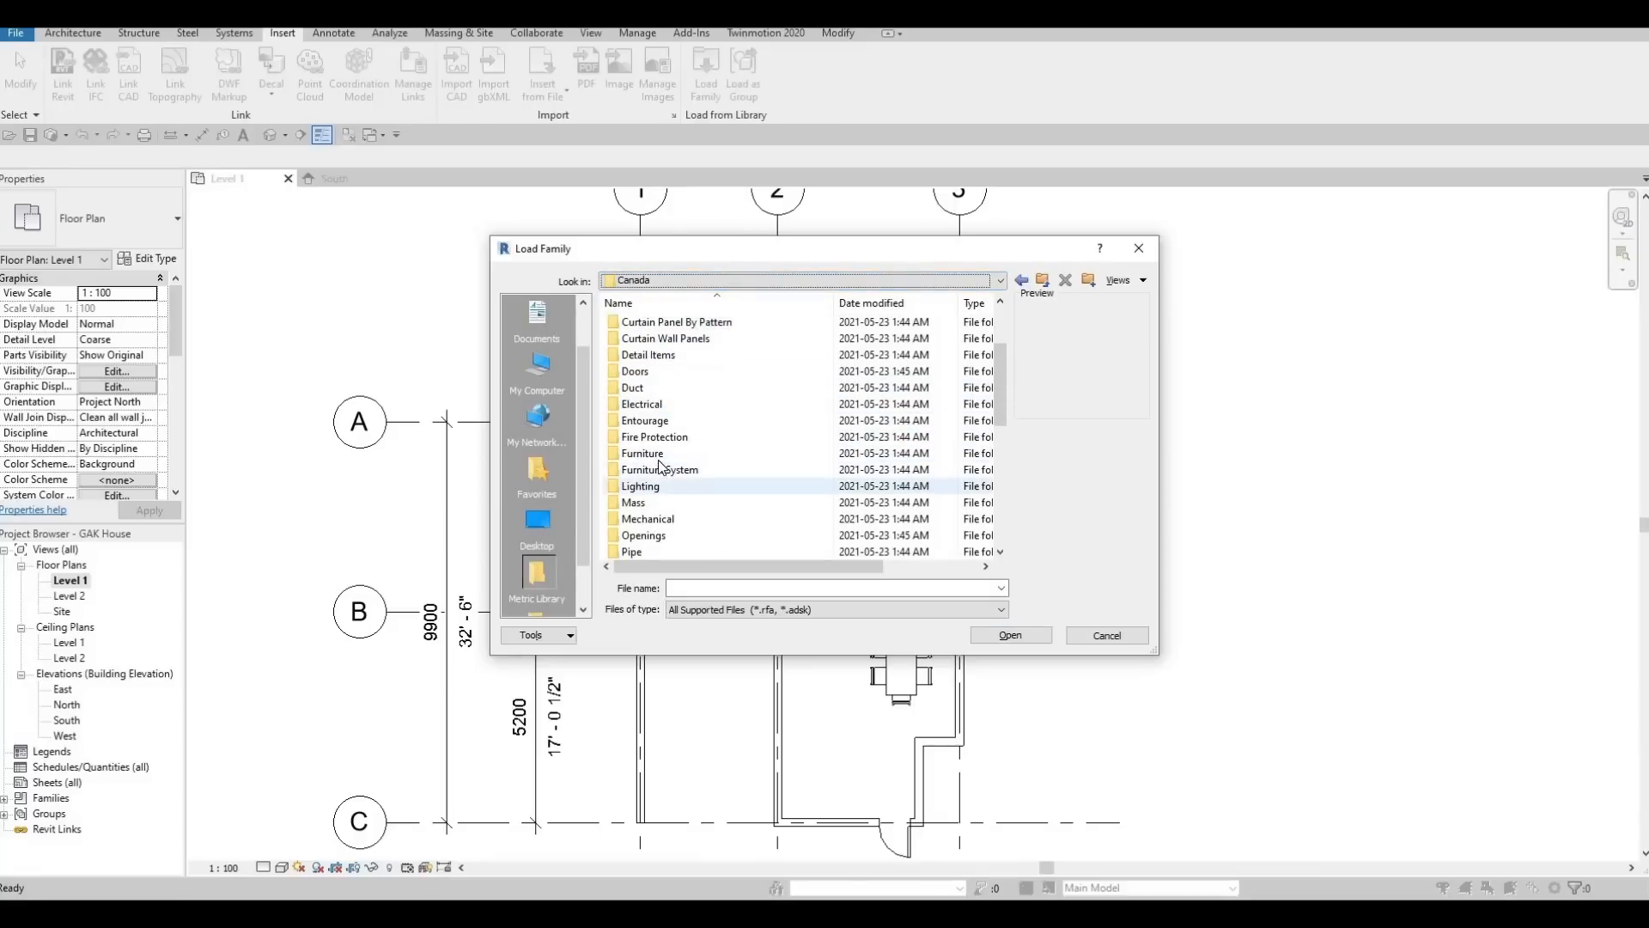
double_click(663, 469)
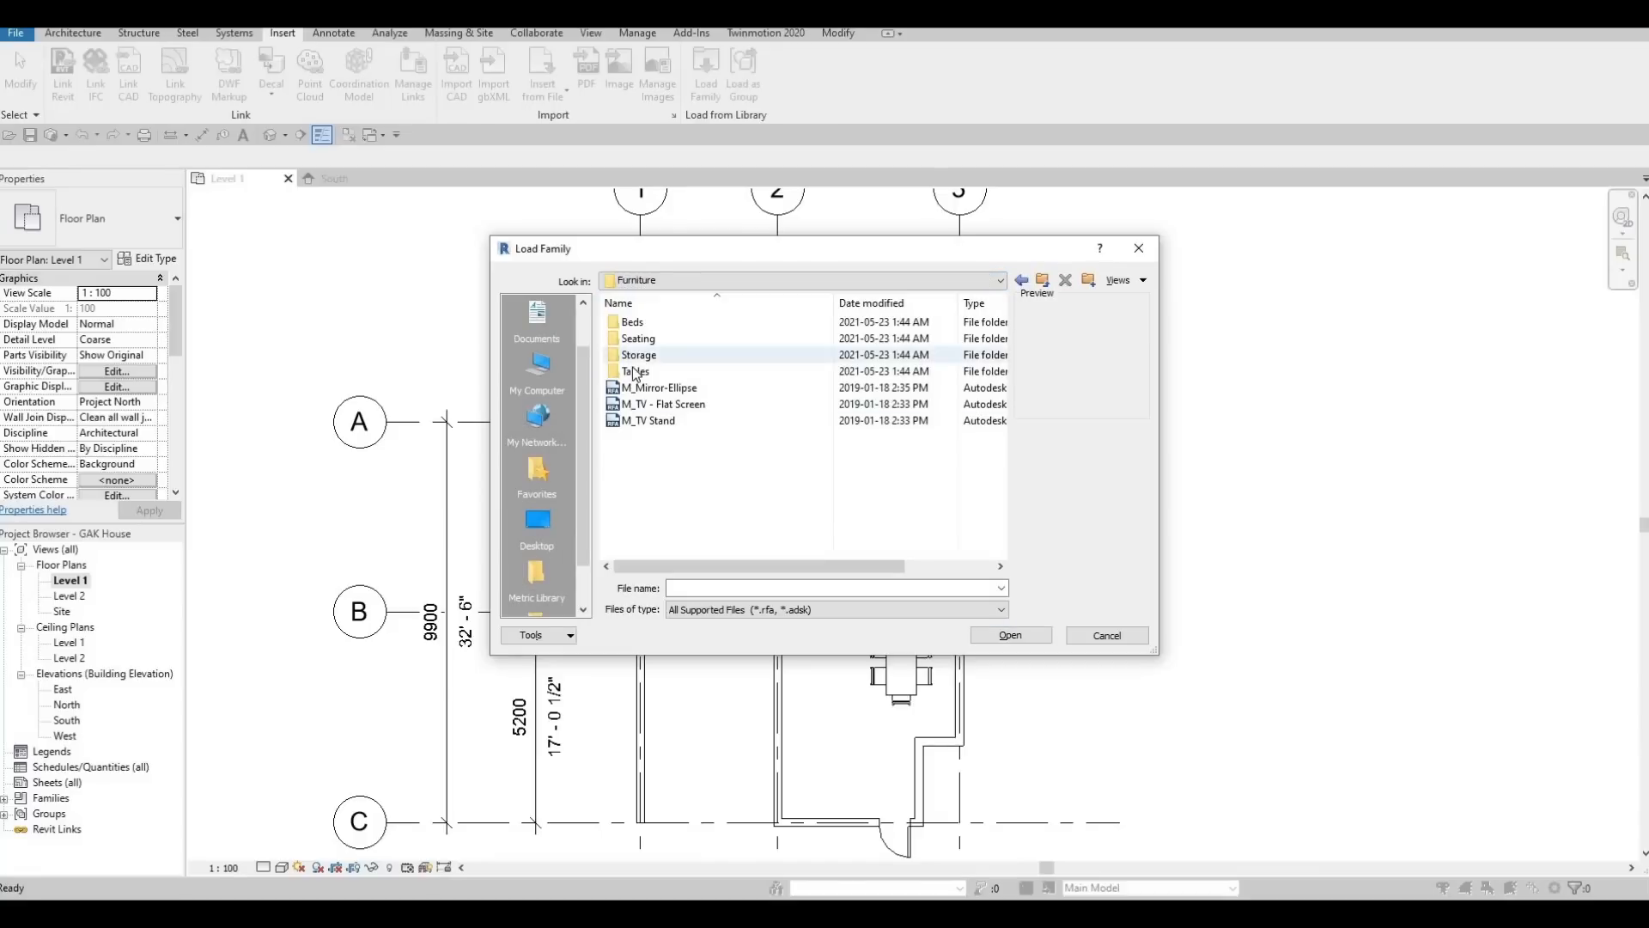
double_click(636, 371)
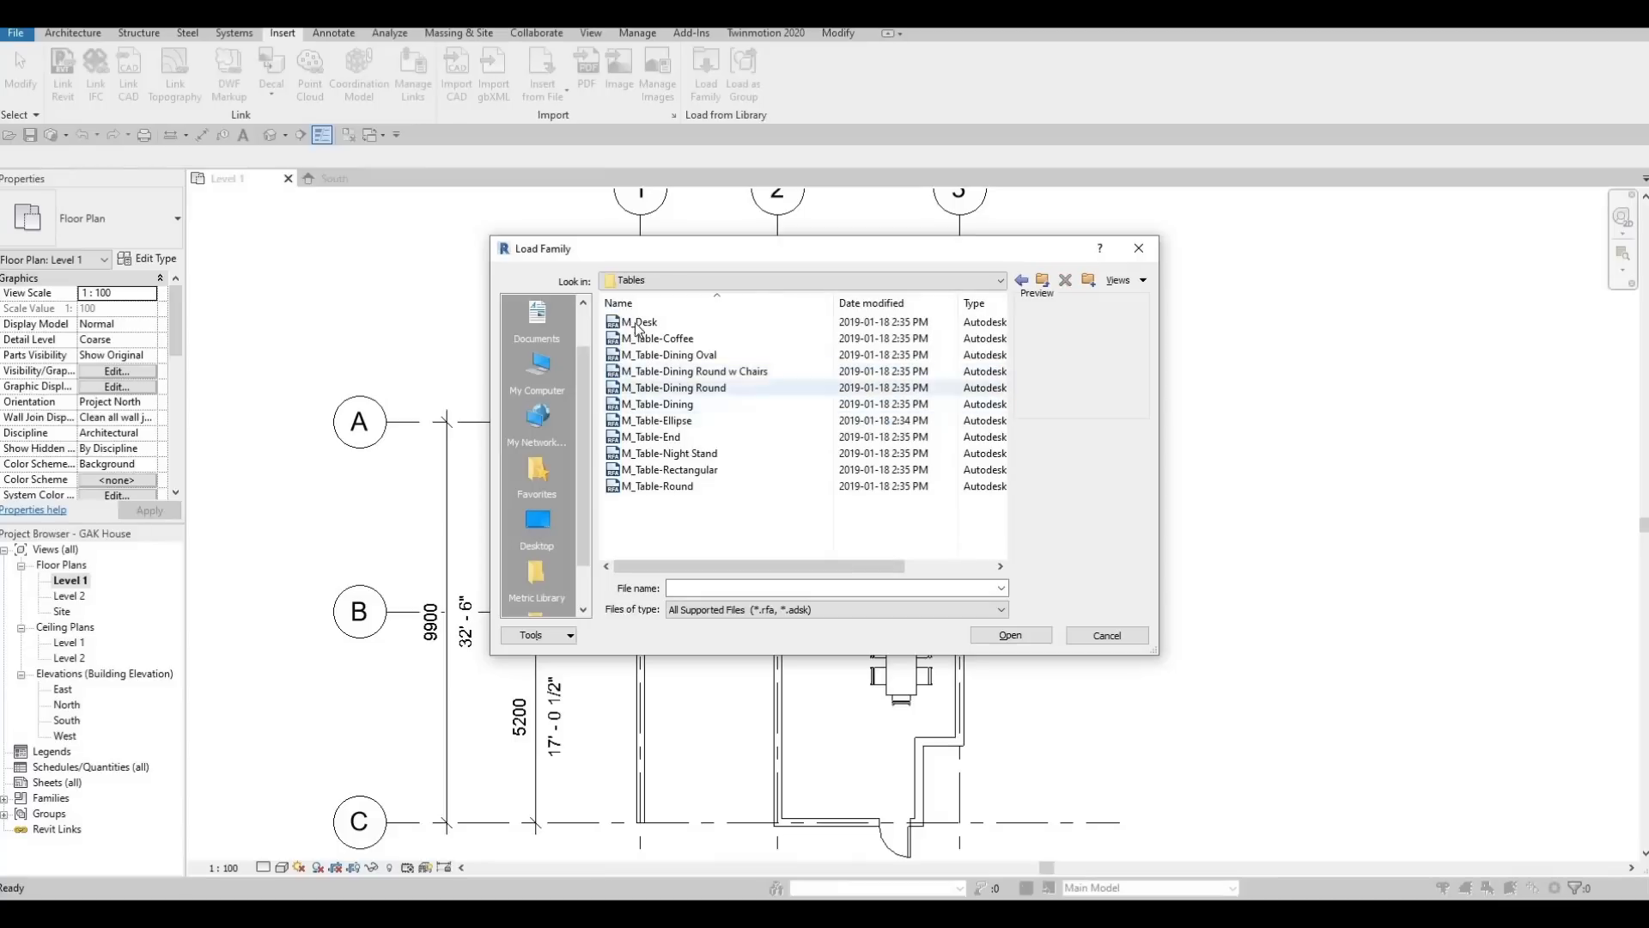
click(643, 322)
click(649, 341)
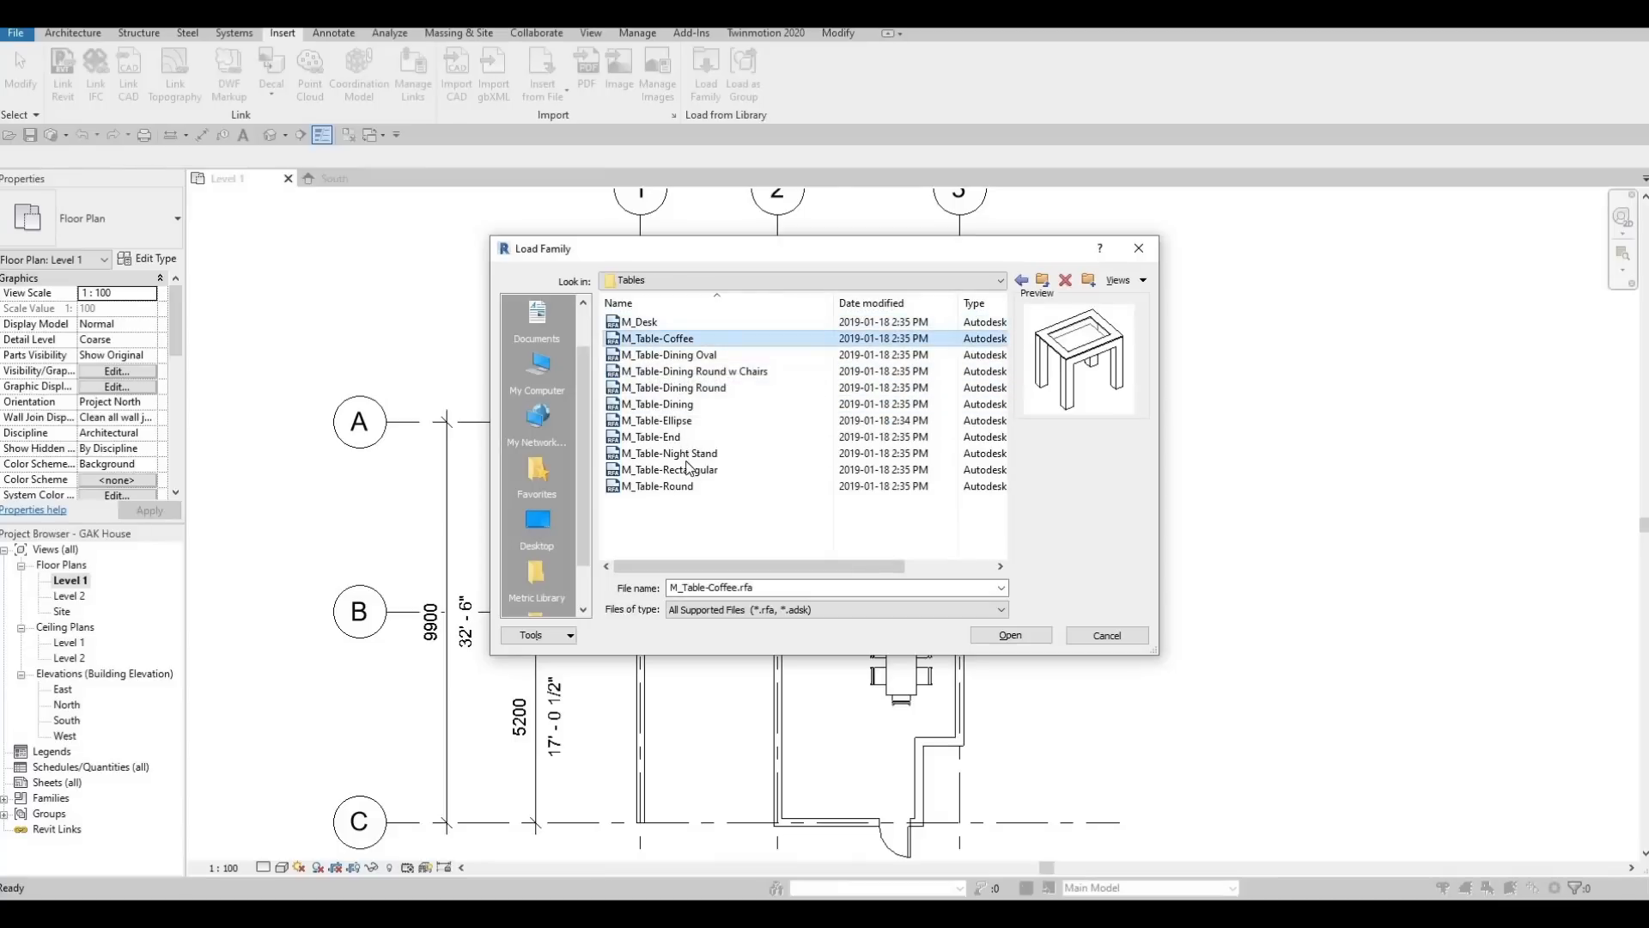
click(994, 639)
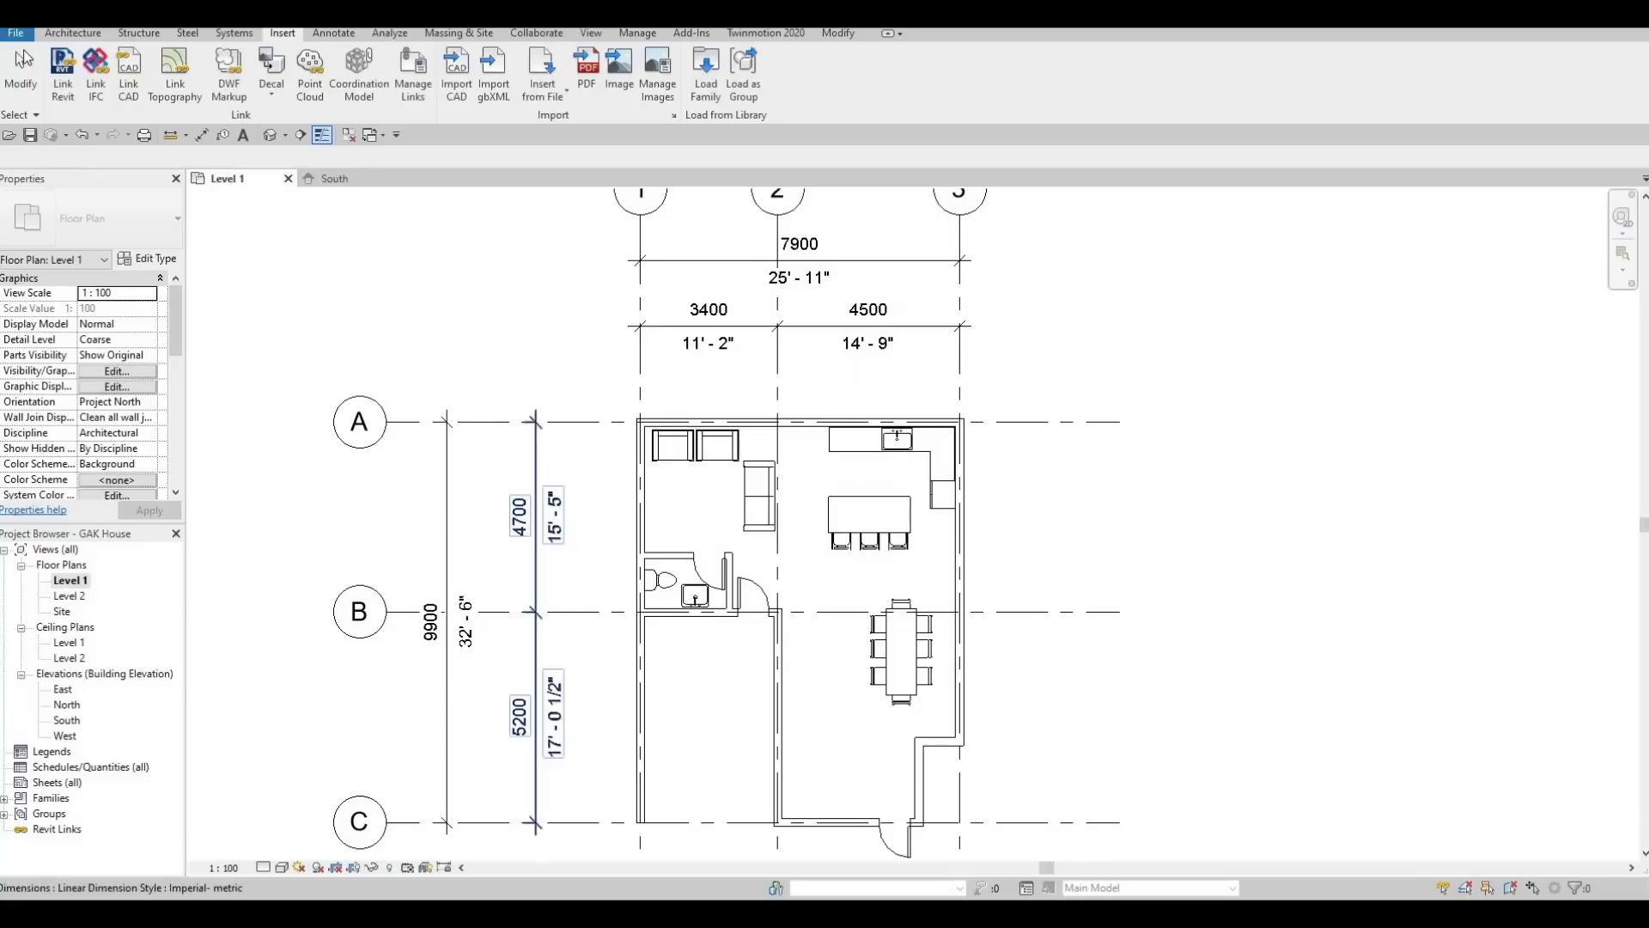
Place one M_Table-Coffee of type 0787 x 0711 x 0610mm in the living area, in front of the sofa and below the armchairs
click(19, 62)
click(72, 33)
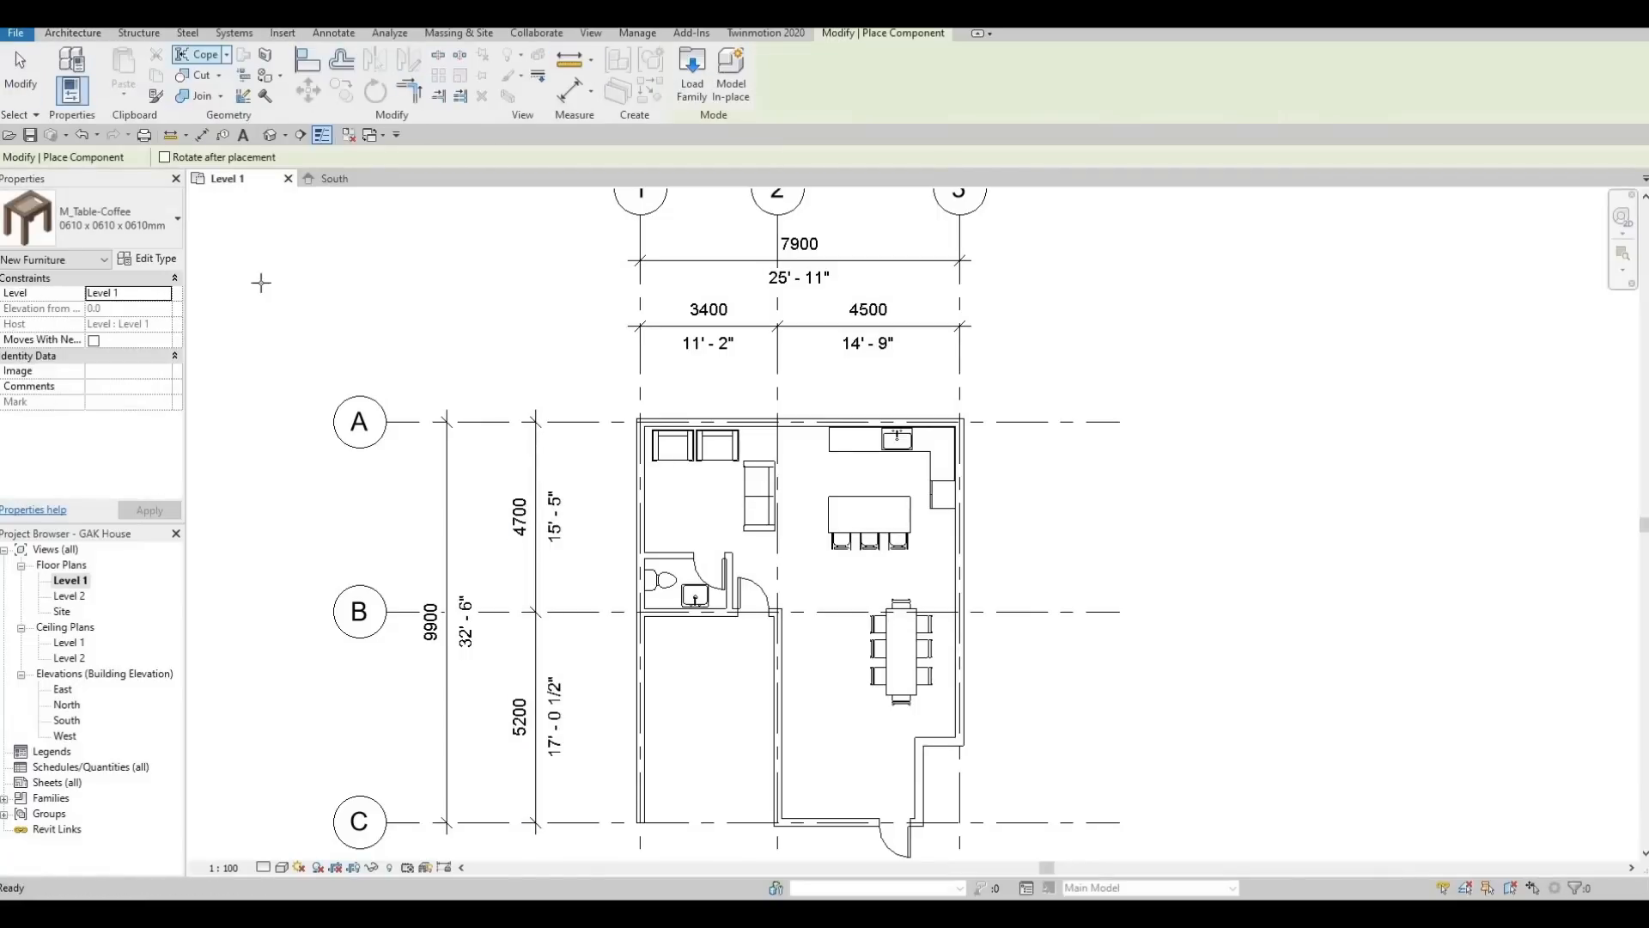
scroll(701, 499, up, 3)
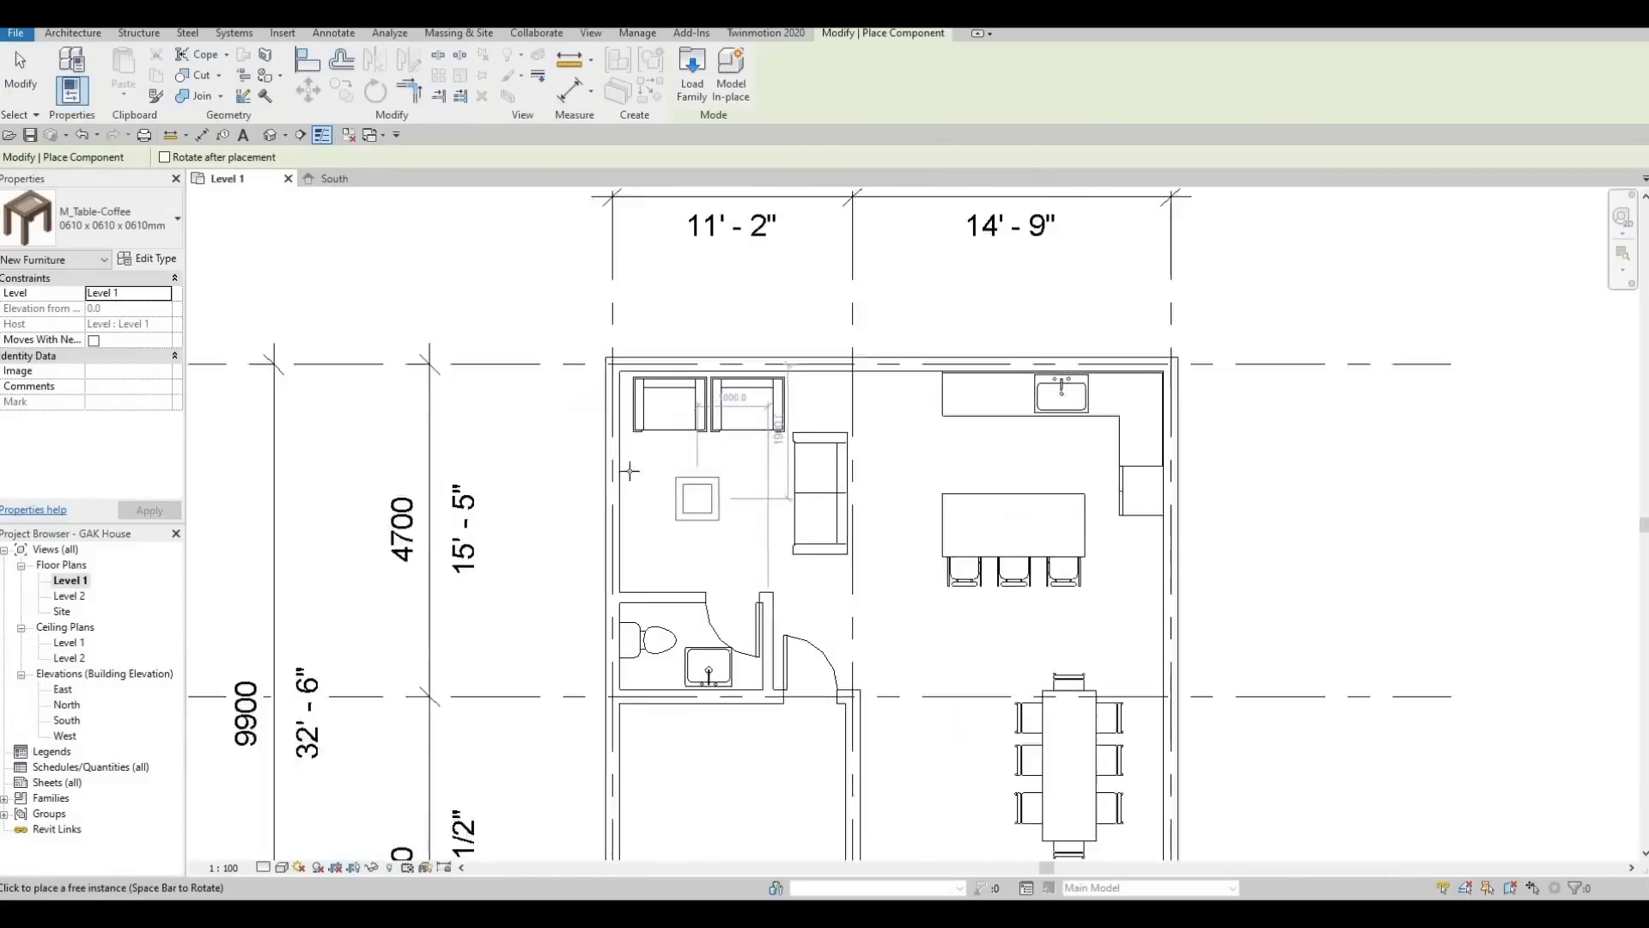
click(116, 219)
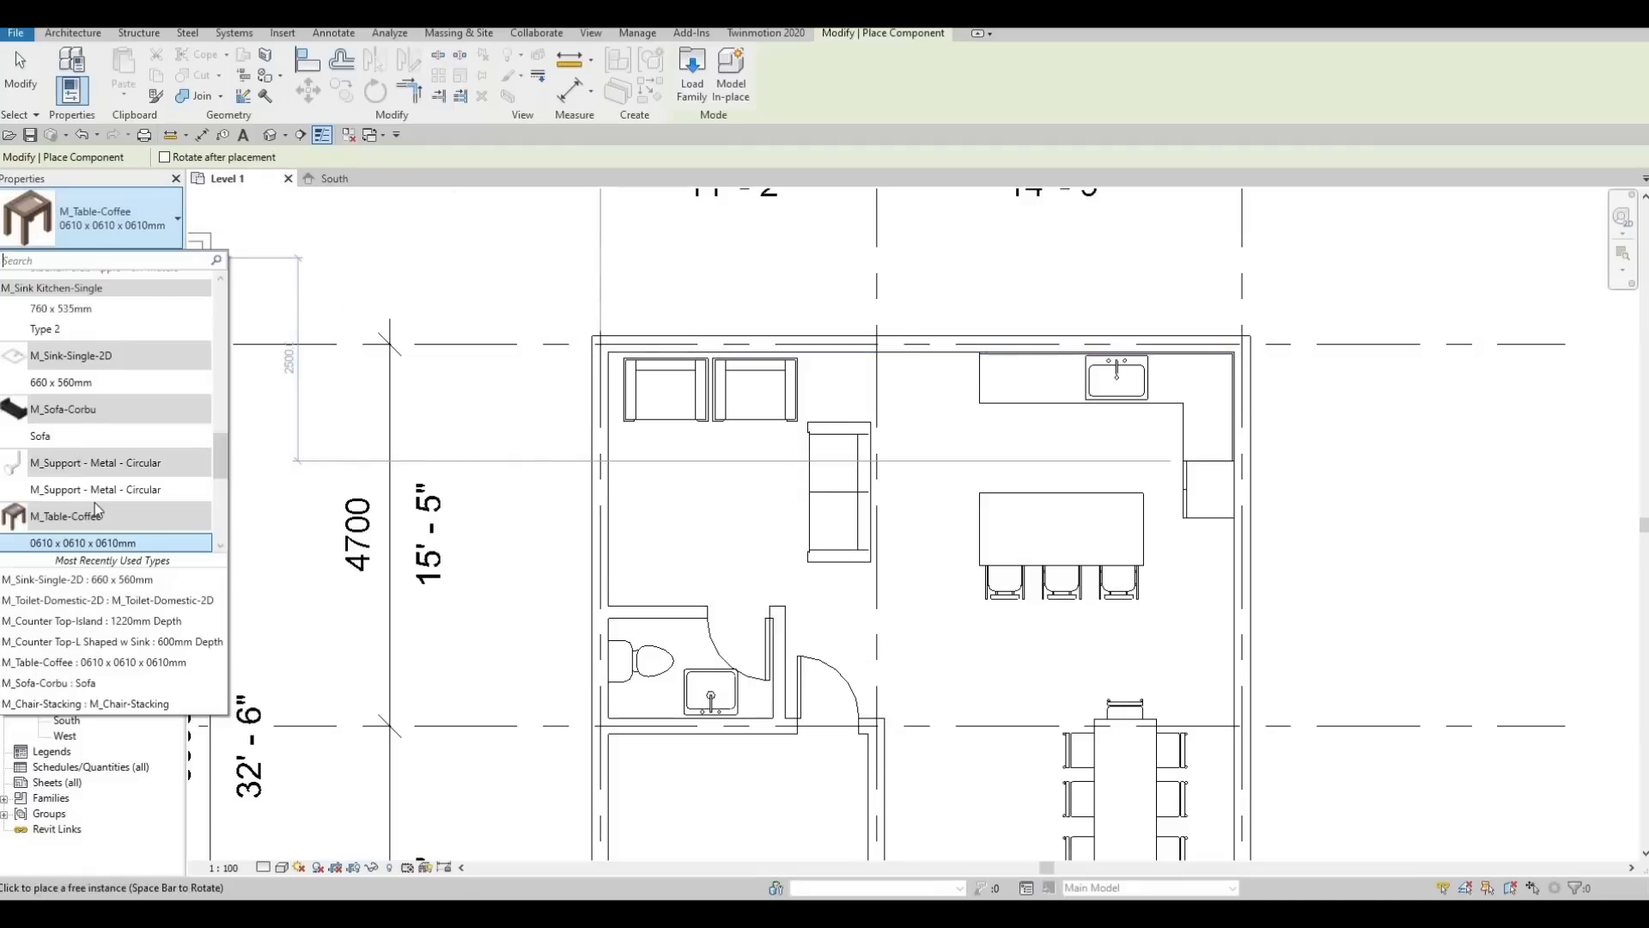
scroll(127, 502, down, 1)
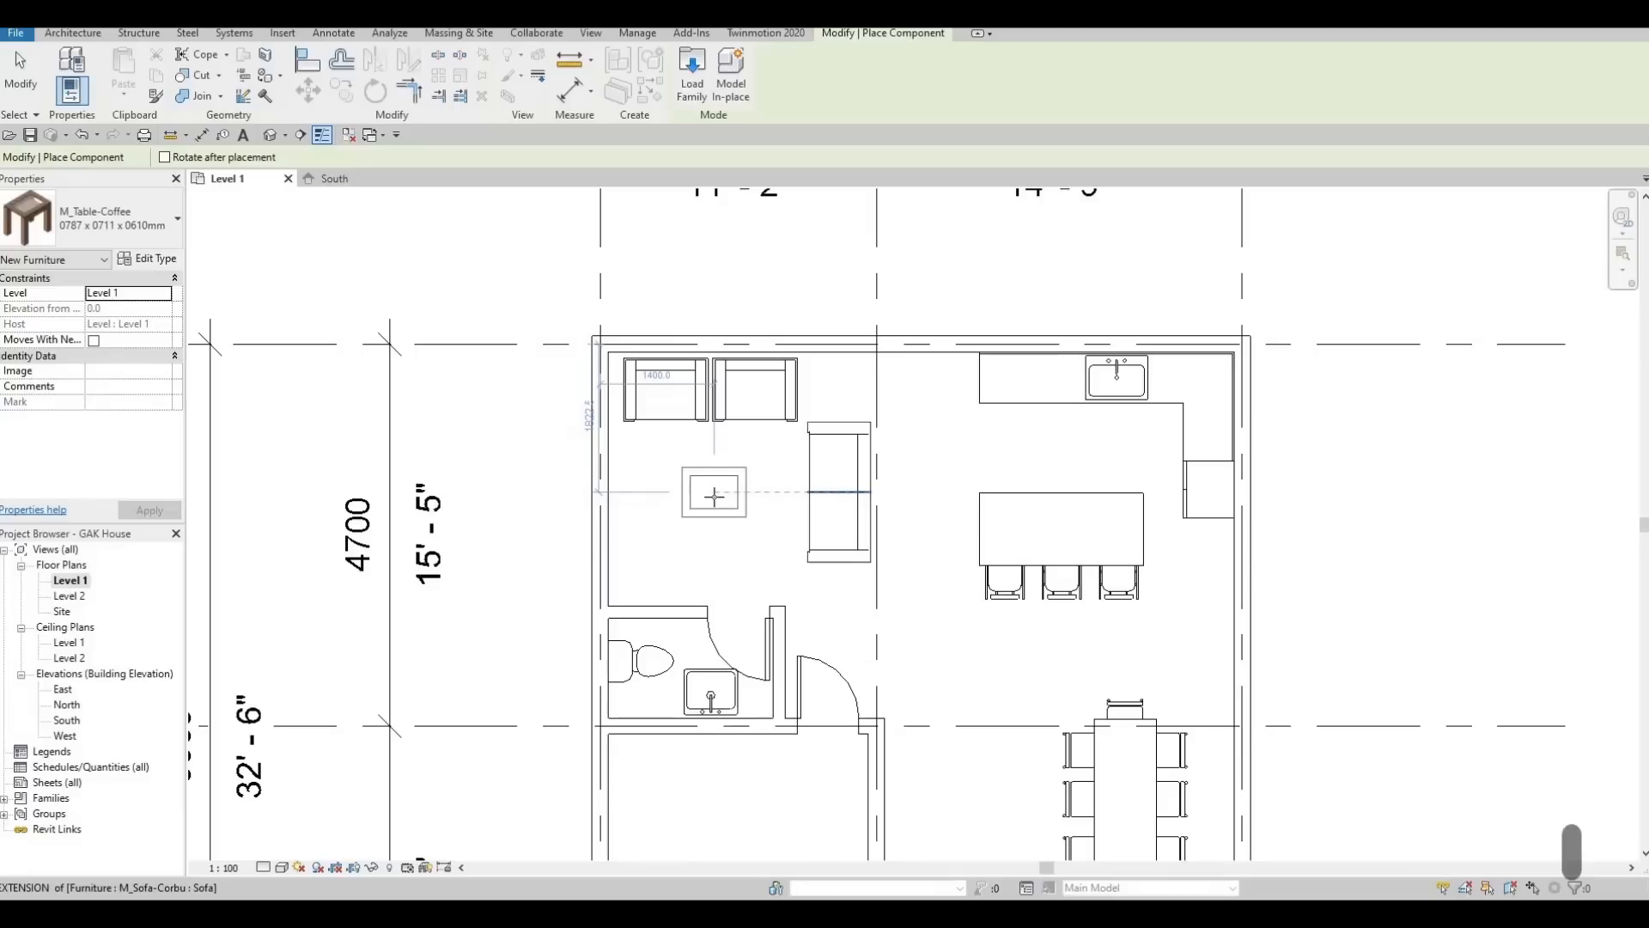
click(664, 572)
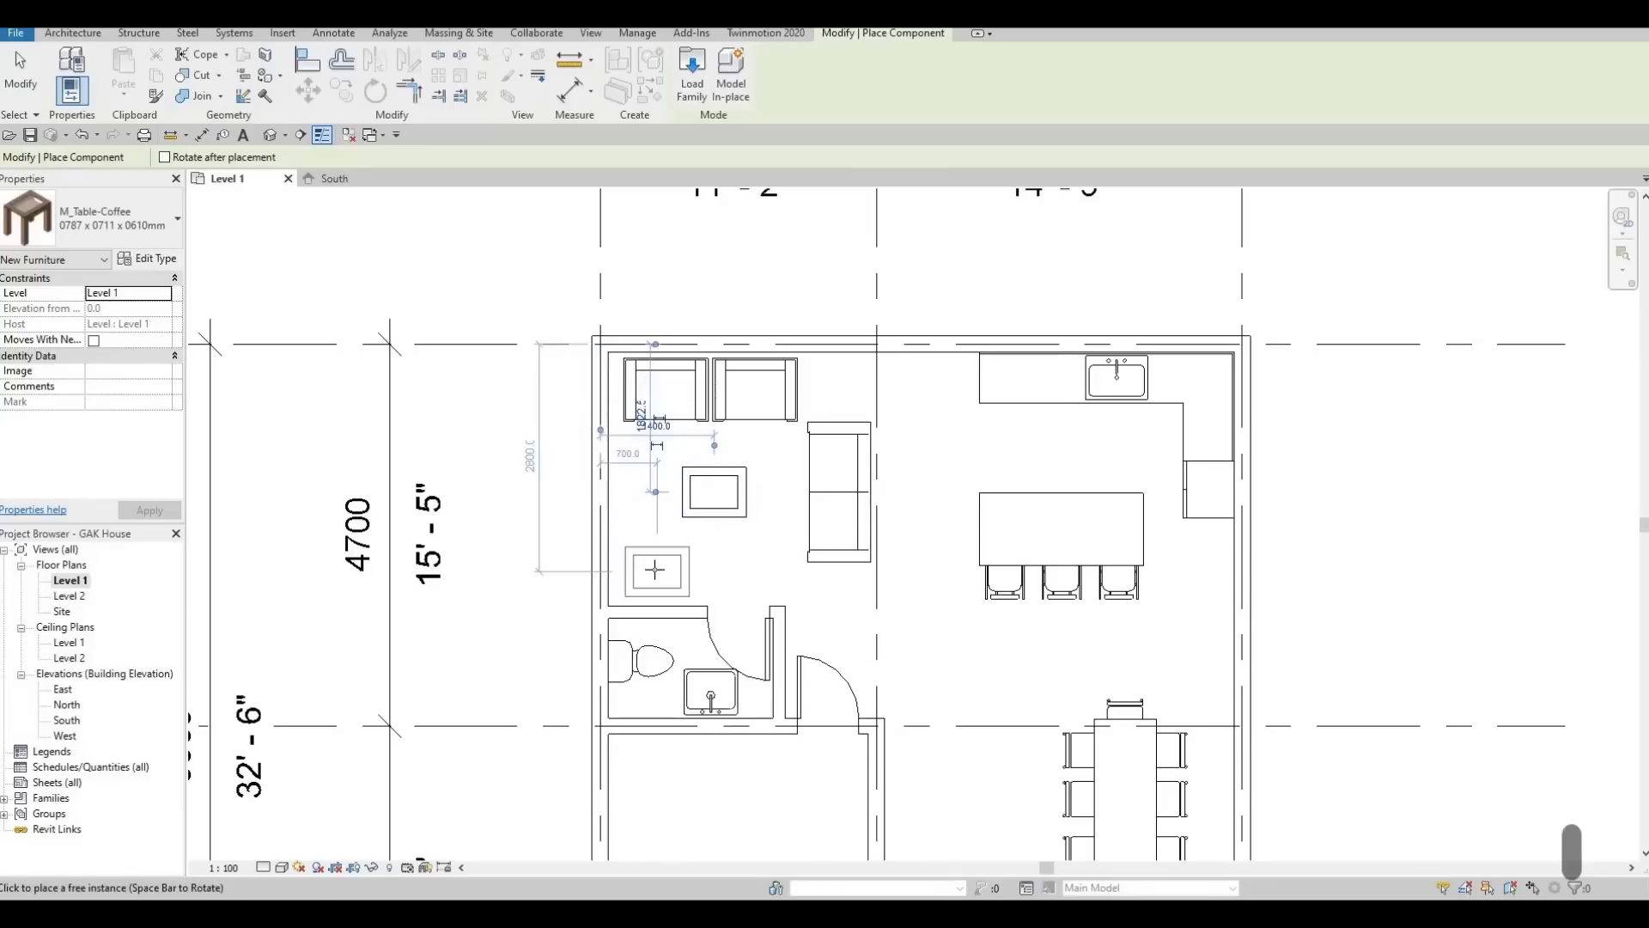
key(Escape)
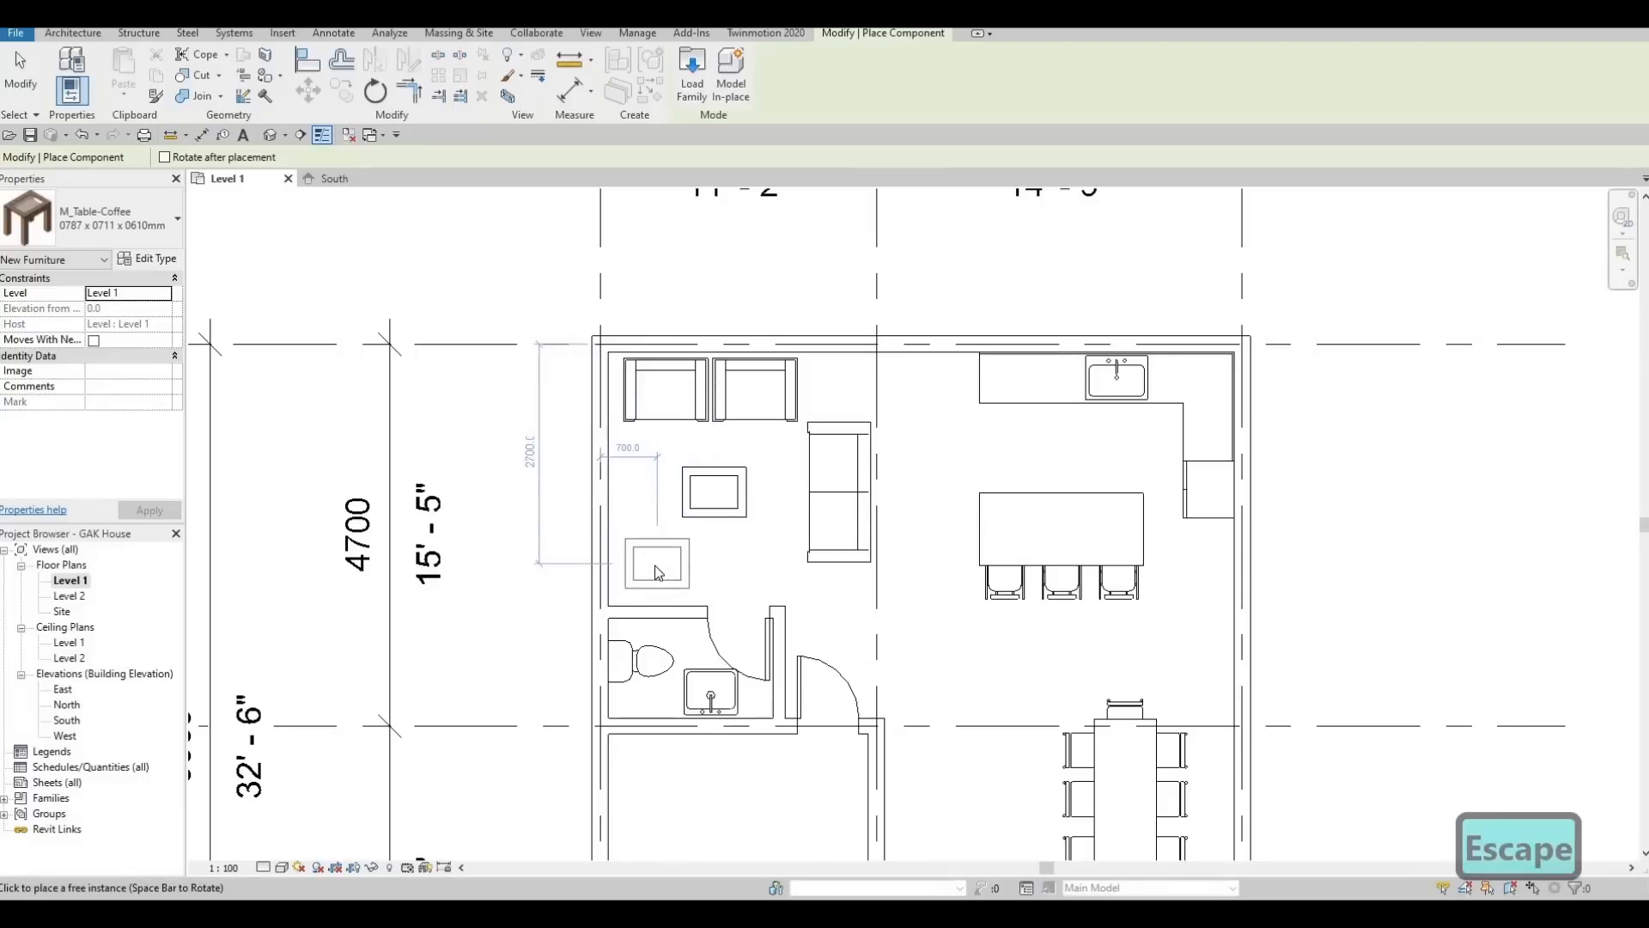
key(Escape)
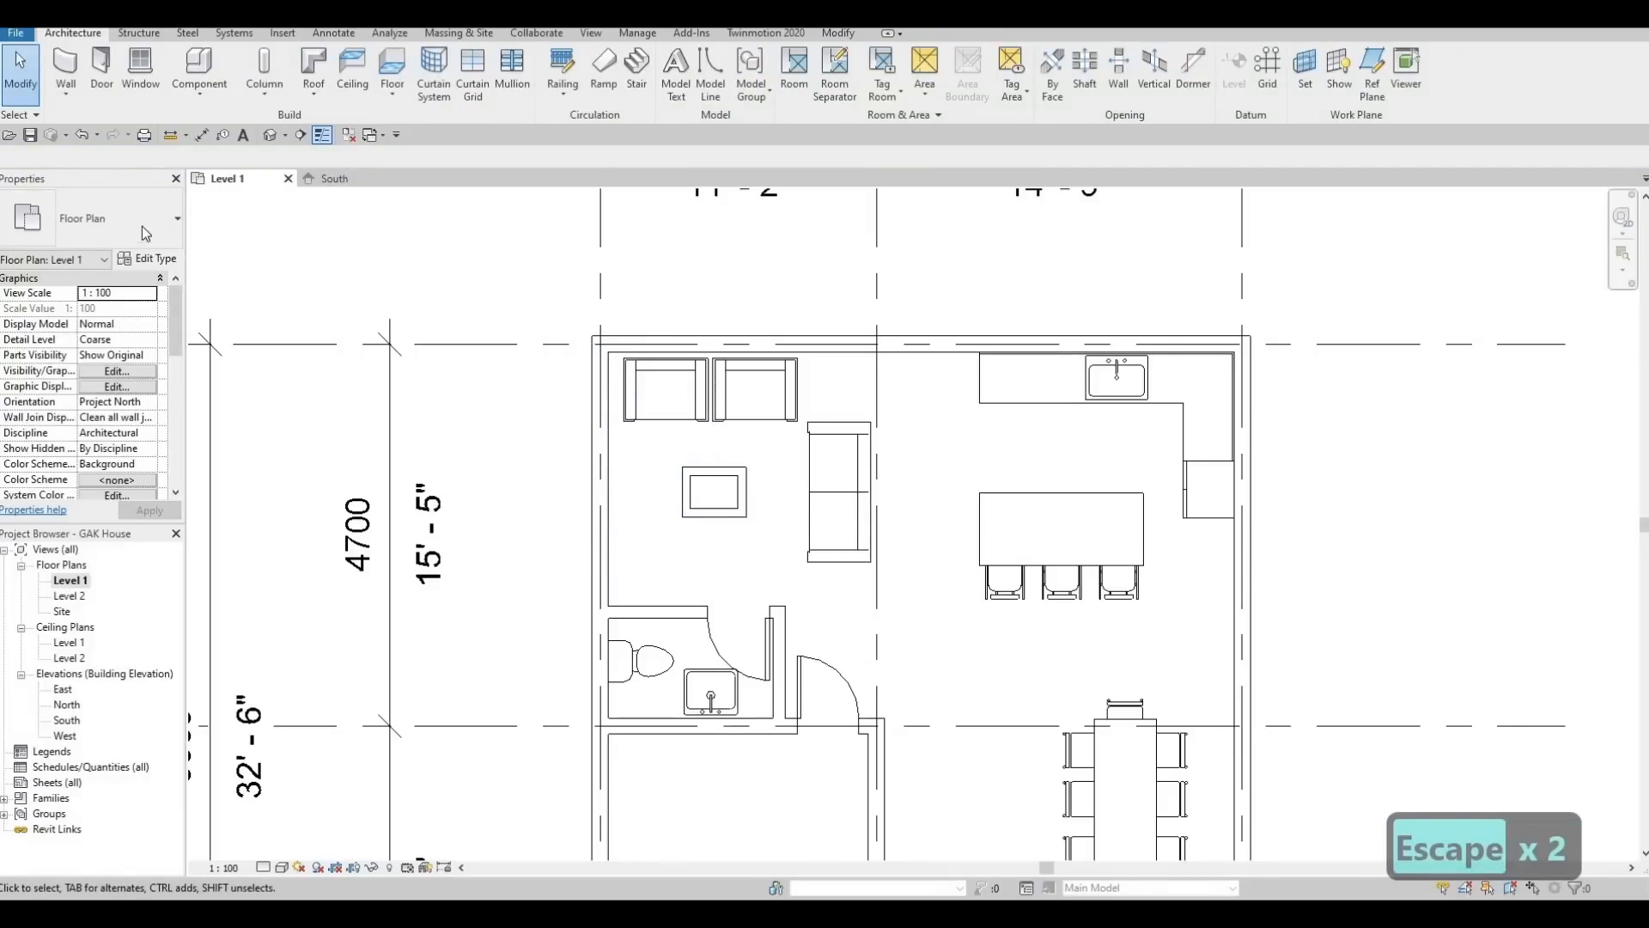
Load the M_Table-Night Stand family from the library's Tables folder
click(283, 34)
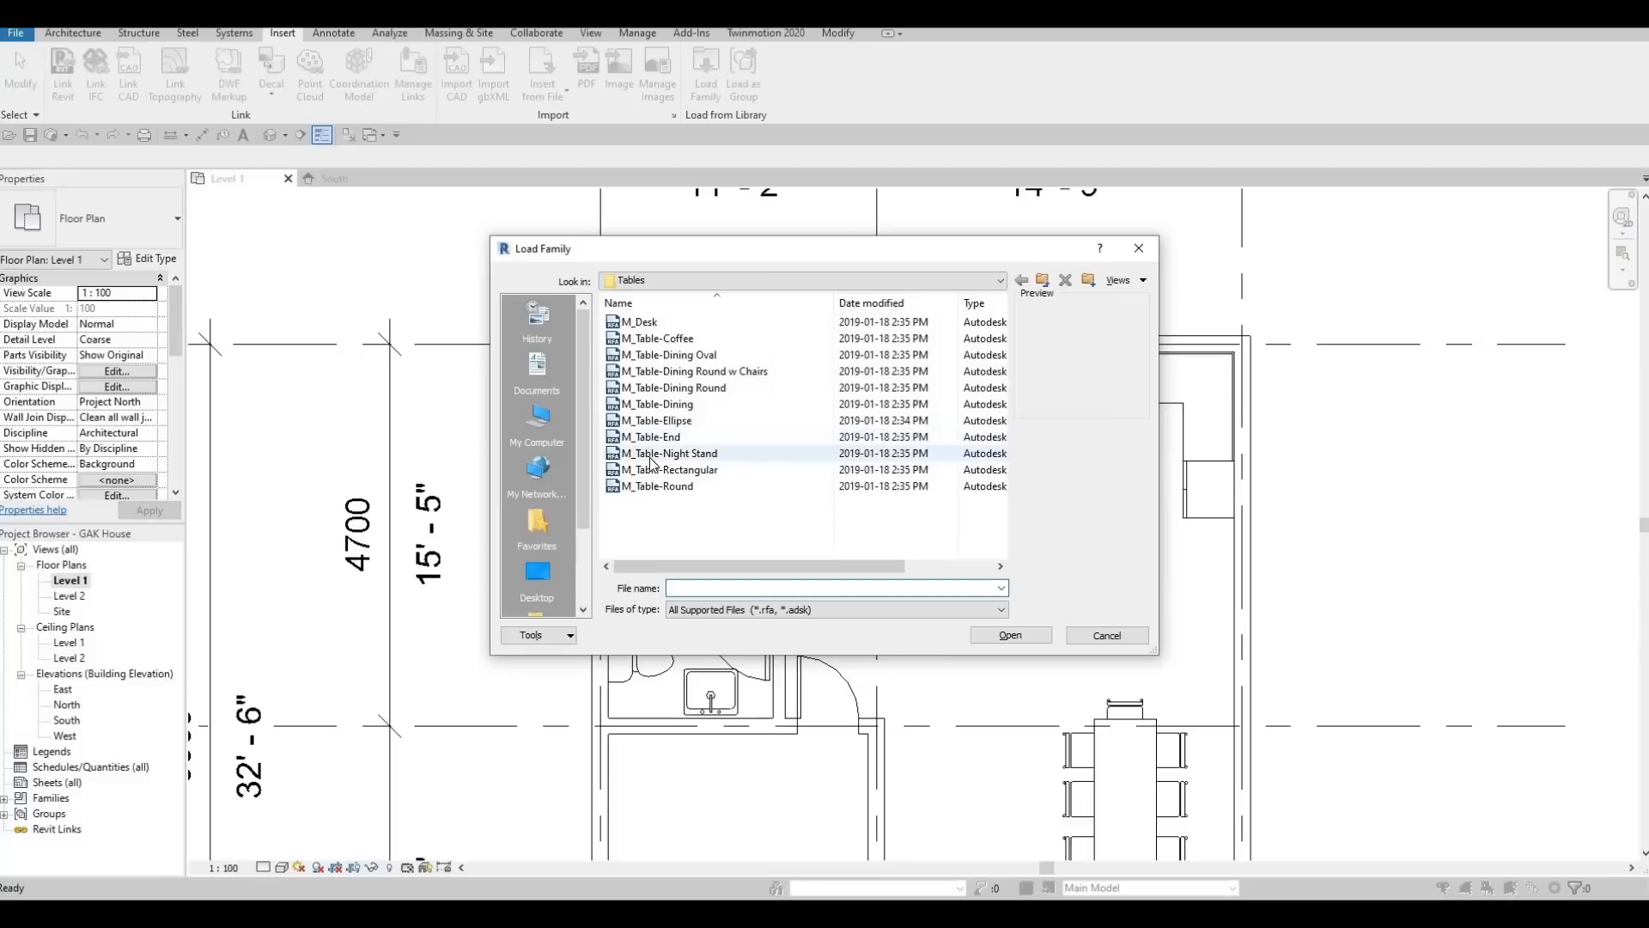
click(654, 454)
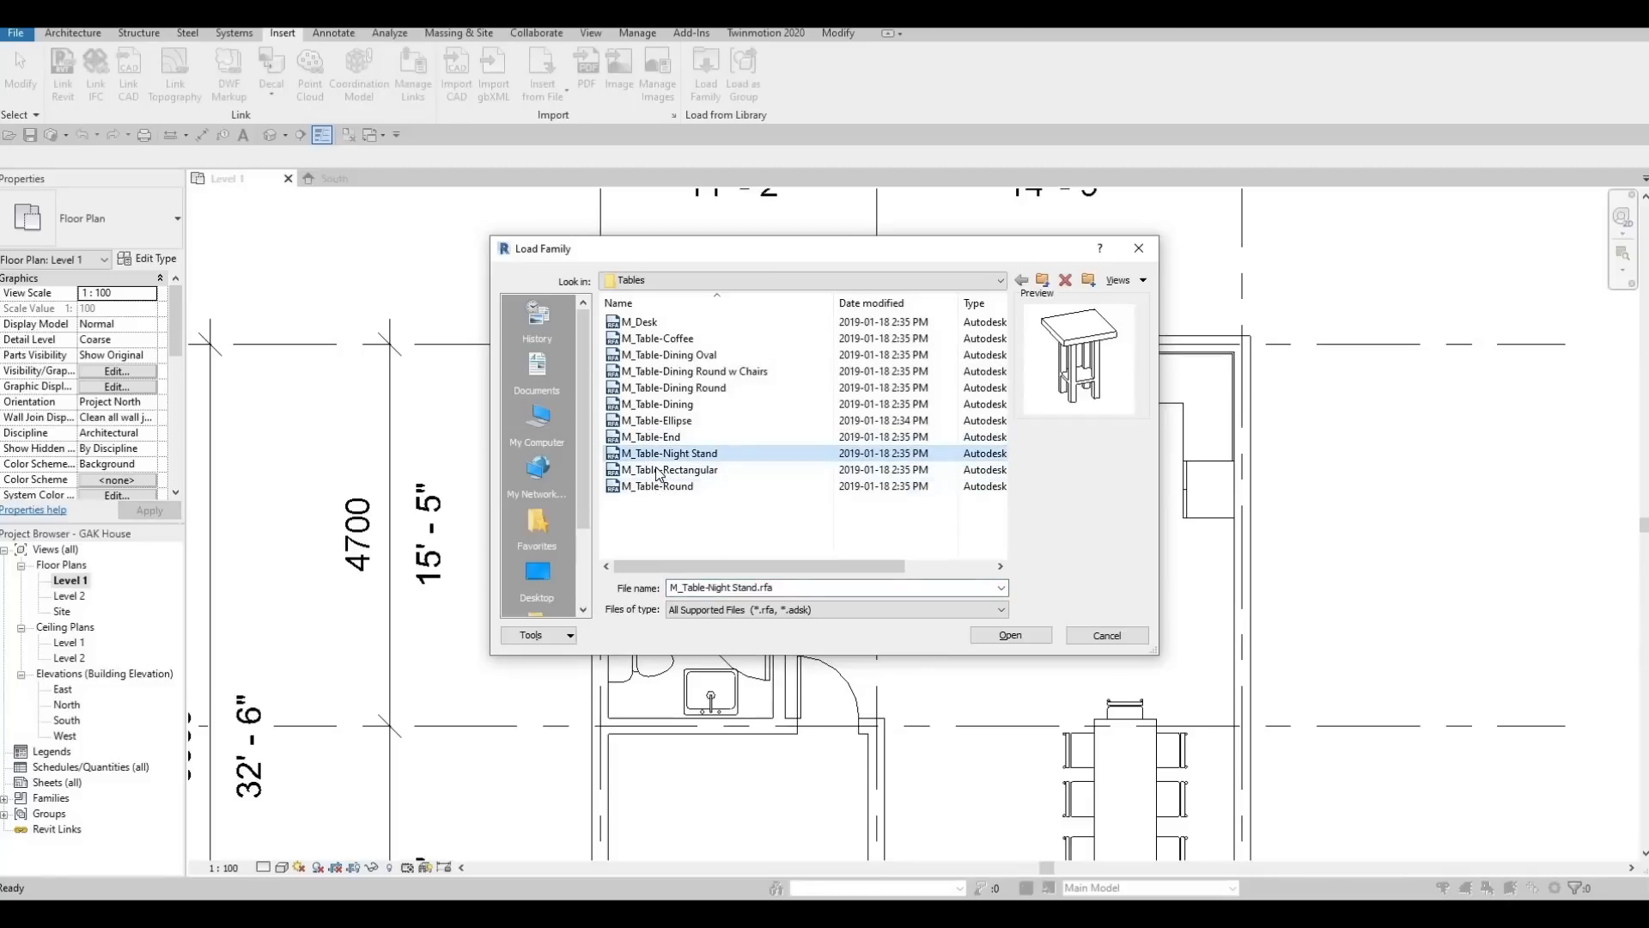
click(657, 486)
click(657, 470)
click(656, 453)
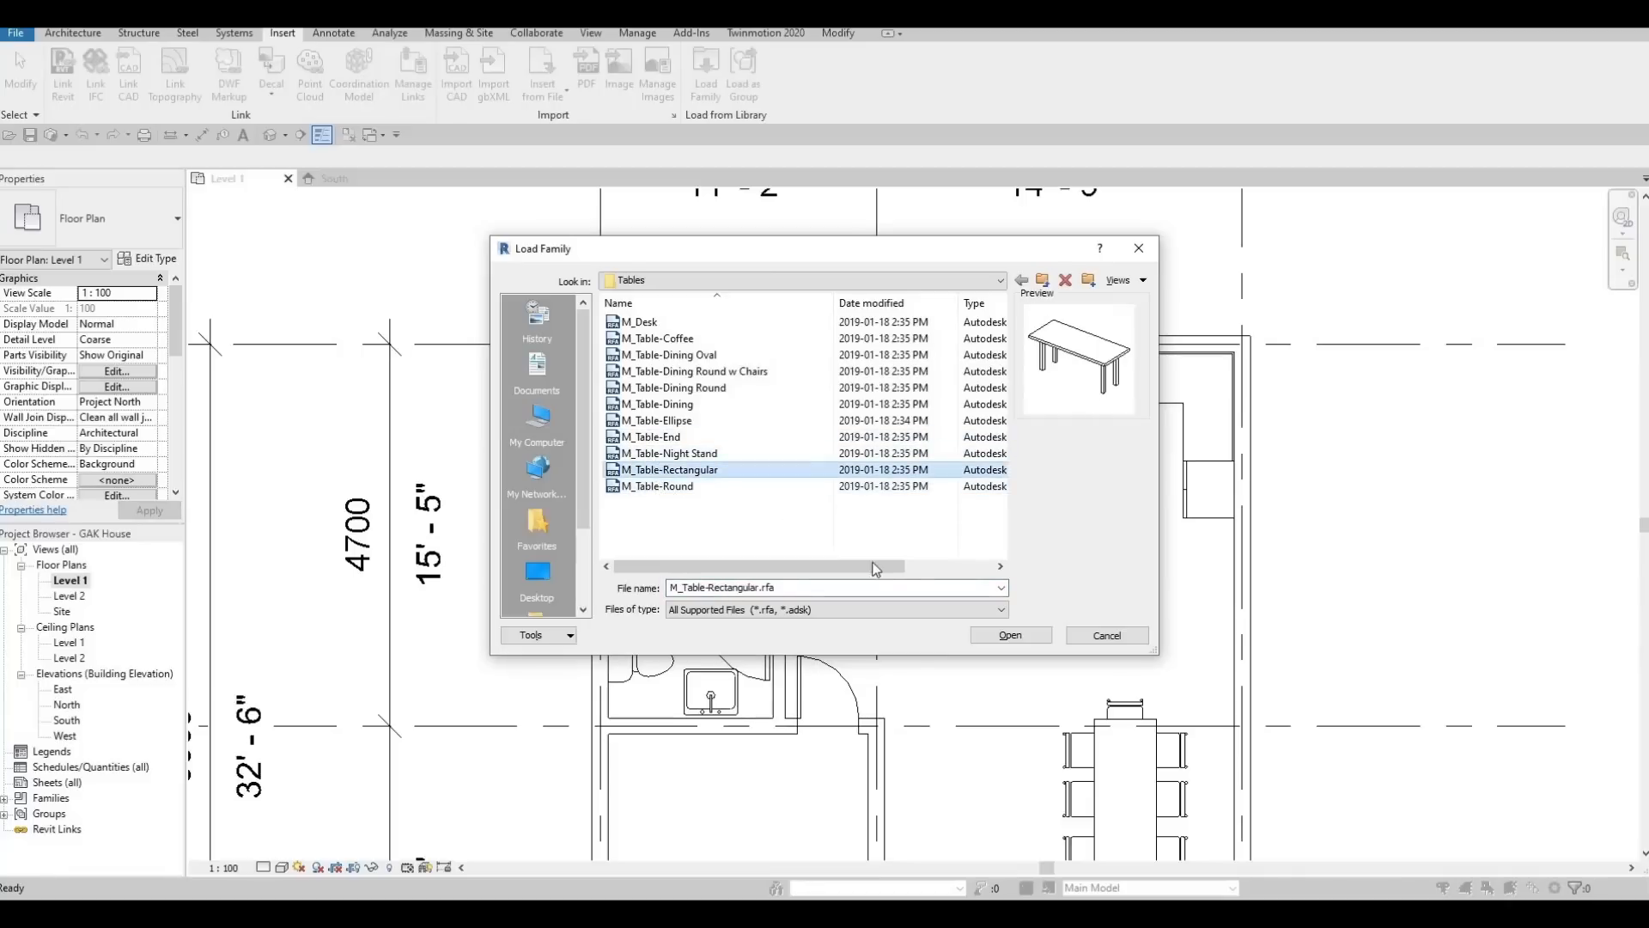
click(998, 636)
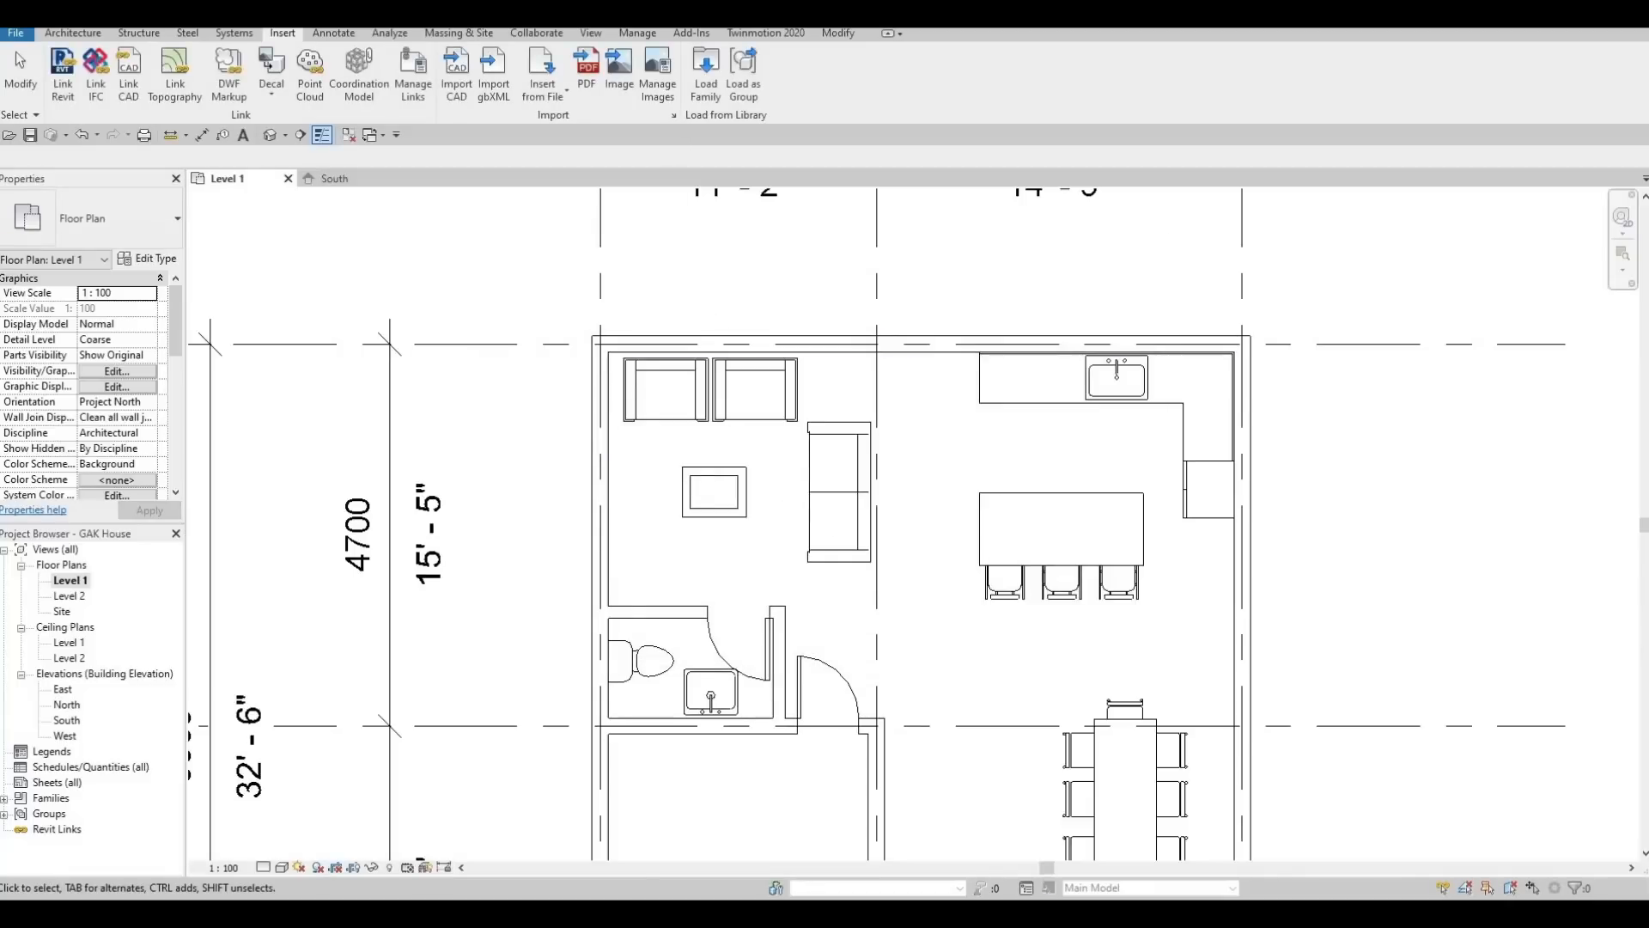
Place a 0610 x 0610 x 0762mm night stand in the corner between the second armchair and the top end of the sofa
click(73, 33)
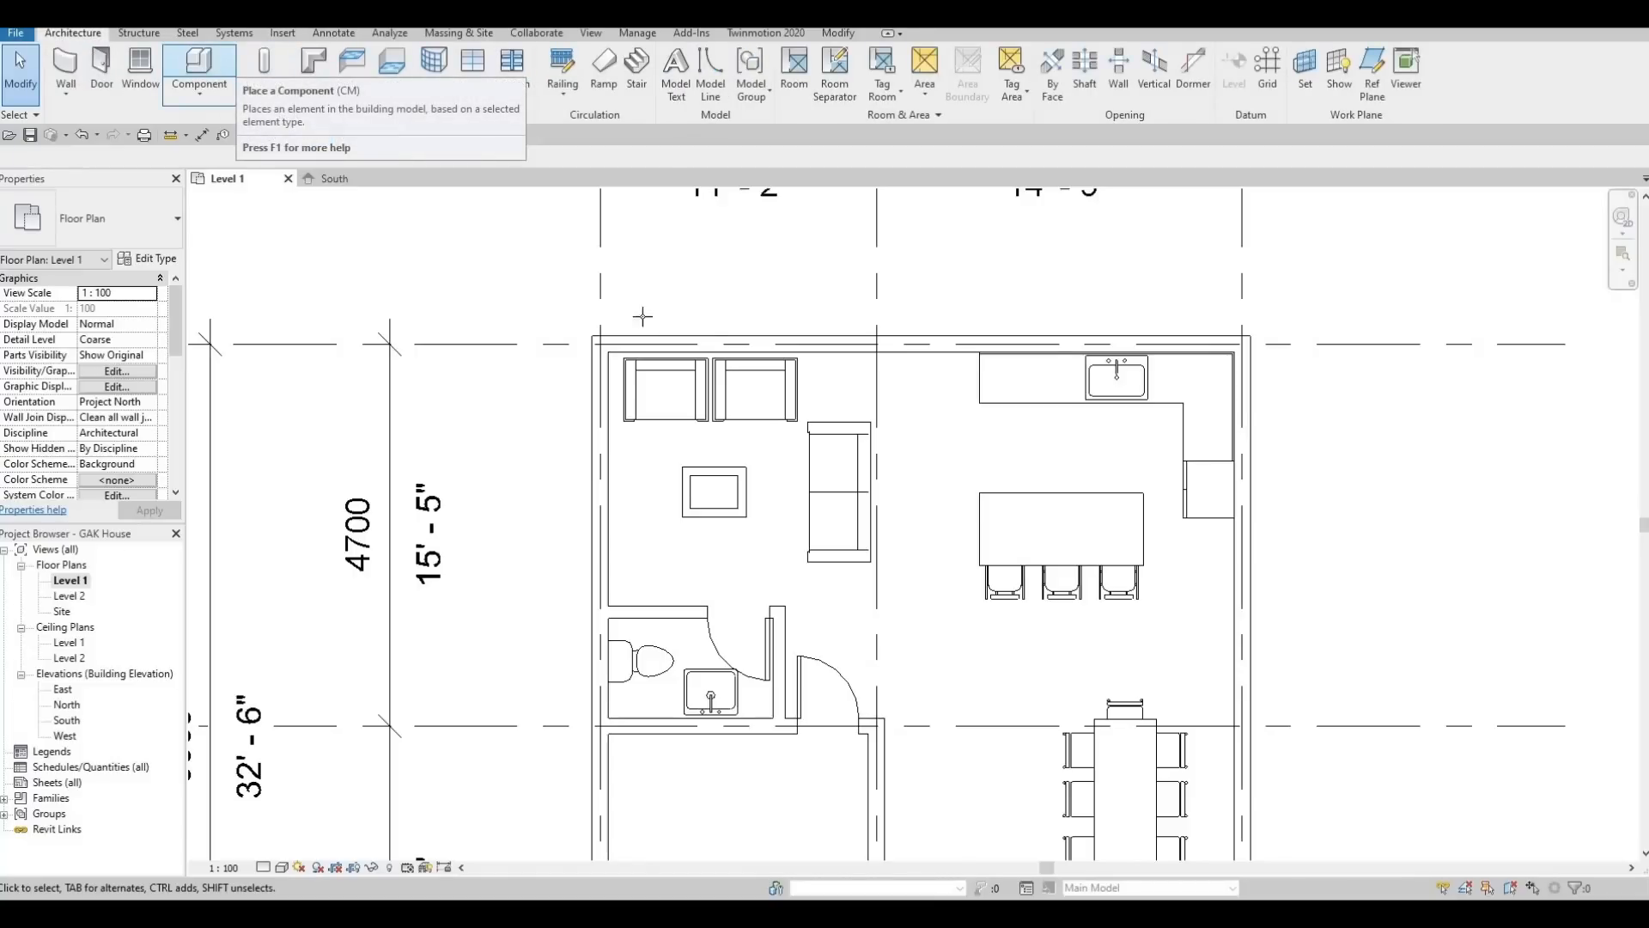
key(c)
key(m)
scroll(842, 388, up, 3)
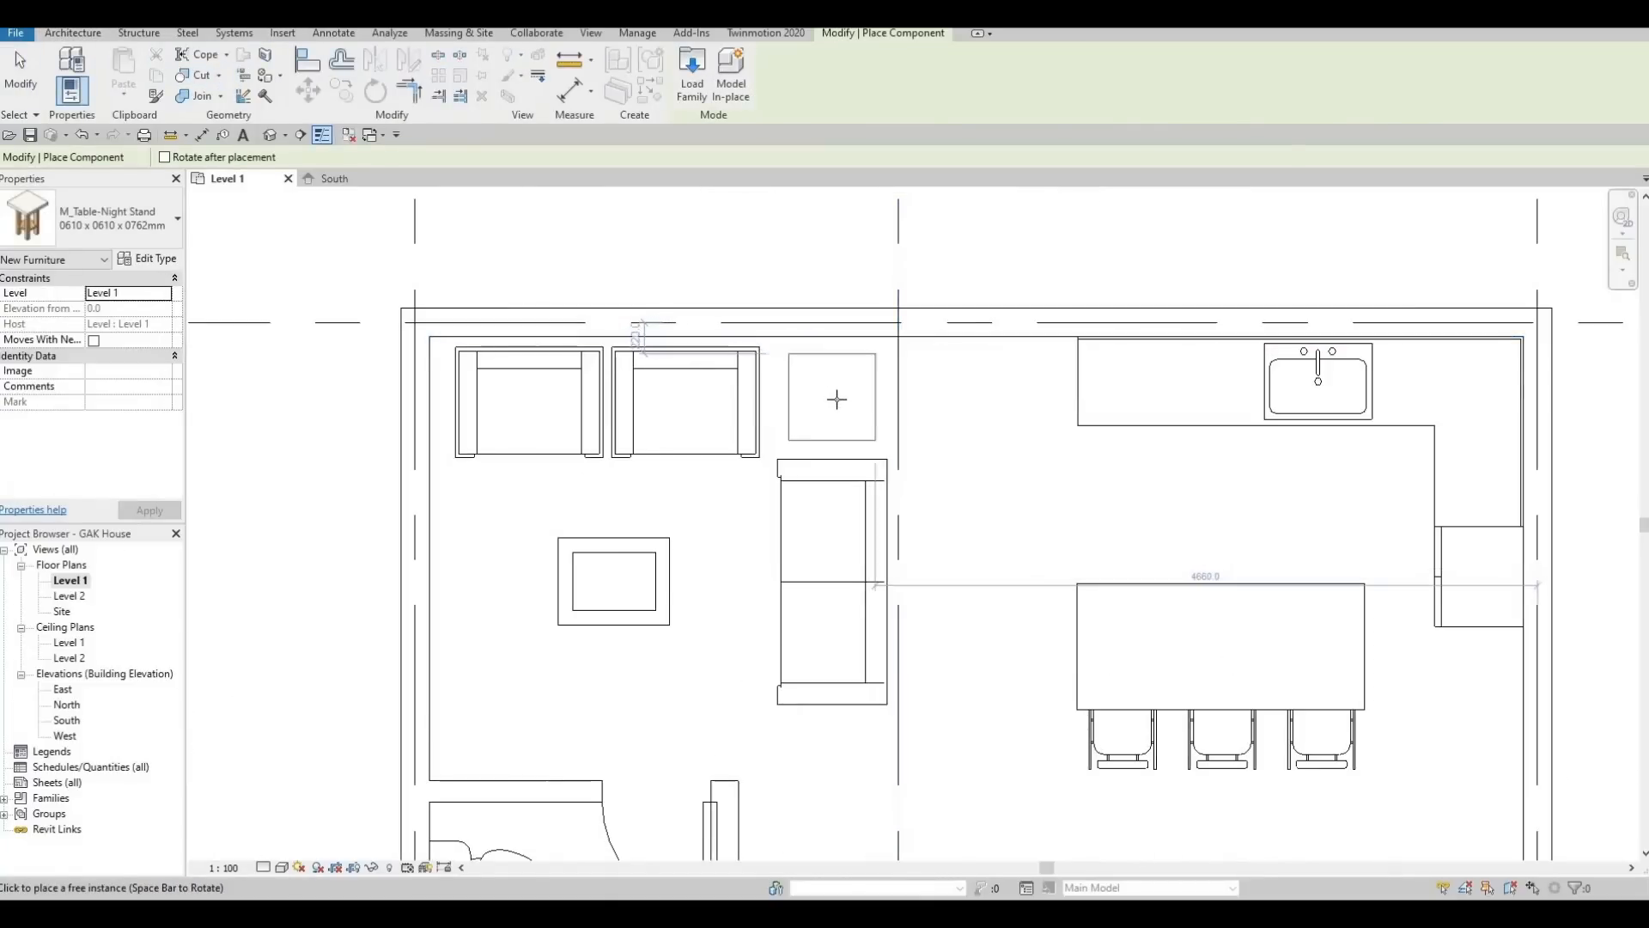
click(841, 402)
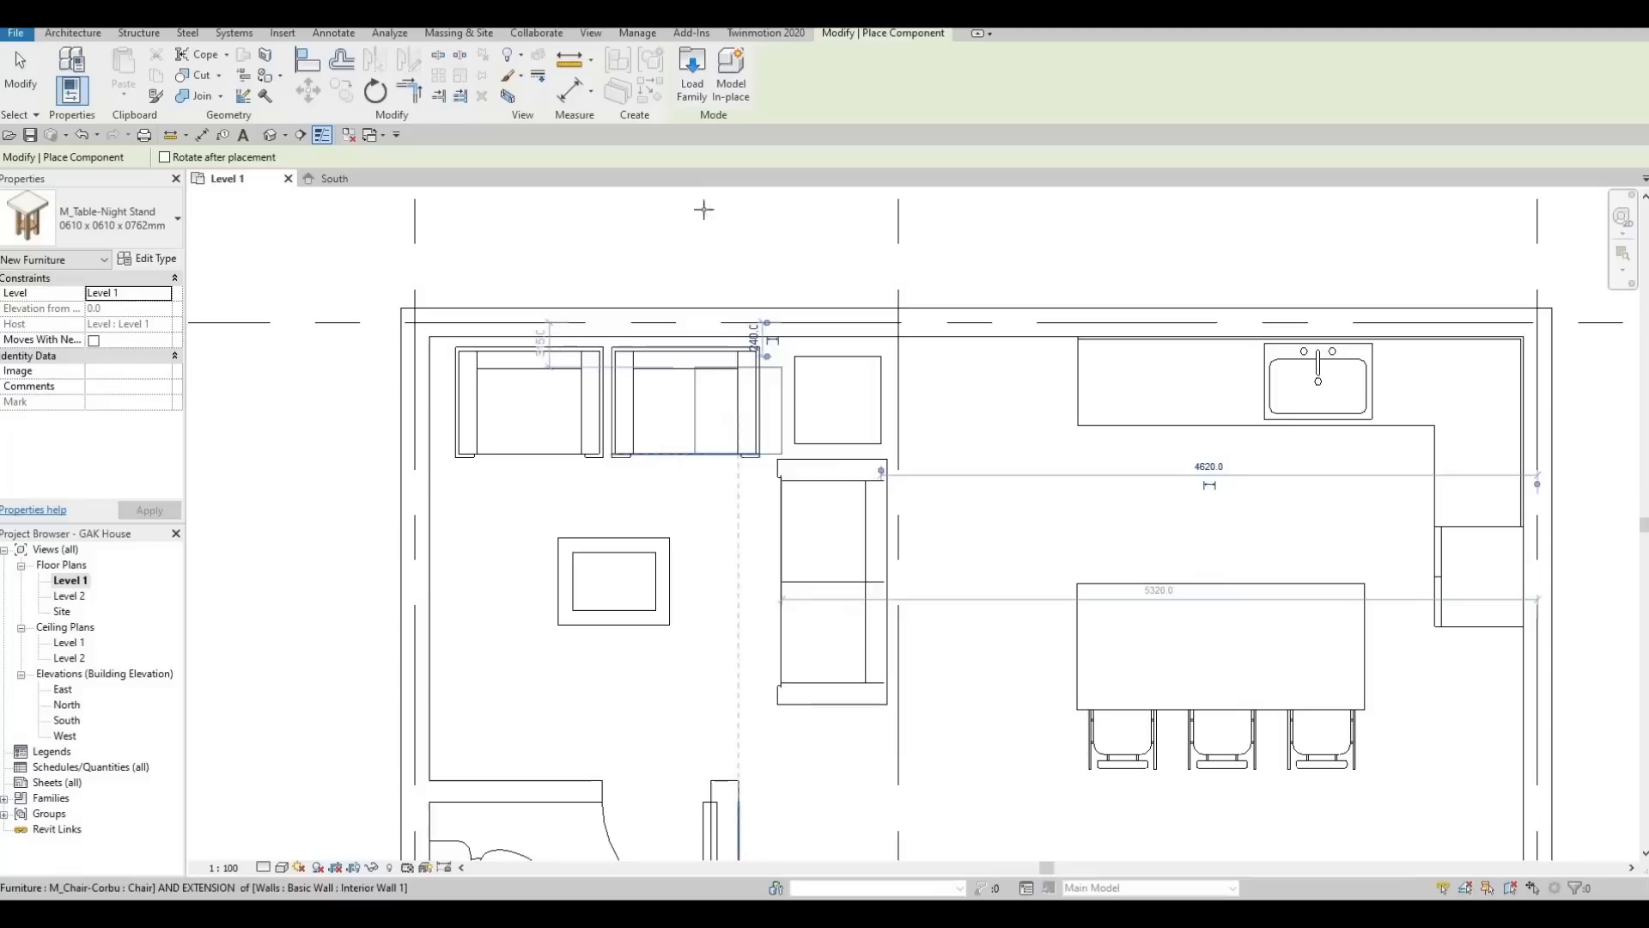
Start loading another family and browse to the Internal folder under Lighting, Architectural in the Canada library
click(693, 82)
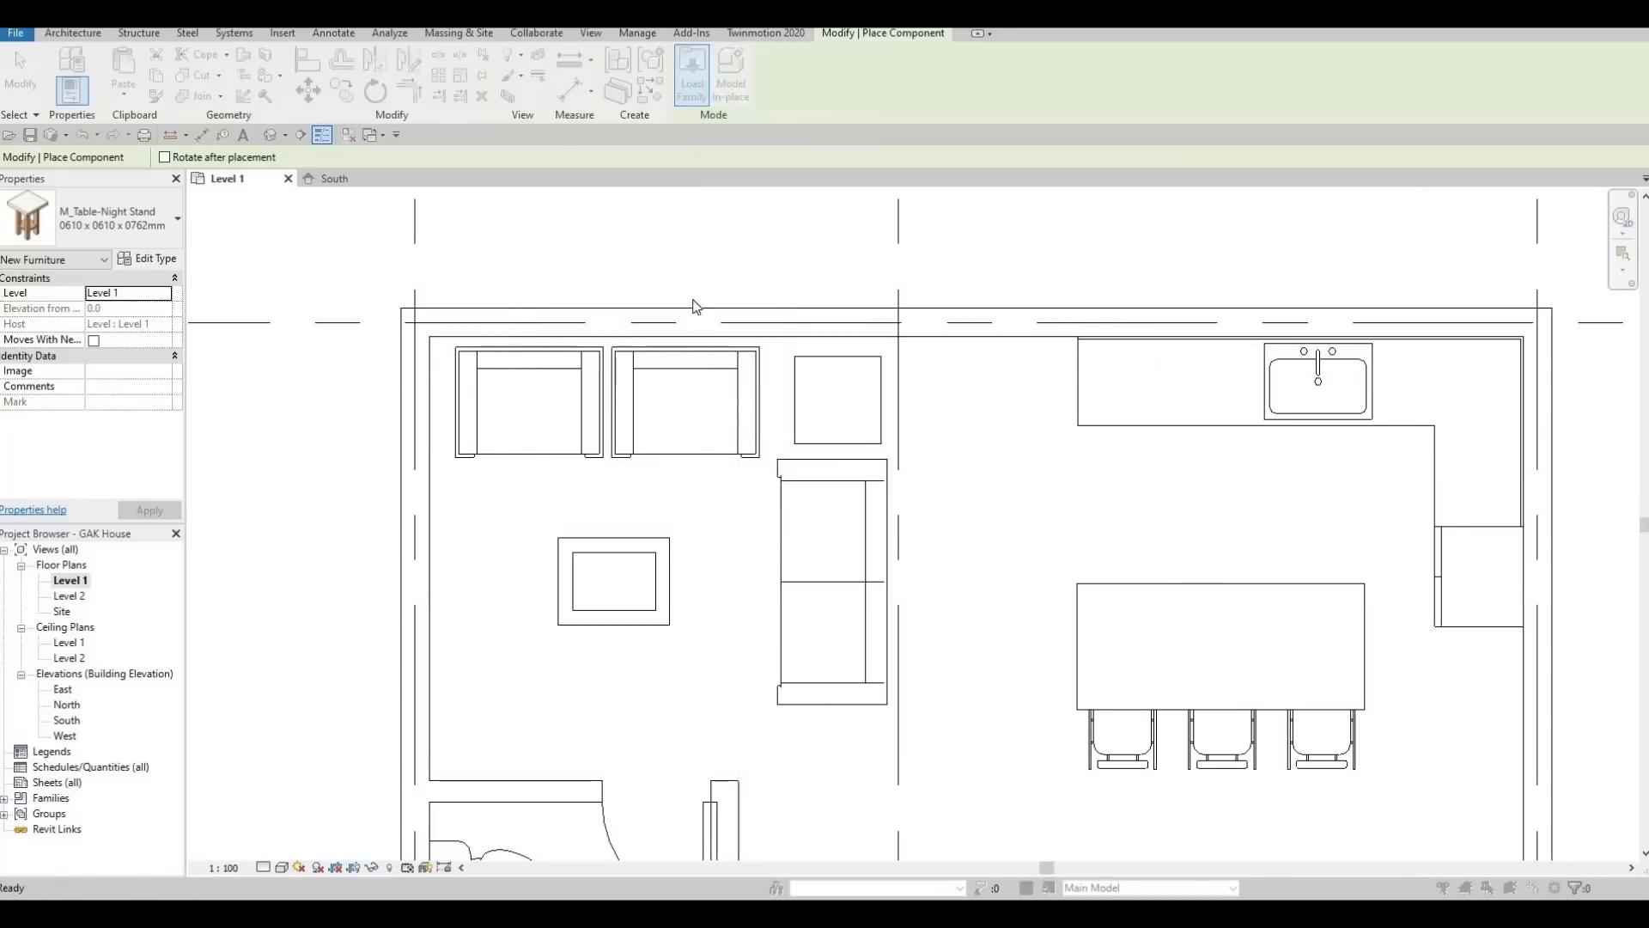
click(702, 282)
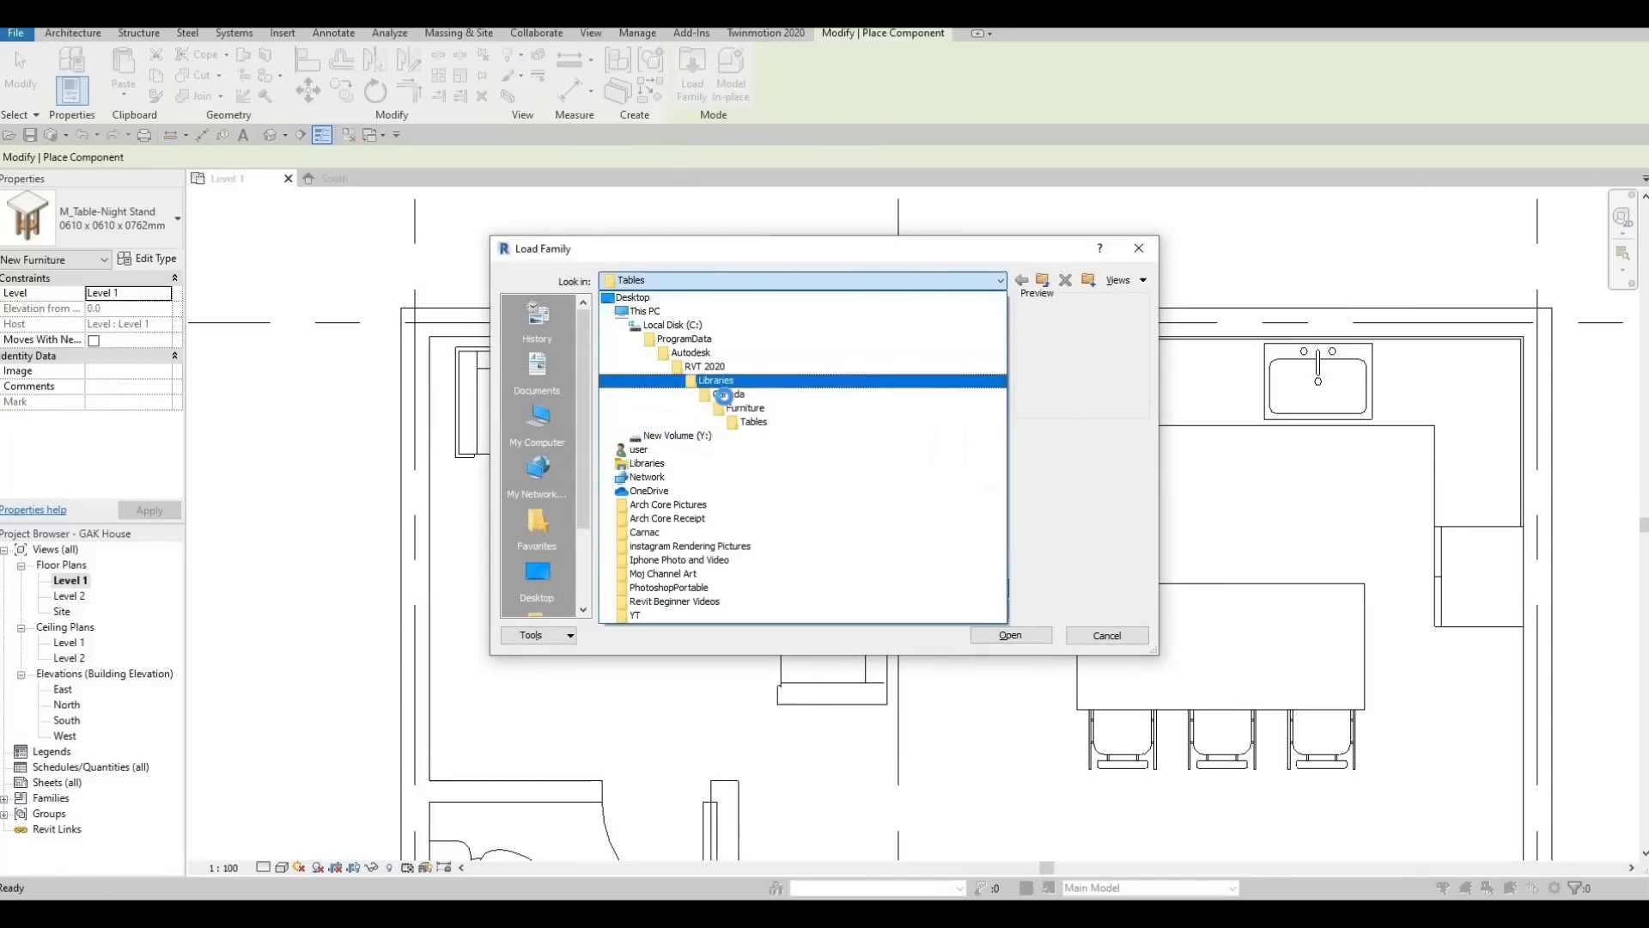
click(688, 393)
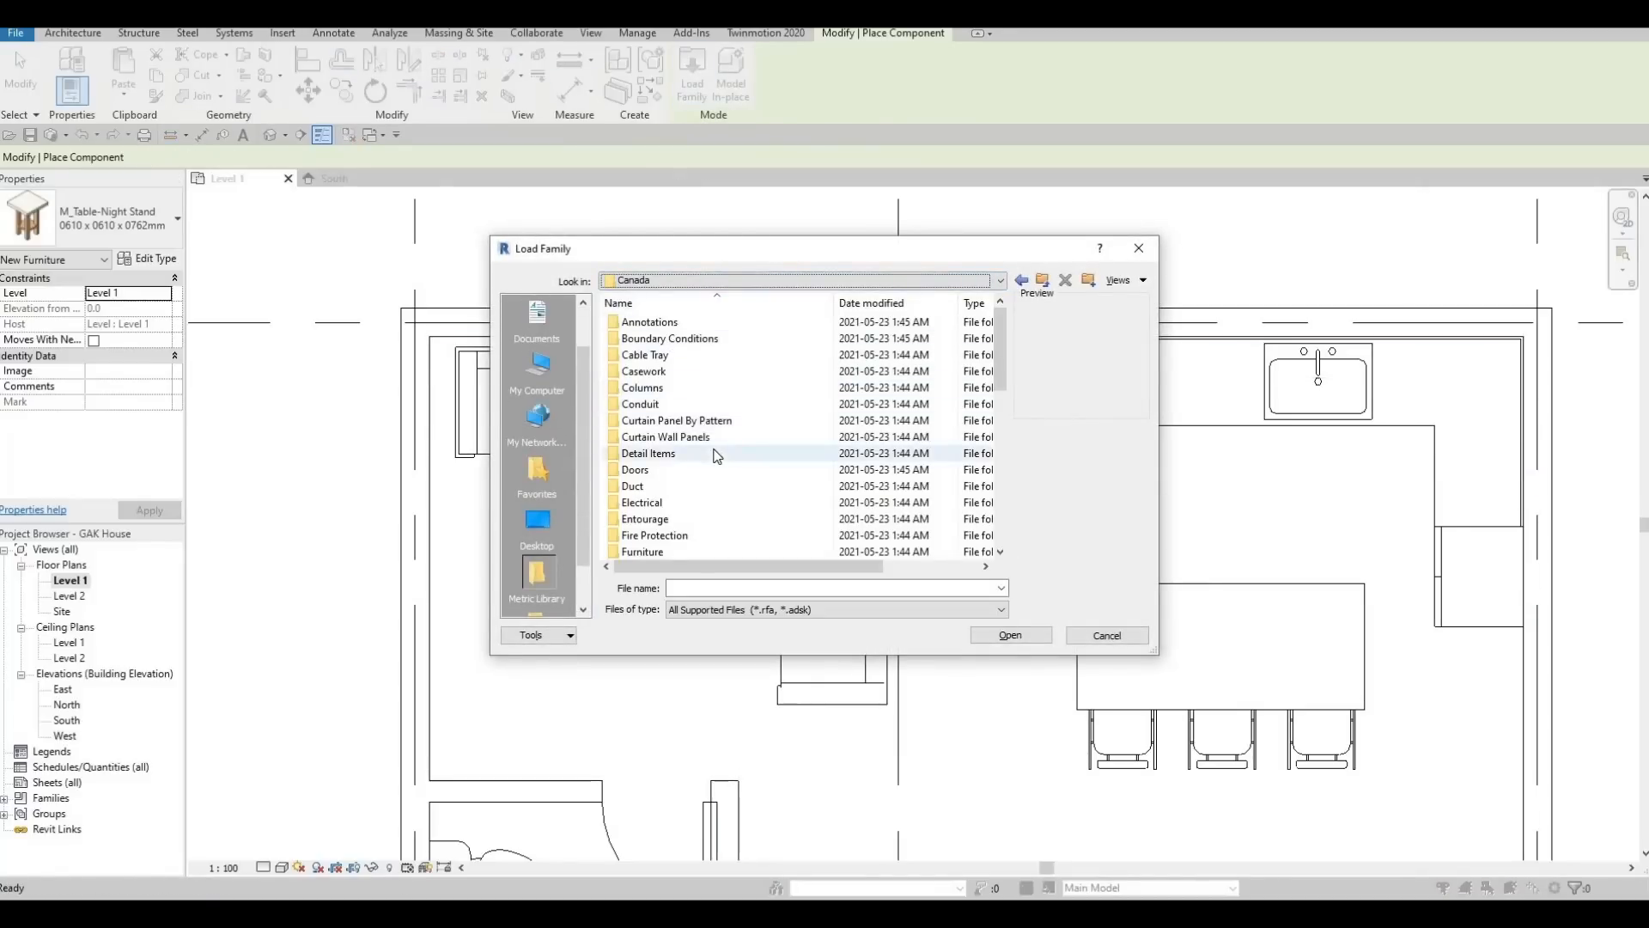
scroll(692, 471, down, 1)
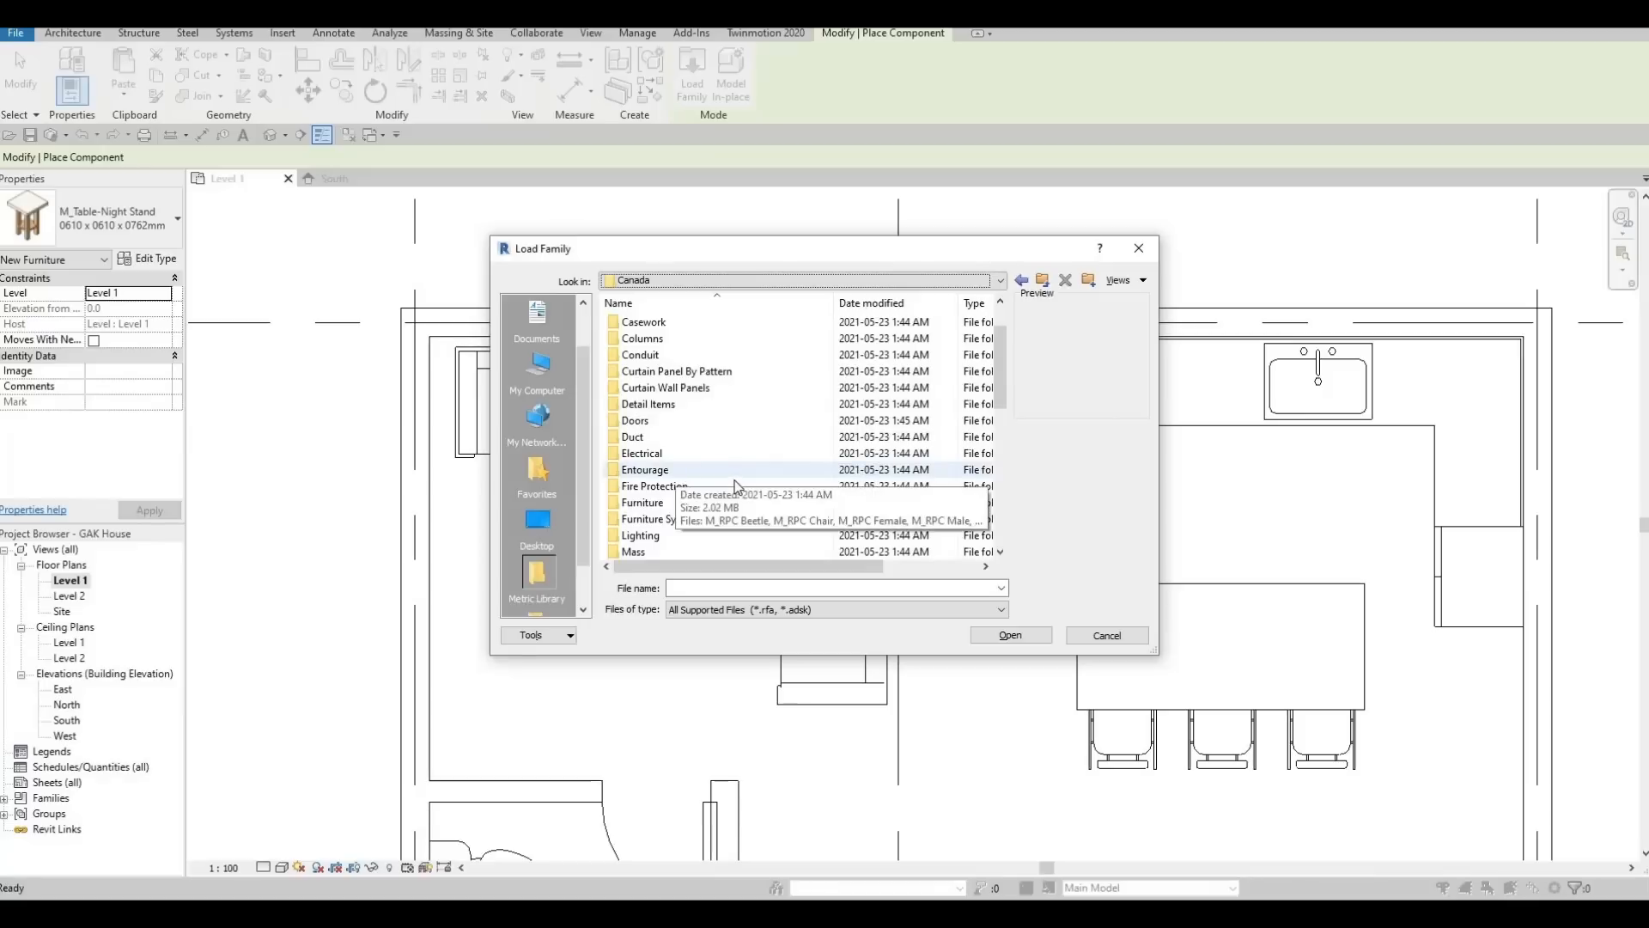
scroll(735, 483, down, 1)
key(F1)
key(F1)
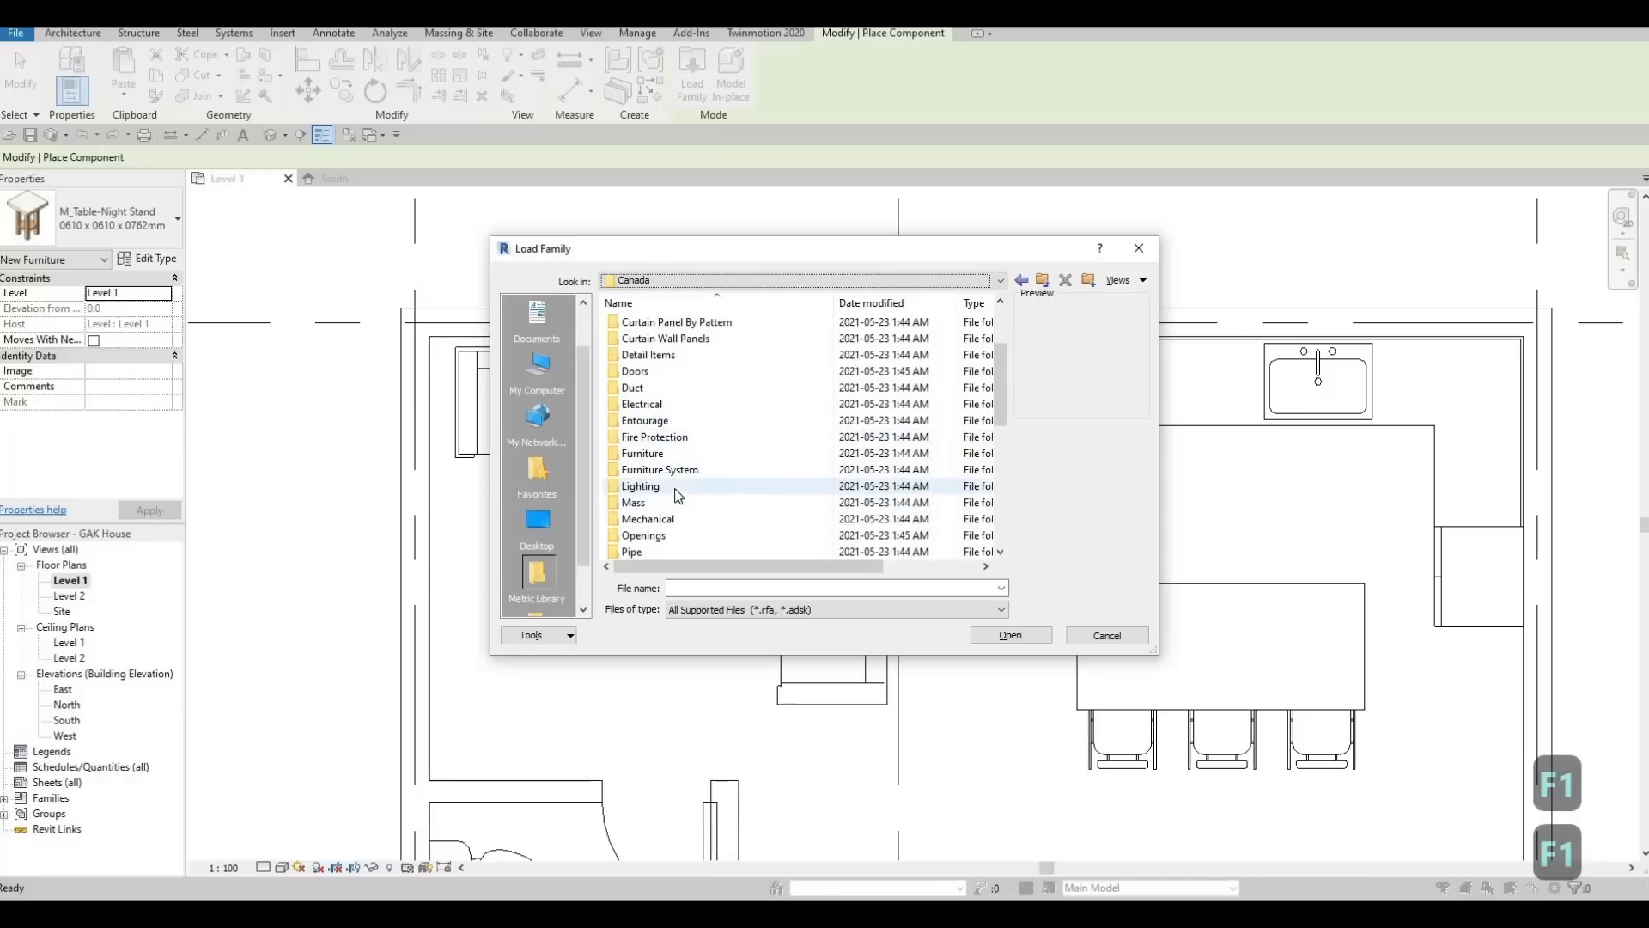
double_click(673, 487)
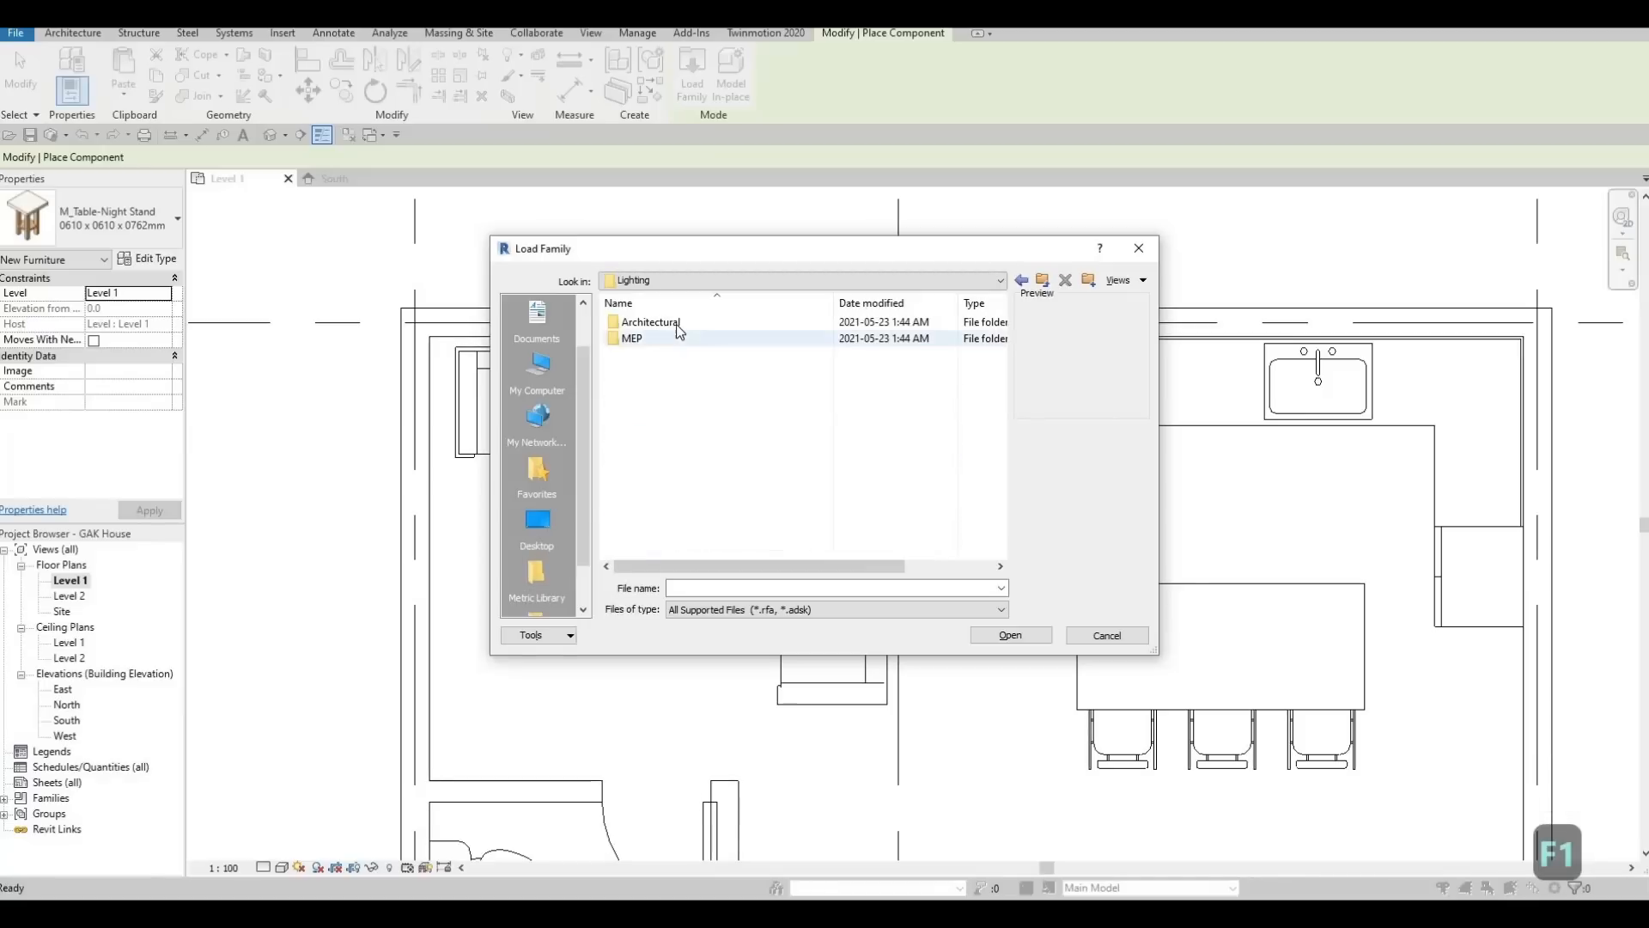
click(675, 321)
double_click(675, 321)
double_click(668, 338)
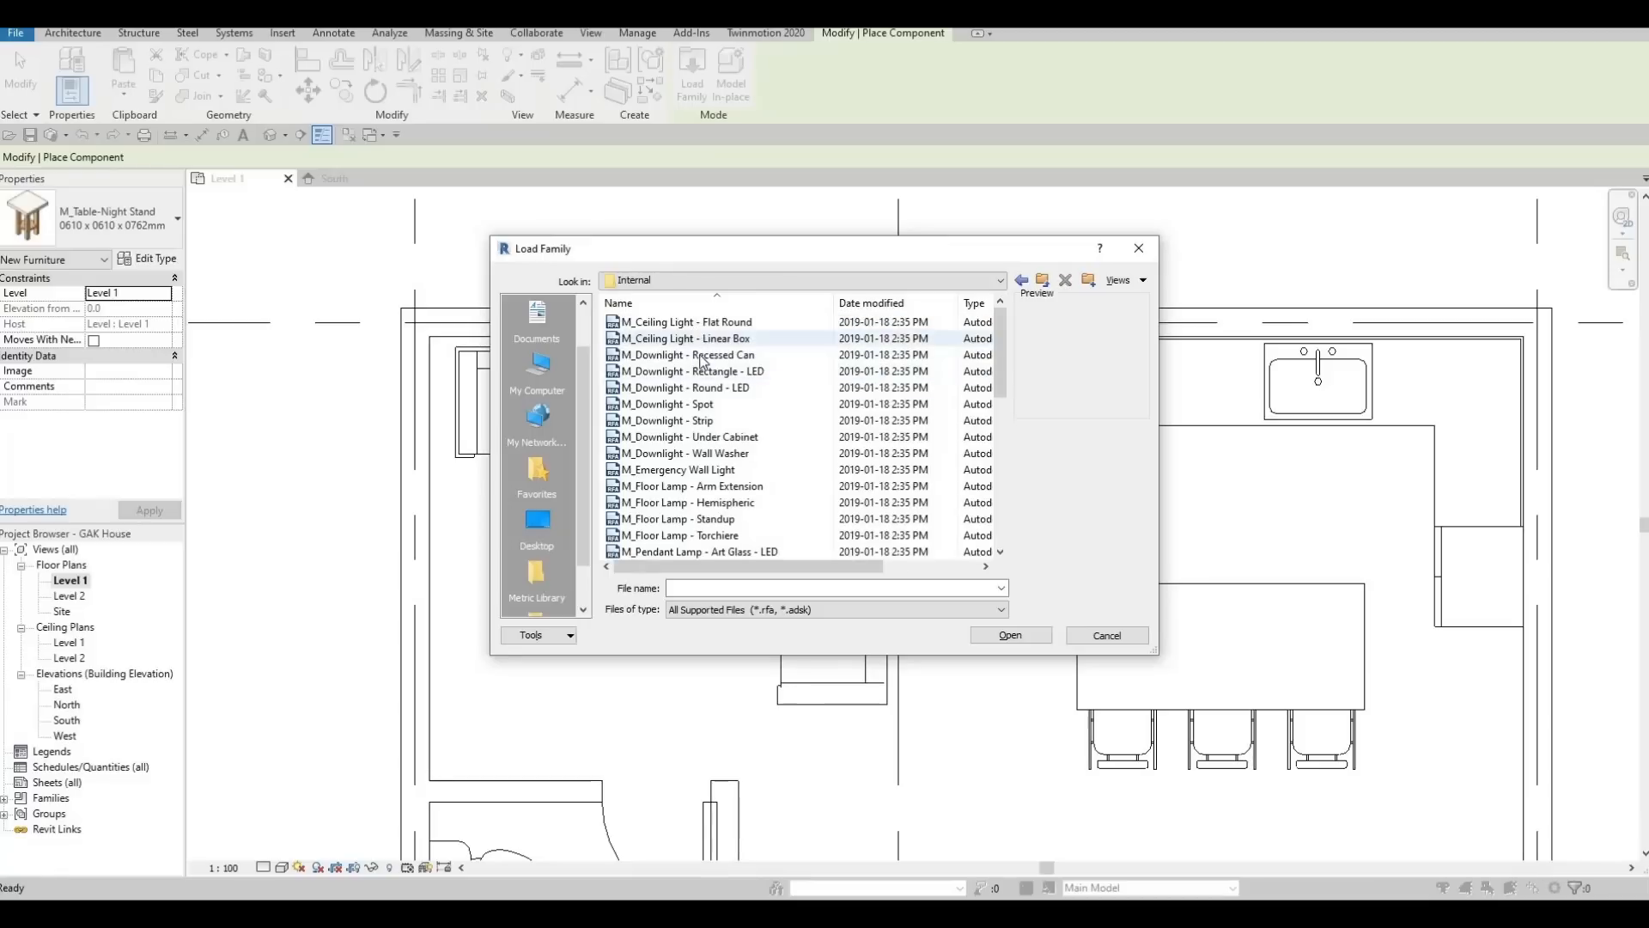
Preview the interior light families and load M_Table Lamp - Hemispheric
key(Down)
key(Down)
key(Down)
key(Down)
key(Down)
key(Down)
key(Down)
key(Down)
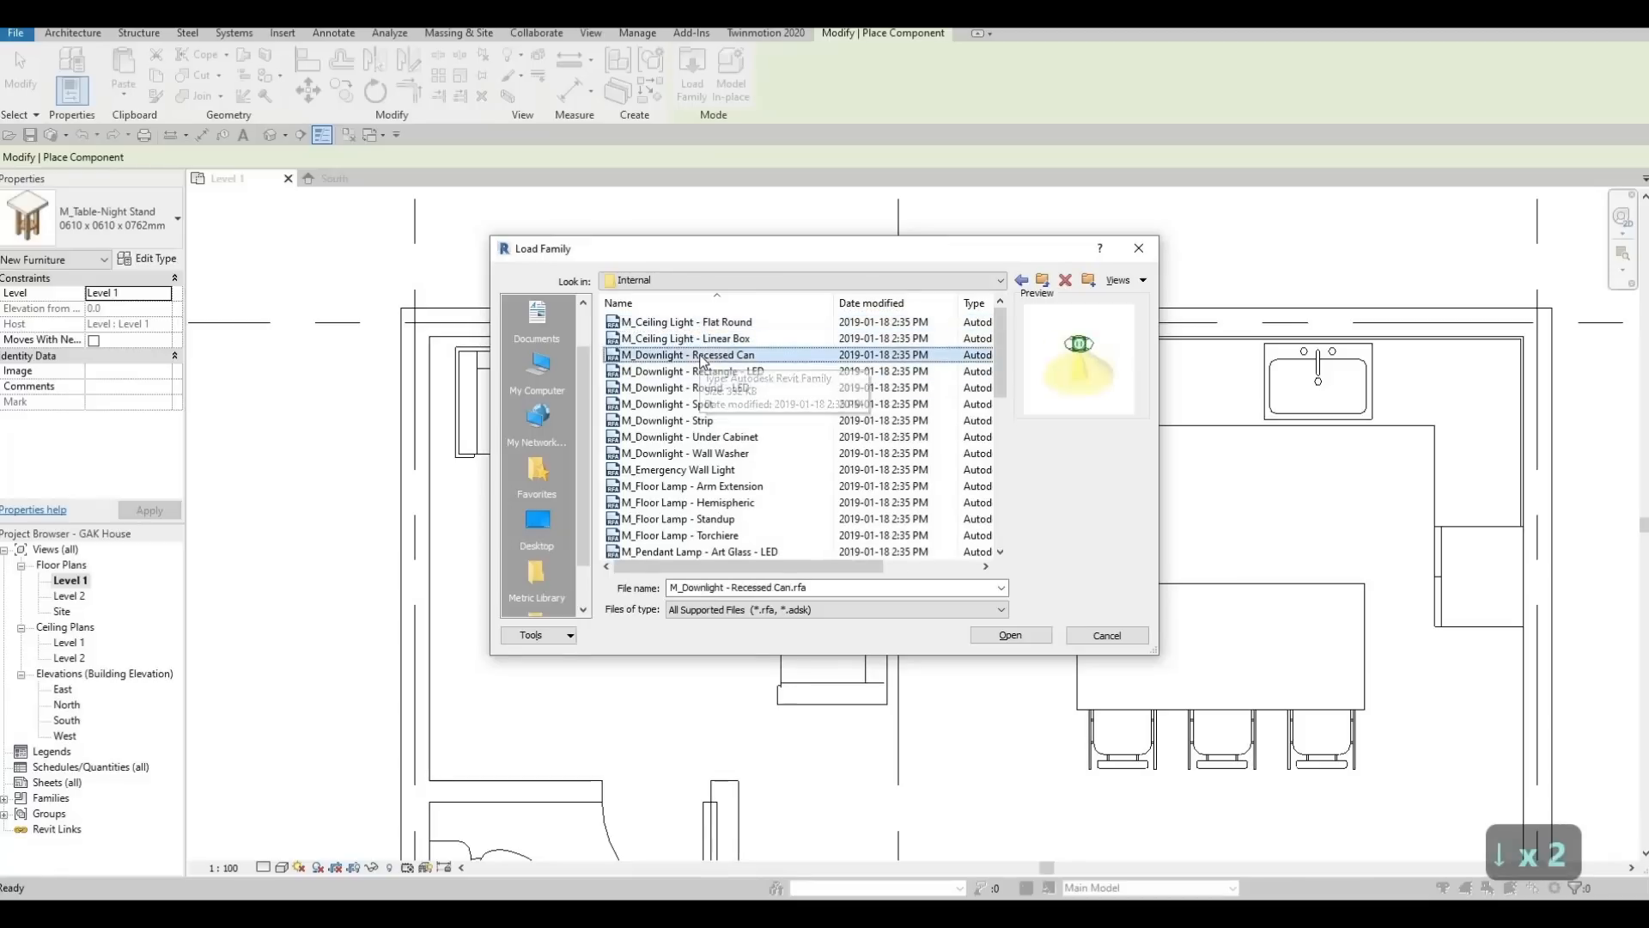
key(Down)
key(Down)
key(Down)
key(Down)
key(Down)
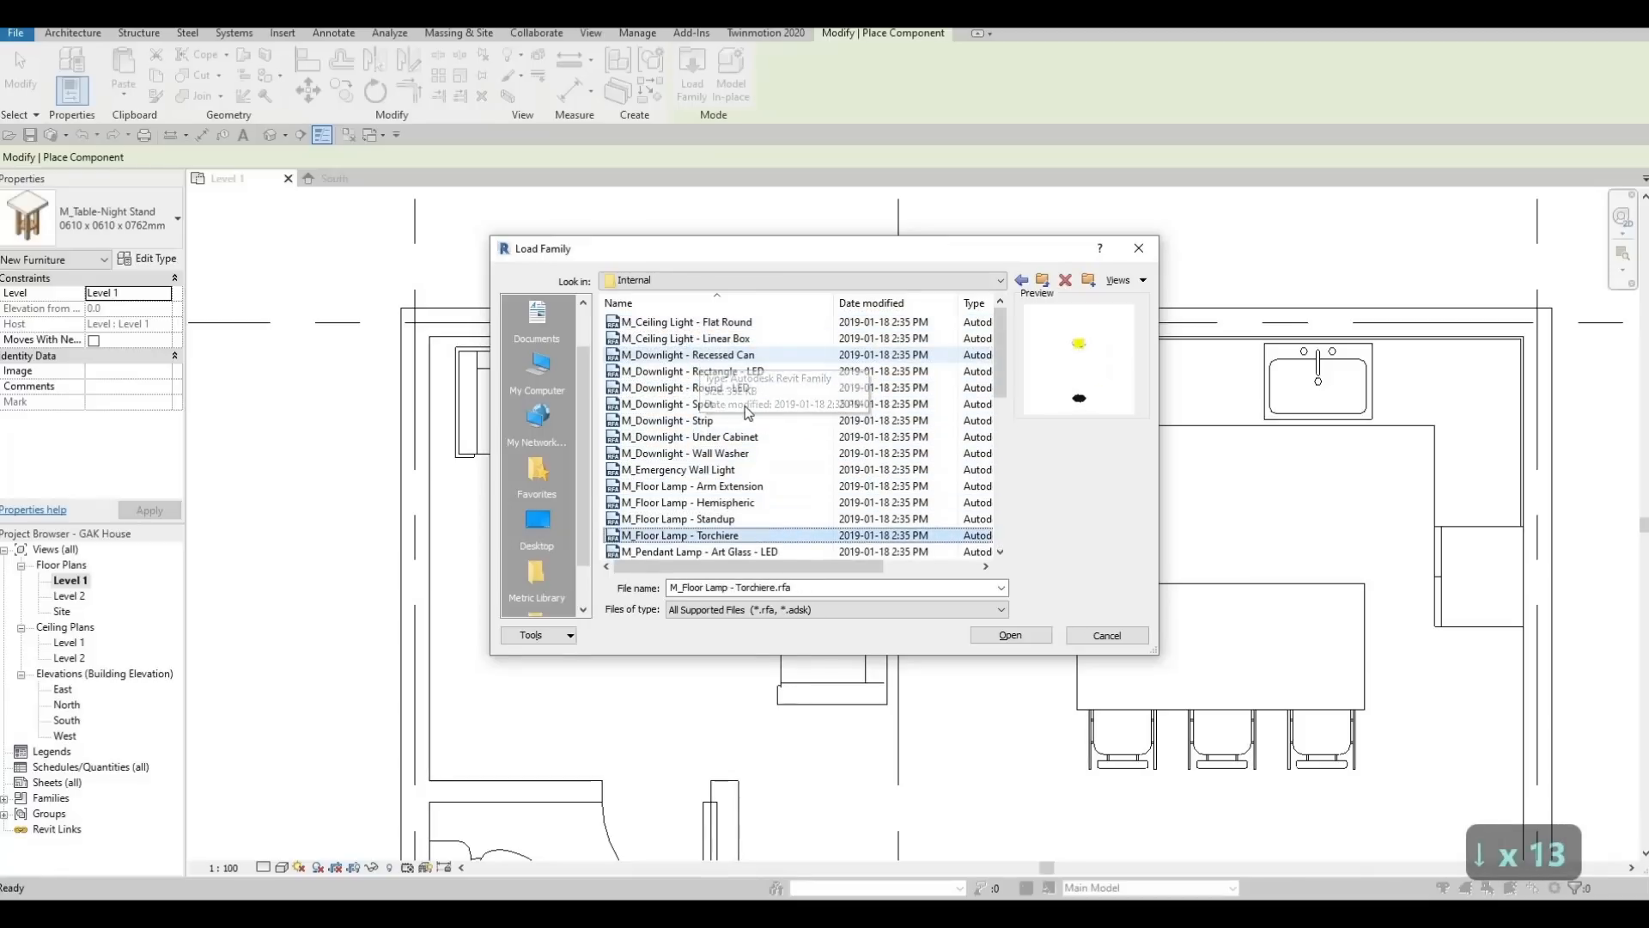
scroll(756, 489, down, 2)
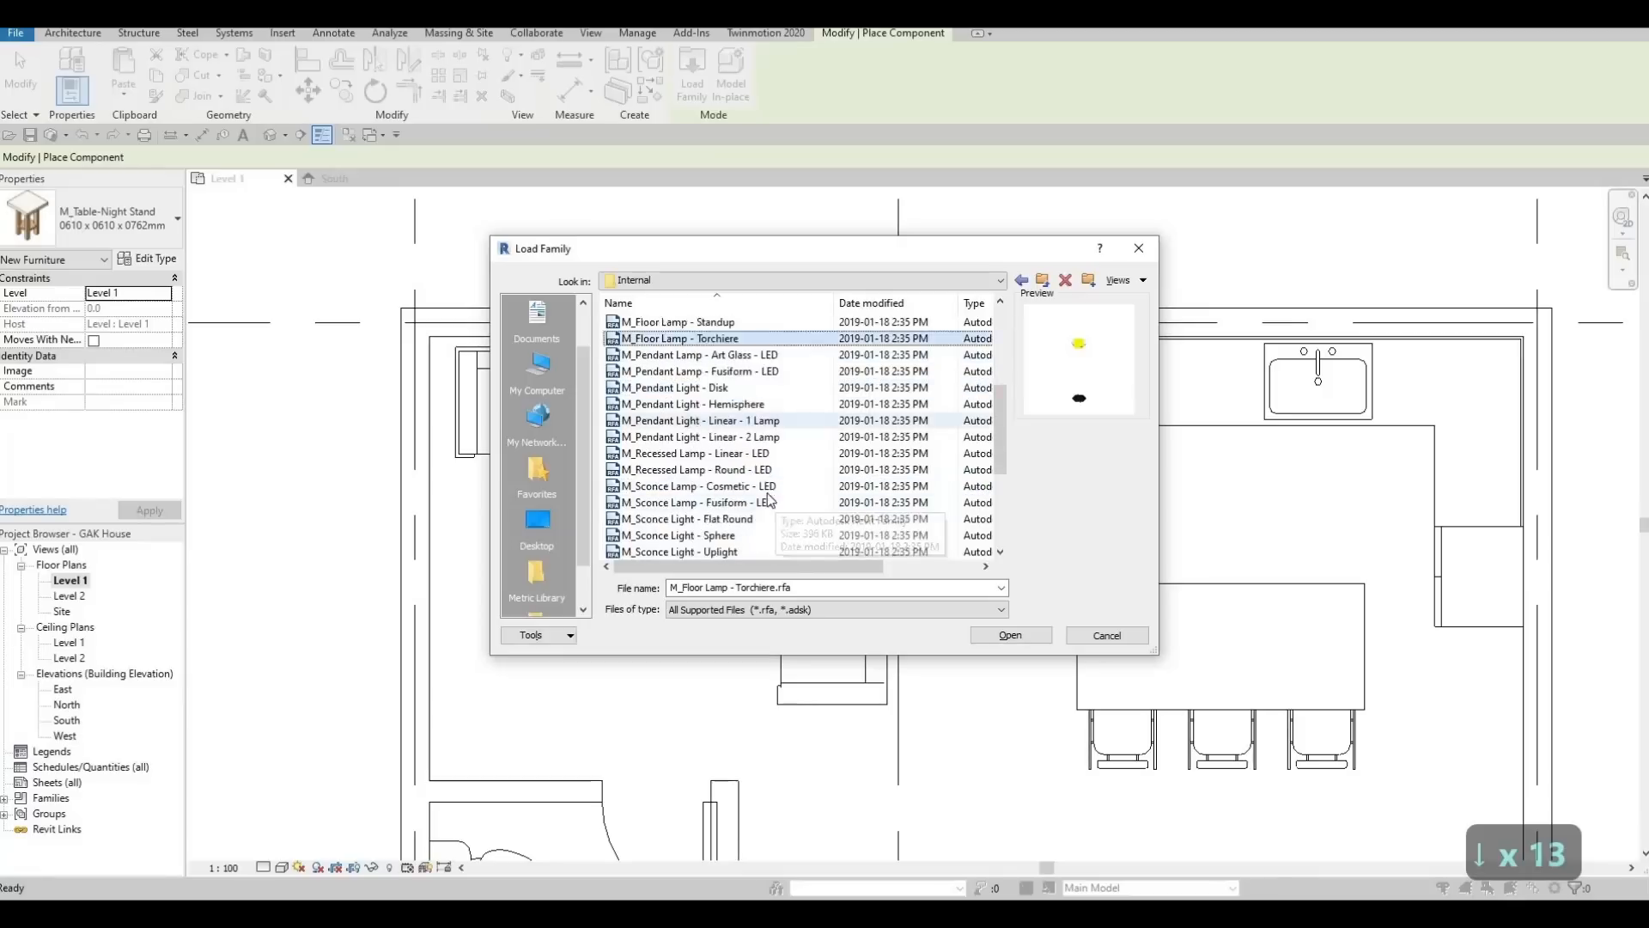
click(739, 471)
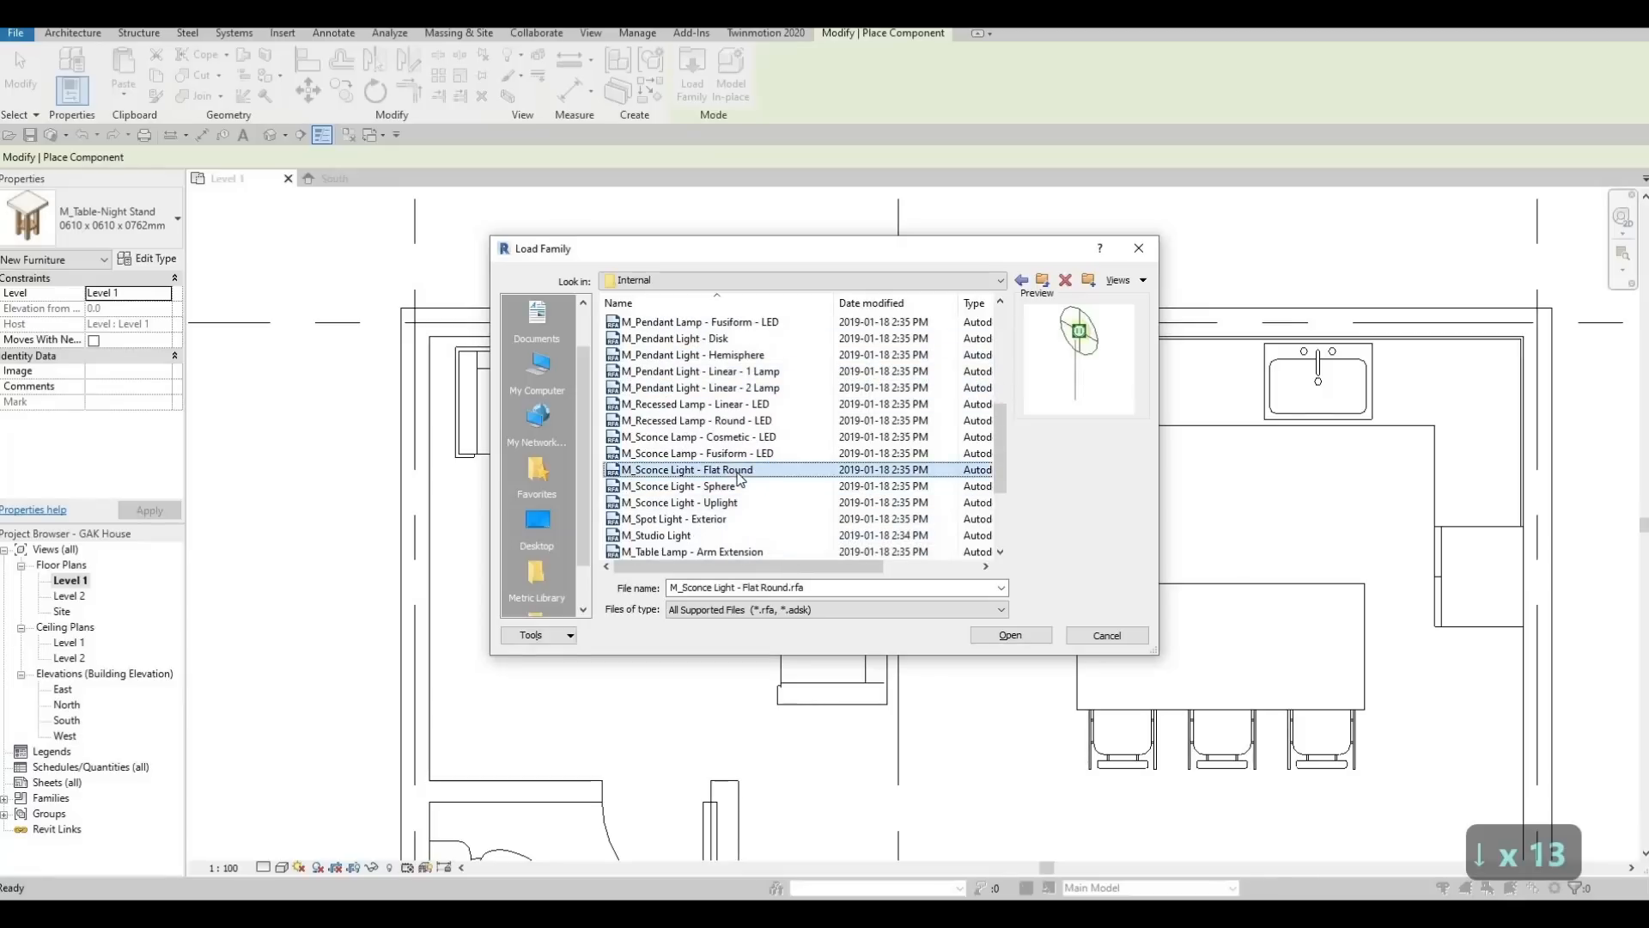
key(Down)
key(Down)
key(Down)
key(Down)
key(Down)
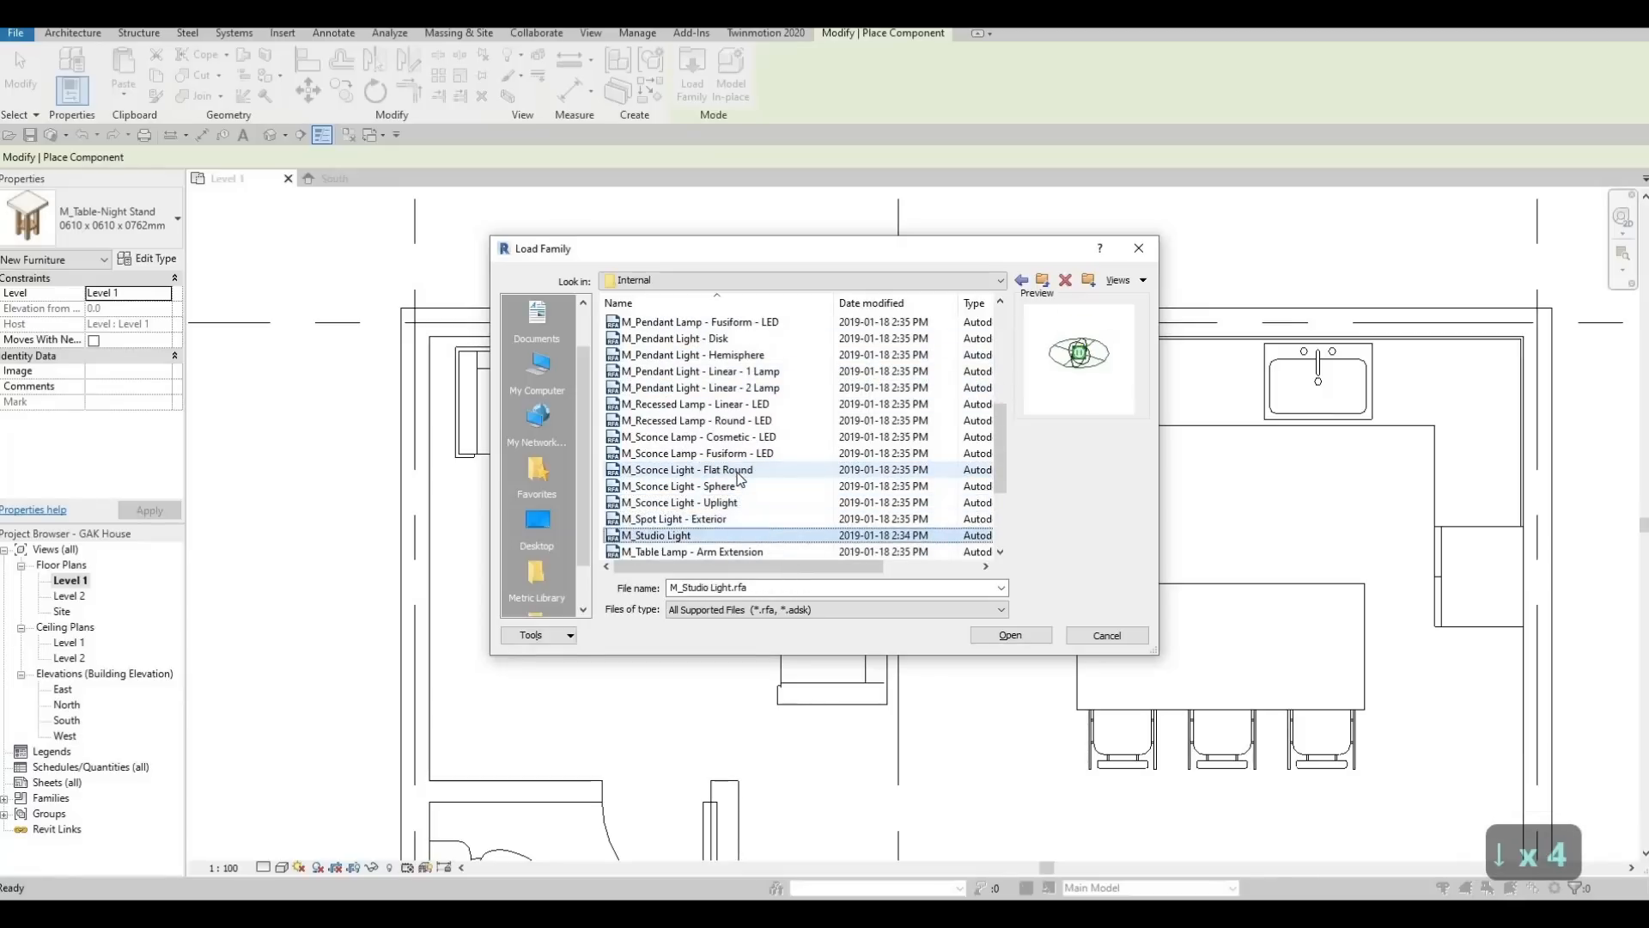
key(Down)
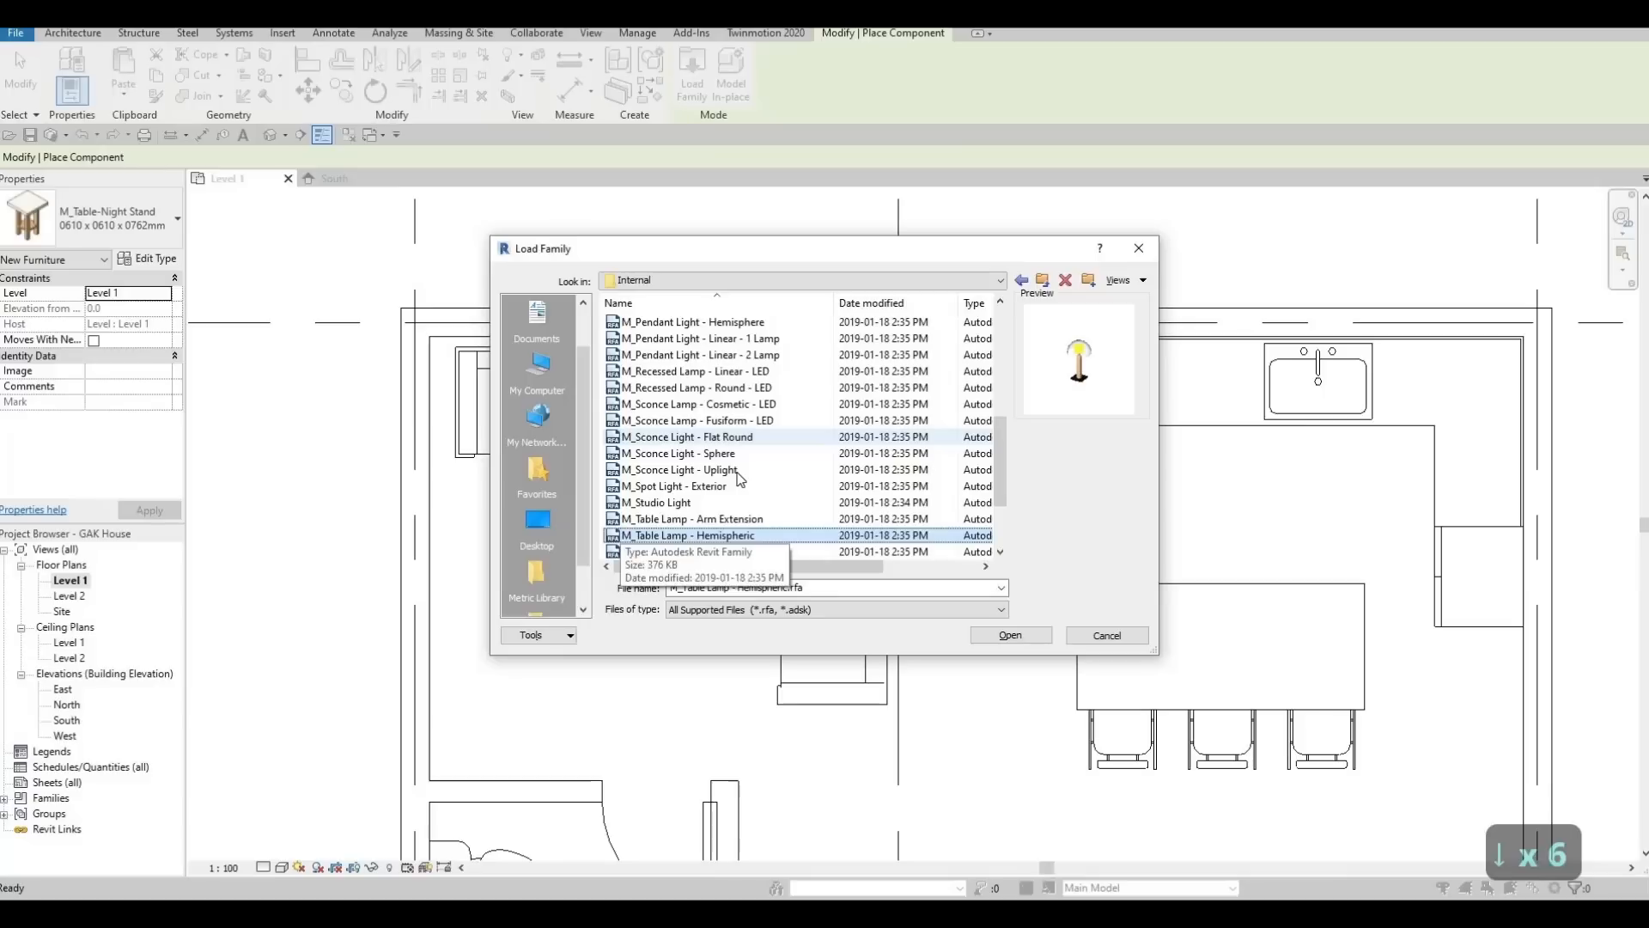
scroll(661, 511, down, 1)
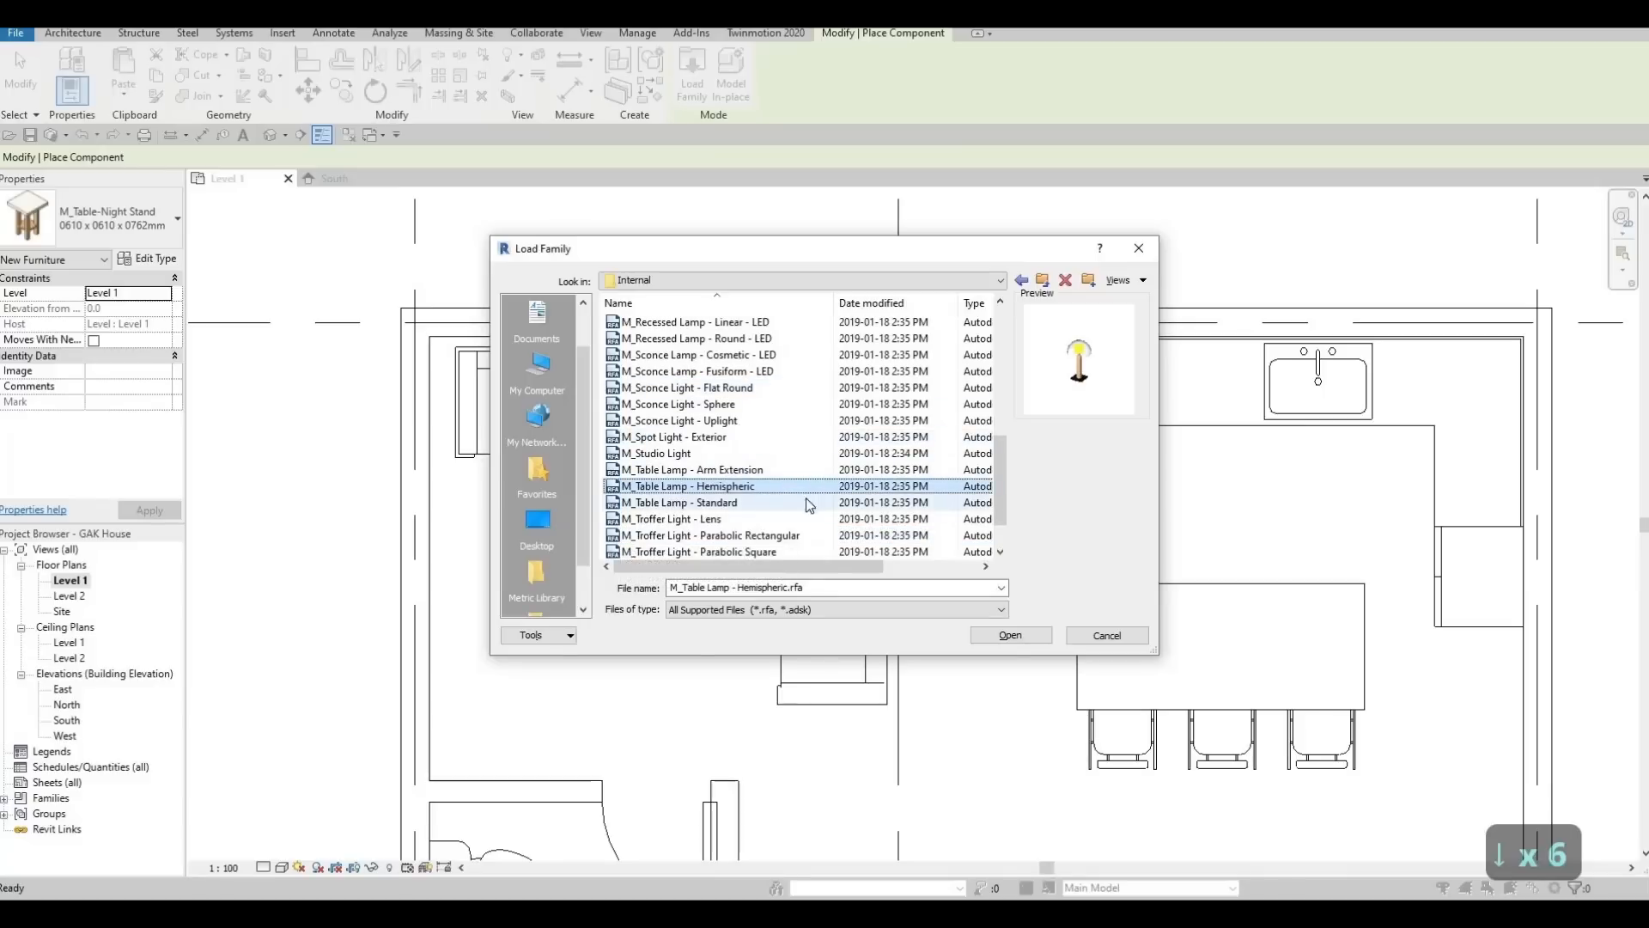
click(1011, 637)
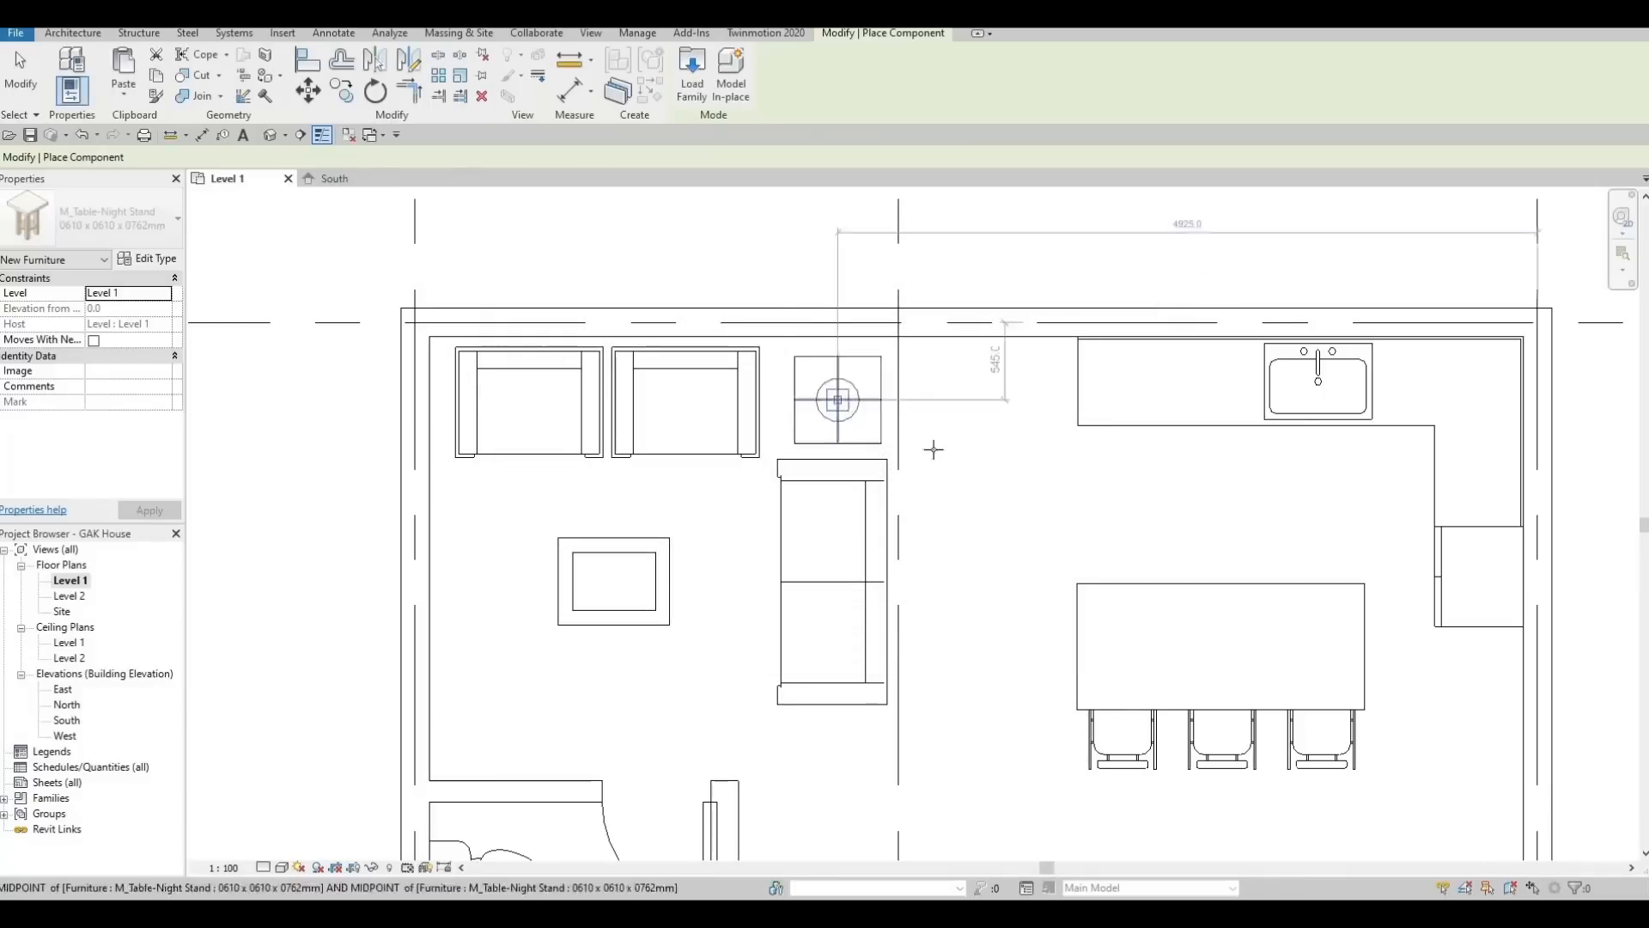
Place the 60W - 120V hemispheric table lamp at the centre of the night stand, with its elevation from level set to 650
click(837, 400)
click(108, 308)
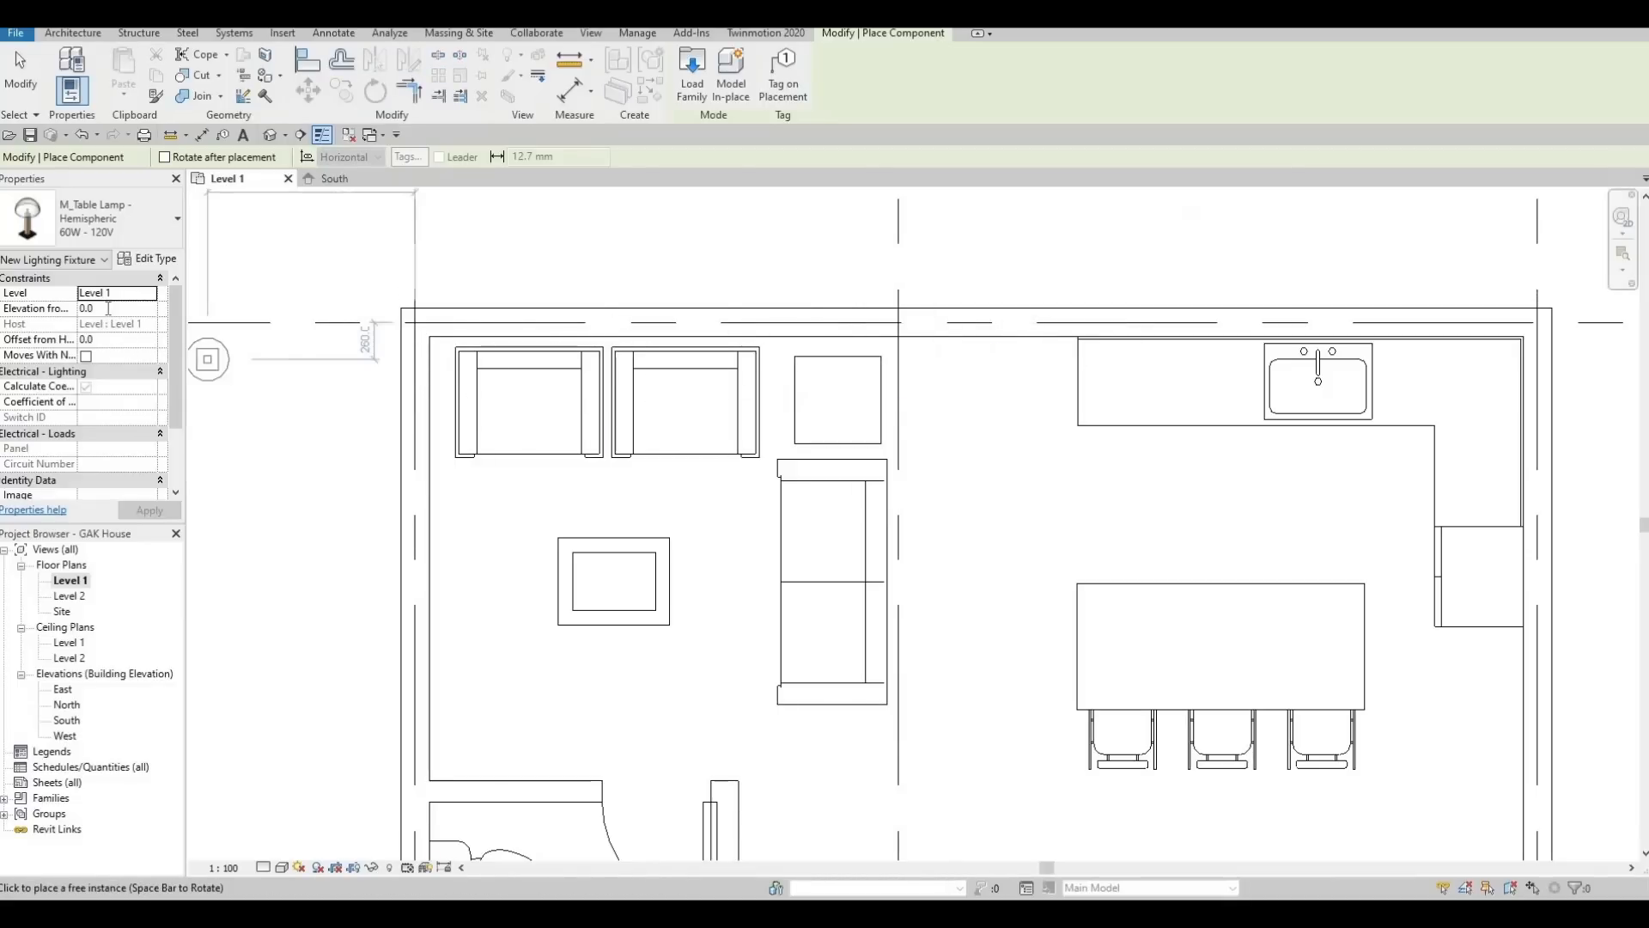
text(650)
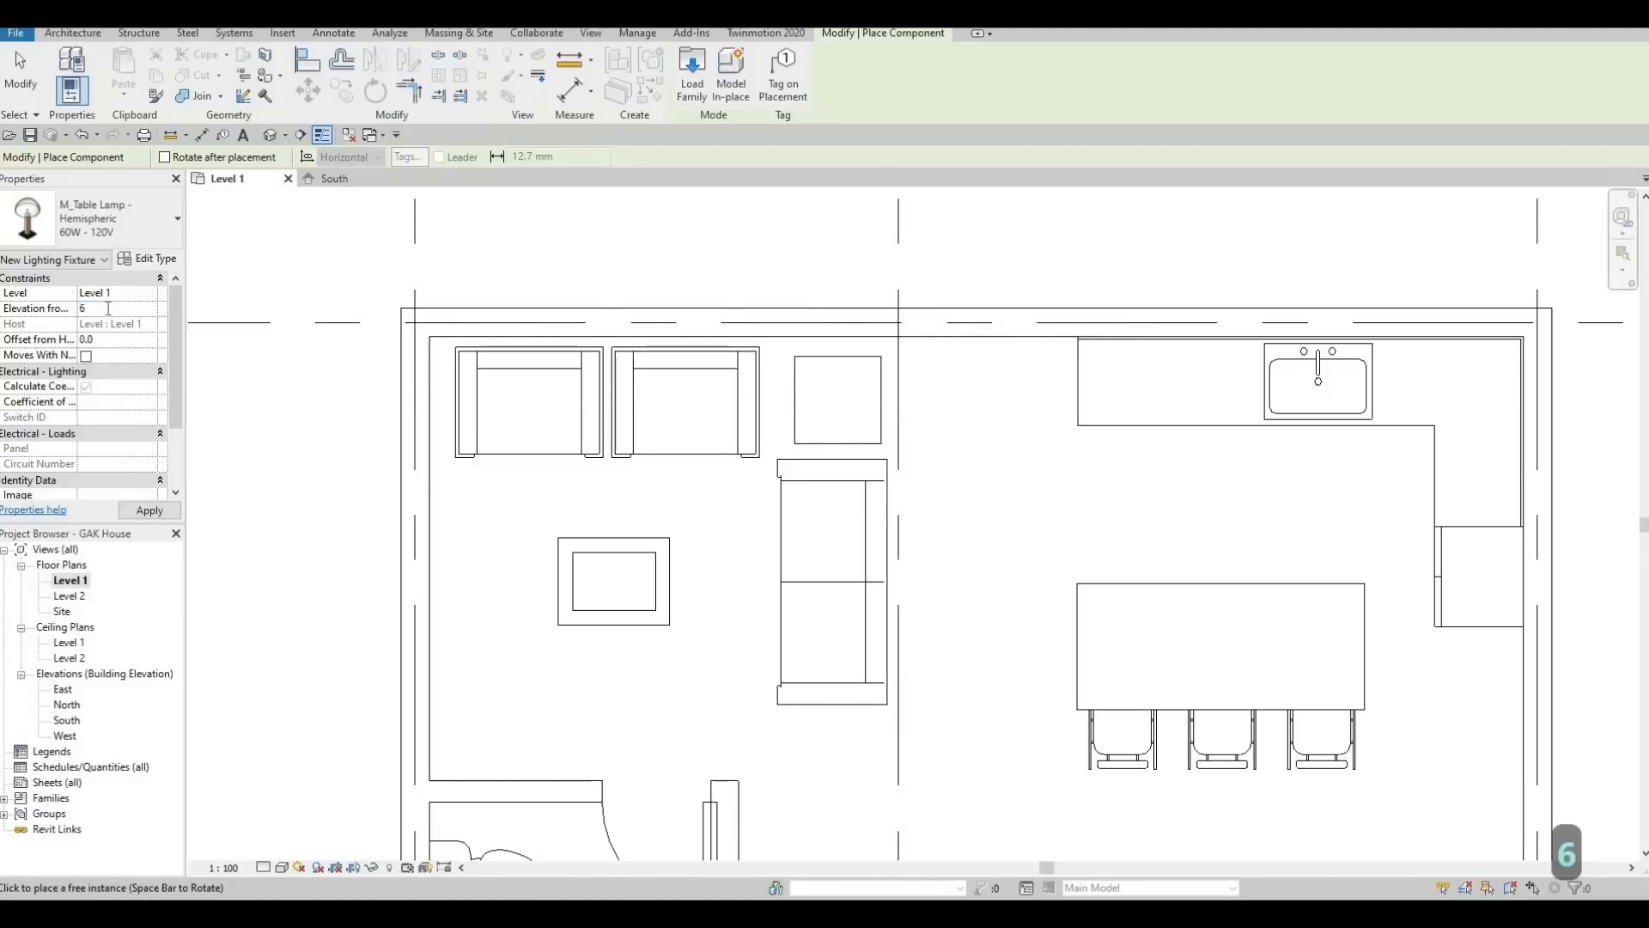
click(831, 400)
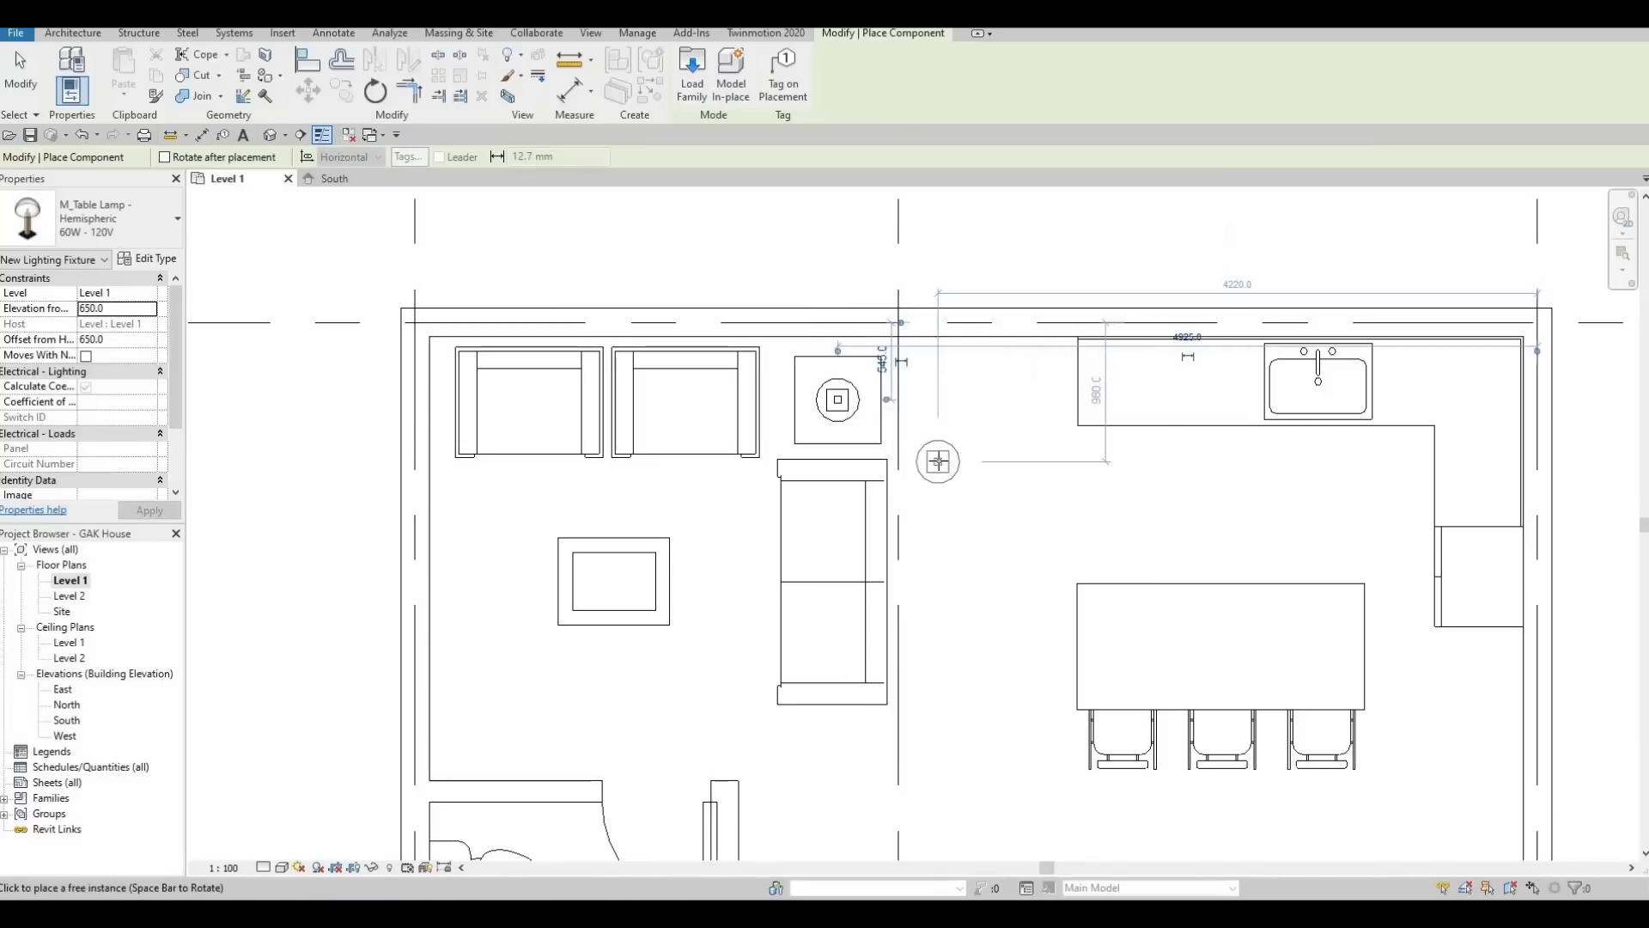
key(Escape)
key(Escape)
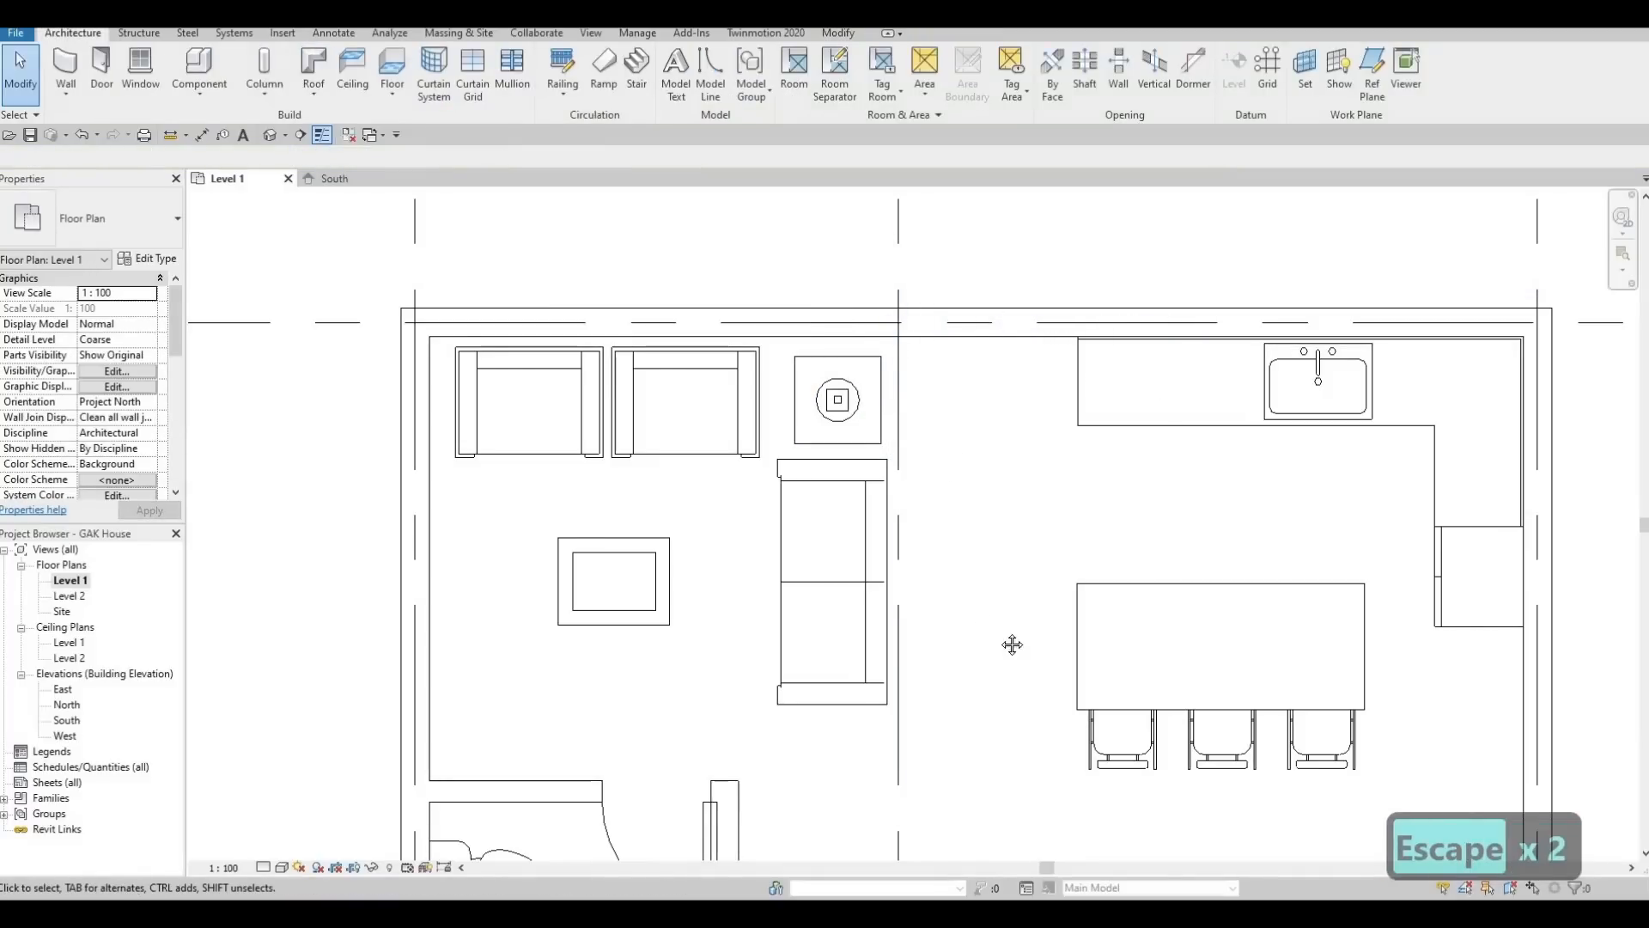
scroll(971, 558, down, 4)
middle_drag(1070, 703, 796, 552)
middle_drag(913, 634, 865, 582)
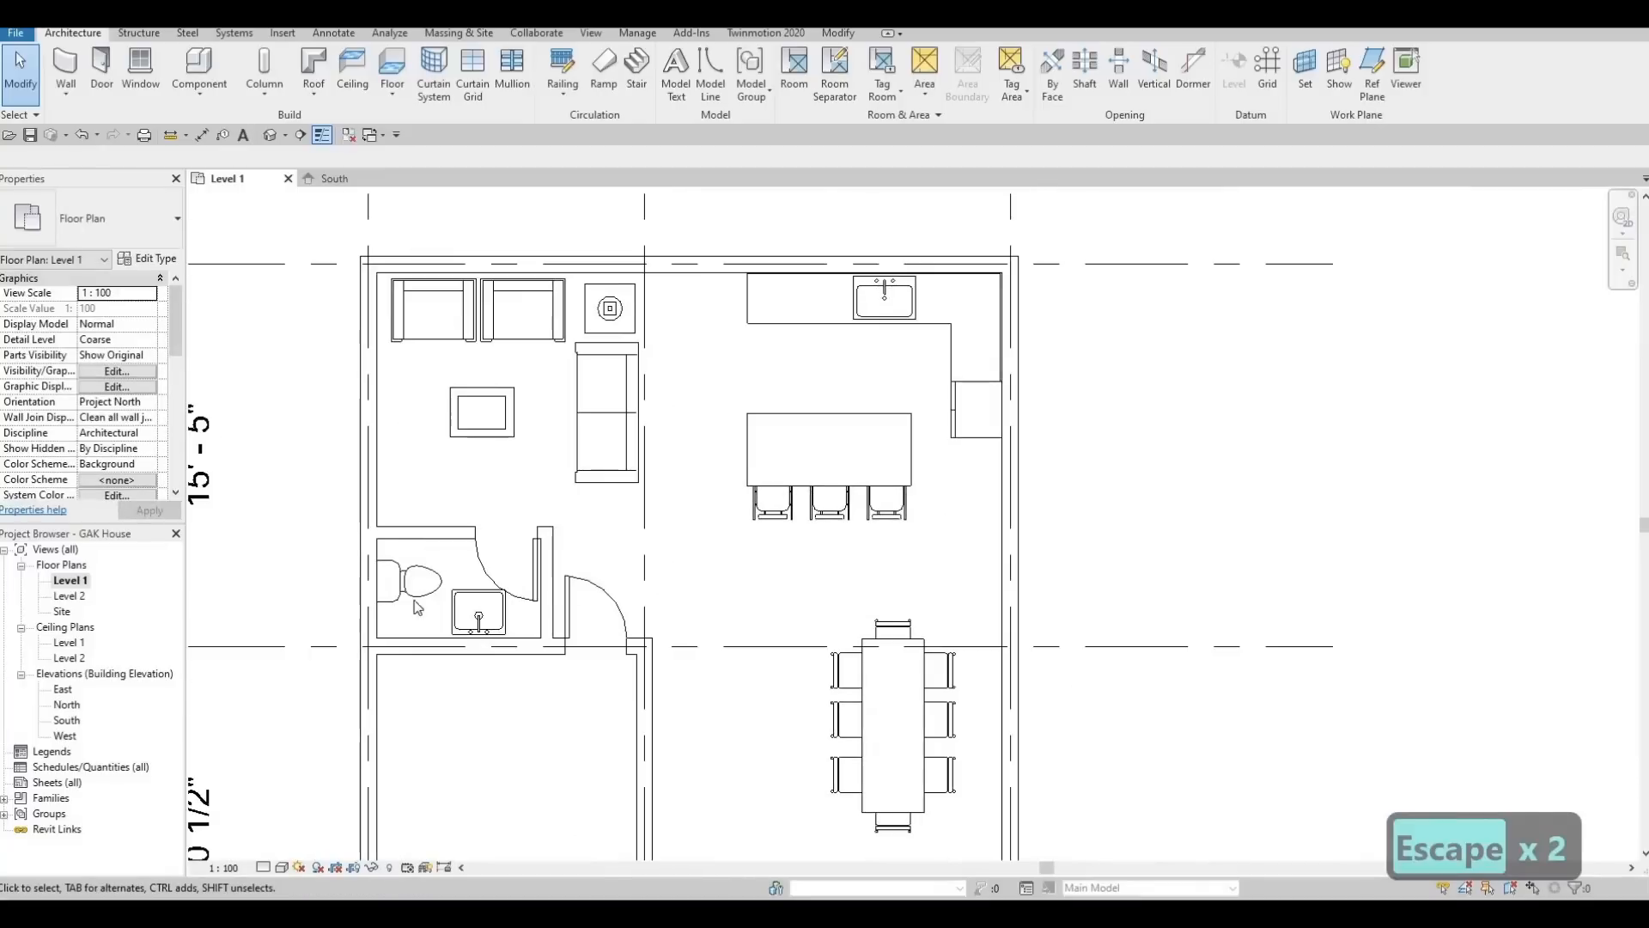
key(F1)
scroll(666, 563, down, 2)
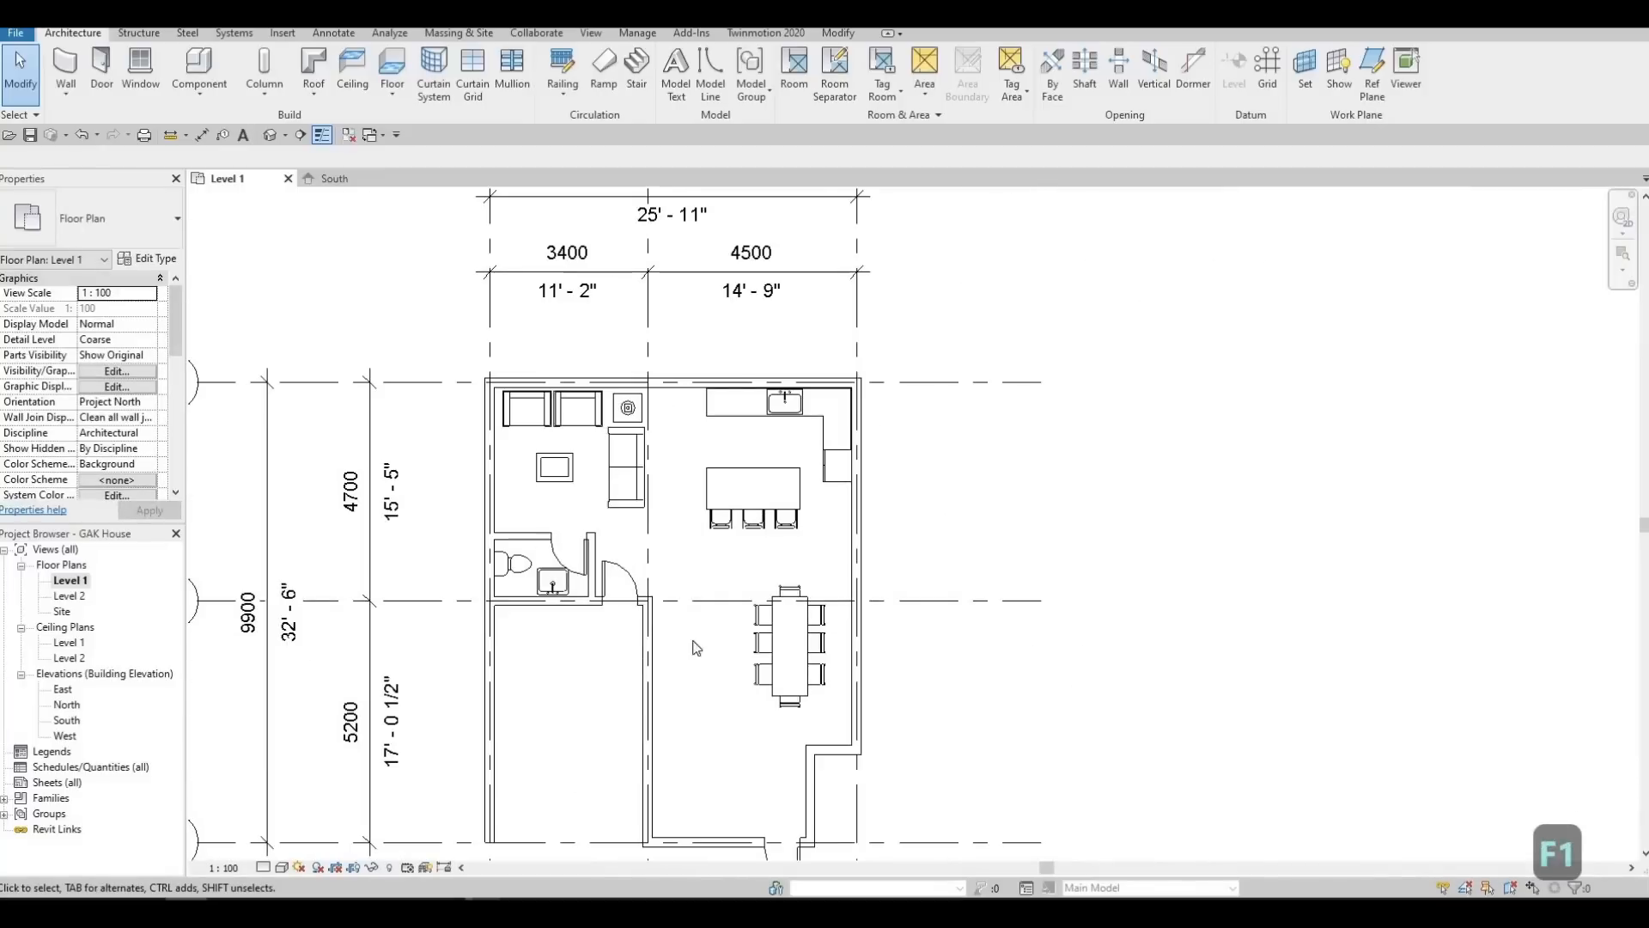
Start an assembled stair from Level 1 to Level 2 and review the type properties of 180mm max riser 275mm tread
middle_drag(697, 753, 674, 617)
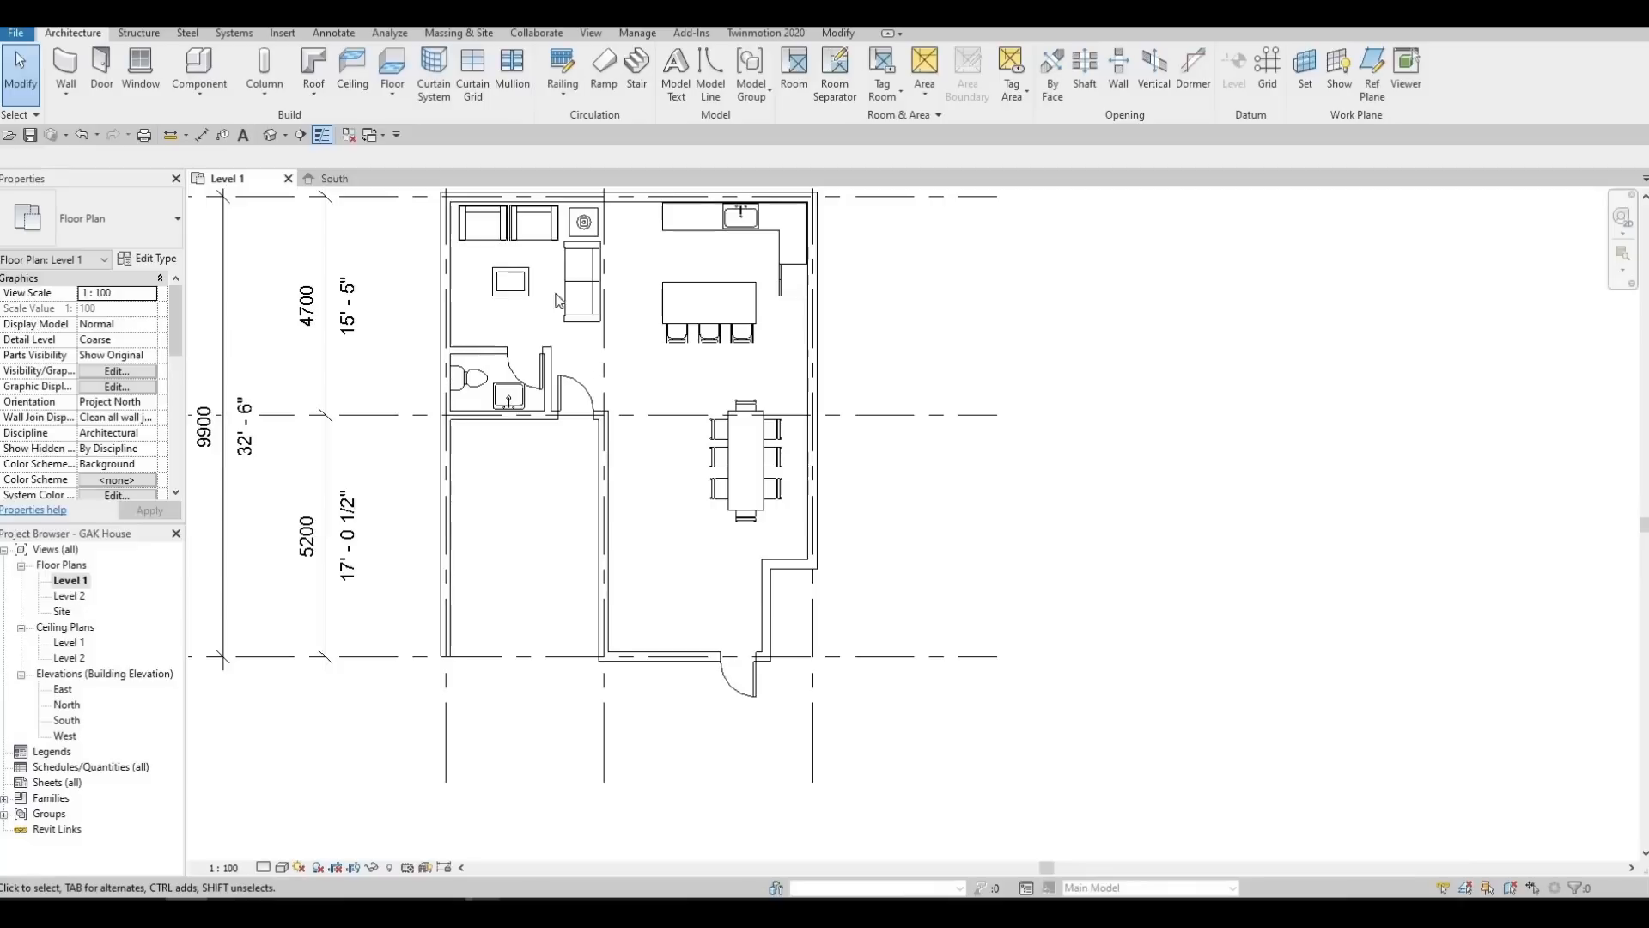
click(636, 77)
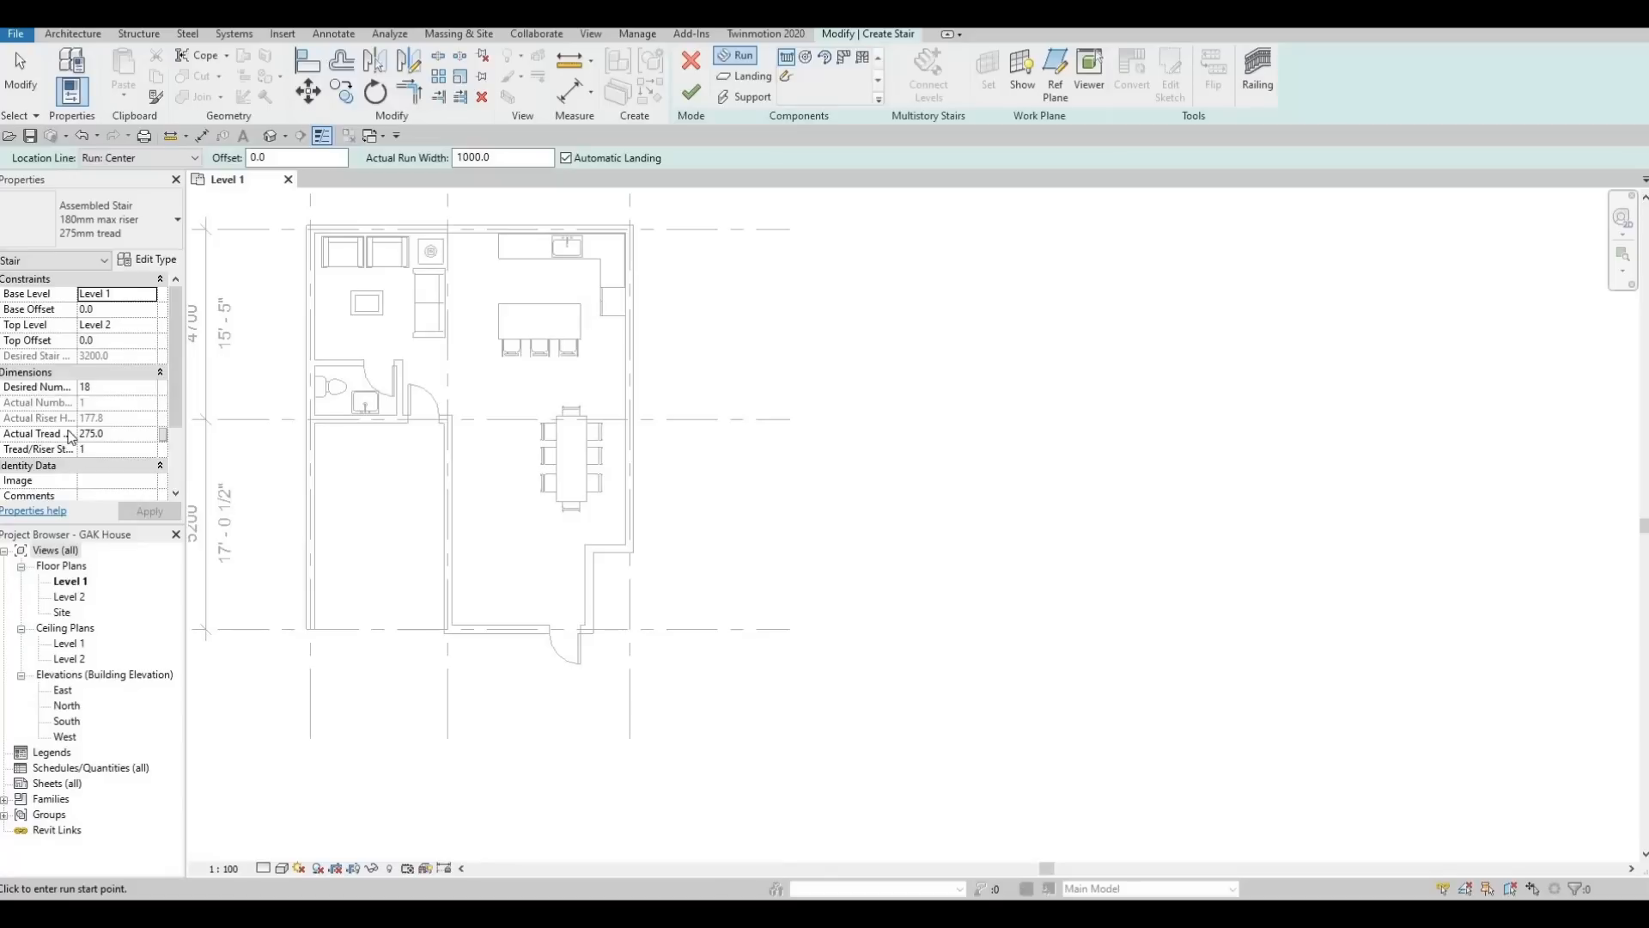
click(153, 259)
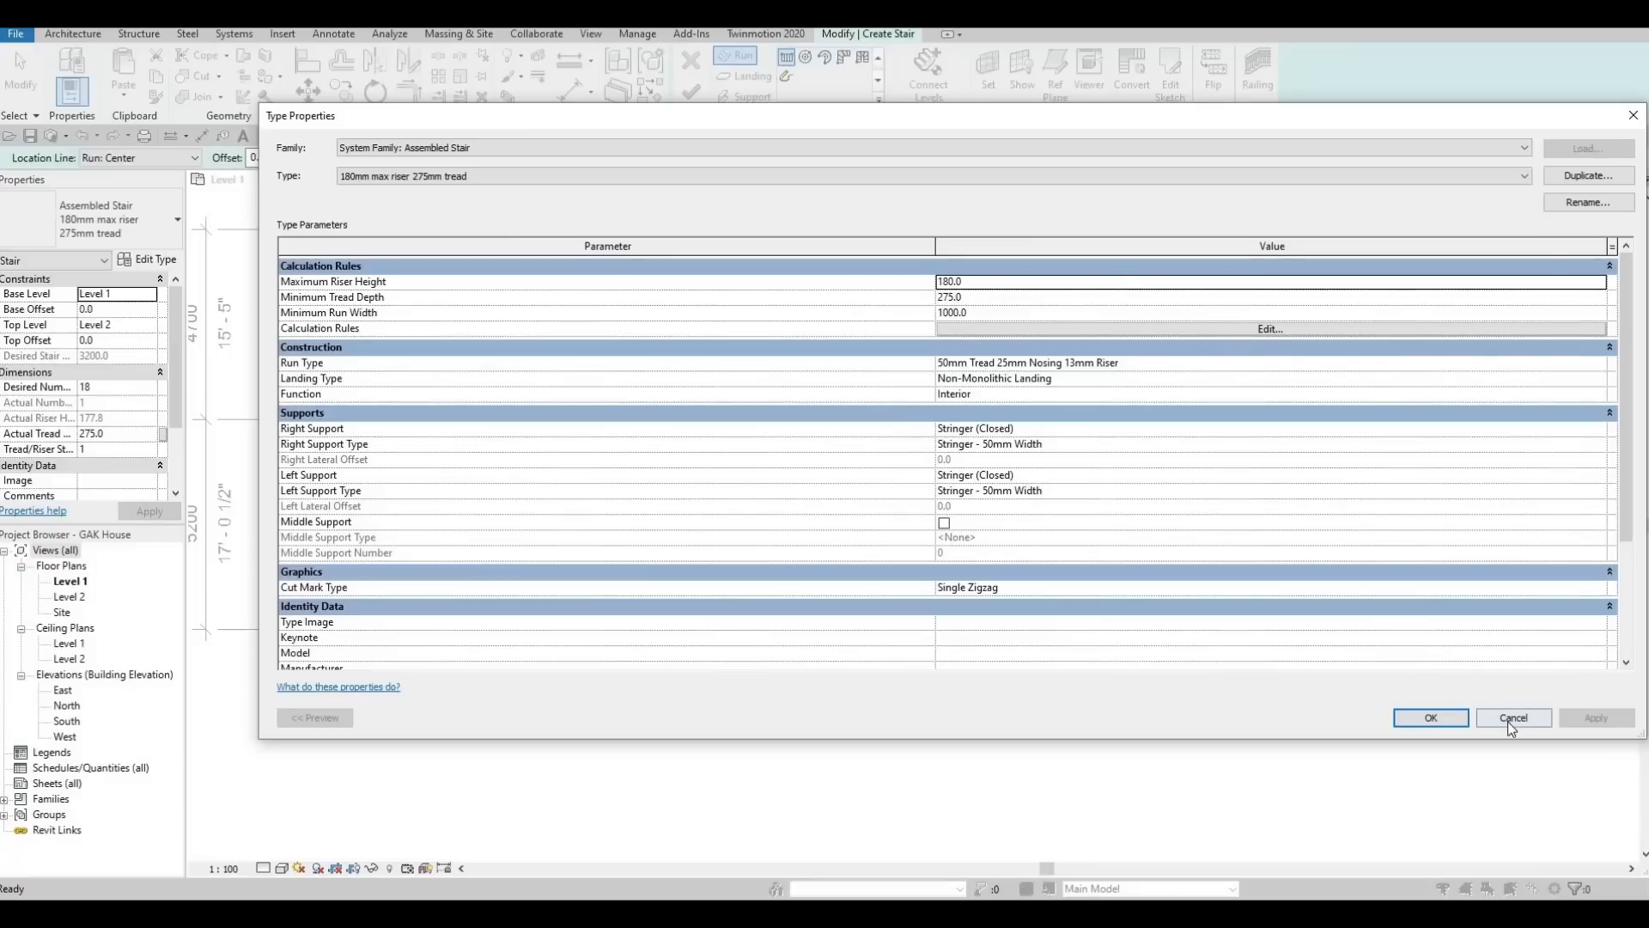
key(Return)
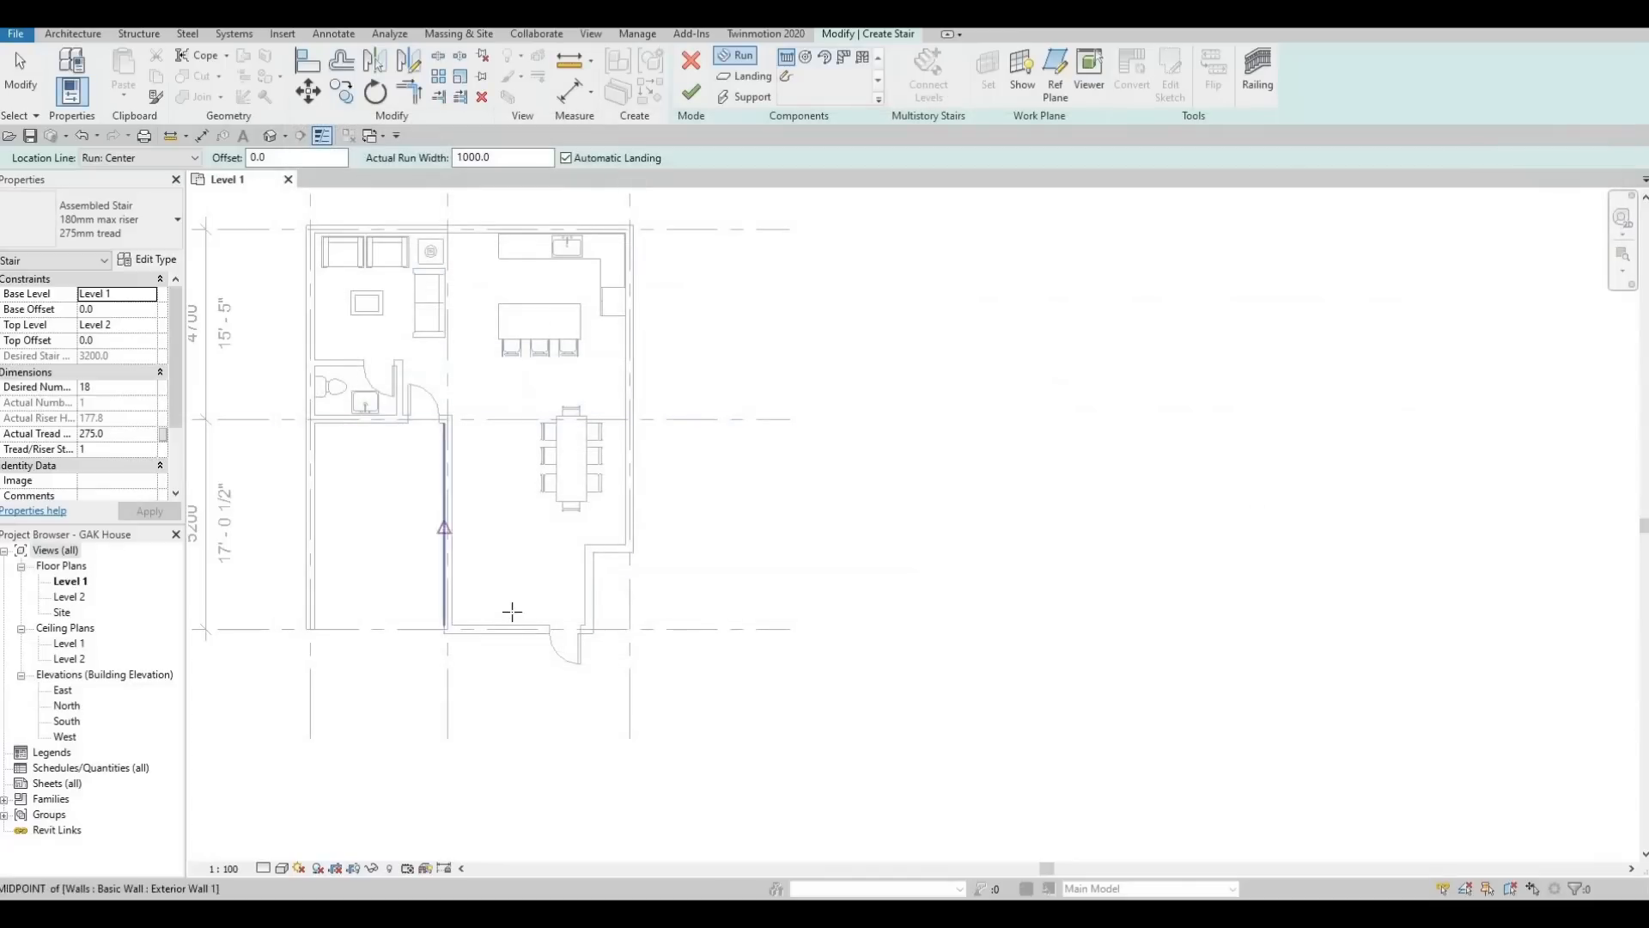
Draw a first stair run of 5 risers, 1100 mm long and 1000 mm wide, from beside the entrance door toward the long inner wall
scroll(541, 572, up, 2)
scroll(542, 572, up, 4)
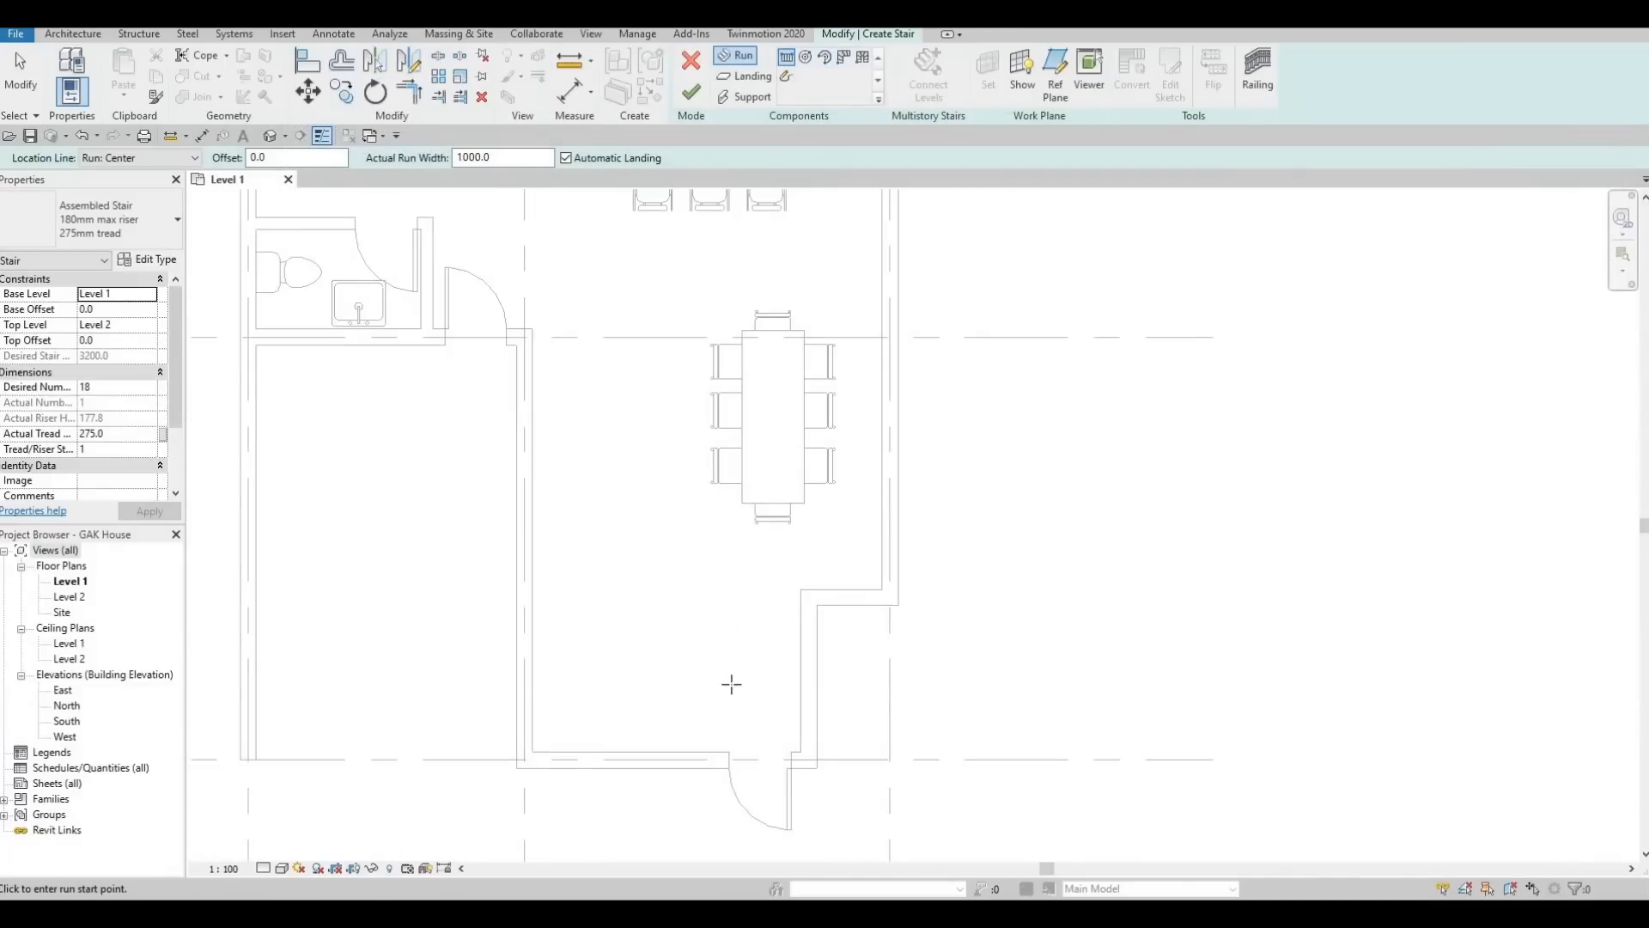
click(731, 682)
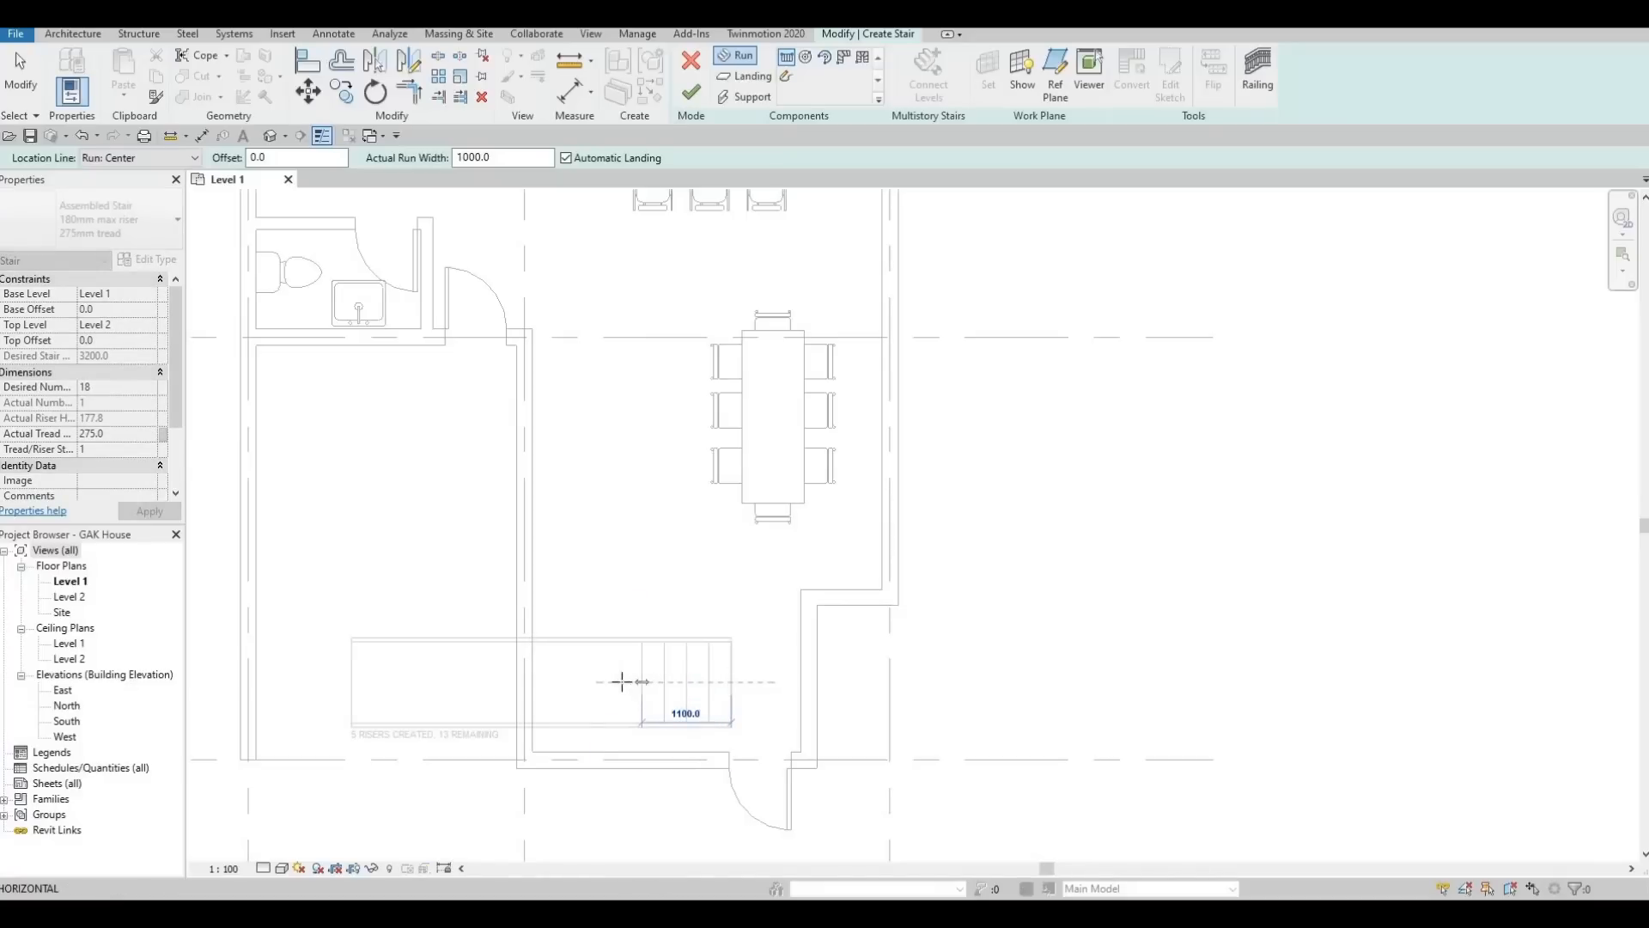
click(640, 682)
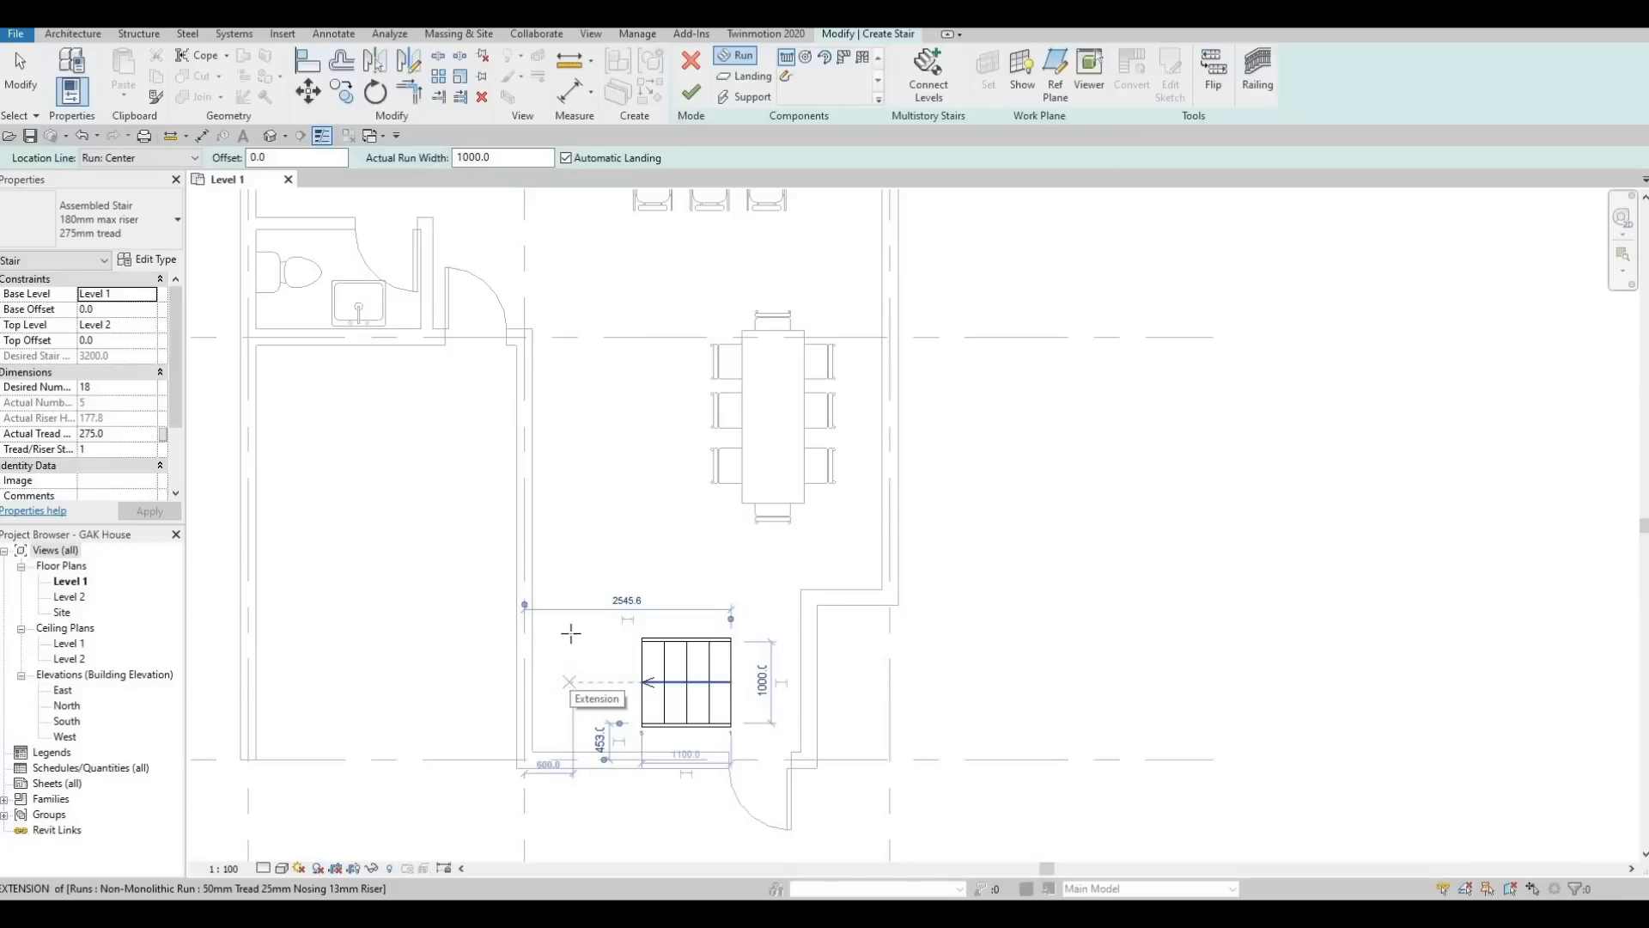
Draw the second run of 13 risers perpendicular to the first, along the long inner wall with an automatic corner landing, and finish the stair
click(572, 682)
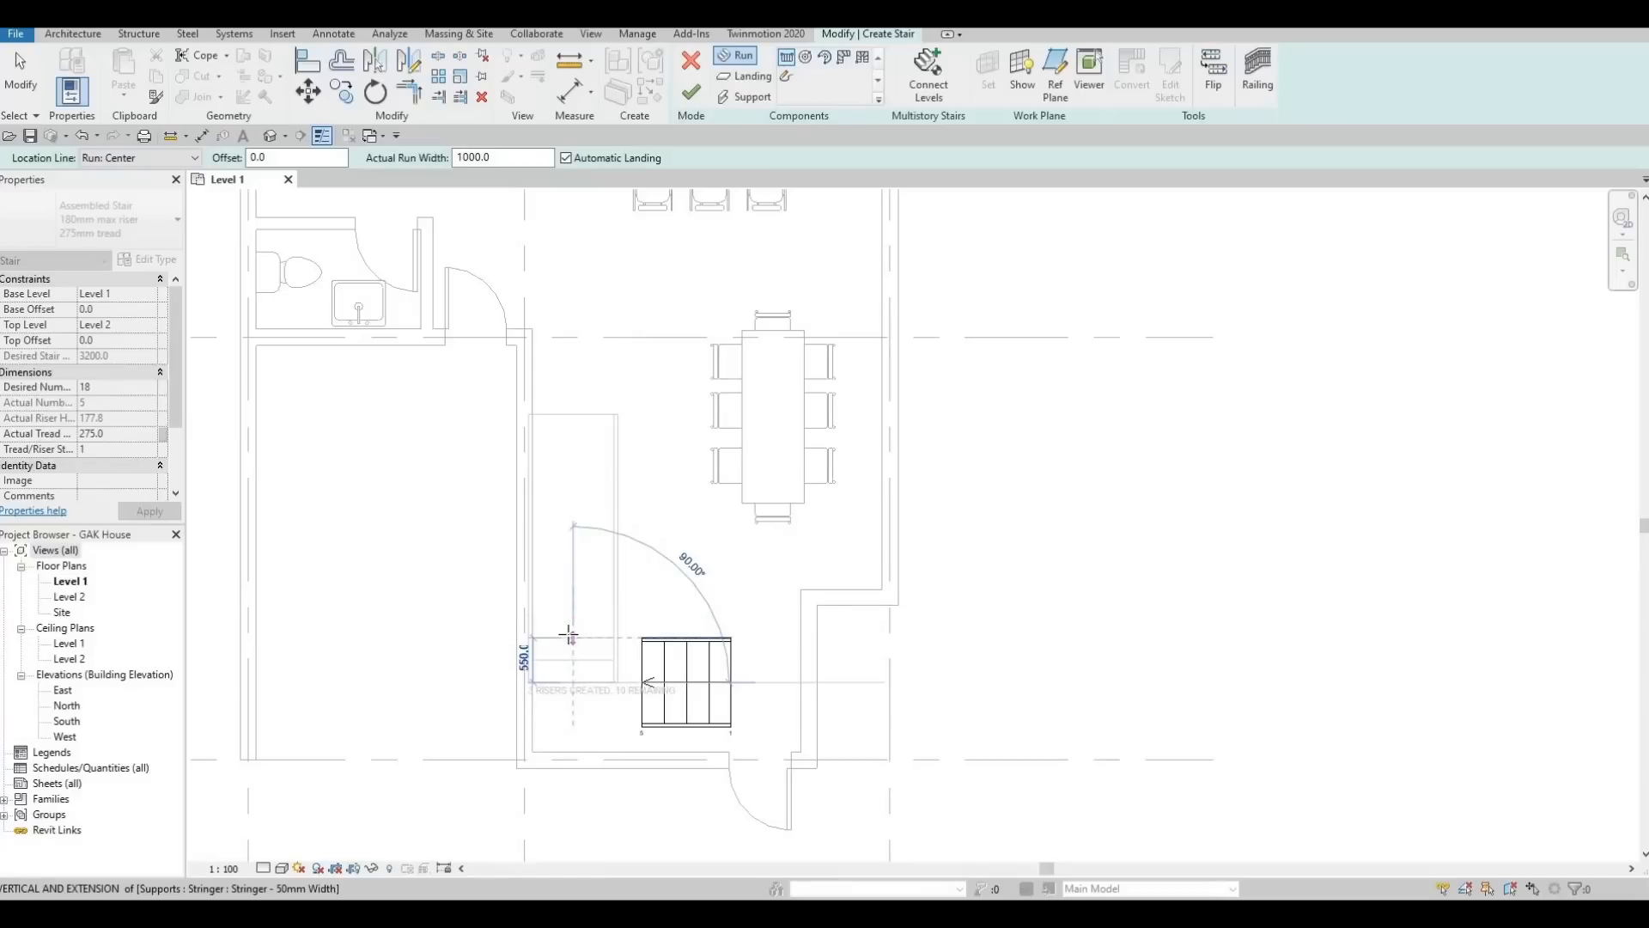
key(Escape)
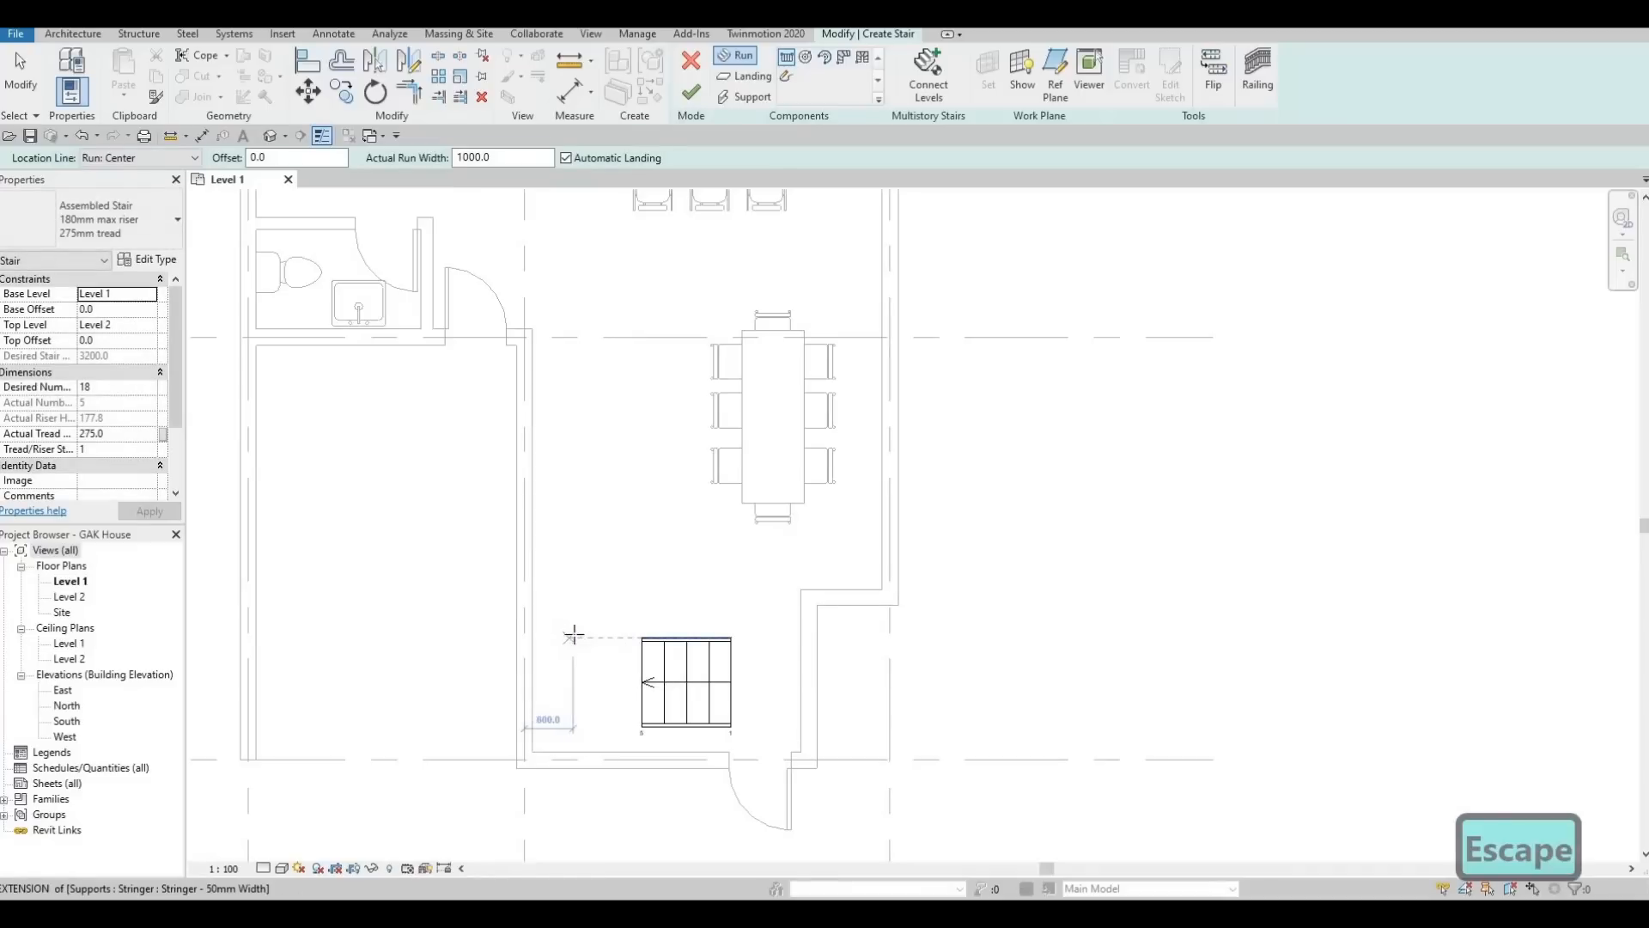
click(574, 638)
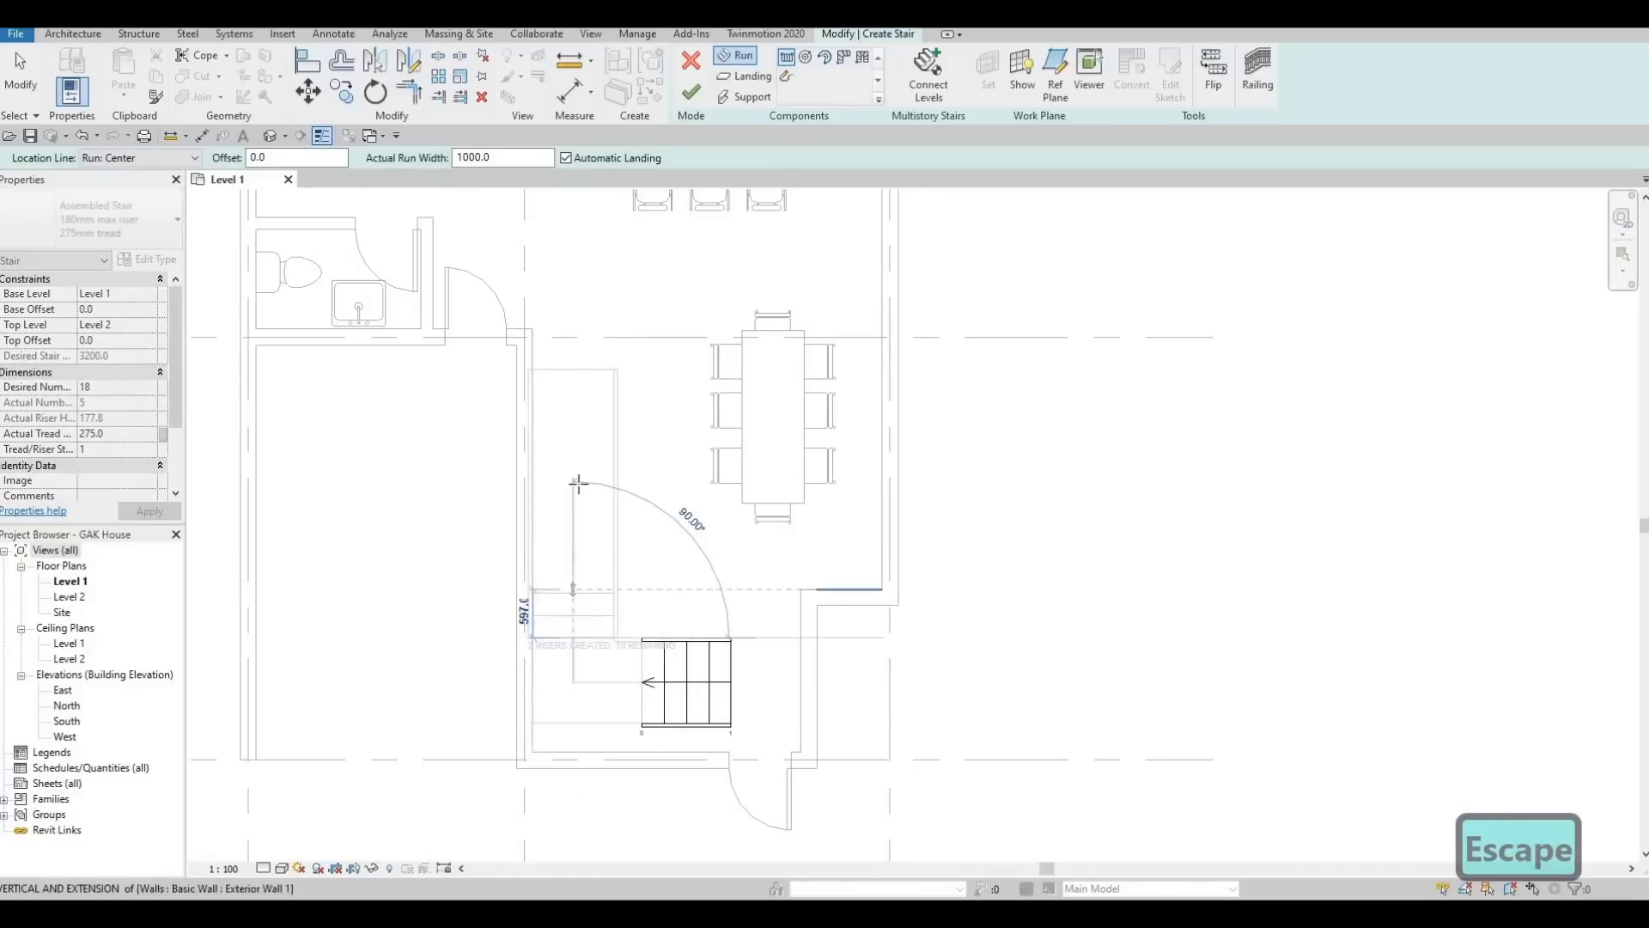
click(574, 371)
key(Escape)
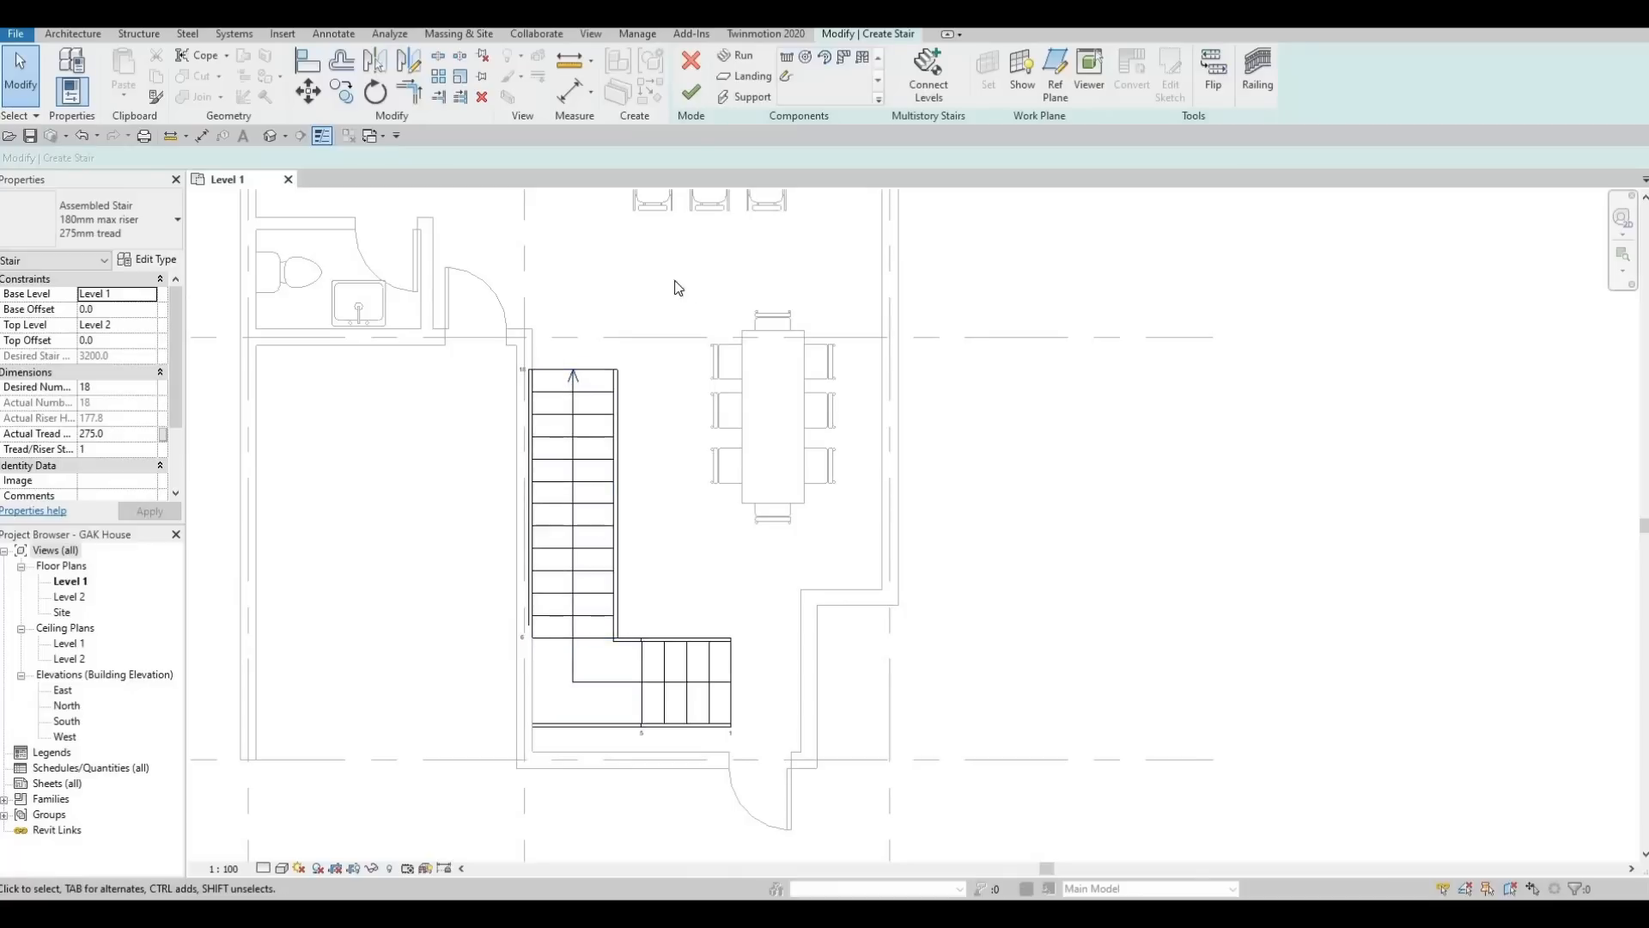
click(692, 93)
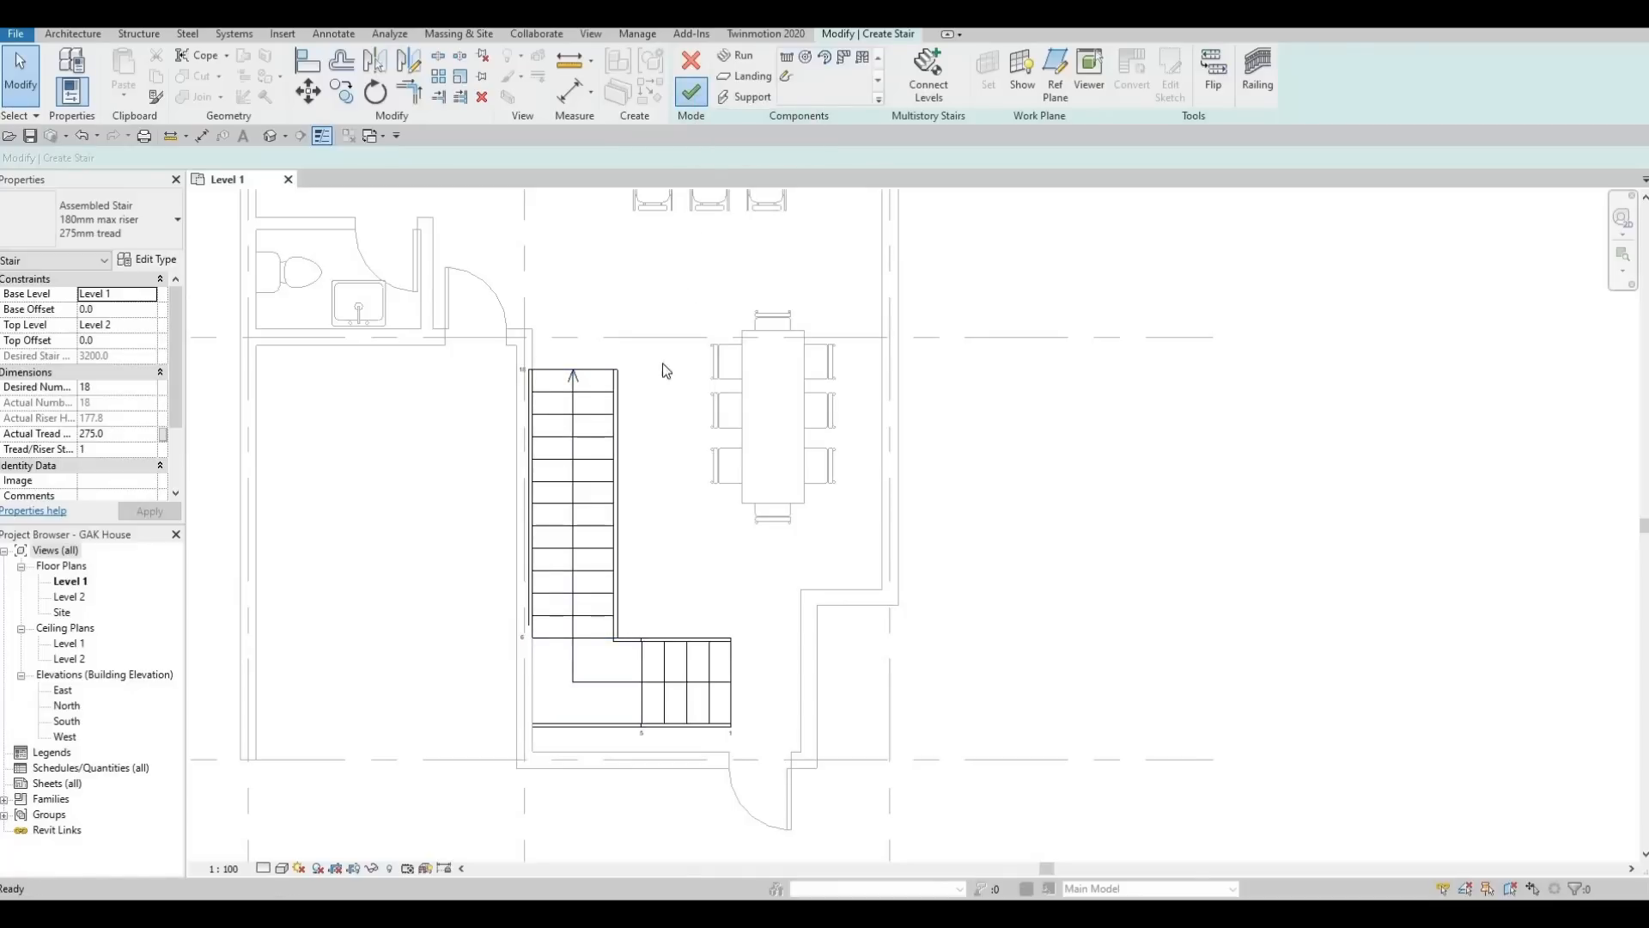
Nudge the whole staircase down against the entrance wall, keeping it close alongside the long inner wall
middle_drag(594, 616, 623, 617)
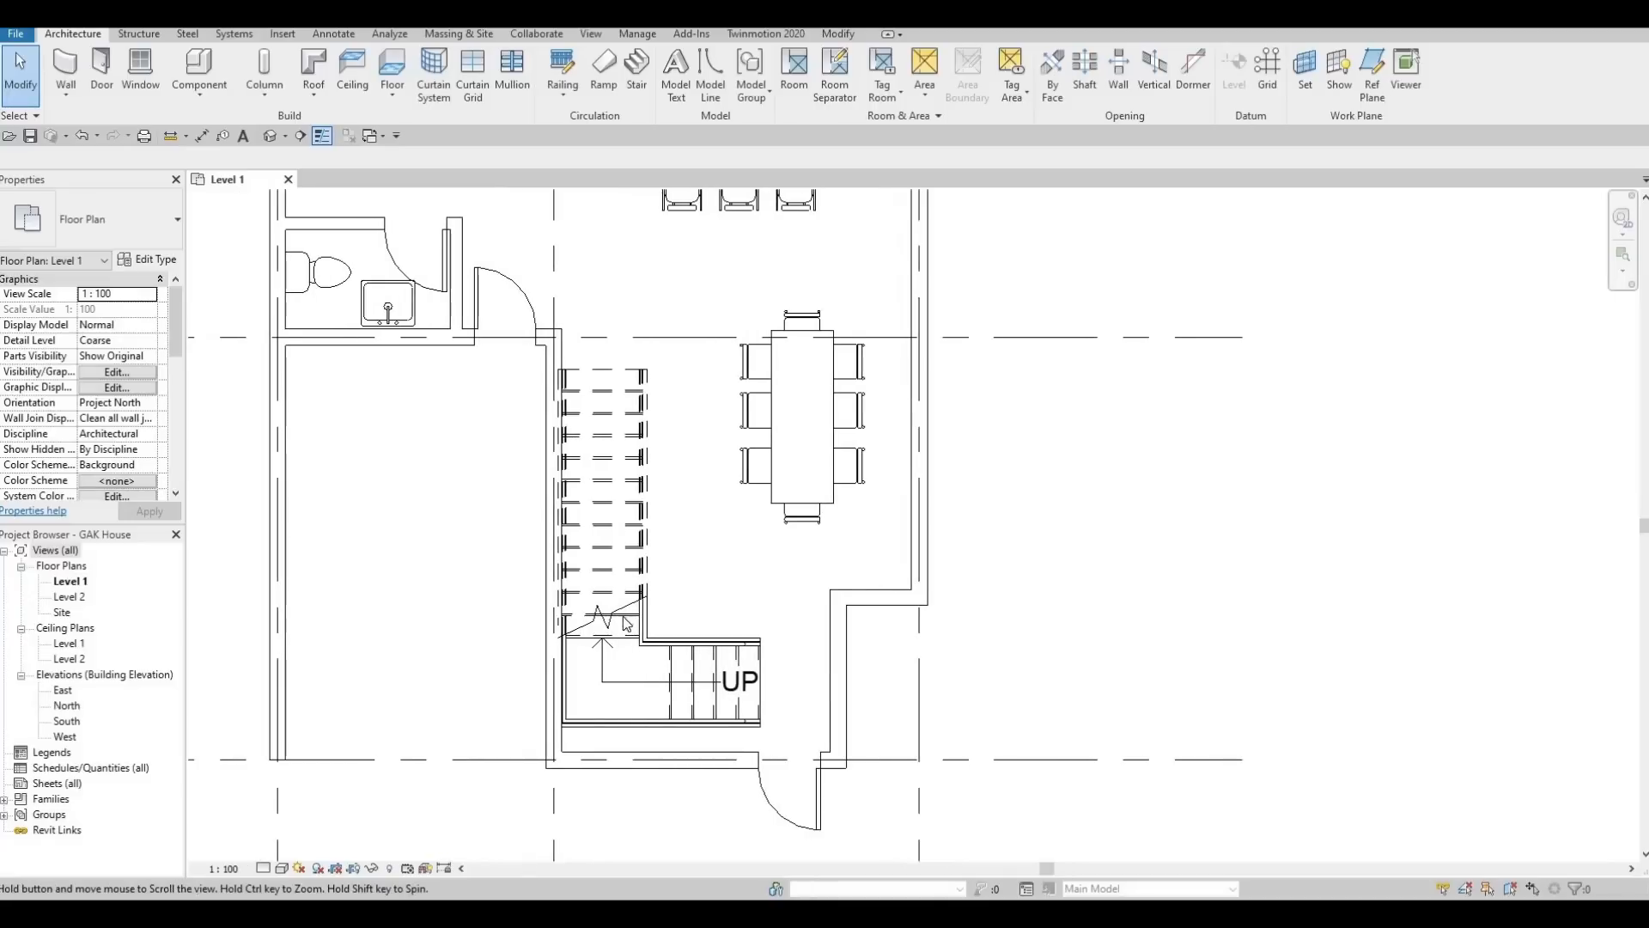
click(620, 606)
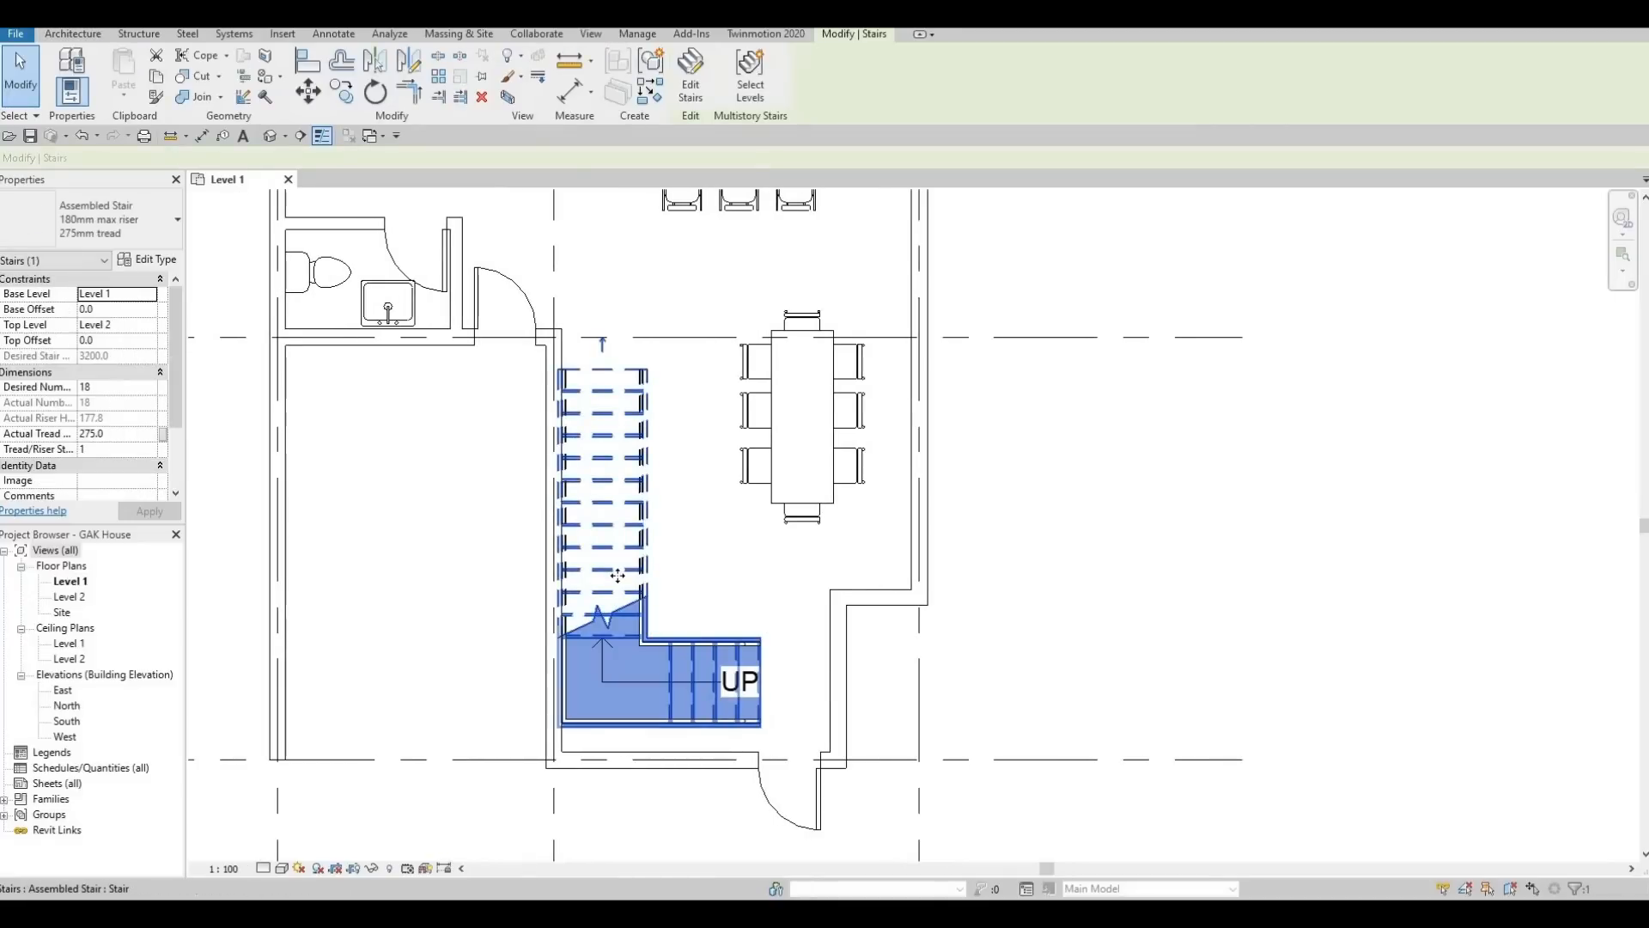
key(Escape)
key(Escape)
click(615, 529)
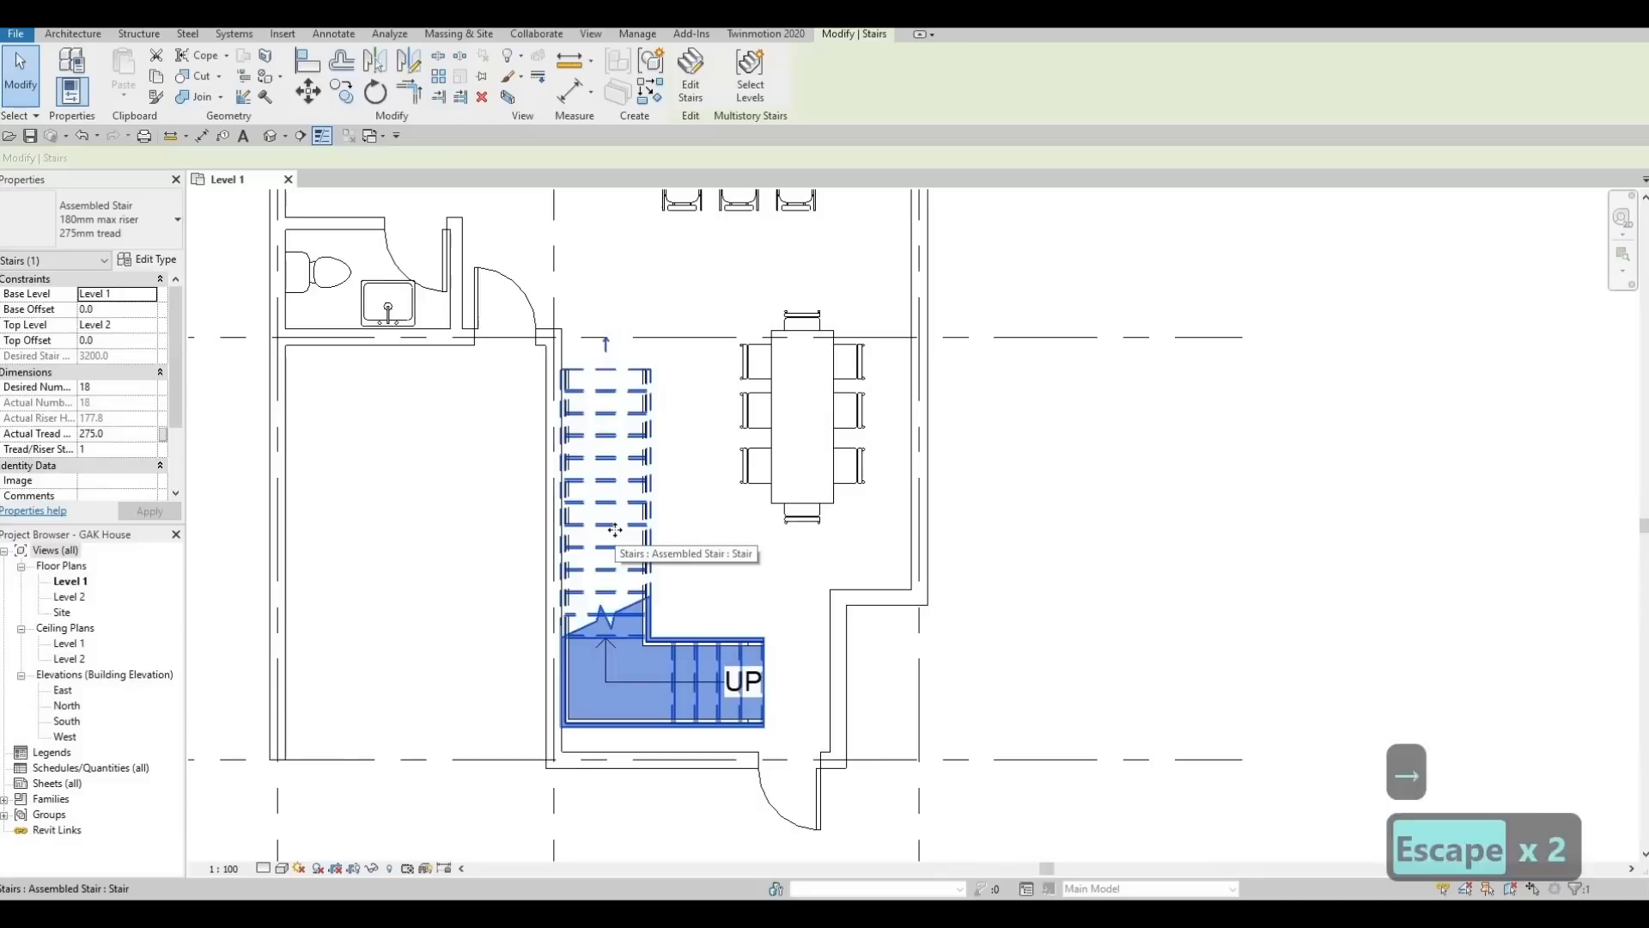
key(Right)
key(Left)
key(Down)
key(Down)
key(Down)
key(Down)
key(Down)
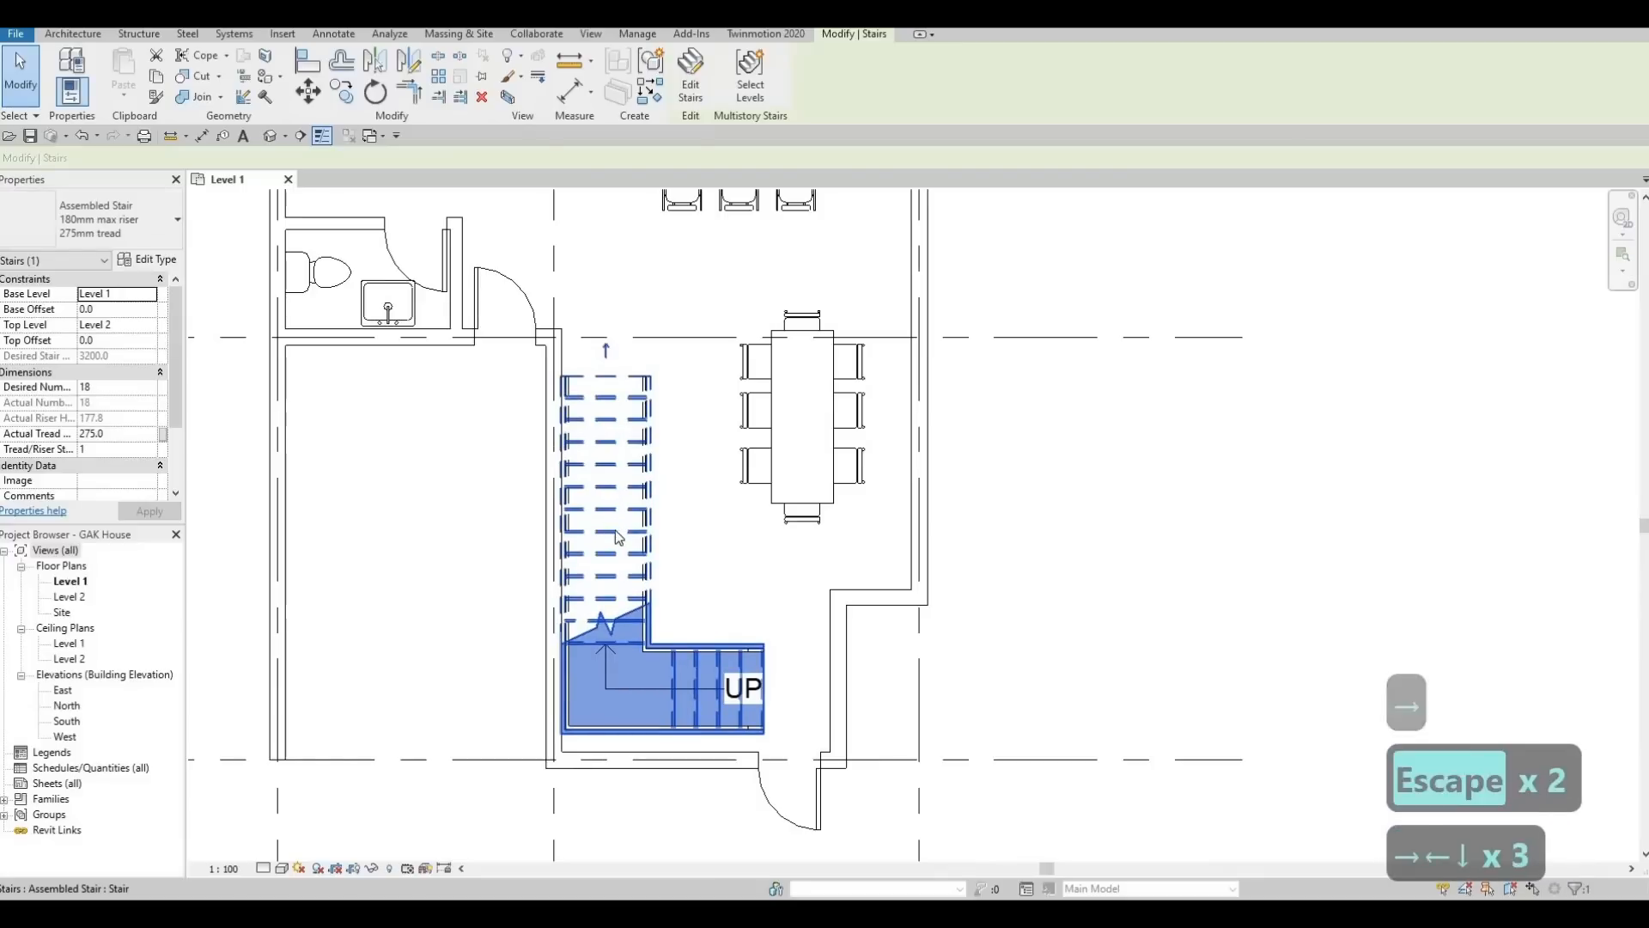
key(Down)
key(Down)
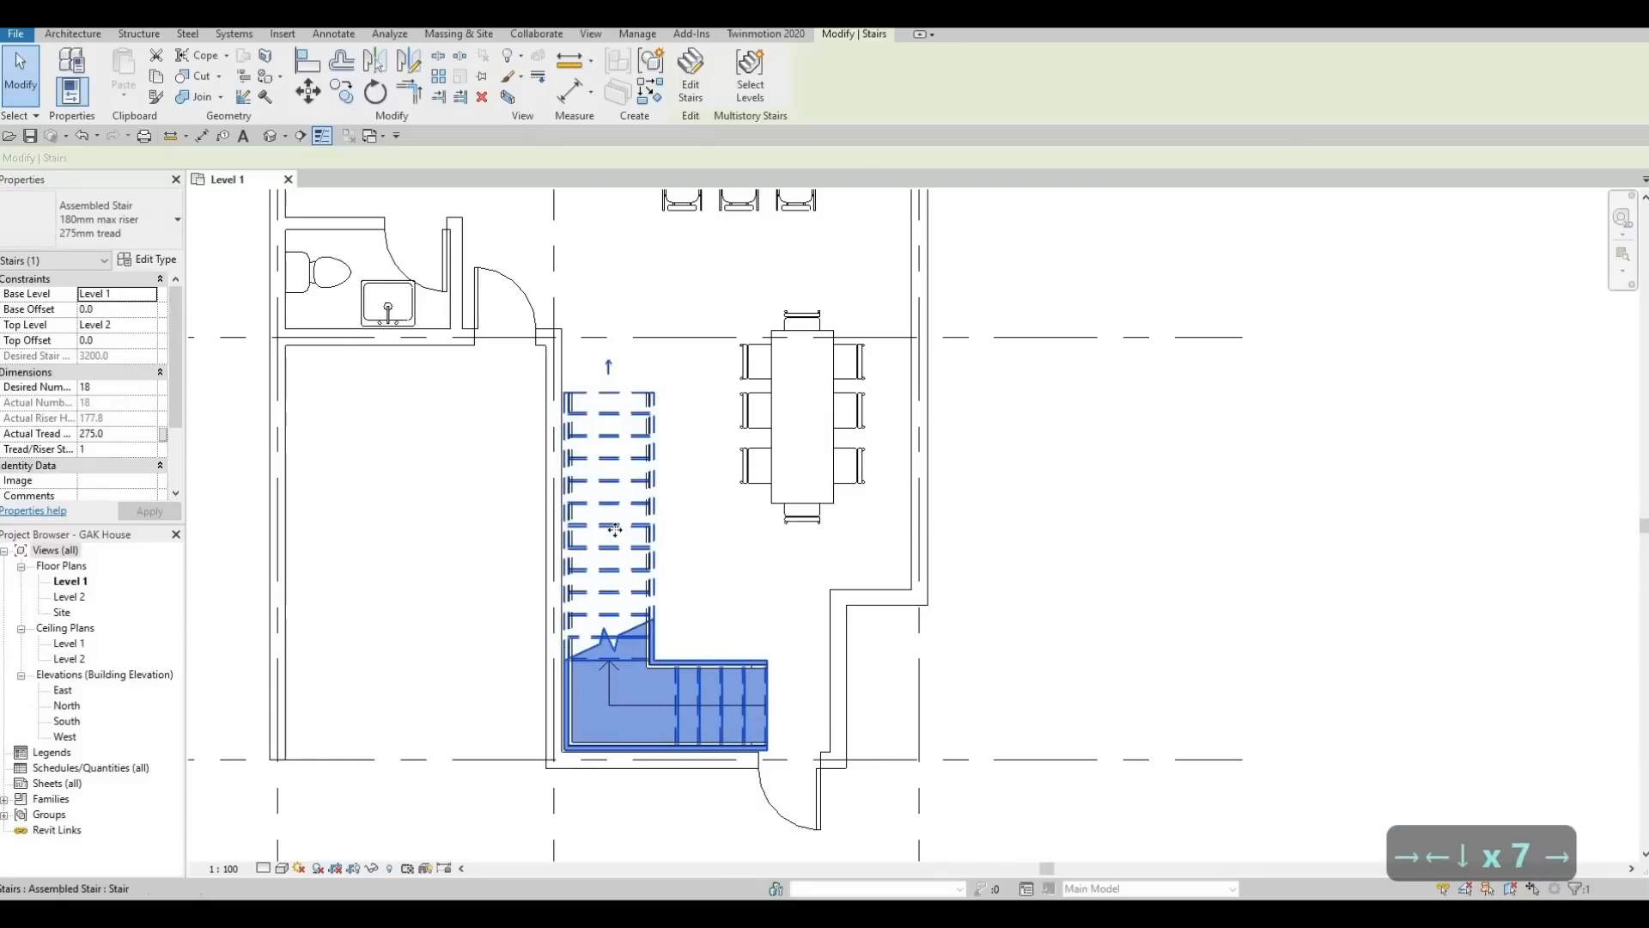
key(Right)
key(Left)
key(Escape)
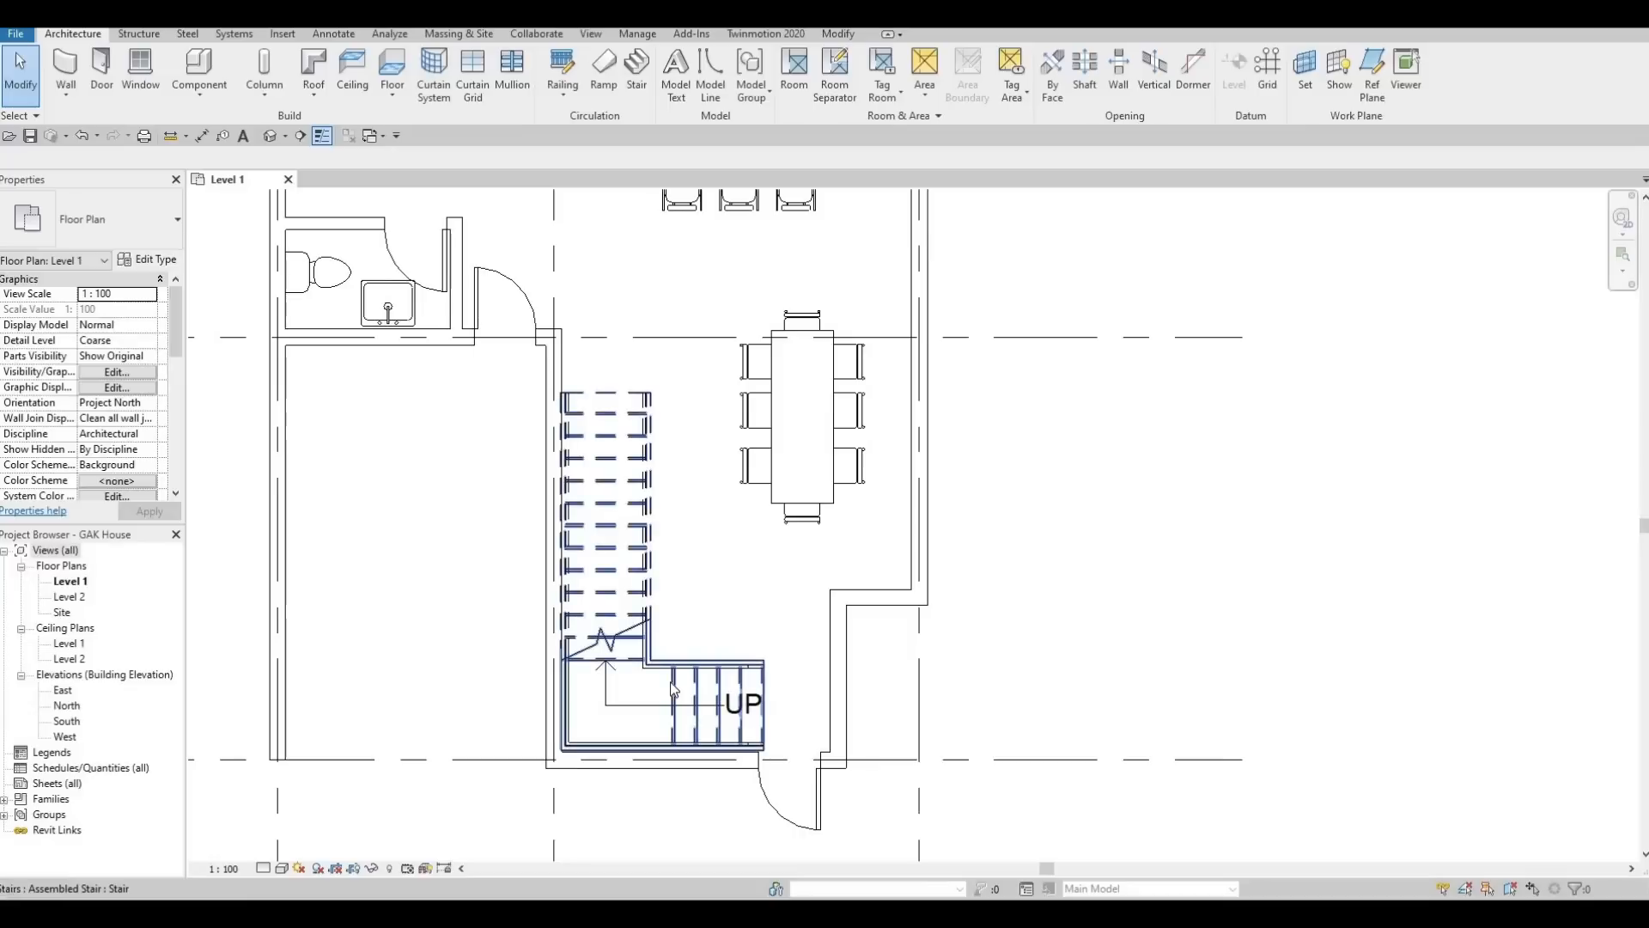
Edit the stair and lengthen the upper run by one tread to 14 risers, shortening the lower run to 4 risers
click(636, 687)
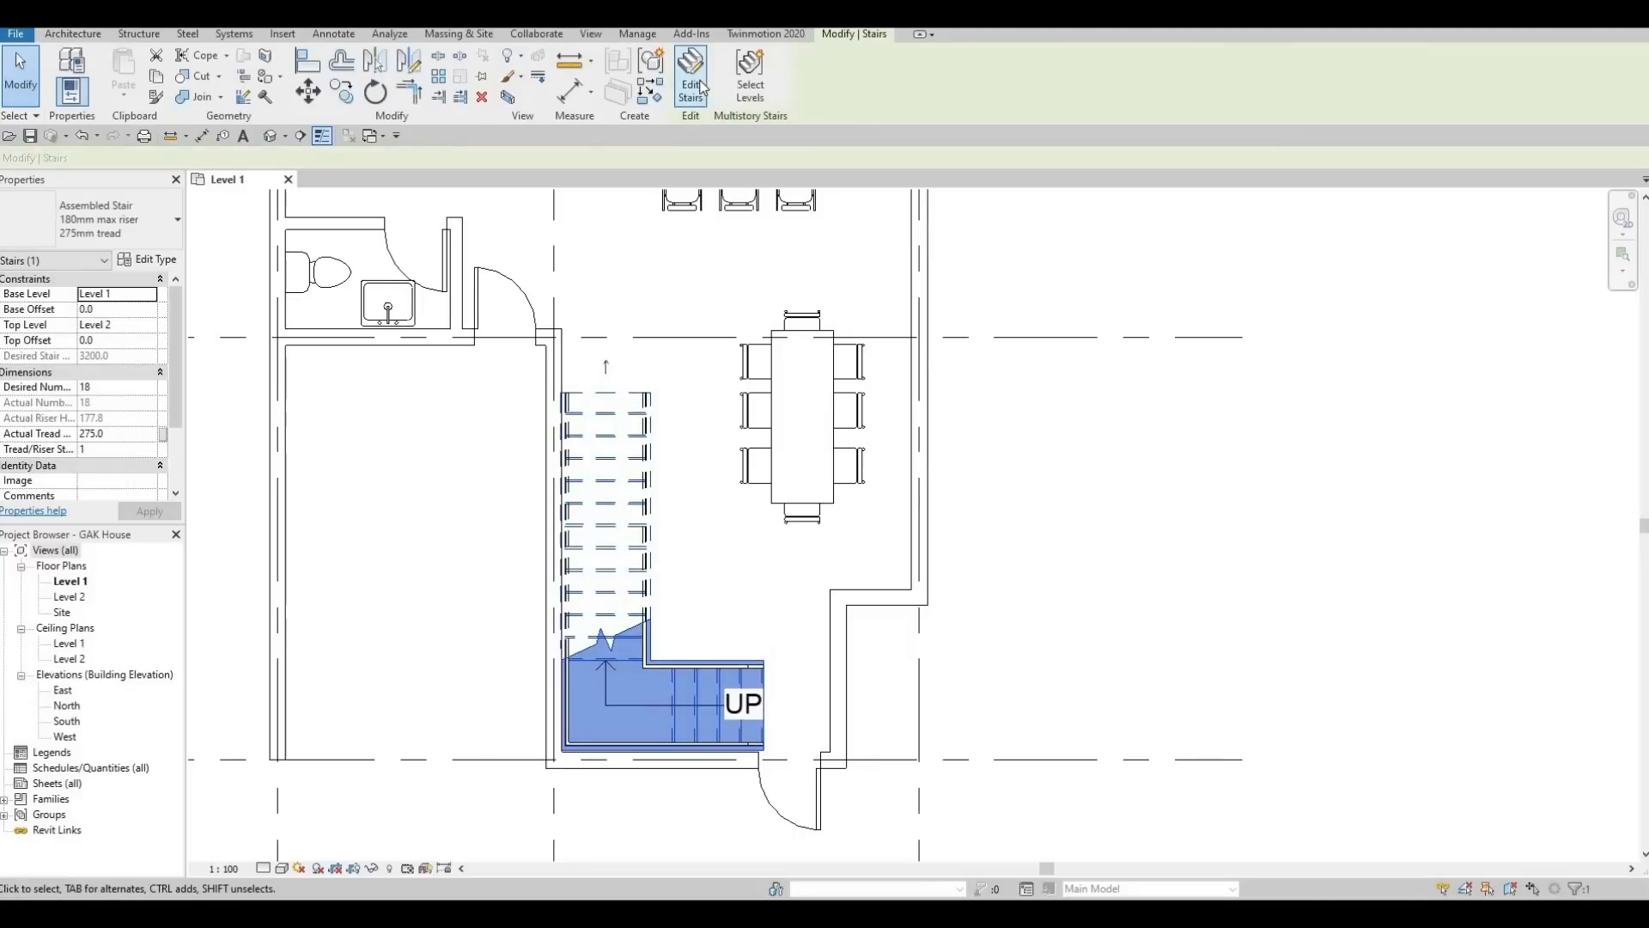
click(692, 79)
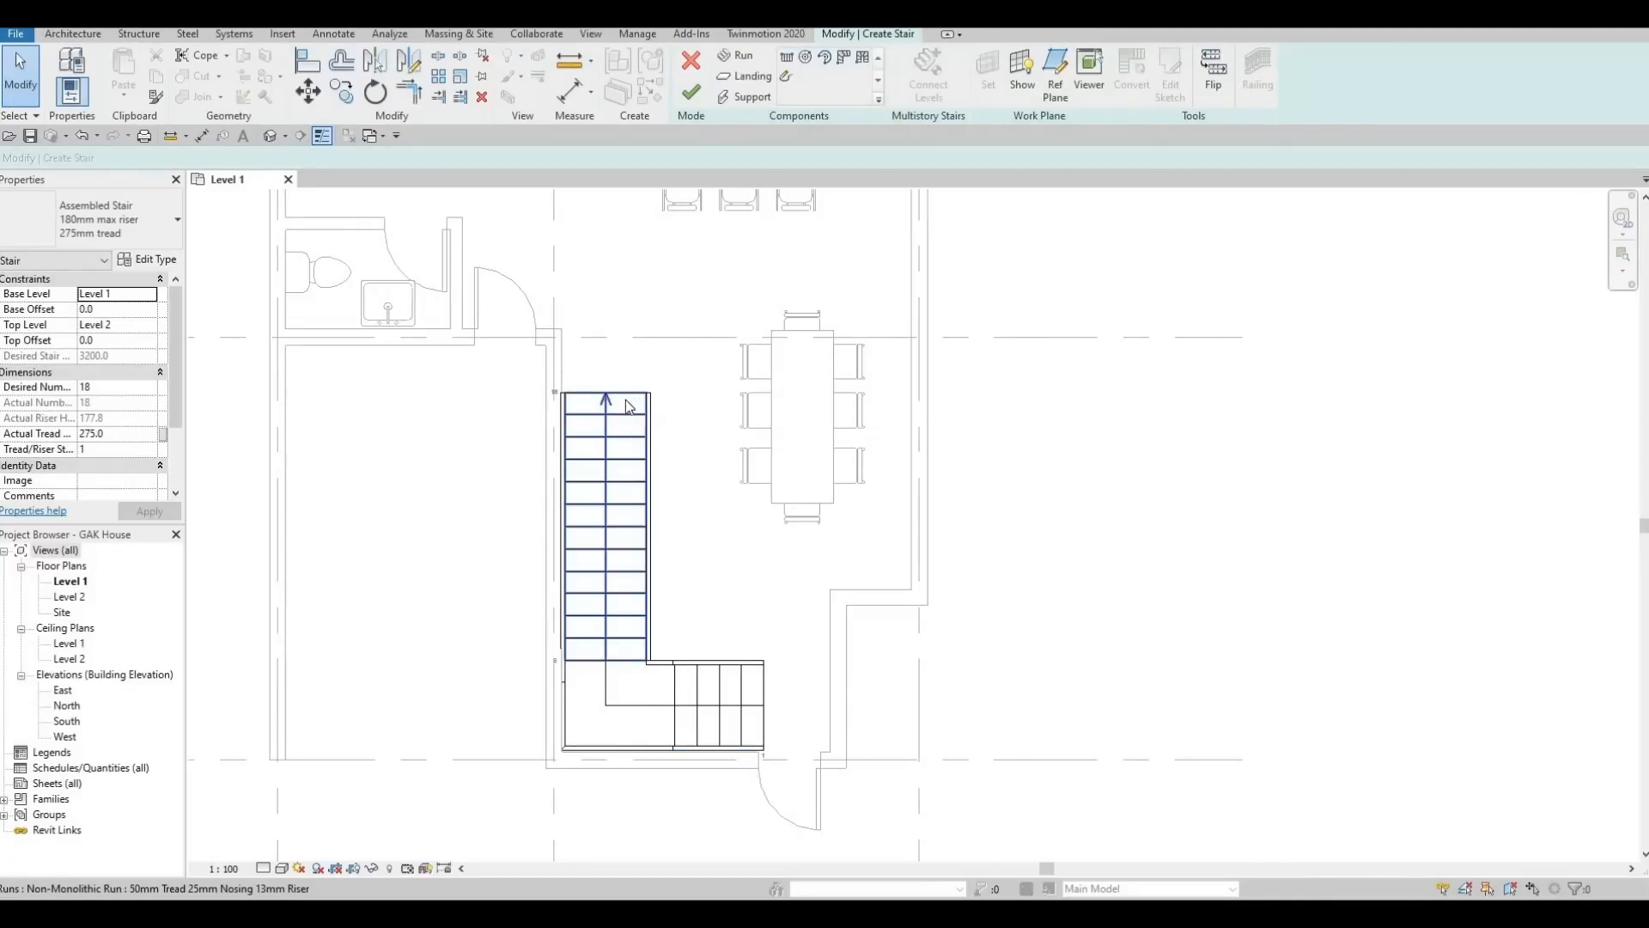
click(635, 403)
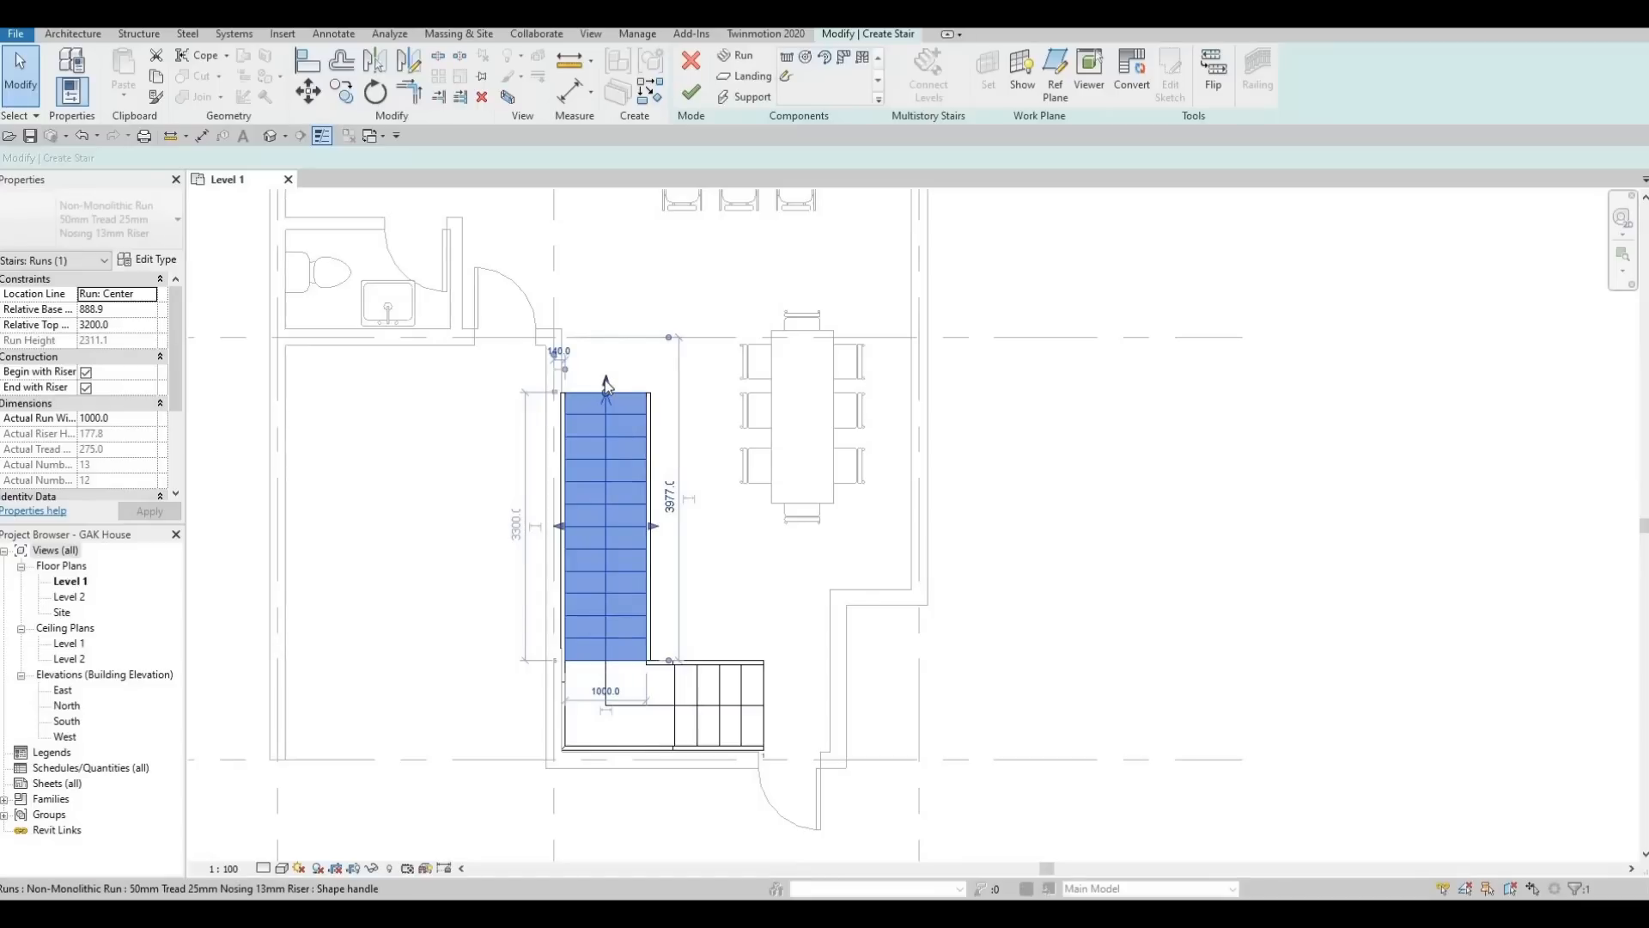
drag(606, 381, 606, 382)
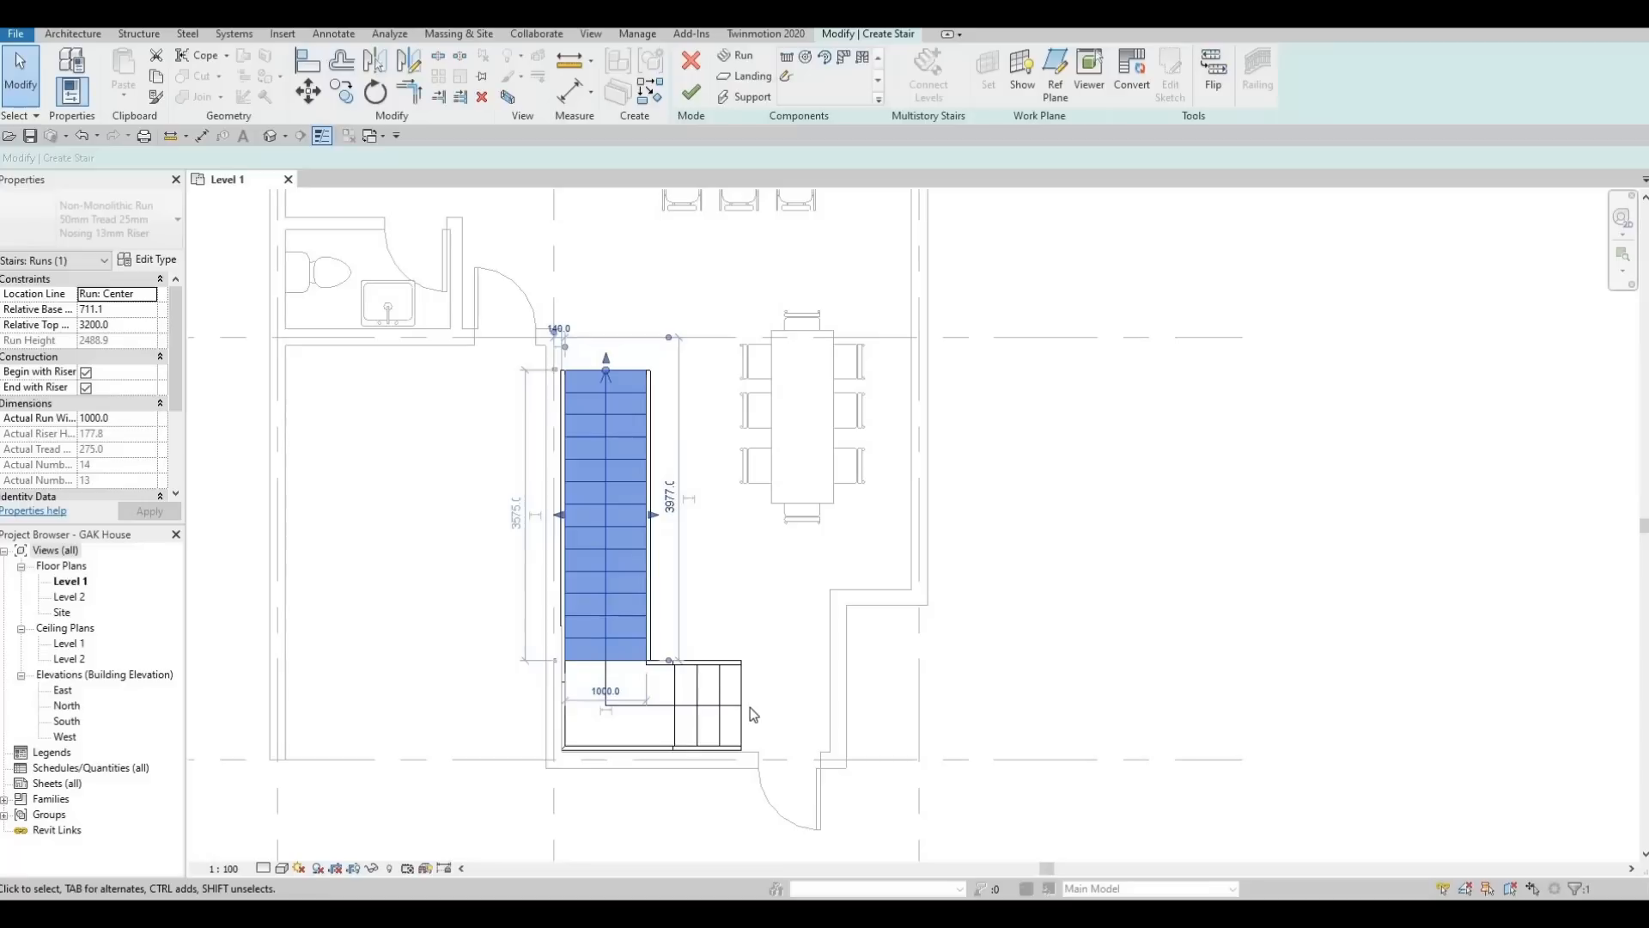
Nudge the lower run toward the corner landing, away from the entrance door, and finish editing the stair
click(700, 703)
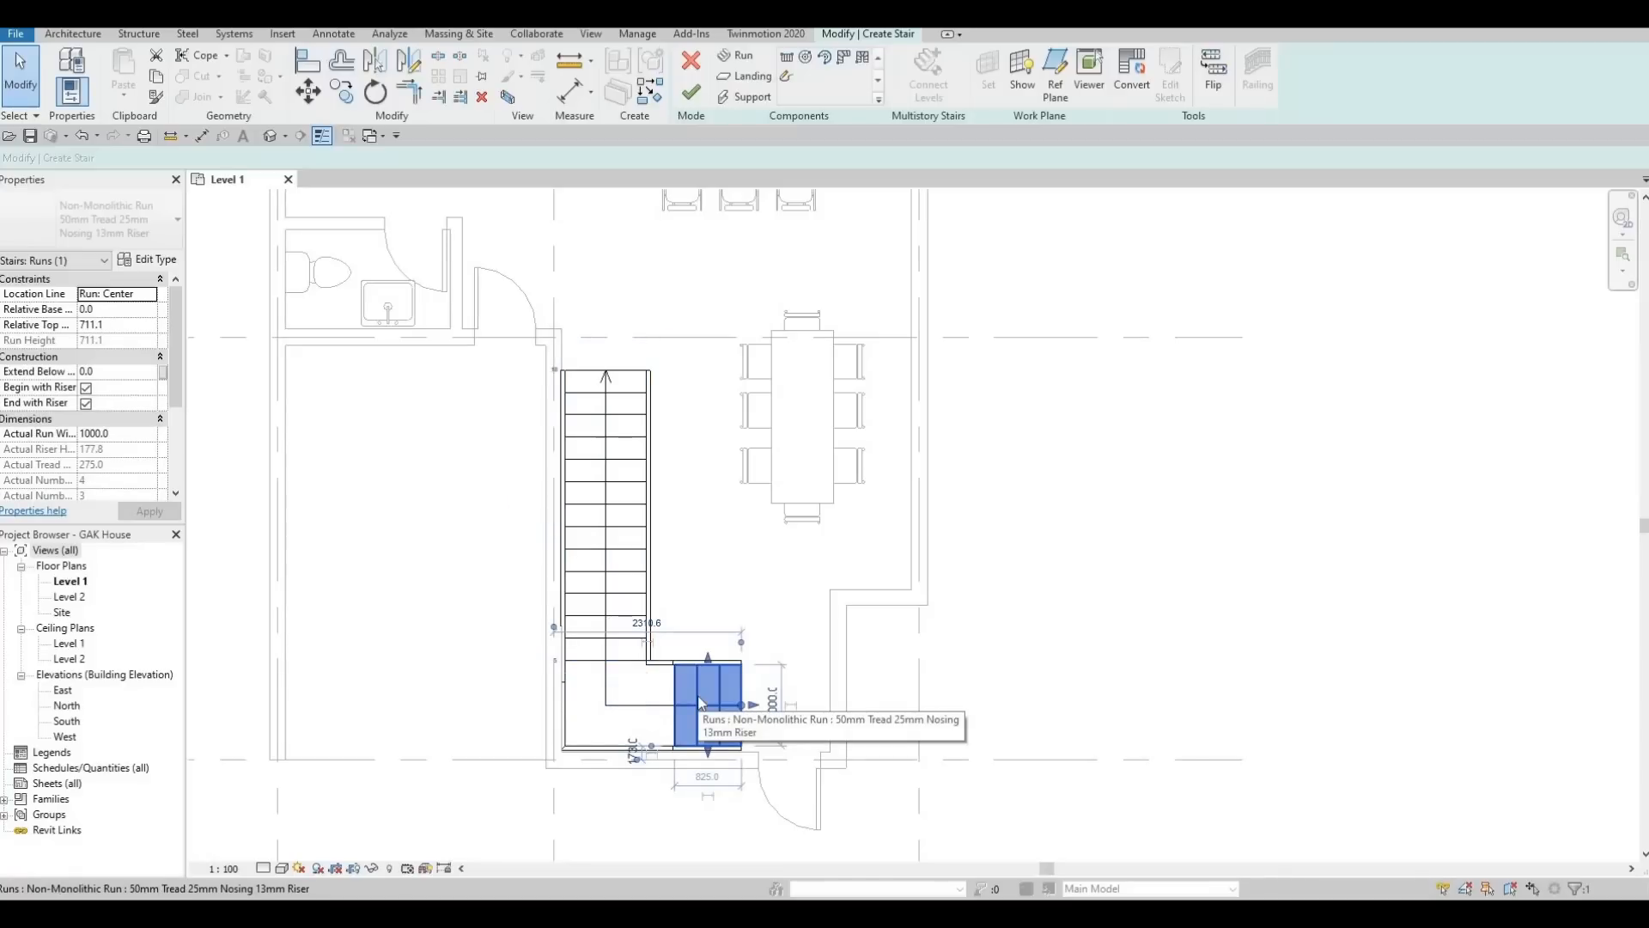
key(Left)
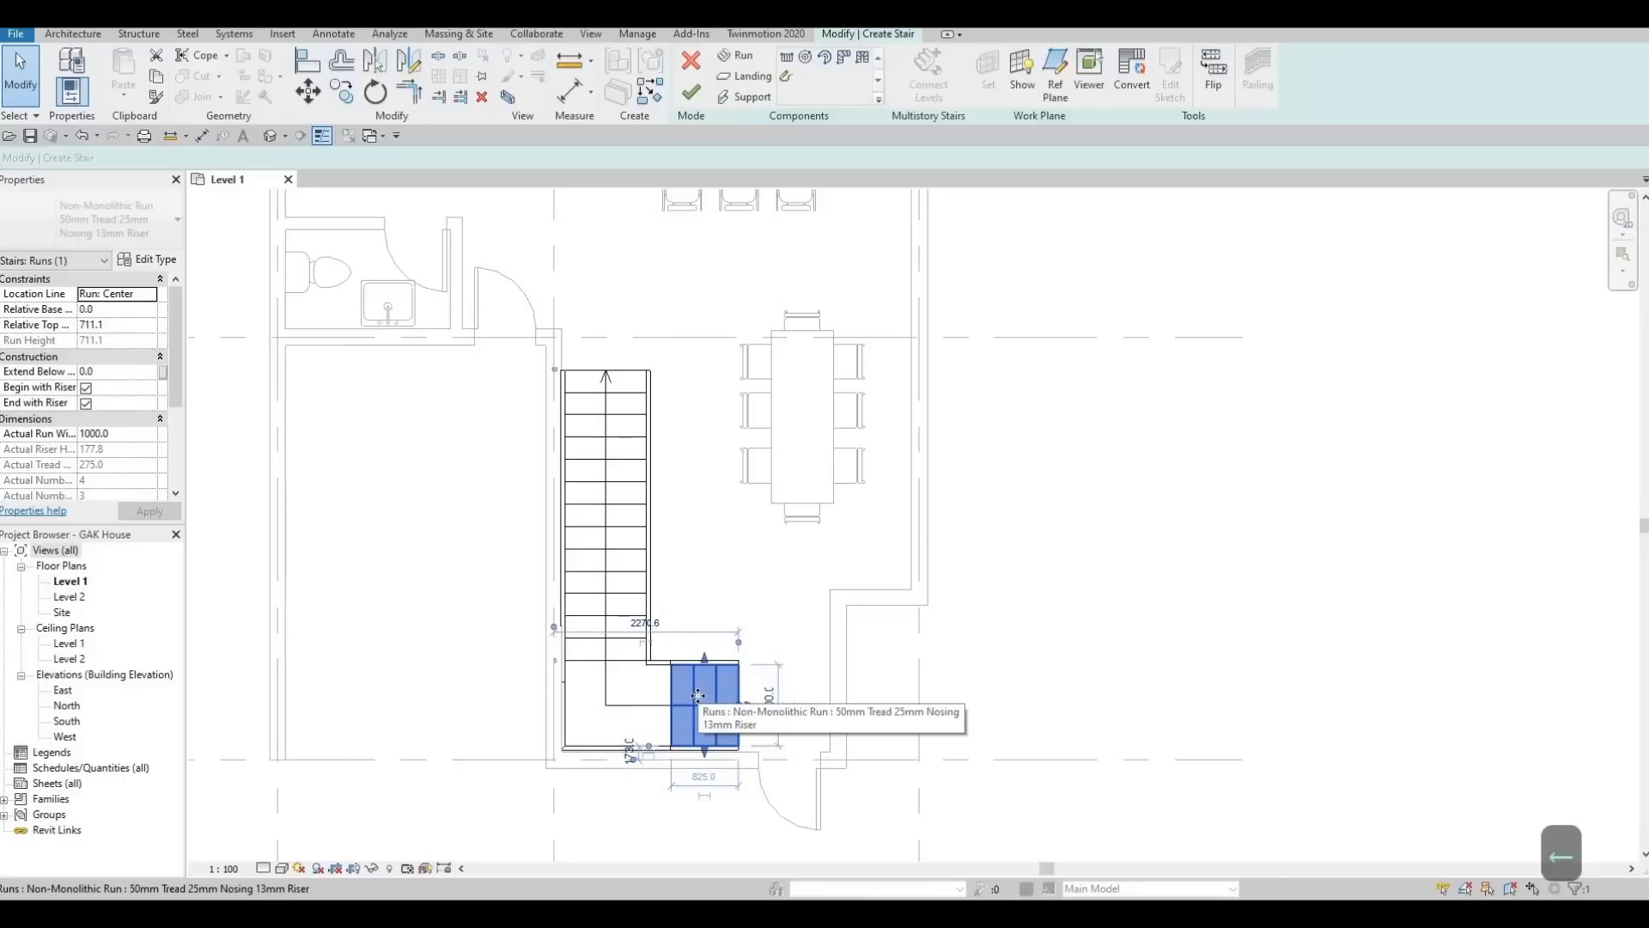
key(Left)
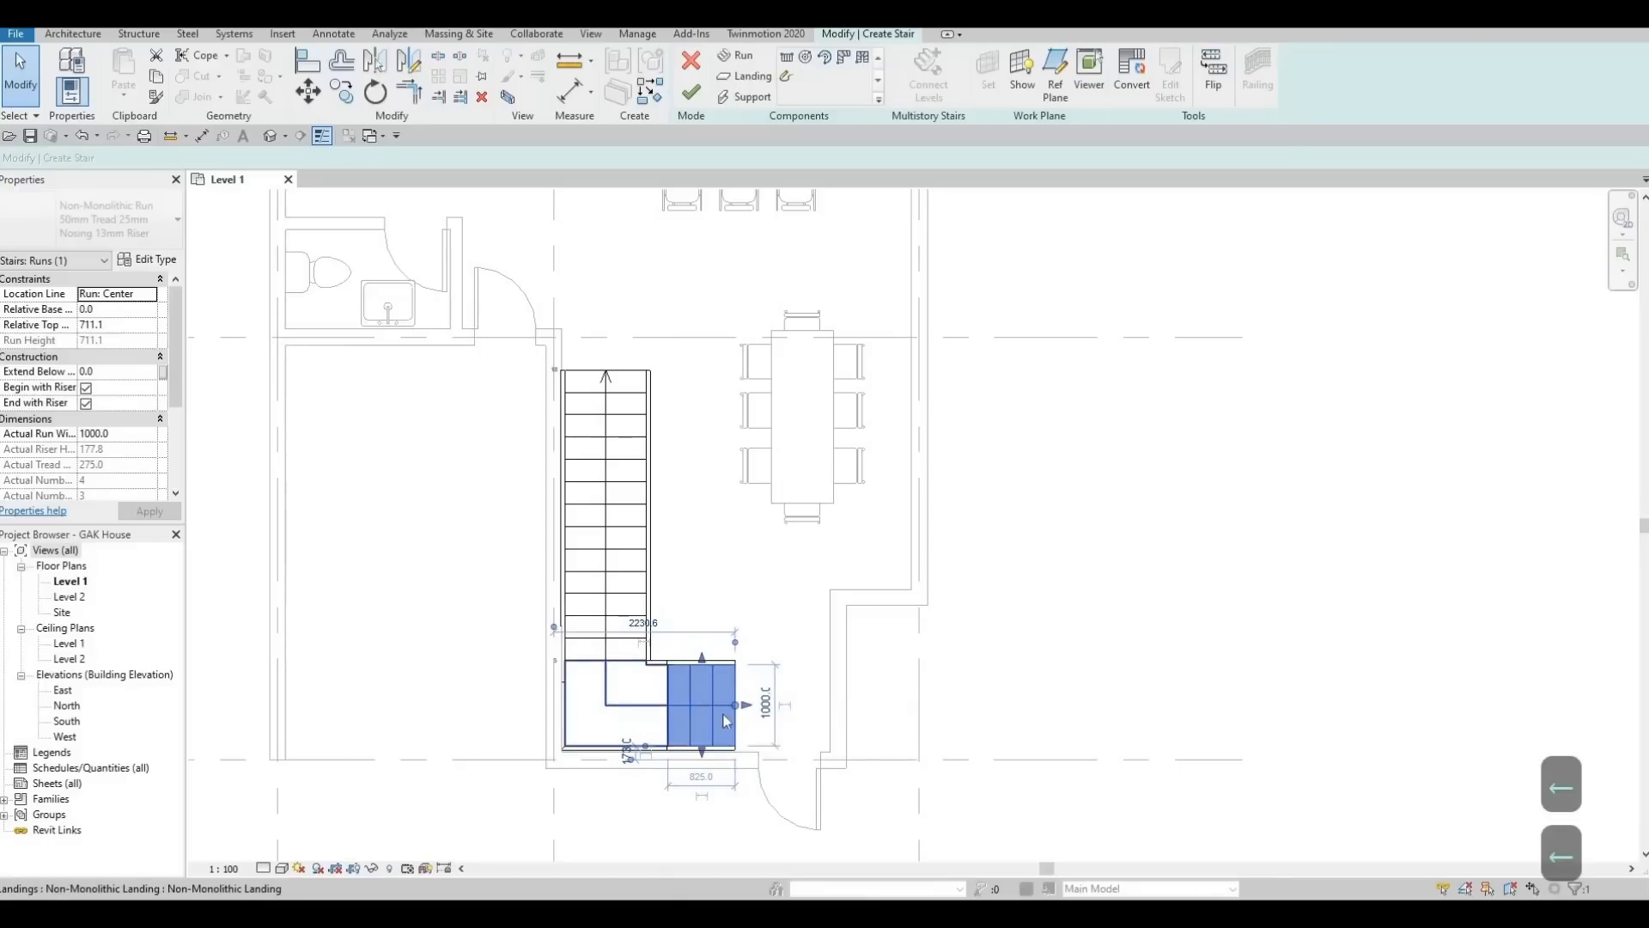
key(Right)
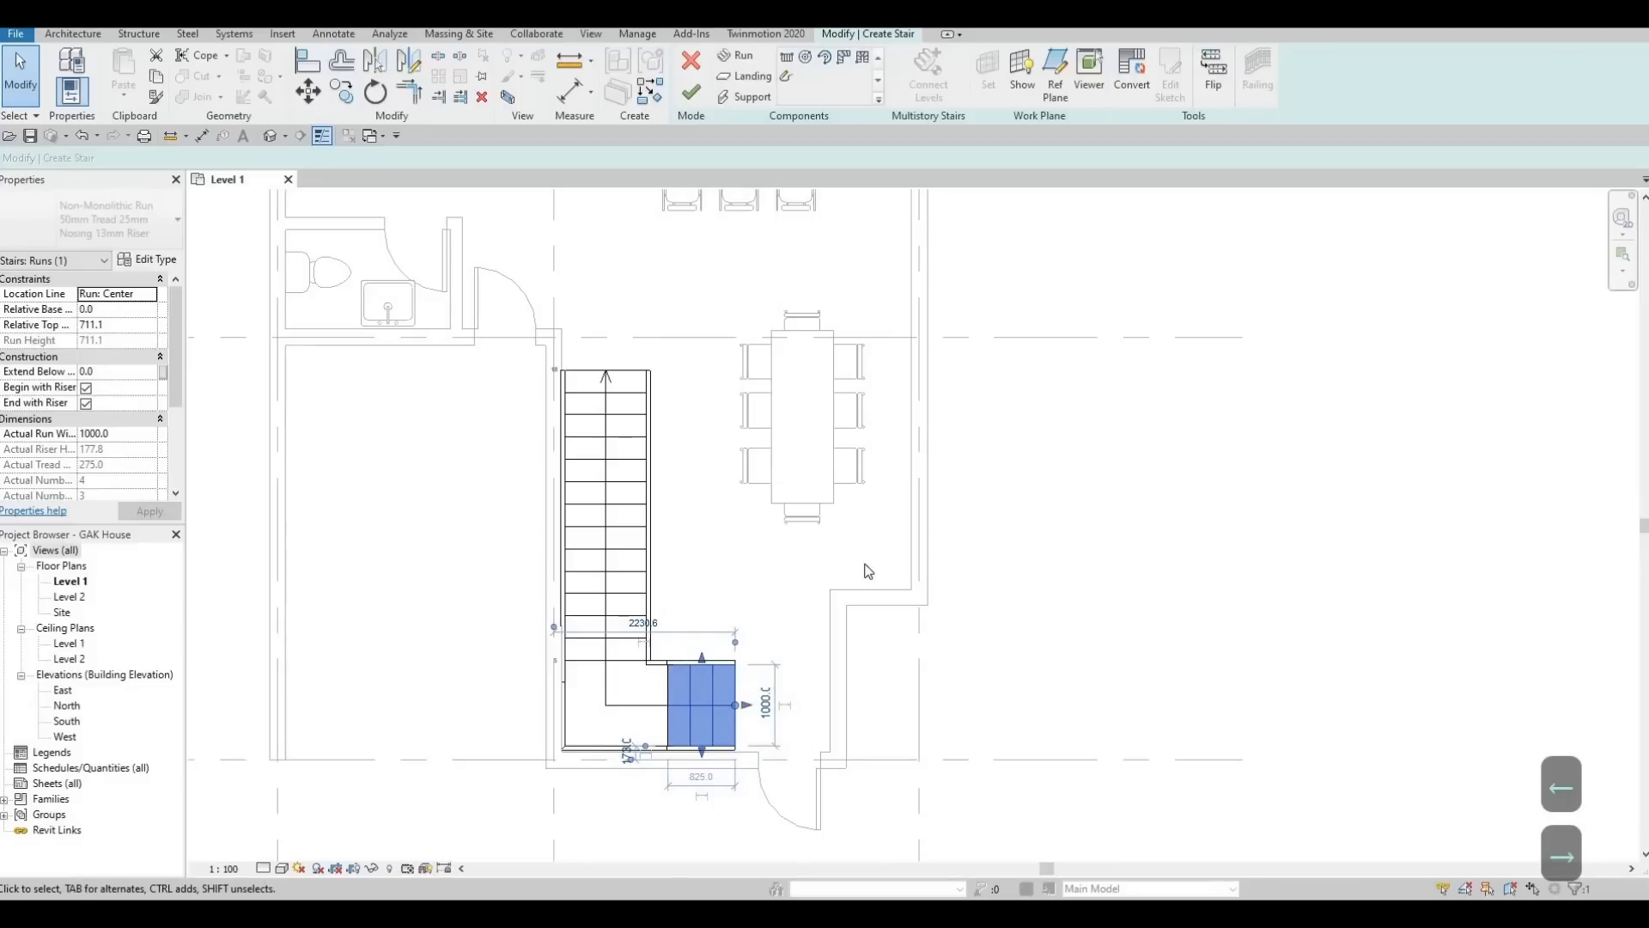
click(737, 543)
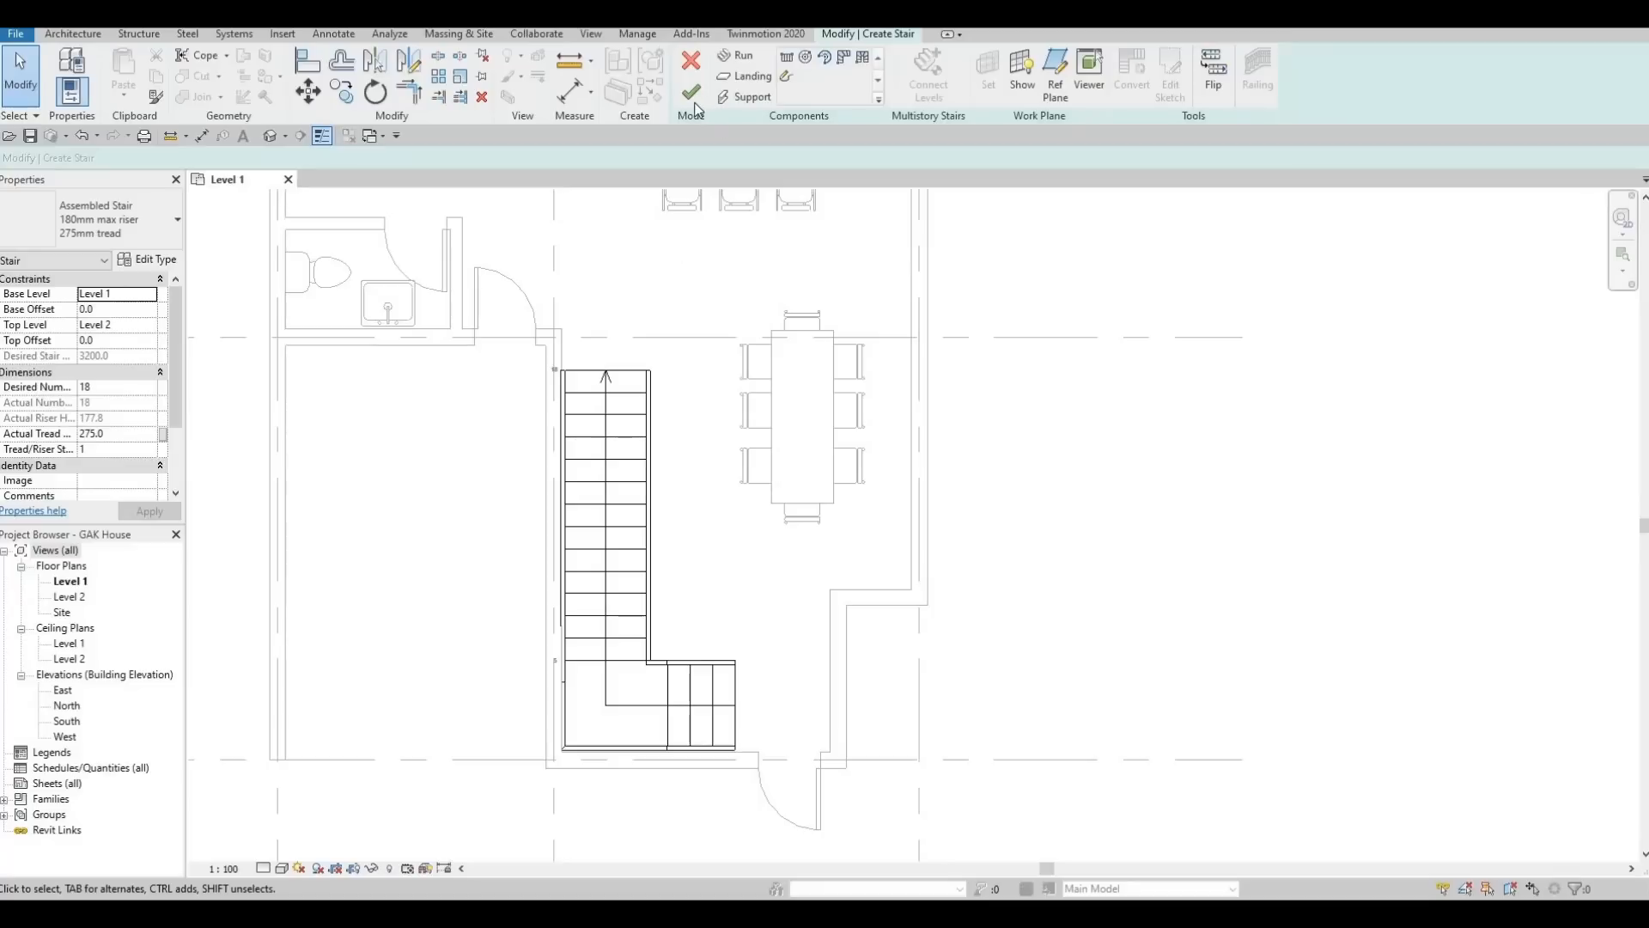
click(632, 435)
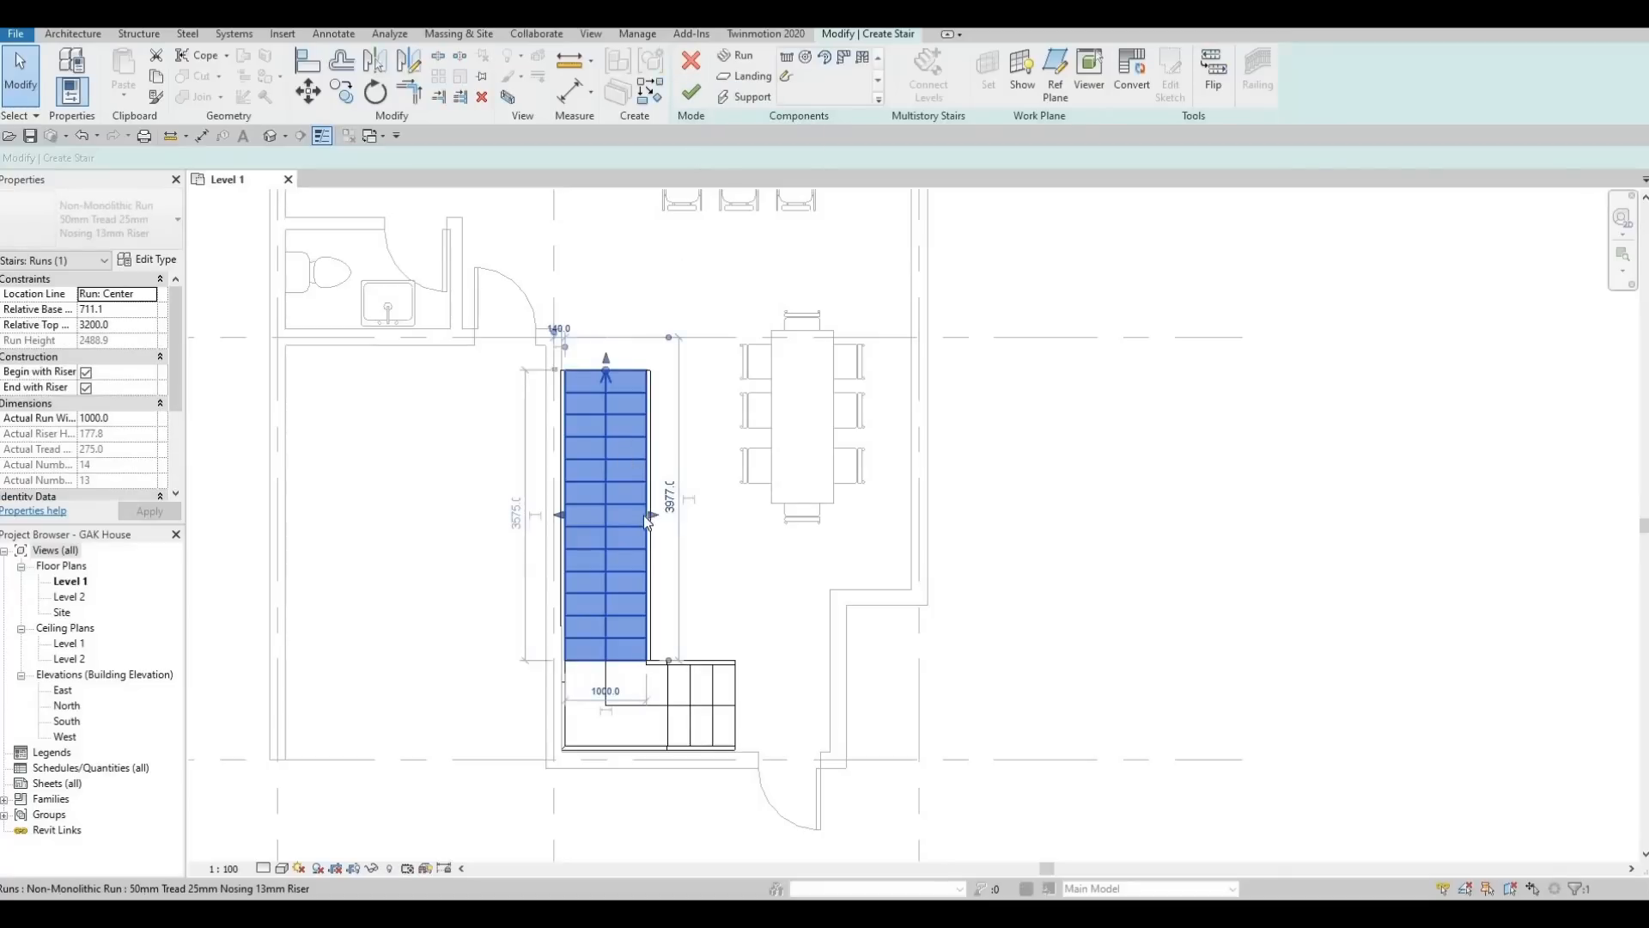
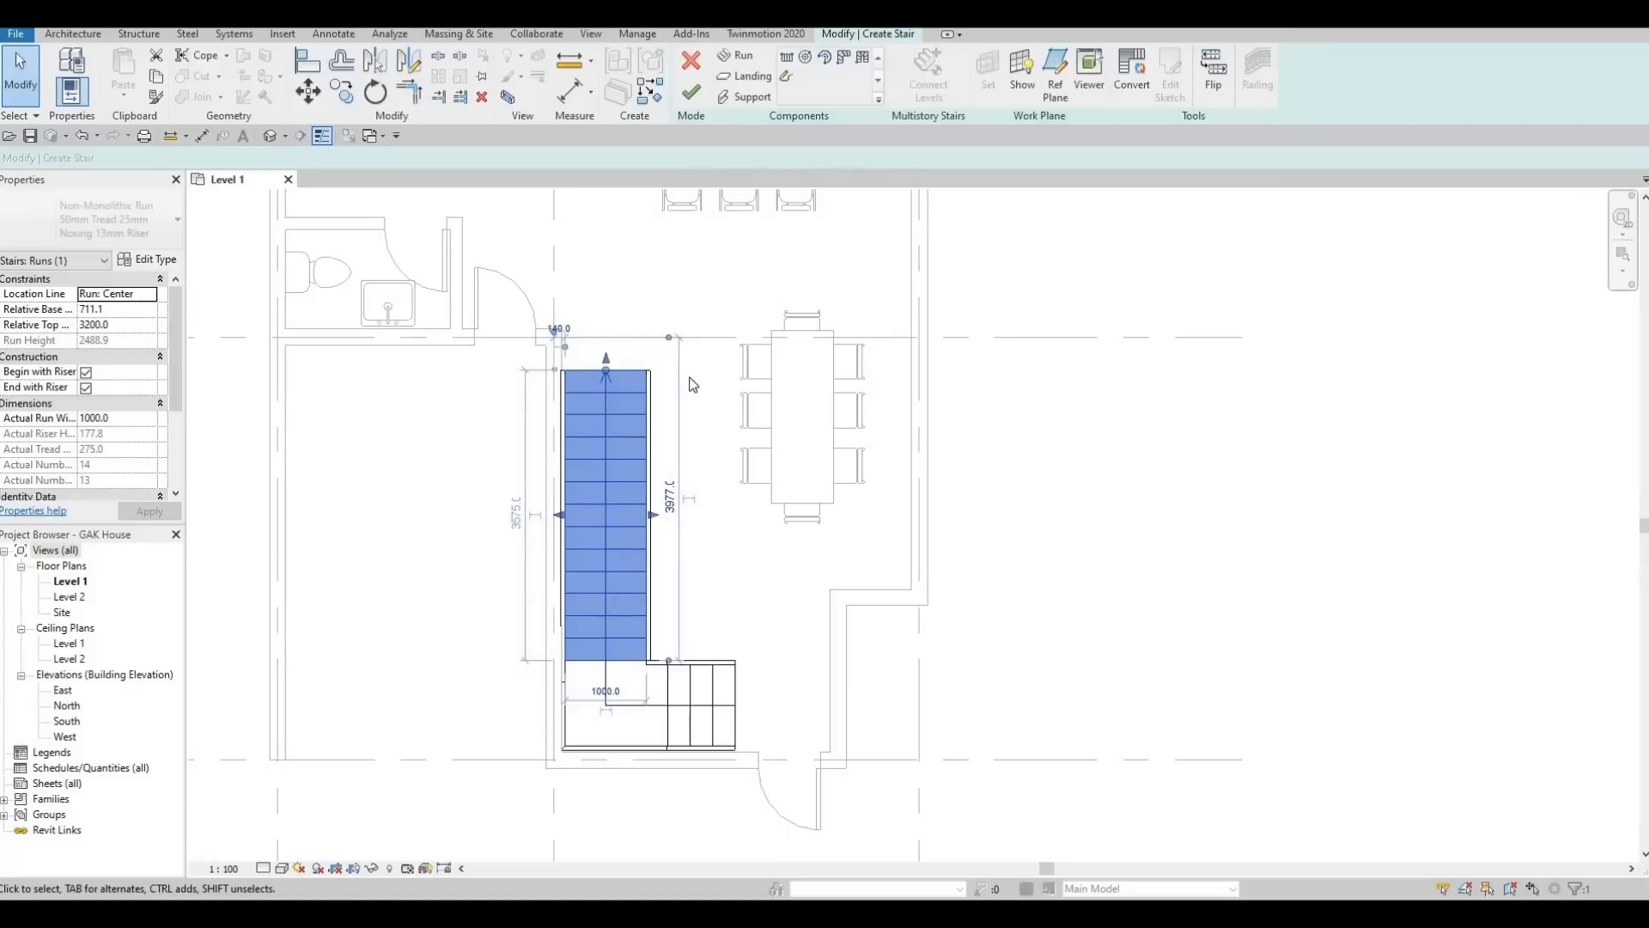
click(692, 91)
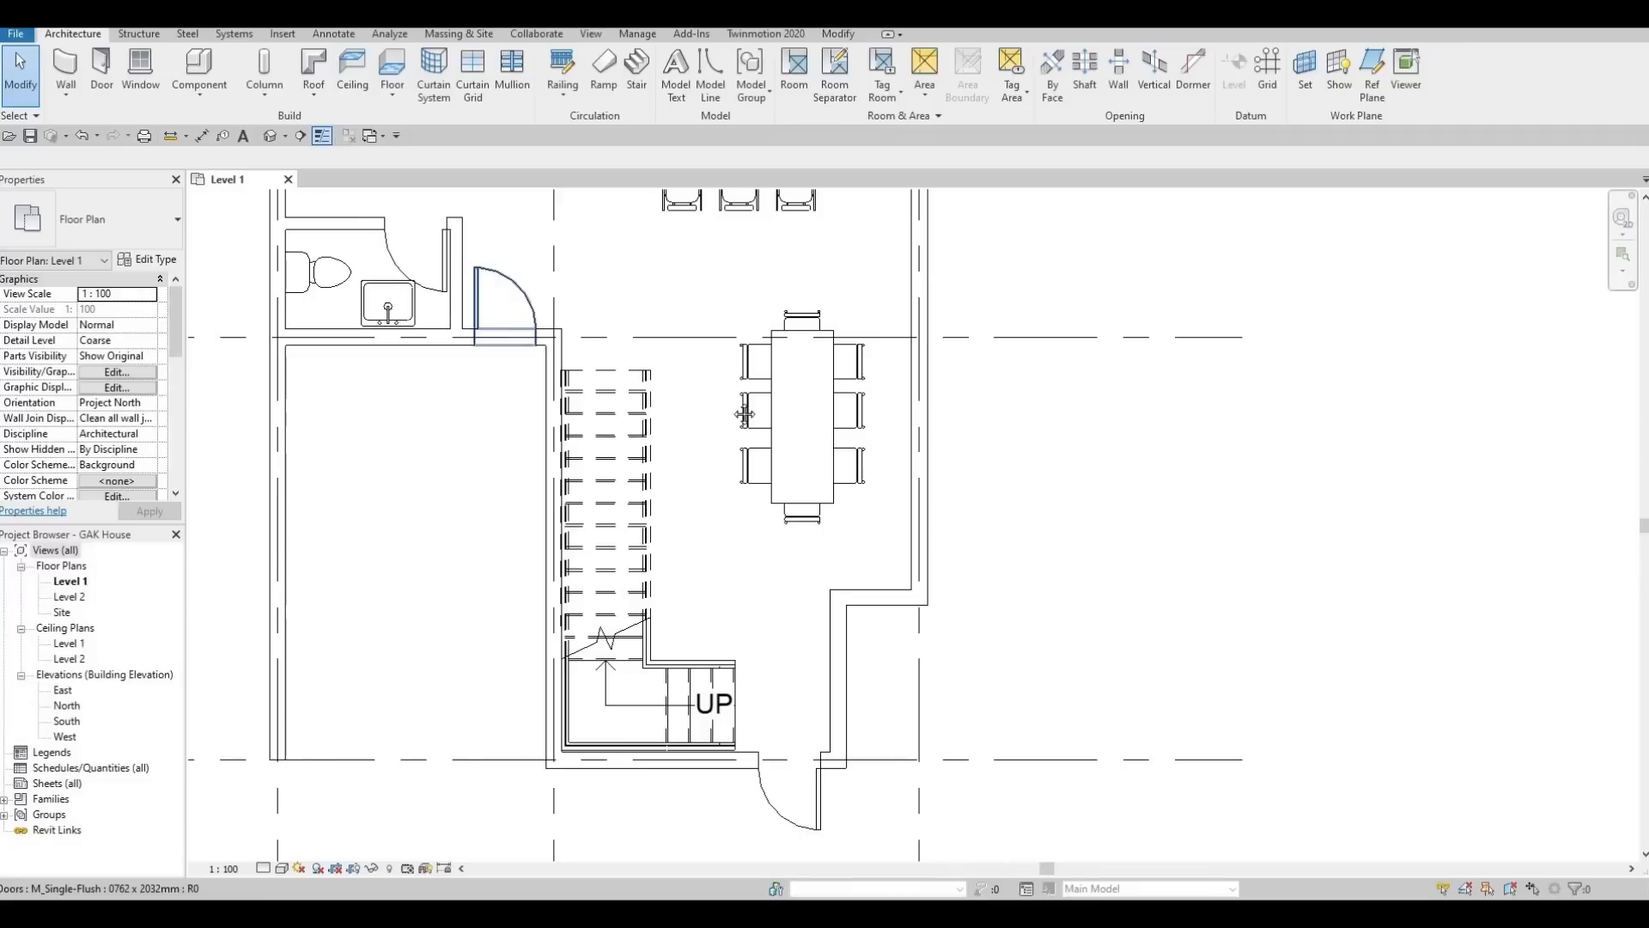
Examine the Level 1 plan around the new stair, checking its position relative to the entrance, dining and kitchen areas
middle_drag(742, 383, 791, 475)
scroll(791, 472, down, 2)
middle_drag(621, 435, 627, 466)
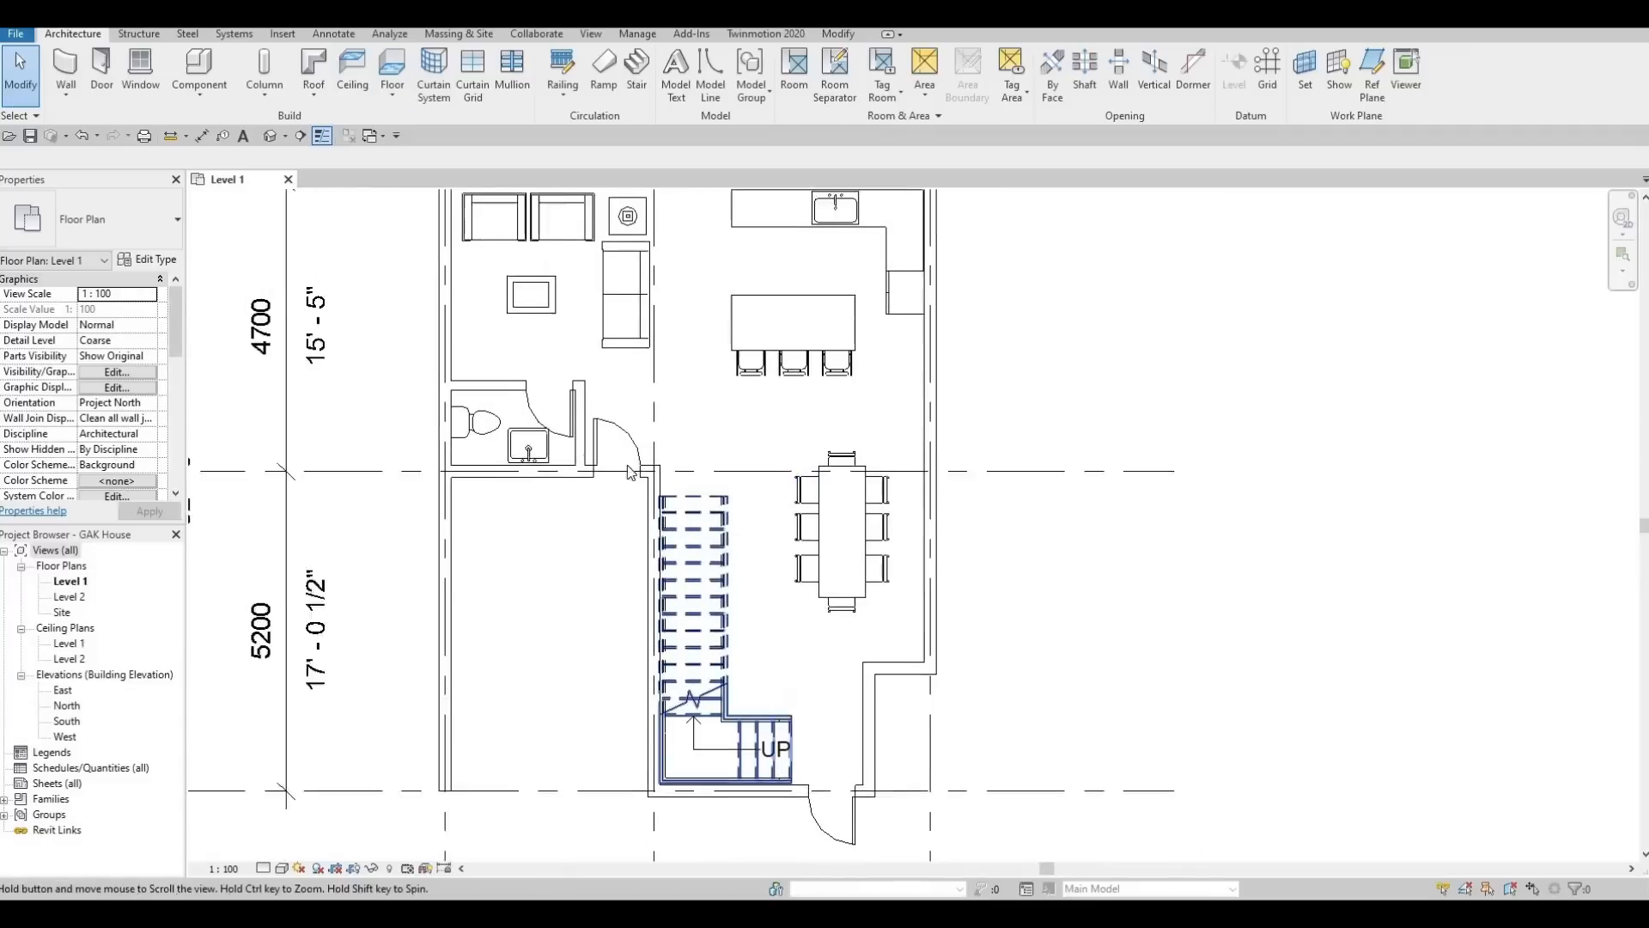
scroll(711, 537, down, 1)
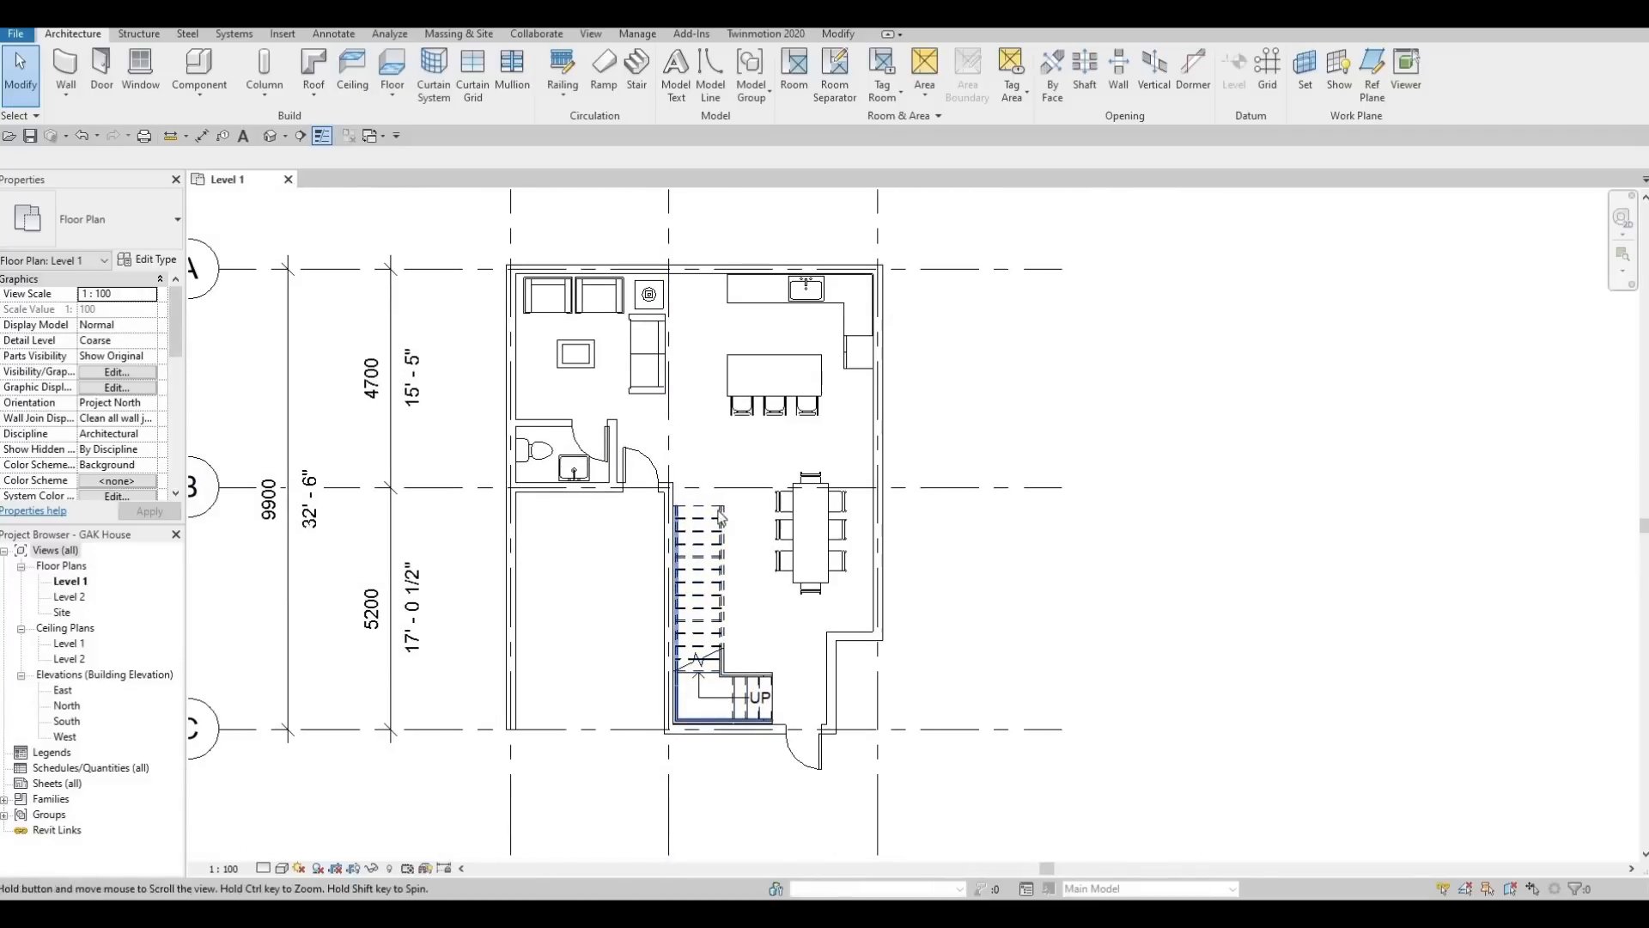
scroll(713, 511, up, 2)
scroll(663, 475, up, 1)
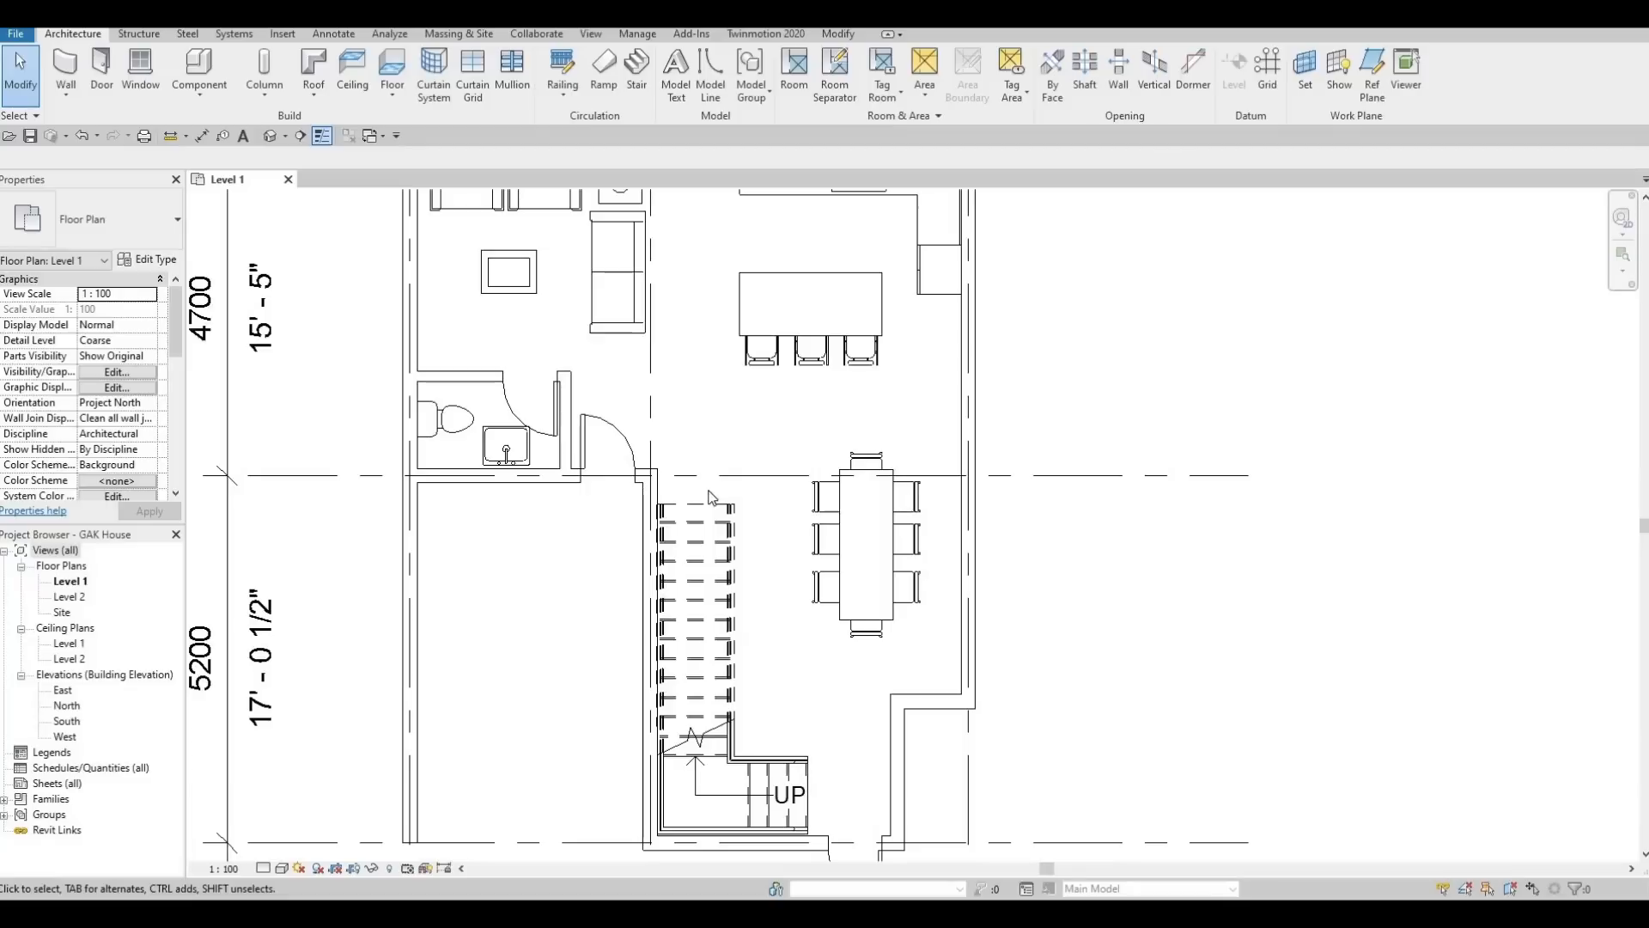
key(F1)
scroll(657, 524, down, 1)
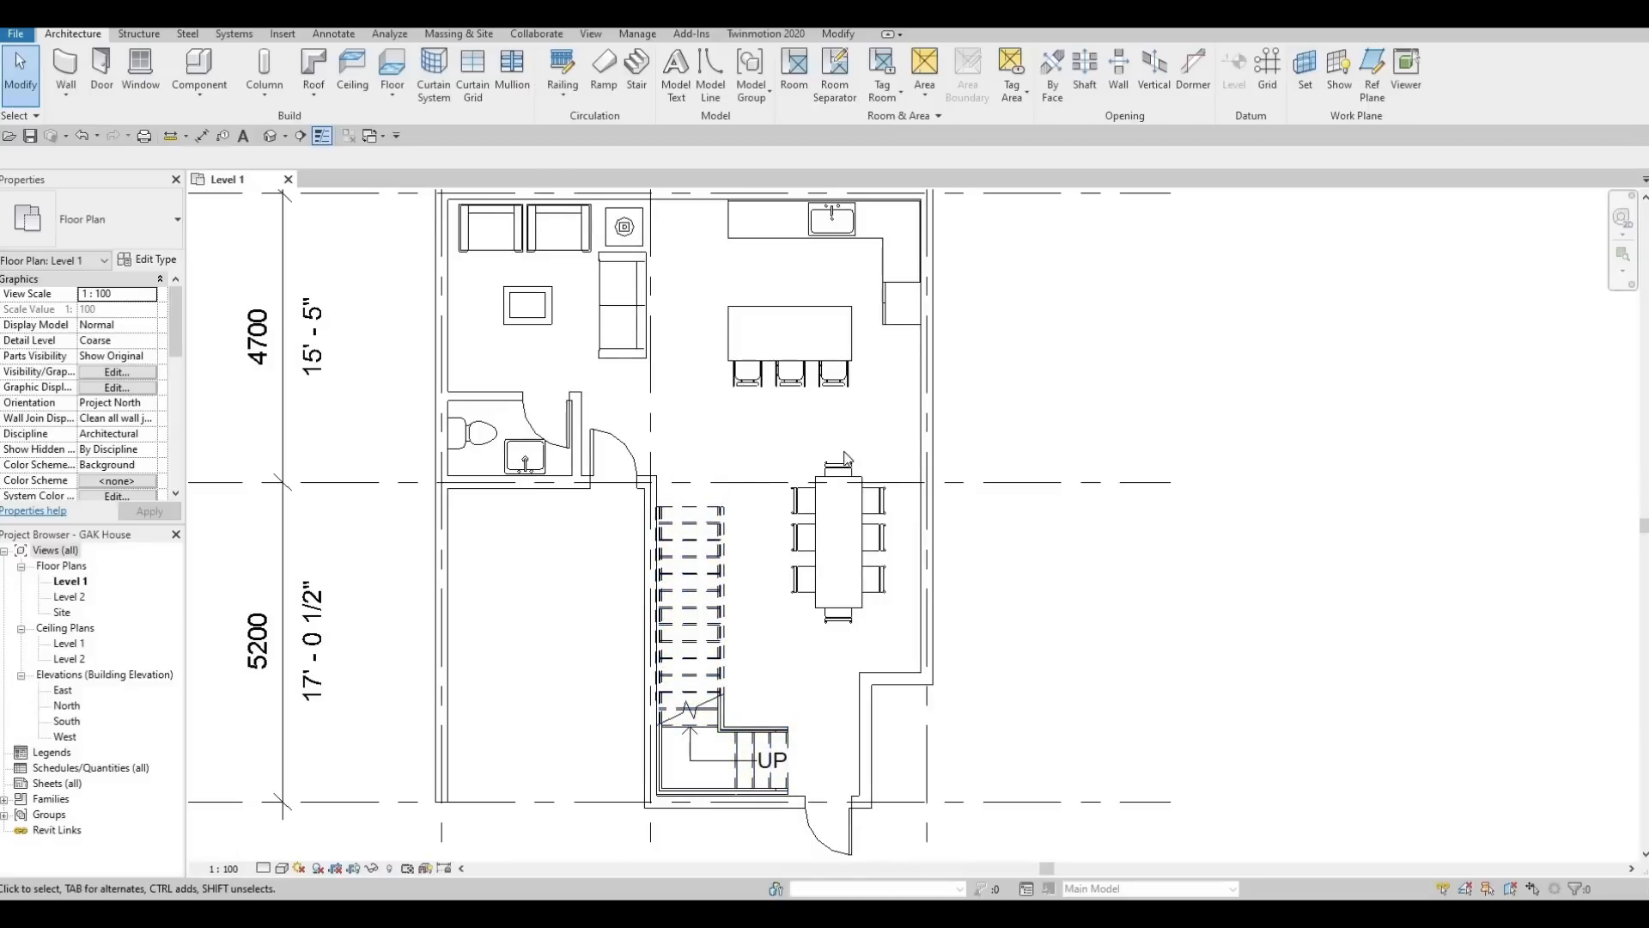
middle_drag(727, 378, 729, 434)
scroll(720, 497, down, 2)
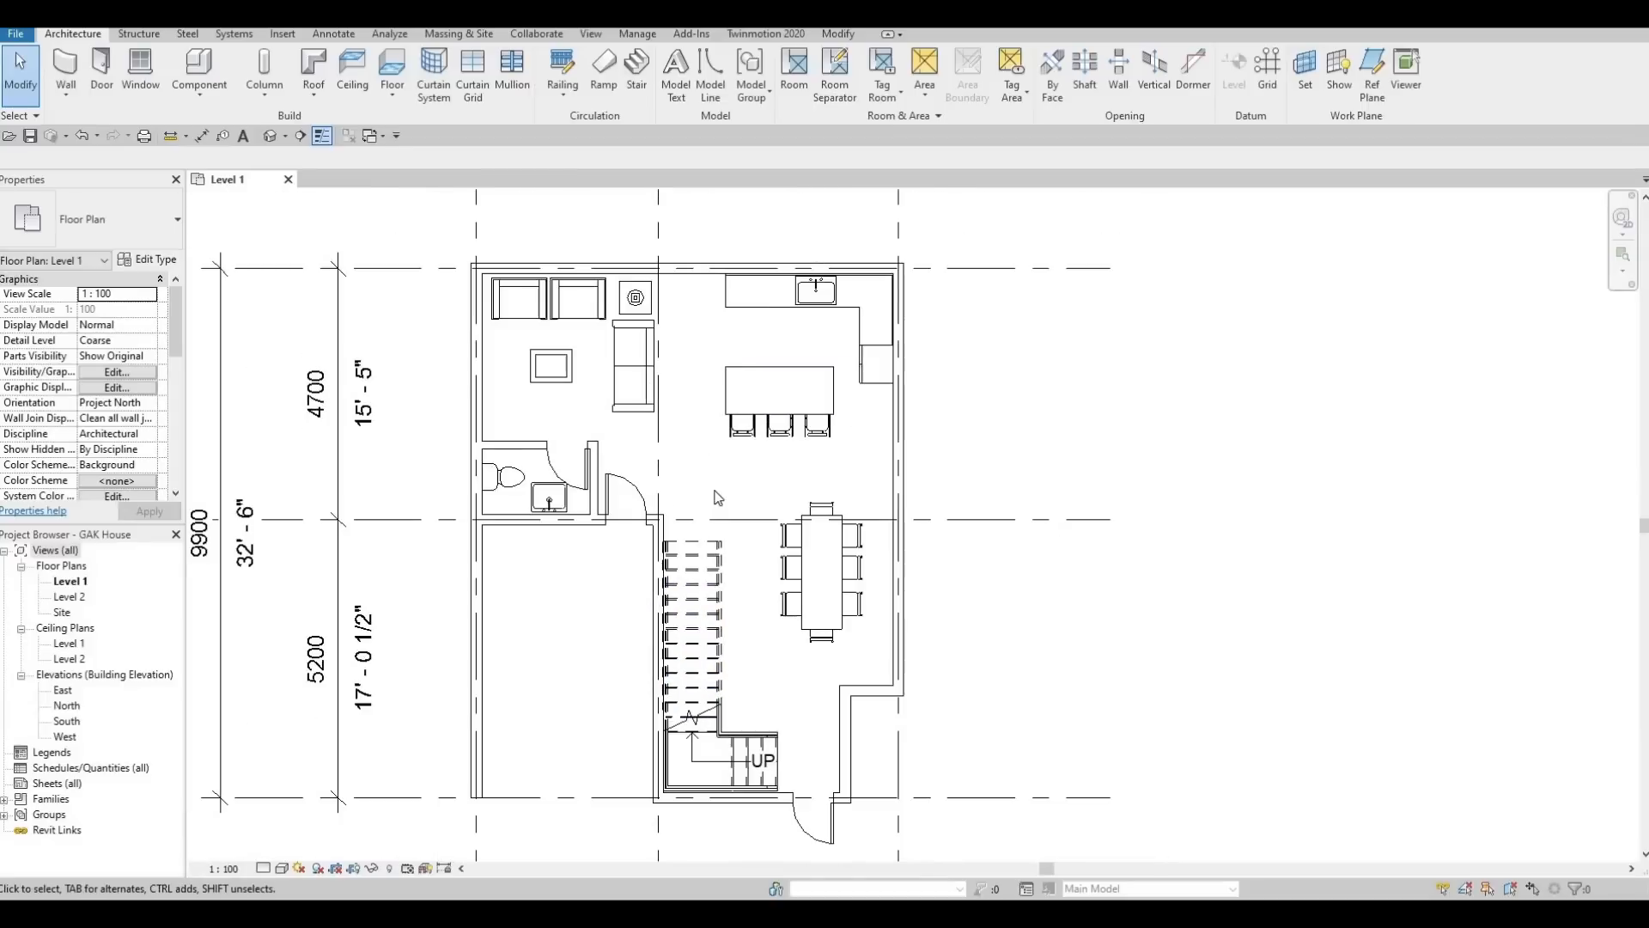
middle_drag(674, 475, 720, 567)
middle_drag(740, 451, 709, 523)
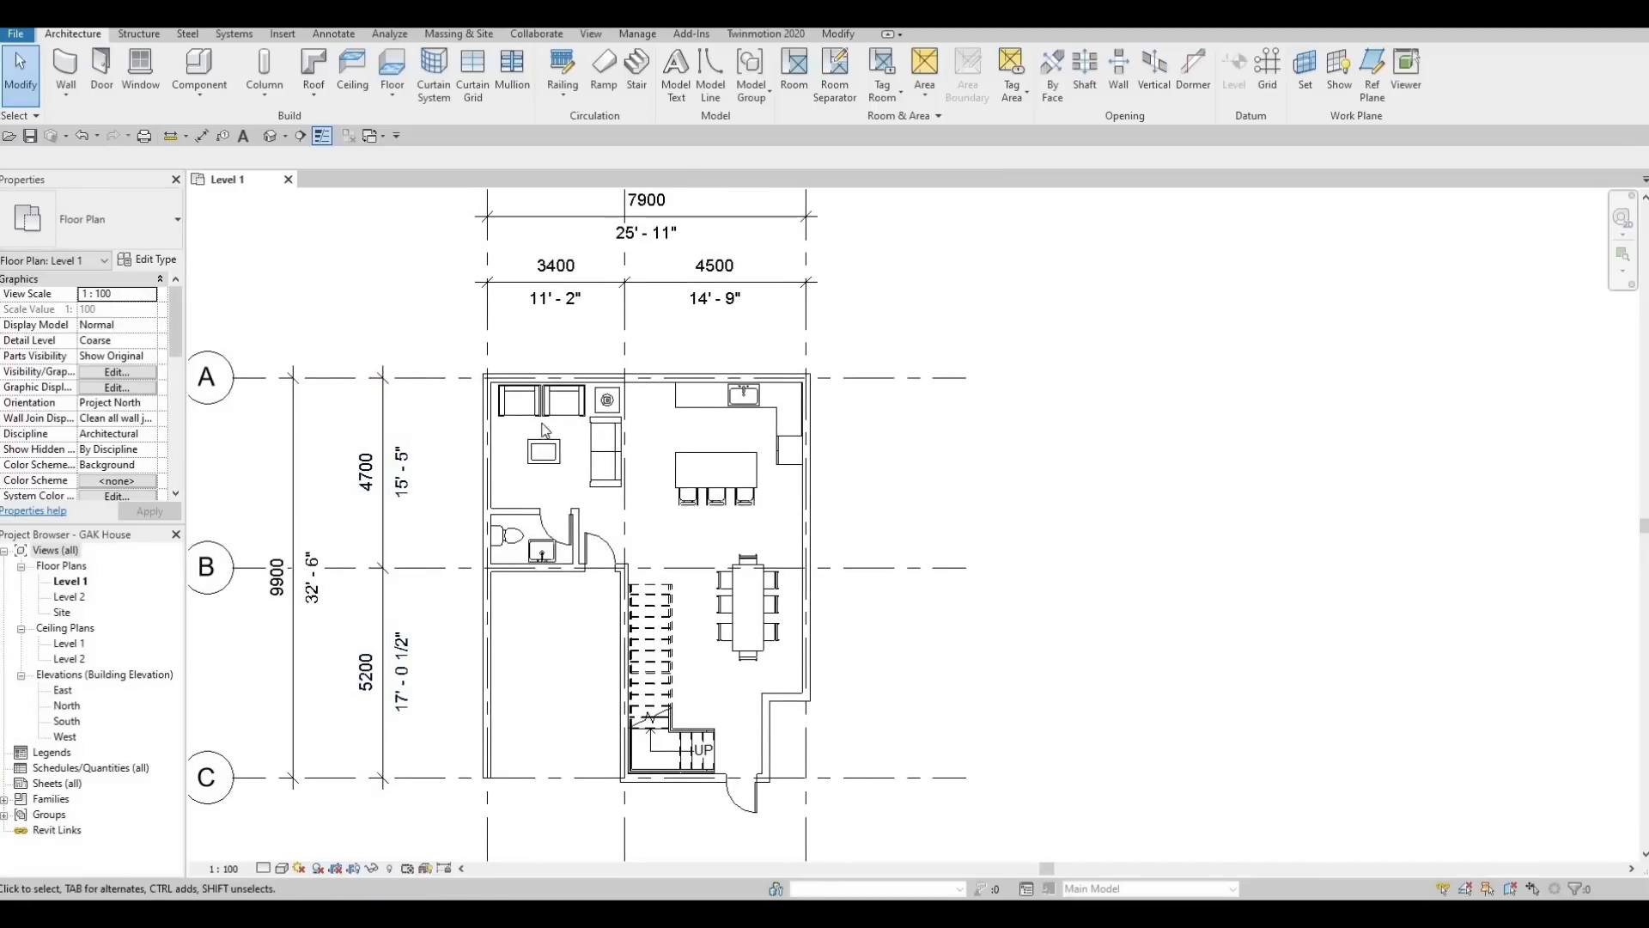
middle_drag(578, 433, 647, 420)
scroll(653, 516, down, 3)
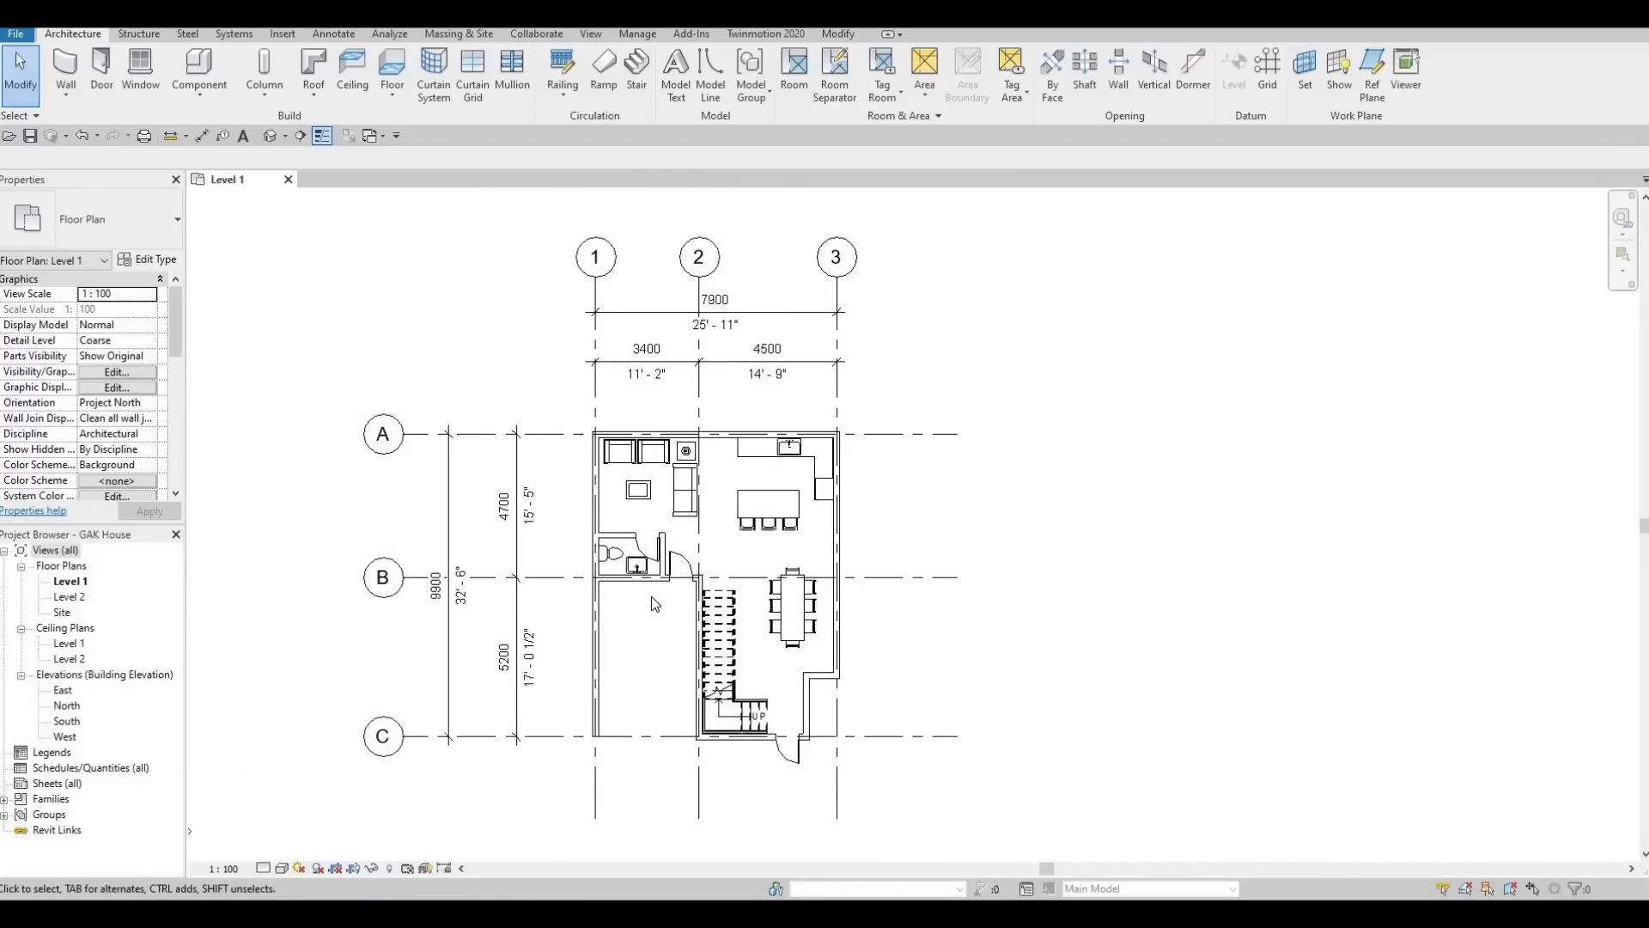
key(F1)
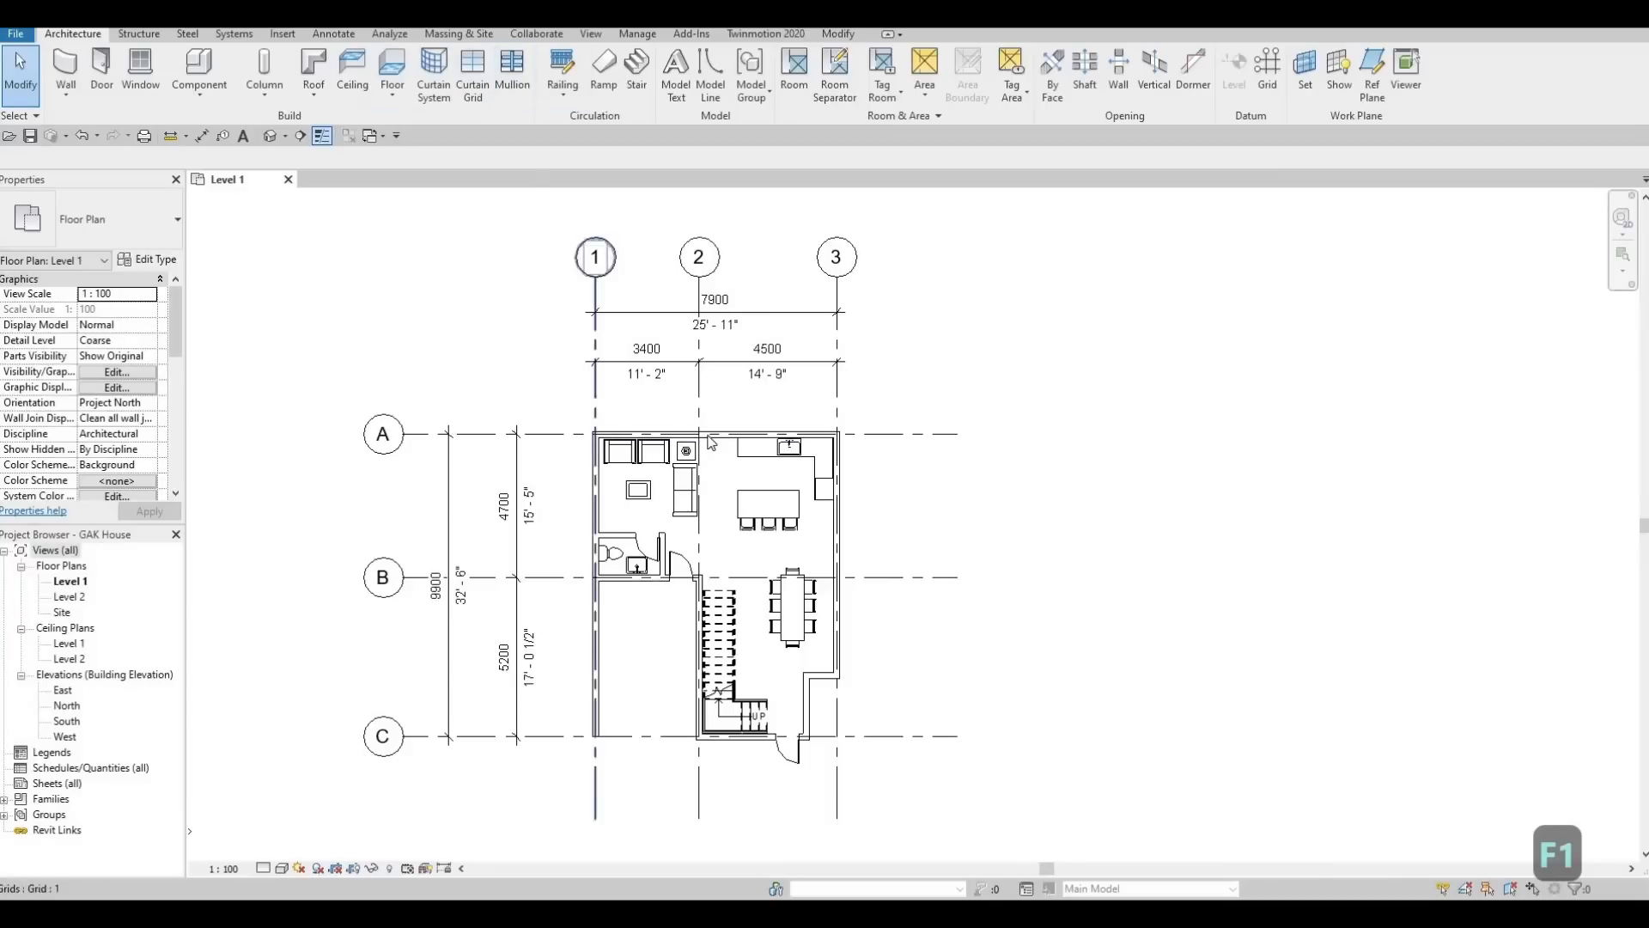
scroll(704, 434, up, 2)
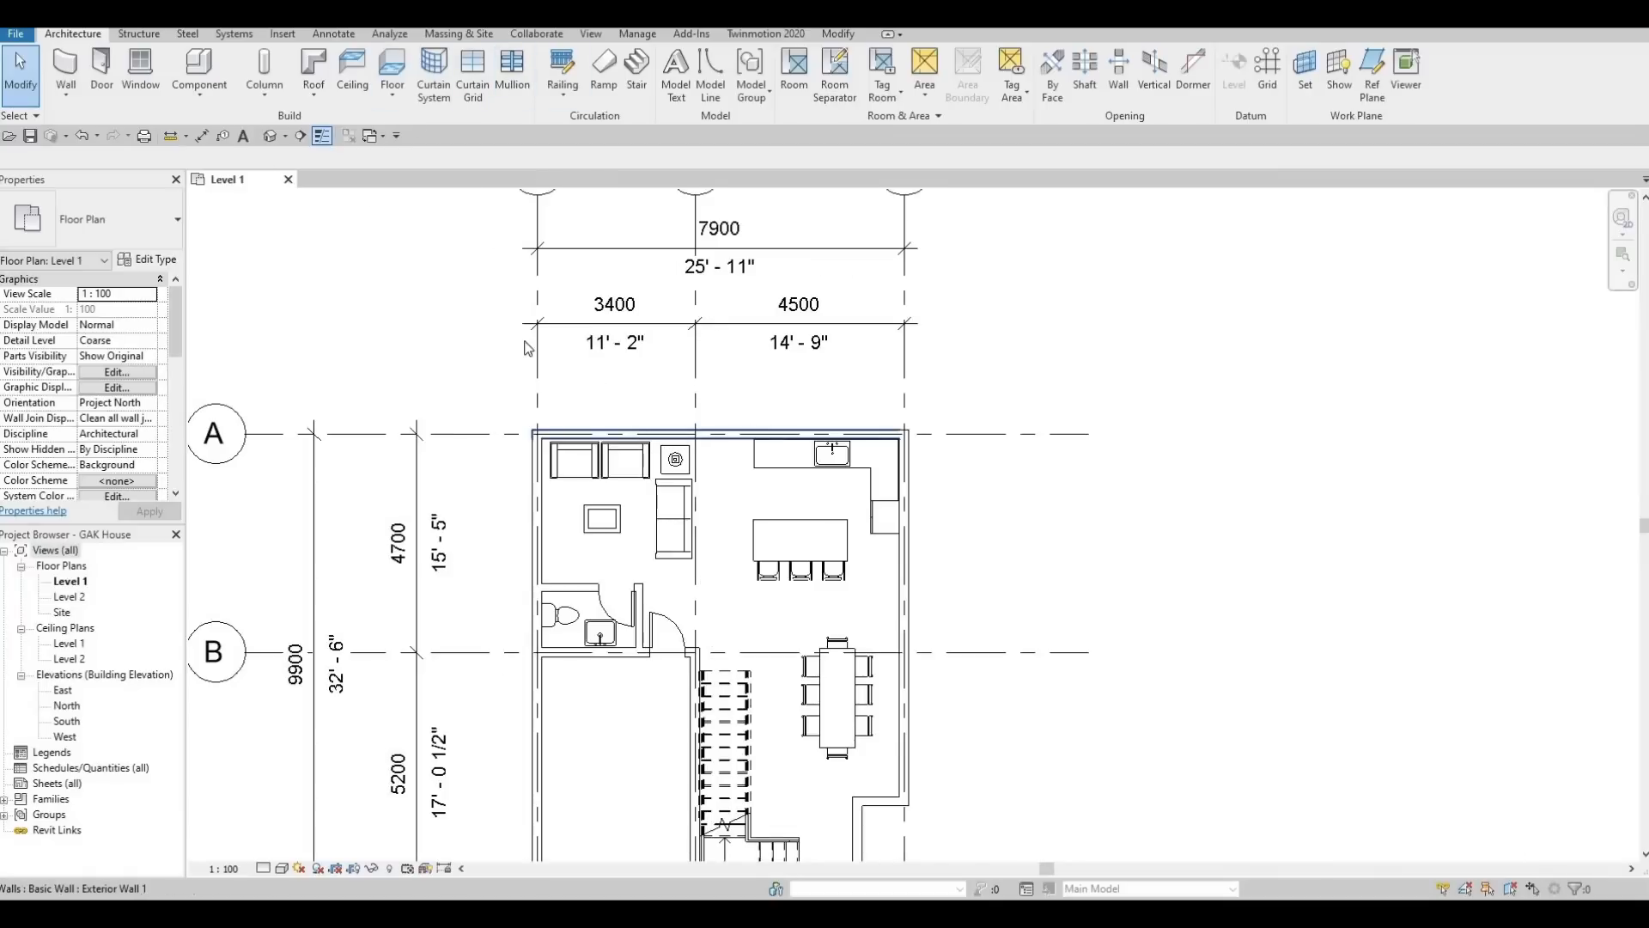
Load the M_Door-Double-Sliding family from the Doors folder of the Canada library
click(284, 34)
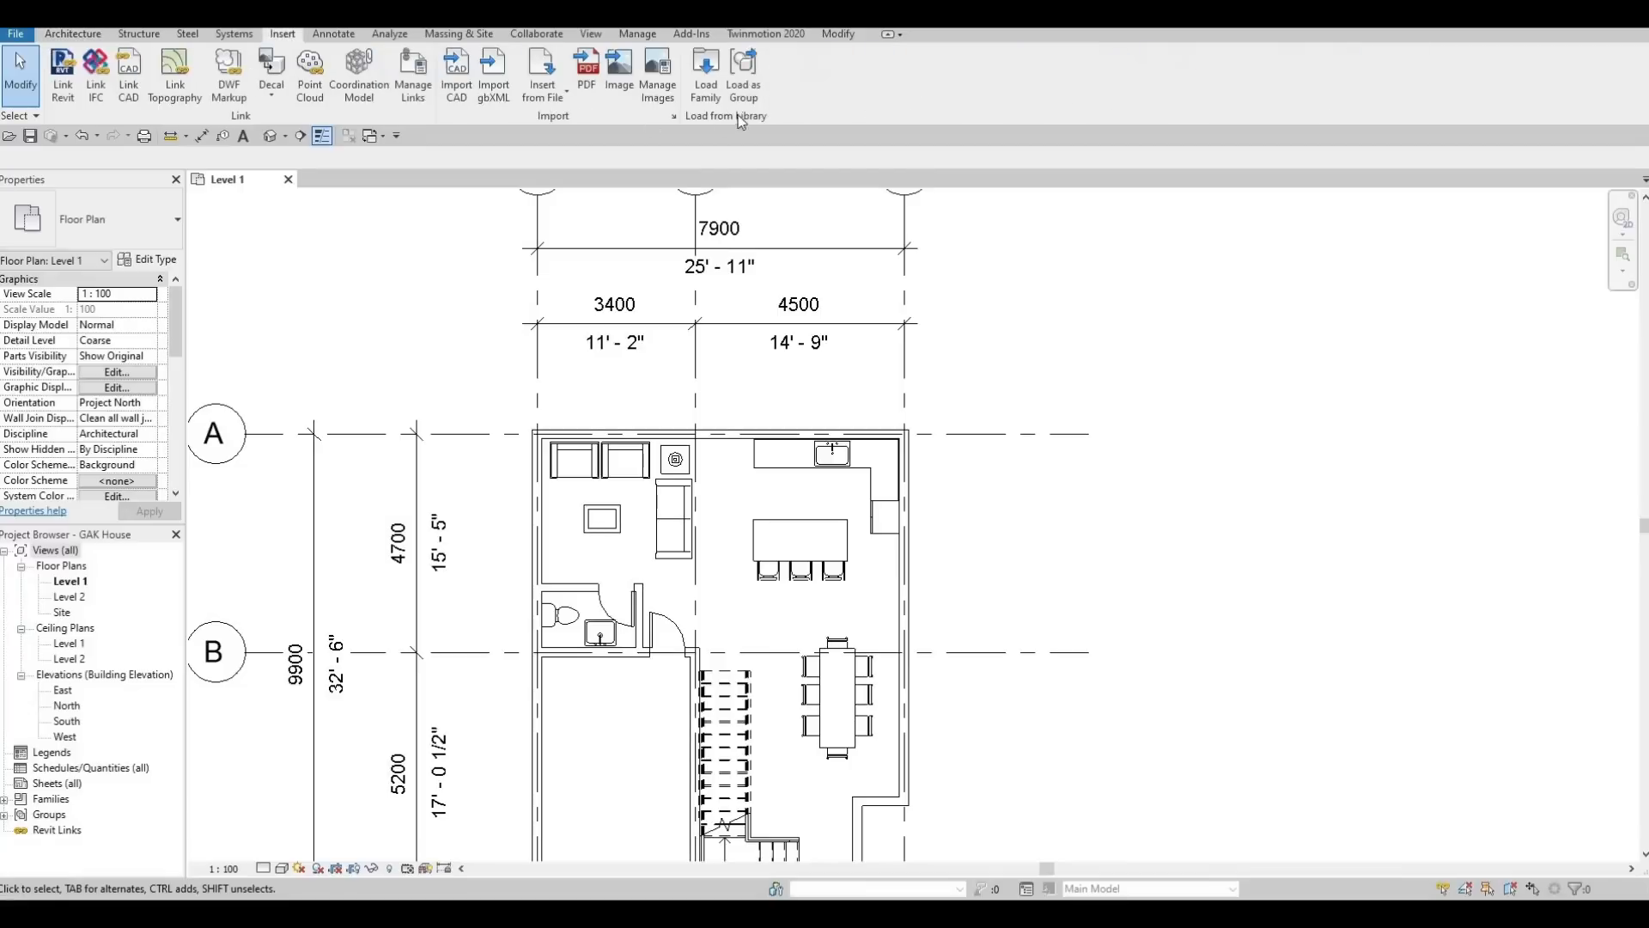
click(706, 73)
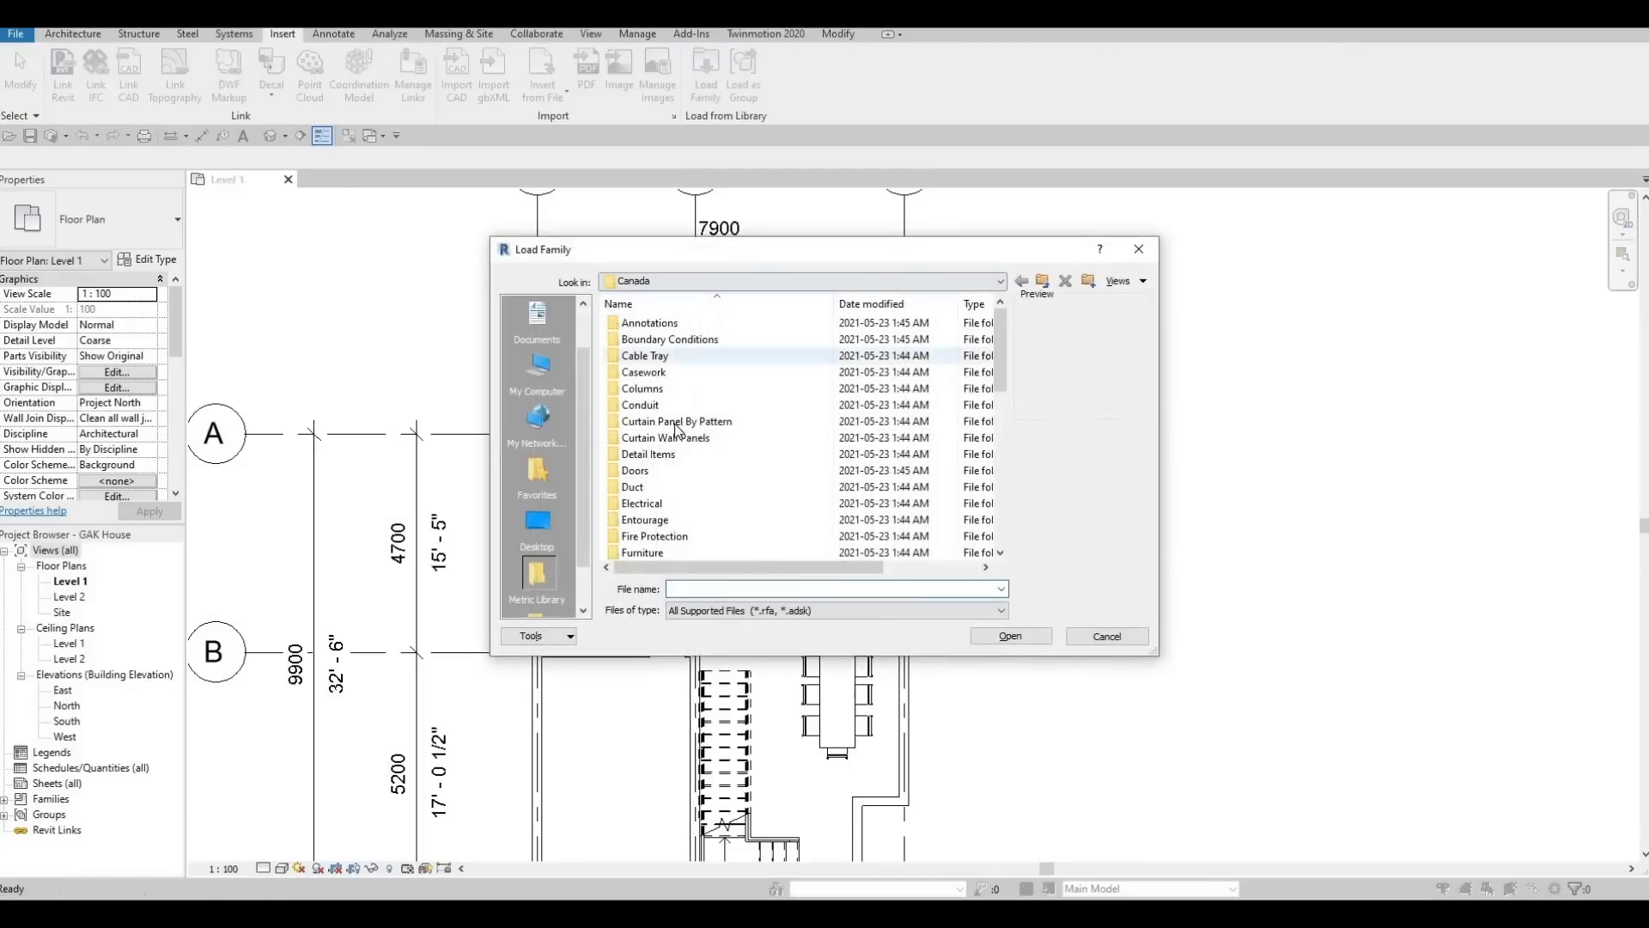
double_click(640, 470)
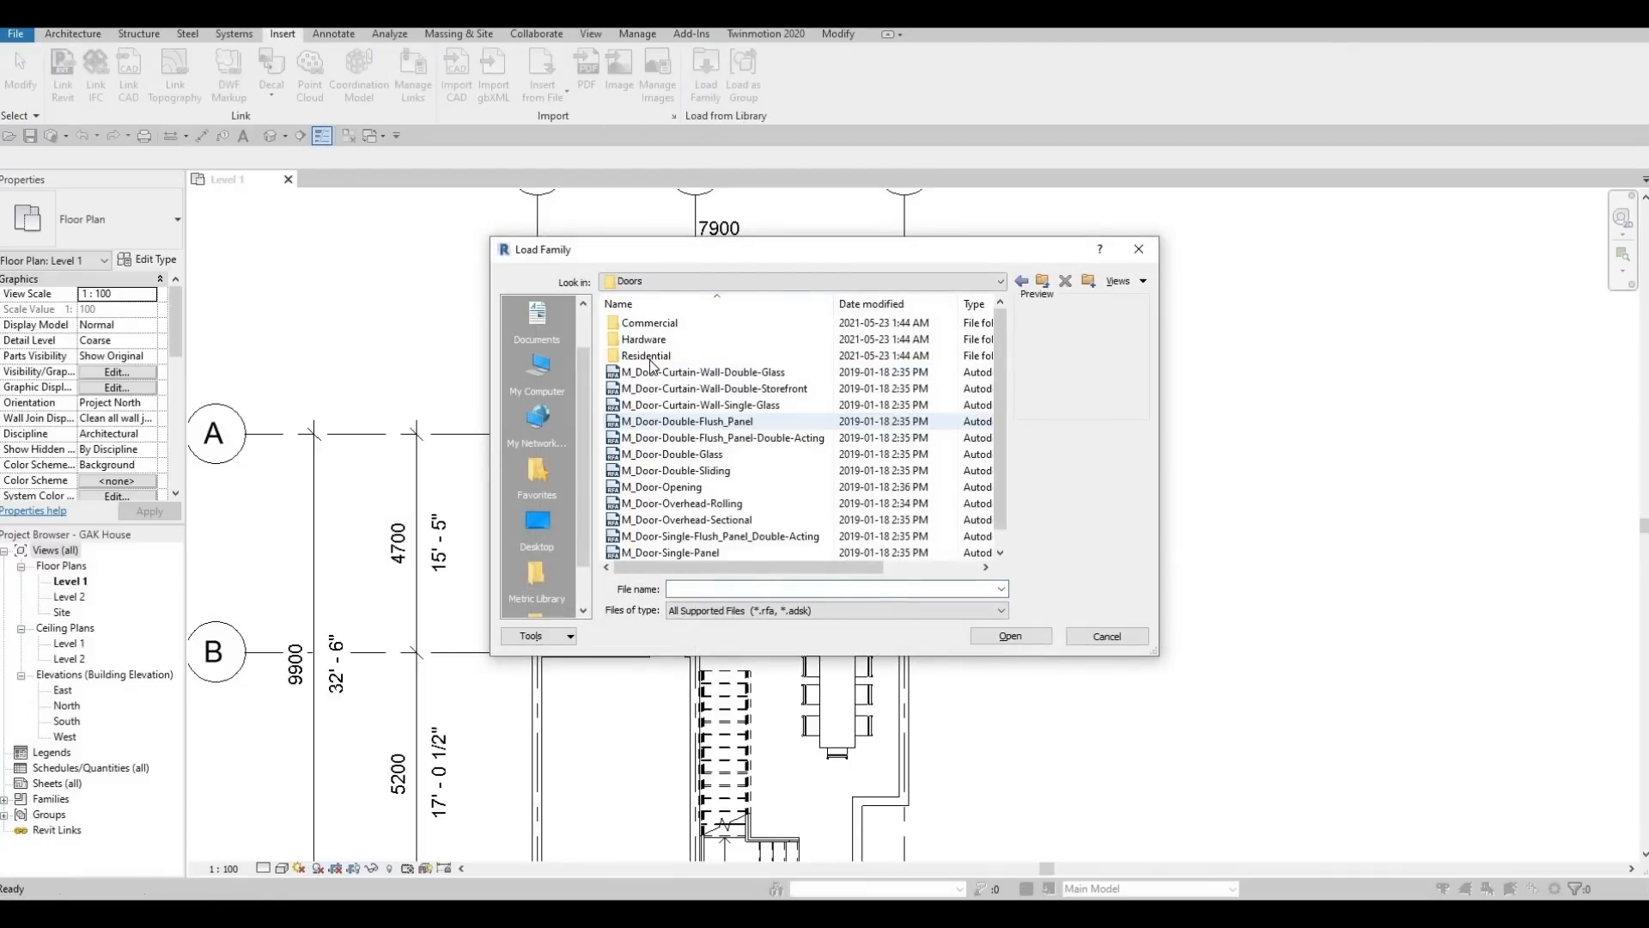
click(666, 471)
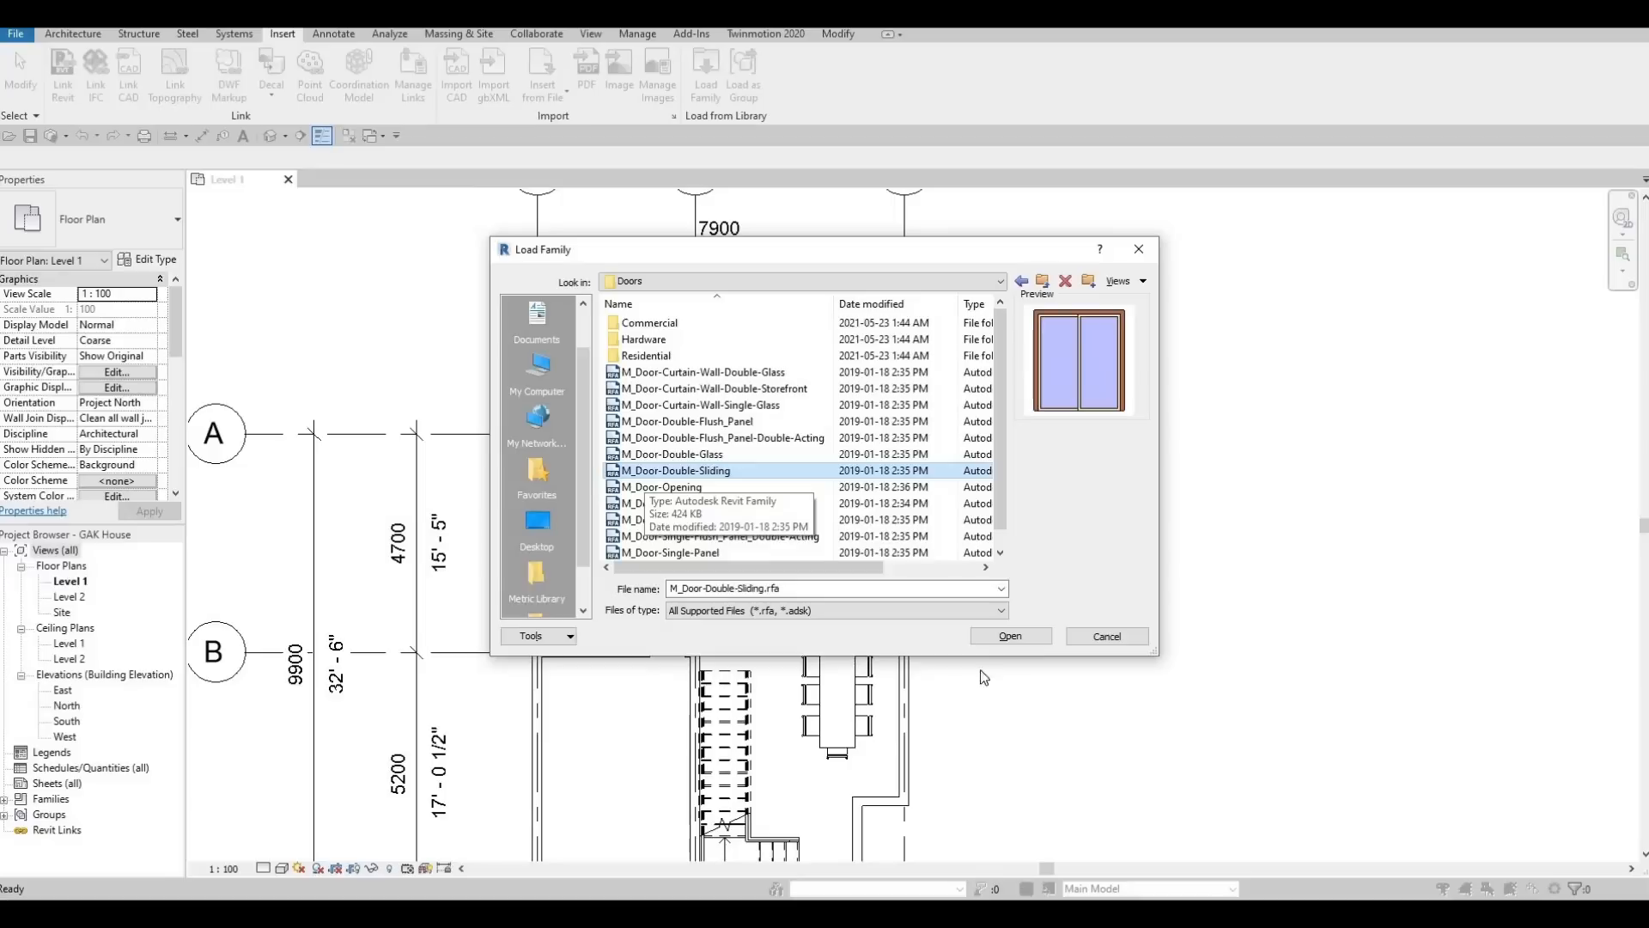
click(975, 640)
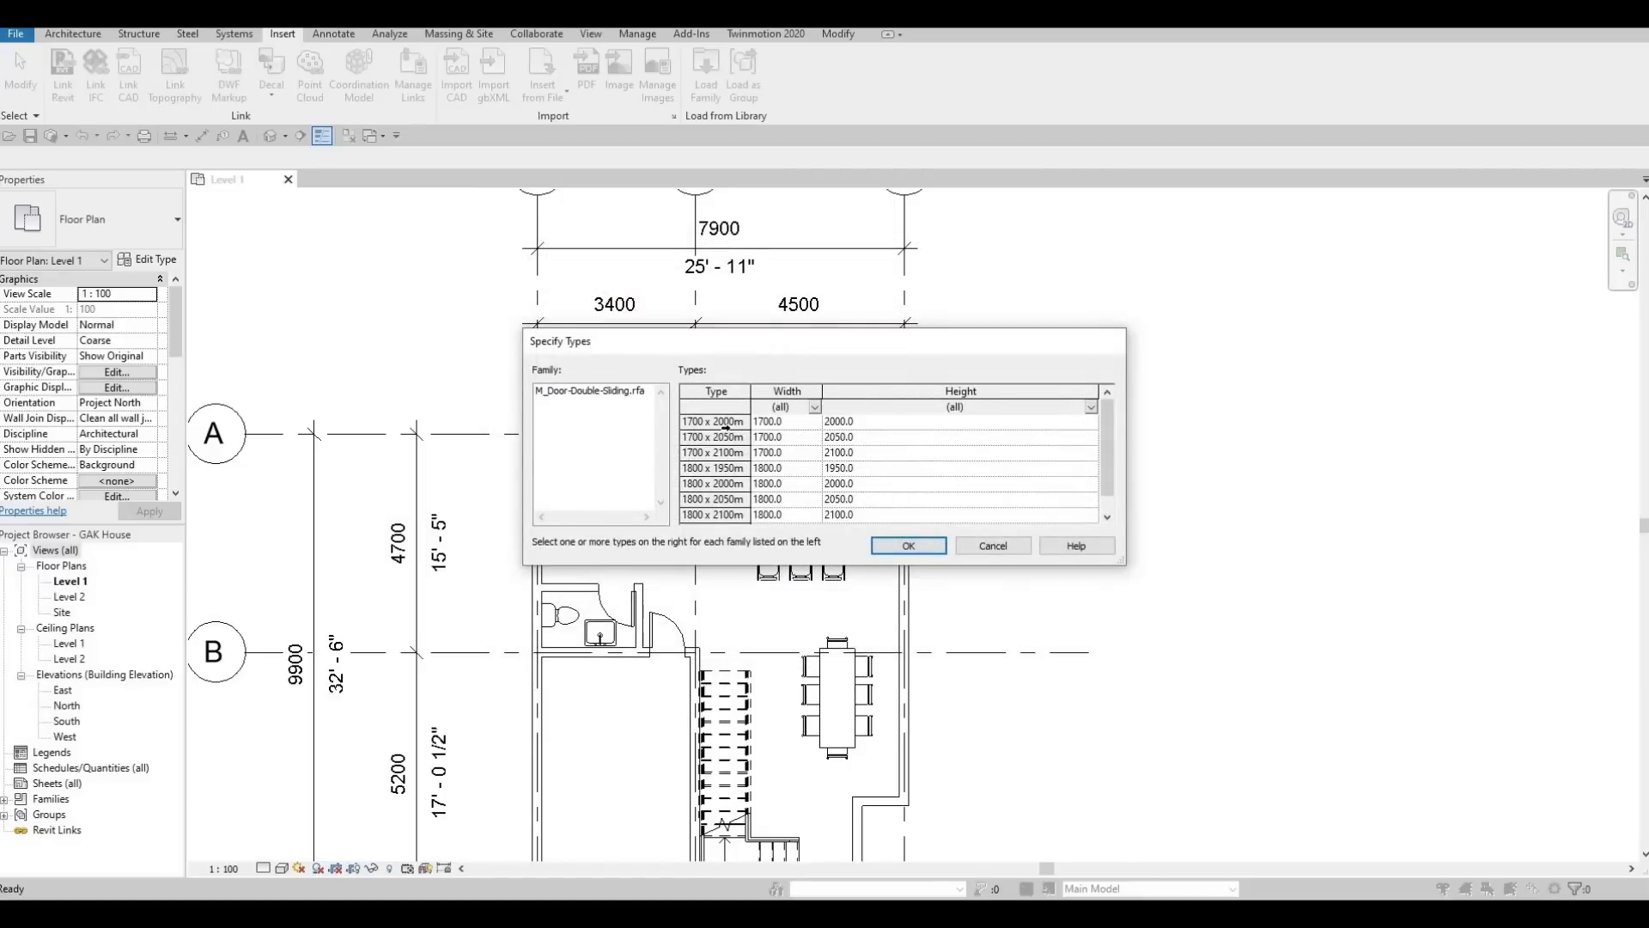
scroll(747, 483, down, 1)
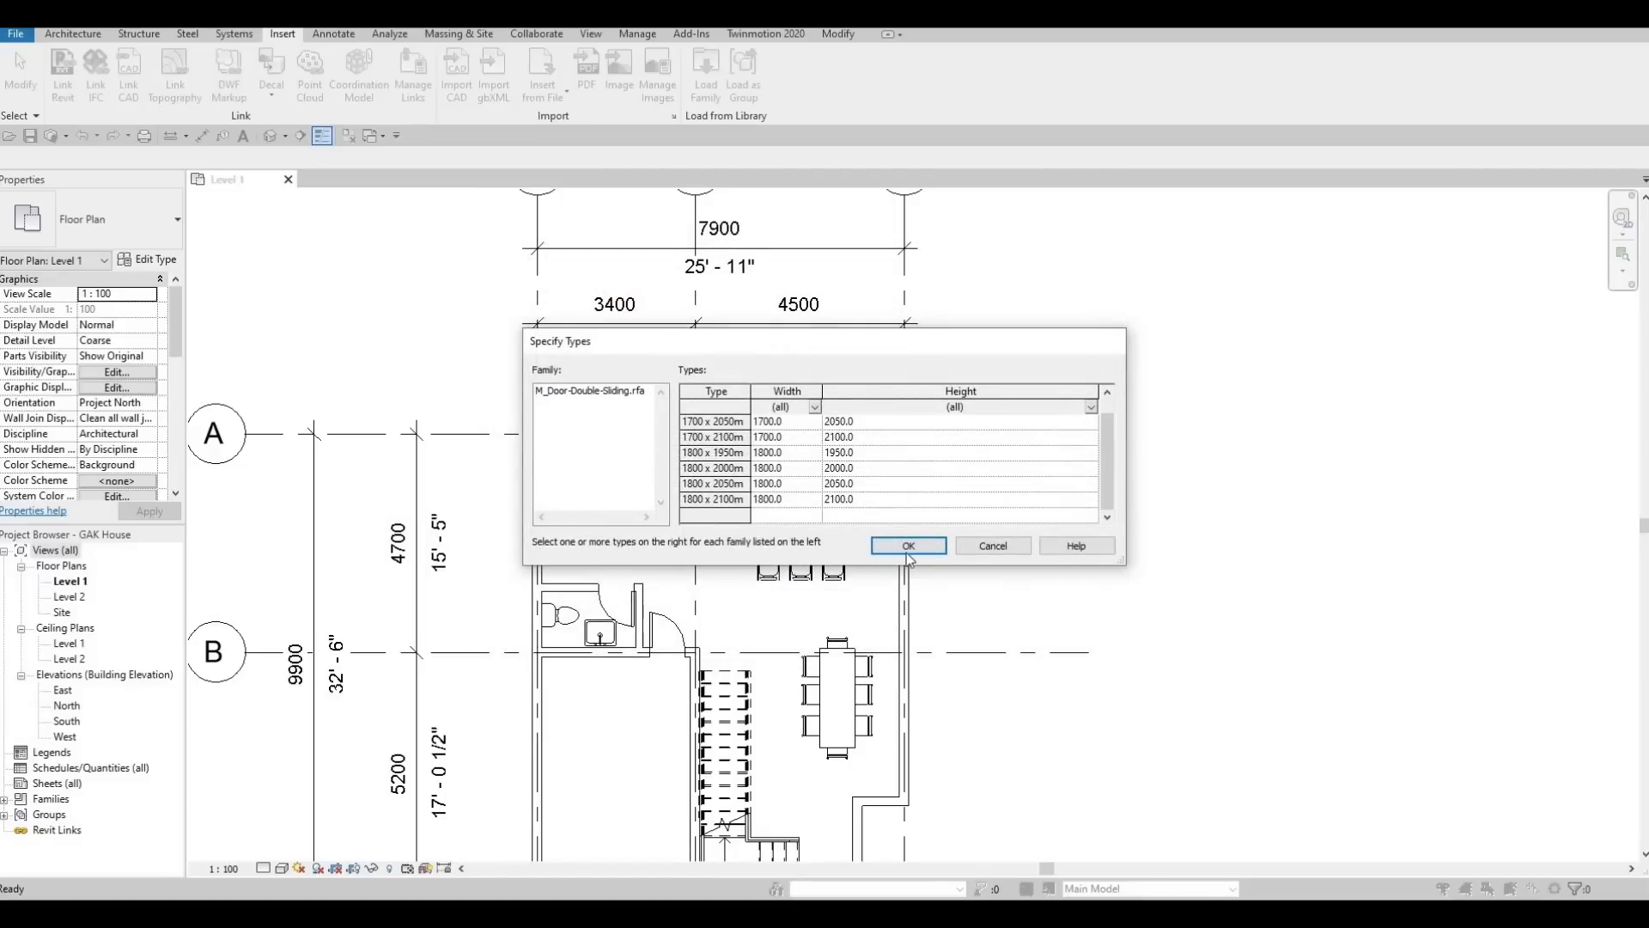
key(Return)
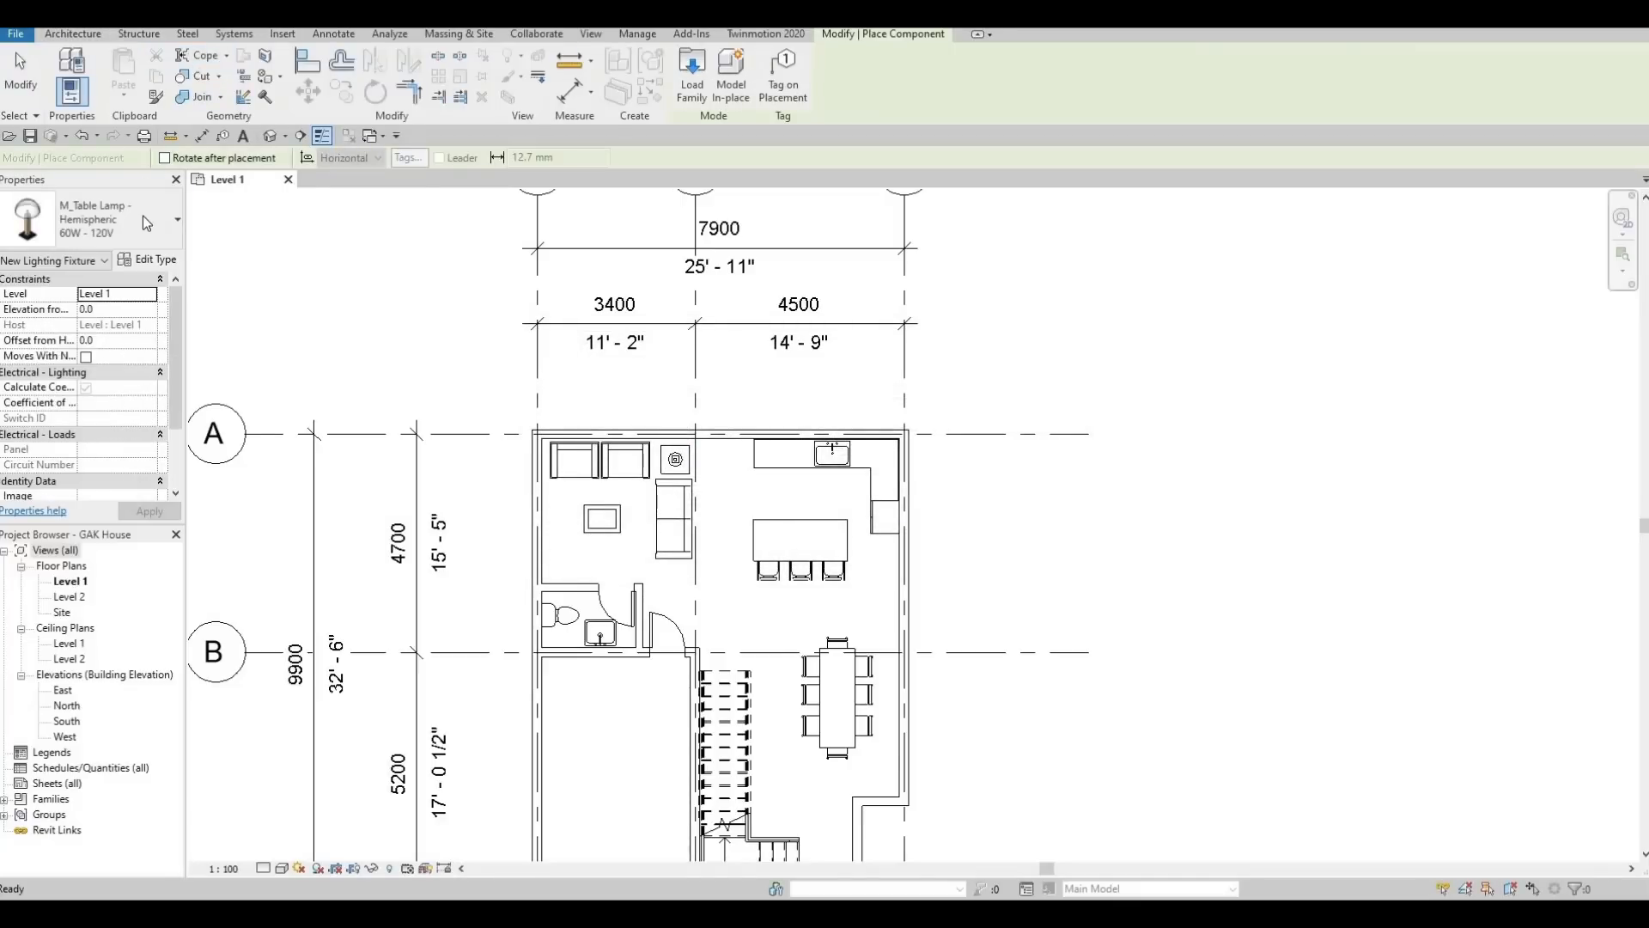
Cancel component placement, start placing a door and check the sizes available for the M_Door-Double-Sliding family
click(142, 218)
key(Escape)
click(73, 34)
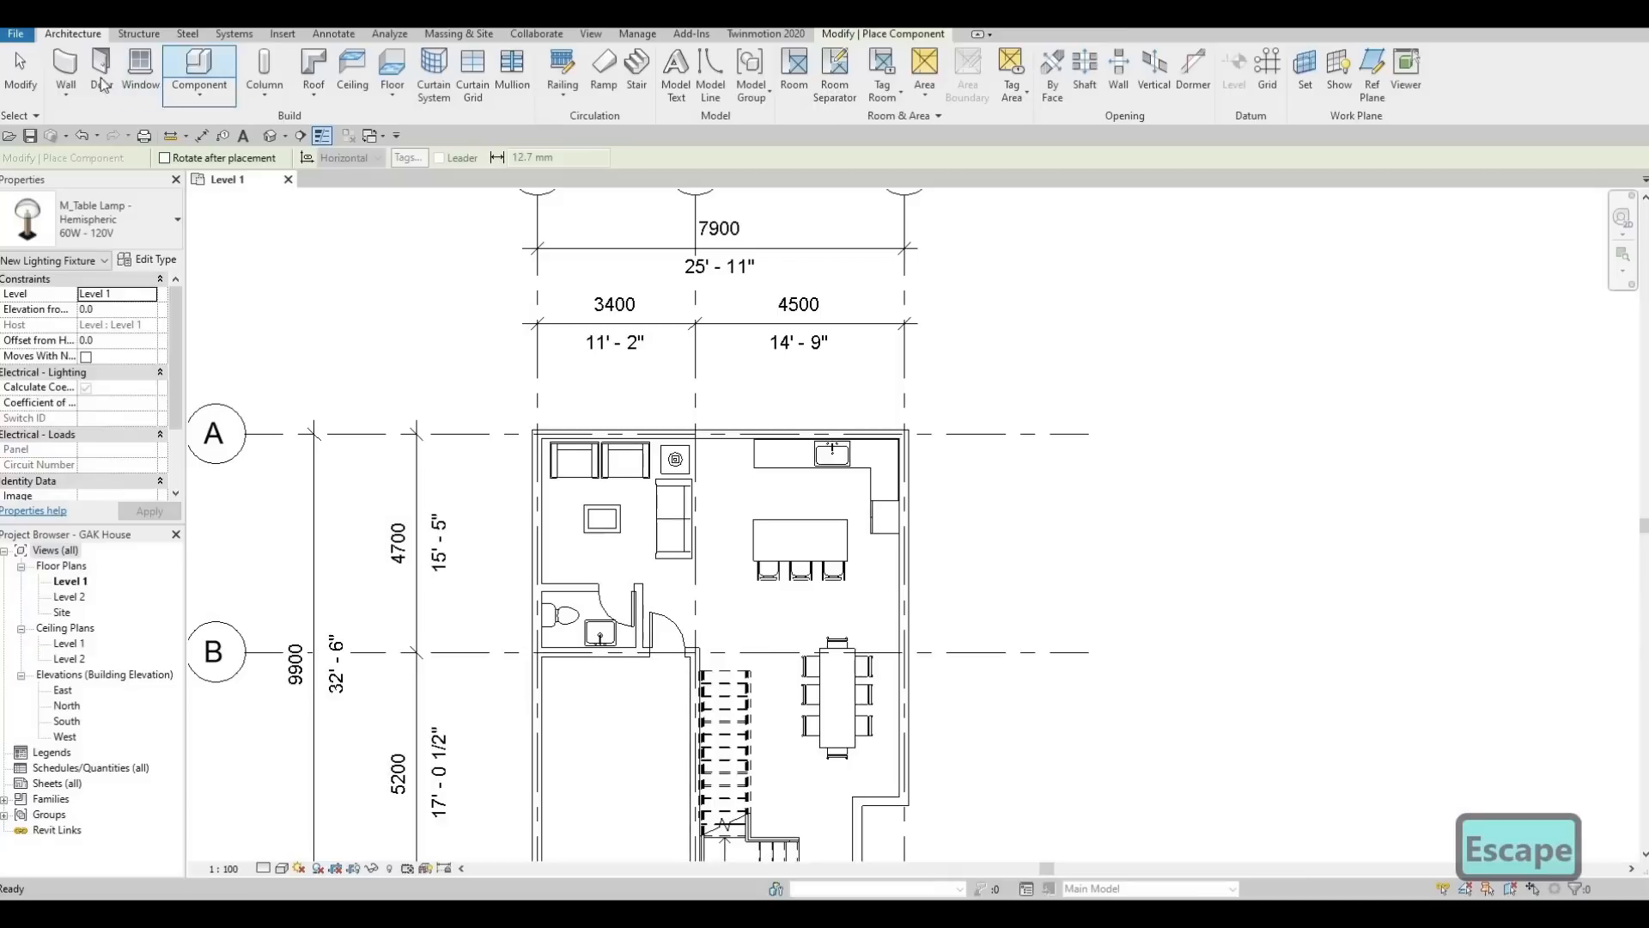
click(101, 70)
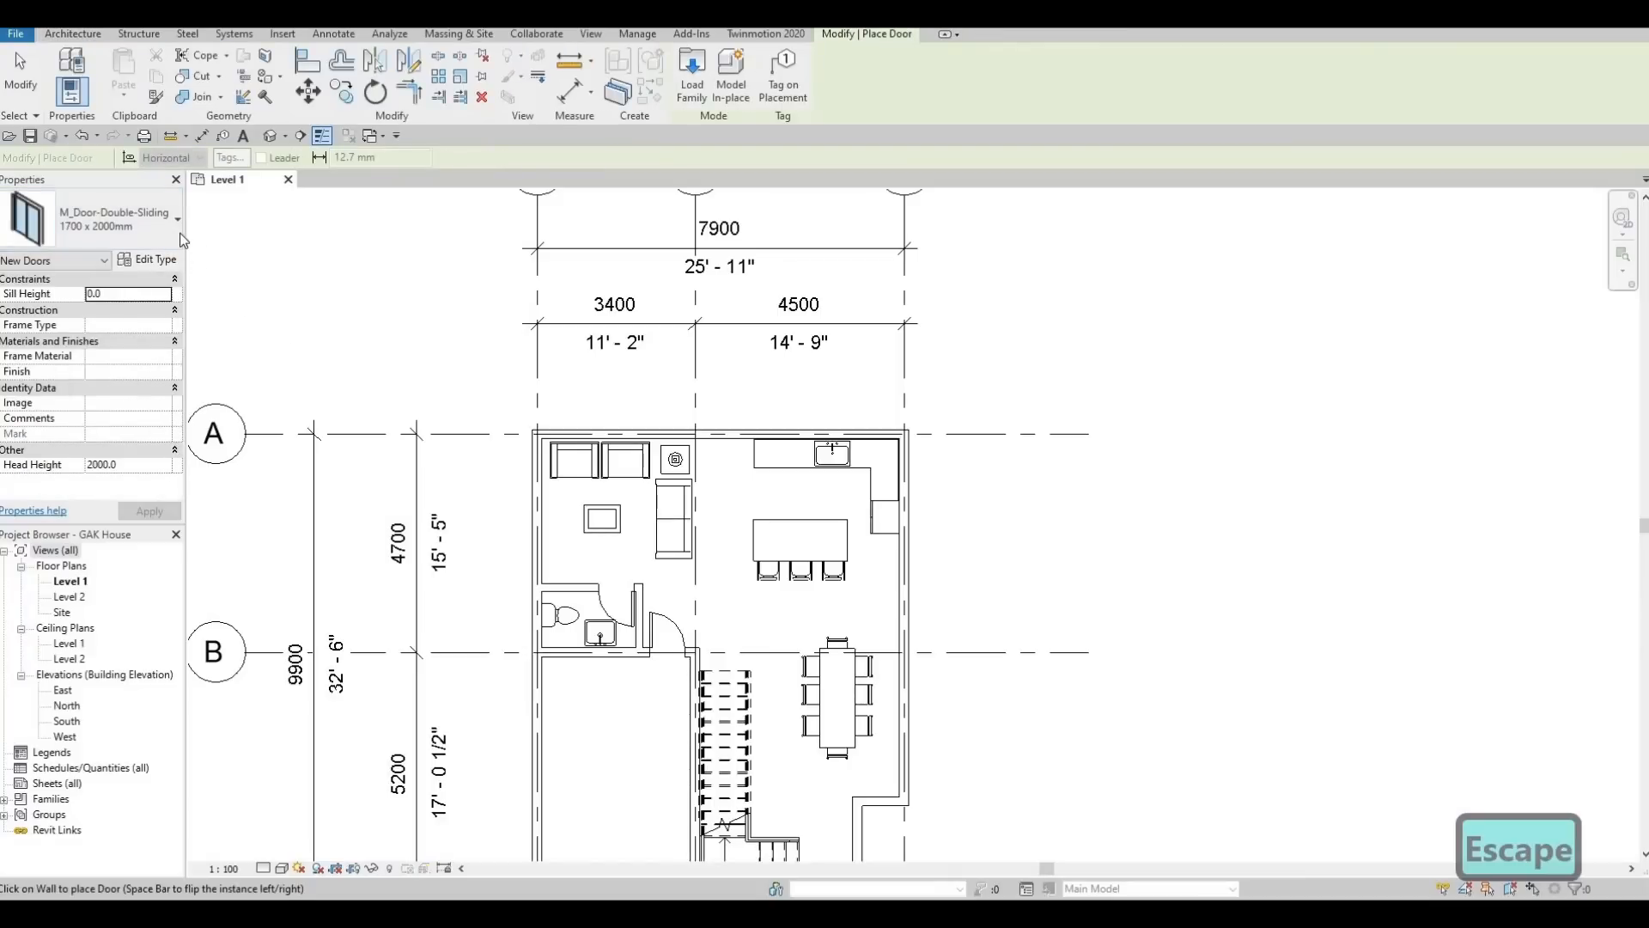
click(177, 240)
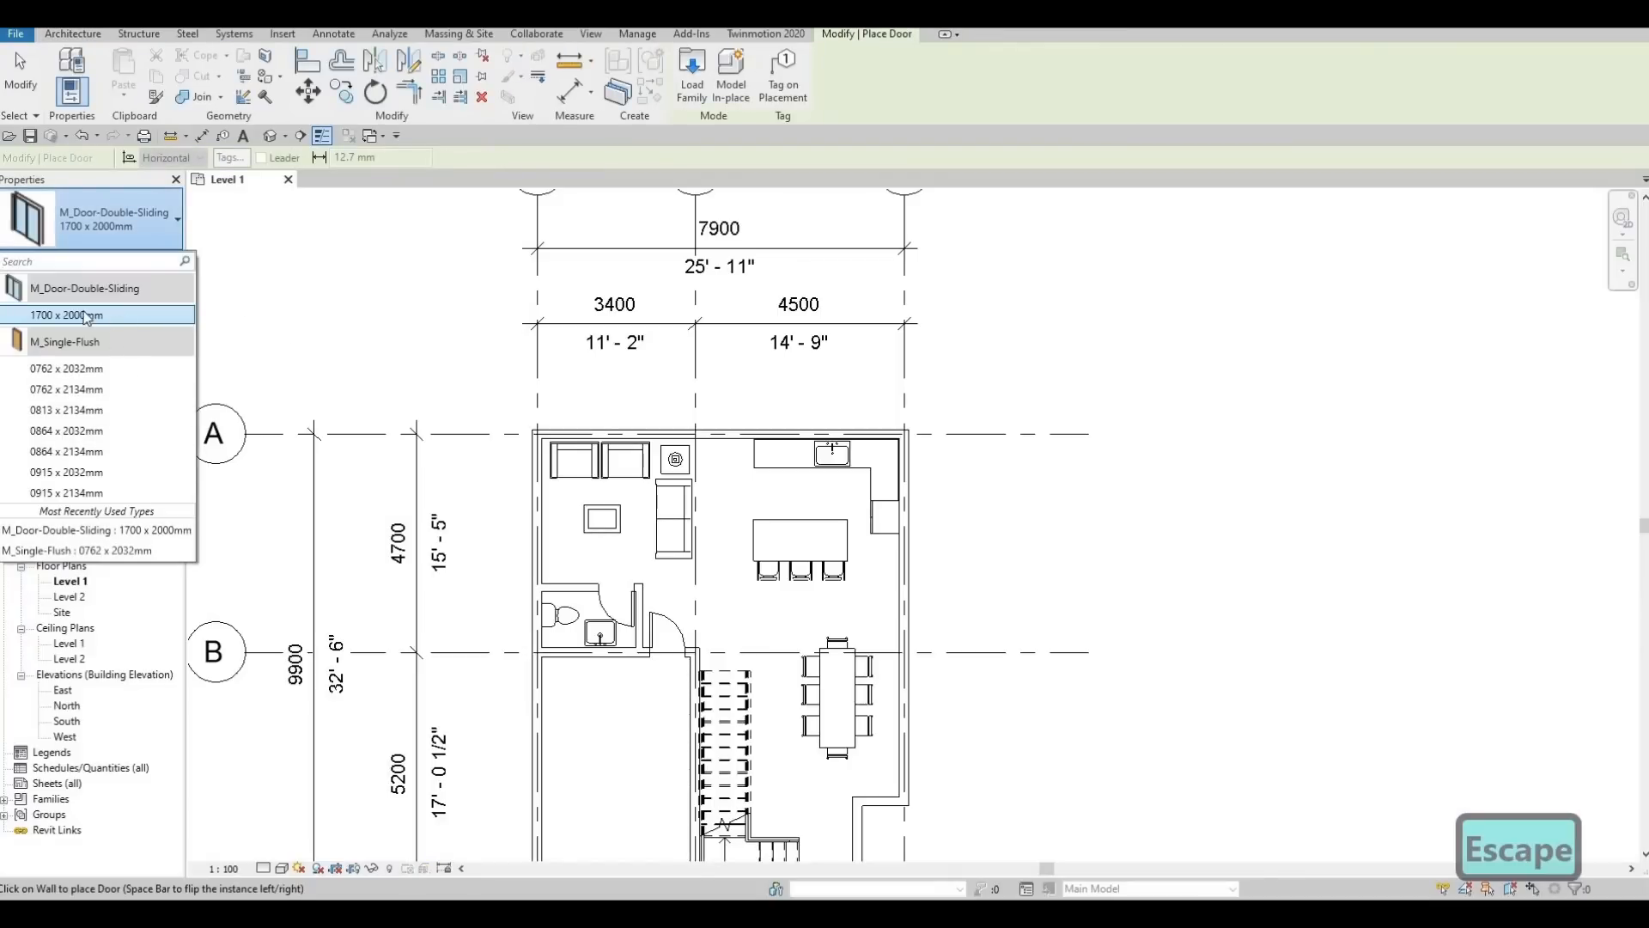
mouse_move(96, 300)
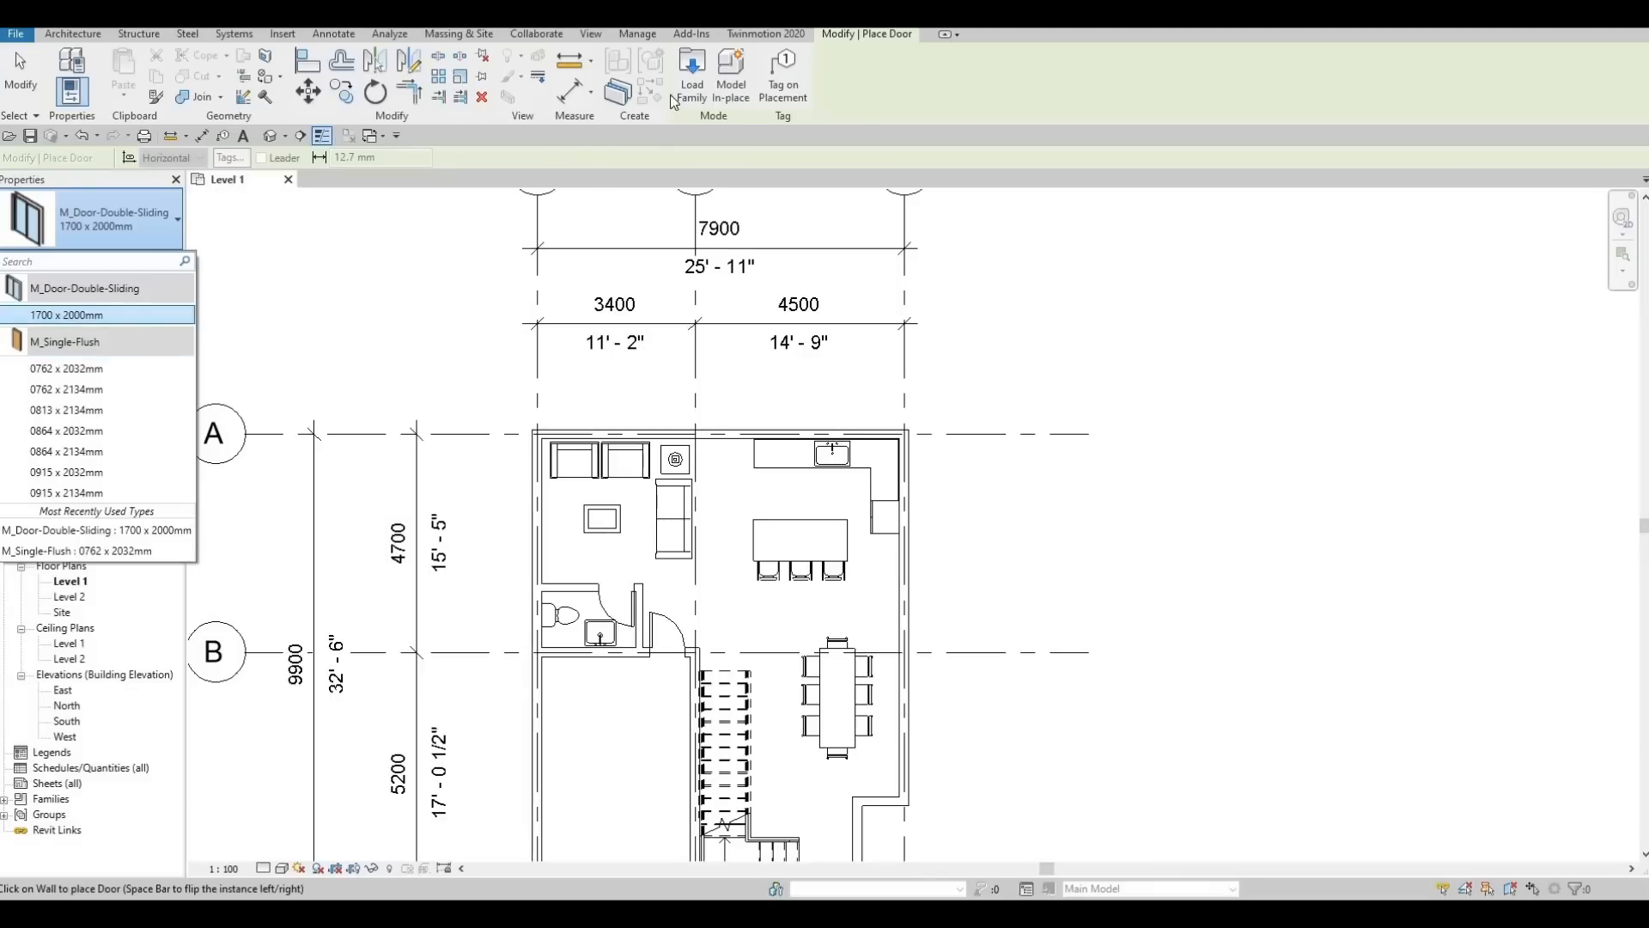
key(Escape)
Load the M_Door-Double-Sliding family again from the Doors folder, bringing up its size types for selection
click(691, 73)
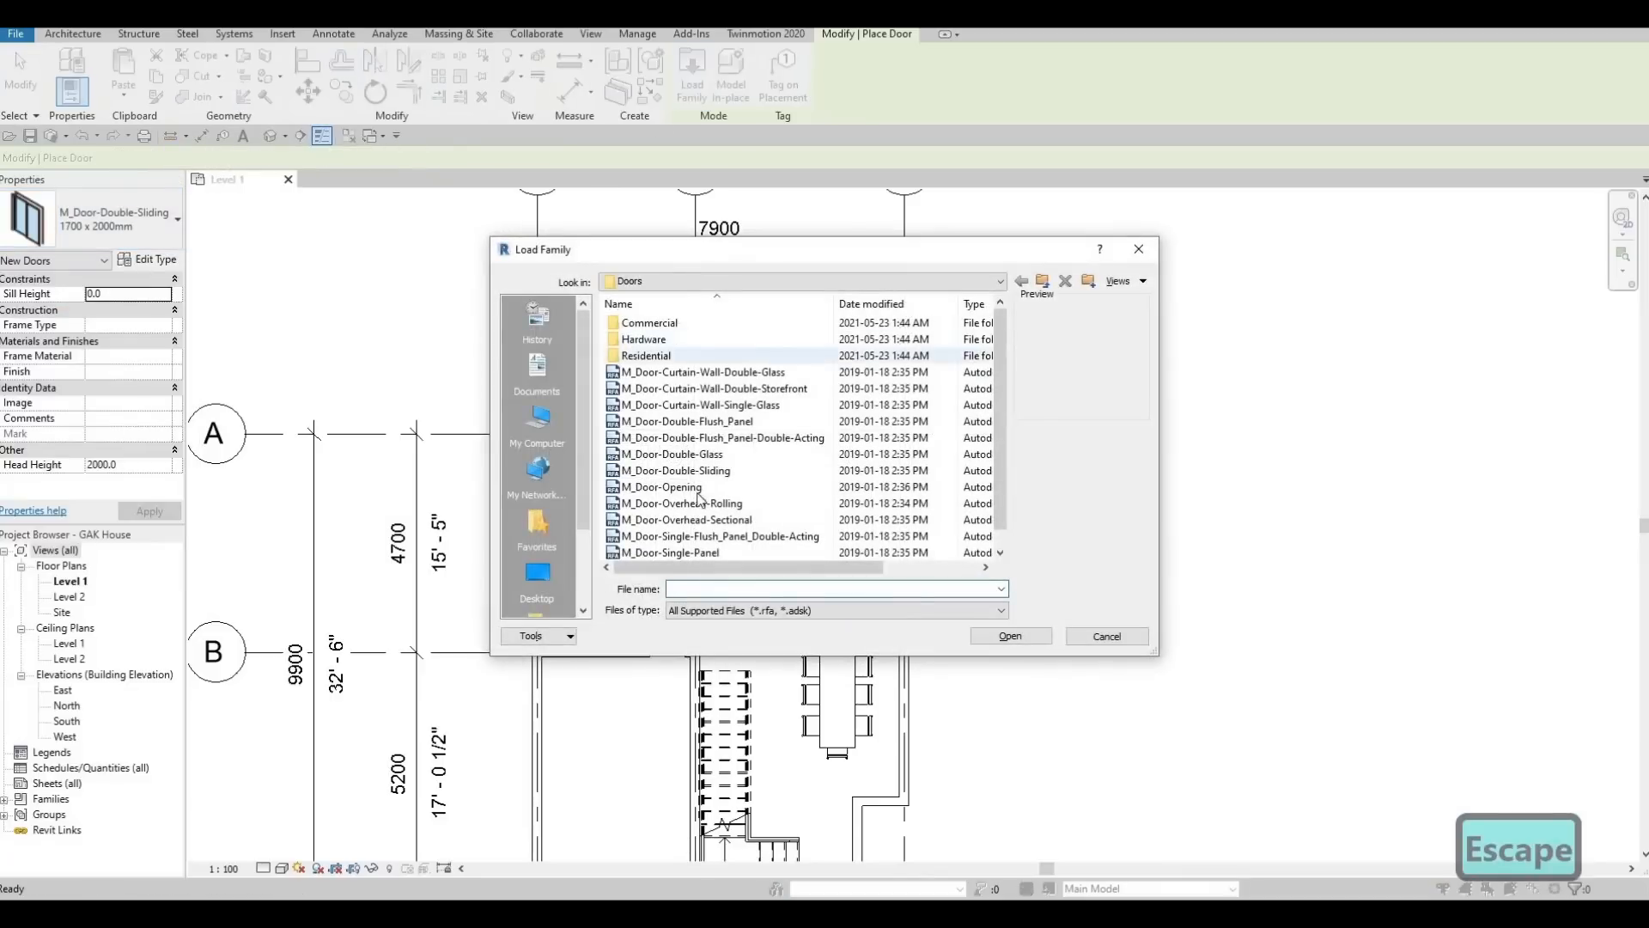
scroll(692, 513, down, 1)
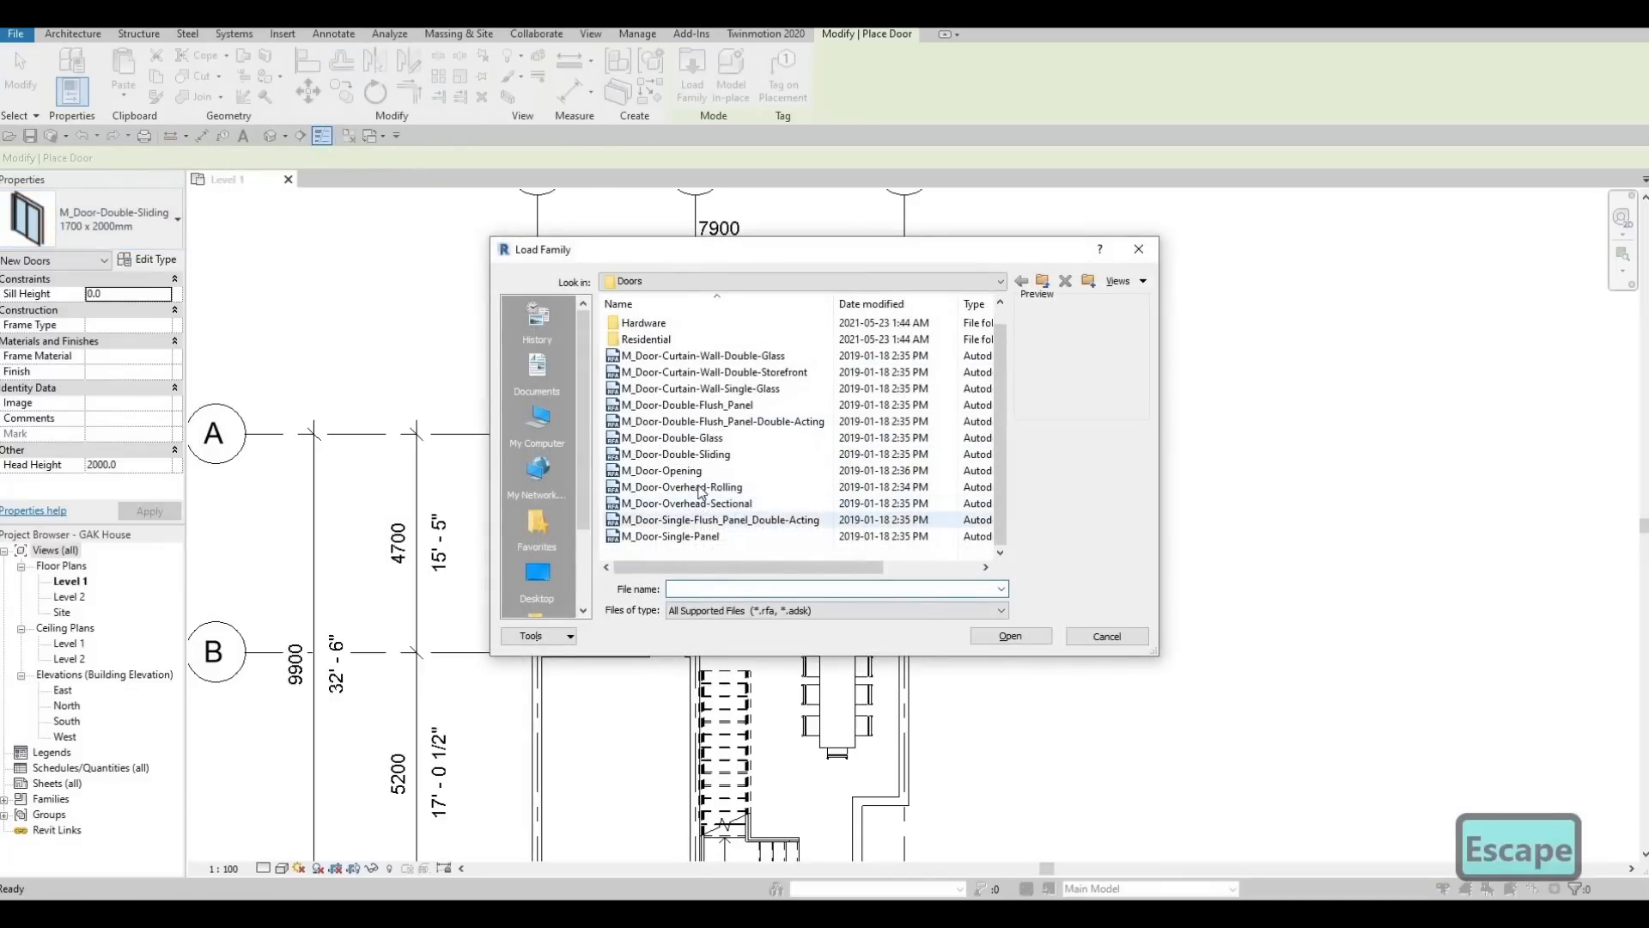
click(676, 453)
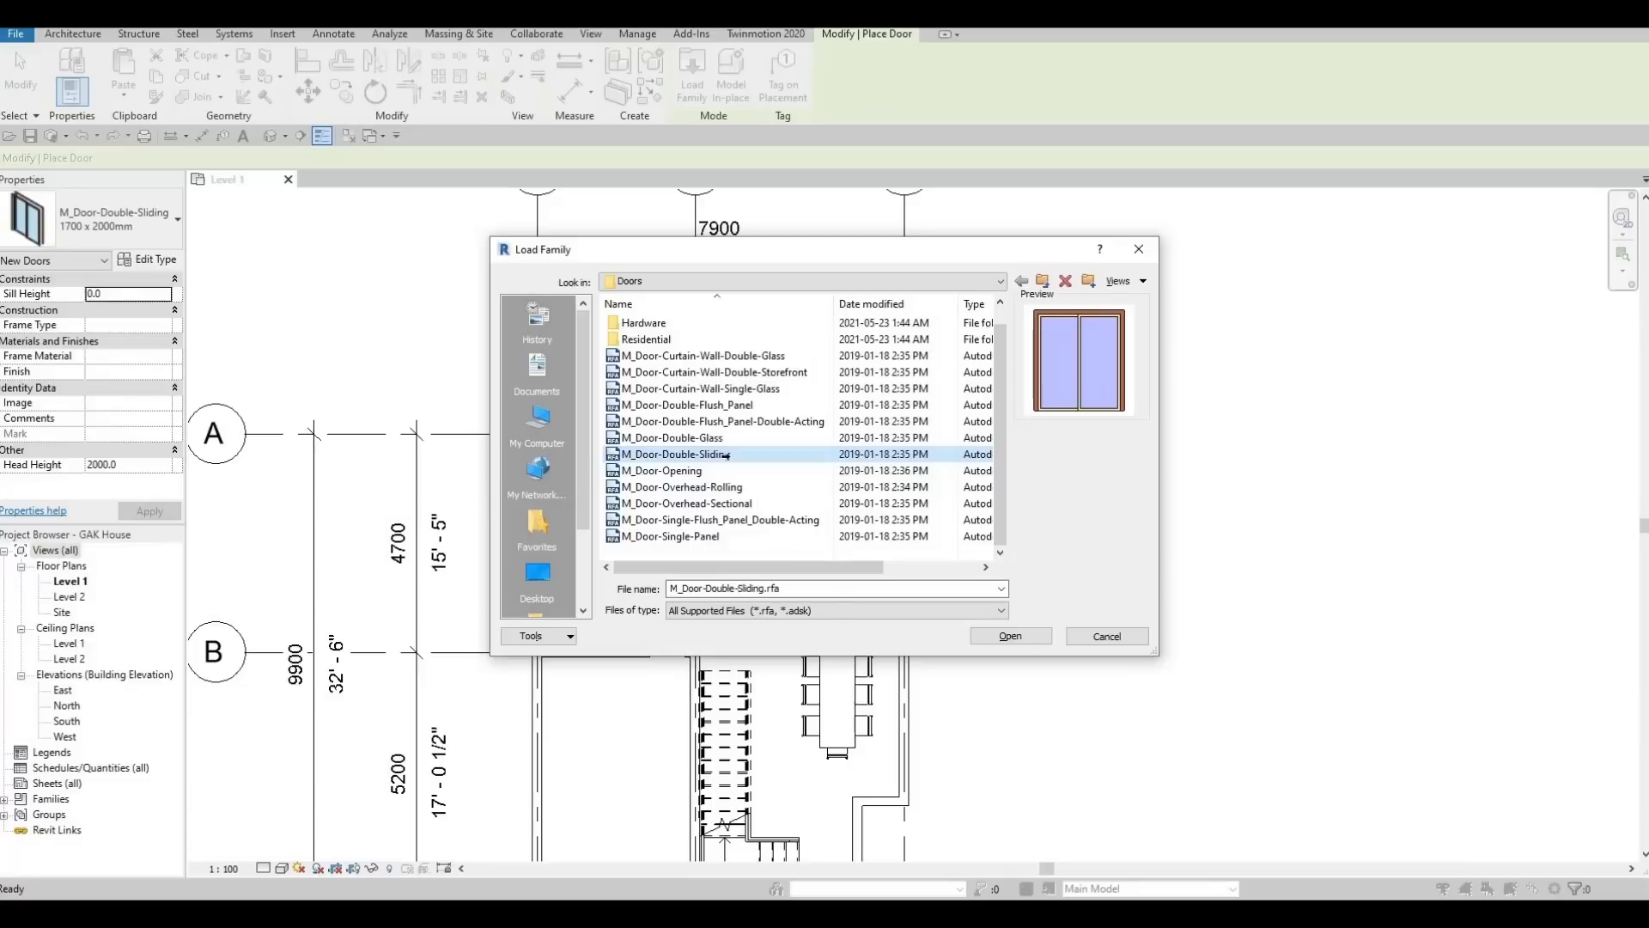
click(1011, 636)
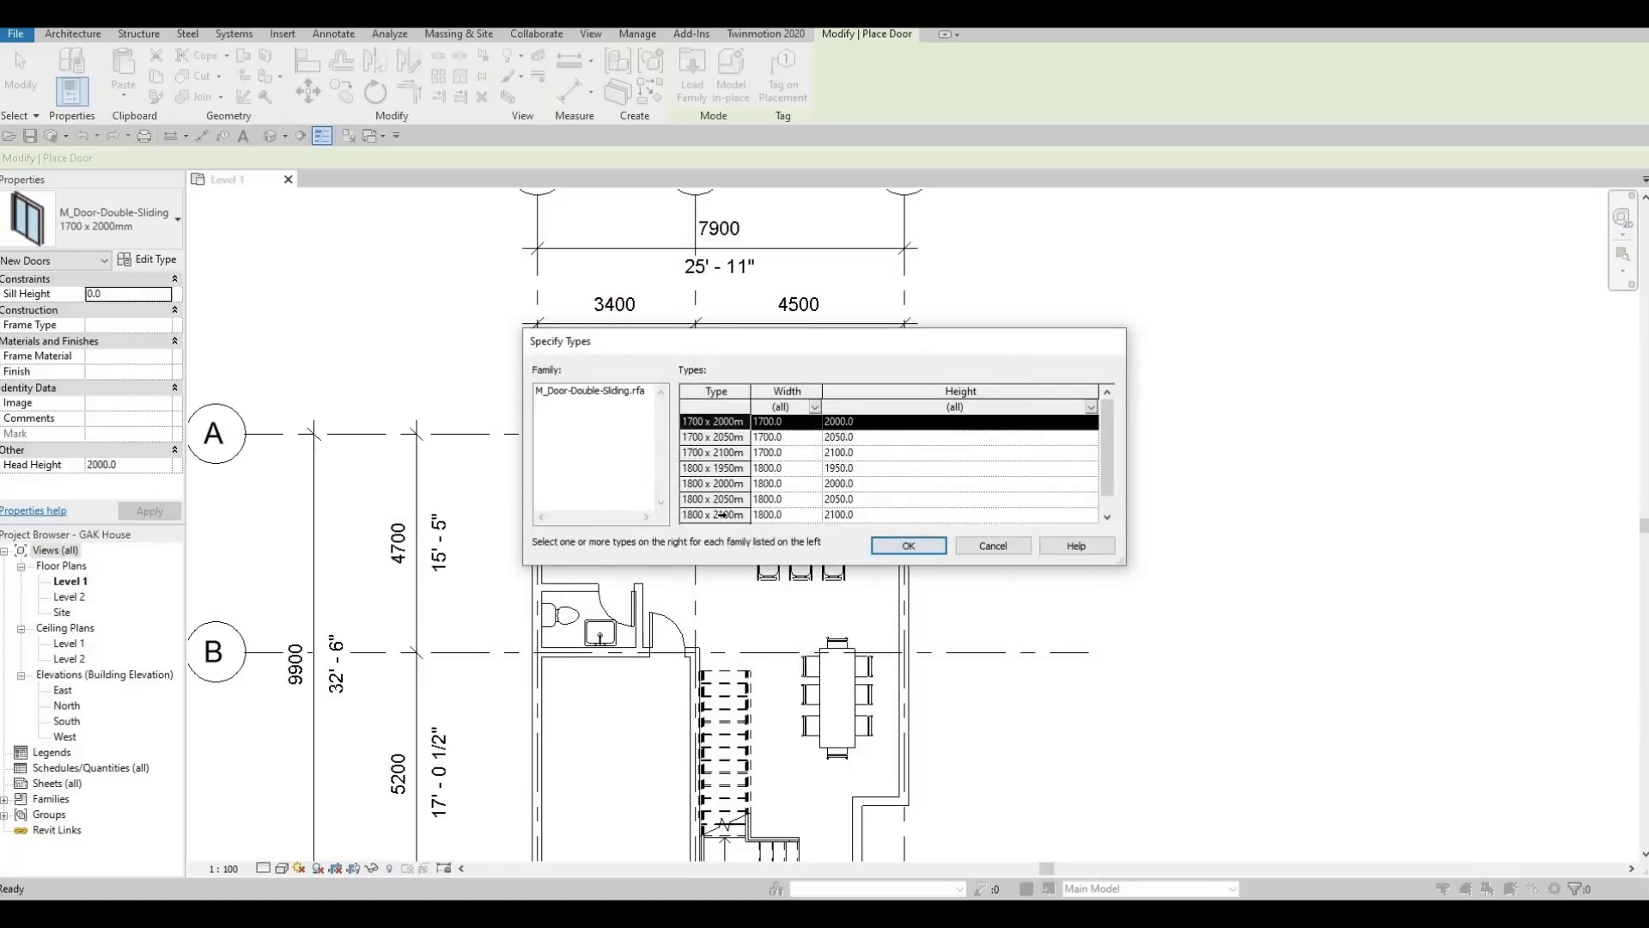
Select all size types of the double sliding door, from 1700 x 2000mm to 1800 x 2100mm, and load them
scroll(735, 496, down, 1)
click(732, 498)
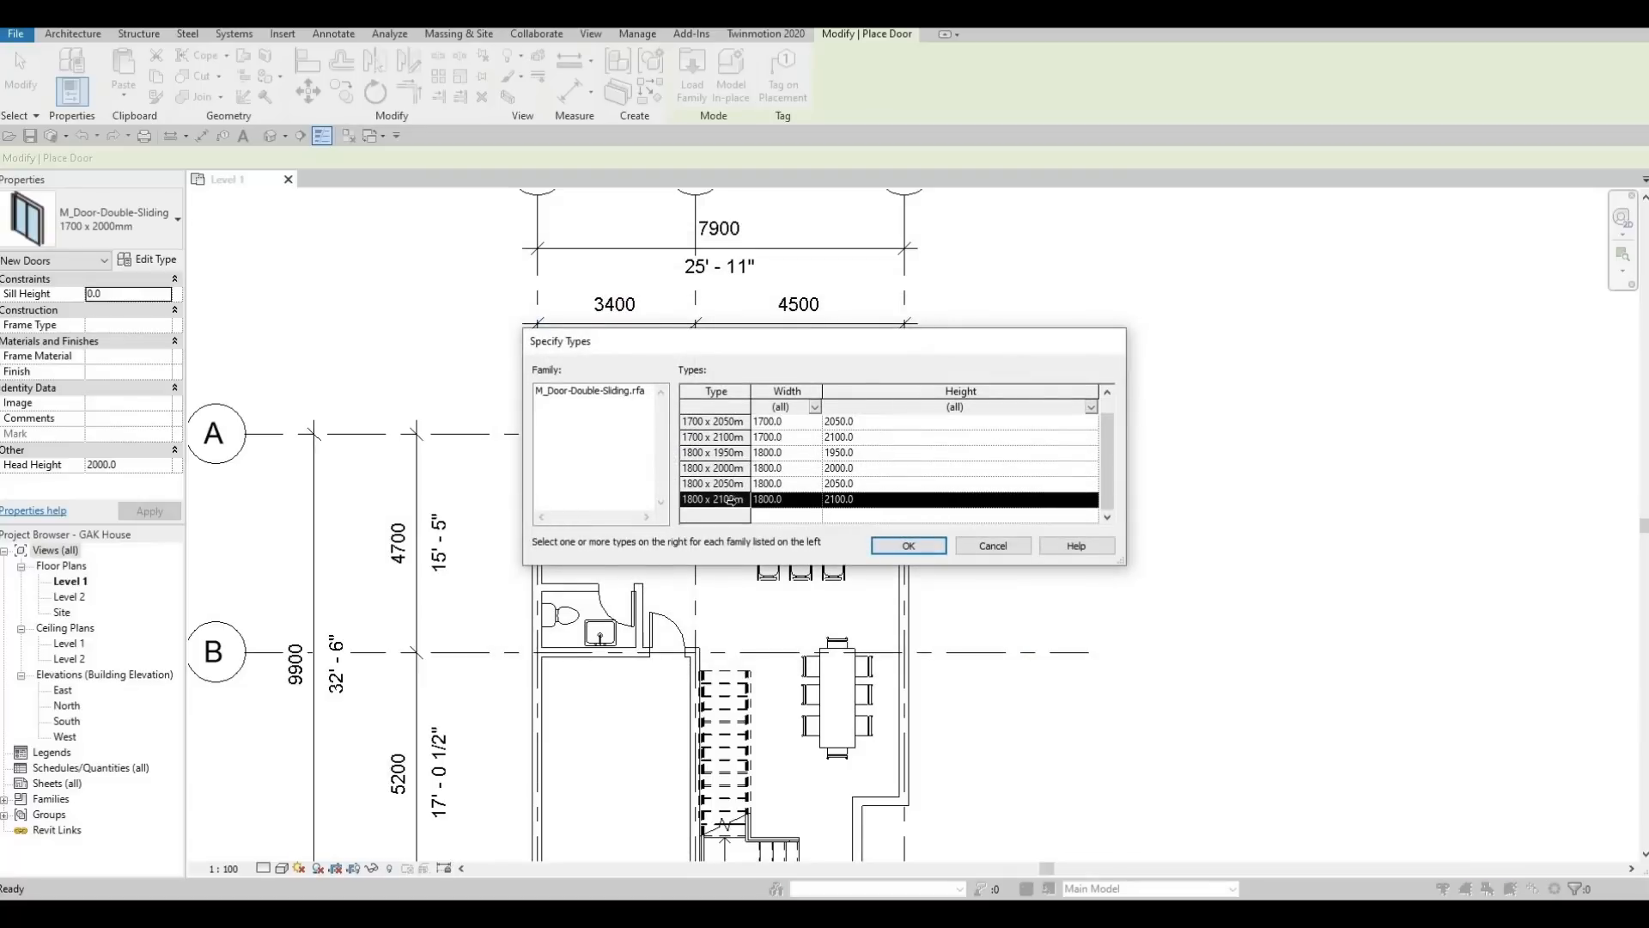
scroll(728, 489, up, 1)
shift+click(714, 437)
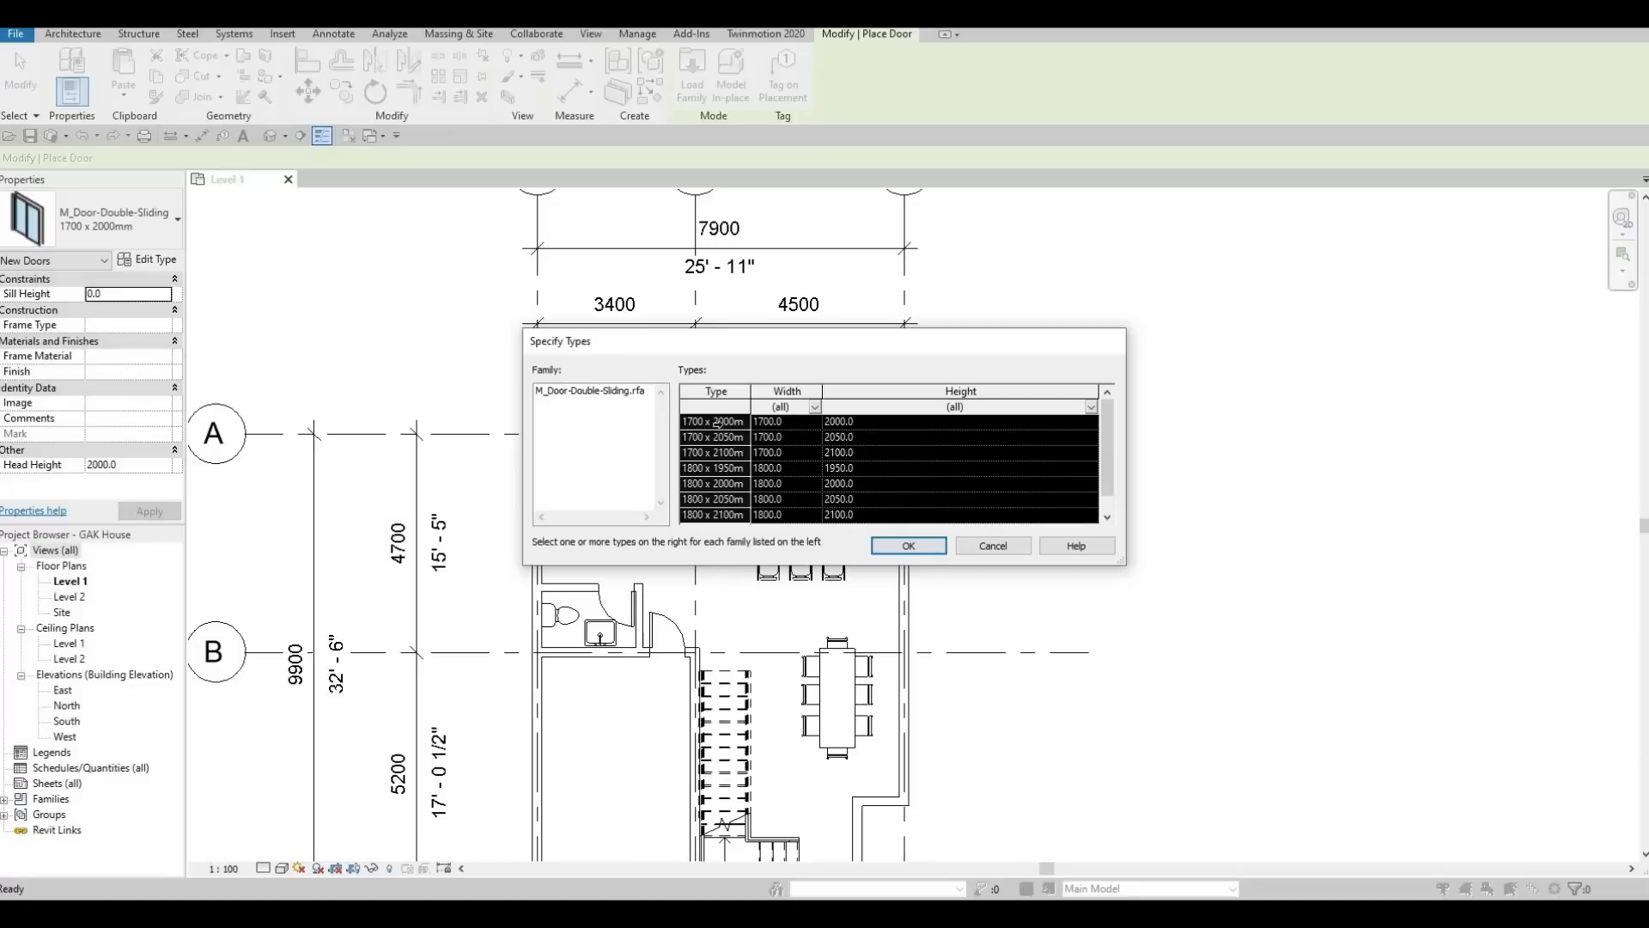
scroll(721, 505, down, 1)
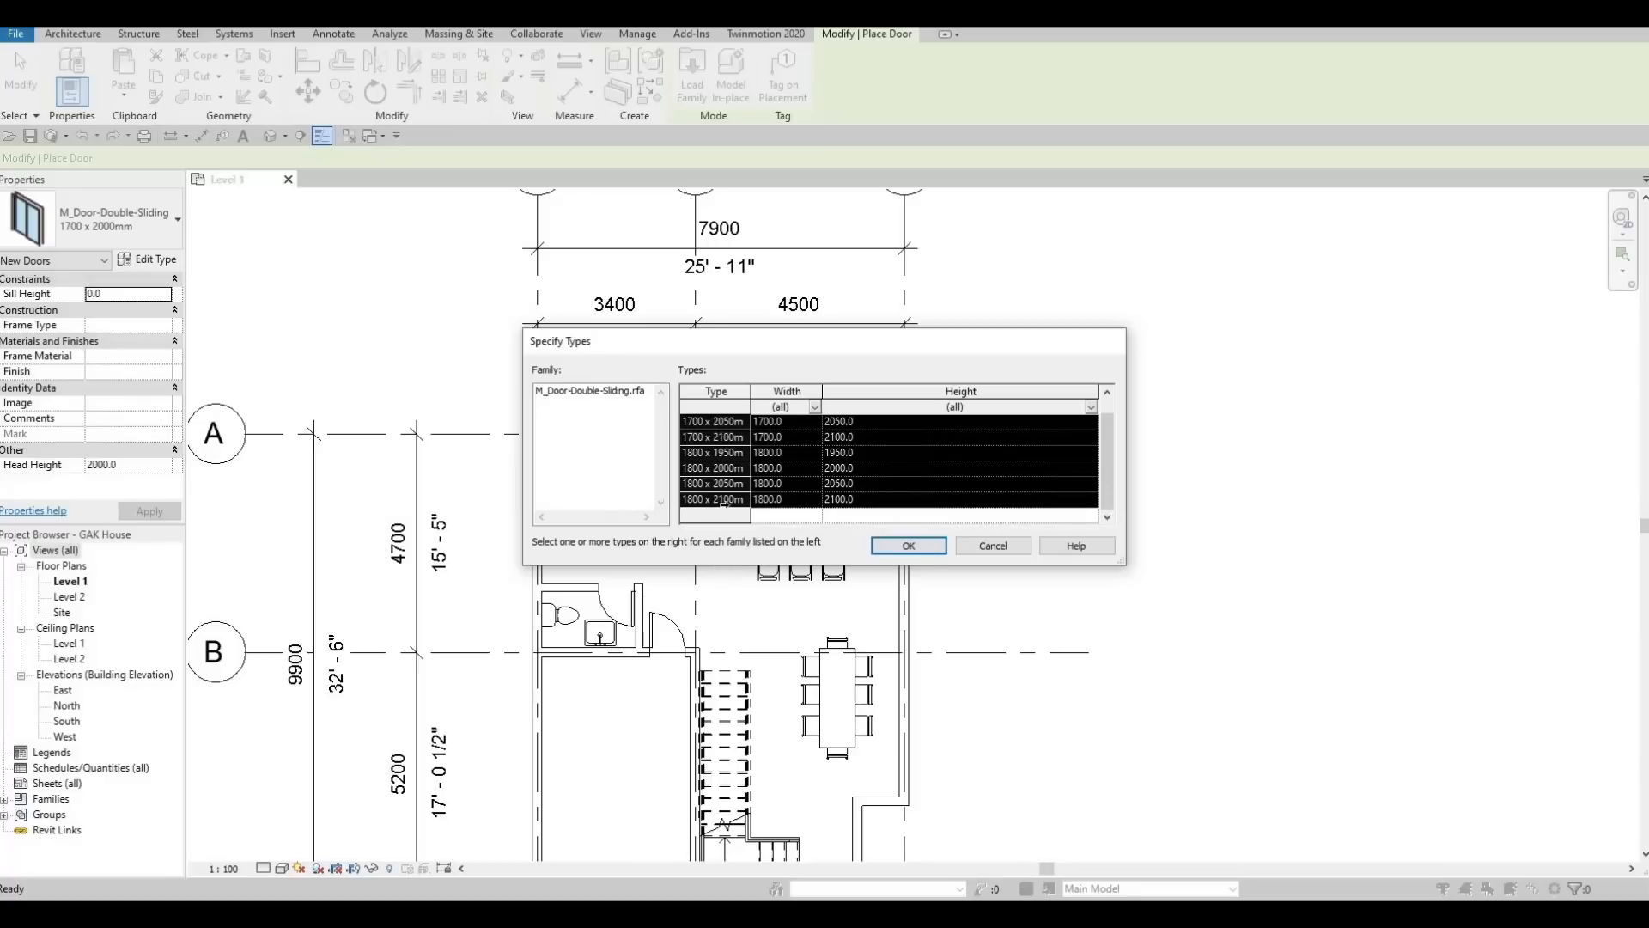
shift+click(729, 483)
scroll(735, 451, up, 1)
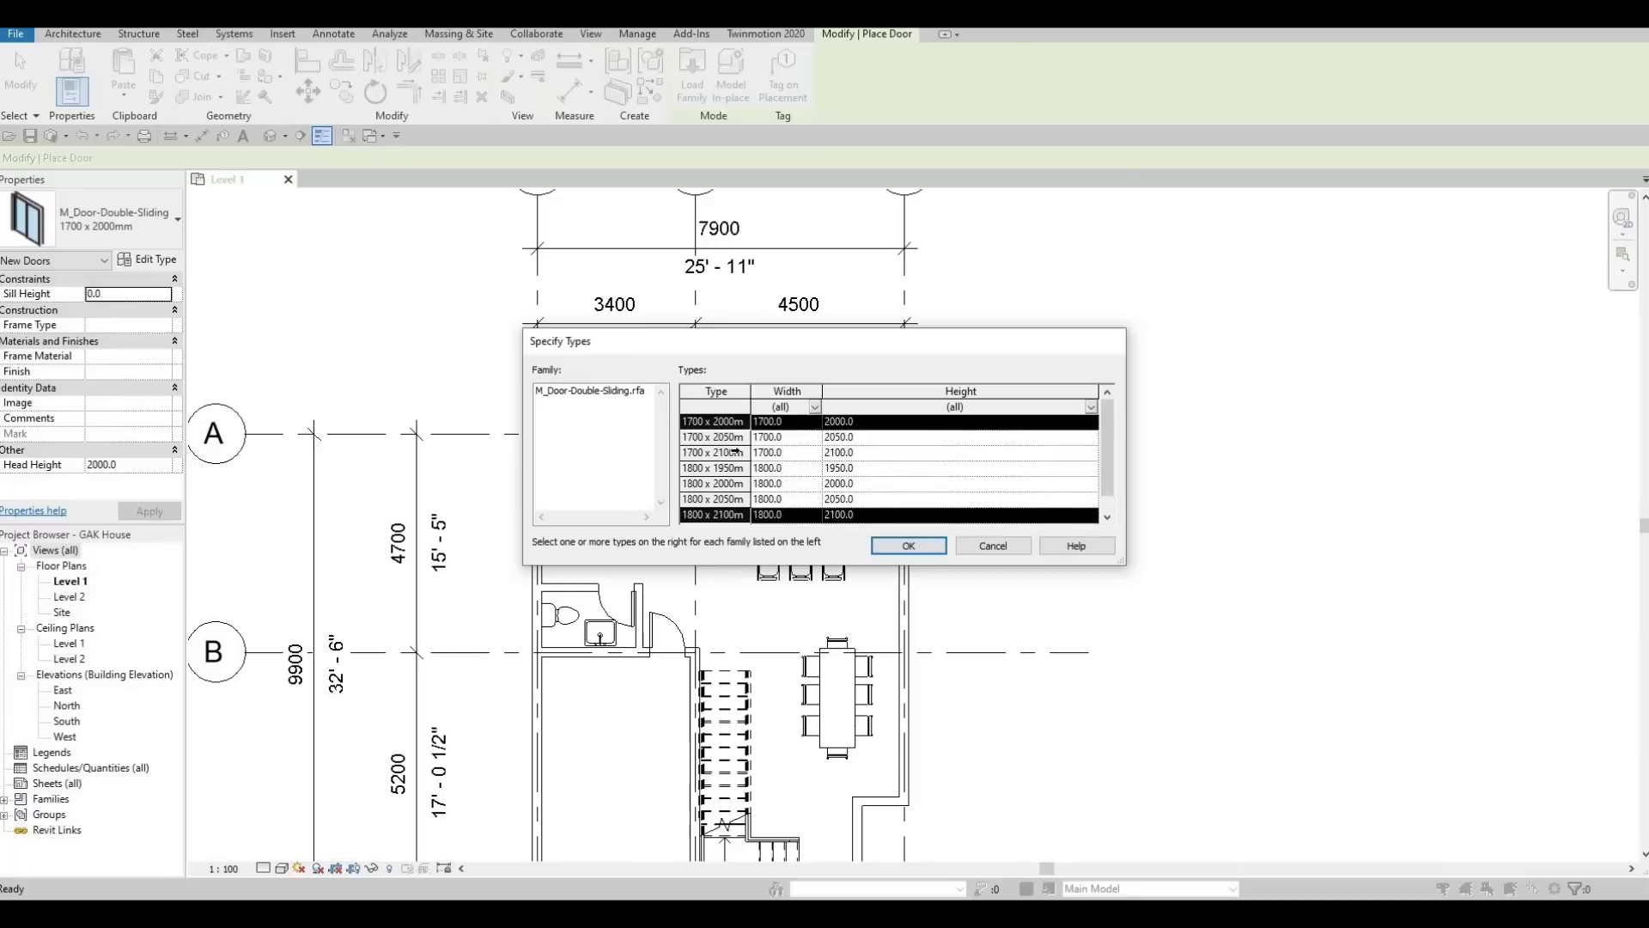
click(725, 452)
click(725, 421)
scroll(723, 499, down, 1)
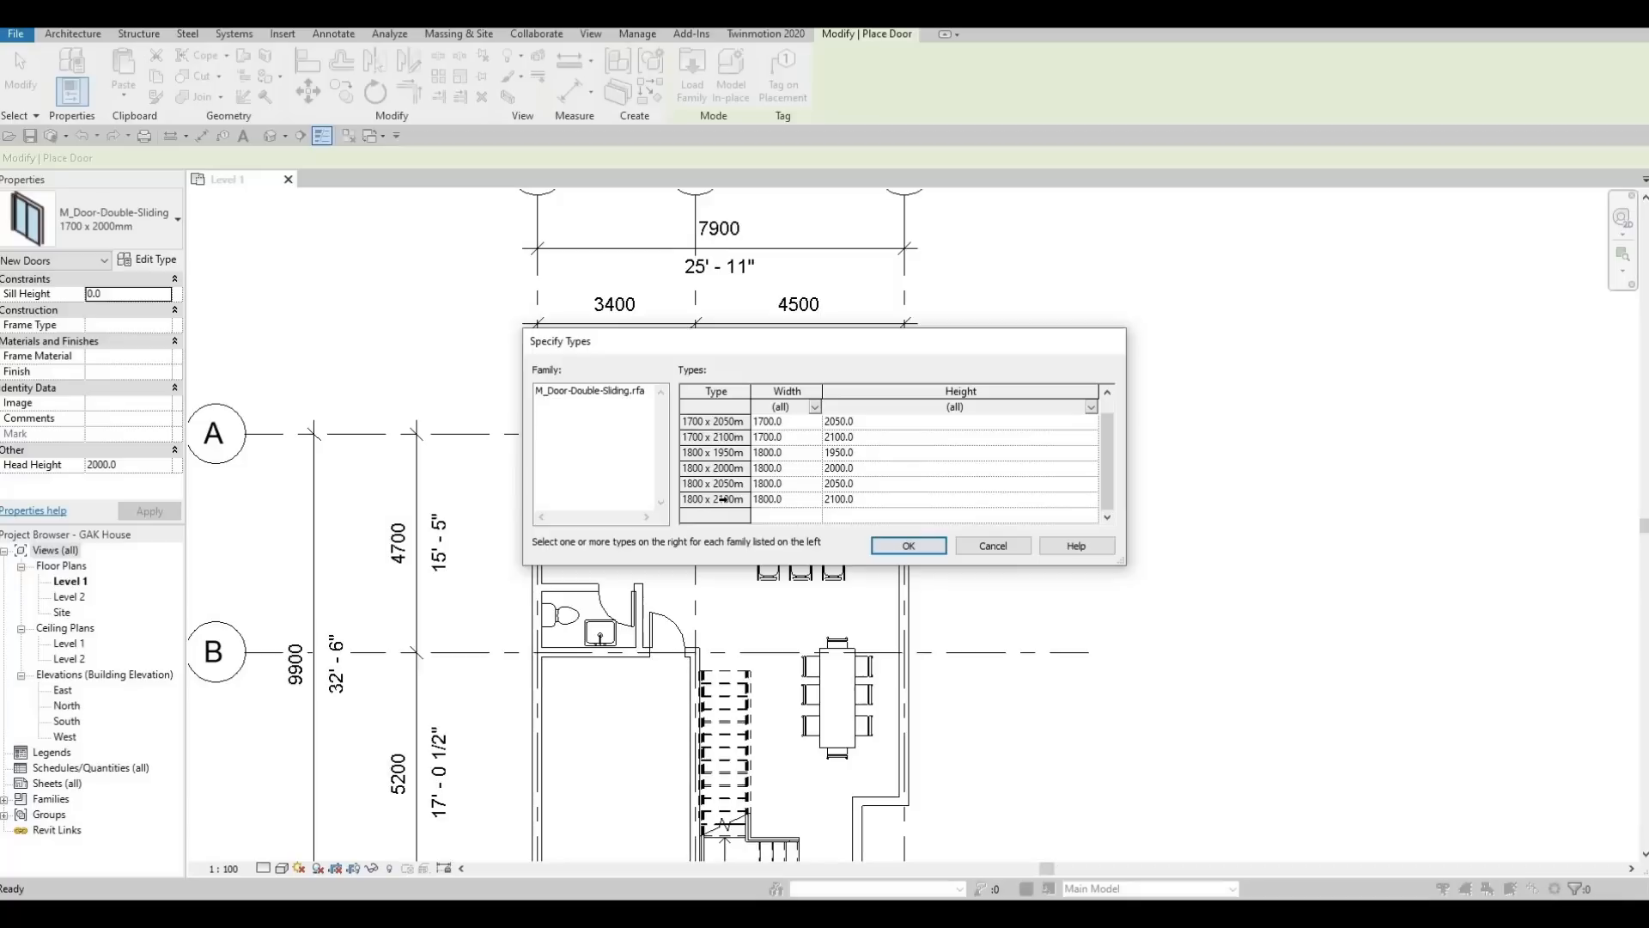
key(ctrl+a)
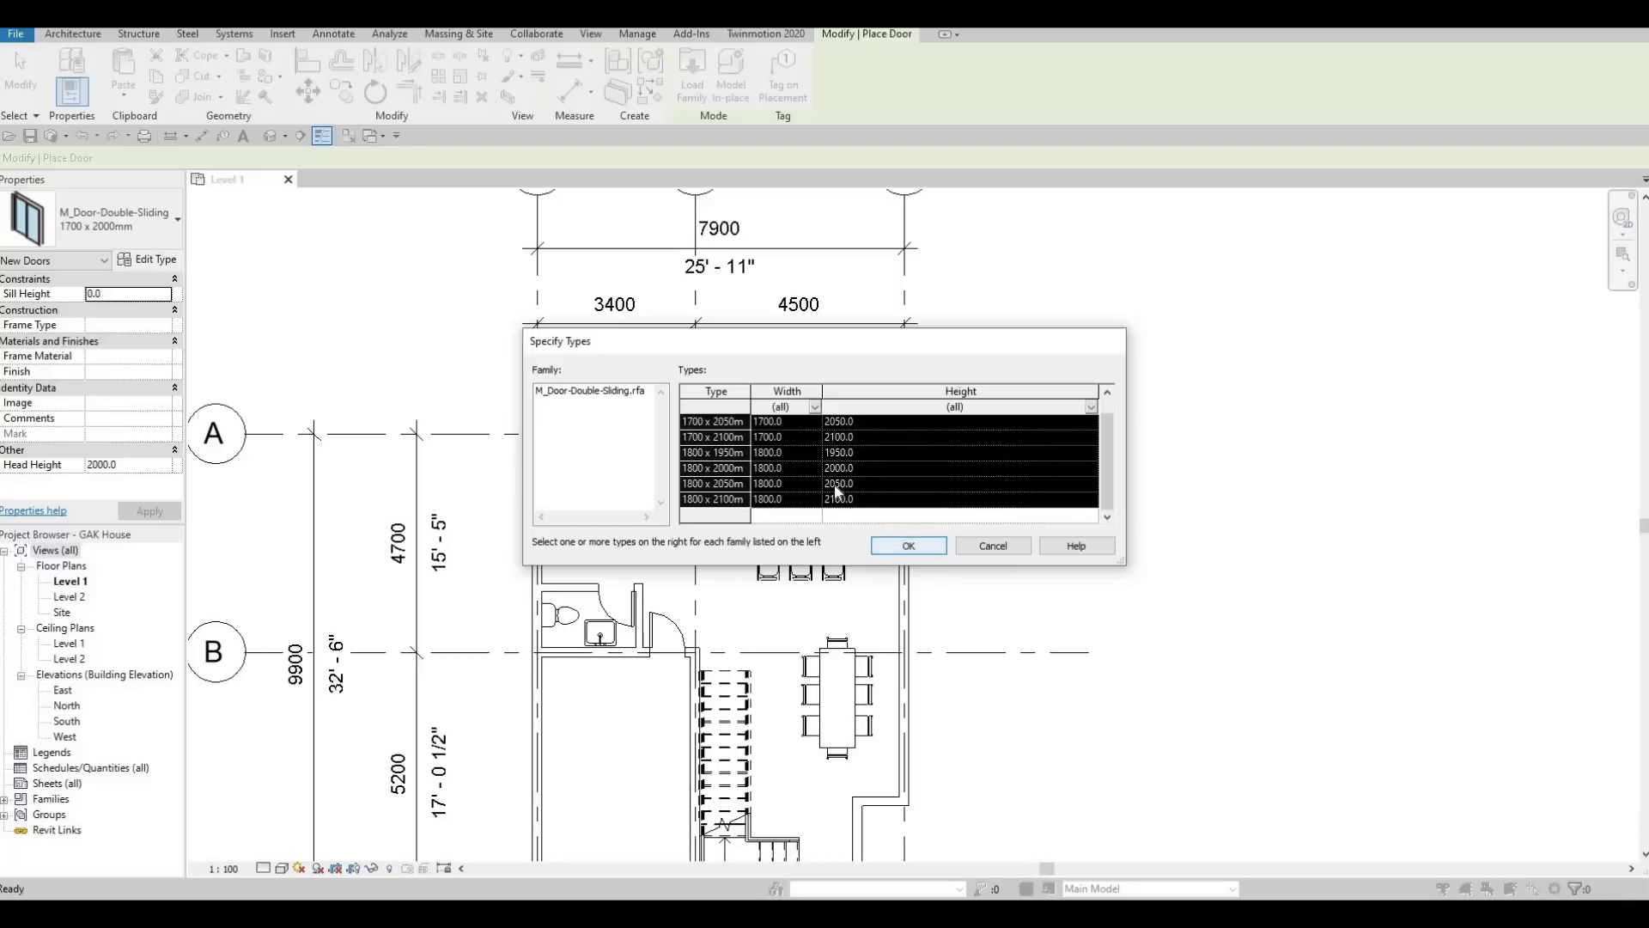
key(Return)
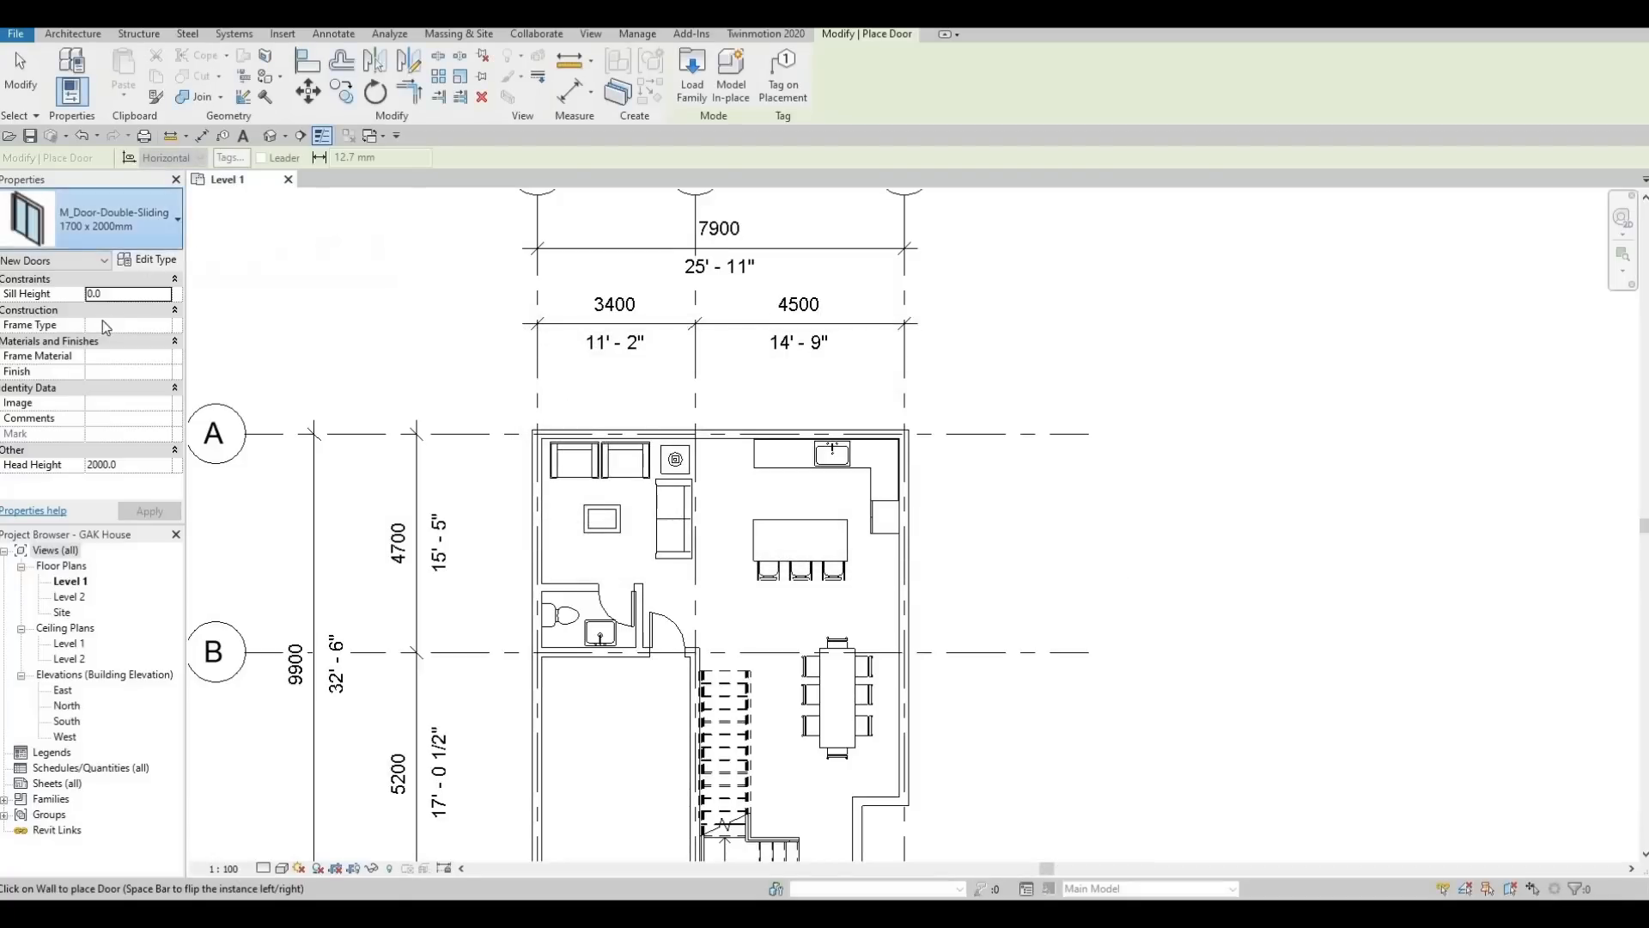
Place a 1700 x 2000mm double sliding door in the exterior wall along grid A, about 3600 mm from grid 1, between living area and kitchen
click(93, 242)
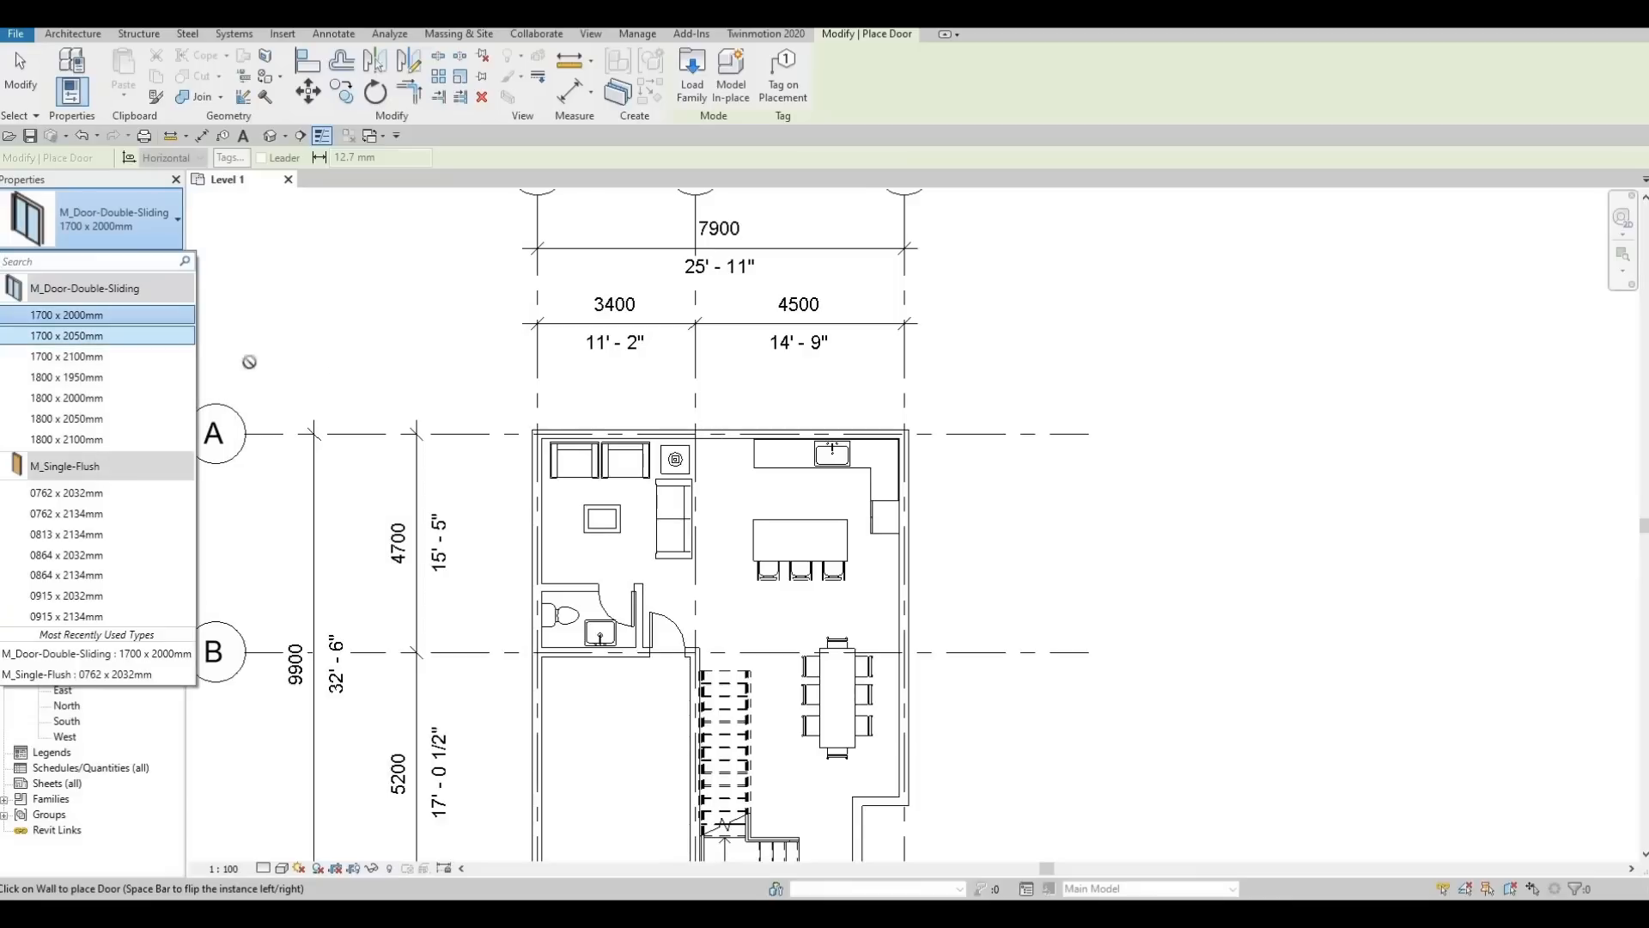
scroll(703, 431, up, 2)
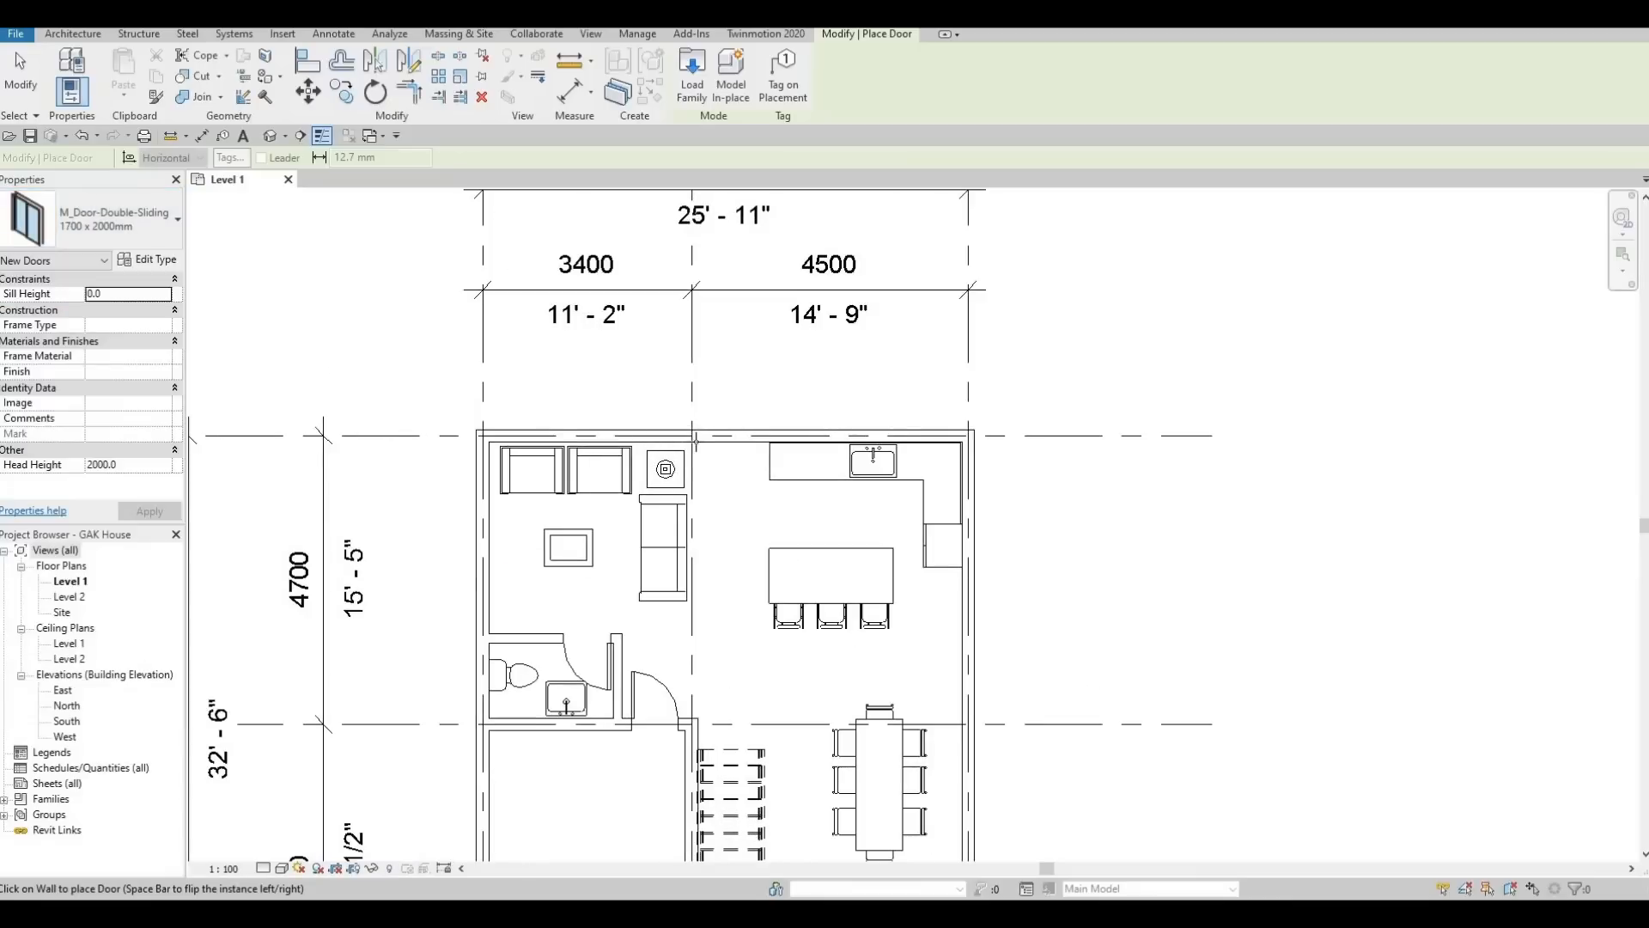
scroll(687, 433, up, 1)
scroll(714, 434, up, 1)
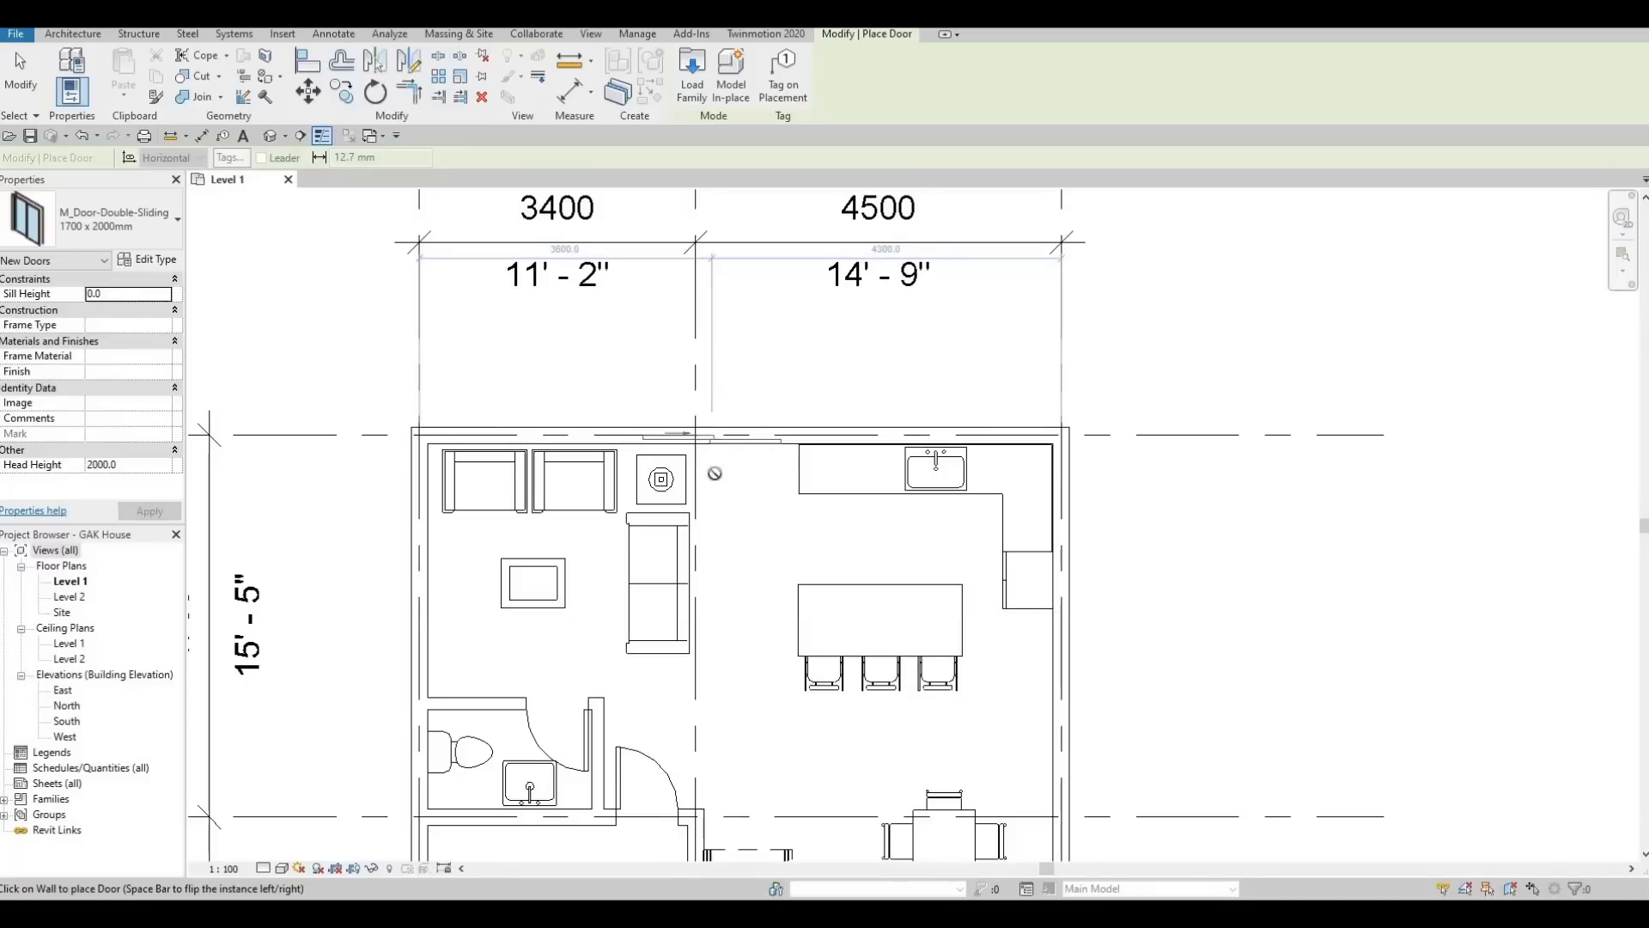
click(708, 438)
key(Escape)
key(Escape)
scroll(720, 440, up, 2)
key(Escape)
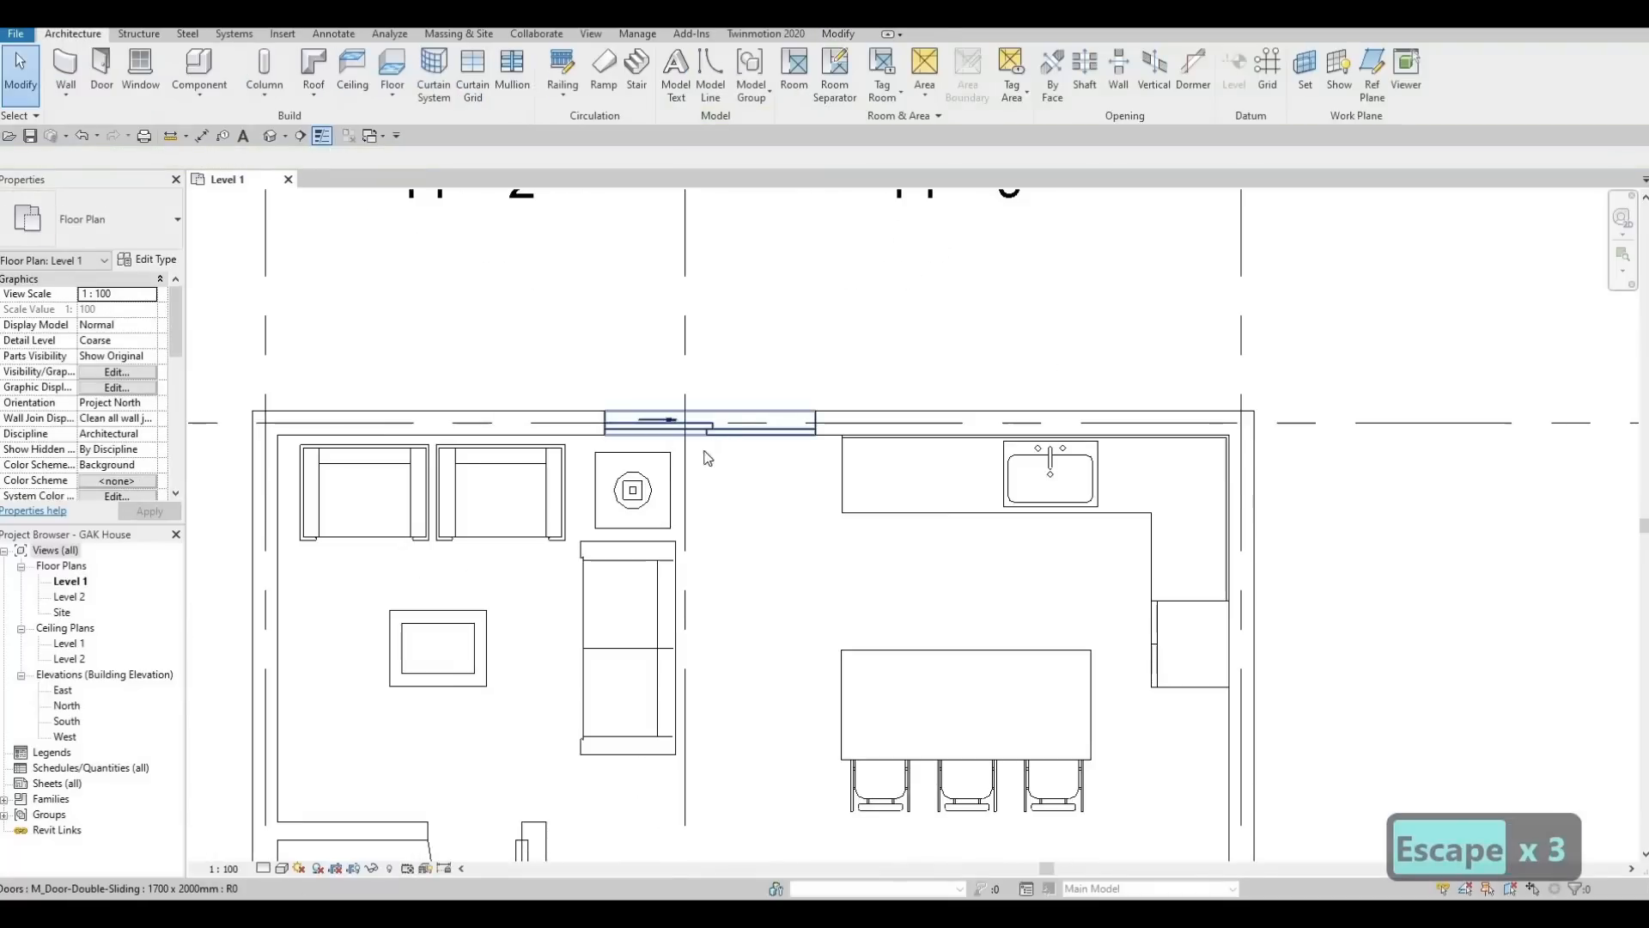
Flip the new sliding door so its moving panel is on the kitchen side
click(706, 452)
click(769, 460)
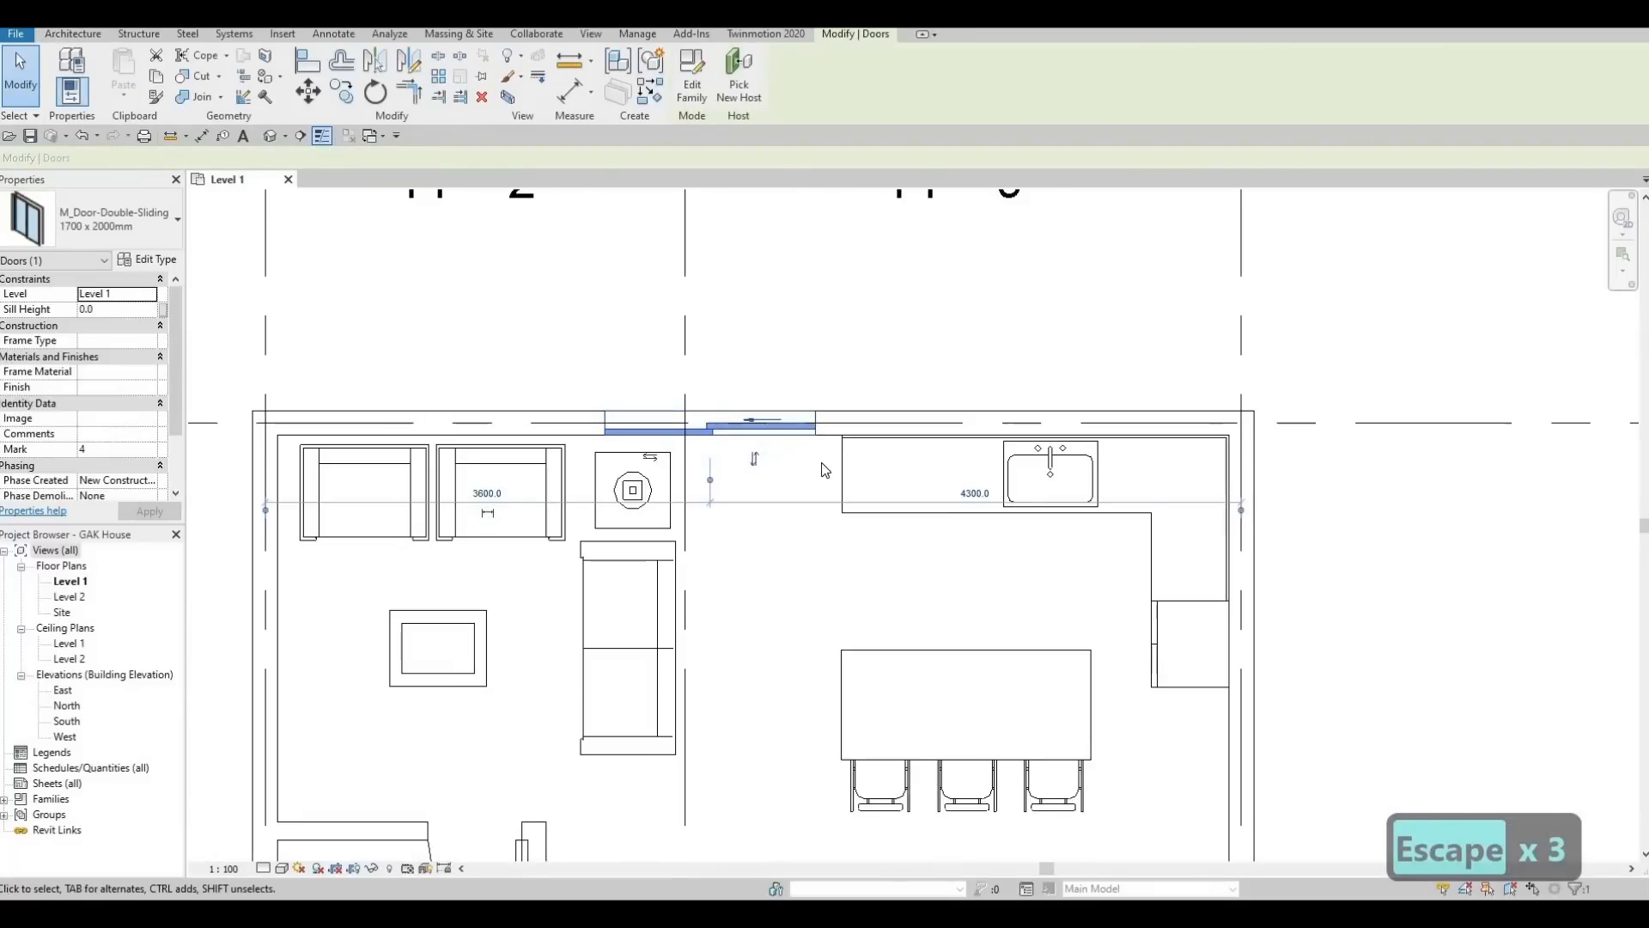
key(Escape)
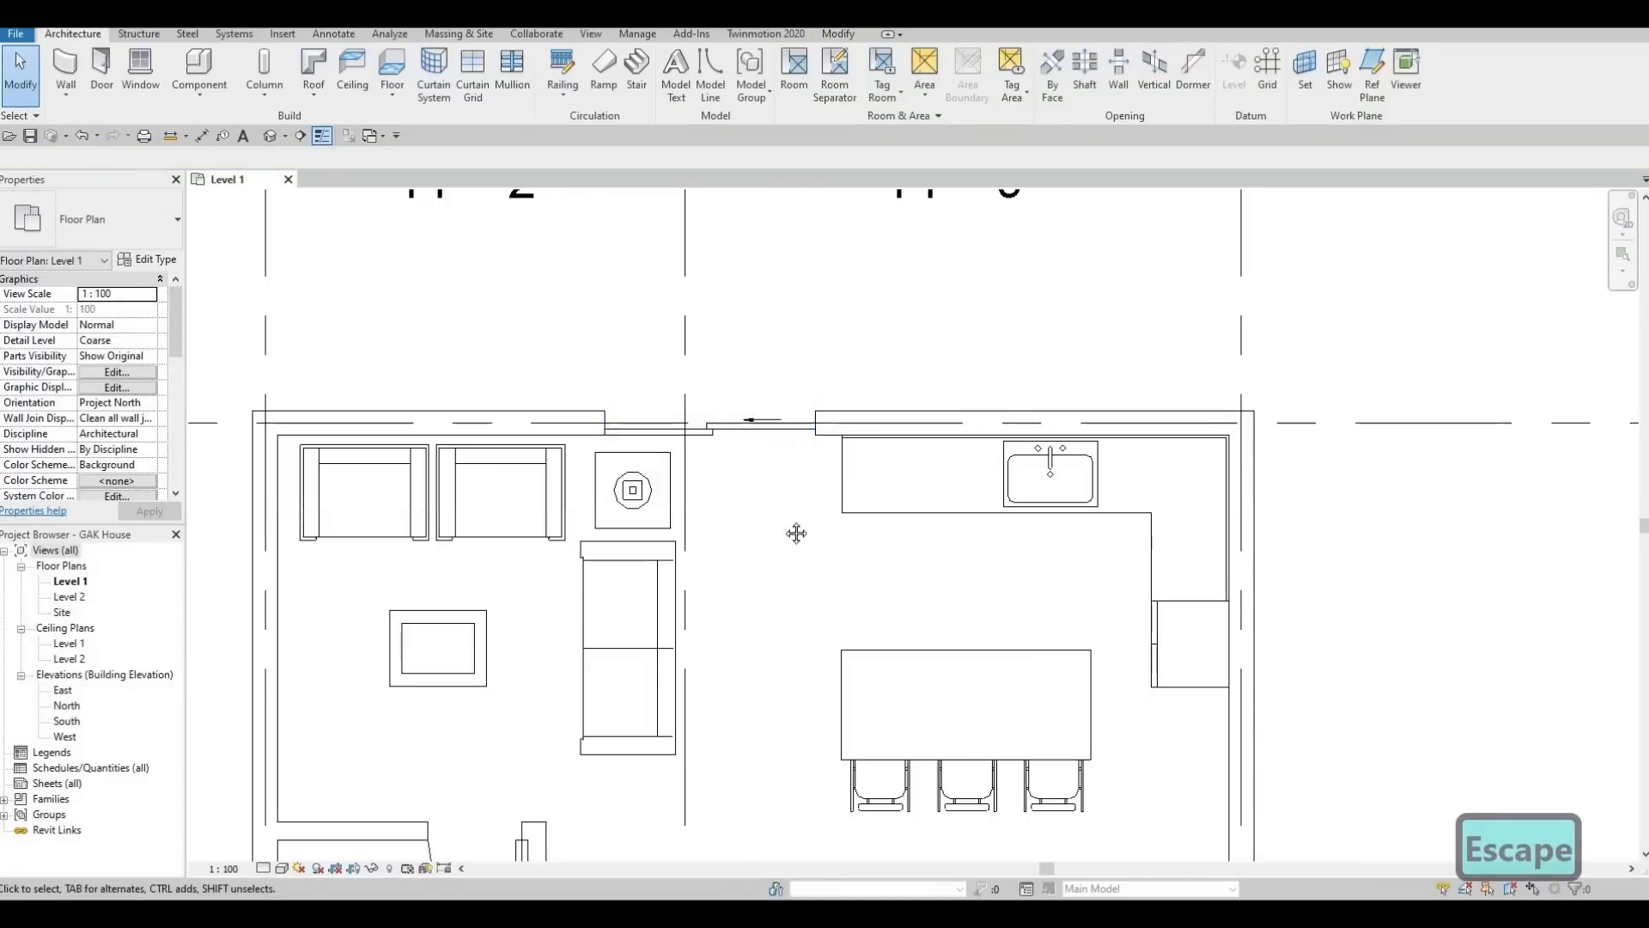
Check the size types available for the double sliding door in the rear exterior wall
scroll(742, 502, down, 2)
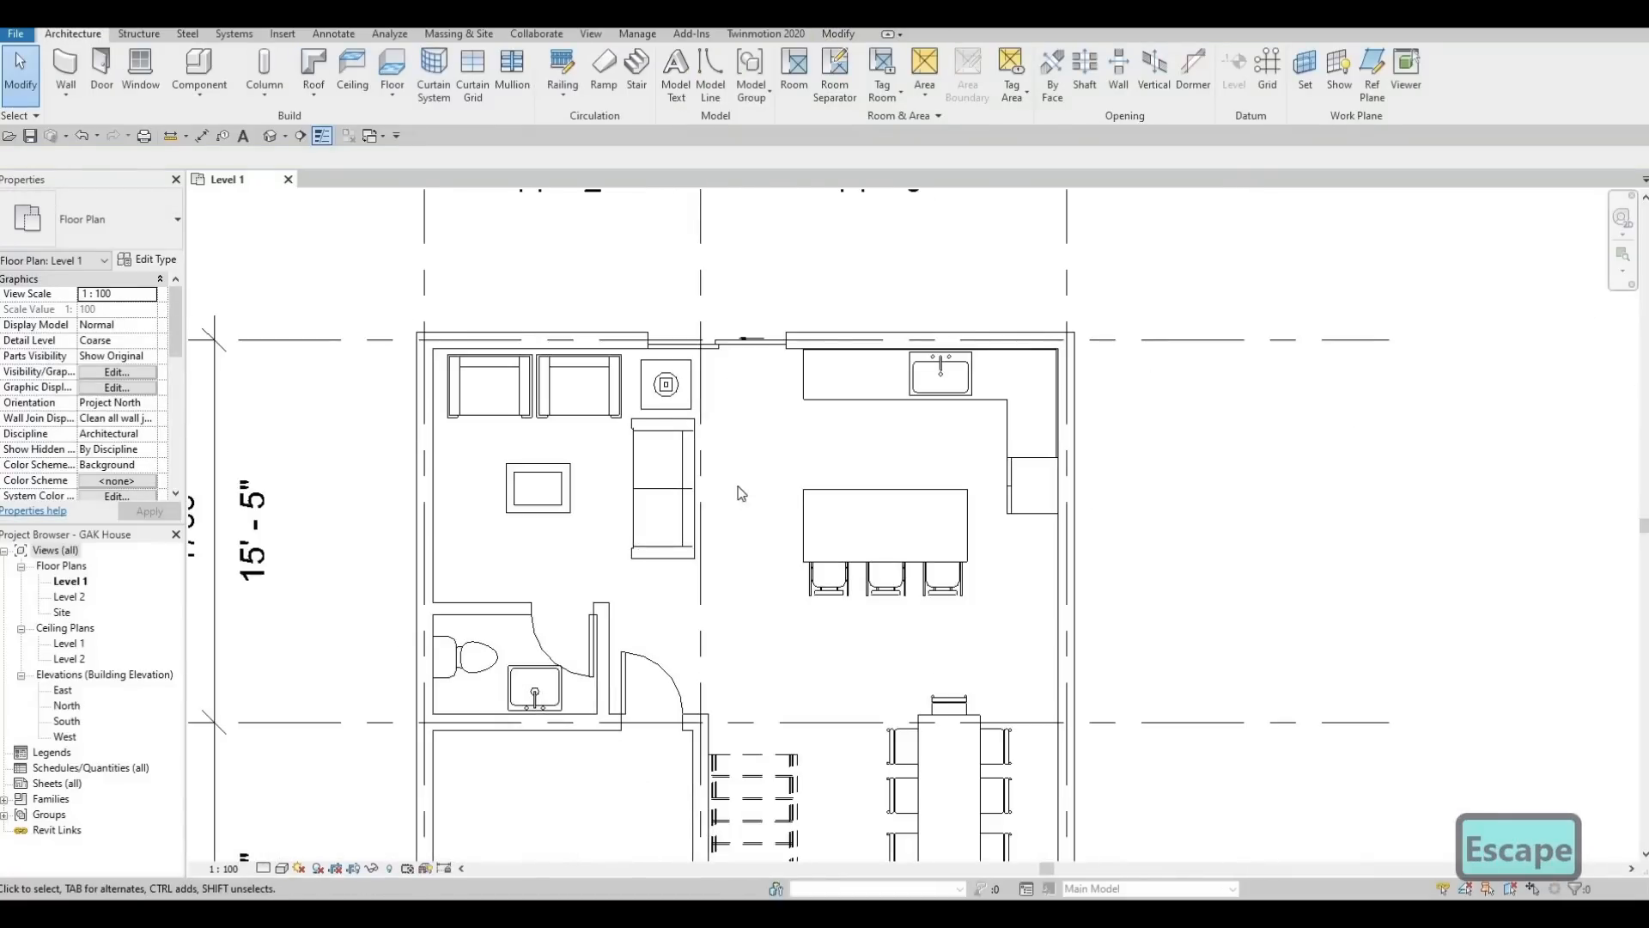
scroll(739, 492, down, 3)
click(697, 320)
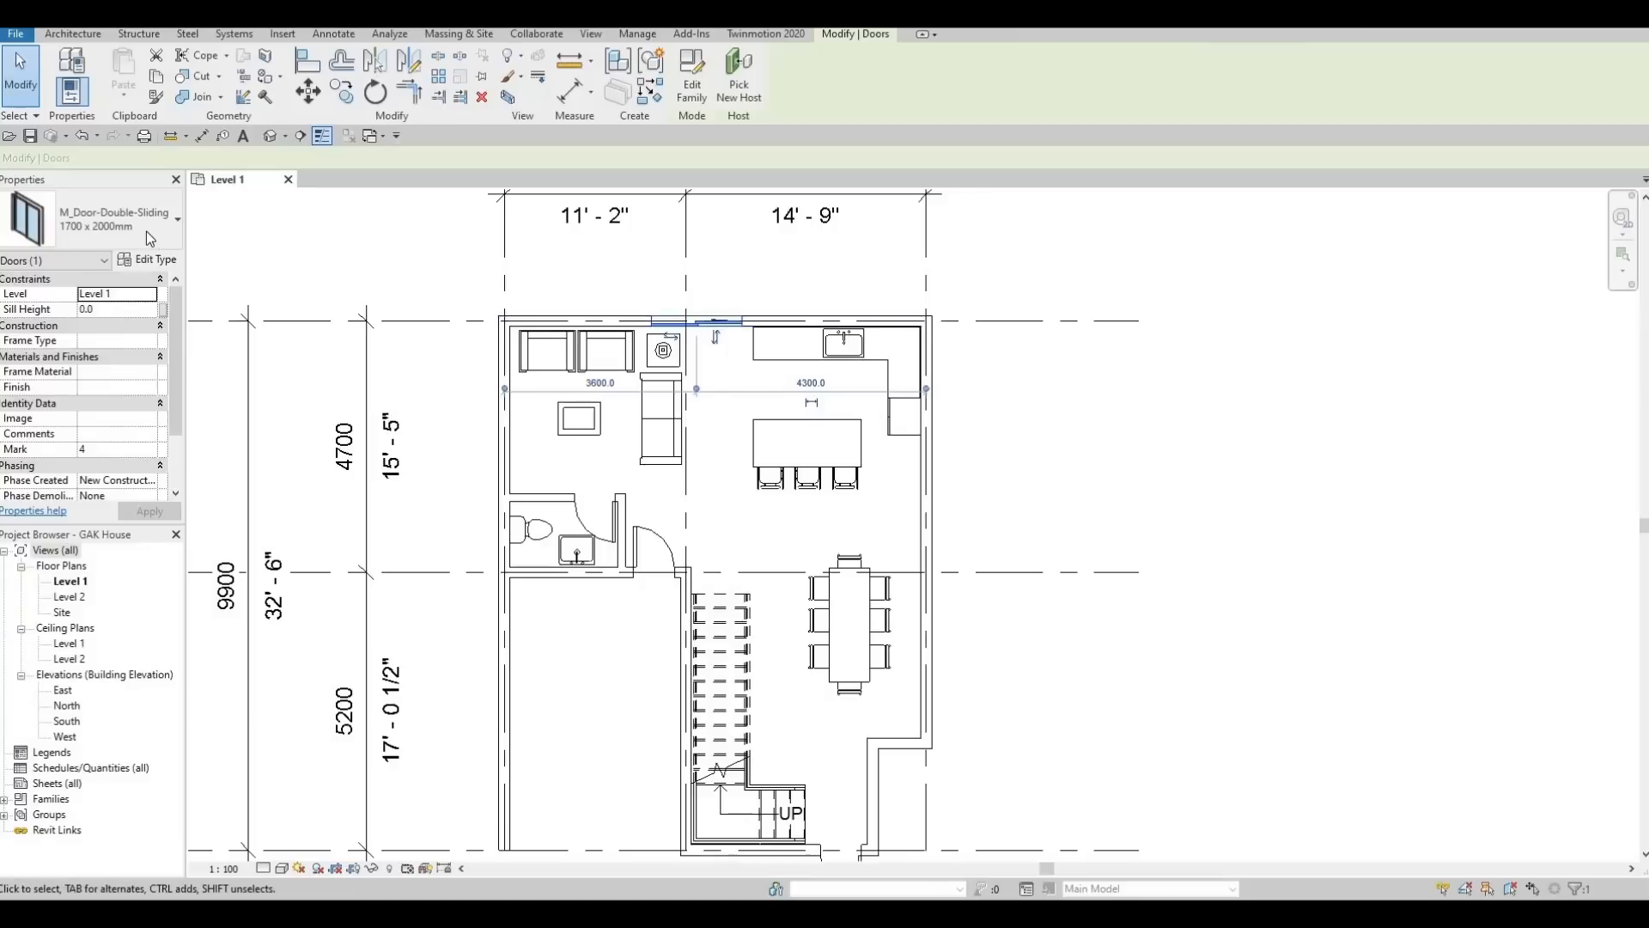
click(112, 225)
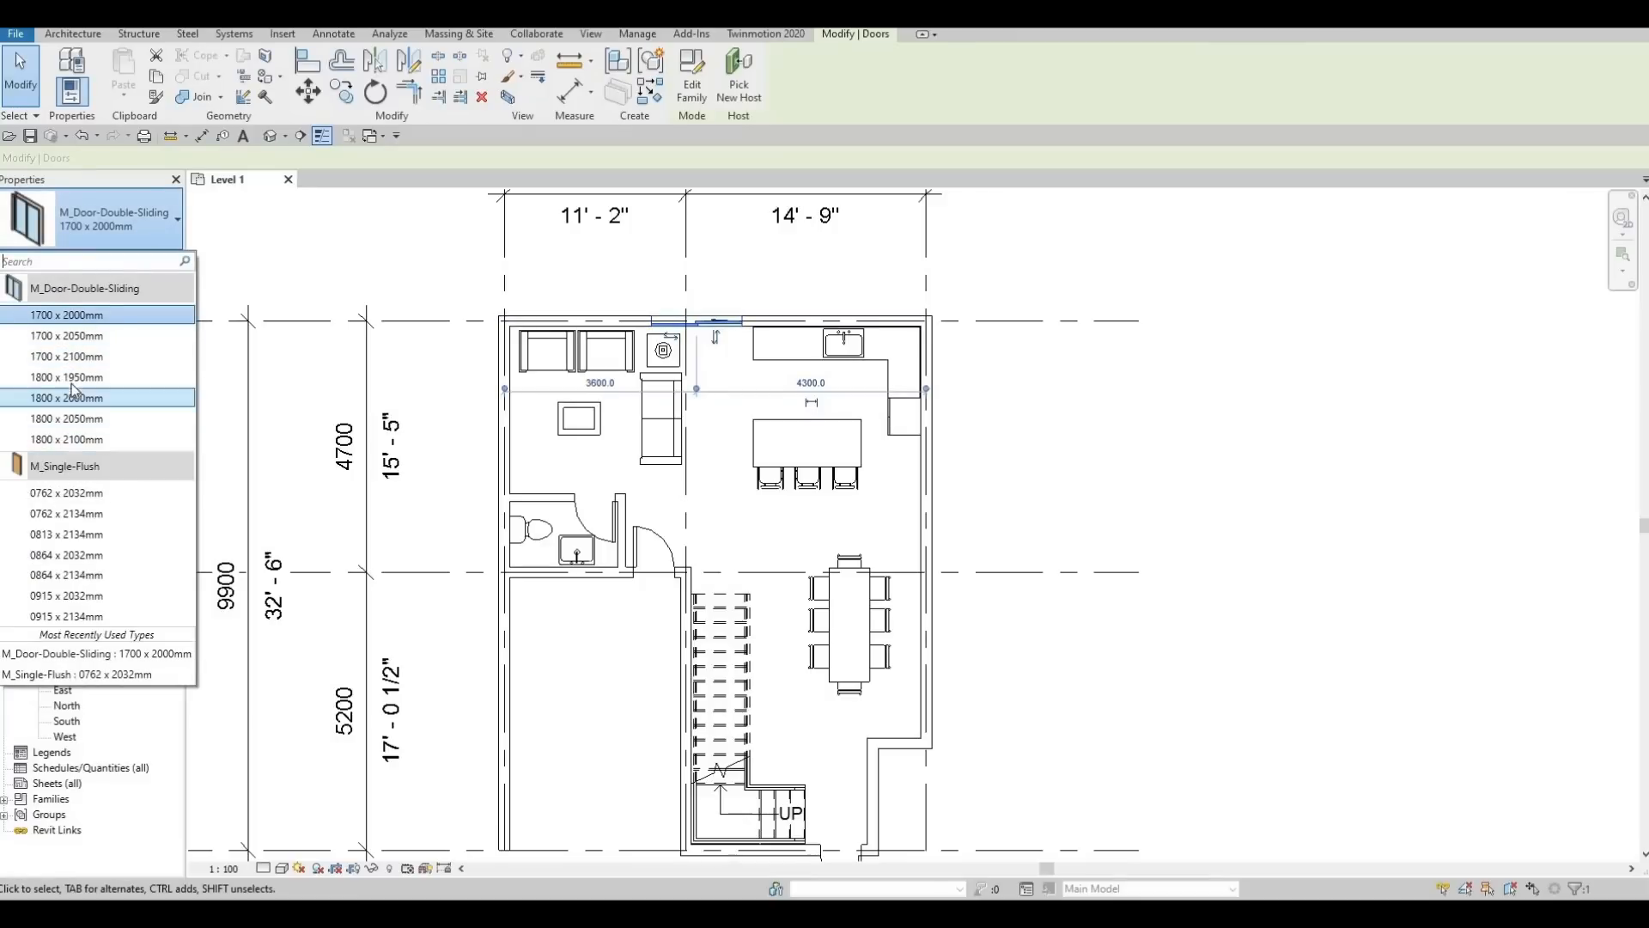
click(77, 439)
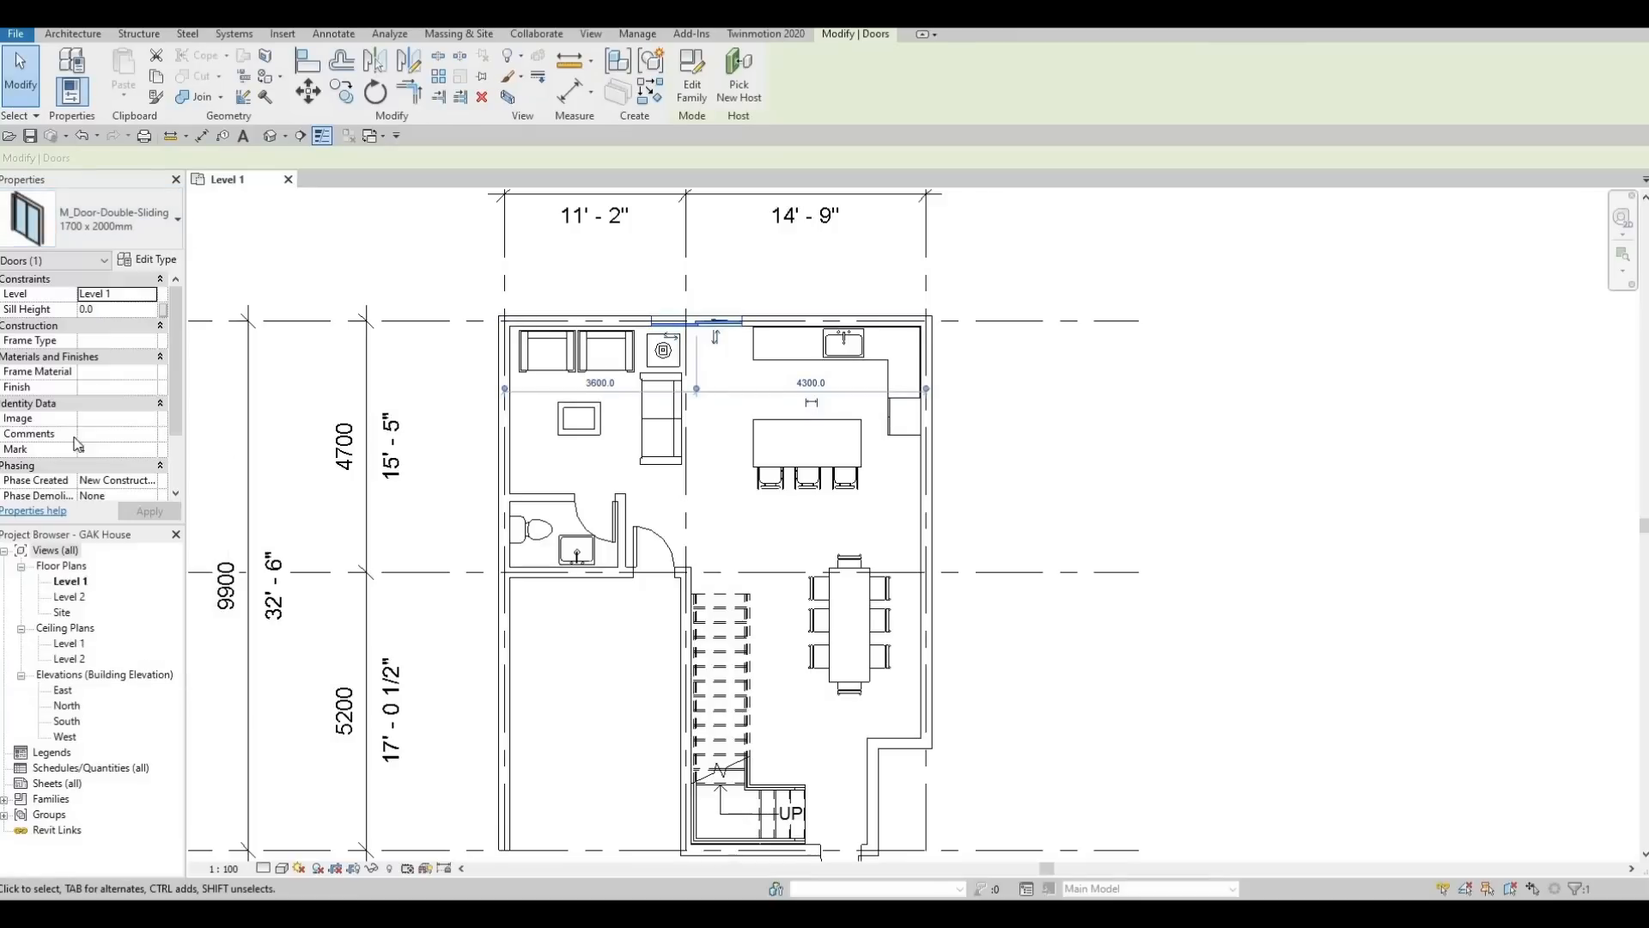
click(125, 207)
key(Escape)
middle_drag(749, 512, 711, 453)
key(Escape)
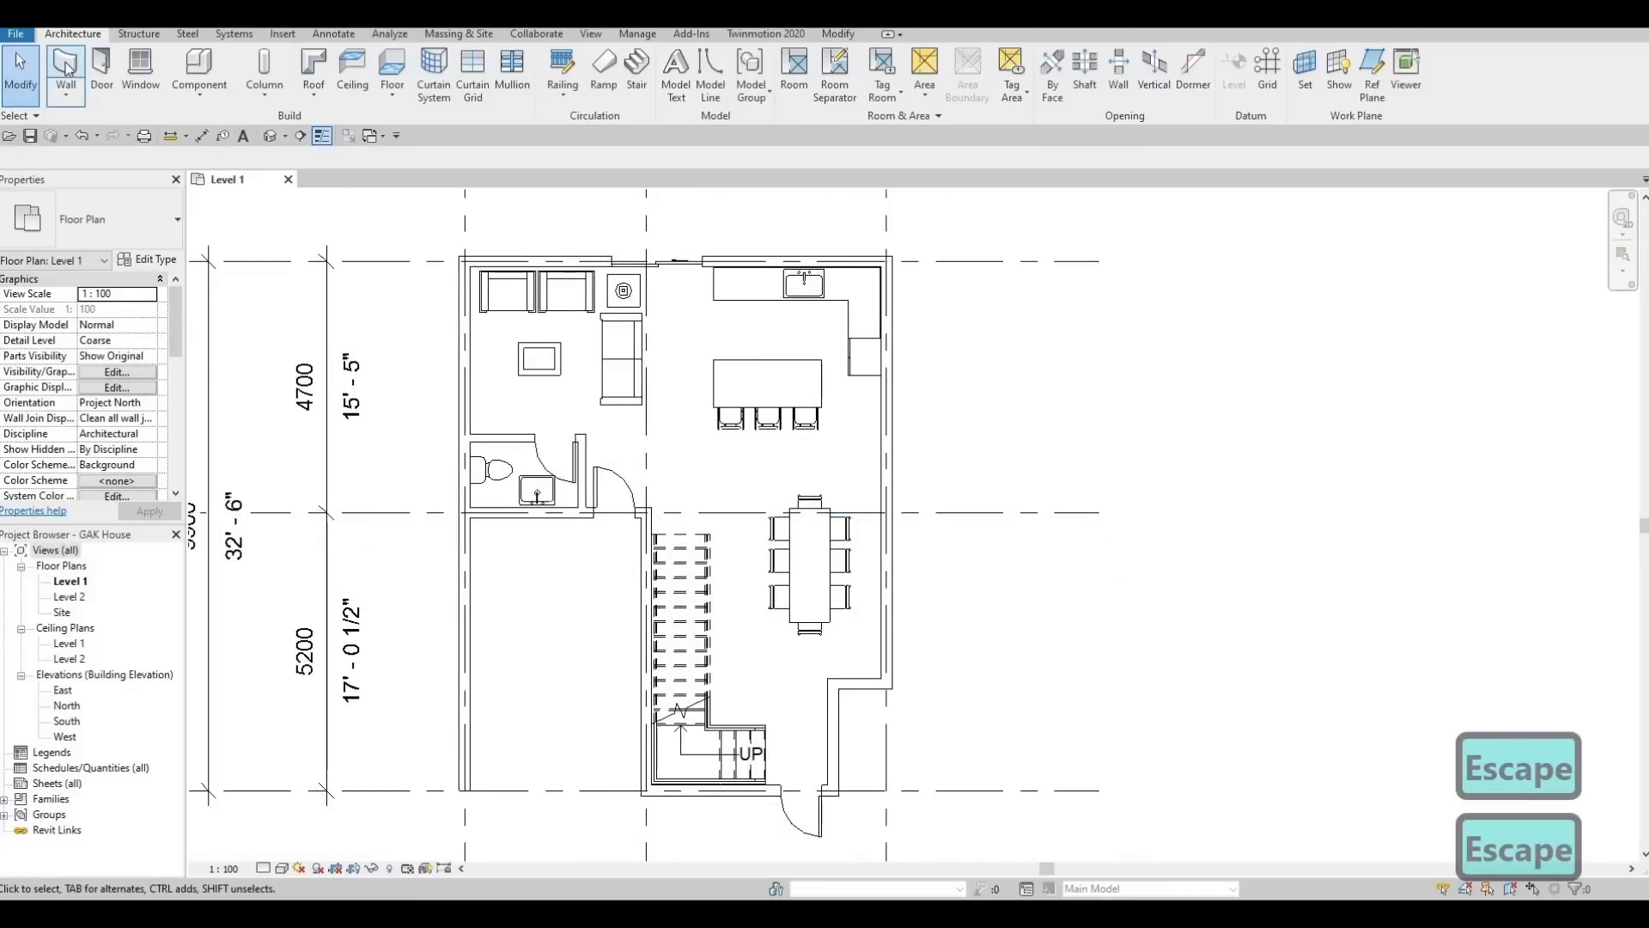
Draw a 600 mm long Curtain Wall within the short exterior wall return between the dining area and the entrance
click(67, 69)
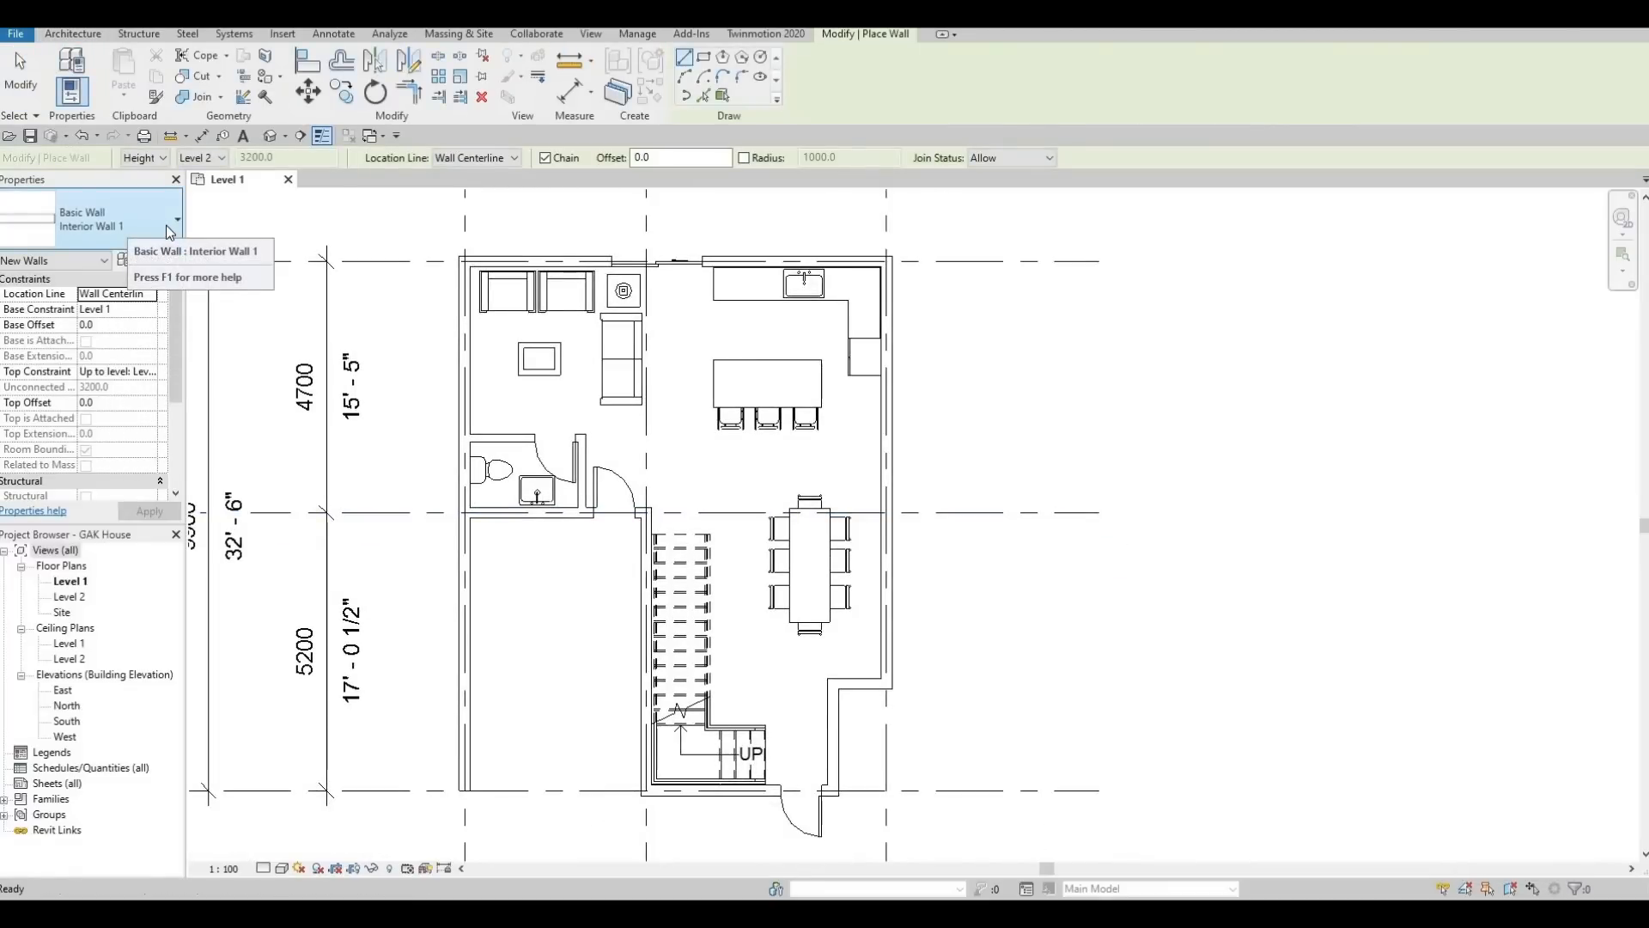
click(166, 225)
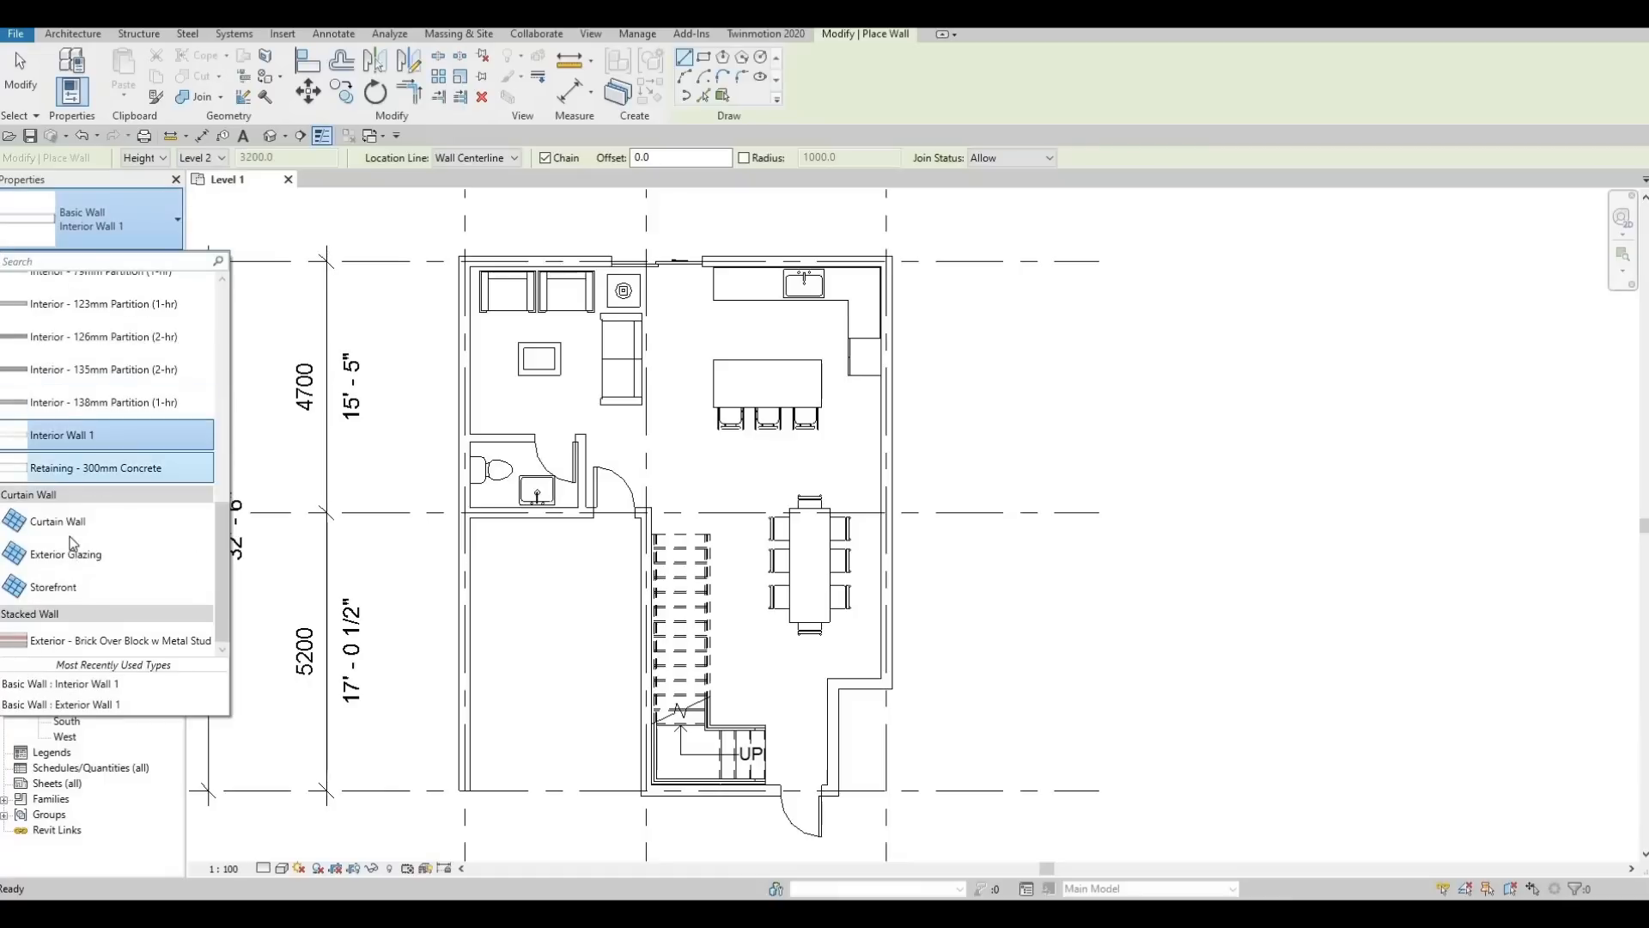
click(73, 525)
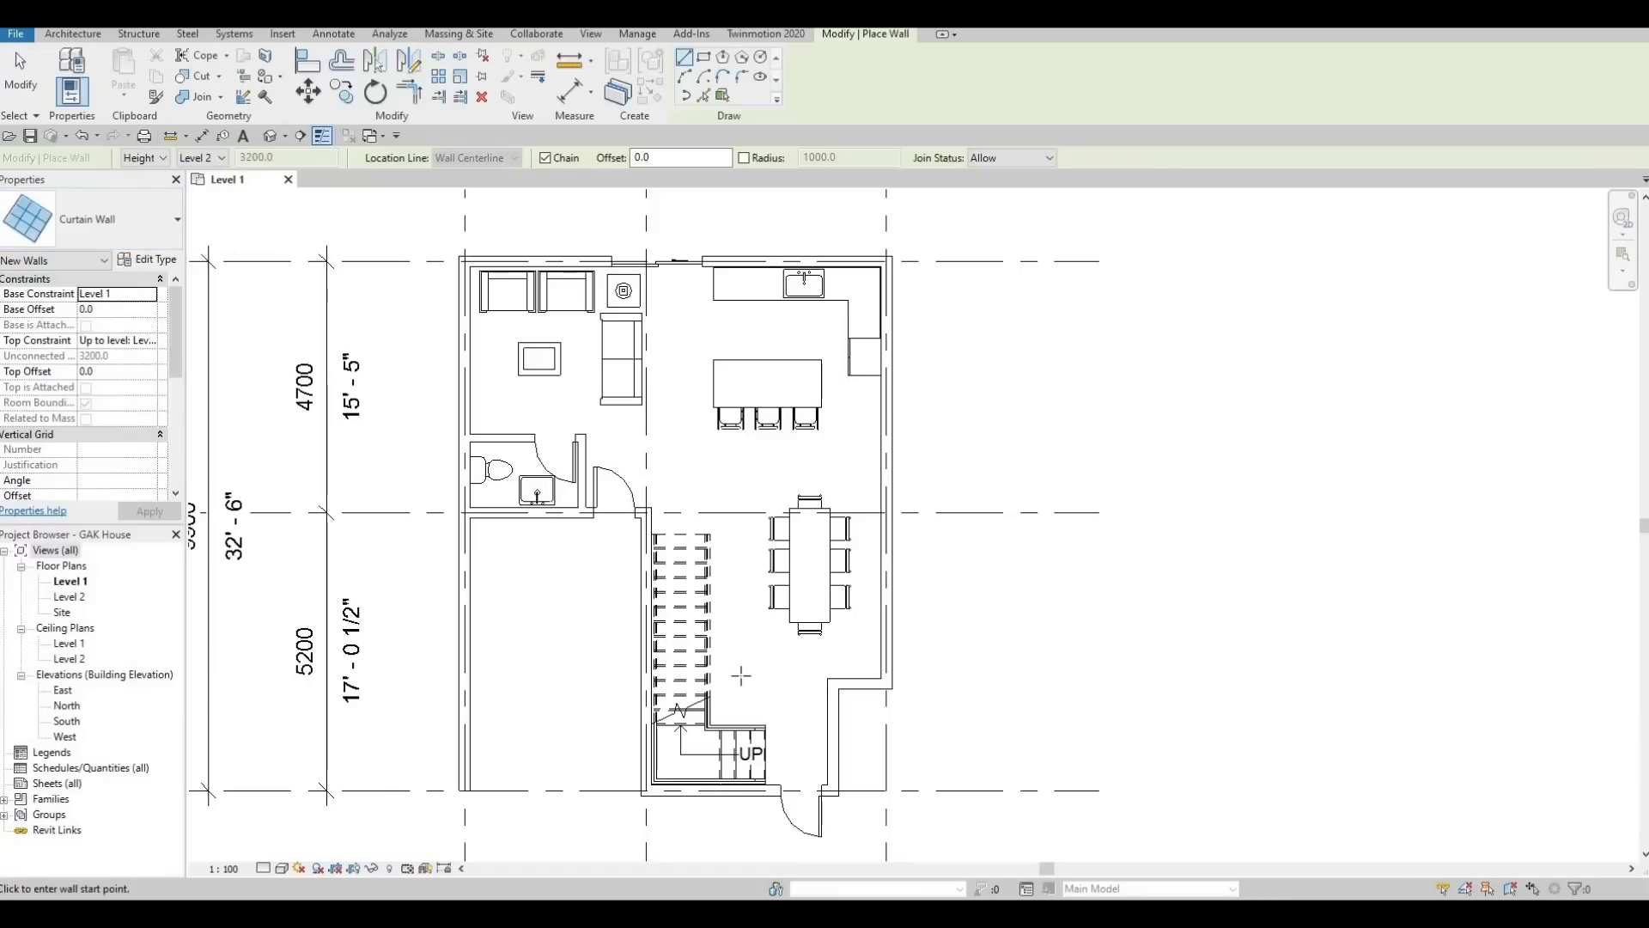
scroll(730, 570, up, 2)
scroll(714, 585, up, 3)
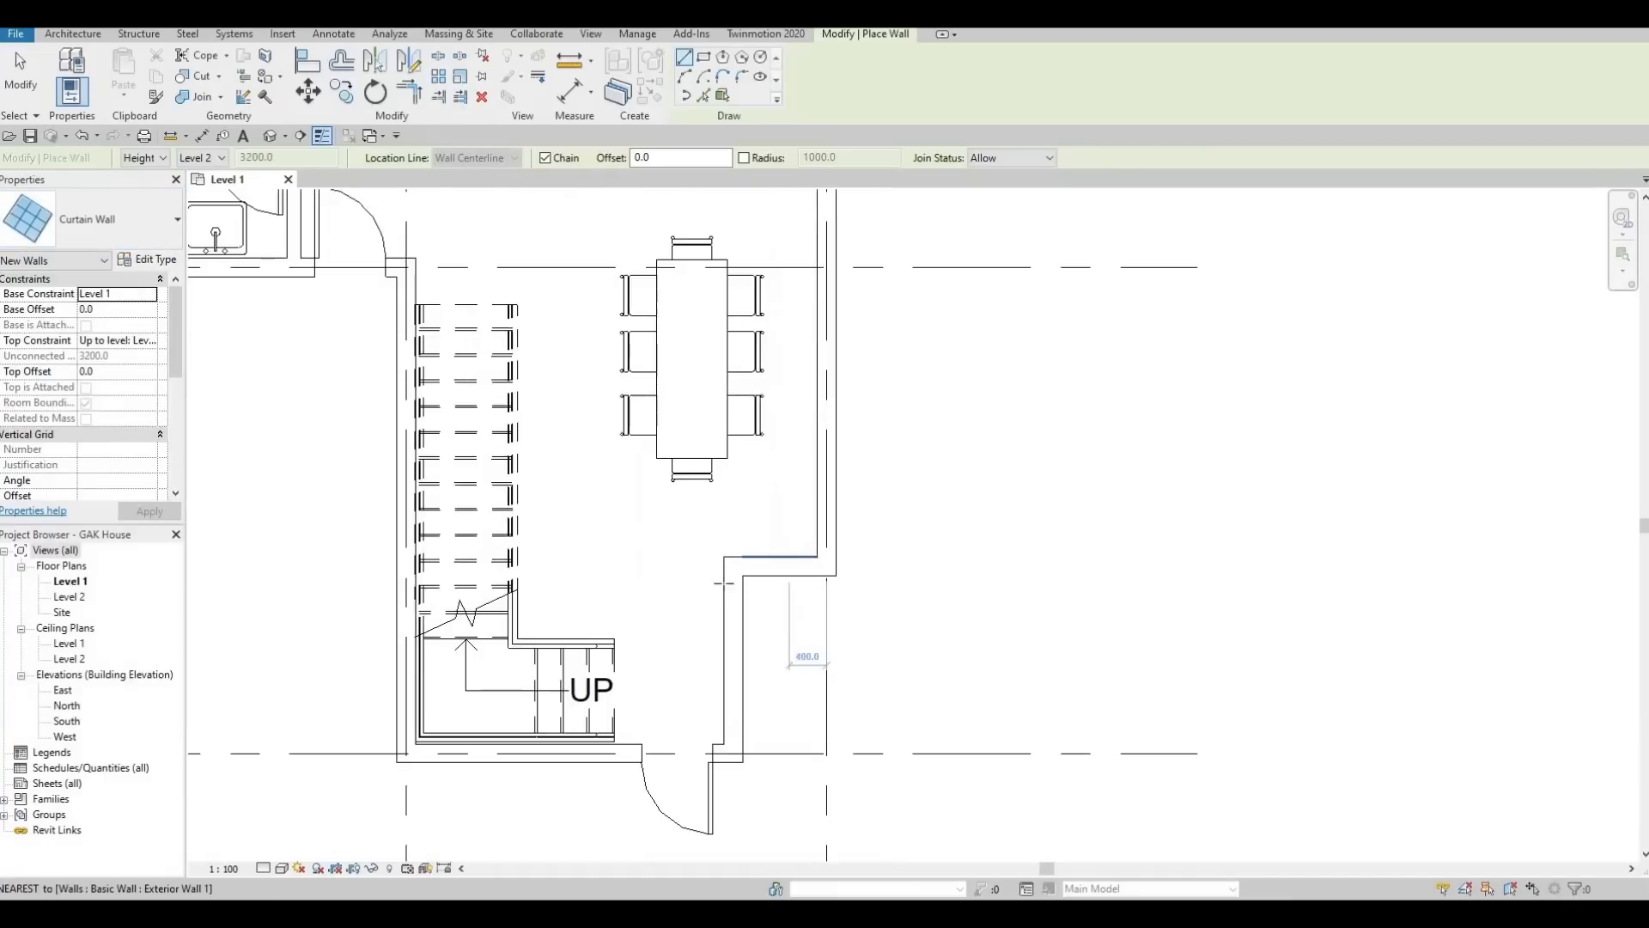
click(714, 583)
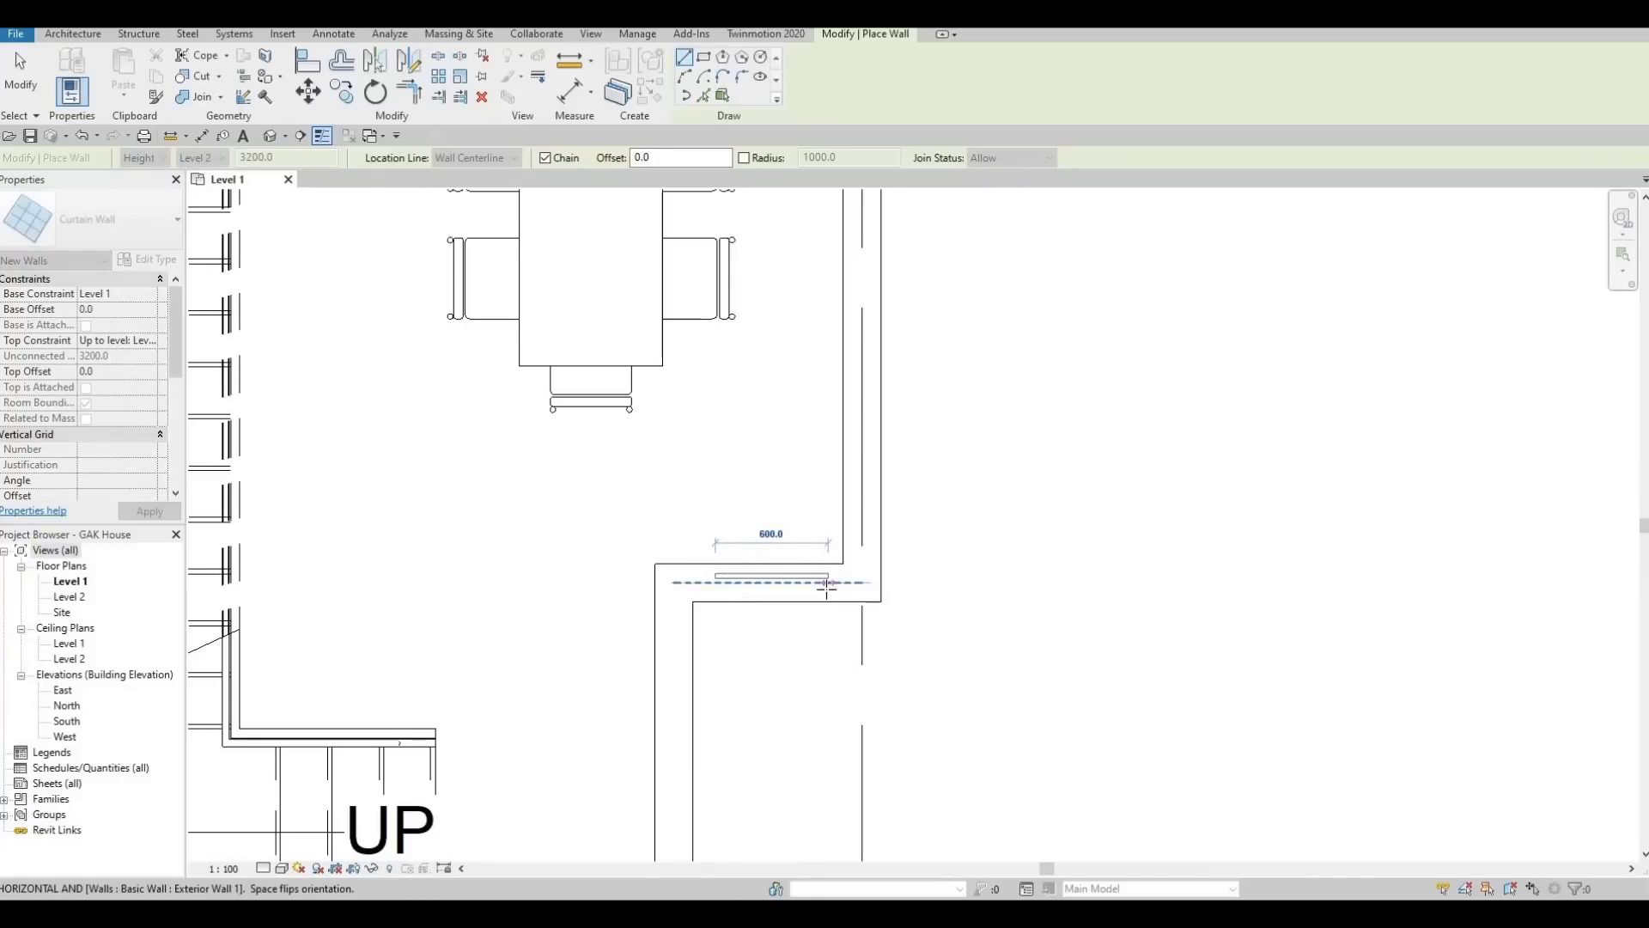
click(828, 583)
key(Escape)
key(Escape)
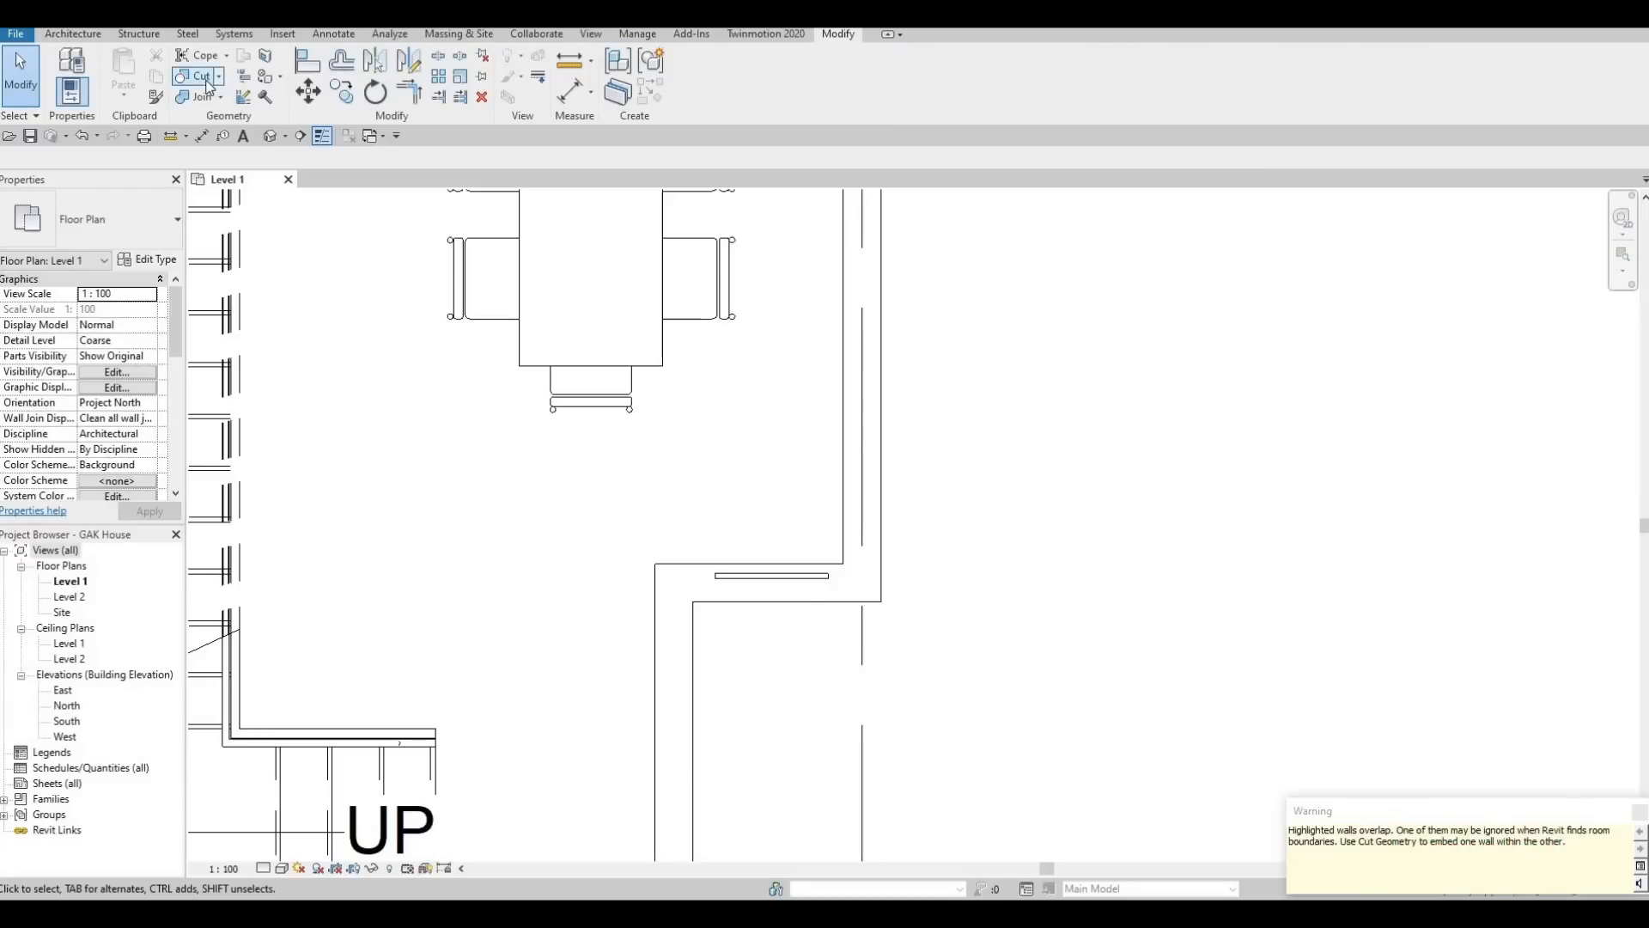
Cut the exterior wall return with the new curtain wall so the glazing is embedded in it
click(710, 598)
click(718, 582)
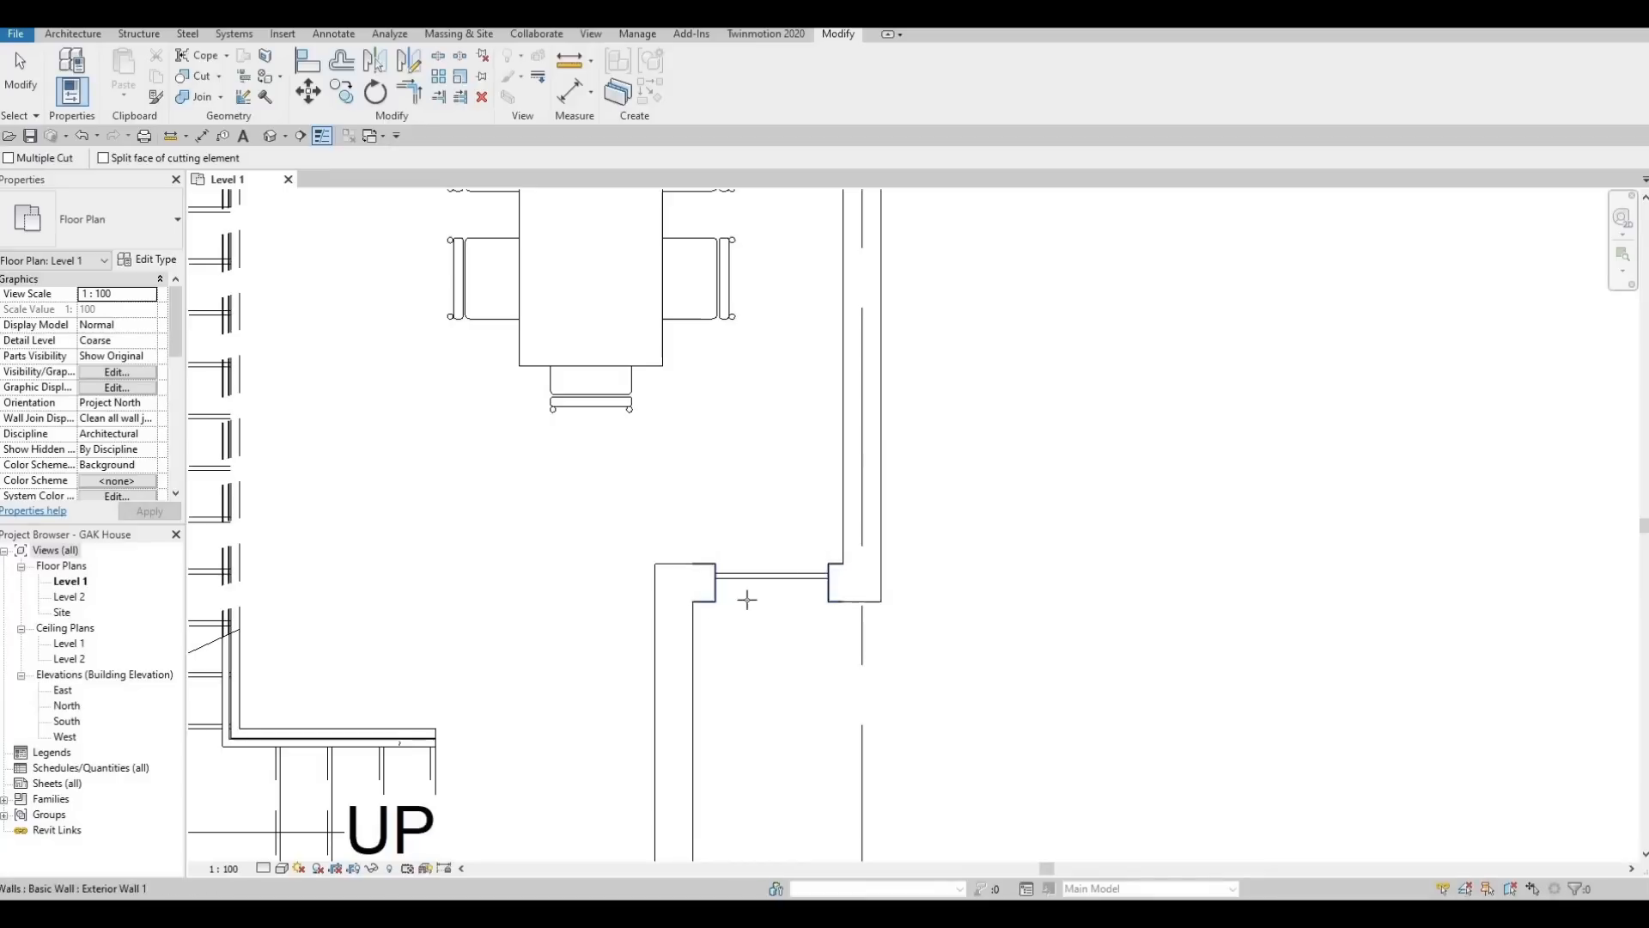
key(Escape)
key(Escape)
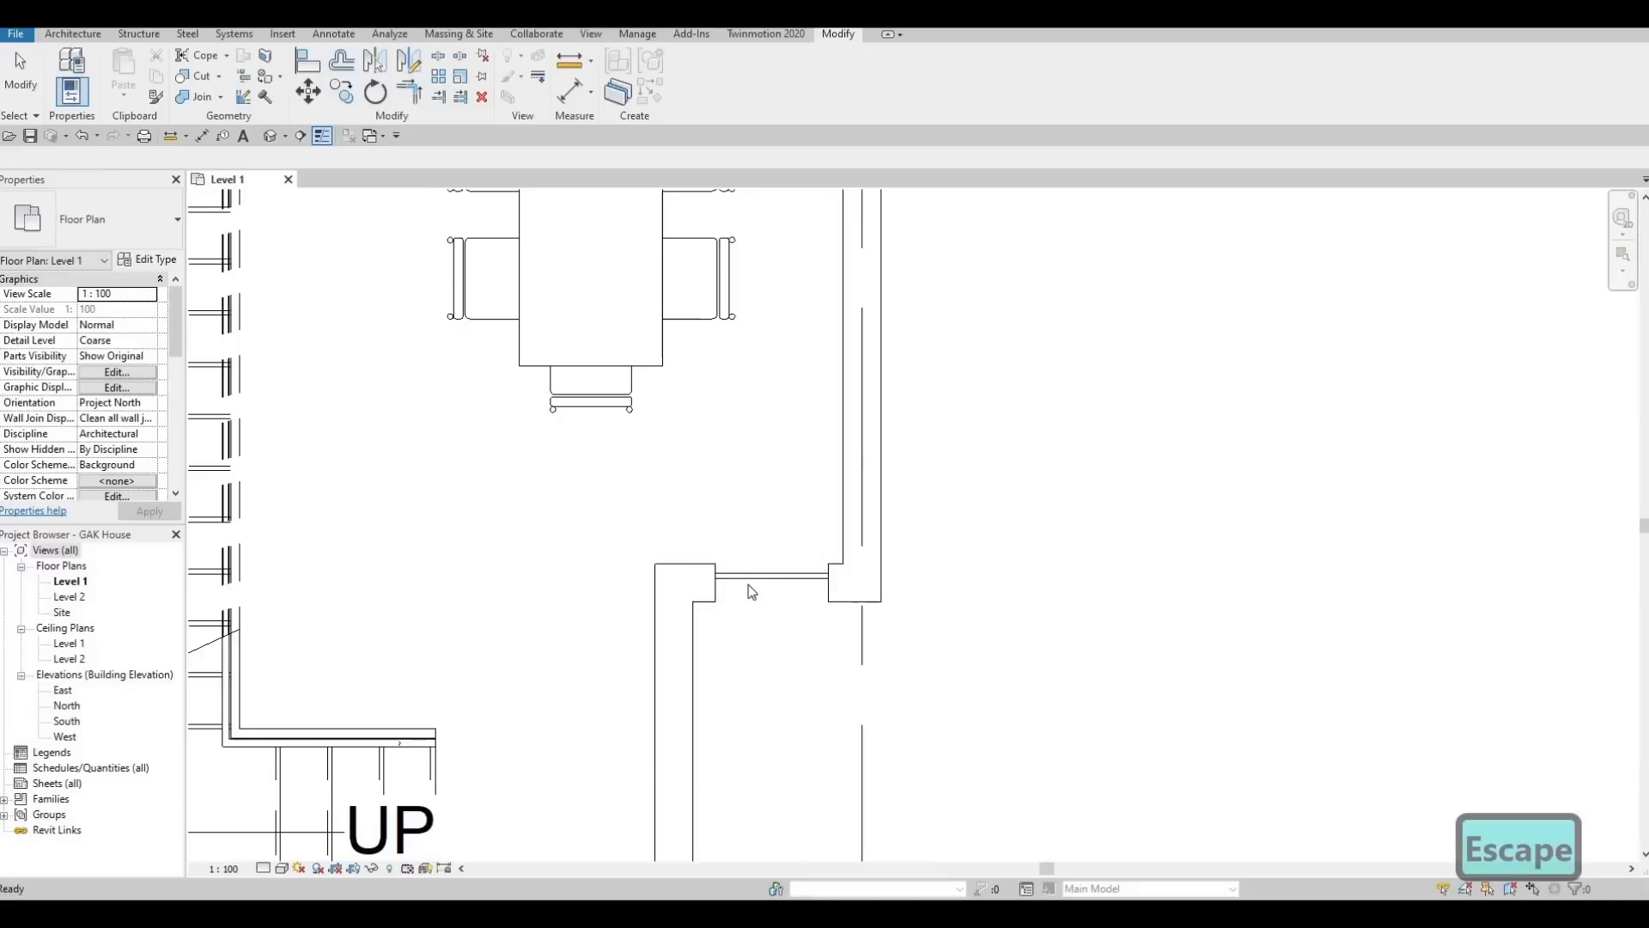
Stretch both ends of the embedded curtain wall to centre it in the return, 600 mm long and 180 mm from the entrance-side wall
click(731, 582)
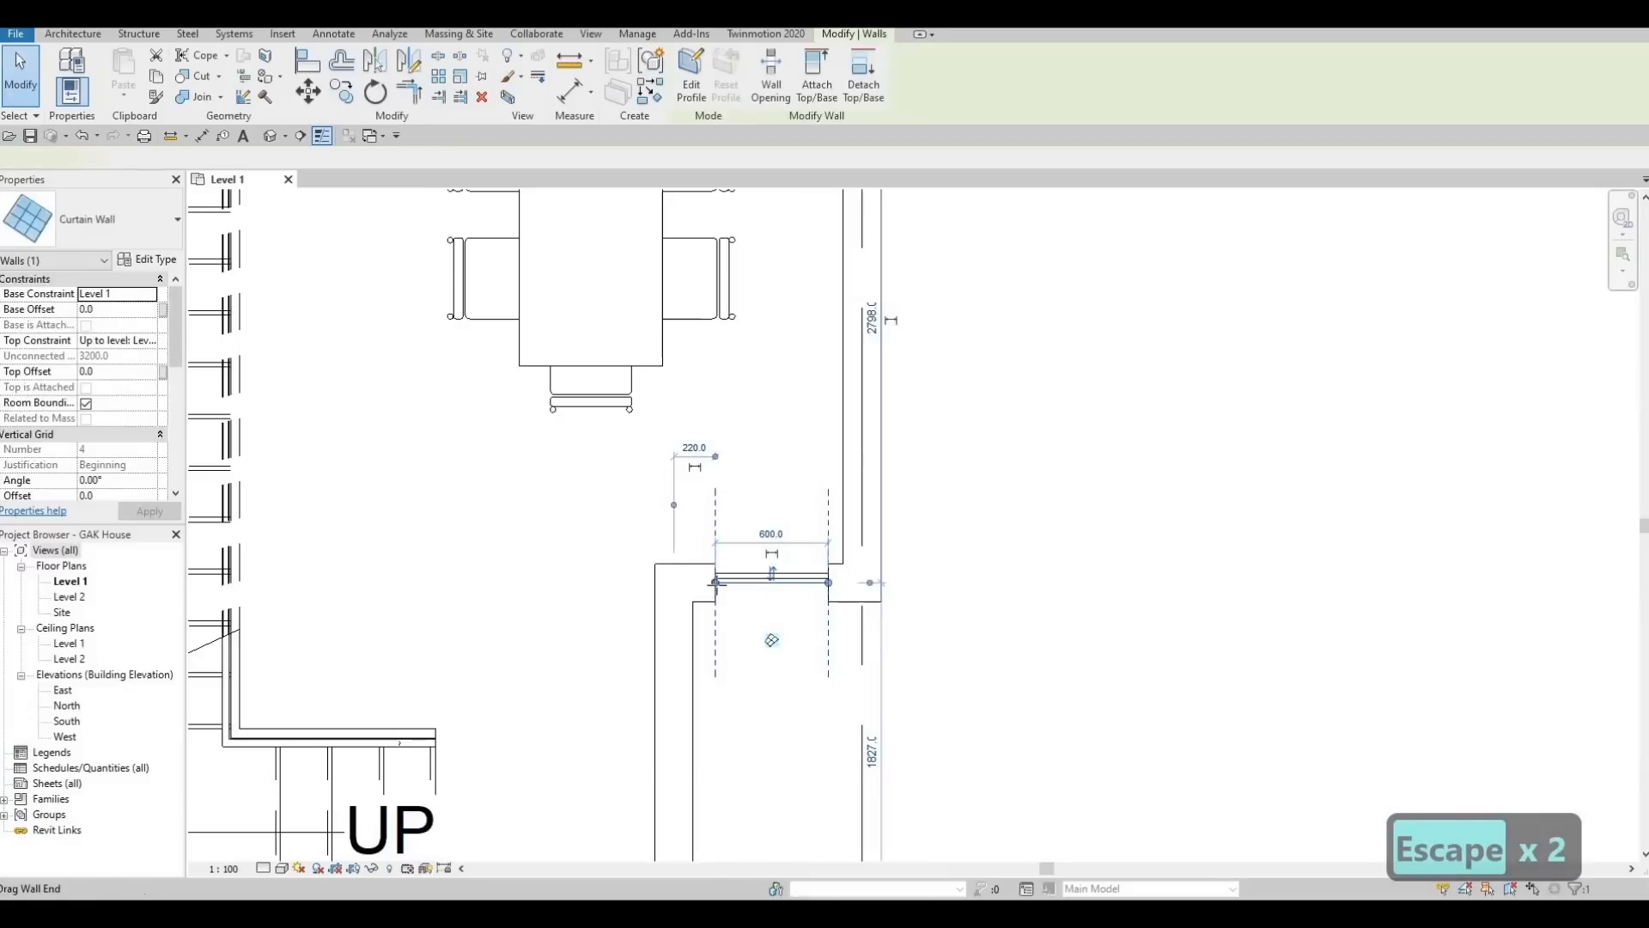
drag(716, 583, 710, 584)
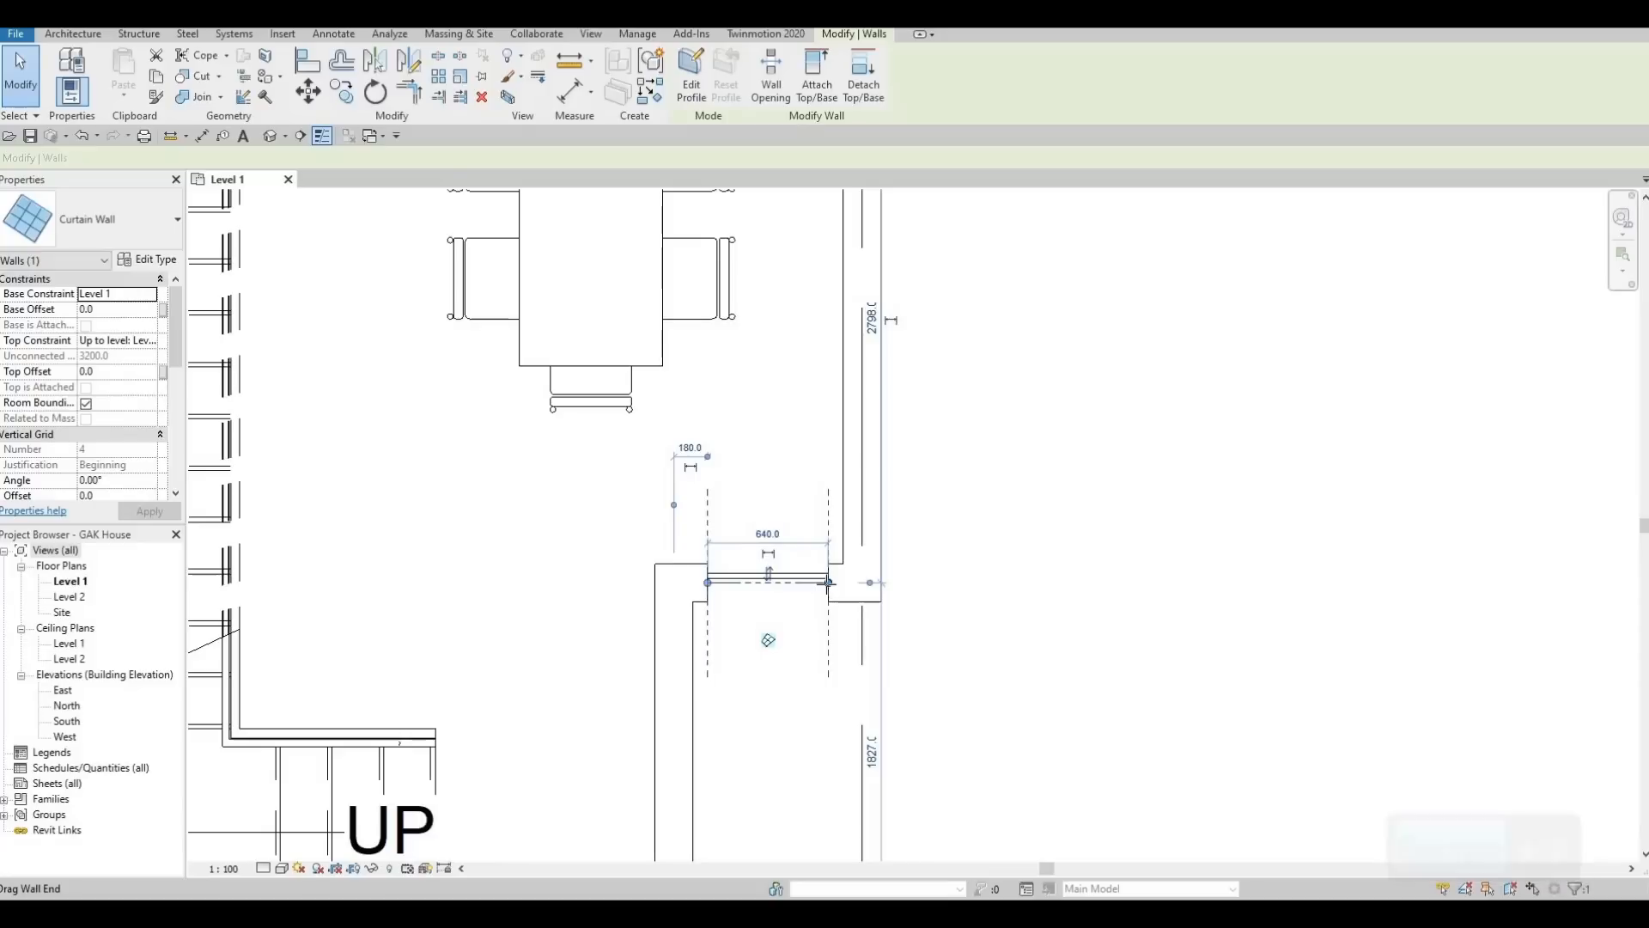
drag(827, 583, 821, 584)
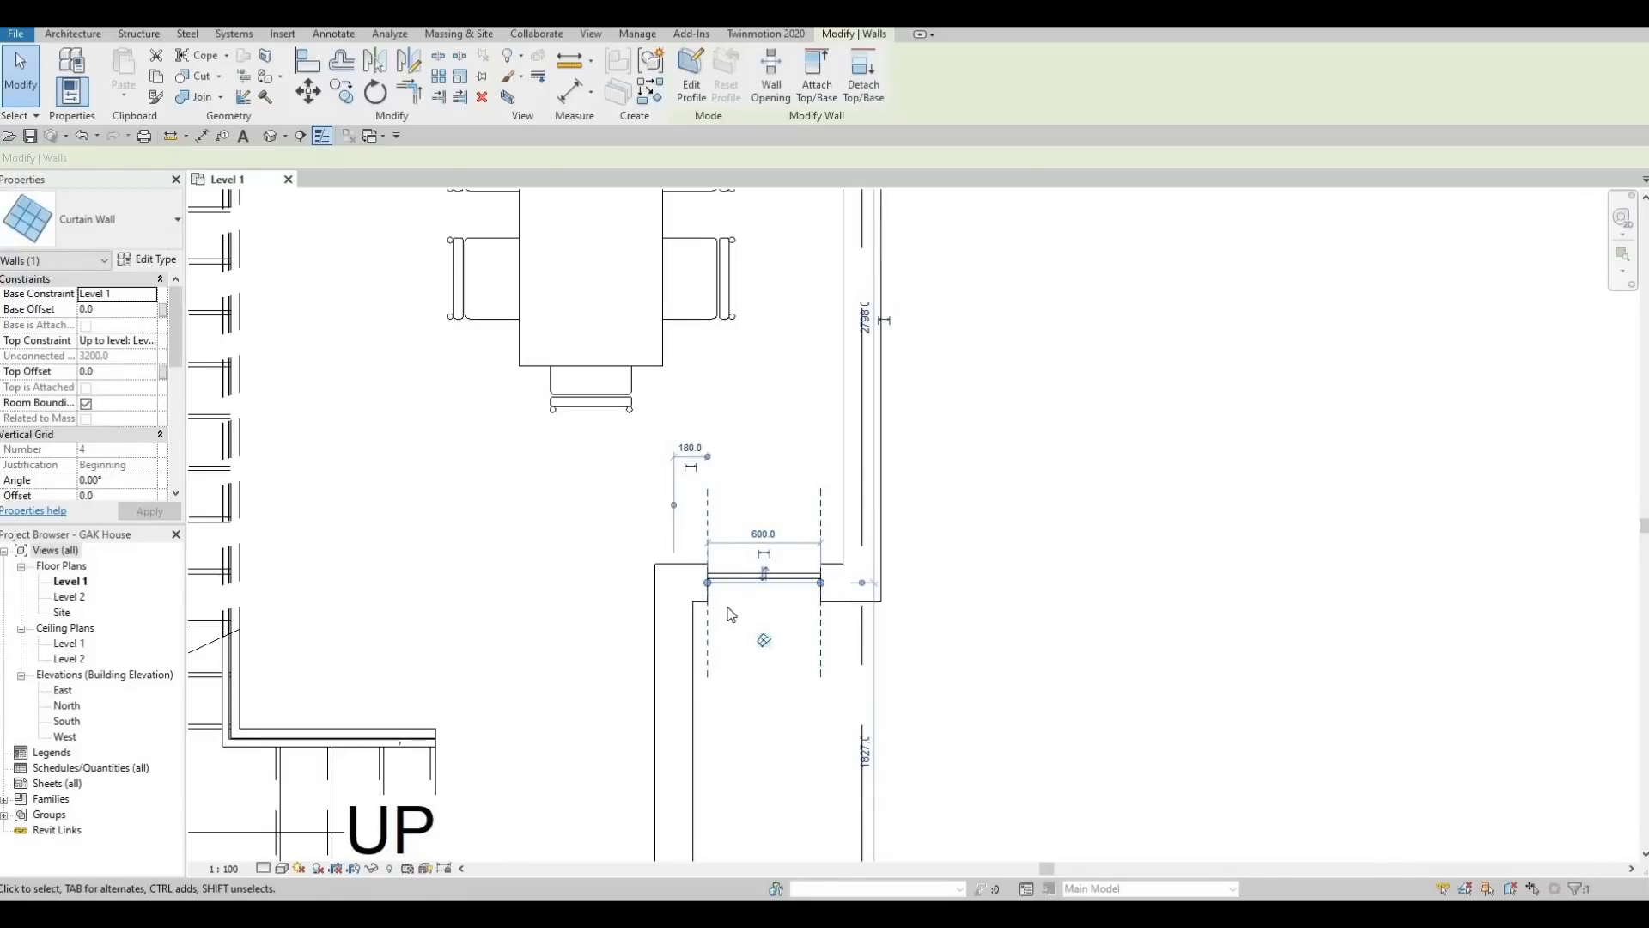
scroll(710, 653, down, 4)
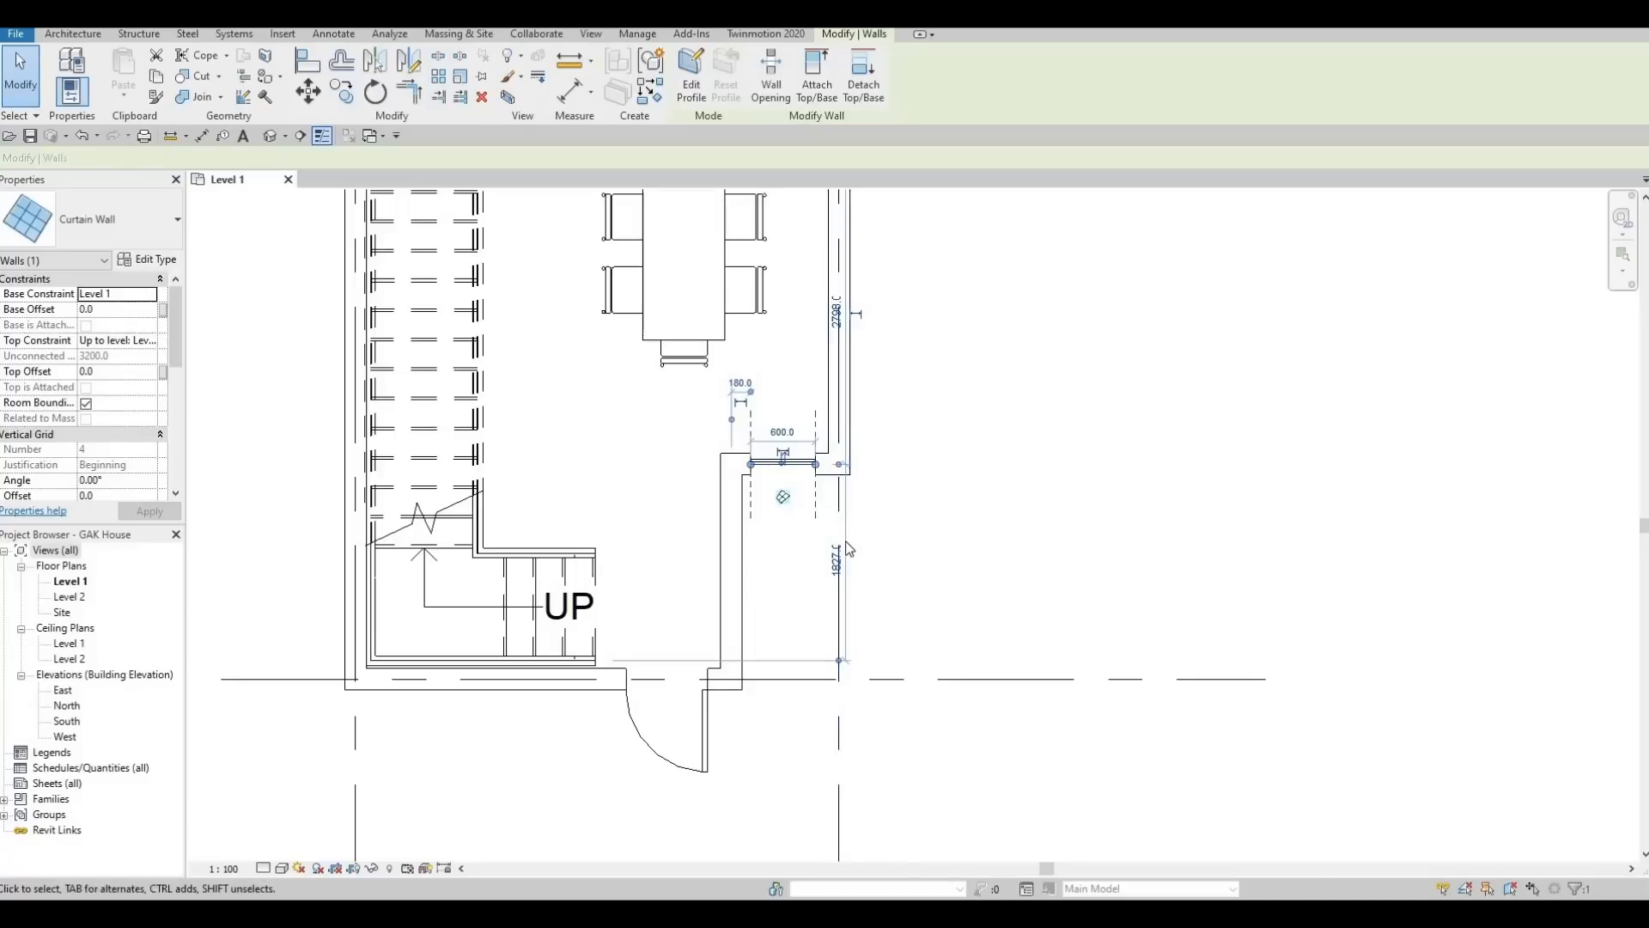
middle_drag(687, 638, 759, 634)
scroll(747, 633, down, 2)
scroll(653, 635, up, 1)
middle_drag(625, 629, 720, 637)
scroll(723, 638, down, 1)
middle_drag(905, 655, 918, 718)
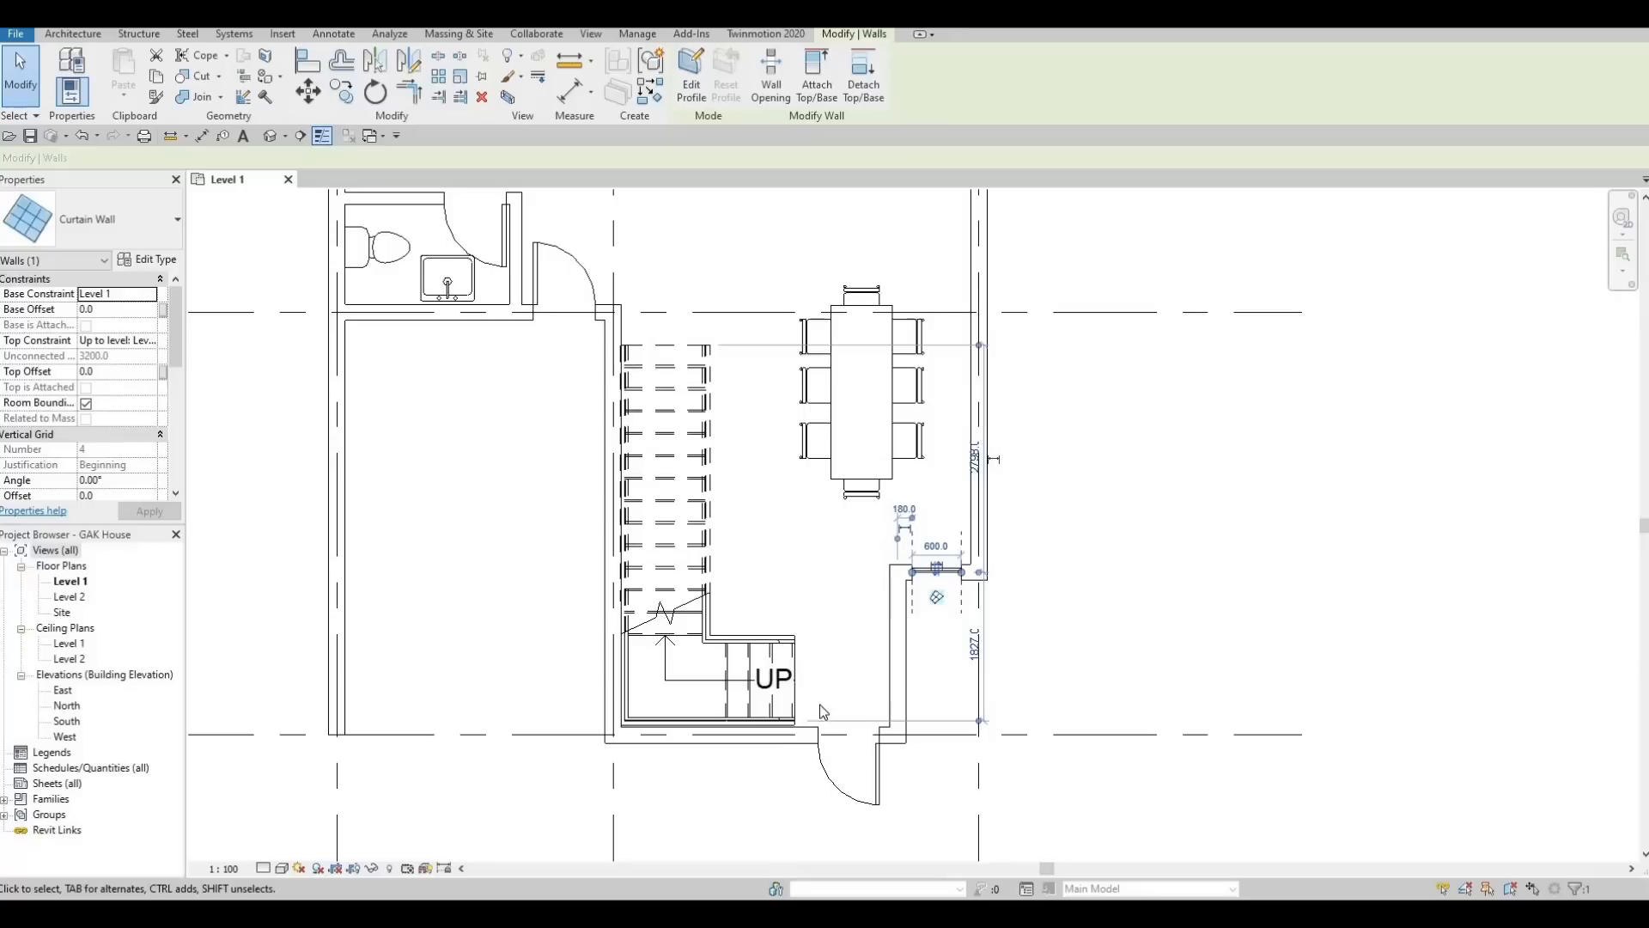
middle_drag(789, 606, 755, 688)
middle_drag(704, 544, 720, 475)
scroll(720, 475, down, 1)
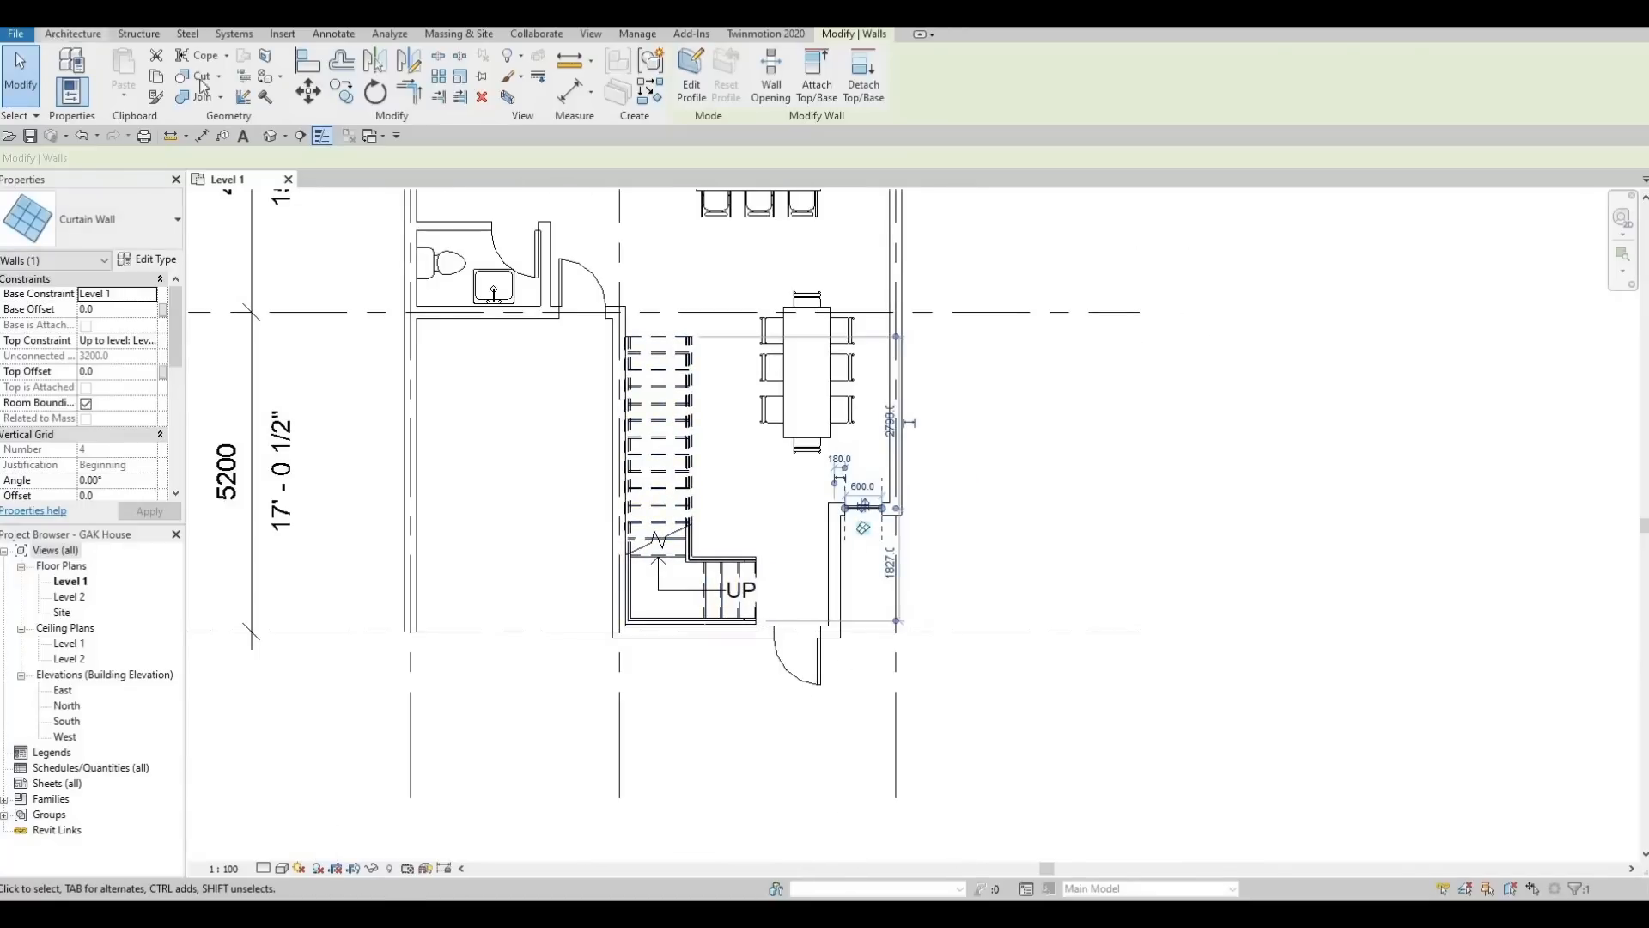
Start an in-place model component in the Generic Models category, named Generic Models 1
click(58, 34)
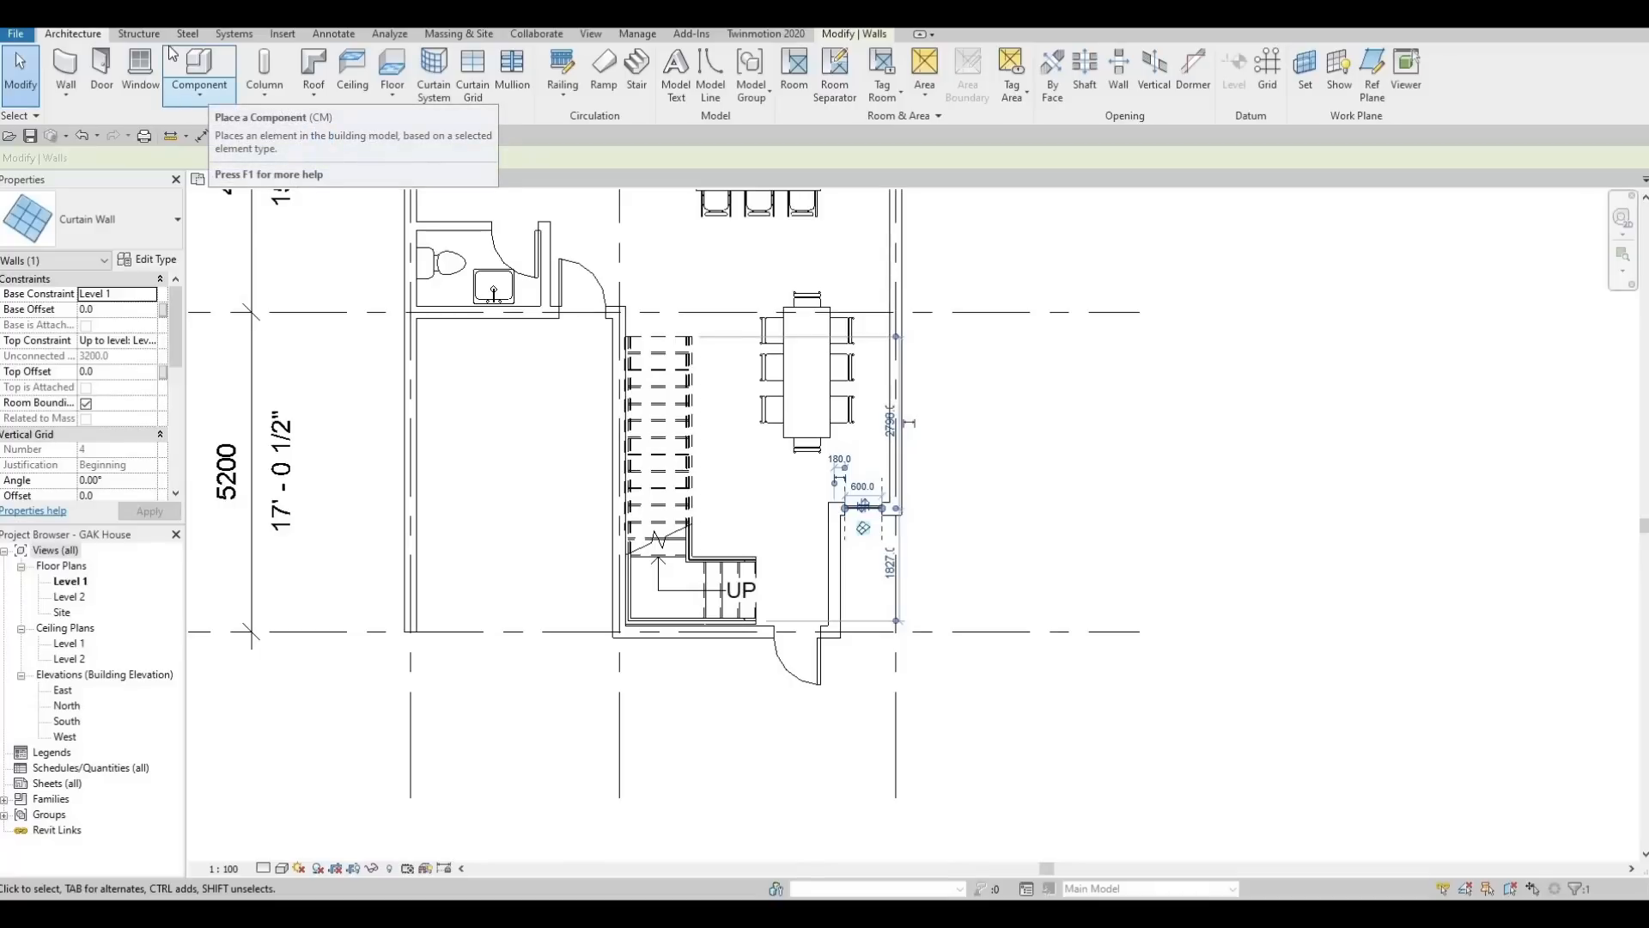
click(206, 95)
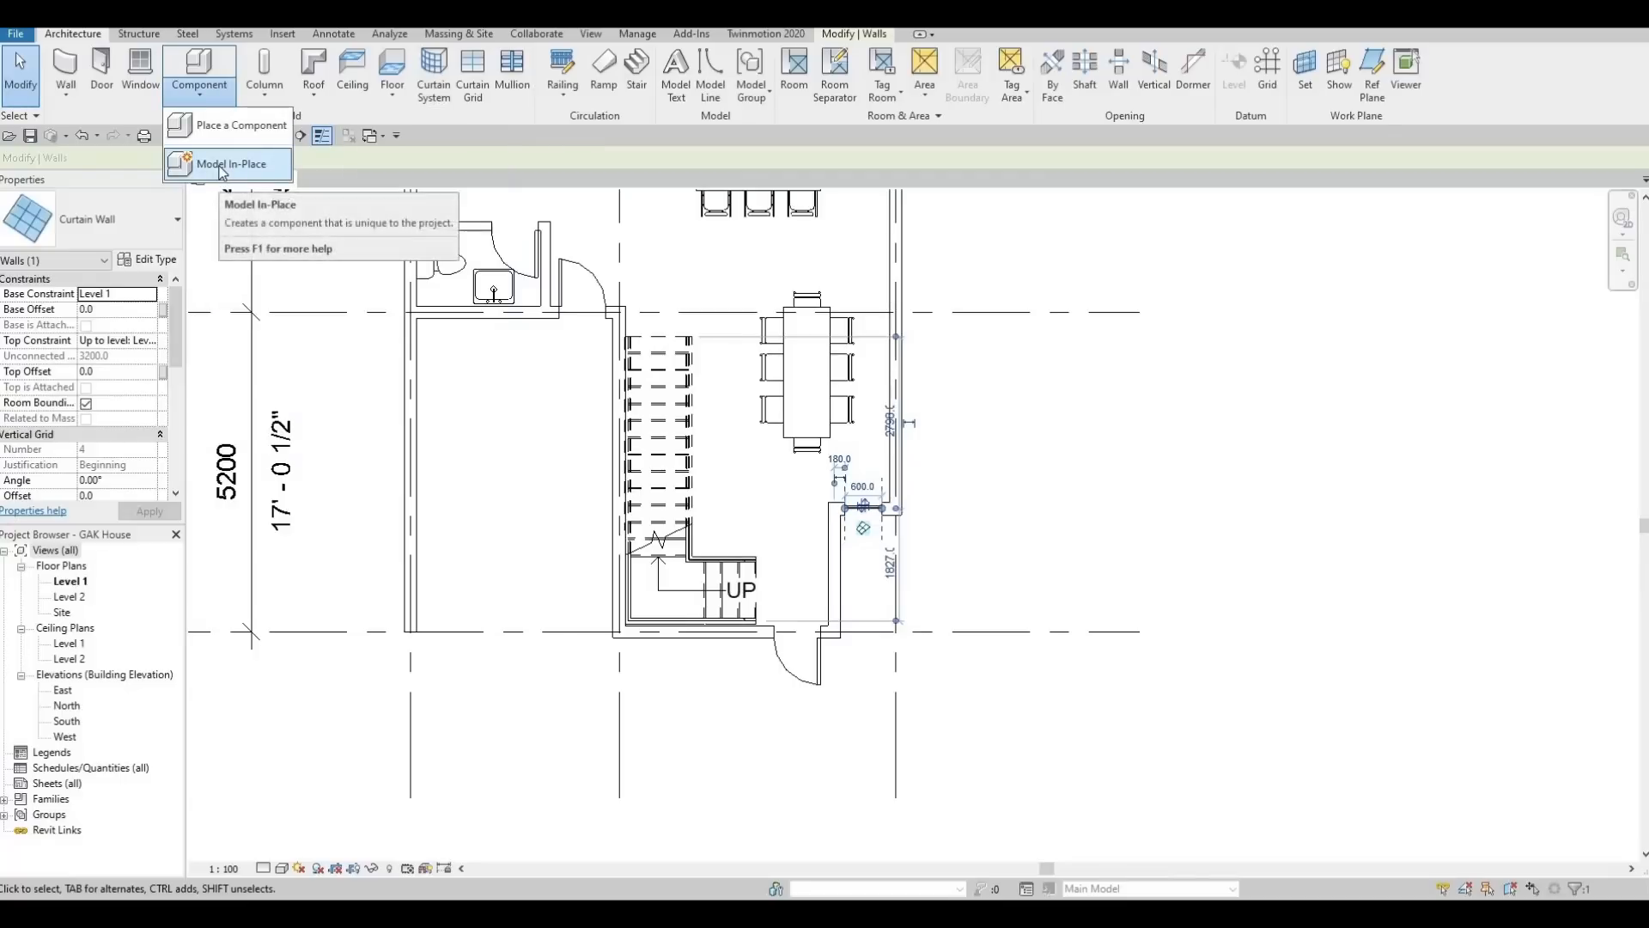
click(222, 168)
scroll(785, 430, down, 4)
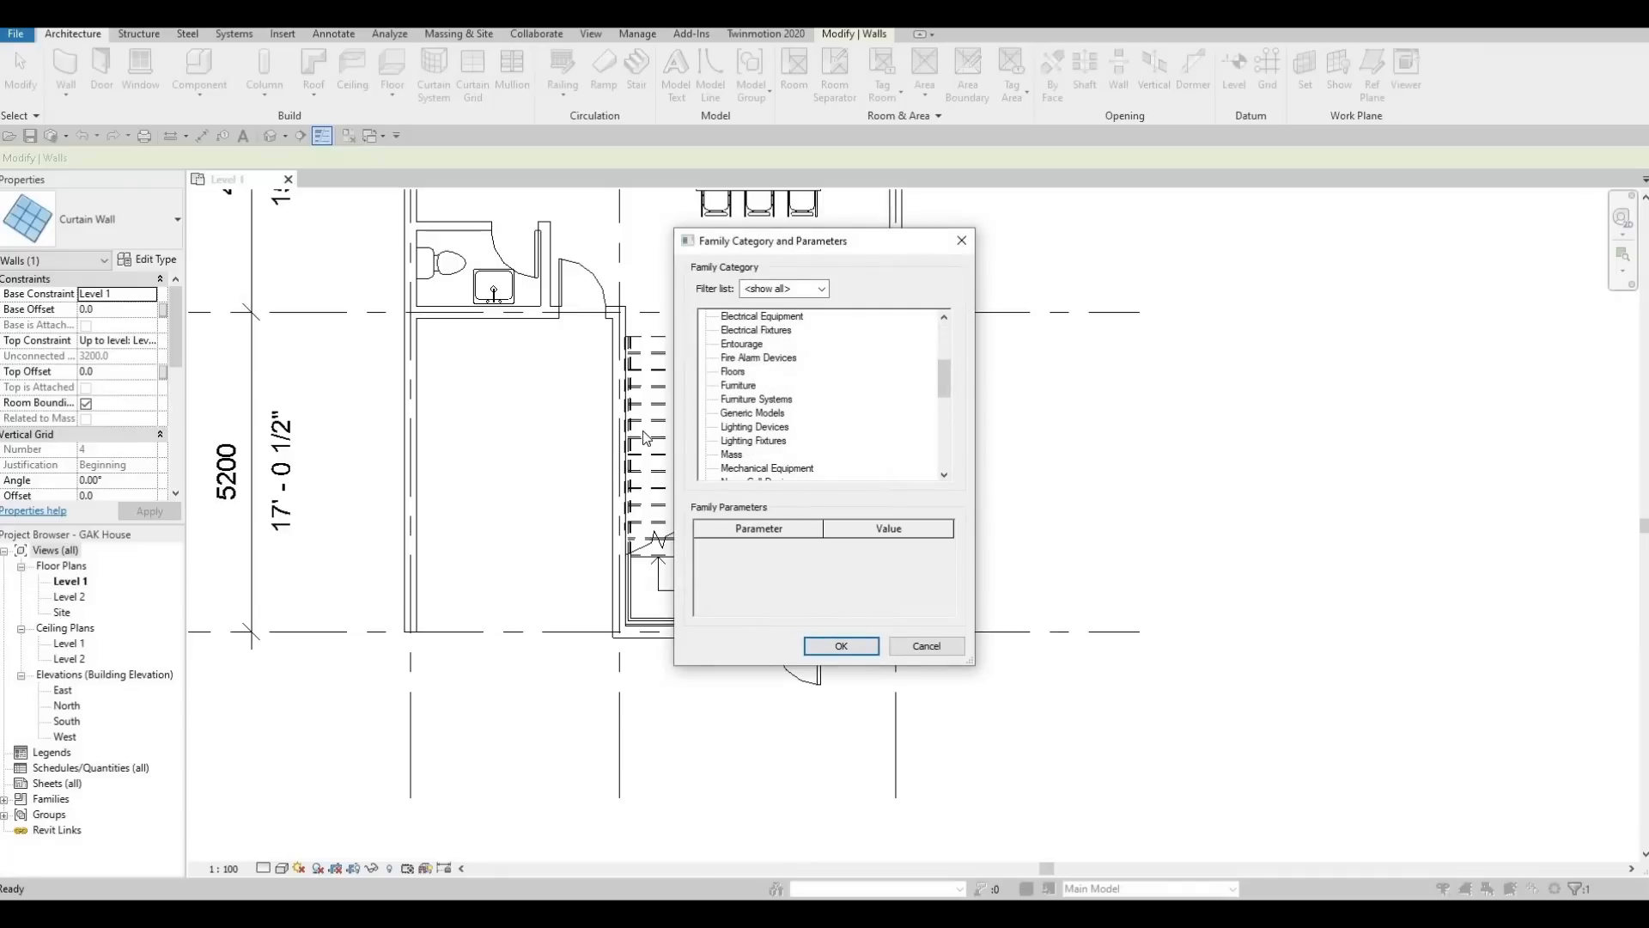
click(752, 413)
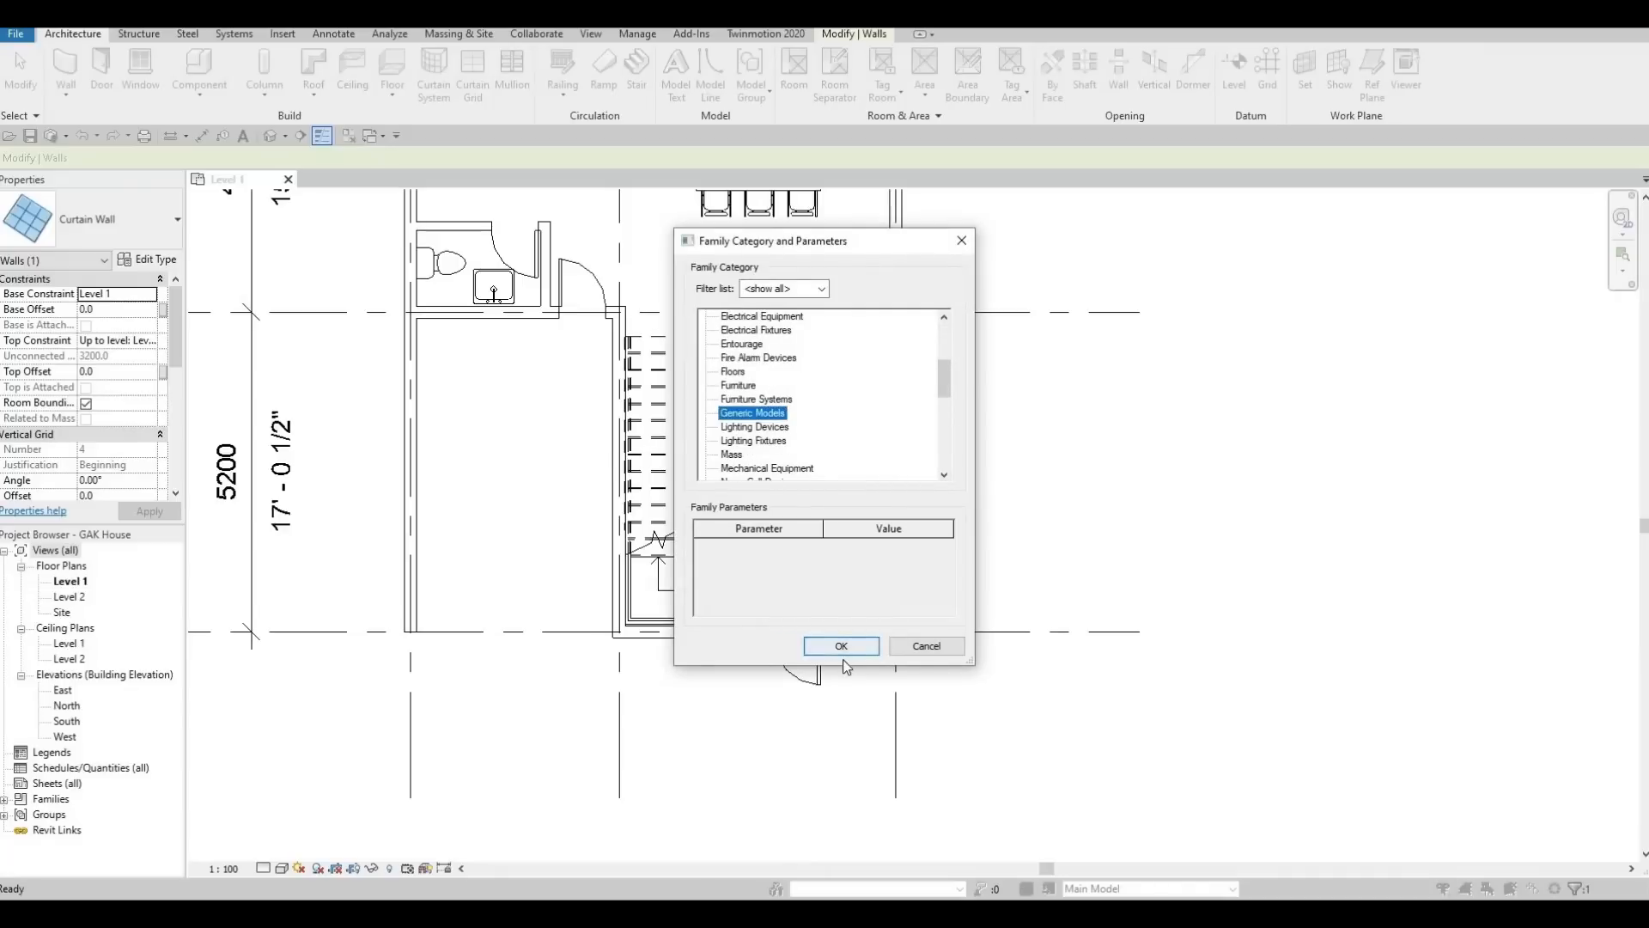
key(Return)
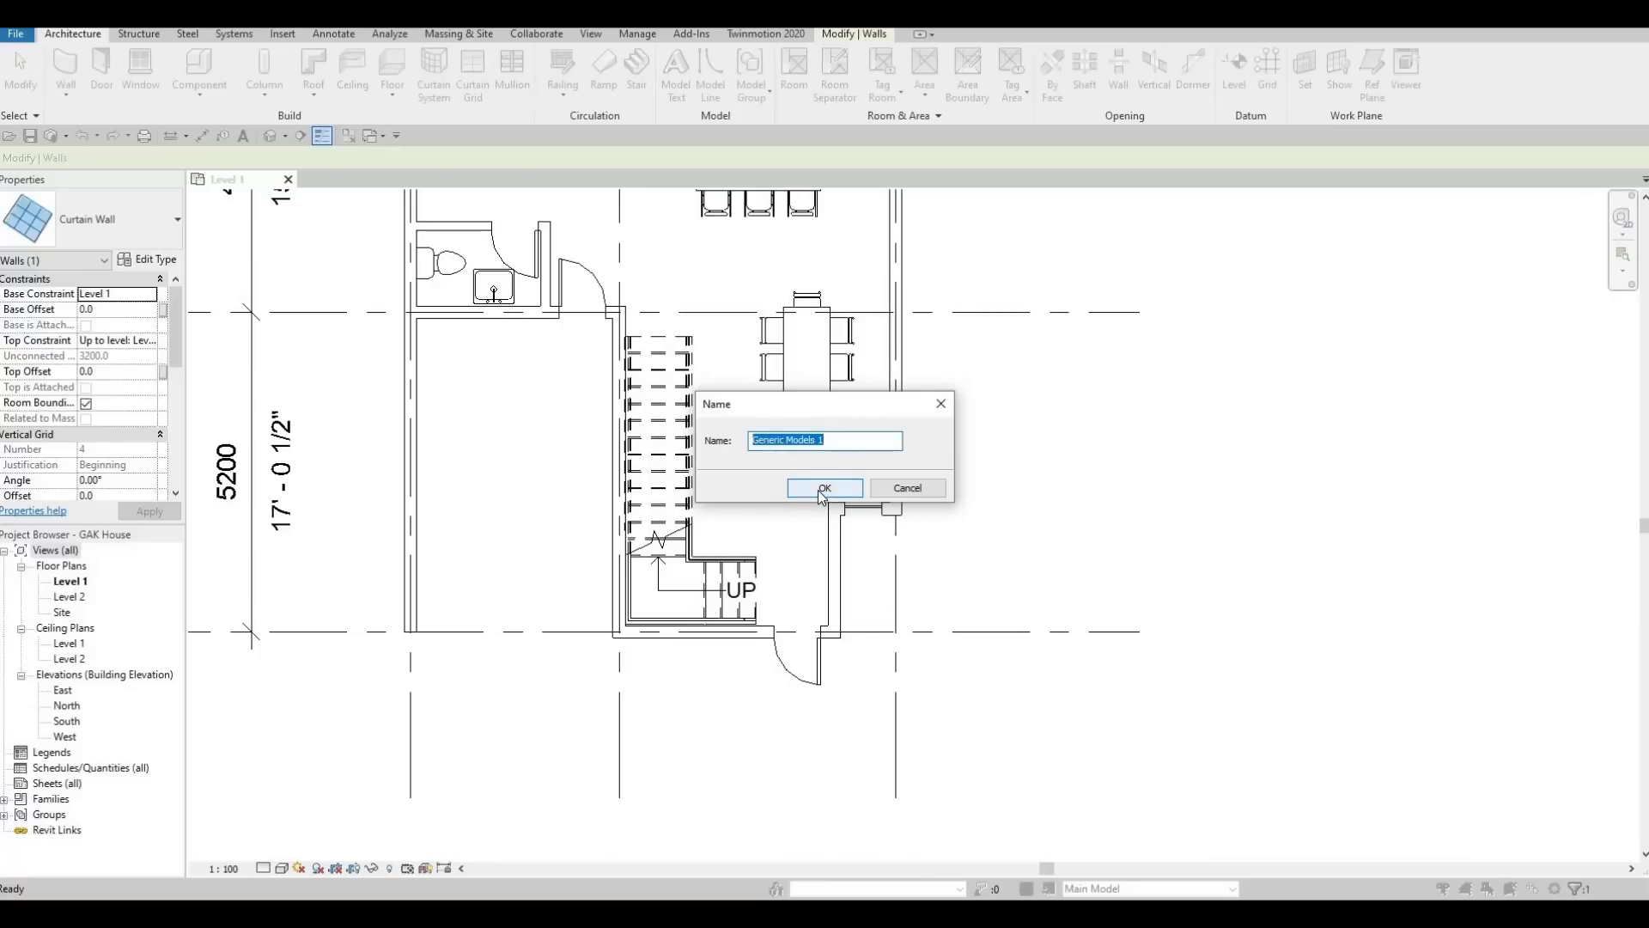
key(Return)
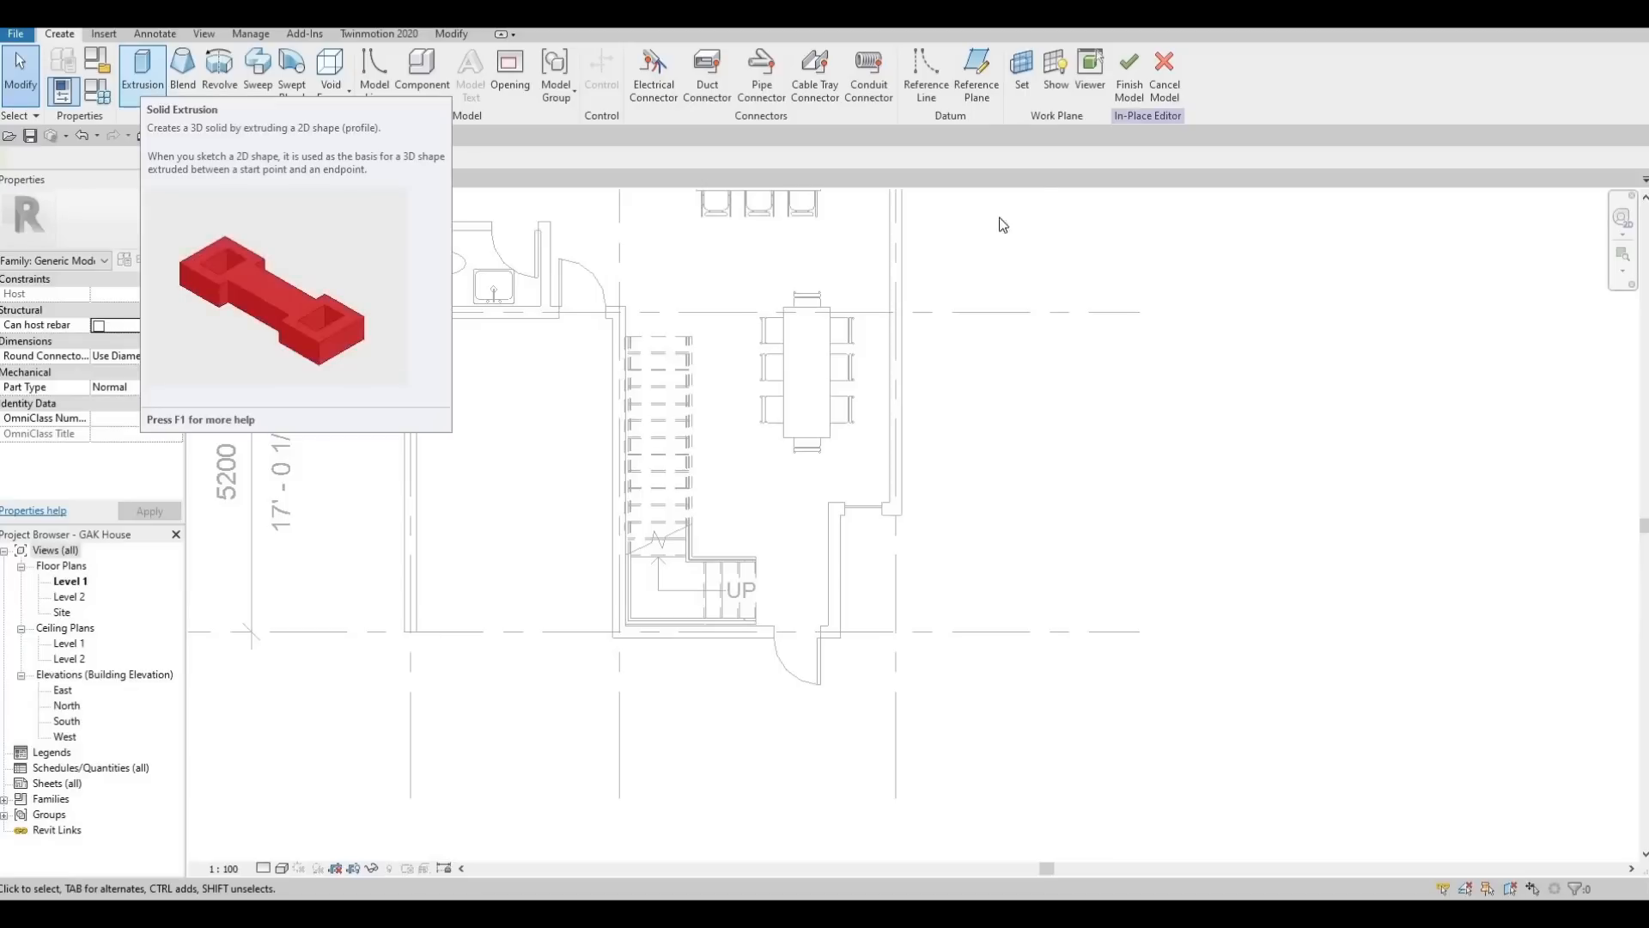
Confirm Level : Level 1 as the work plane, show its grid over the plan and hide it again
click(1022, 73)
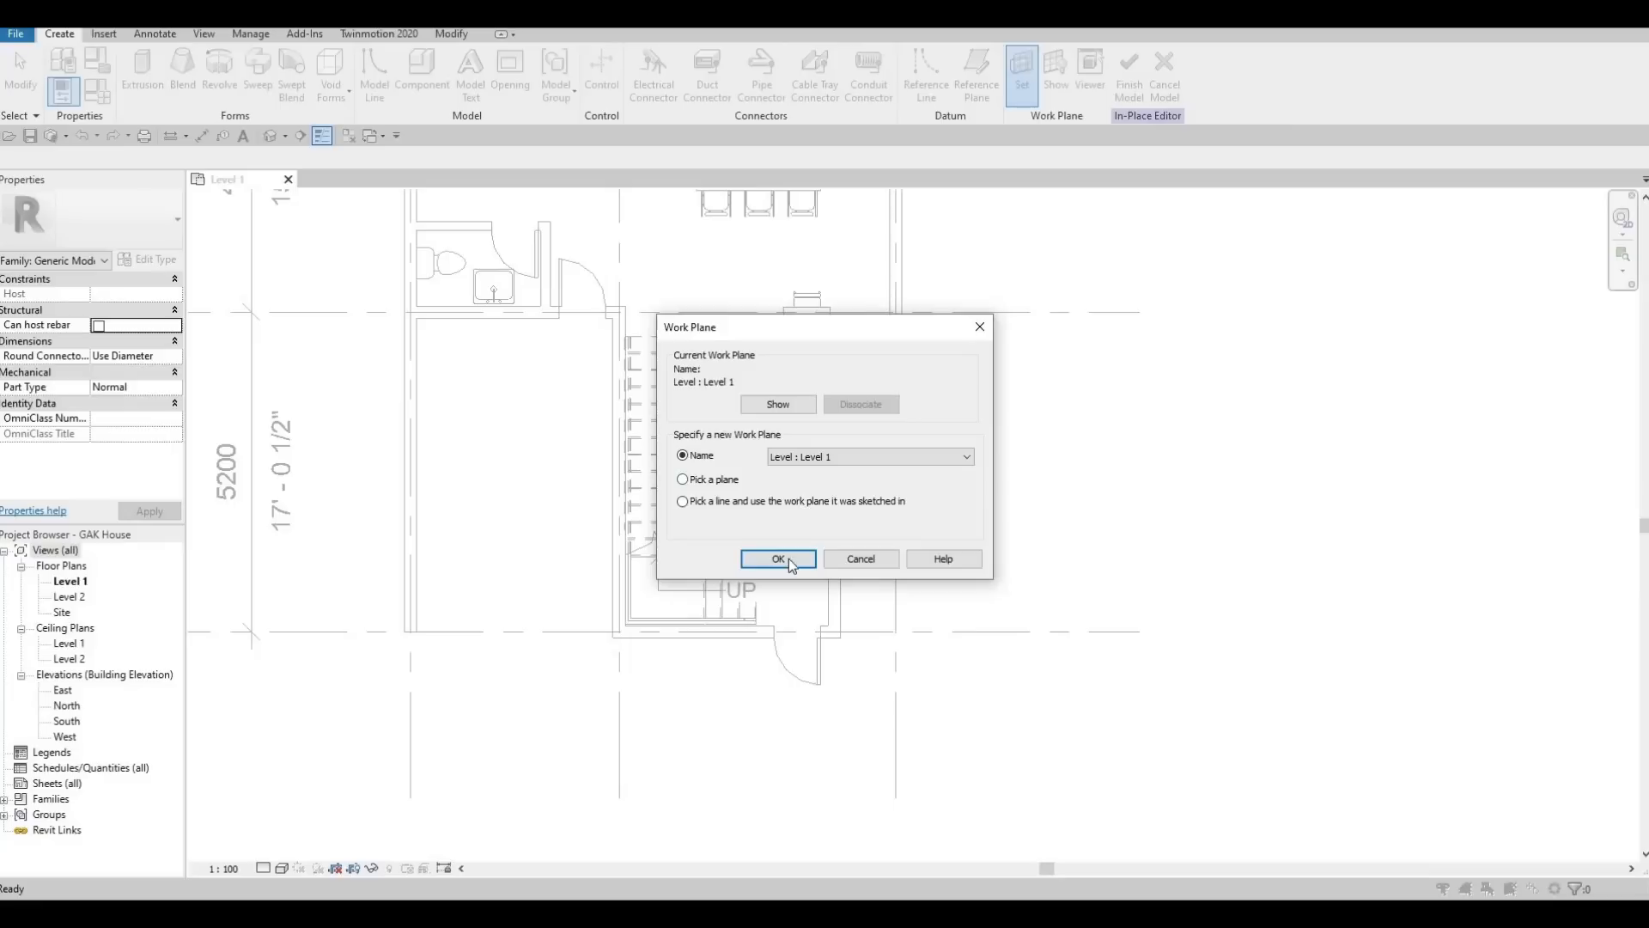
click(790, 560)
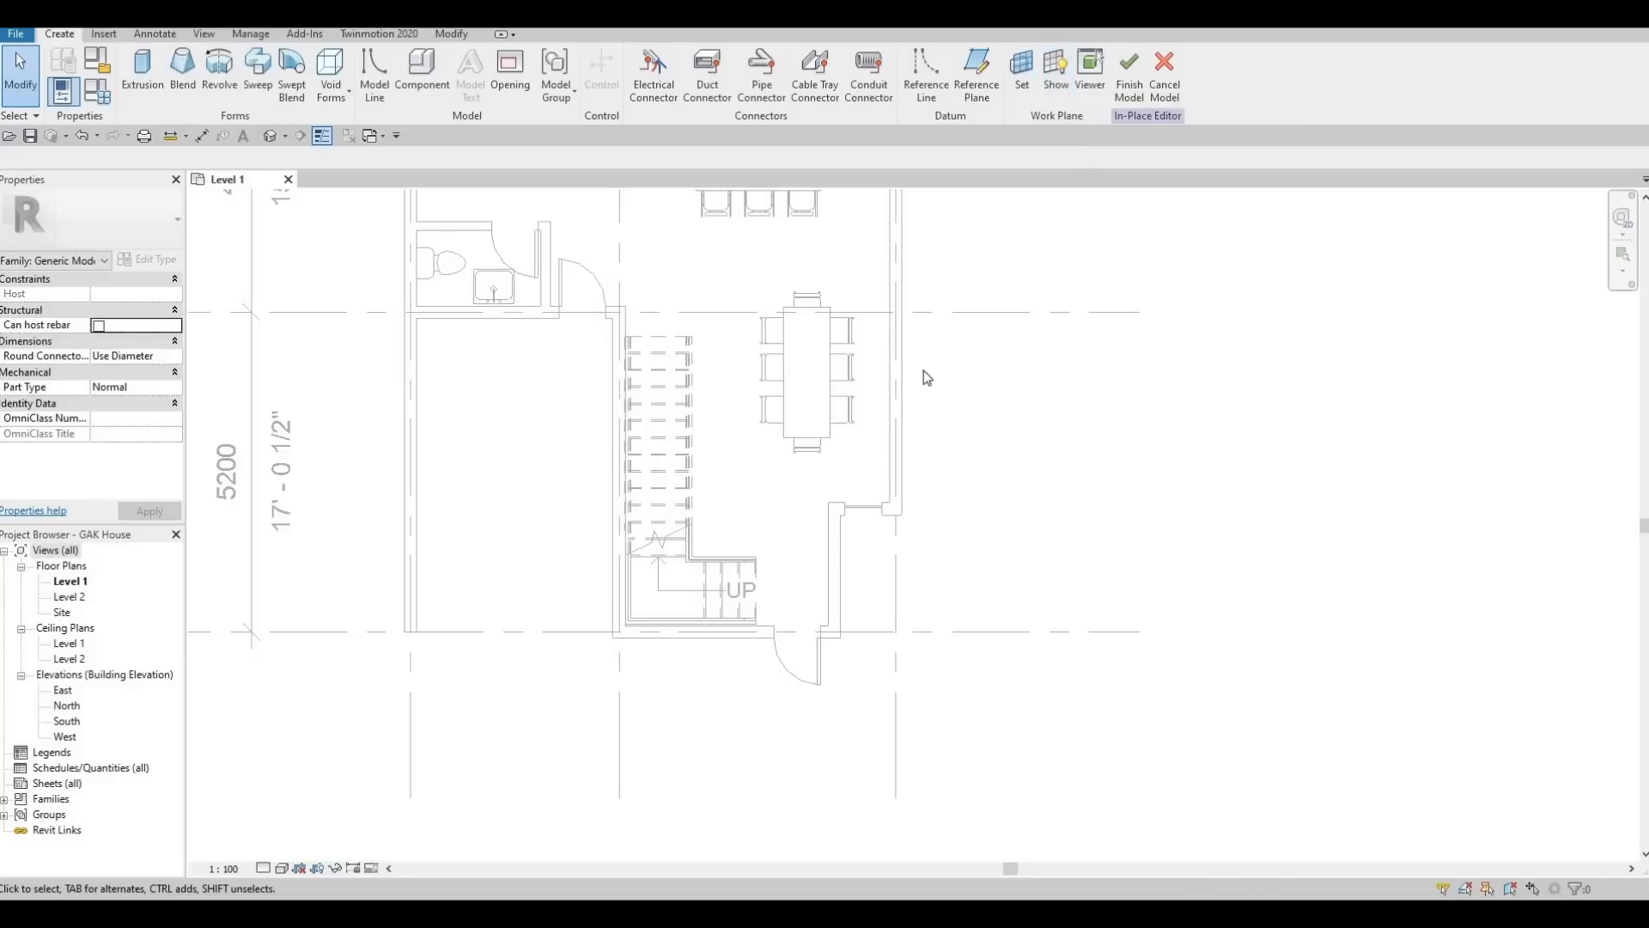
click(1018, 82)
click(1049, 78)
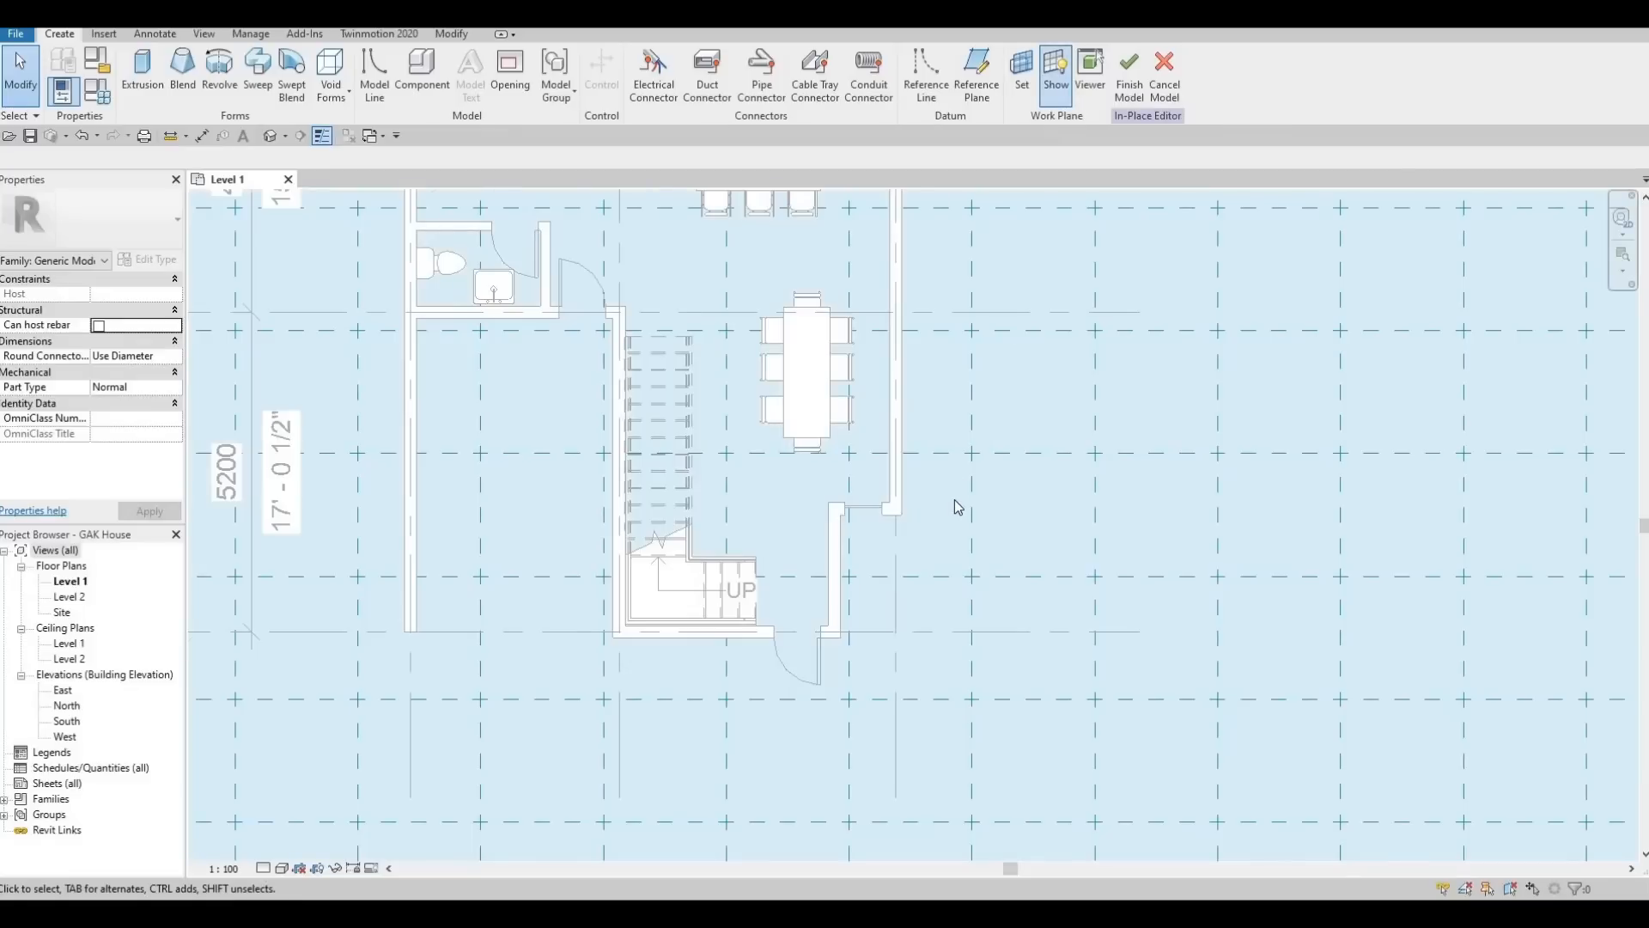
scroll(959, 507, down, 5)
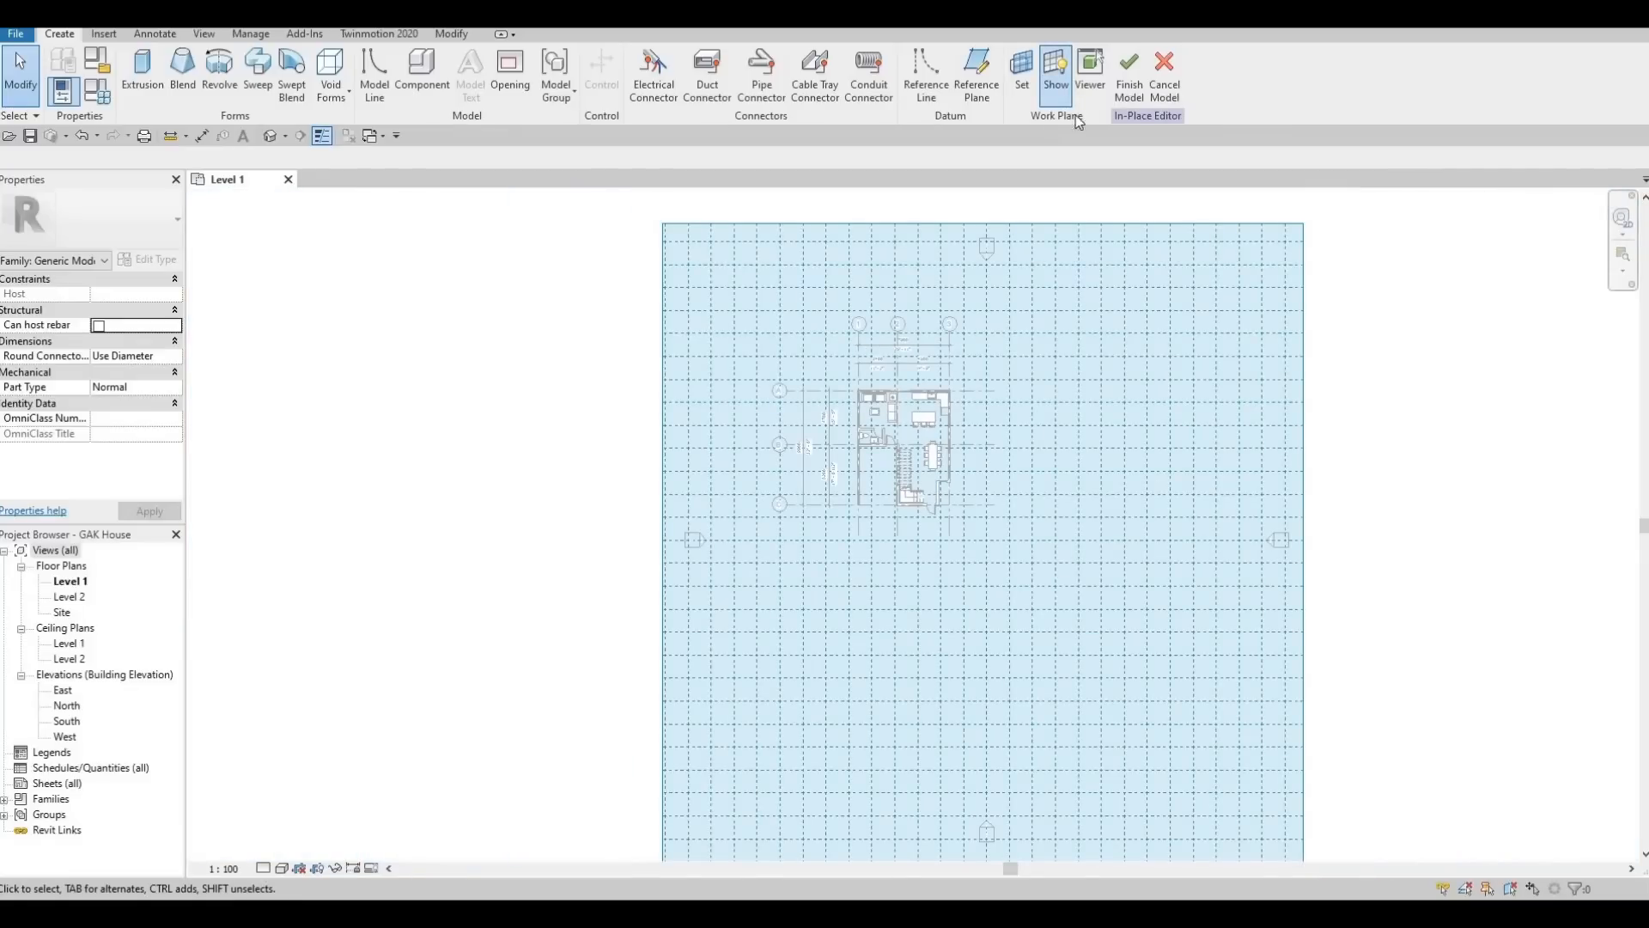
click(1051, 83)
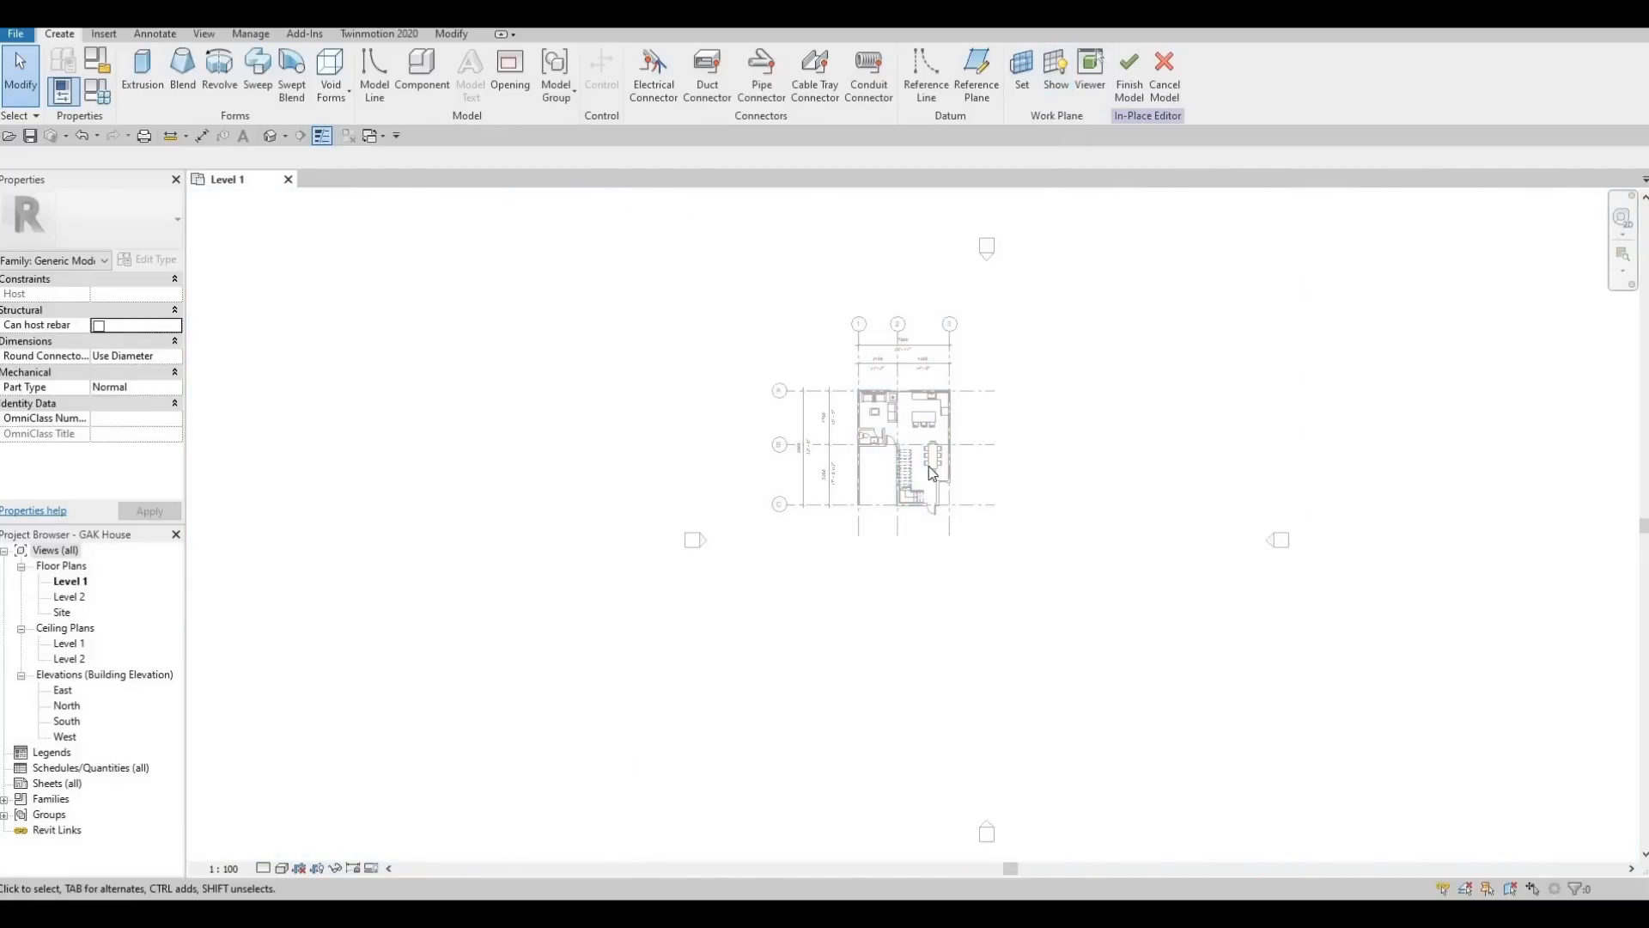
scroll(993, 350, up, 2)
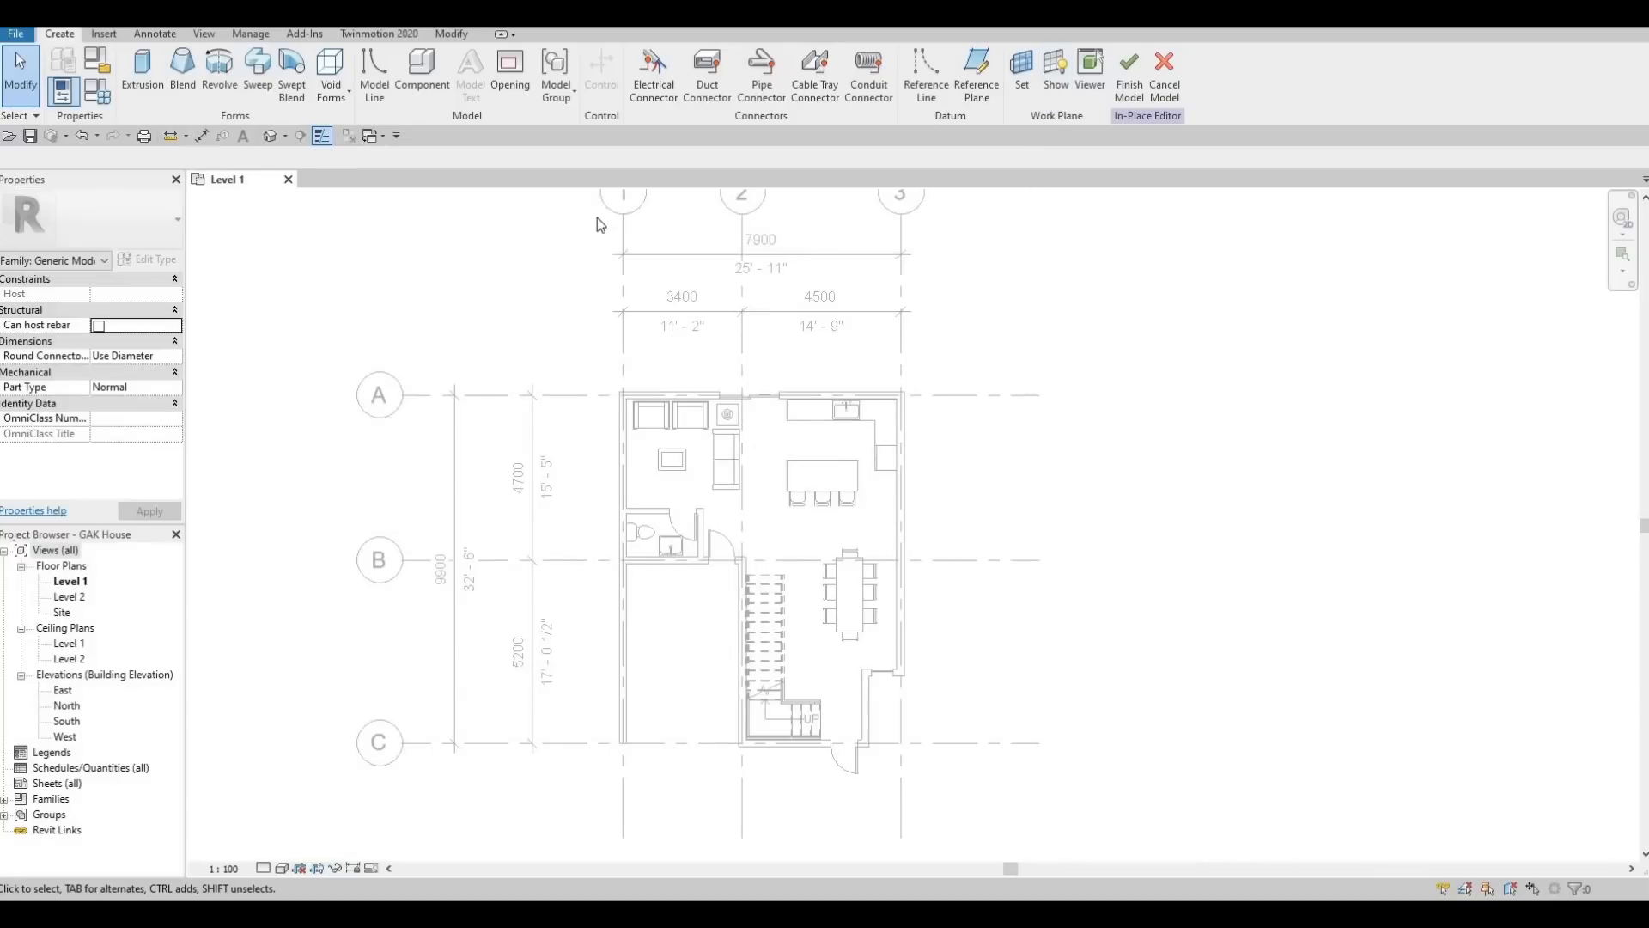
Inspect the house in the default 3D view and return to the Level 1 floor plan
click(272, 139)
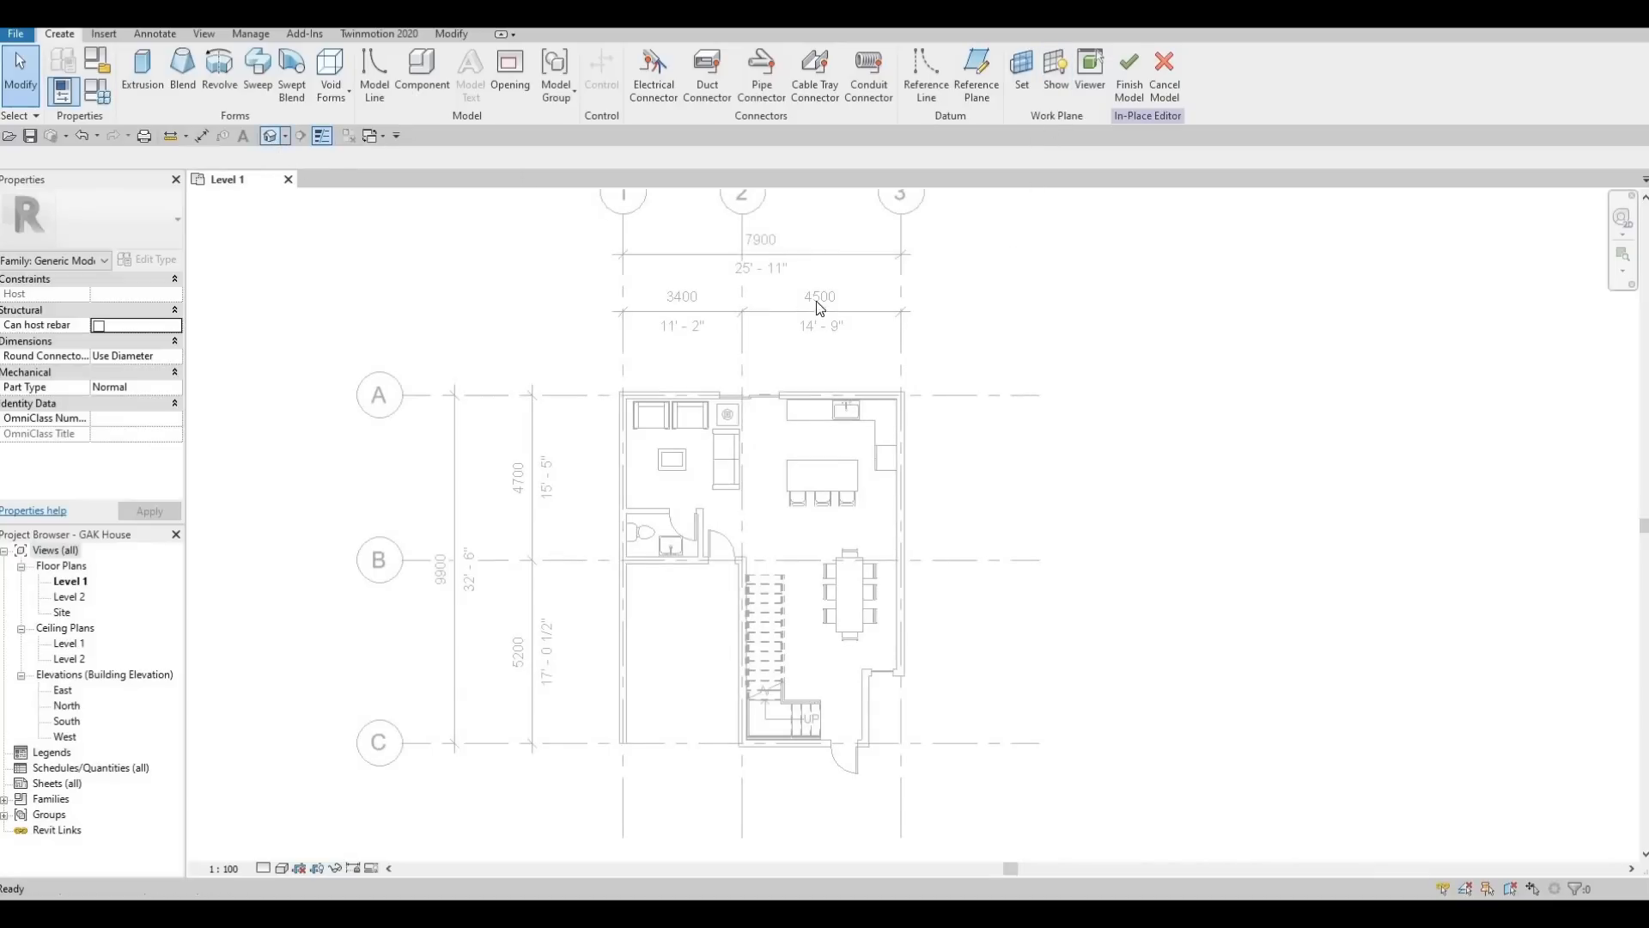
click(1064, 85)
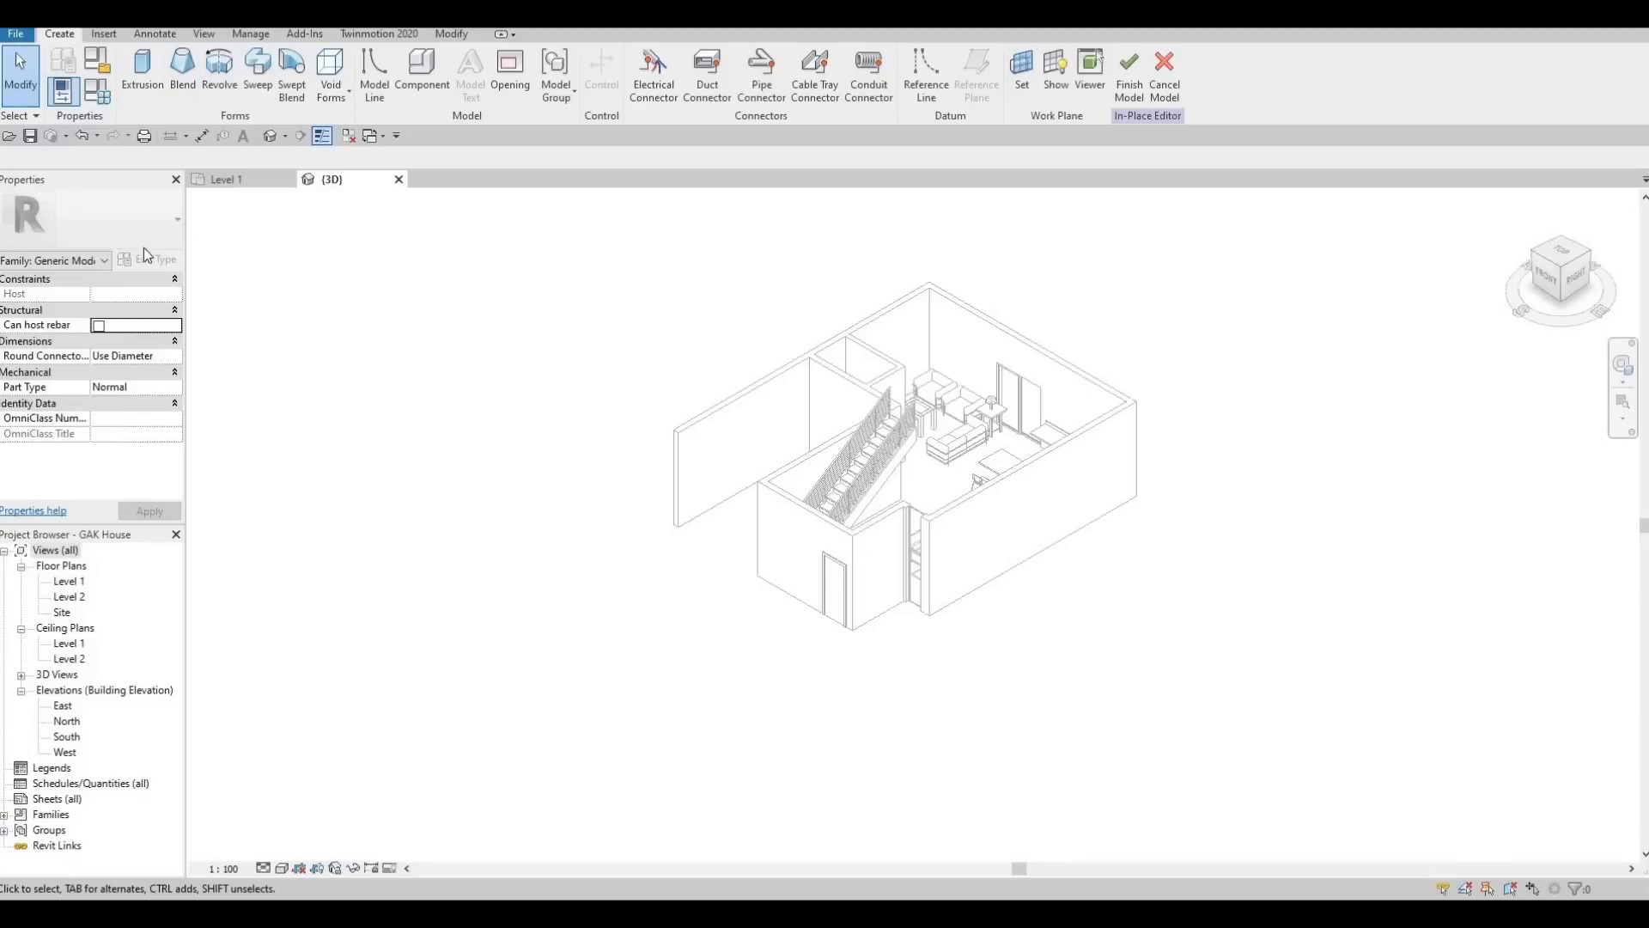
double_click(69, 582)
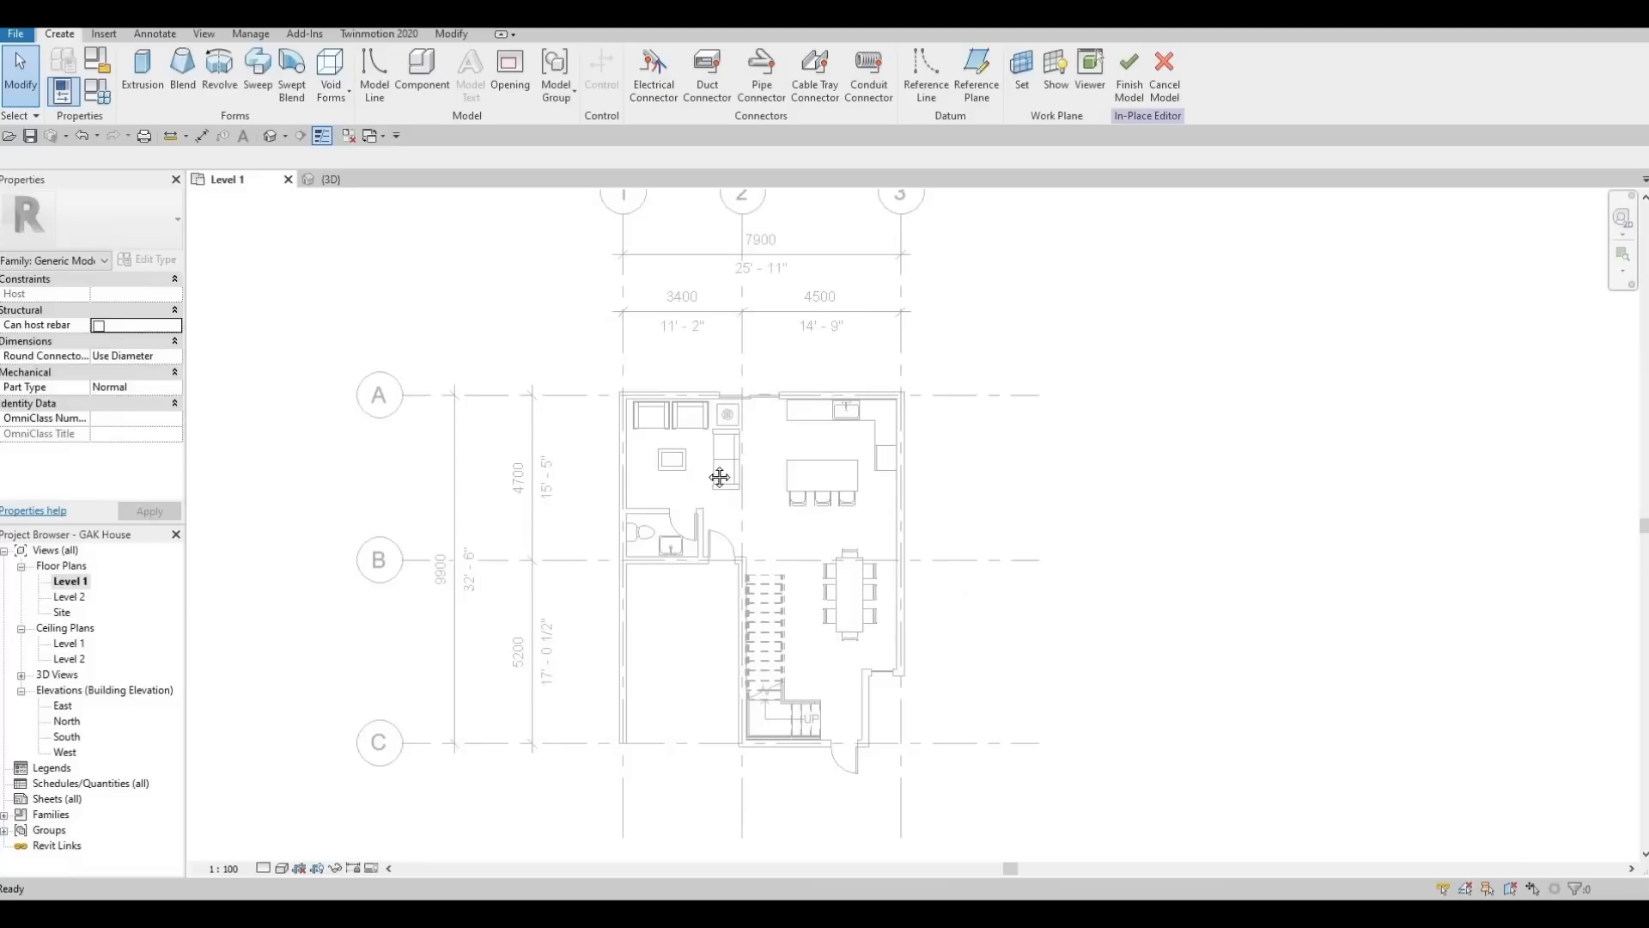
scroll(756, 523, up, 2)
scroll(734, 536, up, 4)
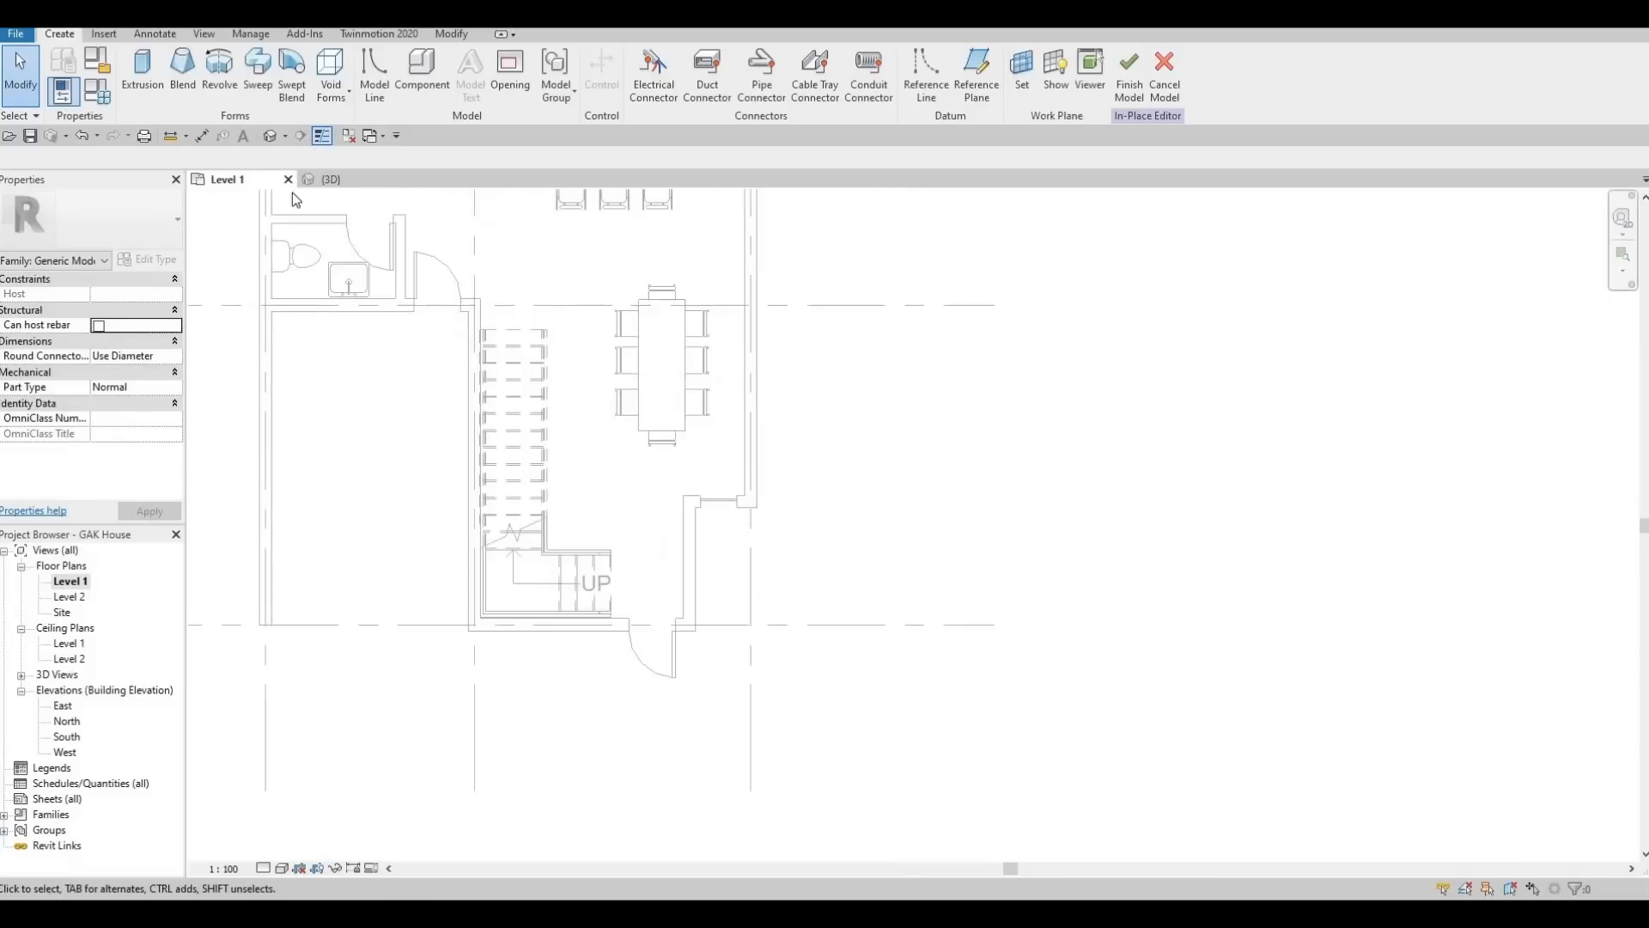
Start an extrusion and sketch a rectangle about 140 mm deep across the full wall thickness, against the wall end beside the curtain wall
click(146, 73)
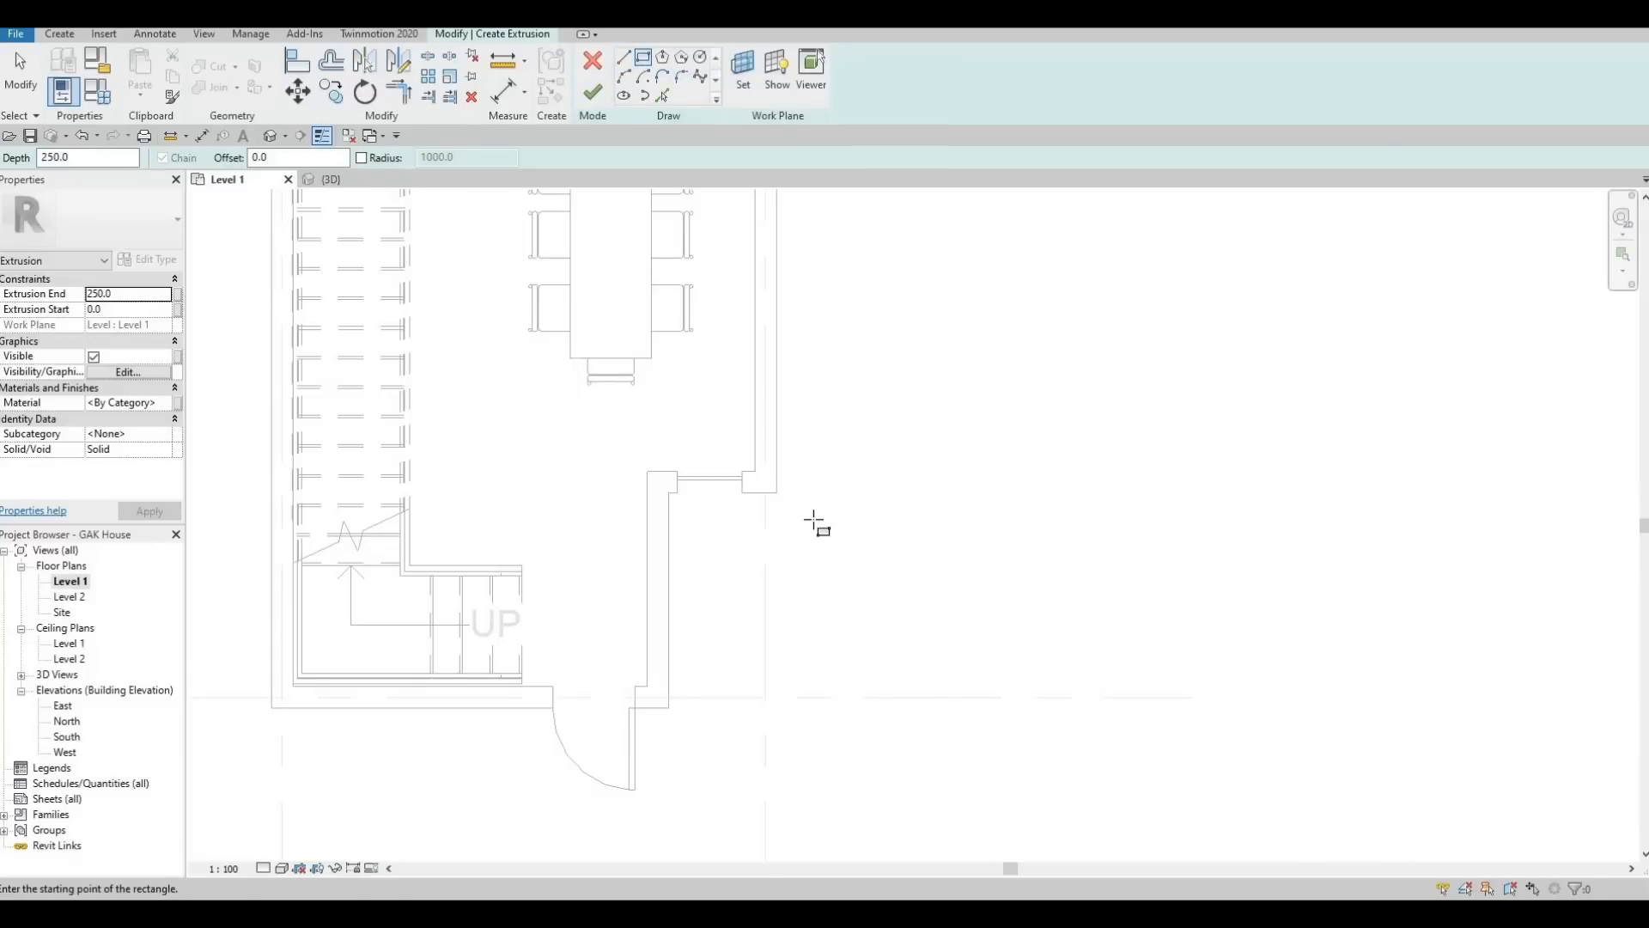
scroll(752, 550, up, 2)
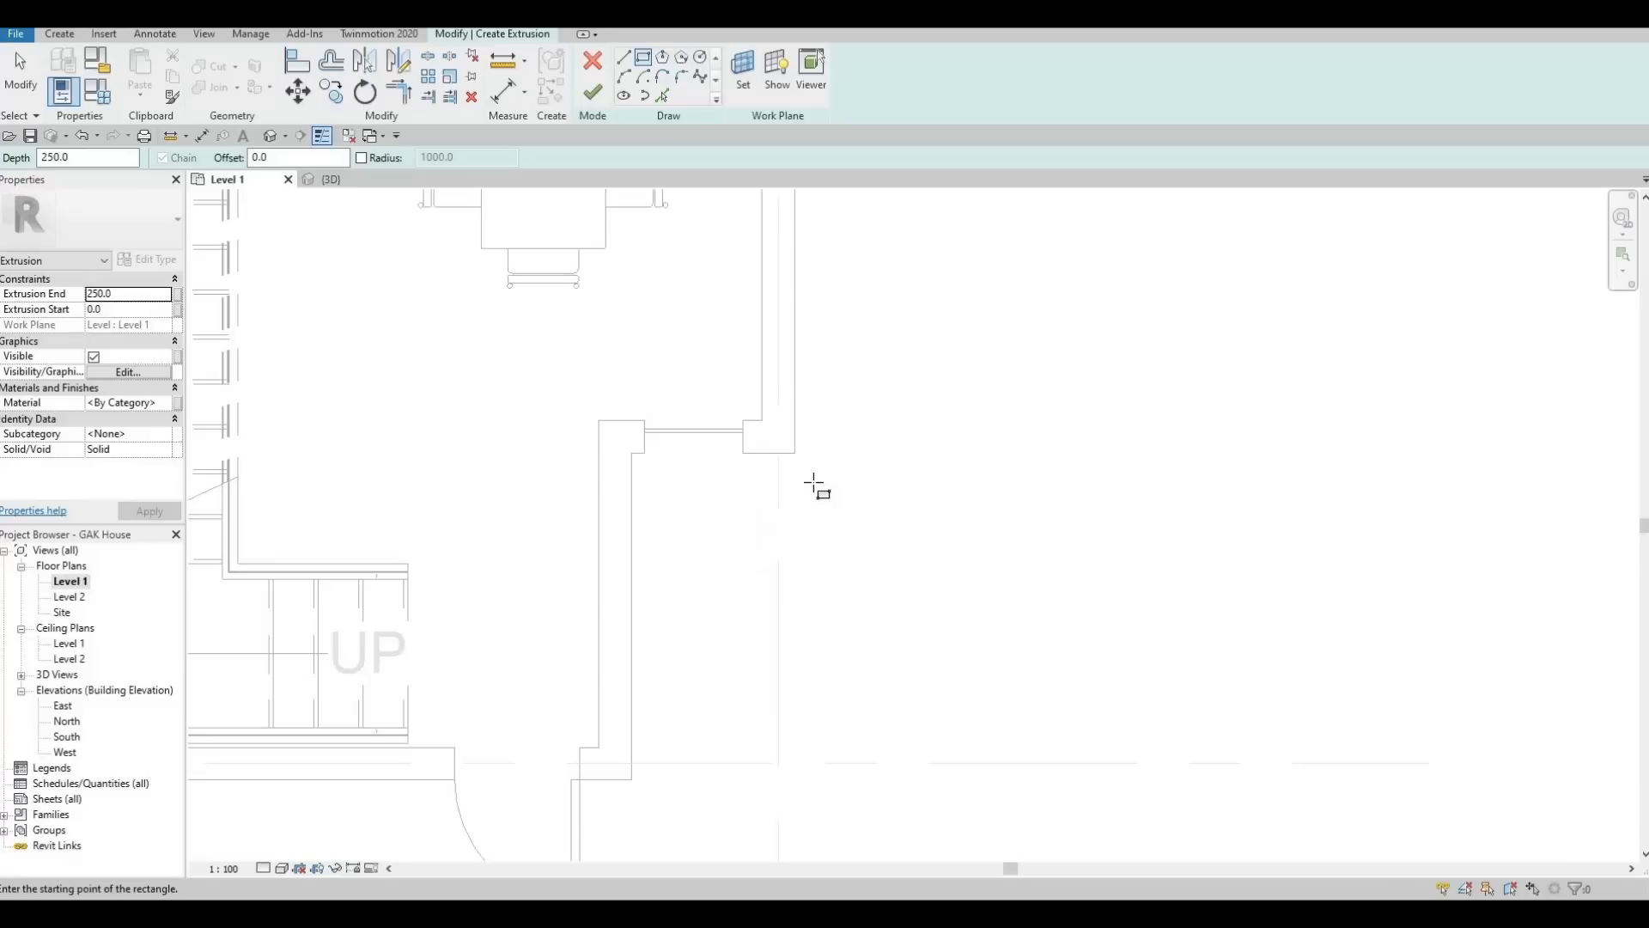
click(795, 454)
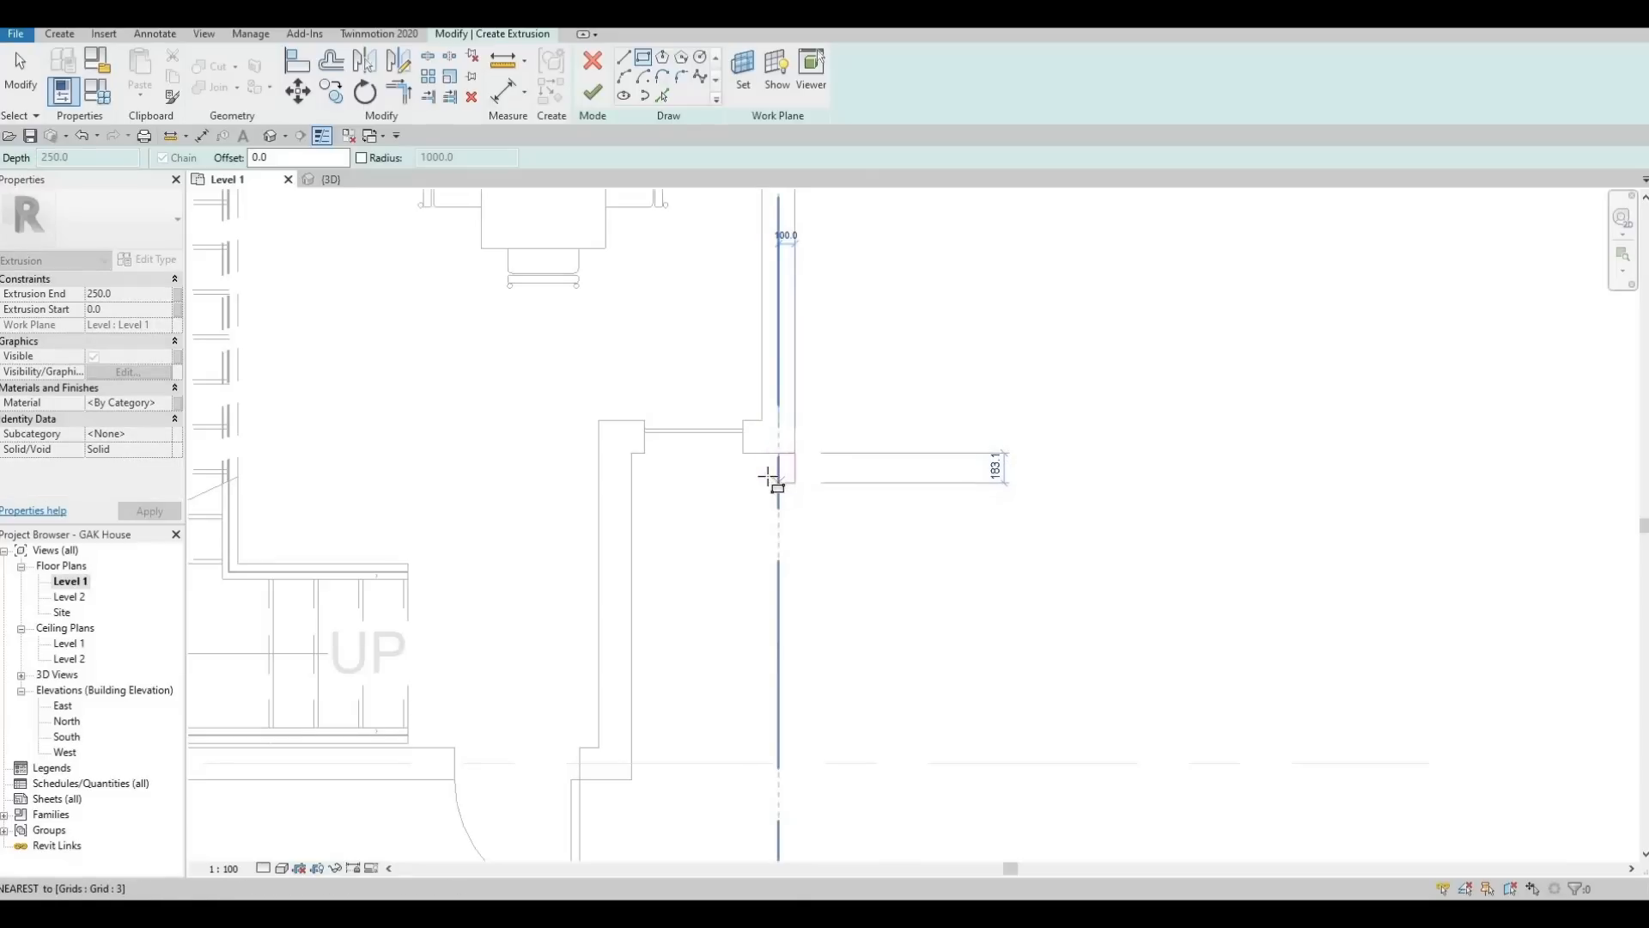
click(762, 475)
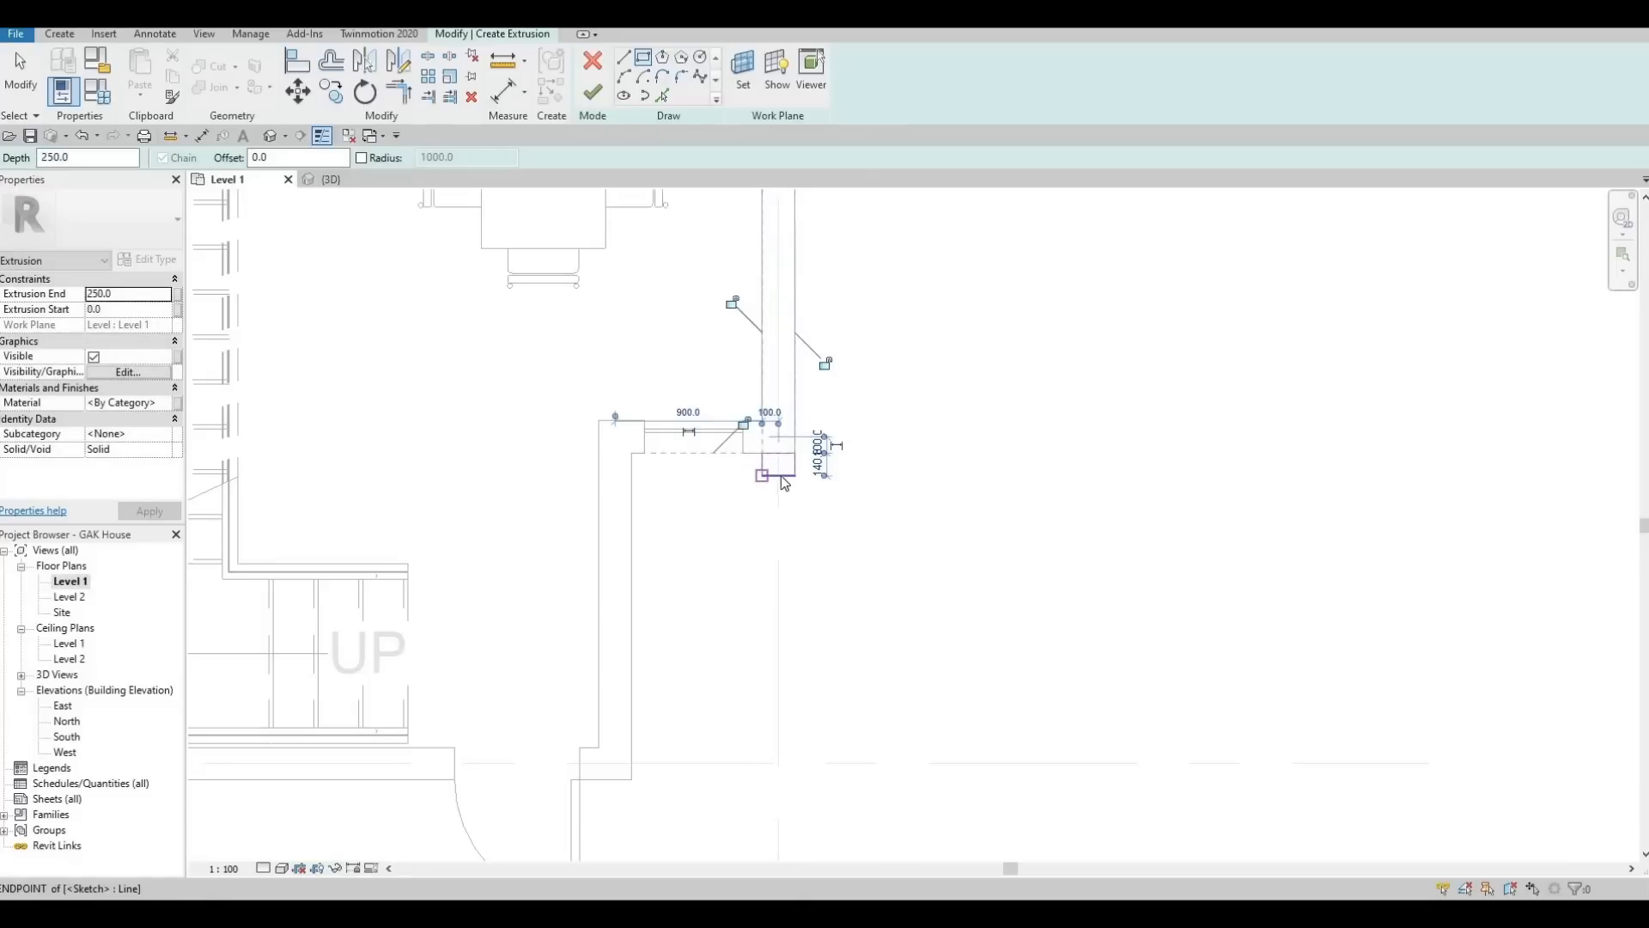
key(Escape)
key(Escape)
Nudge the whole rectangle away from the wall end to leave a gap, shifting it slightly towards the entrance-side wall
key(Tab)
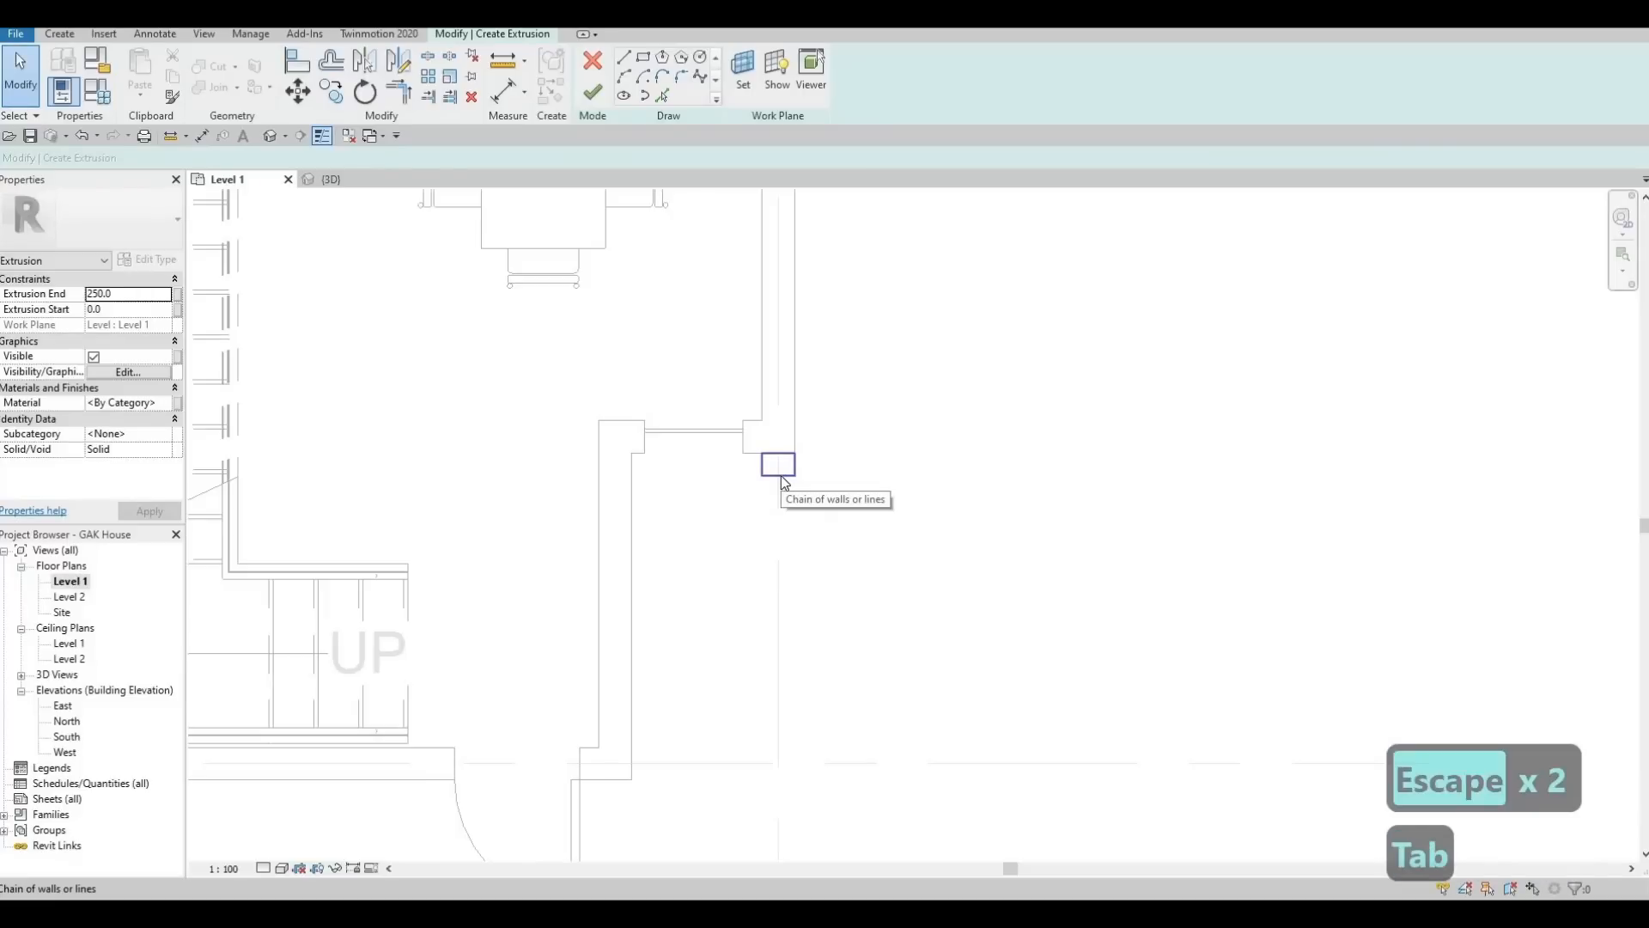
click(781, 477)
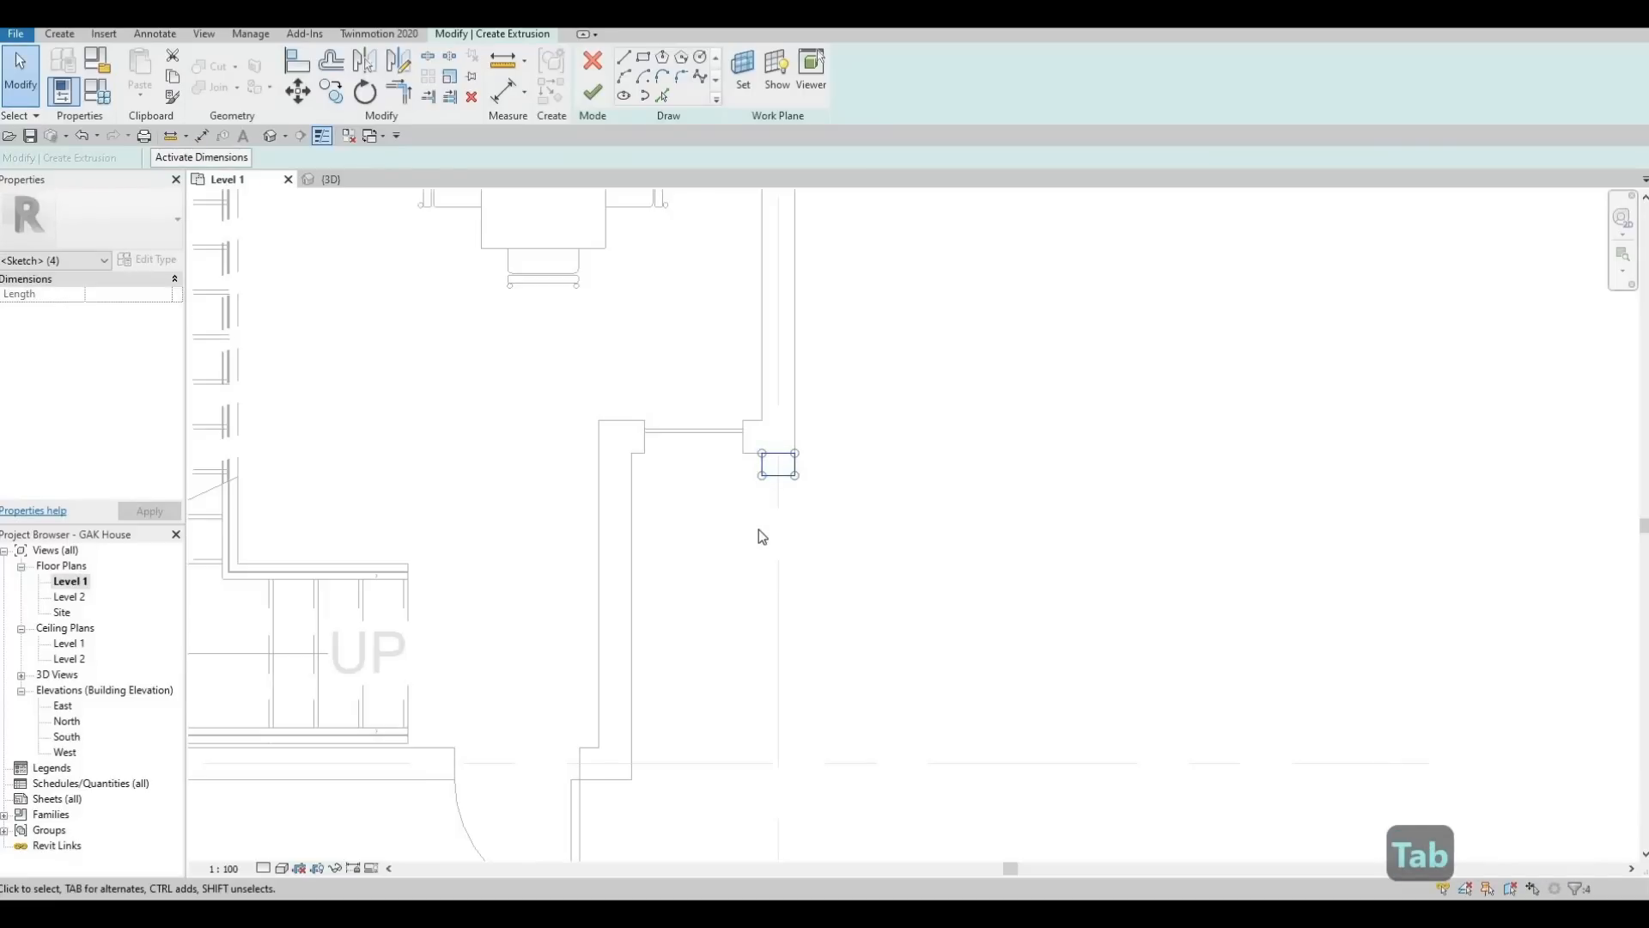
key(Down)
key(Down)
key(Down)
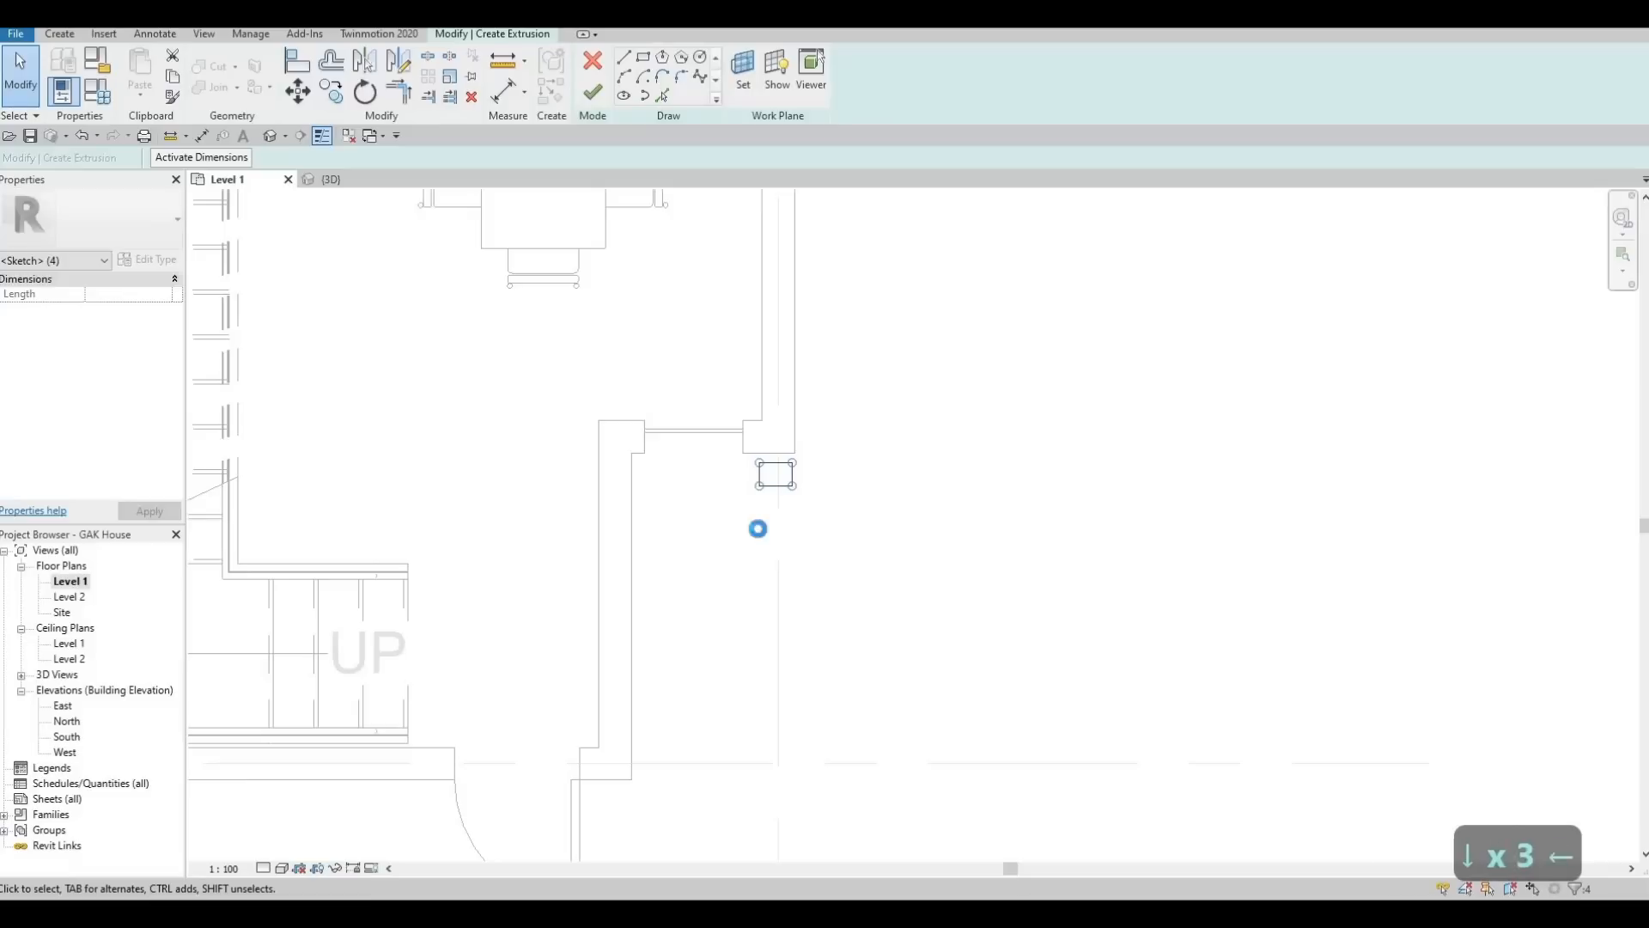
key(Left)
key(Left)
key(Down)
key(Down)
key(Down)
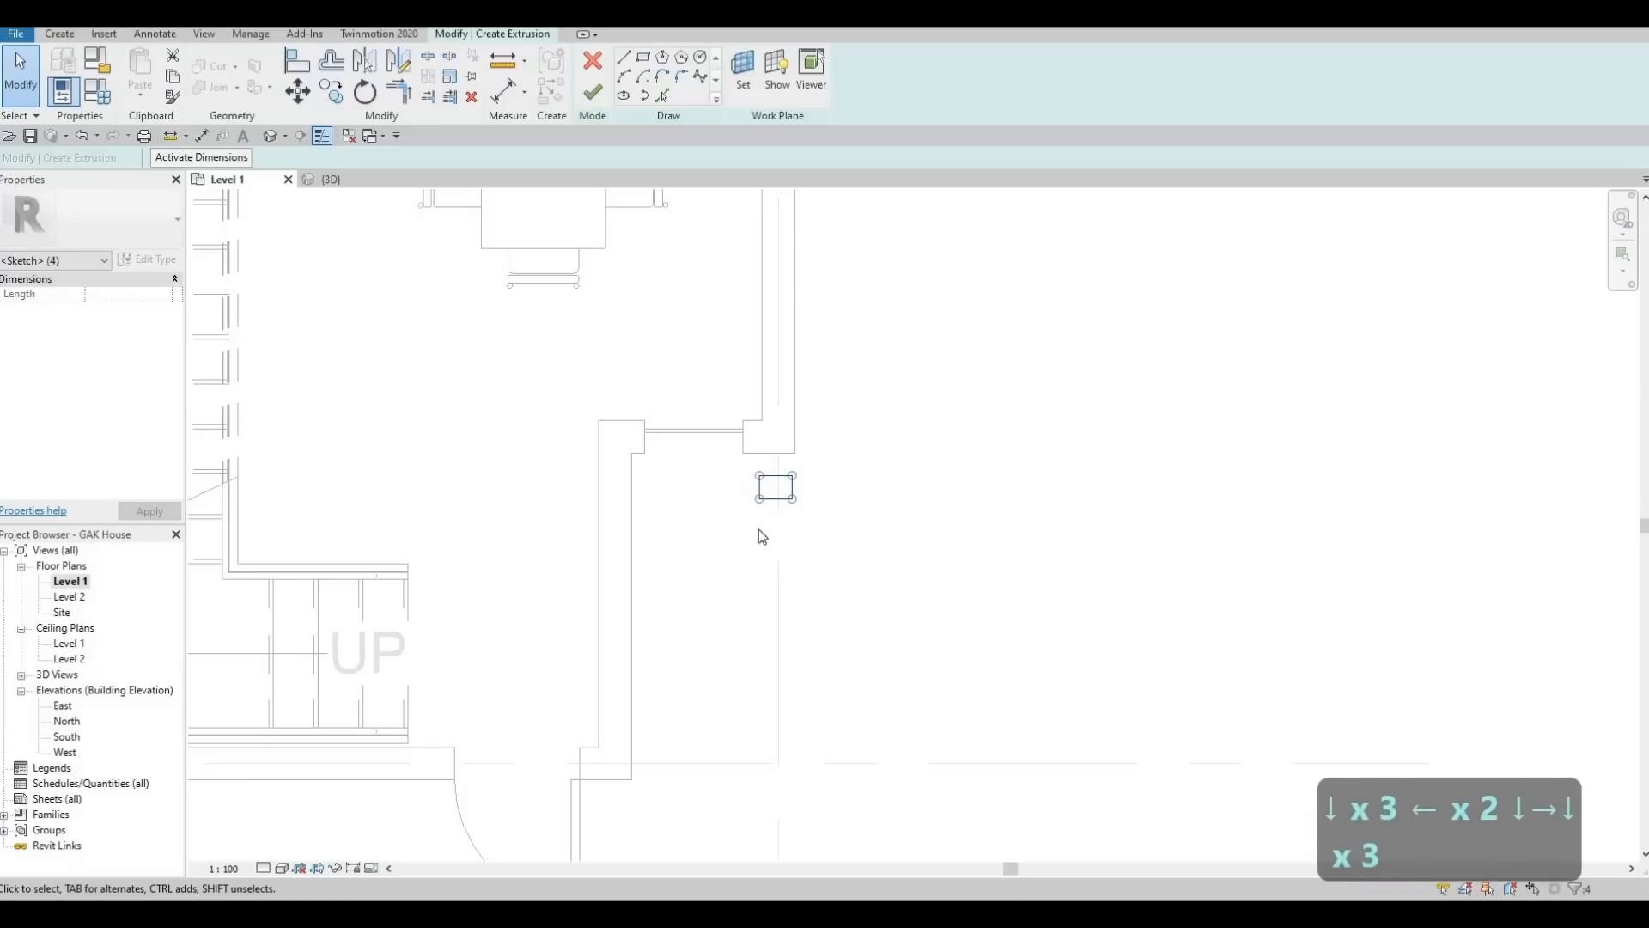
key(Up)
key(Escape)
key(Escape)
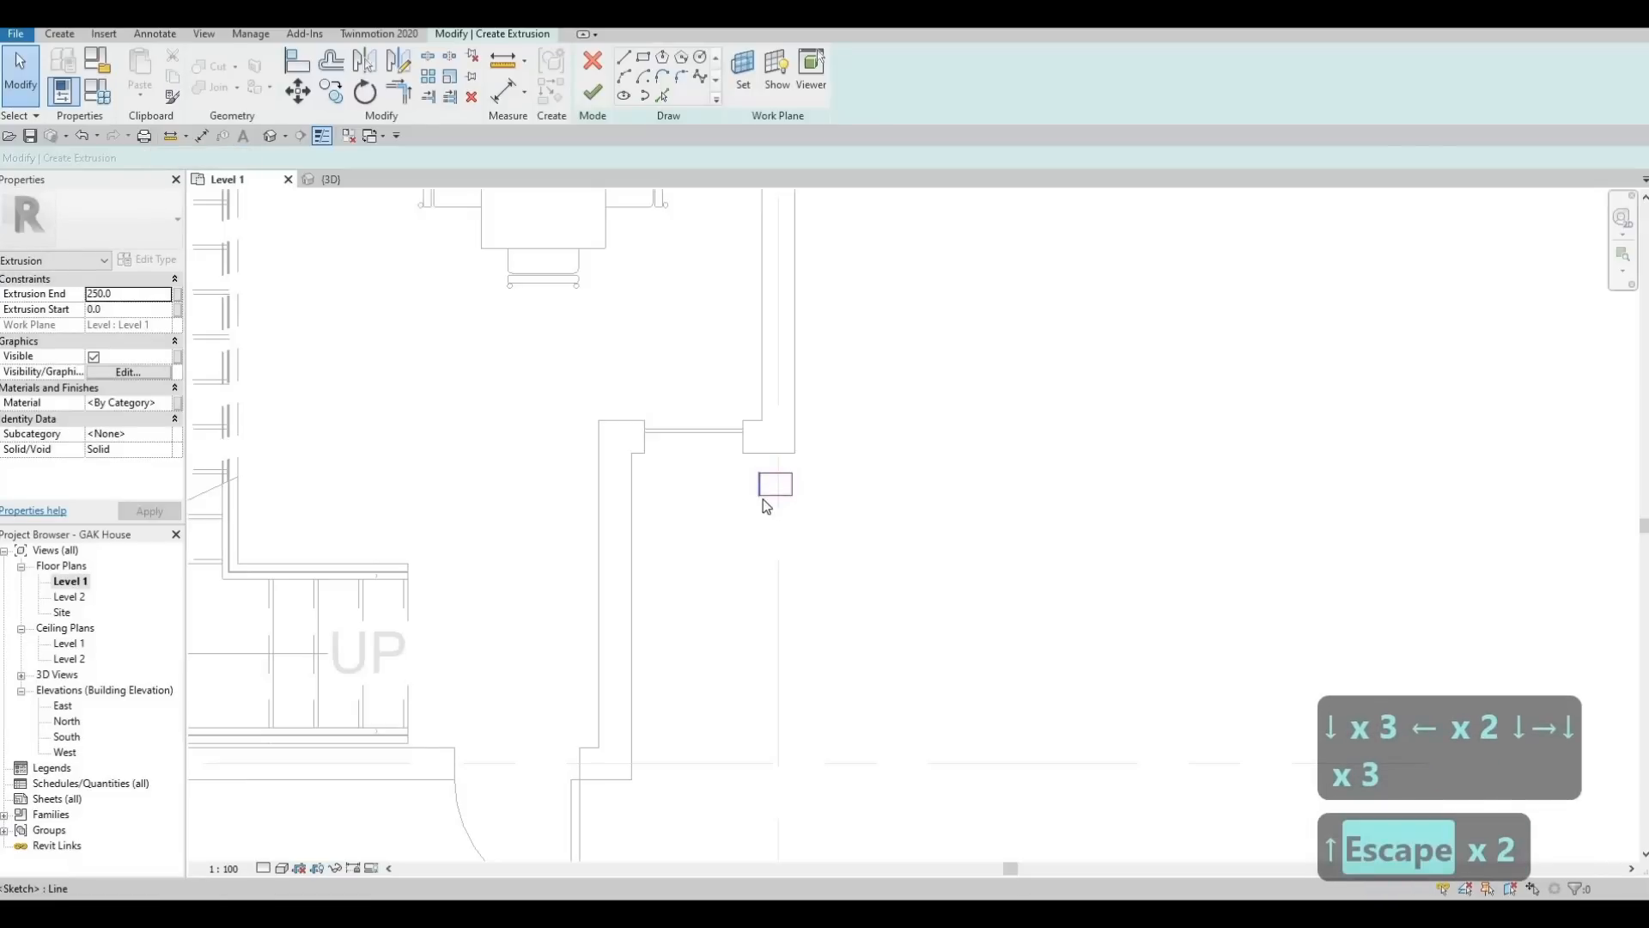
Copy the rectangle with Multiple enabled, placing the first copy straight below it at a spacing of about 260 mm
key(Tab)
click(793, 503)
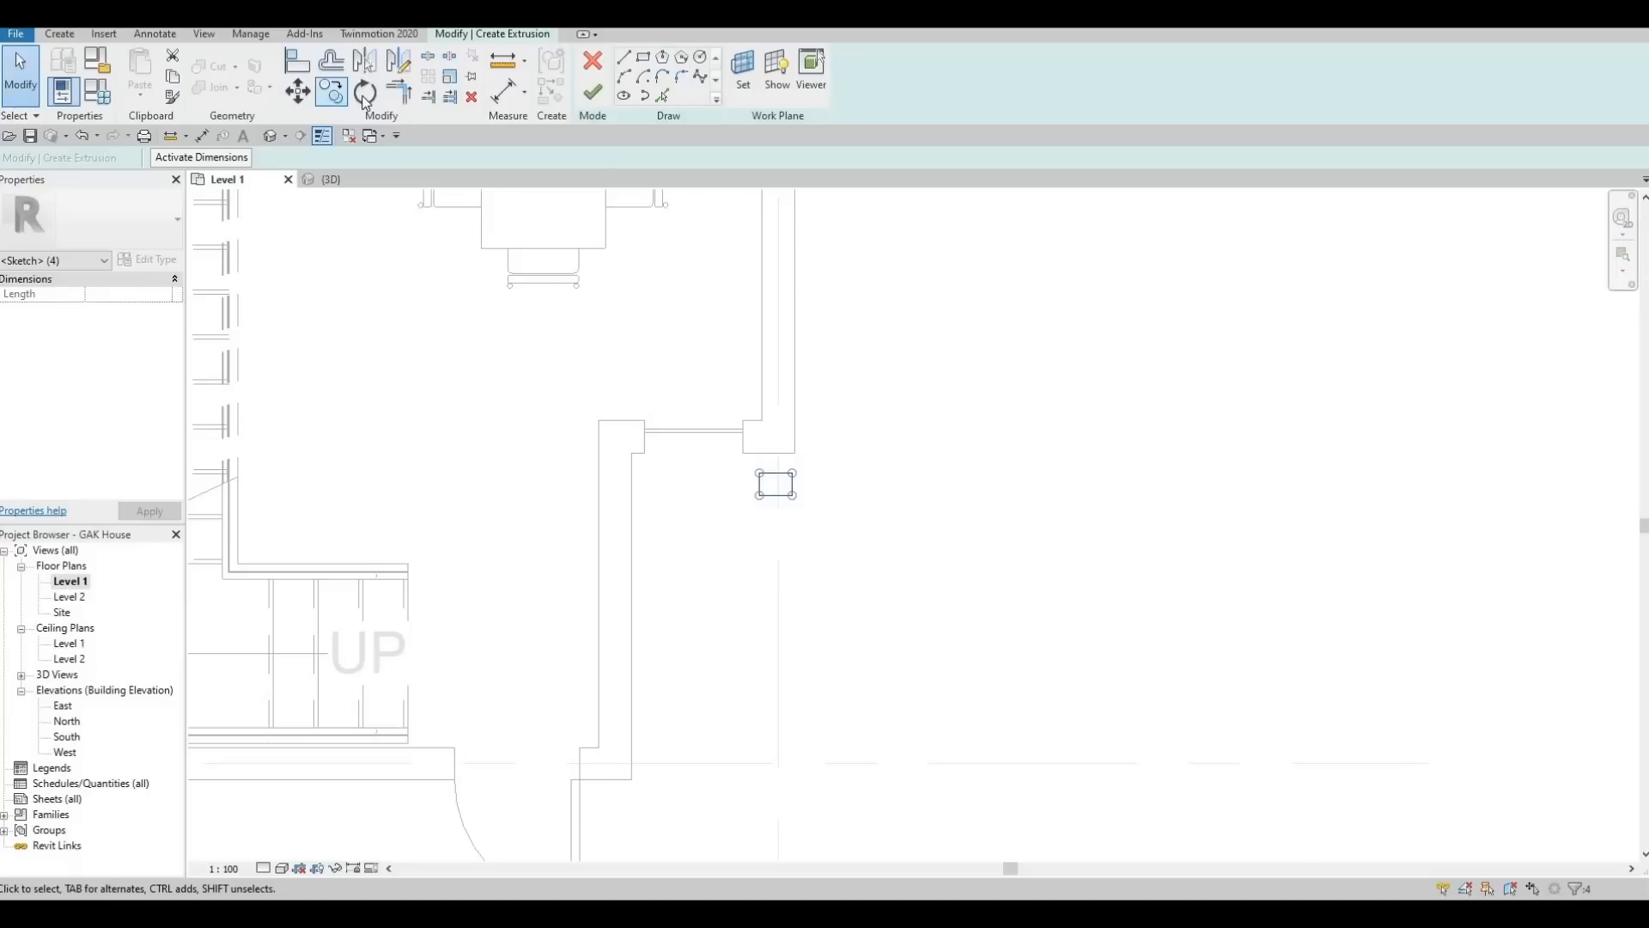
click(334, 95)
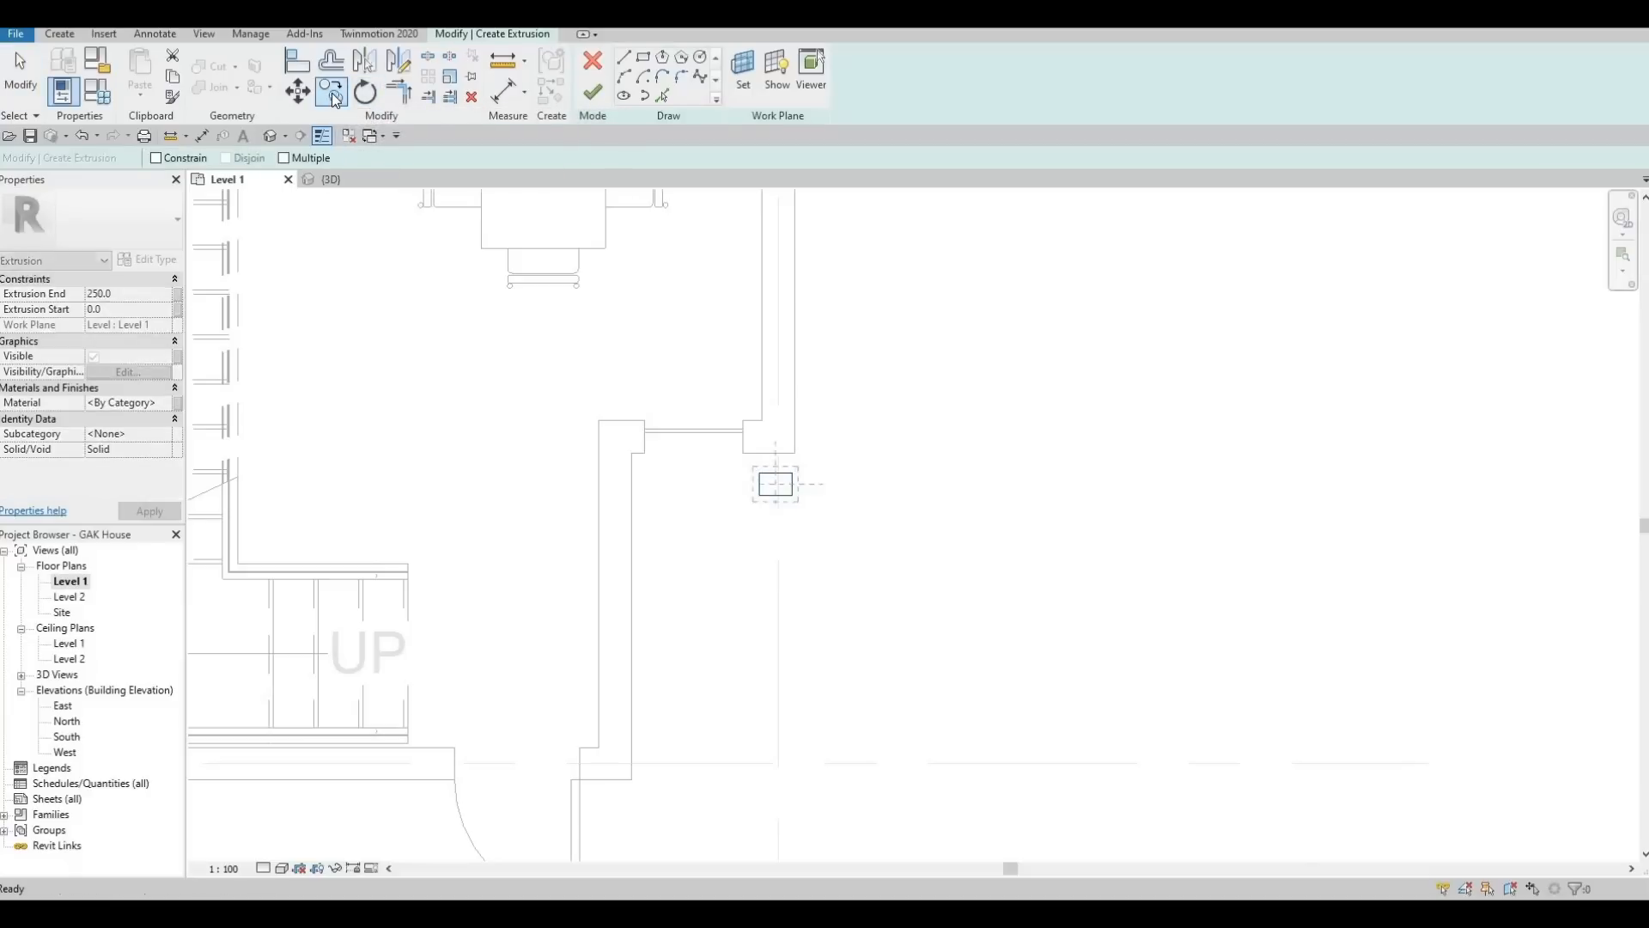
click(284, 159)
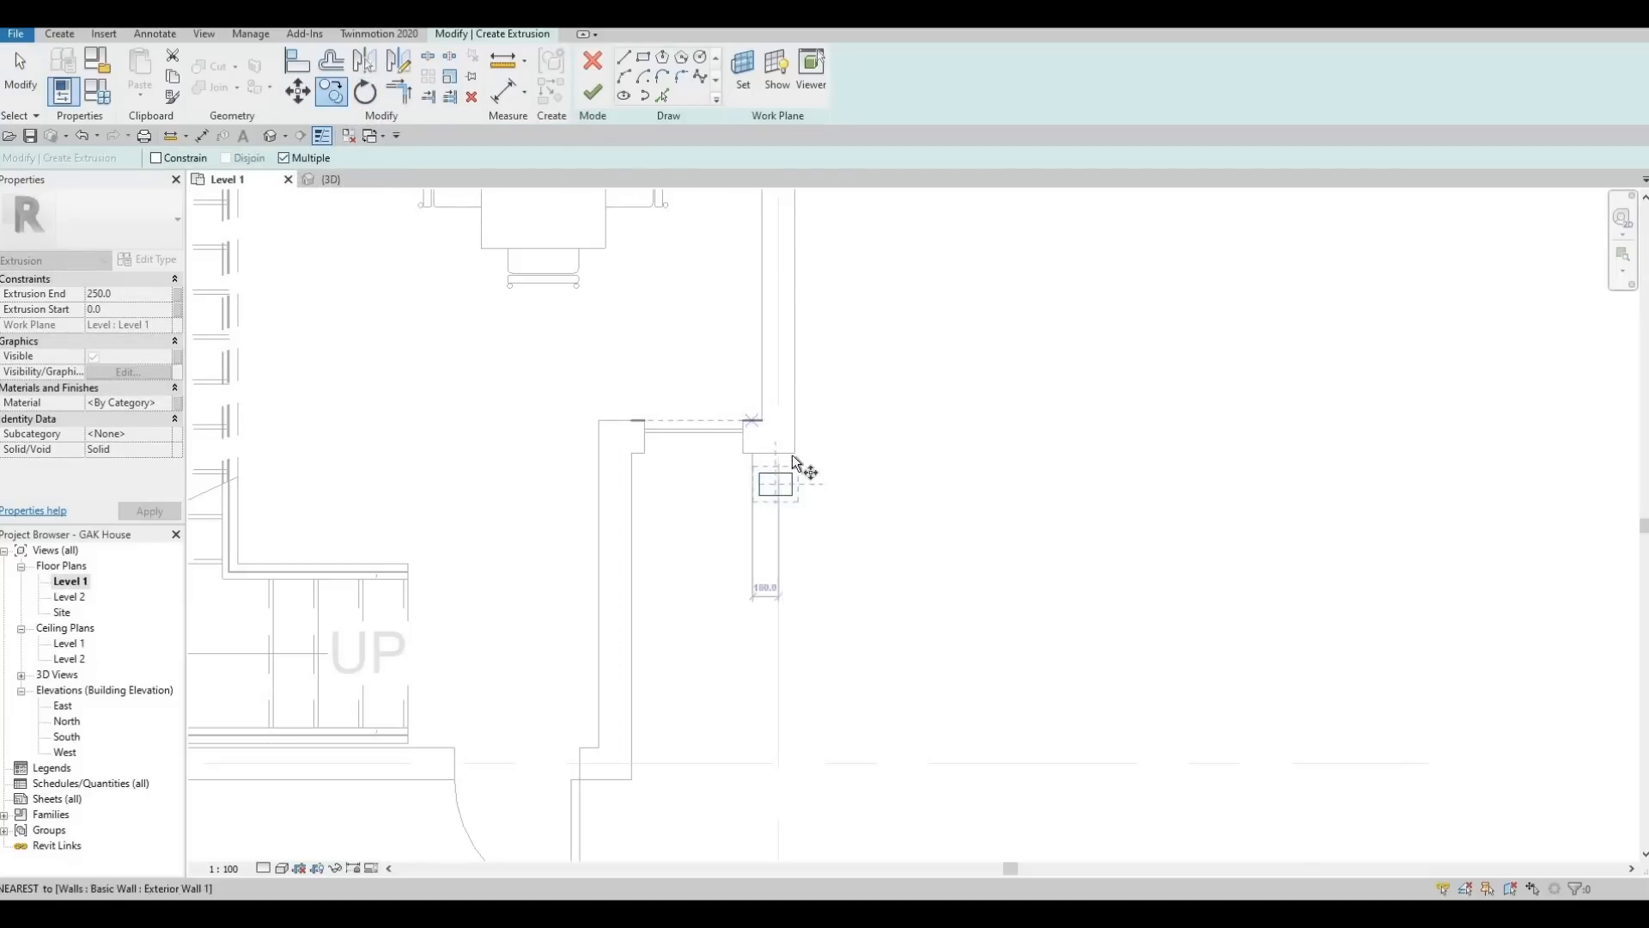
scroll(795, 450, up, 2)
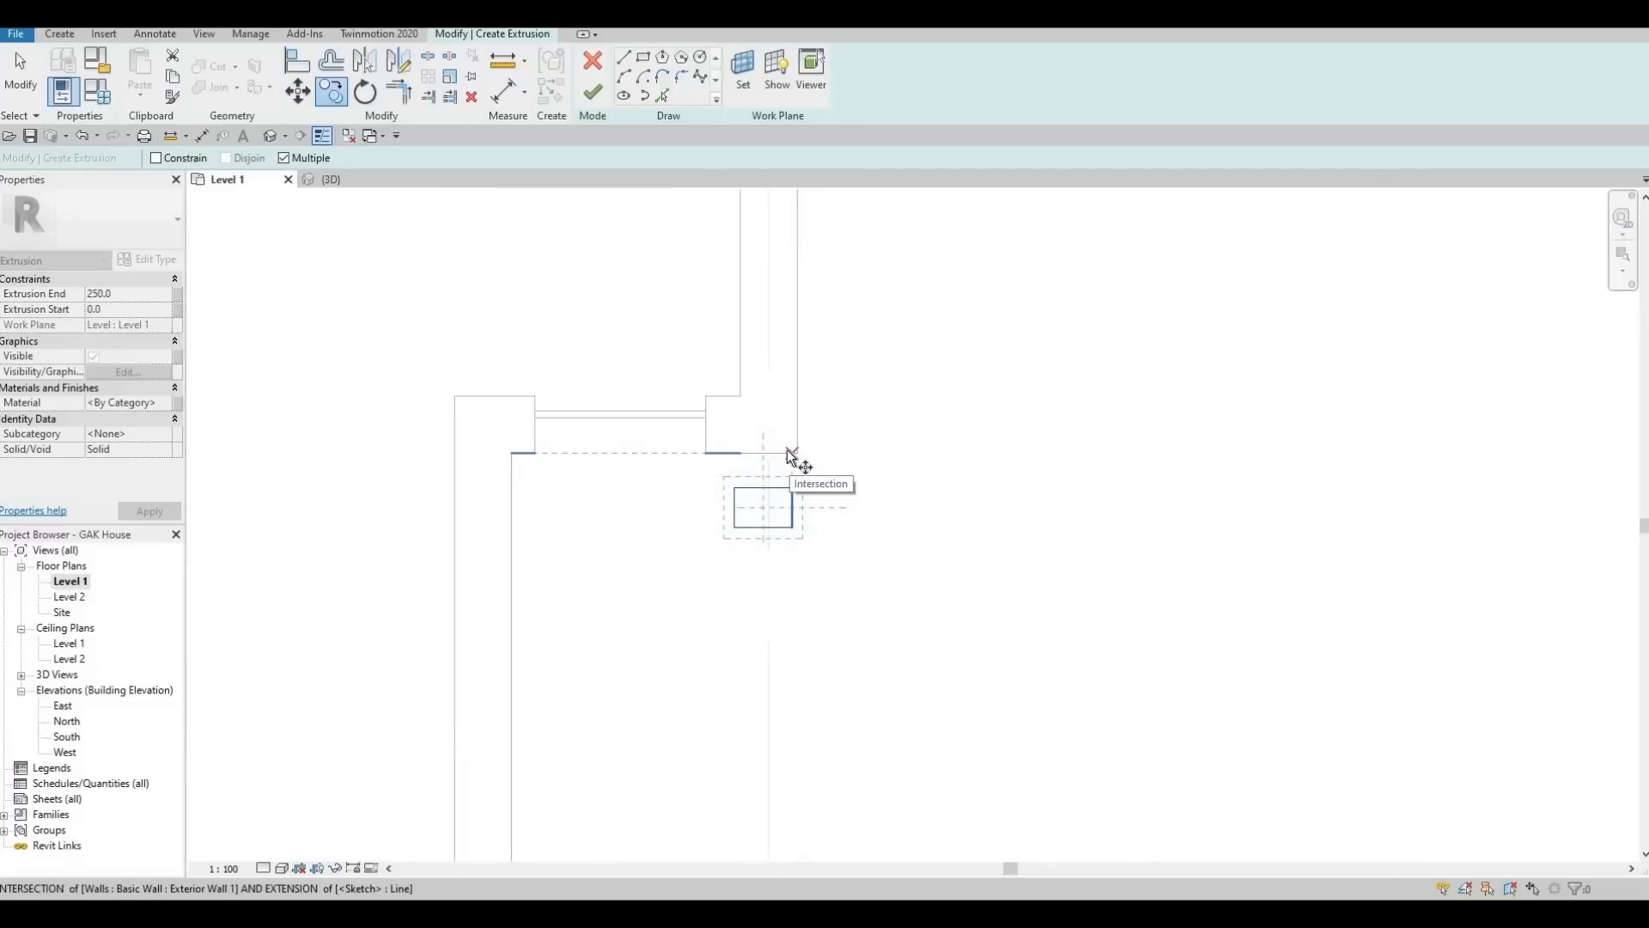
click(787, 451)
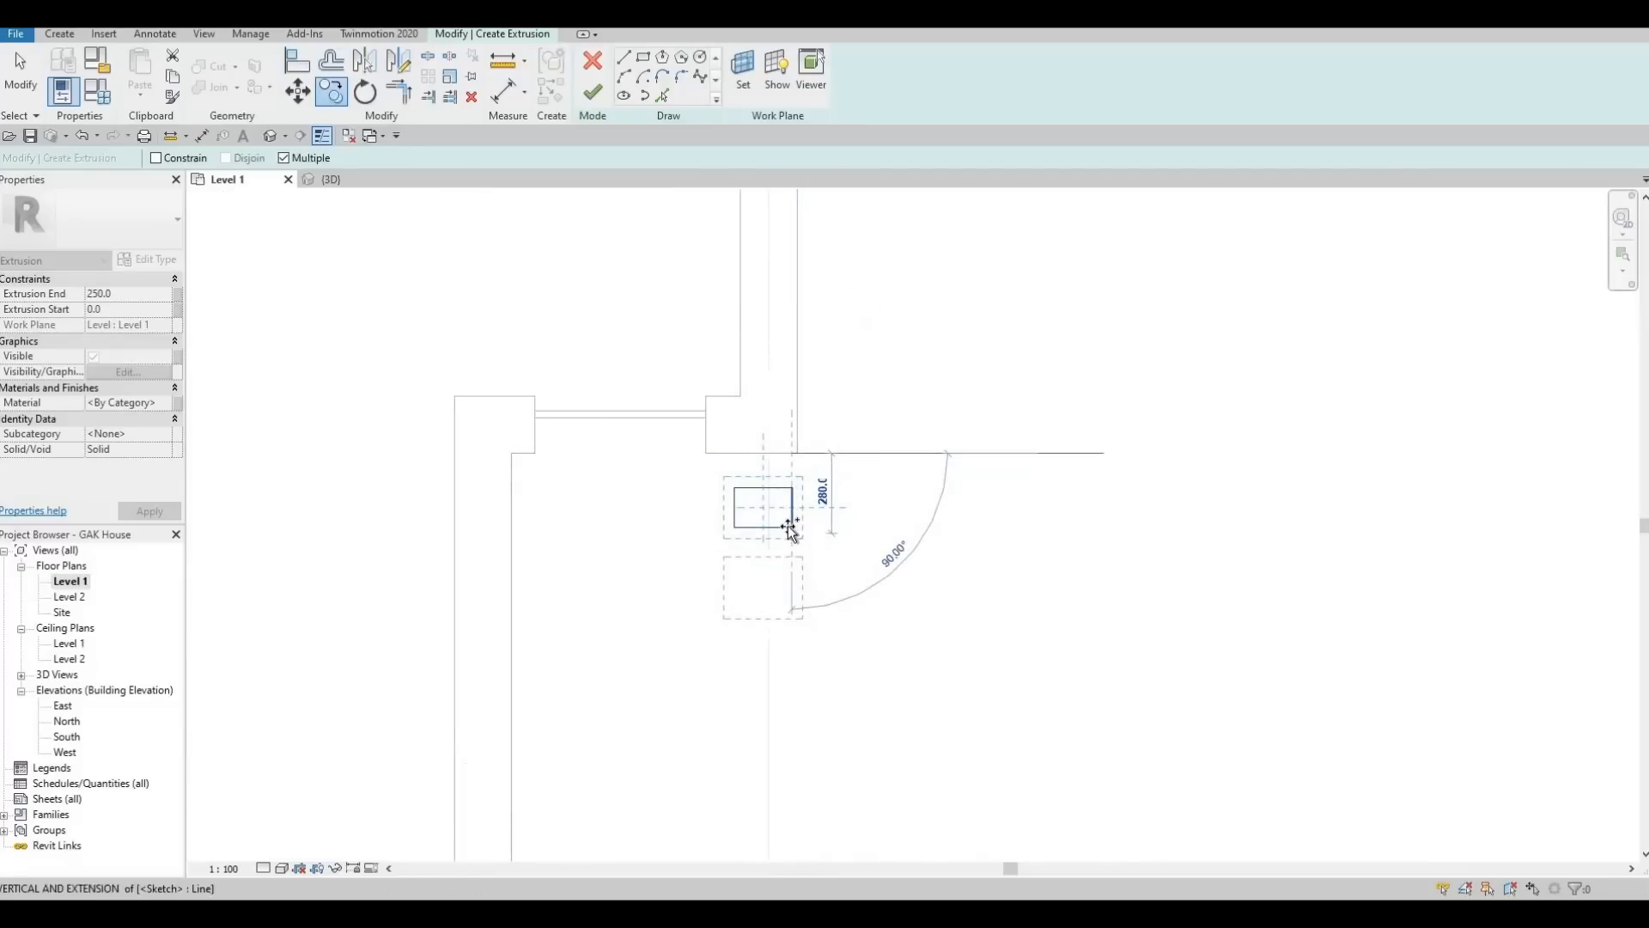
click(793, 599)
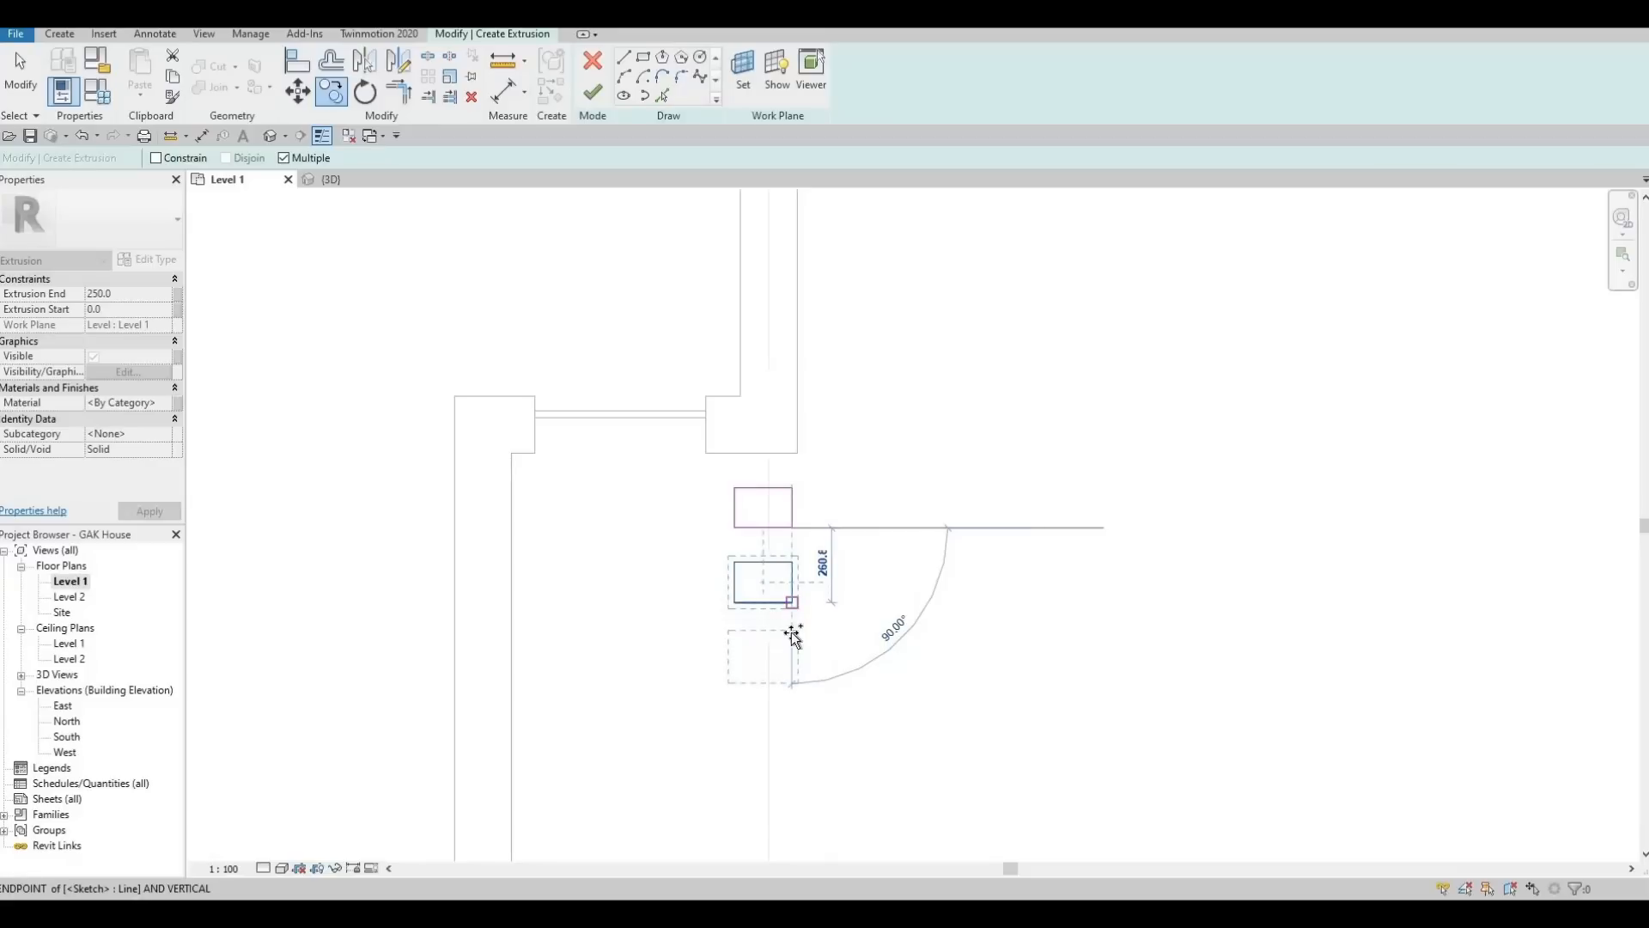
Place six more copies of the rectangle at the same spacing, continuing the row just past the front wall's grid line
click(792, 641)
middle_drag(791, 679, 800, 507)
click(801, 505)
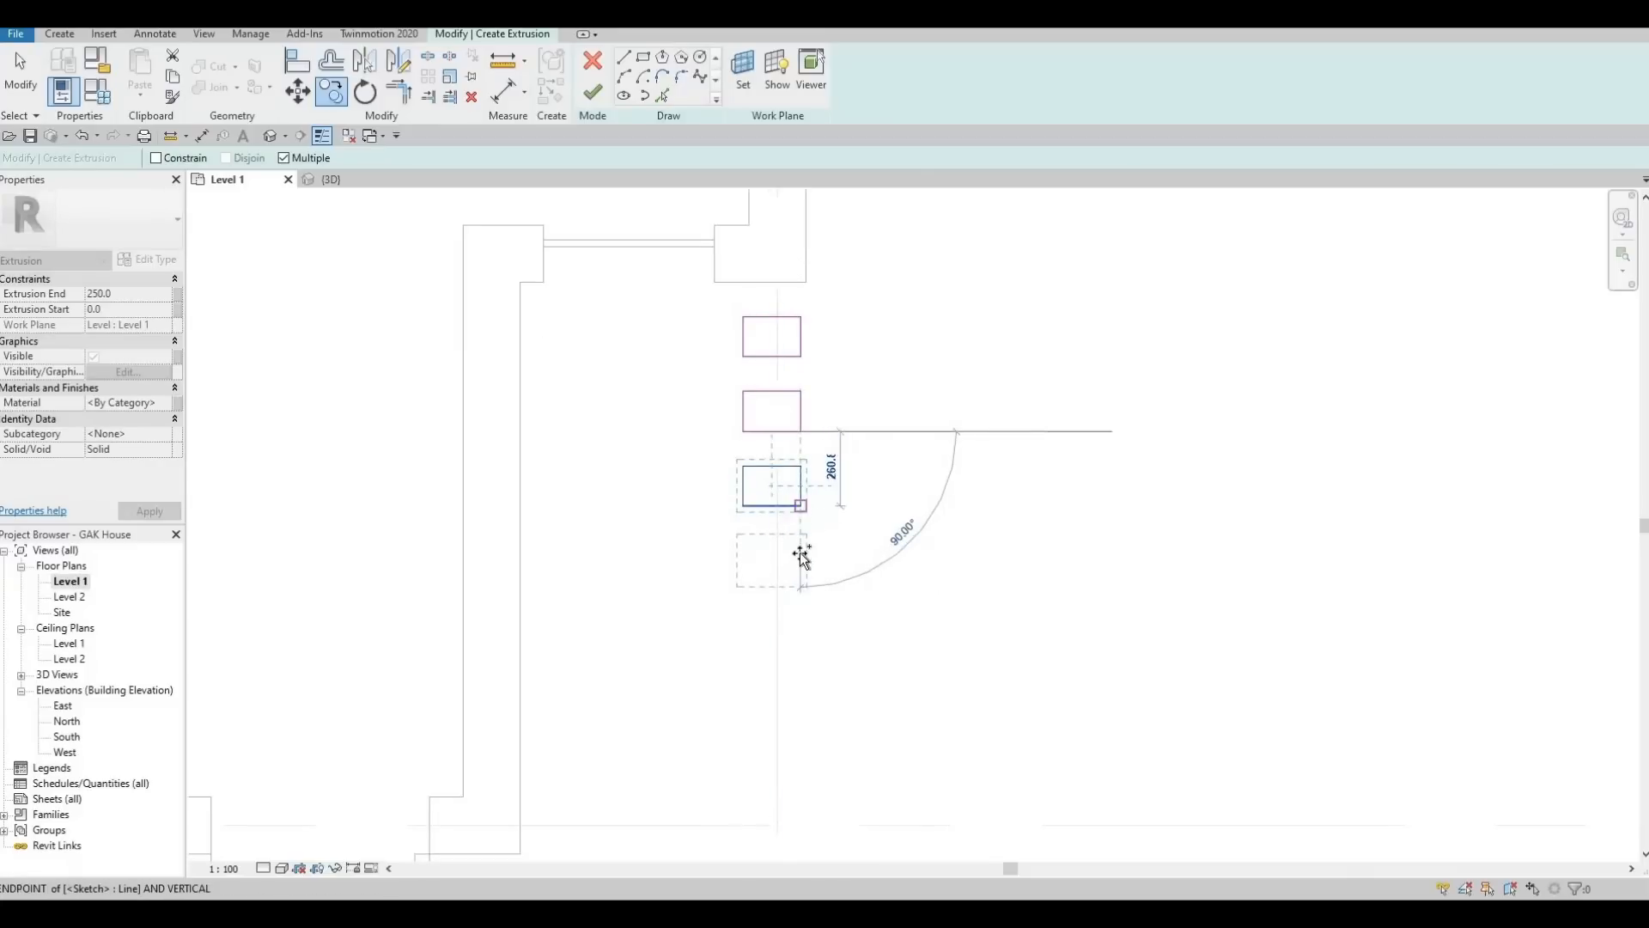
click(800, 580)
middle_drag(807, 616, 801, 436)
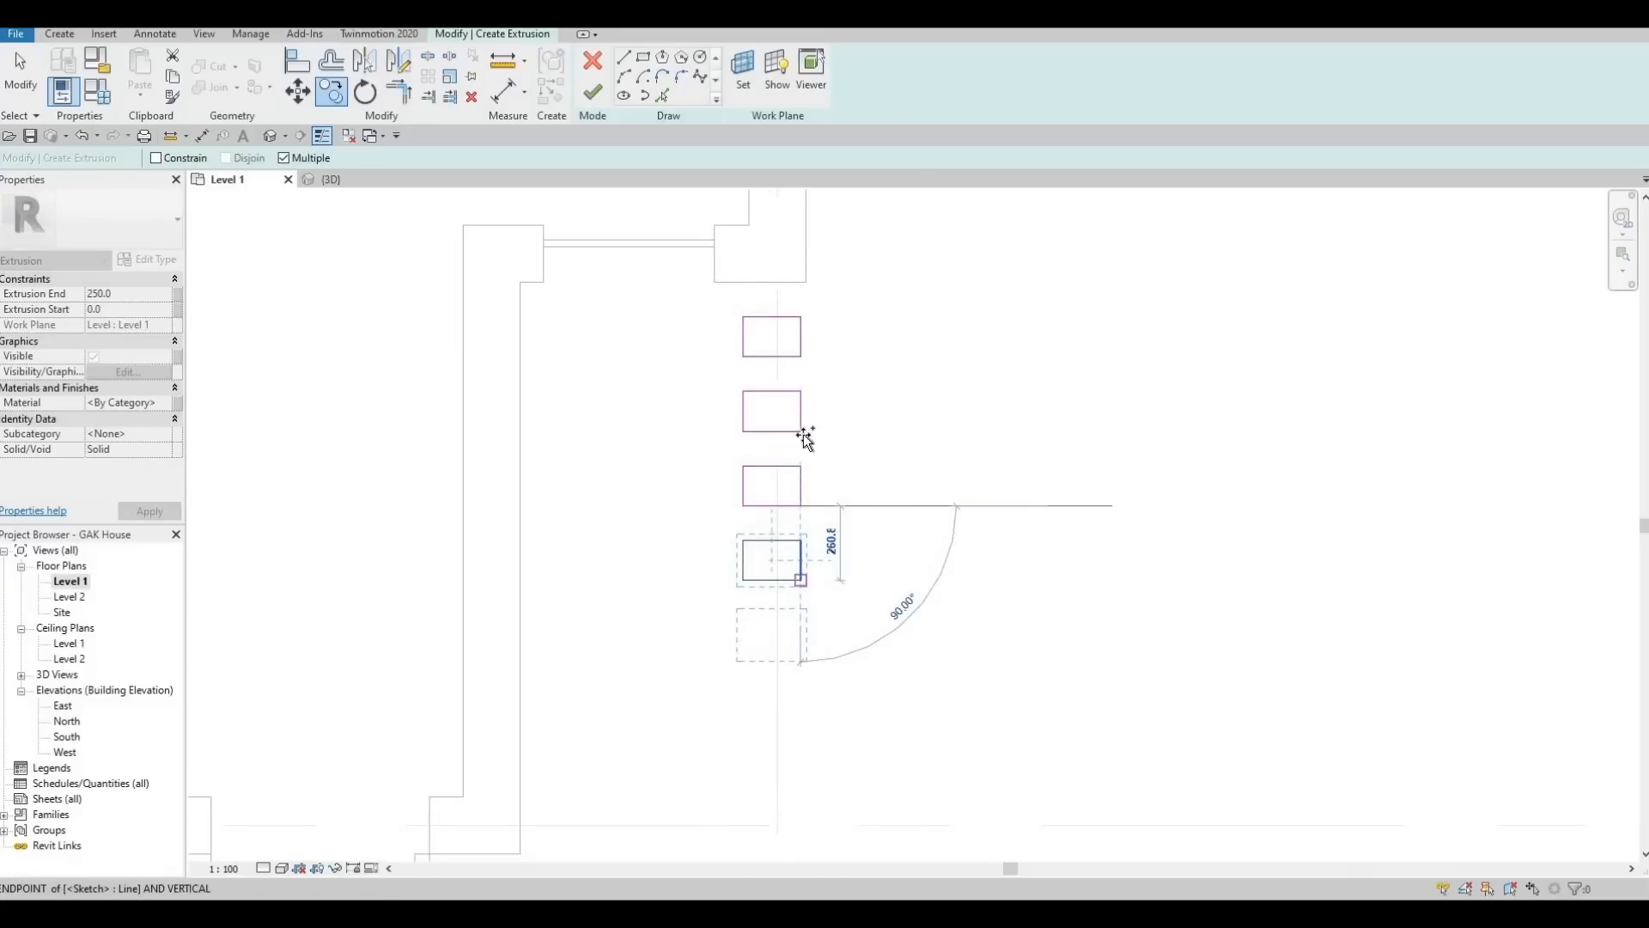
click(791, 485)
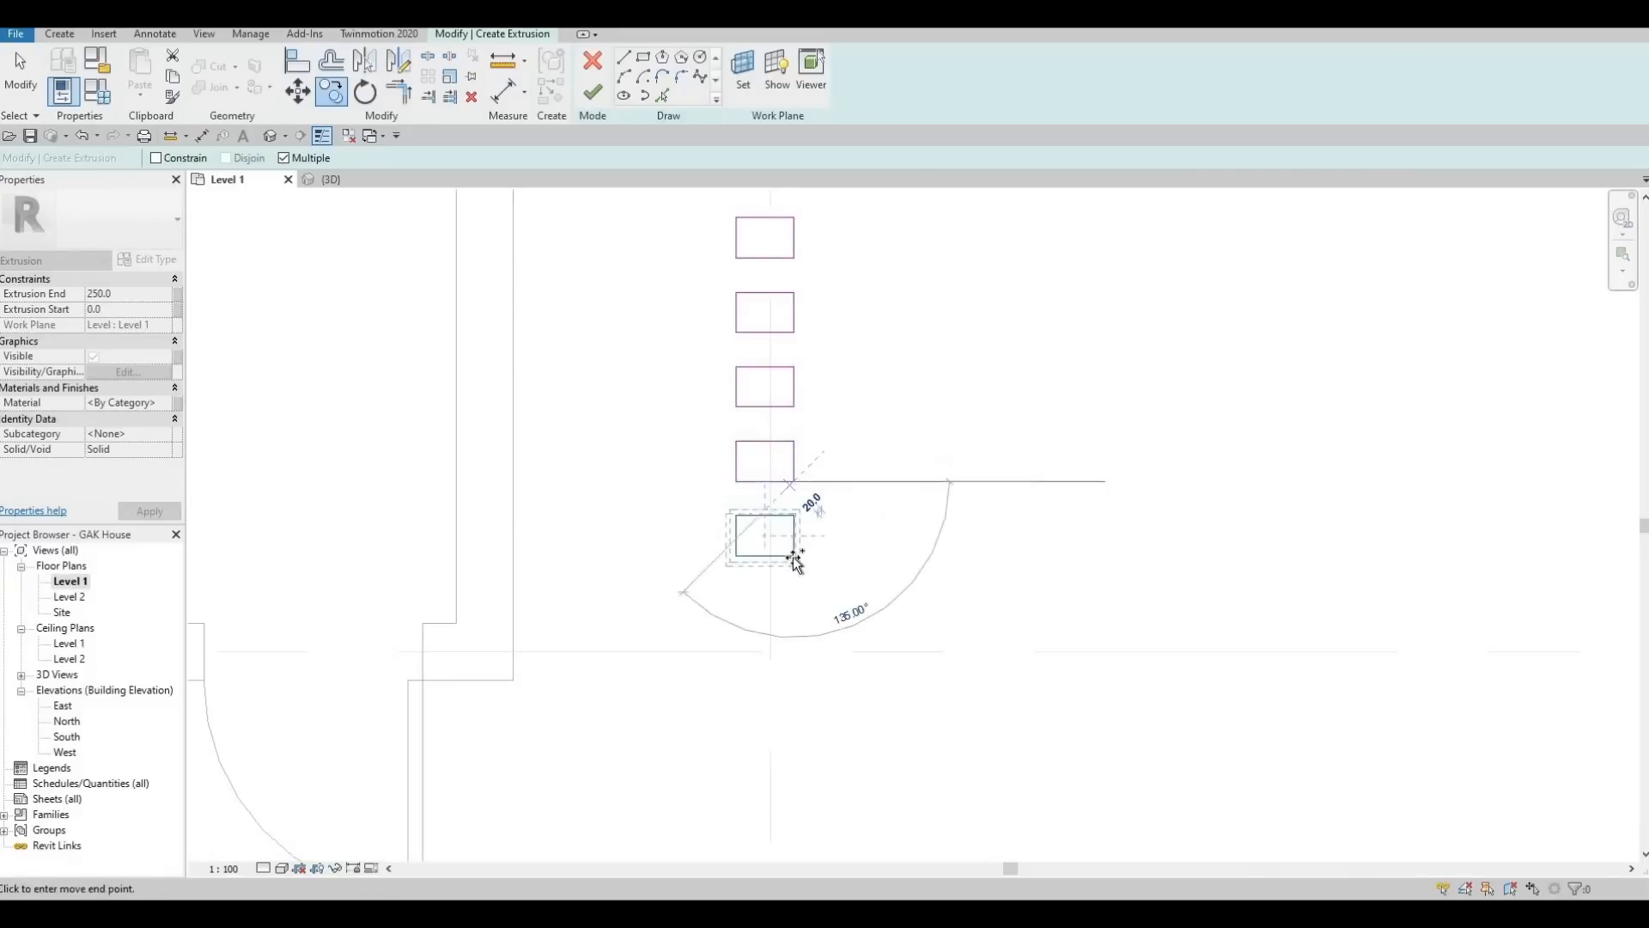
click(792, 557)
middle_drag(776, 608, 785, 476)
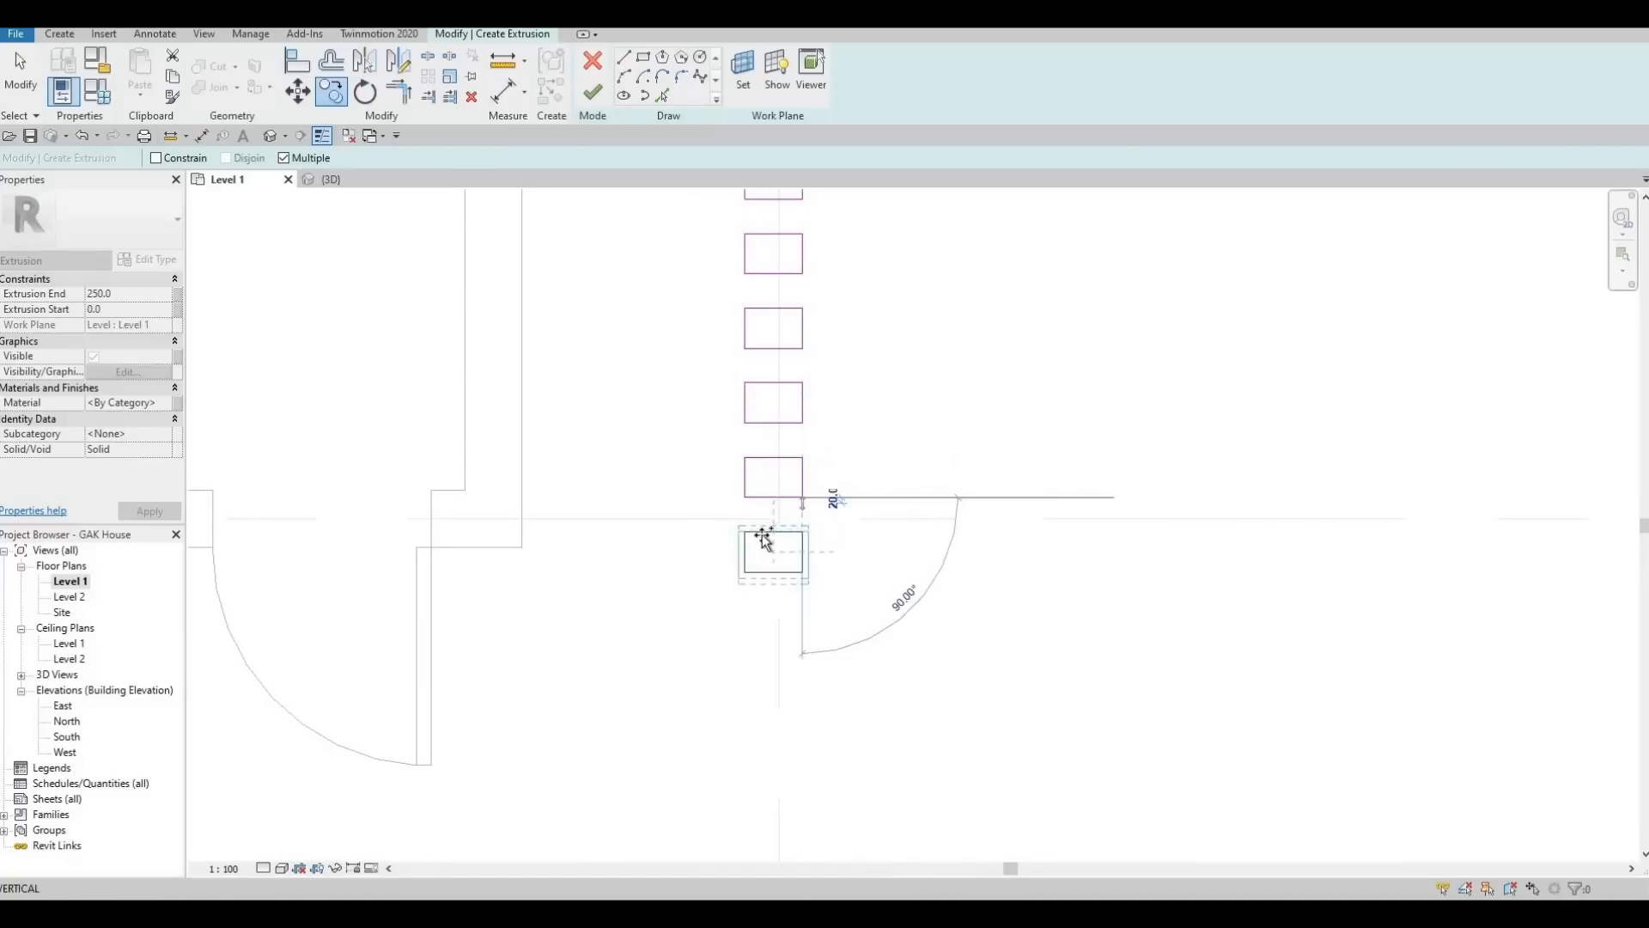
scroll(849, 580, down, 2)
scroll(872, 640, down, 3)
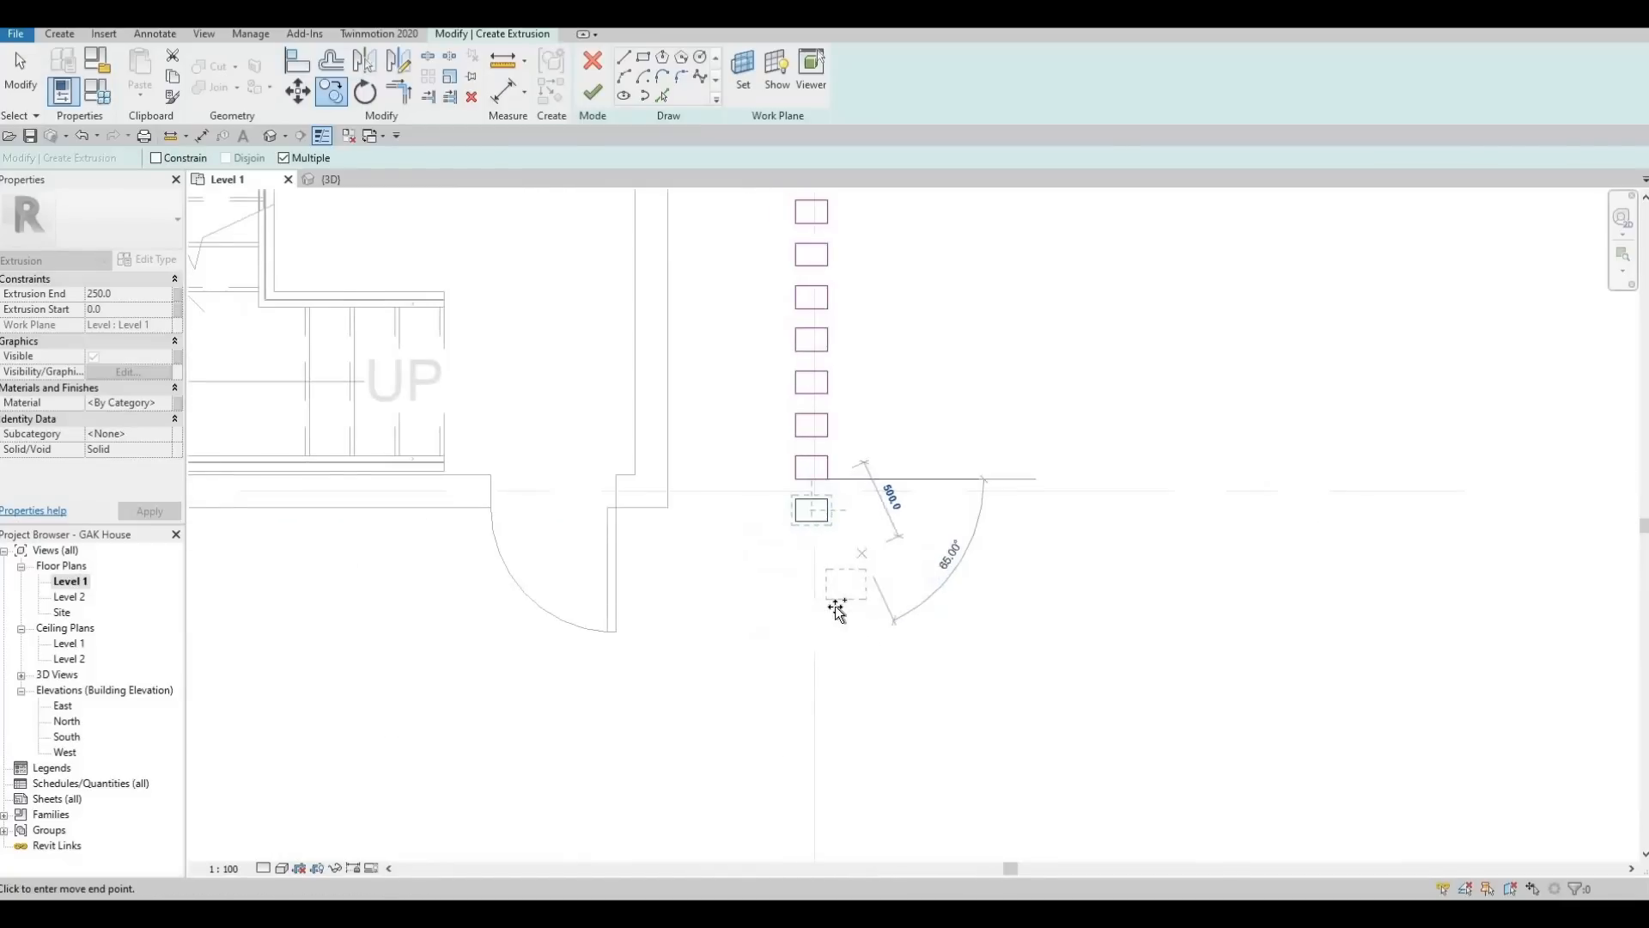
scroll(839, 607, up, 3)
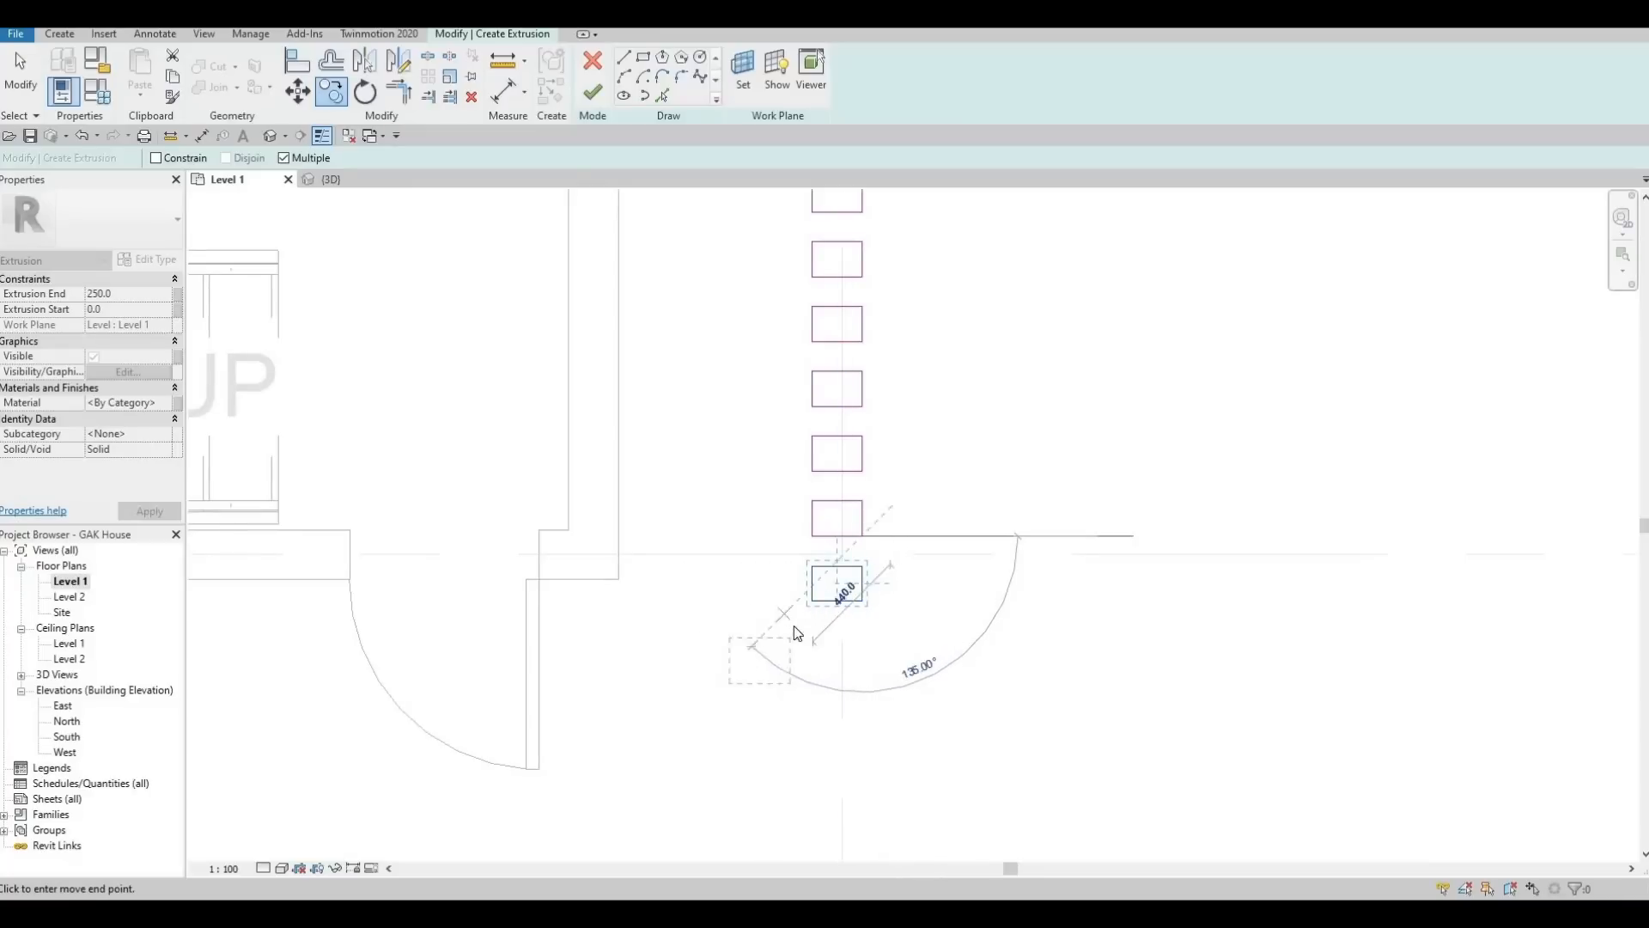
key(Escape)
key(Escape)
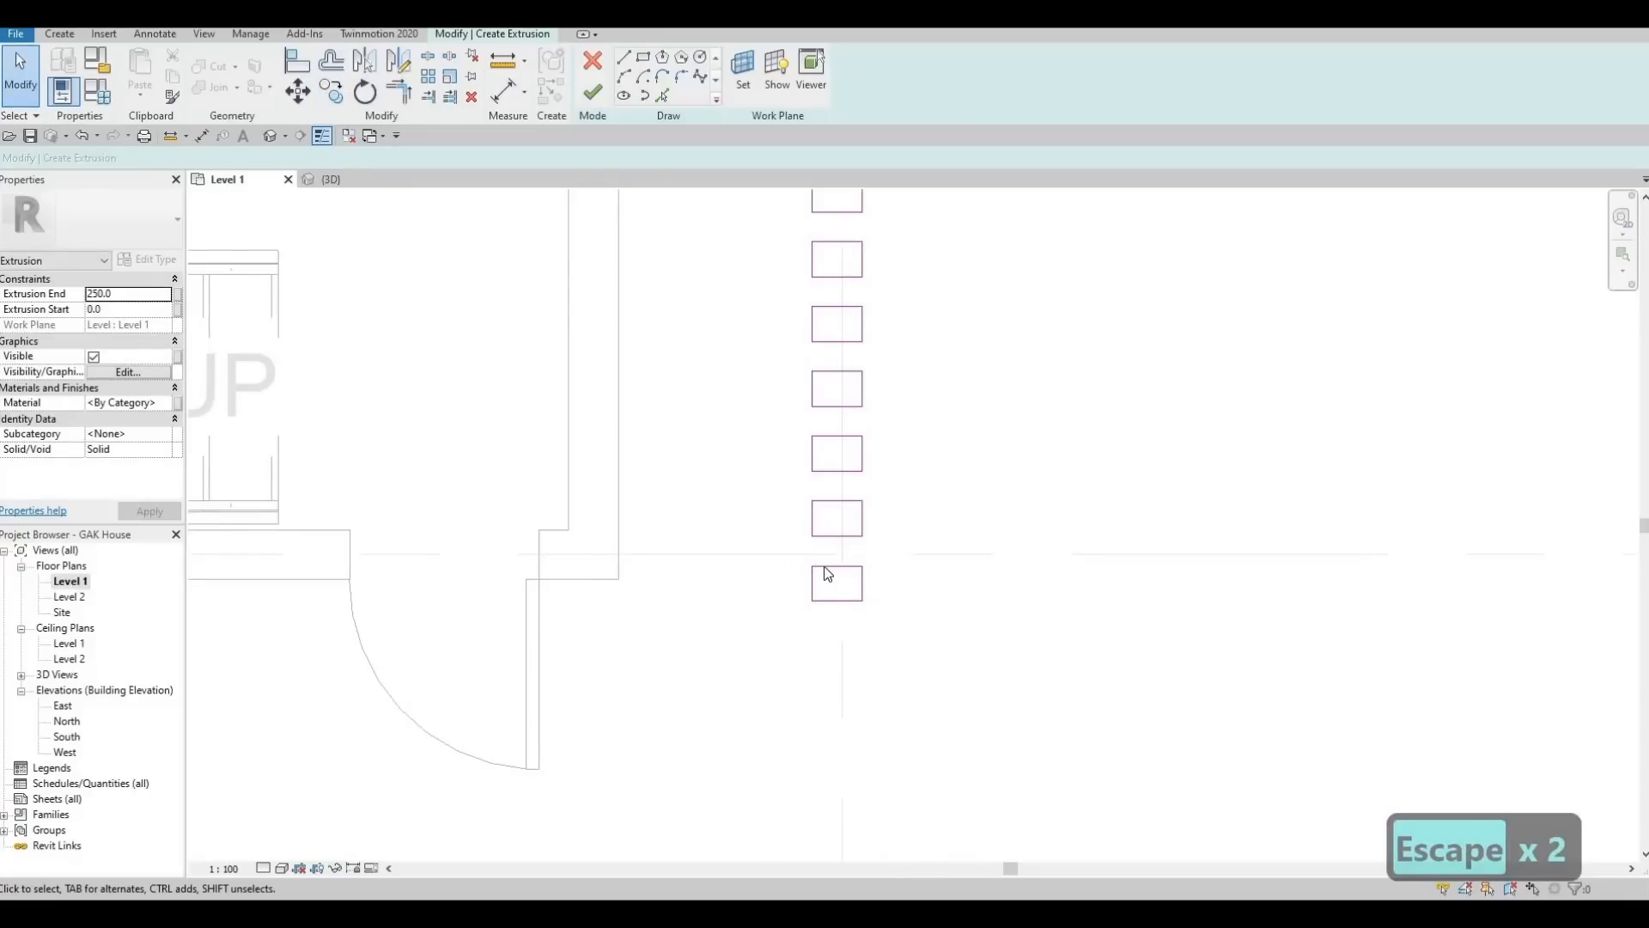
Assign the Birch material to the extrusion and finish its sketch
scroll(826, 474, down, 2)
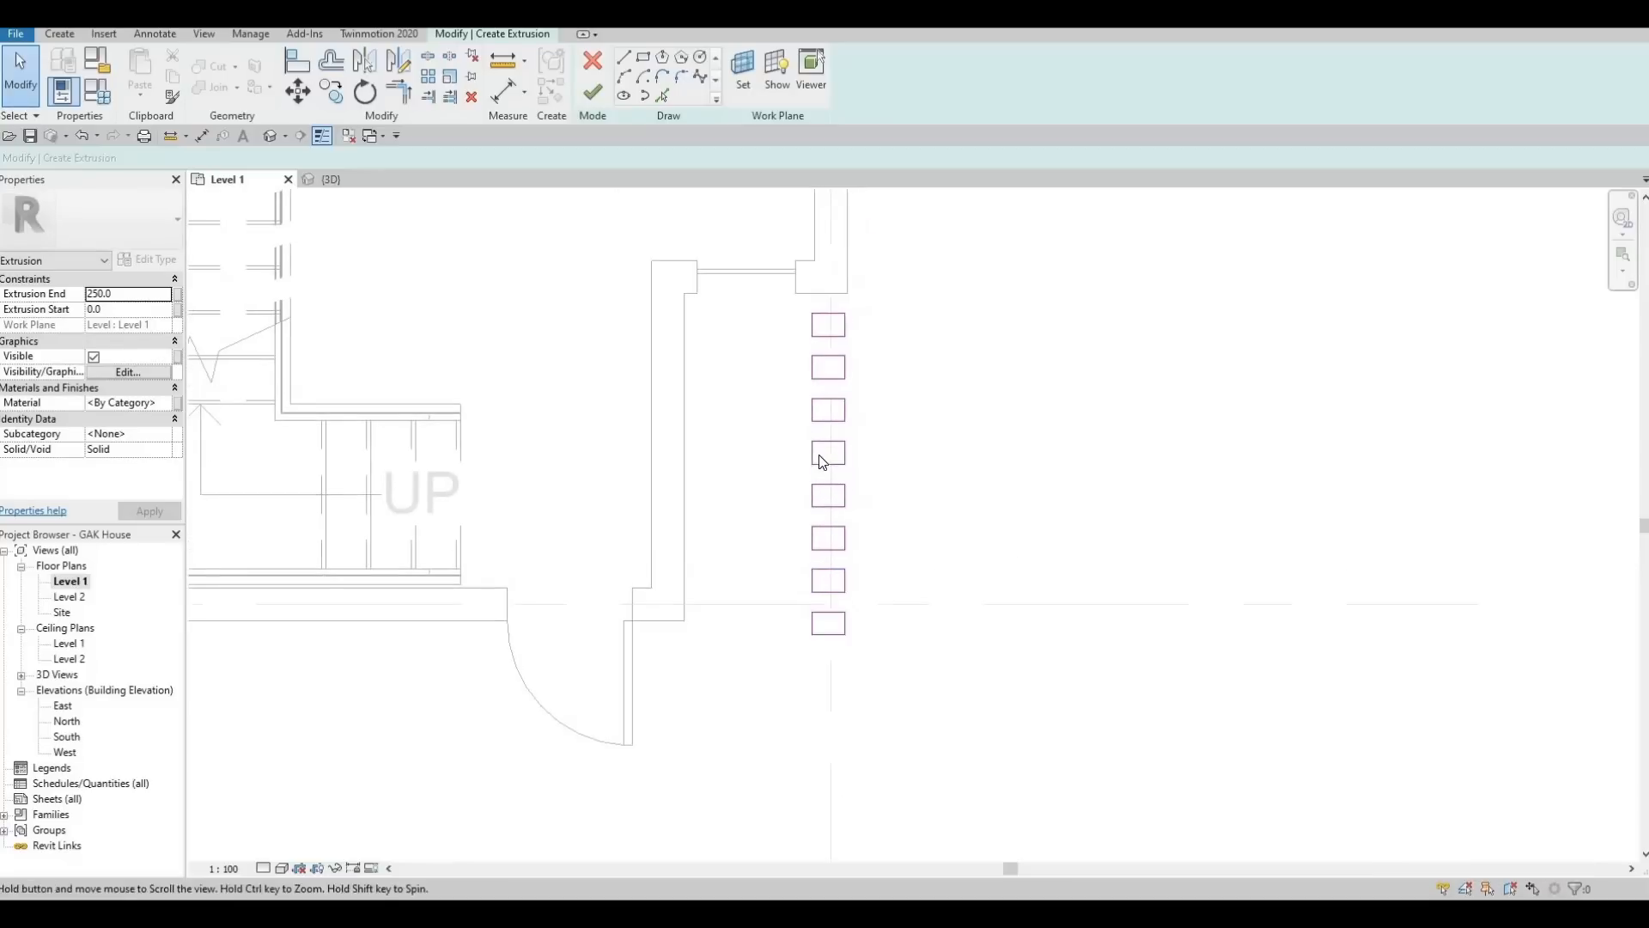
click(165, 406)
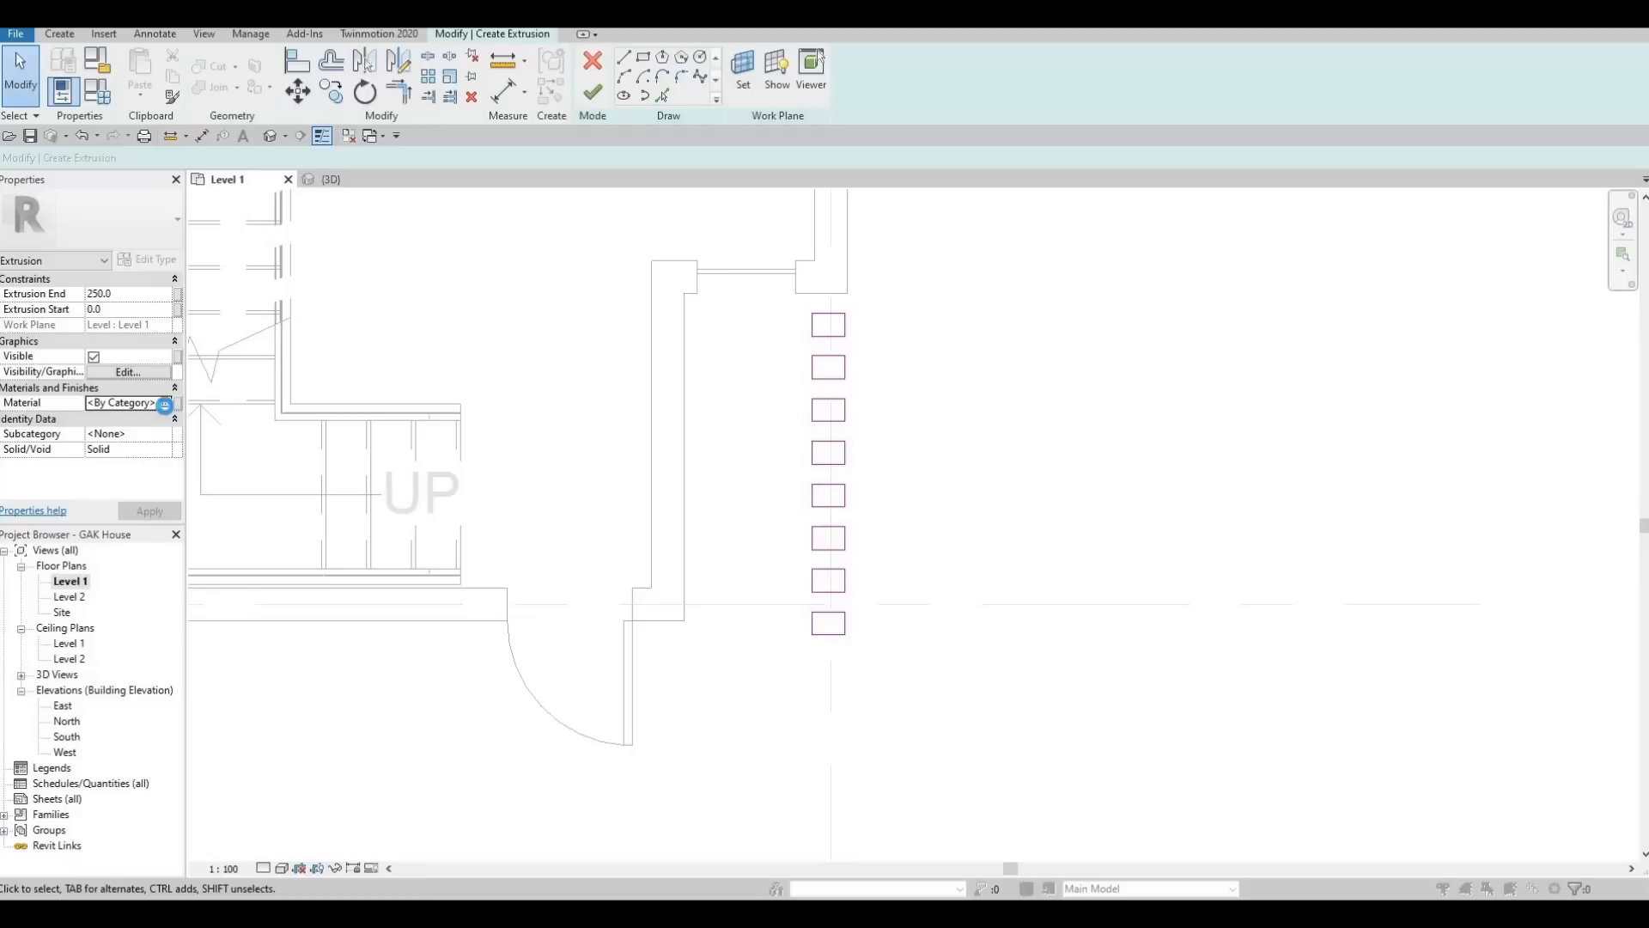
click(166, 403)
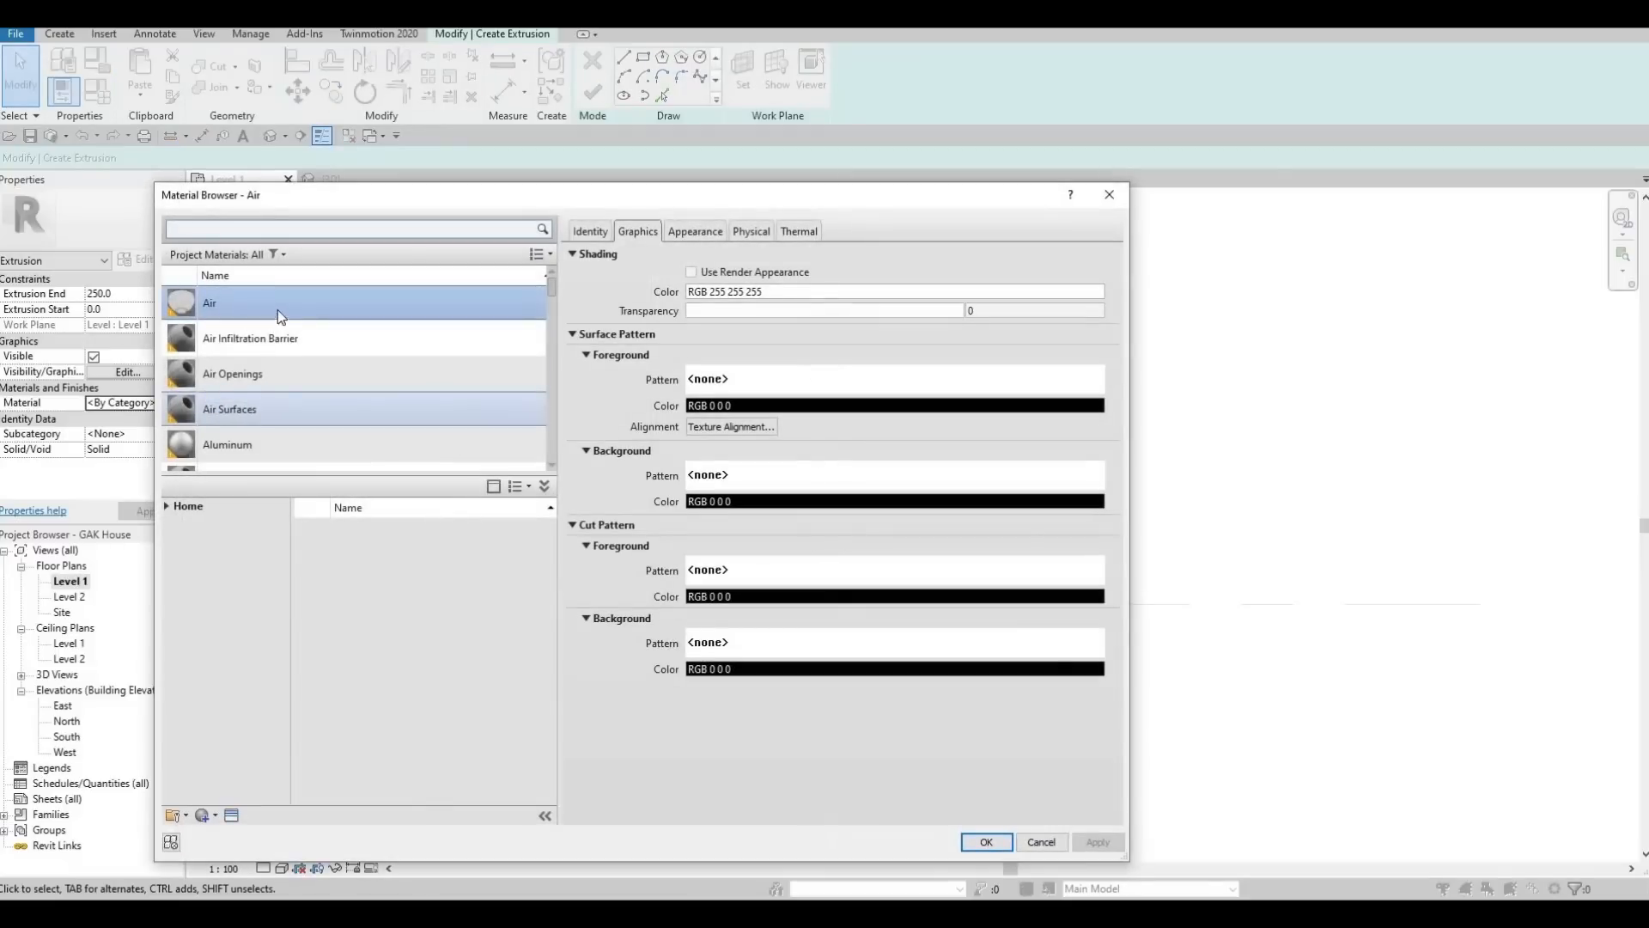
scroll(242, 384, down, 3)
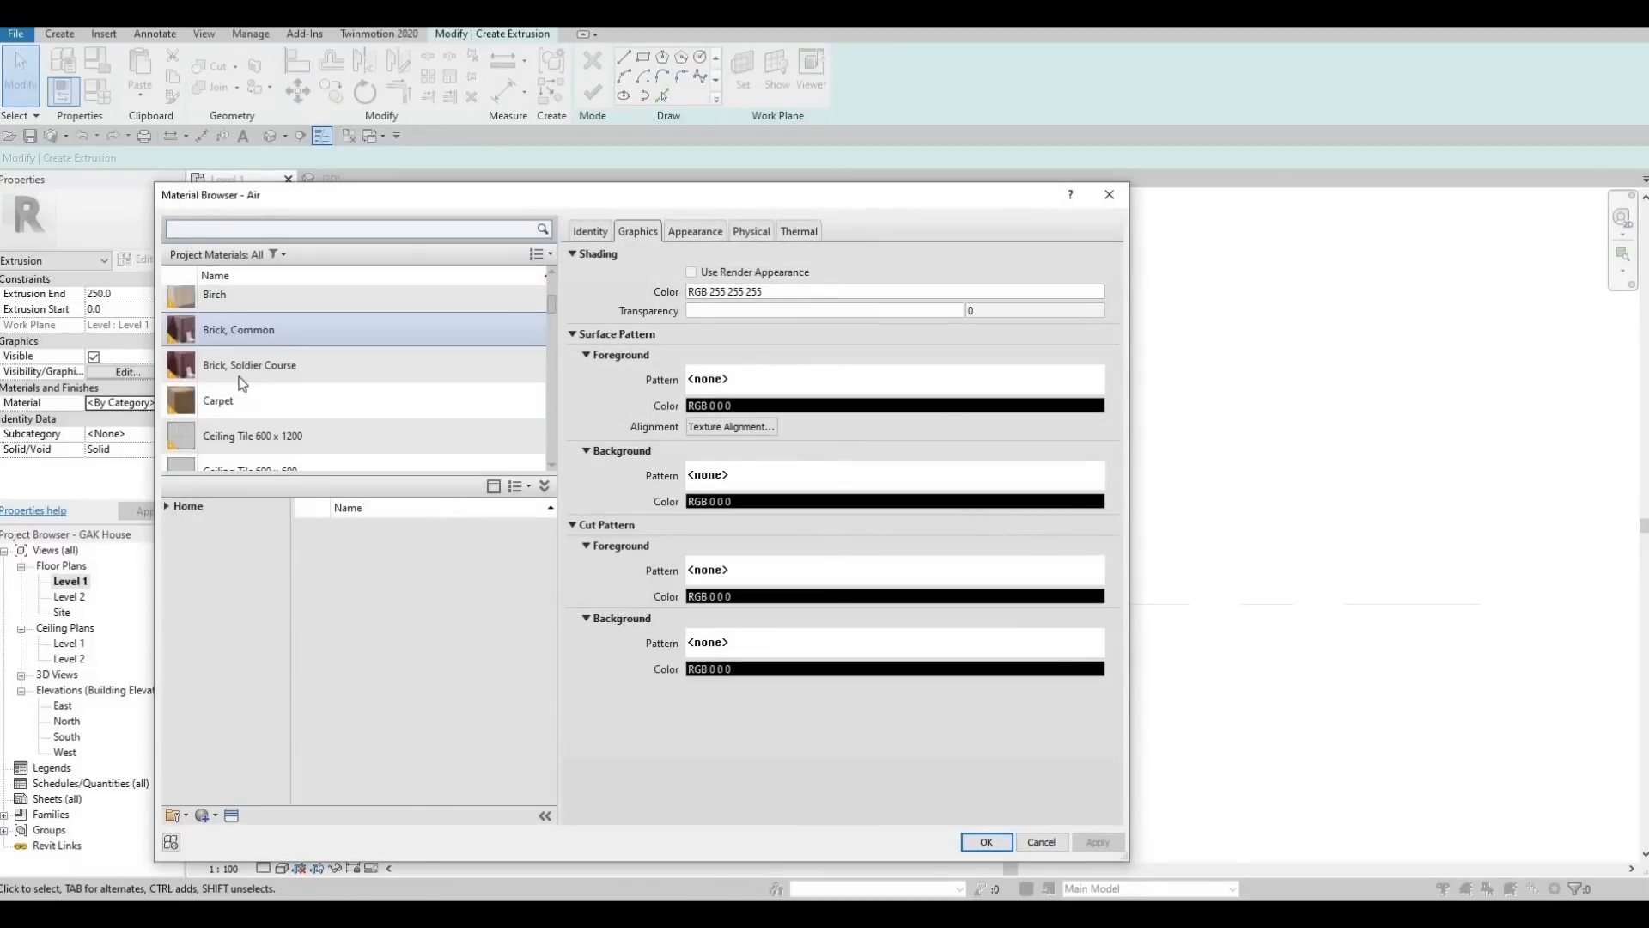
click(266, 228)
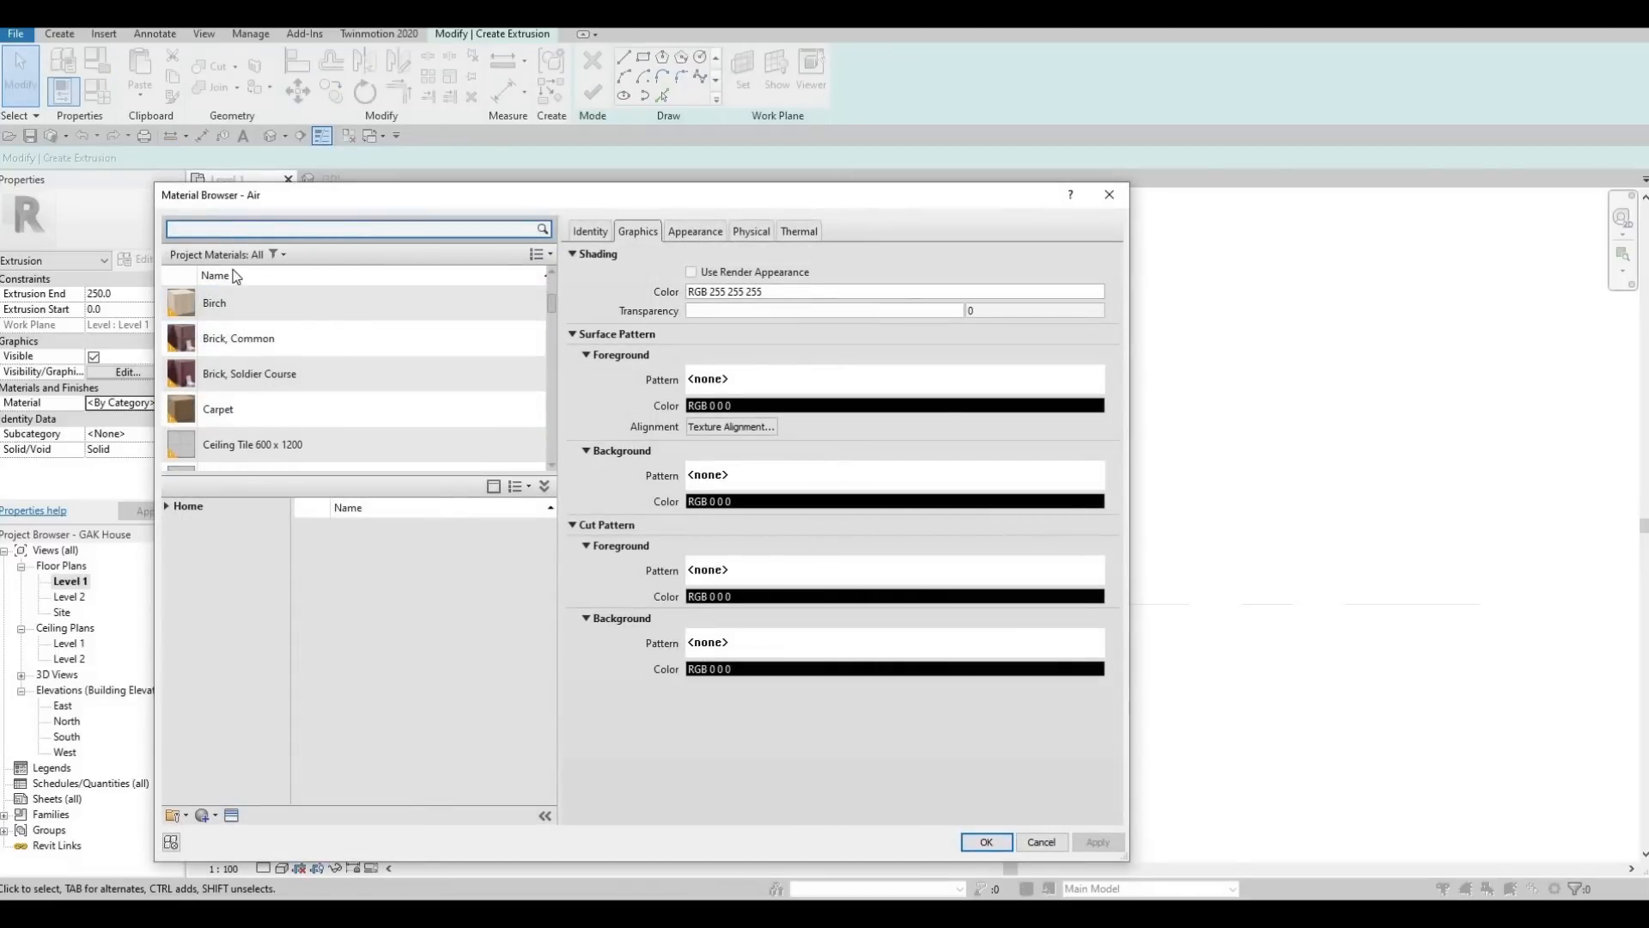
click(232, 306)
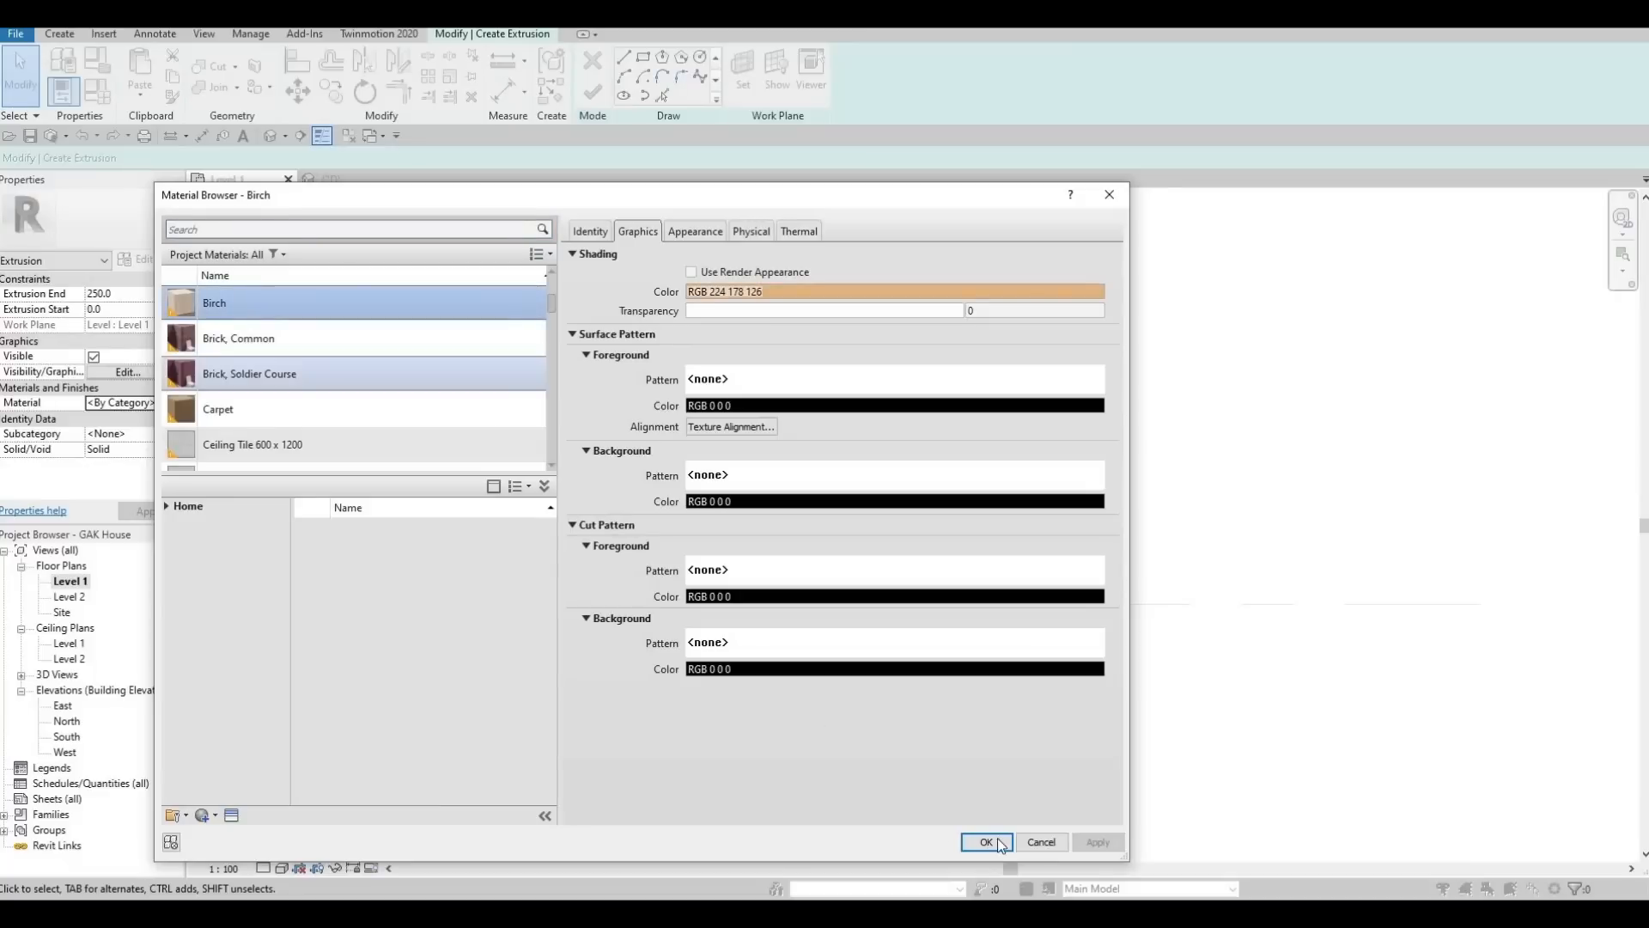
key(Return)
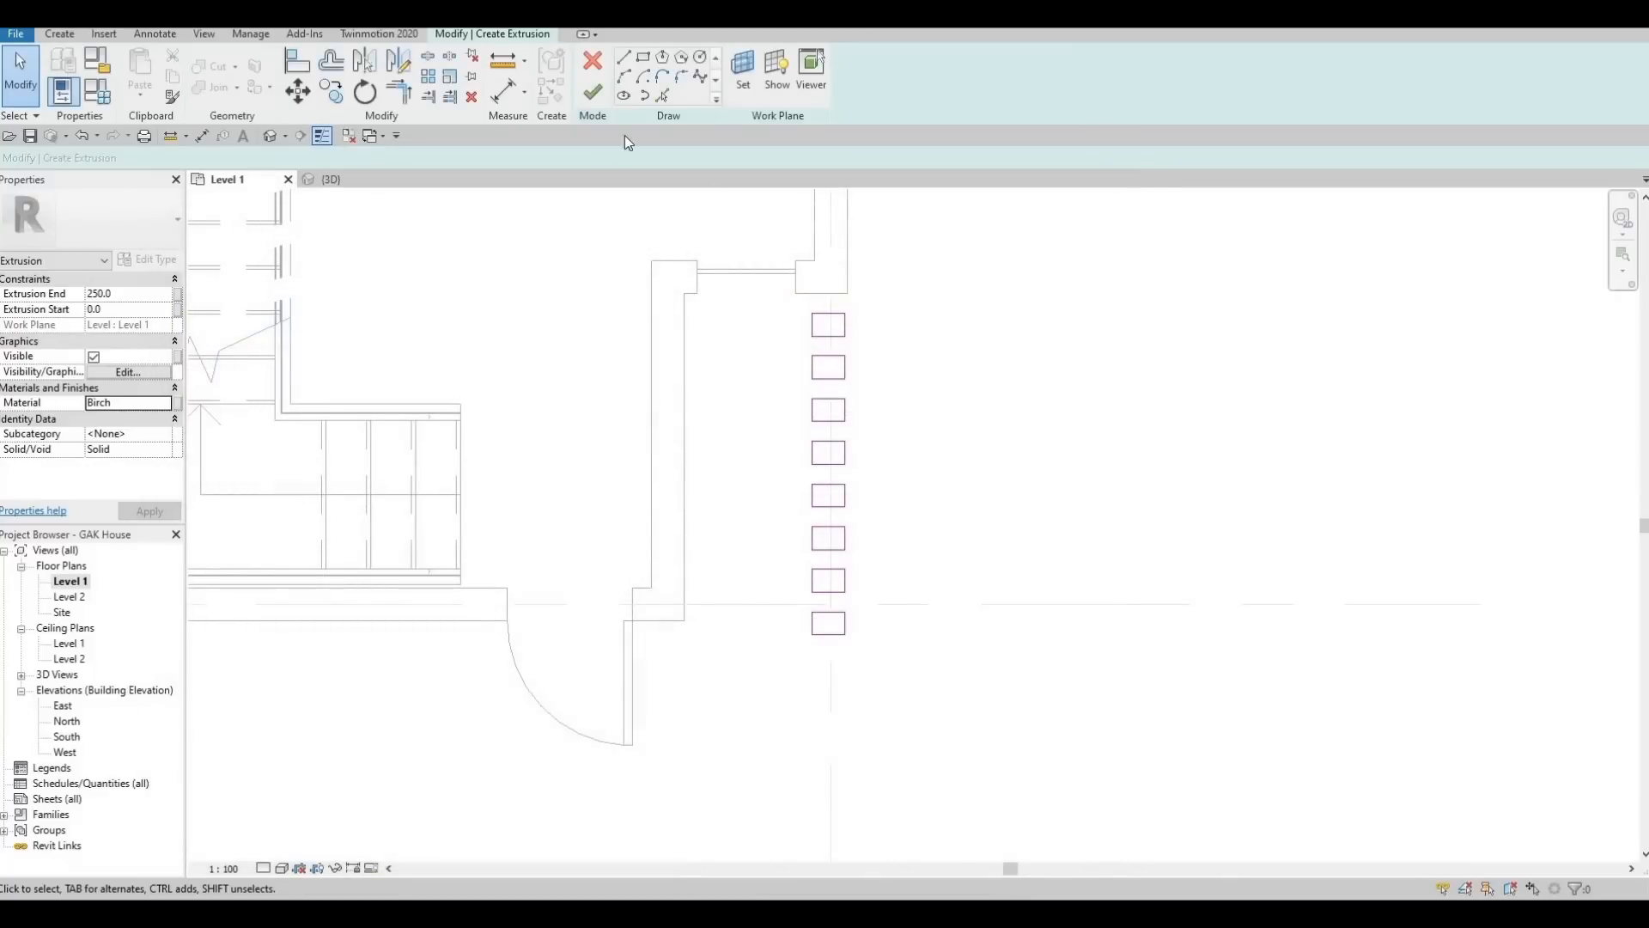
click(592, 92)
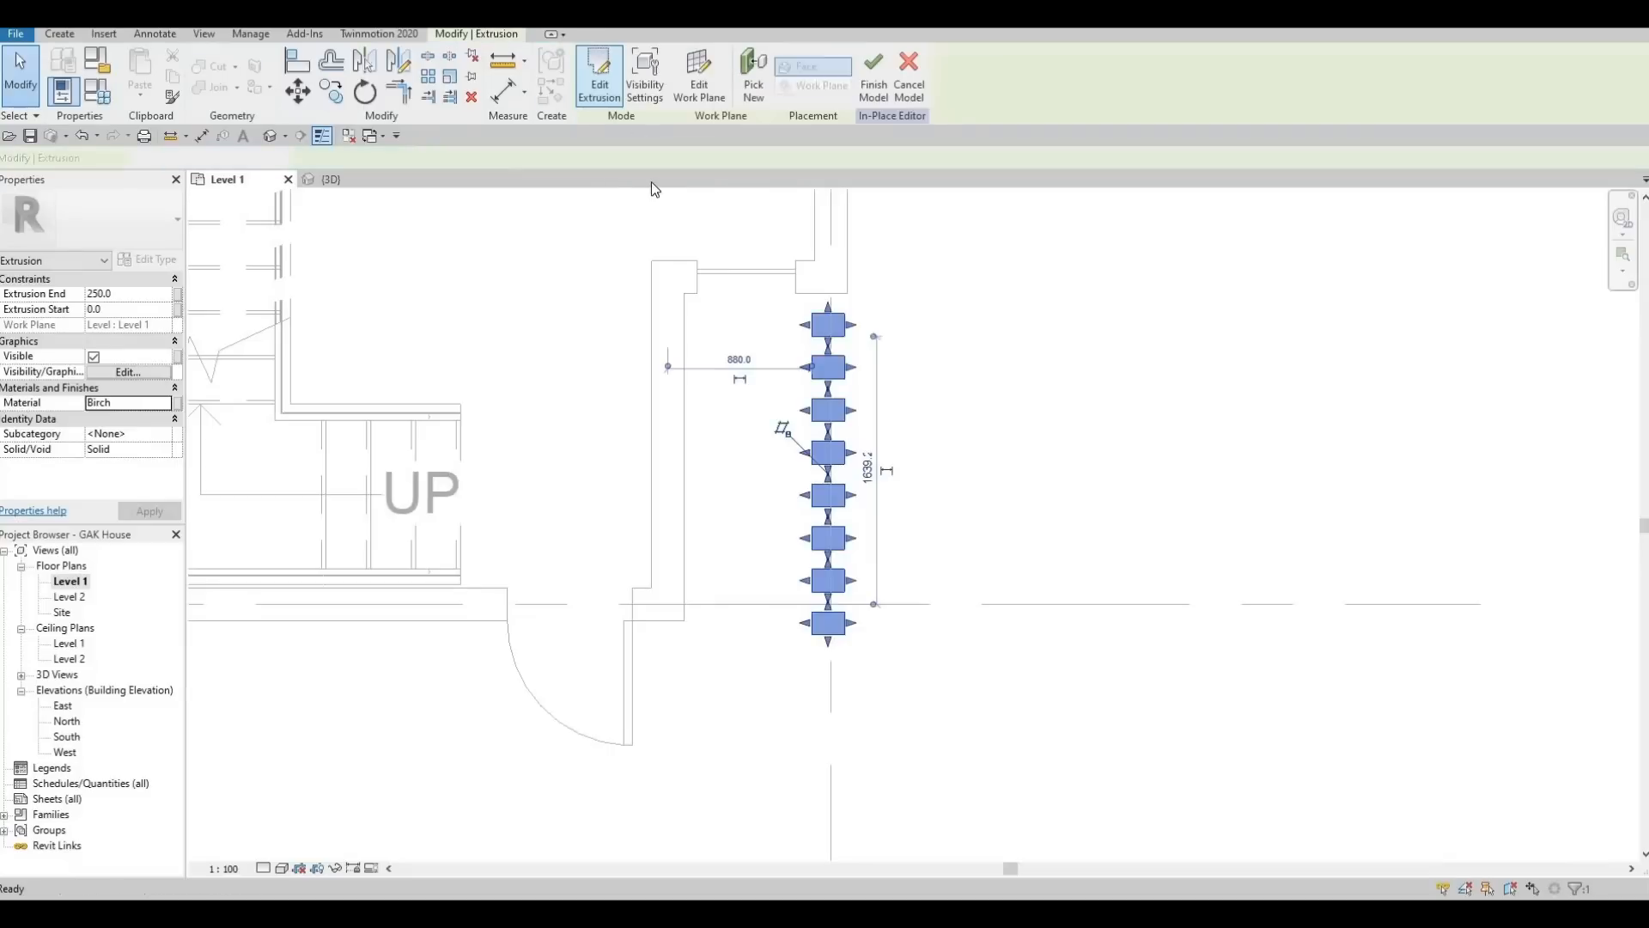
In the 3D view, raise the row of birch slats to a height of 3200 mm
click(270, 138)
middle_drag(881, 606, 623, 509)
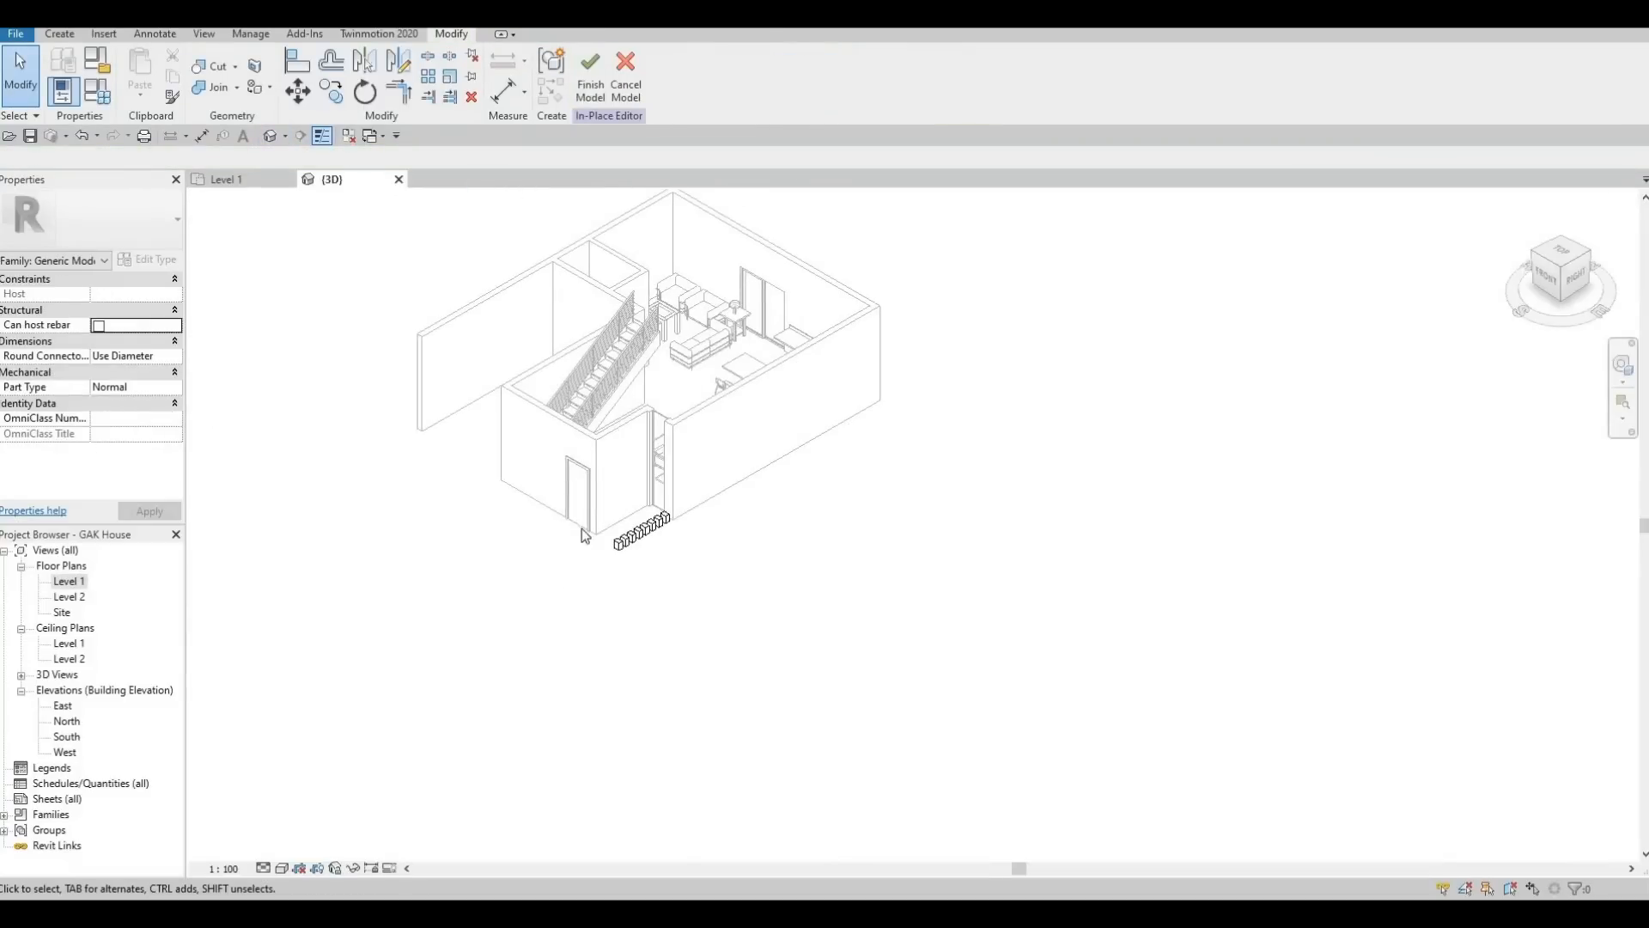
scroll(584, 536, up, 2)
click(591, 528)
scroll(642, 529, up, 2)
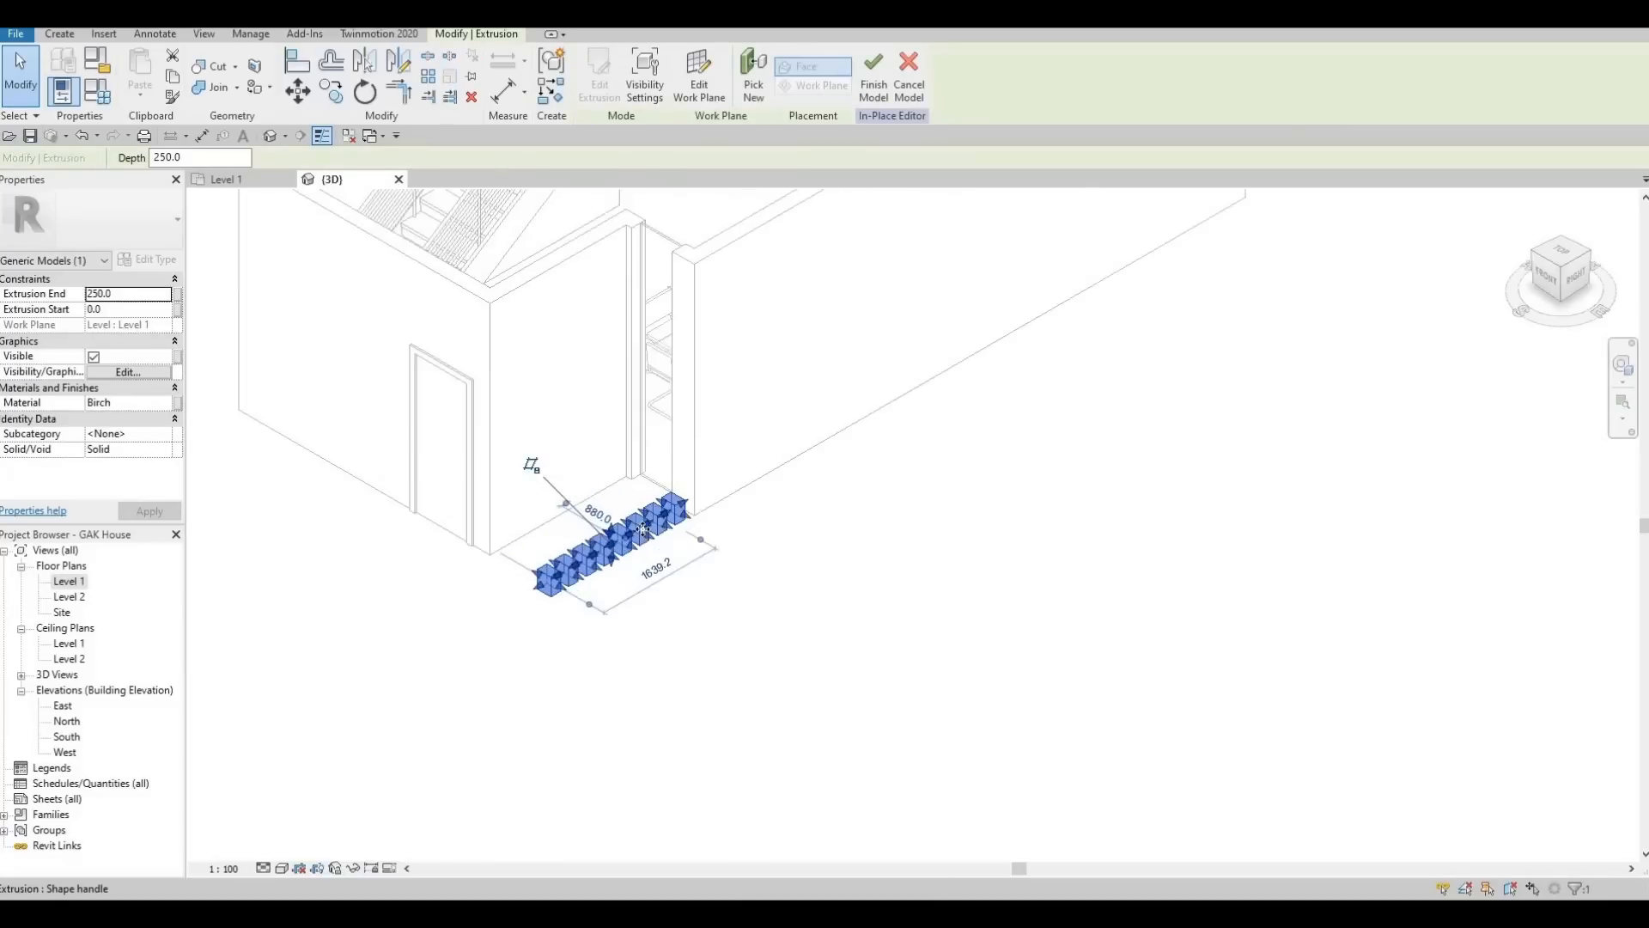
scroll(643, 529, up, 2)
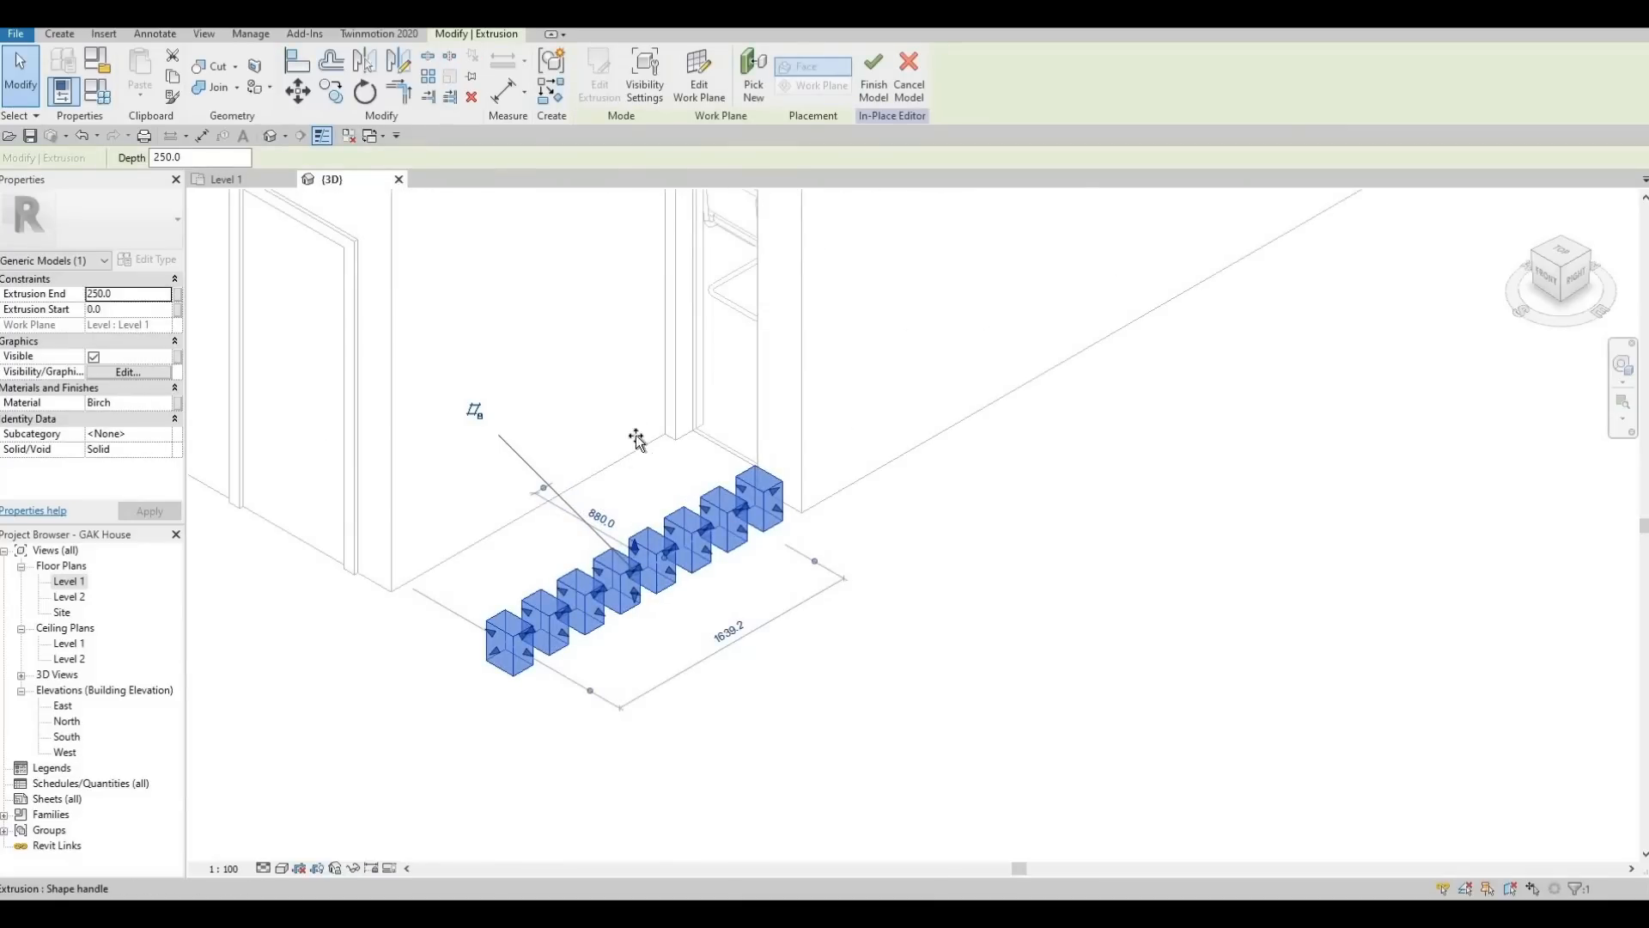
drag(636, 439, 632, 318)
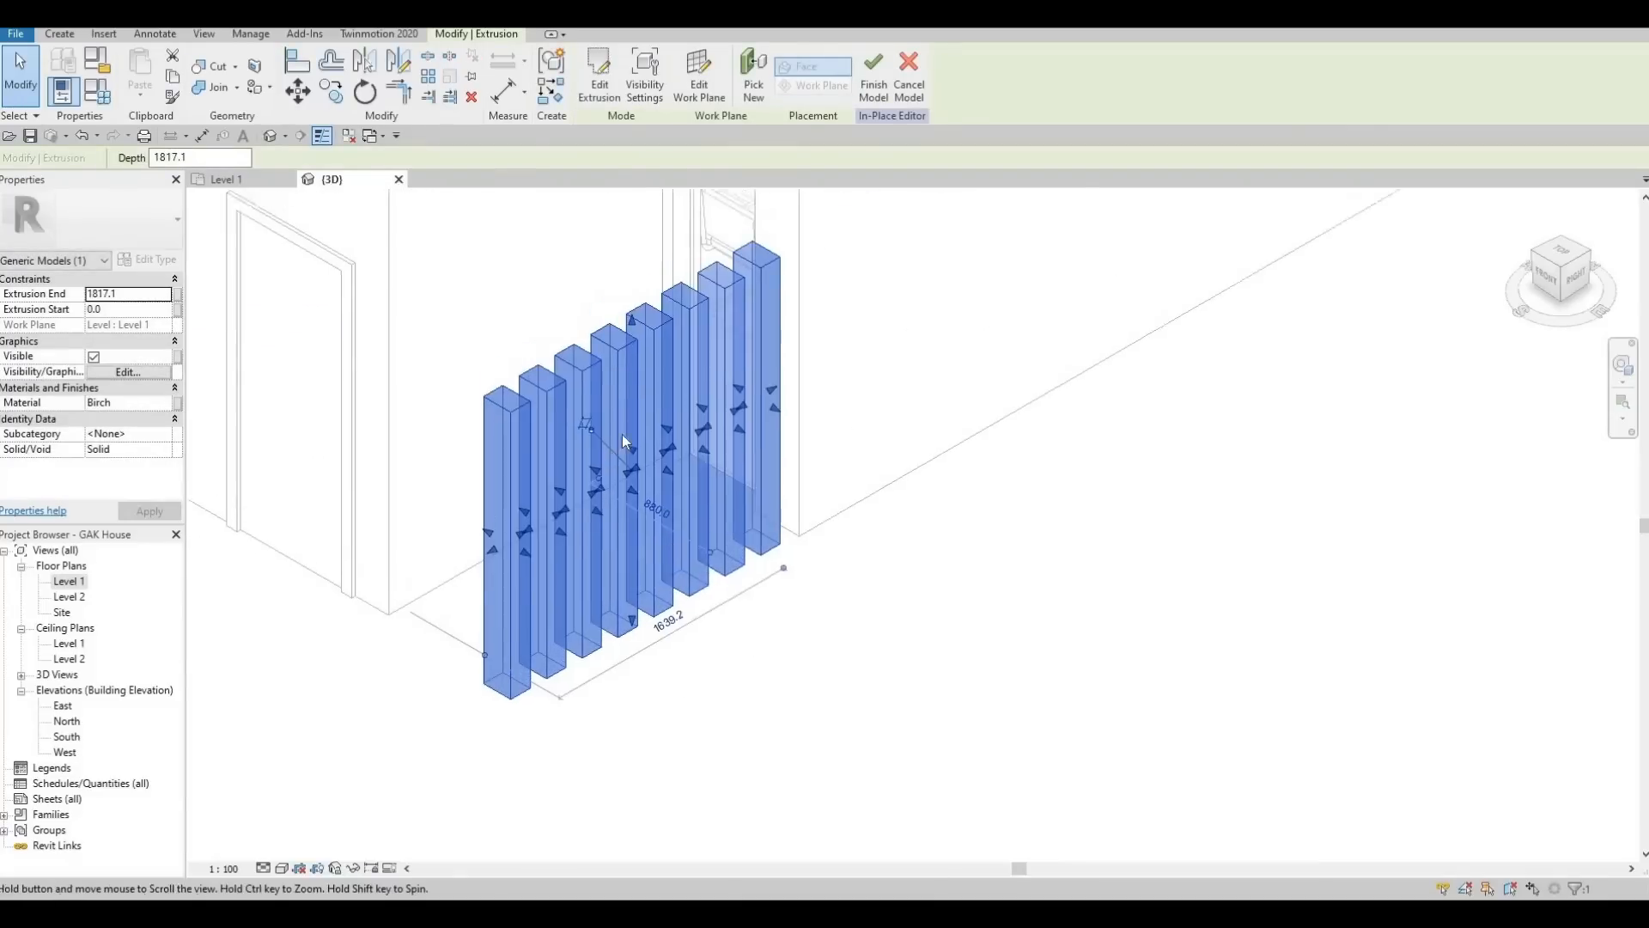
drag(626, 426, 626, 256)
middle_drag(603, 270, 596, 440)
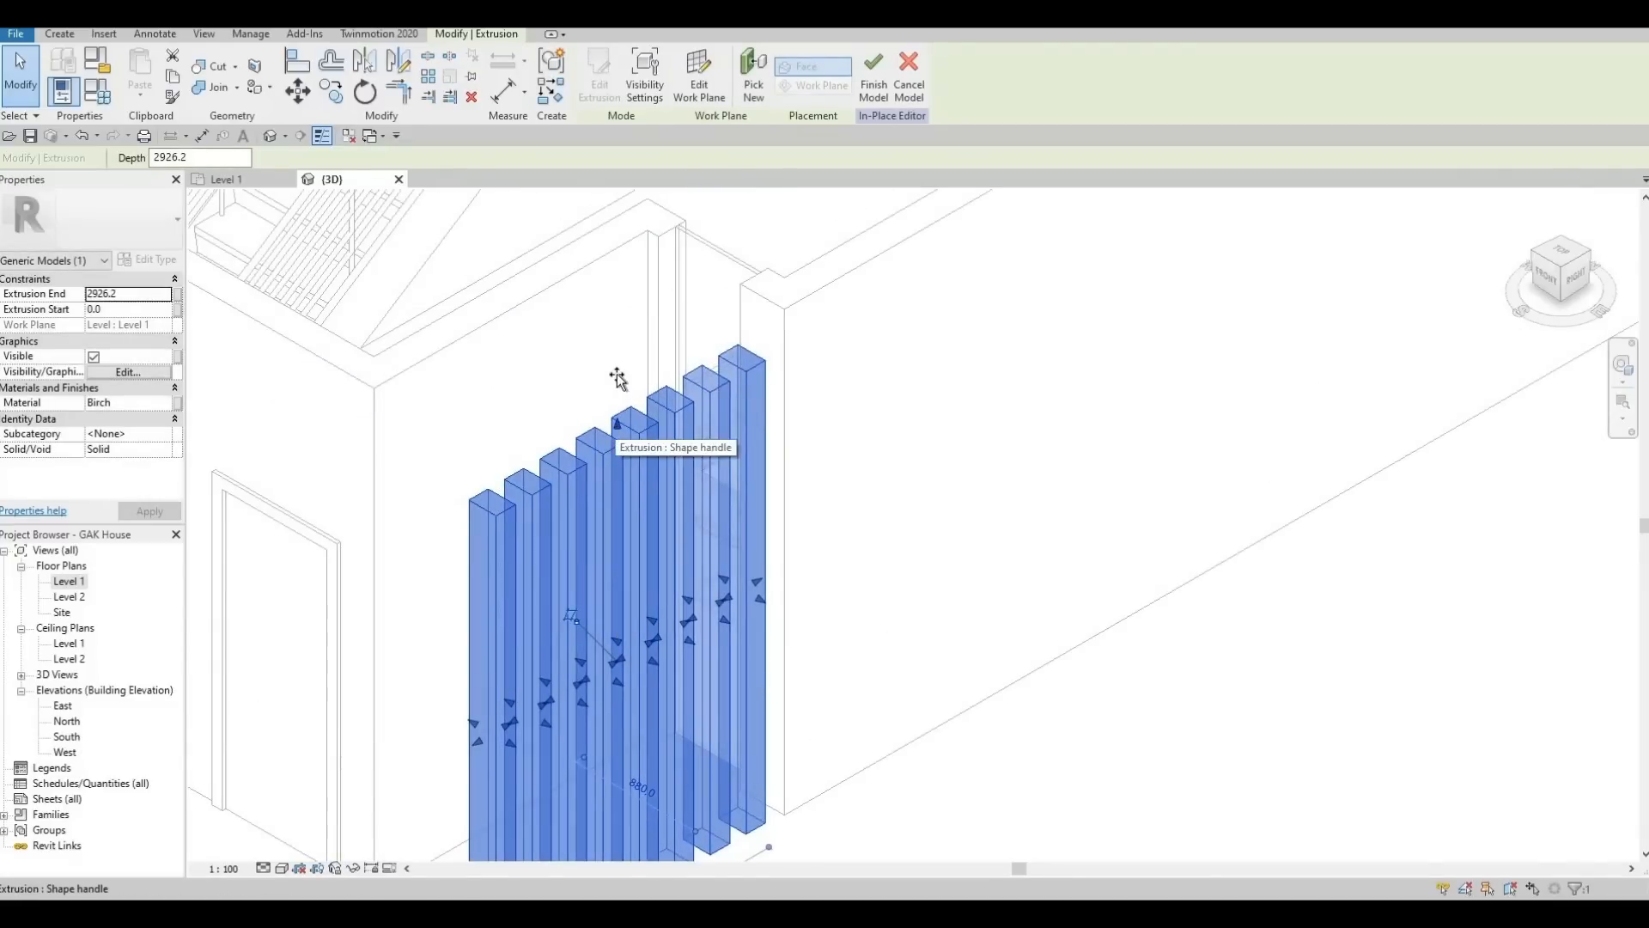
drag(617, 401, 608, 612)
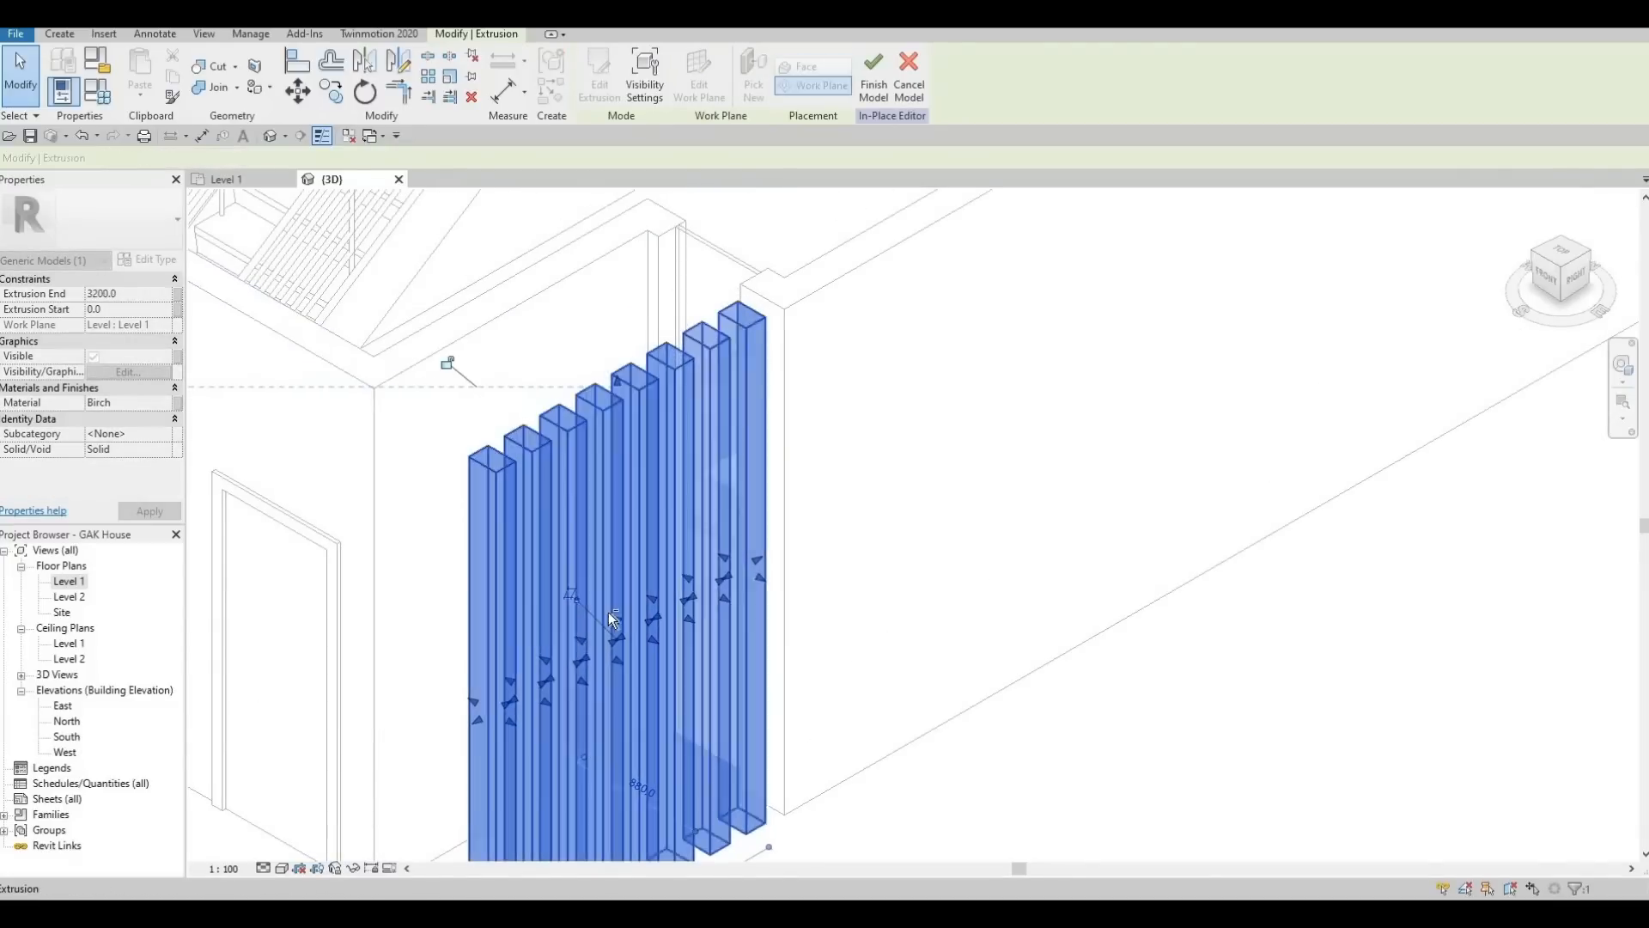
shift+middle_drag(608, 612, 618, 481)
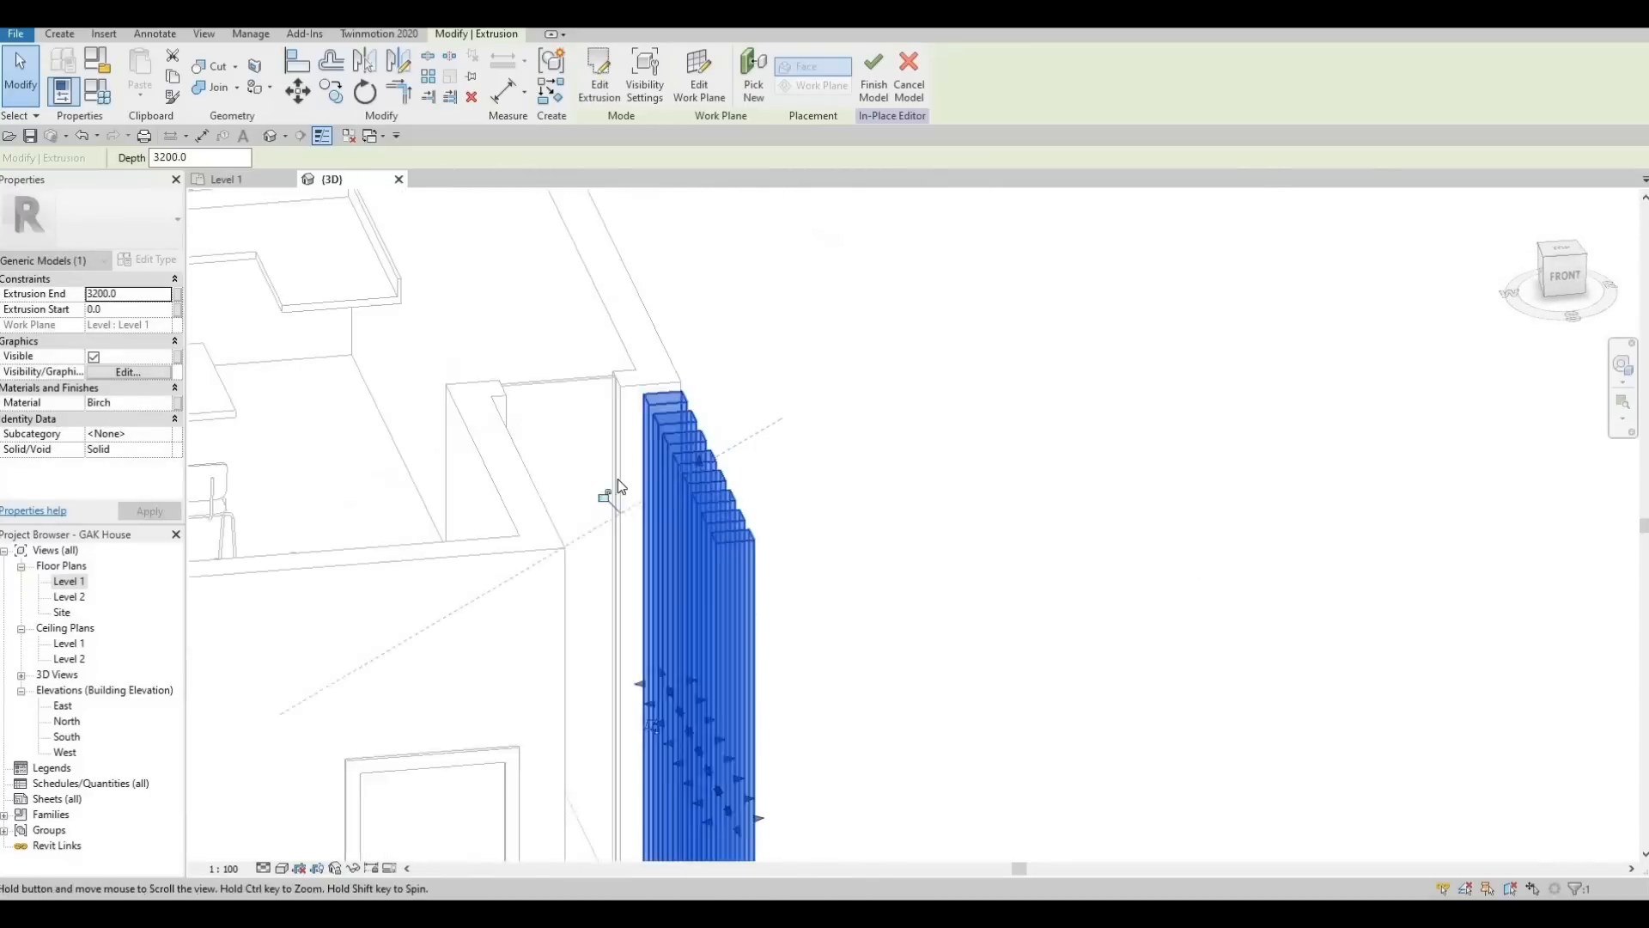
key(a)
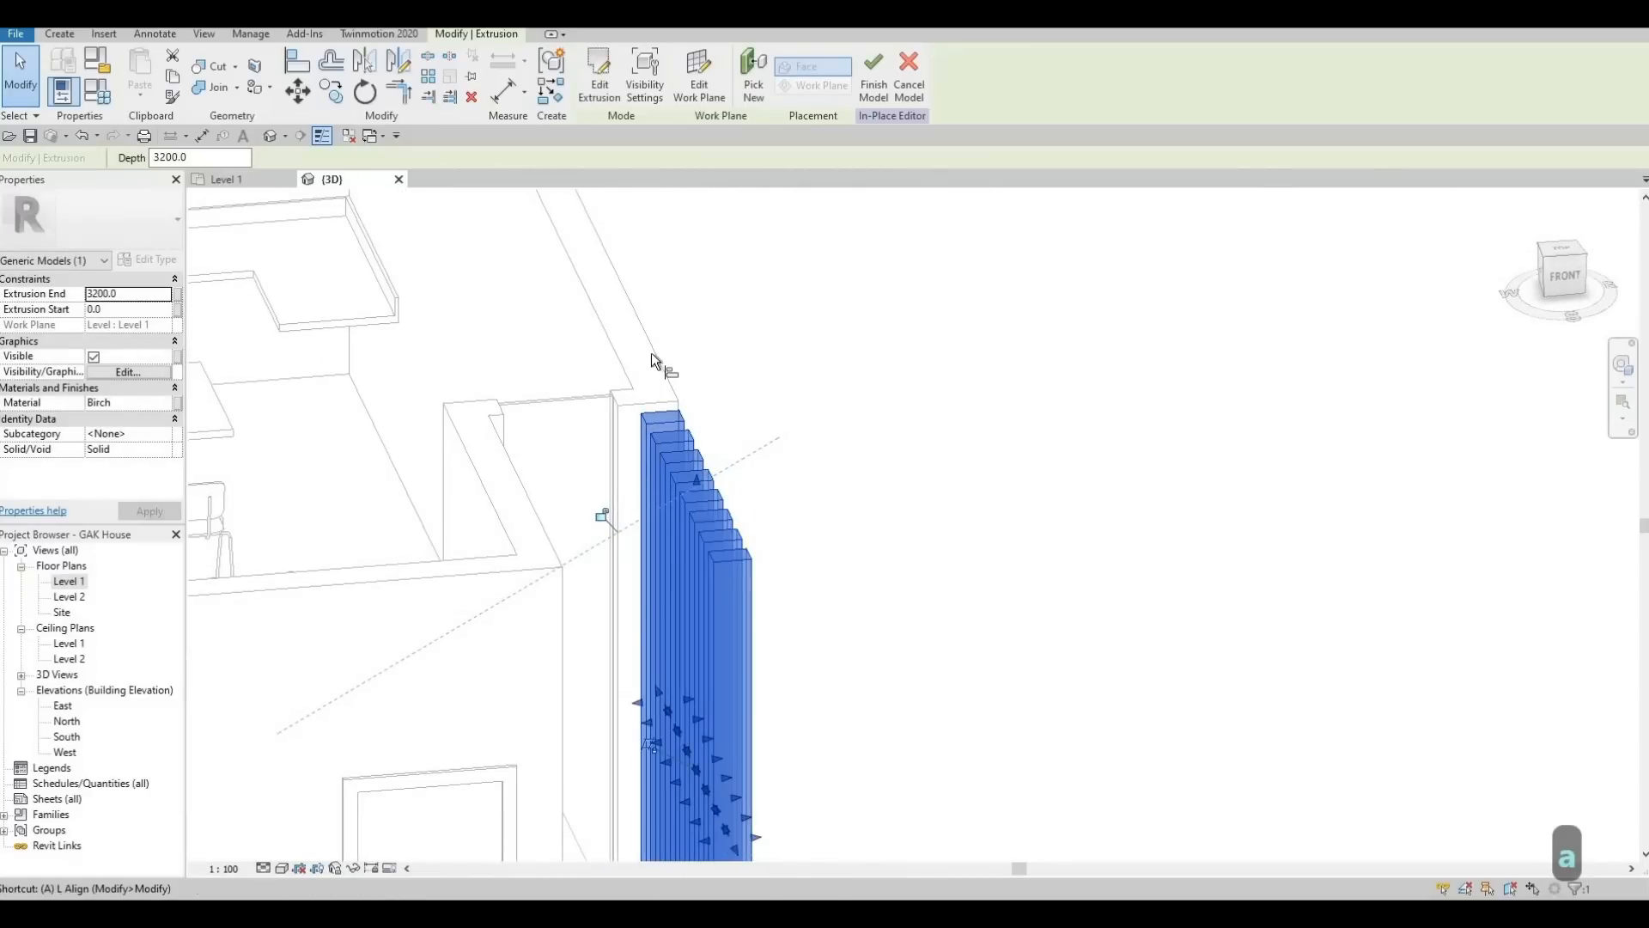
key(l)
click(625, 342)
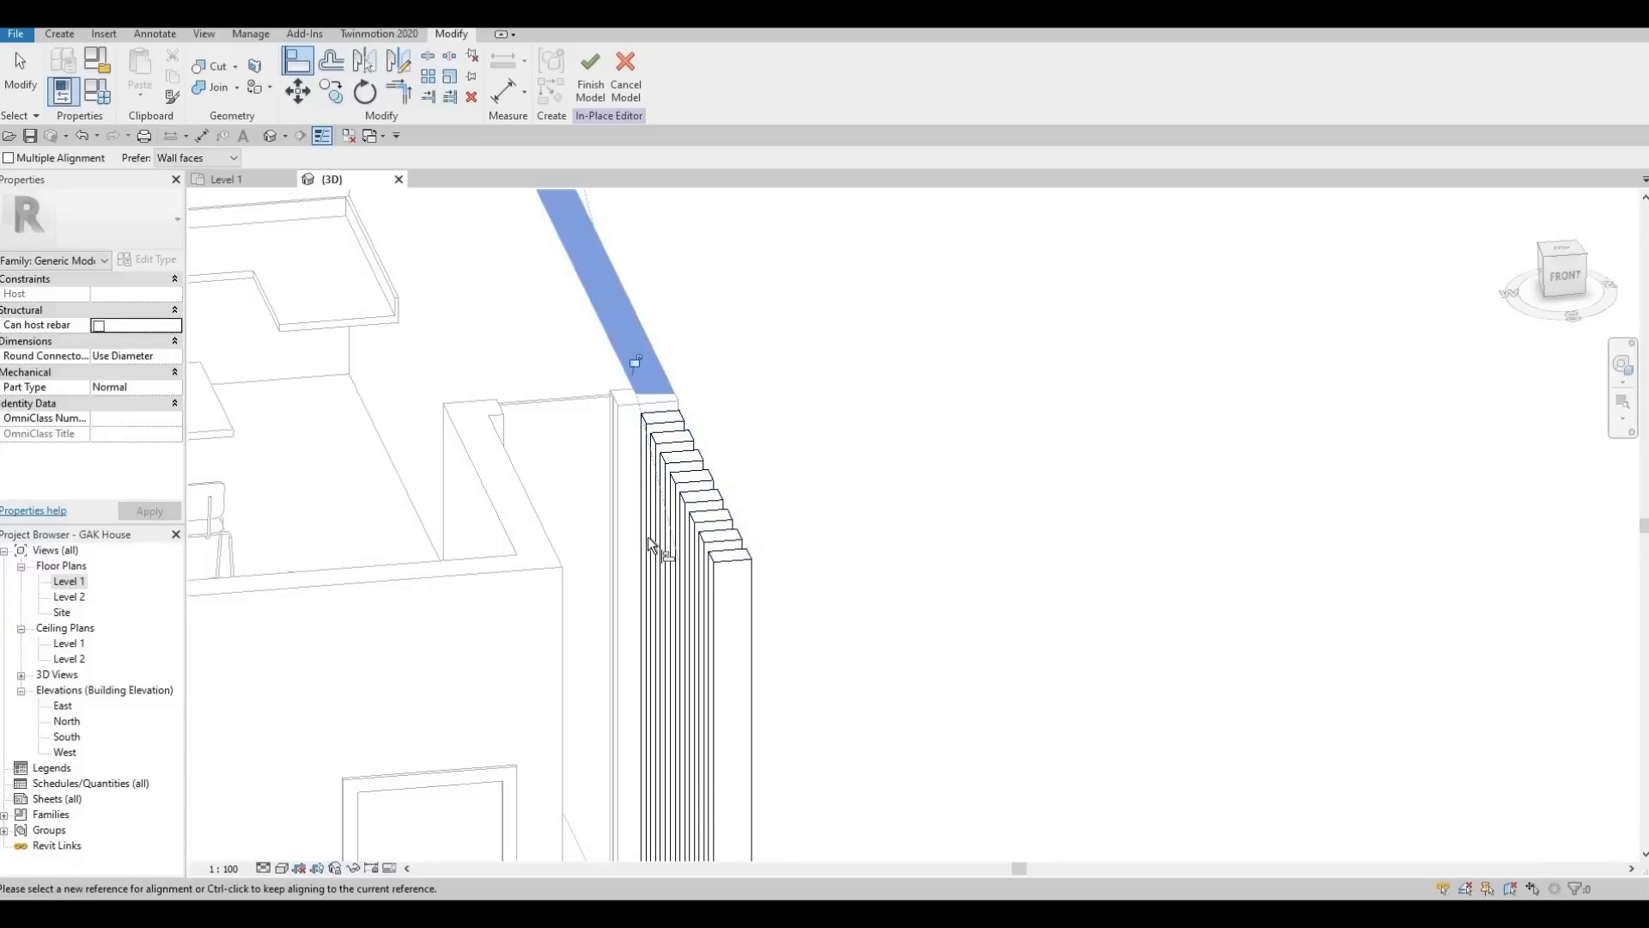
key(Escape)
key(Escape)
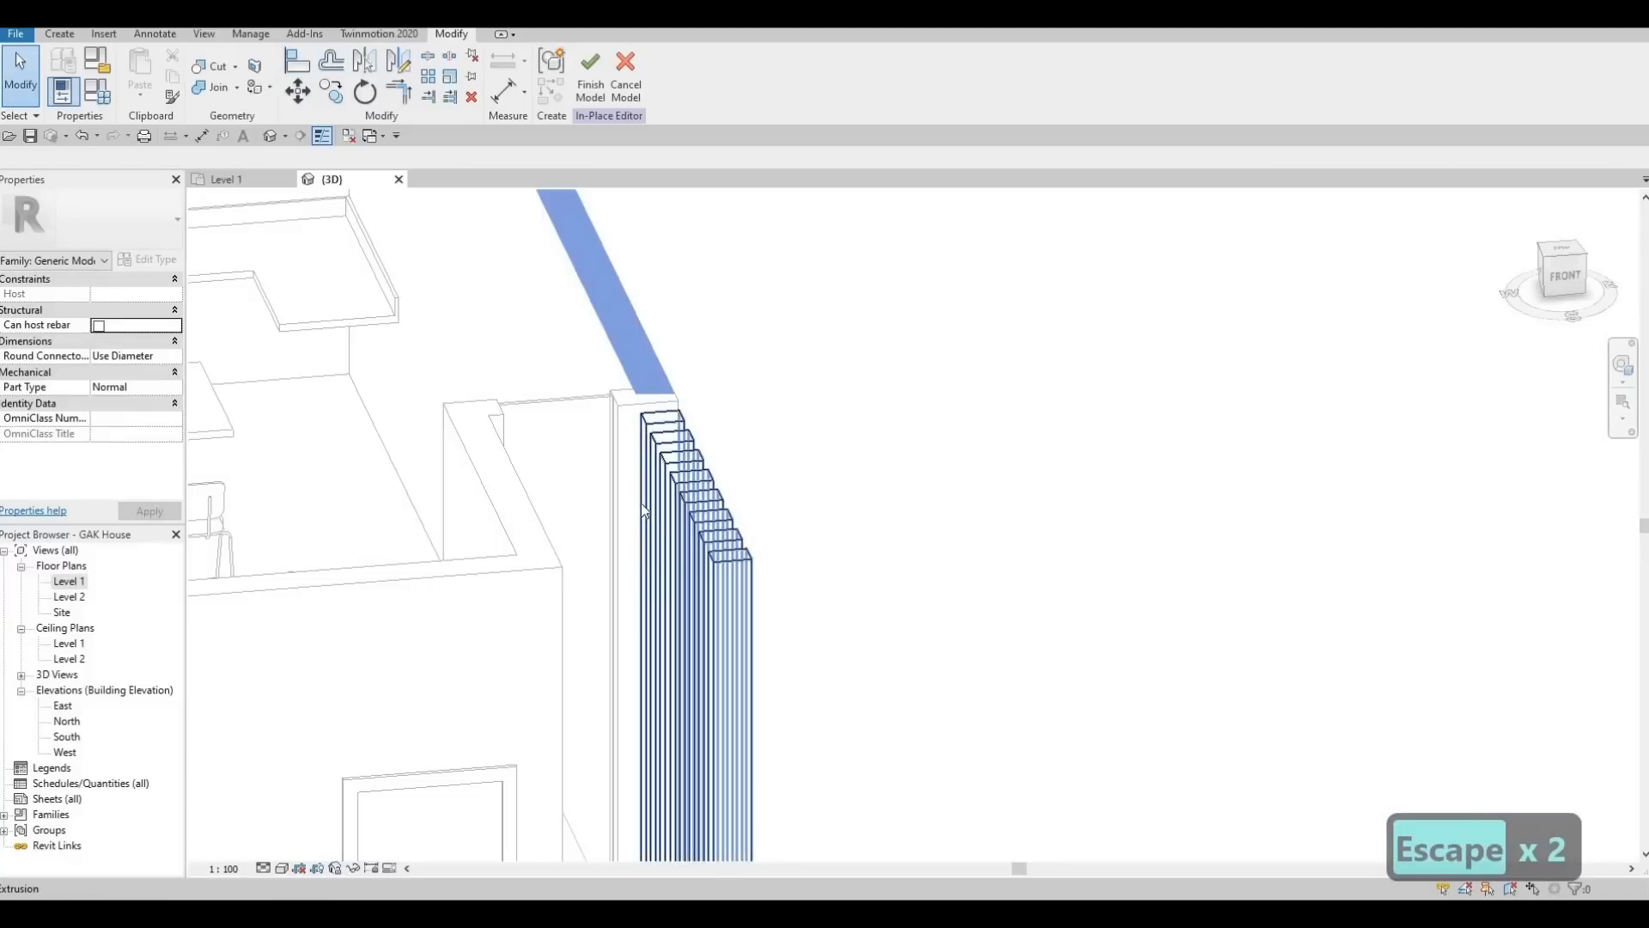
Check the raised slats from several angles and finish the in-place model
shift+middle_drag(644, 510, 705, 405)
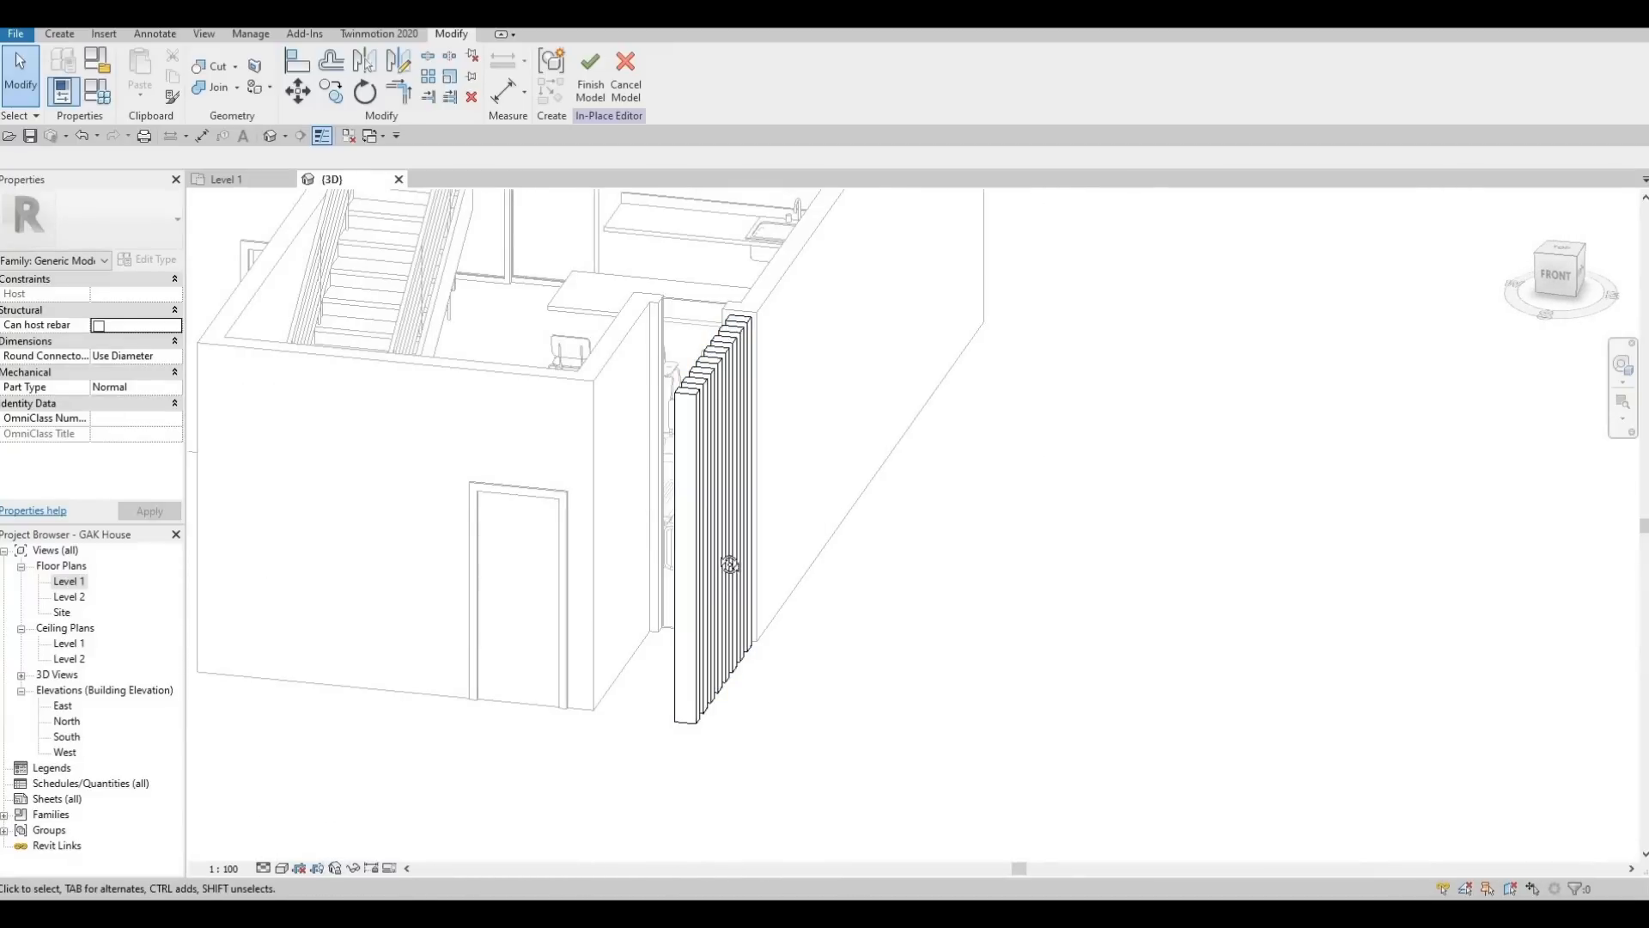
shift+middle_drag(726, 563, 712, 621)
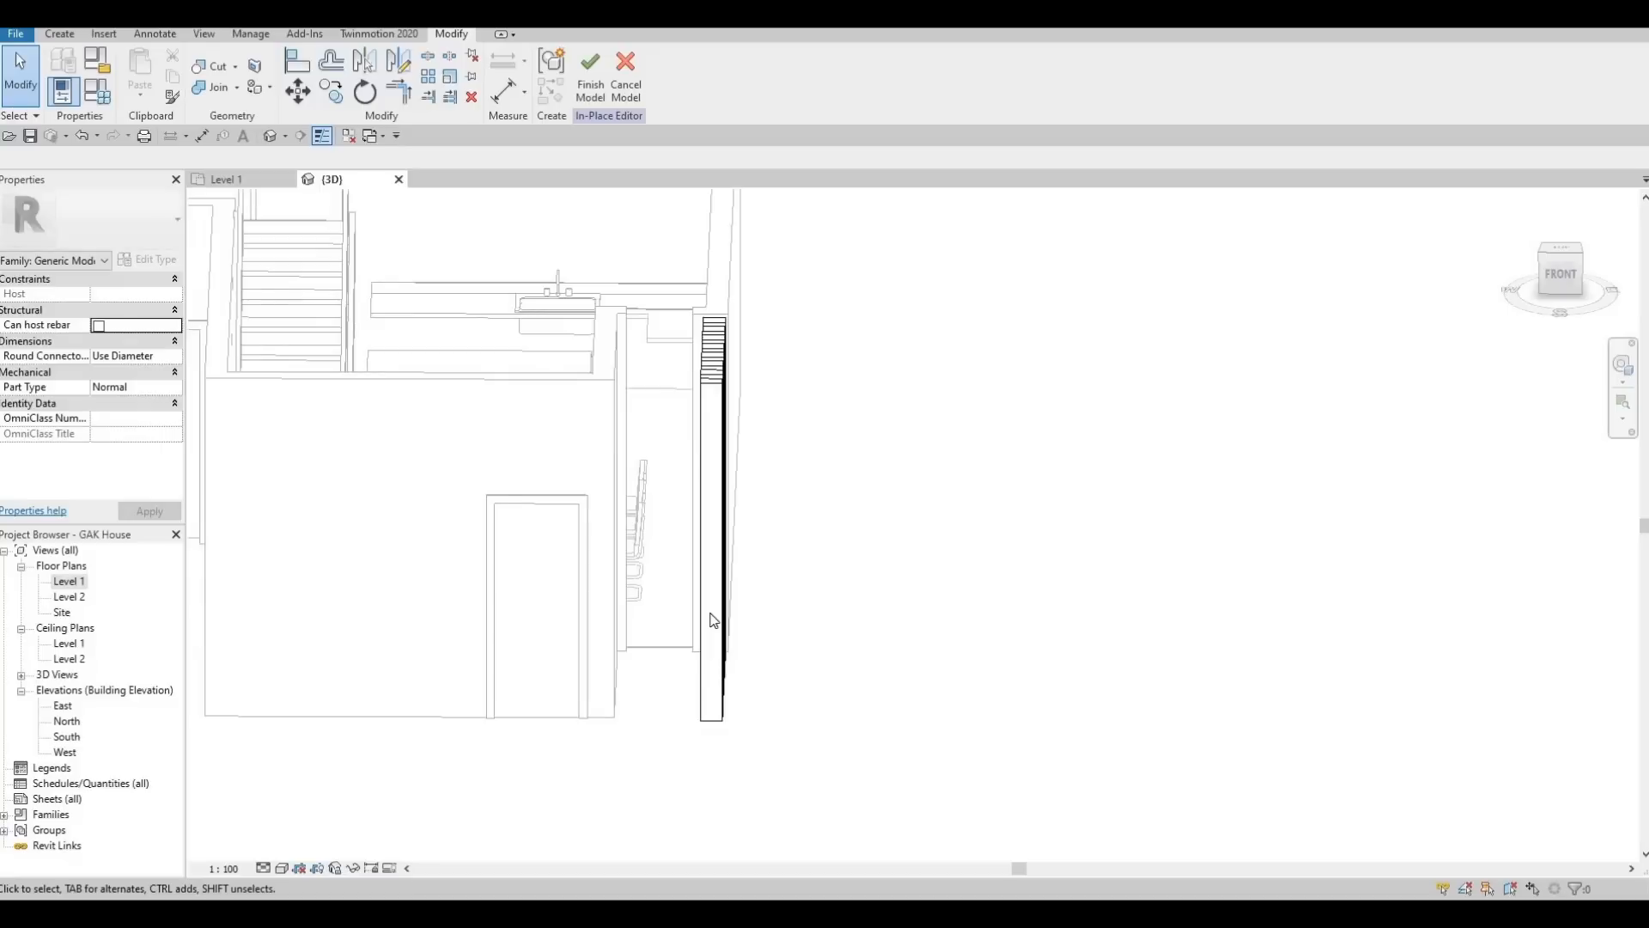
shift+middle_drag(687, 694, 567, 186)
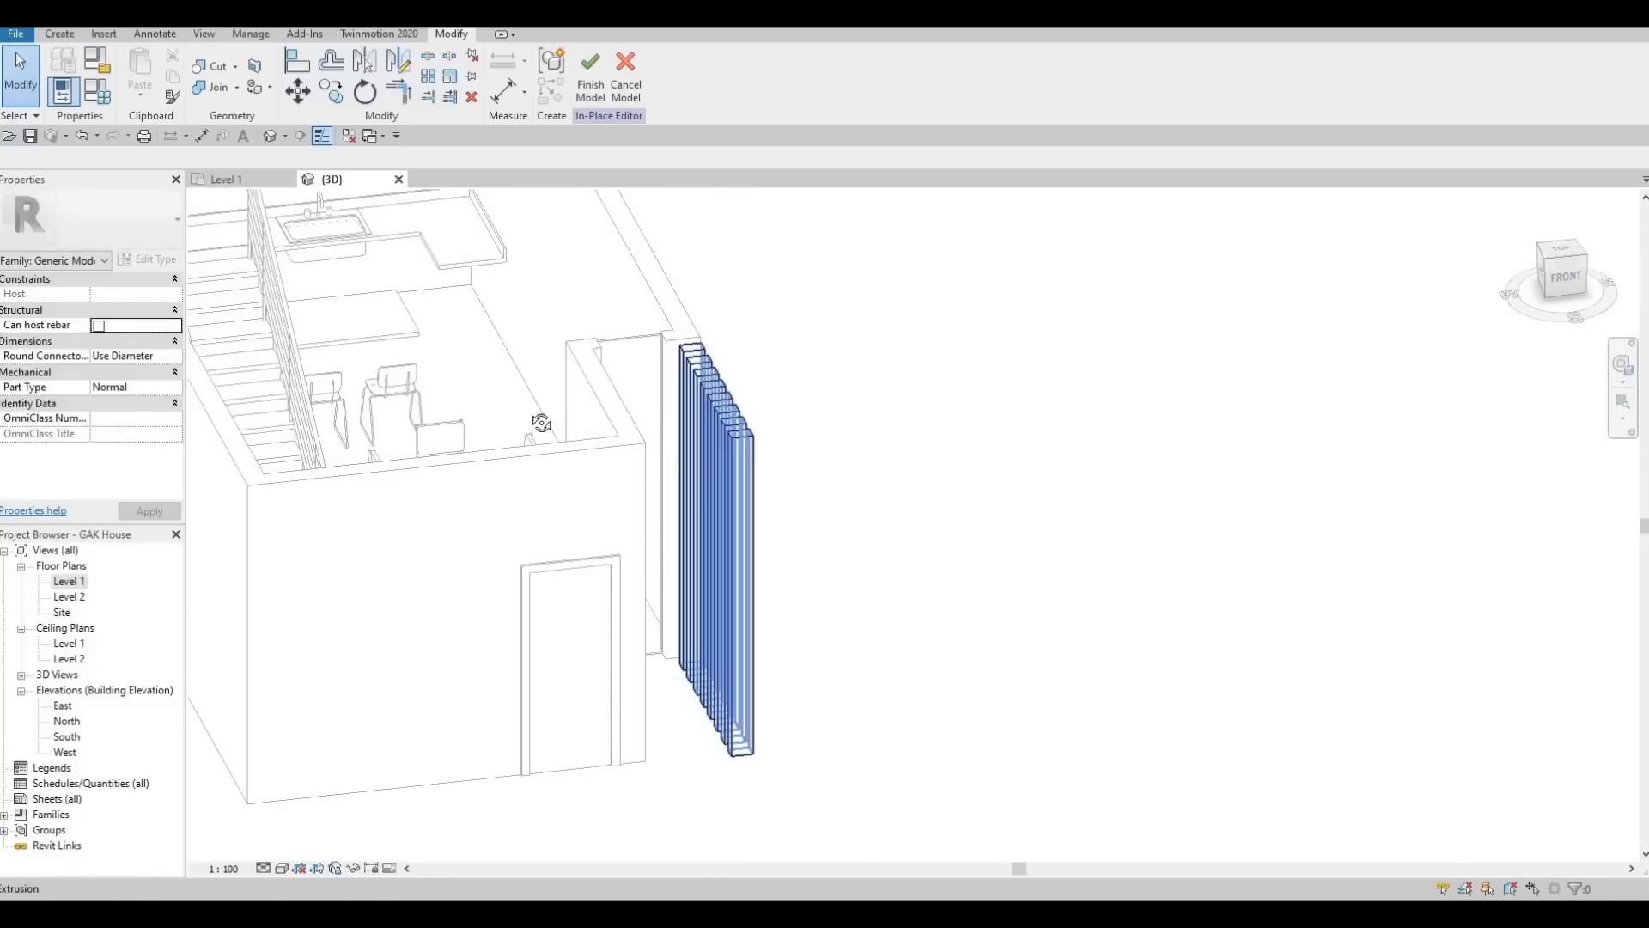
shift+middle_drag(541, 420, 706, 558)
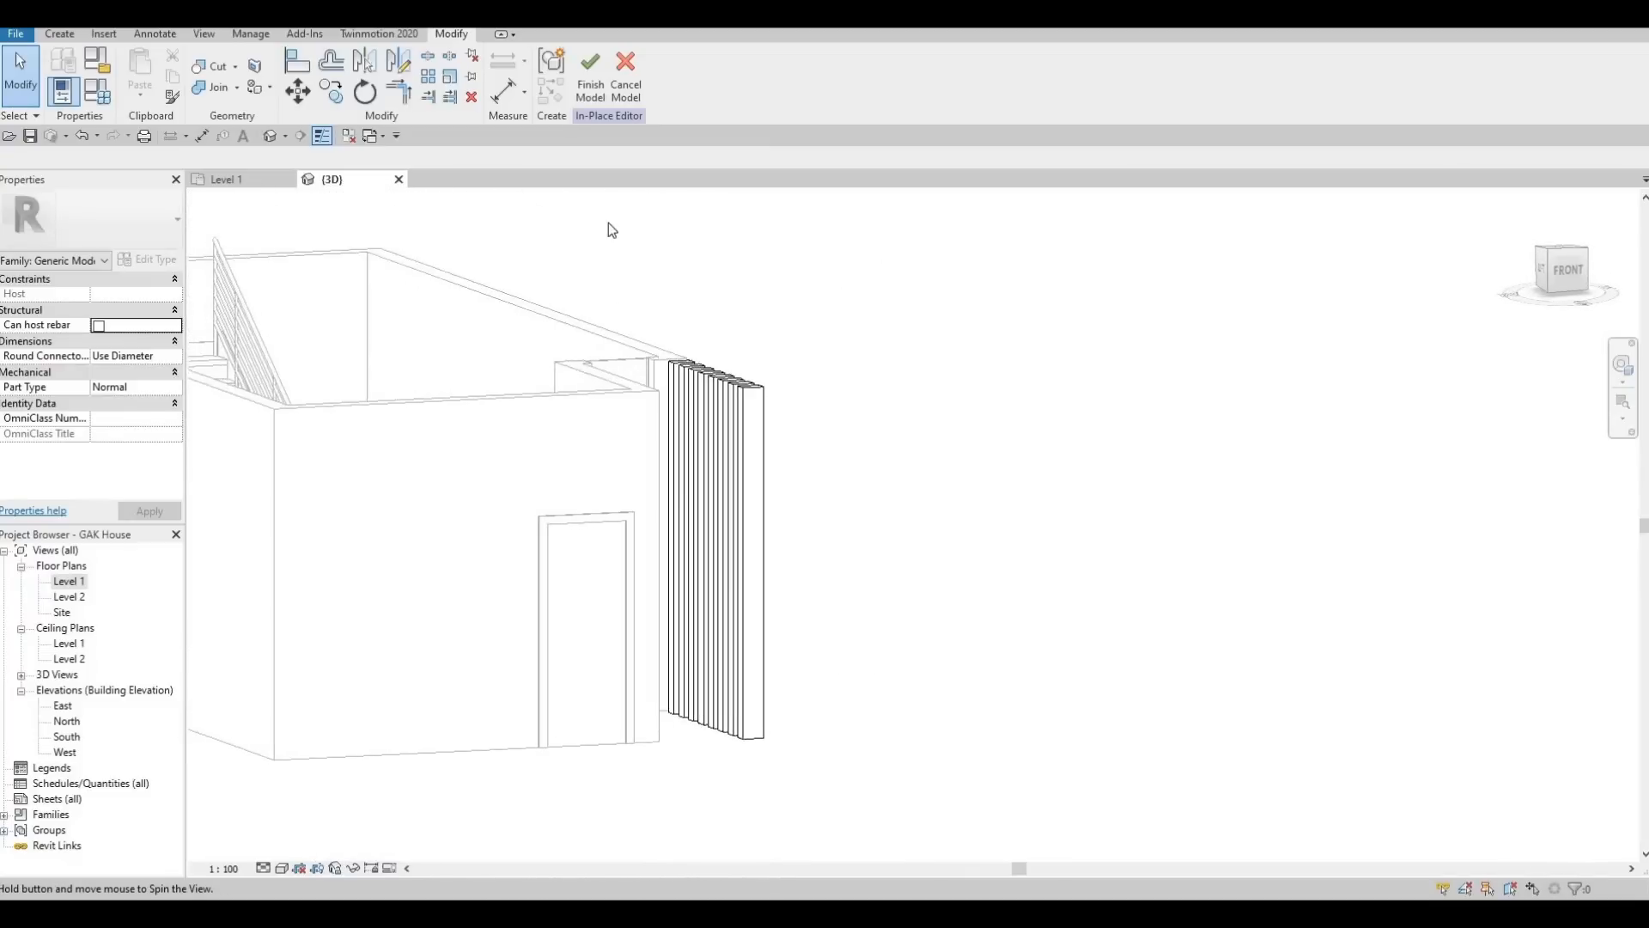
click(587, 86)
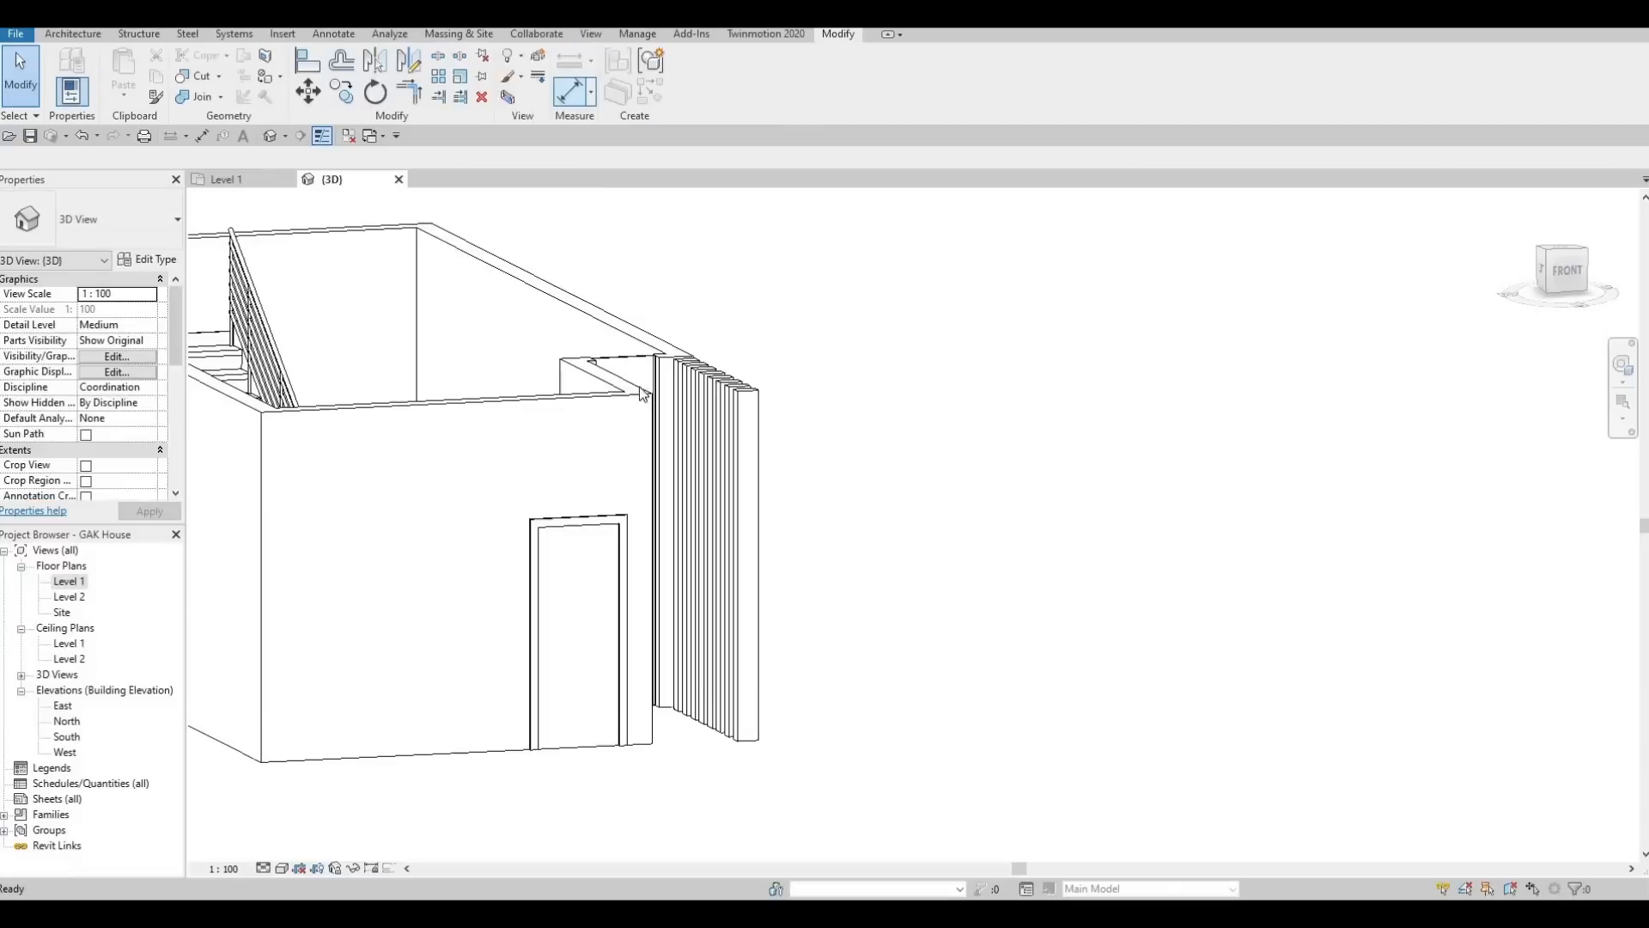
Shorten the curtain wall behind the slats to a top offset of about -221 mm and a base offset of about 223 mm
shift+middle_drag(604, 475, 675, 345)
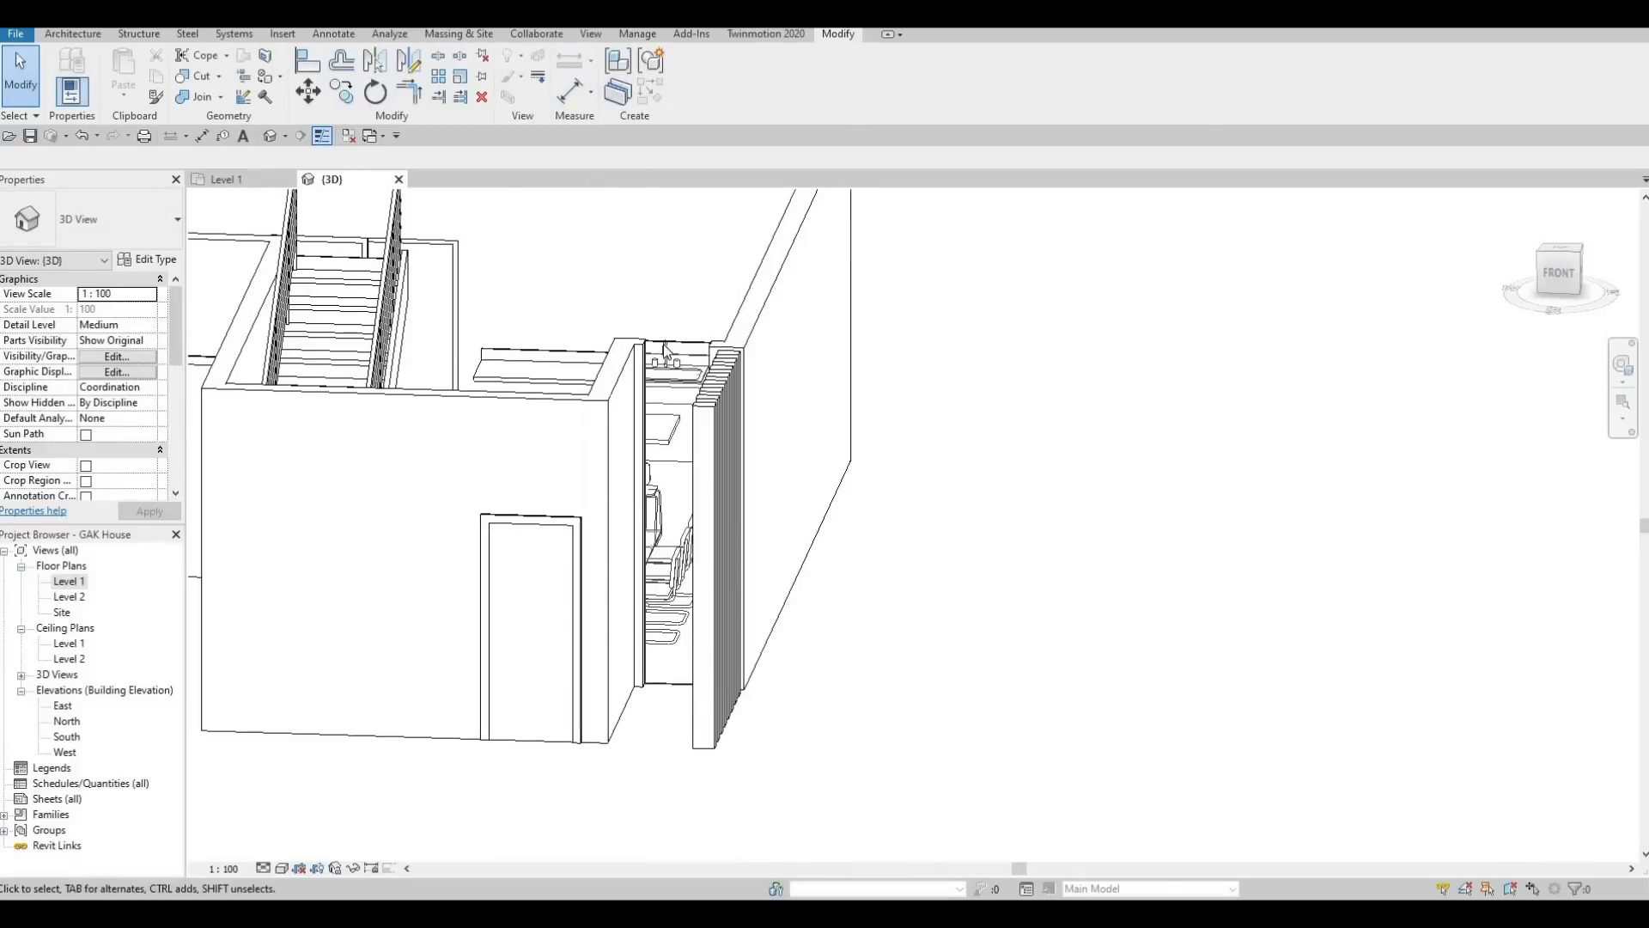
click(675, 344)
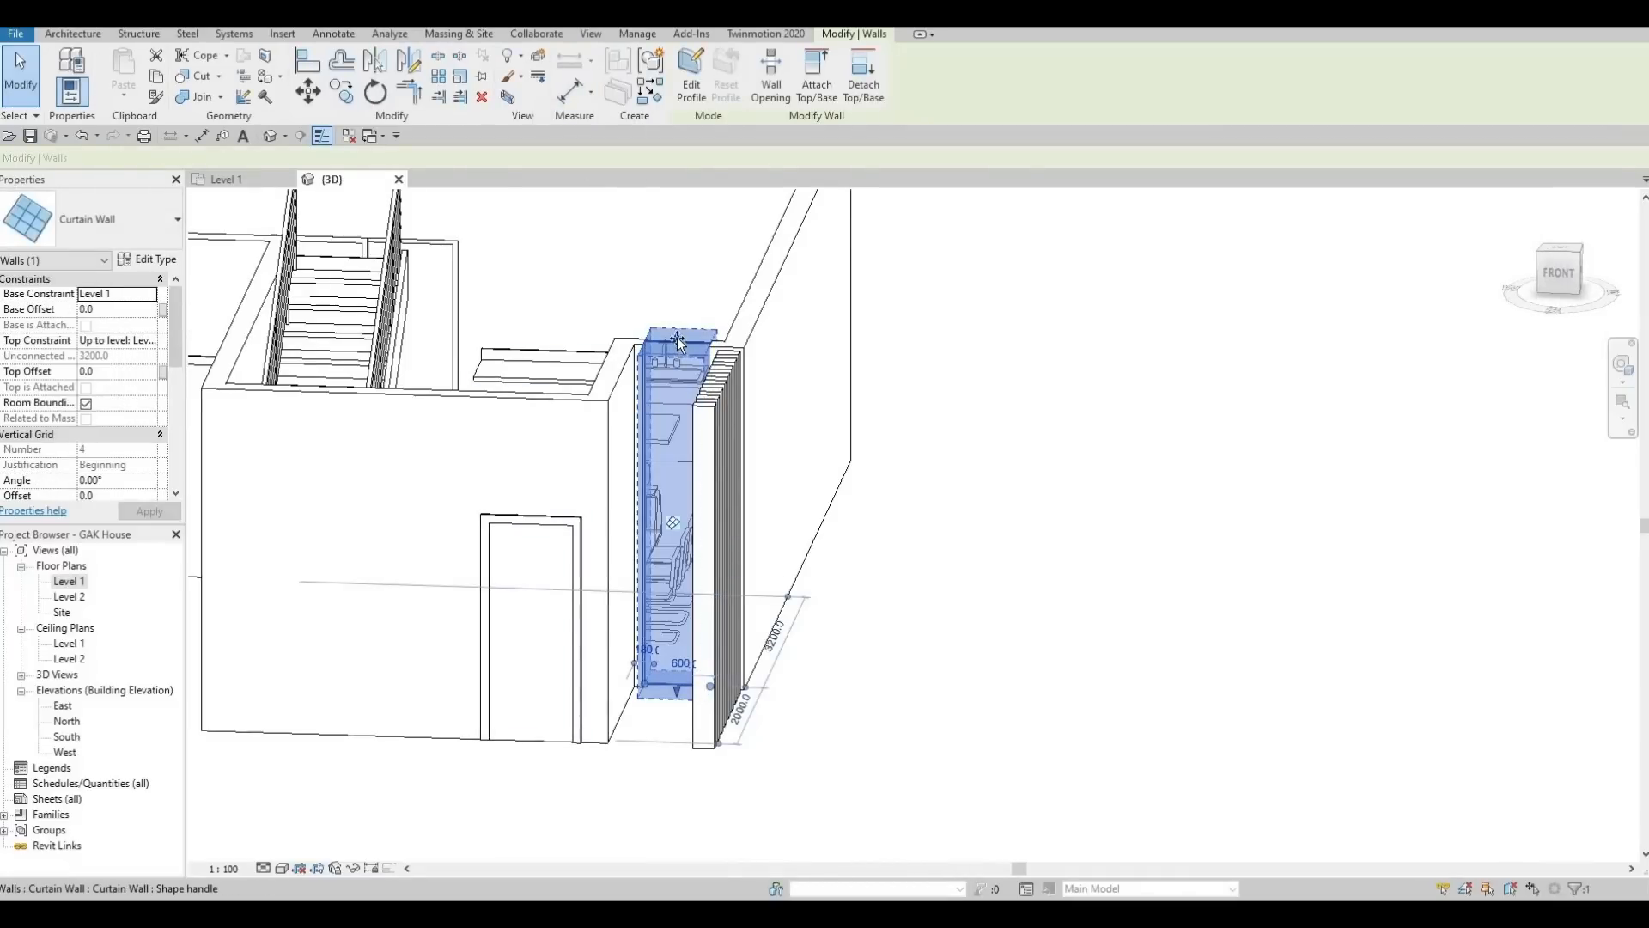
drag(677, 344, 677, 365)
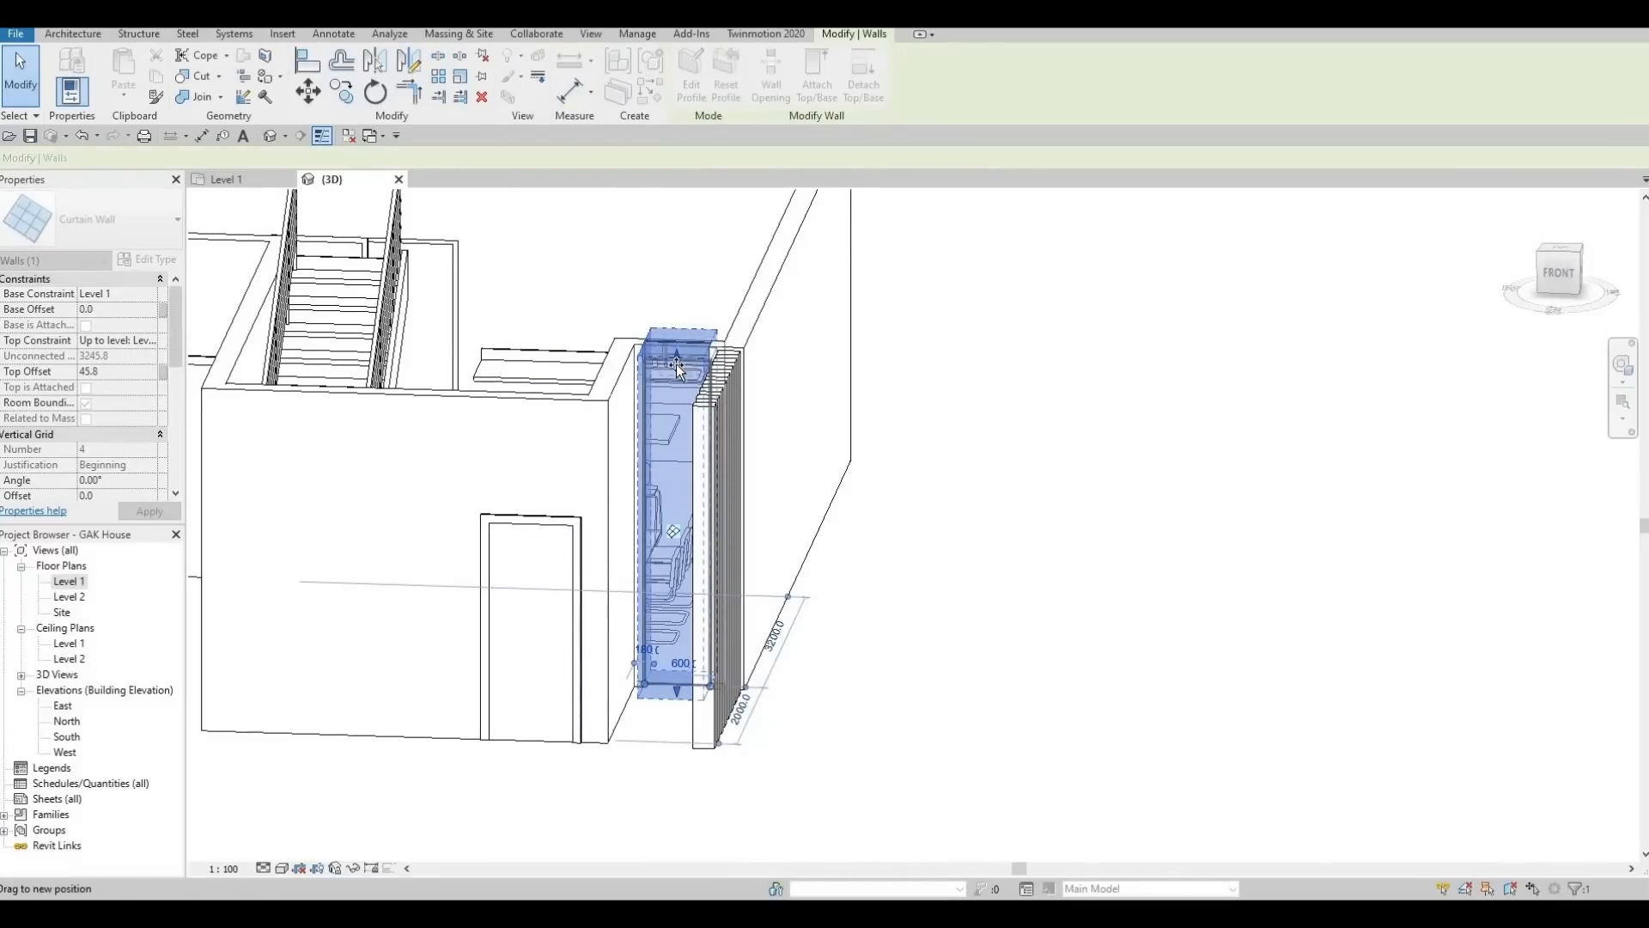
drag(651, 484, 675, 368)
shift+middle_drag(608, 740, 687, 711)
key(F1)
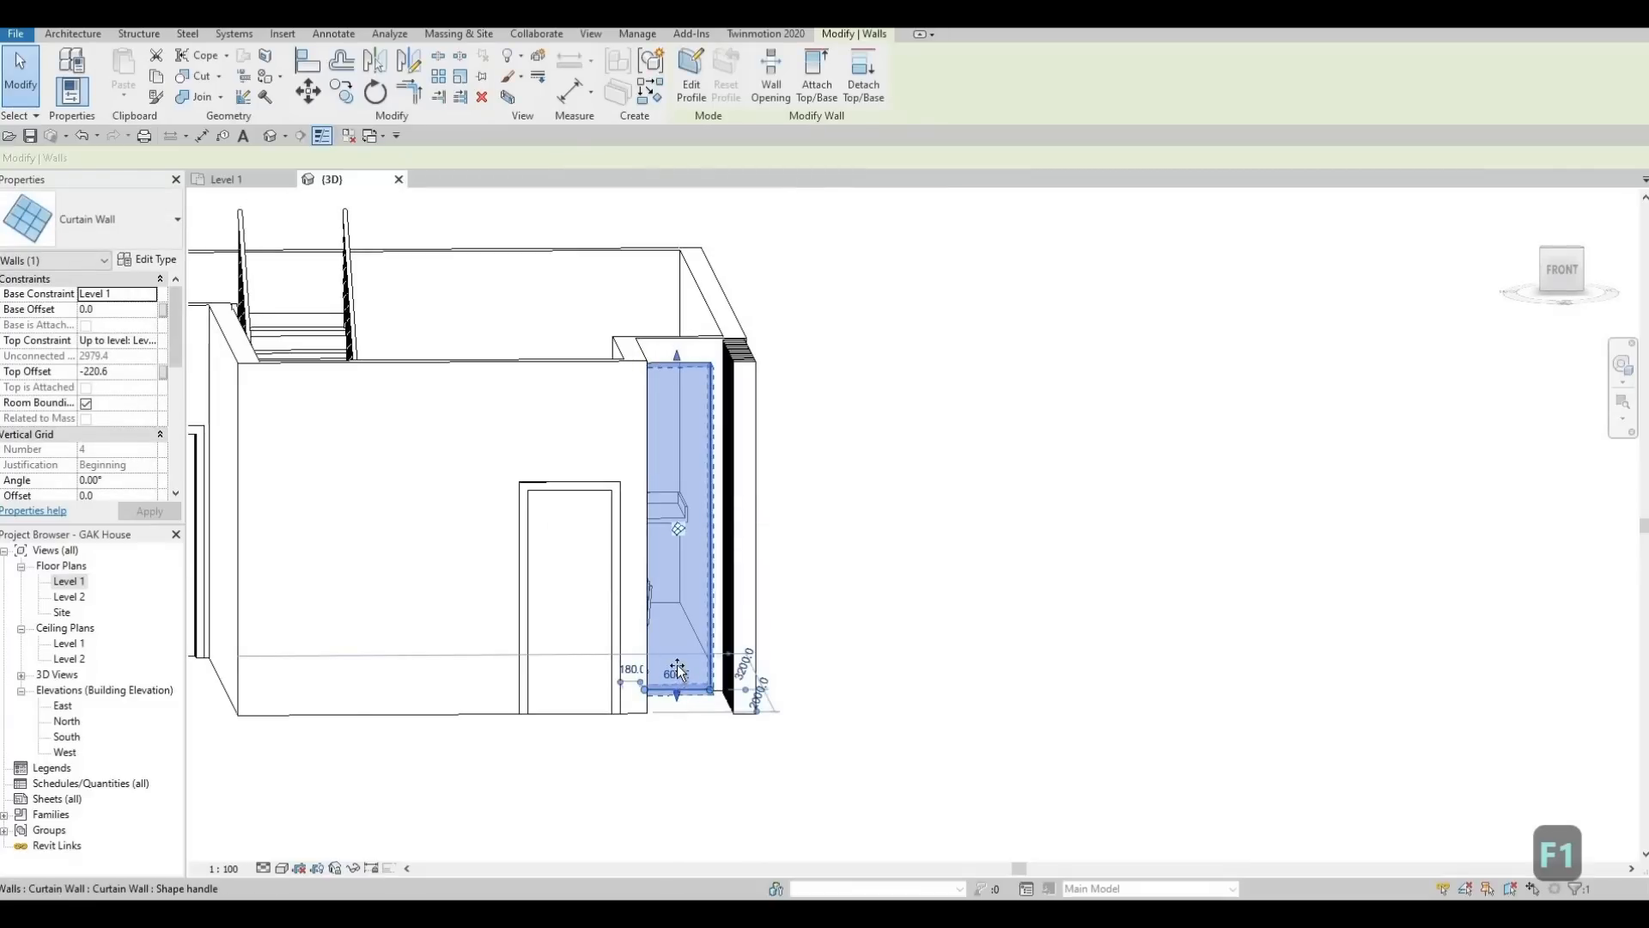
drag(678, 670, 677, 665)
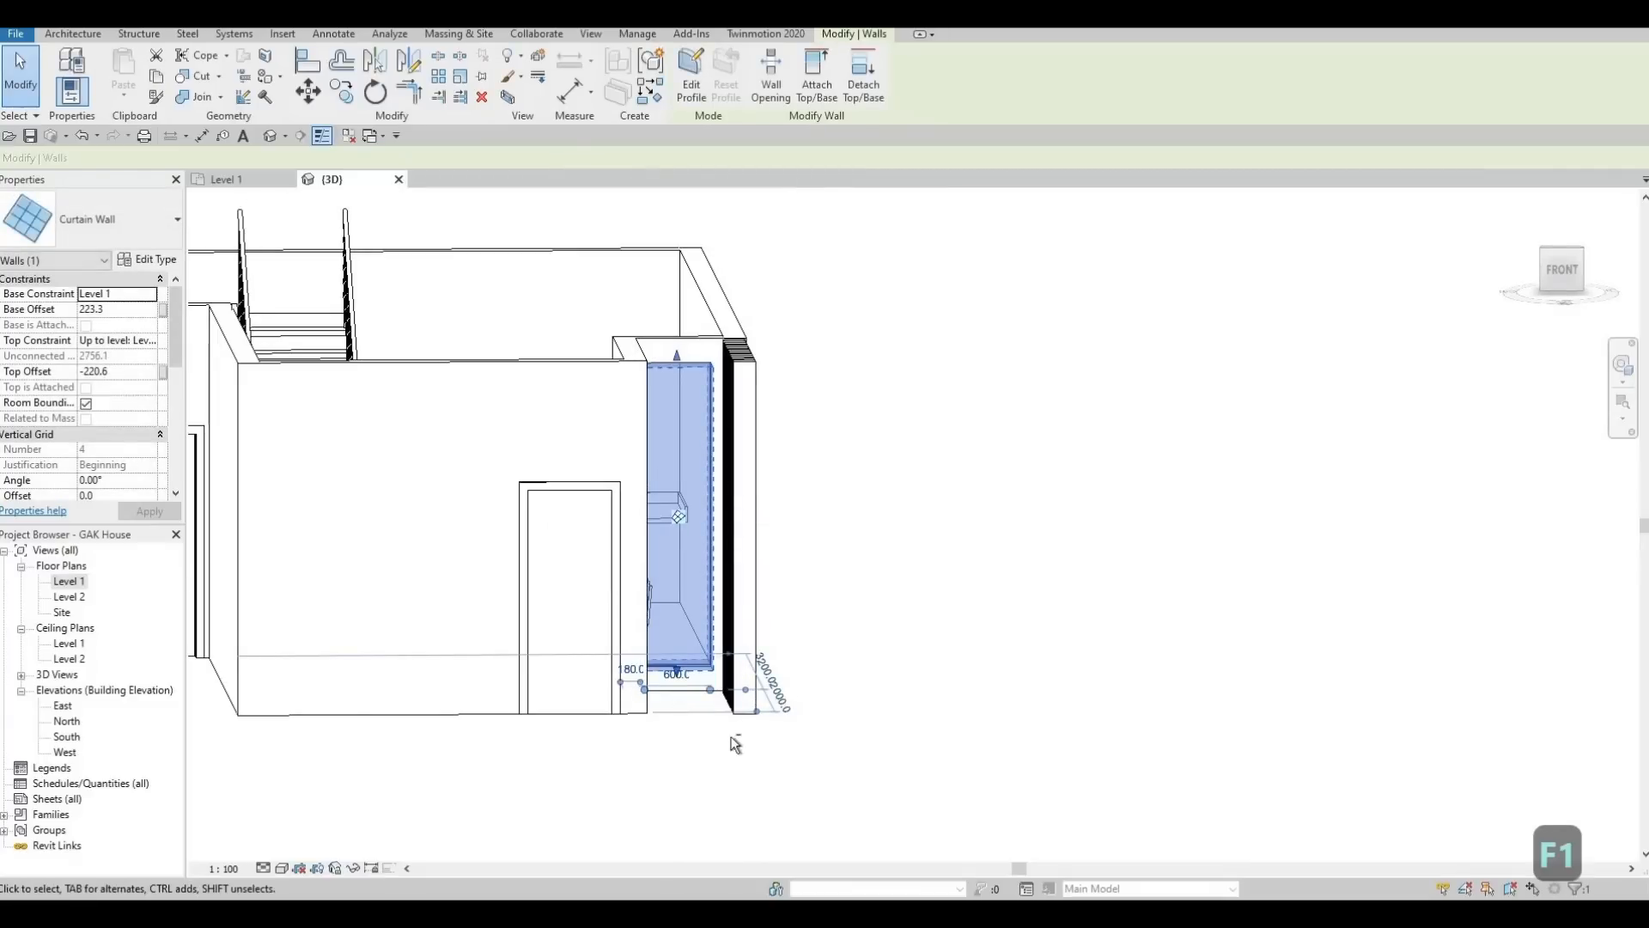
shift+middle_drag(677, 740, 681, 678)
key(Escape)
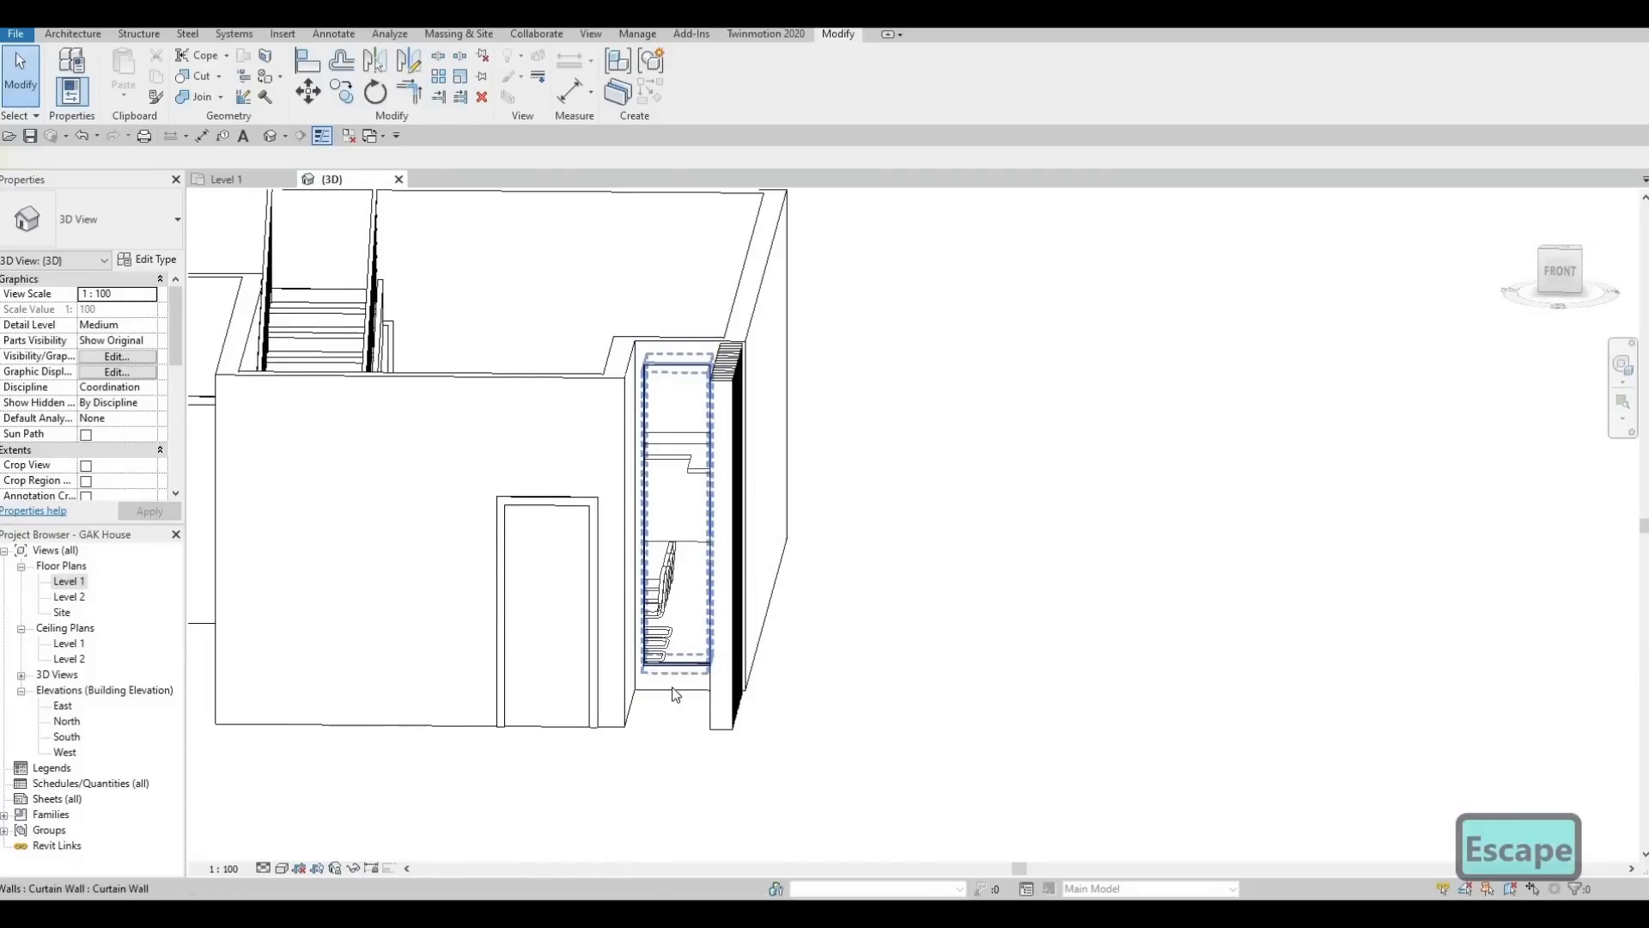
Delete the 900mm Pipe railing on the wall side of the staircase
shift+middle_drag(661, 550, 678, 366)
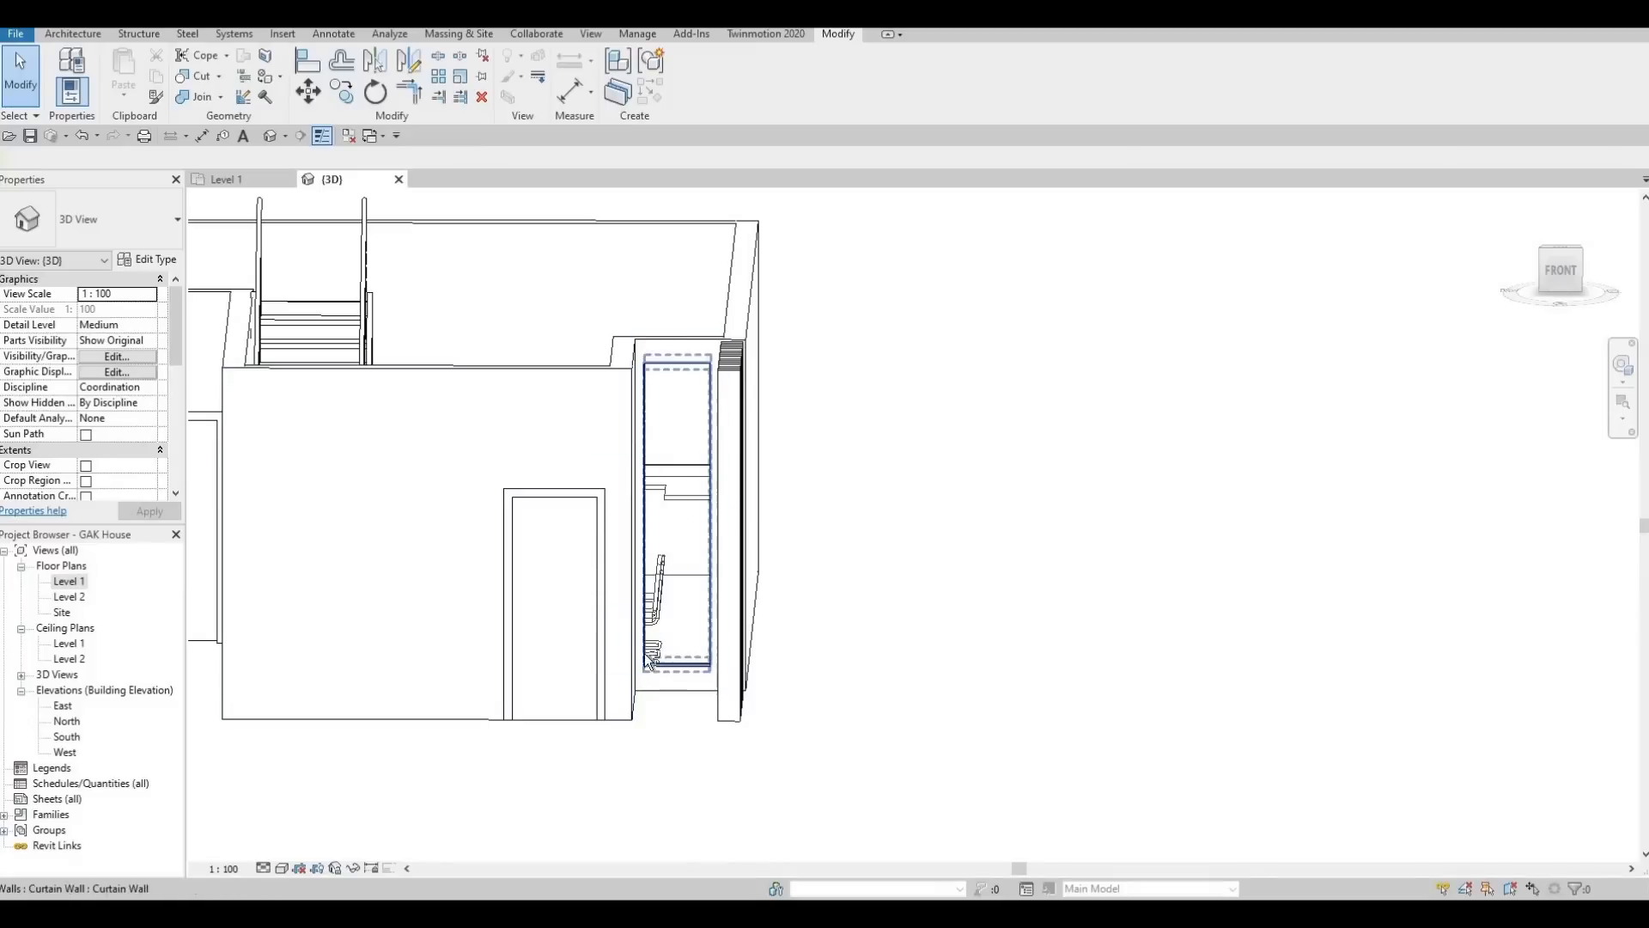
shift+middle_drag(621, 761, 807, 778)
middle_drag(709, 617, 584, 675)
scroll(788, 584, down, 2)
key(F1)
key(F1)
middle_drag(690, 423, 659, 537)
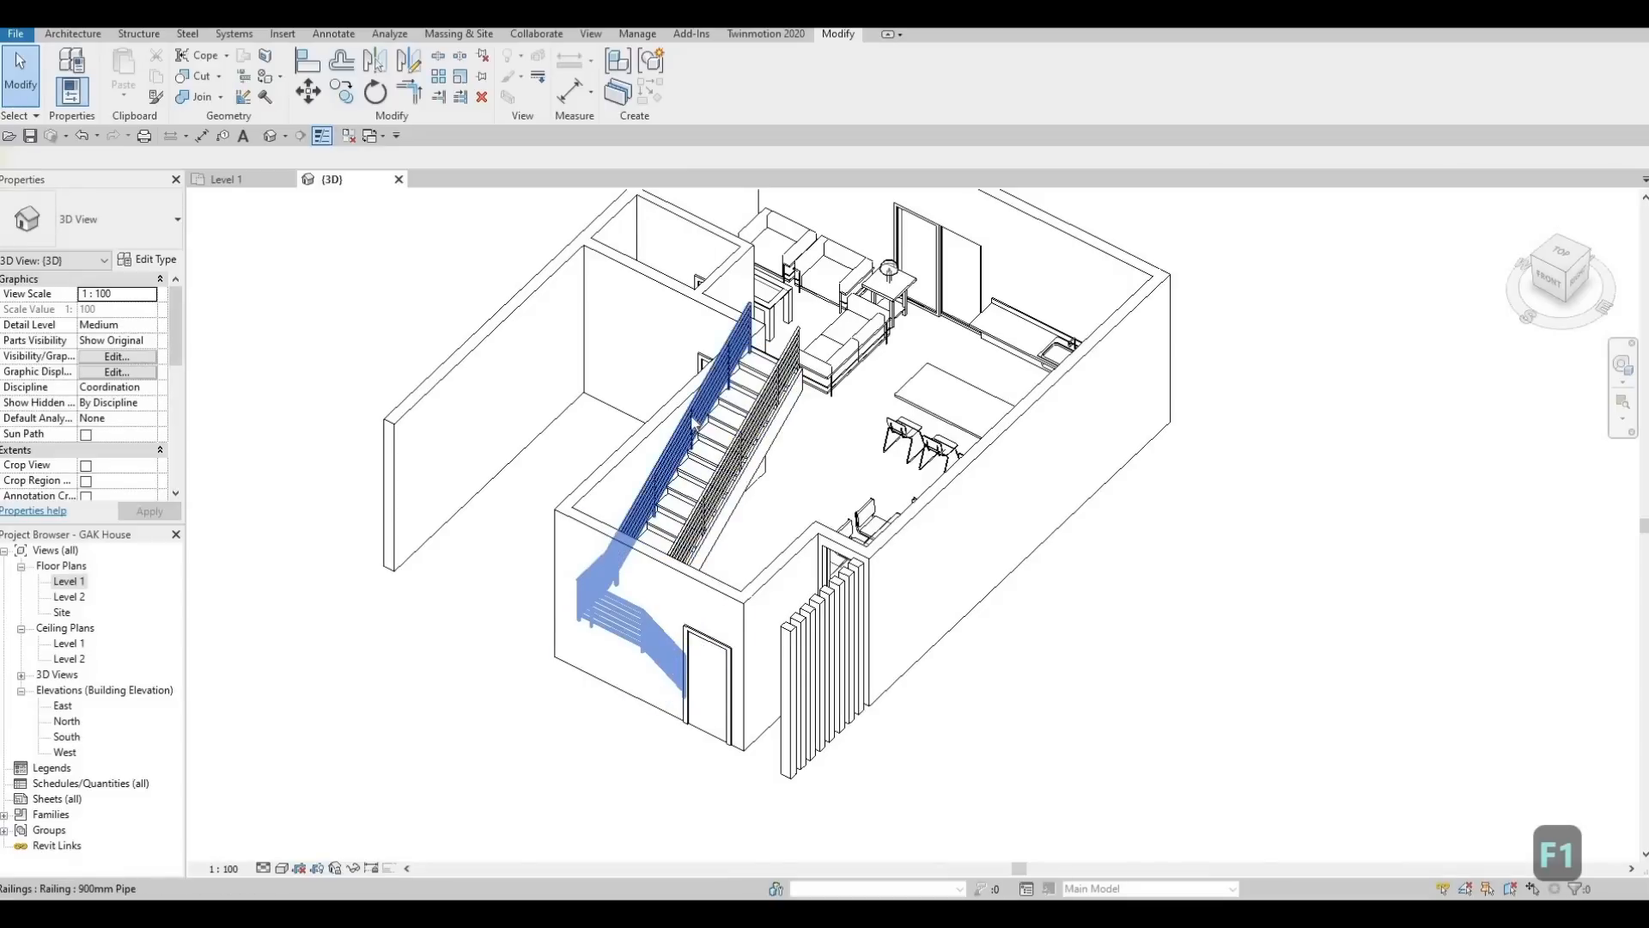
click(691, 487)
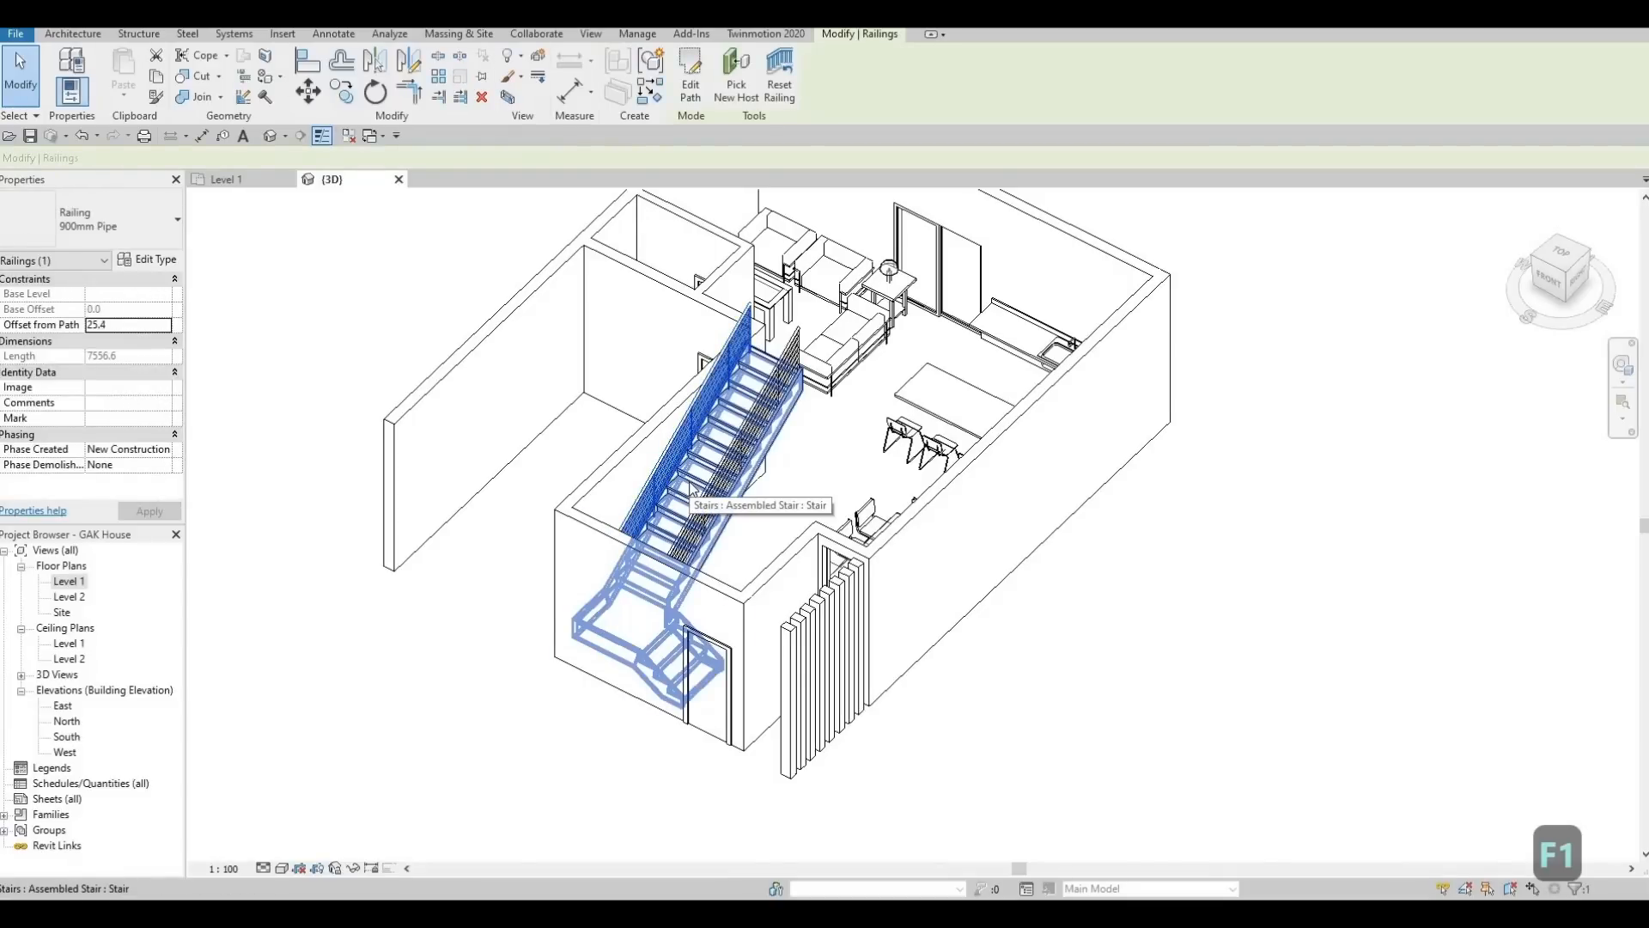
key(Delete)
Examine the staircase, living area, kitchen, dining area and slat screen in 3D from several angles
shift+middle_drag(692, 466, 821, 464)
scroll(820, 464, up, 2)
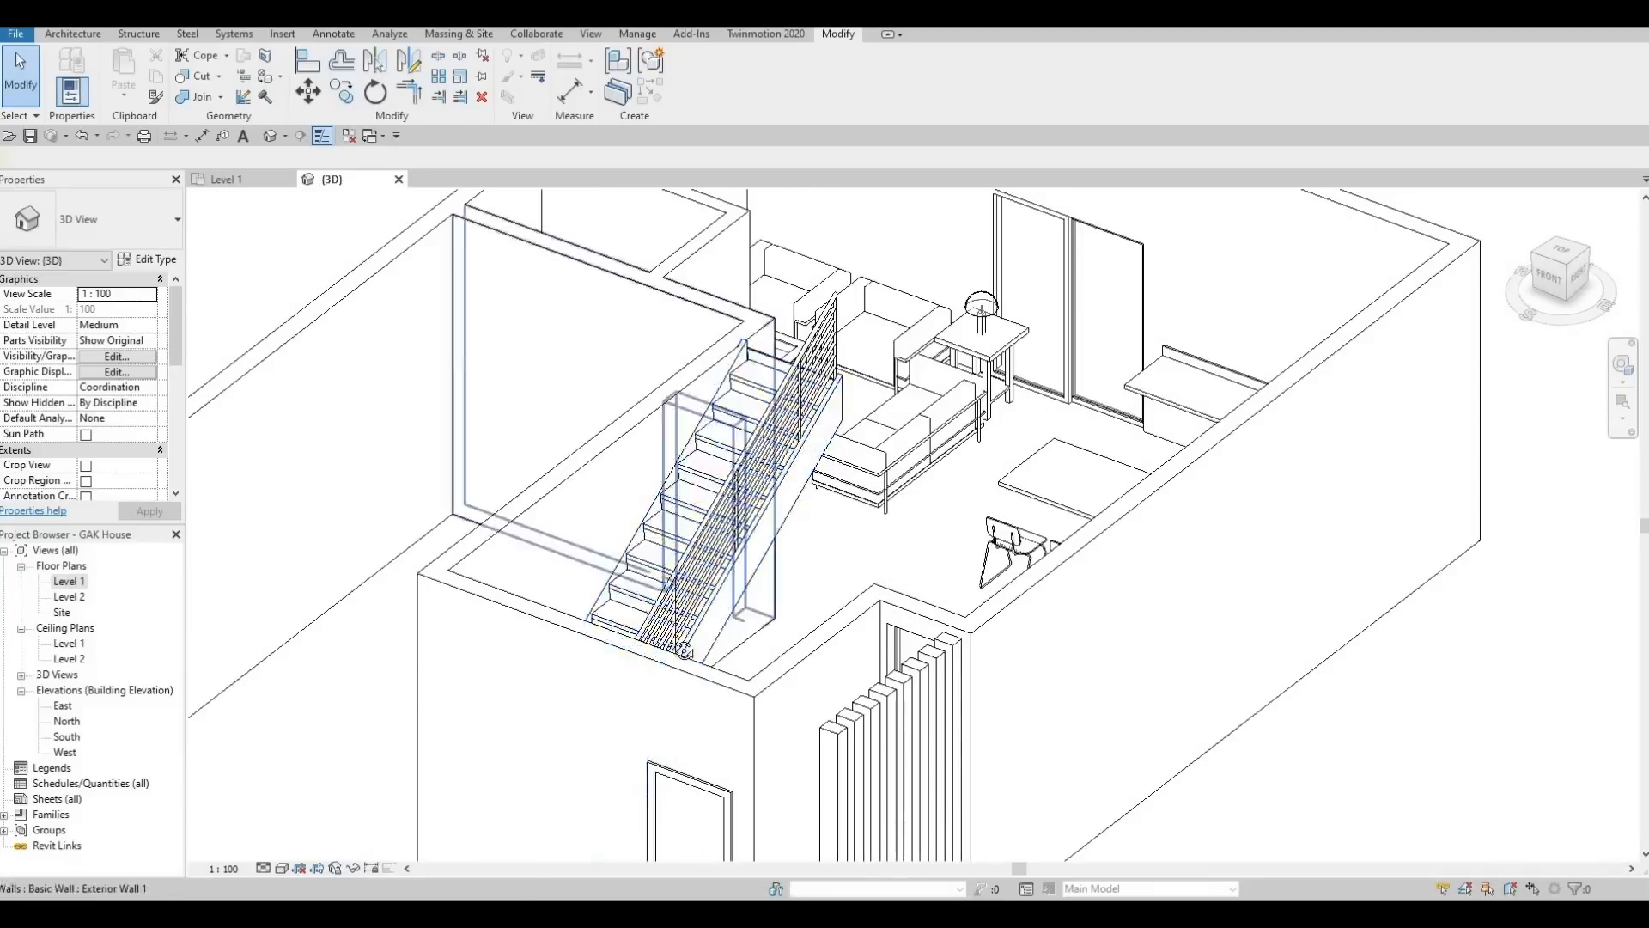
shift+middle_drag(665, 716, 633, 496)
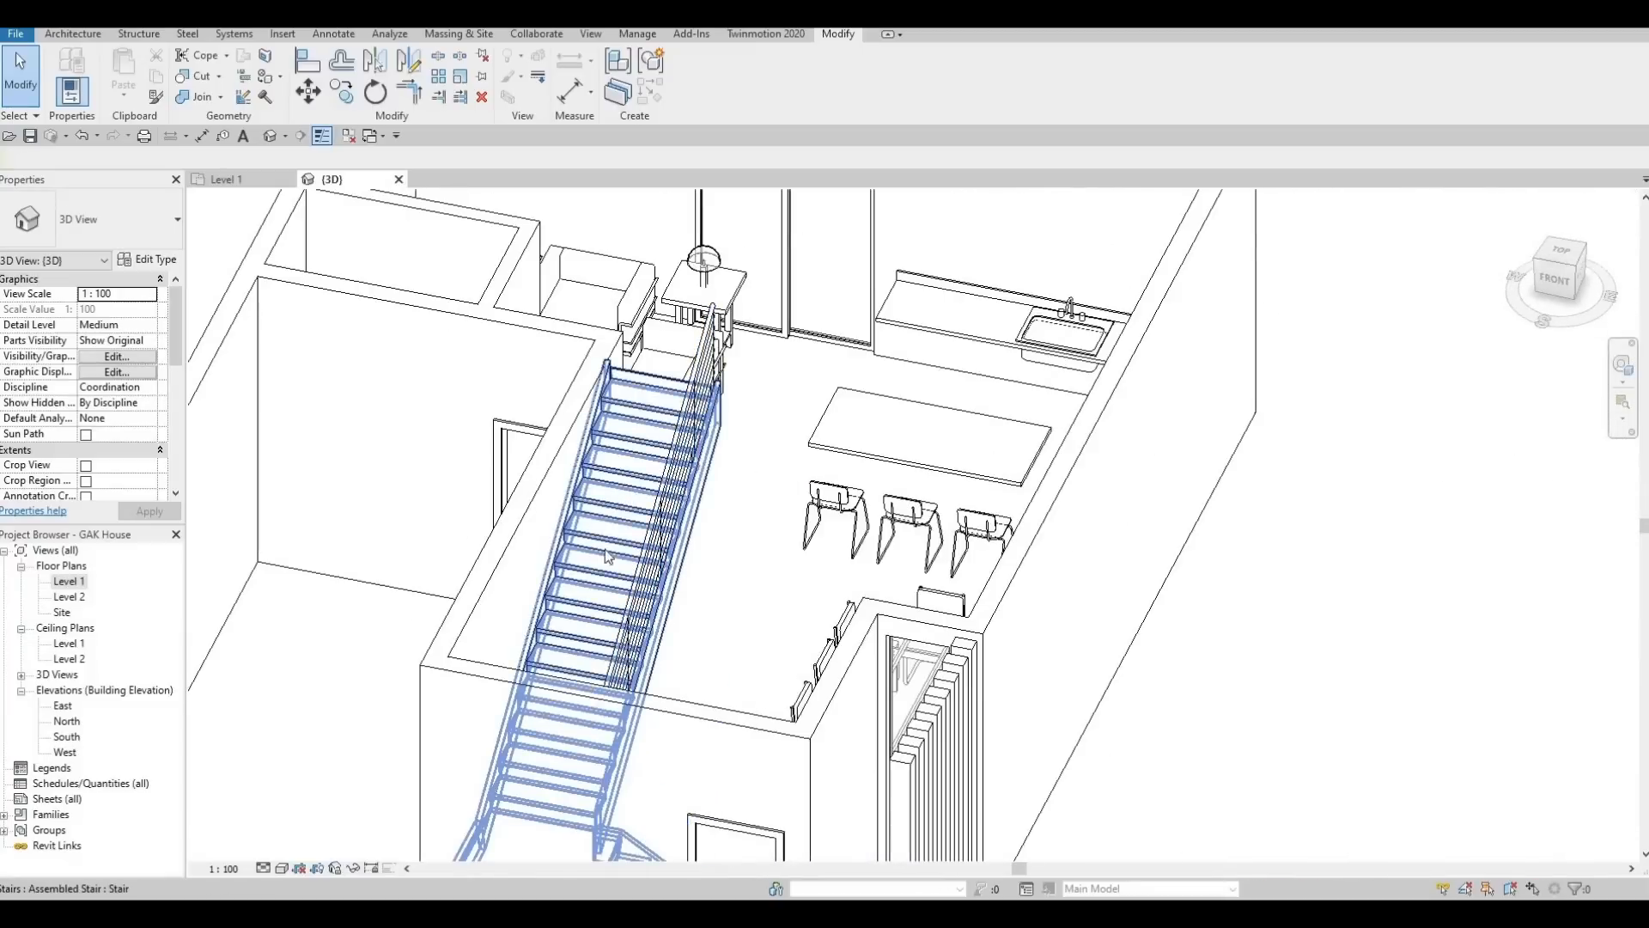
scroll(707, 515, down, 2)
shift+middle_drag(635, 580, 721, 309)
middle_drag(687, 649, 737, 440)
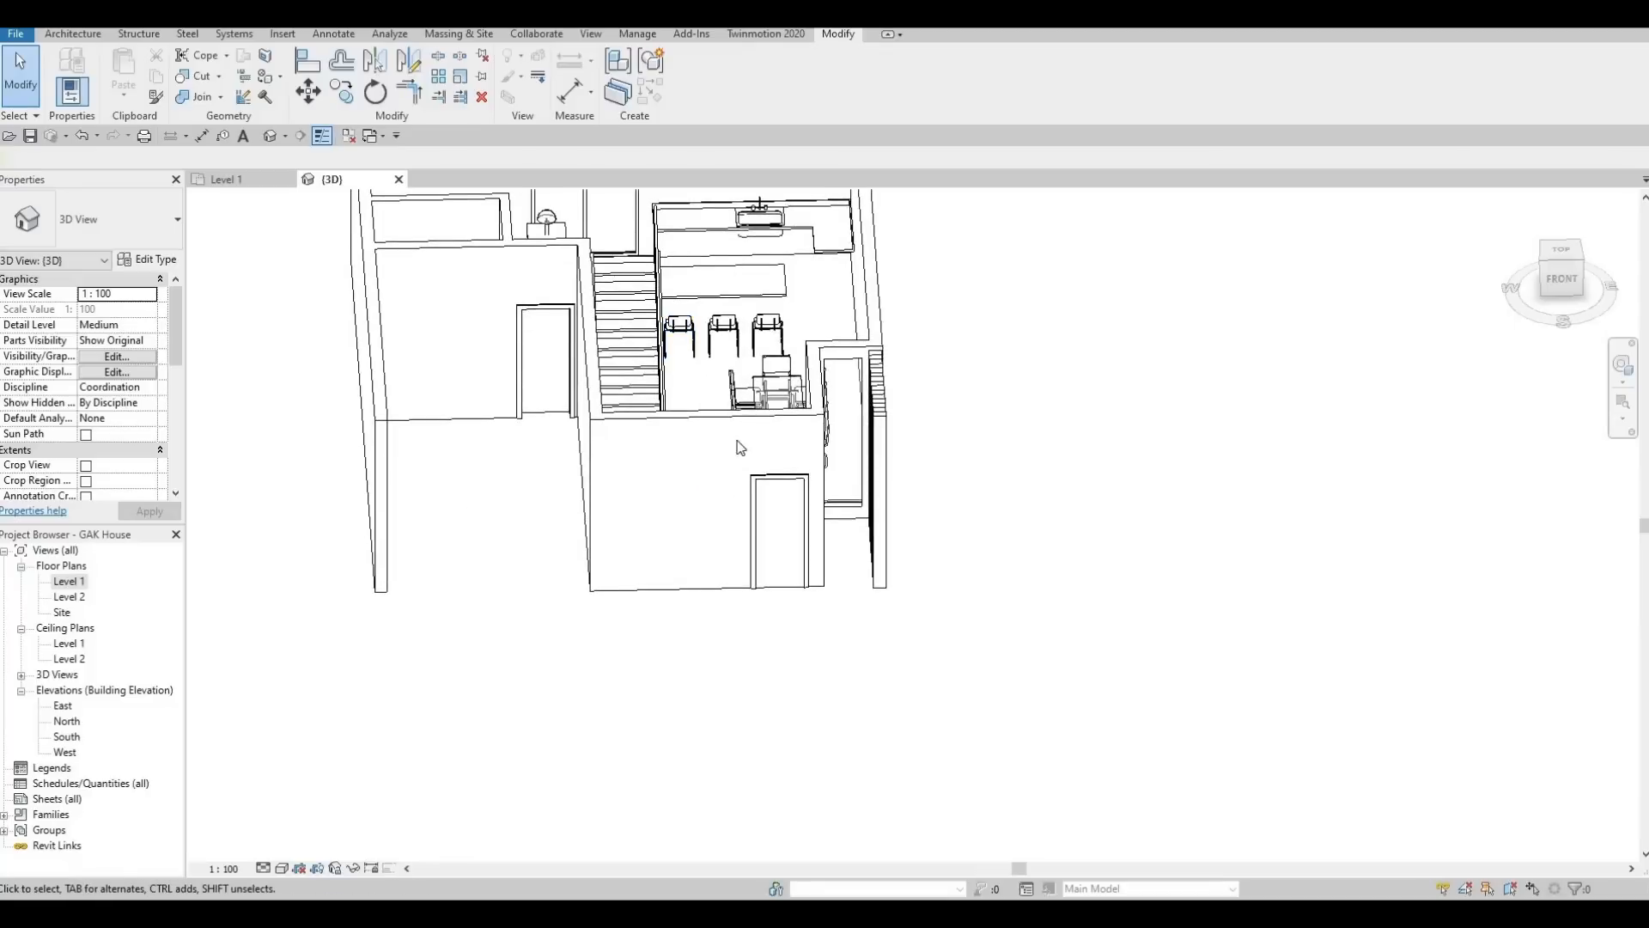
shift+middle_drag(759, 361, 739, 531)
scroll(564, 583, up, 5)
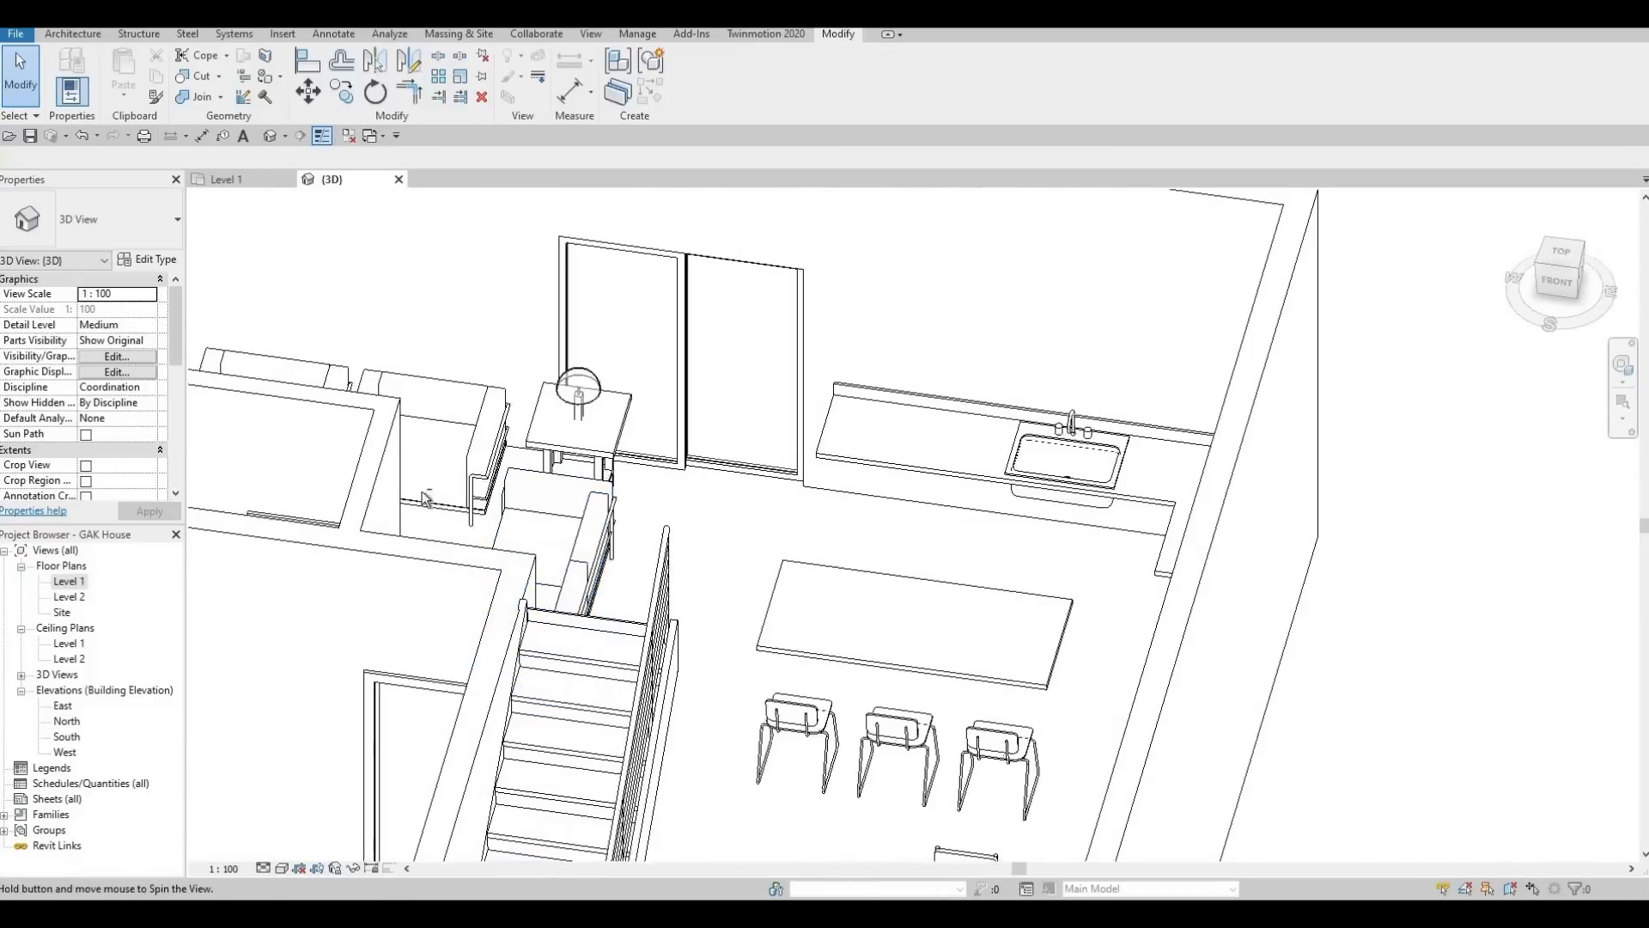
shift+middle_drag(549, 567, 516, 529)
scroll(541, 563, down, 3)
shift+middle_drag(647, 575, 873, 526)
scroll(801, 406, down, 1)
middle_drag(679, 599, 868, 430)
middle_drag(799, 593, 794, 421)
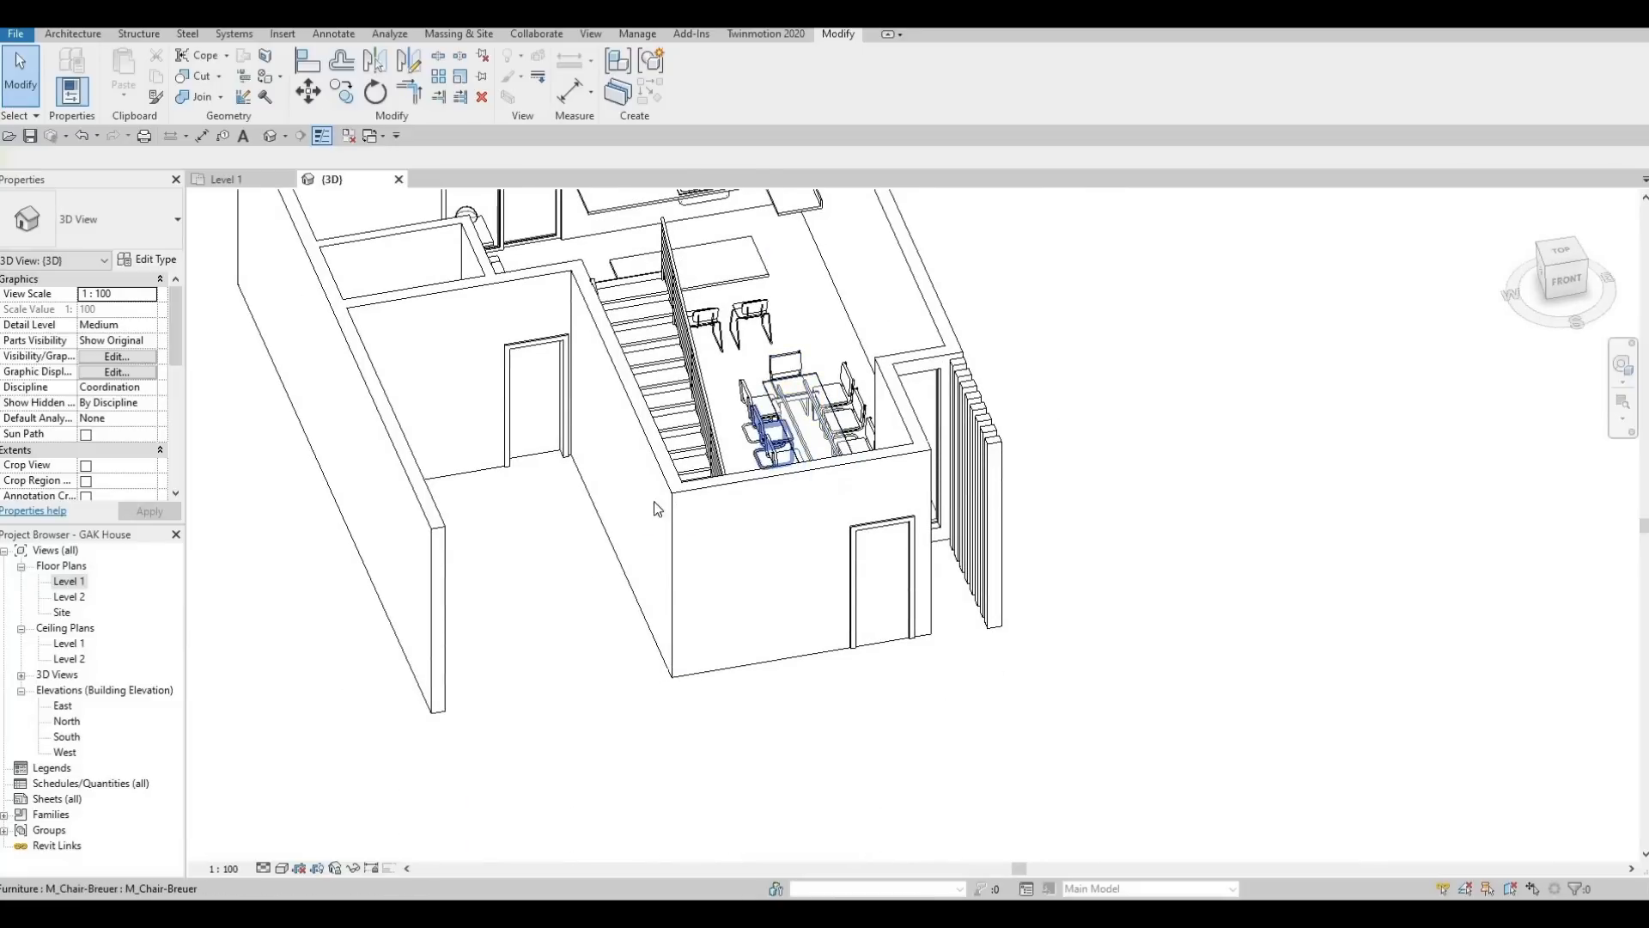
Open the Level 1 floor plan and review the whole furnished layout with its grids and dimensions
double_click(69, 582)
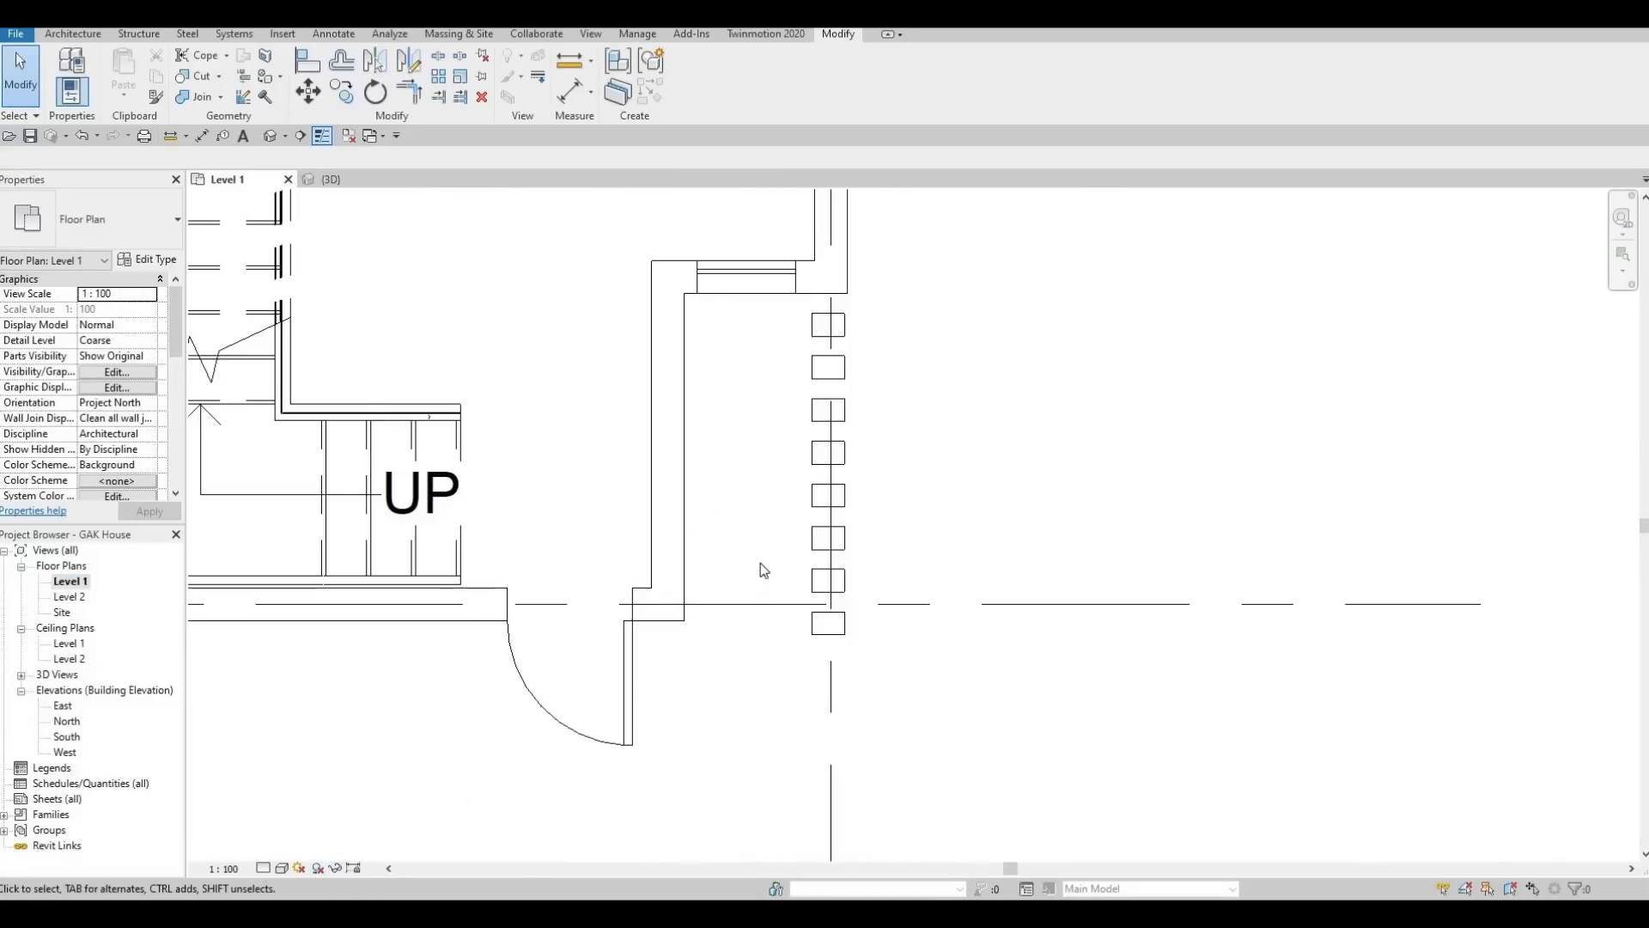
scroll(760, 564, down, 3)
middle_drag(615, 584, 765, 570)
scroll(762, 570, down, 2)
middle_drag(488, 492, 489, 556)
middle_drag(389, 537, 421, 570)
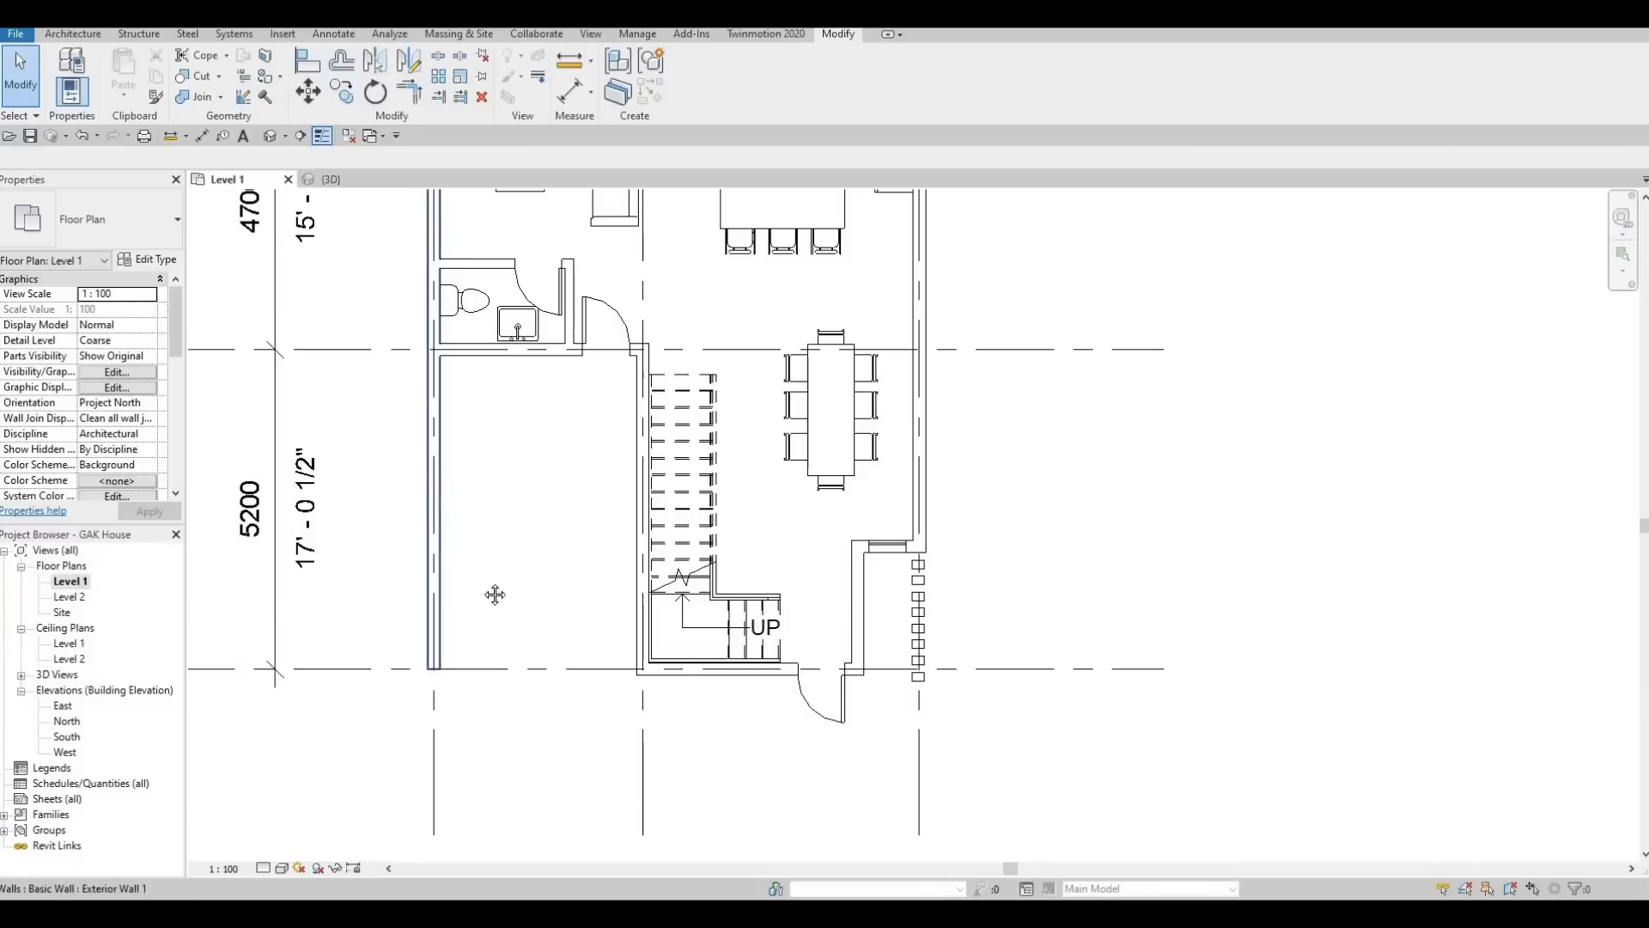
scroll(505, 564, down, 3)
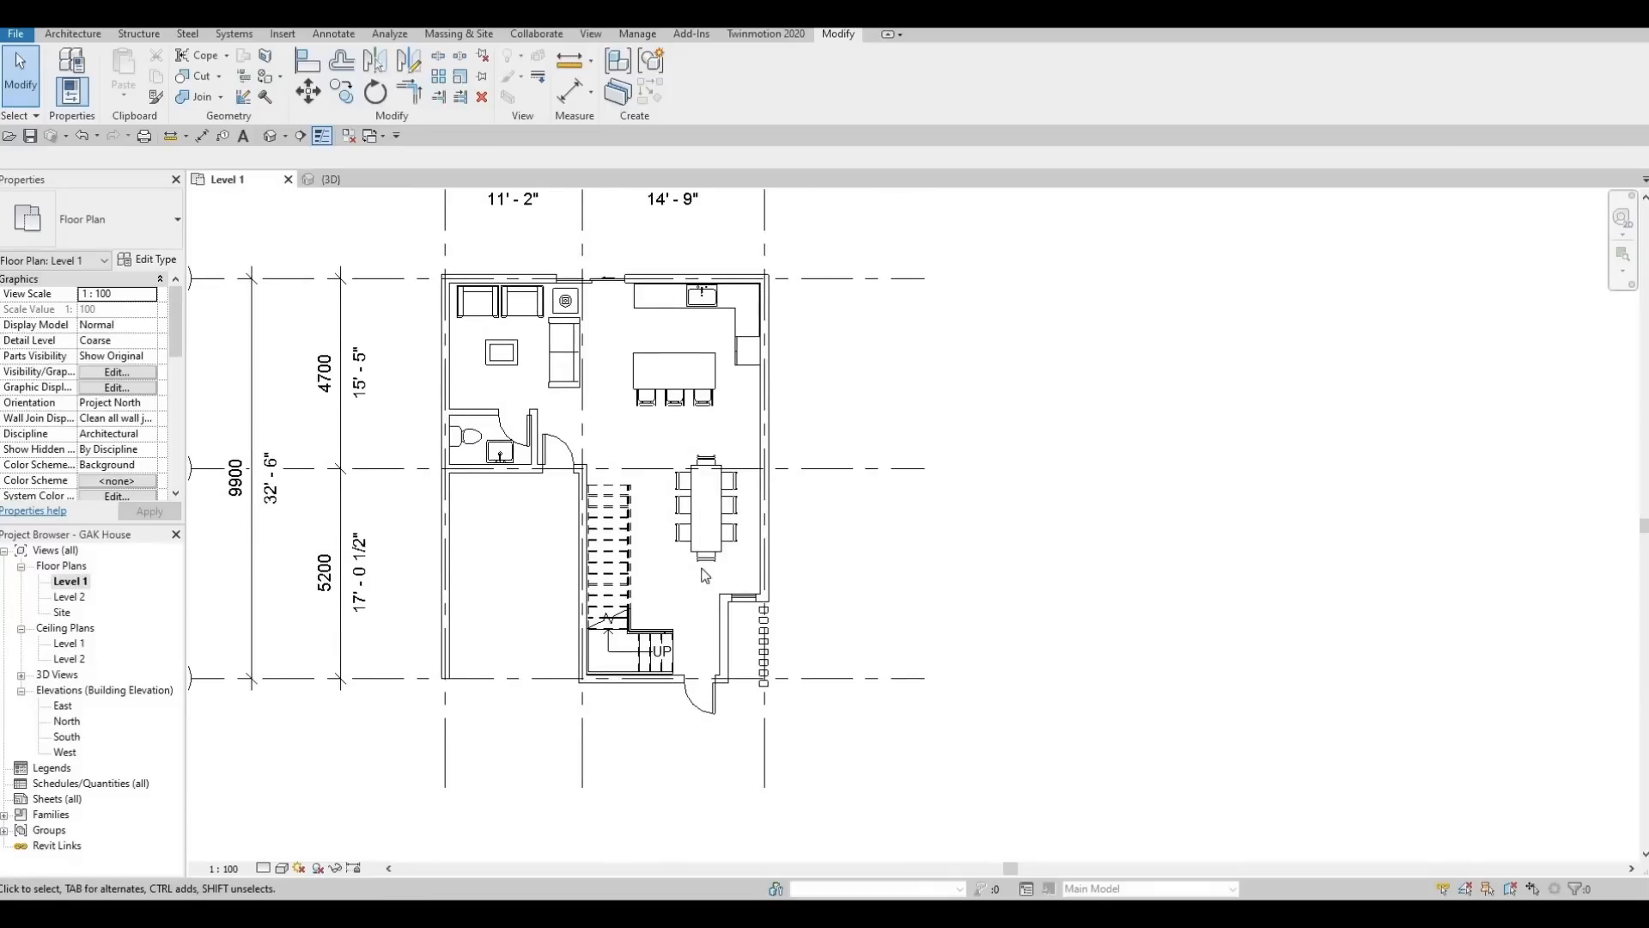
middle_drag(658, 586, 636, 629)
scroll(648, 587, down, 1)
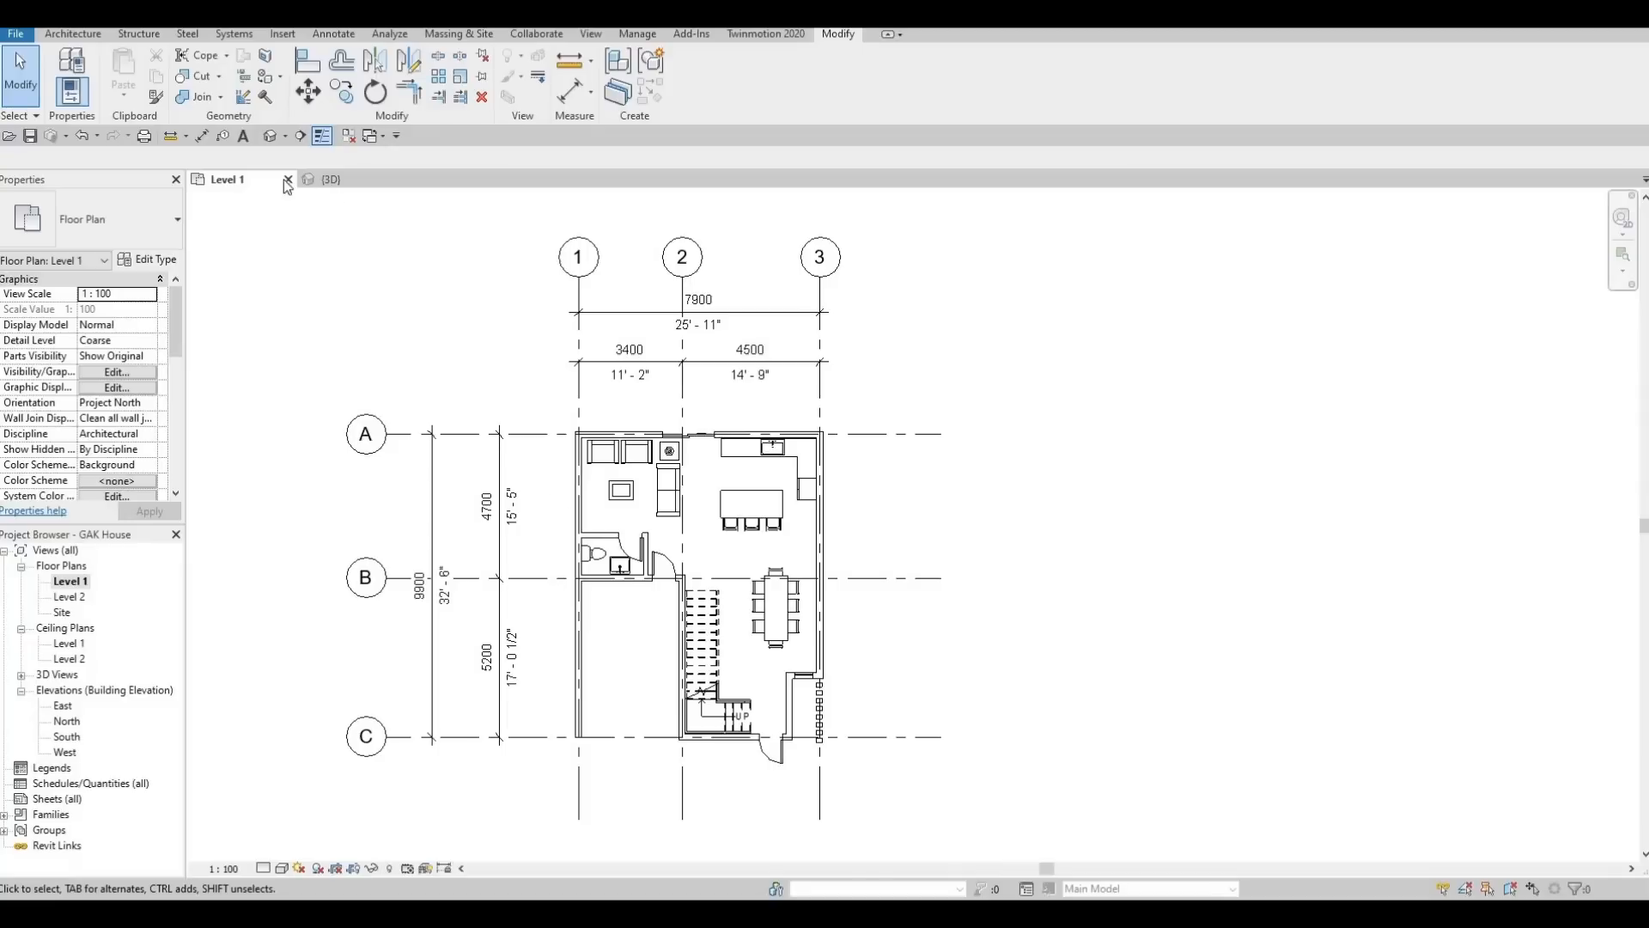
Open the Level 2 floor plan and set its underlay base level to None
double_click(70, 598)
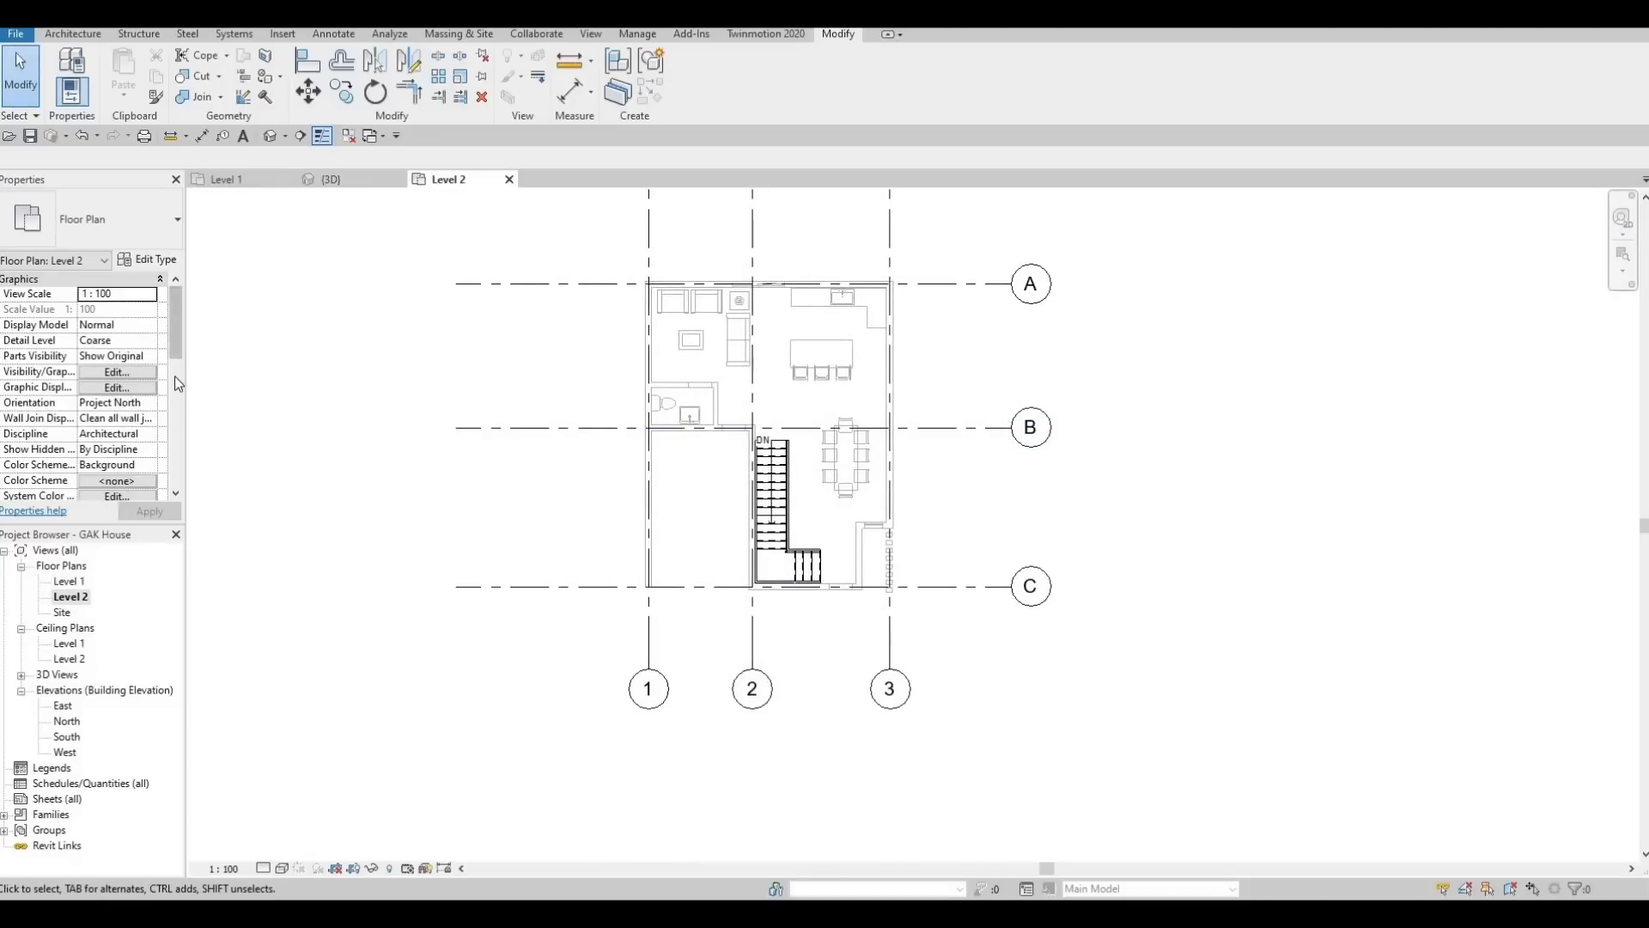
scroll(174, 377, down, 4)
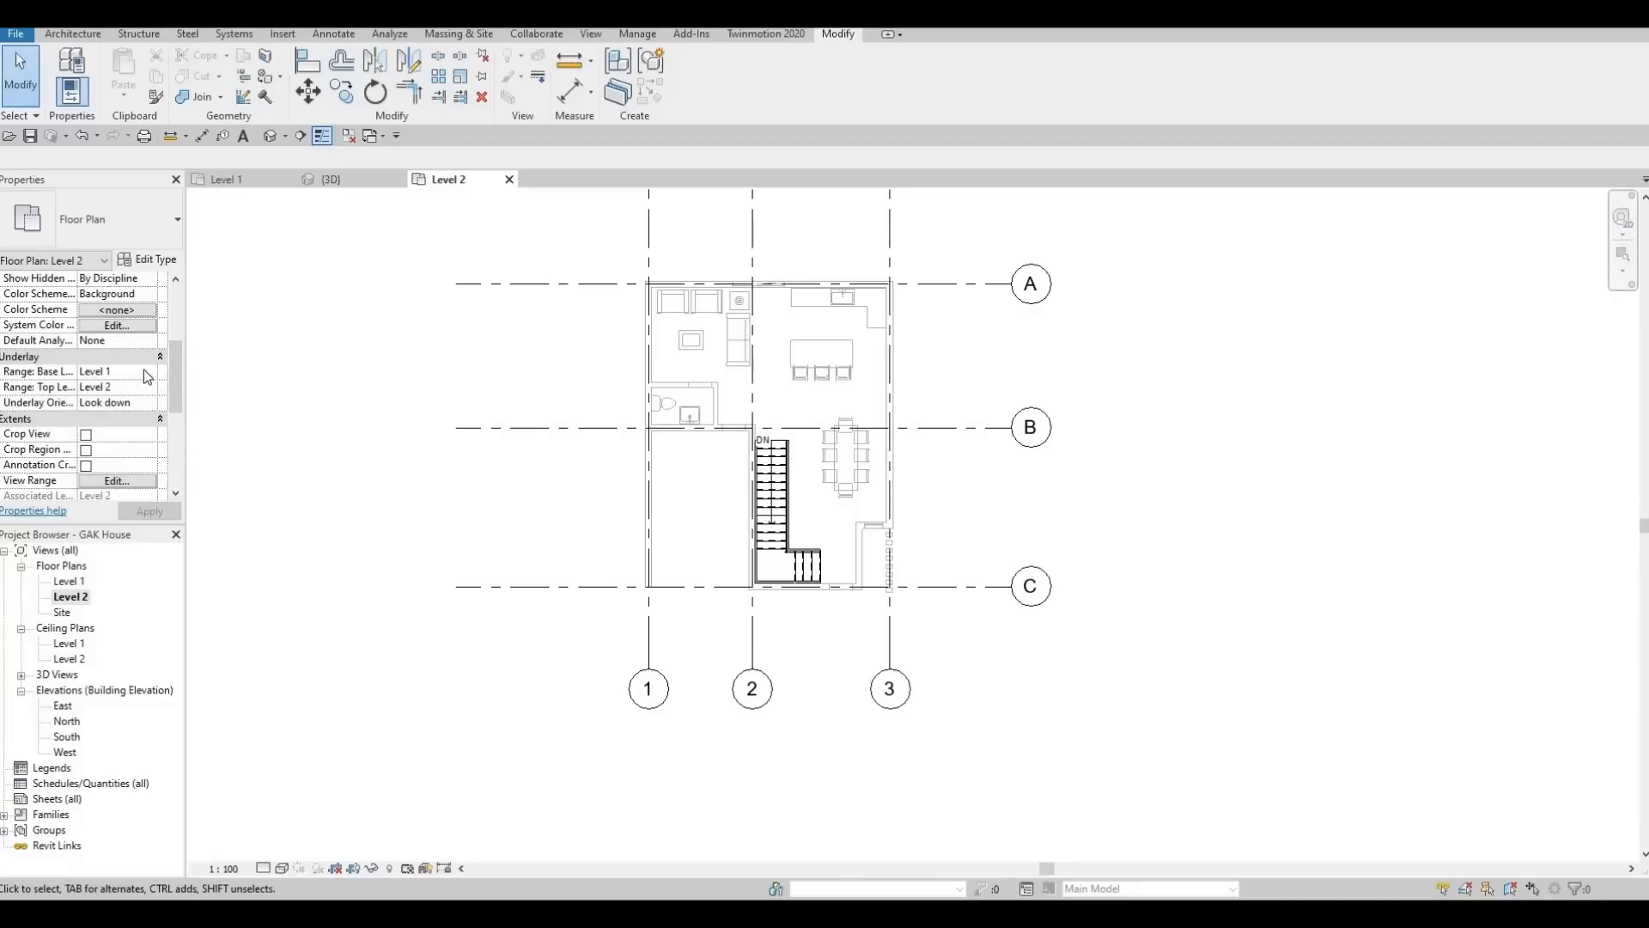
click(150, 378)
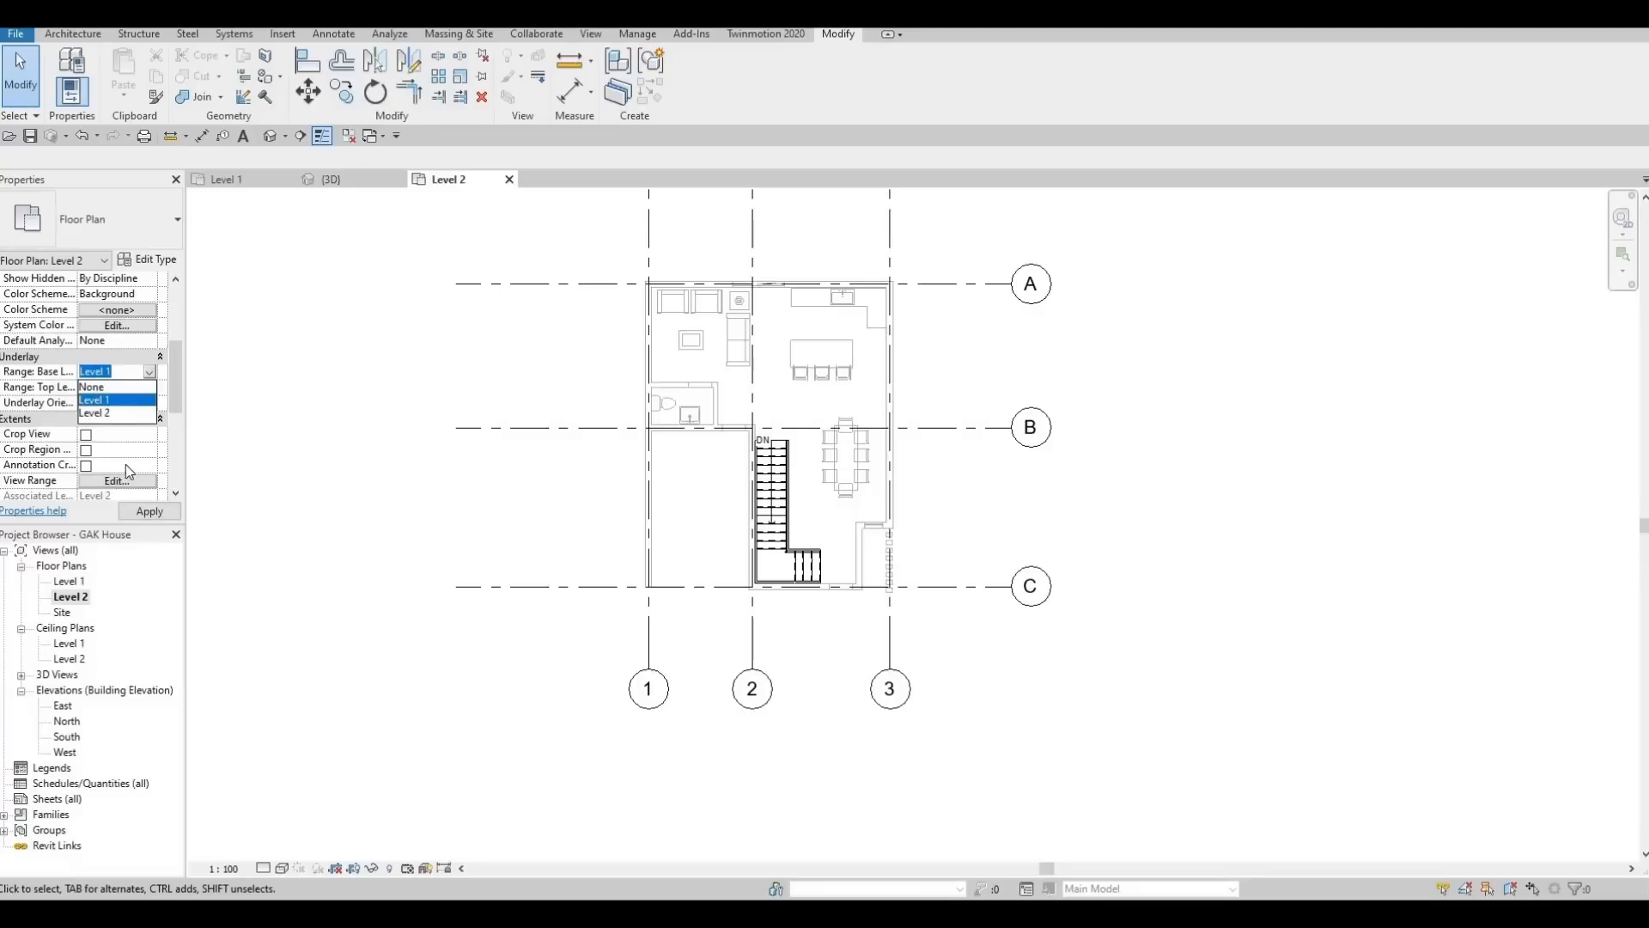
click(117, 386)
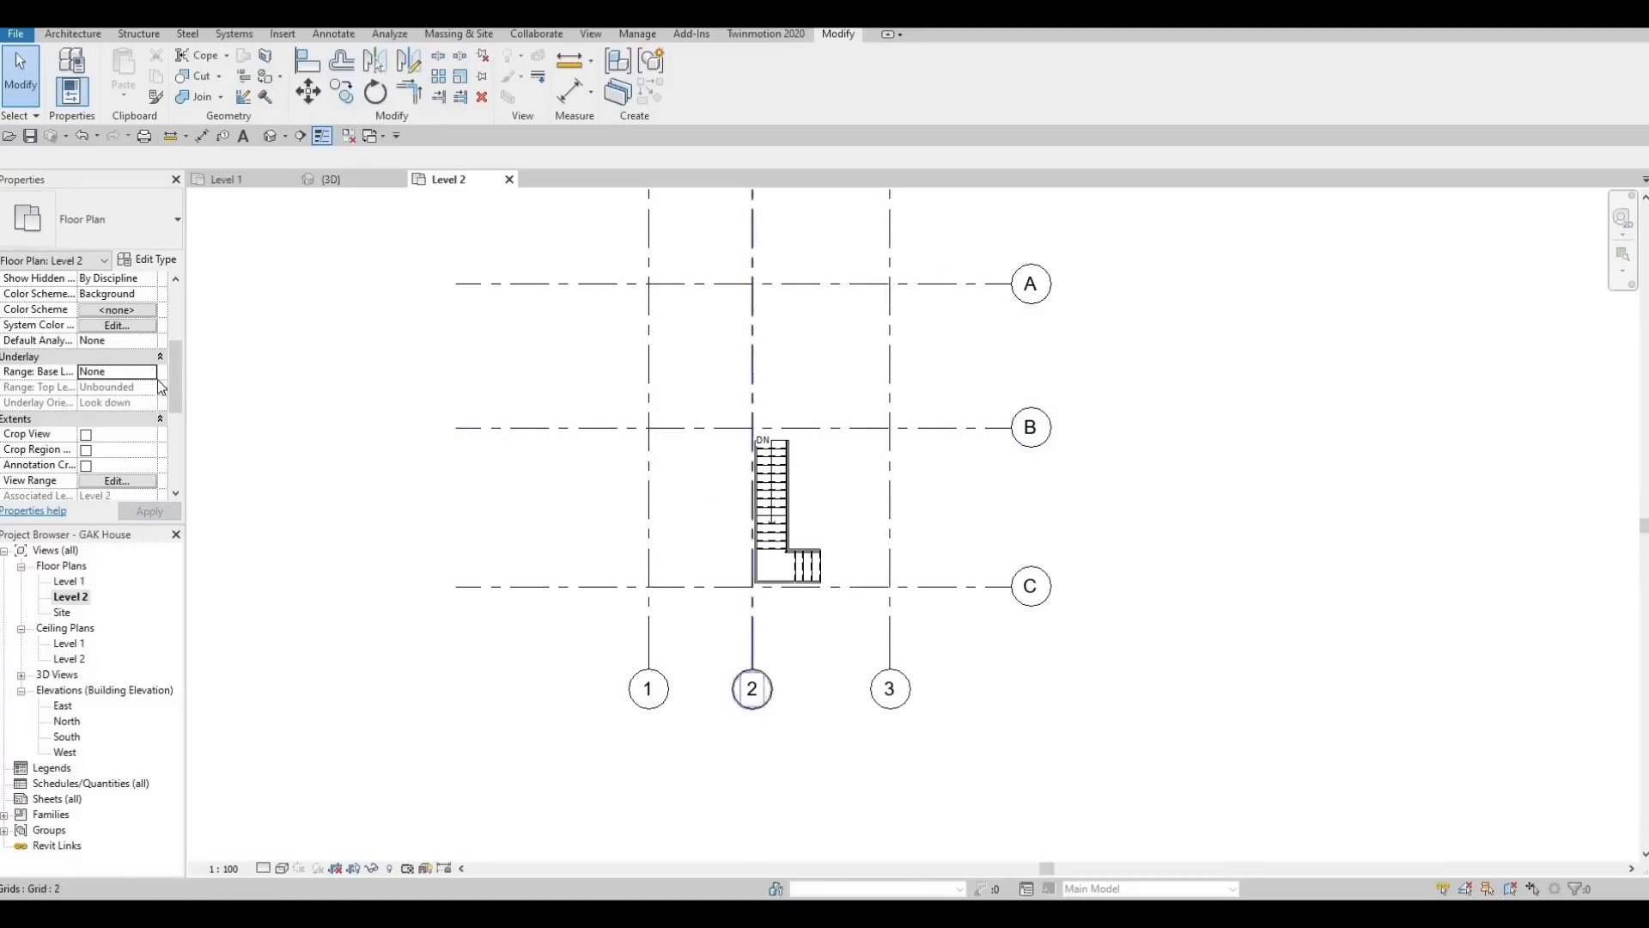
Set the underlay base level of the Level 2 plan to Level 1
click(146, 375)
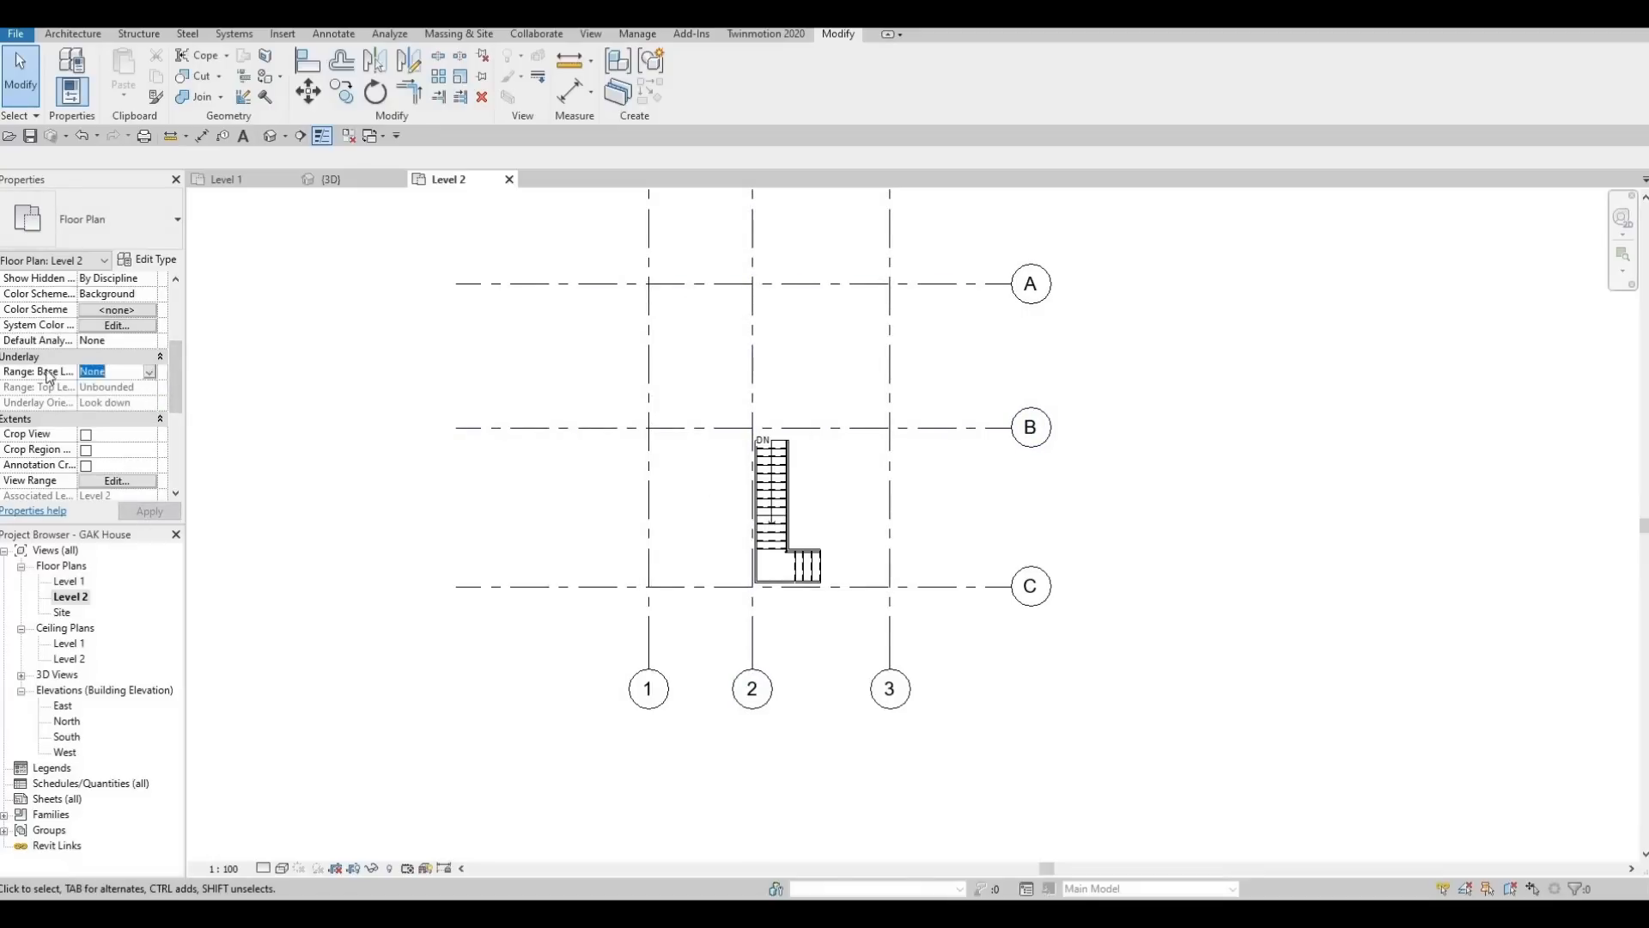
click(149, 371)
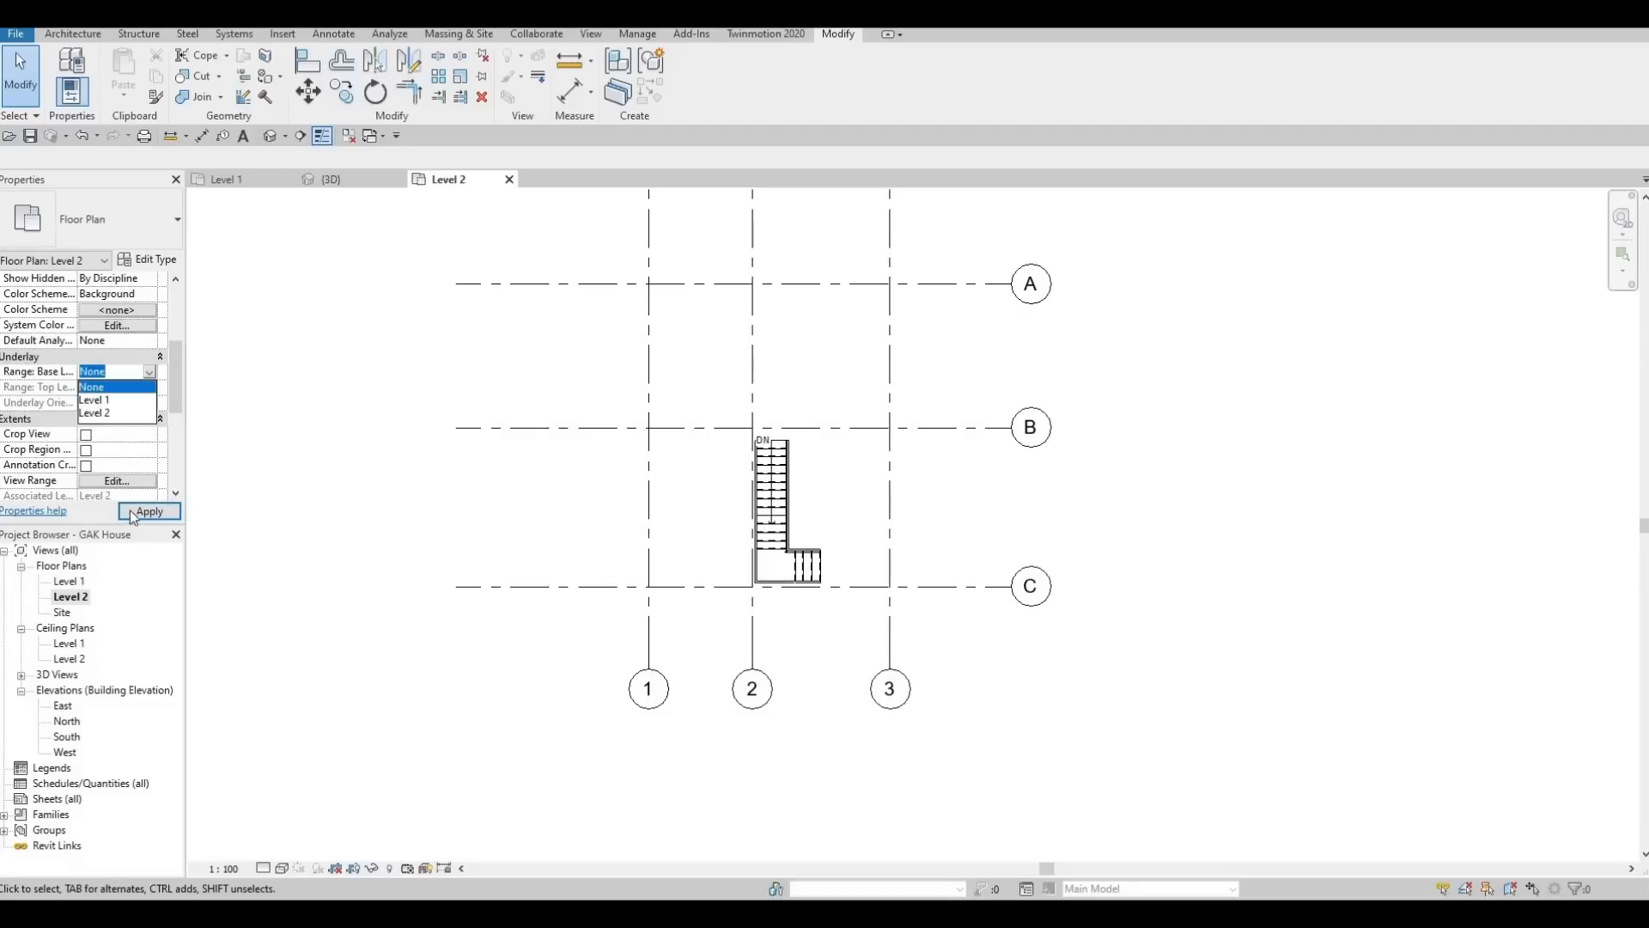
click(95, 399)
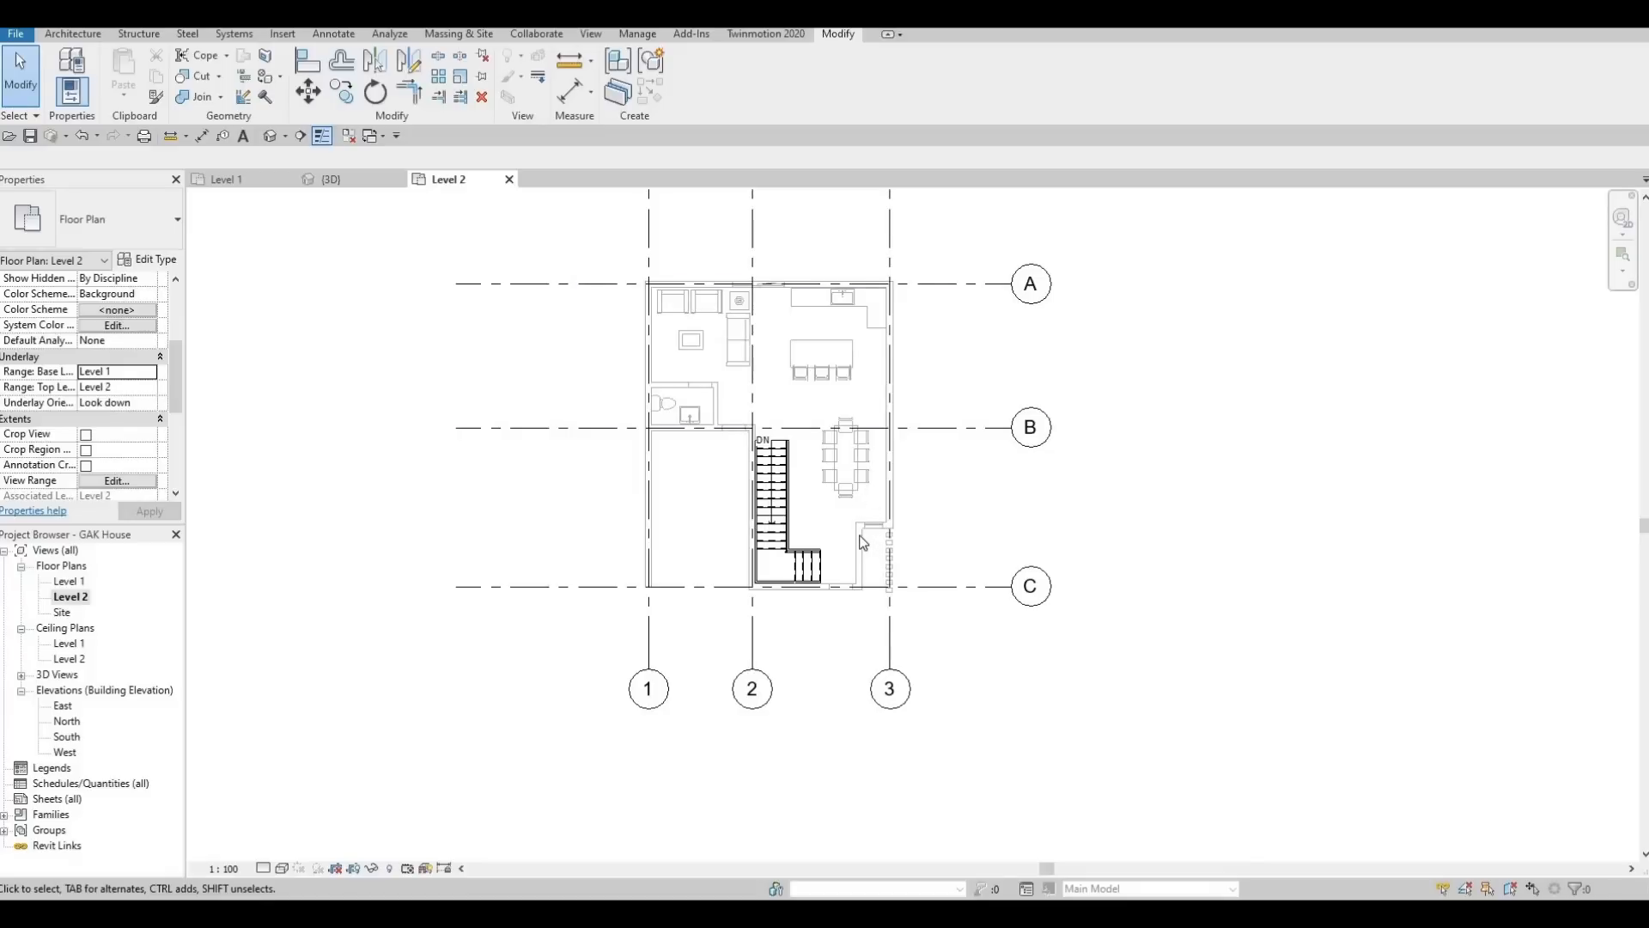
scroll(868, 550, up, 5)
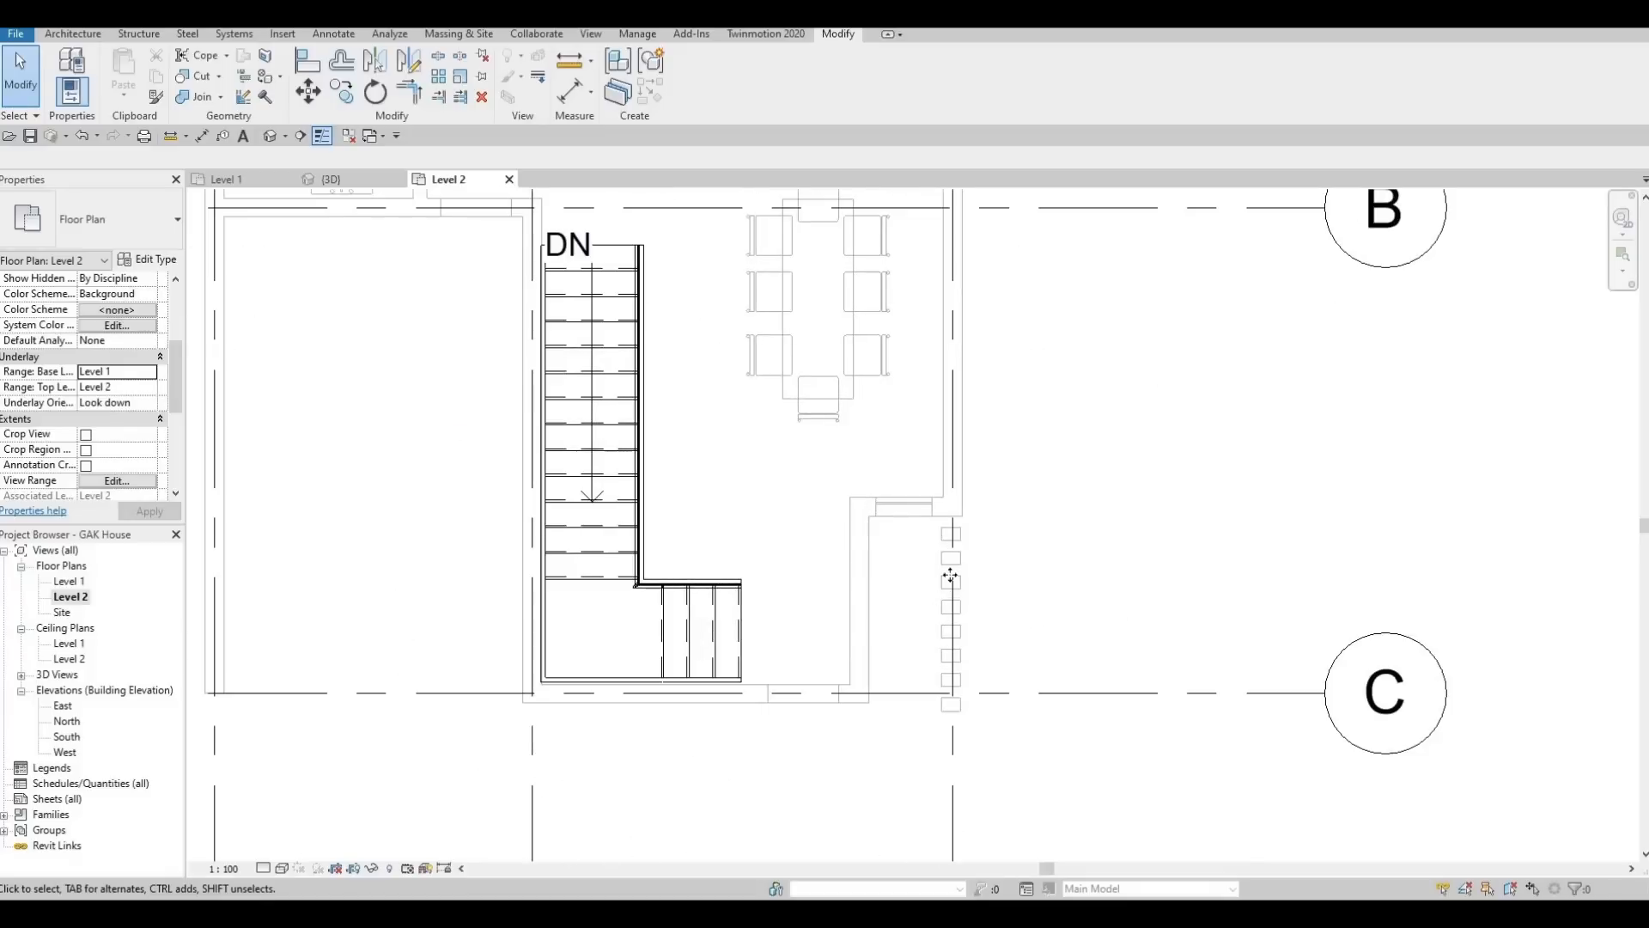
click(962, 550)
key(Escape)
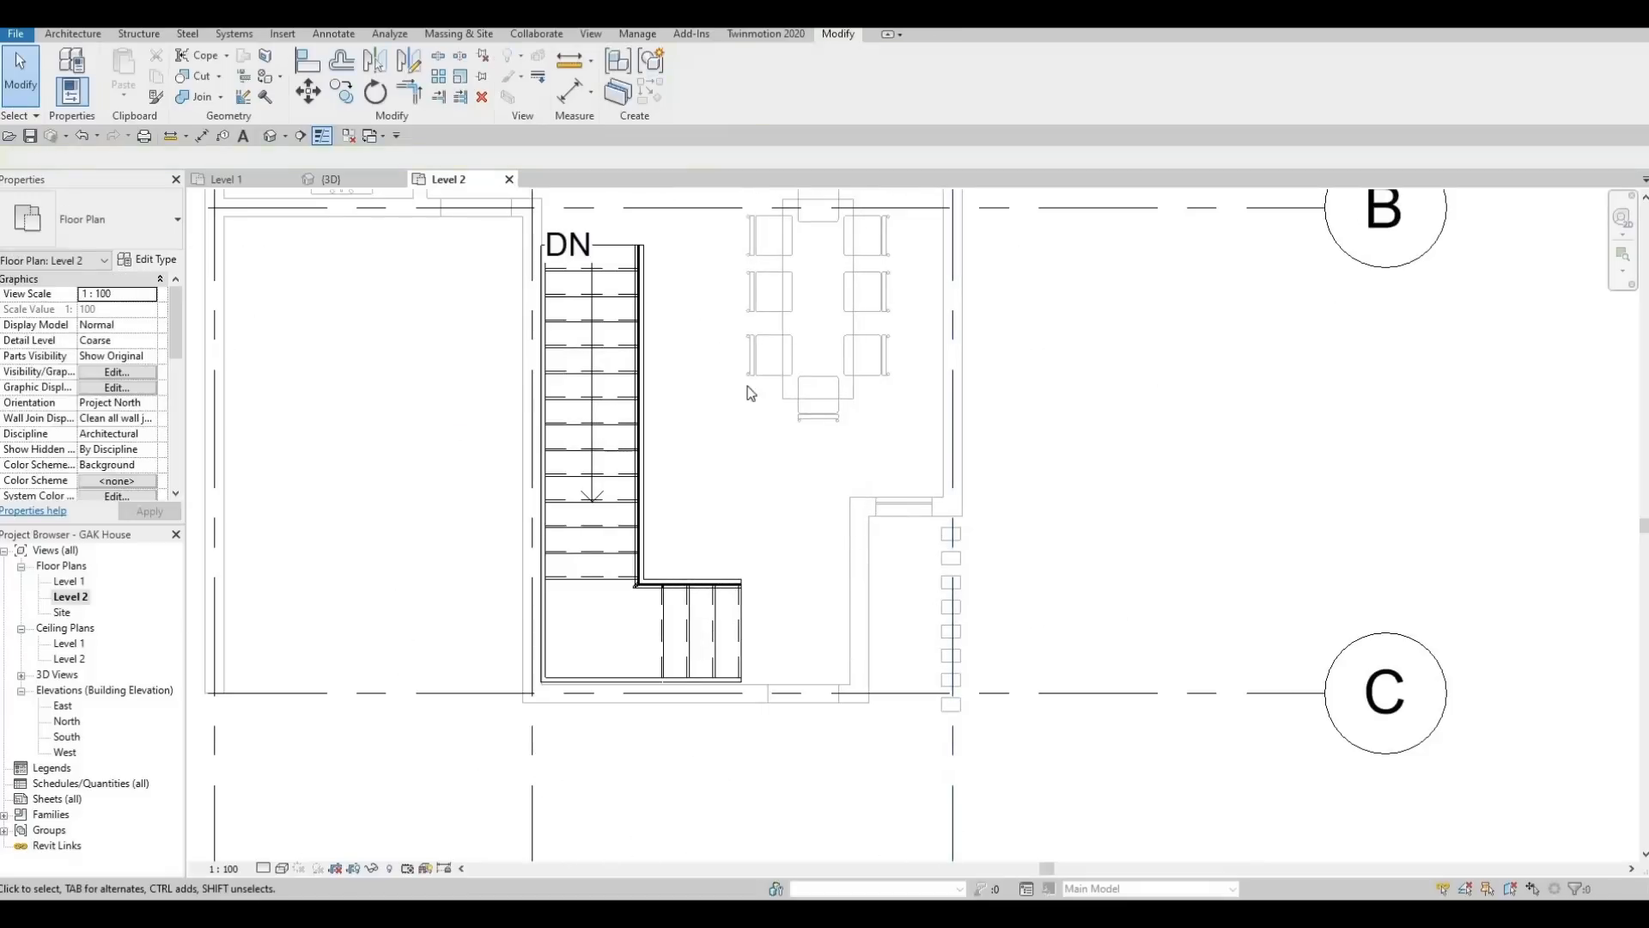
middle_drag(864, 613, 885, 706)
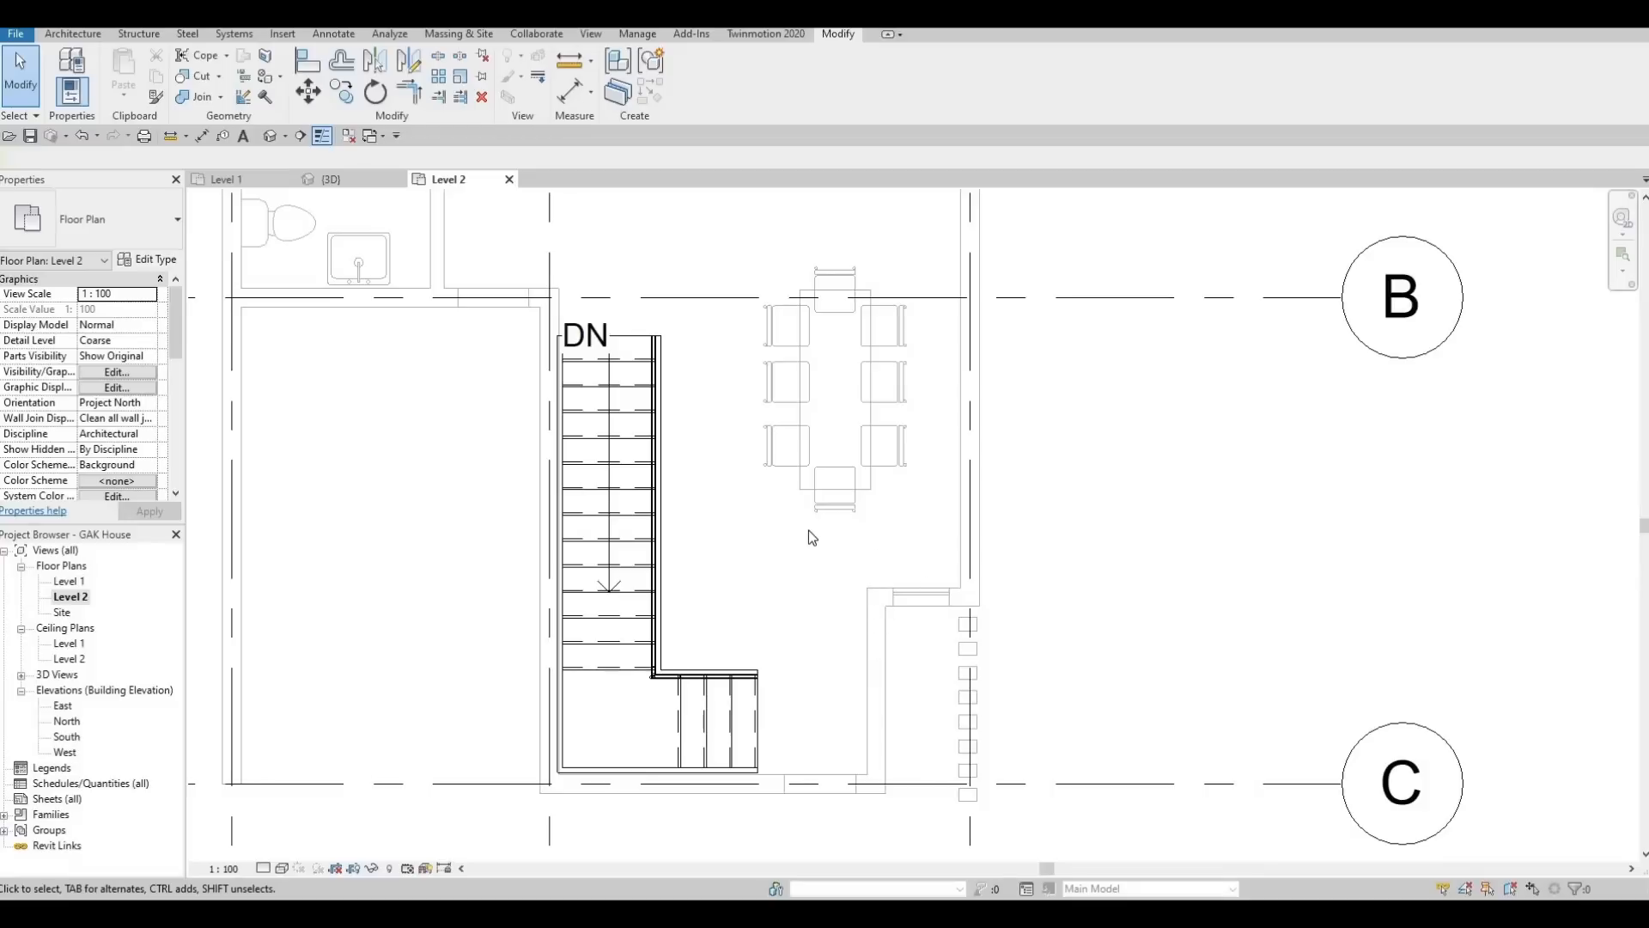
scroll(811, 537, down, 3)
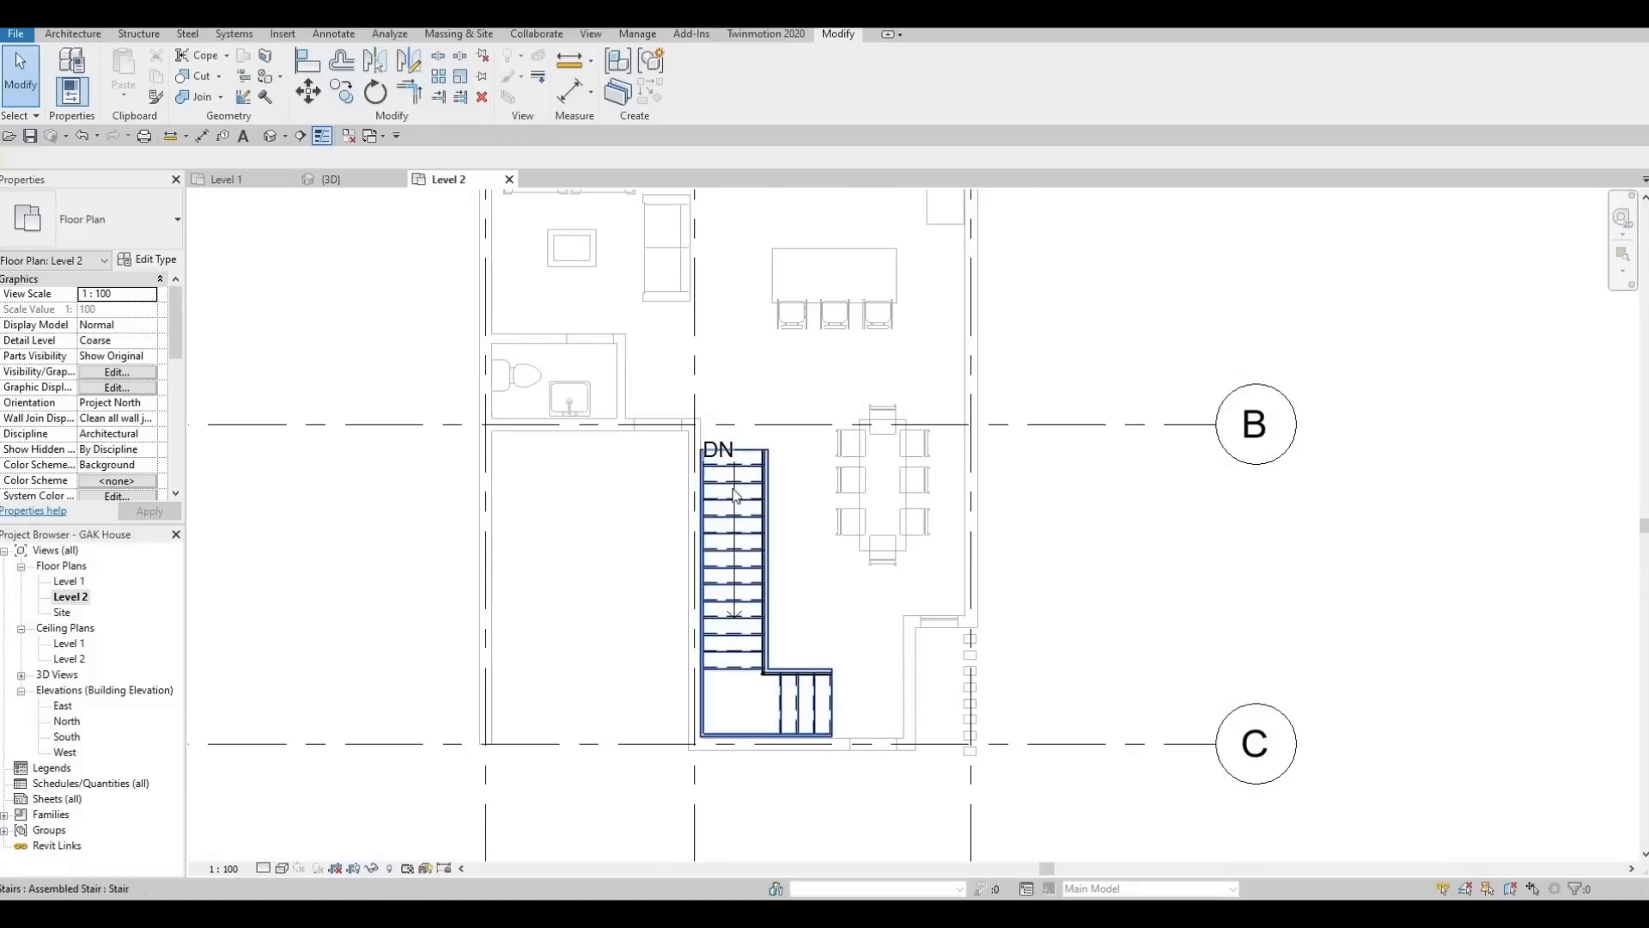
scroll(684, 545, down, 2)
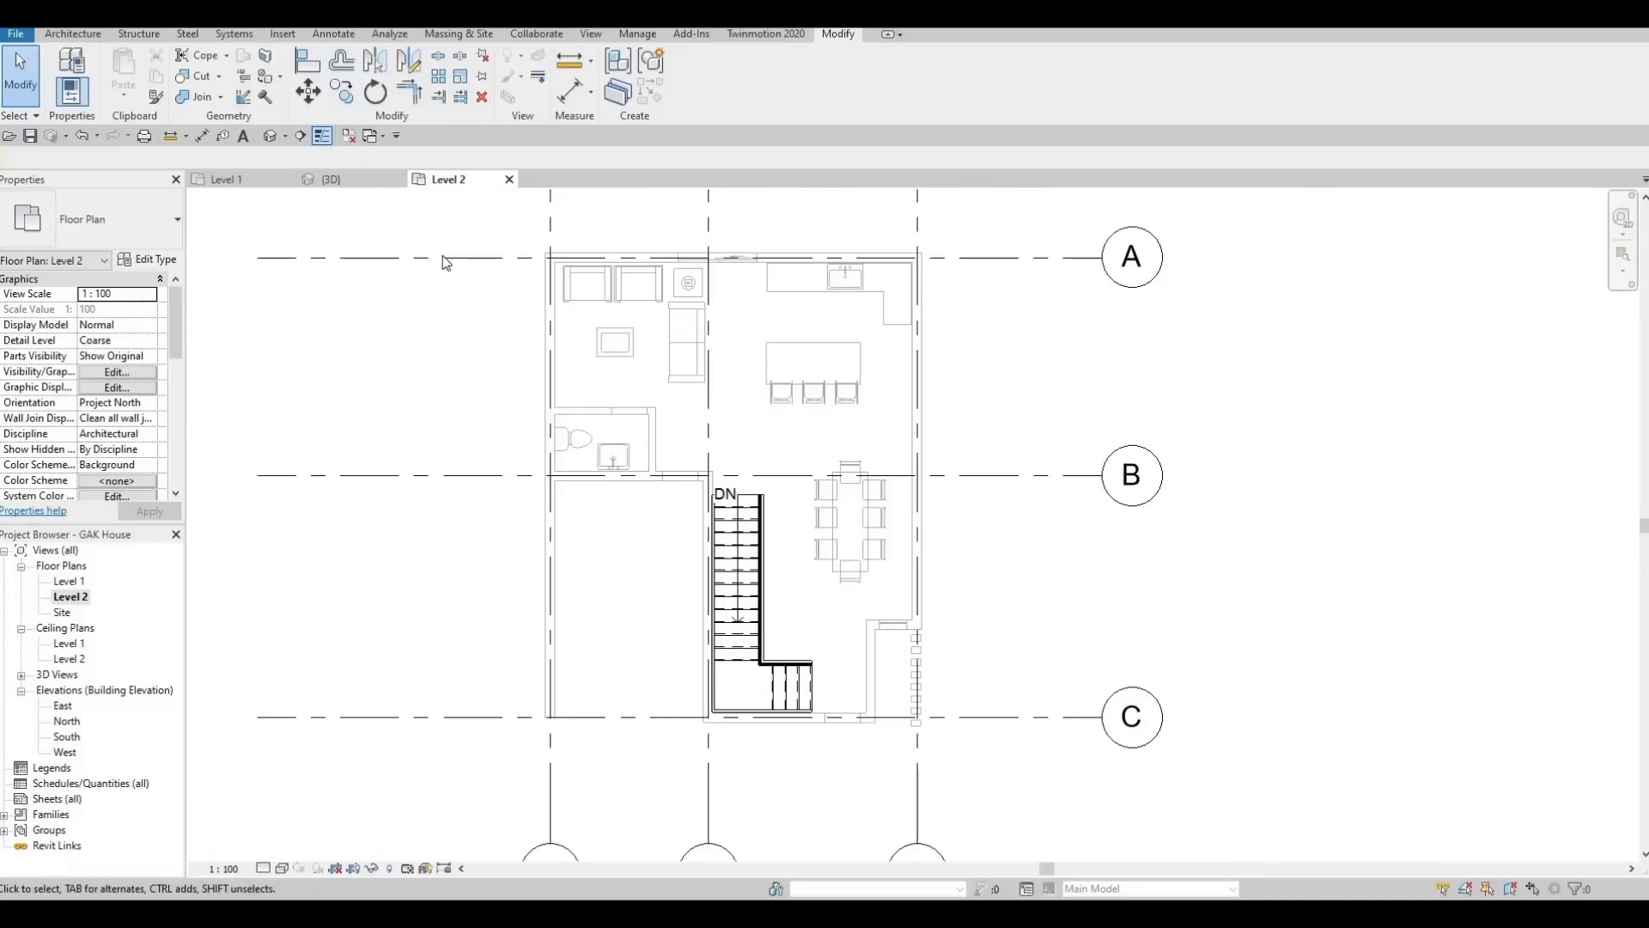
Start the Wall command on Level 2 with the basic wall type Exterior Wall 1
click(74, 35)
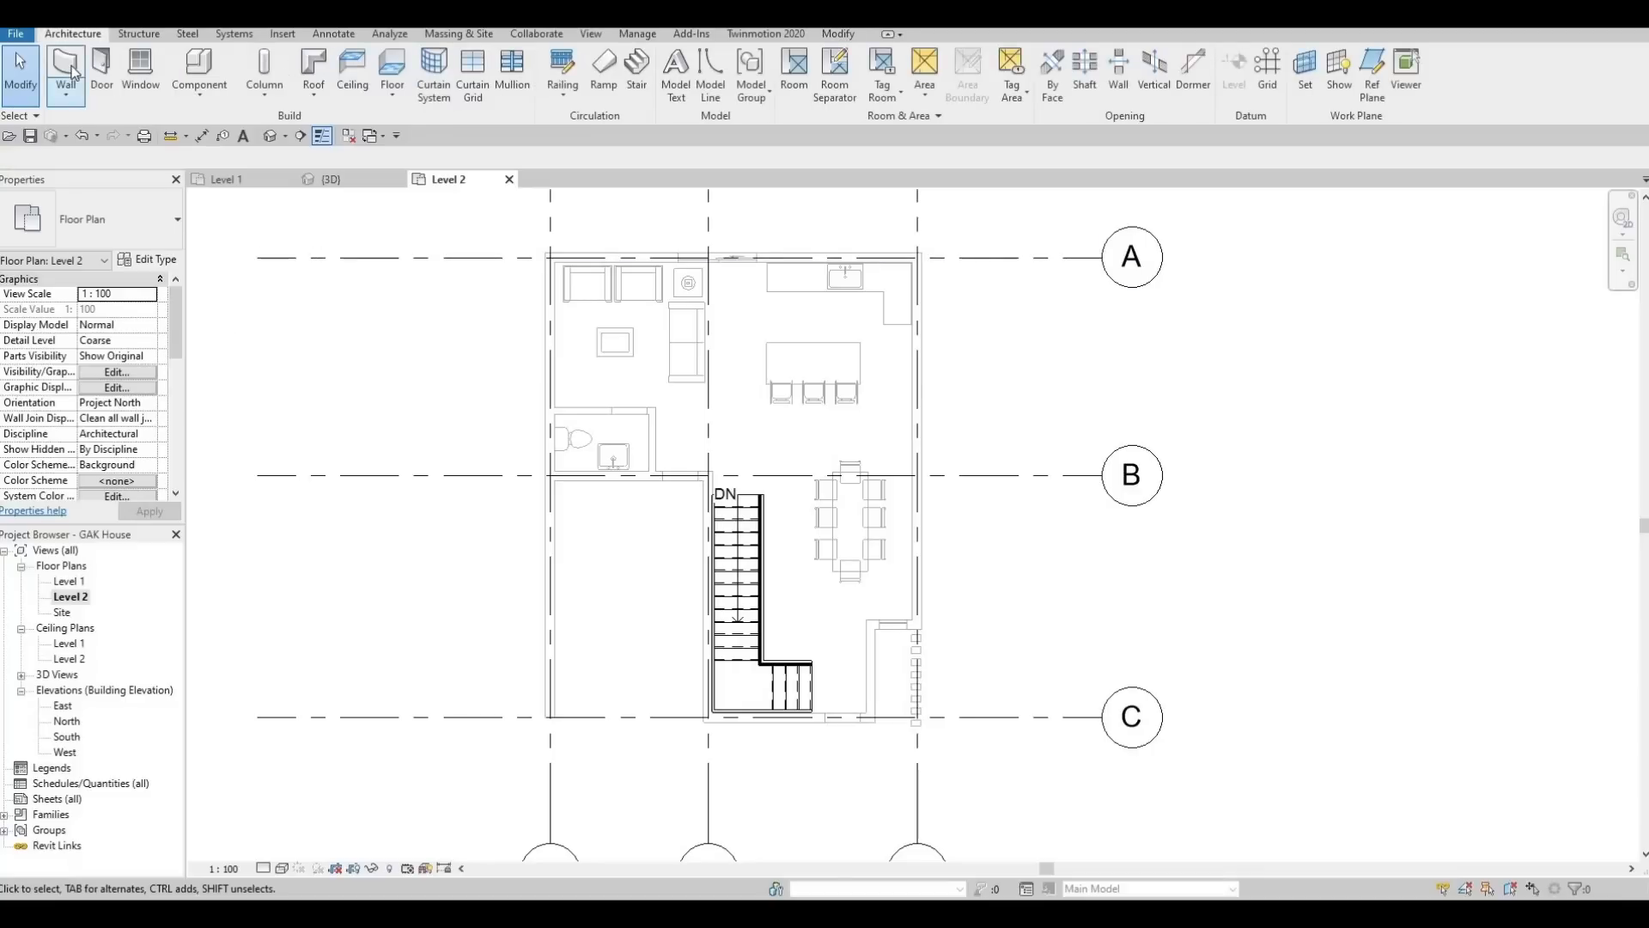
click(76, 86)
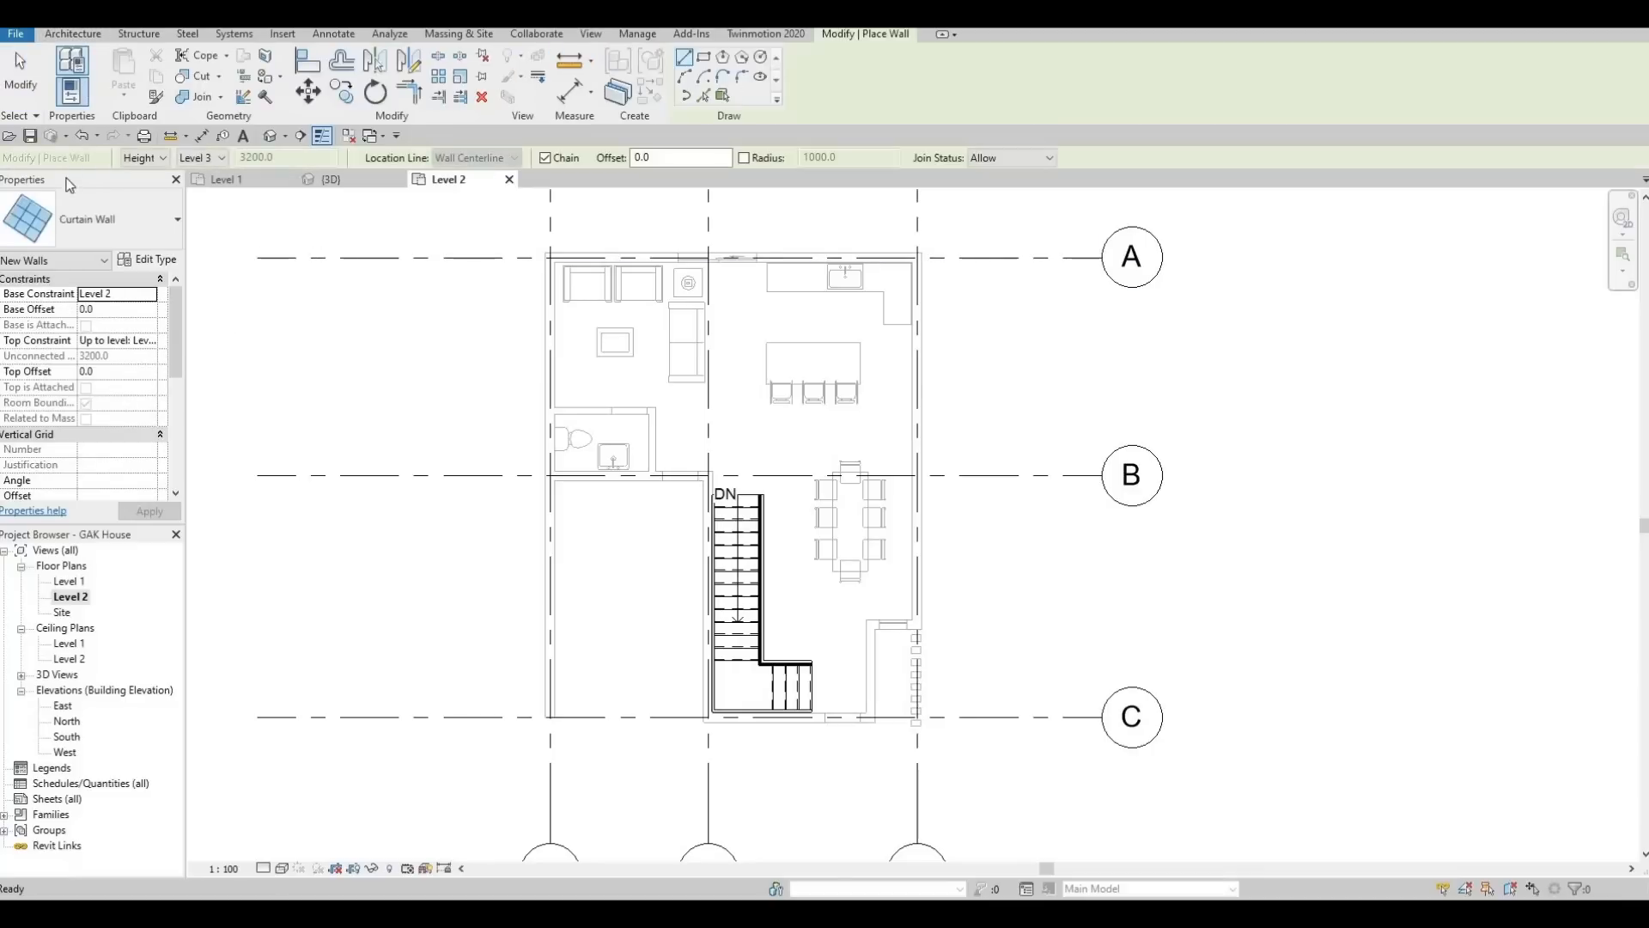
click(136, 219)
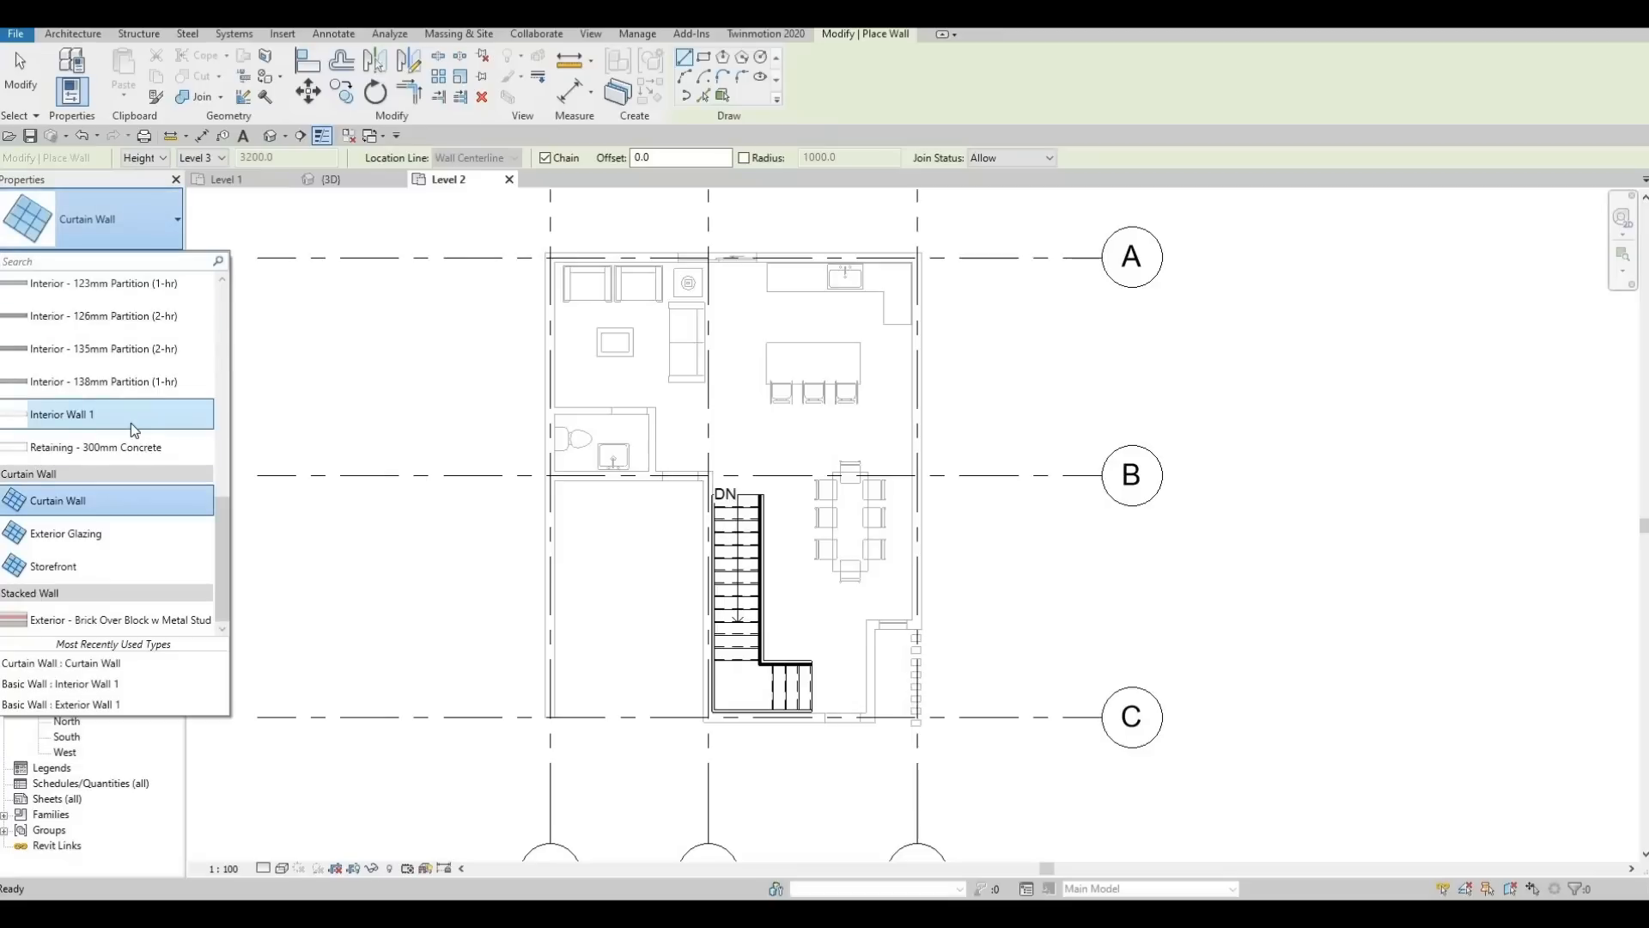
scroll(131, 423, up, 3)
scroll(128, 424, up, 5)
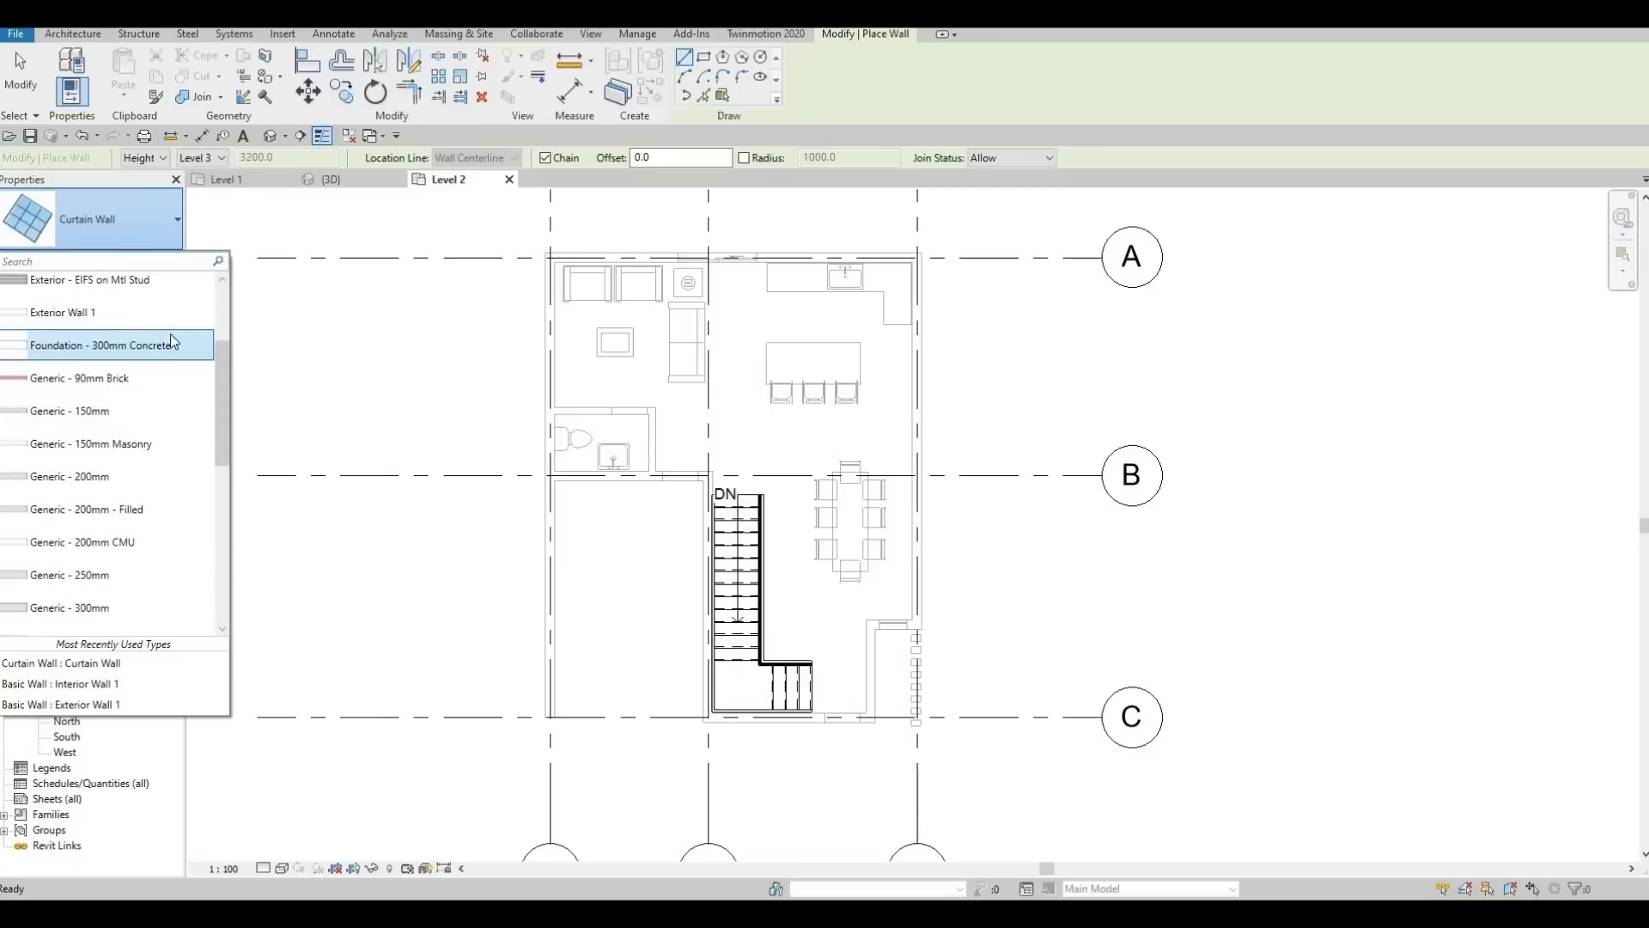
click(78, 313)
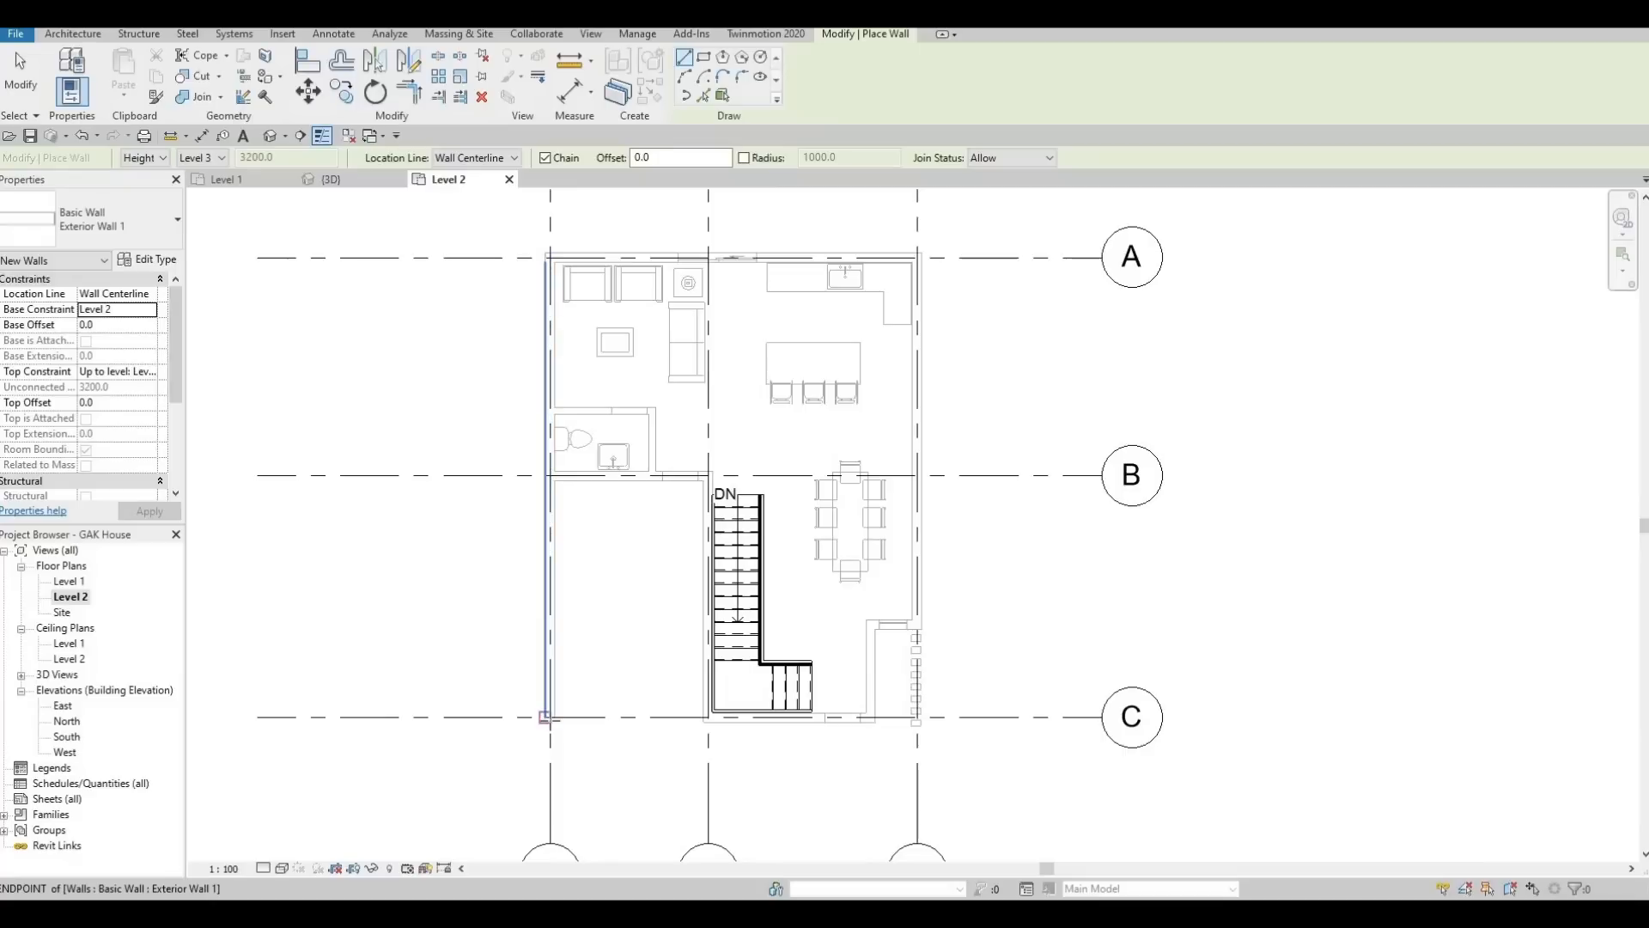
click(547, 717)
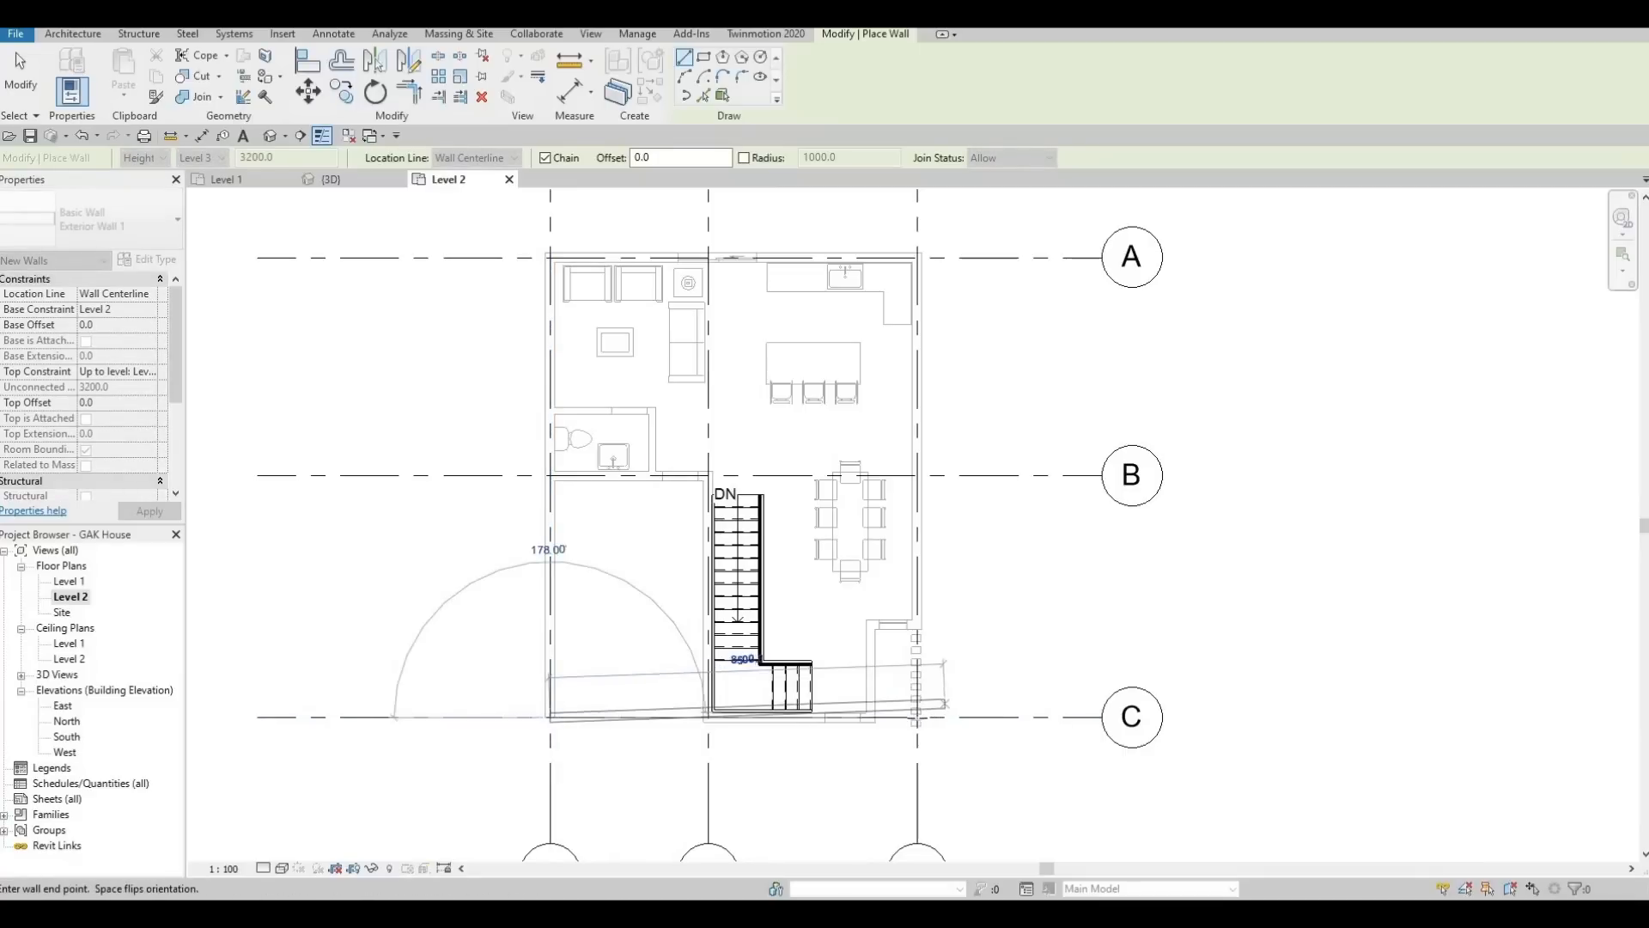
key(Escape)
key(Escape)
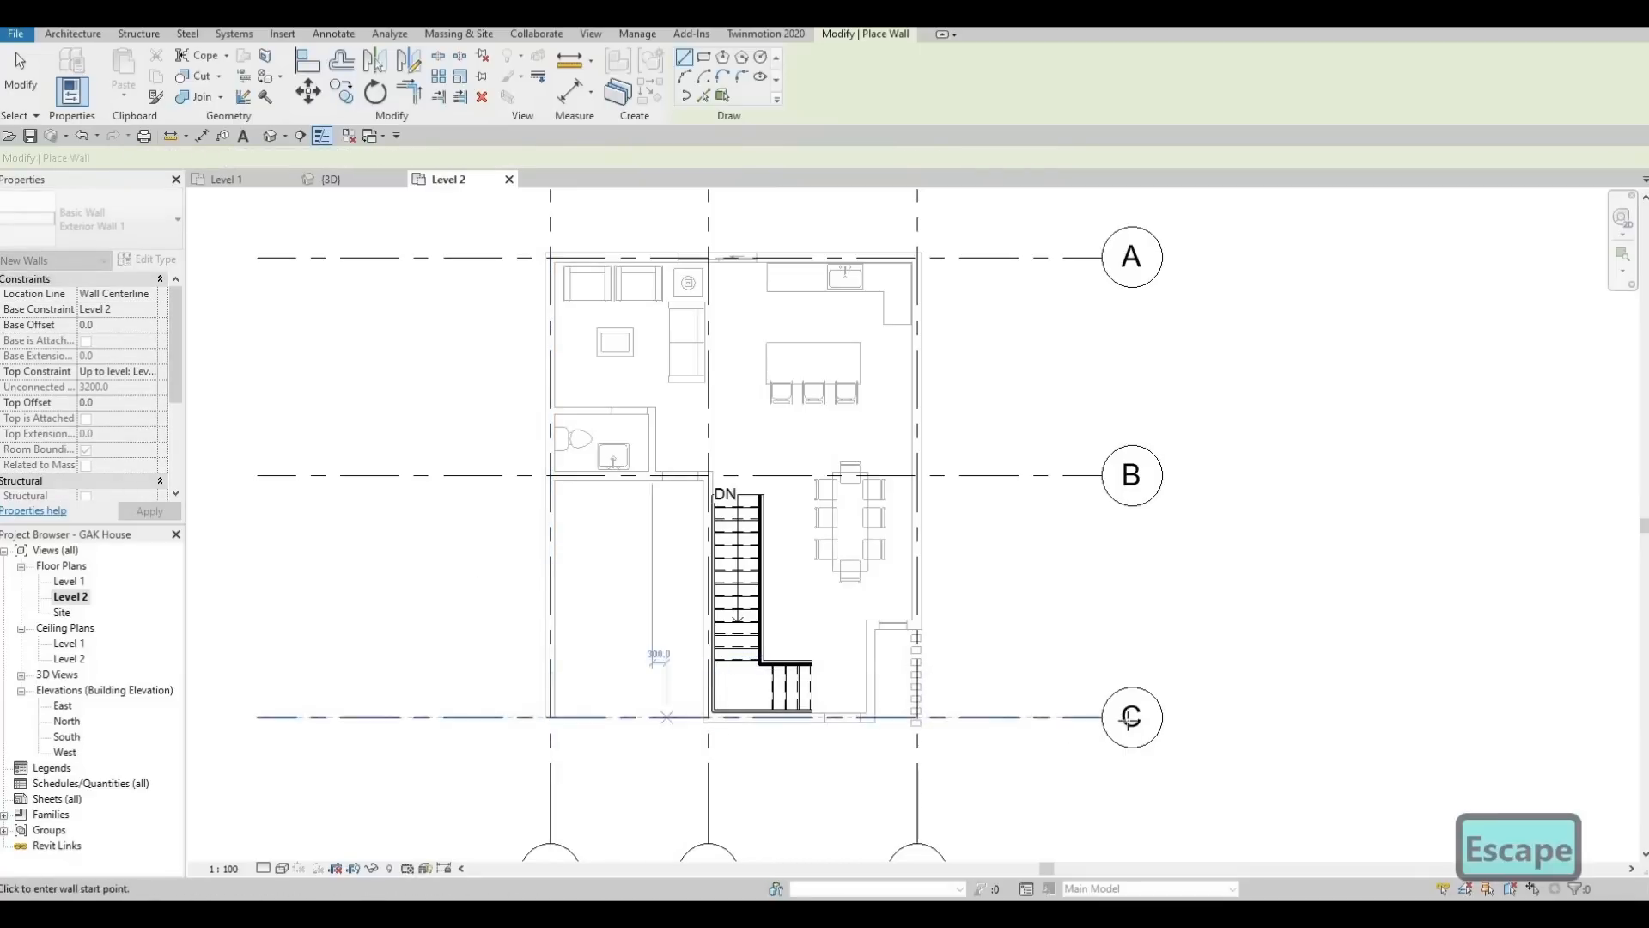
Draw a 7900 mm exterior wall from grid 1 to grid 3, parallel to grid C and 500 mm outside it
scroll(566, 739, up, 2)
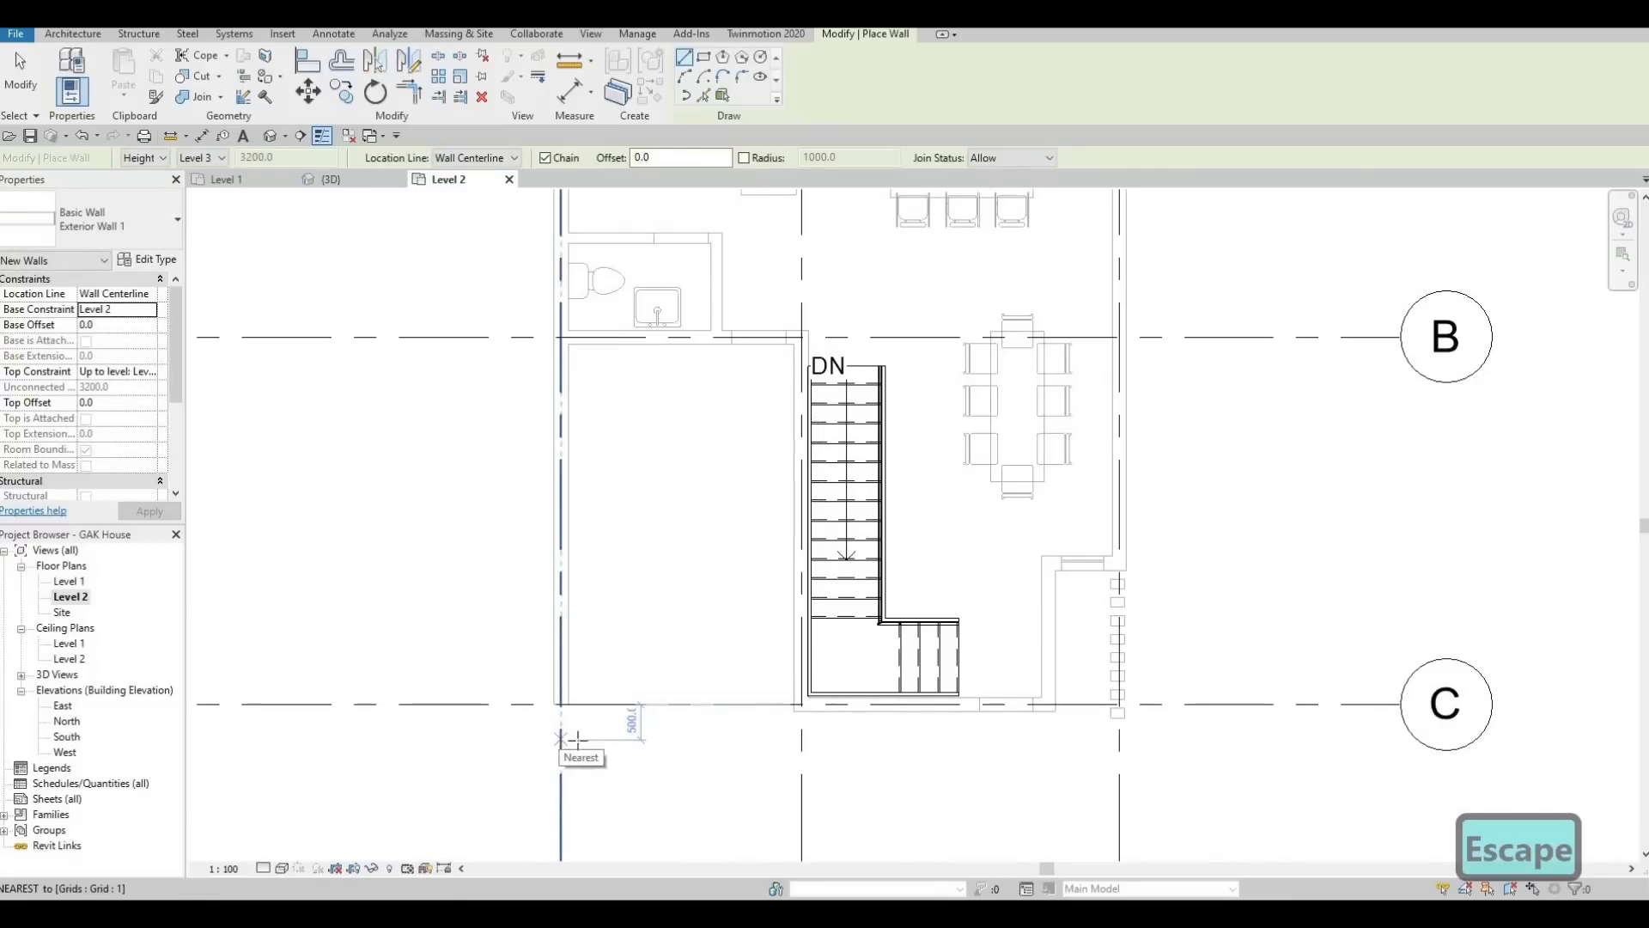
click(560, 739)
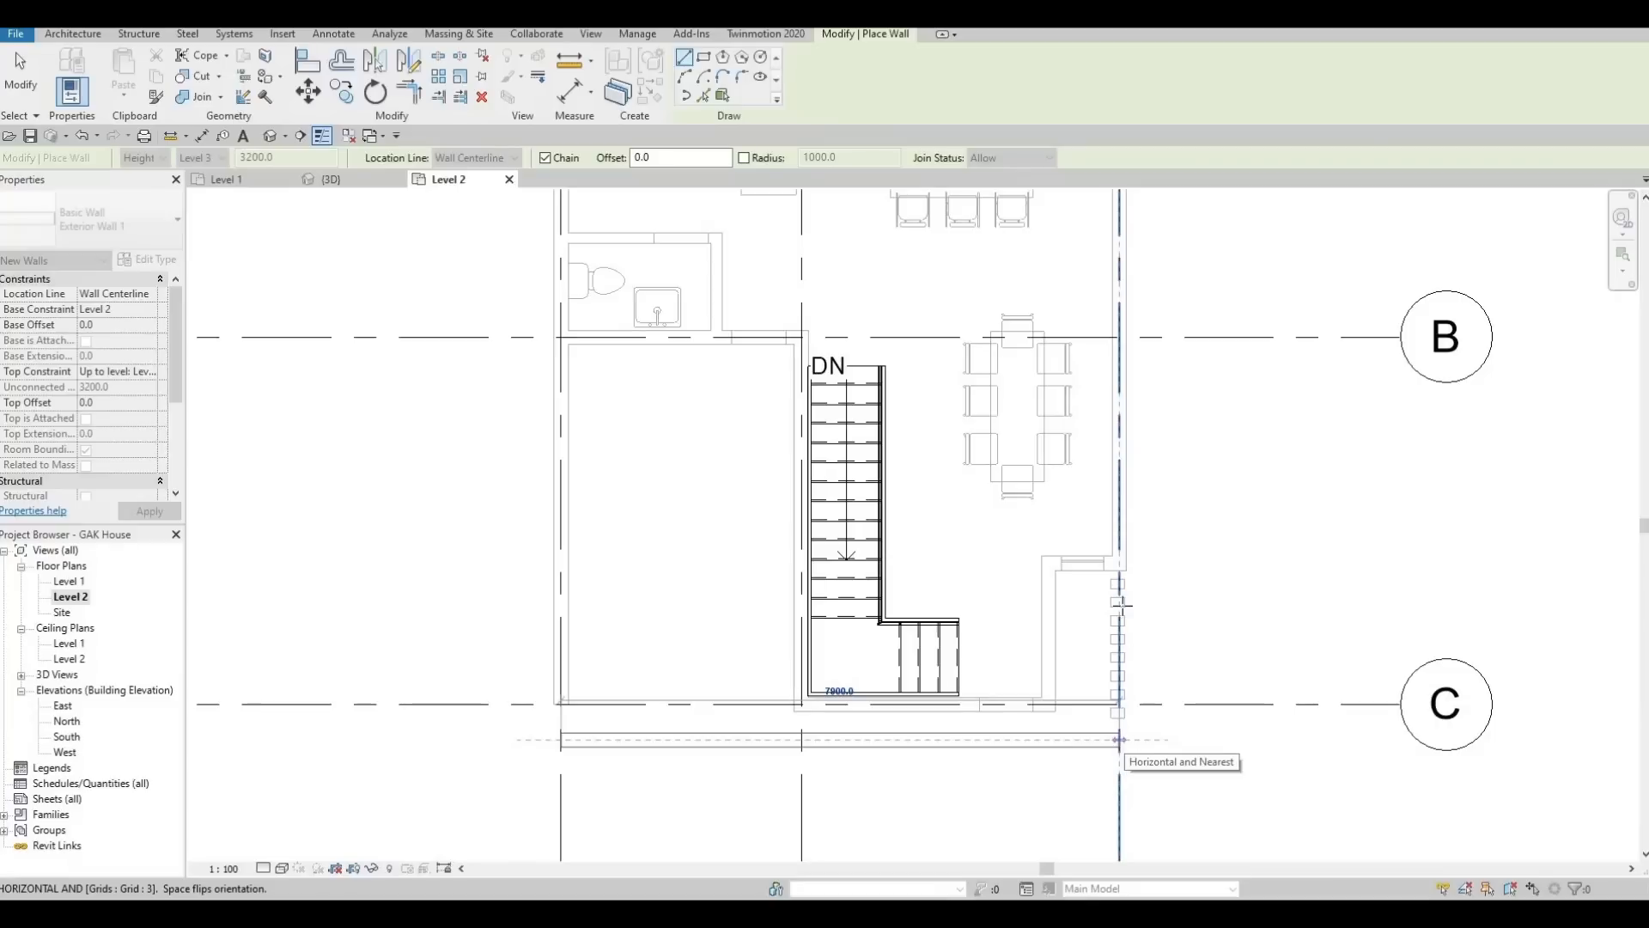
click(1119, 739)
Continue the chained exterior wall along grid 3 from the front corner to the grid A intersection
scroll(1128, 407, down, 2)
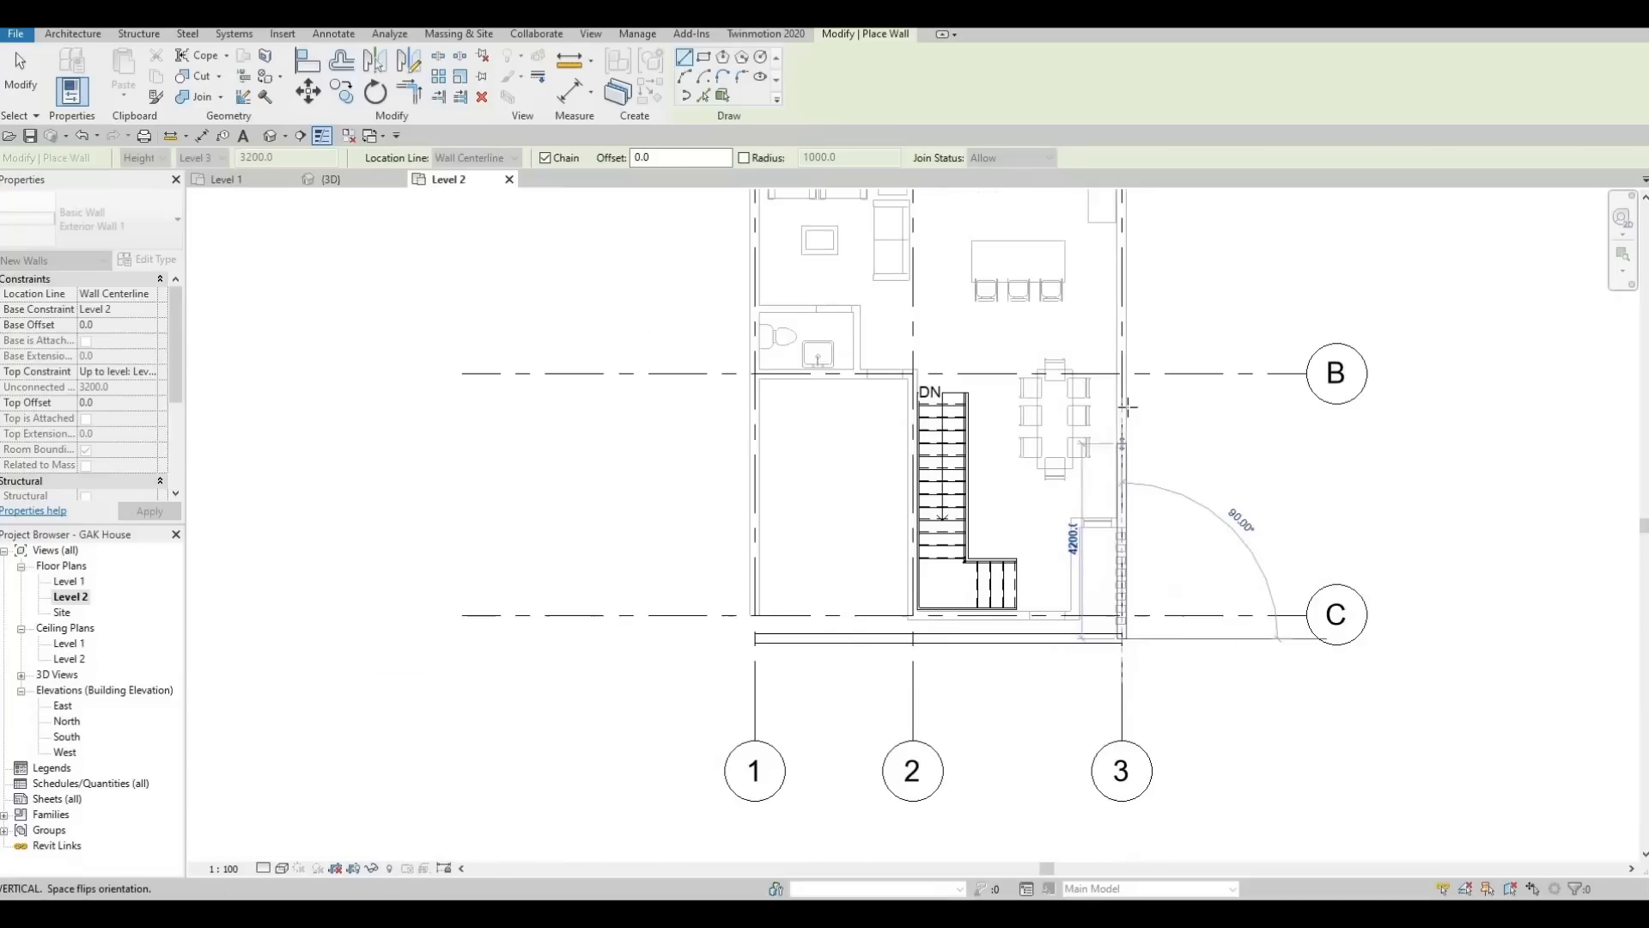
middle_drag(1145, 343, 1148, 520)
scroll(1143, 521, down, 1)
scroll(1130, 339, up, 1)
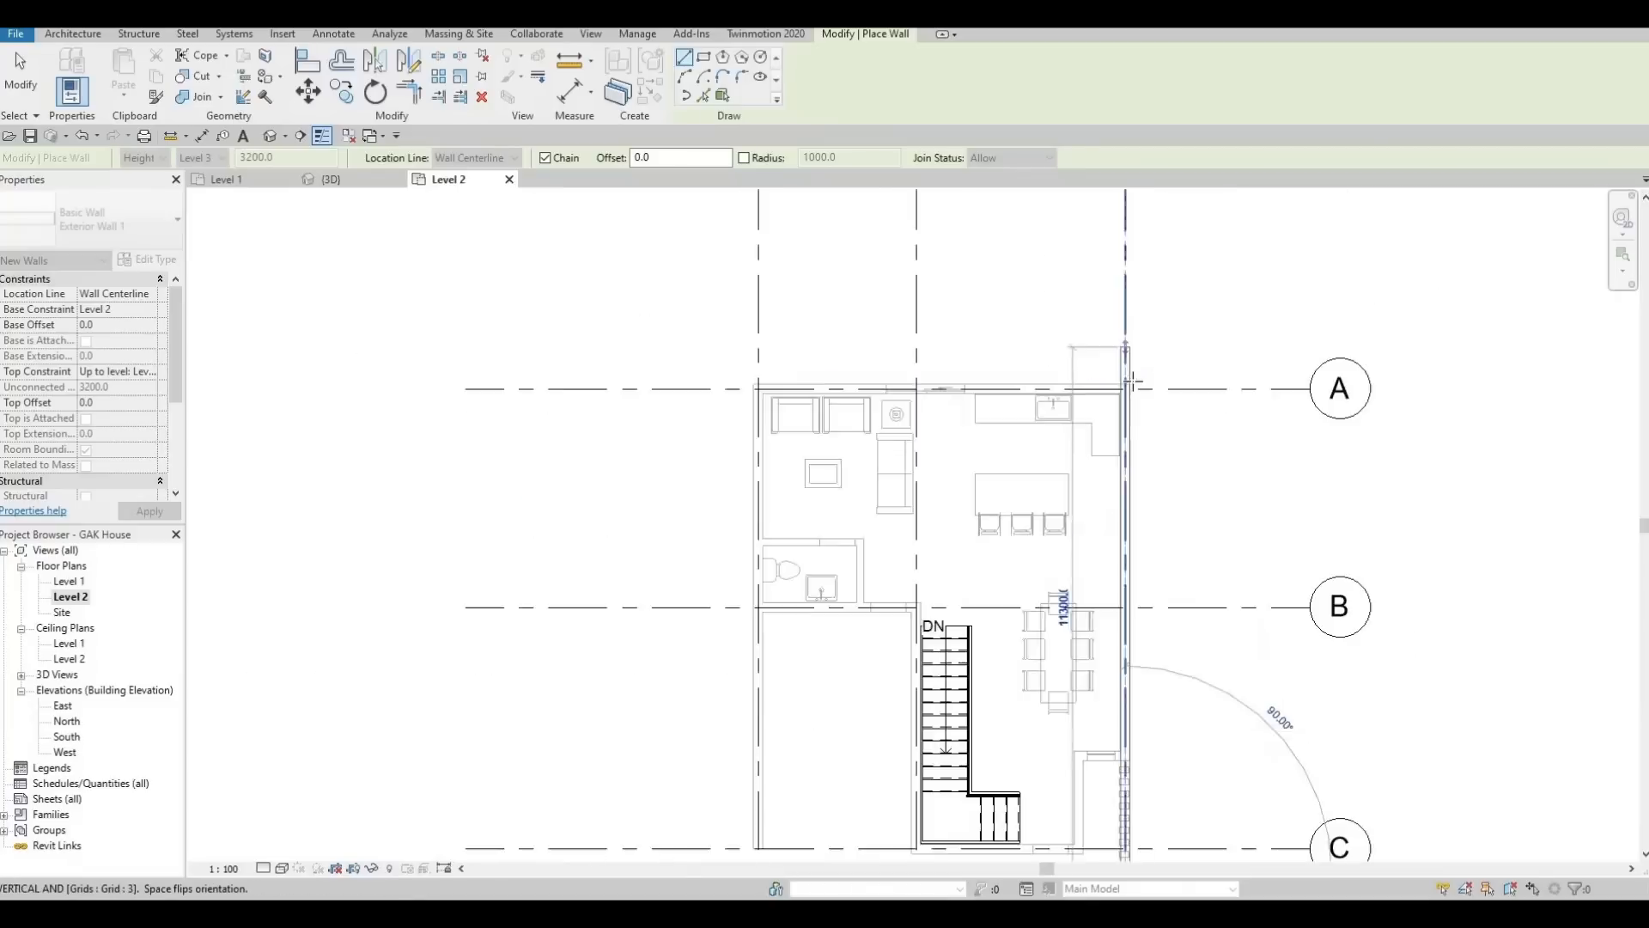
scroll(1132, 380, up, 2)
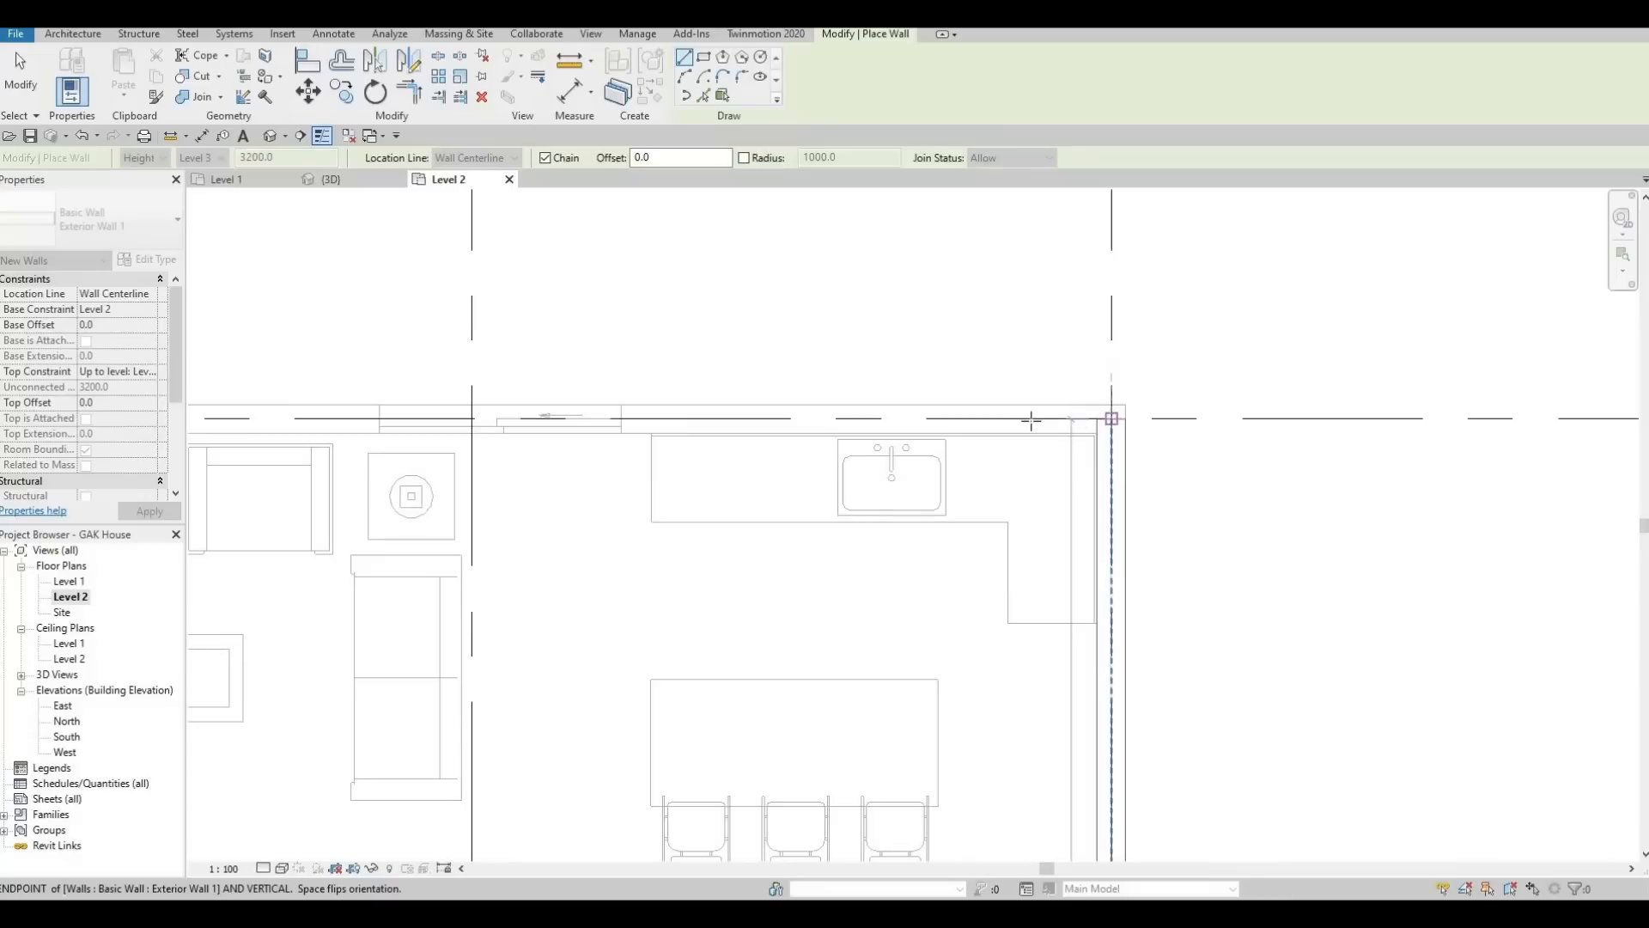
click(1031, 419)
Continue the exterior wall 4500 mm along grid A from grid 3 to grid 2
middle_drag(719, 435, 847, 410)
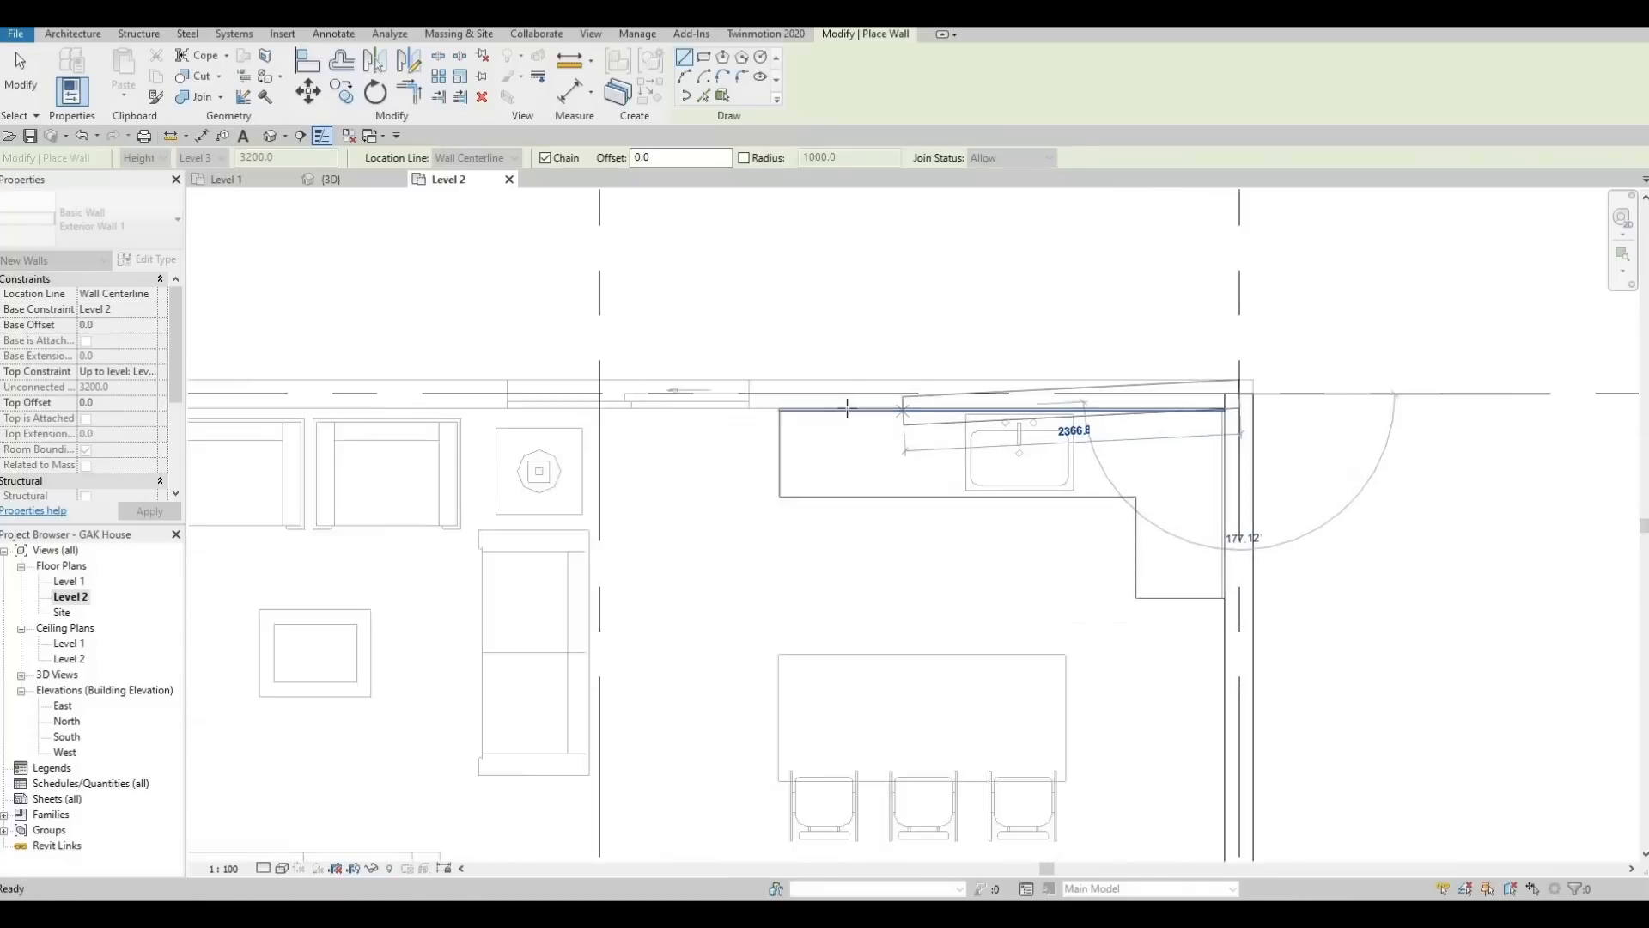
scroll(847, 410, down, 4)
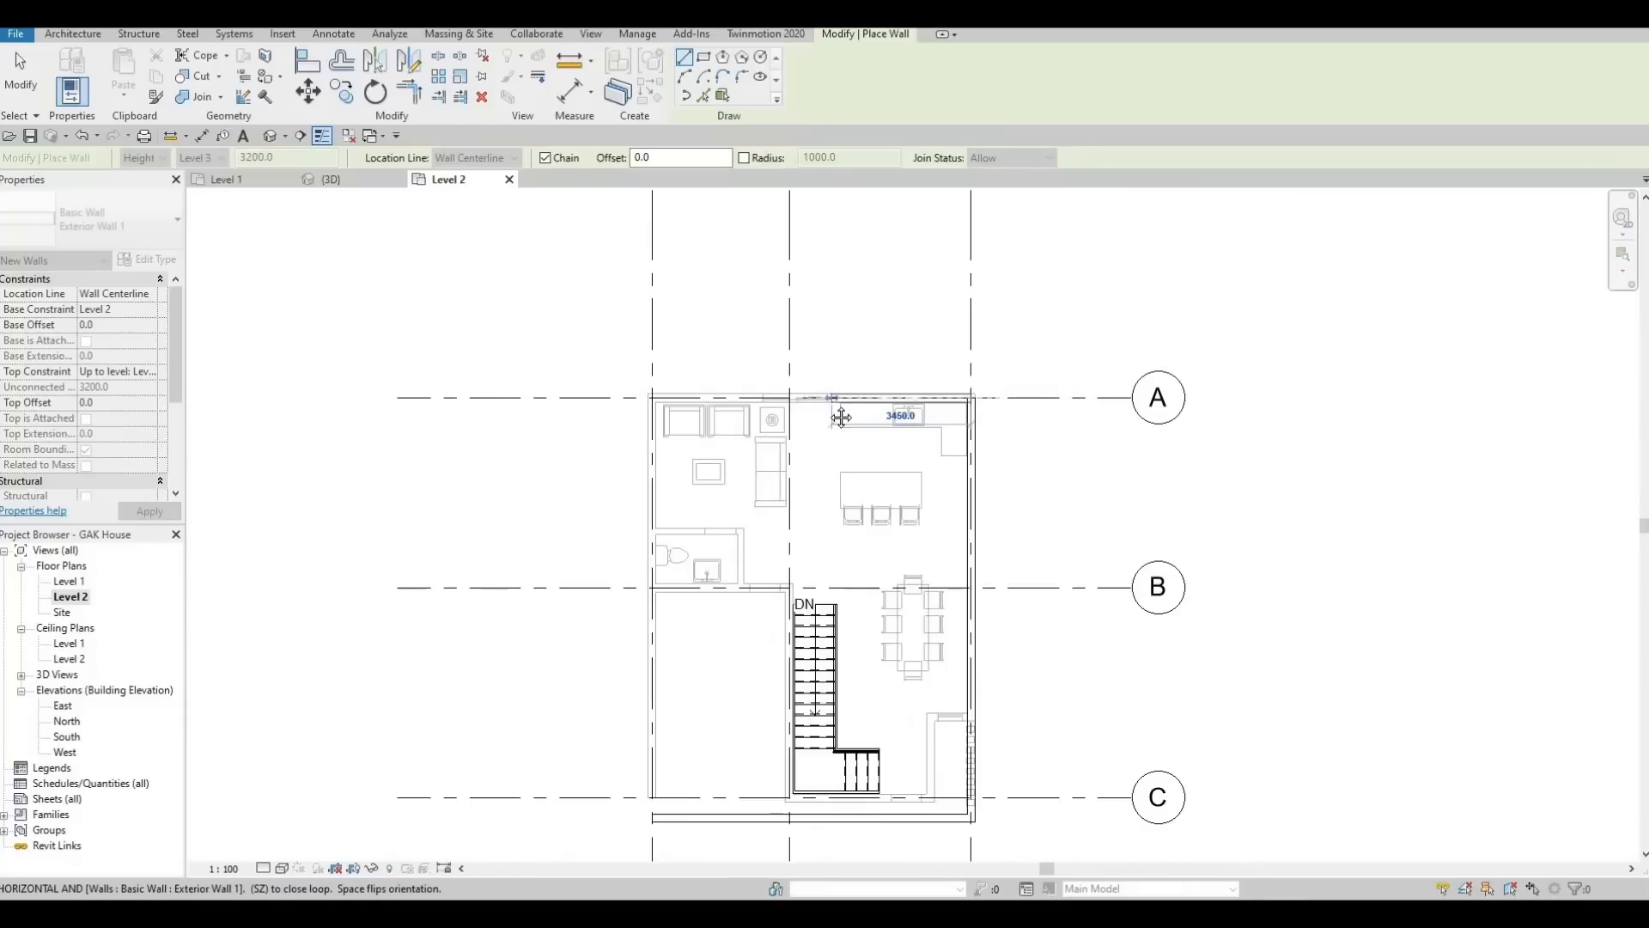
scroll(831, 399, down, 3)
middle_drag(809, 433, 808, 470)
scroll(802, 422, up, 1)
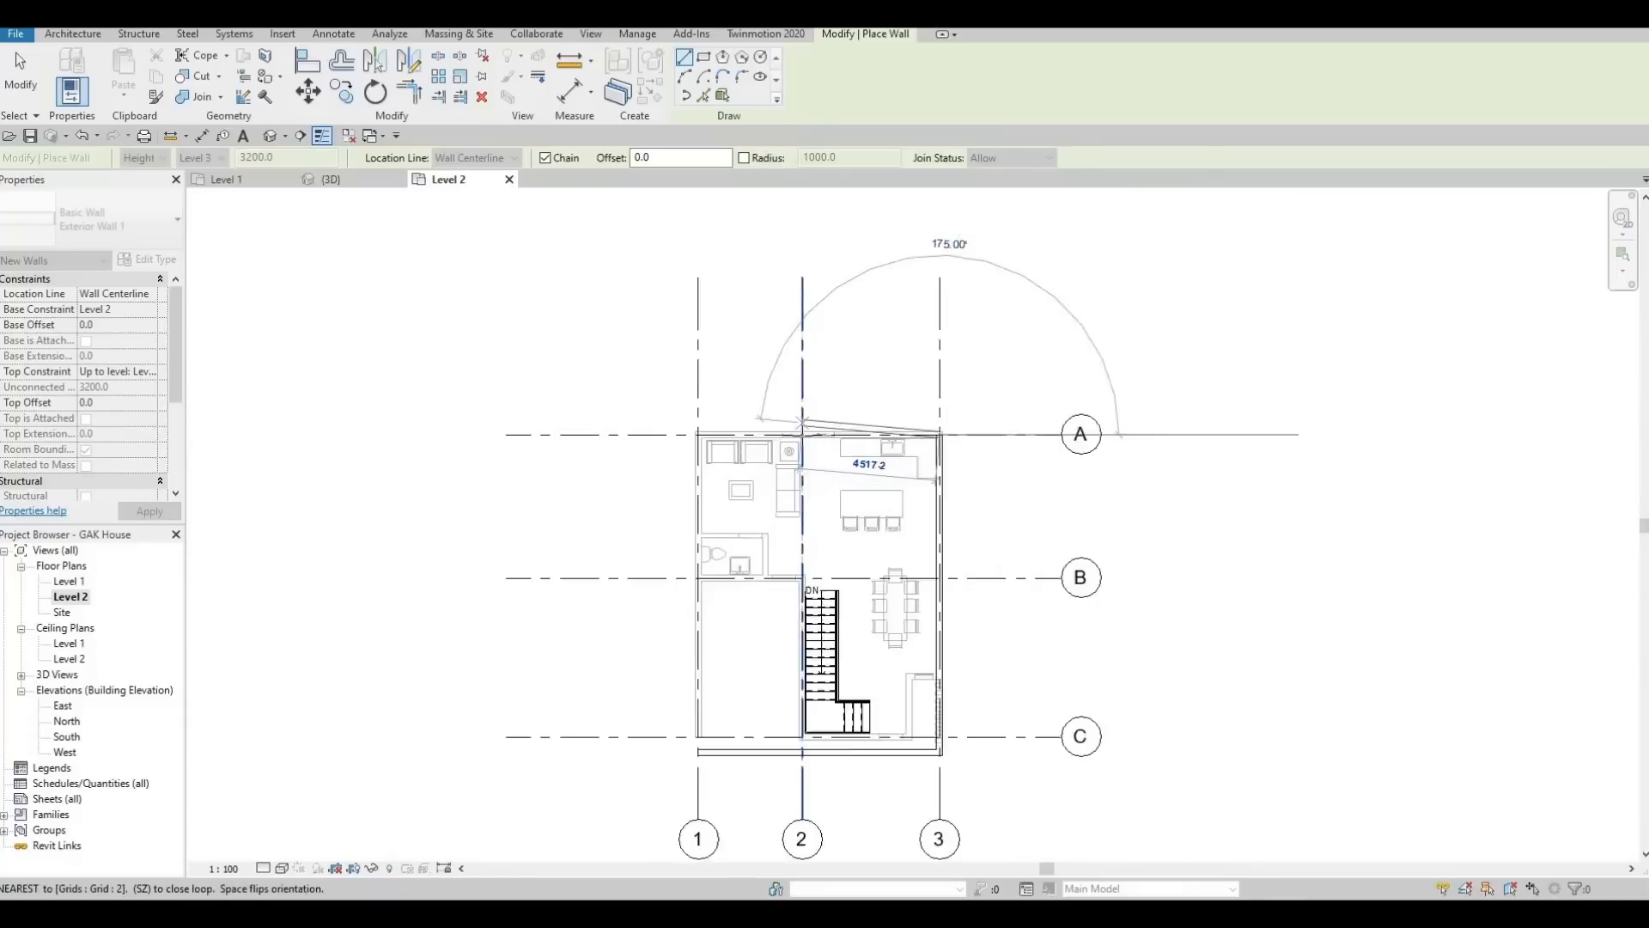
scroll(802, 423, up, 5)
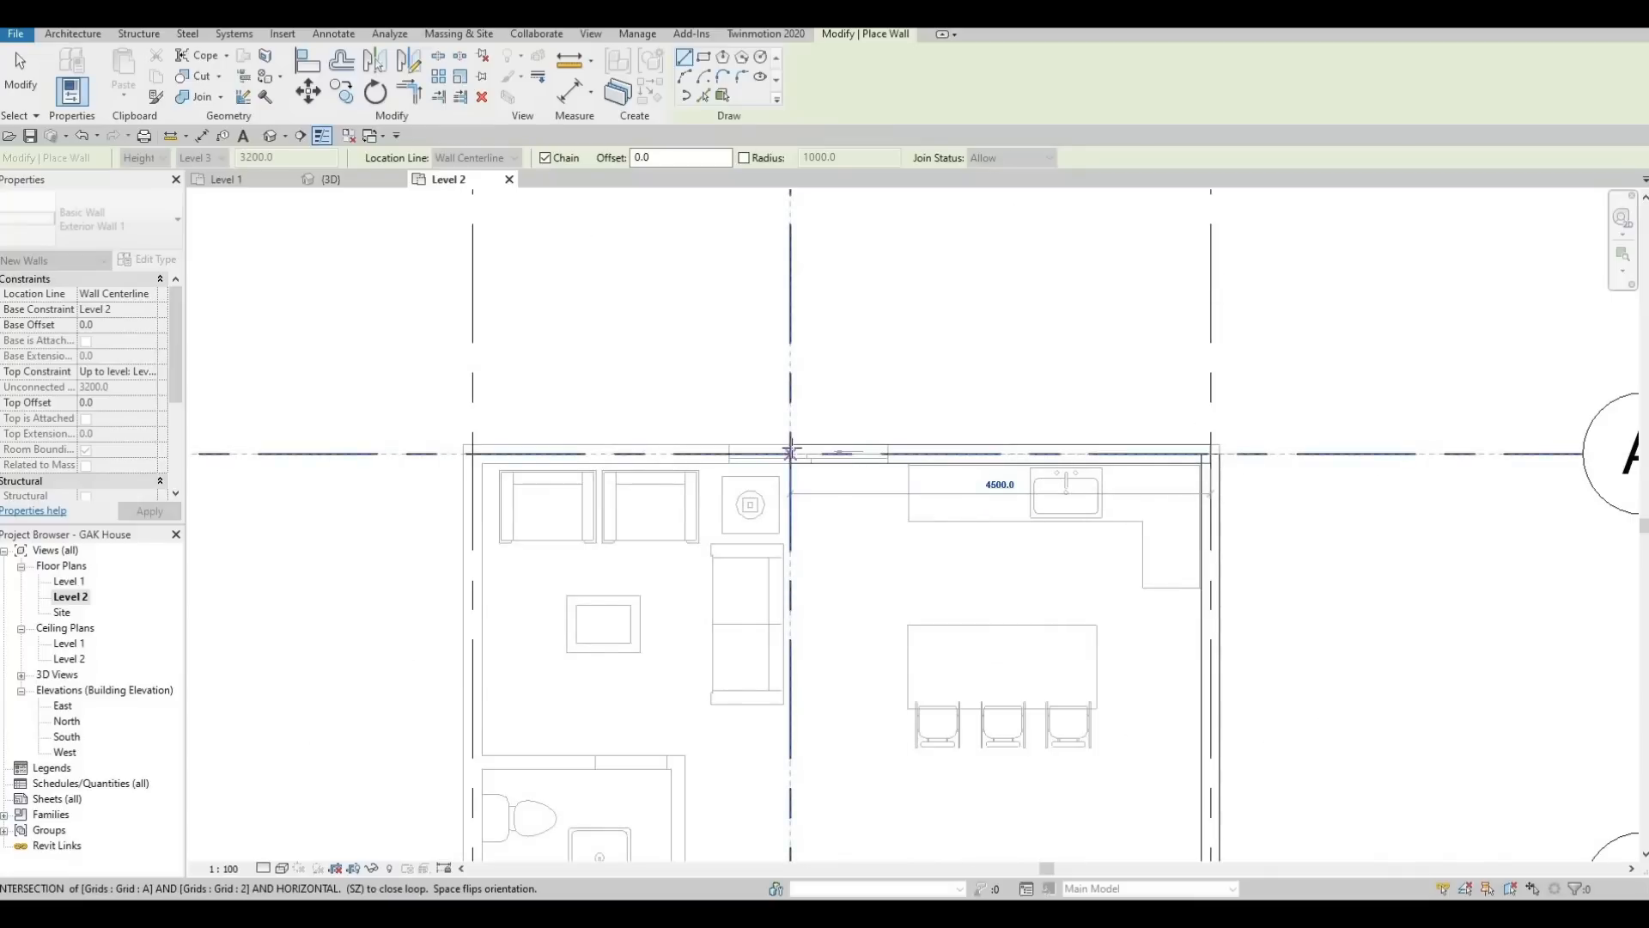
scroll(814, 425, down, 5)
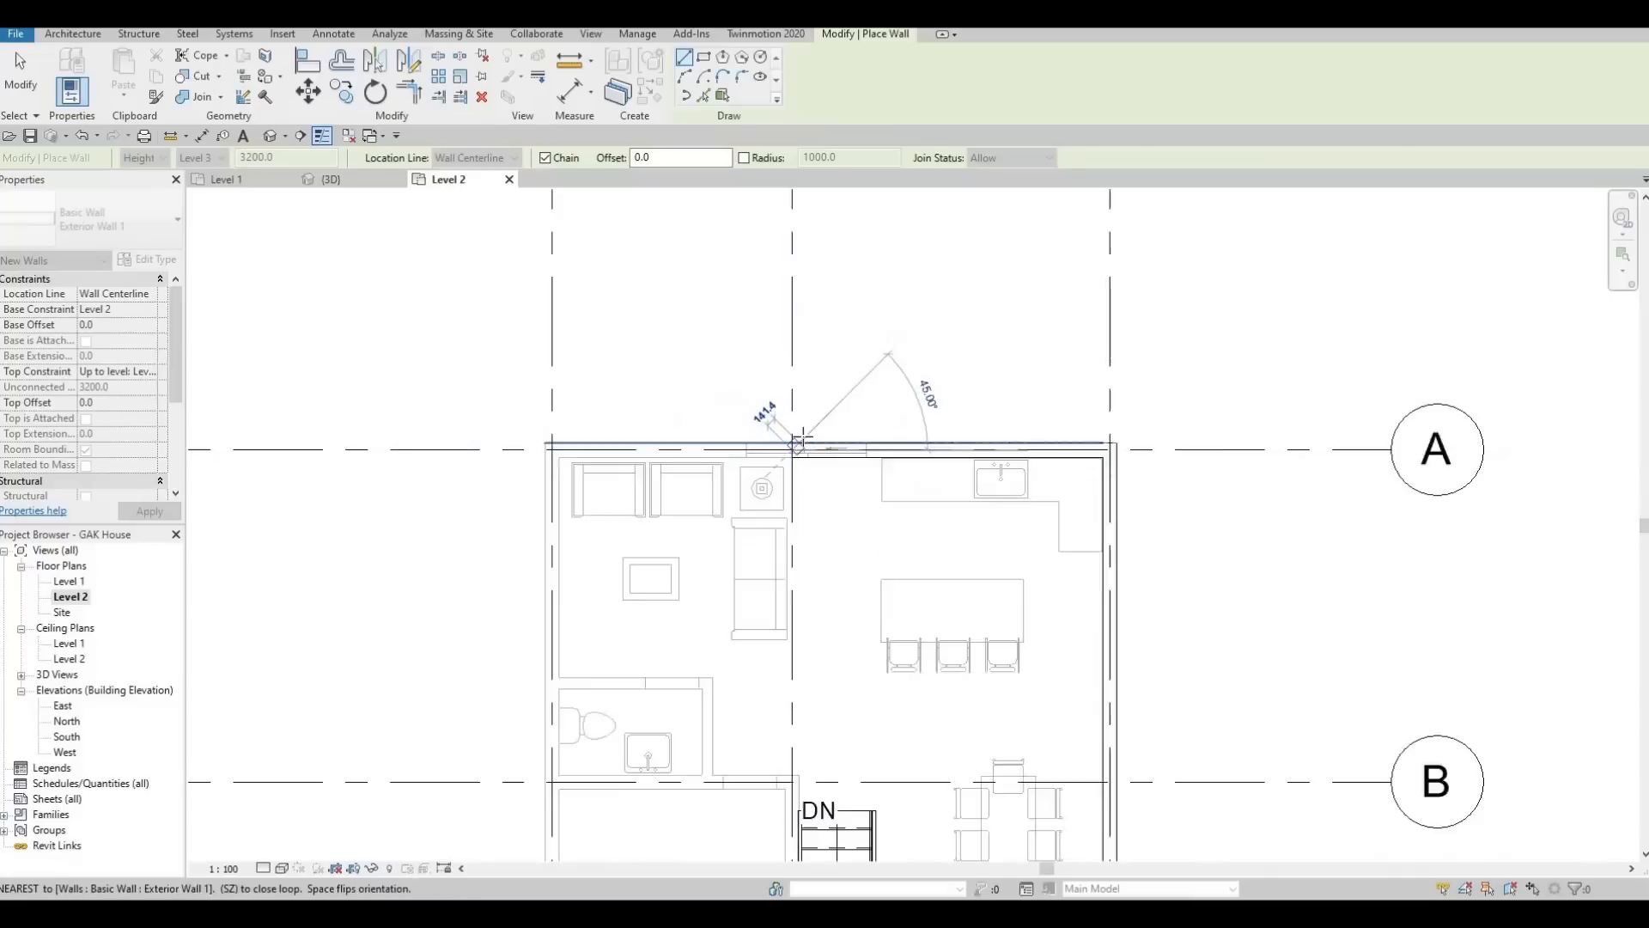
scroll(863, 371, down, 3)
click(849, 376)
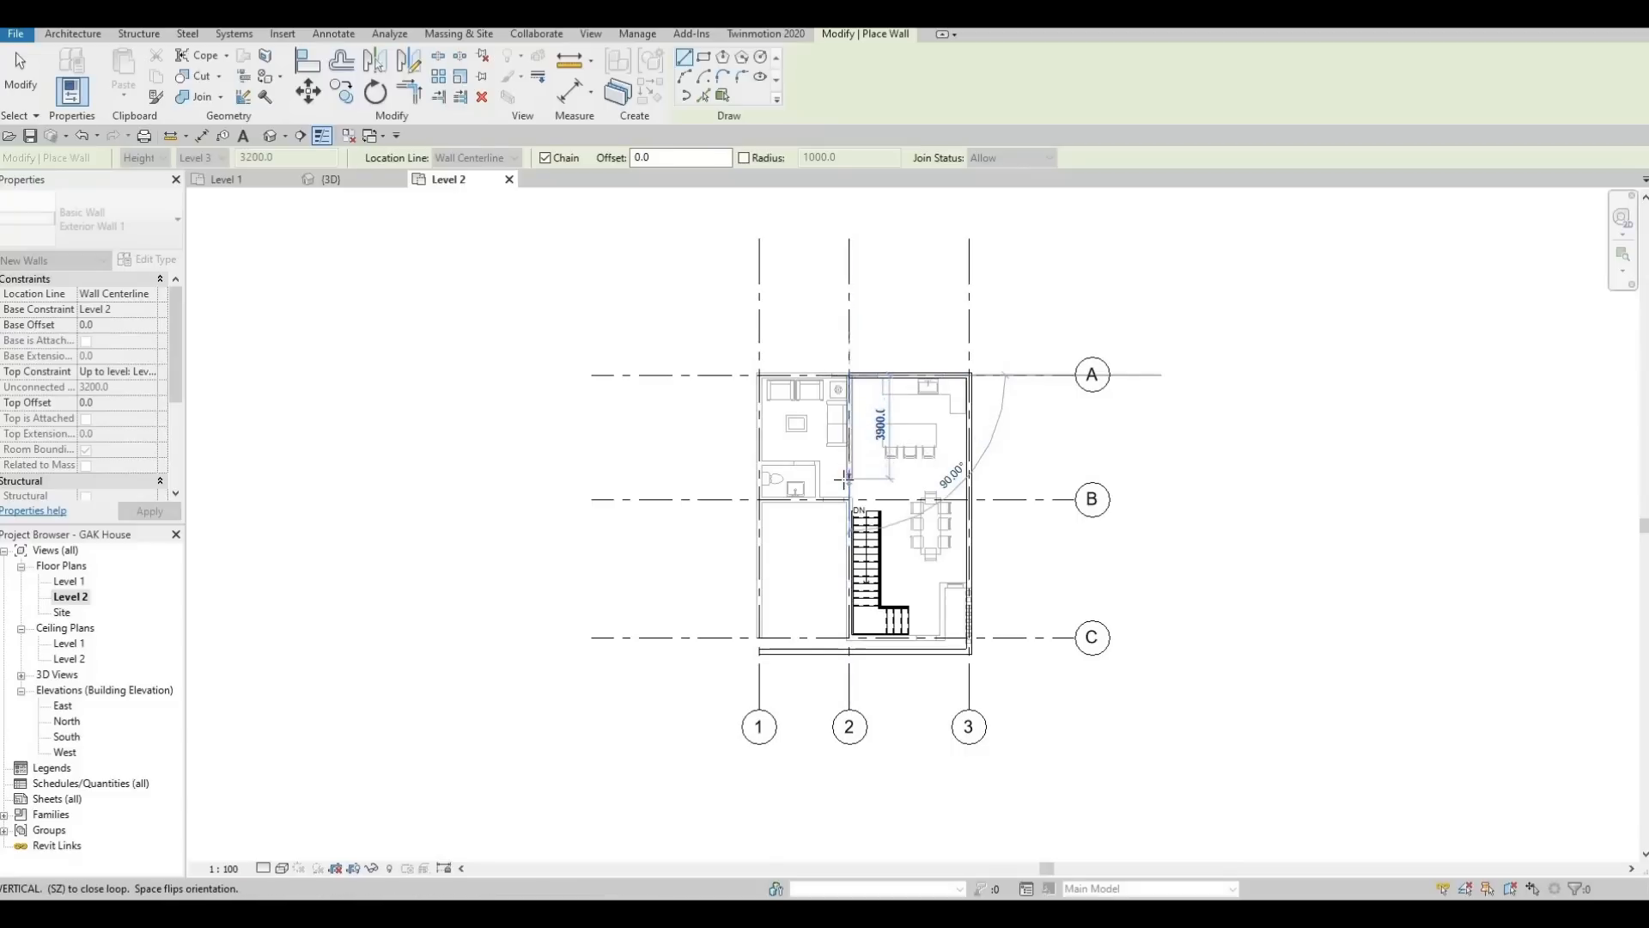
Close the exterior wall loop with 4700 mm along grid 2, 3400 mm along grid B, and along grid 1 to the front wall
scroll(844, 478, up, 3)
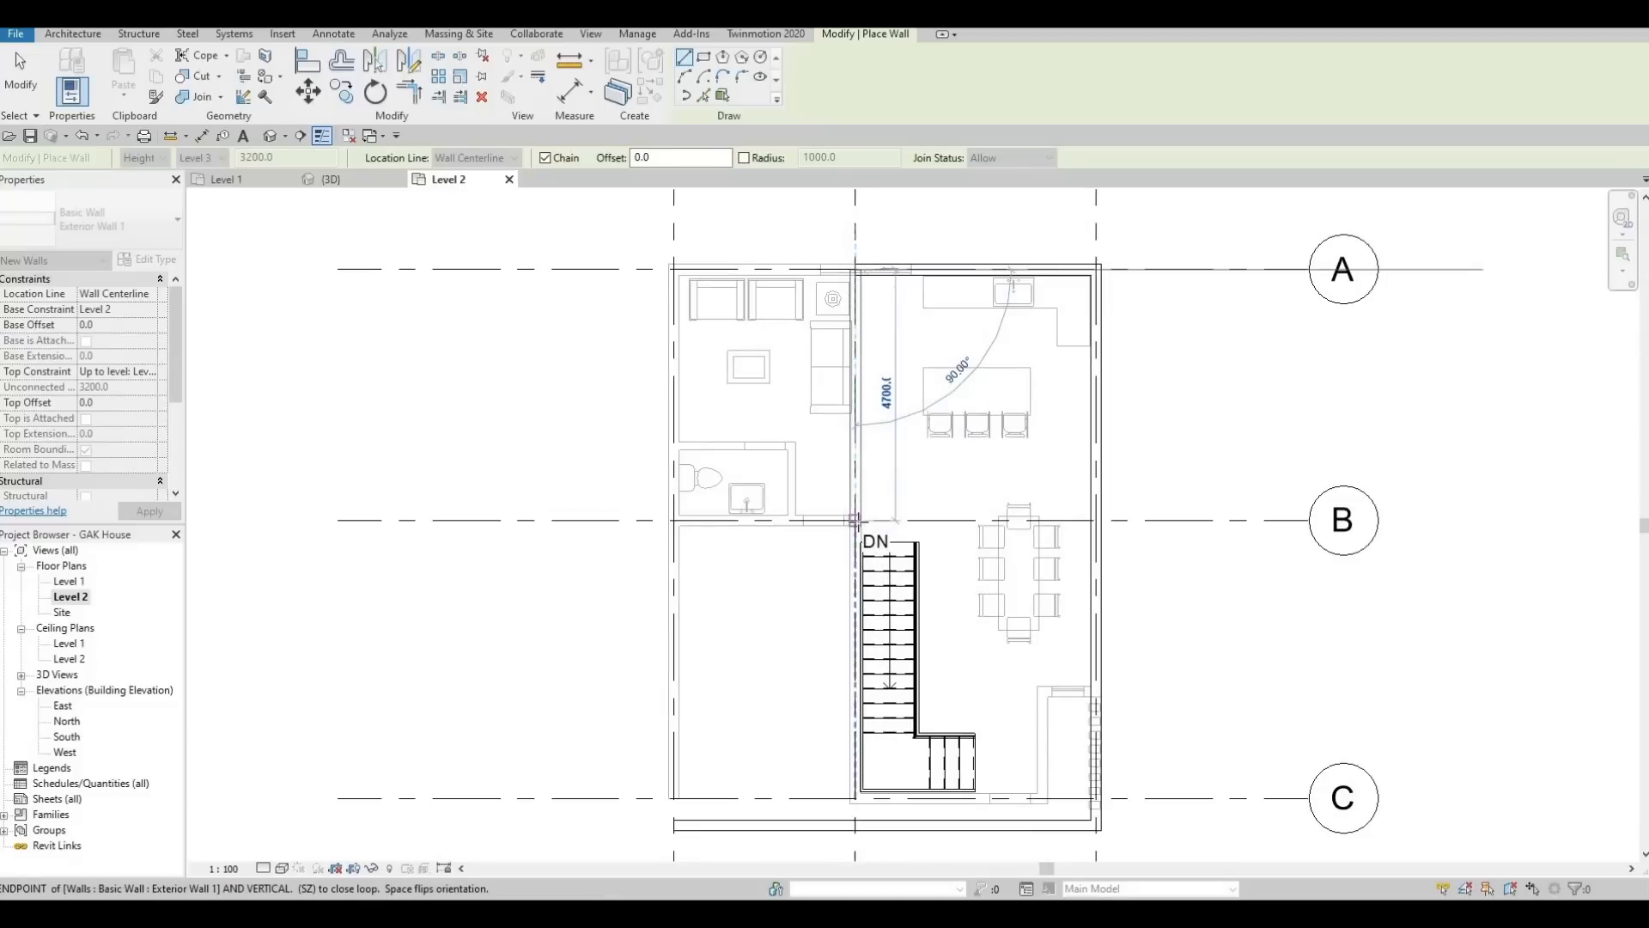
click(820, 525)
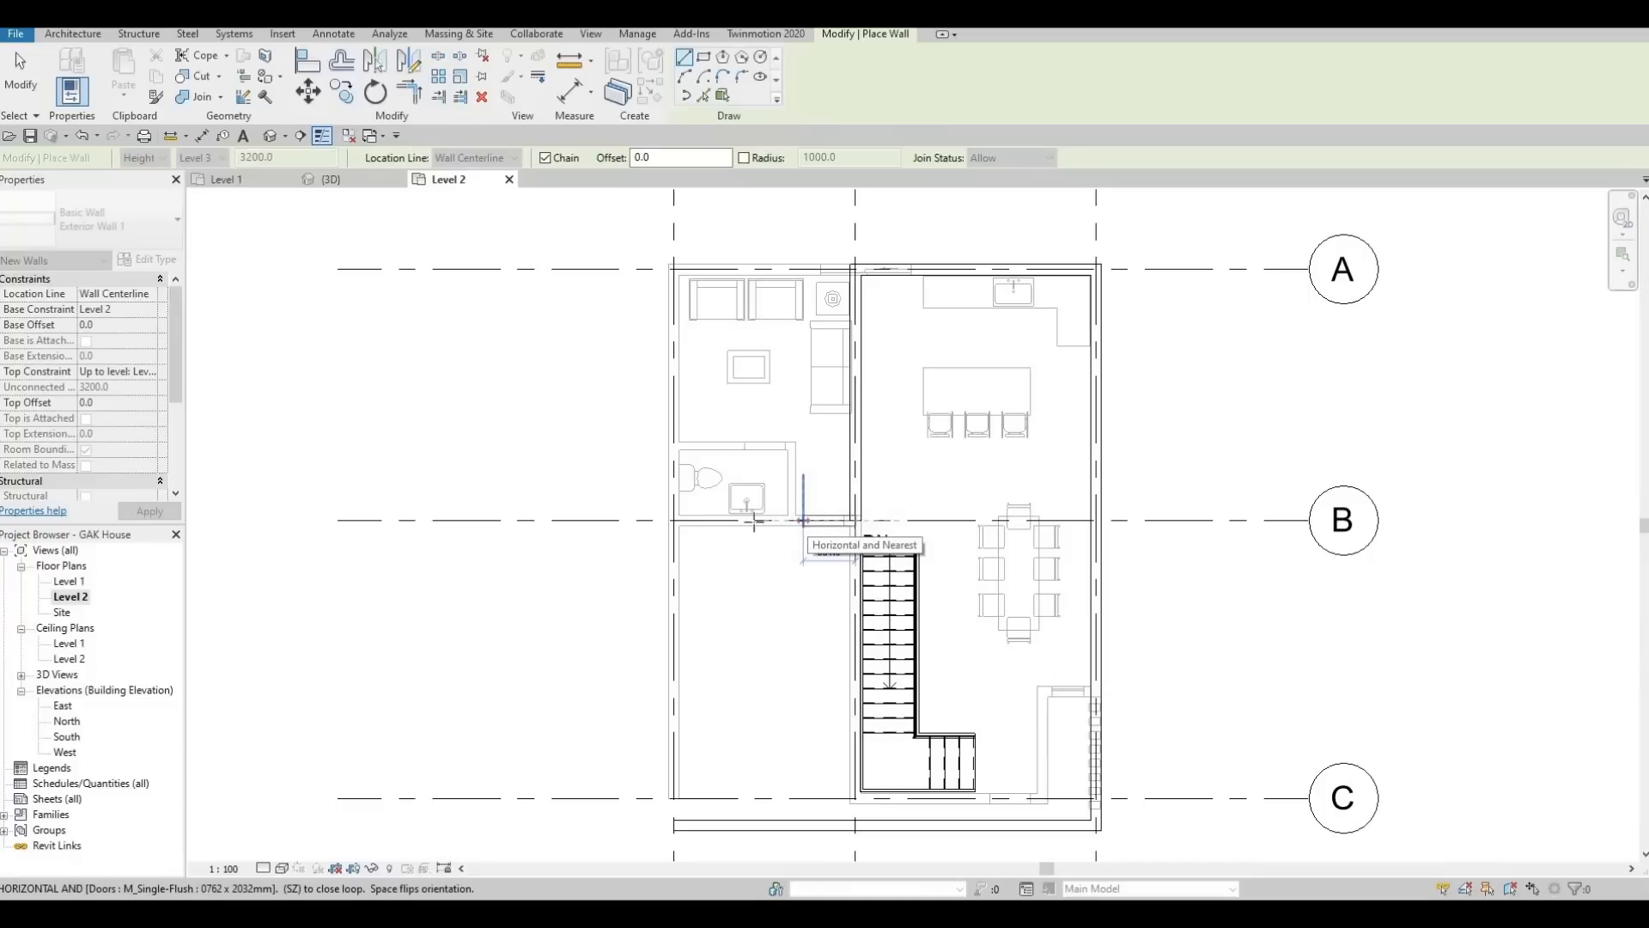
click(674, 520)
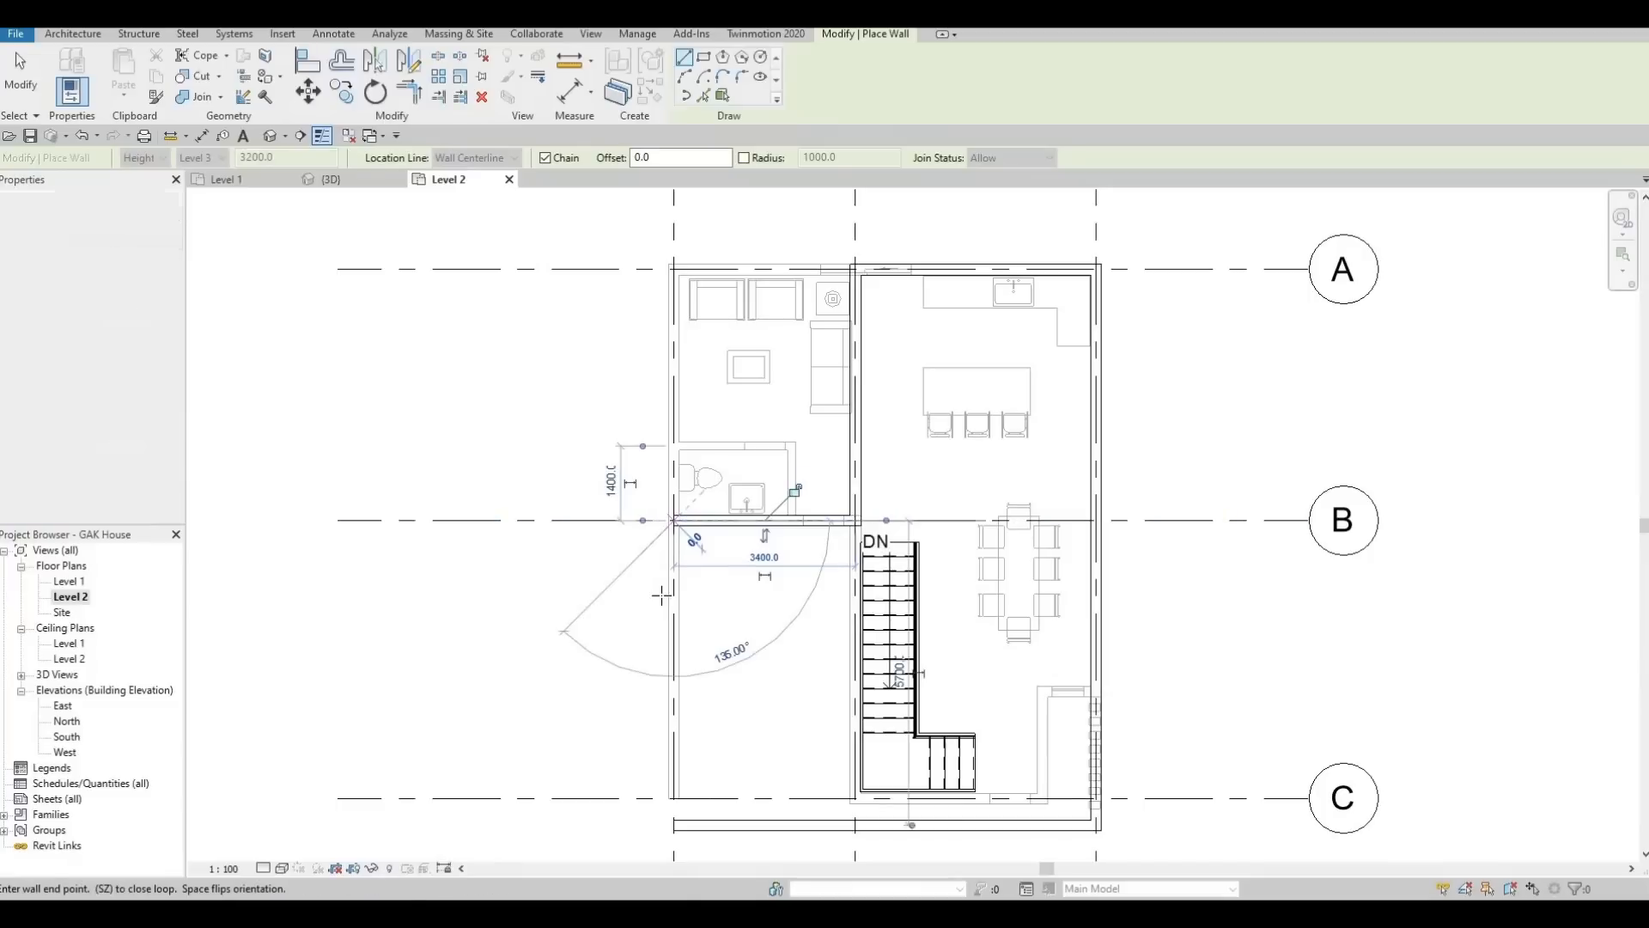
middle_drag(688, 633, 710, 487)
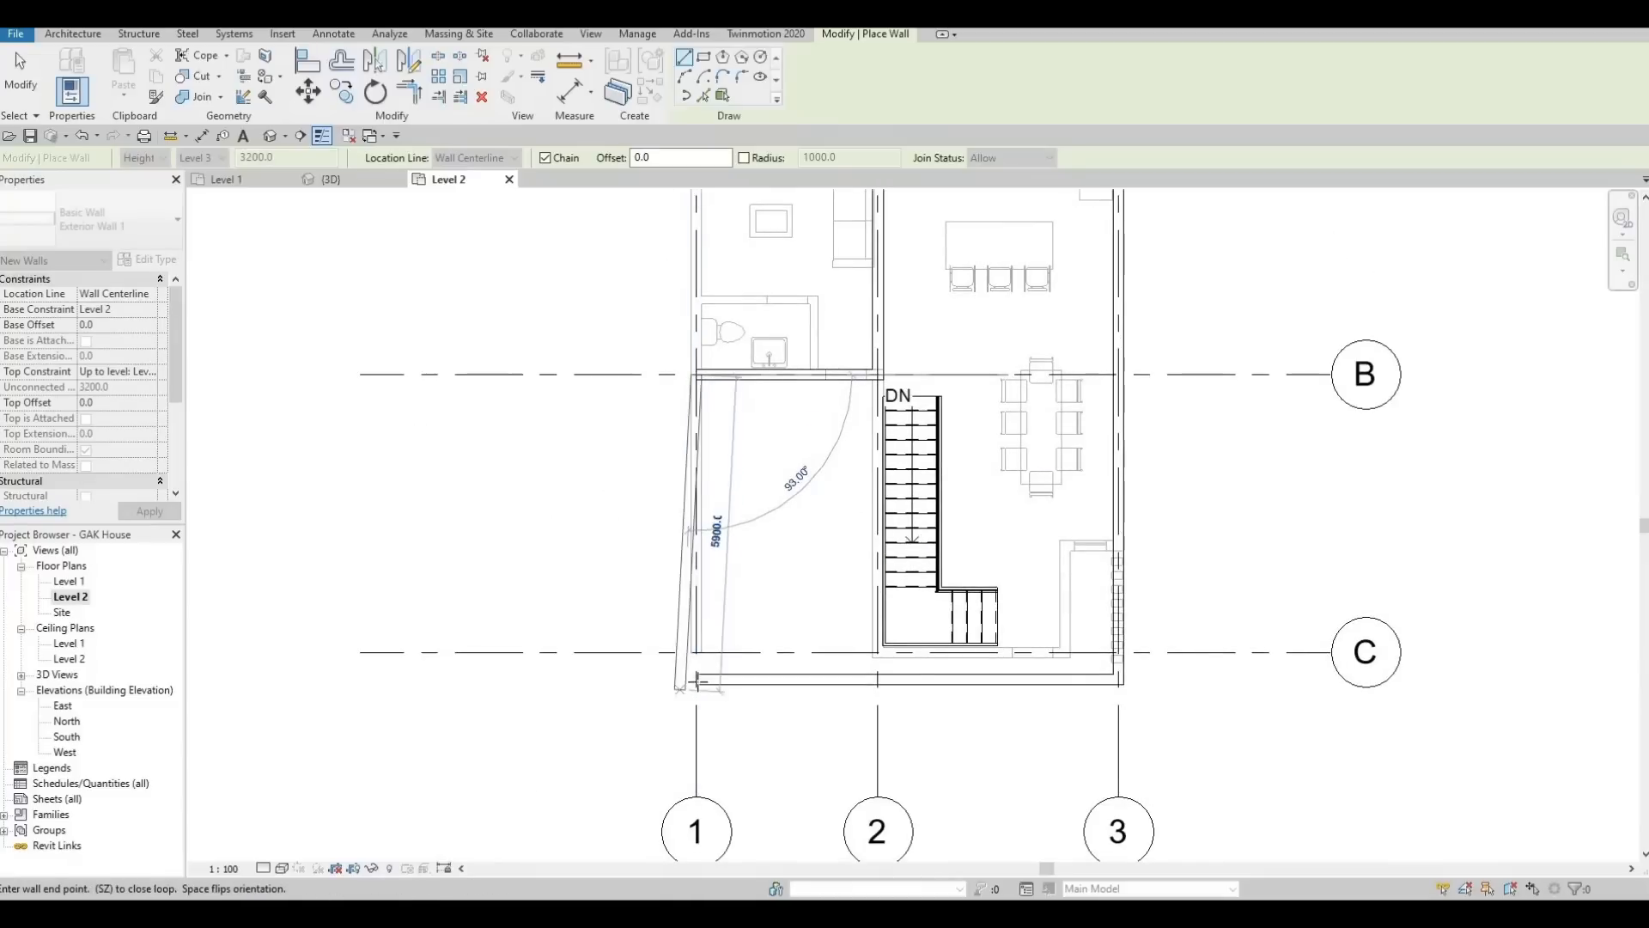
key(Escape)
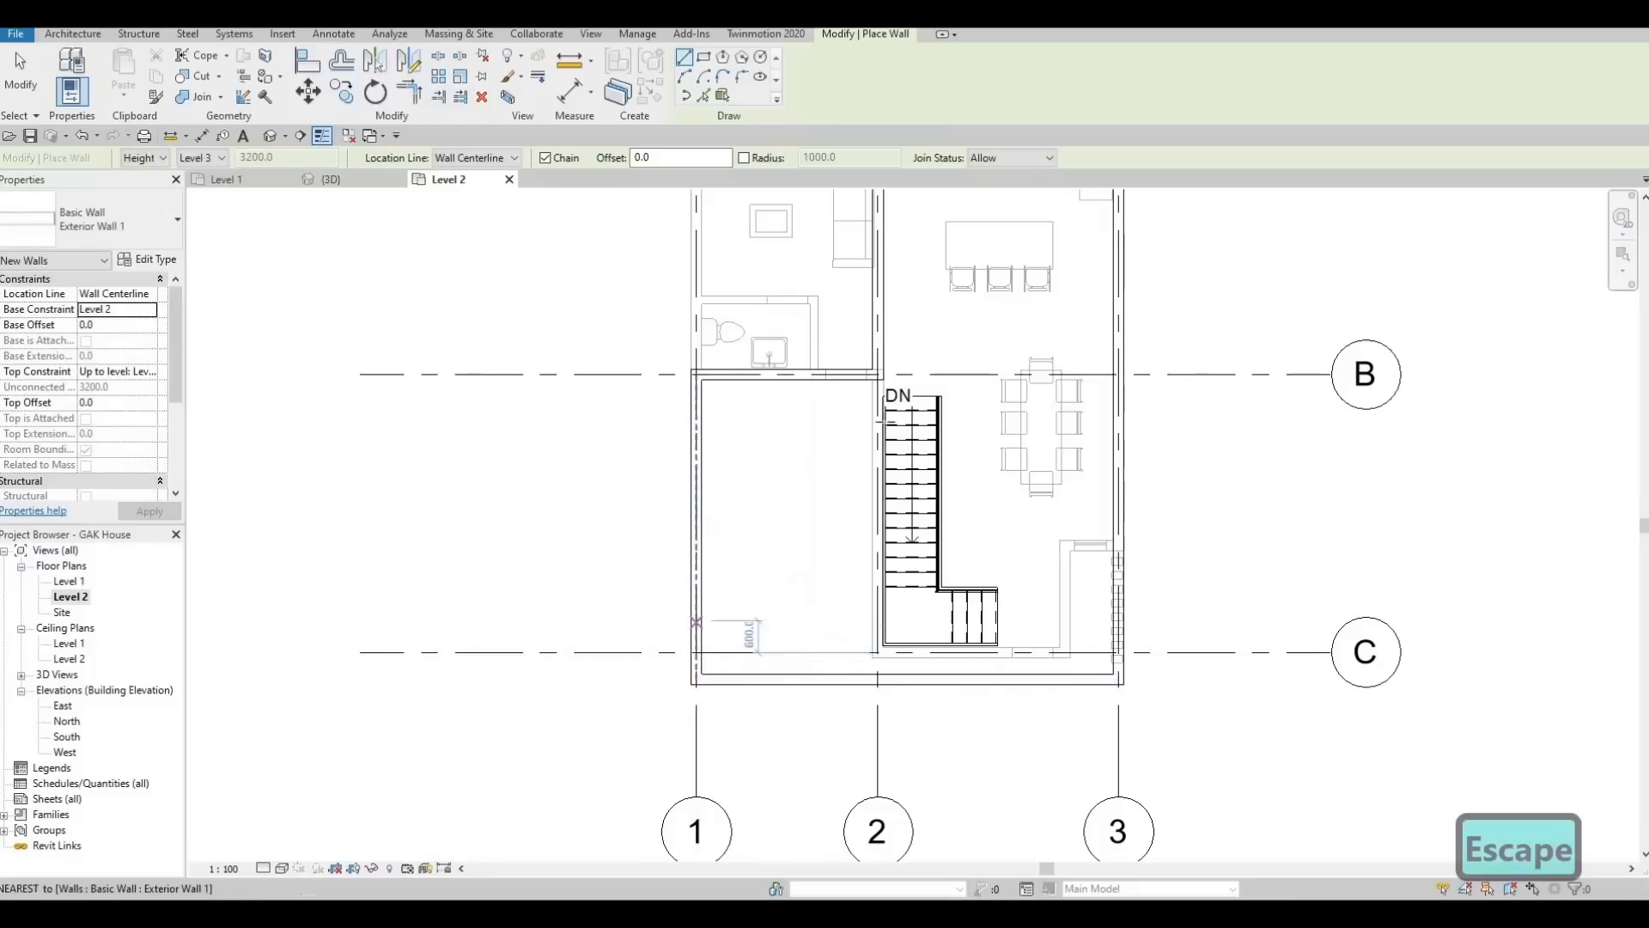
Examine the Level 2 exterior wall outline against the Level 1 underlay, from the living area to the stair and front wall
scroll(780, 425, down, 2)
middle_drag(878, 385, 800, 620)
scroll(808, 542, down, 1)
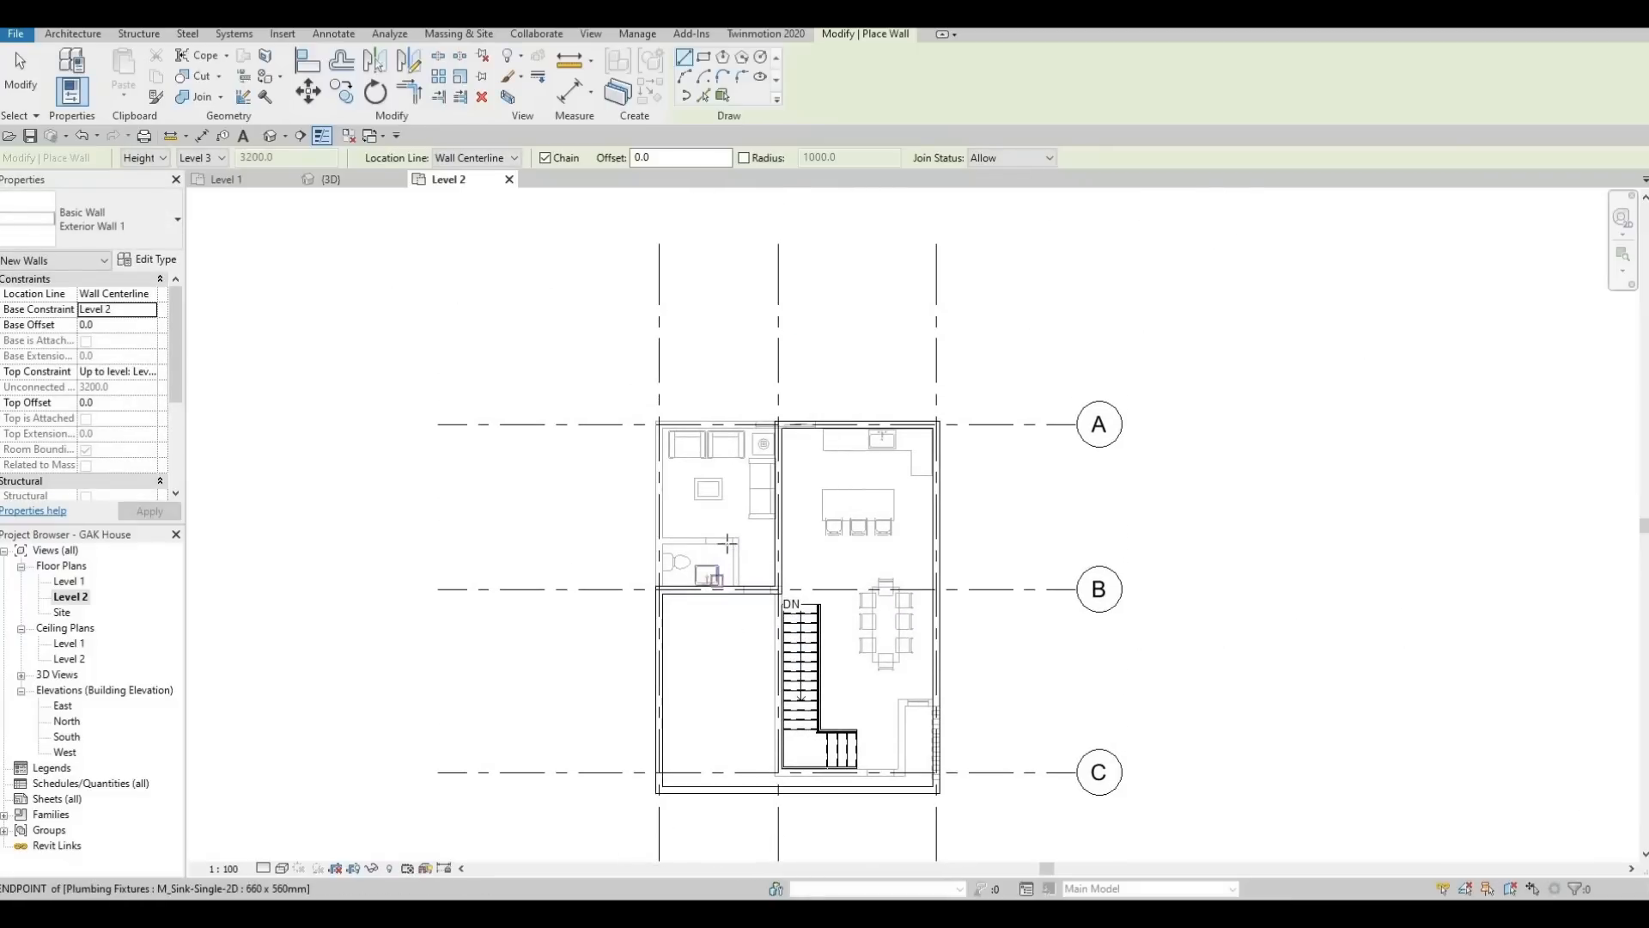
middle_drag(767, 564, 771, 619)
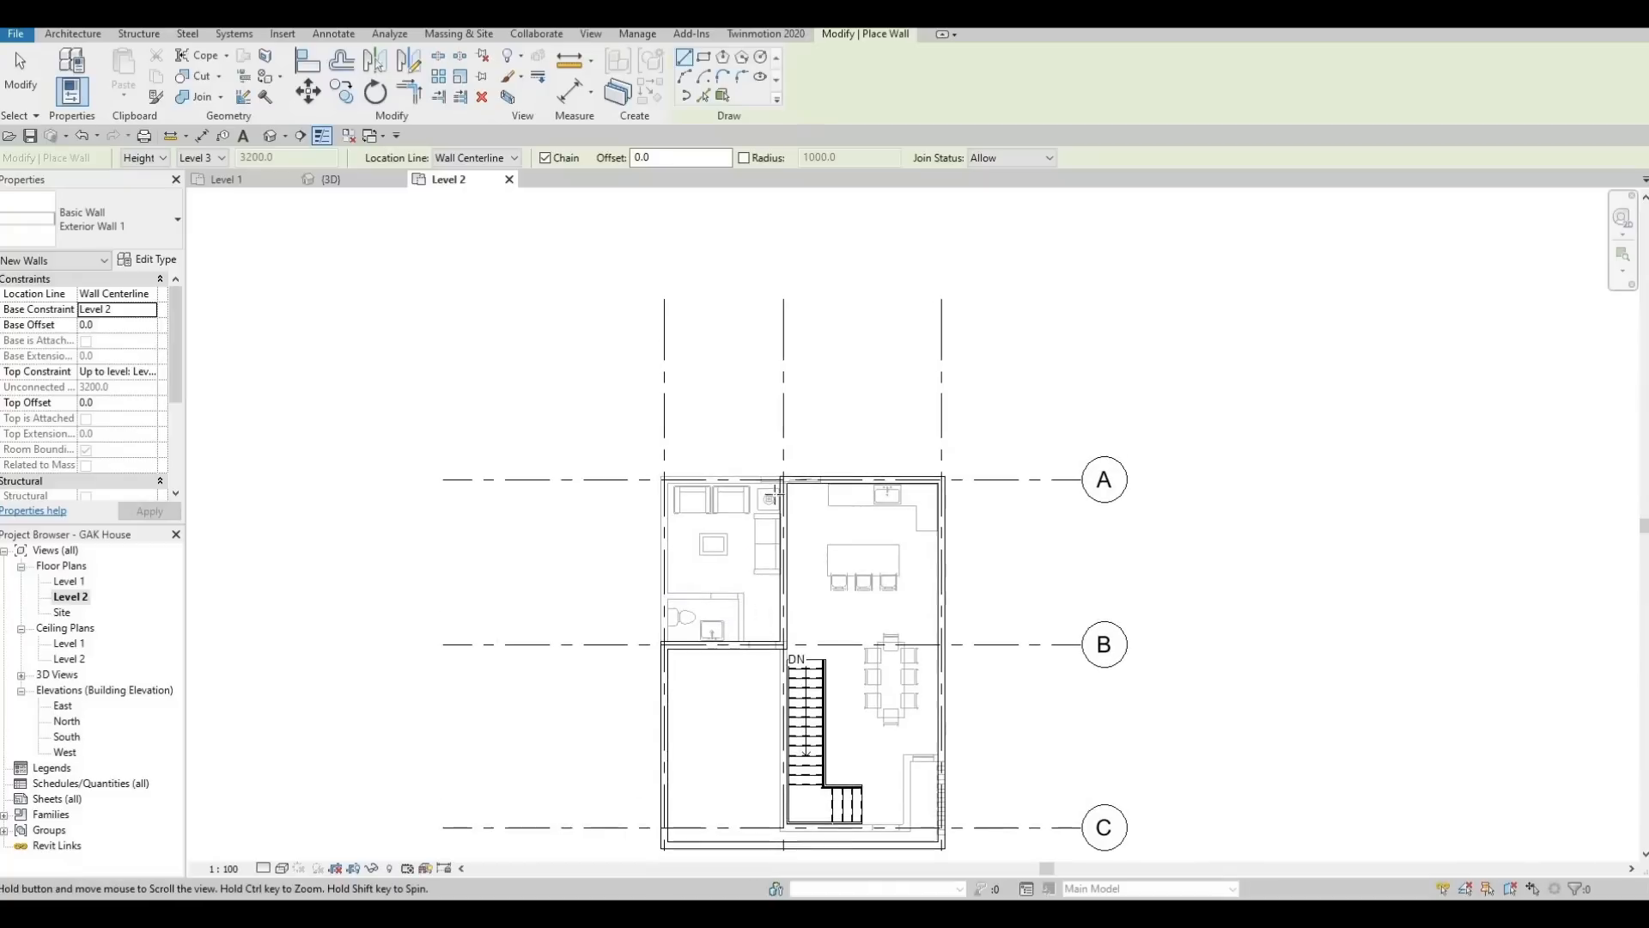
middle_drag(771, 497, 773, 529)
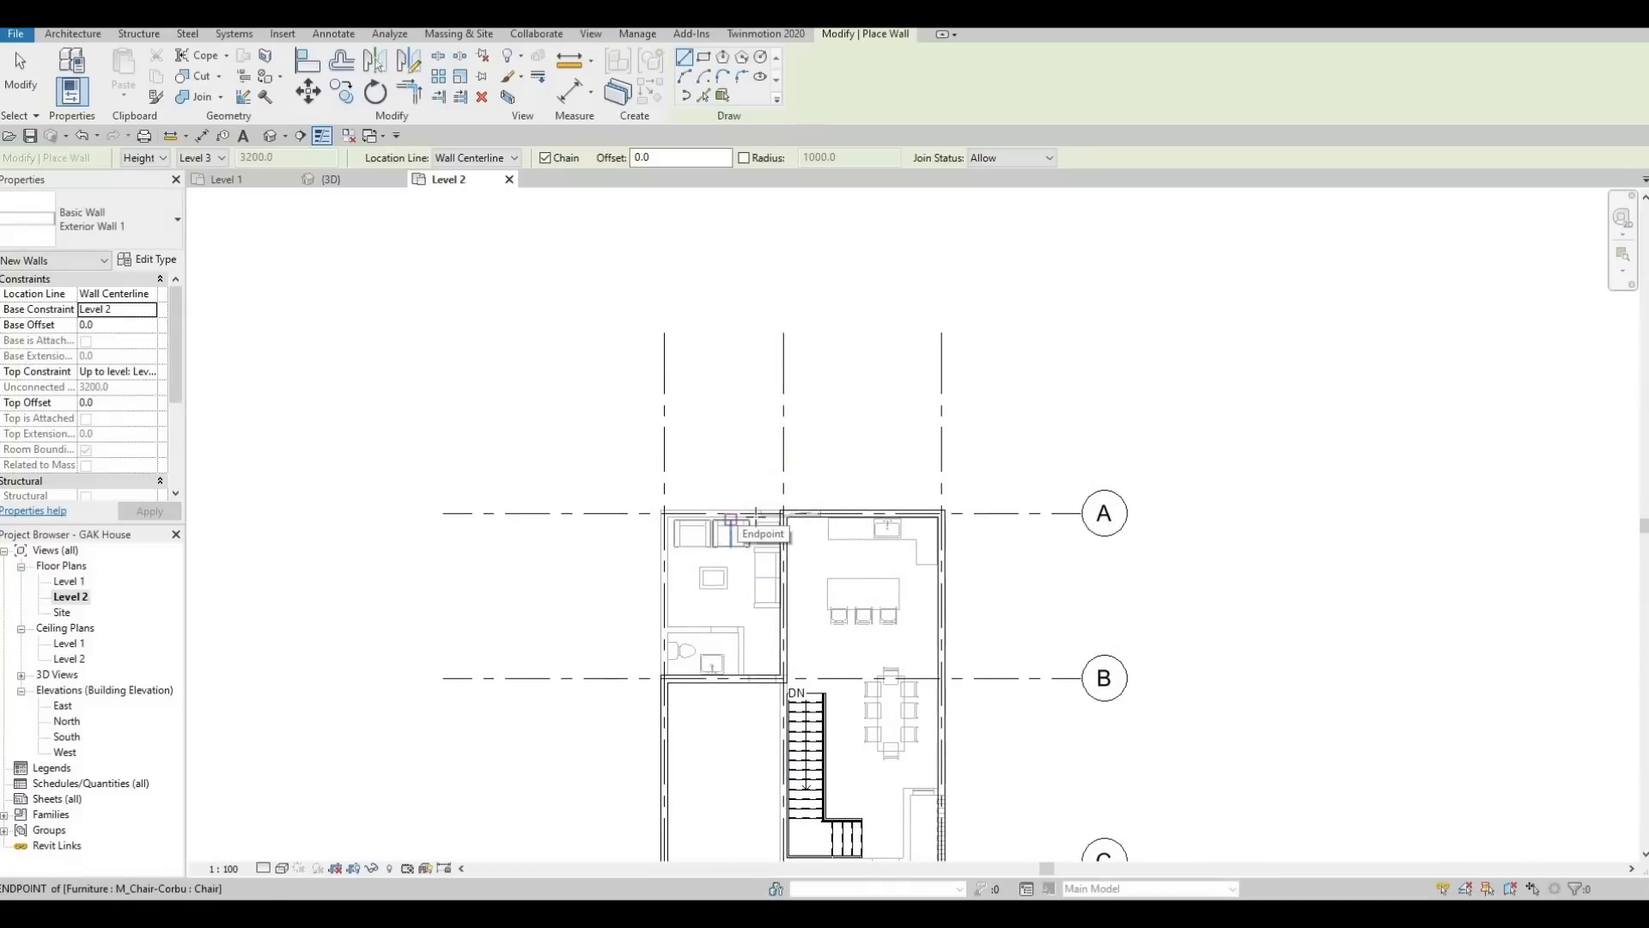
scroll(755, 514, up, 3)
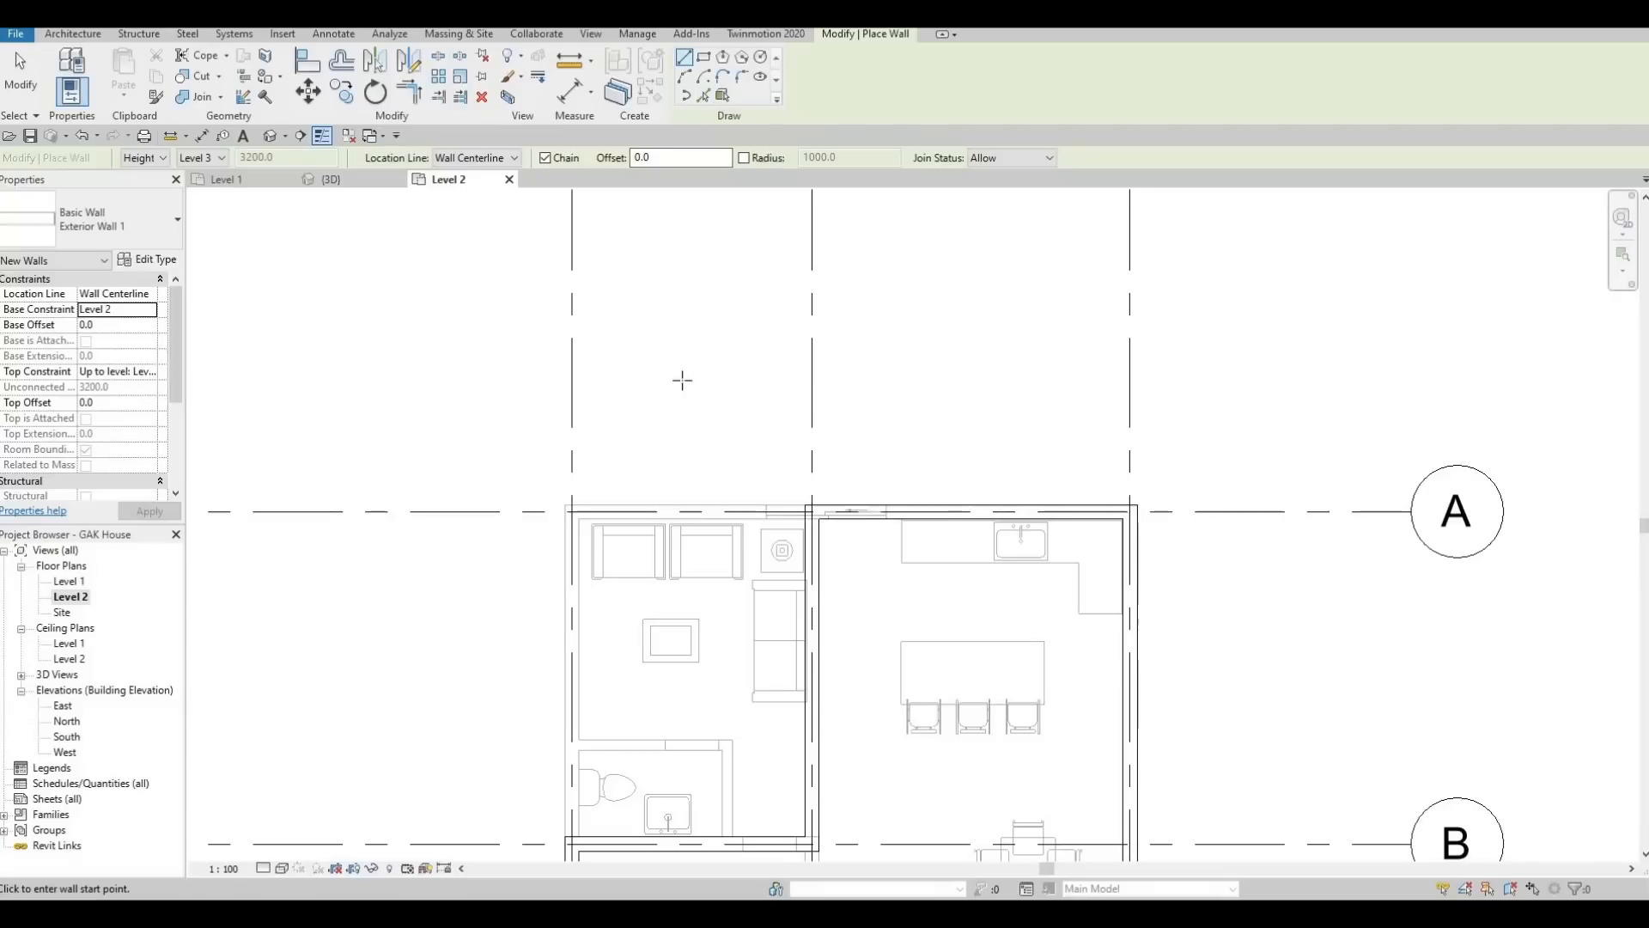
middle_drag(670, 568, 713, 341)
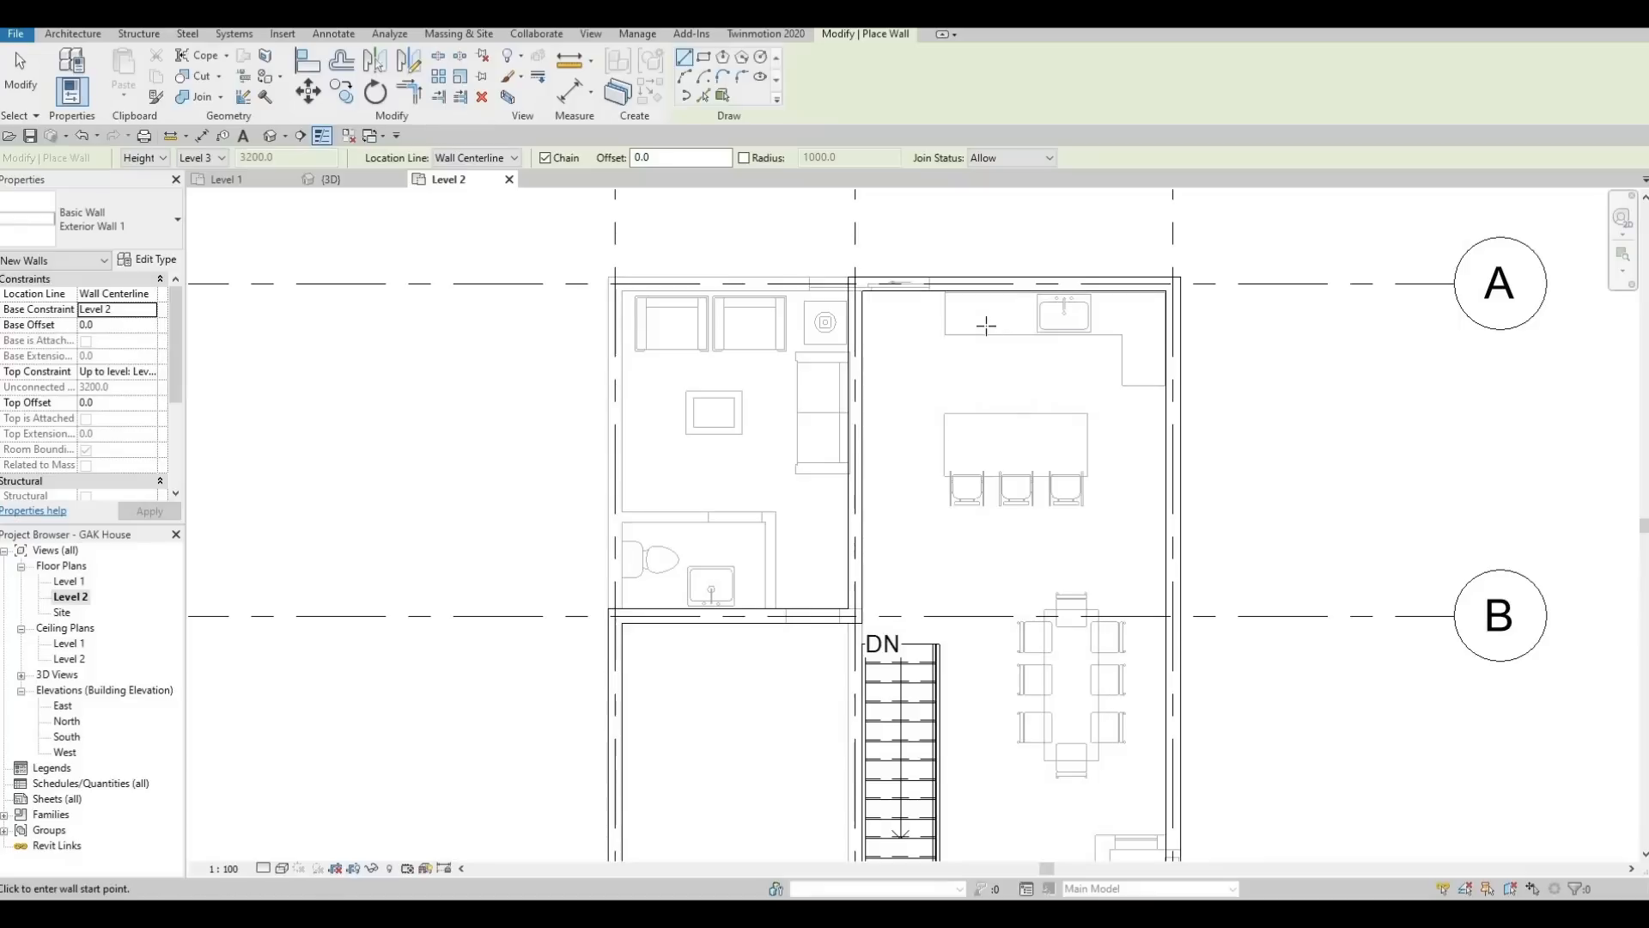
middle_drag(1094, 423, 1108, 301)
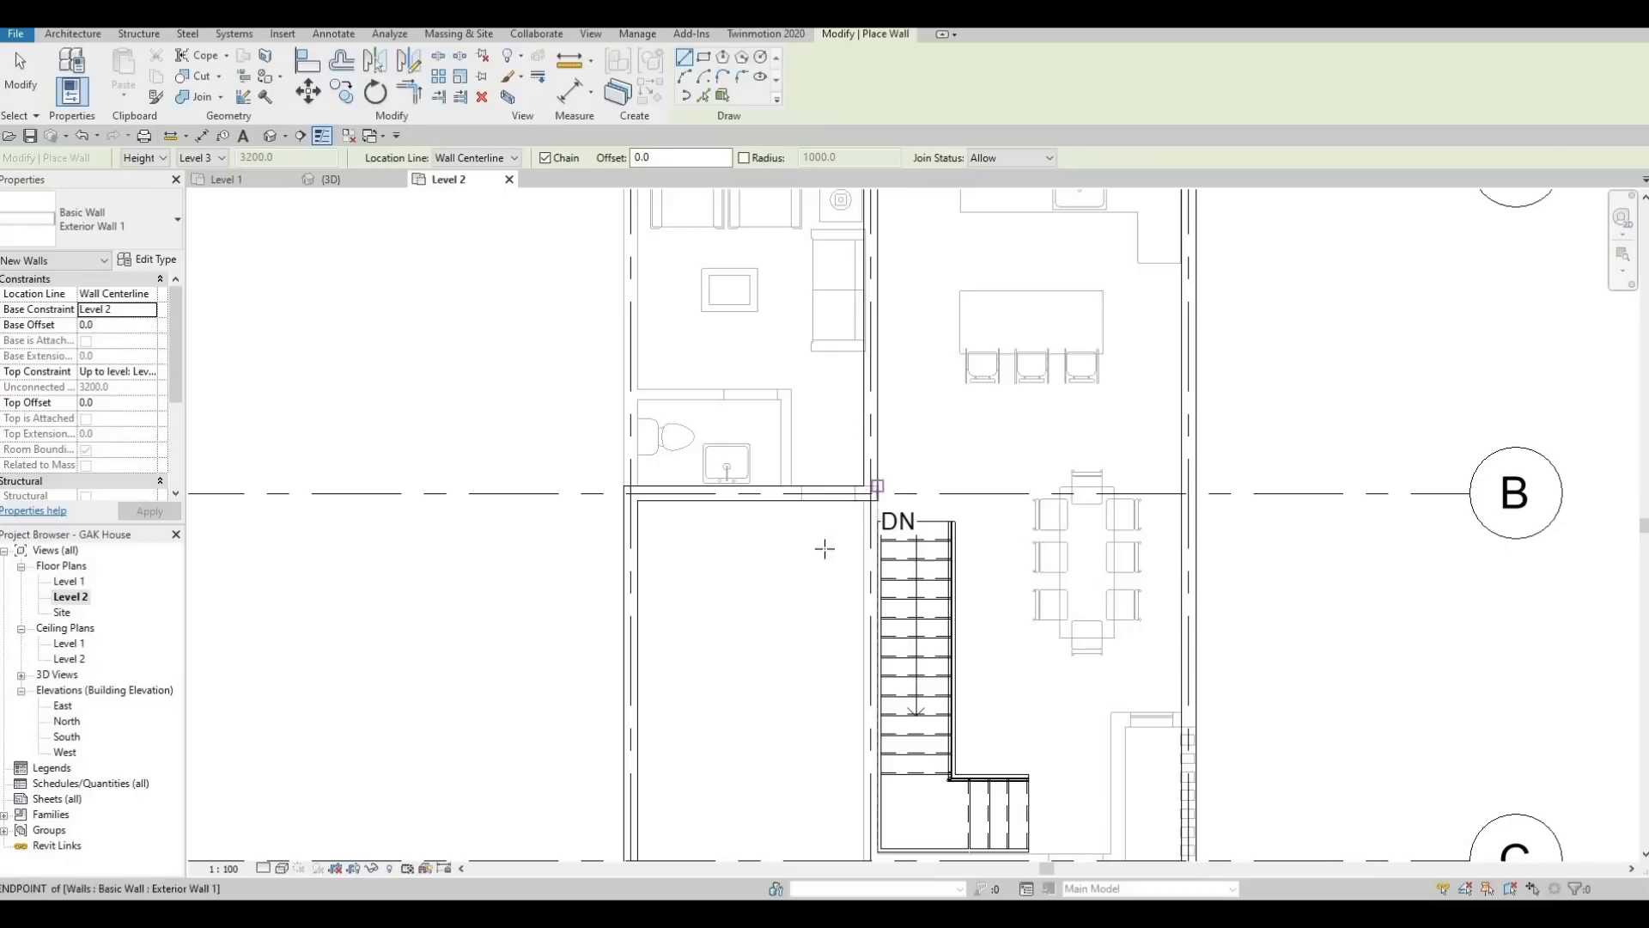
middle_drag(828, 545, 843, 607)
middle_drag(753, 445, 762, 407)
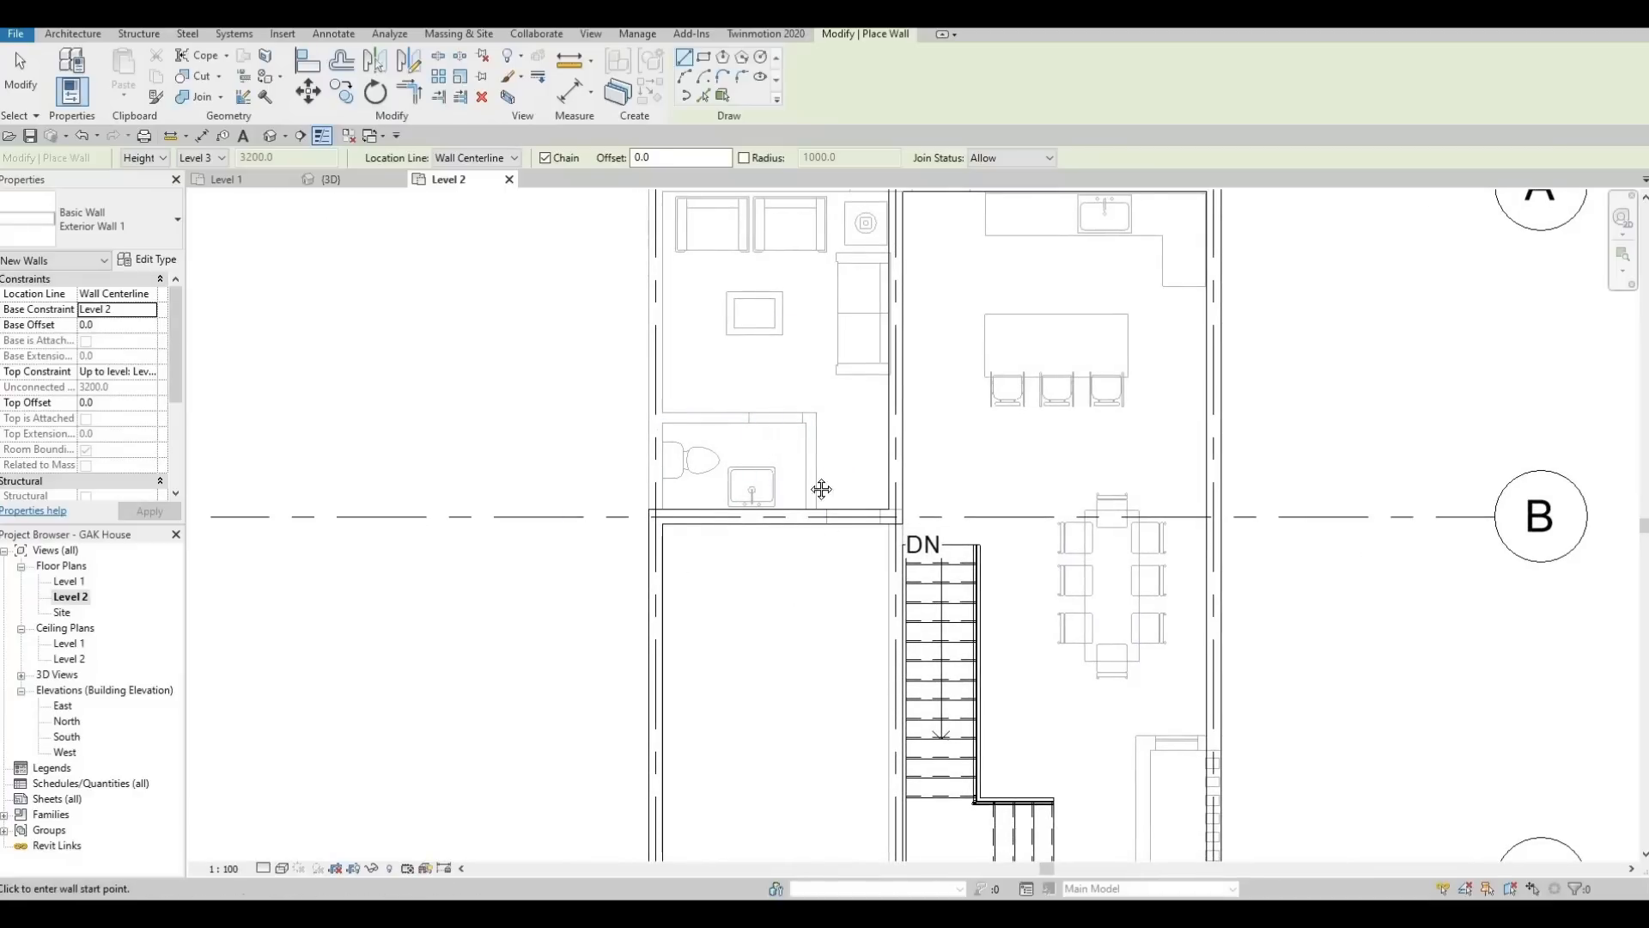
middle_drag(831, 684, 832, 494)
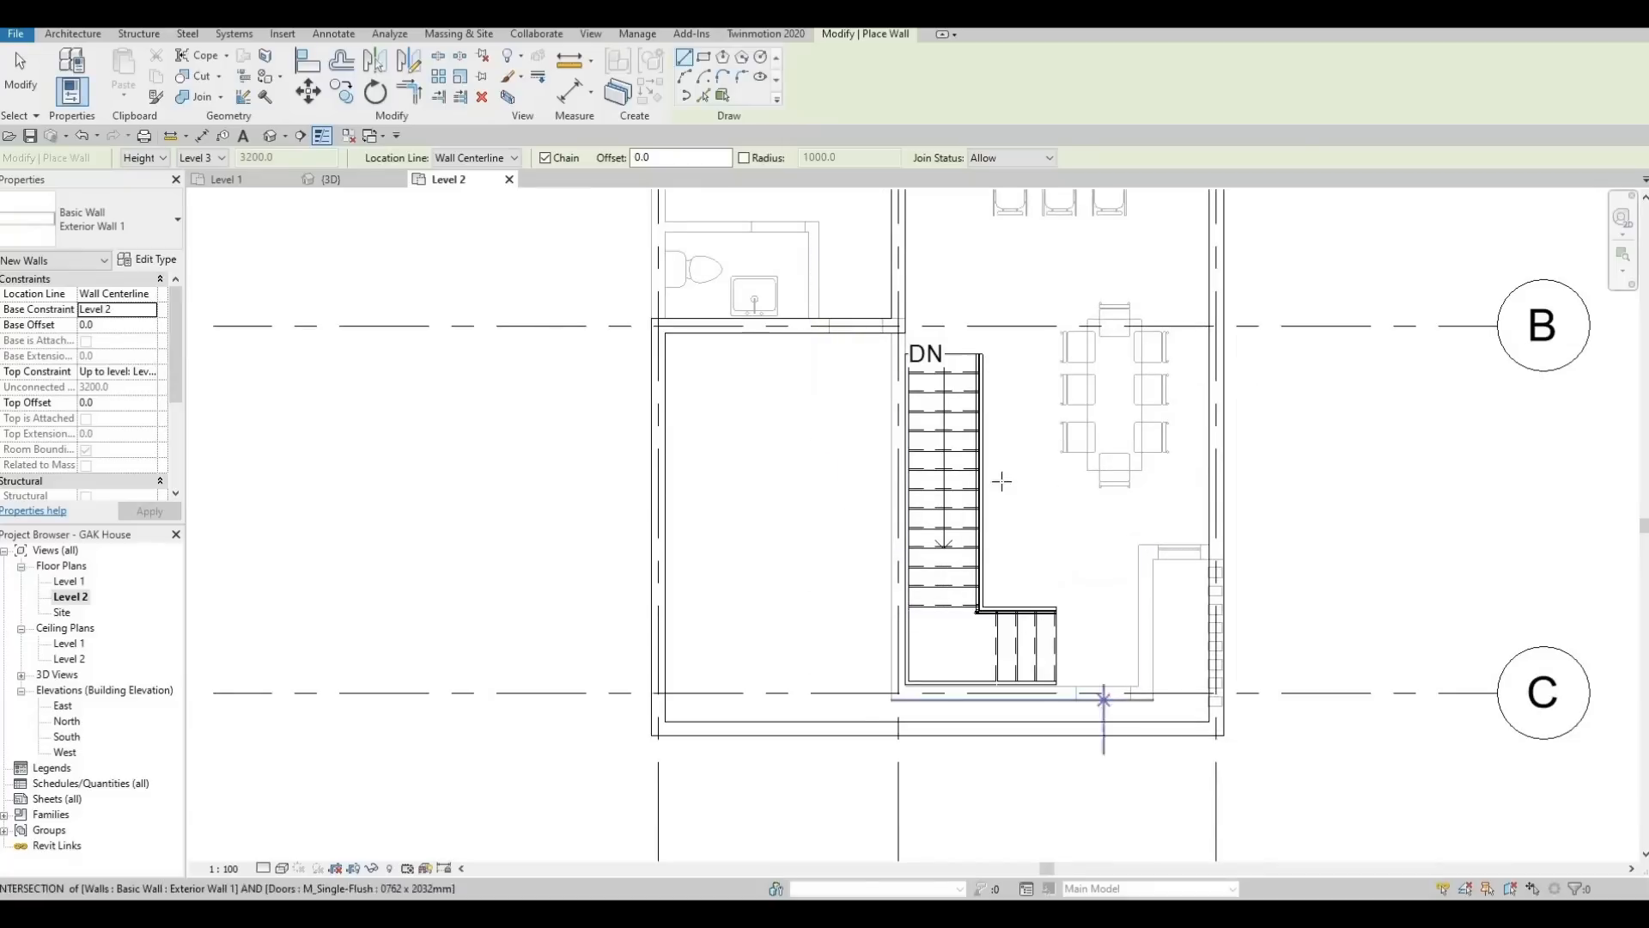
middle_drag(847, 382, 846, 515)
key(Escape)
key(Escape)
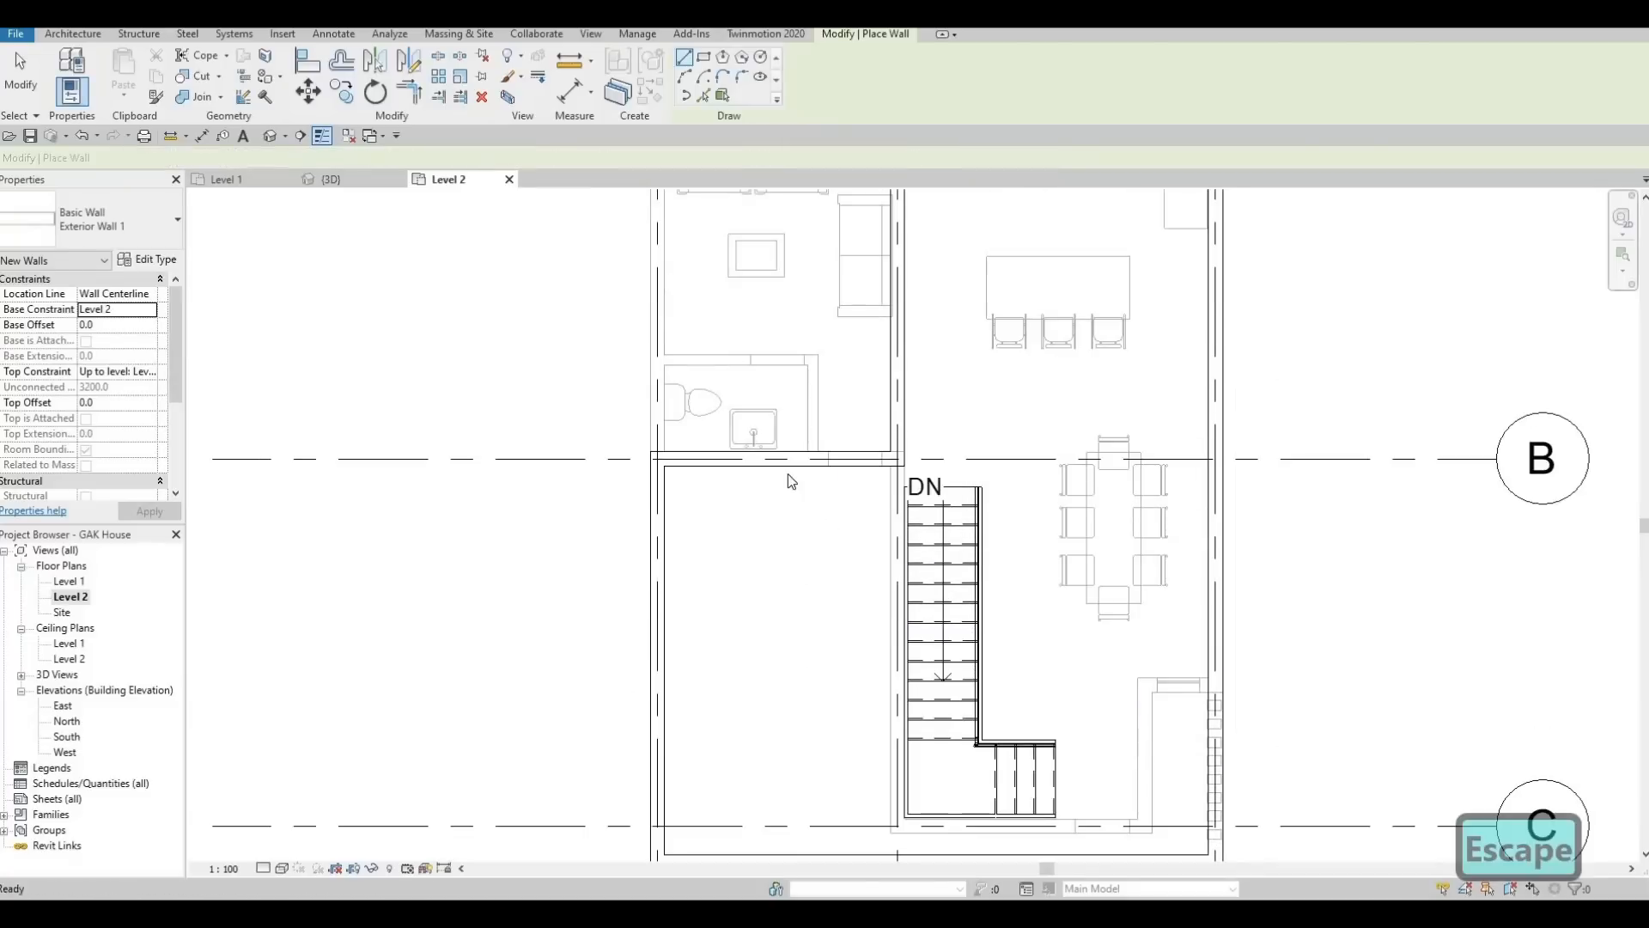
Align the exterior wall on grid B with the outer face of the Level 1 bathroom's interior wall facing grid A
click(785, 472)
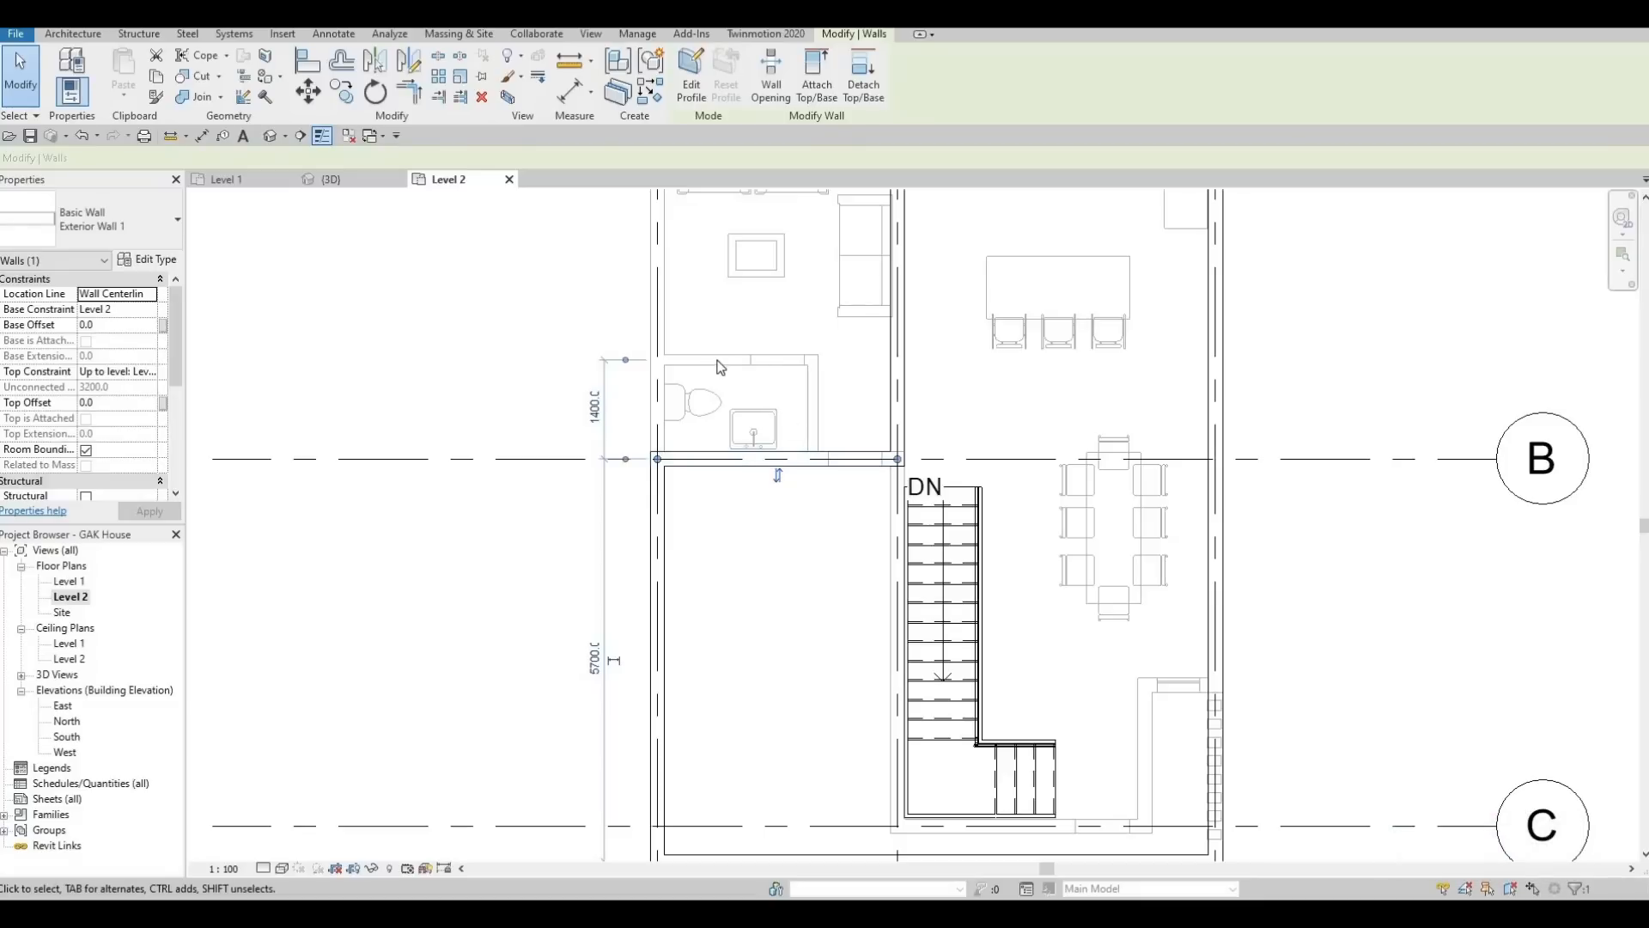
scroll(718, 439, down, 1)
middle_drag(719, 439, 730, 592)
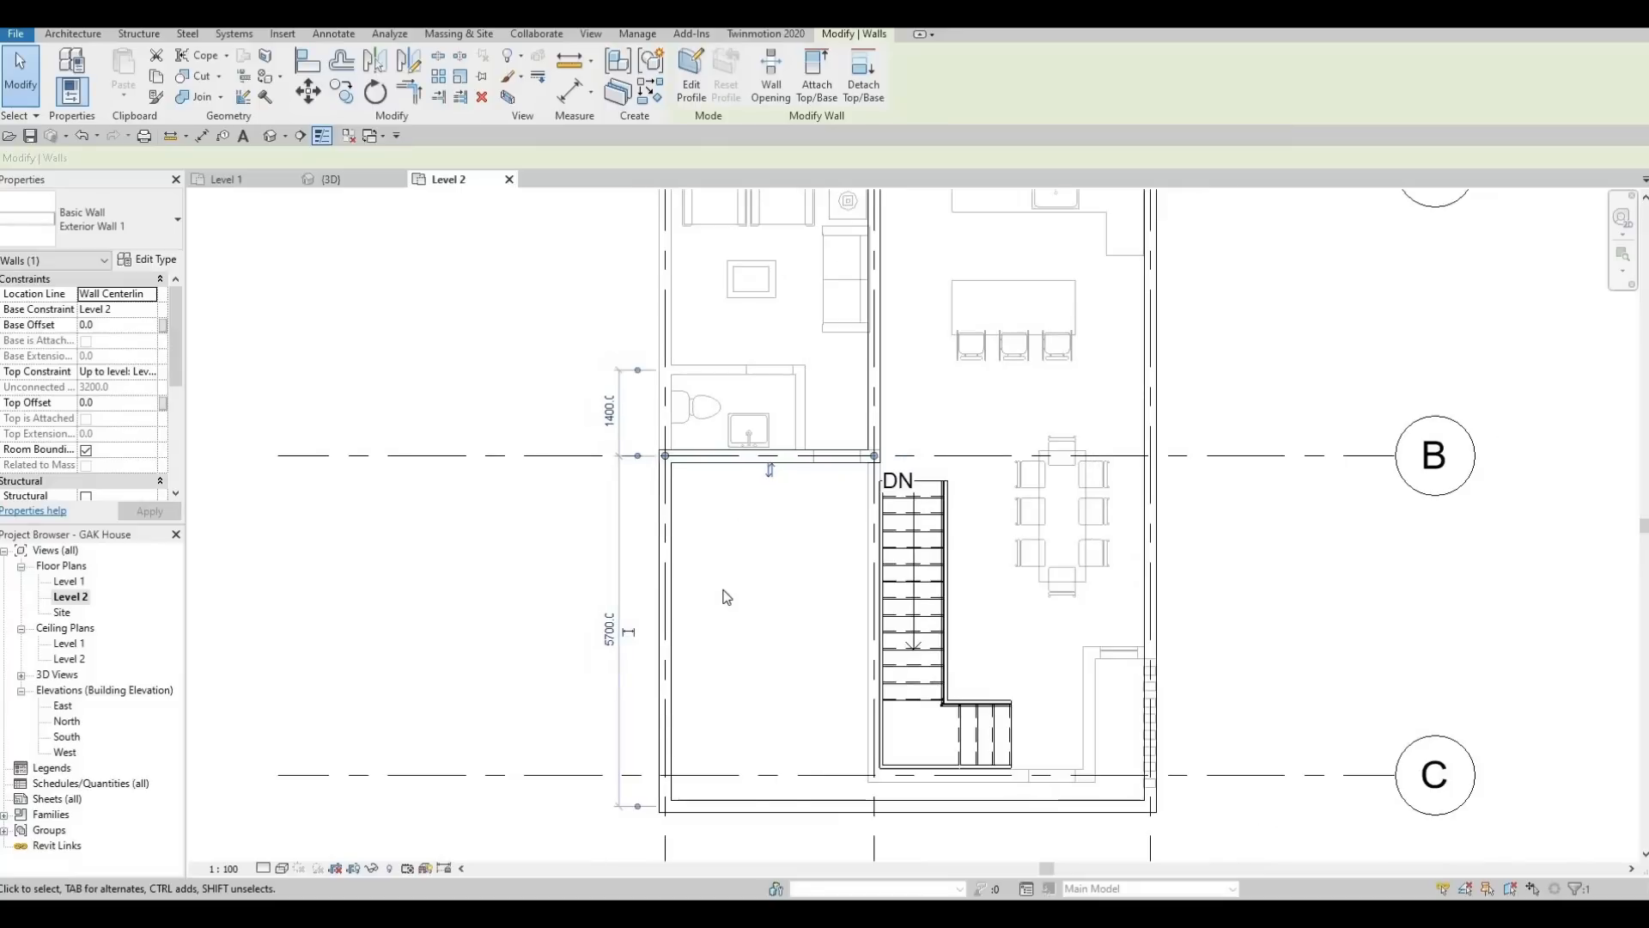
key(a)
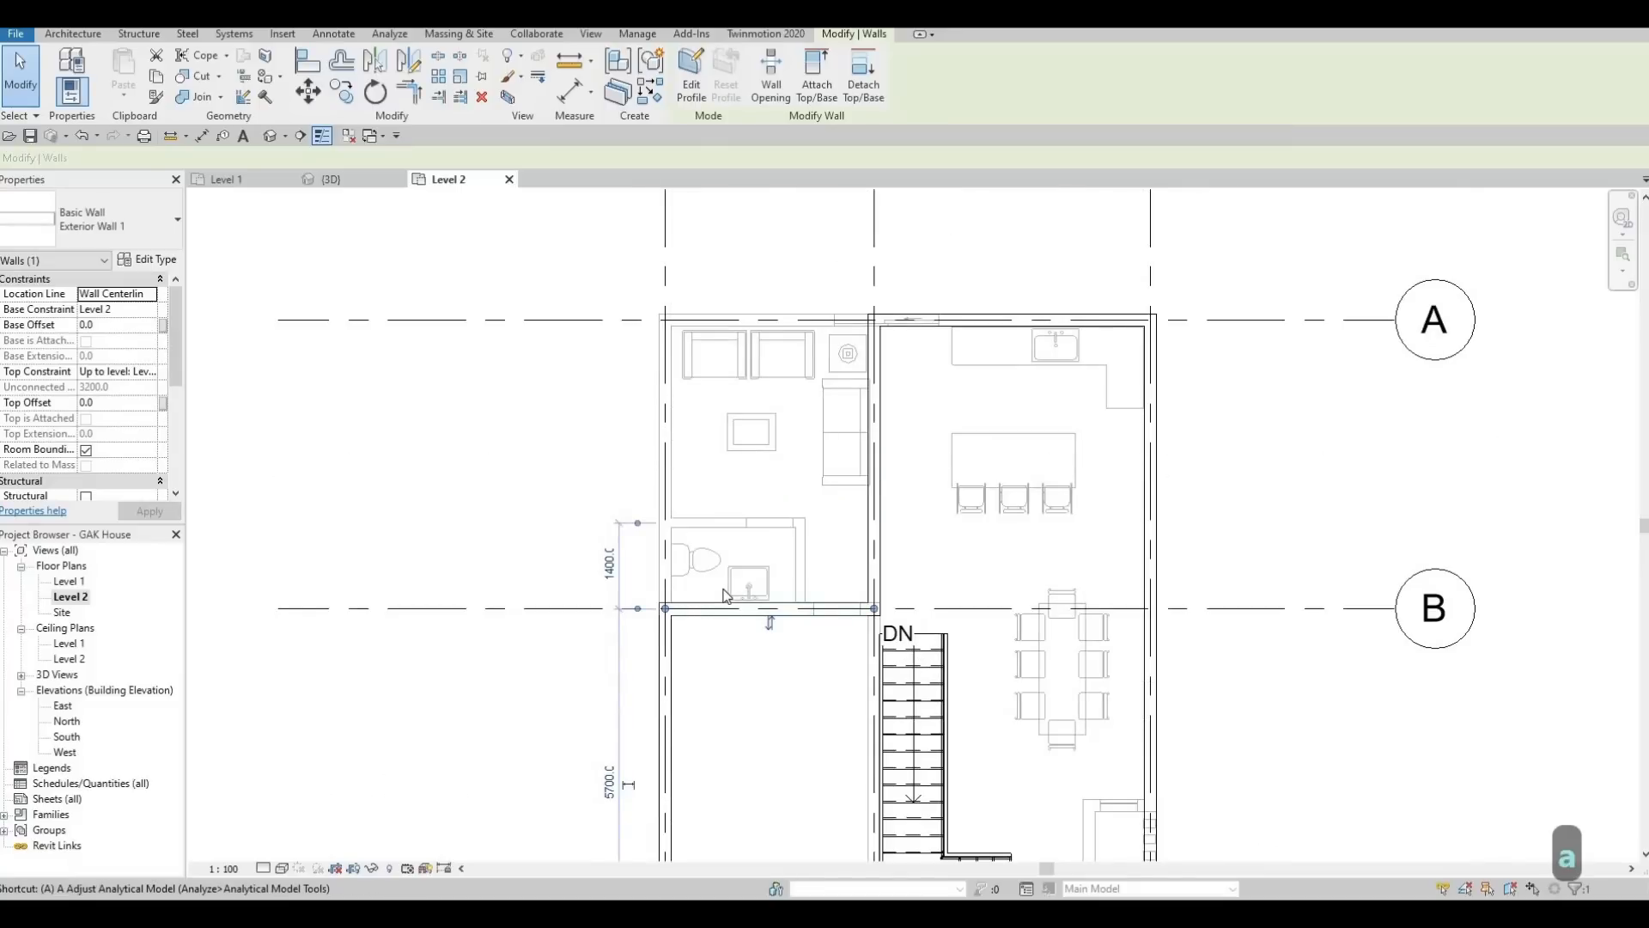
key(l)
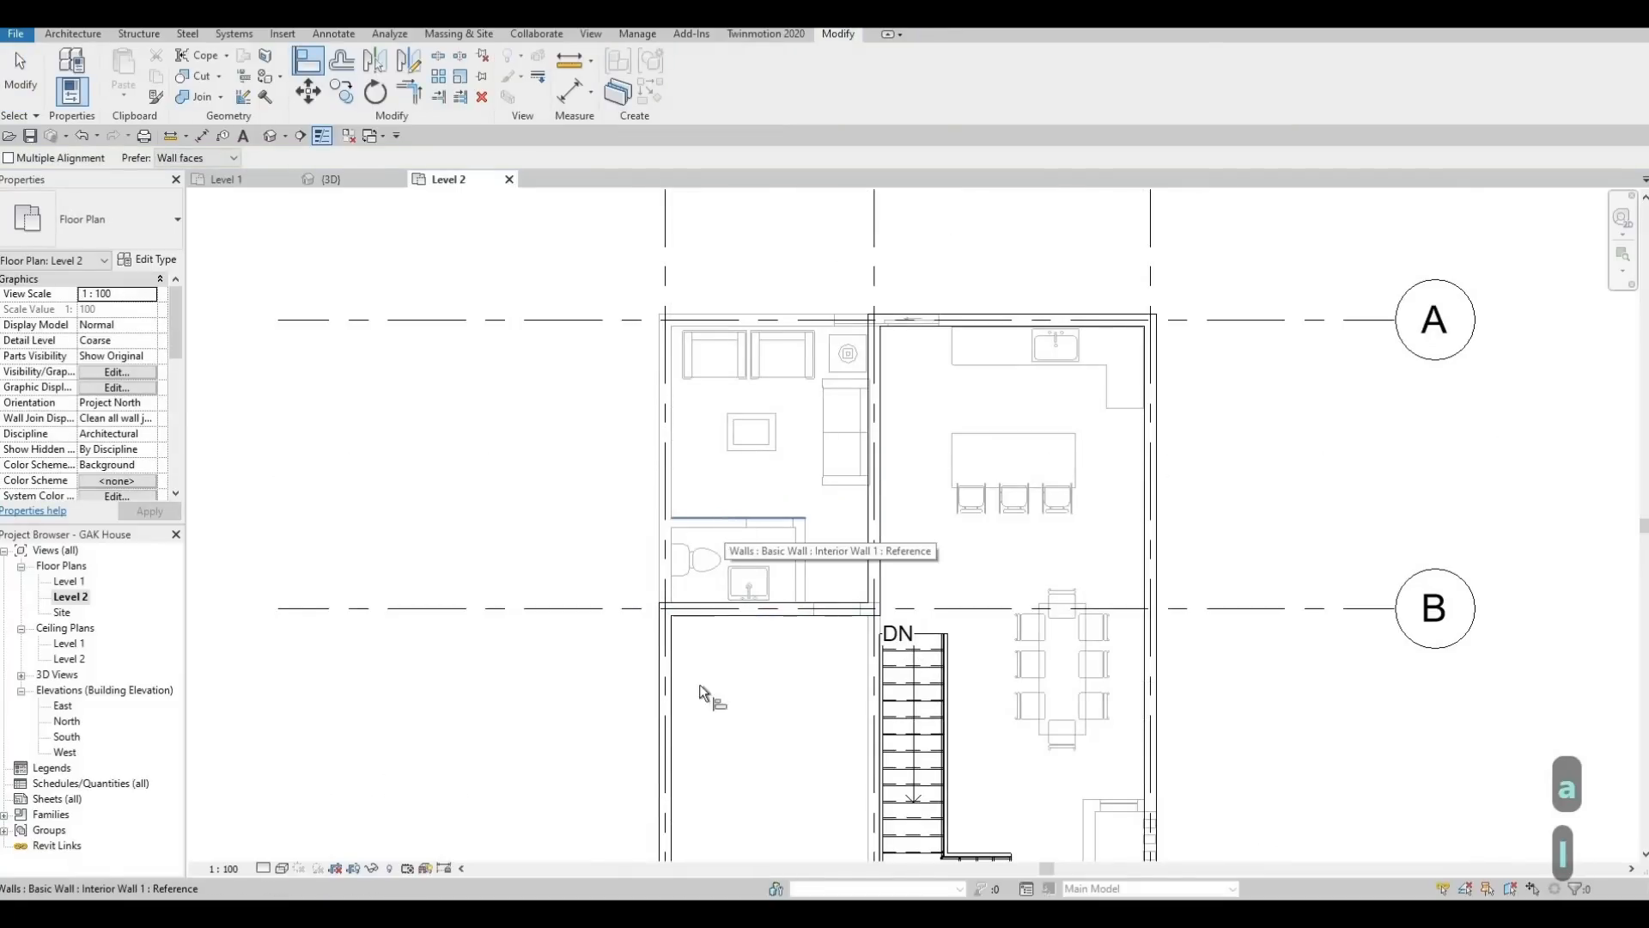
click(724, 521)
scroll(701, 610, up, 2)
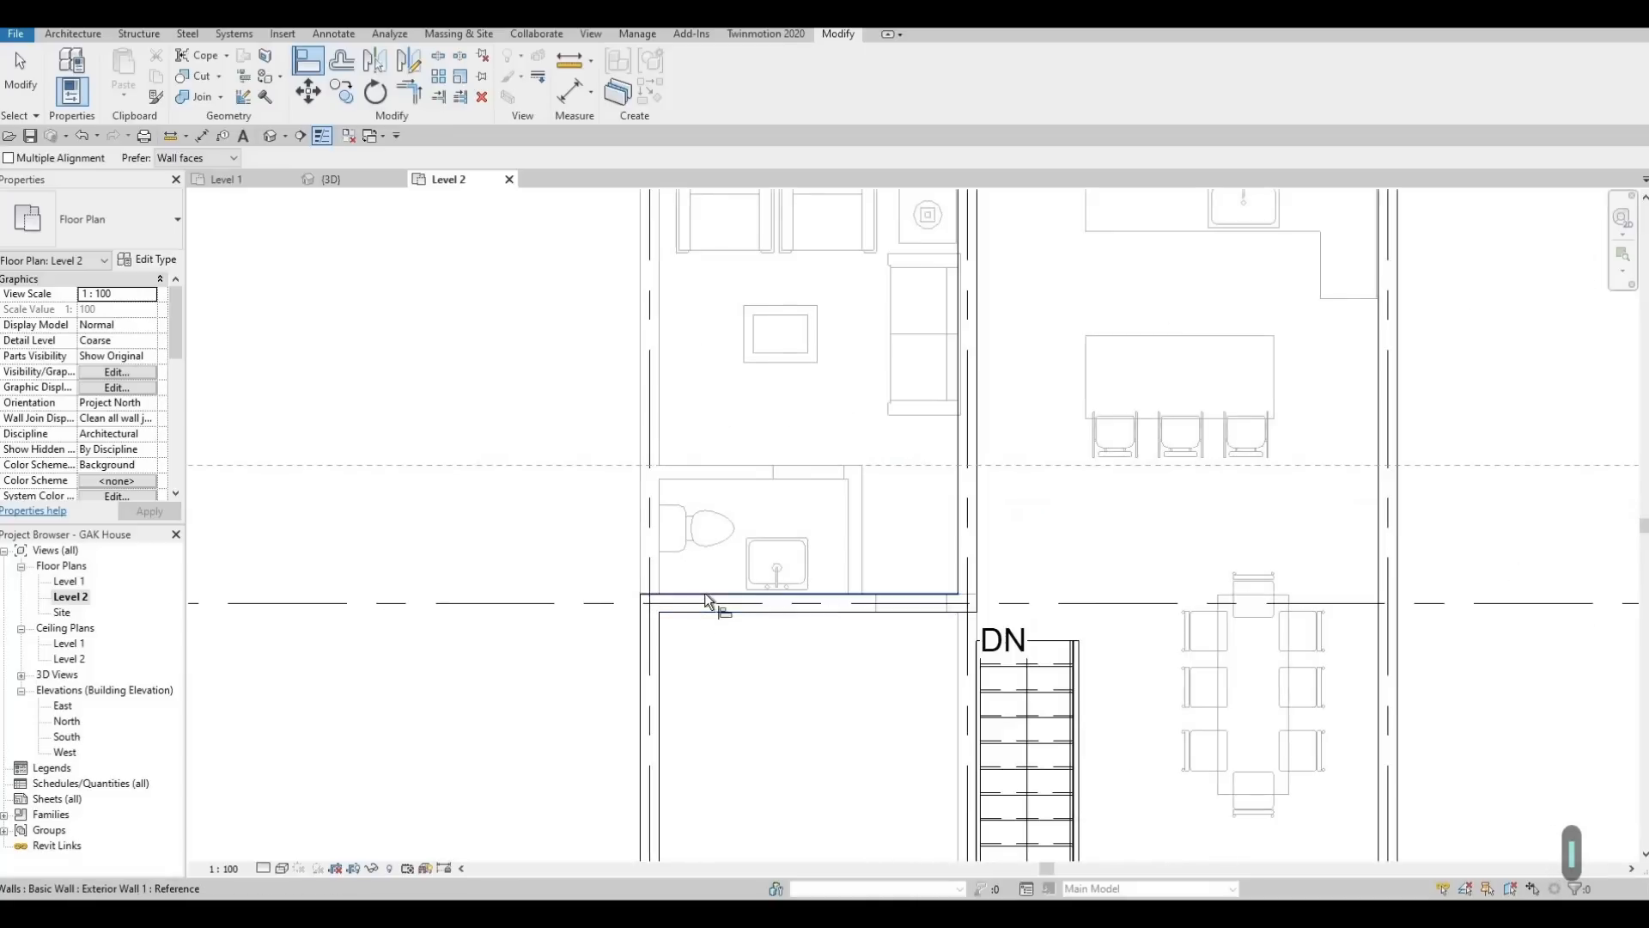
click(692, 611)
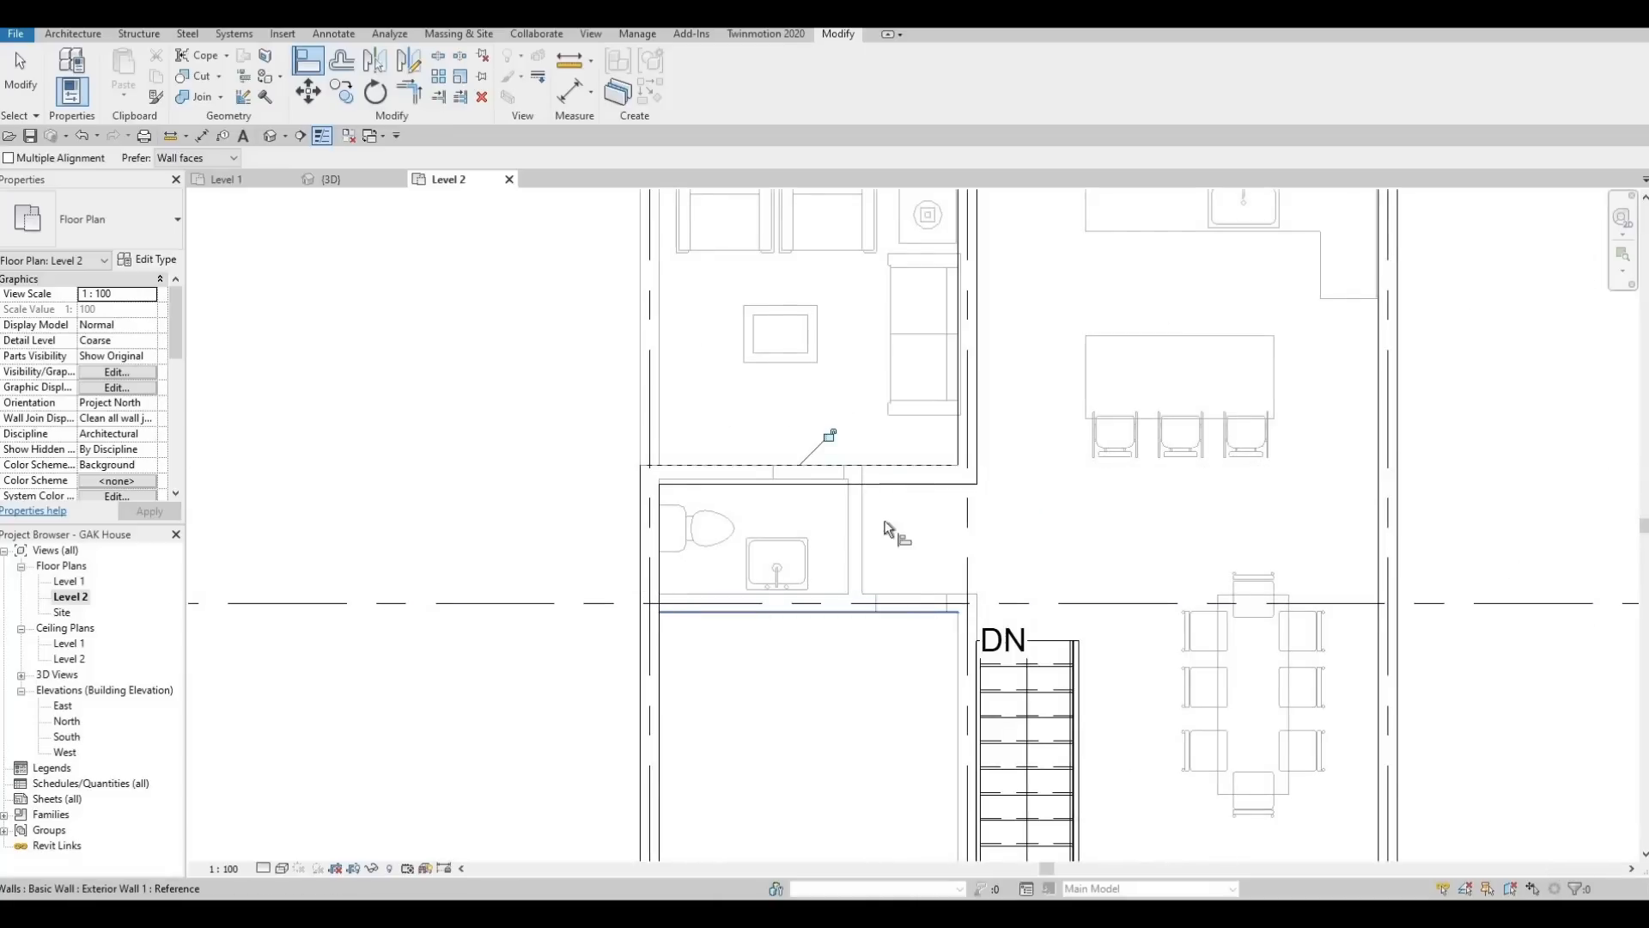
key(Escape)
Draw chained Exterior Wall 1 segments forming a recess behind the front wall, running 1300 mm beside the stair landing to grid 2 and back
middle_drag(846, 685, 850, 621)
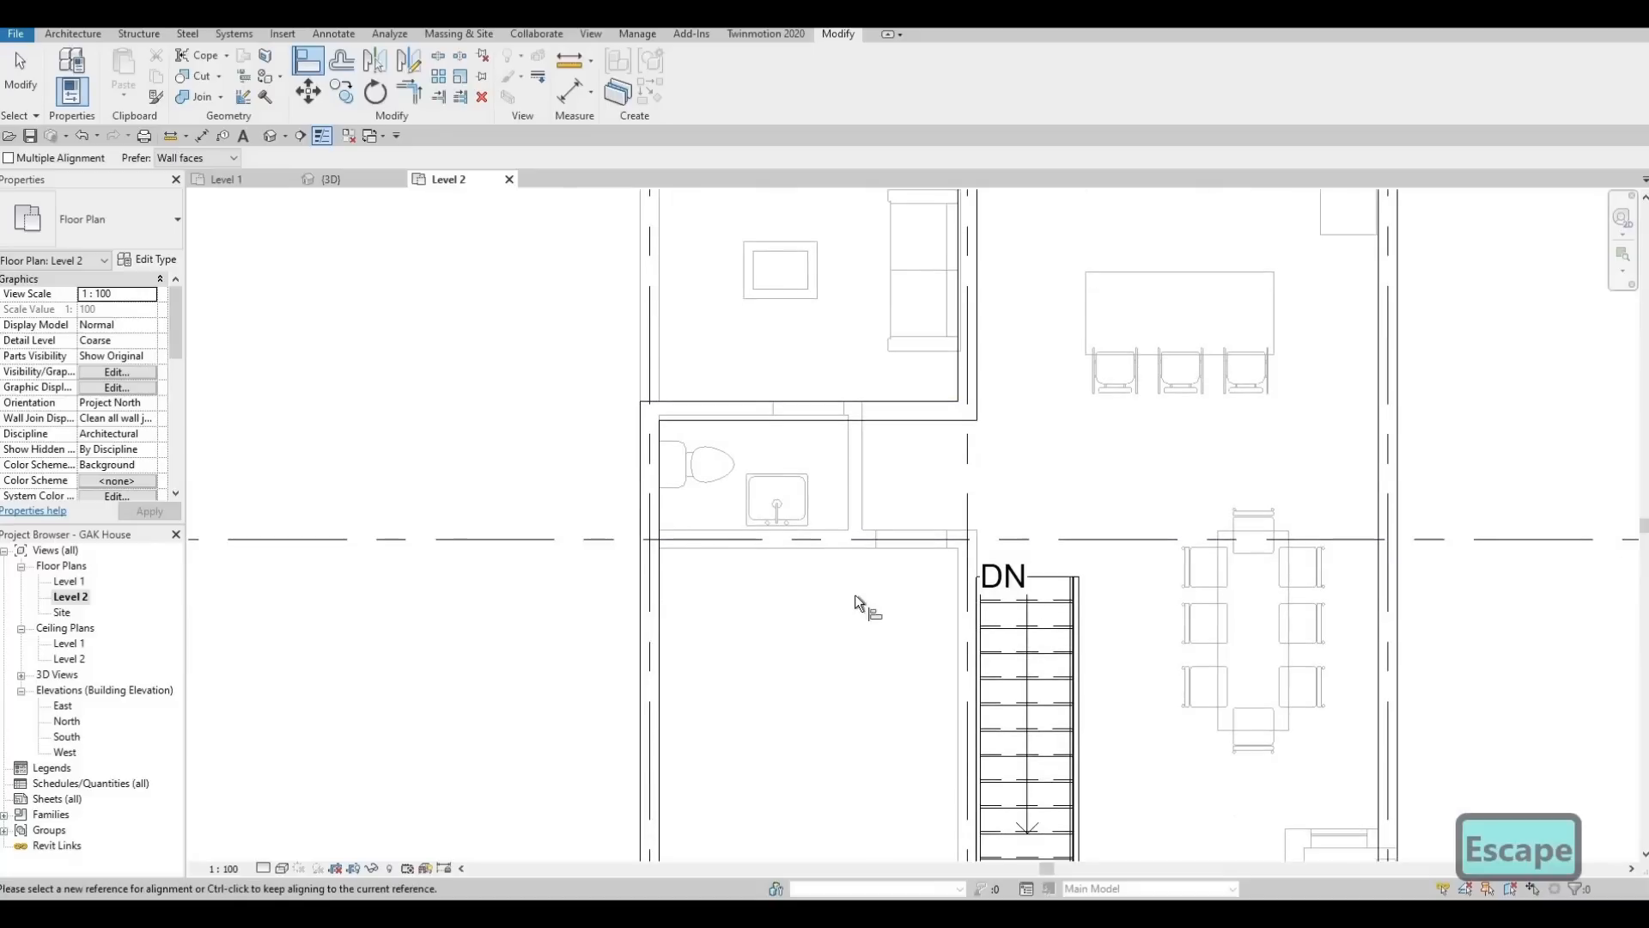
middle_drag(901, 689, 758, 461)
scroll(911, 636, down, 4)
scroll(814, 641, down, 1)
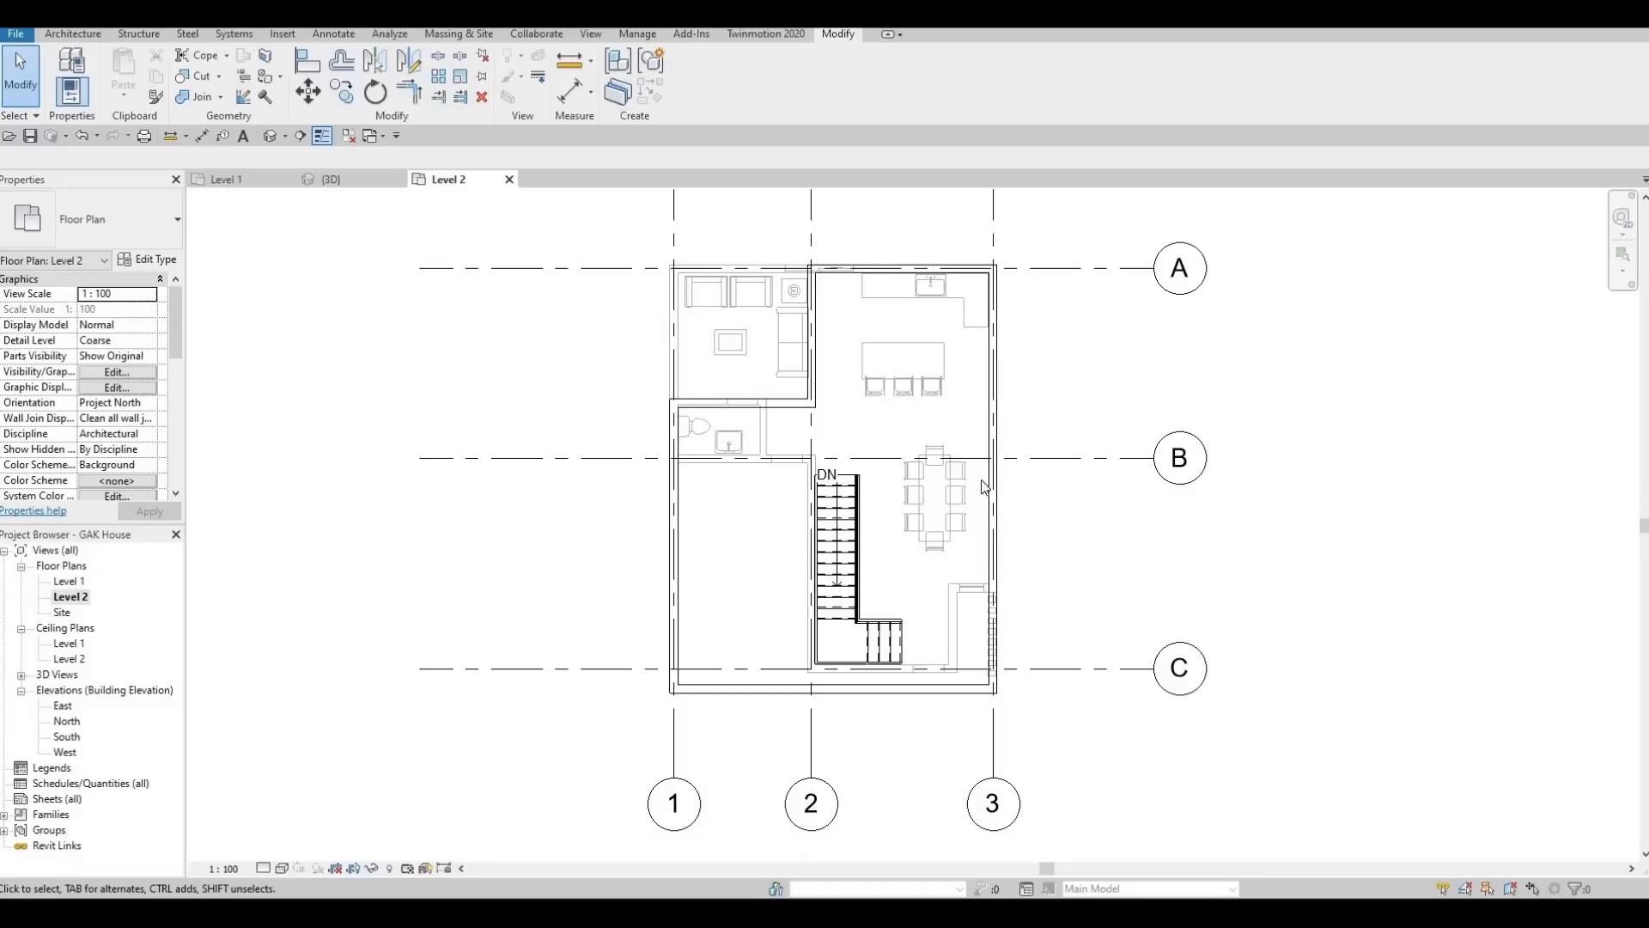
middle_drag(908, 545, 855, 423)
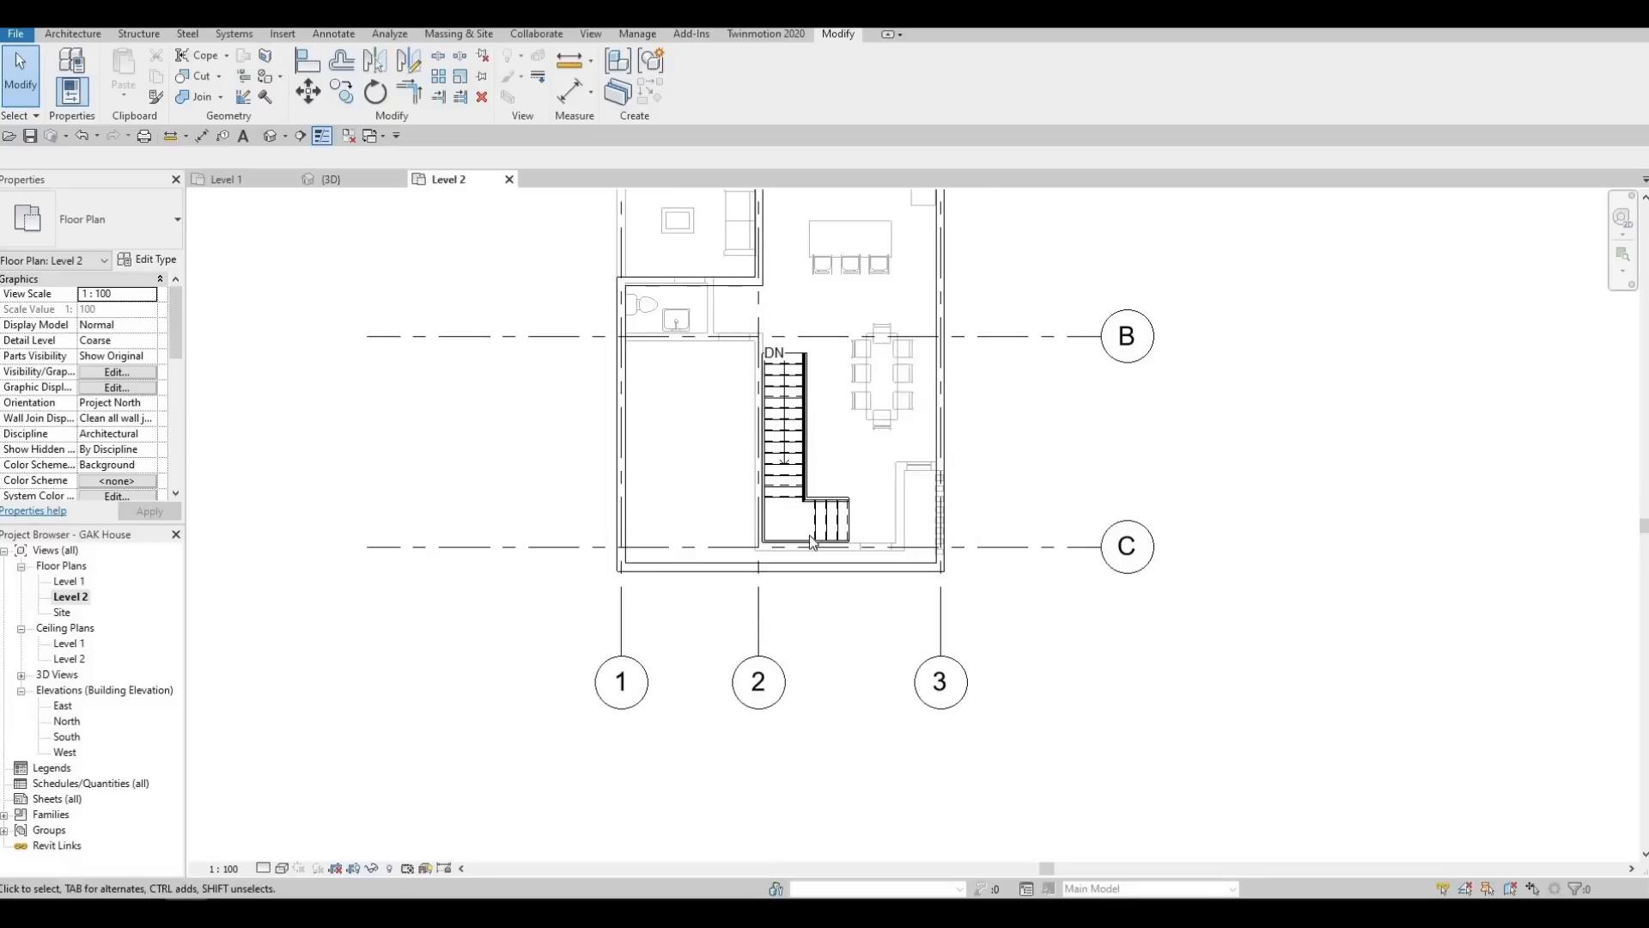
scroll(812, 541, up, 2)
key(F1)
key(F1)
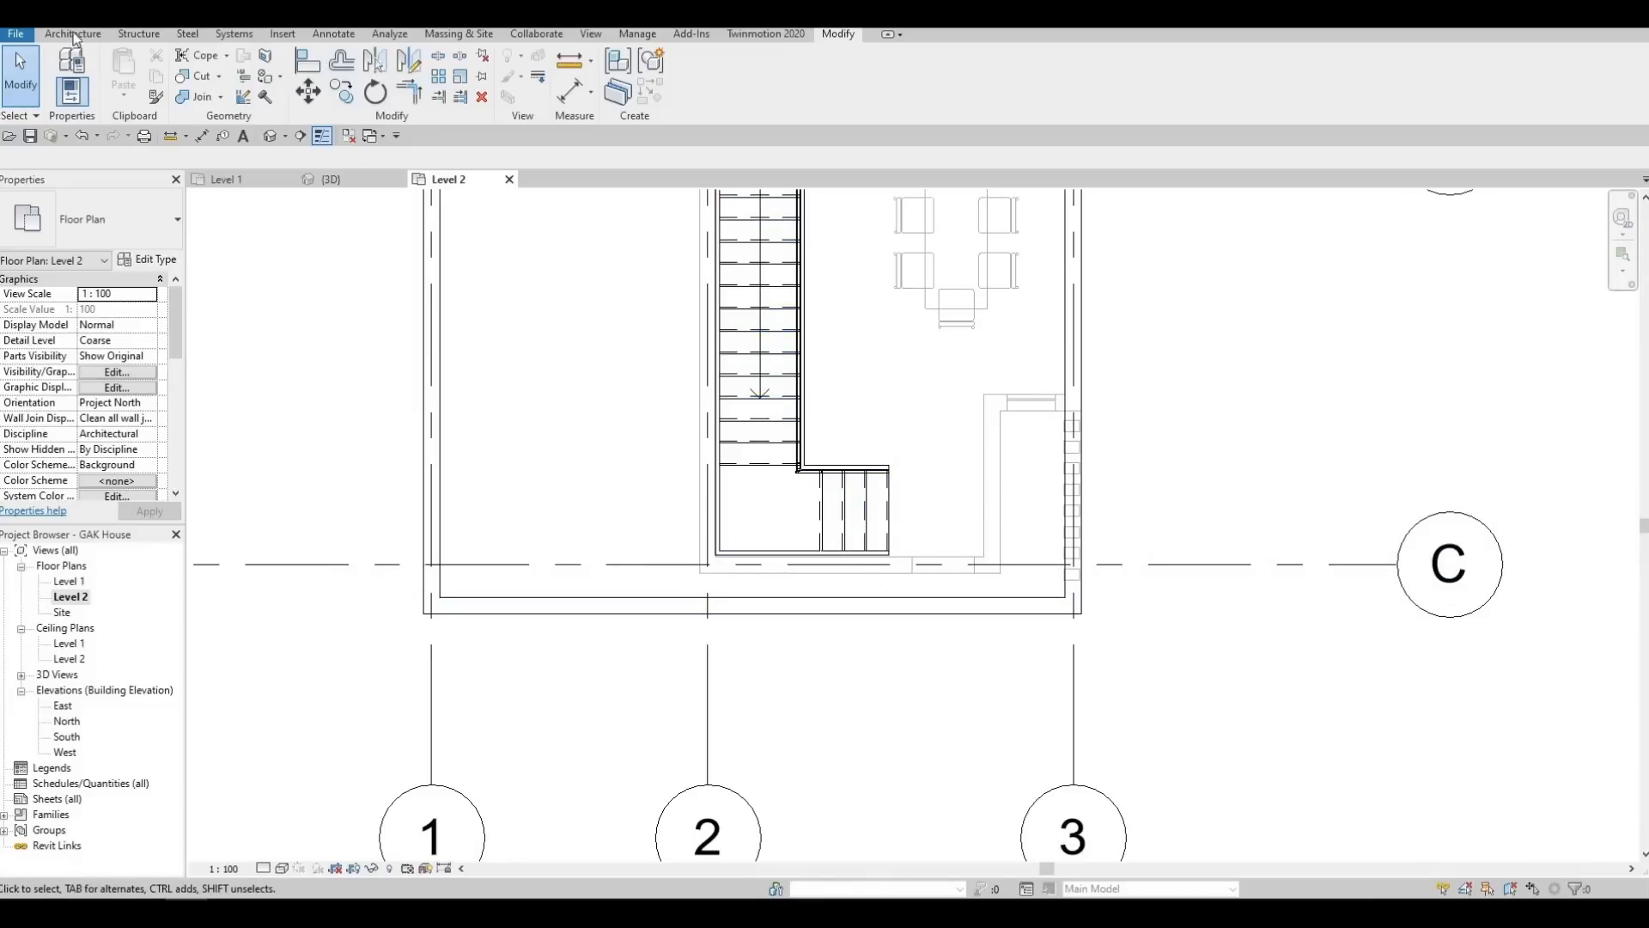
click(439, 380)
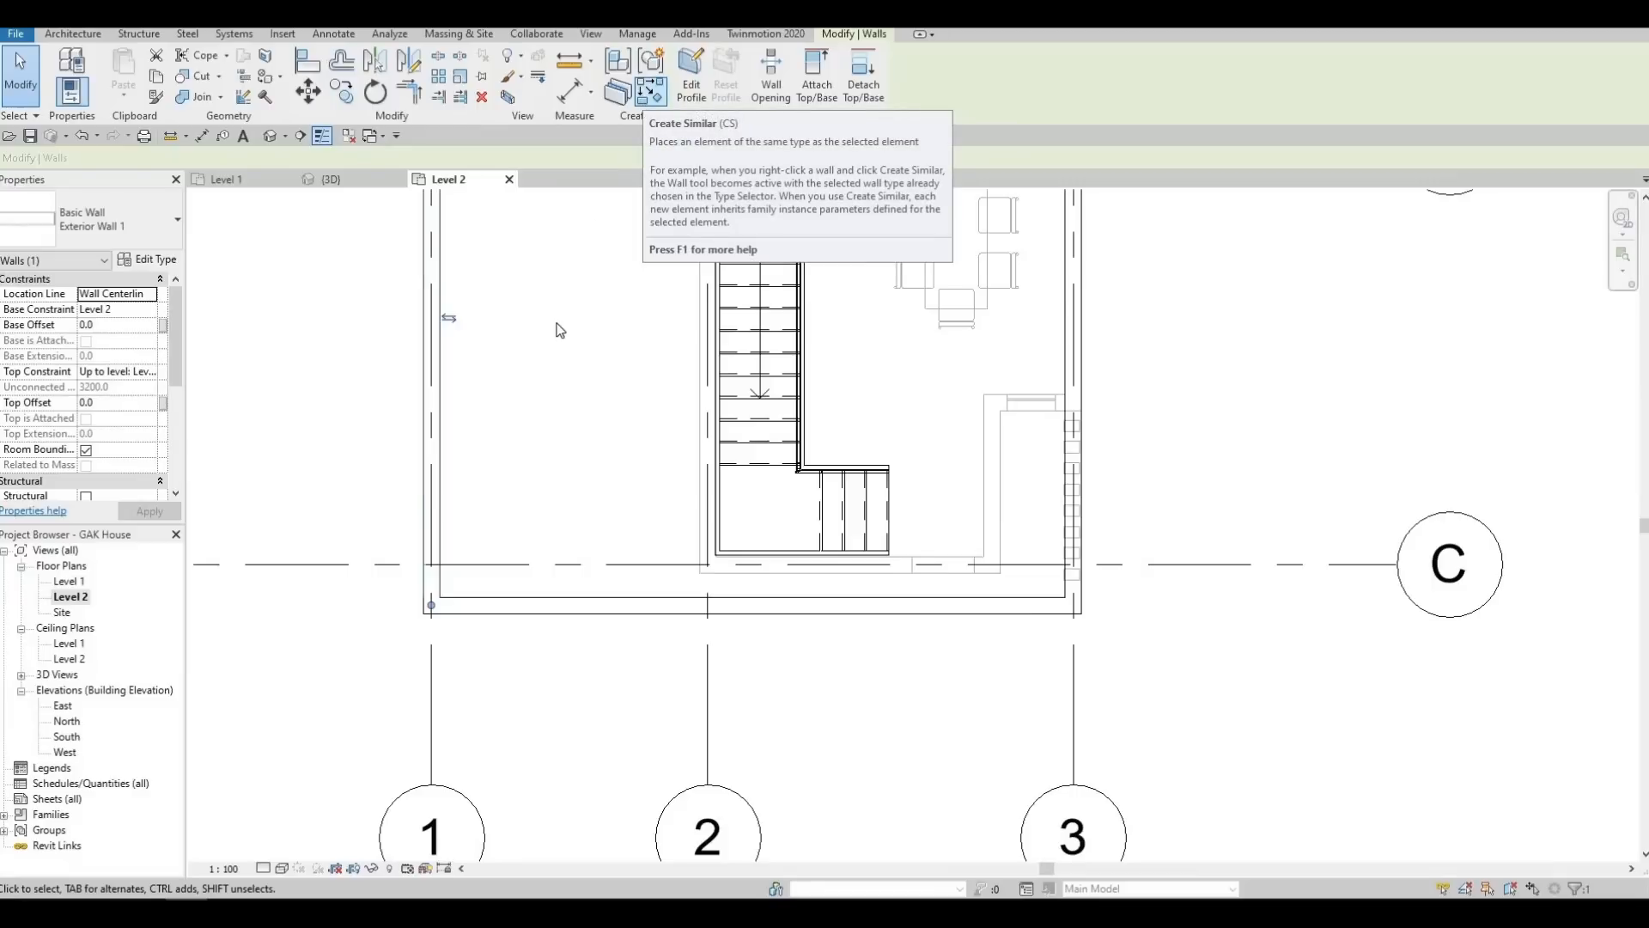
key(c)
key(s)
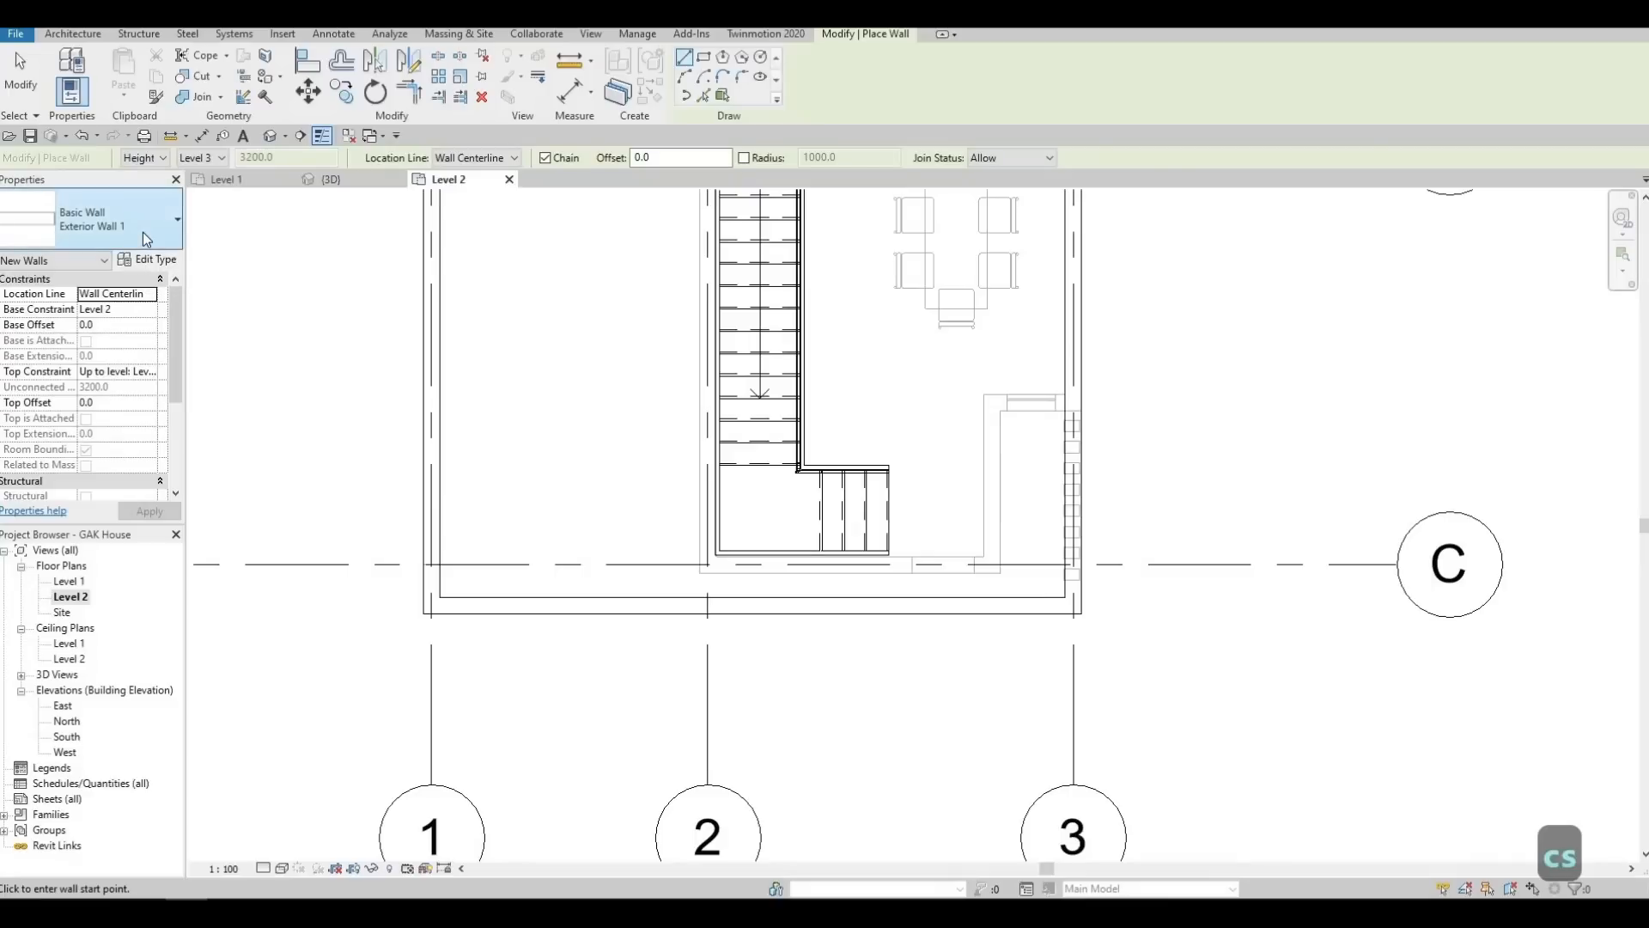
key(F1)
key(F1)
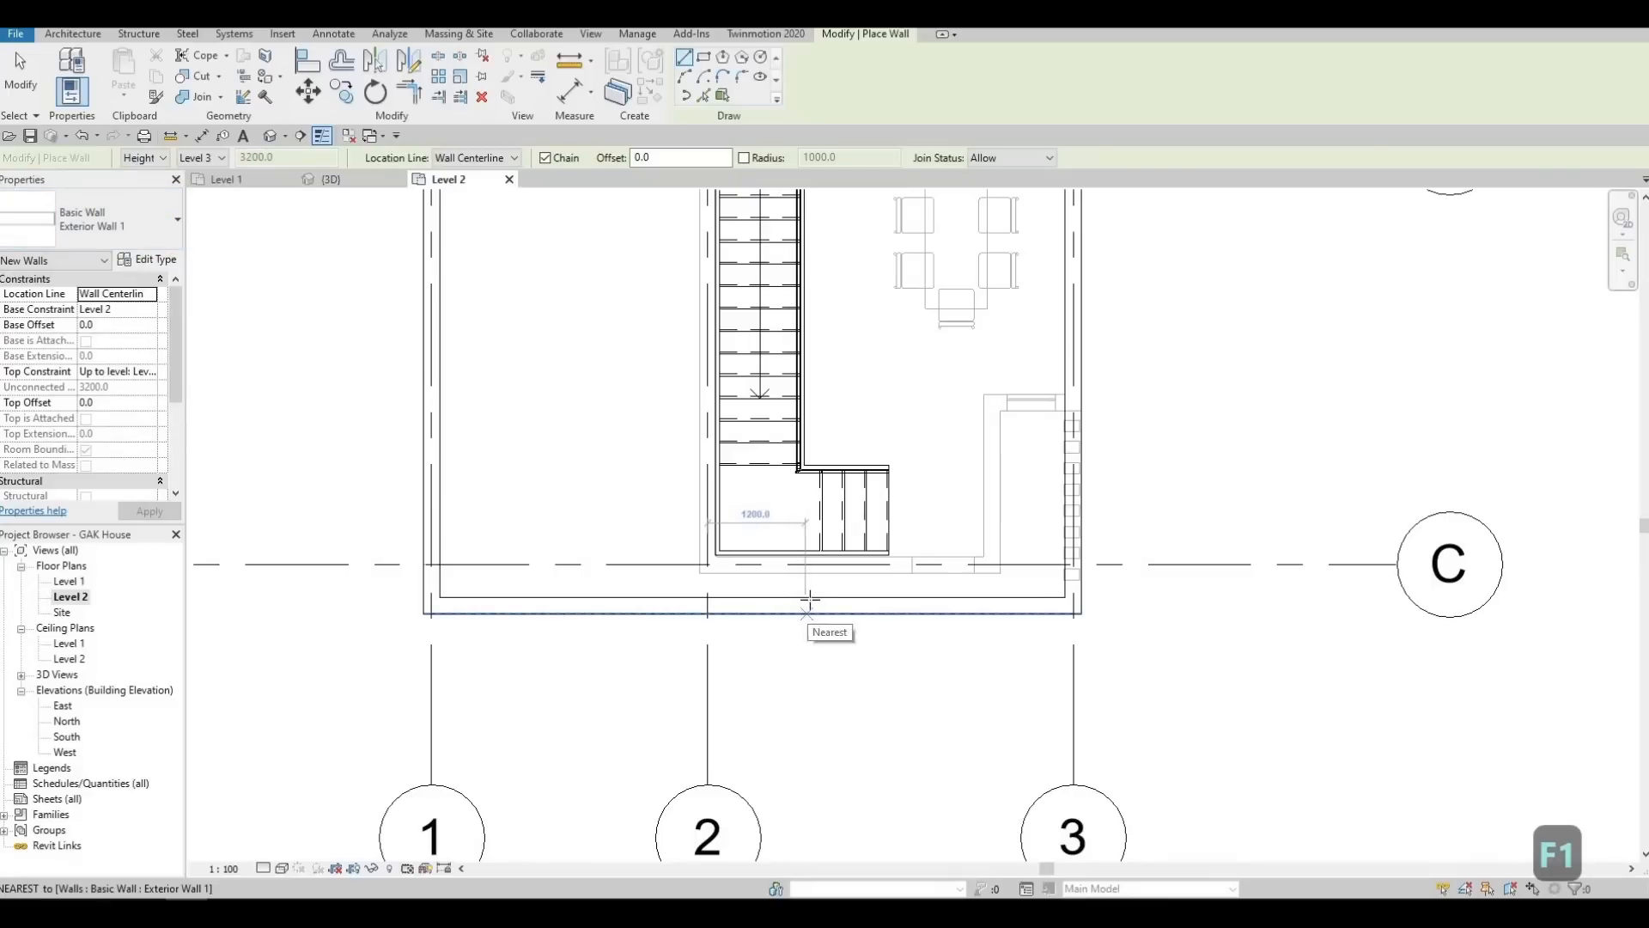
click(811, 560)
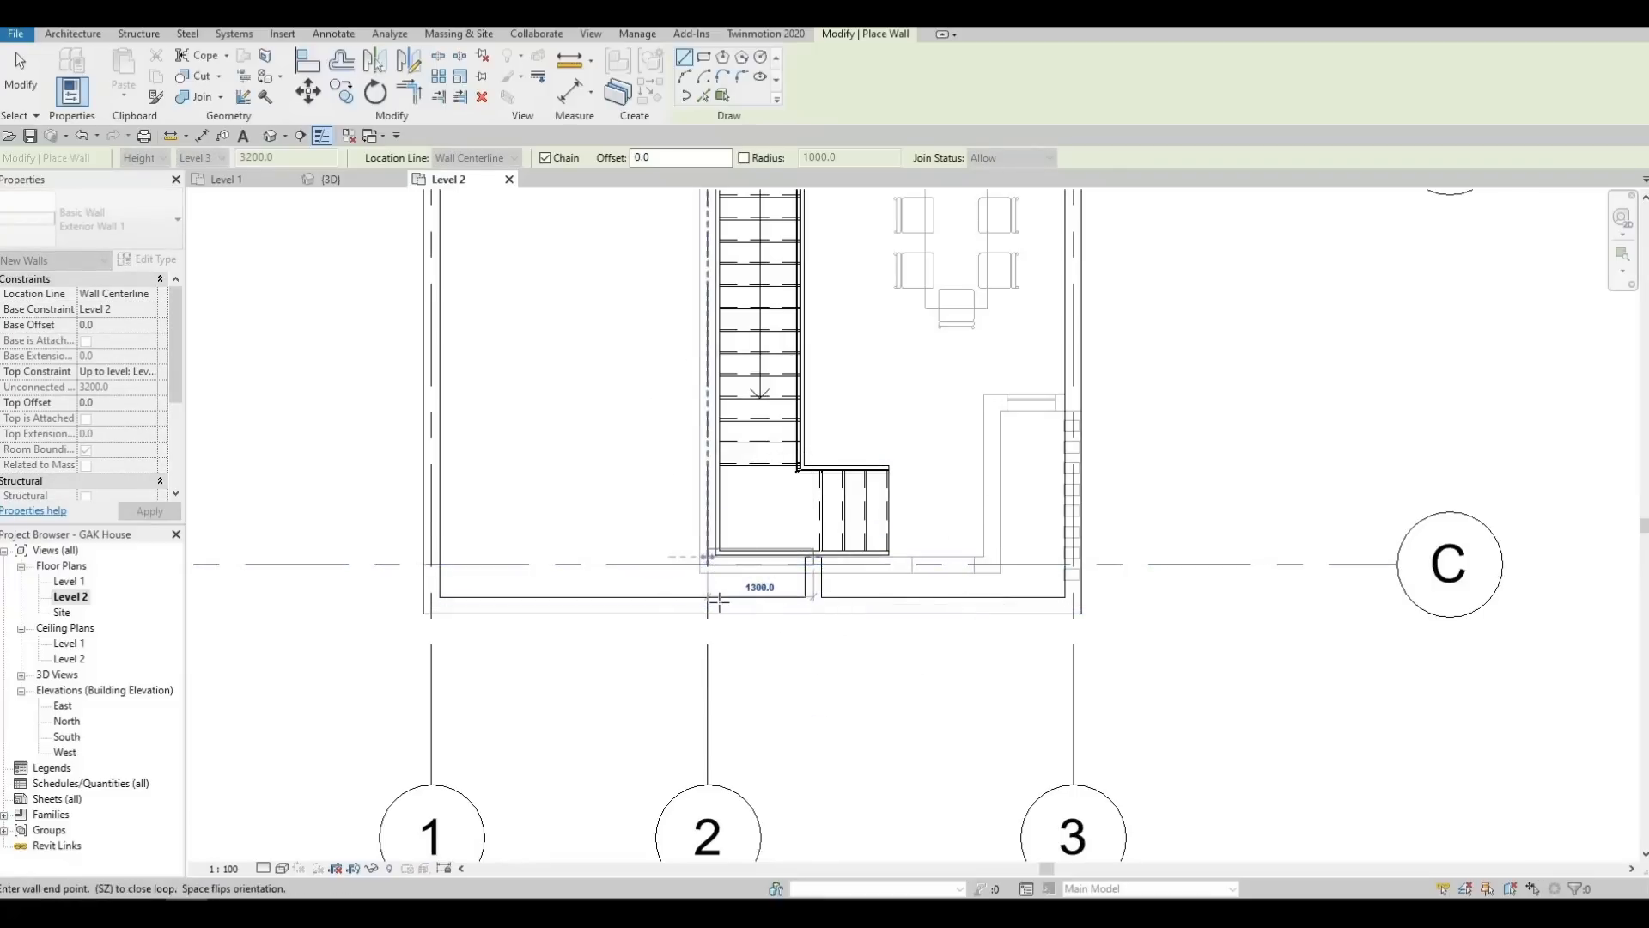
click(711, 563)
key(Escape)
key(Escape)
key(Escape)
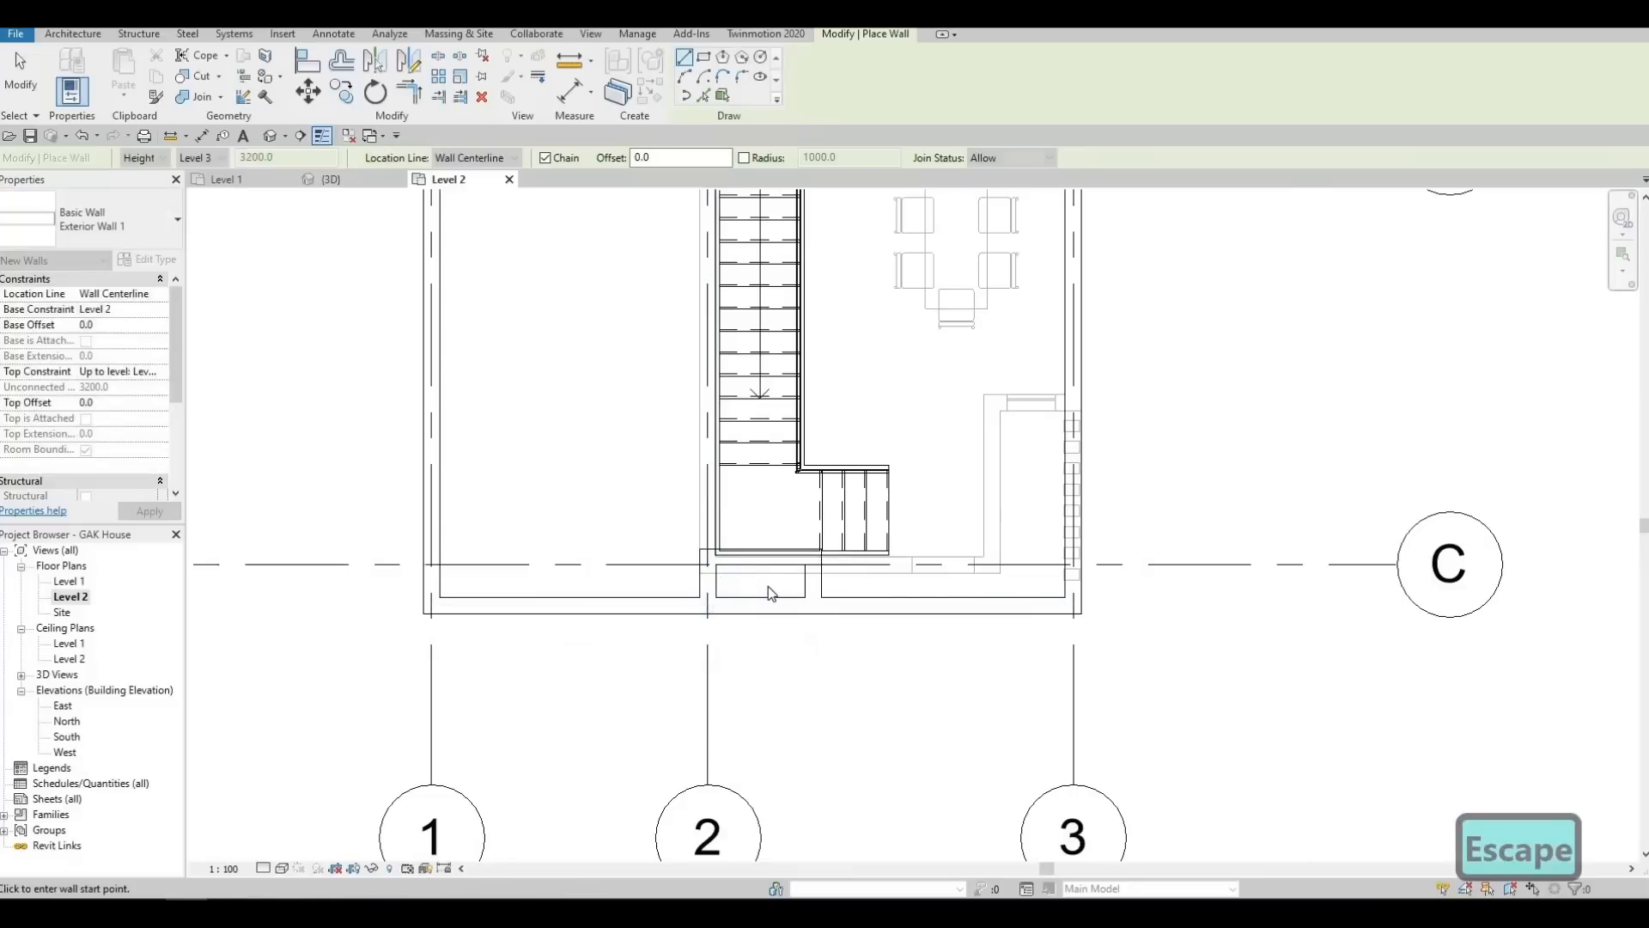
Nudge the recess's back wall toward the front wall to line it up with the Level 1 wall along grid C
scroll(768, 586, up, 4)
click(780, 535)
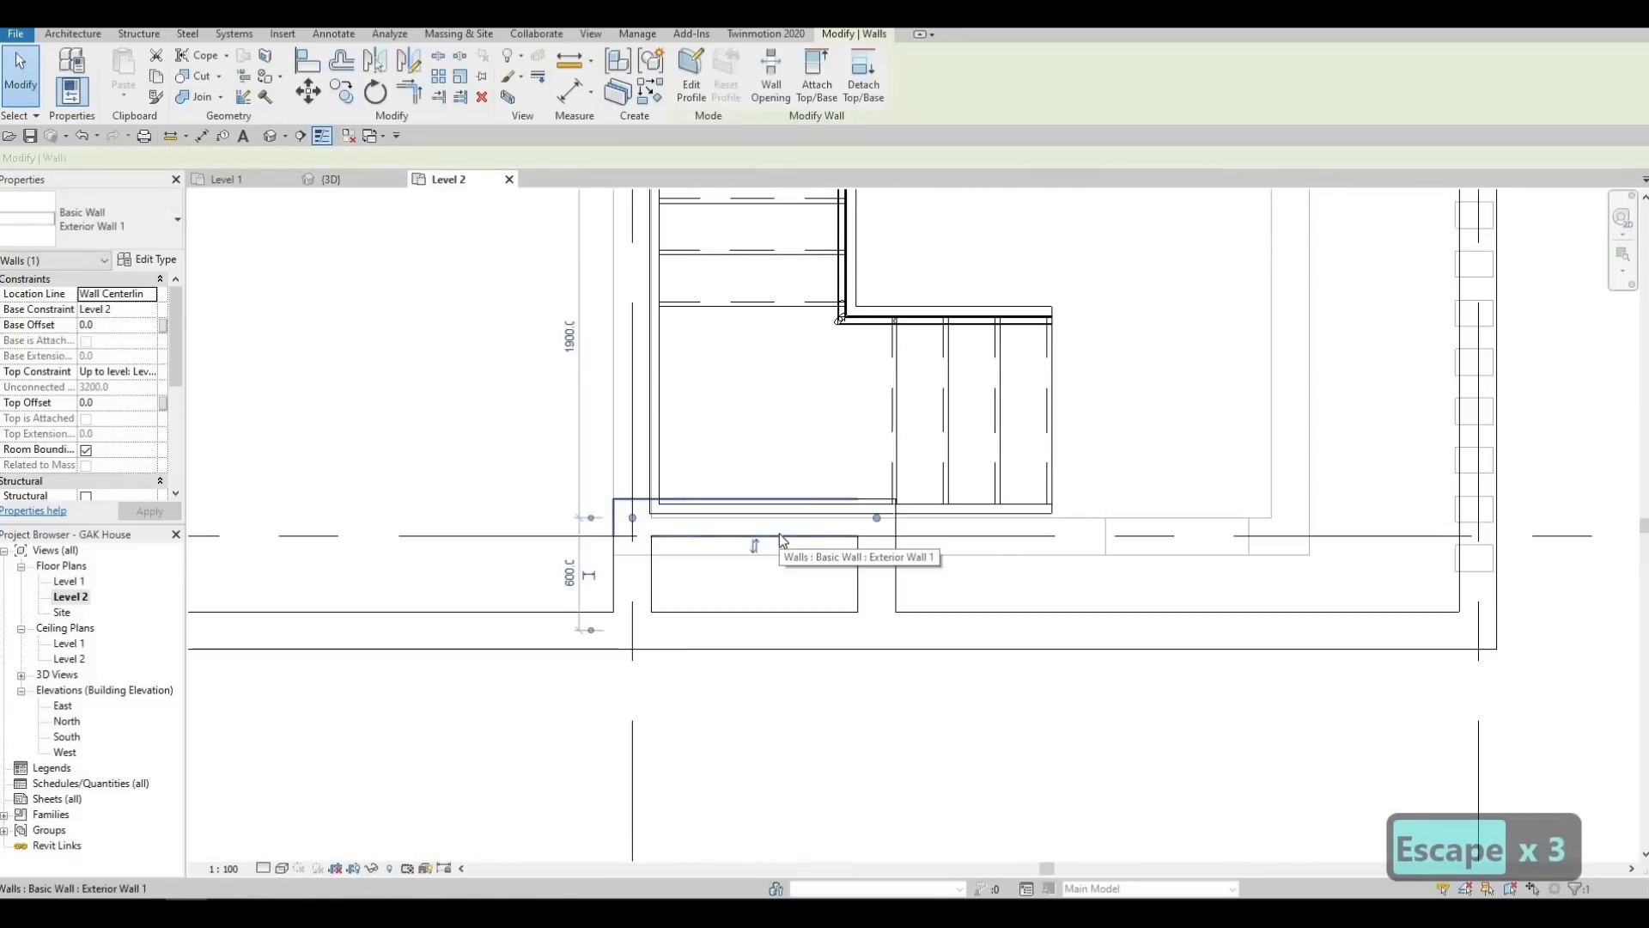
key(Down)
key(Down)
key(Down)
key(Down)
key(Down)
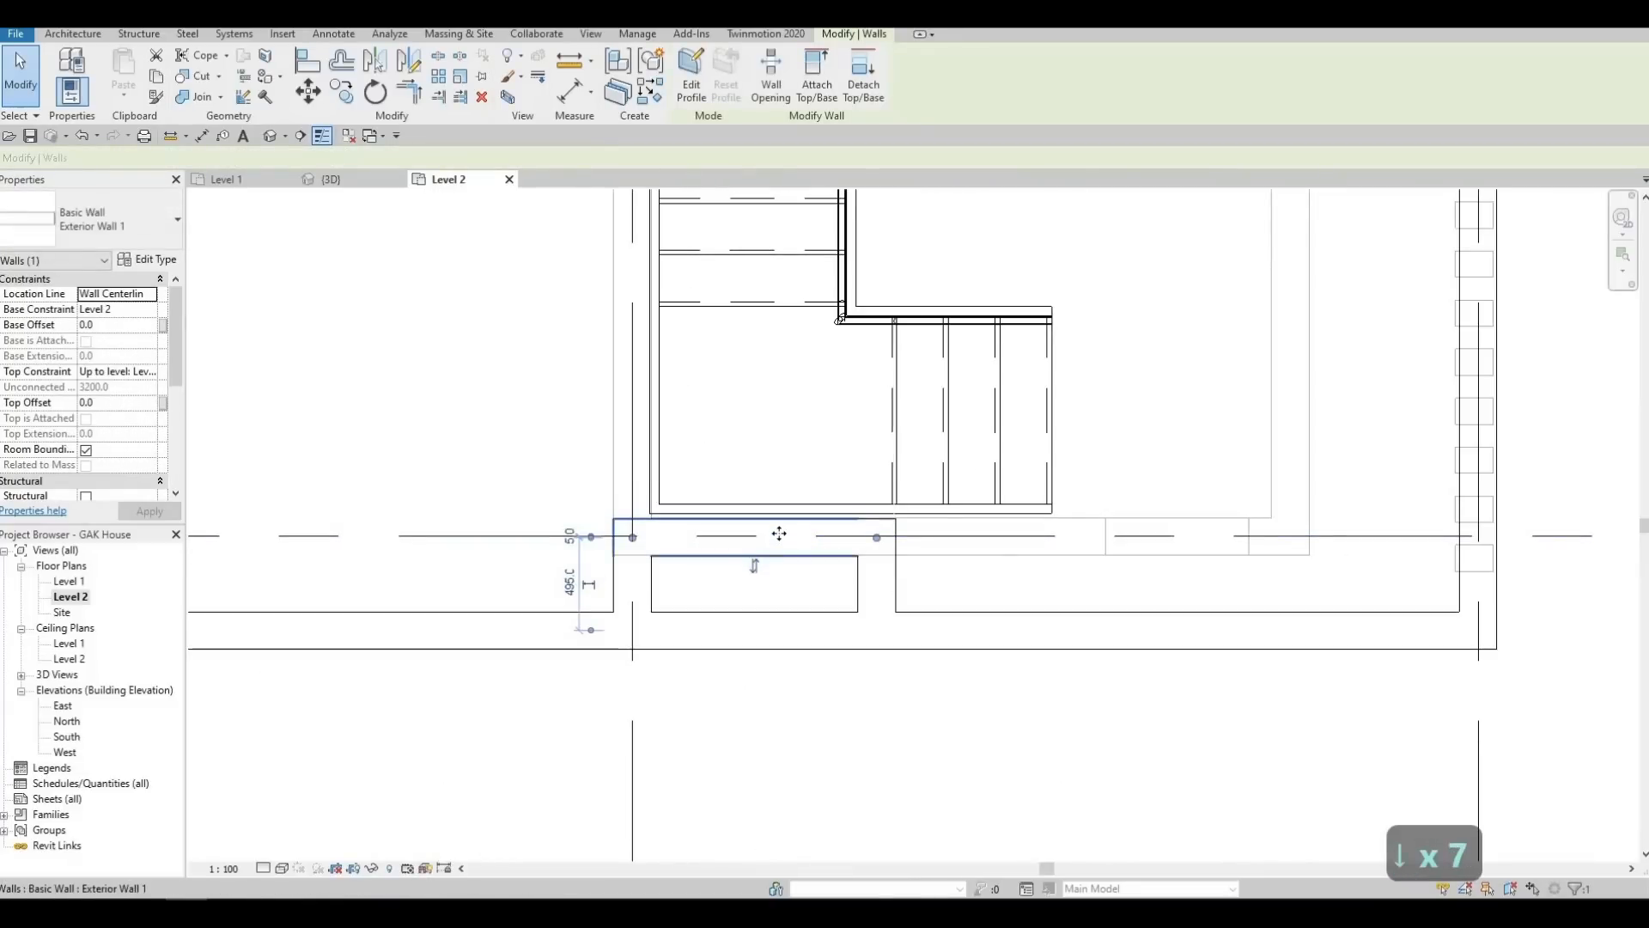
key(Escape)
key(Escape)
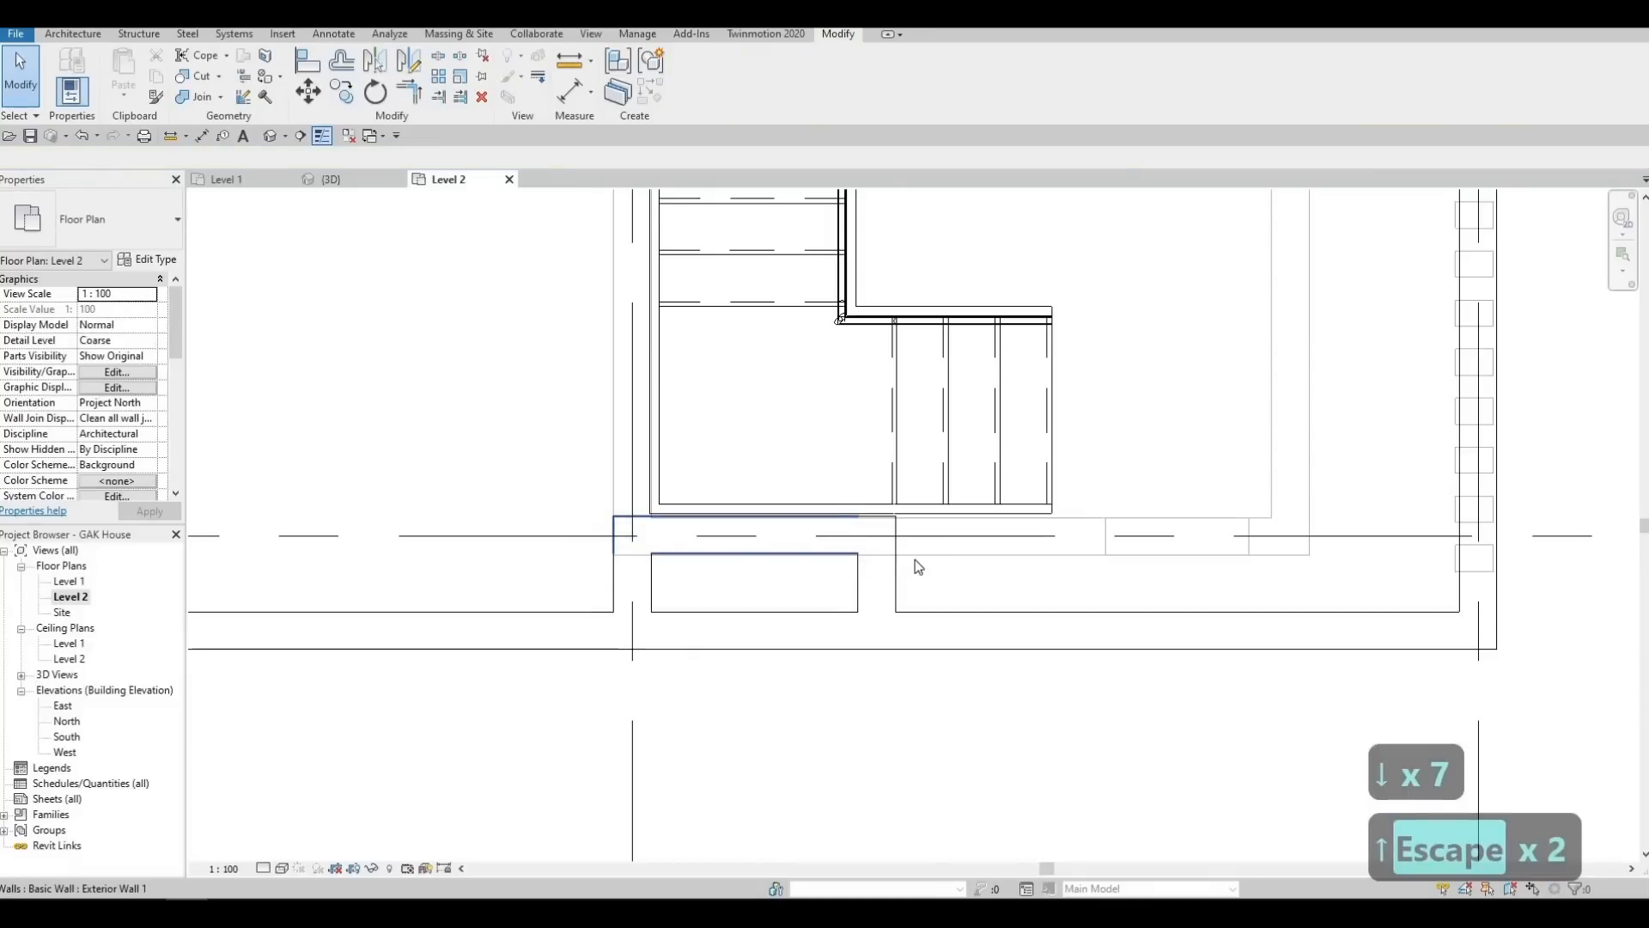
Try nudging the recess's side wall between grids 2 and 3 sideways
scroll(900, 567, down, 2)
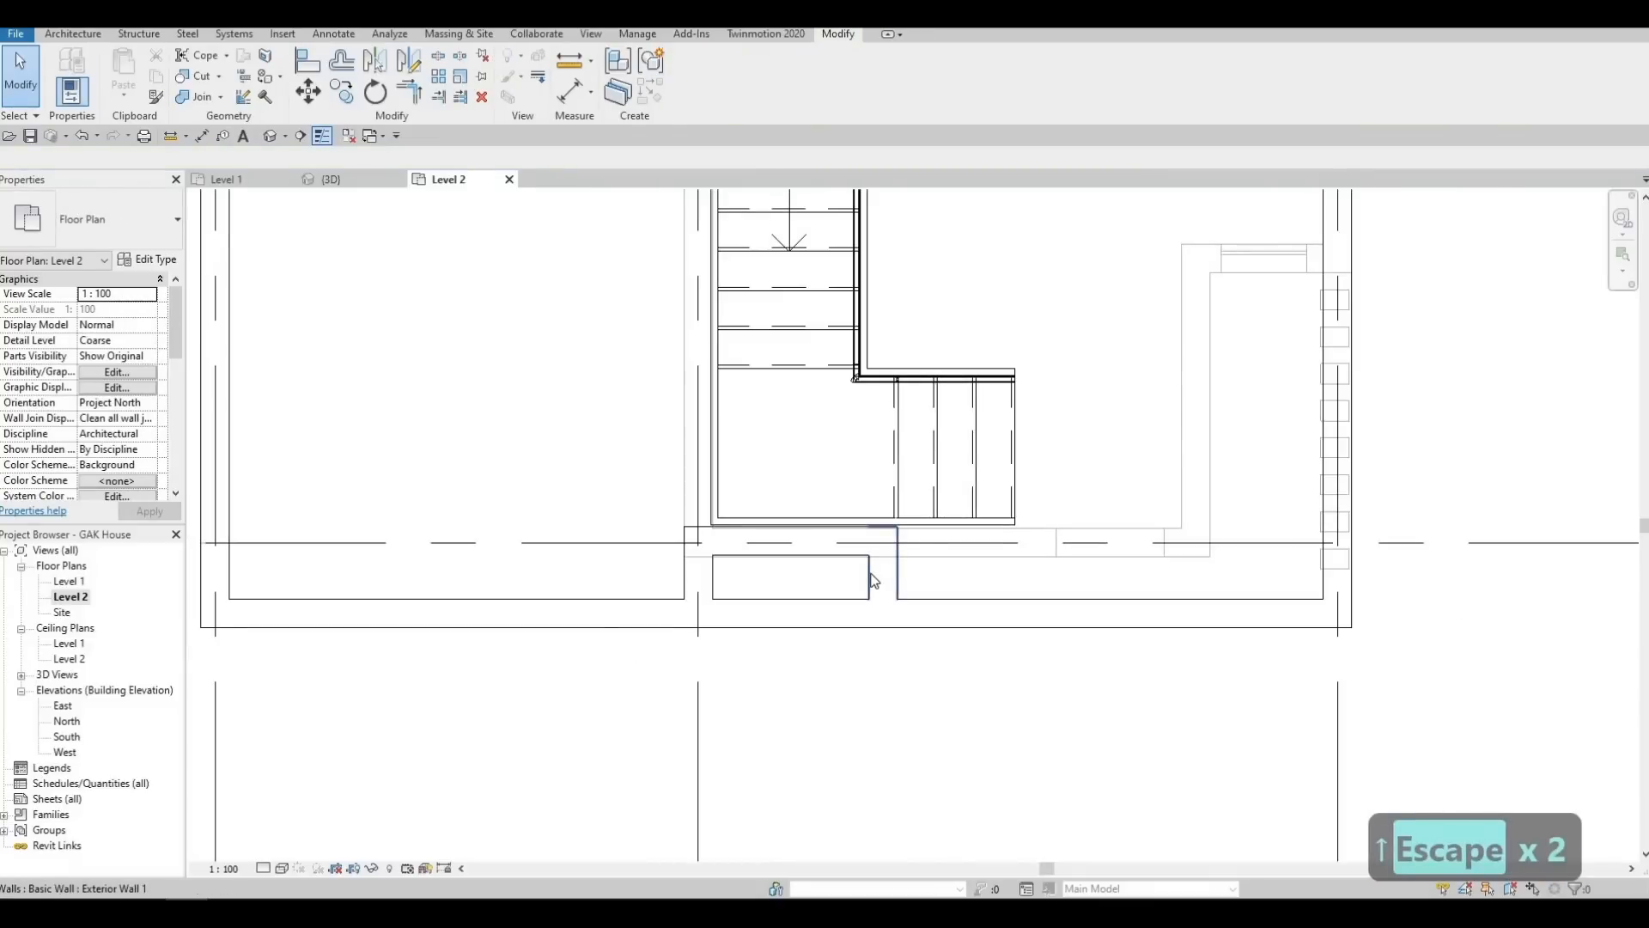
click(872, 580)
click(872, 580)
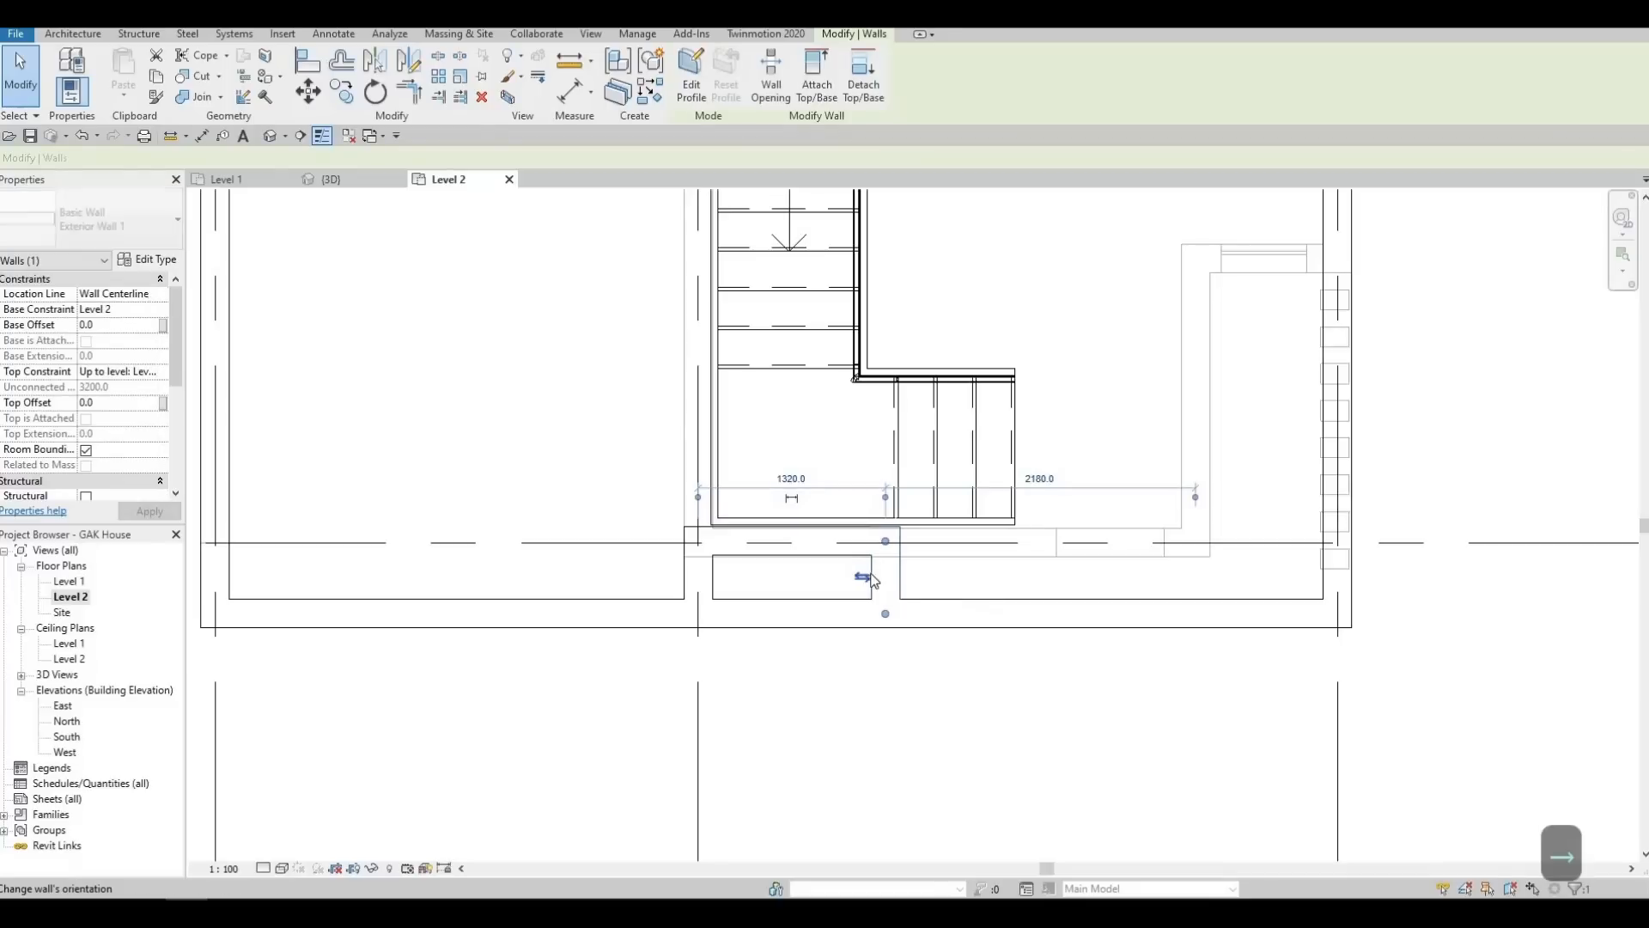
click(872, 579)
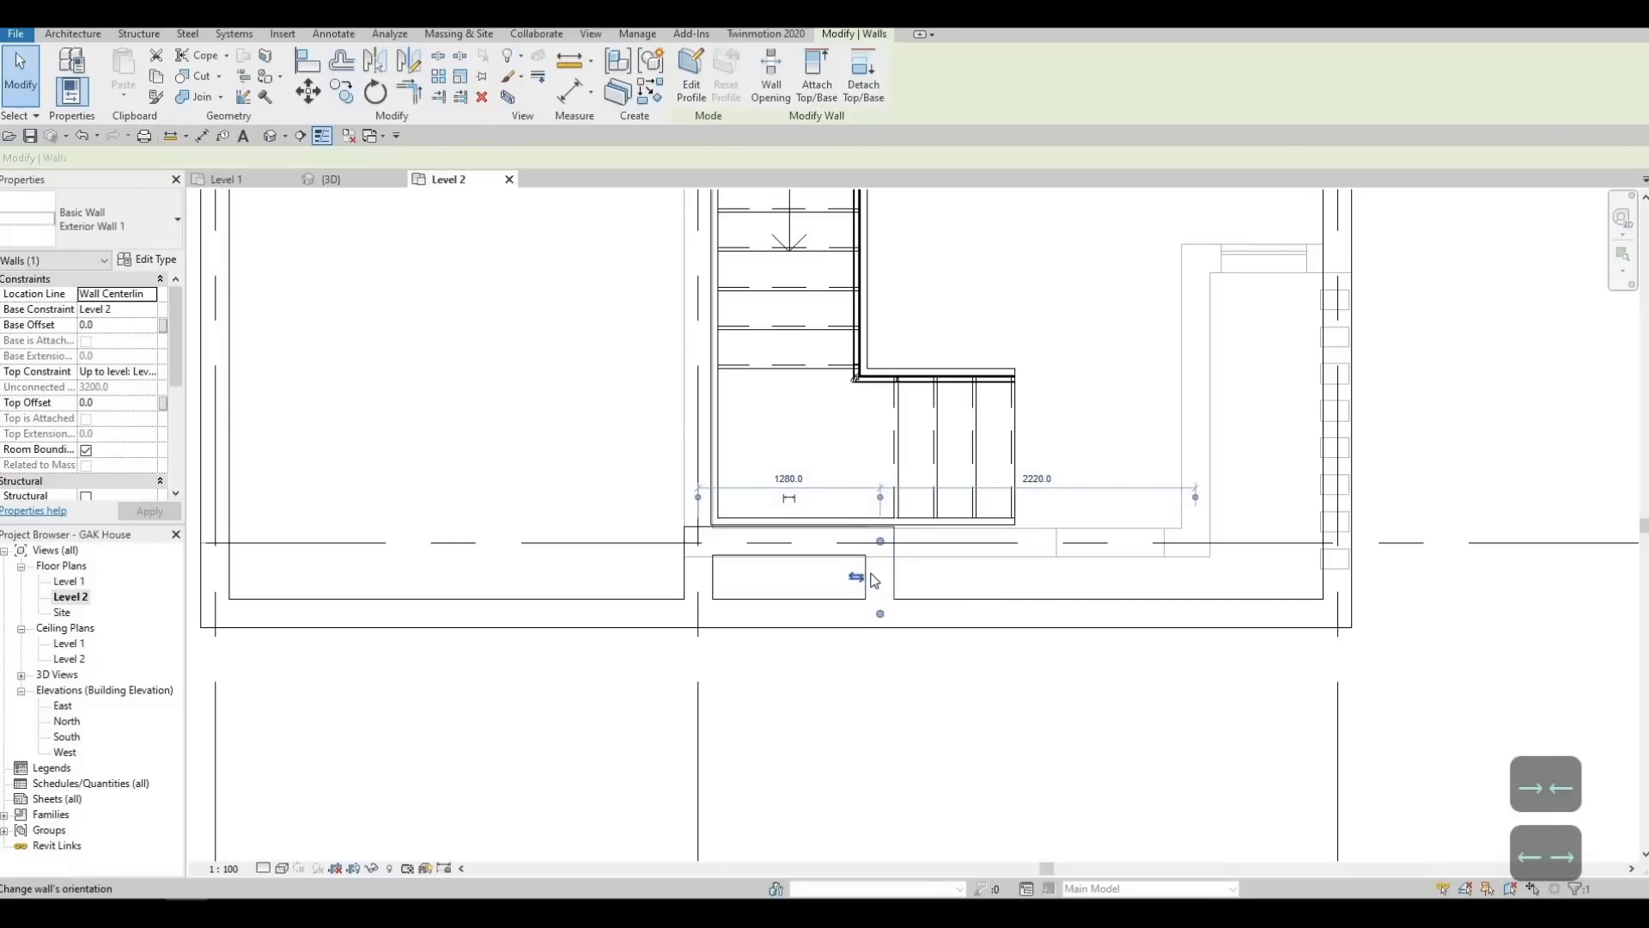
key(Escape)
Split the front exterior wall between the two side walls of the recess
middle_drag(780, 606, 782, 571)
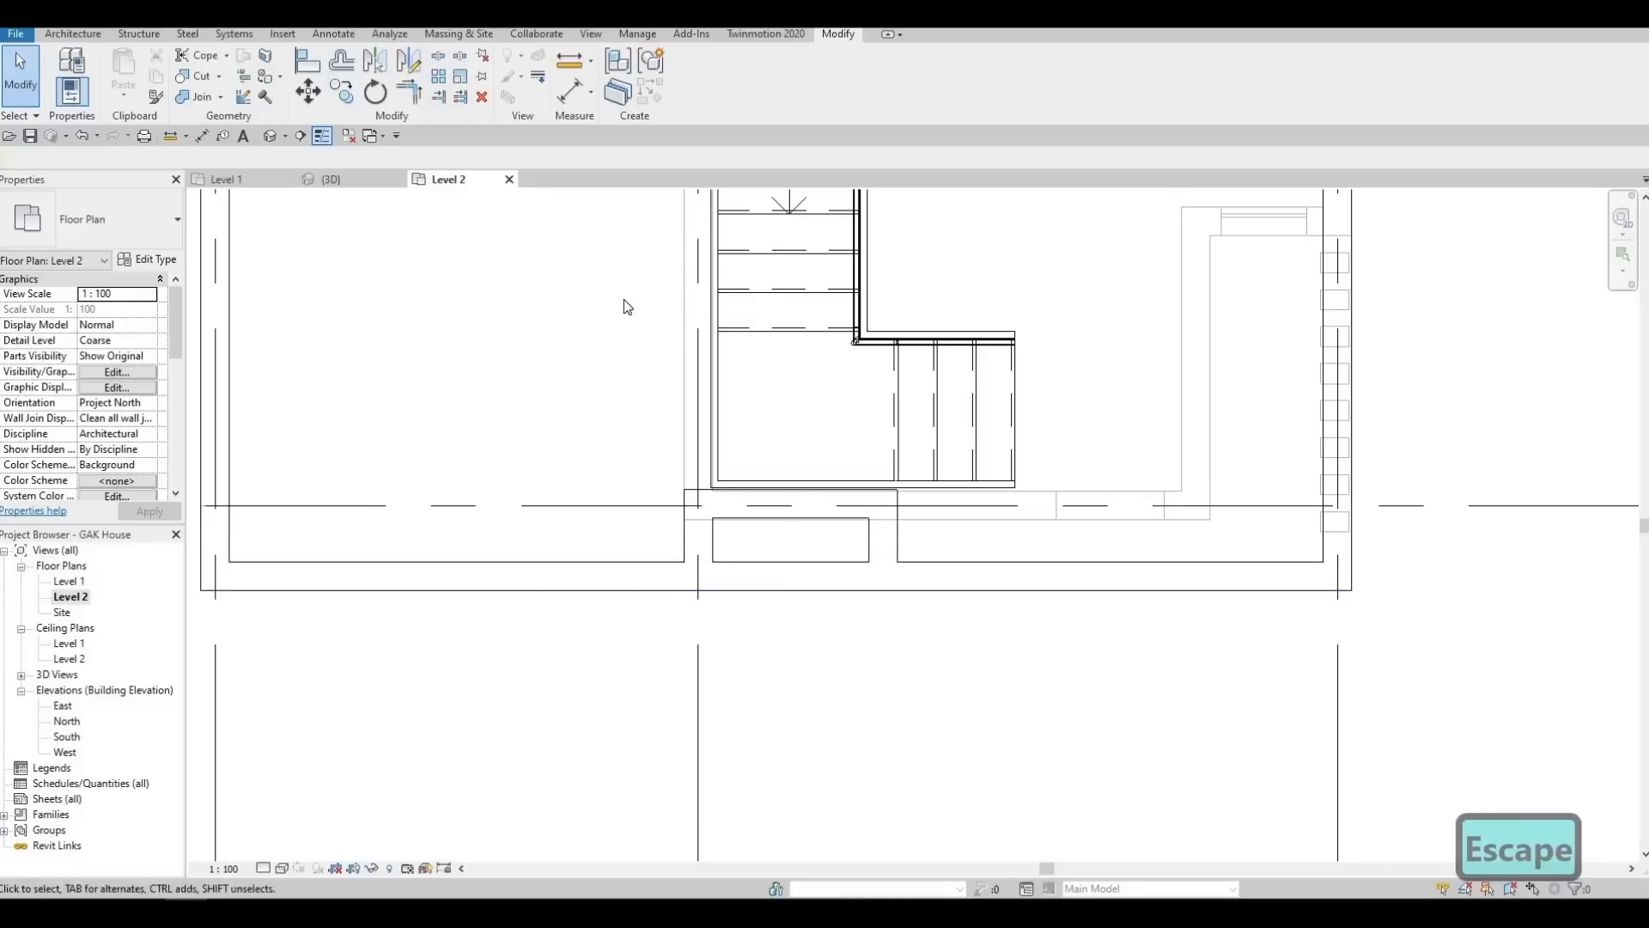
click(460, 59)
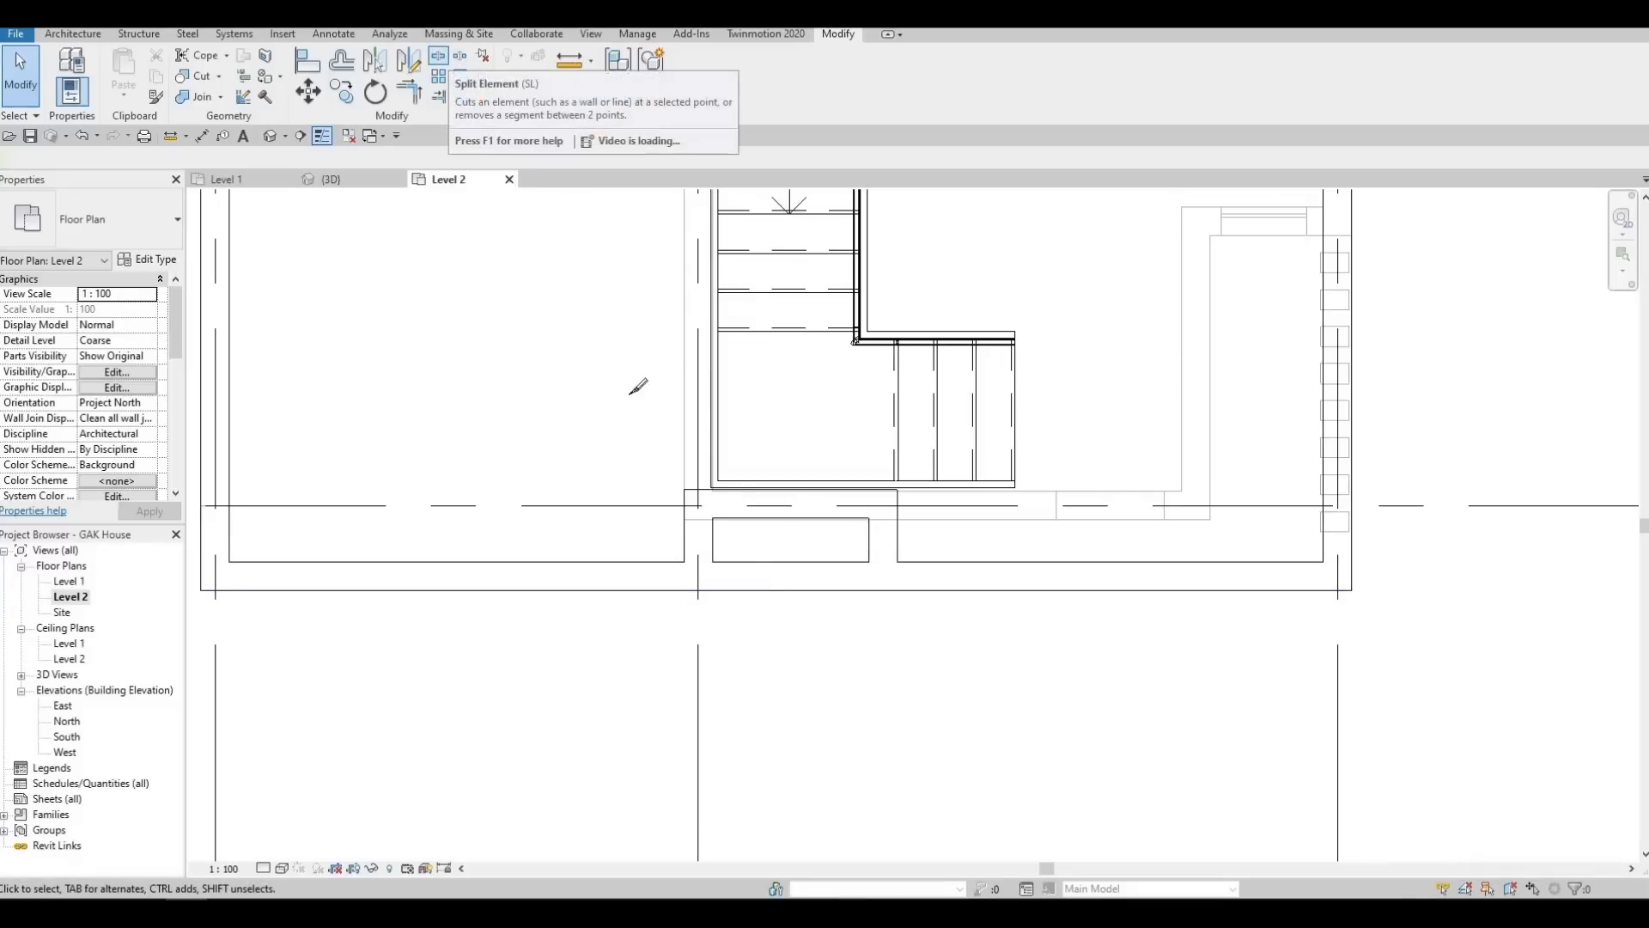
click(697, 642)
key(Escape)
Trim both front wall segments to corners with the recess's side walls, leaving the recess open to the outside
key(t)
key(r)
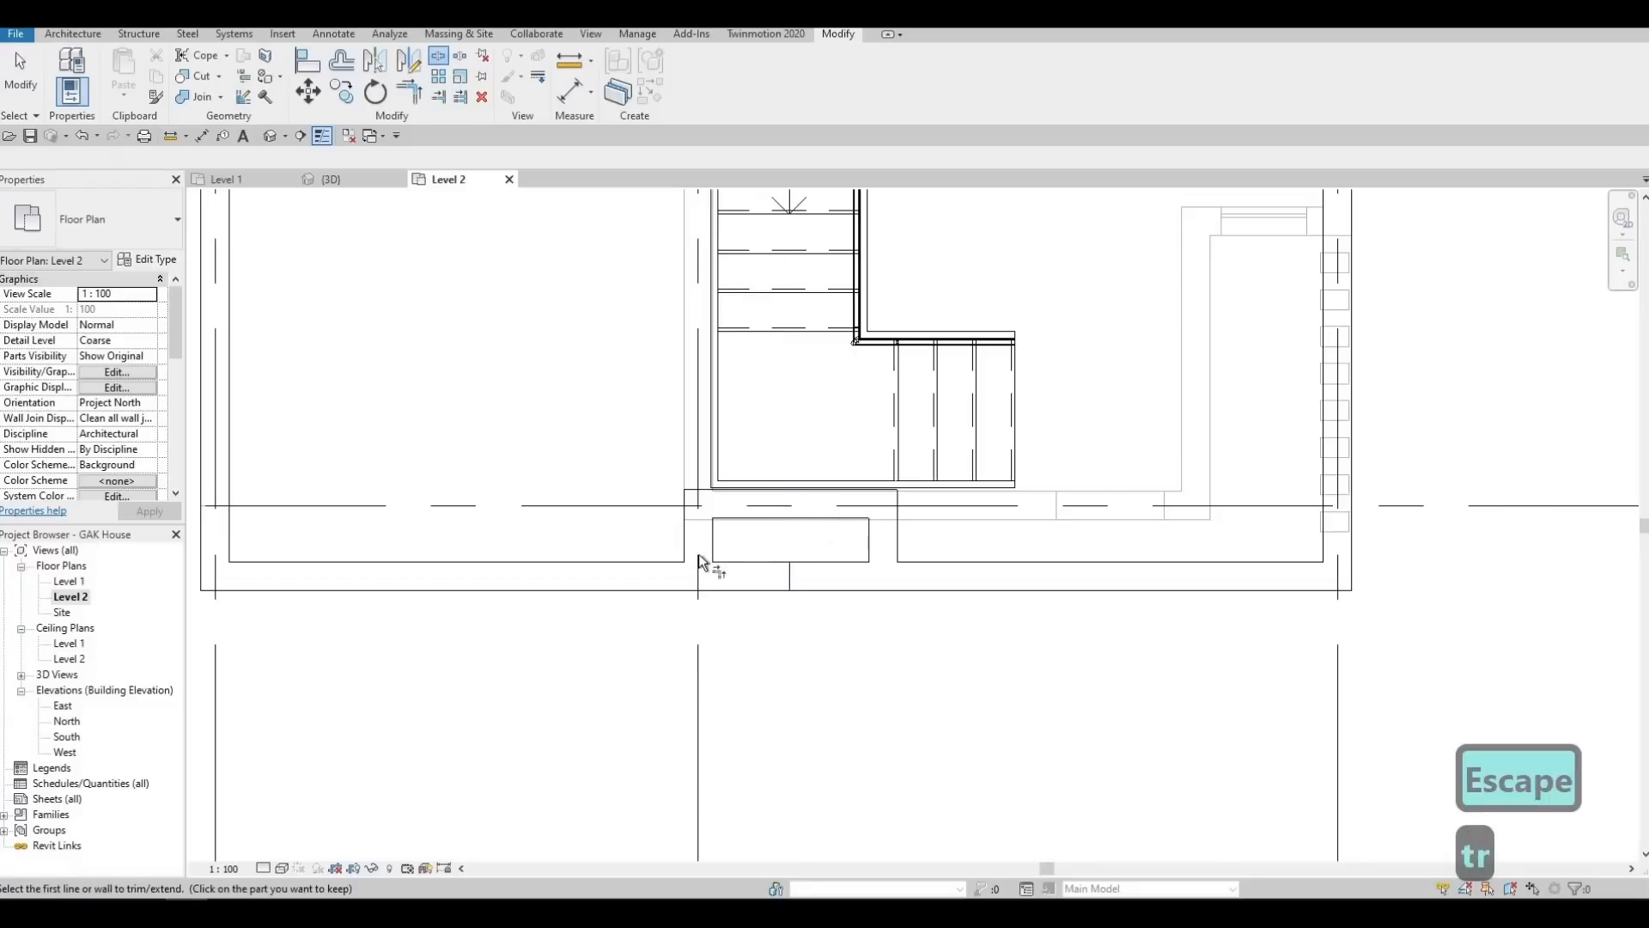
click(652, 574)
click(932, 576)
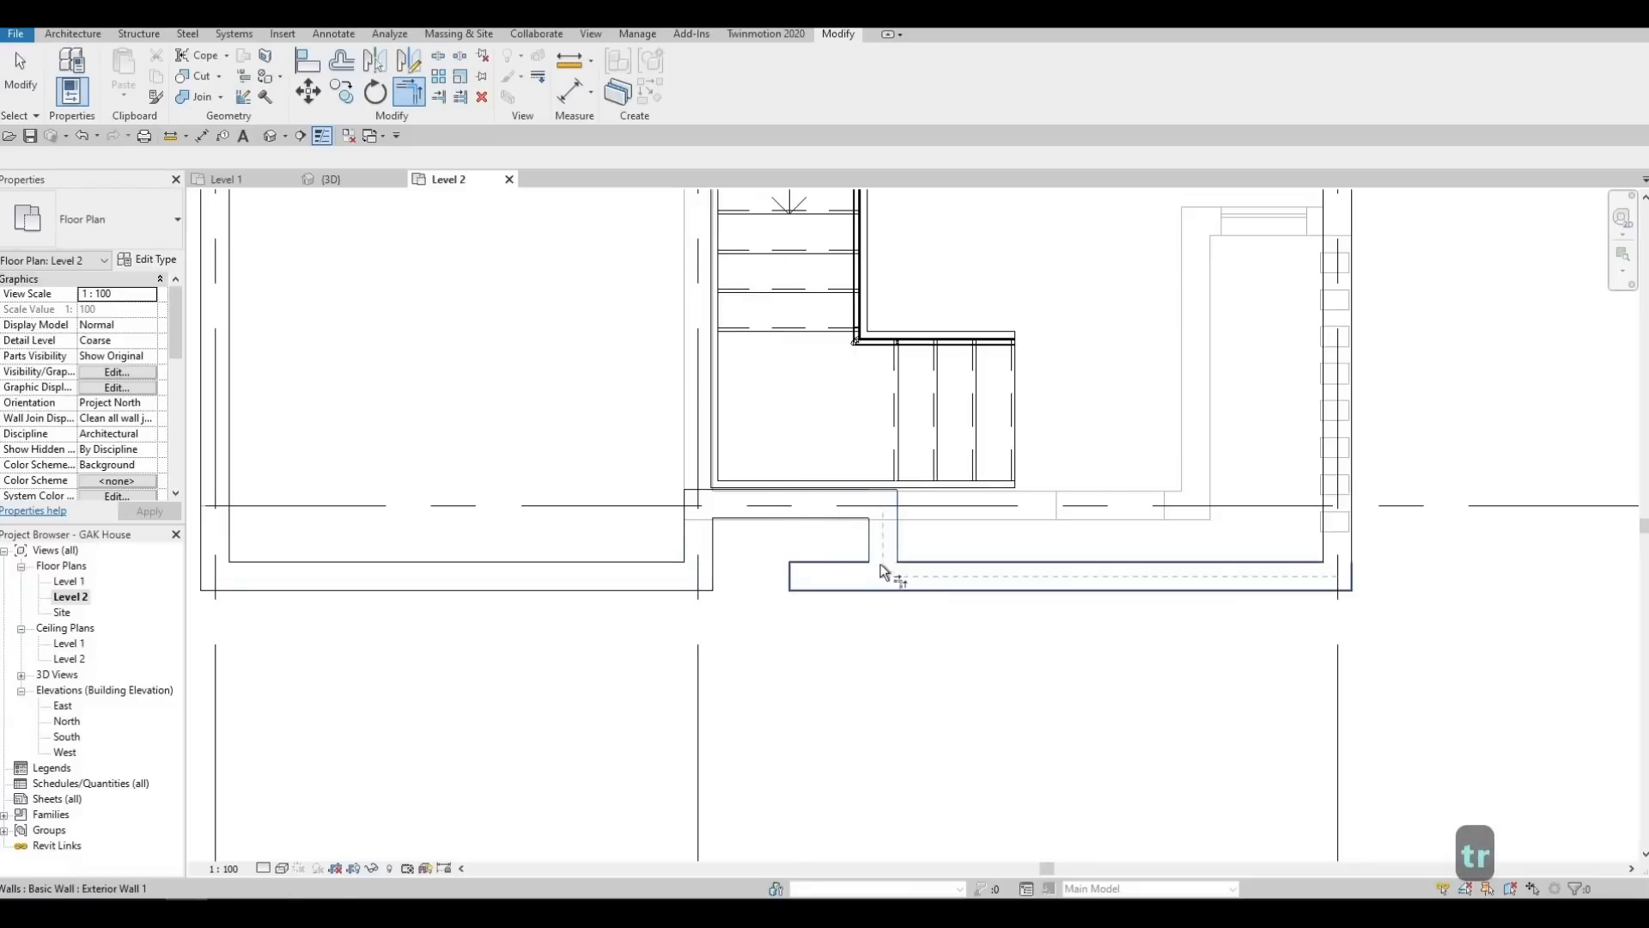
click(889, 572)
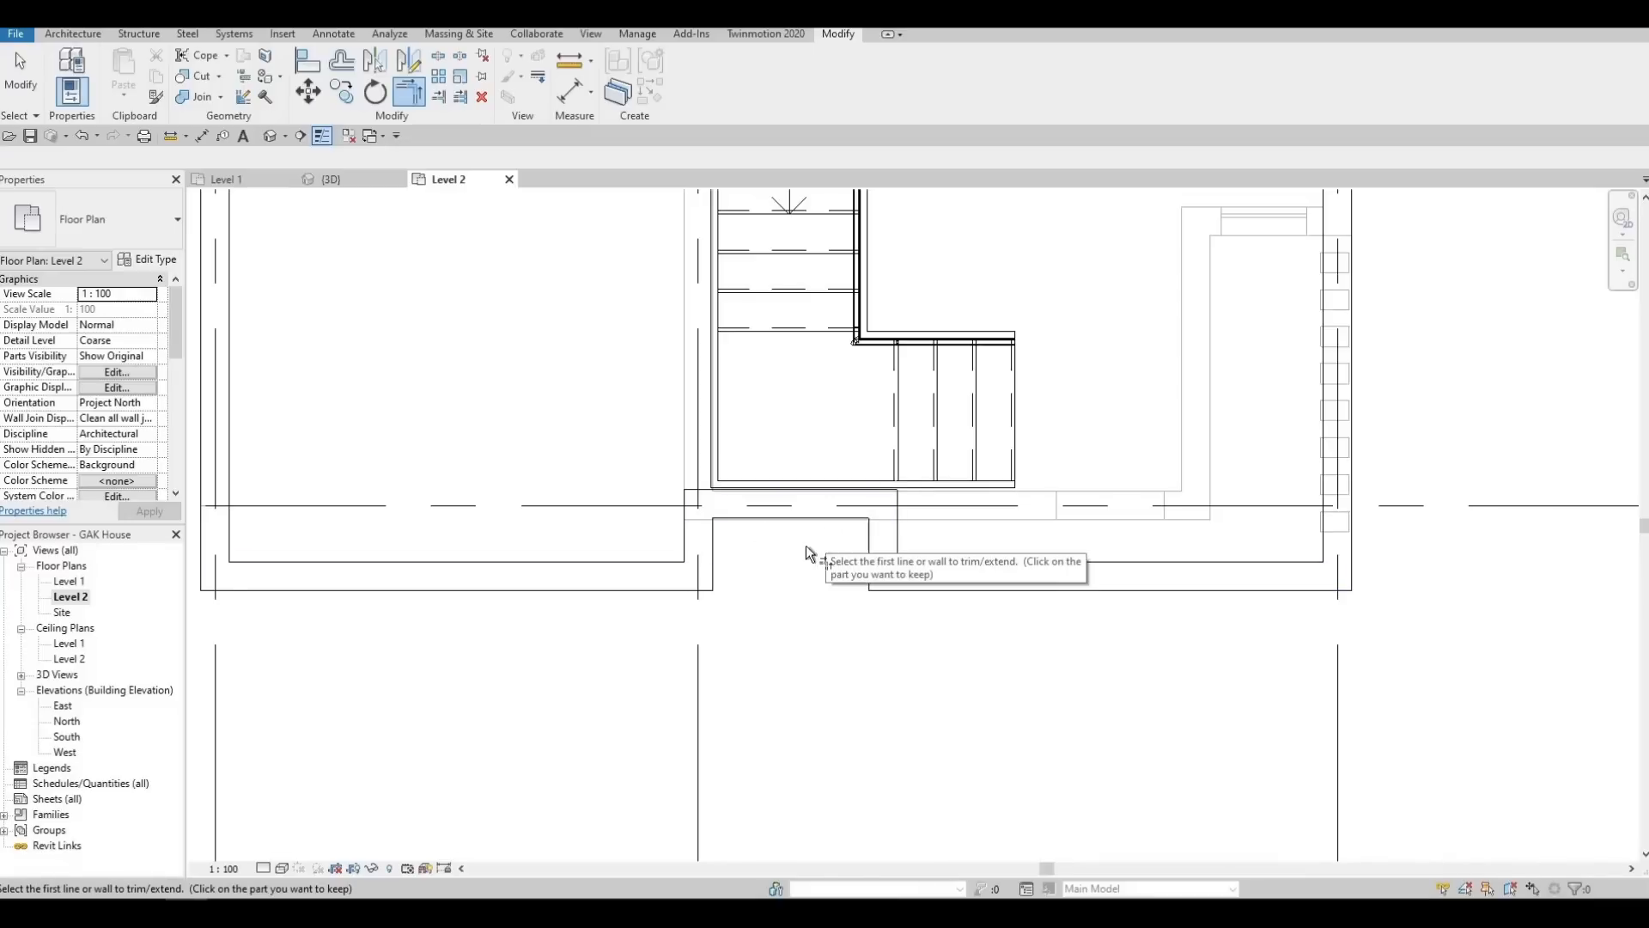
key(F1)
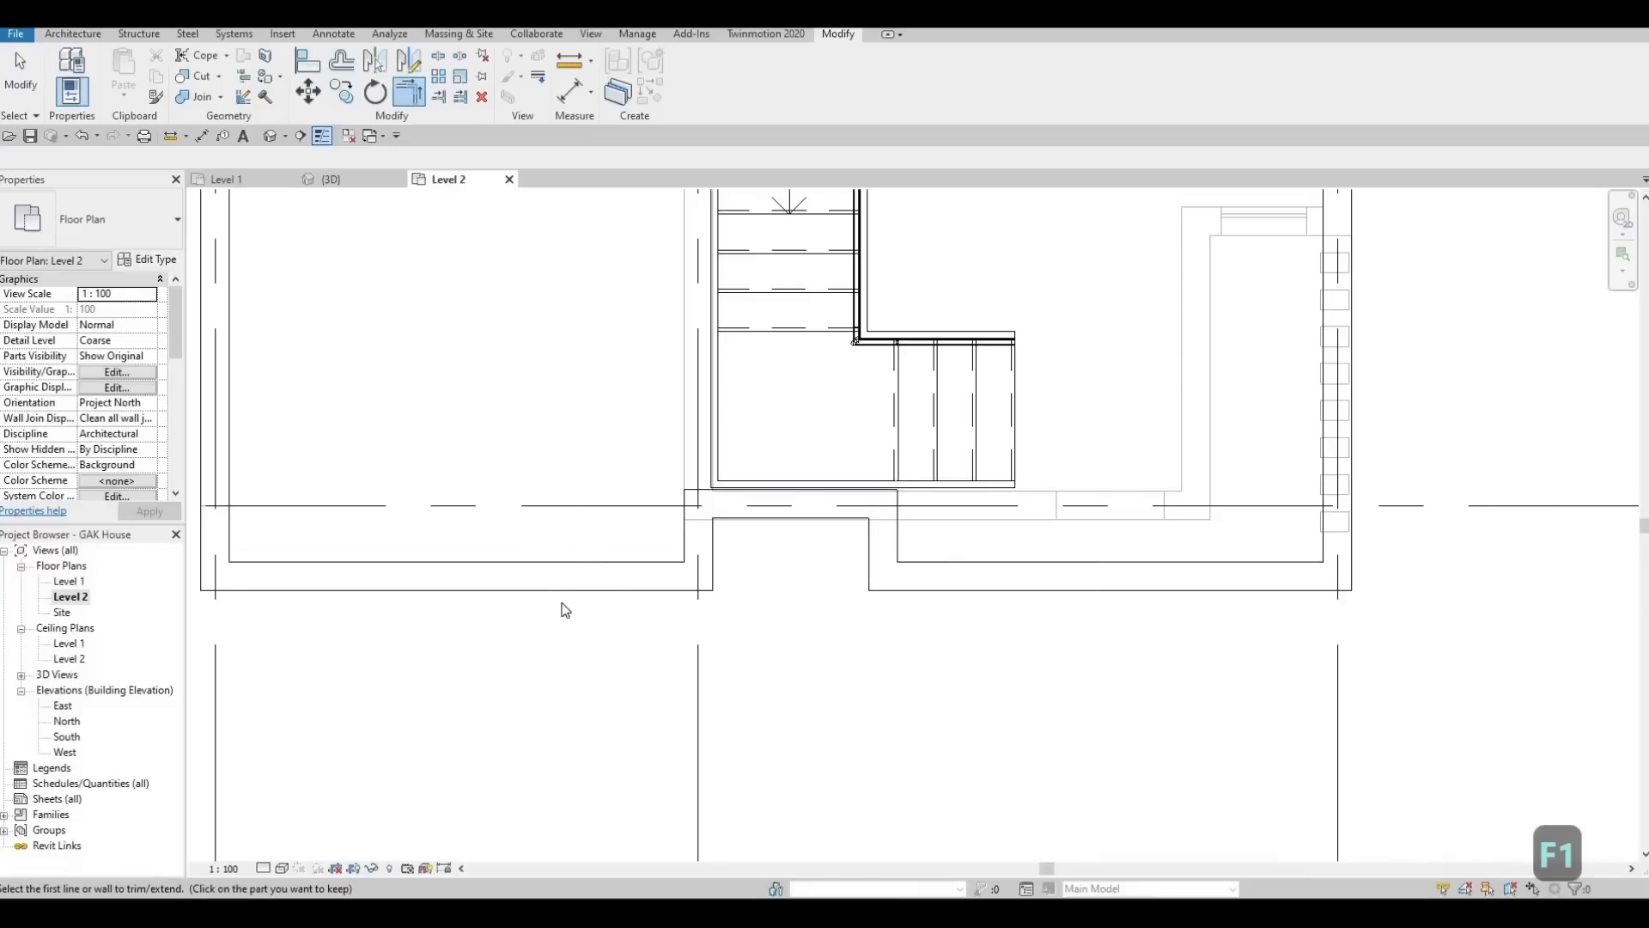
scroll(579, 564, down, 3)
key(Escape)
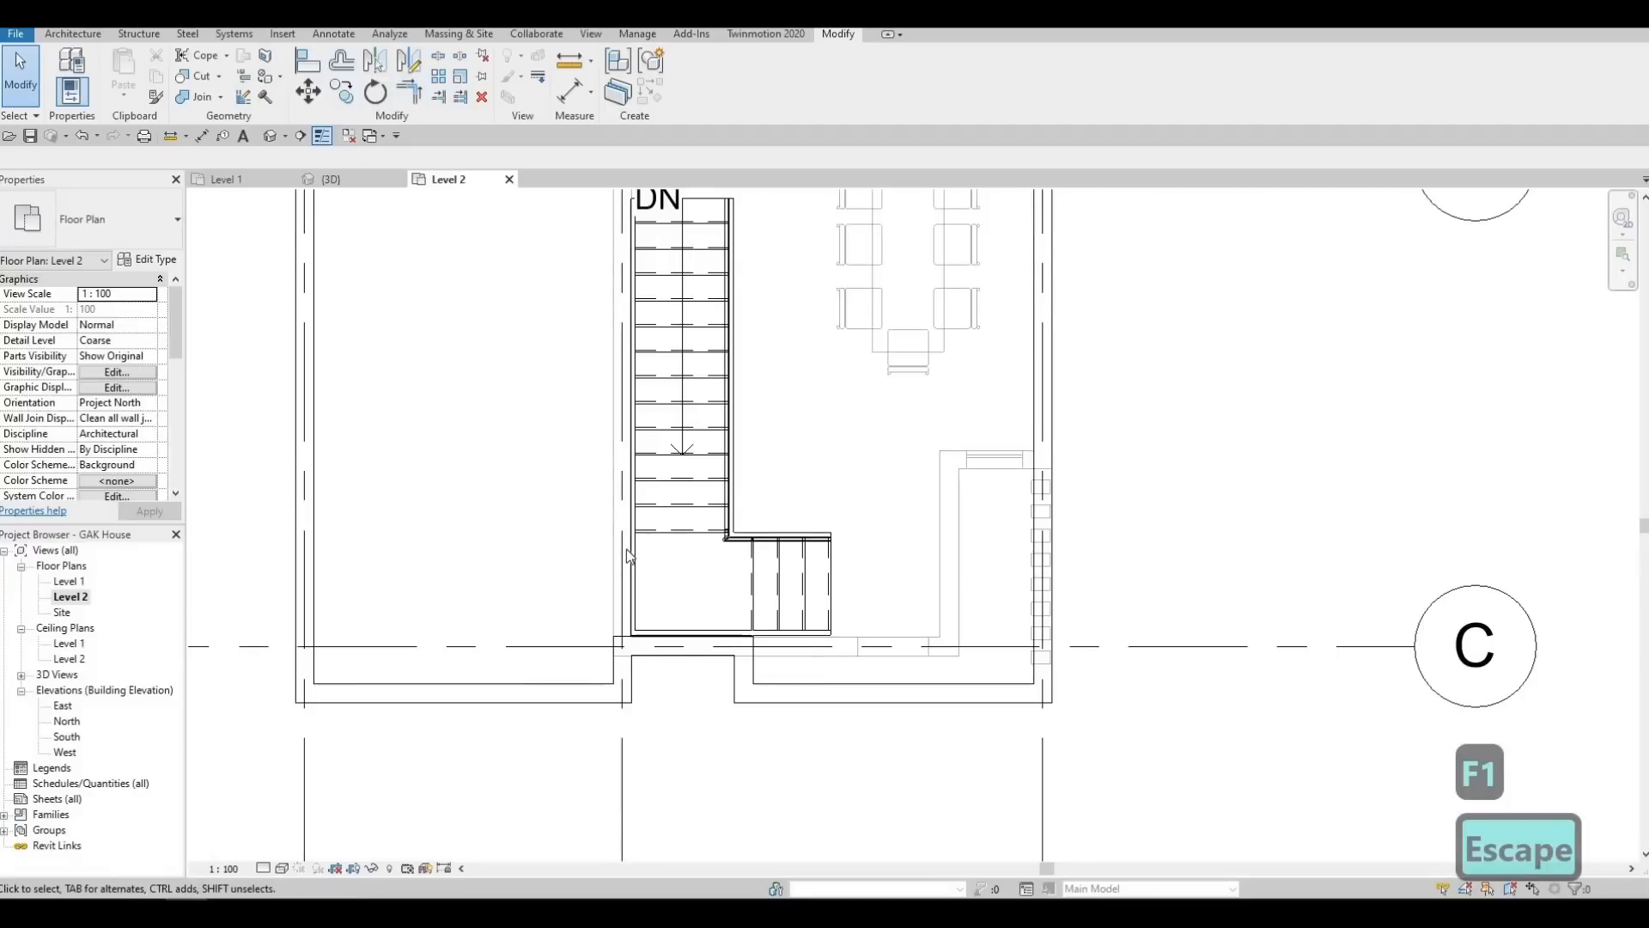
middle_drag(718, 626, 778, 636)
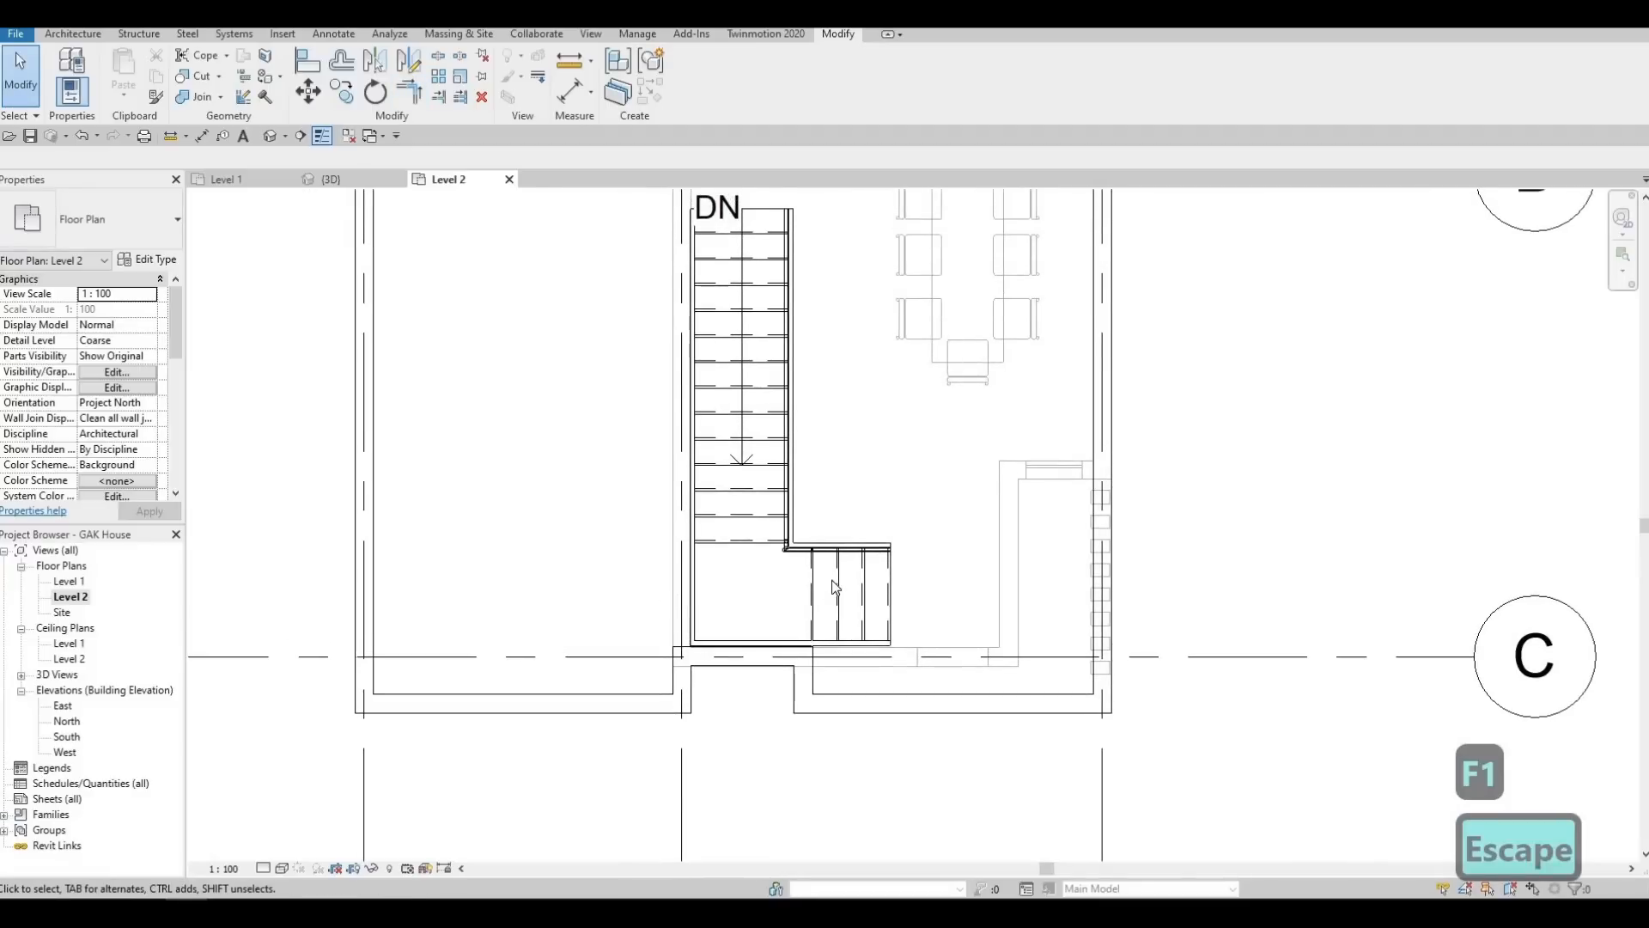
middle_drag(834, 587, 829, 641)
middle_drag(794, 707, 797, 742)
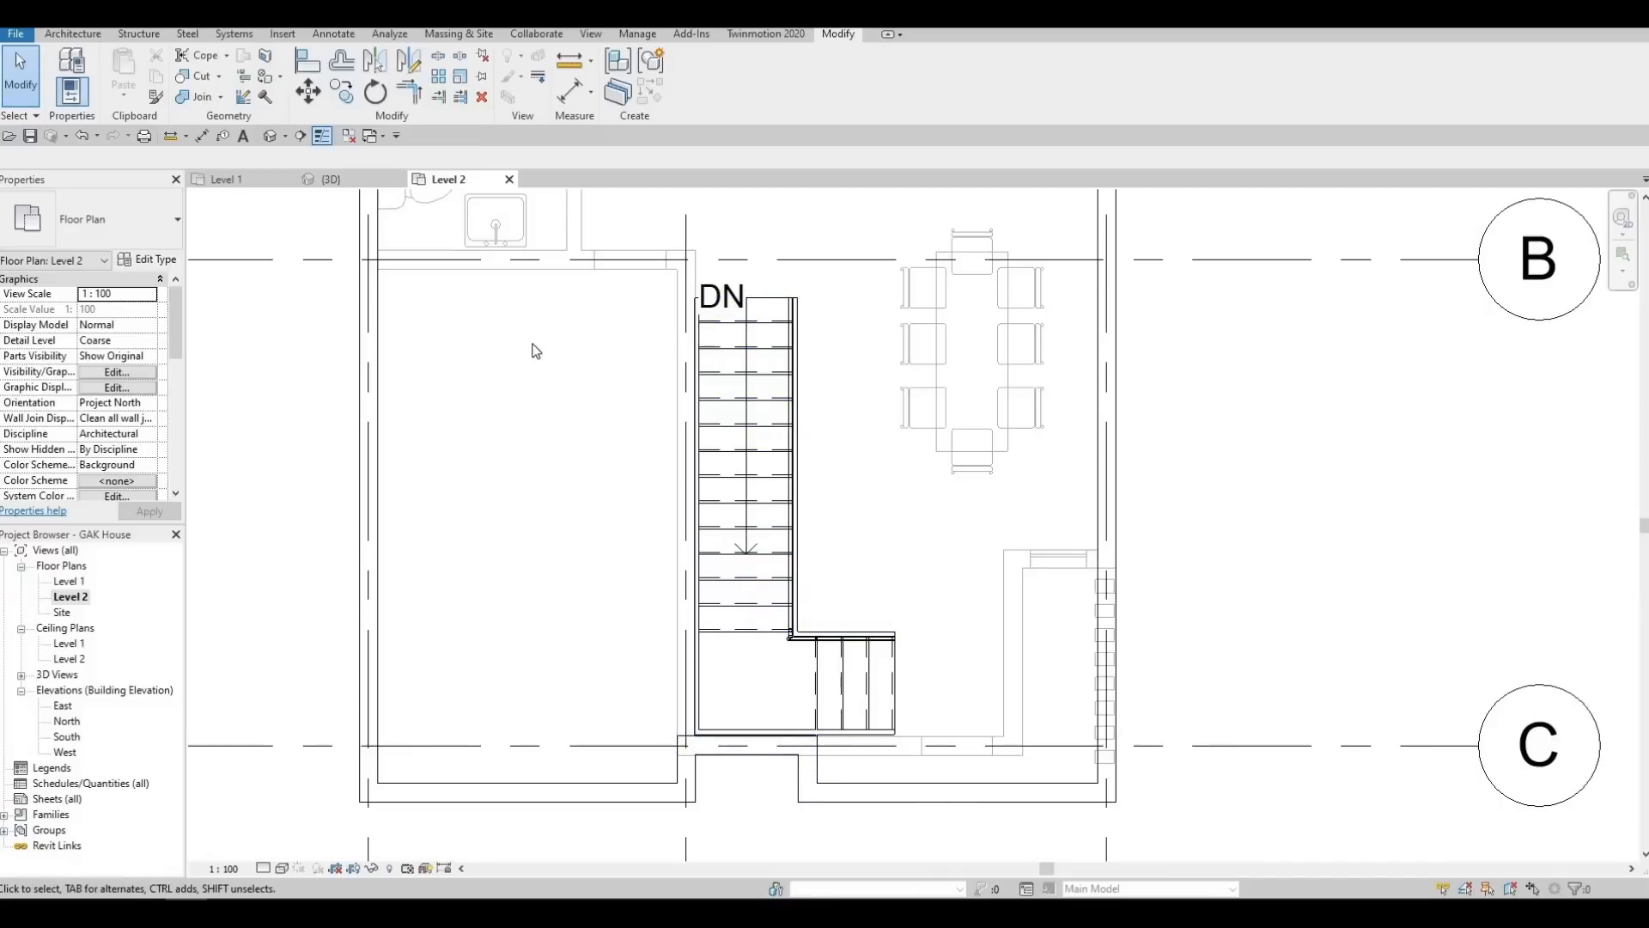
Draw an Interior Wall 1 wall about 1440 mm long, perpendicular to grid C, across the stair's lower landing above the recess
click(70, 34)
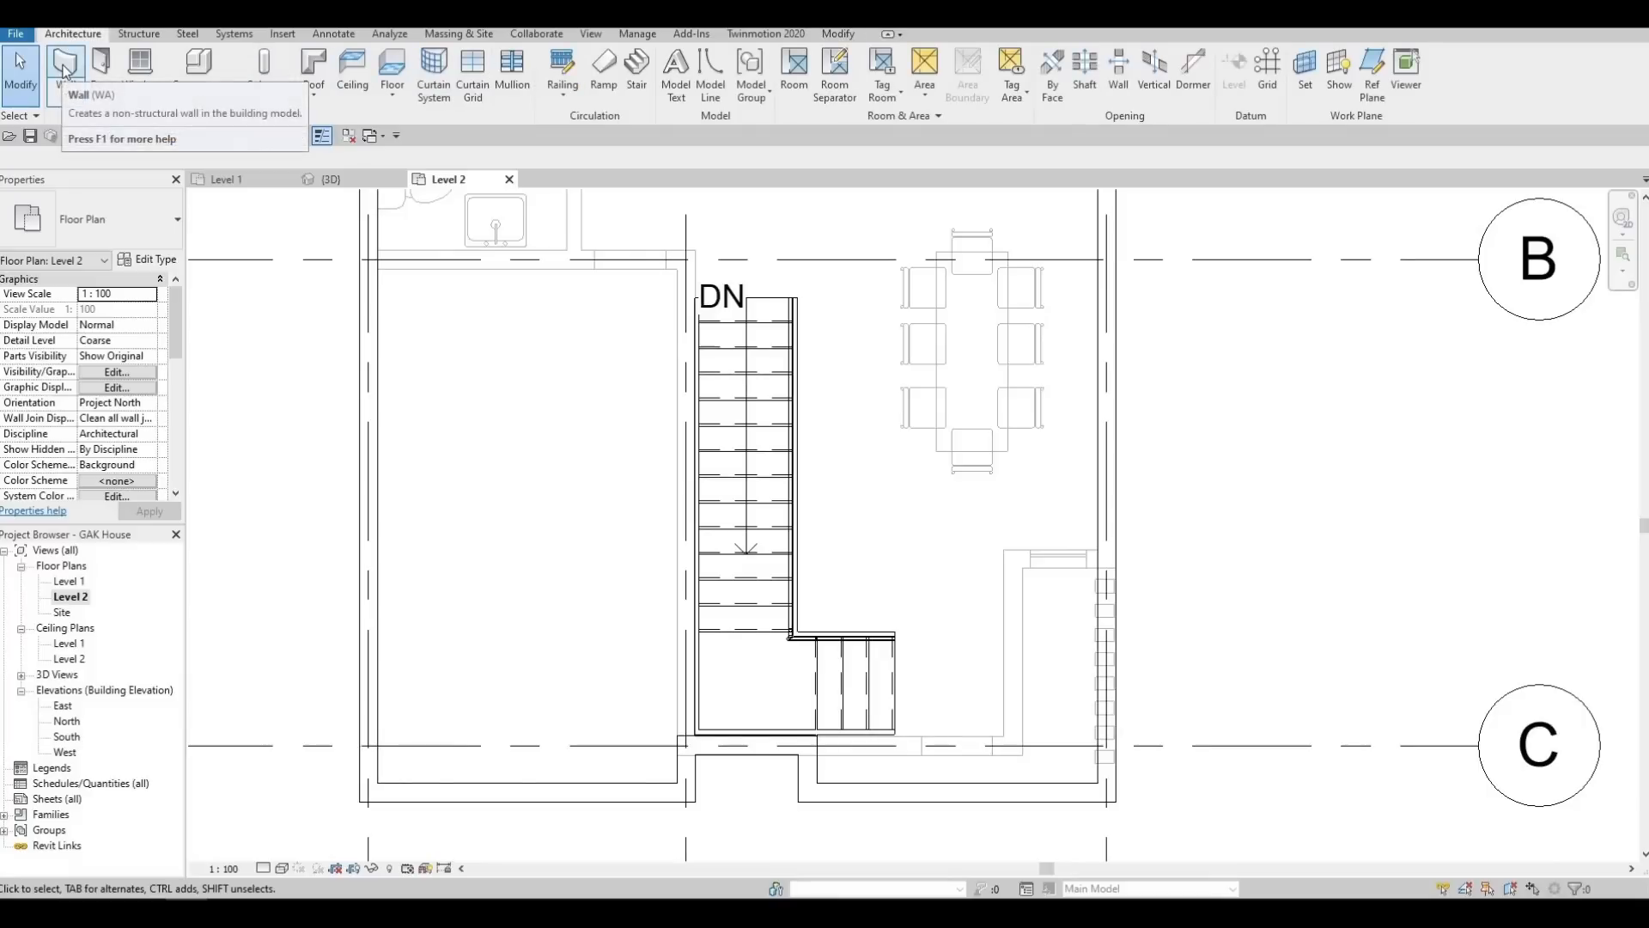
click(64, 69)
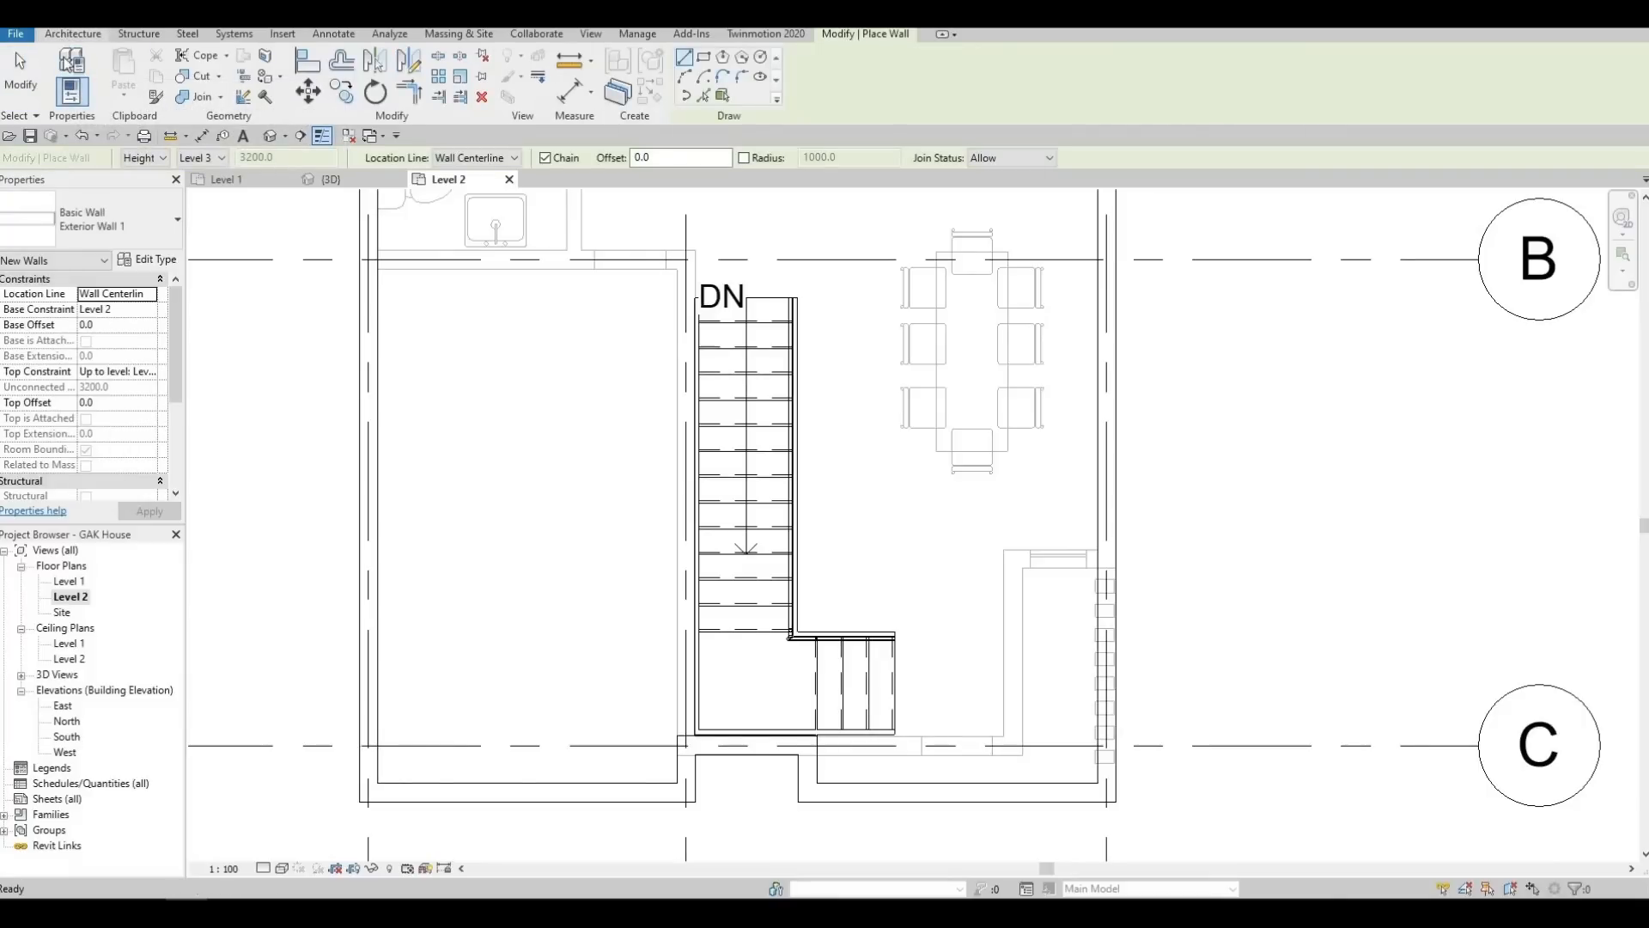
click(117, 231)
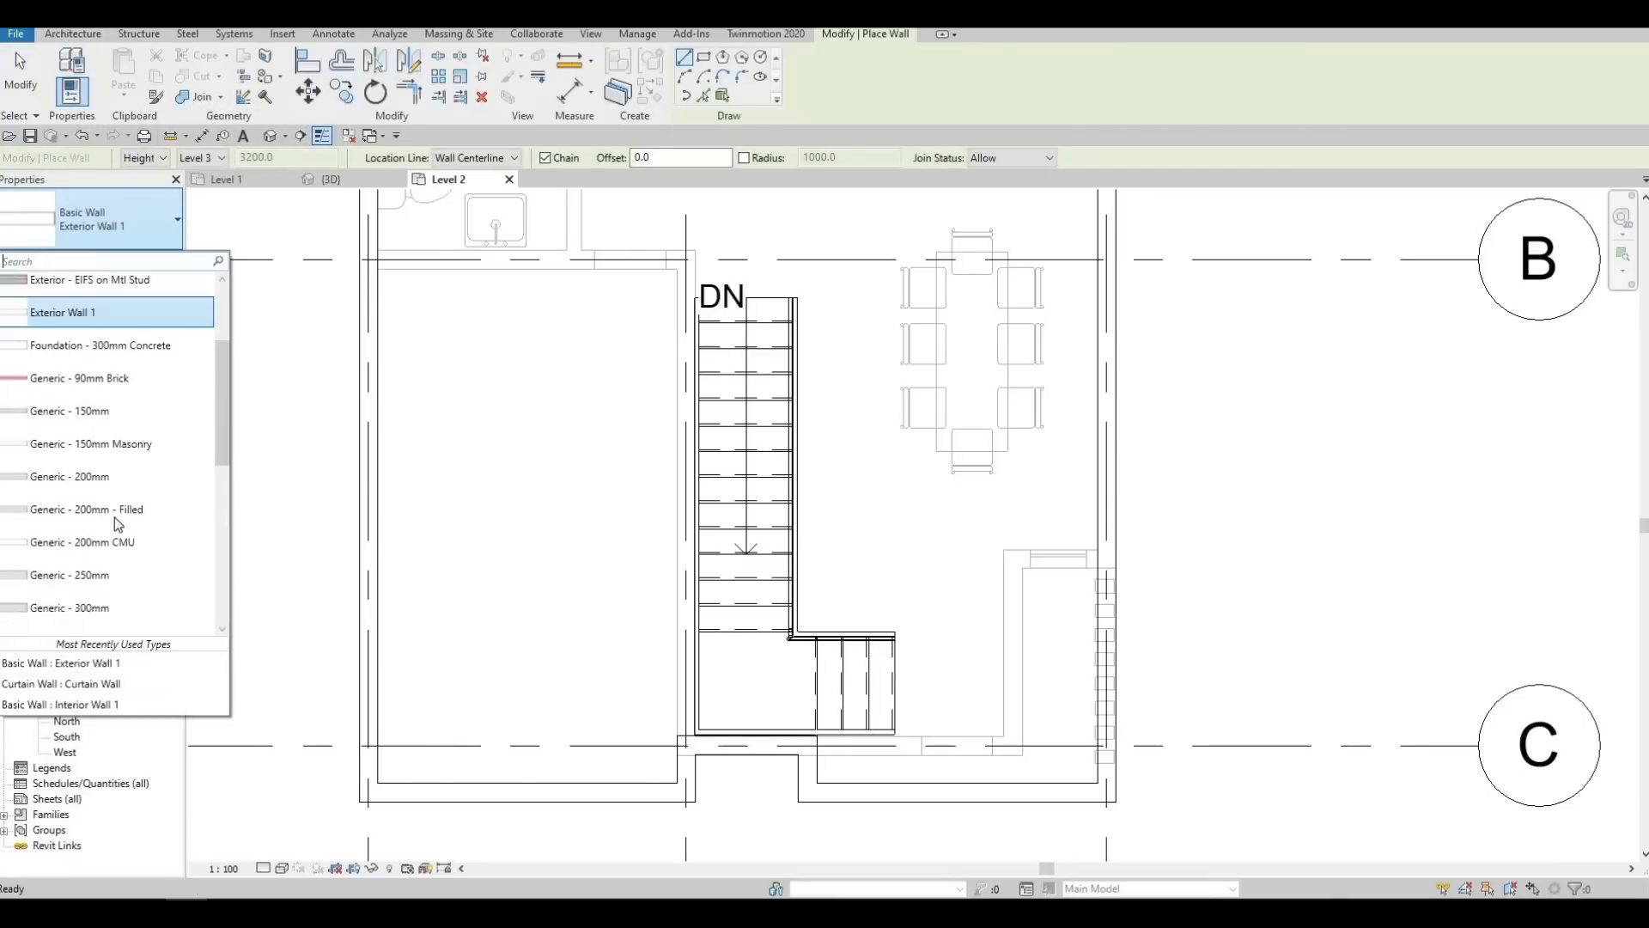
scroll(133, 546, down, 3)
scroll(132, 542, down, 2)
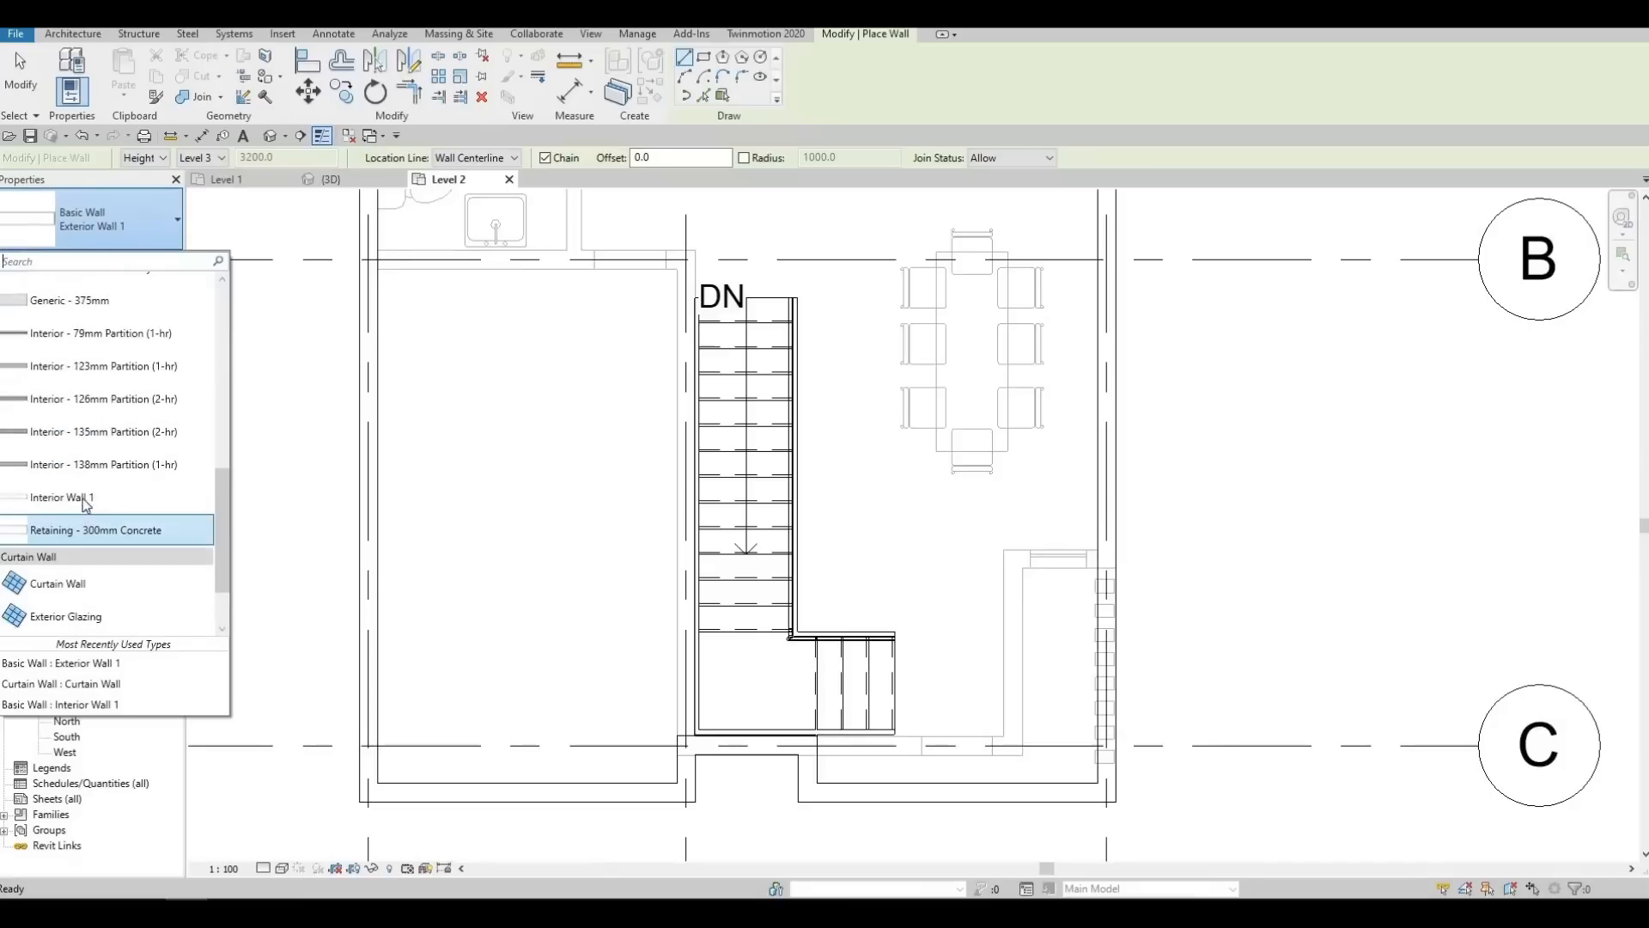
click(84, 498)
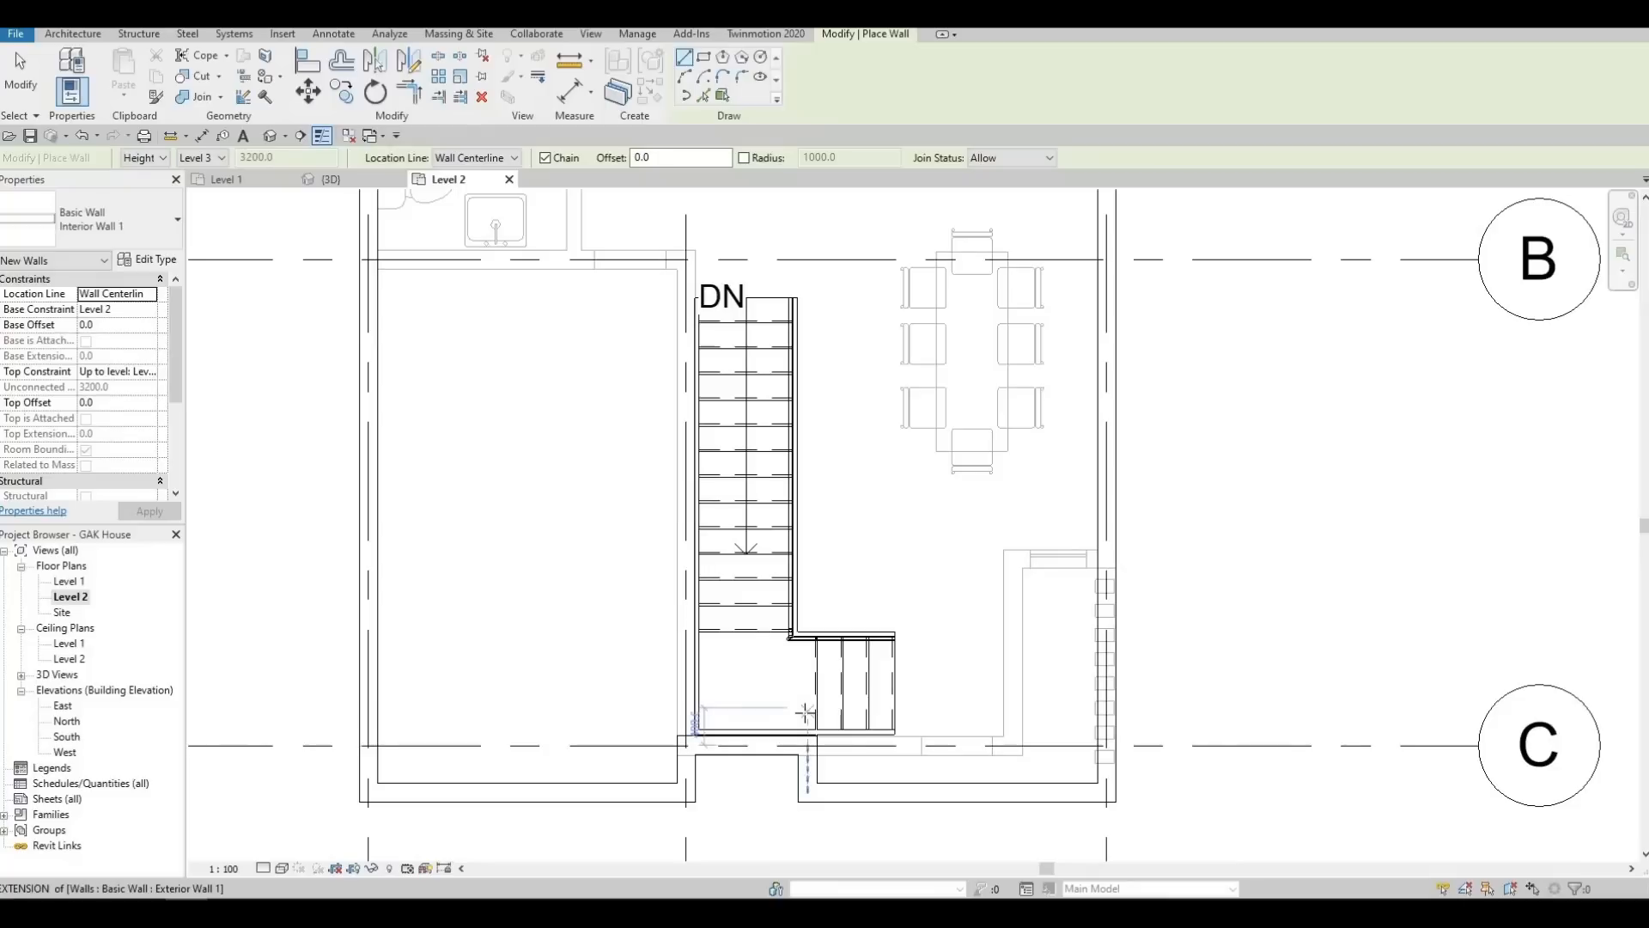
scroll(806, 714, up, 3)
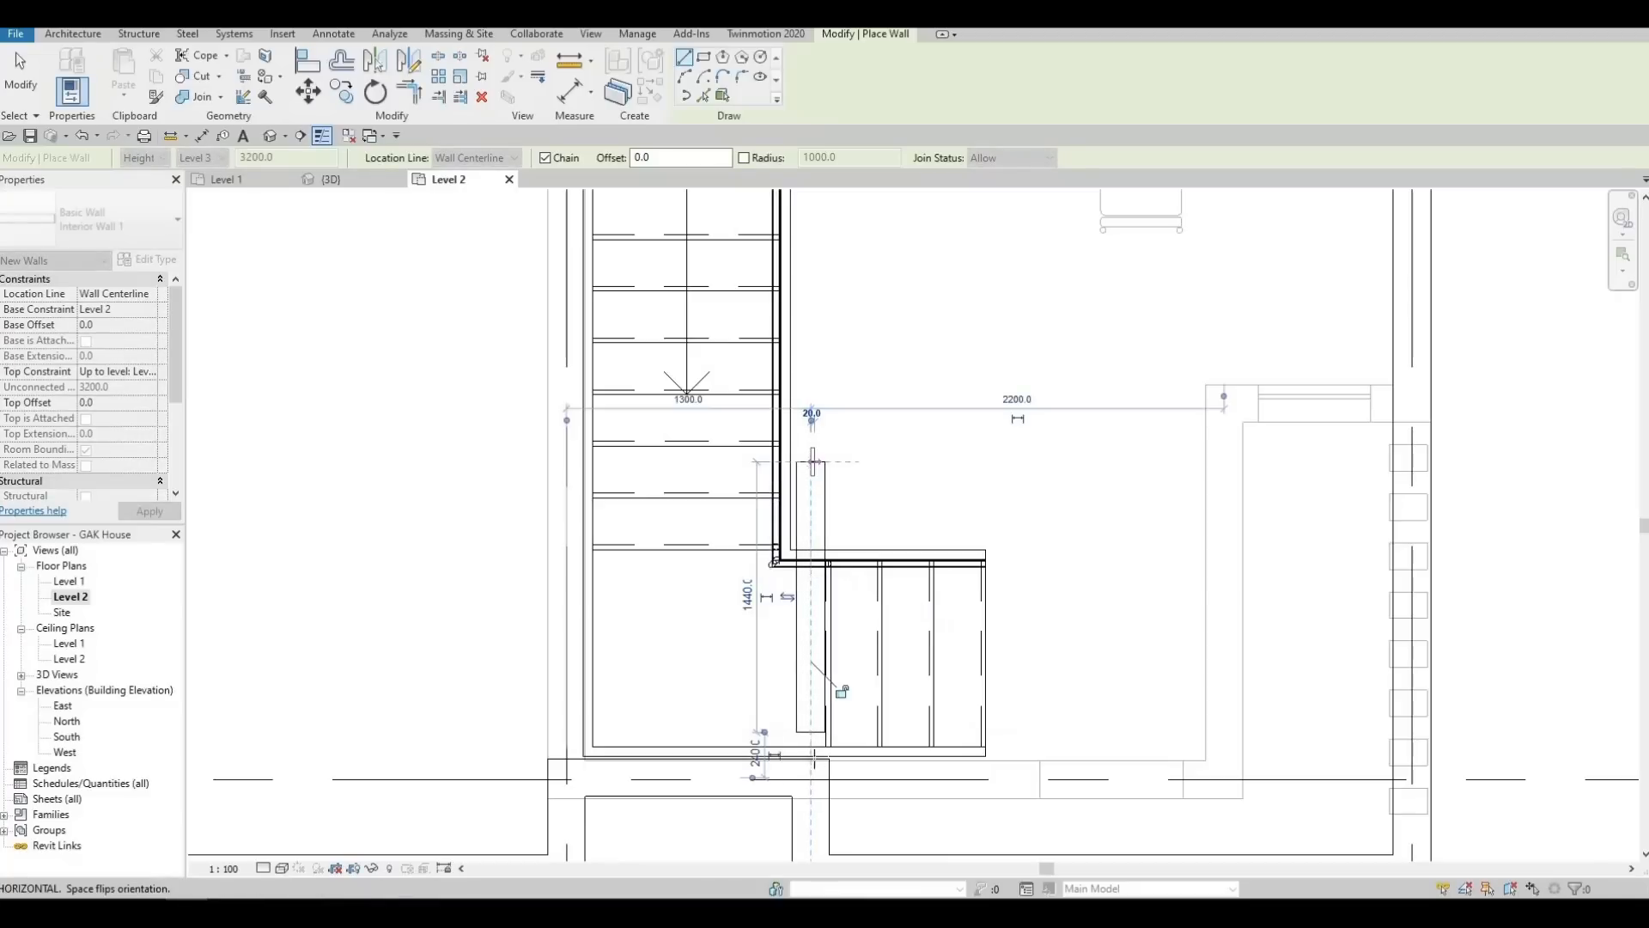
key(Escape)
Align the new interior wall's outer face with the inner face of the recess's side wall
middle_drag(795, 740, 777, 637)
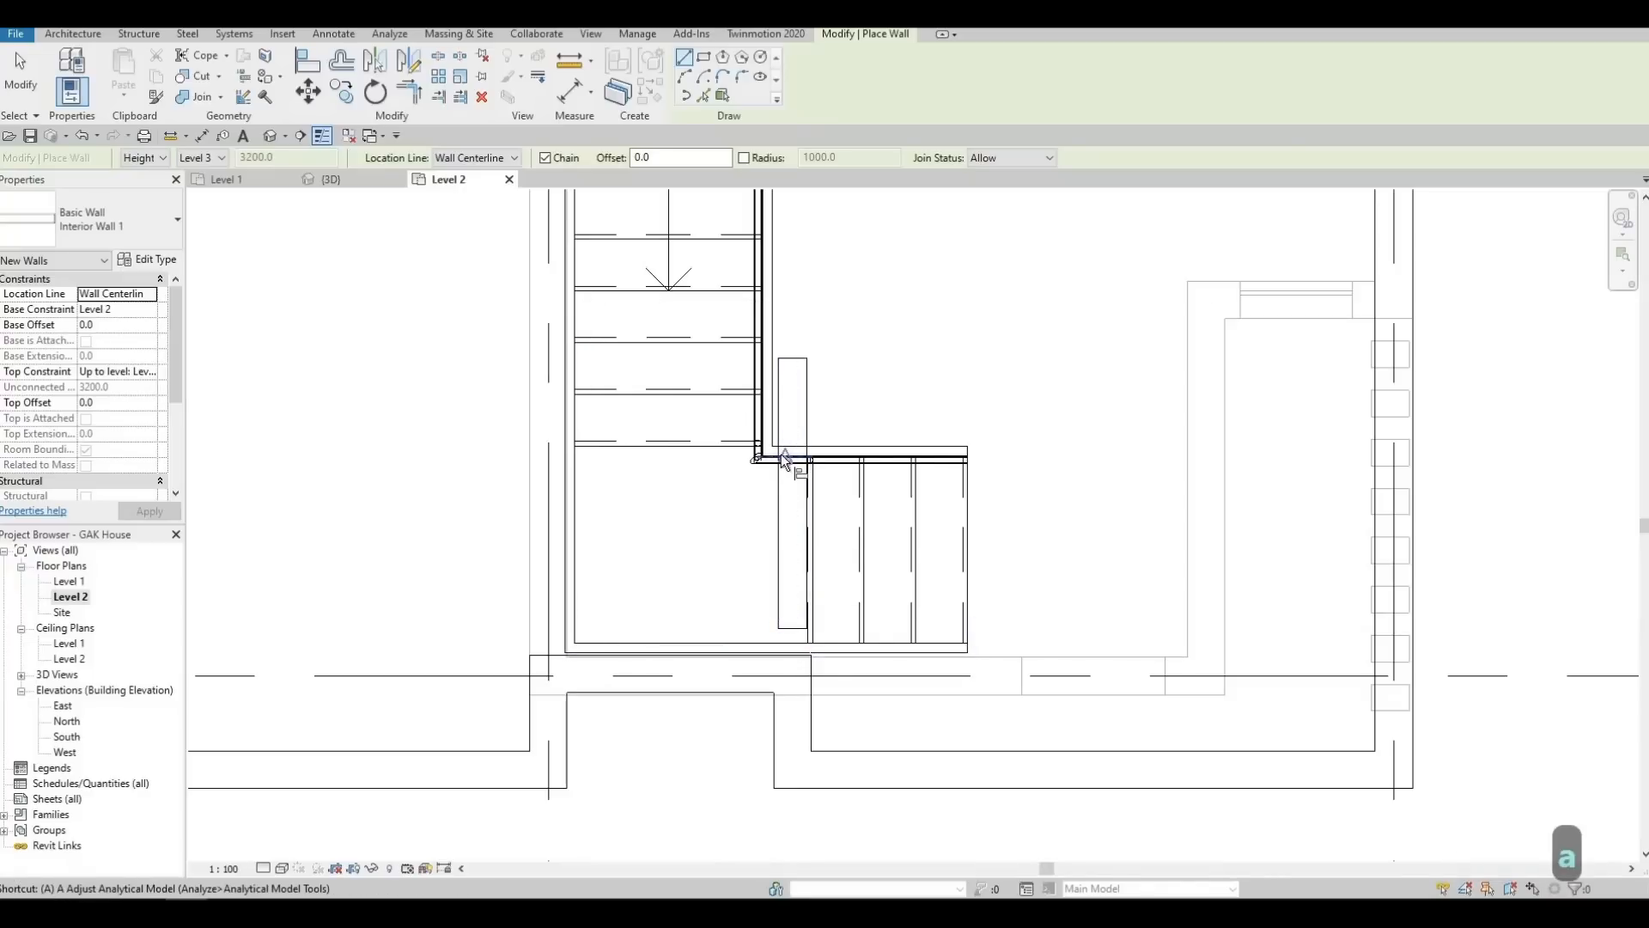
key(a)
key(l)
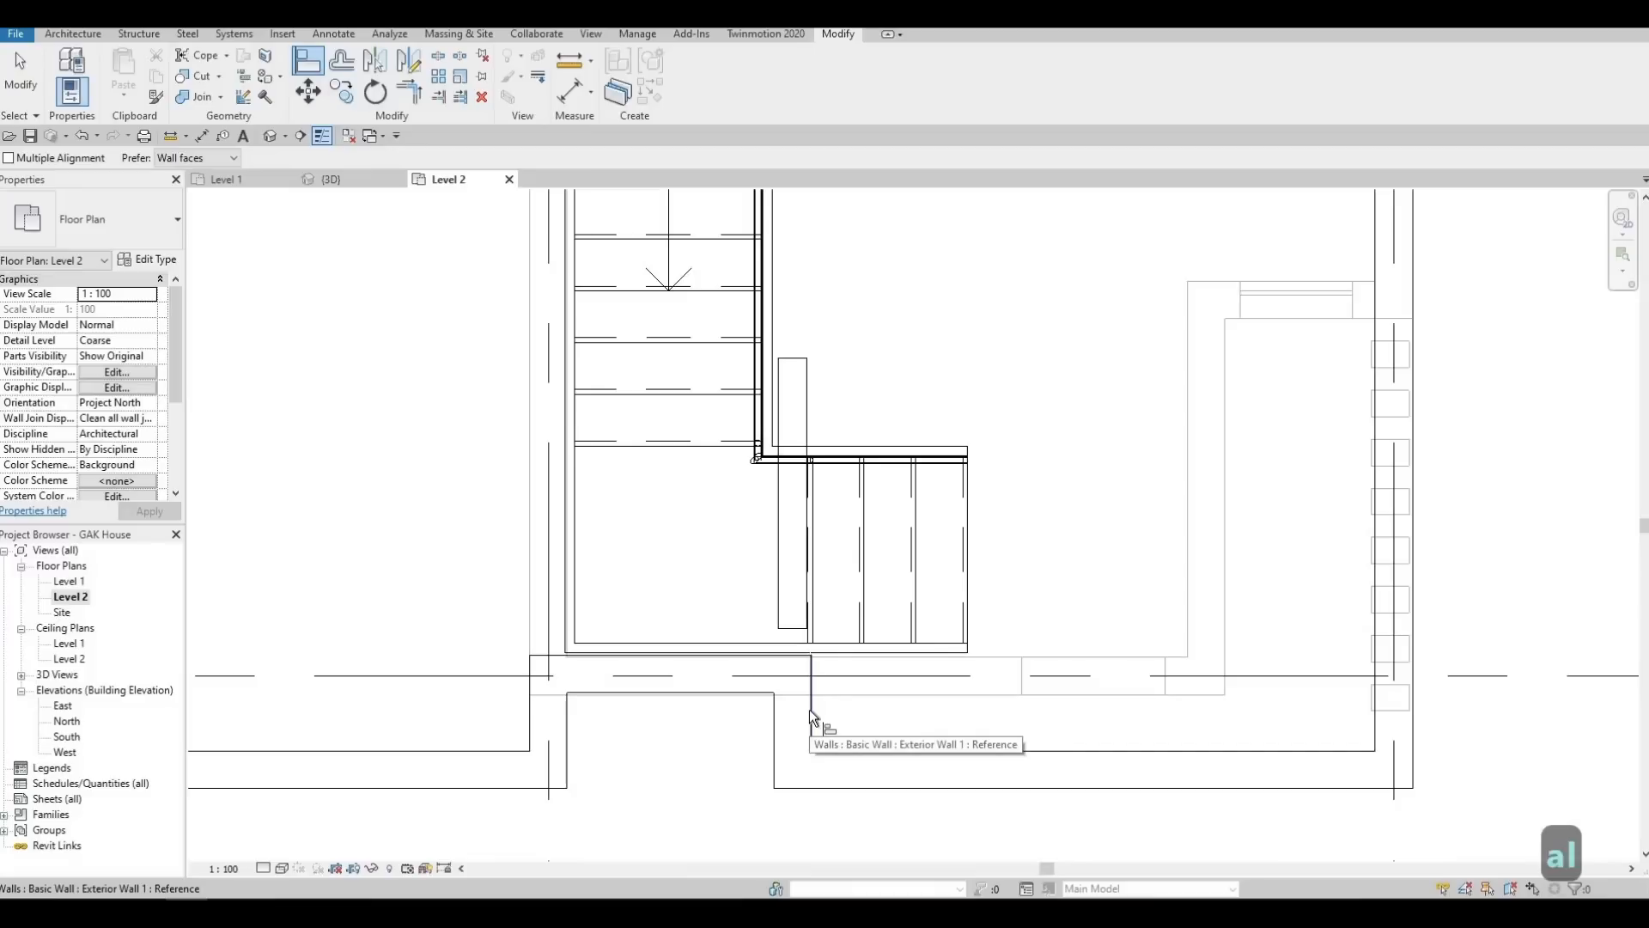
click(809, 708)
scroll(799, 601, up, 2)
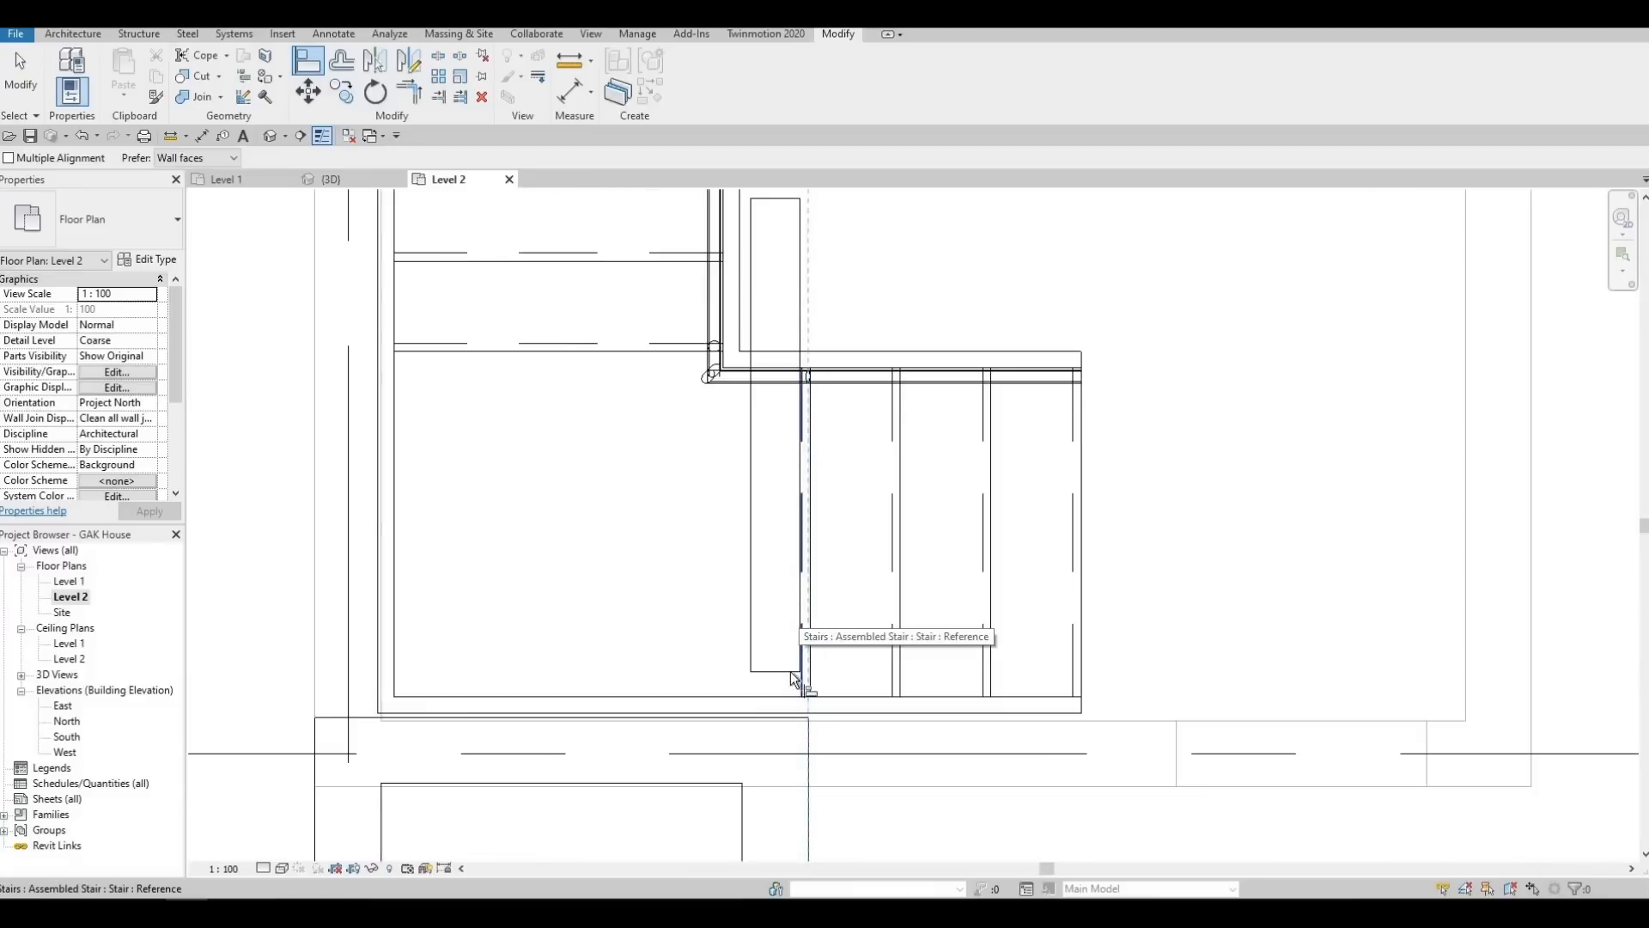
click(799, 650)
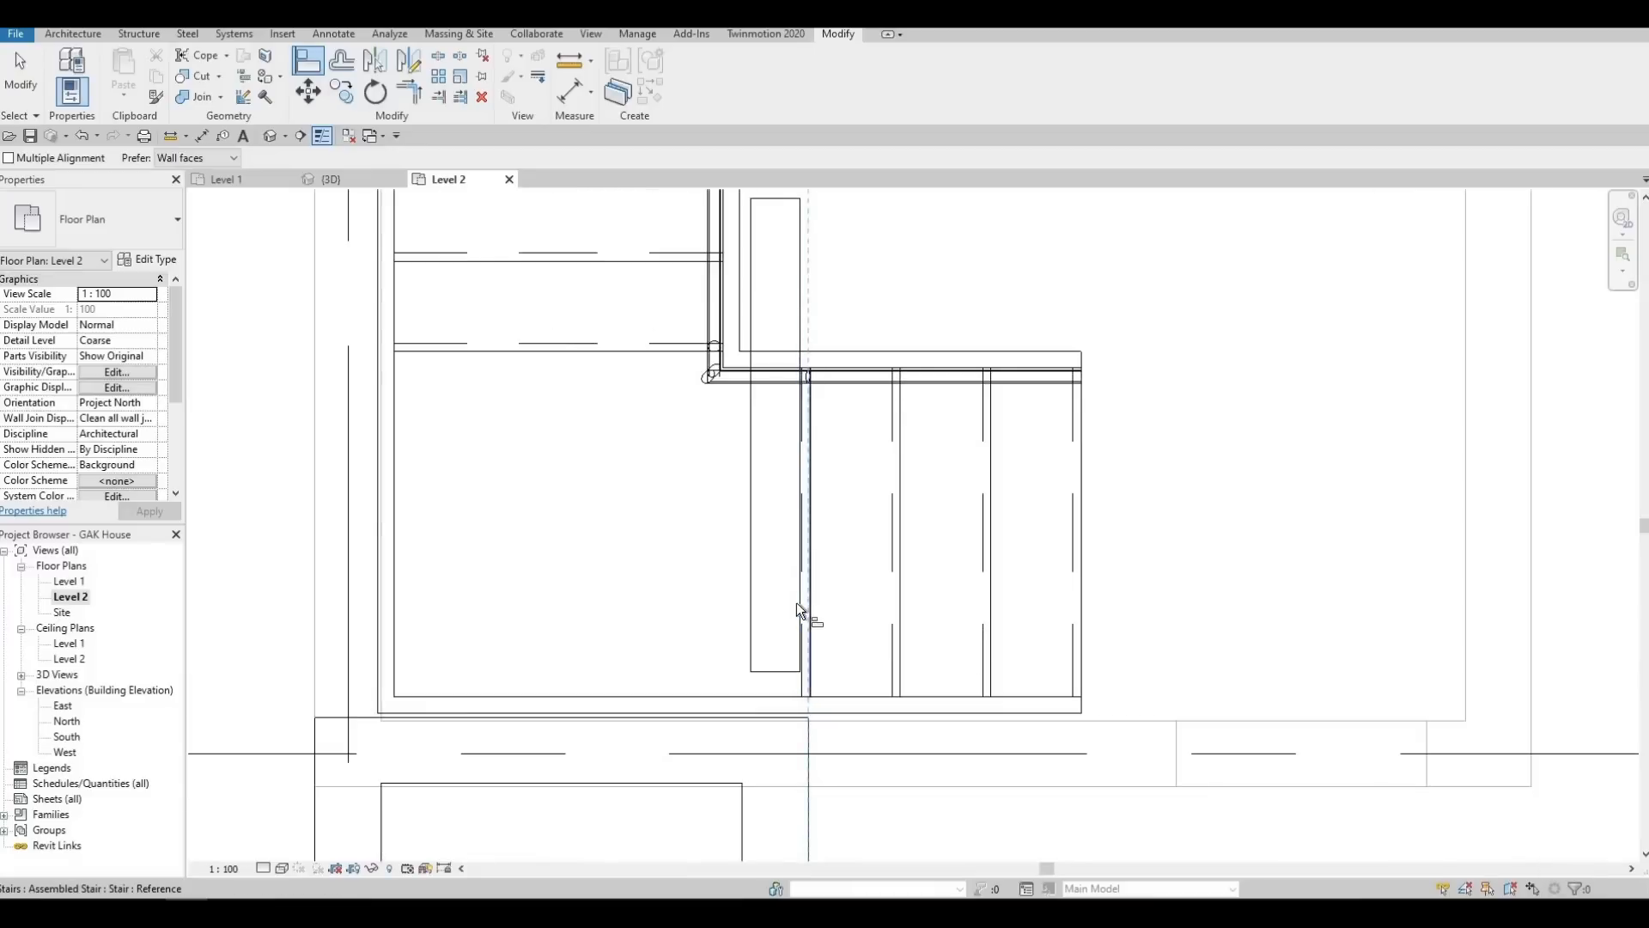
scroll(802, 584, up, 1)
scroll(790, 602, up, 2)
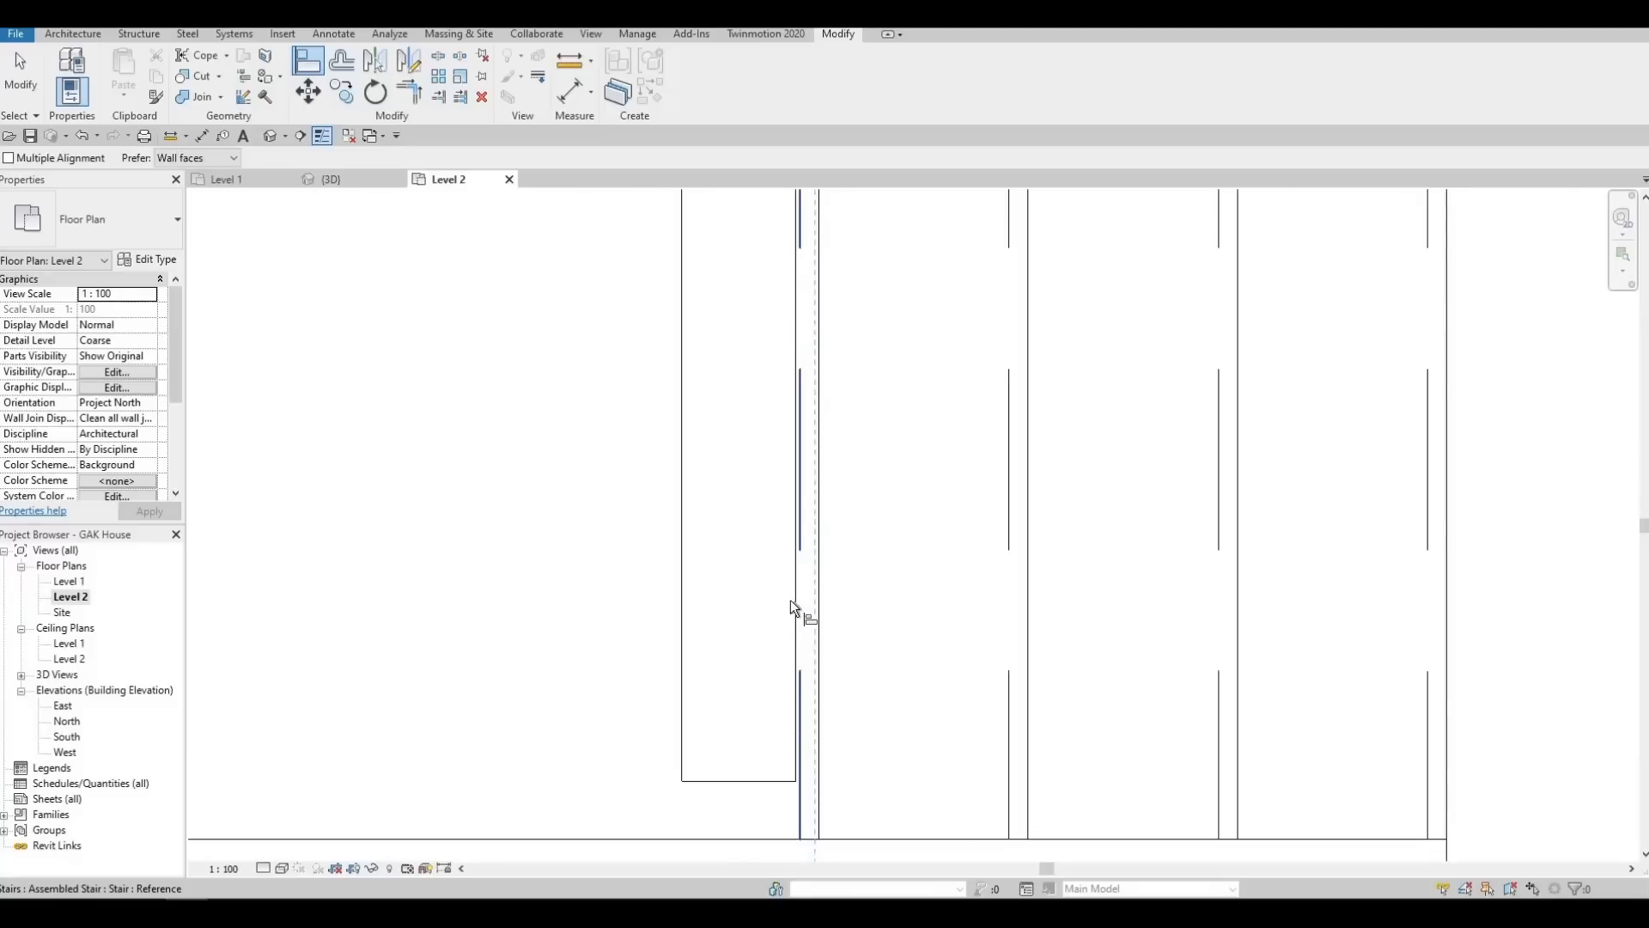
click(781, 599)
scroll(777, 666, down, 3)
key(Escape)
key(Escape)
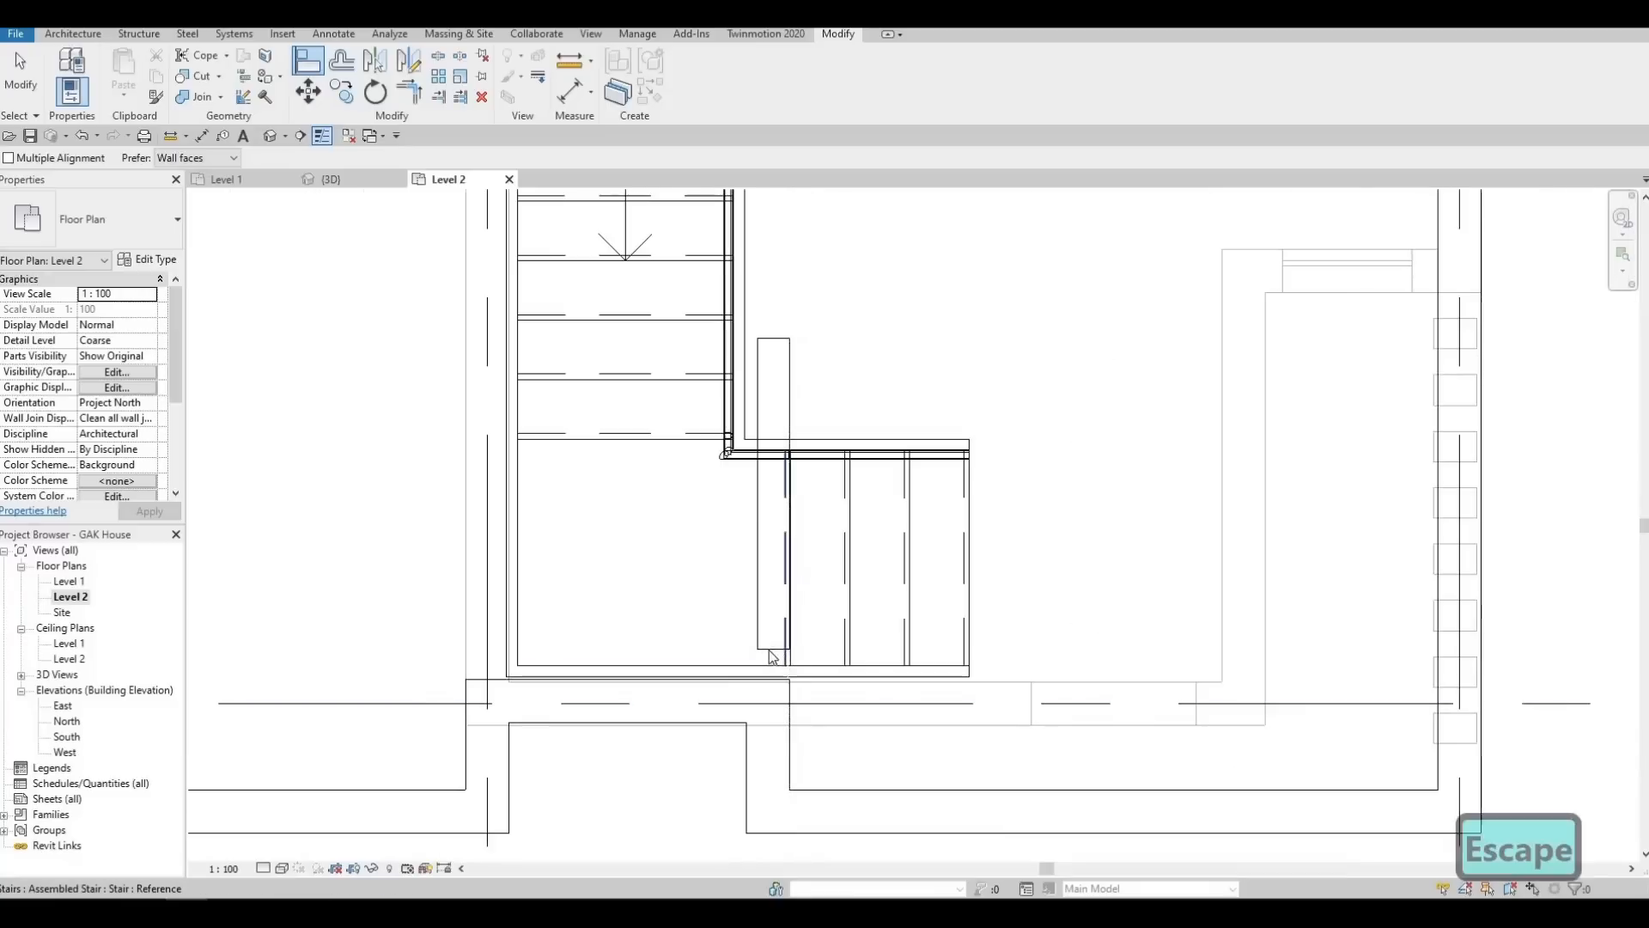
Extend the lower end of the interior wall to meet the recess's back wall at grid C
scroll(780, 639, up, 2)
click(768, 676)
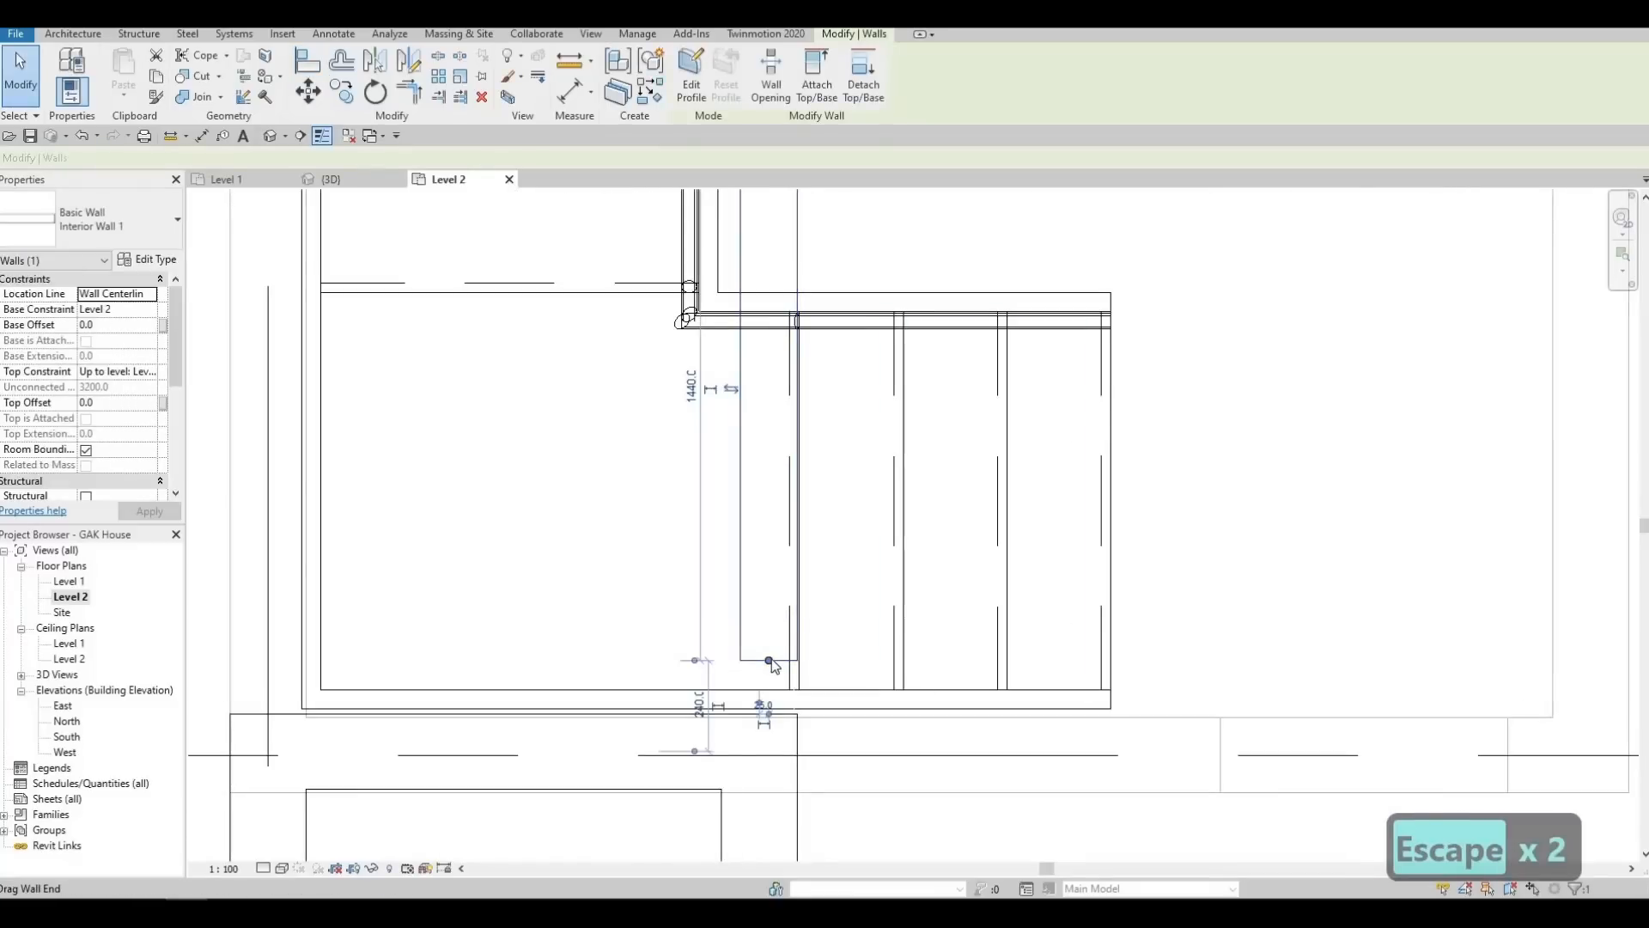
drag(768, 660, 770, 712)
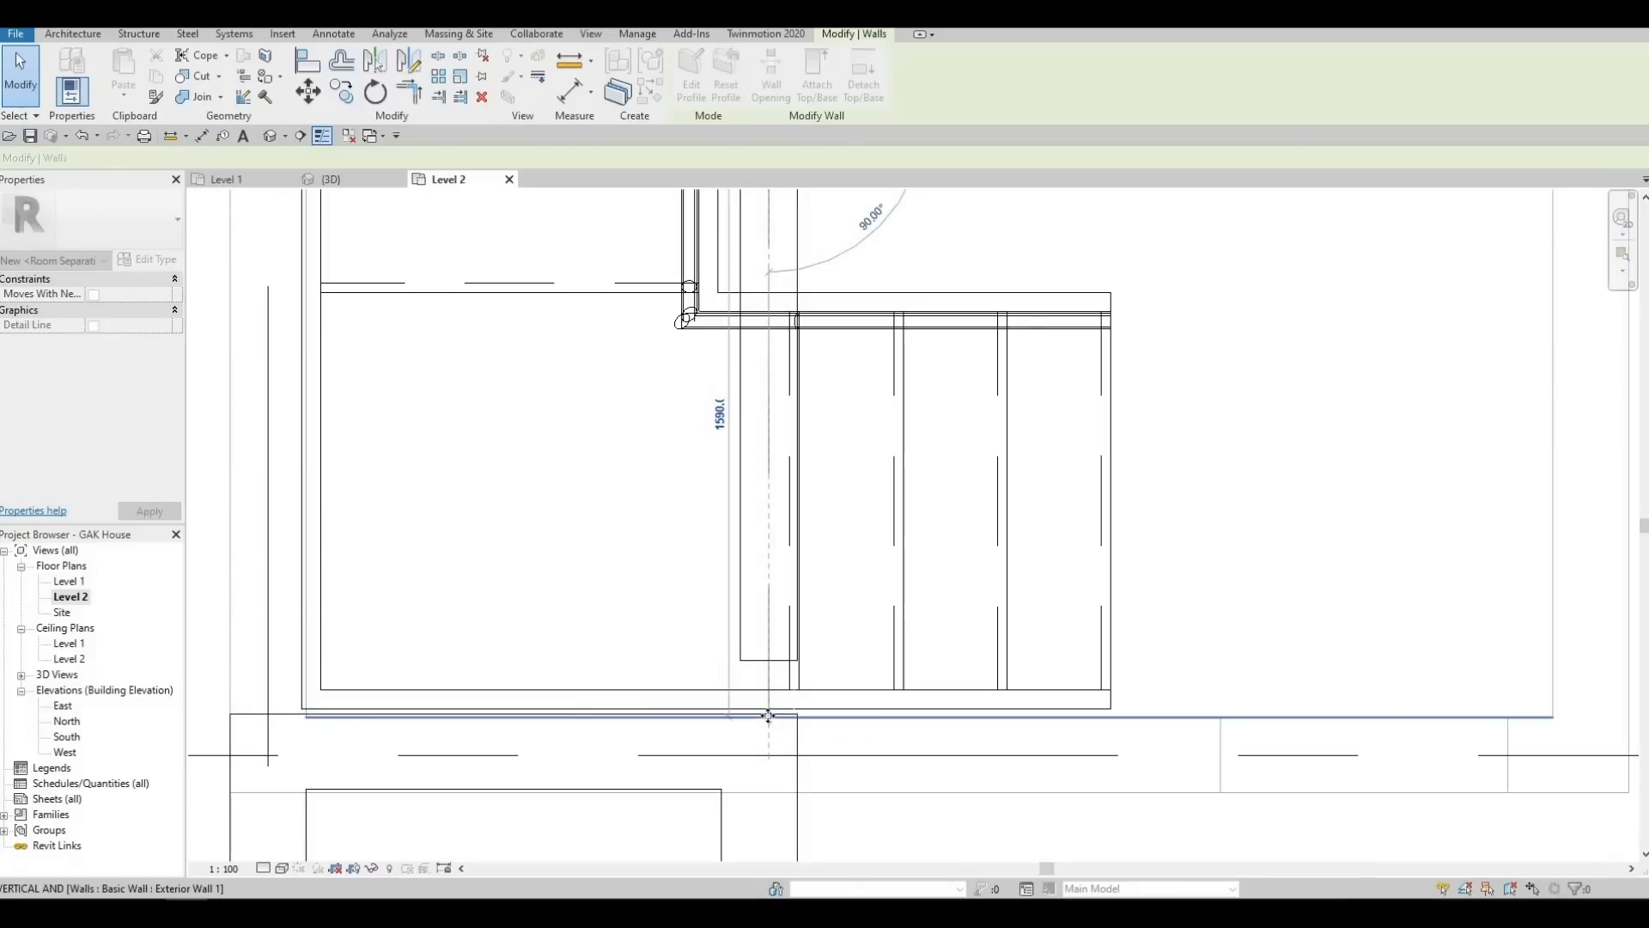
key(Escape)
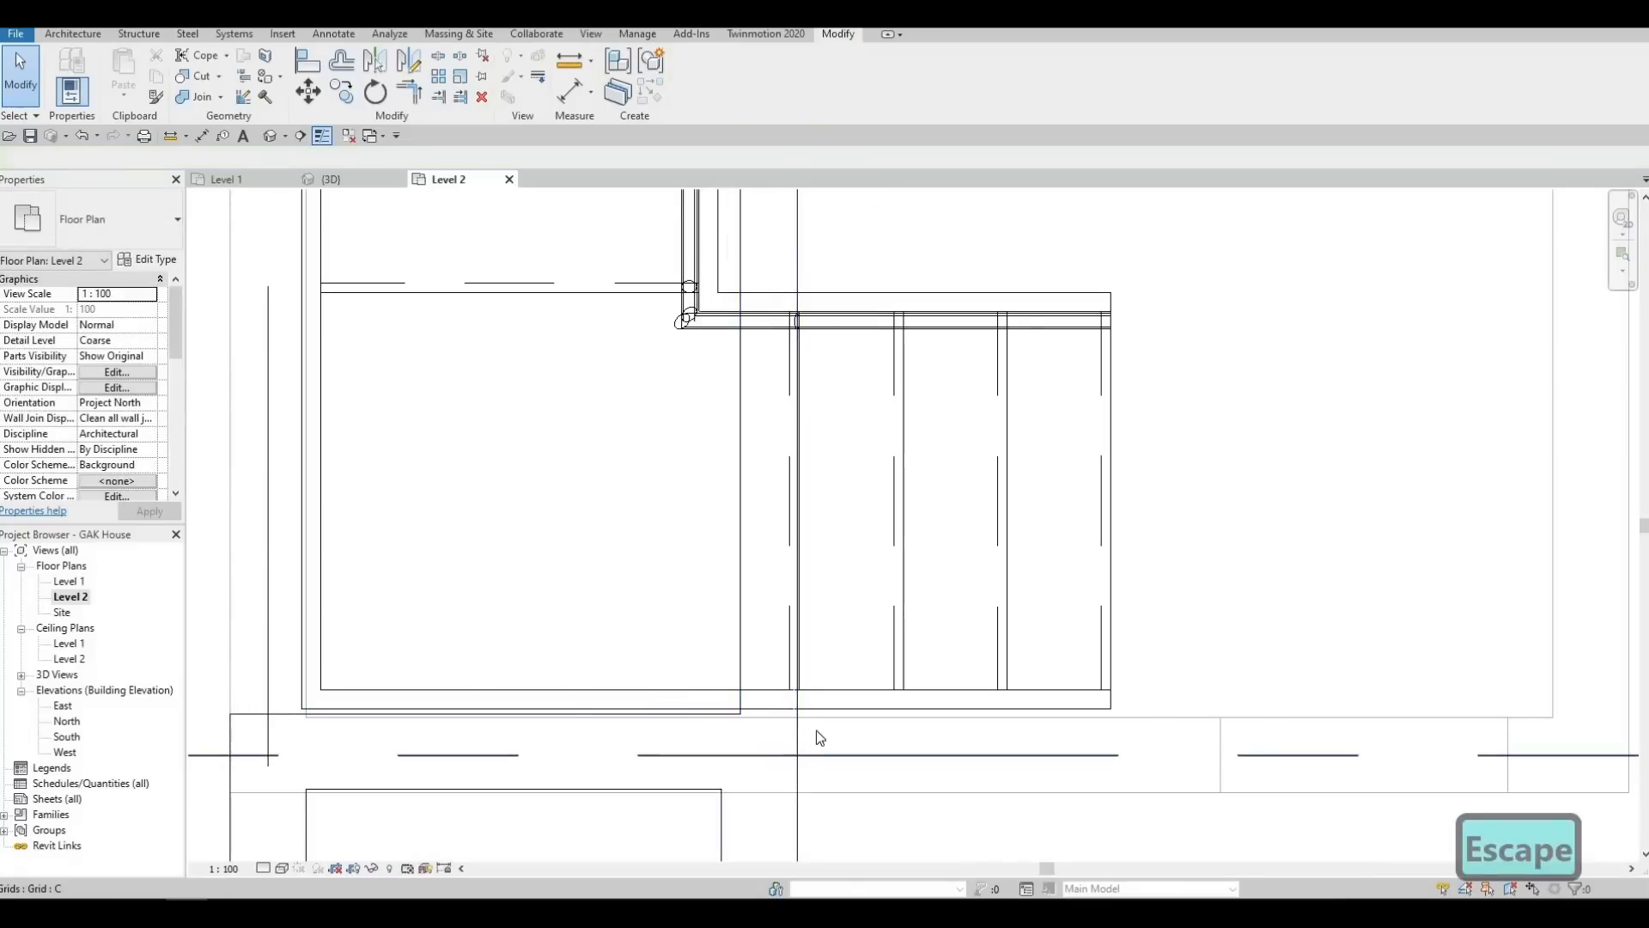
Extend the interior wall's other end along the stair to the top of the flight, making it about 4800 mm long
middle_drag(807, 346, 810, 644)
scroll(810, 596, down, 2)
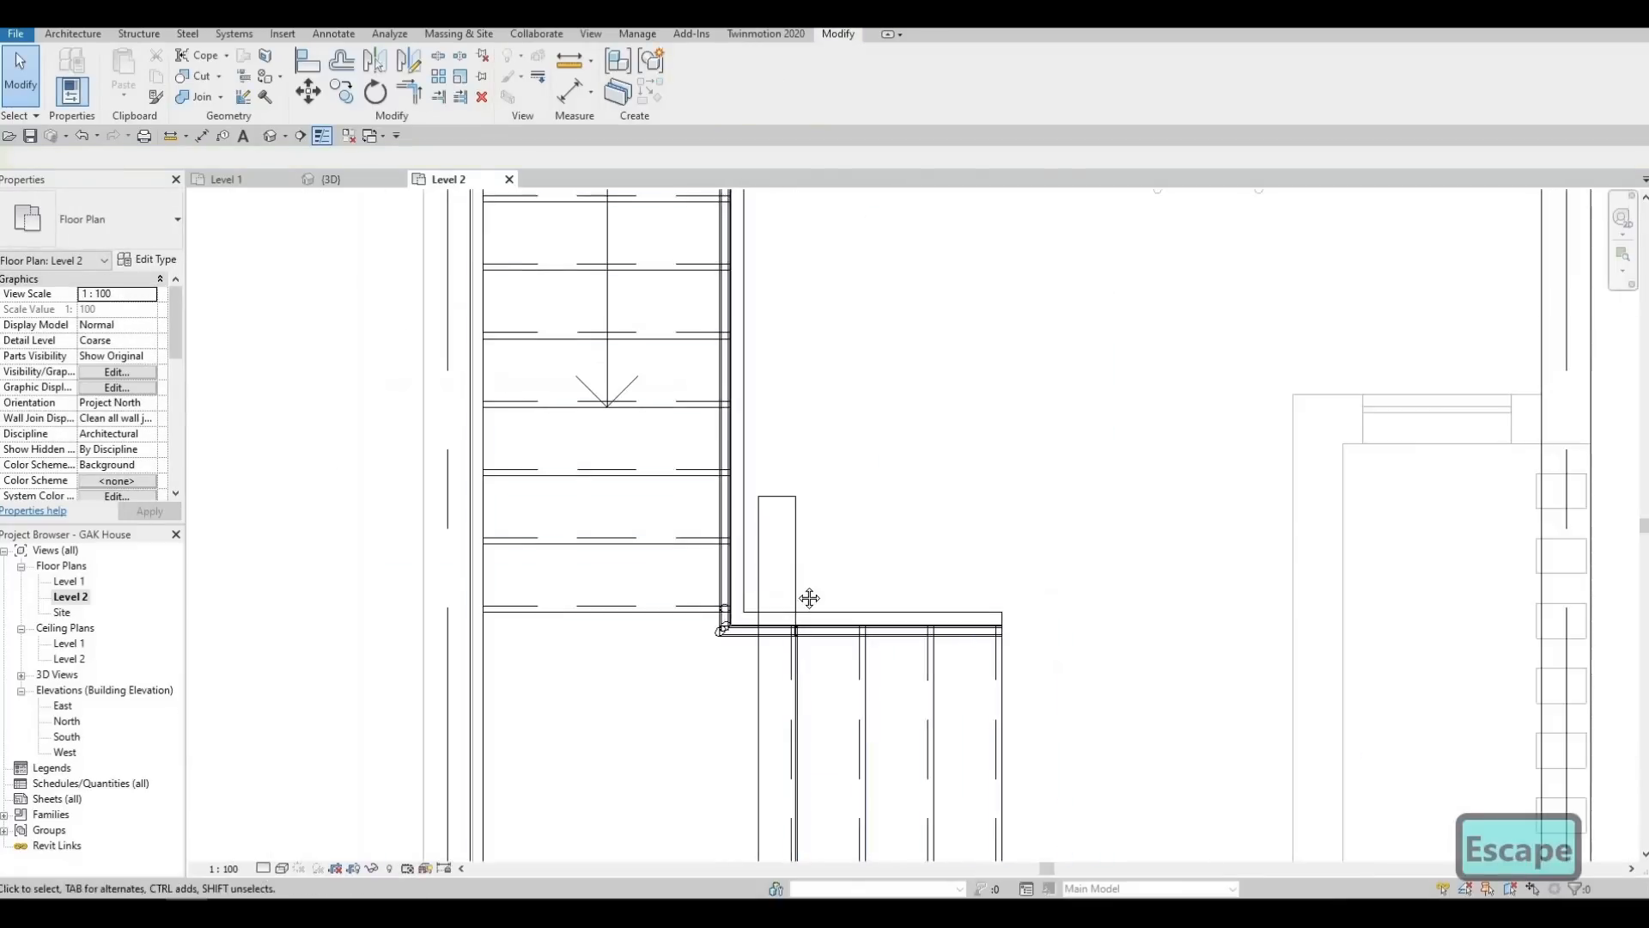
middle_drag(790, 522, 781, 619)
click(783, 627)
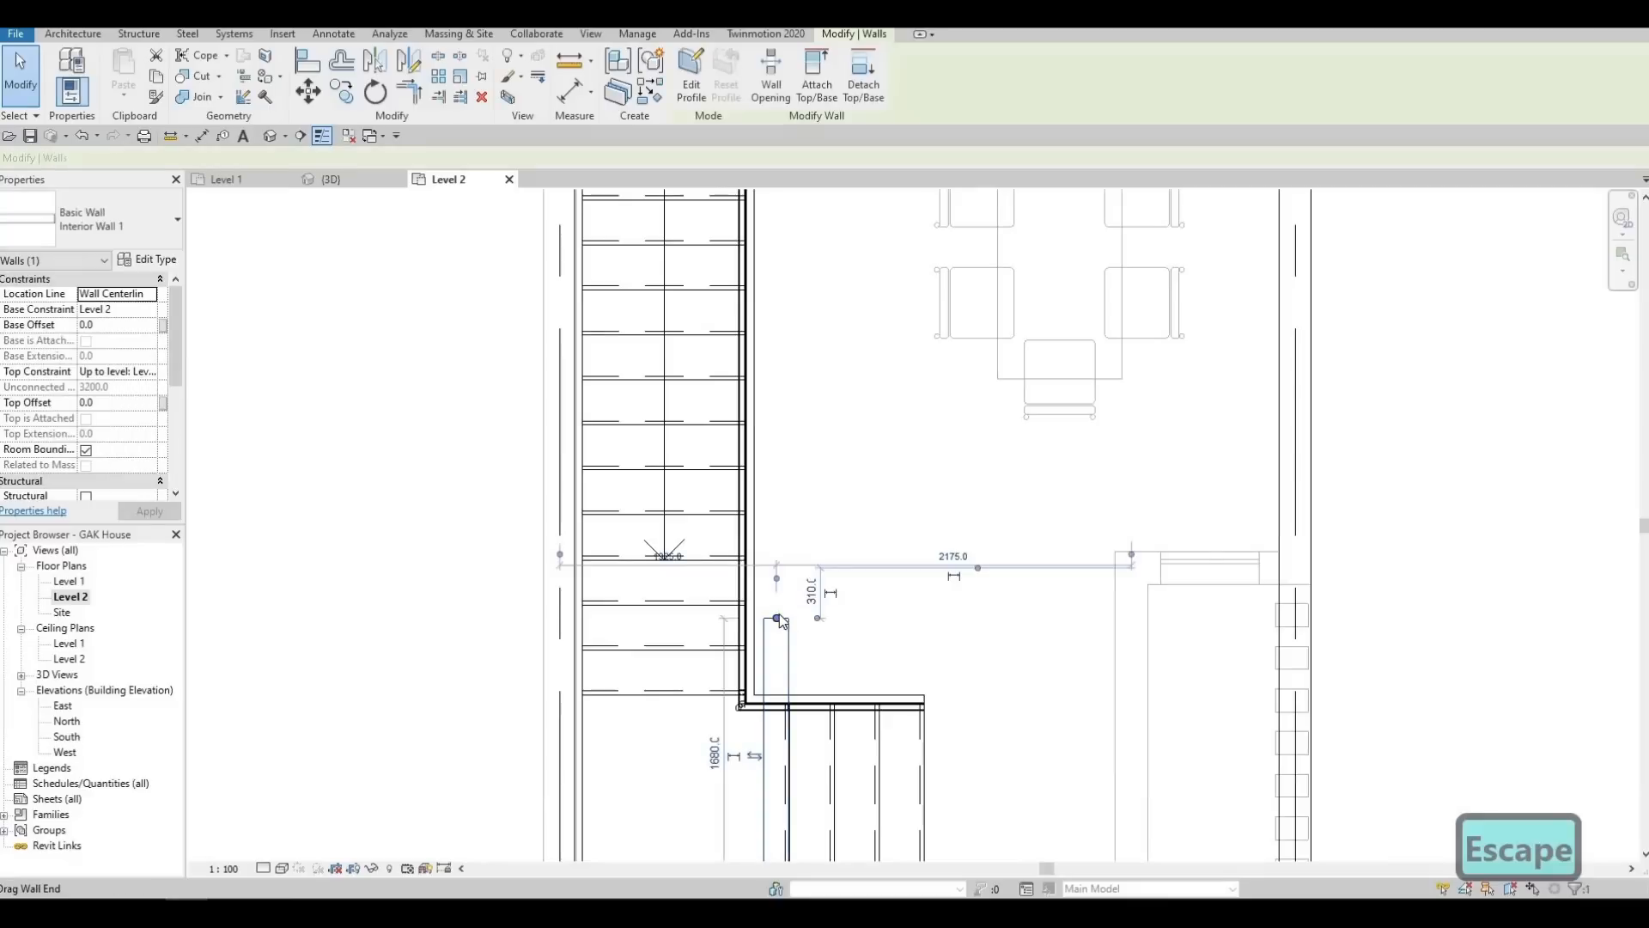
drag(791, 489, 779, 204)
middle_drag(789, 433, 776, 520)
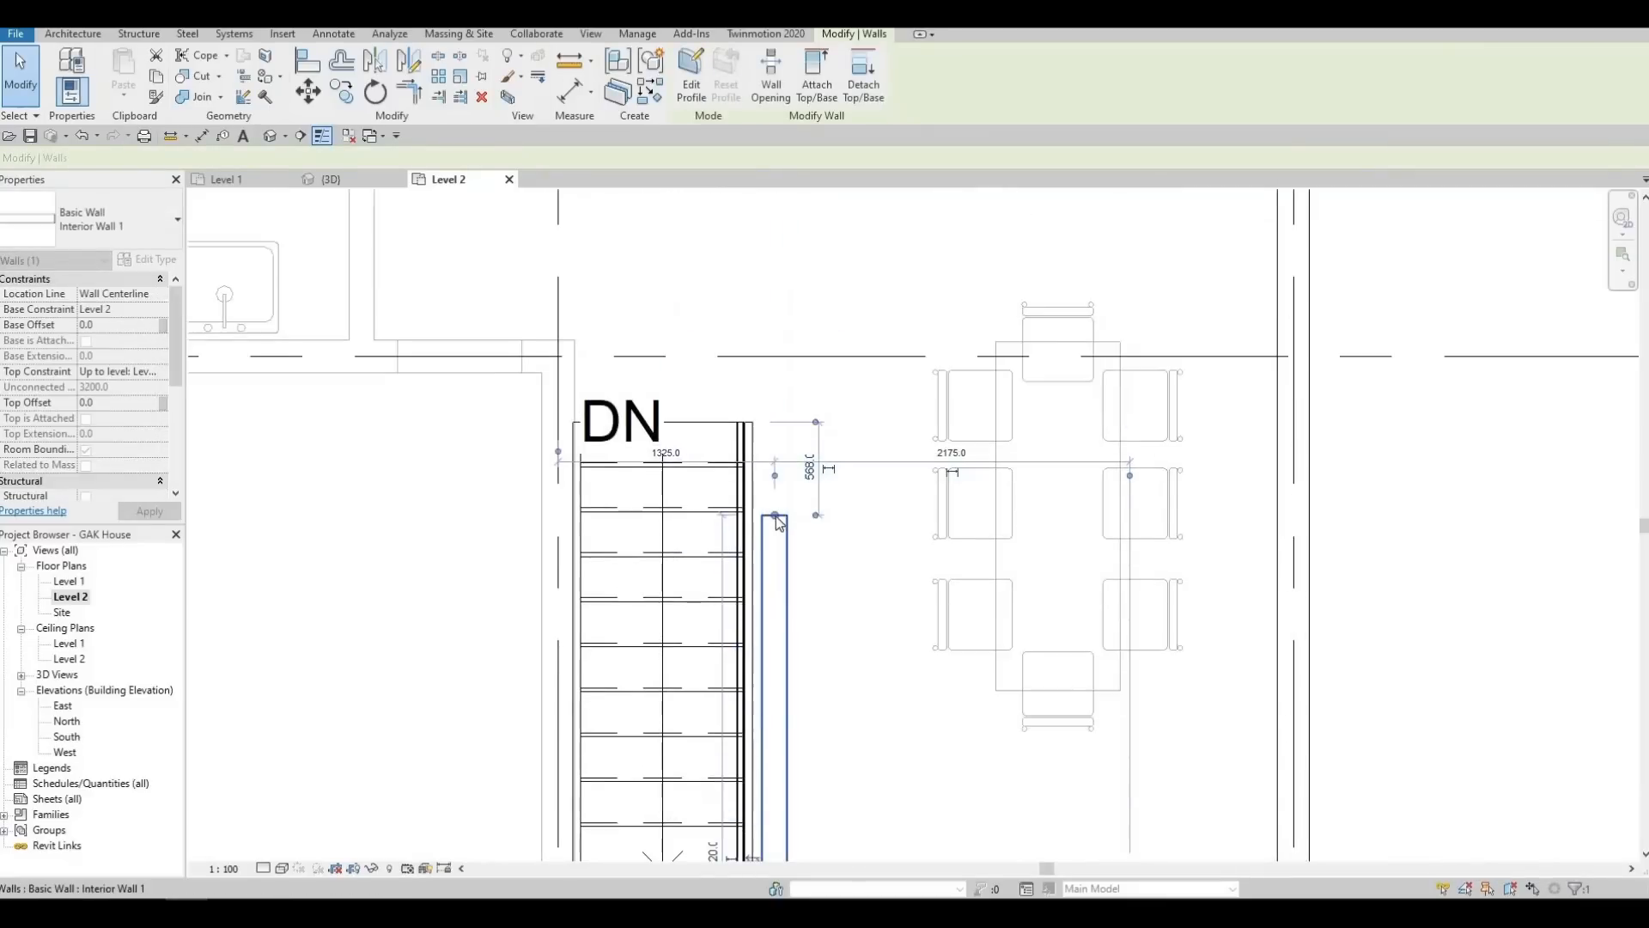
drag(775, 516, 773, 444)
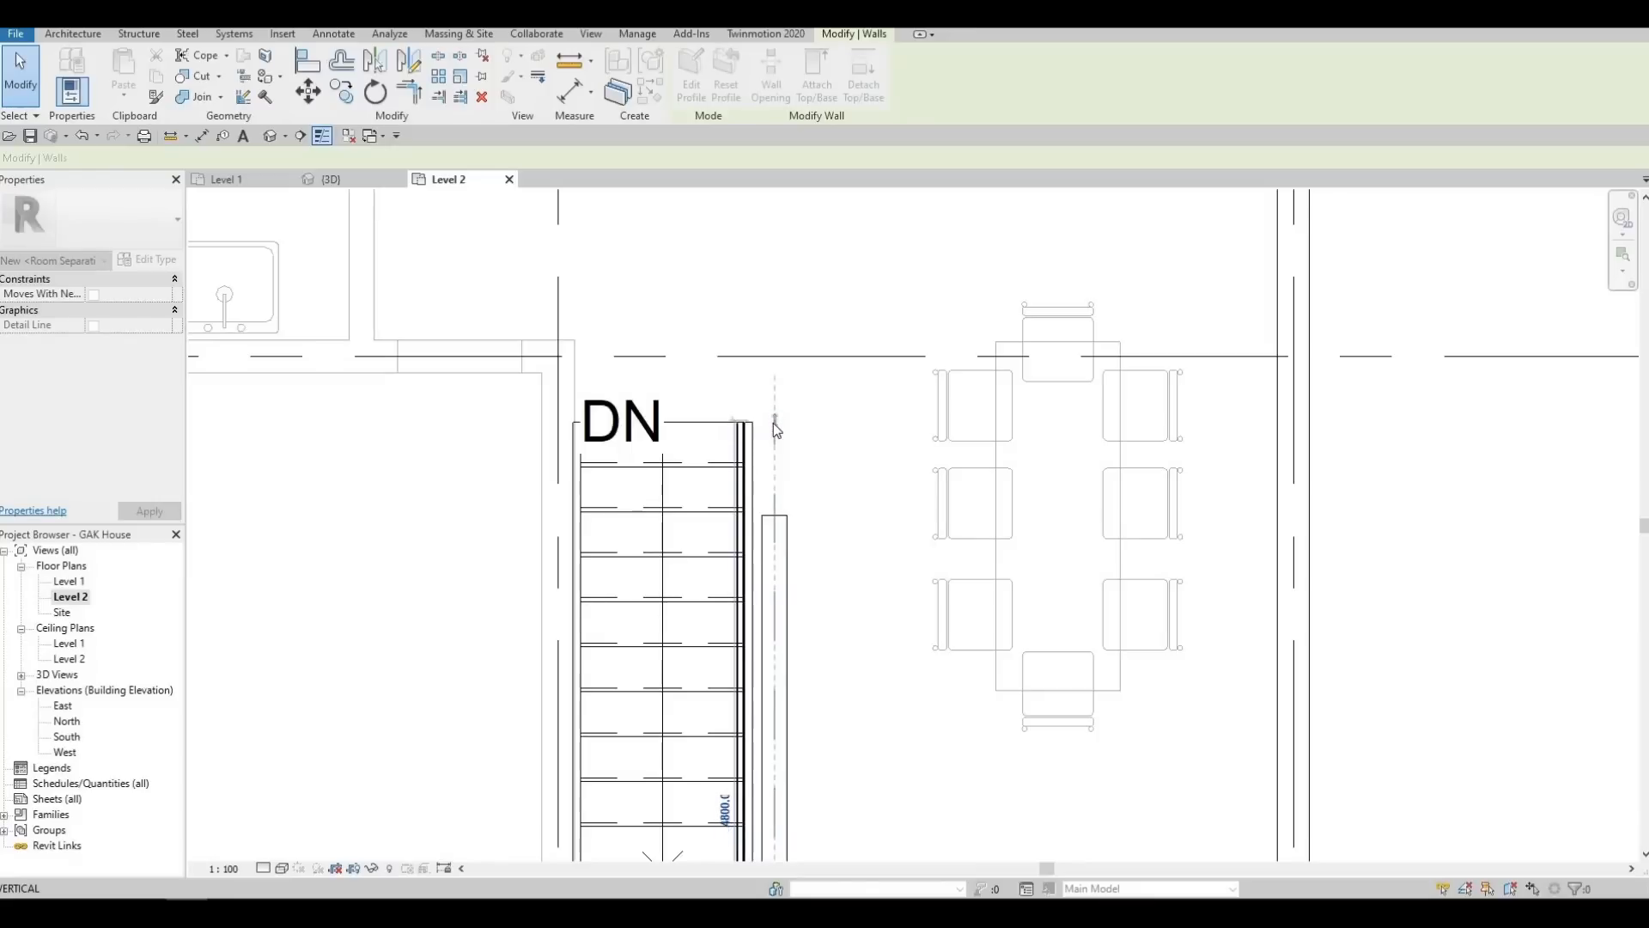
drag(773, 423, 774, 422)
key(Escape)
scroll(722, 409, down, 2)
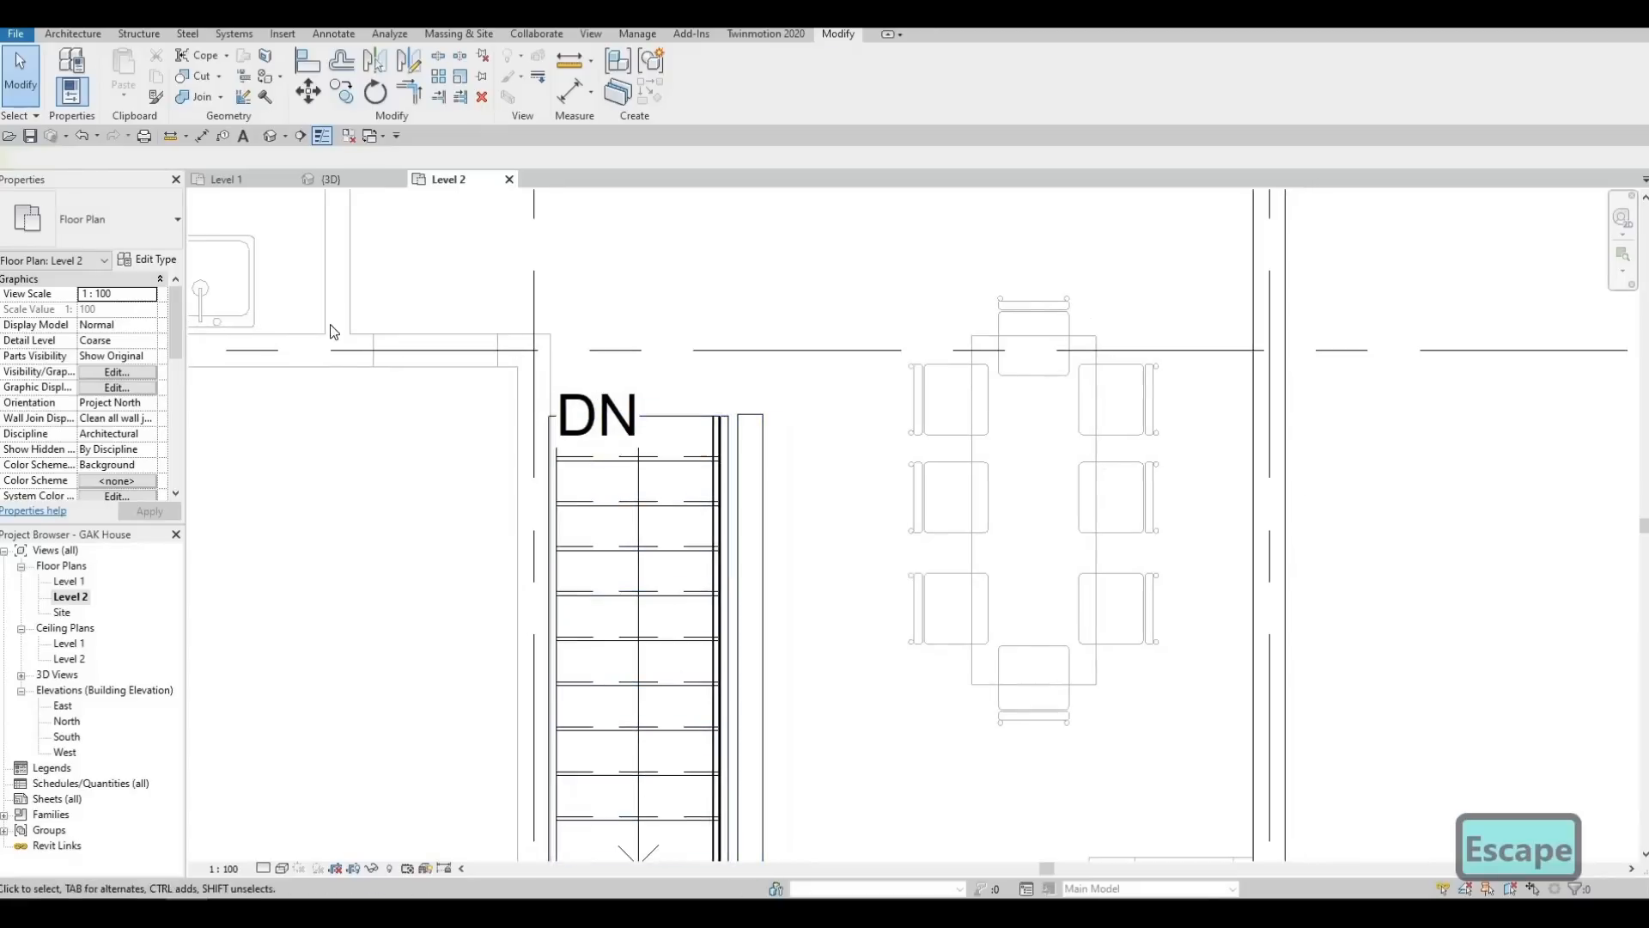
Draw a matching Interior Wall 1 wall from the stair-side wall's upper end straight across to the right exterior wall
click(741, 458)
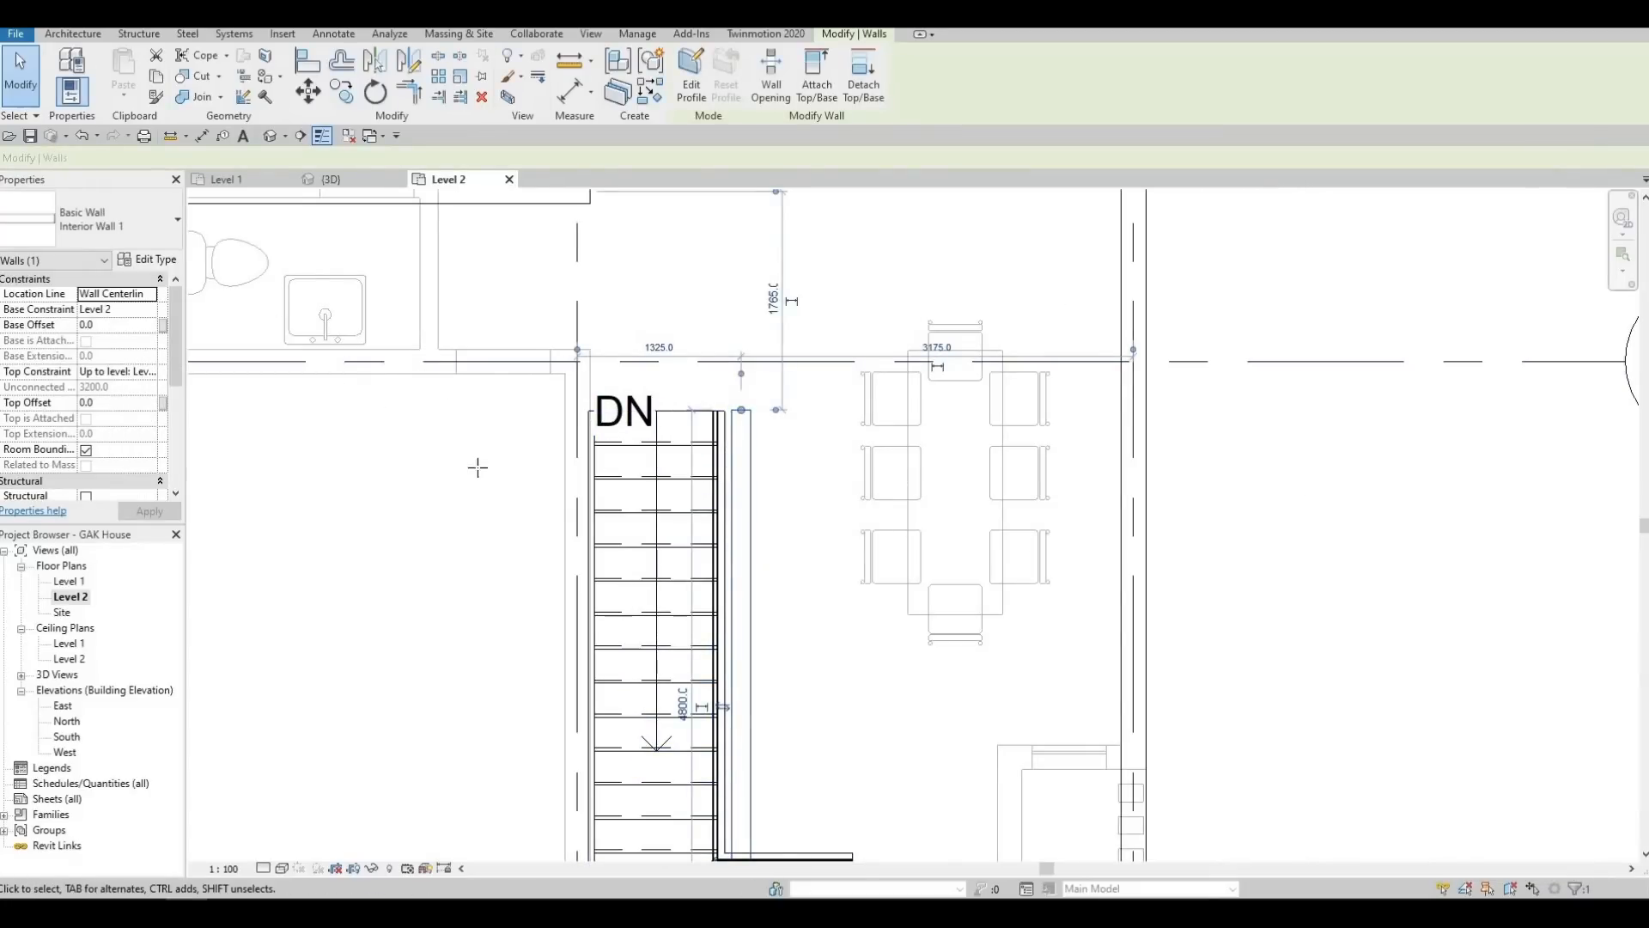
key(c)
key(s)
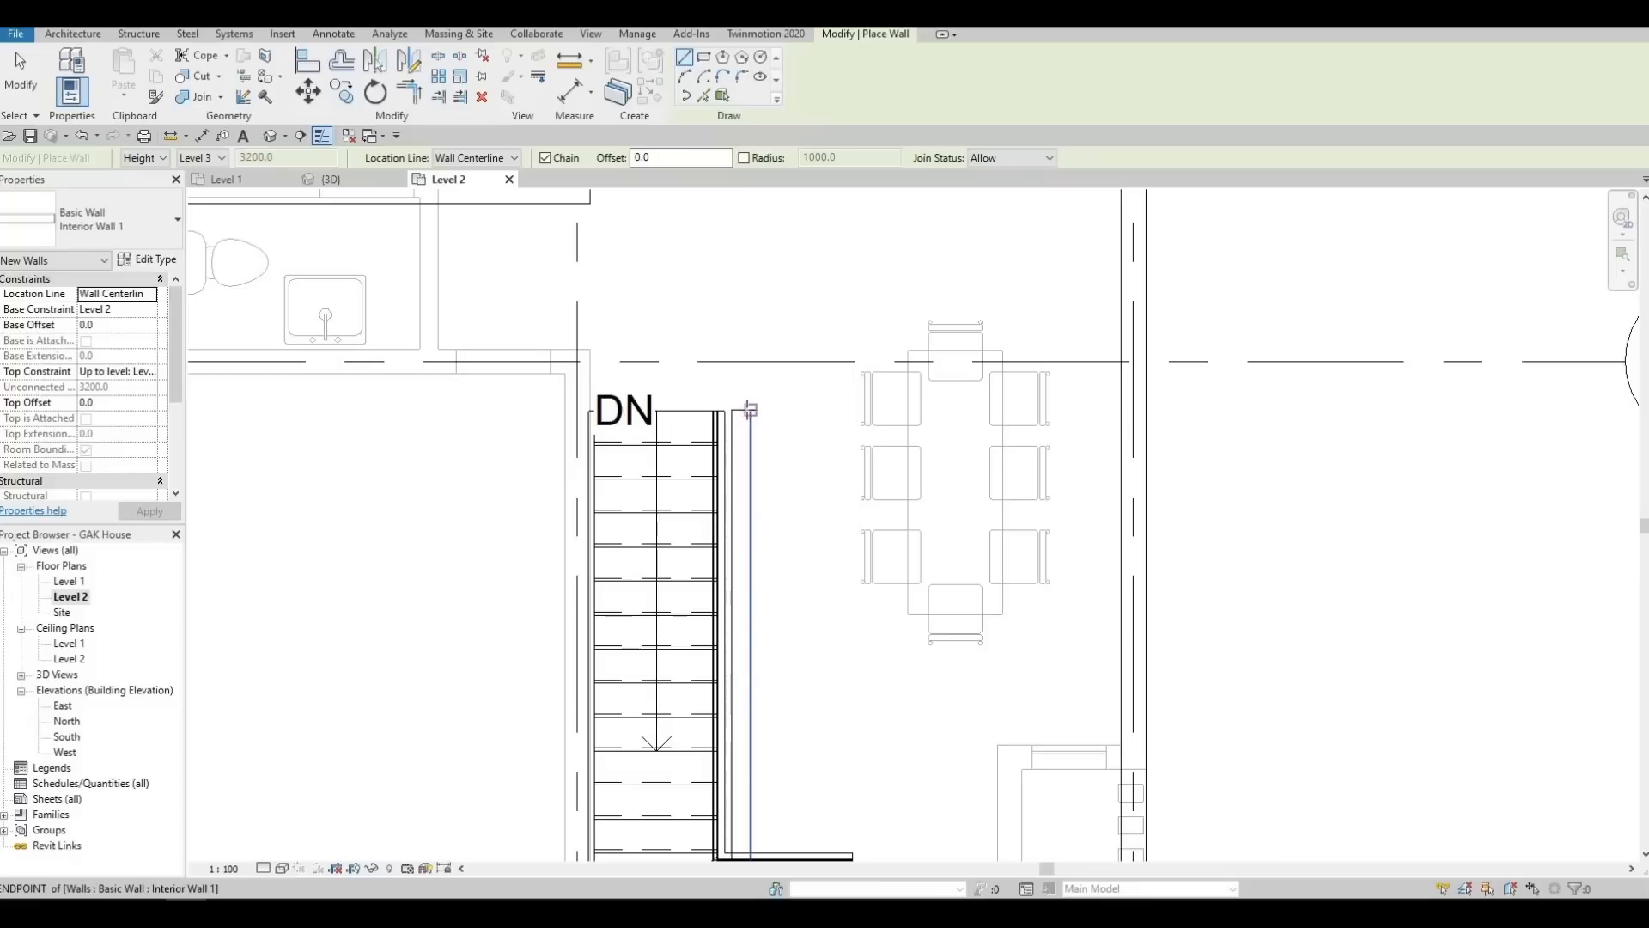
click(747, 410)
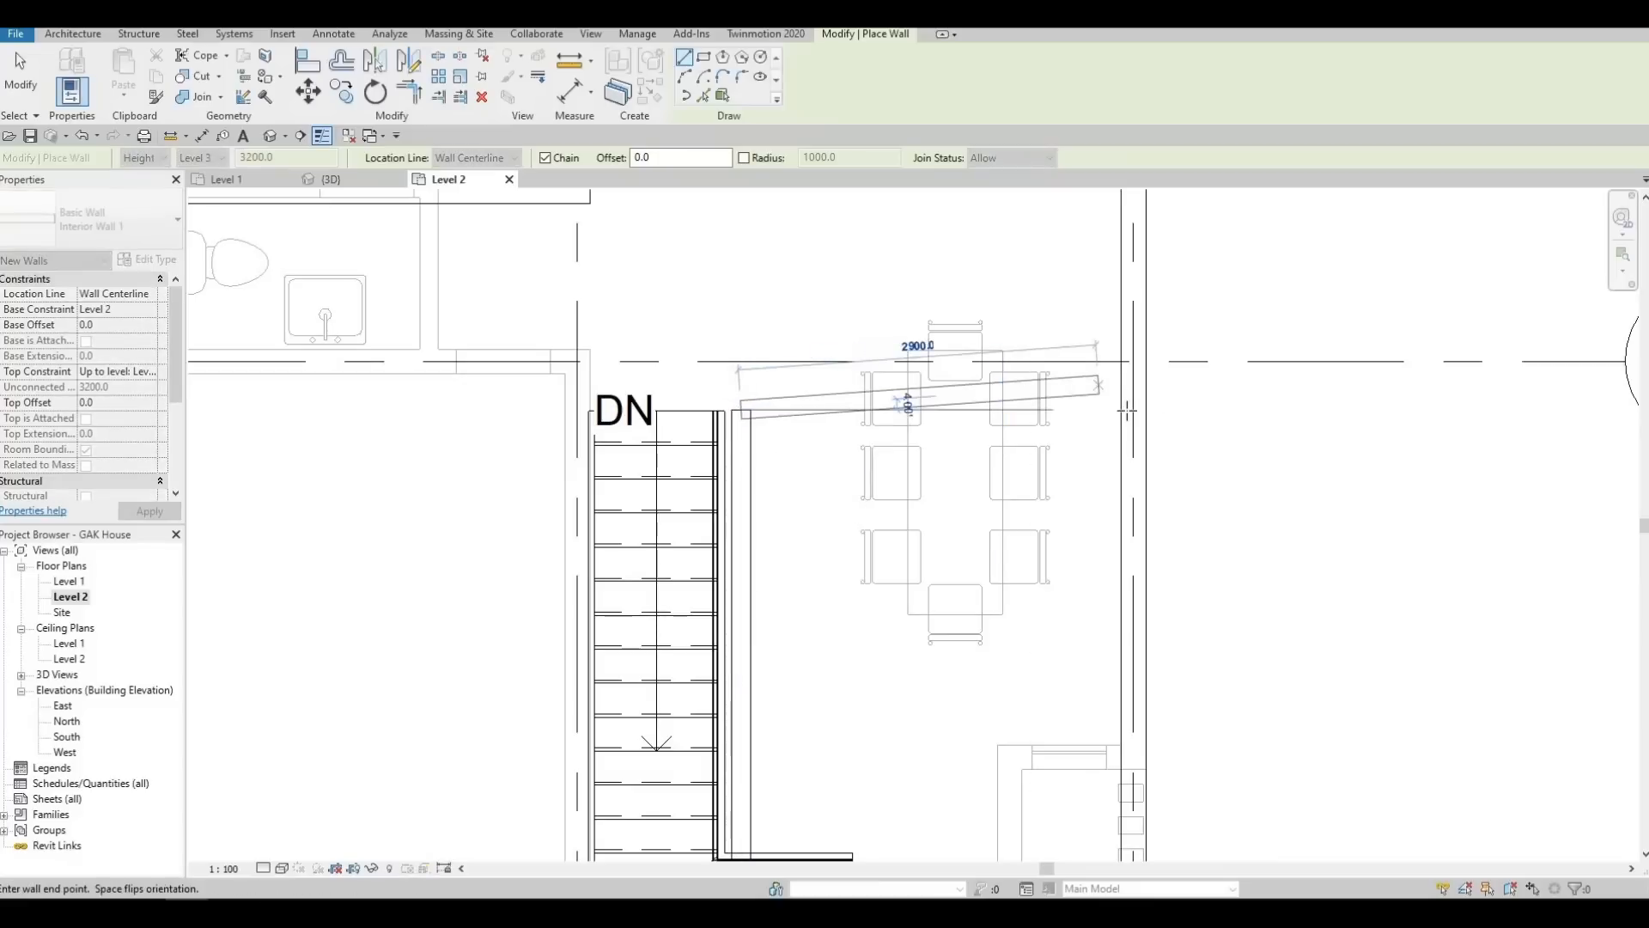
click(1123, 410)
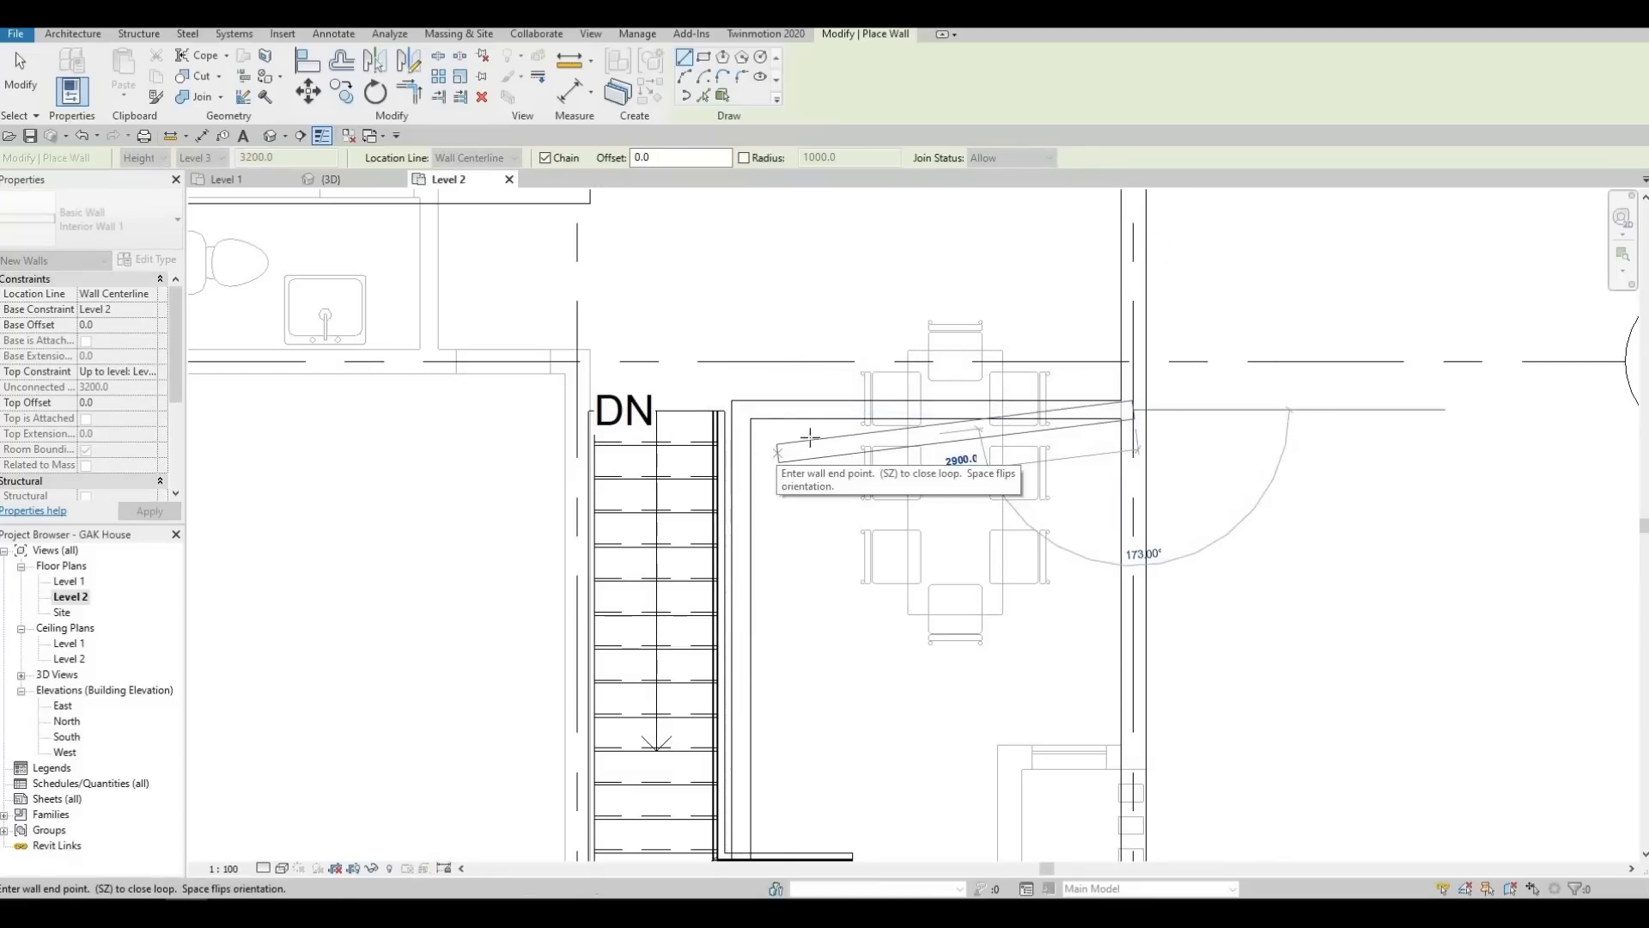
key(Escape)
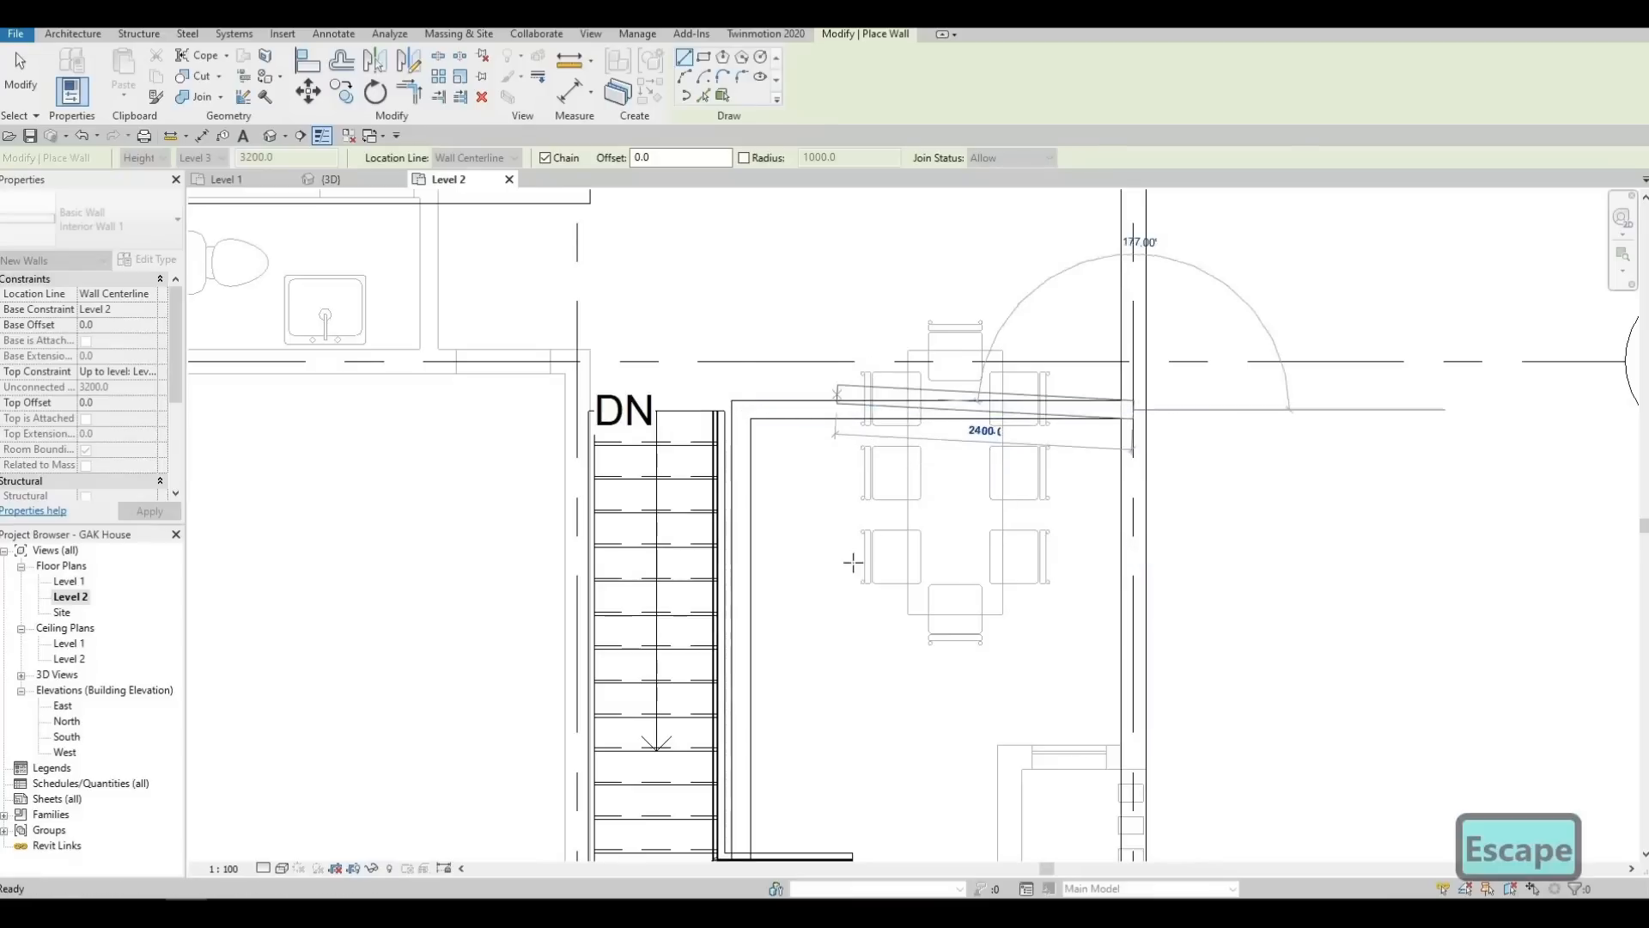
Draw an Interior Wall 1 wall about 5090 mm long from the new cross wall, over the dining table's centerline, to the grid A exterior wall
scroll(897, 566, down, 3)
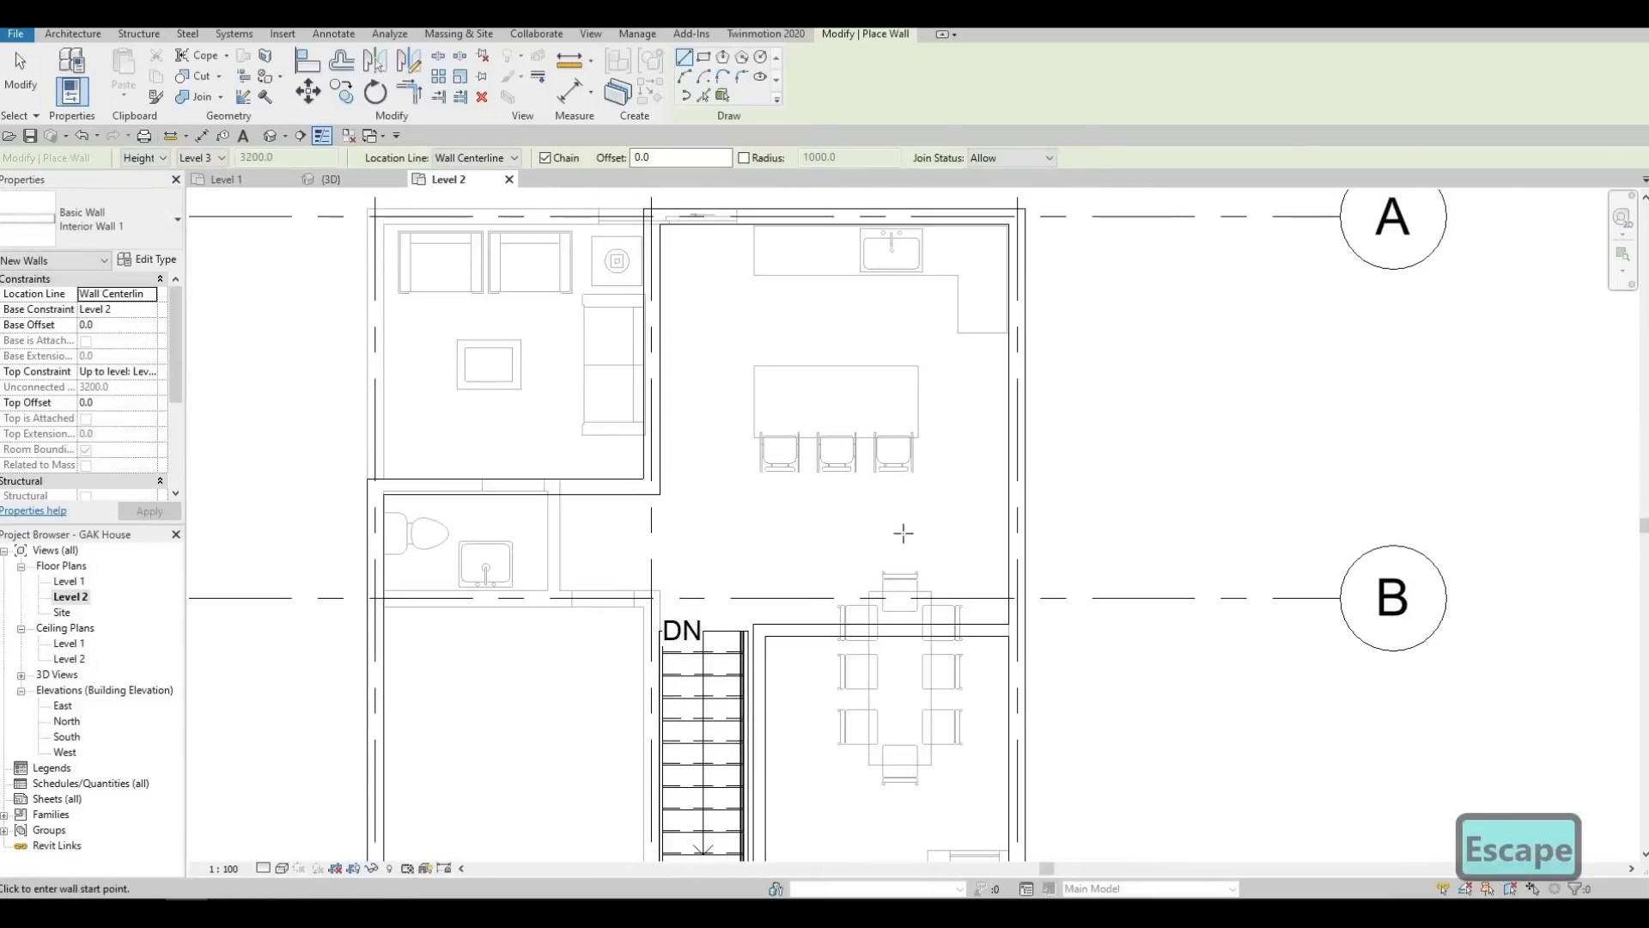
scroll(902, 533, down, 2)
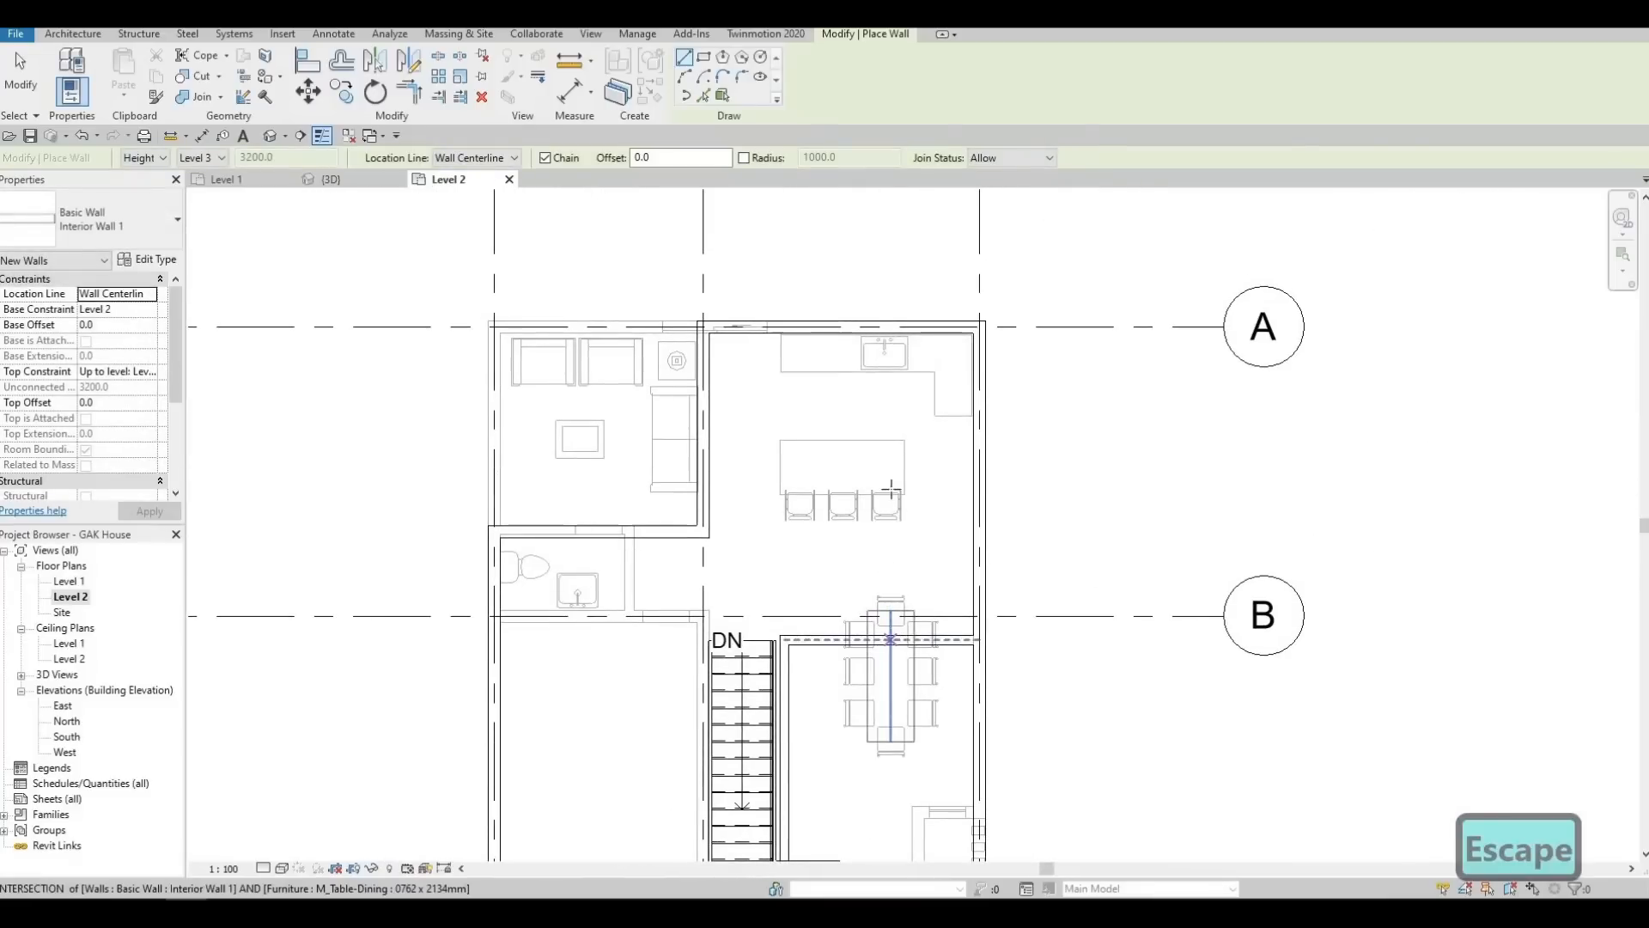
click(891, 639)
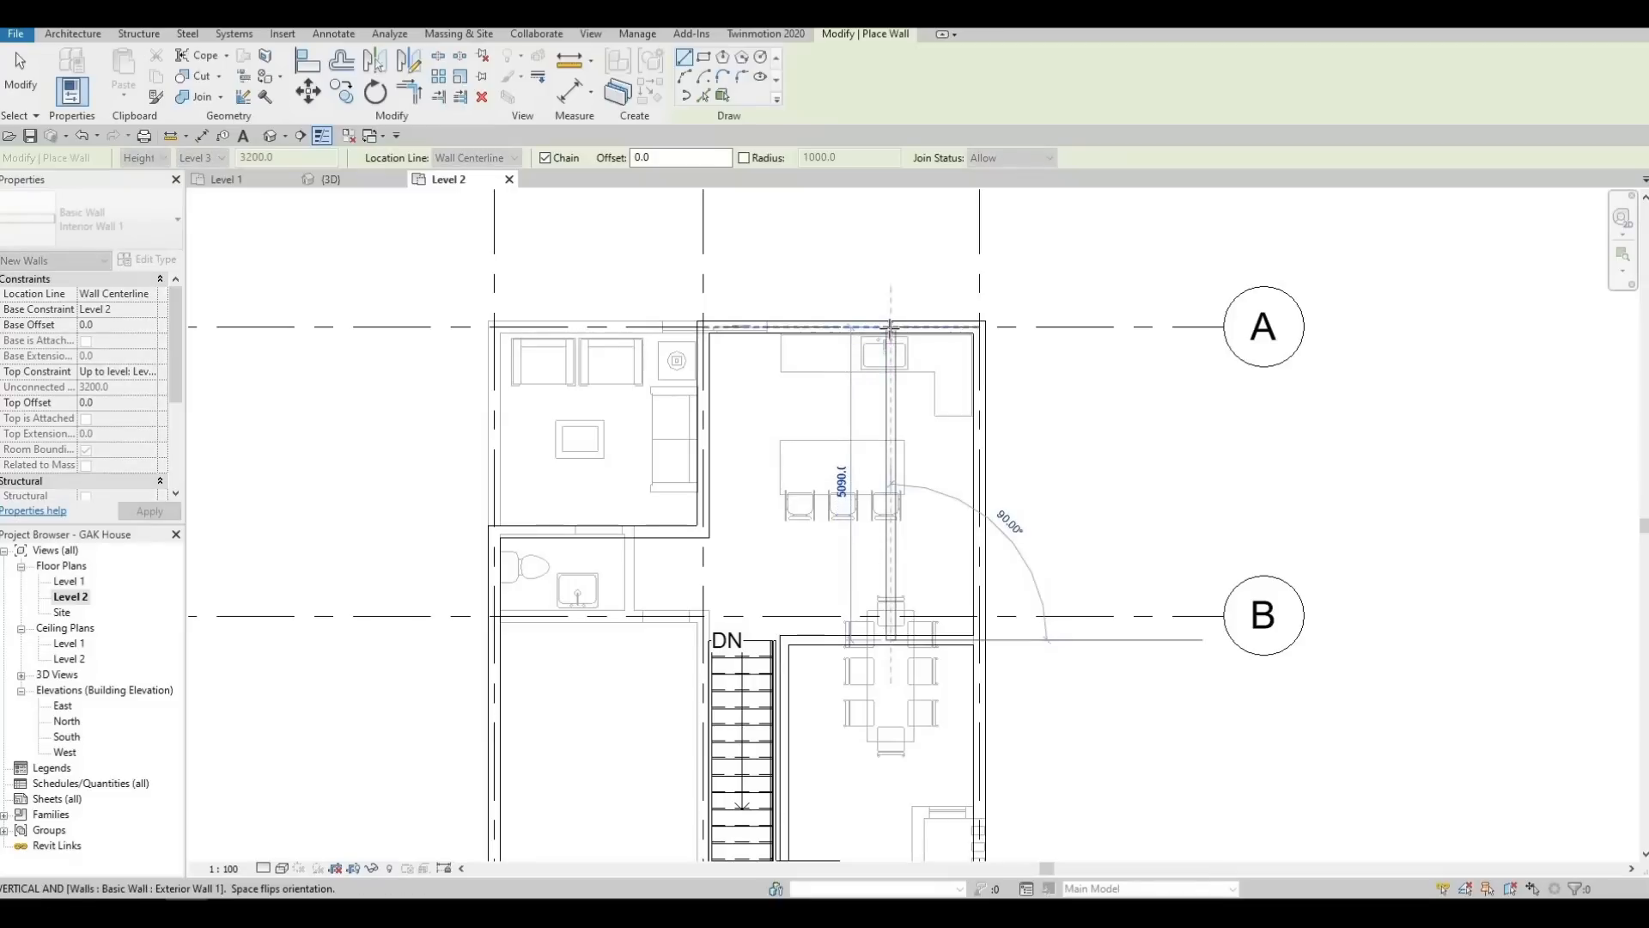
click(930, 383)
key(Escape)
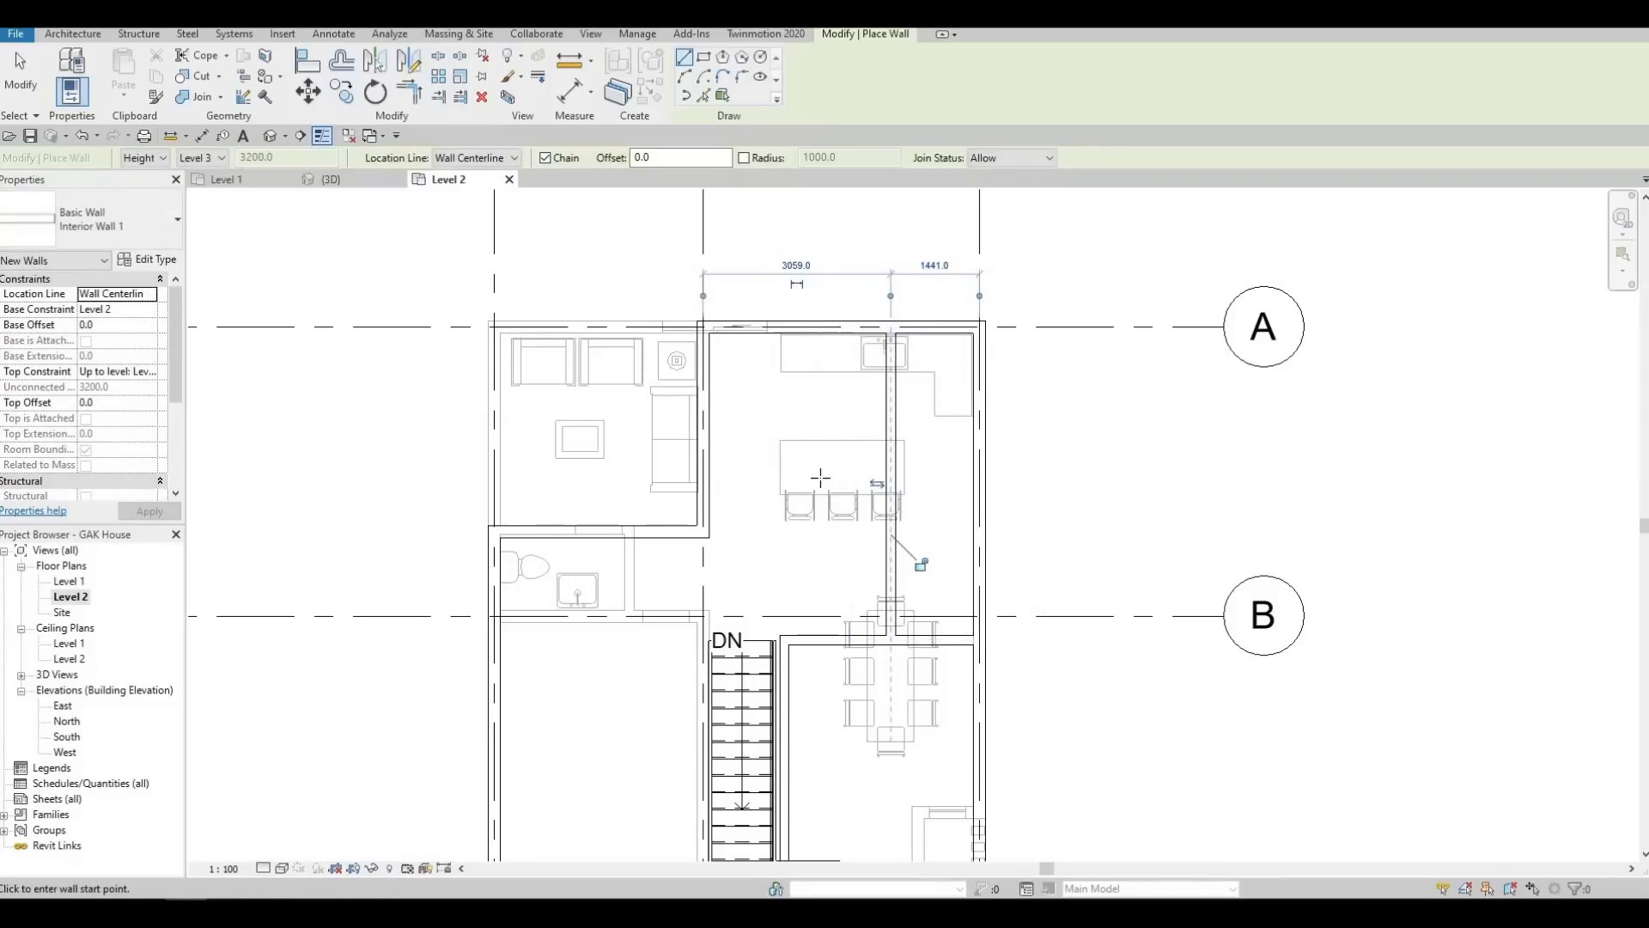
middle_drag(860, 515, 960, 500)
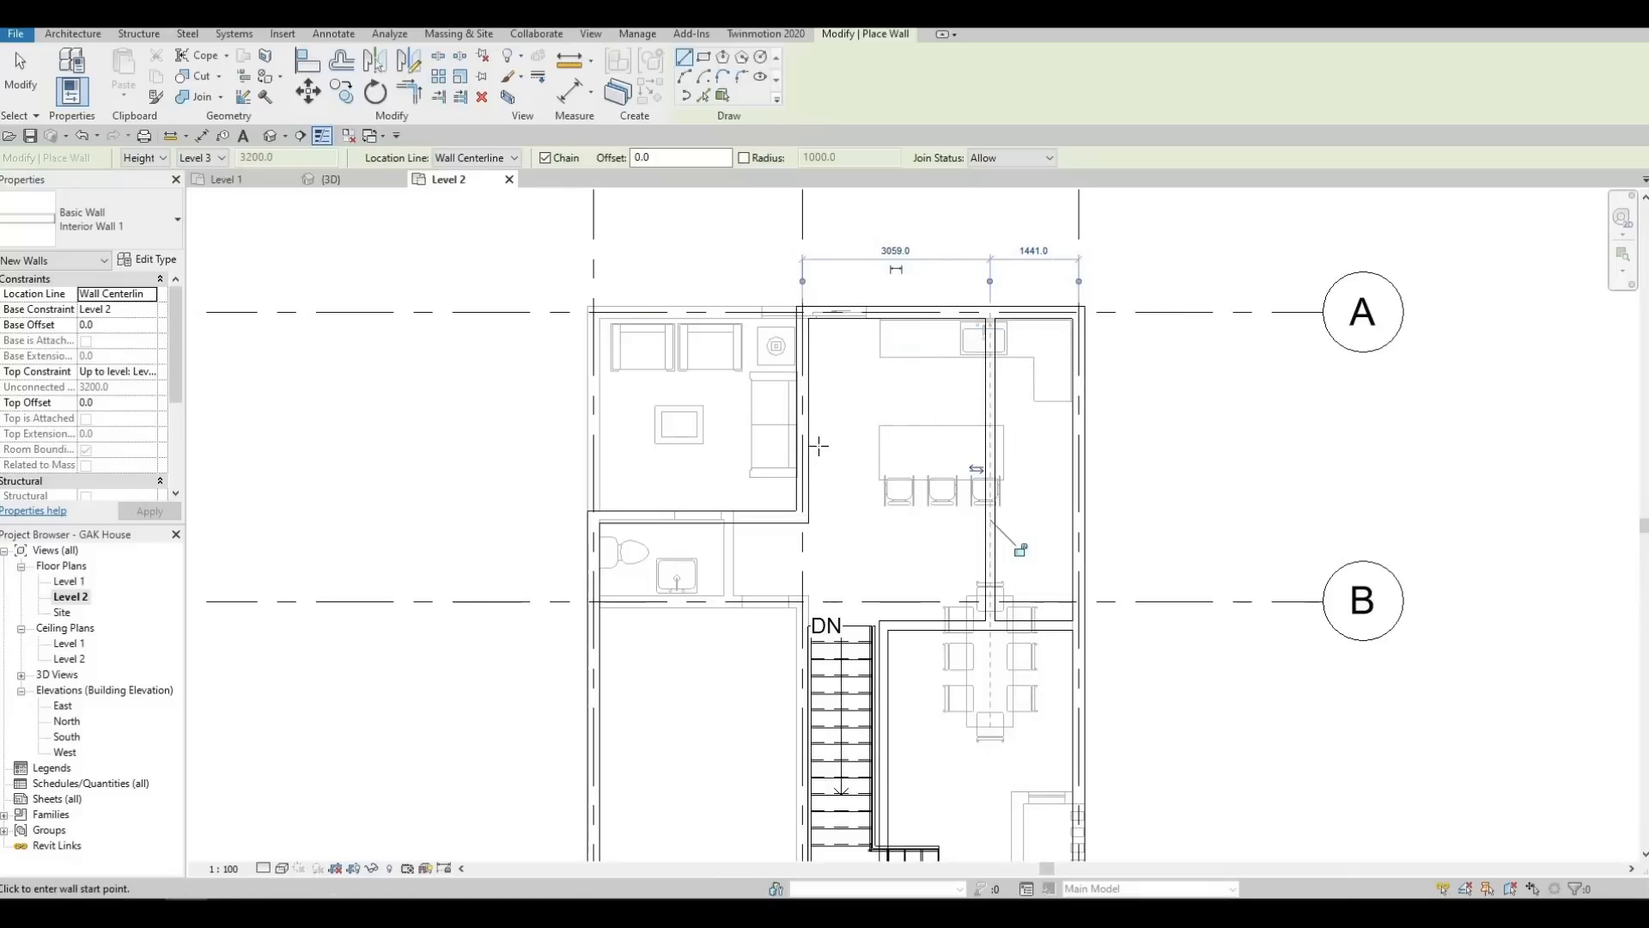
middle_drag(1056, 593, 1044, 523)
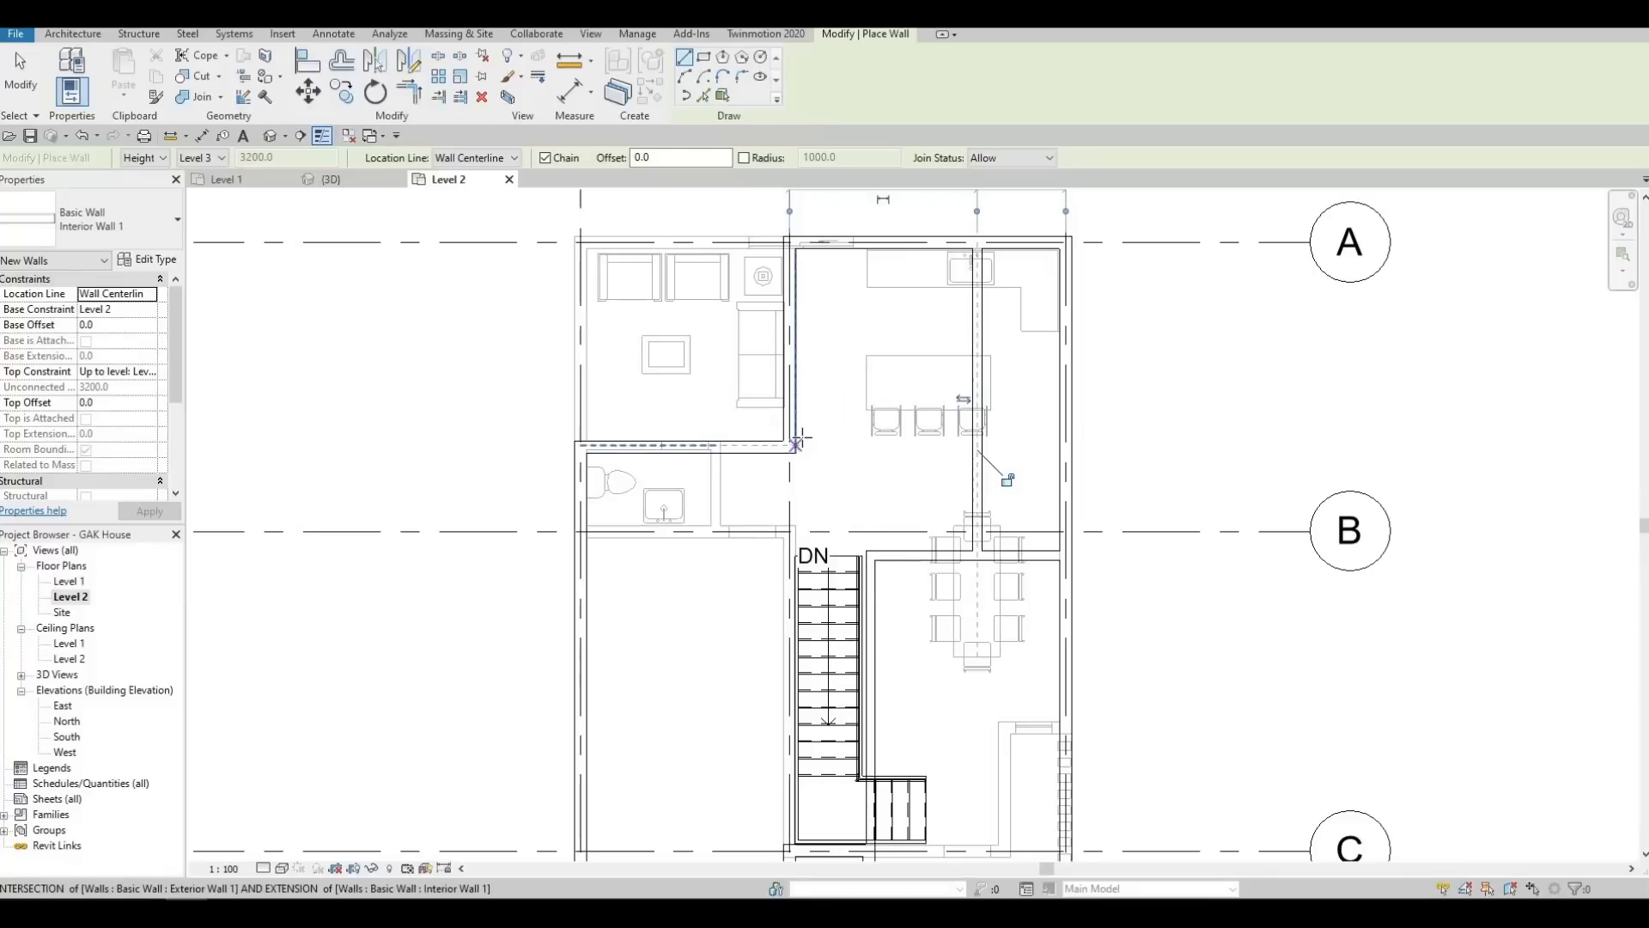
Draw an Interior Wall 1 branch from the long partition across the underlaid bar stools, stopping just short of the grid 2 exterior wall
click(845, 434)
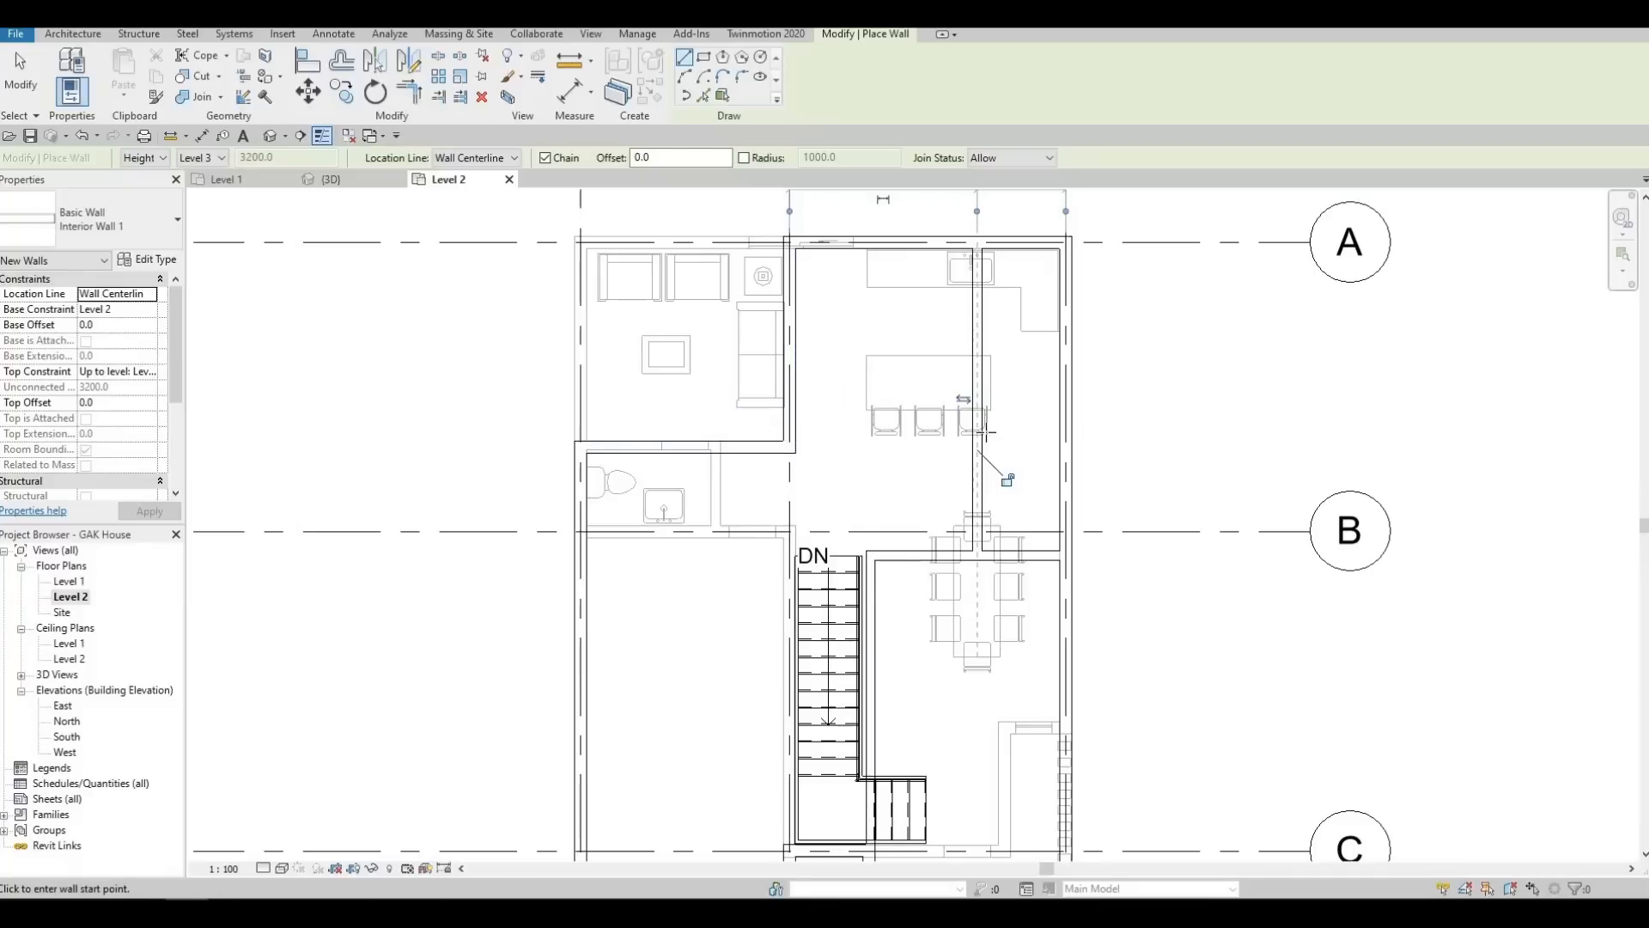
click(828, 428)
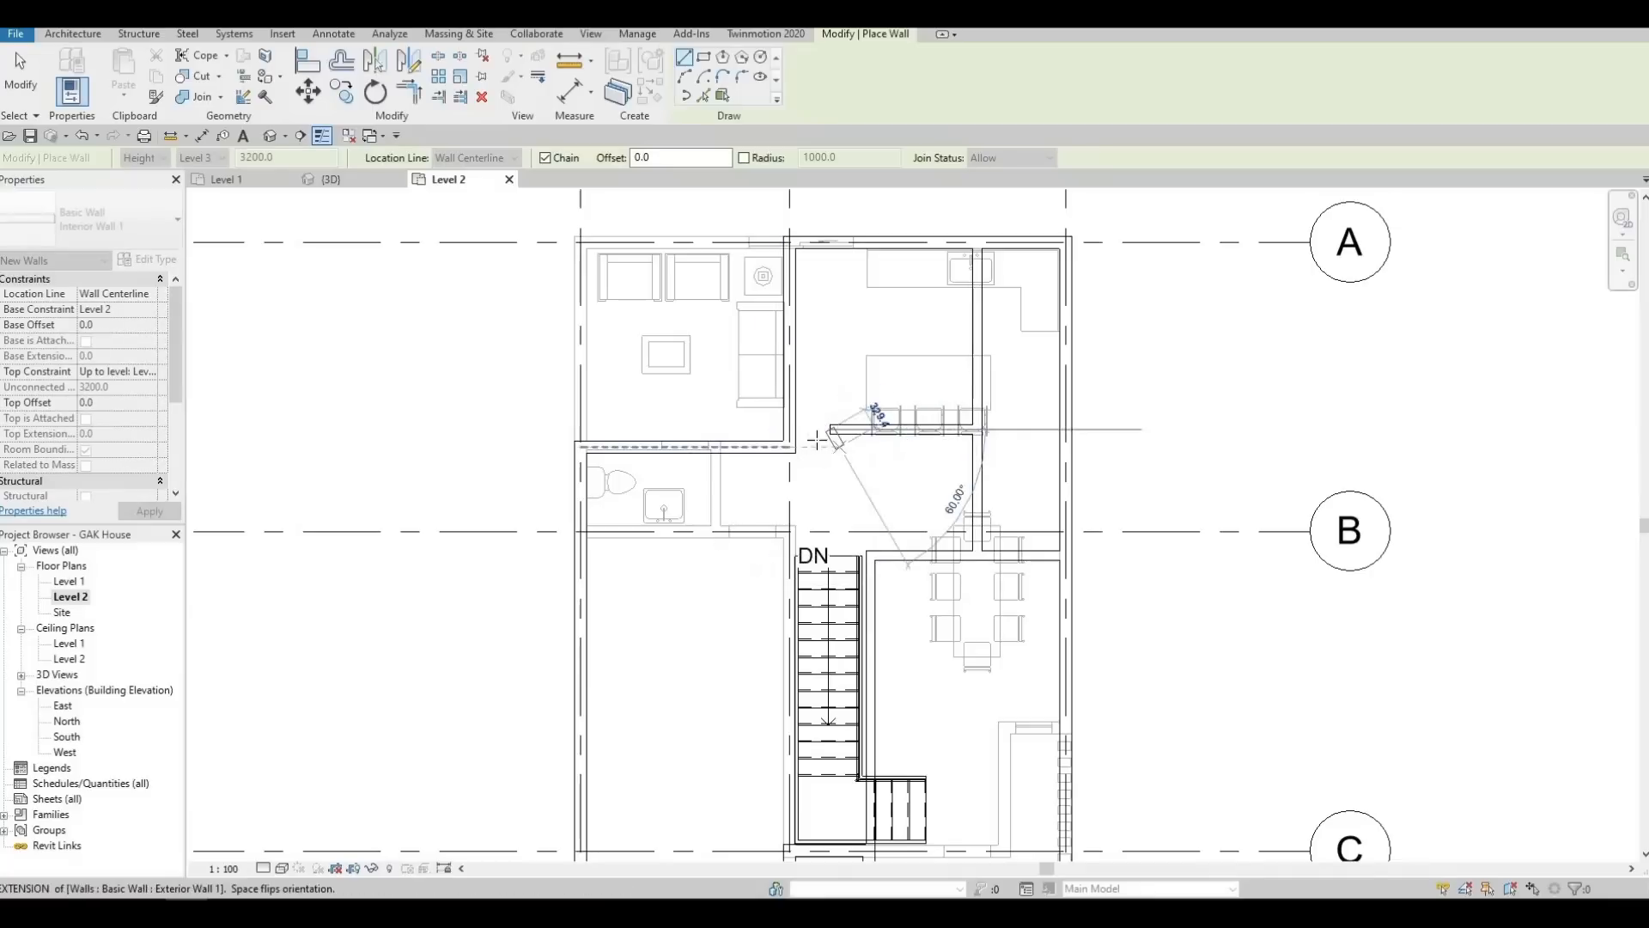
key(Escape)
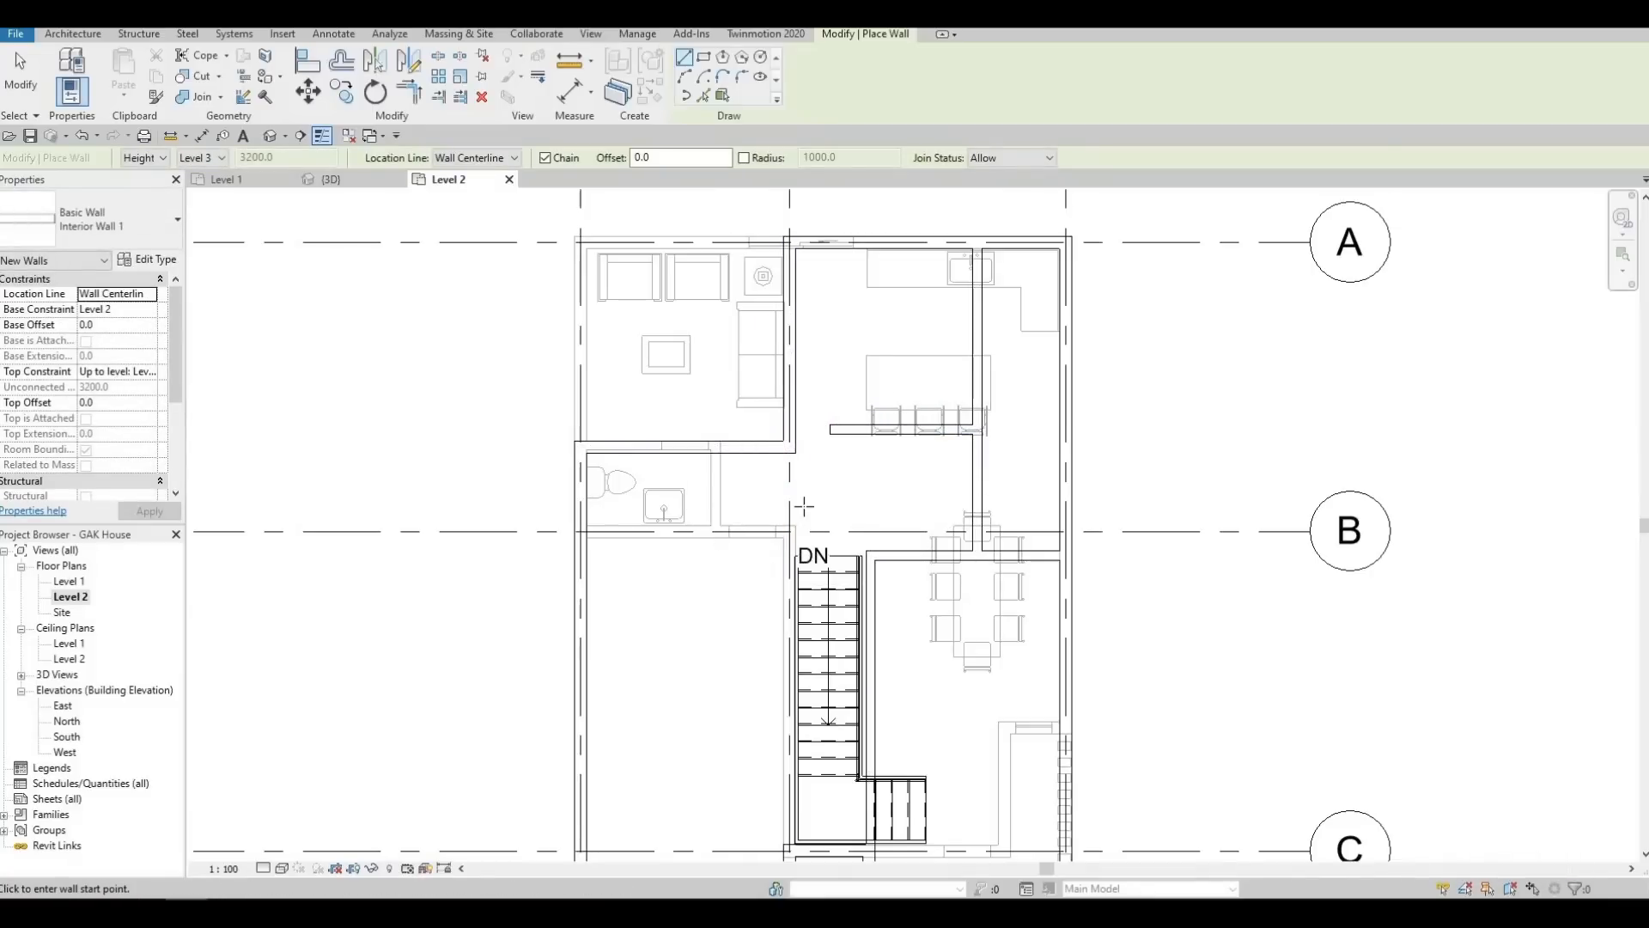
Draw a chained U-shaped Interior Wall 1 run near grid B: about 1100 mm down from the exterior wall, across above the stair, and back up
middle_drag(827, 464, 850, 417)
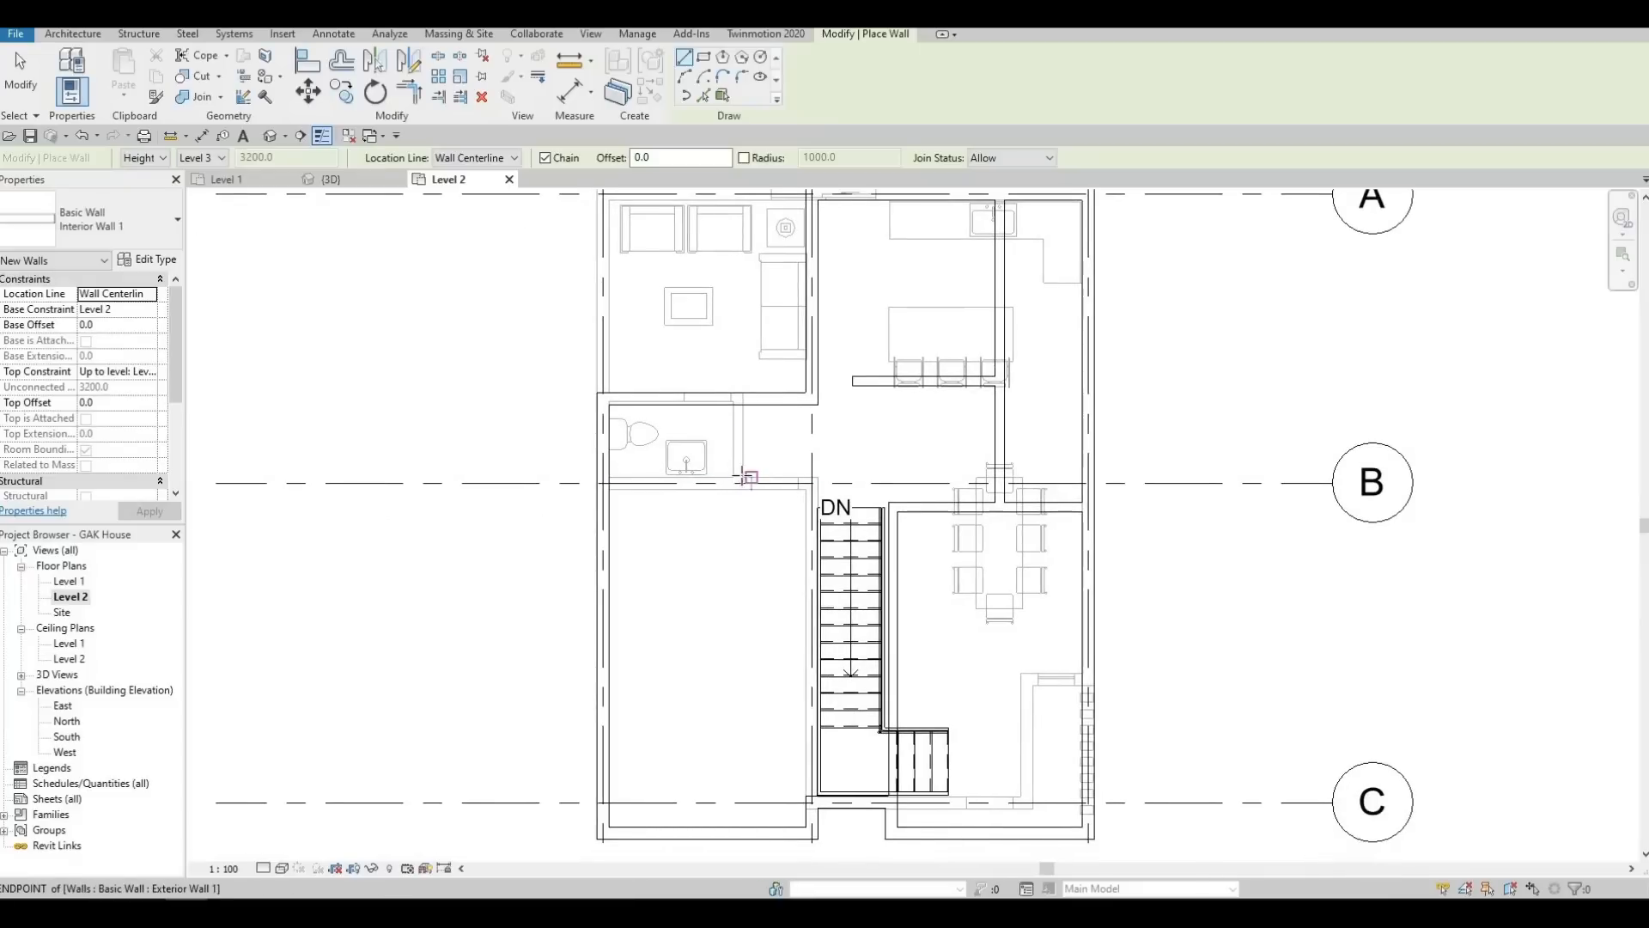
click(756, 404)
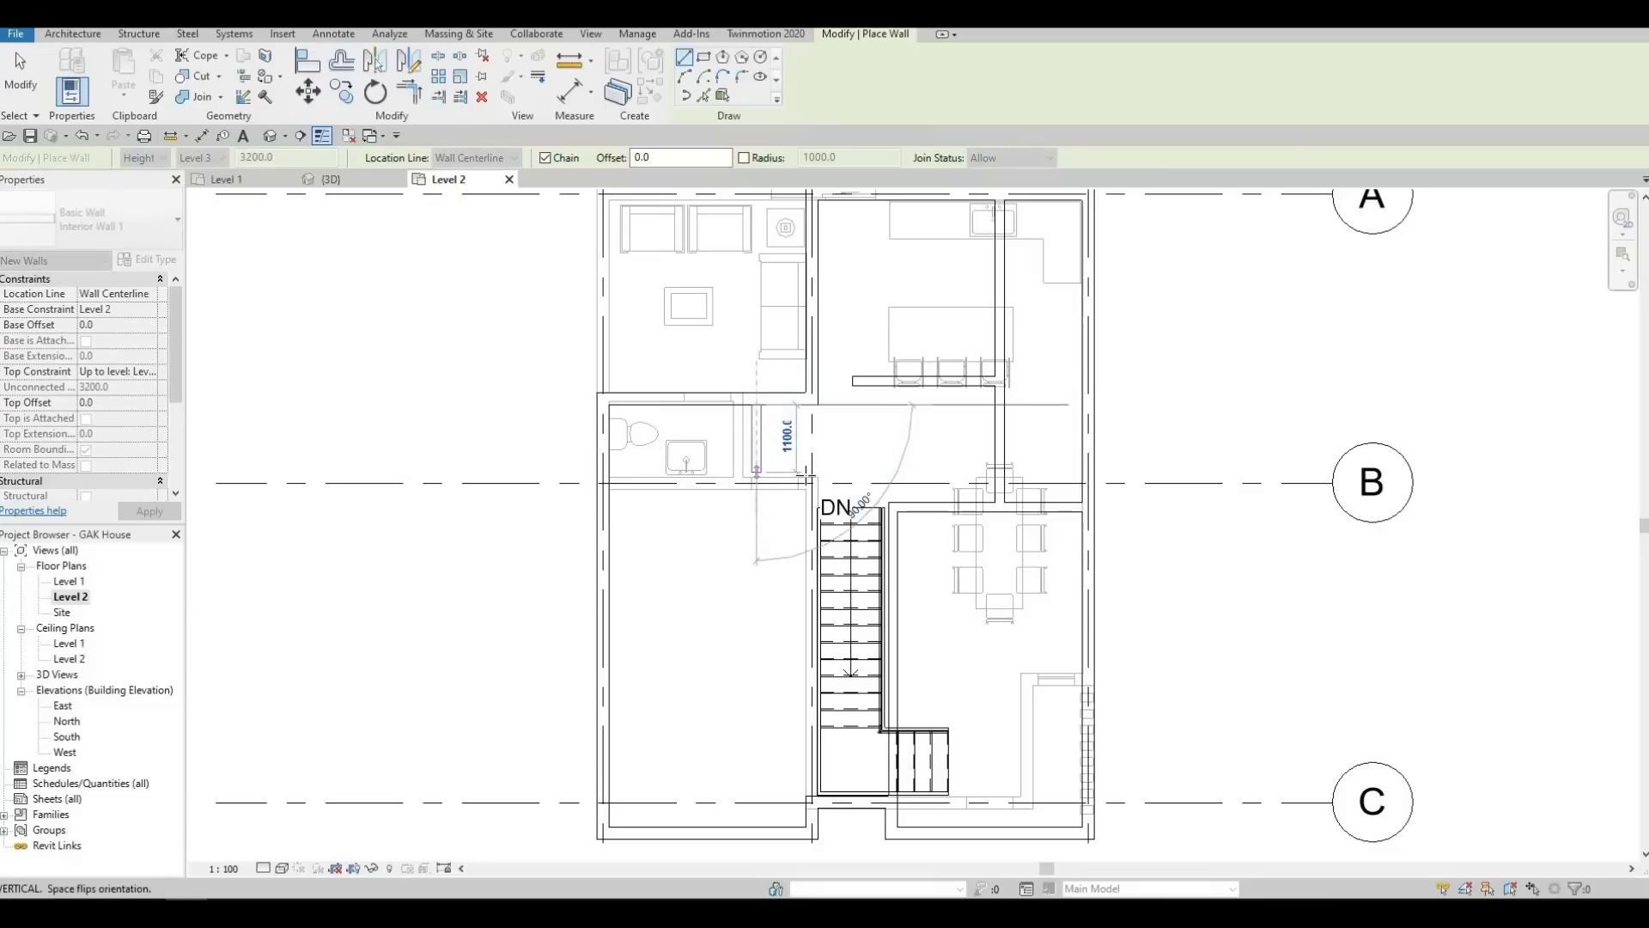
click(756, 471)
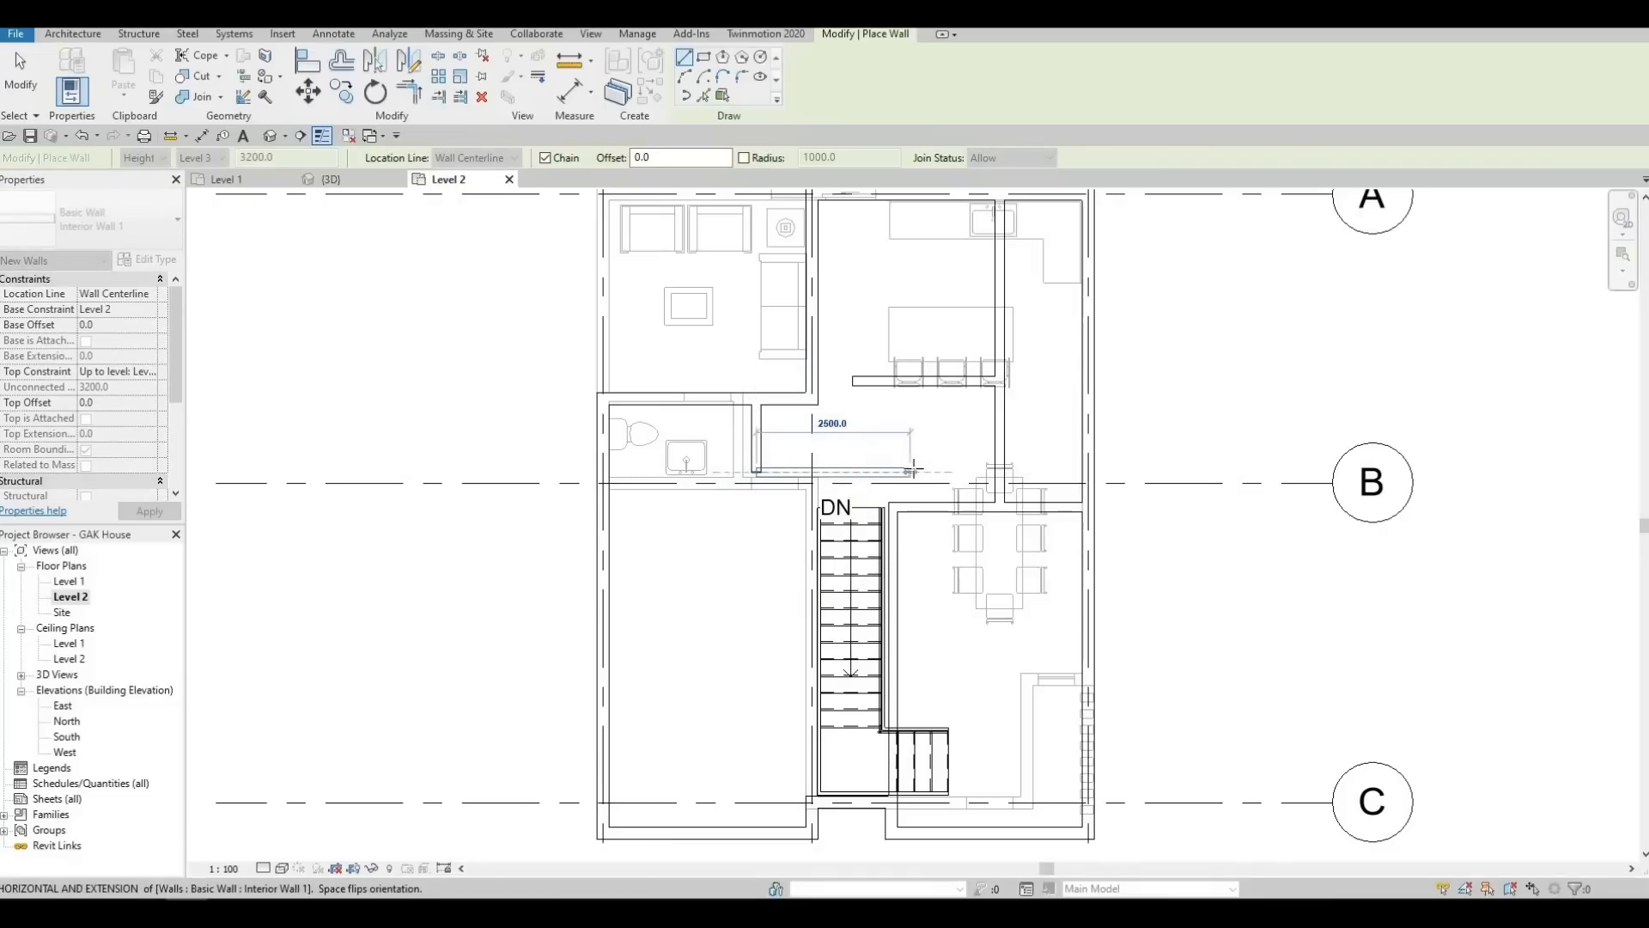
click(903, 447)
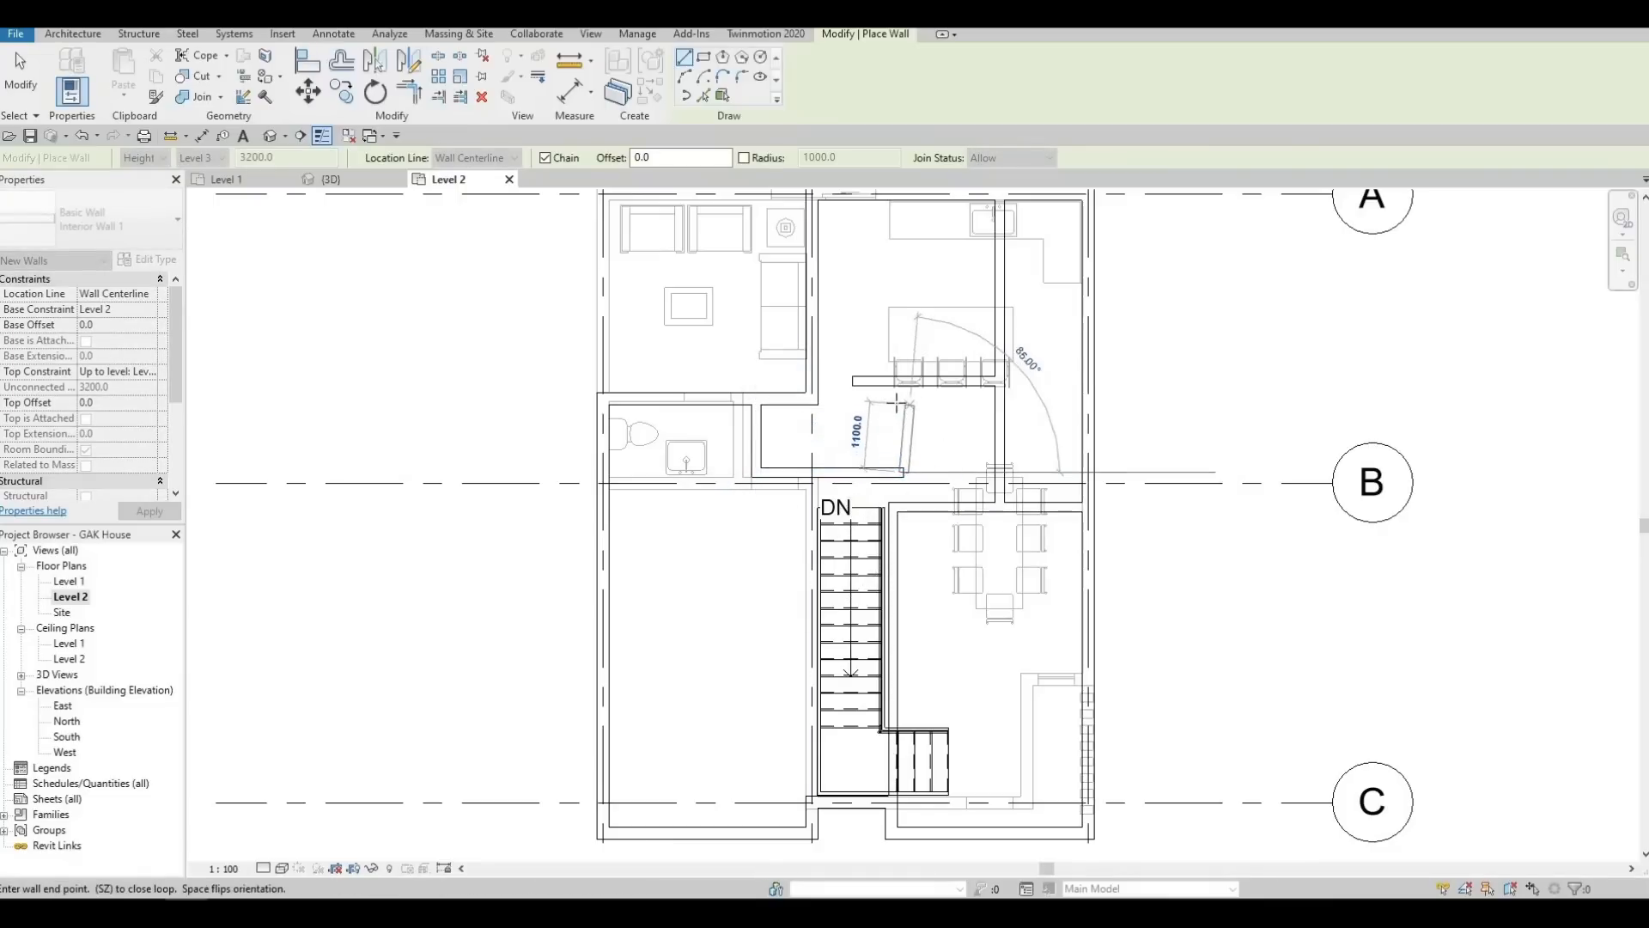
key(Escape)
Nudge the U-shaped run's horizontal wall away from the stair until it sits 850 mm from the cross wall
scroll(904, 397, up, 5)
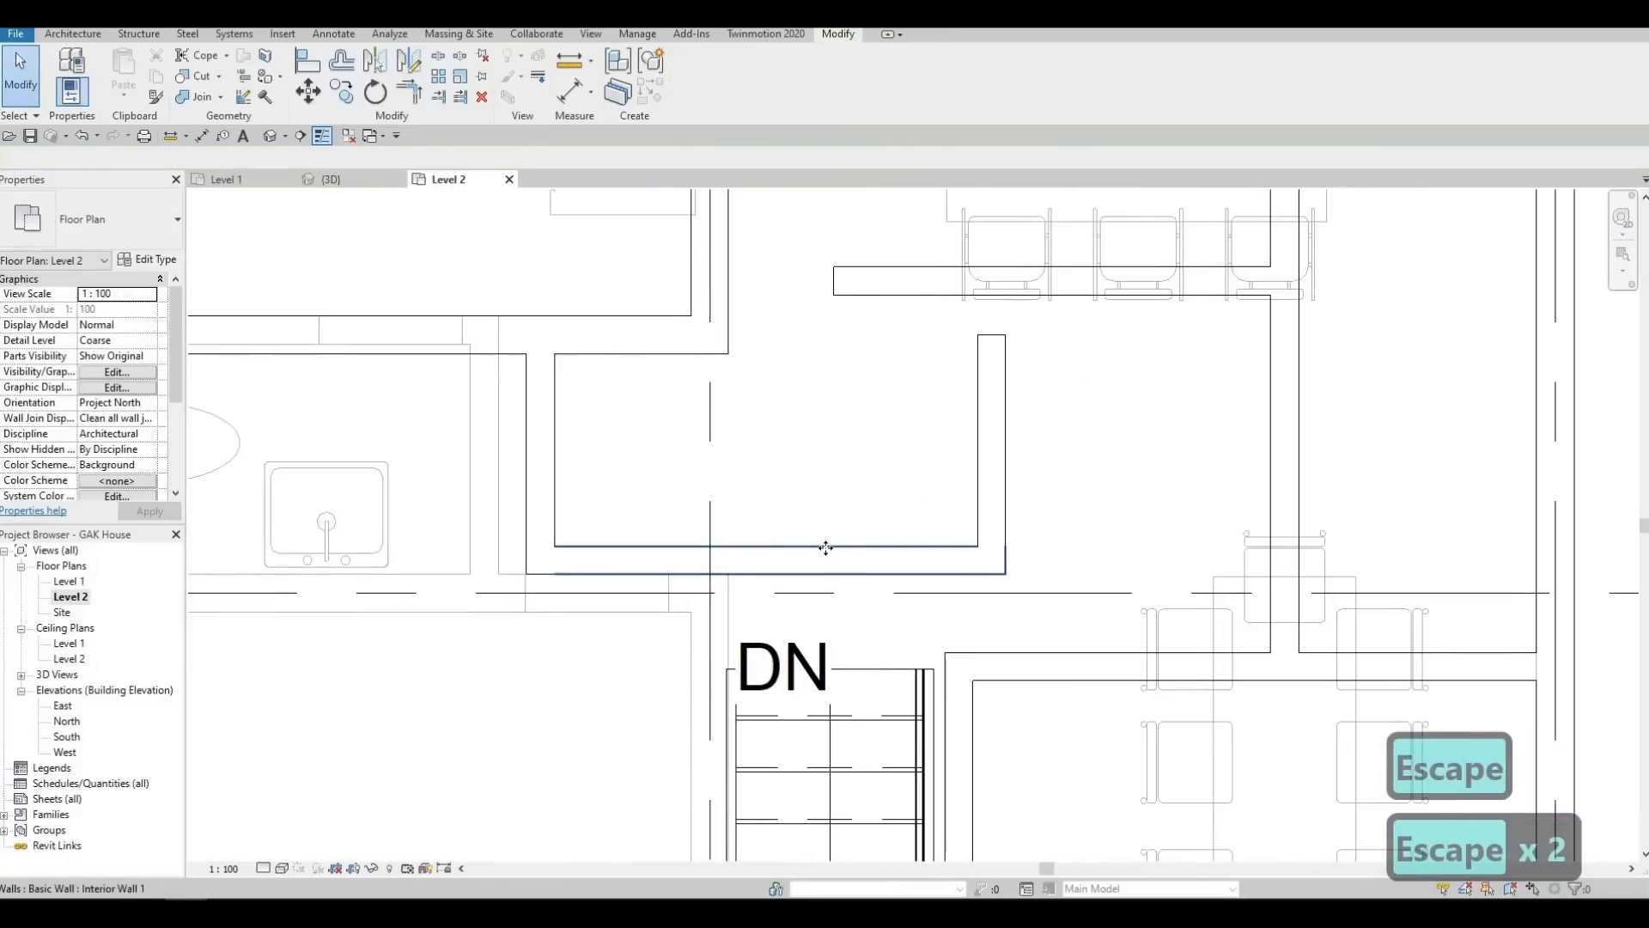
click(825, 547)
key(Up)
key(Up)
key(Up)
key(Up)
key(Up)
key(Up)
key(Up)
key(Up)
key(Up)
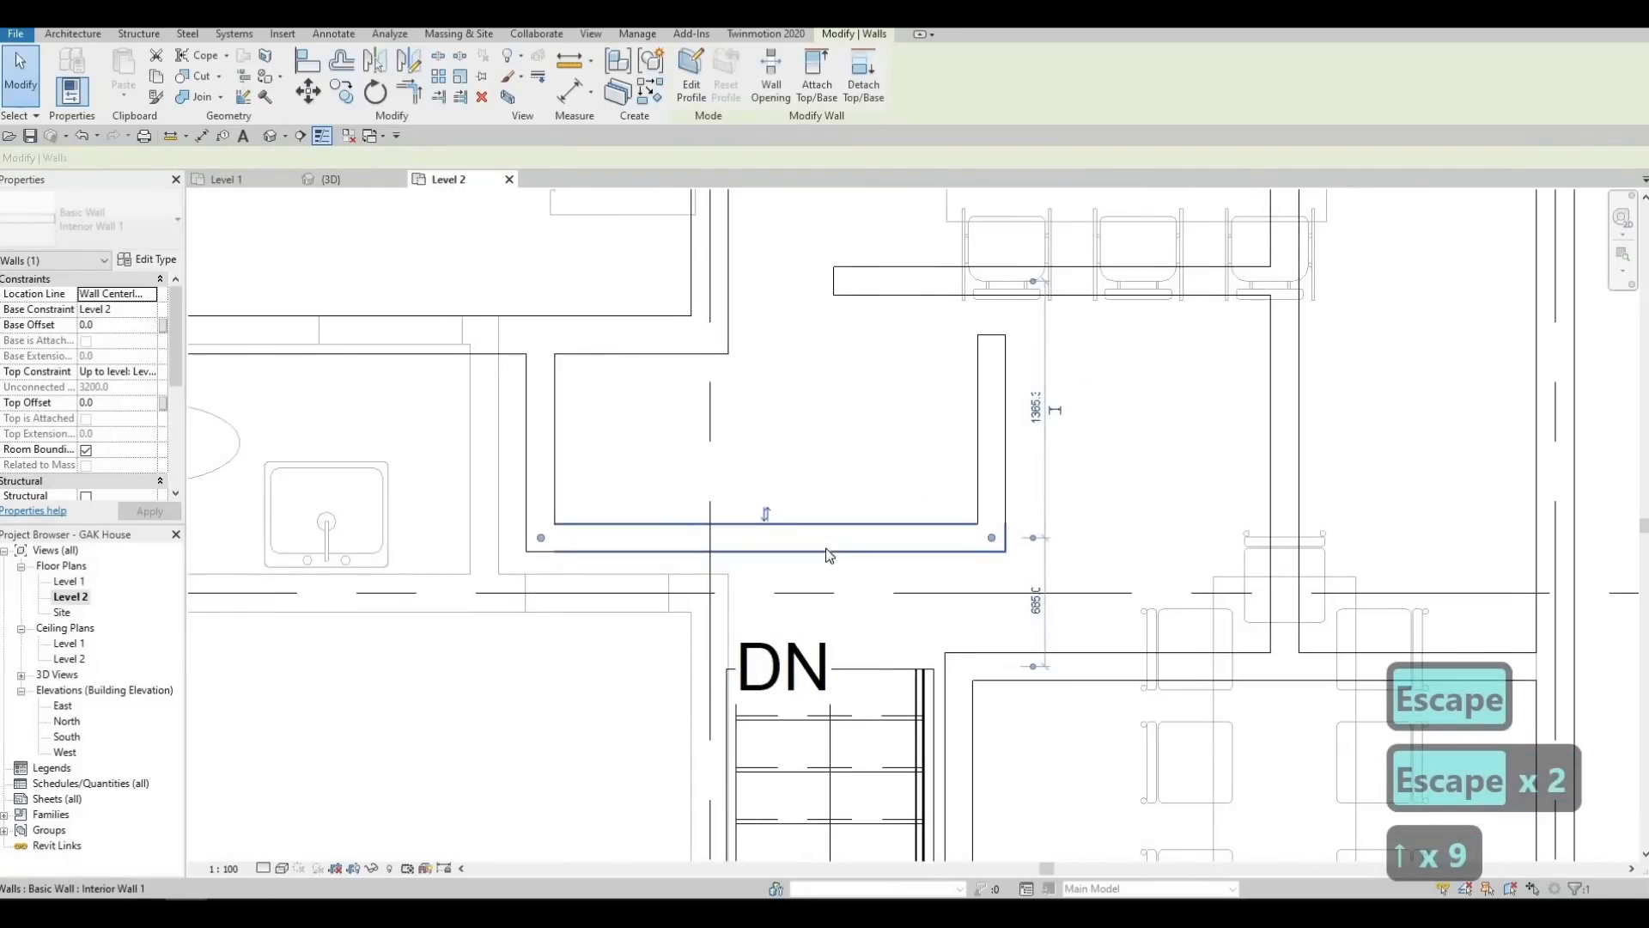
key(Up)
key(Up)
key(Up)
key(Up)
key(Up)
key(Up)
key(Up)
key(Up)
key(Up)
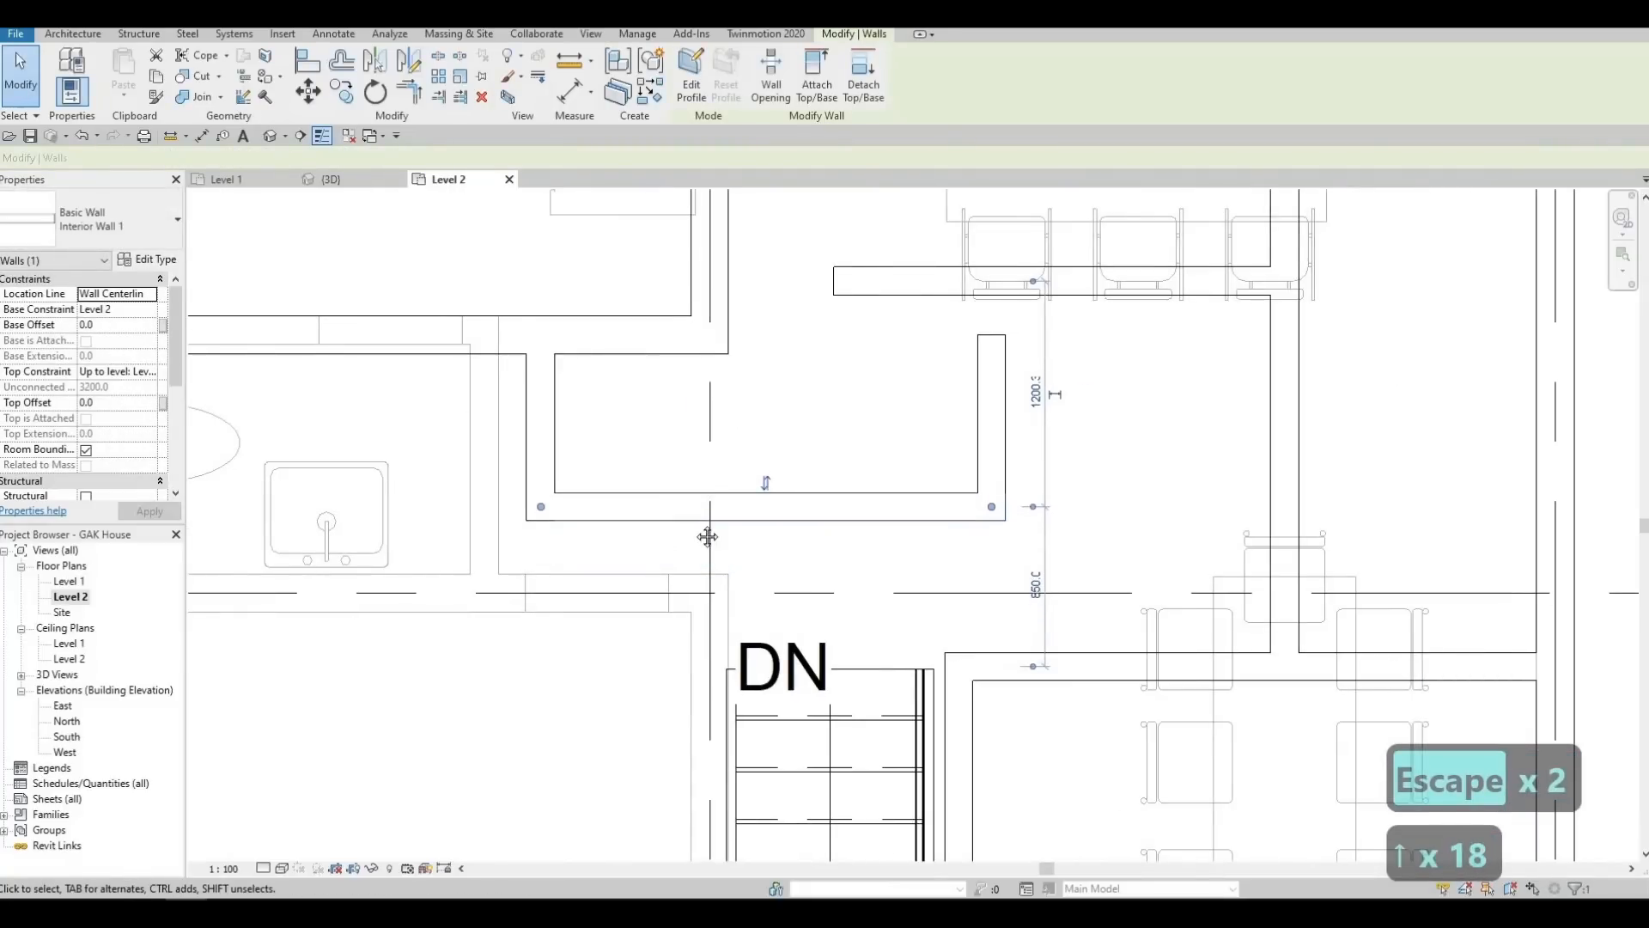
Draw a similar Interior Wall 1 wall about 4750 mm long on grid 2 beside the stair, from near grid C up toward grid B
scroll(770, 447, down, 2)
middle_drag(688, 520, 791, 408)
scroll(773, 522, down, 3)
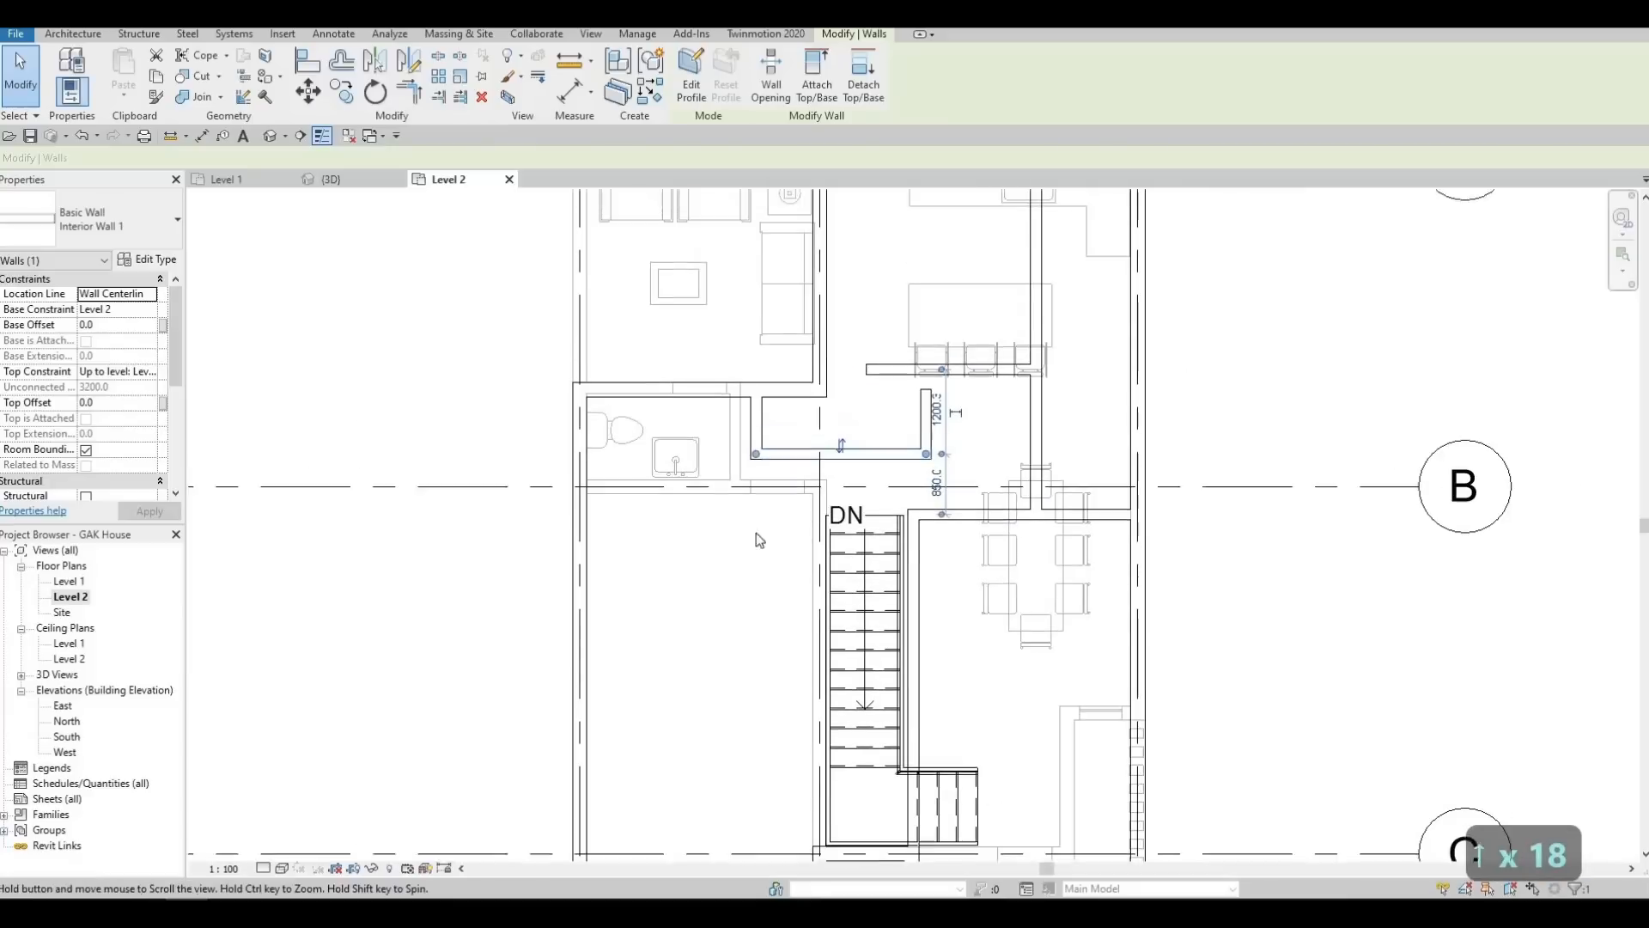
scroll(758, 539, down, 1)
middle_drag(759, 539, 755, 438)
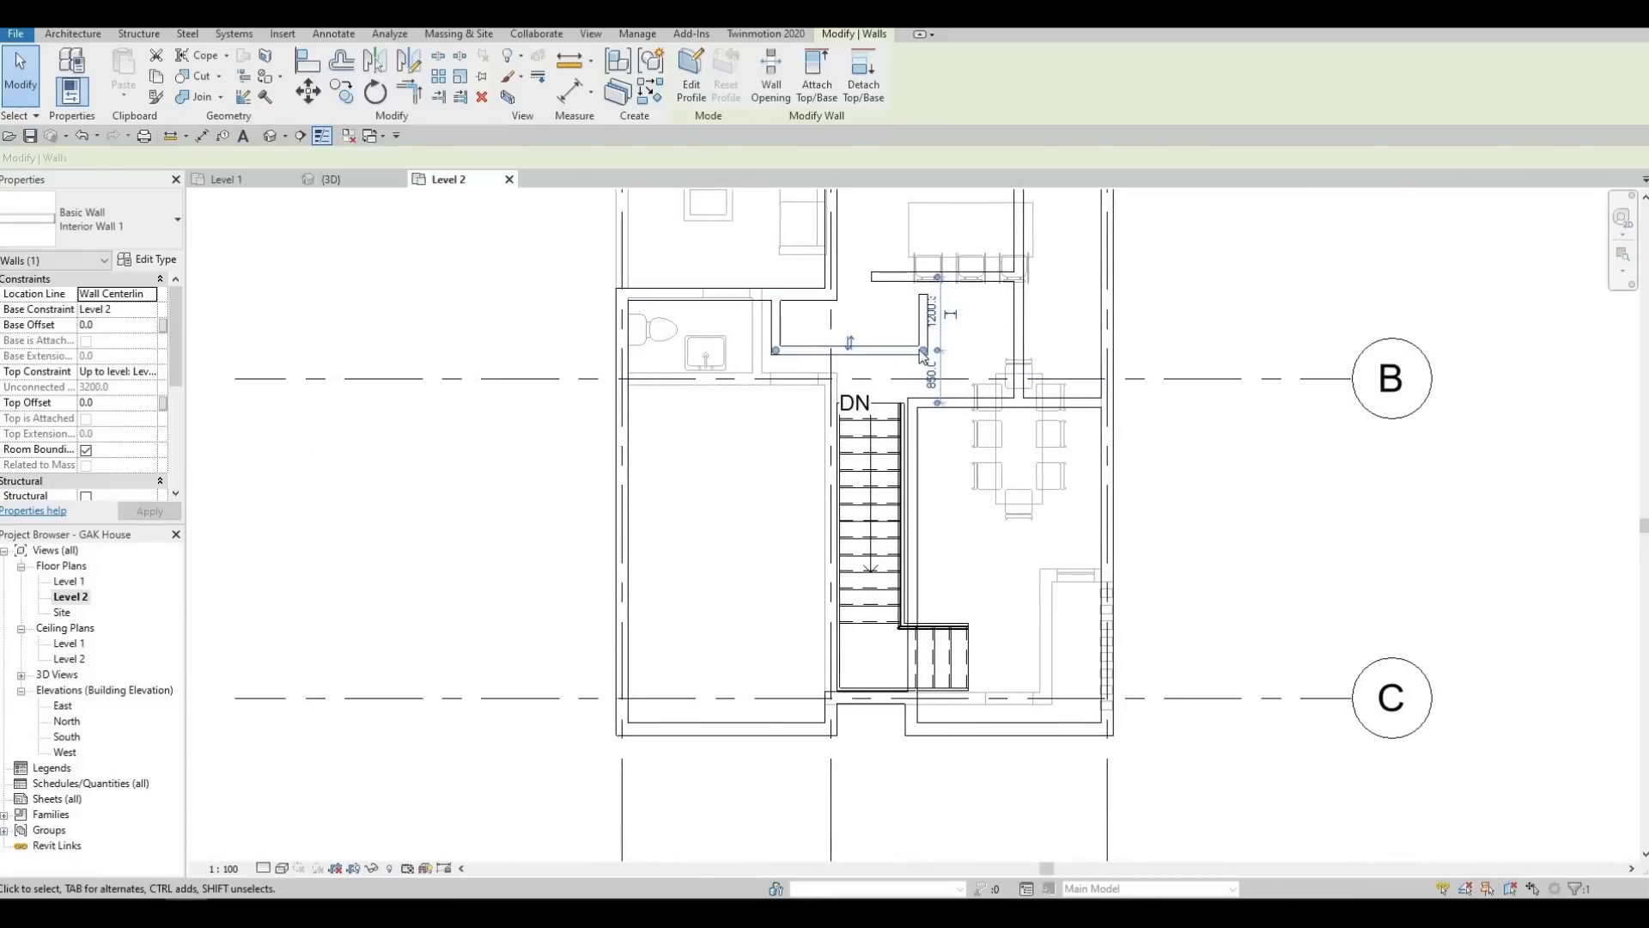
click(745, 418)
click(706, 383)
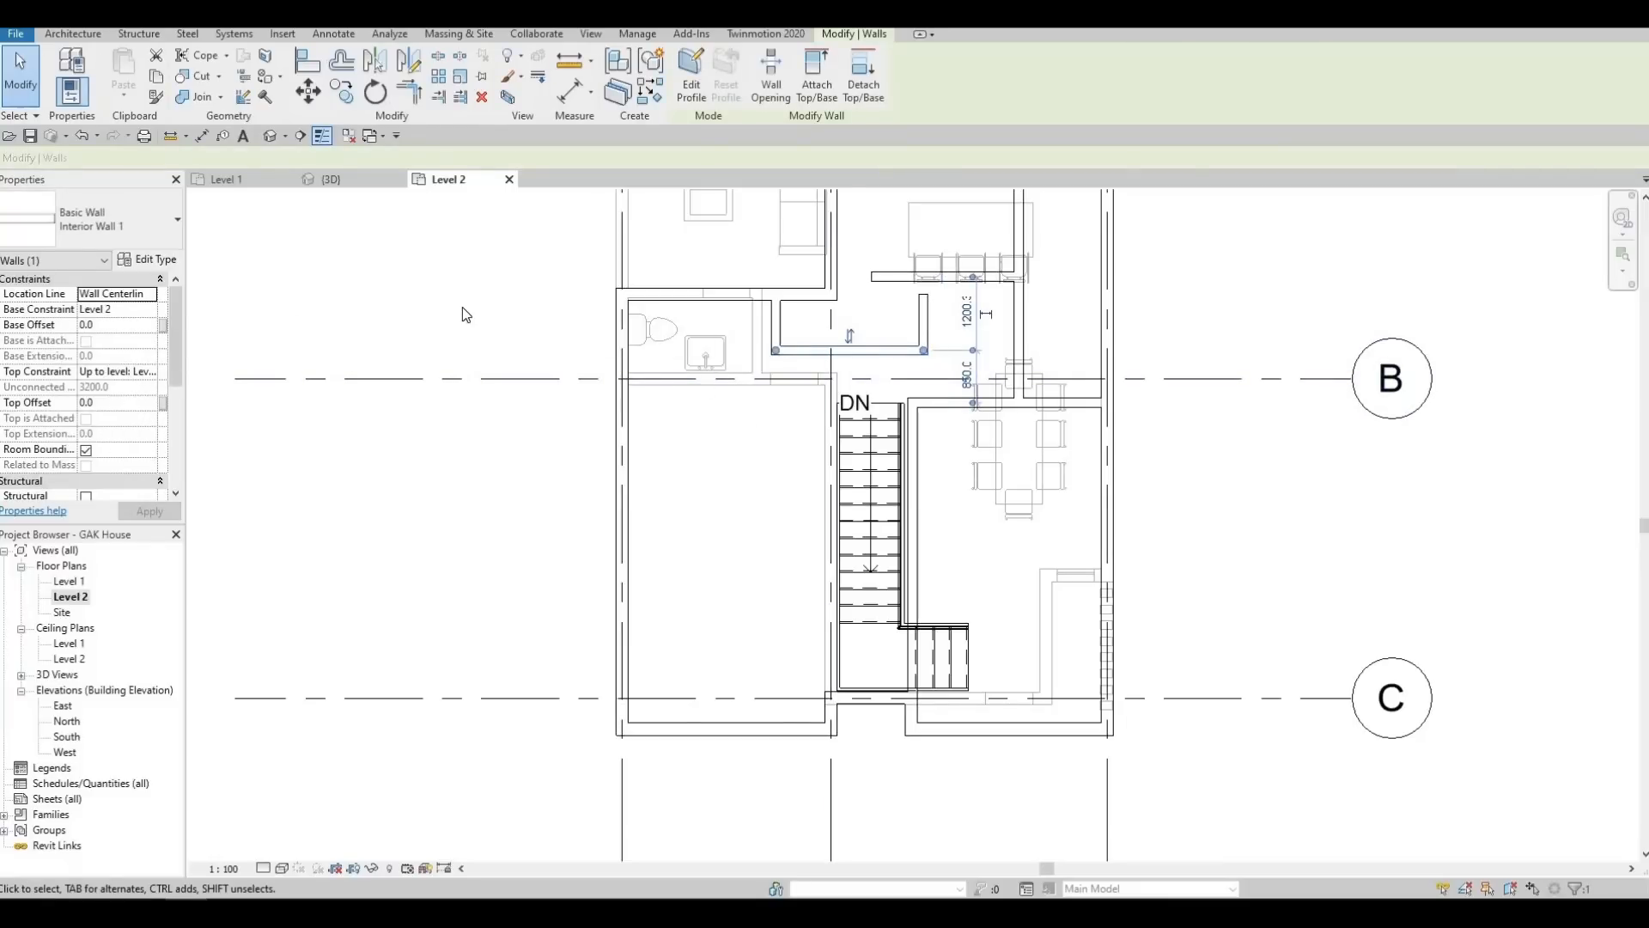
key(c)
key(s)
scroll(832, 630, up, 5)
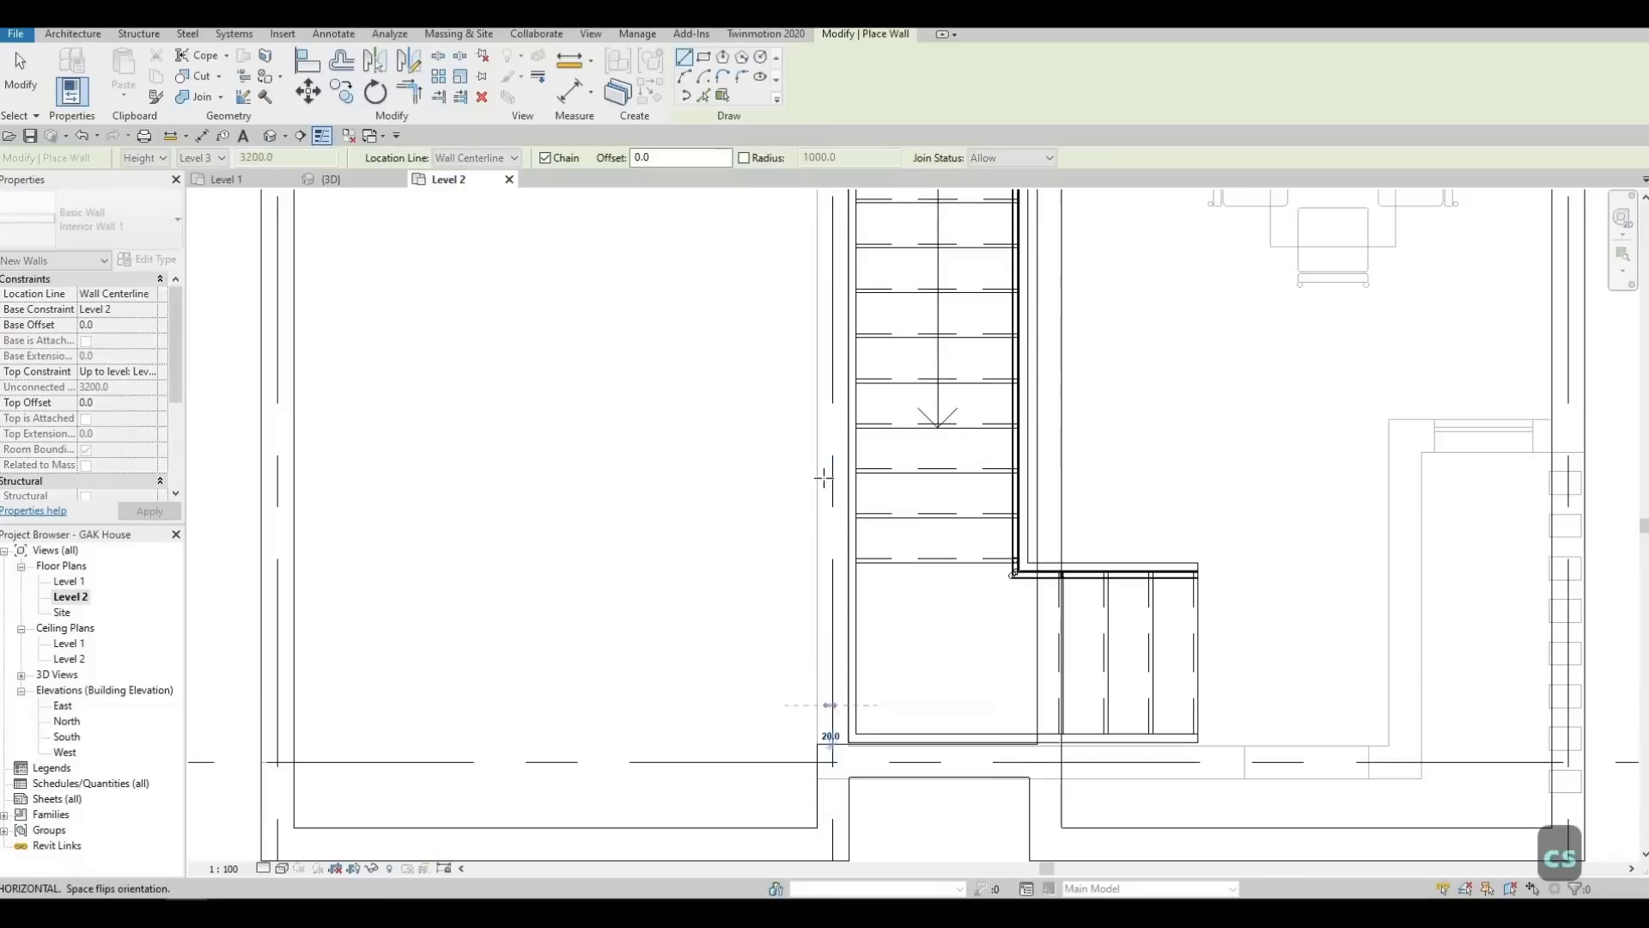
scroll(829, 480, down, 2)
middle_drag(830, 438, 737, 505)
click(809, 384)
key(Escape)
key(Escape)
Align the grid 2 wall's room-side face with the exterior wall's inner face near grid C
scroll(770, 705, up, 2)
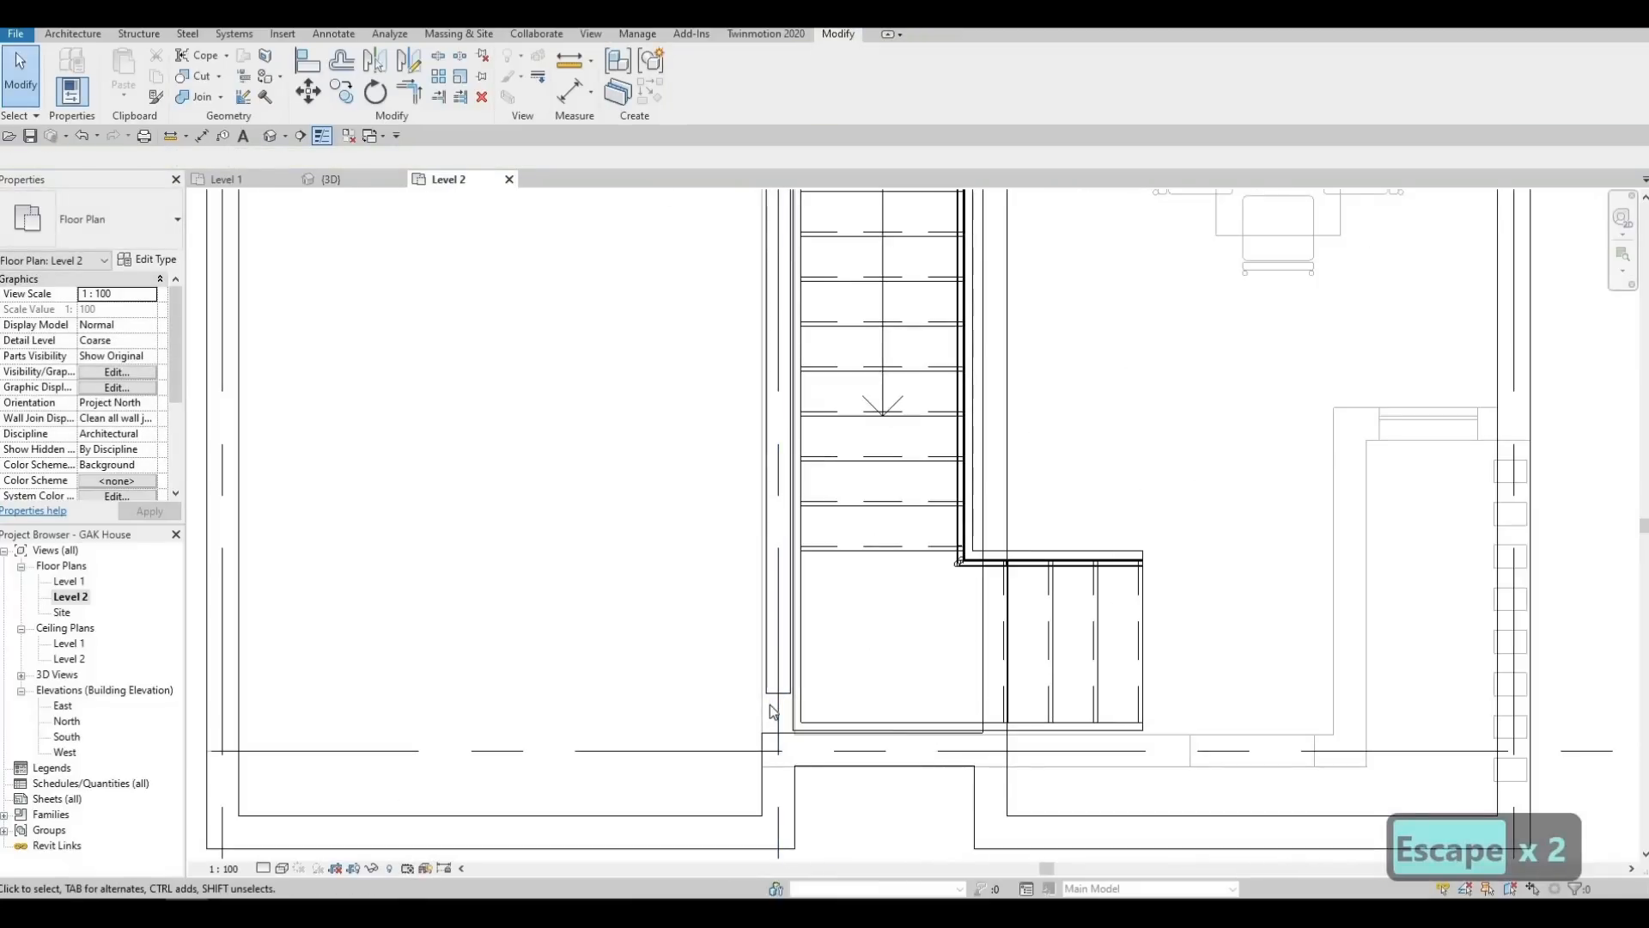
key(a)
key(l)
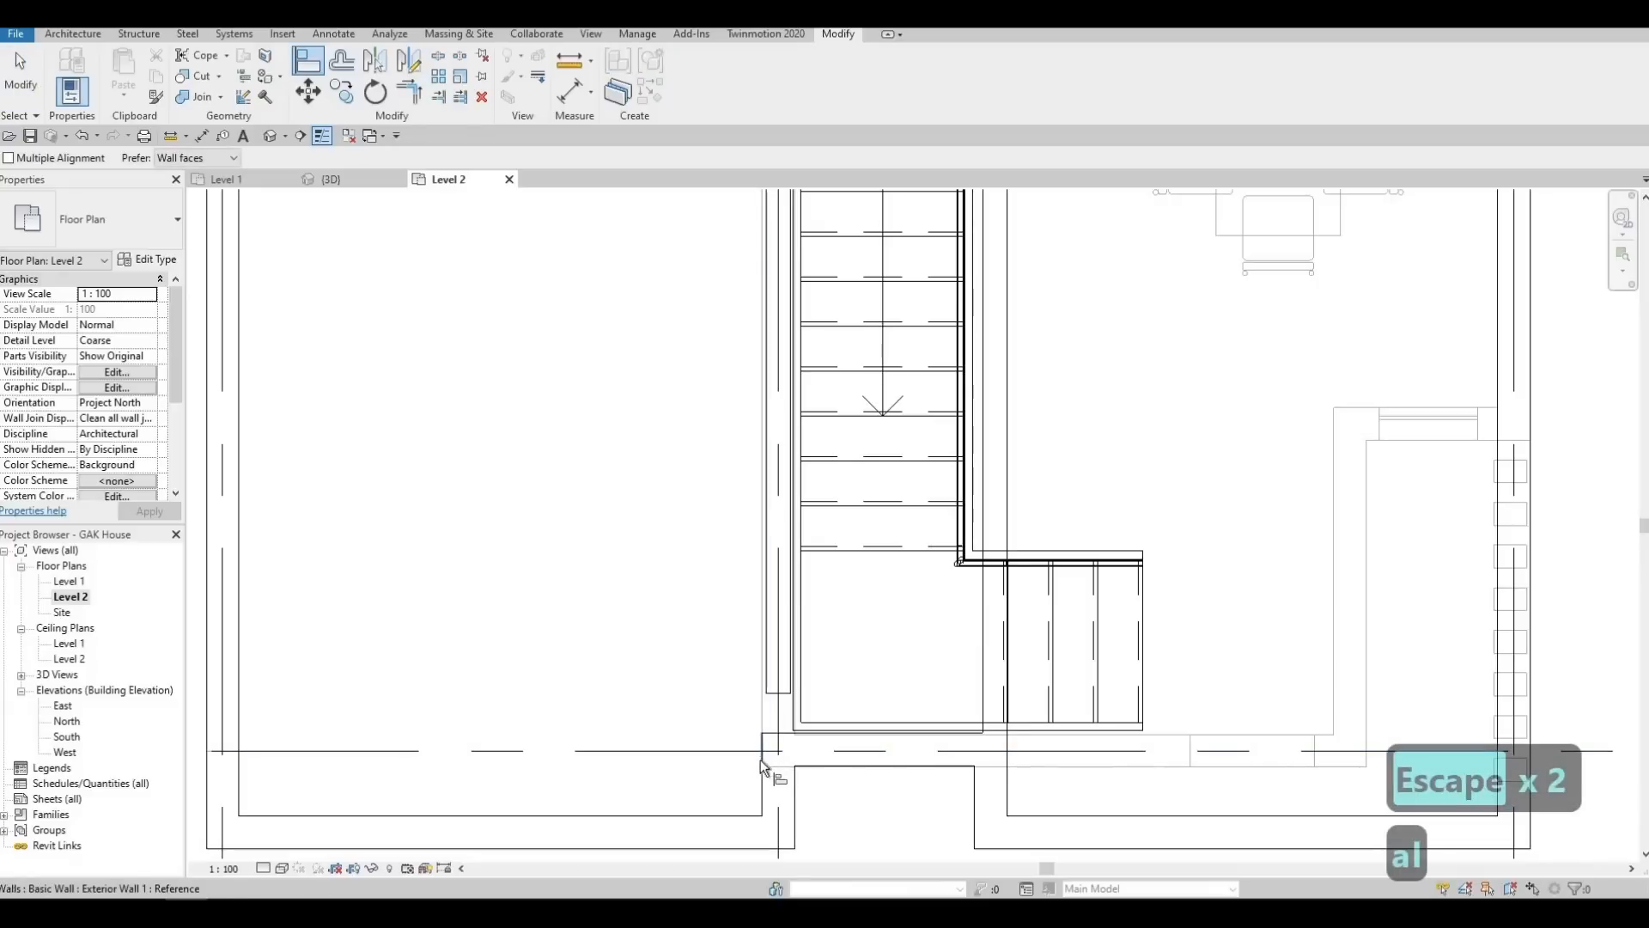
click(764, 667)
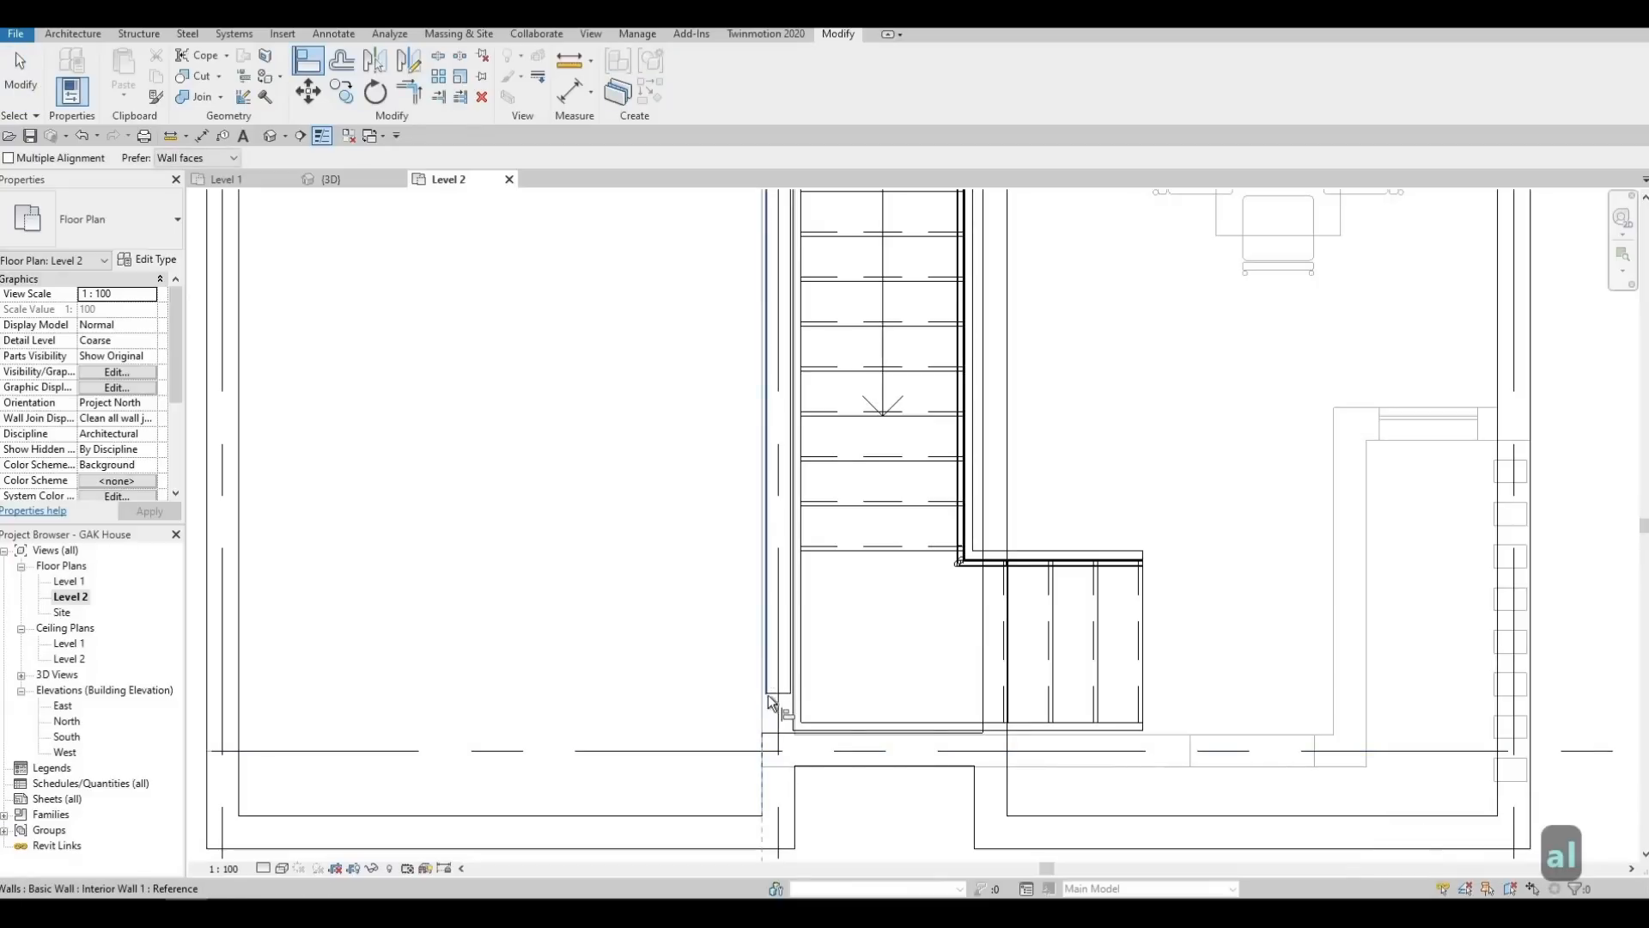
click(766, 691)
key(Escape)
key(Escape)
Extend the grid 2 wall's lower end to the exterior wall at grid C, making it about 5090 mm long
click(772, 694)
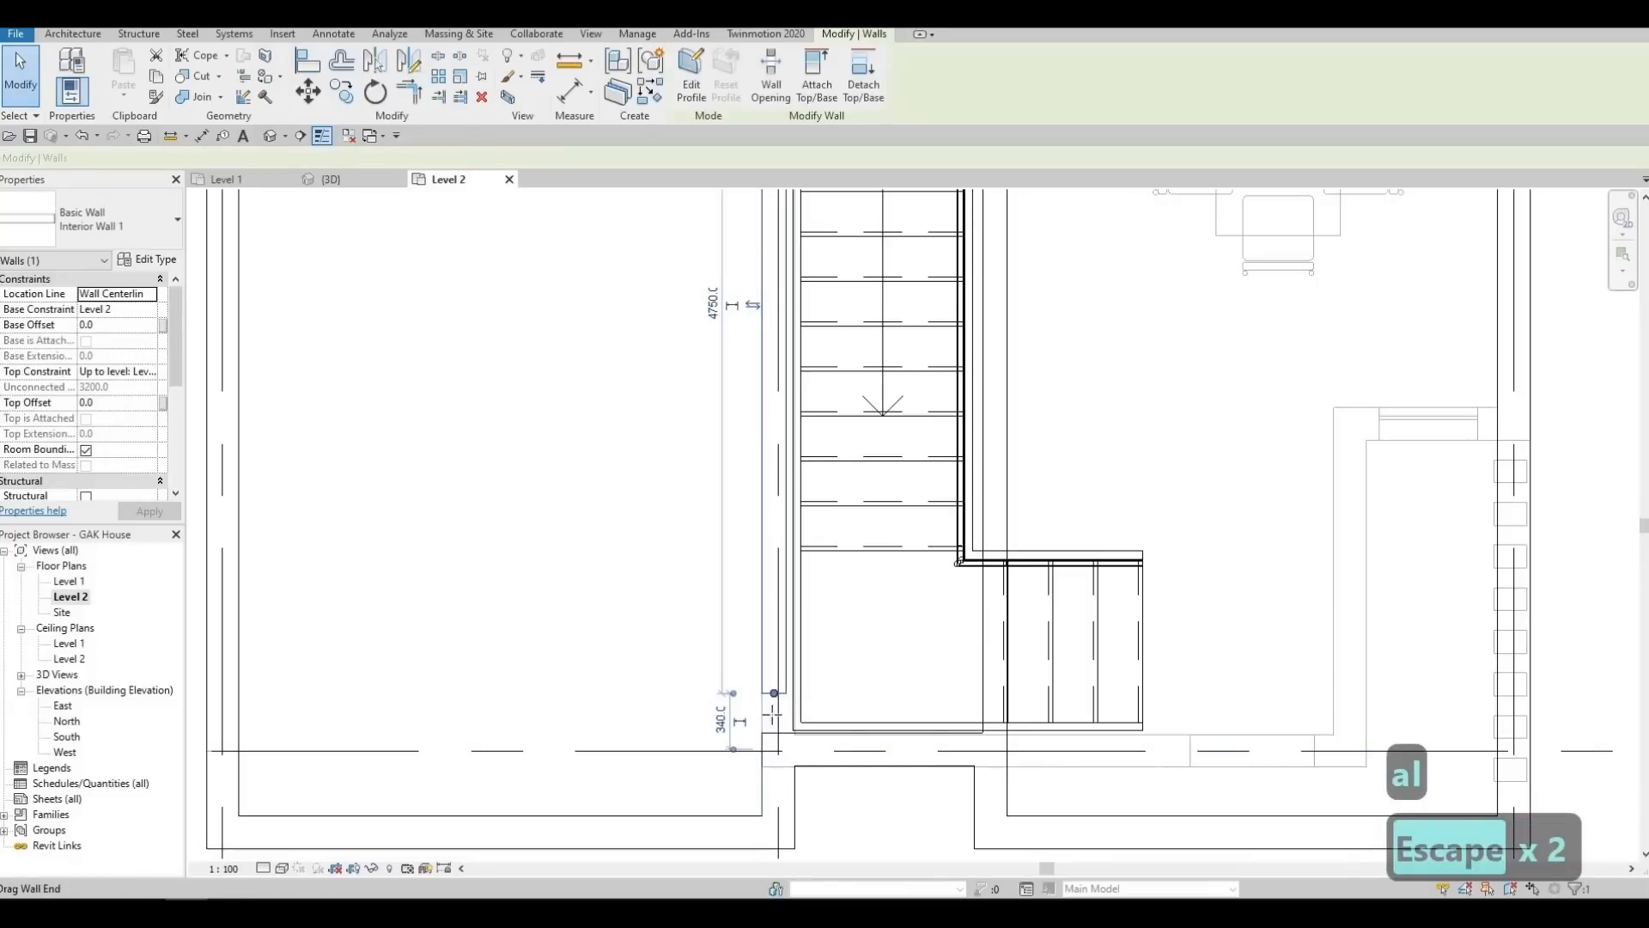
drag(774, 694, 775, 734)
key(Escape)
Align the grid 2 wall's stair-side face with the underlaid wall edge beside the top of the stair
middle_drag(787, 468, 787, 672)
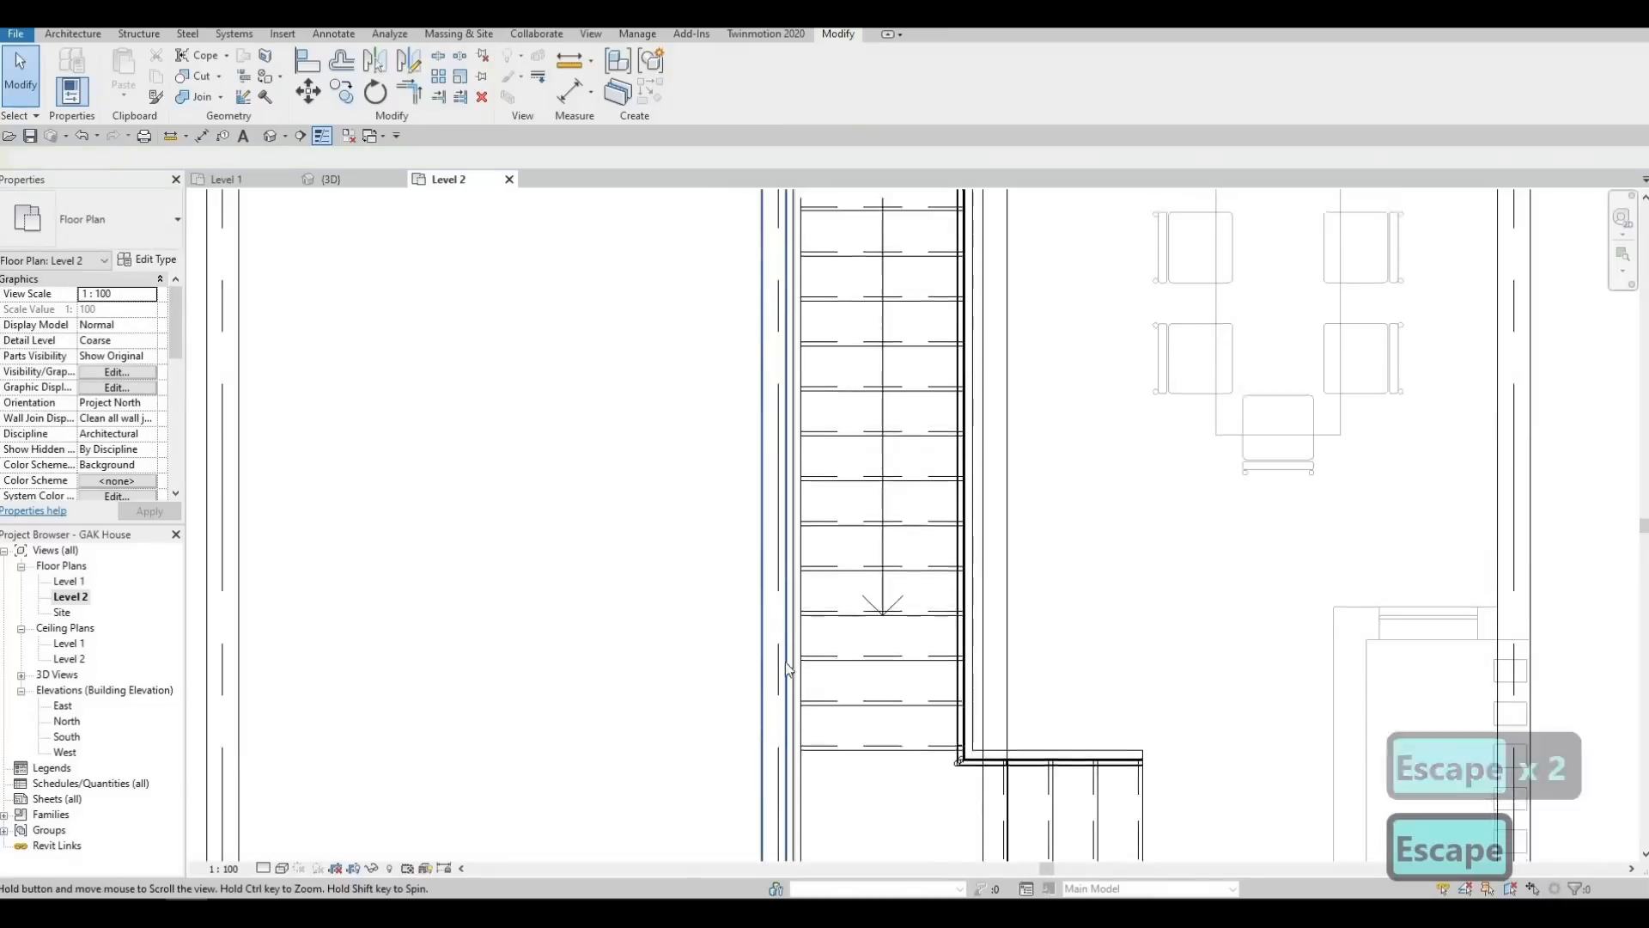
scroll(786, 672, down, 2)
middle_drag(797, 350, 729, 471)
scroll(780, 468, up, 4)
click(727, 522)
scroll(736, 441, down, 2)
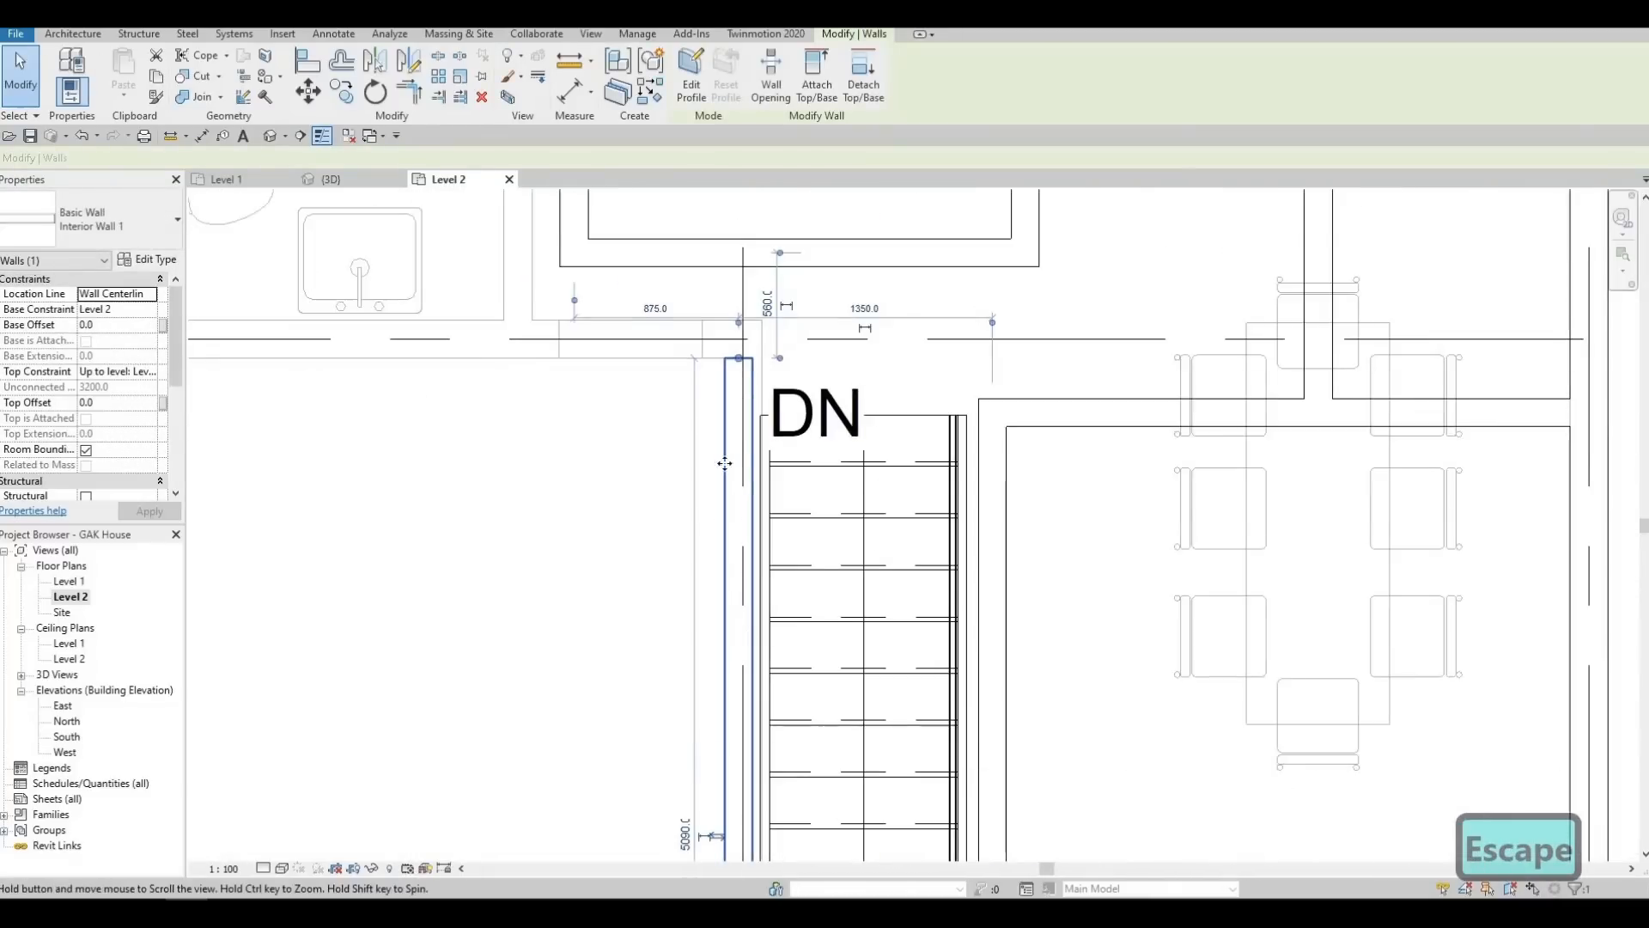
middle_drag(710, 630, 700, 473)
scroll(700, 473, down, 1)
middle_drag(718, 672, 714, 637)
key(F1)
key(F1)
middle_drag(736, 275, 731, 489)
scroll(734, 496, up, 5)
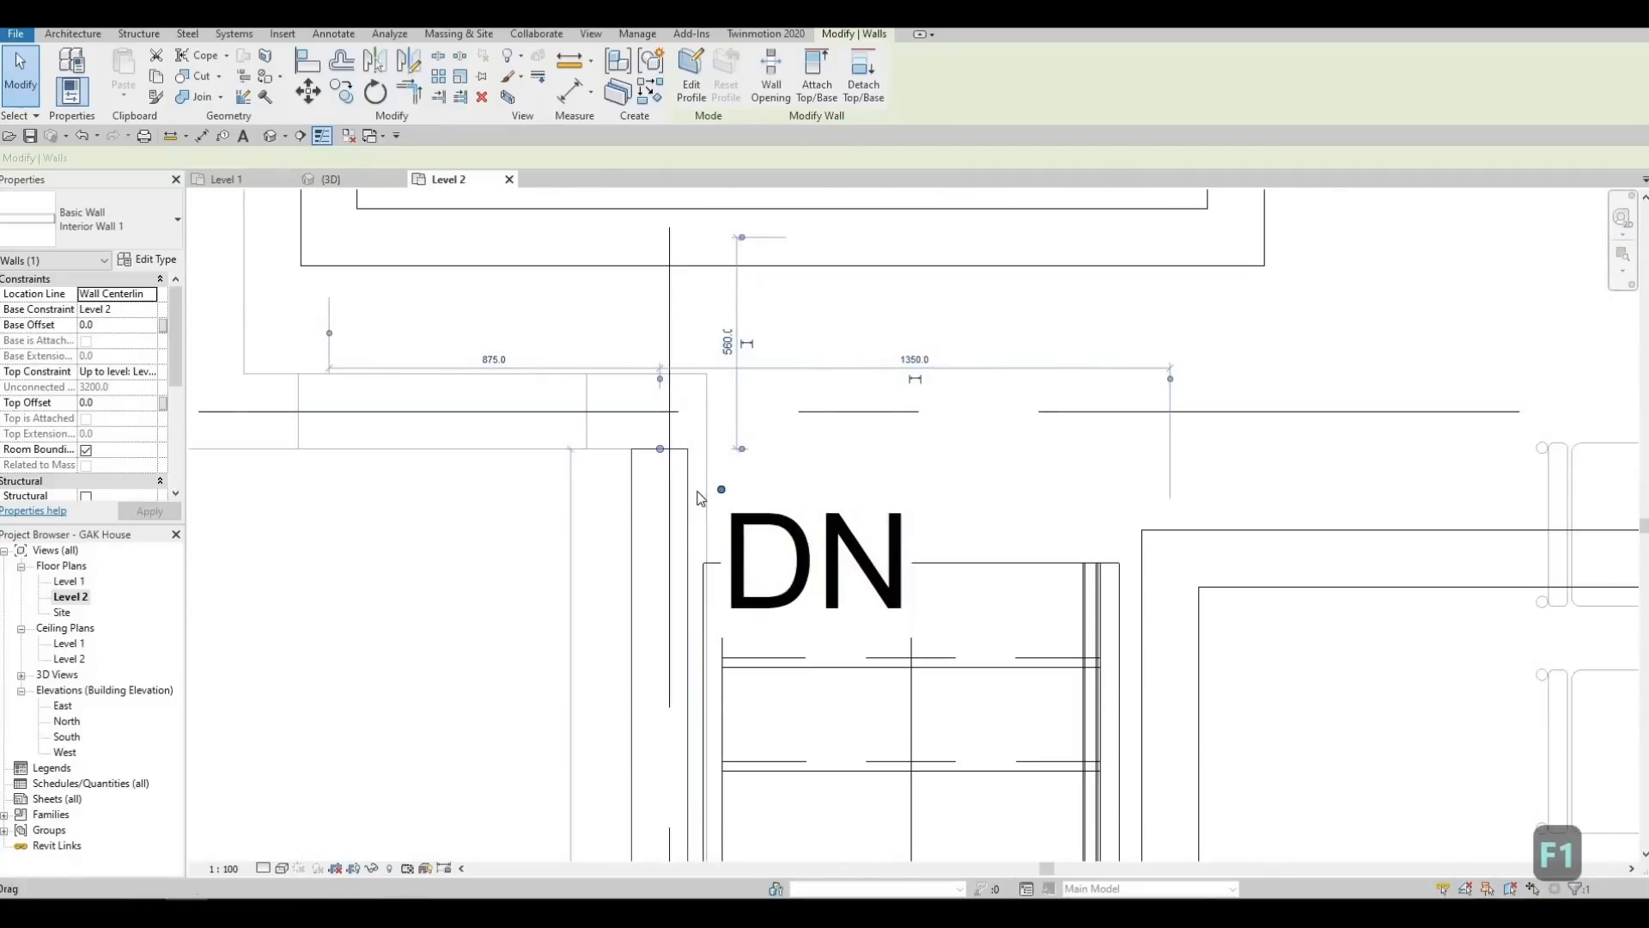
key(a)
key(l)
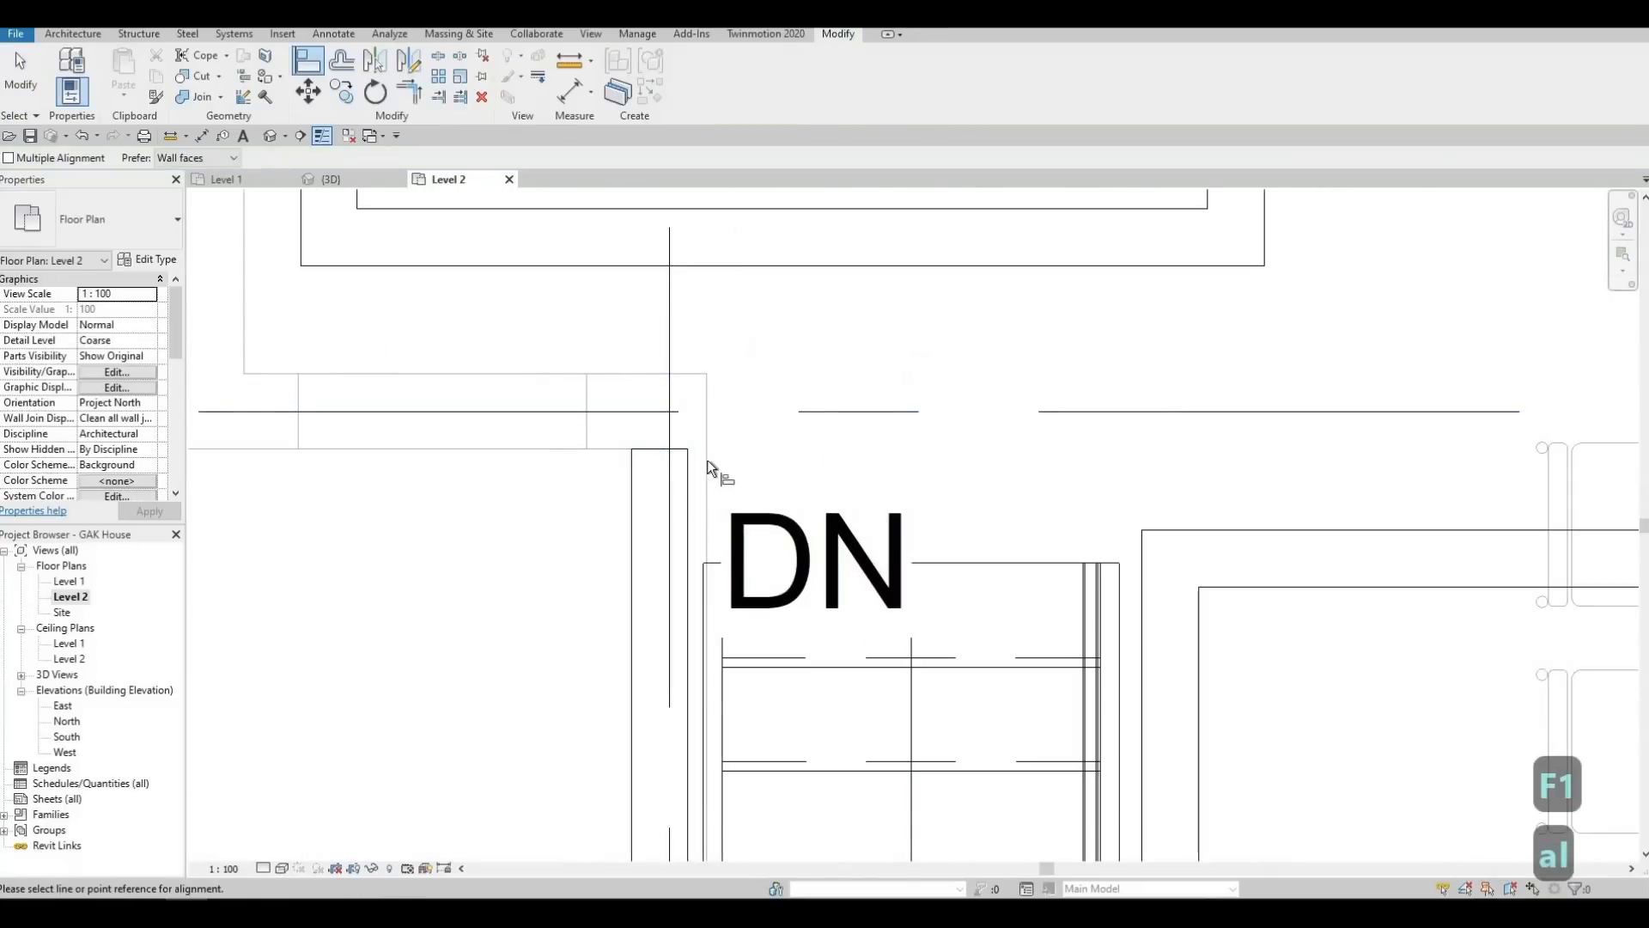
click(688, 524)
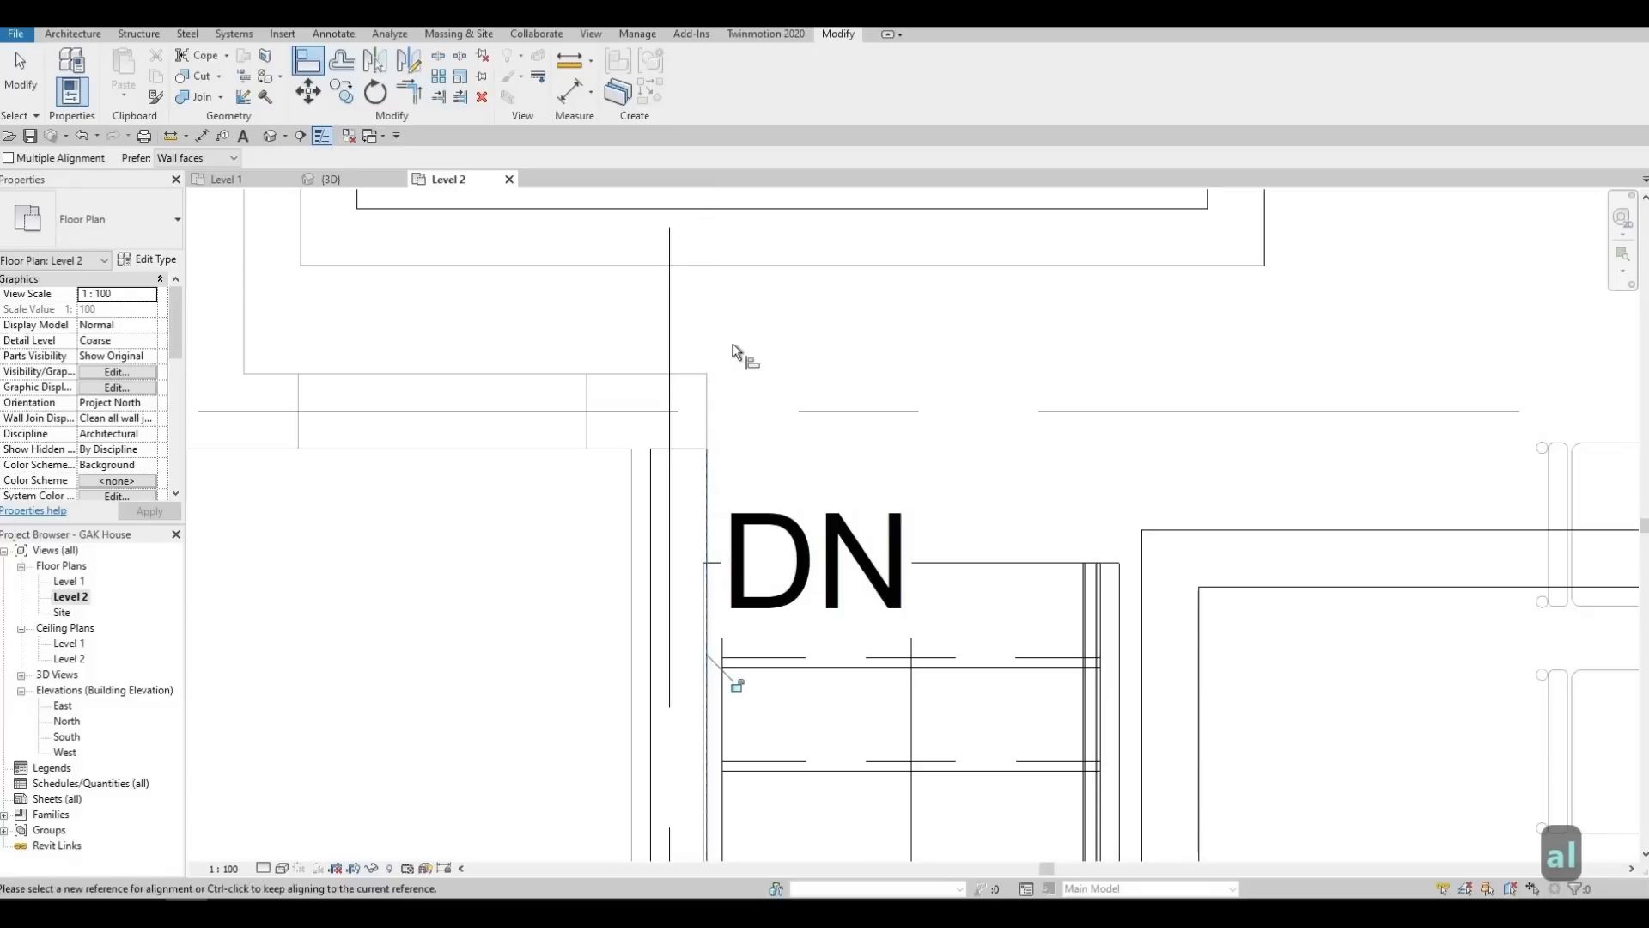
Examine how the grid 2 wall's lower end meets the exterior wall and stair landing at grid C, and check the overall layout
middle_drag(702, 425, 716, 251)
scroll(718, 339, down, 5)
middle_drag(724, 608, 747, 191)
scroll(747, 193, down, 2)
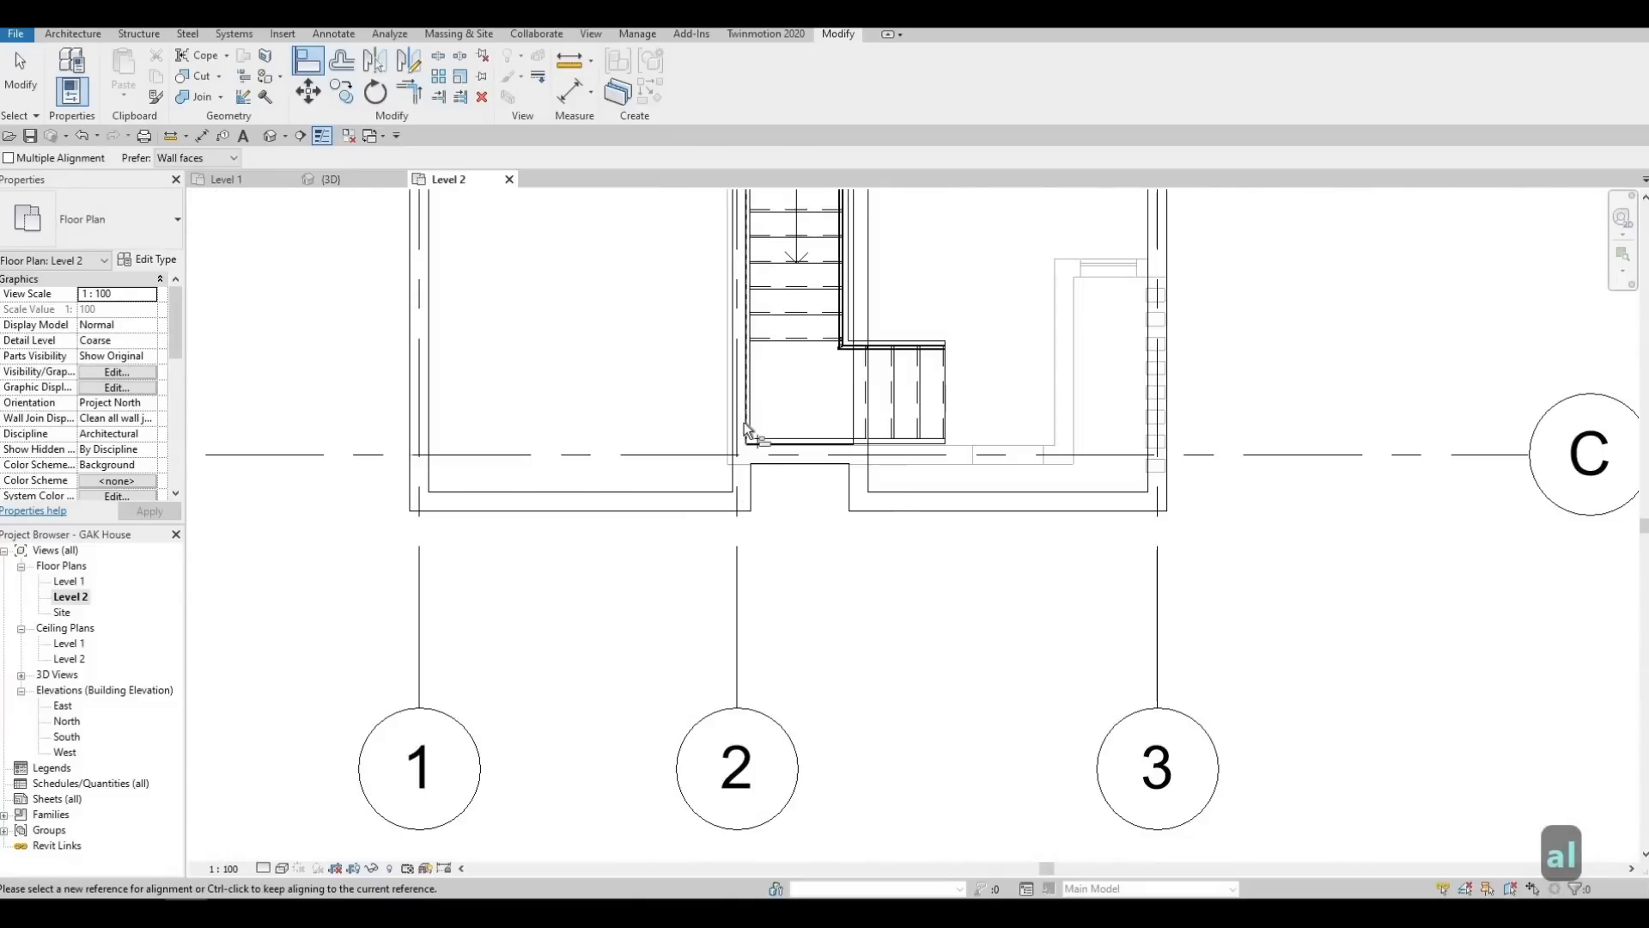
scroll(740, 414, up, 4)
scroll(725, 560, up, 3)
key(Escape)
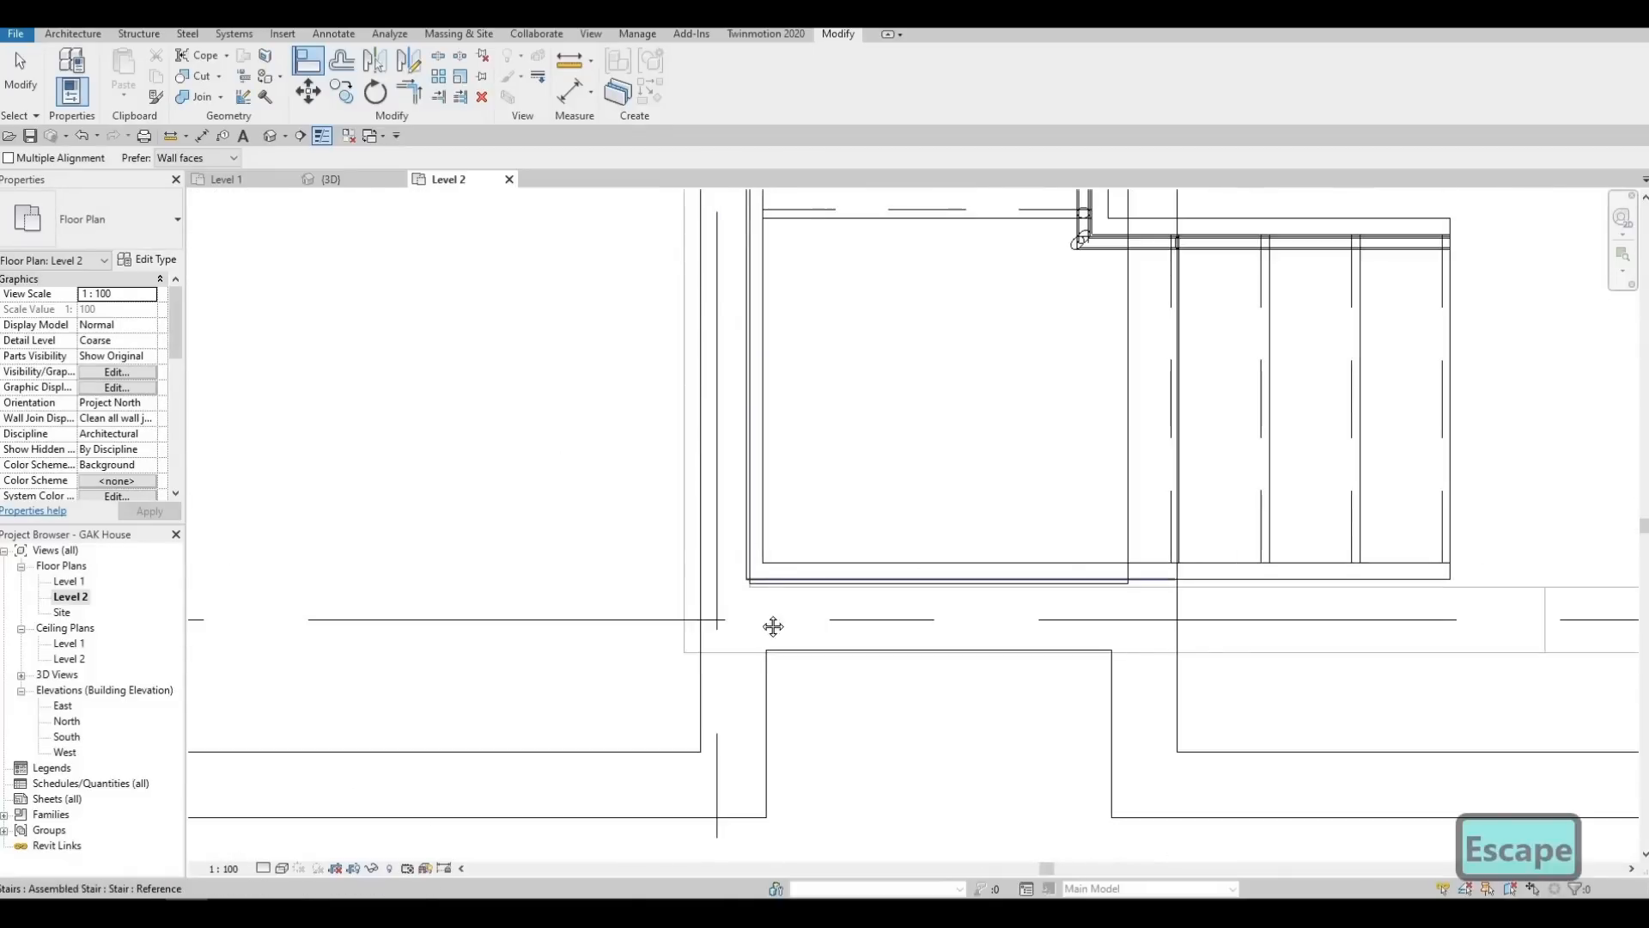
middle_drag(747, 627, 732, 659)
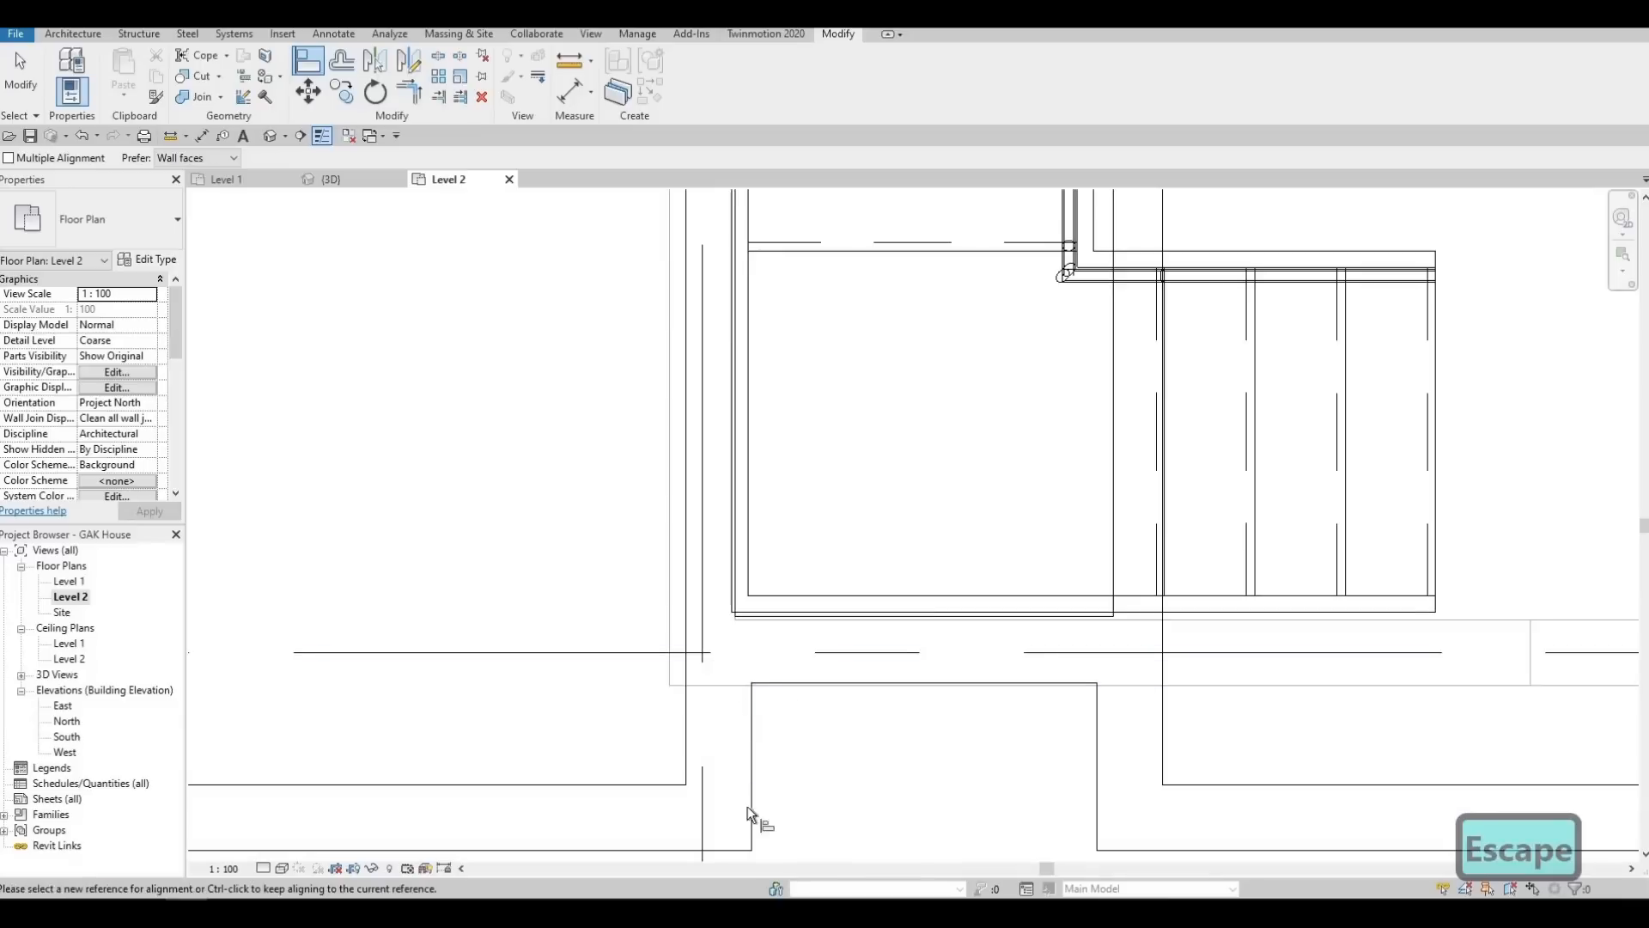
scroll(737, 602, down, 3)
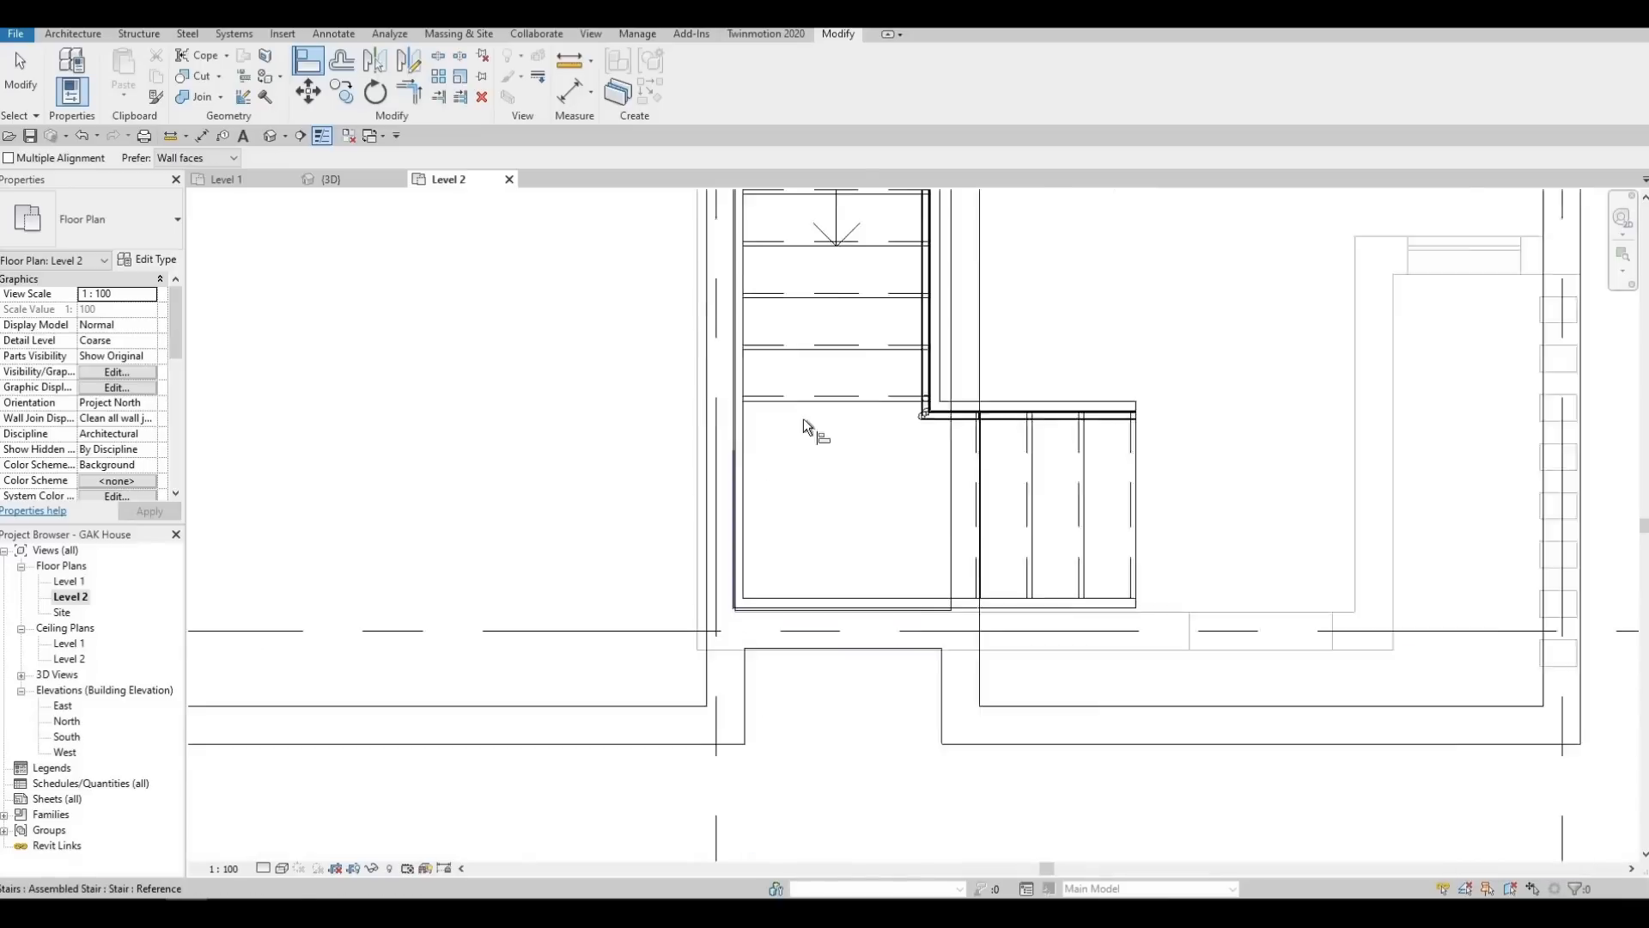
middle_drag(740, 194, 695, 491)
scroll(692, 431, down, 3)
scroll(663, 439, down, 2)
middle_drag(600, 363, 579, 454)
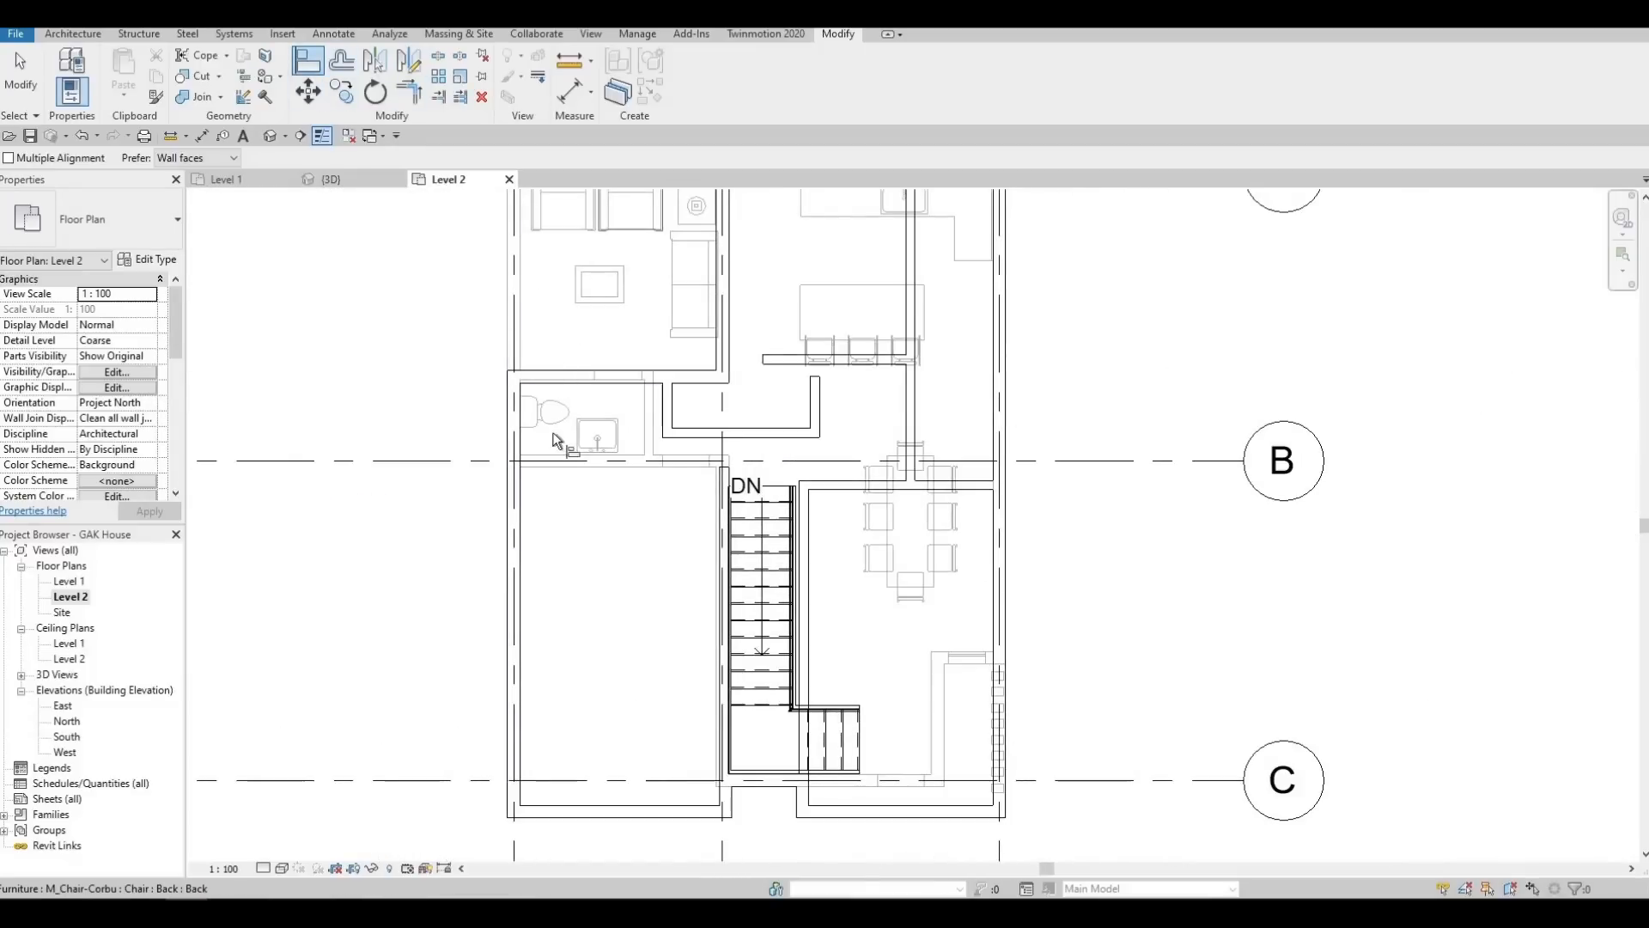
Draw an Interior Wall 1 wall about 3325 mm long from the upper end of the stair-side wall horizontally to the outer wall
middle_drag(553, 433, 588, 387)
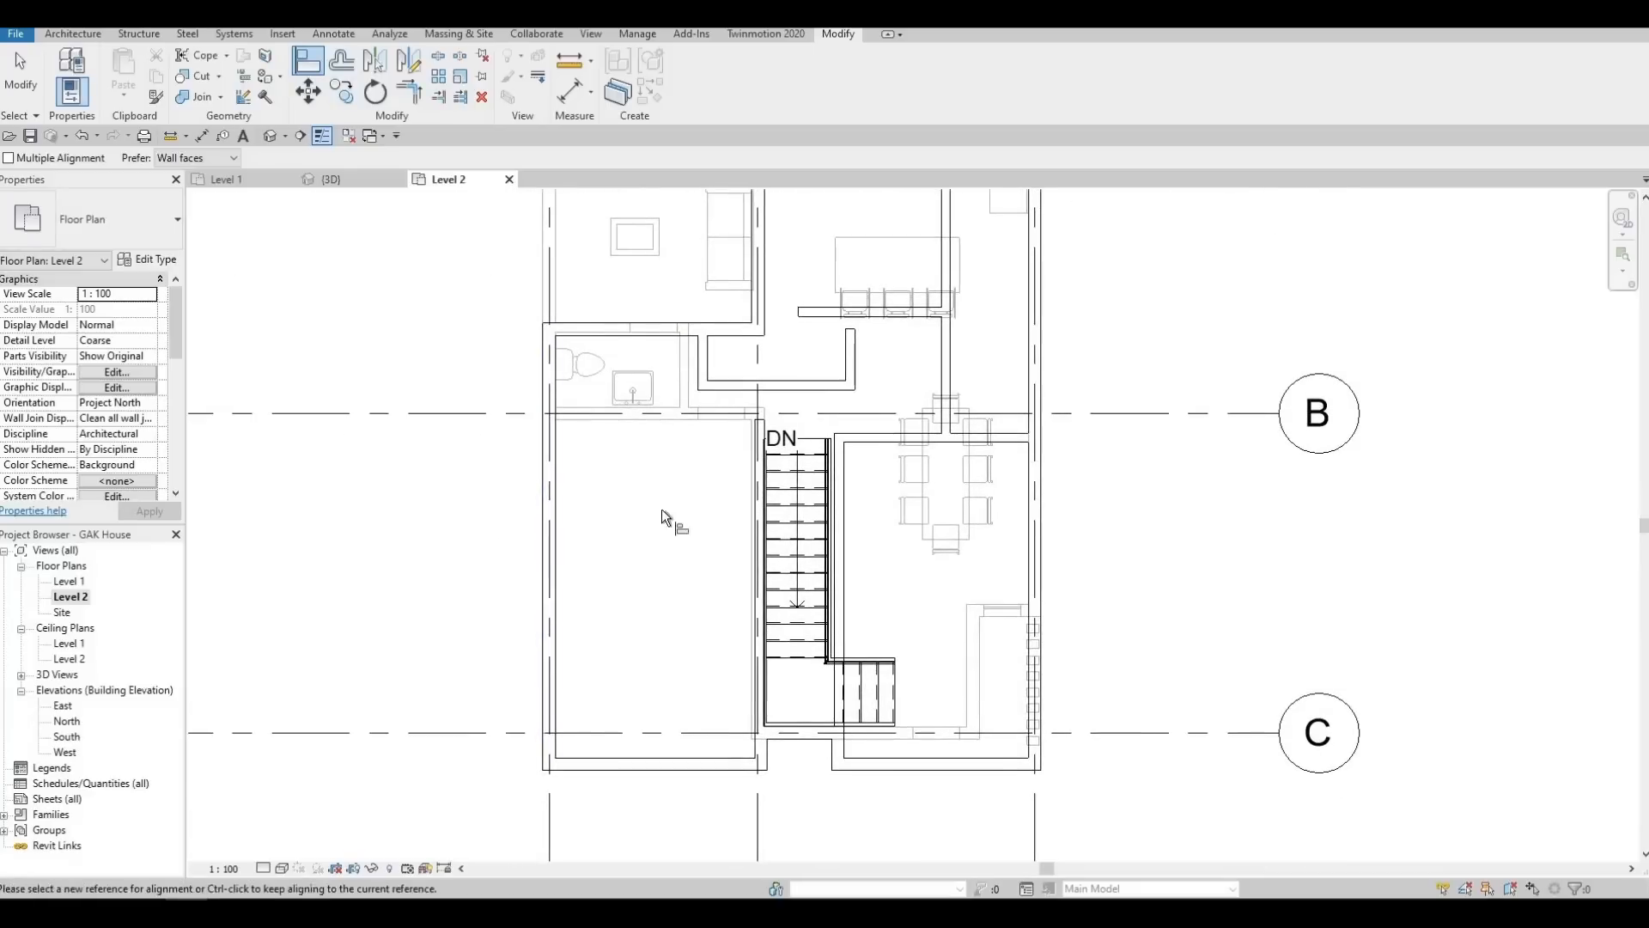
middle_drag(662, 515, 663, 503)
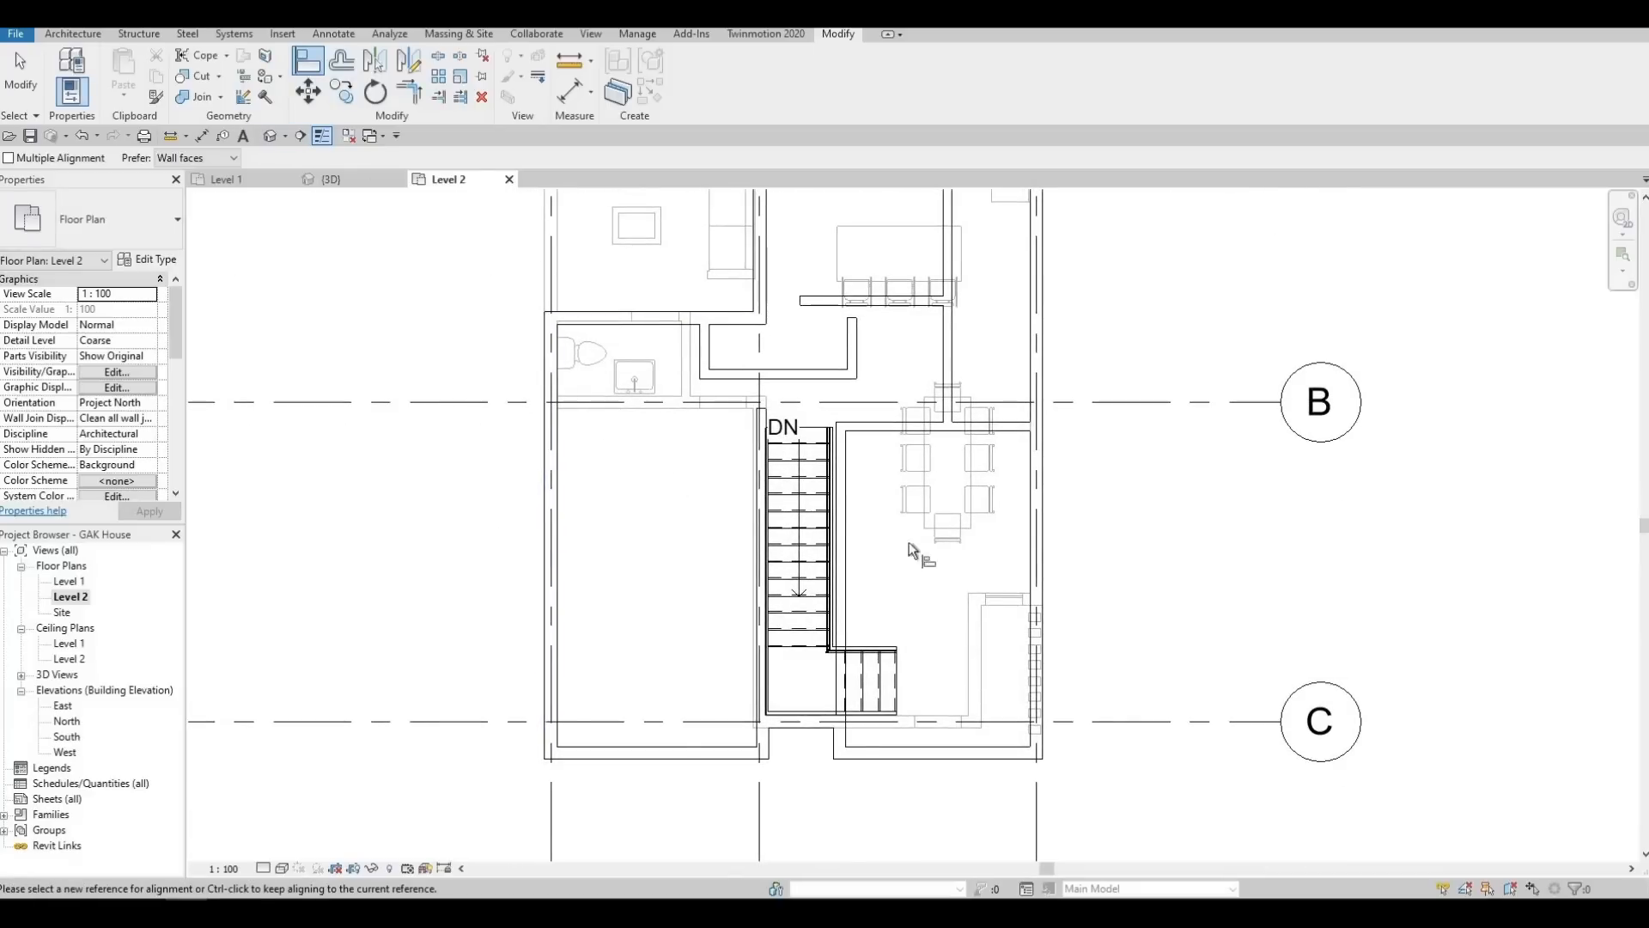
key(Escape)
key(Escape)
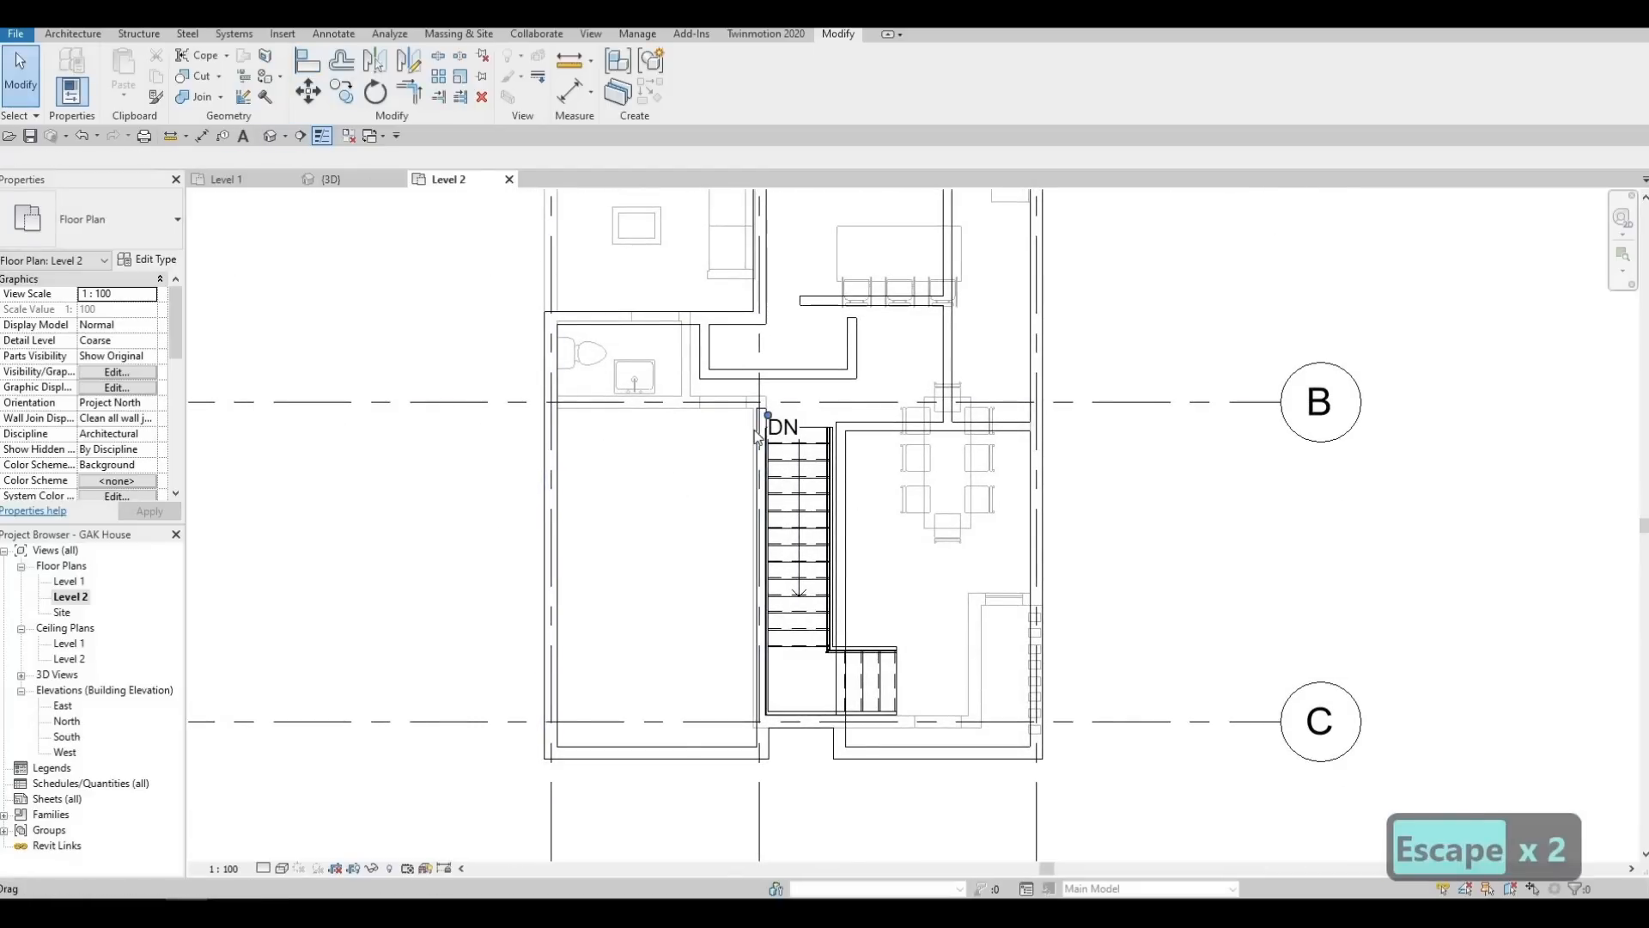
click(701, 479)
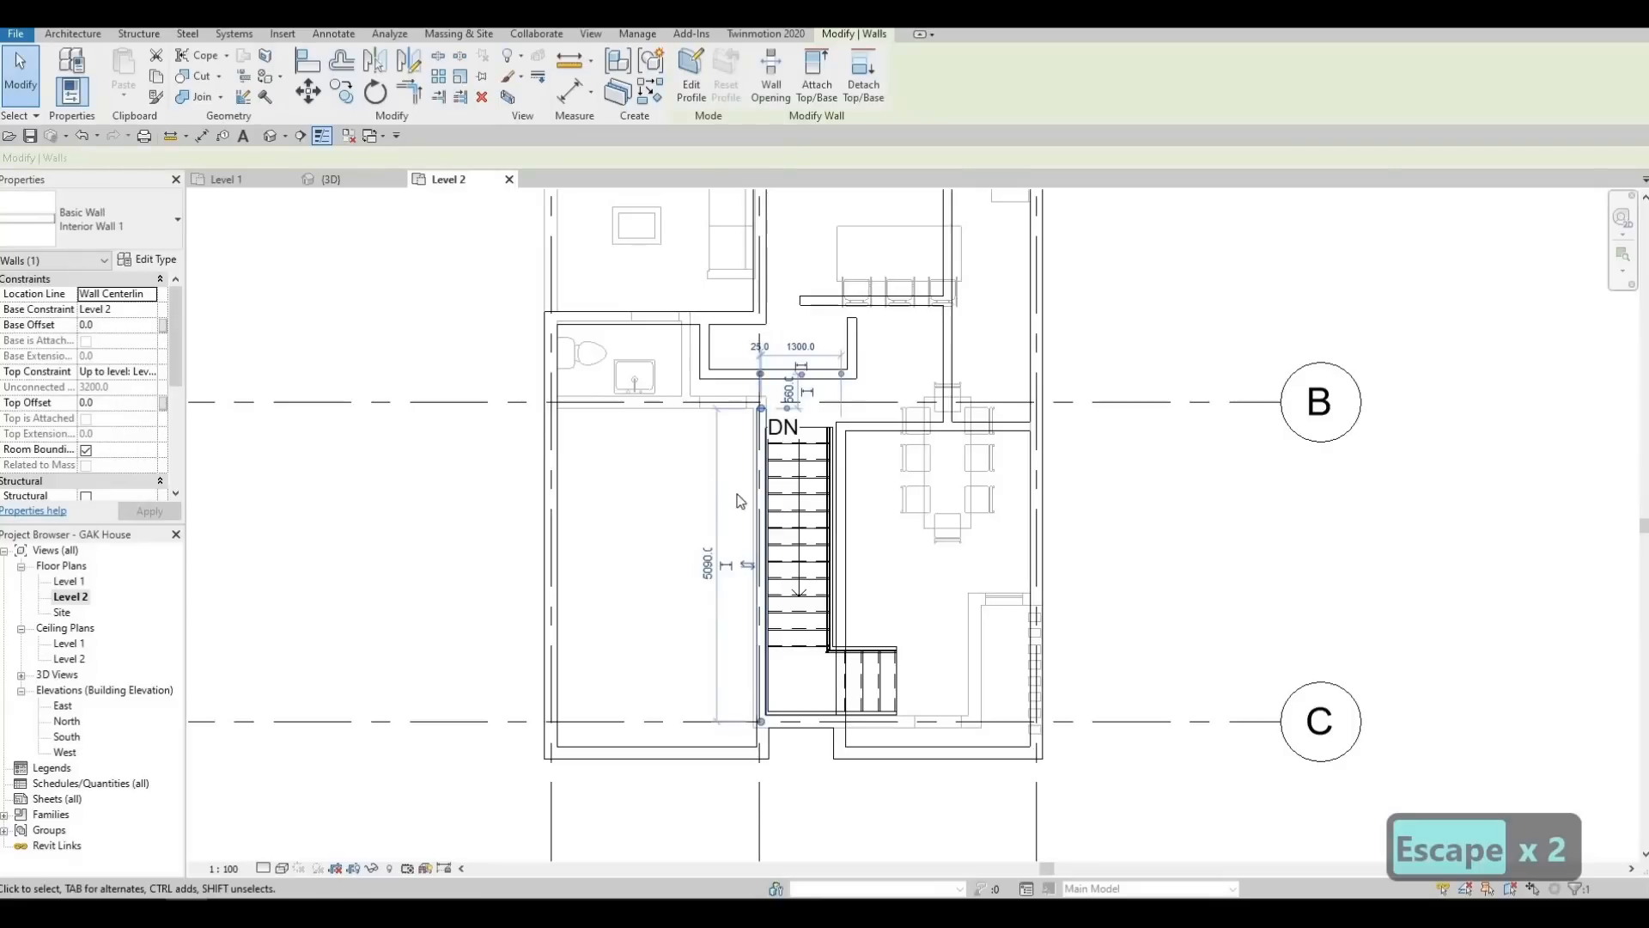
key(c)
key(s)
scroll(787, 423, up, 2)
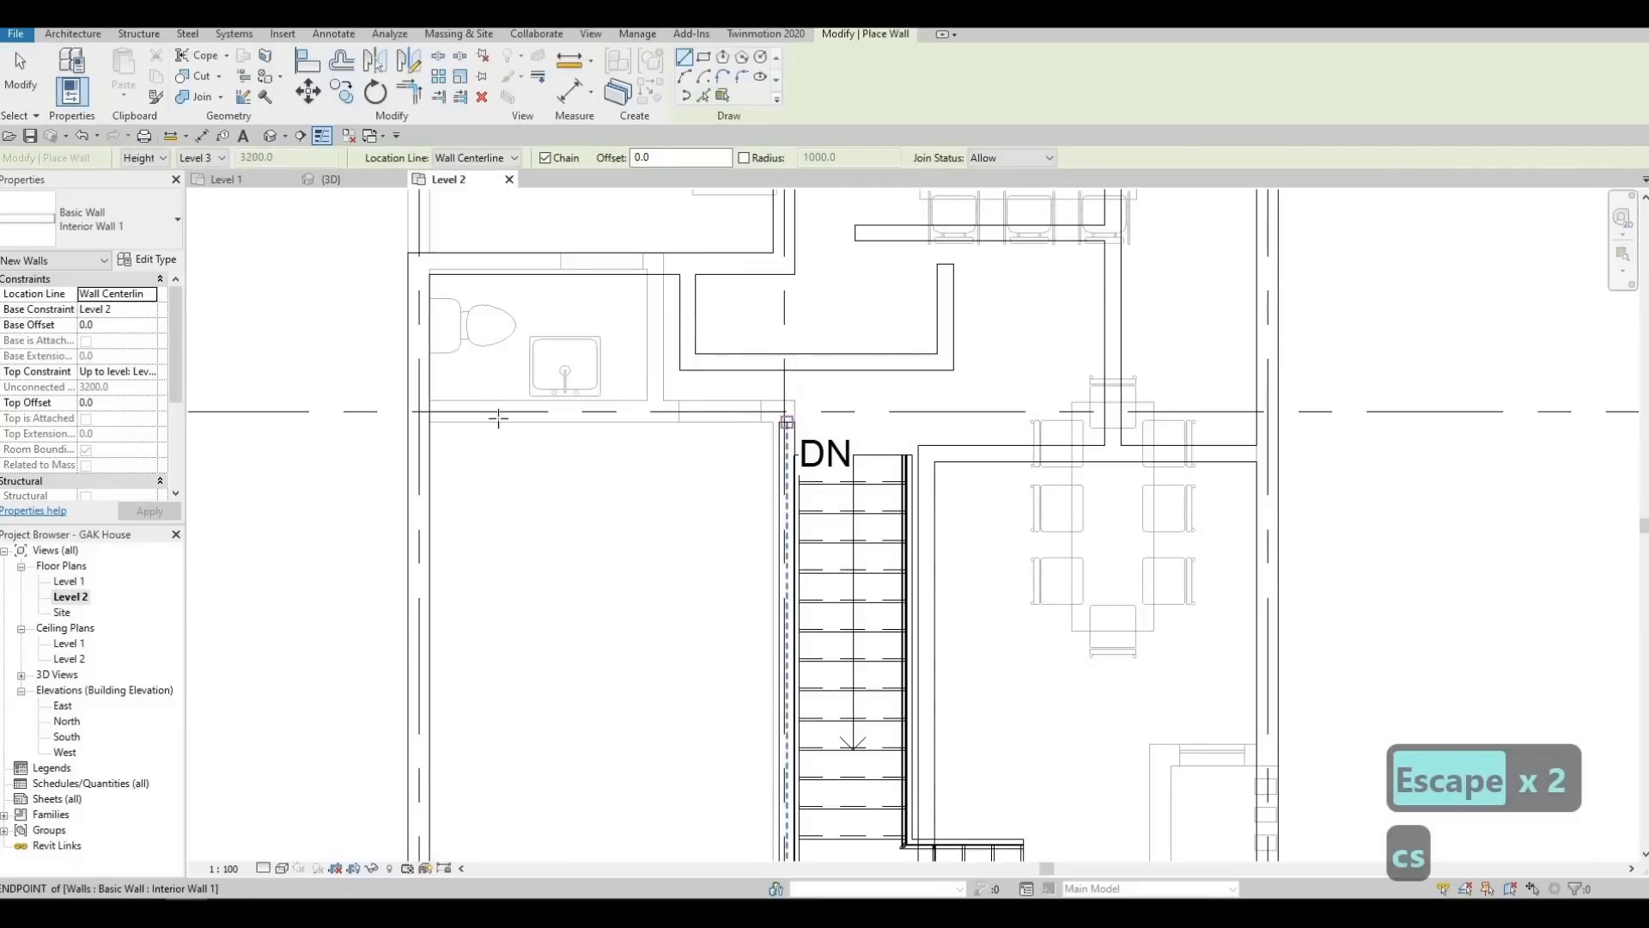
click(787, 423)
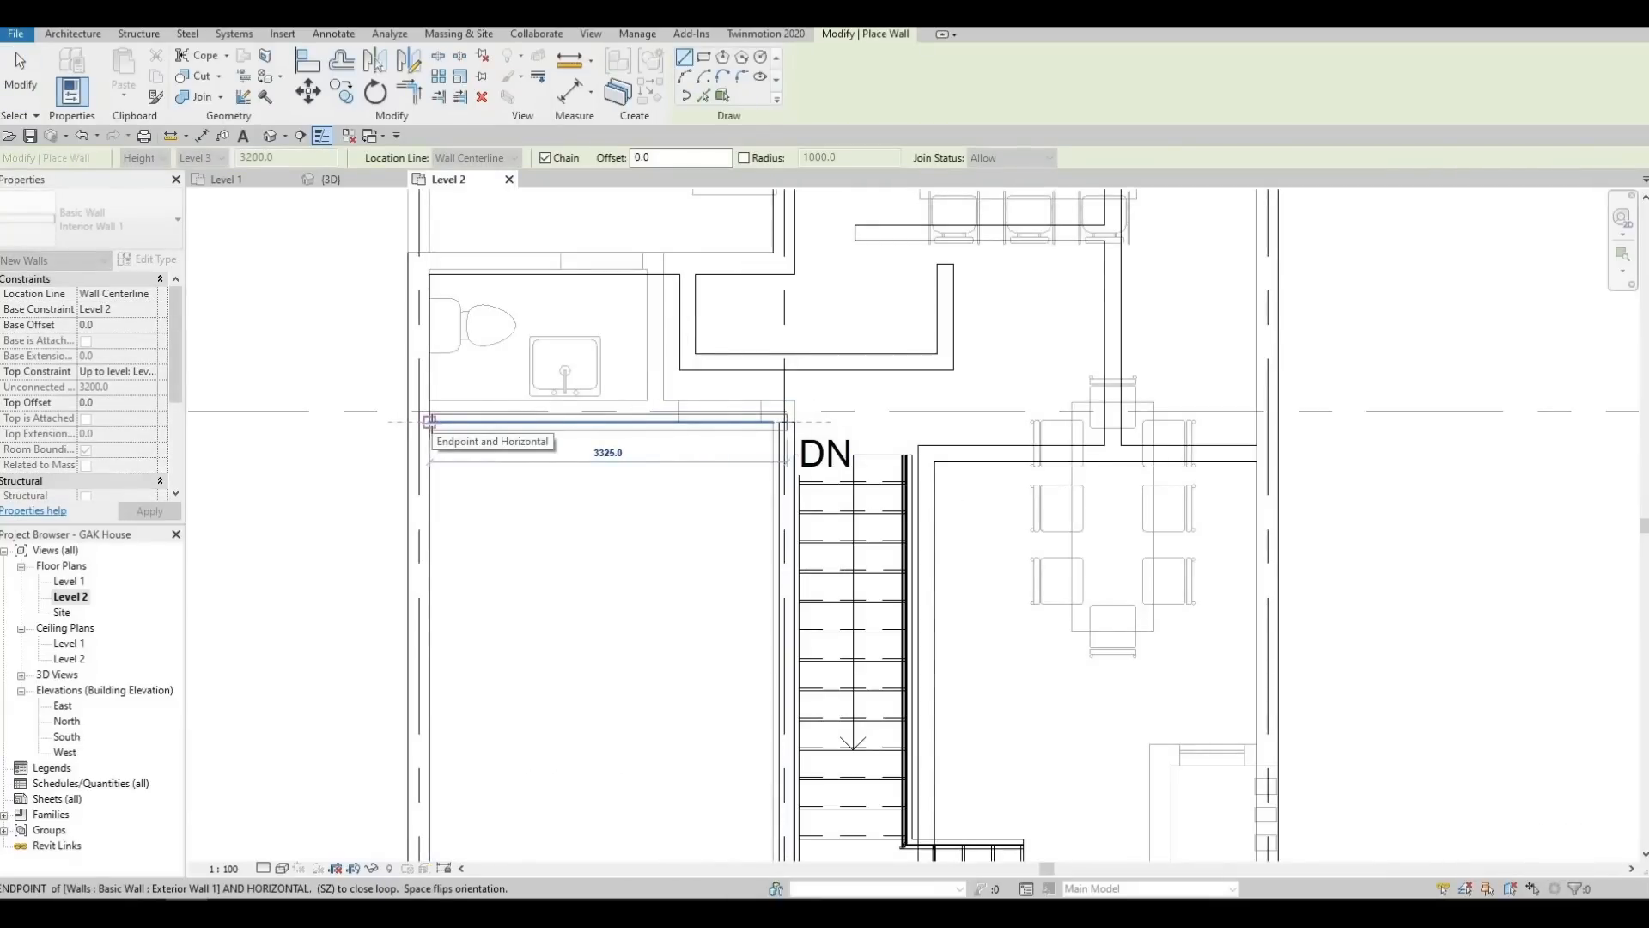
click(440, 446)
key(Escape)
key(Escape)
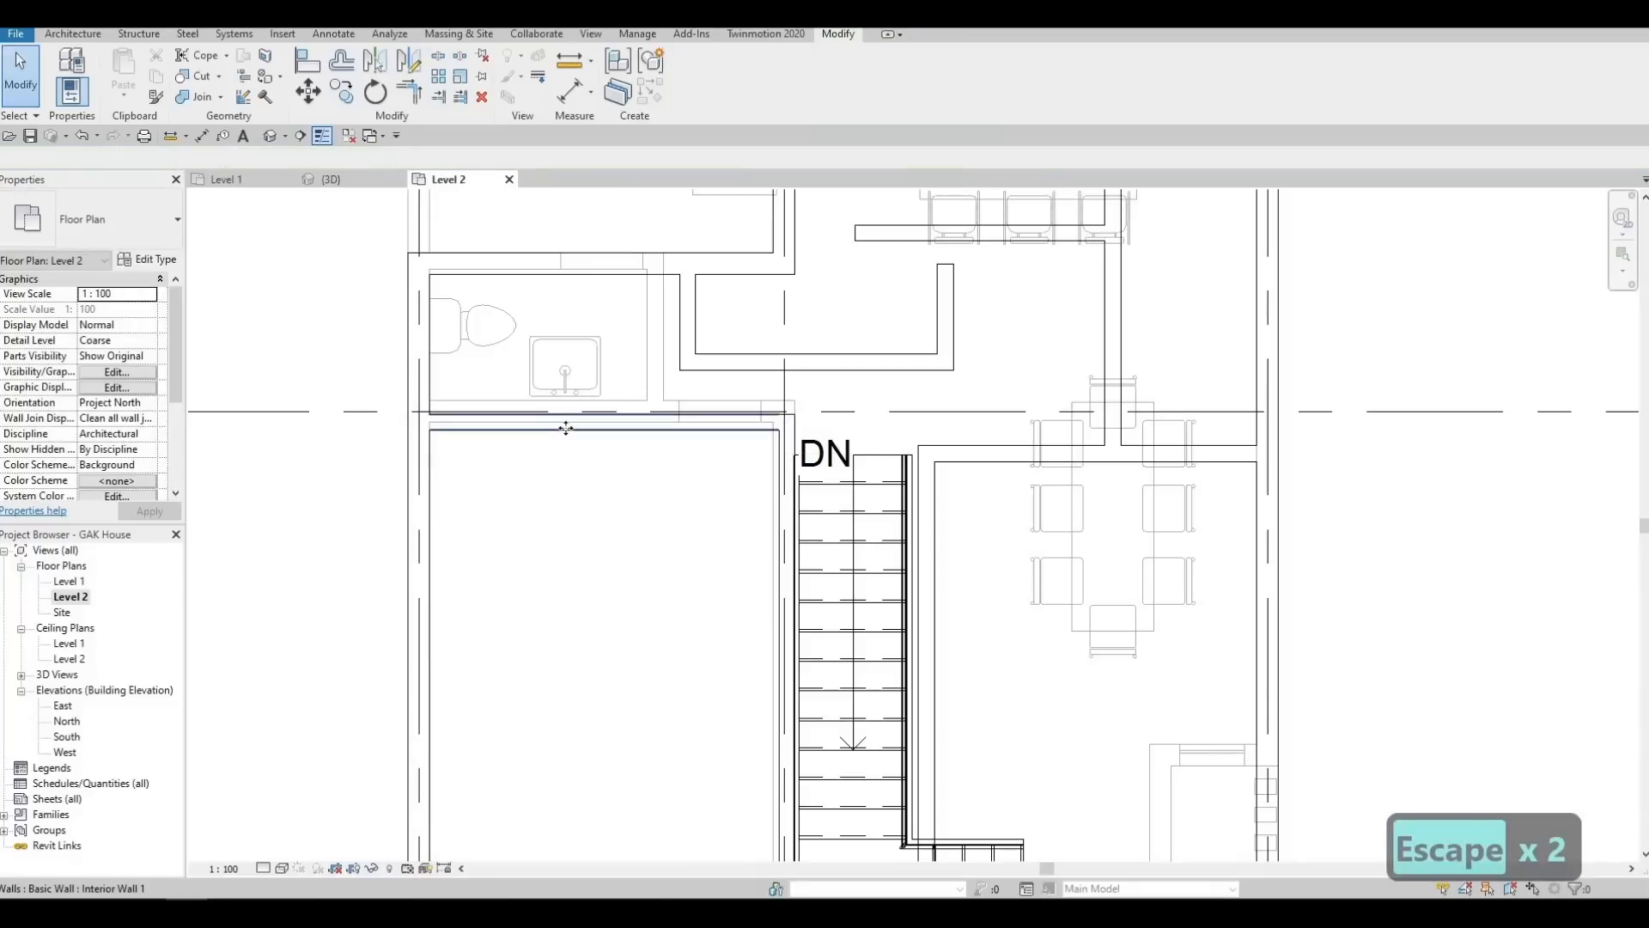
Move the new horizontal wall down the room to about 3375 mm below the exterior wall behind the toilet
click(566, 428)
key(Down)
key(Down)
key(Down)
key(Down)
key(Down)
key(Down)
key(Down)
key(Down)
key(Down)
key(Down)
key(Down)
key(Down)
key(Down)
key(Down)
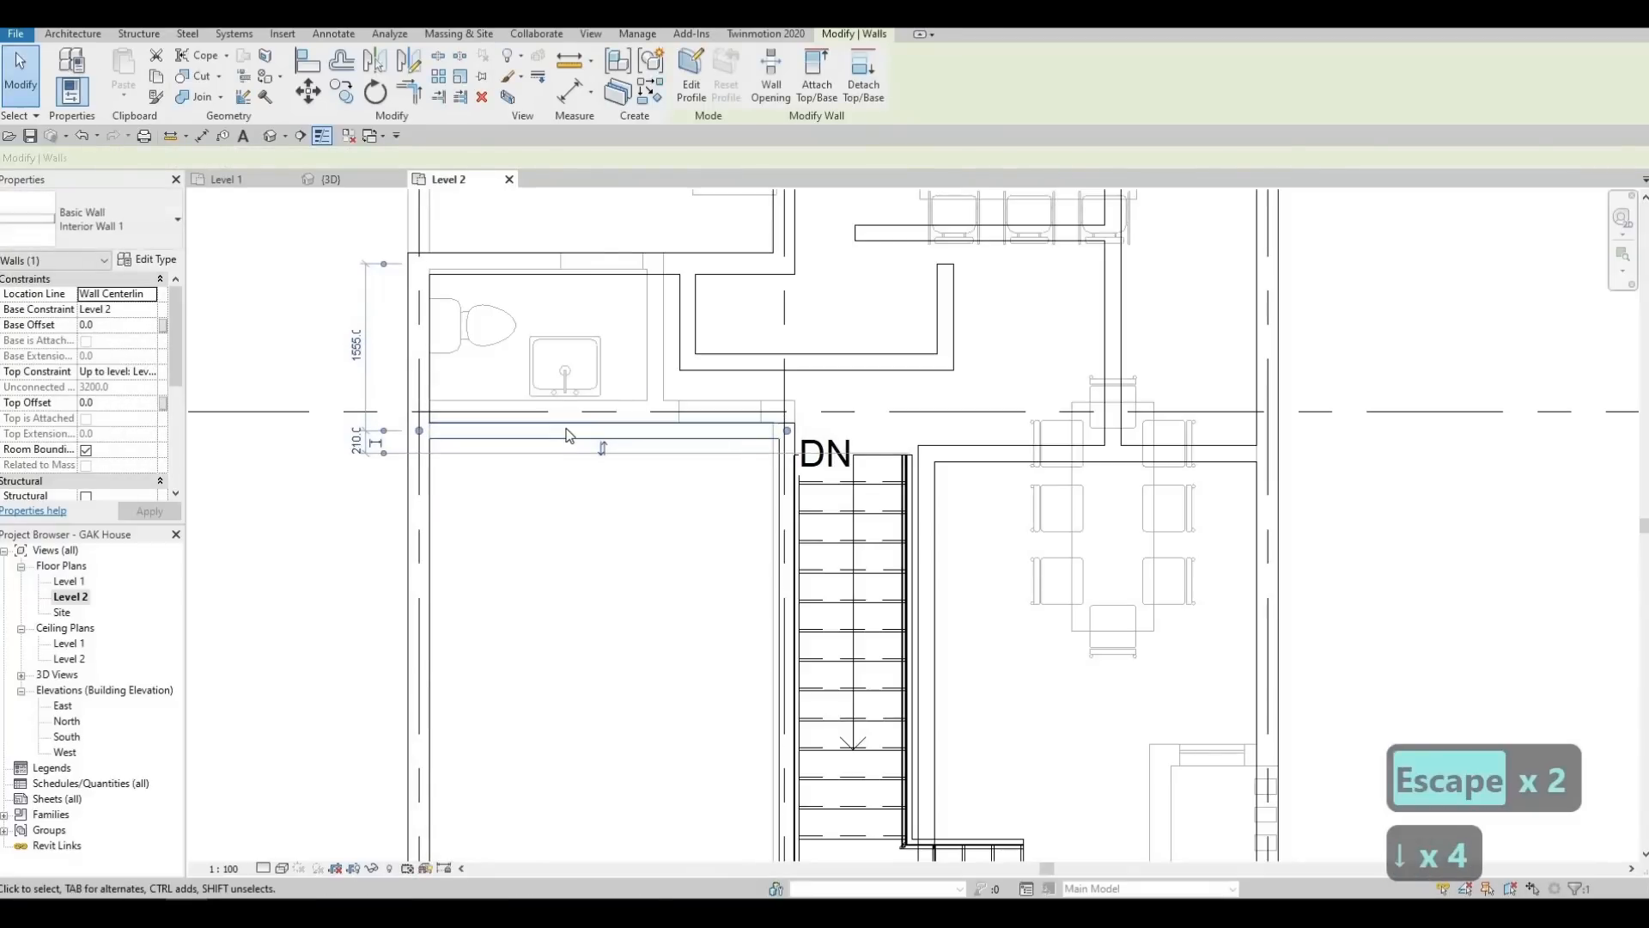
key(Down)
key(Down)
key(Down)
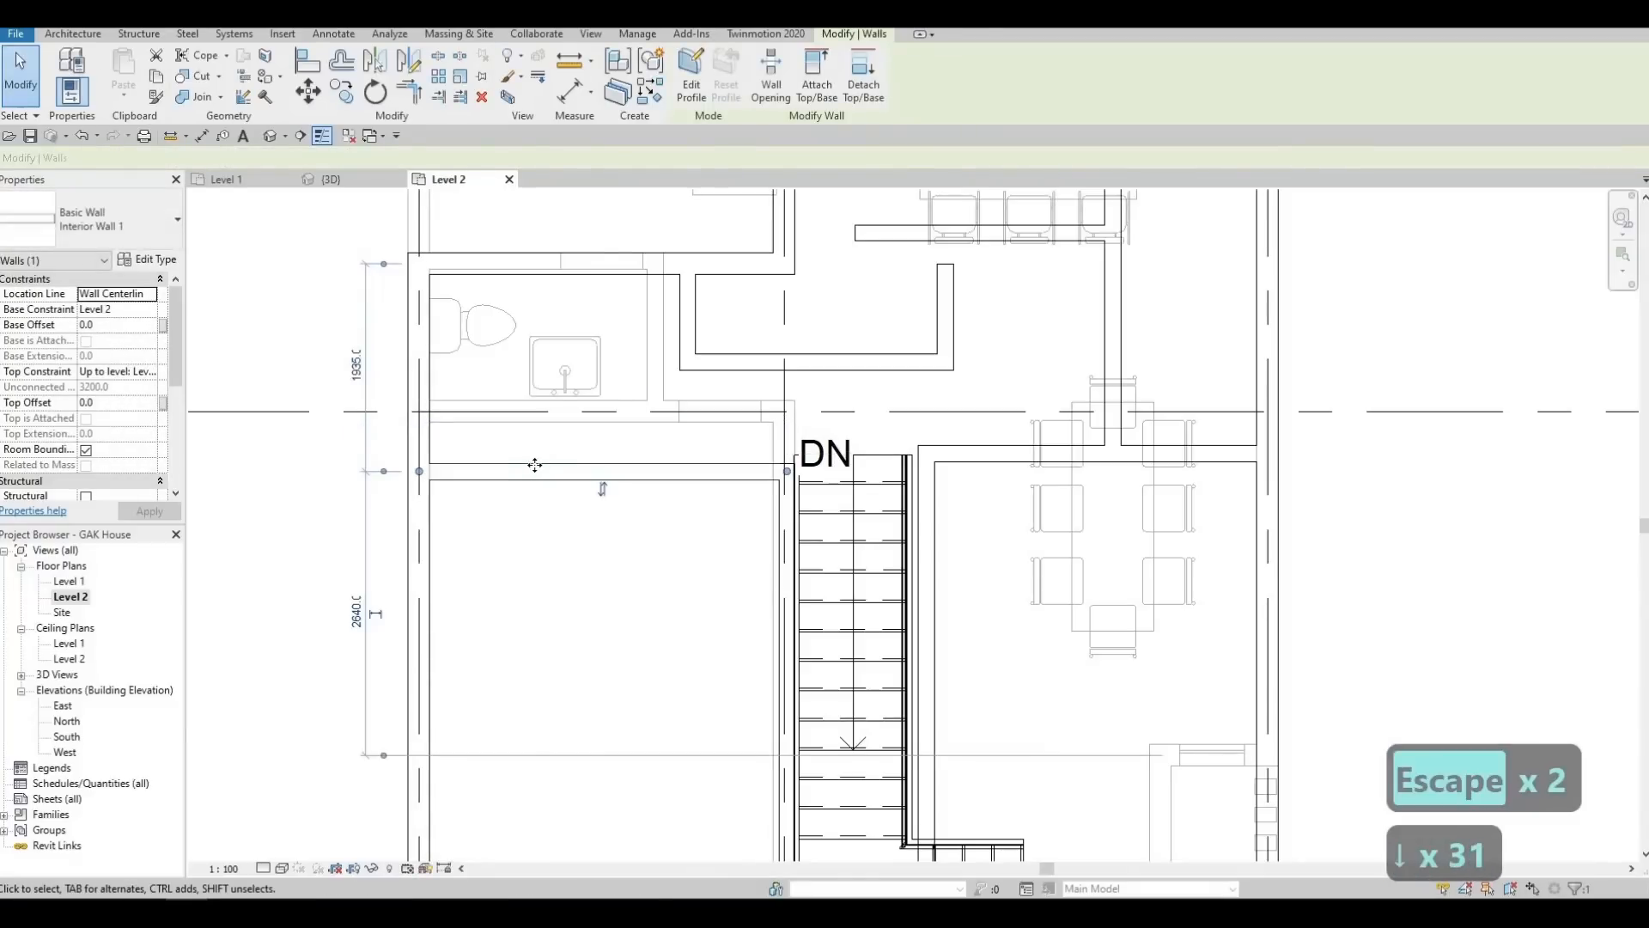
drag(535, 464, 546, 426)
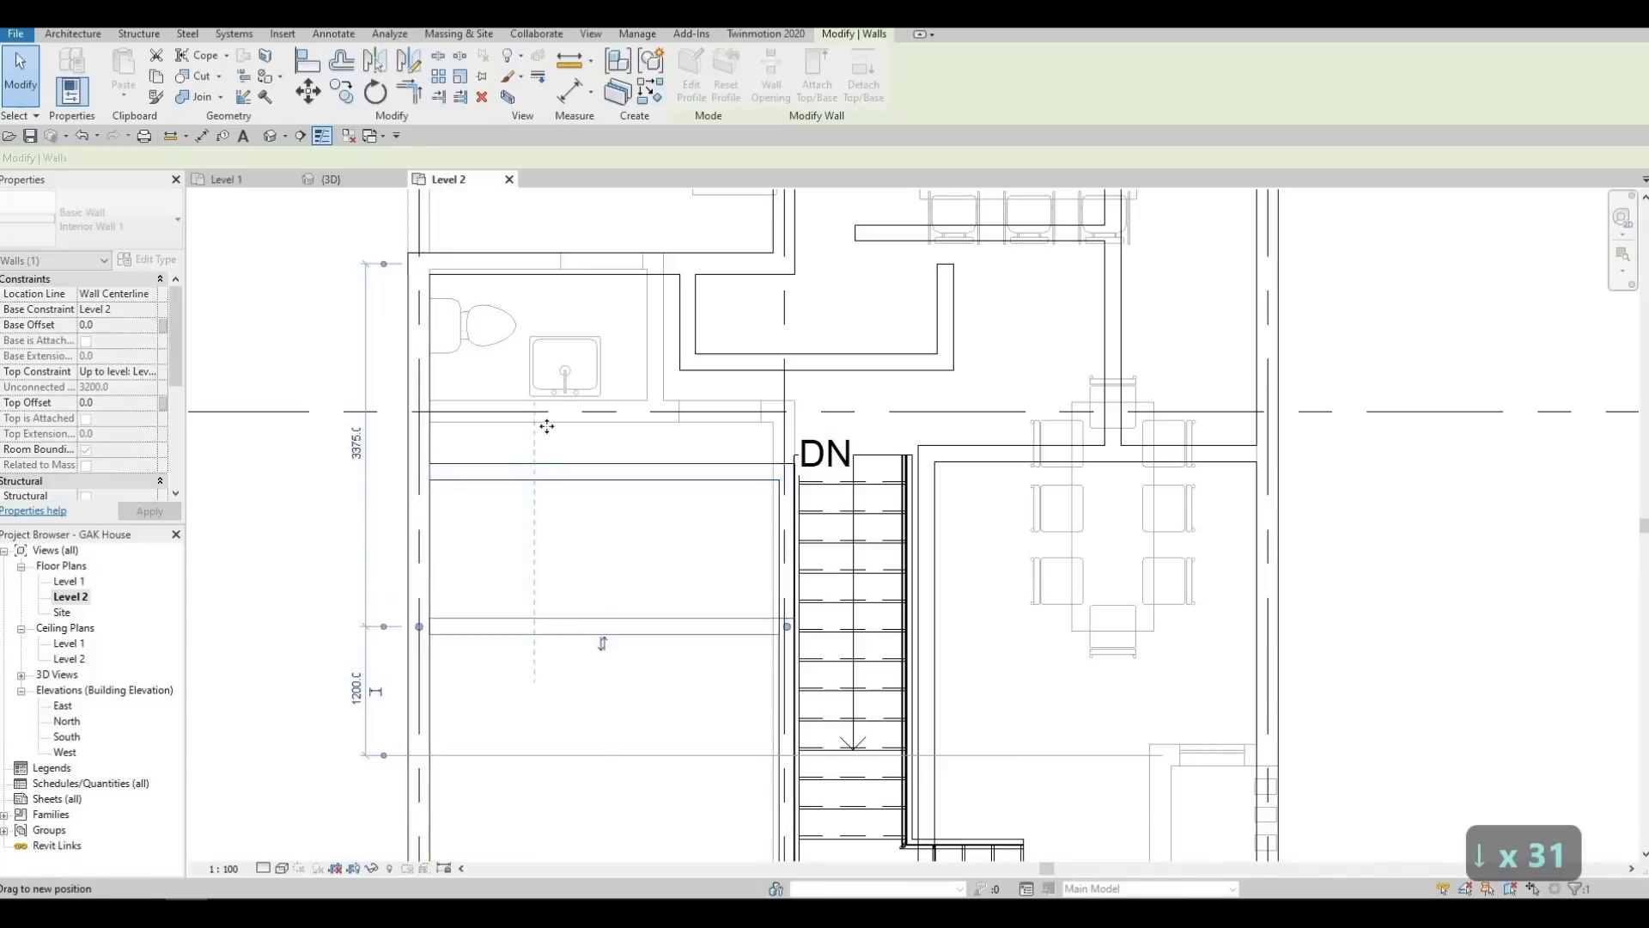
Reference the dividing wall's temporary dimension to the lower exterior wall and set the distance between them to 3150 mm
middle_drag(544, 520, 560, 346)
scroll(560, 346, down, 1)
middle_drag(542, 658, 552, 542)
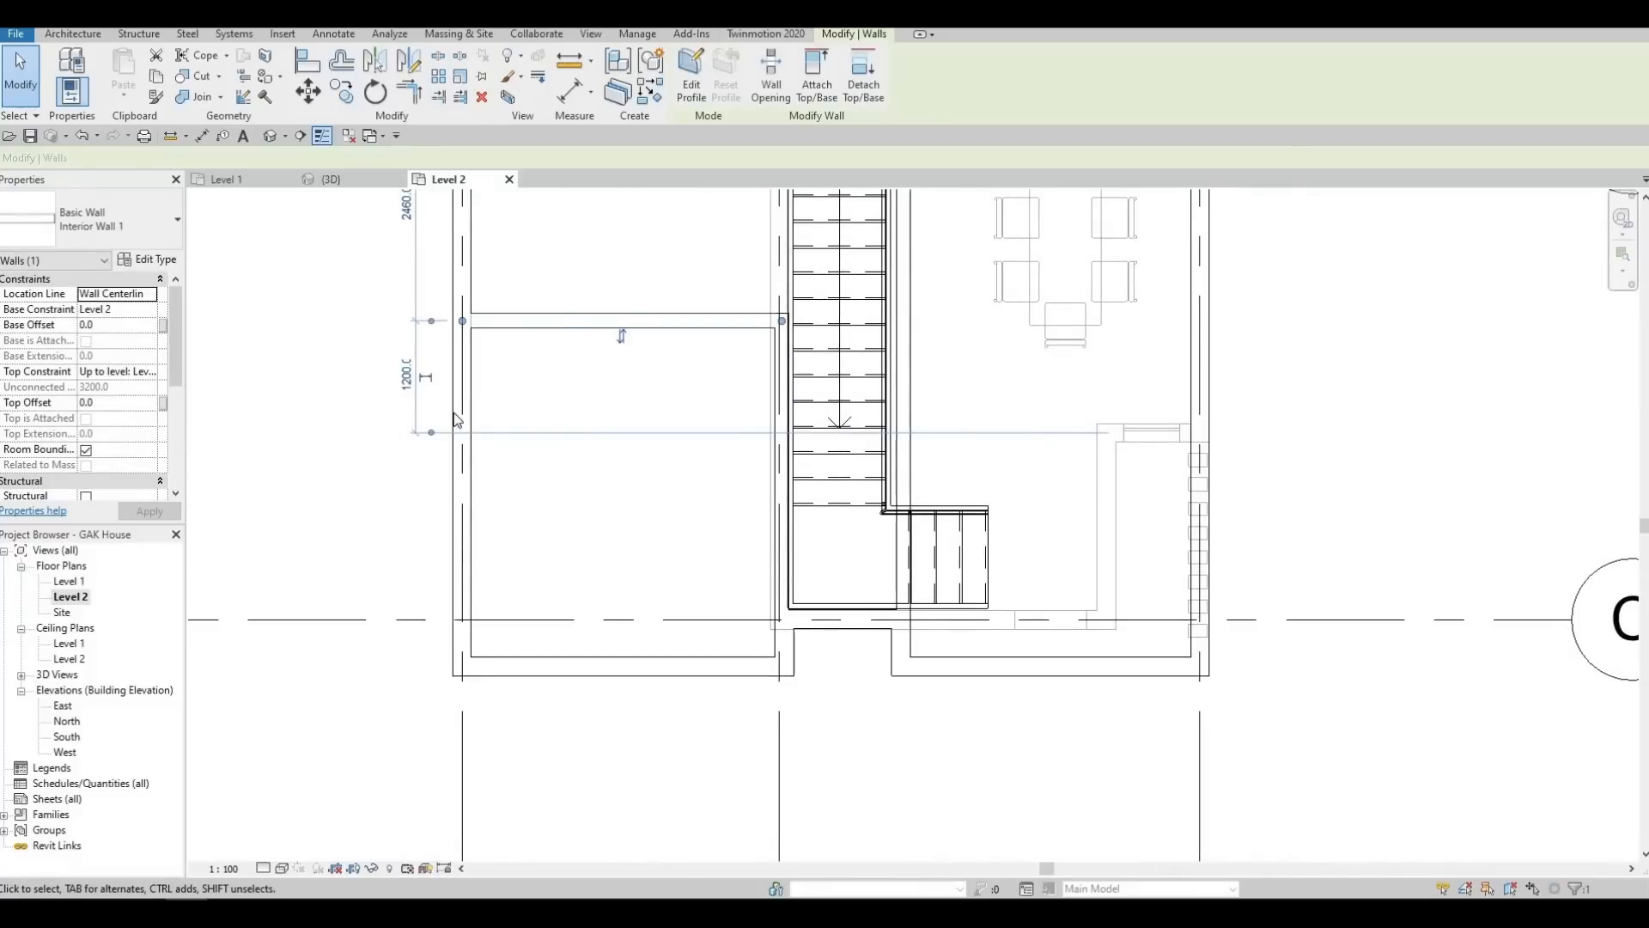
drag(436, 430, 472, 663)
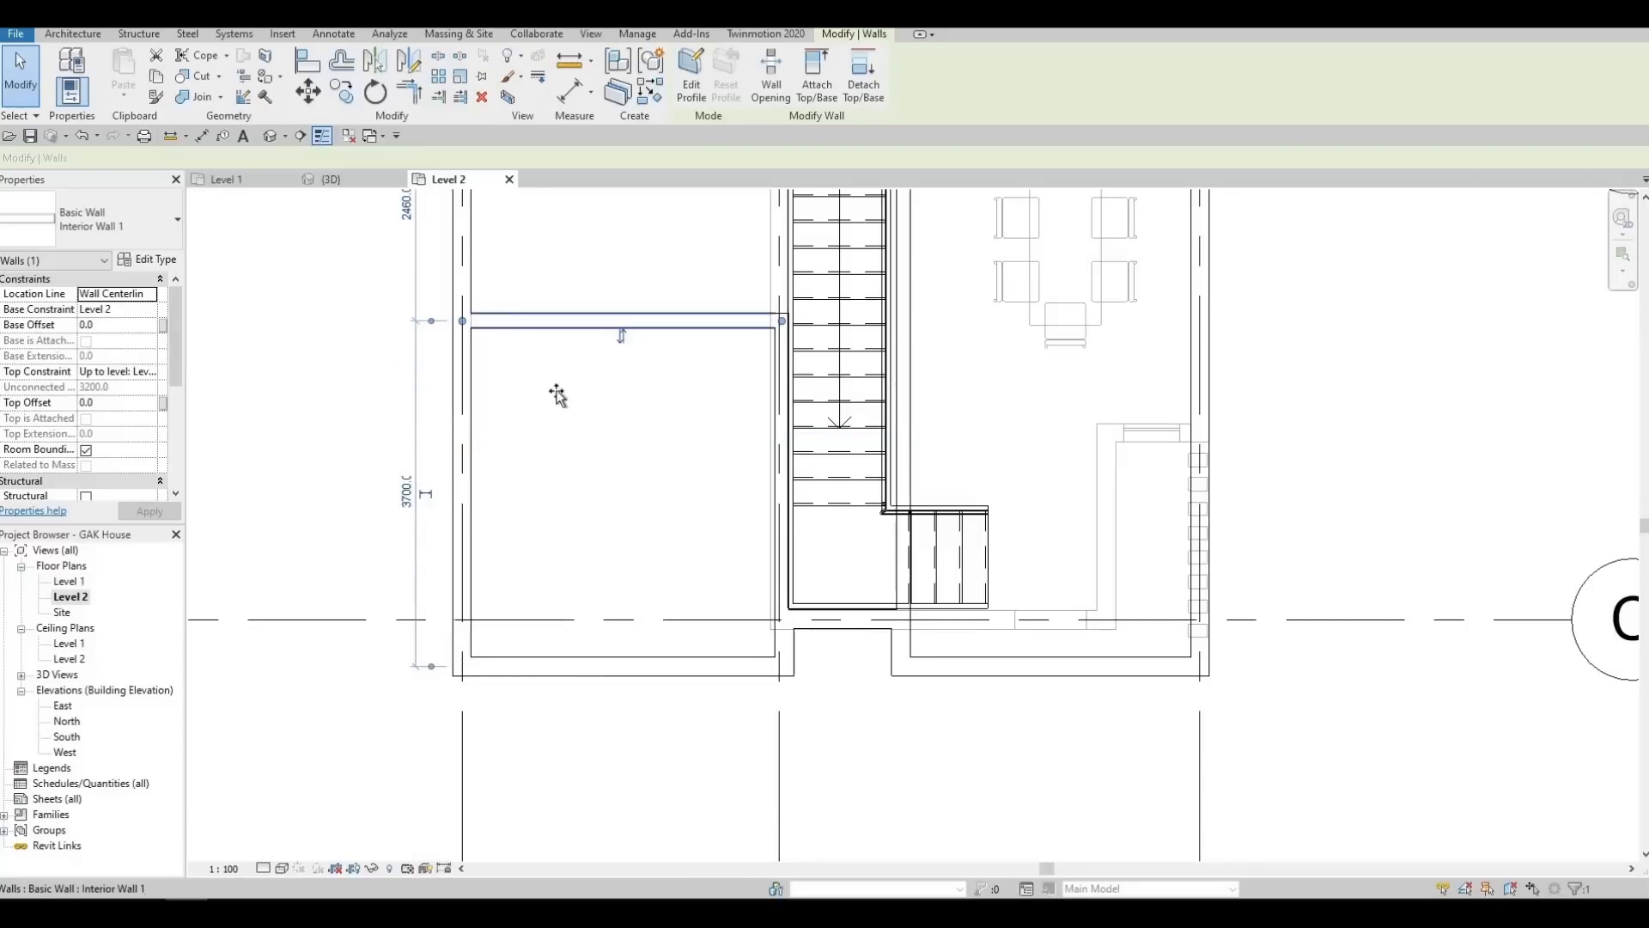
drag(550, 321, 550, 404)
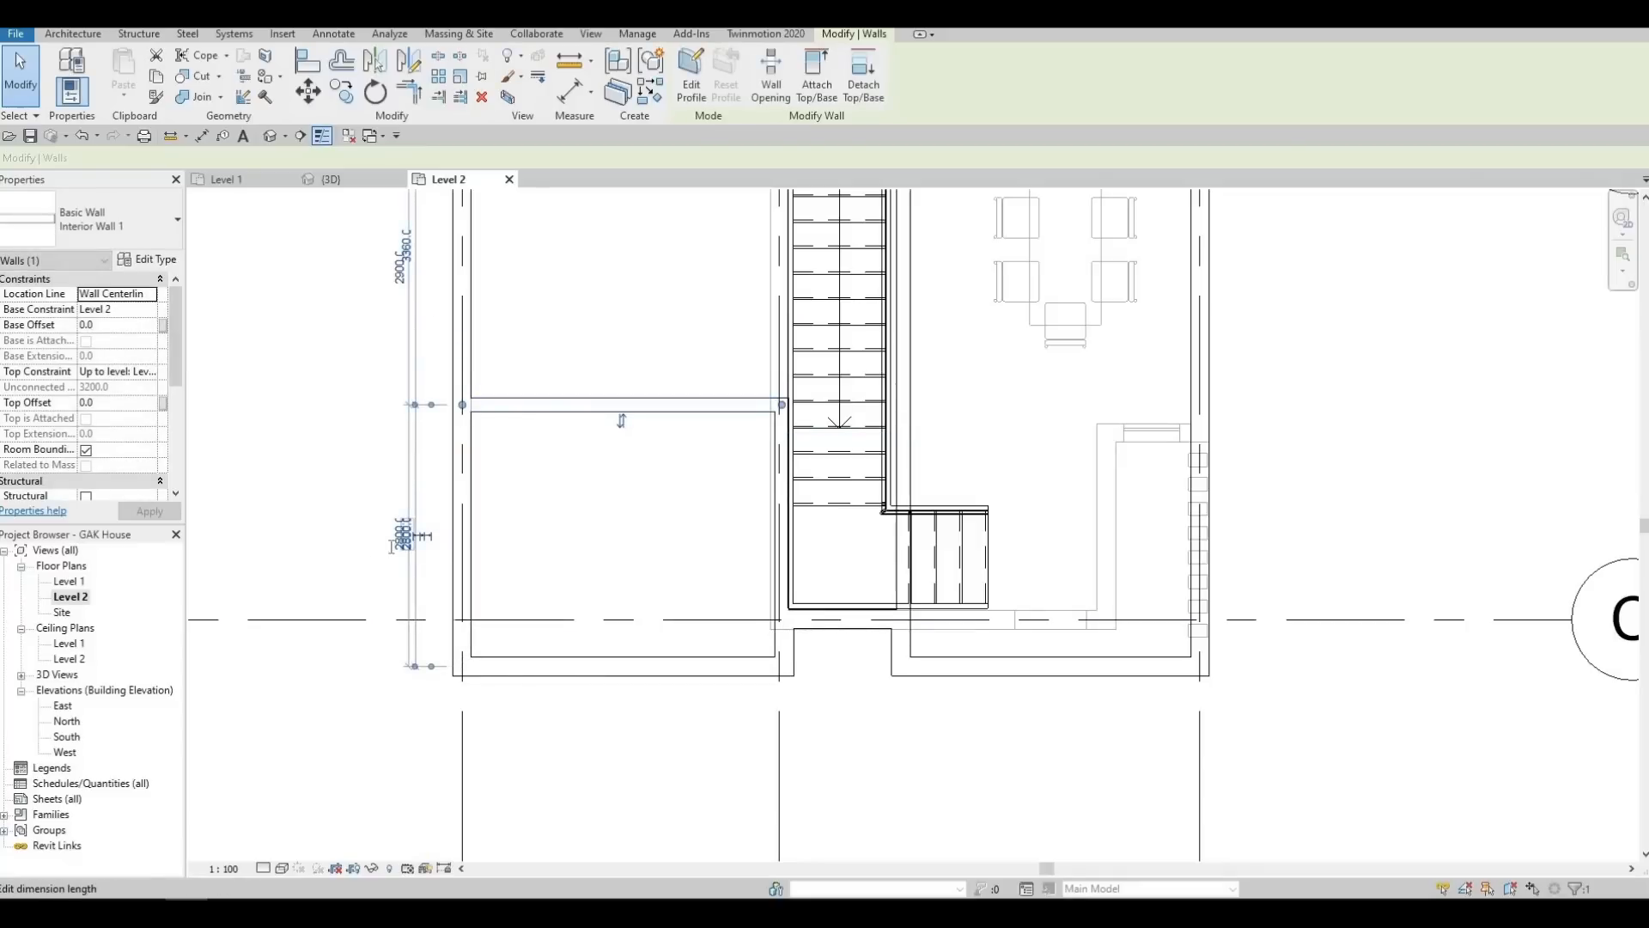
click(397, 538)
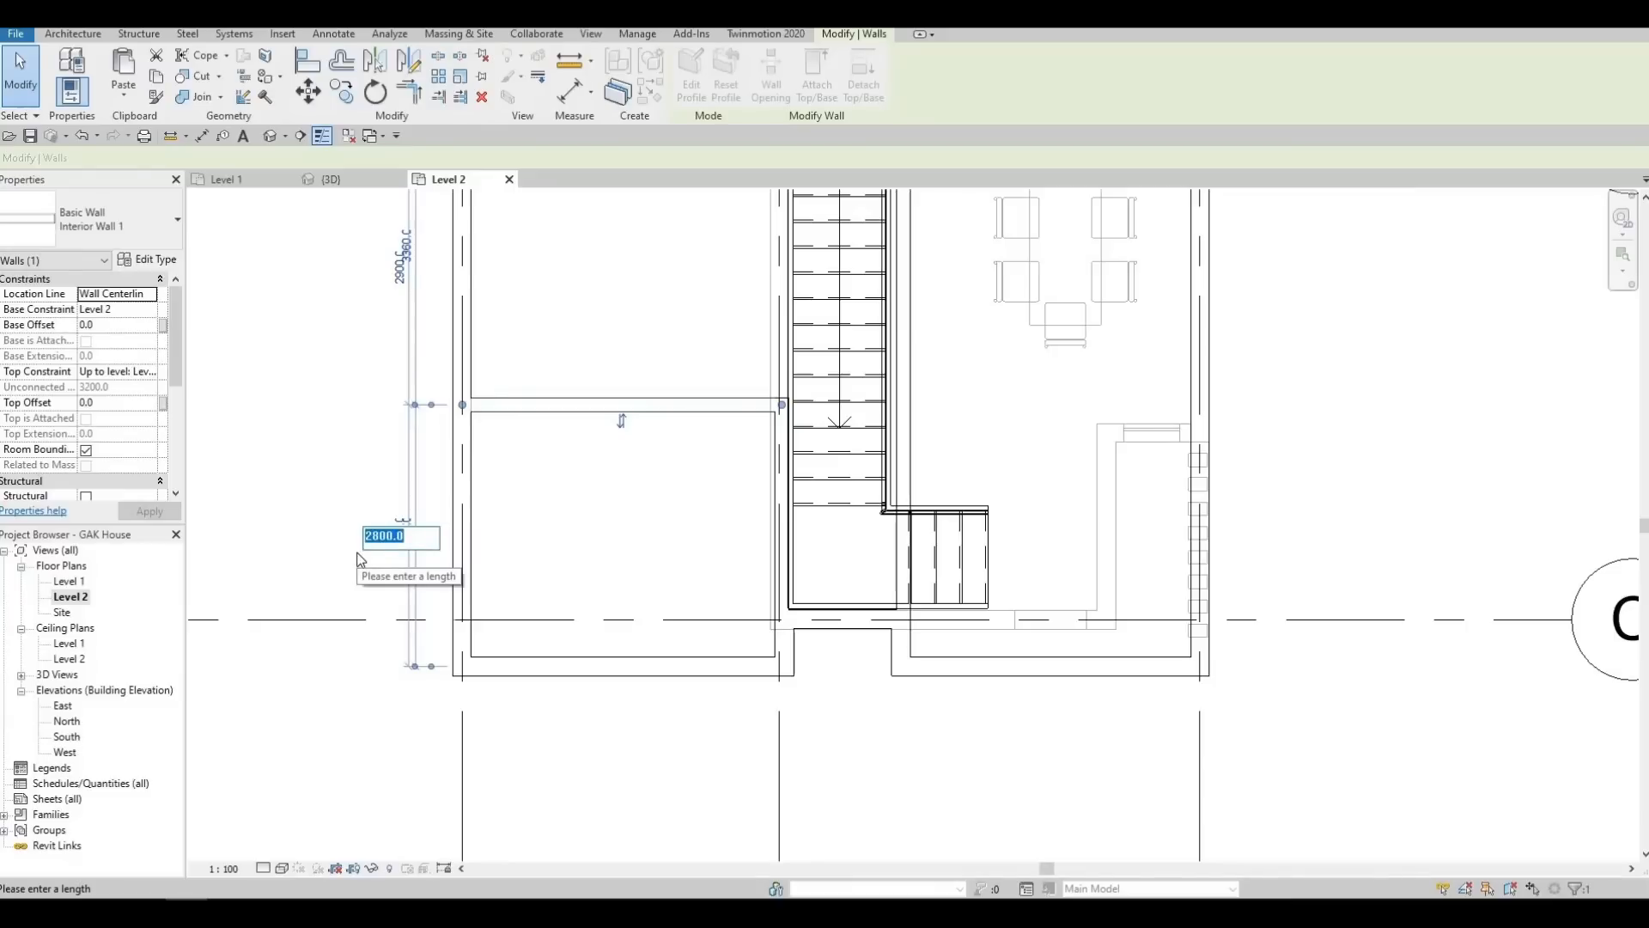
text(3)
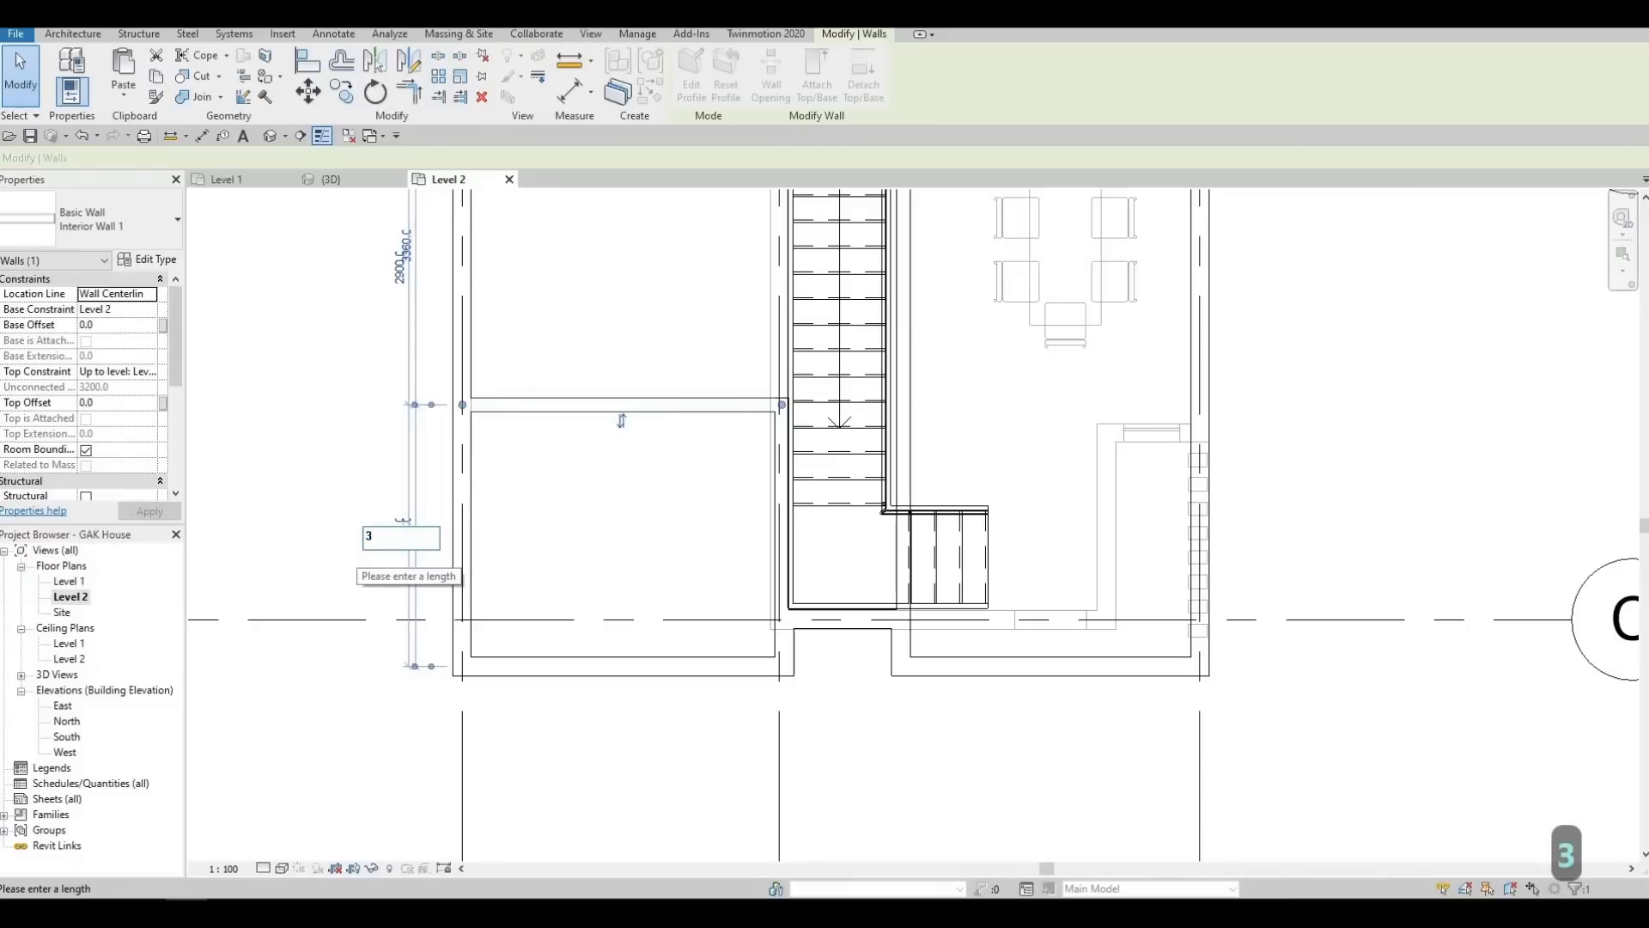
text(150)
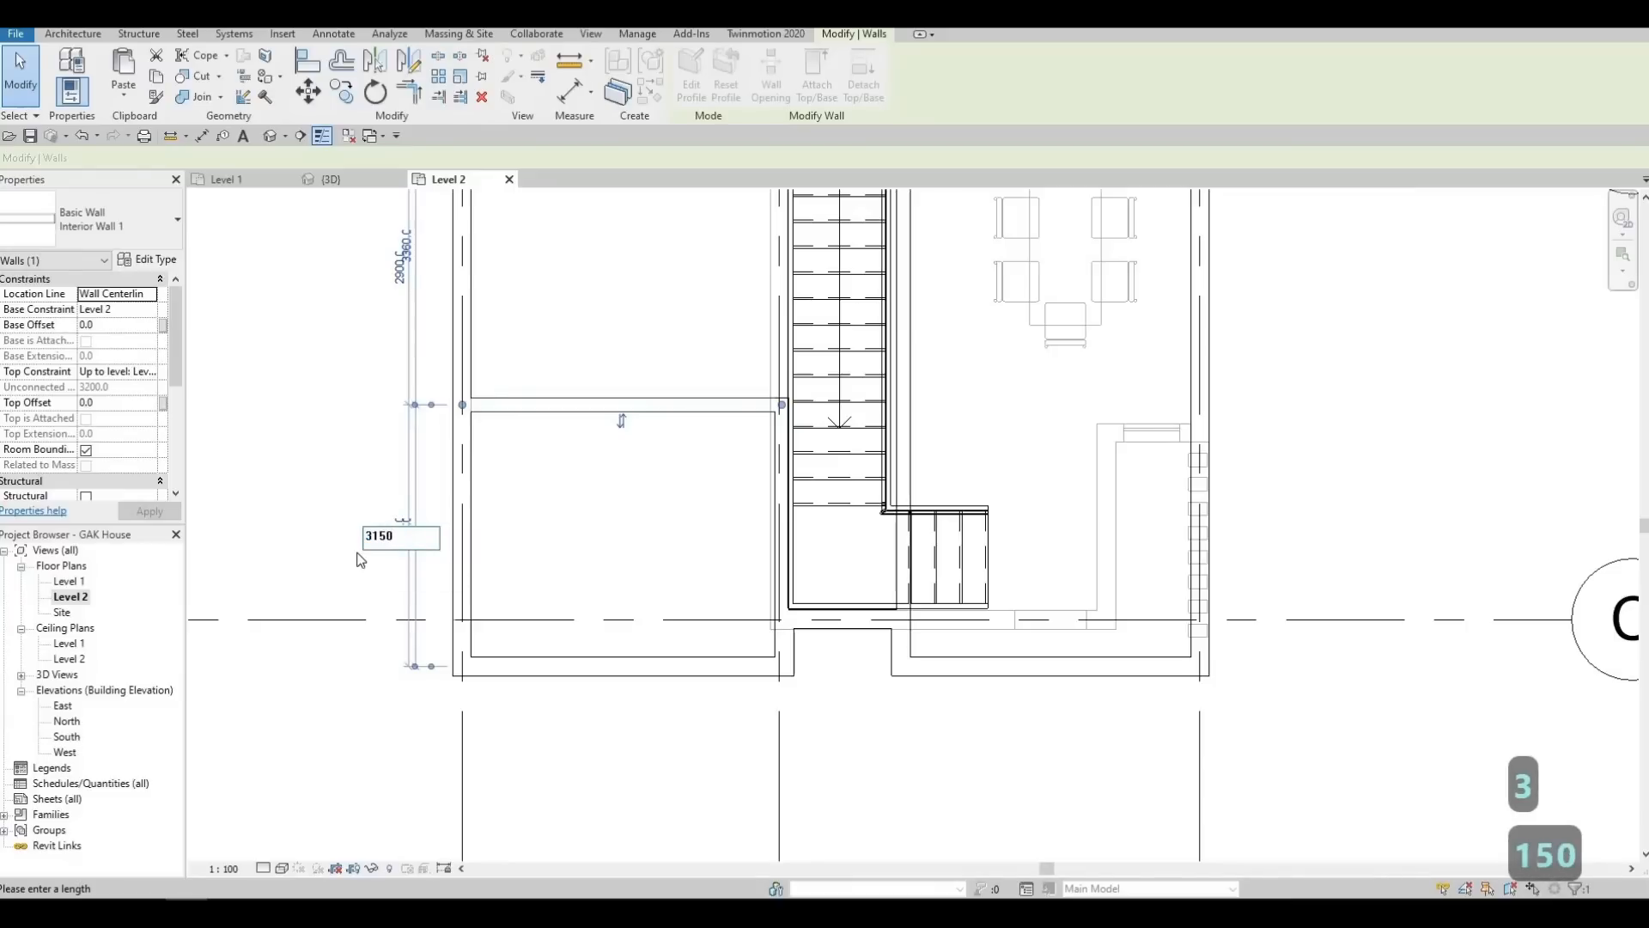
key(Return)
key(Escape)
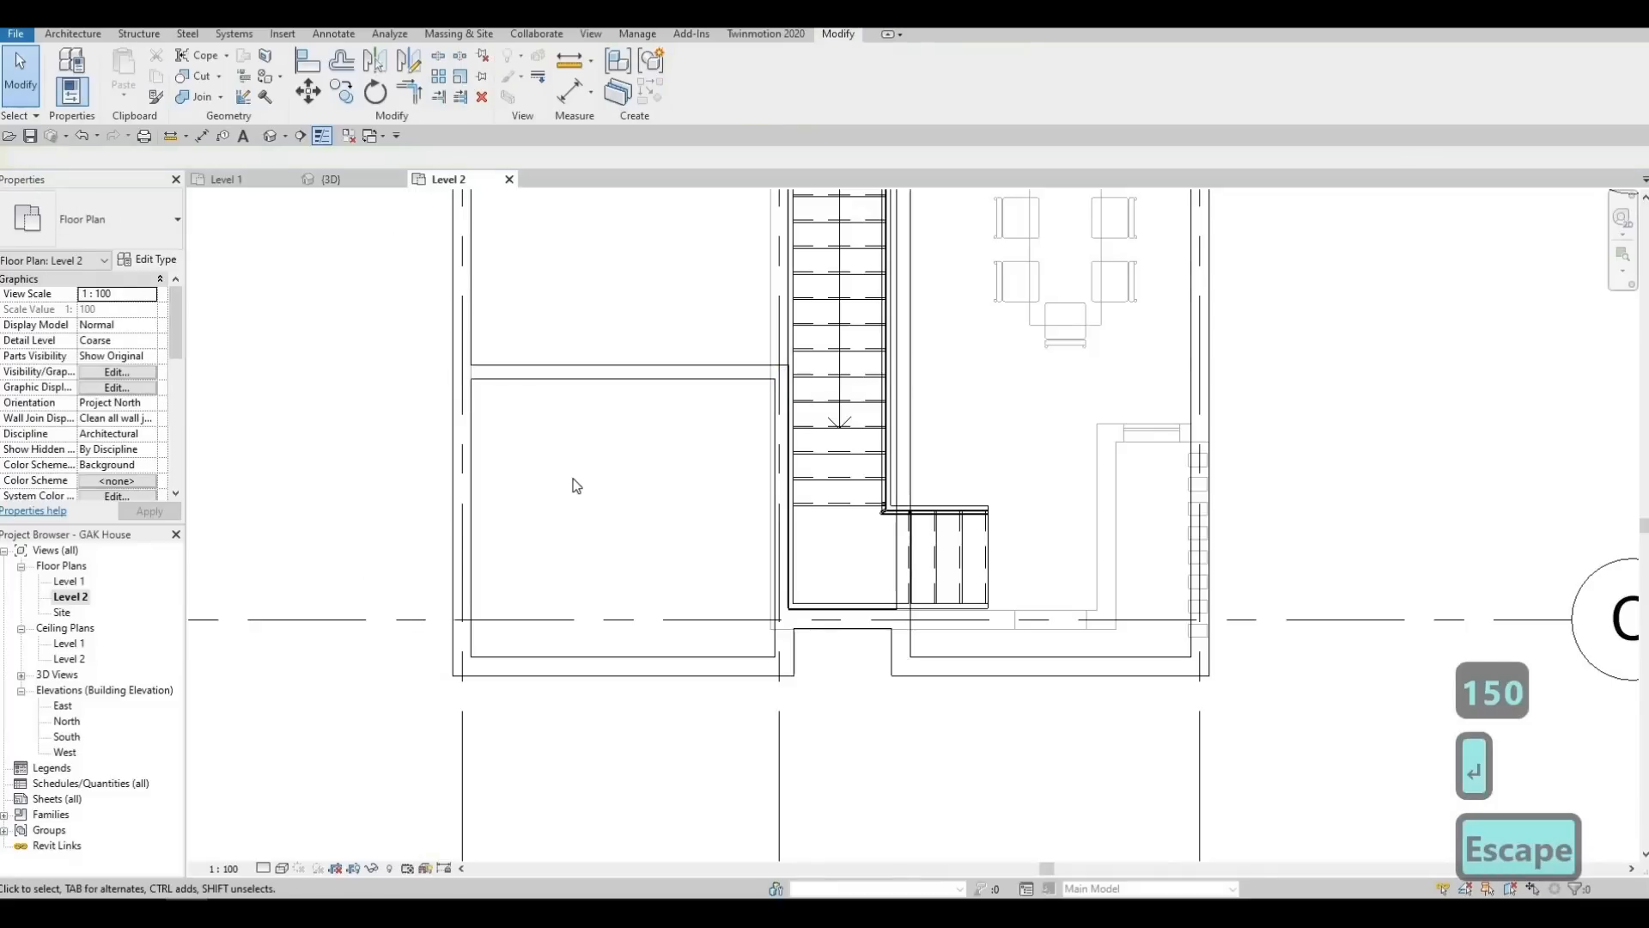
Measure the distance from the dividing wall to the exterior wall behind the toilet
middle_drag(594, 340, 622, 499)
click(608, 477)
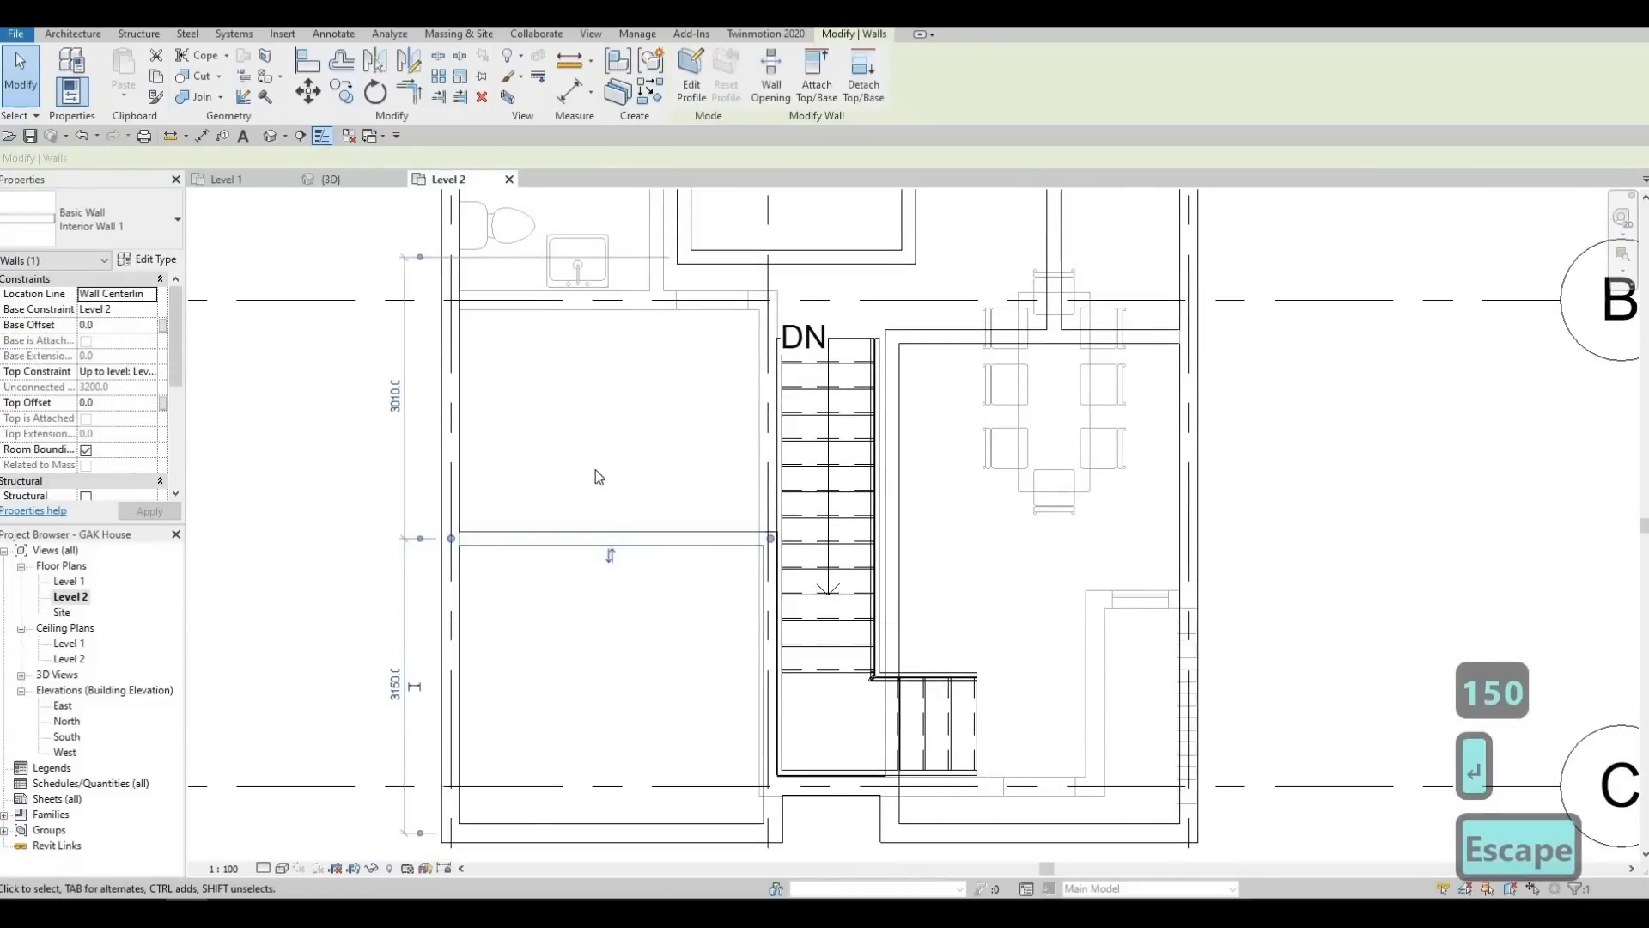
middle_drag(596, 400, 589, 462)
middle_drag(433, 361, 433, 440)
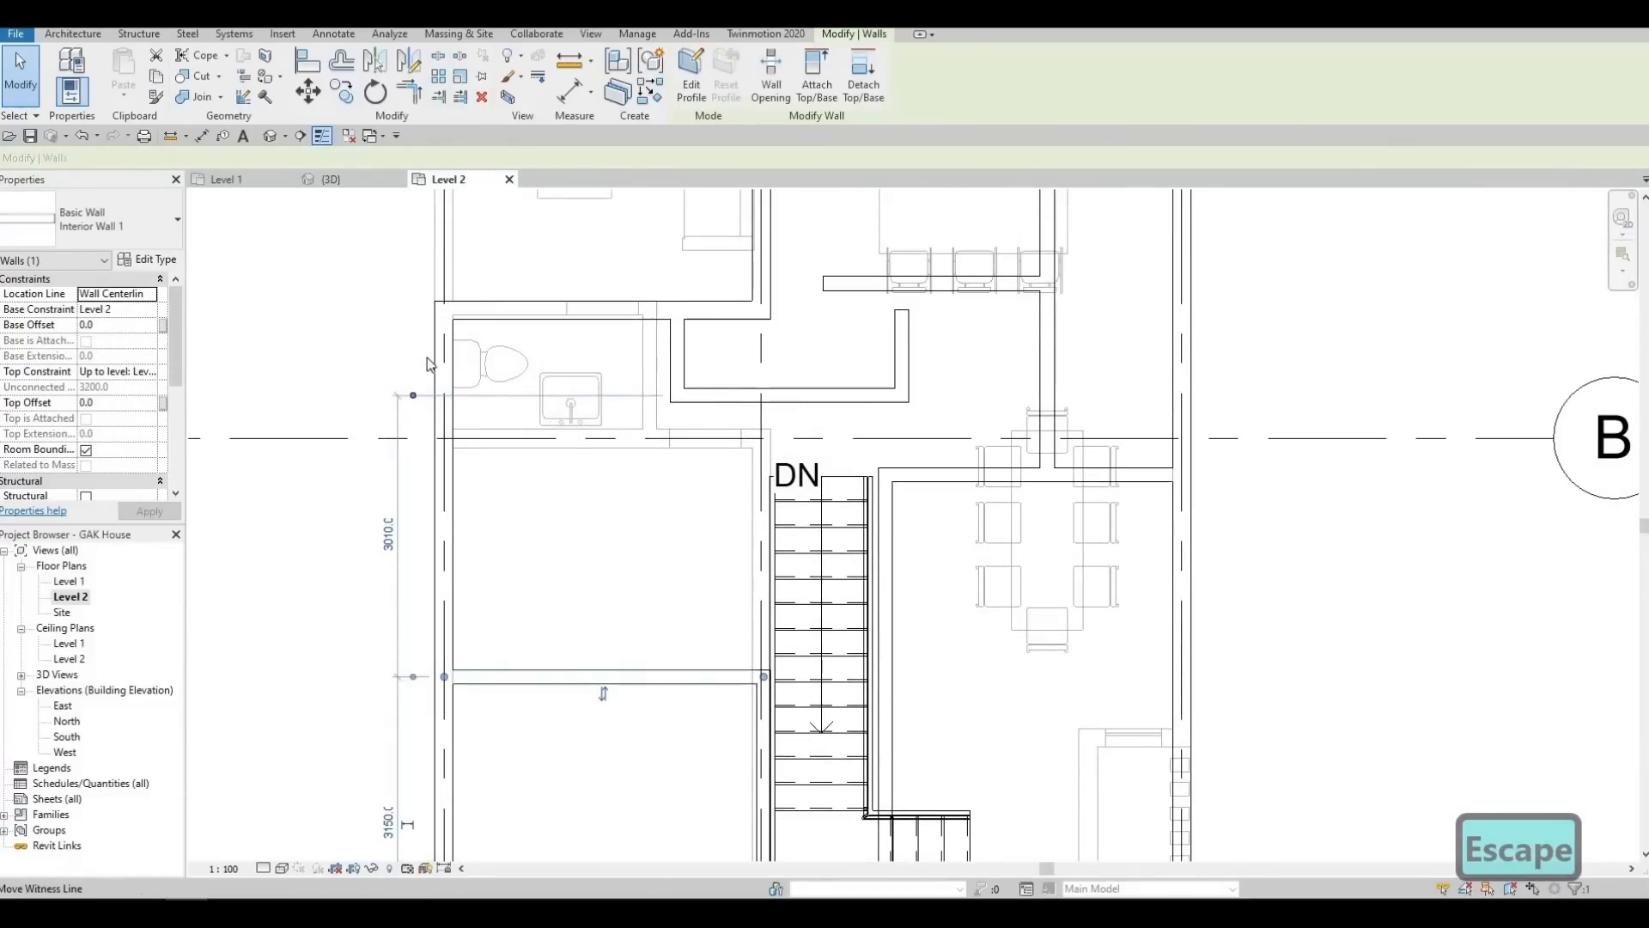
drag(413, 395, 413, 309)
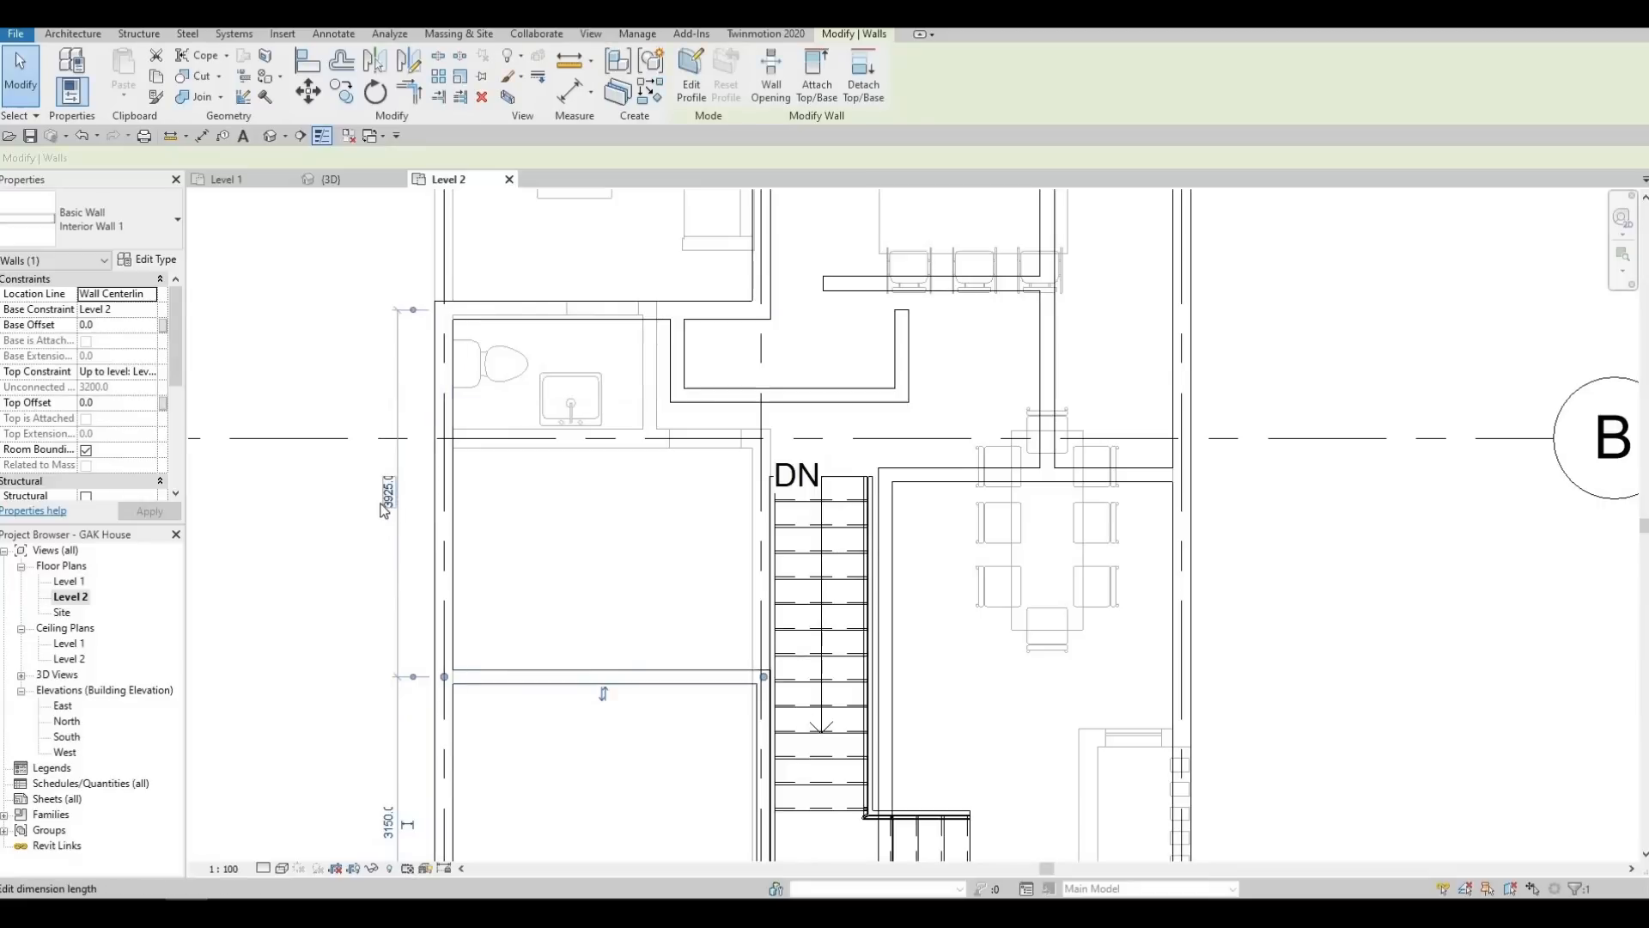
key(Escape)
scroll(459, 538, up, 1)
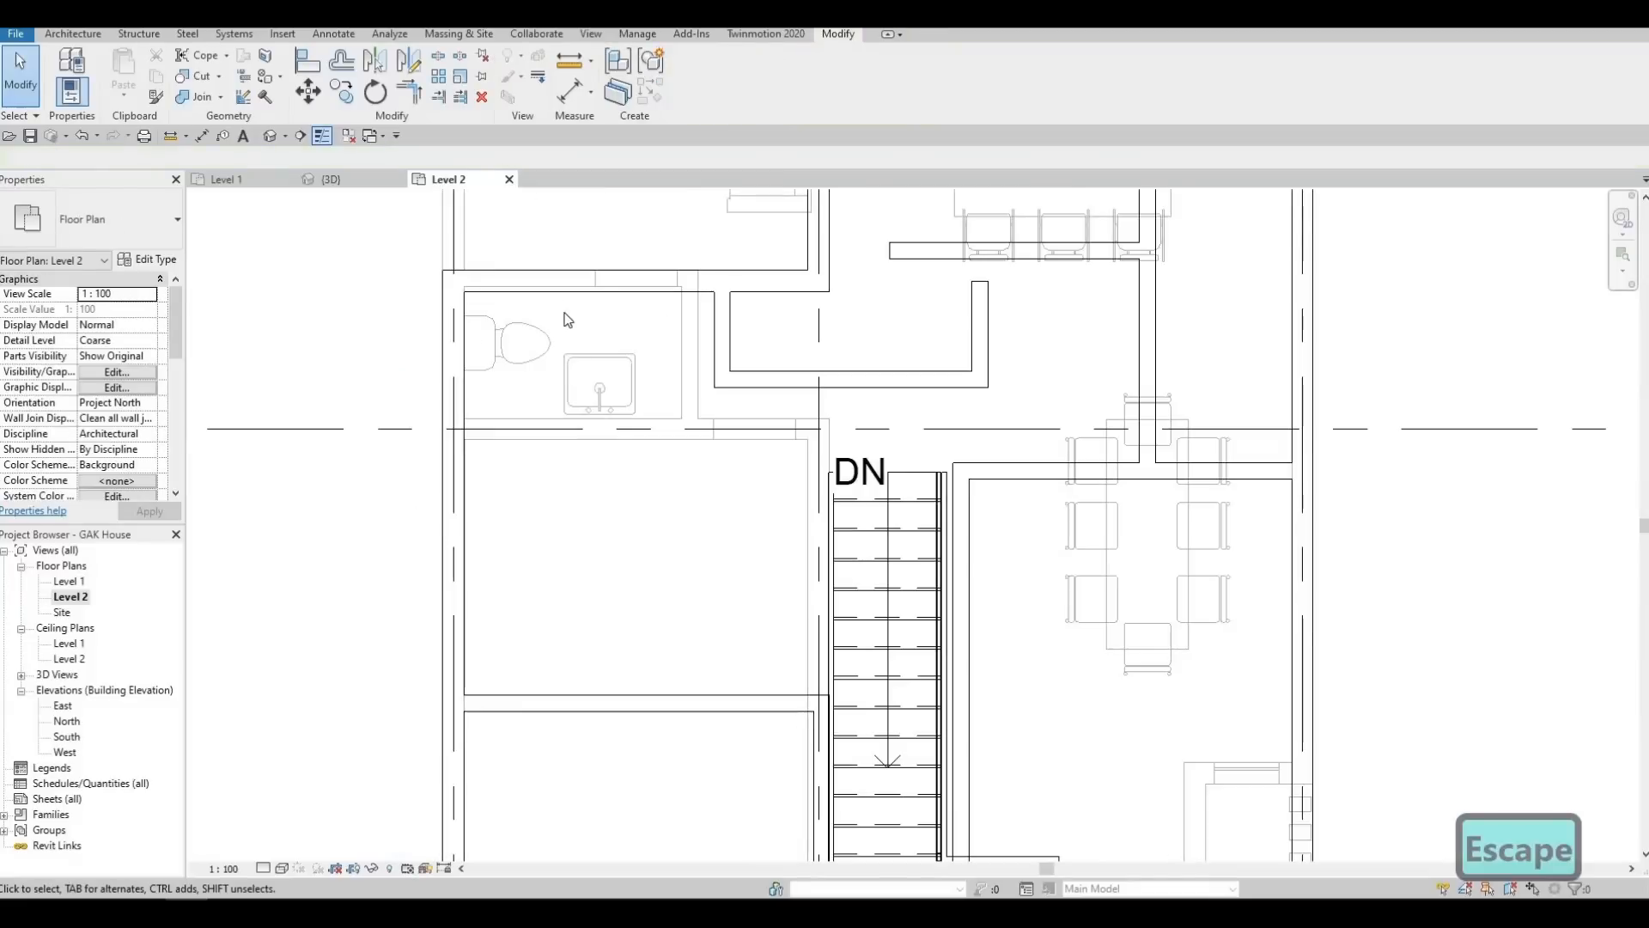
click(512, 697)
scroll(402, 537, up, 4)
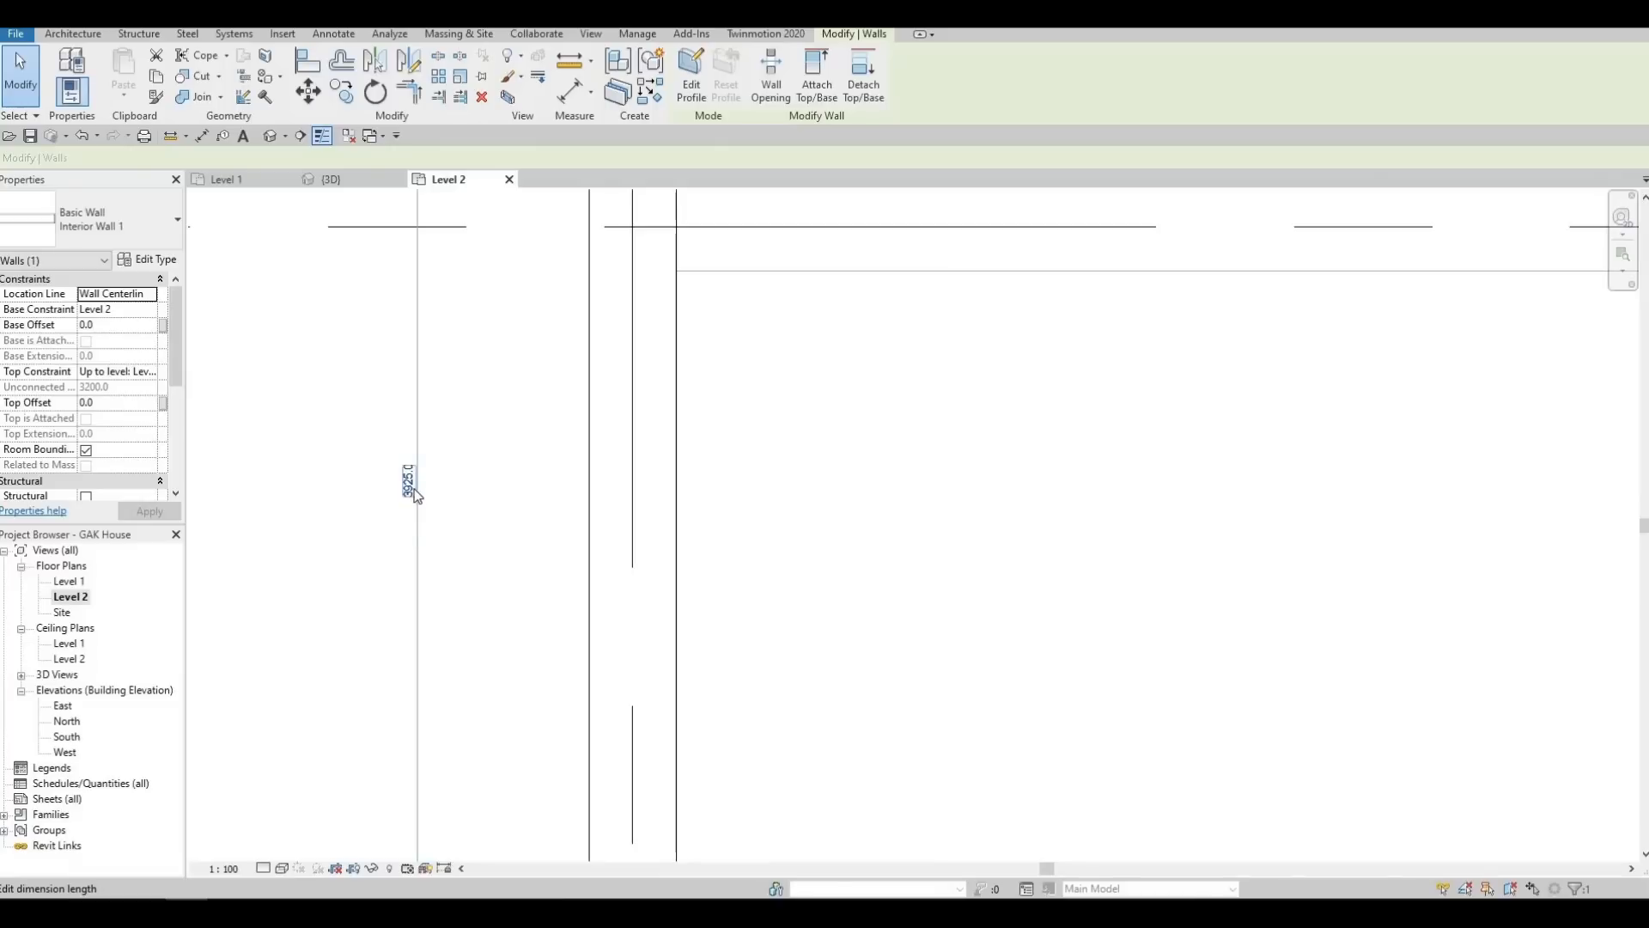
scroll(593, 481, down, 8)
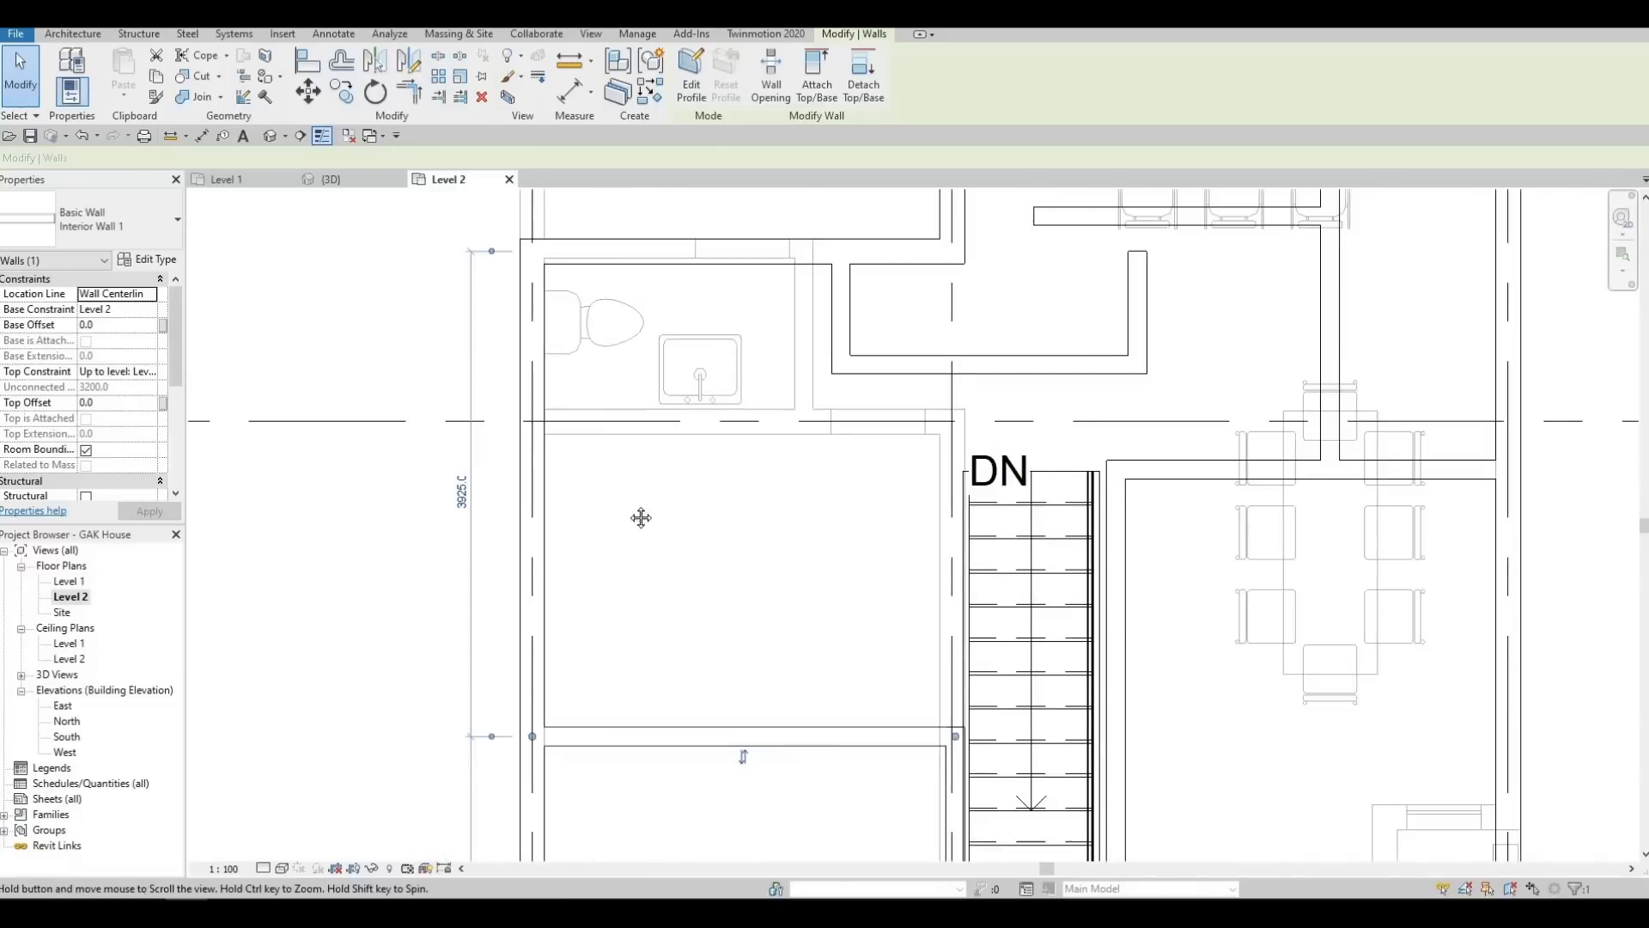
key(Escape)
middle_drag(638, 436, 681, 505)
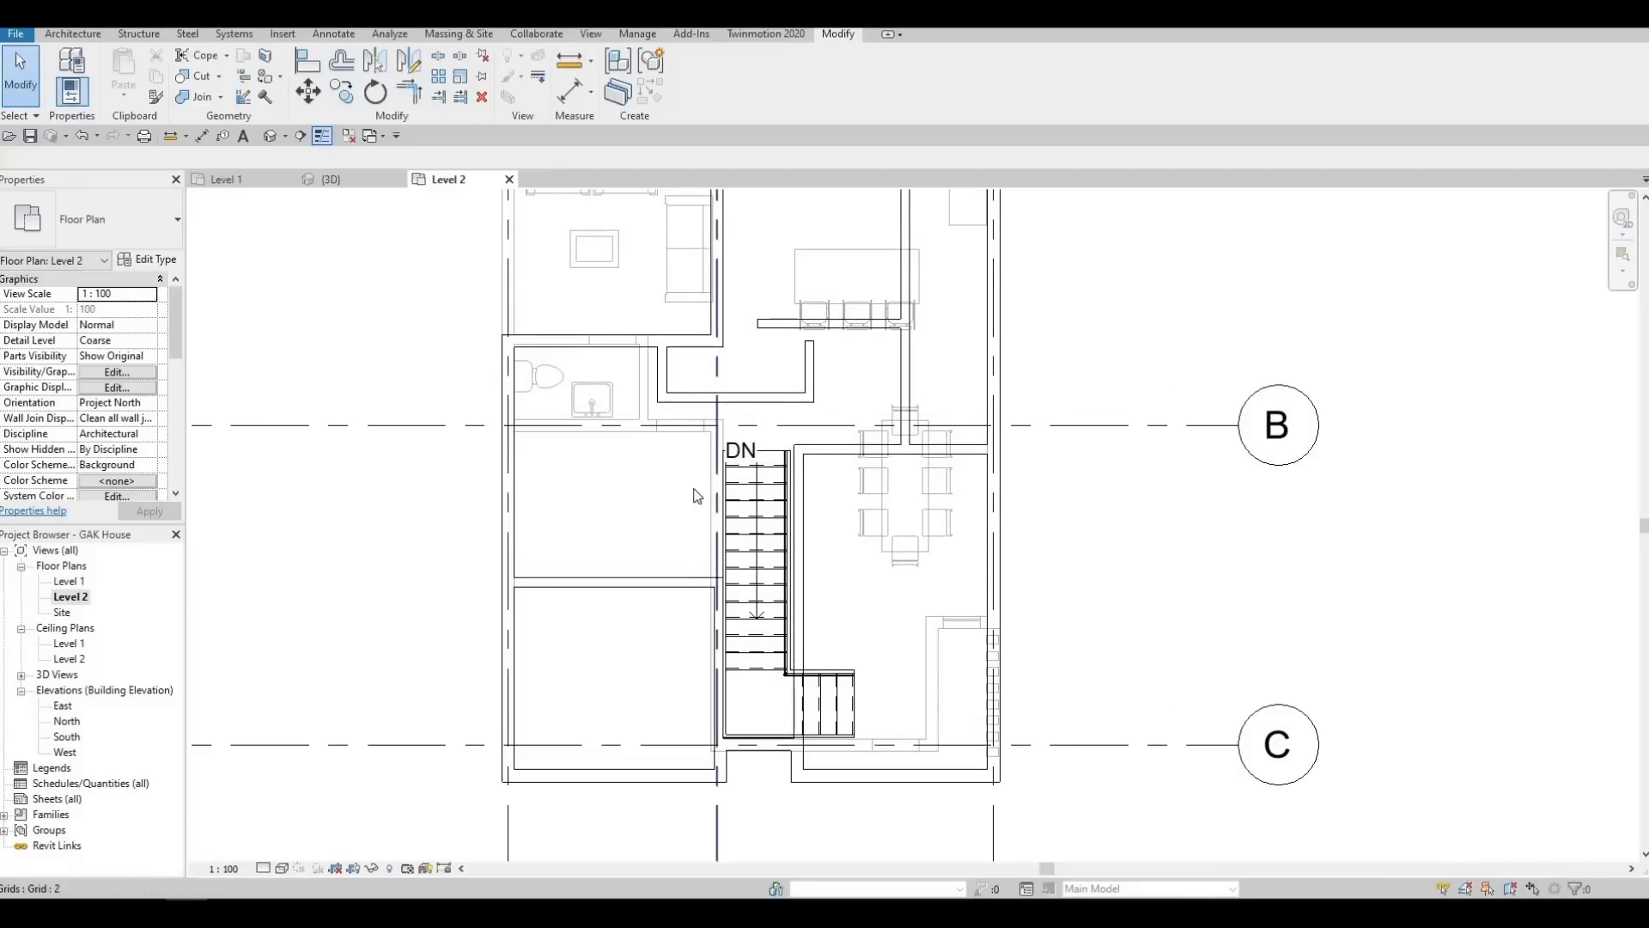
Extend the upper end of the stair-side interior wall to gridline B, making the wall about 5200 mm long
click(722, 585)
key(r)
key(s)
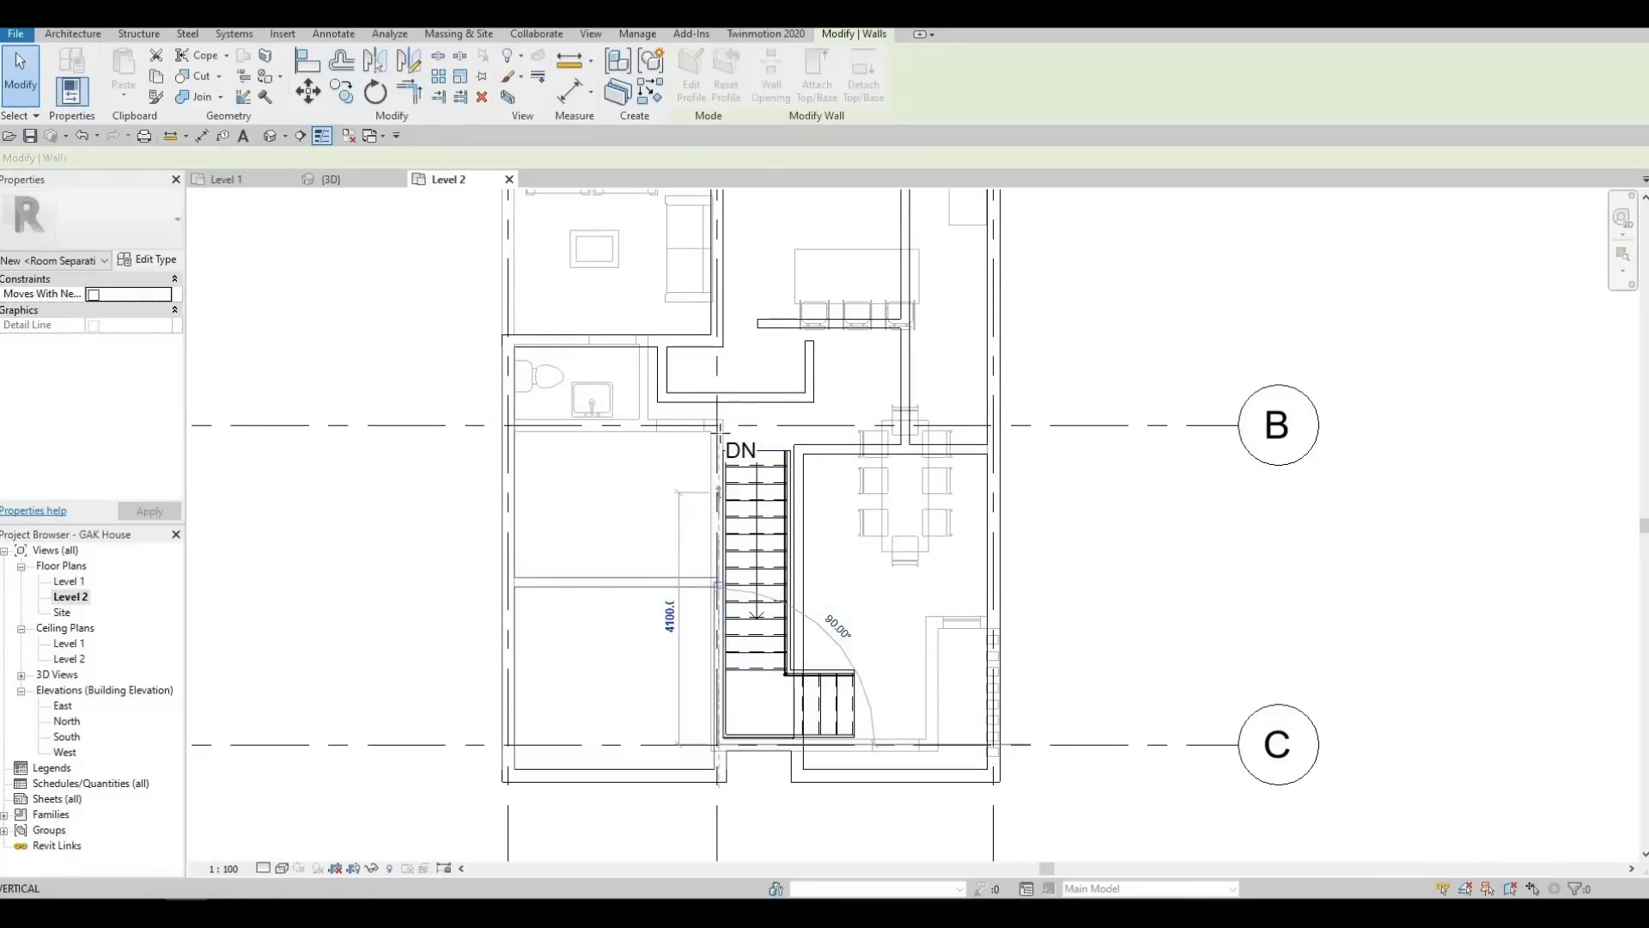
click(719, 743)
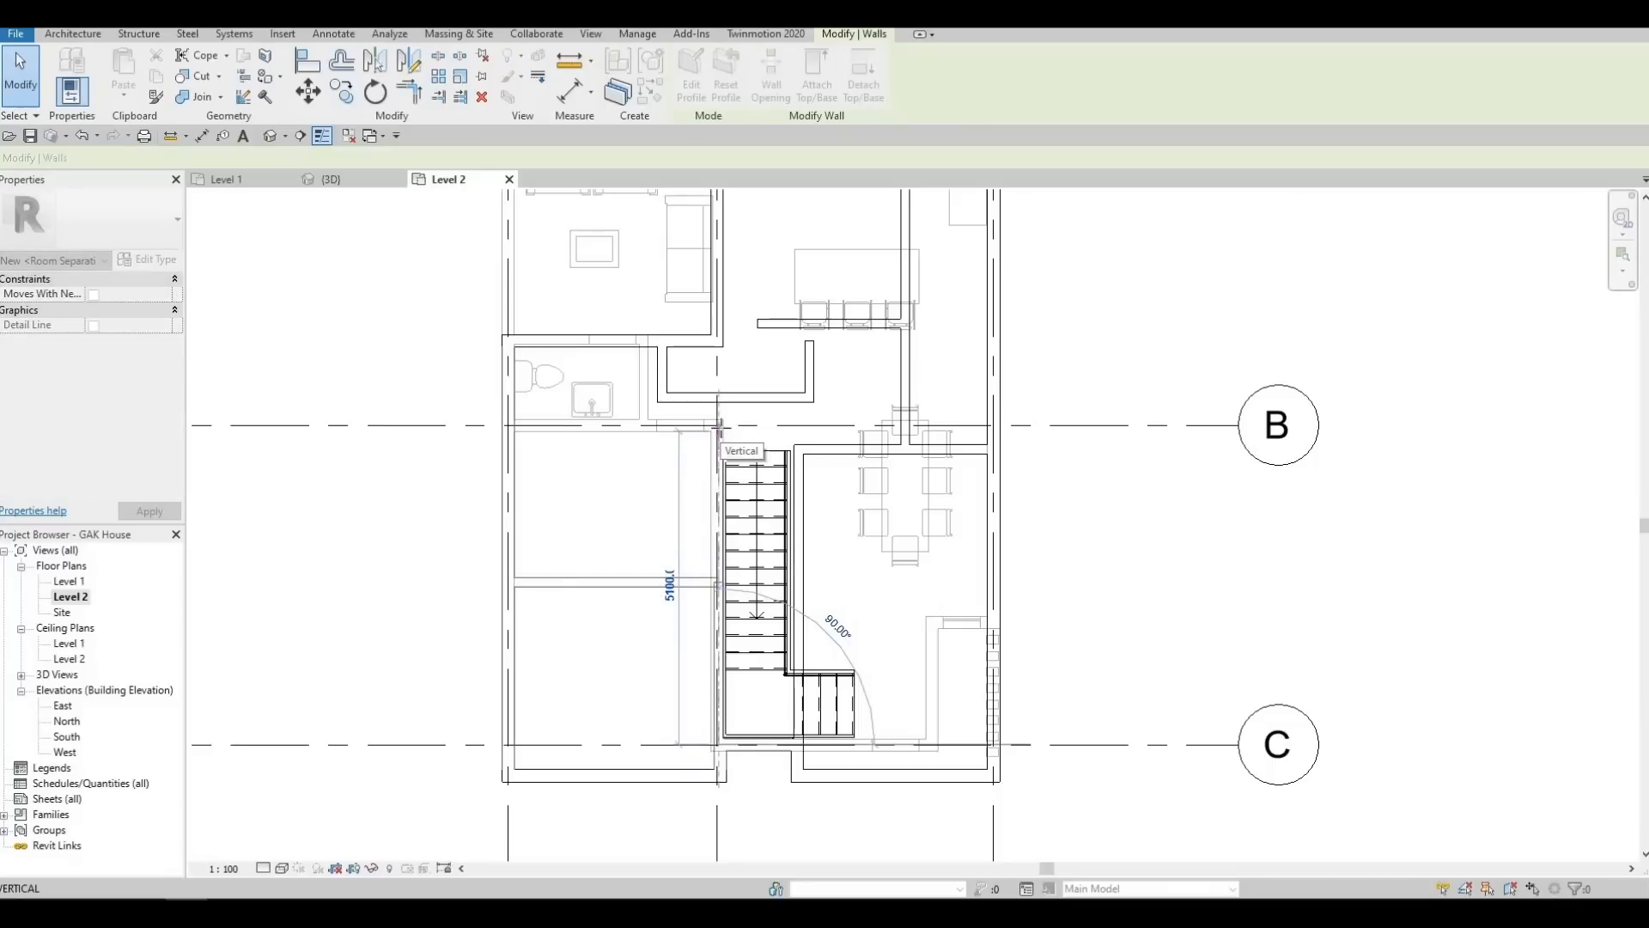
drag(720, 428, 720, 429)
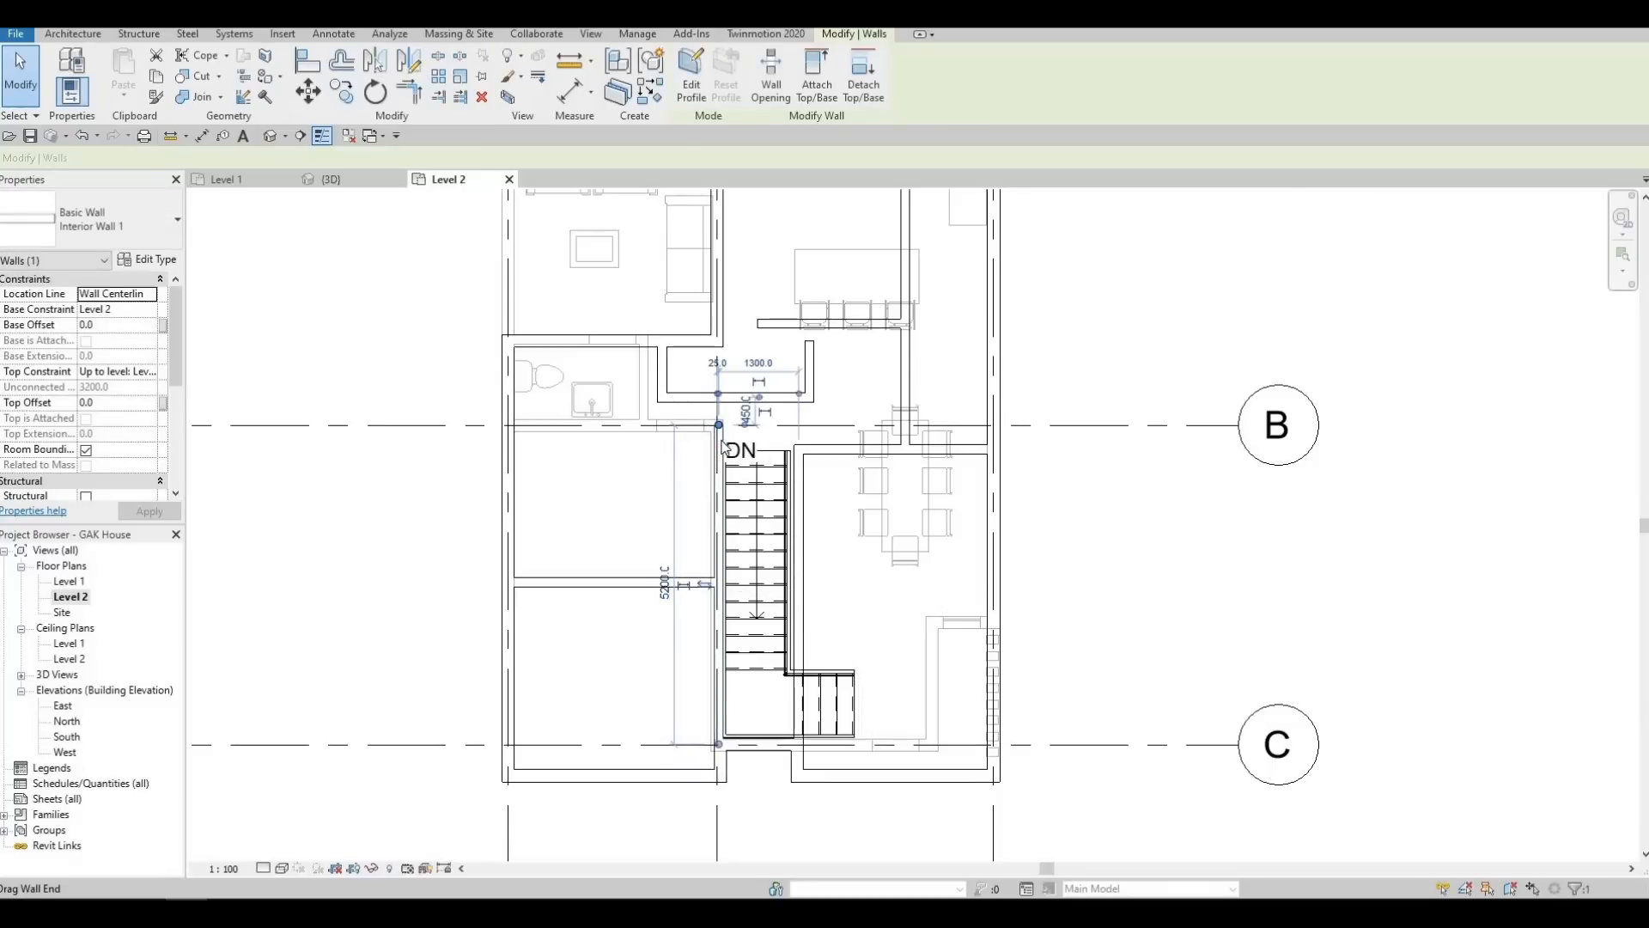
key(Escape)
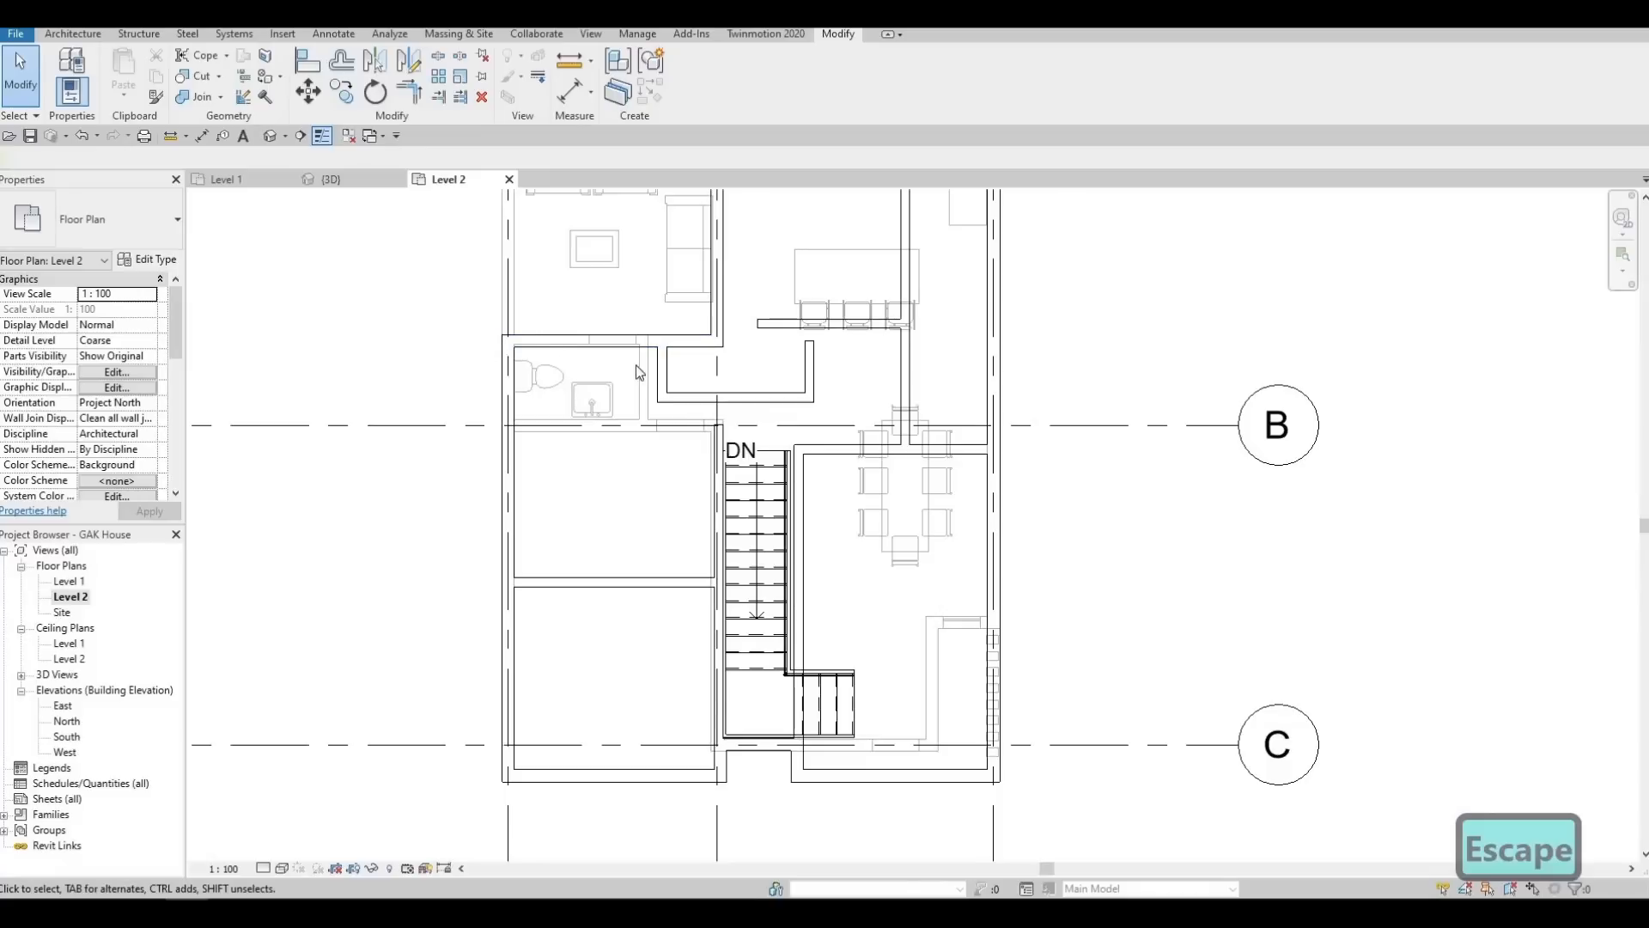
Move the horizontal exterior wall behind the toilet upward to about 1355 mm from the long interior wall above the stairs
click(718, 397)
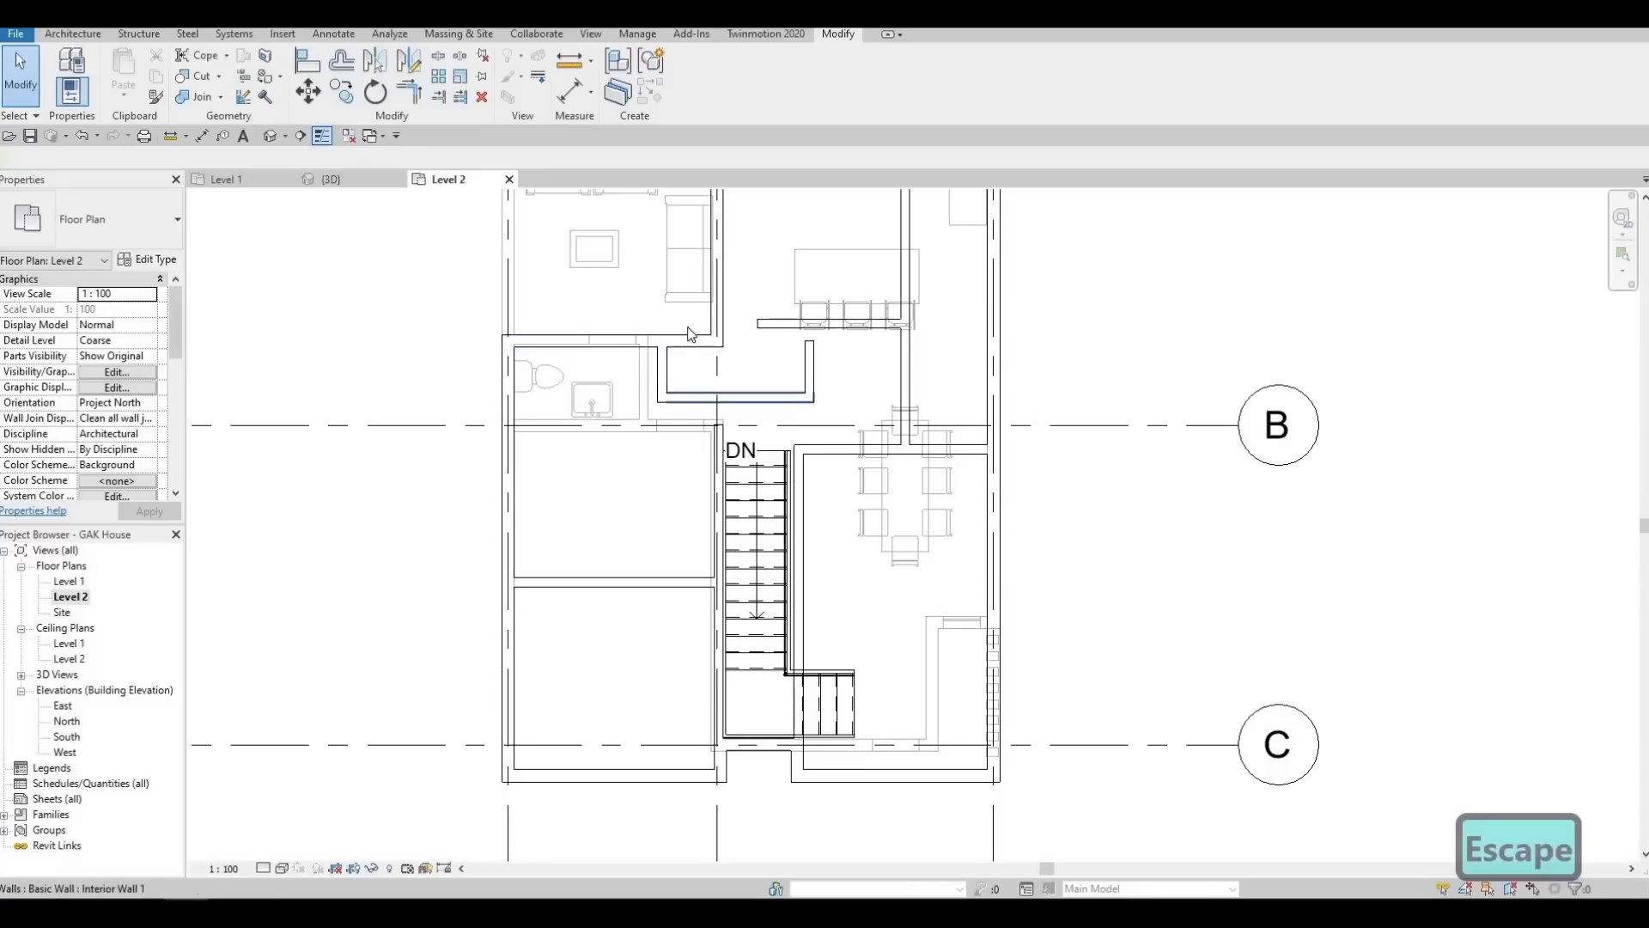
key(Escape)
click(591, 334)
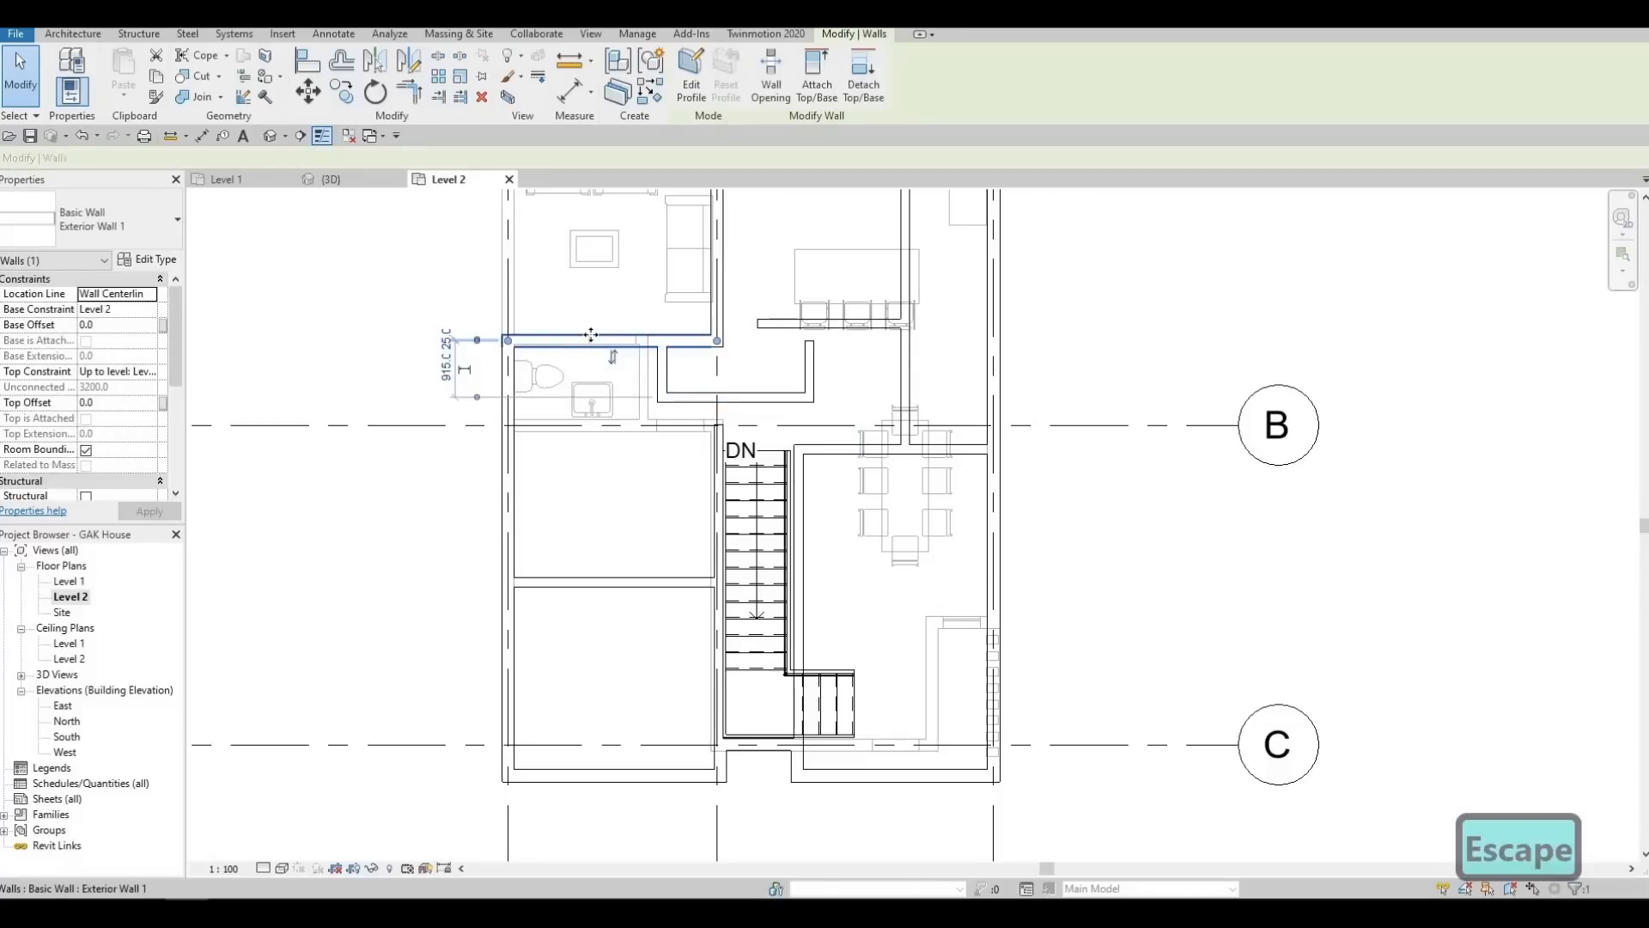
scroll(552, 375, up, 2)
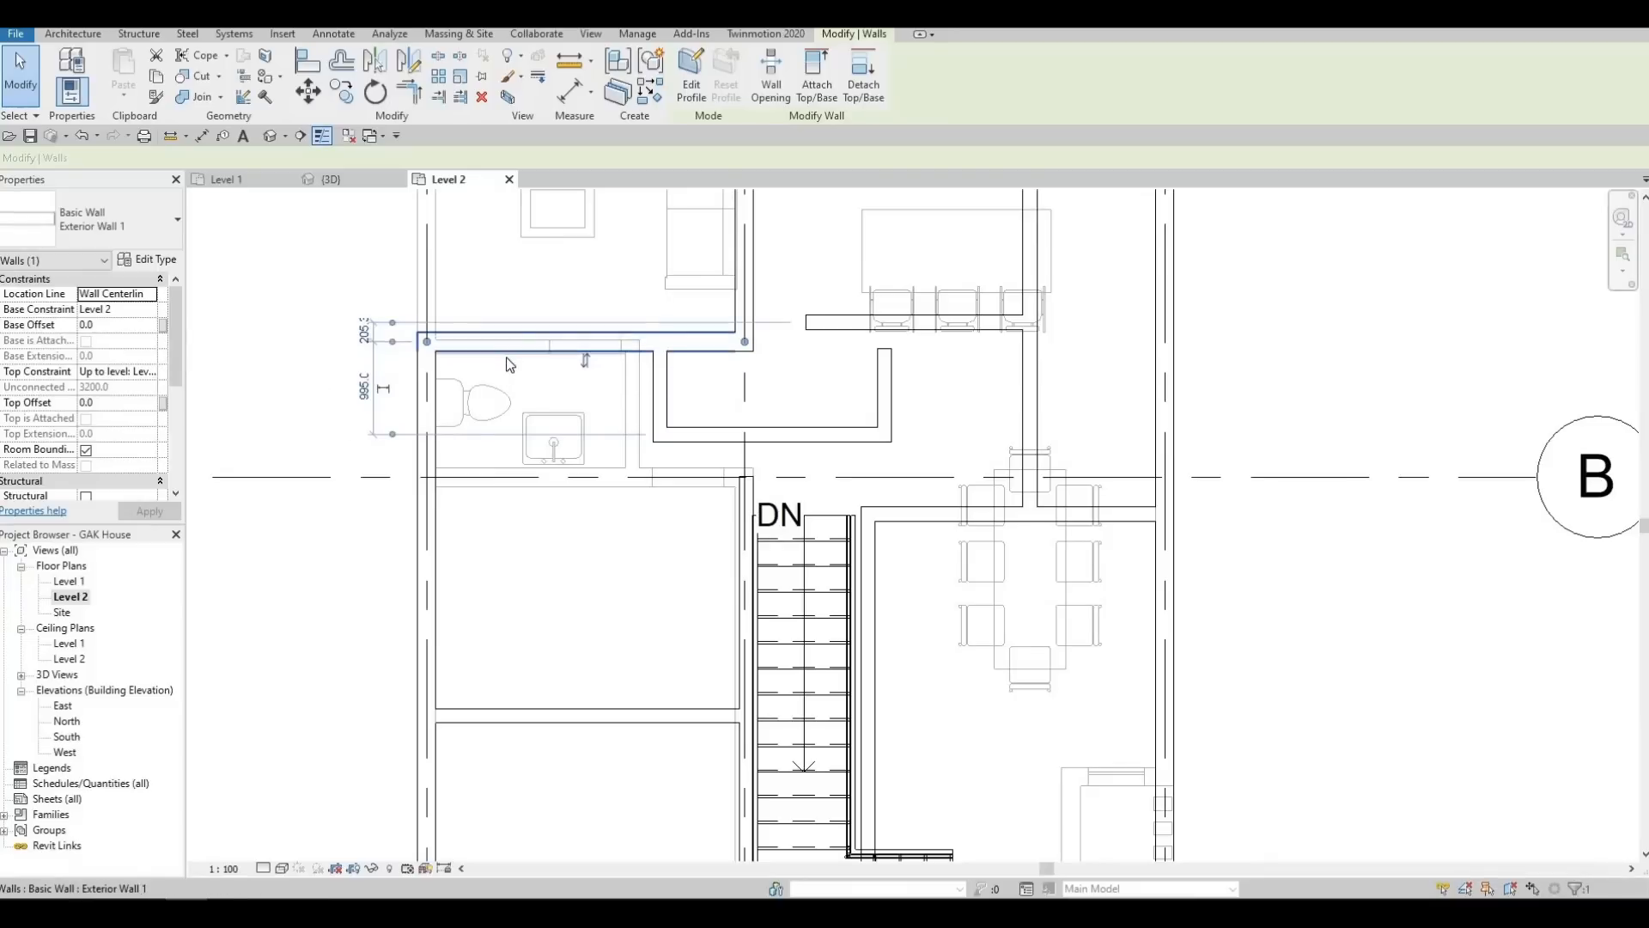
key(Up)
key(Up)
key(Up)
key(Up)
key(Up)
key(Up)
key(Up)
key(Up)
key(Up)
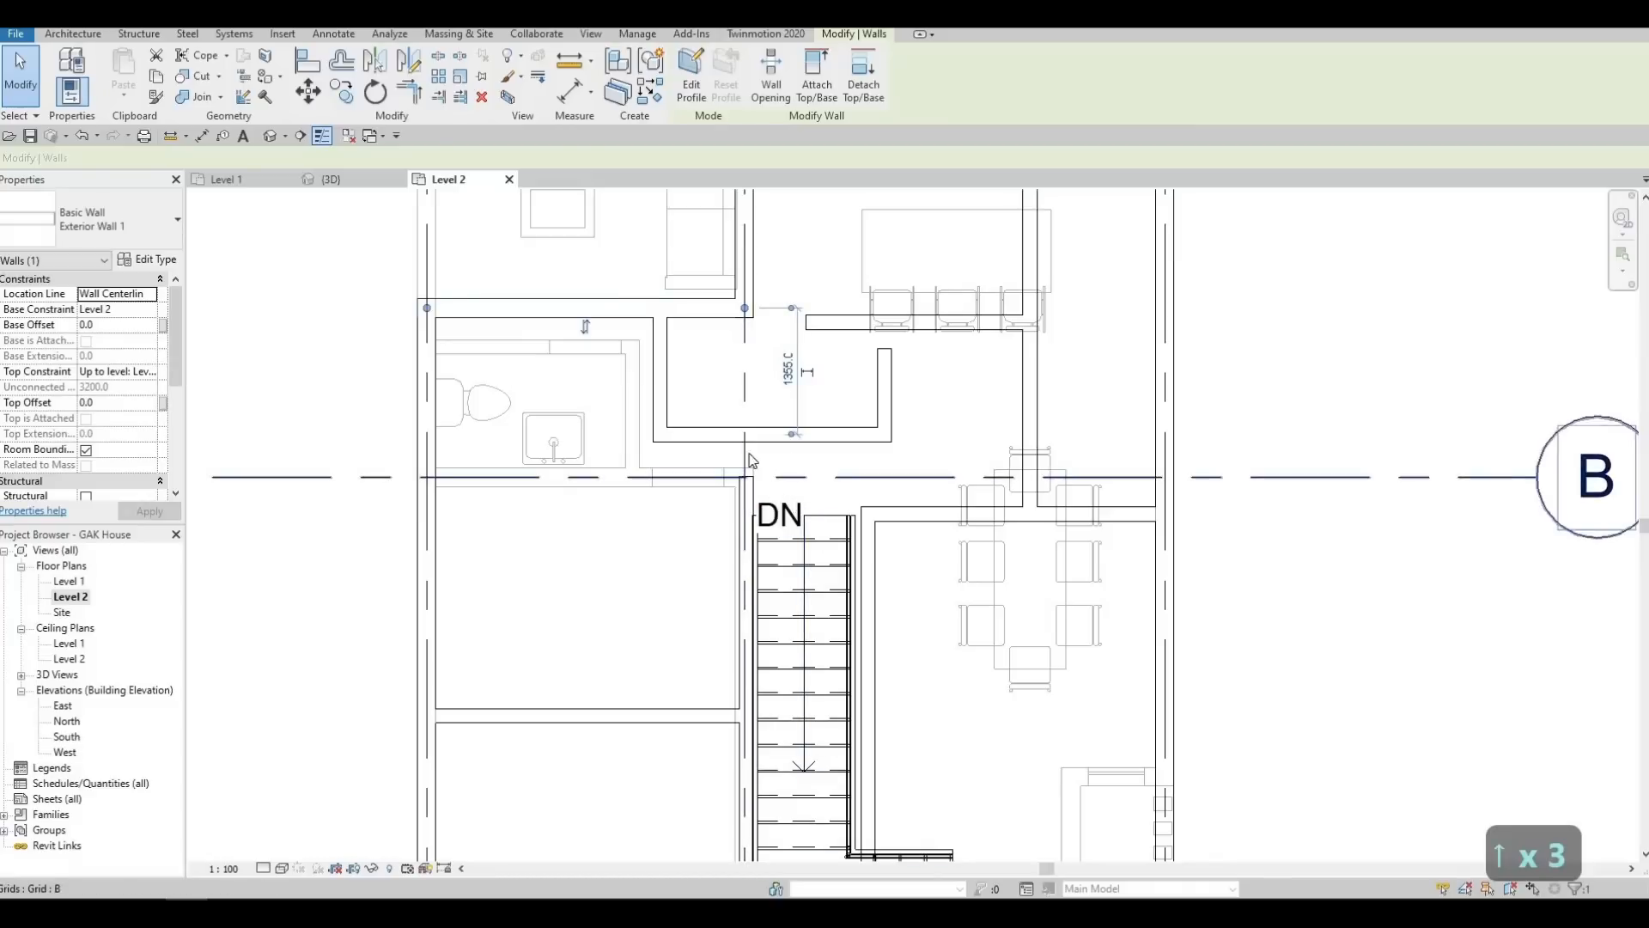
Check the spacing of the long interior wall above the stairs, and nudge the exterior wall behind the toilet seven increments further up
click(737, 420)
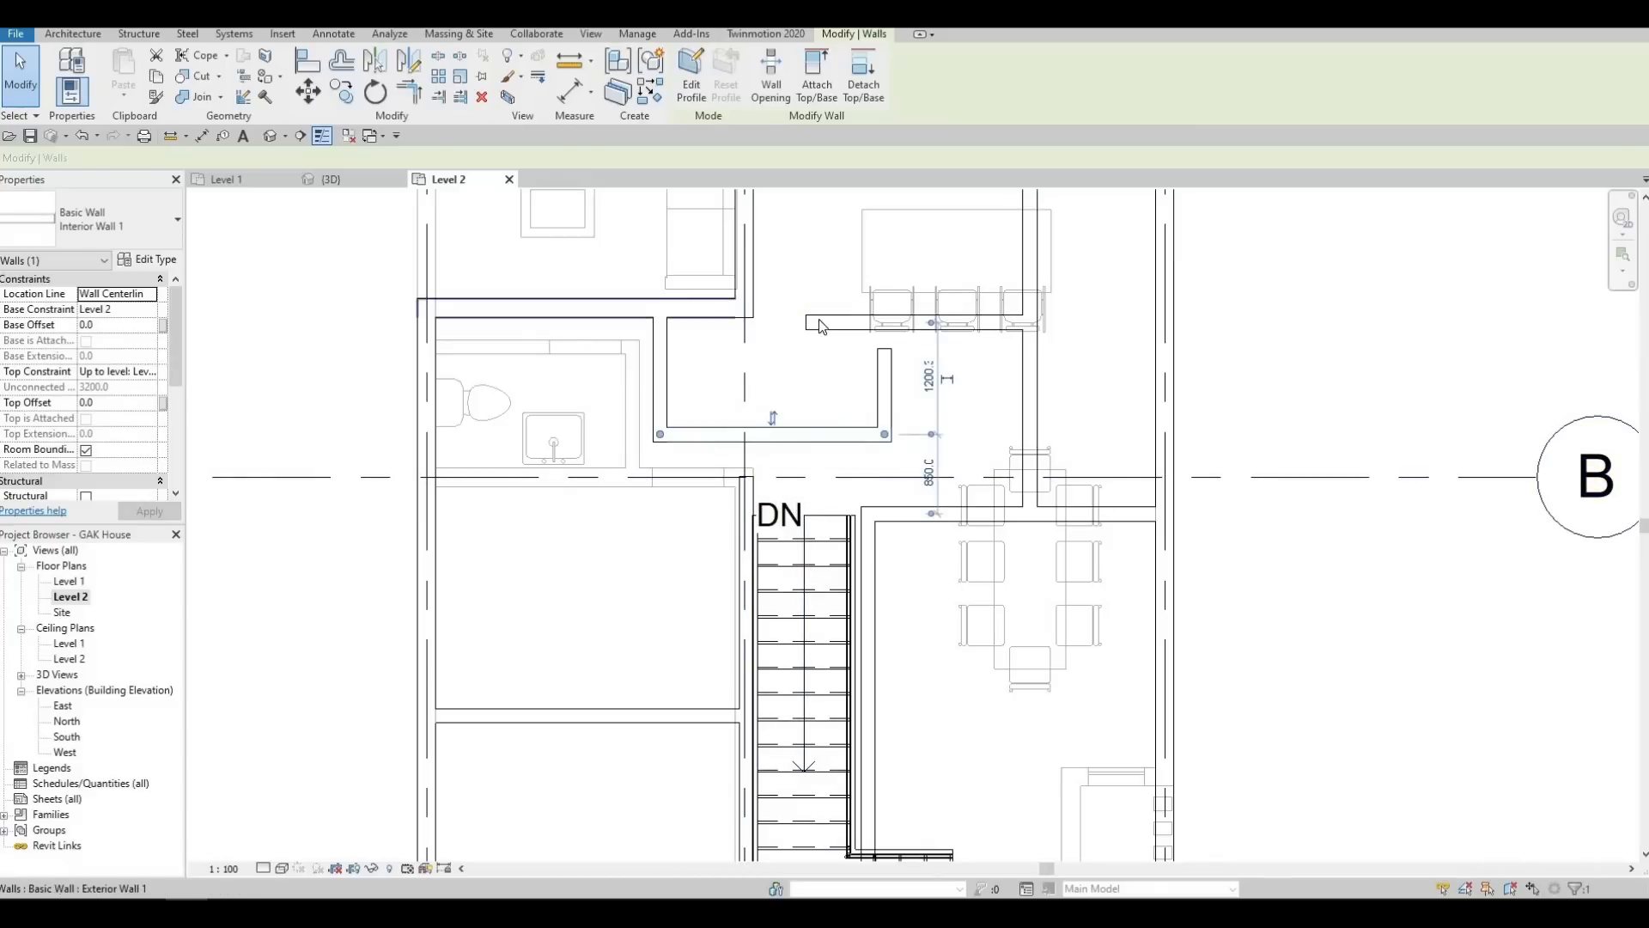
click(632, 311)
key(Up)
key(Up)
key(Up)
key(Up)
key(Up)
key(Up)
key(Up)
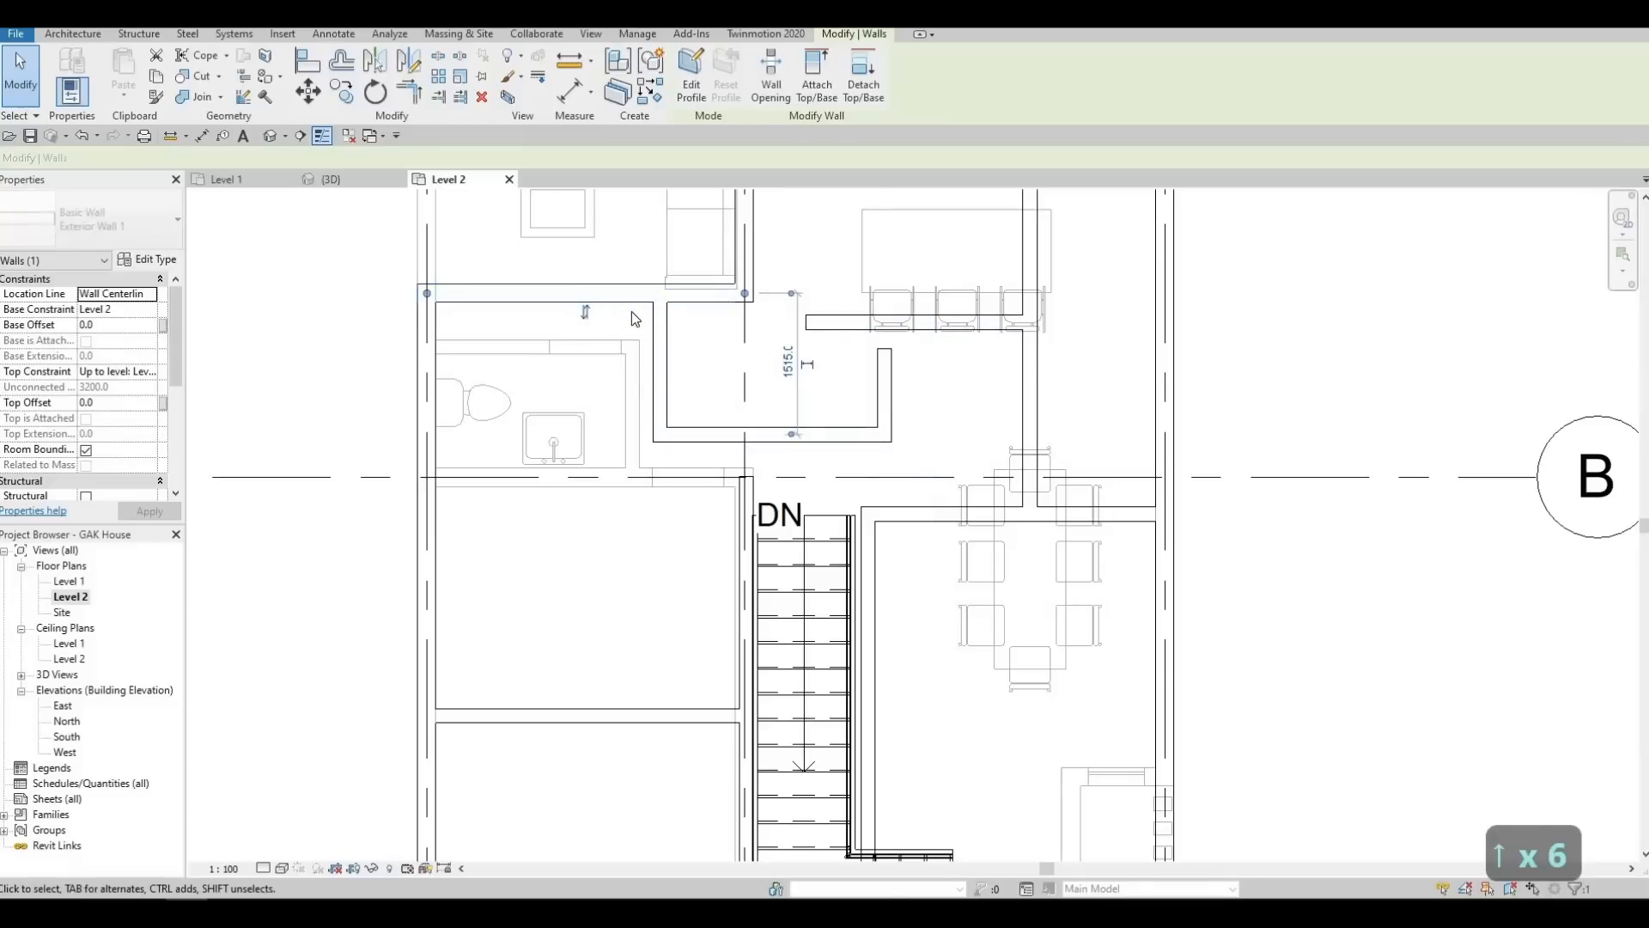
key(Escape)
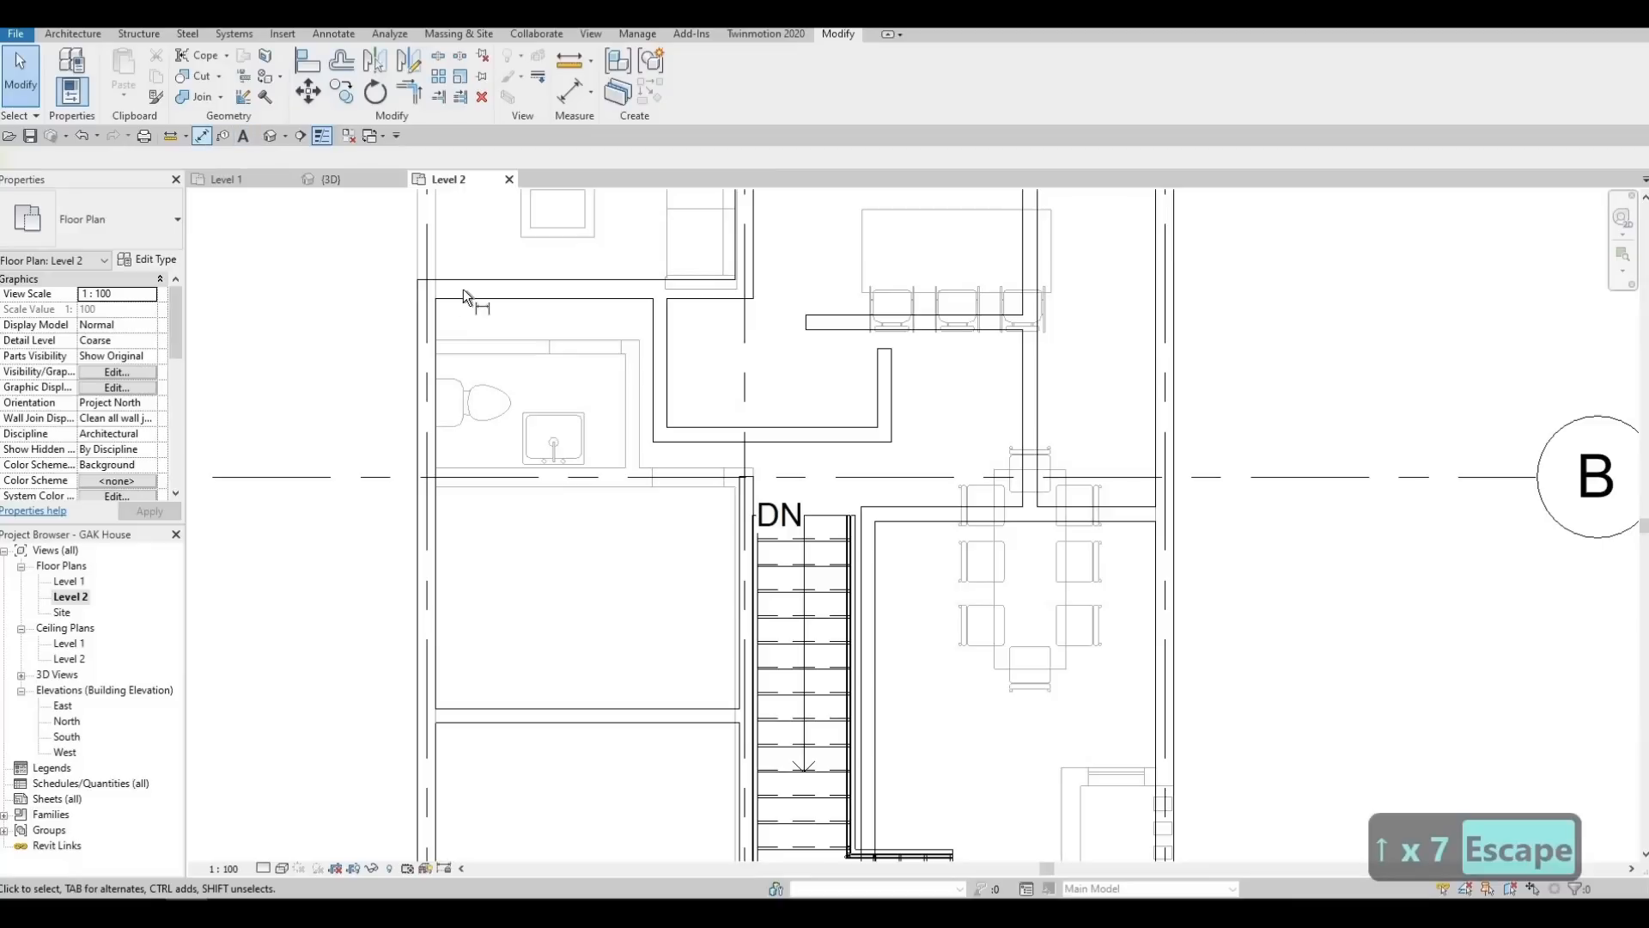
Measure the distance from gridline B to the exterior wall behind the toilet with an aligned dimension, and delete that dimension
key(d)
key(i)
click(463, 472)
middle_drag(271, 438, 500, 465)
click(471, 431)
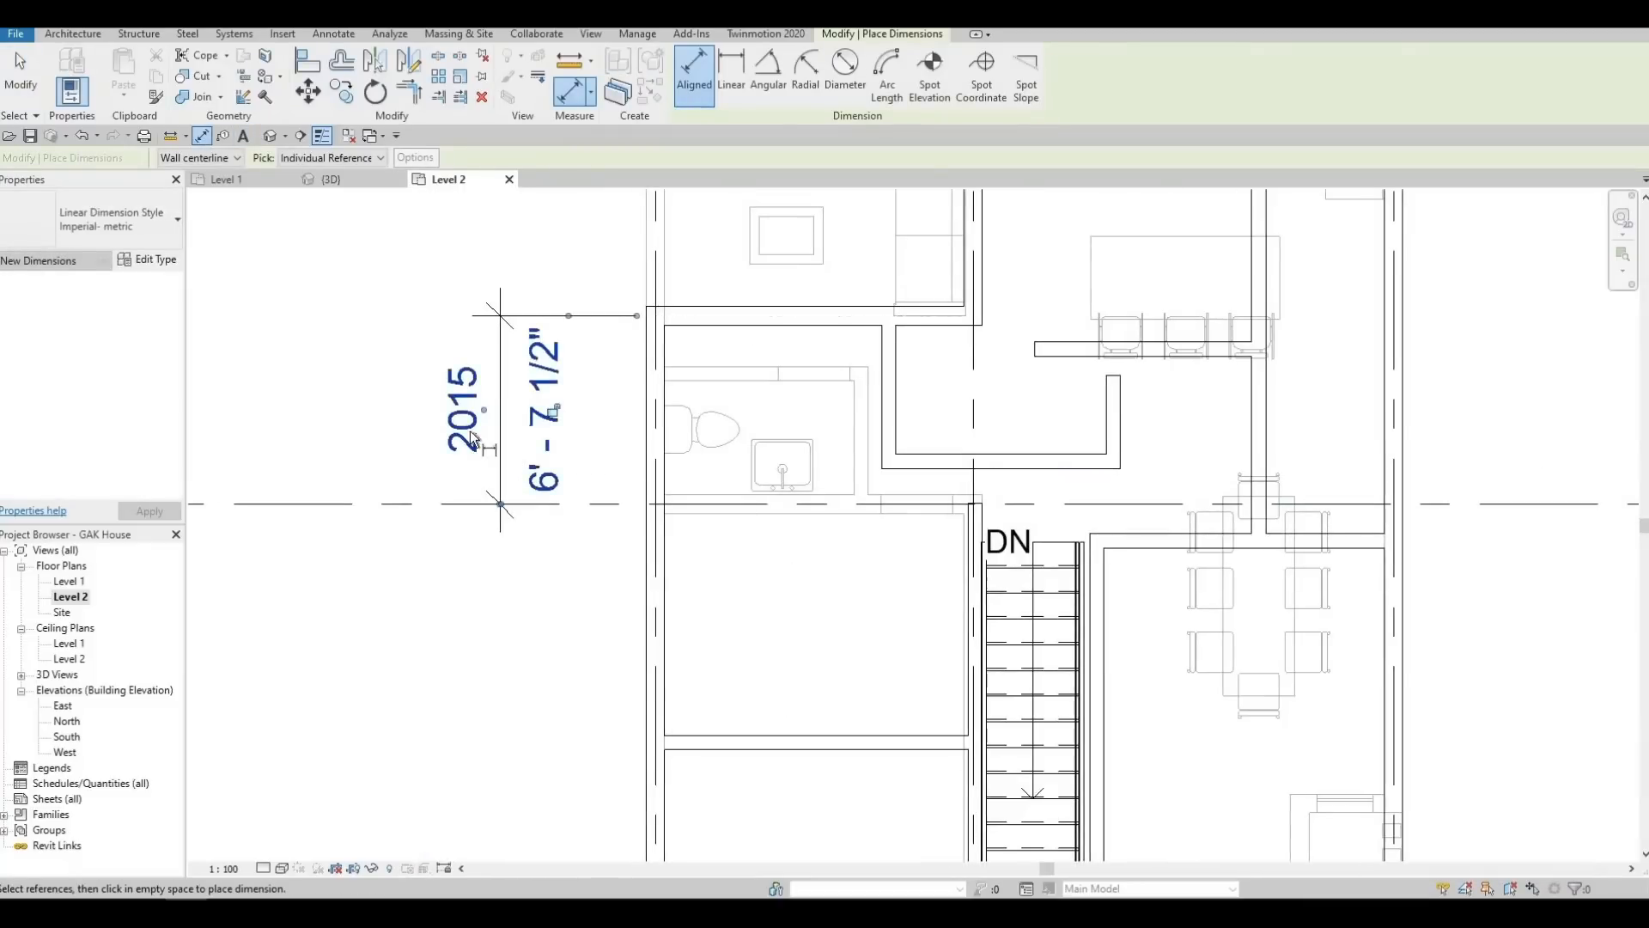
key(Escape)
key(Escape)
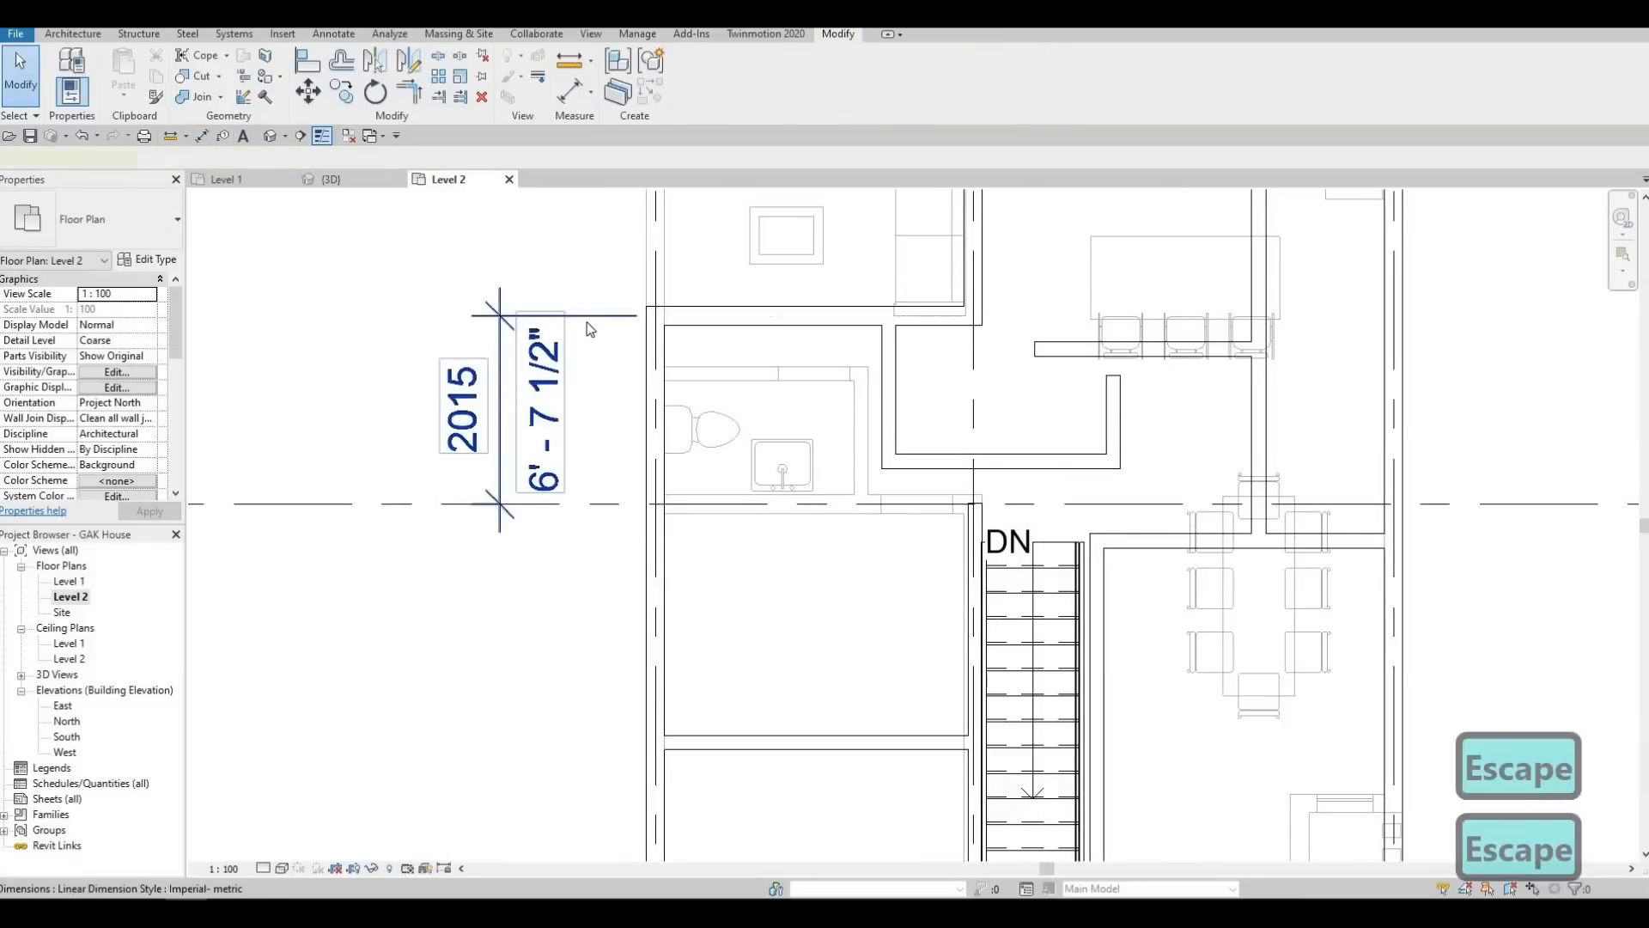
click(590, 329)
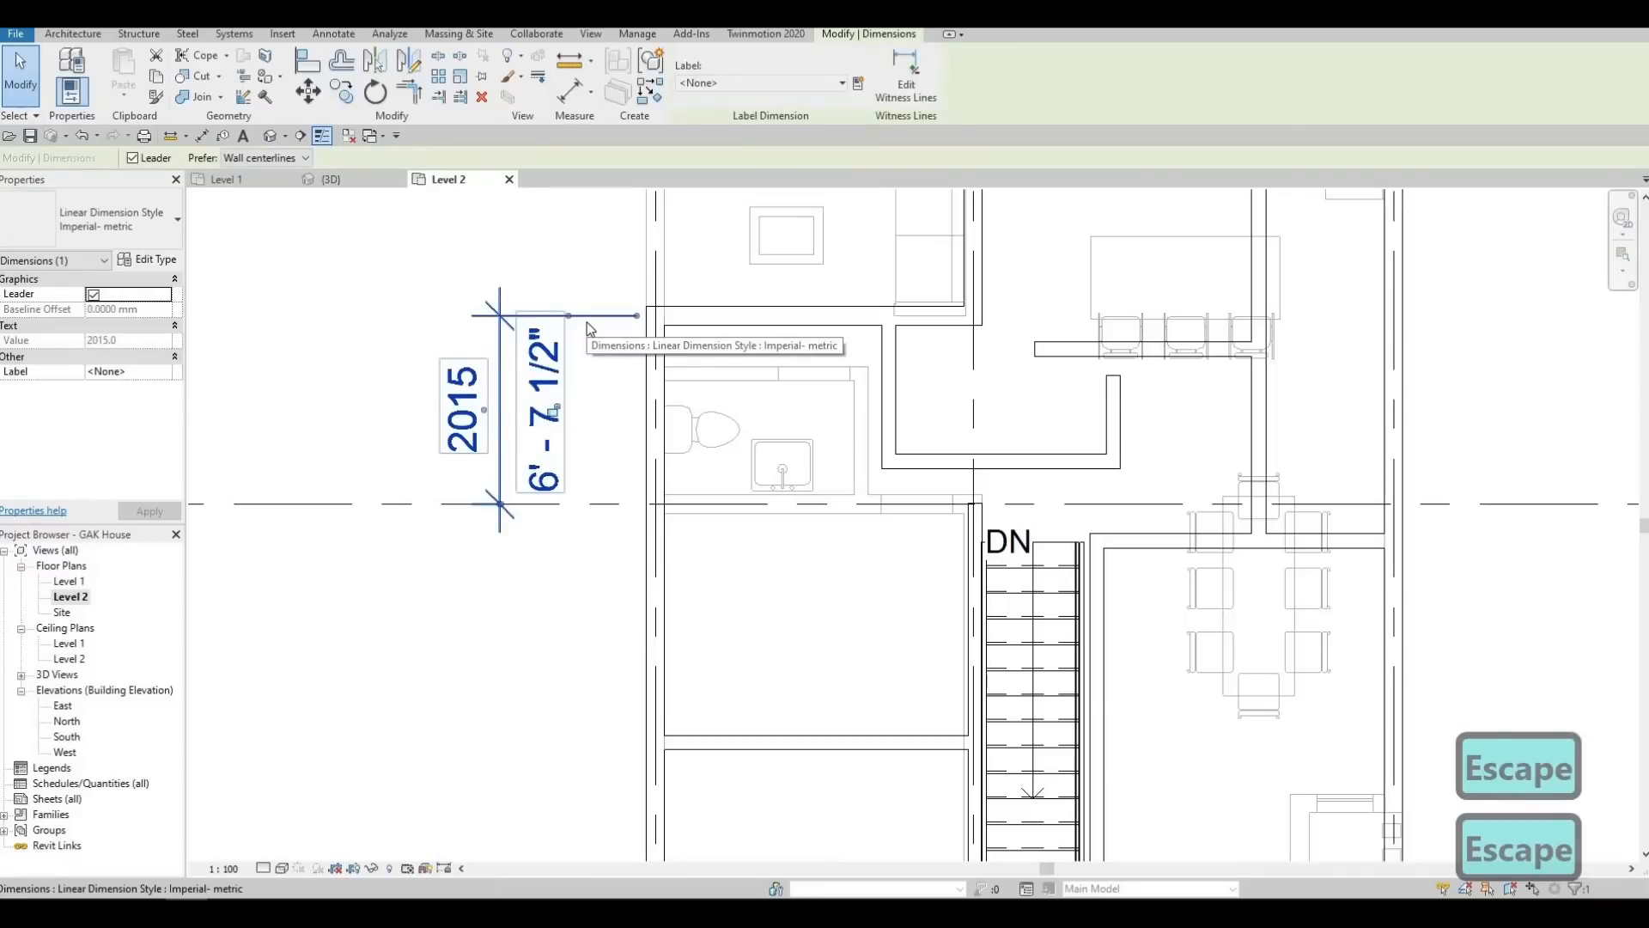
key(Delete)
Nudge the horizontal interior wall between the bathroom and stairs five increments up
scroll(863, 396, down, 5)
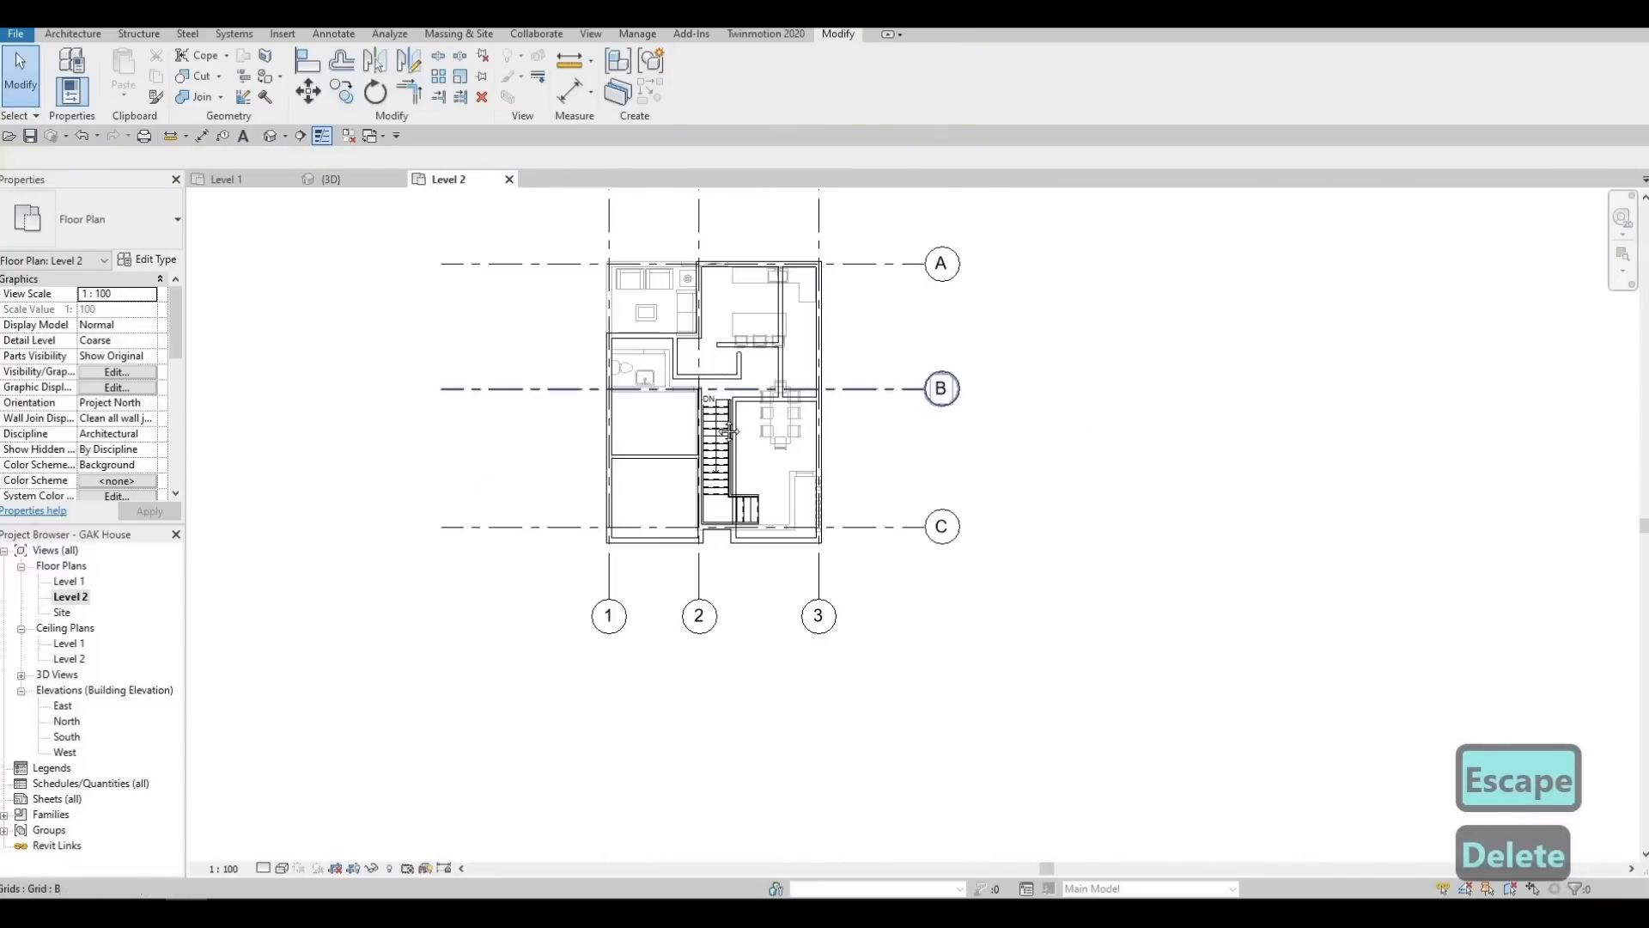
scroll(627, 343, up, 4)
scroll(726, 381, up, 3)
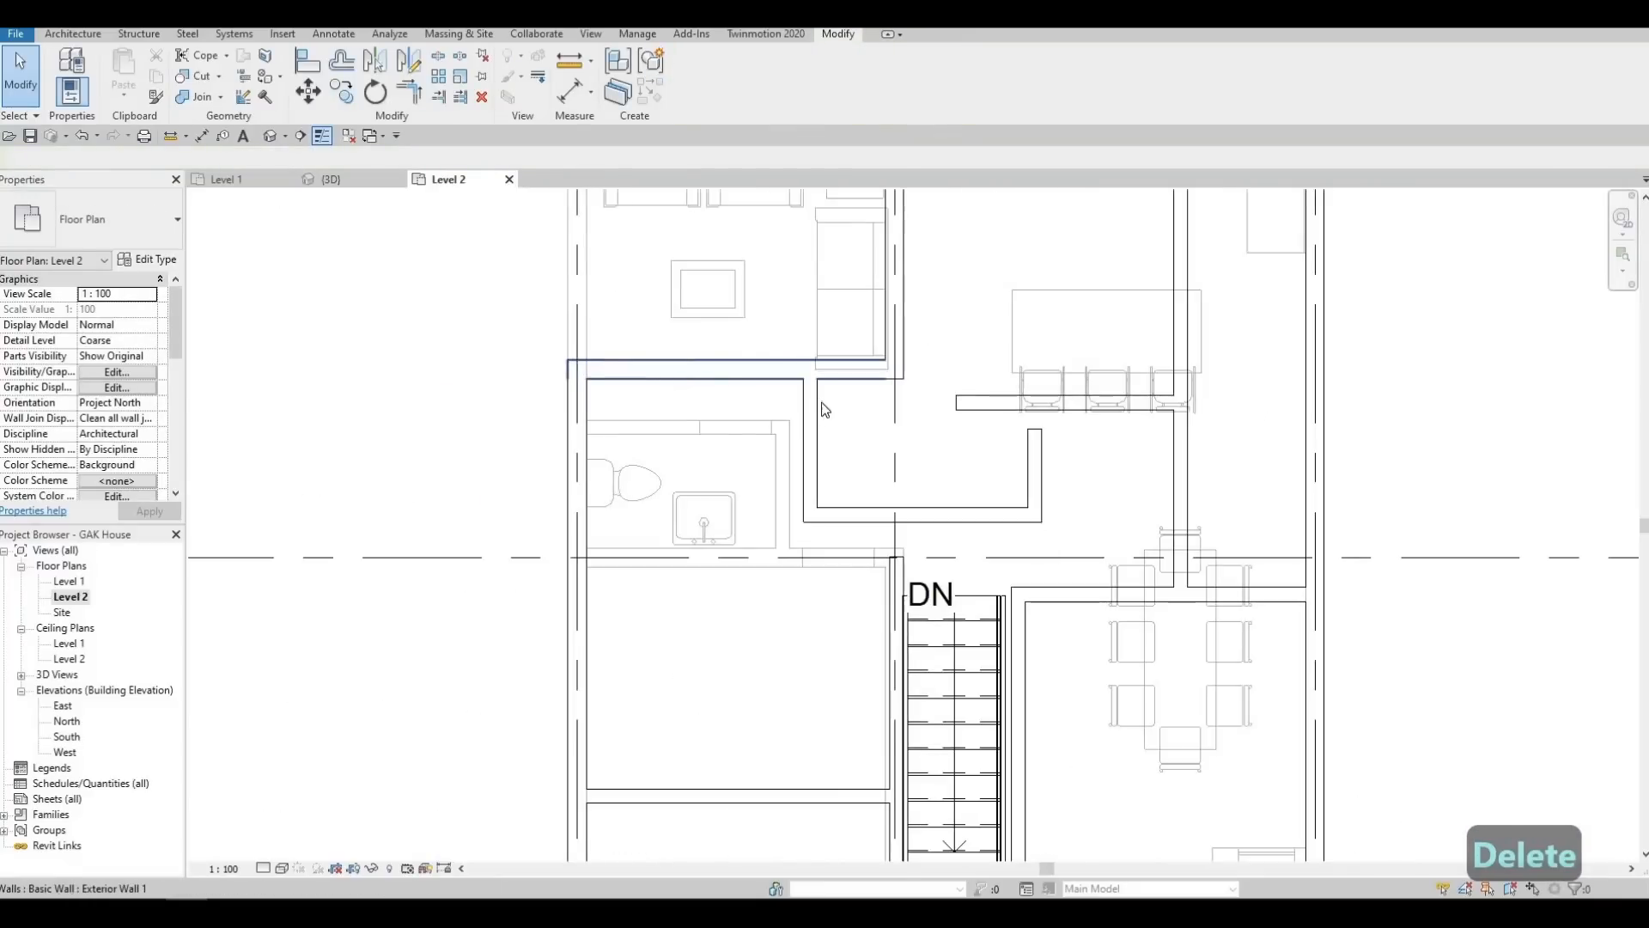
key(Escape)
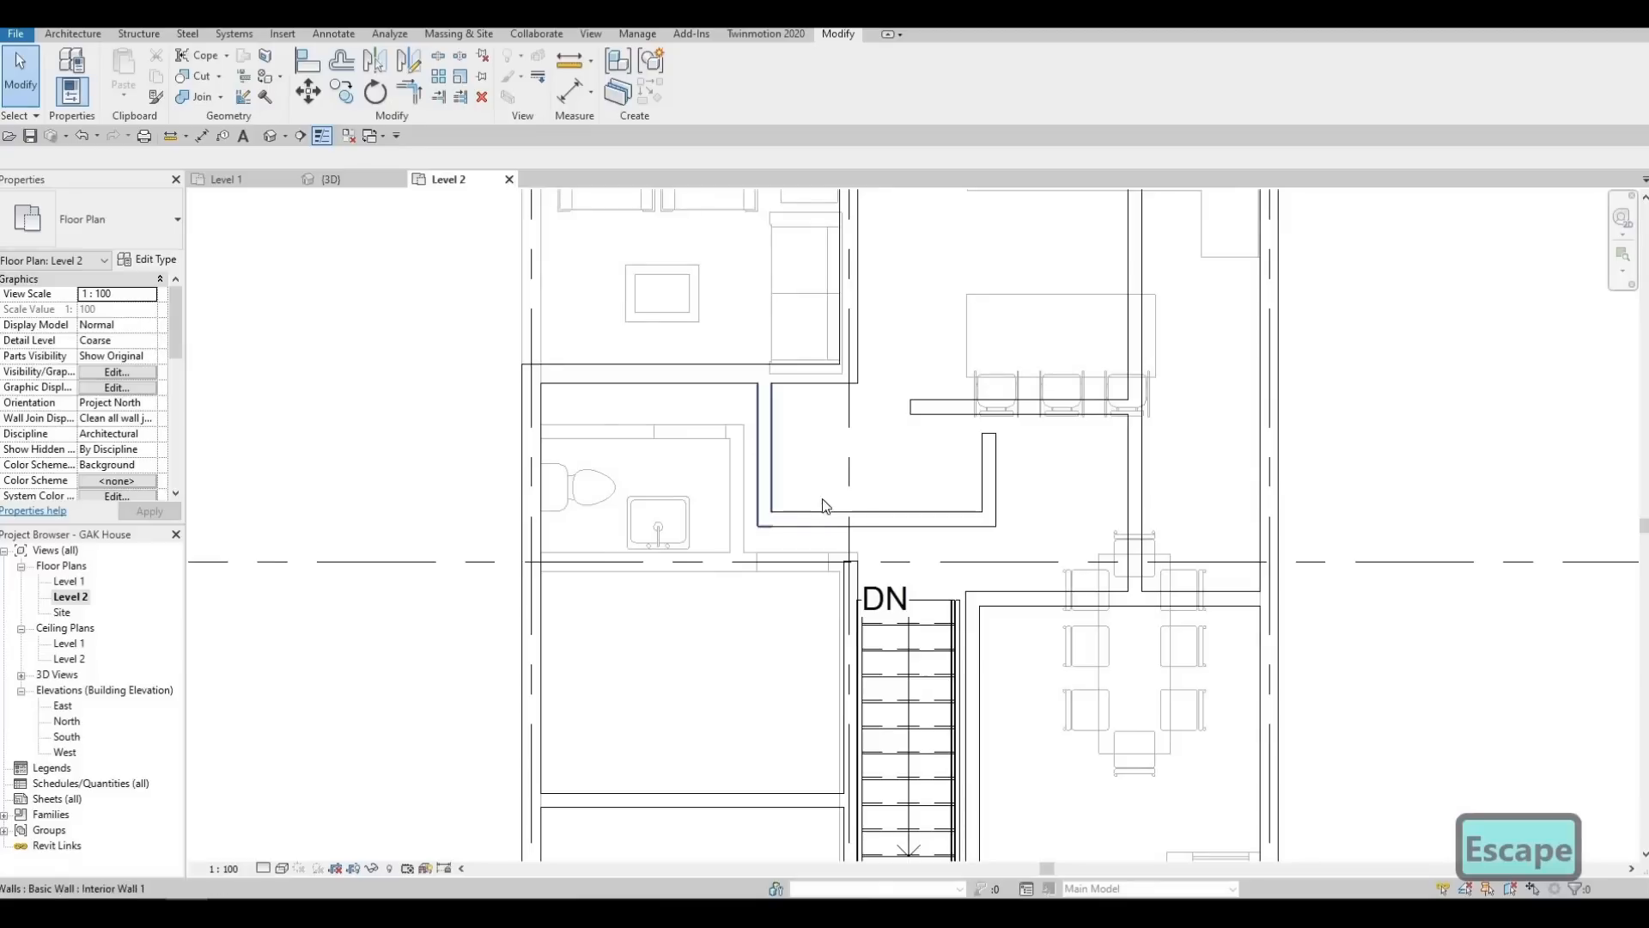
click(804, 512)
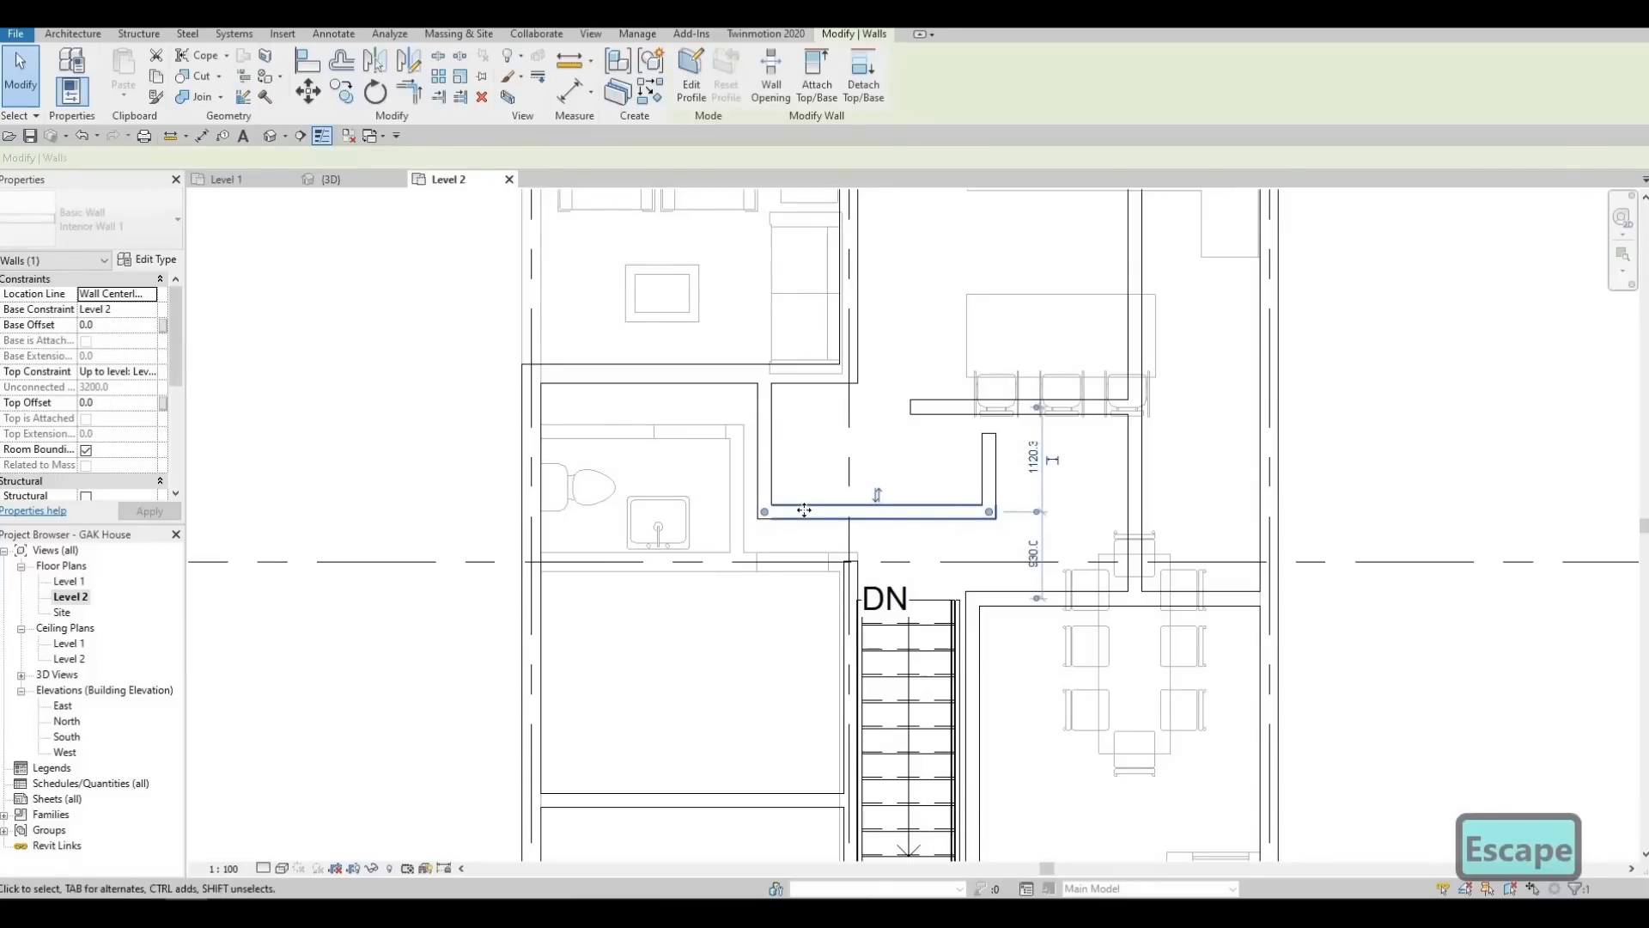
key(Up)
key(Up)
key(Up)
key(Up)
key(Up)
key(Escape)
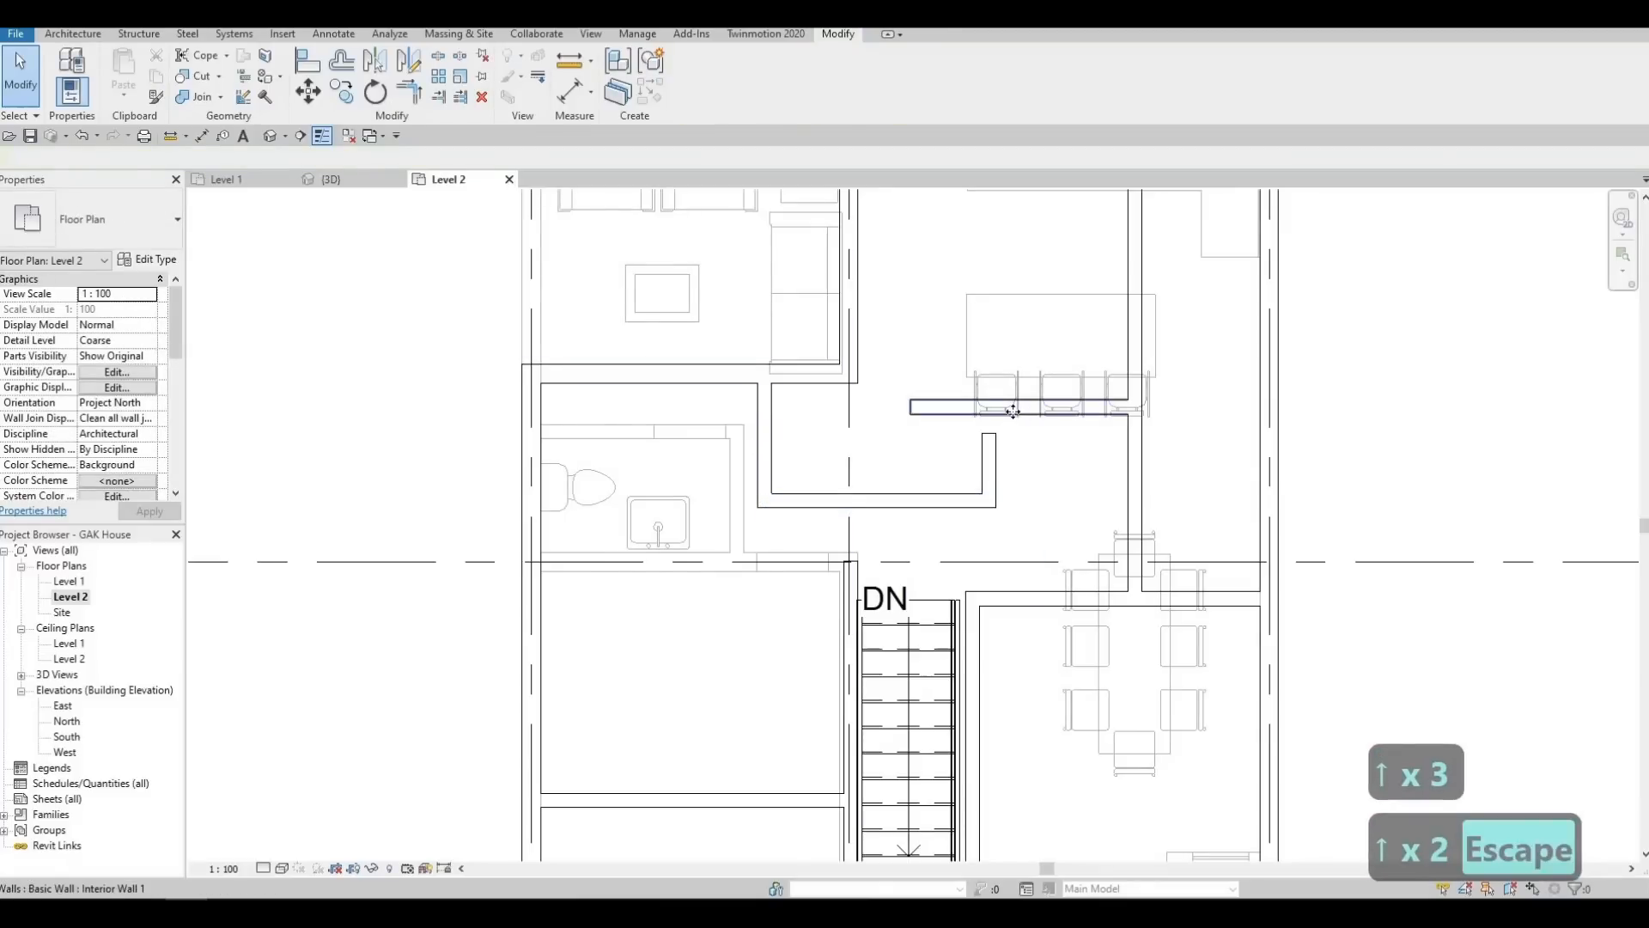
Move the partition below the upper middle room upward and align its lower face with the inner face of the exterior wall behind the toilet
click(1014, 410)
key(Up)
key(Up)
key(Up)
key(Up)
key(Up)
key(Up)
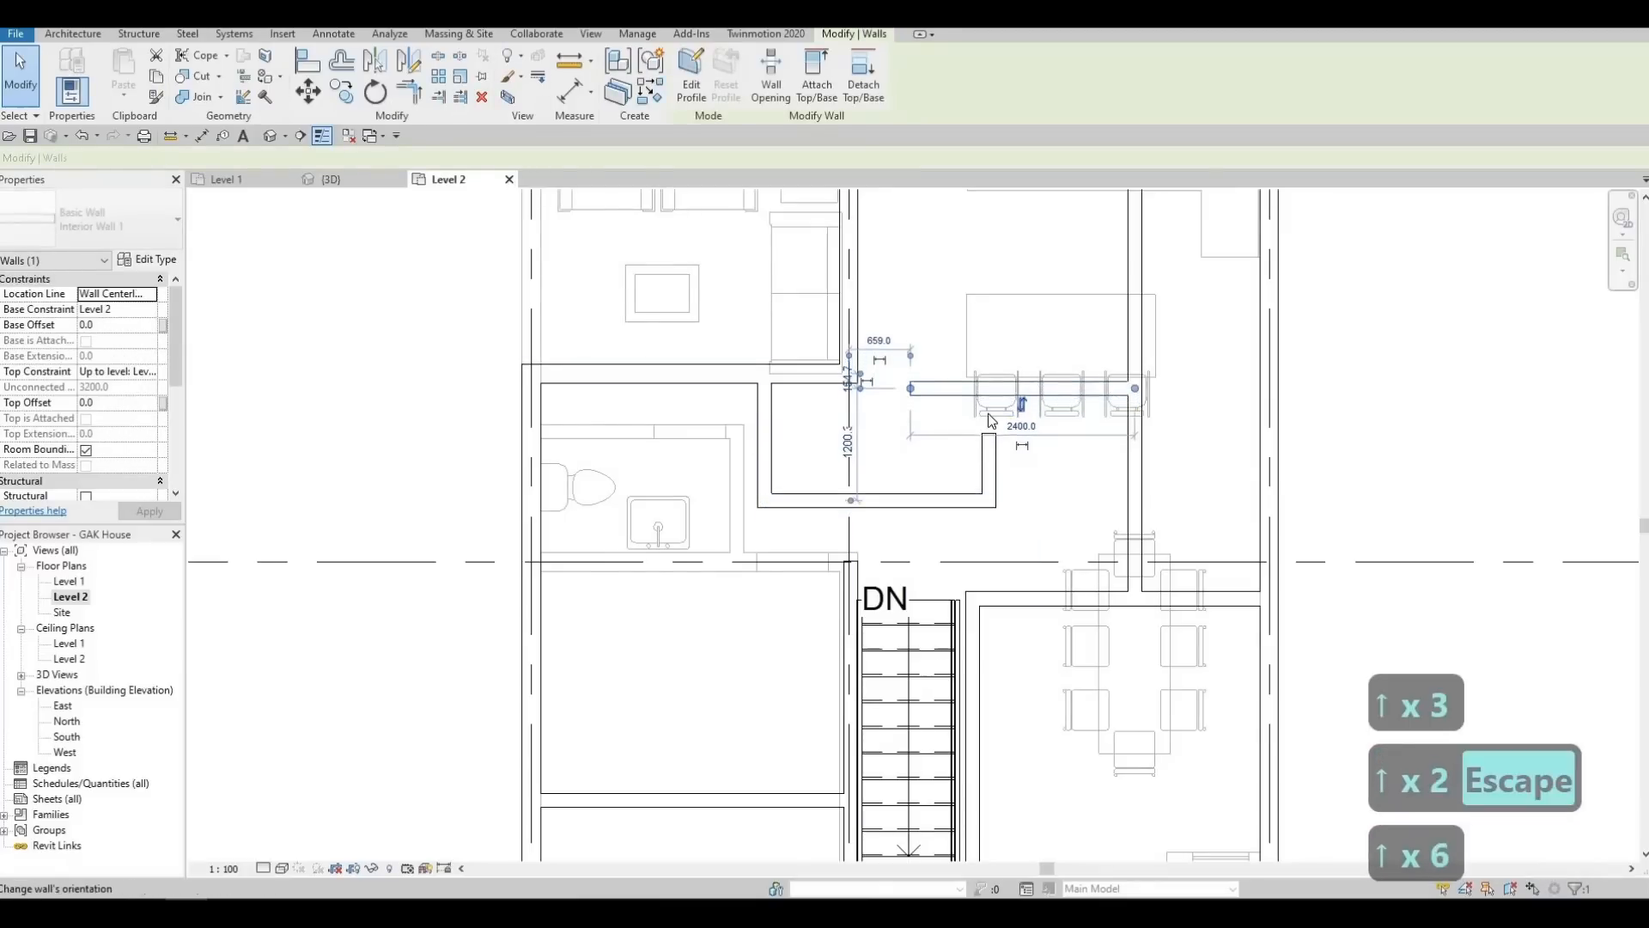
key(Escape)
key(Escape)
key(a)
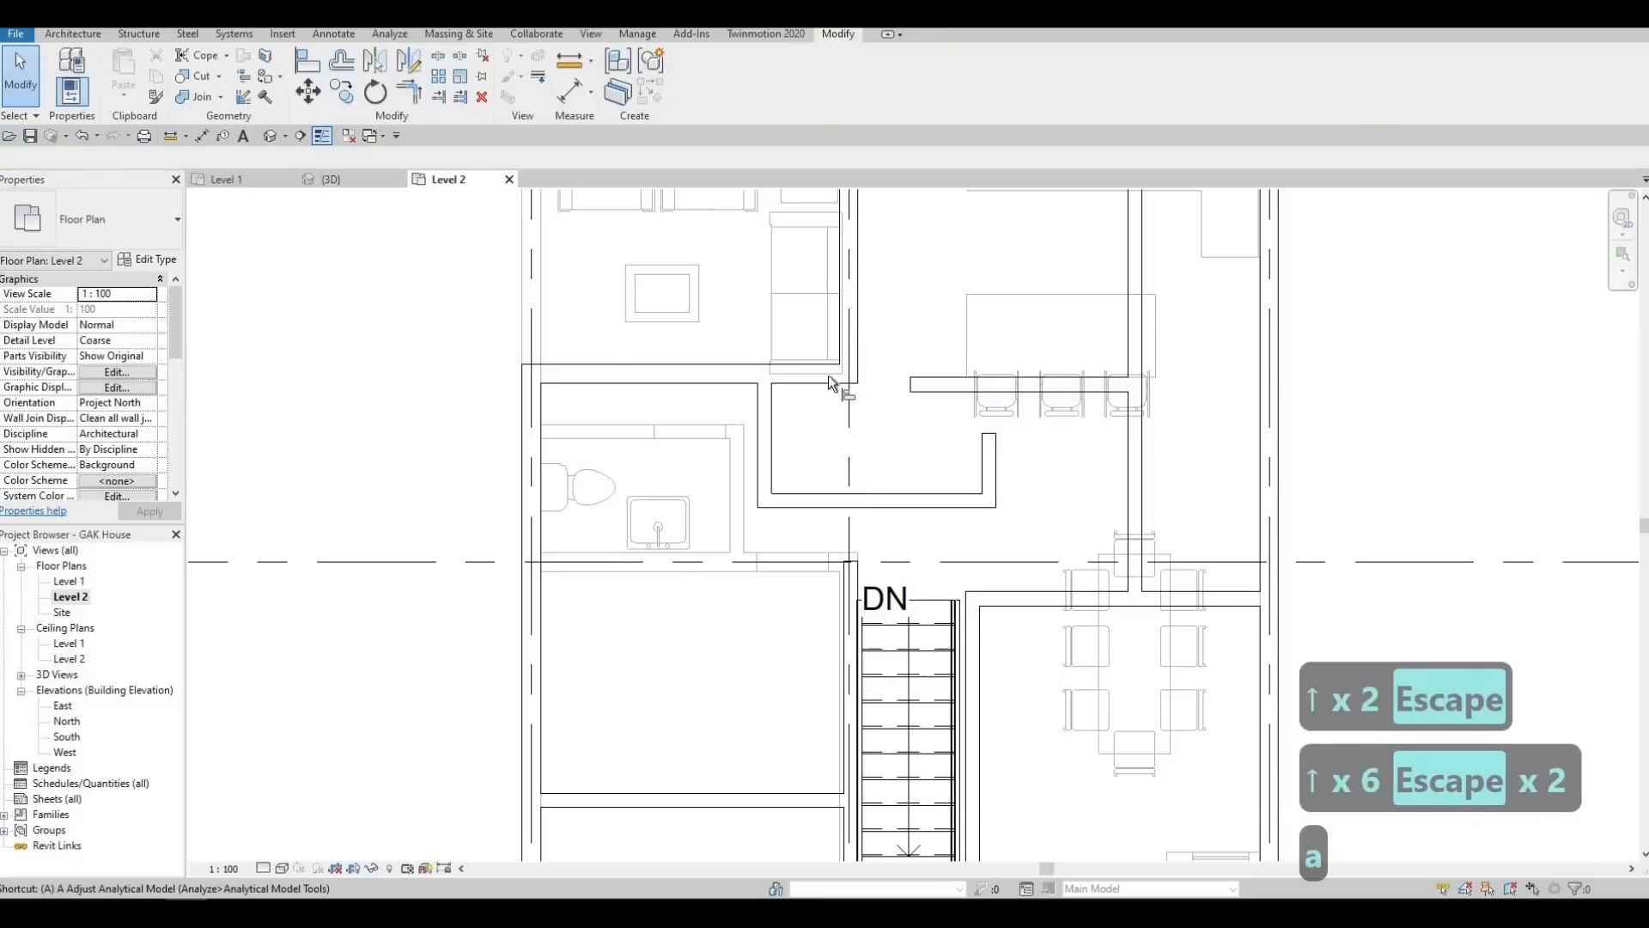
key(l)
click(945, 395)
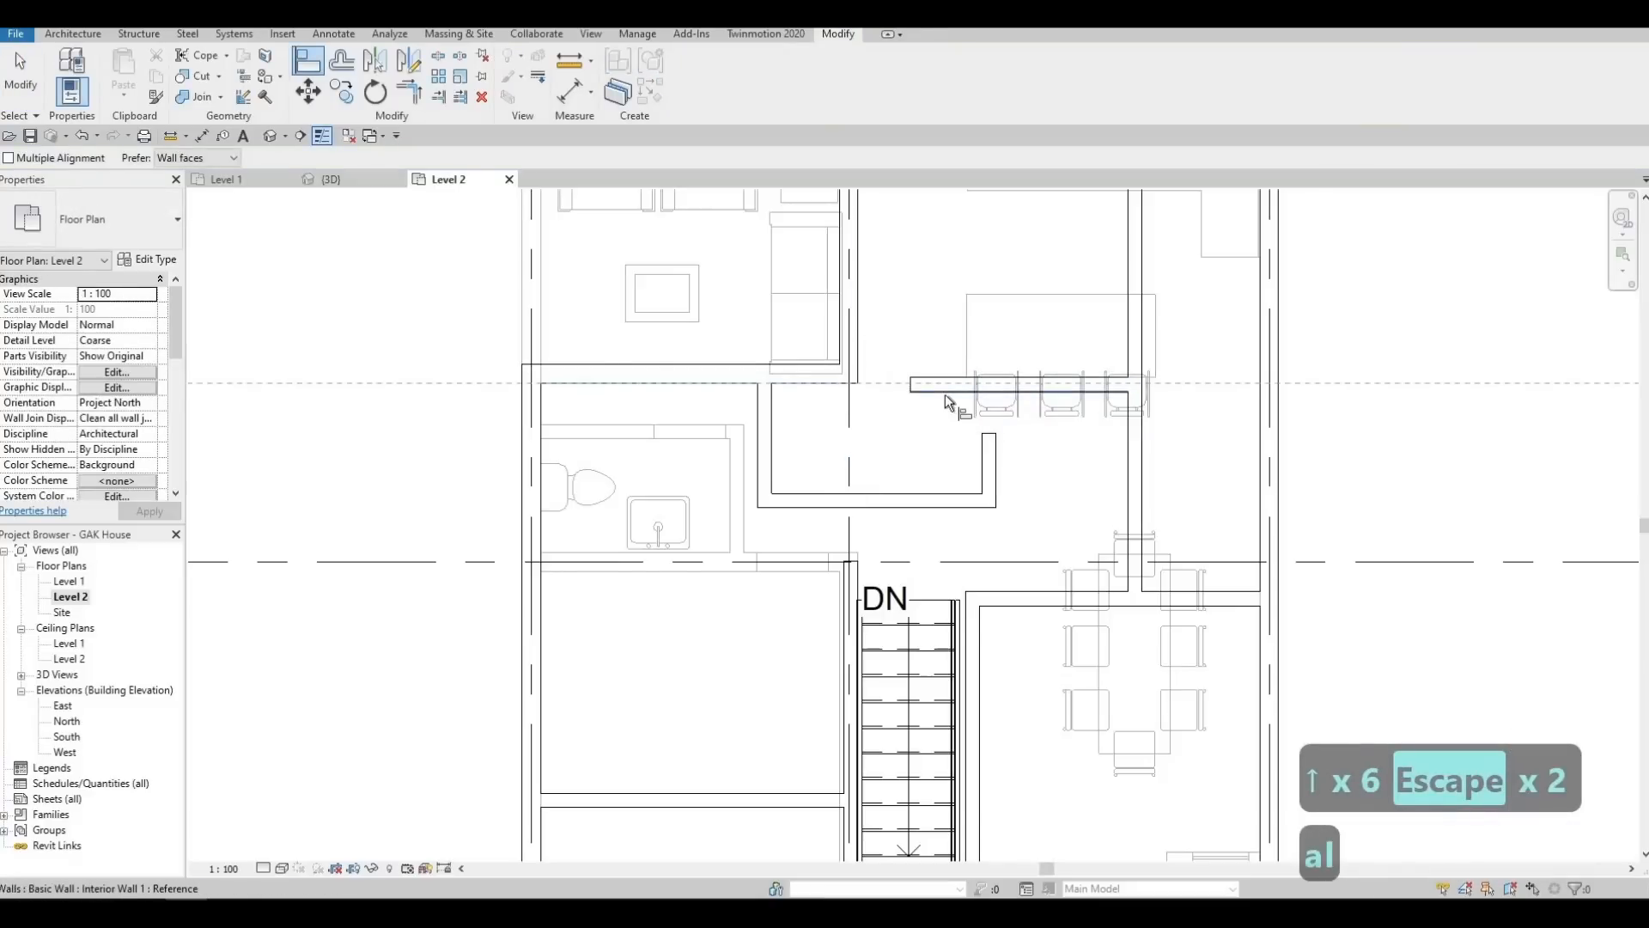
click(942, 386)
Extend the left end of the aligned partition to the exterior wall on gridline 2
click(920, 384)
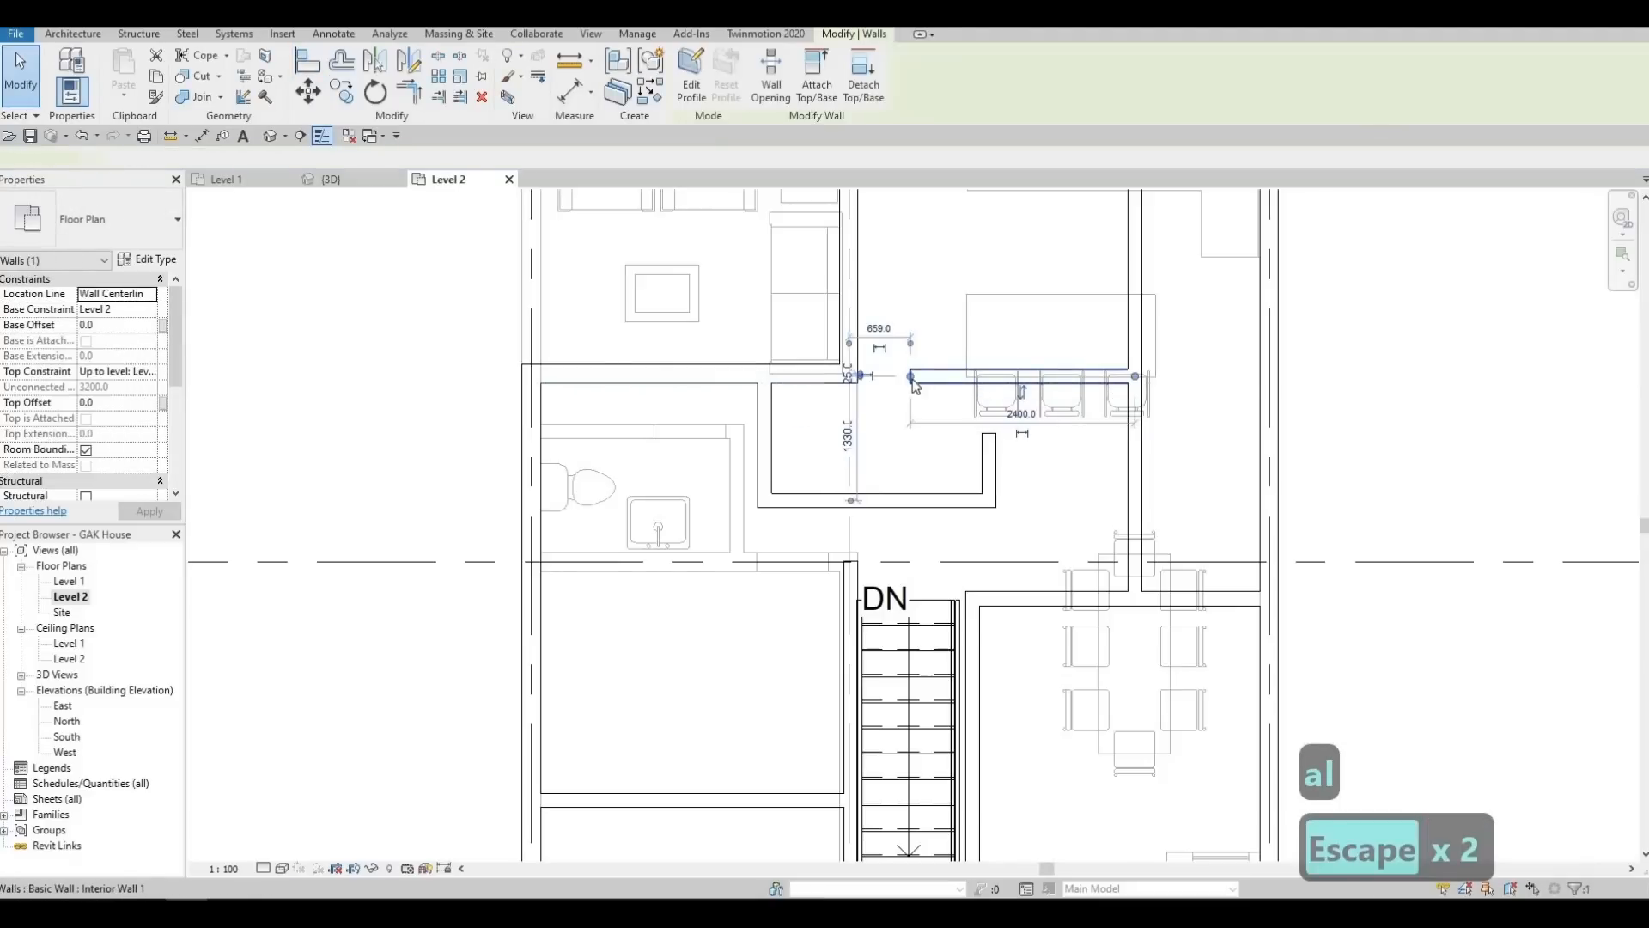
drag(910, 376, 856, 391)
key(Escape)
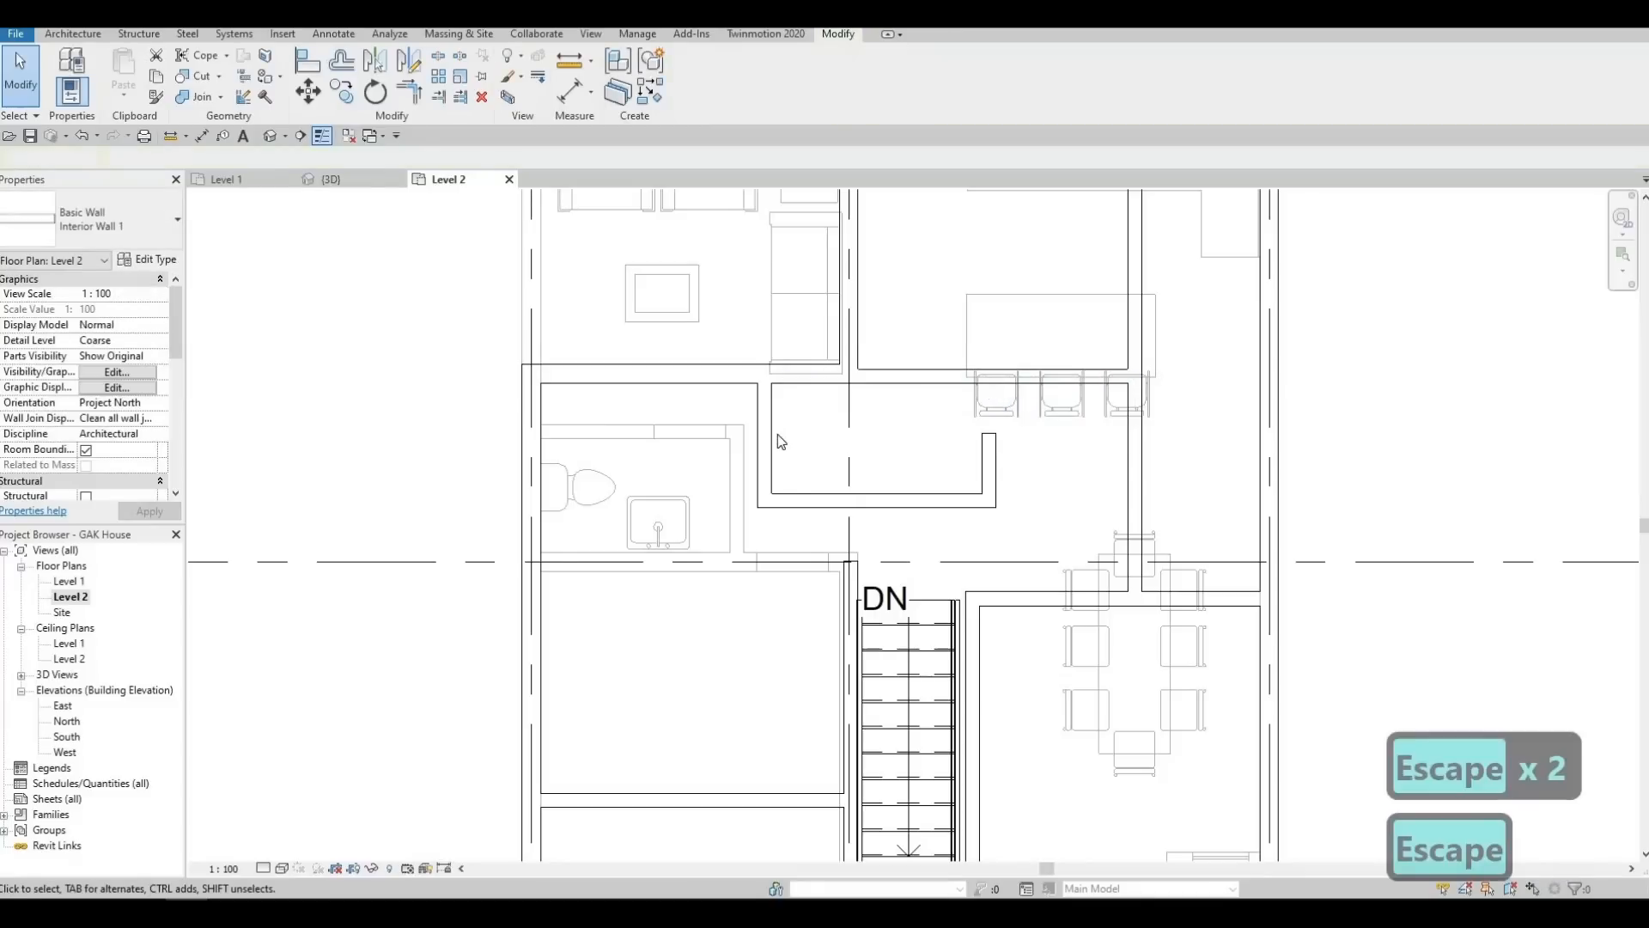
Set the Level 2 plan's underlay base level to None
scroll(777, 435, down, 3)
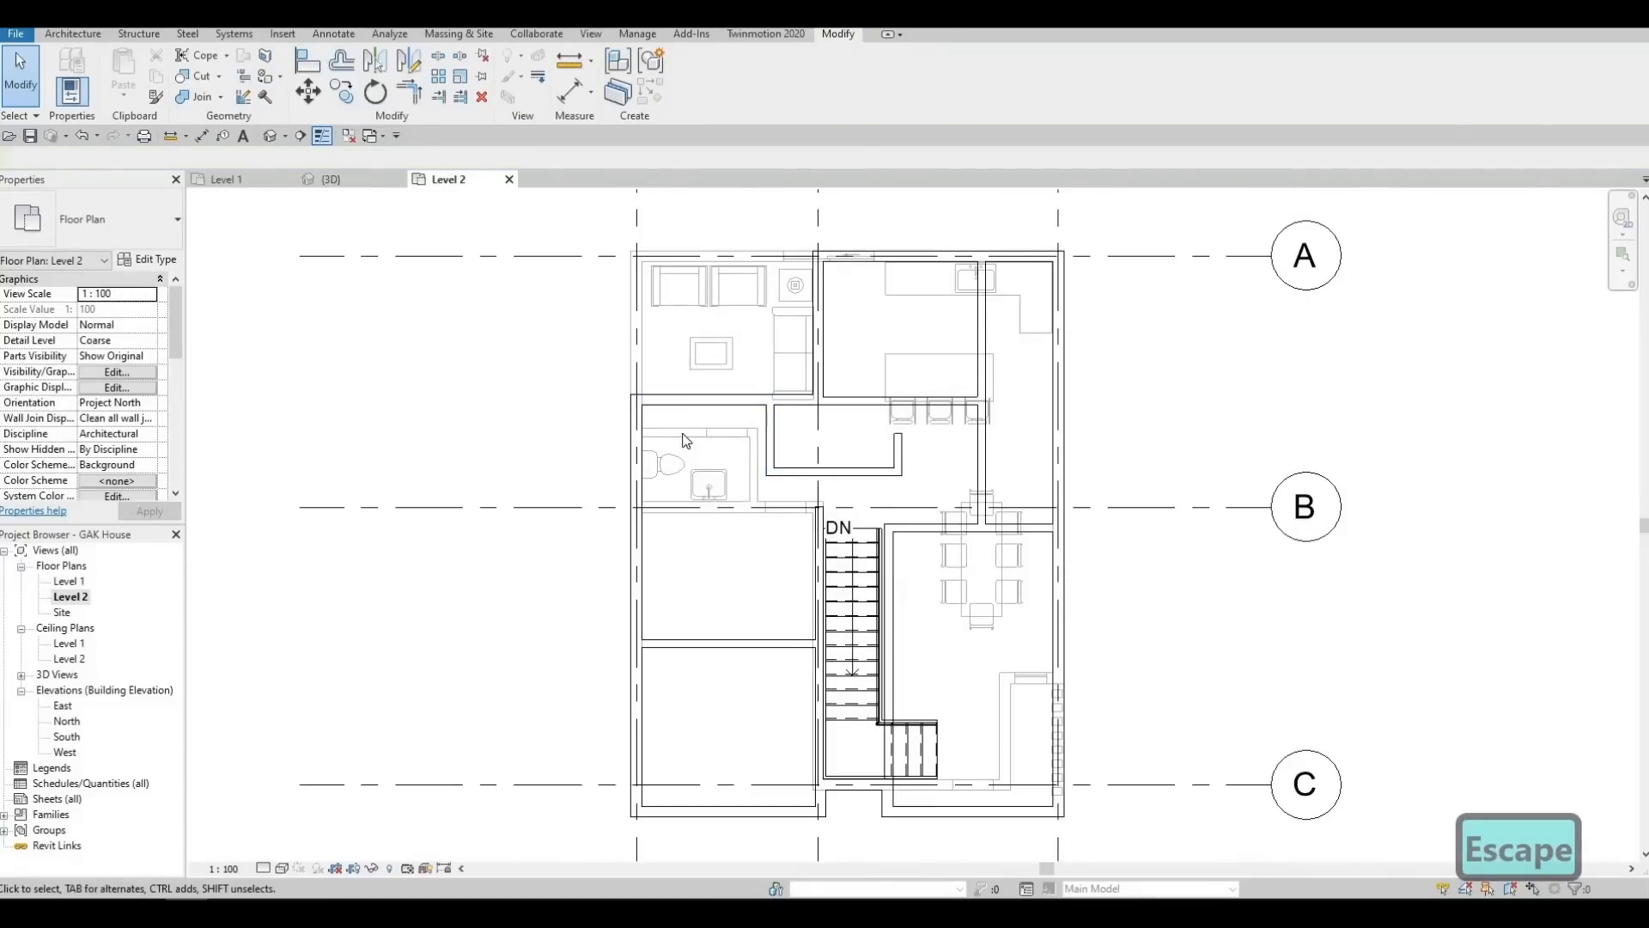
scroll(705, 429, up, 1)
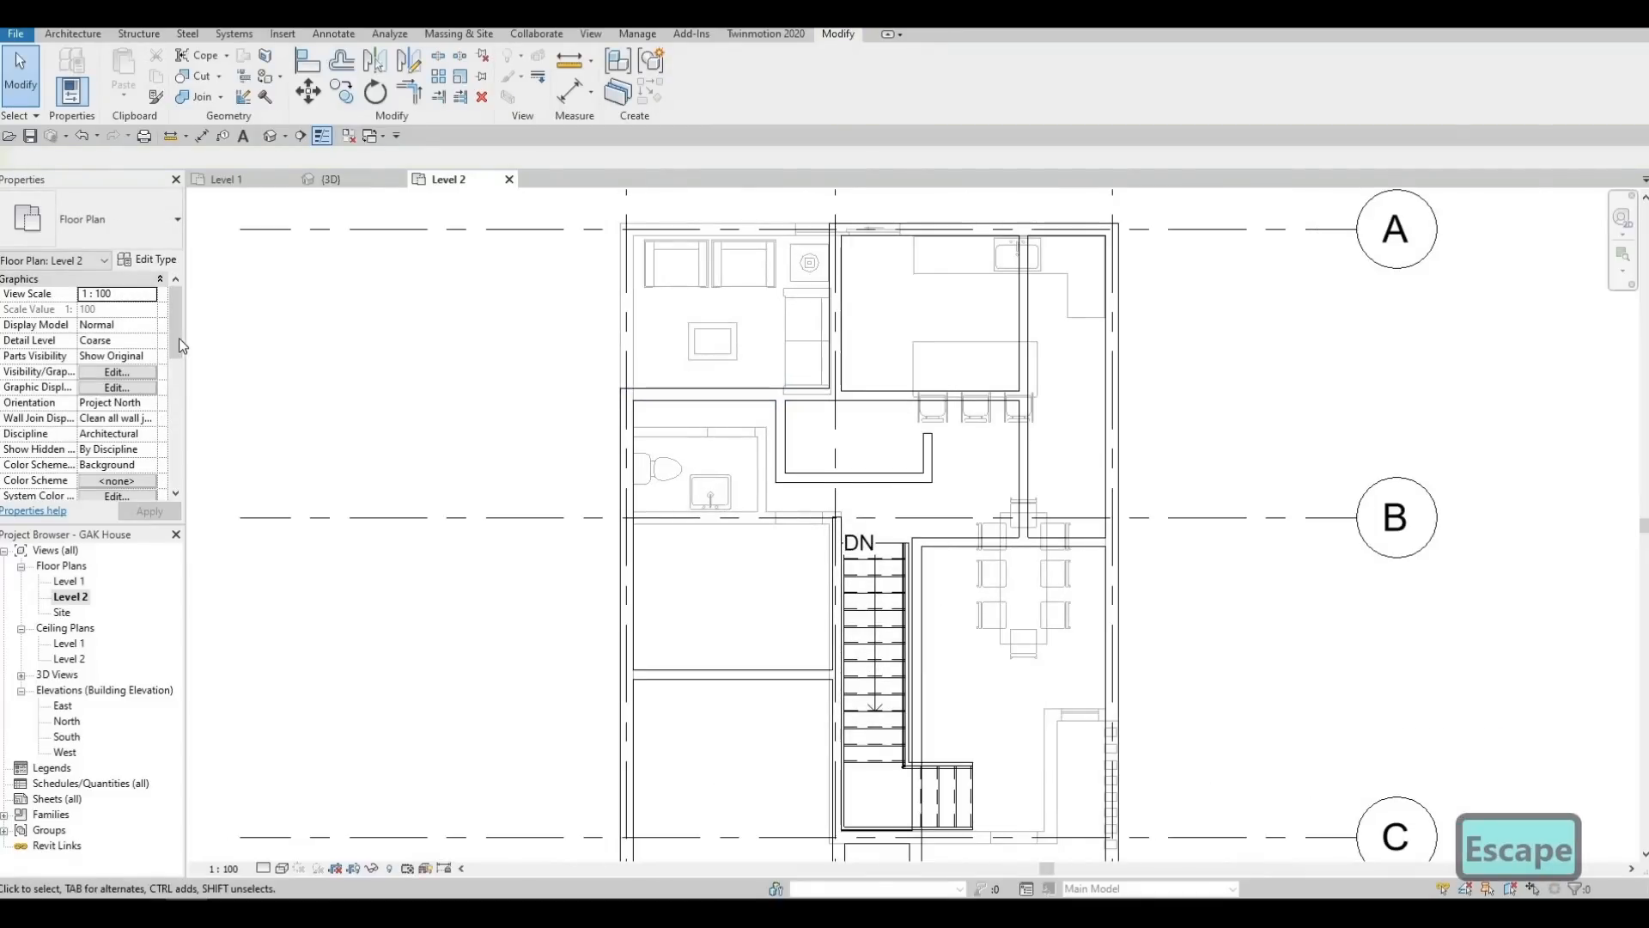
scroll(177, 364, down, 3)
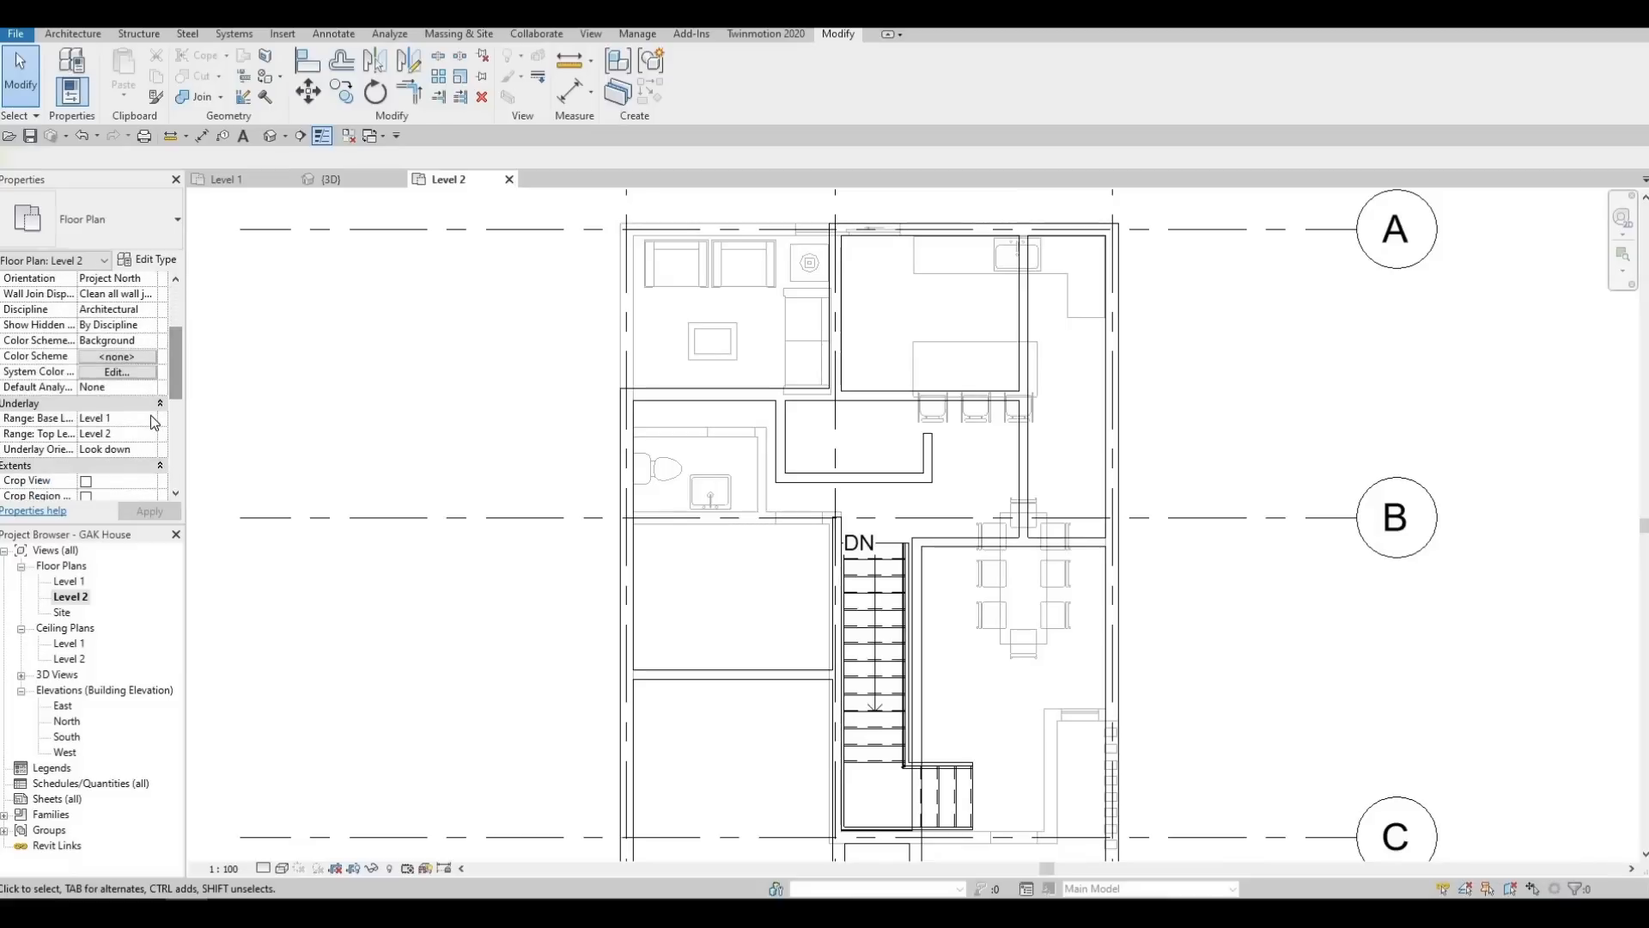
click(128, 420)
click(112, 432)
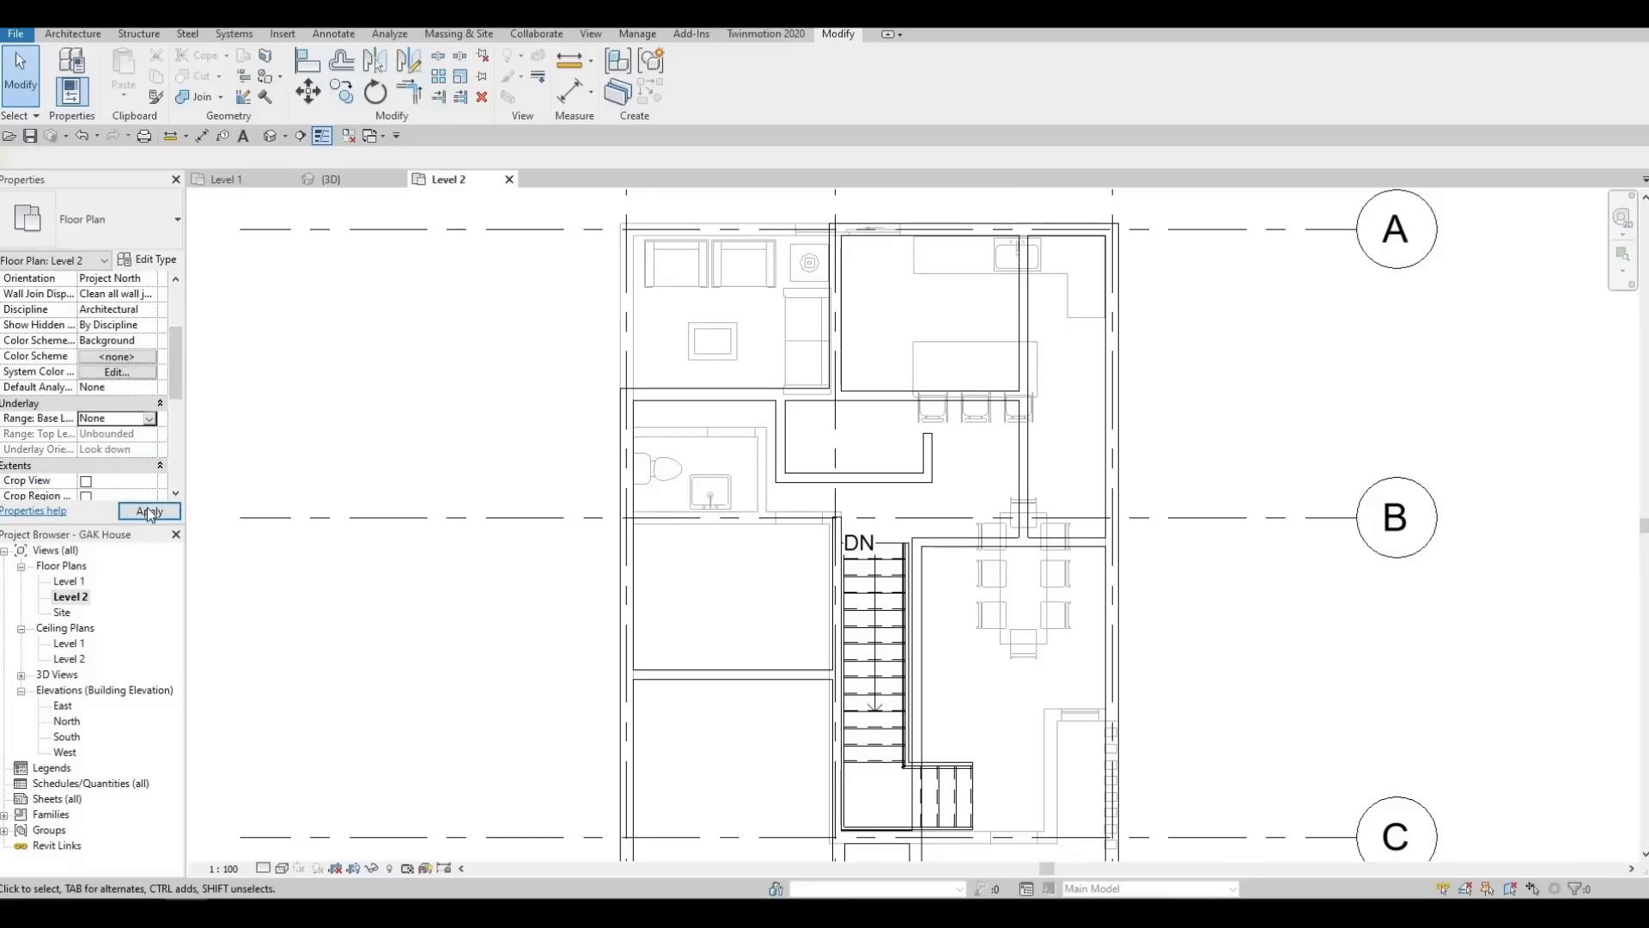
middle_drag(883, 480, 754, 459)
key(Escape)
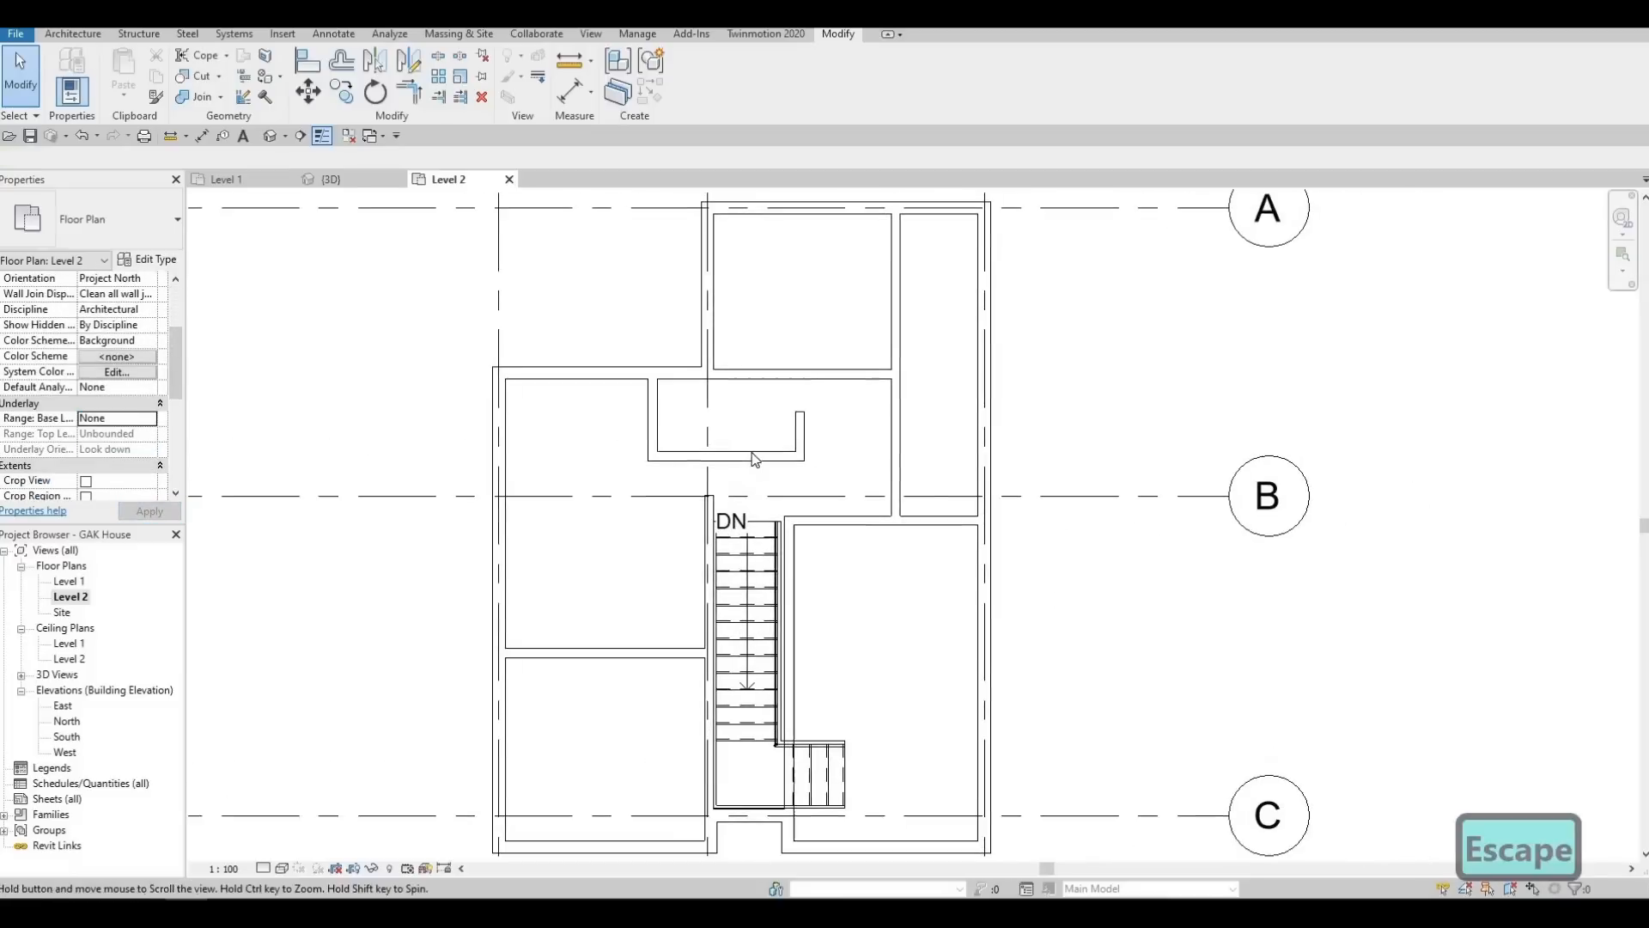
Nudge the horizontal wall above the stairs two increments up, and extend the short vertical wall at its right end to the partition above
click(758, 448)
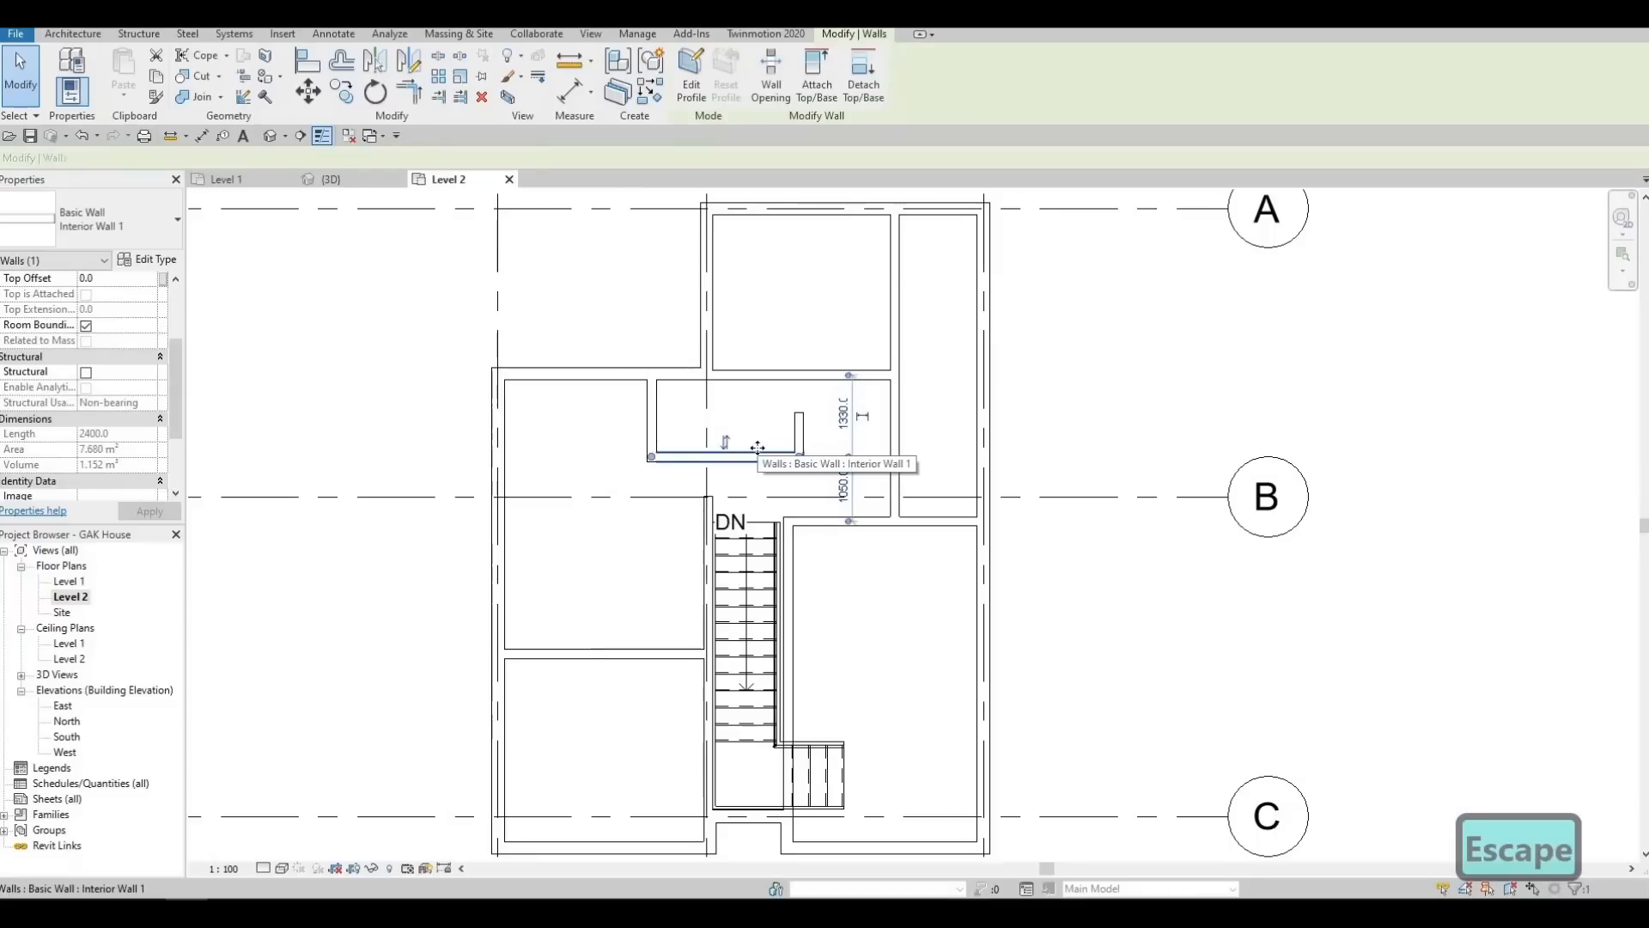
key(Escape)
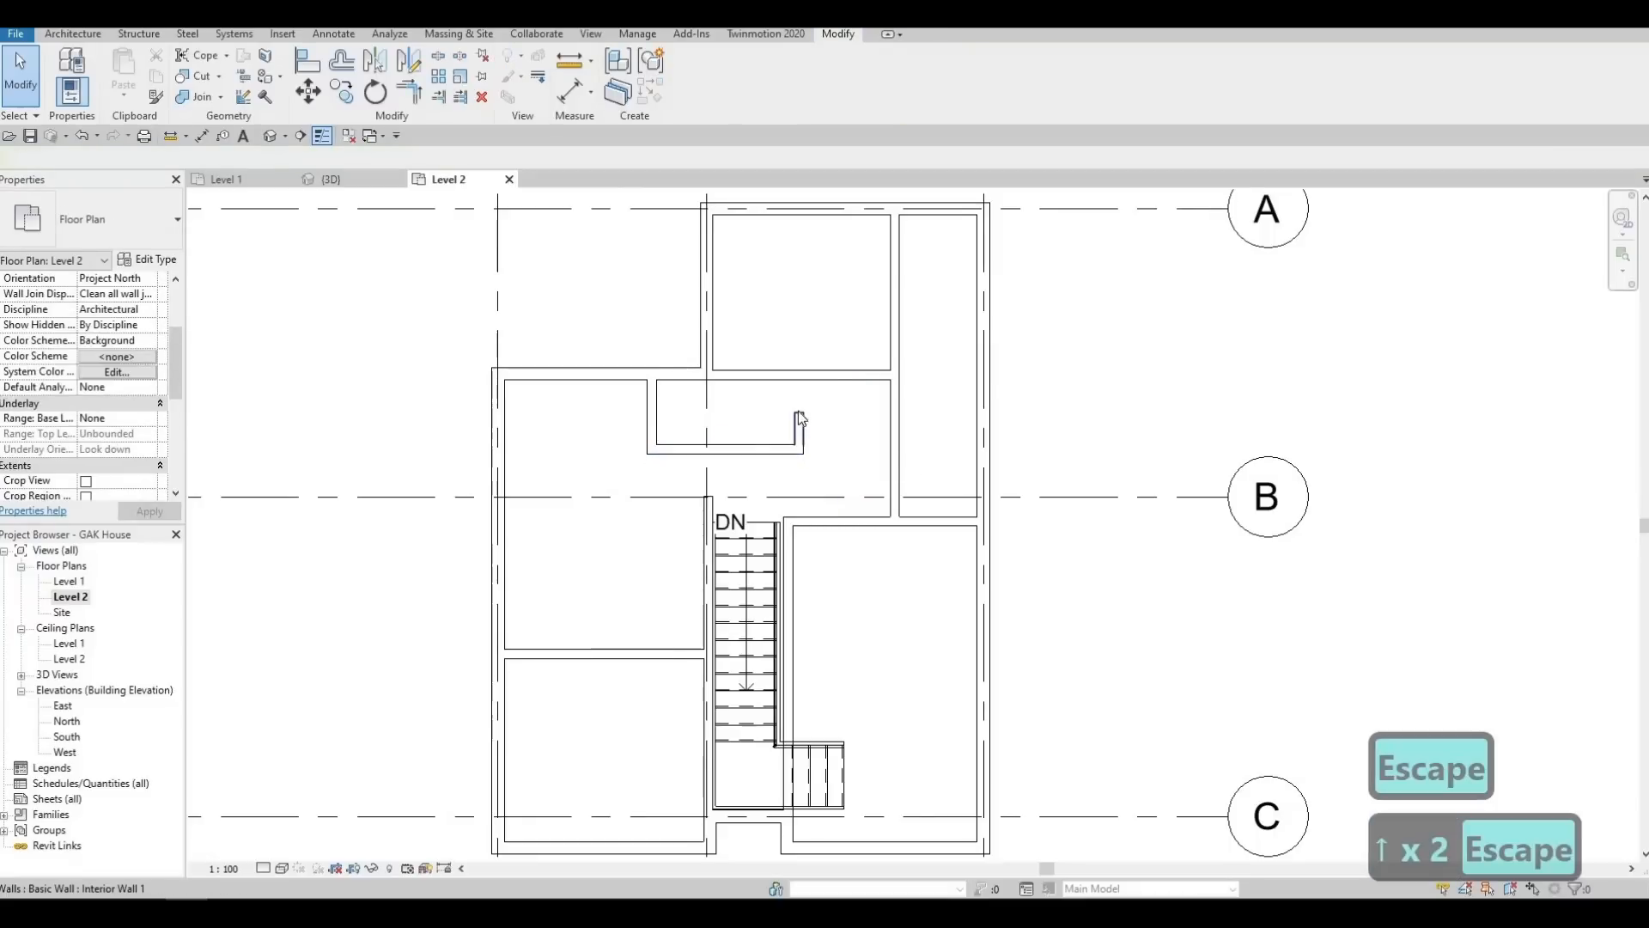
click(798, 416)
drag(796, 389, 798, 376)
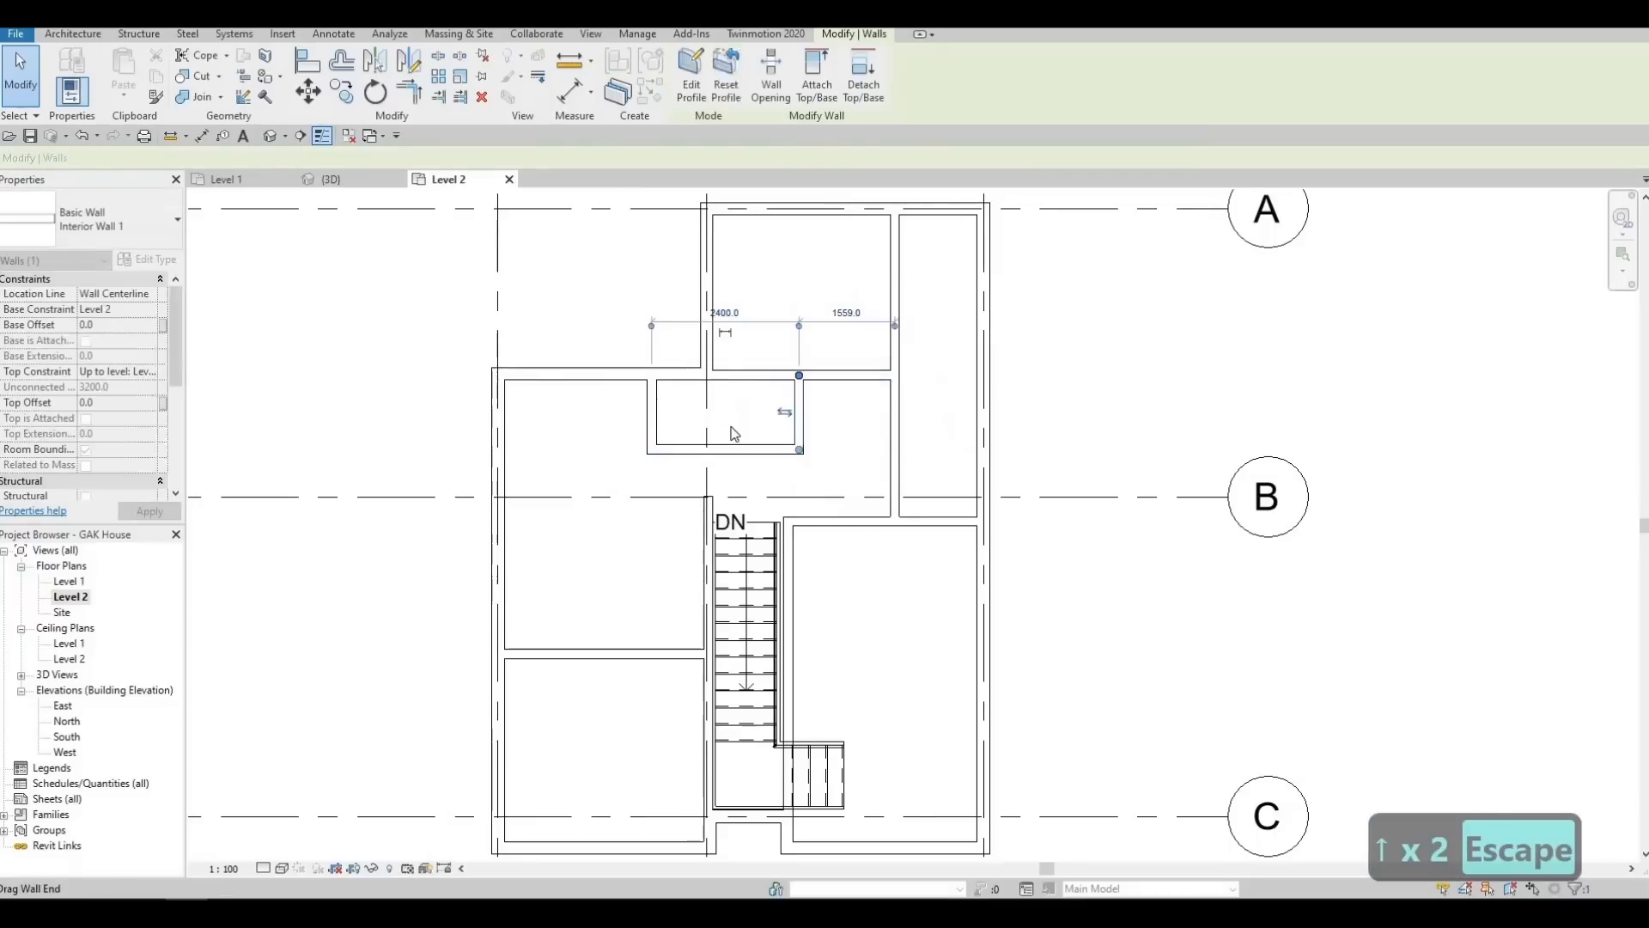
click(687, 451)
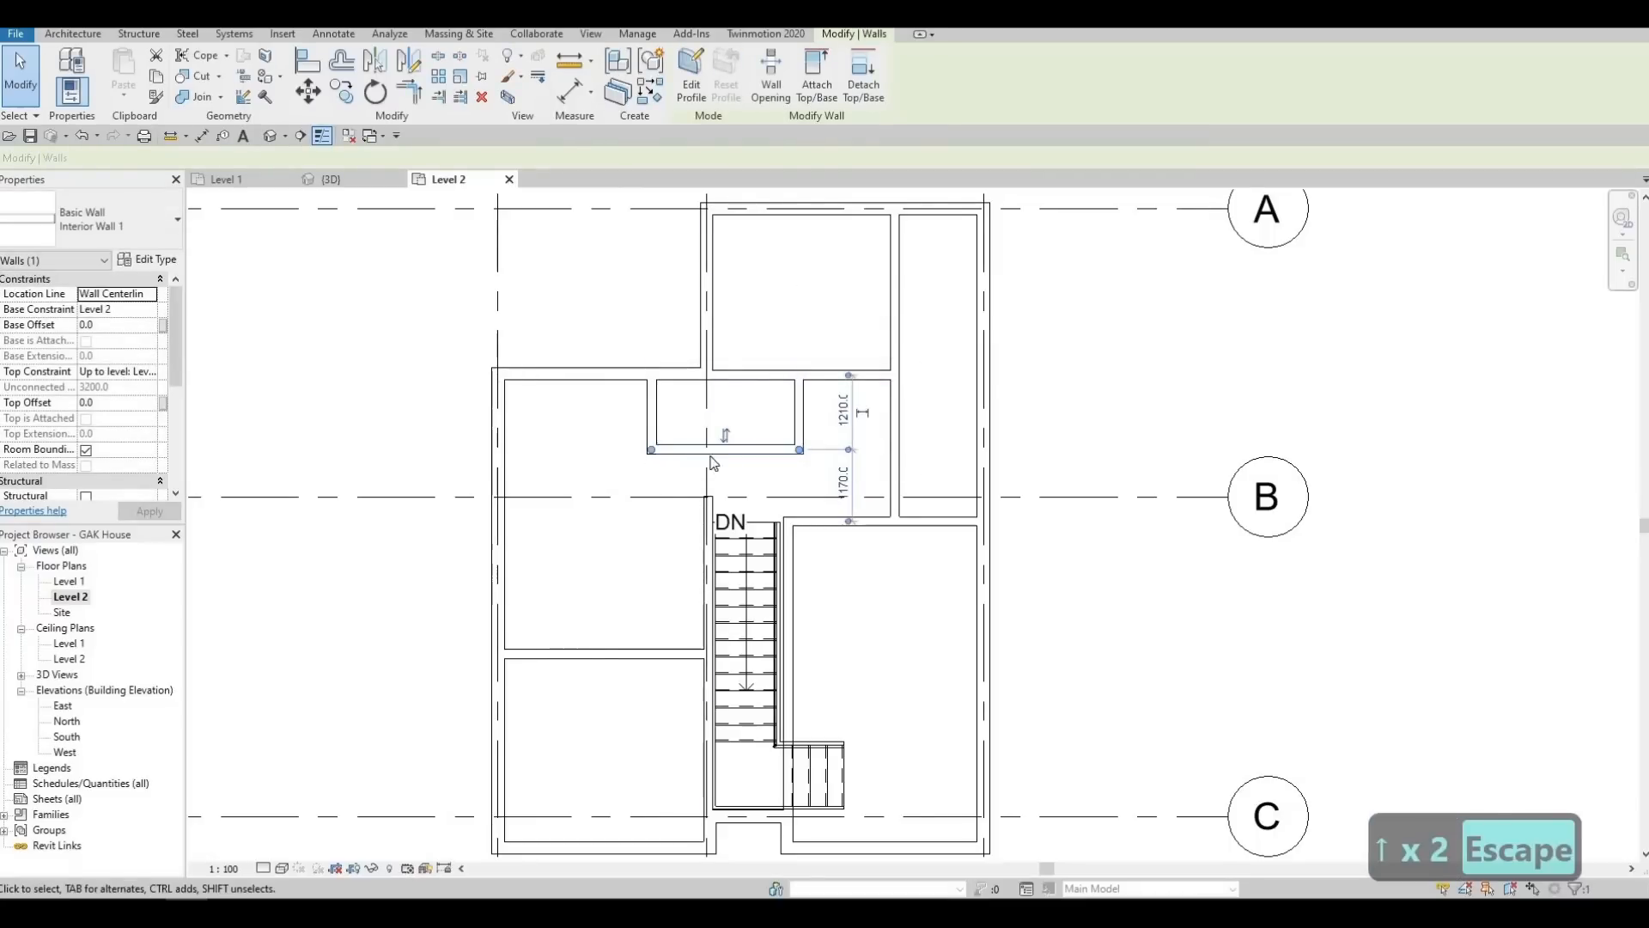
Shorten the stair-side interior wall by pulling its upper end down from gridline B to just above the top stair riser
middle_drag(719, 510, 737, 478)
scroll(737, 479, up, 2)
click(736, 475)
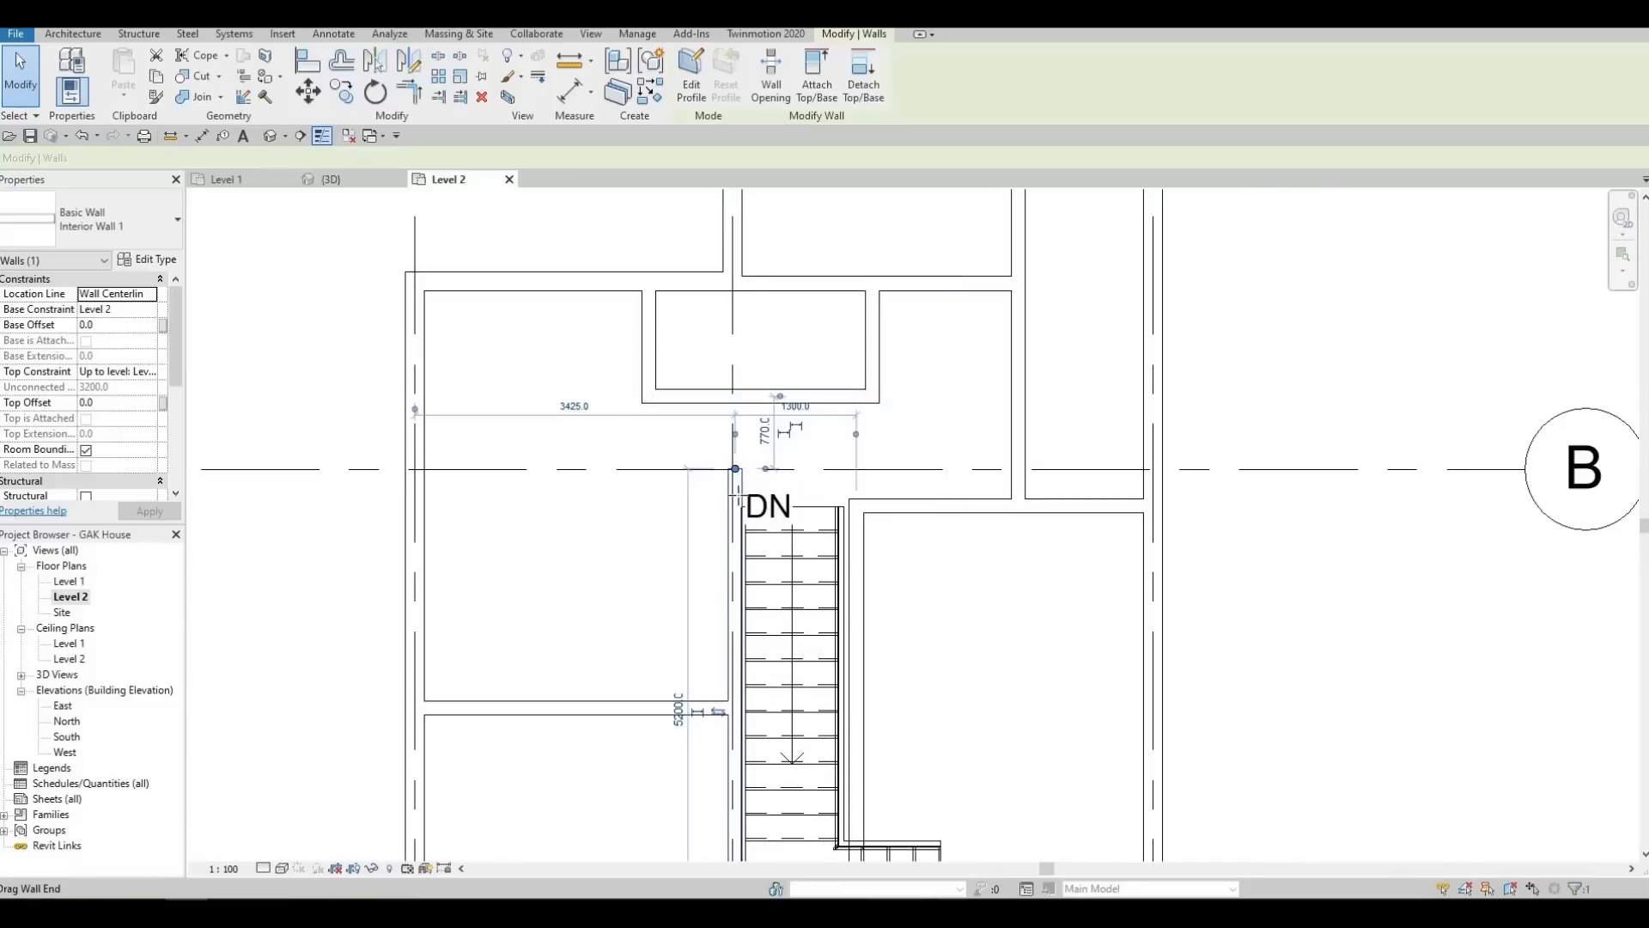
drag(735, 469, 738, 496)
scroll(792, 491, up, 2)
key(Escape)
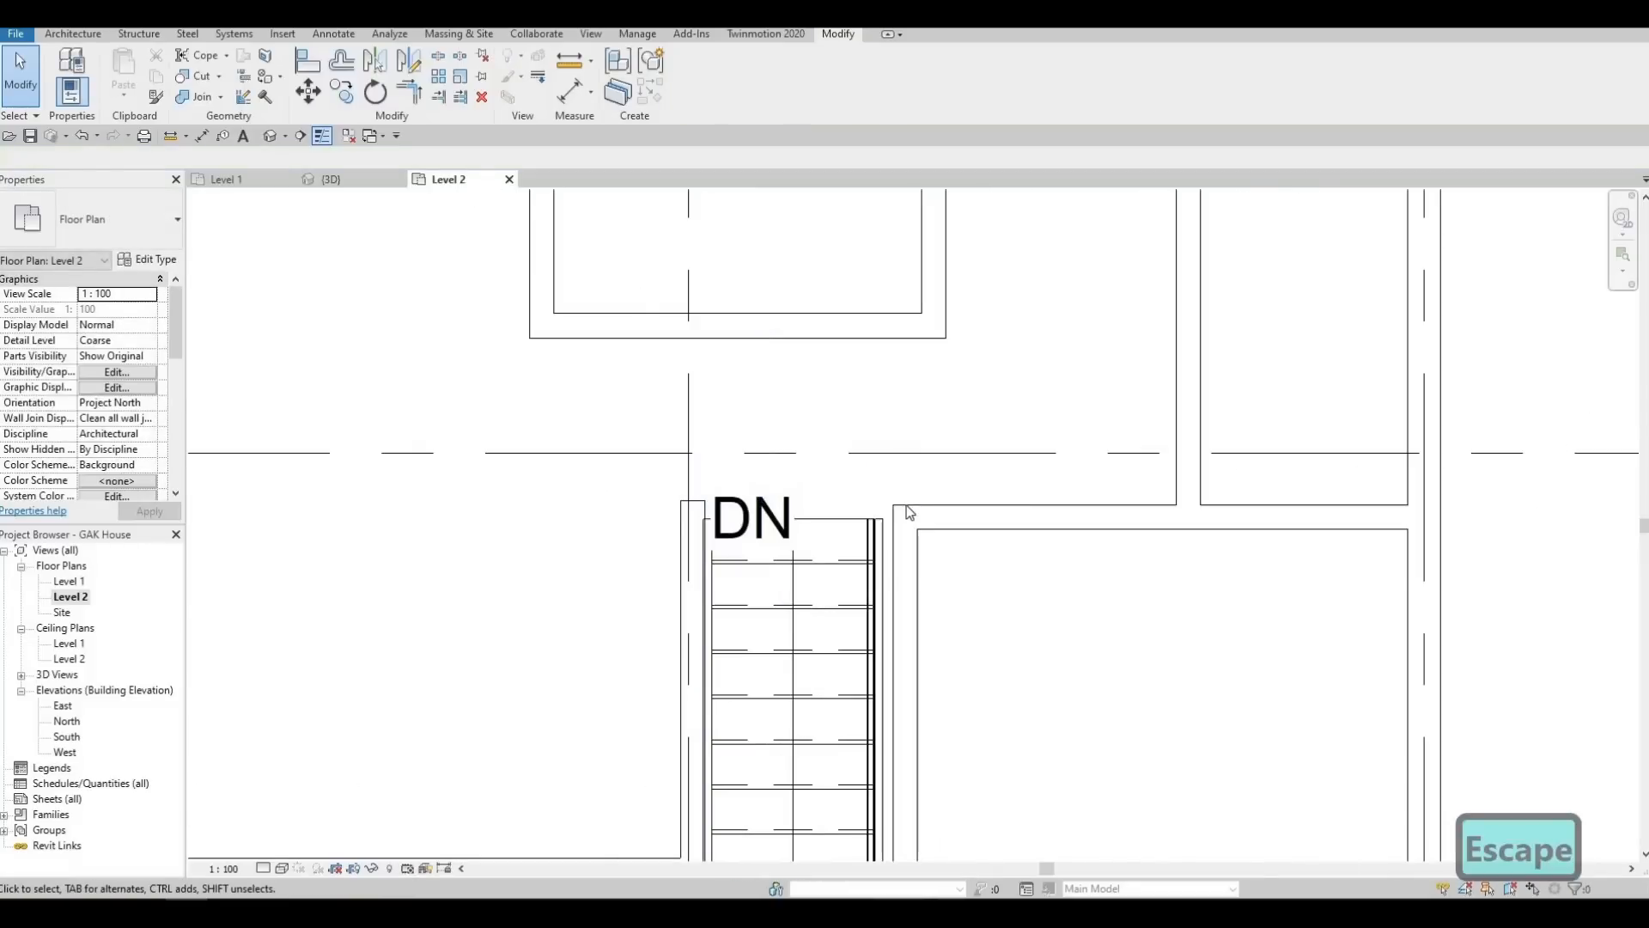
Align the upper end of the stair-side wall with the upper face of the horizontal interior wall right of the stairs
key(a)
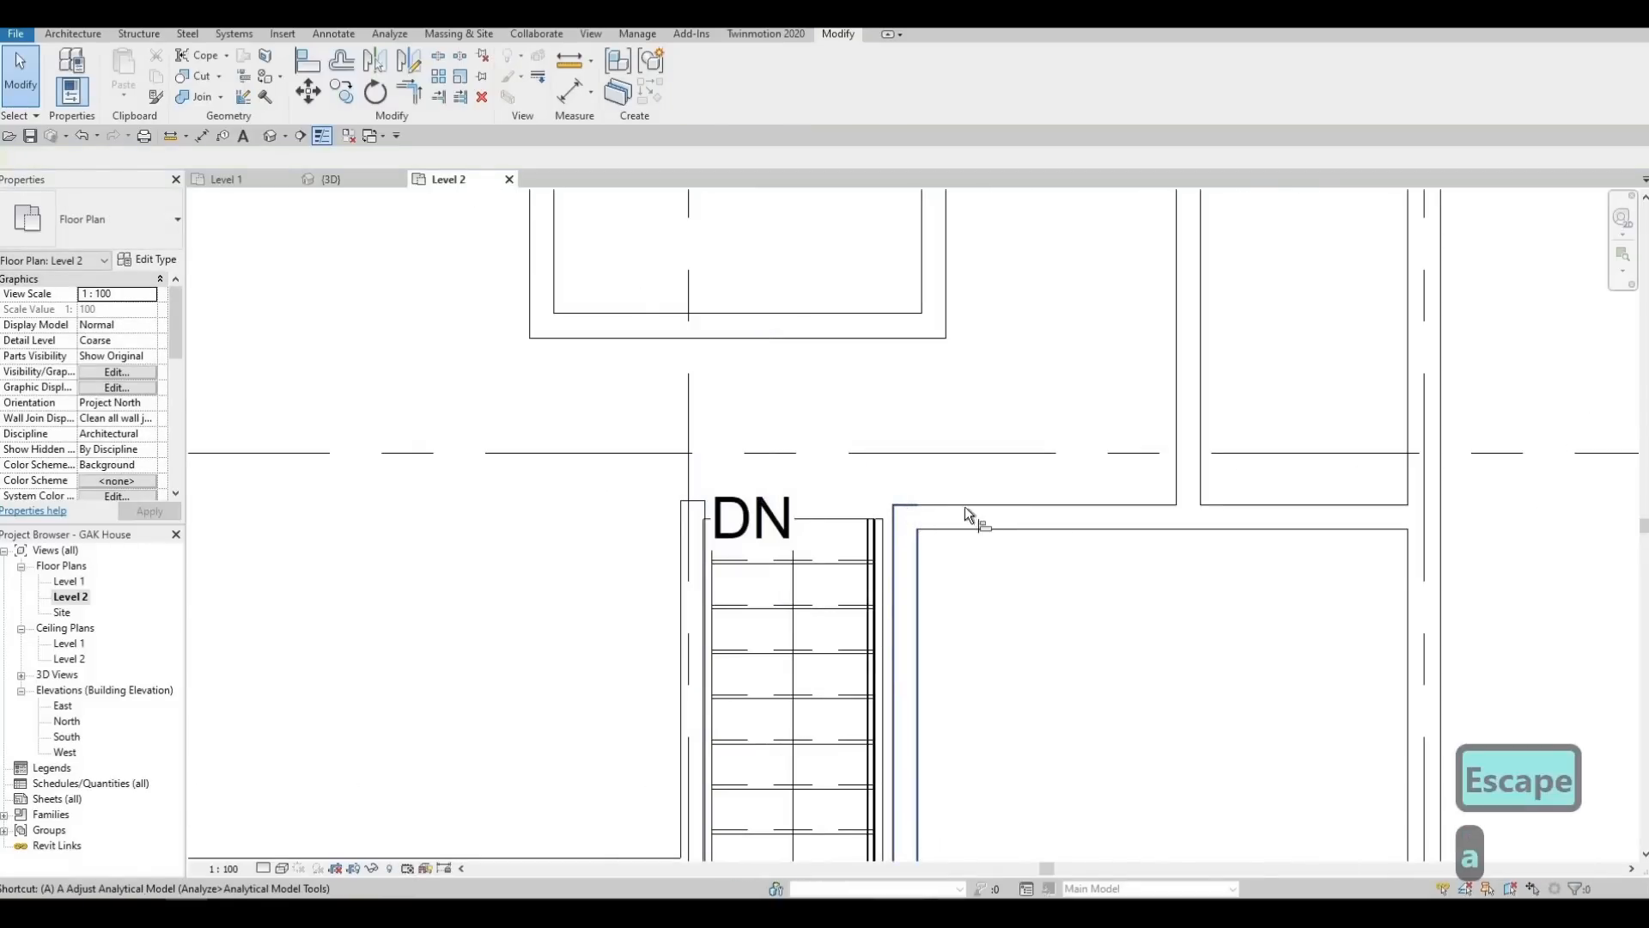
key(l)
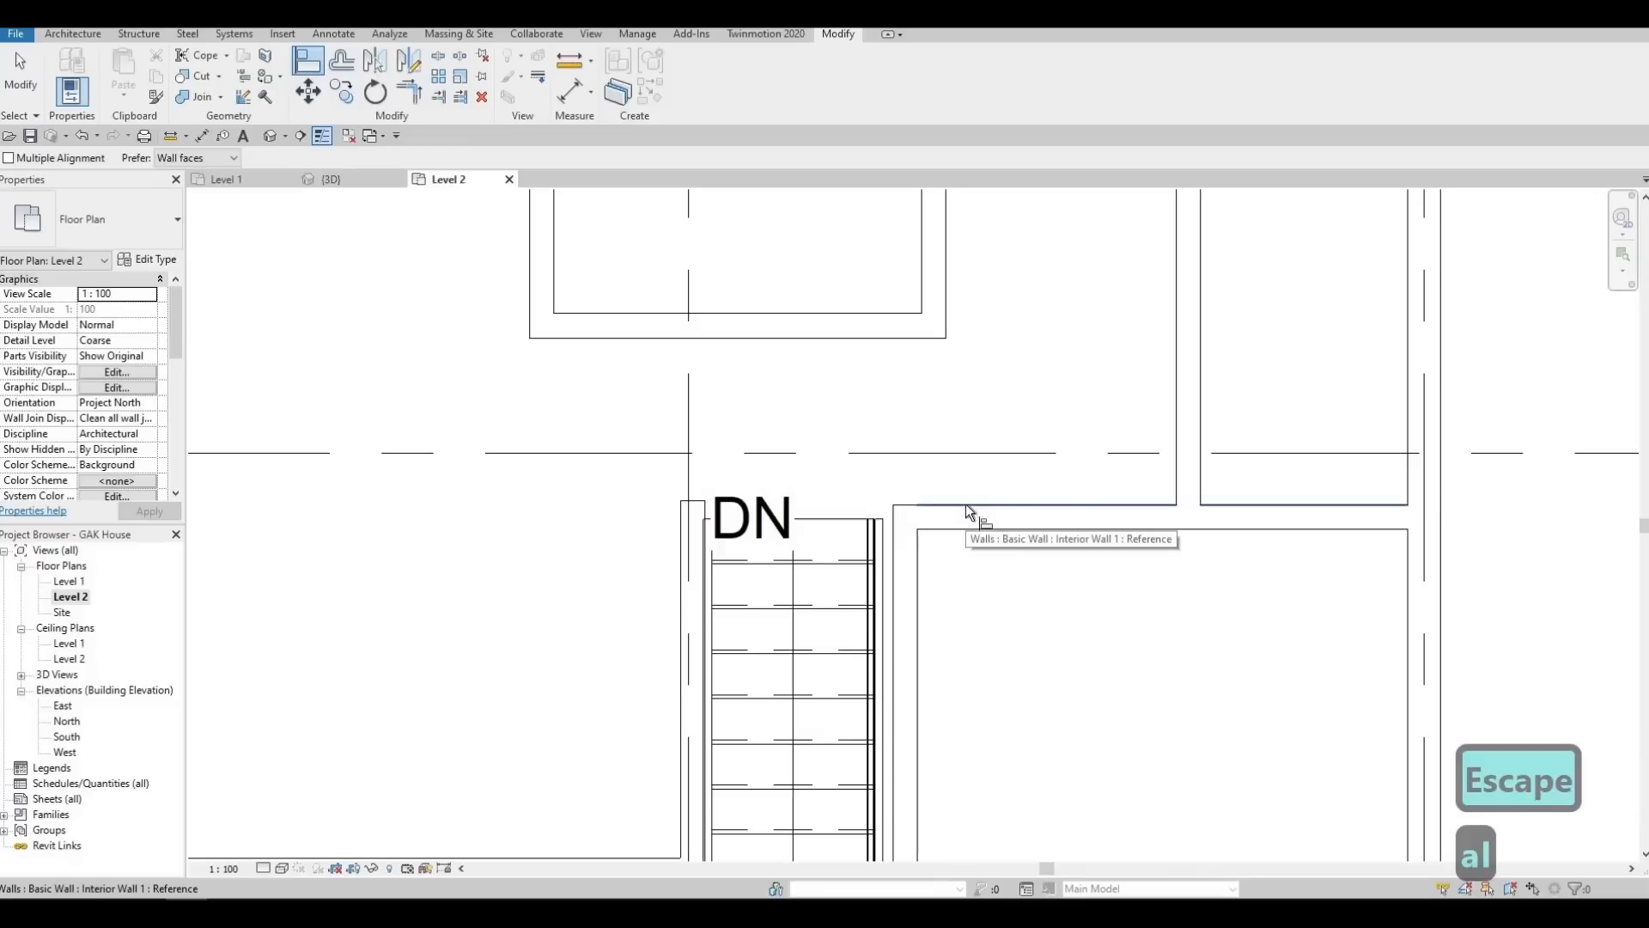
click(965, 503)
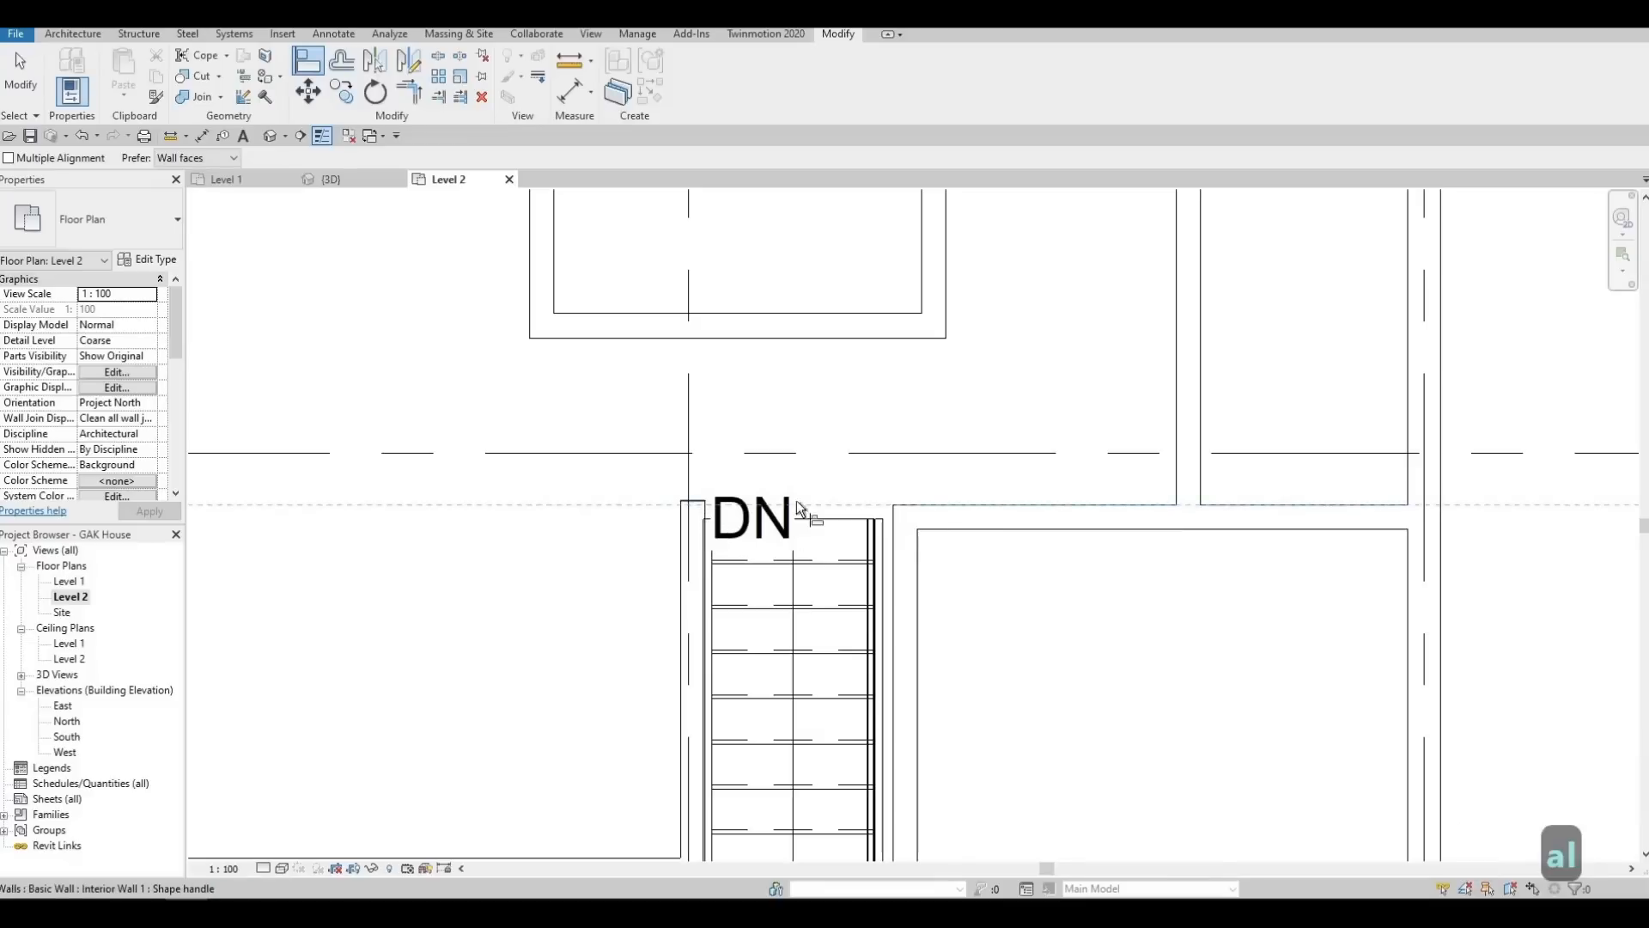
key(Escape)
scroll(673, 439, down, 2)
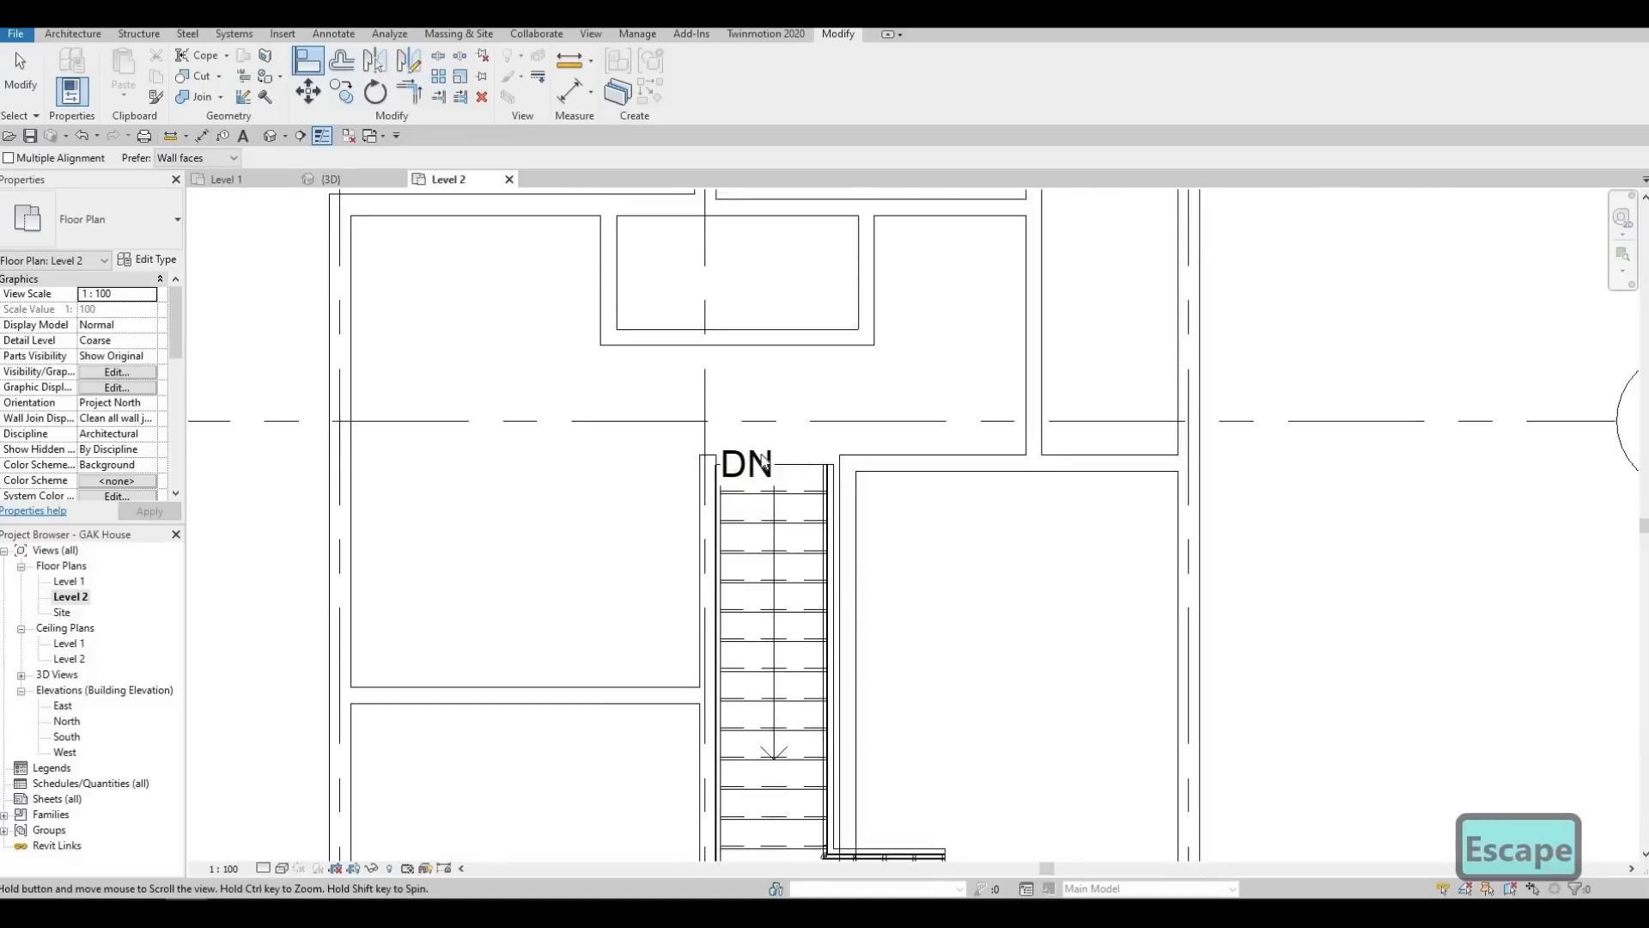
middle_drag(765, 462, 789, 541)
key(Escape)
Draw a vertical Interior Wall 1 upward from the dividing wall left of the stairs, in line with the small enclosure's left wall
middle_drag(722, 588, 812, 482)
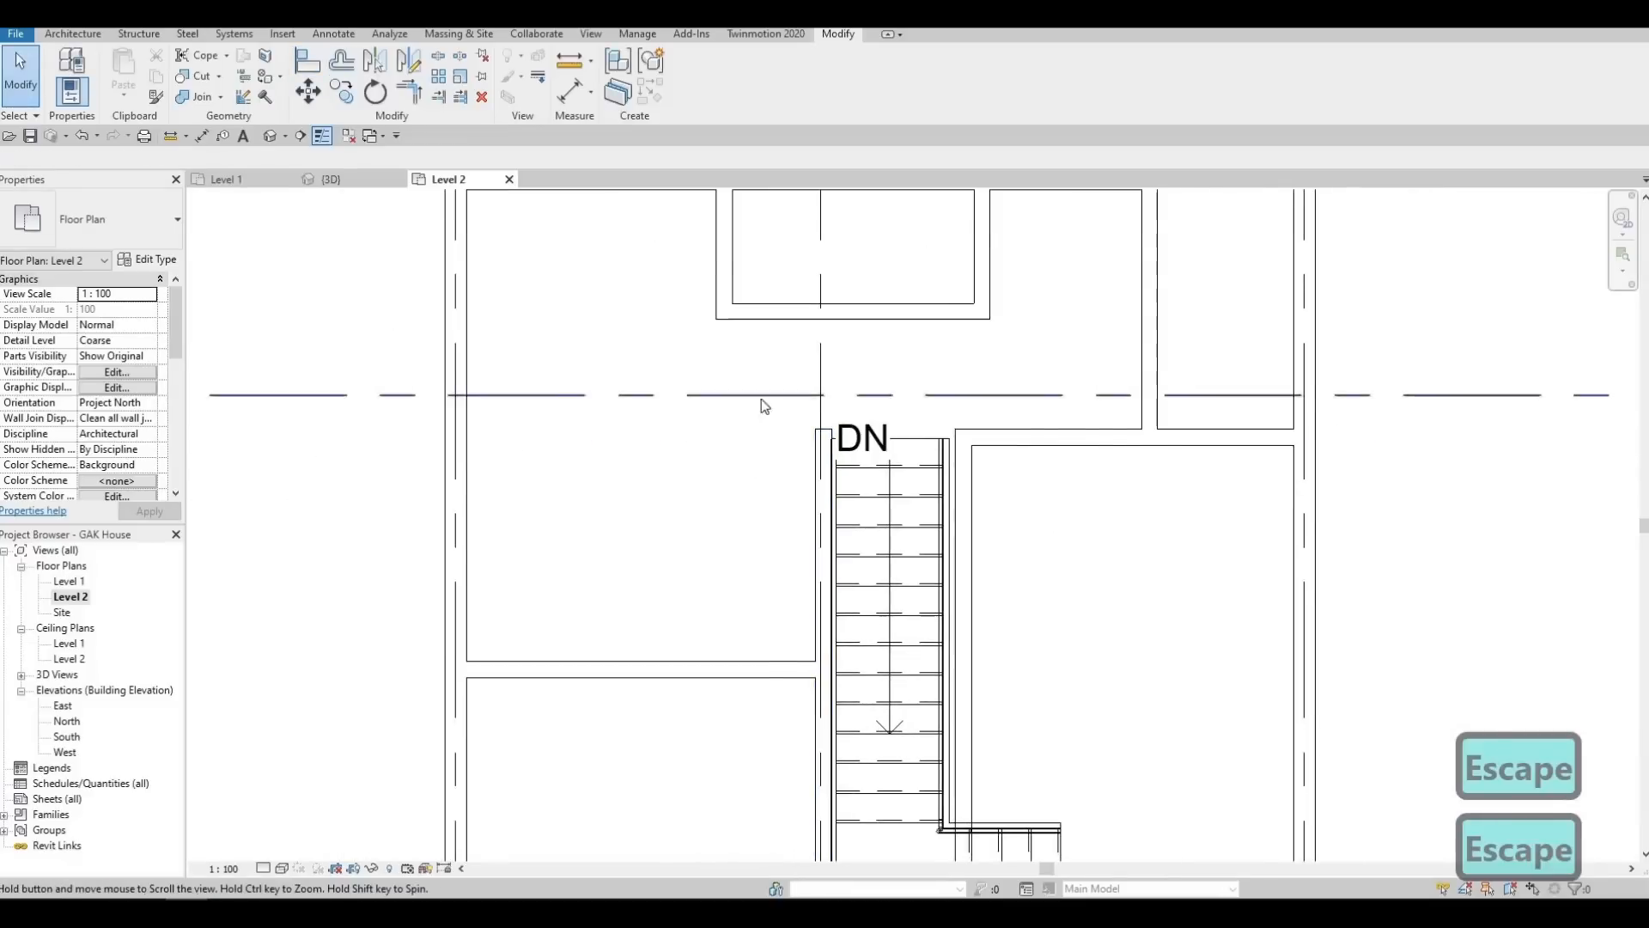
middle_drag(761, 399, 804, 493)
scroll(772, 452, down, 1)
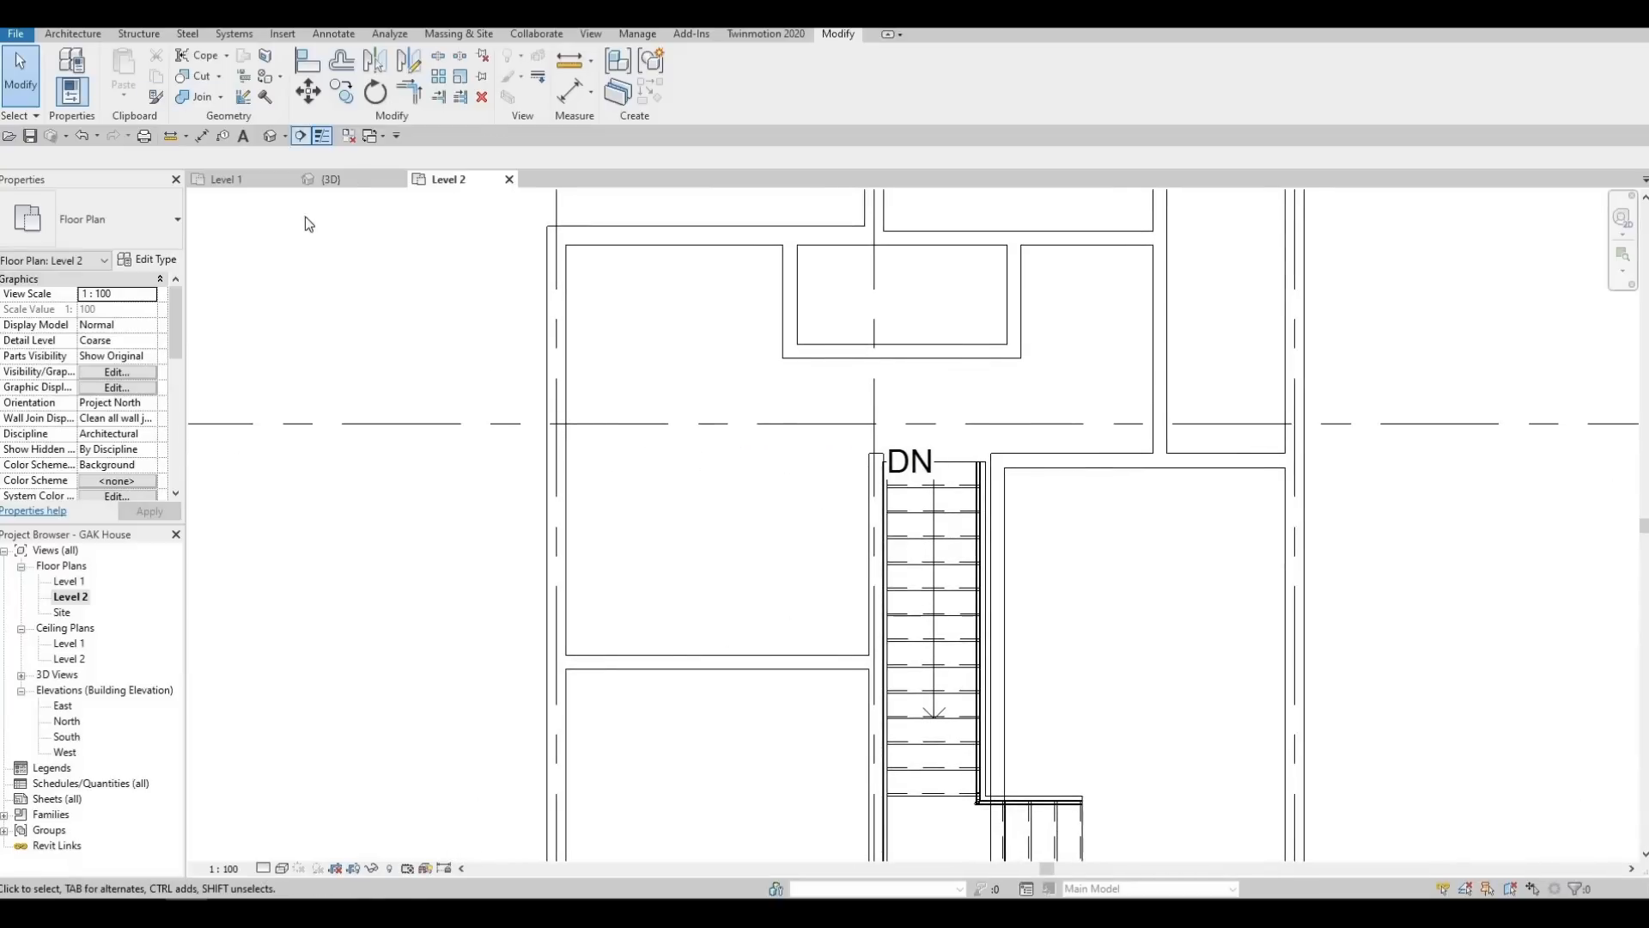
click(784, 666)
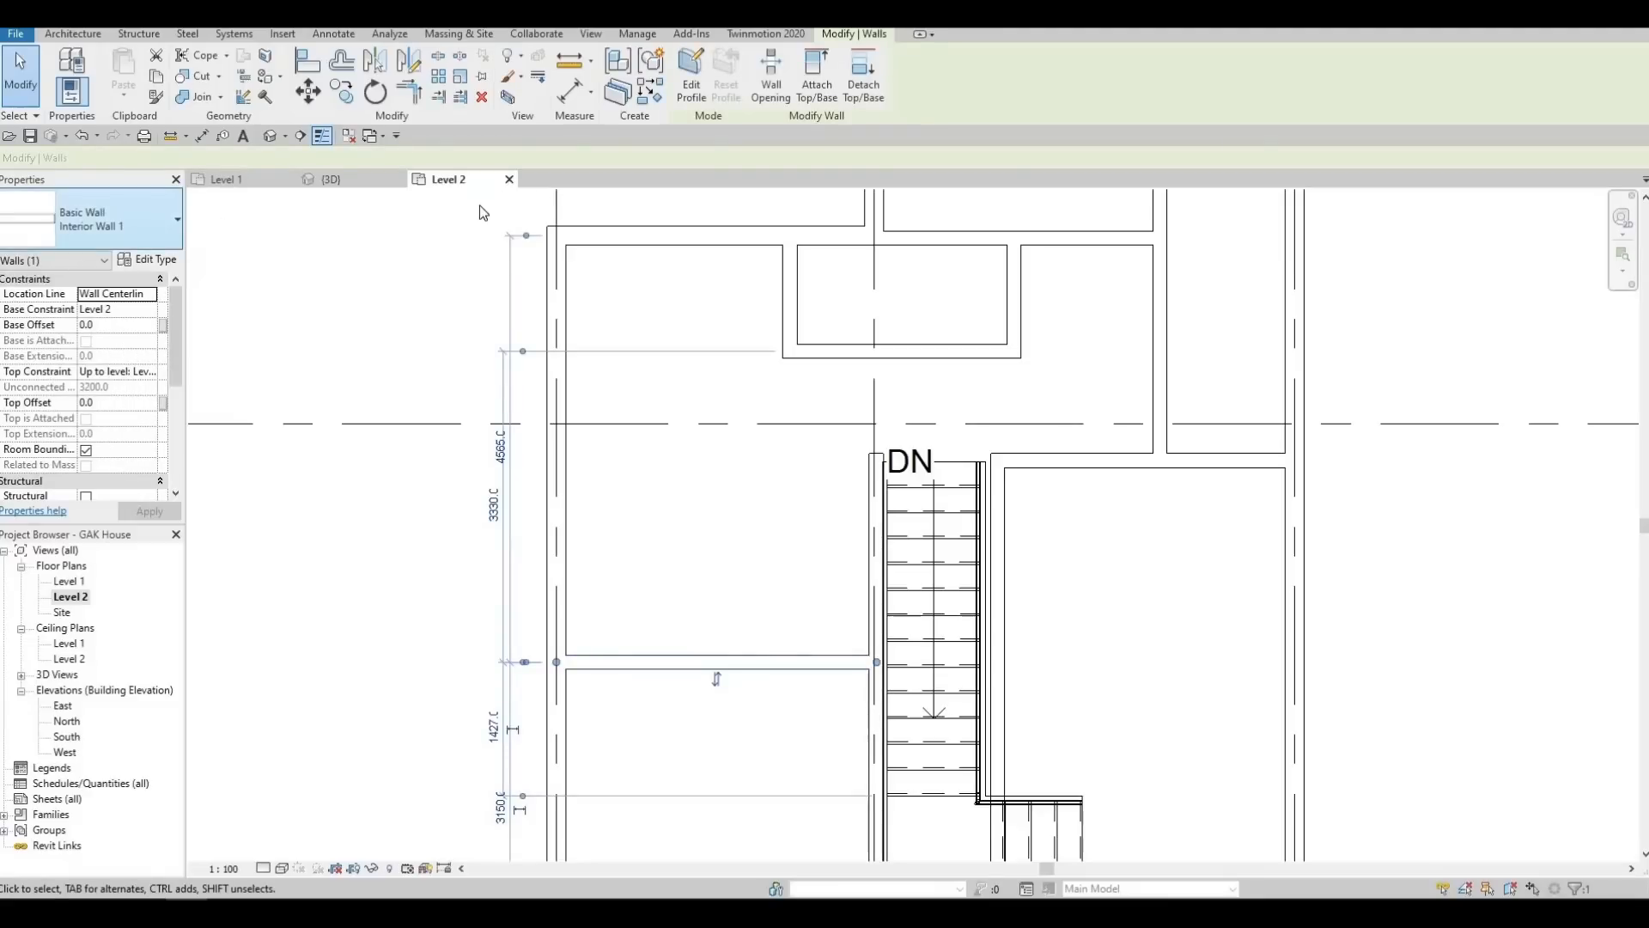
key(c)
key(s)
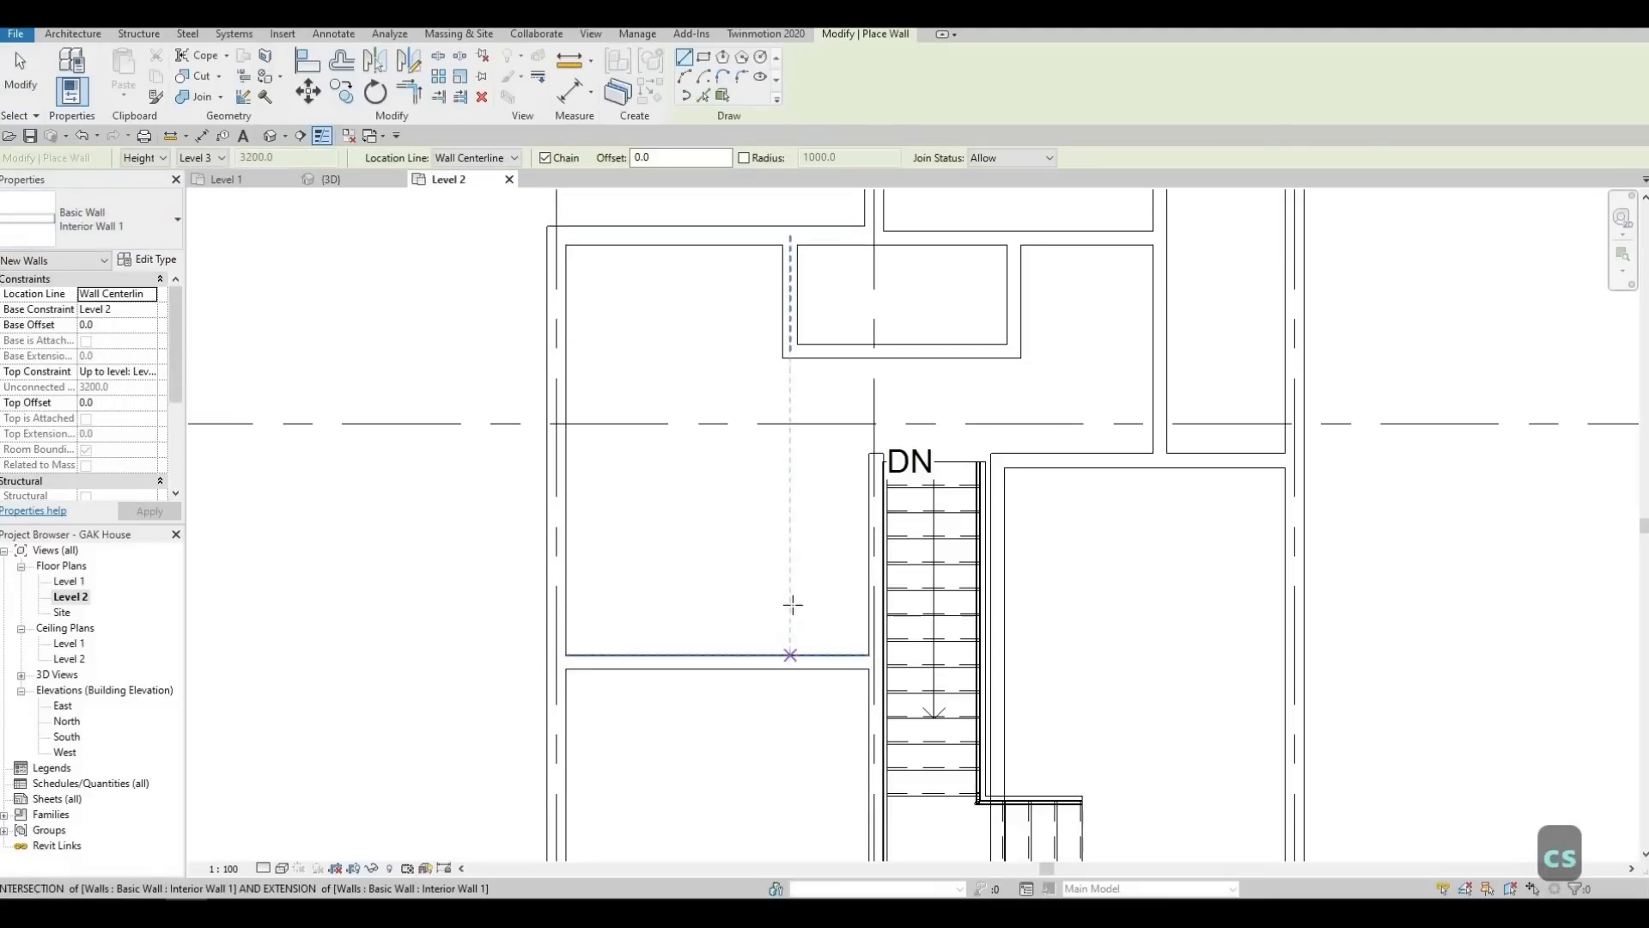
click(791, 654)
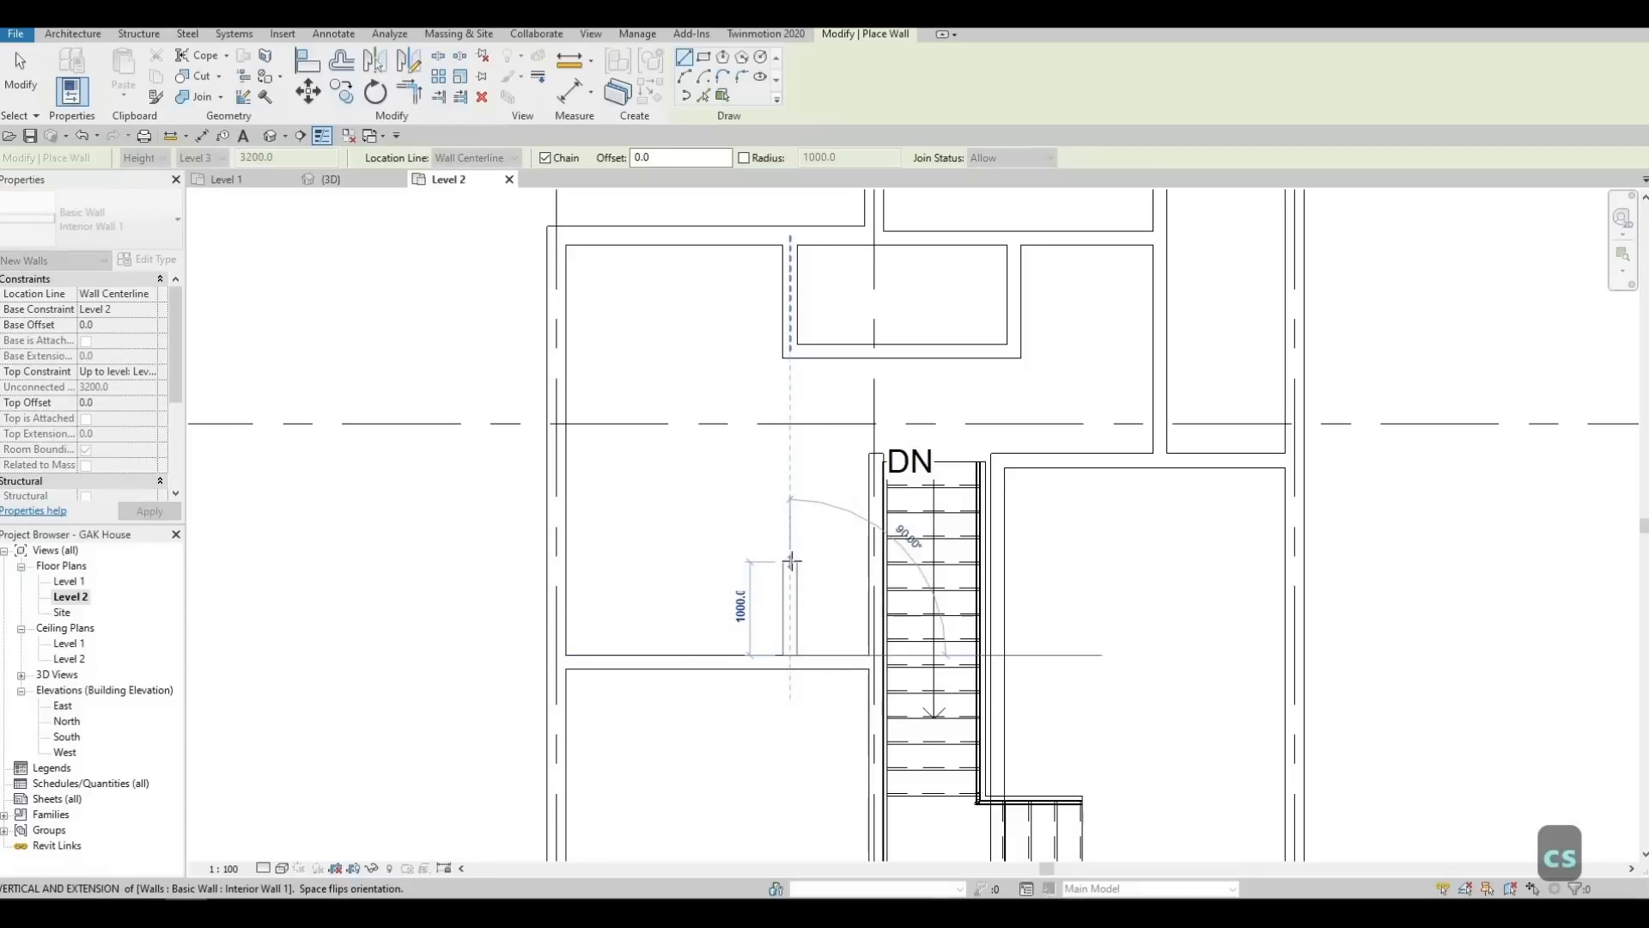
click(789, 506)
key(Escape)
key(Escape)
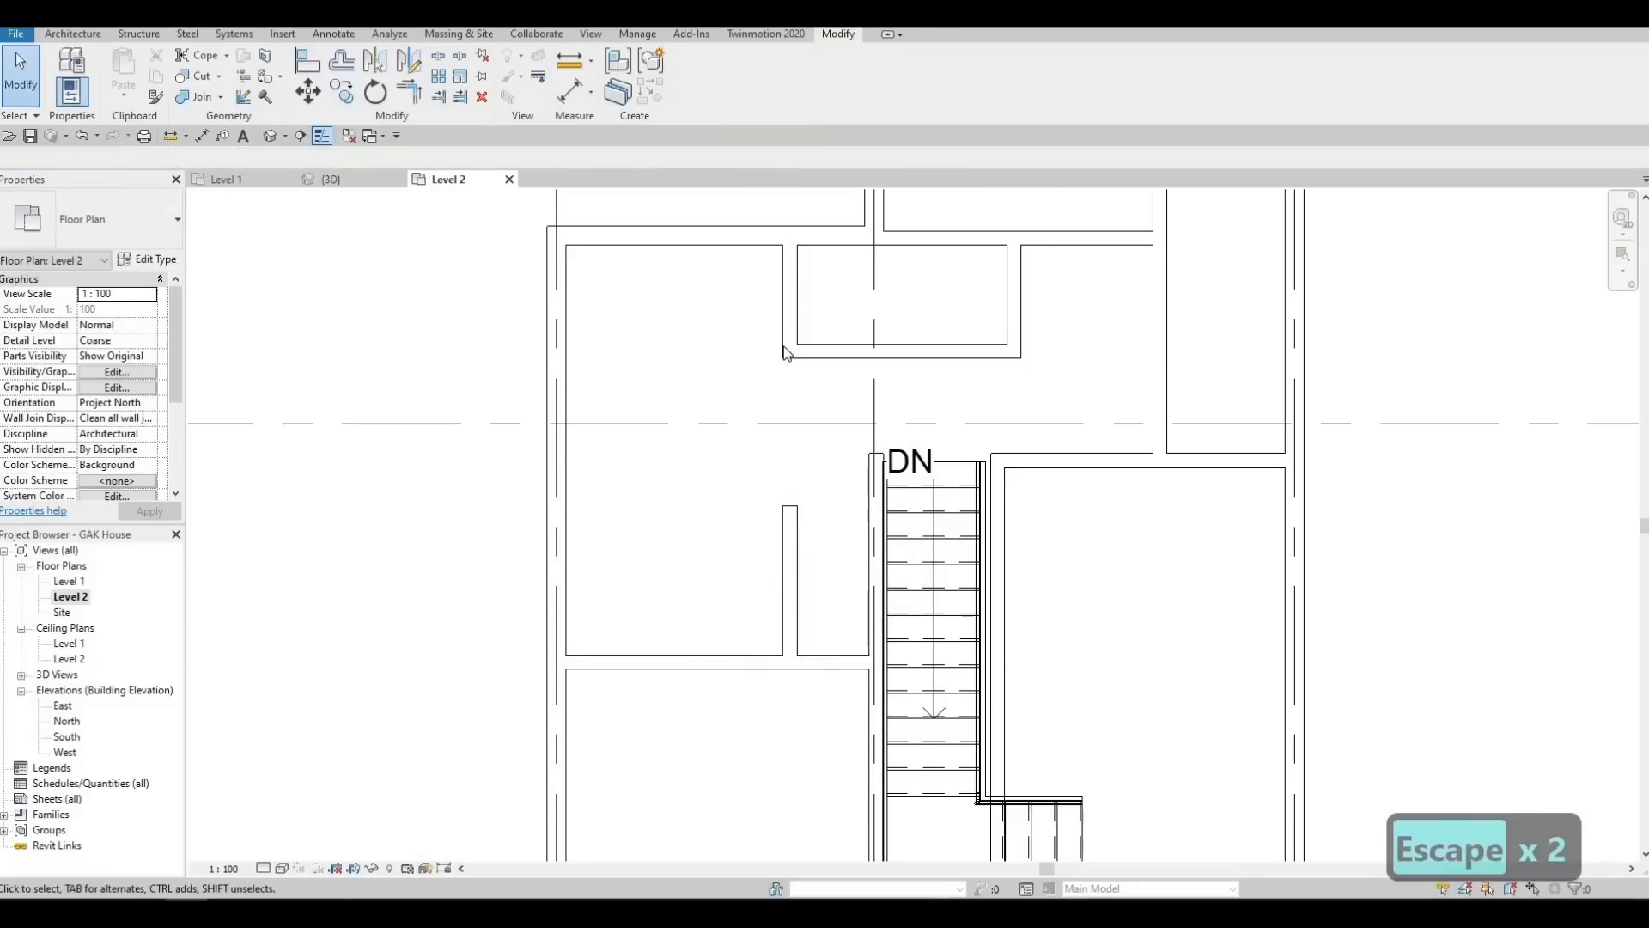
Delete the short vertical wall left of the stairs and extend the small enclosure's left wall down to the dividing wall
click(790, 354)
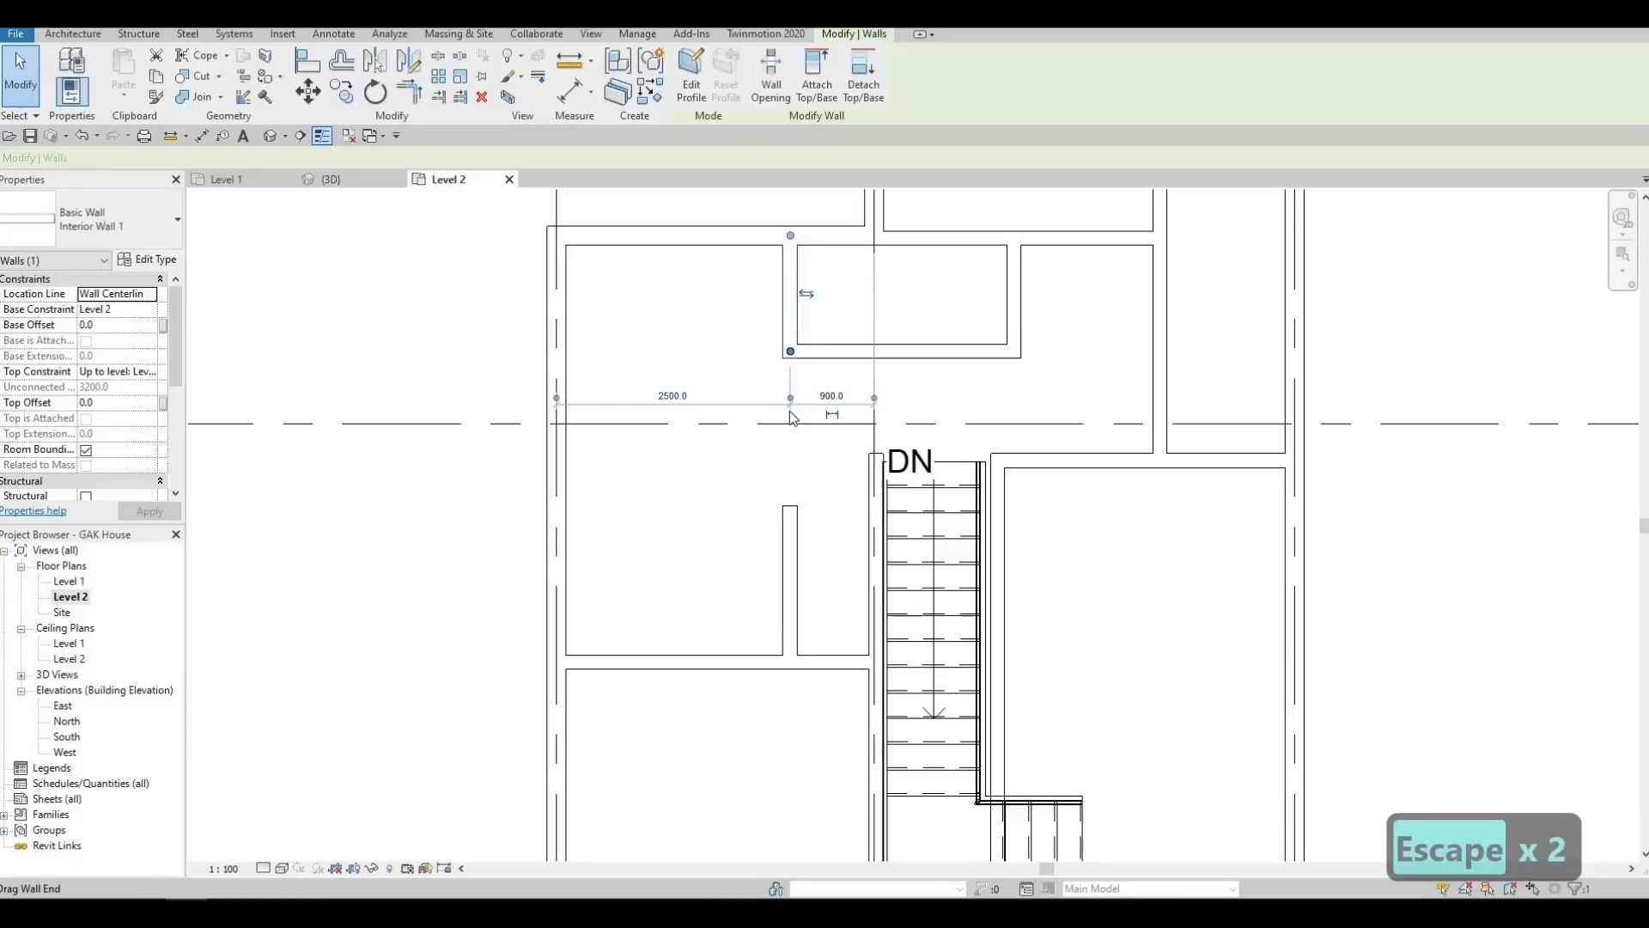
key(Escape)
click(788, 602)
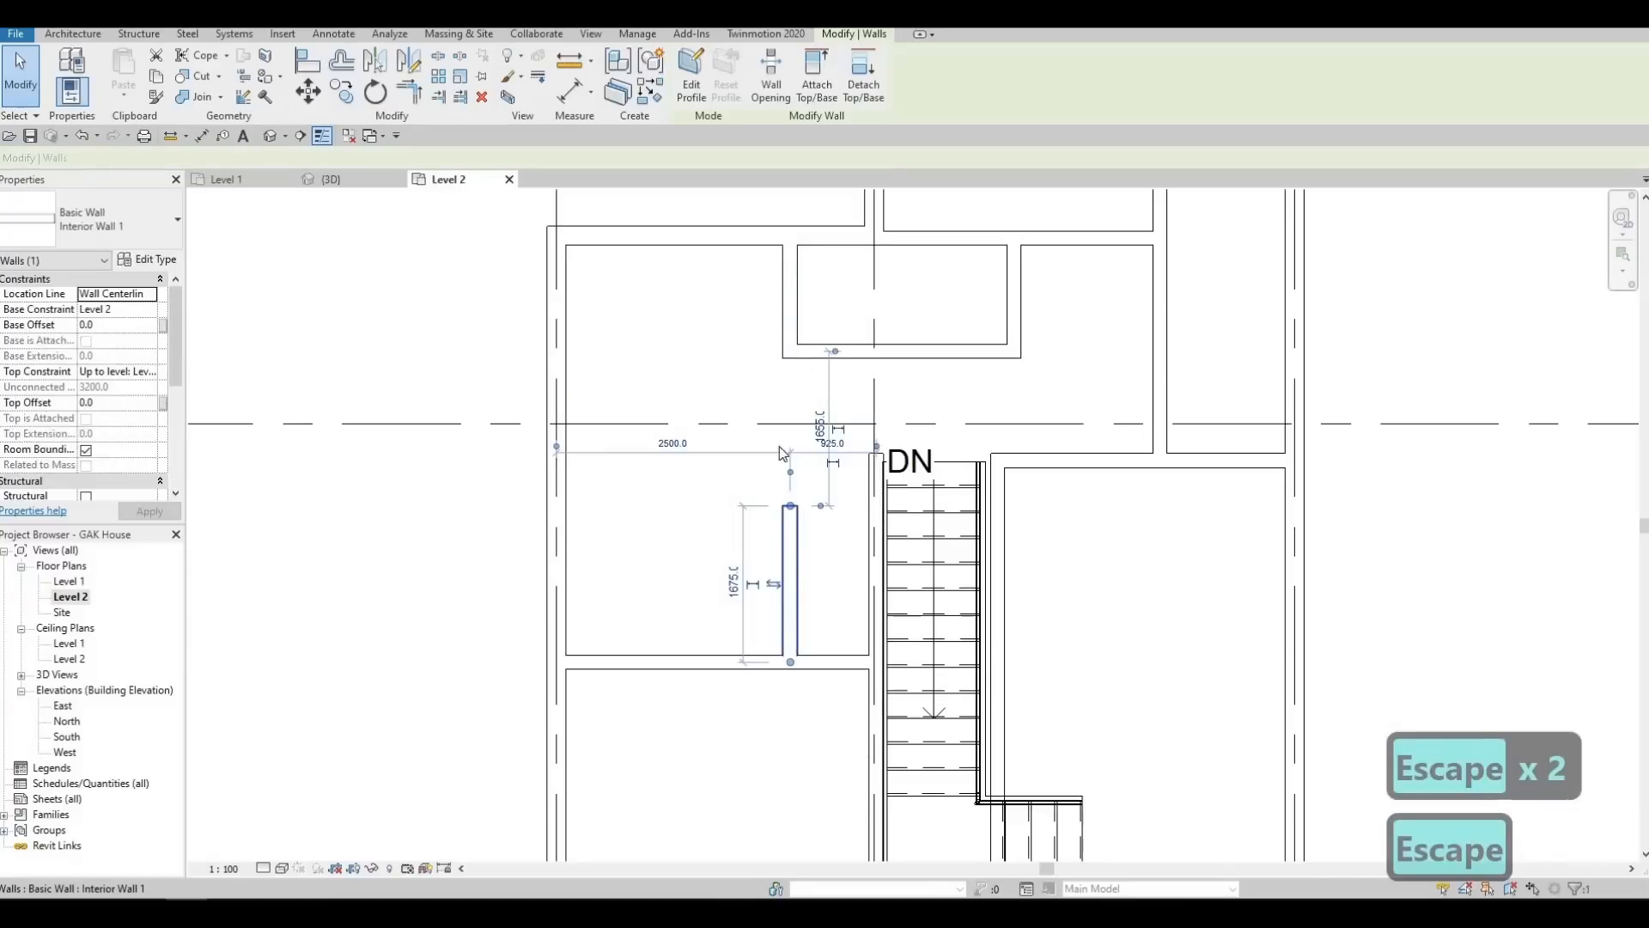
key(Delete)
click(792, 354)
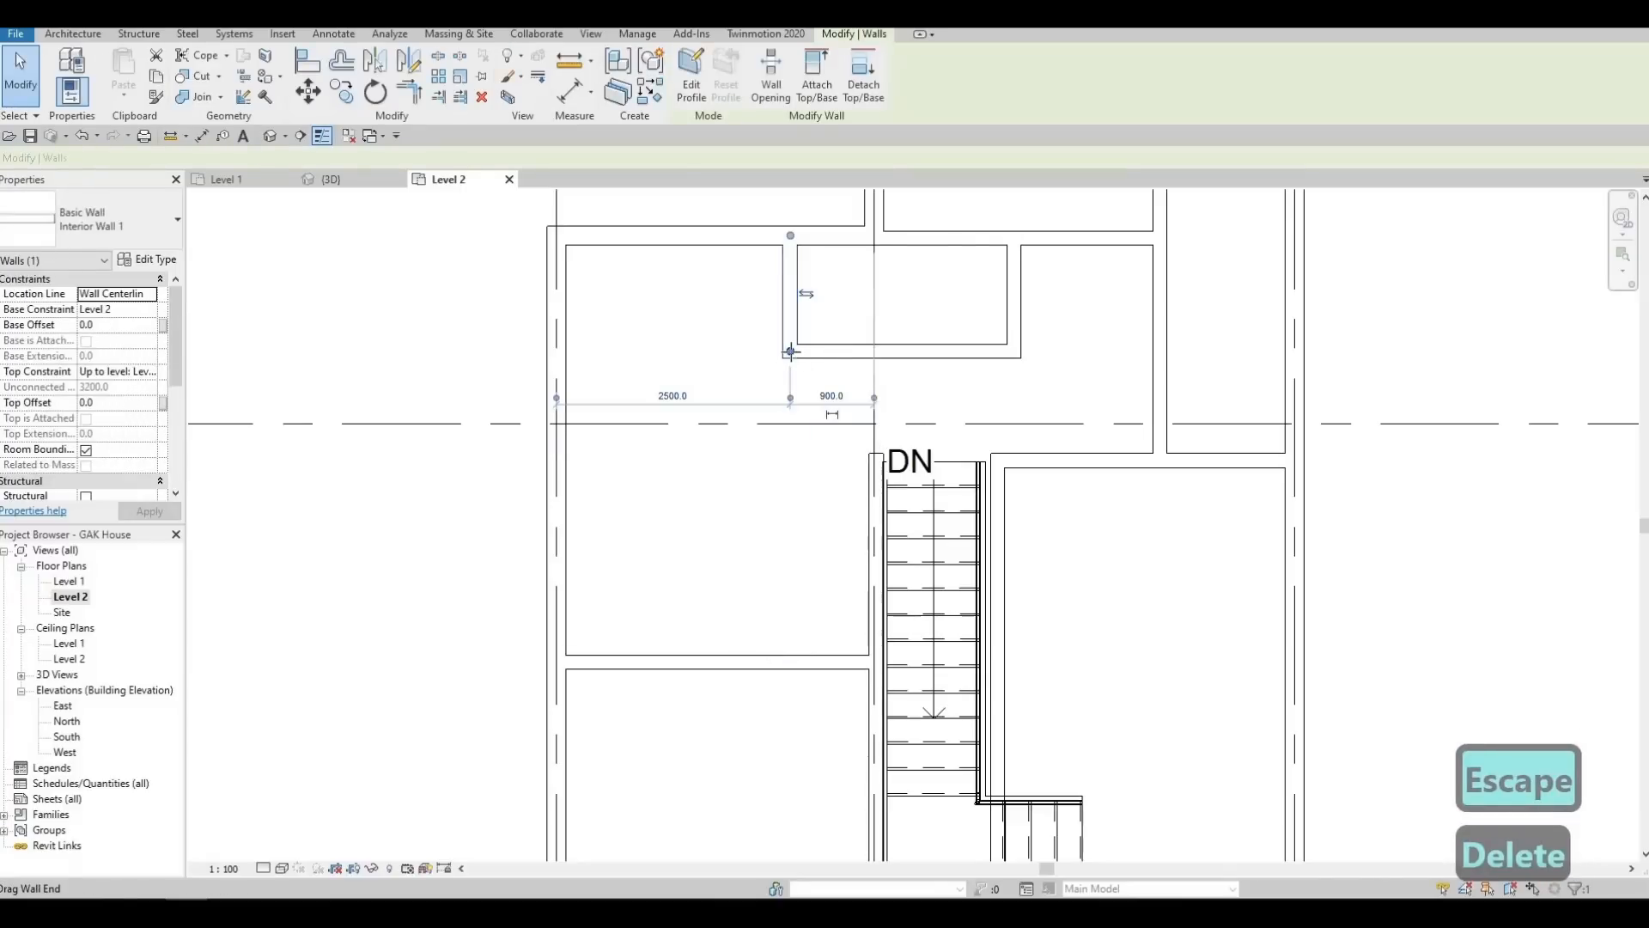
drag(803, 510, 792, 653)
key(Escape)
key(Escape)
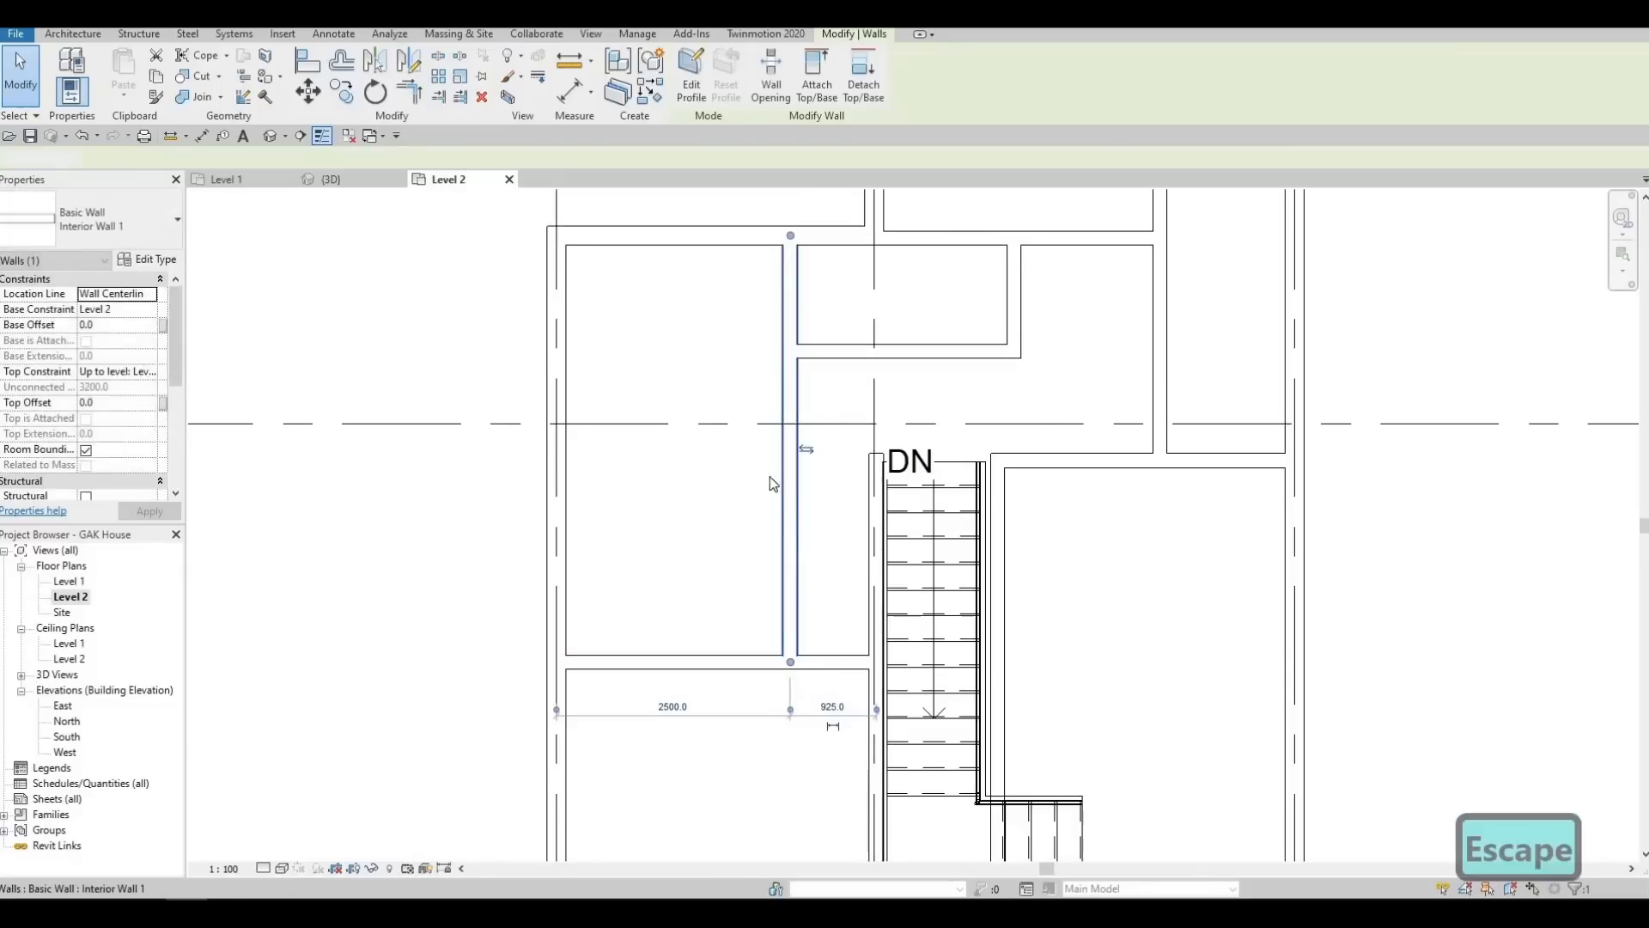
Check the distance from the left rooms' horizontal dividing wall to the exterior wall below it
middle_drag(827, 634, 832, 634)
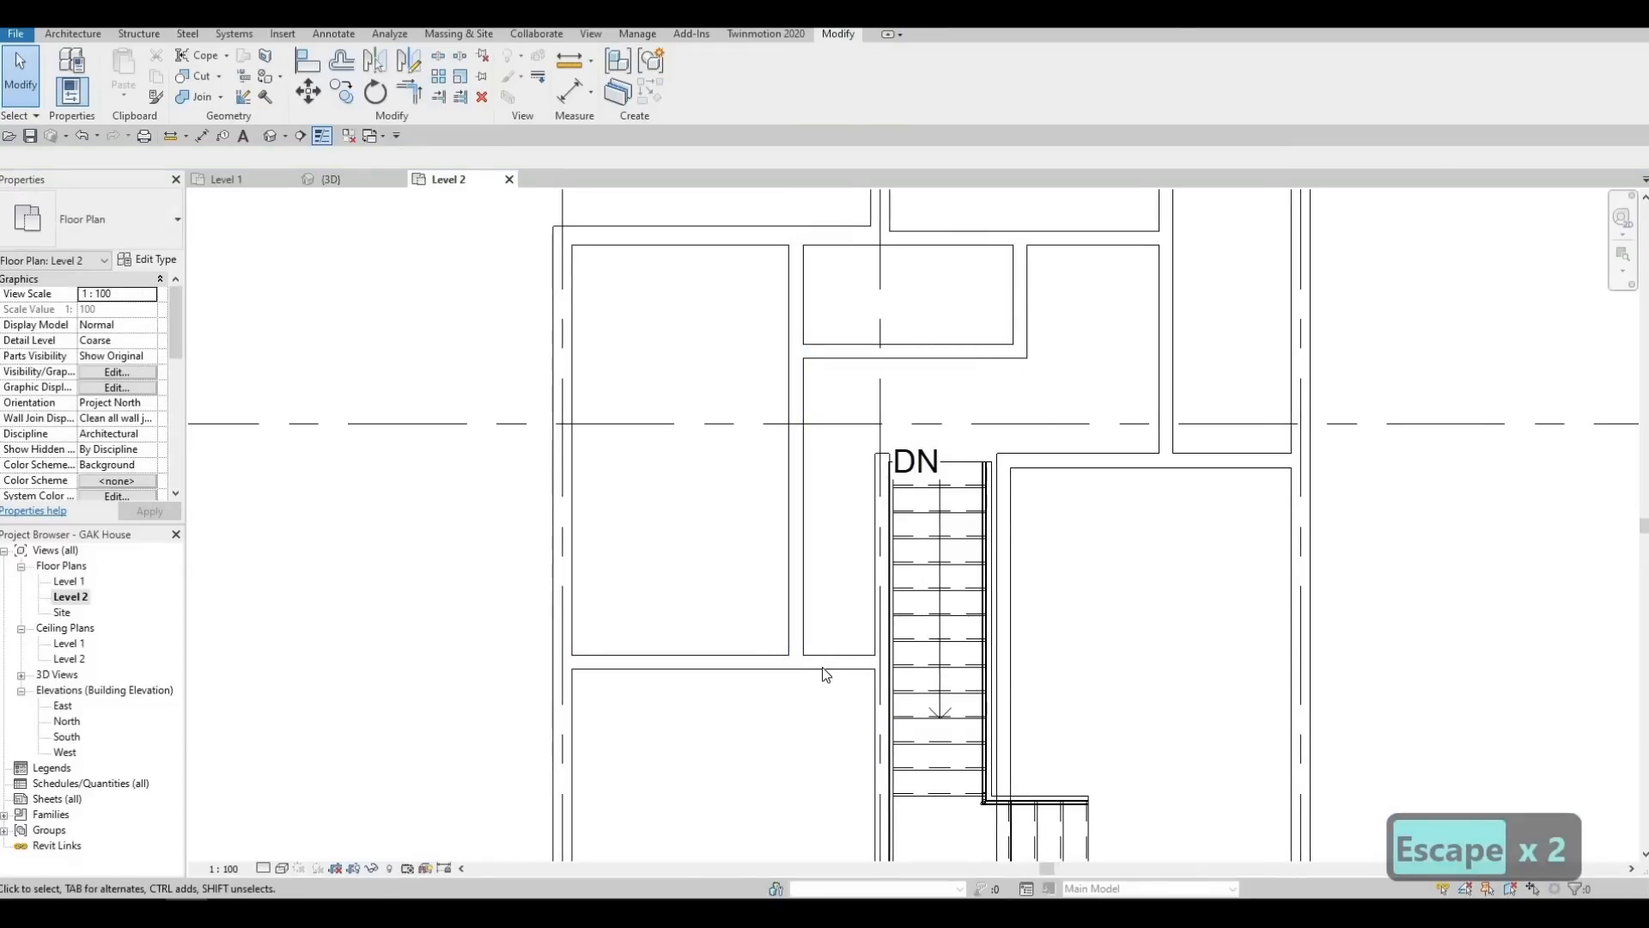
click(820, 667)
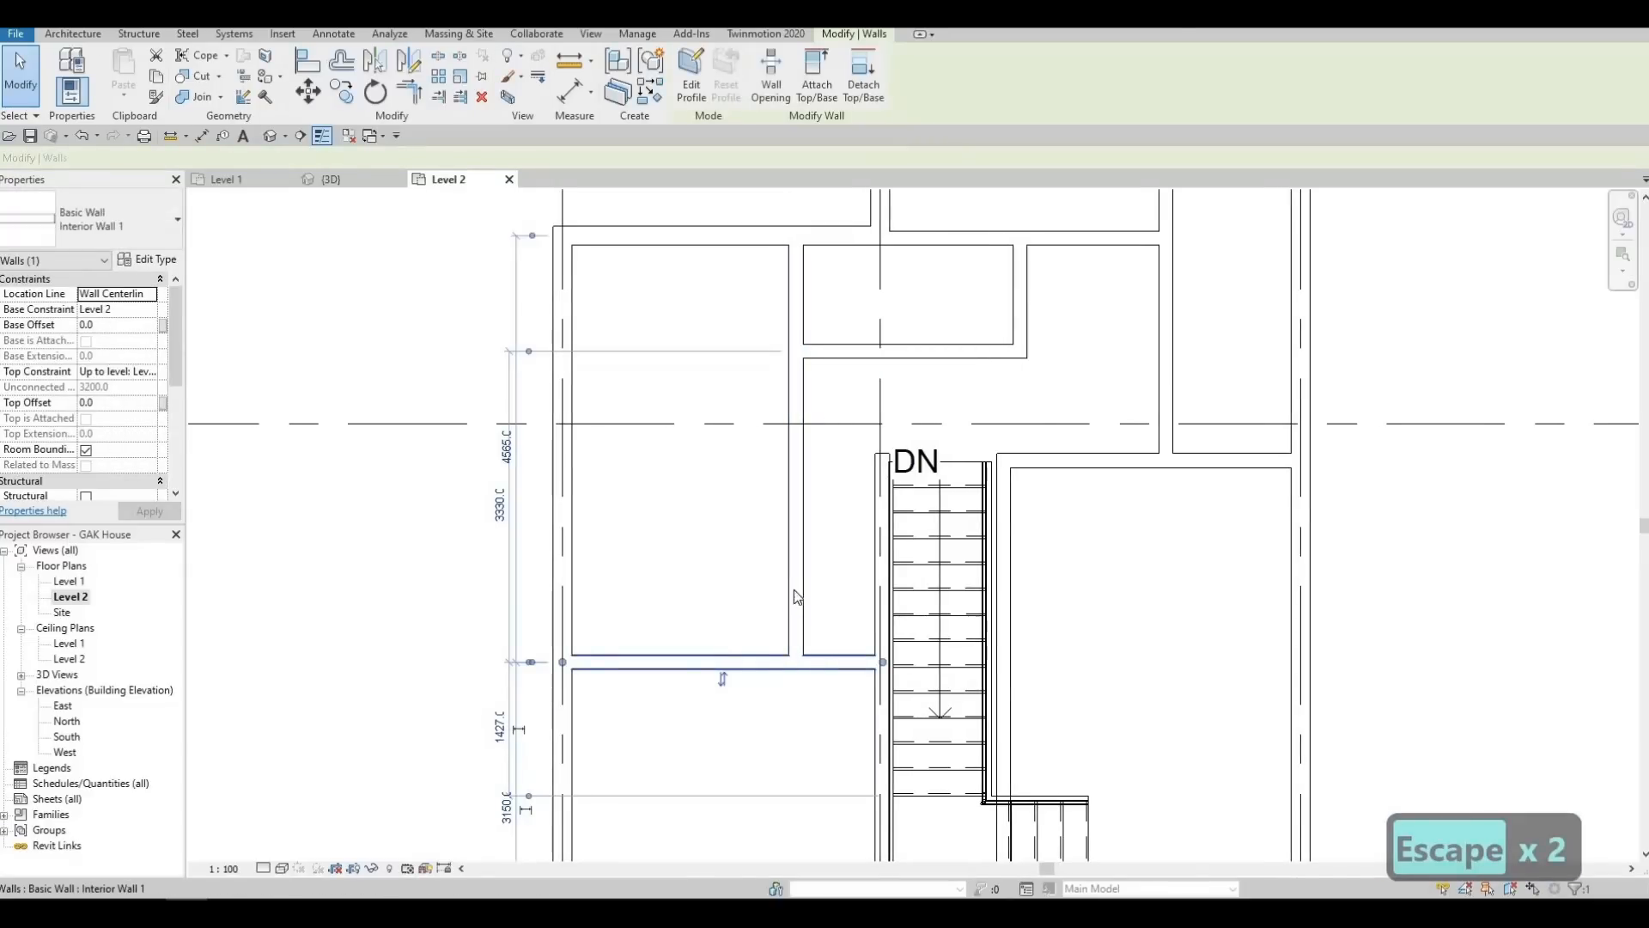
key(Escape)
middle_drag(747, 662, 743, 631)
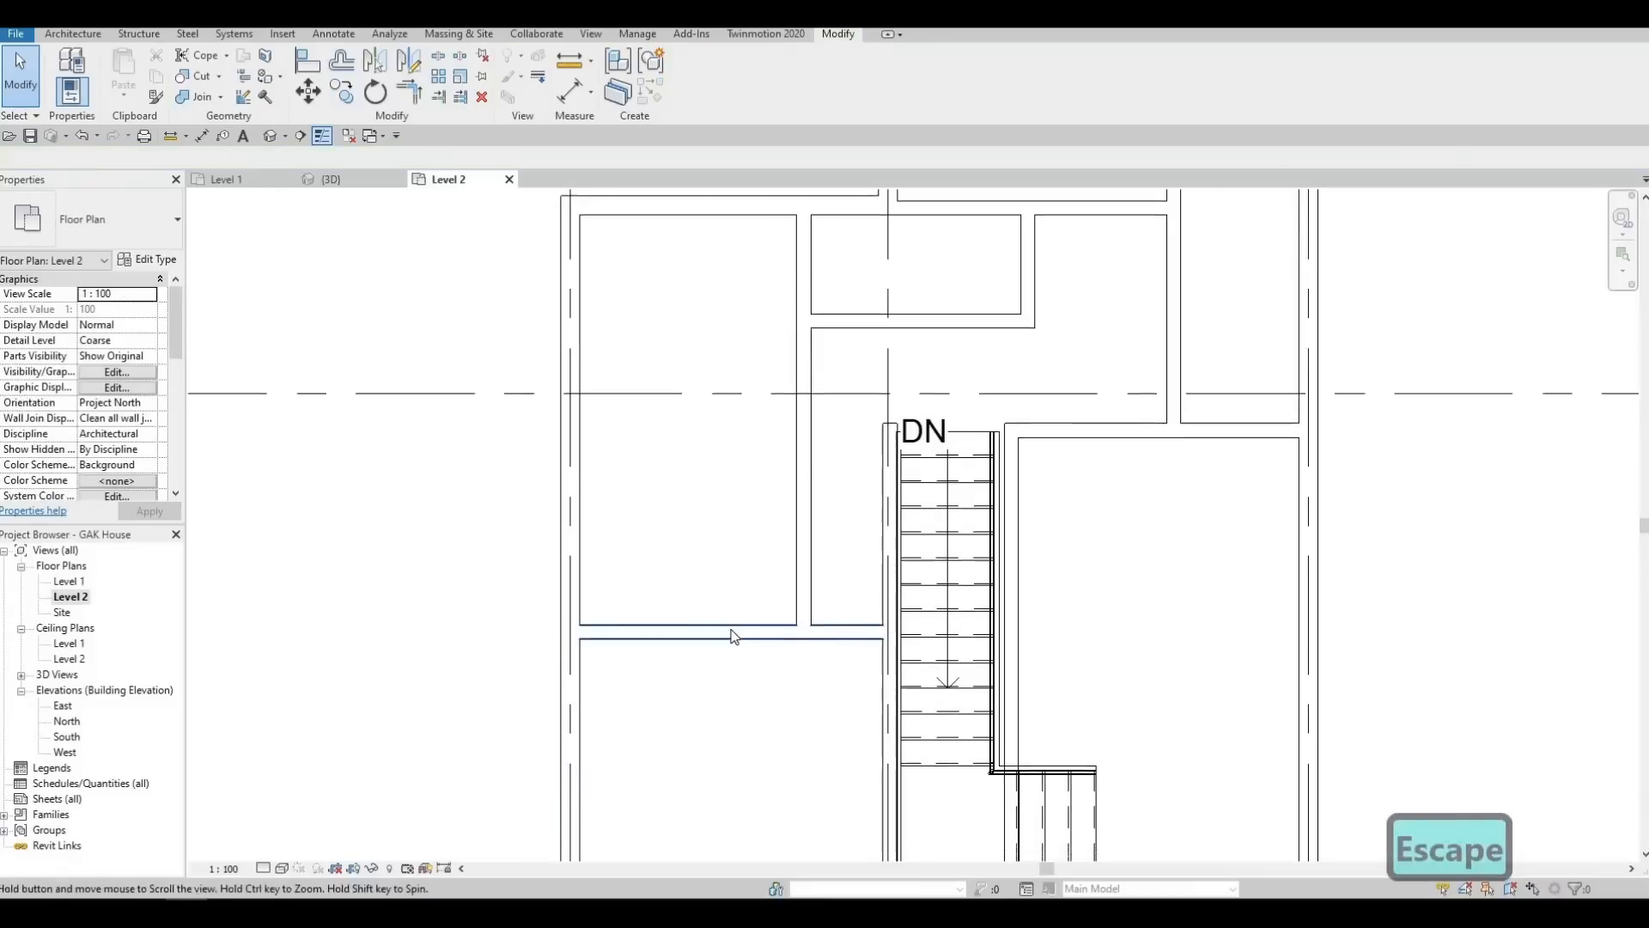
scroll(734, 636, down, 2)
click(738, 634)
middle_drag(588, 750, 606, 657)
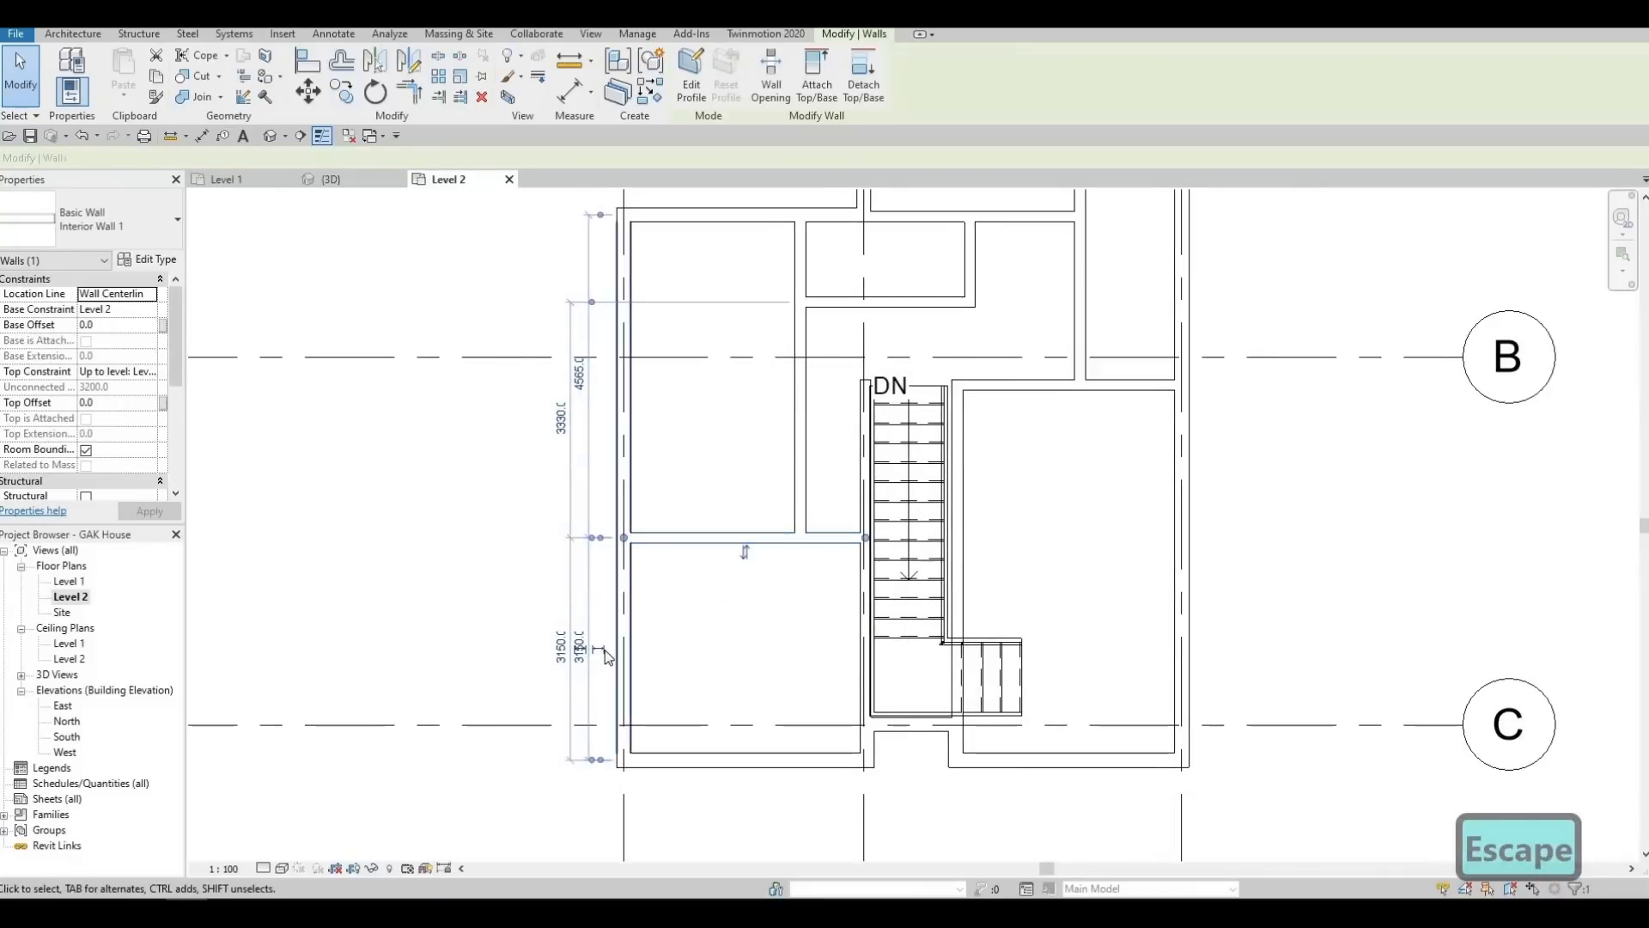
key(Escape)
key(Escape)
click(738, 543)
scroll(563, 646, up, 2)
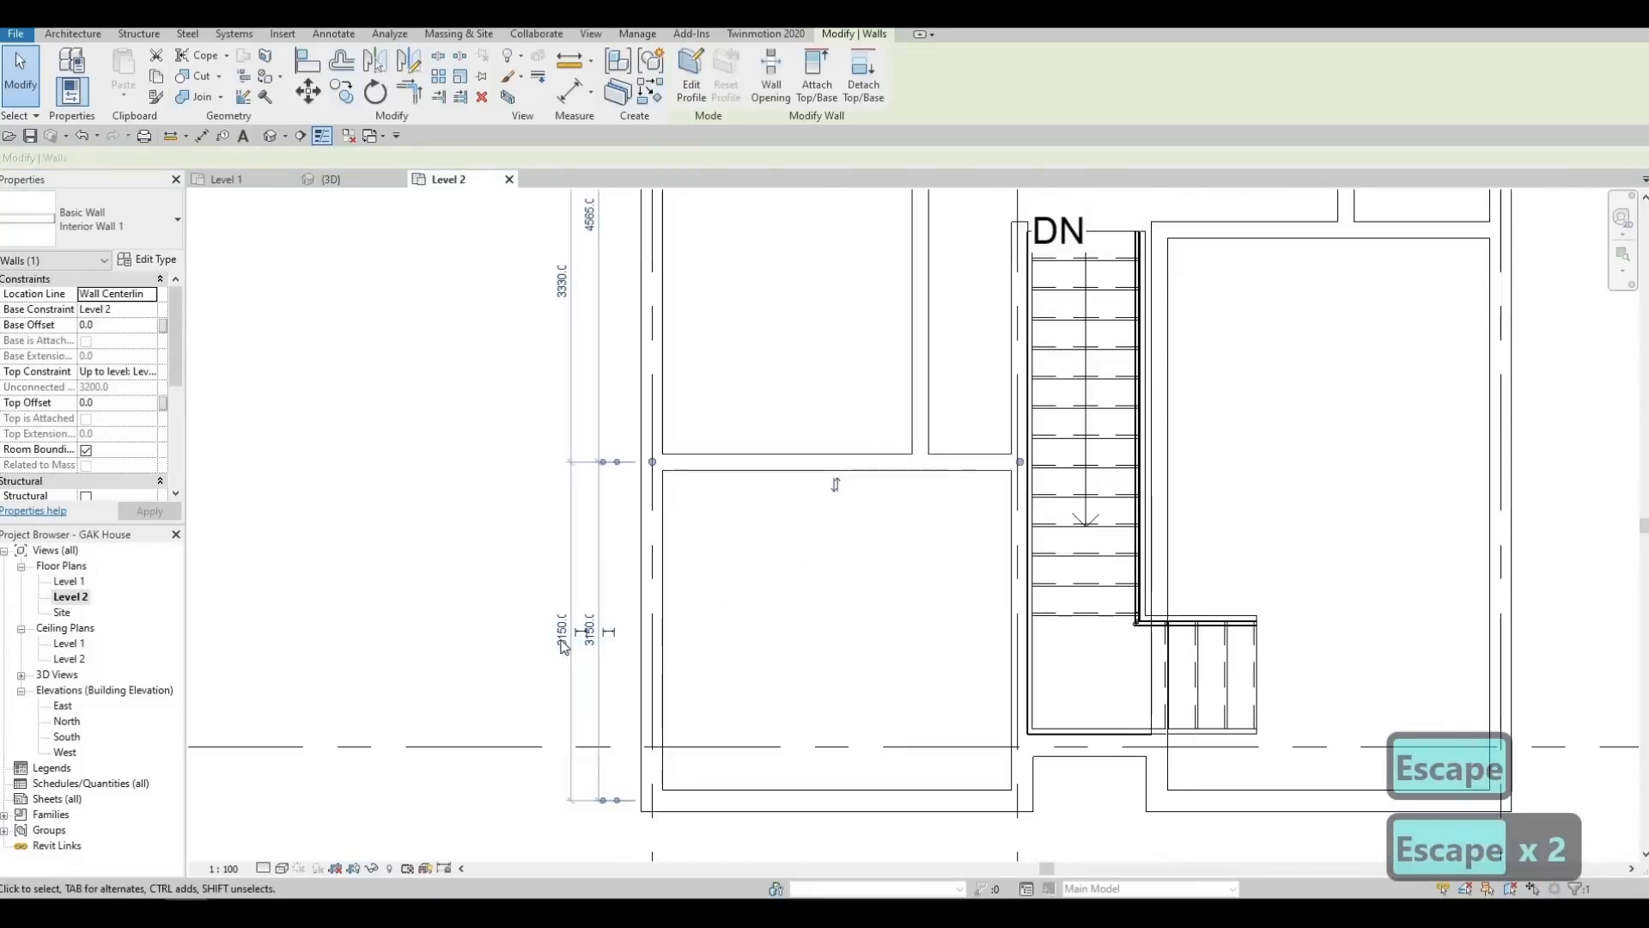
scroll(562, 646, up, 2)
scroll(641, 562, down, 3)
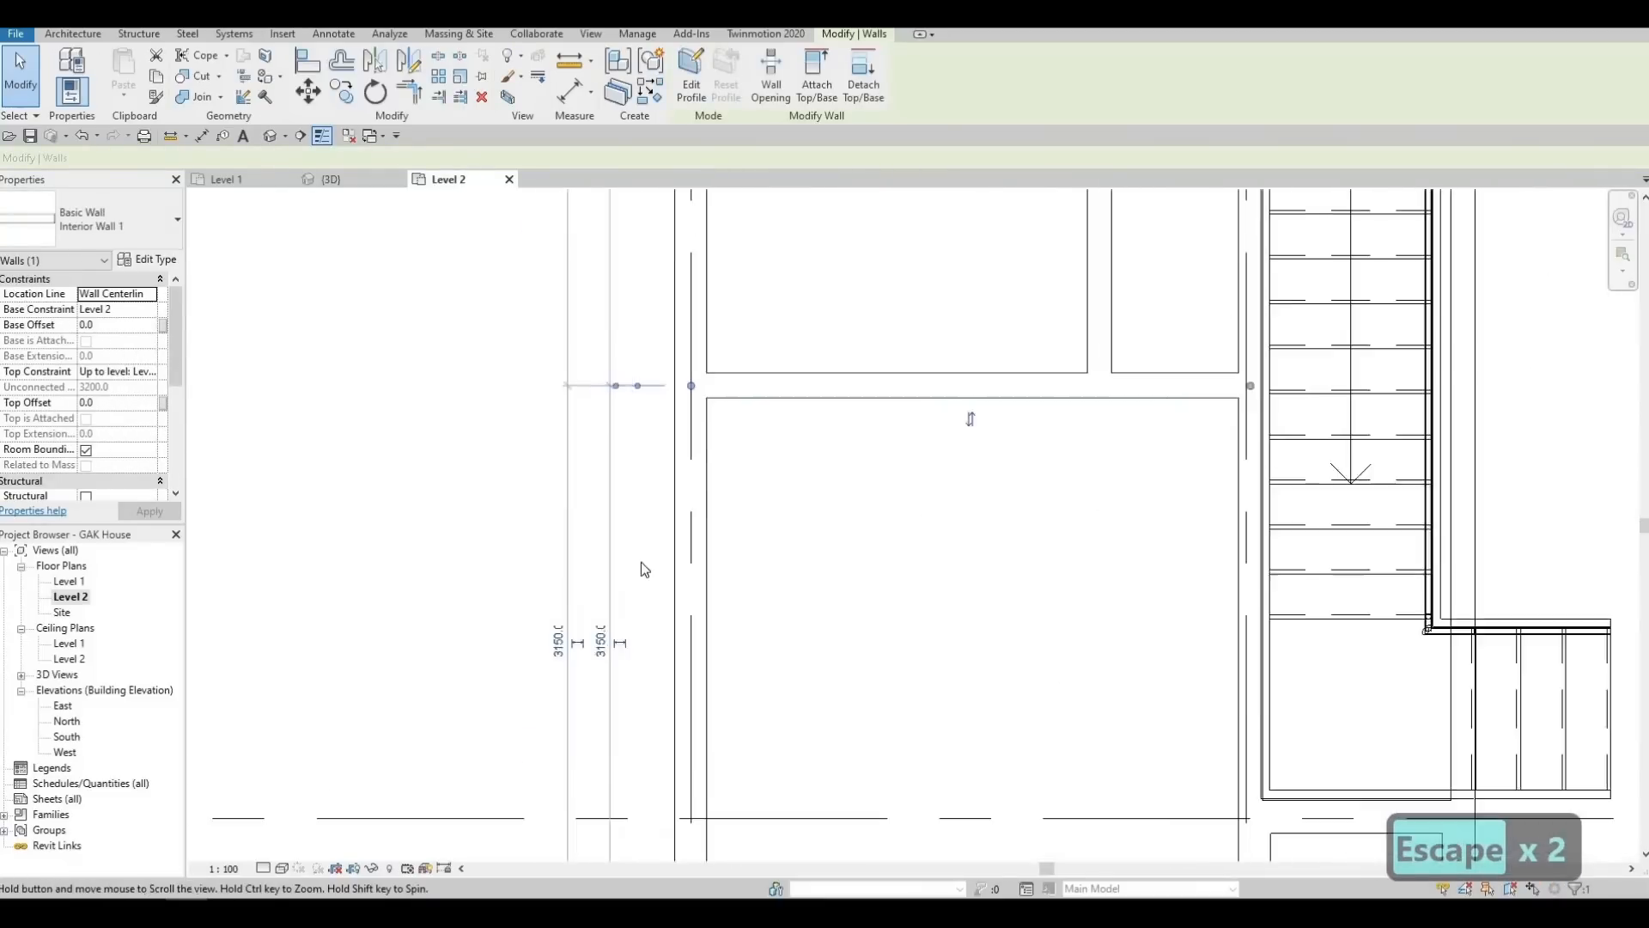
key(Escape)
Check the distance from the dividing wall to the wall at the upper end of the left room
scroll(679, 652, up, 2)
middle_drag(716, 353, 715, 372)
scroll(714, 372, down, 1)
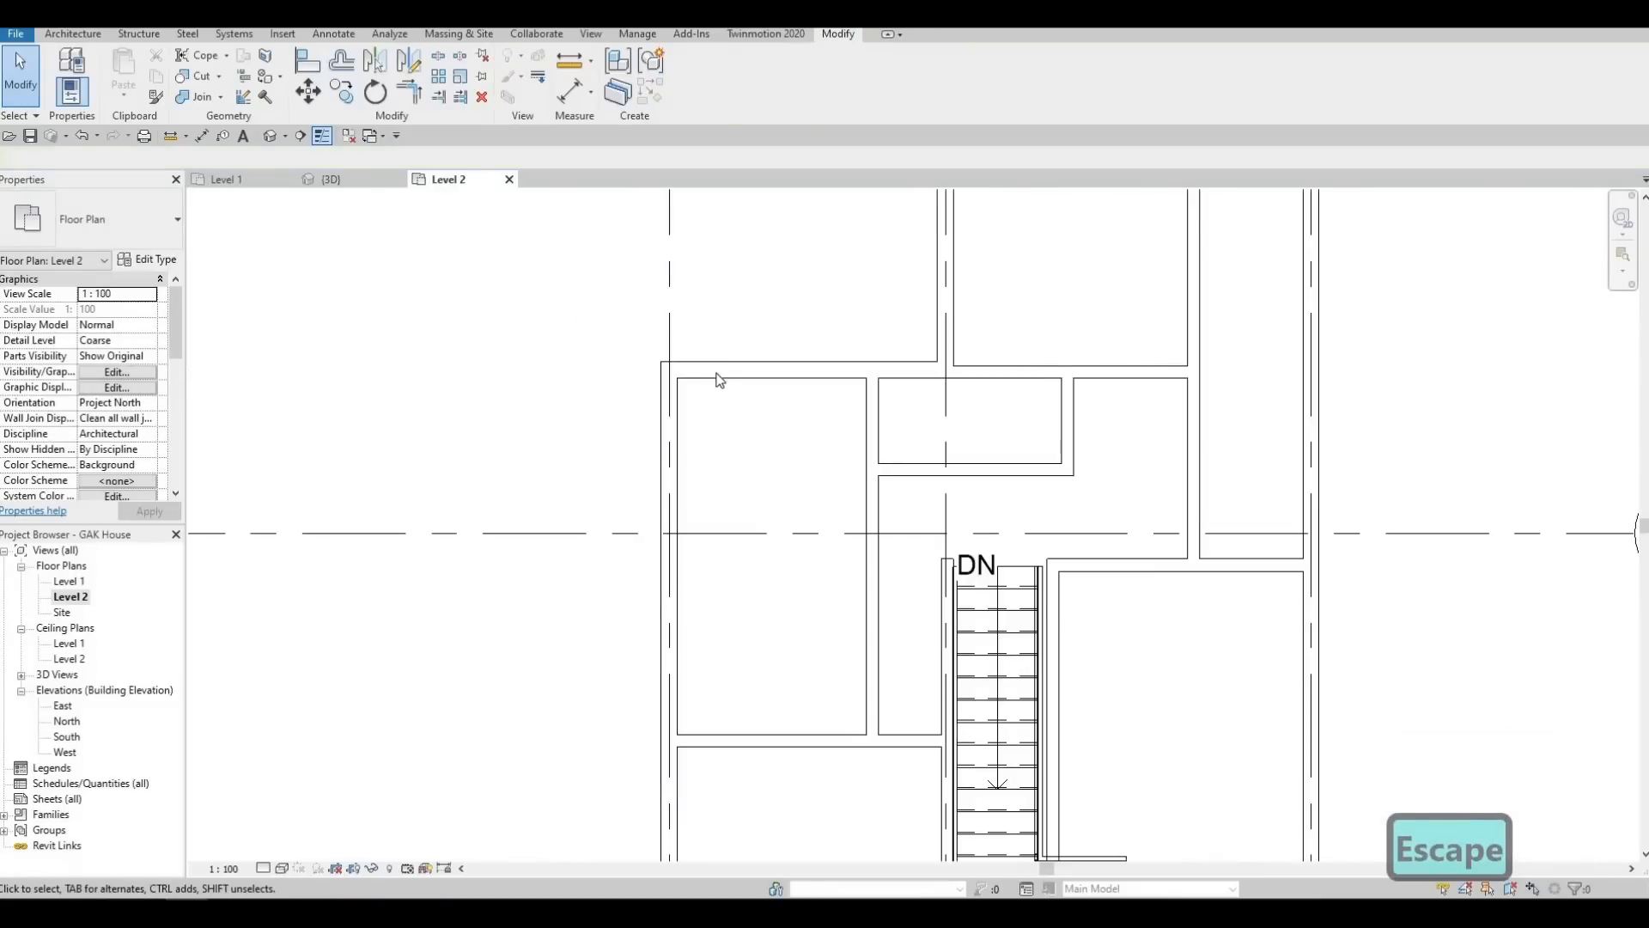
click(715, 372)
key(Escape)
click(658, 704)
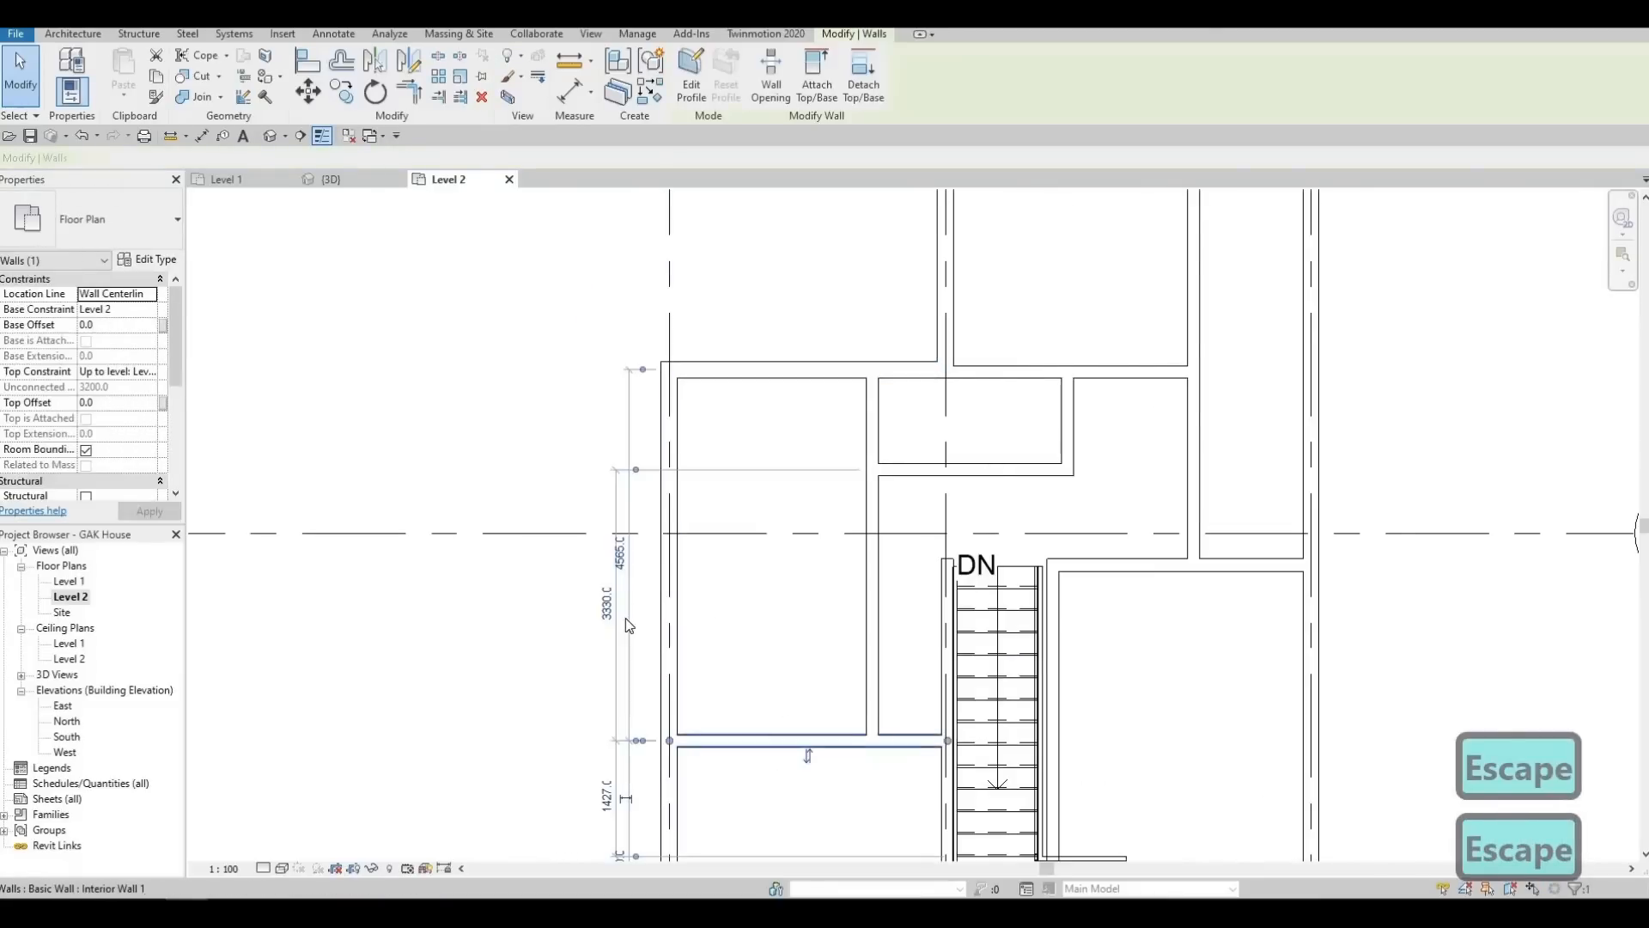
scroll(614, 584, up, 2)
scroll(625, 526, down, 1)
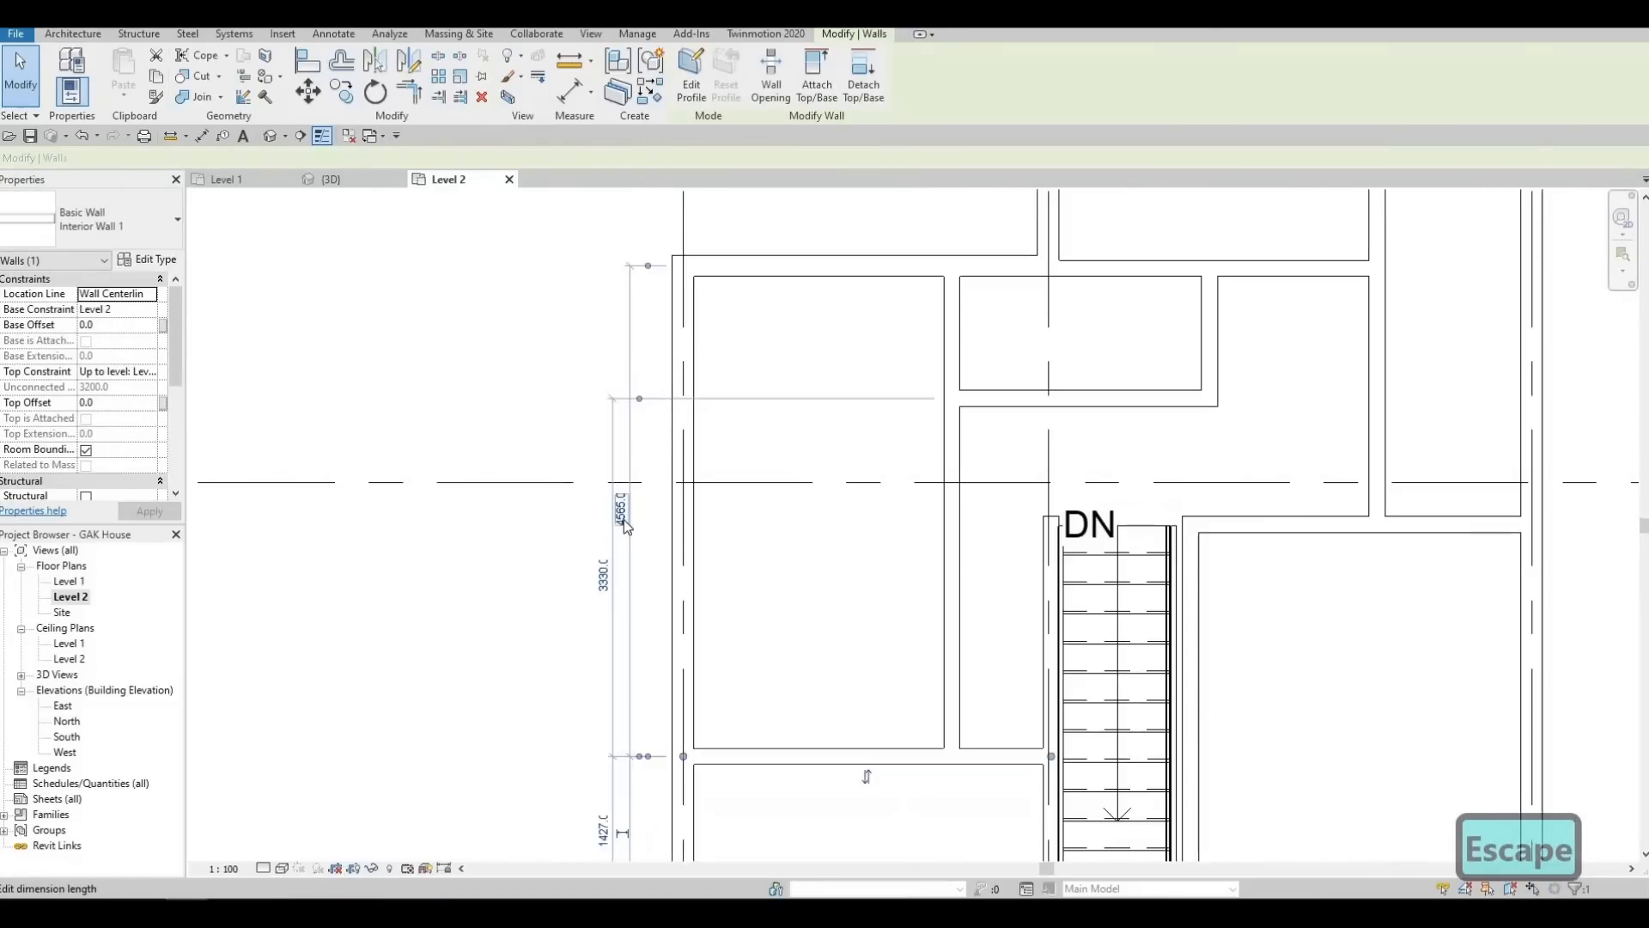
scroll(627, 525, up, 2)
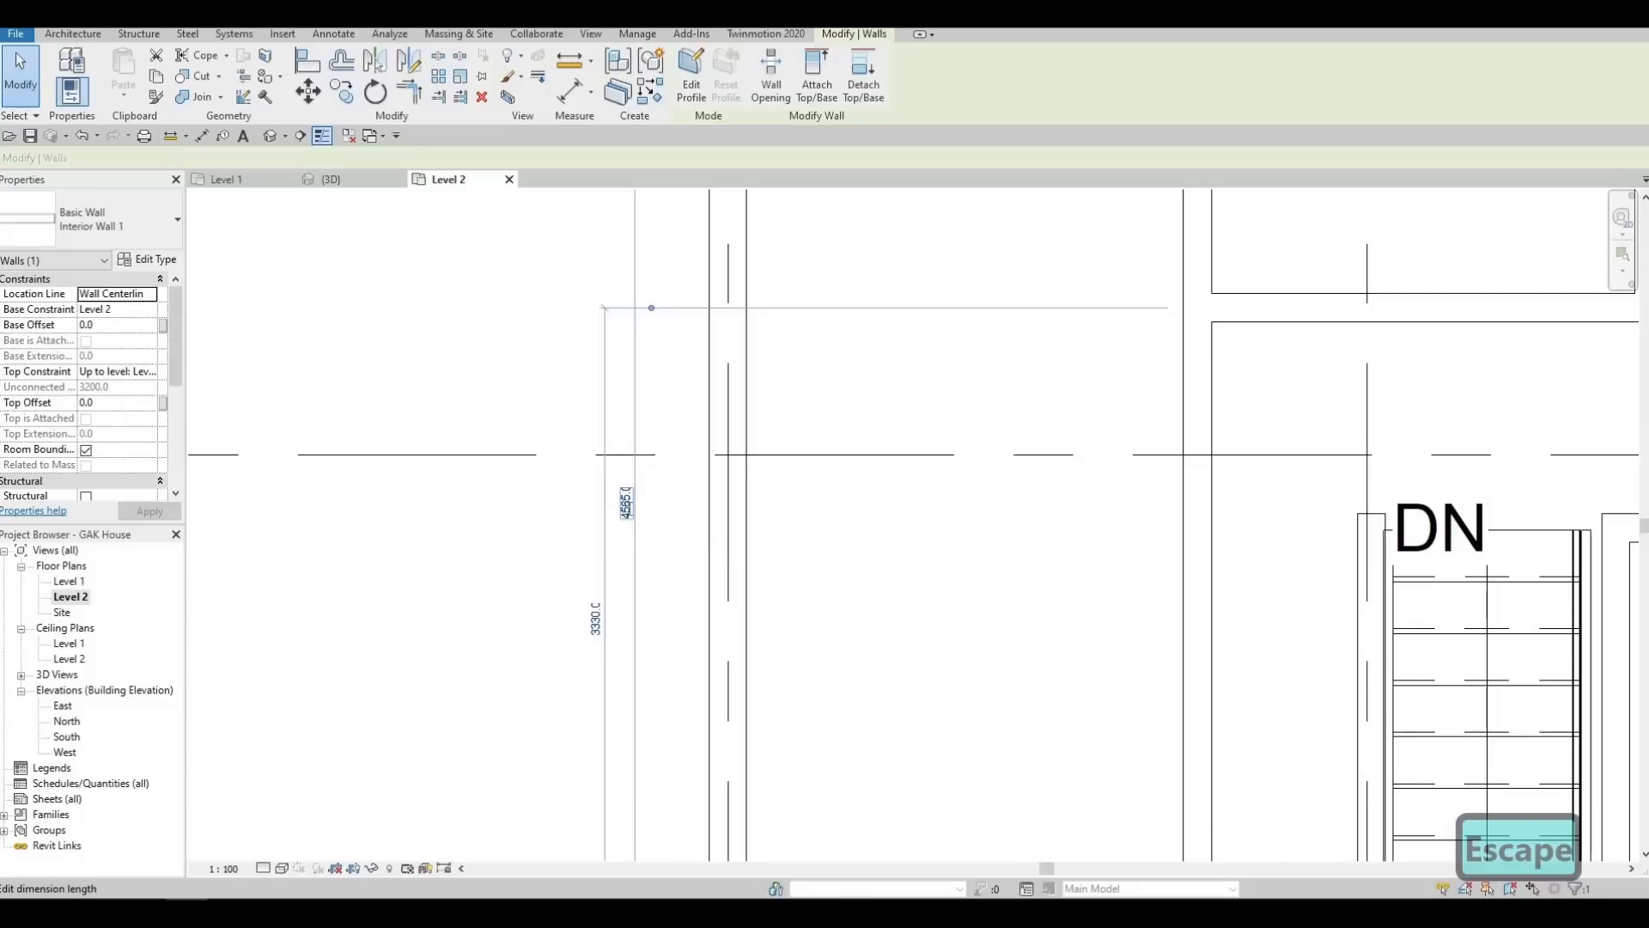
click(626, 505)
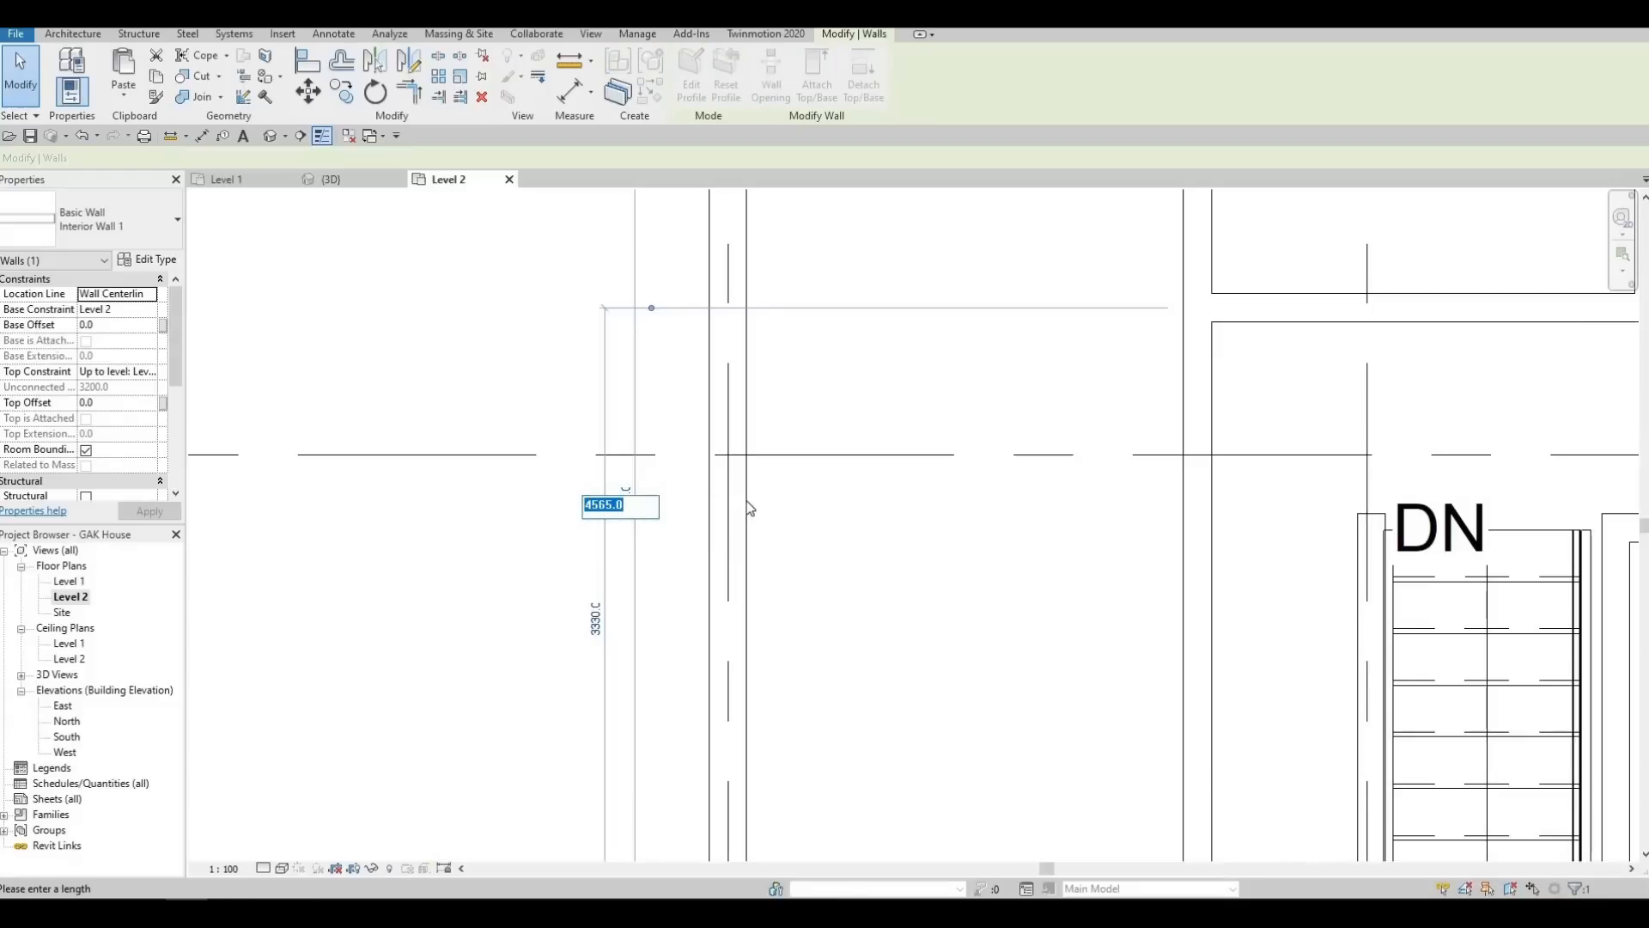
key(Escape)
scroll(807, 539, down, 3)
scroll(802, 615, up, 1)
key(Escape)
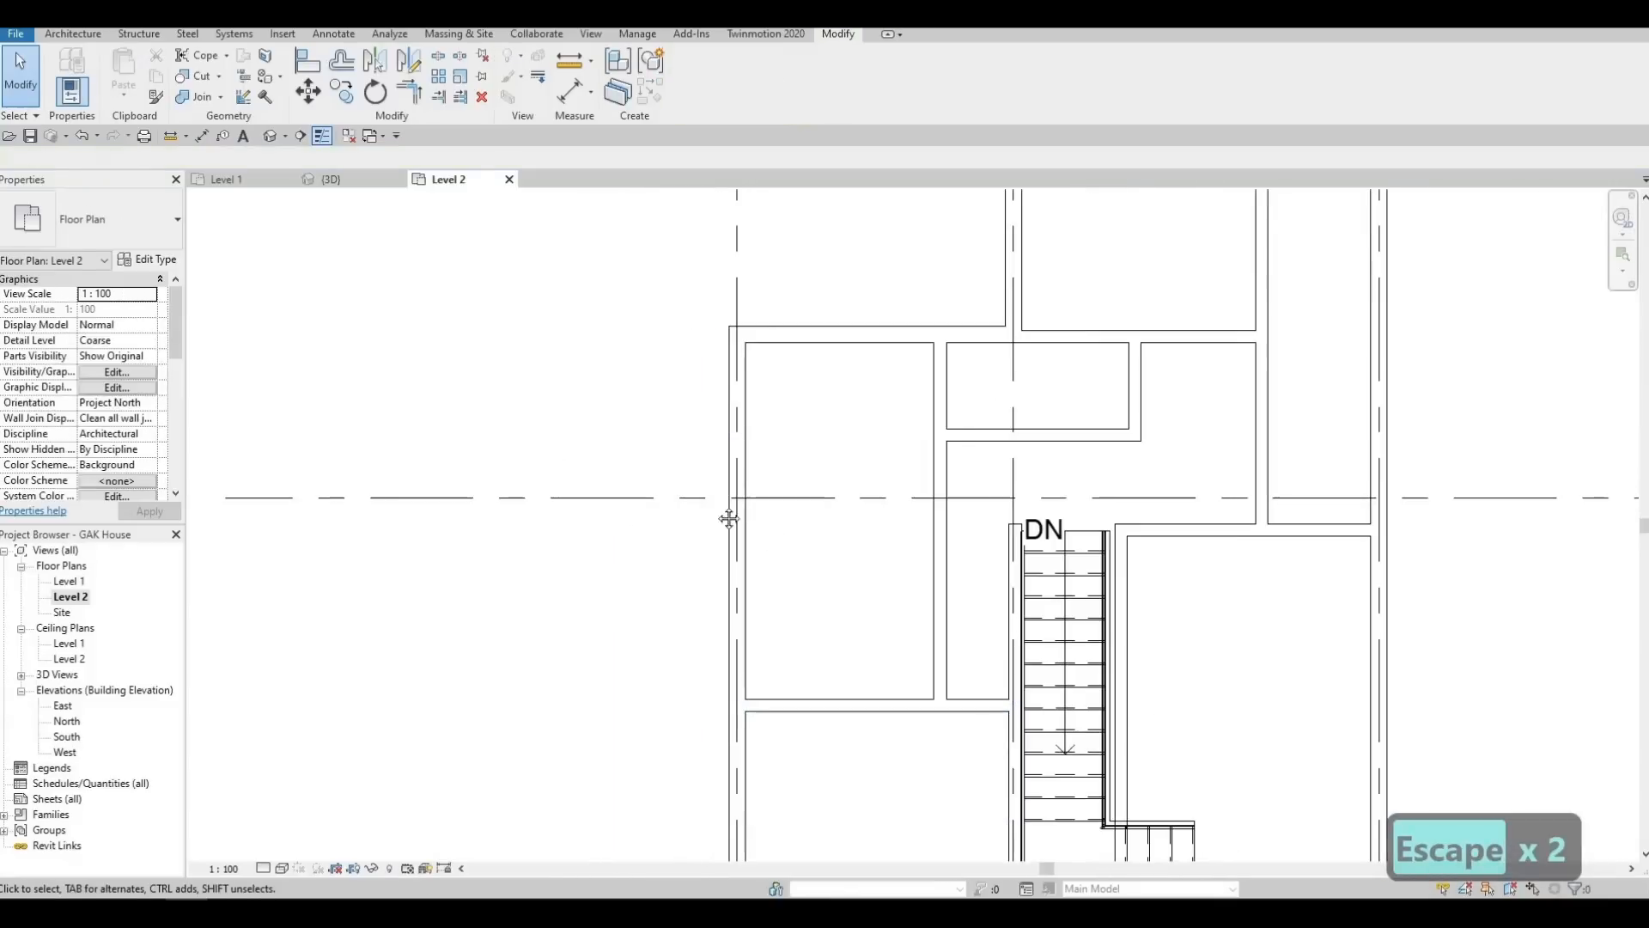
Draw a horizontal Interior Wall 1 from the left exterior wall to the vertical interior wall, about 800 above the dividing wall
middle_drag(765, 539, 618, 431)
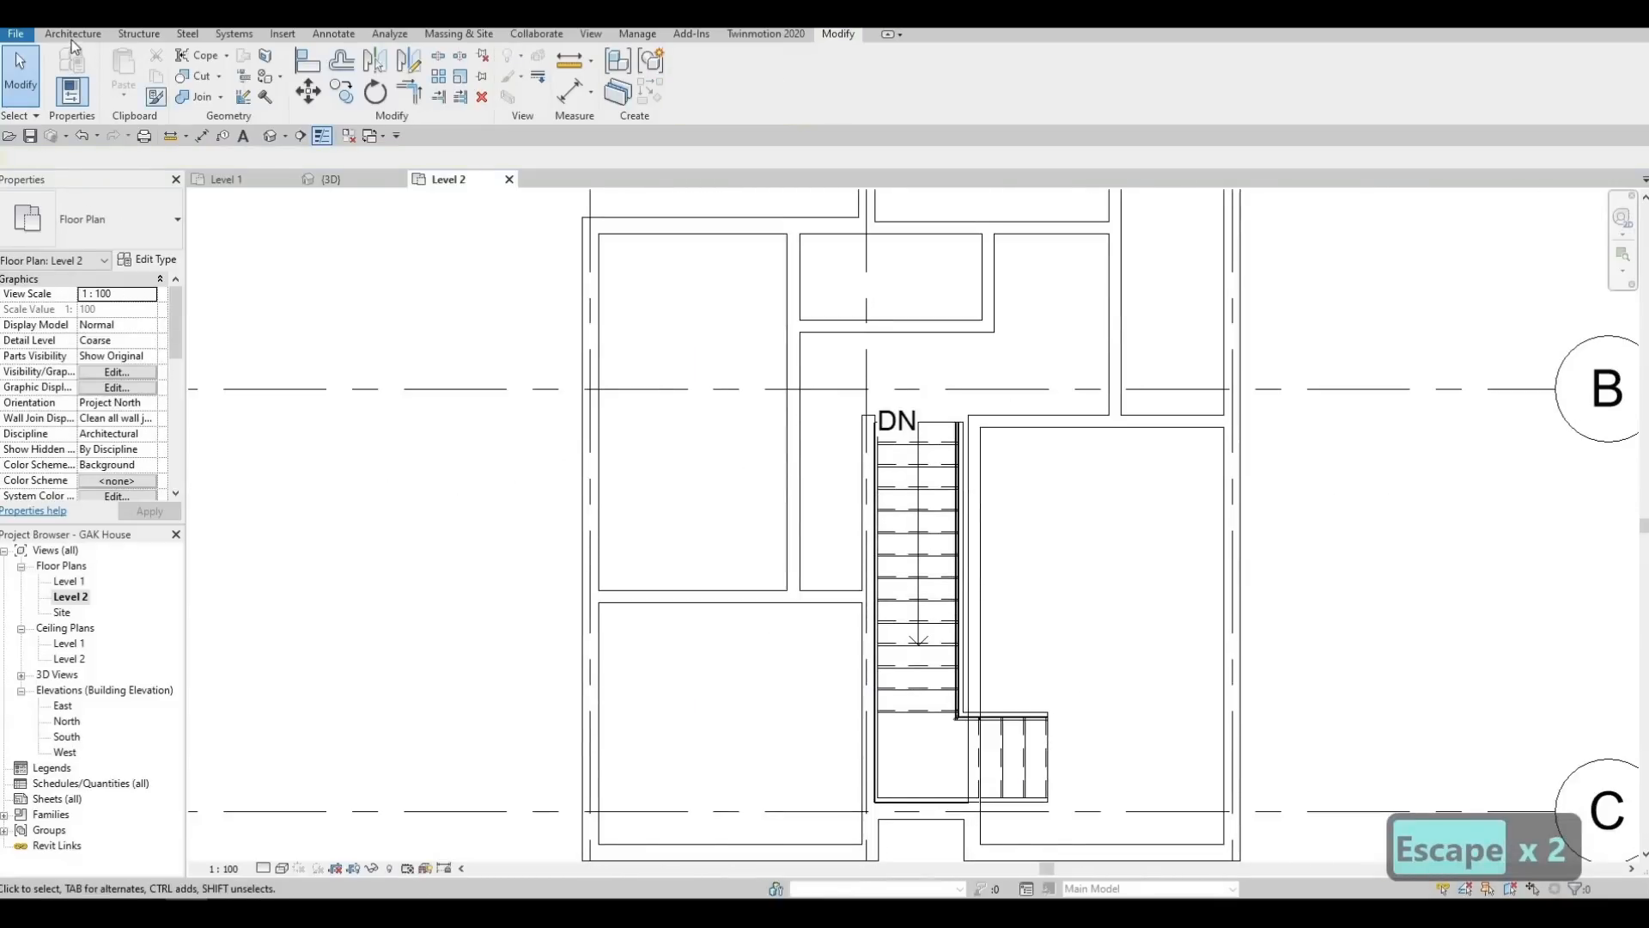
click(73, 34)
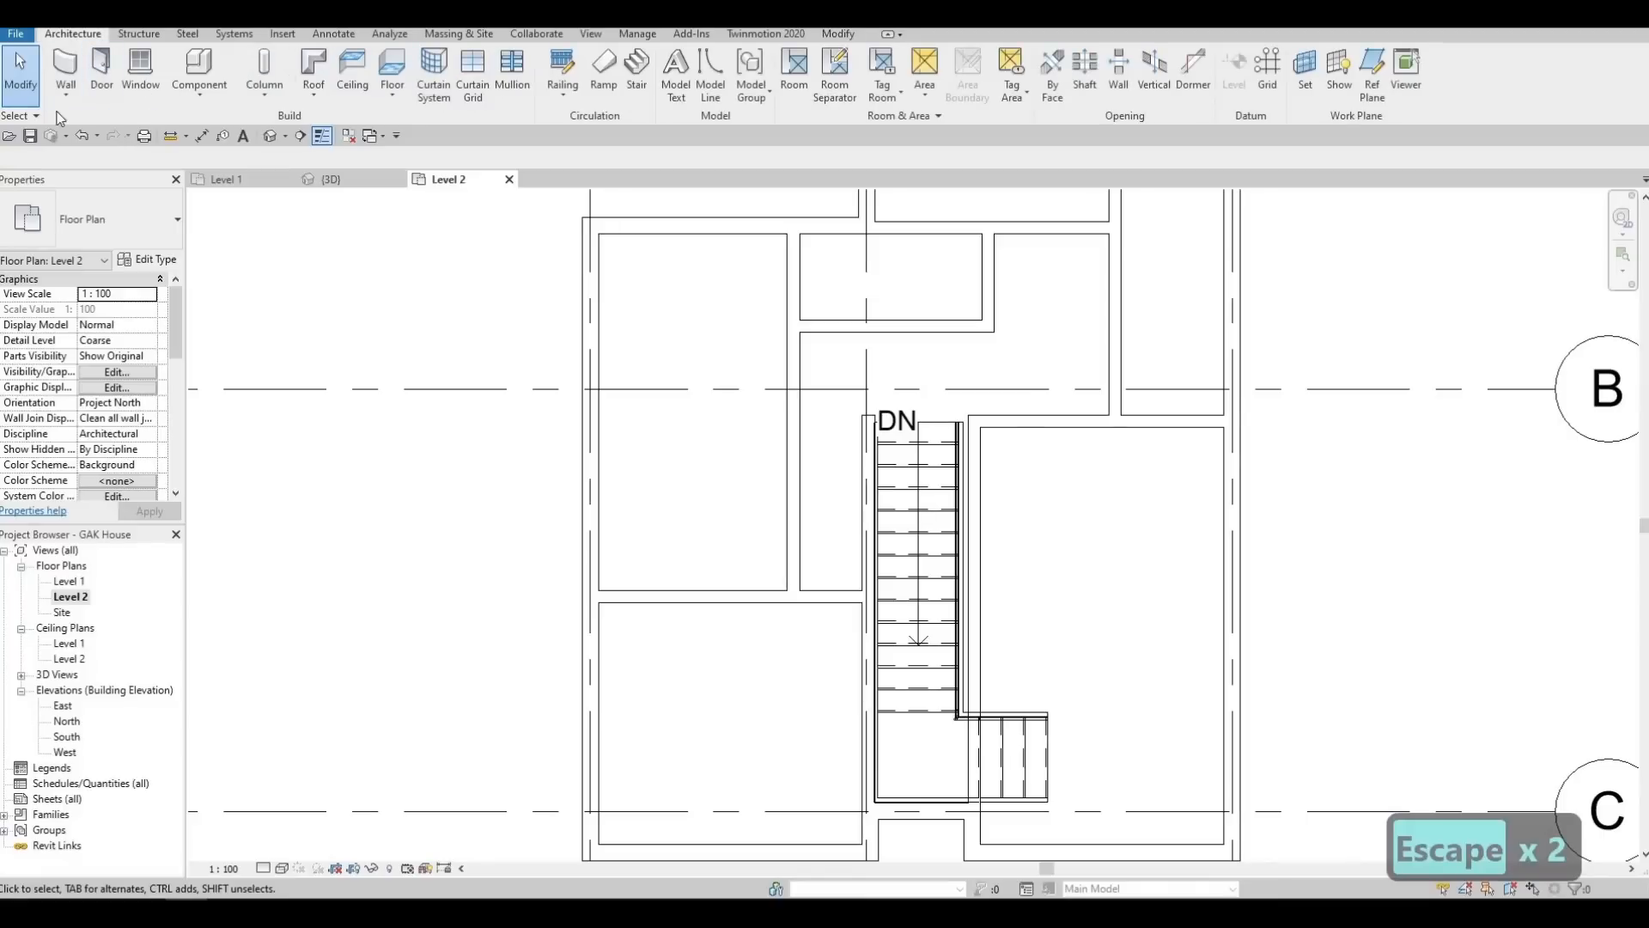
click(66, 73)
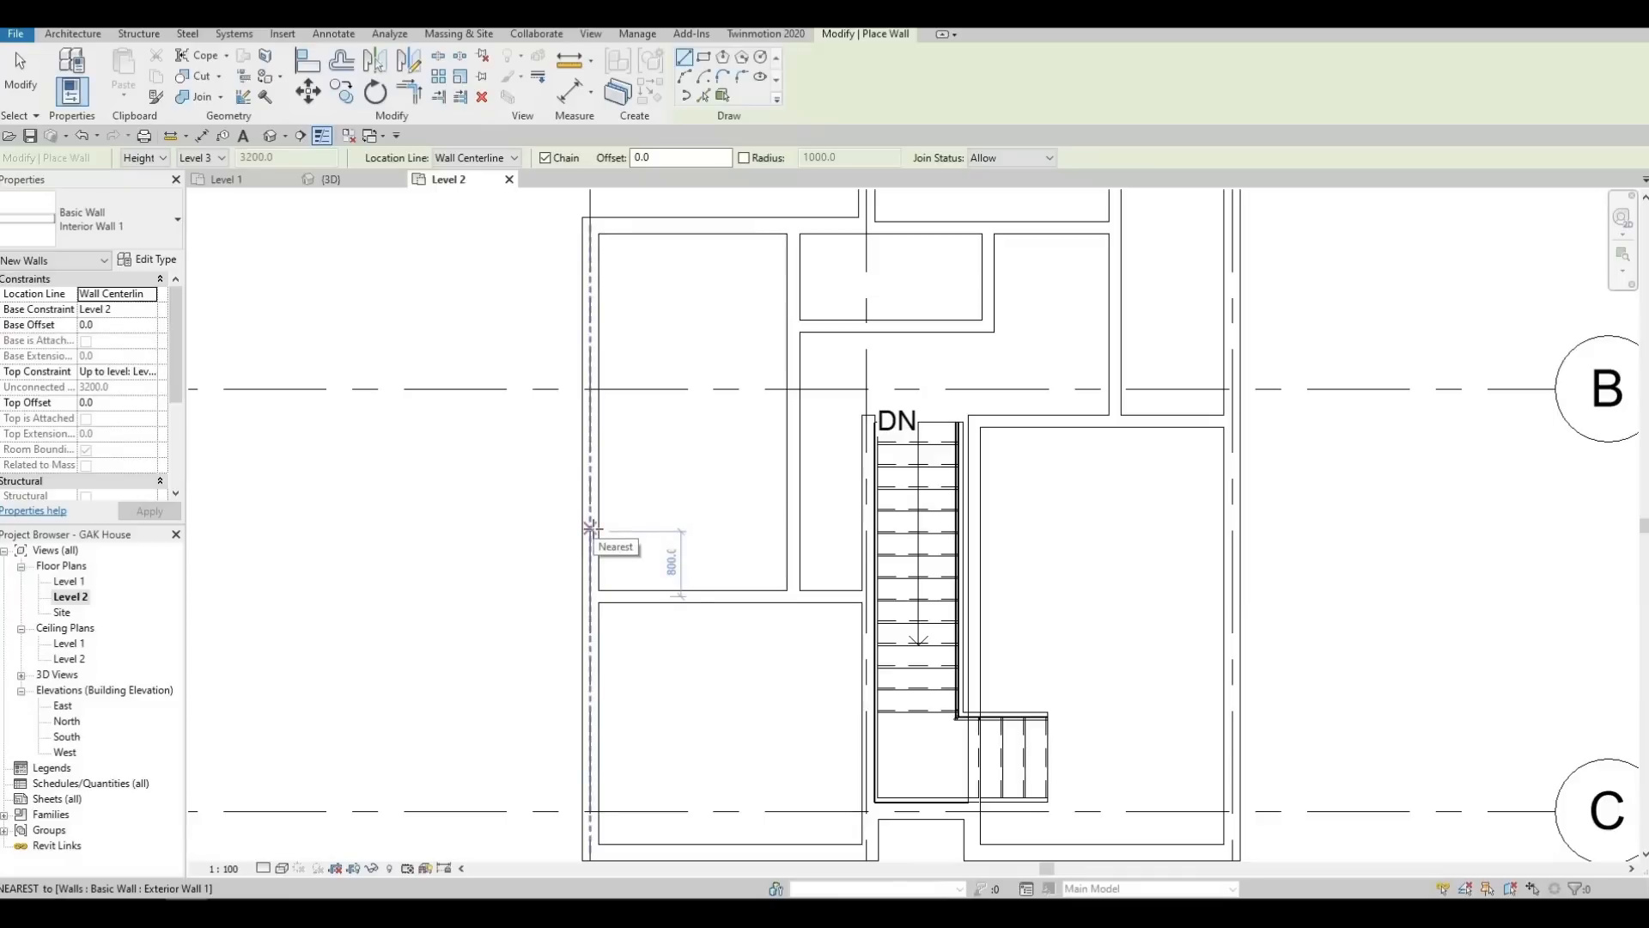
click(590, 529)
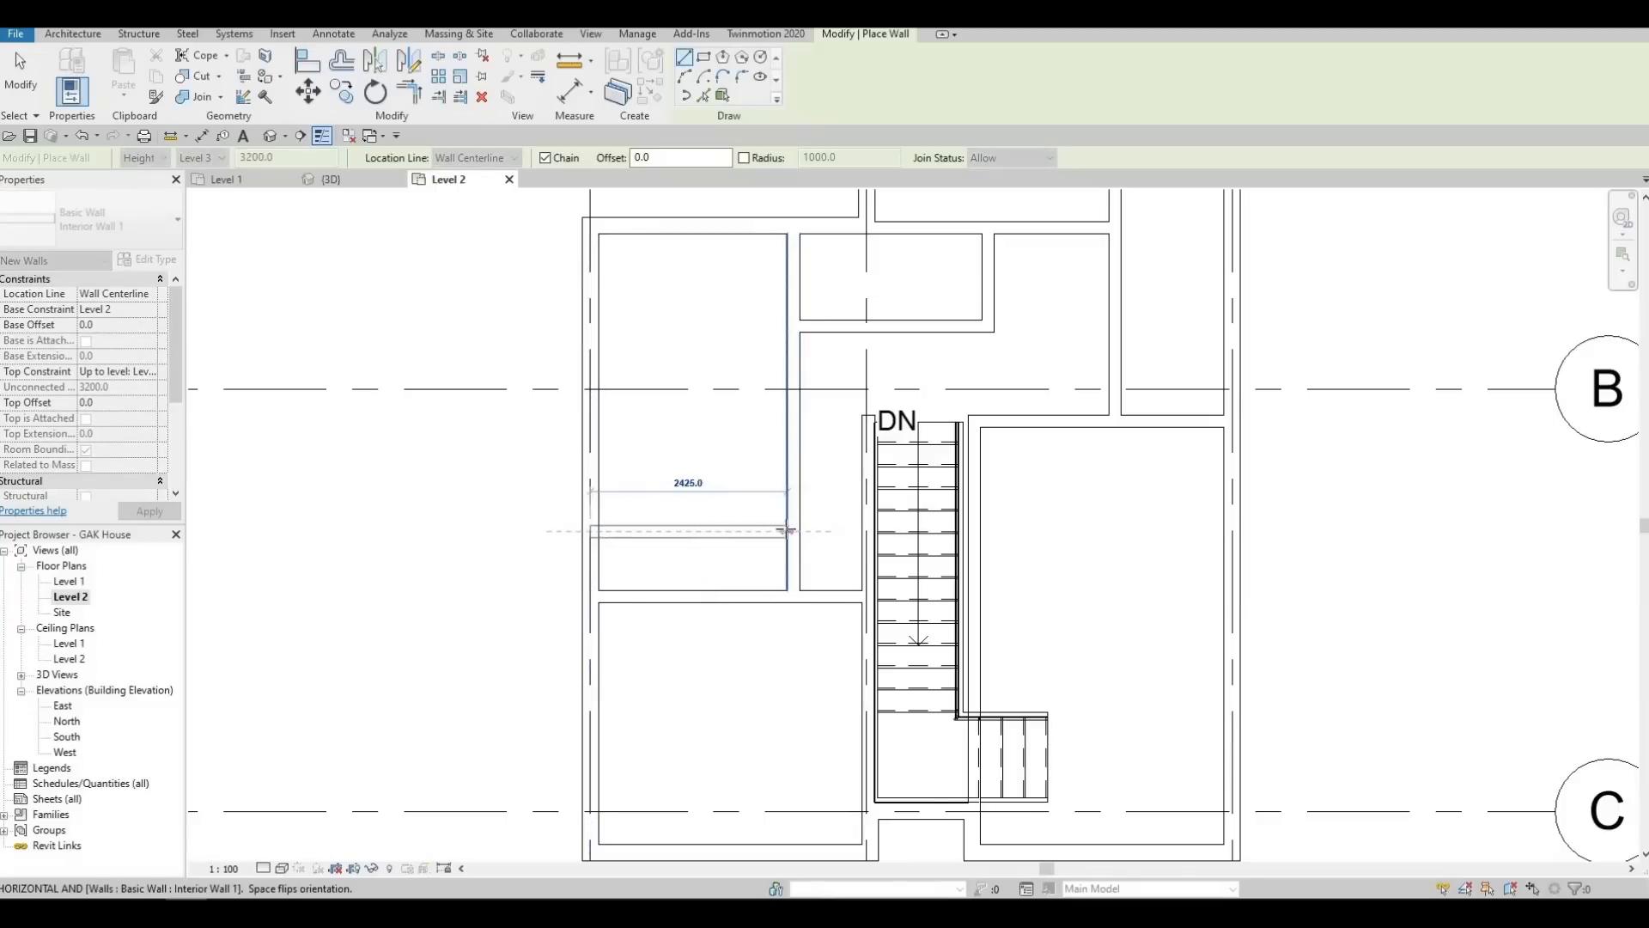
click(787, 531)
key(Escape)
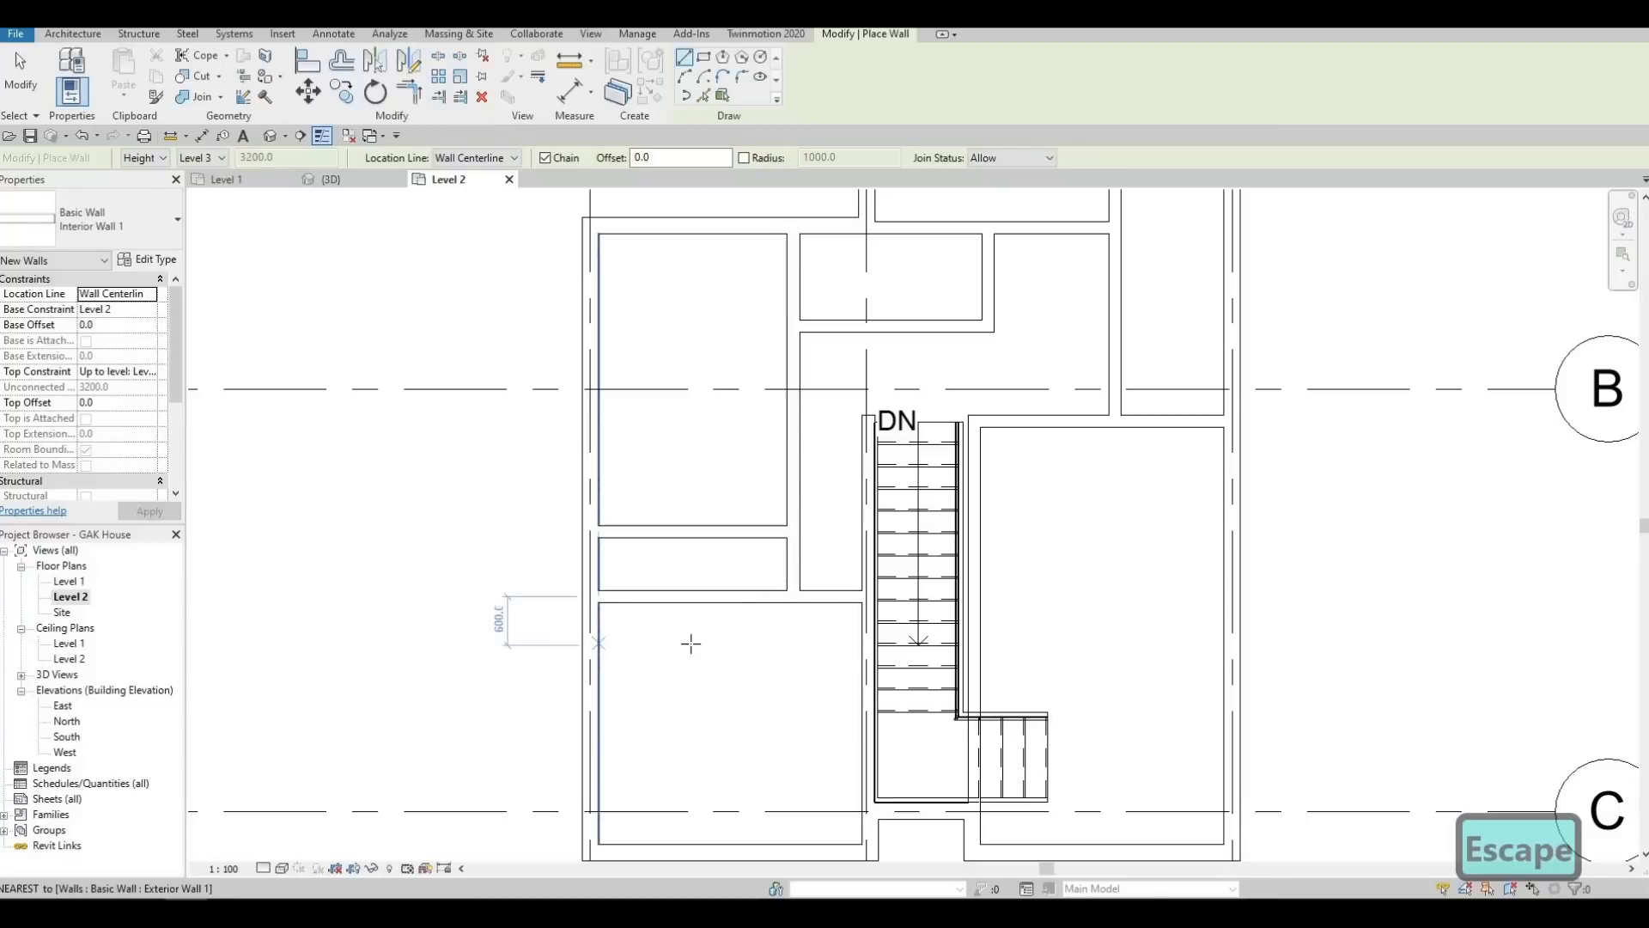
Draw a second horizontal interior wall from the left exterior wall, about 600 below the dividing wall, ending near the vertical wall's line
click(601, 643)
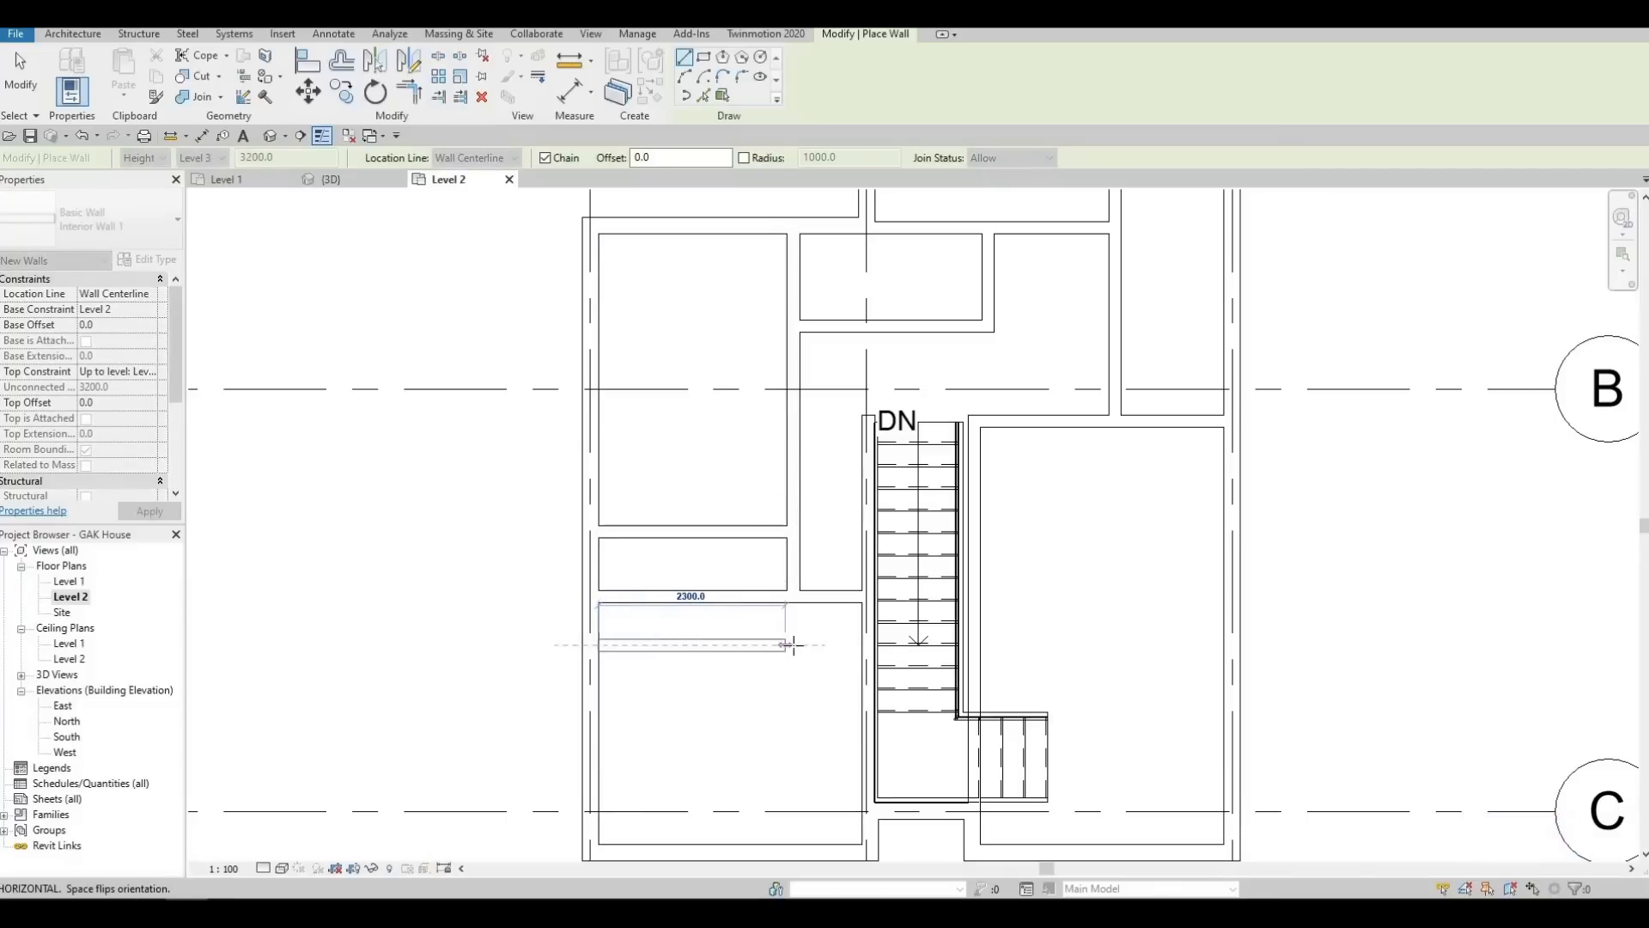
click(784, 658)
key(Escape)
key(Escape)
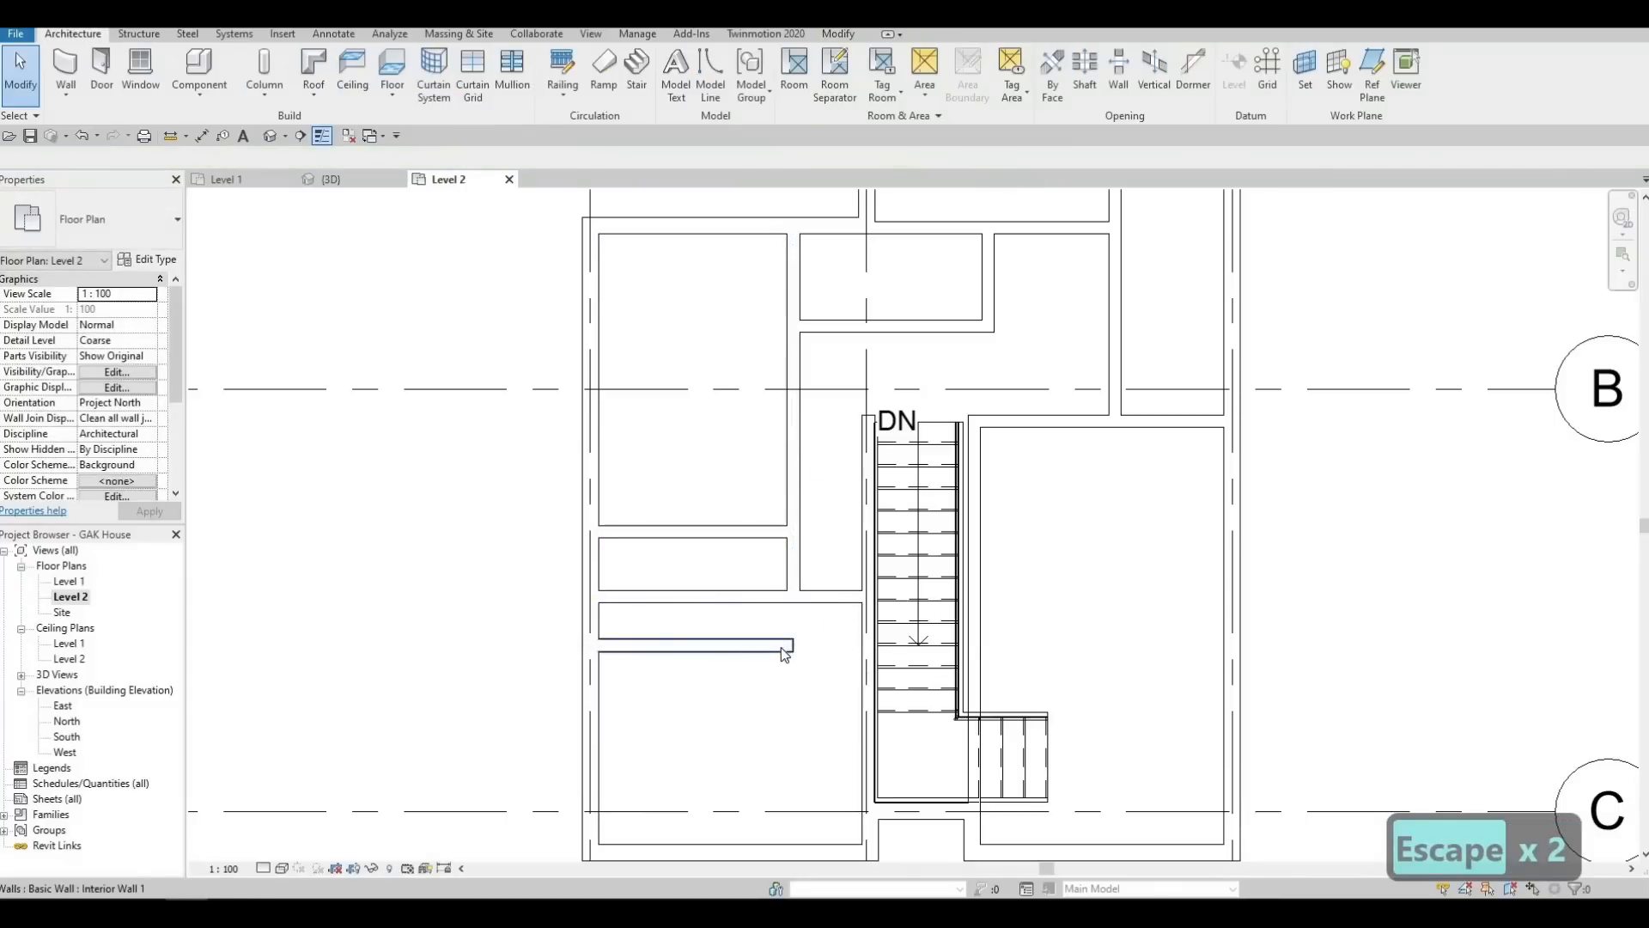
Trim/extend the vertical interior wall and the new lower horizontal wall to meet in a corner
key(t)
key(r)
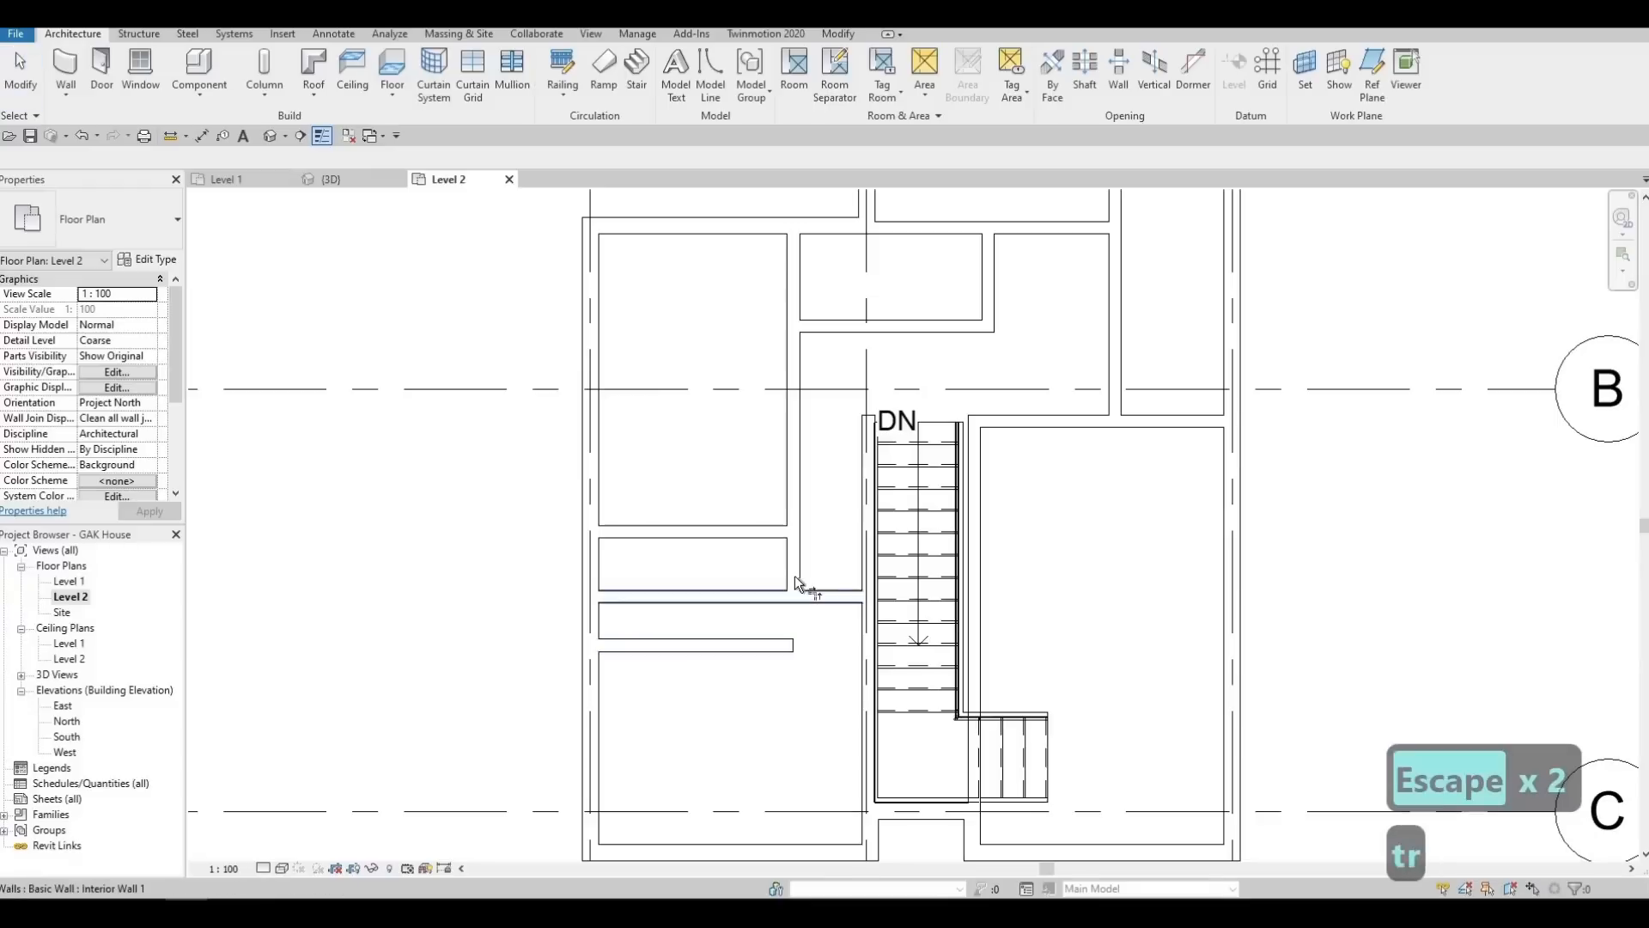
click(796, 575)
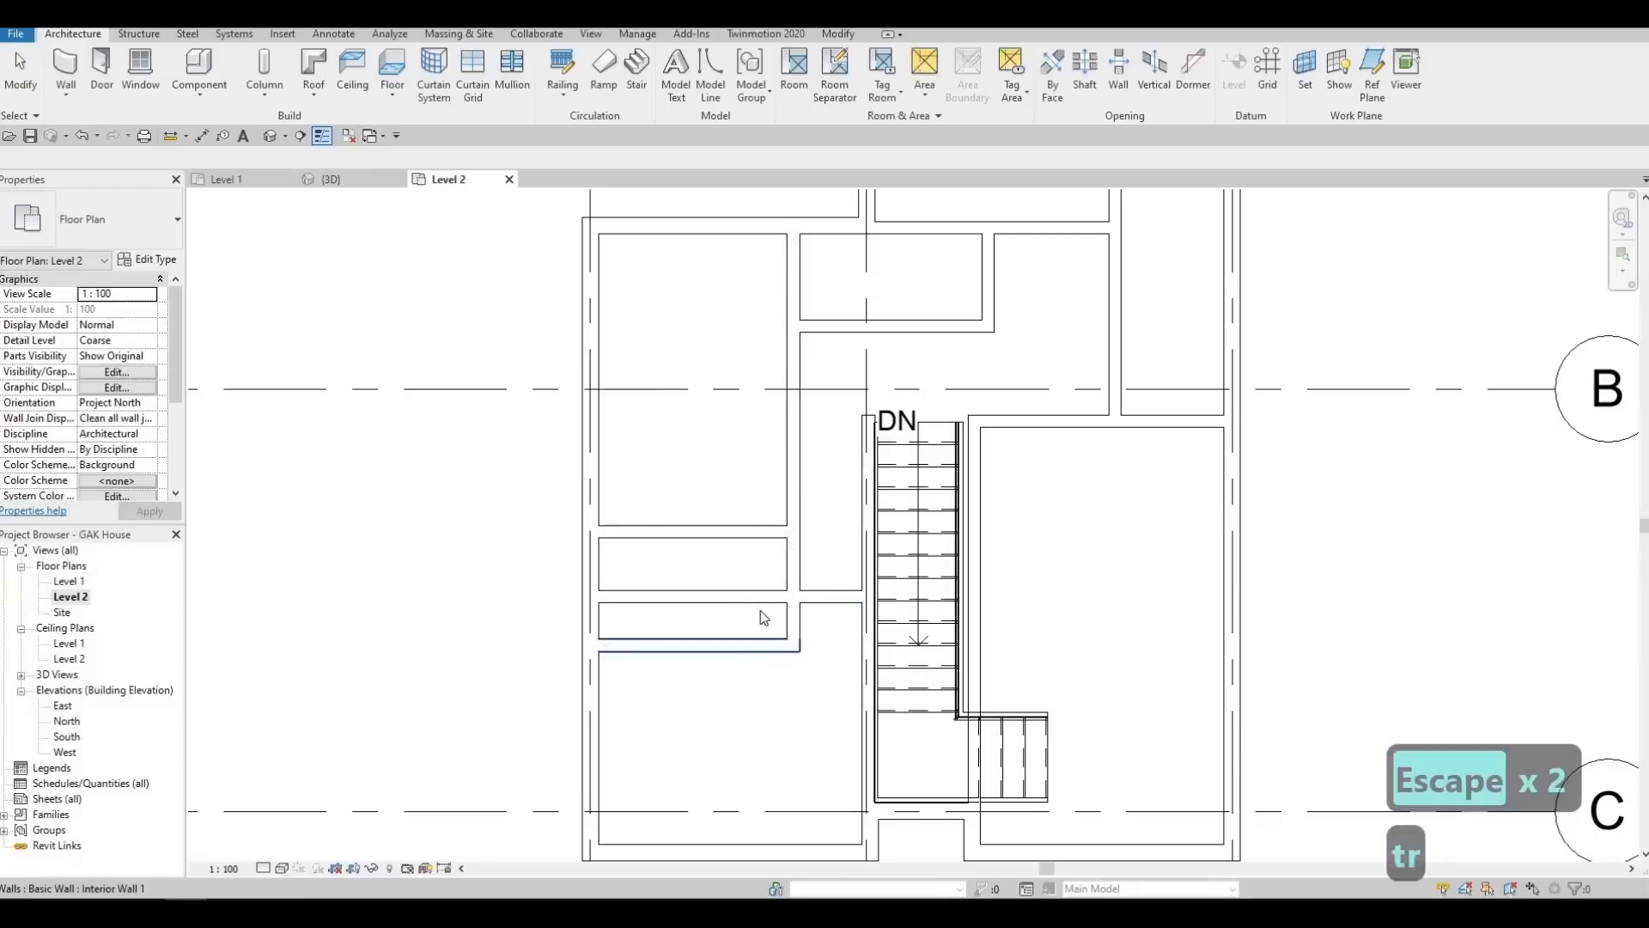
key(Escape)
key(Escape)
Move the new horizontal wall above the dividing wall downward, setting its distance from the dividing wall to 700
click(699, 538)
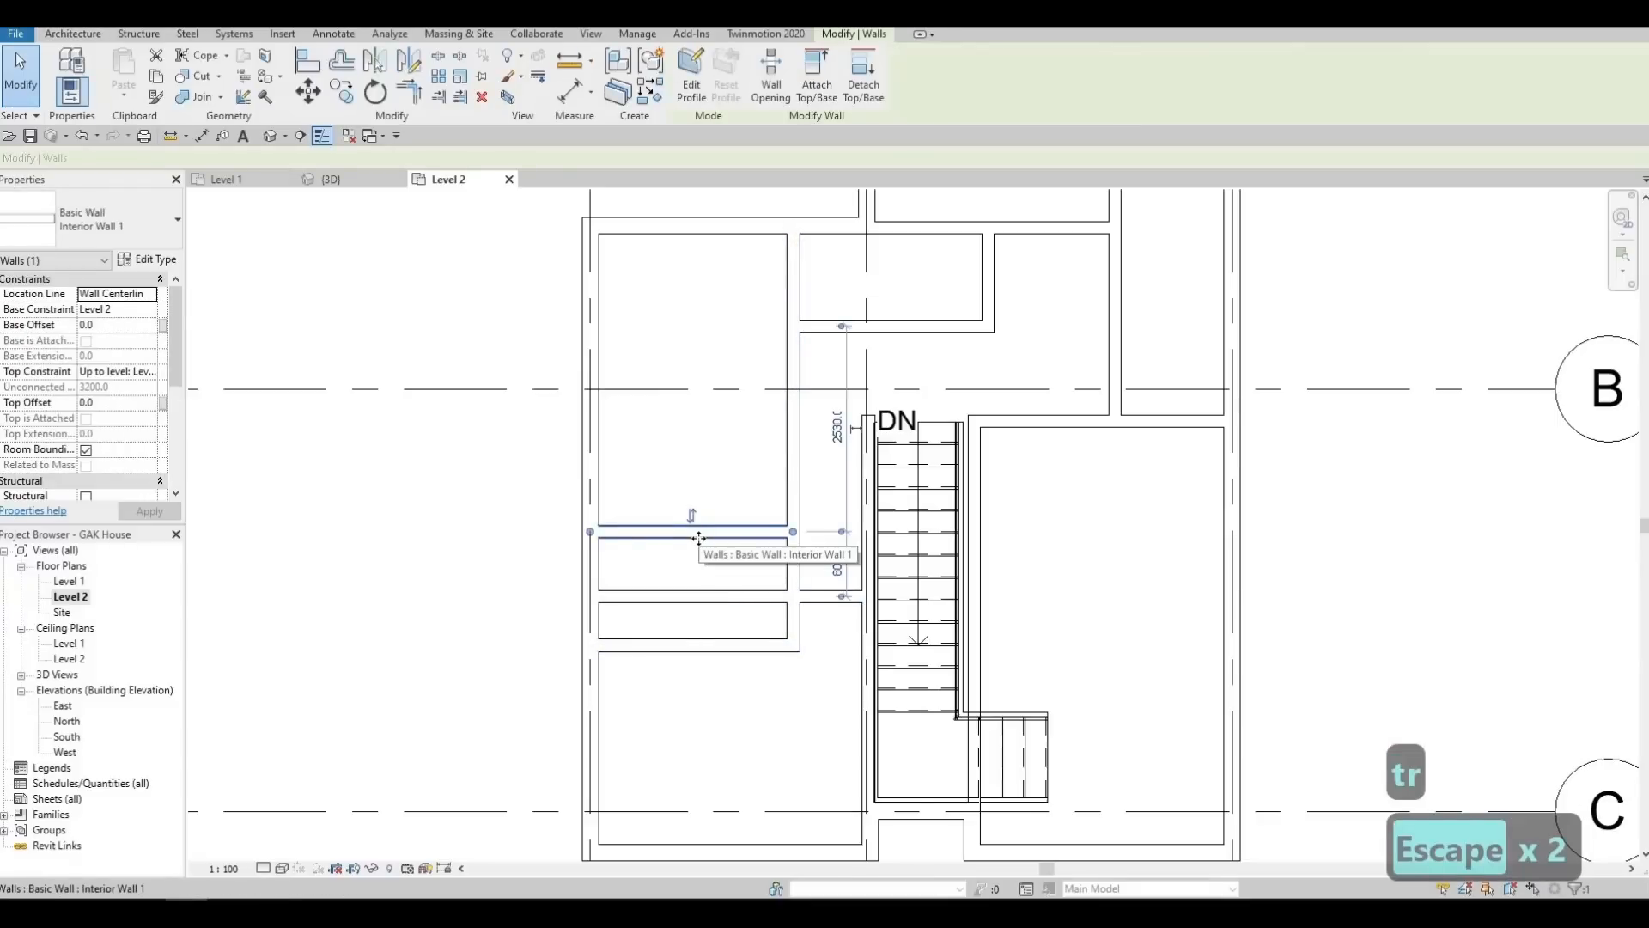
key(Down)
key(Down)
key(Down)
key(Down)
key(Down)
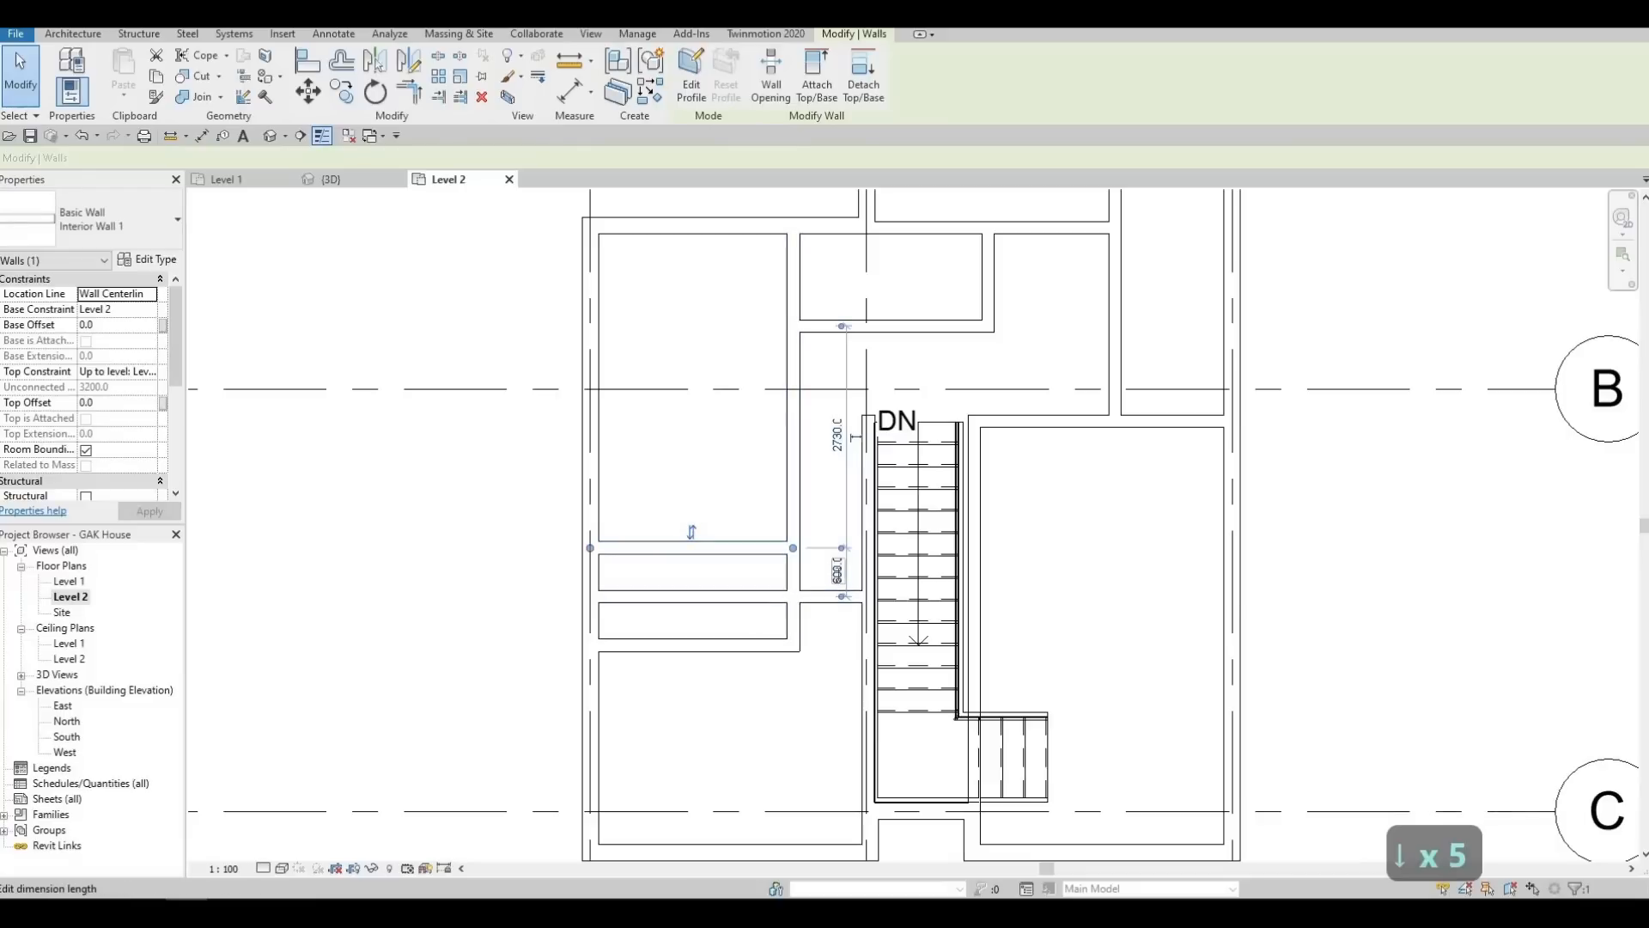
click(837, 569)
text(700)
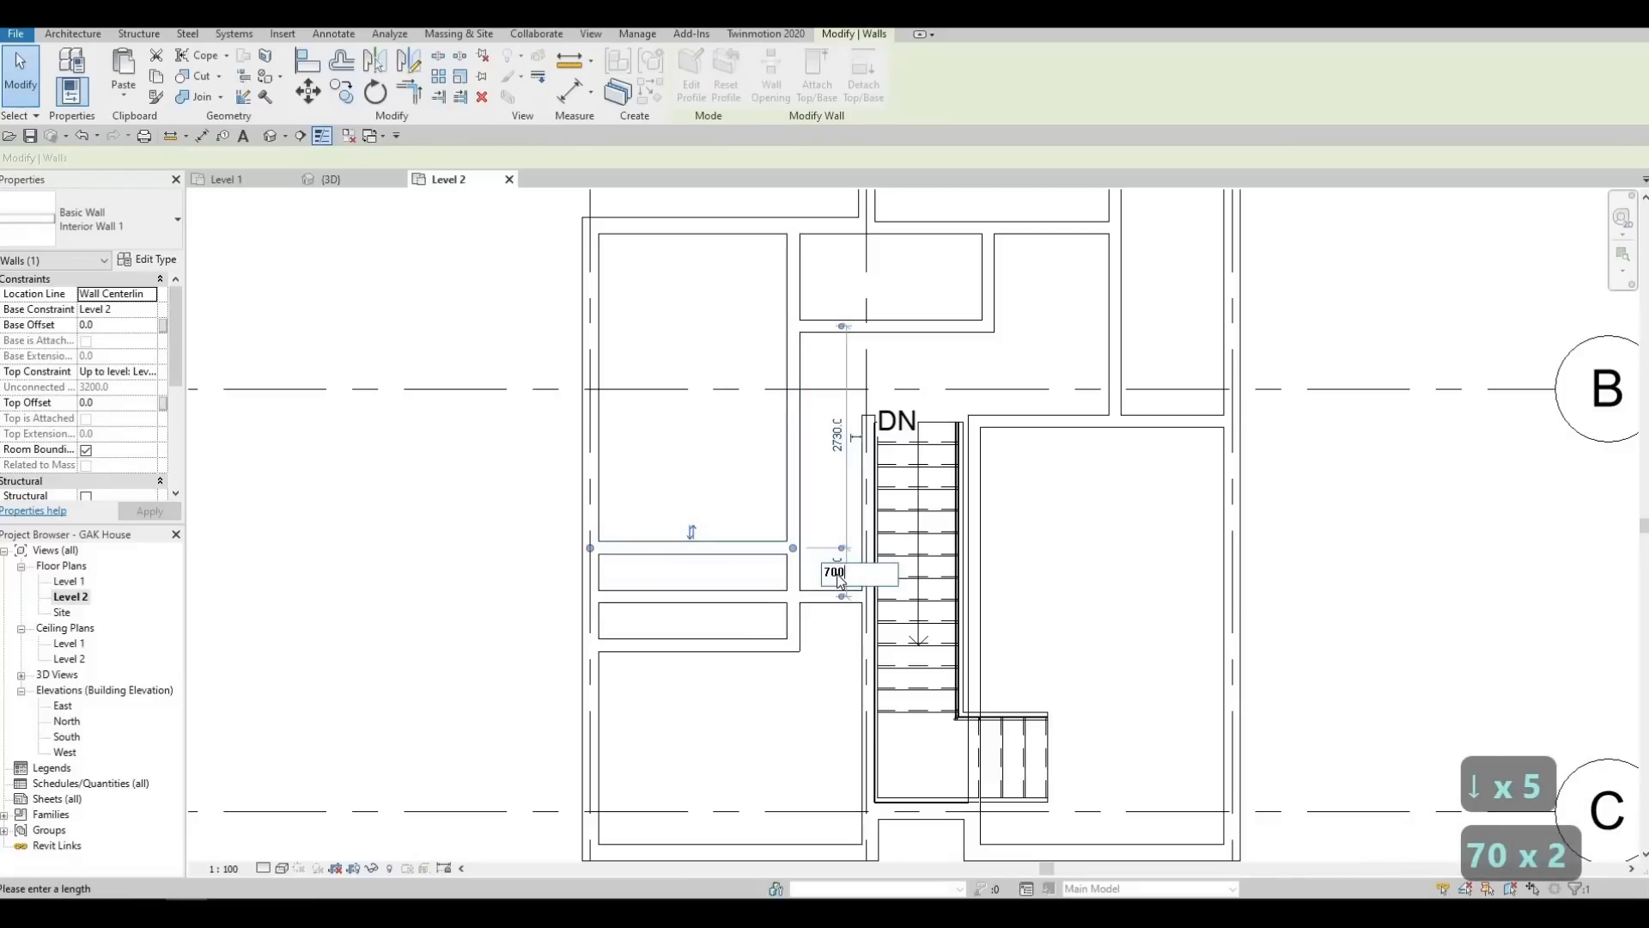
key(Return)
key(Escape)
Set the distance between the dividing wall and the new horizontal wall below it to 700
click(693, 643)
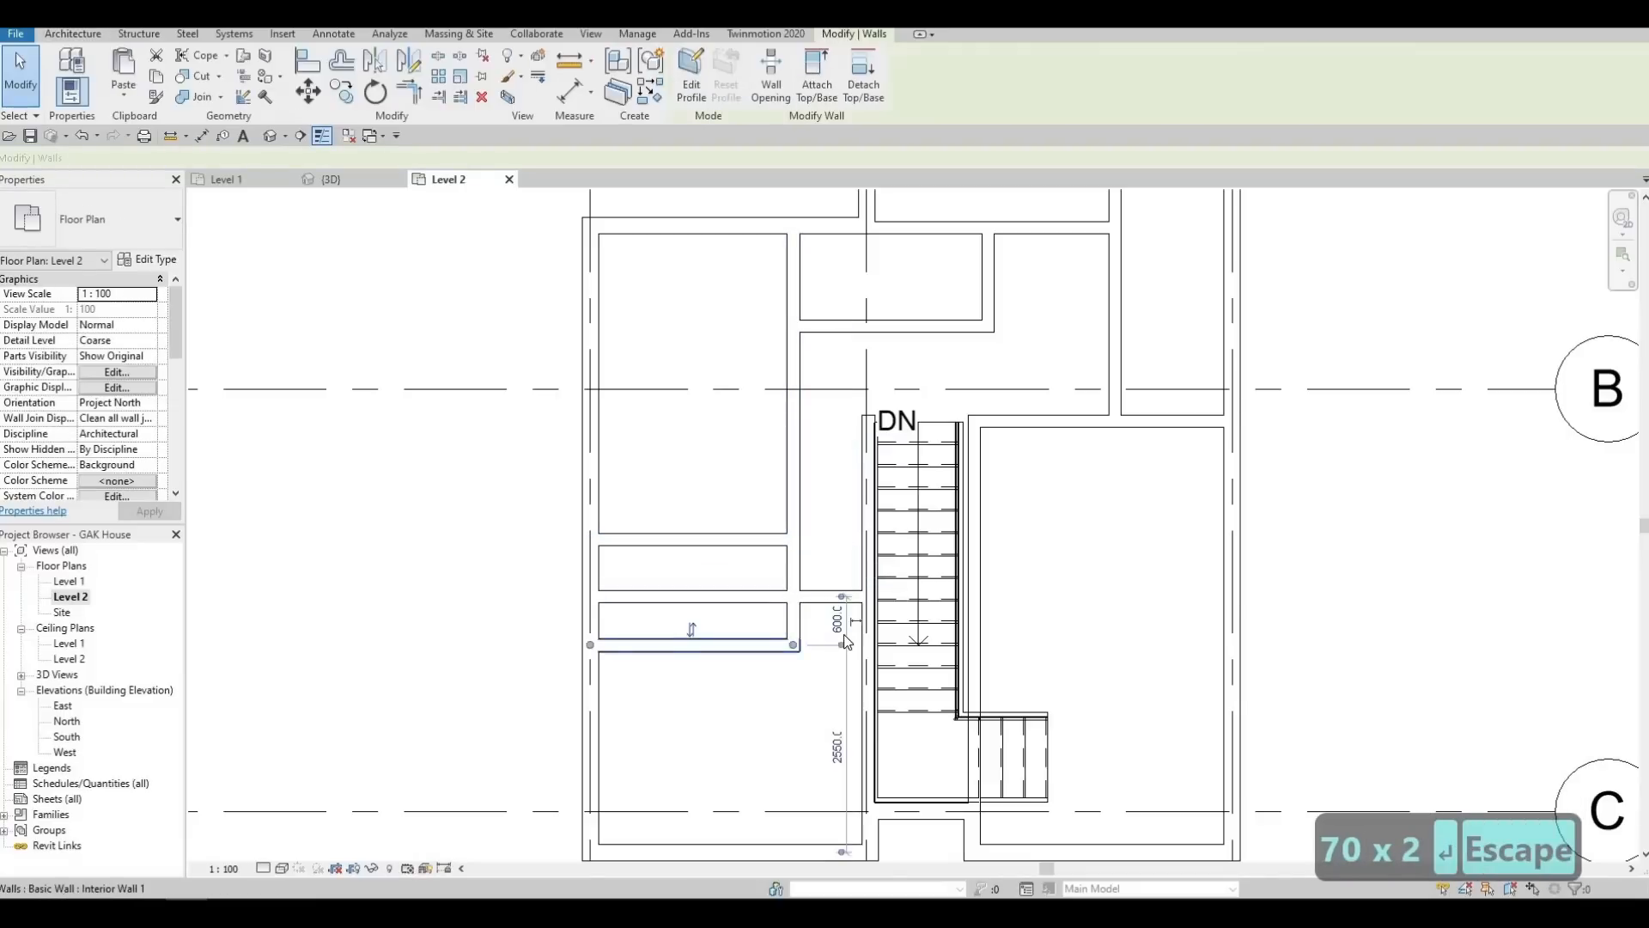
click(838, 618)
text(700)
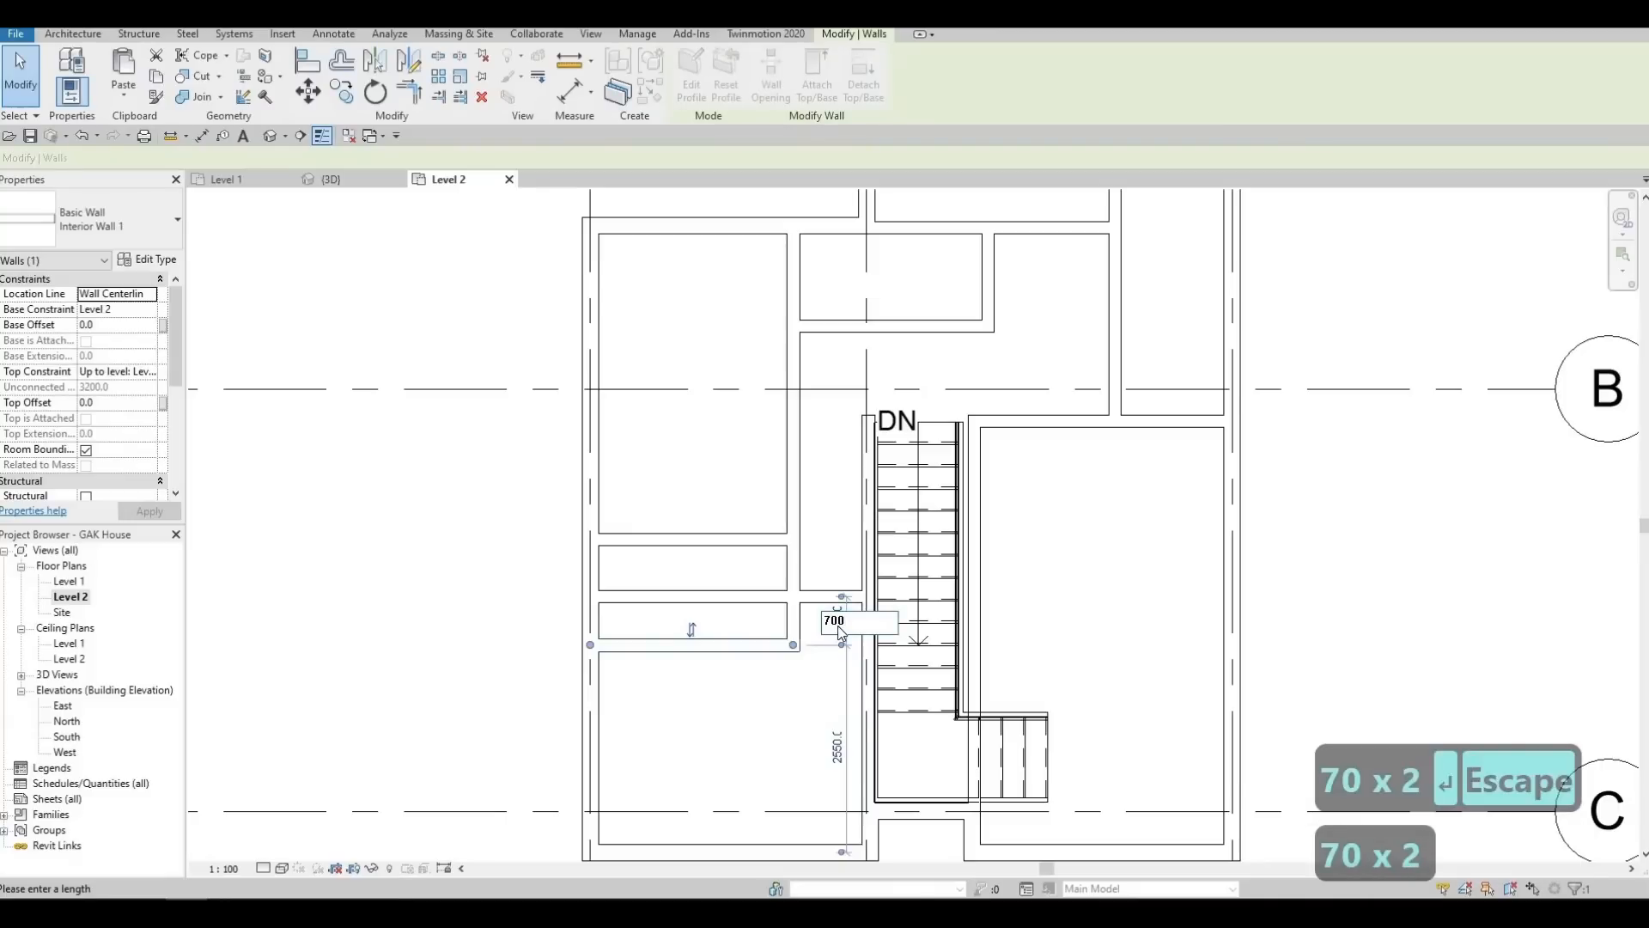
key(Return)
key(Escape)
key(Escape)
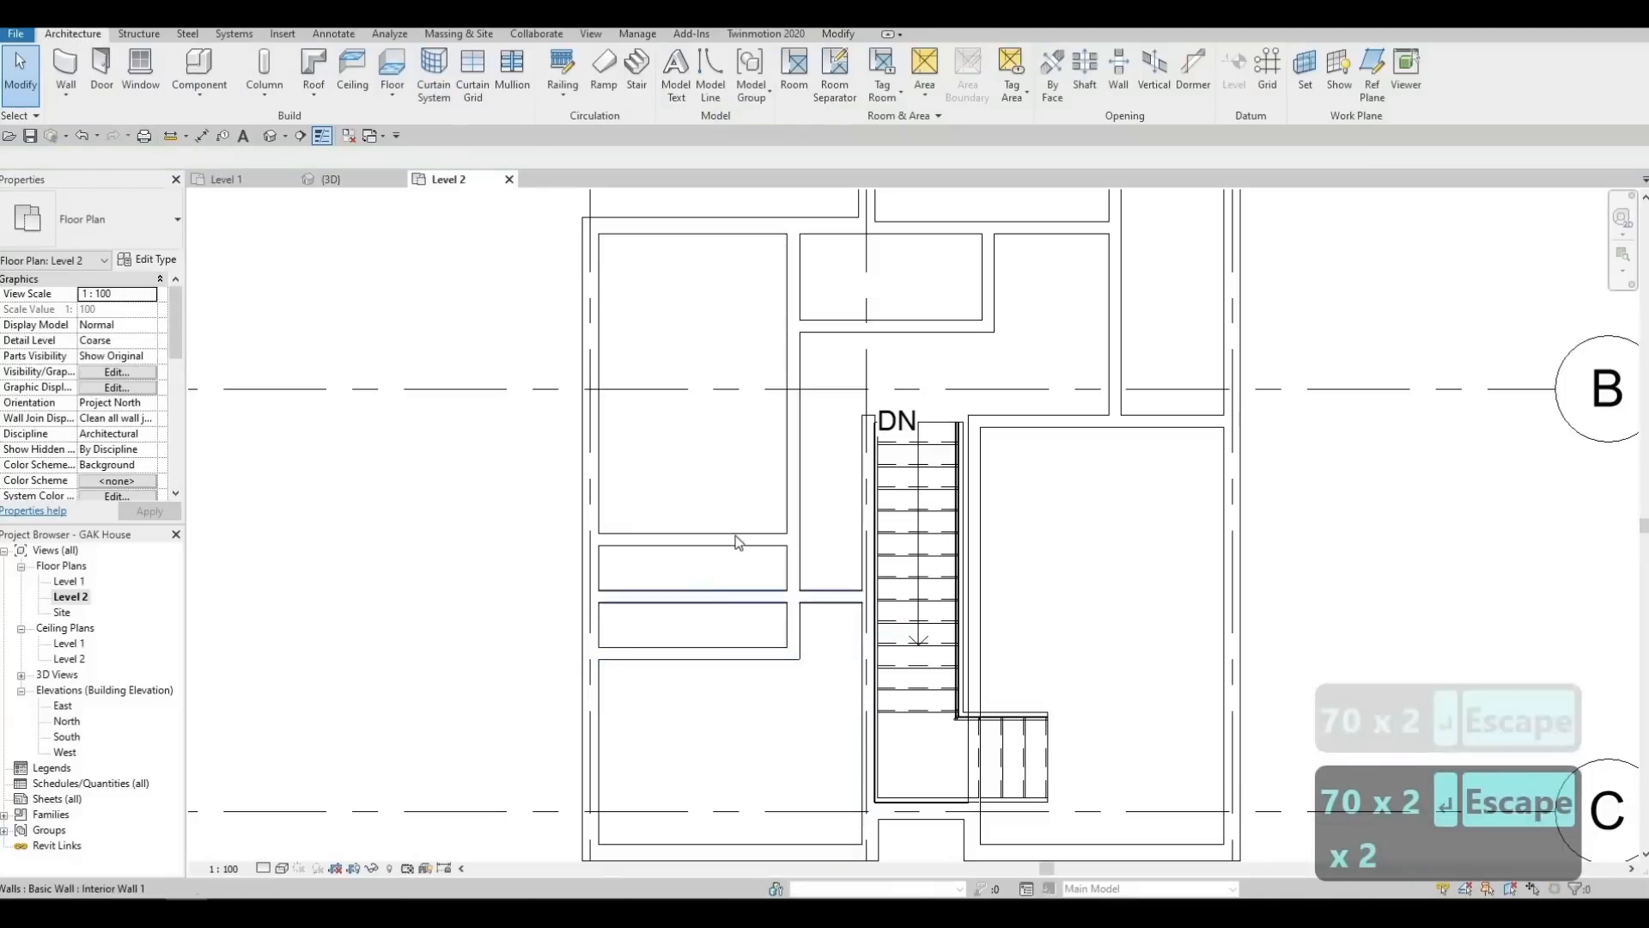
Set the spacing between the dividing wall and the short horizontal wall below it to 600
scroll(725, 546, down, 2)
scroll(717, 544, up, 1)
key(F1)
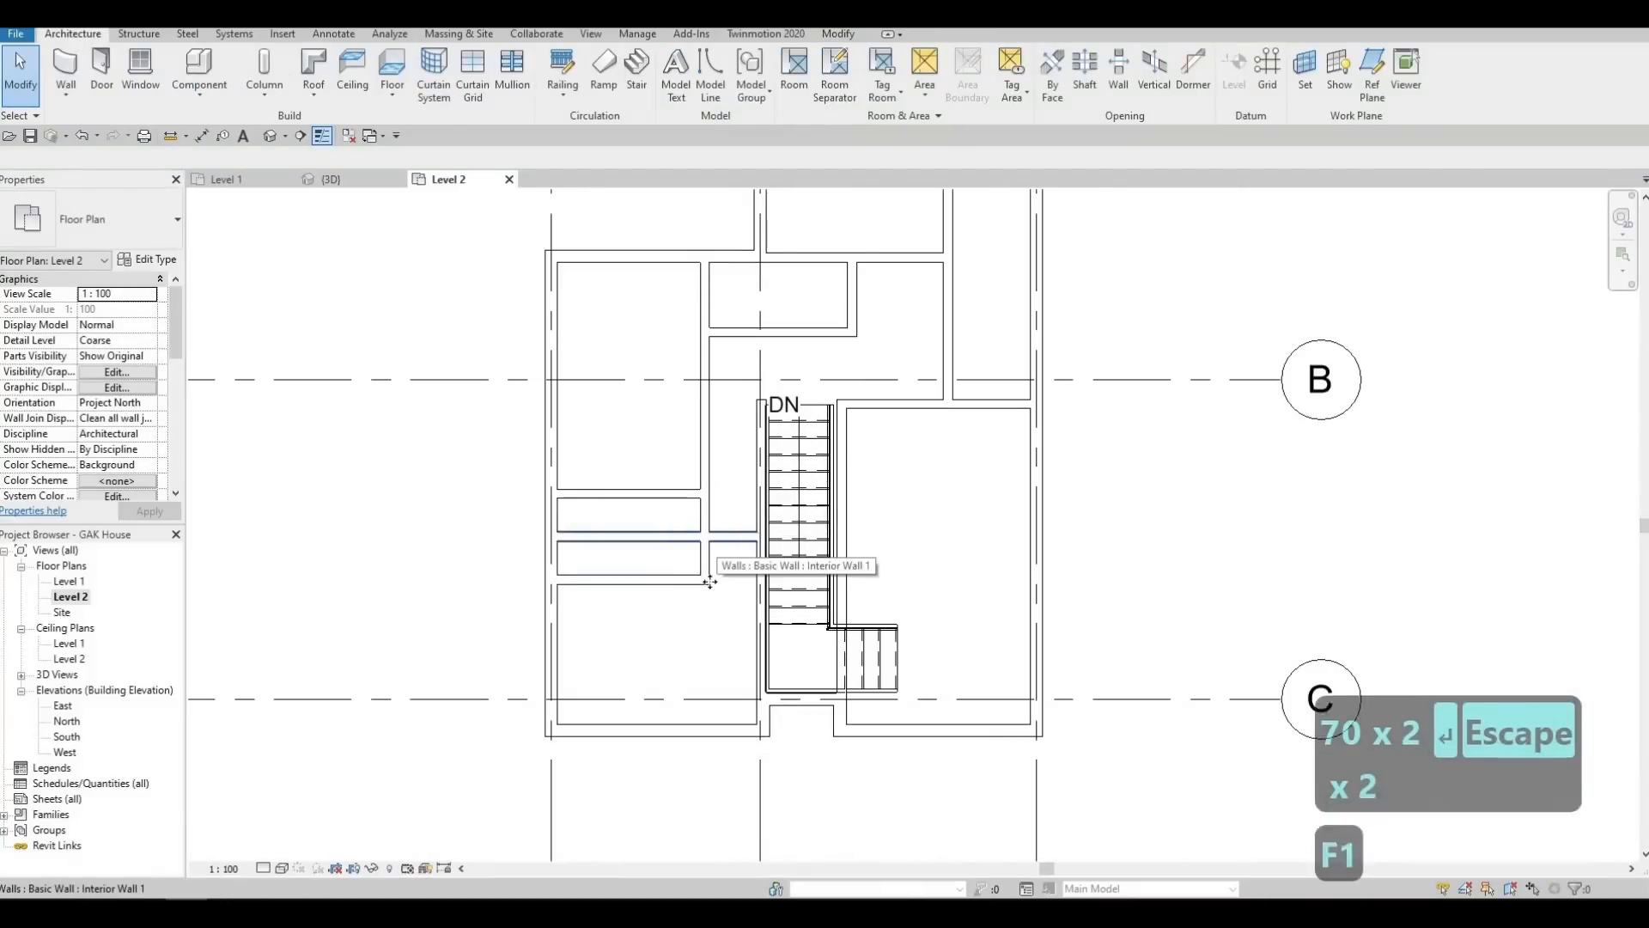
click(707, 579)
click(749, 558)
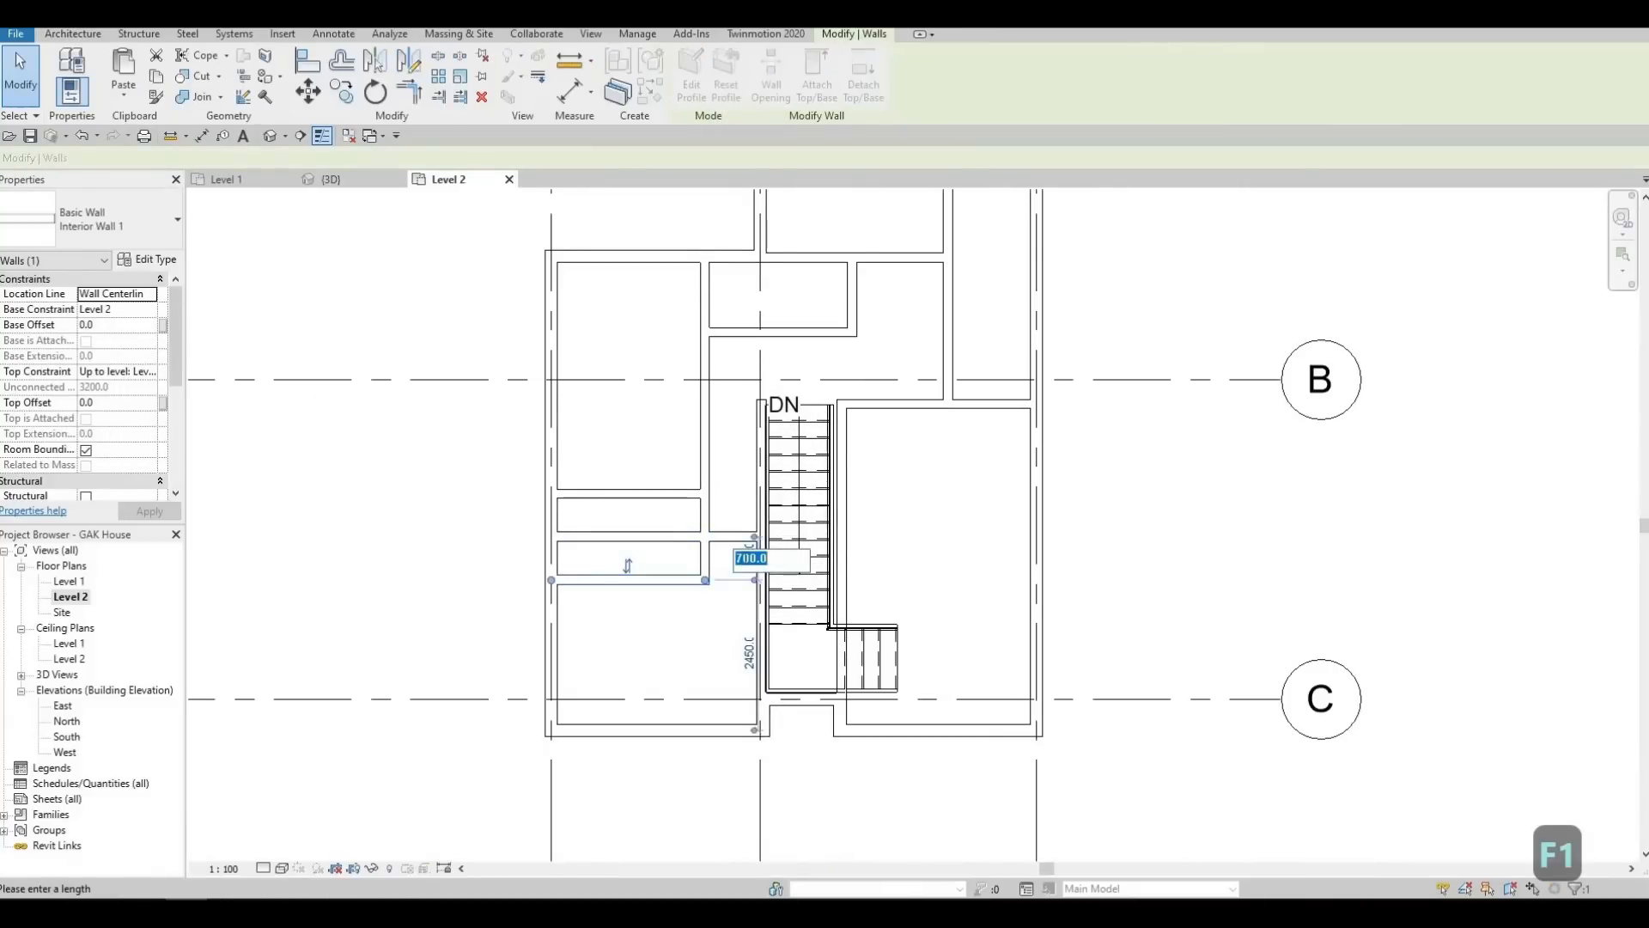
text(600)
key(Return)
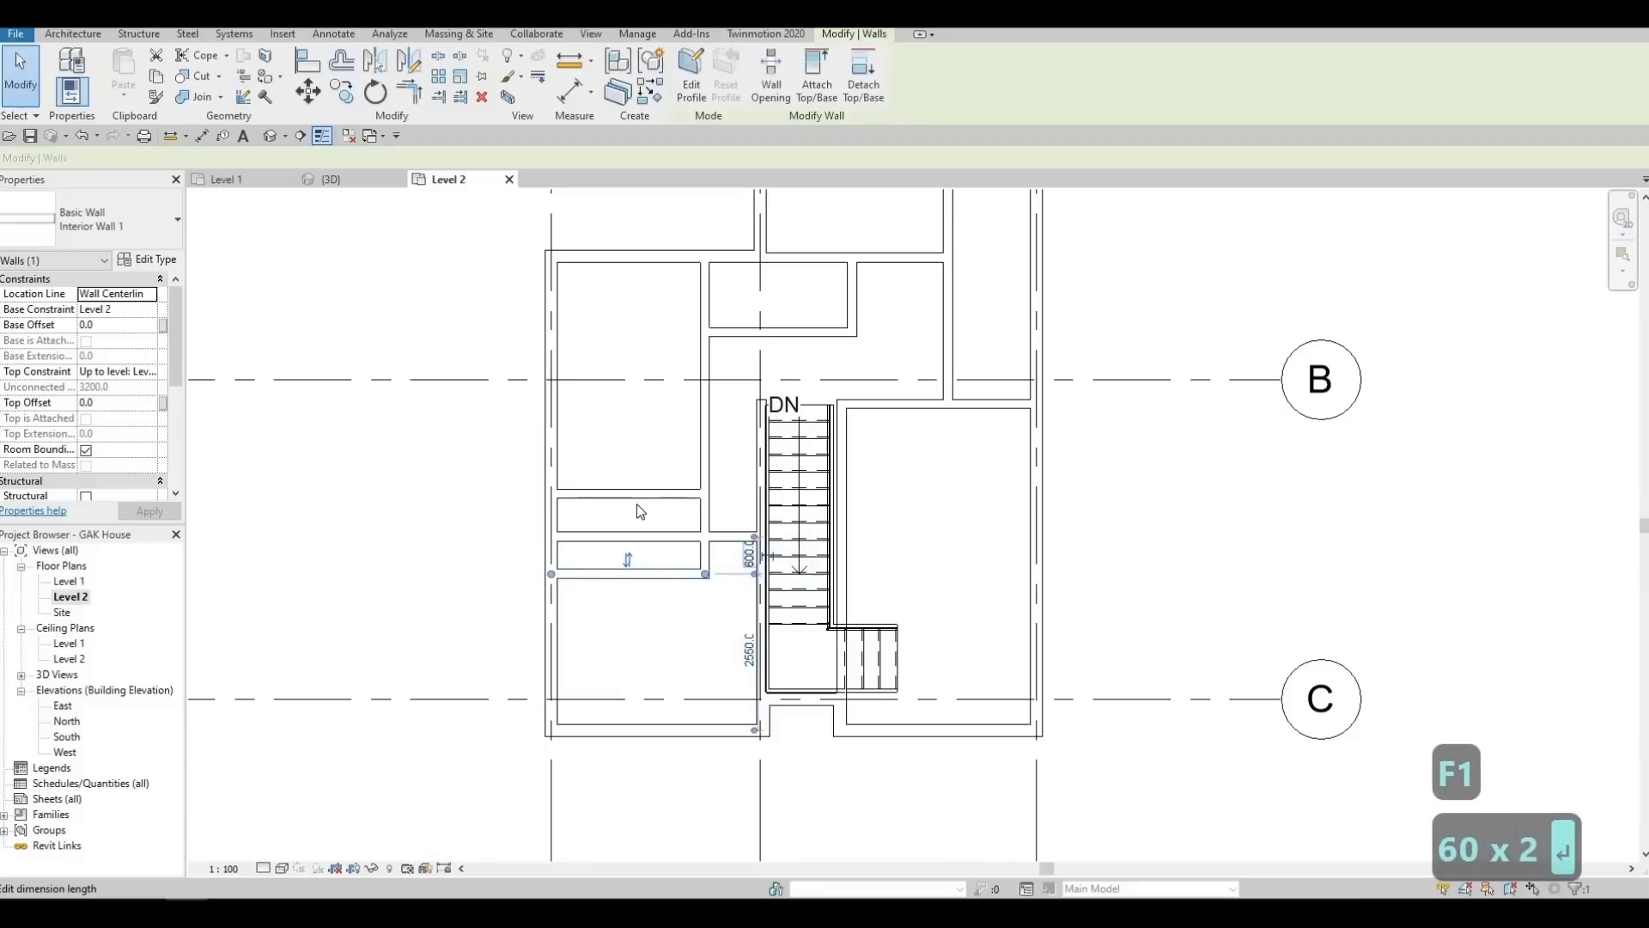
Set the distance between the dividing wall and the short horizontal wall above it to 600
click(636, 503)
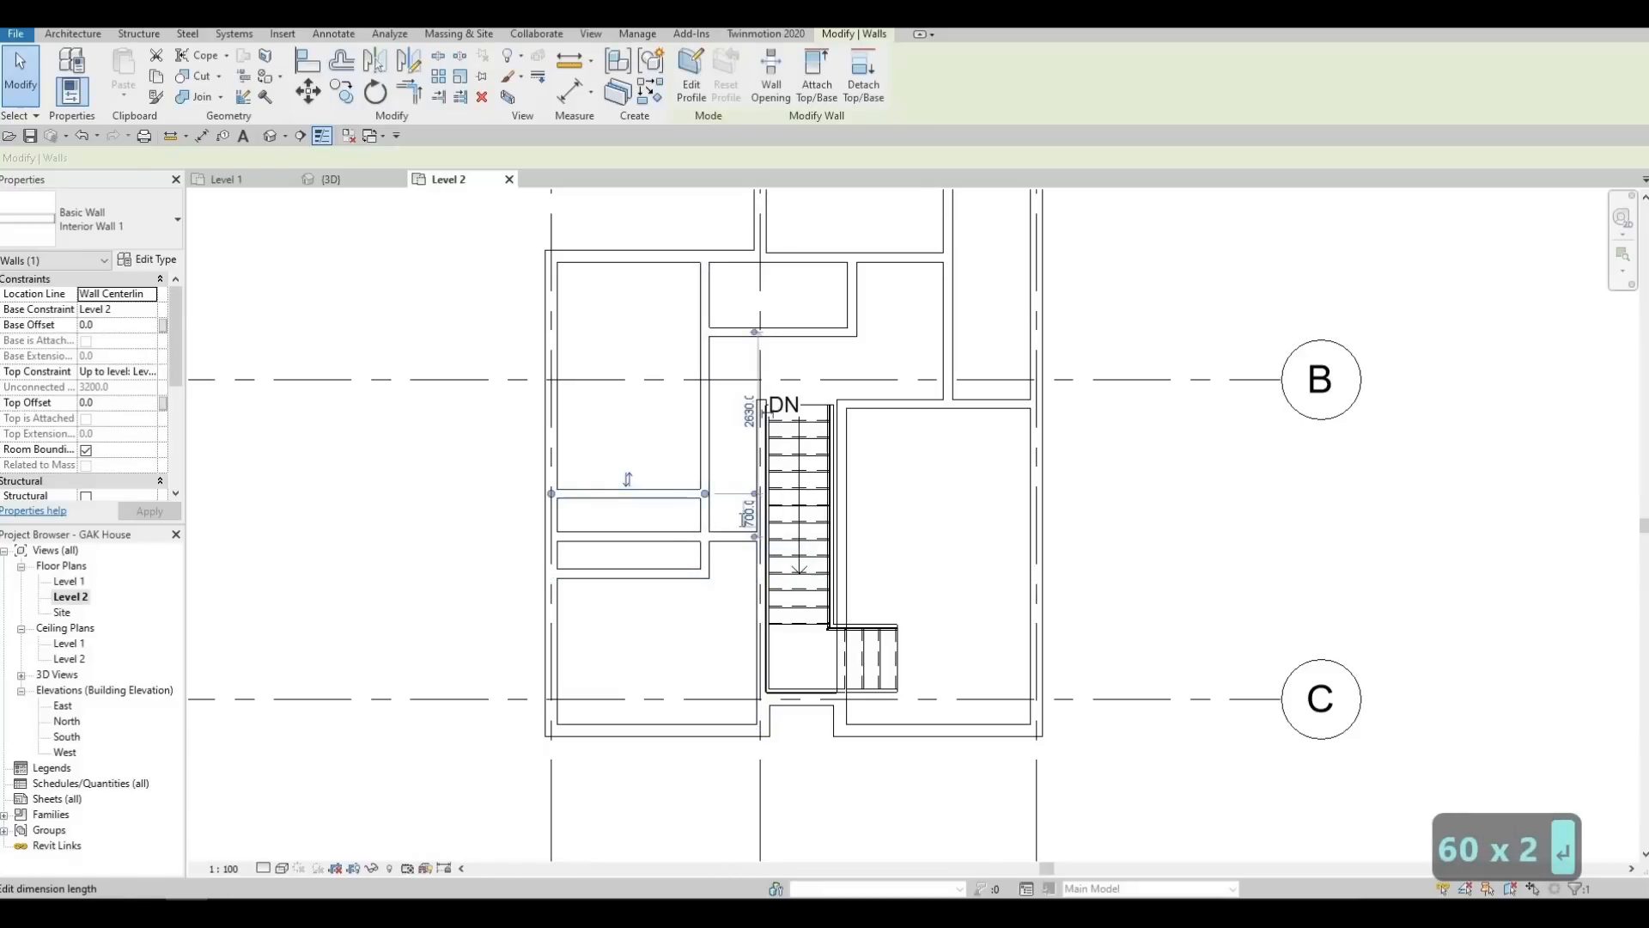
click(749, 515)
text(600)
key(Return)
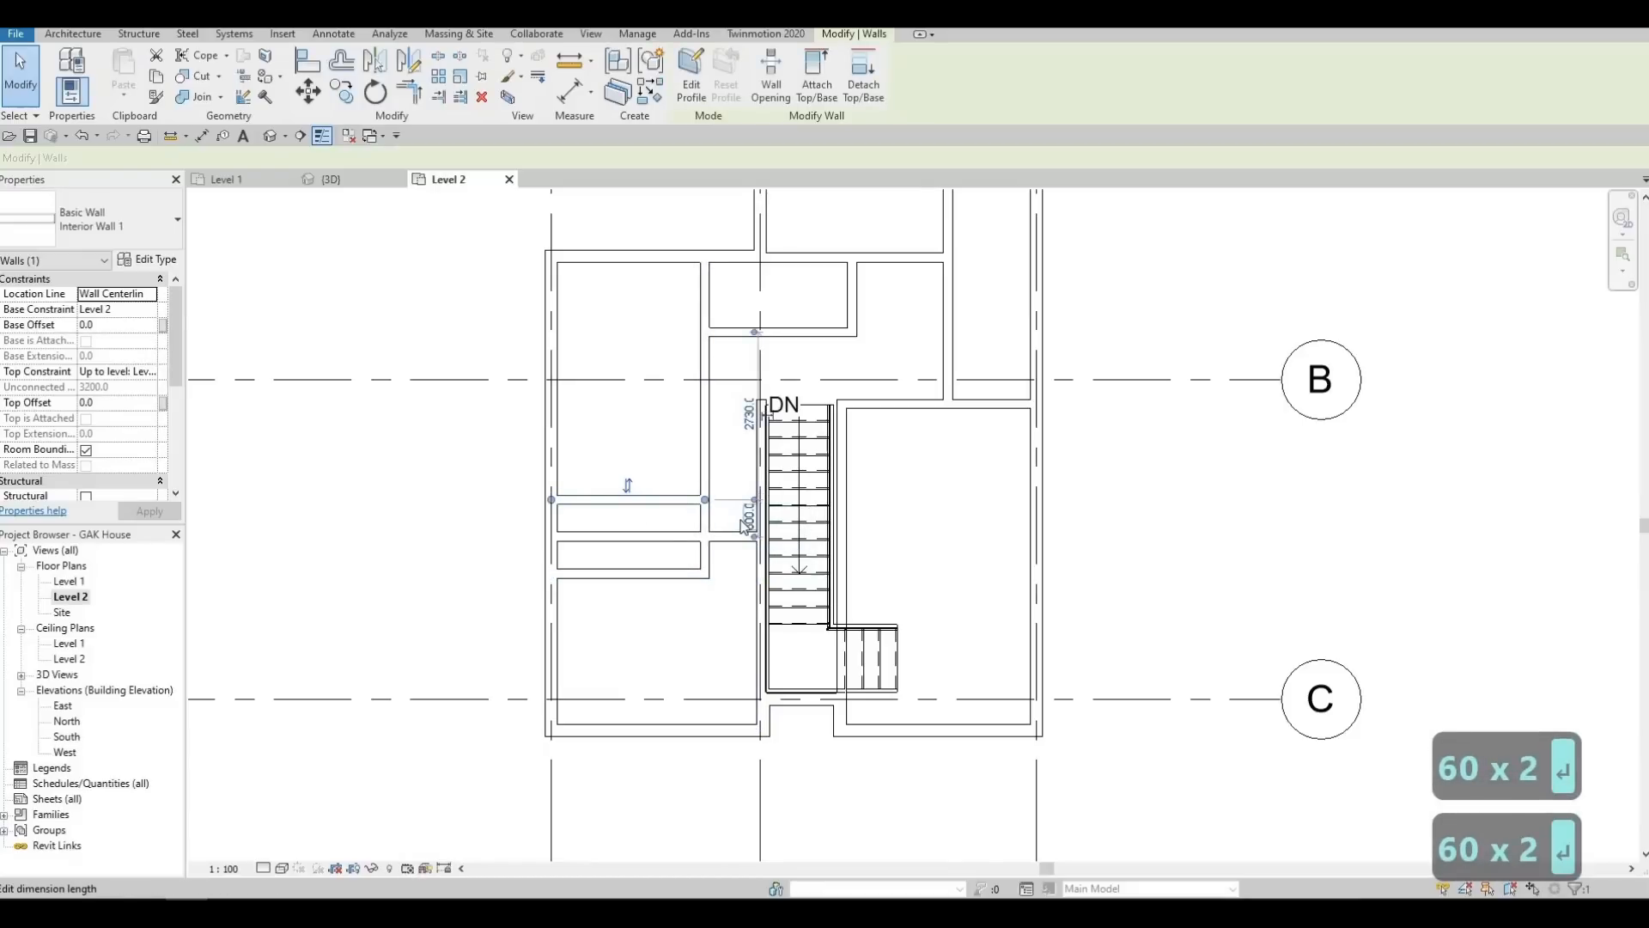
middle_drag(678, 533, 700, 664)
middle_drag(681, 510, 684, 498)
middle_drag(913, 625, 832, 664)
key(Escape)
key(Escape)
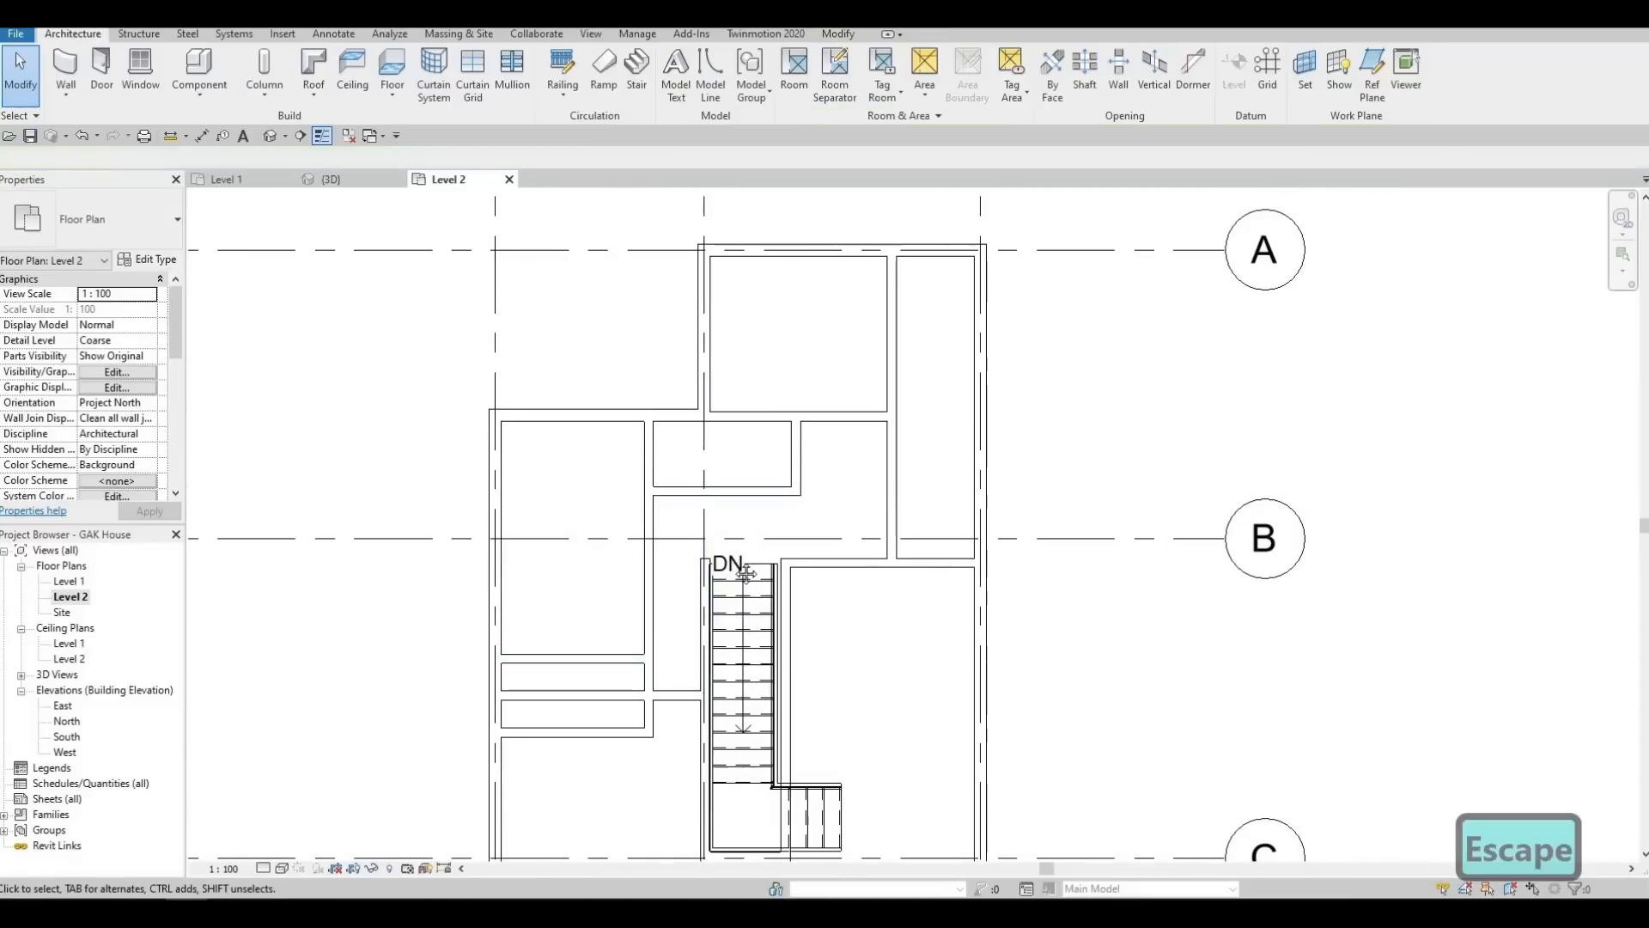
middle_drag(589, 500, 575, 480)
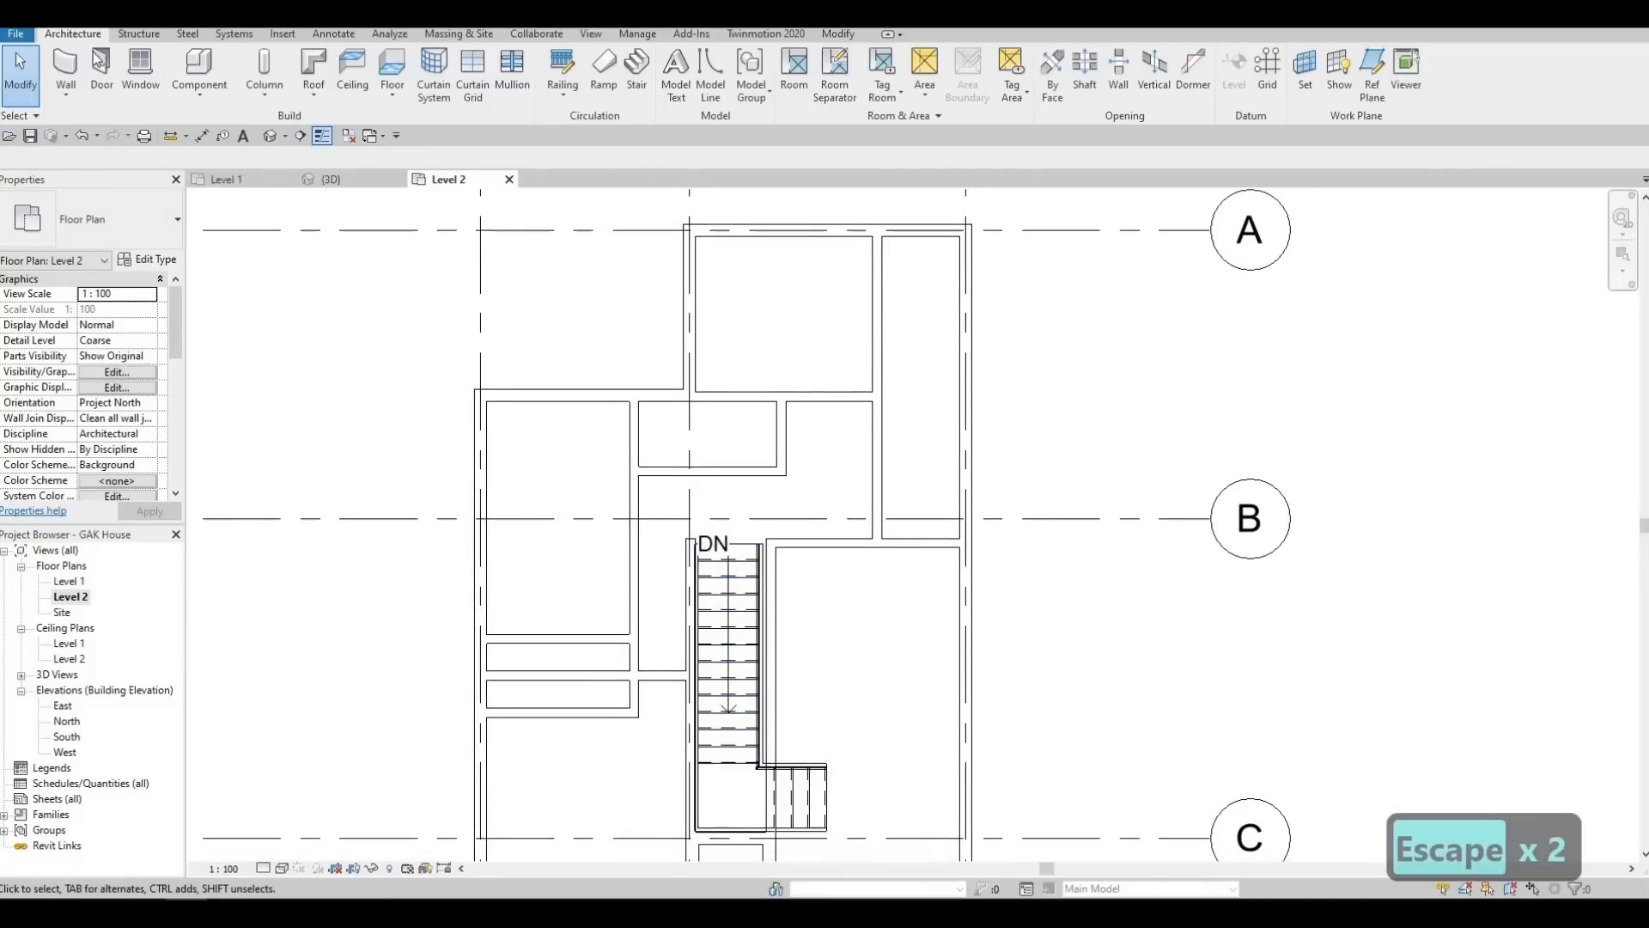
Place an M_Single-Flush 0762 x 2032mm door in the short horizontal wall beside the stair, swinging into the lower room
click(100, 73)
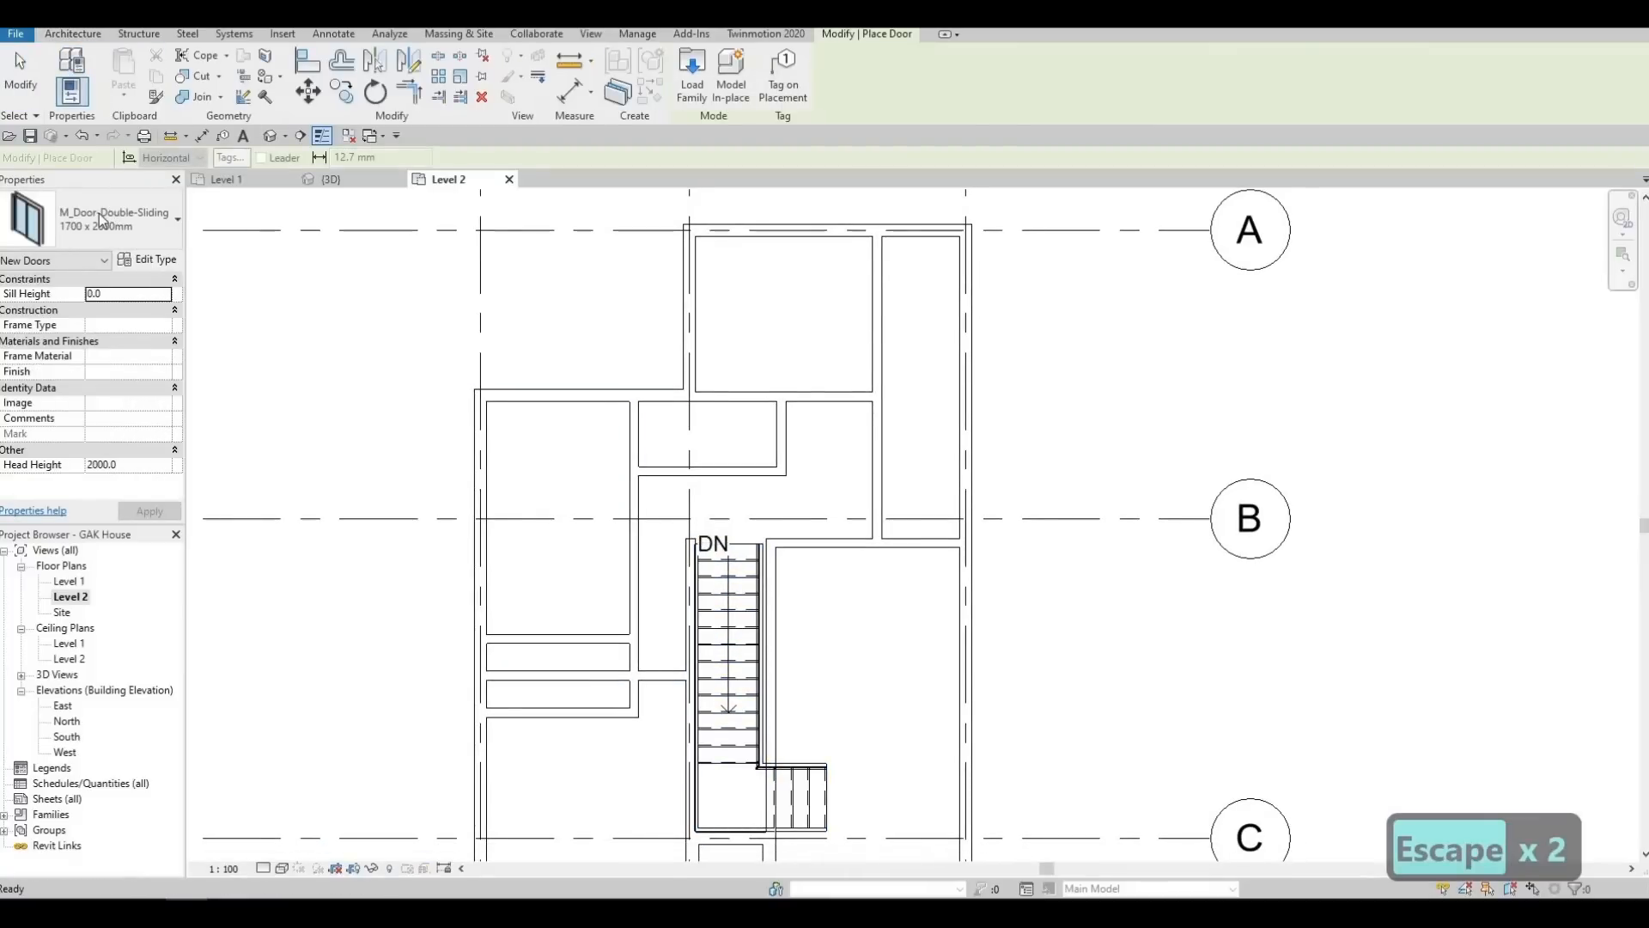
click(101, 219)
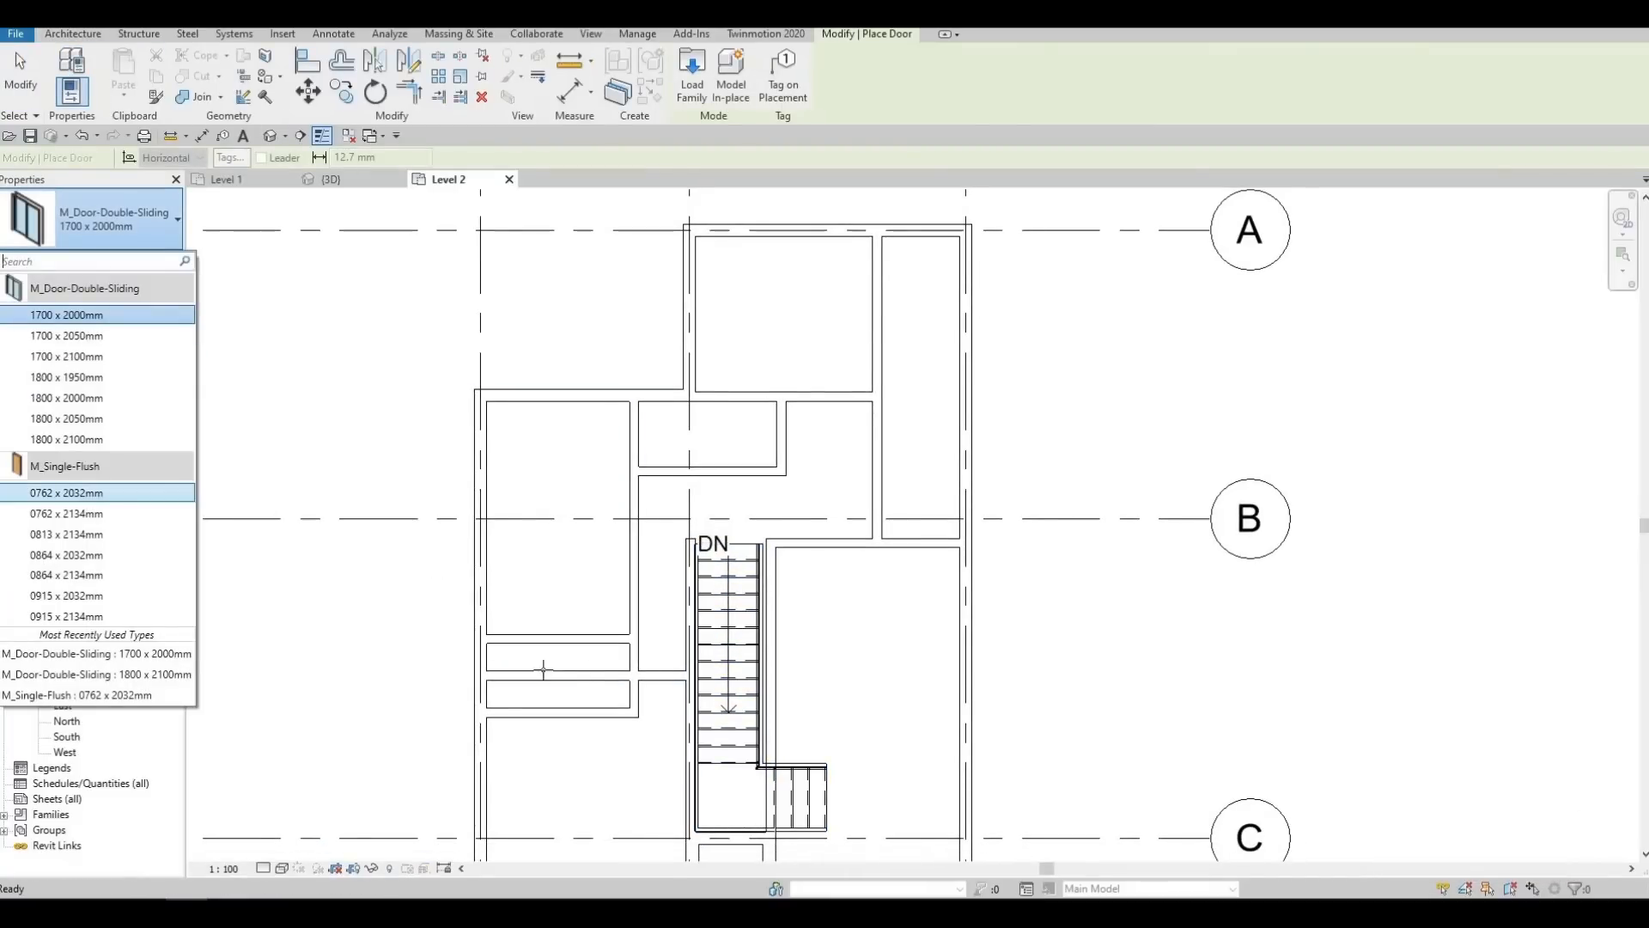
click(66, 492)
scroll(668, 681, up, 3)
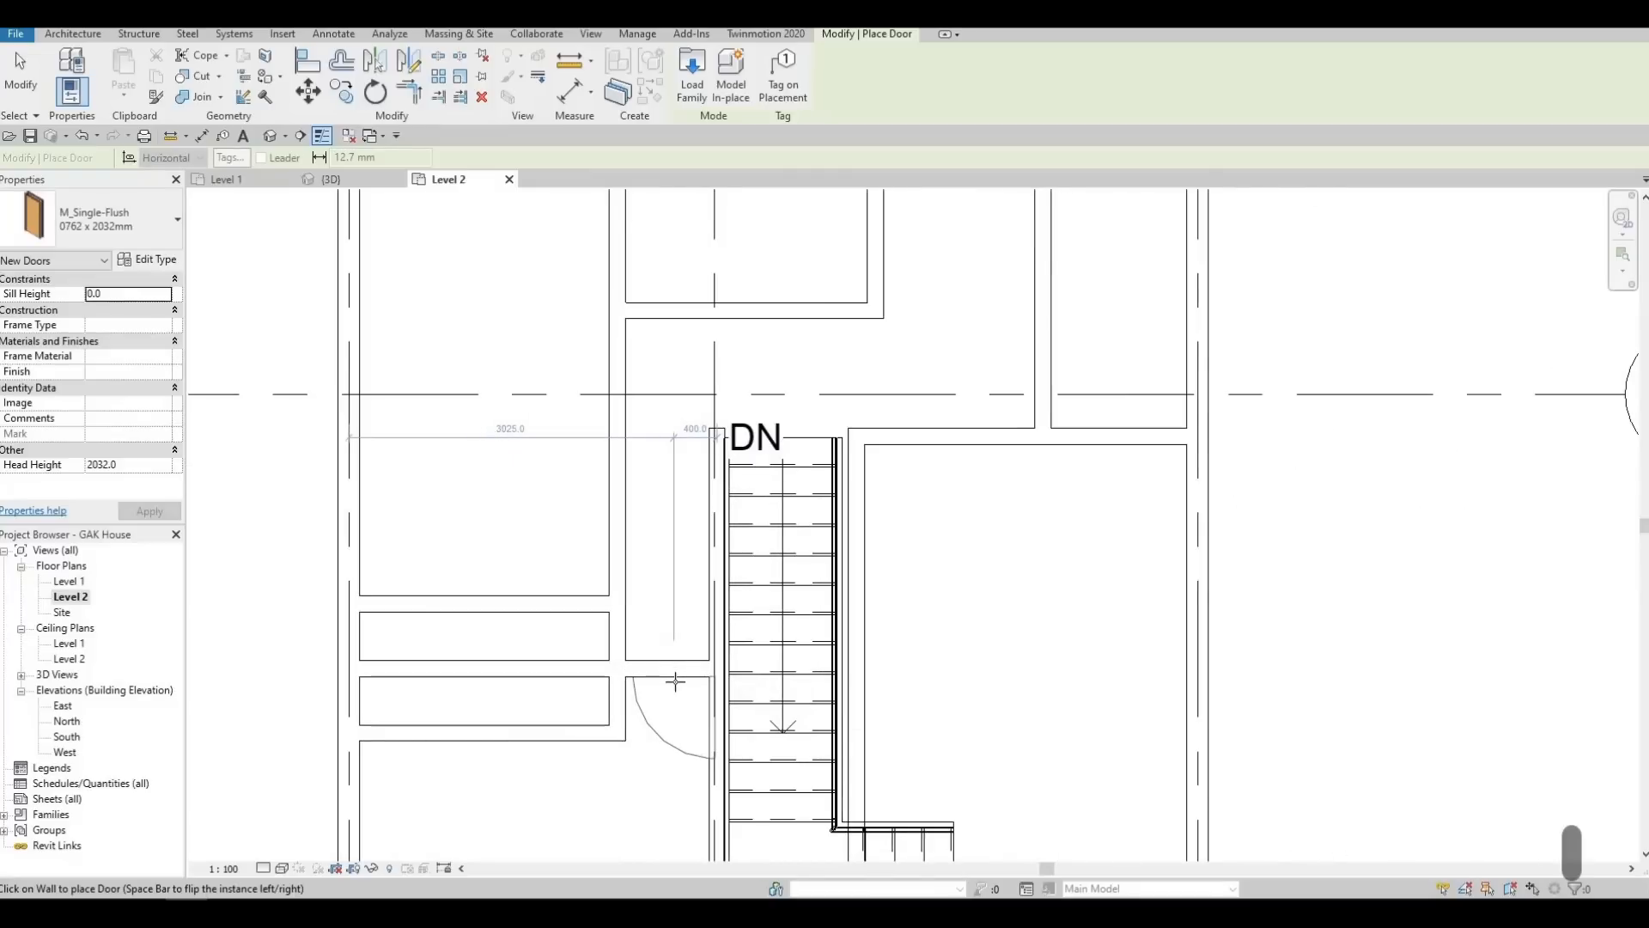
click(663, 669)
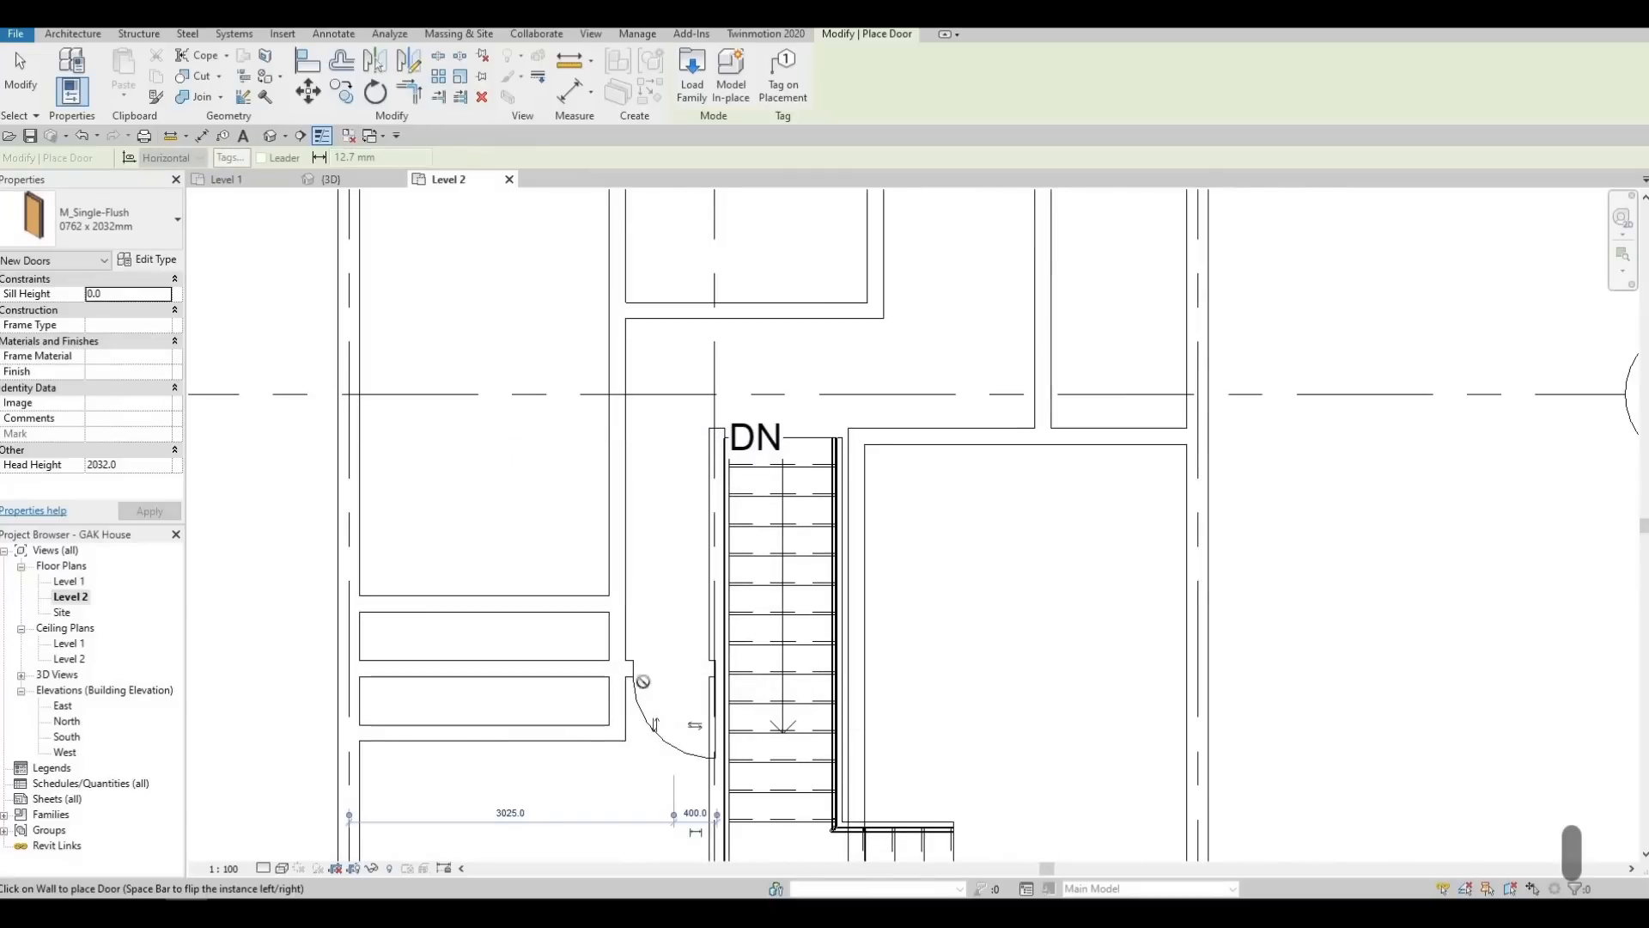
Place two more single-flush doors: one in the upper-left room's vertical wall, one in the small upper room's lower wall near its corner
middle_drag(630, 640, 631, 706)
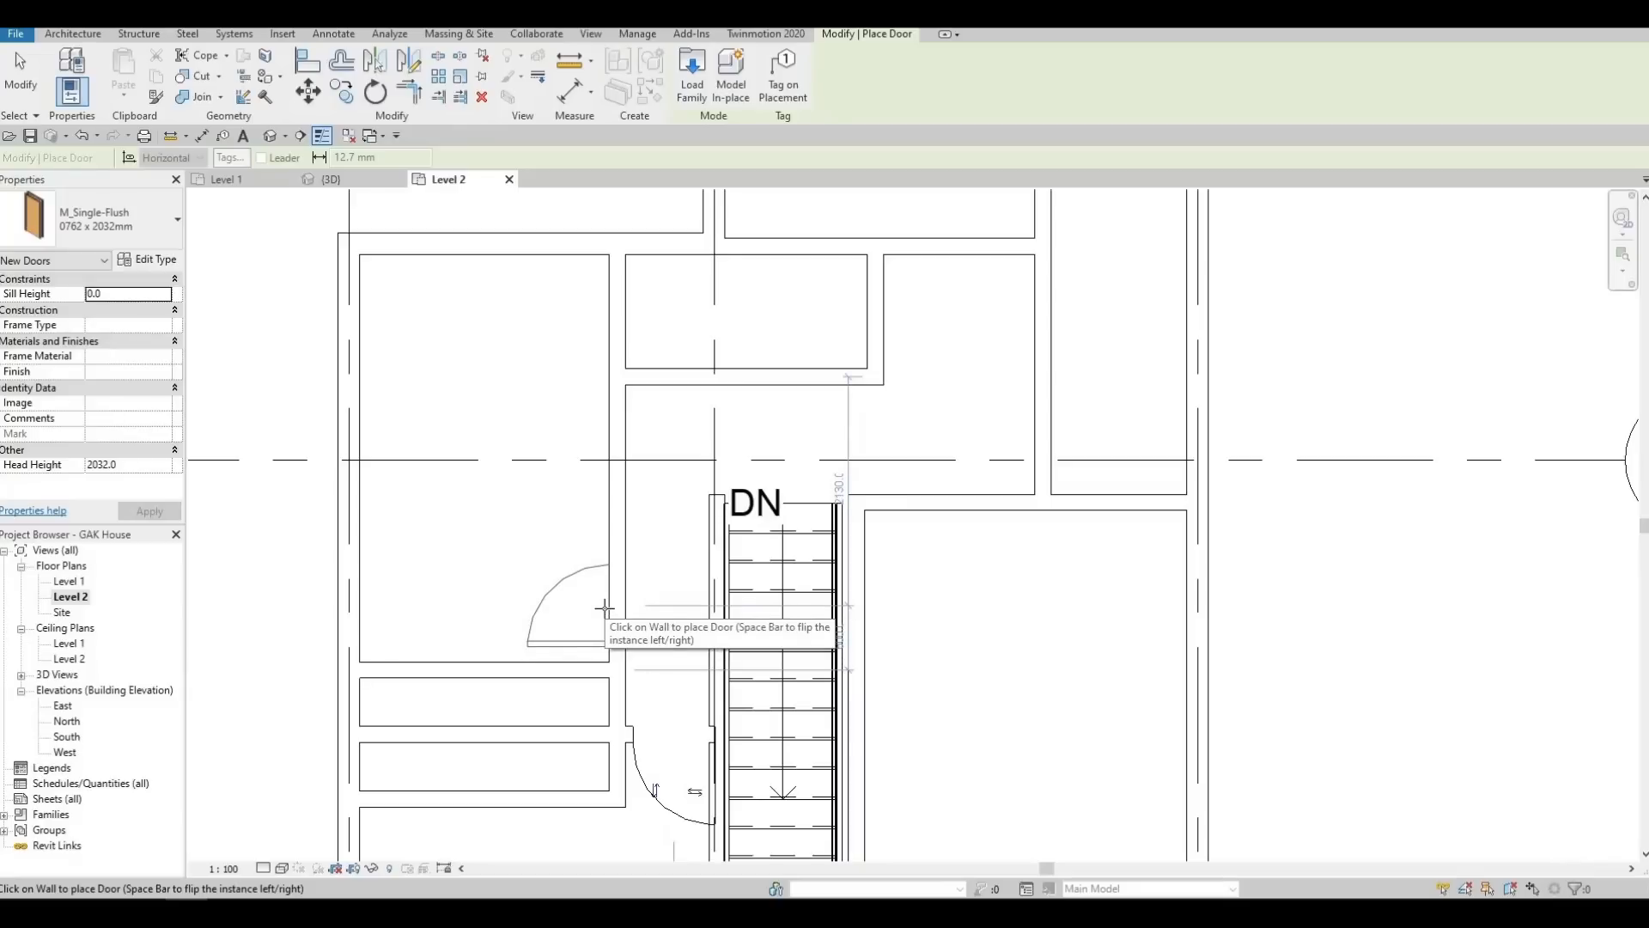
click(618, 581)
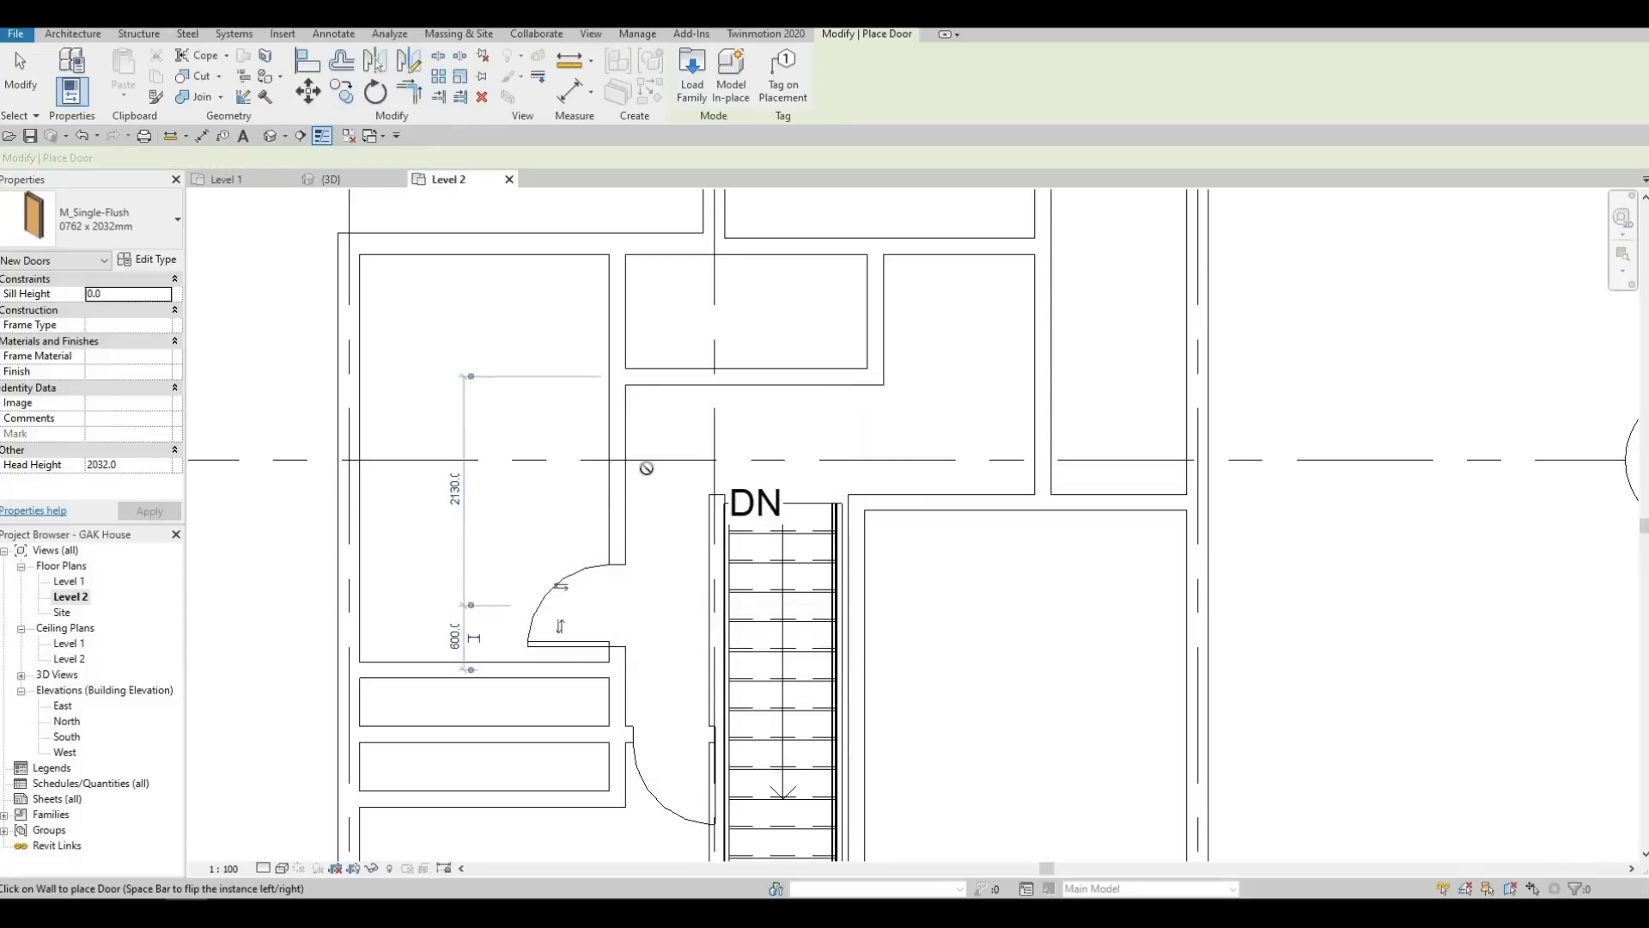
key(Escape)
middle_drag(767, 487, 748, 607)
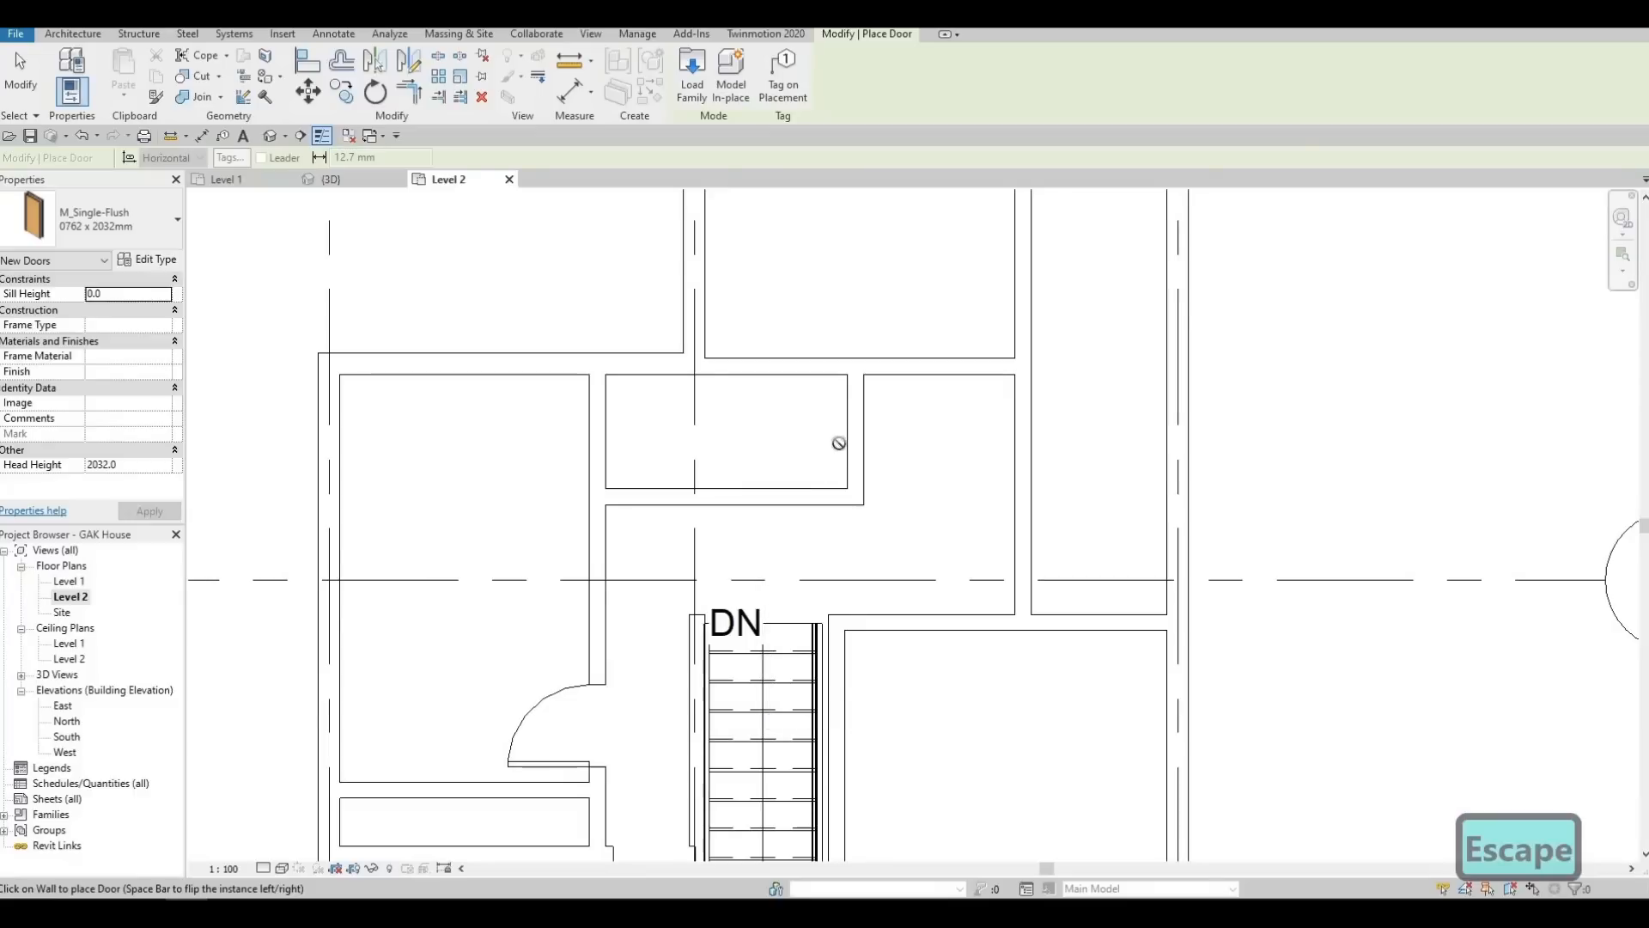
click(802, 493)
key(Escape)
click(797, 435)
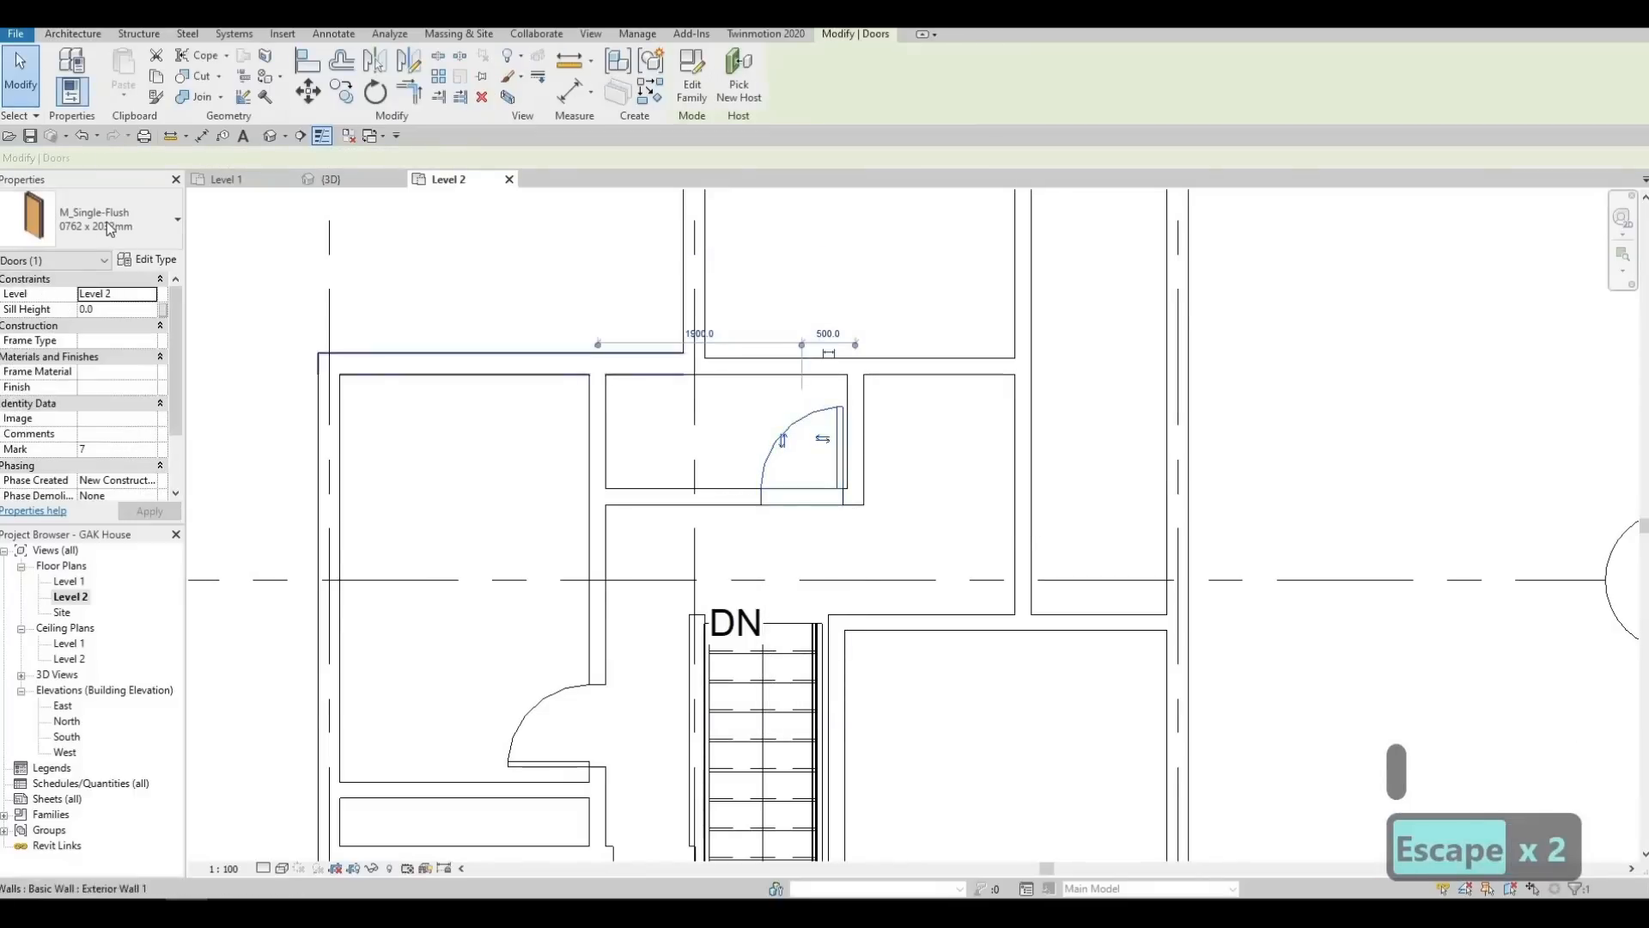
click(104, 220)
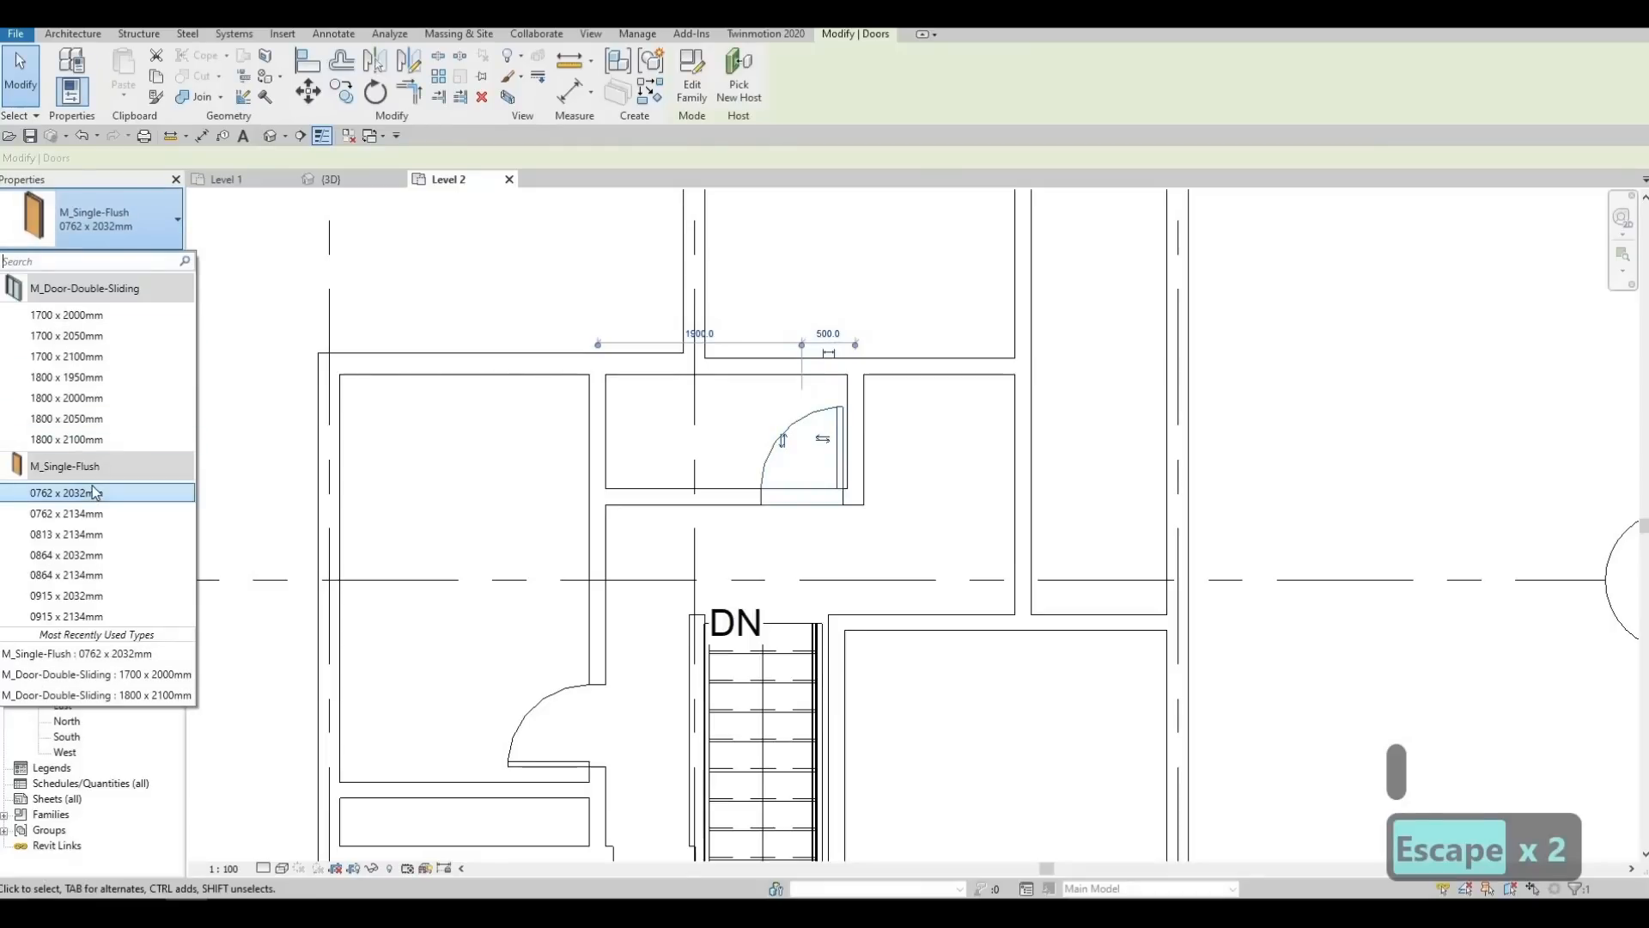
key(Escape)
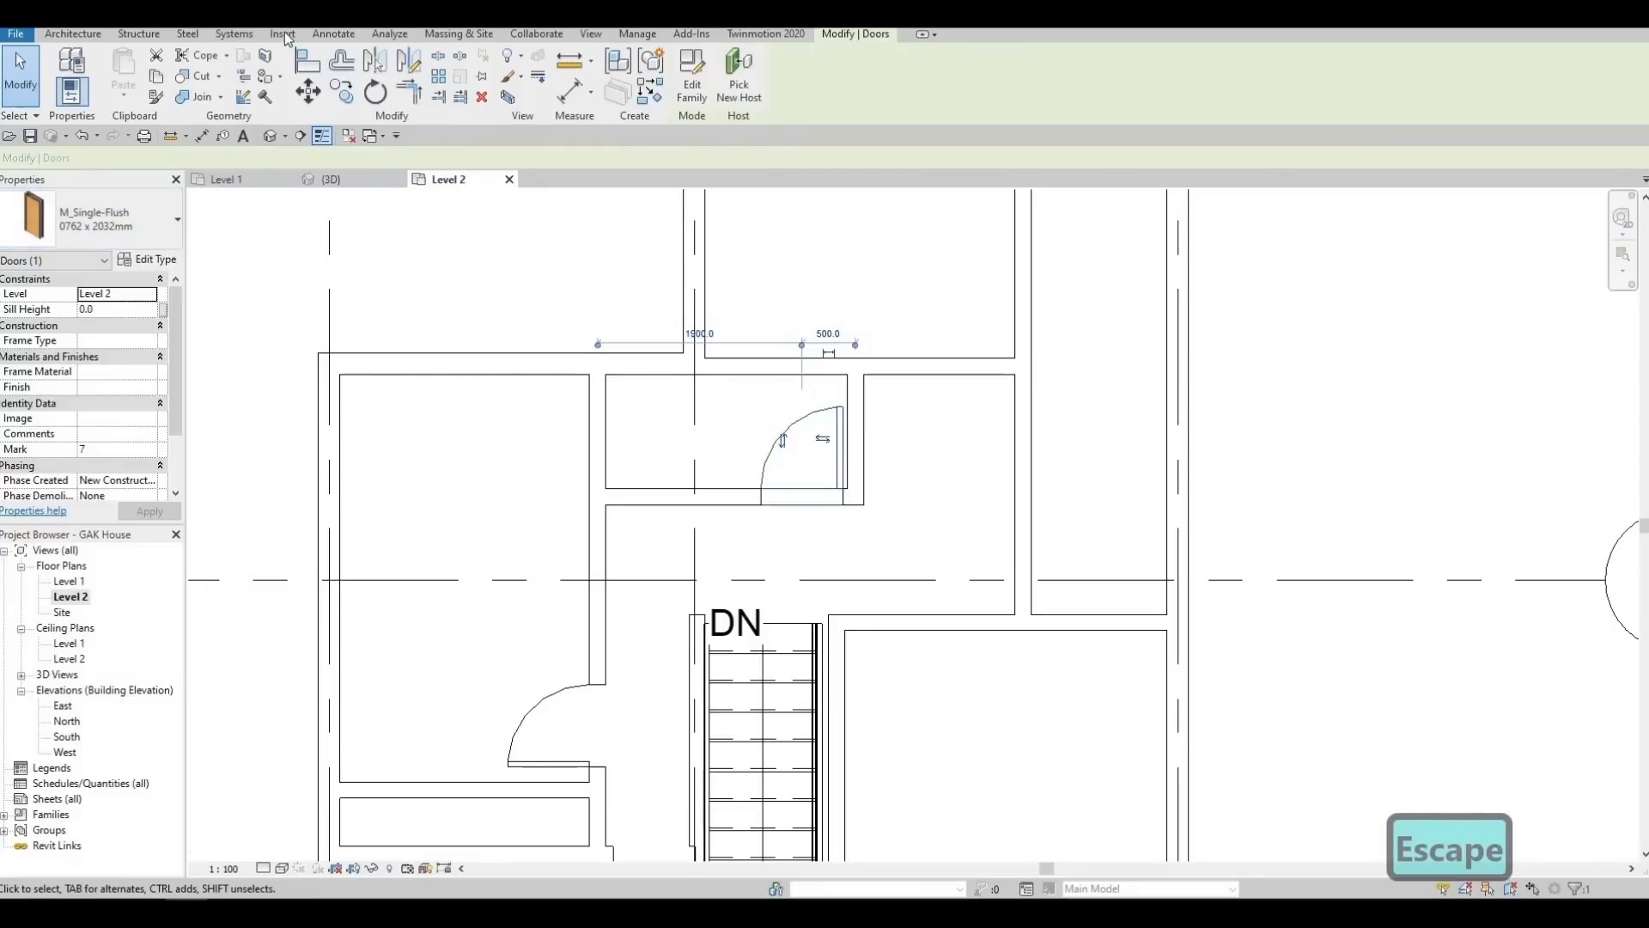
Open the M_Door-Interior-Single-1_Panel-Wood family from the Residential doors folder for loading
click(283, 36)
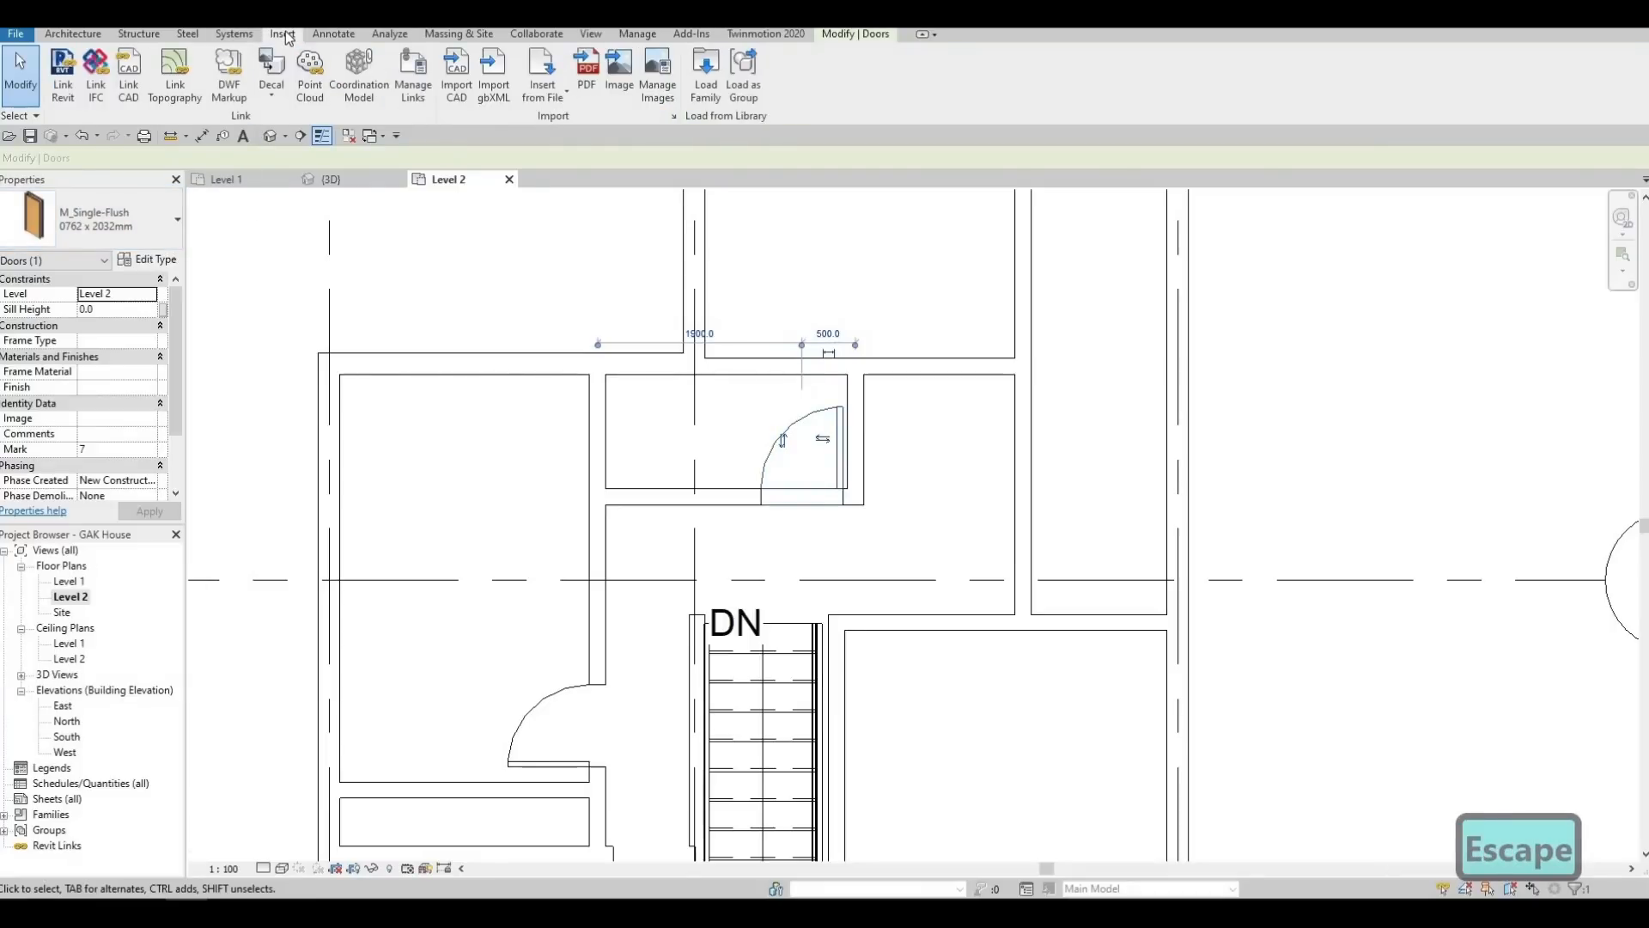
click(704, 79)
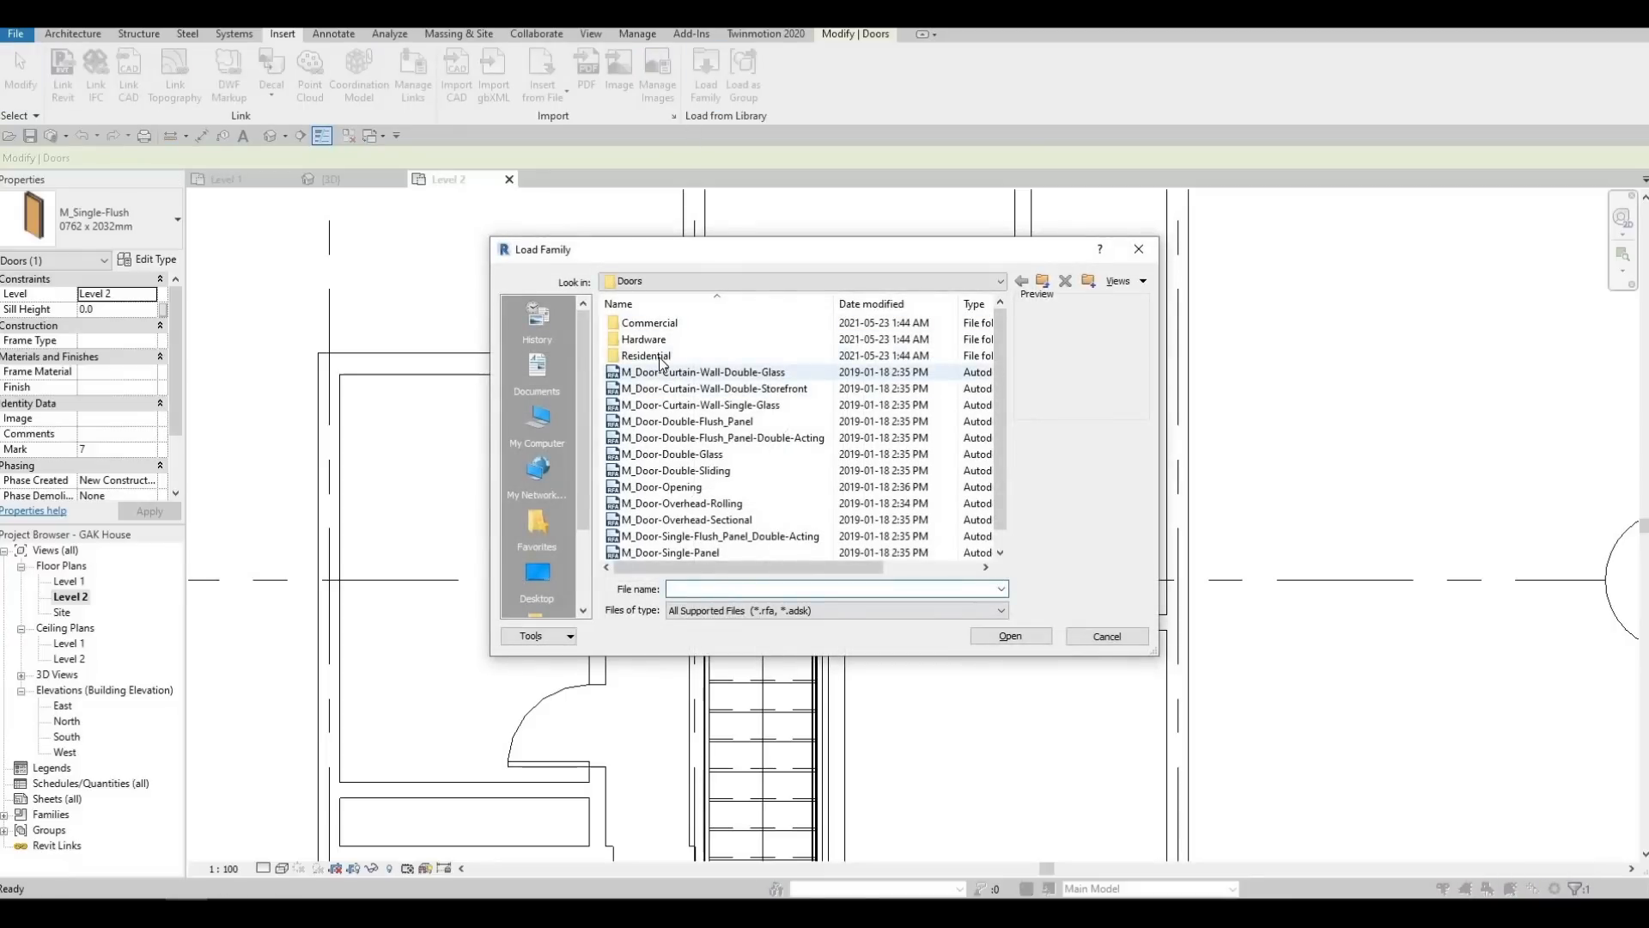
double_click(658, 355)
click(673, 323)
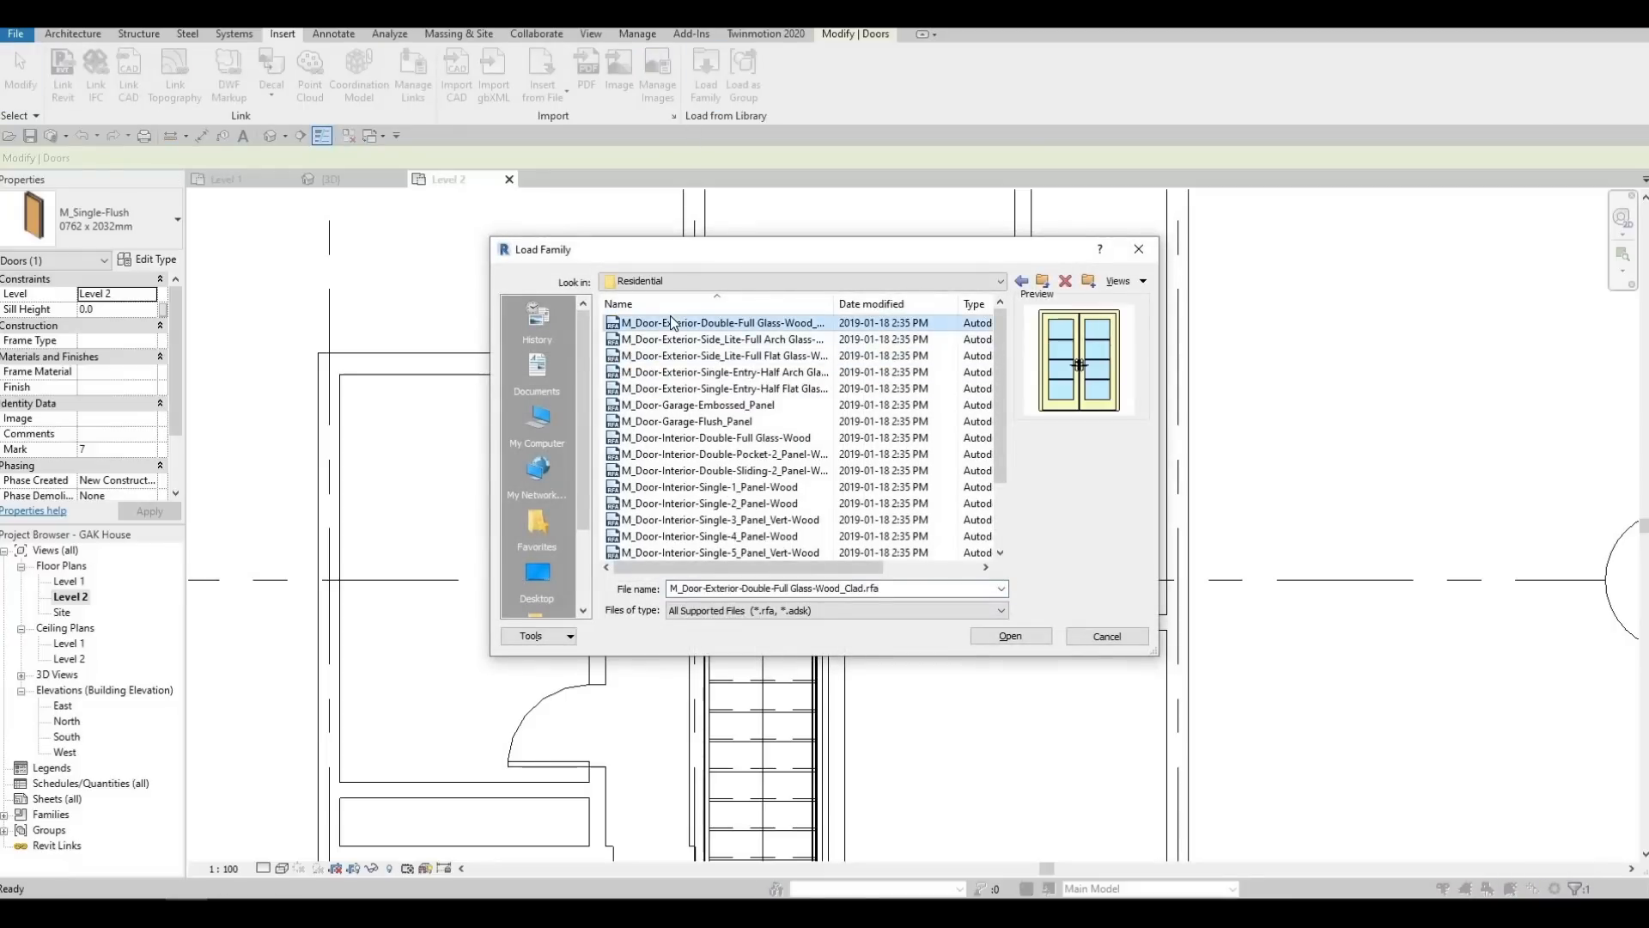
key(Down)
key(Down)
key(Down)
key(Down)
key(Down)
key(Down)
key(Down)
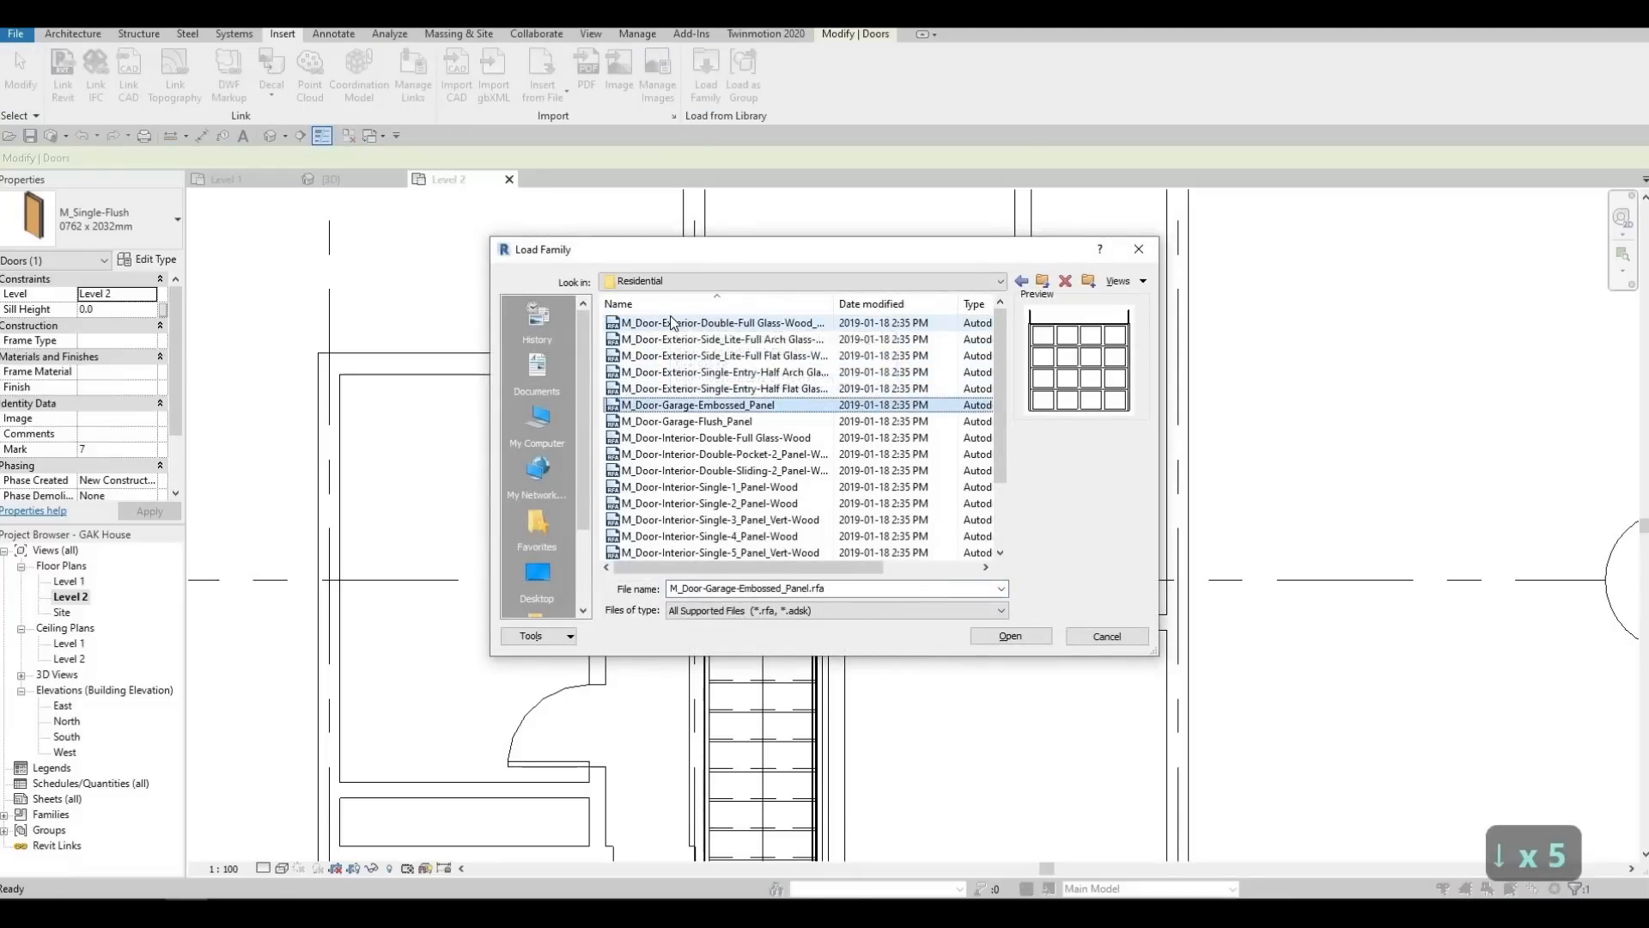
key(Down)
key(Down)
key(Down)
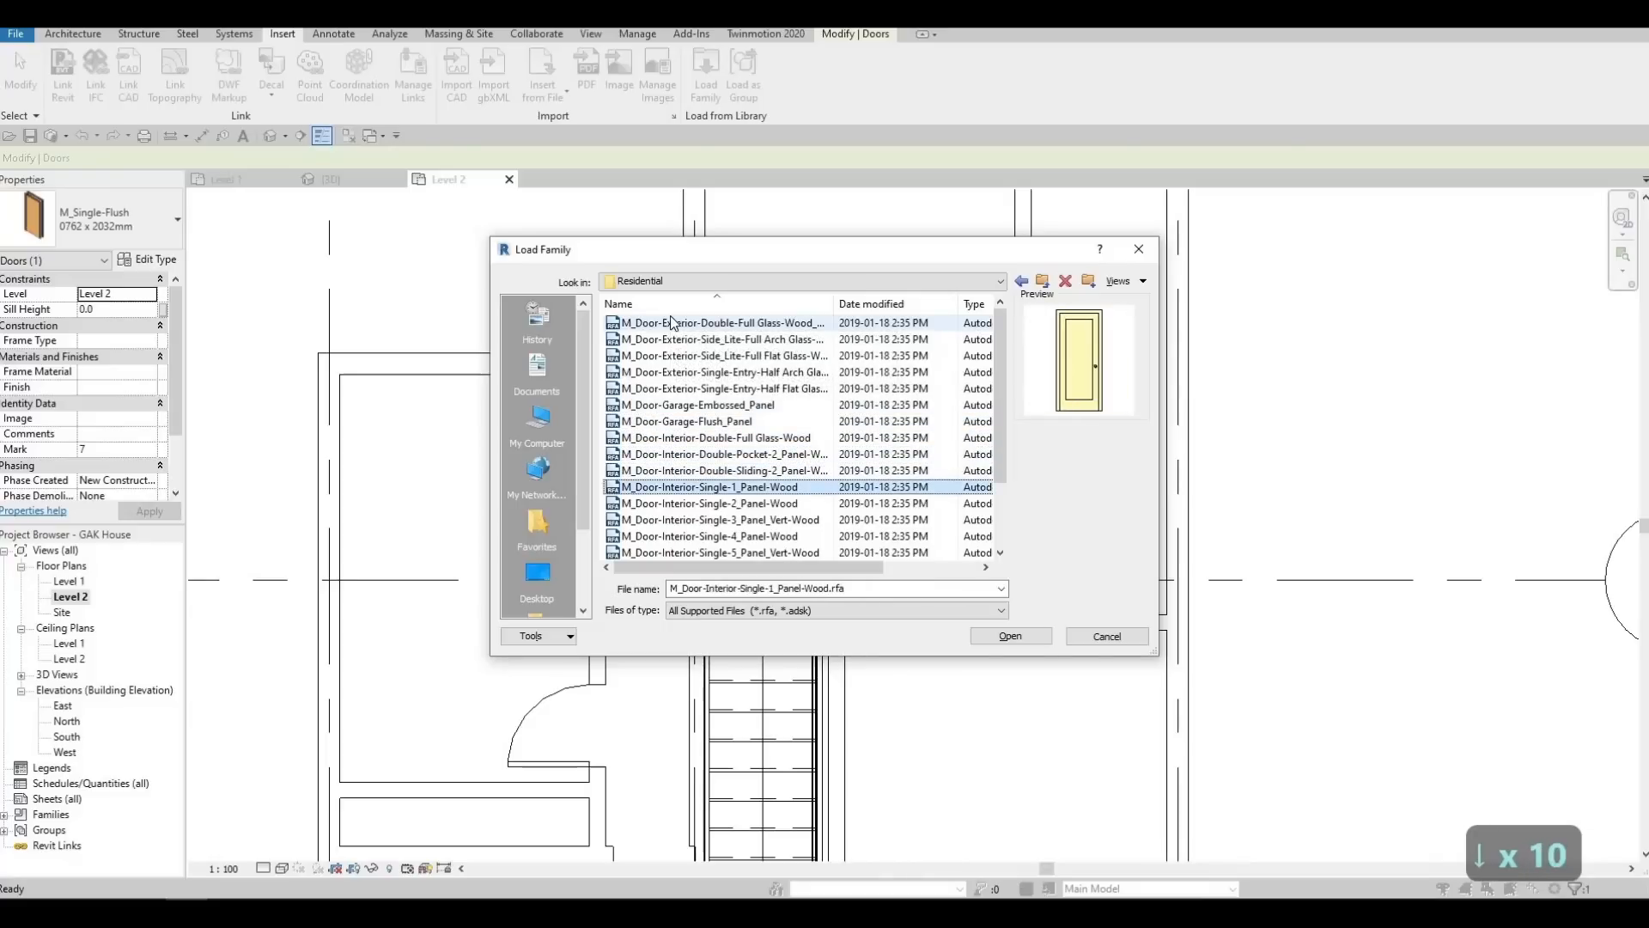
key(Down)
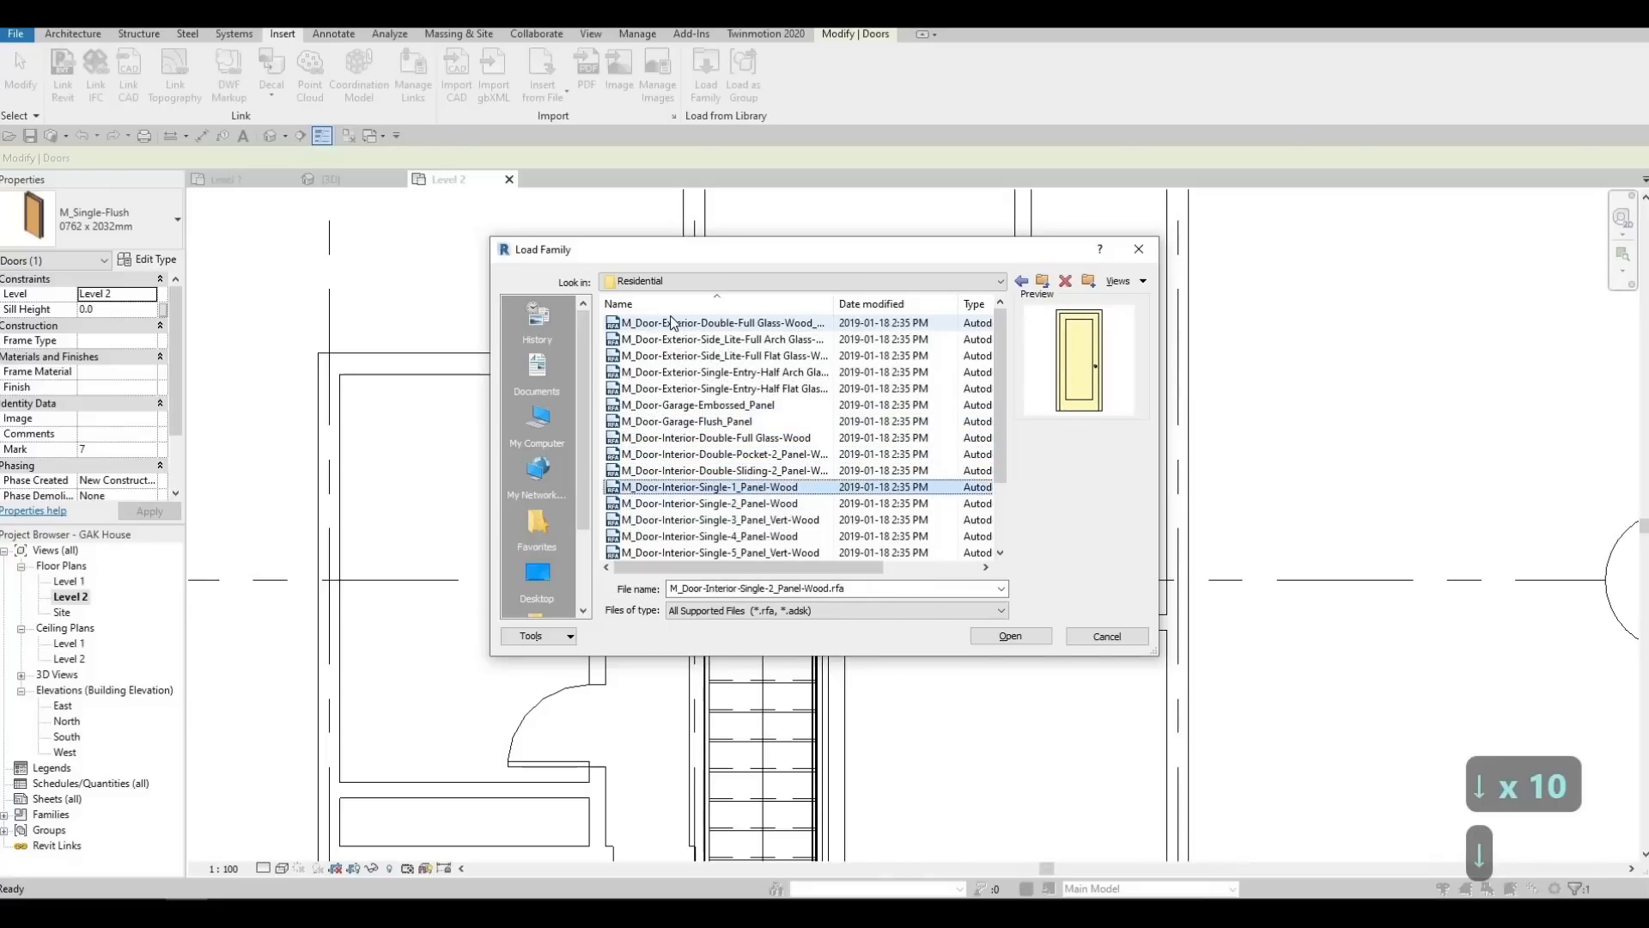
key(Down)
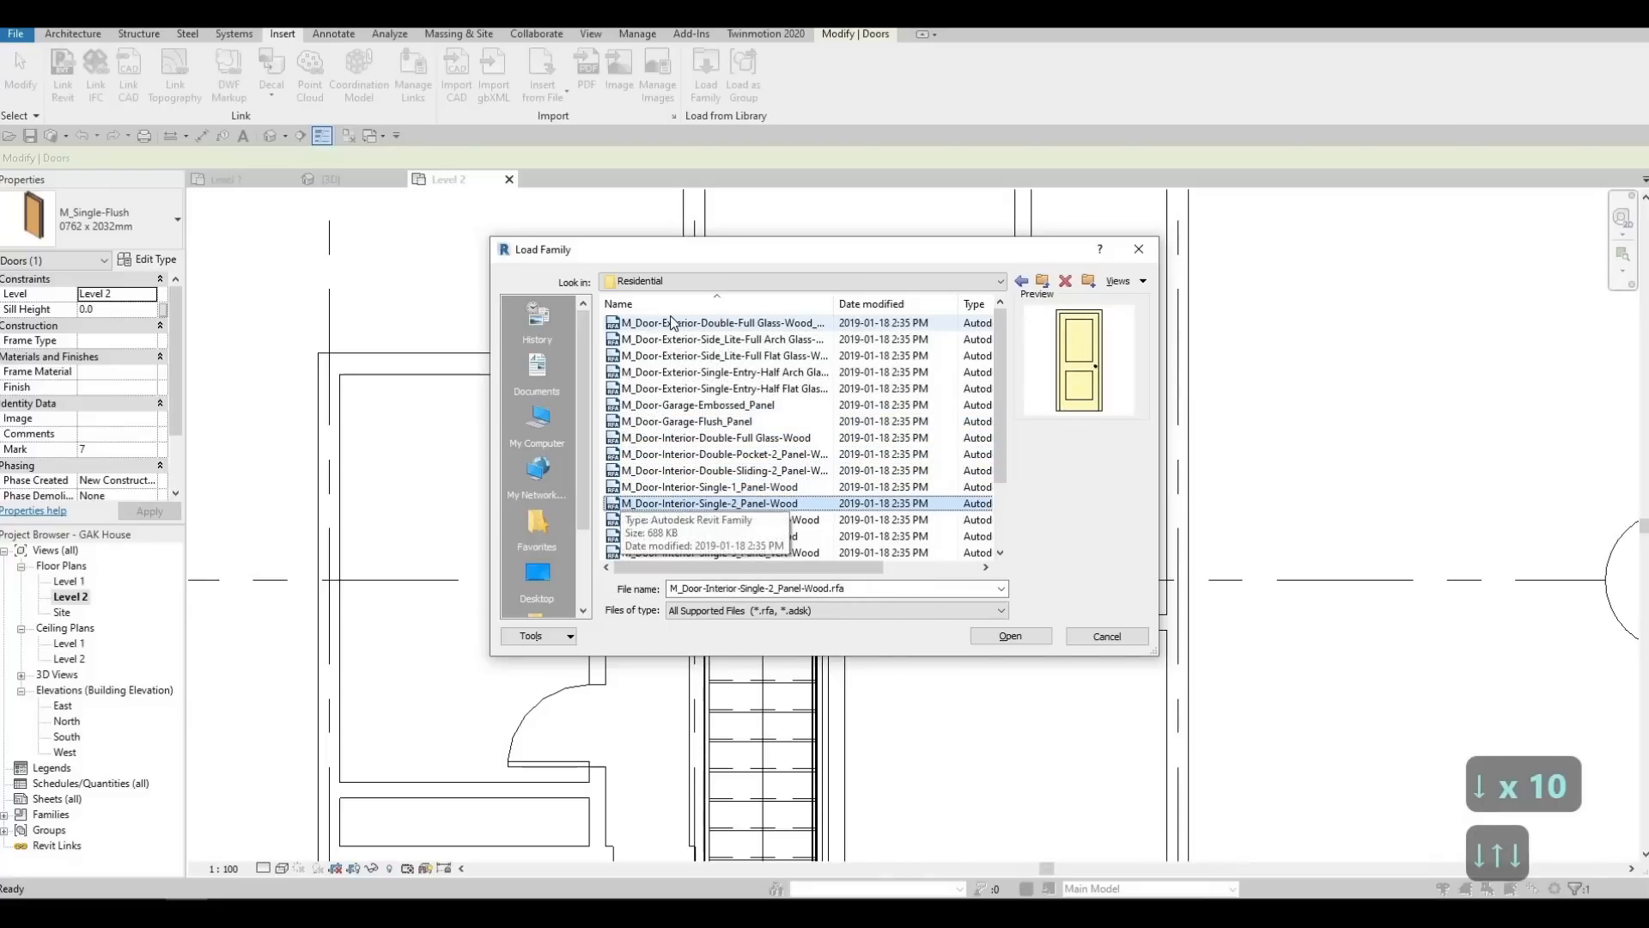
key(Up)
click(1005, 635)
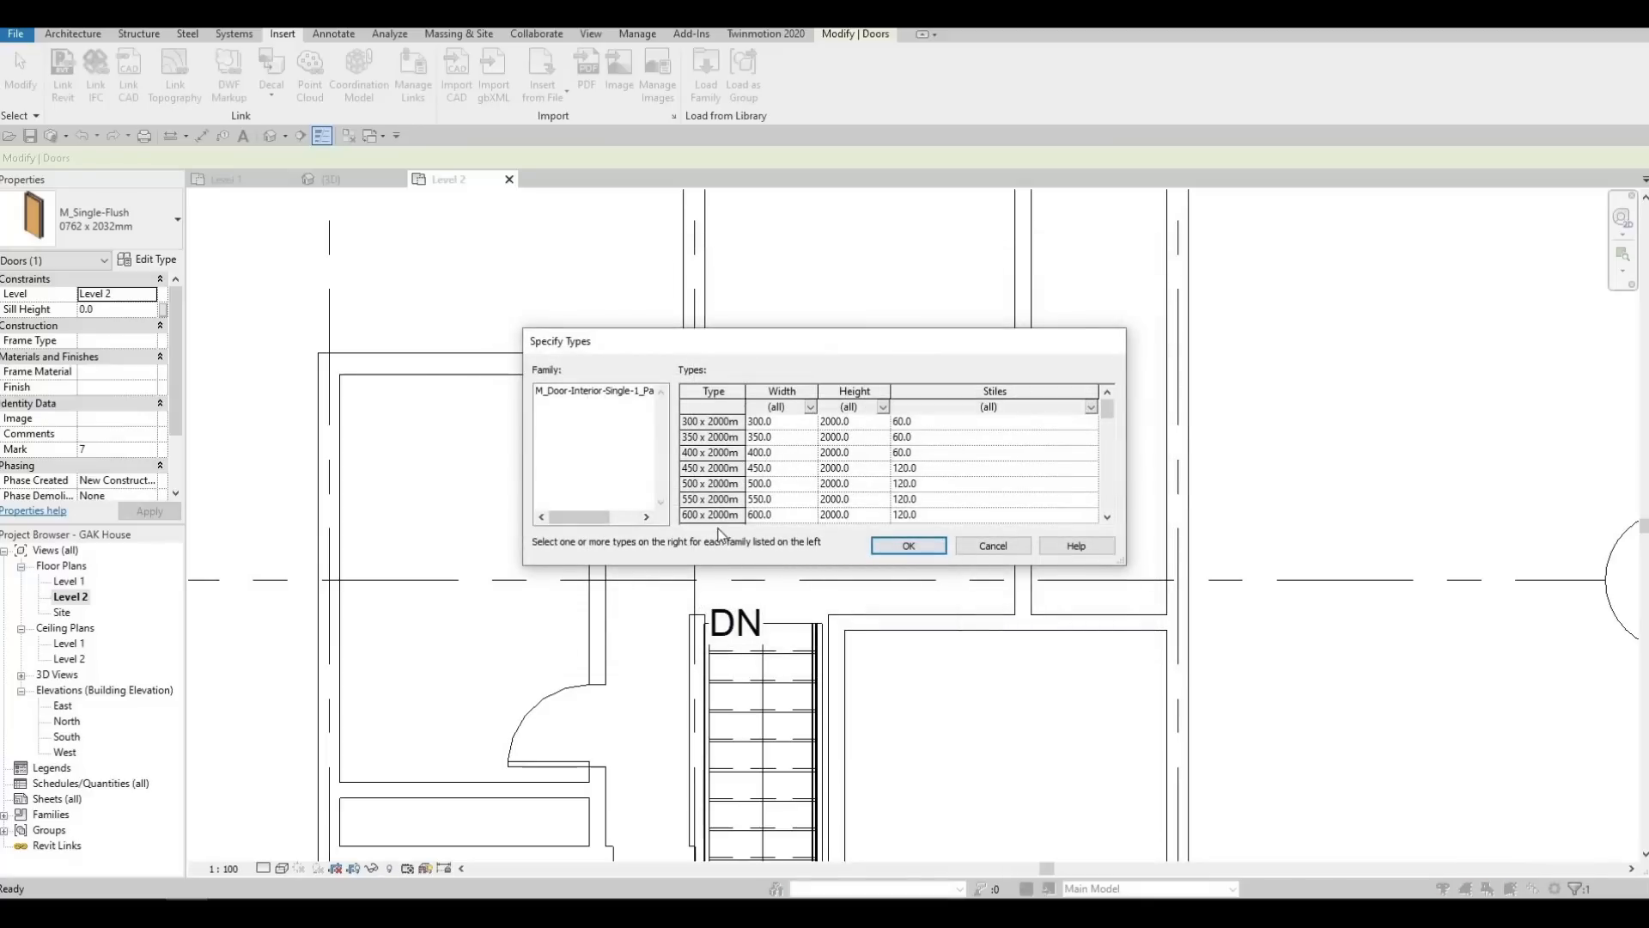
Load all size types of the one-panel wood door family, up to 900 x 2400mm, accepting the large number of types
key(Down)
scroll(707, 520, down, 8)
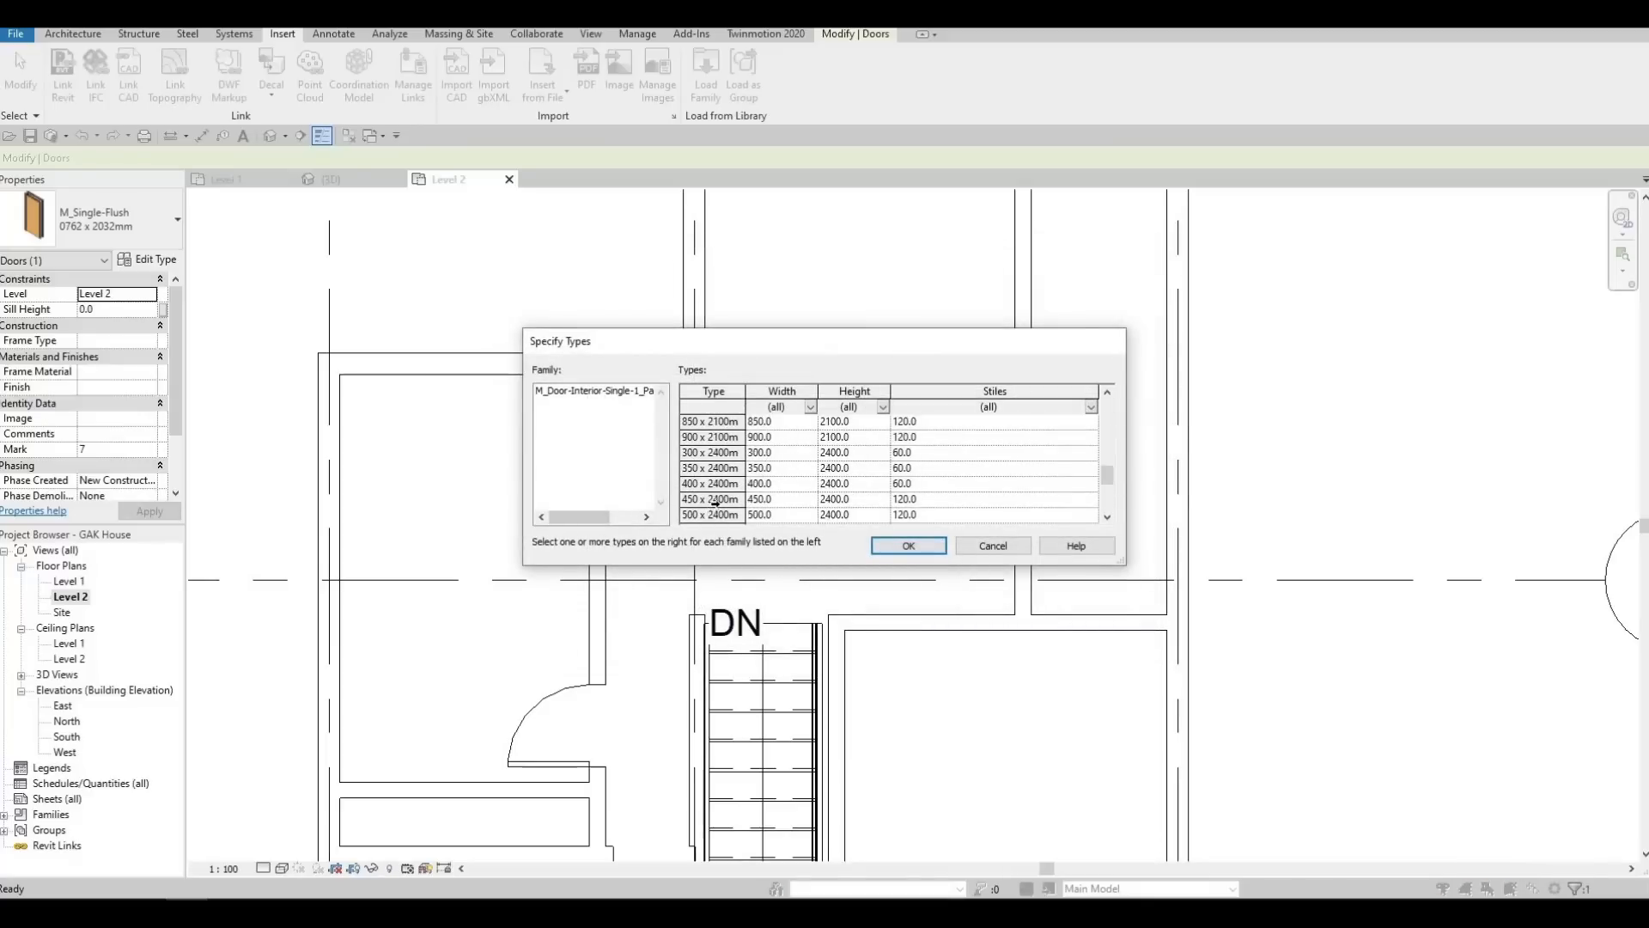
drag(715, 504, 747, 531)
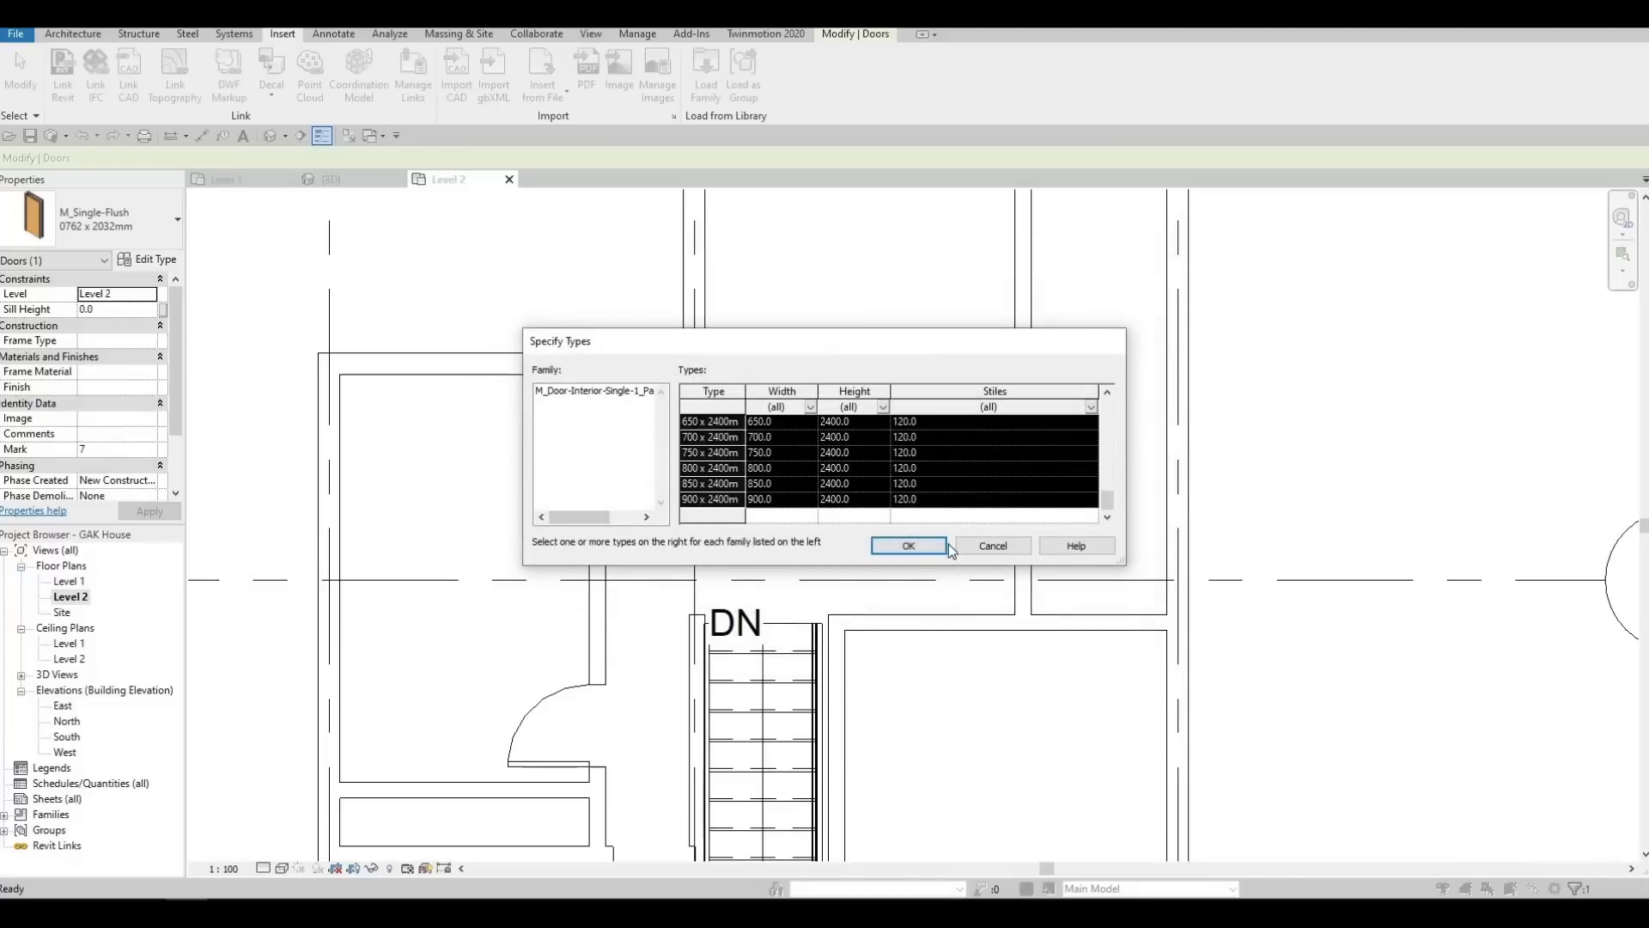
key(Return)
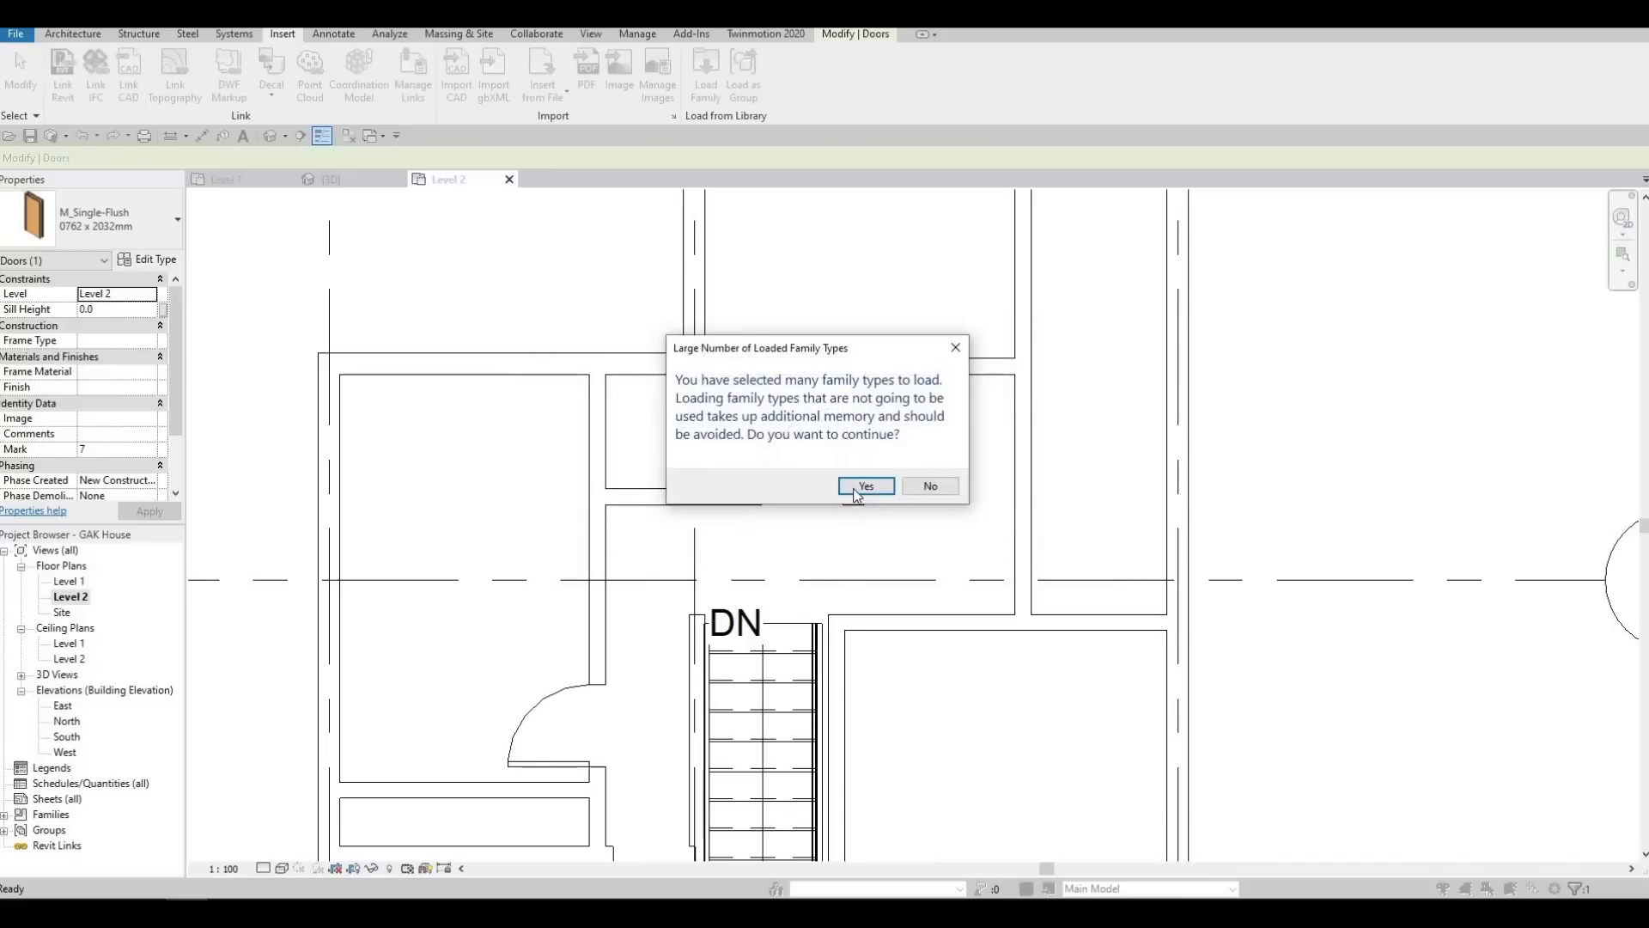
click(864, 486)
key(Escape)
key(Escape)
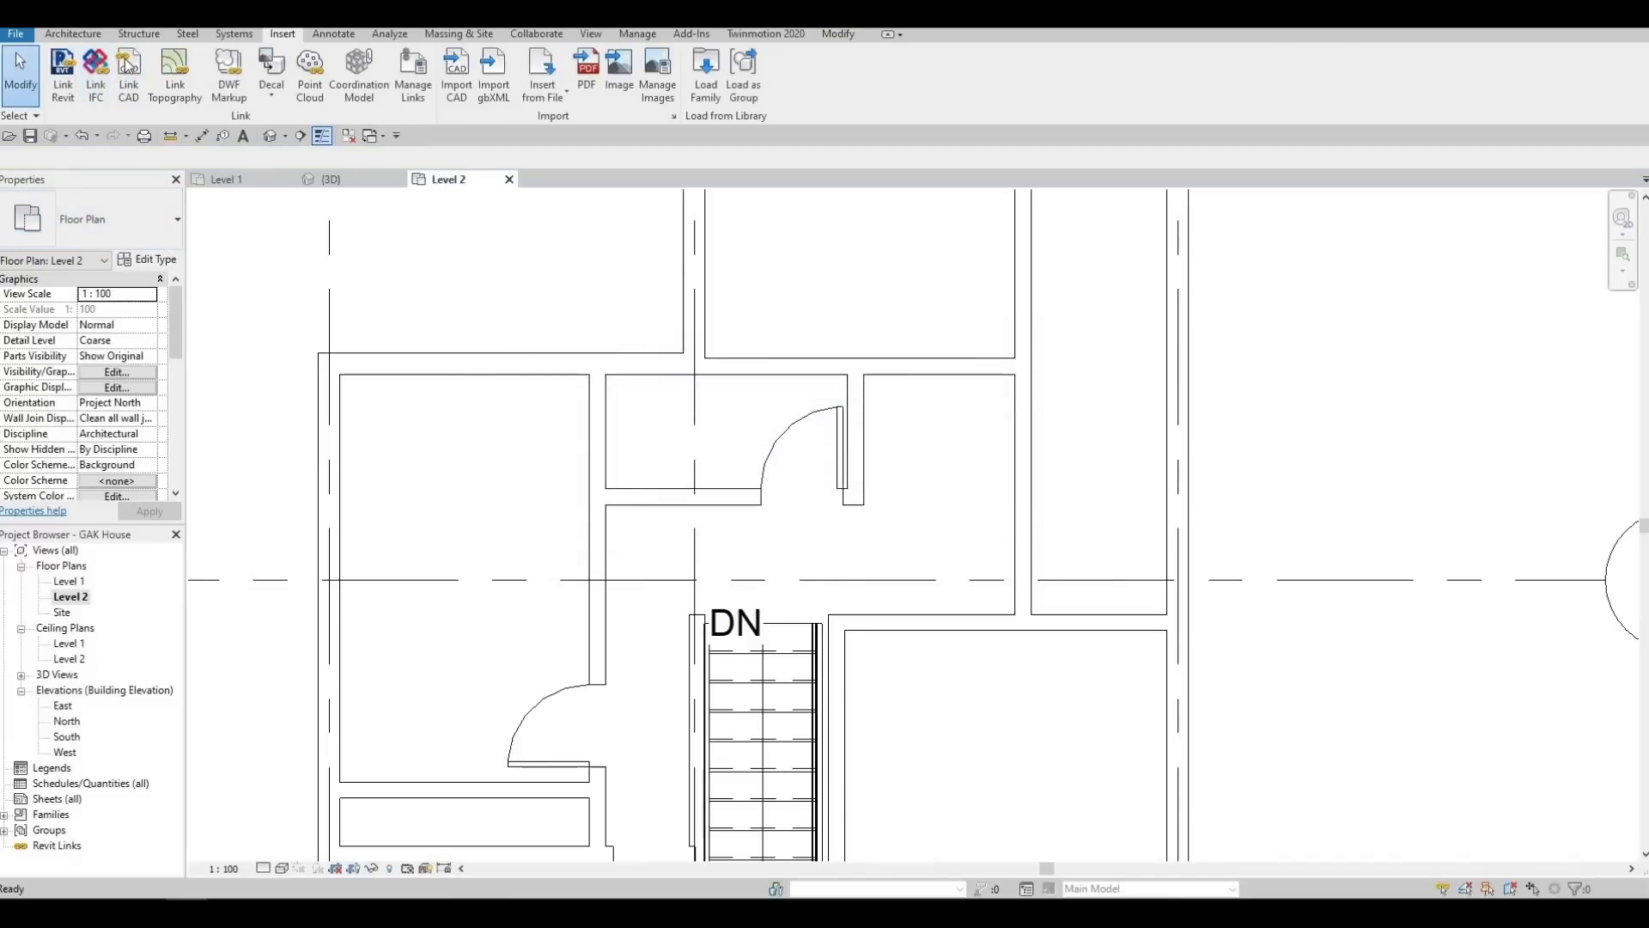
click(72, 34)
click(102, 68)
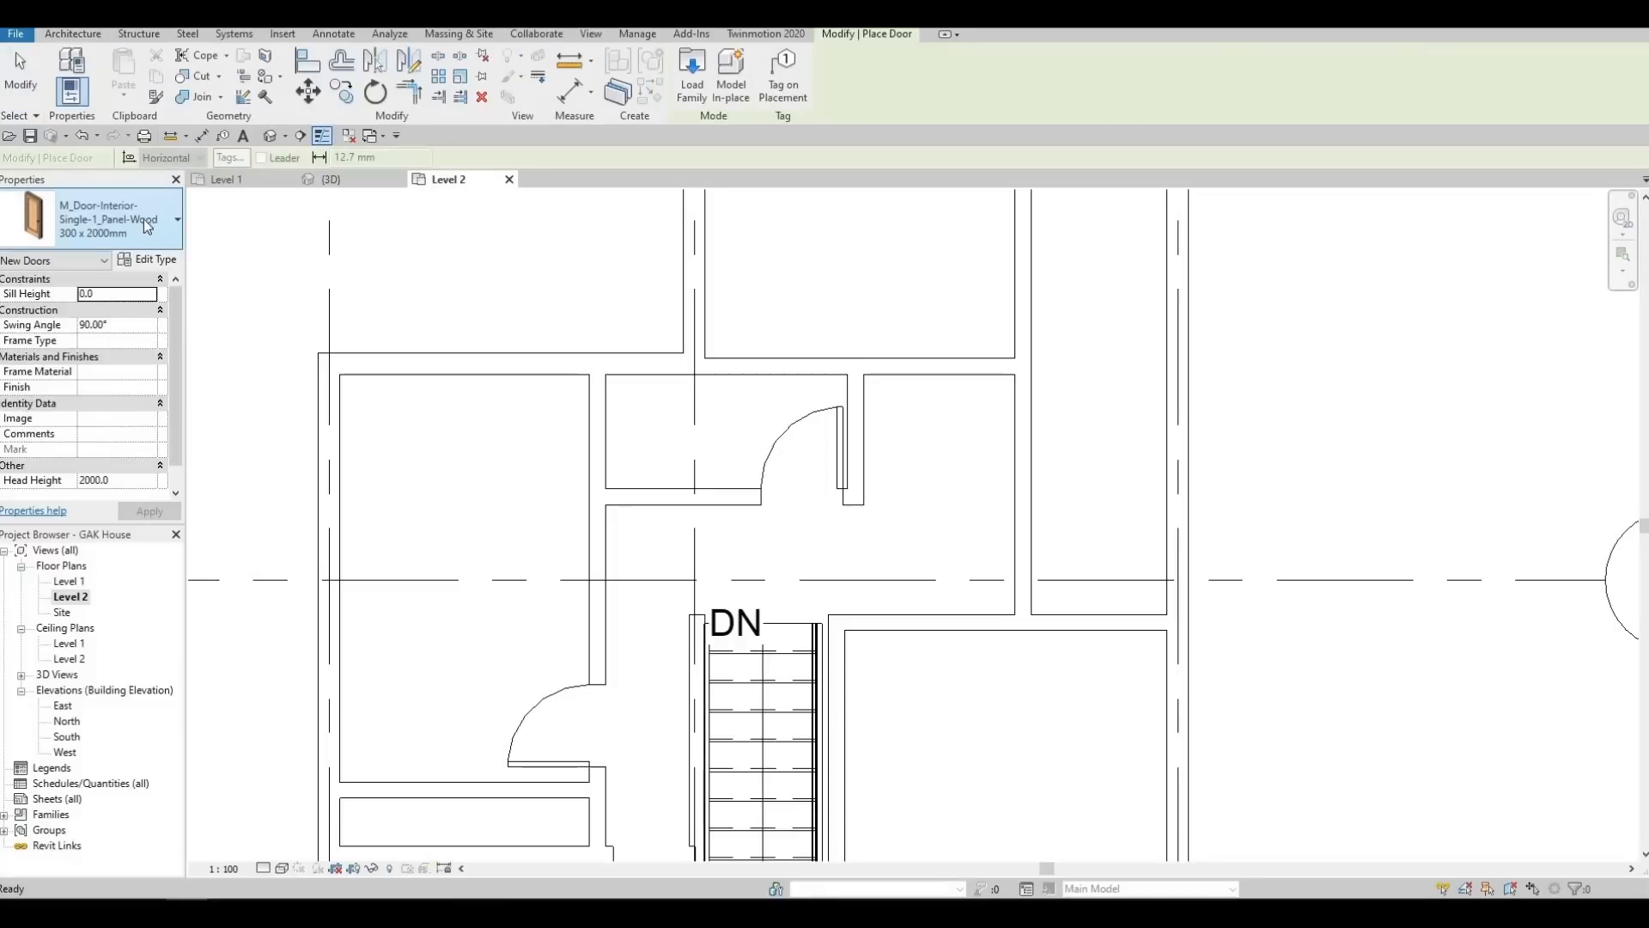
click(142, 220)
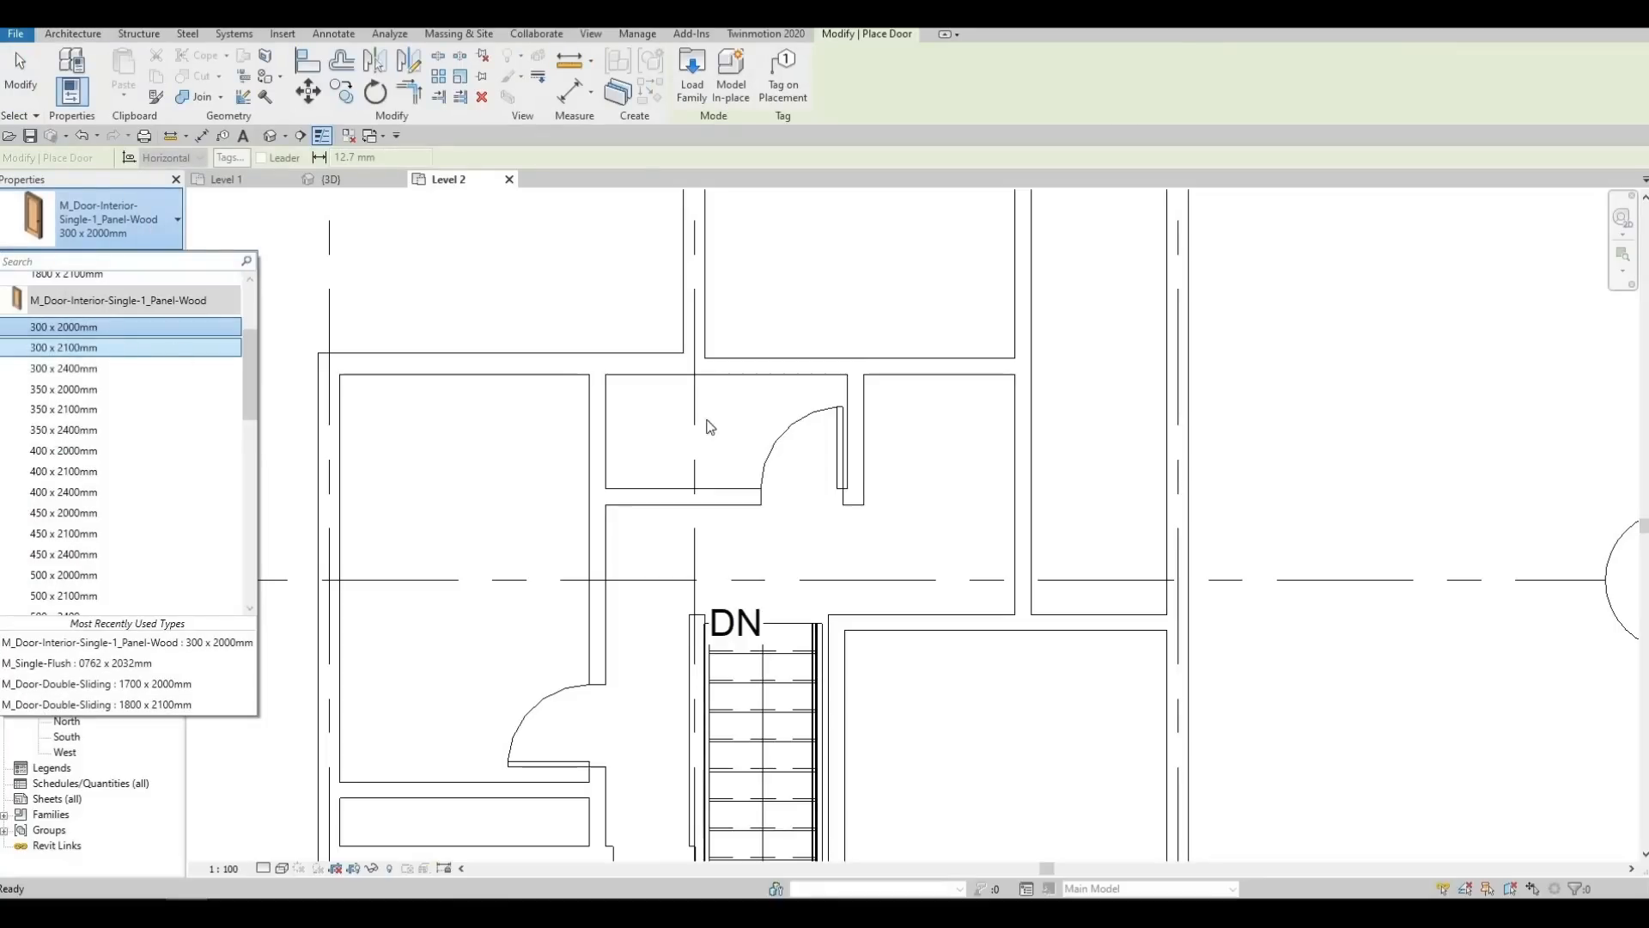
key(Escape)
key(Escape)
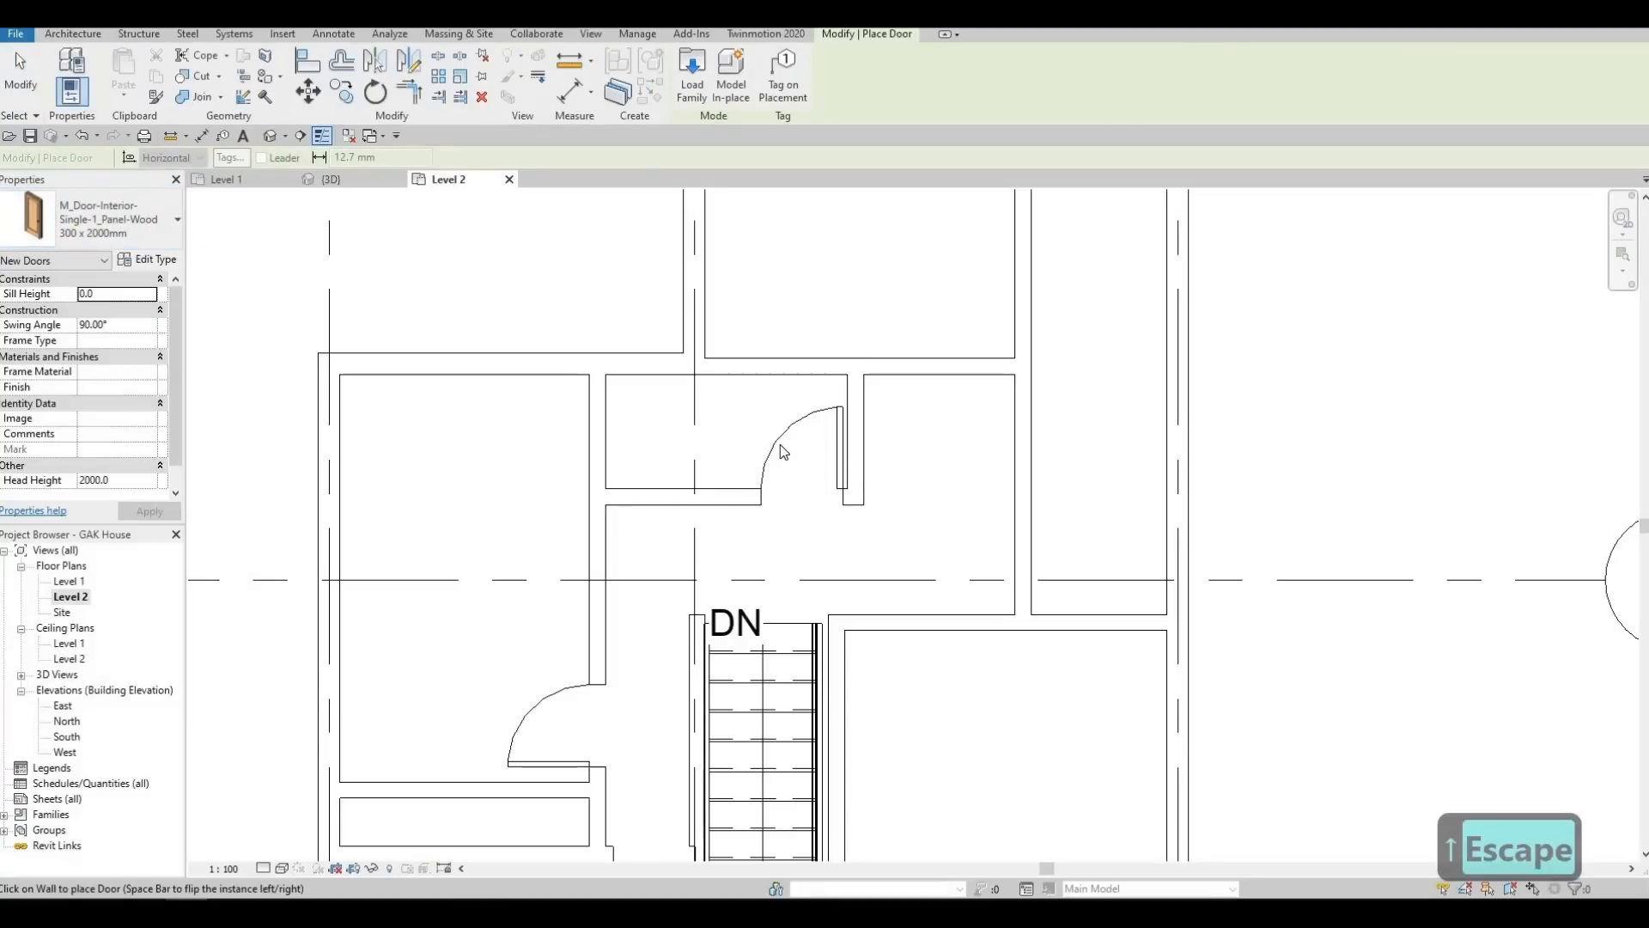
Delete the three single-flush doors from the small upper room, the short wall beside the stair and the upper-left room
click(777, 445)
key(Delete)
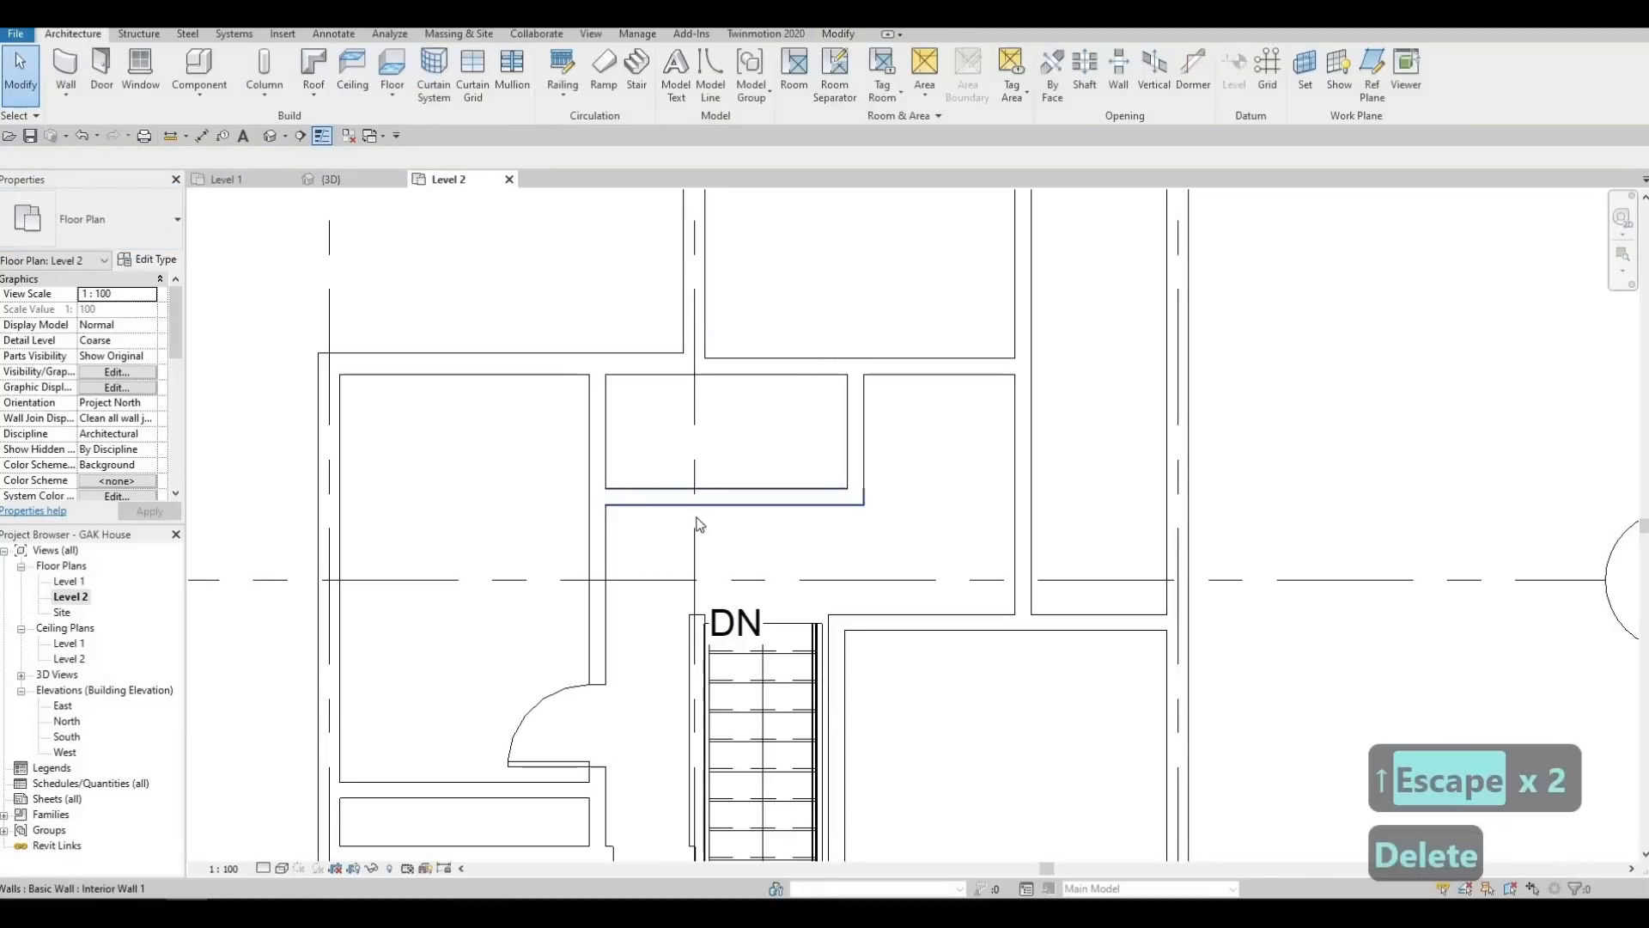
middle_drag(691, 731, 728, 515)
click(657, 670)
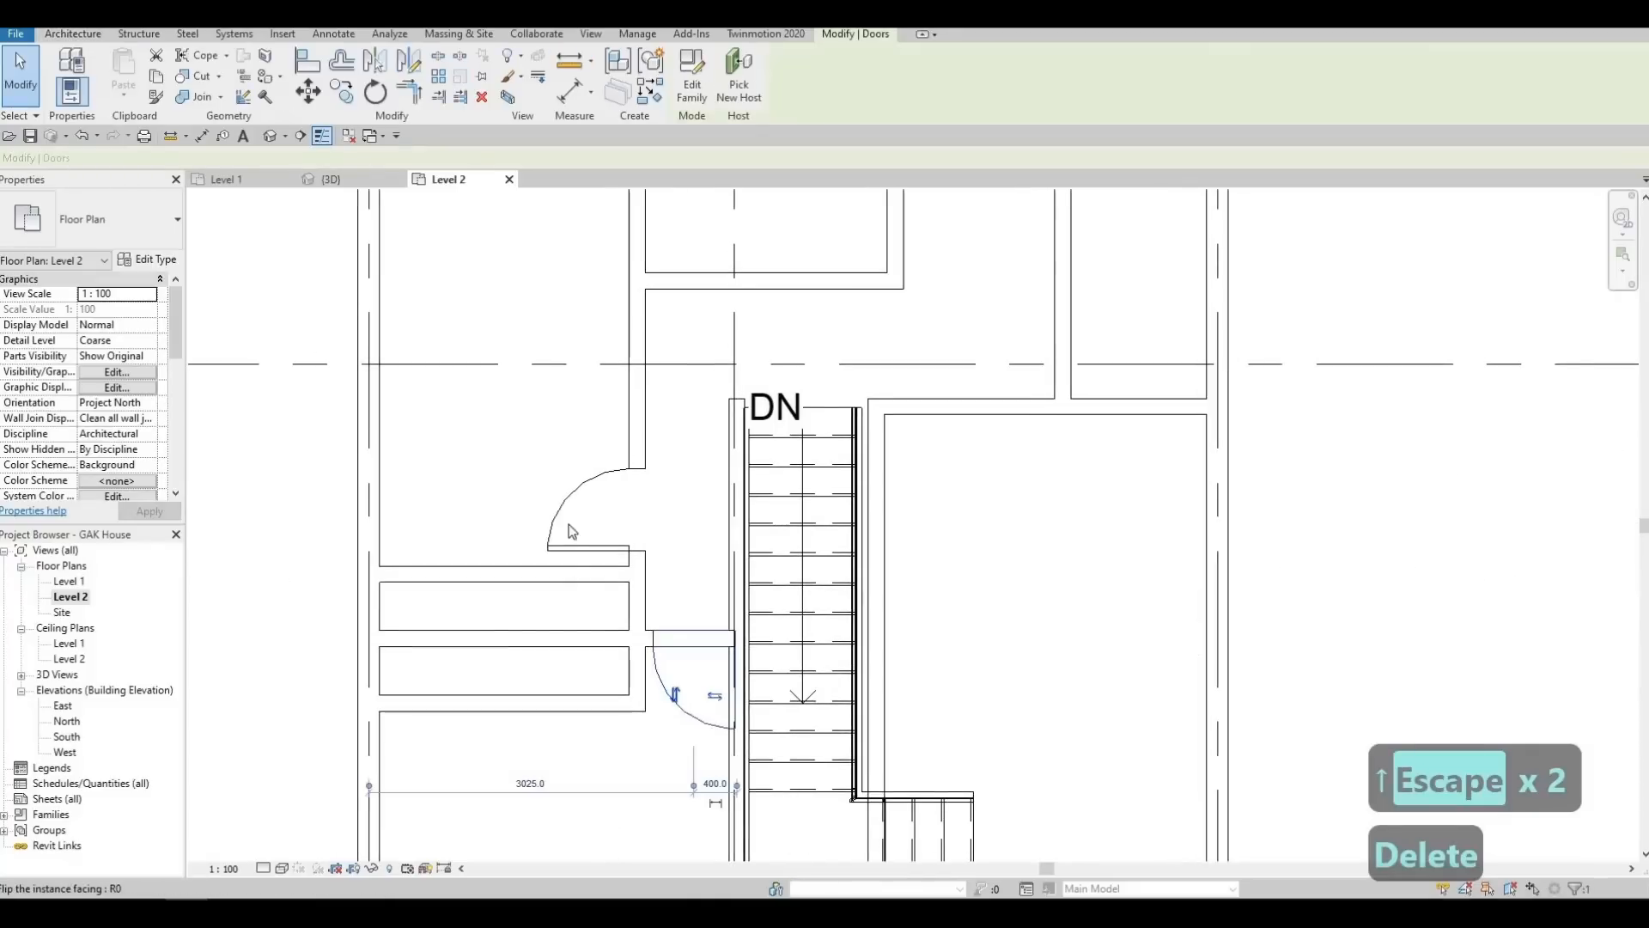
key(Delete)
click(565, 508)
right_click(567, 509)
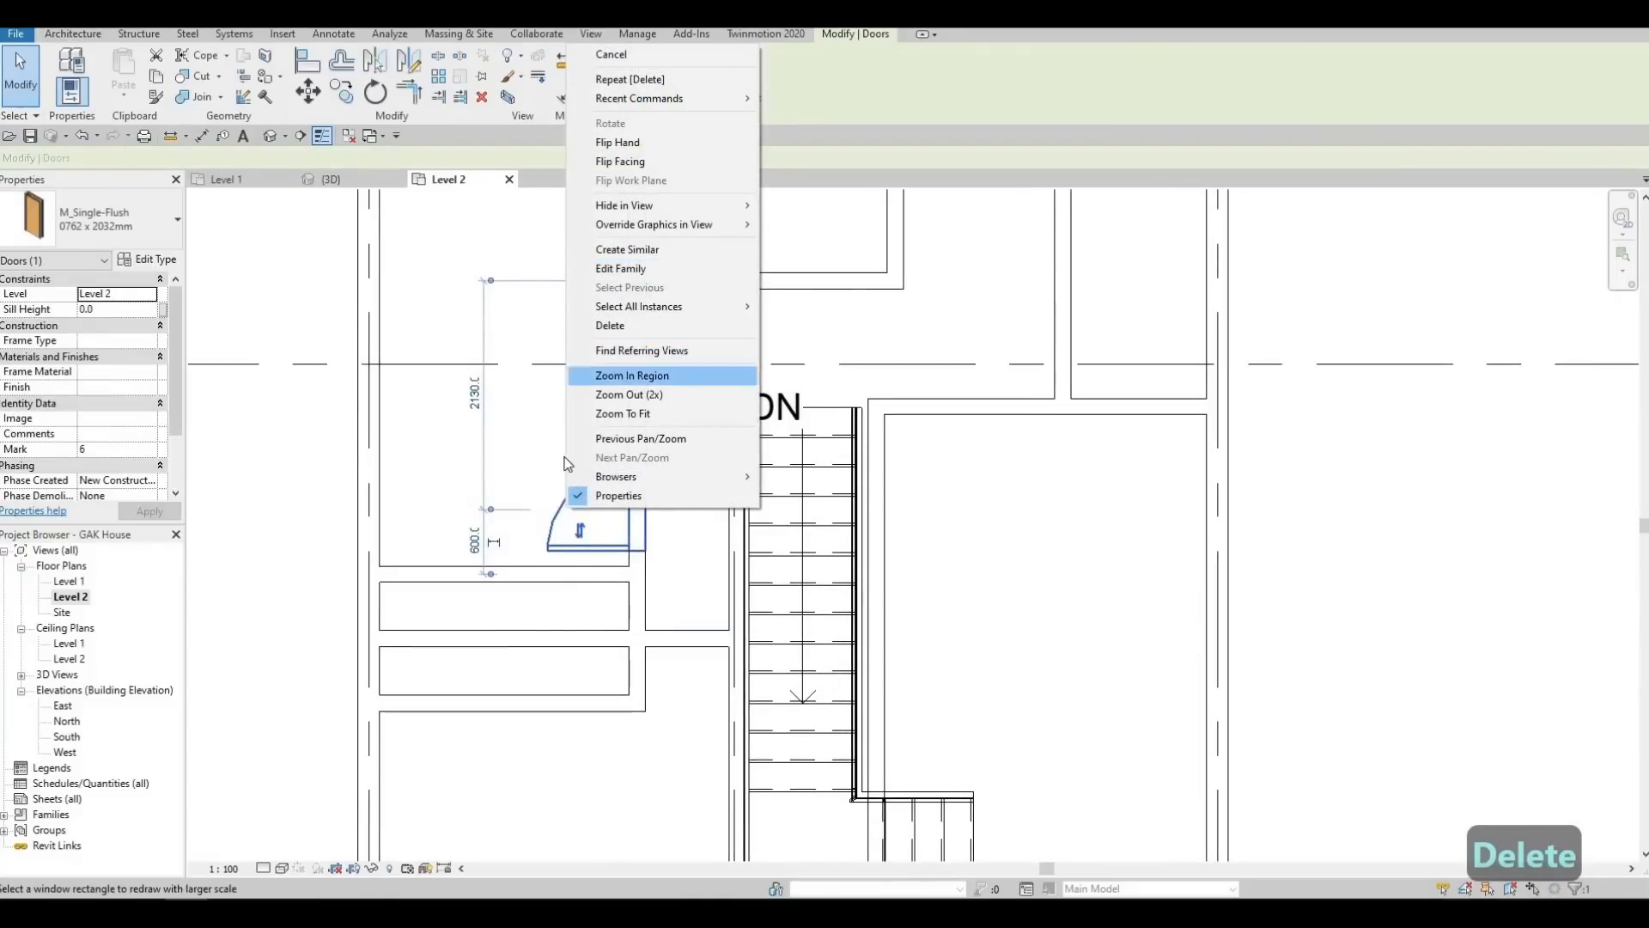
key(Delete)
key(Escape)
key(Escape)
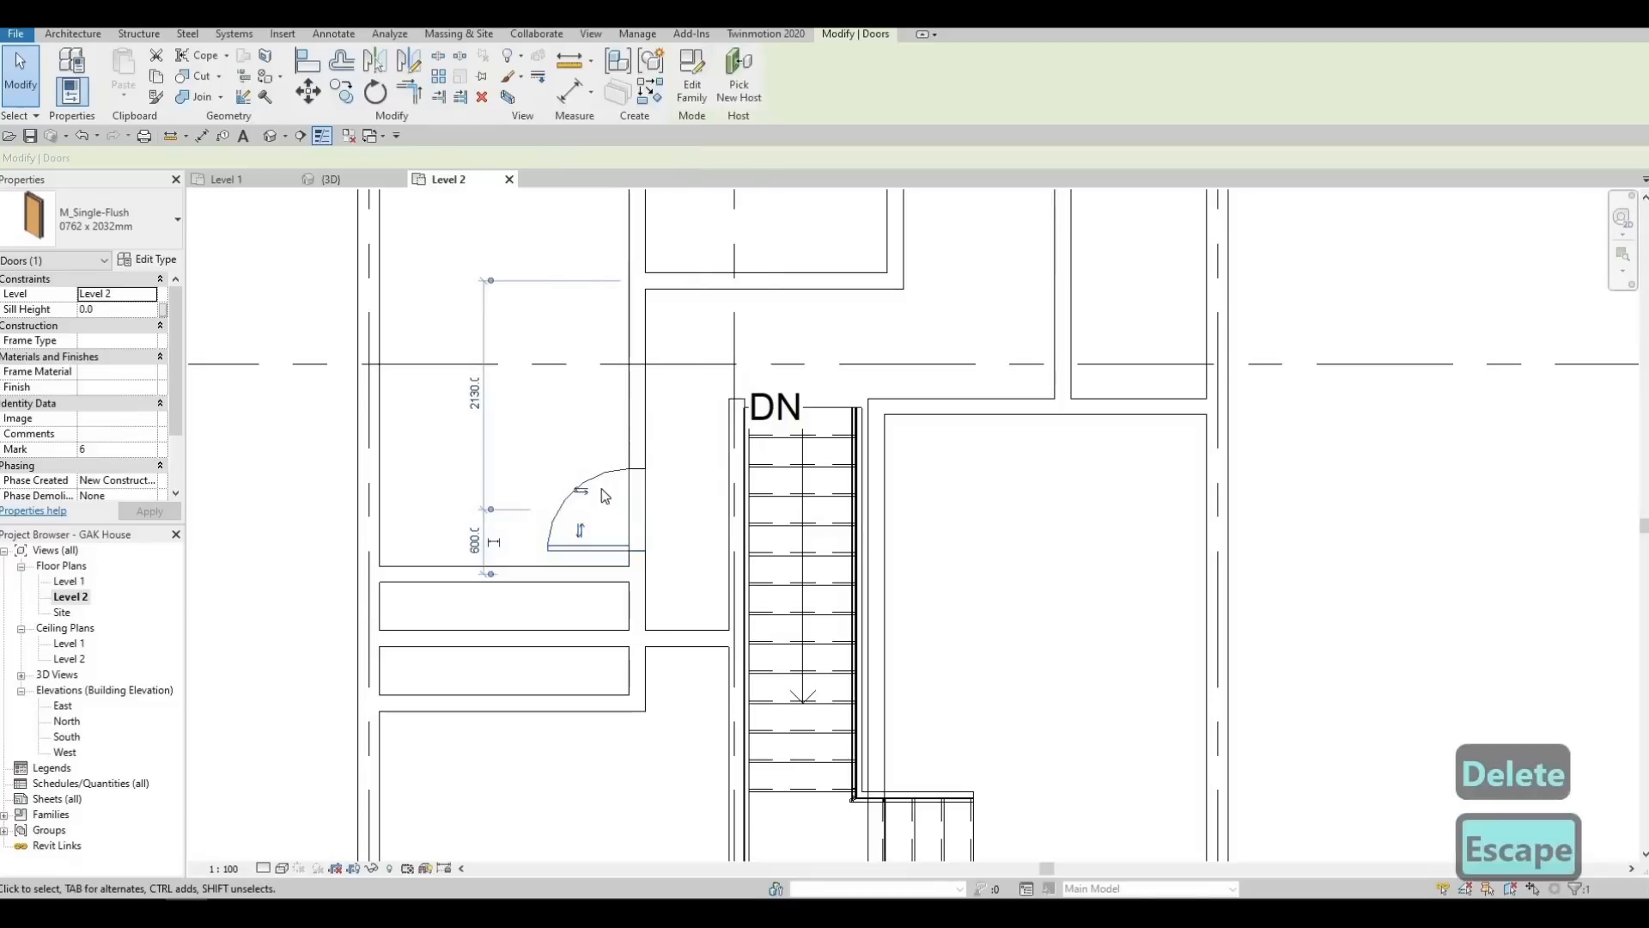
click(584, 515)
key(Delete)
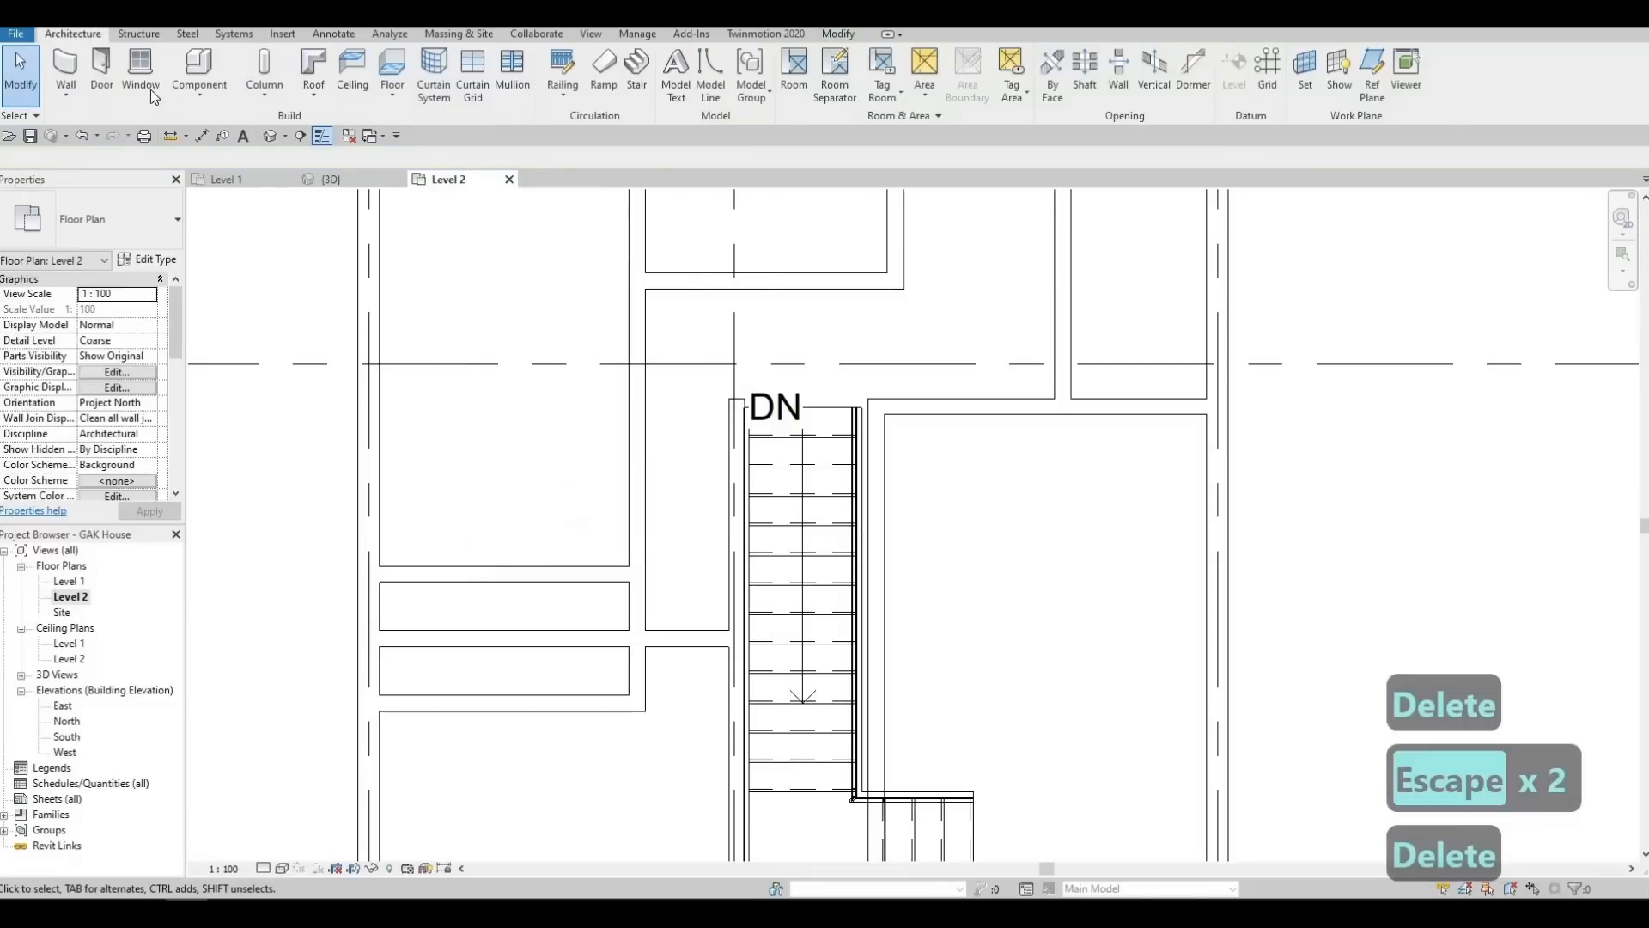
Start door placement with the 600 x 2000mm type of the M_Door-Interior-Single-1_Panel-Wood family
click(101, 69)
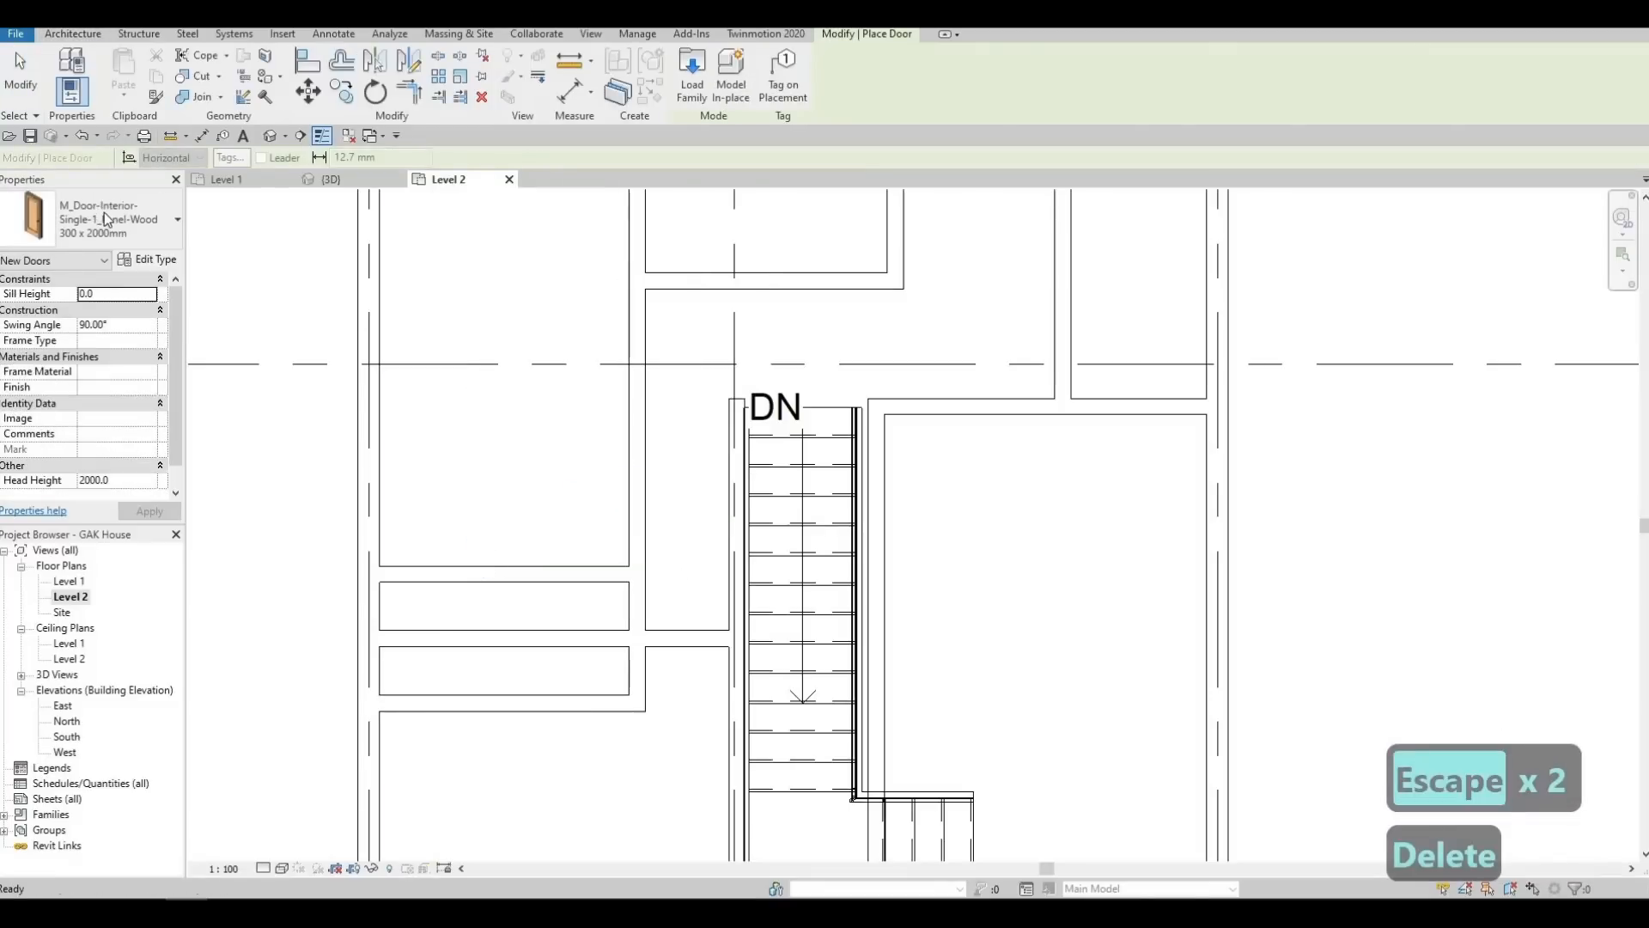
click(120, 219)
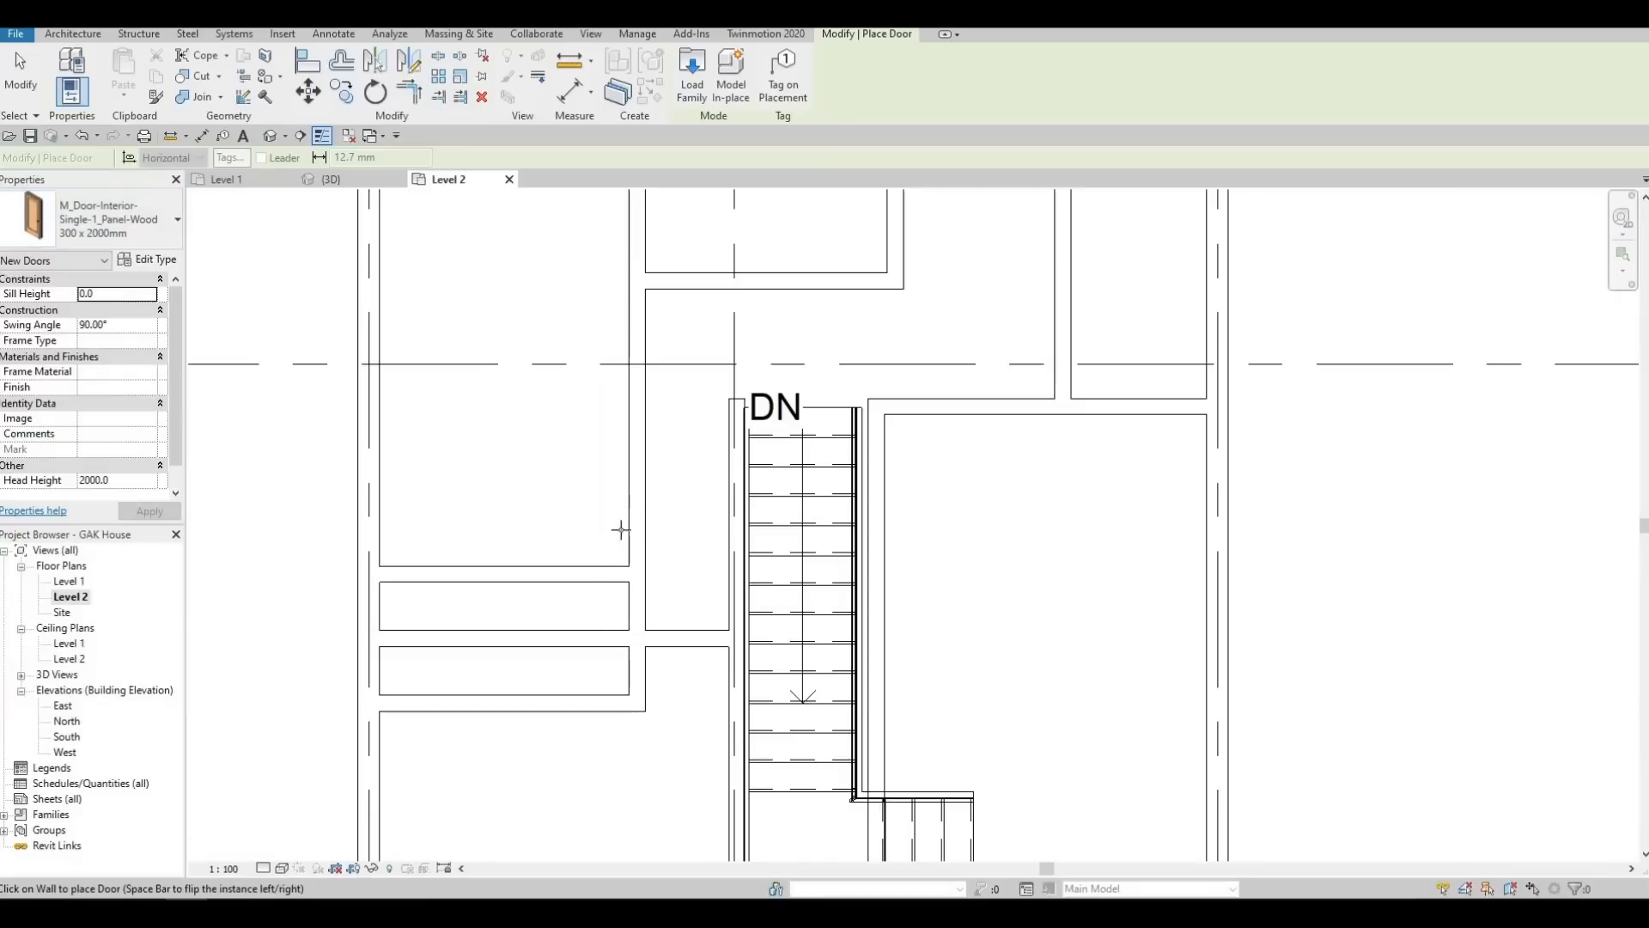
click(126, 237)
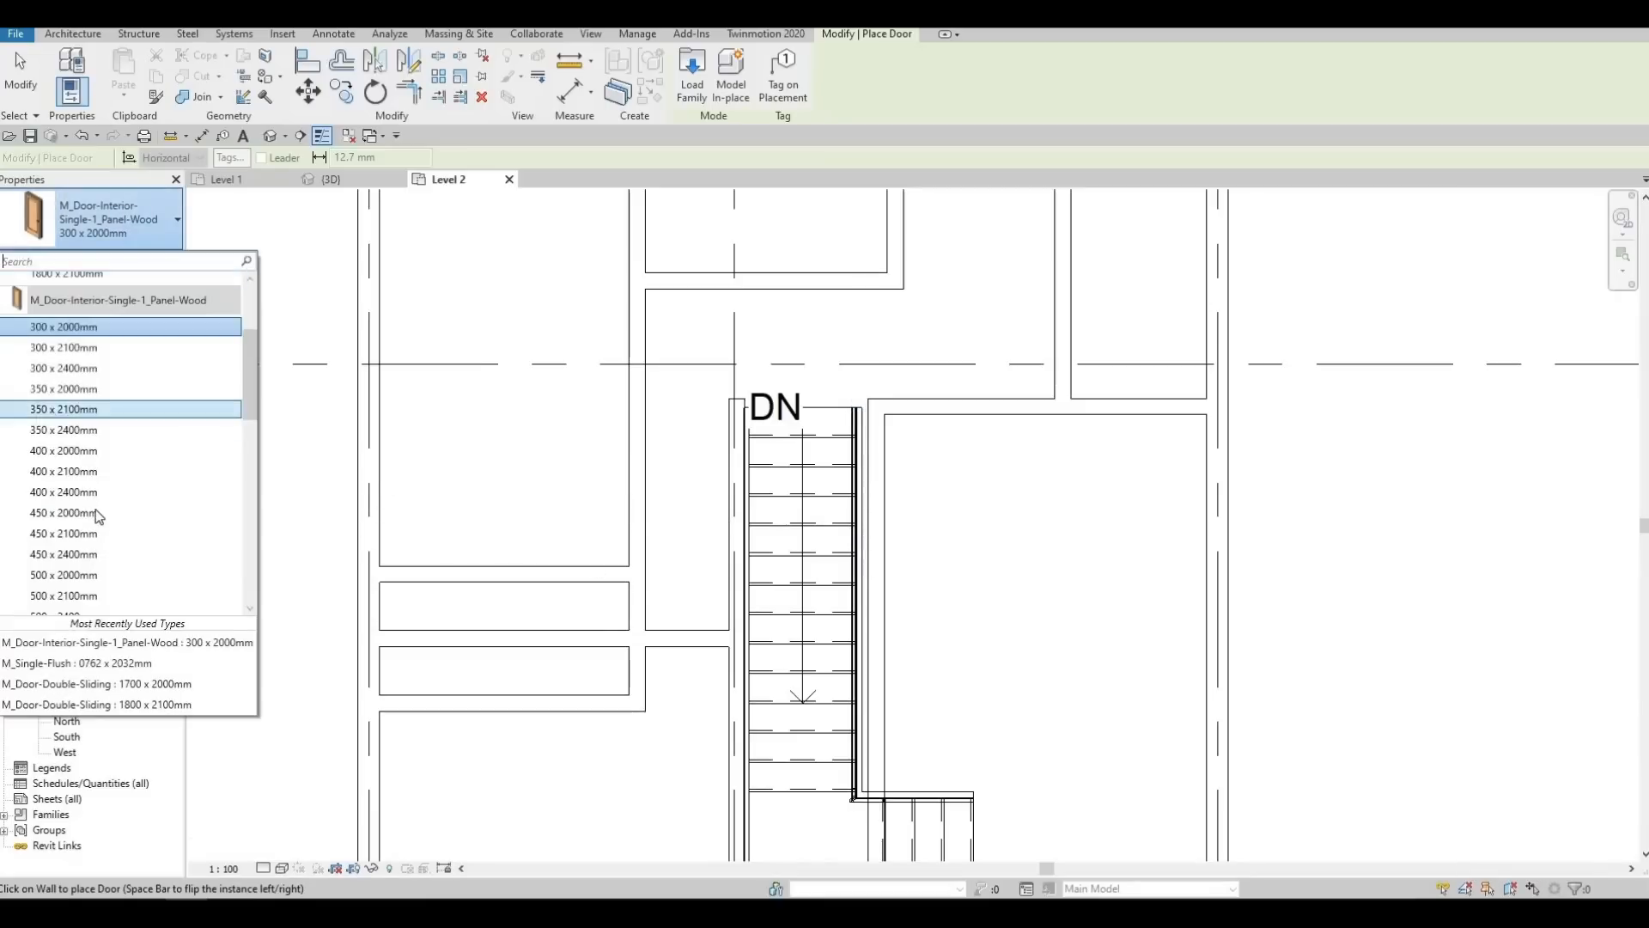
scroll(91, 526, down, 6)
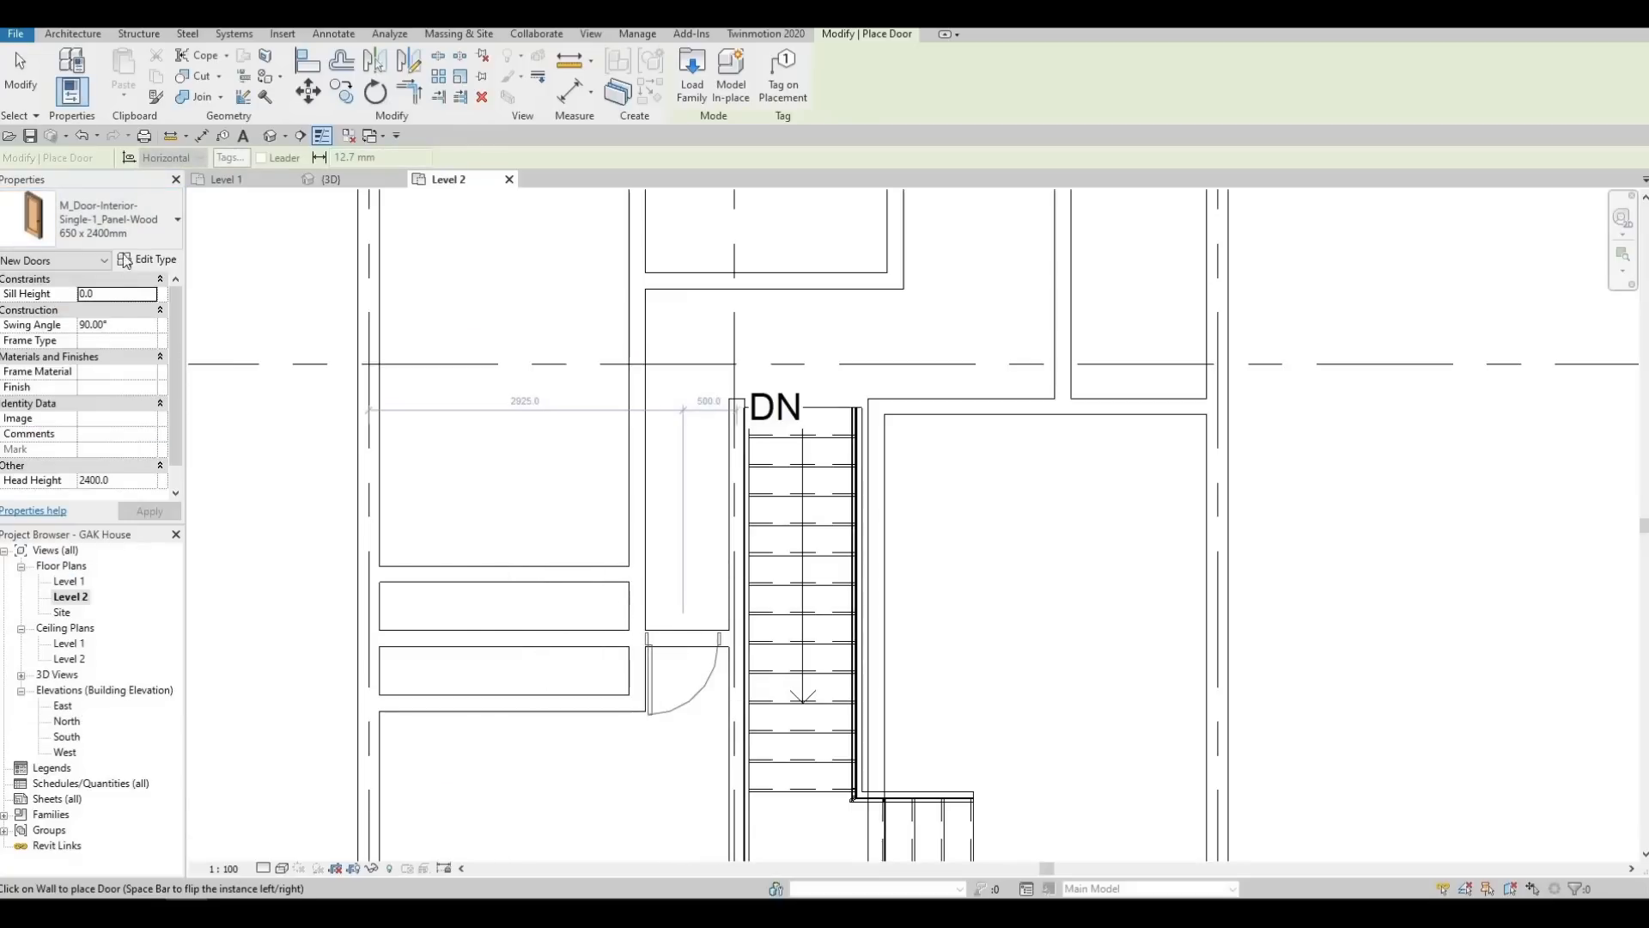
click(116, 222)
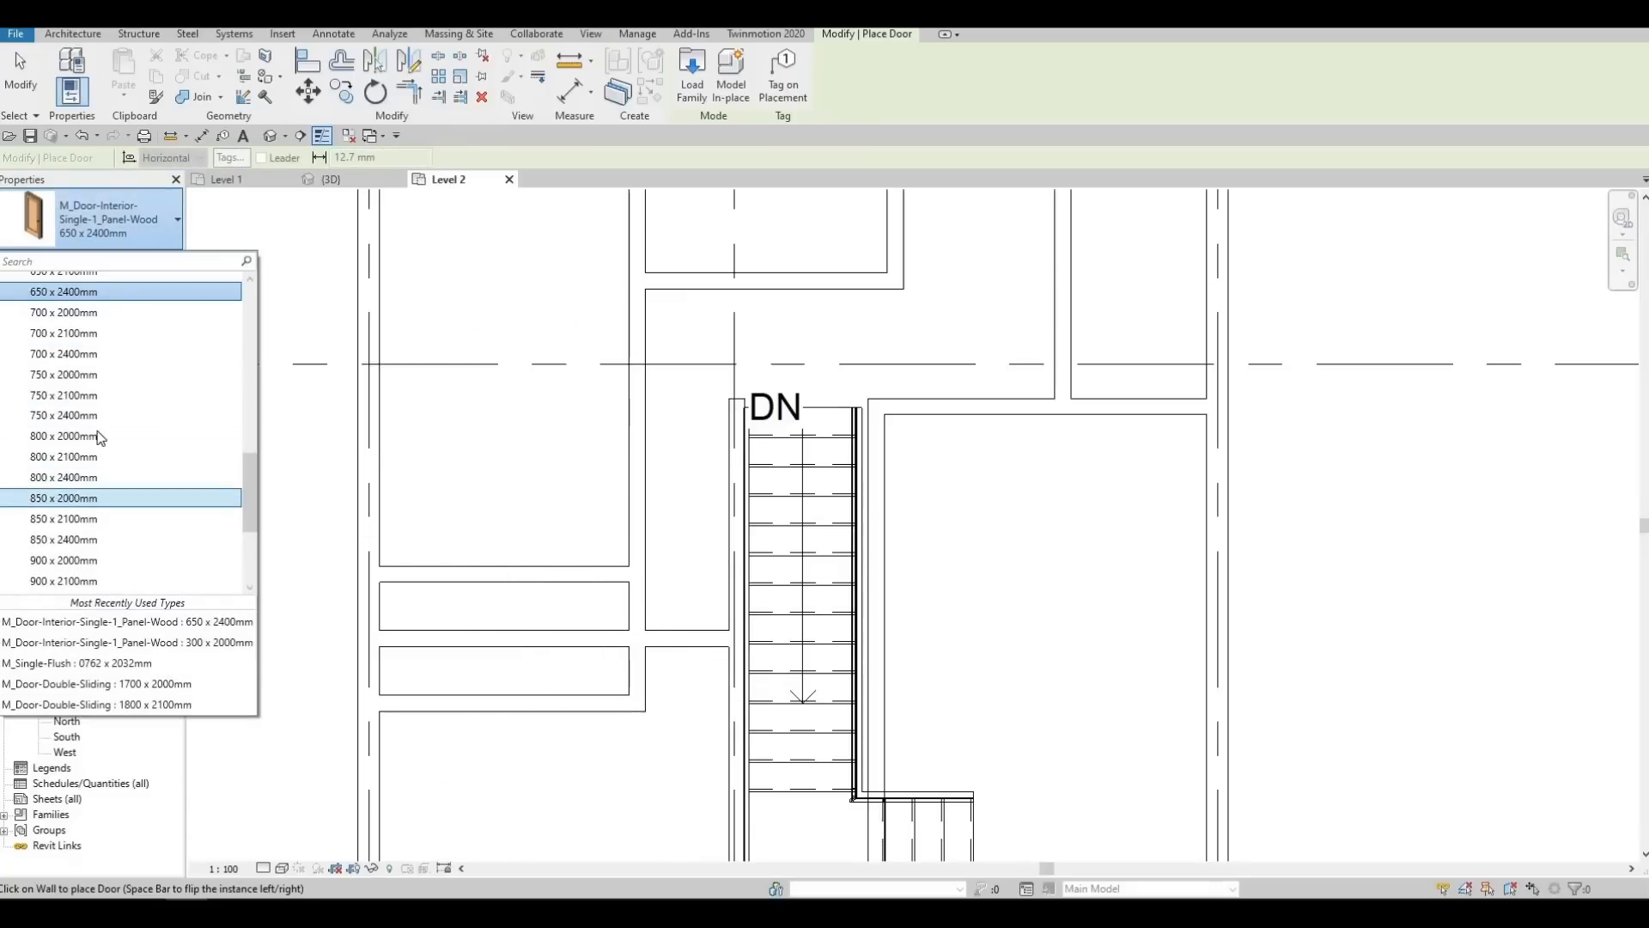
scroll(77, 309, up, 1)
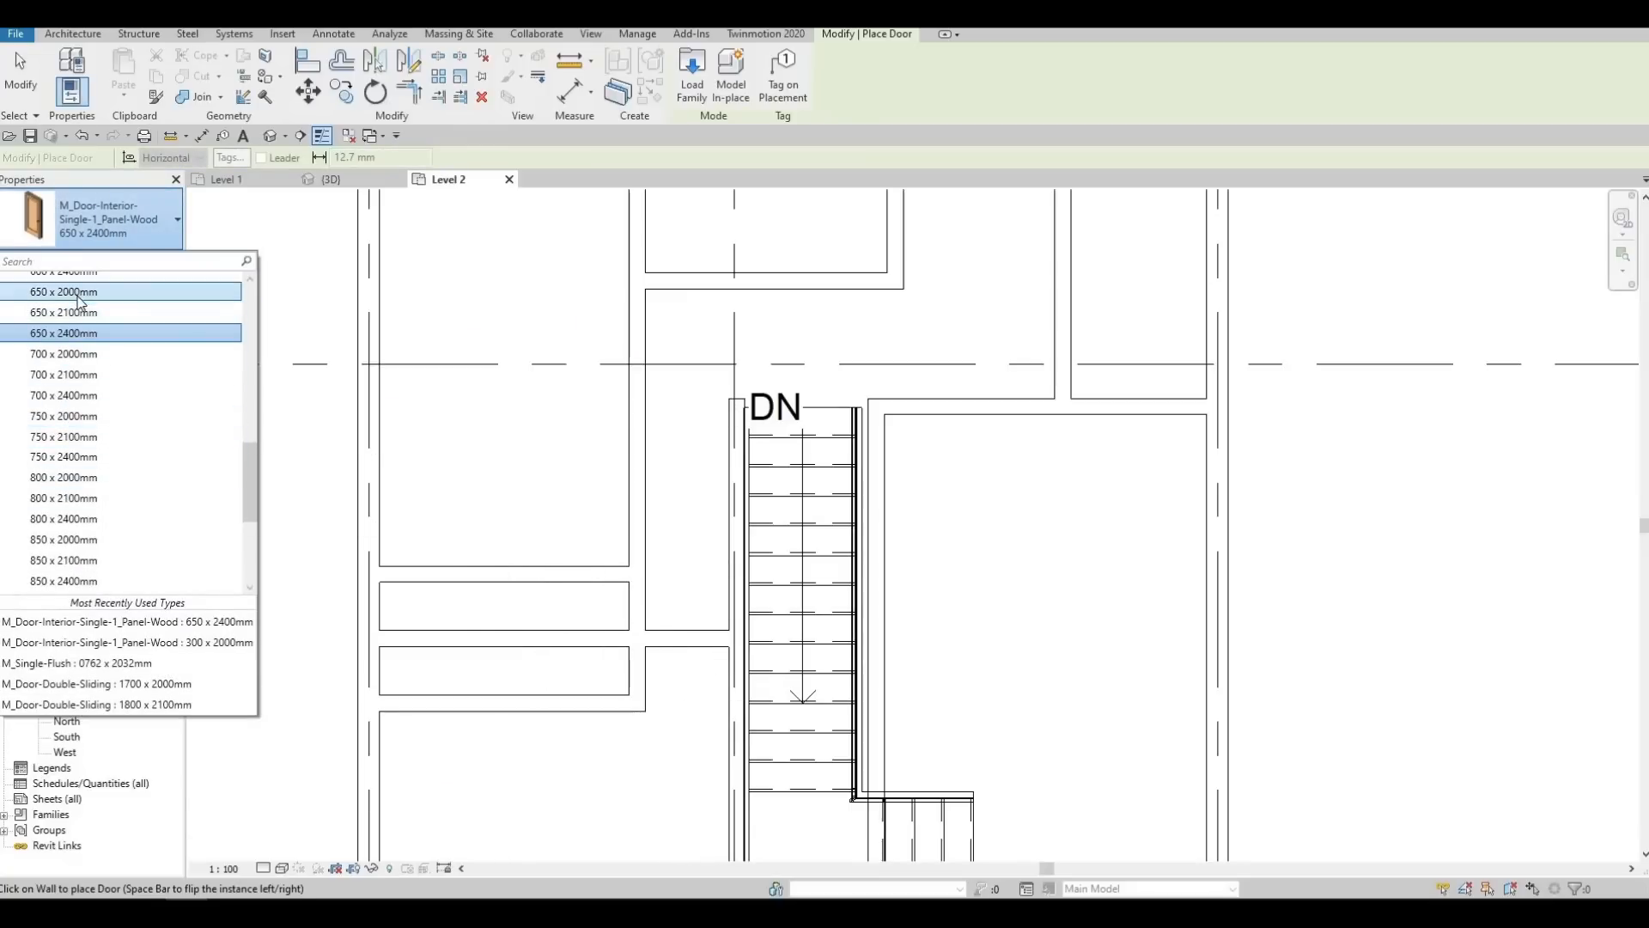
scroll(79, 300, up, 3)
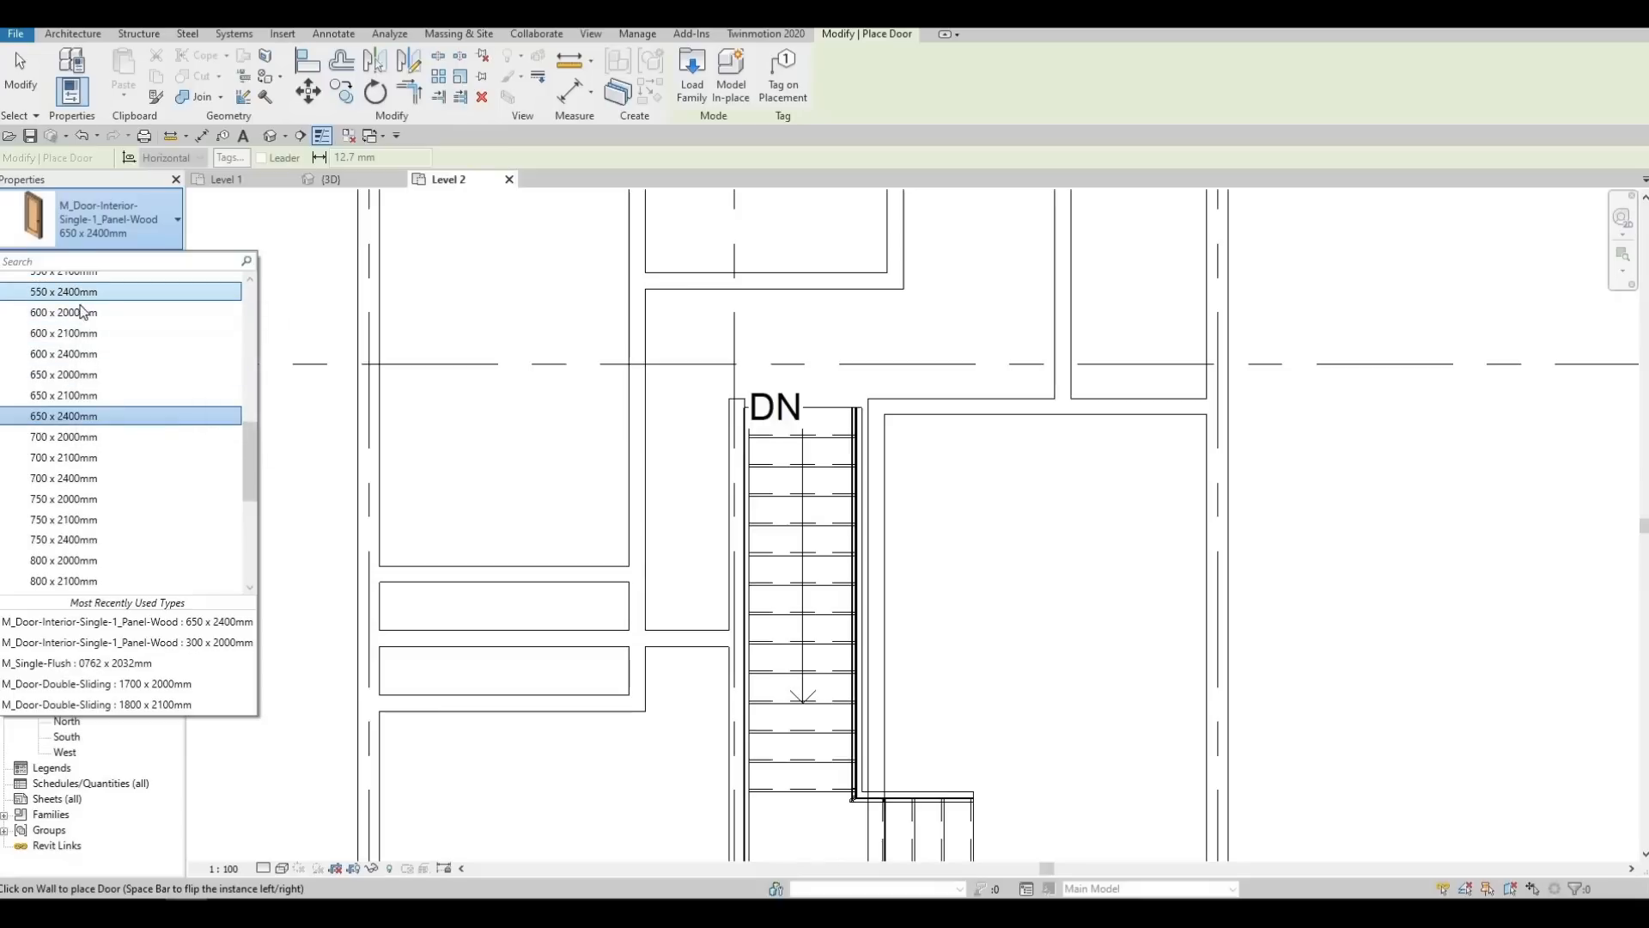
click(82, 311)
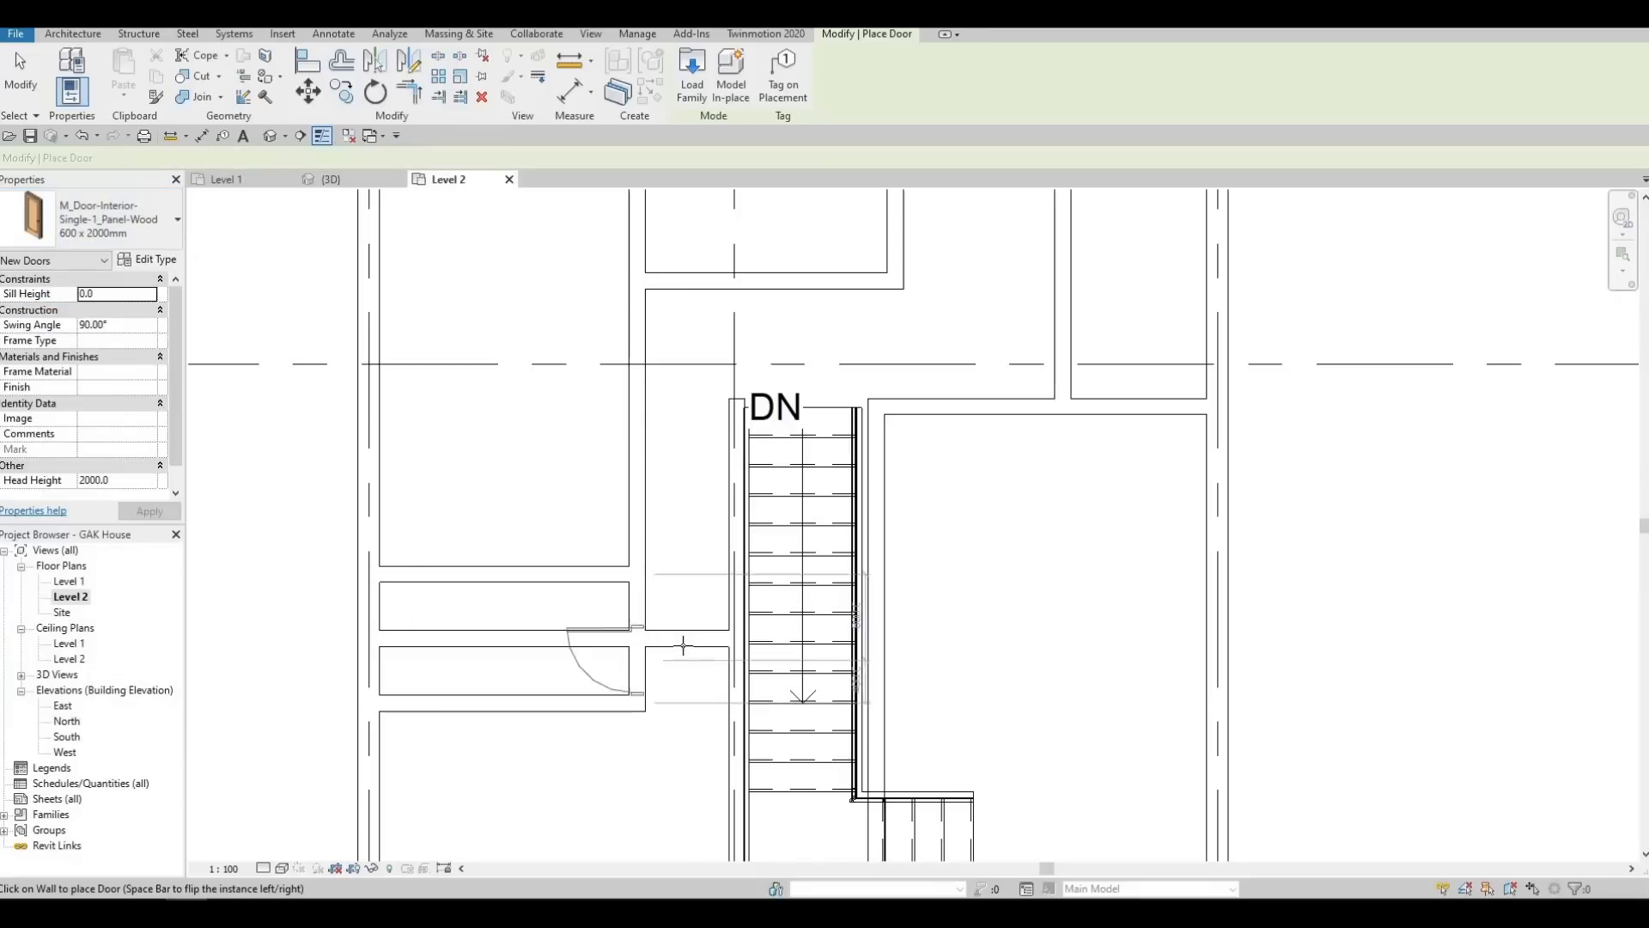
Place three doors: in the short wall beside the stair with flipped swing, the upper-left room's vertical wall, and the small upper room's lower wall
key(space)
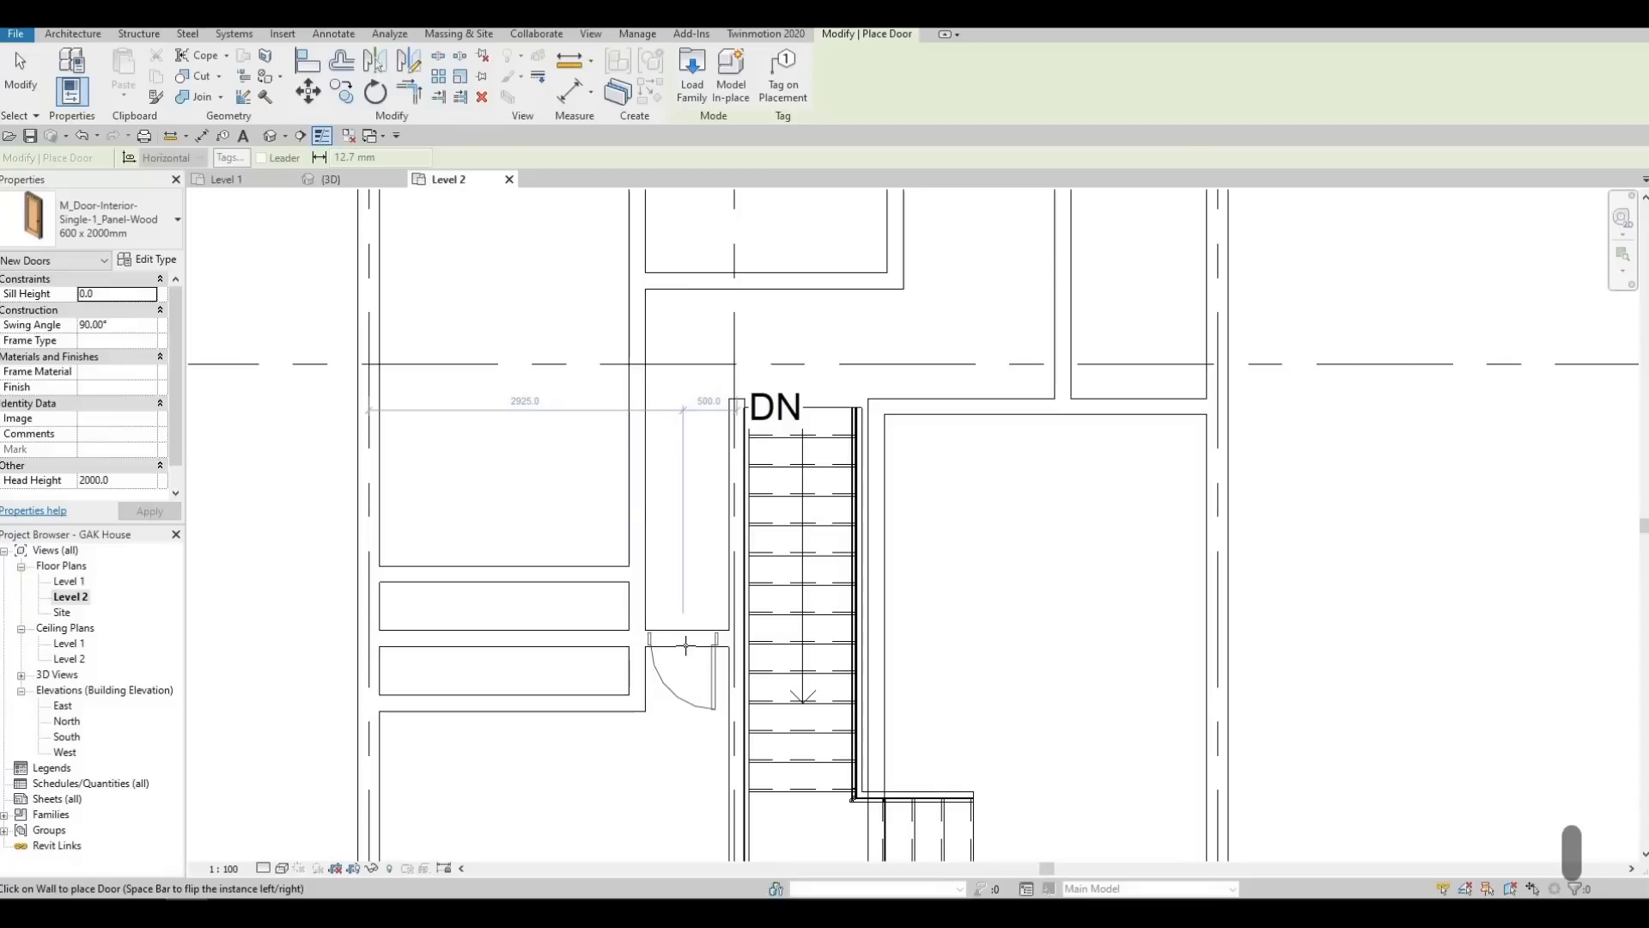
click(642, 526)
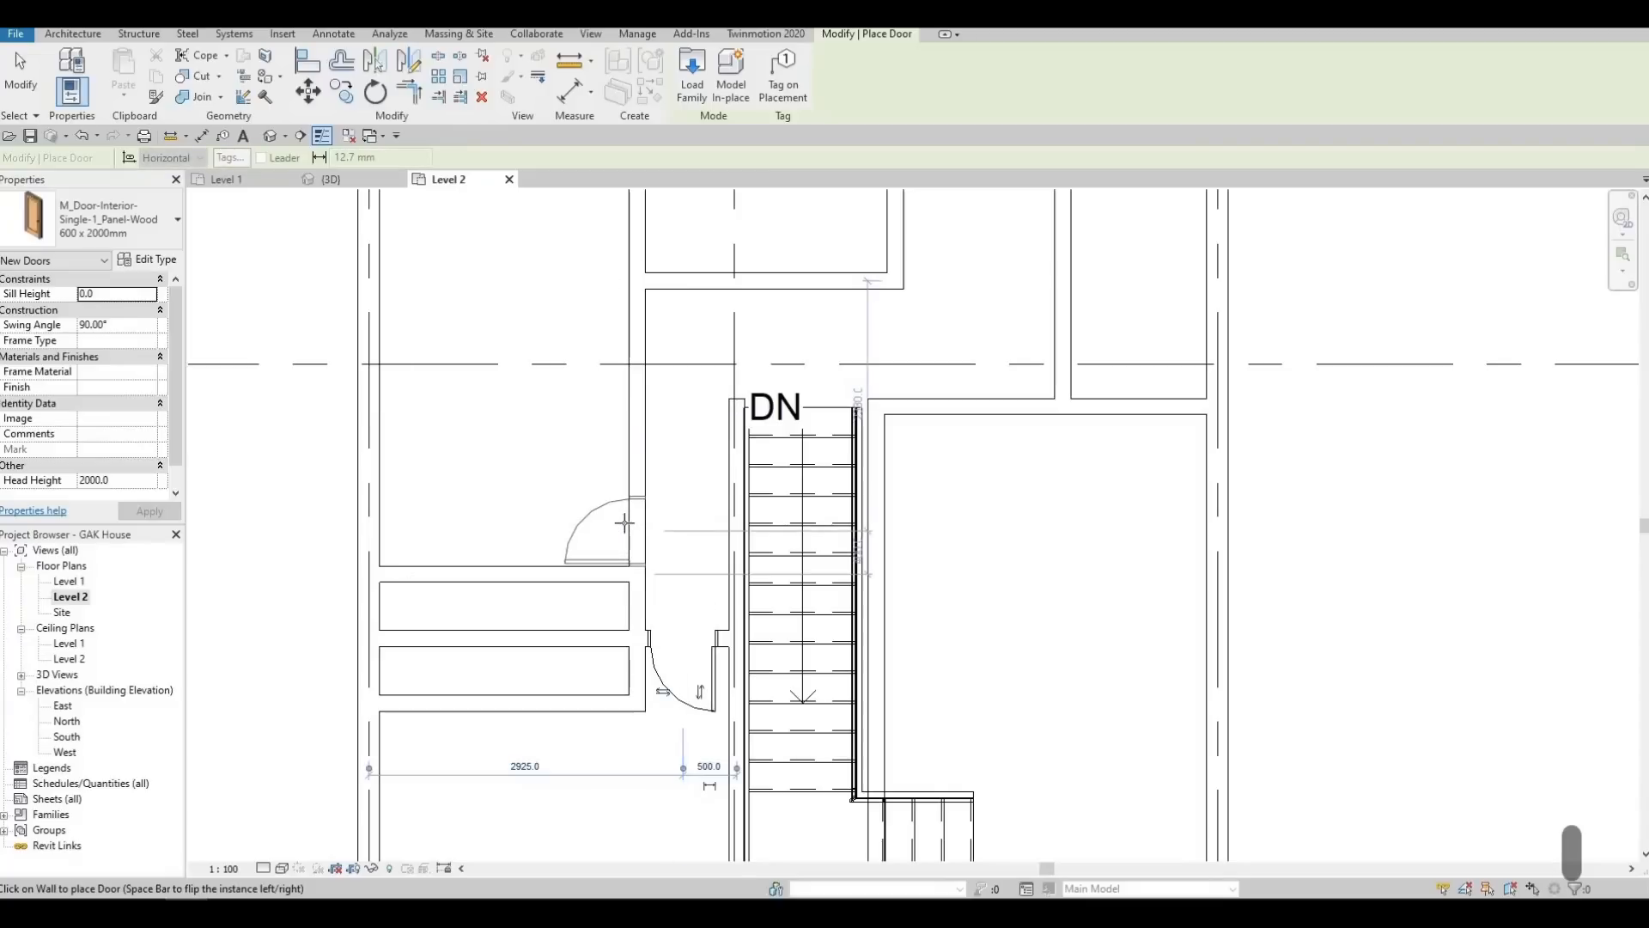
middle_drag(858, 247, 843, 404)
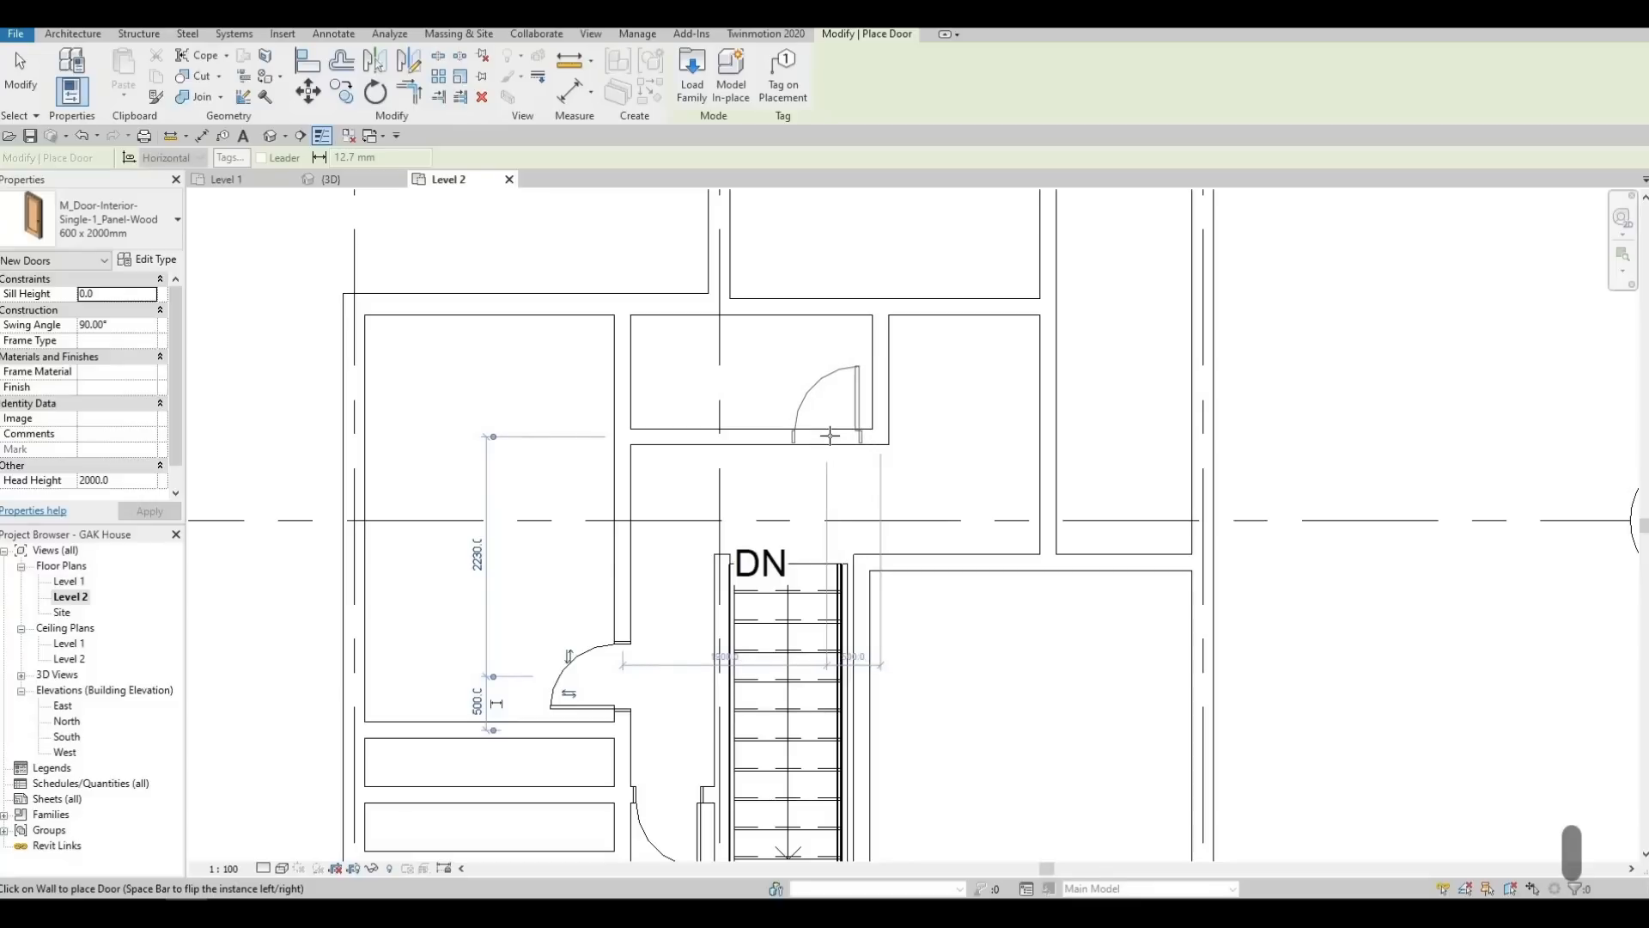
click(827, 433)
Place a door in the upper wall of the large room right of the stair, flipped and 500 mm from the corner
middle_drag(855, 493, 702, 475)
middle_drag(636, 530, 752, 506)
scroll(750, 511, down, 1)
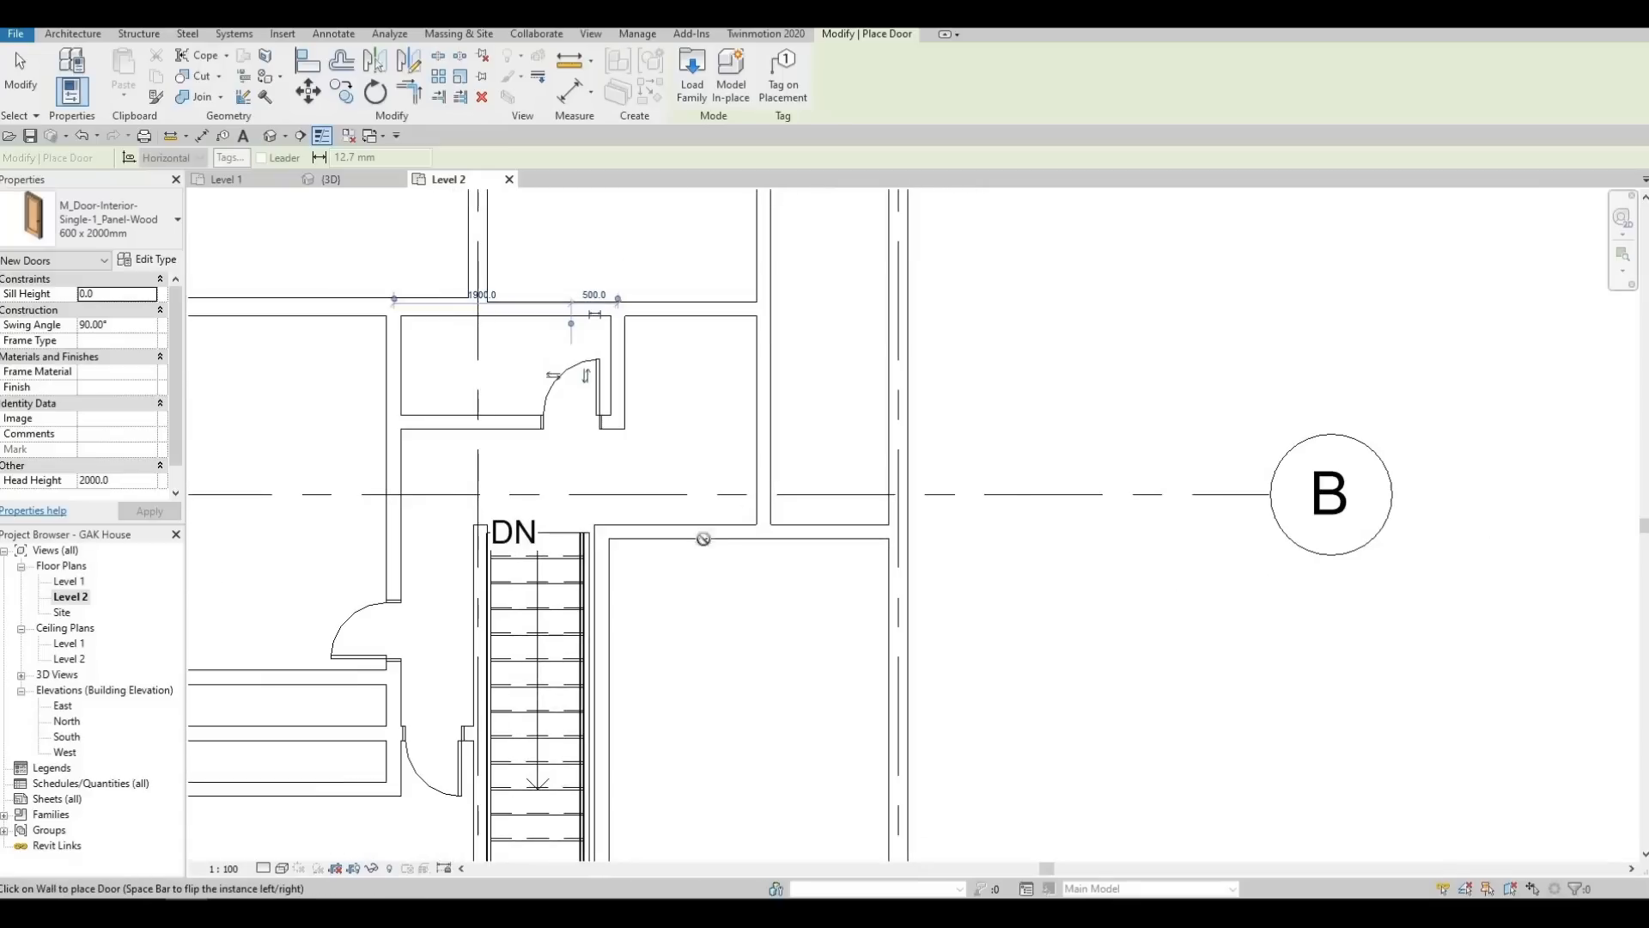
scroll(640, 538, down, 1)
middle_drag(640, 538, 713, 482)
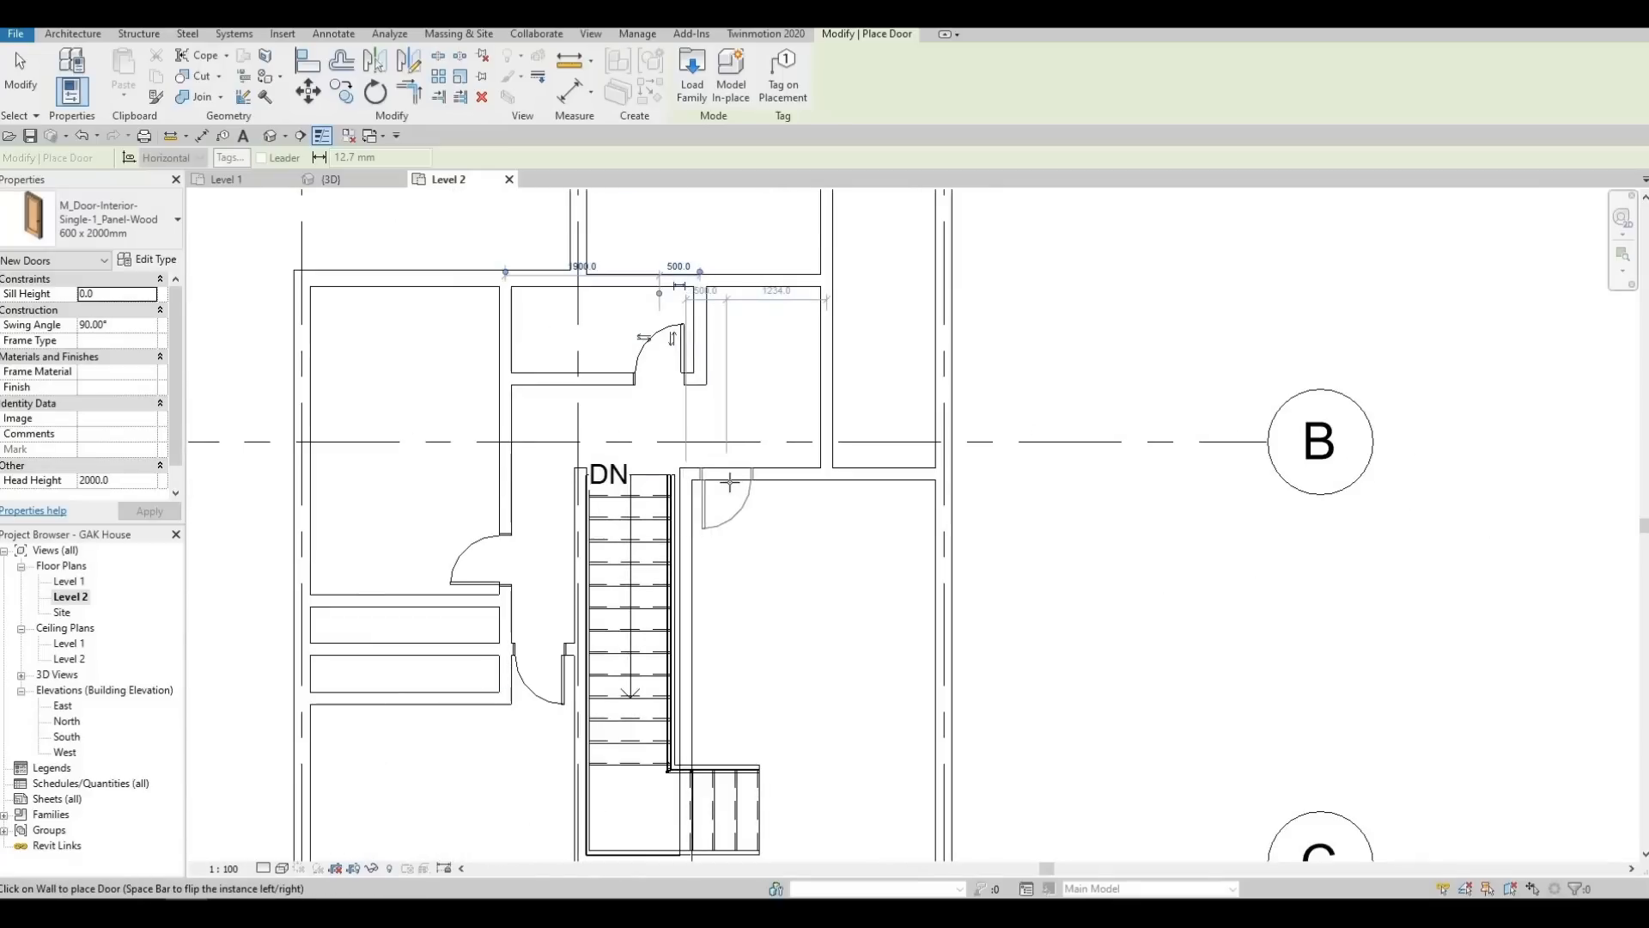
key(space)
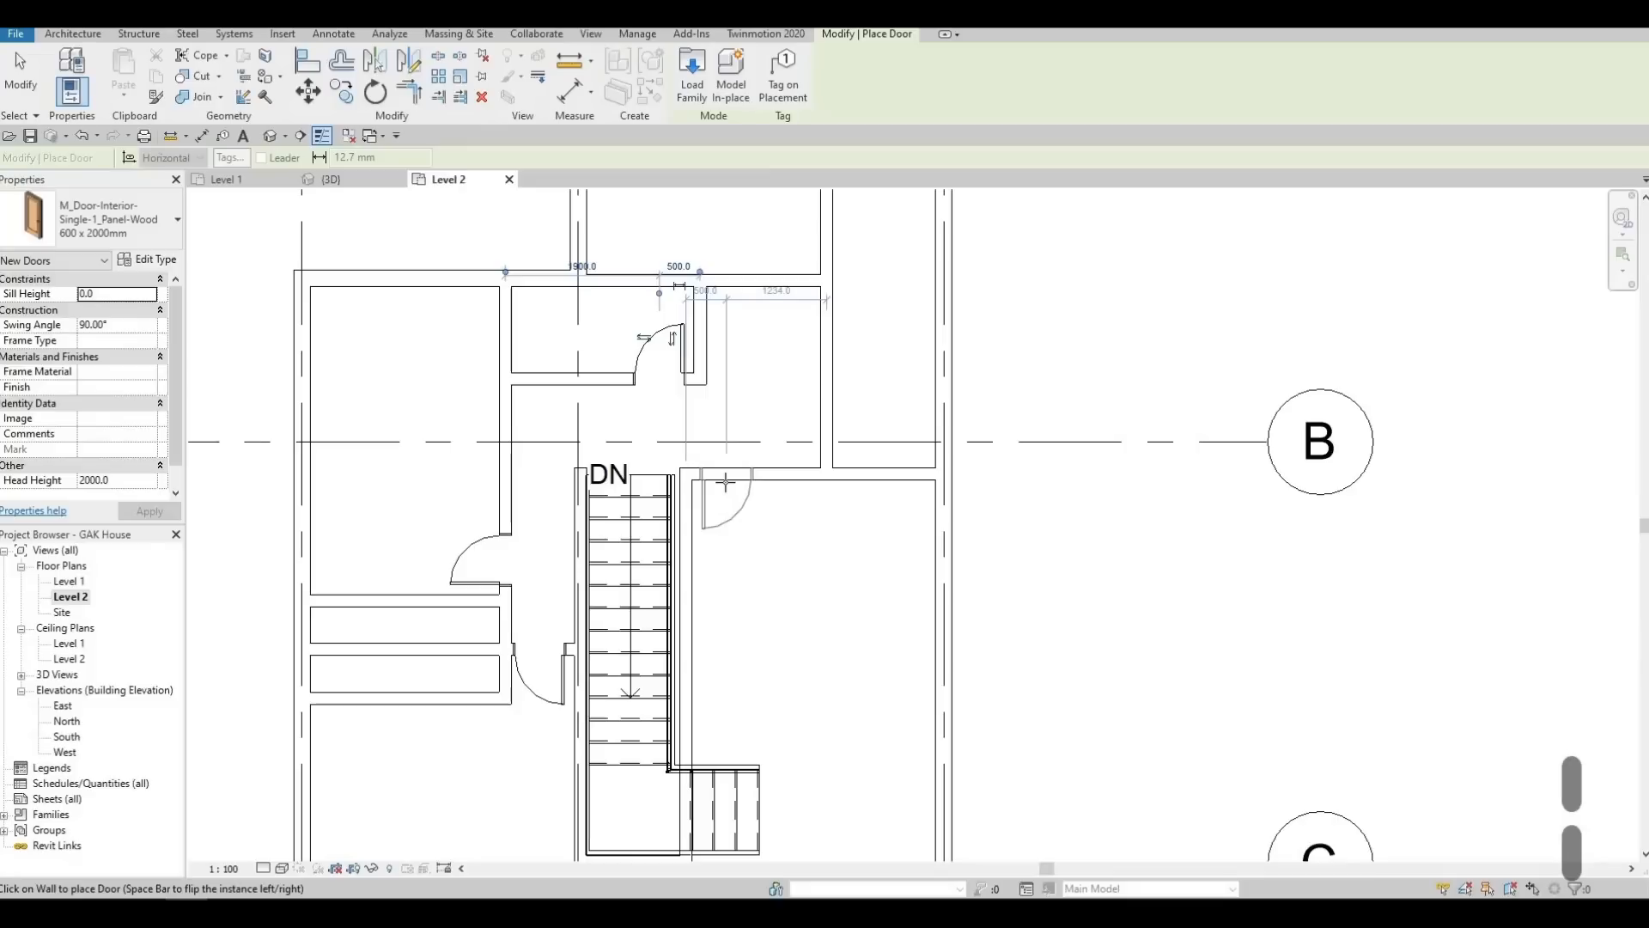
click(728, 463)
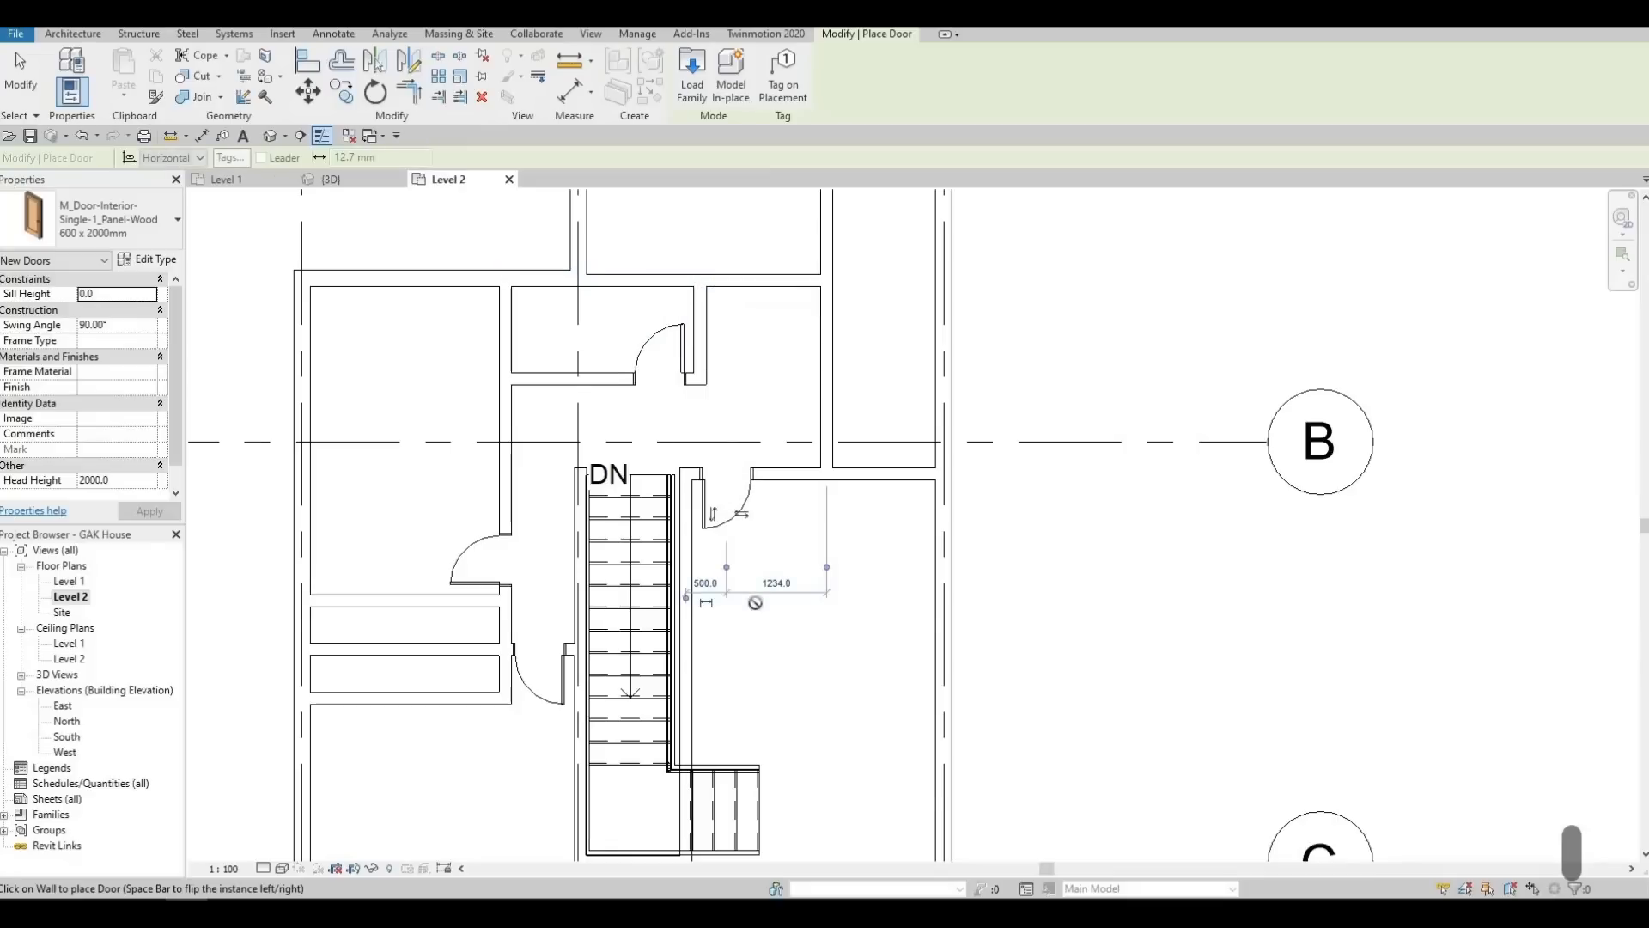
Place a door in the lower wall of the large room below grid A, 500 mm from its right-hand wall
scroll(800, 756, down, 1)
middle_drag(801, 755, 753, 654)
key(F1)
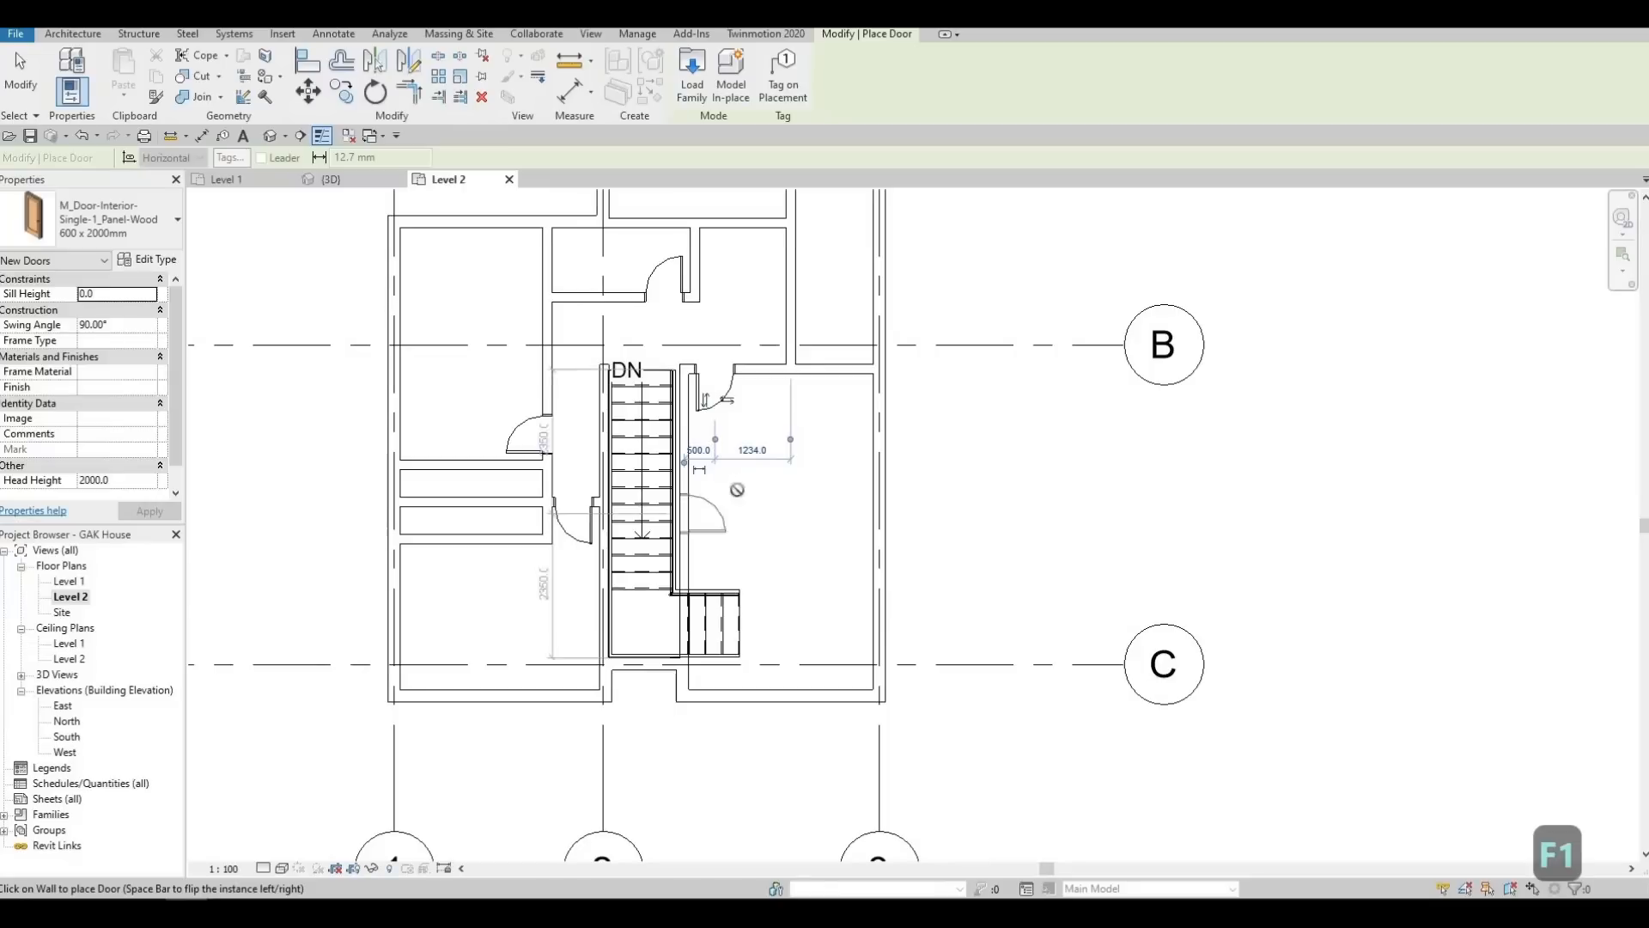
middle_drag(736, 219, 761, 450)
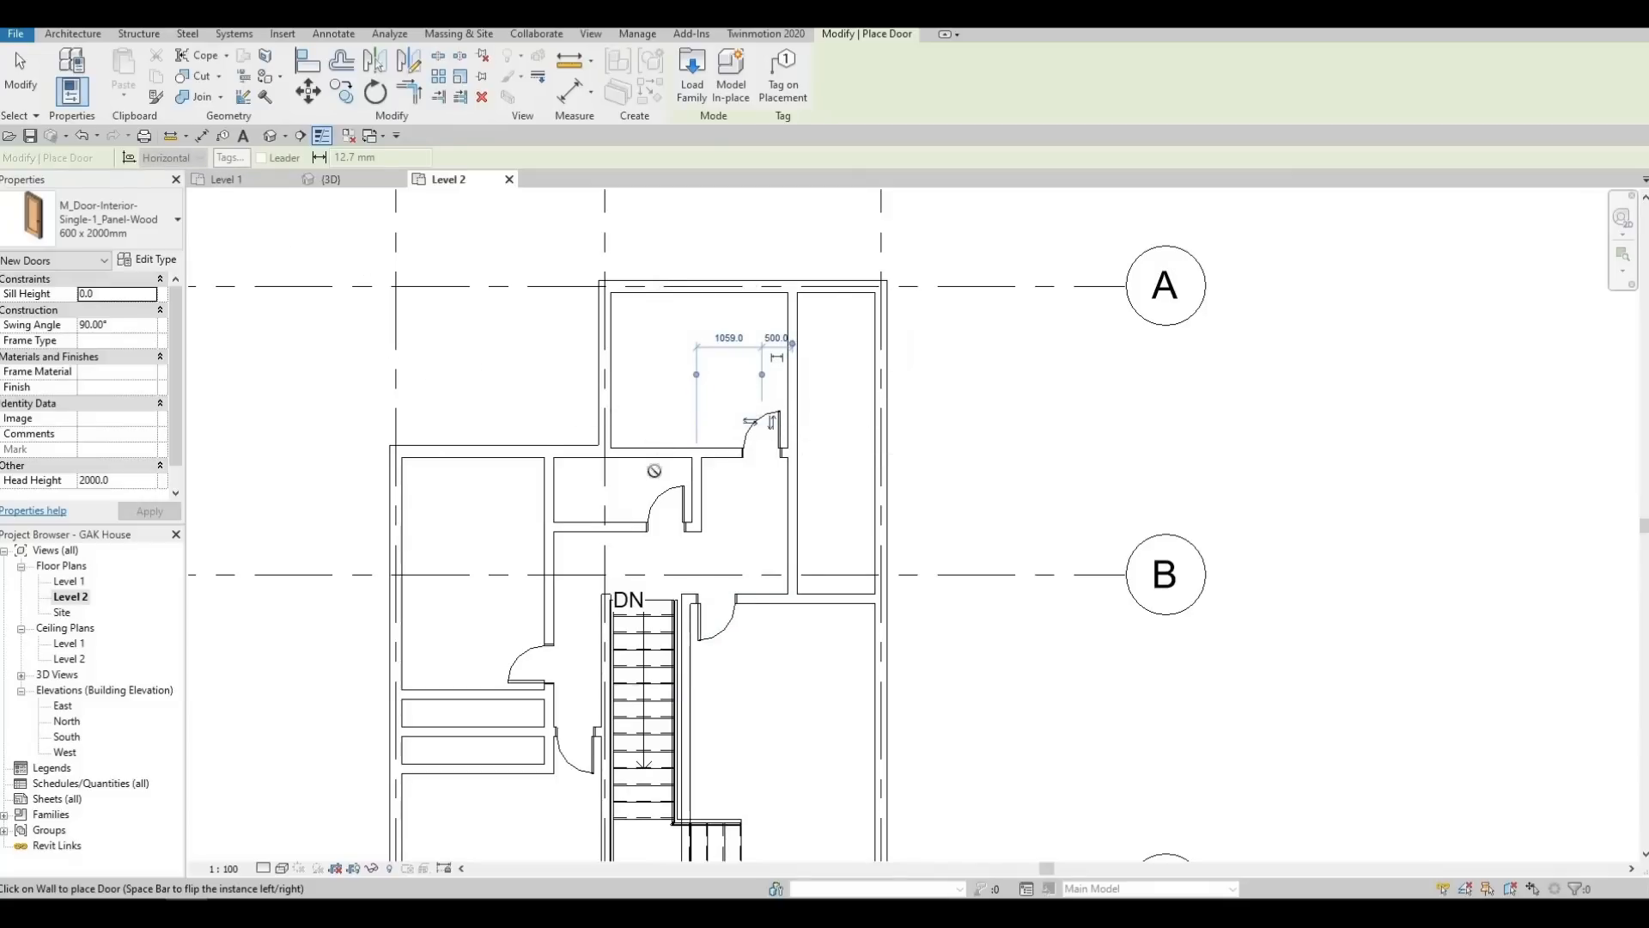
key(Escape)
key(Escape)
Draw a horizontal Interior Wall 1 partition about 1341 mm long across the narrow right-hand room, matching the small upper room's short wall
click(697, 503)
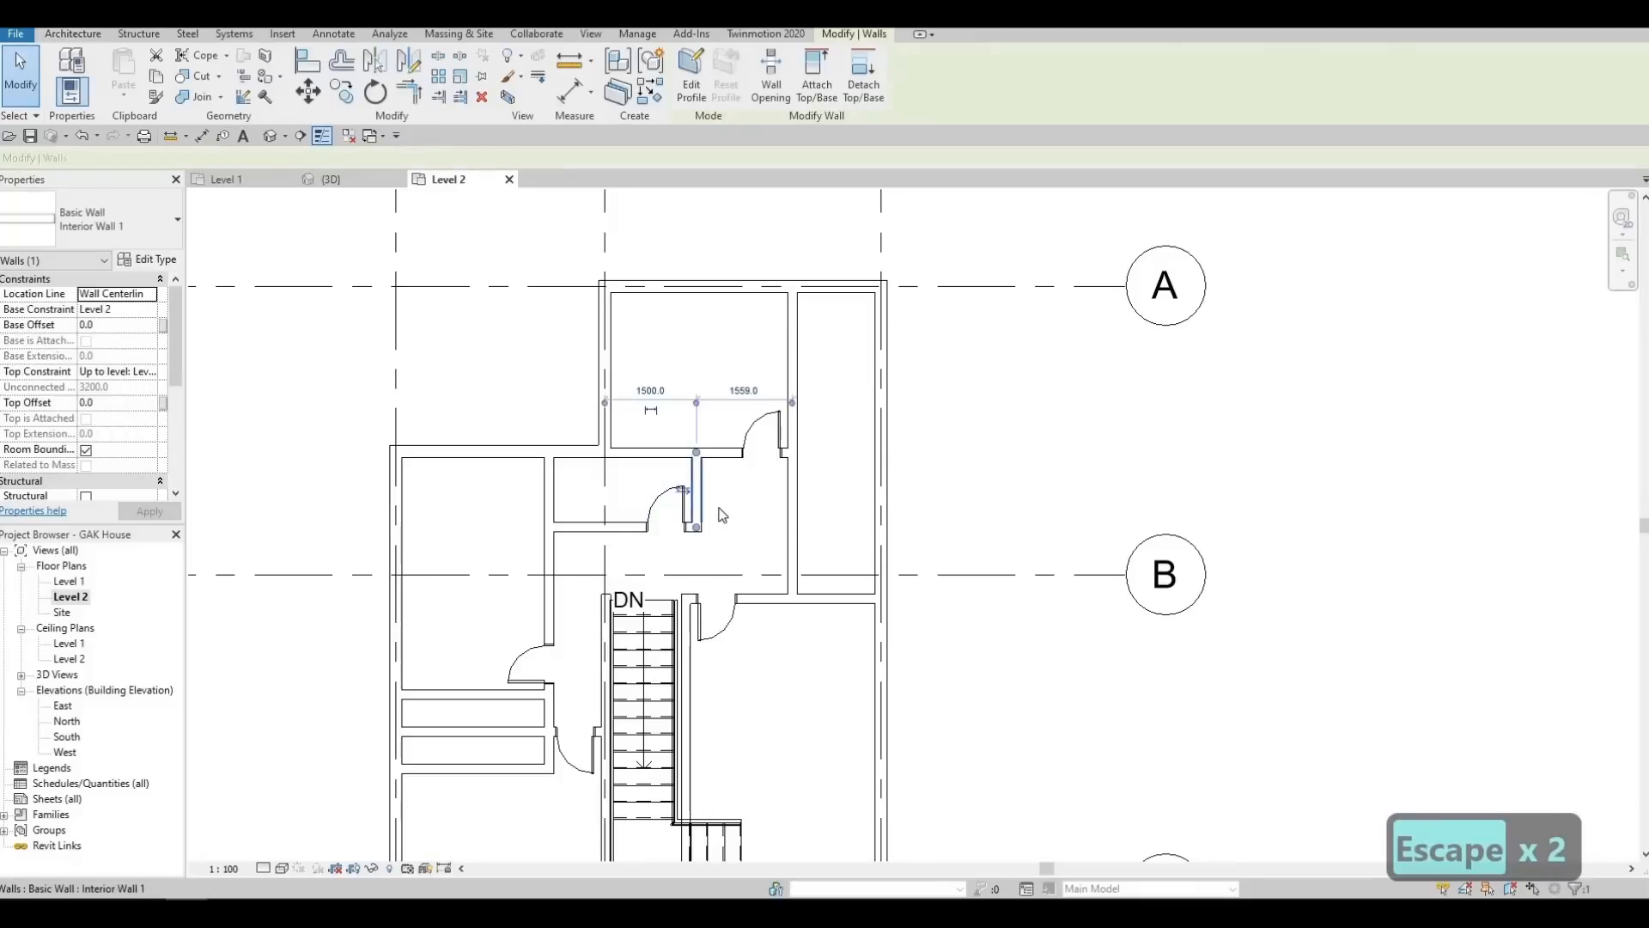
key(c)
key(s)
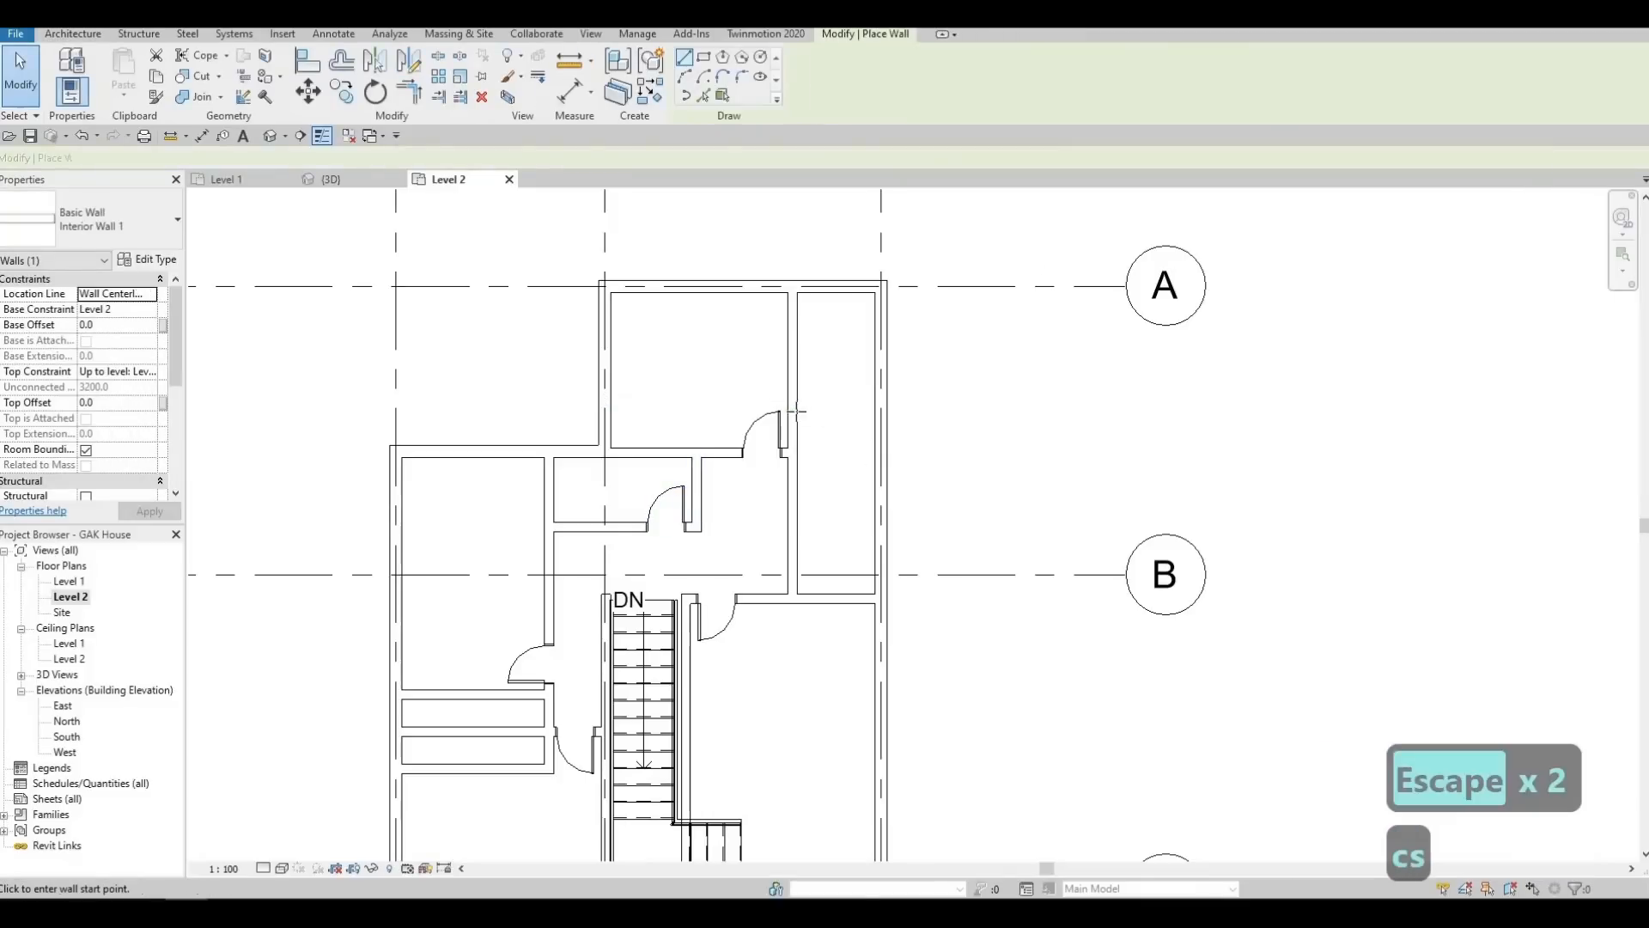
click(867, 413)
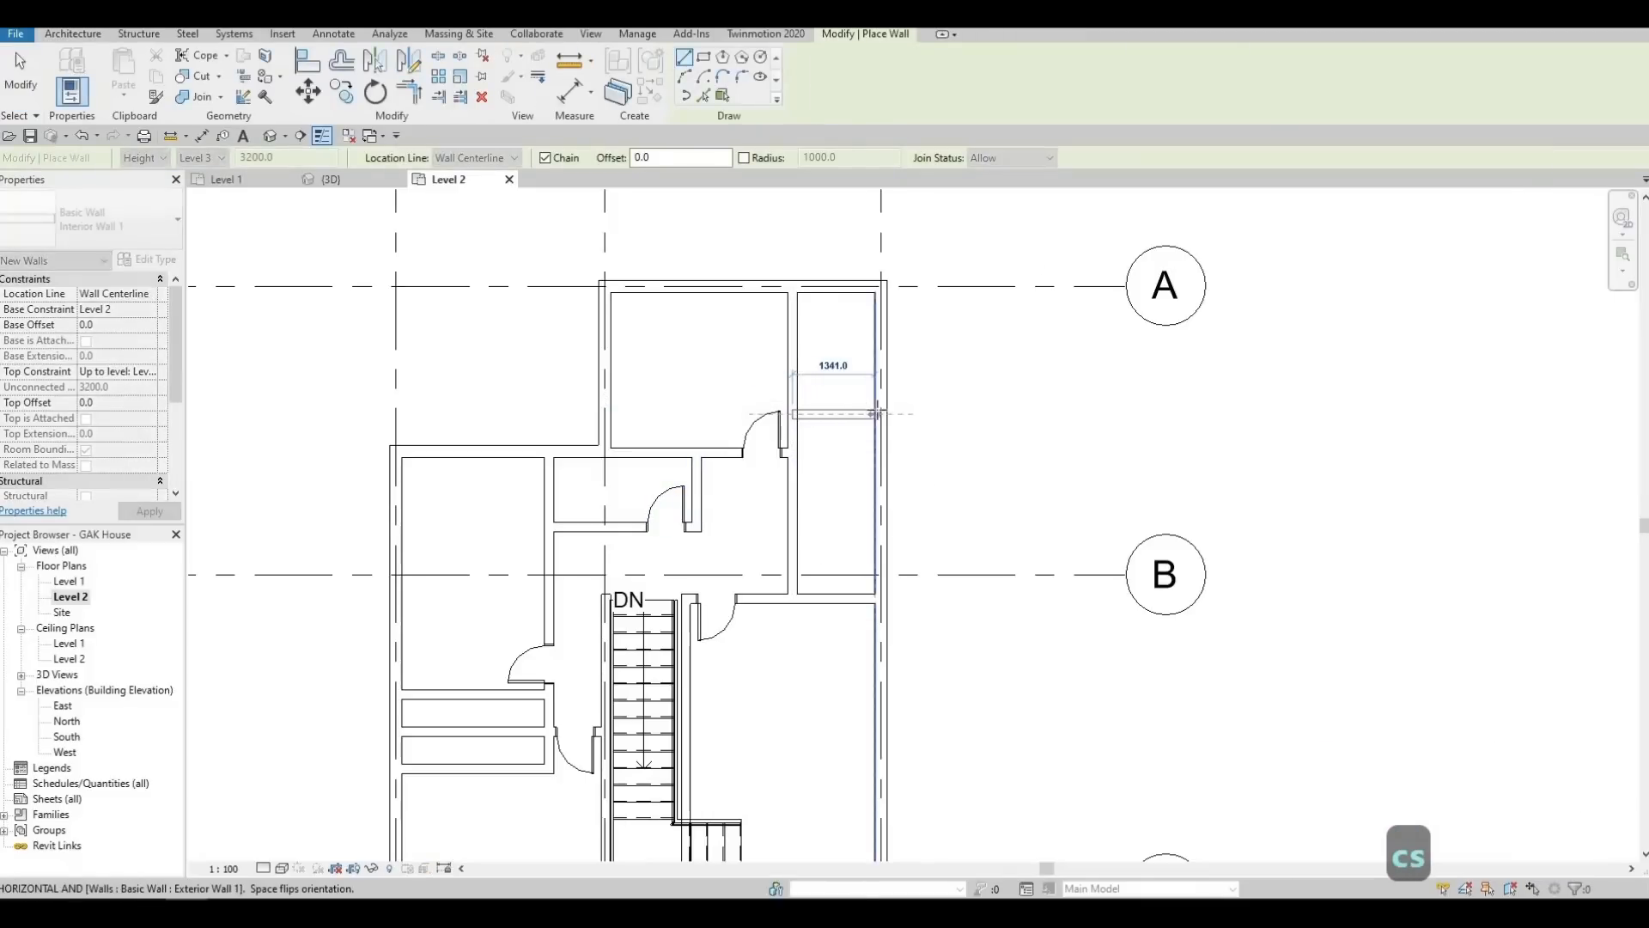
click(851, 429)
key(Escape)
key(Escape)
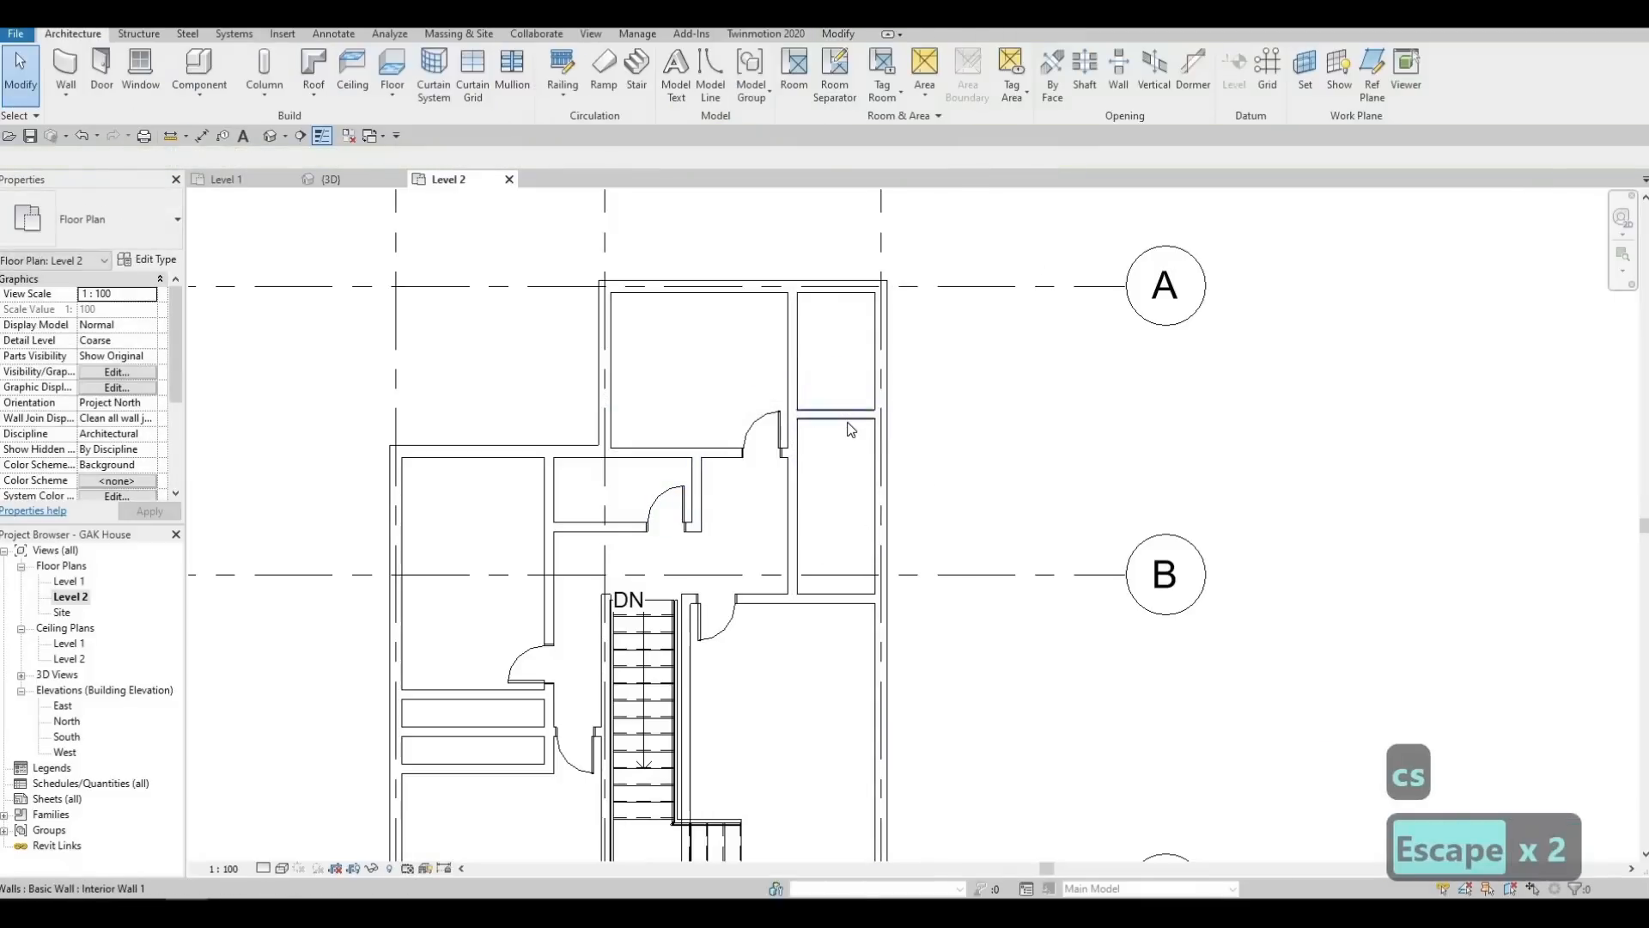
Adjust the new cross partition's position in the narrow right-hand room, nudging it upward in small increments toward grid A
click(848, 419)
key(Down)
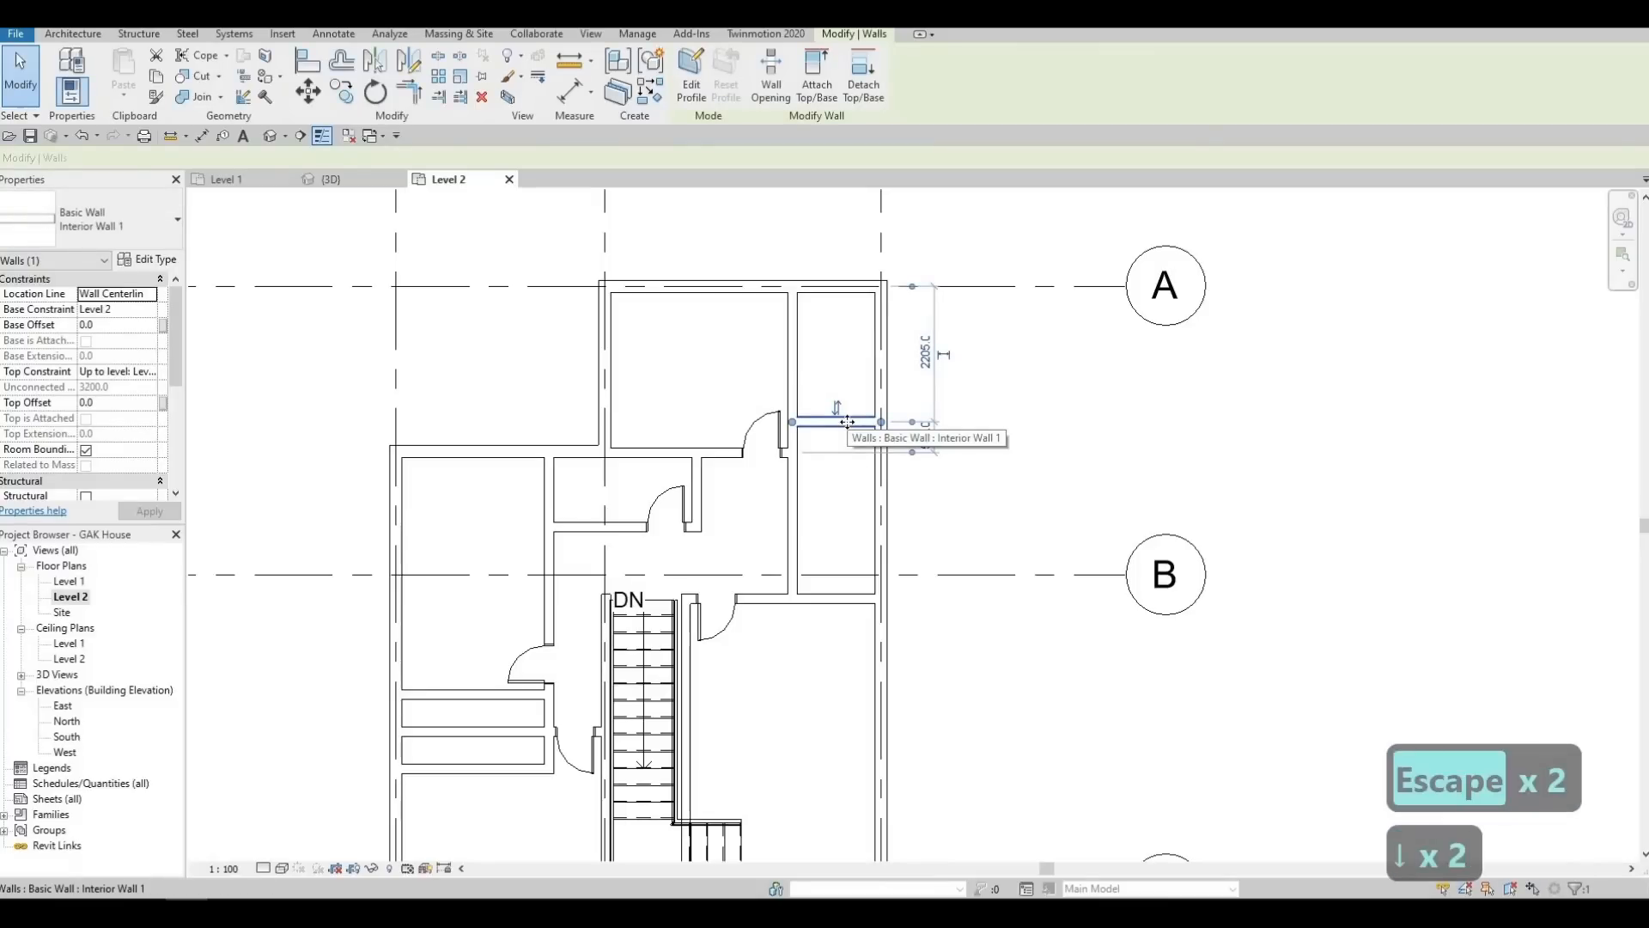
key(Up)
key(Up)
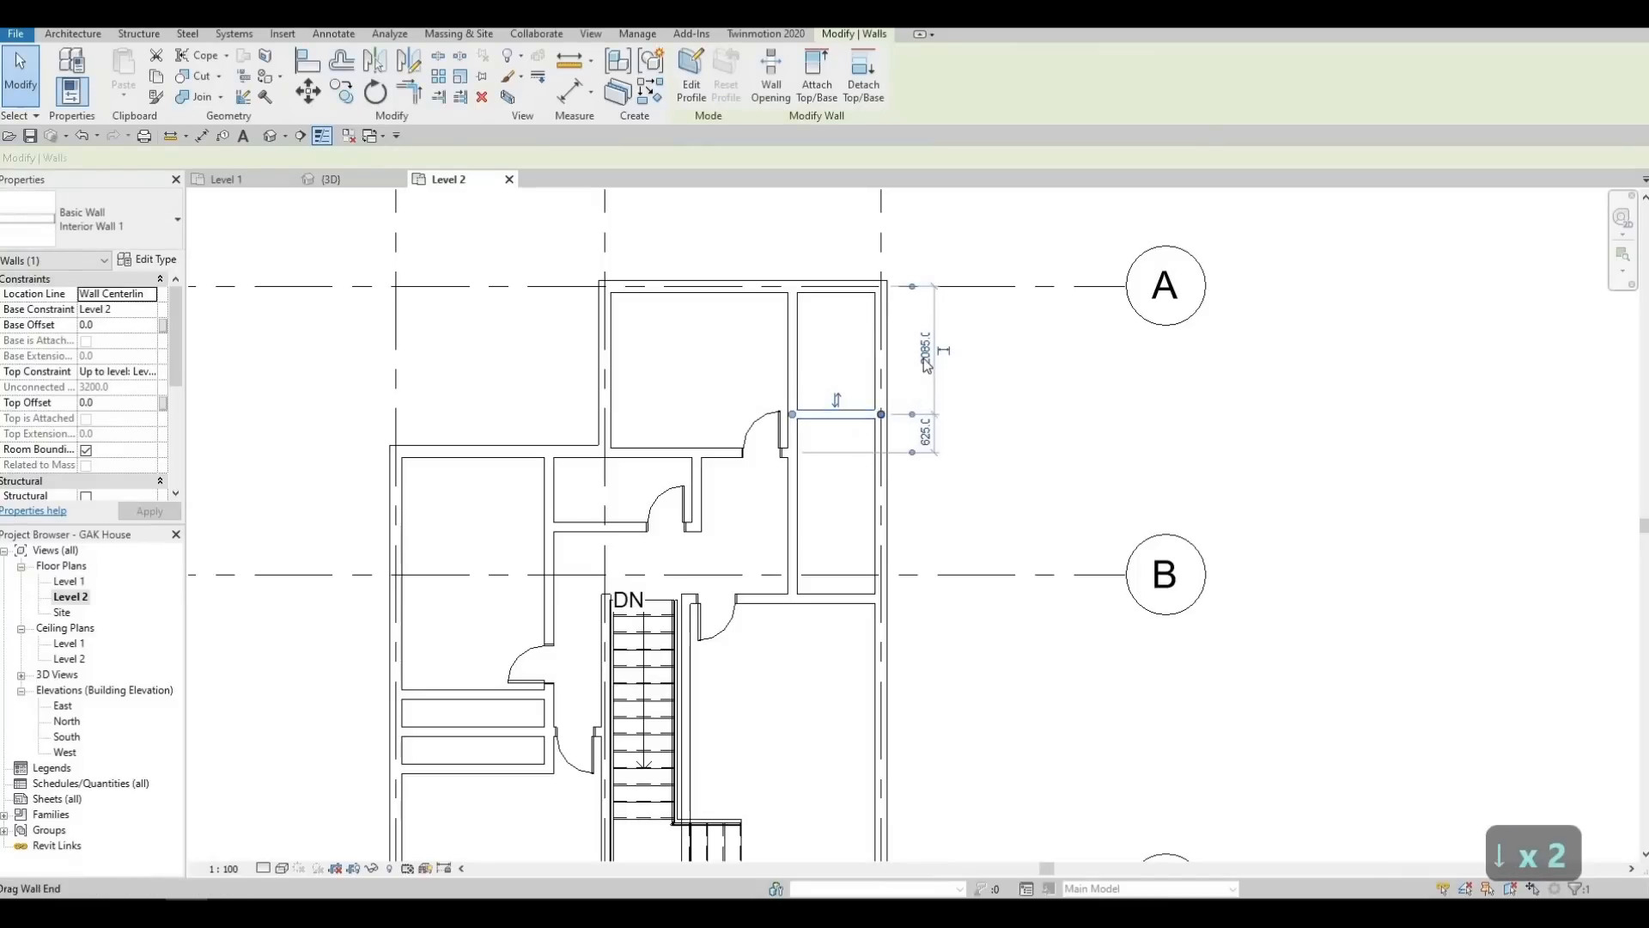
click(924, 358)
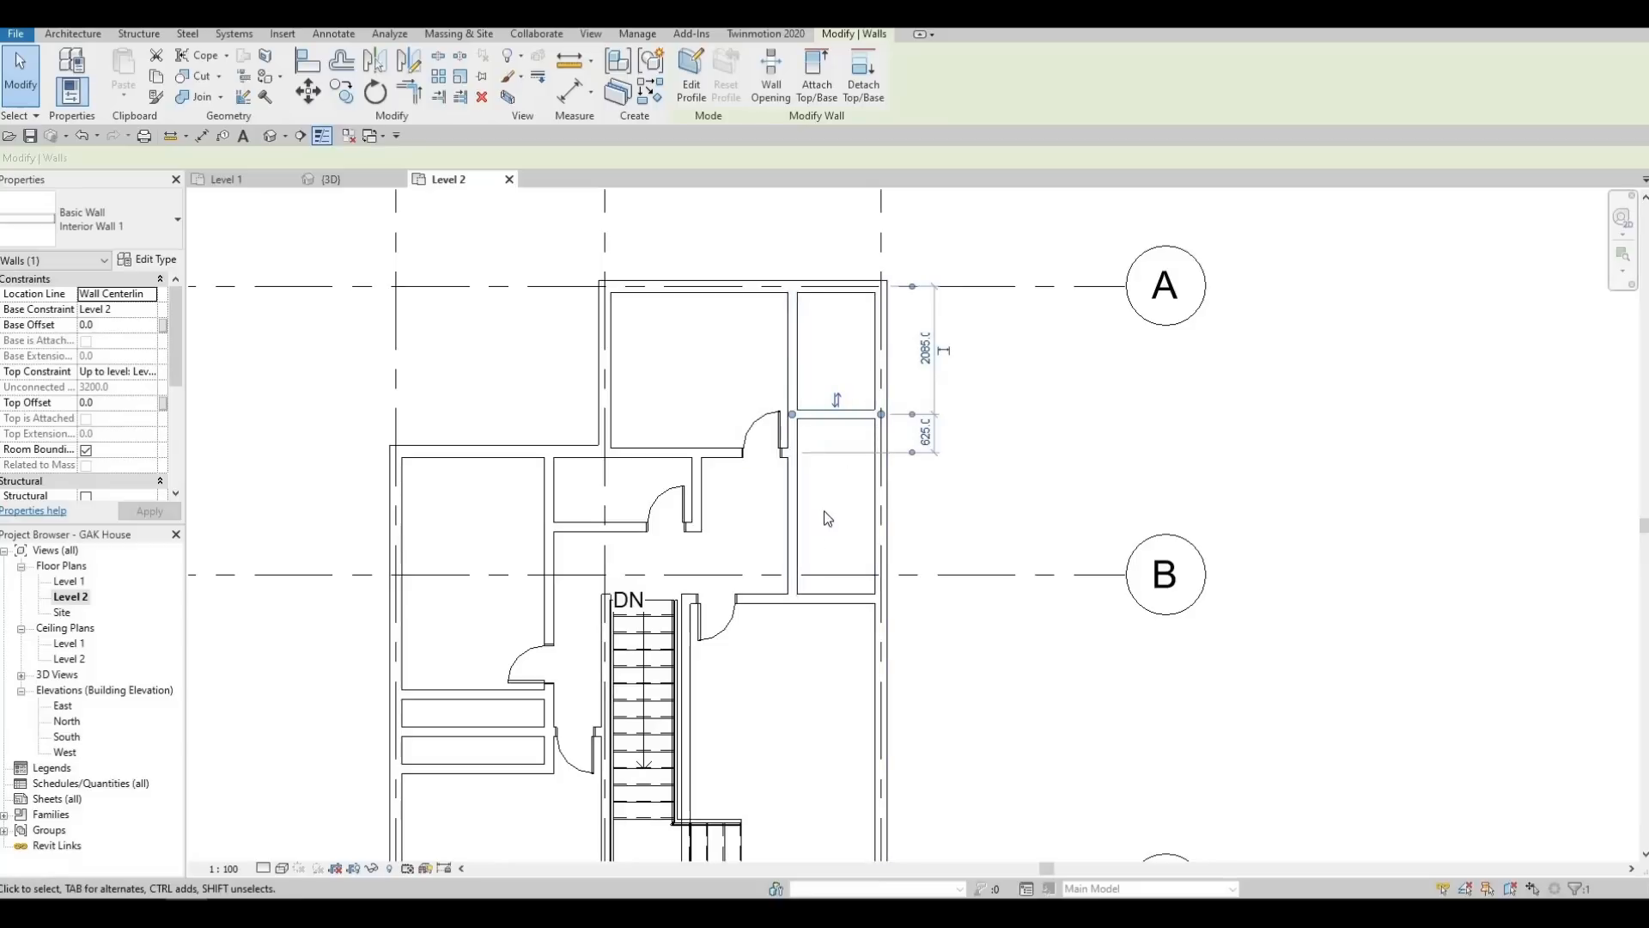
middle_drag(808, 469, 813, 423)
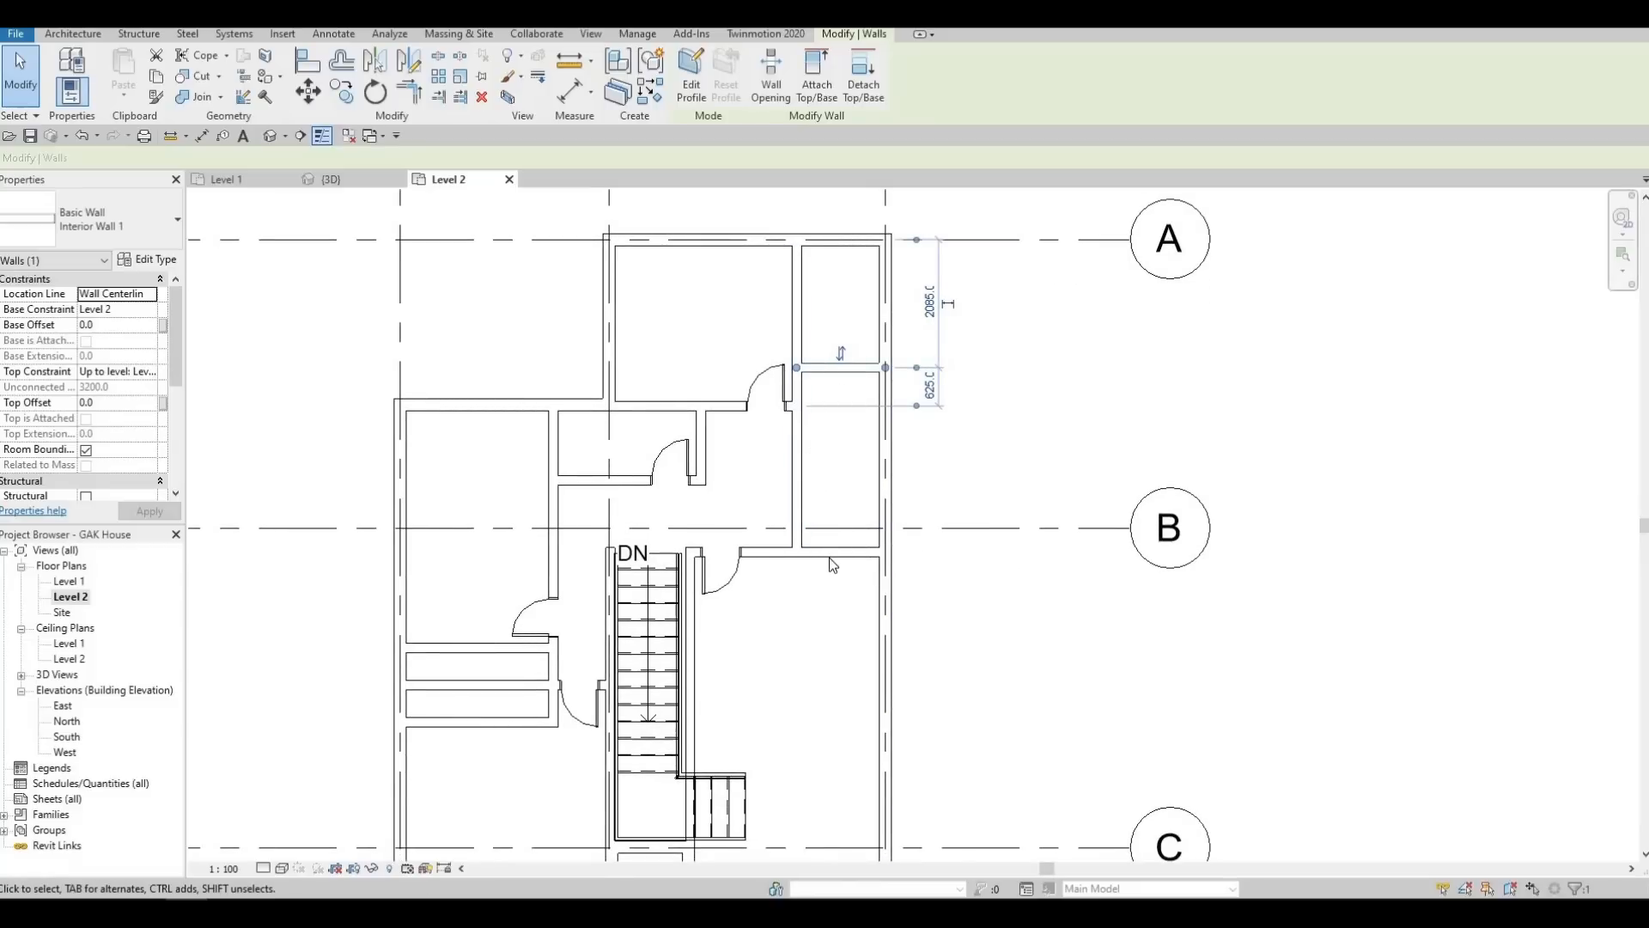
middle_drag(812, 583, 796, 391)
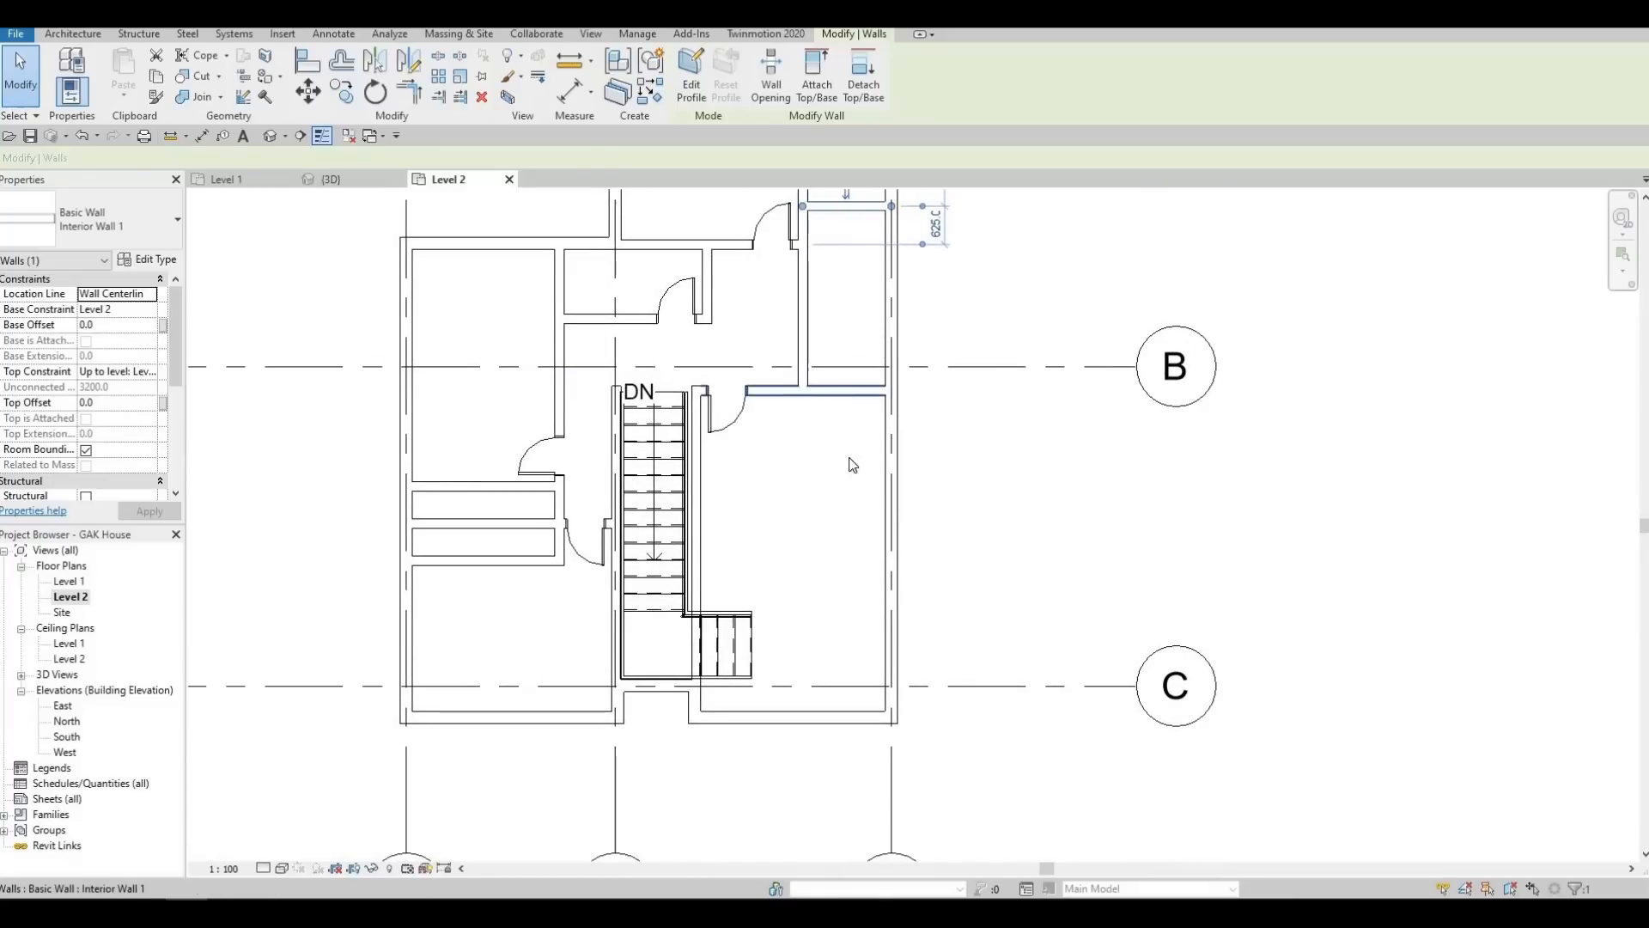
middle_drag(824, 400, 812, 527)
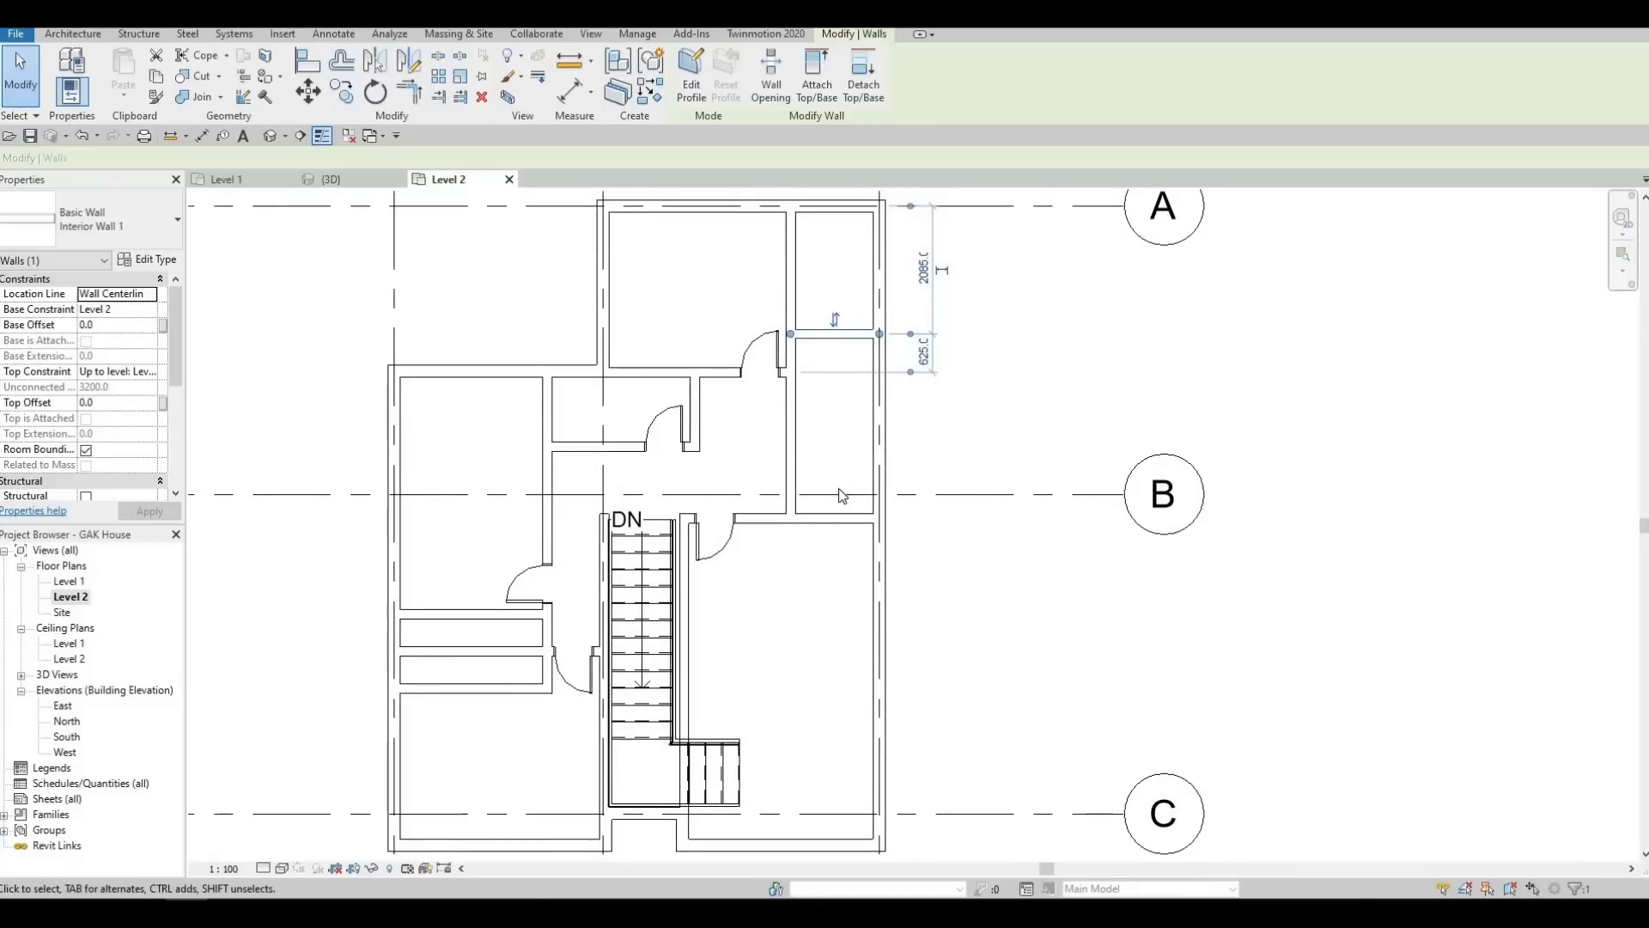
middle_drag(841, 330, 841, 481)
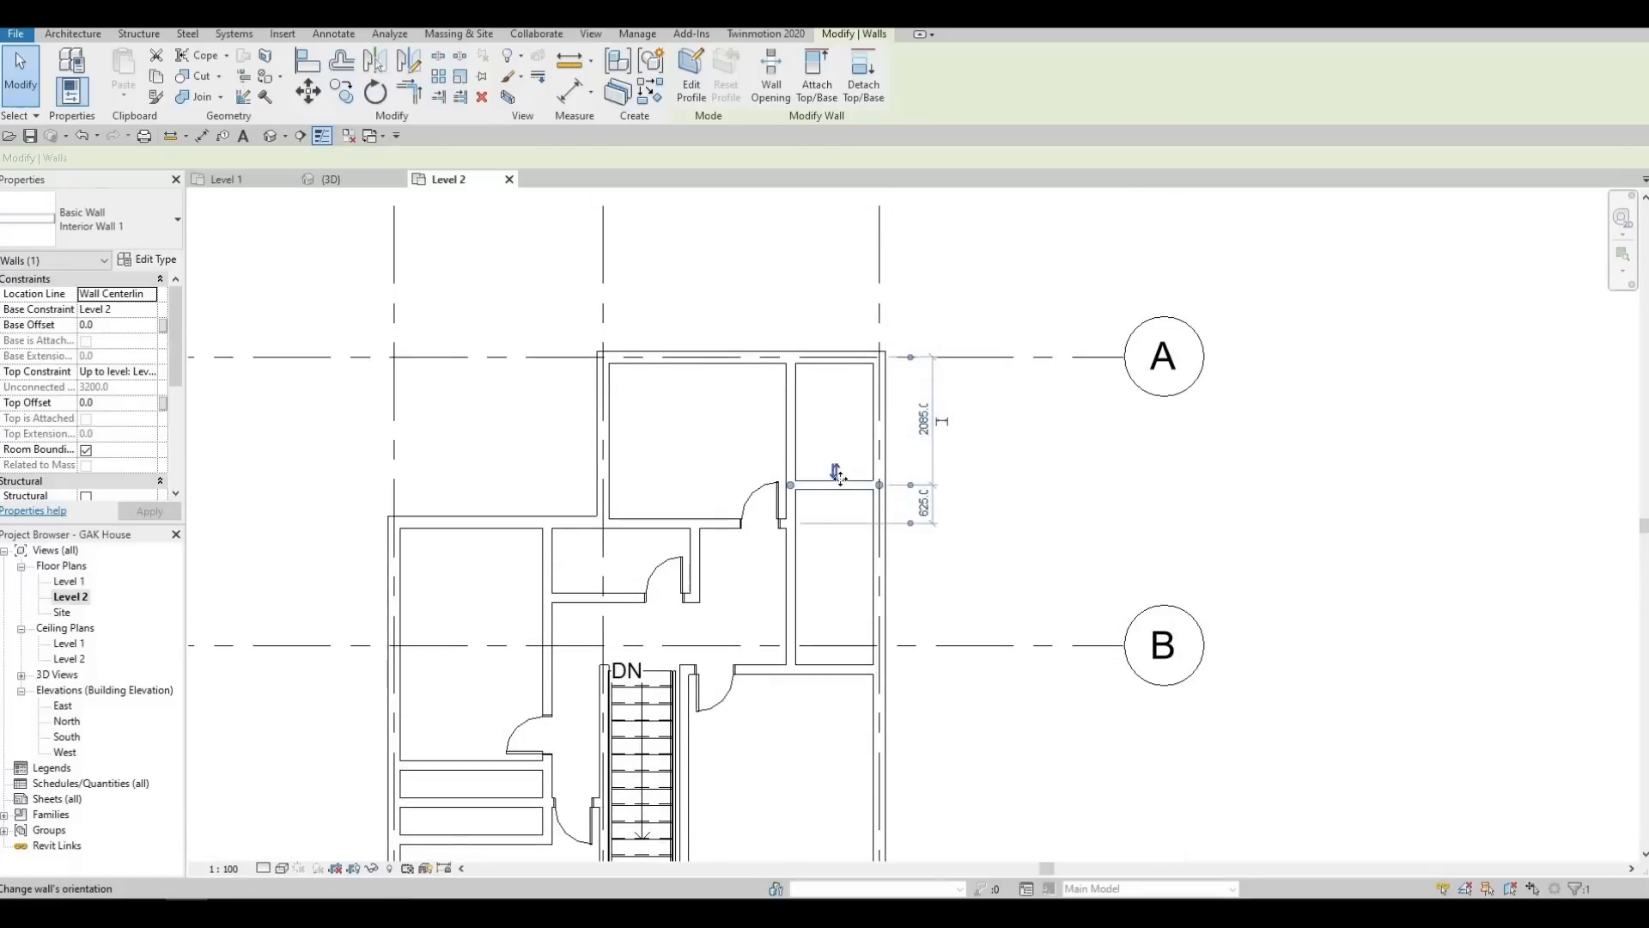
key(Up)
key(Up)
key(Up)
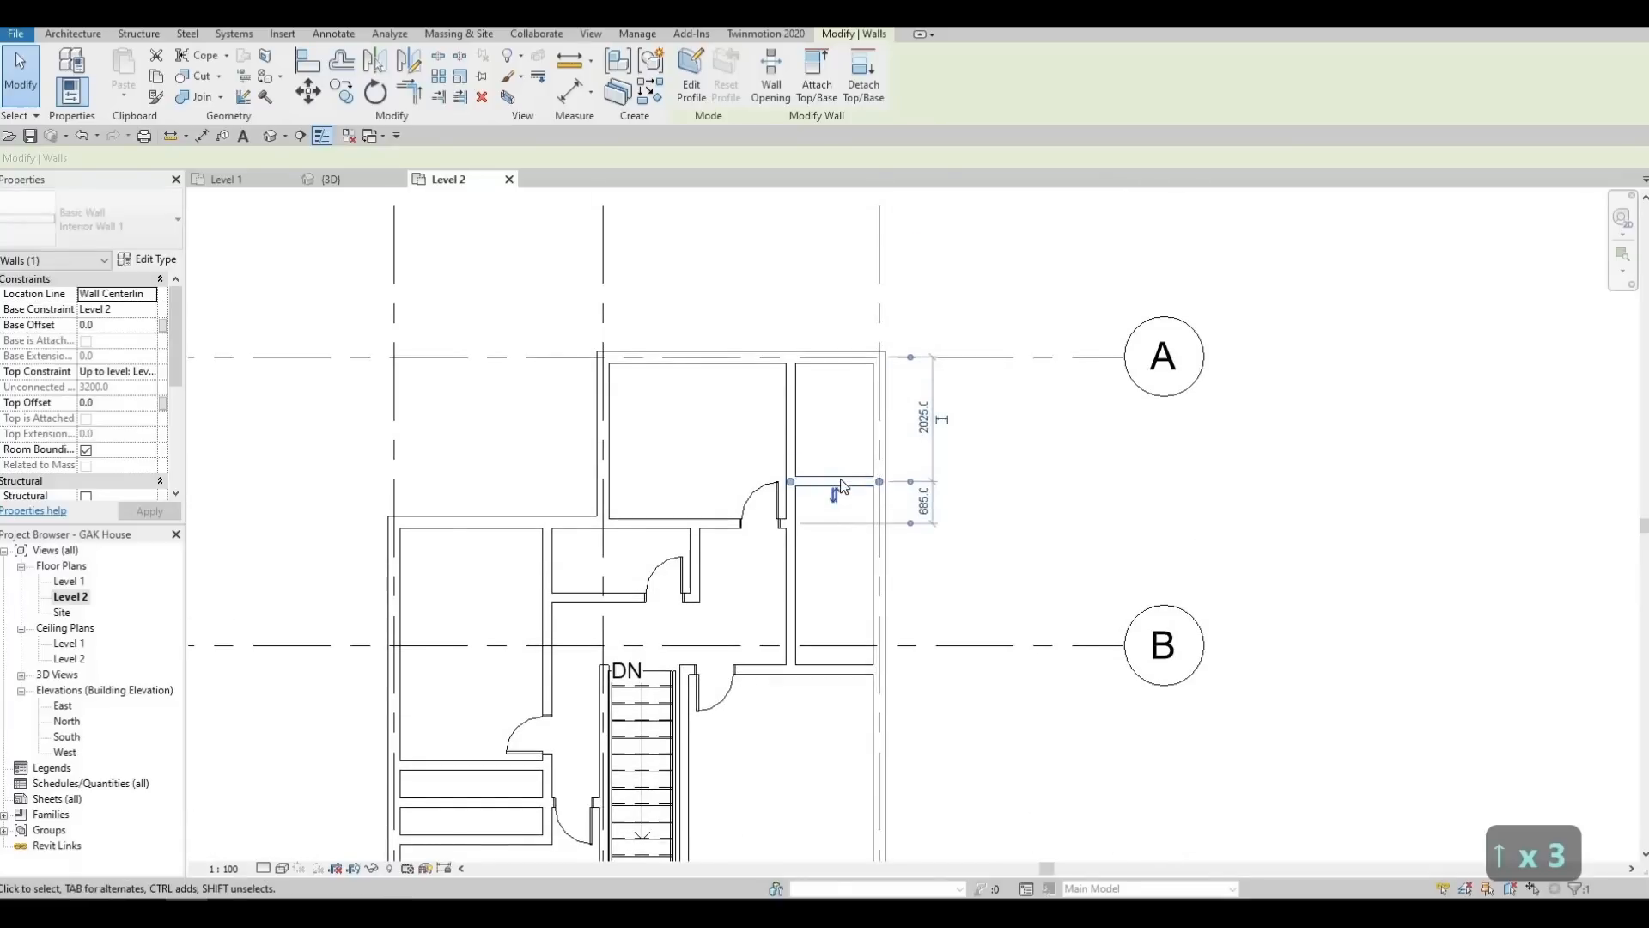
key(Up)
key(Up)
key(Up)
key(Escape)
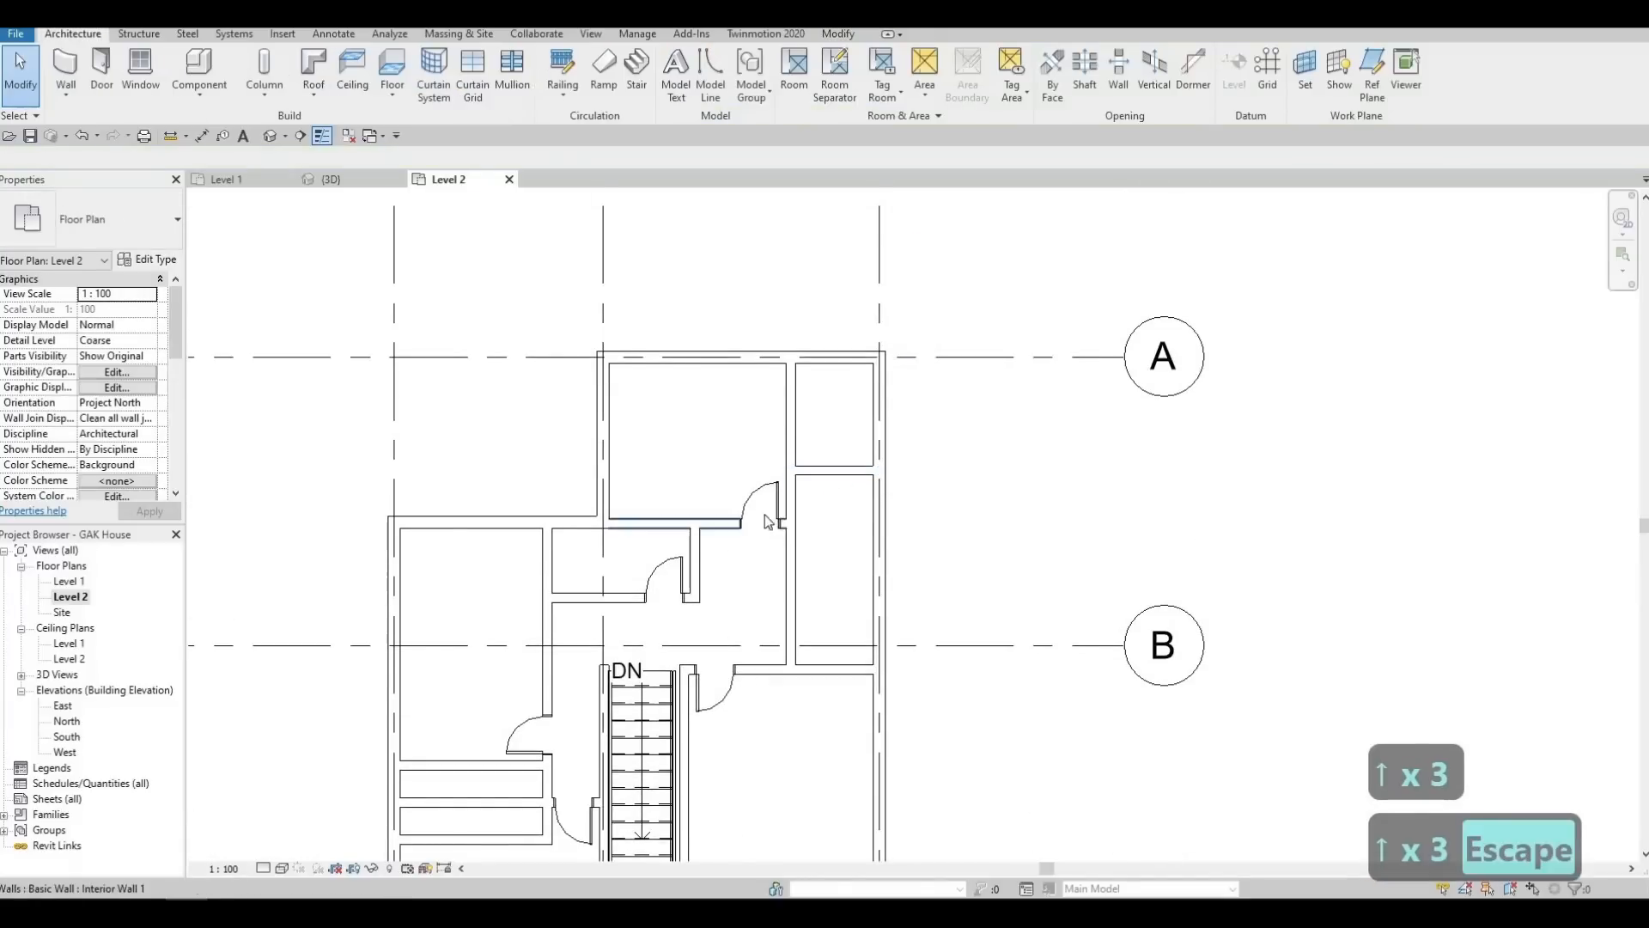
Place a 600 x 2000mm one-panel wood door with flipped swing in the new cross partition, 500 mm from its left end
middle_drag(794, 751, 846, 639)
click(103, 75)
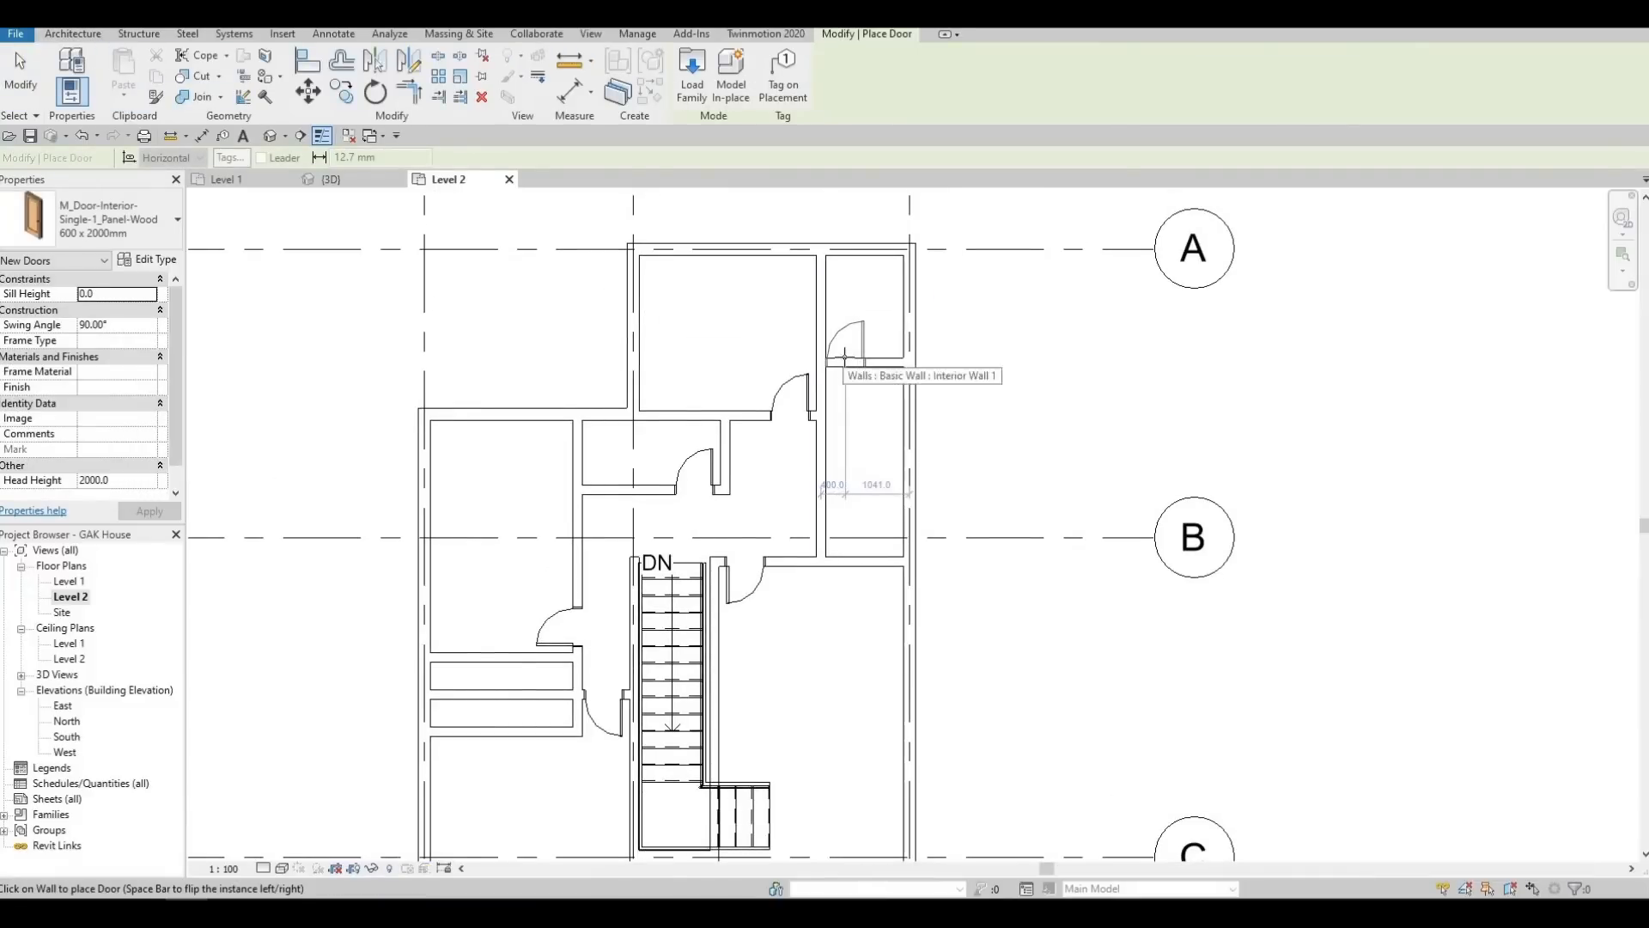
click(852, 356)
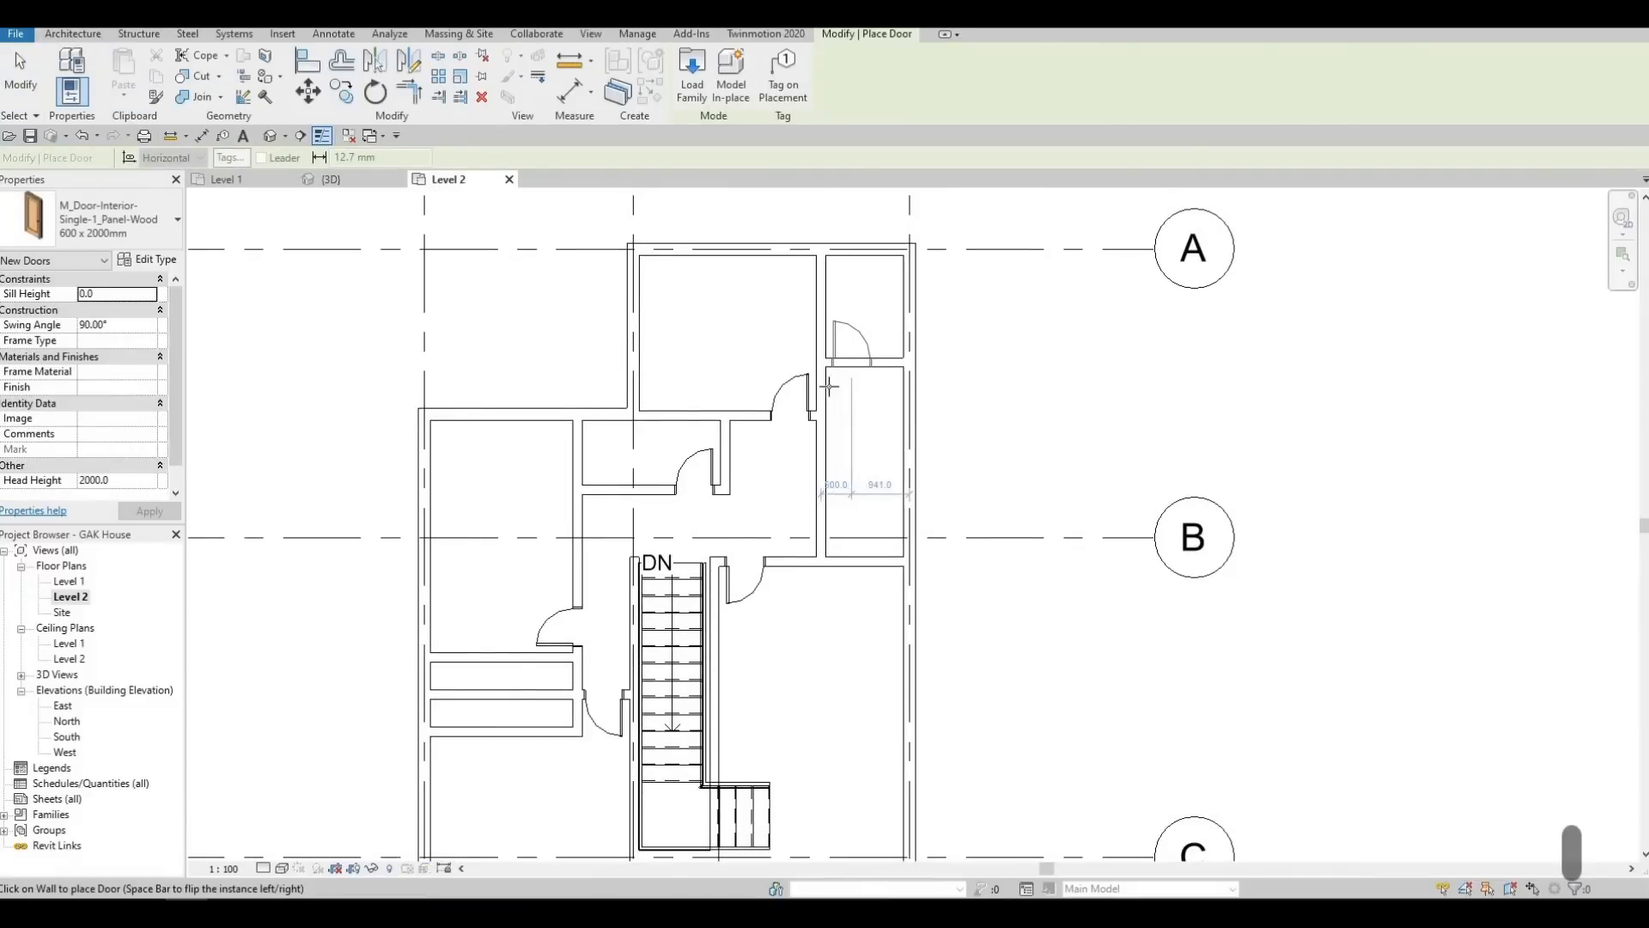
scroll(821, 451, up, 1)
mouse_move(821, 451)
middle_down()
mouse_move(843, 497)
mouse_move(844, 447)
middle_up()
scroll(853, 504, down, 1)
scroll(876, 534, up, 2)
middle_drag(743, 834, 743, 642)
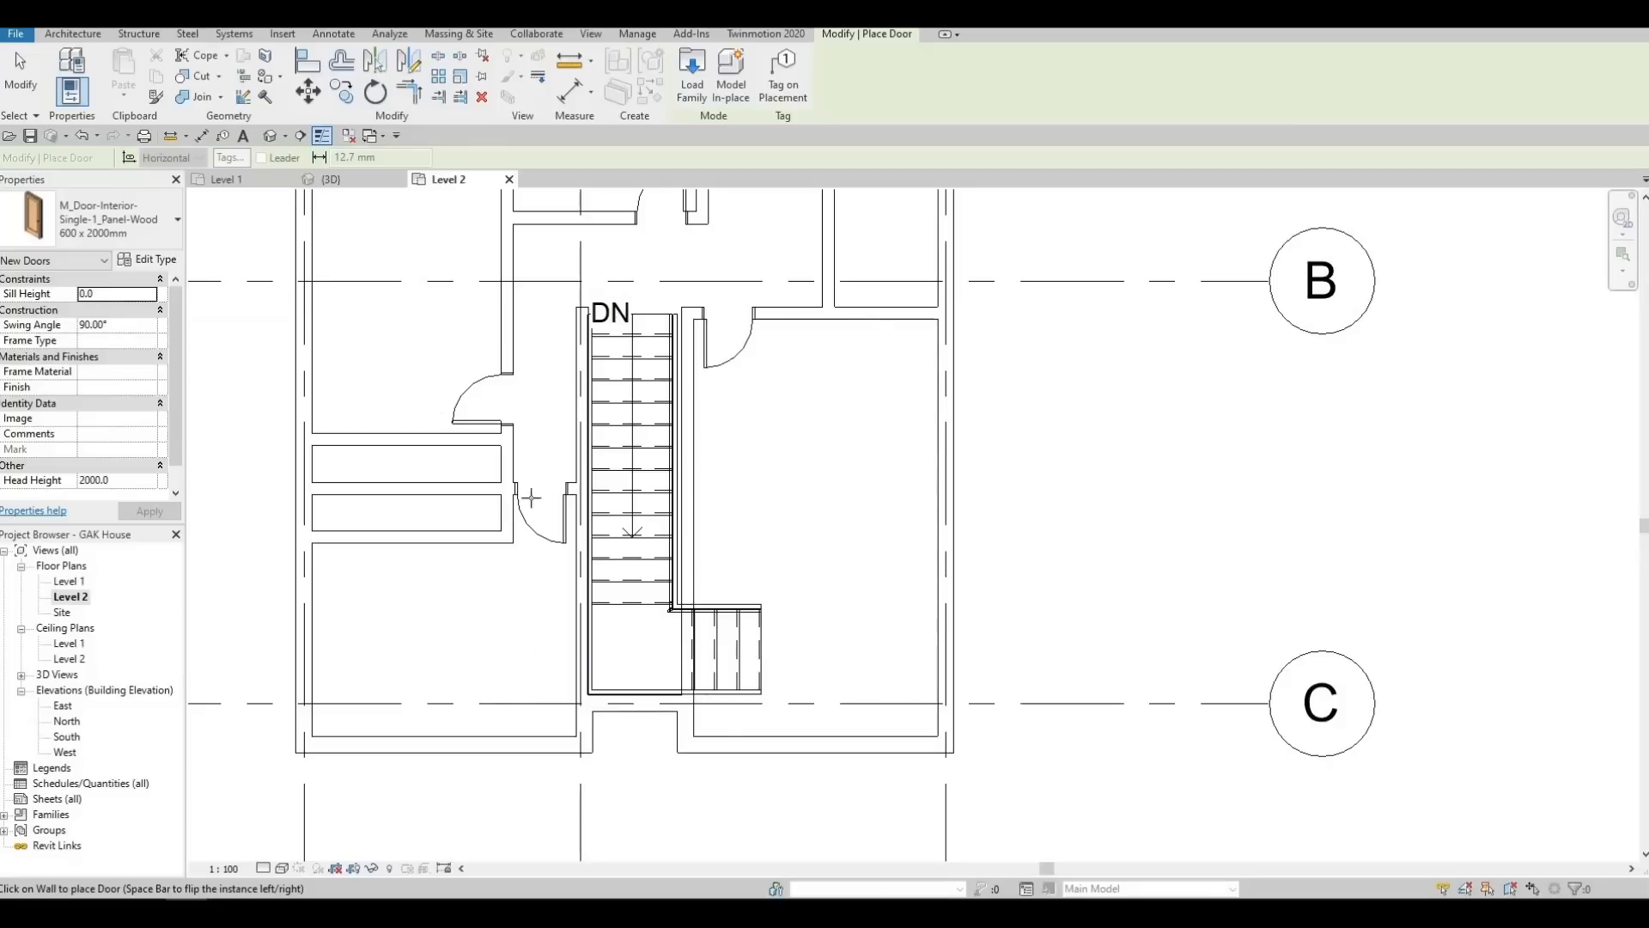
key(Escape)
key(Escape)
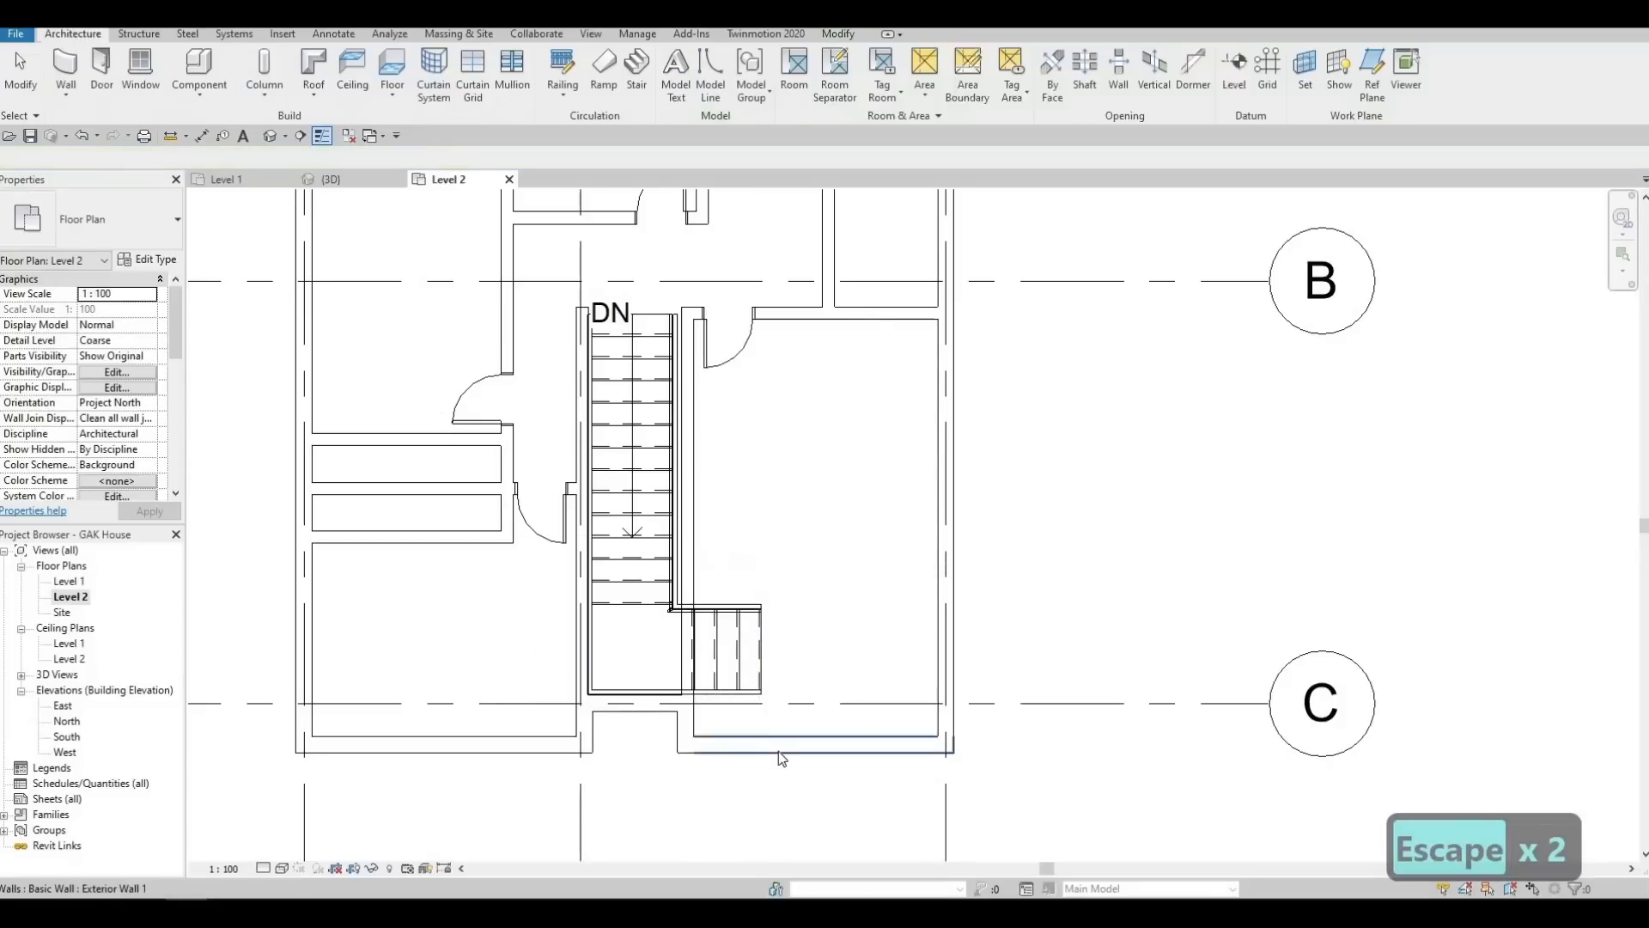
click(787, 745)
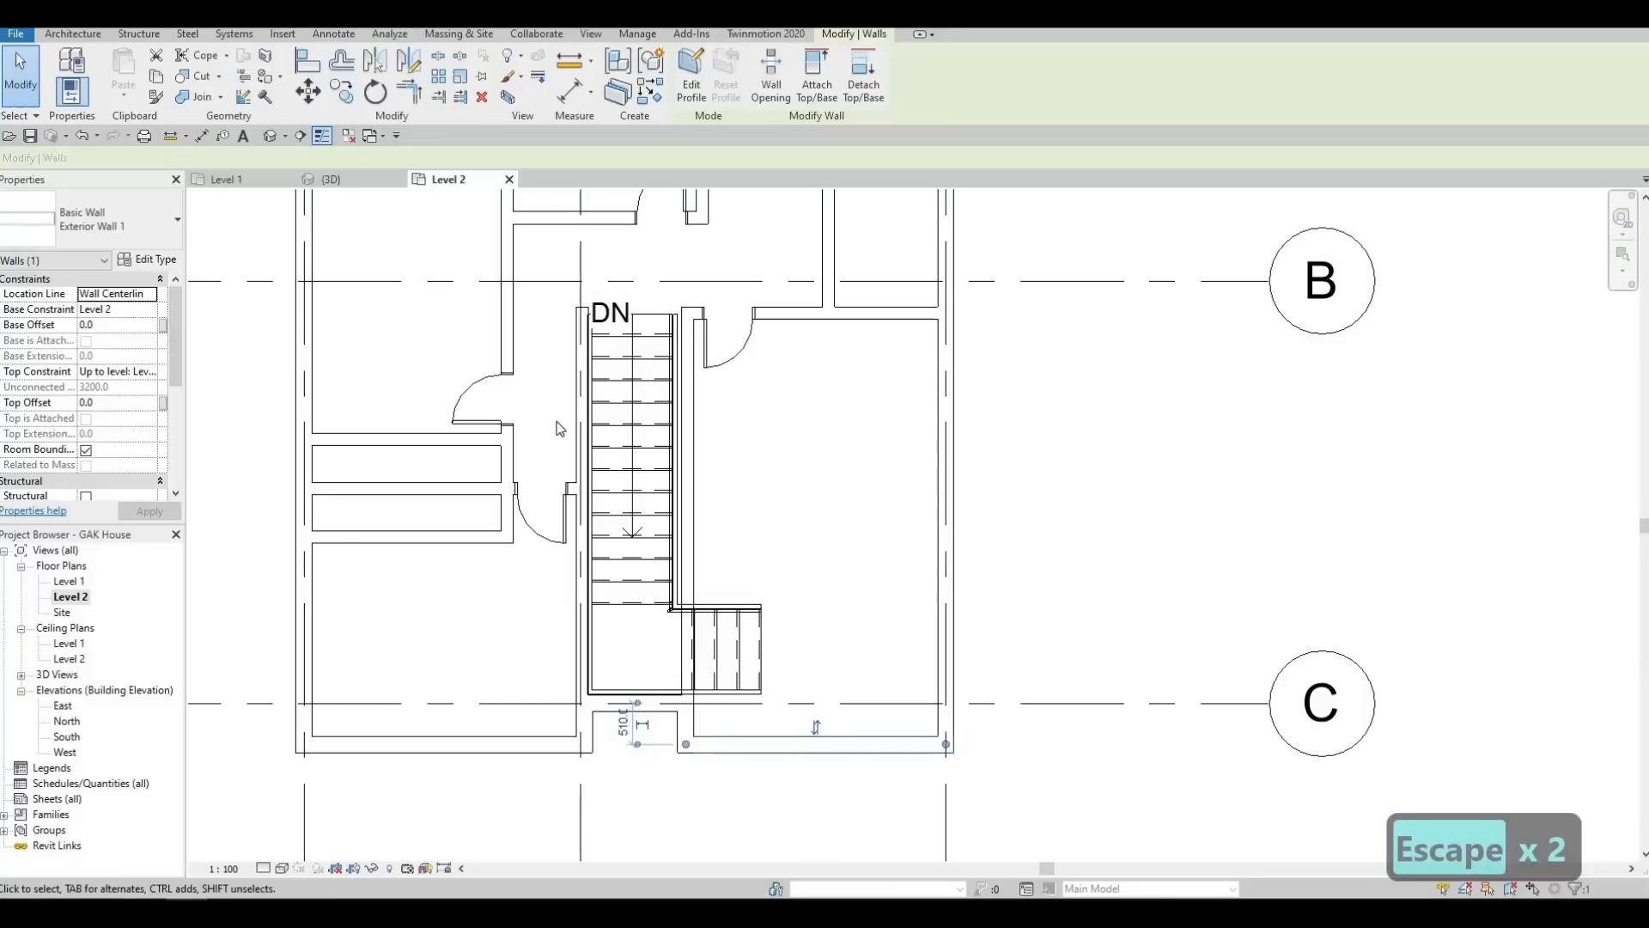
key(s)
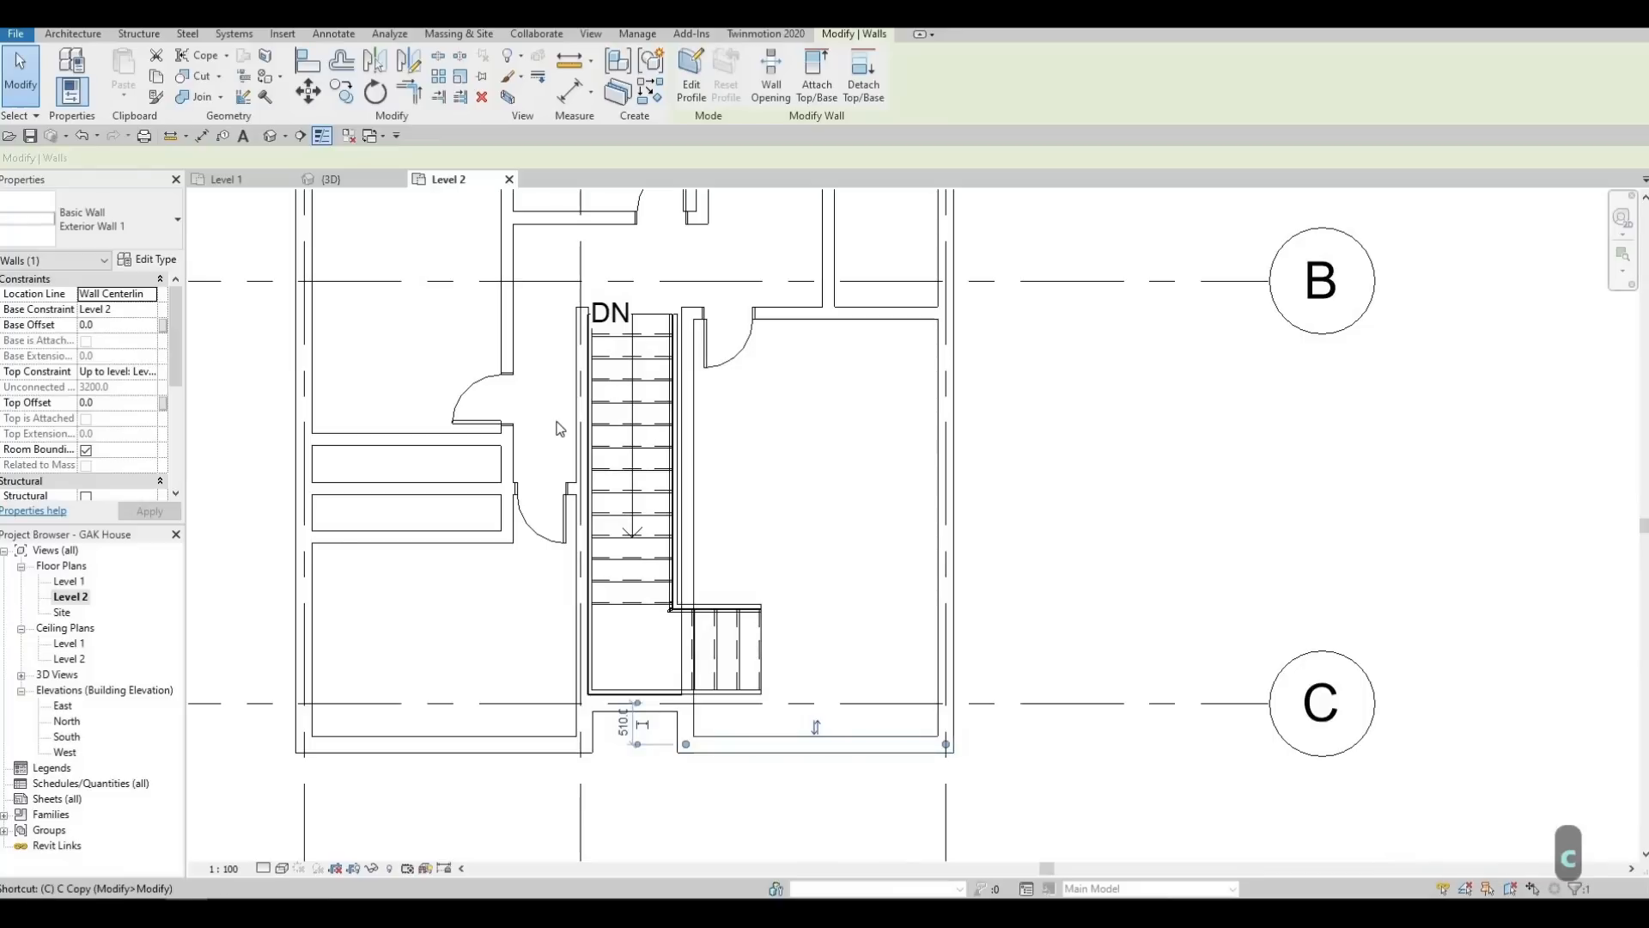
key(Escape)
key(Escape)
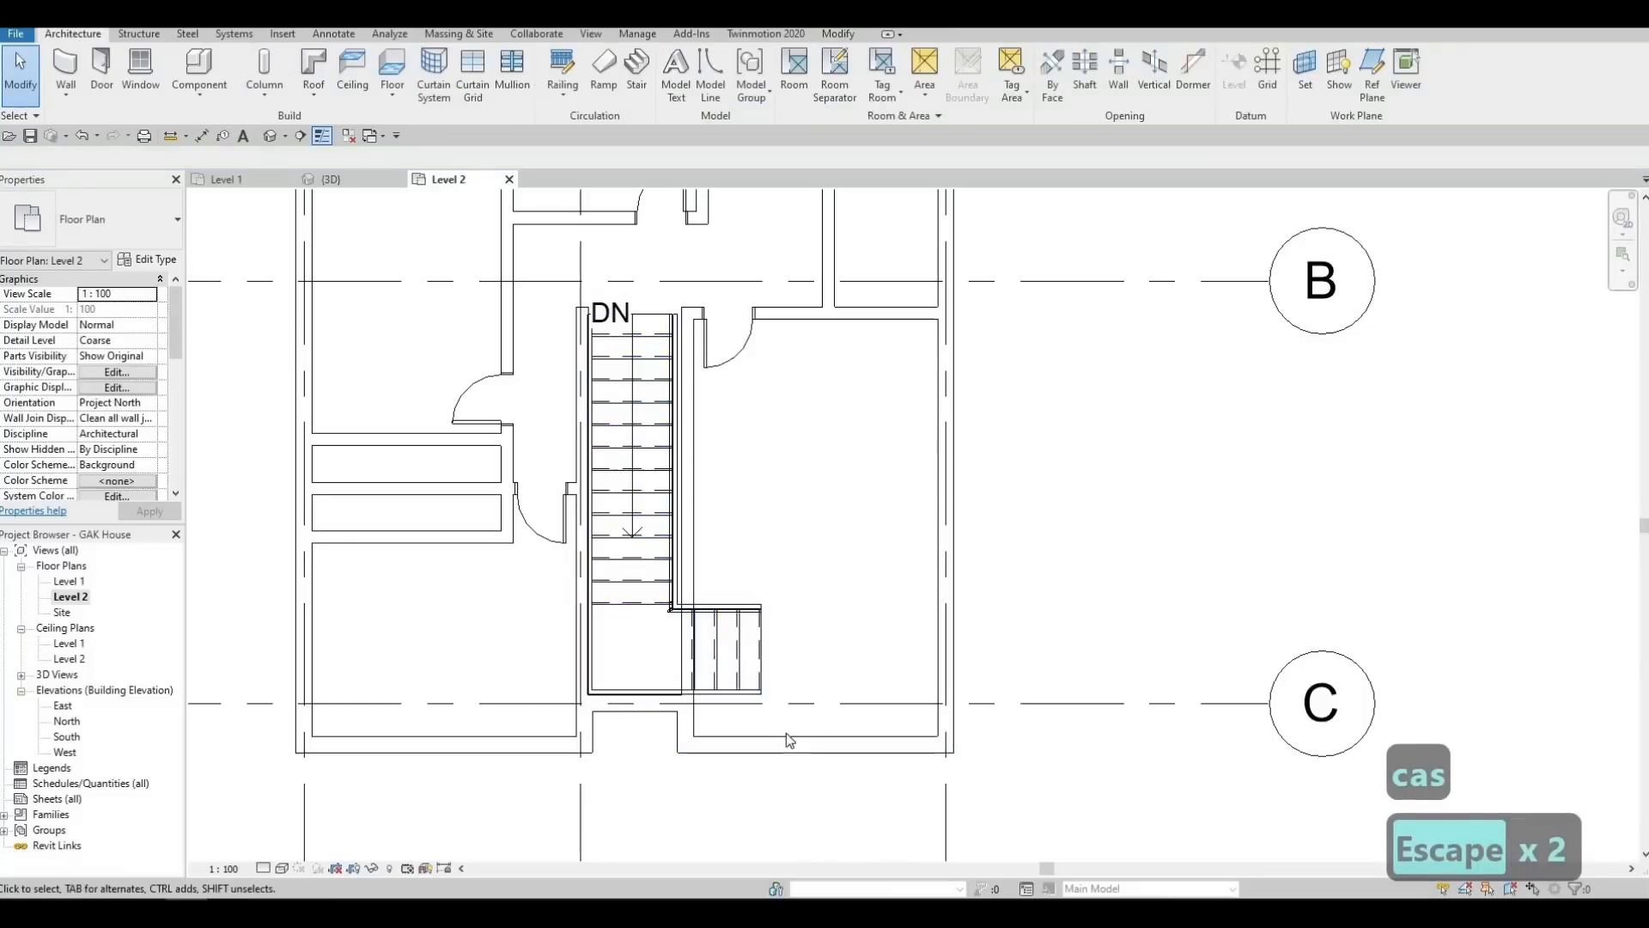
Draw a horizontal Exterior Wall 1 about 300 mm above grid C, from the right exterior wall to the wall beside the stairs
click(786, 733)
key(c)
key(s)
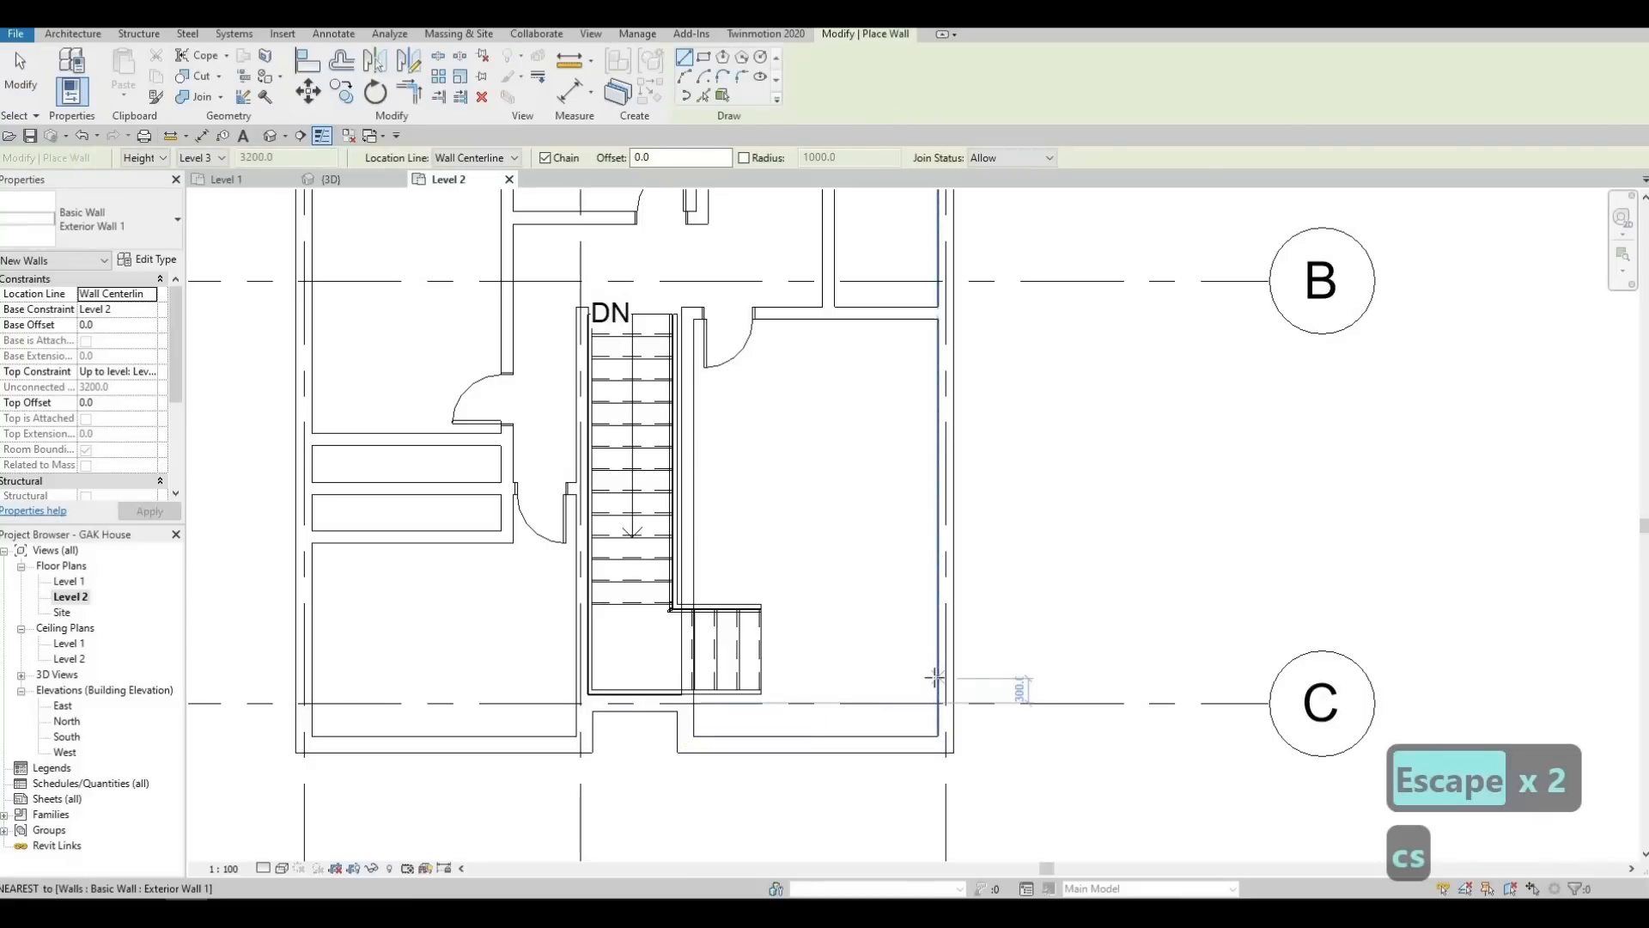
click(938, 677)
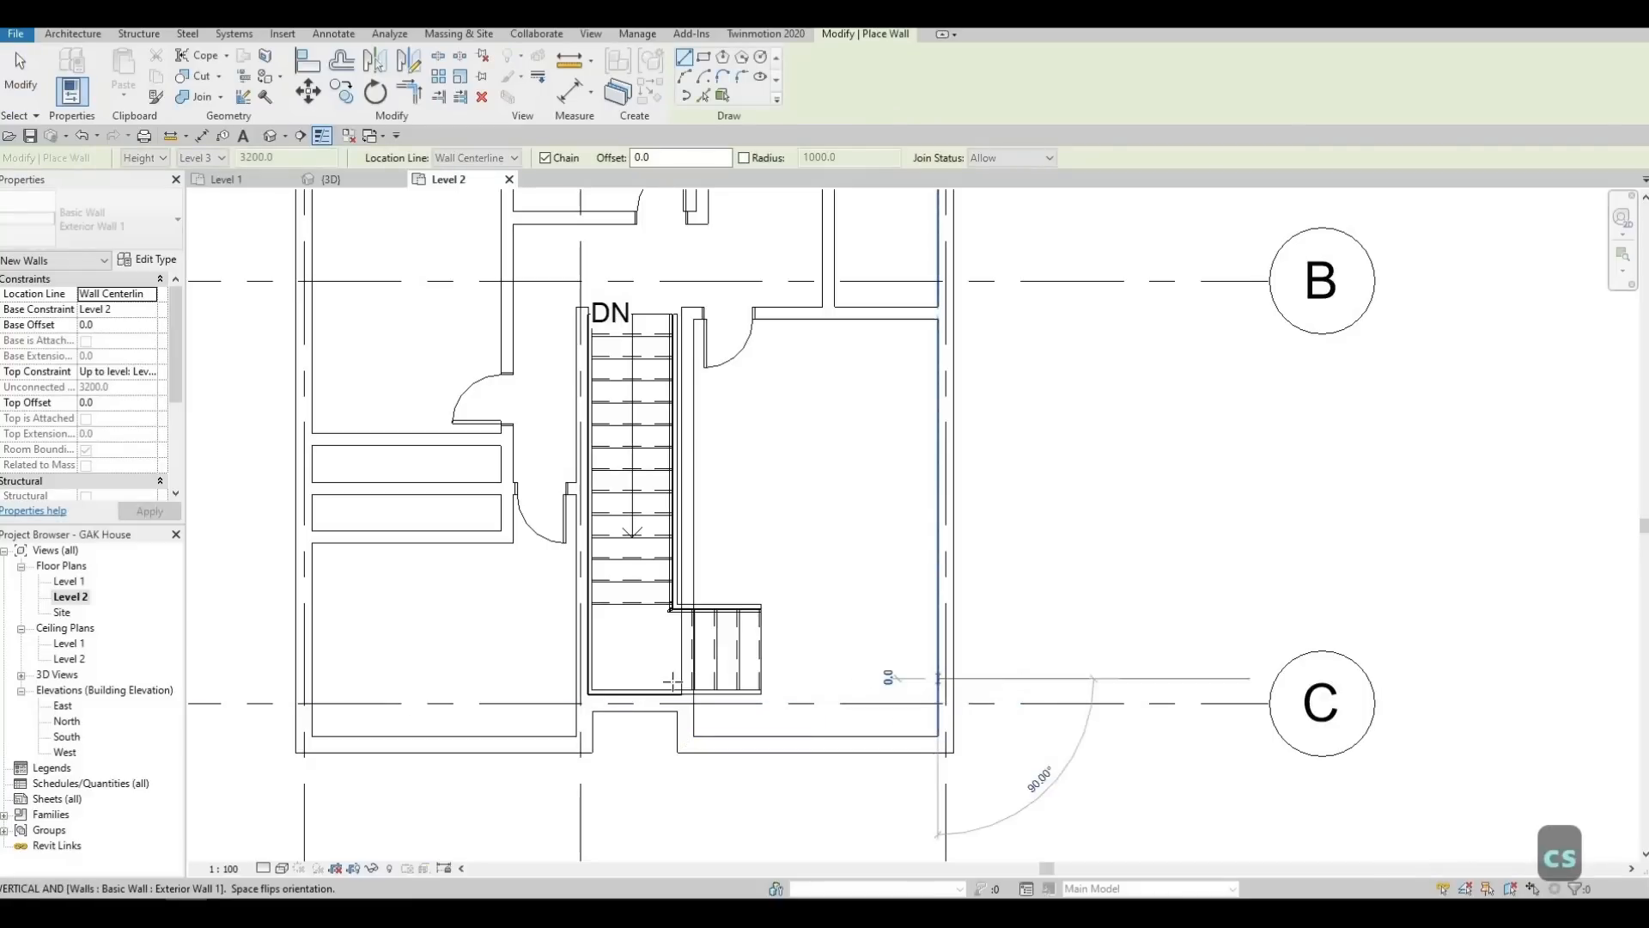
click(687, 679)
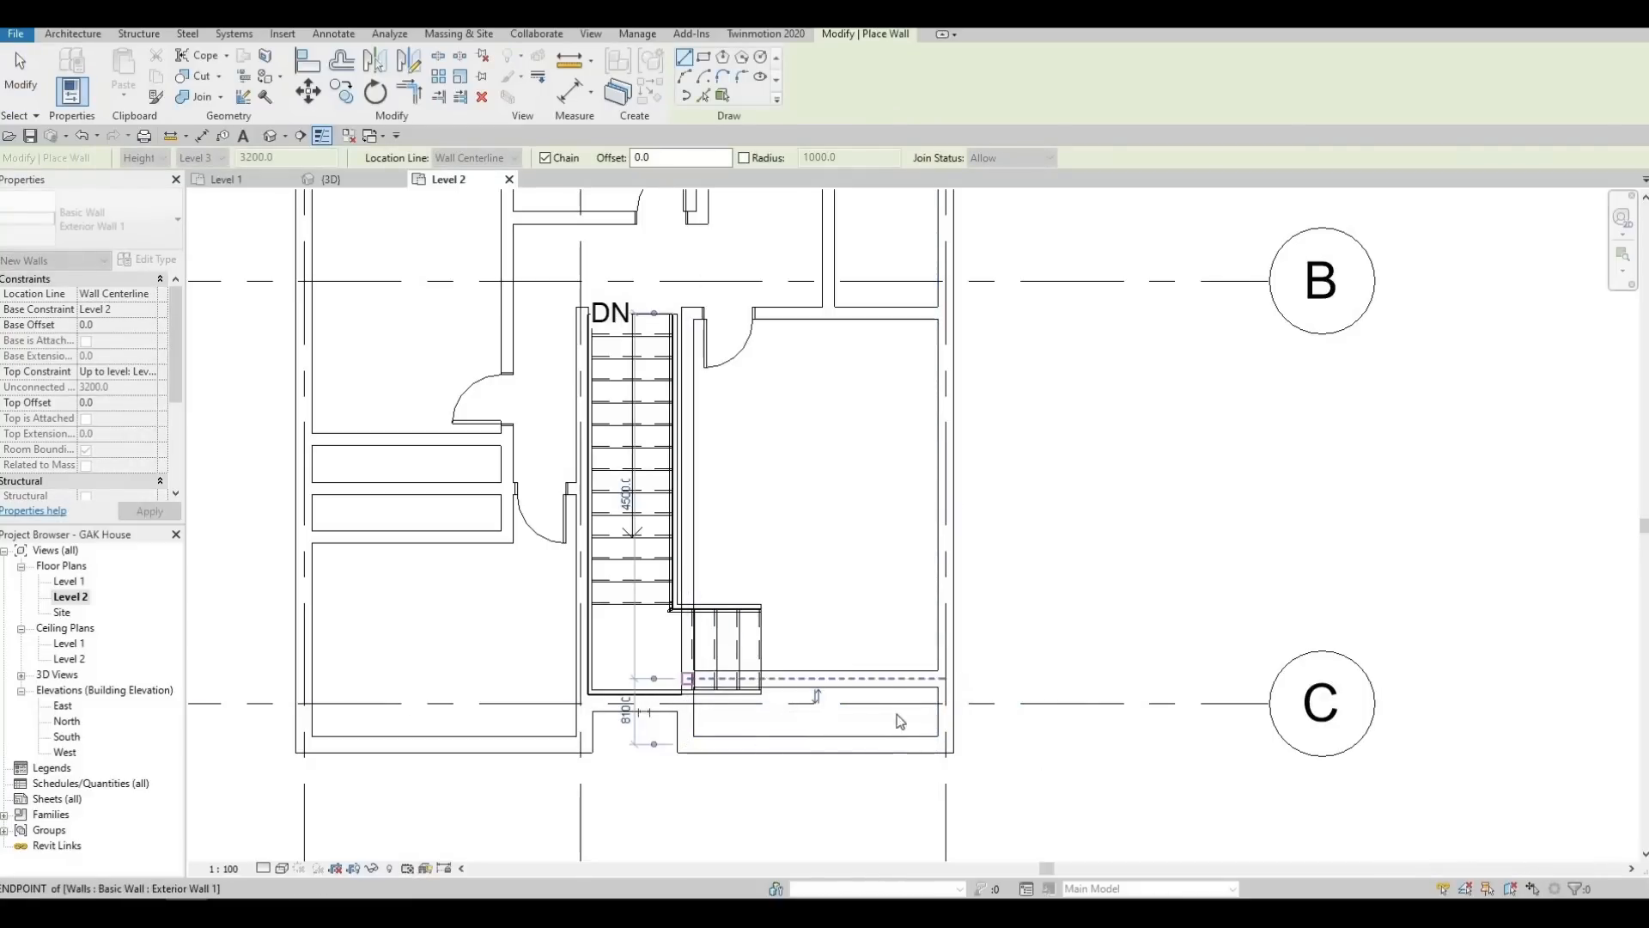
key(Escape)
key(Escape)
Set the distance between the new exterior wall and the lower exterior wall to 1000 mm
click(894, 687)
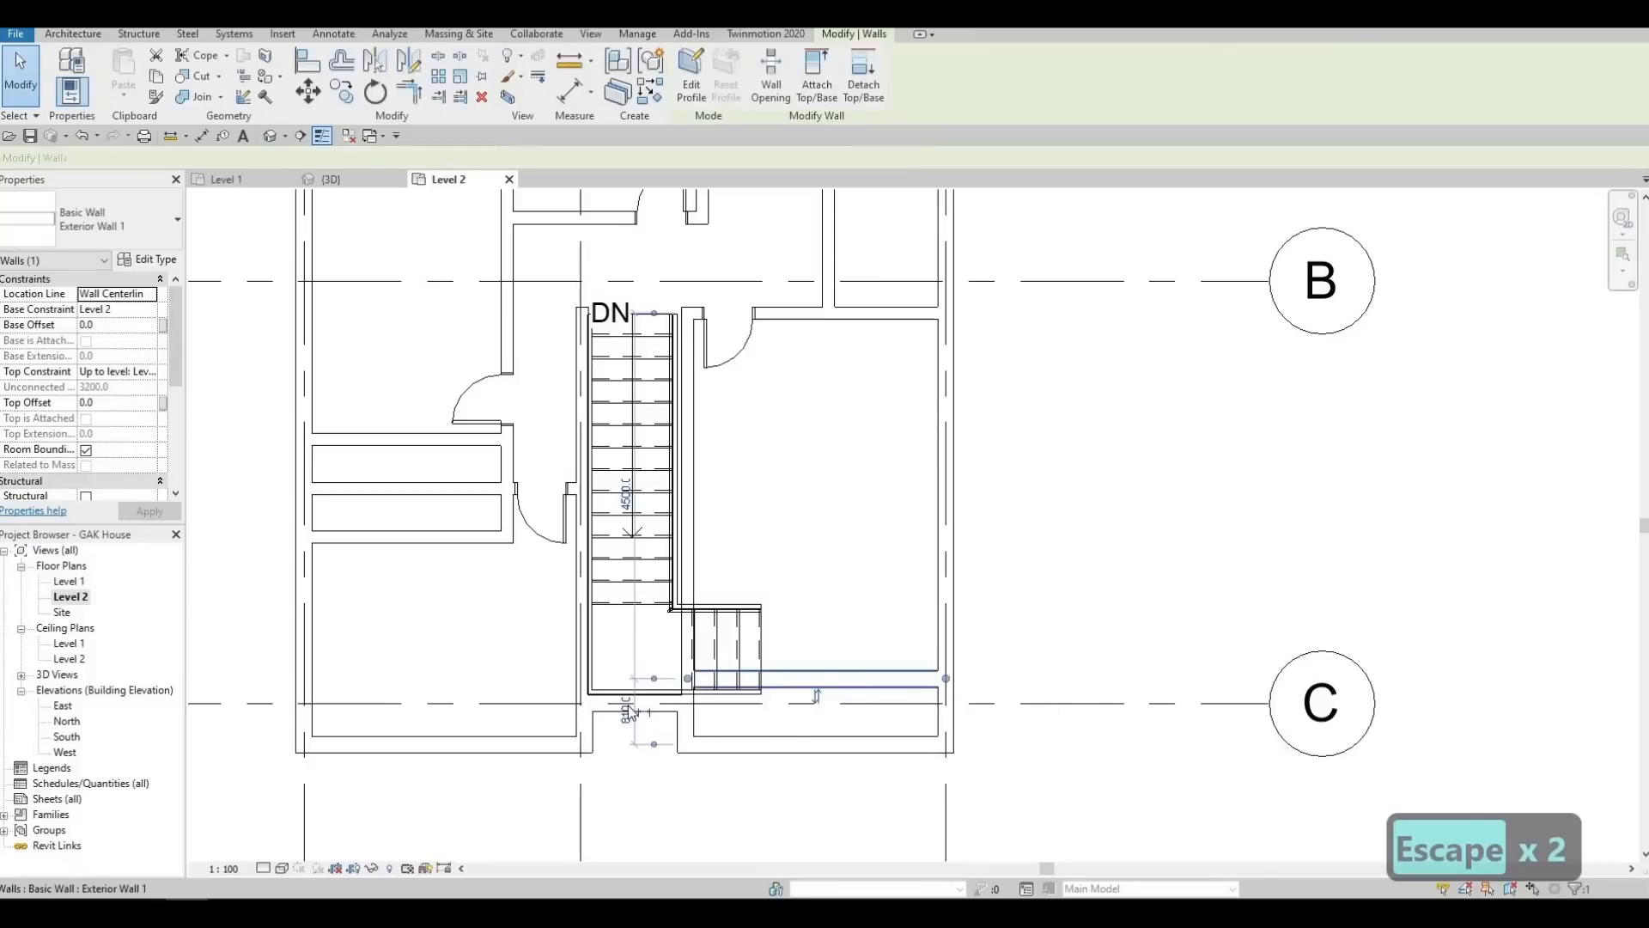
click(630, 711)
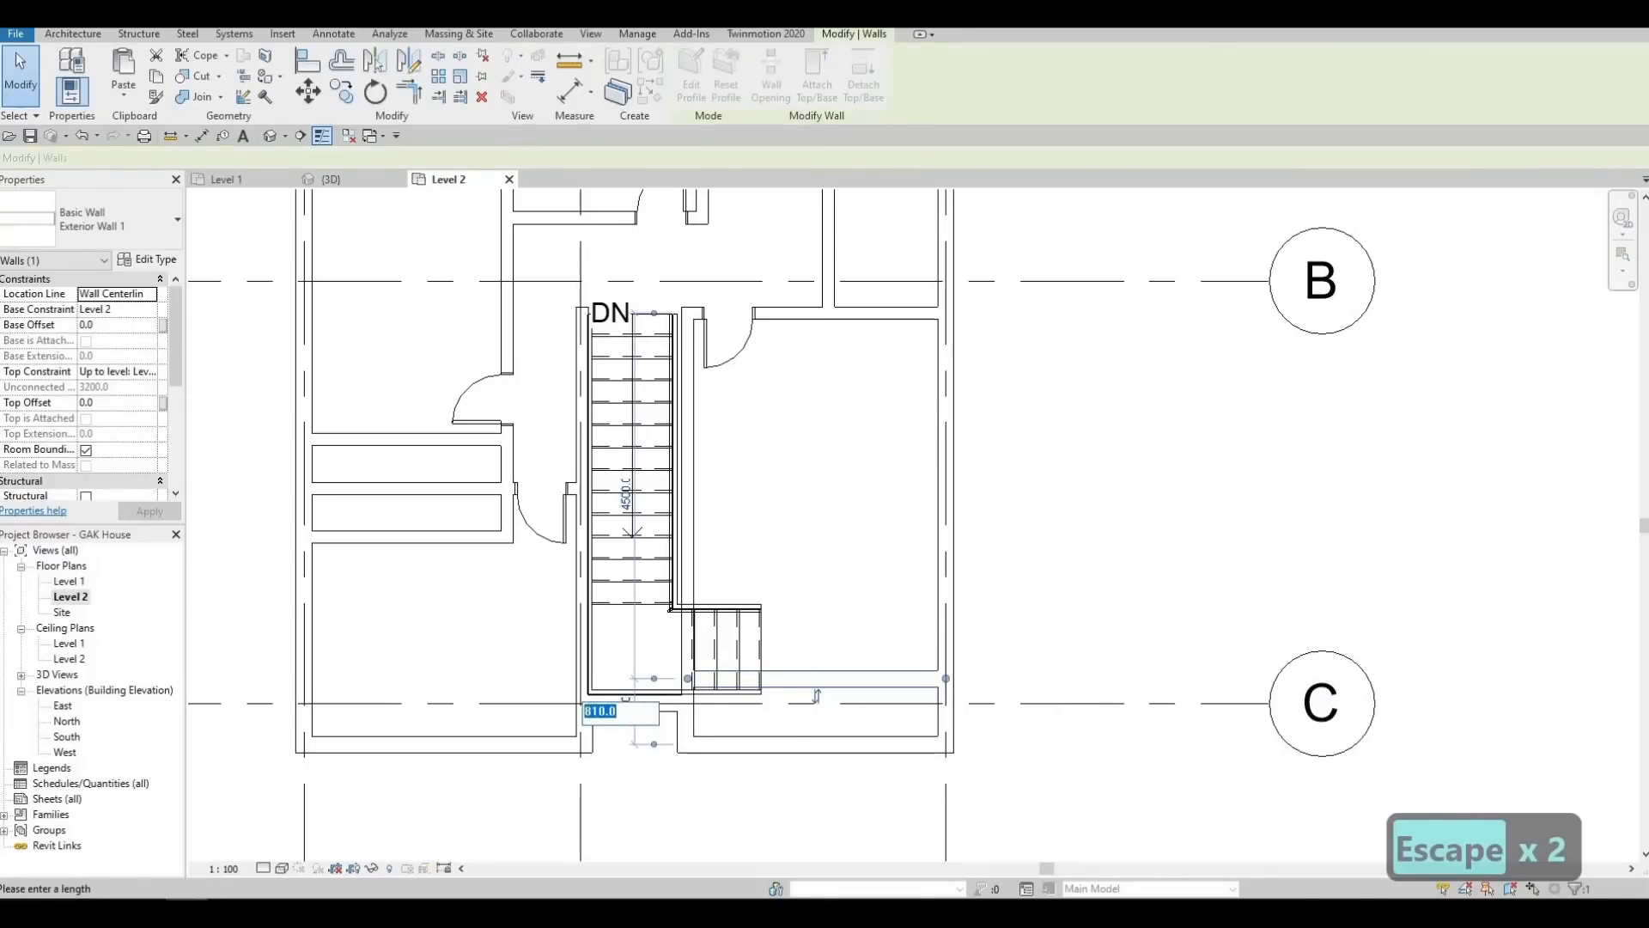
text(1000)
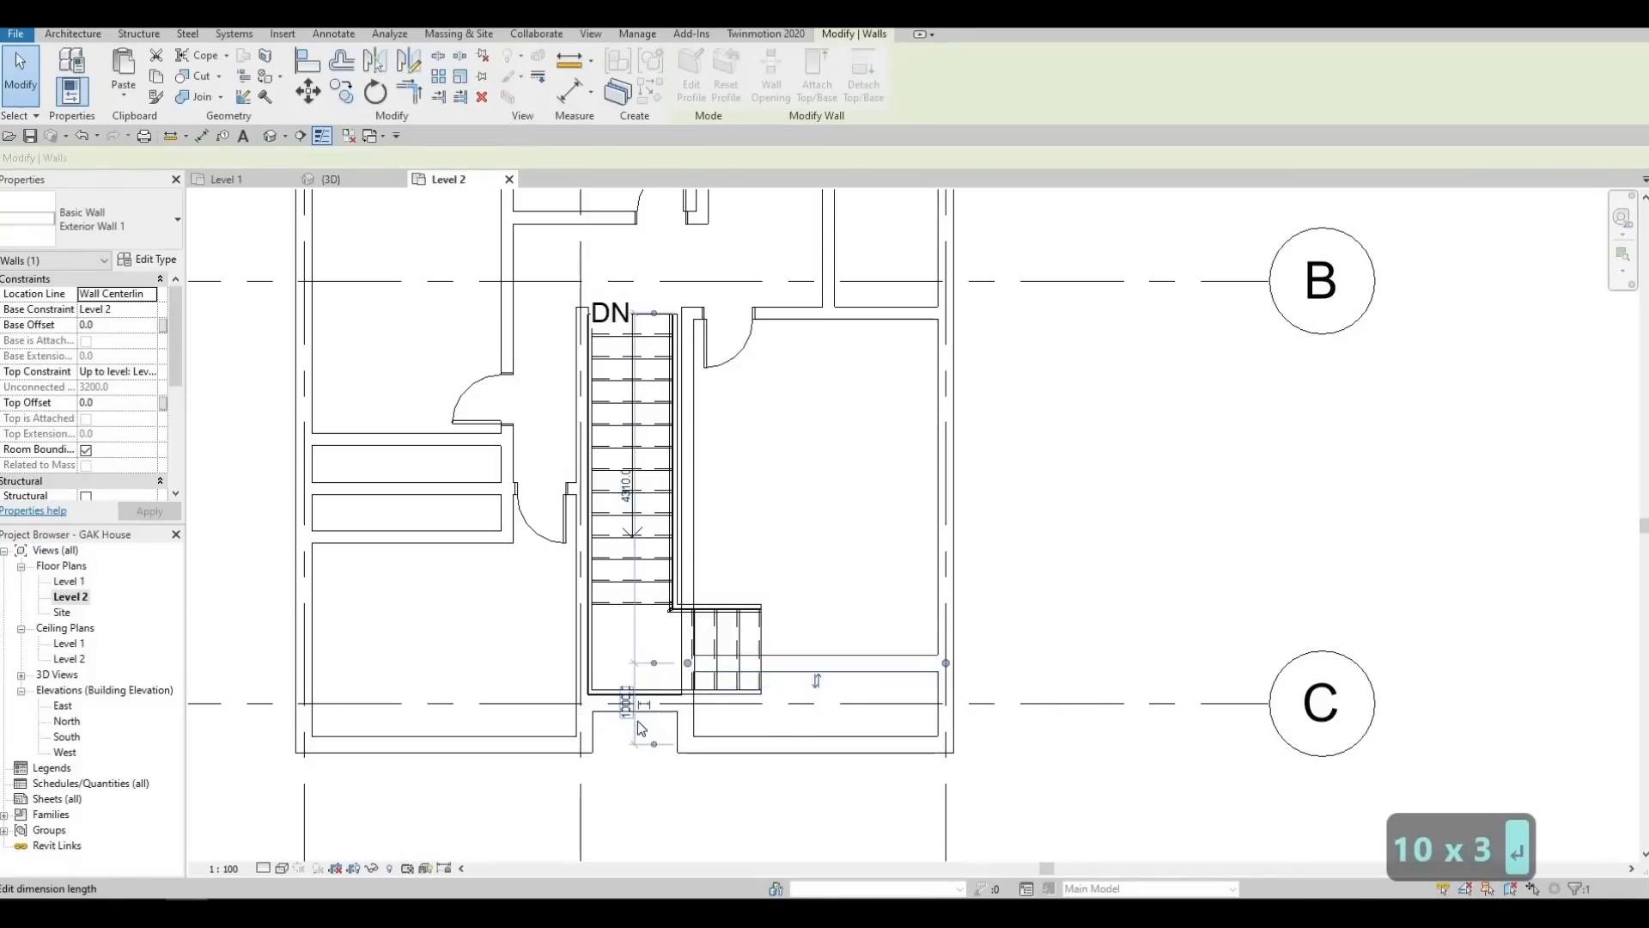
key(Return)
key(Escape)
key(Escape)
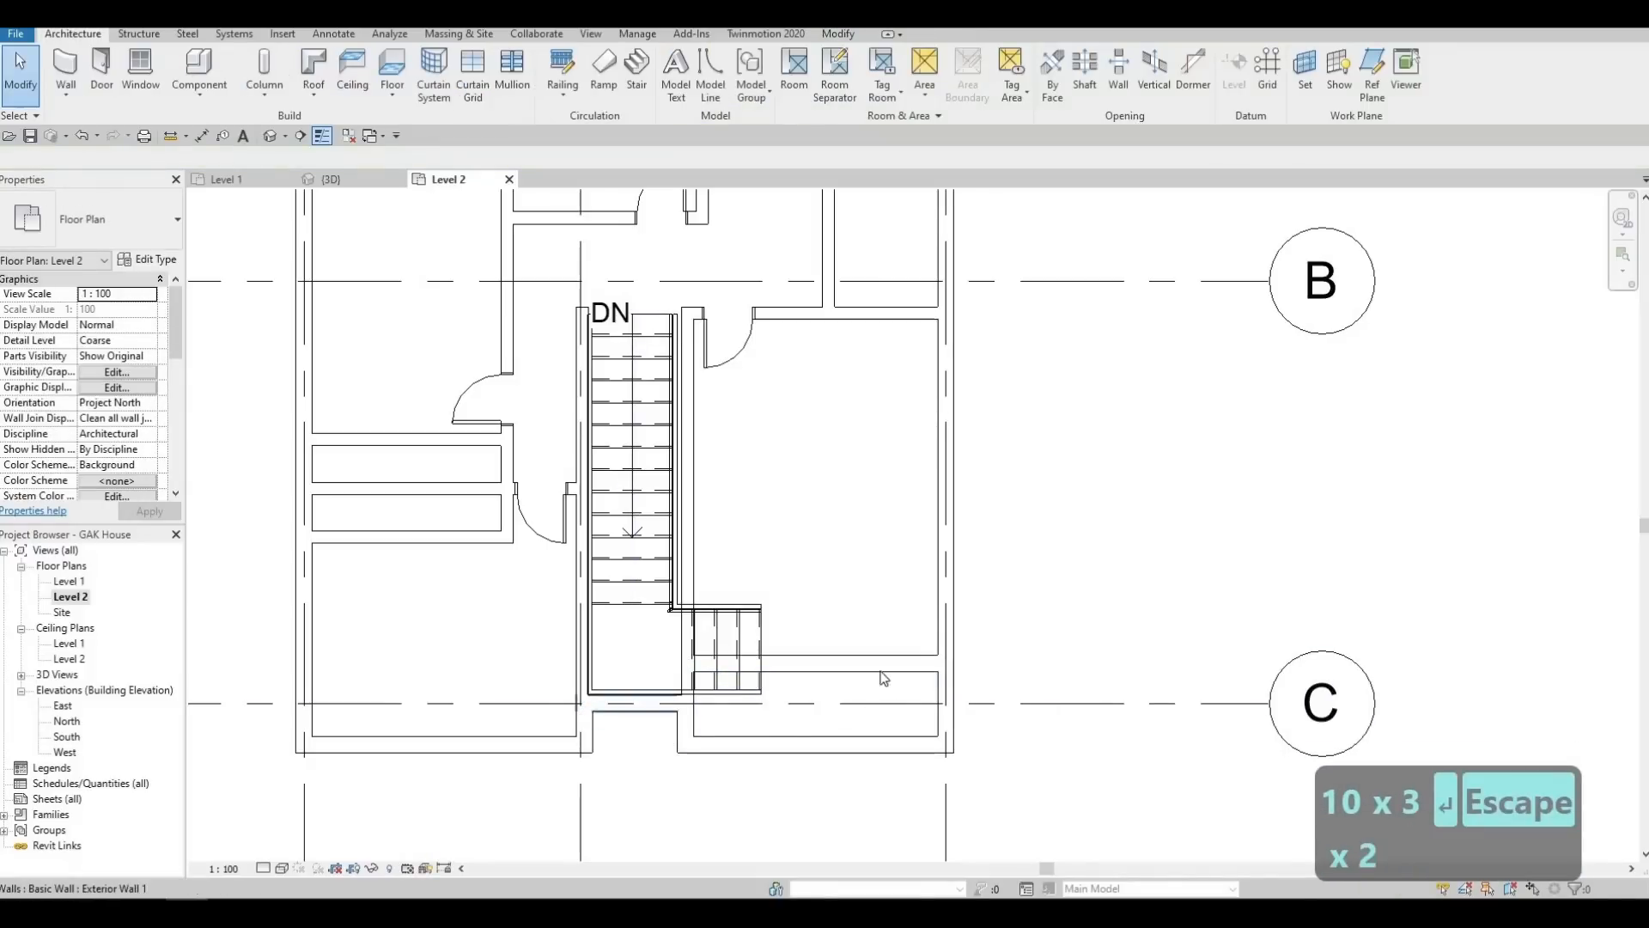
Delete the lower-right exterior wall below grid C and align the projecting wall ends with the lower-left exterior wall's outer face
click(812, 761)
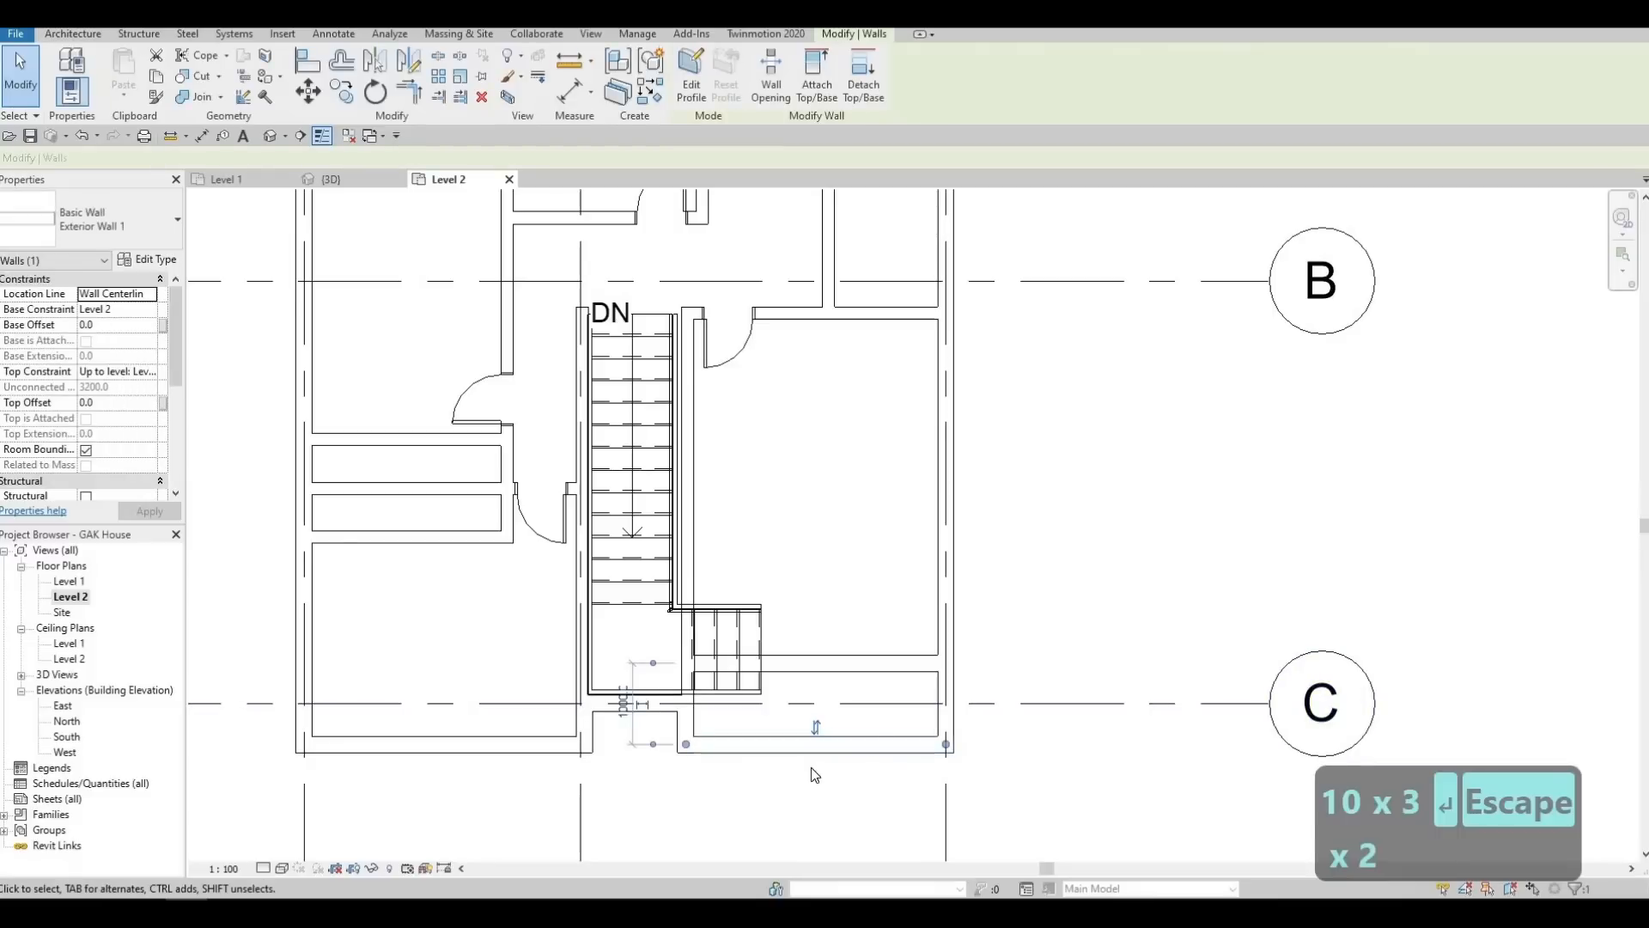
key(Delete)
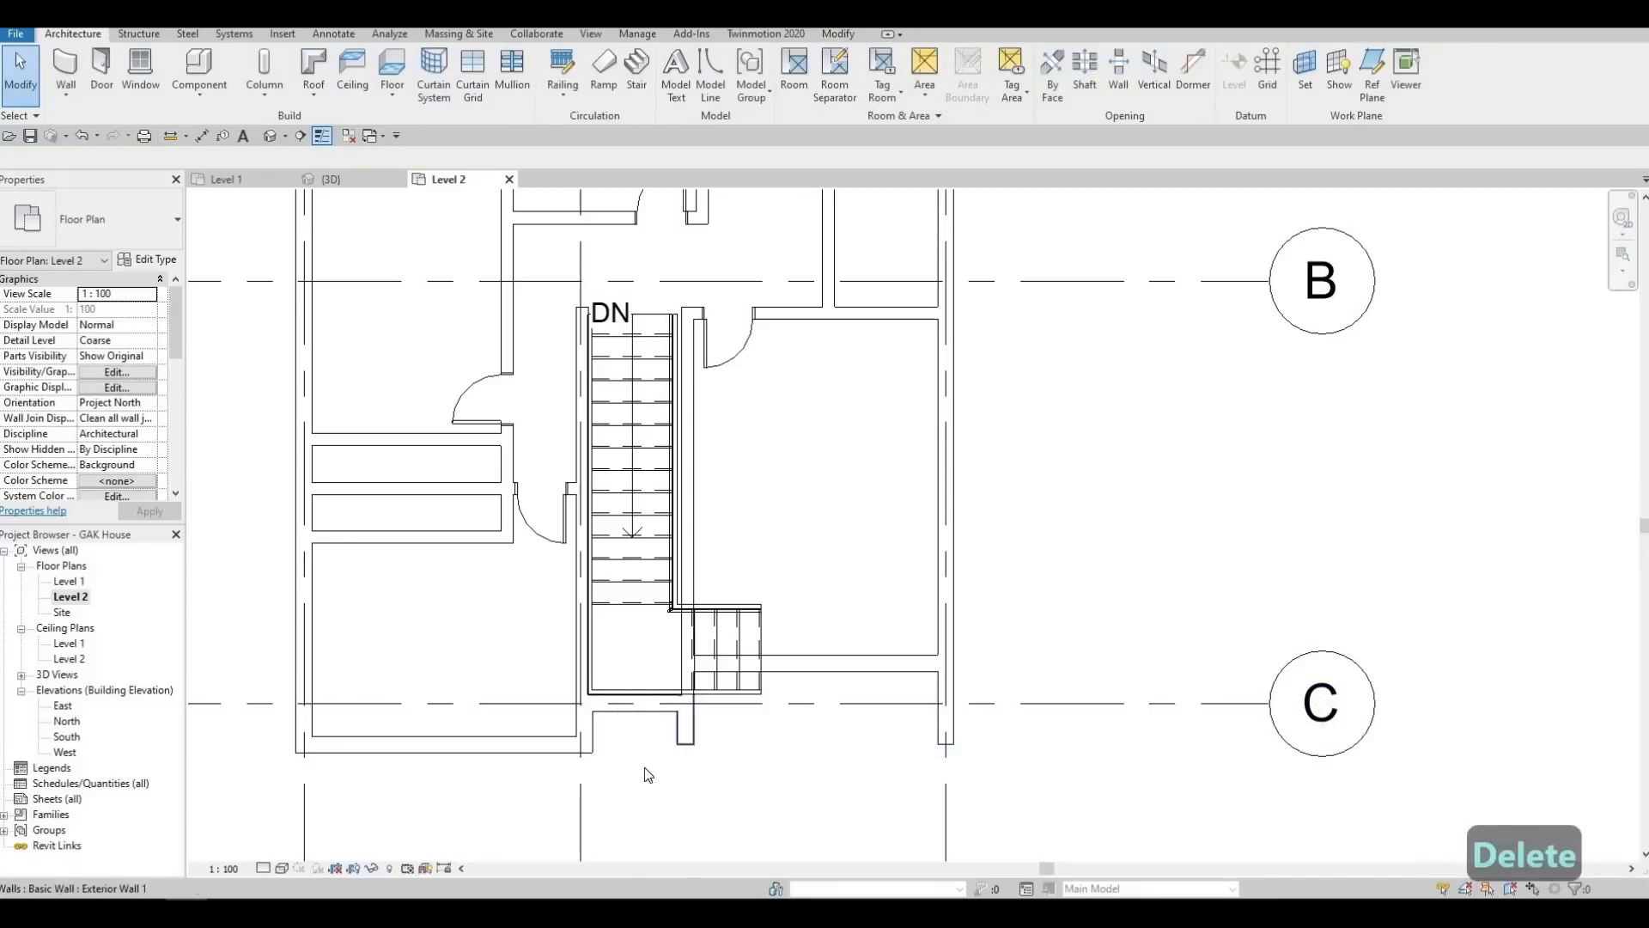
key(a)
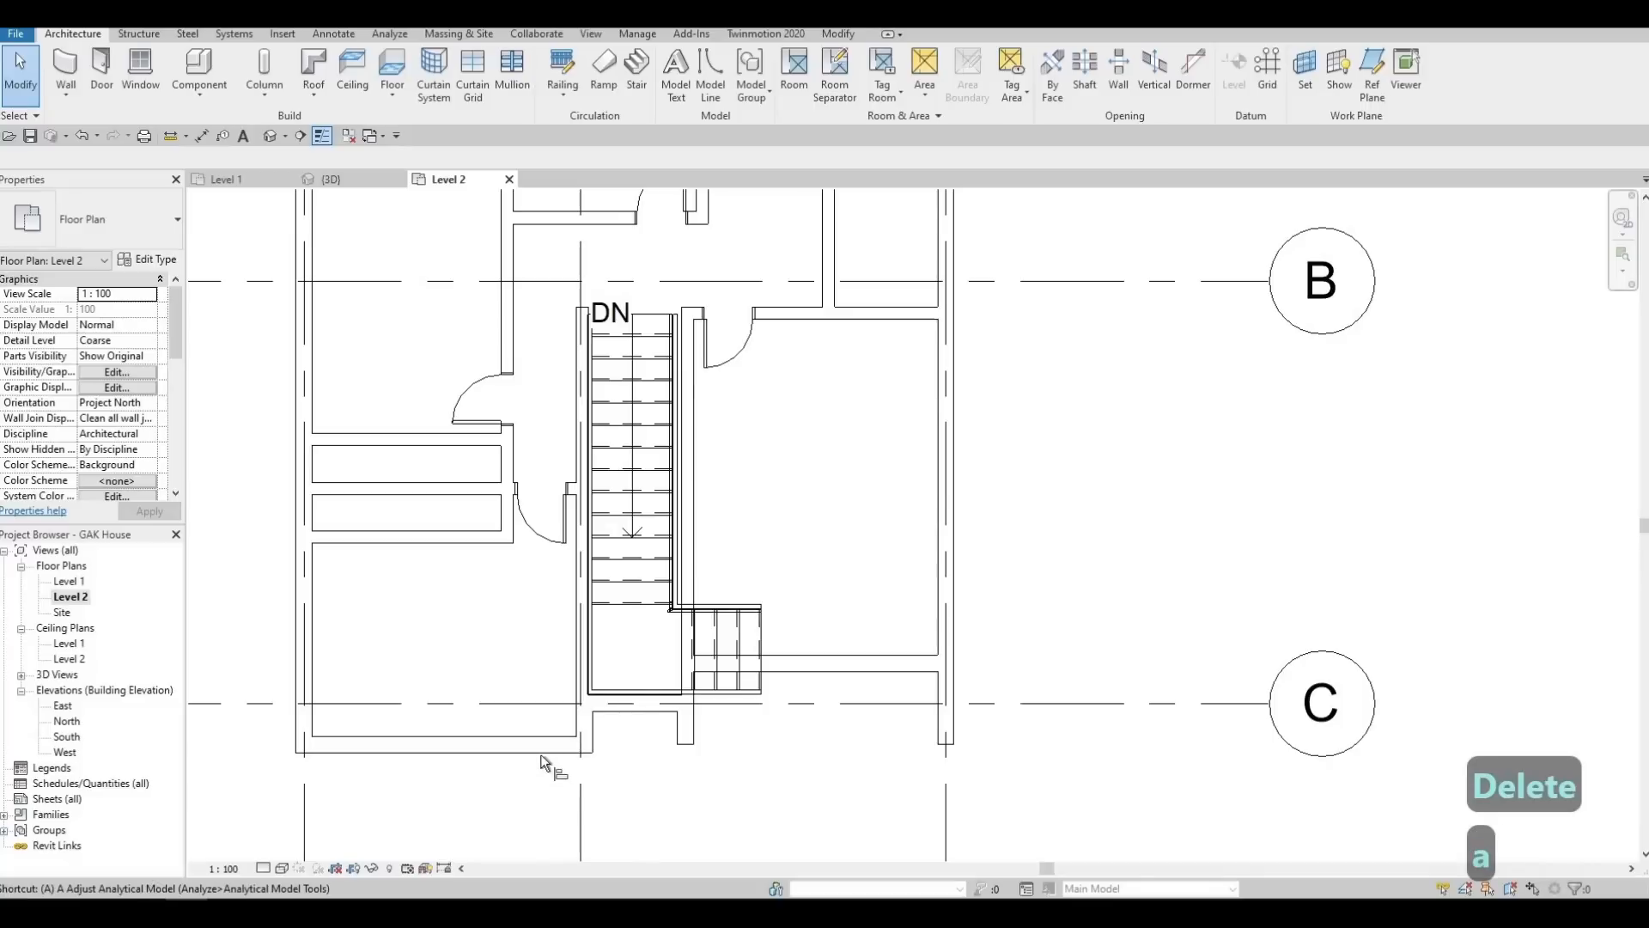
key(l)
click(697, 752)
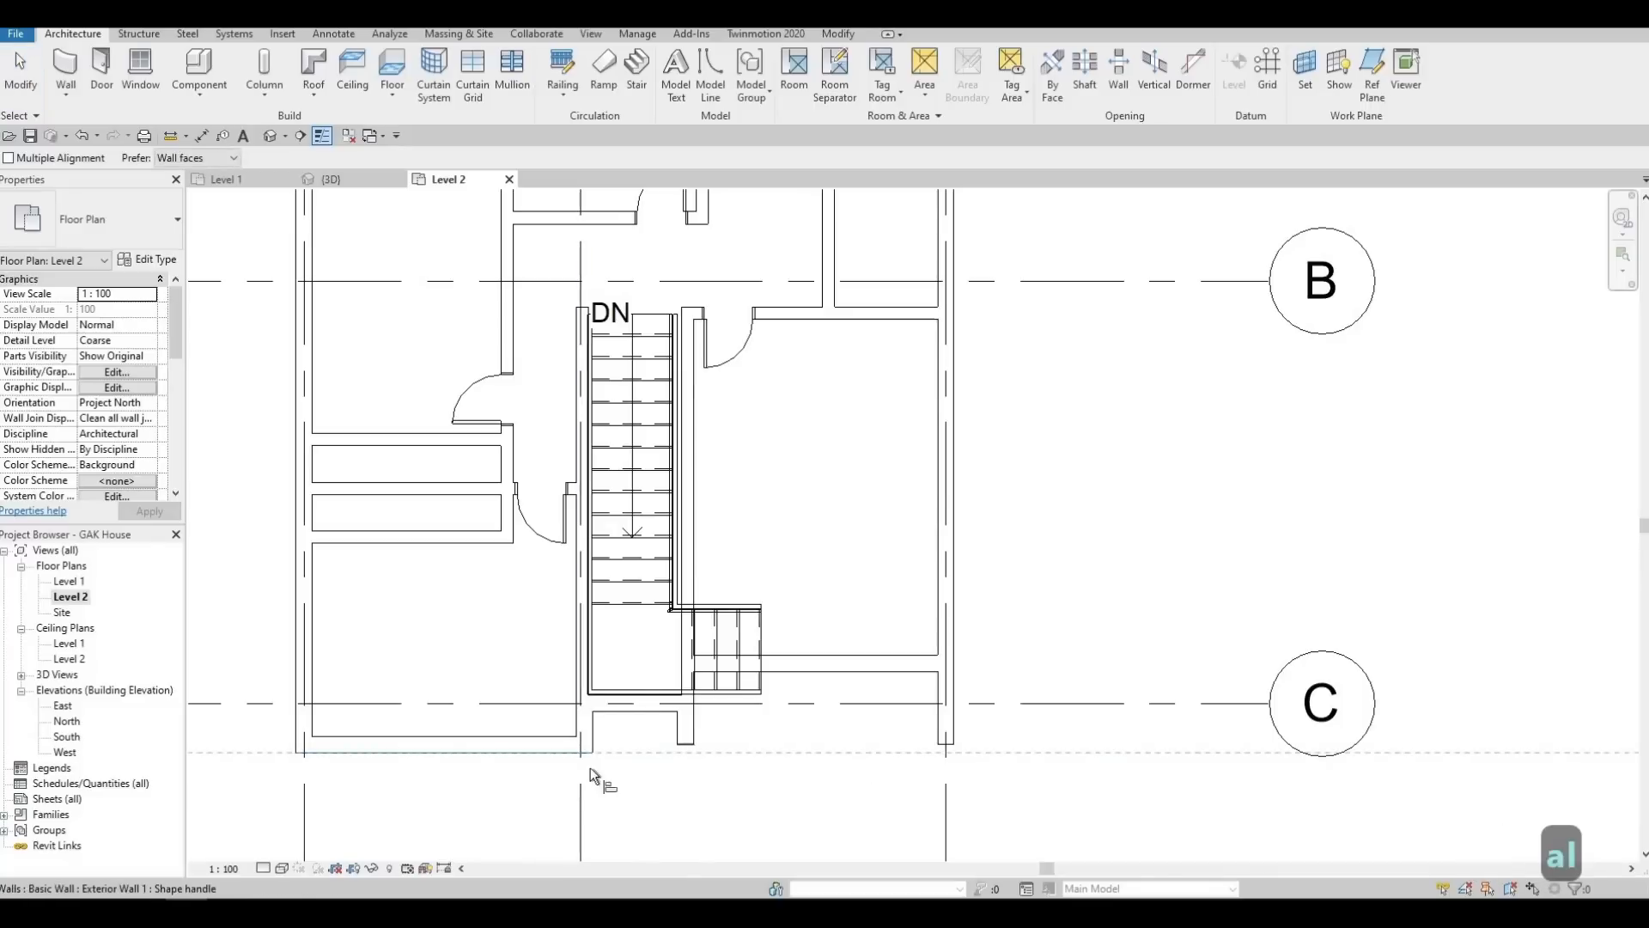
click(536, 752)
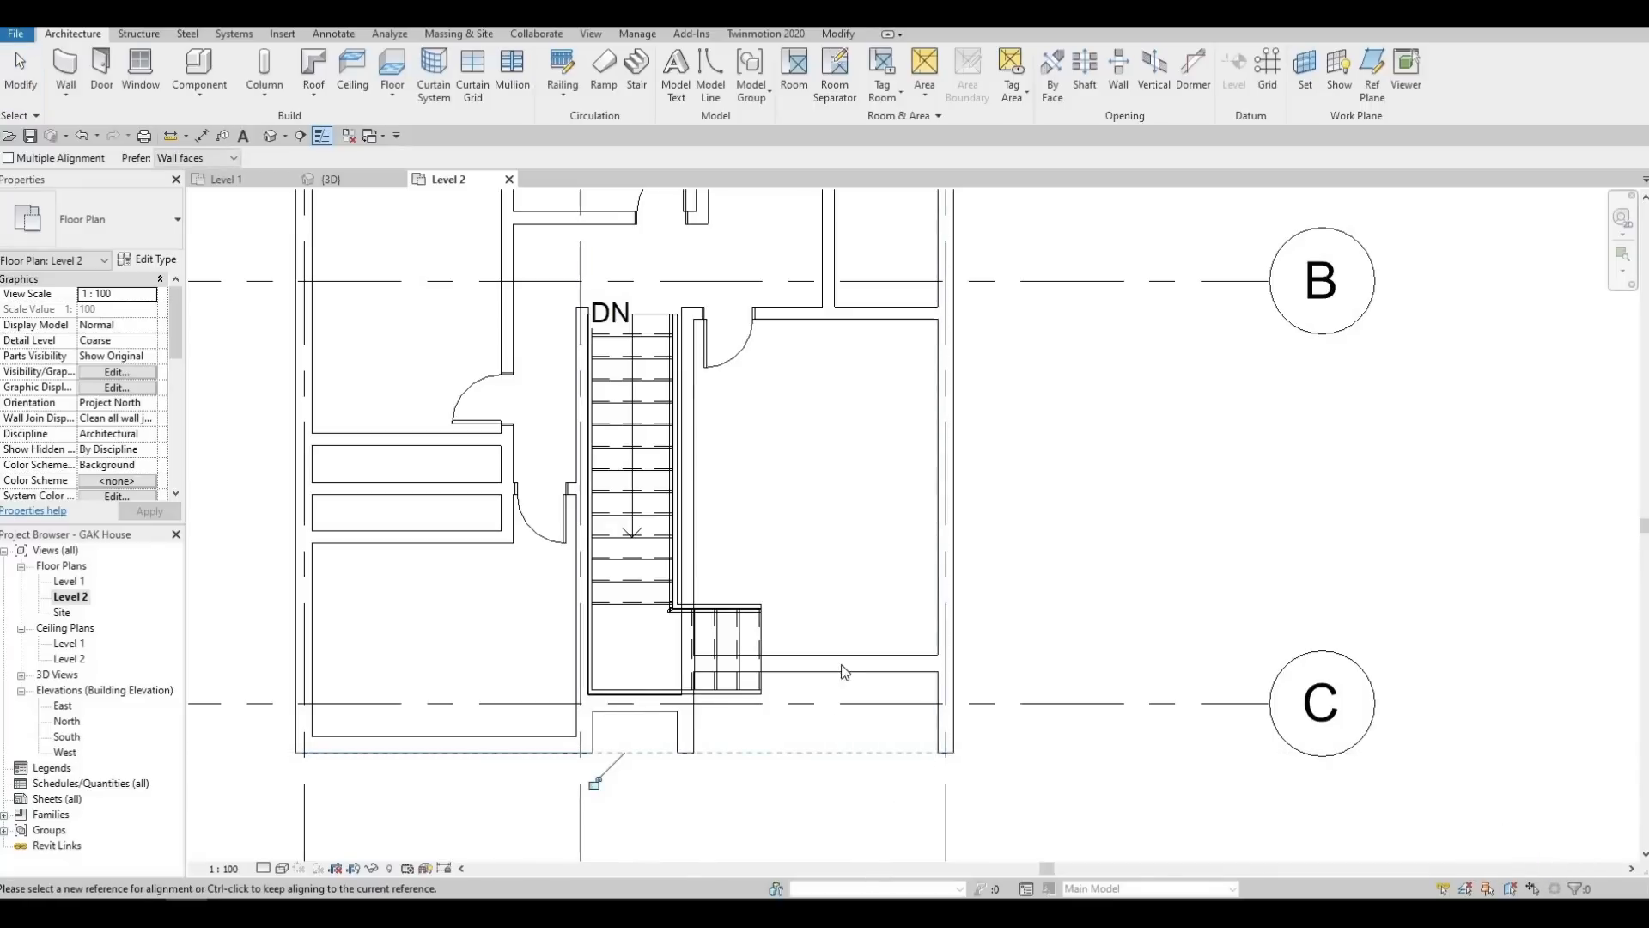
key(Escape)
key(Escape)
Examine the Level 2 partitions and doors around grids A and B, including the long partition of the narrow right-hand room
middle_drag(802, 656, 758, 704)
middle_drag(794, 603, 778, 627)
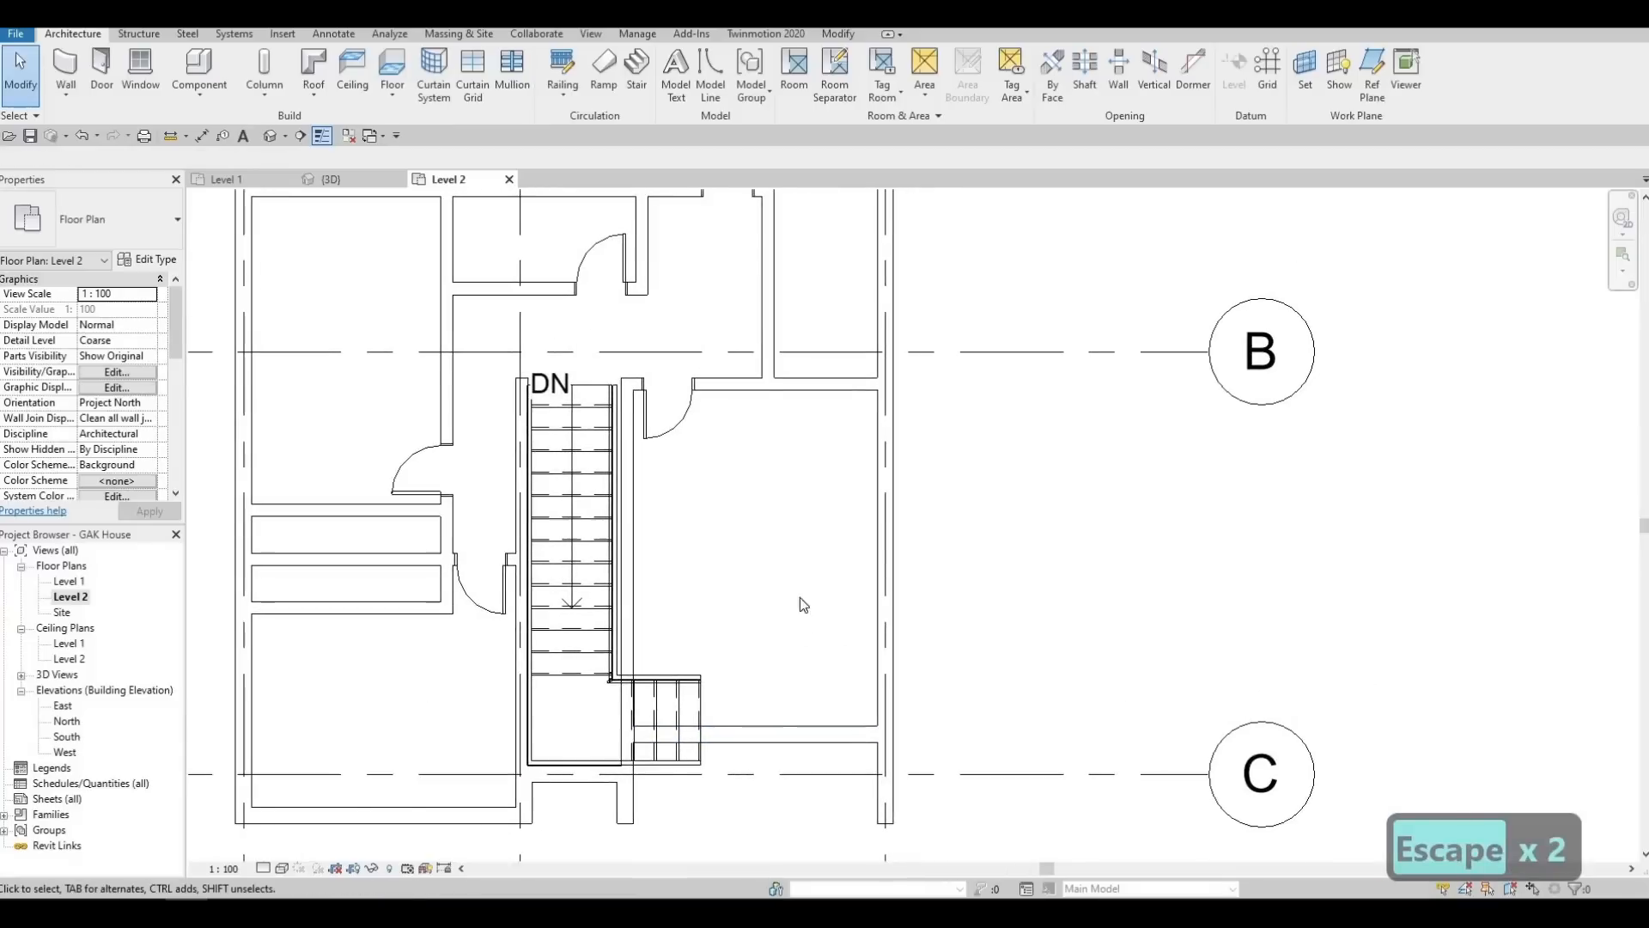
middle_drag(821, 435, 802, 640)
scroll(802, 641, down, 1)
middle_drag(768, 426, 766, 497)
scroll(765, 496, up, 1)
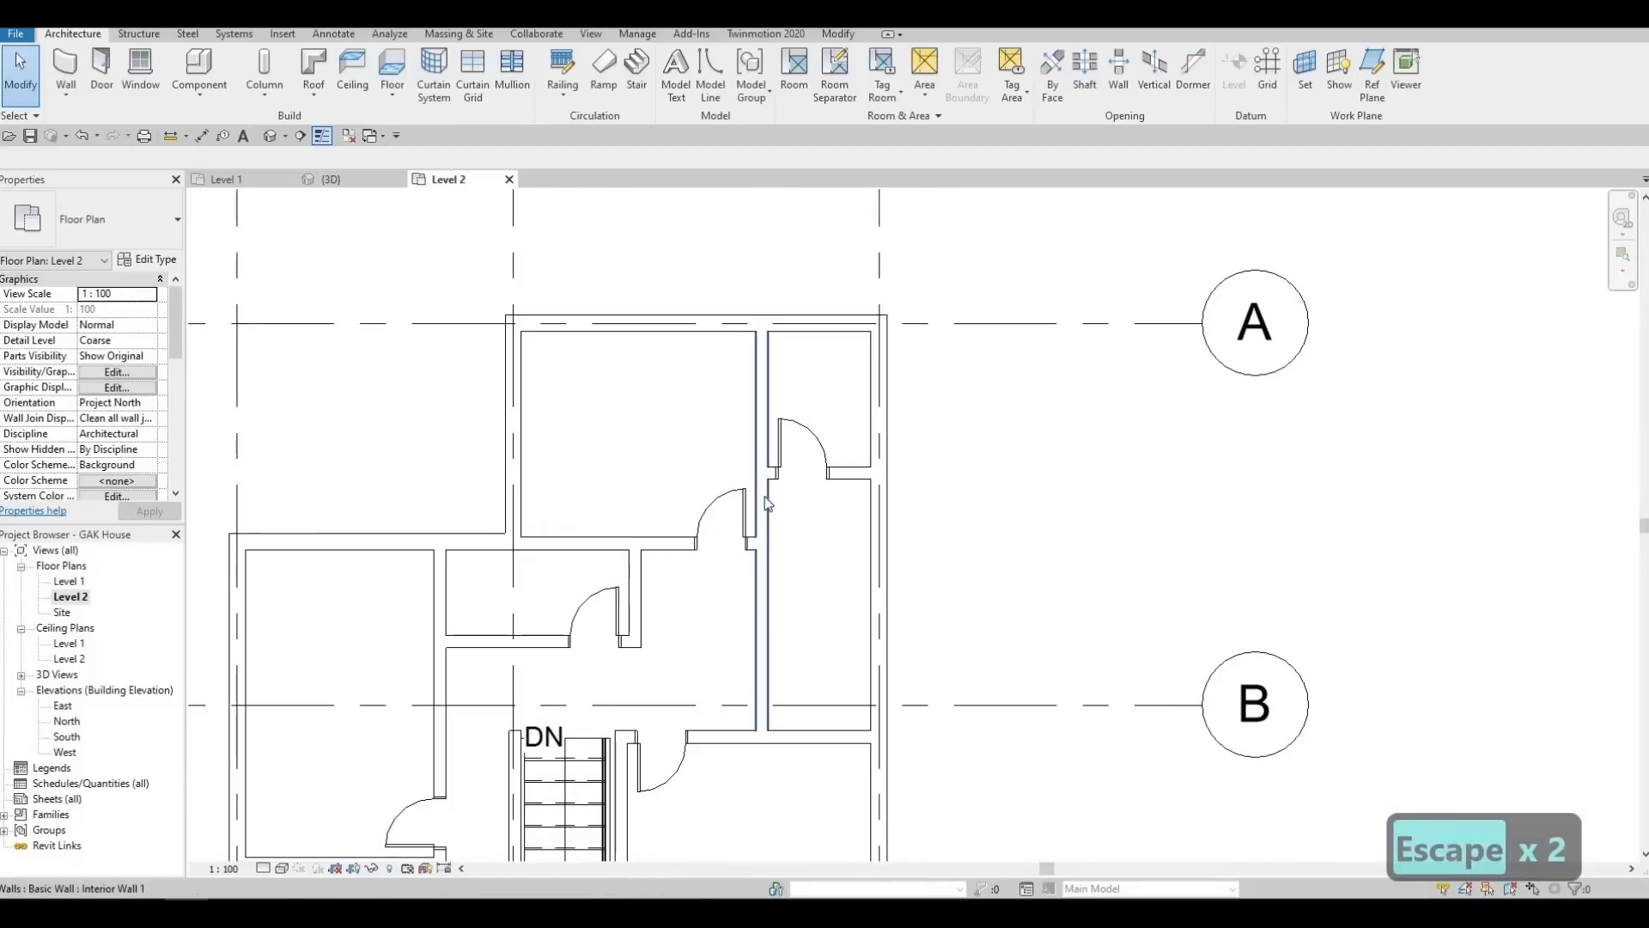
scroll(767, 506, up, 1)
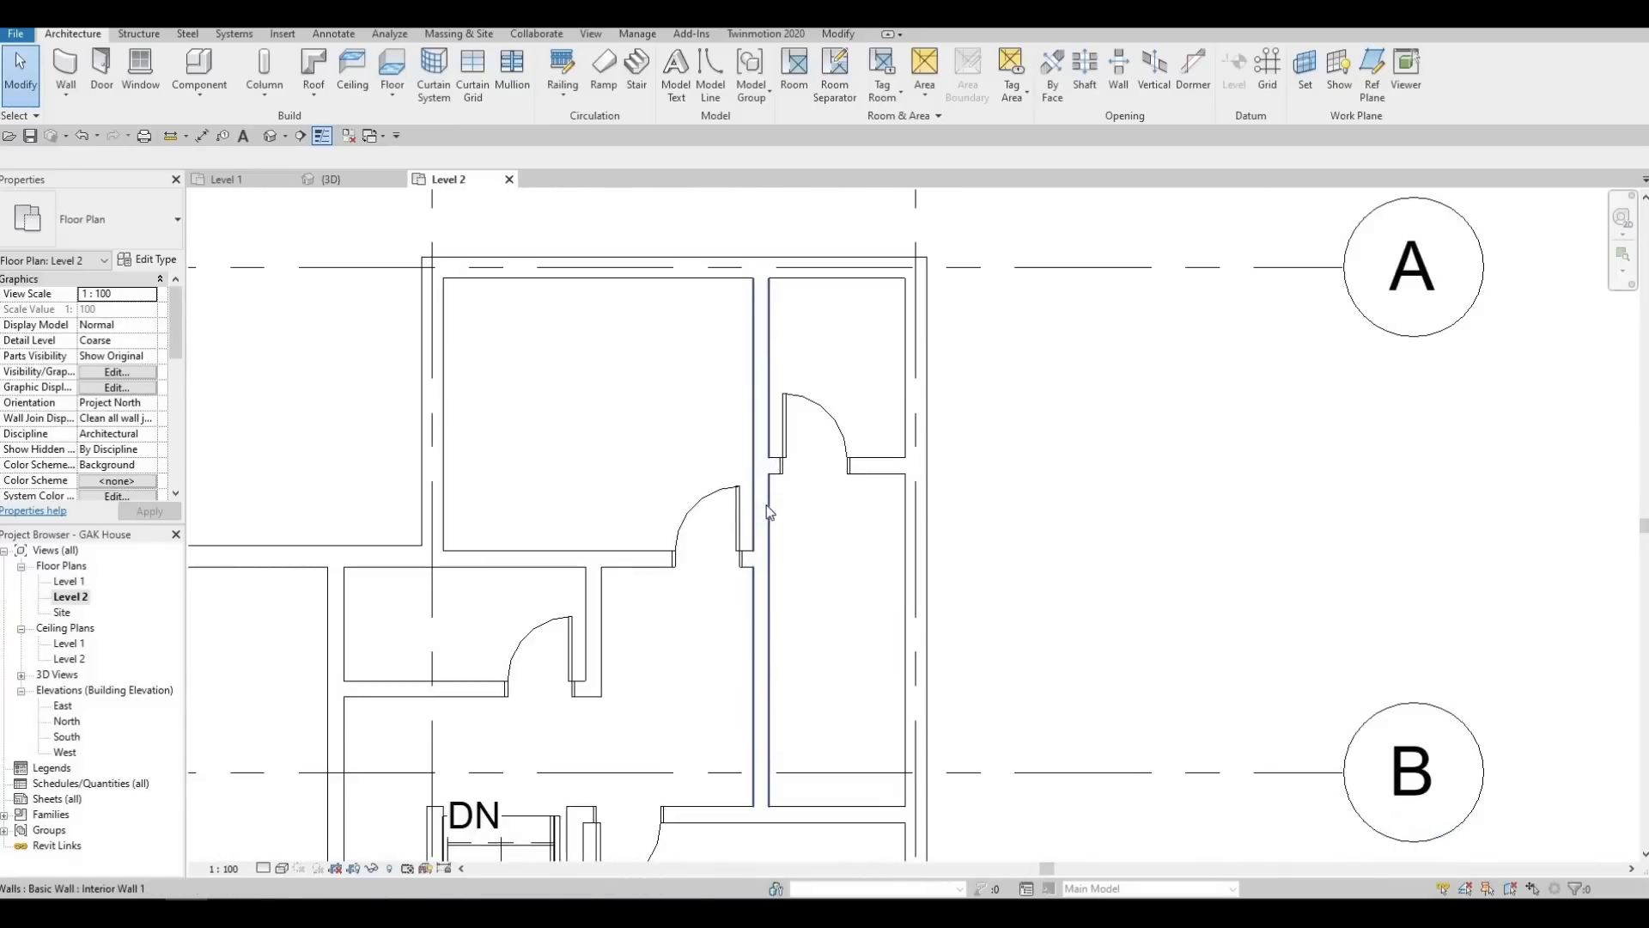
click(766, 505)
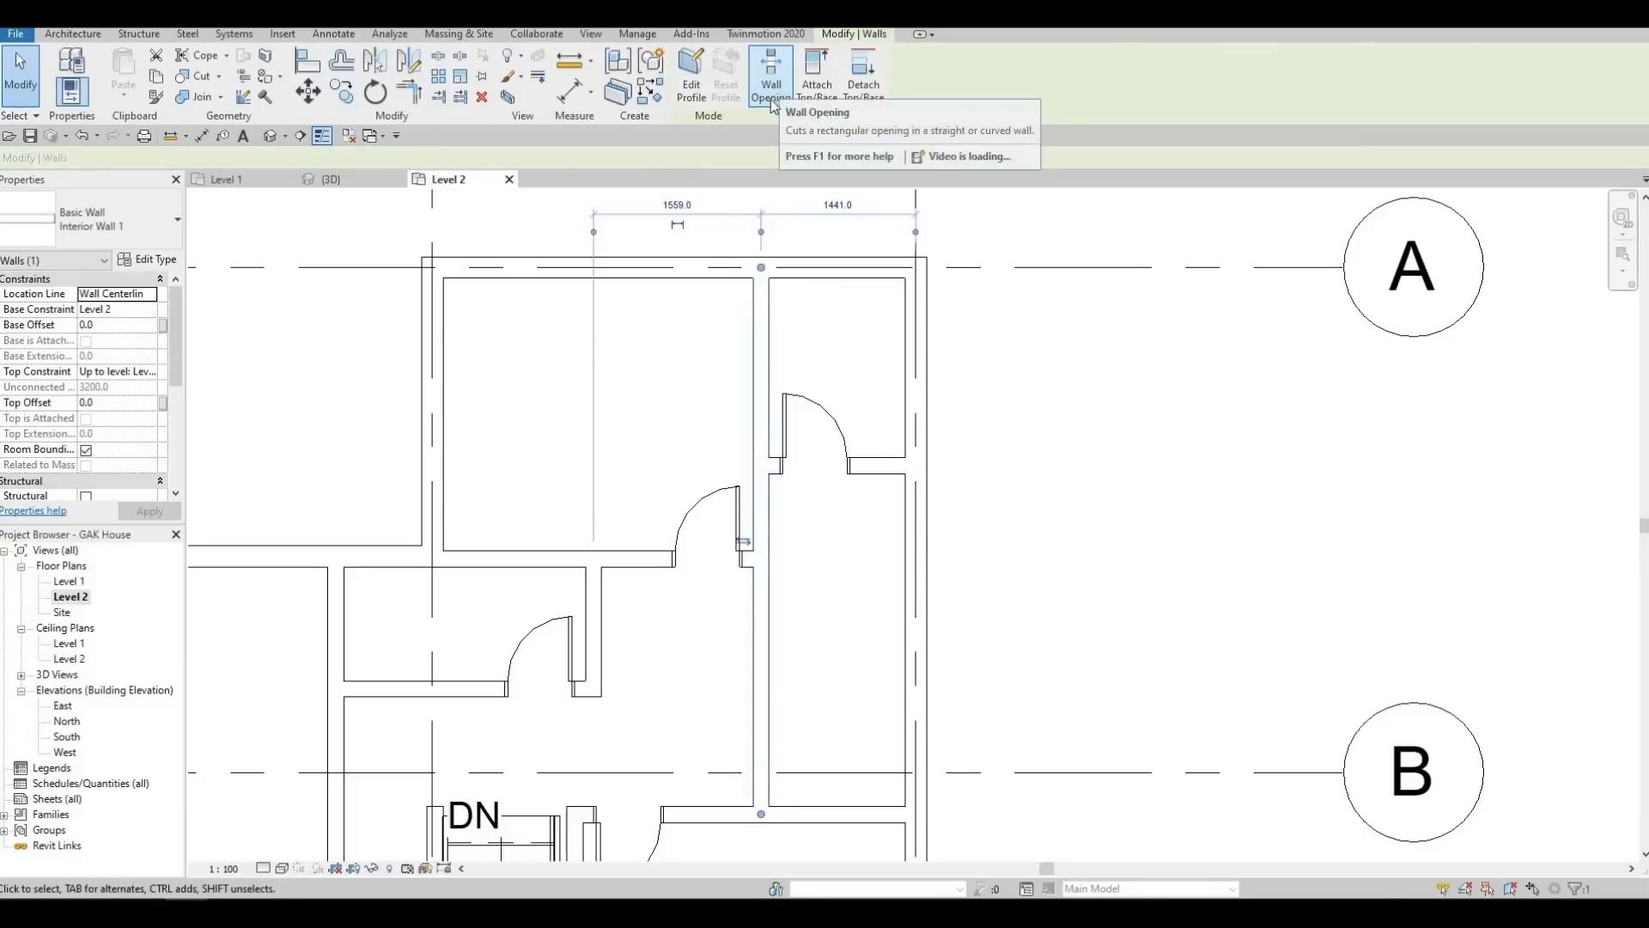
middle_drag(774, 532, 836, 430)
key(Escape)
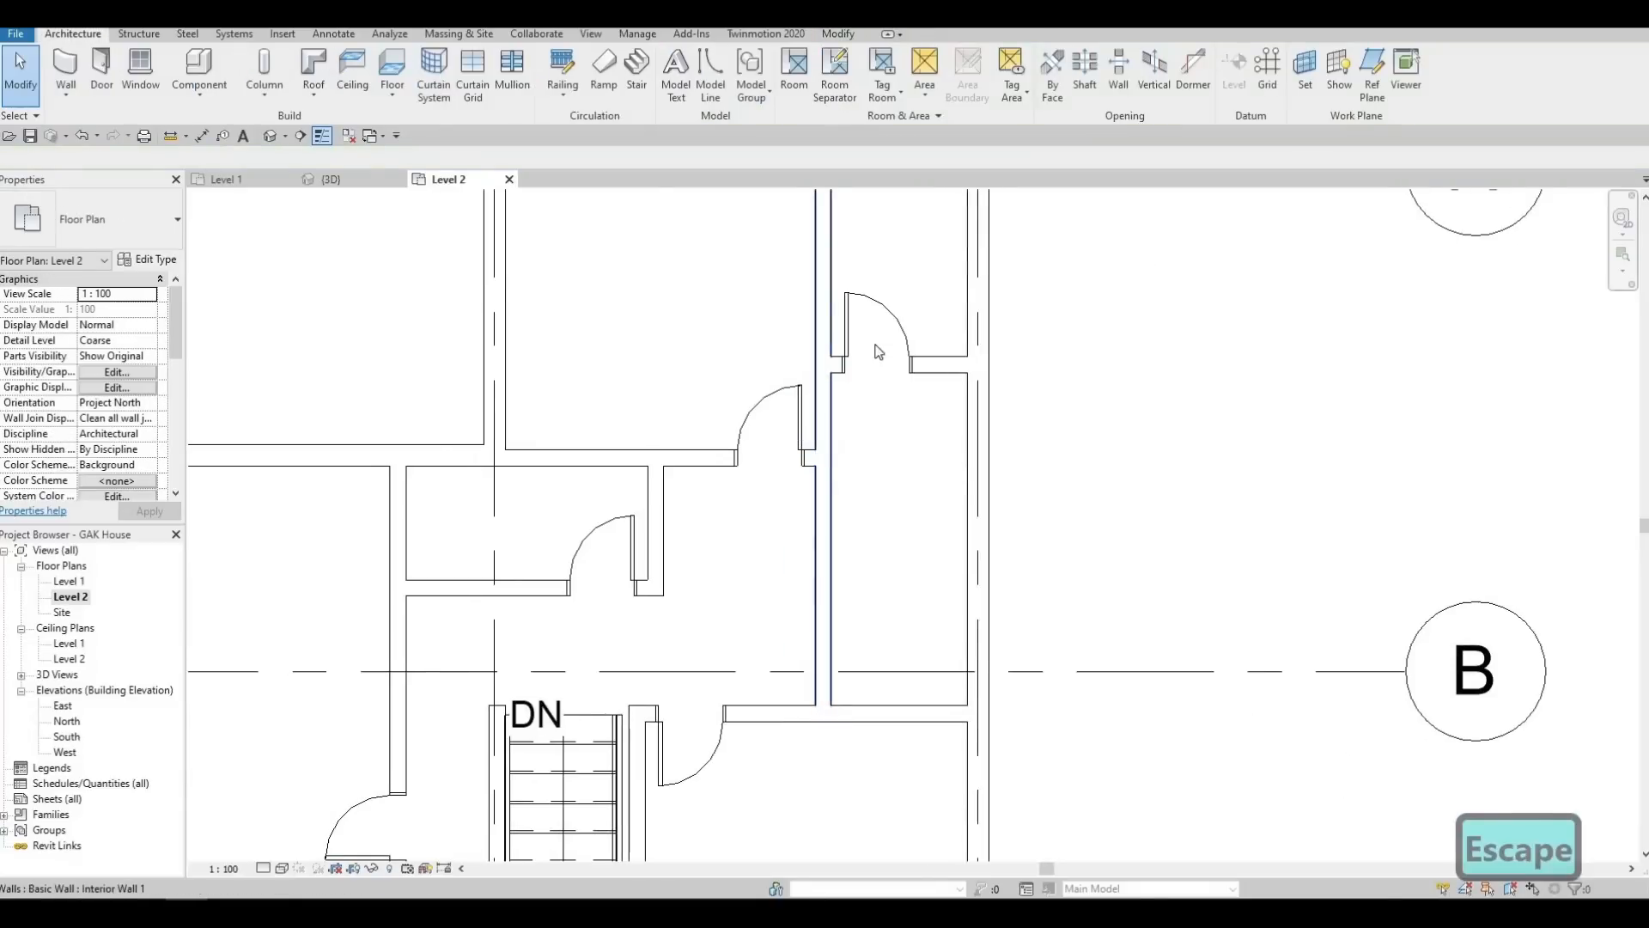
scroll(880, 353, down, 3)
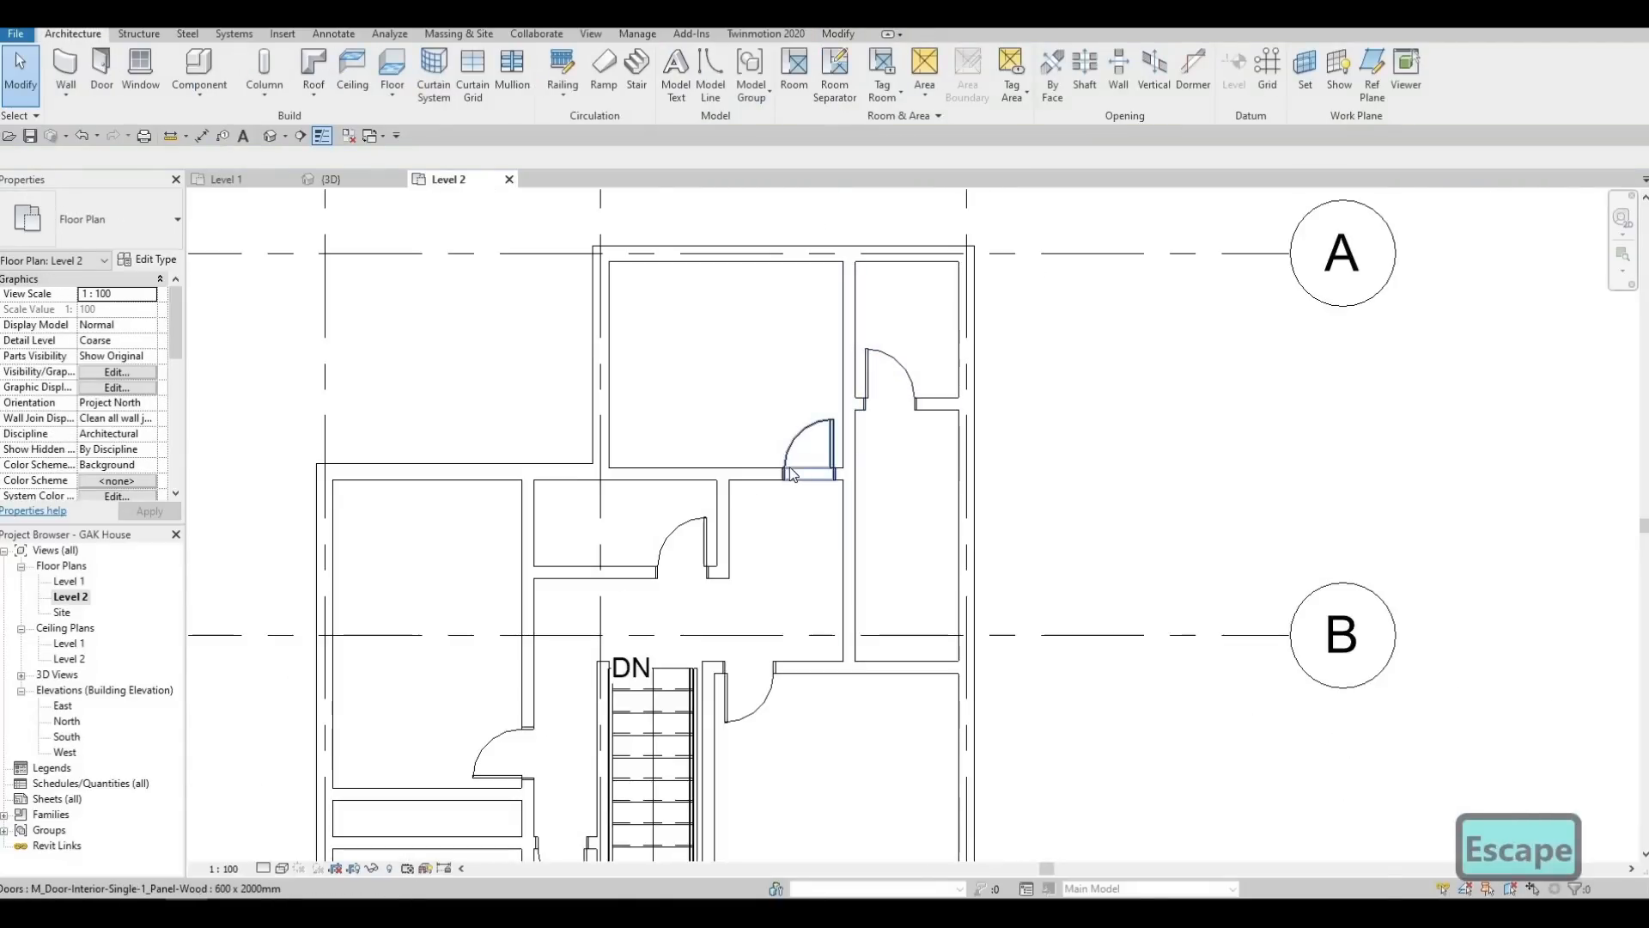
middle_drag(756, 470, 767, 412)
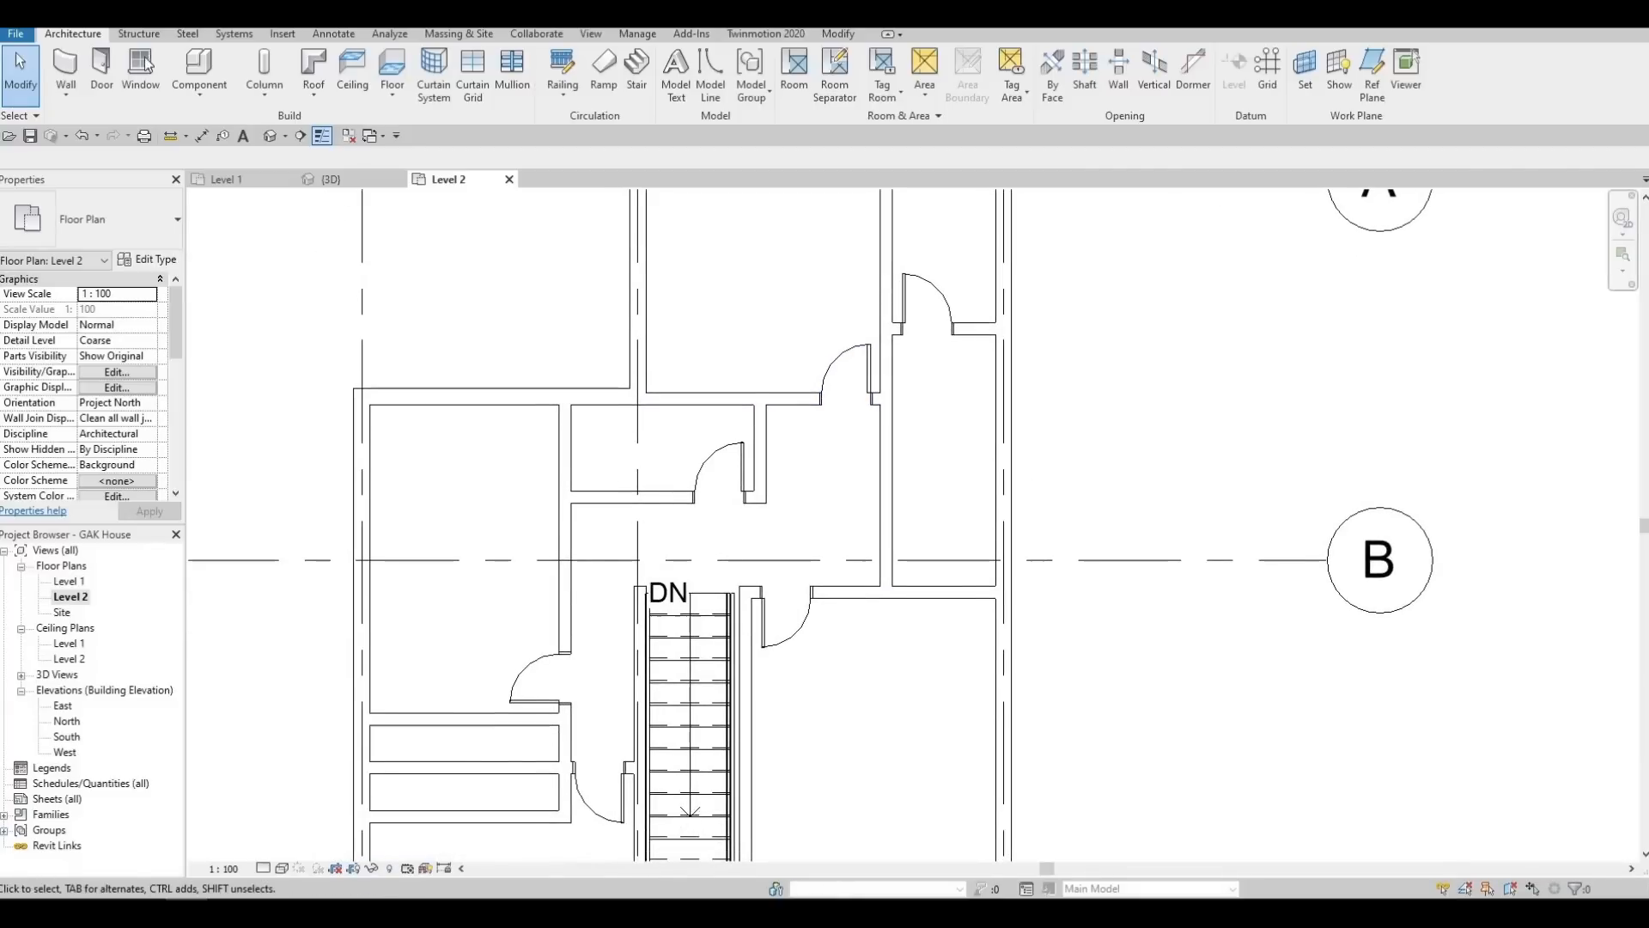
Place an M_Toilet-Domestic-2D component on the upper wall of the small room above the stairs, about 1300 mm from its right-hand wall
click(199, 67)
click(120, 222)
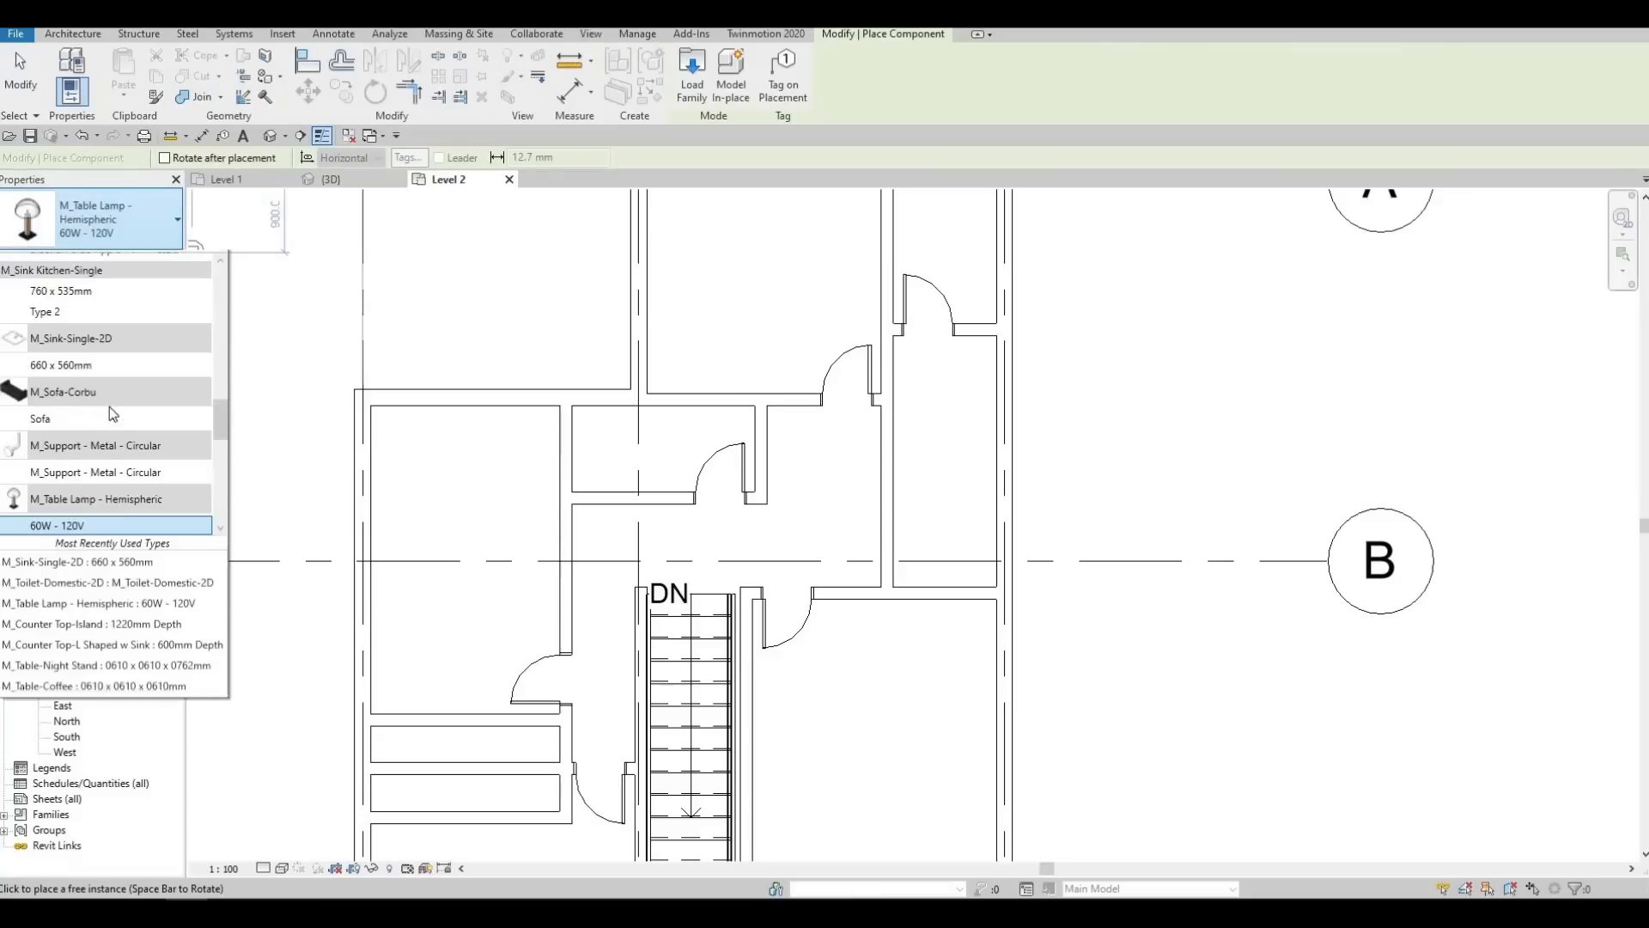
scroll(90, 442, down, 10)
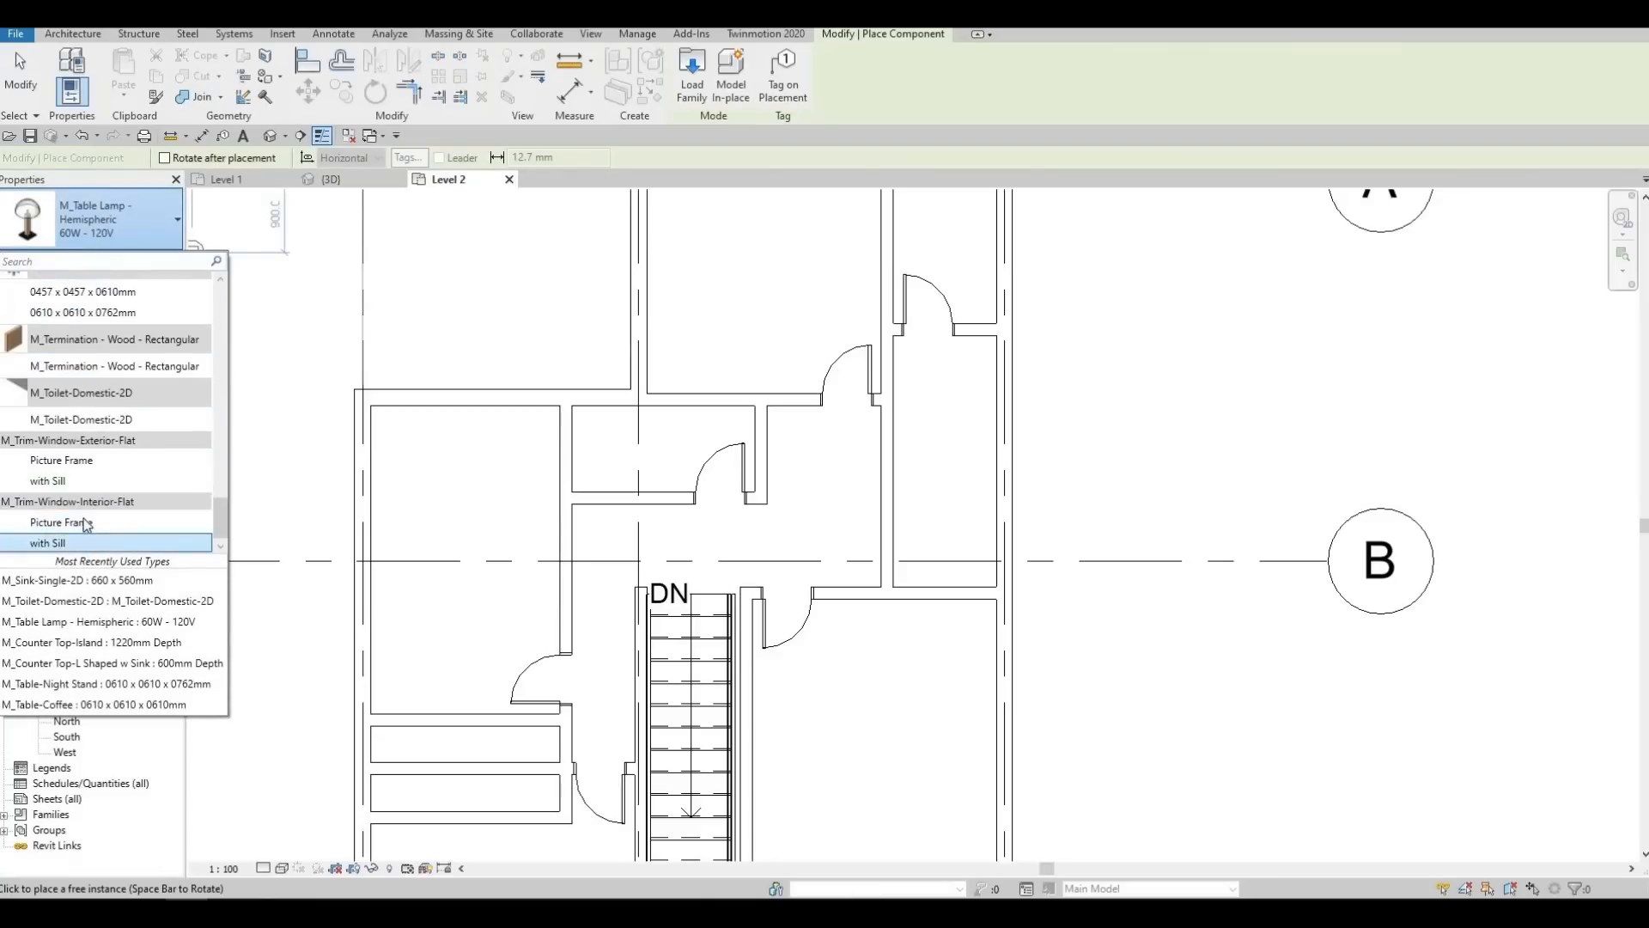
scroll(90, 472, up, 1)
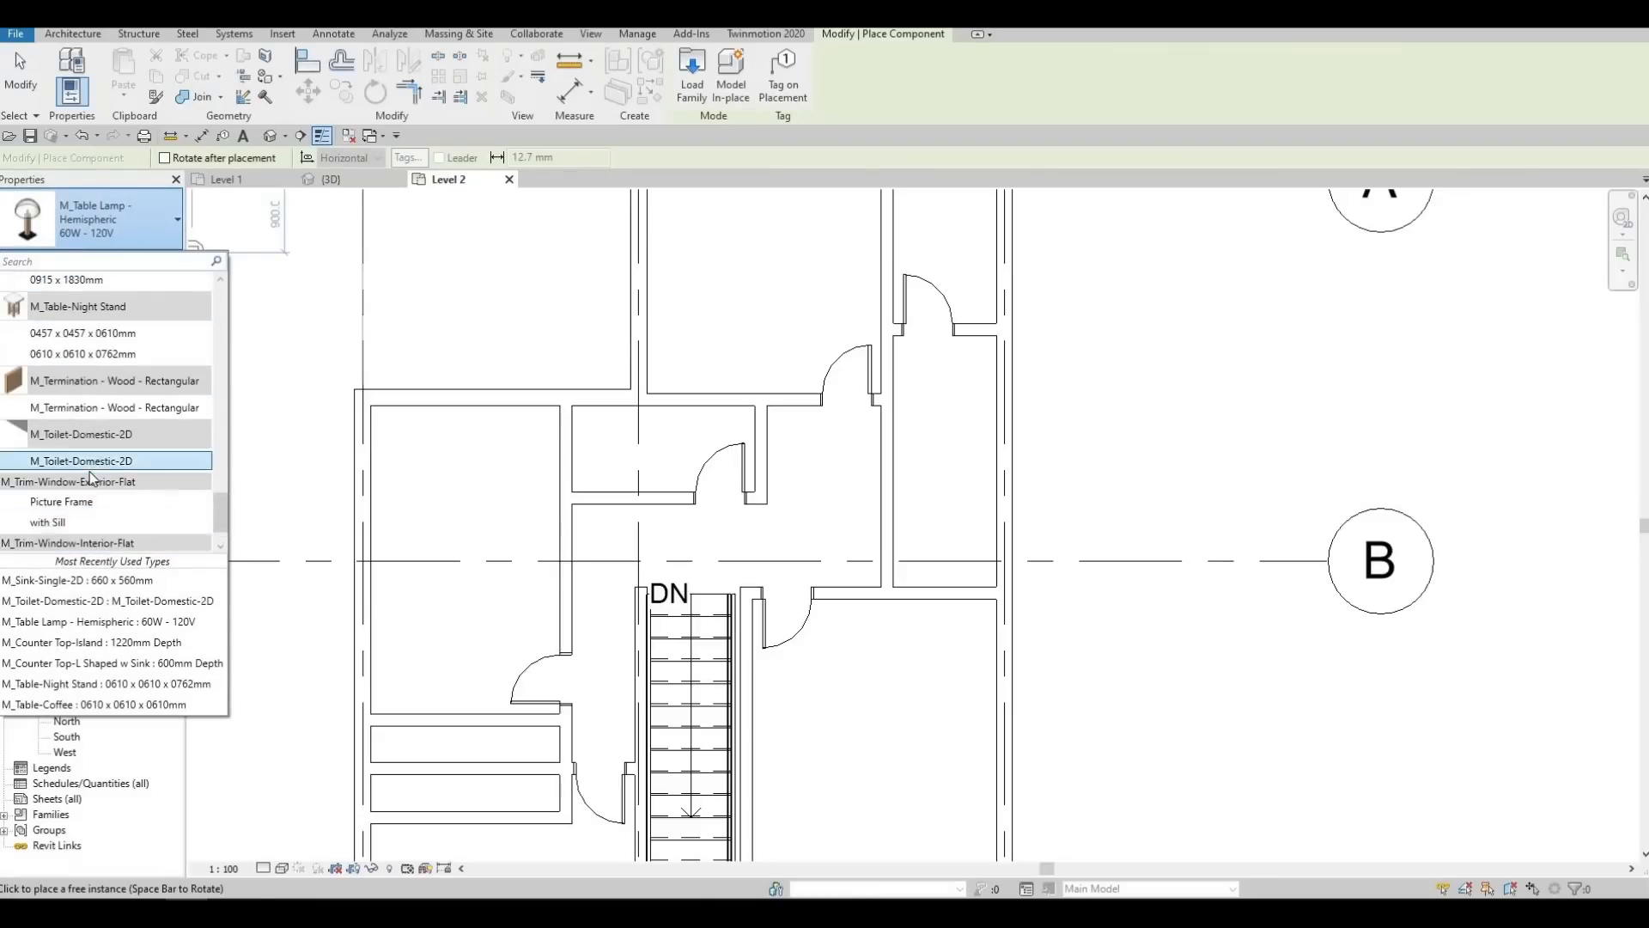
click(129, 228)
scroll(103, 516, down, 3)
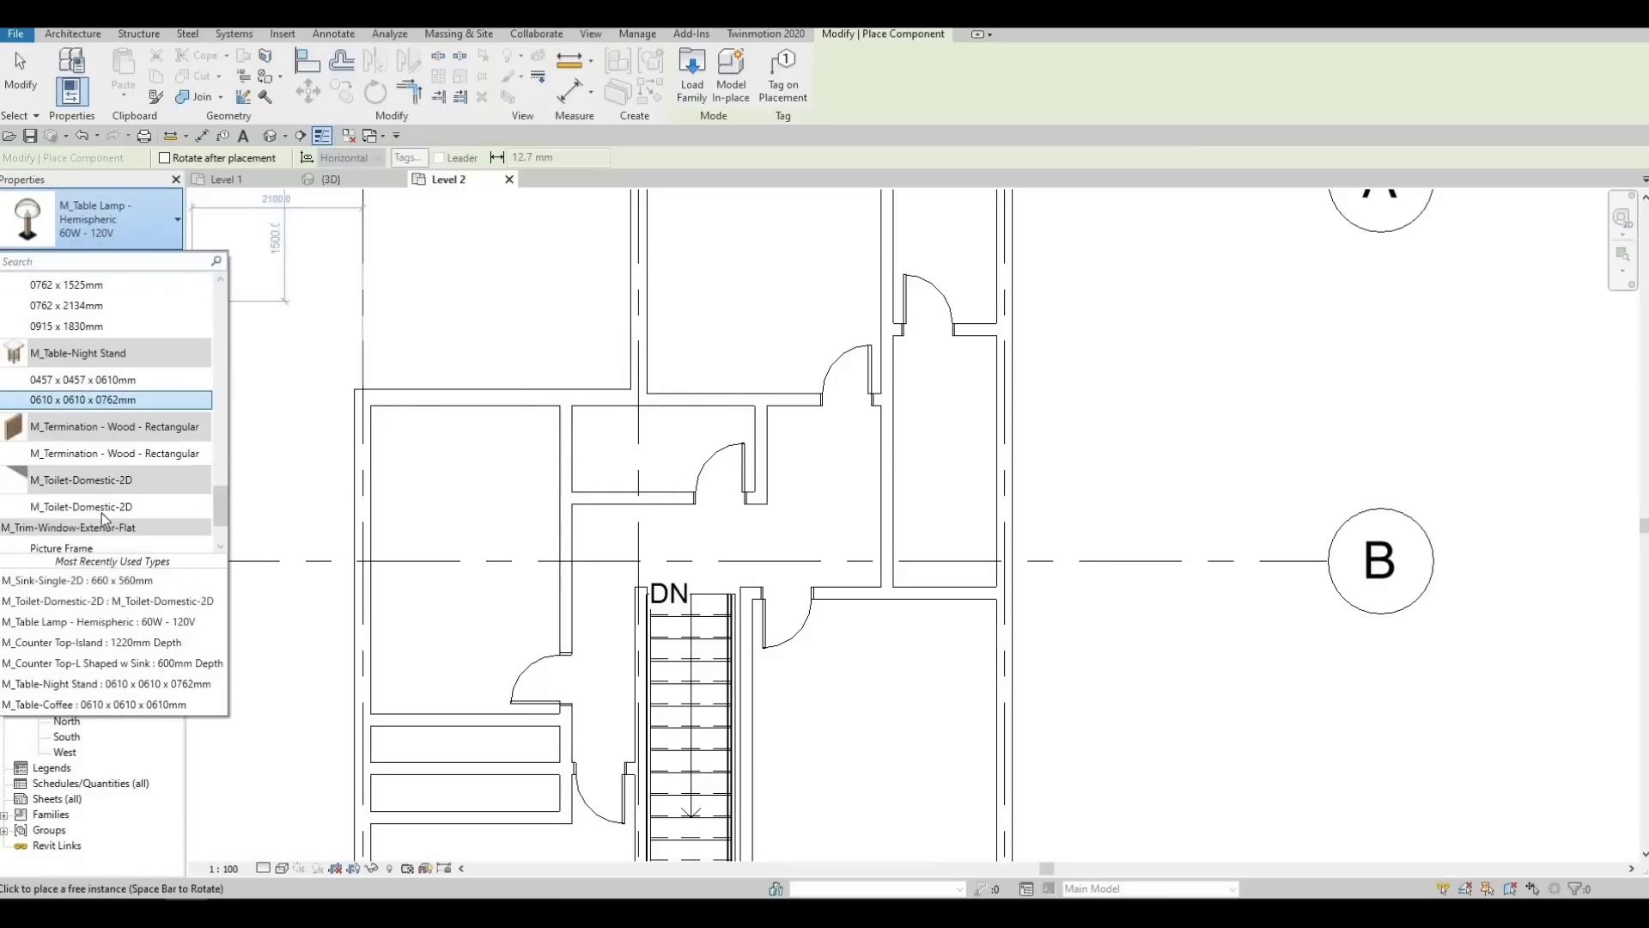
scroll(103, 515, down, 2)
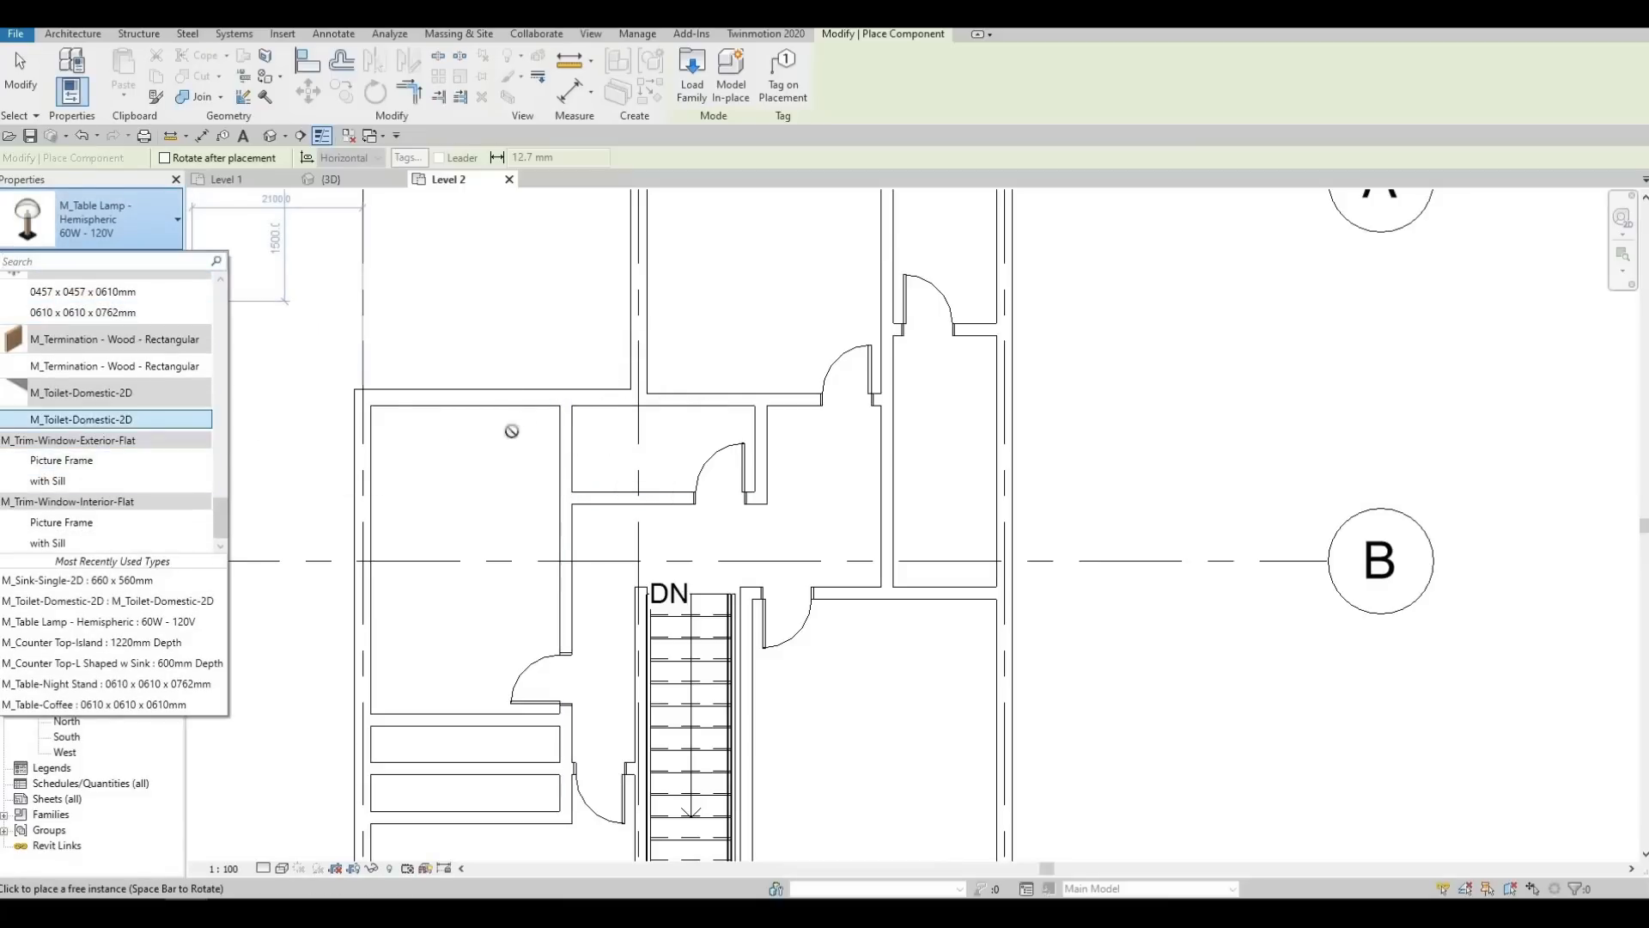
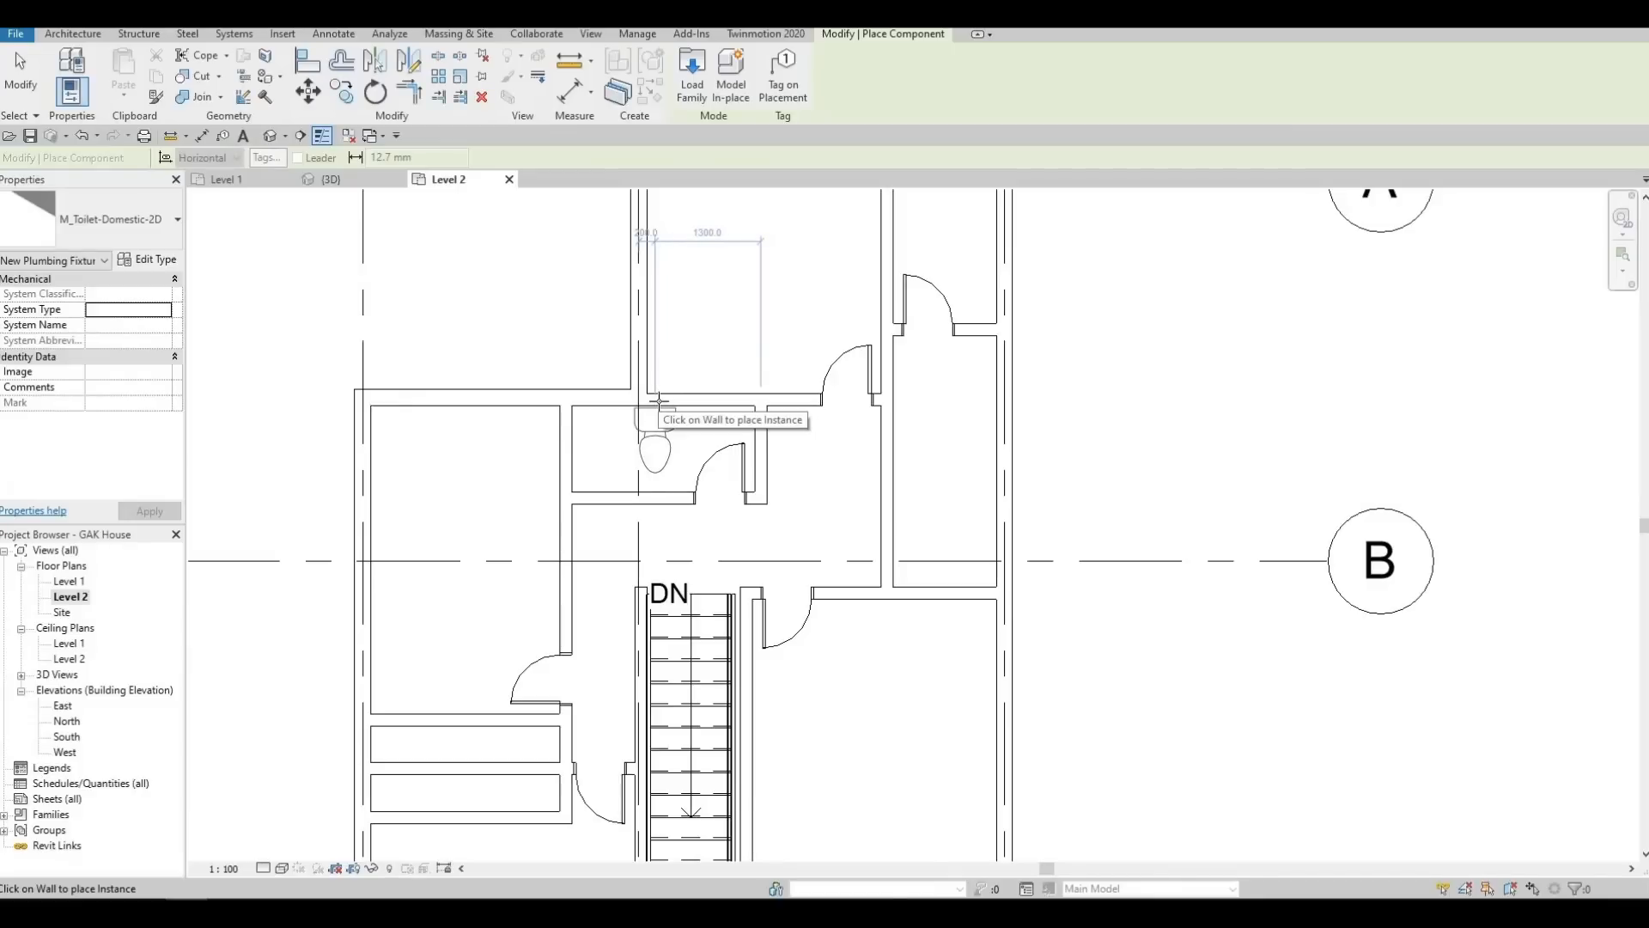
click(659, 401)
key(Escape)
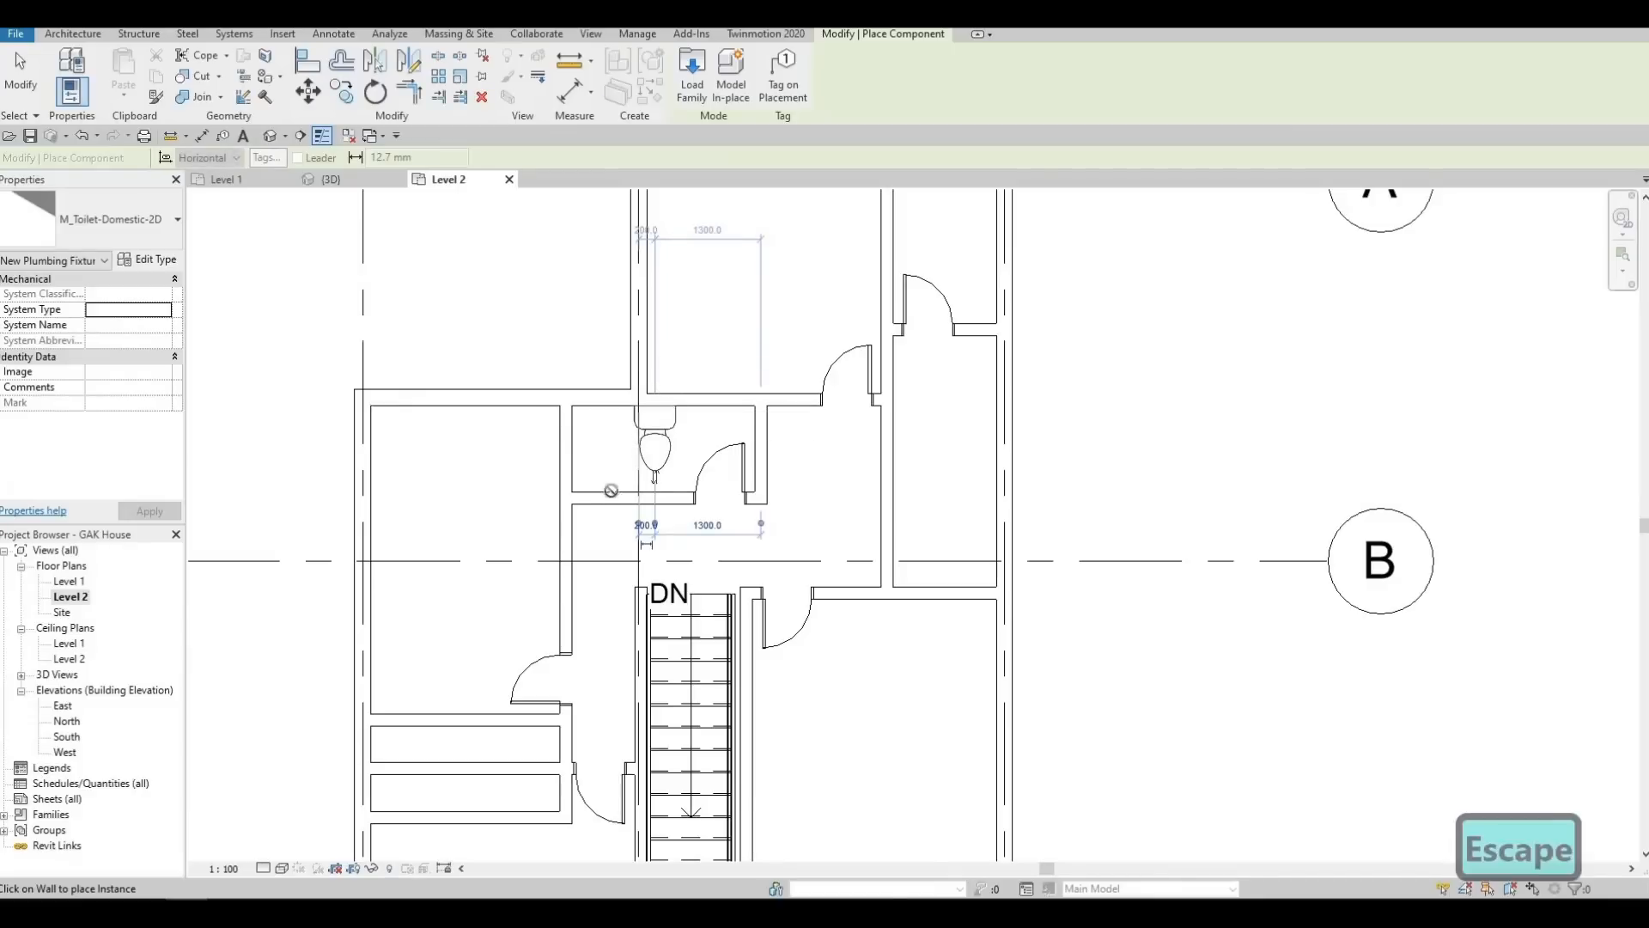
key(Escape)
Move the toilet room's lower partition downward and set its distance from the upper wall to 1400 mm
click(602, 497)
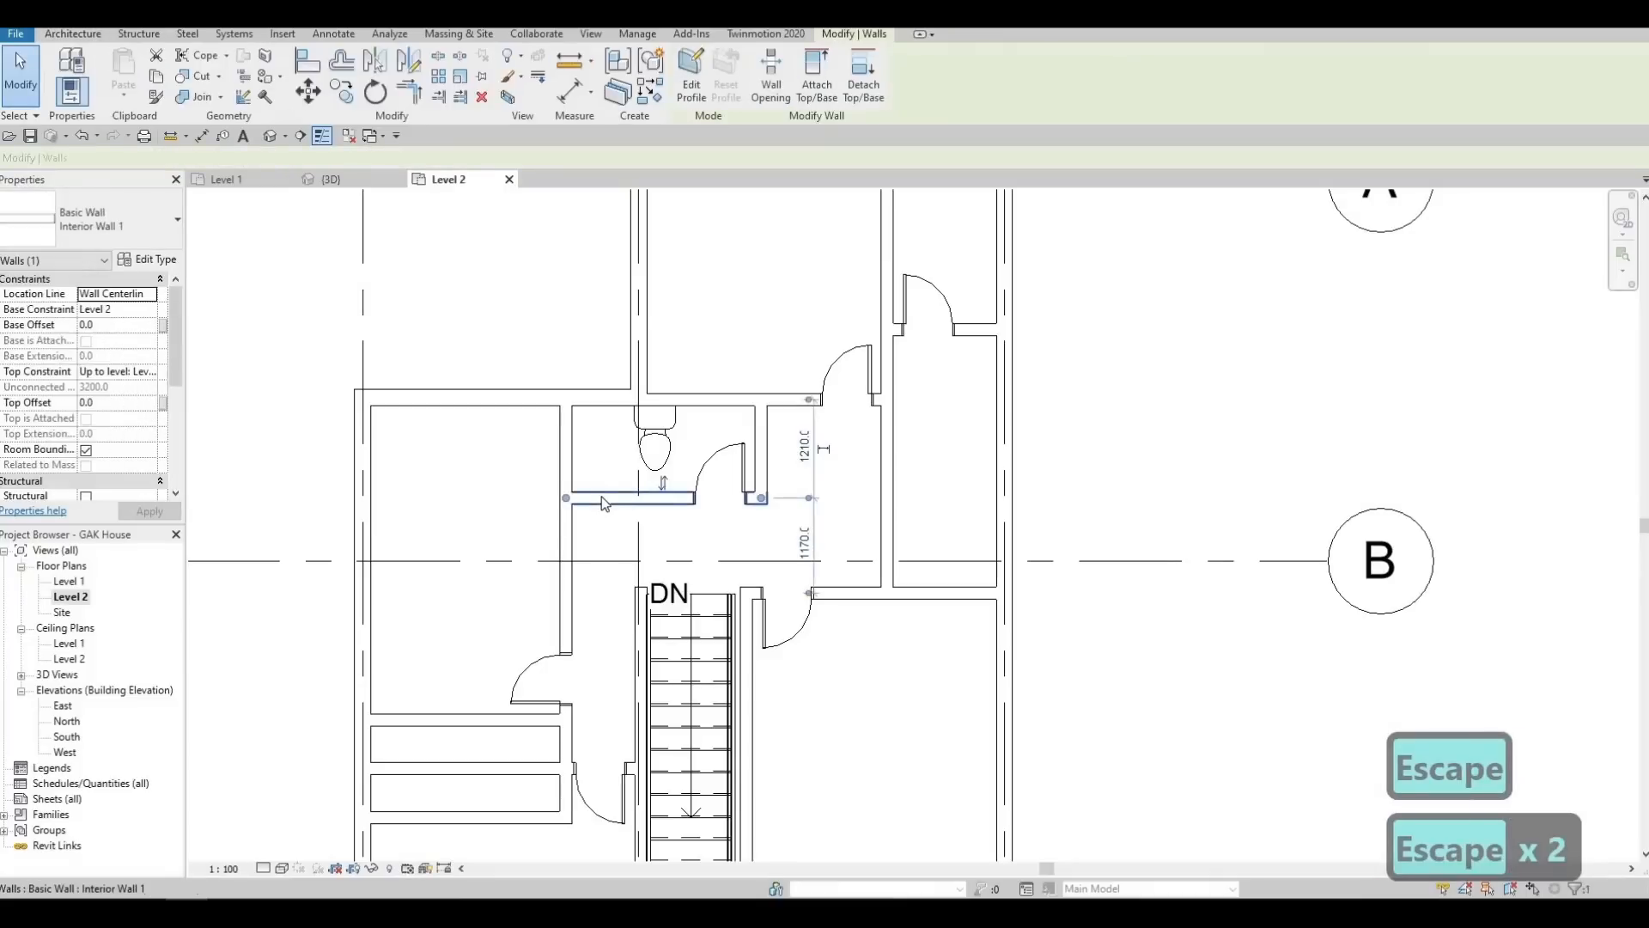
key(Down)
key(Down)
key(Down)
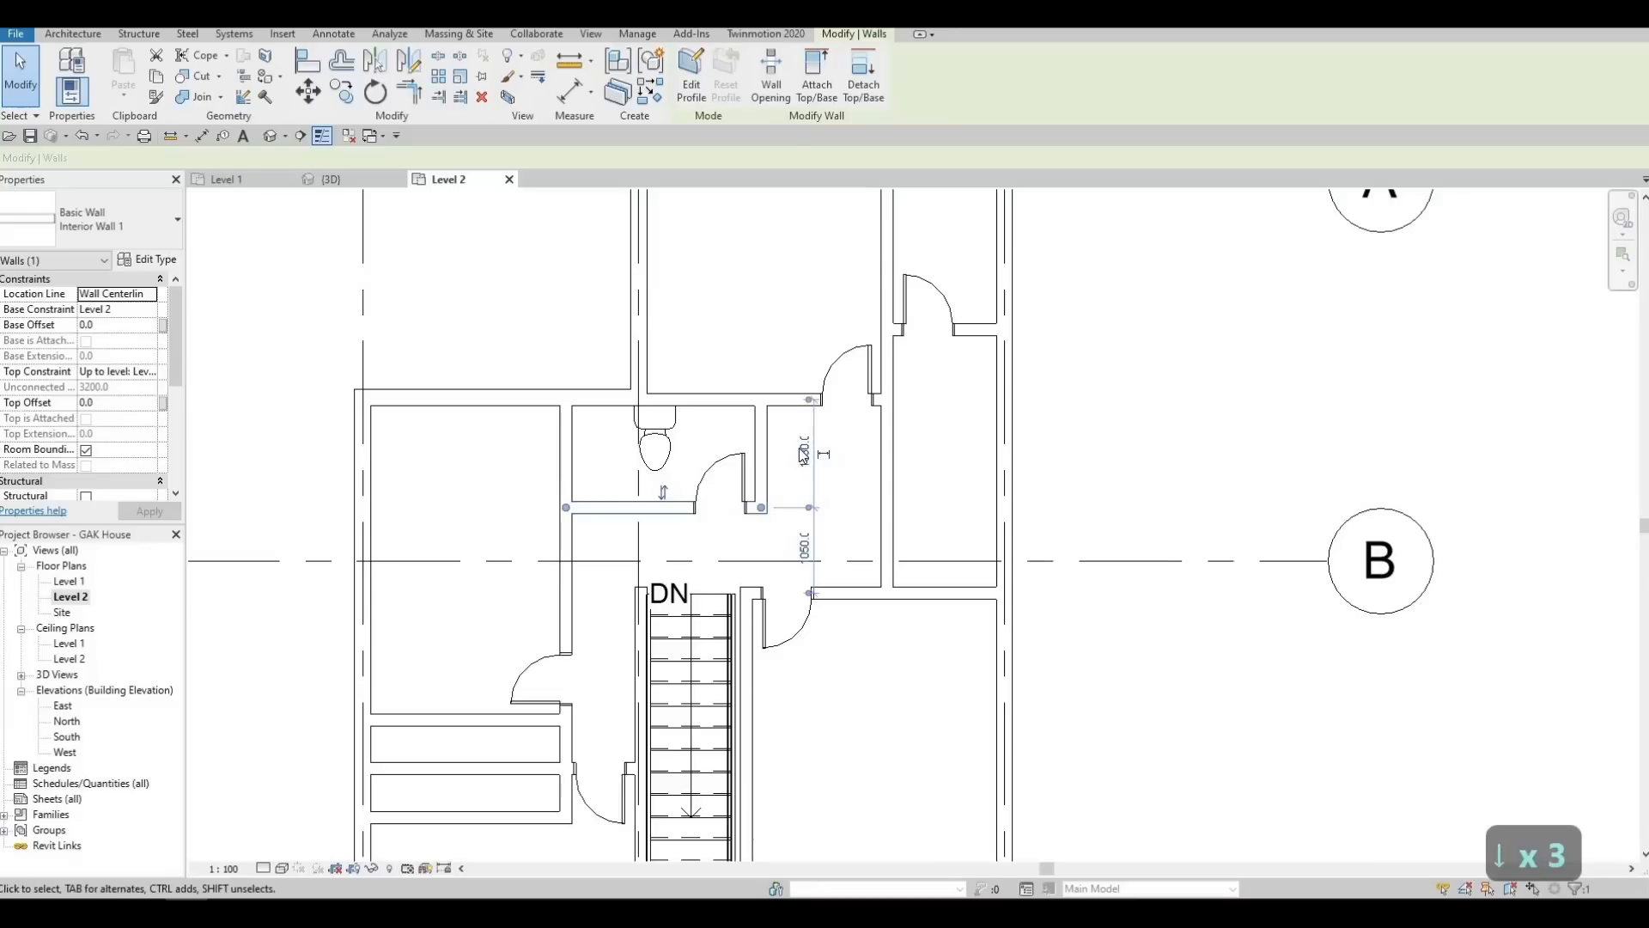
click(803, 464)
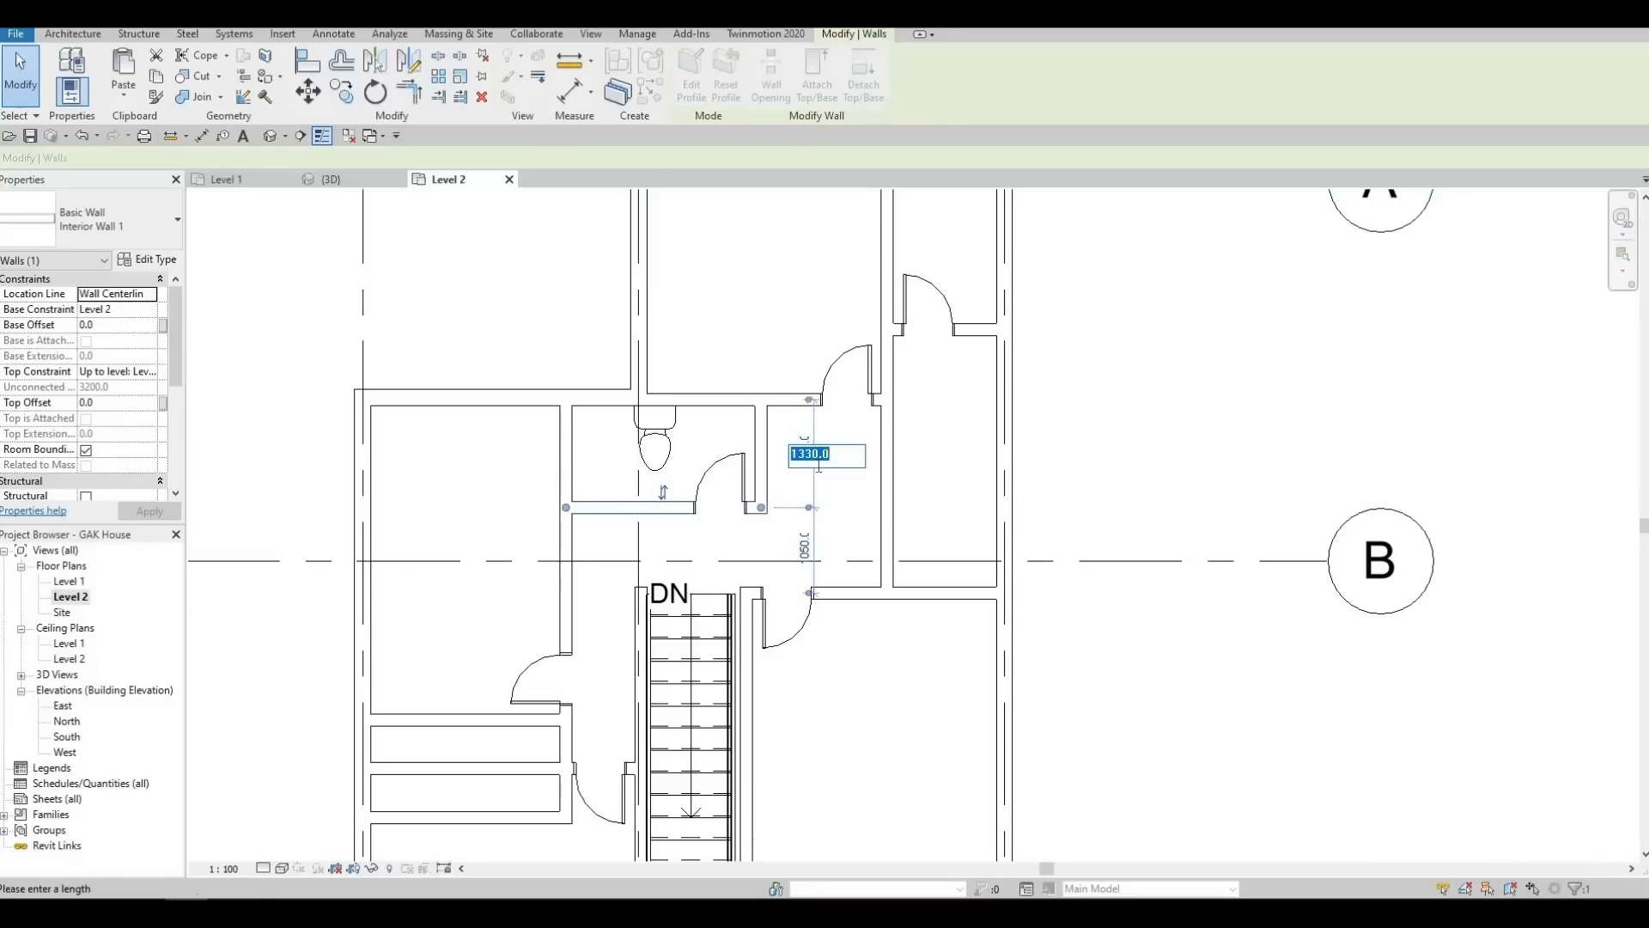
text(1400)
key(Return)
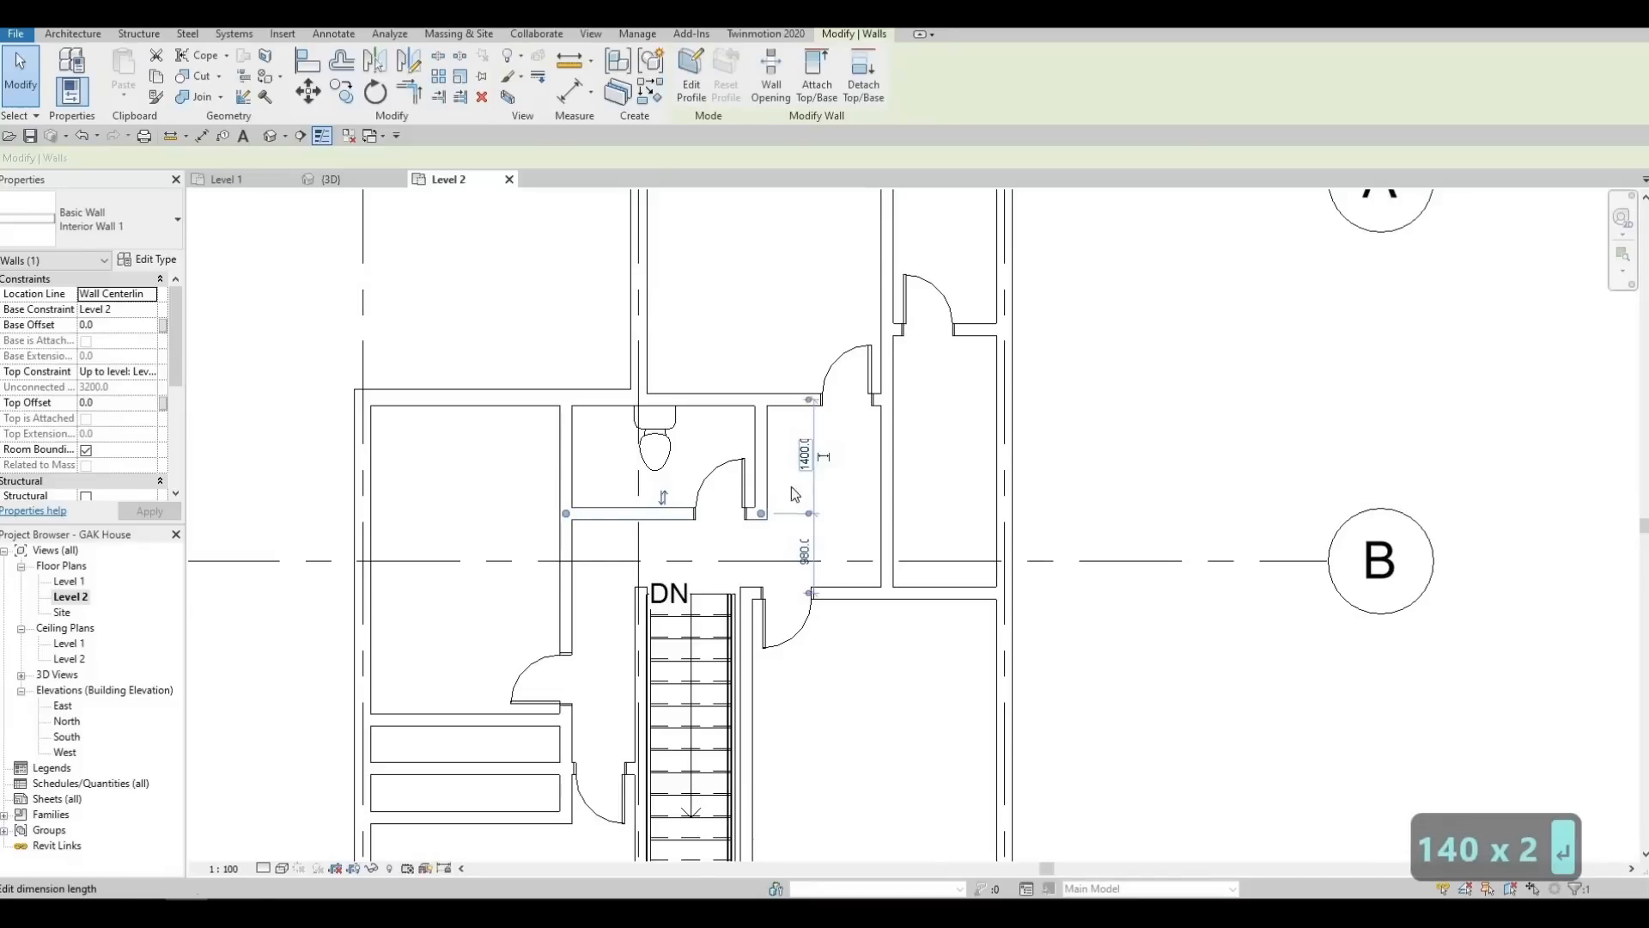
middle_drag(699, 533, 659, 292)
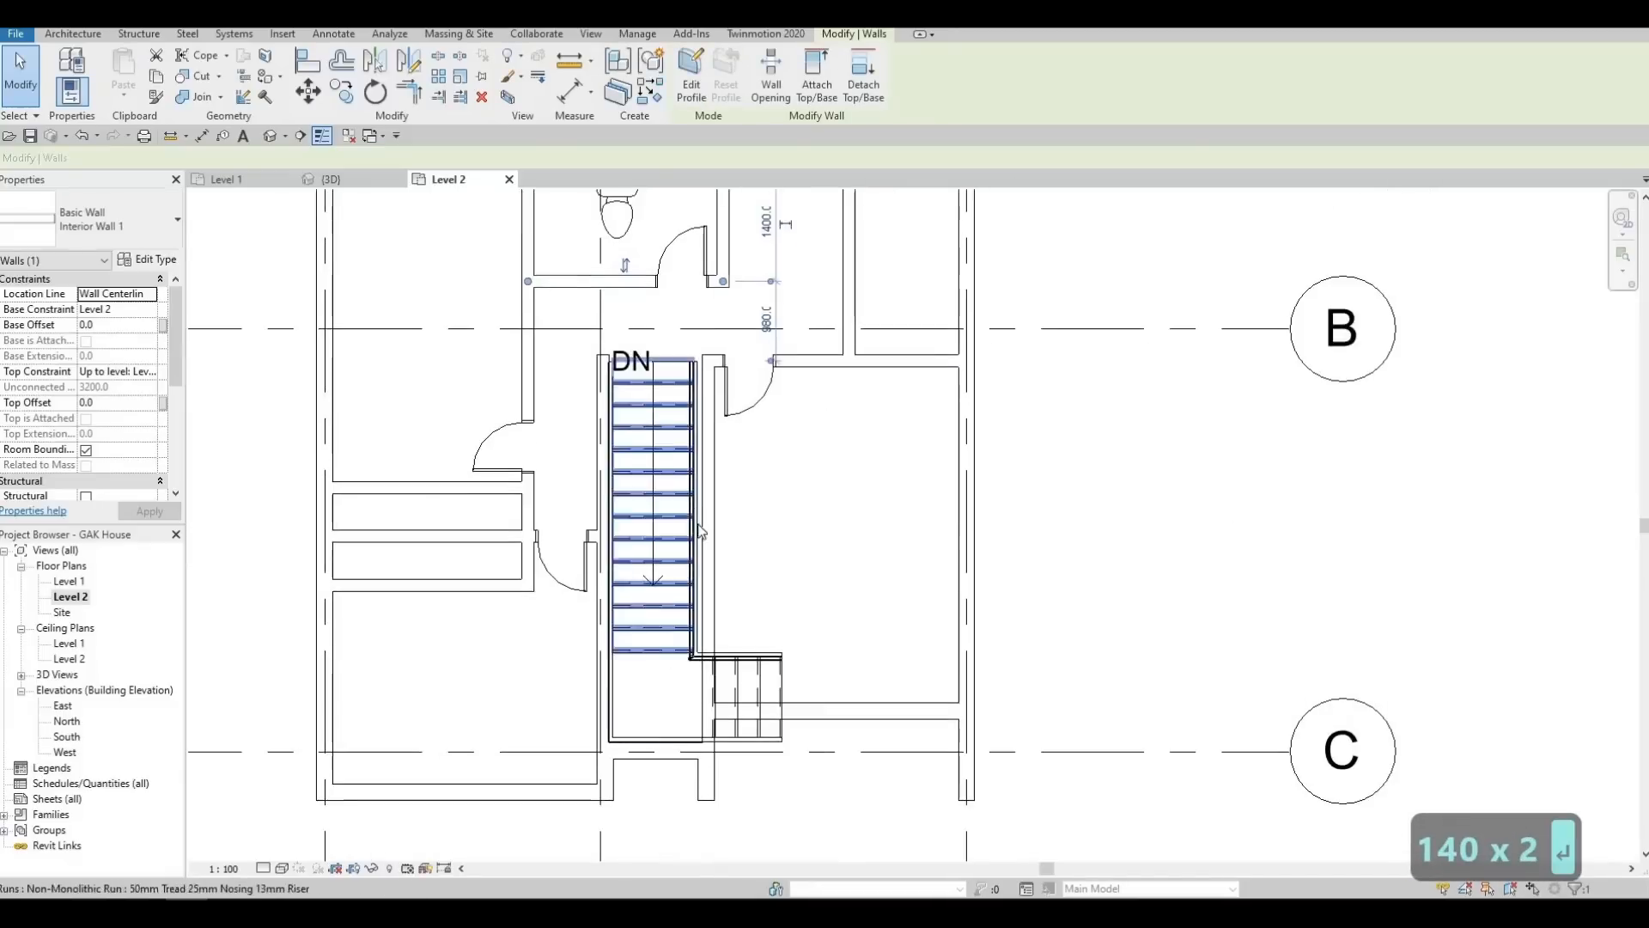
middle_drag(721, 464, 721, 628)
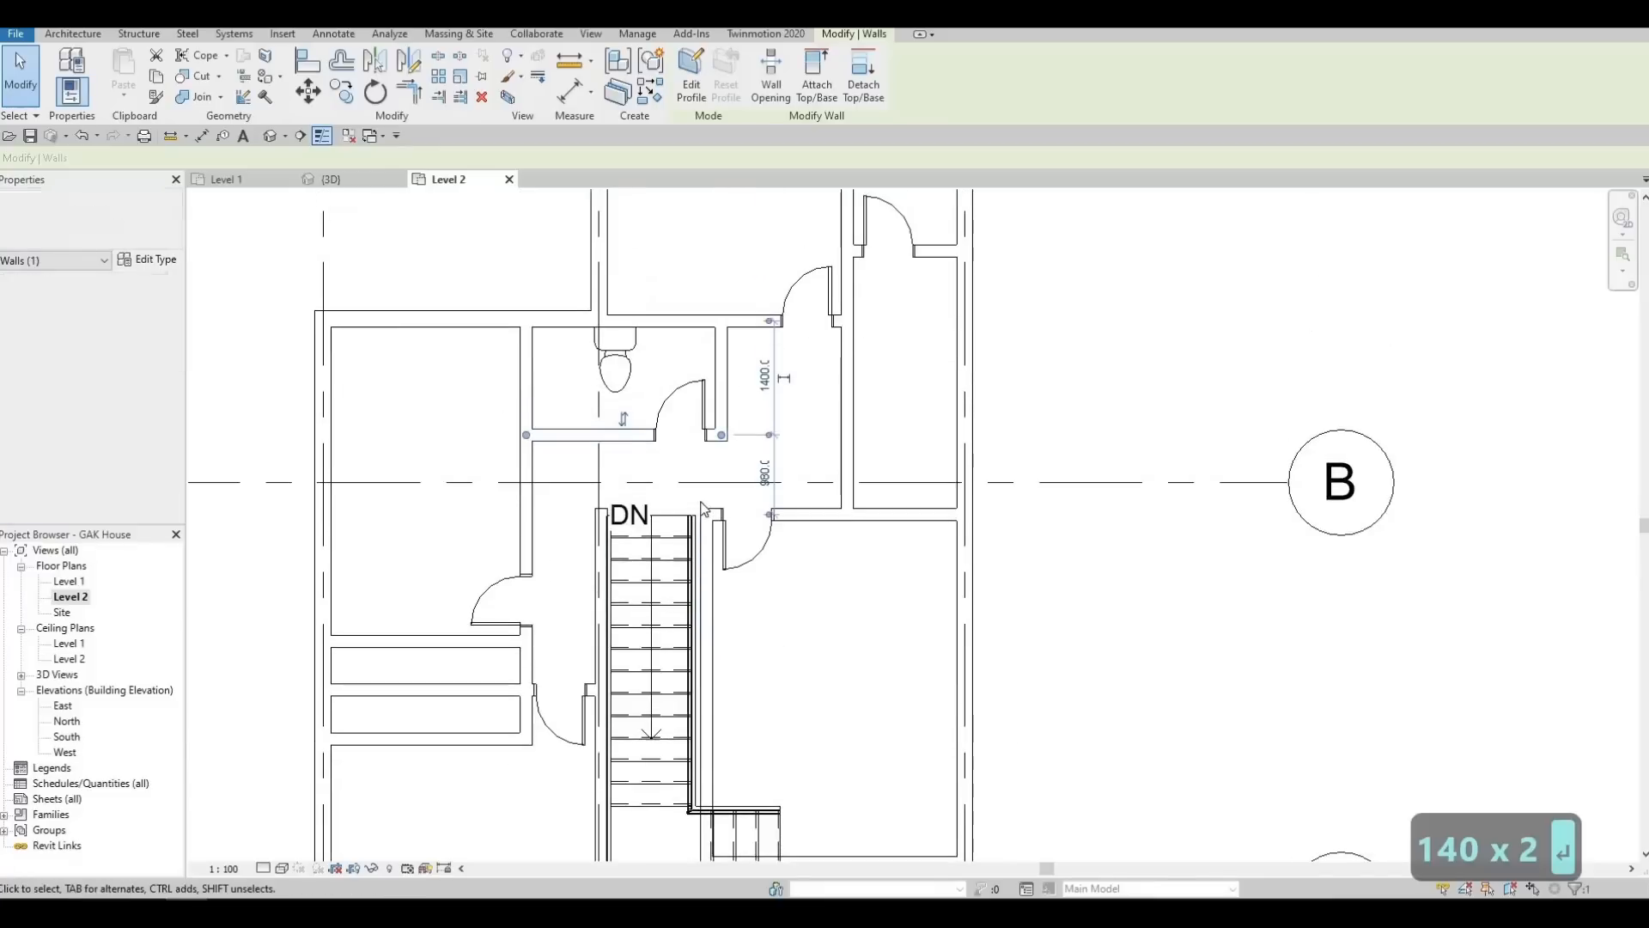
Measure the hallway clearance between the toilet room's lower partition and the top of the stairs
middle_drag(697, 516, 694, 564)
scroll(694, 564, up, 1)
scroll(674, 564, down, 1)
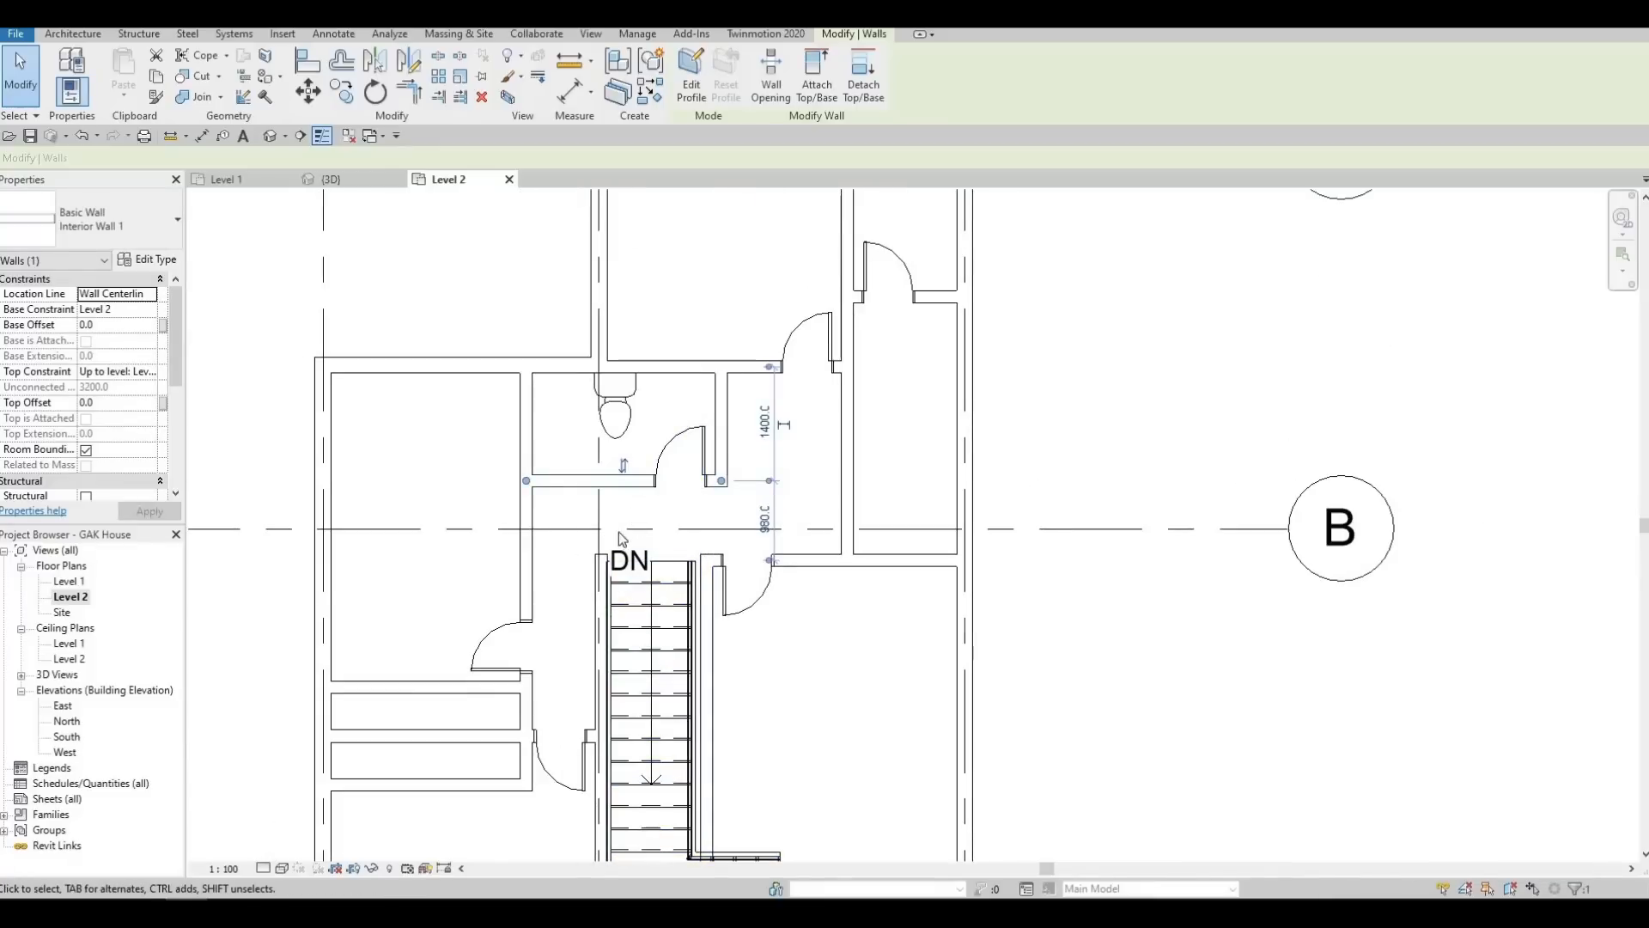
key(Escape)
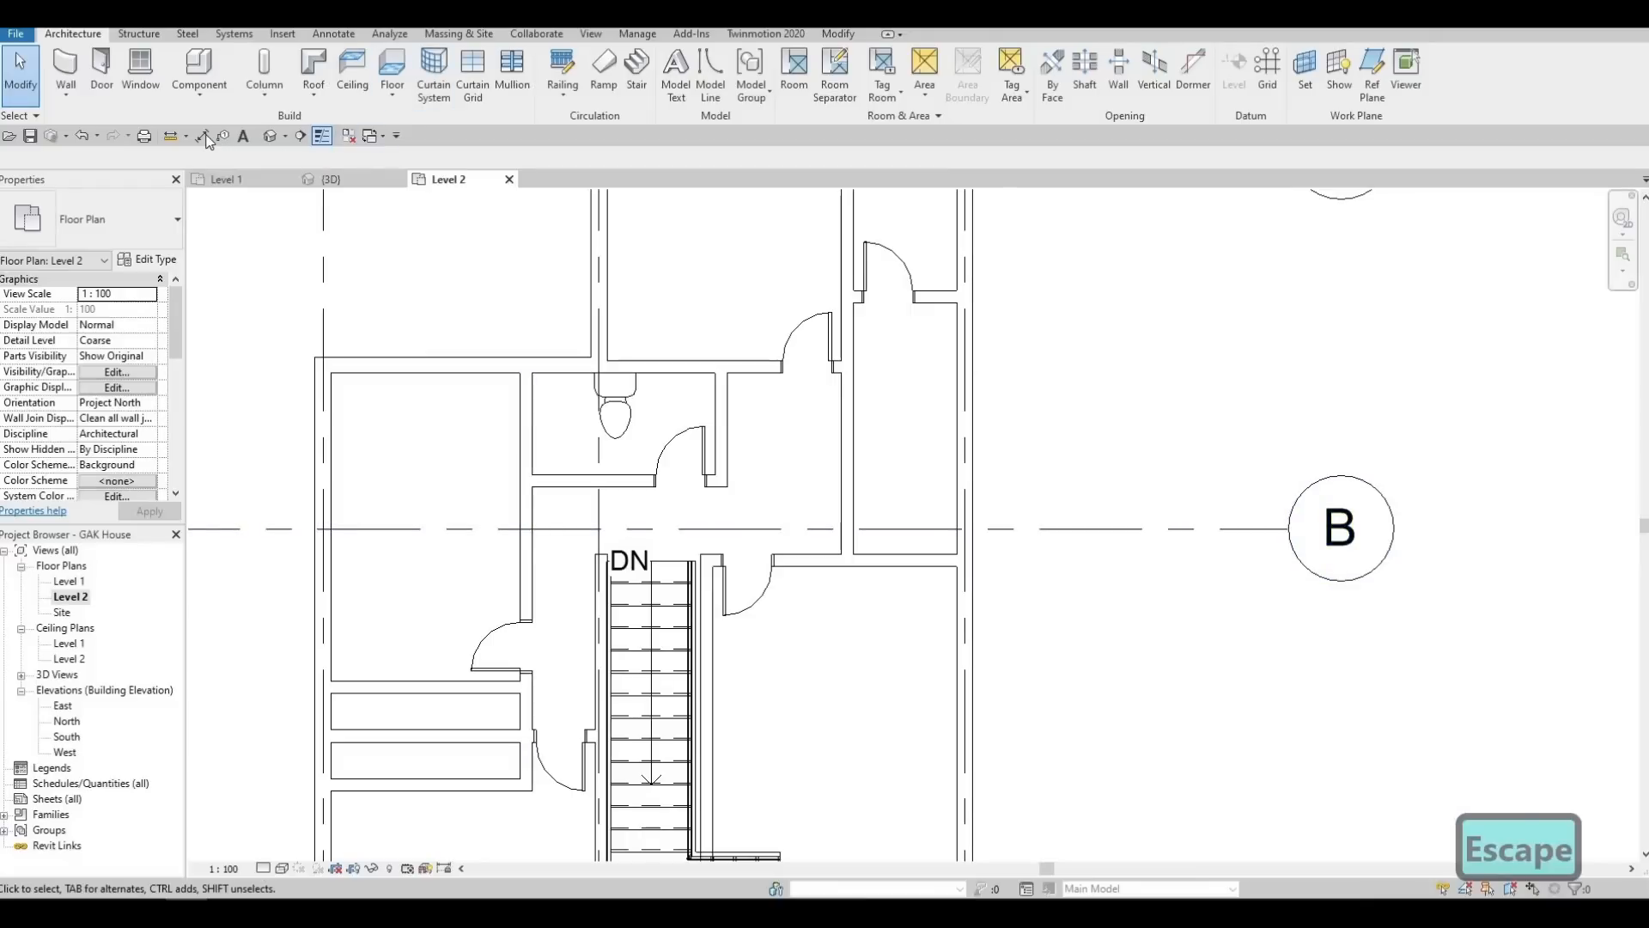
key(d)
key(i)
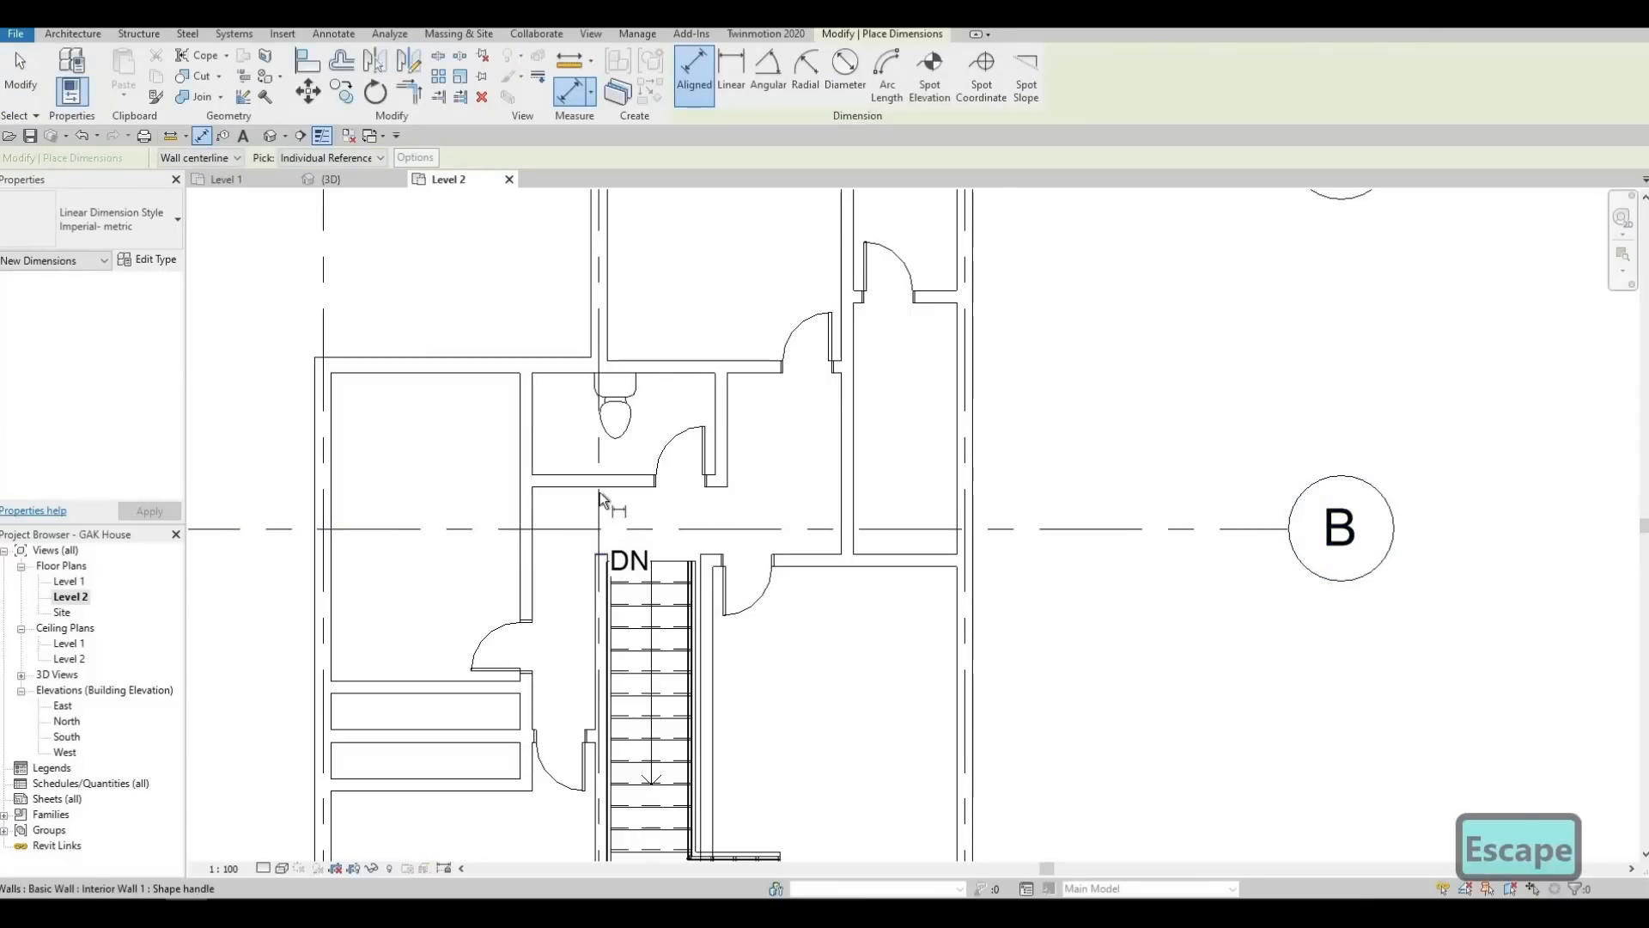
click(600, 498)
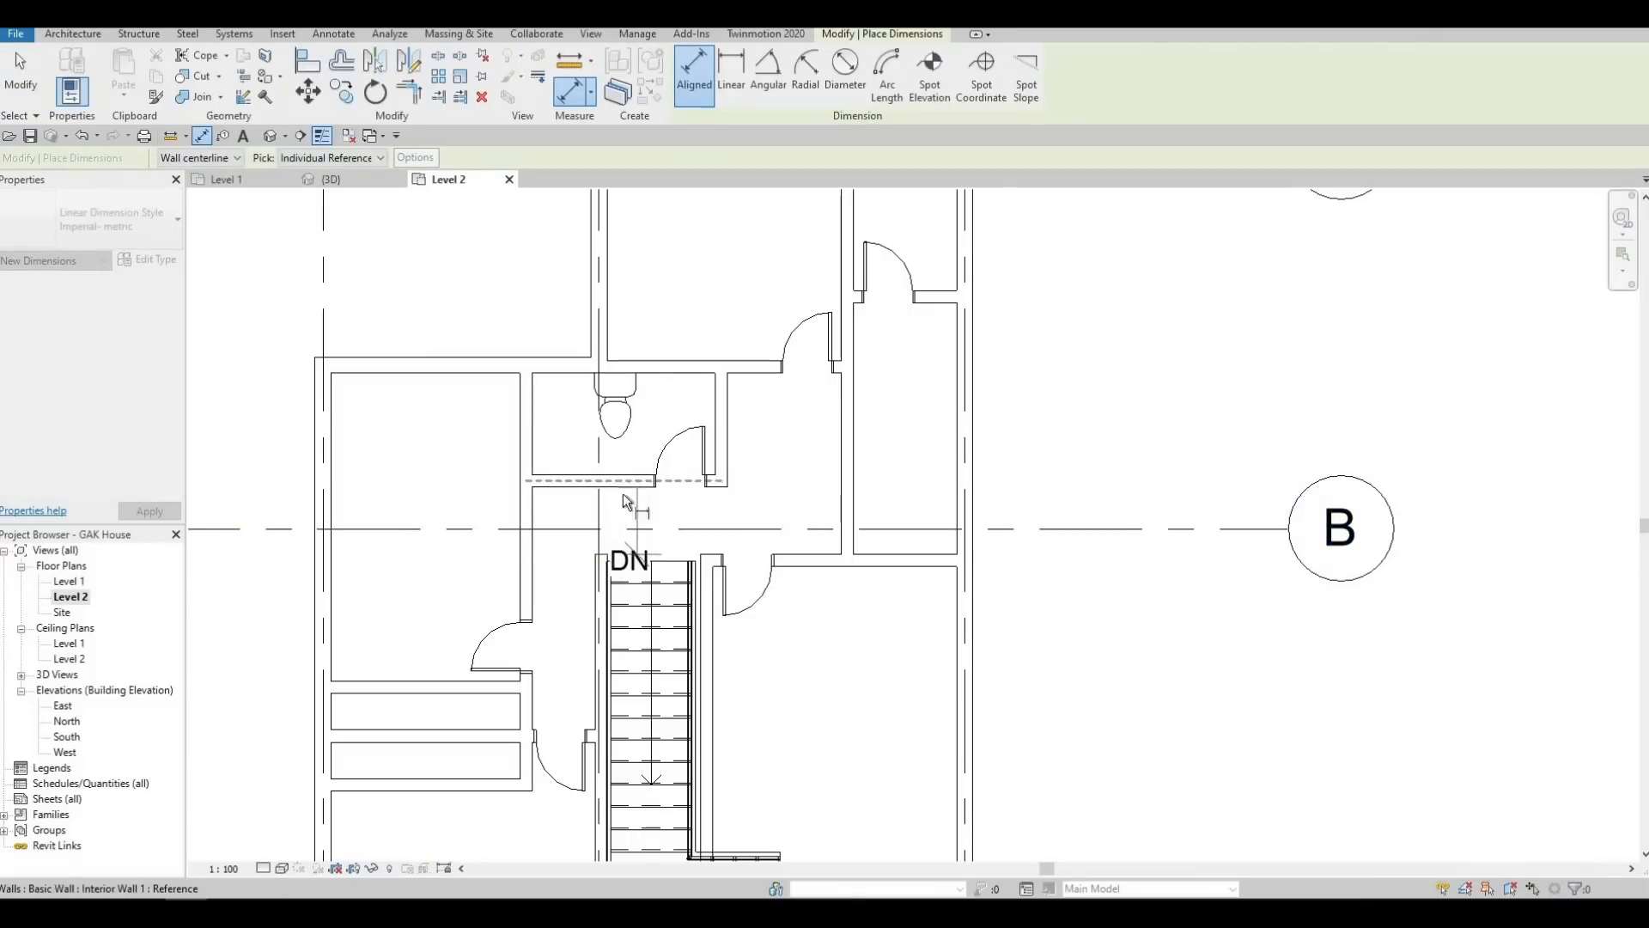
click(618, 483)
key(Escape)
scroll(618, 549, up, 4)
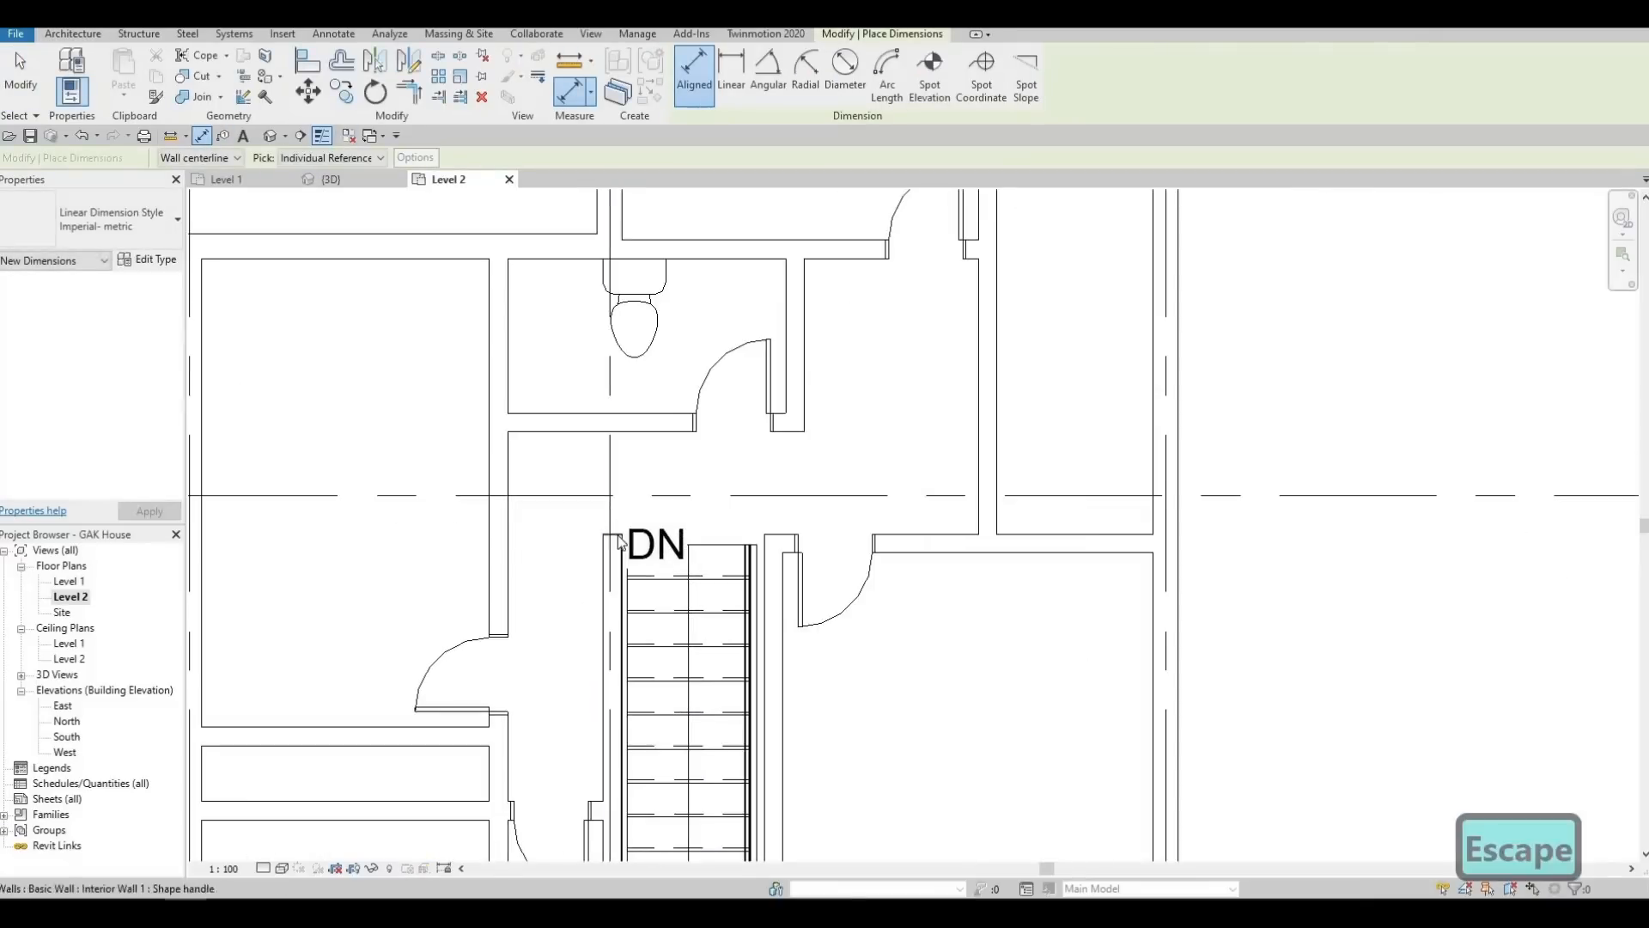
key(Escape)
Shorten the upper end of the wall along the stairs' left side to the stairs' top edge
click(621, 534)
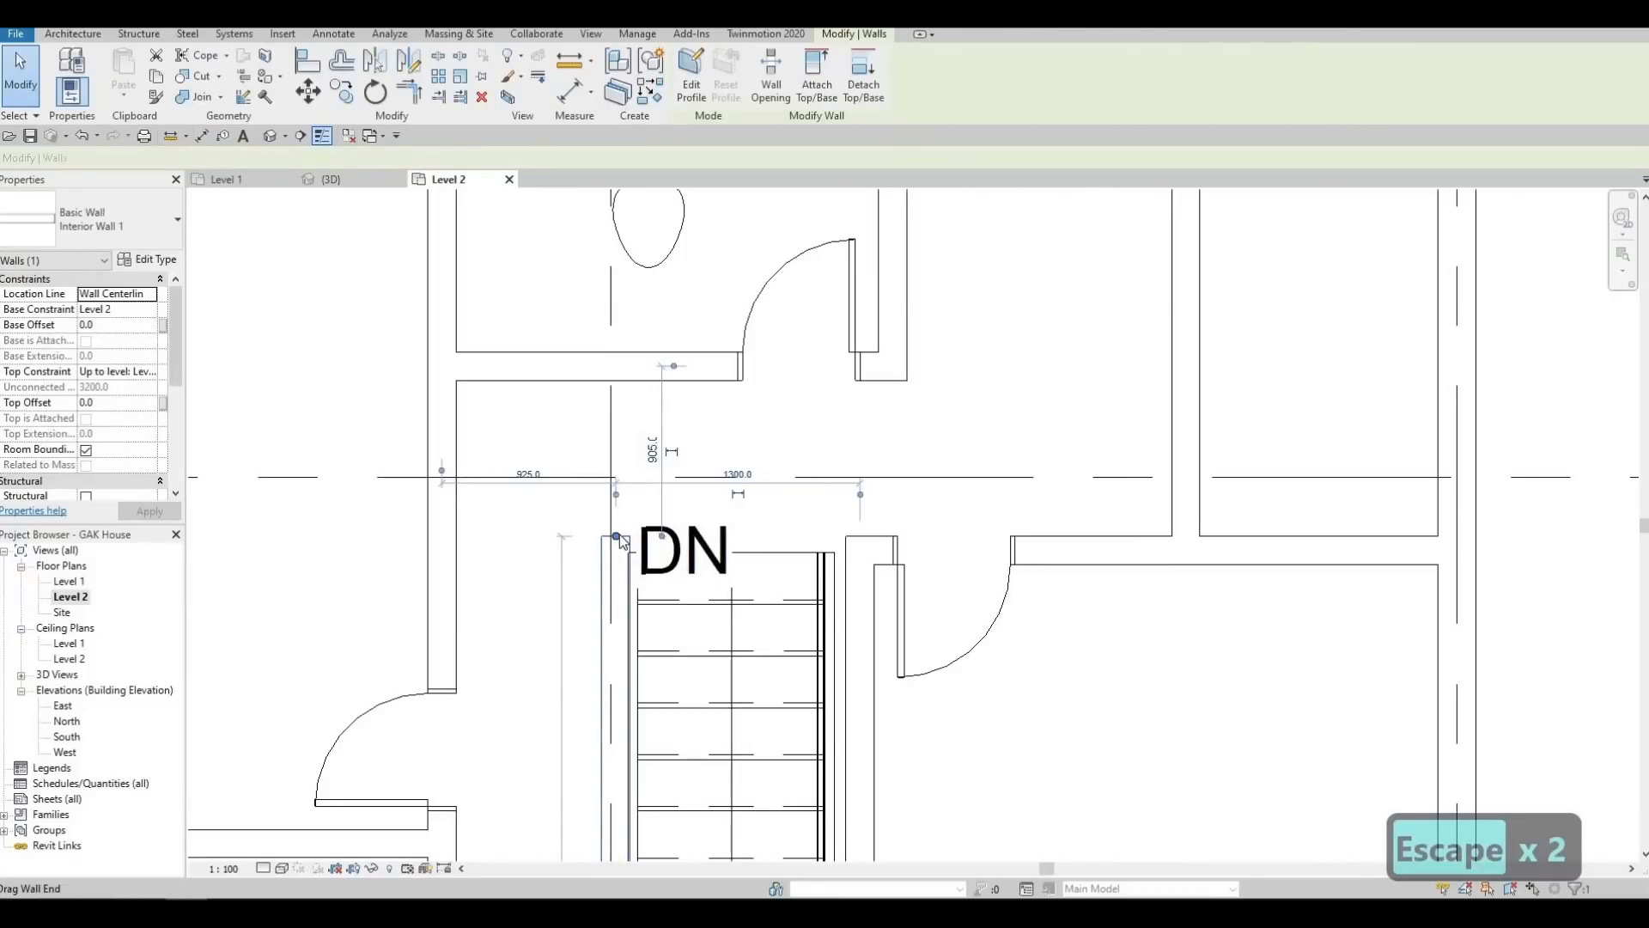
key(Escape)
key(Escape)
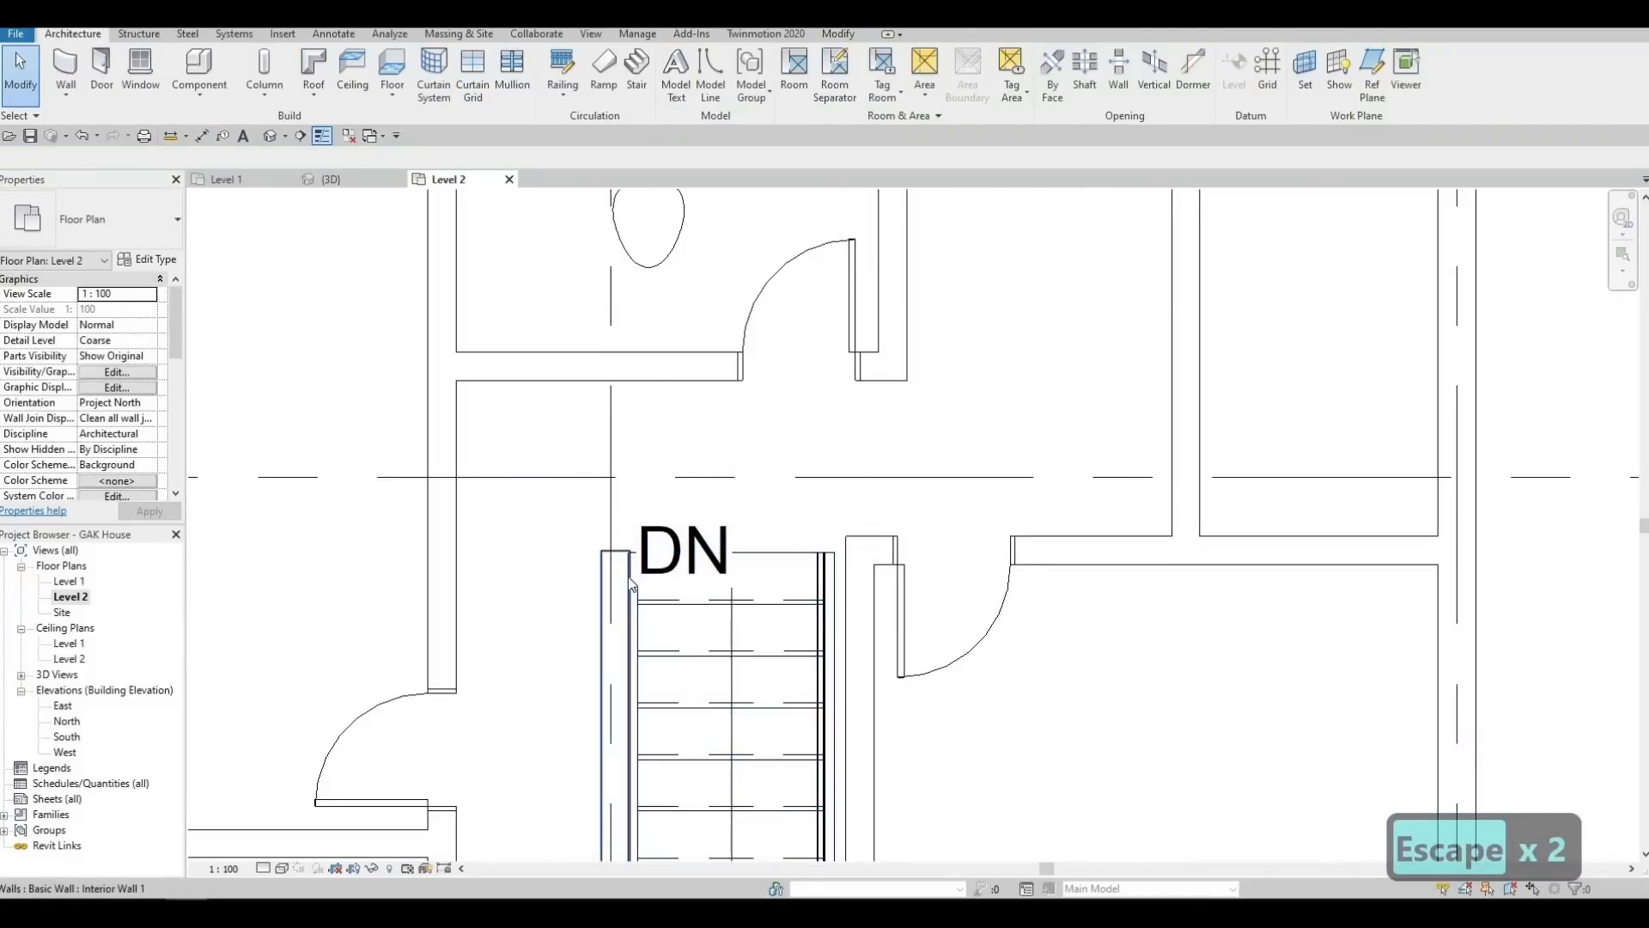
Align the upper face of the horizontal partition right of the stairs with the end of the left stair wall
key(a)
key(l)
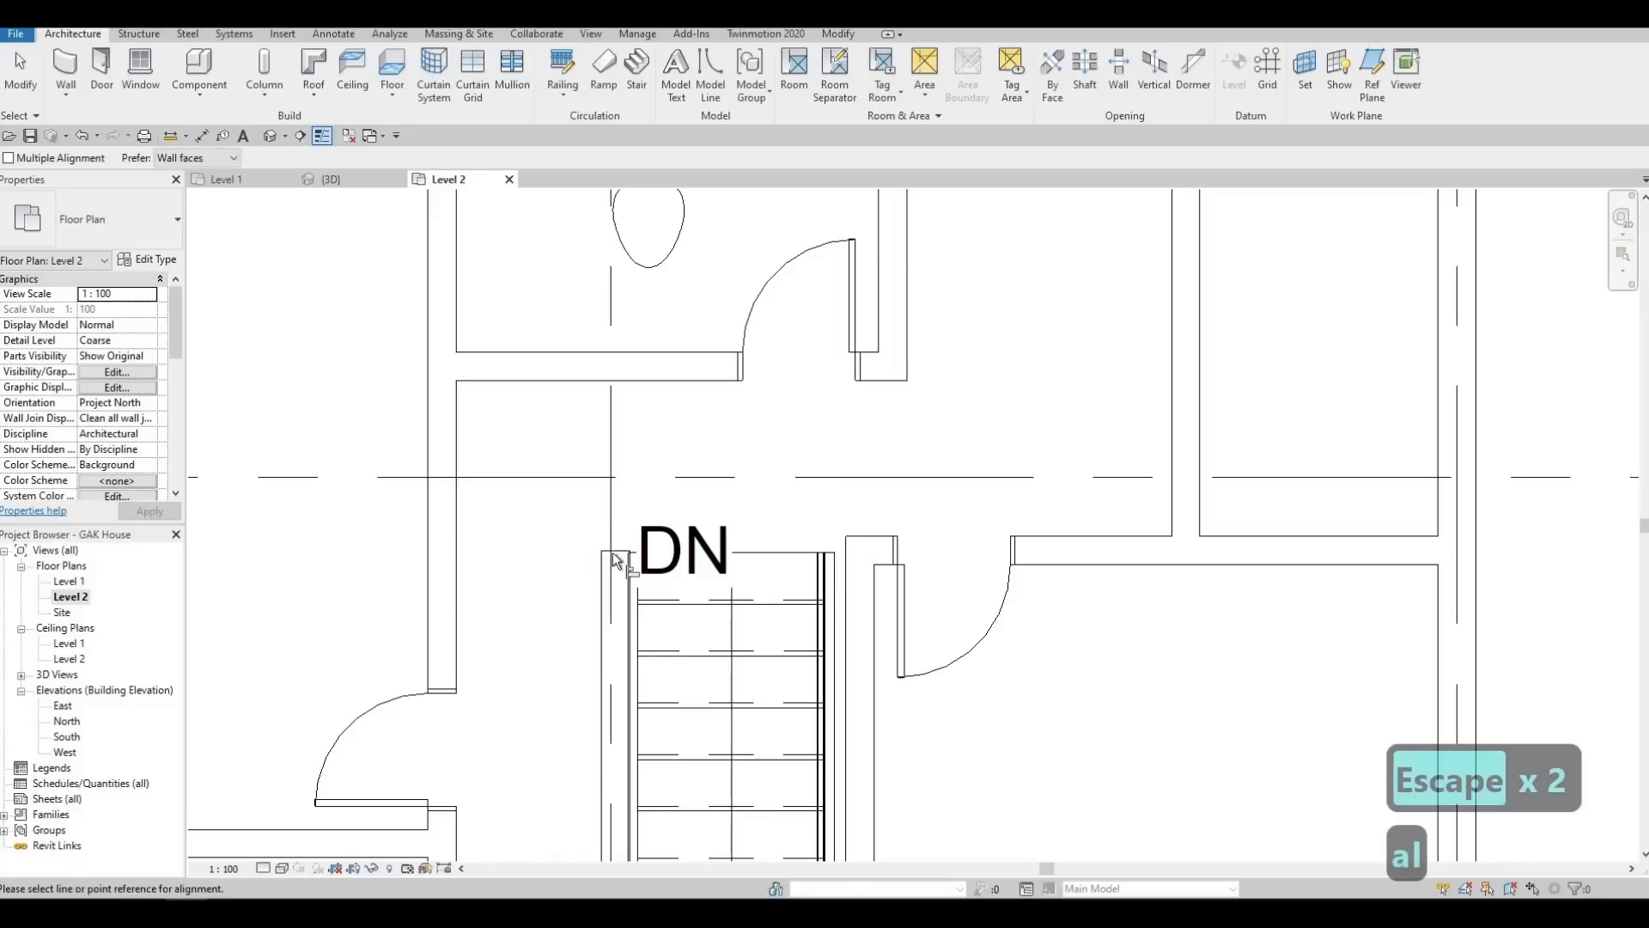
click(1052, 538)
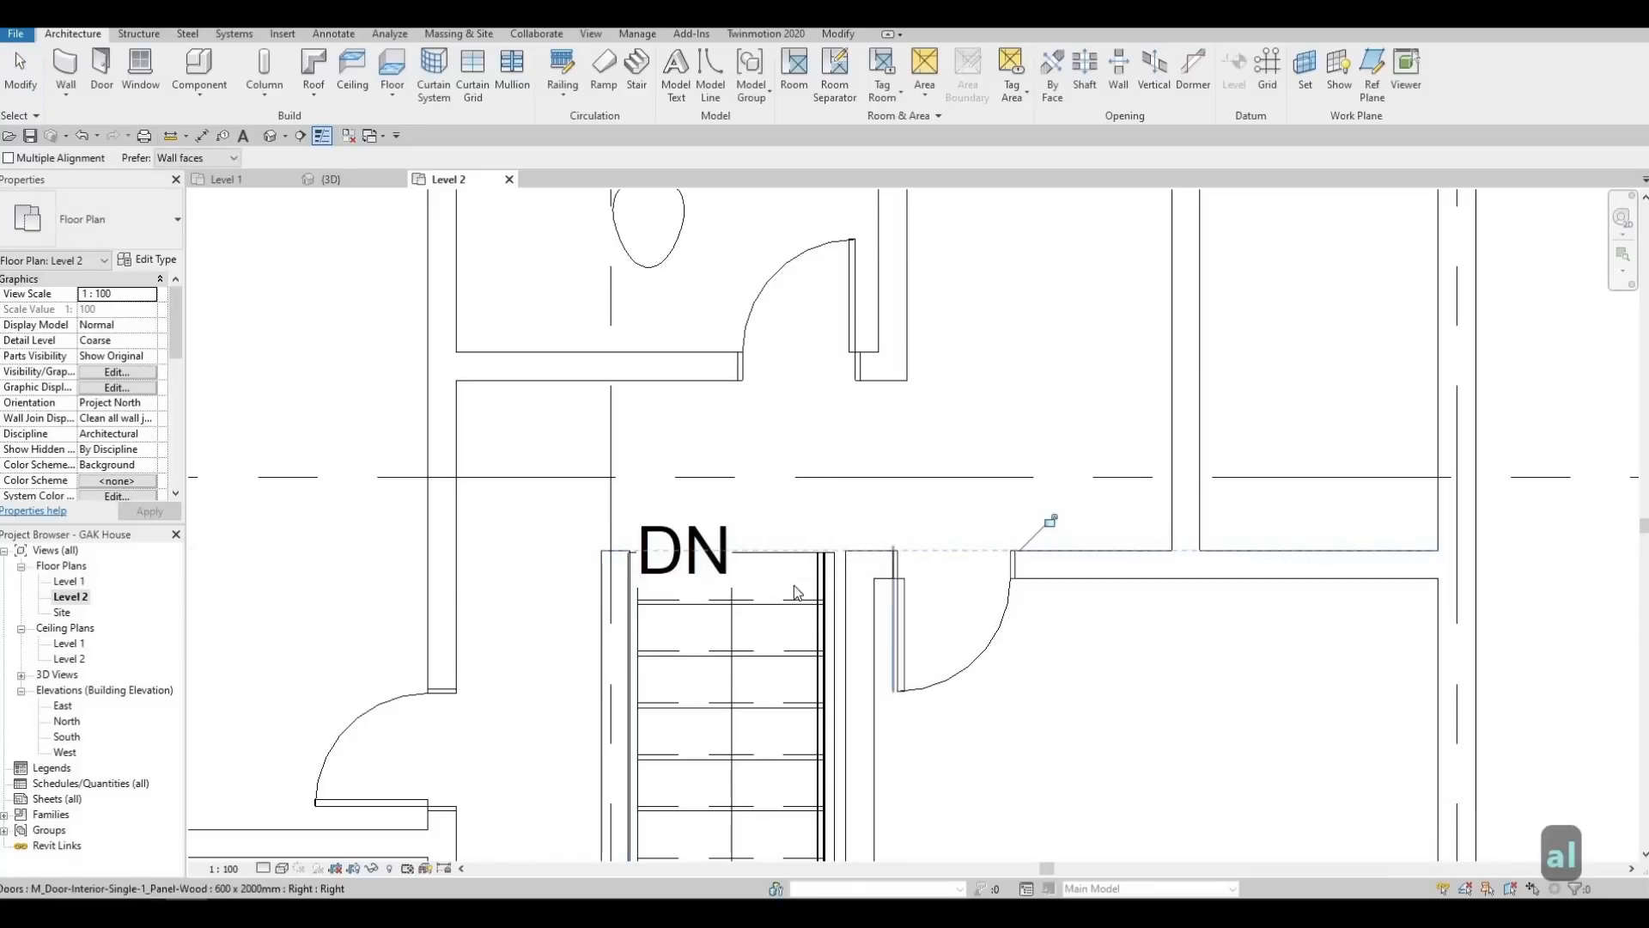
key(Escape)
key(Escape)
key(Escape)
middle_drag(699, 648, 668, 517)
key(Escape)
scroll(786, 478, down, 2)
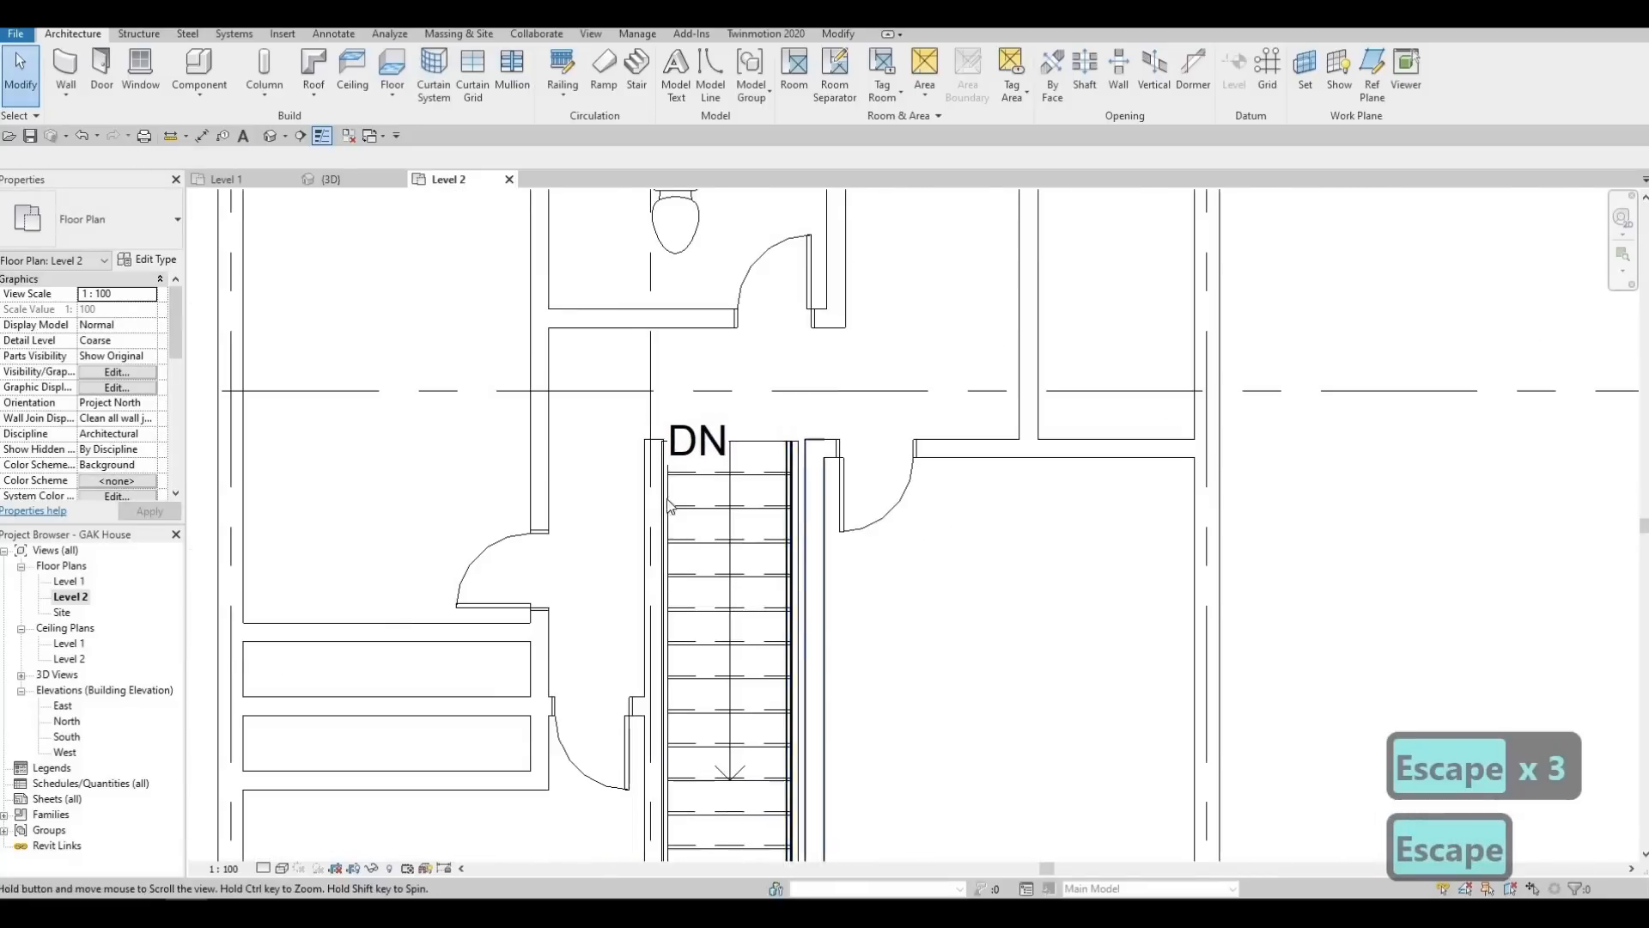
Start placing a component, check the available component types, and open the Load Family dialog
middle_drag(701, 438, 570, 610)
scroll(755, 611, down, 1)
middle_drag(848, 495, 866, 563)
middle_drag(337, 331, 366, 346)
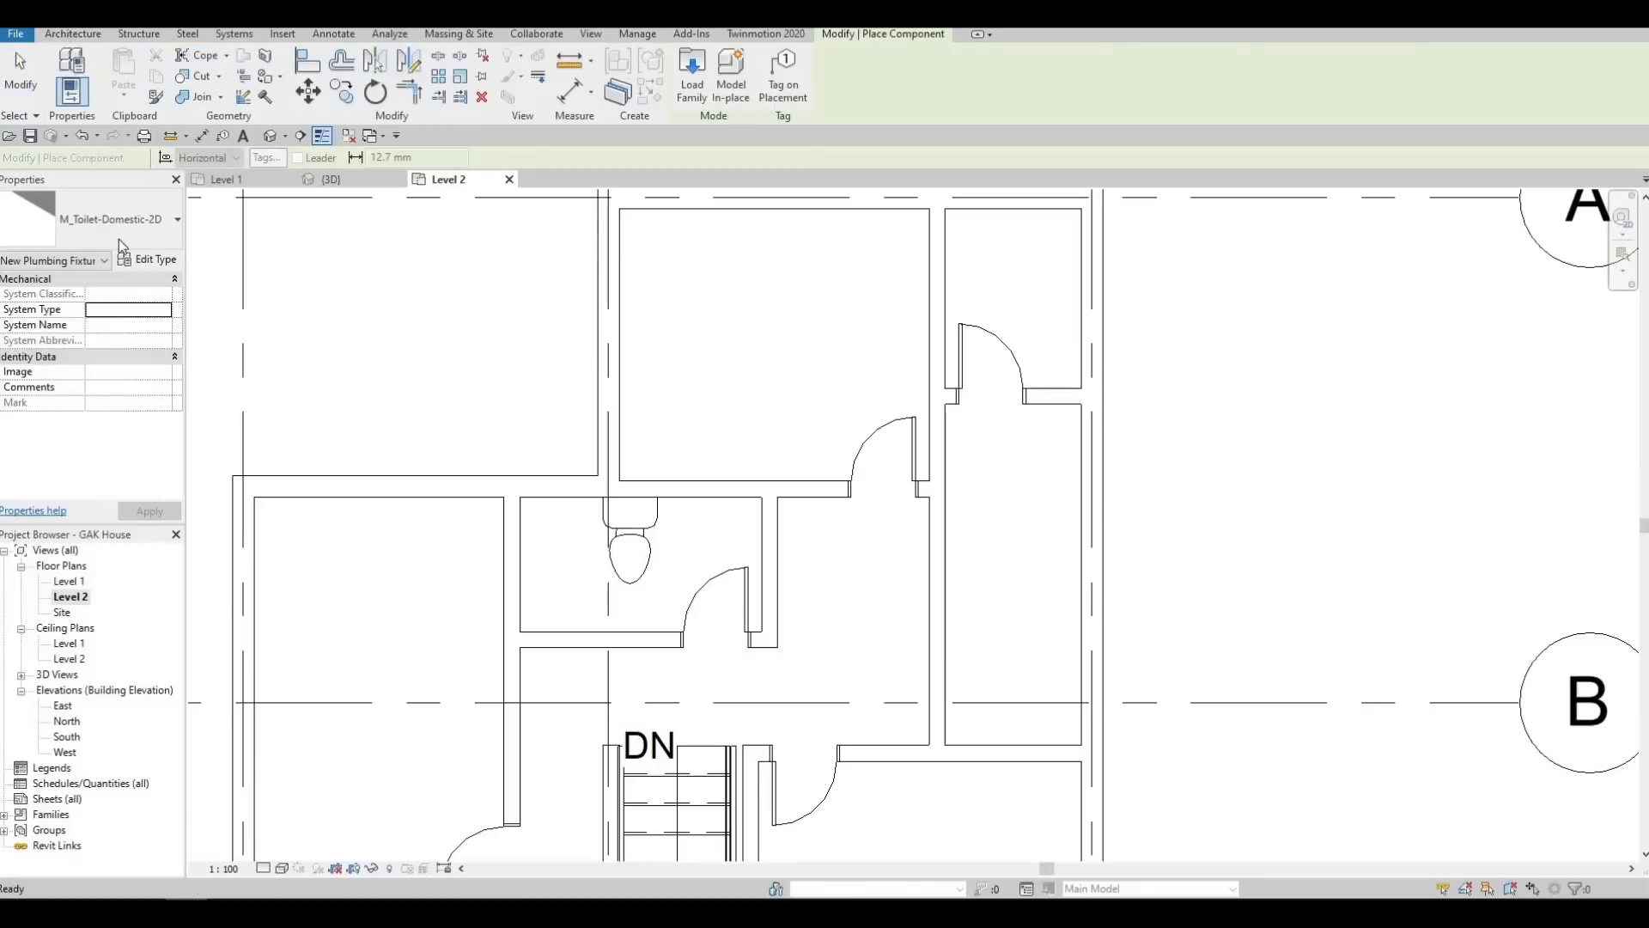
click(119, 225)
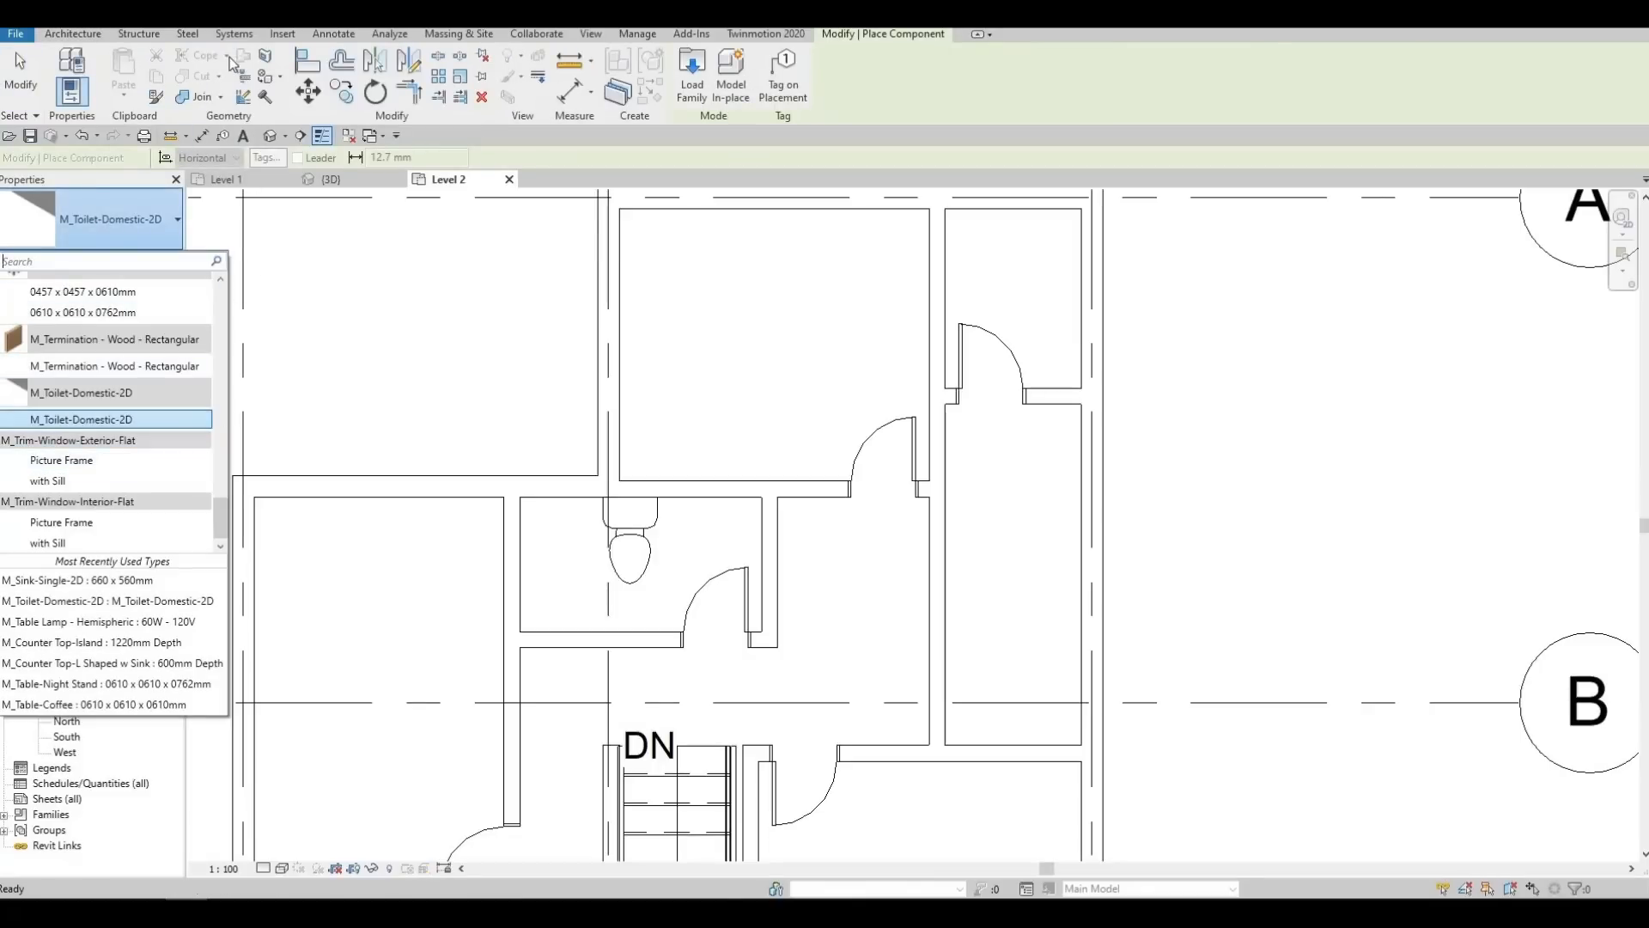
key(Escape)
click(283, 33)
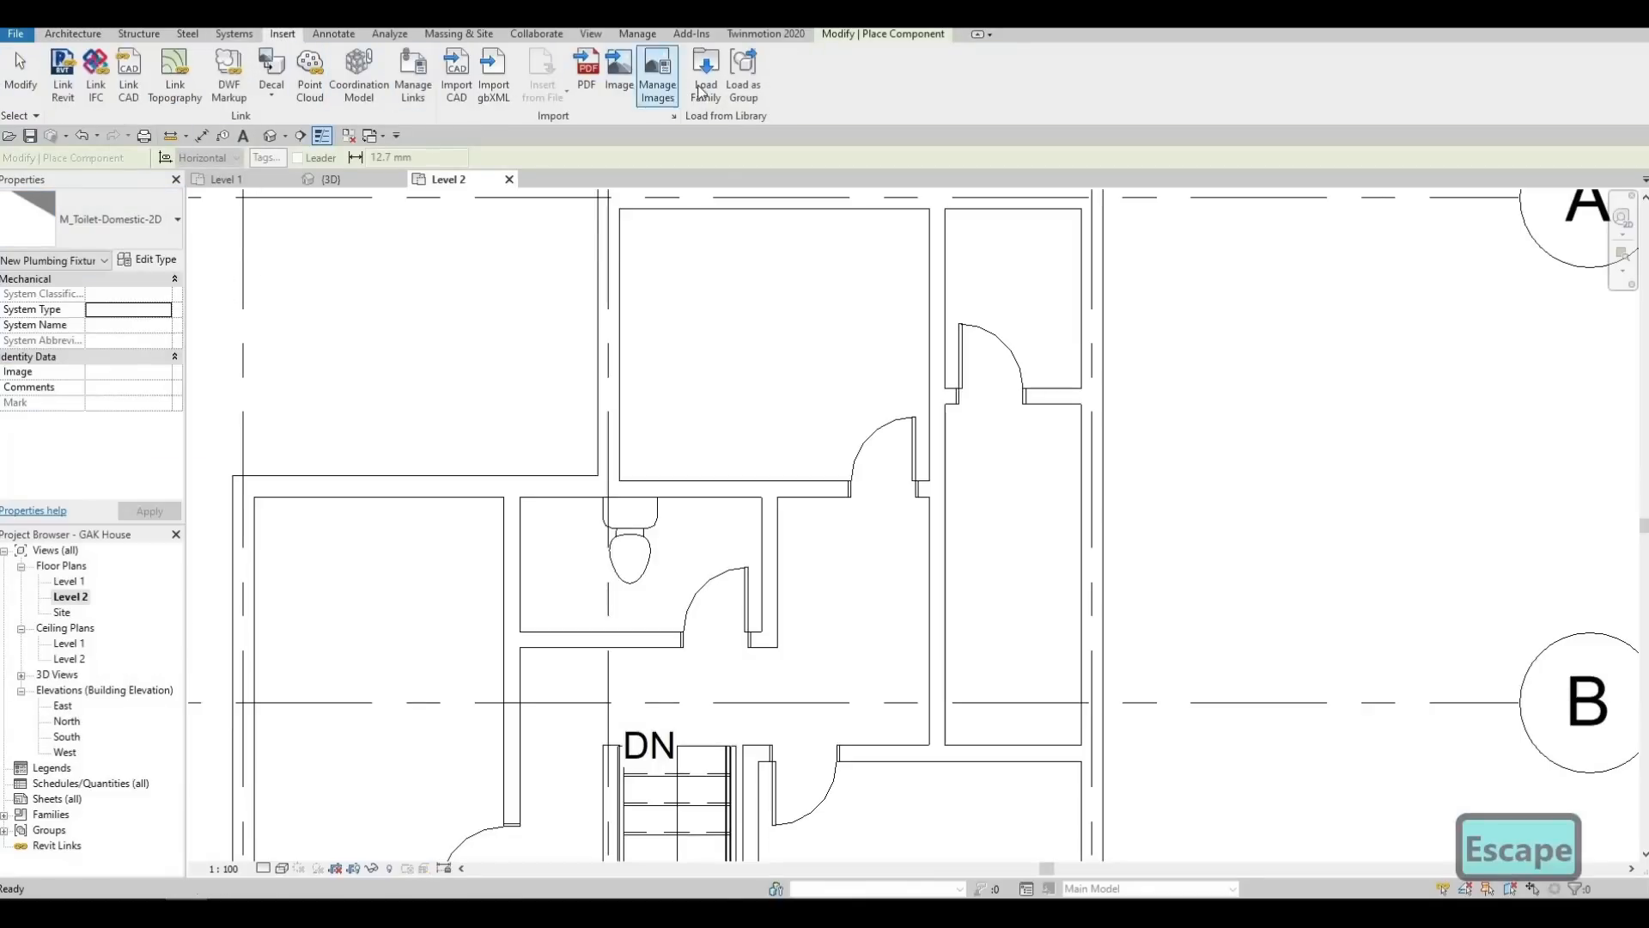
click(706, 86)
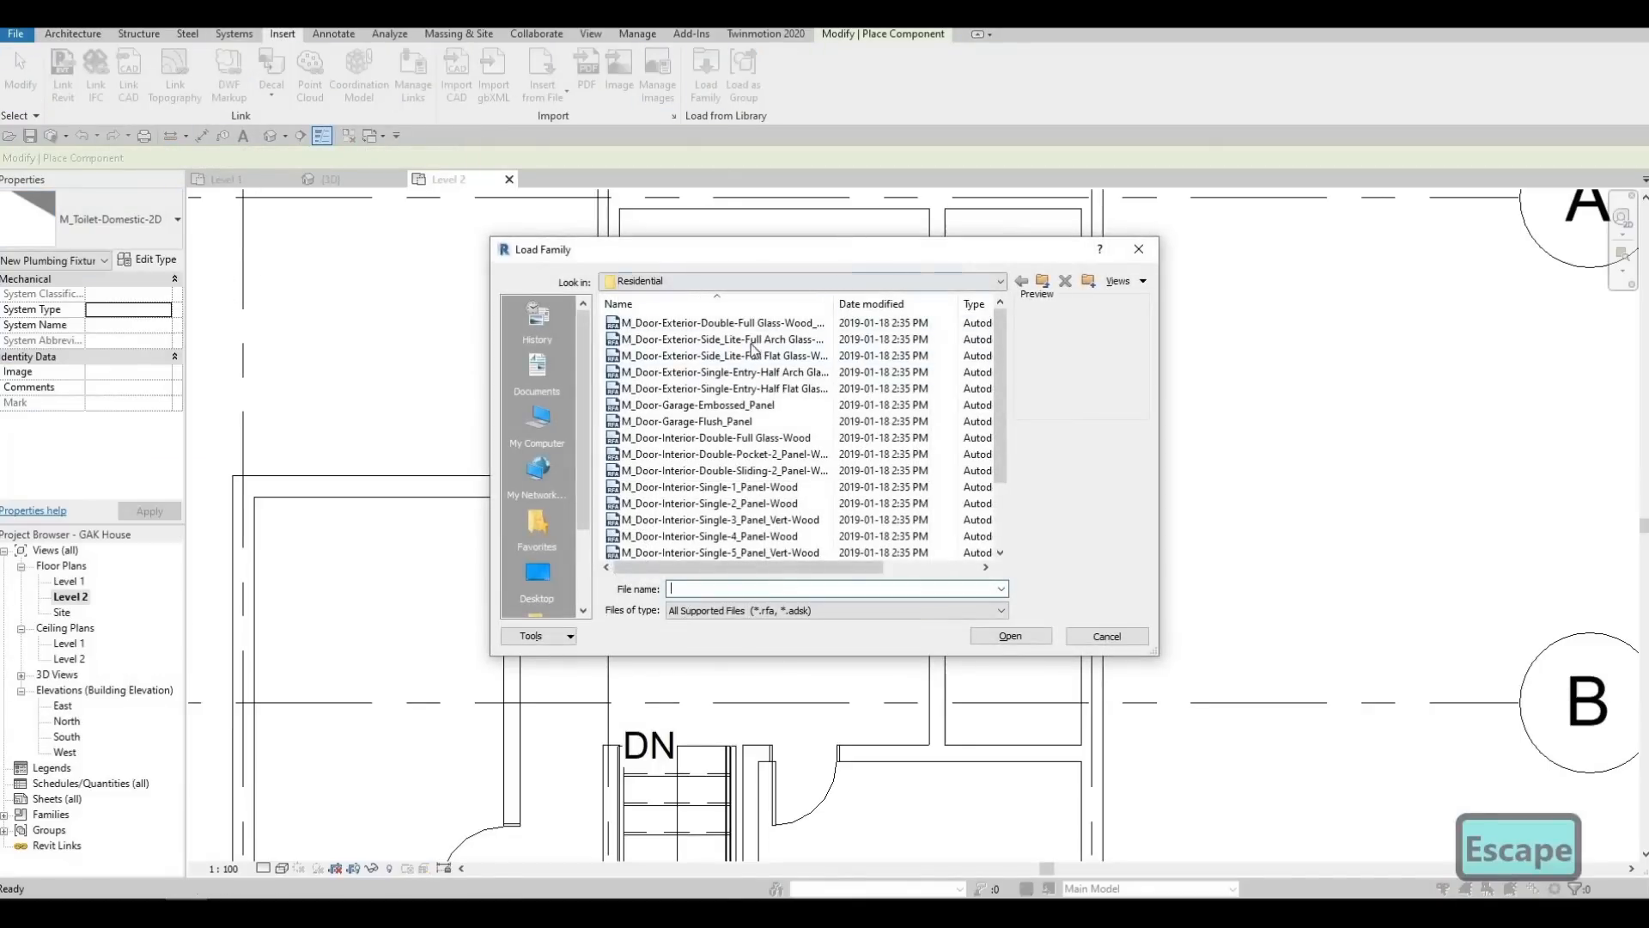
Browse the Canada family library to the Architectural folder under Plumbing
click(843, 282)
click(740, 382)
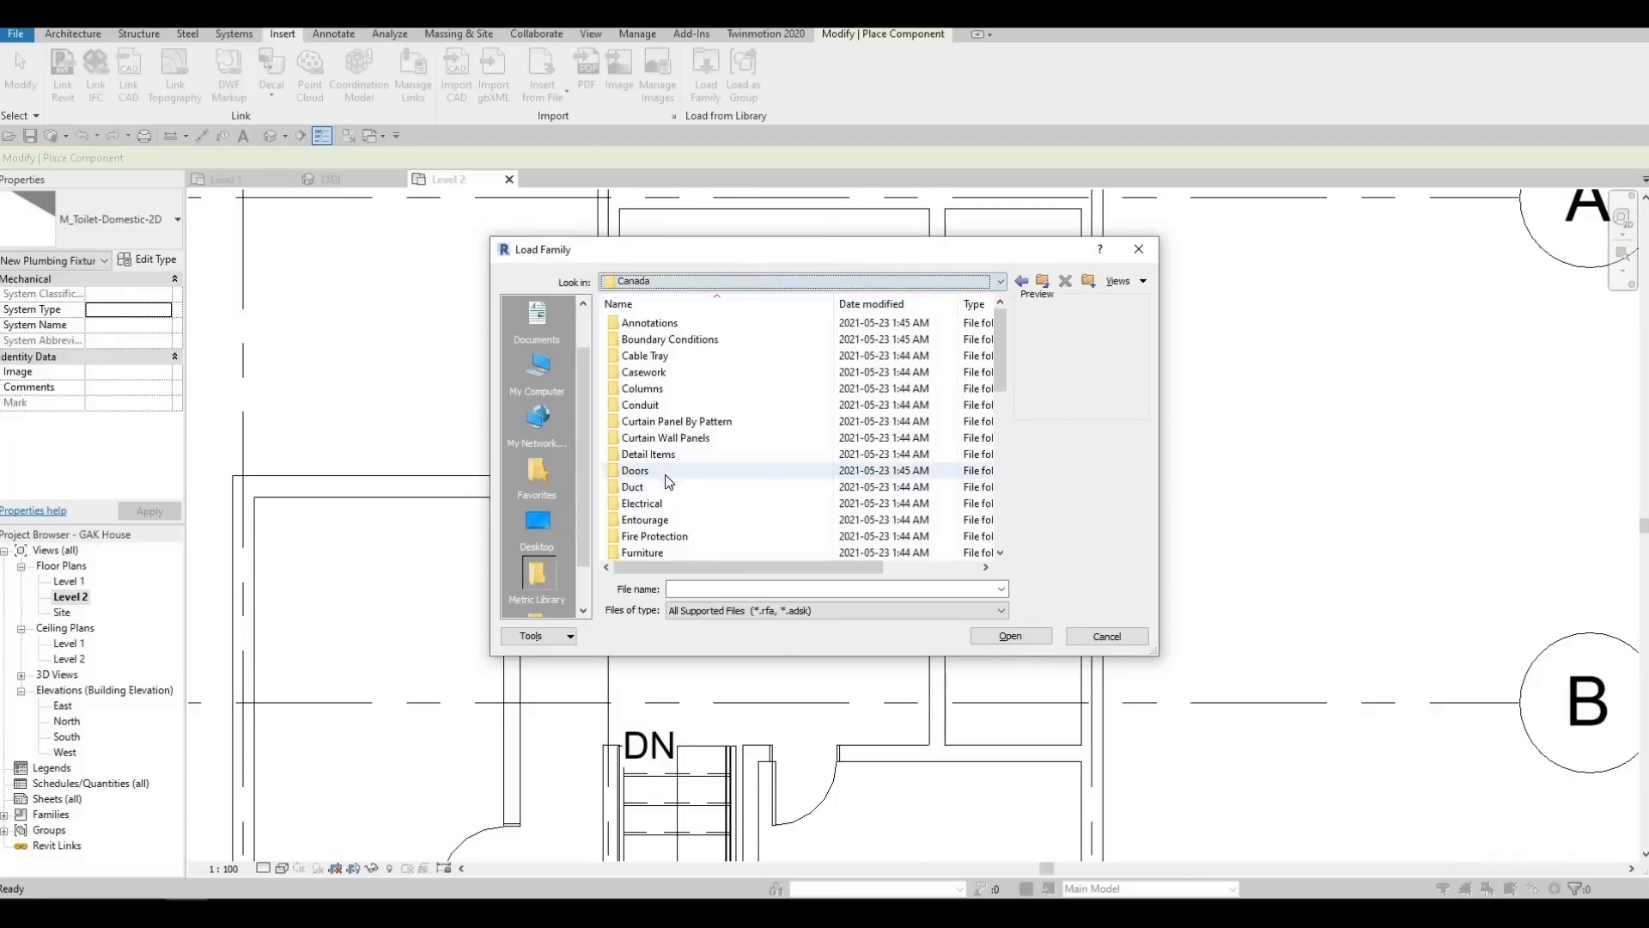
scroll(653, 498, down, 2)
scroll(652, 510, down, 1)
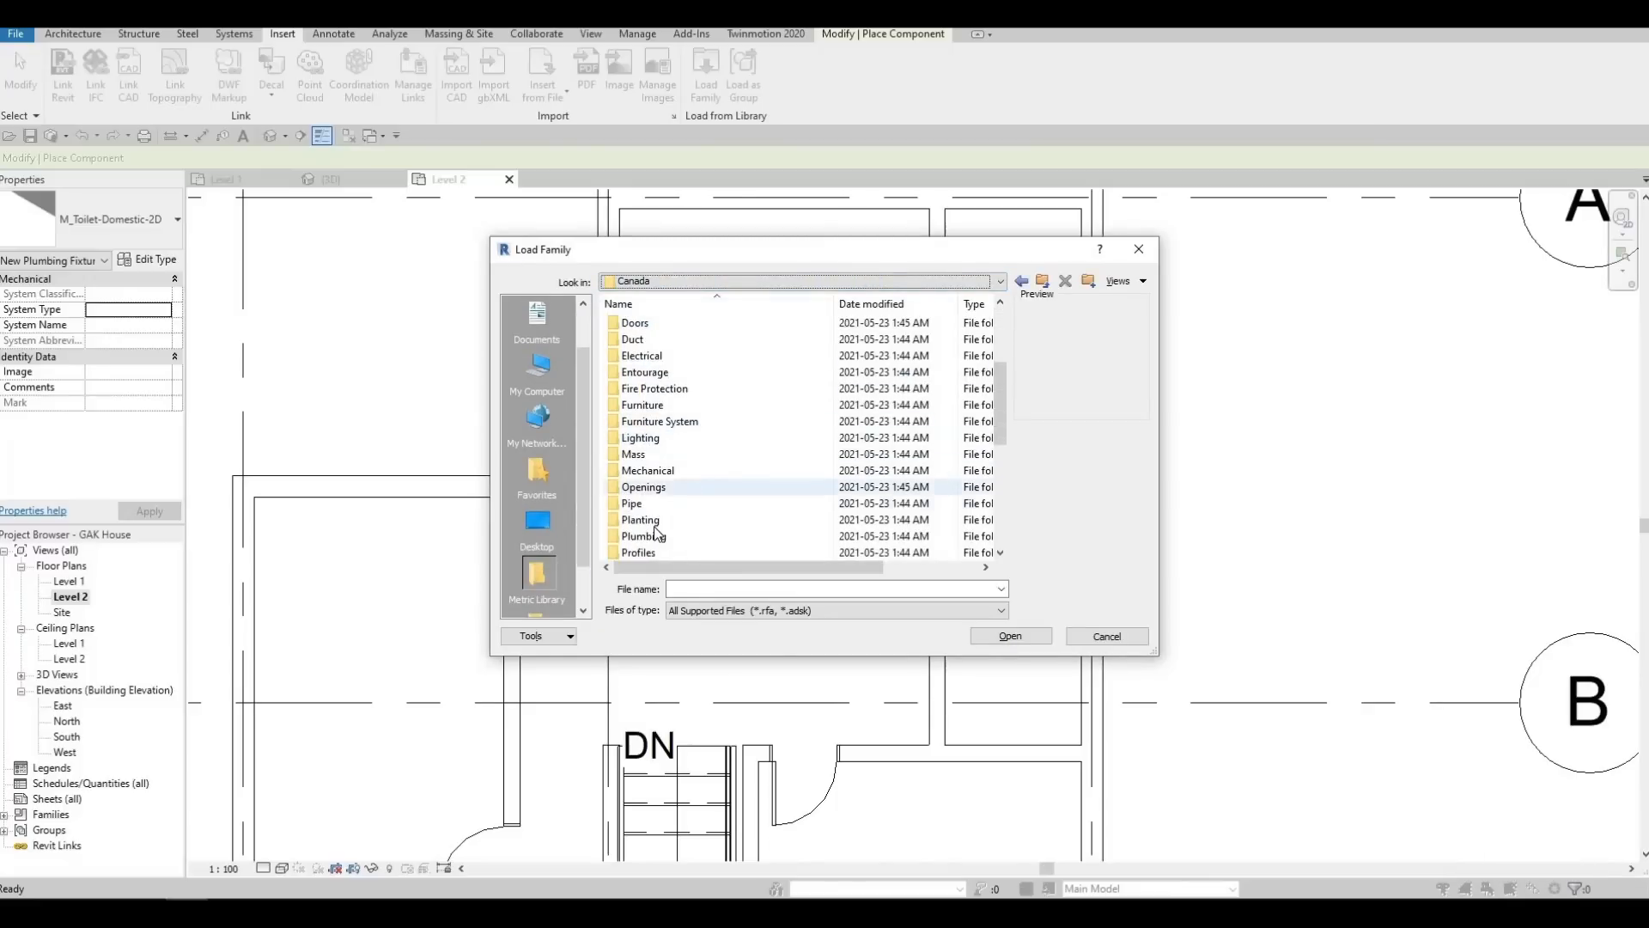
double_click(650, 539)
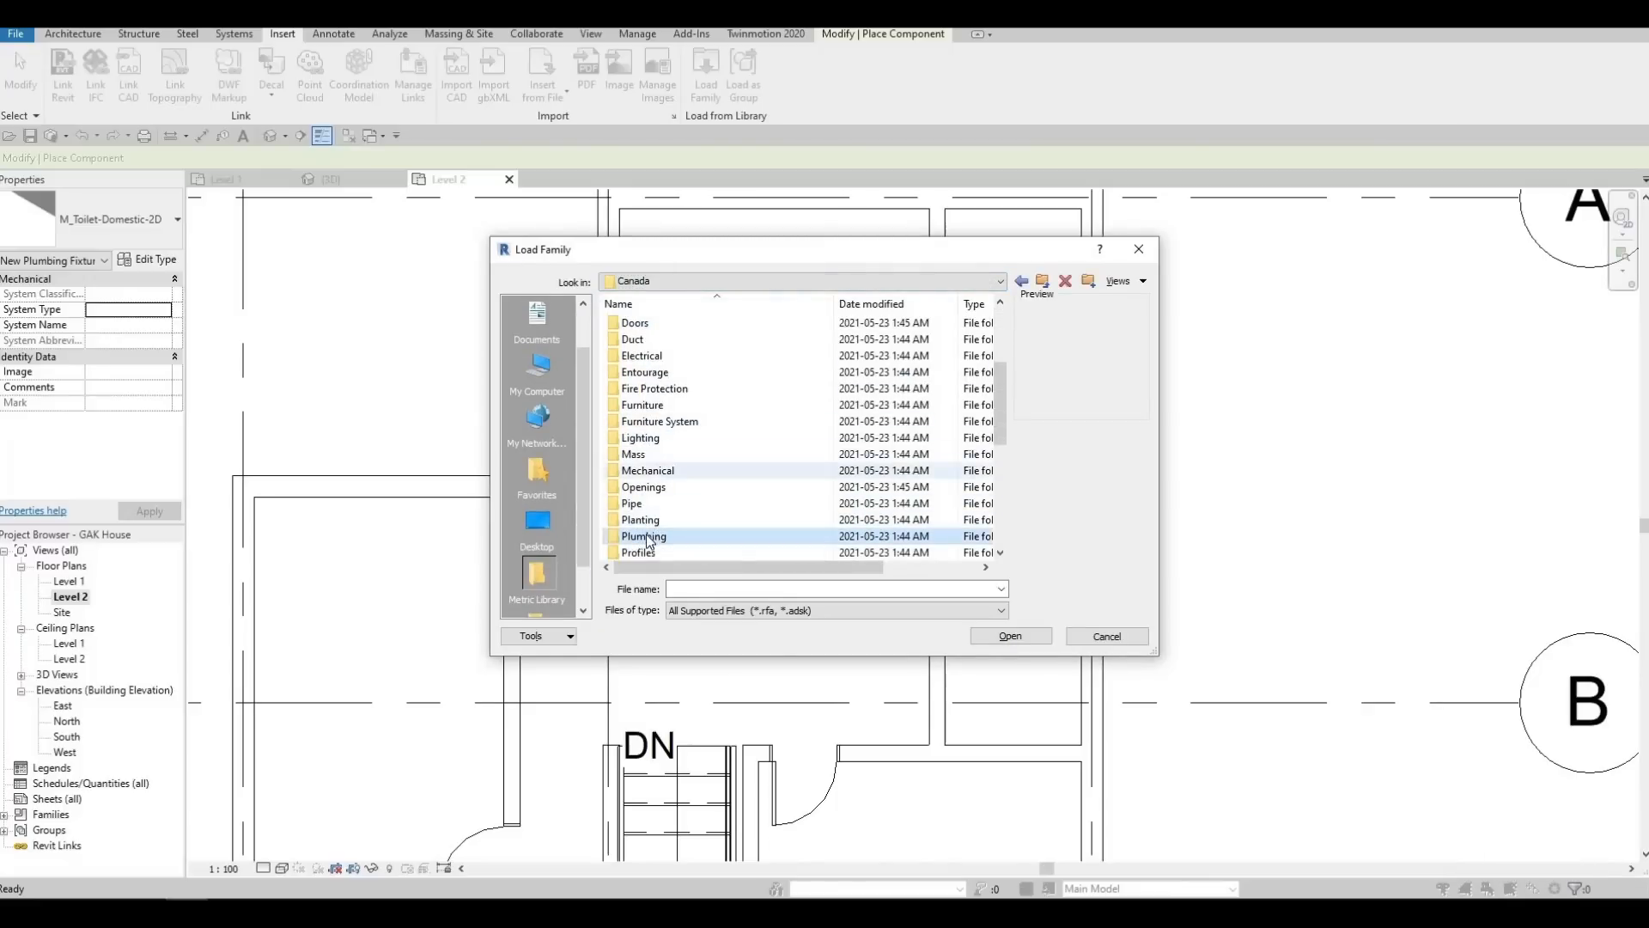
double_click(667, 326)
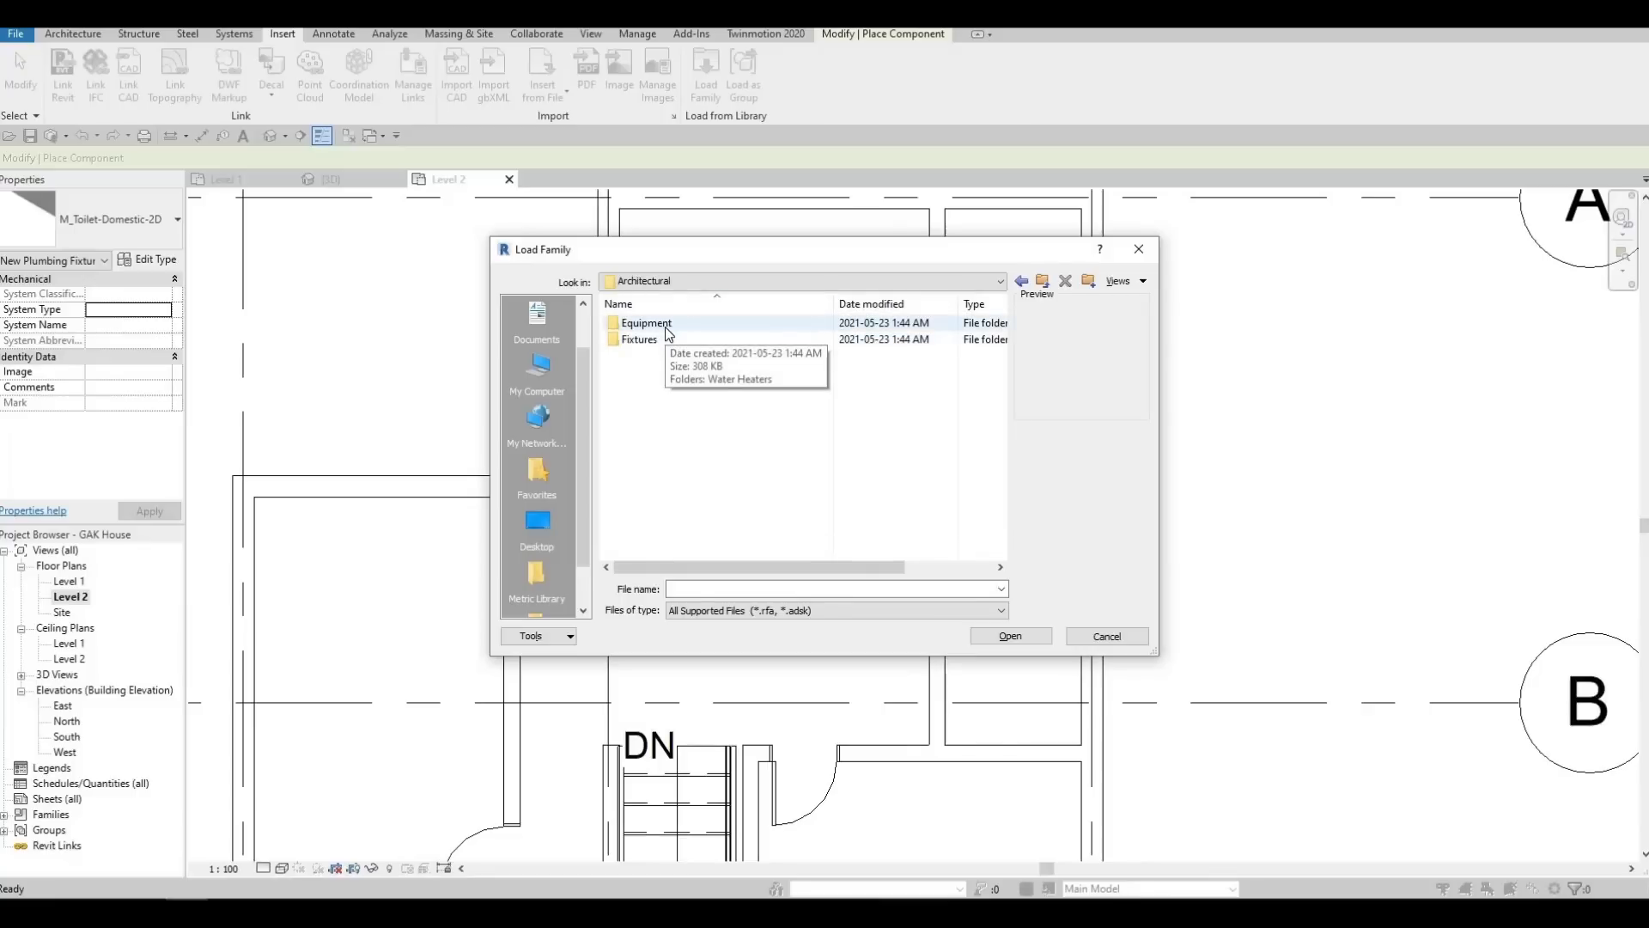
double_click(666, 327)
double_click(798, 331)
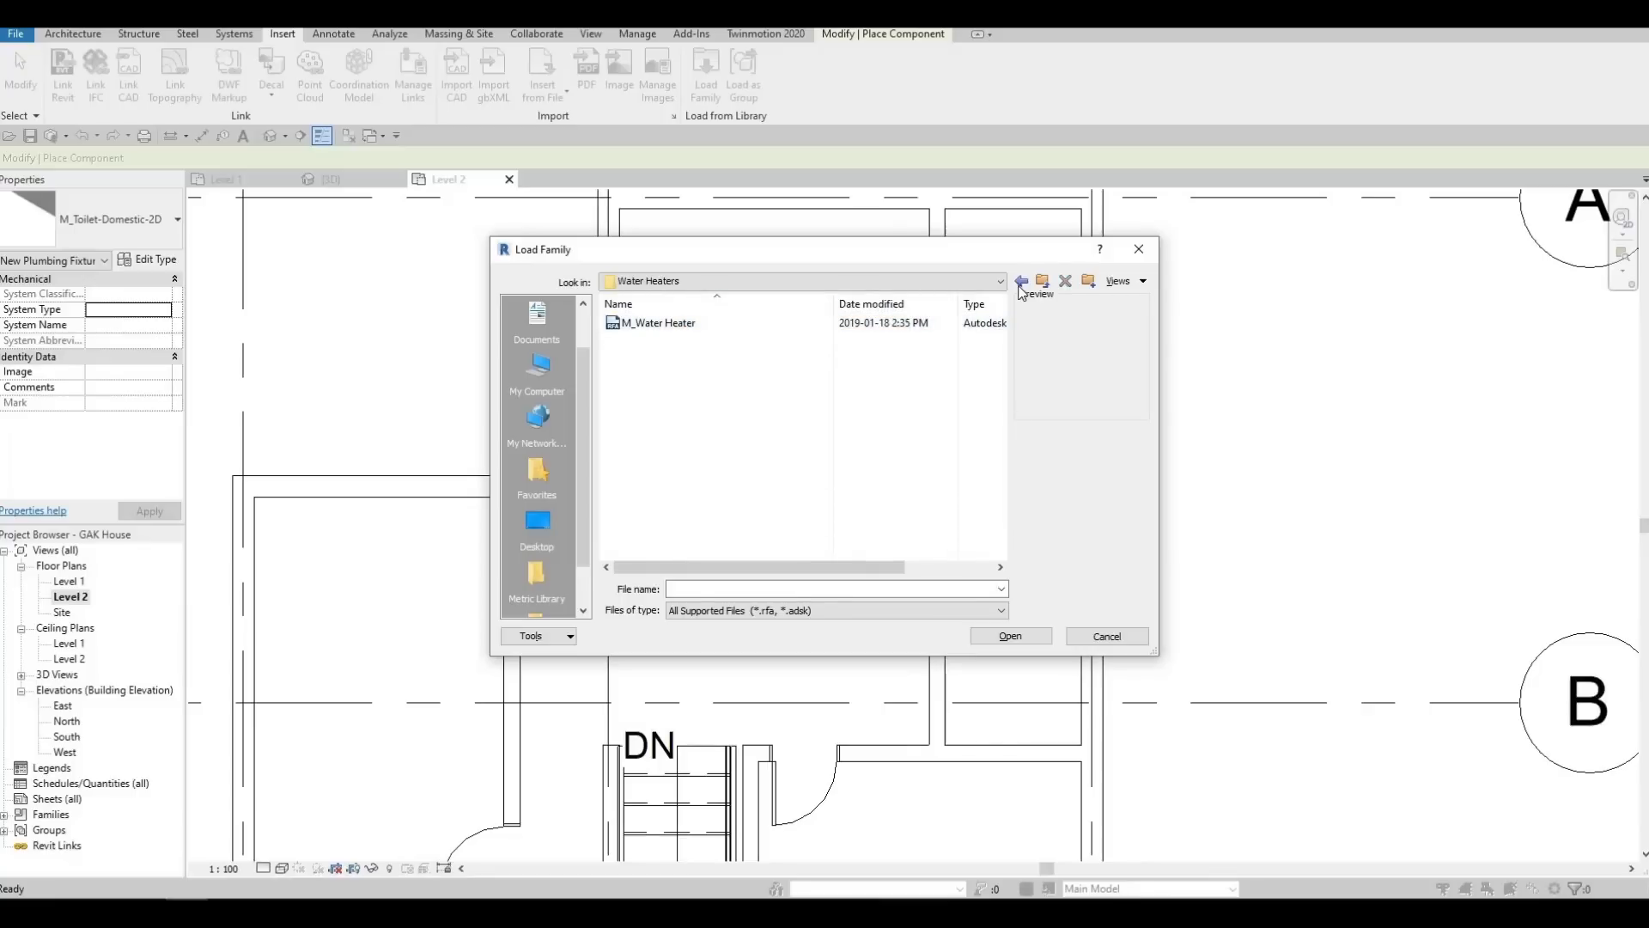
double_click(1021, 283)
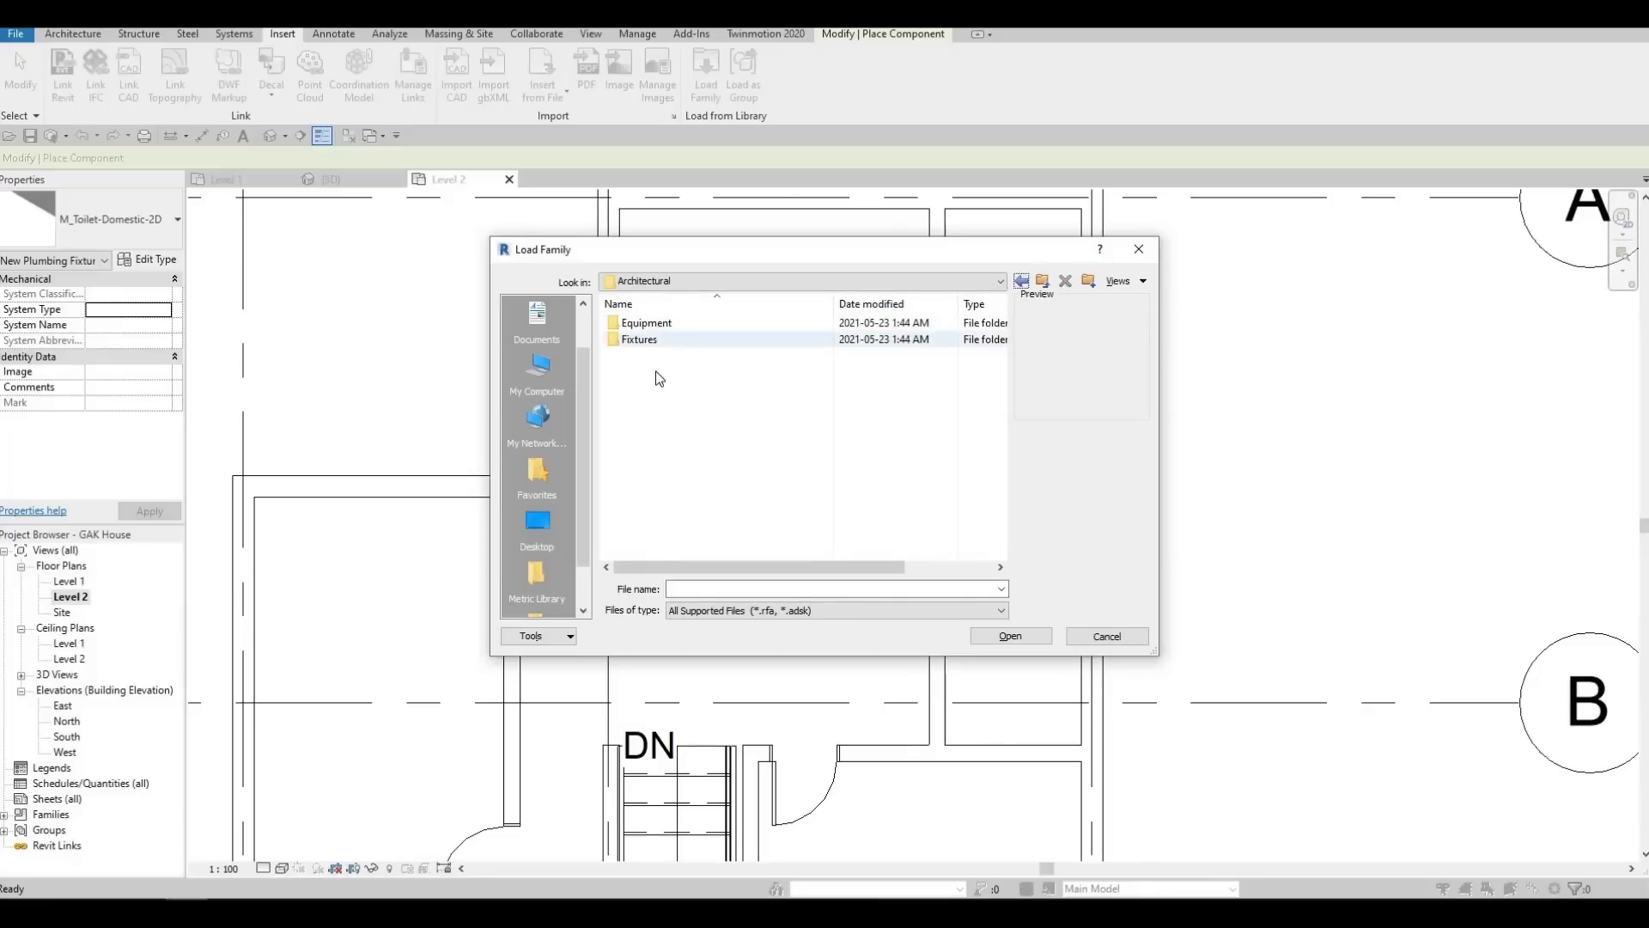
Open the Showers folder under Fixtures and preview the M_Shower Stall-2D family
double_click(662, 339)
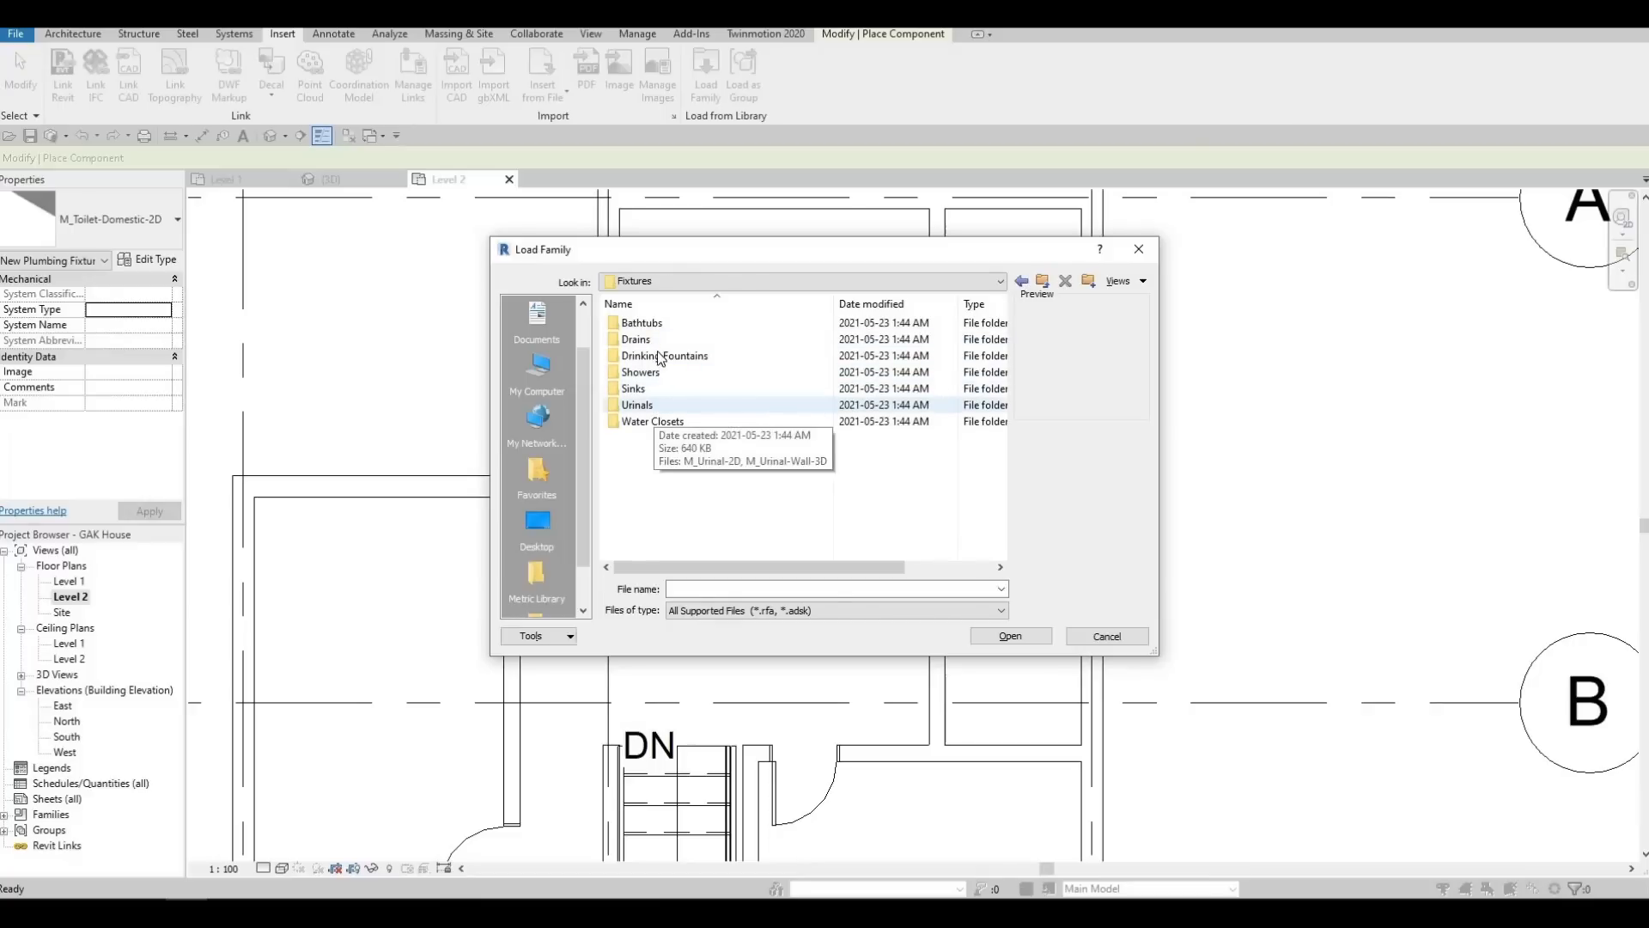
key(F1)
key(F1)
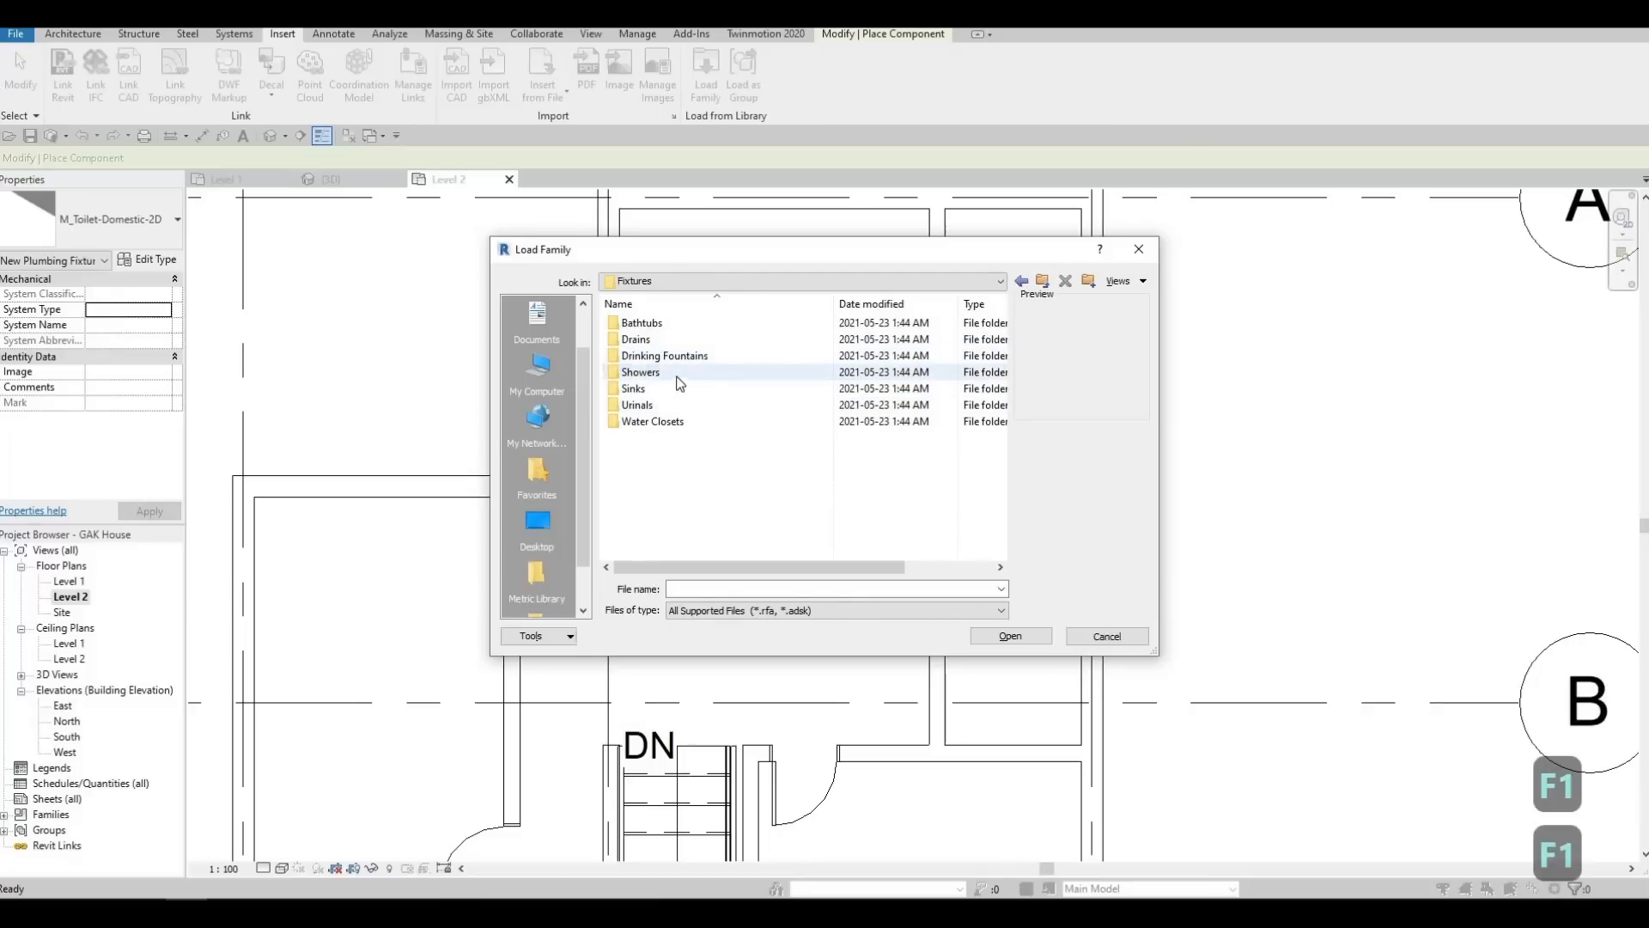
double_click(675, 376)
click(675, 326)
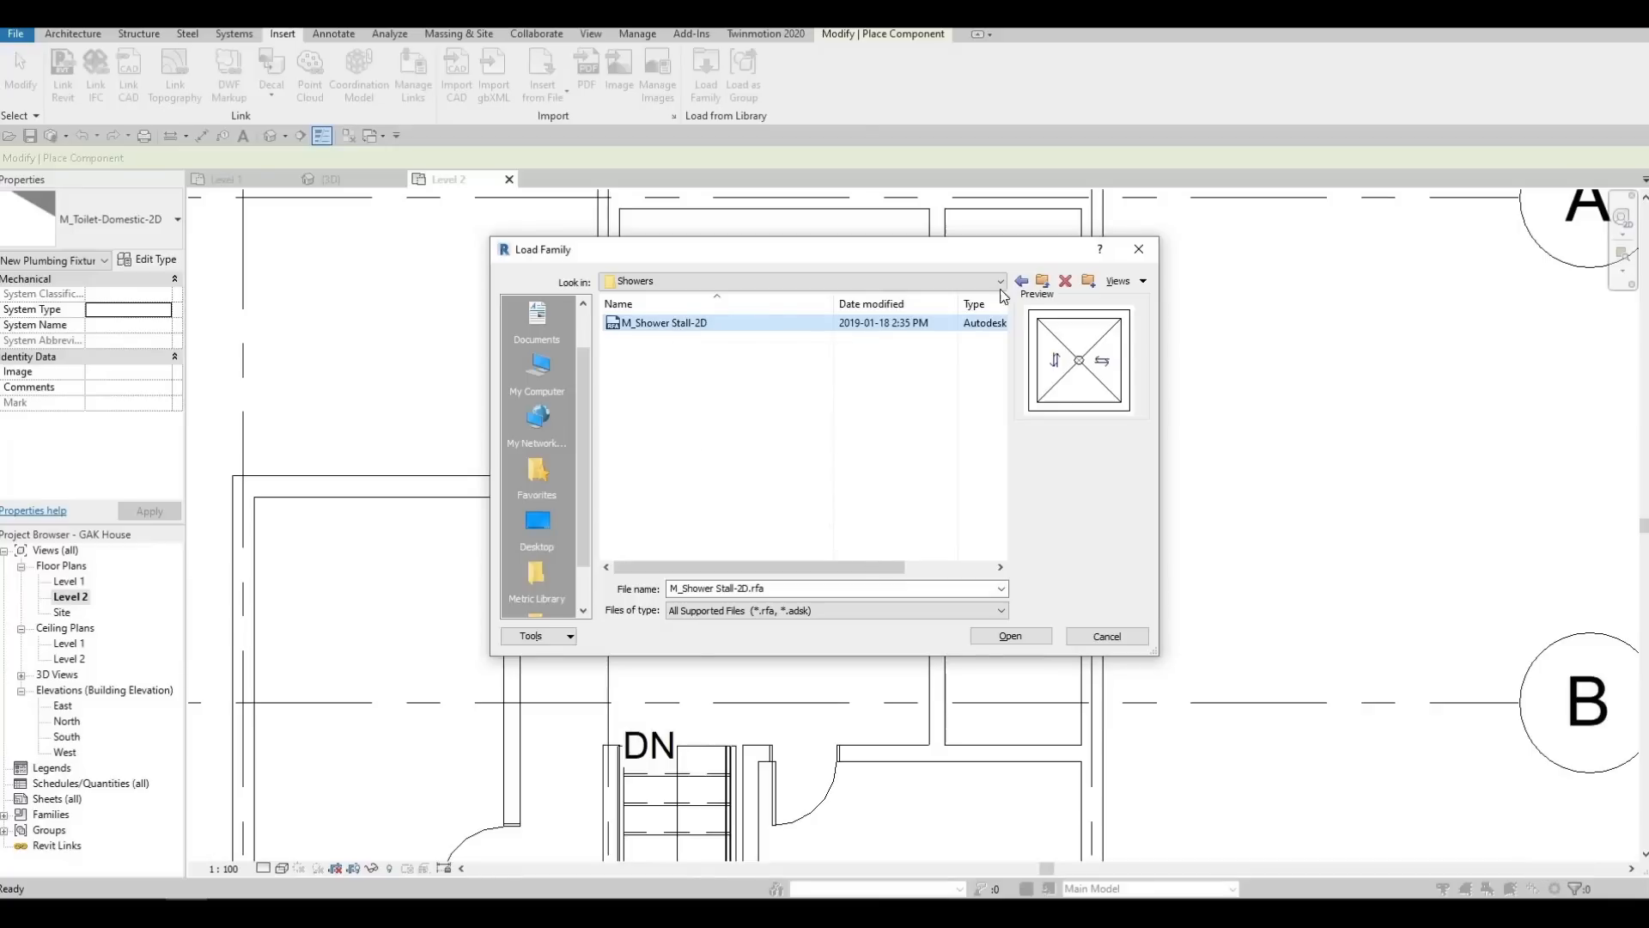
Look over the tub families in the Bathtubs folder and return to the Fixtures folder
key(BackSpace)
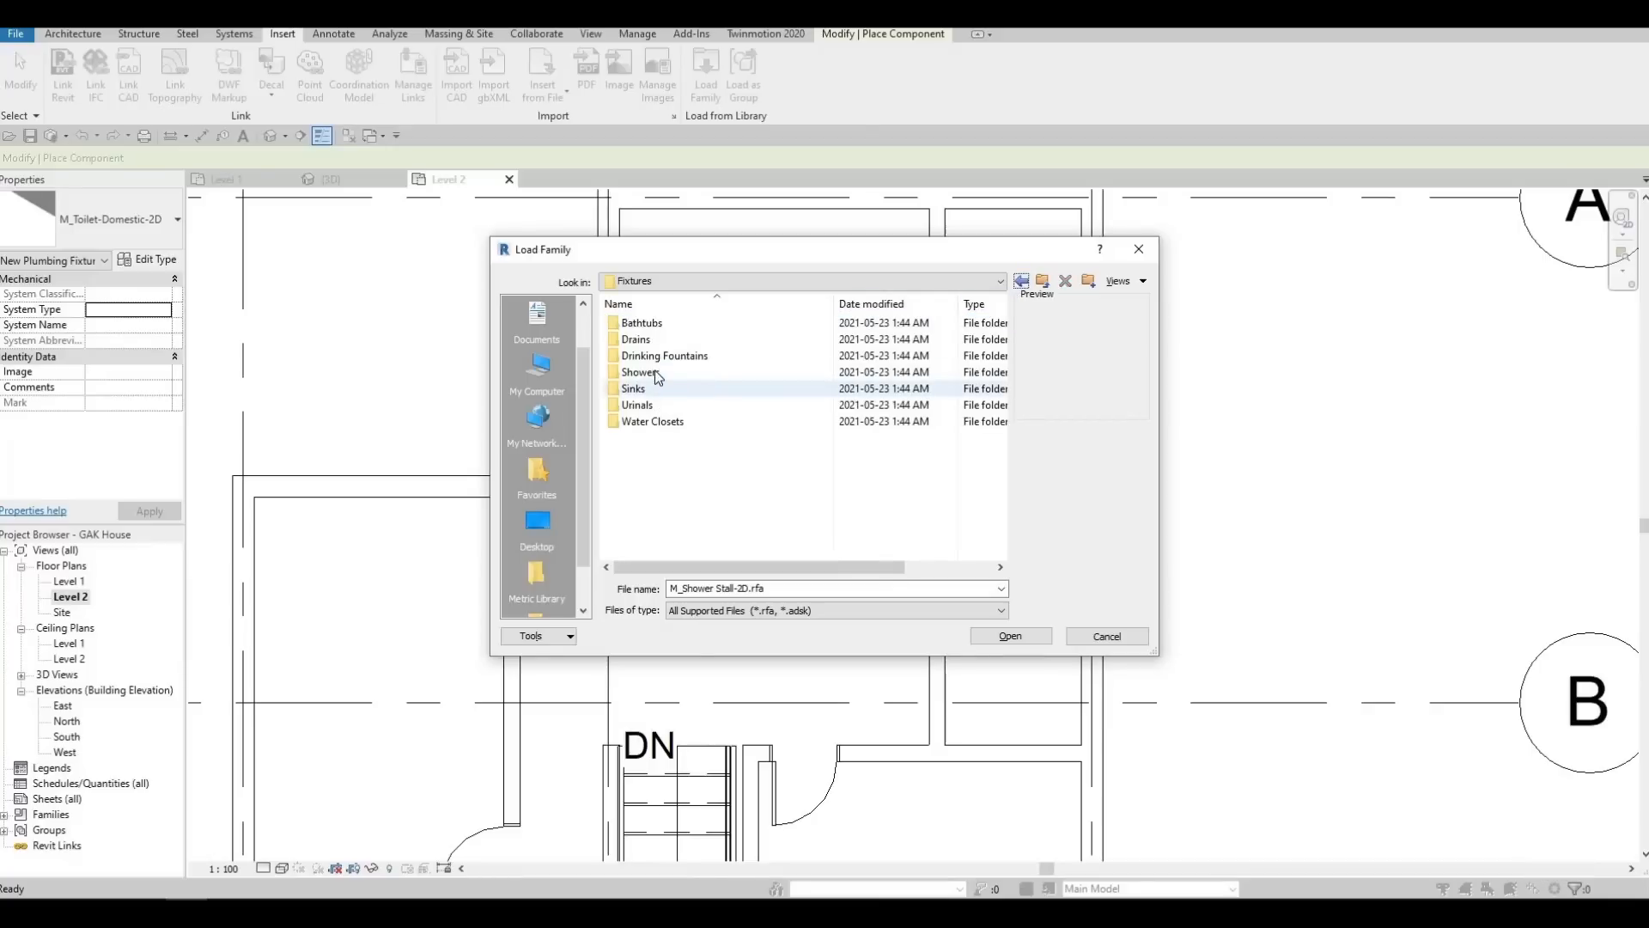
key(Up)
key(Up)
key(Up)
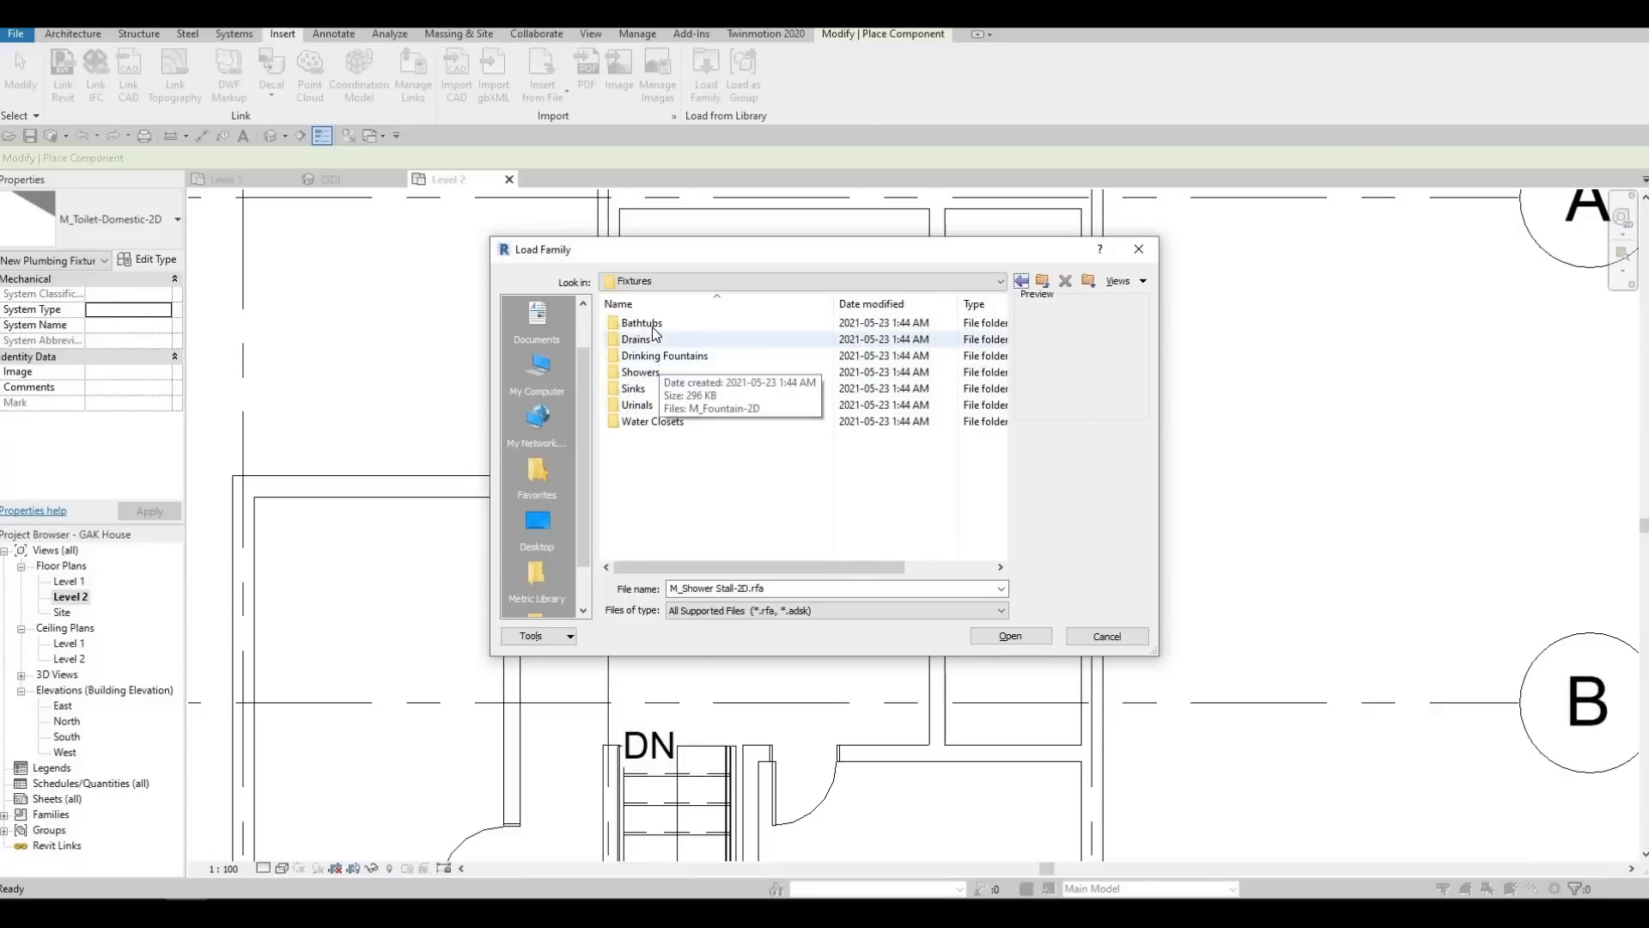
key(Return)
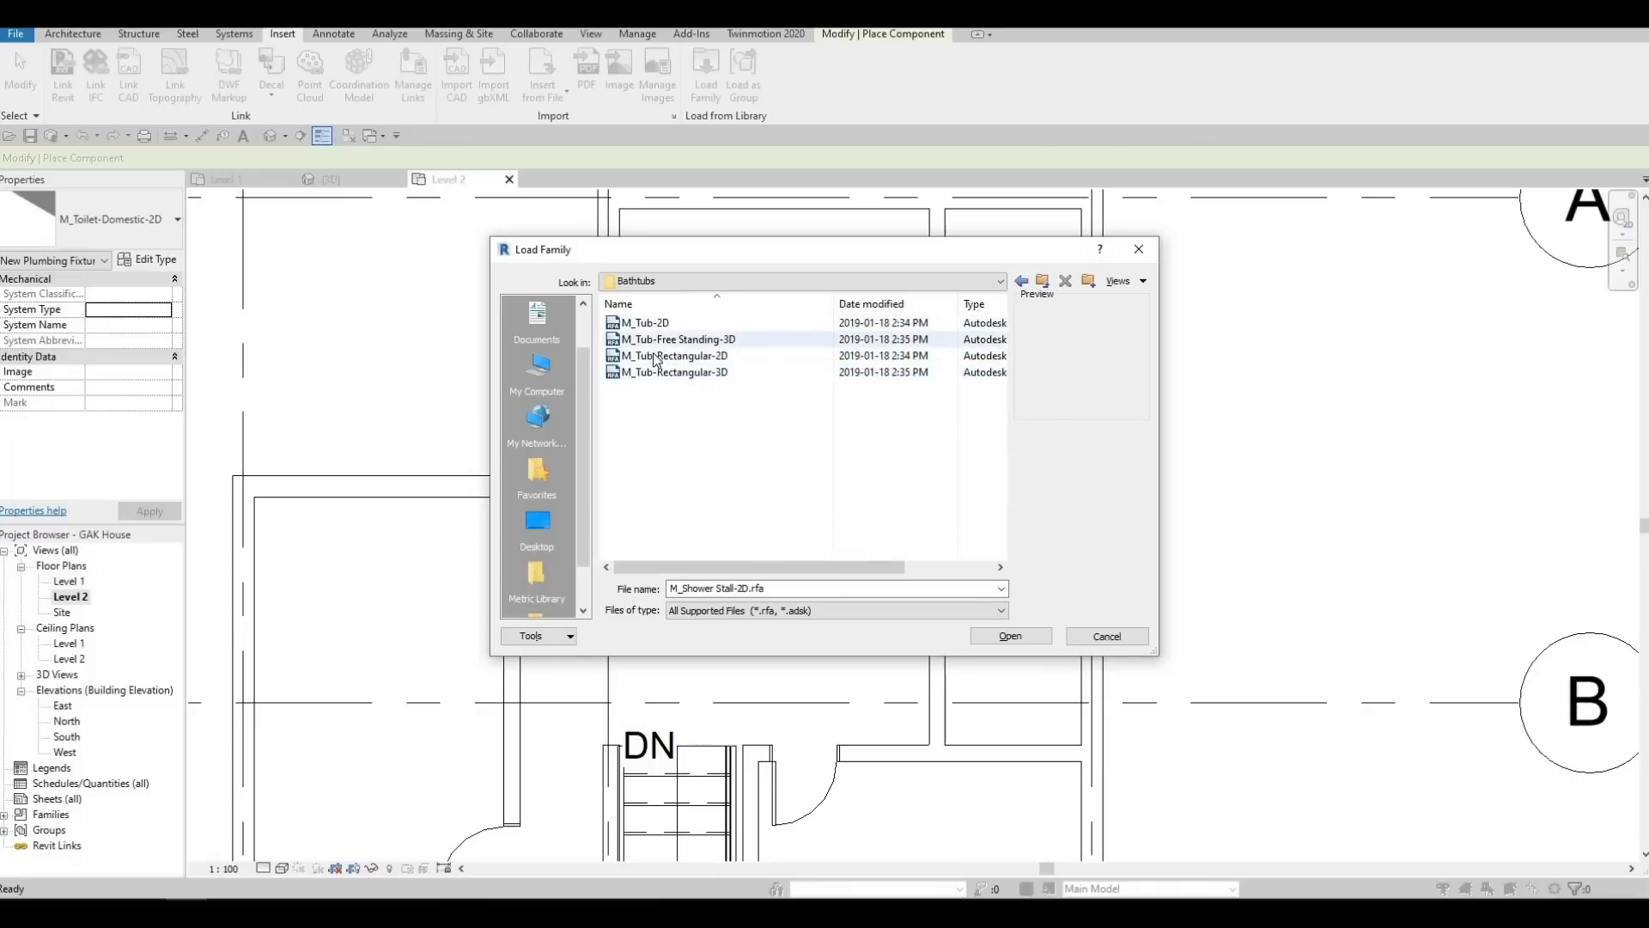
click(861, 352)
click(1024, 279)
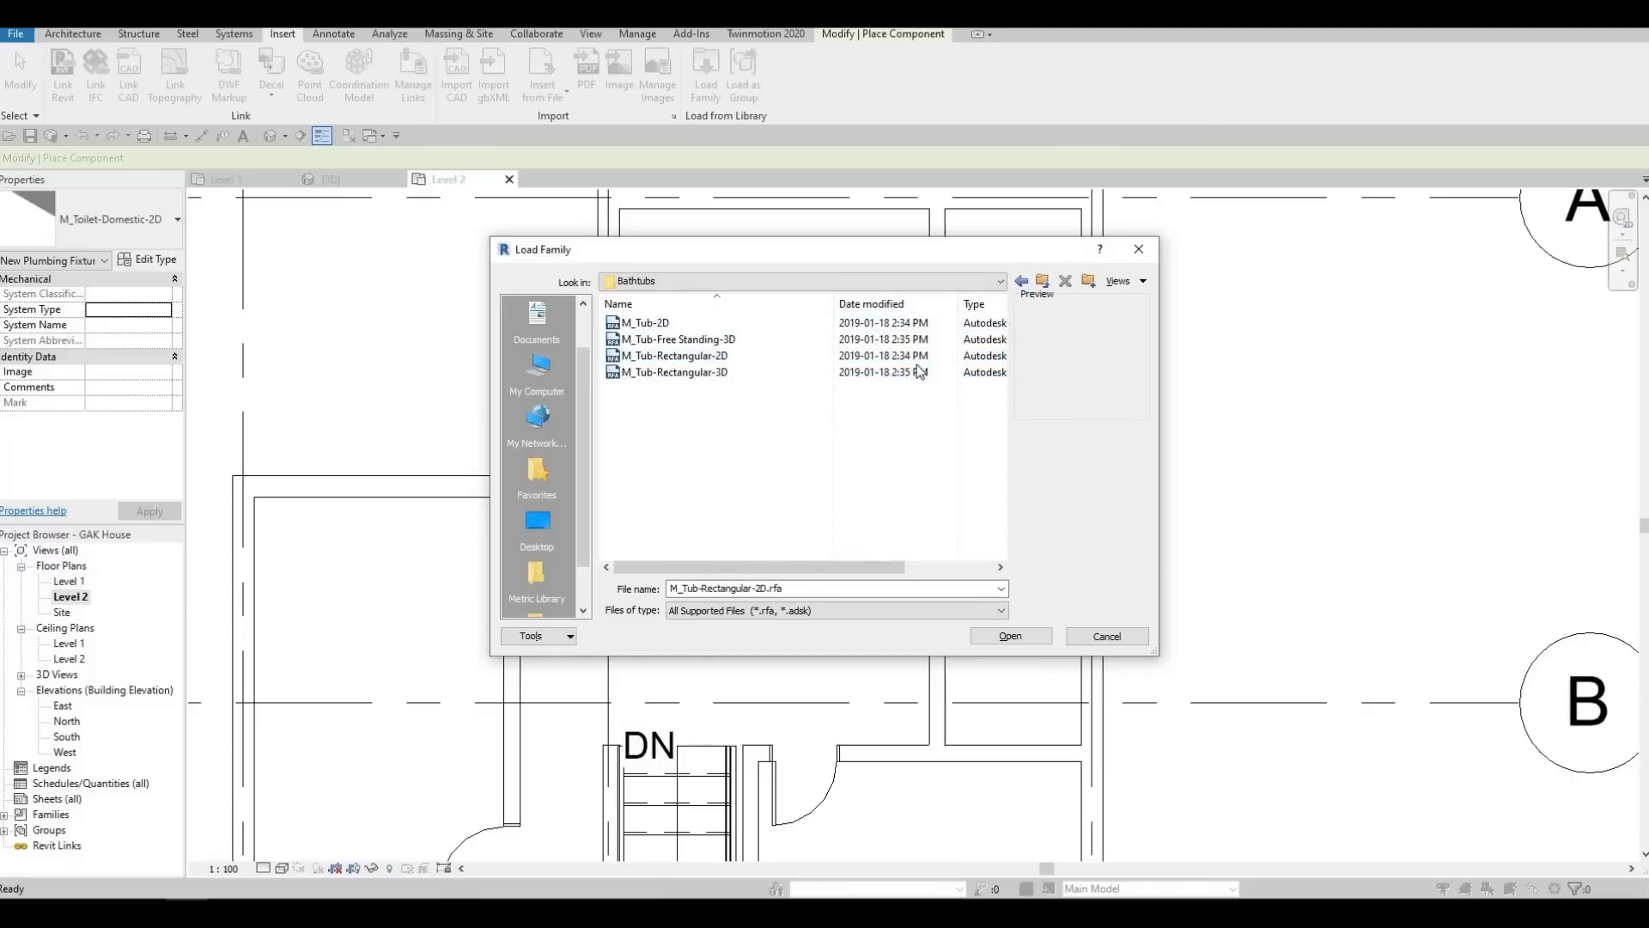
Load the M_Shower Stall-2D family from the Showers folder
double_click(644, 374)
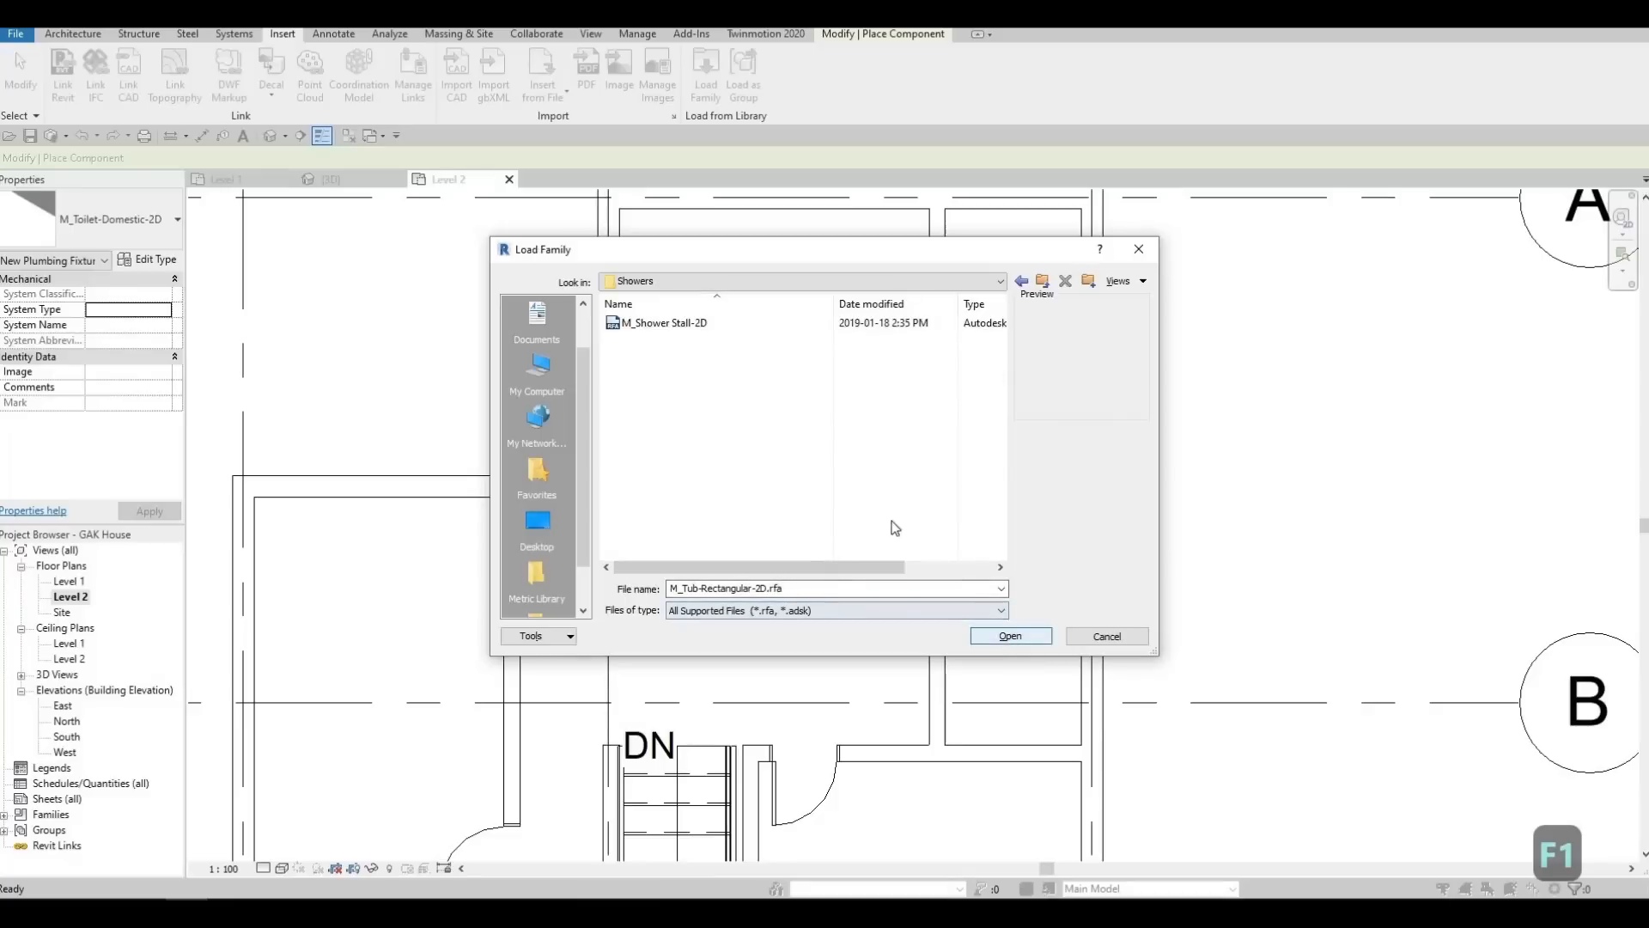
click(919, 497)
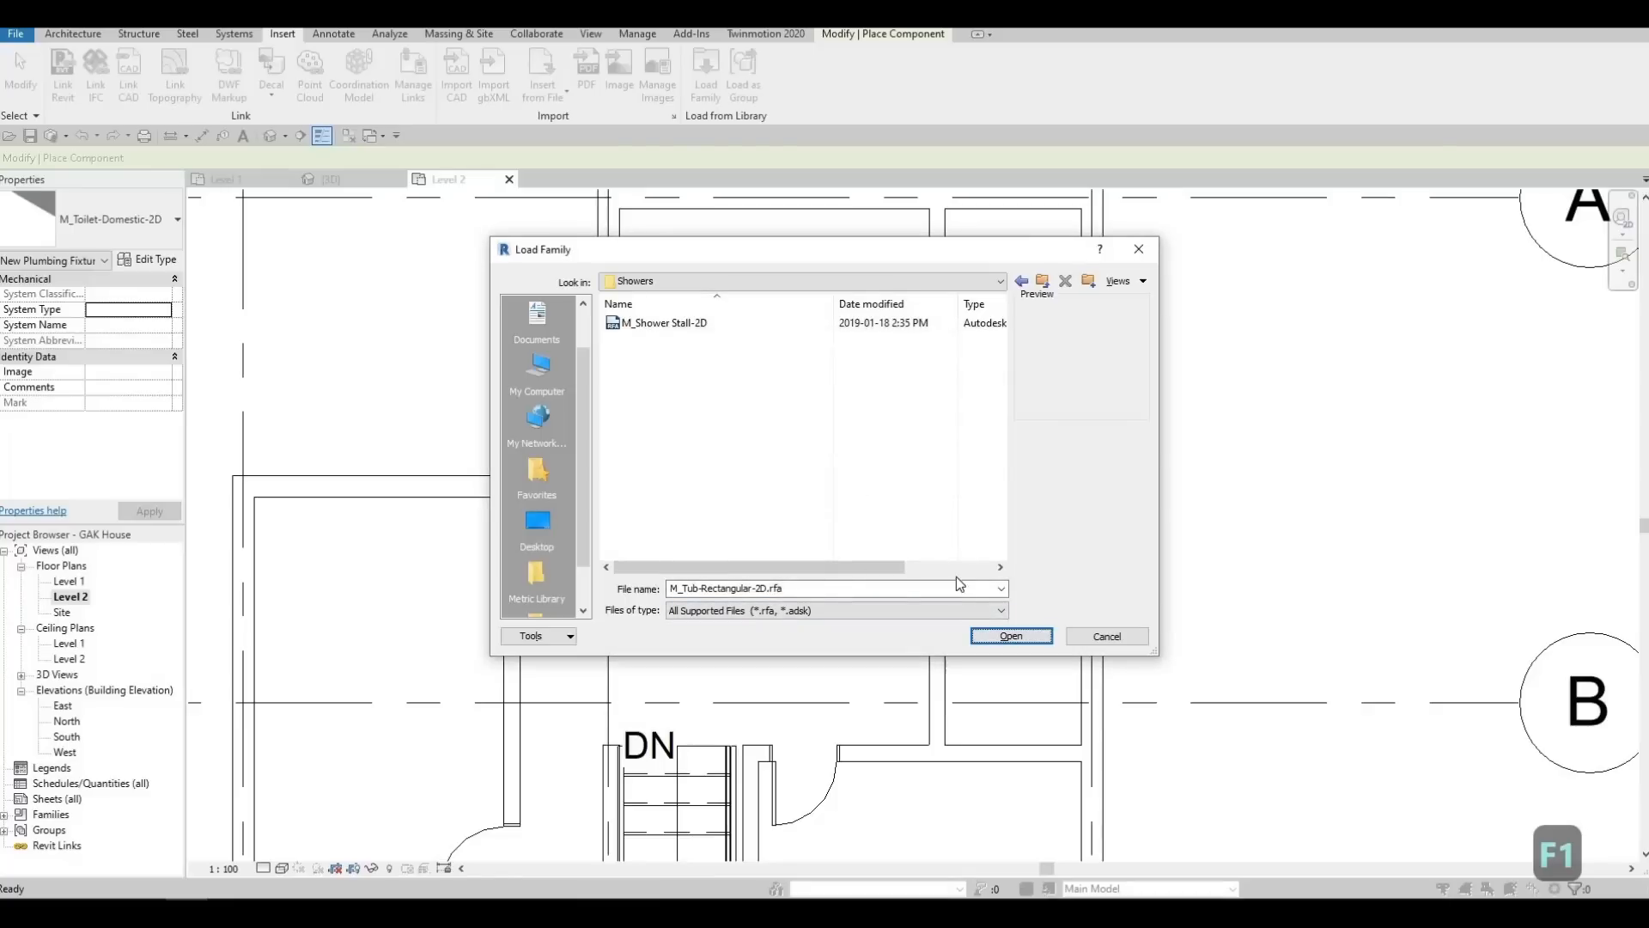
key(Return)
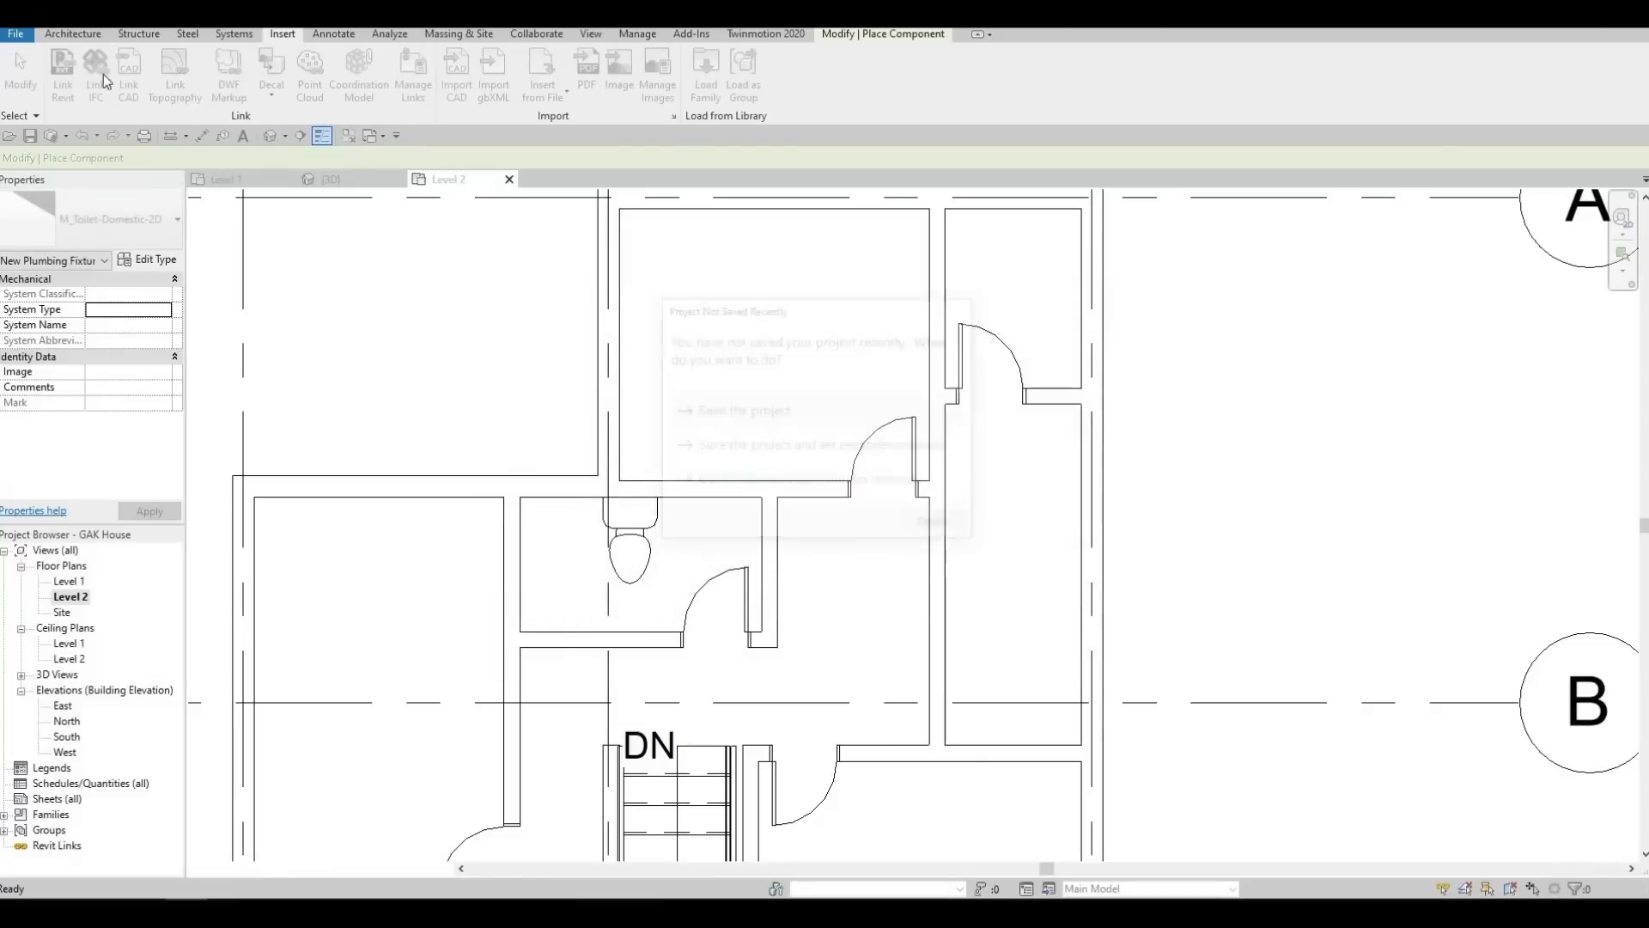
Place an M_Shower Stall-2D component in the upper-left corner of the small toilet room above the stairs
click(73, 33)
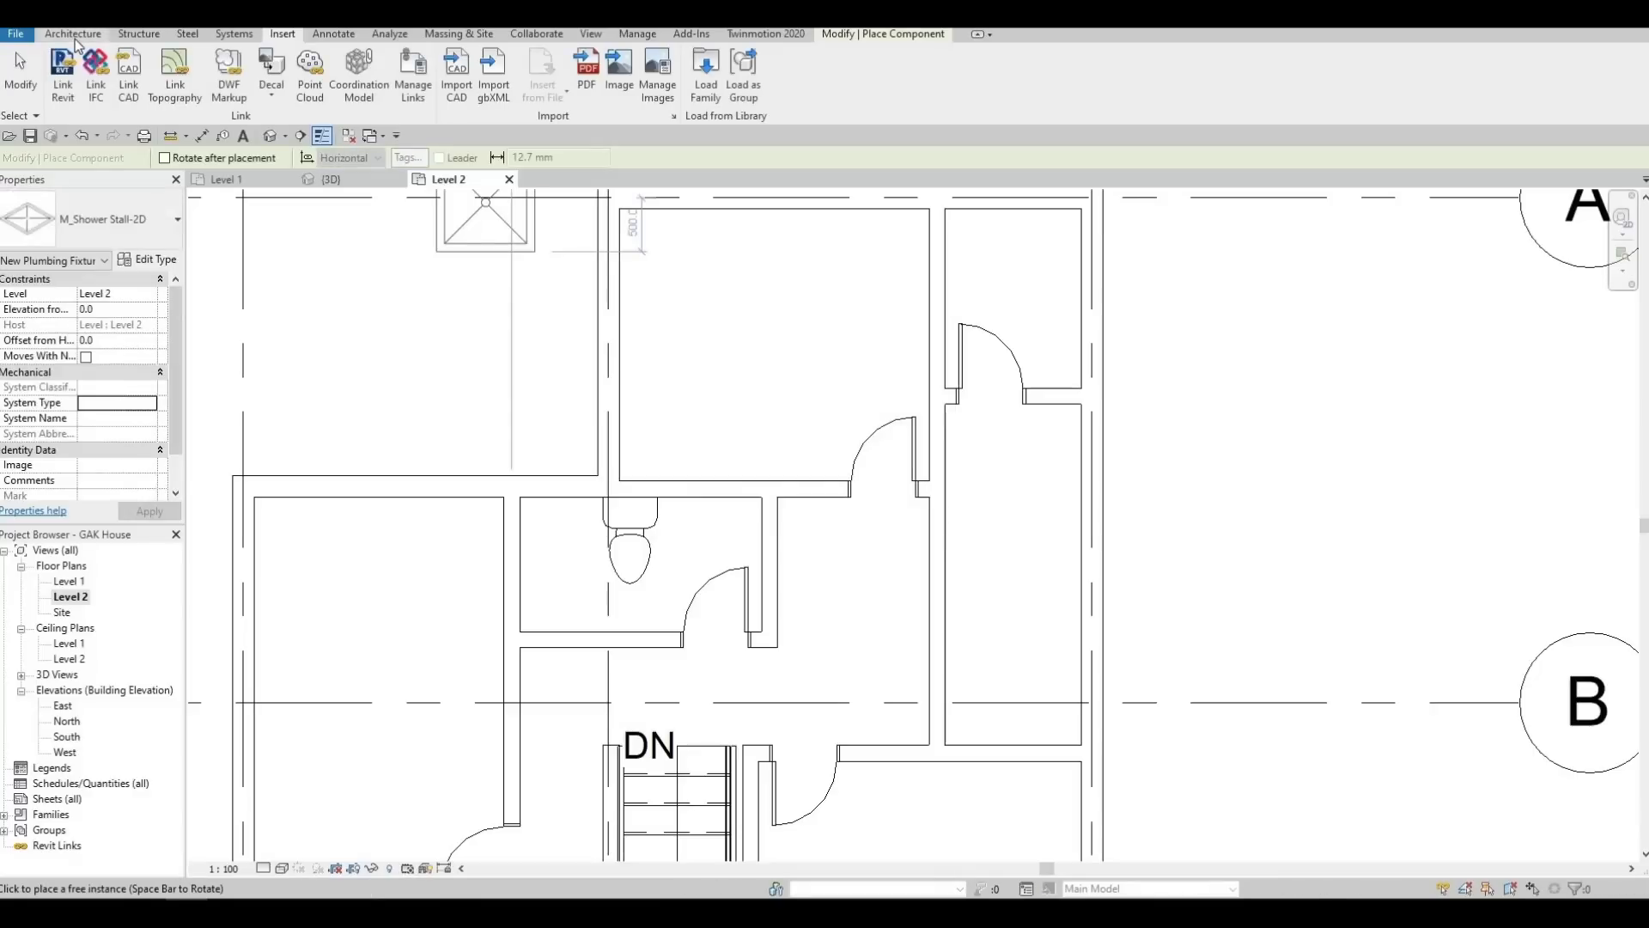
click(518, 598)
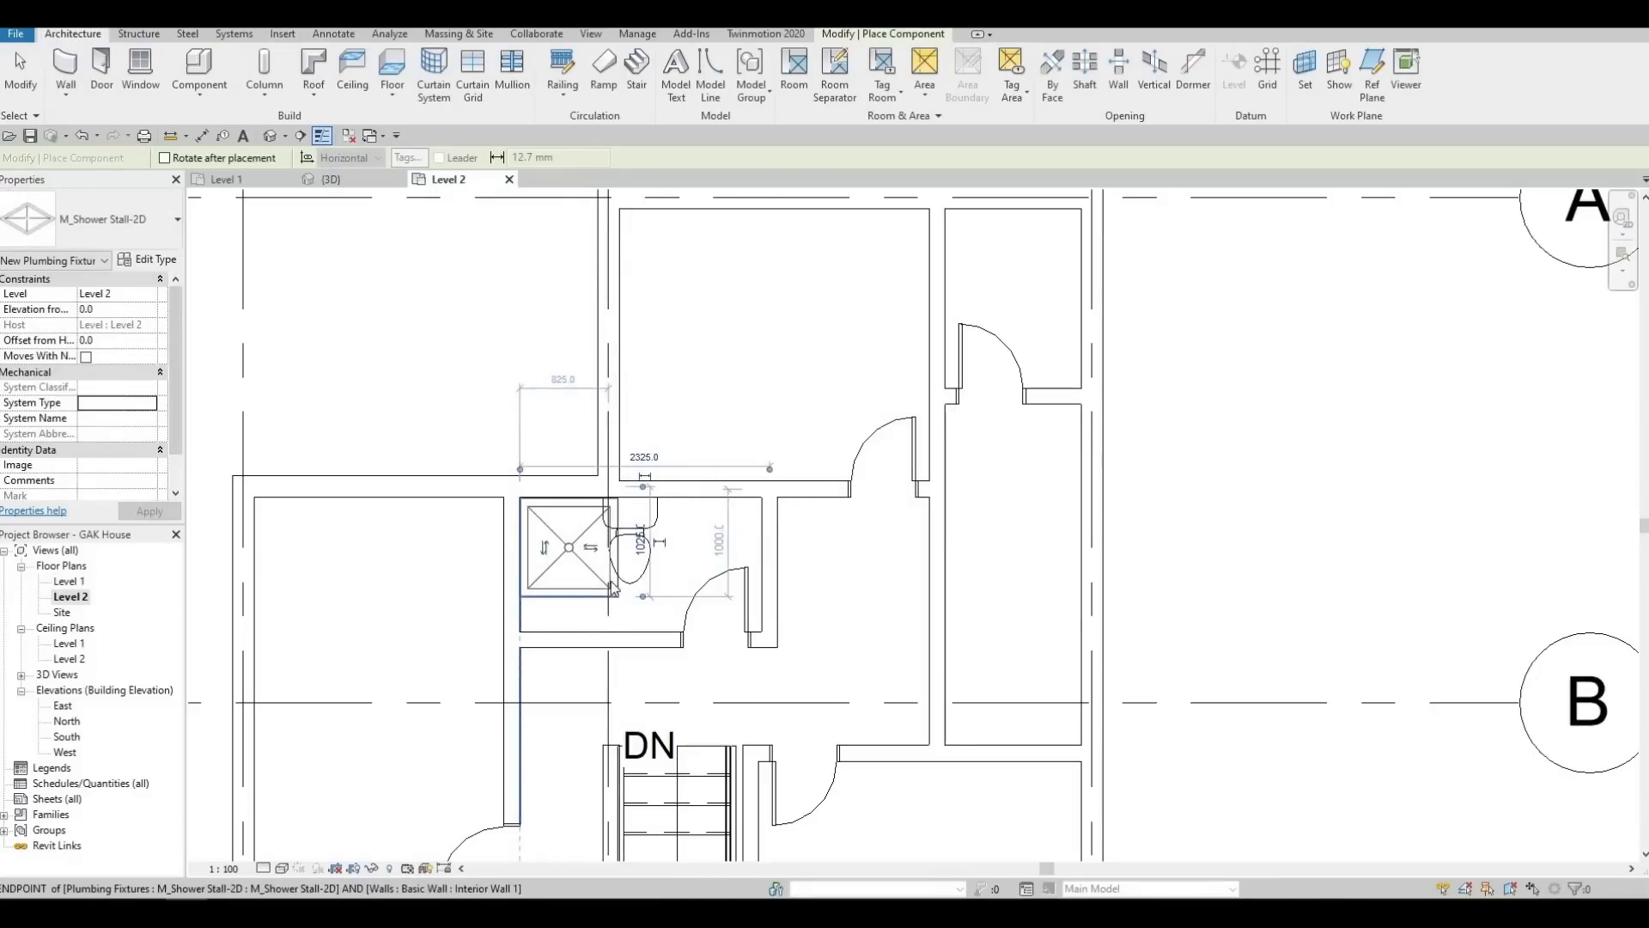
key(Escape)
key(Escape)
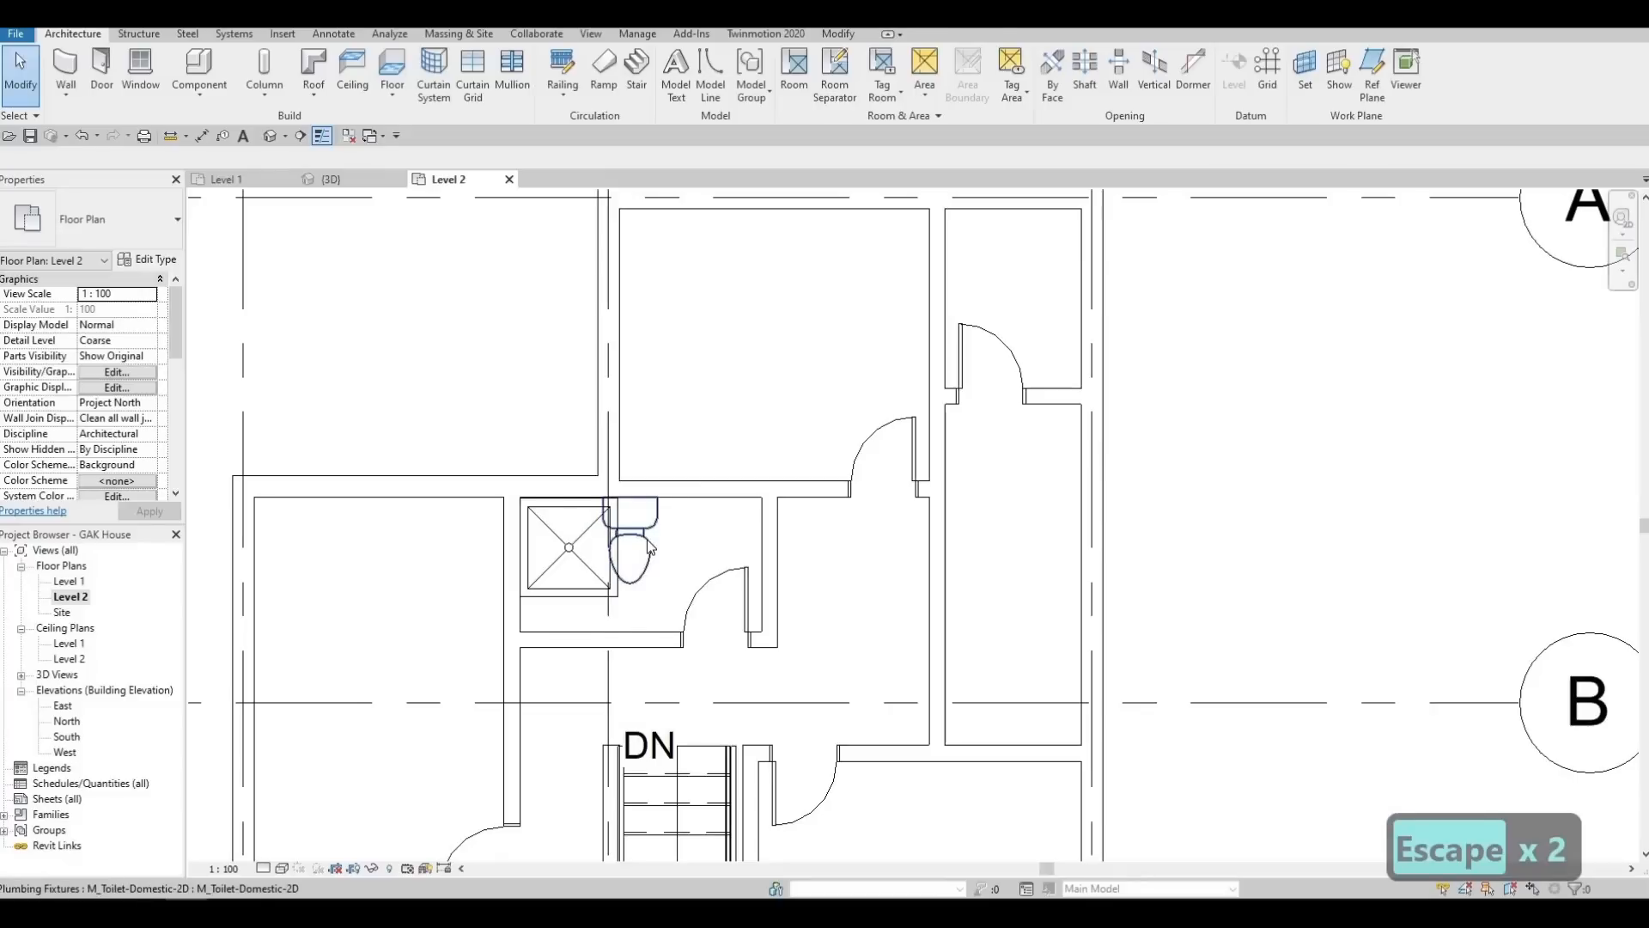
Nudge the toilet to the right along the upper wall until it clears the shower stall
click(649, 547)
key(Right)
key(Right)
key(Right)
key(Right)
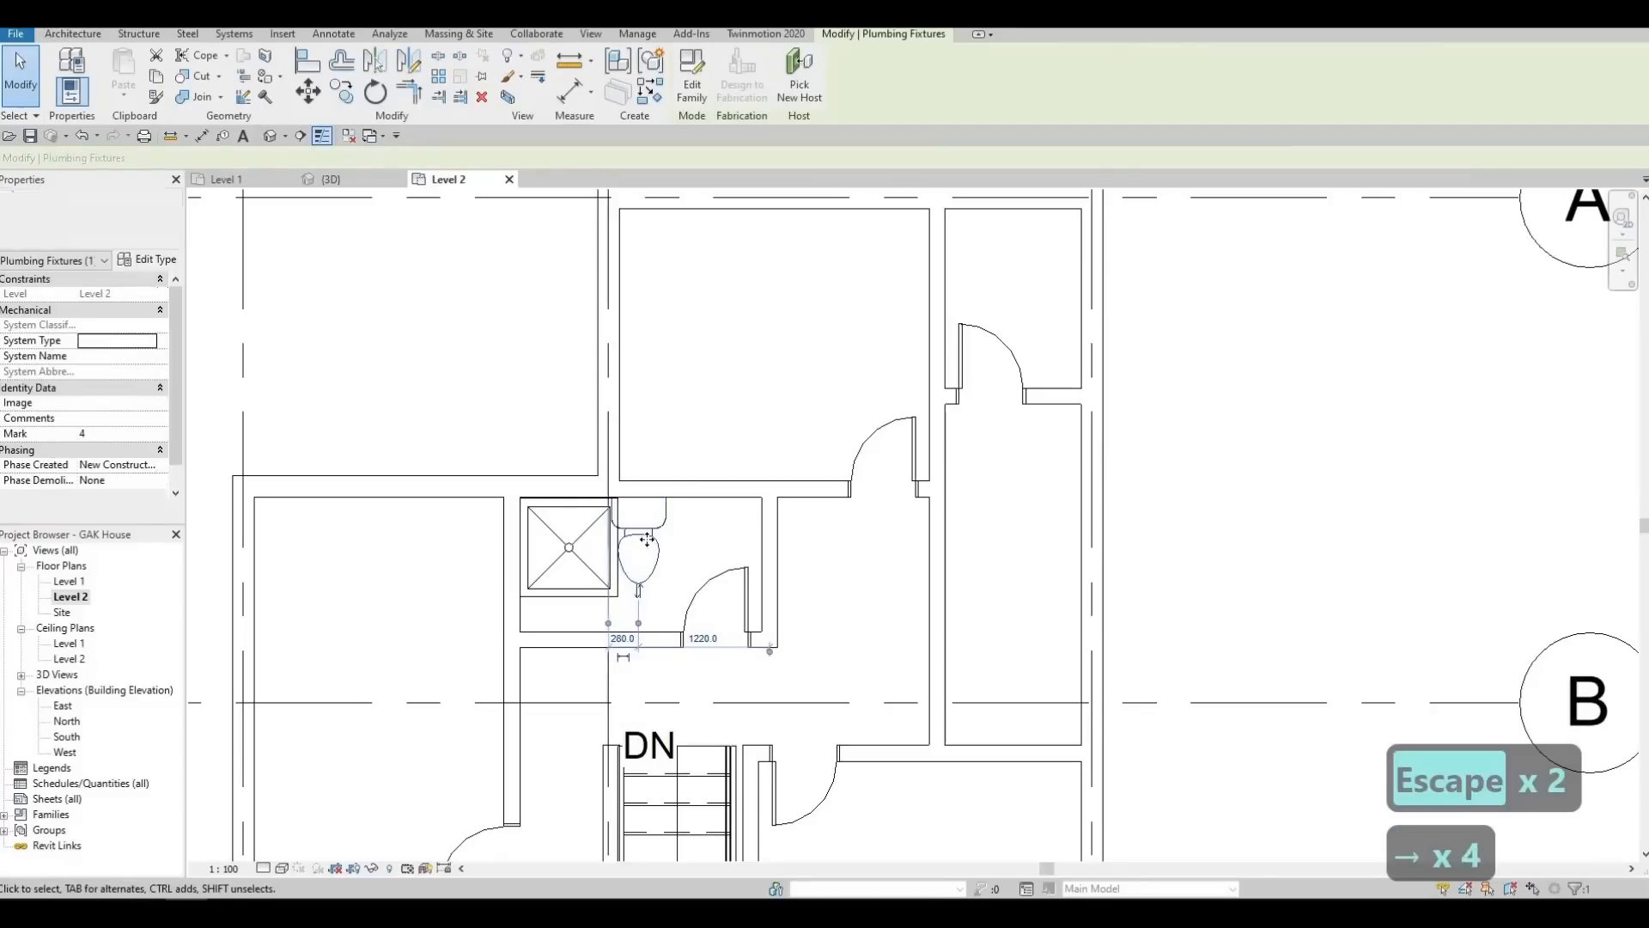
key(Right)
key(Right)
key(Escape)
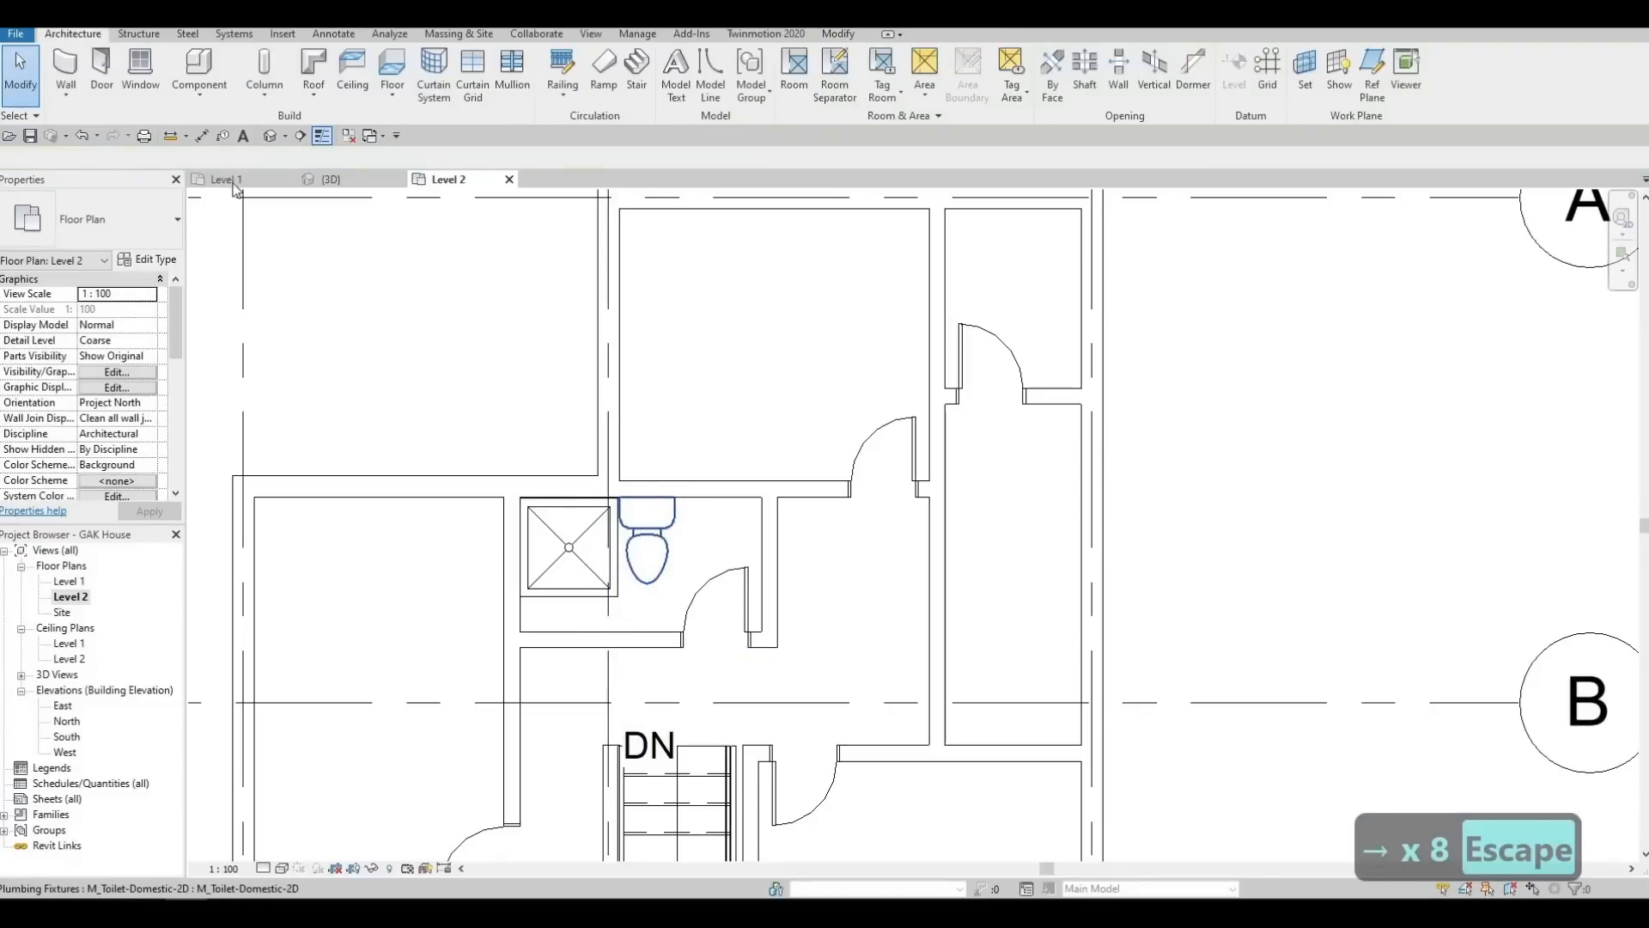
Place an M_Sink-Single-2D 660 x 560mm component against the upper wall of the small toilet room, right of the toilet
click(206, 76)
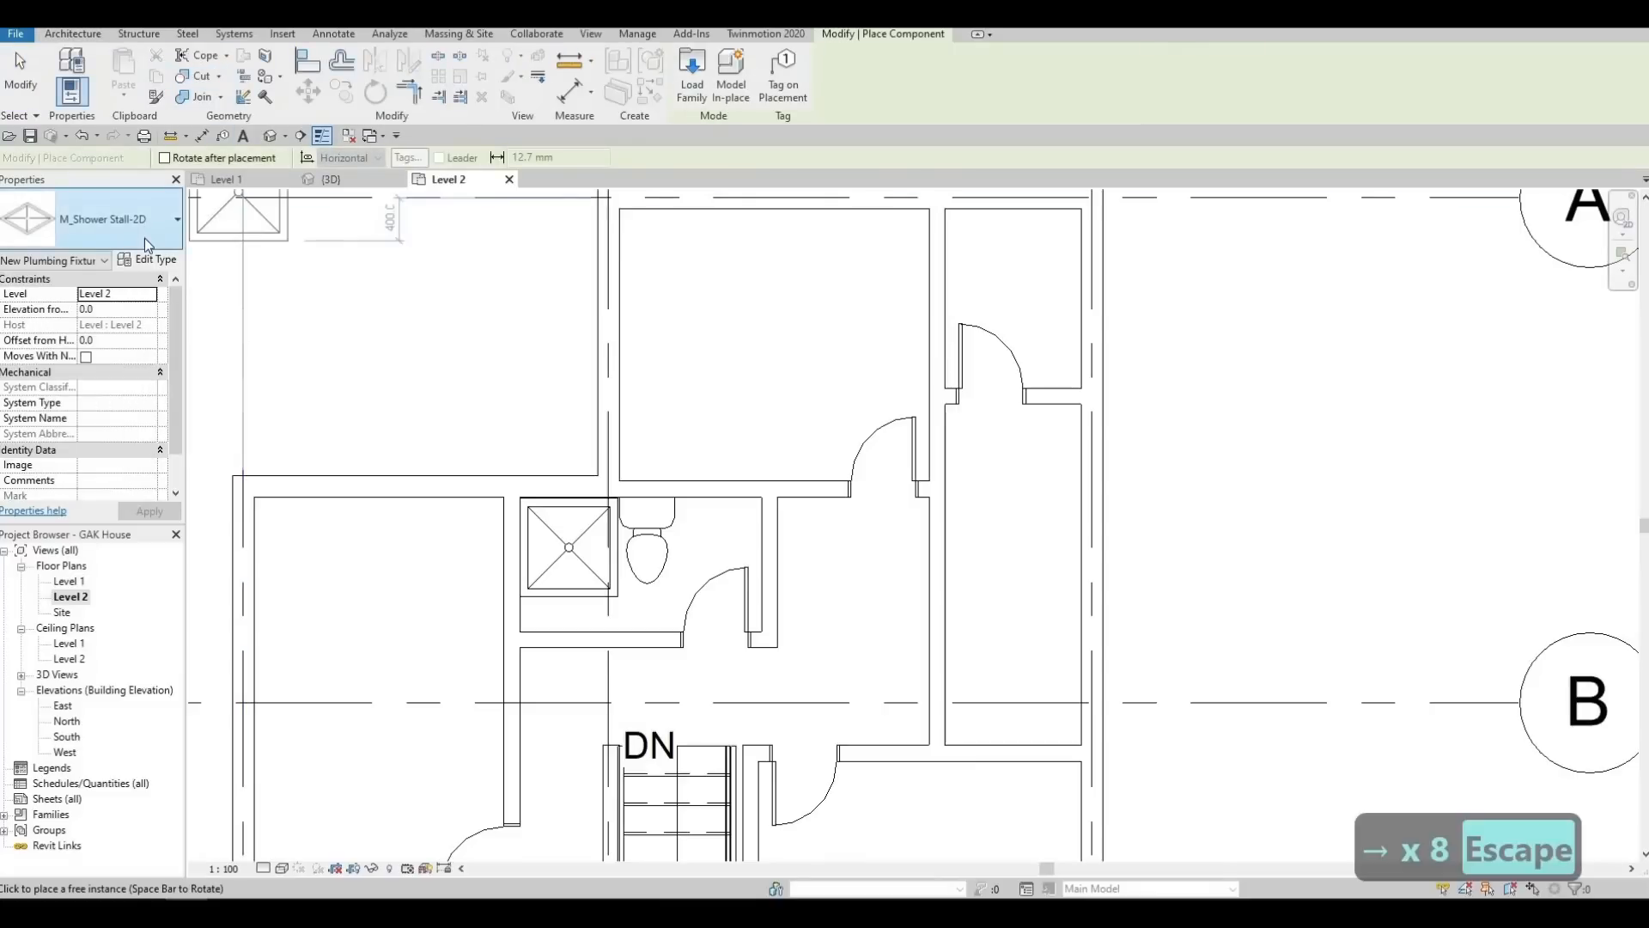
click(144, 238)
scroll(104, 451, up, 3)
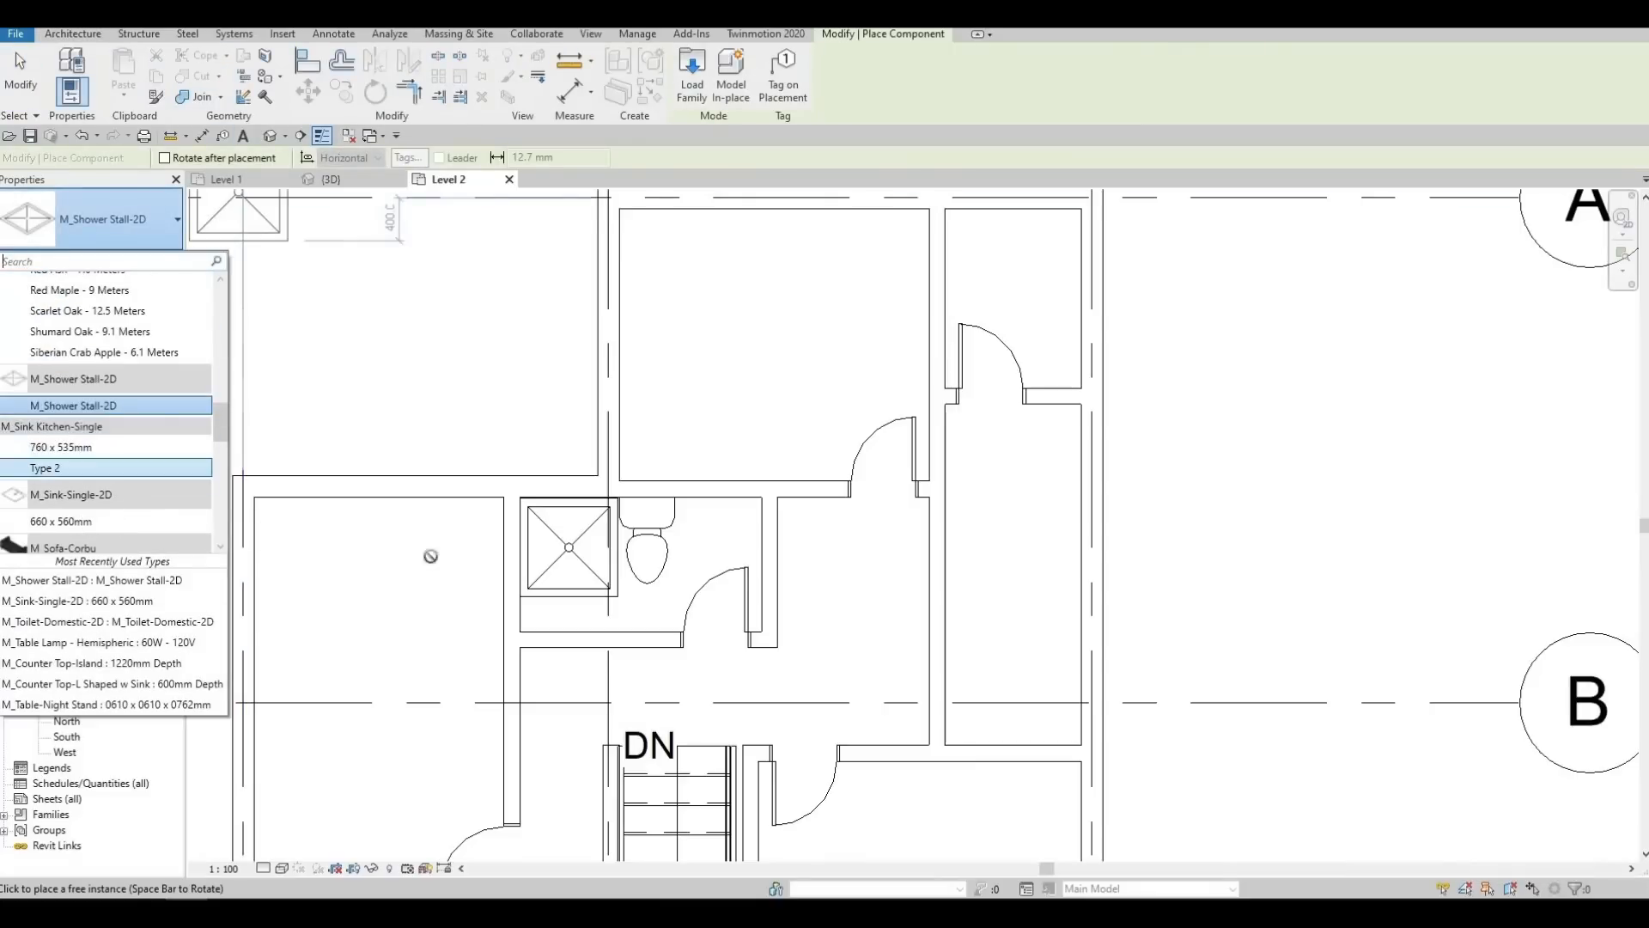
key(Down)
key(Return)
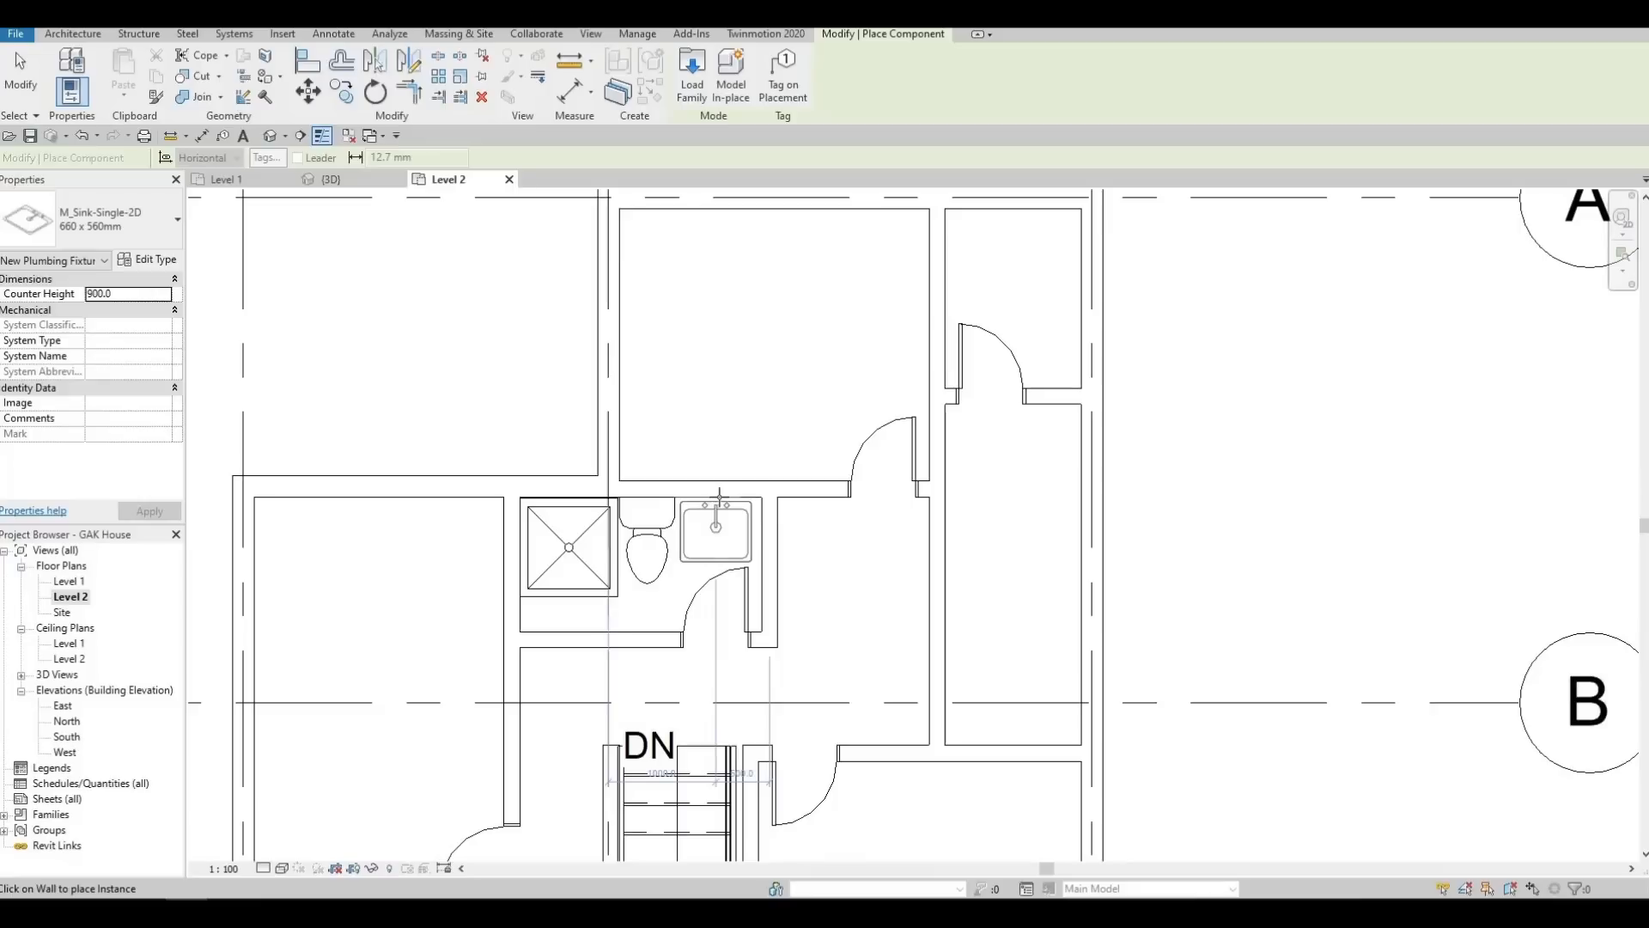
click(720, 503)
key(Escape)
key(Escape)
key(Escape)
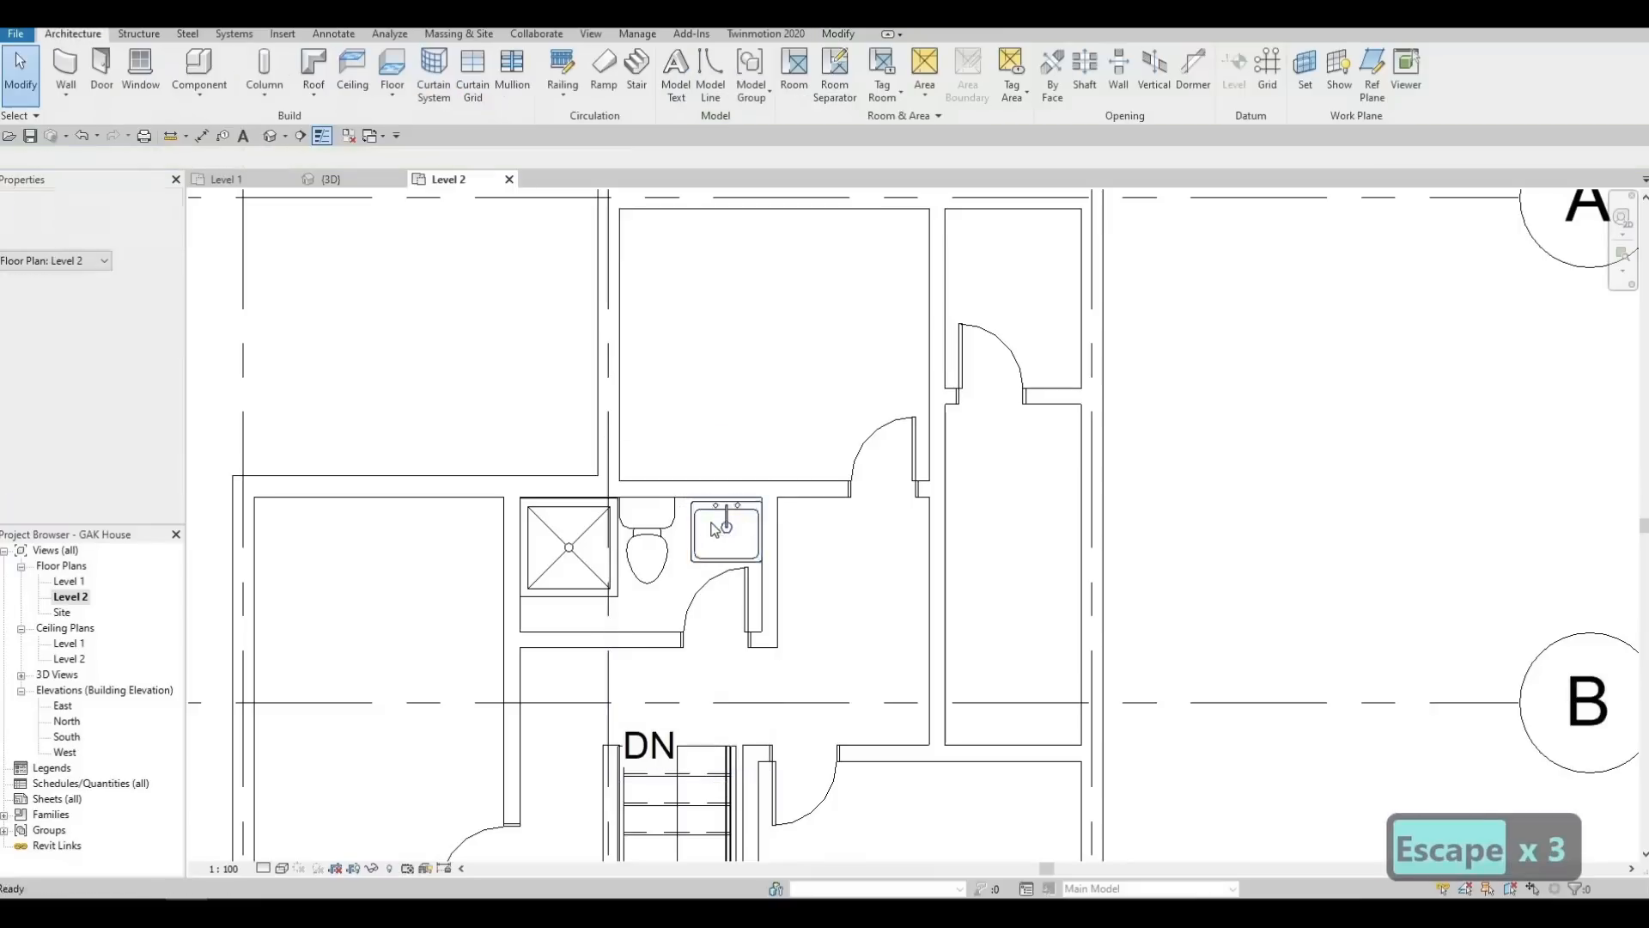
Nudge the new sink slightly to the left along the upper wall of the small toilet room
click(698, 511)
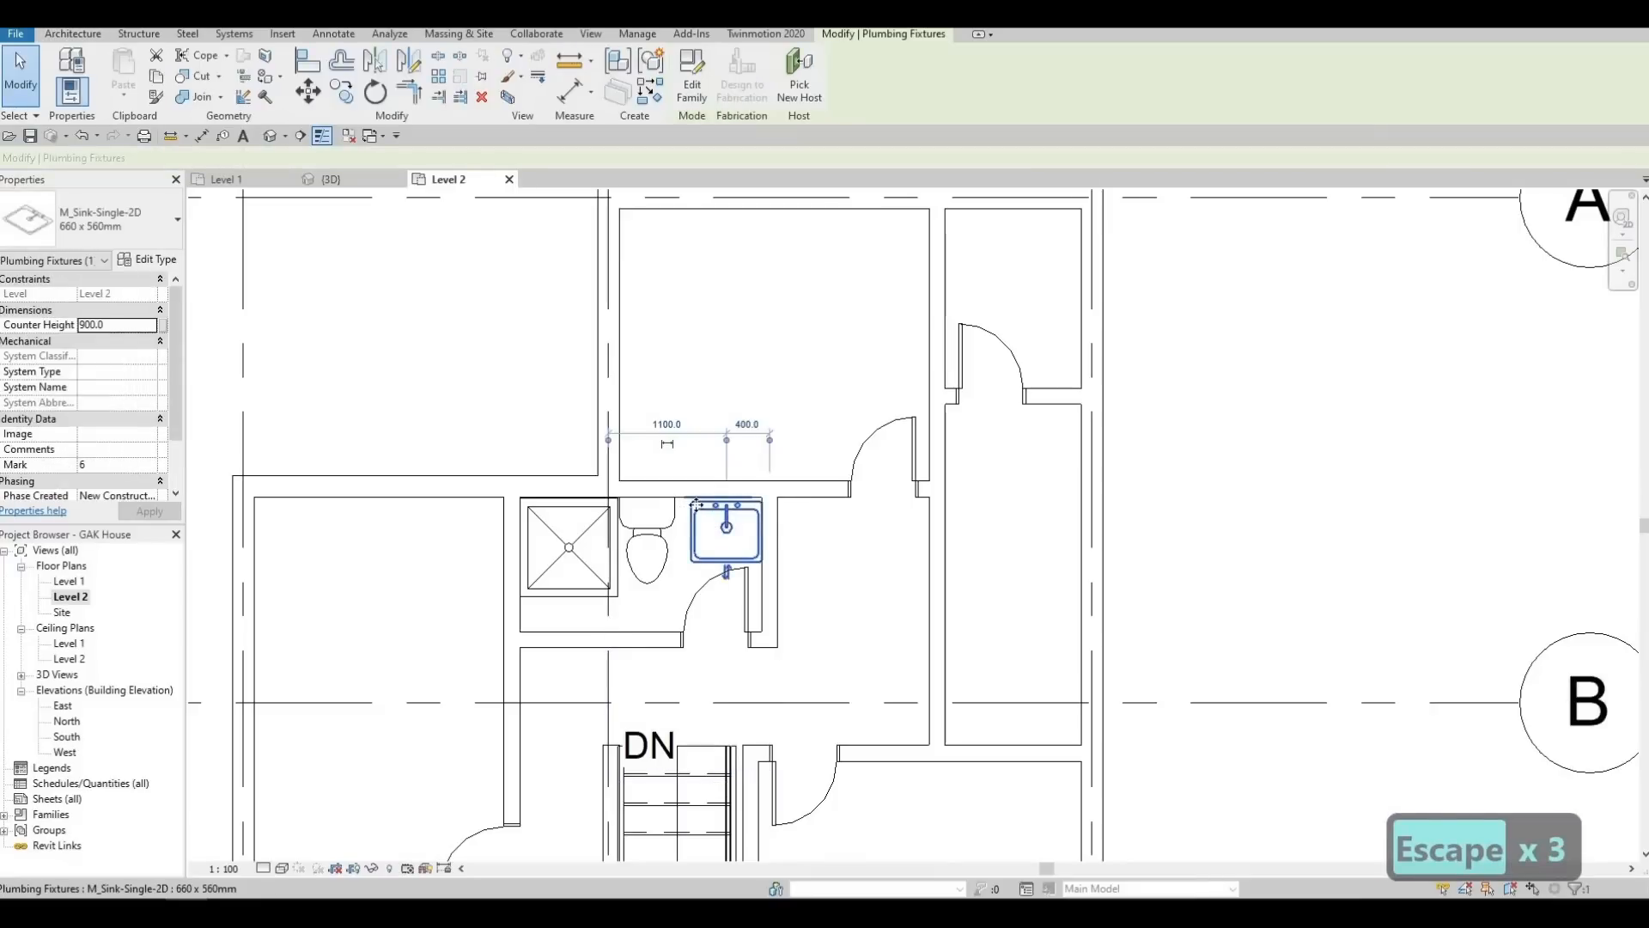
key(Left)
key(Left)
key(Escape)
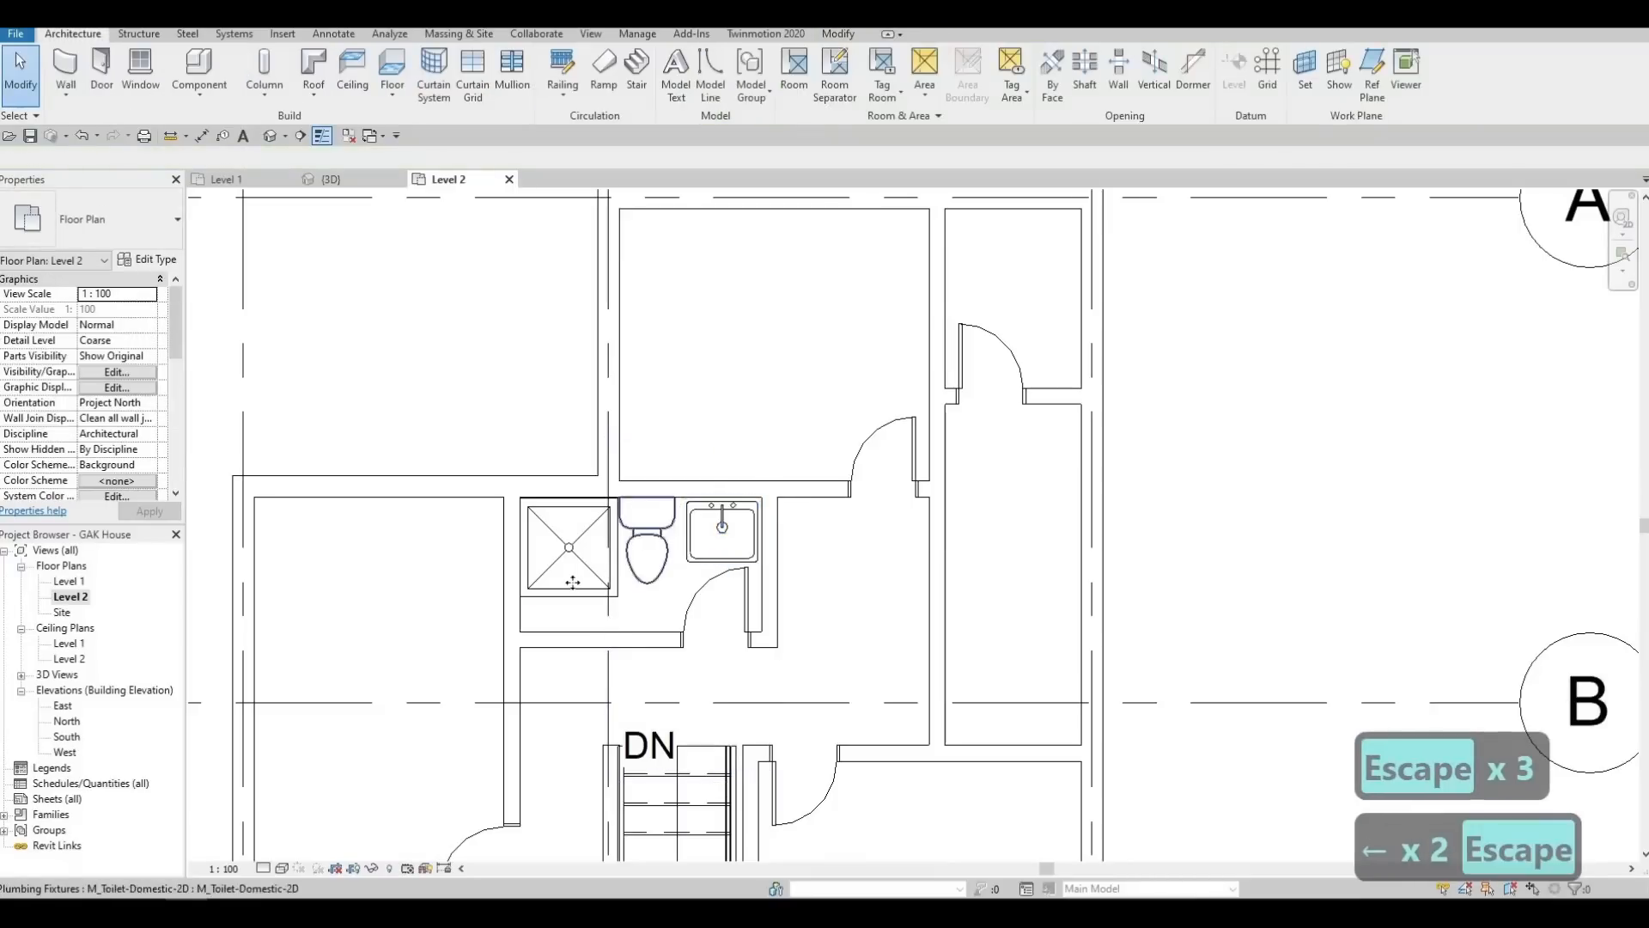
click(575, 593)
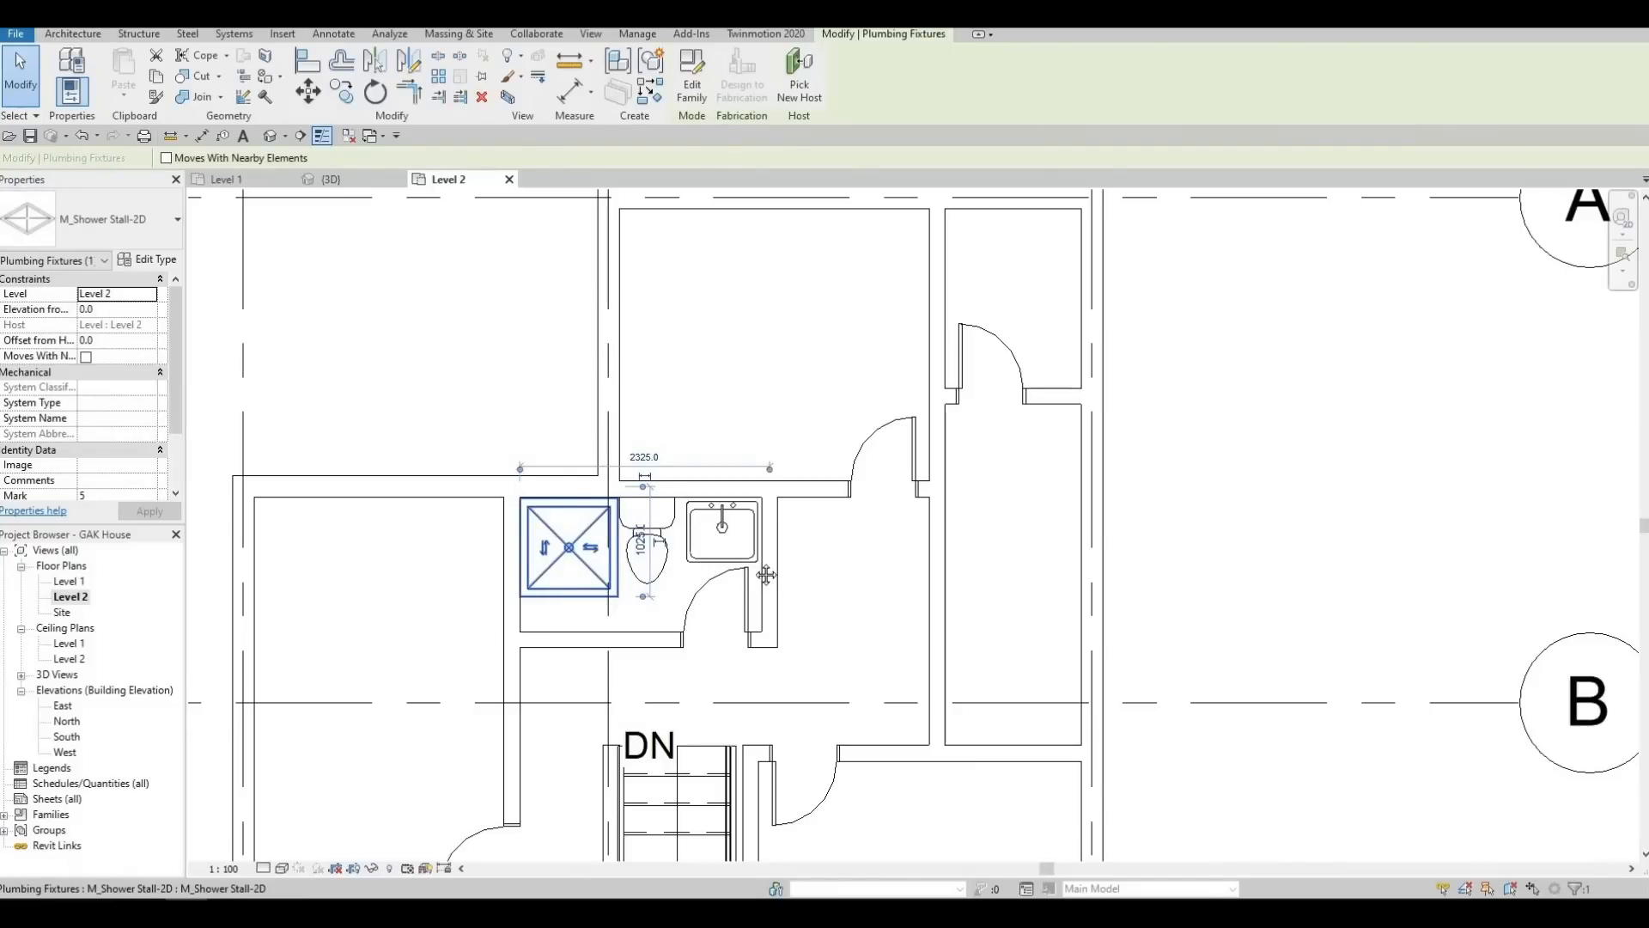
key(Escape)
Create a similar M_Shower Stall-2D in the upper-right corner of the bathroom near grid line A
scroll(736, 535, down, 3)
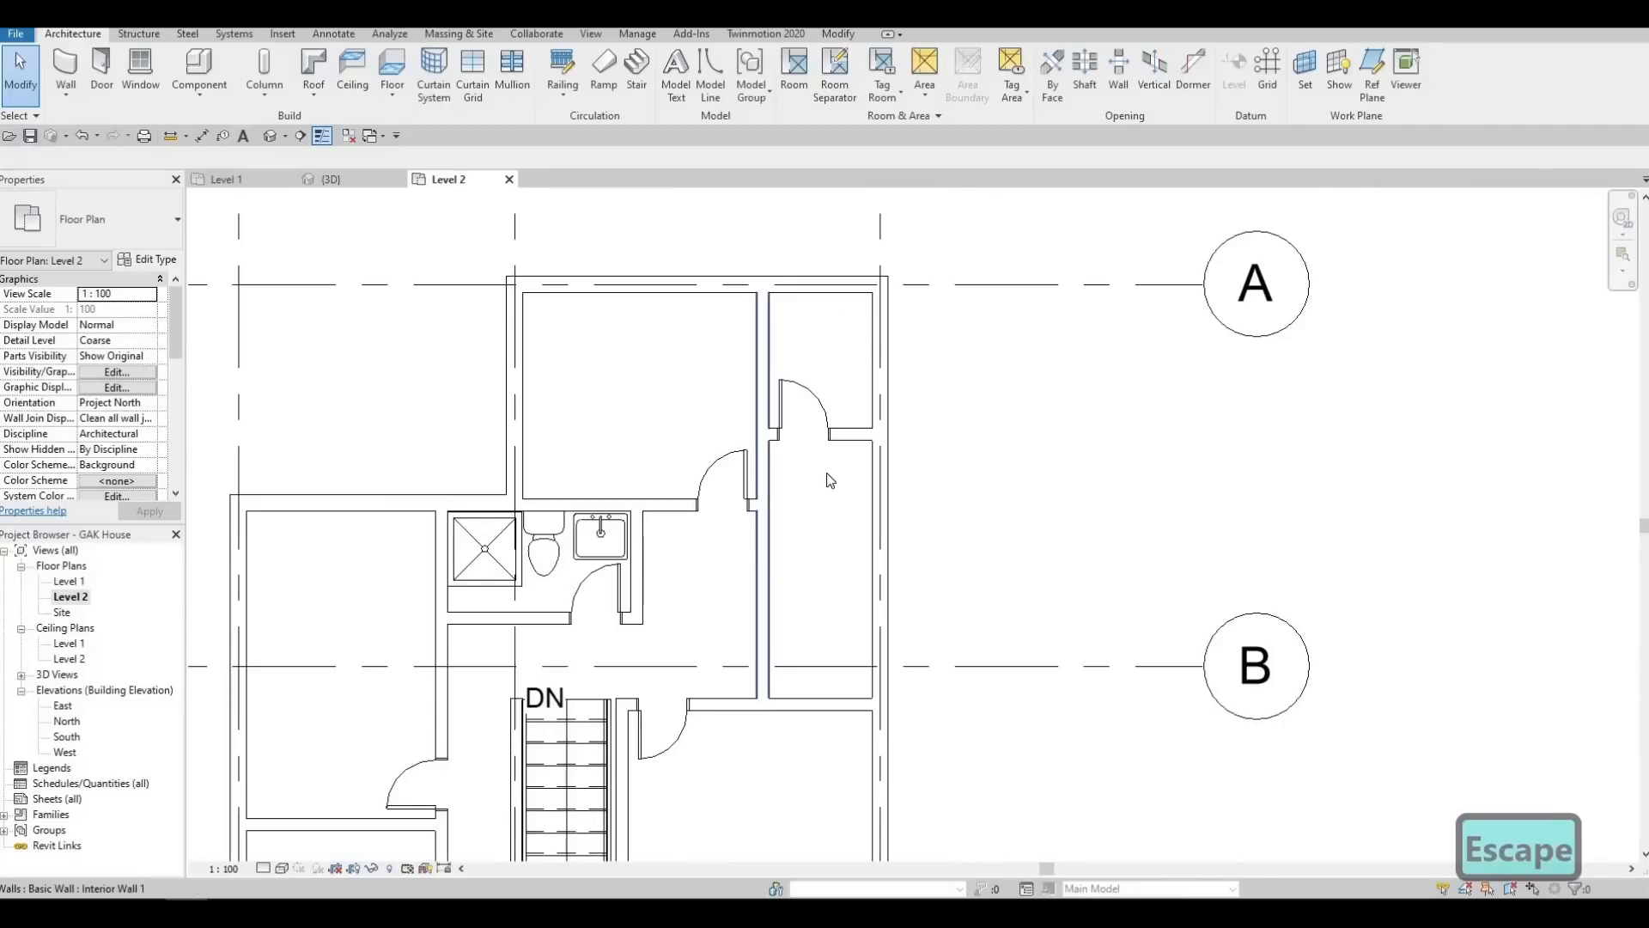
mouse_move(752, 545)
middle_down()
mouse_move(736, 598)
mouse_move(739, 555)
middle_up()
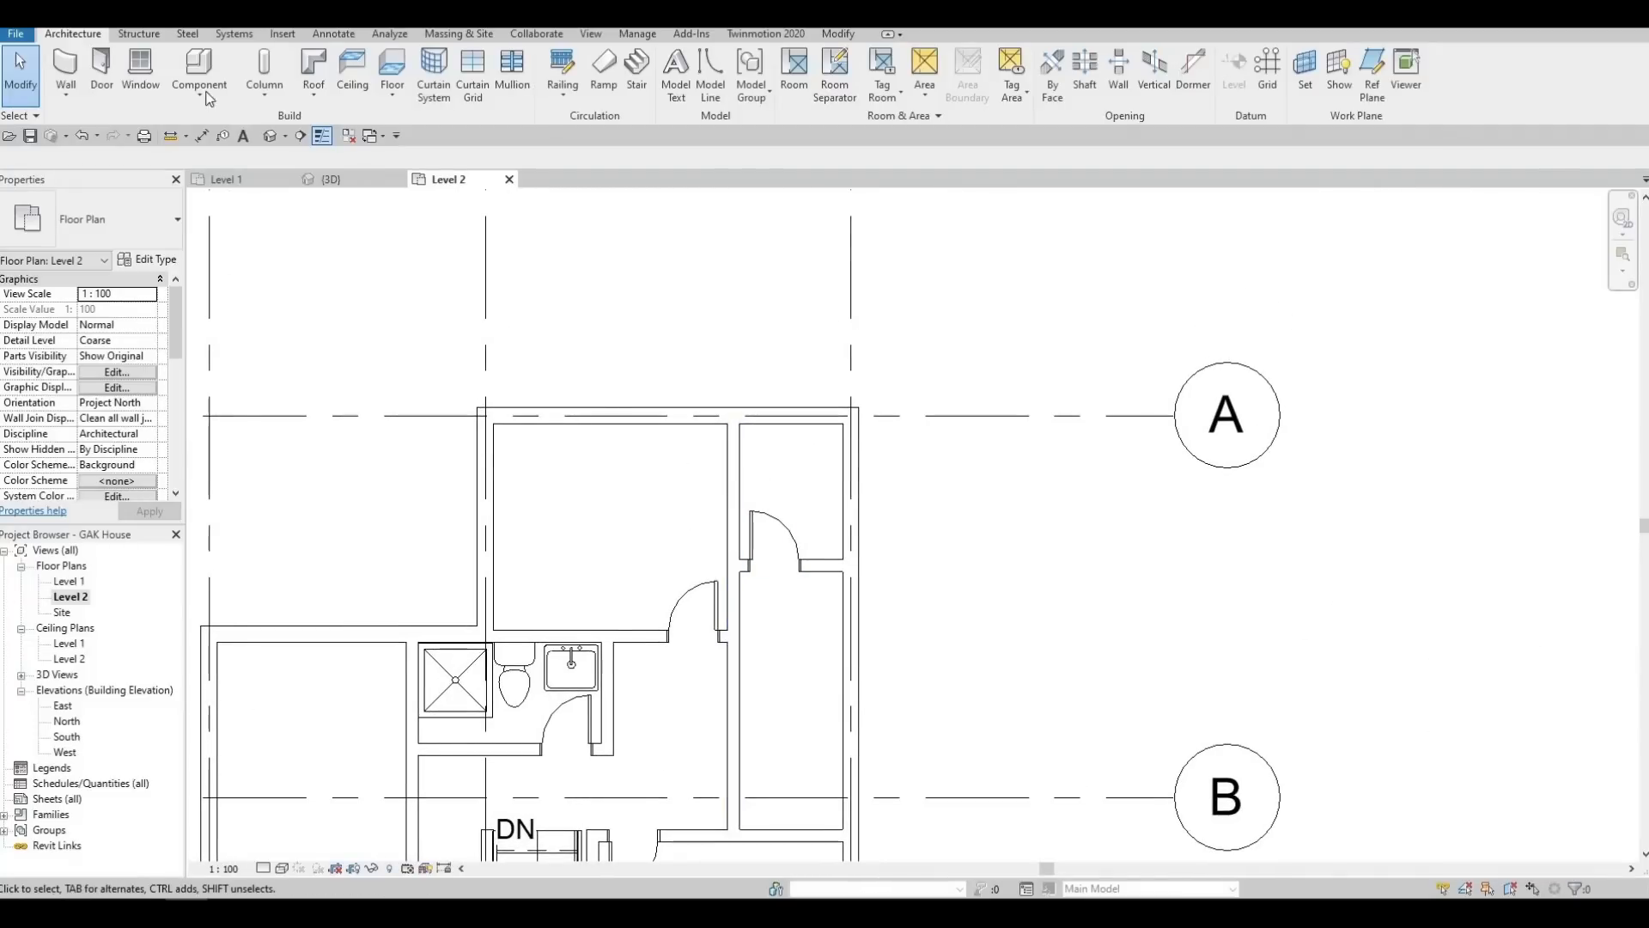
click(475, 708)
key(c)
key(s)
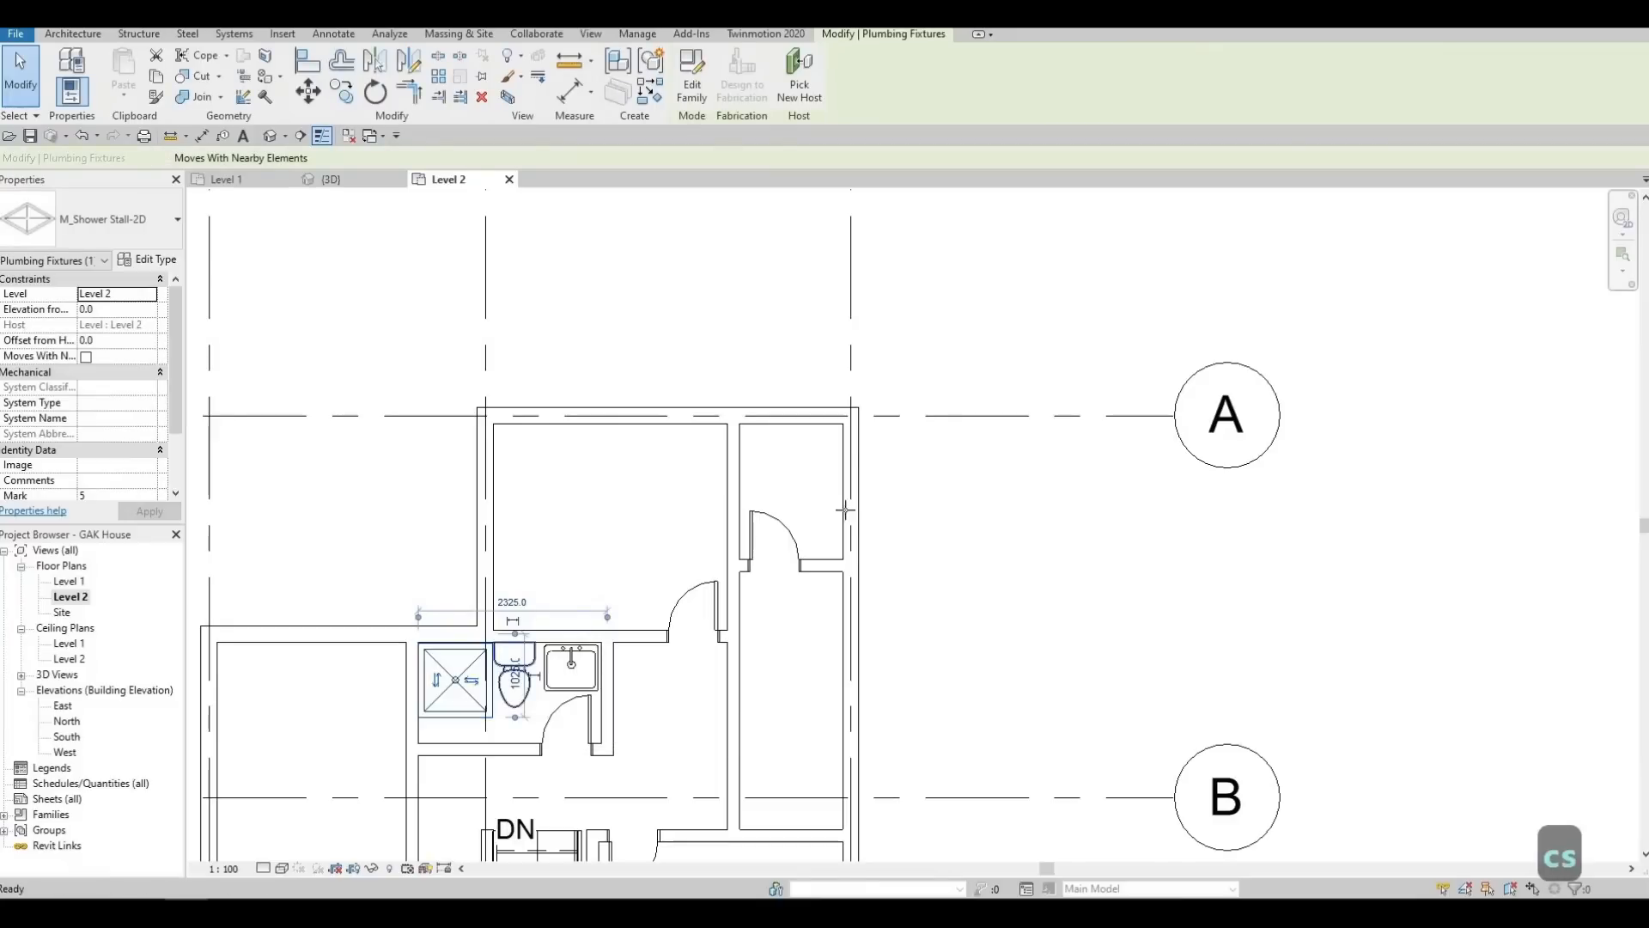
click(770, 501)
key(Escape)
key(Escape)
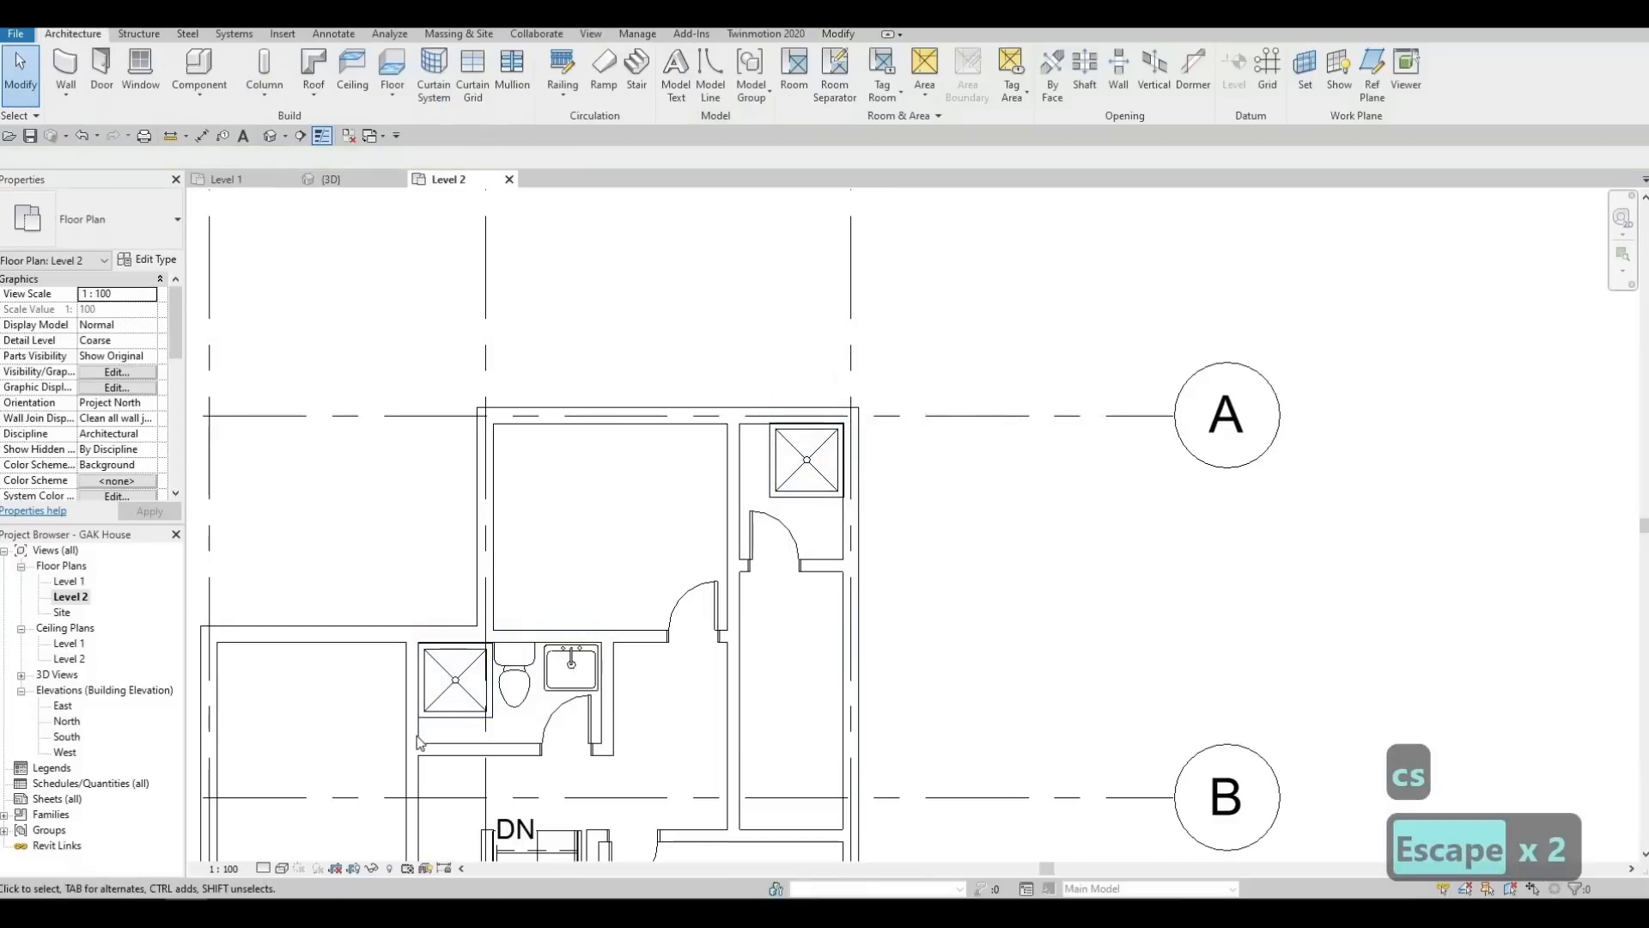
Create a similar M_Toilet-Domestic-2D on the right-hand wall of the upper-right bathroom, just below its shower stall
click(522, 708)
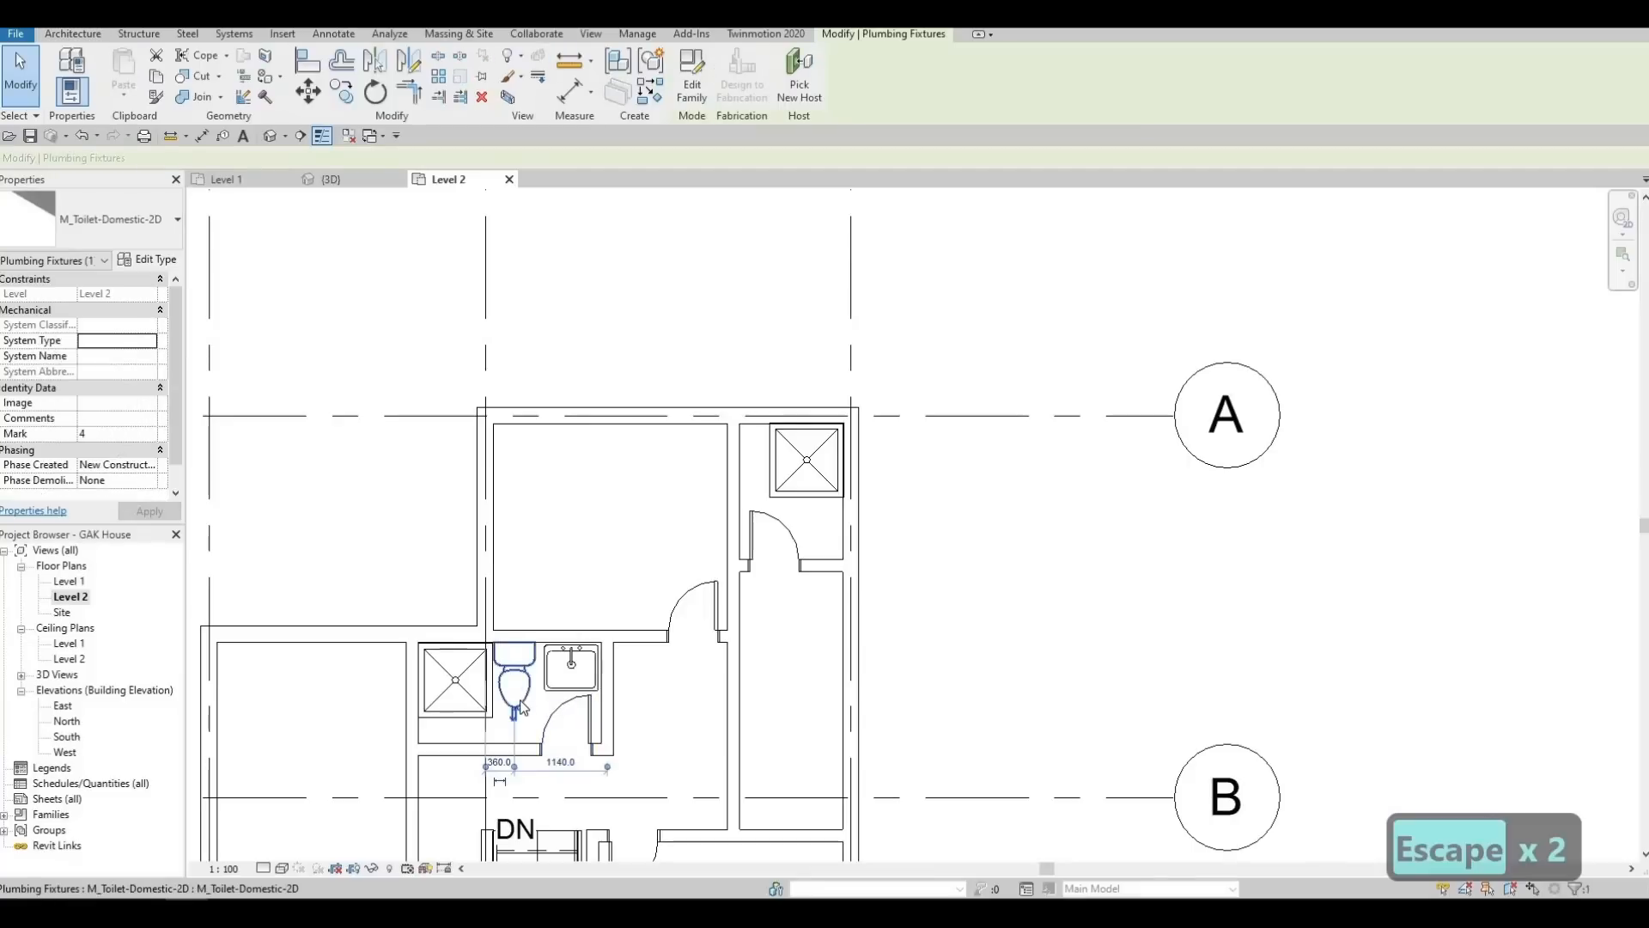
key(c)
key(s)
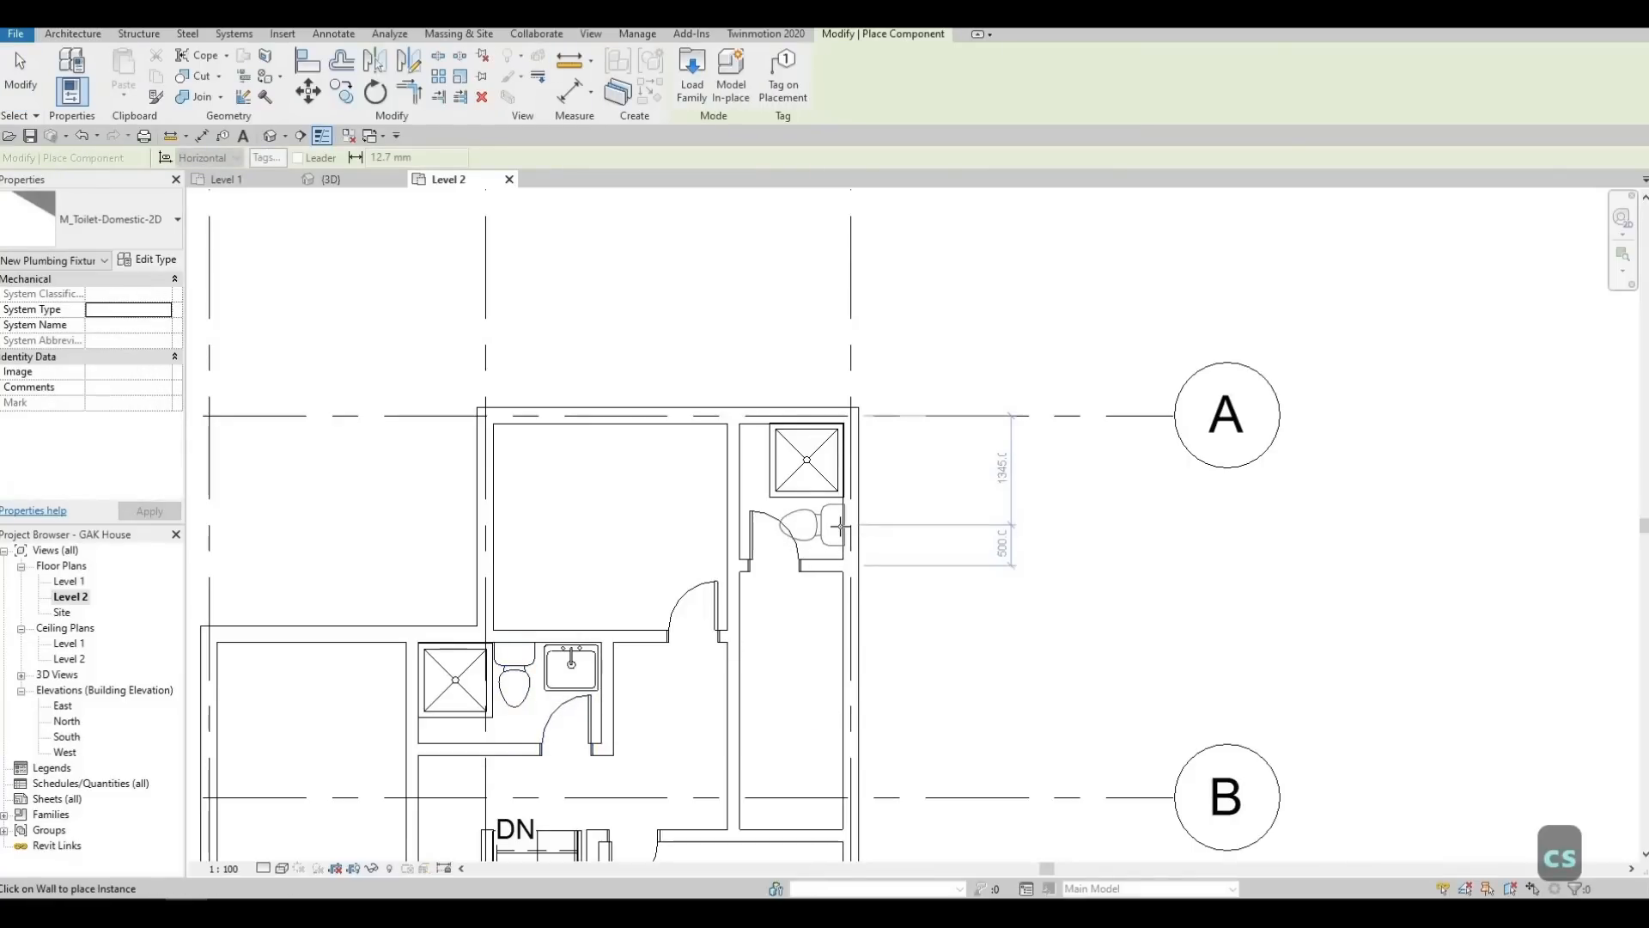
key(Escape)
key(Escape)
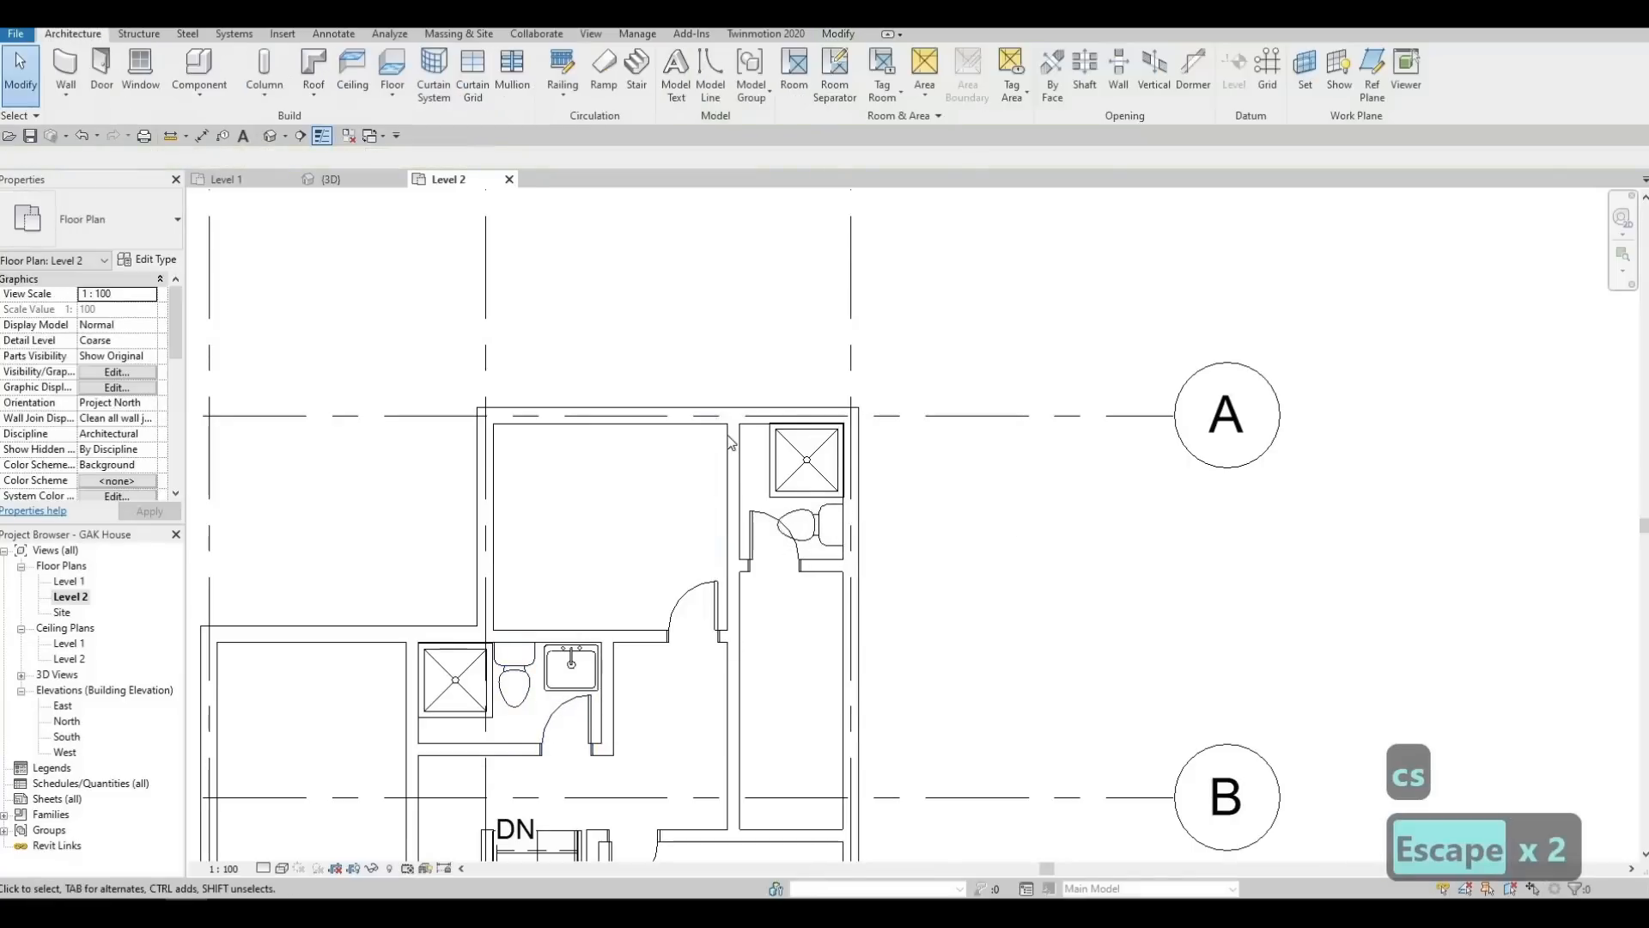
Flip the door of the large upper room so it swings down into the hall
middle_drag(724, 641, 722, 484)
click(720, 481)
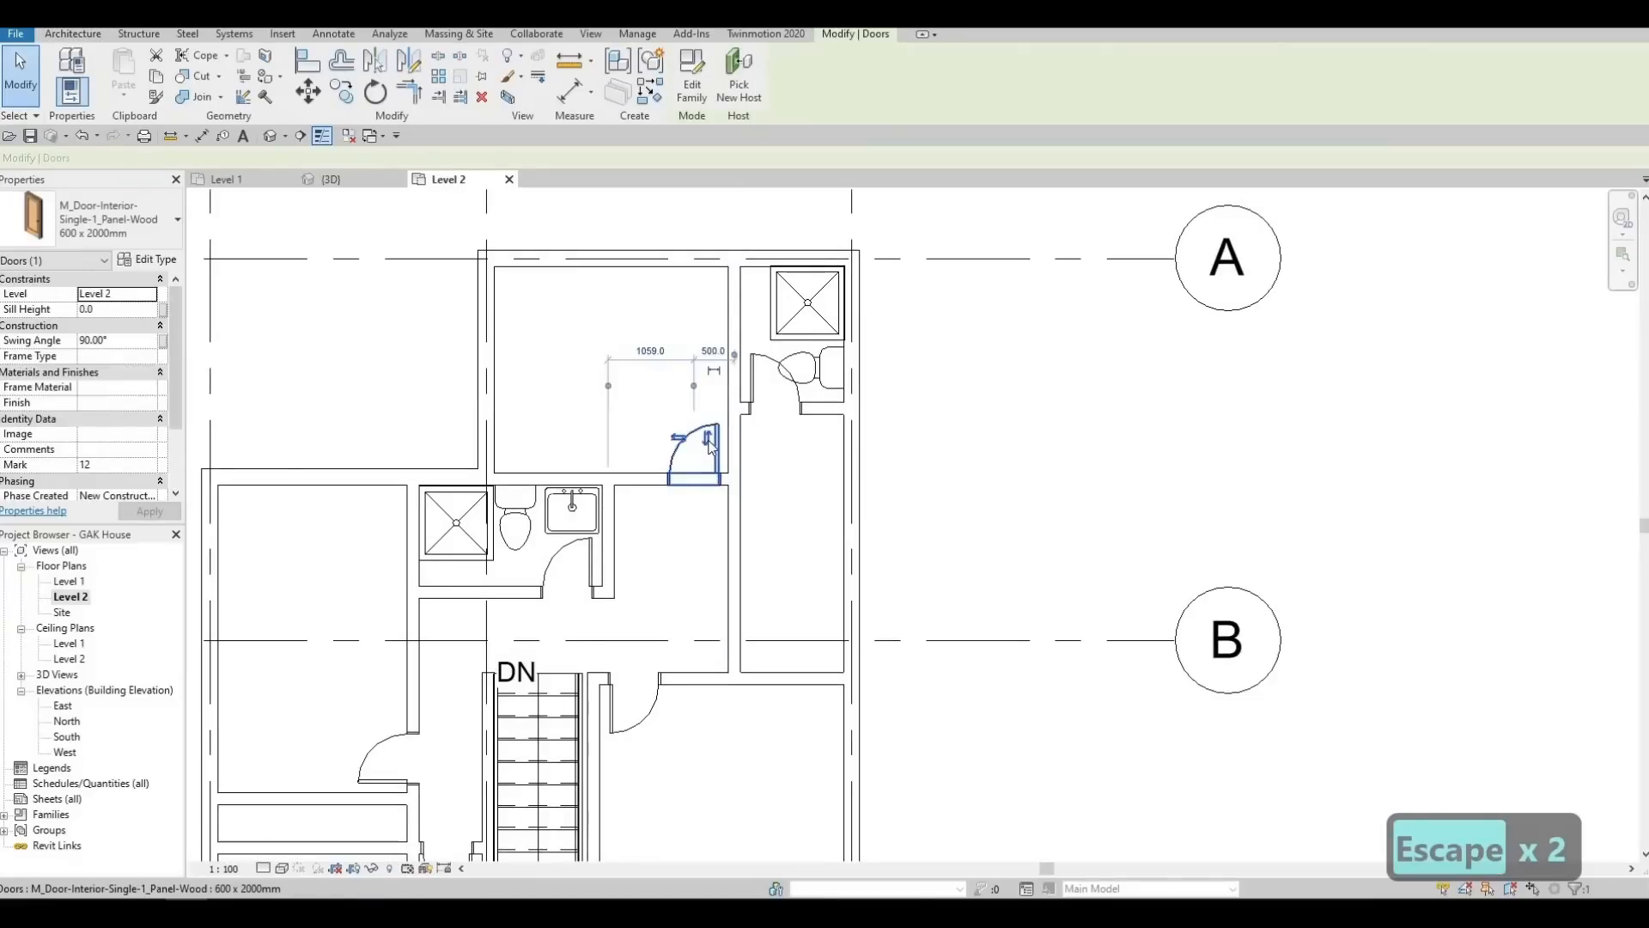
click(707, 441)
key(Escape)
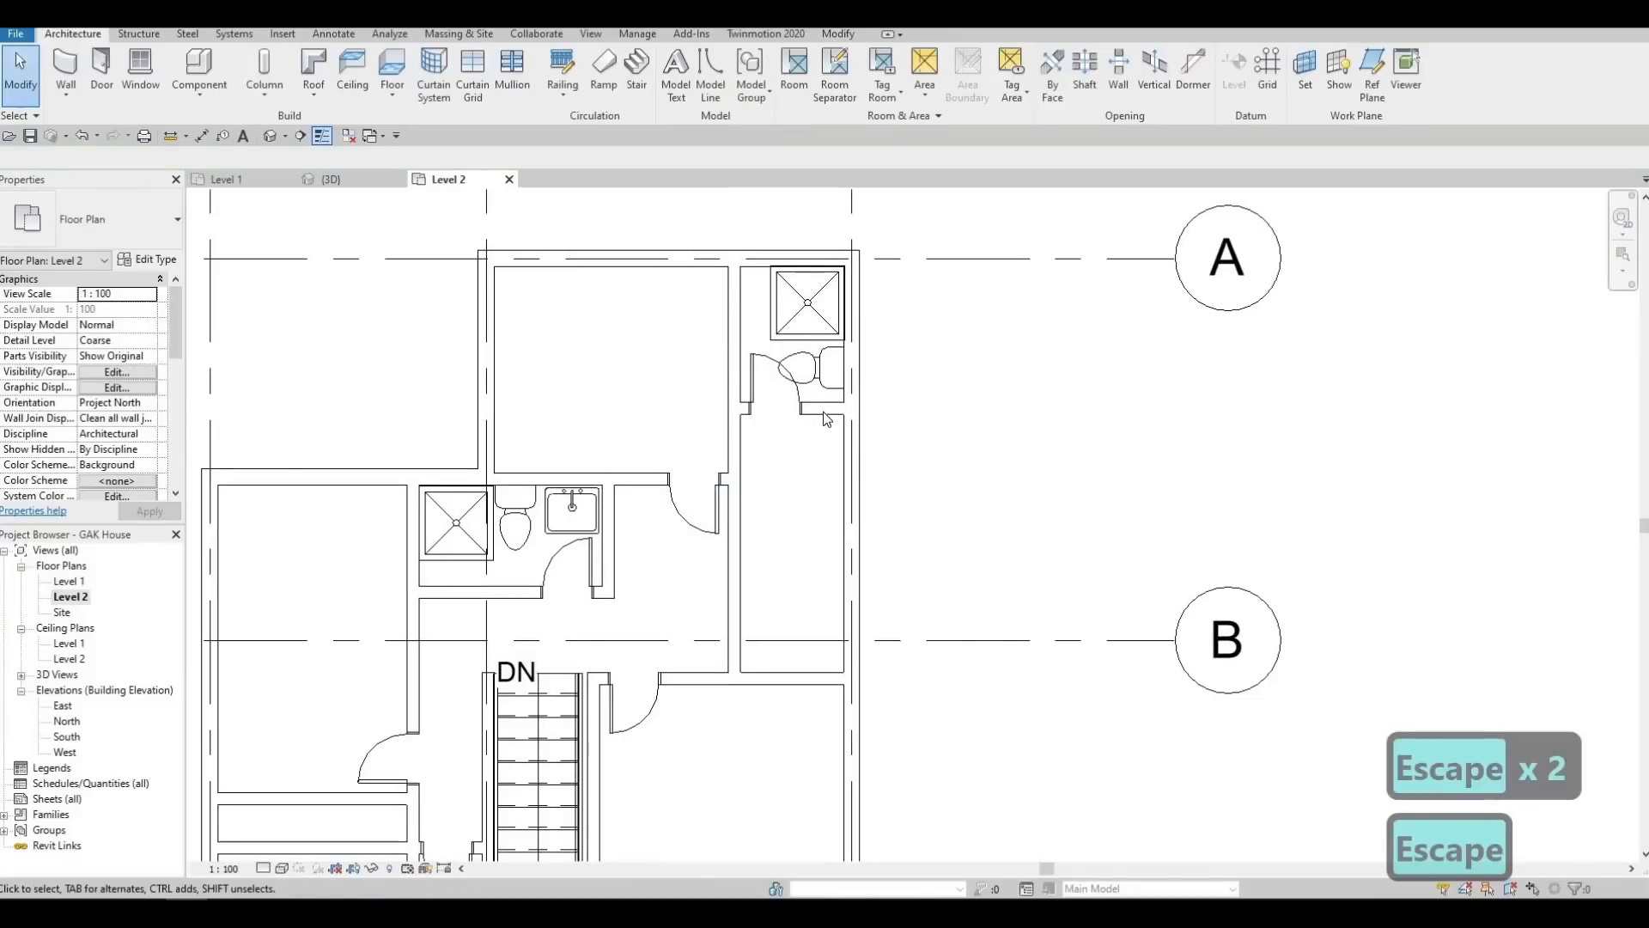
Nudge the lower wall of the upper-right bathroom downward until its door swing clears the toilet
click(826, 411)
key(Down)
key(Down)
key(Down)
key(Down)
key(Down)
key(Down)
key(Down)
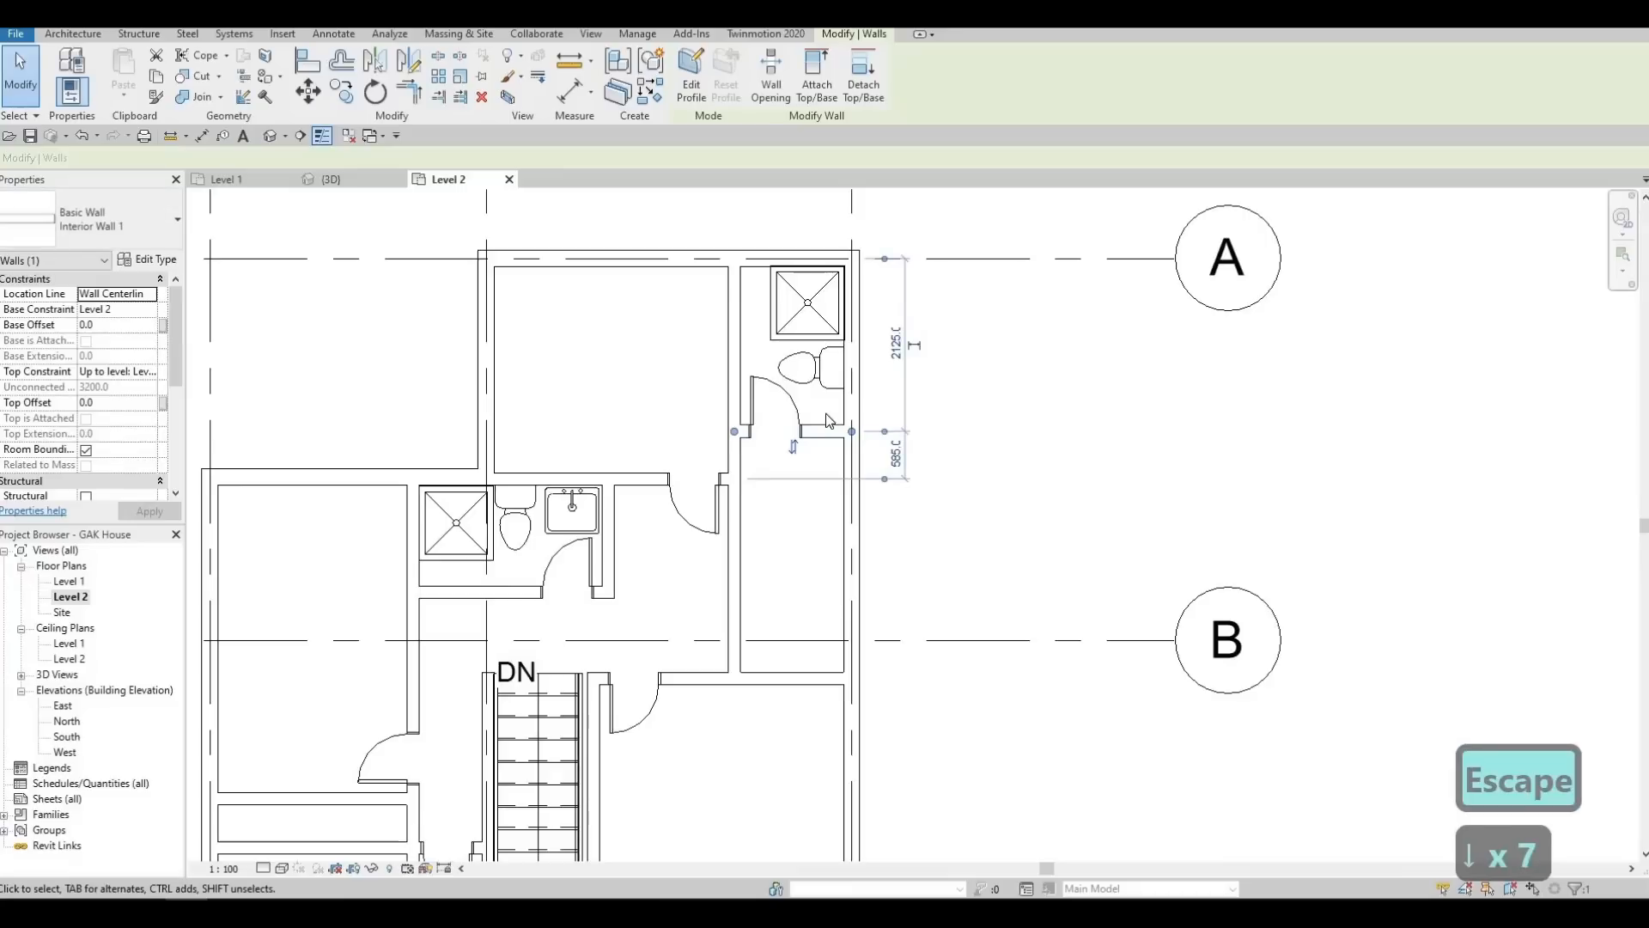
Delete the door in the wall between the large upper room and the hall
click(661, 485)
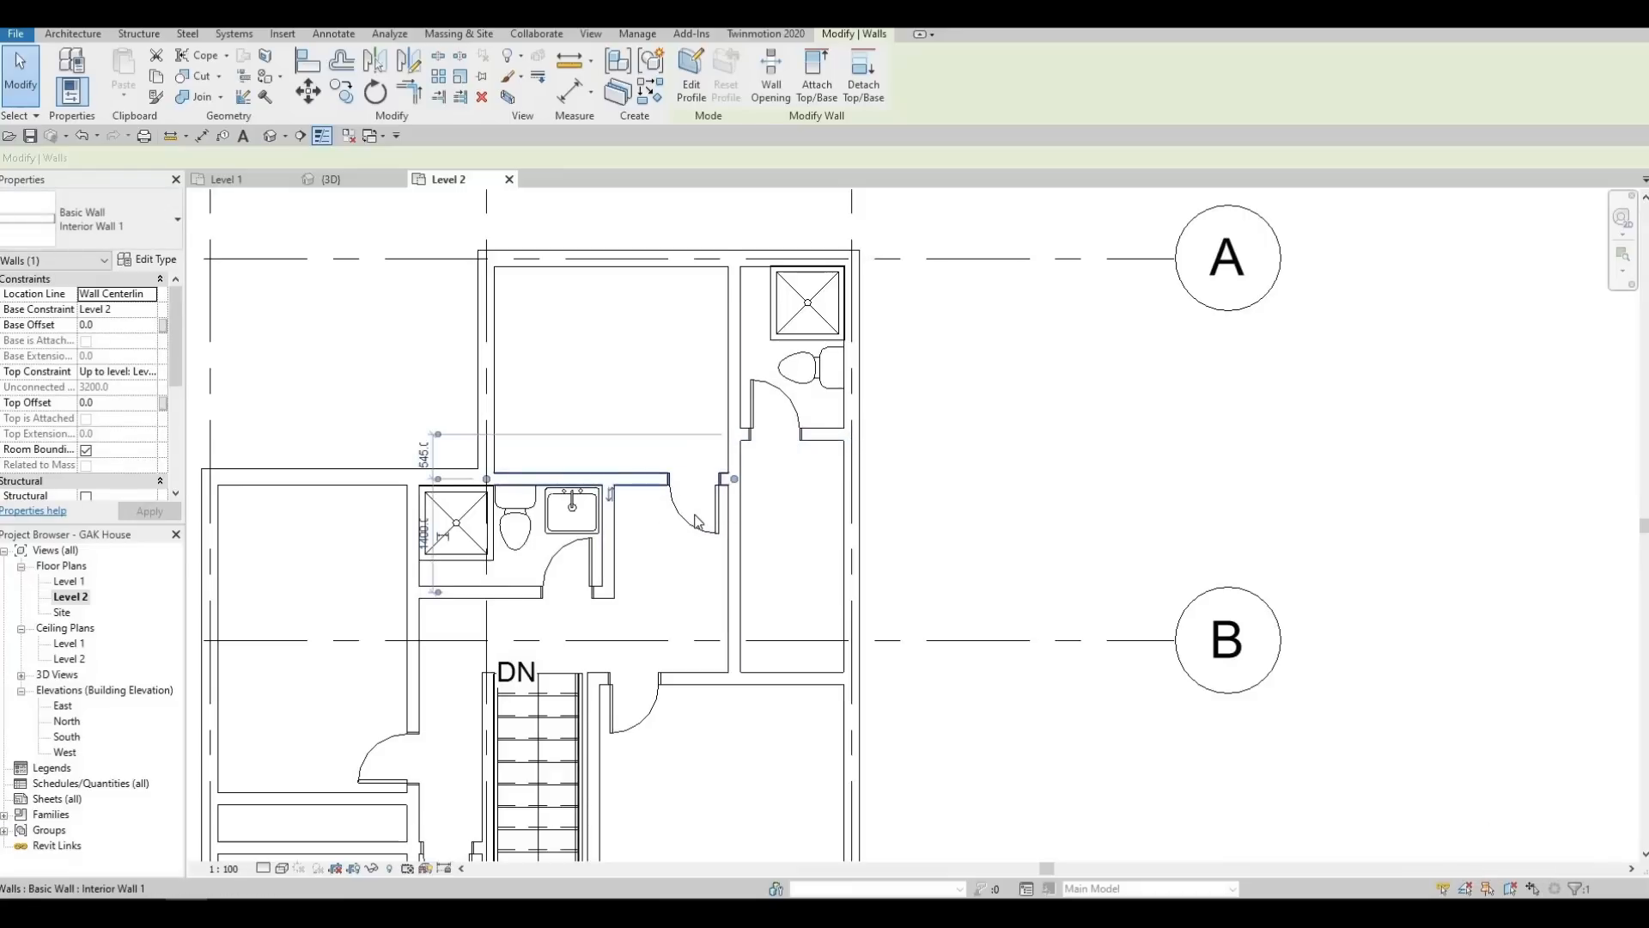
click(695, 522)
key(Delete)
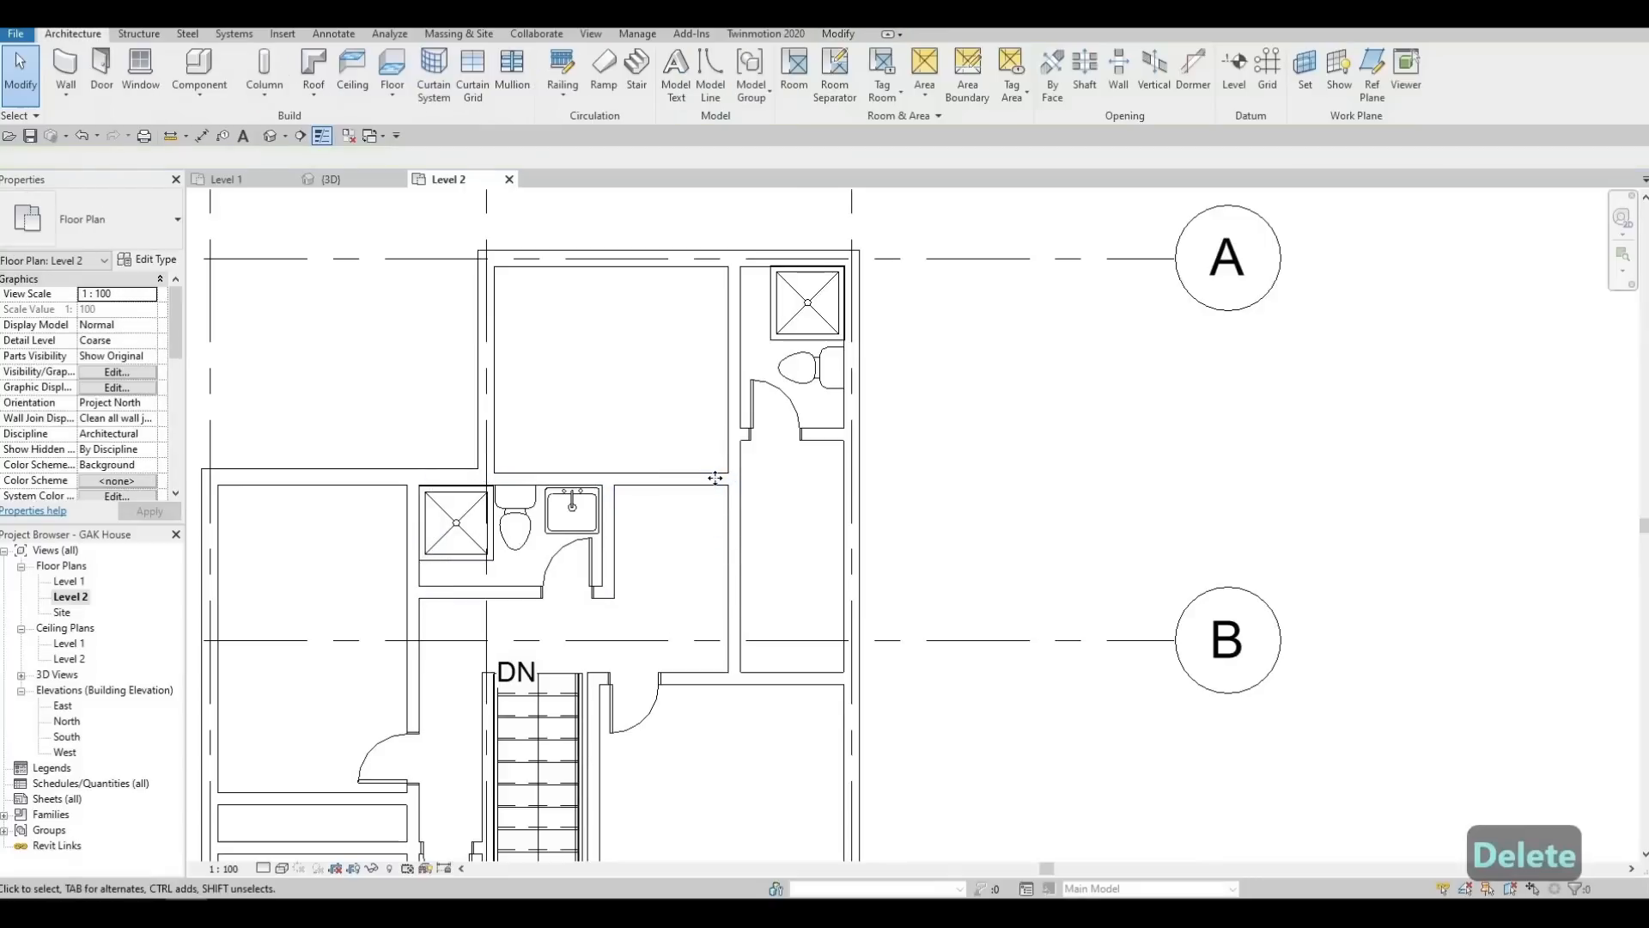
Shorten the wall below the large upper room and trim it to a corner with the small toilet room's right wall
click(700, 479)
drag(712, 480, 584, 498)
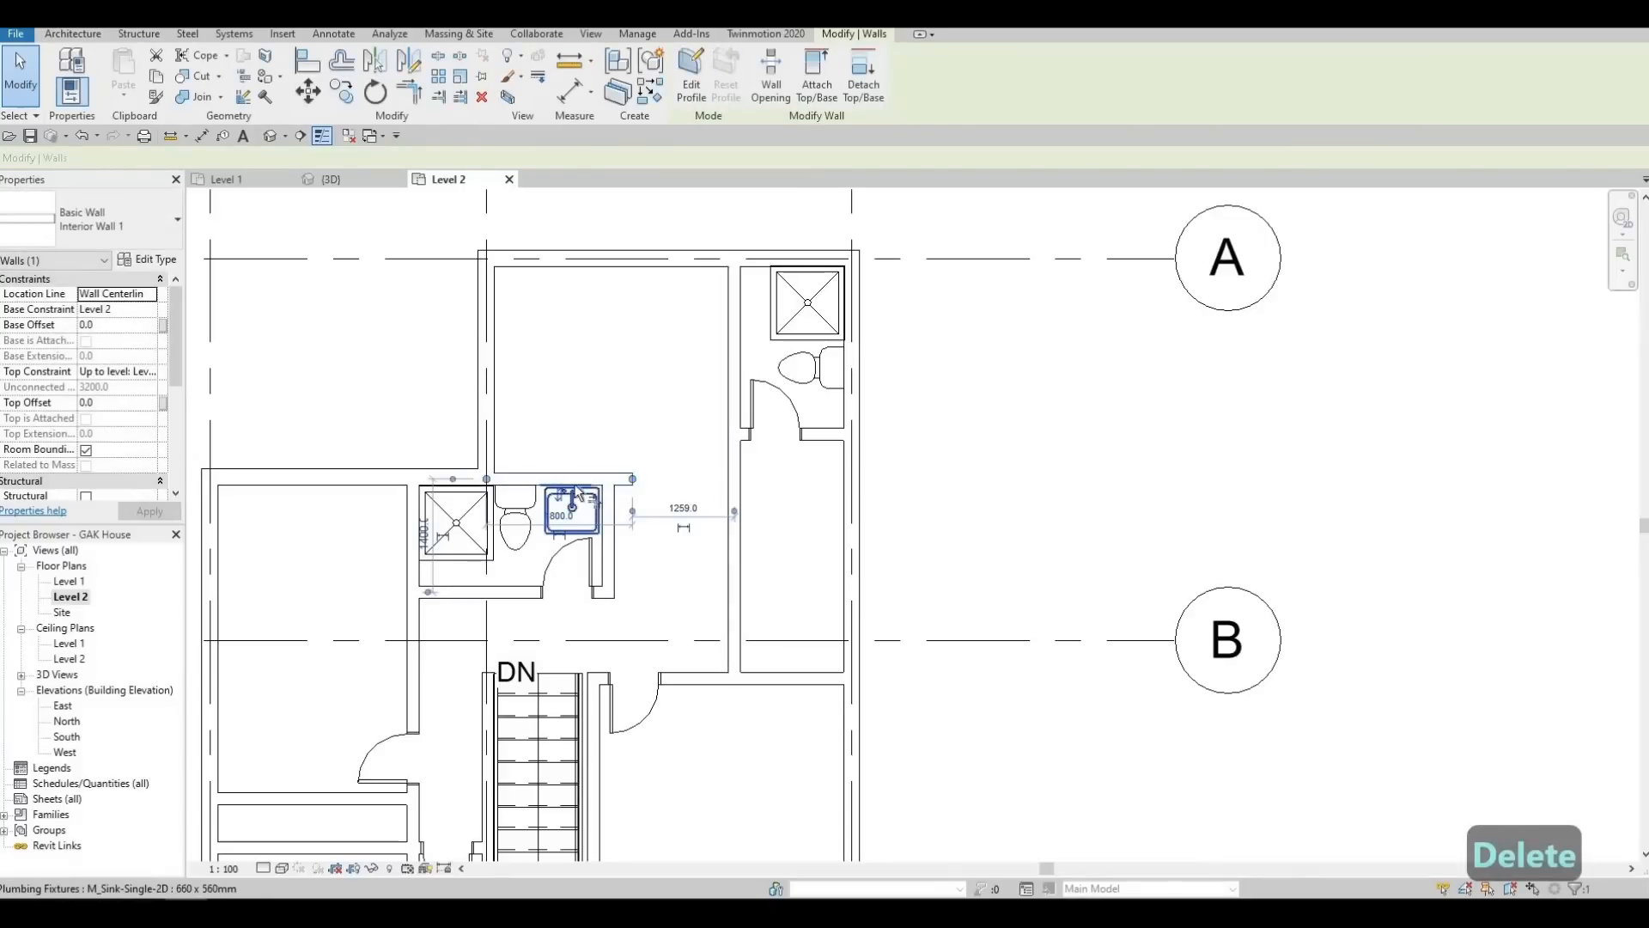
key(t)
key(r)
click(613, 536)
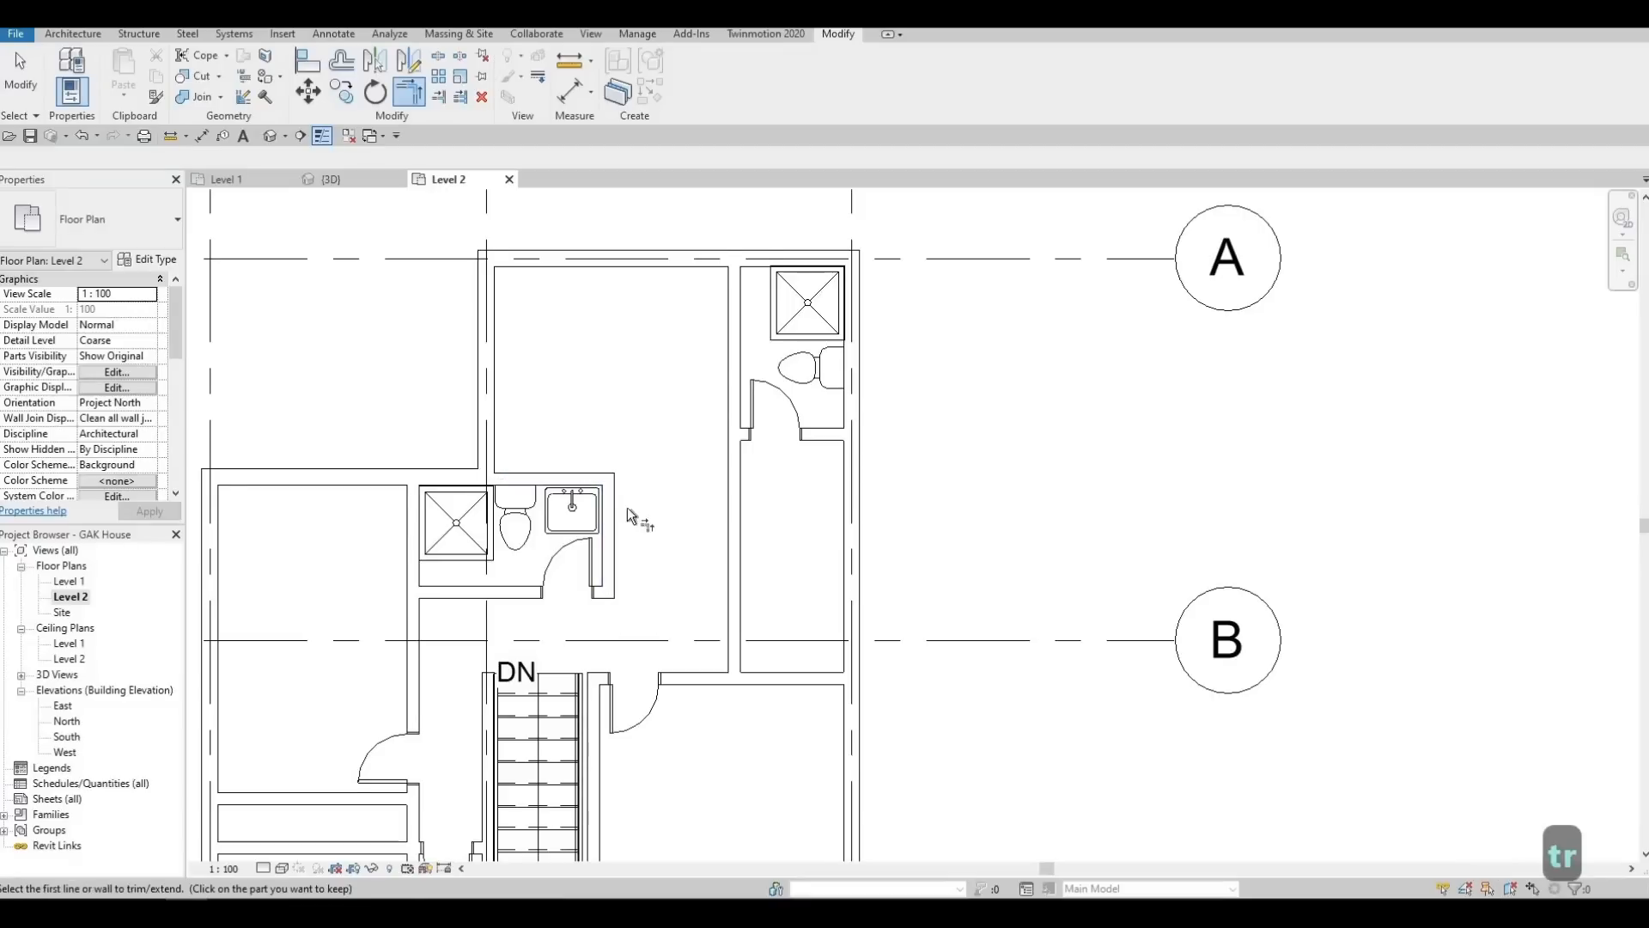
middle_drag(593, 541, 600, 487)
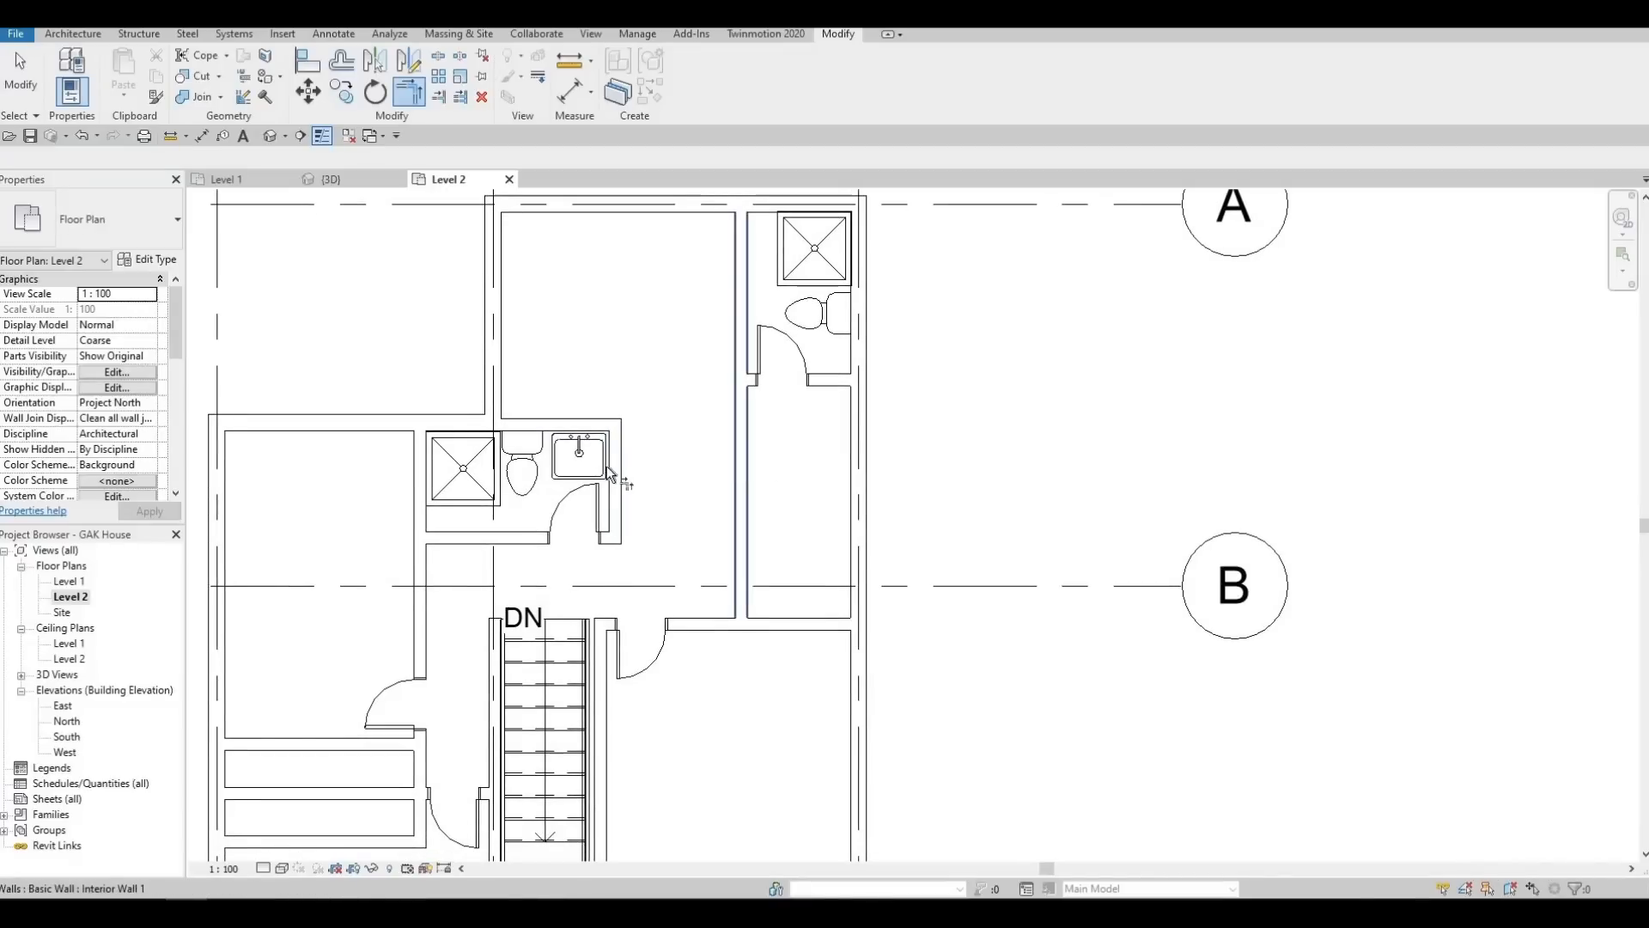
key(Escape)
key(Escape)
Nudge the lower wall of the upper-right bathroom down and back up a little, leaving room for a sink below the toilet
click(827, 389)
key(Down)
key(Down)
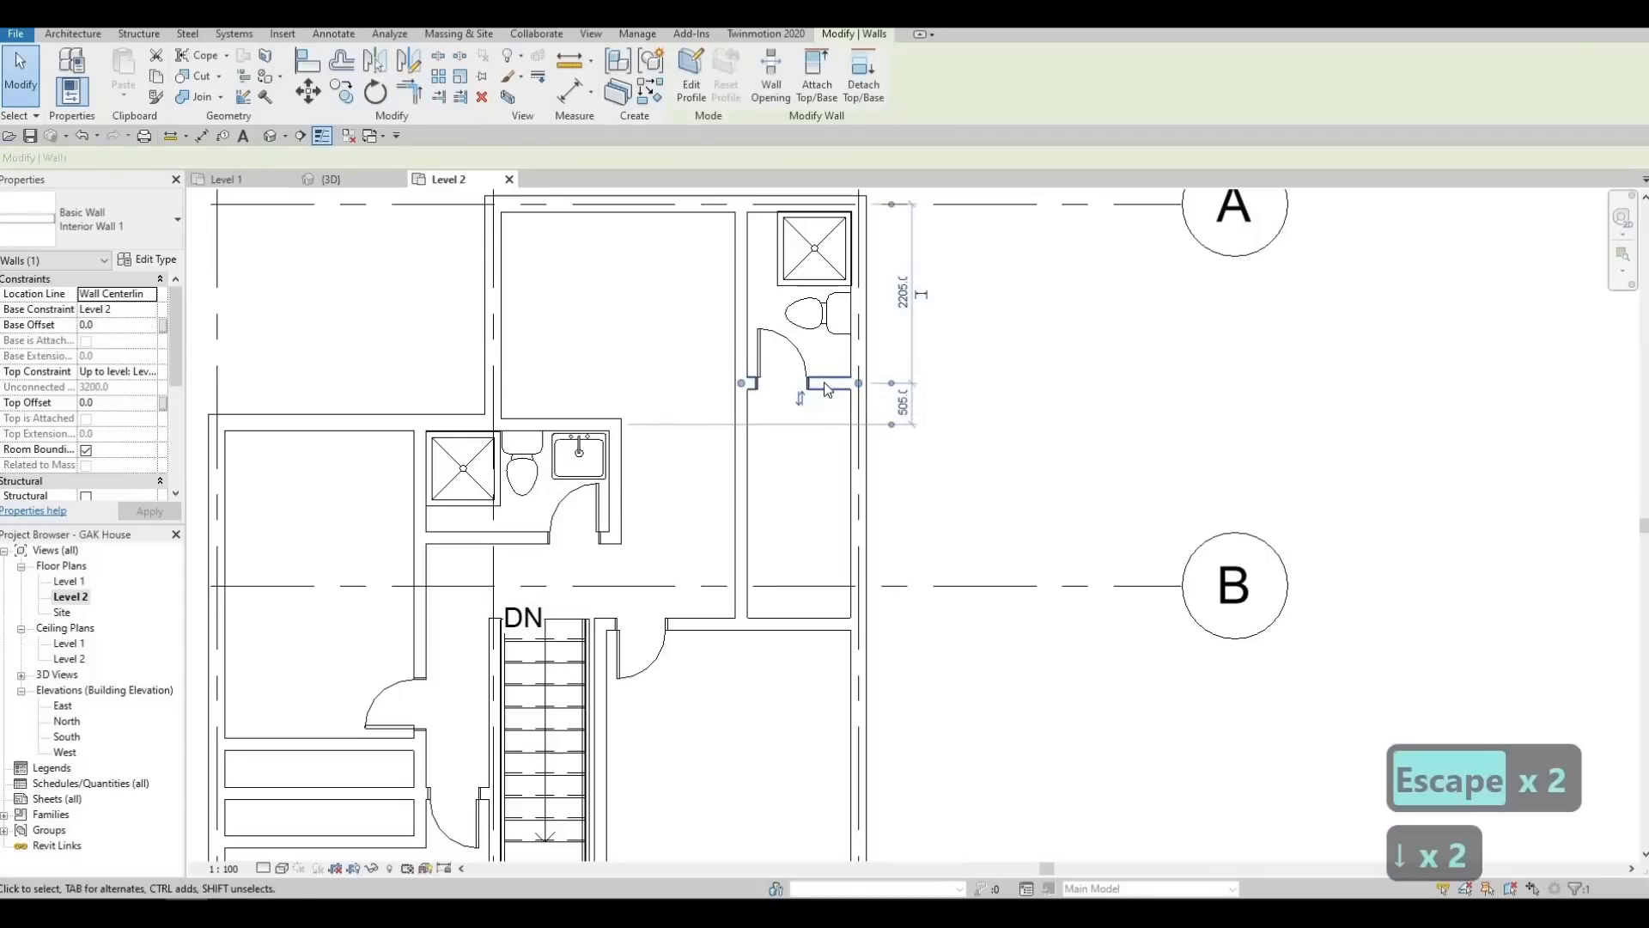
key(Down)
key(Down)
key(Down)
key(Down)
key(Down)
key(Down)
key(Down)
key(Down)
key(Down)
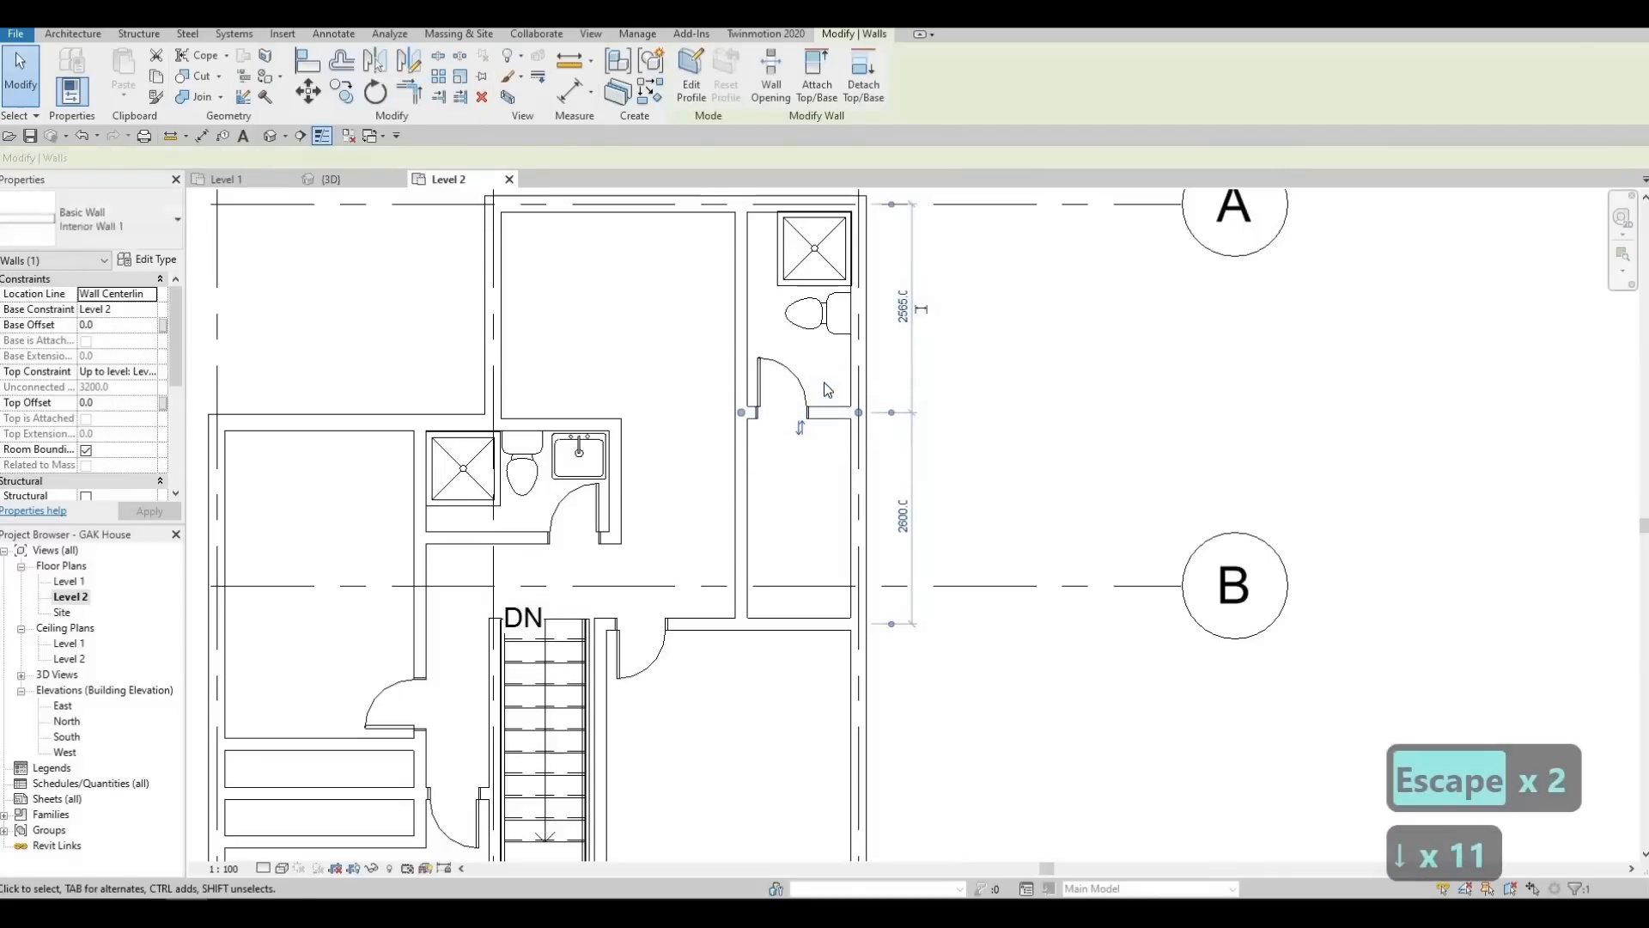
key(Down)
key(Down)
key(Down)
key(Down)
key(Down)
key(Down)
key(Down)
key(Down)
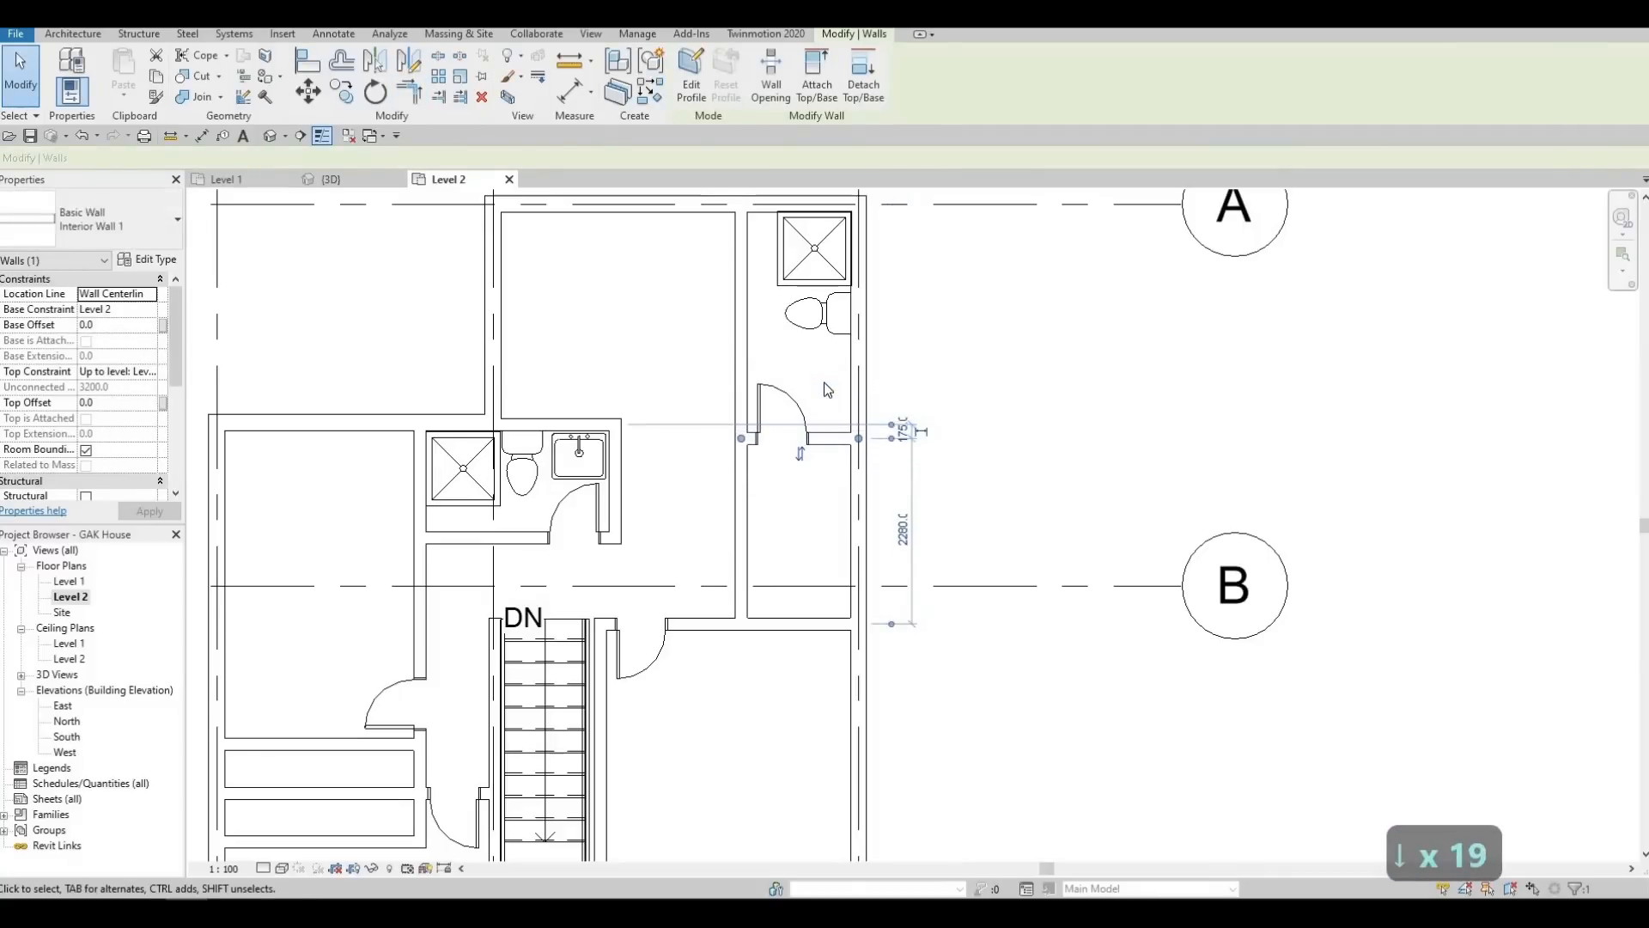
key(Down)
key(Down)
key(Down)
key(Down)
key(Down)
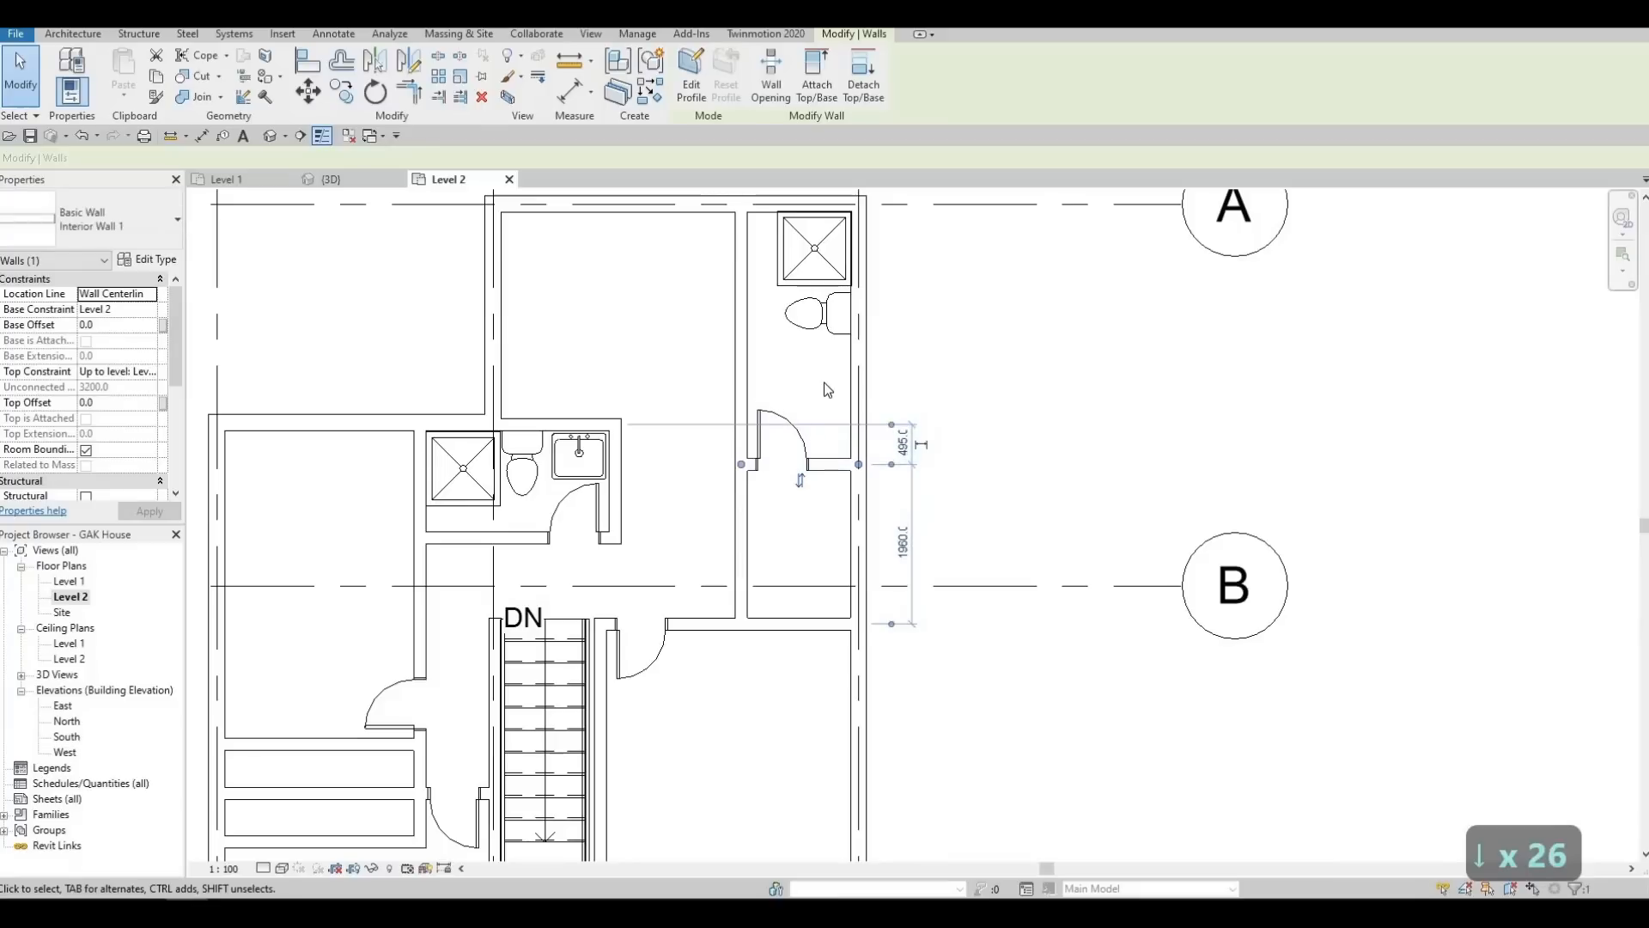
key(Up)
key(Up)
key(Up)
key(Up)
key(Up)
key(Up)
key(Up)
key(Up)
key(Up)
key(Up)
key(Up)
key(Up)
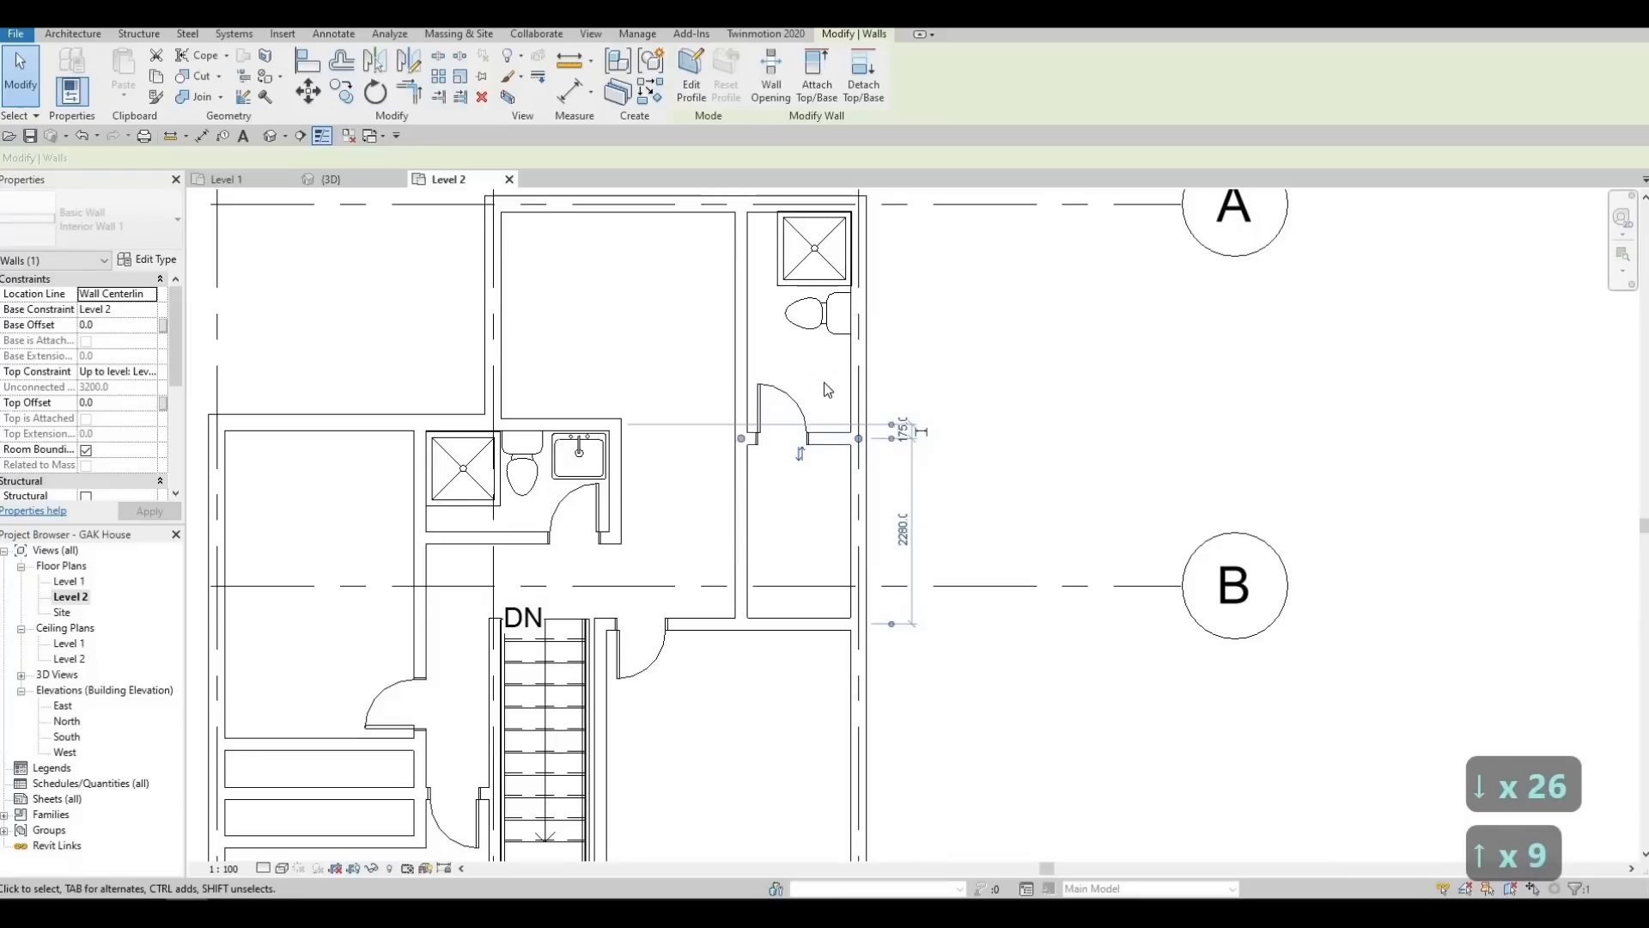
key(Up)
key(Up)
key(Up)
key(Escape)
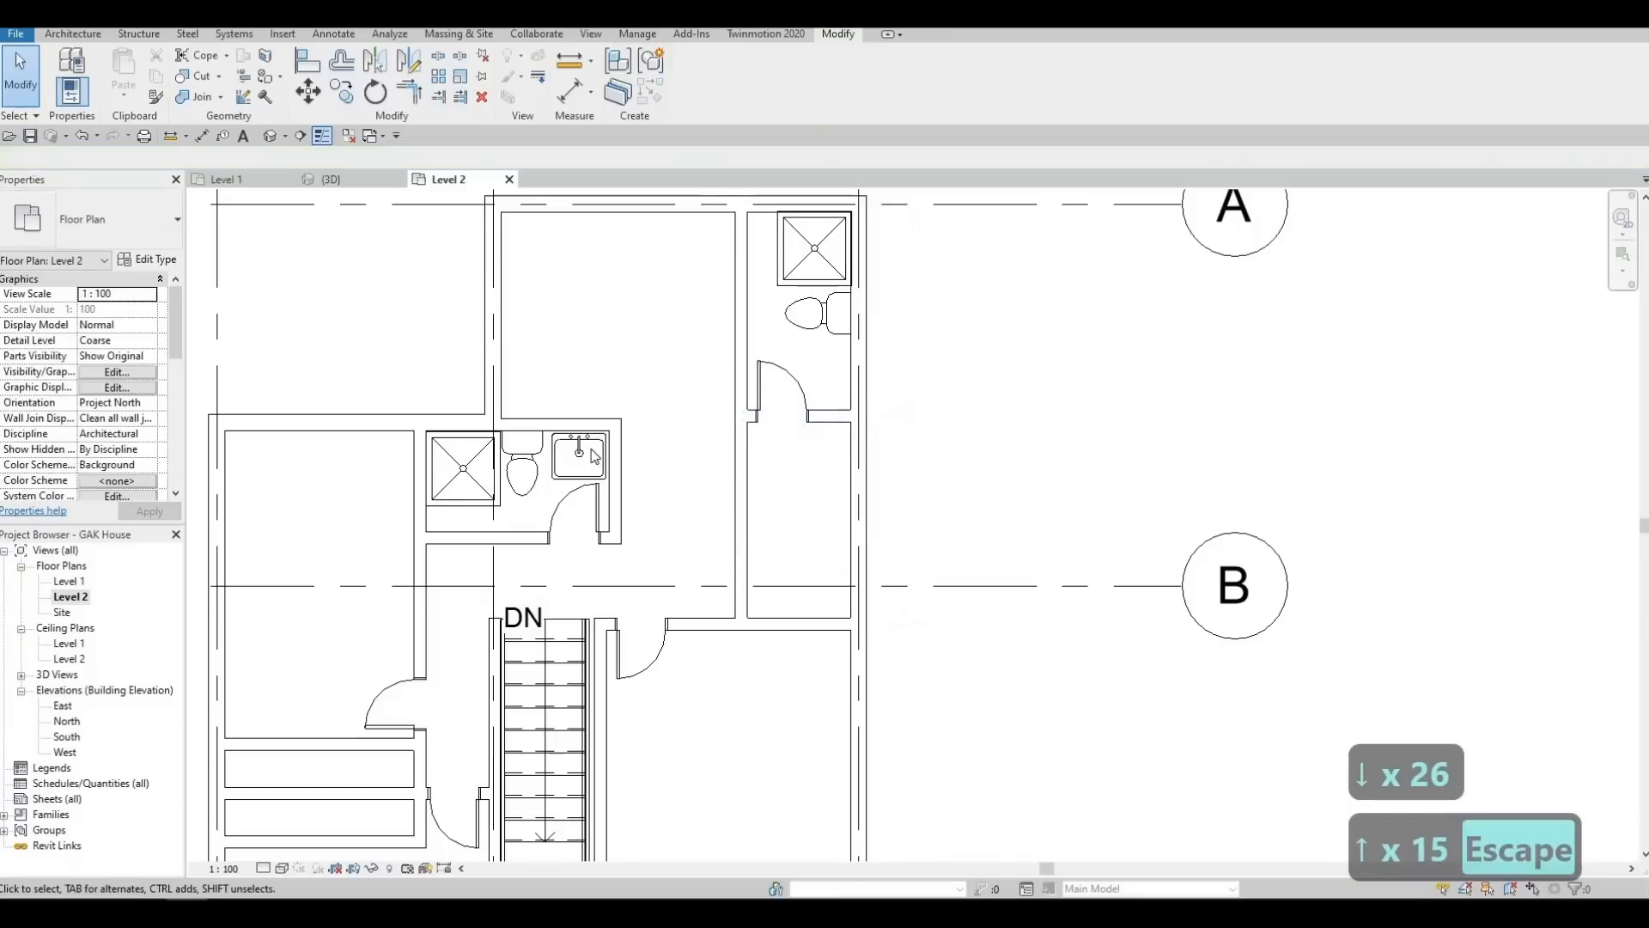
Create a similar M_Sink-Single-2D 660 x 560mm on the right-hand wall of the upper-right bathroom, below the toilet
click(580, 447)
key(c)
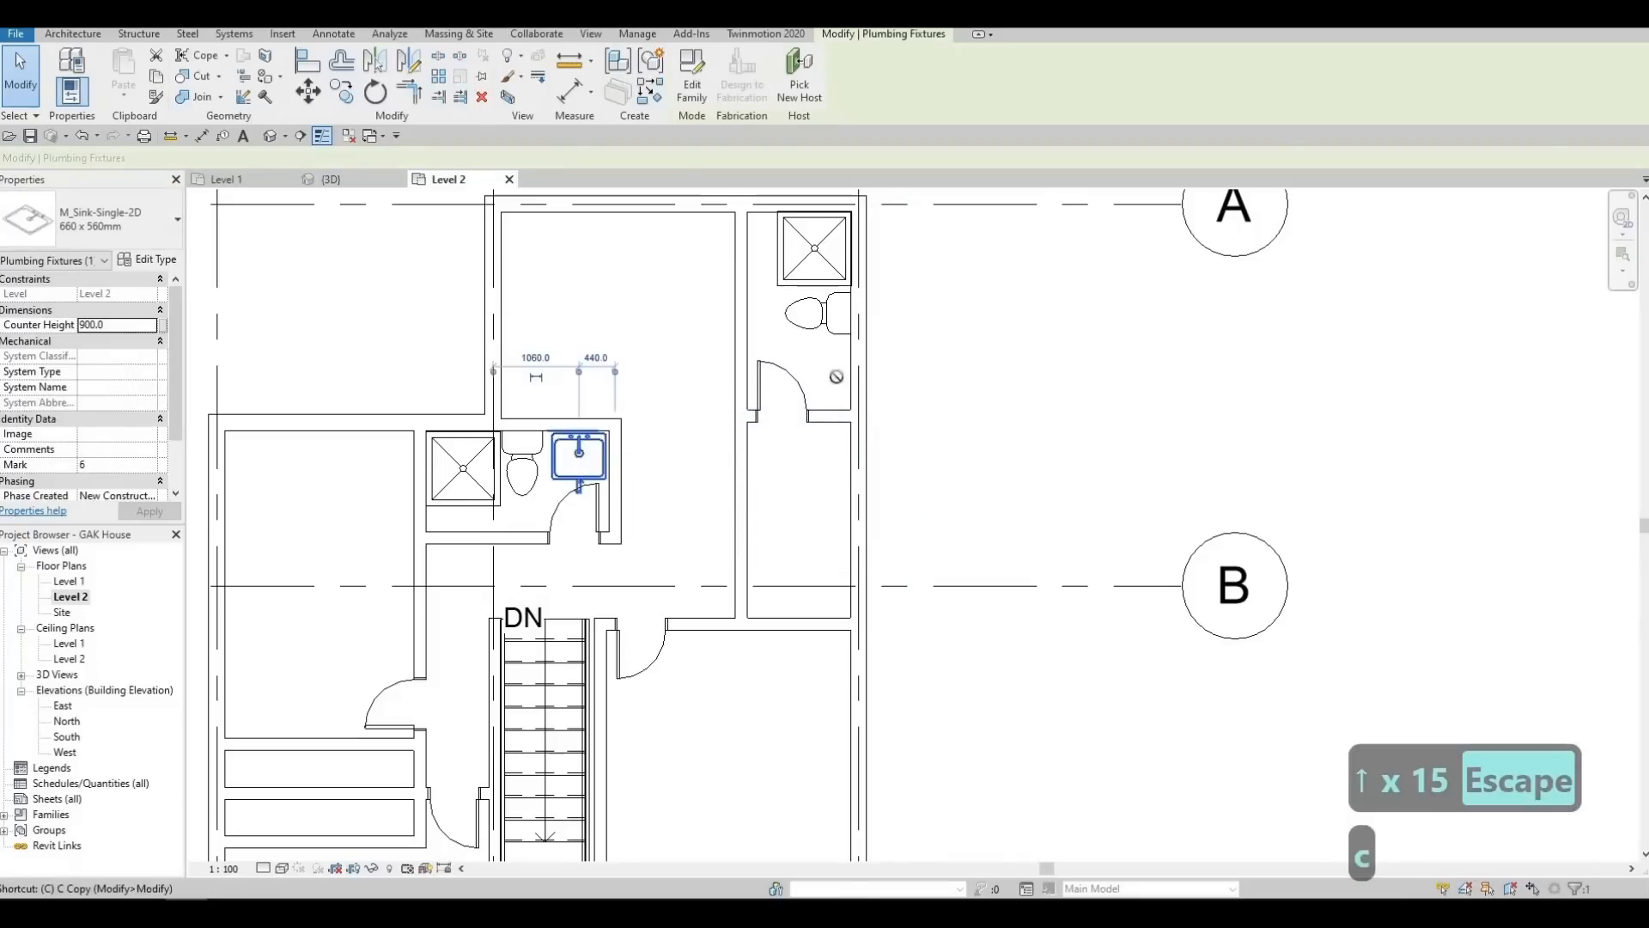
key(s)
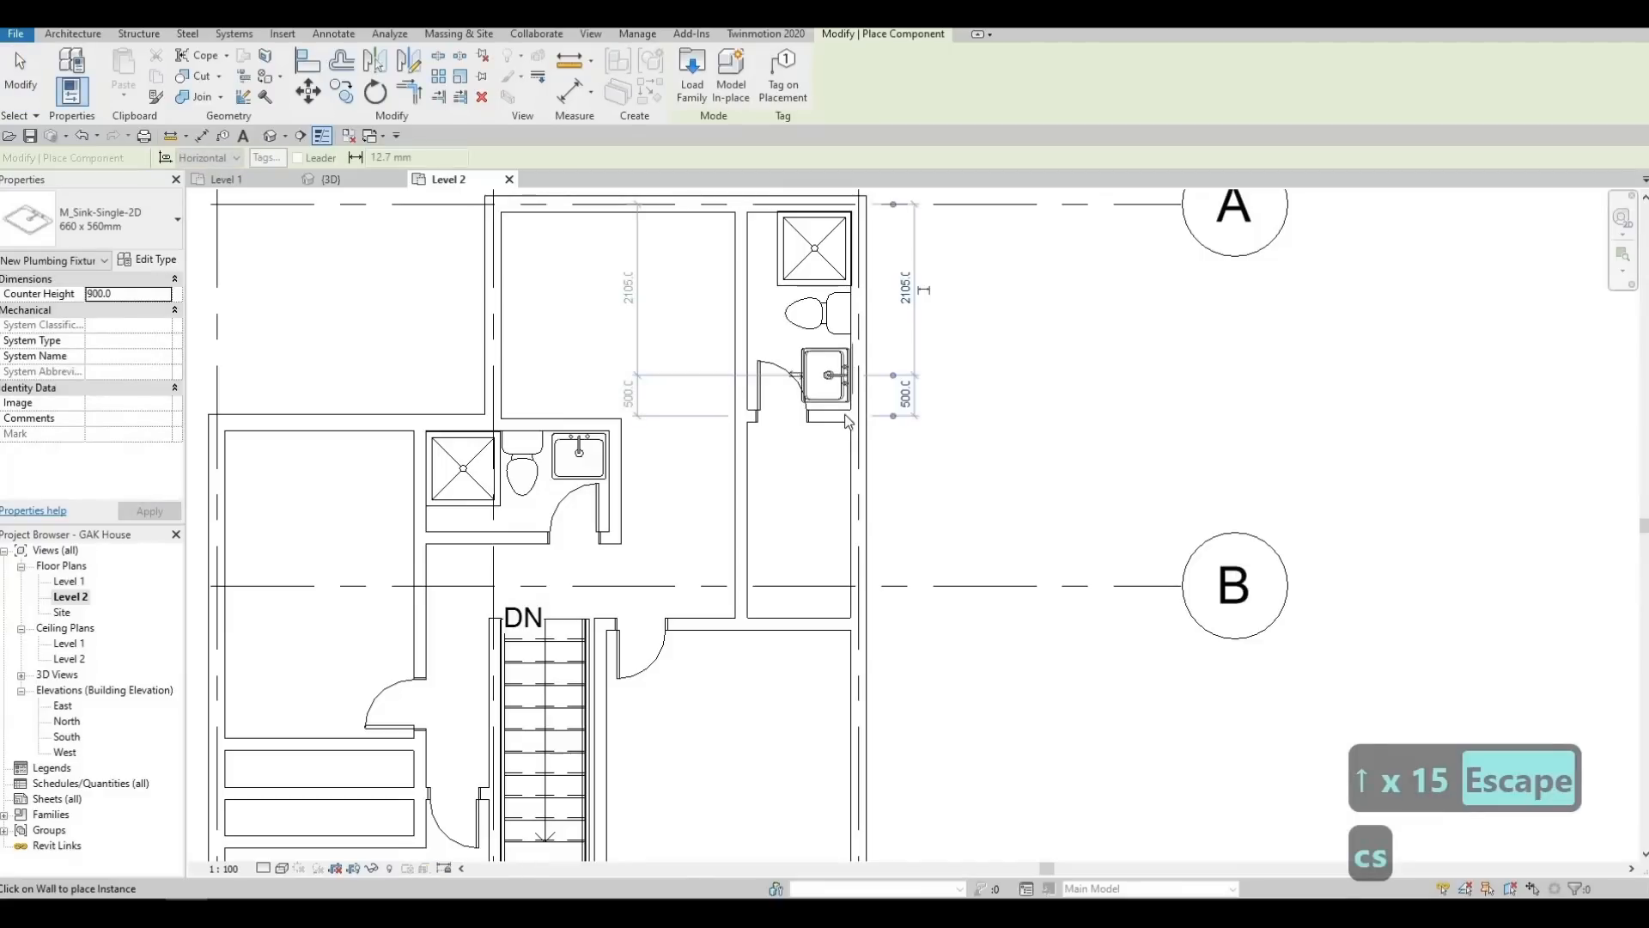
click(854, 391)
key(Escape)
key(Escape)
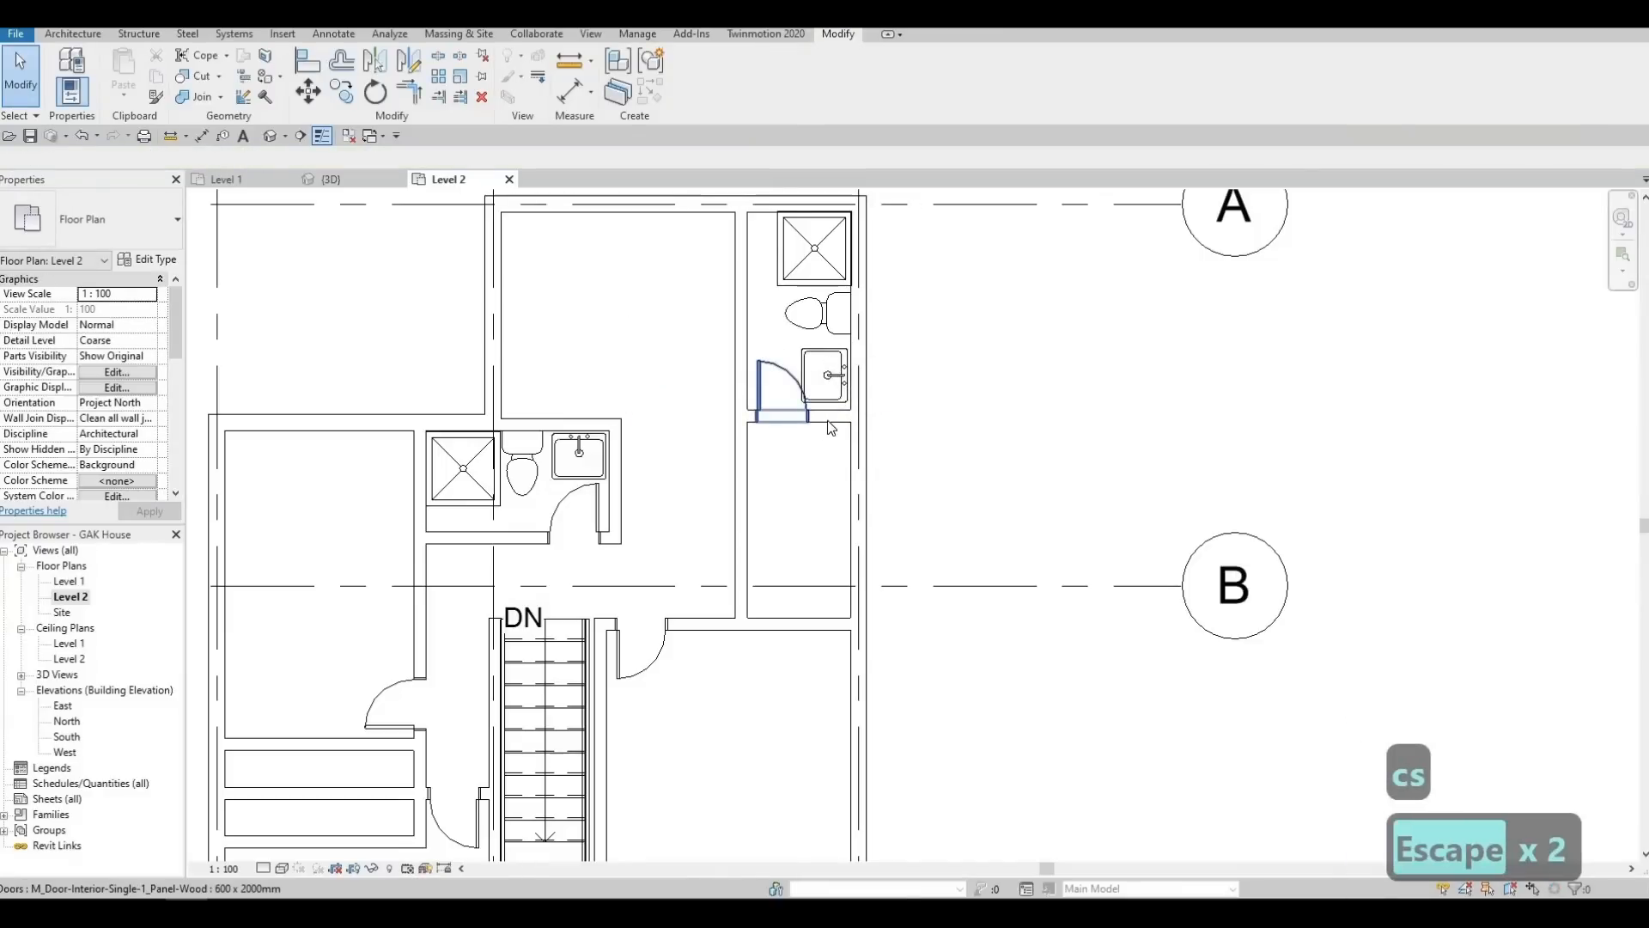
Nudge the lower wall of the upper-right bathroom slightly further down, away from the new sink
click(827, 420)
key(Down)
key(Down)
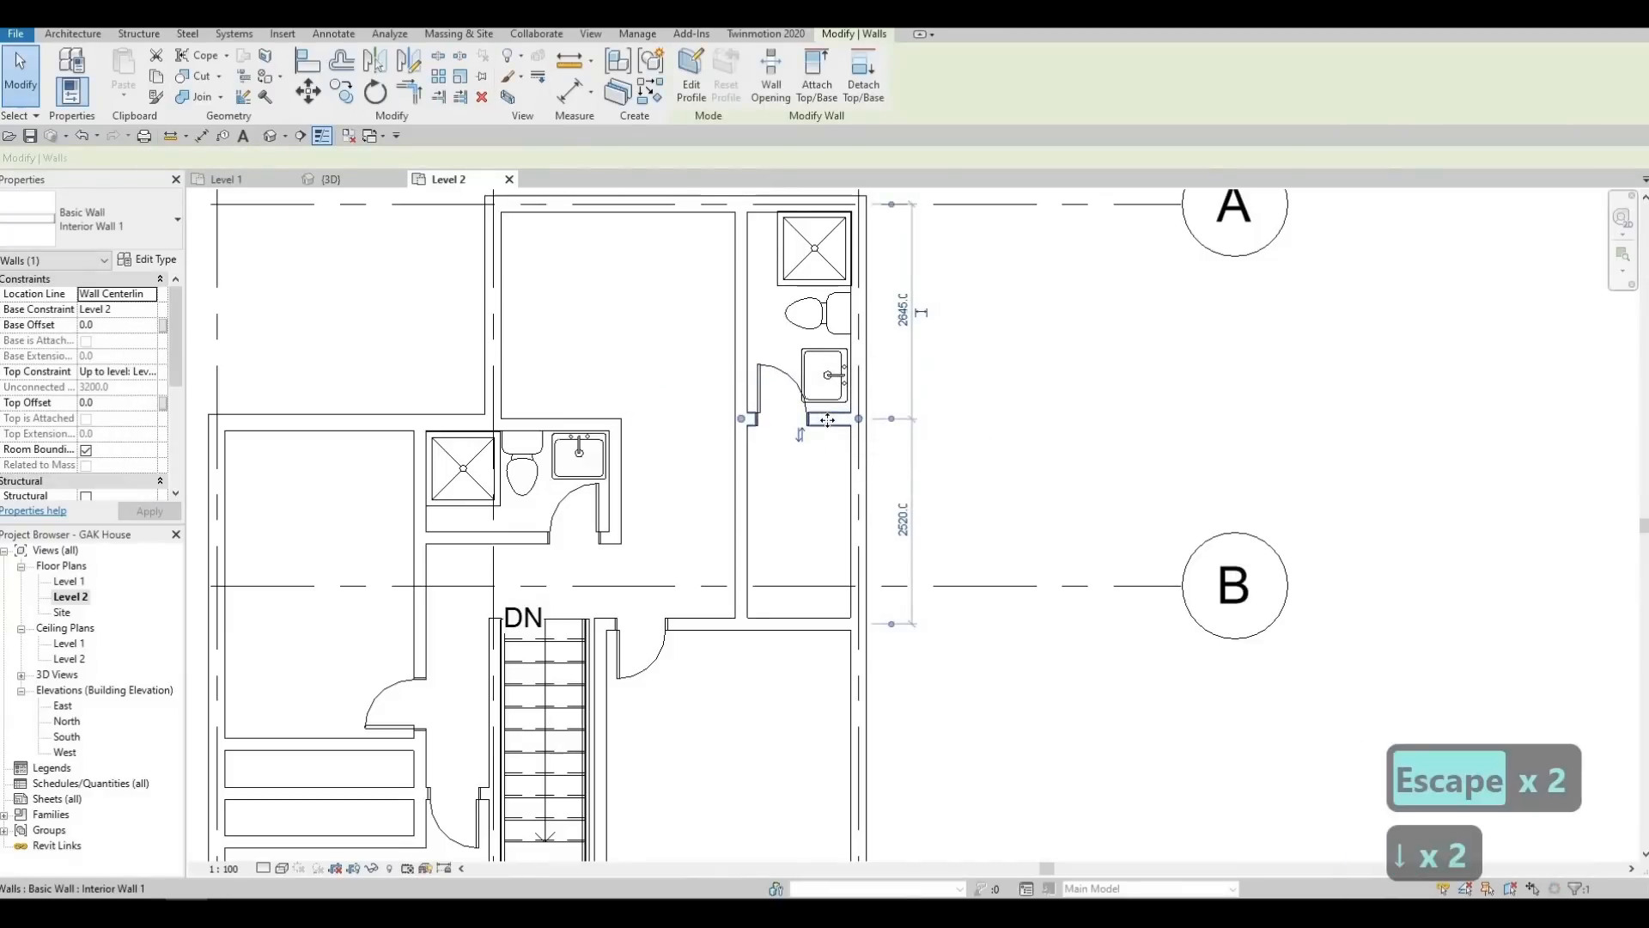
key(Down)
key(Escape)
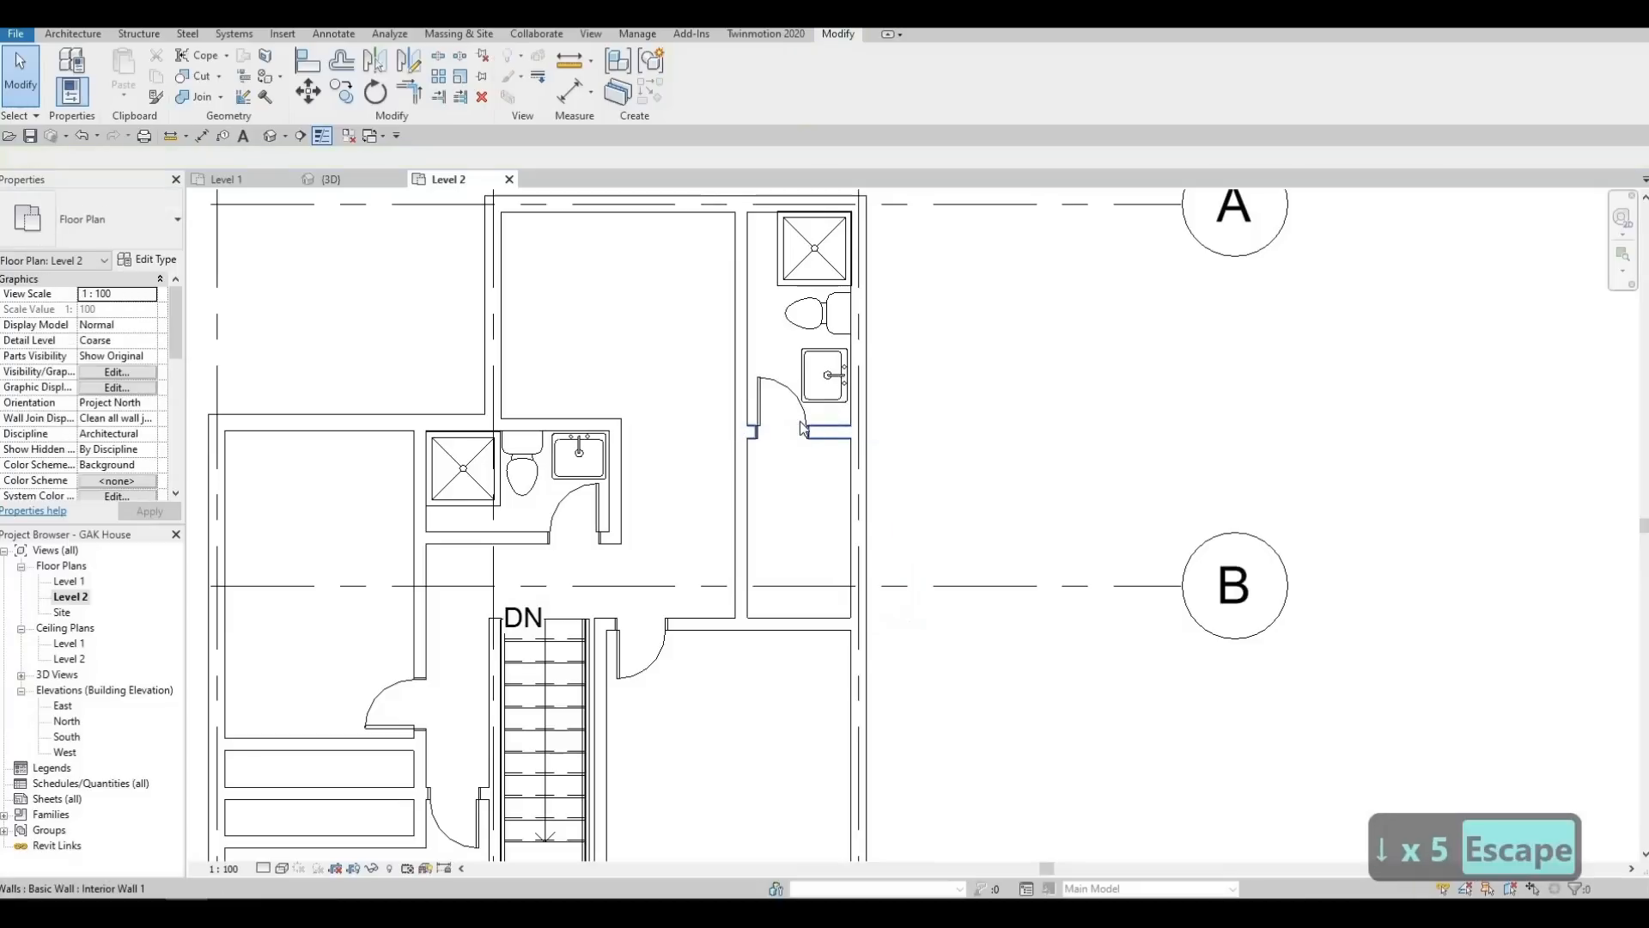
Nudge the upper-right bathroom's door one increment to the left so its swing clears the sink
click(799, 421)
key(Left)
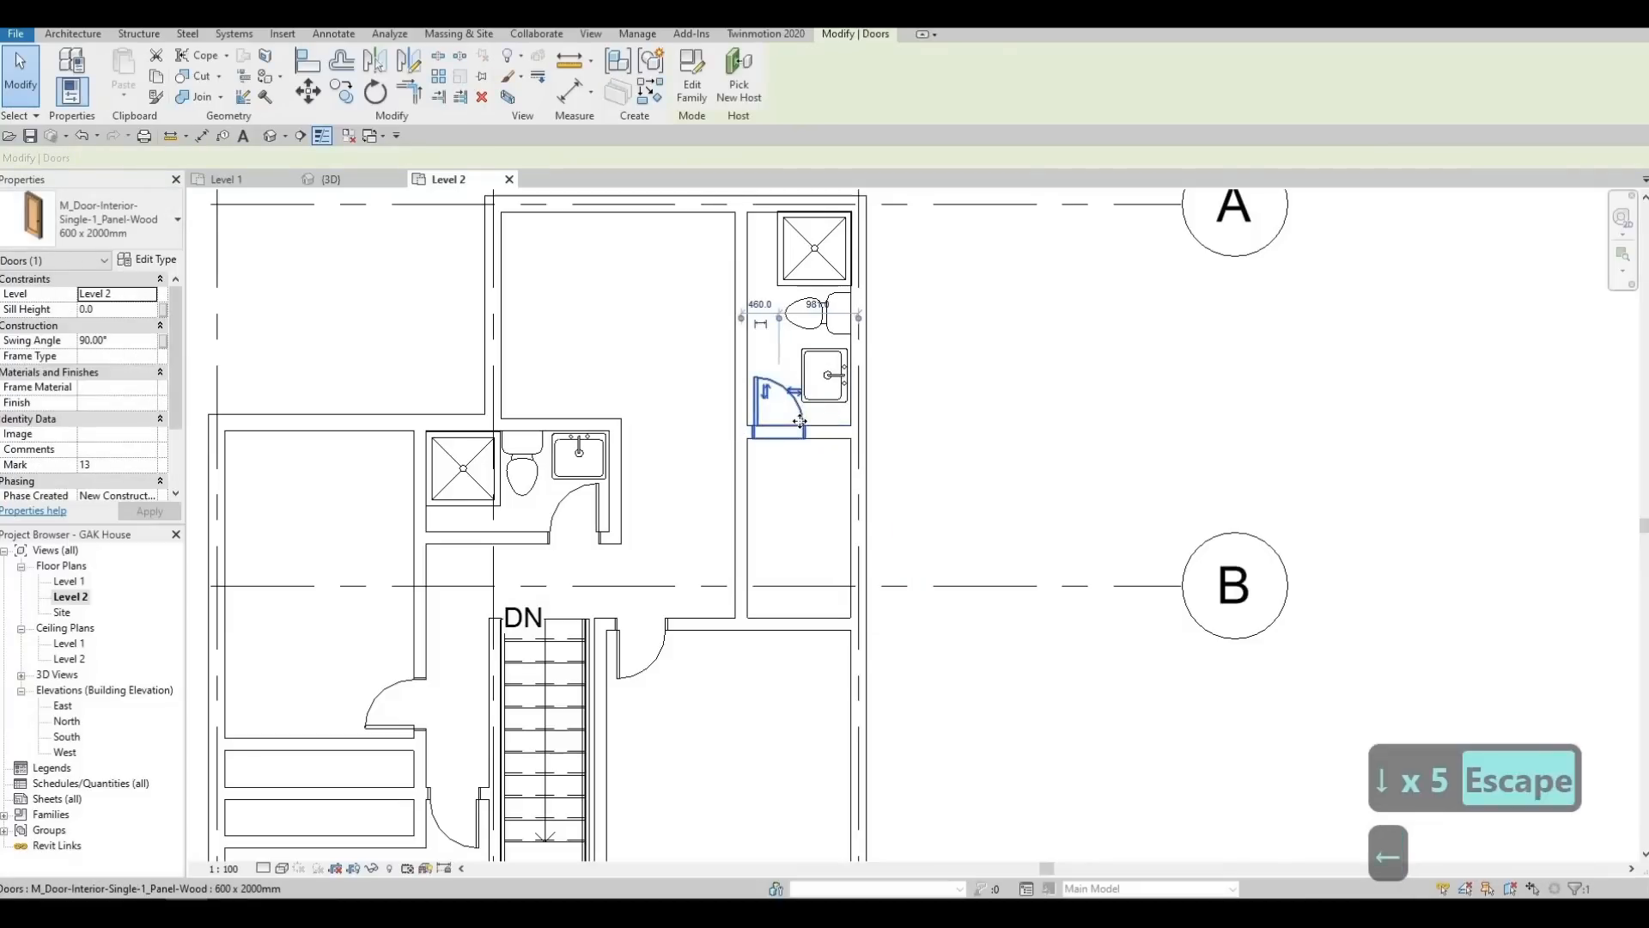
key(Escape)
key(Escape)
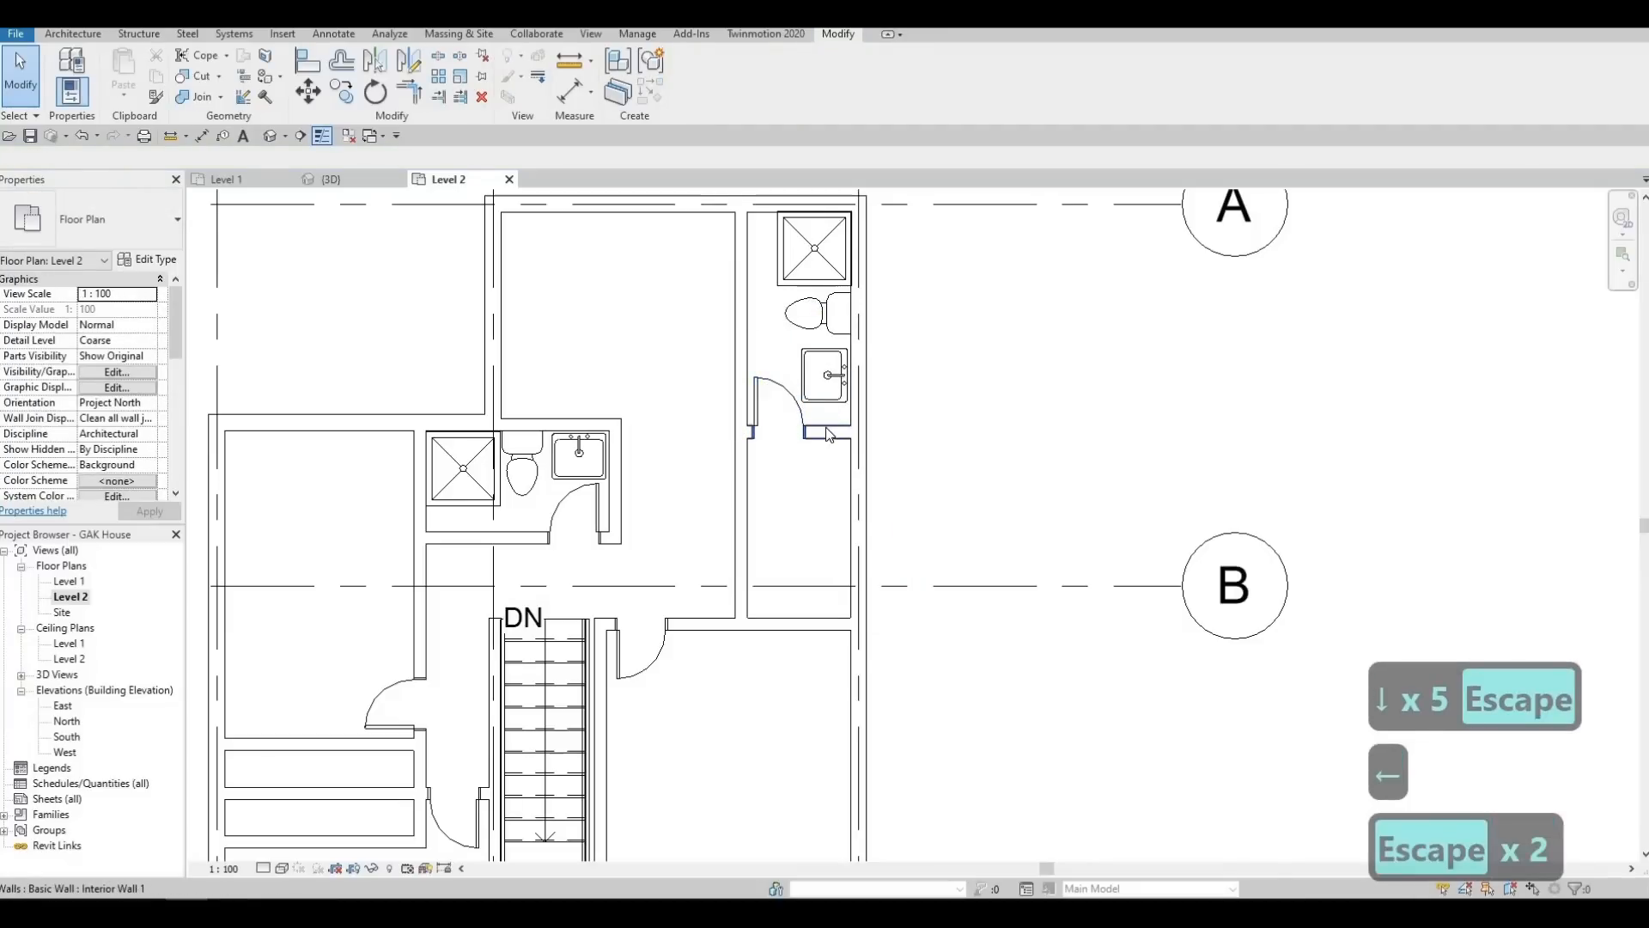
Nudge the upper-right bathroom's lower wall up three increments and shift its door one increment to the left
click(828, 429)
key(Up)
key(Up)
key(Up)
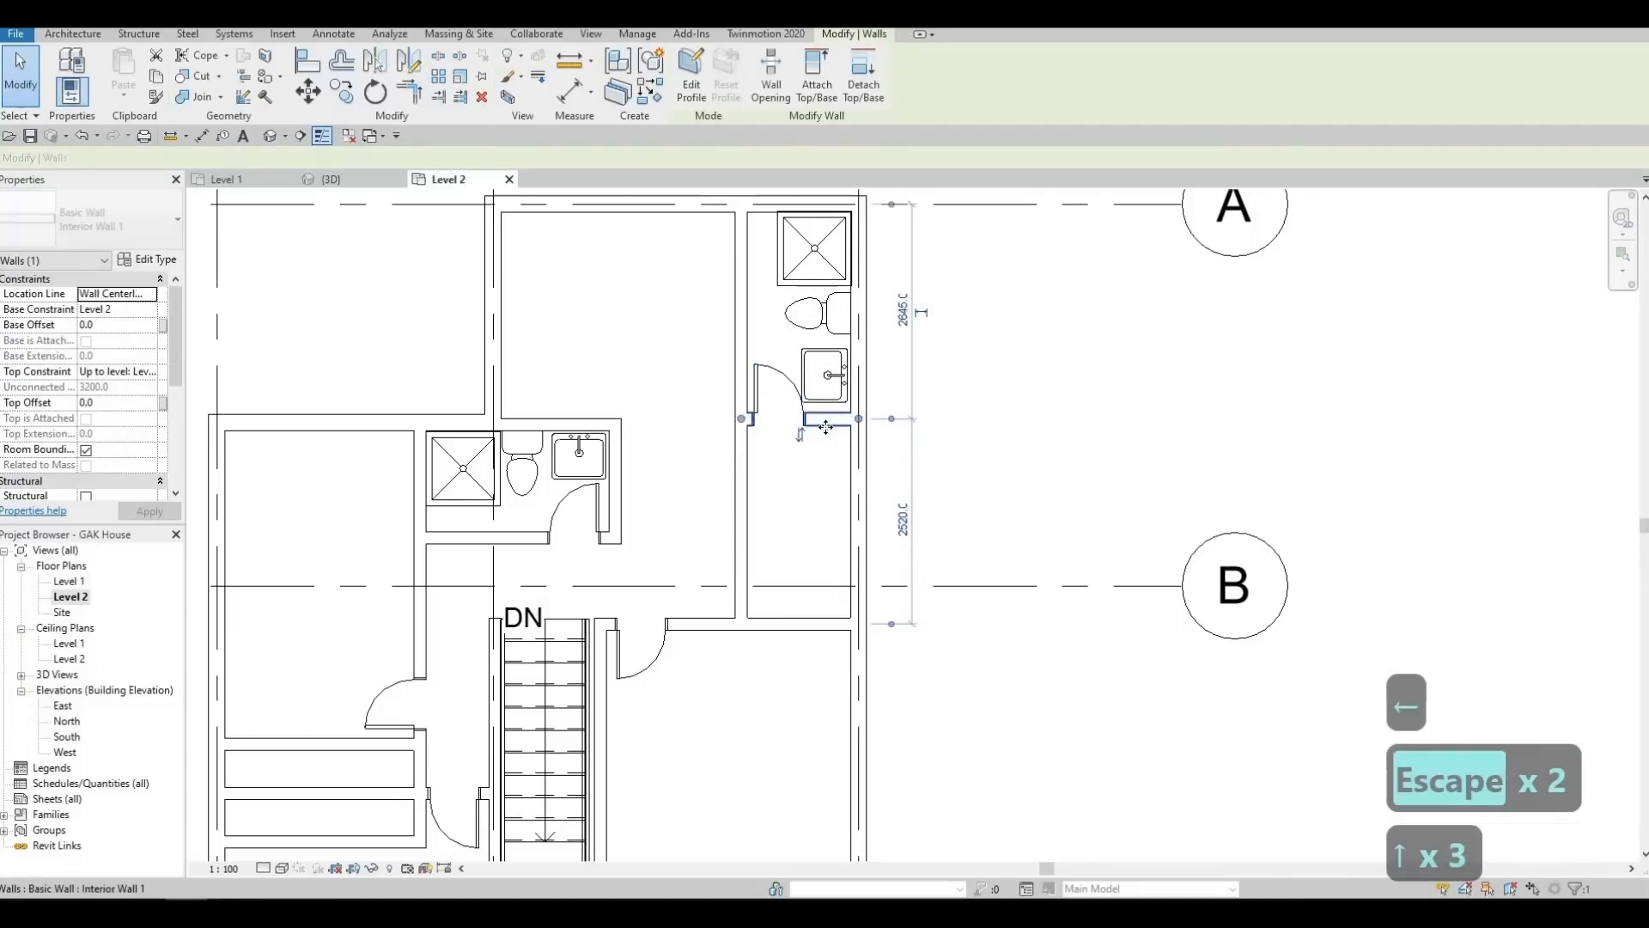
key(Escape)
click(814, 420)
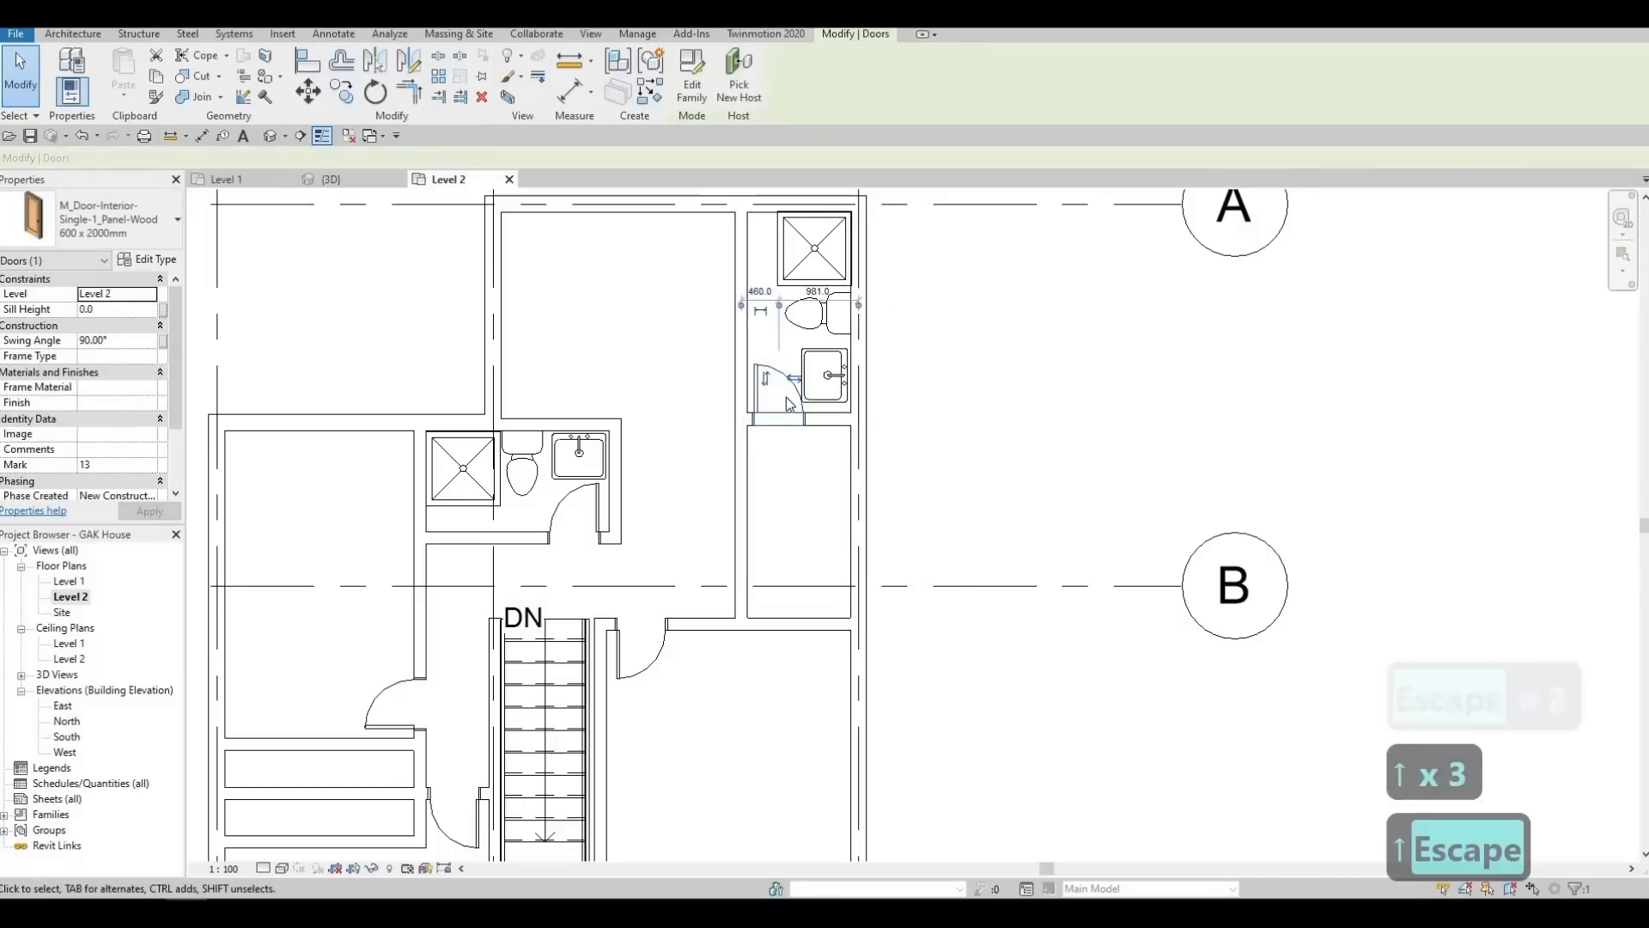
key(Left)
key(Escape)
Set the distance from grid A to the upper-right bathroom's lower wall to 2600 mm
click(822, 421)
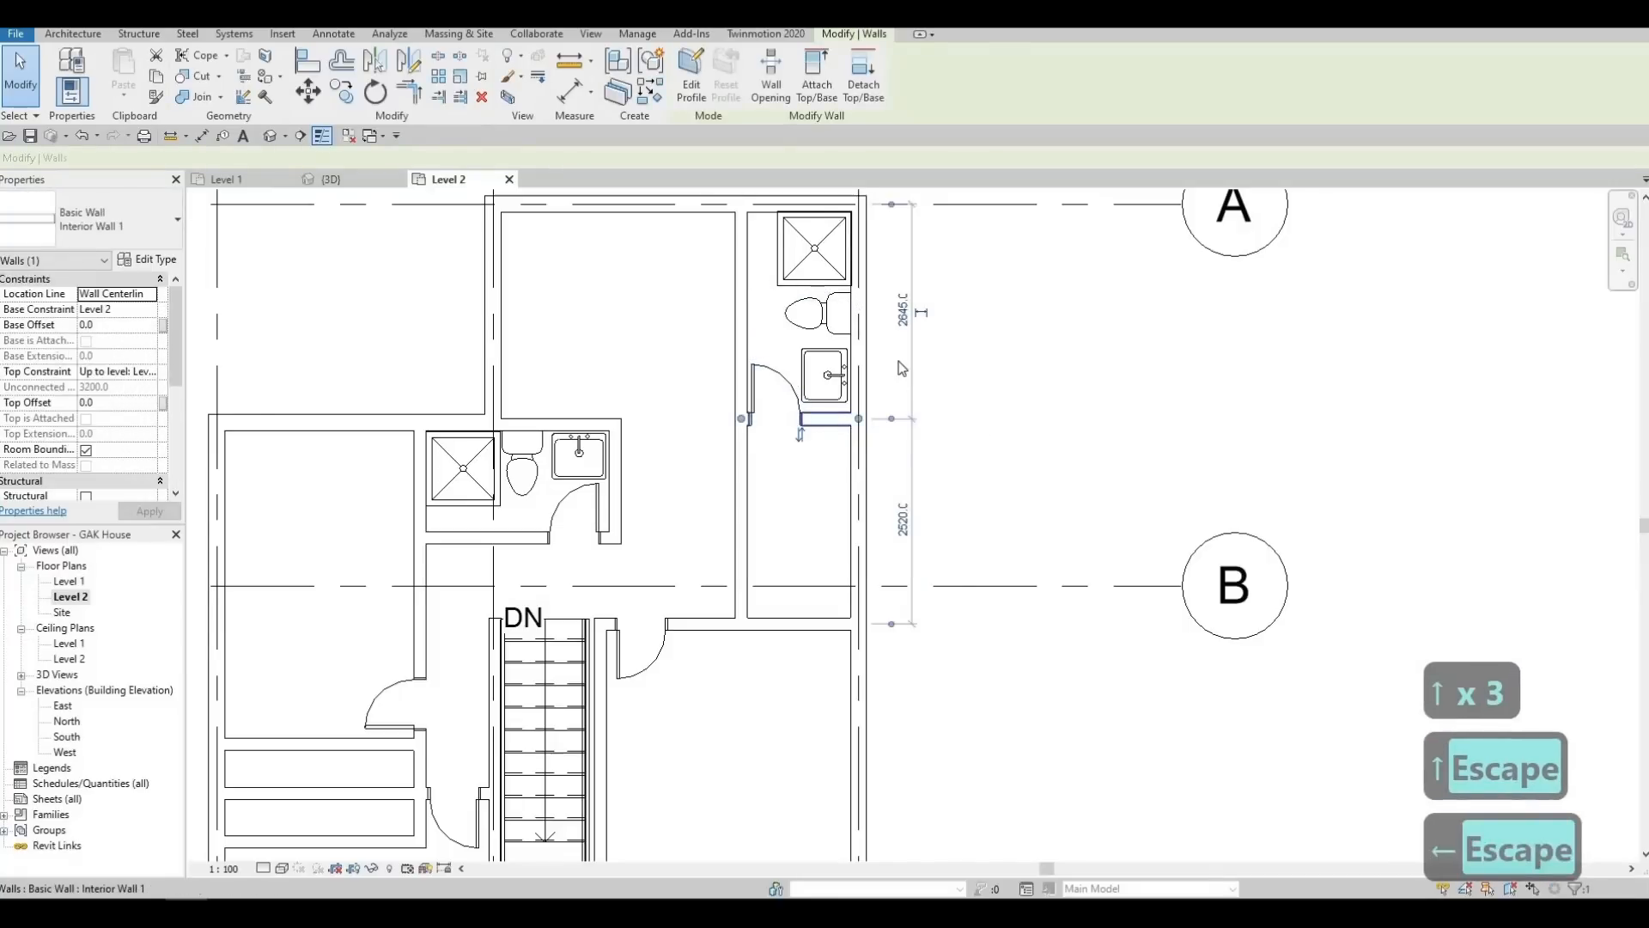
middle_drag(901, 341, 899, 370)
click(902, 348)
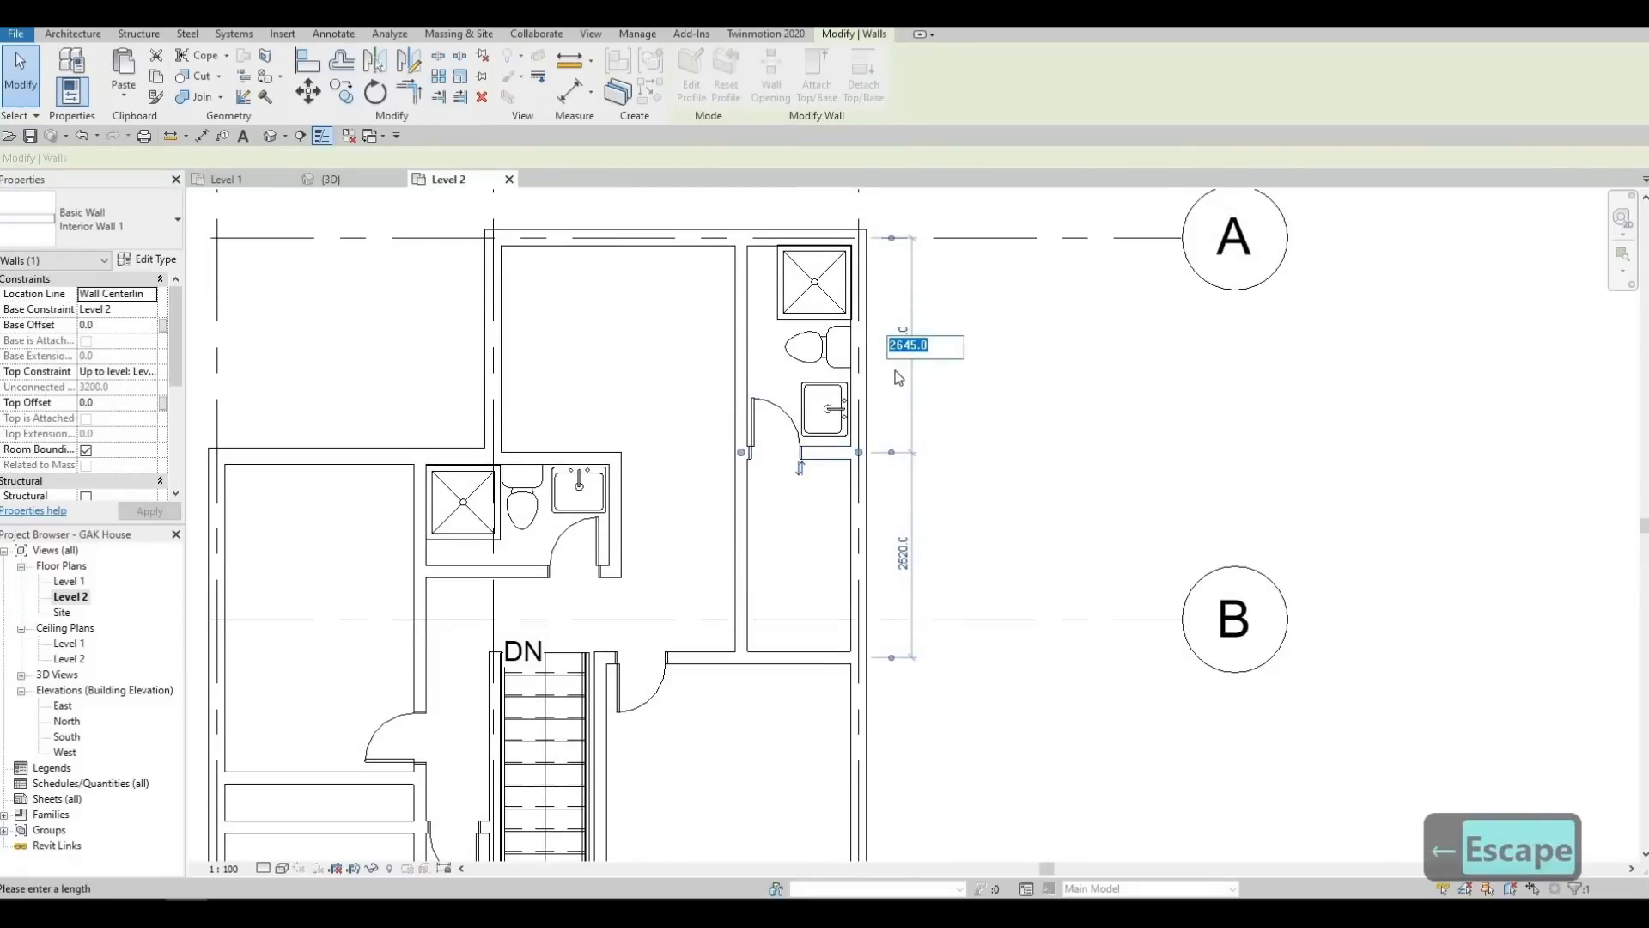
text(2600)
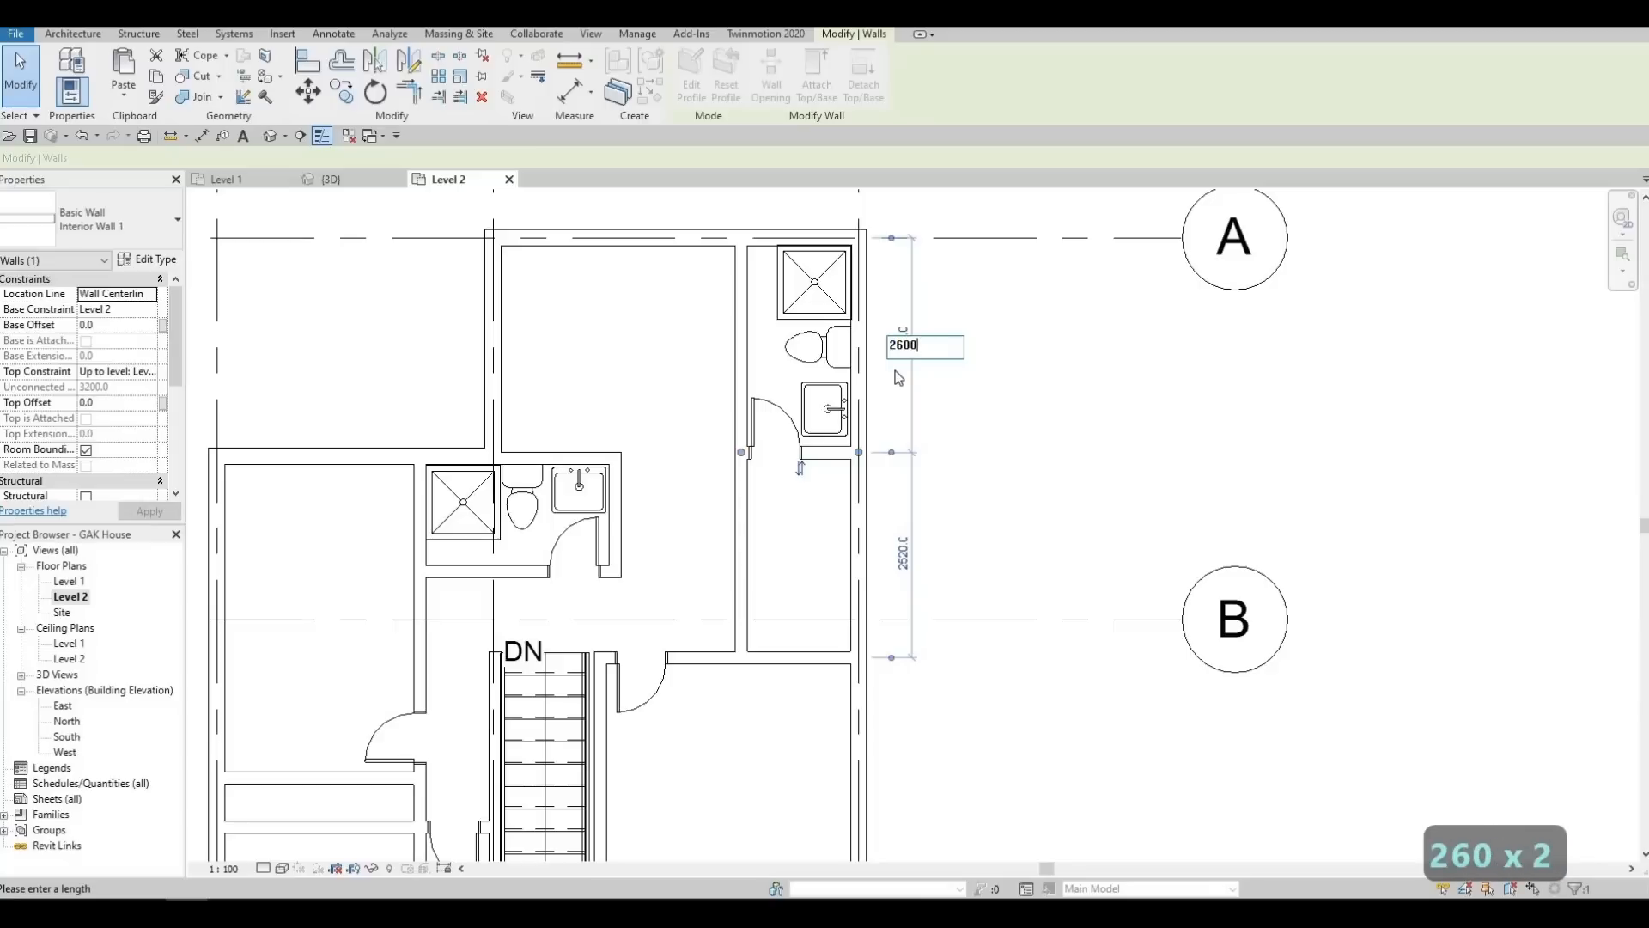
key(Return)
key(Escape)
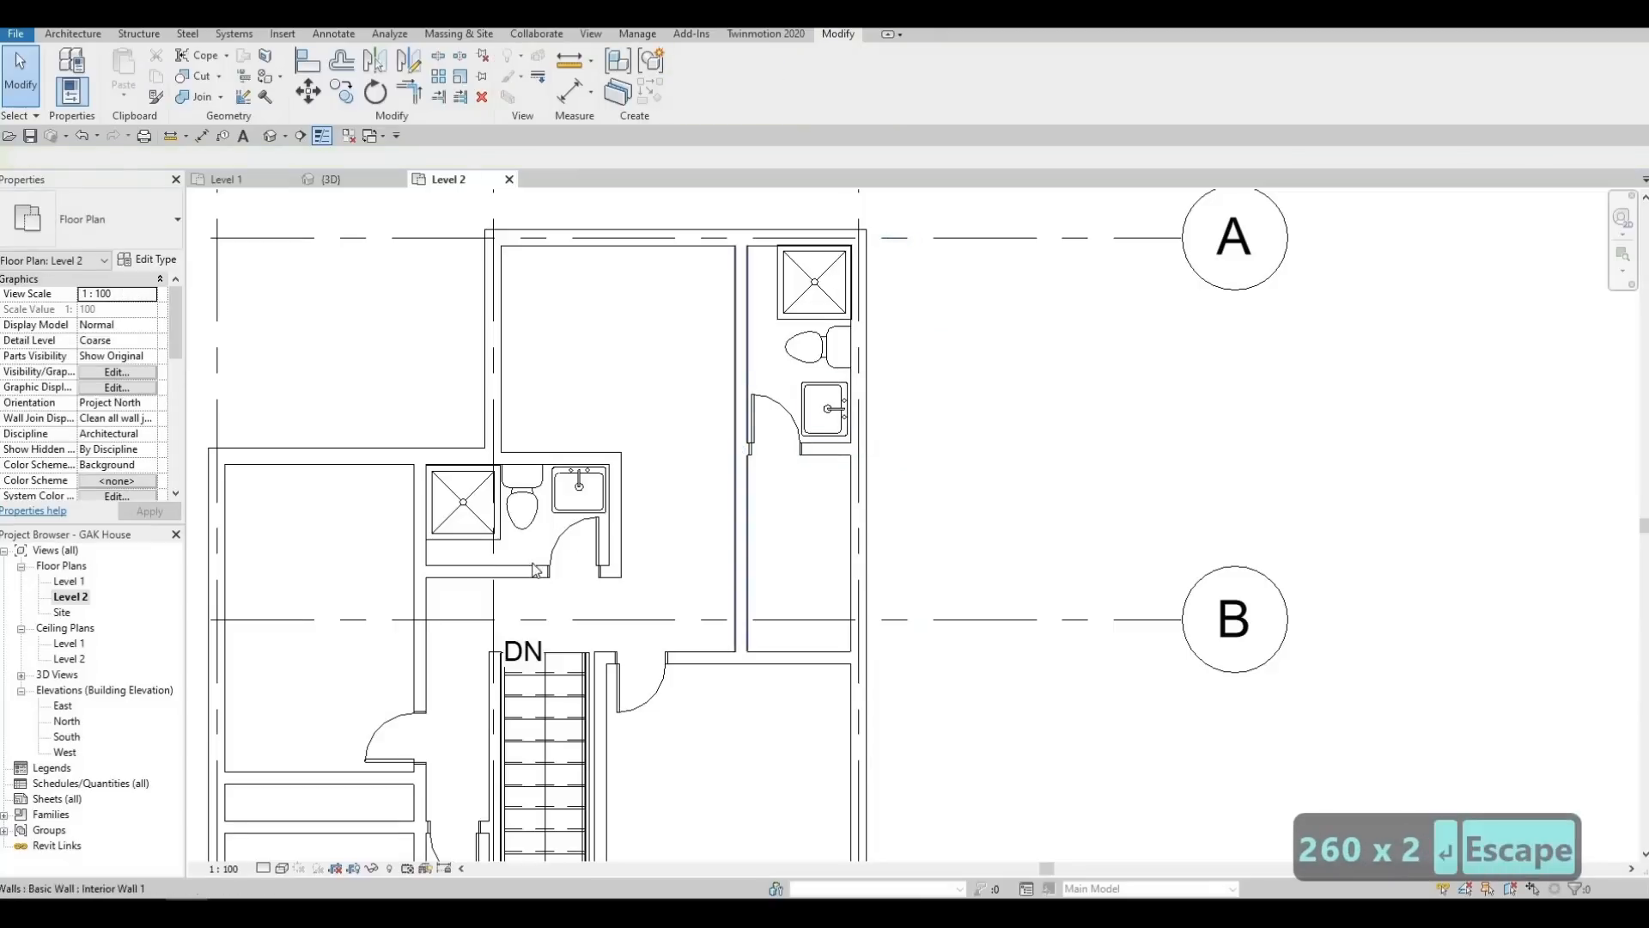
Check the left bathroom's depth and its width measured from its right-hand wall to its left-hand wall
click(515, 570)
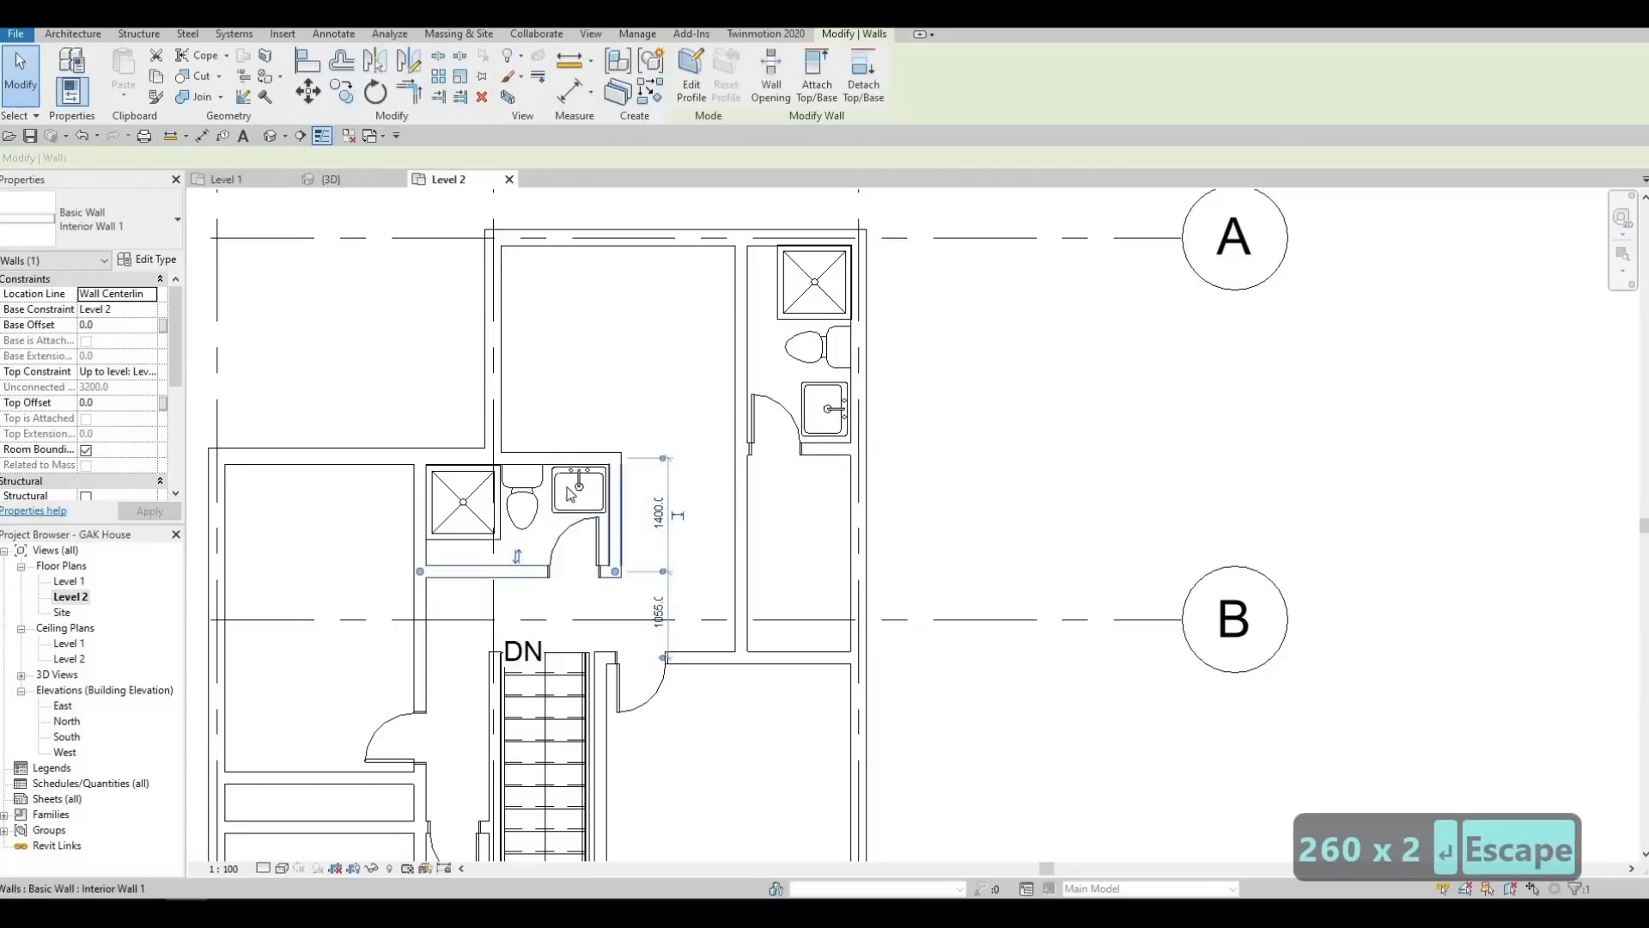
click(616, 530)
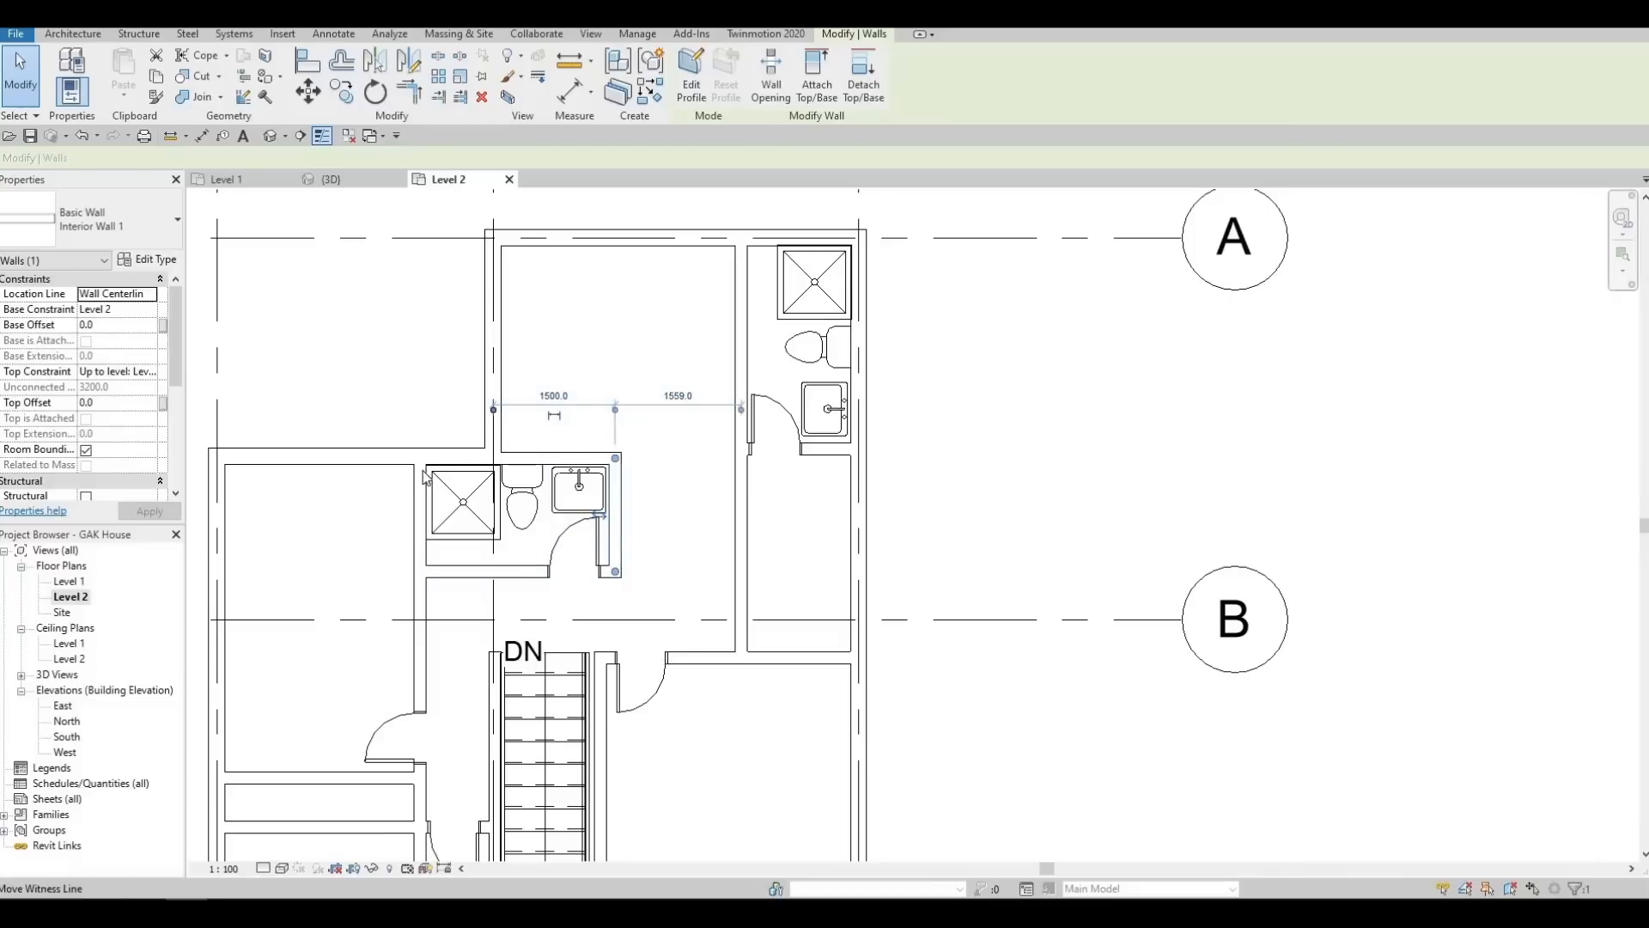
drag(423, 471, 479, 467)
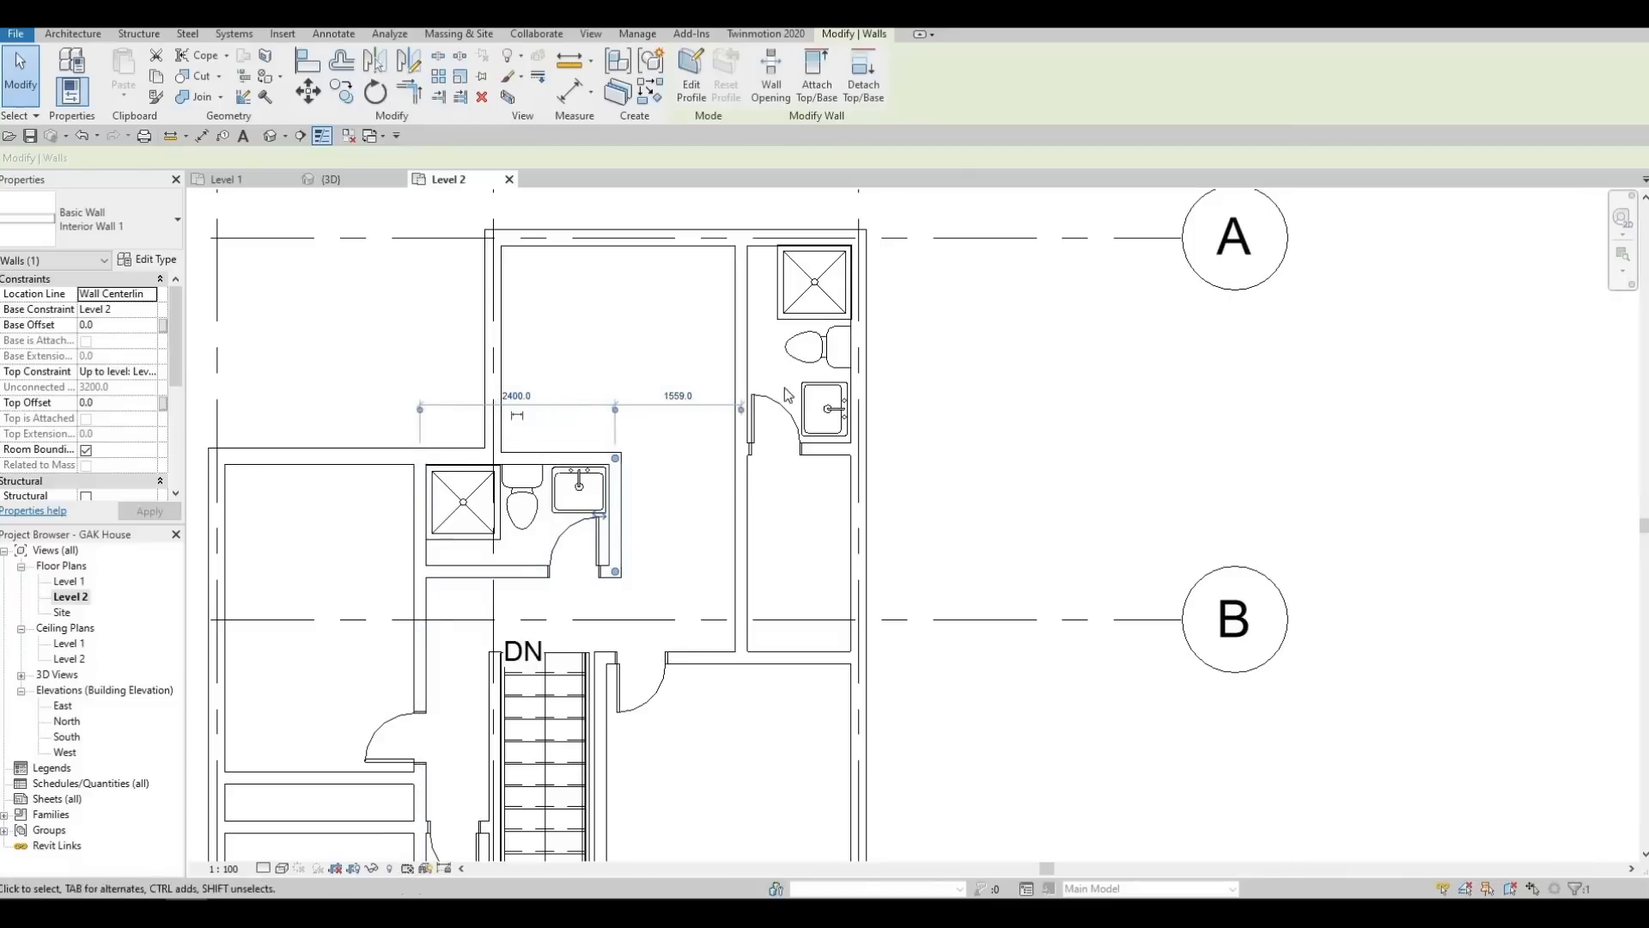
key(Escape)
key(Escape)
Set the distance from grid A to the upper-right bathroom's lower wall to 2400 mm
middle_drag(824, 472, 822, 505)
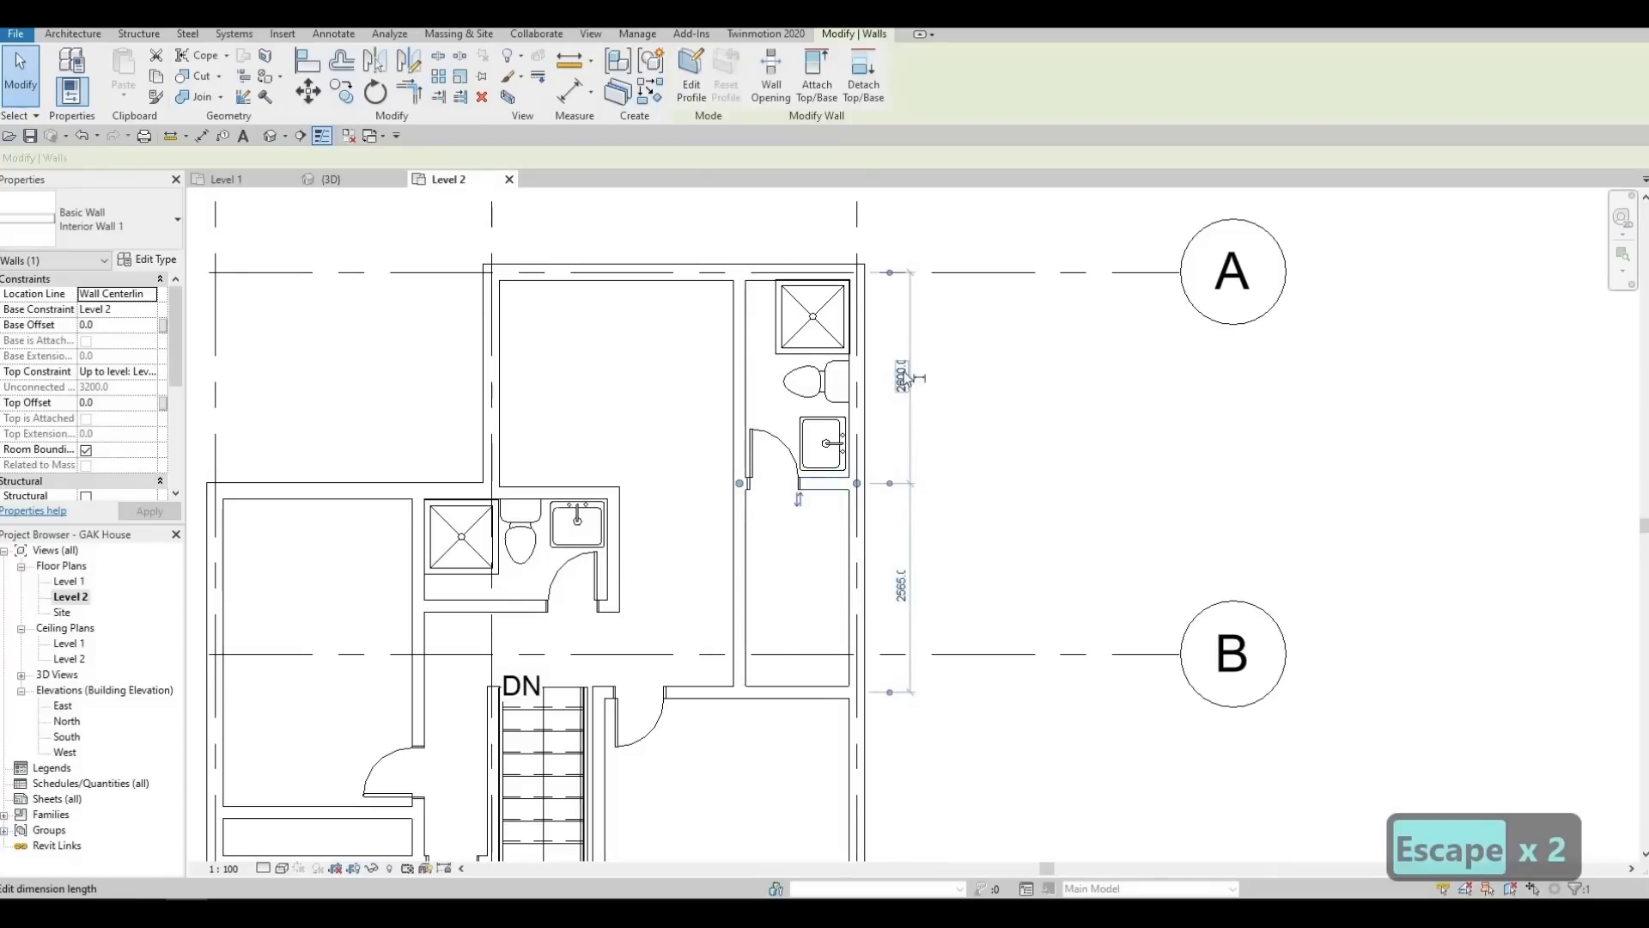
click(818, 429)
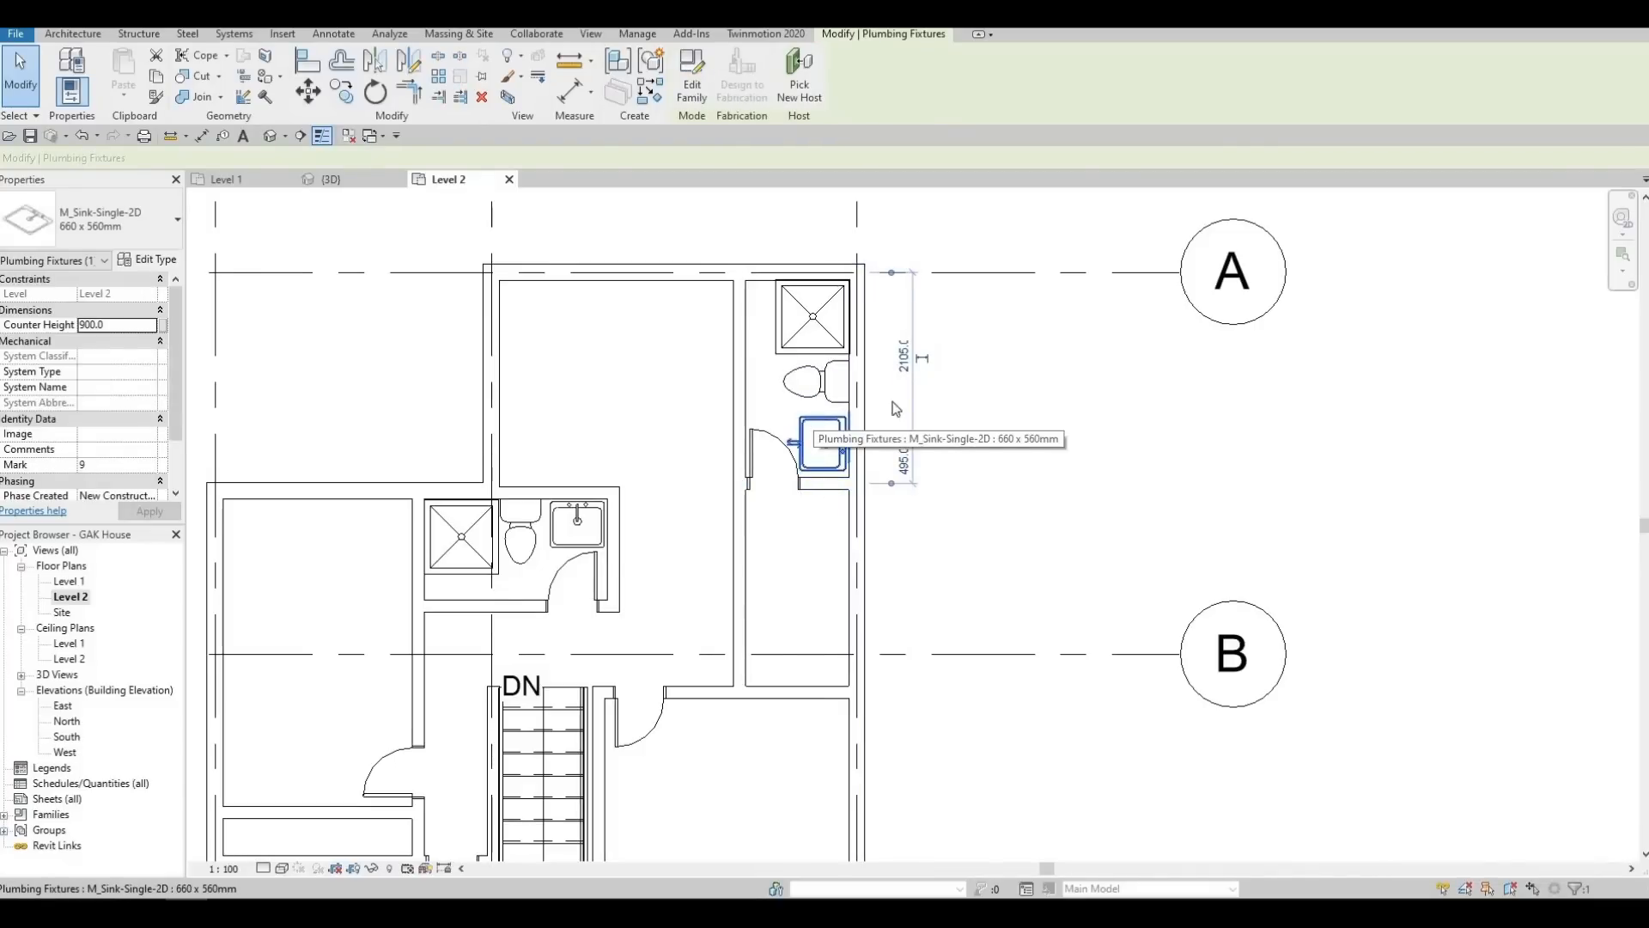
click(823, 486)
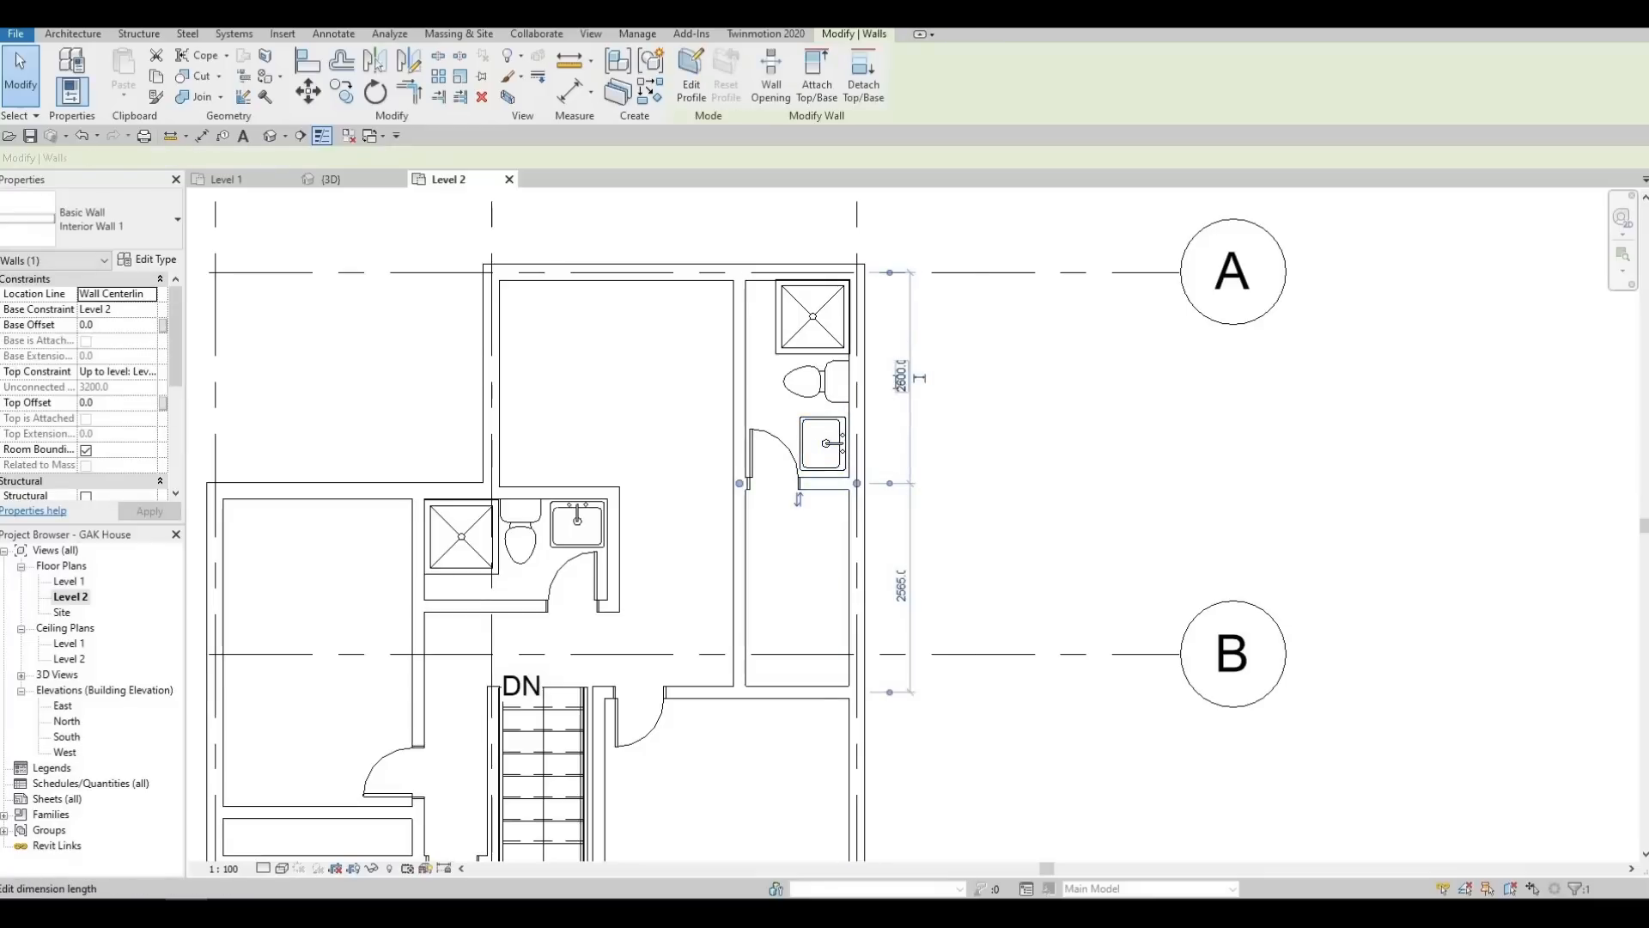
click(919, 378)
text(2400)
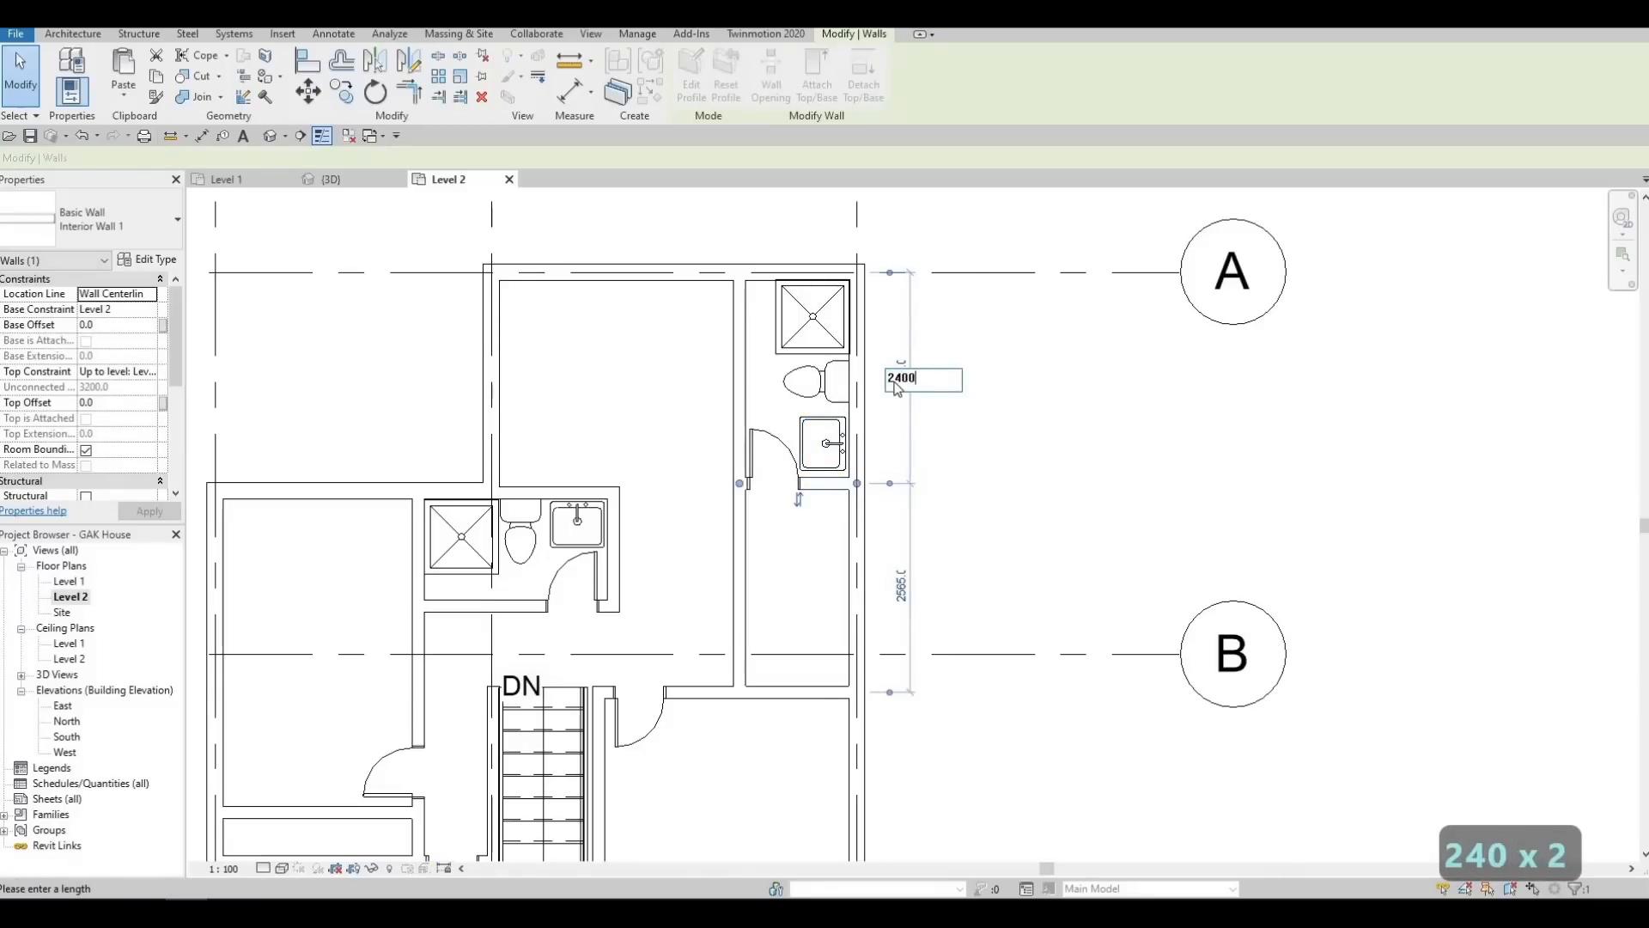
key(Return)
key(Escape)
Nudge the upper-right bathroom's toilet slightly up towards the shower
click(821, 427)
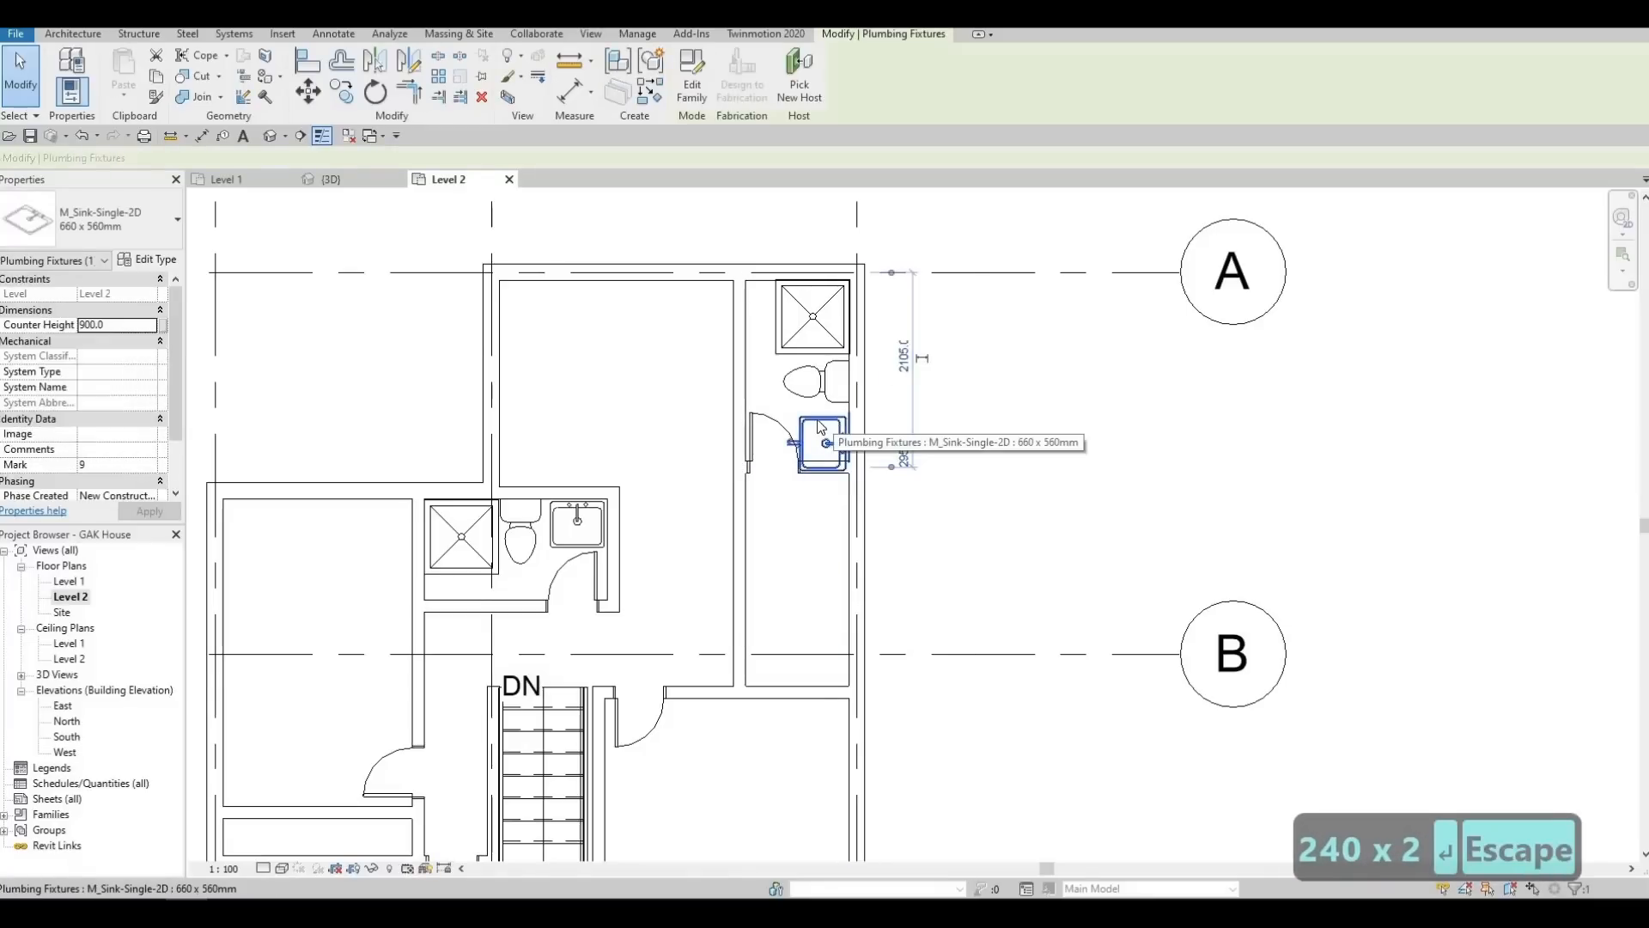
key(Escape)
click(824, 373)
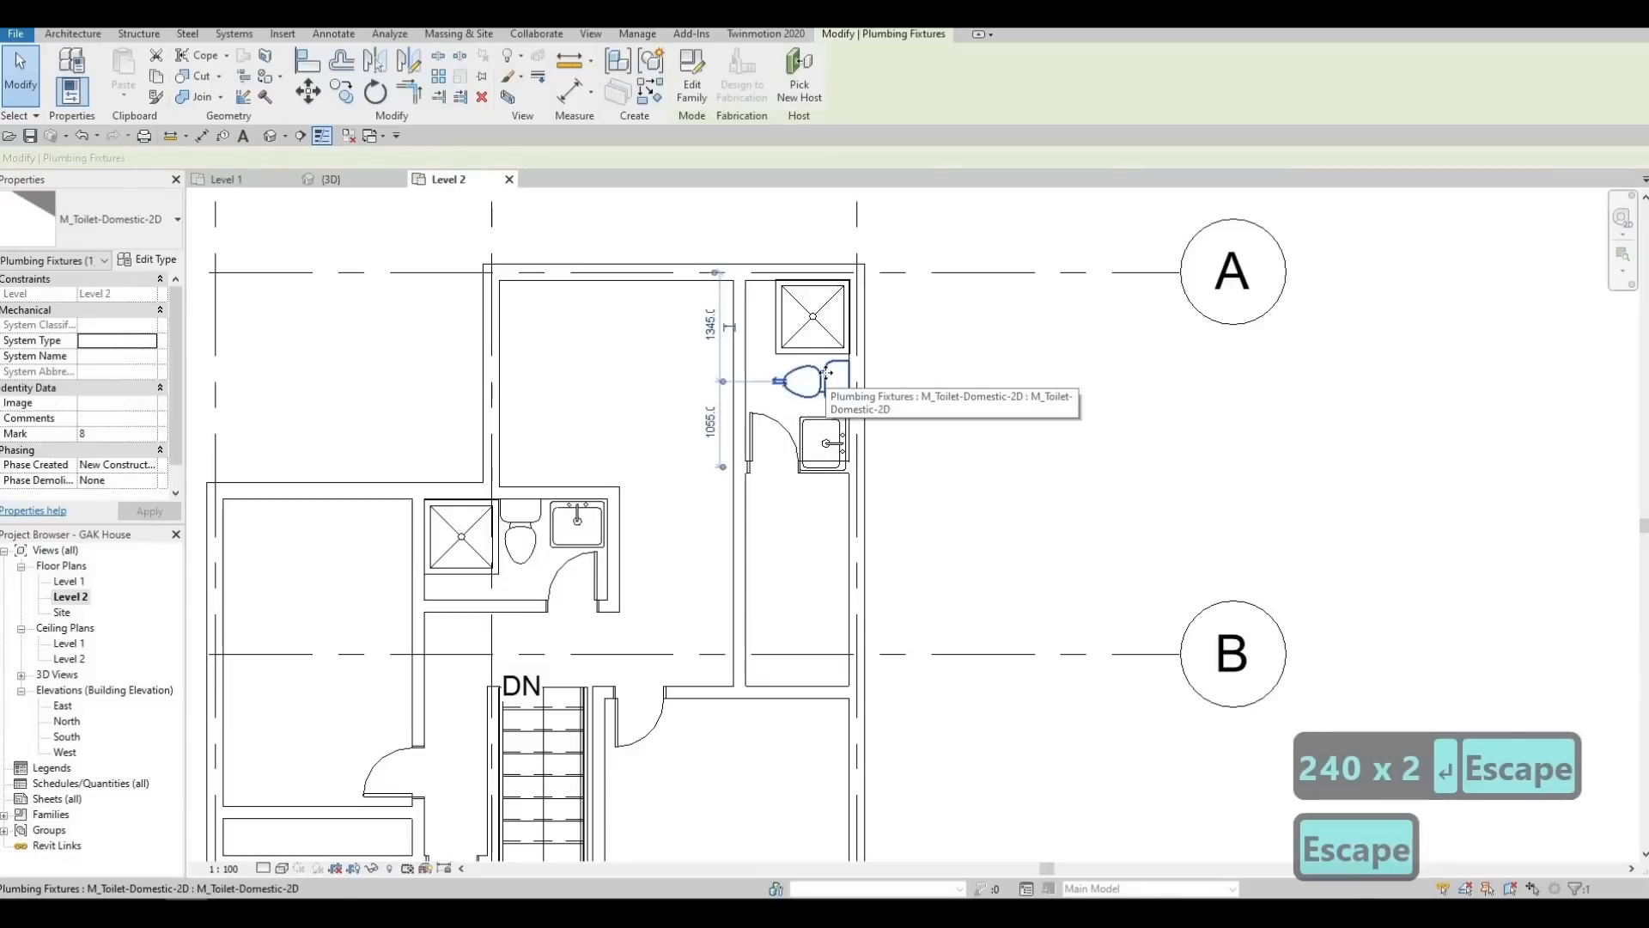
drag(825, 373, 824, 376)
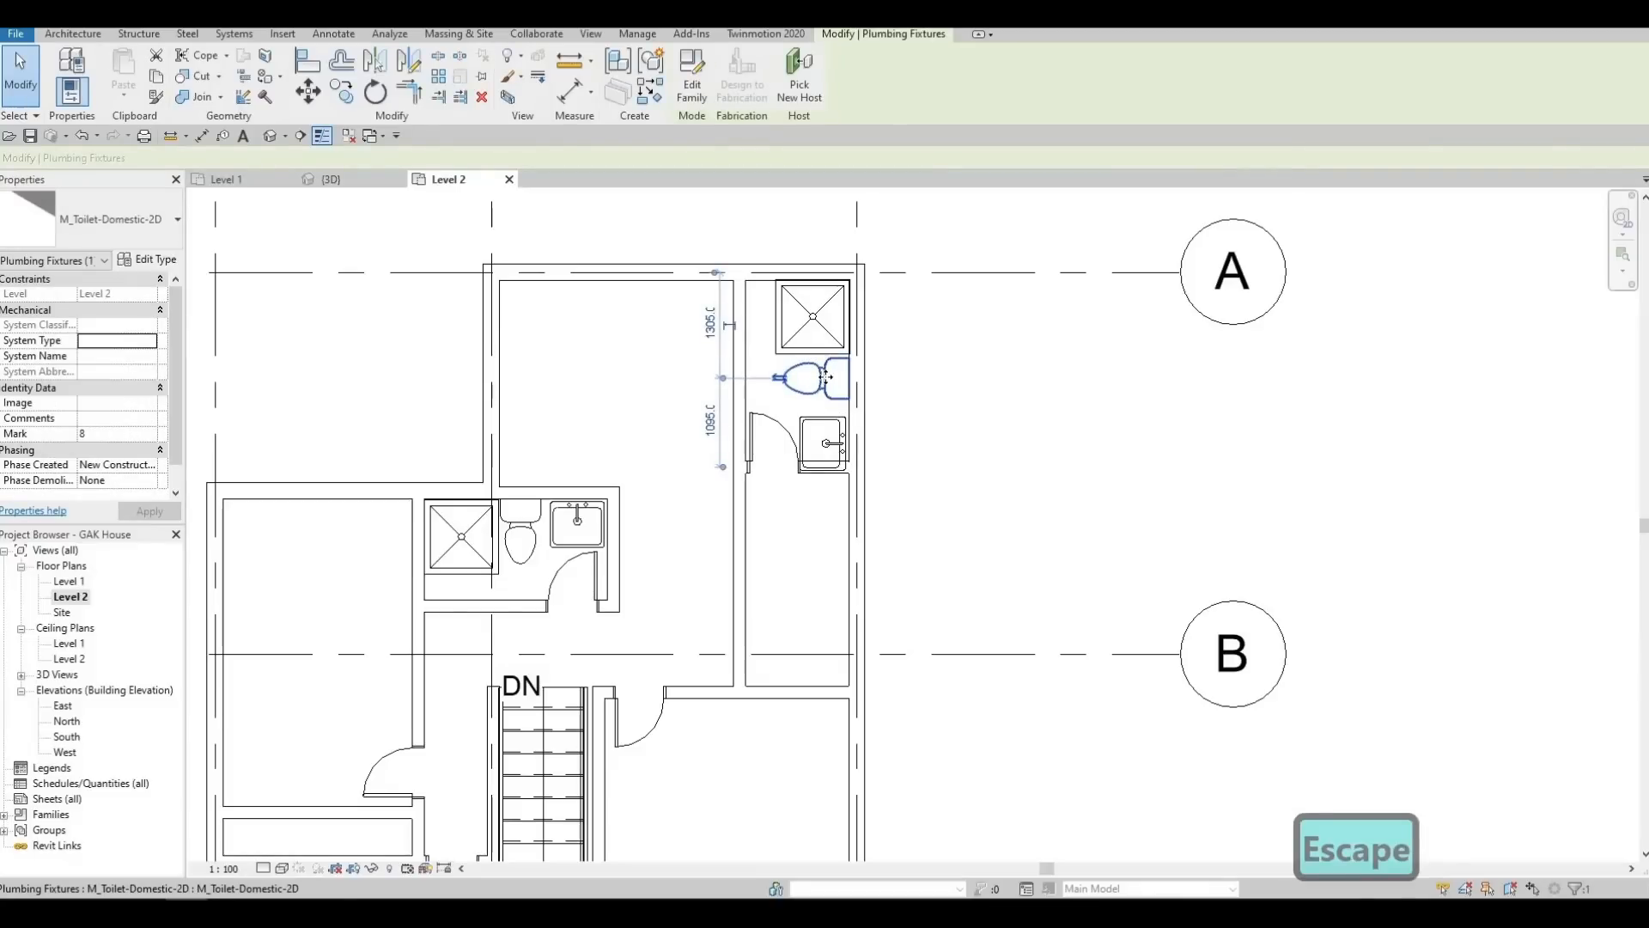
Nudge the upper-right bathroom's sink up towards the toilet until it clears the lower wall
click(829, 429)
key(Up)
key(Up)
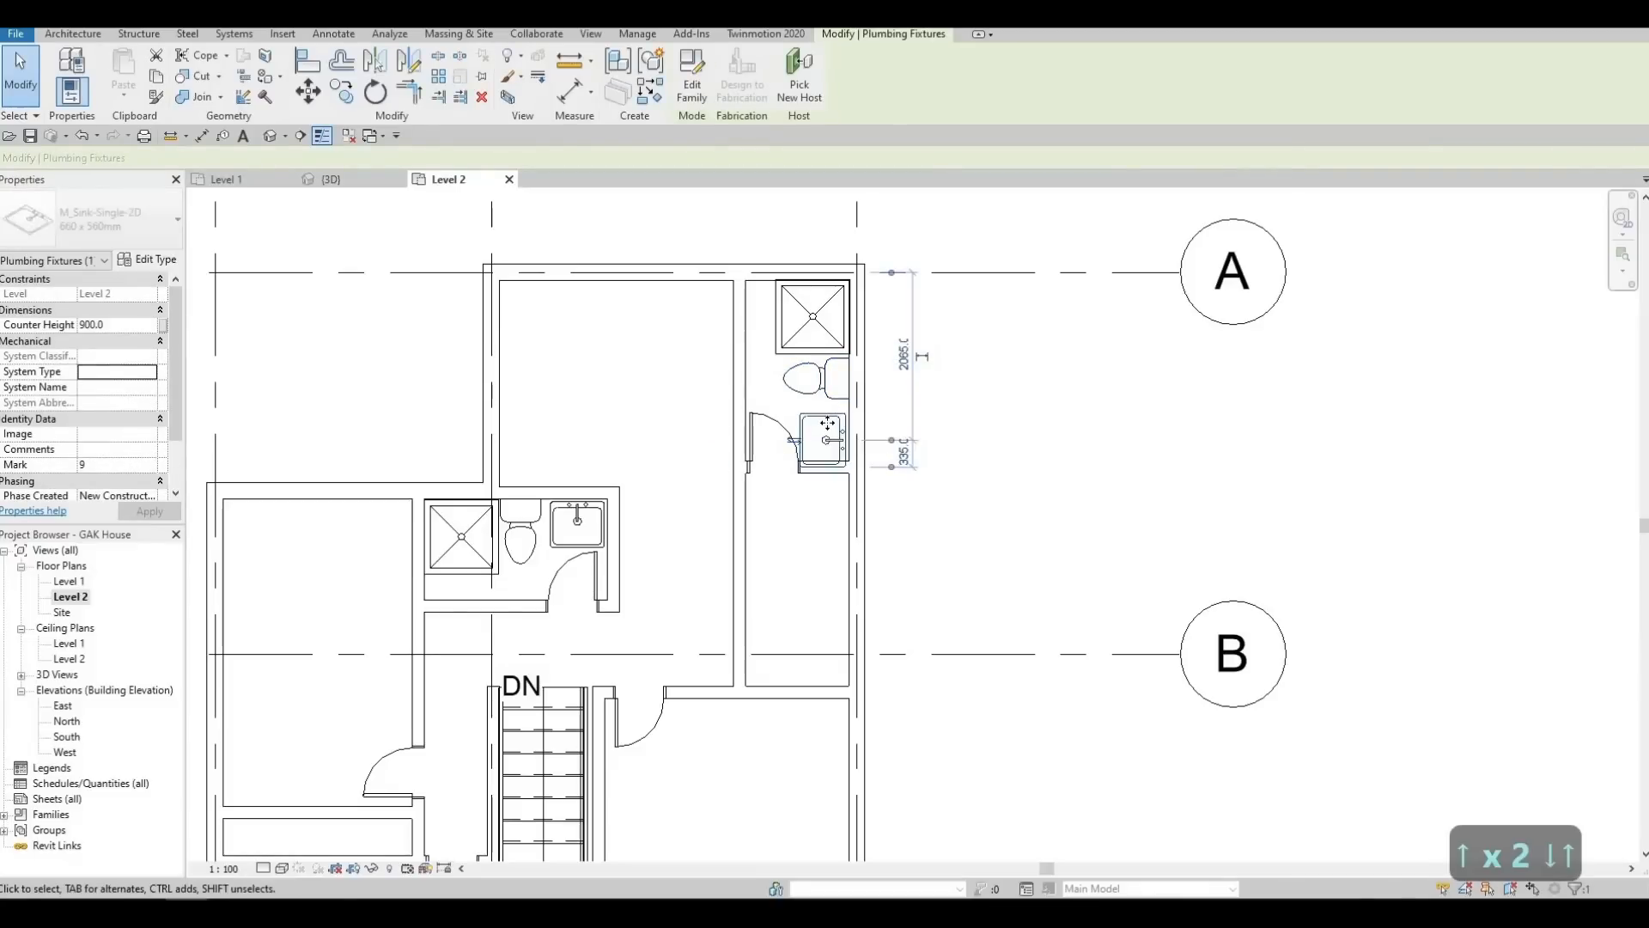
key(Up)
key(Up)
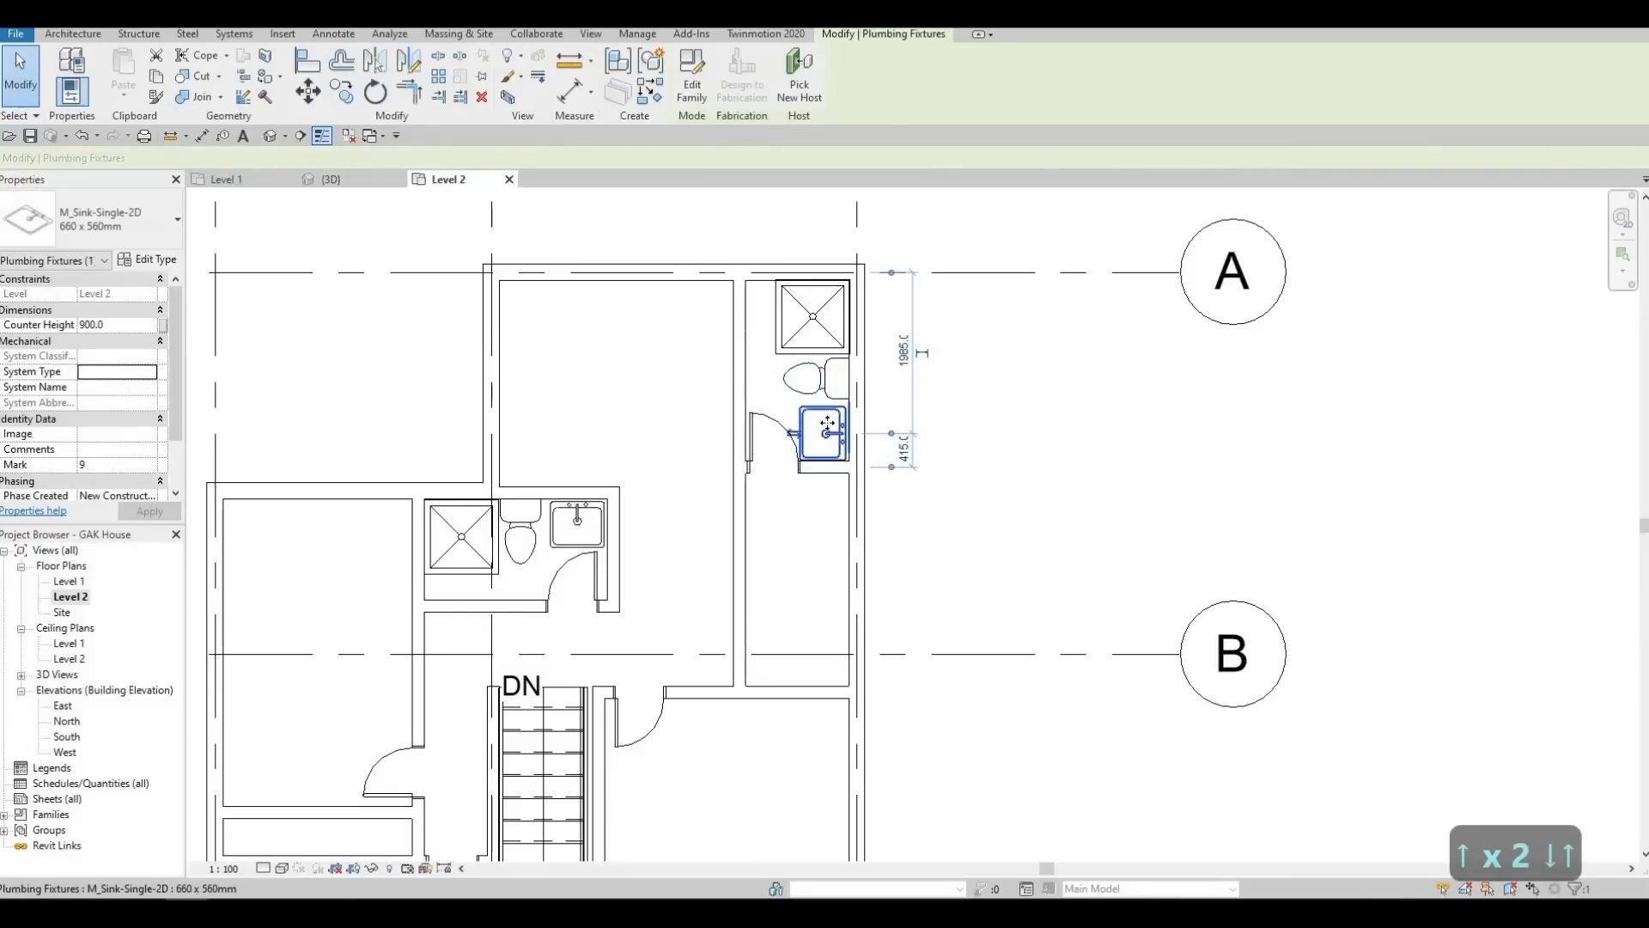
key(Escape)
key(Escape)
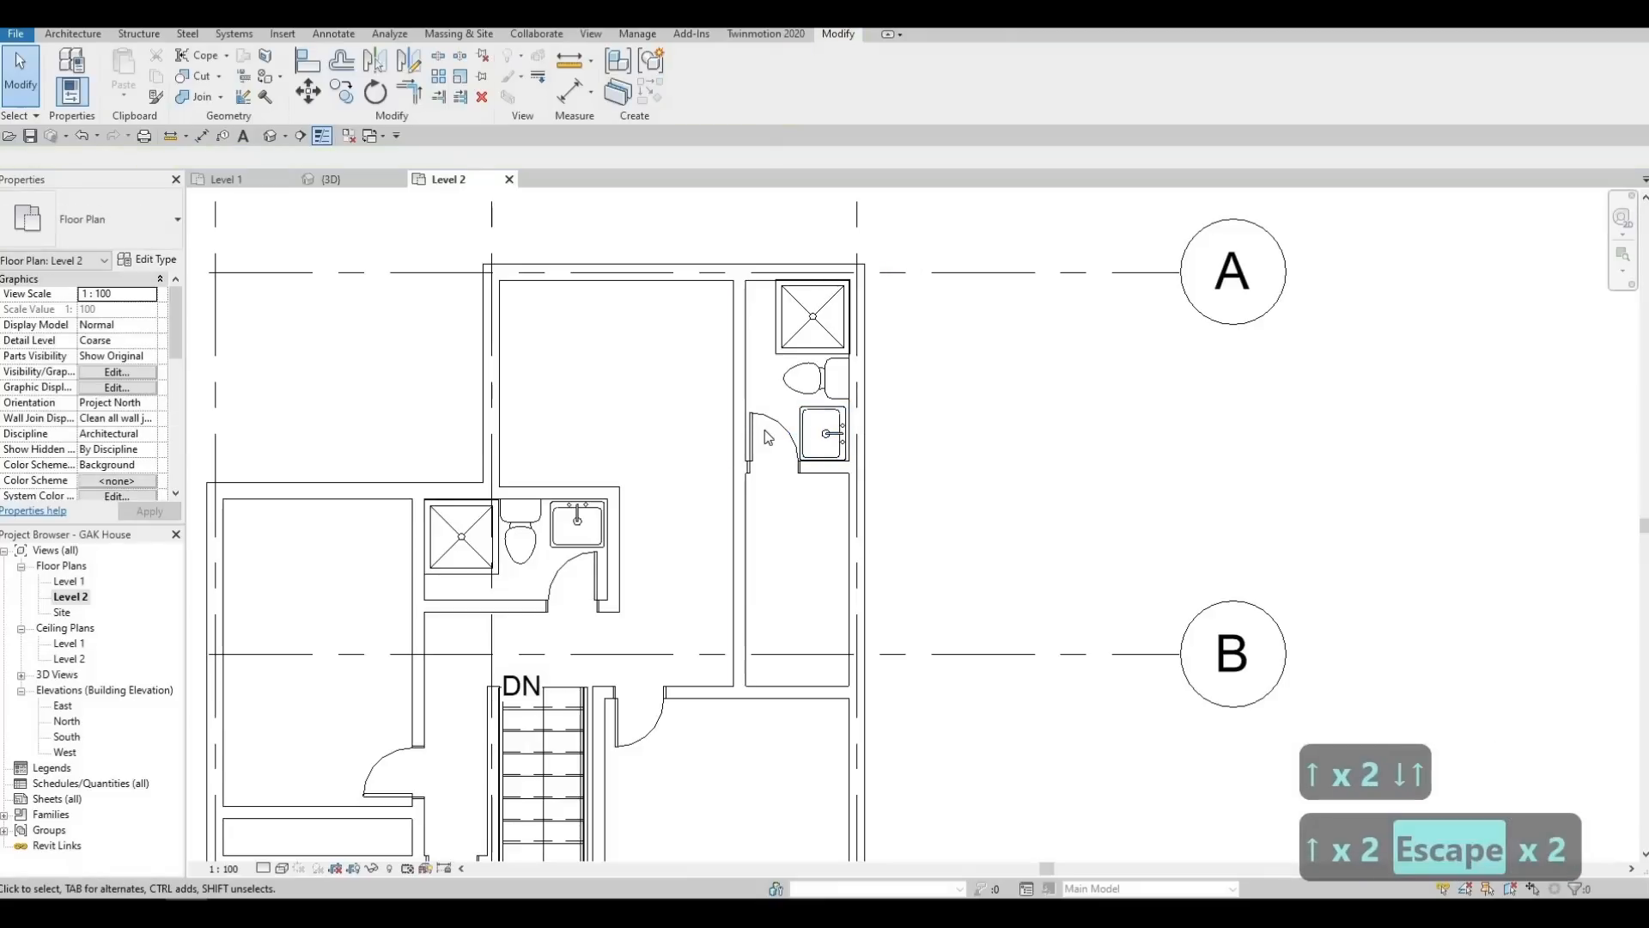
Create a similar Interior Wall 1 running horizontally from the left bathroom's right-hand wall to the long vertical partition
middle_drag(744, 539, 743, 494)
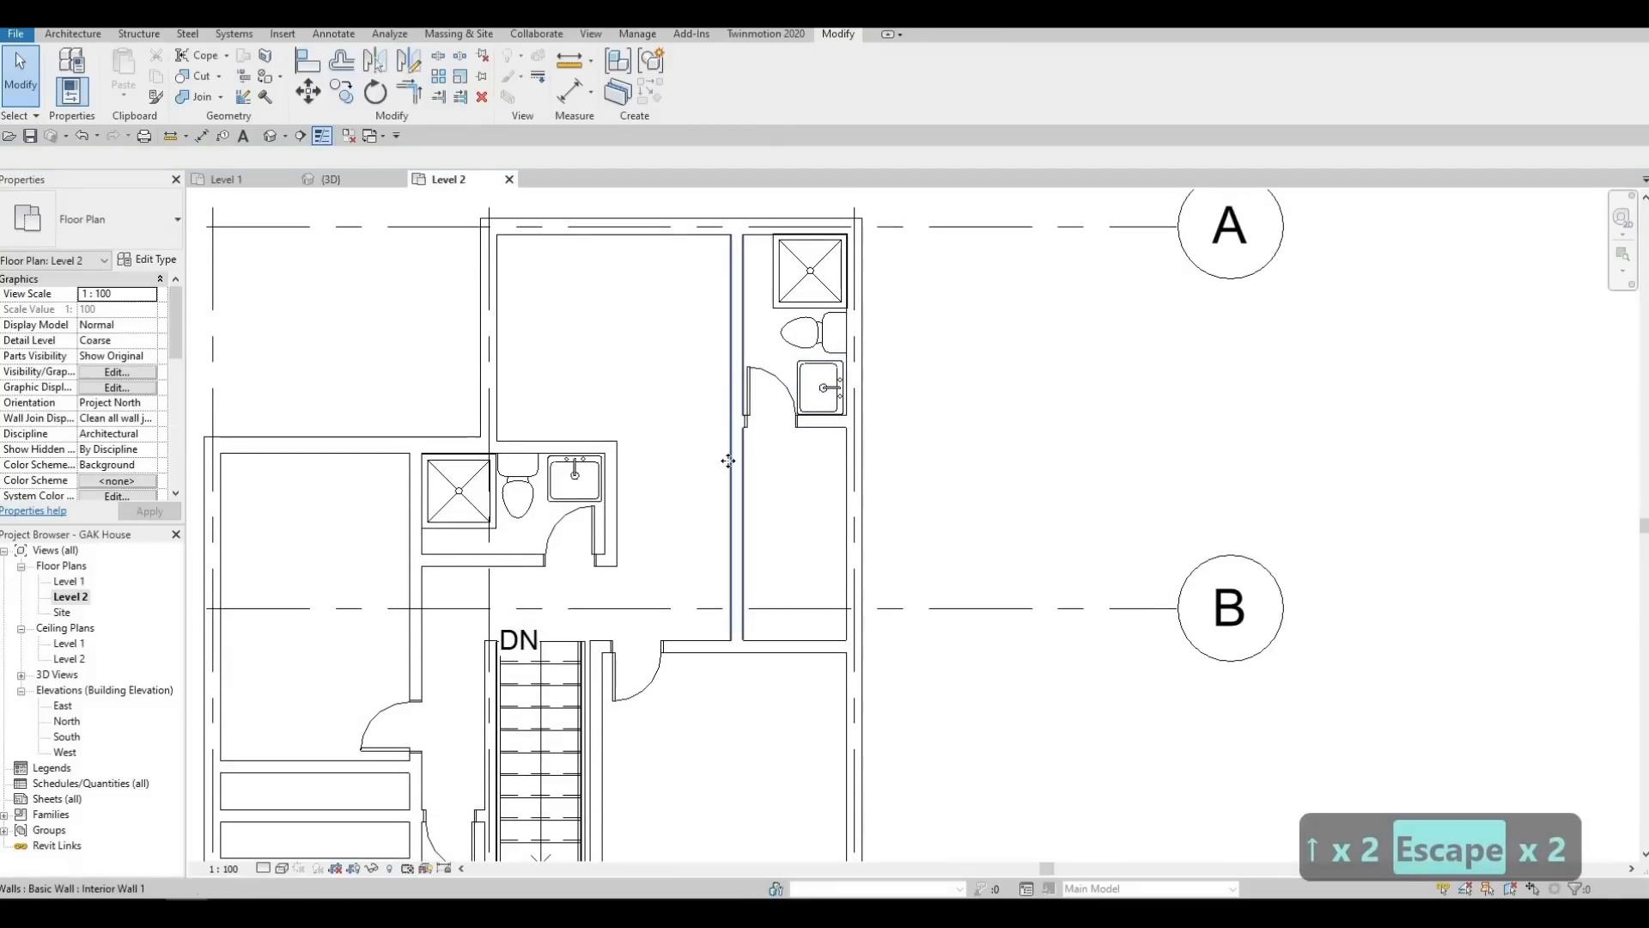
click(730, 461)
key(c)
key(s)
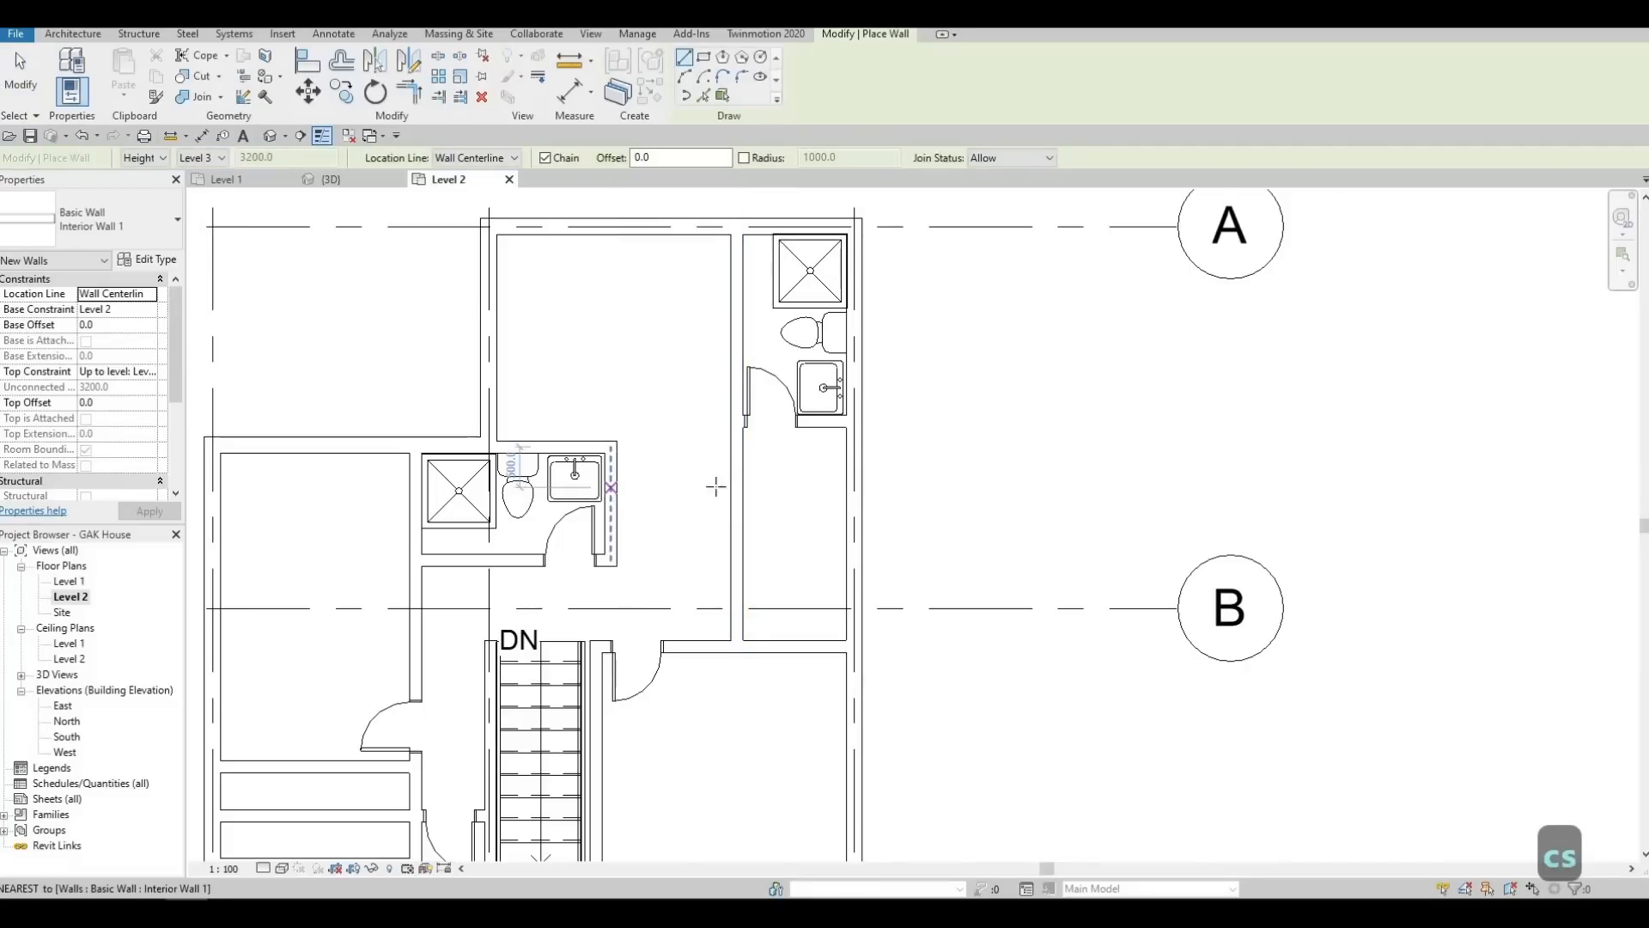
click(610, 488)
click(731, 487)
key(Escape)
key(Escape)
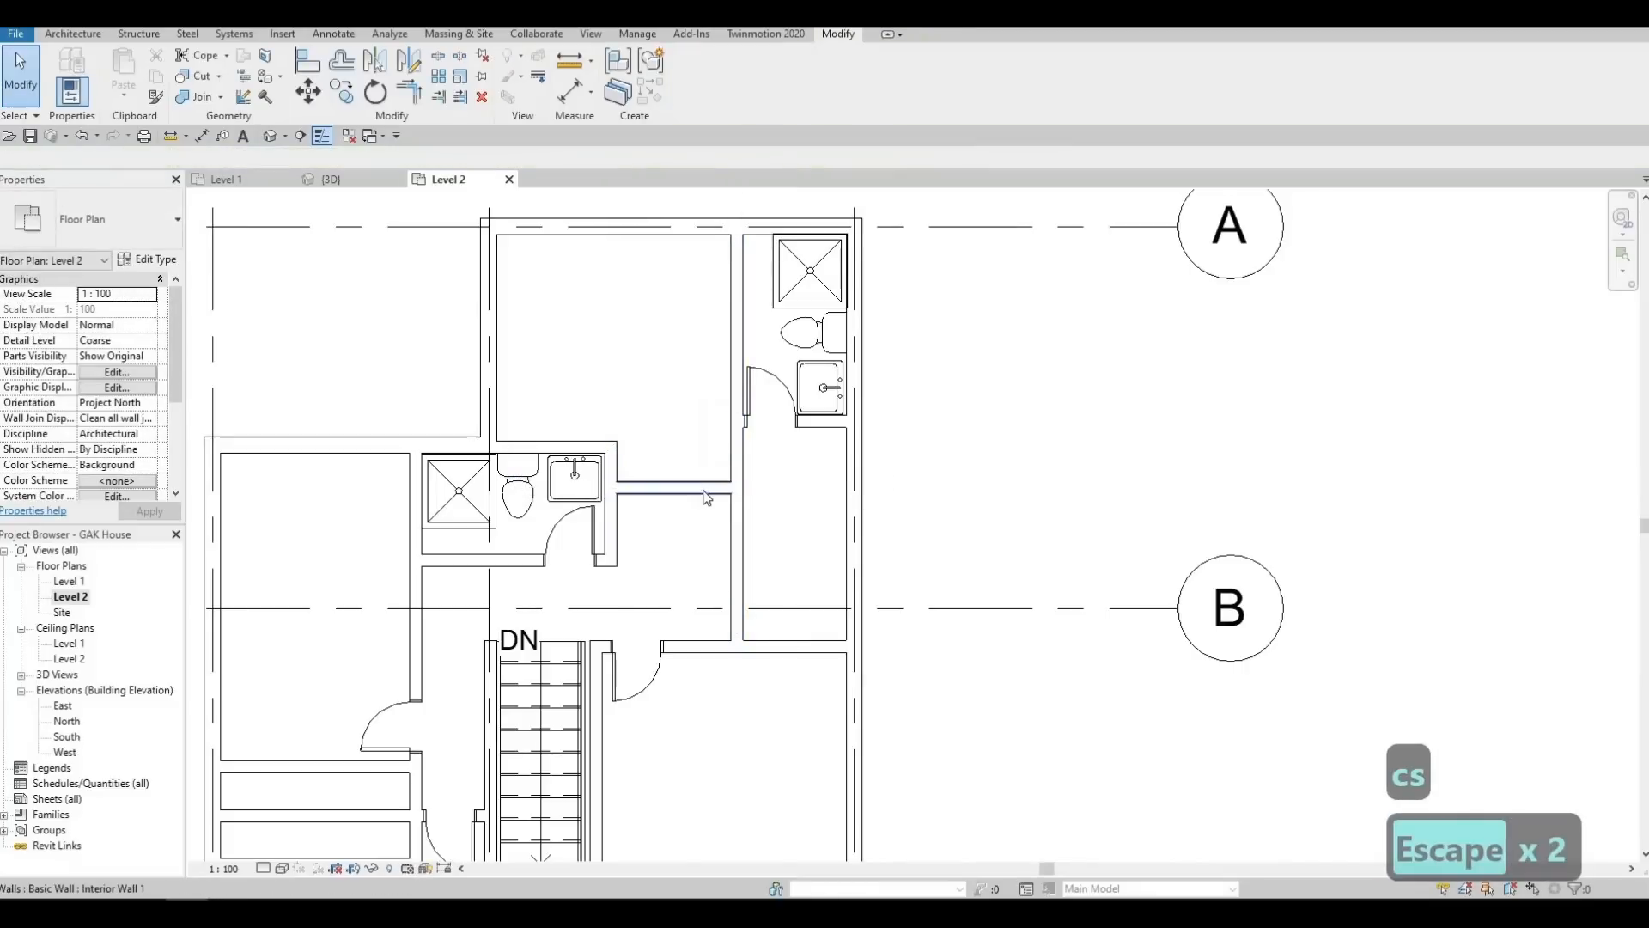
Nudge the new short horizontal wall down two increments
click(702, 491)
key(Down)
key(Down)
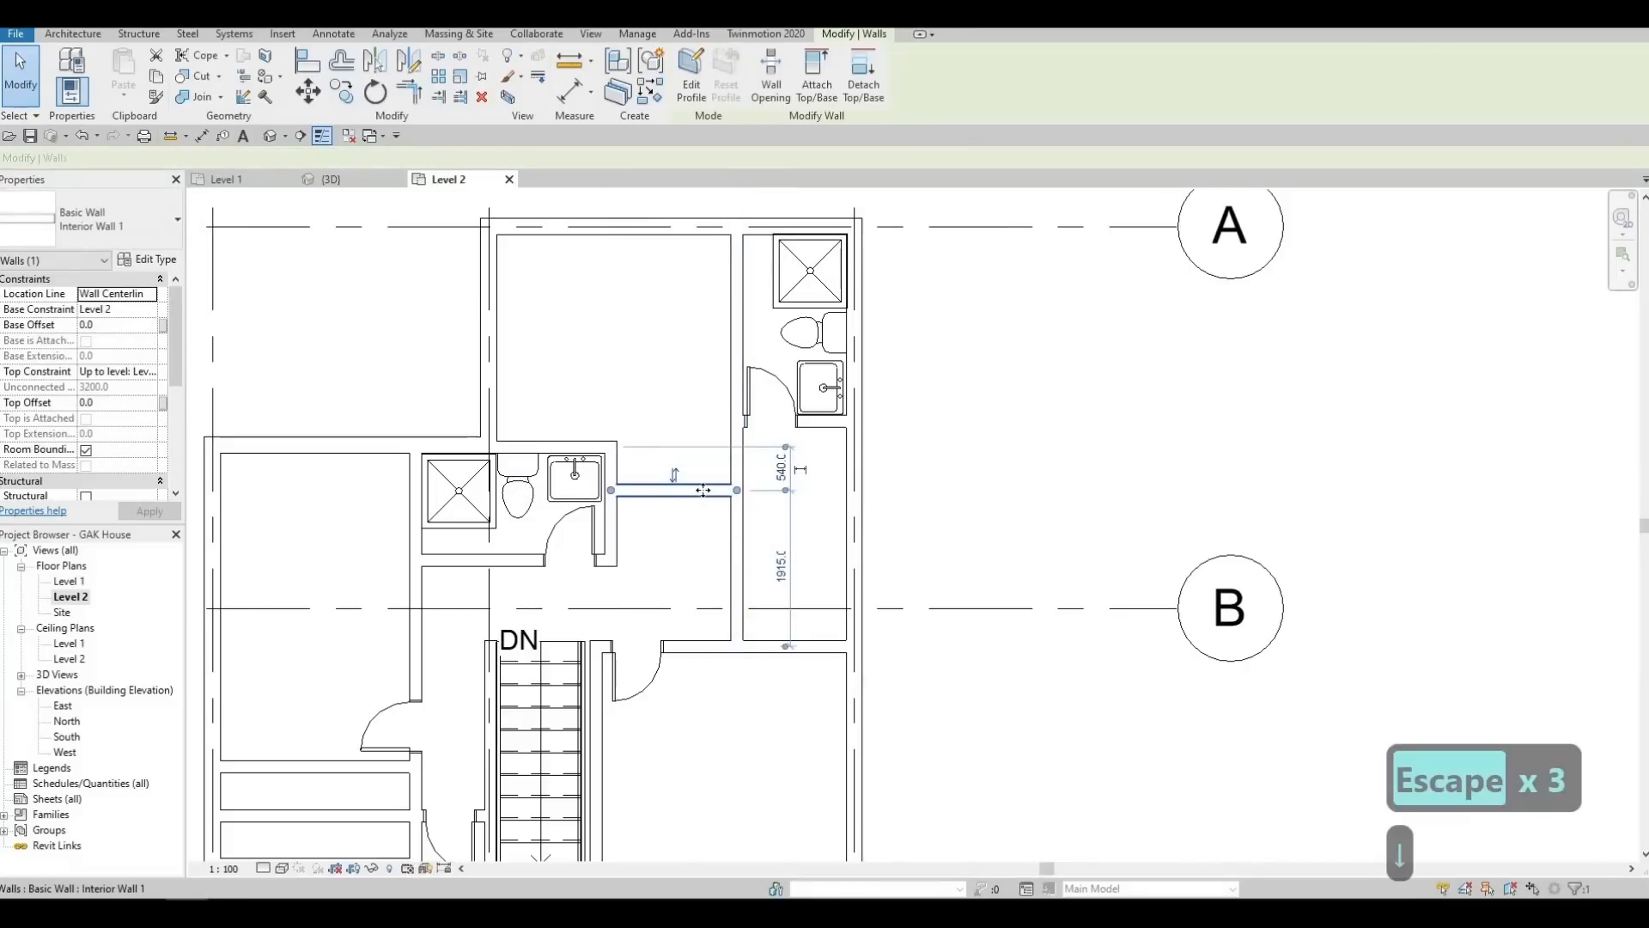
key(Escape)
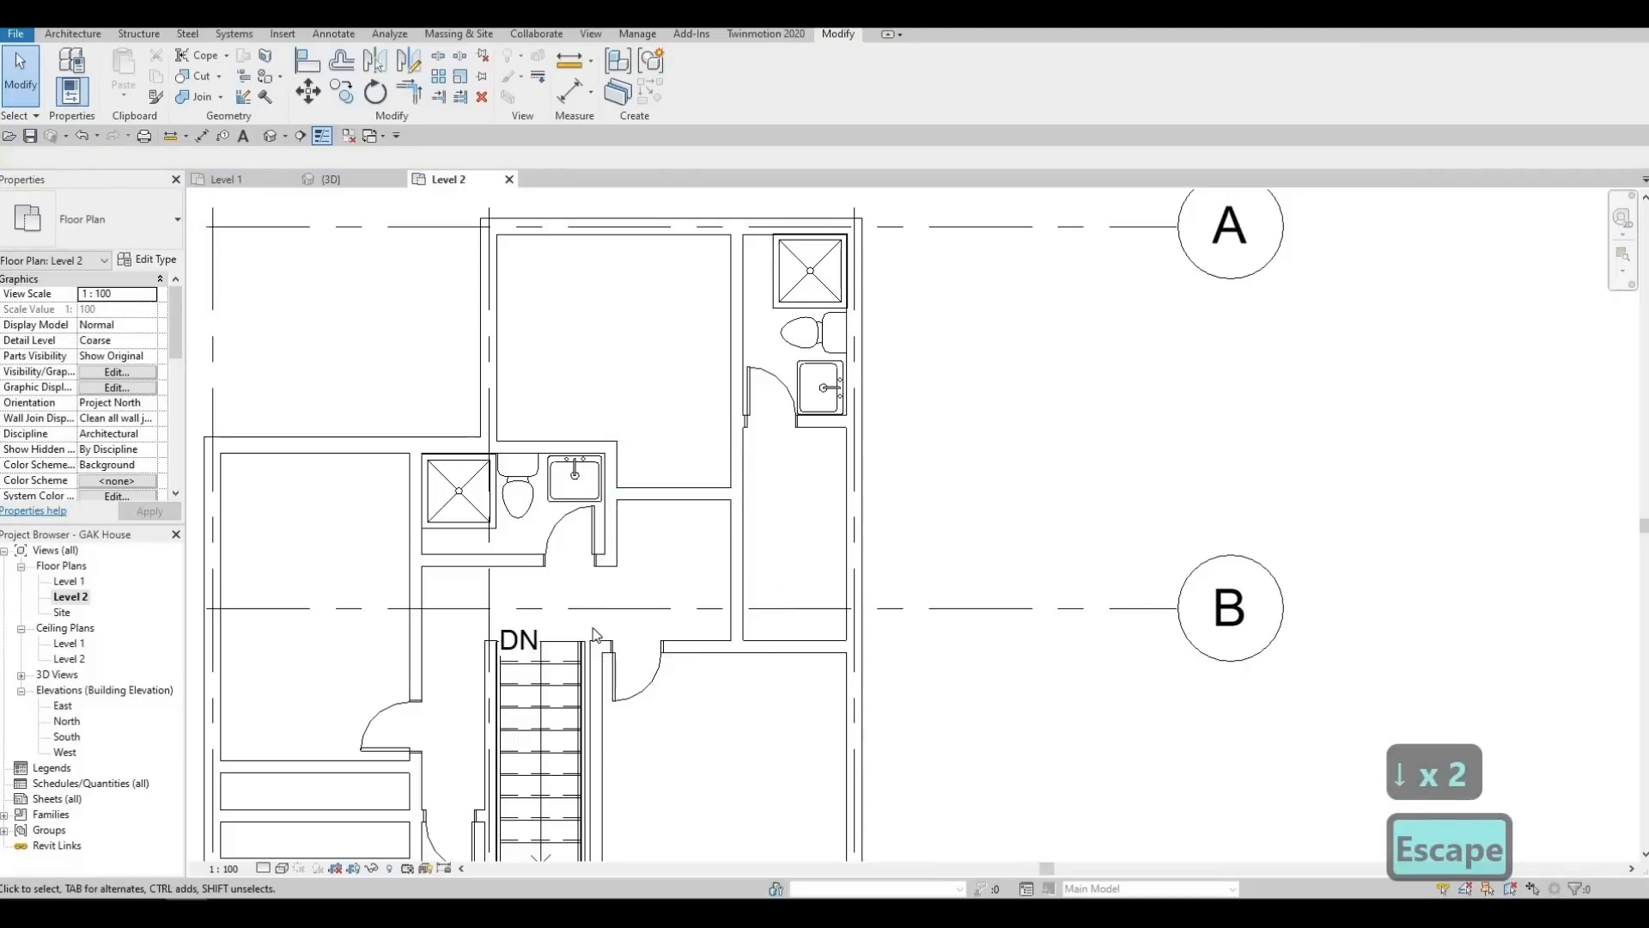
Create a similar 600 x 2000mm interior door in the new short wall, hinged beside the left bathroom and swinging into the upper room
click(625, 675)
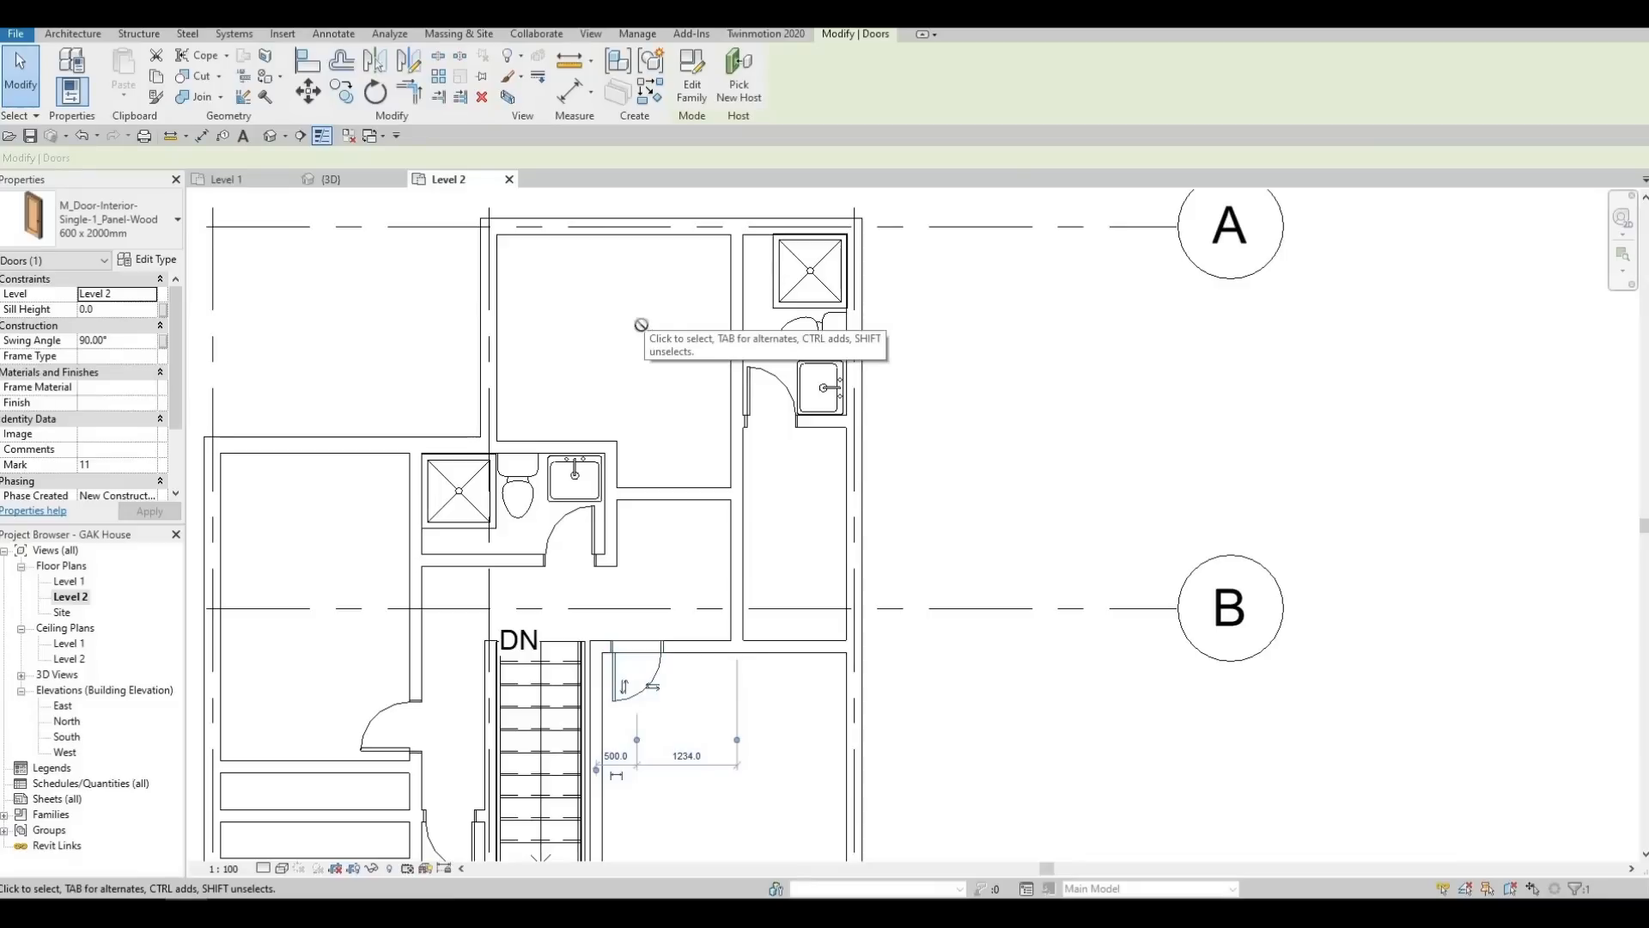
key(c)
key(s)
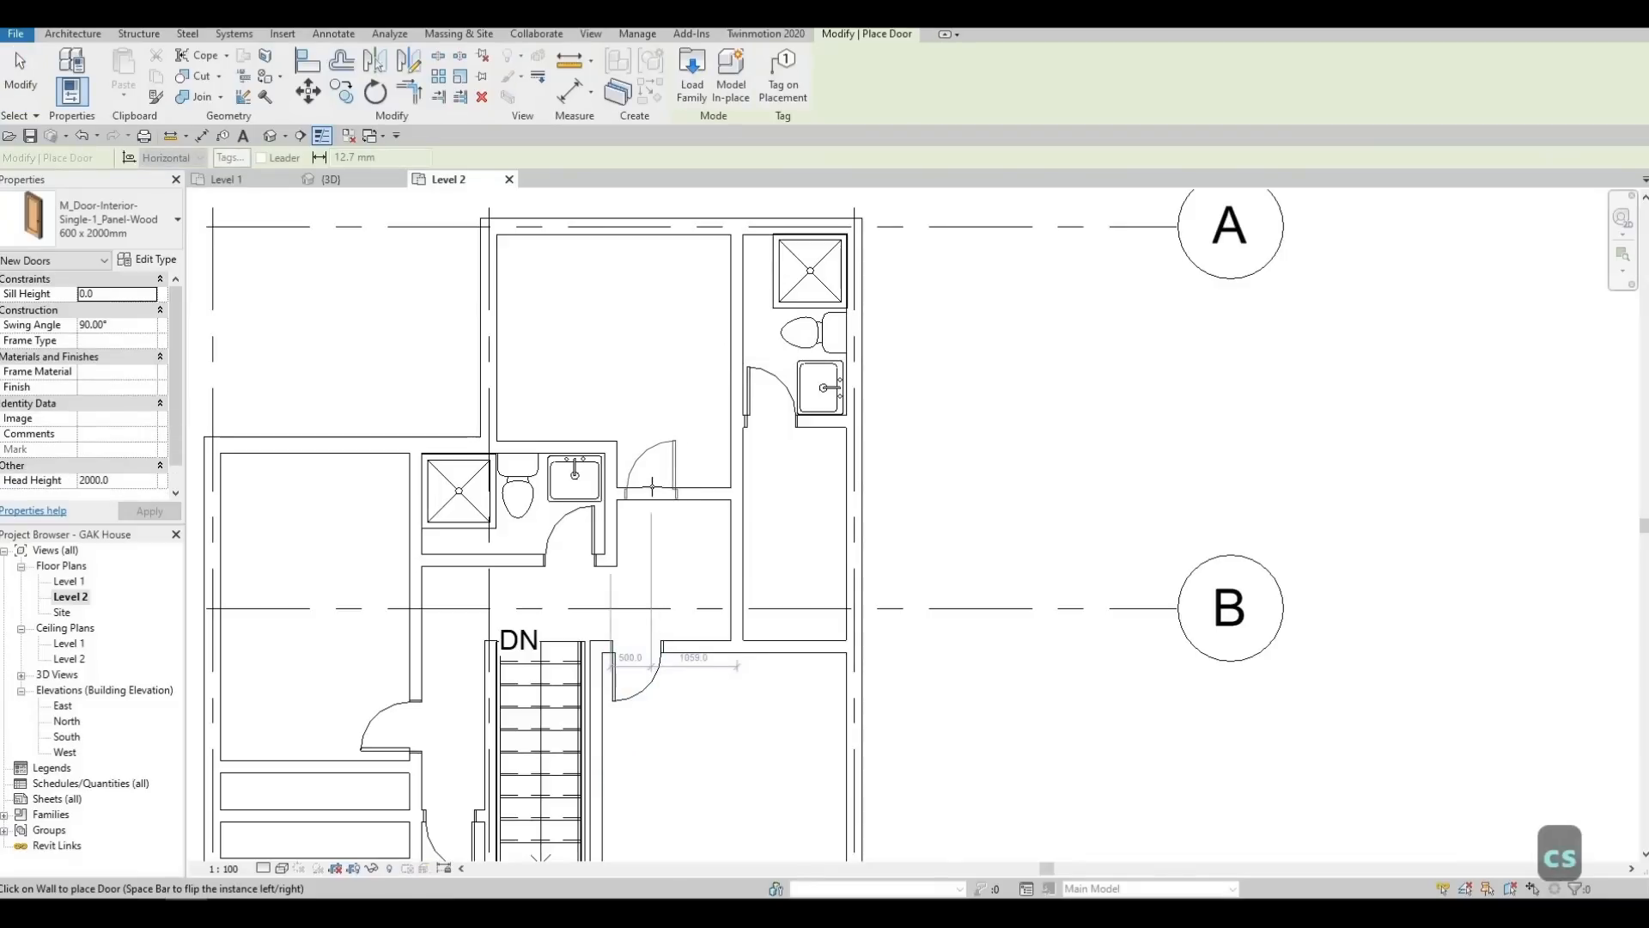
key(space)
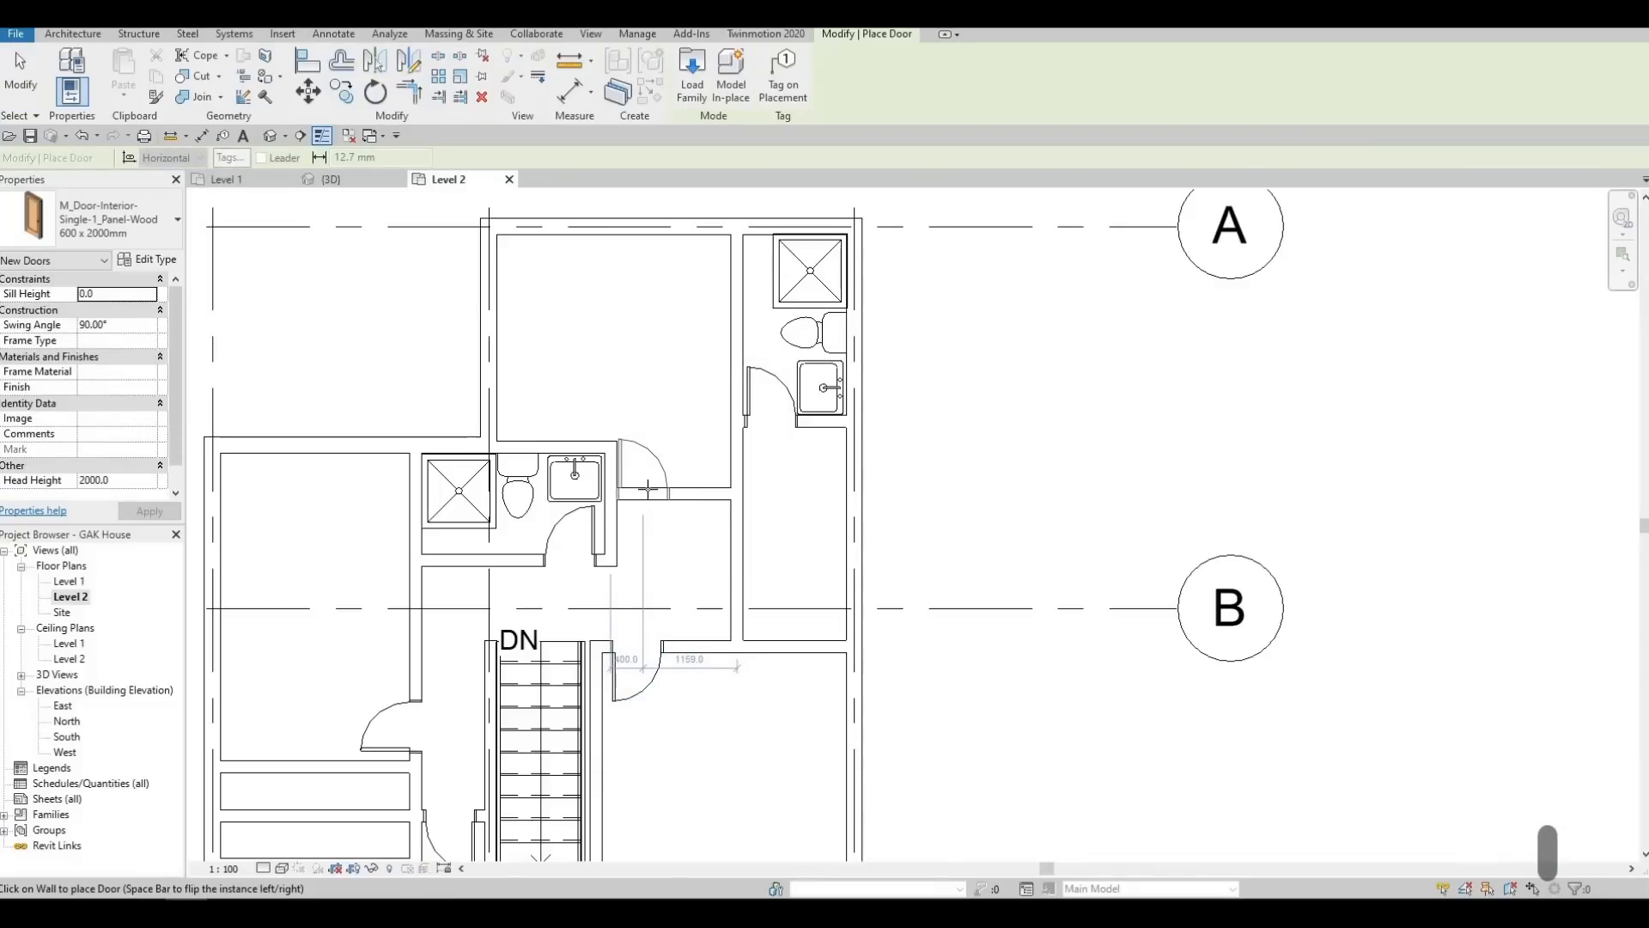
click(686, 489)
key(Escape)
key(Escape)
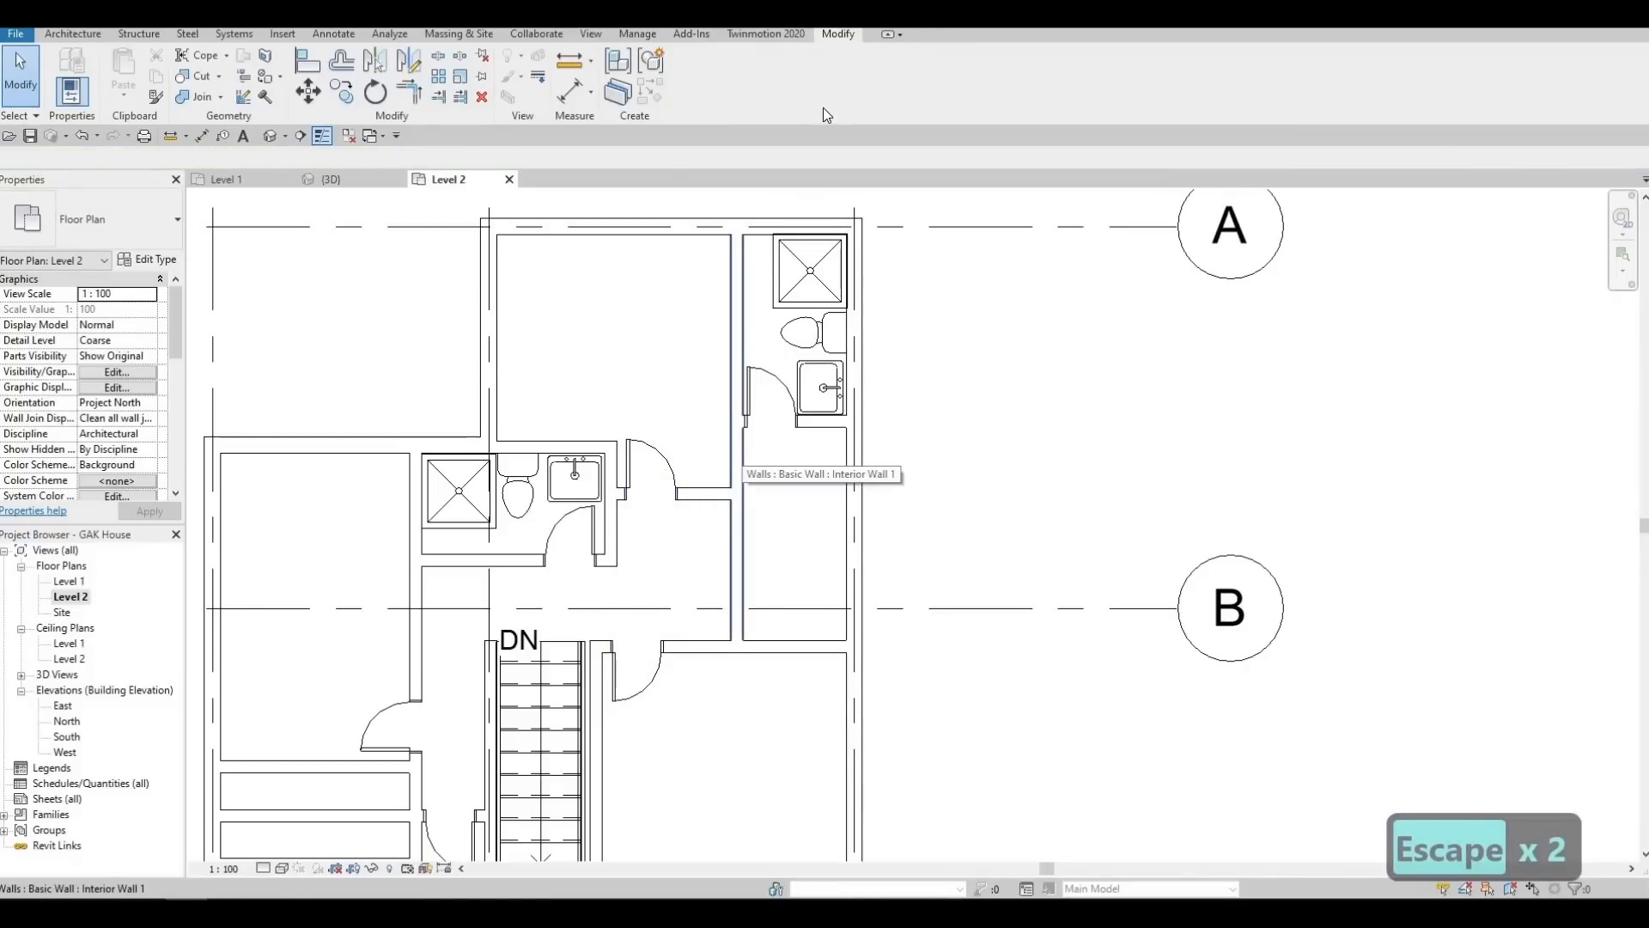
Cut a rectangular wall opening about 467 mm long in the long vertical partition, just below the upper-right bathroom's door
click(770, 79)
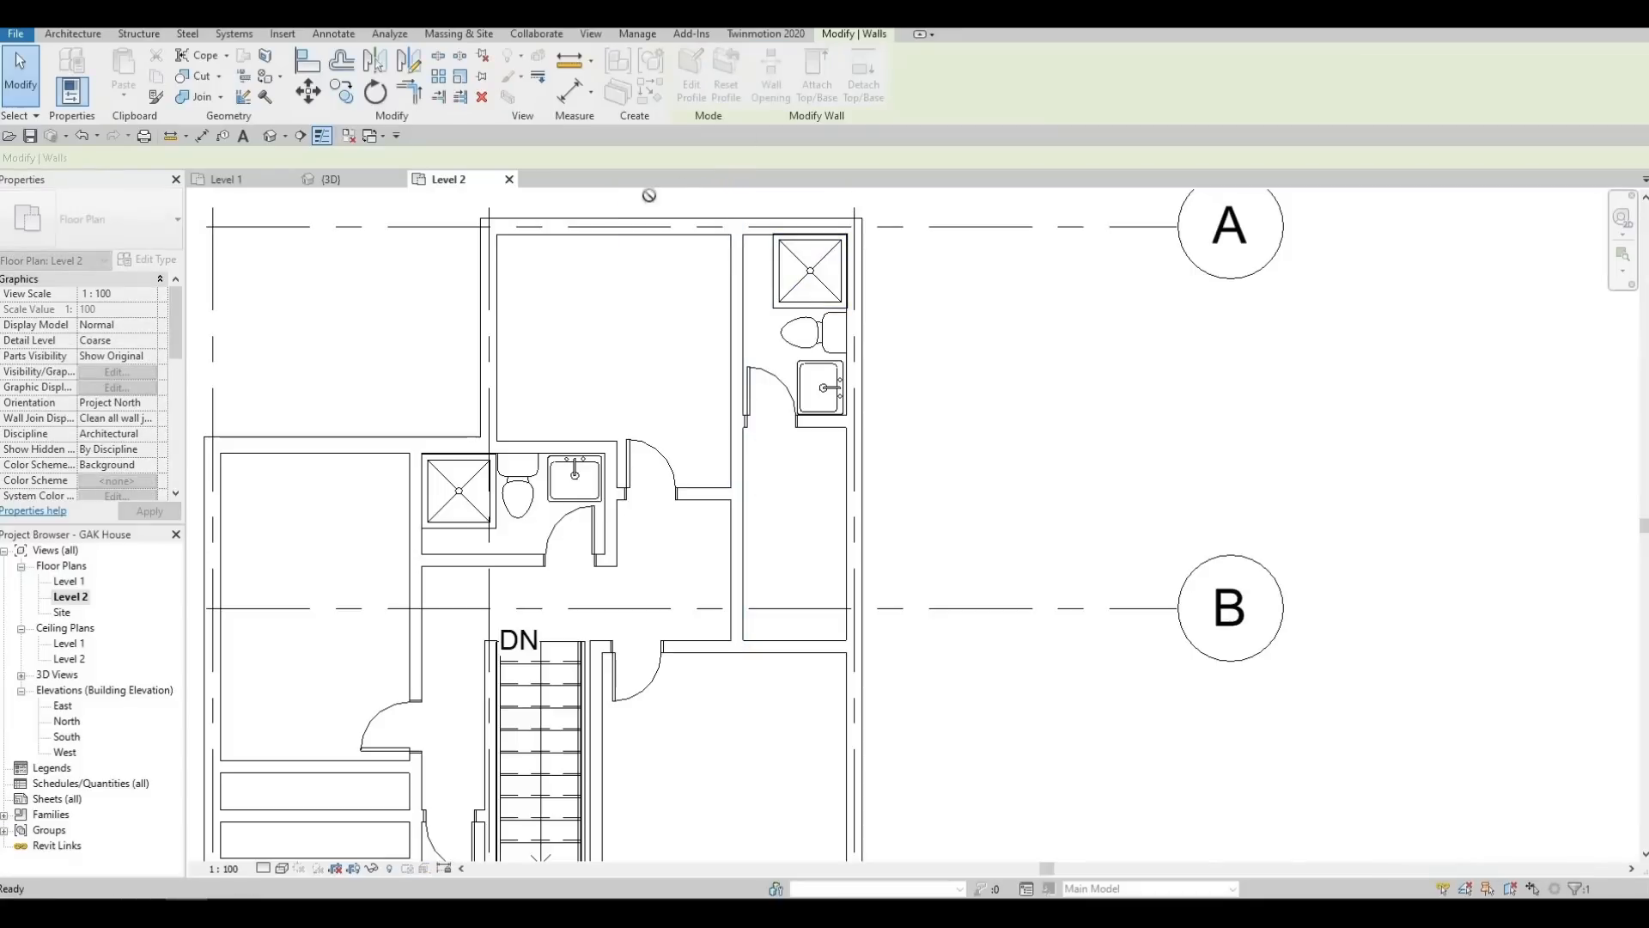
click(732, 443)
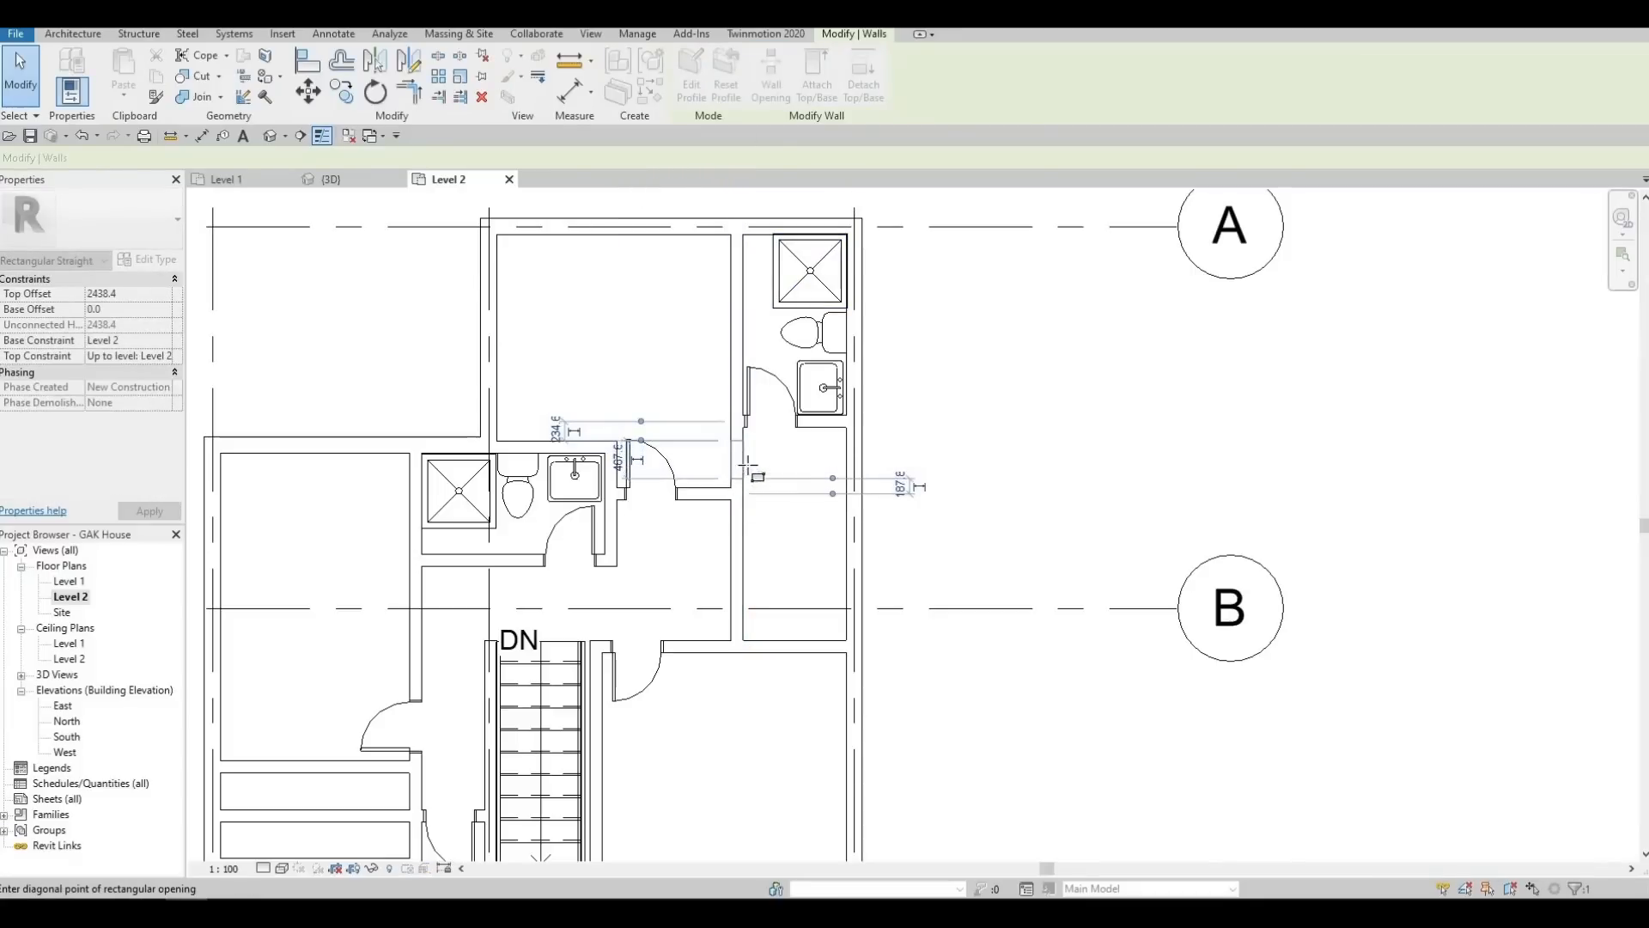
click(749, 468)
key(Escape)
key(Escape)
key(Escape)
Stretch the new wall opening at both ends, up towards the bathroom door and down towards the short horizontal wall
scroll(743, 493, up, 5)
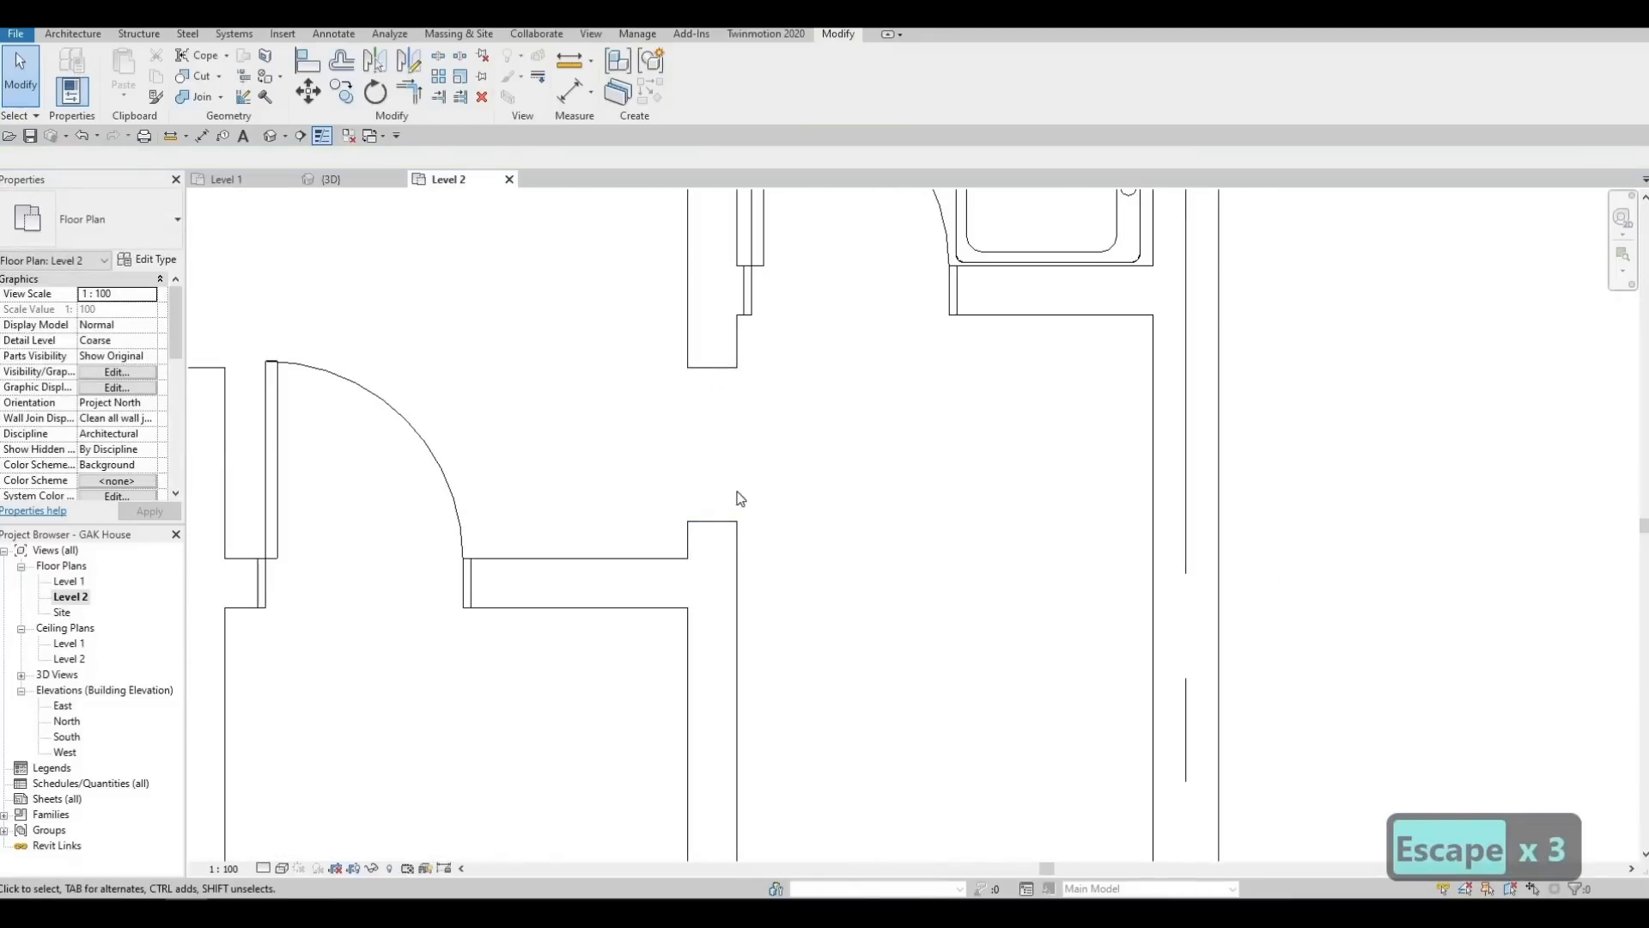
click(718, 524)
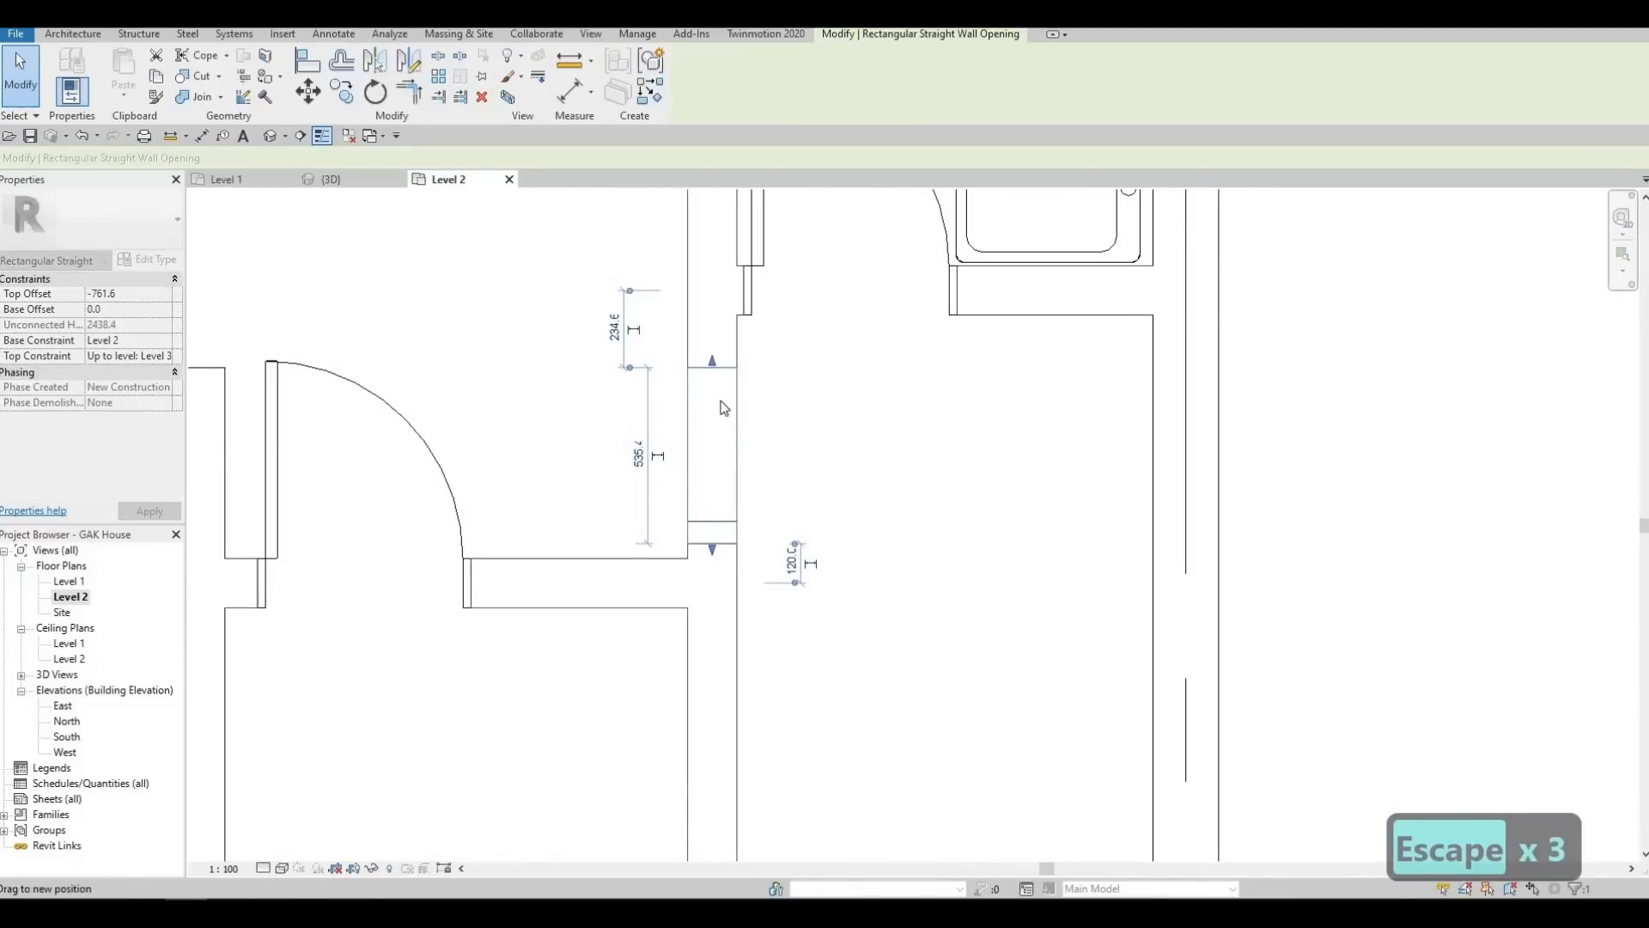
drag(712, 362, 713, 305)
scroll(704, 448, up, 1)
middle_drag(701, 449, 696, 393)
scroll(698, 396, down, 1)
key(Escape)
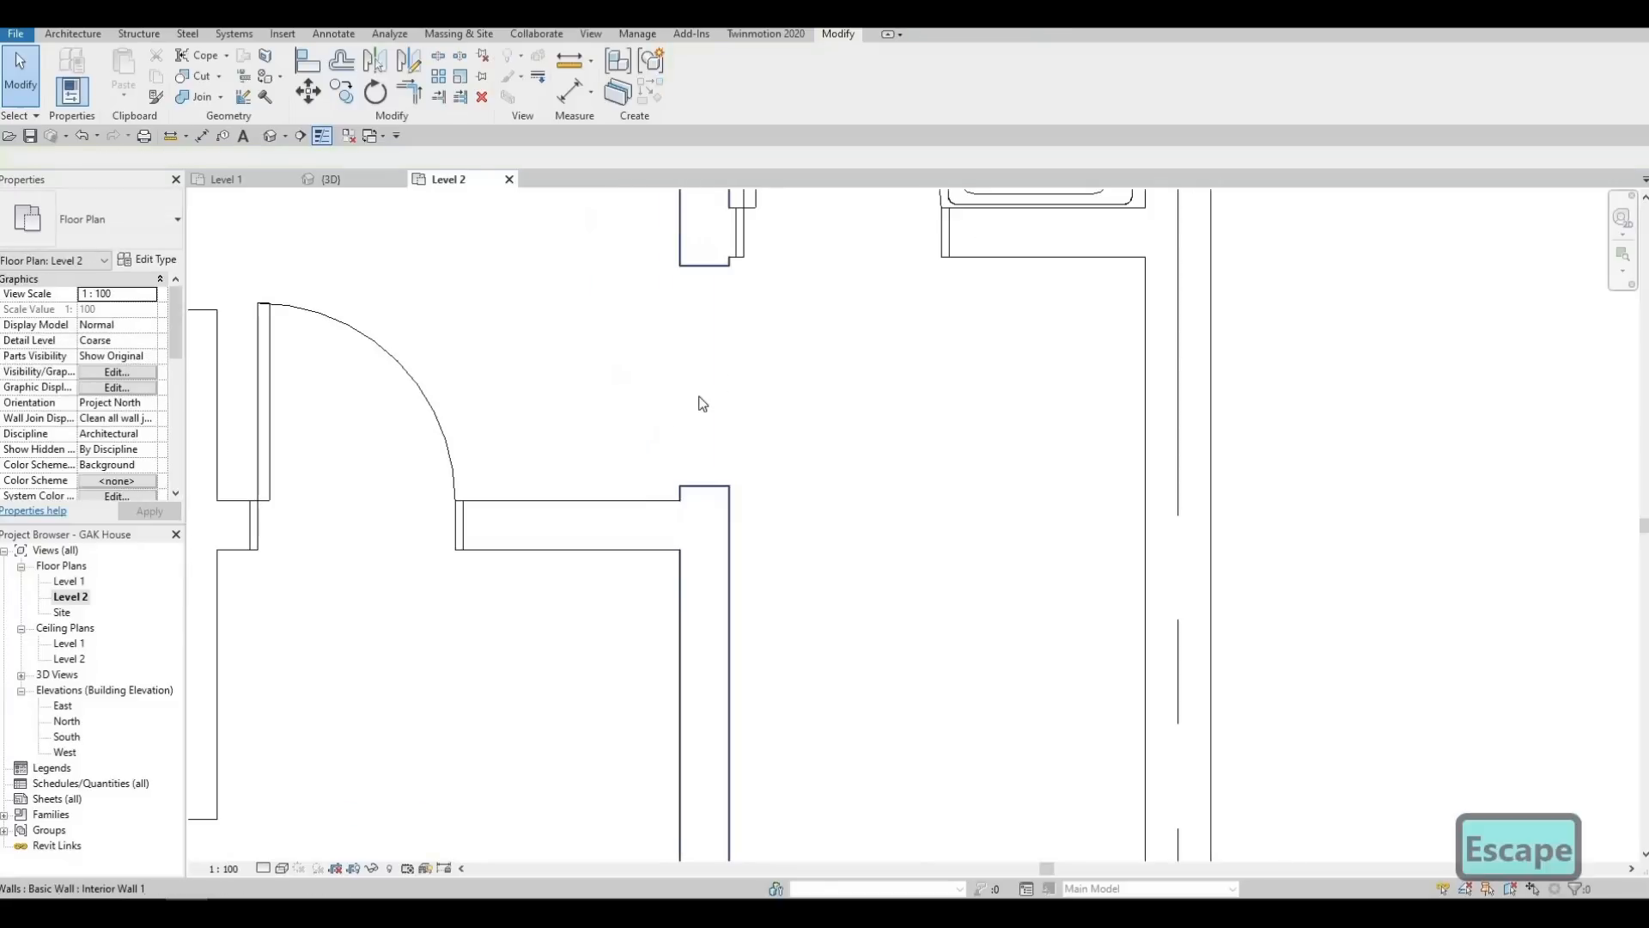
key(Escape)
Nudge the short horizontal wall containing the new door down five increments, away from the wall opening
scroll(679, 417, down, 2)
click(660, 425)
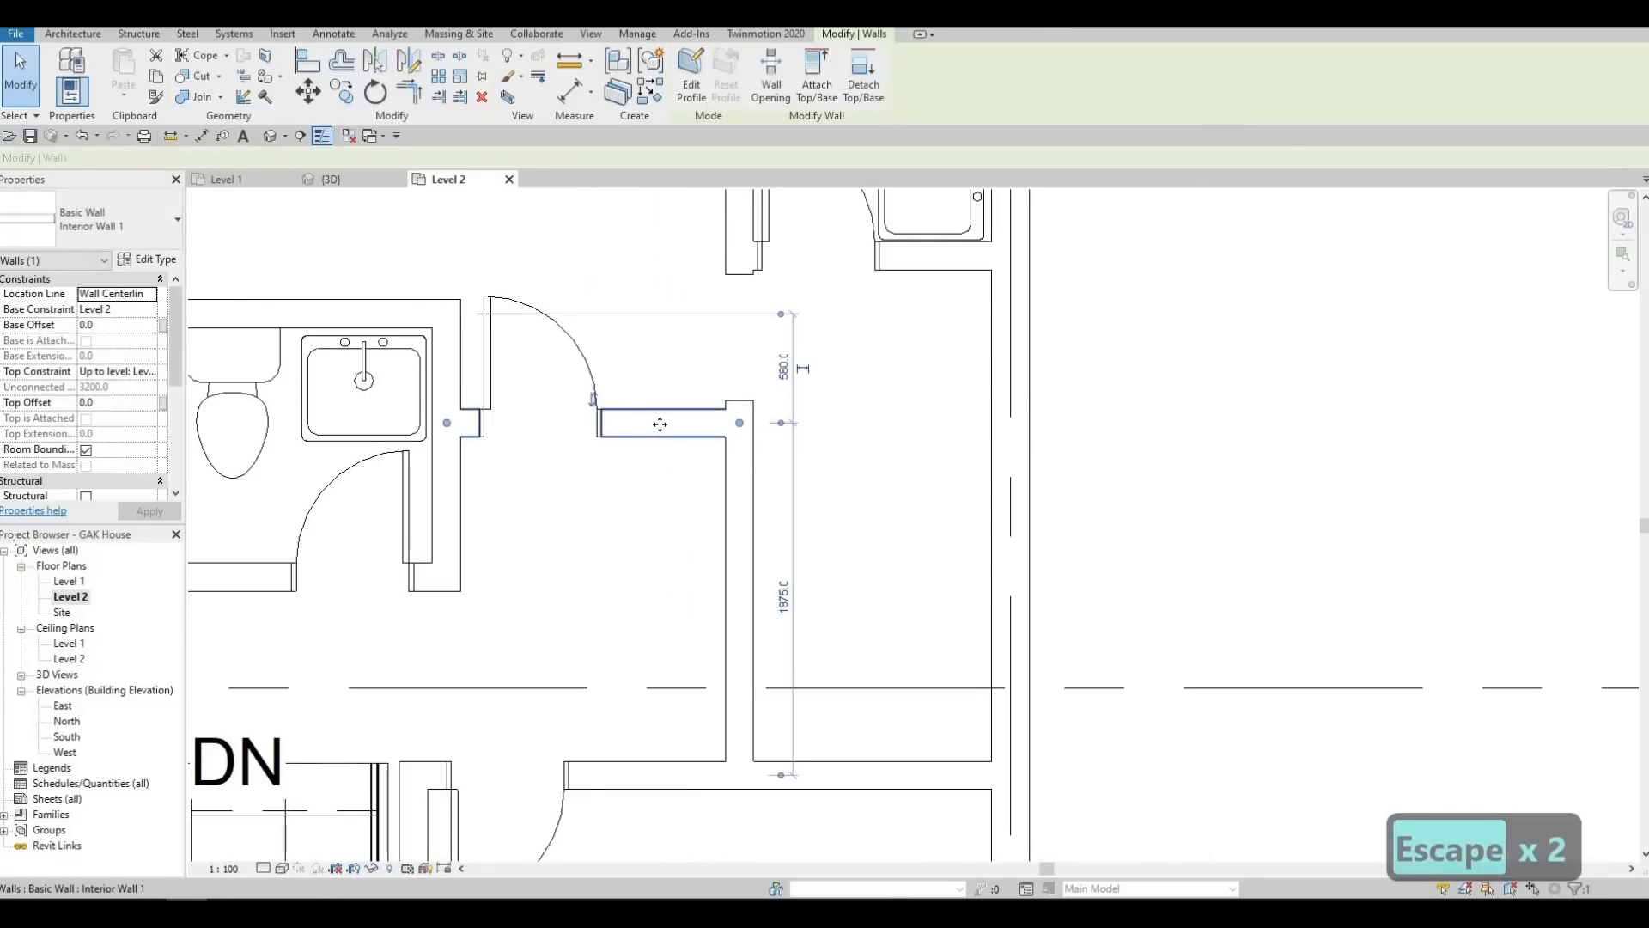
key(Down)
key(Down)
key(Down)
key(Down)
key(Down)
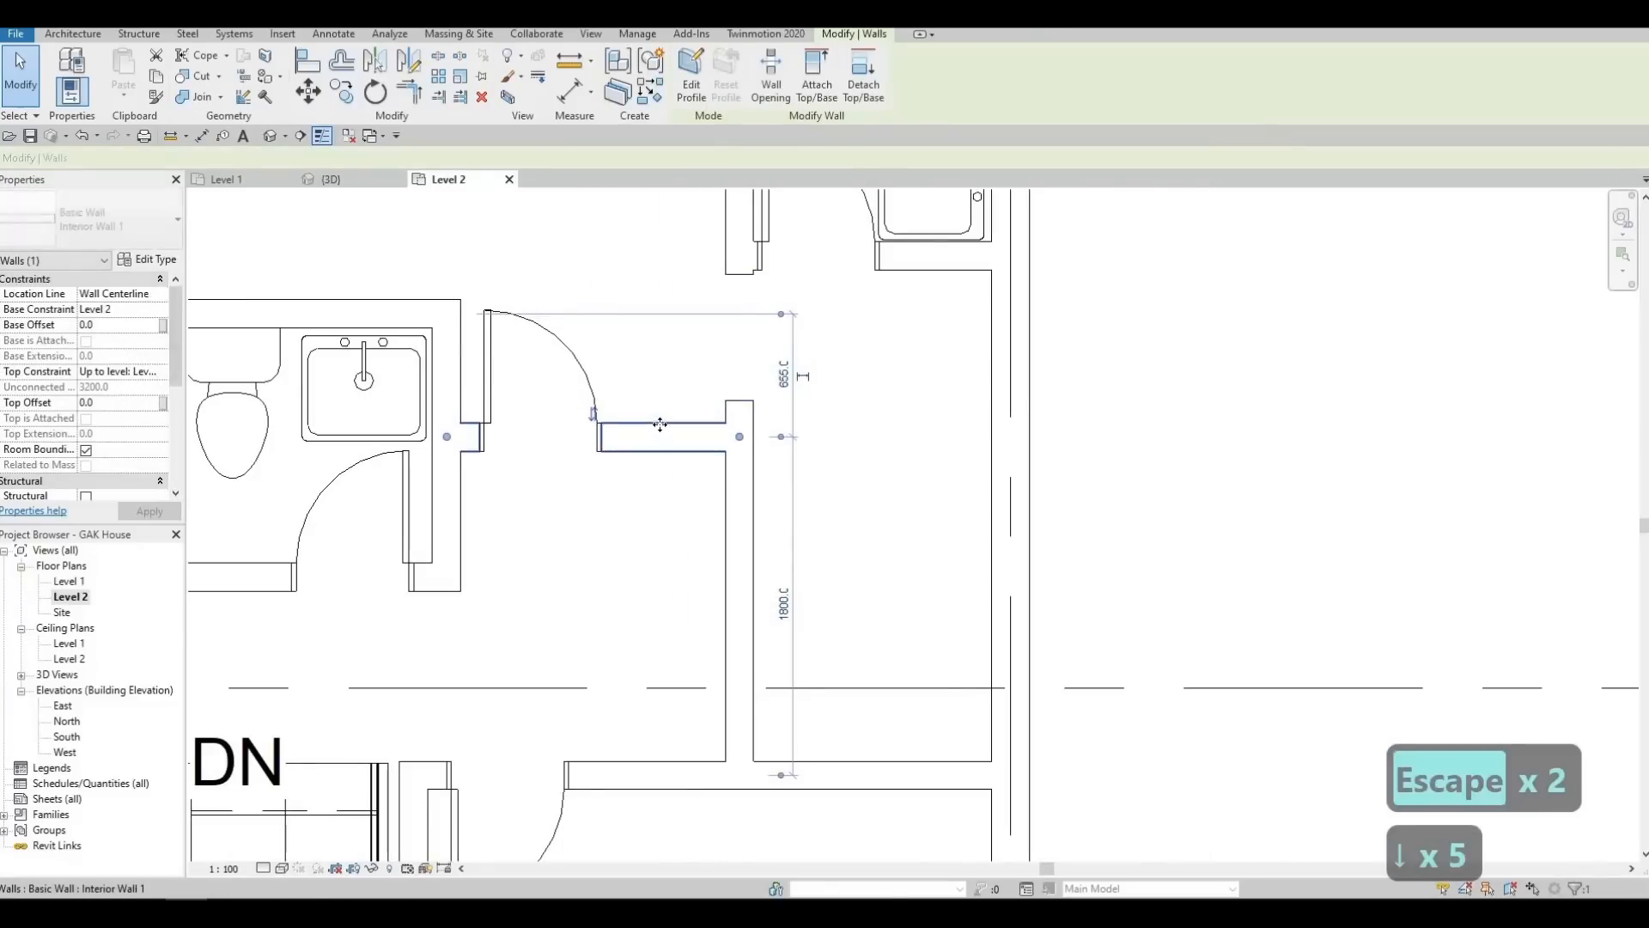
Nudge the interior door in the short horizontal wall four increments left, closer to the left bathroom
key(Escape)
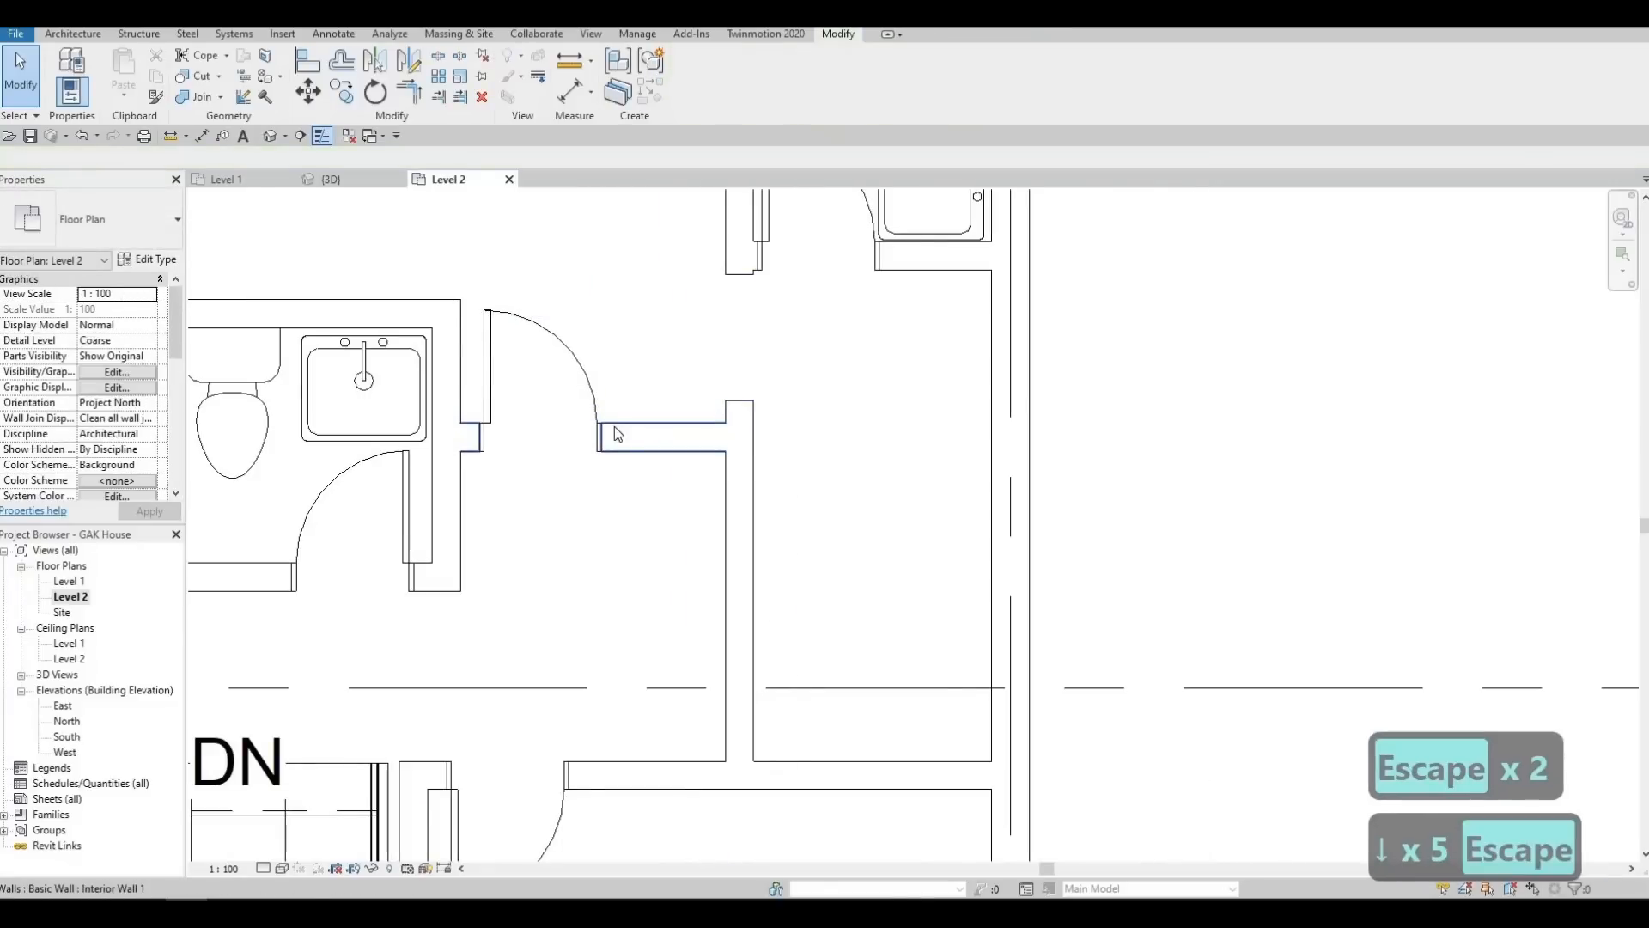
click(589, 376)
key(Left)
key(Left)
key(Left)
key(Left)
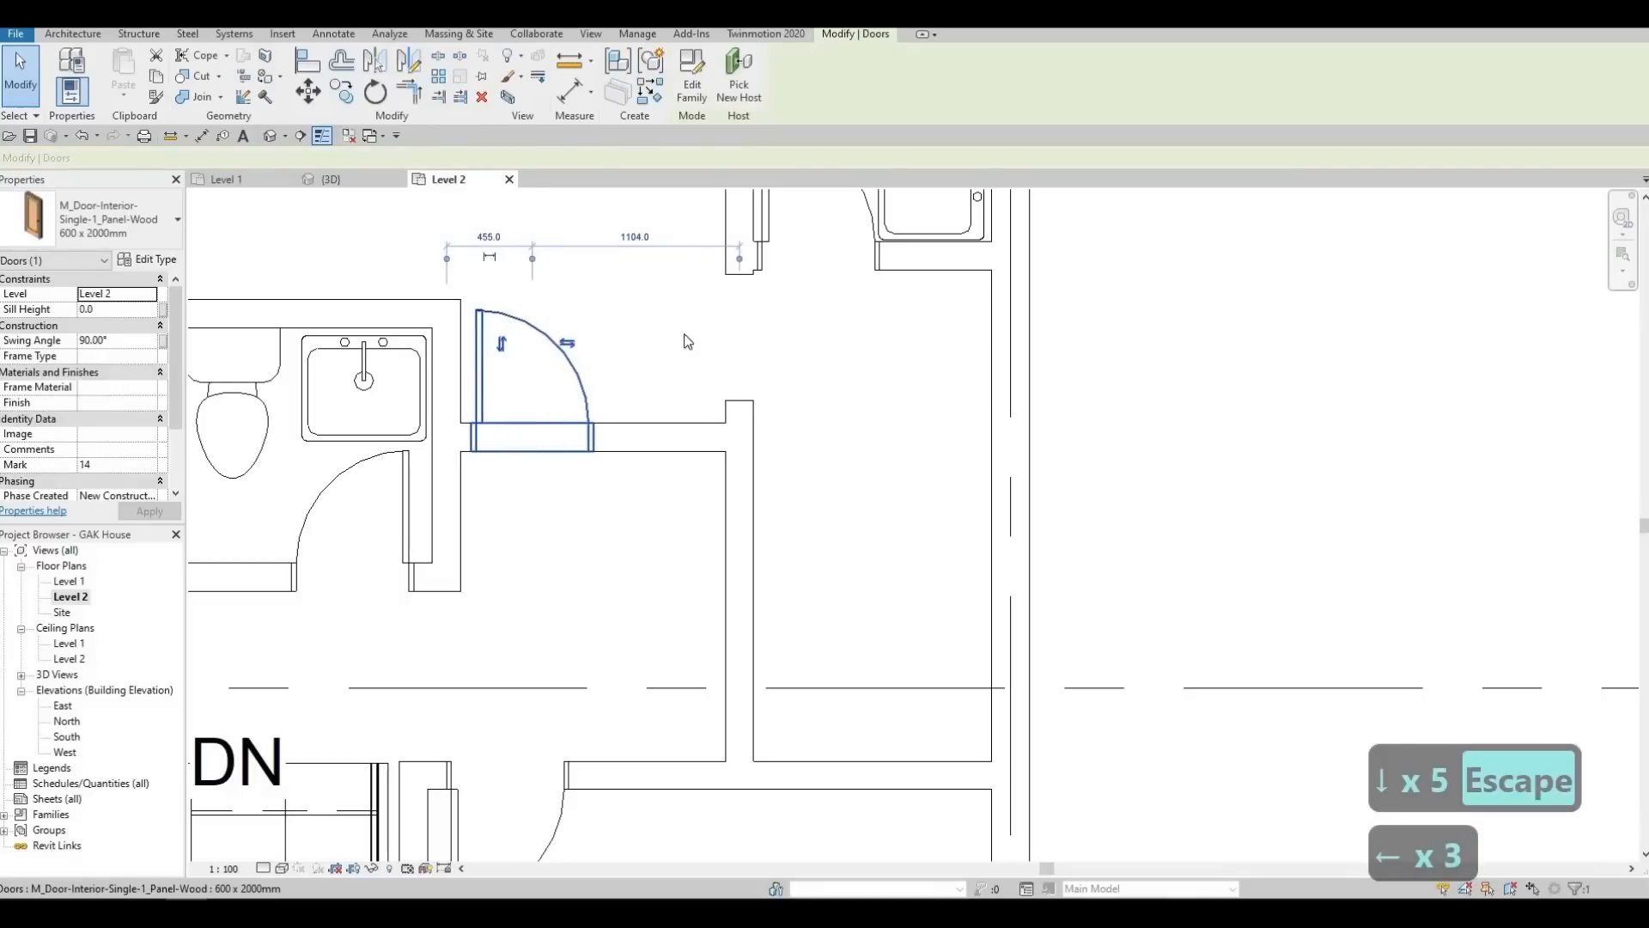
key(Escape)
Stretch the lower end of the rectangular wall opening down towards the short horizontal wall, making the opening 745 mm long
click(742, 414)
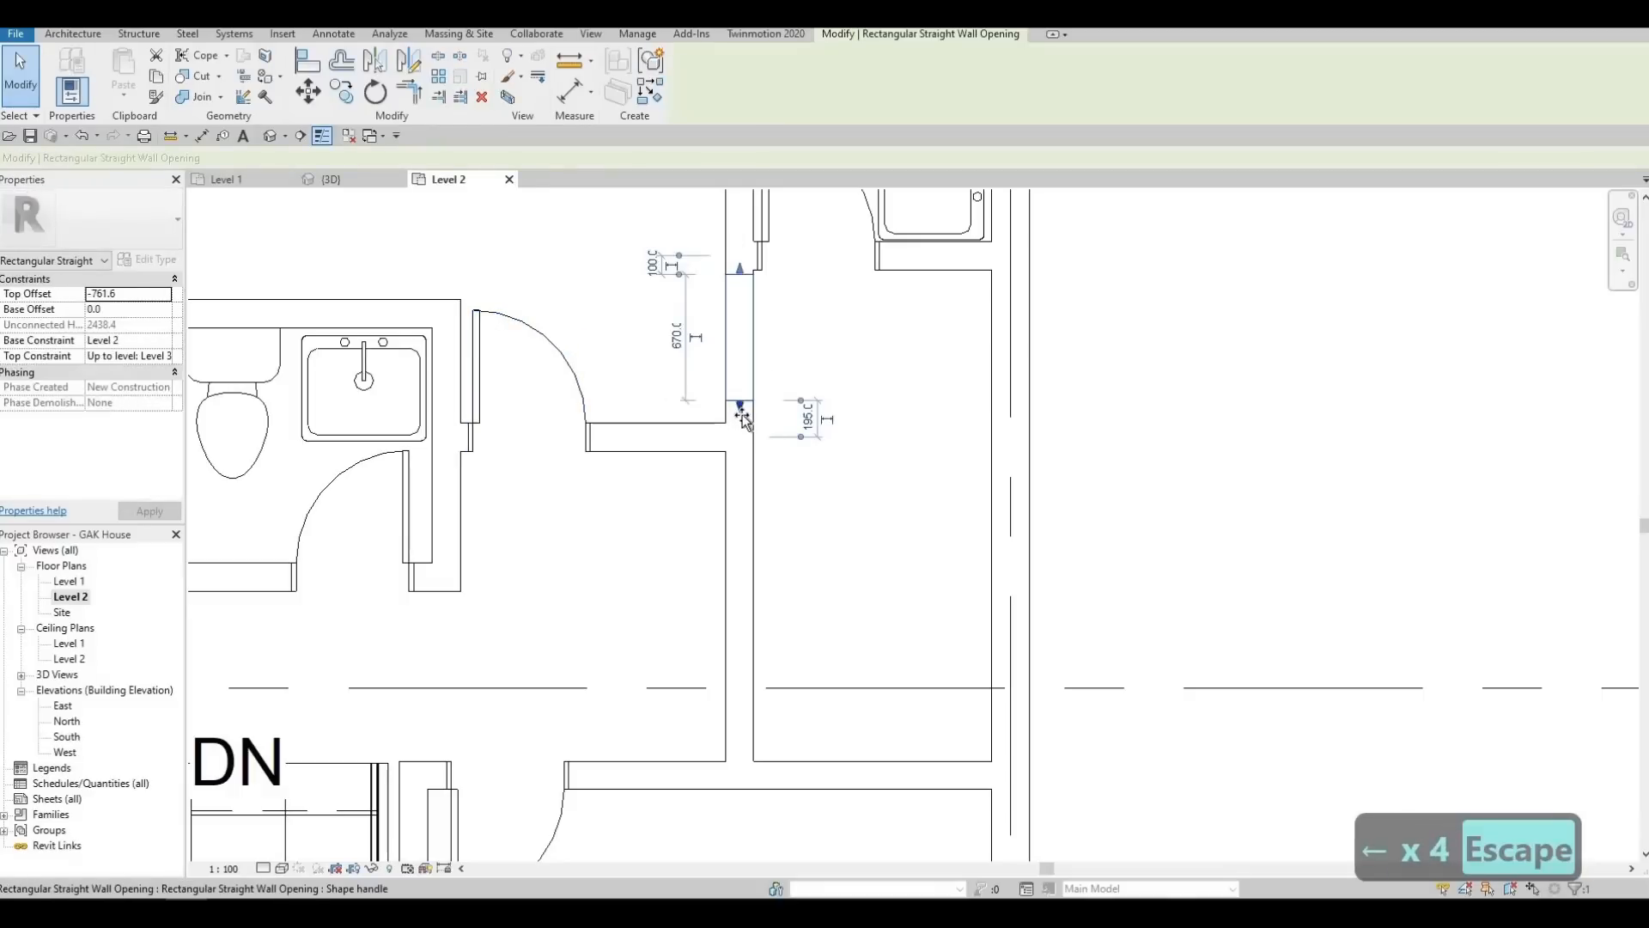
key(Escape)
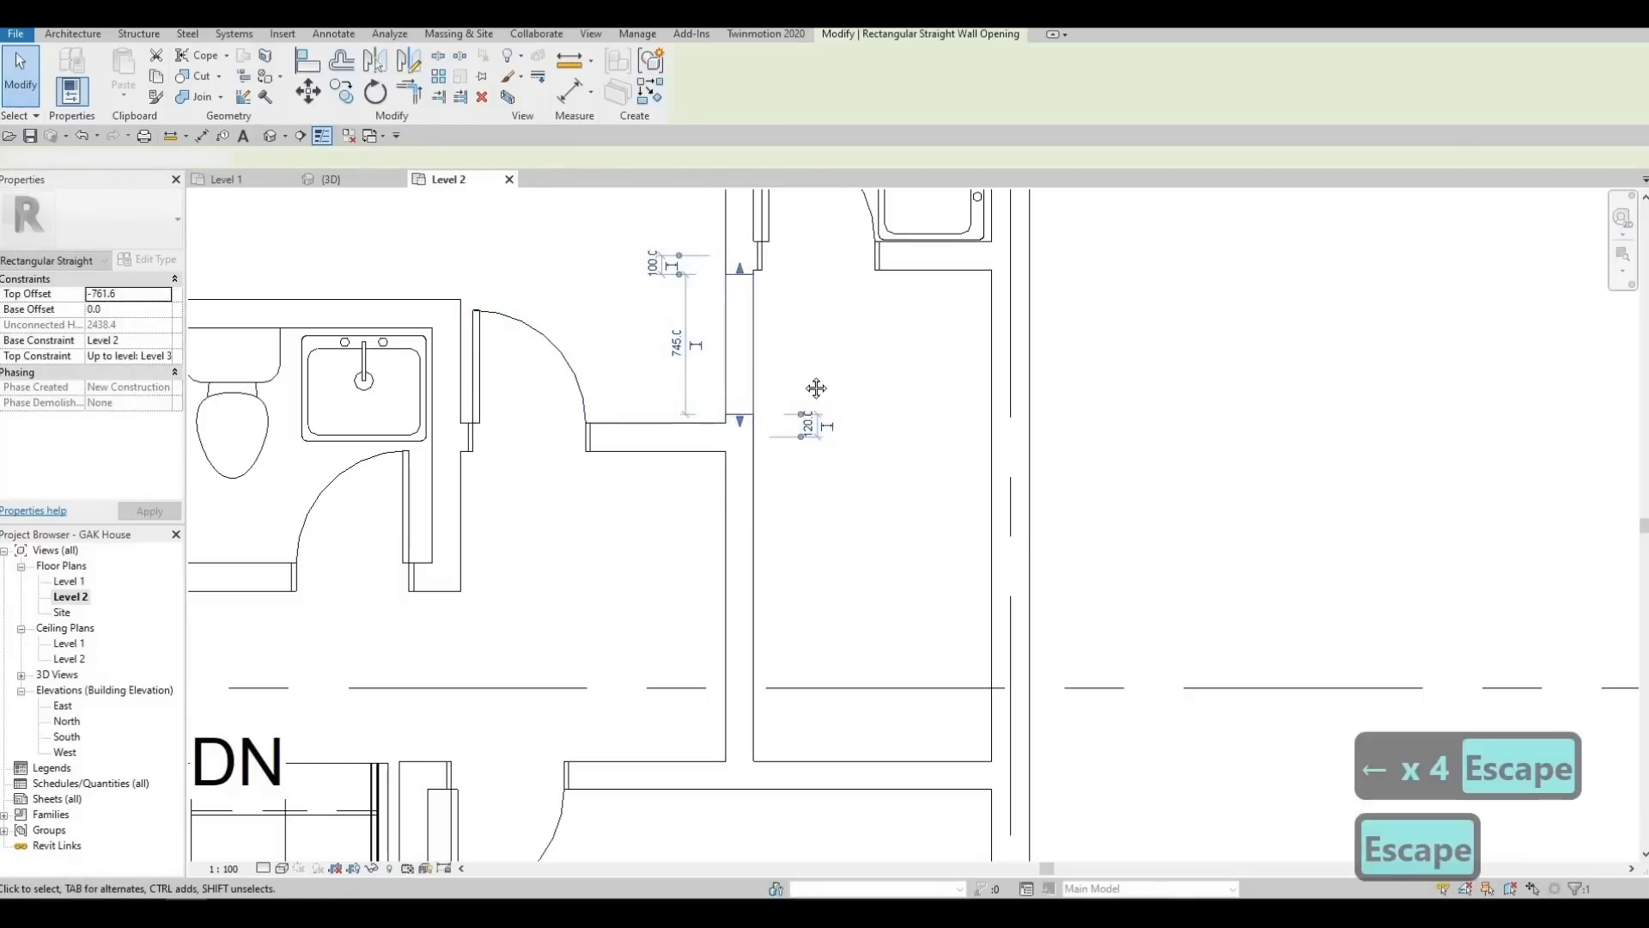
scroll(796, 399, down, 2)
scroll(796, 399, down, 3)
middle_drag(725, 400, 718, 350)
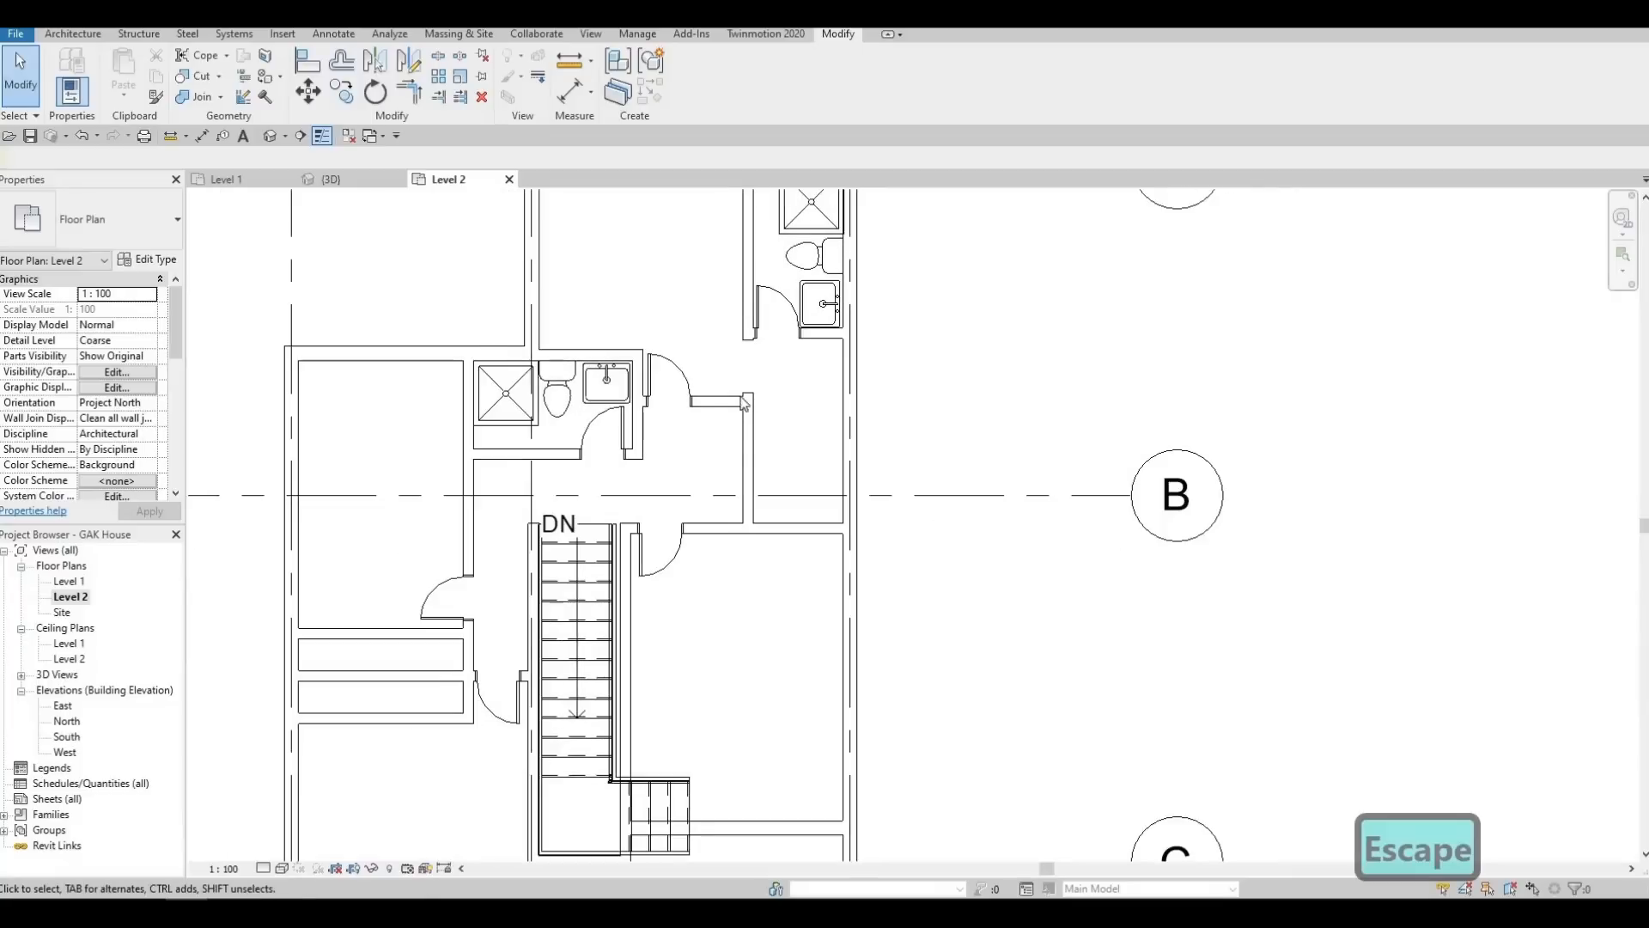
key(Escape)
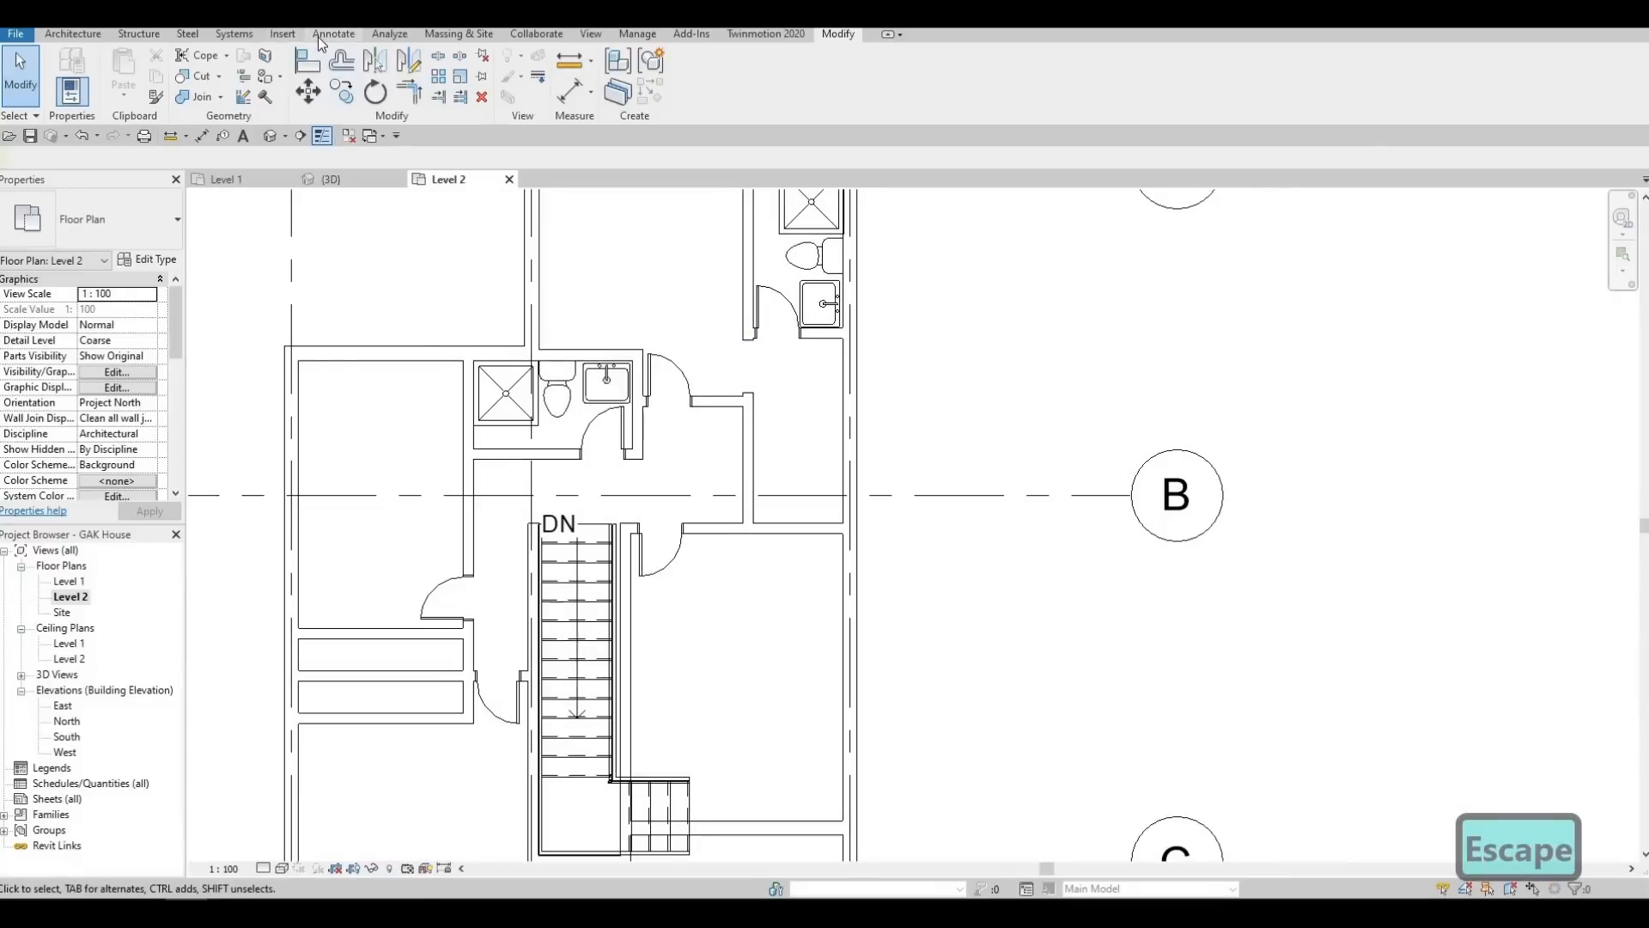
Draw an L-shaped Thin Lines detail line from the long vertical partition along grid B, turning up about 2225 mm to the bathroom wall
click(317, 35)
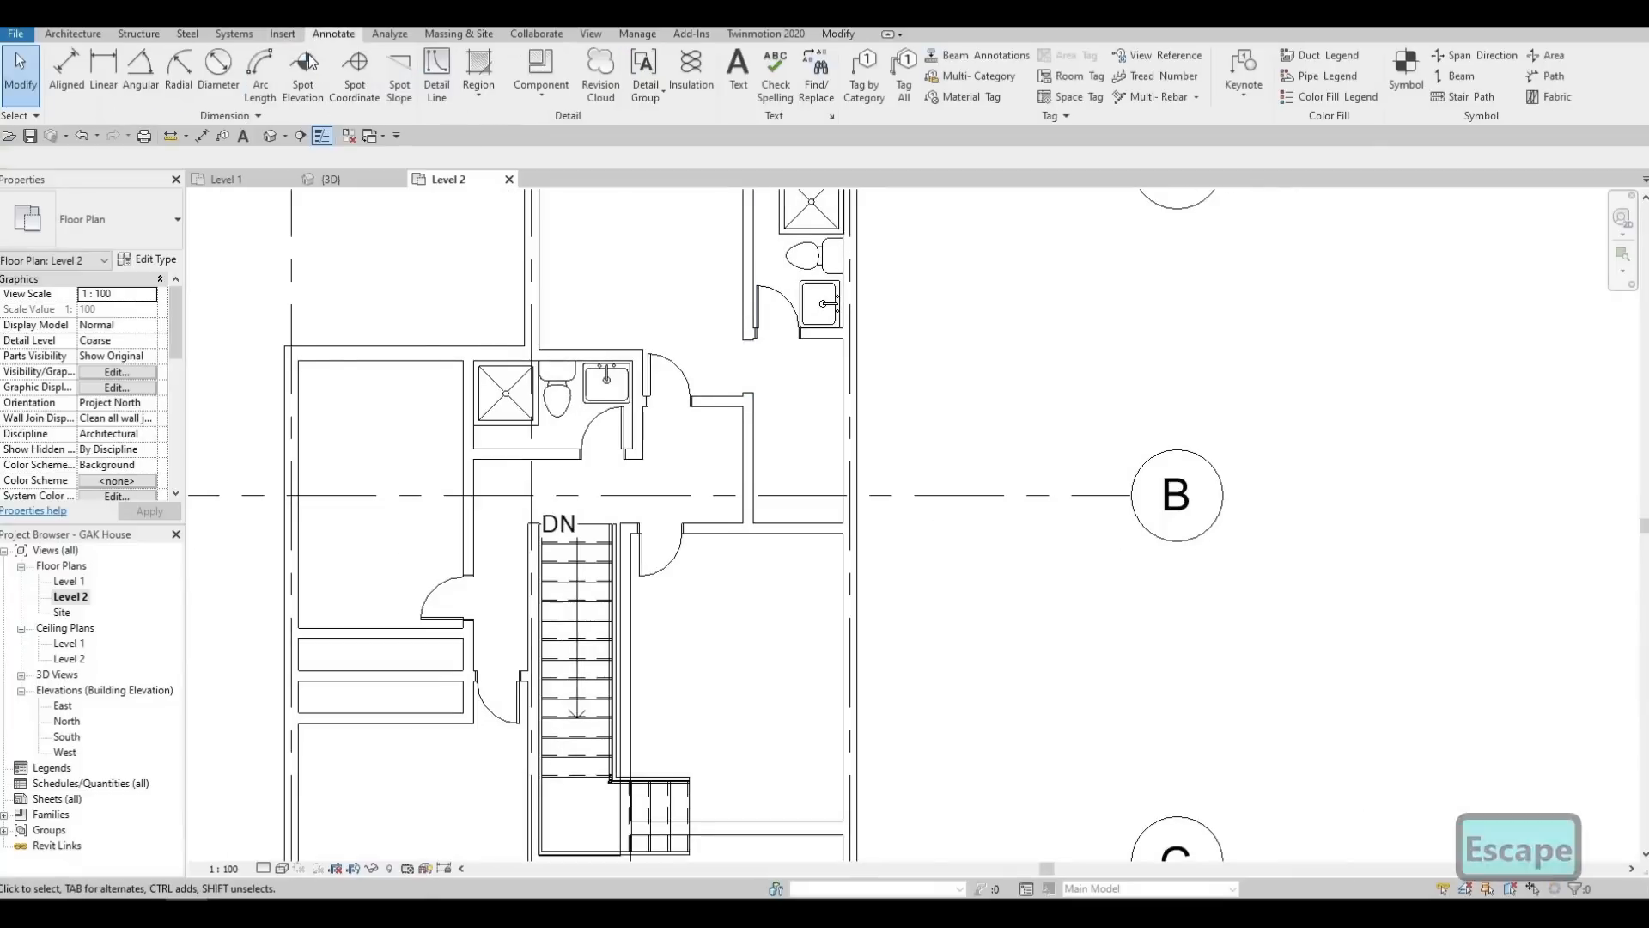
click(439, 79)
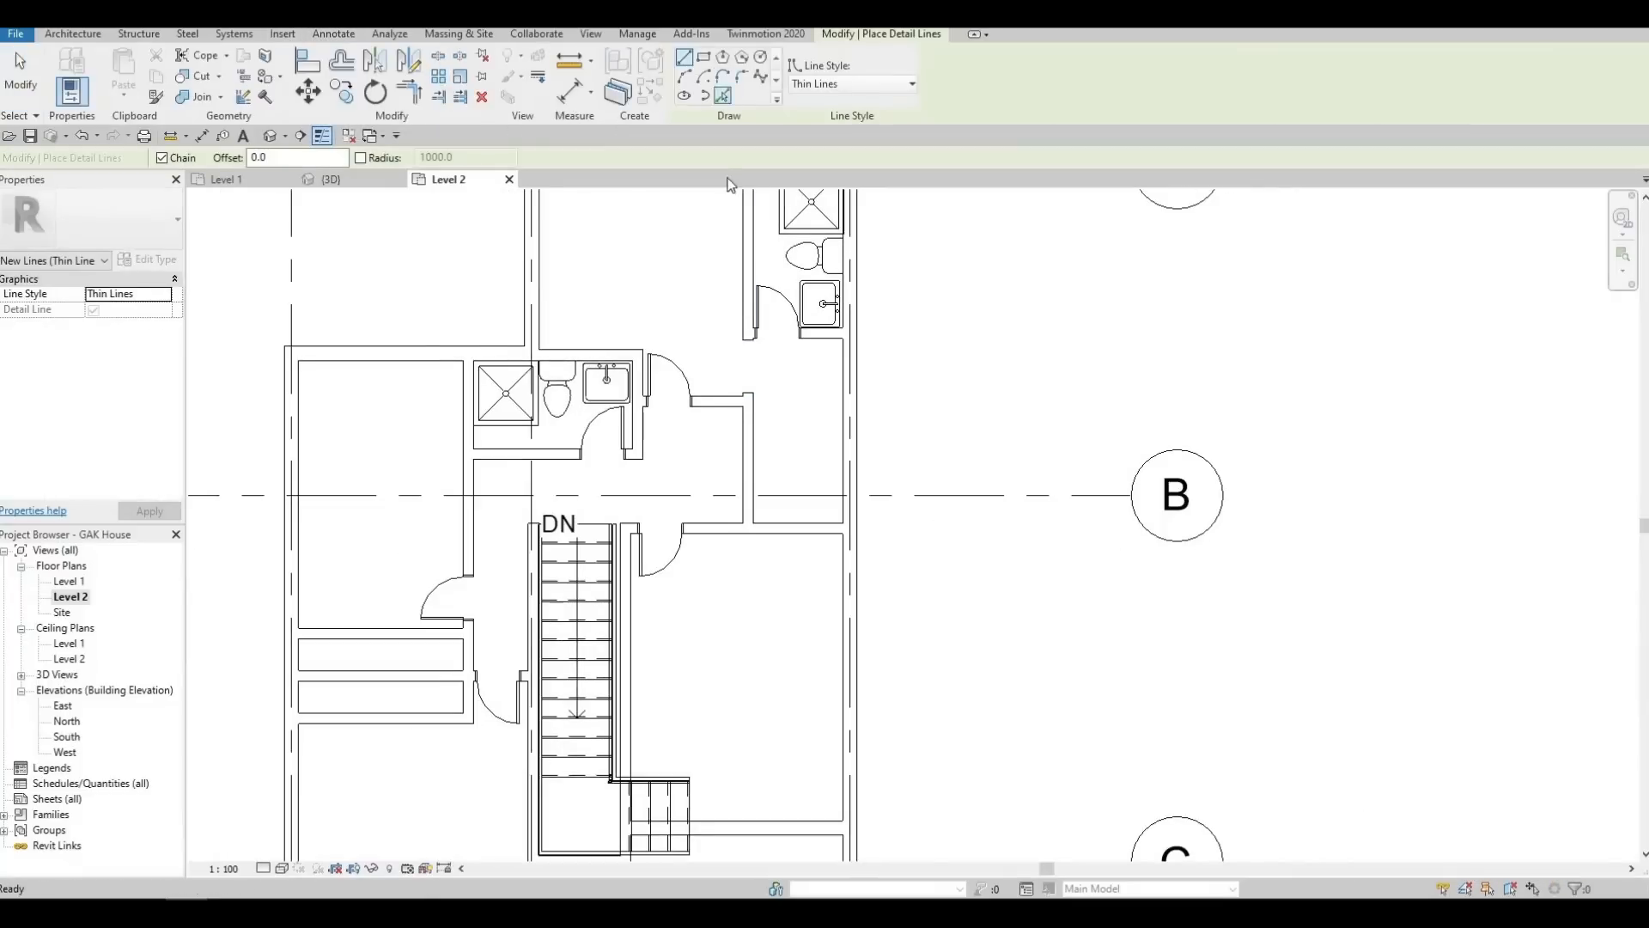
click(753, 493)
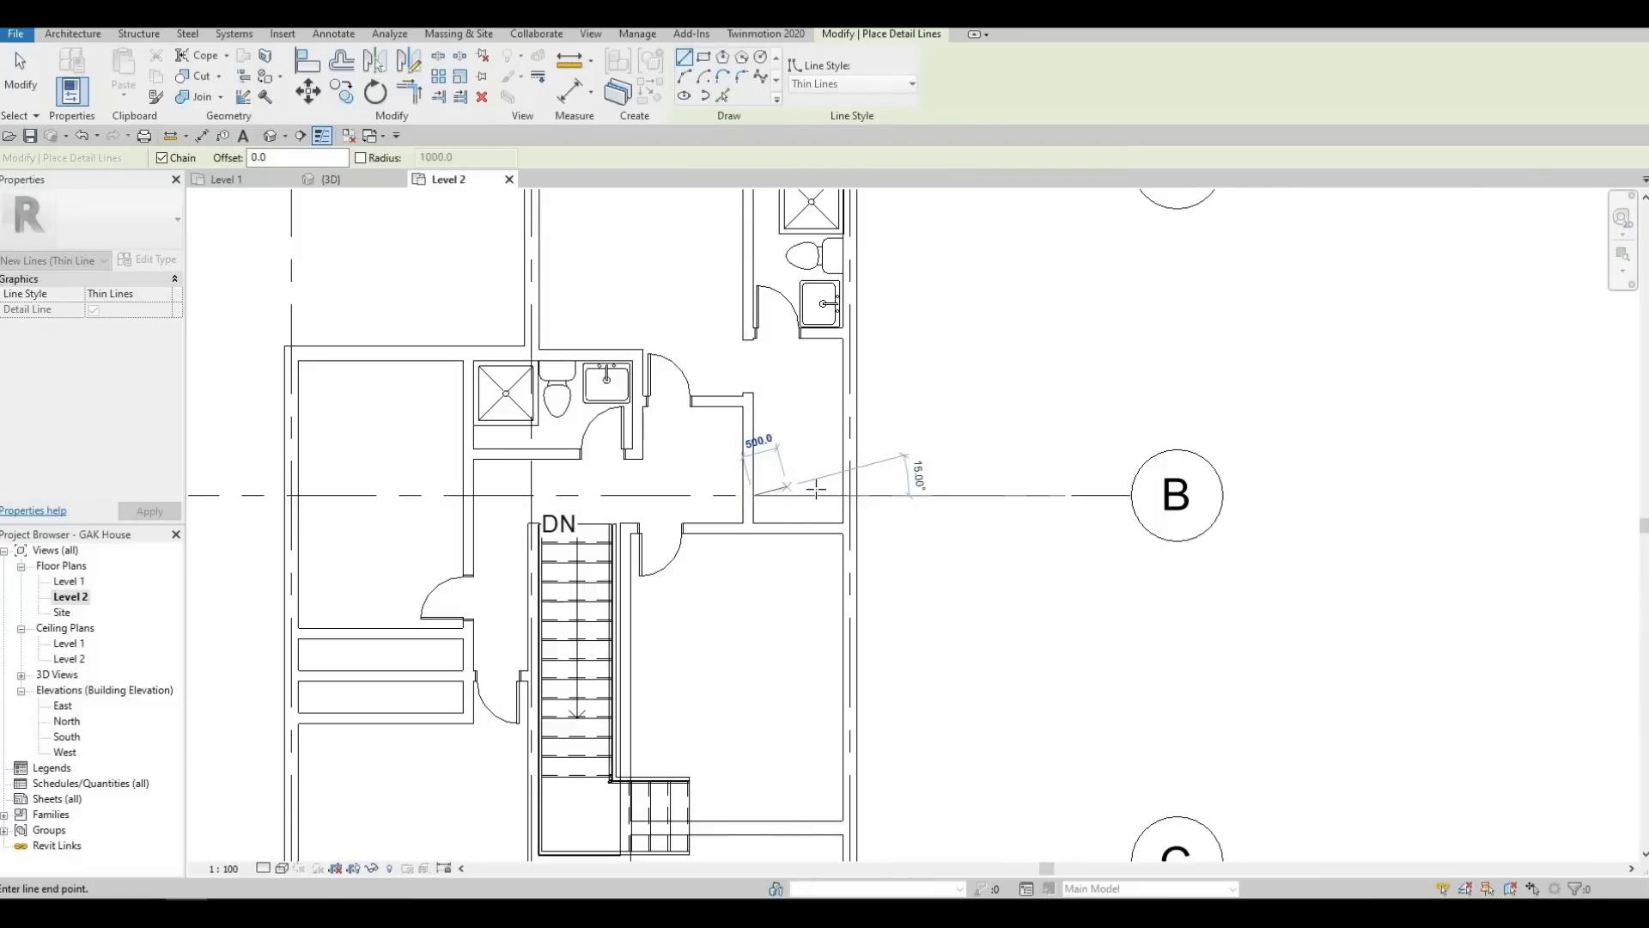
click(816, 496)
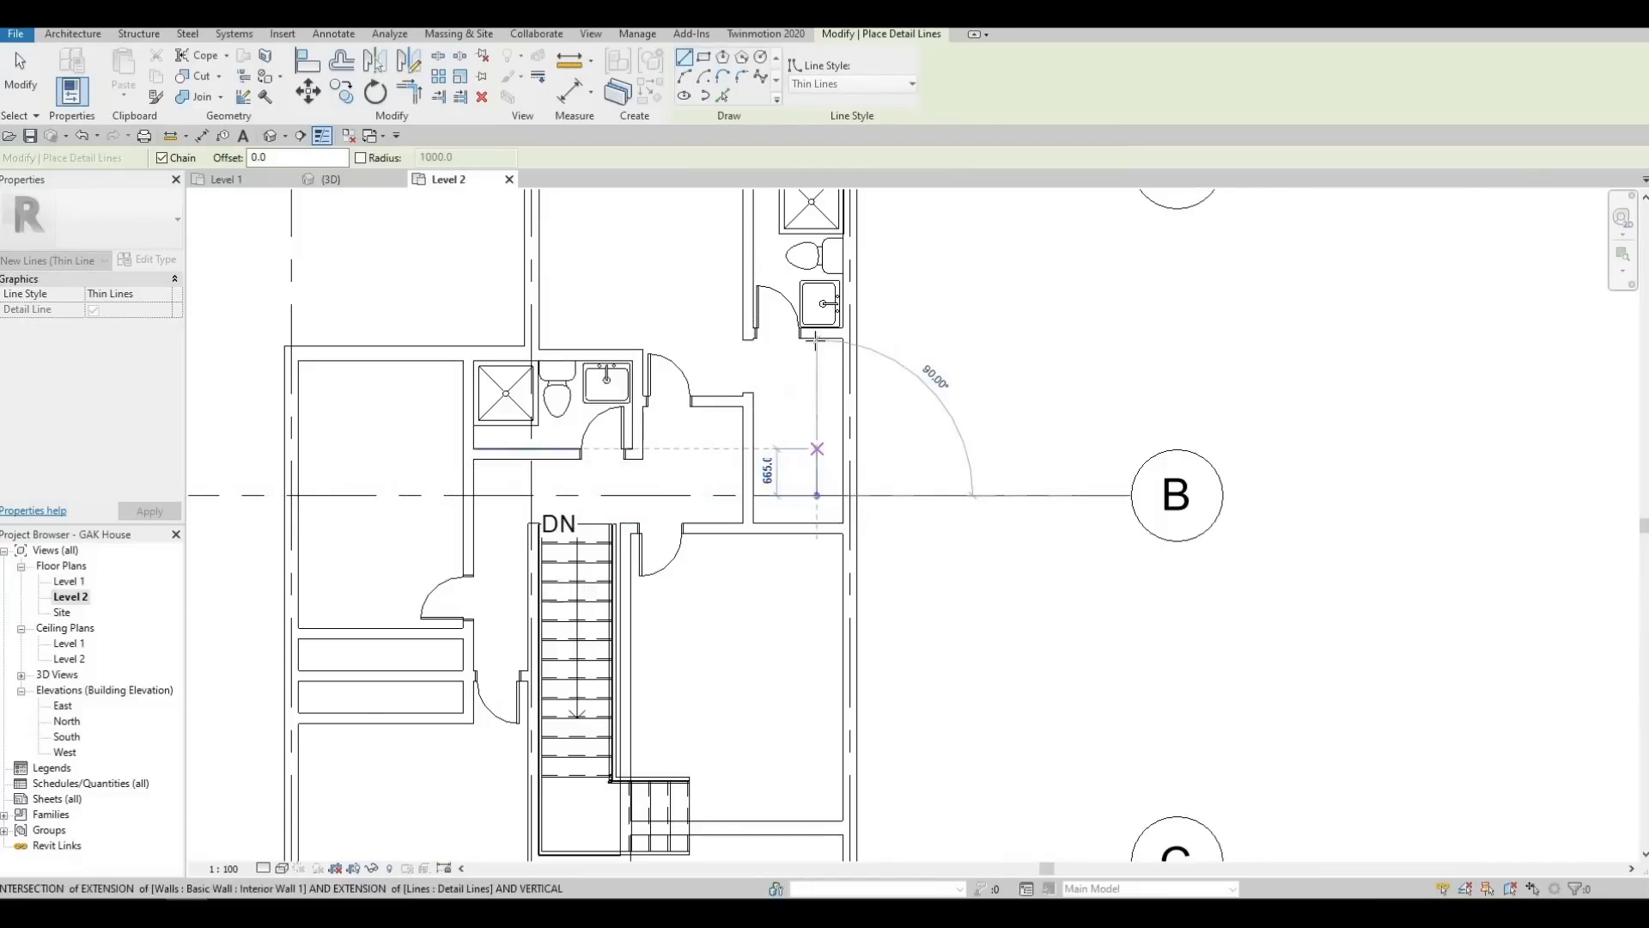
click(810, 375)
key(Escape)
key(Escape)
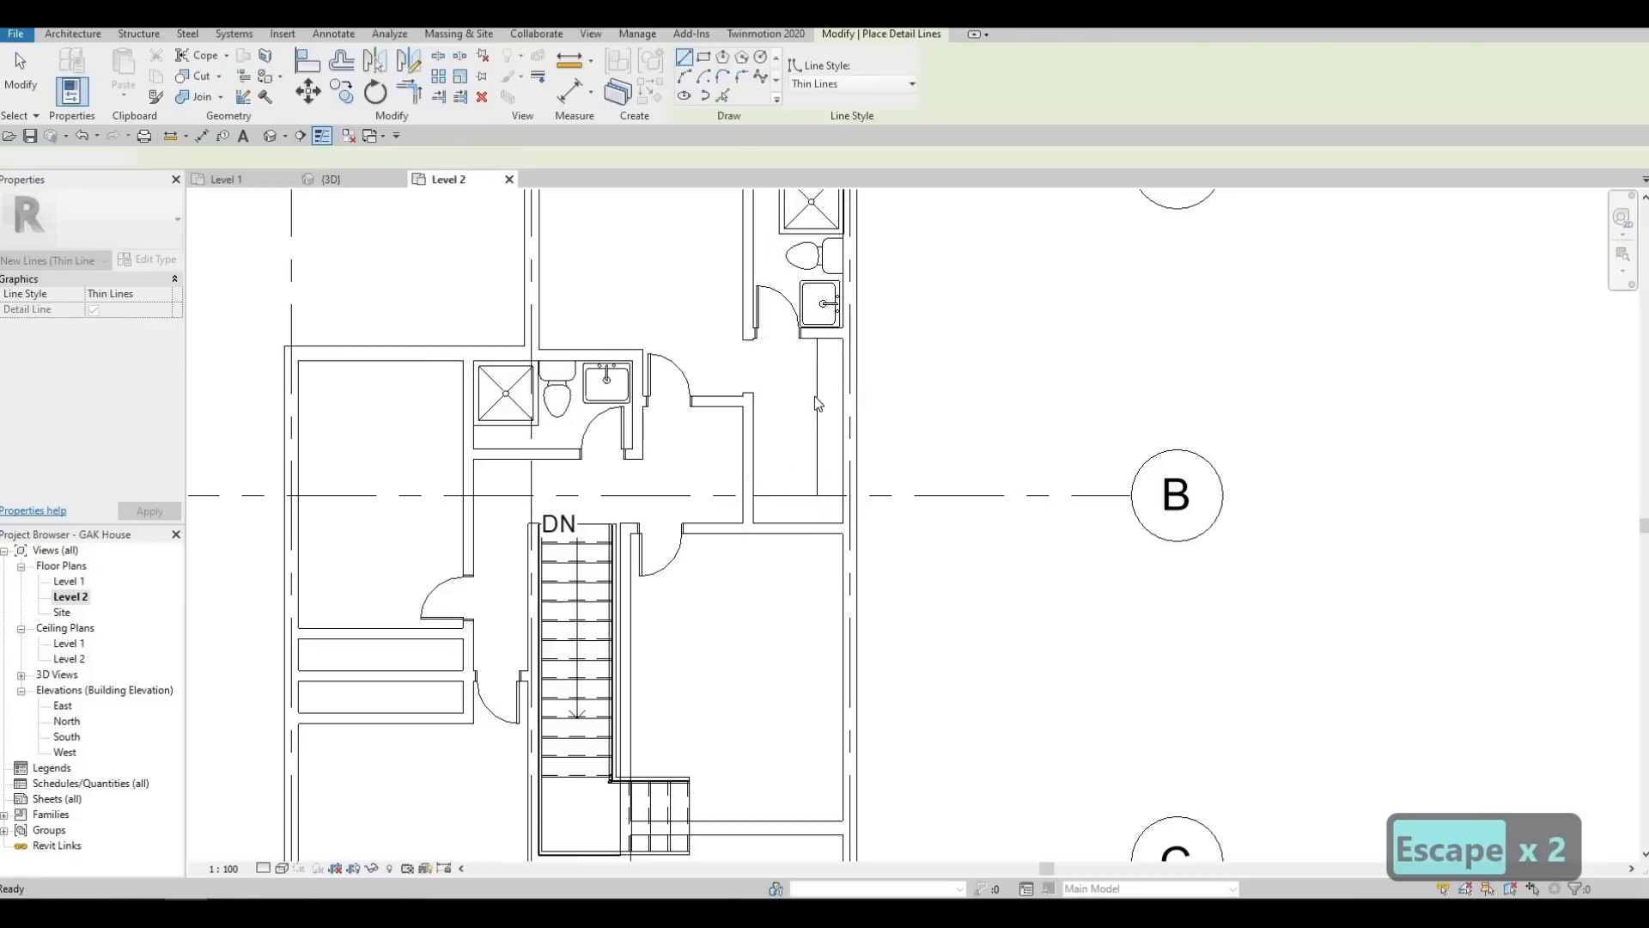
Nudge the new vertical detail line two increments left and the horizontal detail line four increments up
click(815, 396)
key(Left)
key(Left)
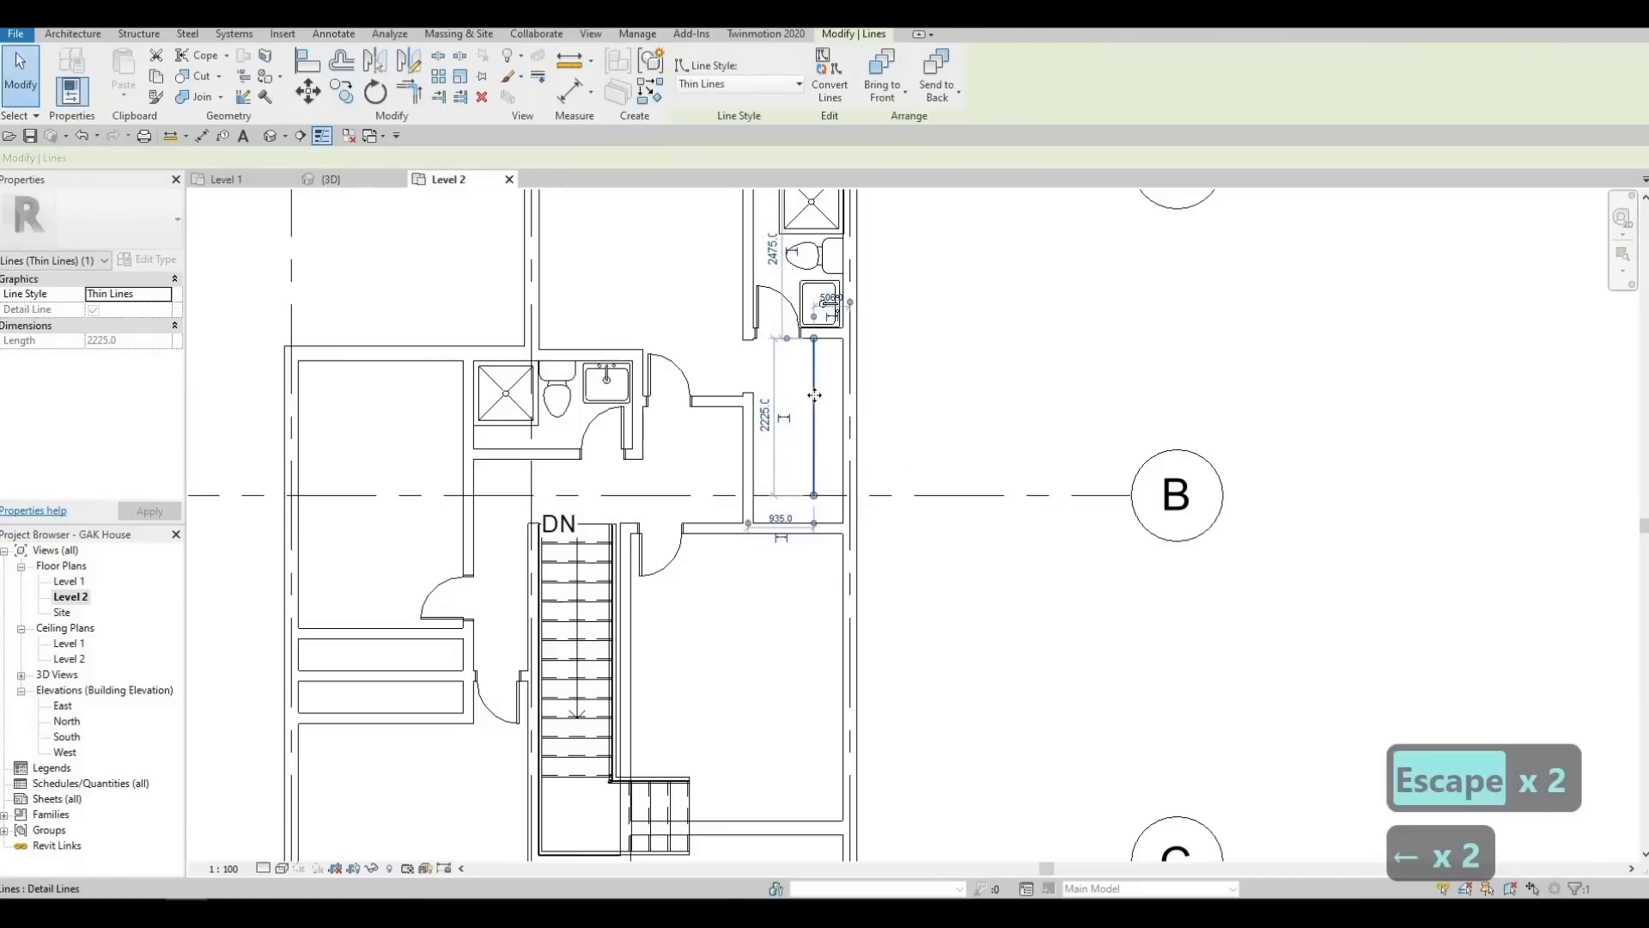
key(Escape)
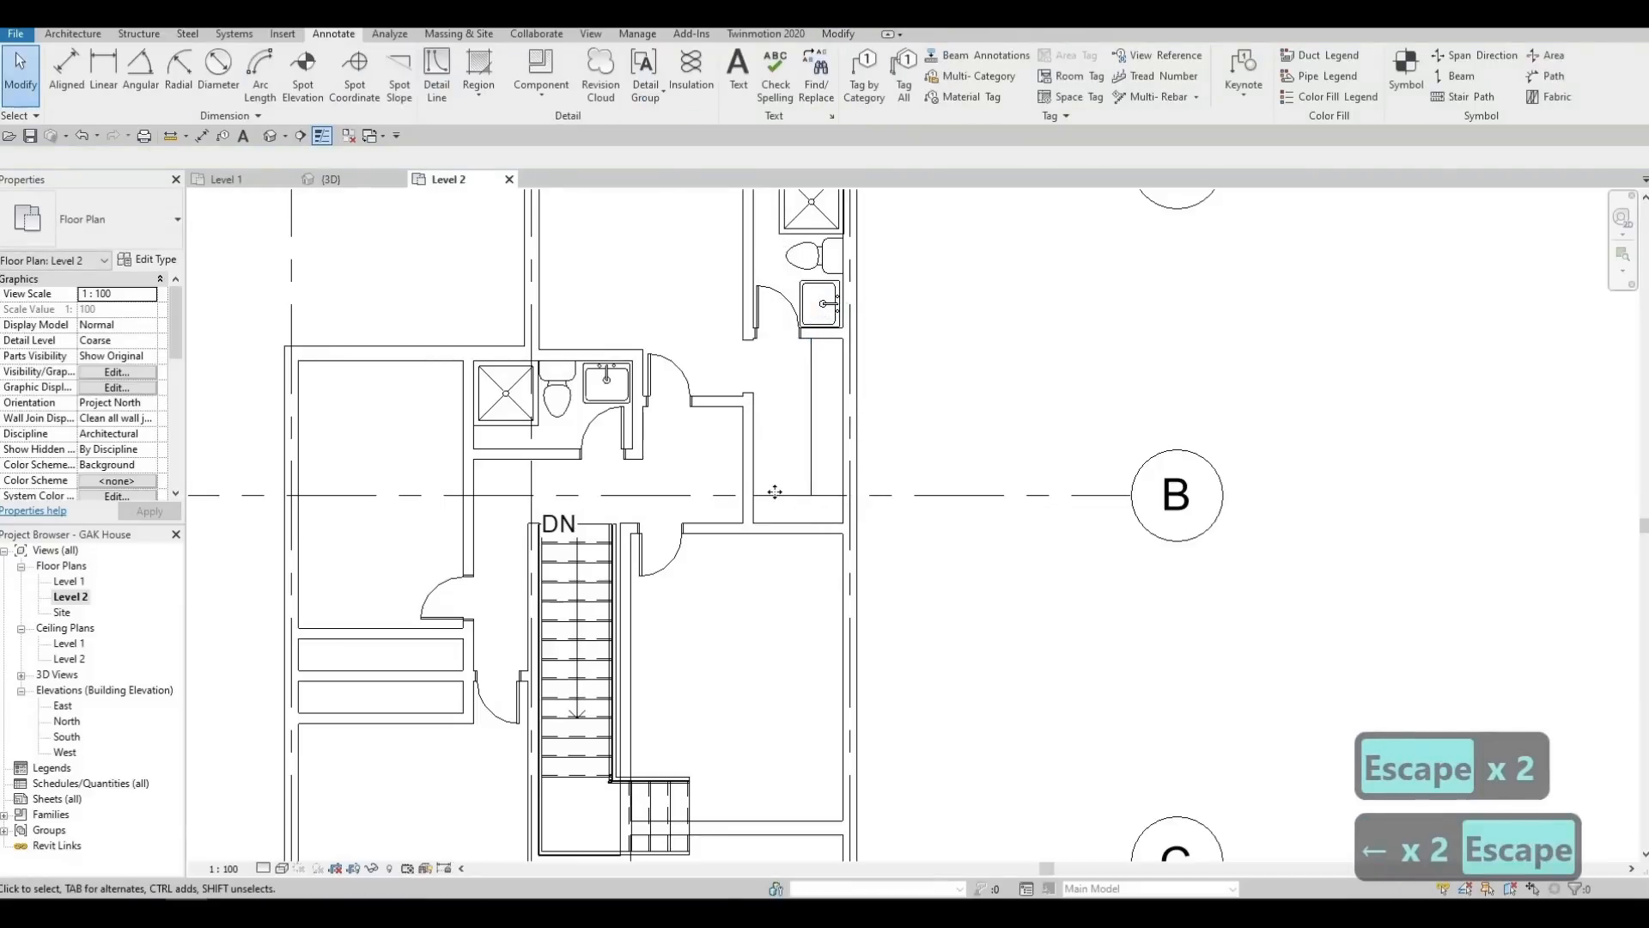
click(775, 492)
key(Up)
key(Up)
key(Up)
key(Up)
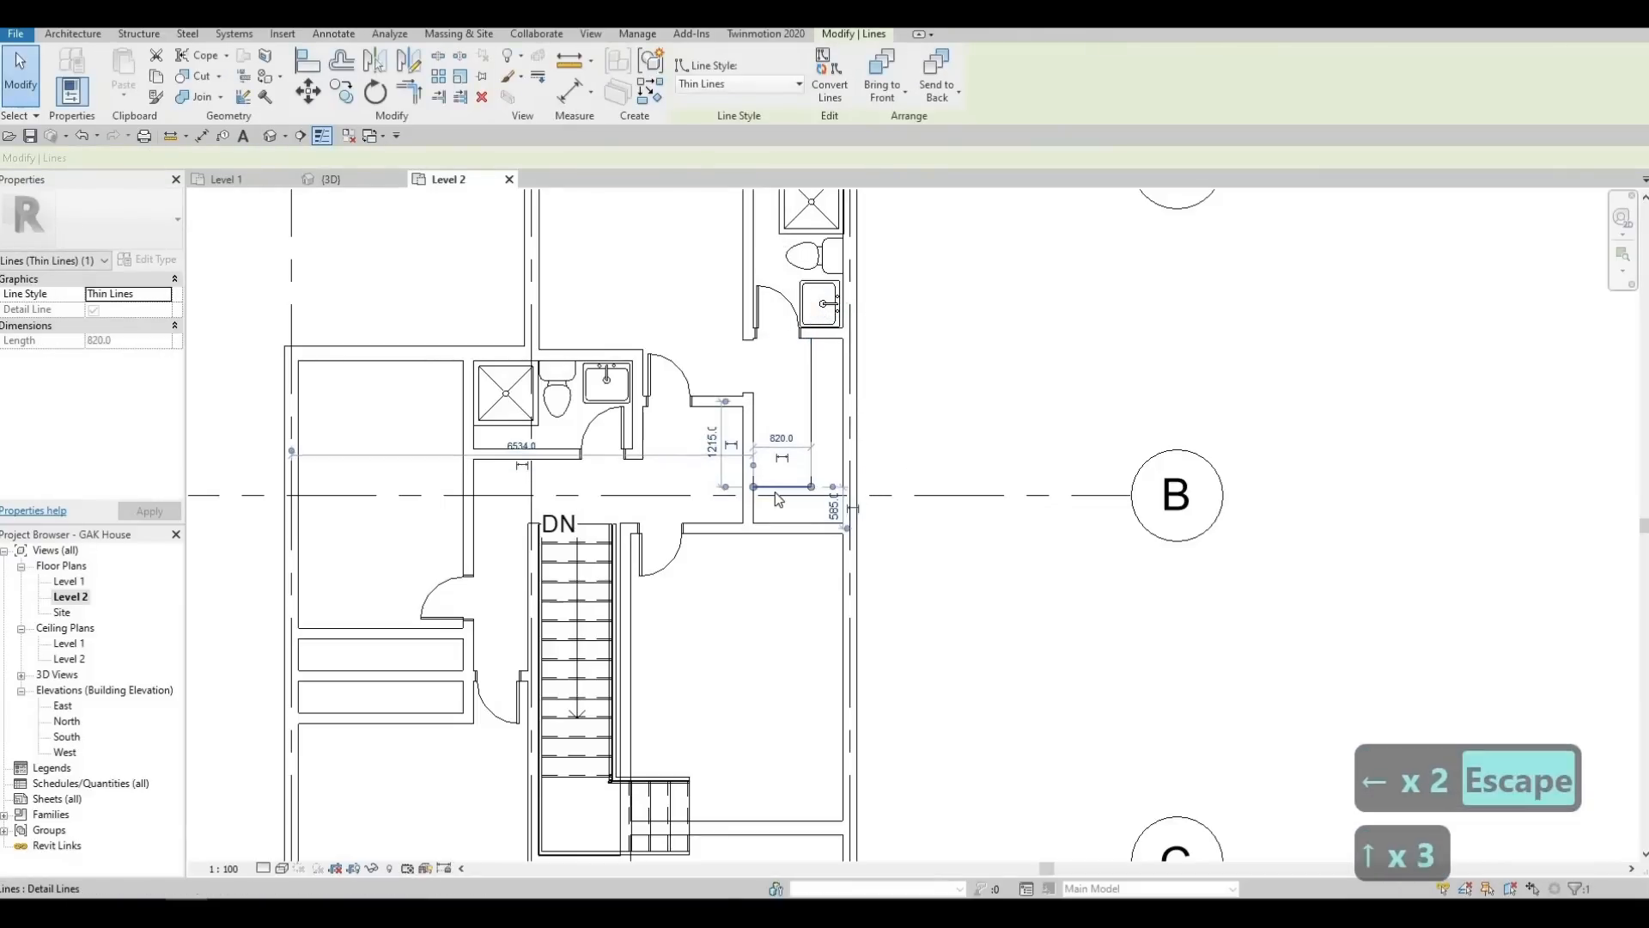
key(Escape)
key(Escape)
Draw two closely spaced horizontal detail lines in the <Demolished> style across the upper of the two narrow closets left of the stairs
mouse_move(827, 413)
middle_down()
mouse_move(826, 381)
mouse_move(744, 441)
middle_up()
scroll(818, 342, down, 2)
middle_drag(471, 626, 497, 626)
middle_drag(462, 513, 599, 451)
scroll(655, 486, up, 2)
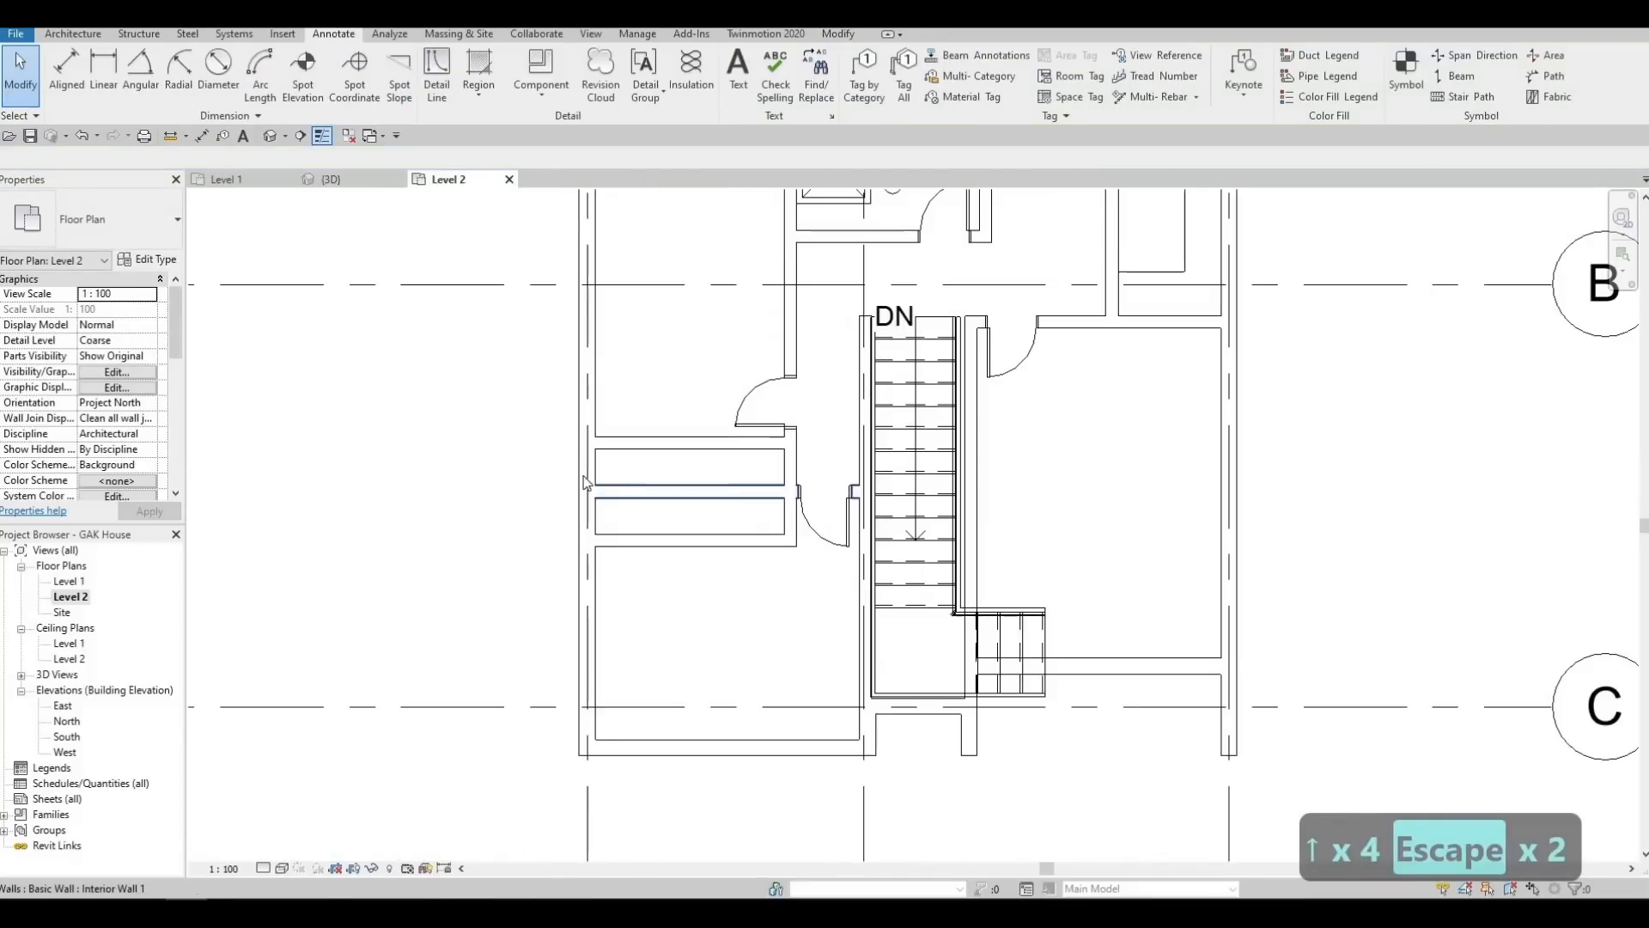
click(436, 83)
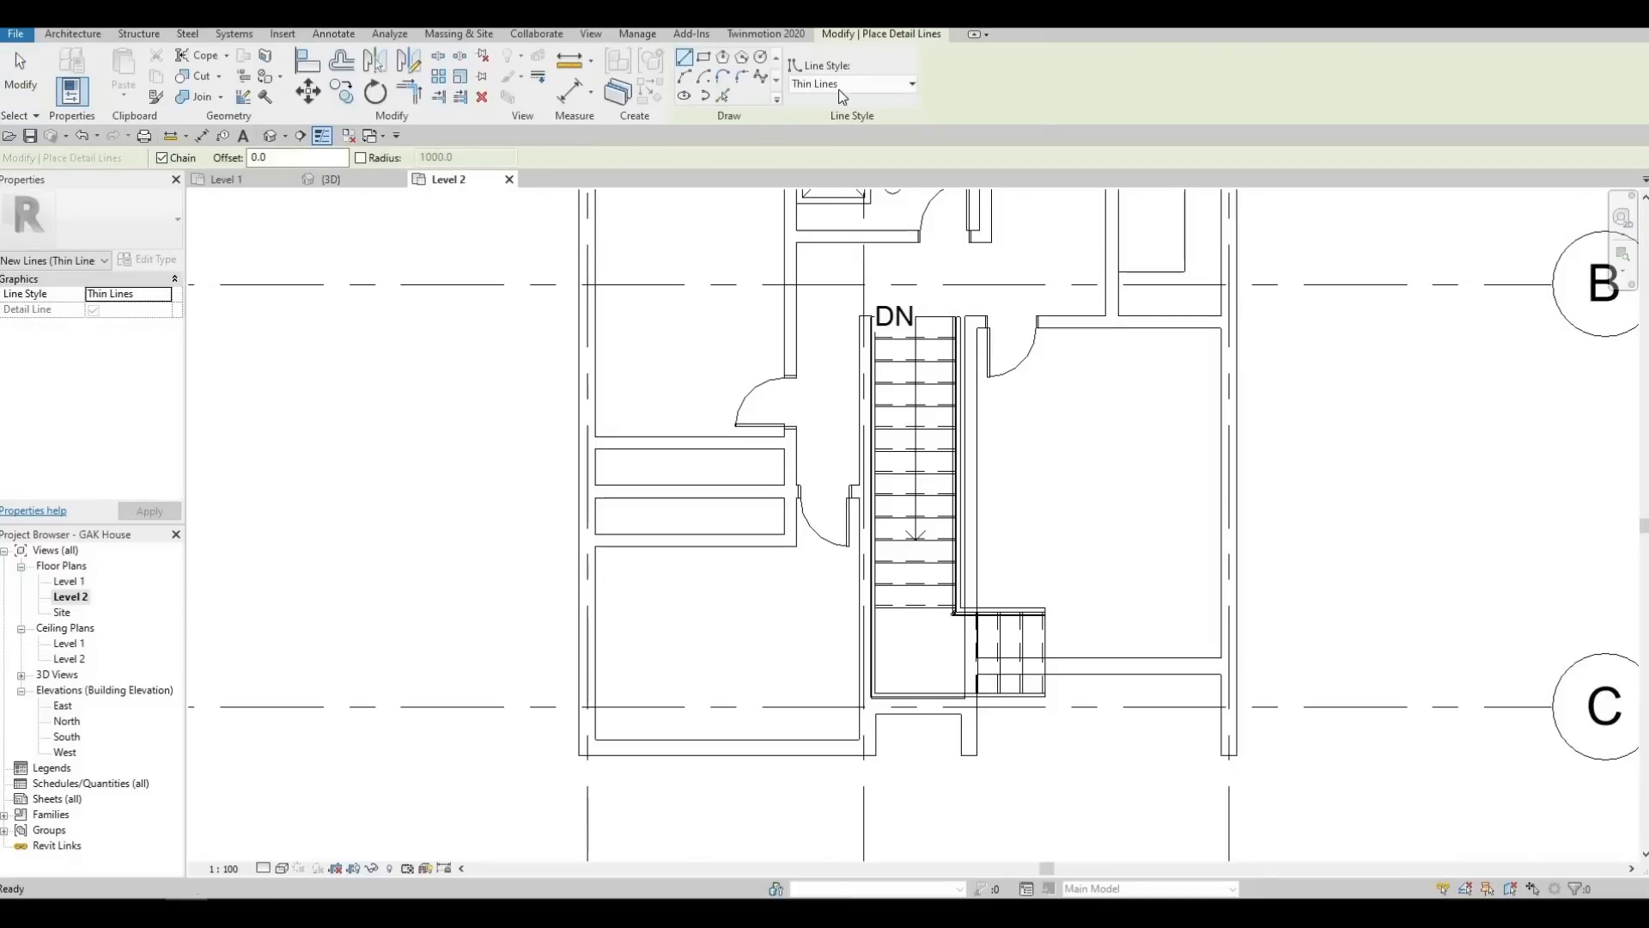
click(851, 83)
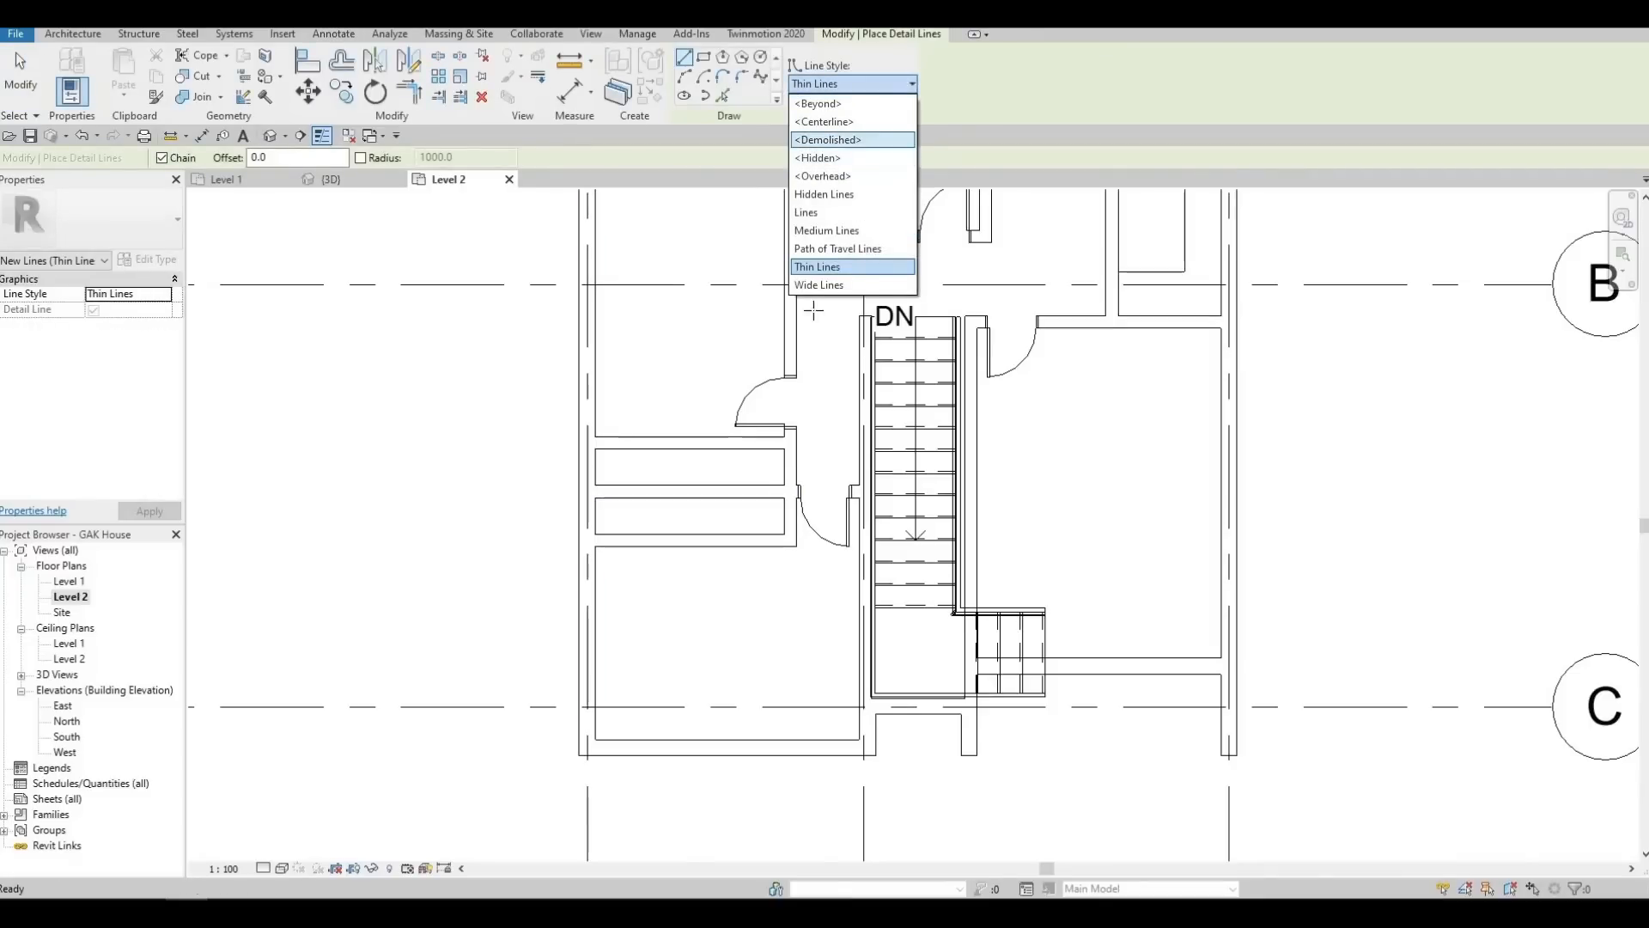
click(827, 139)
scroll(546, 464, up, 5)
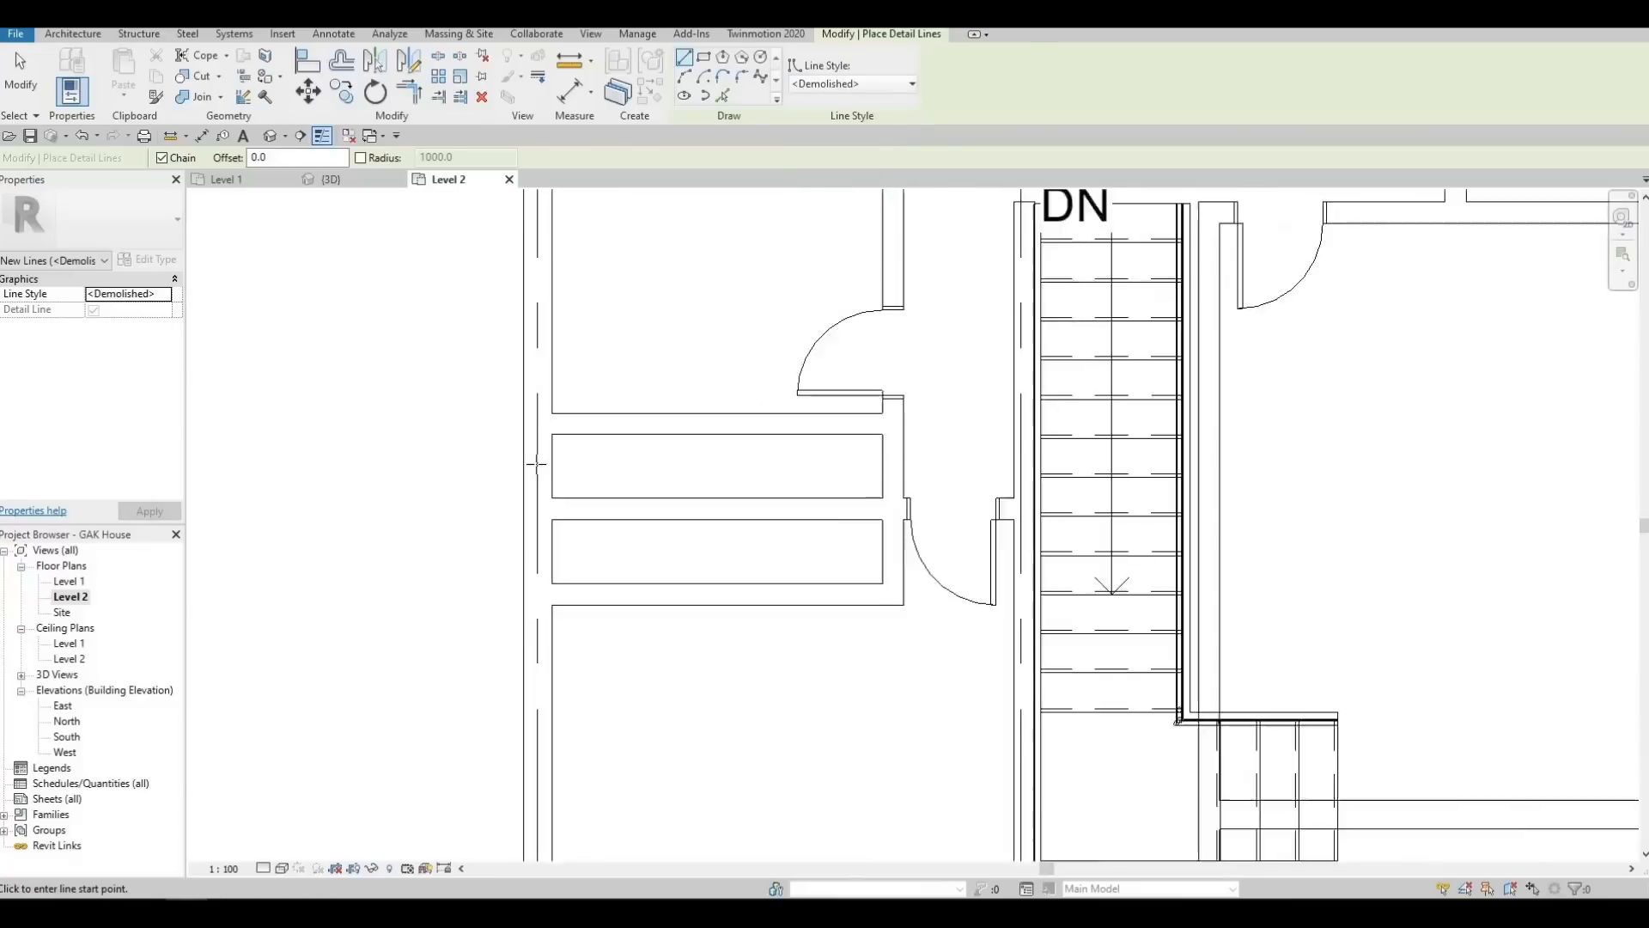
click(542, 463)
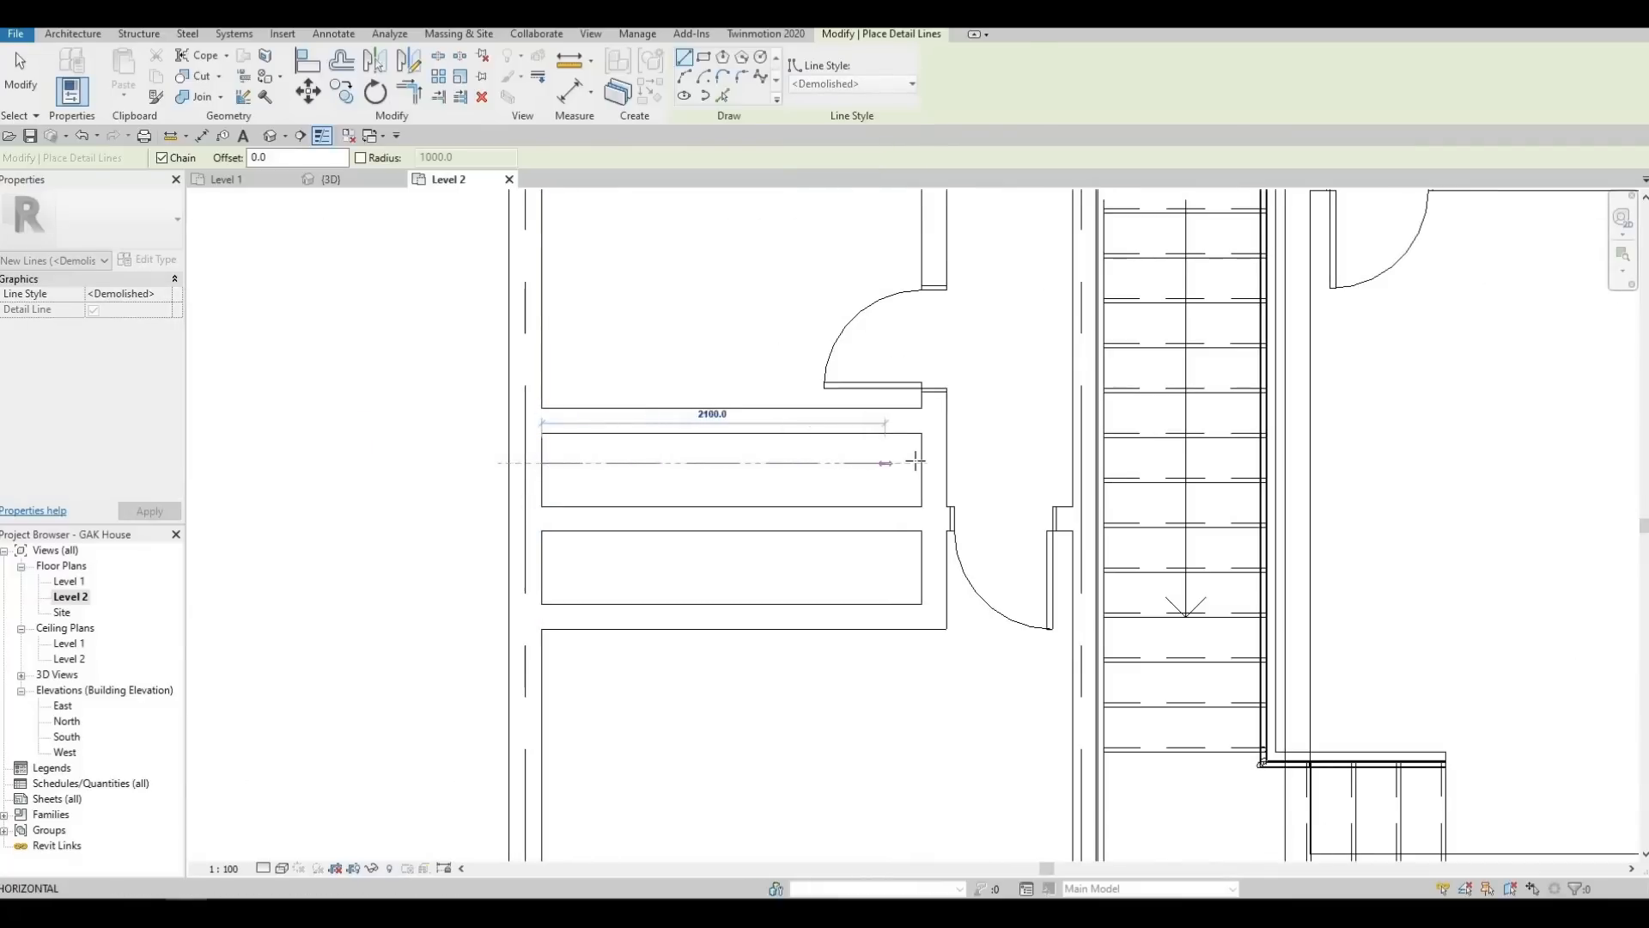
key(Escape)
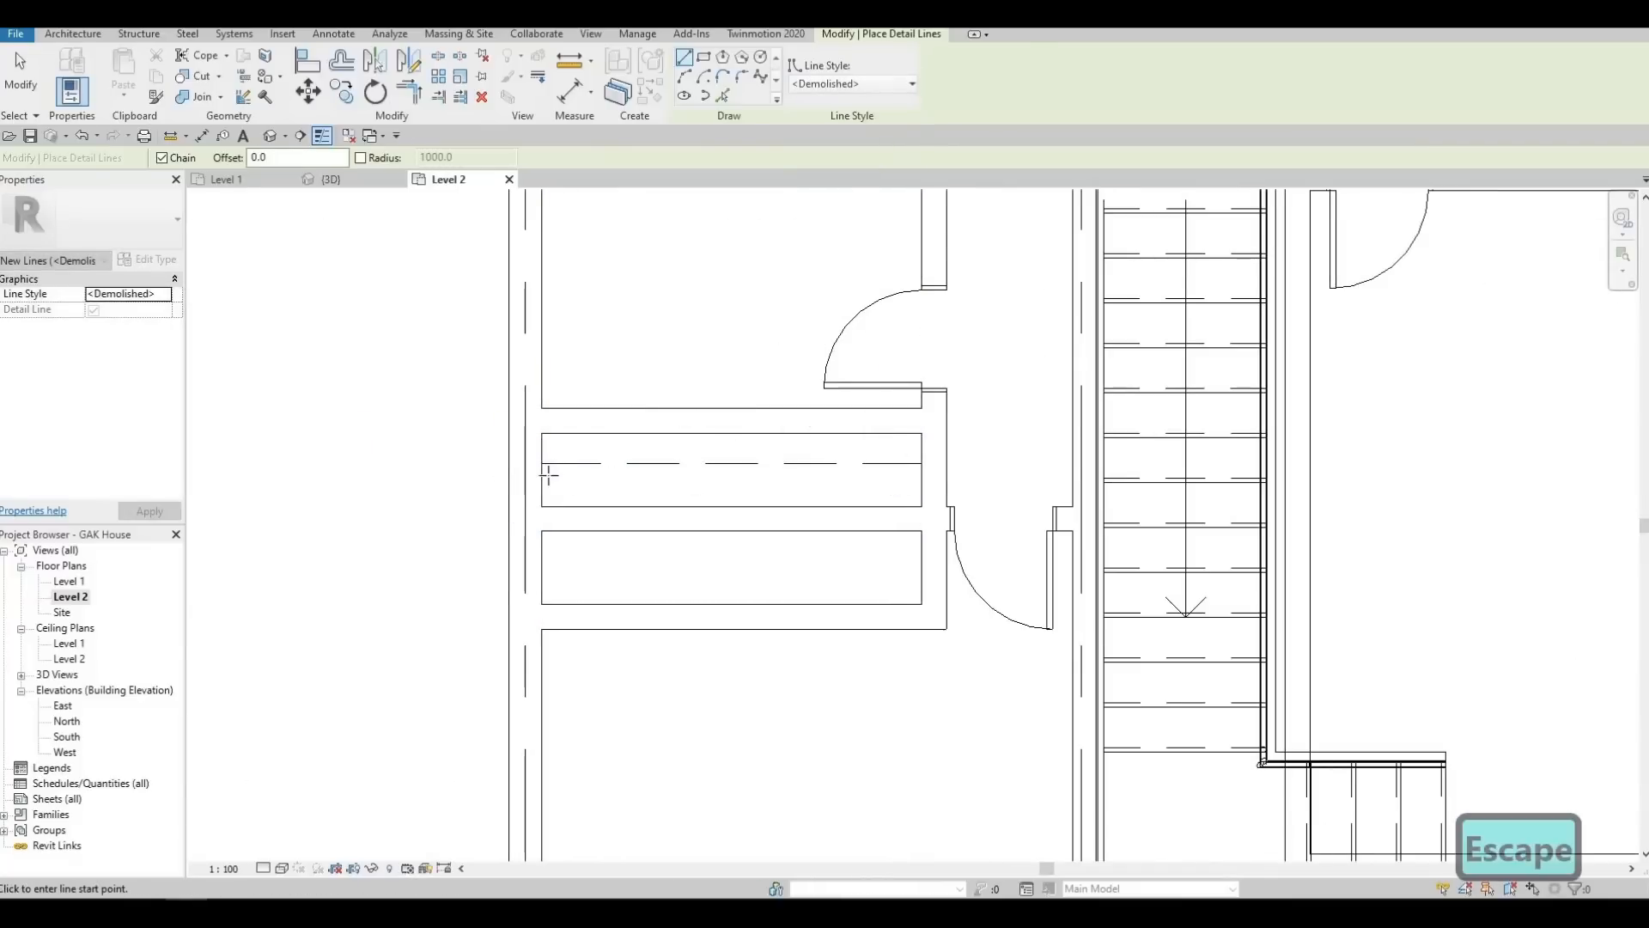
click(541, 474)
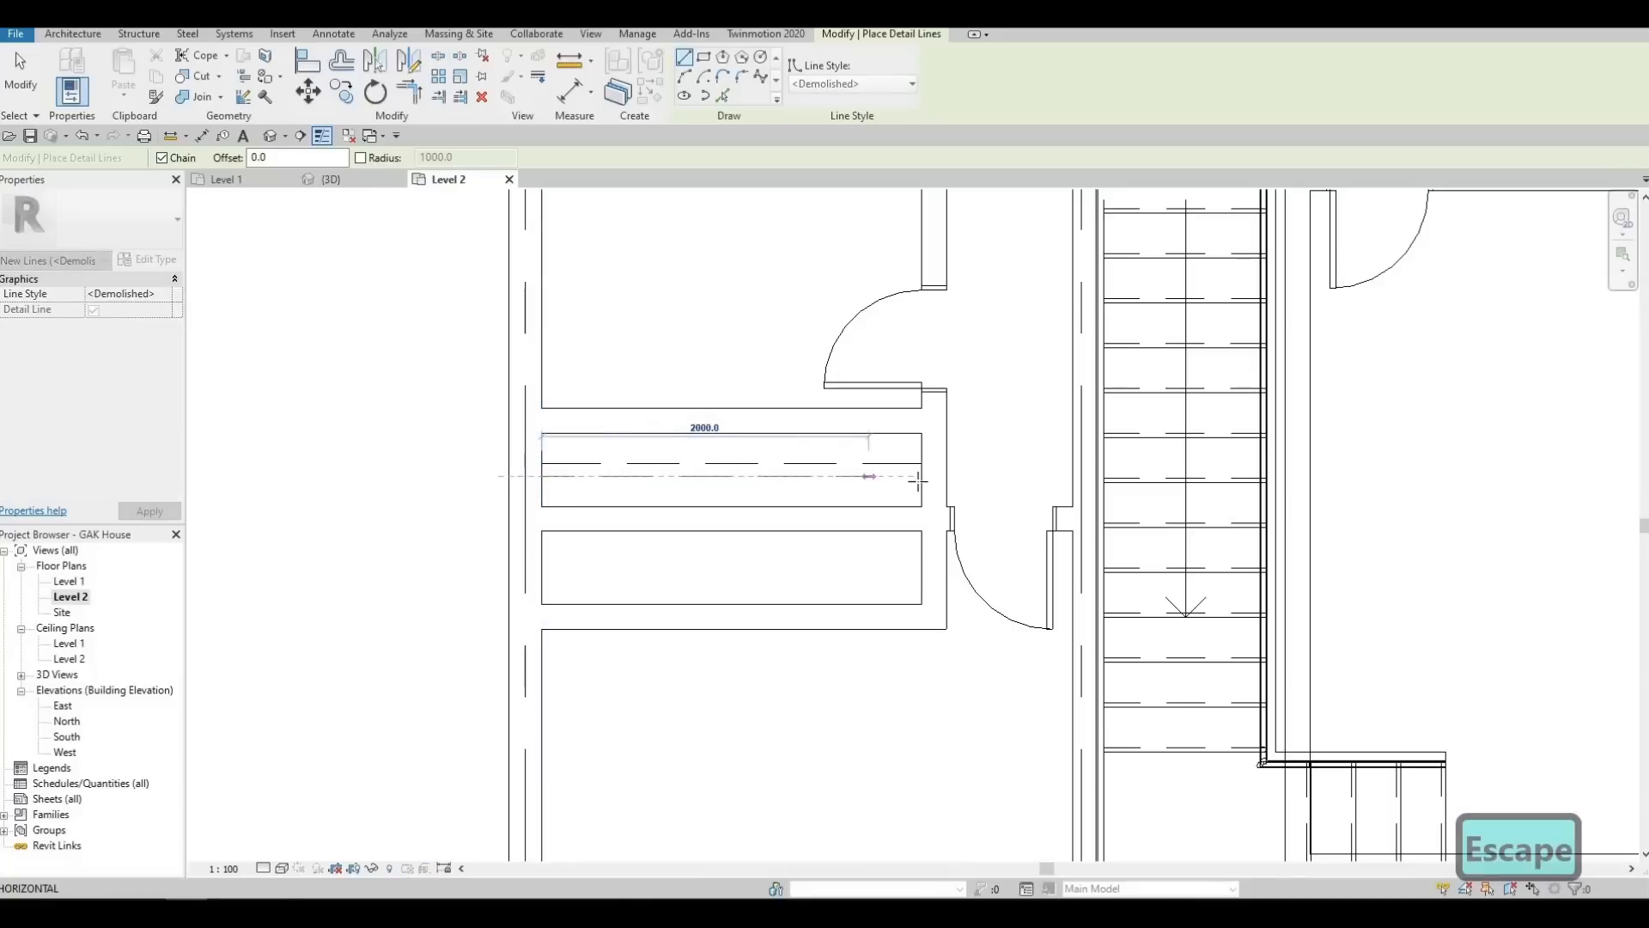
click(802, 564)
key(Escape)
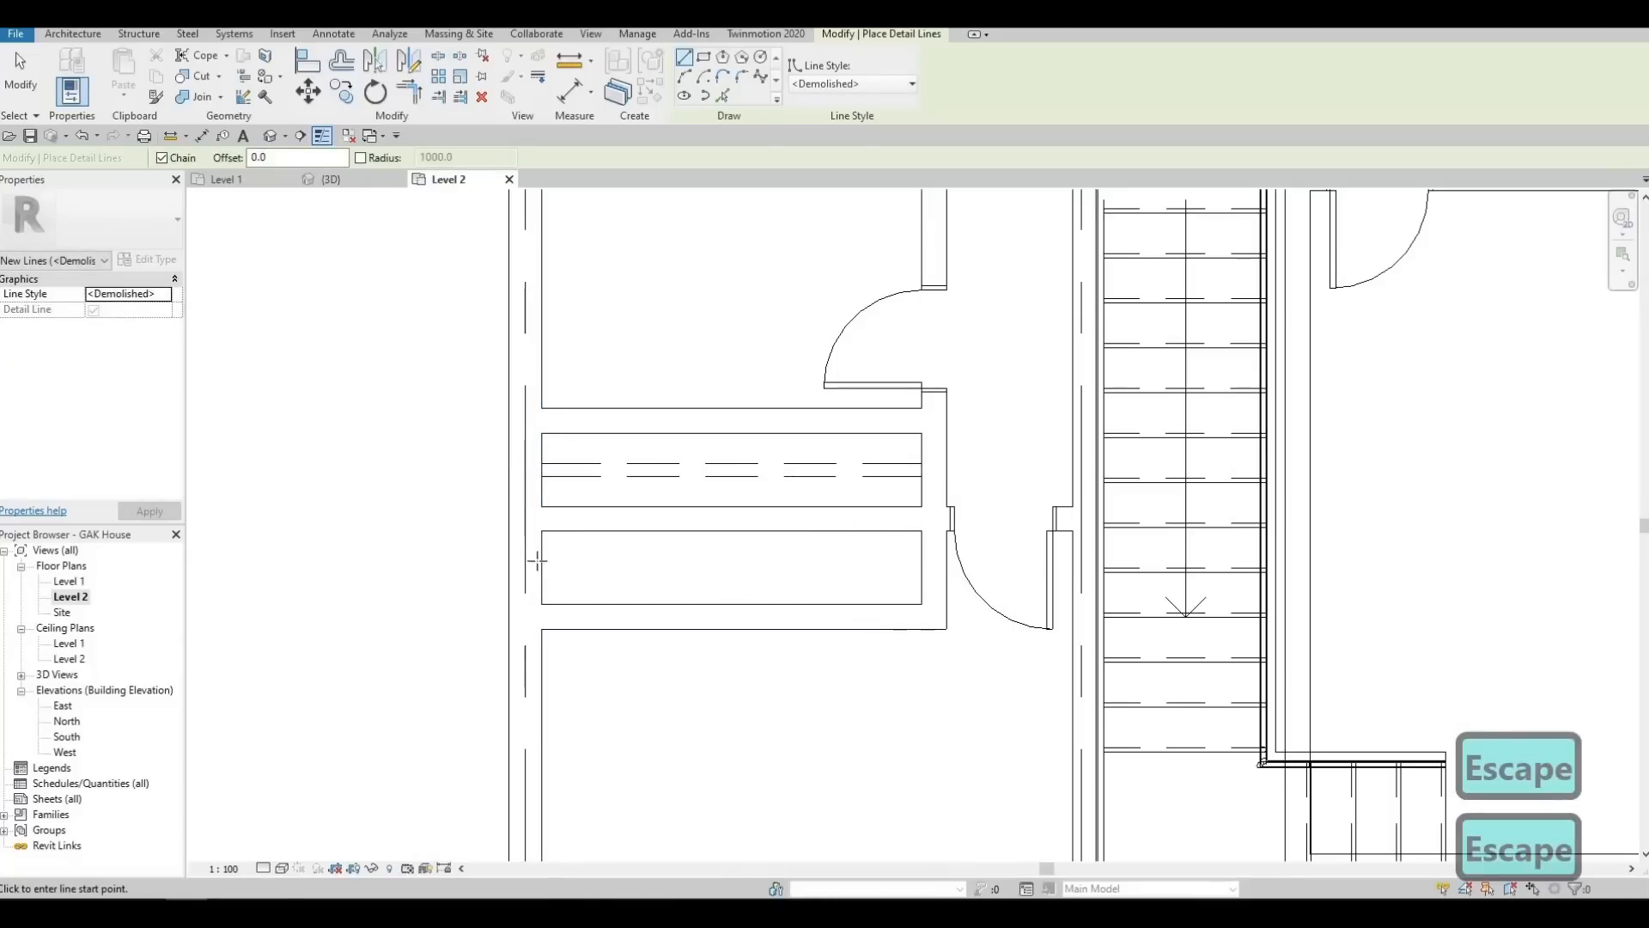
Draw two matching parallel <Demolished> detail lines about 2326 mm long across the lower narrow closet
click(541, 557)
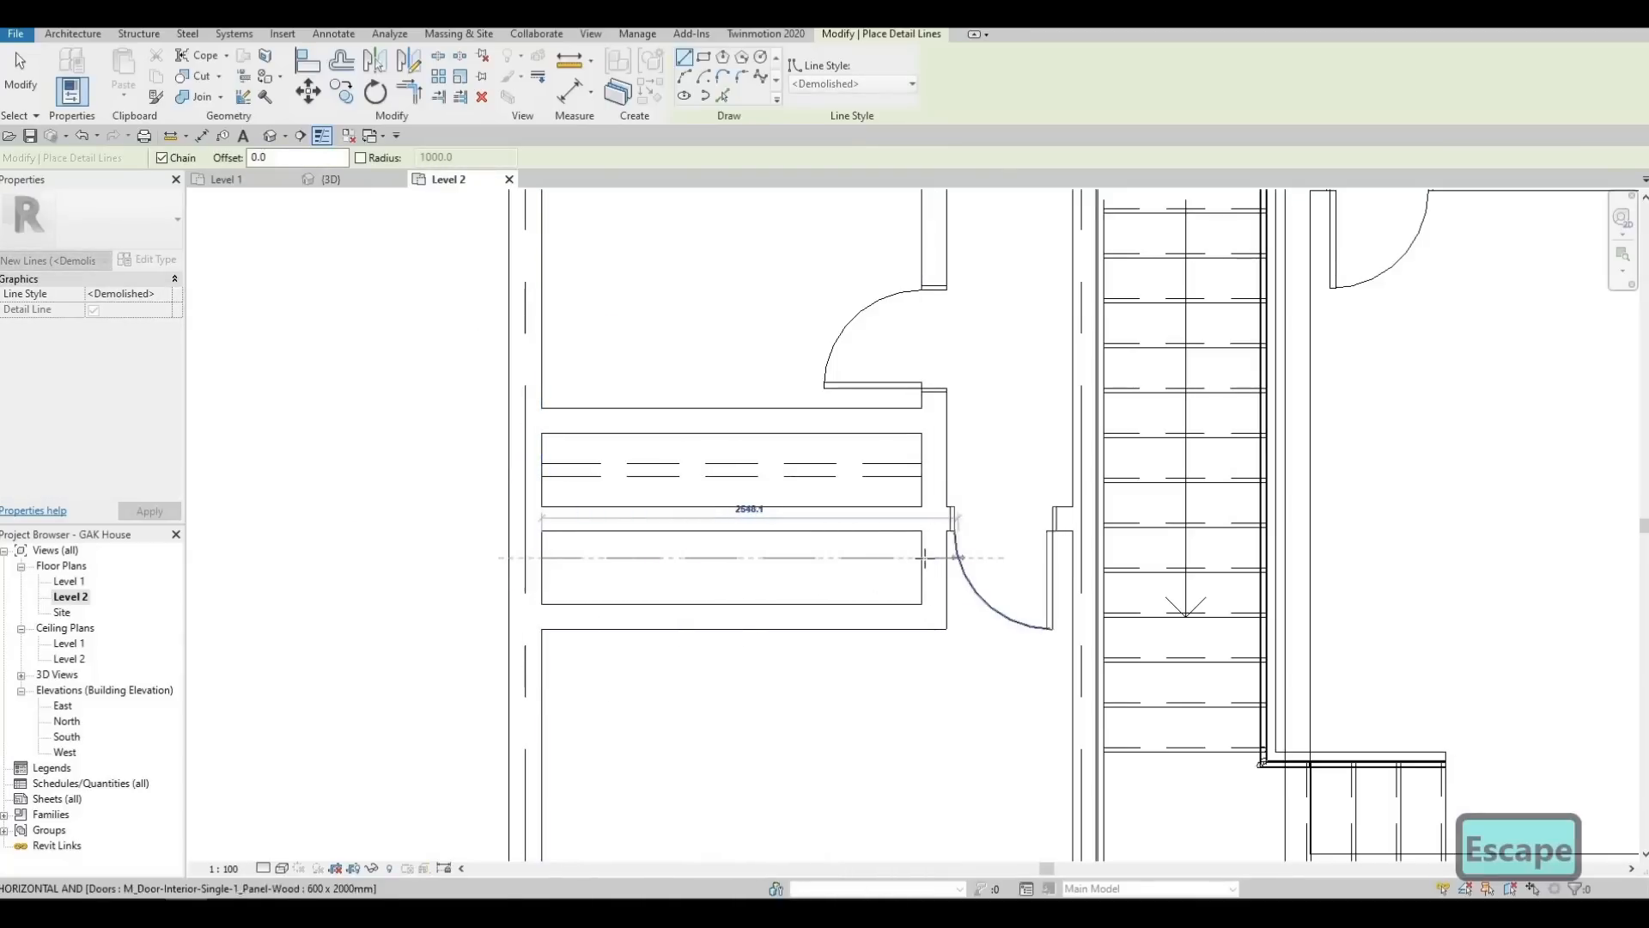
click(618, 572)
key(Escape)
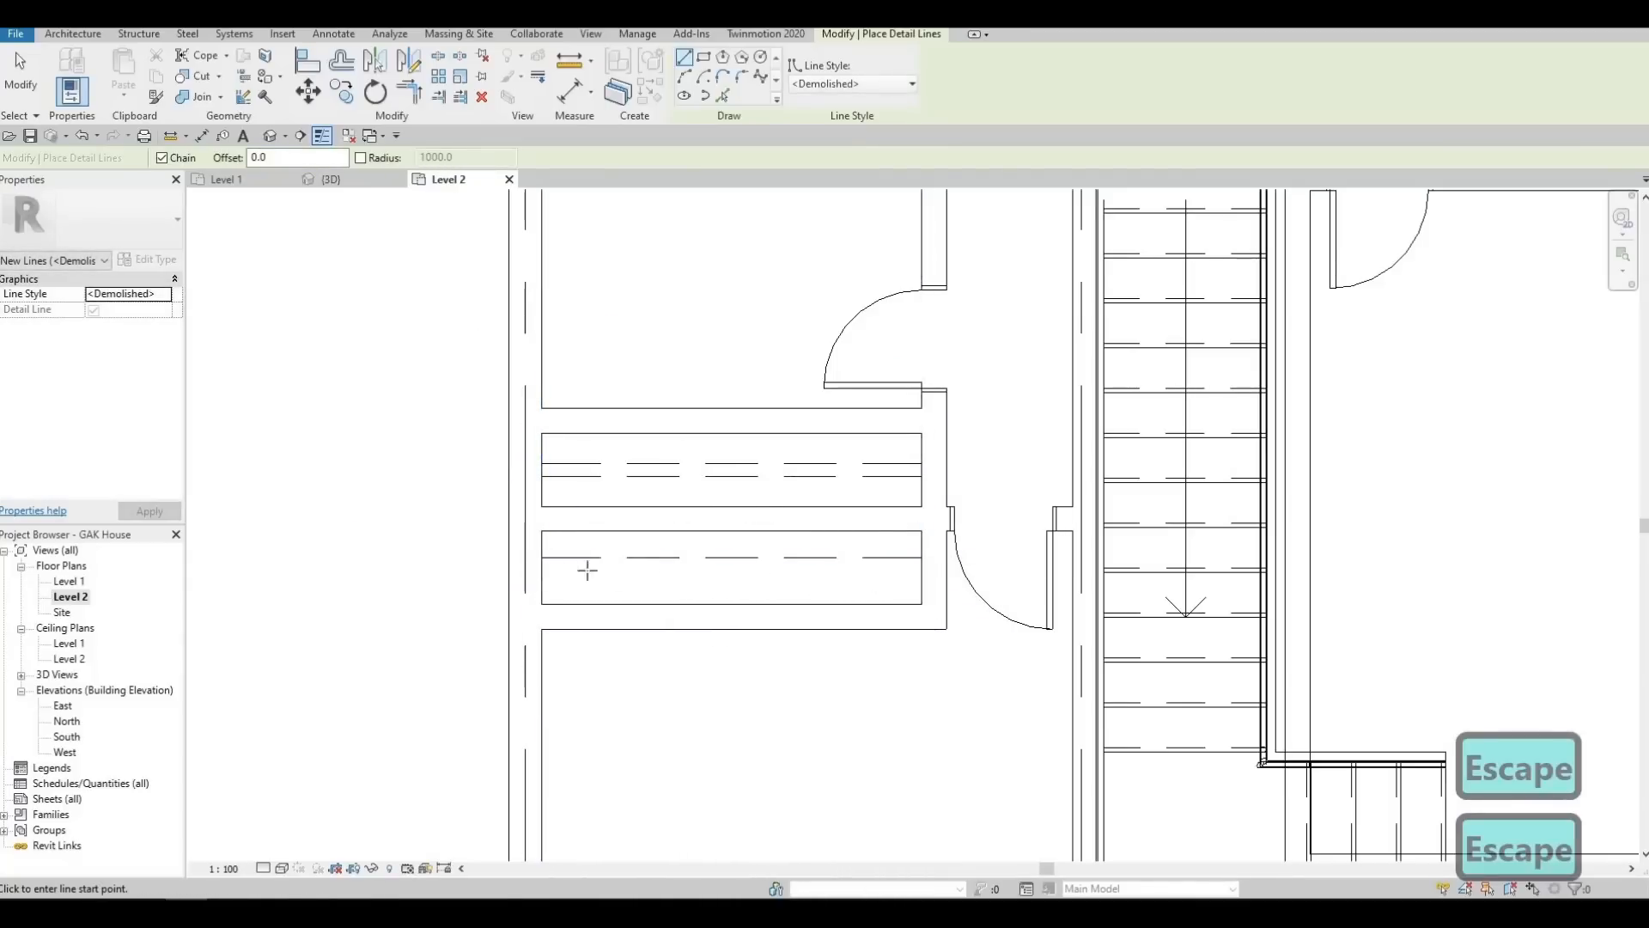
click(542, 570)
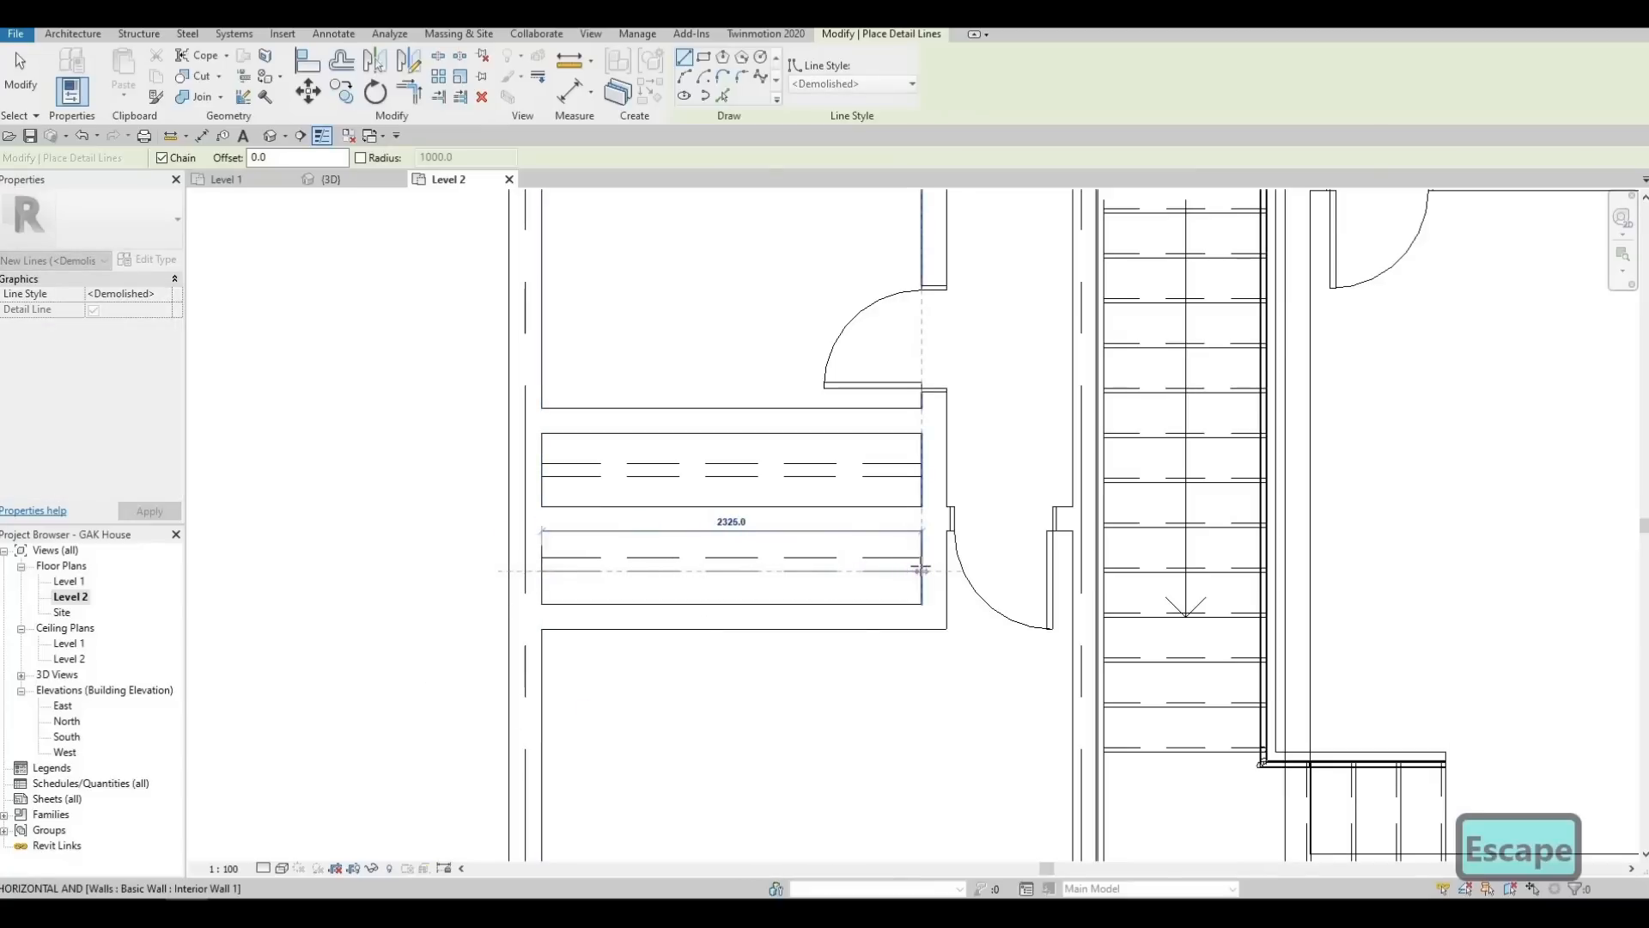
click(921, 571)
key(Escape)
Draw two parallel horizontal <Demolished> detail lines just below the right bedroom's upper wall, between the exterior wall and the door
scroll(921, 480, down, 3)
middle_drag(922, 479, 726, 479)
middle_drag(1030, 438, 704, 579)
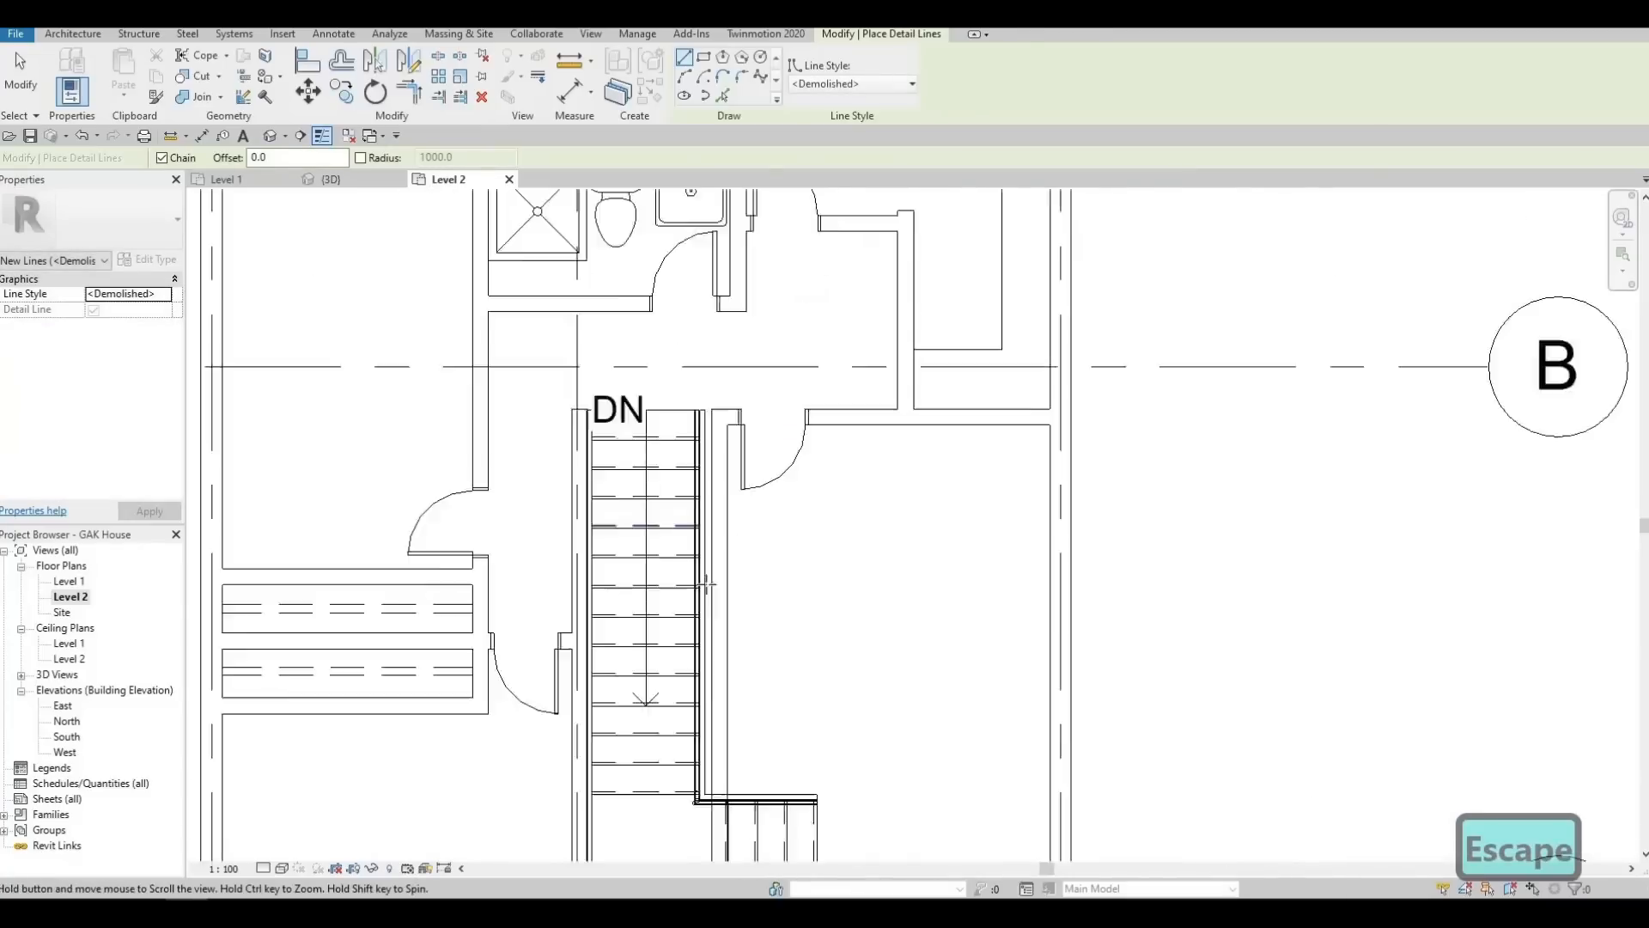
middle_drag(874, 443, 758, 383)
scroll(747, 549, down, 2)
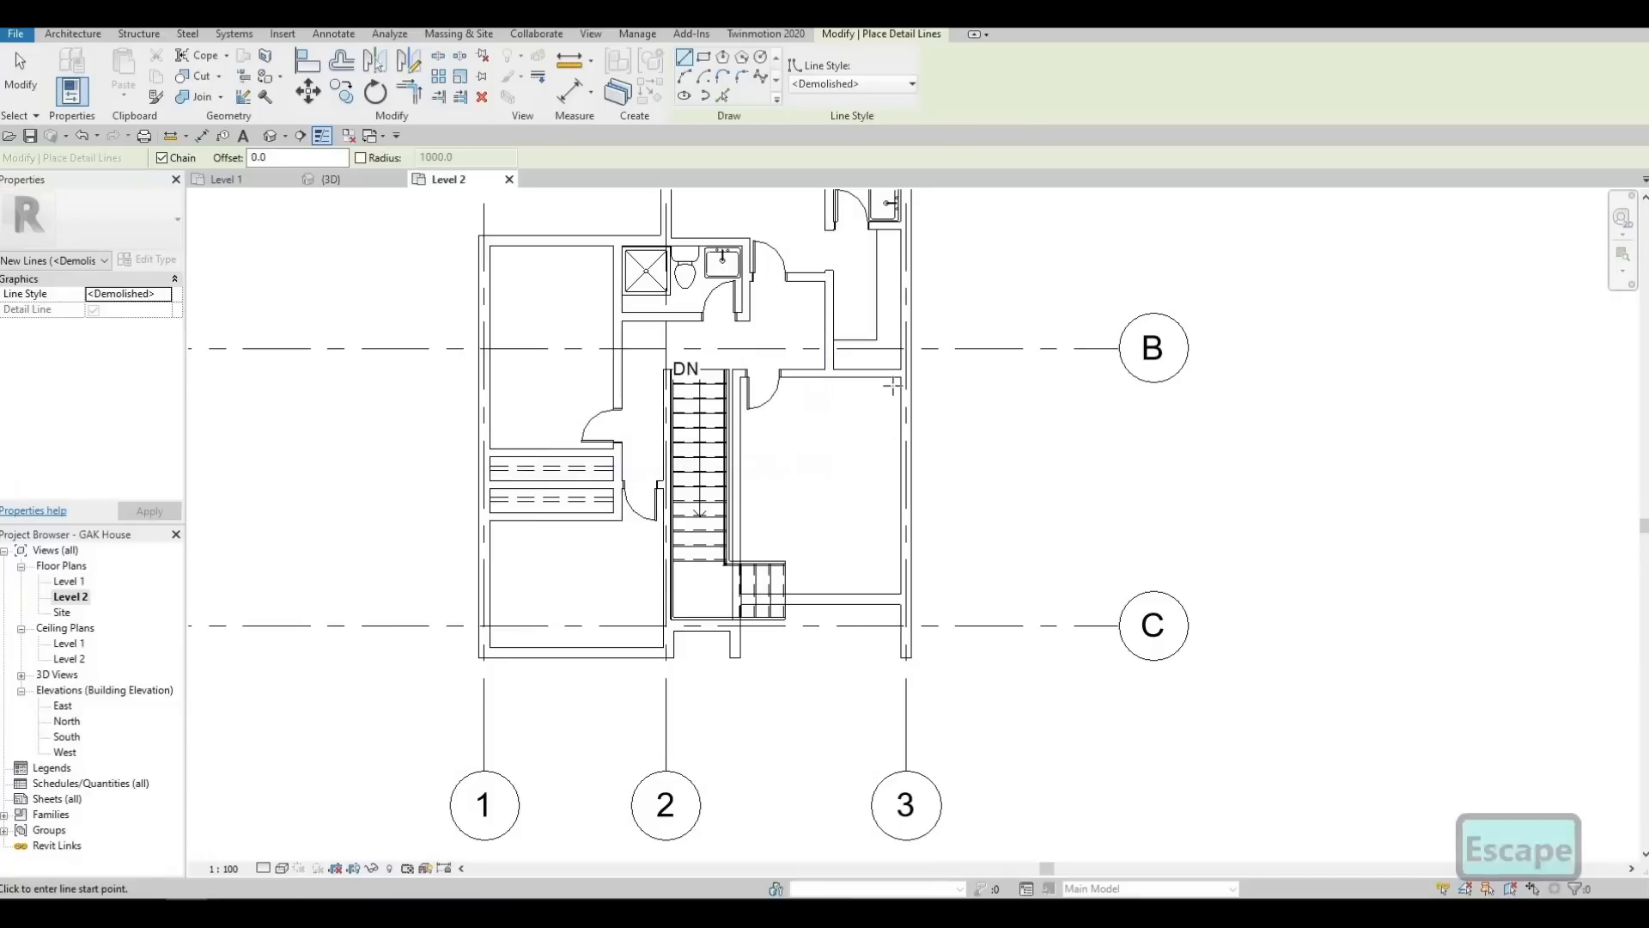
scroll(902, 388, up, 2)
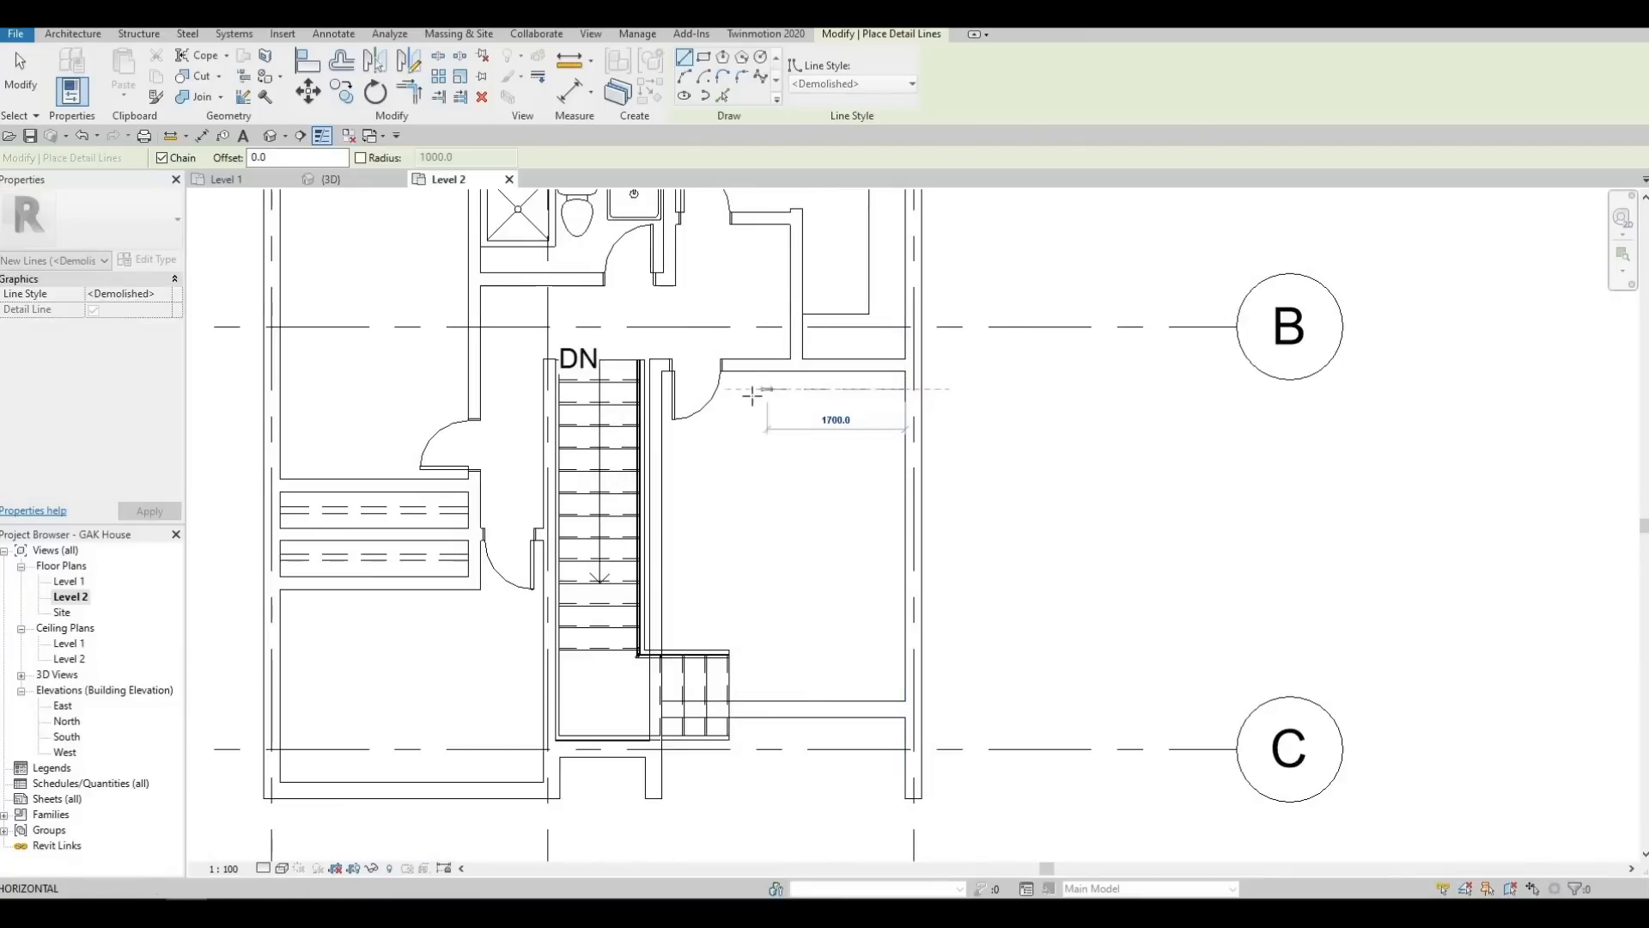
click(905, 390)
key(Escape)
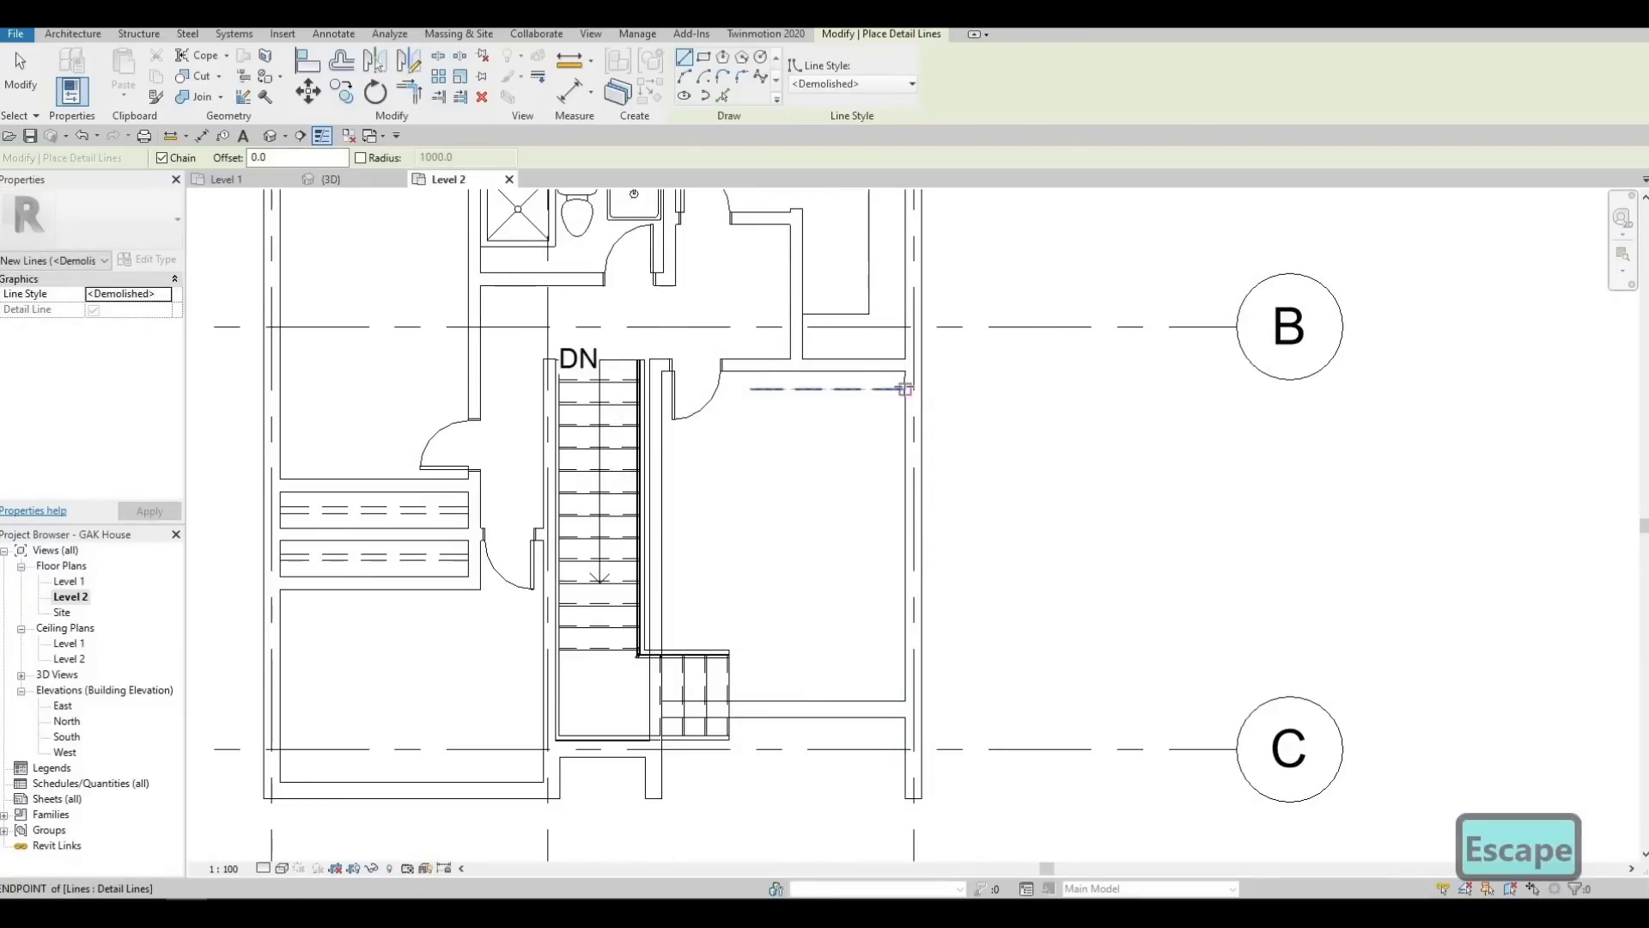
scroll(905, 397, up, 2)
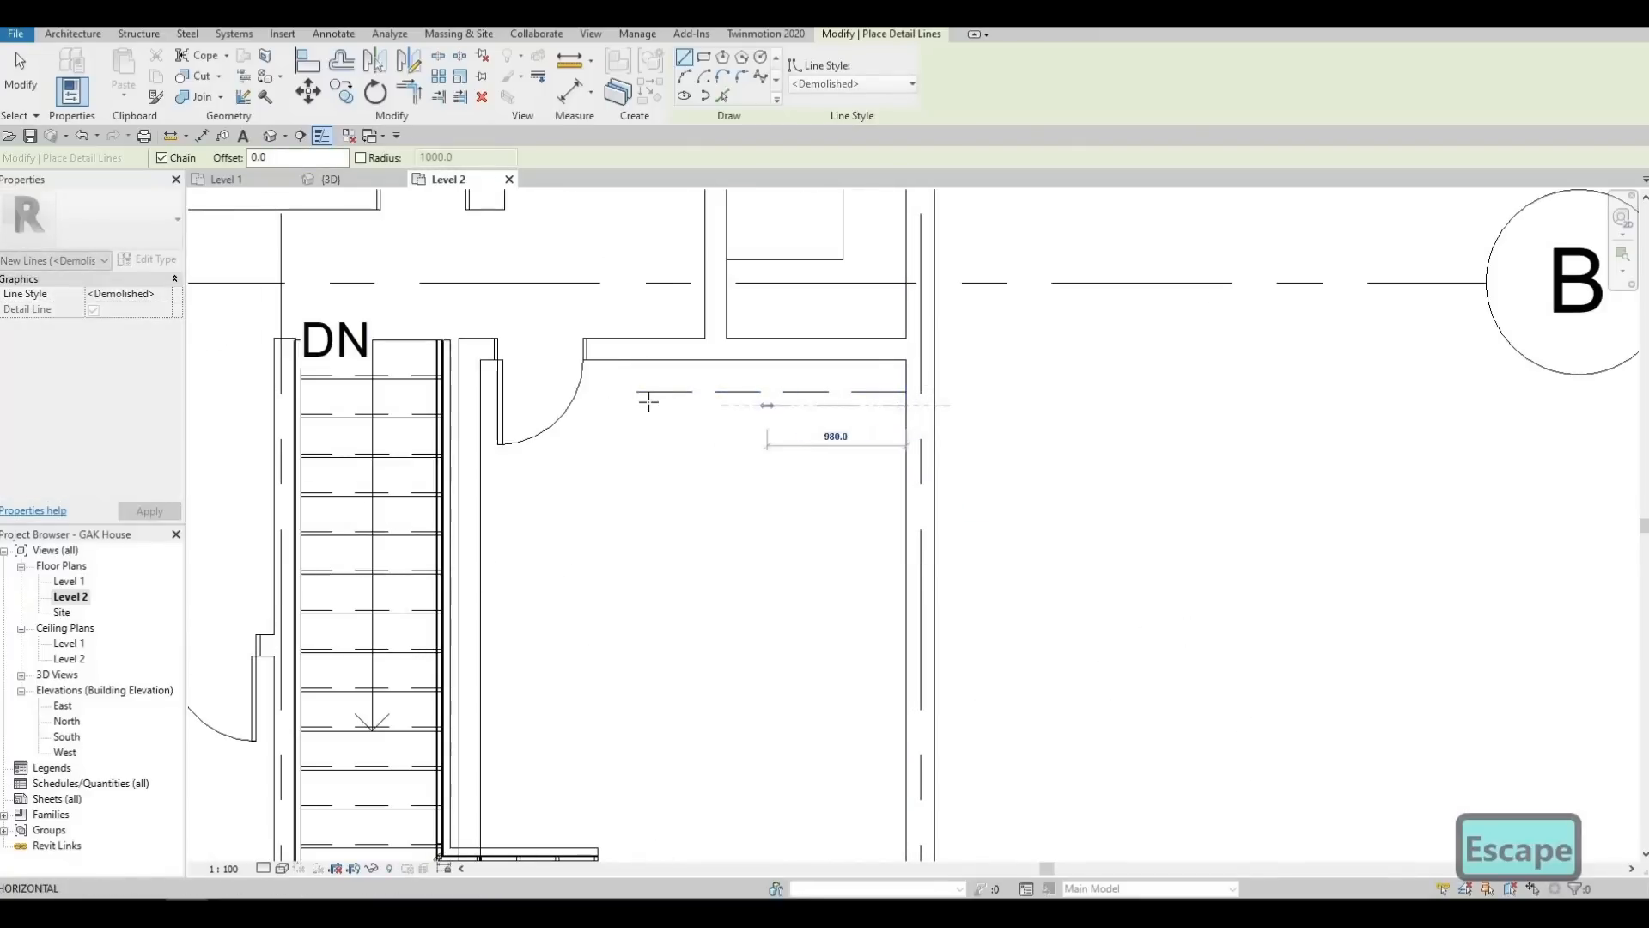
key(Escape)
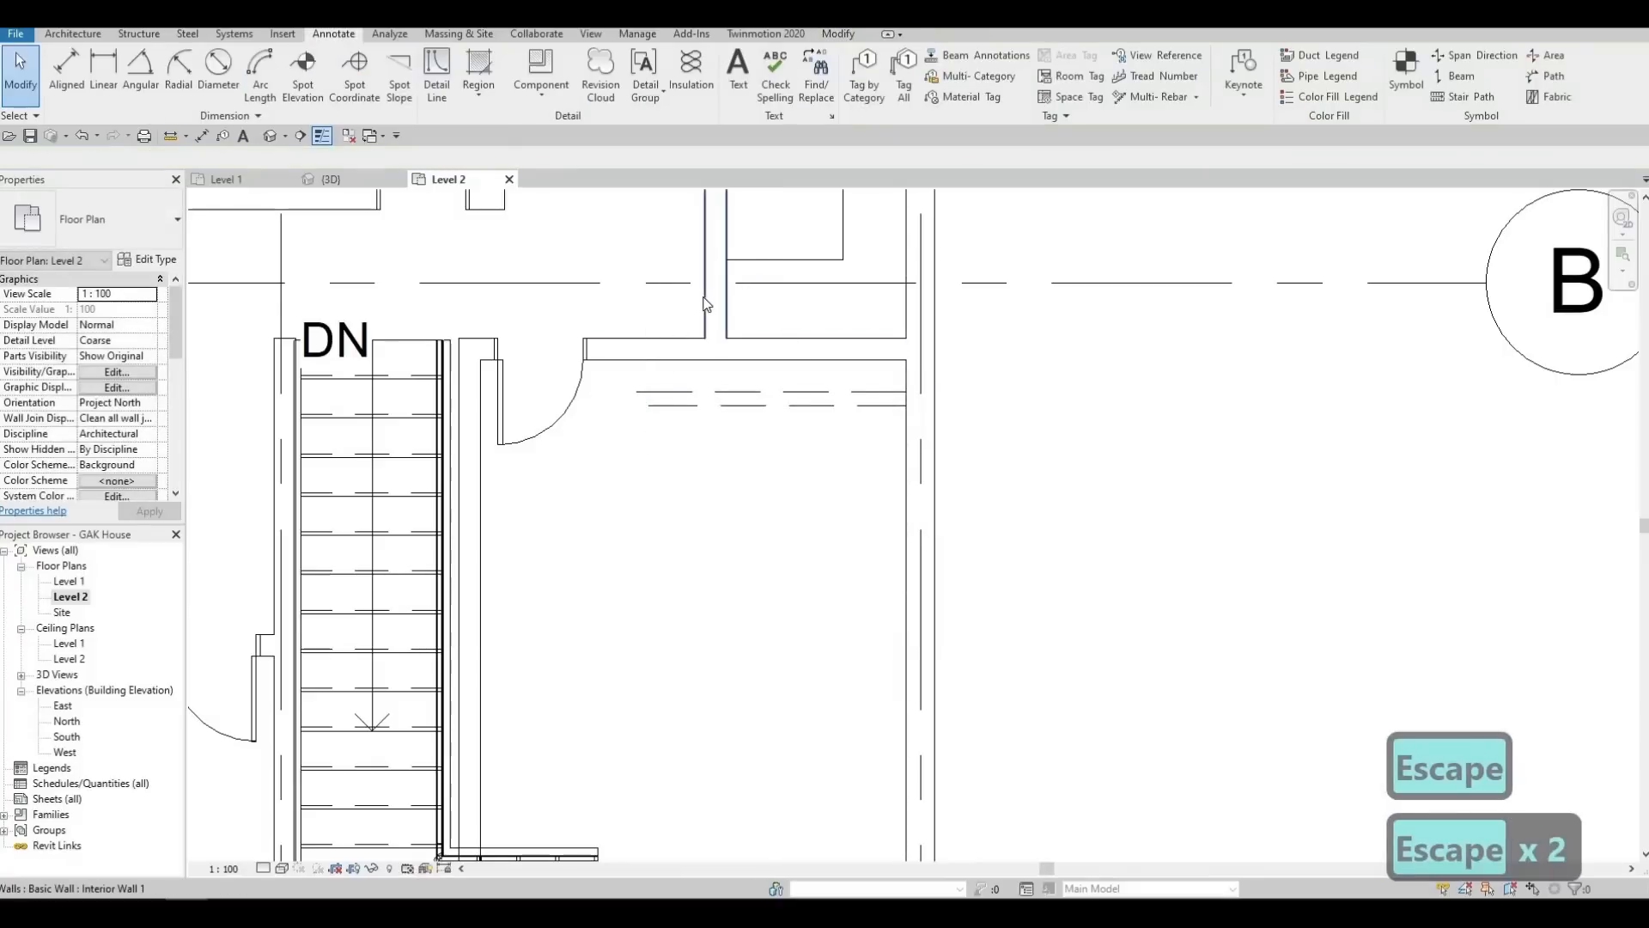
Enclose the right bedroom's closet with Interior Wall 1: a 600 mm wall down beside the door and a return across to the exterior wall
click(704, 302)
key(c)
key(s)
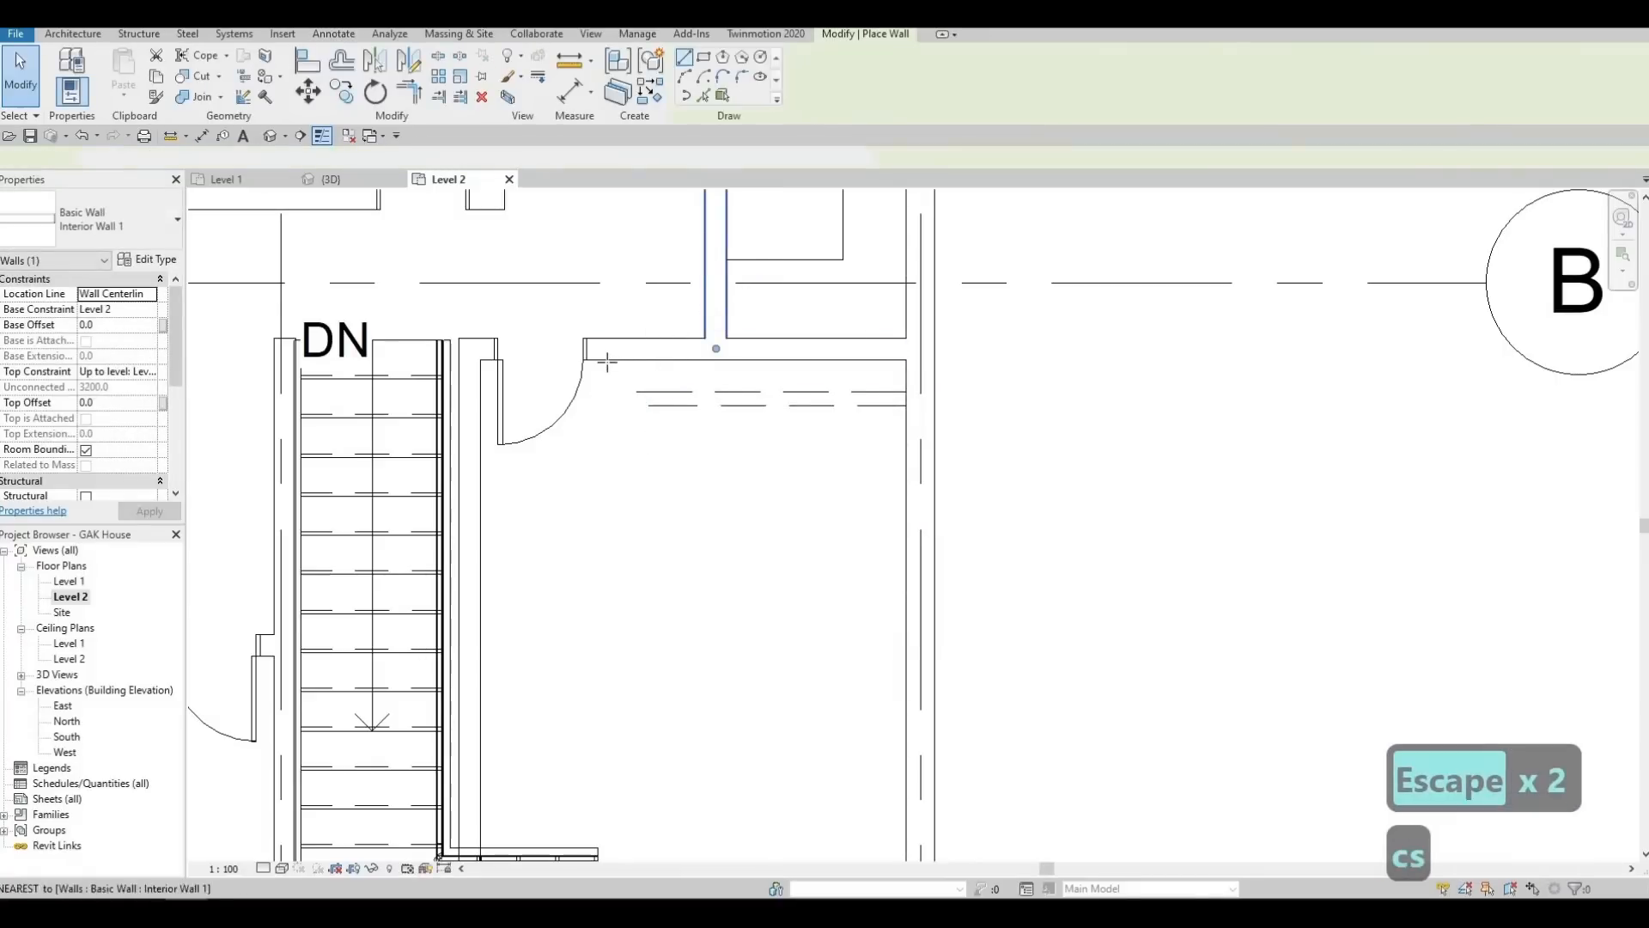
click(609, 360)
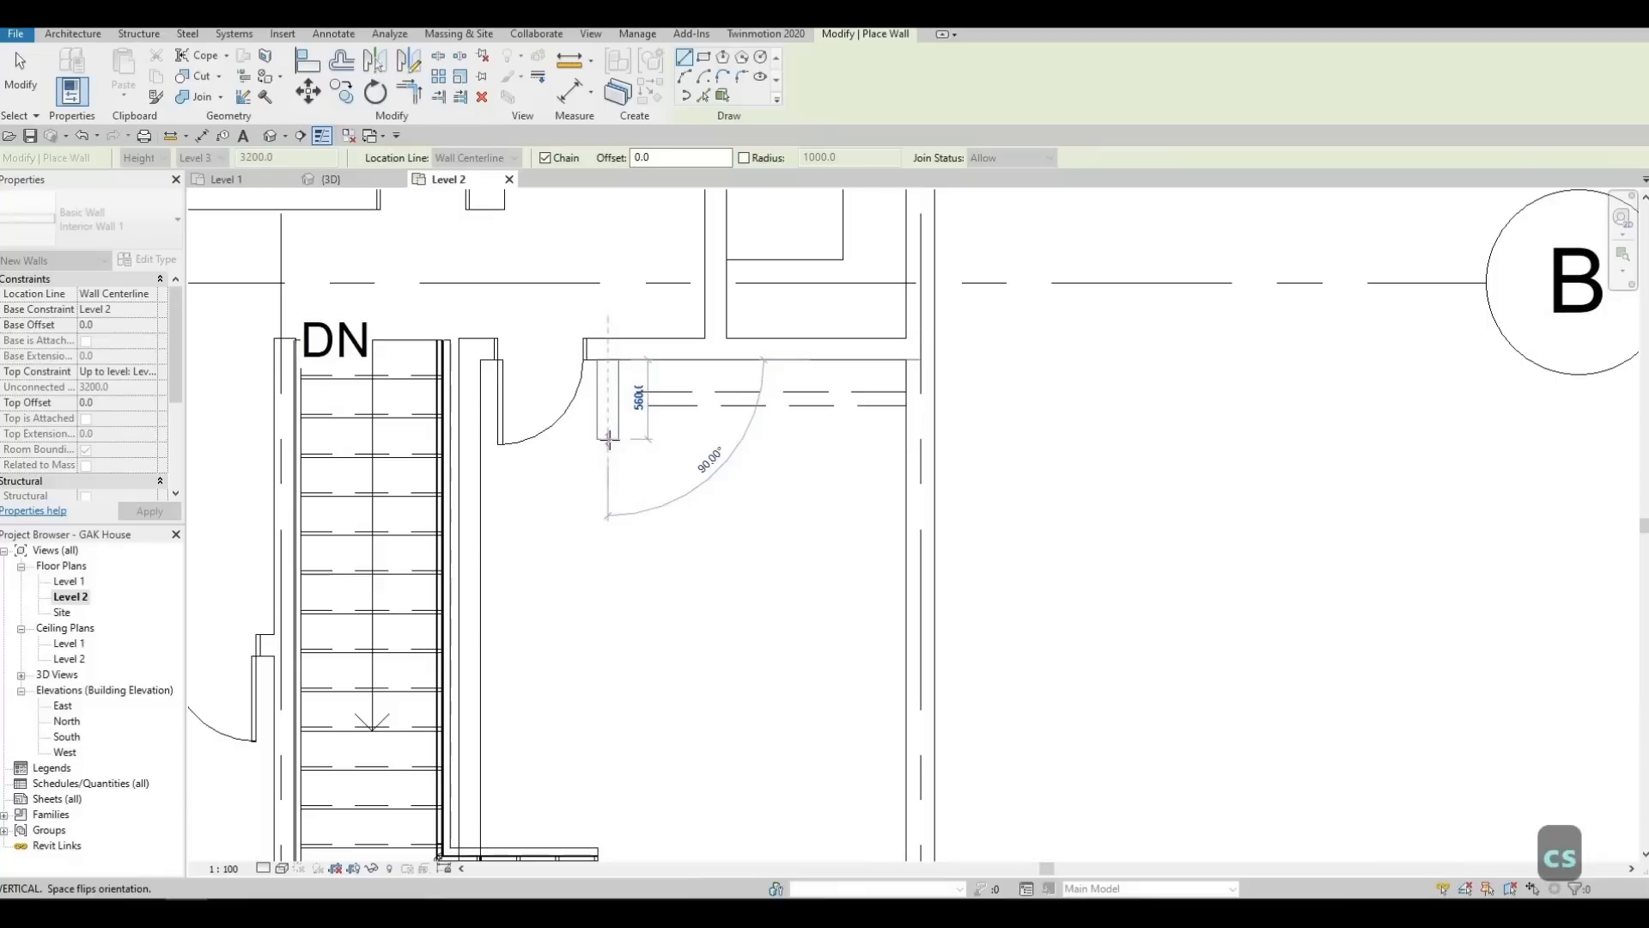
text(600)
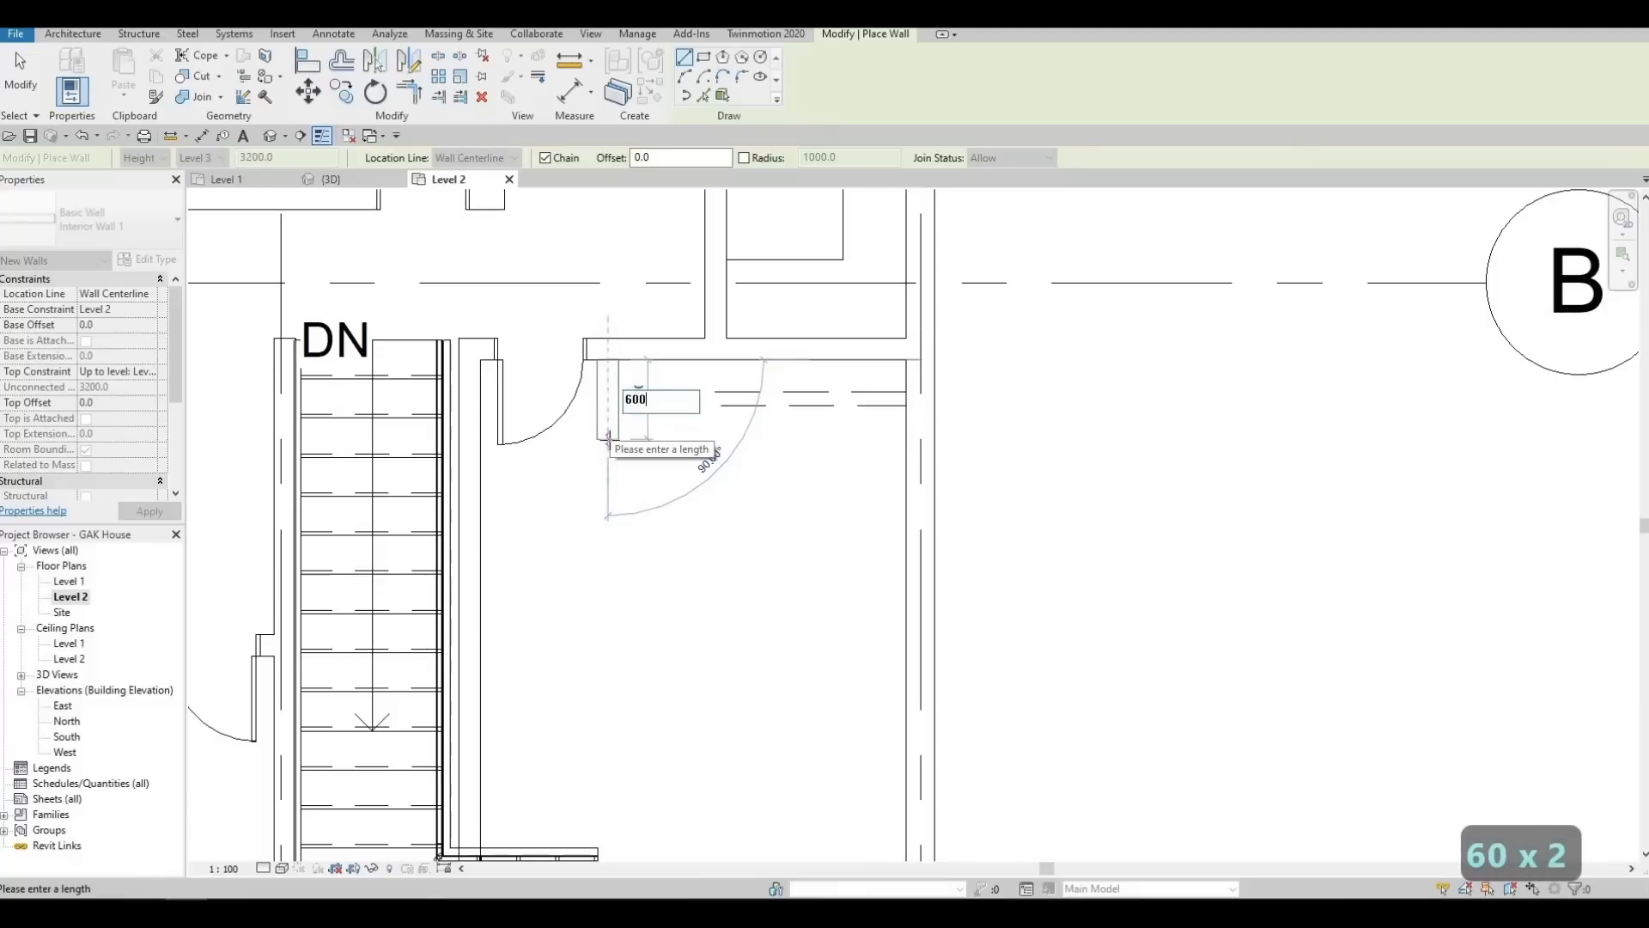
key(Return)
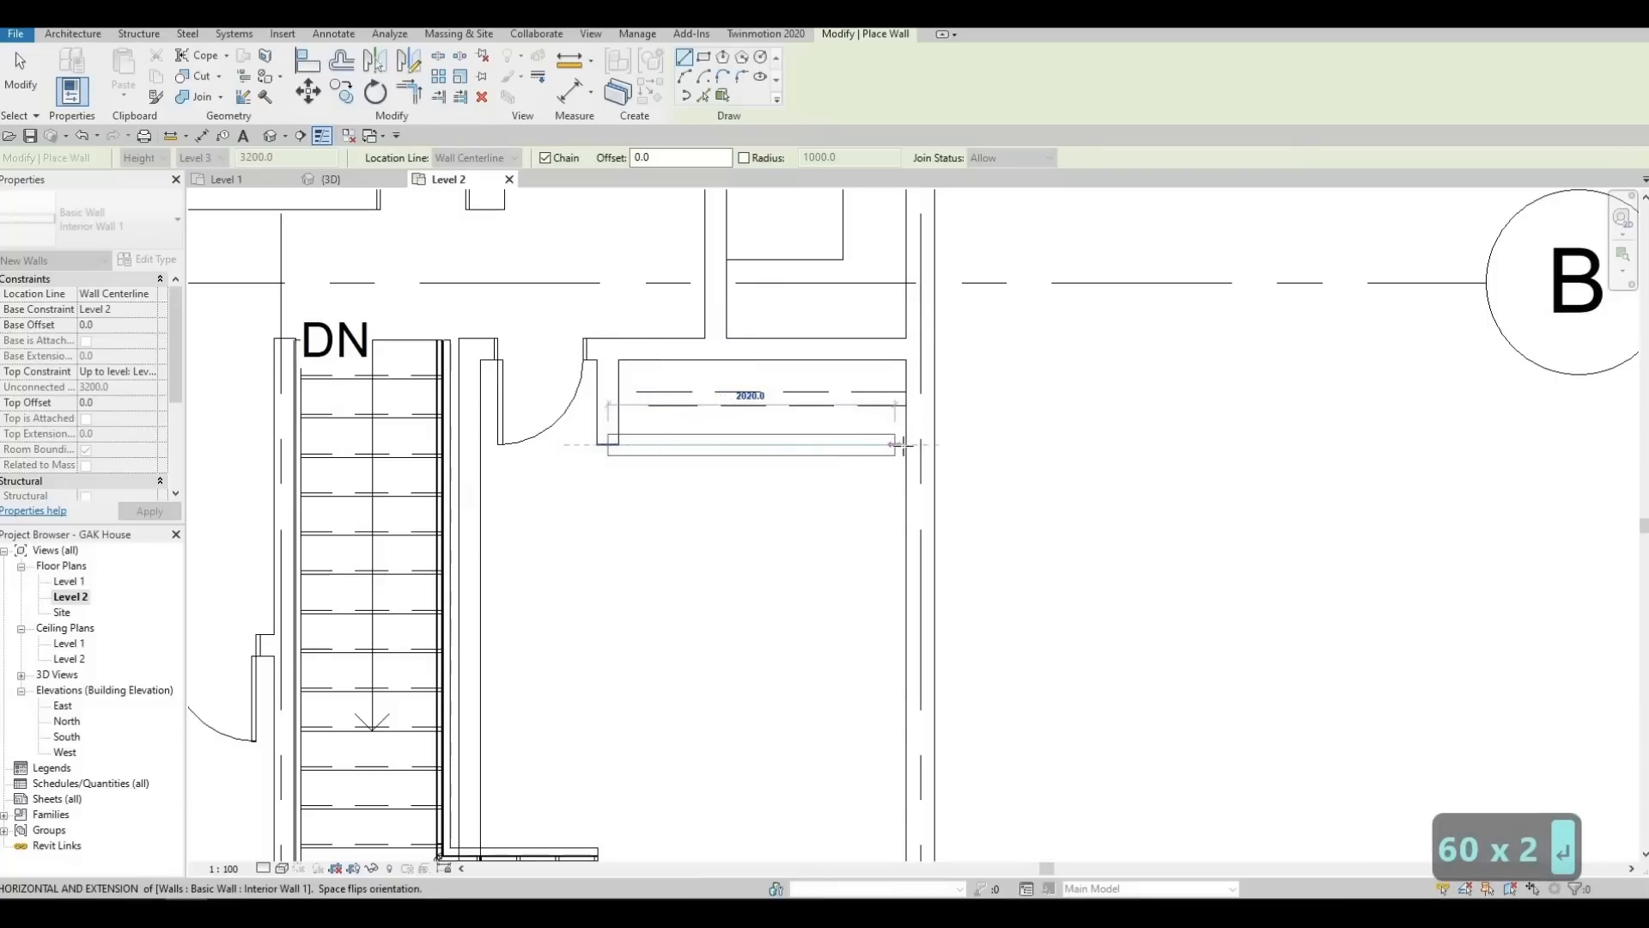
key(Escape)
key(Escape)
key(Escape)
Extend both <Demolished> detail lines in the right bedroom's closet to the inner face of its new side wall
click(648, 405)
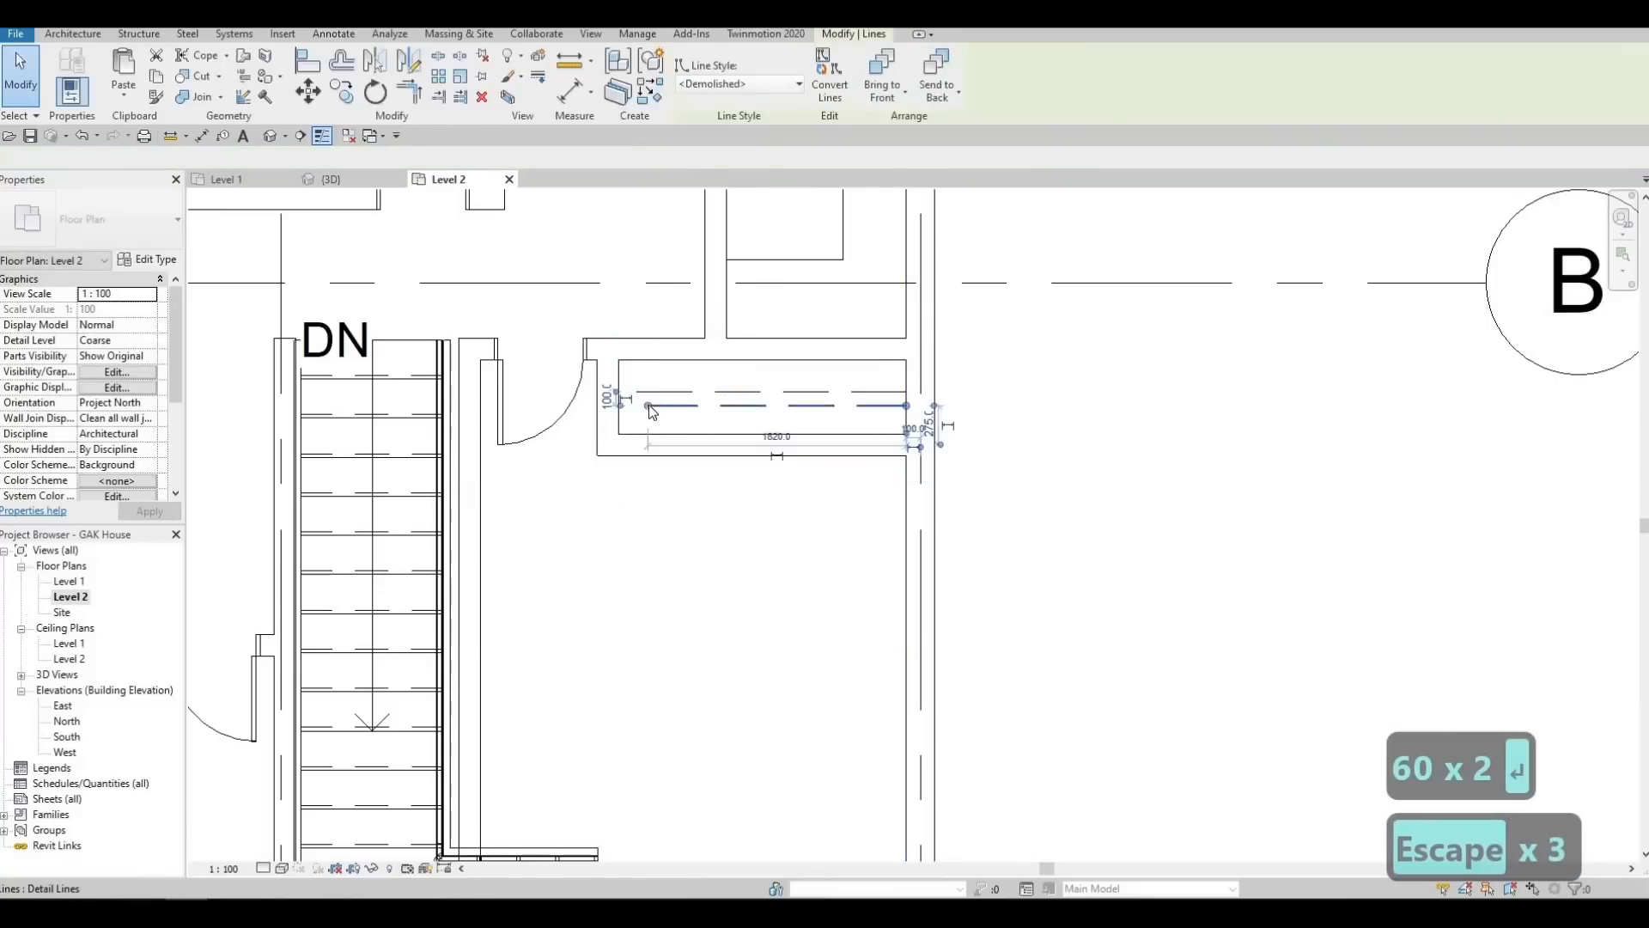
drag(648, 405, 619, 391)
click(637, 391)
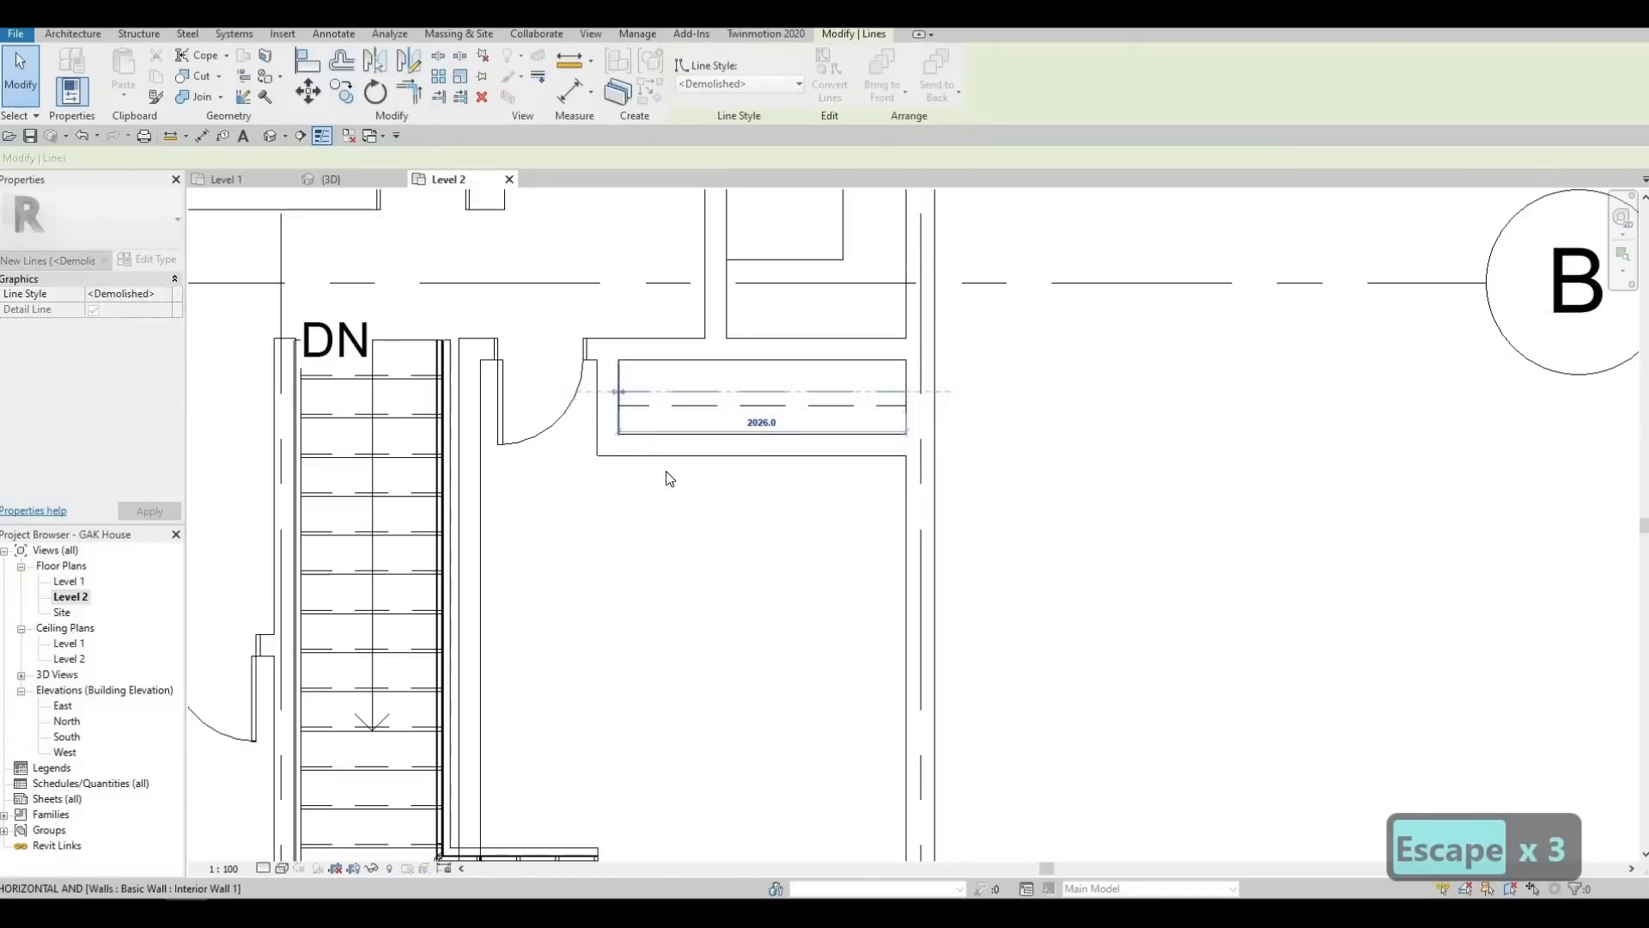
key(Escape)
key(Escape)
Start loading a family and open the Residential folder under Doors in the Canada library
scroll(754, 361, down, 2)
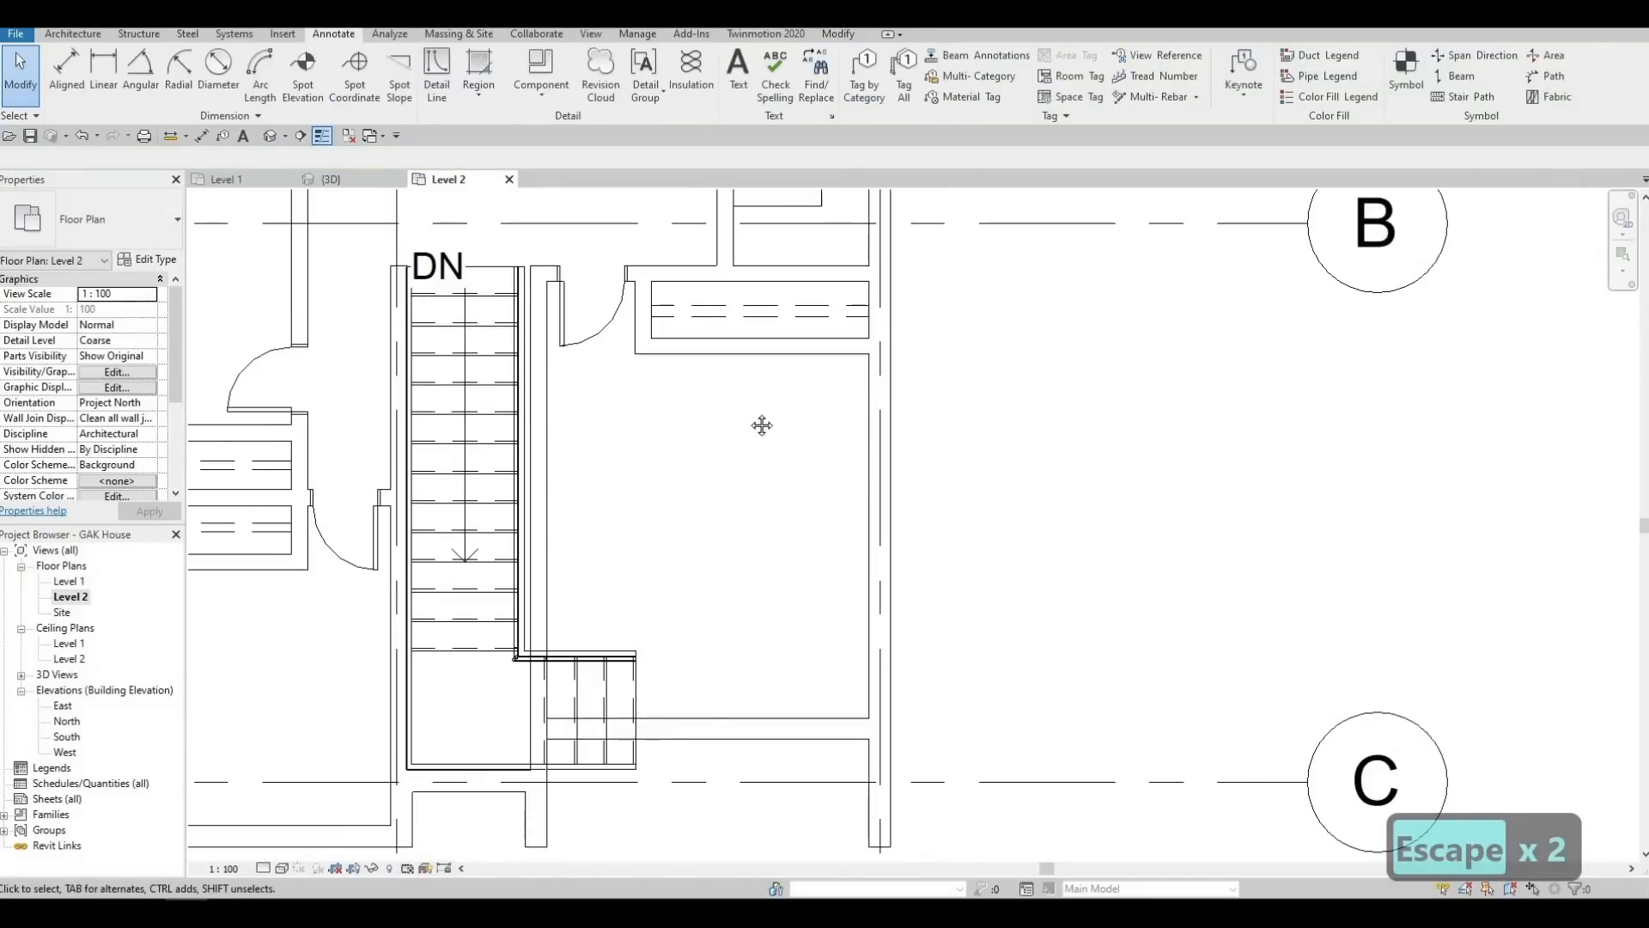
middle_drag(761, 425, 808, 376)
scroll(808, 376, down, 3)
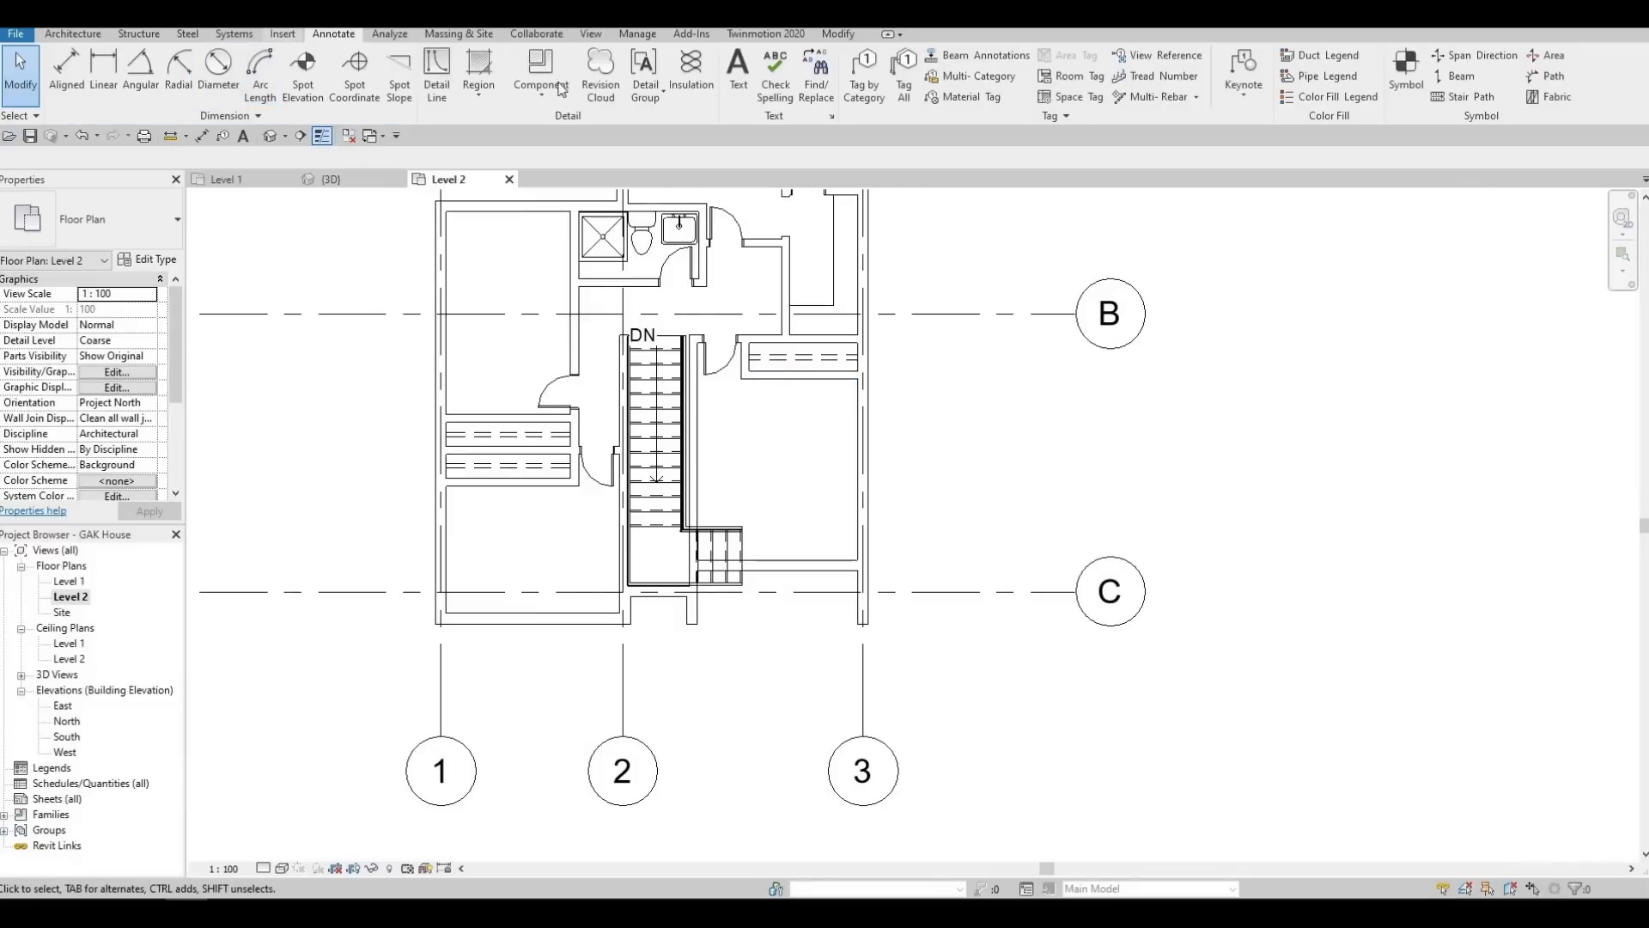
scroll(560, 89, up, 1)
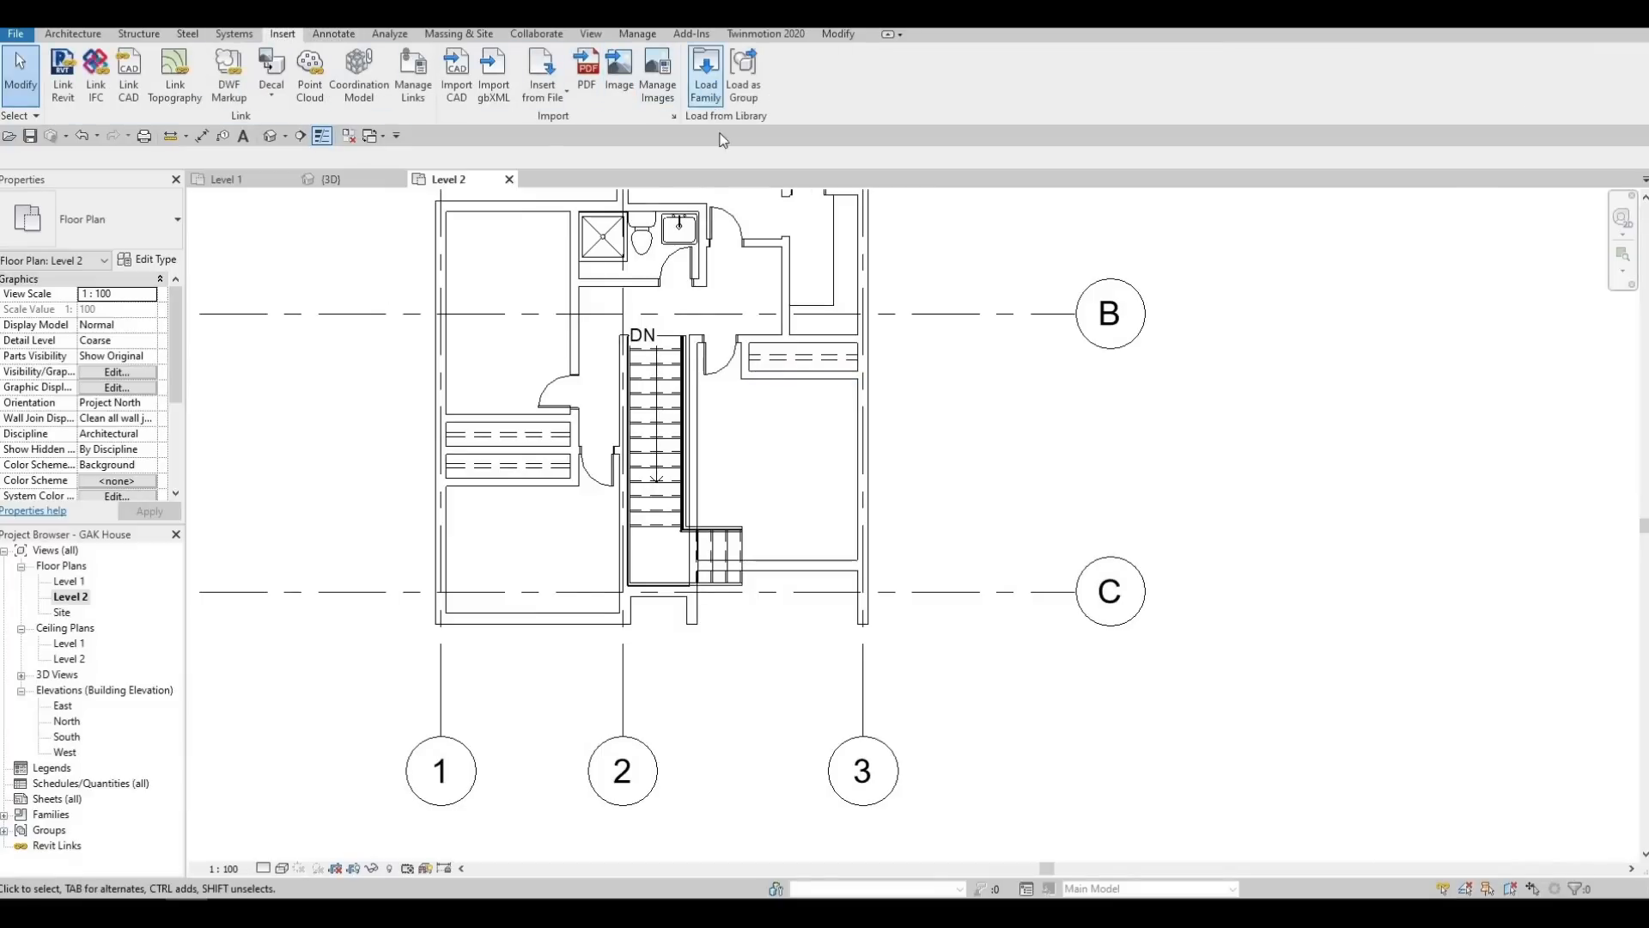
click(706, 78)
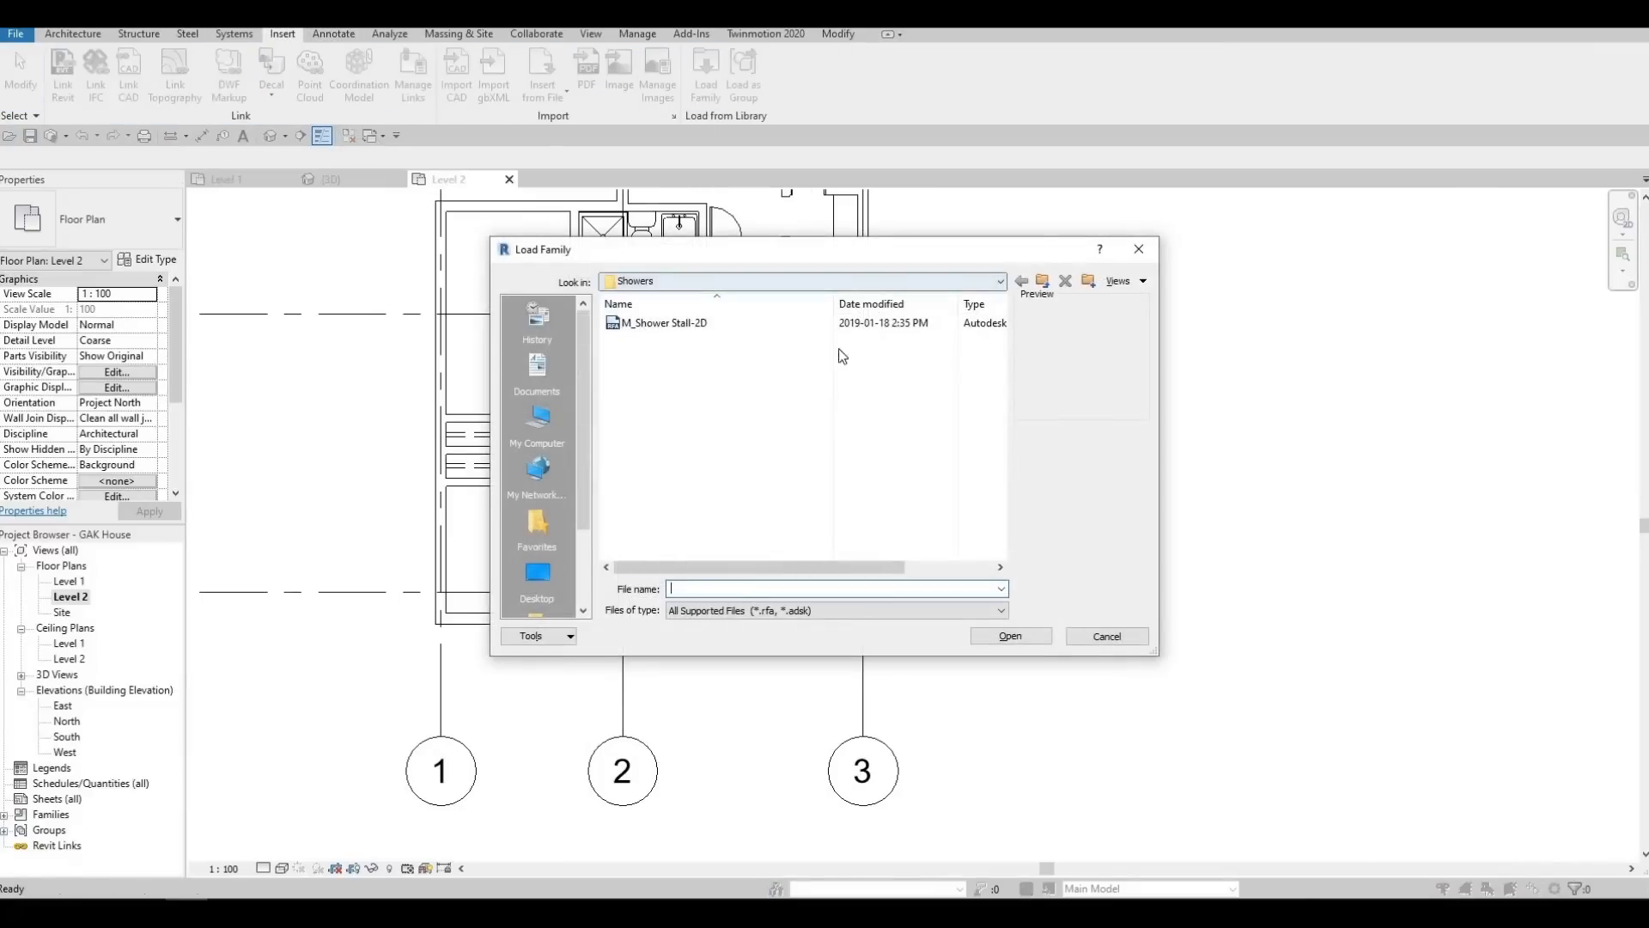
click(999, 280)
click(751, 386)
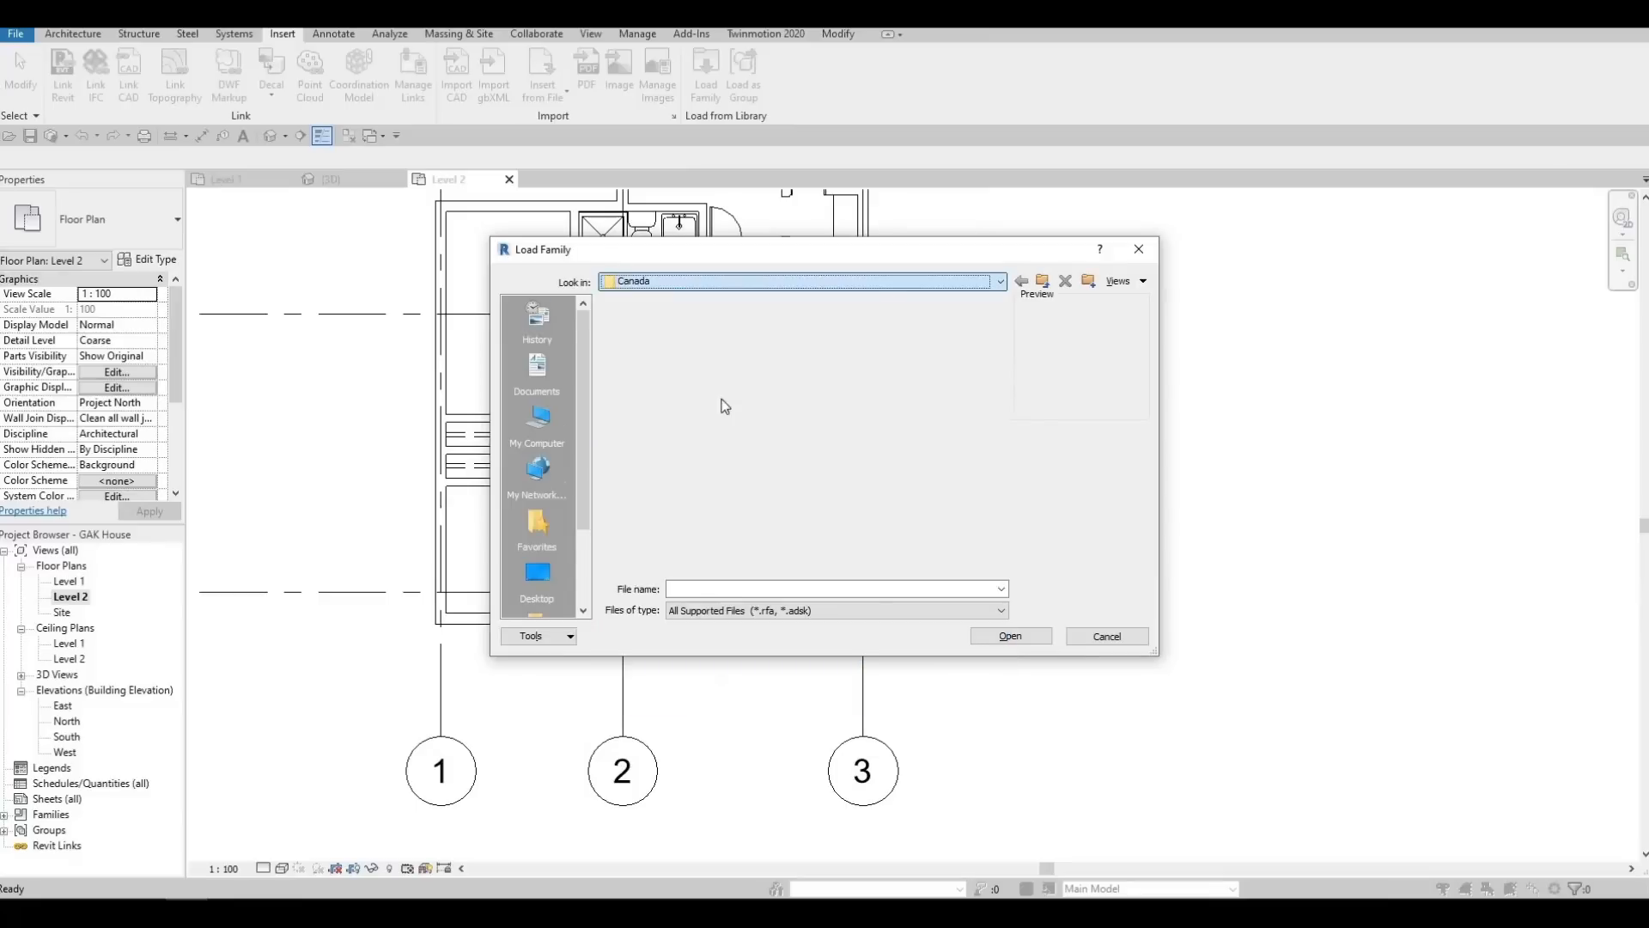
double_click(640, 470)
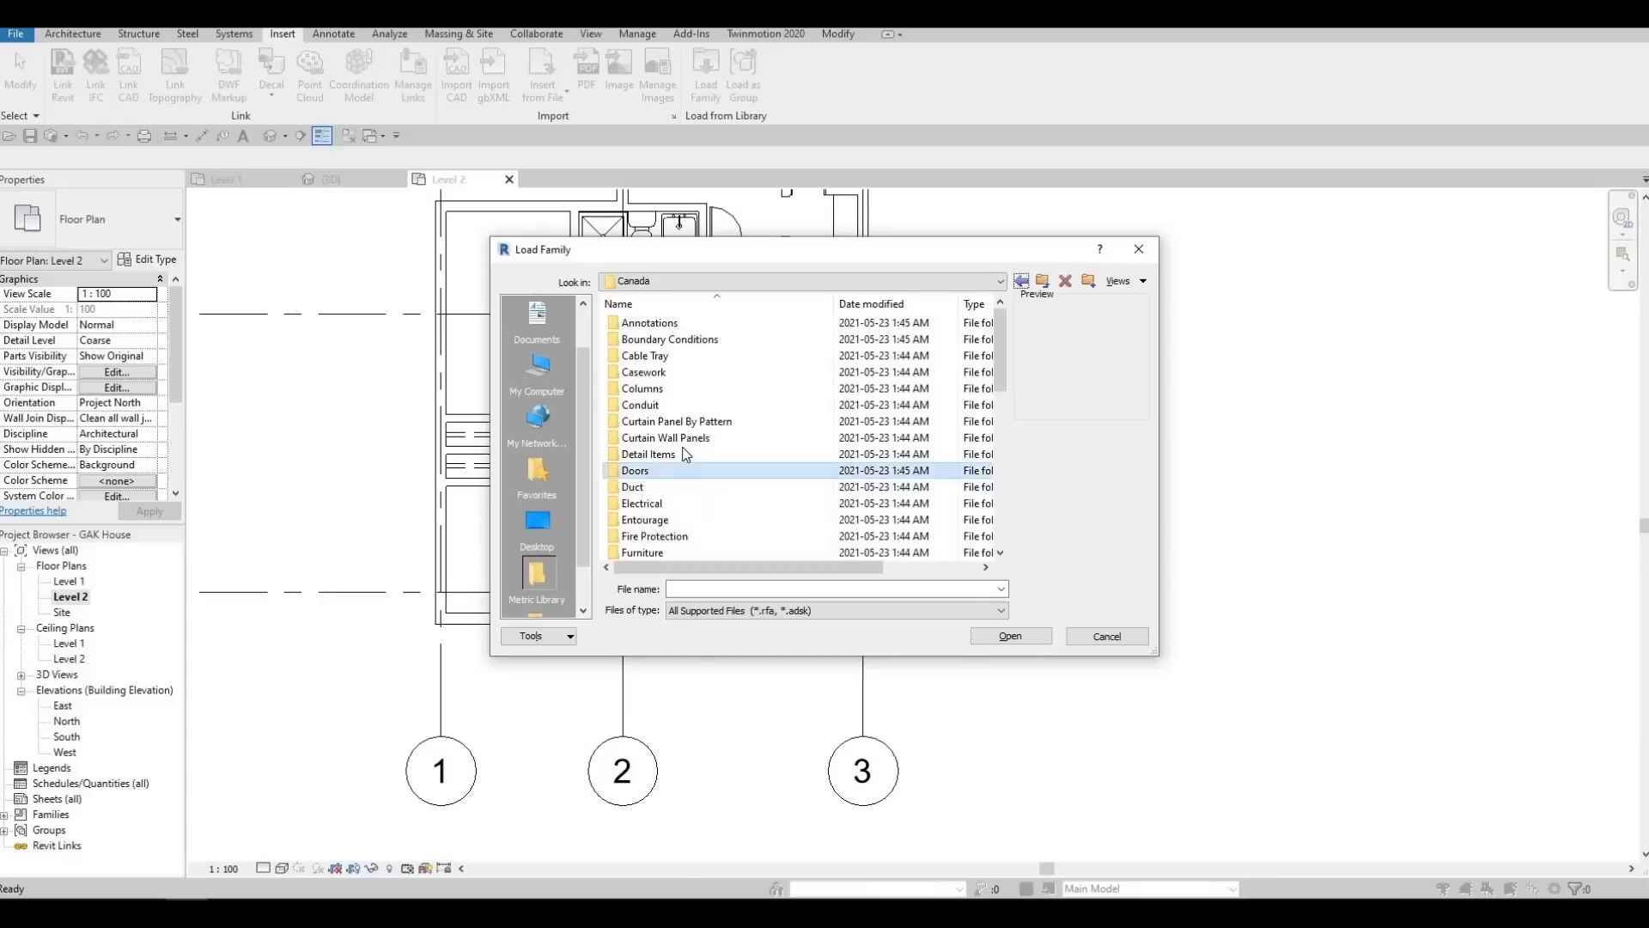
double_click(684, 456)
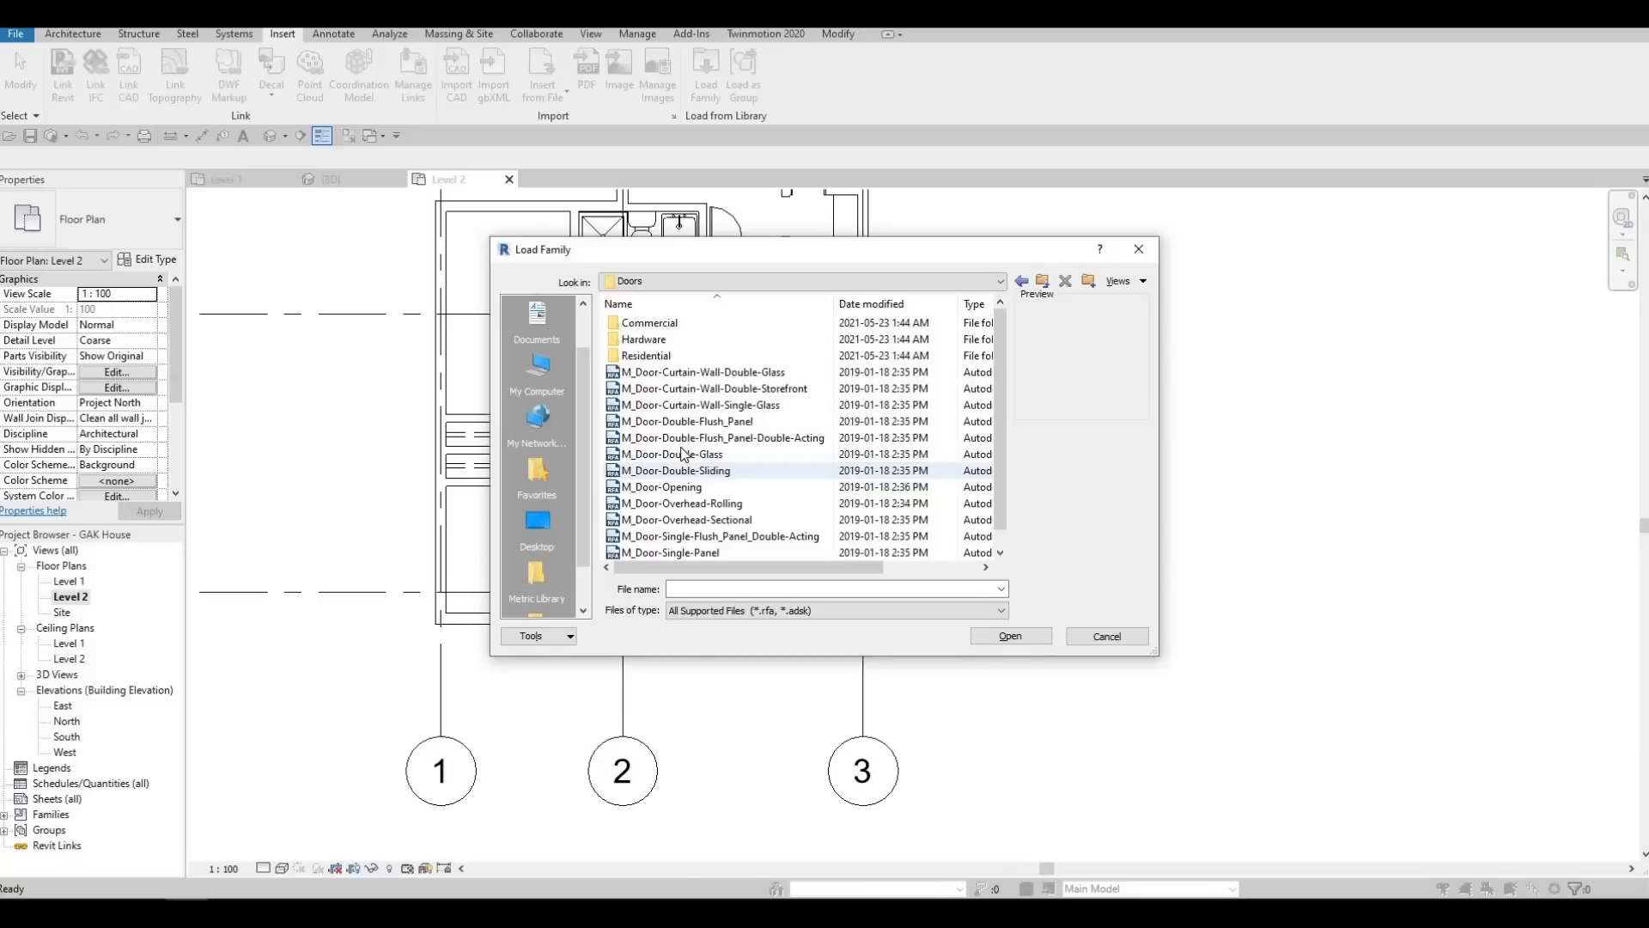
scroll(674, 399, down, 1)
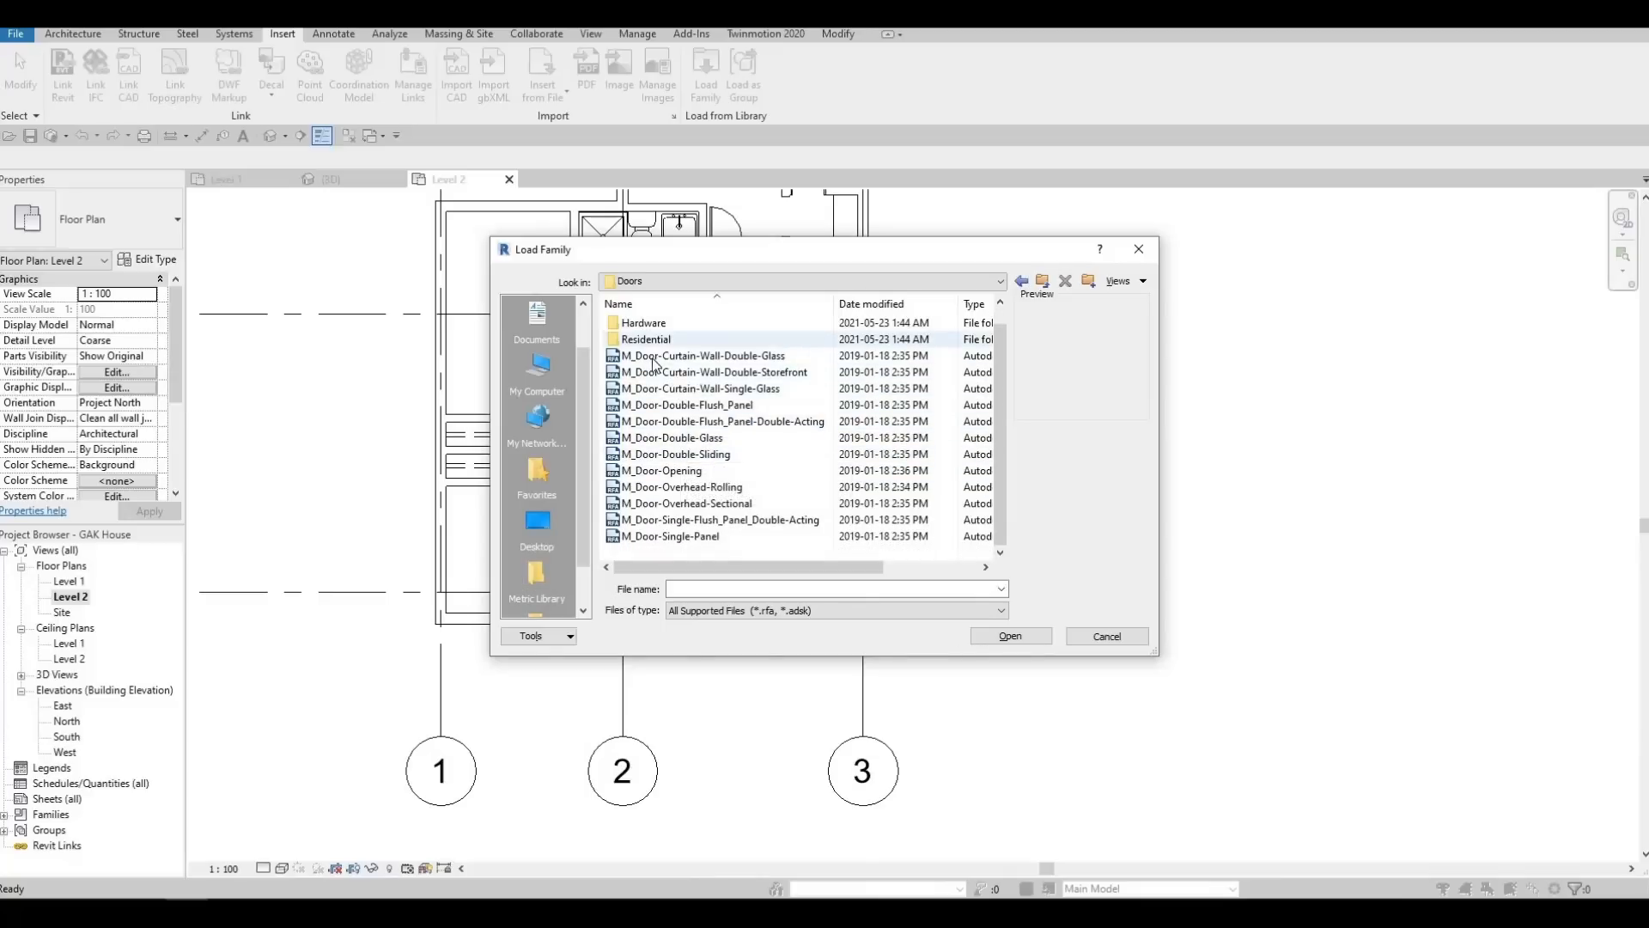
double_click(653, 339)
Compare the residential door previews and open the M_Door-Interior-Double-Sliding-2_Panel-Wood family for loading
click(656, 372)
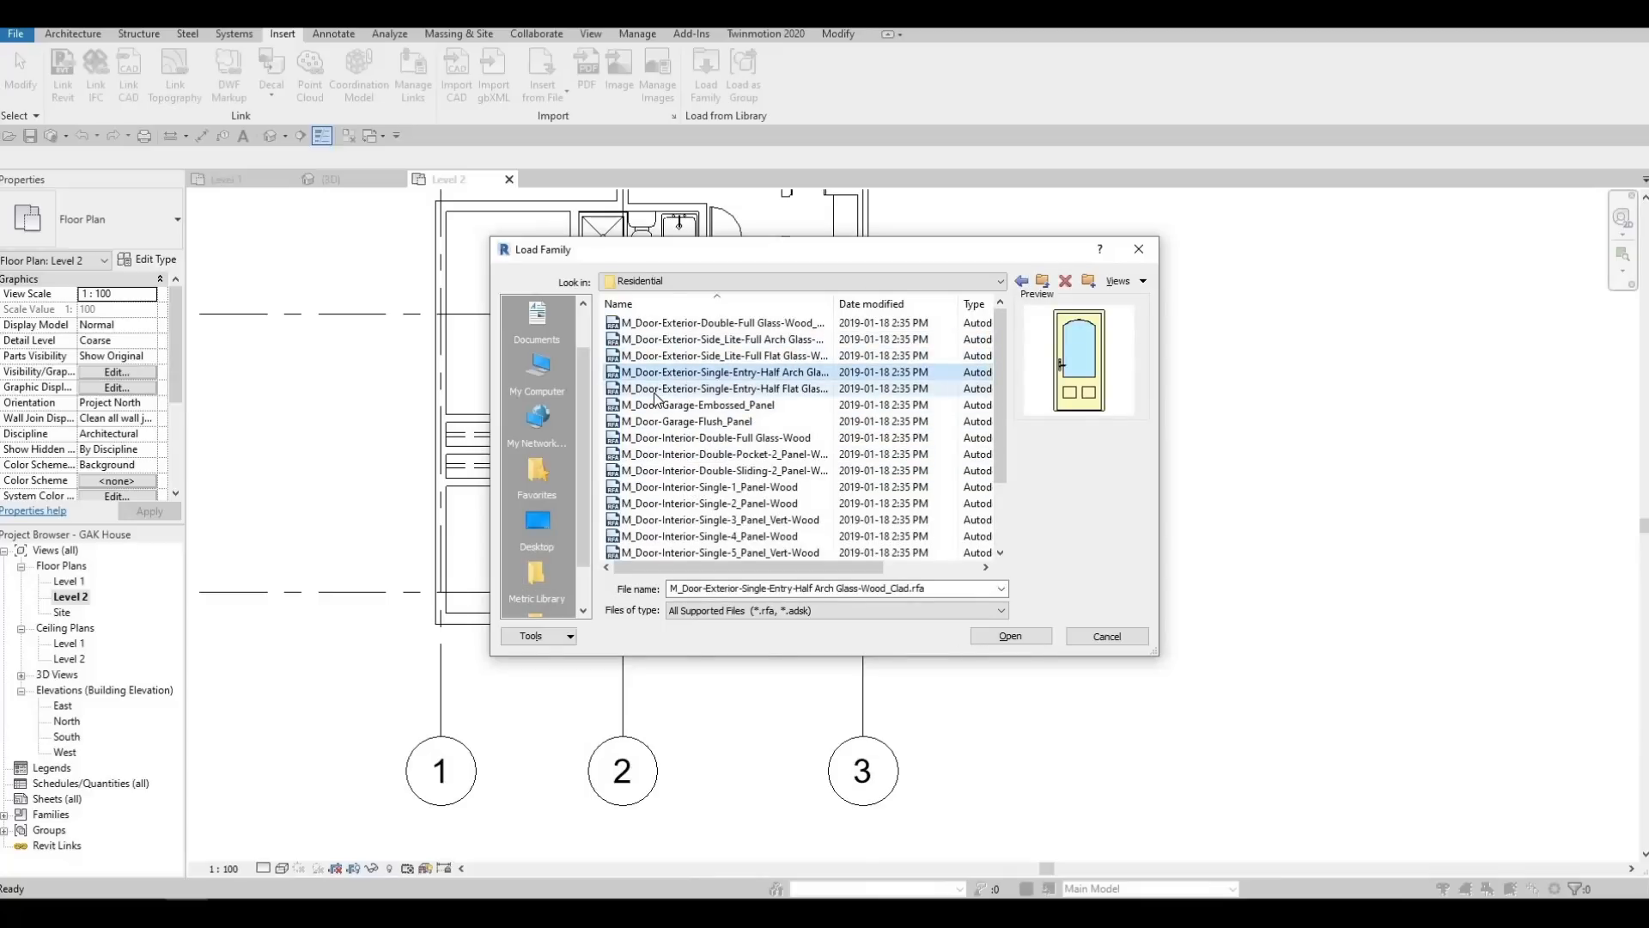
key(Down)
key(Down)
key(Down)
key(Down)
key(Down)
key(Down)
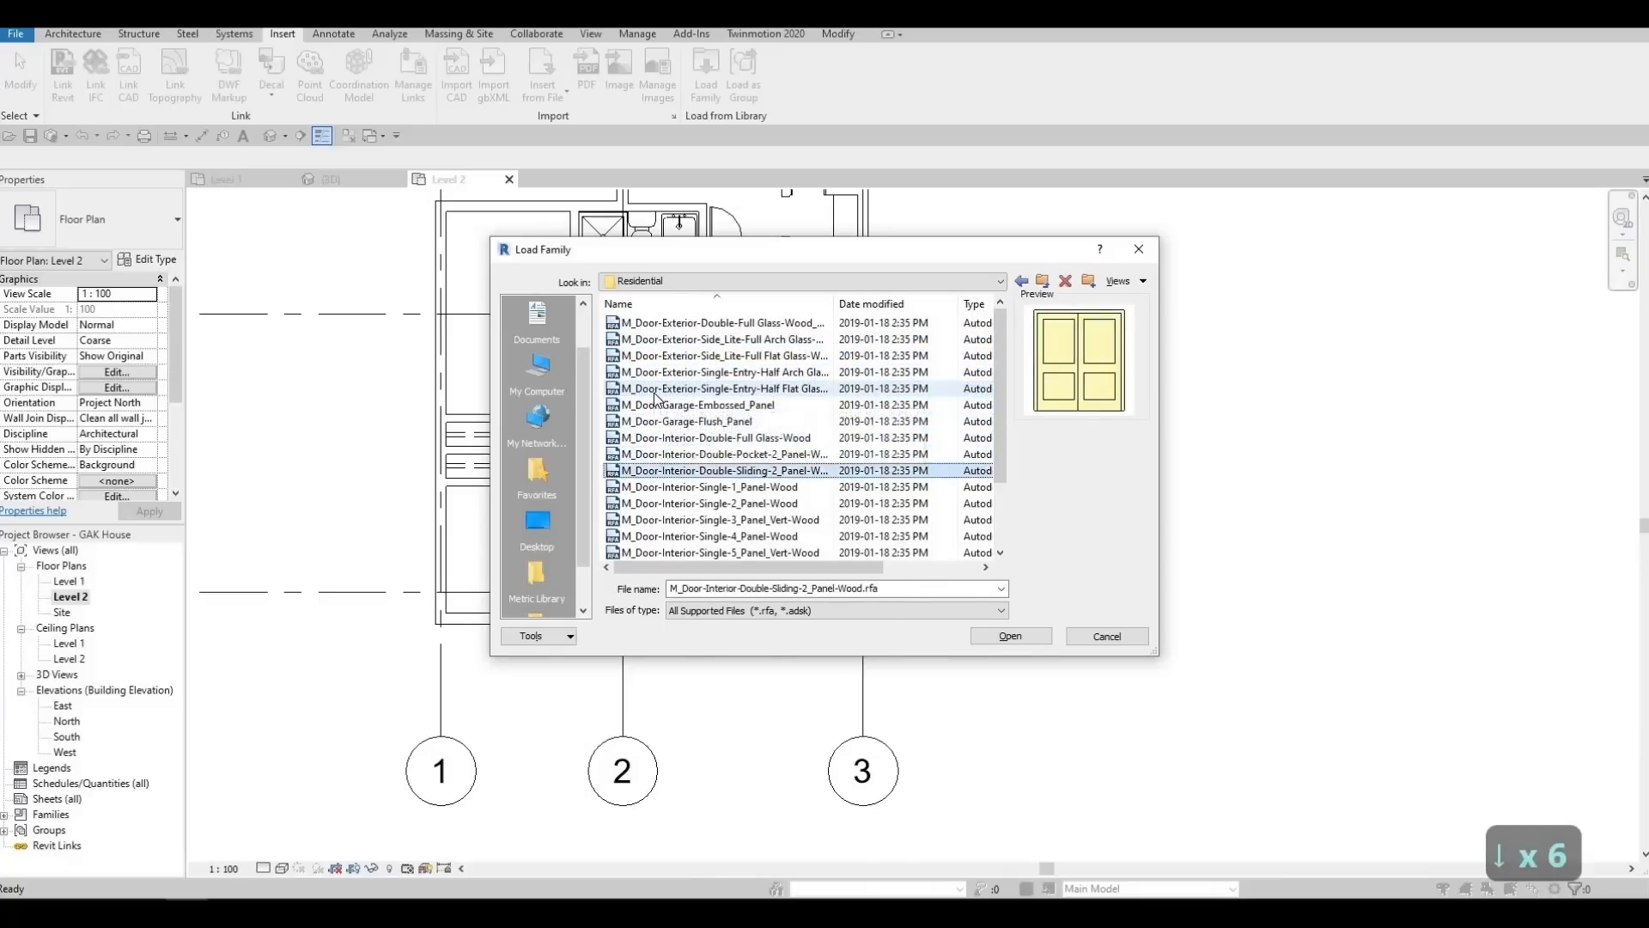
key(Up)
key(Up)
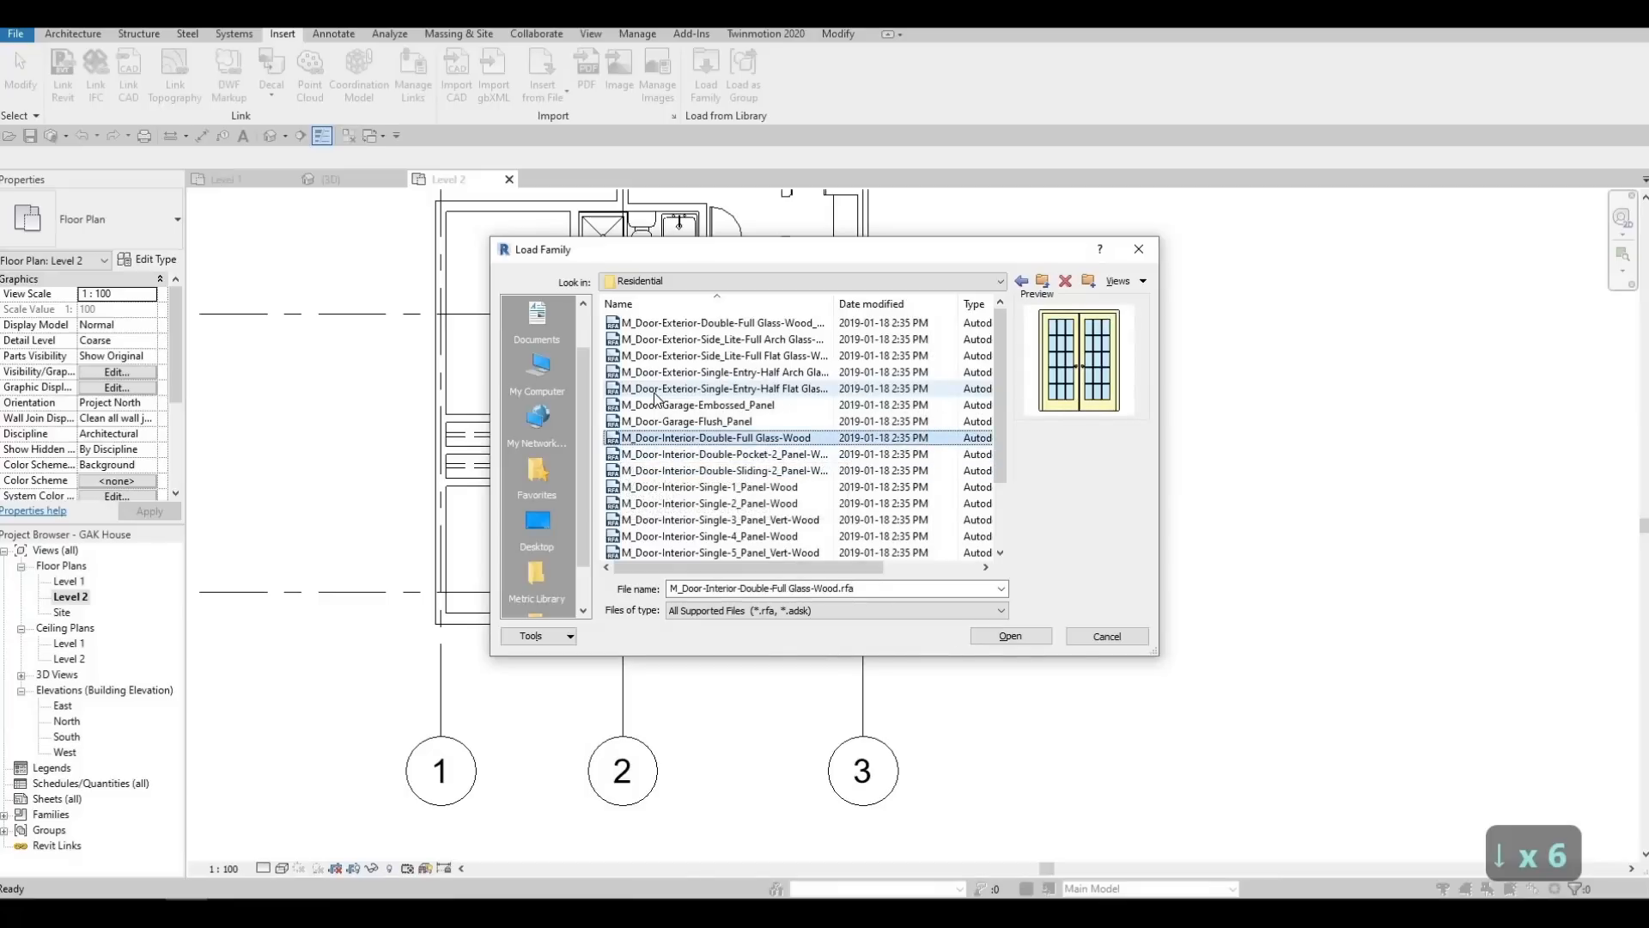
key(Down)
key(Down)
key(Up)
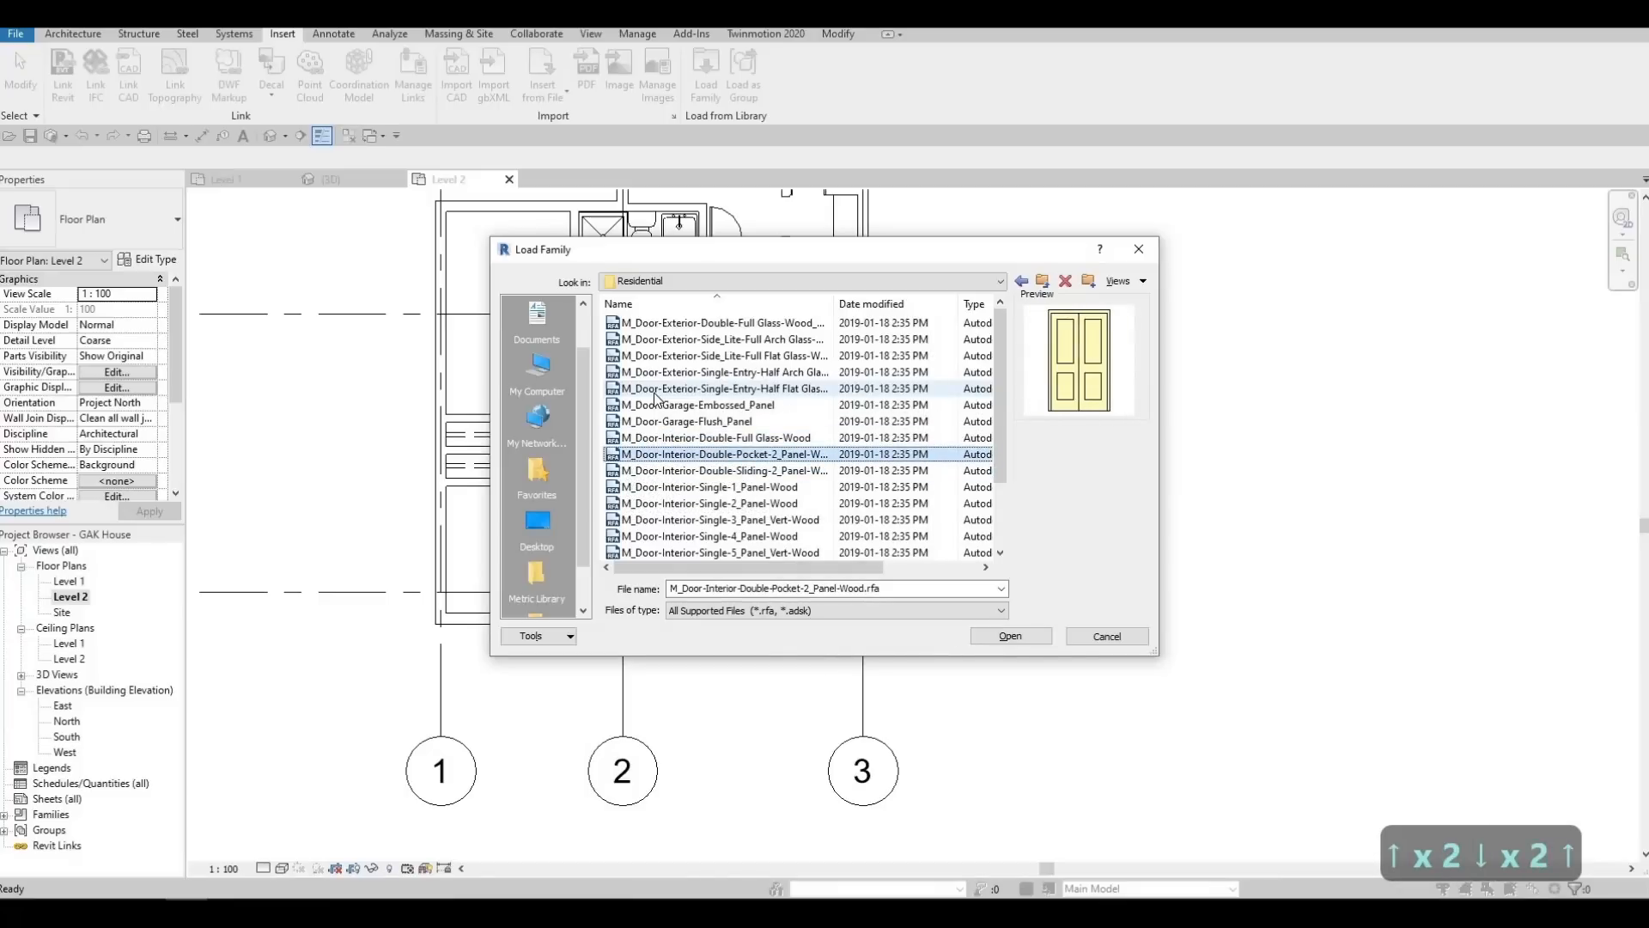
key(Down)
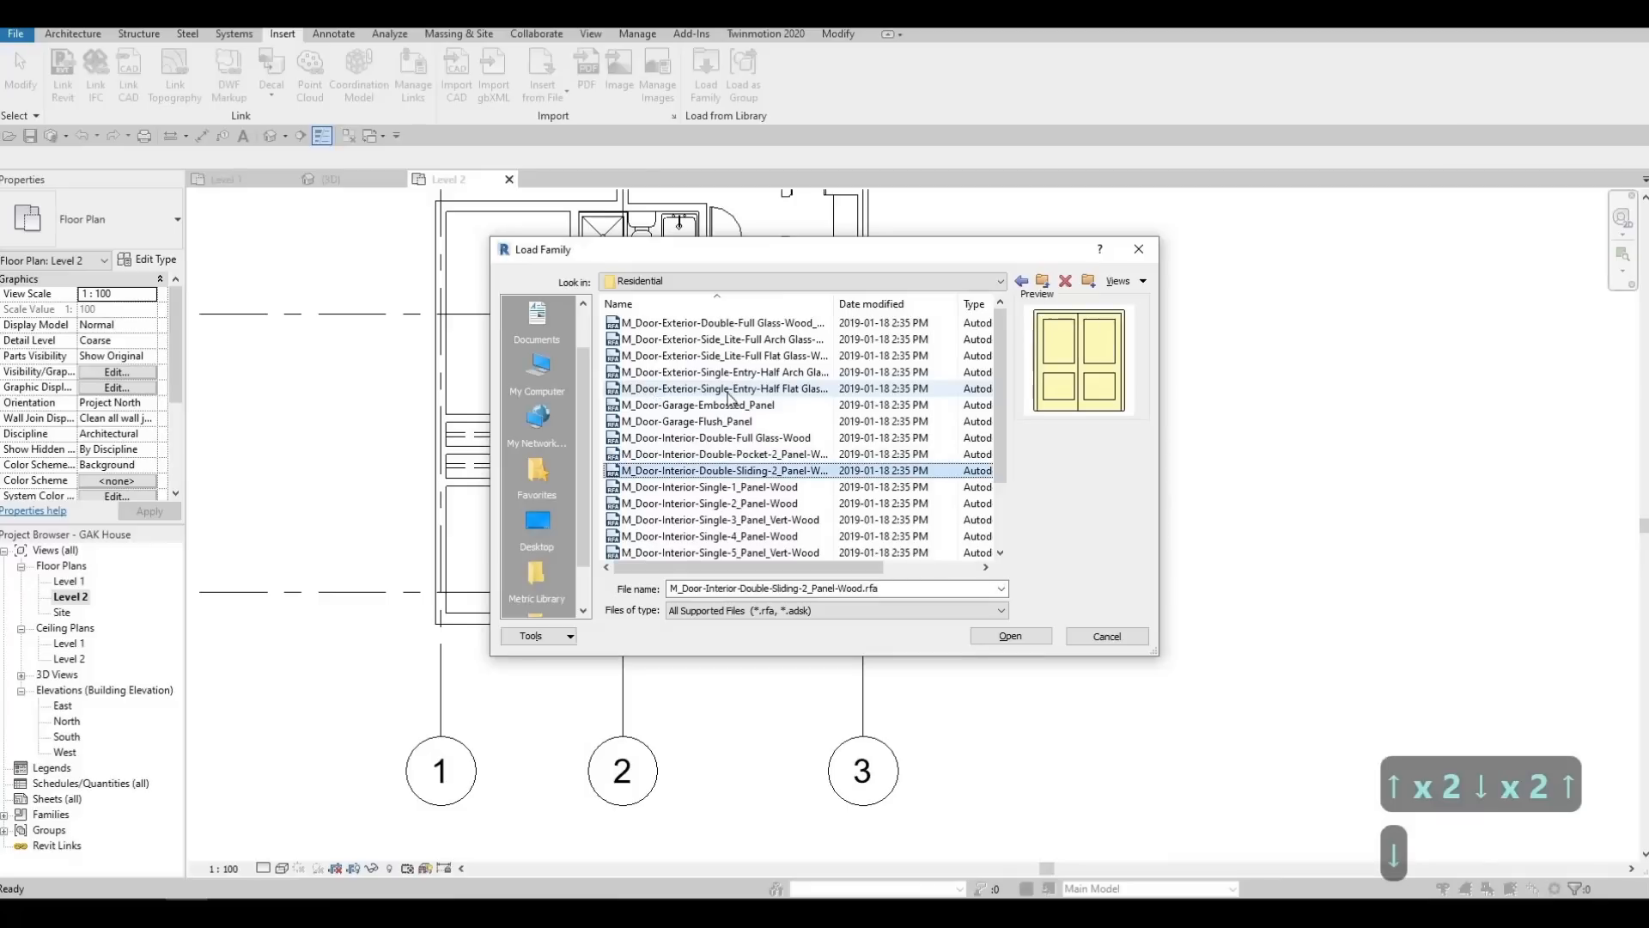
click(1009, 637)
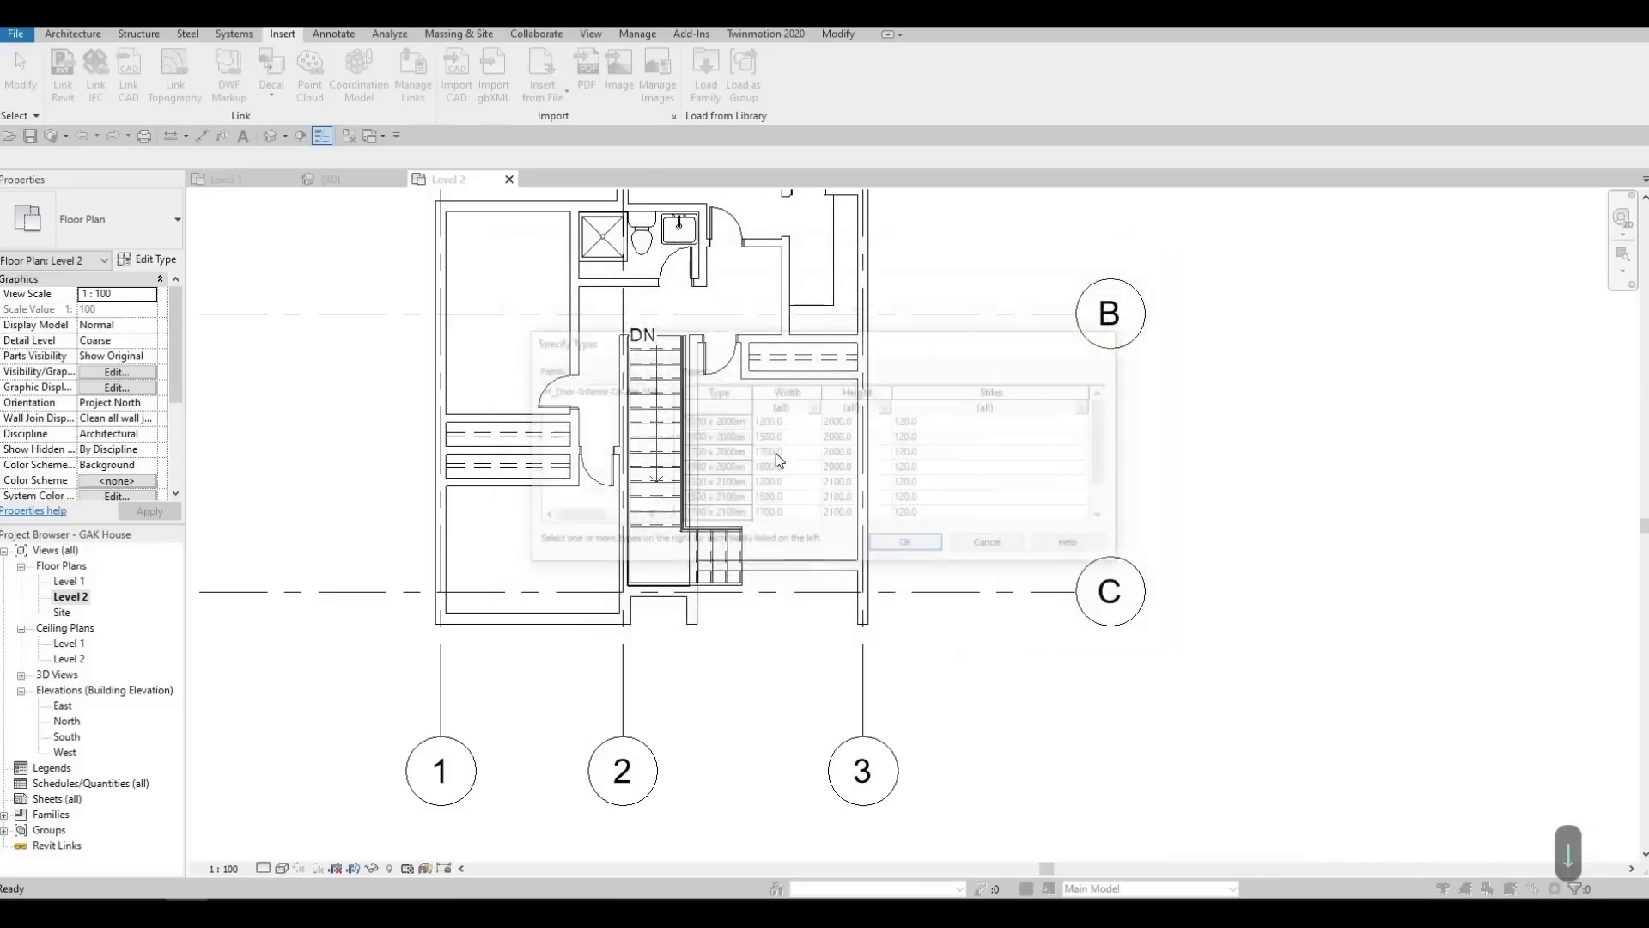
Select all the sliding door family's types, from 1200 x 2000 mm to 1800 x 2100 mm, for loading
click(721, 433)
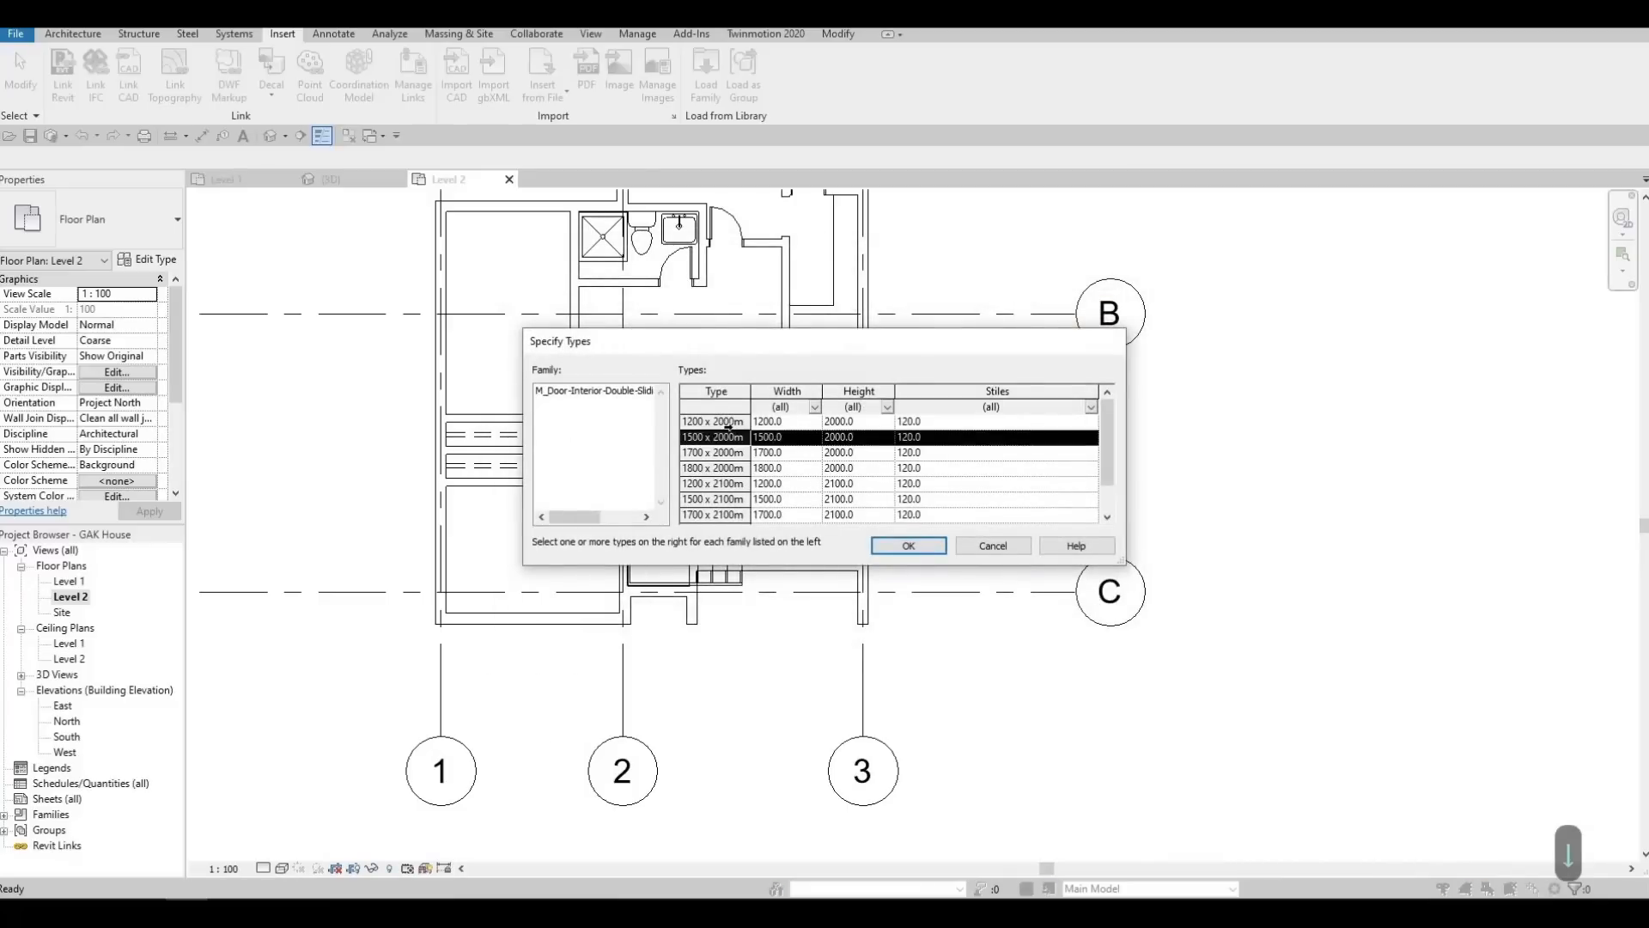
click(728, 424)
scroll(729, 472, down, 1)
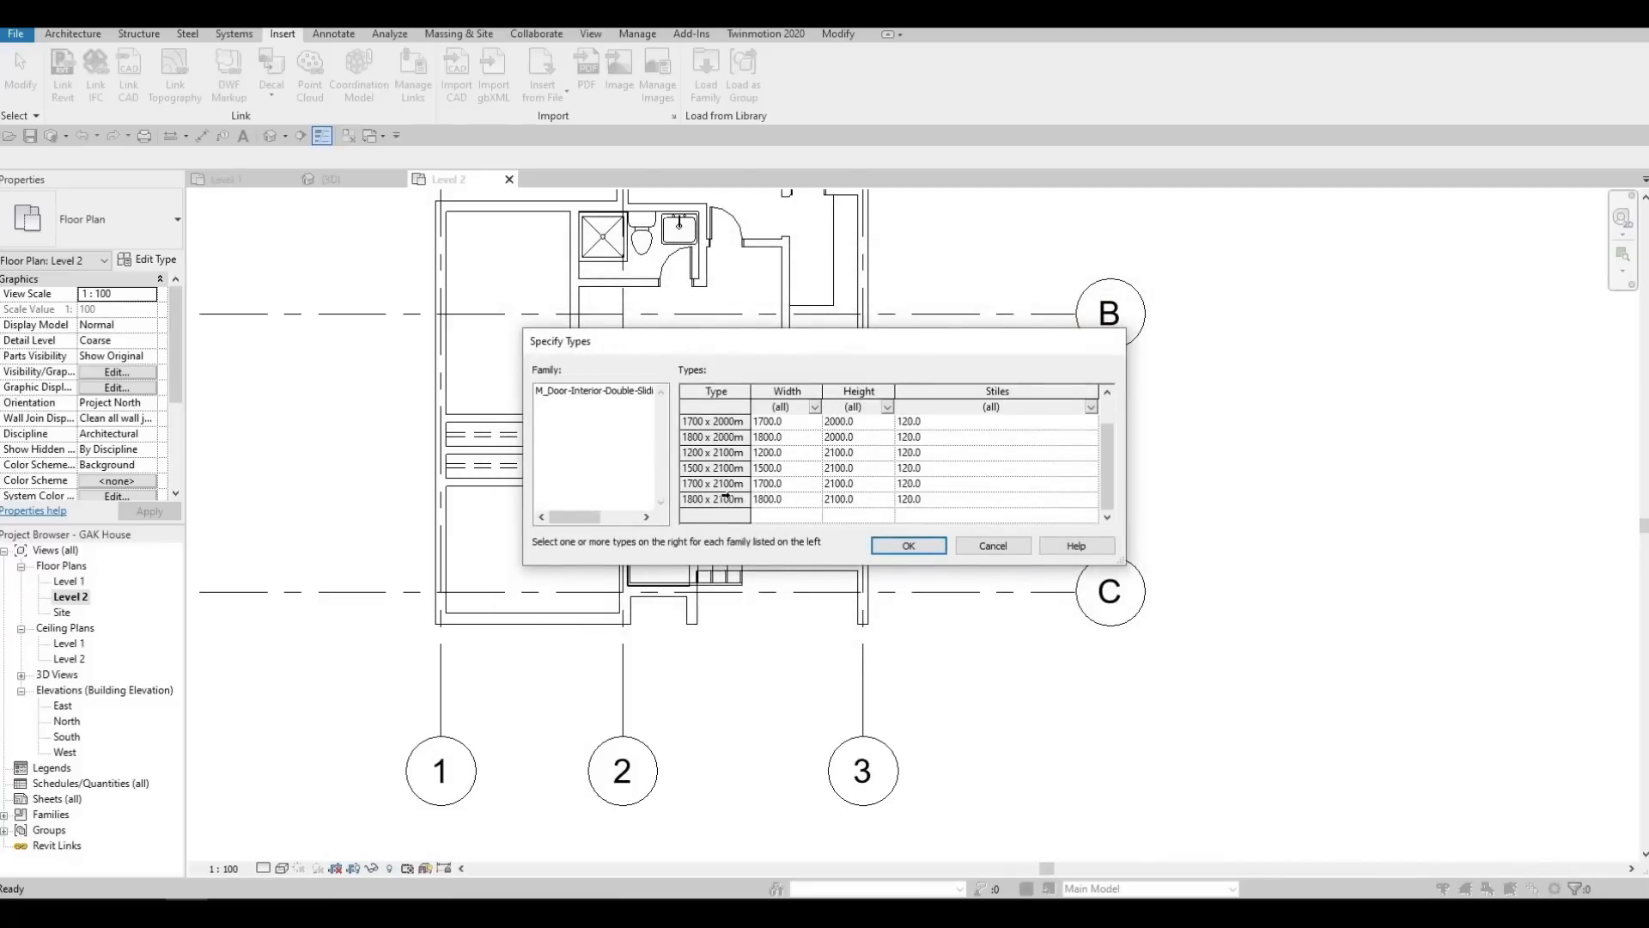
key(ctrl+a)
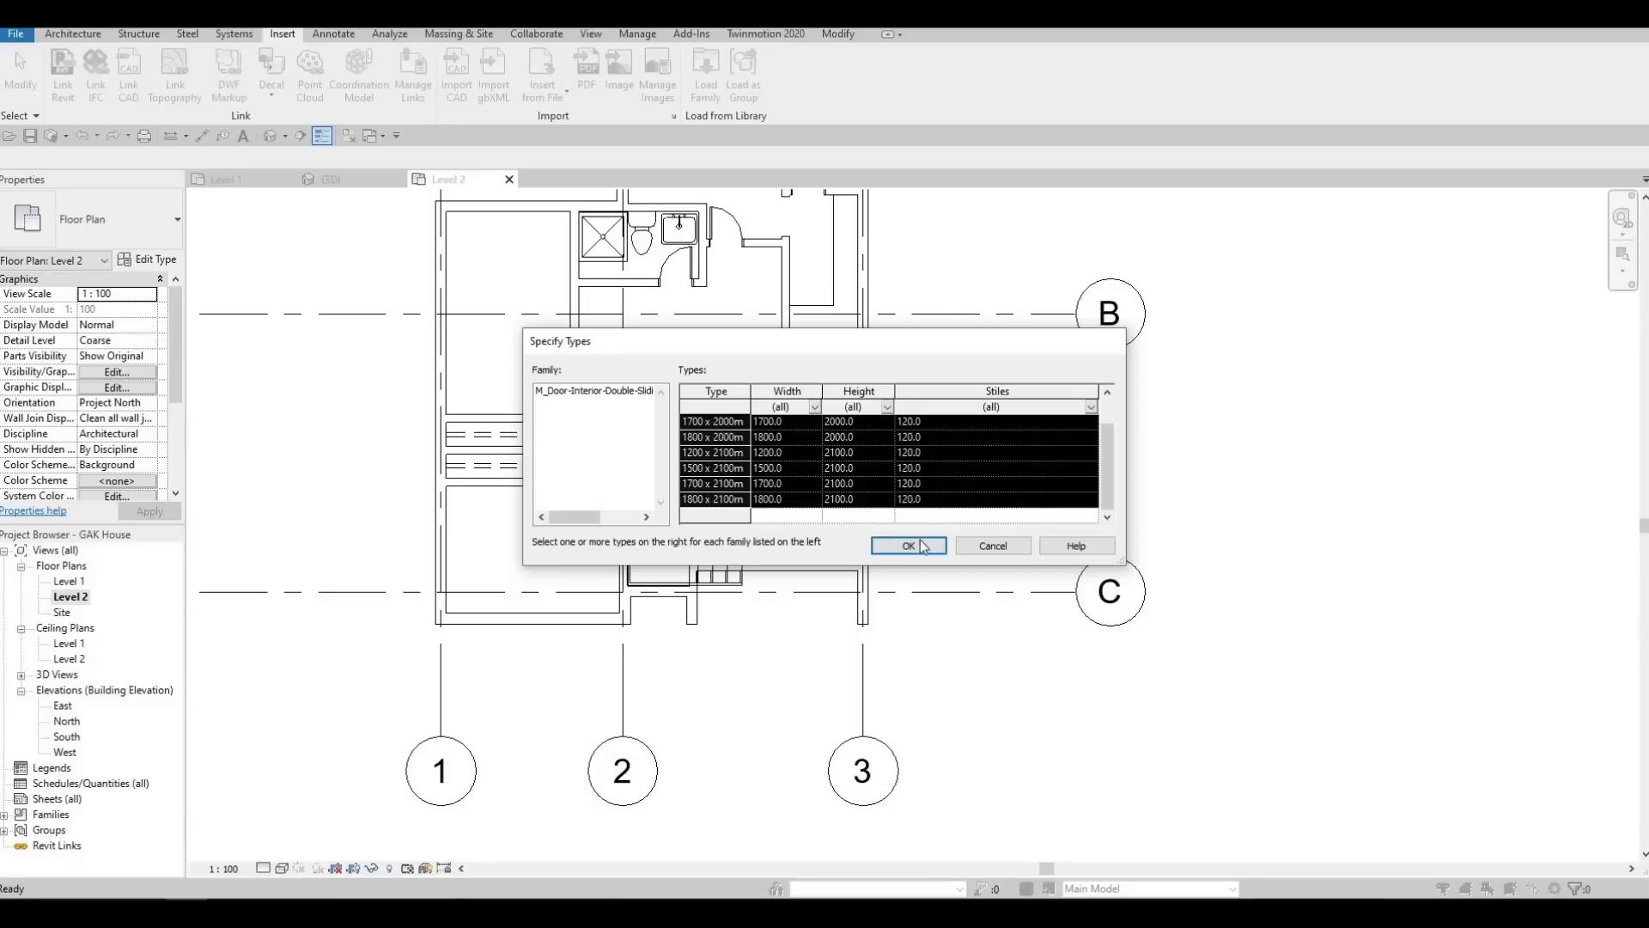
Load the selected double sliding door types and place 1200 x 2000mm doors centred in the front walls of the three closets
key(Return)
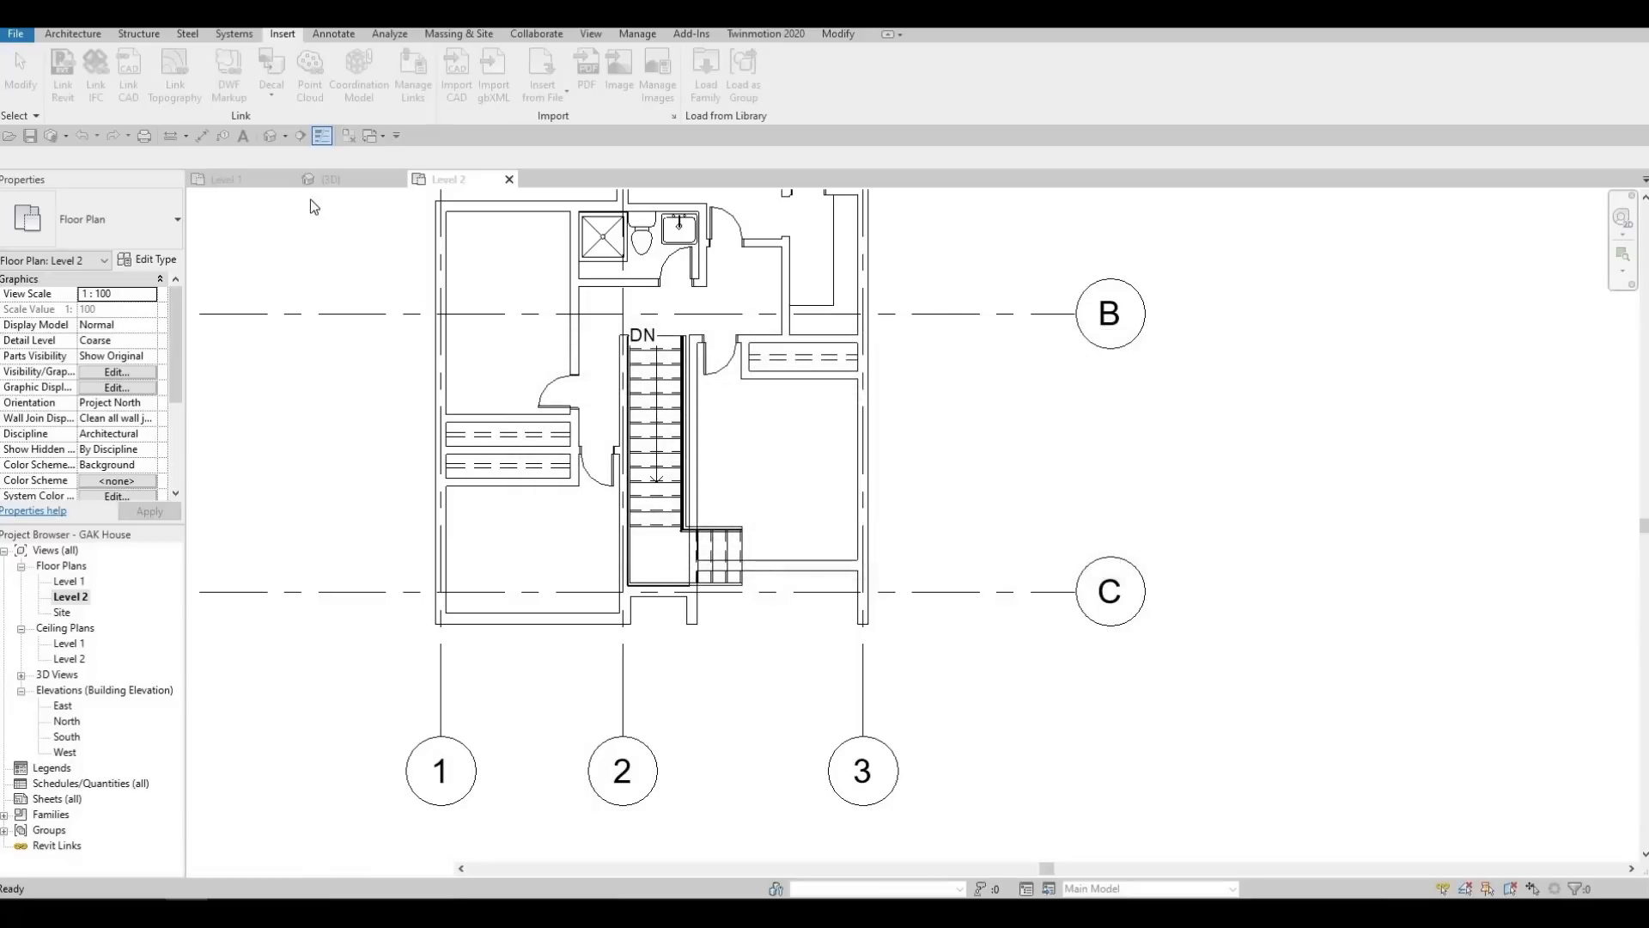
click(73, 33)
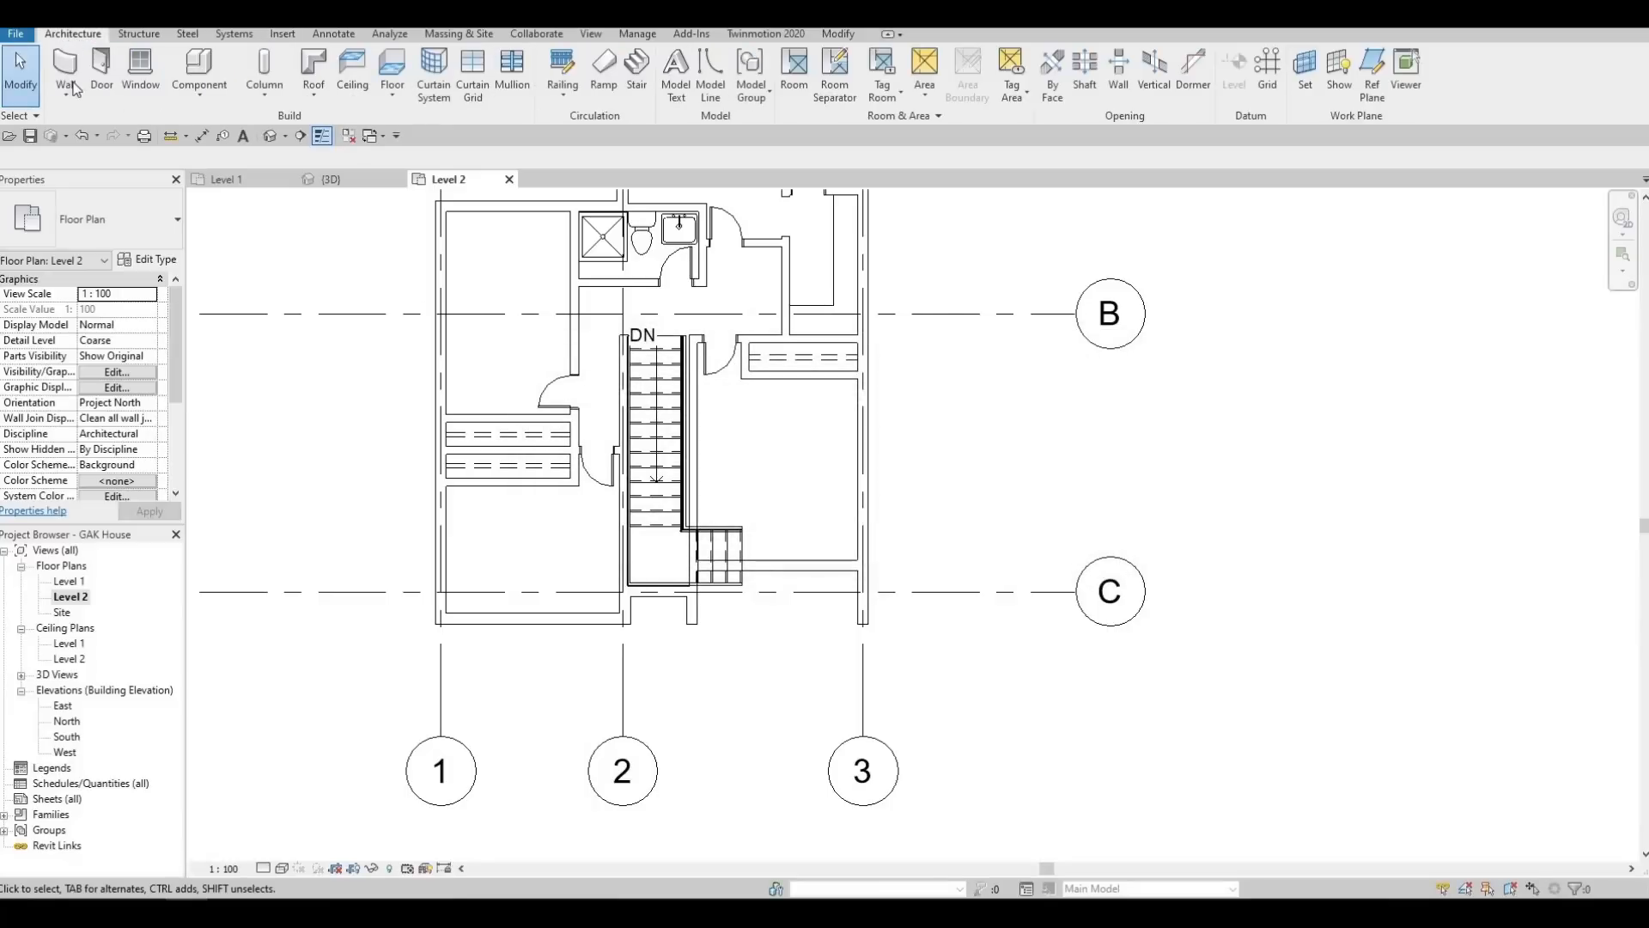
click(102, 79)
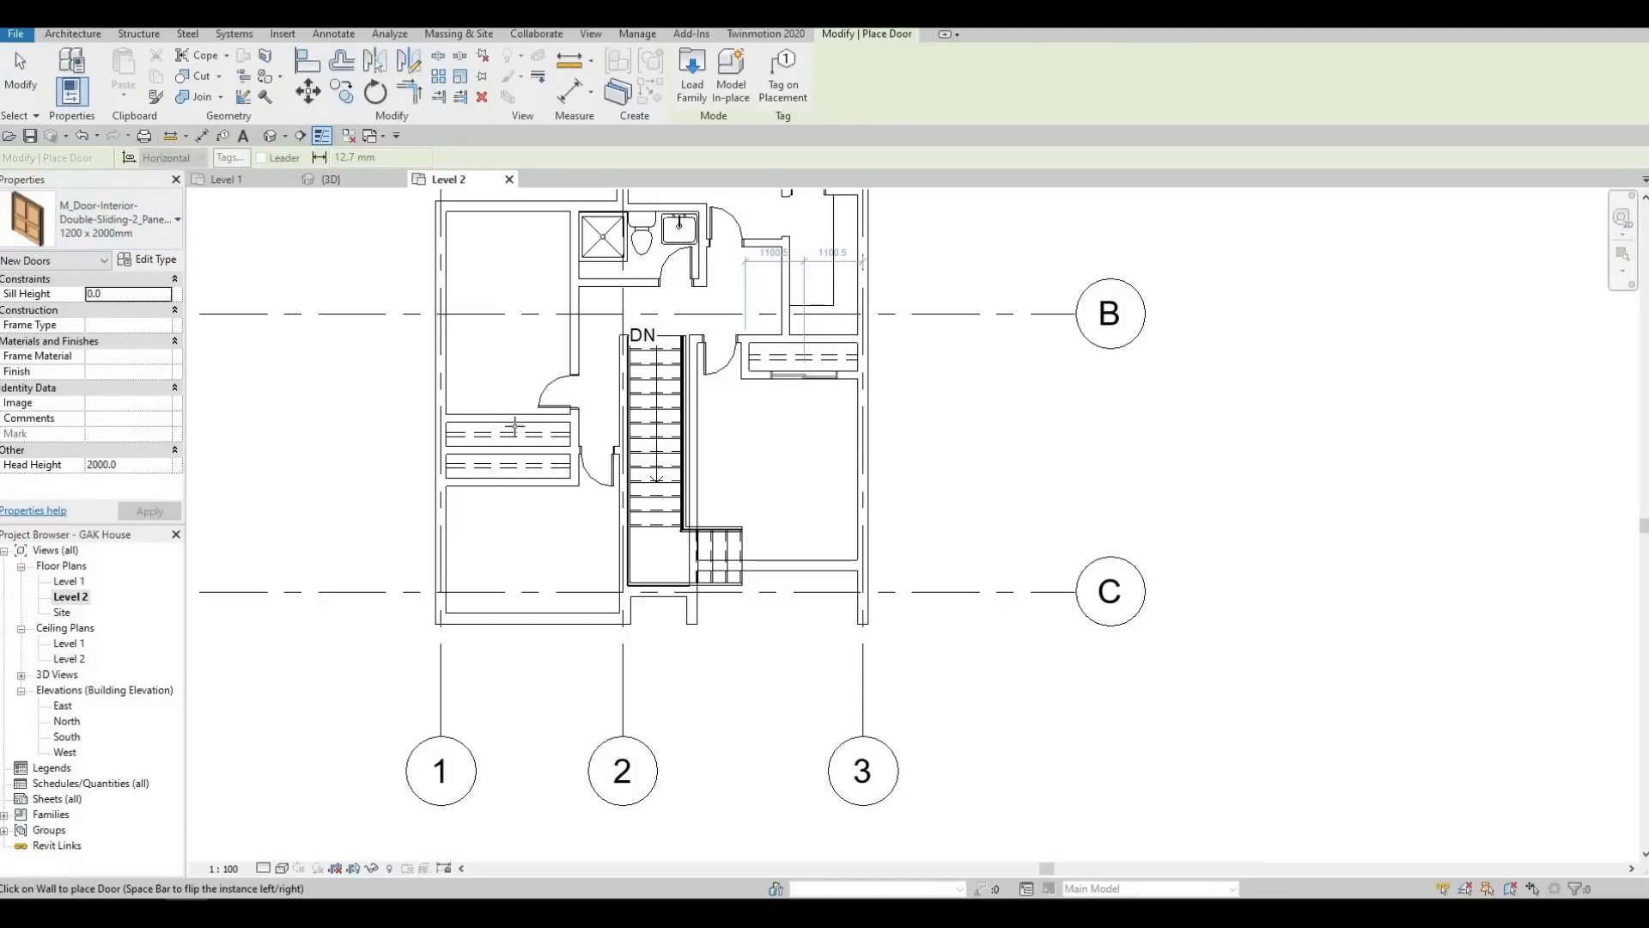
click(507, 485)
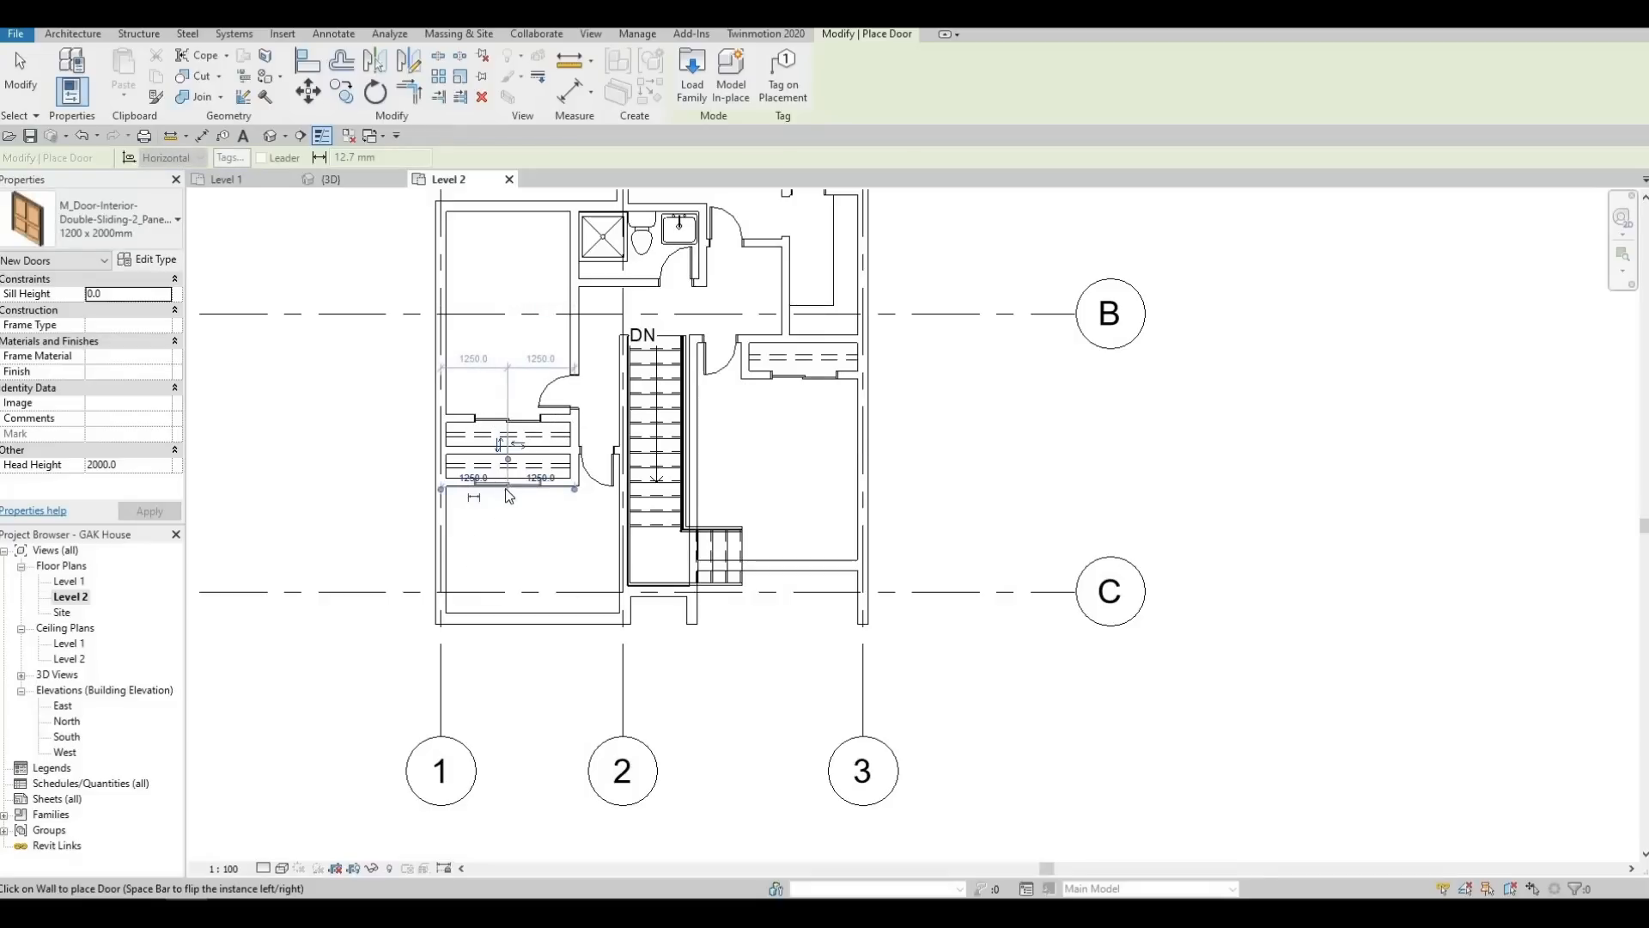
key(Escape)
key(Escape)
key(Escape)
Change the sliding door of the lower closet beside grid line 1 to the 1700 x 2000mm type
scroll(509, 496, up, 2)
click(509, 478)
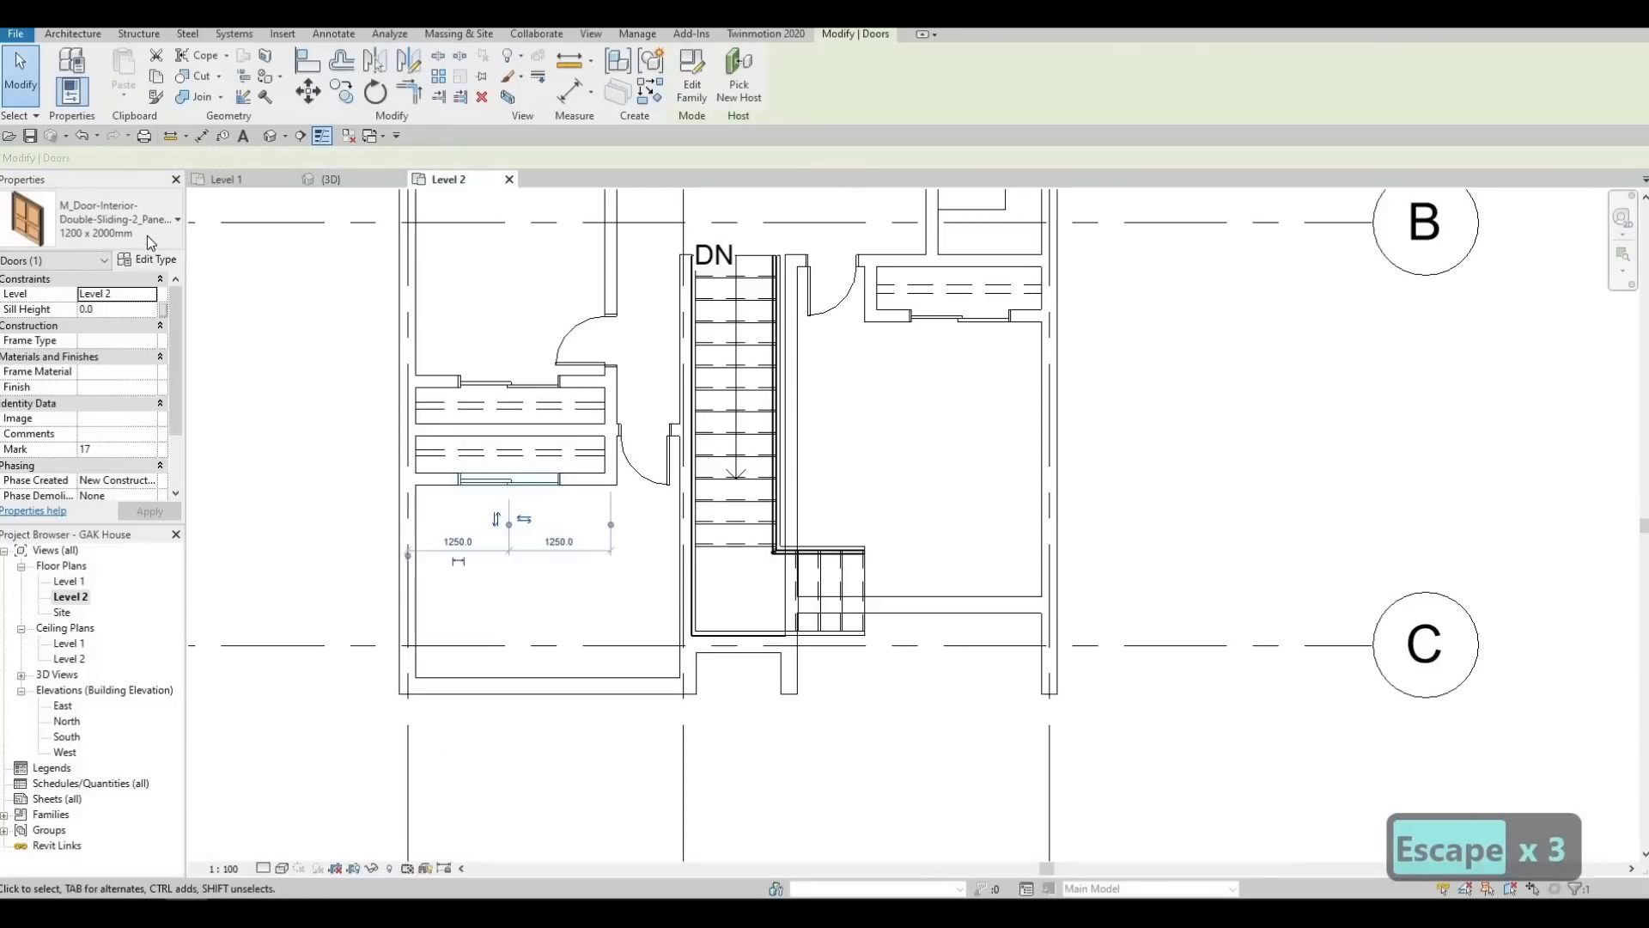
click(147, 235)
scroll(176, 412, down, 3)
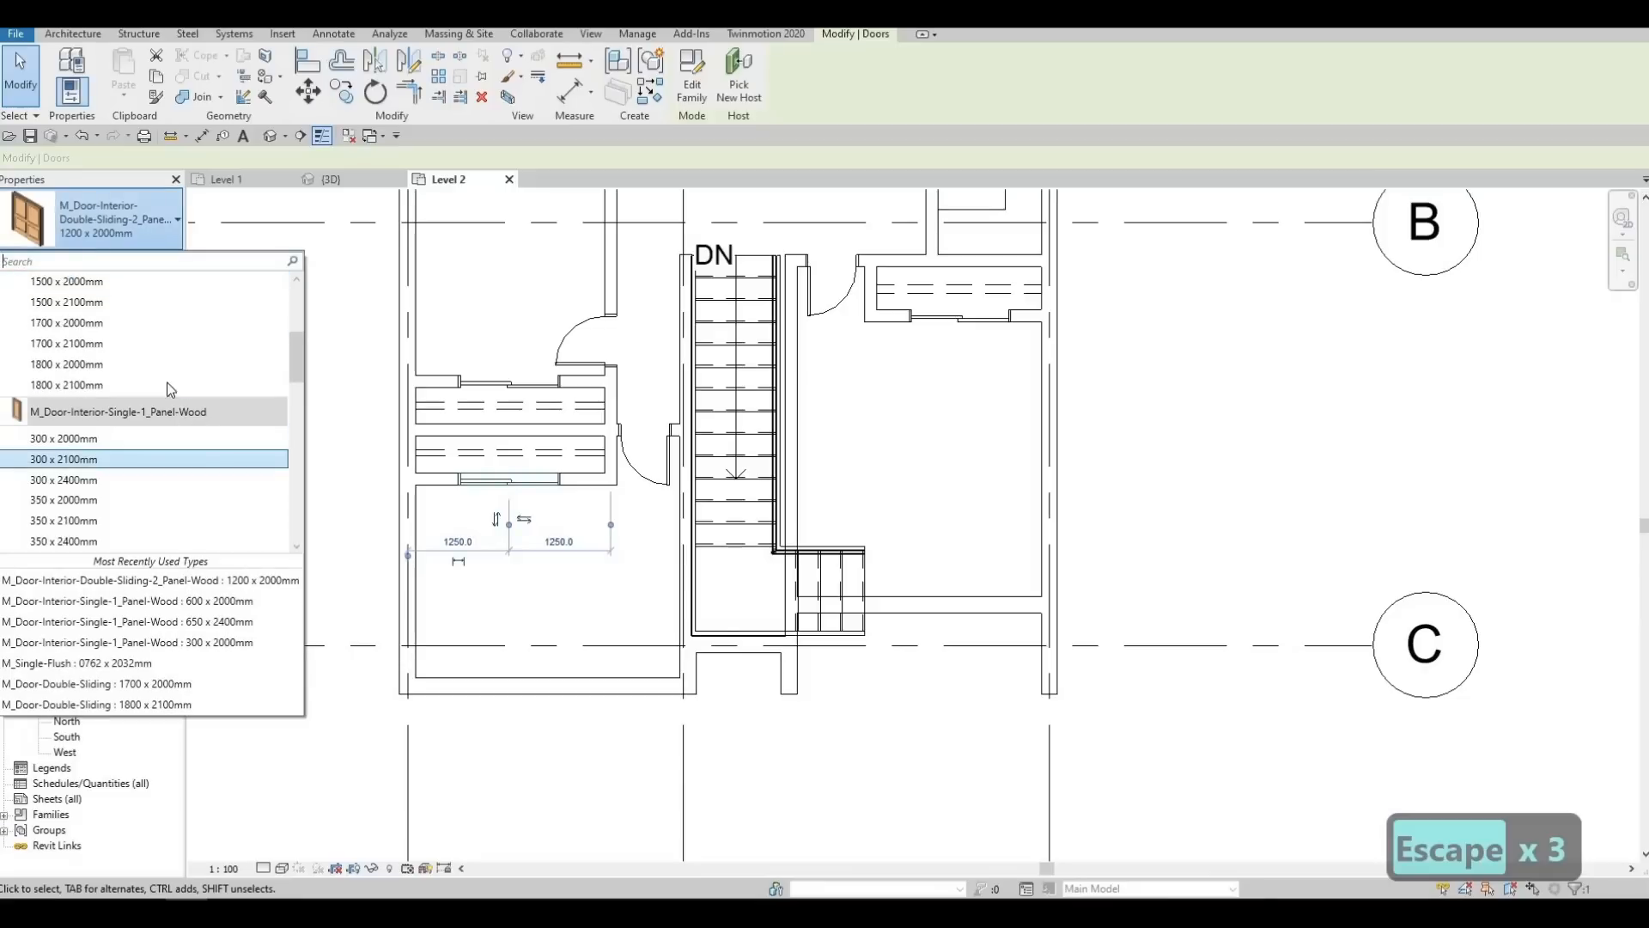
scroll(166, 383, up, 2)
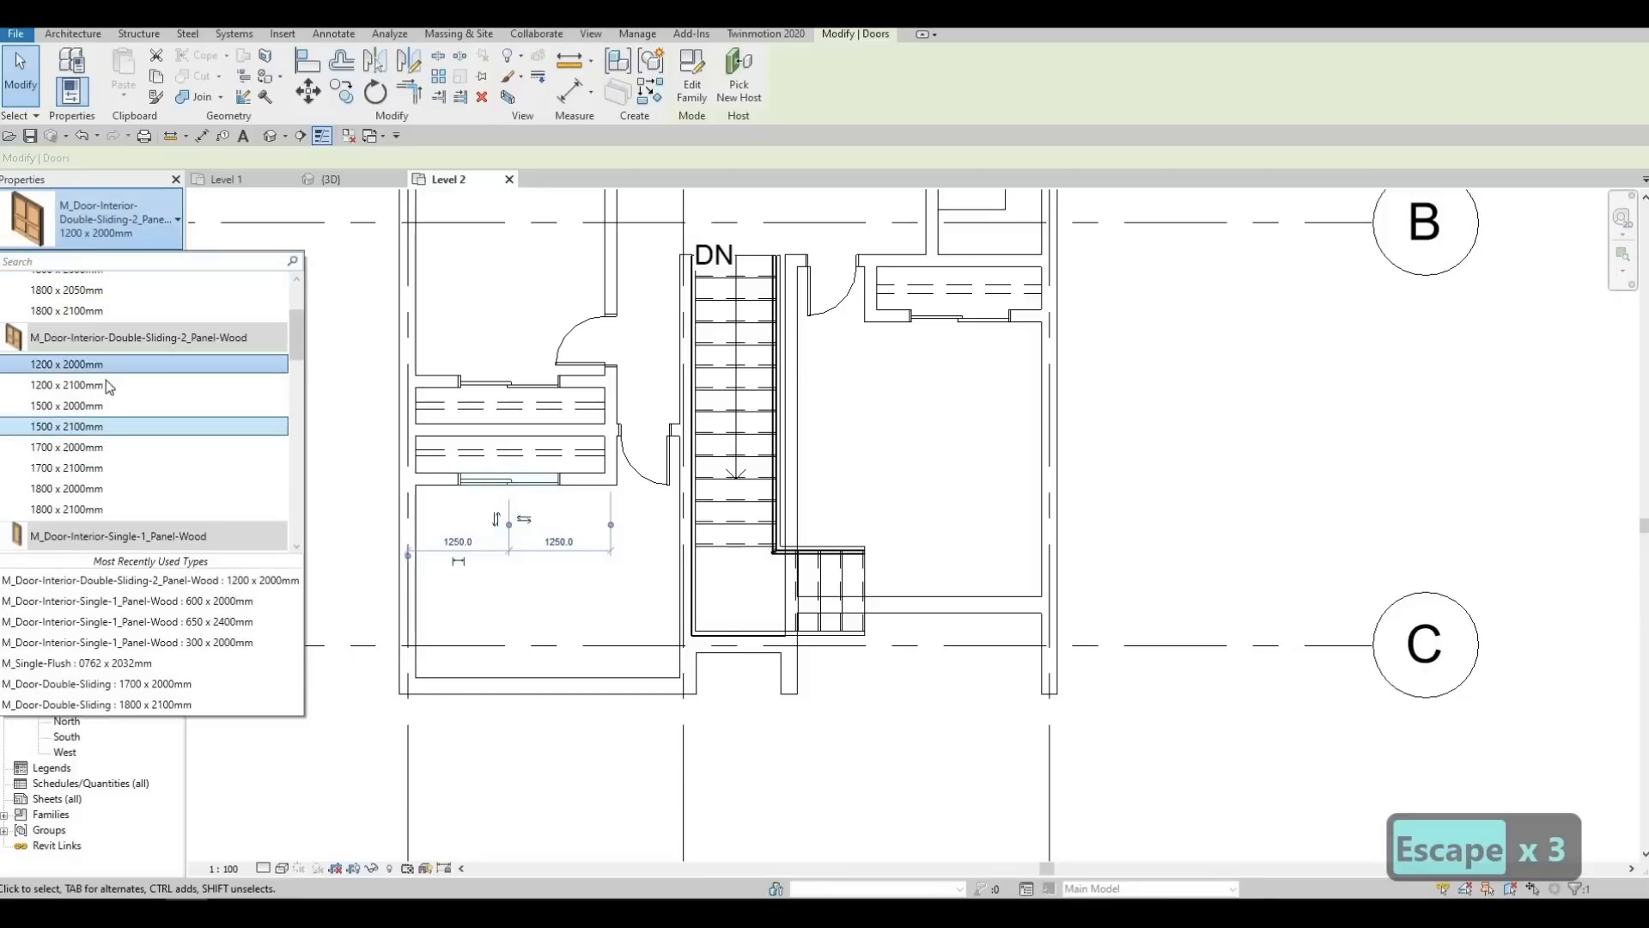
click(94, 447)
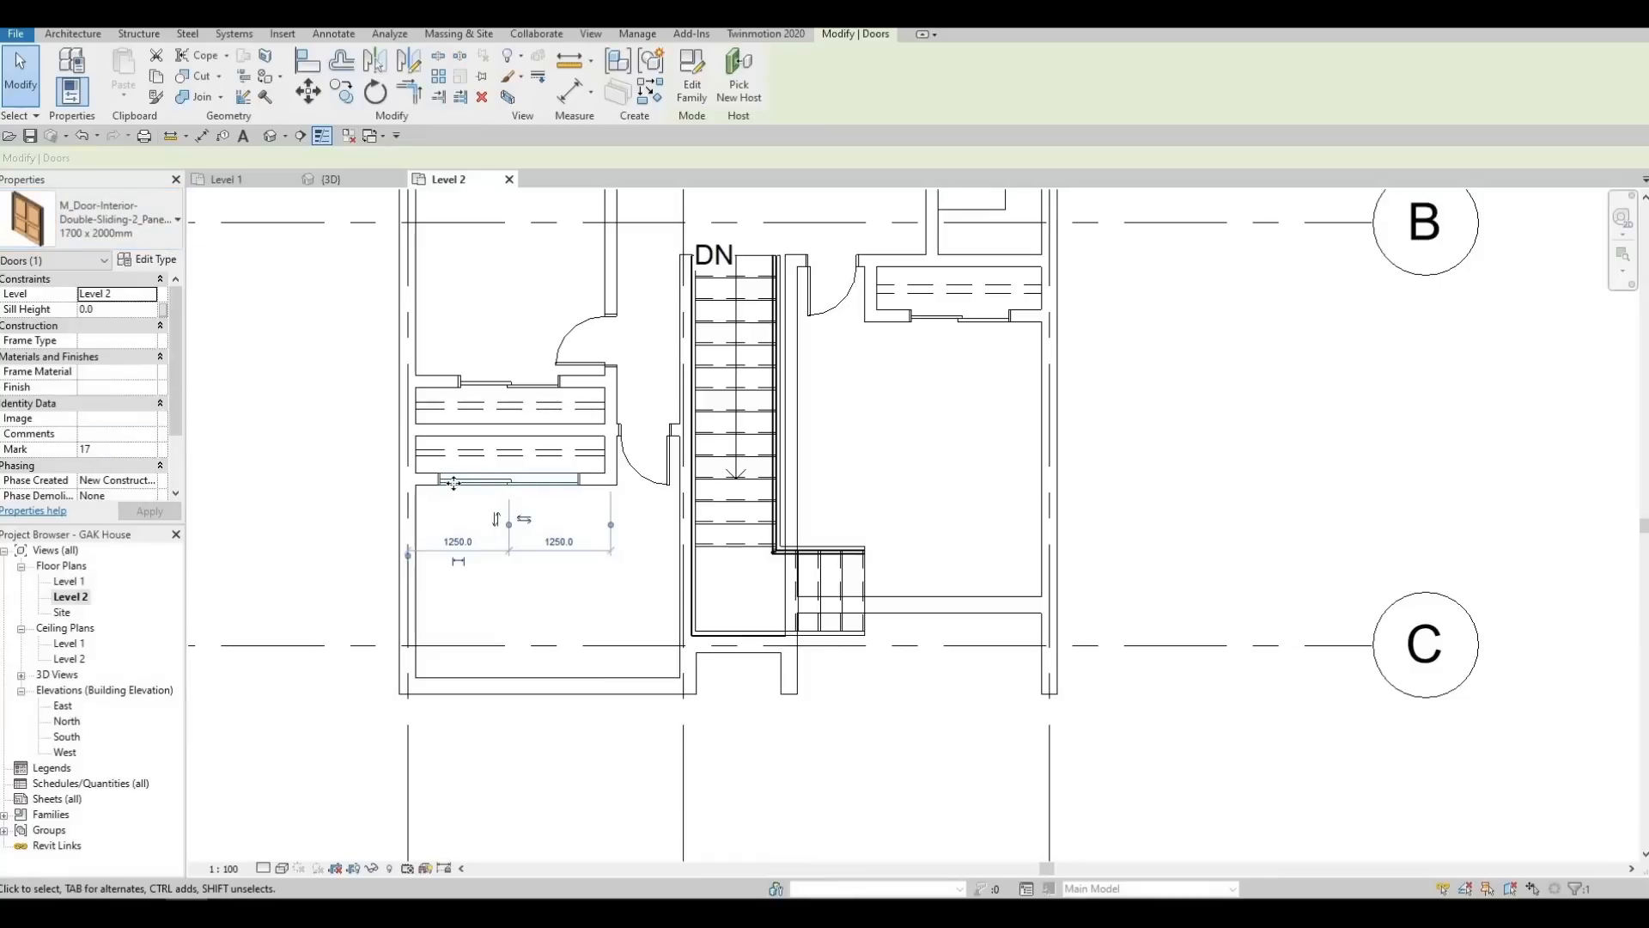
Change the sliding doors of the upper closet near grid 1 and the closet near grid 3 to 1700 x 2000mm
click(485, 382)
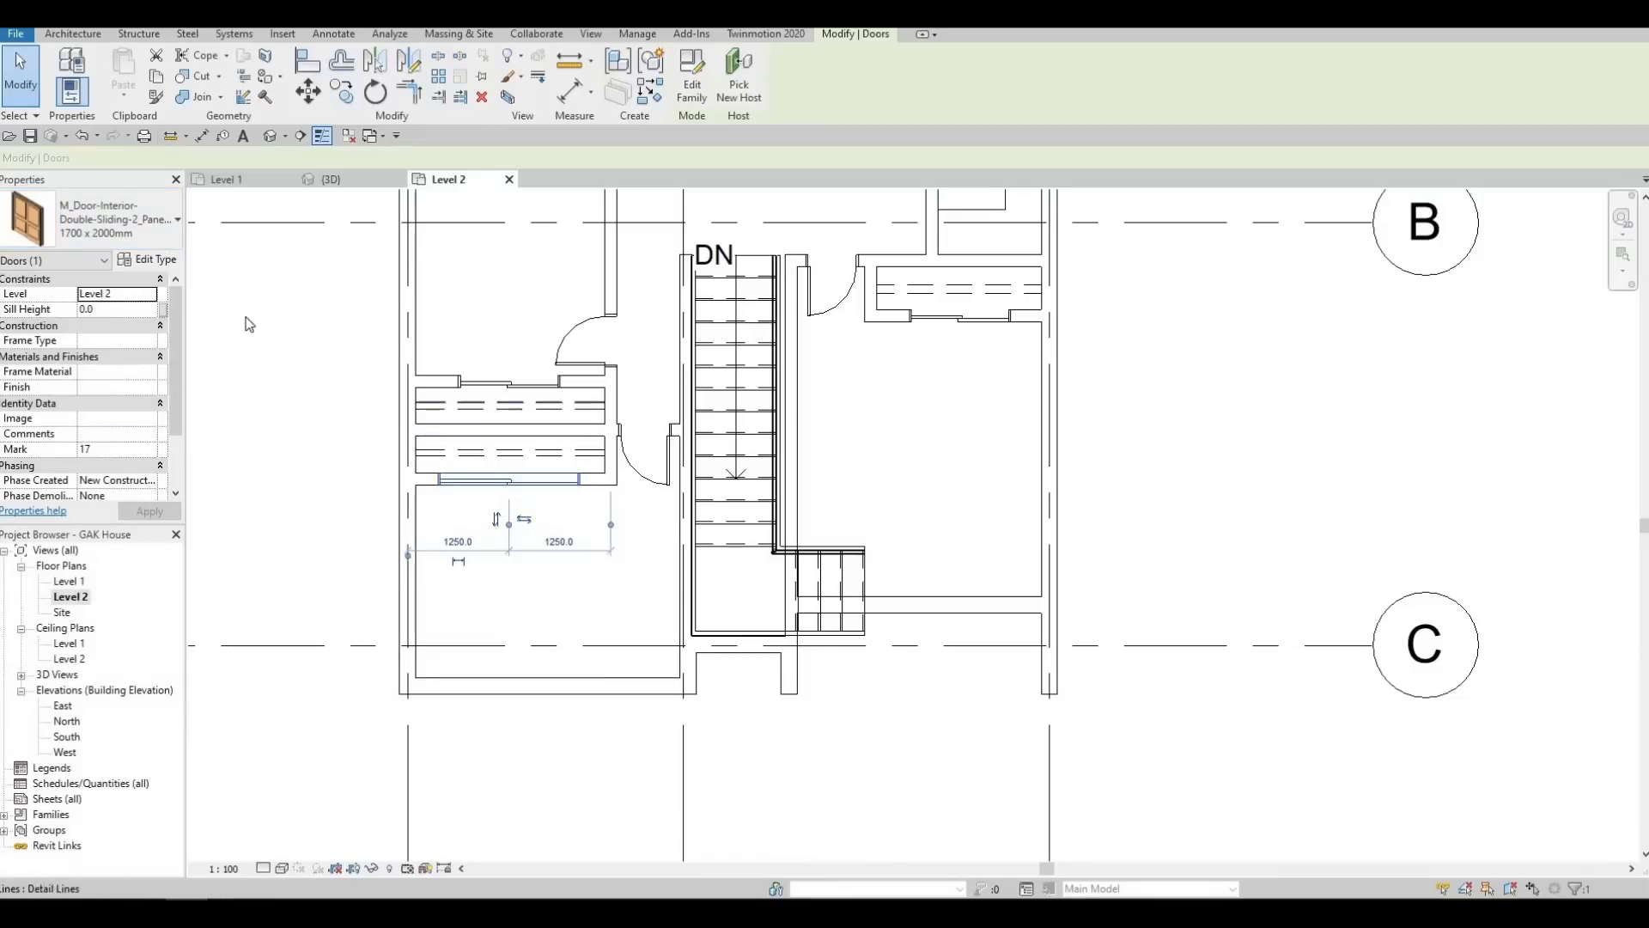
click(126, 225)
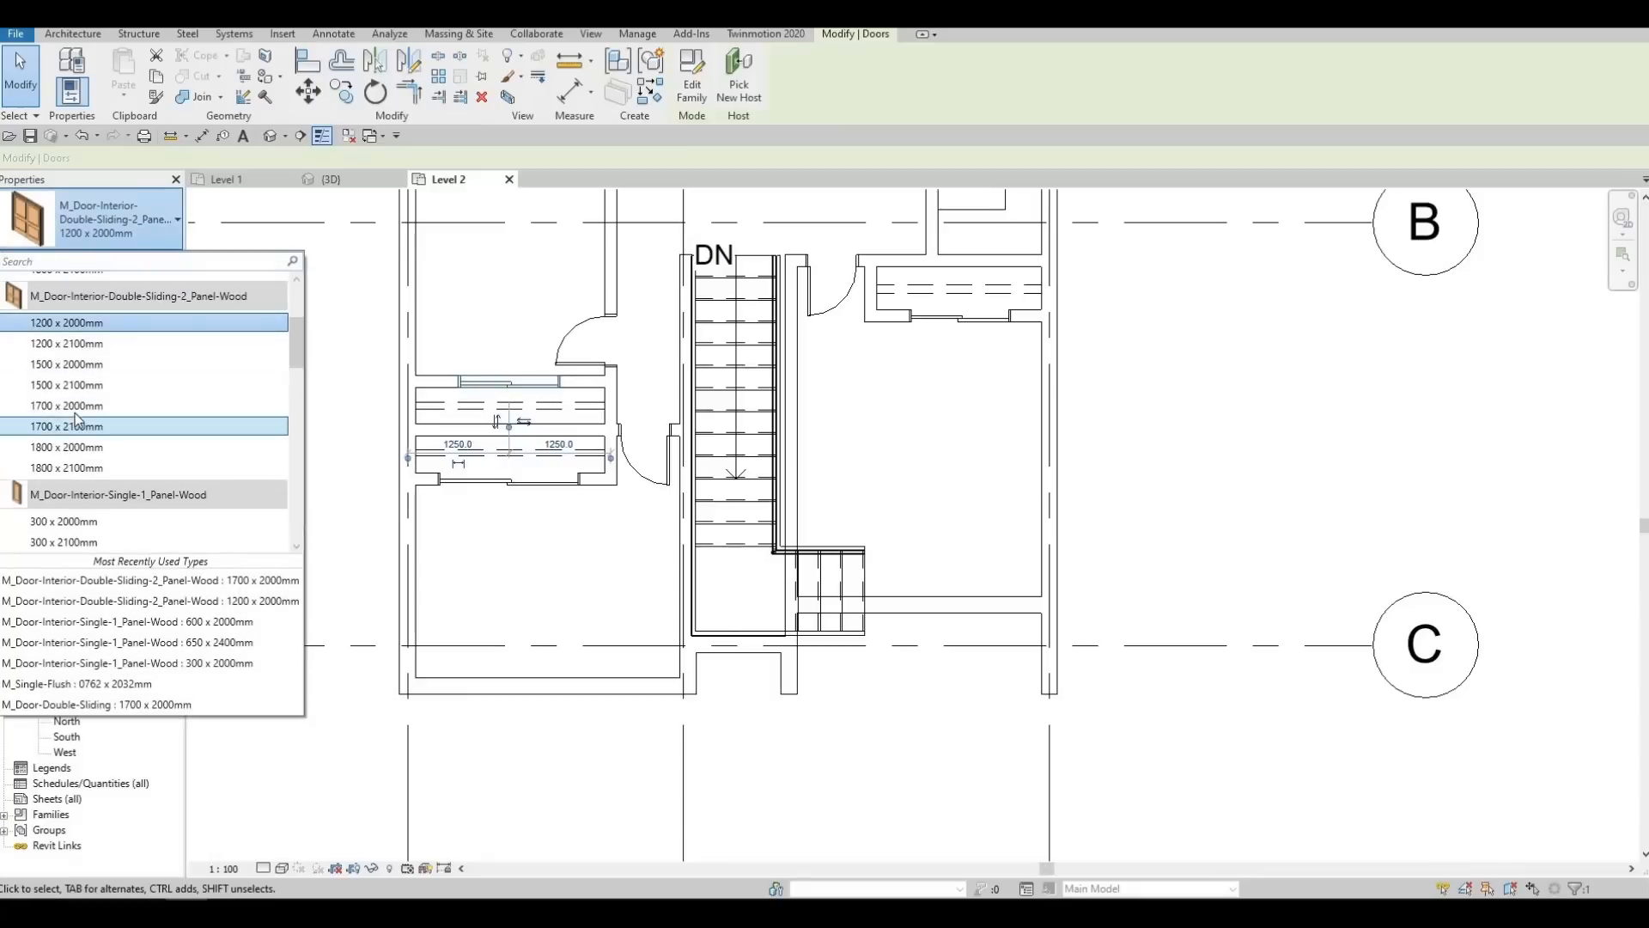
click(75, 412)
click(924, 319)
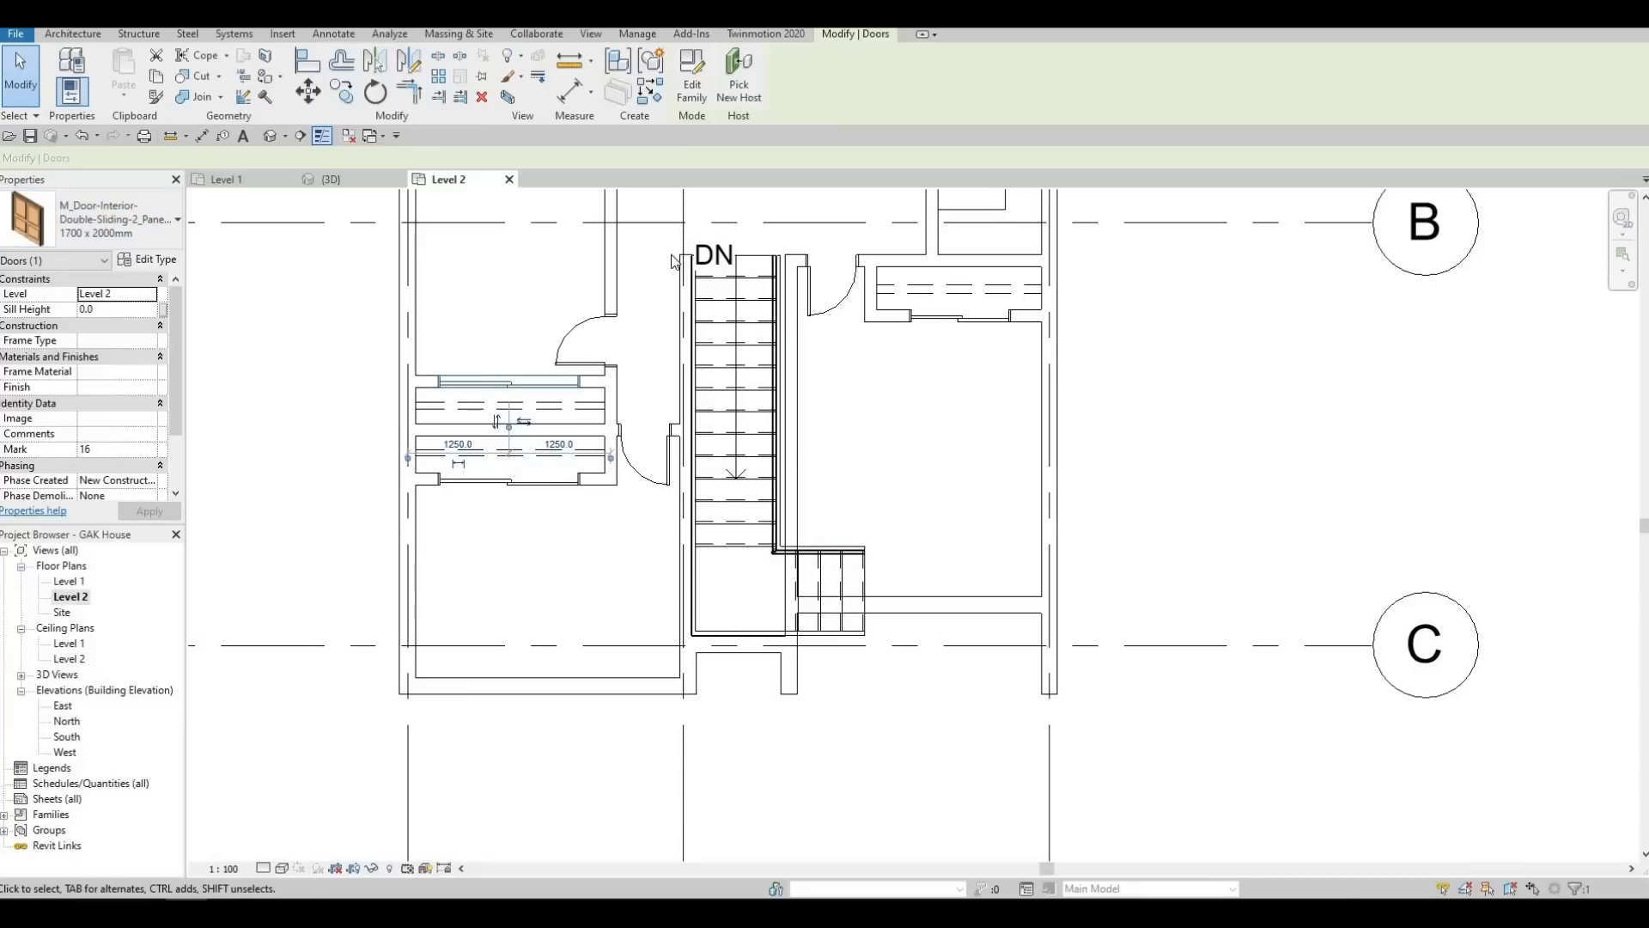
click(131, 225)
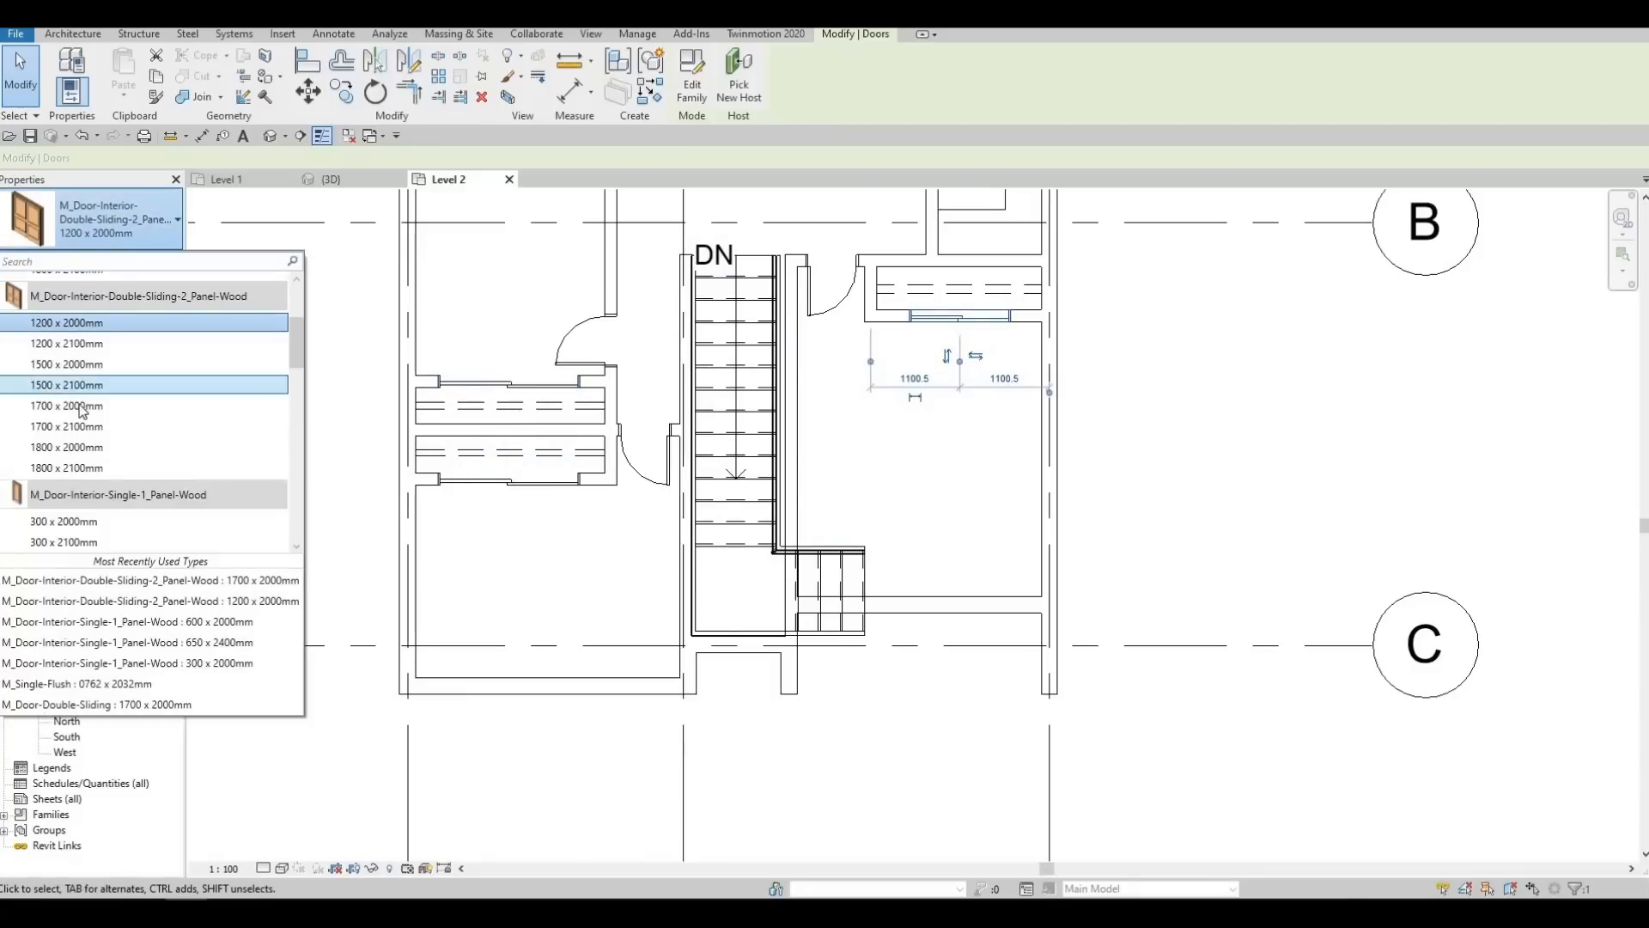
click(82, 411)
key(Escape)
key(Escape)
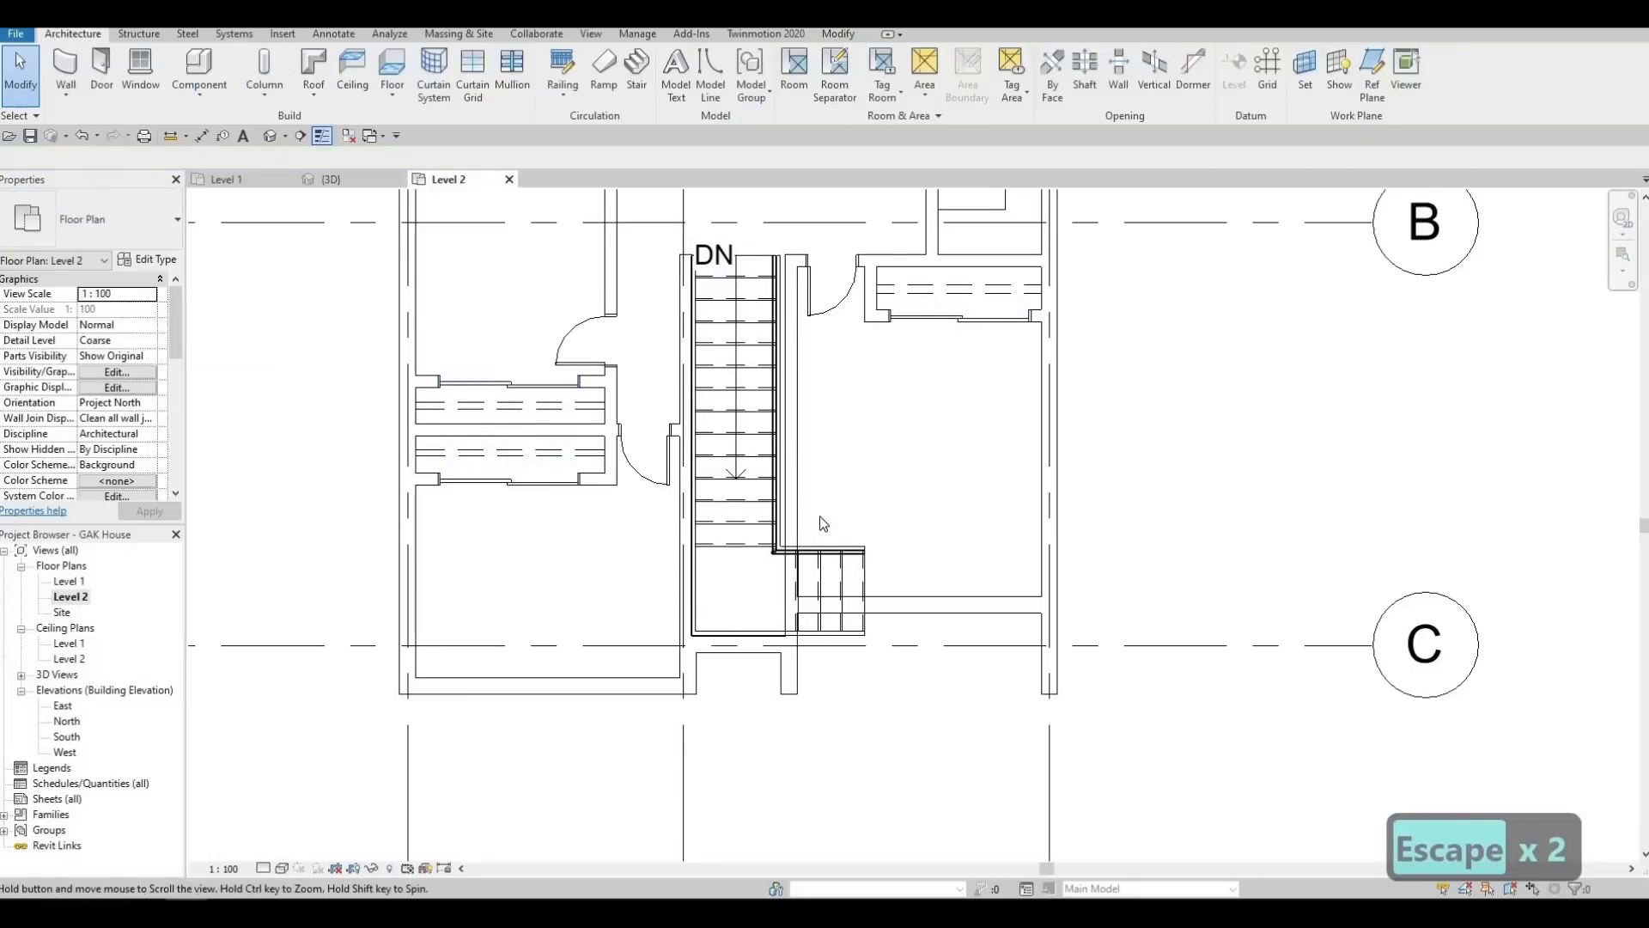
scroll(823, 523, down, 3)
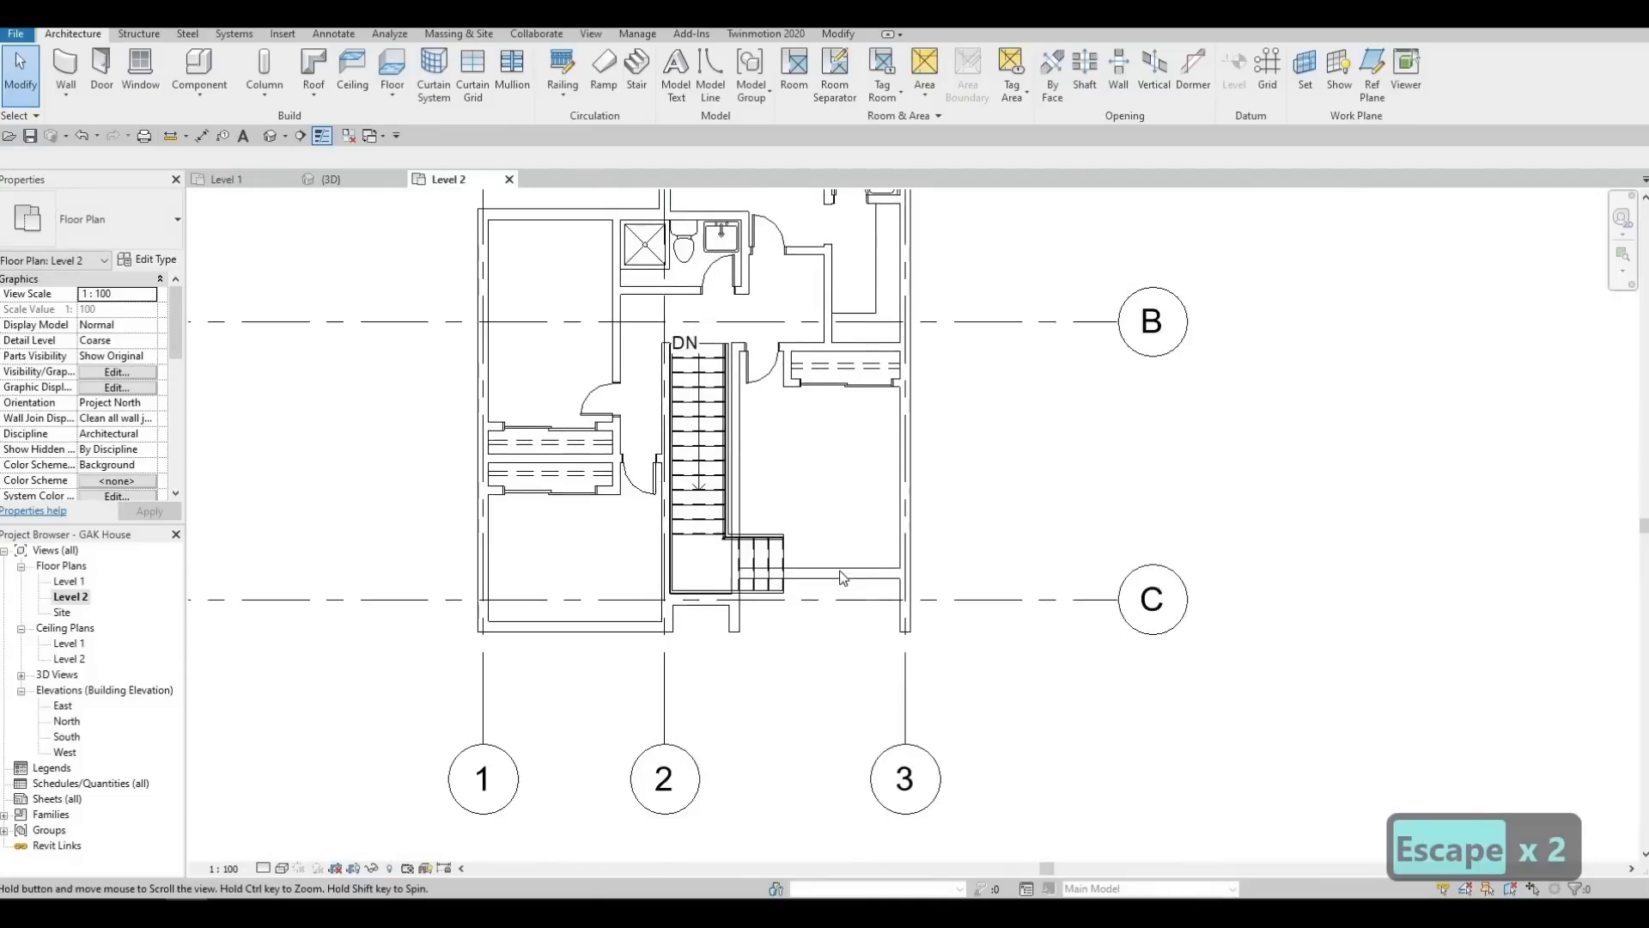
scroll(842, 578, down, 1)
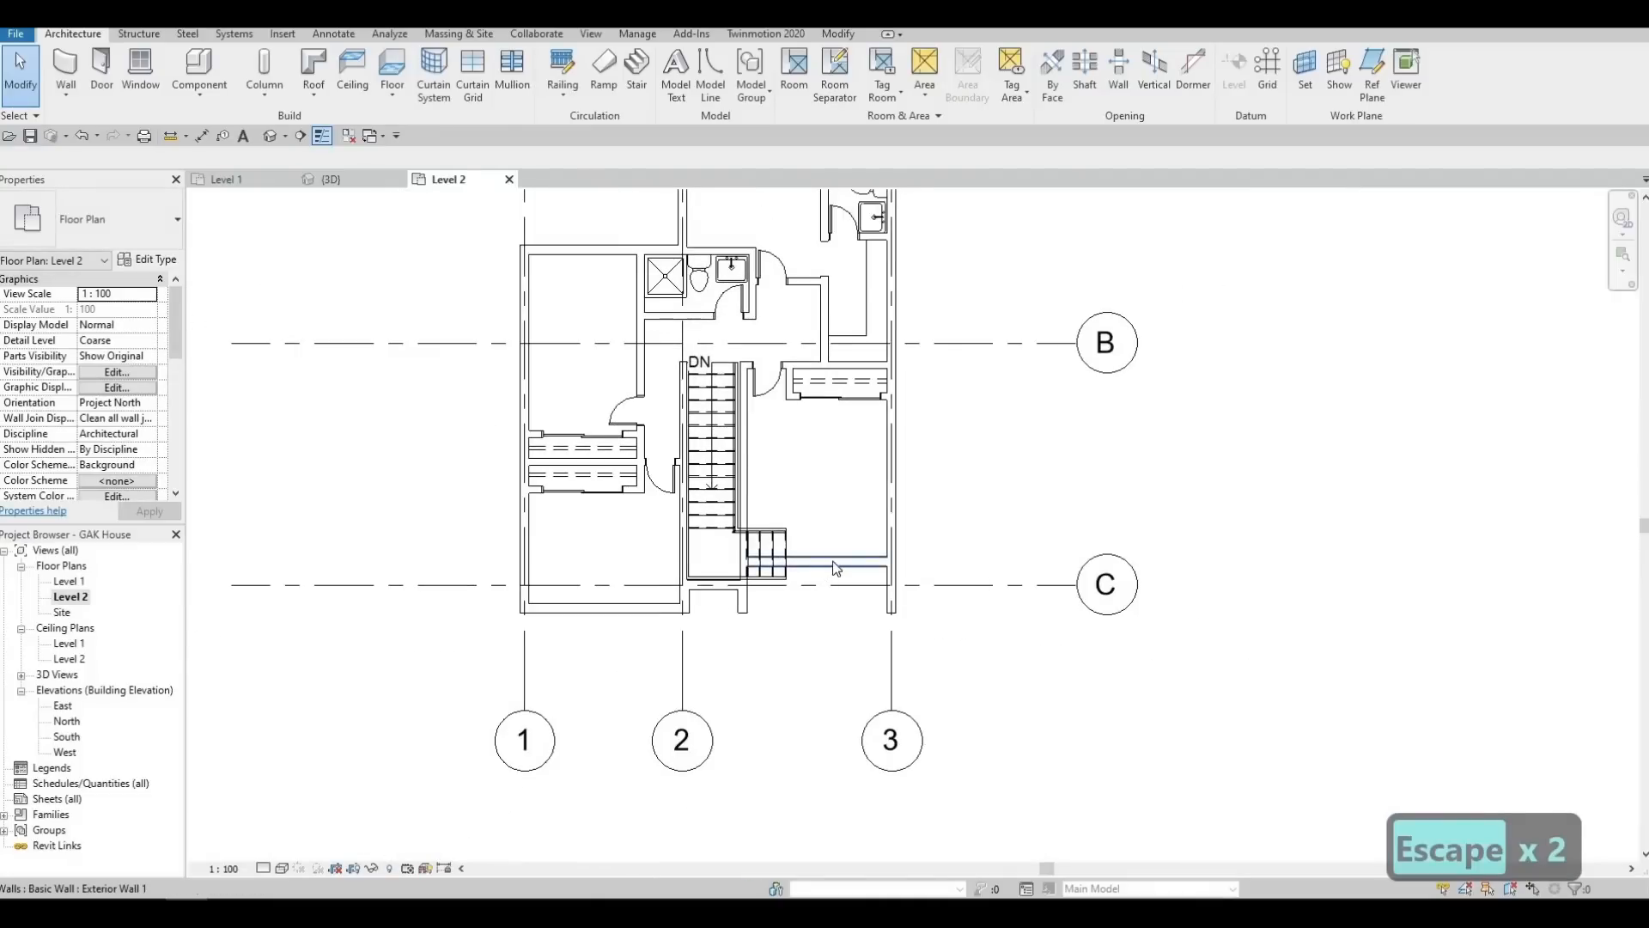
key(F1)
middle_drag(517, 250, 572, 374)
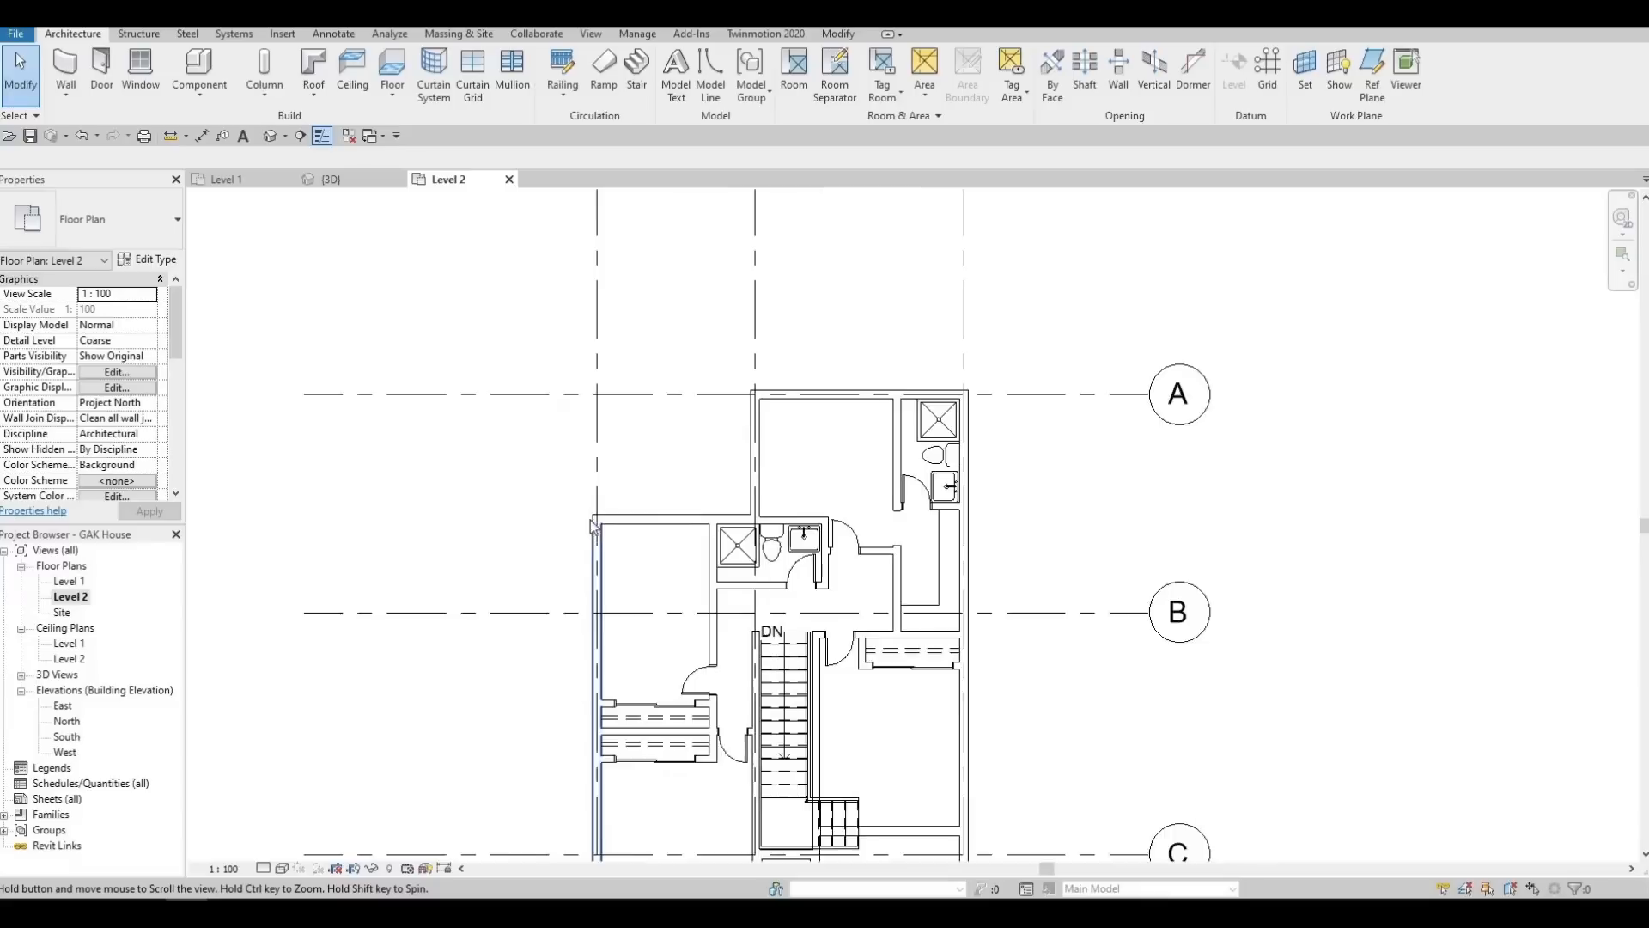
scroll(591, 515, down, 1)
middle_drag(590, 512, 585, 491)
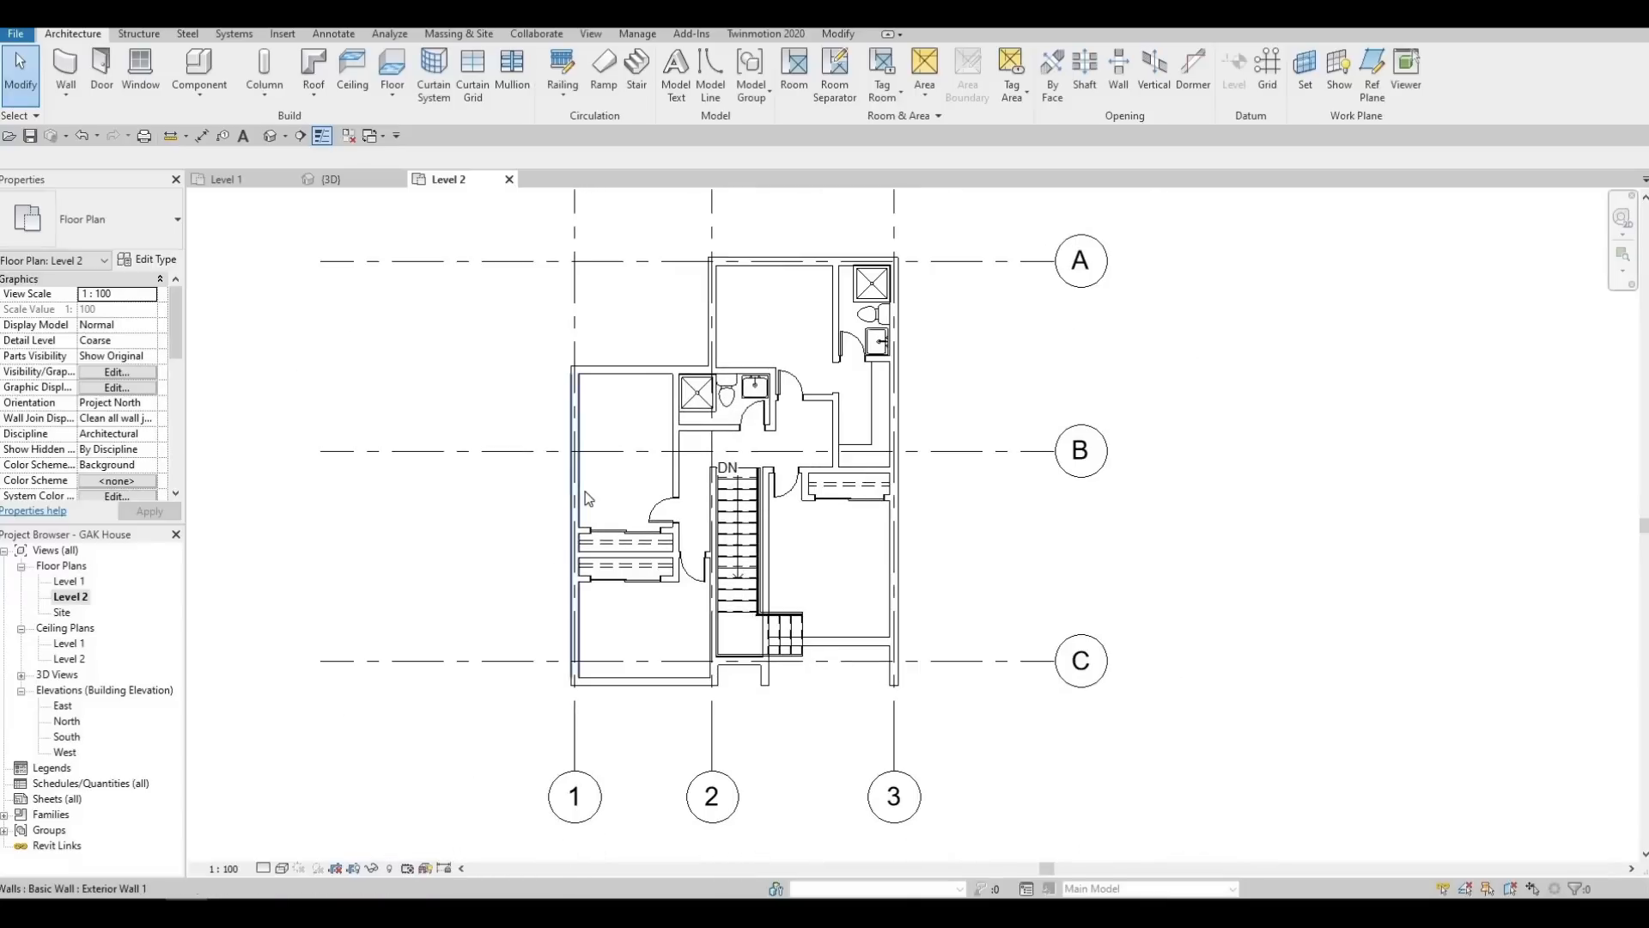
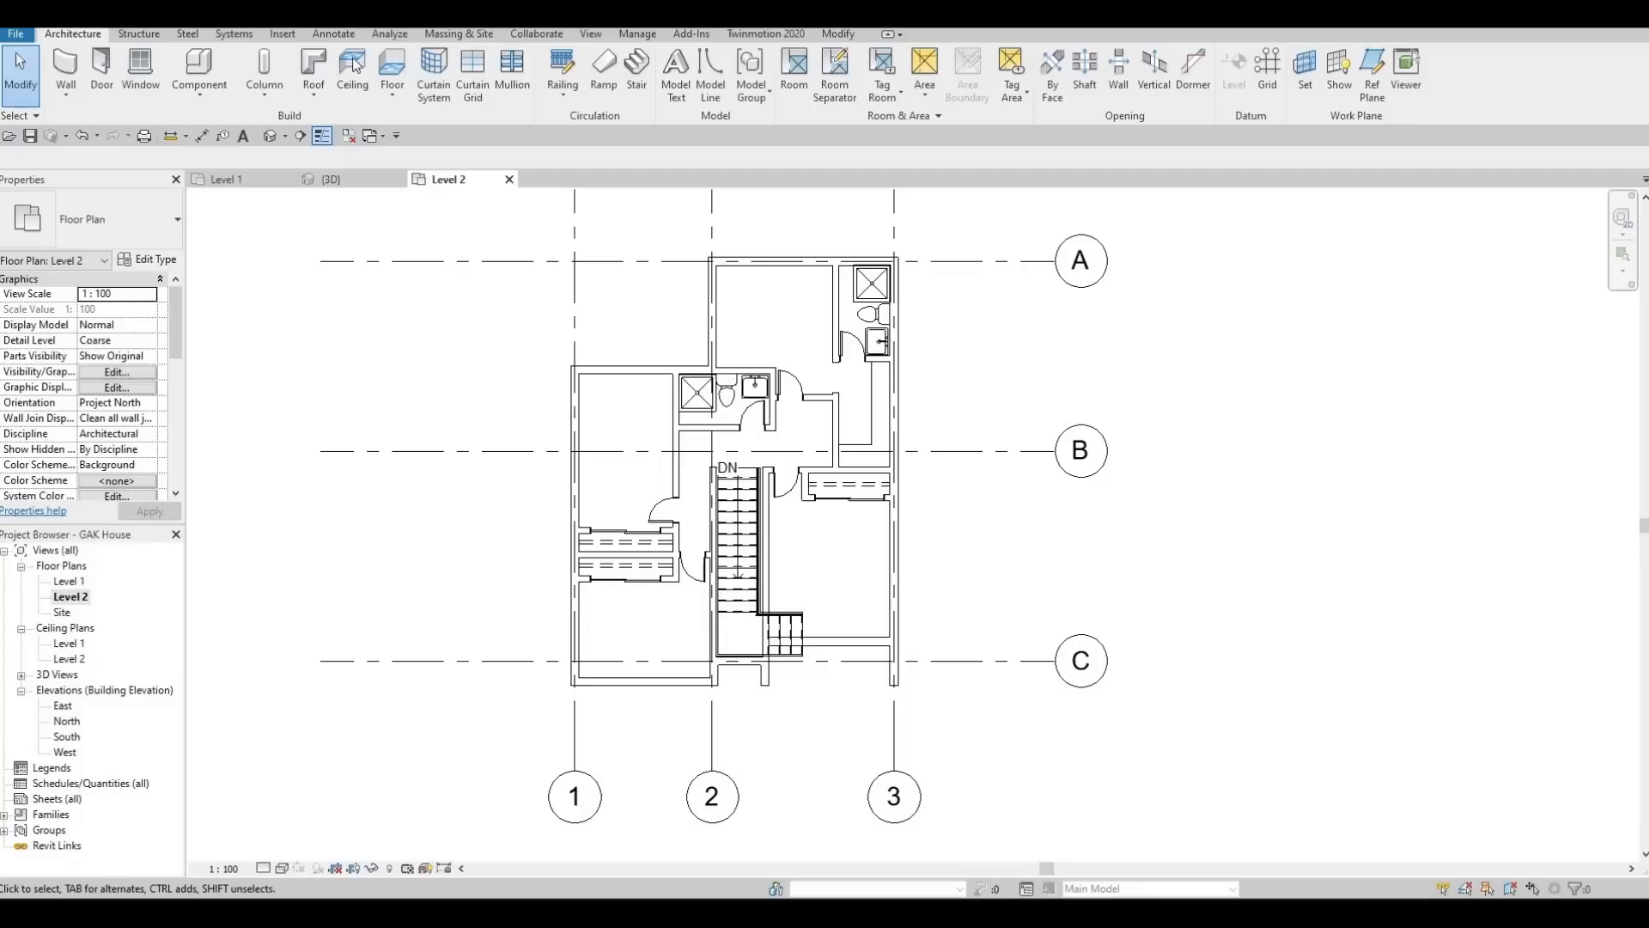
Load the M_Bed-Box family from the Beds folder of the Canada library's Furniture folder
click(283, 34)
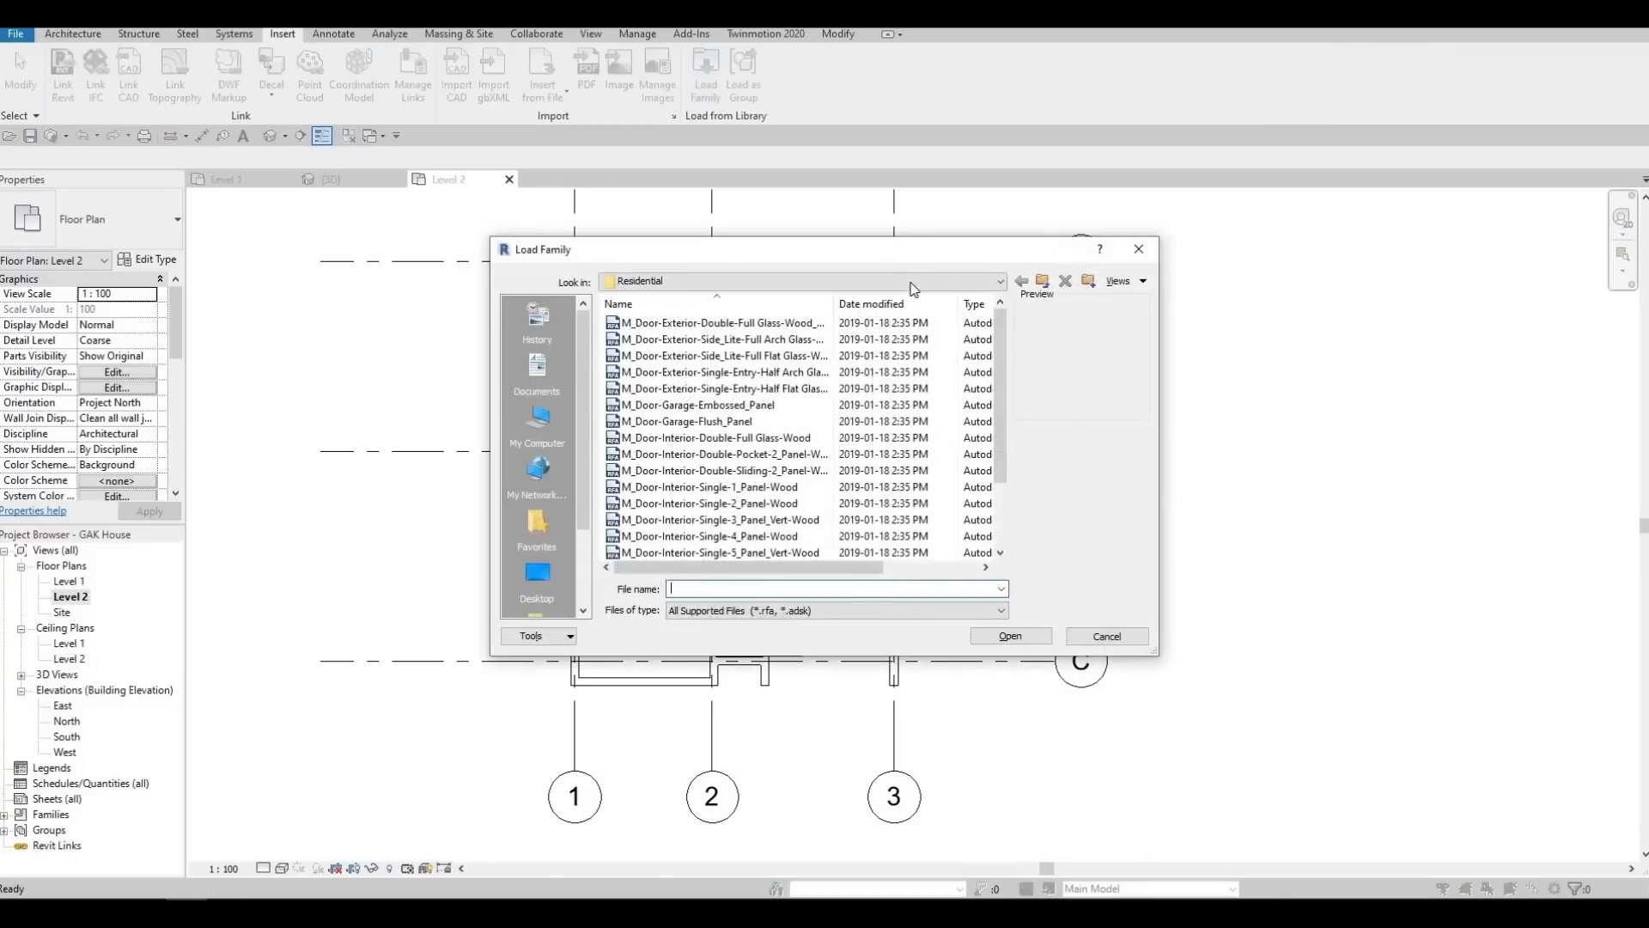
click(881, 281)
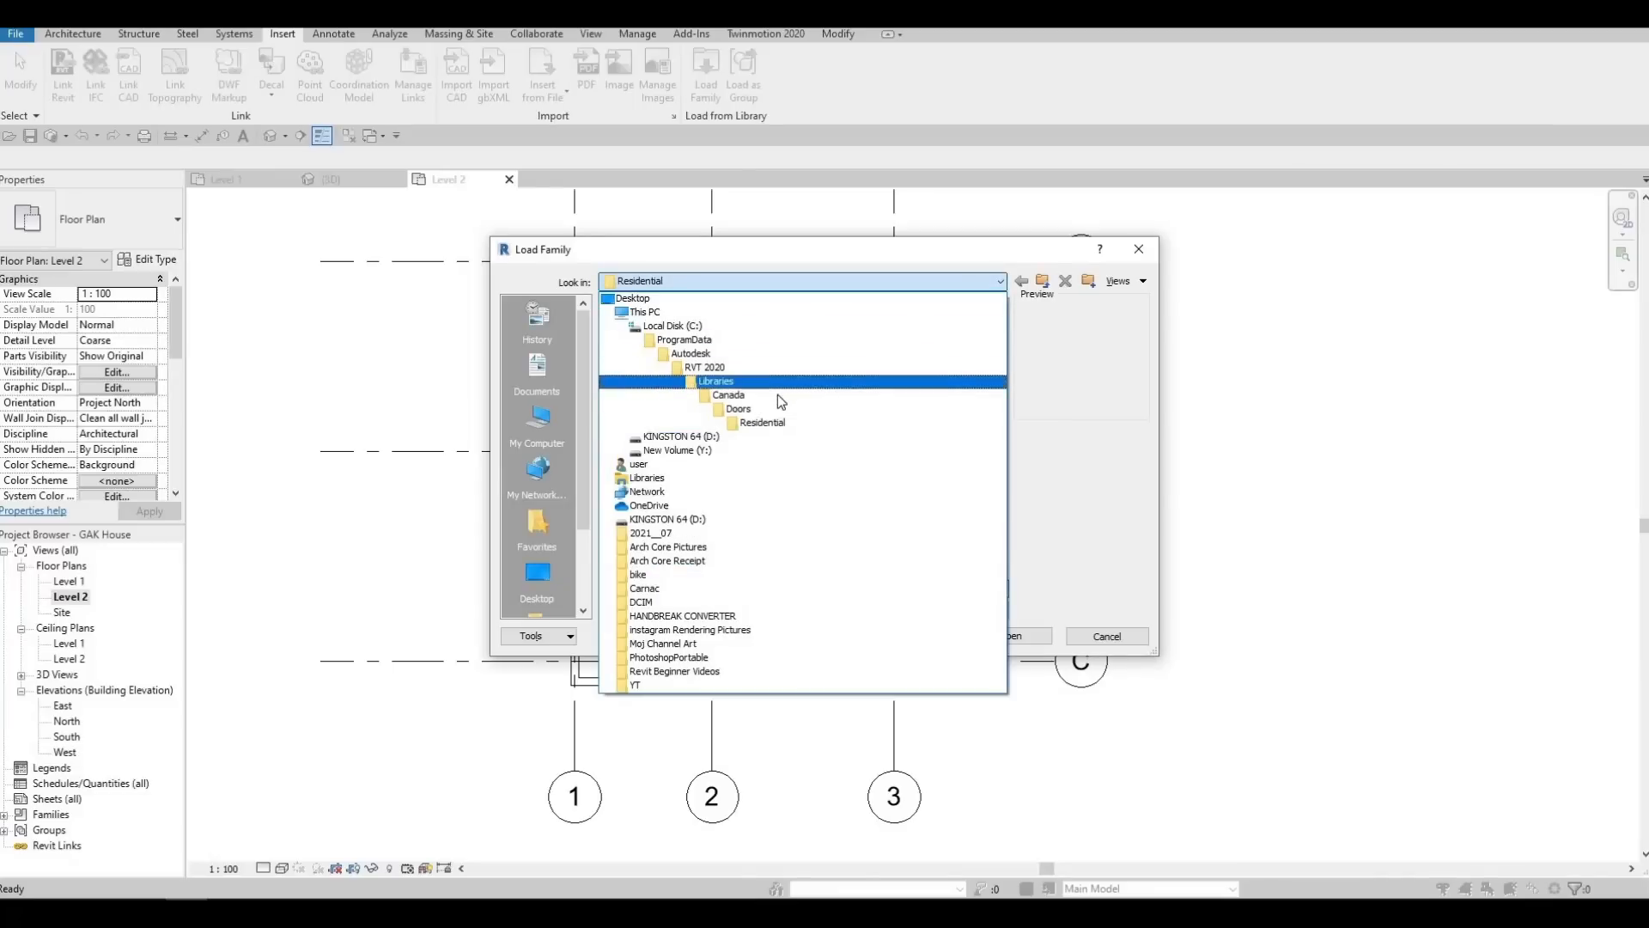
click(755, 396)
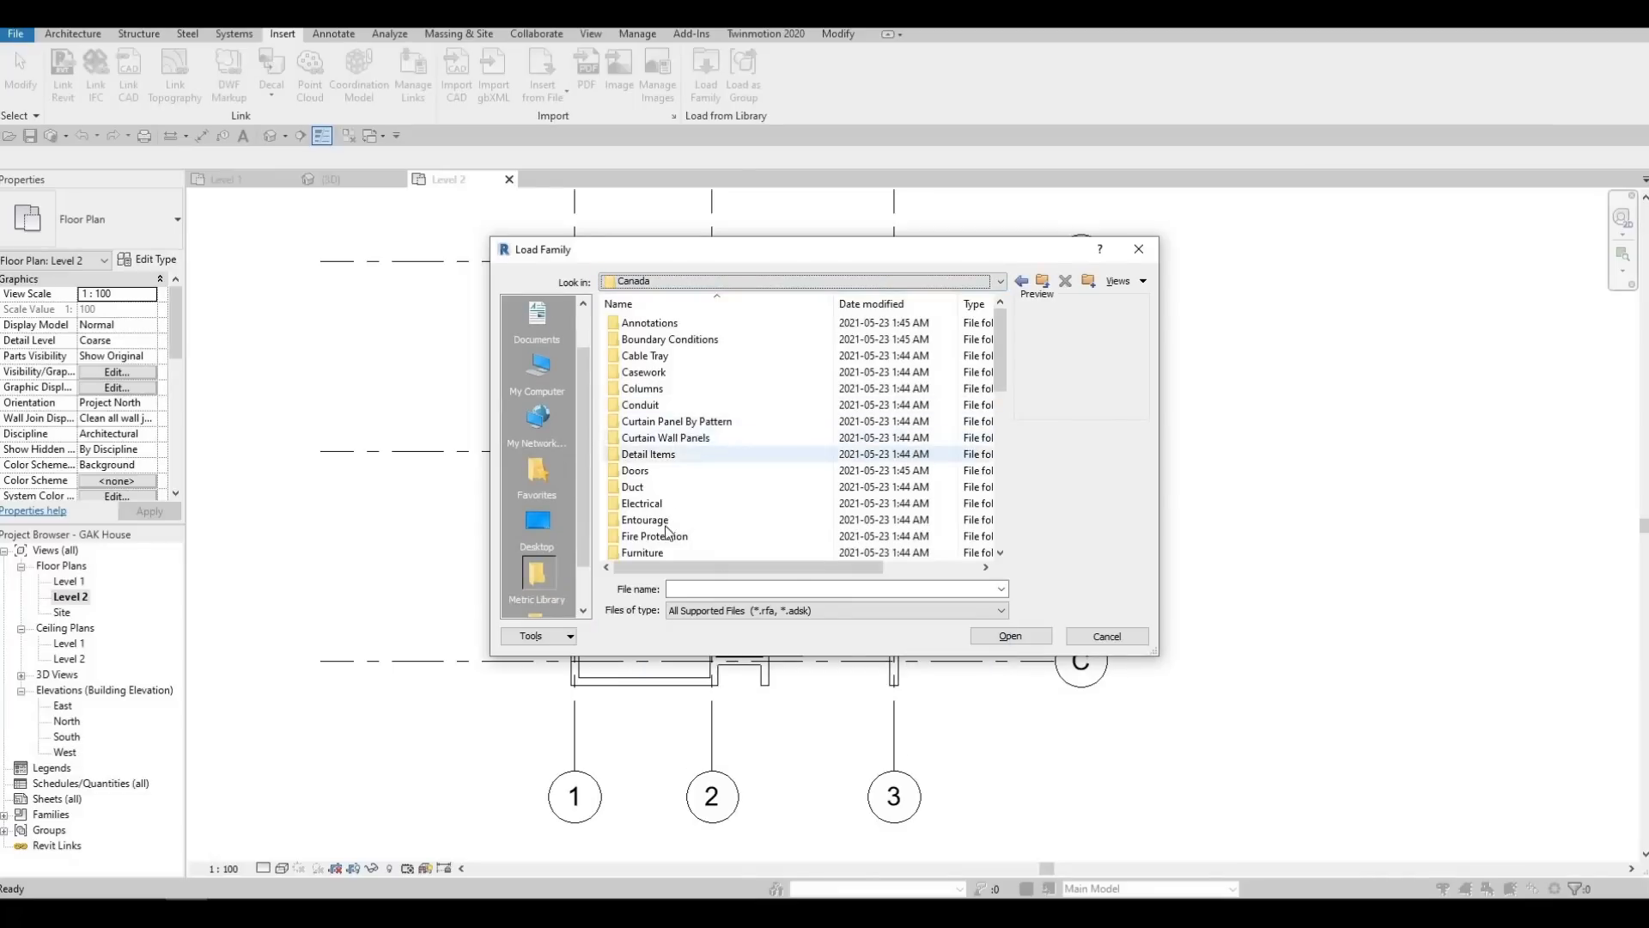
scroll(661, 515, down, 1)
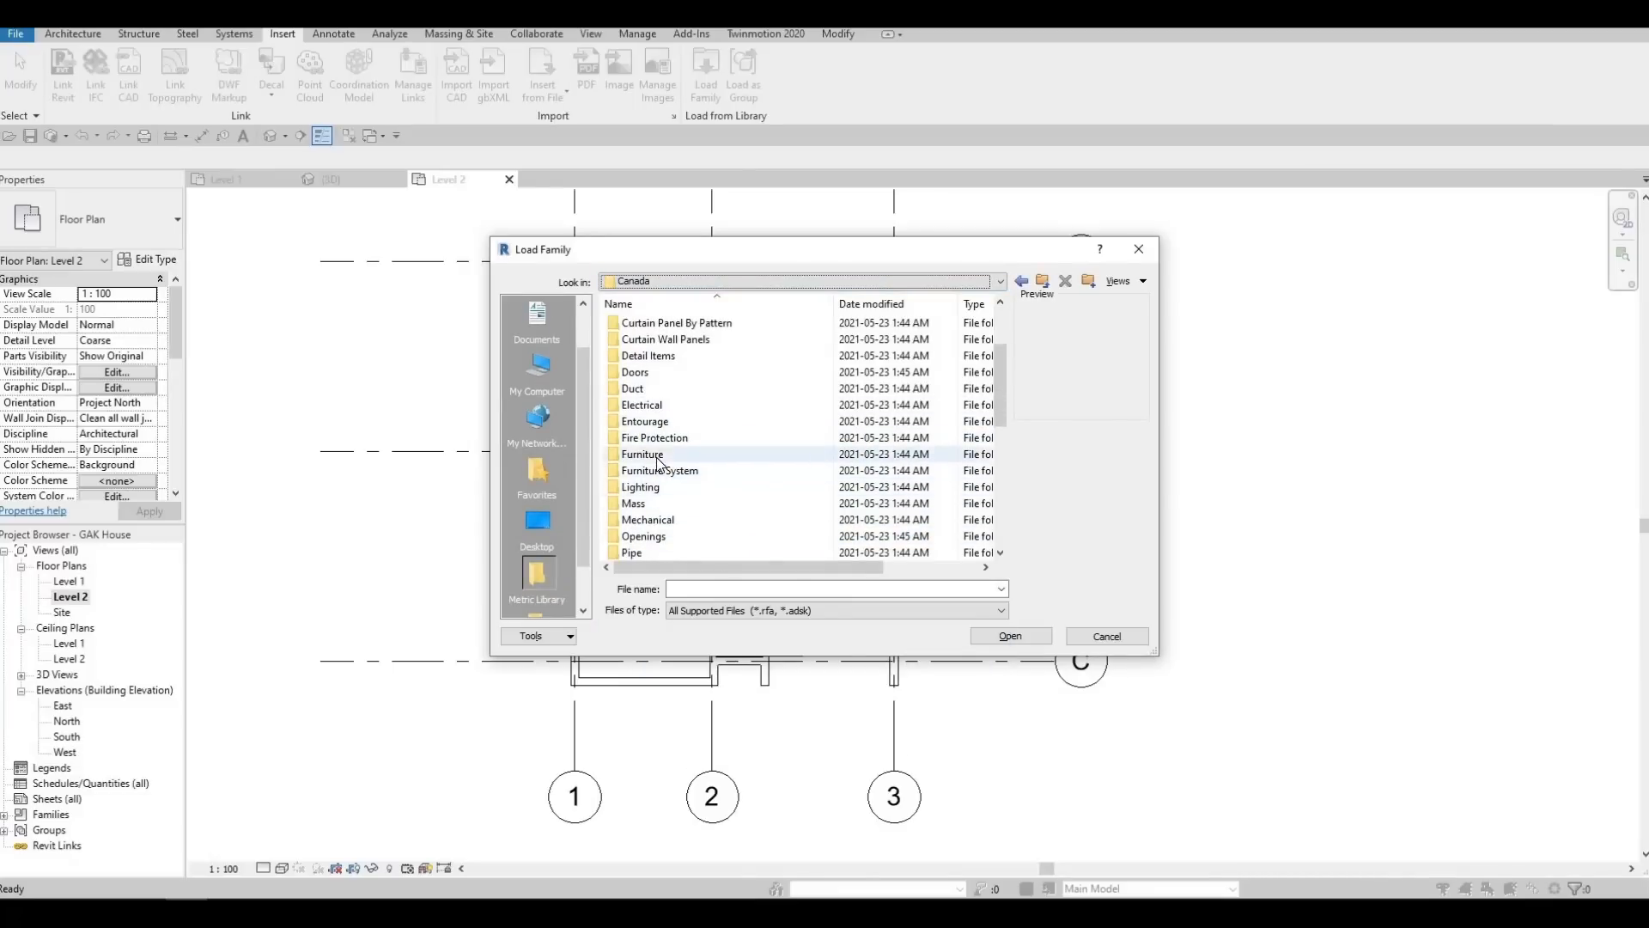
double_click(657, 454)
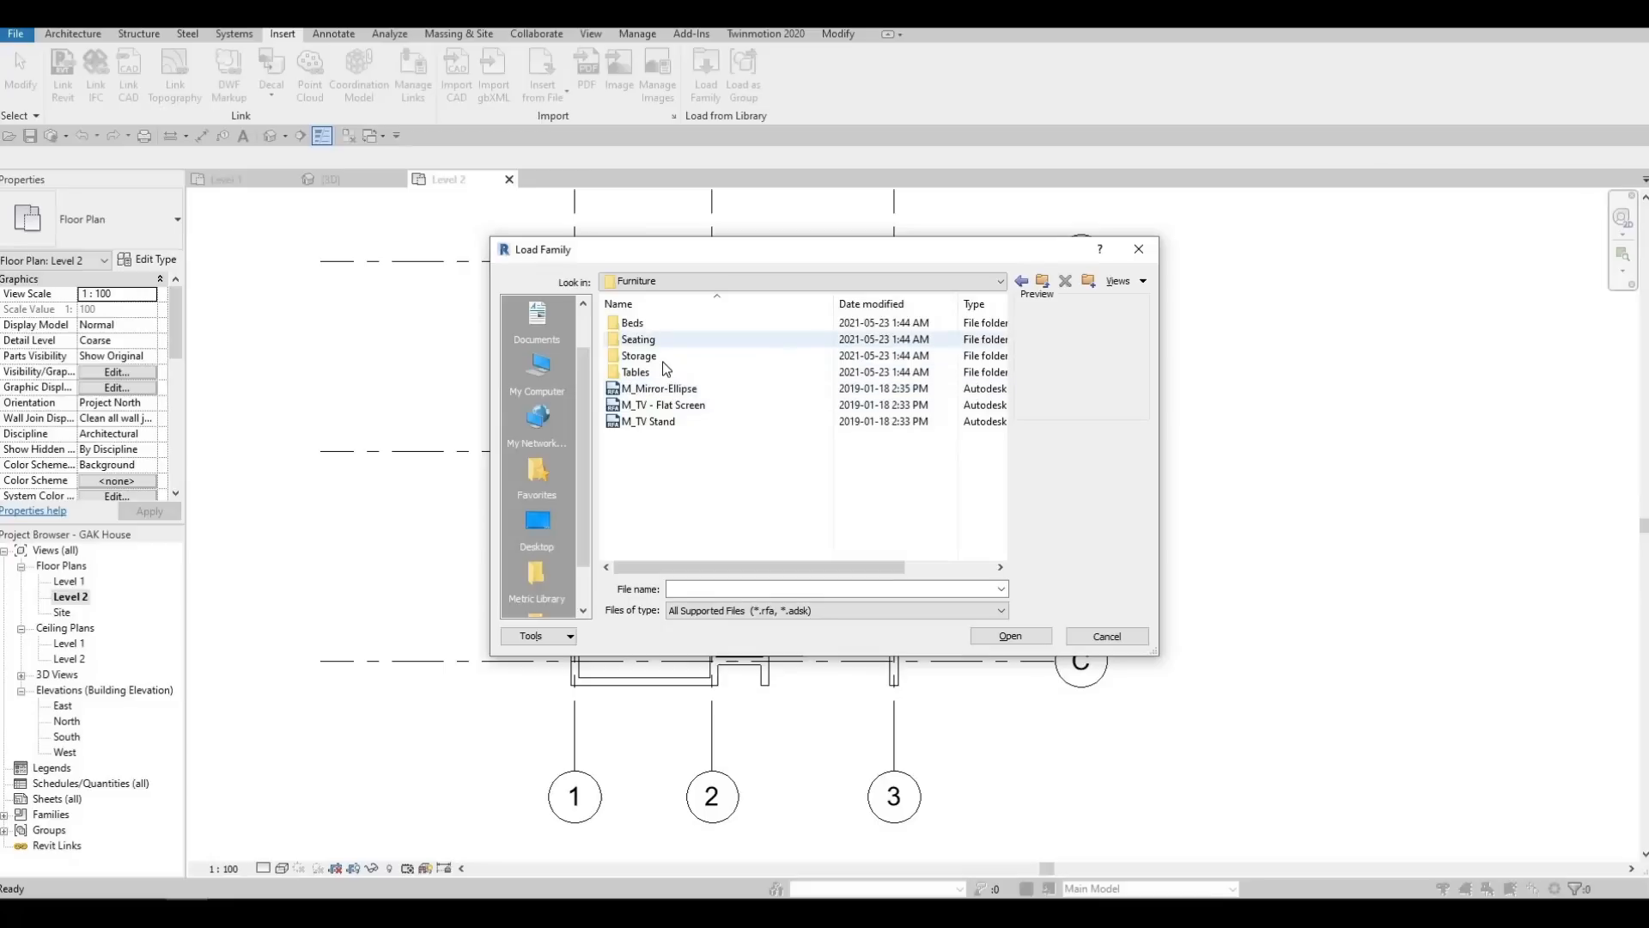
click(648, 325)
double_click(655, 324)
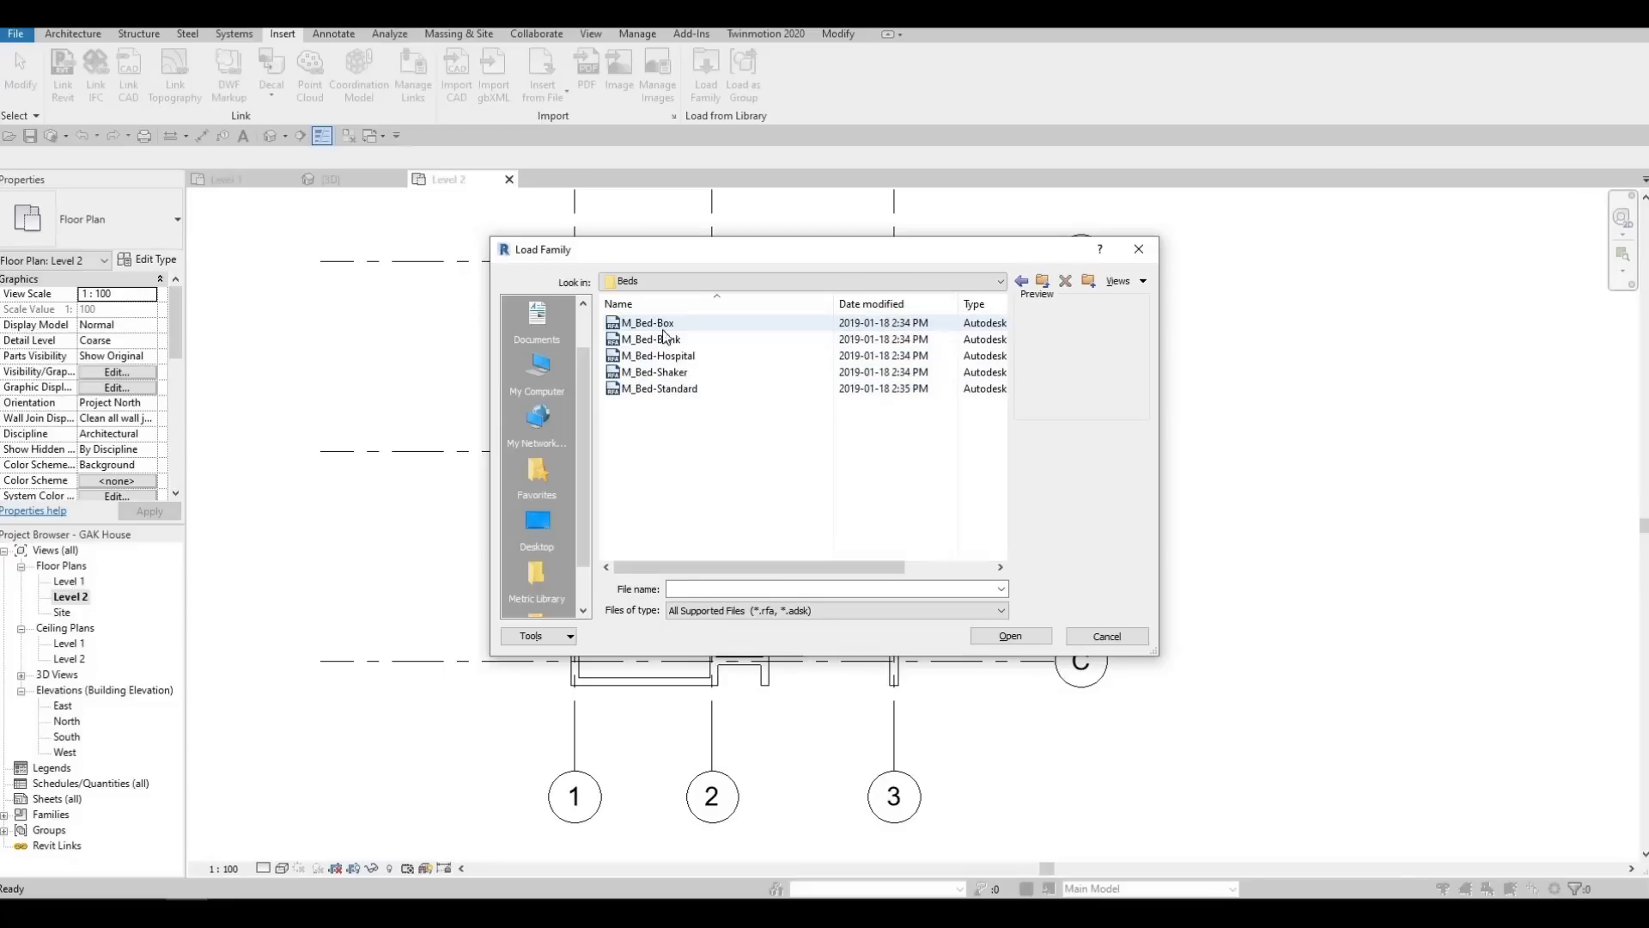
click(685, 325)
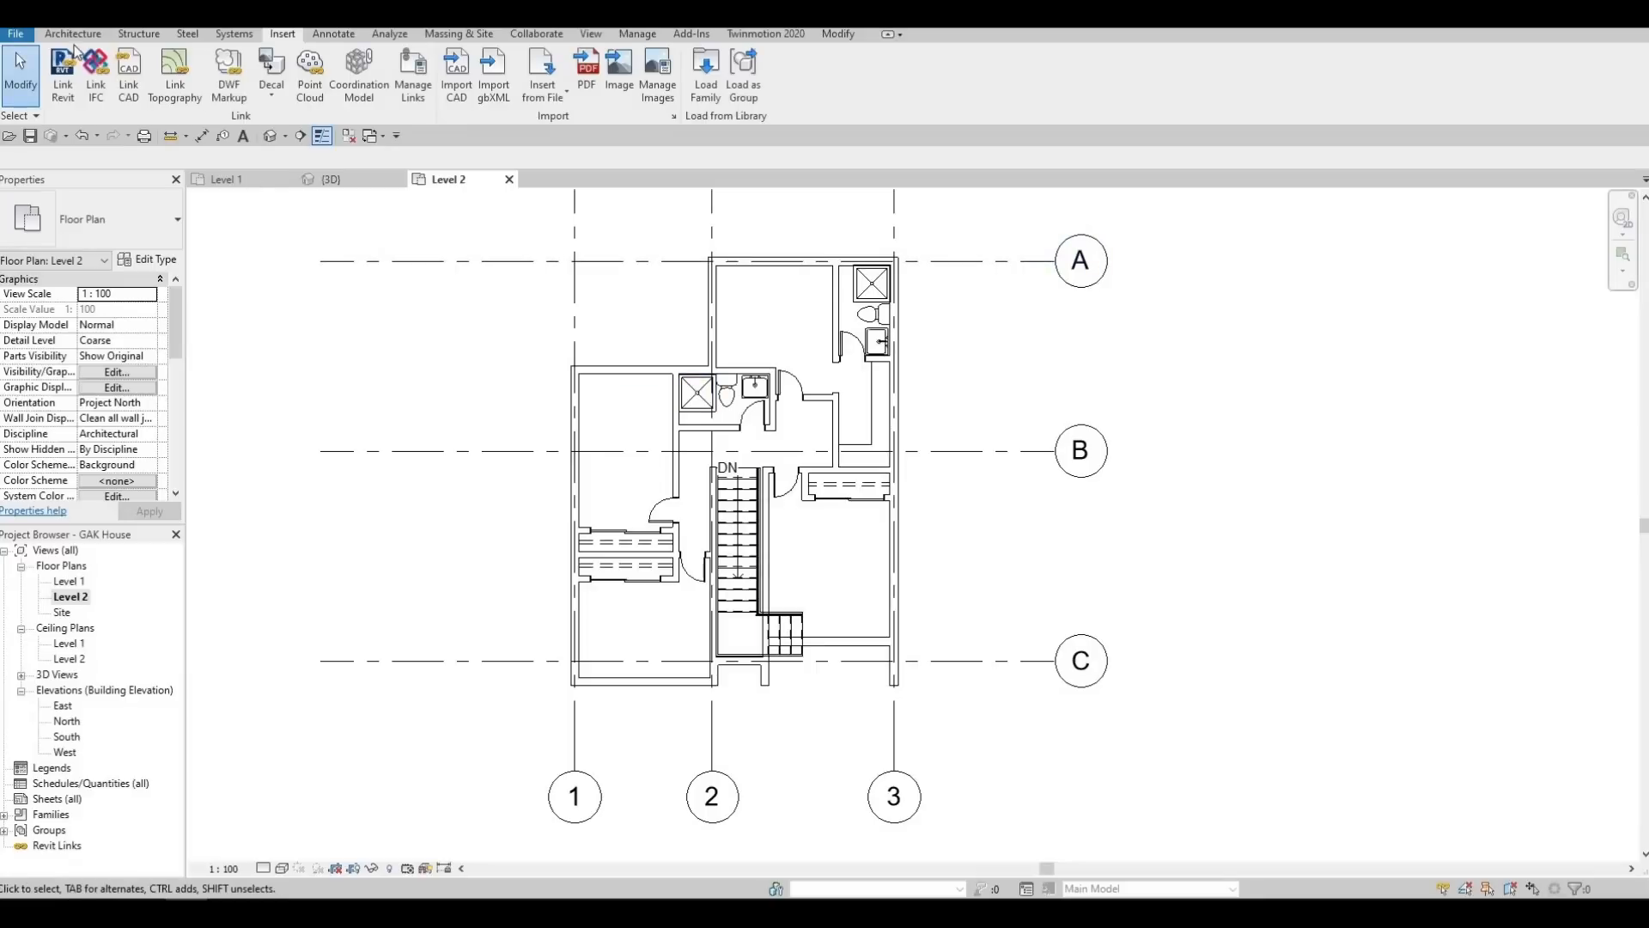
Place an M_Bed-Box 1525 x 2007mm - Queen bed with its head against the grid A wall of the upper bedroom
scroll(218, 73, up, 4)
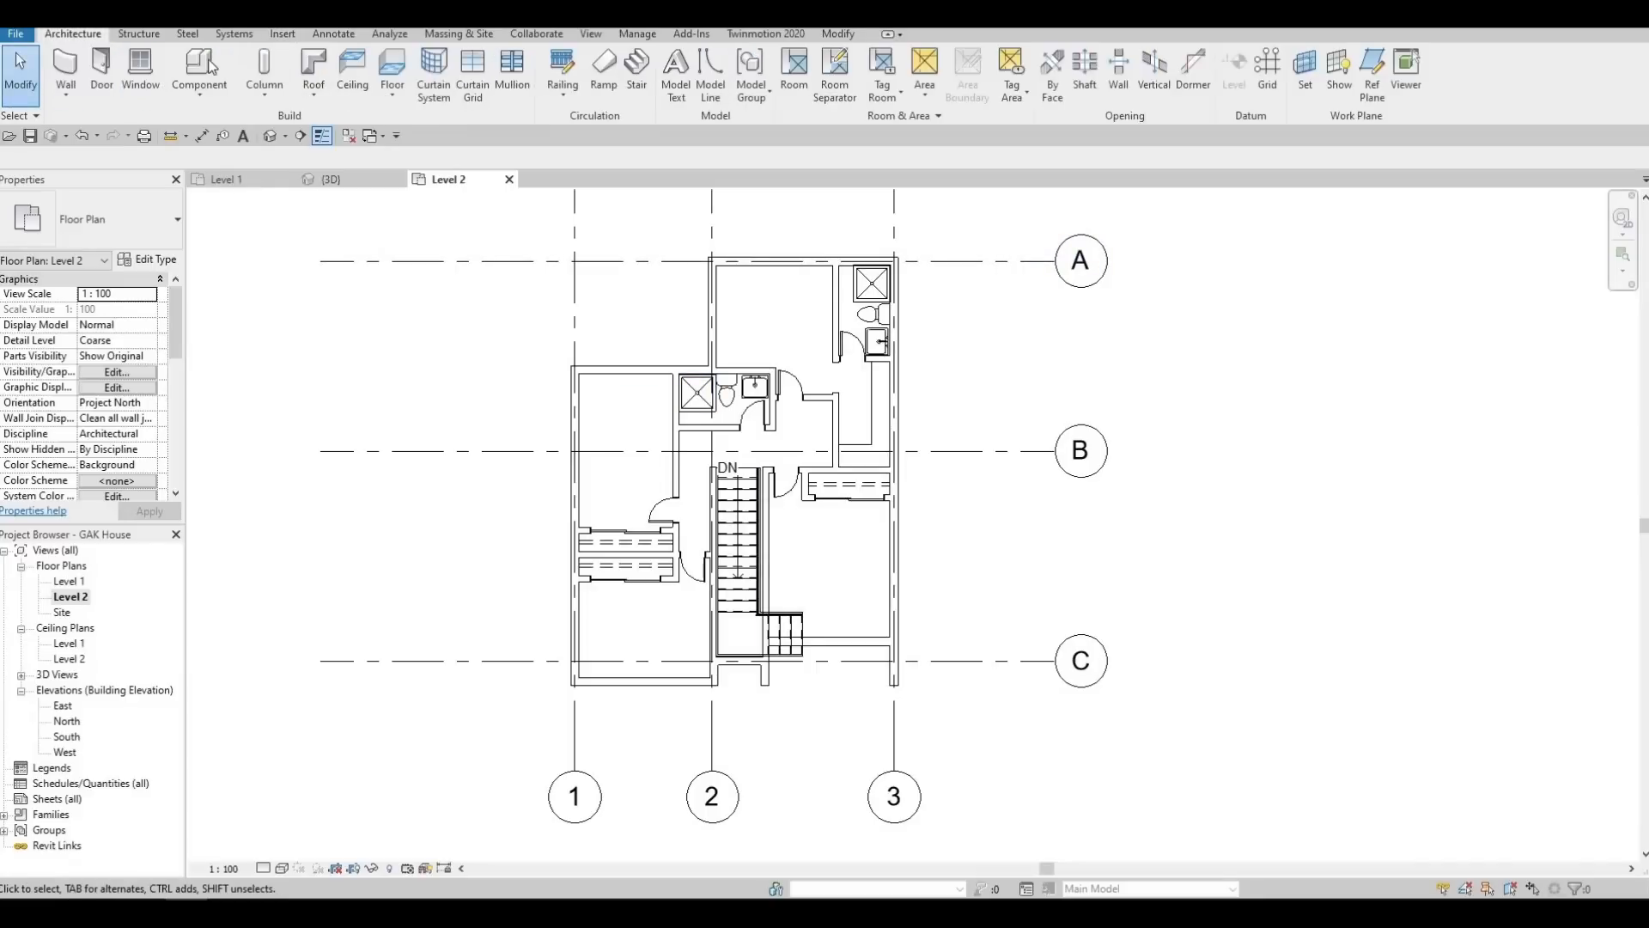
click(210, 66)
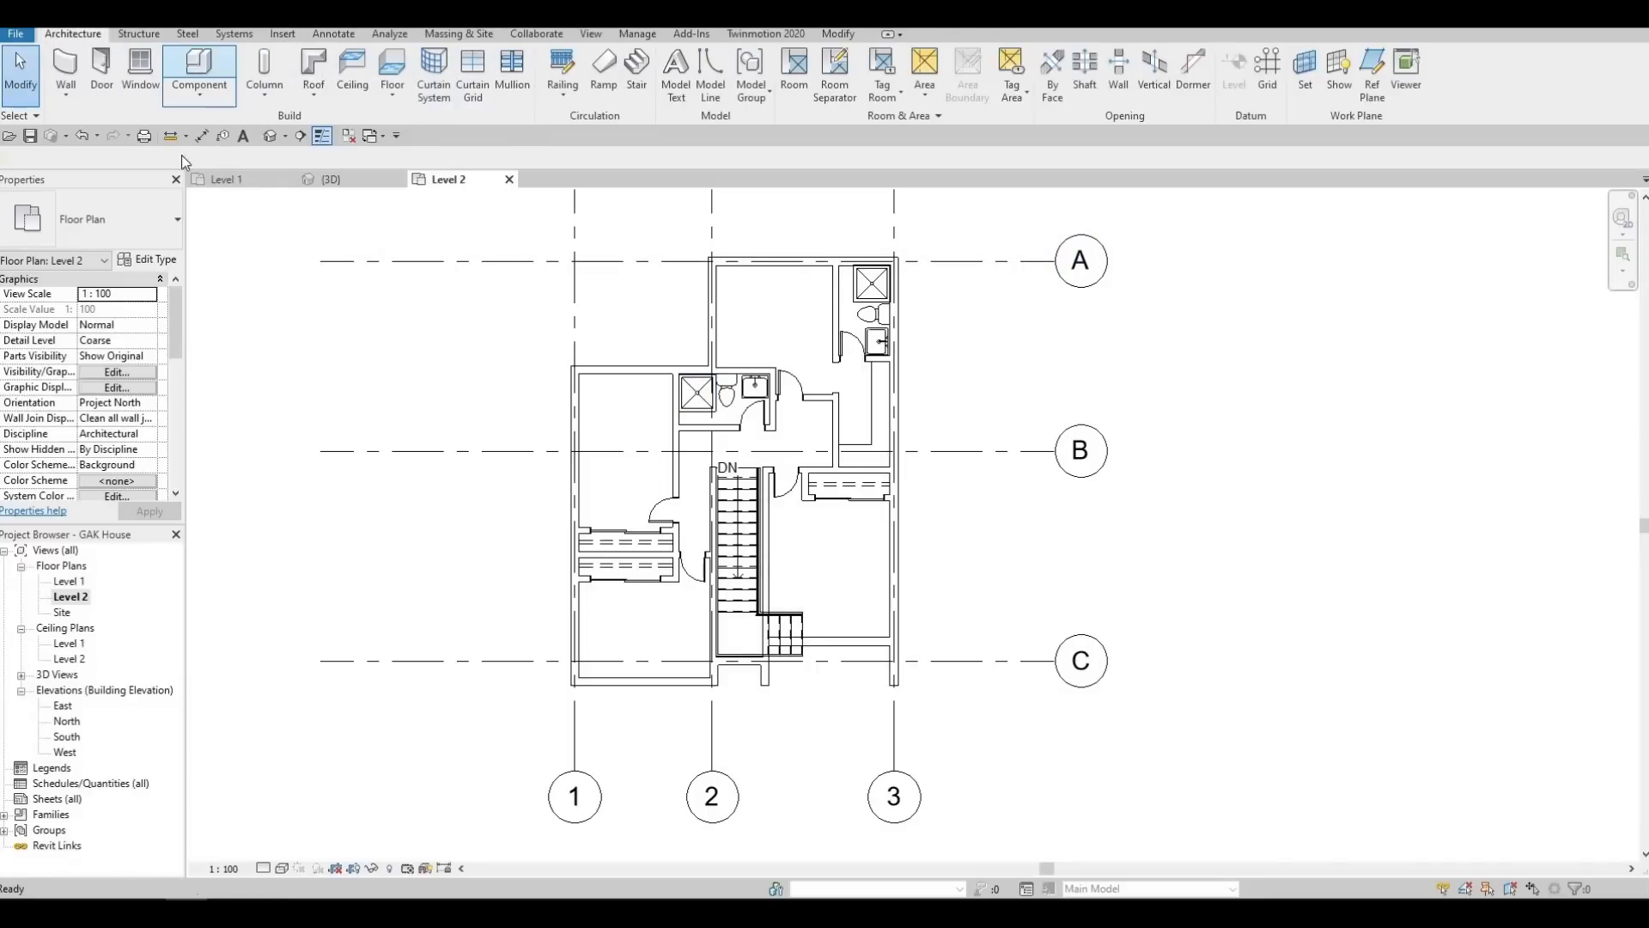
click(126, 230)
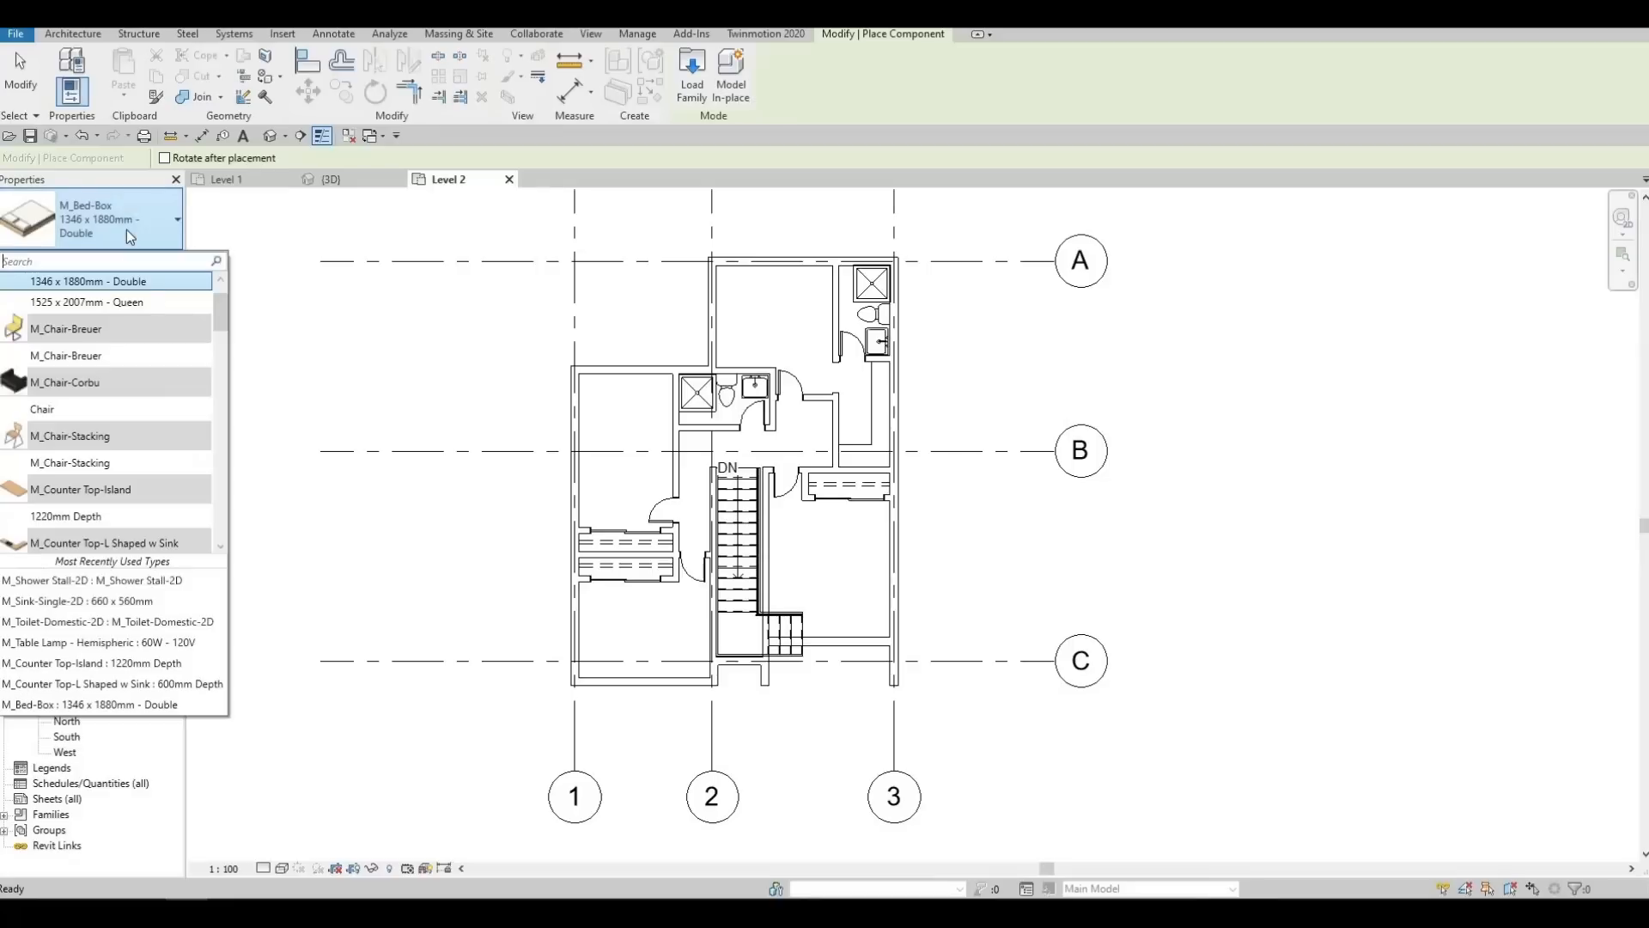
scroll(123, 355, up, 1)
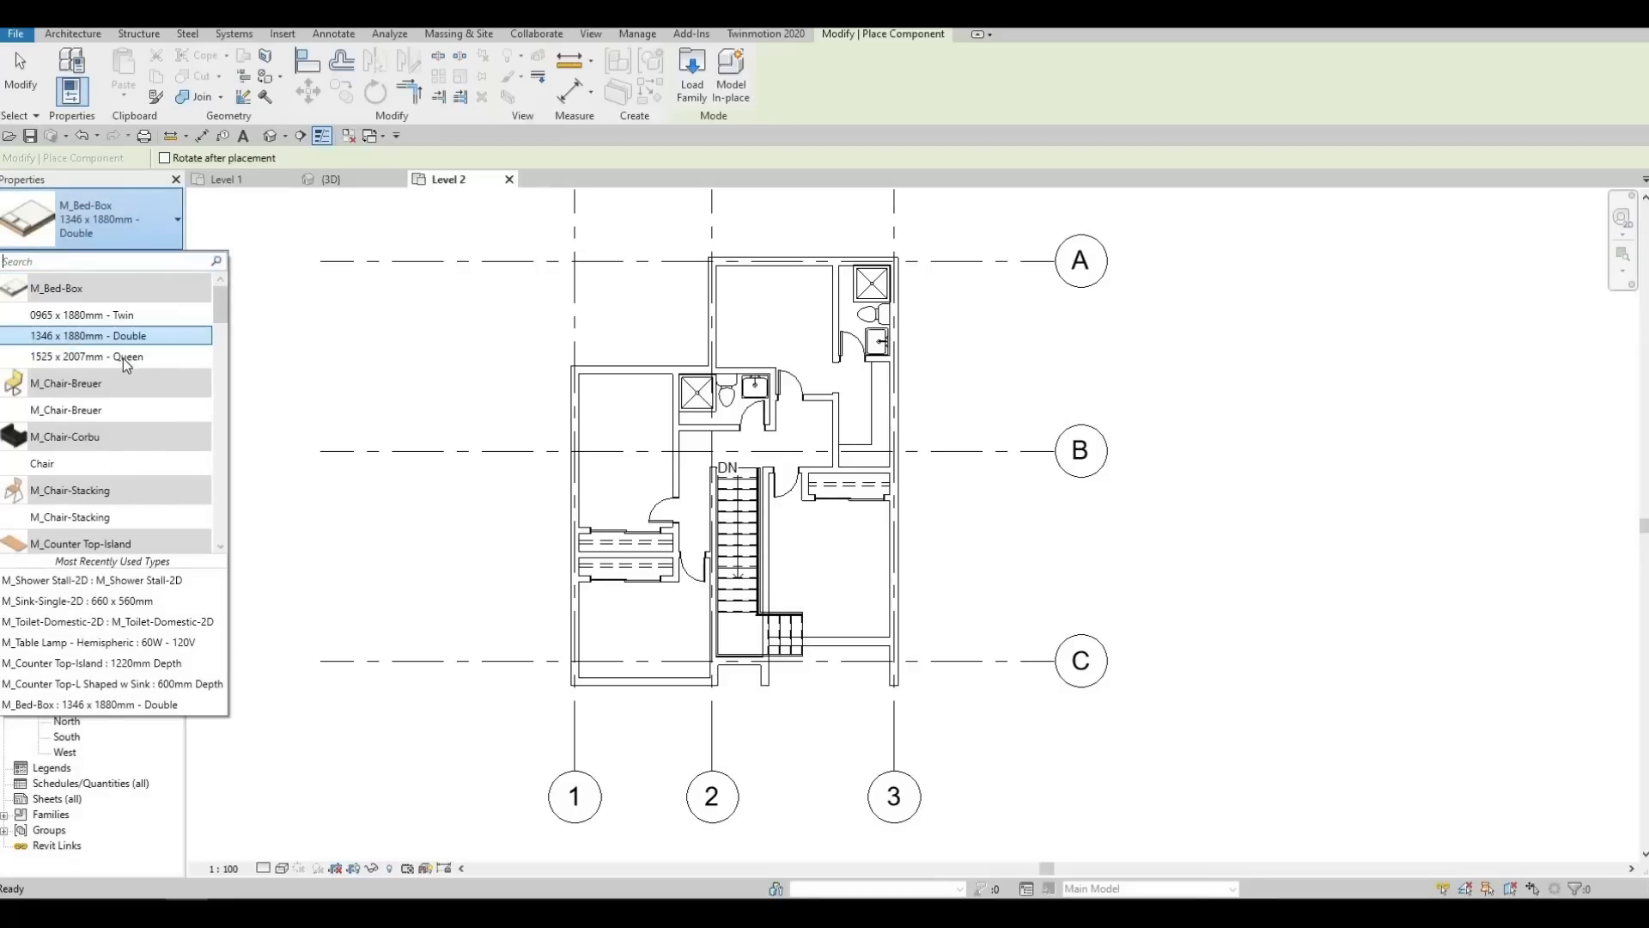
mouse_move(92, 364)
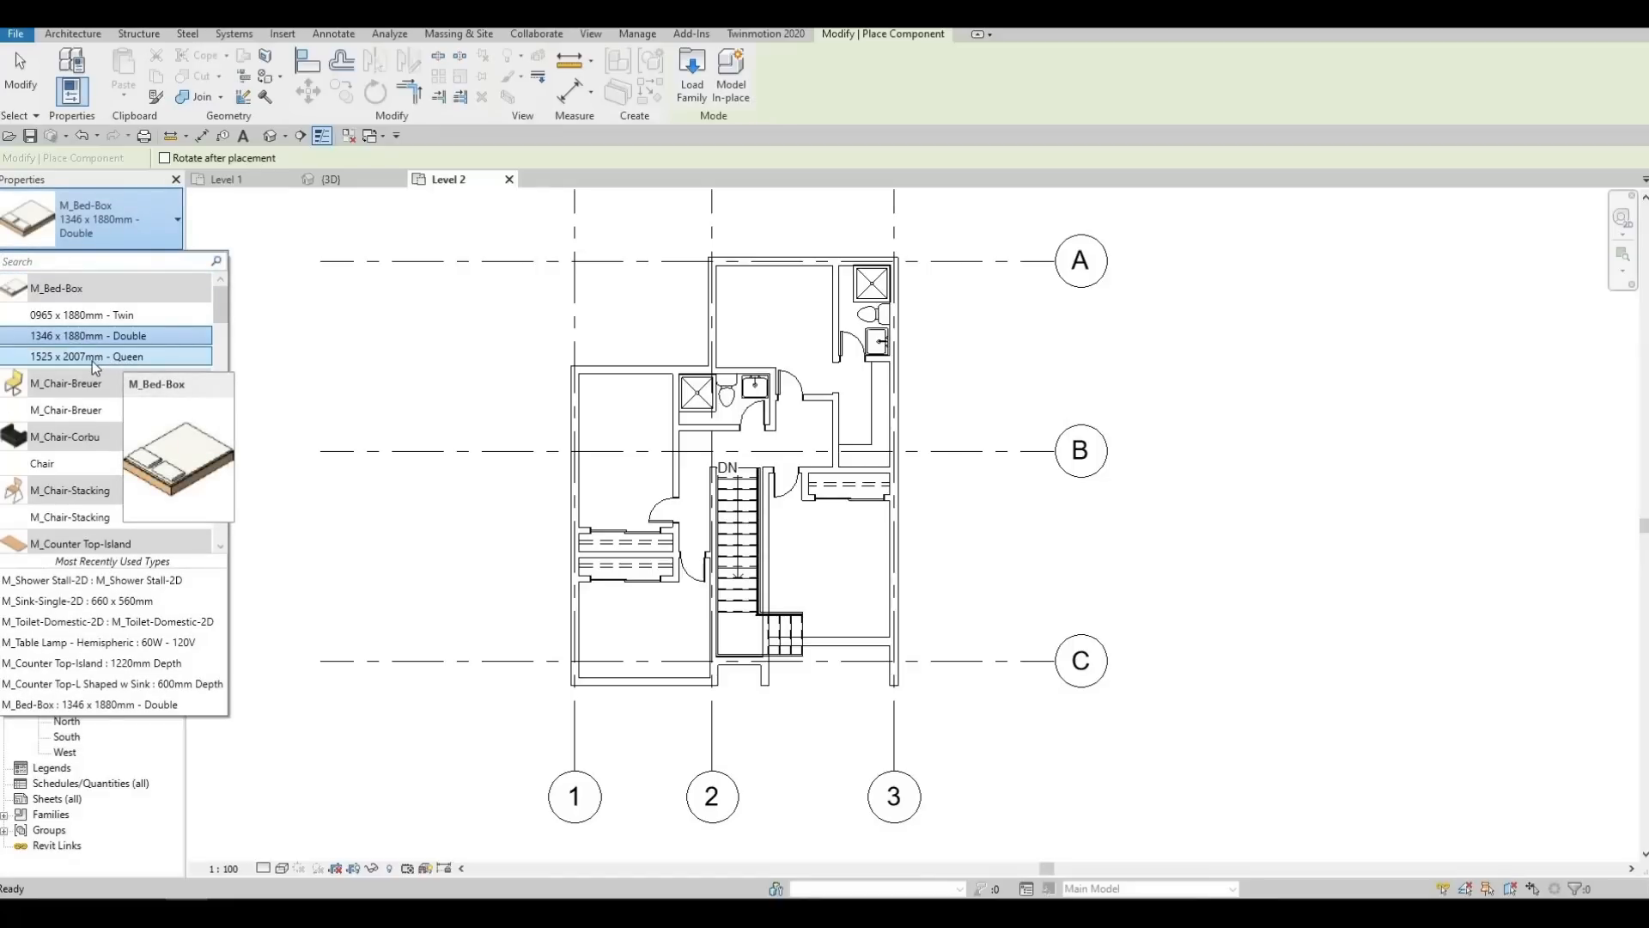
click(93, 359)
scroll(754, 288, up, 2)
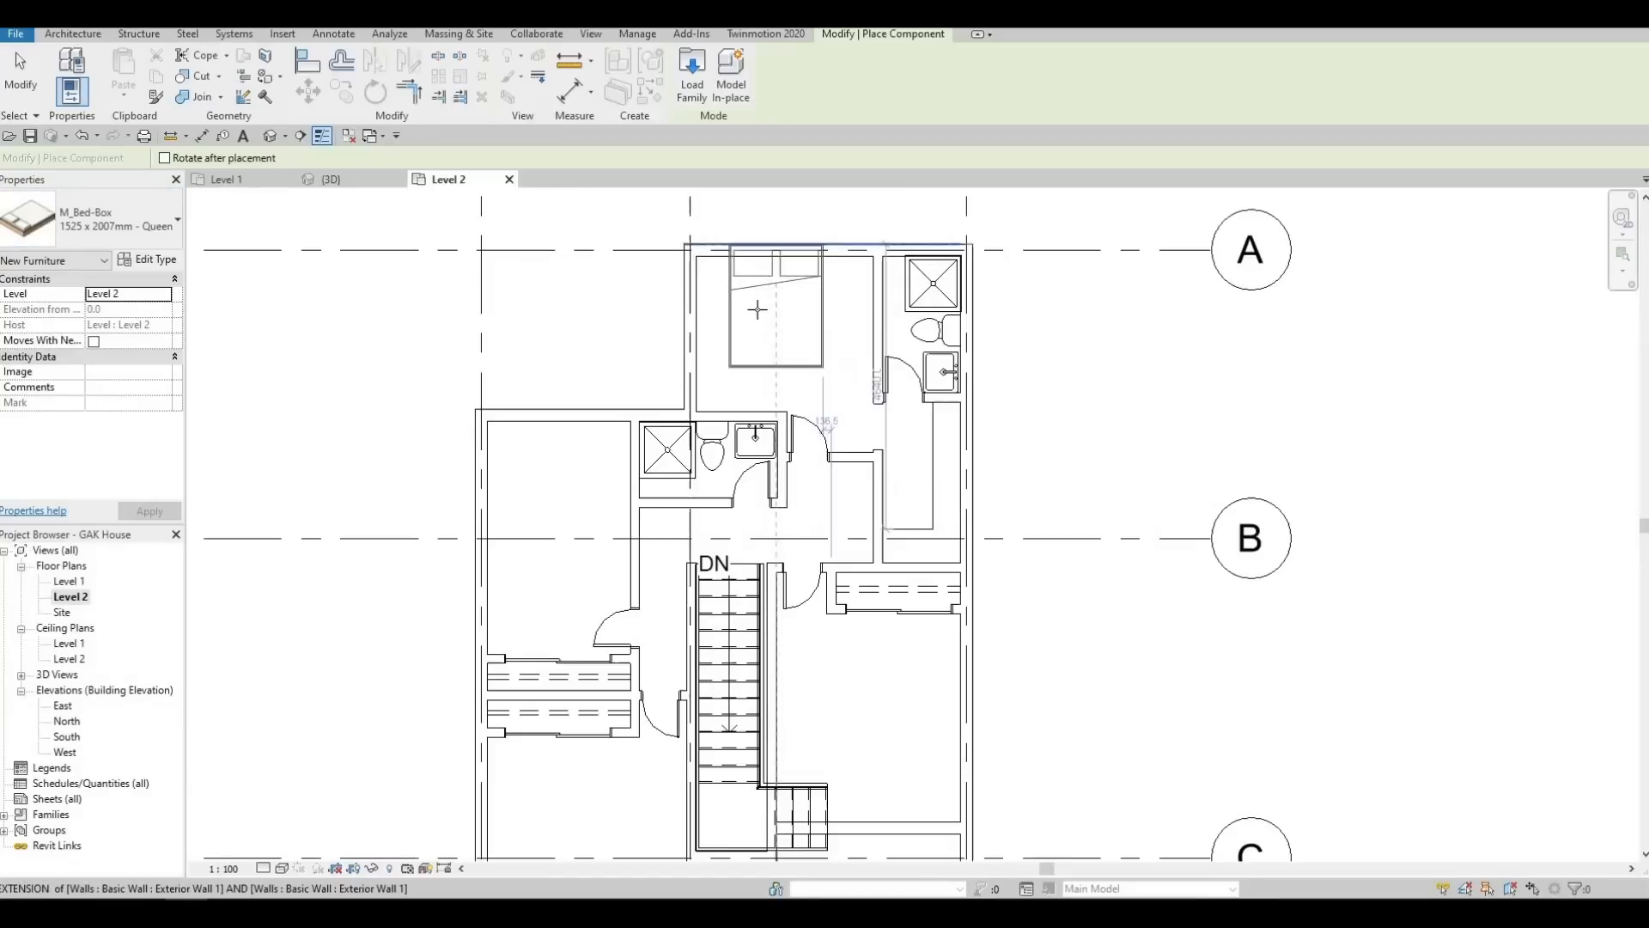
scroll(758, 309, up, 1)
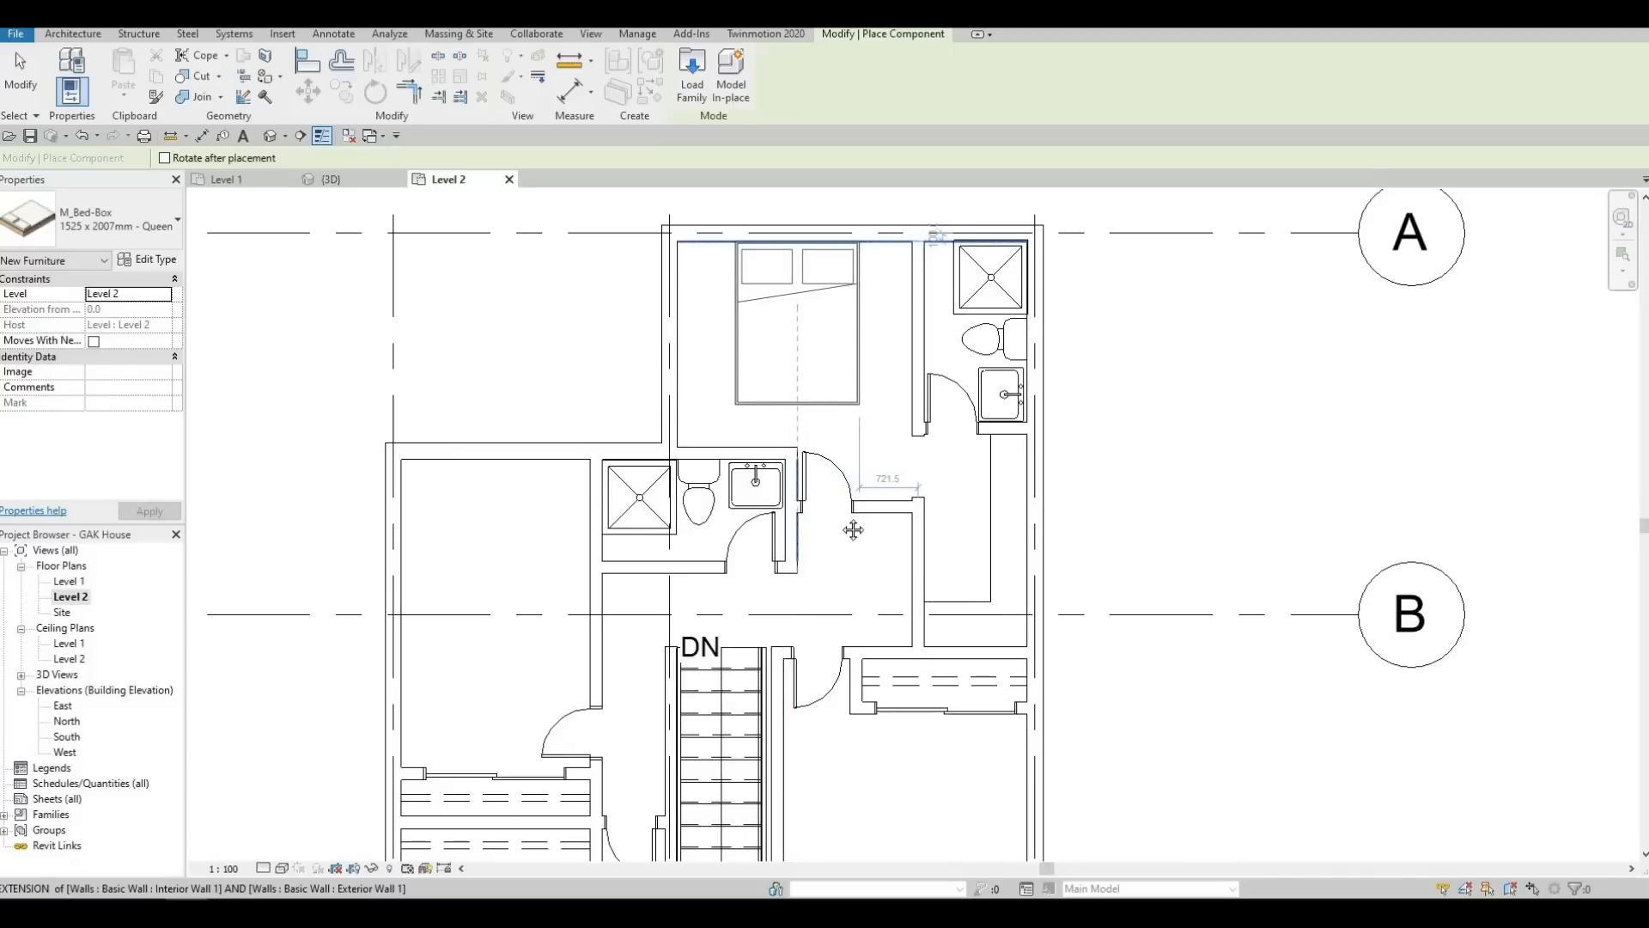
click(797, 304)
Place a second Queen bed, rotated so its head is against the grid 3 exterior wall, in the bedroom between grids B and C
middle_drag(906, 765, 810, 442)
scroll(810, 441, down, 1)
key(space)
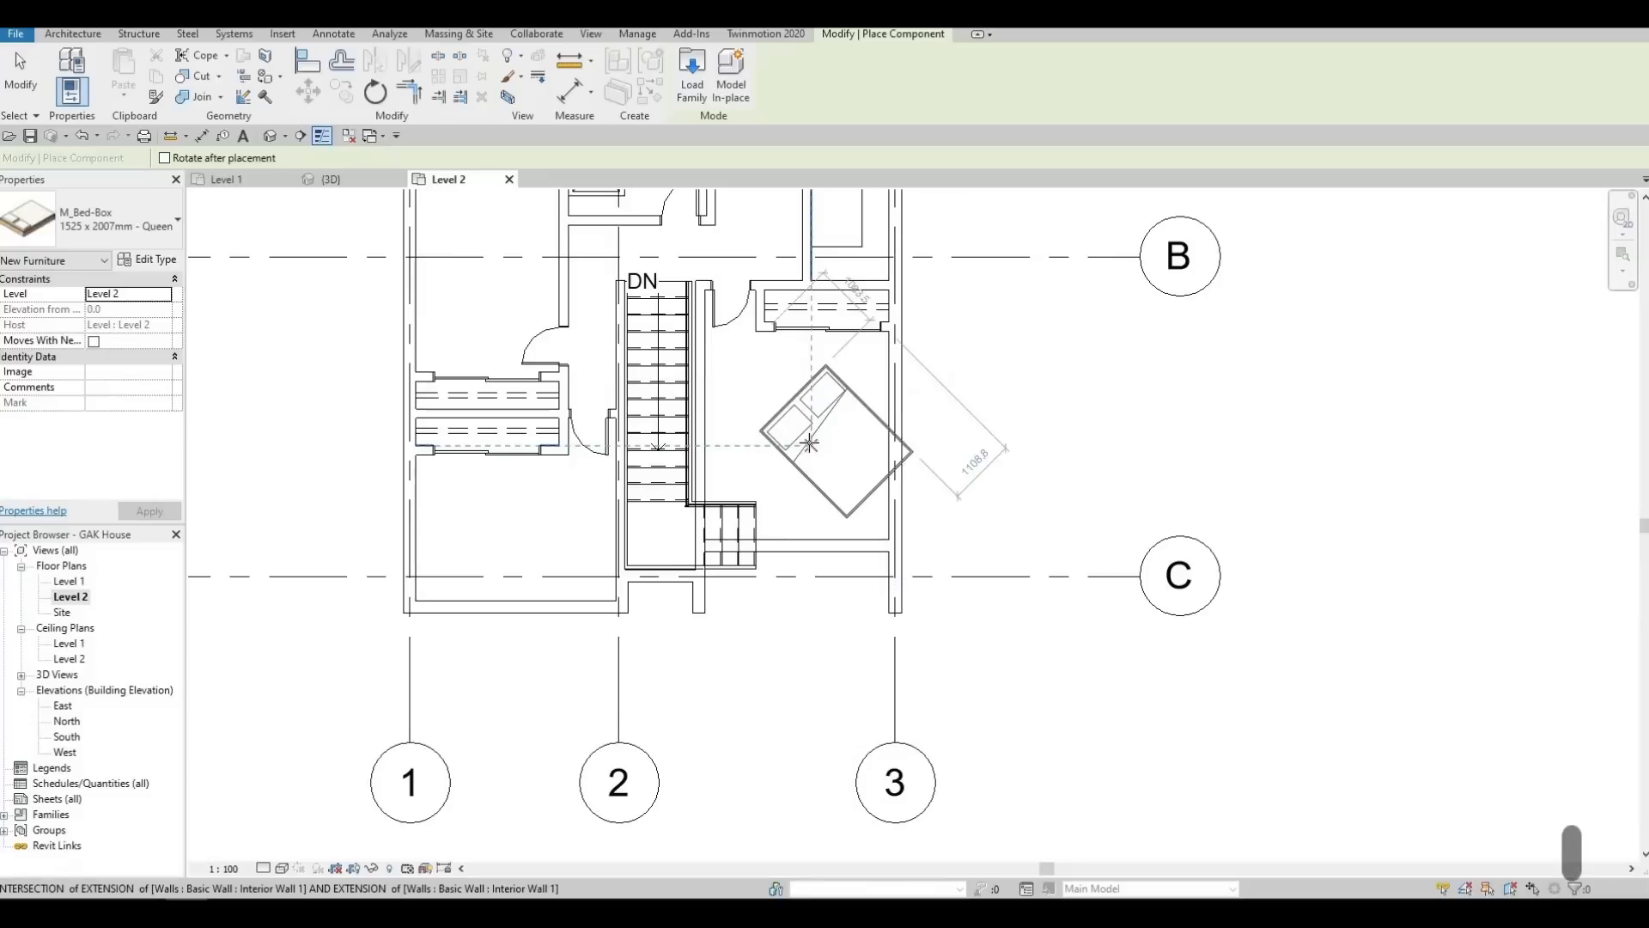
key(space)
key(space)
key(space)
key(space)
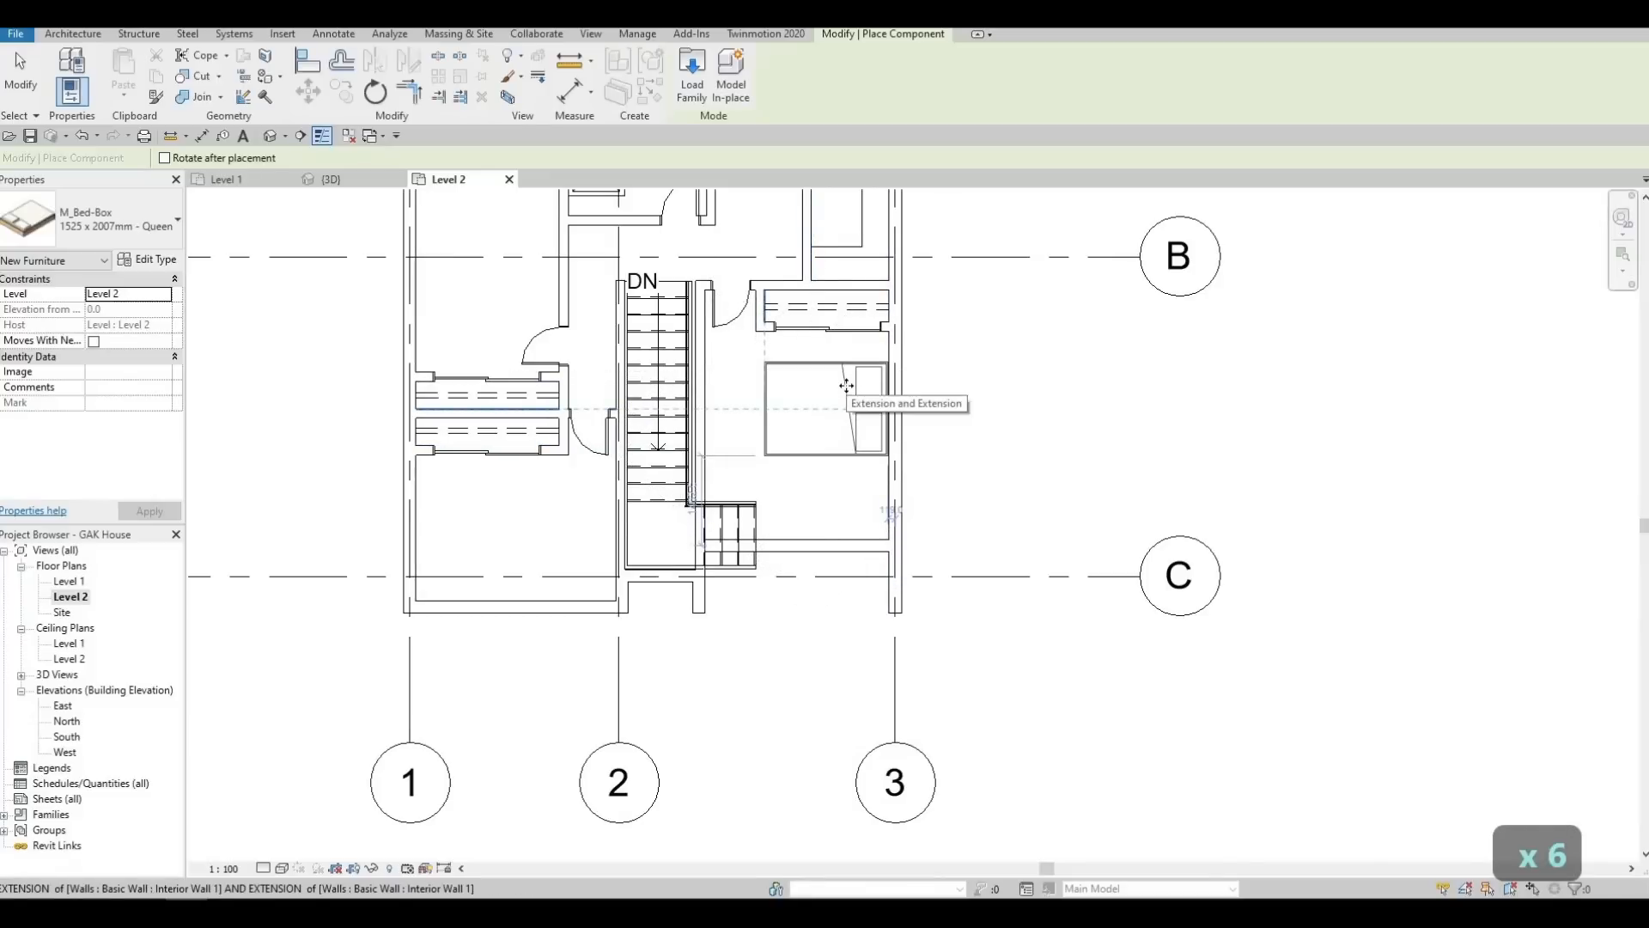
click(801, 373)
Place Queen beds in both grid 1 bedrooms: one near grid B with its head against the upper wall, one near grid C with its head against the grid 1 wall
middle_drag(507, 257, 636, 426)
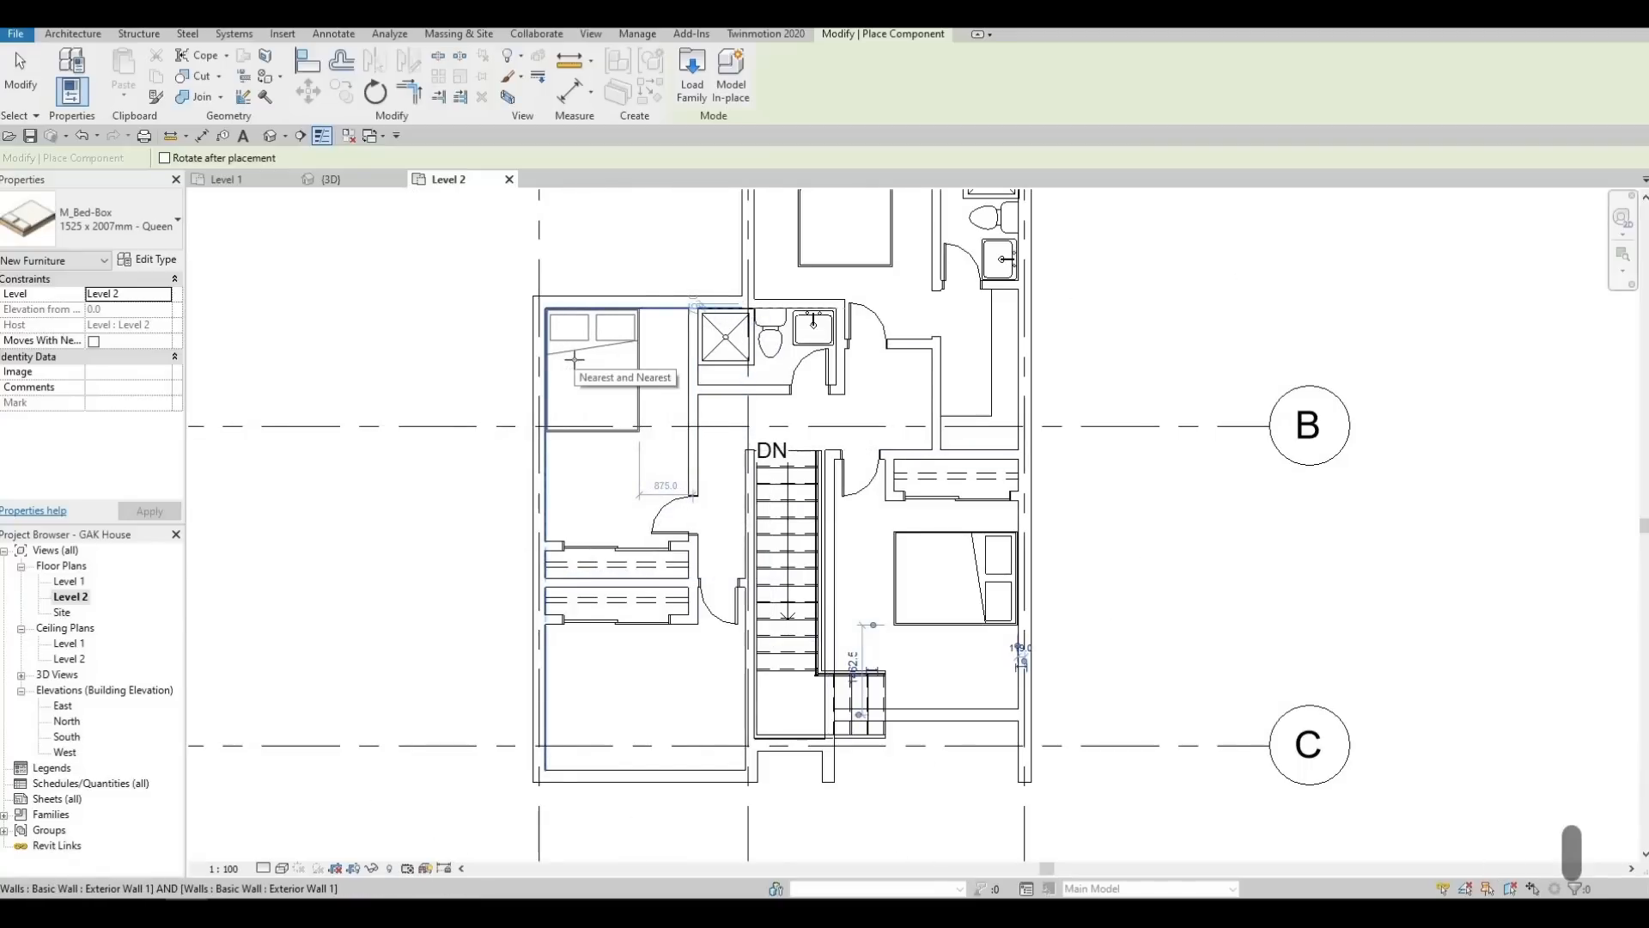
middle_drag(608, 701, 633, 486)
key(space)
key(space)
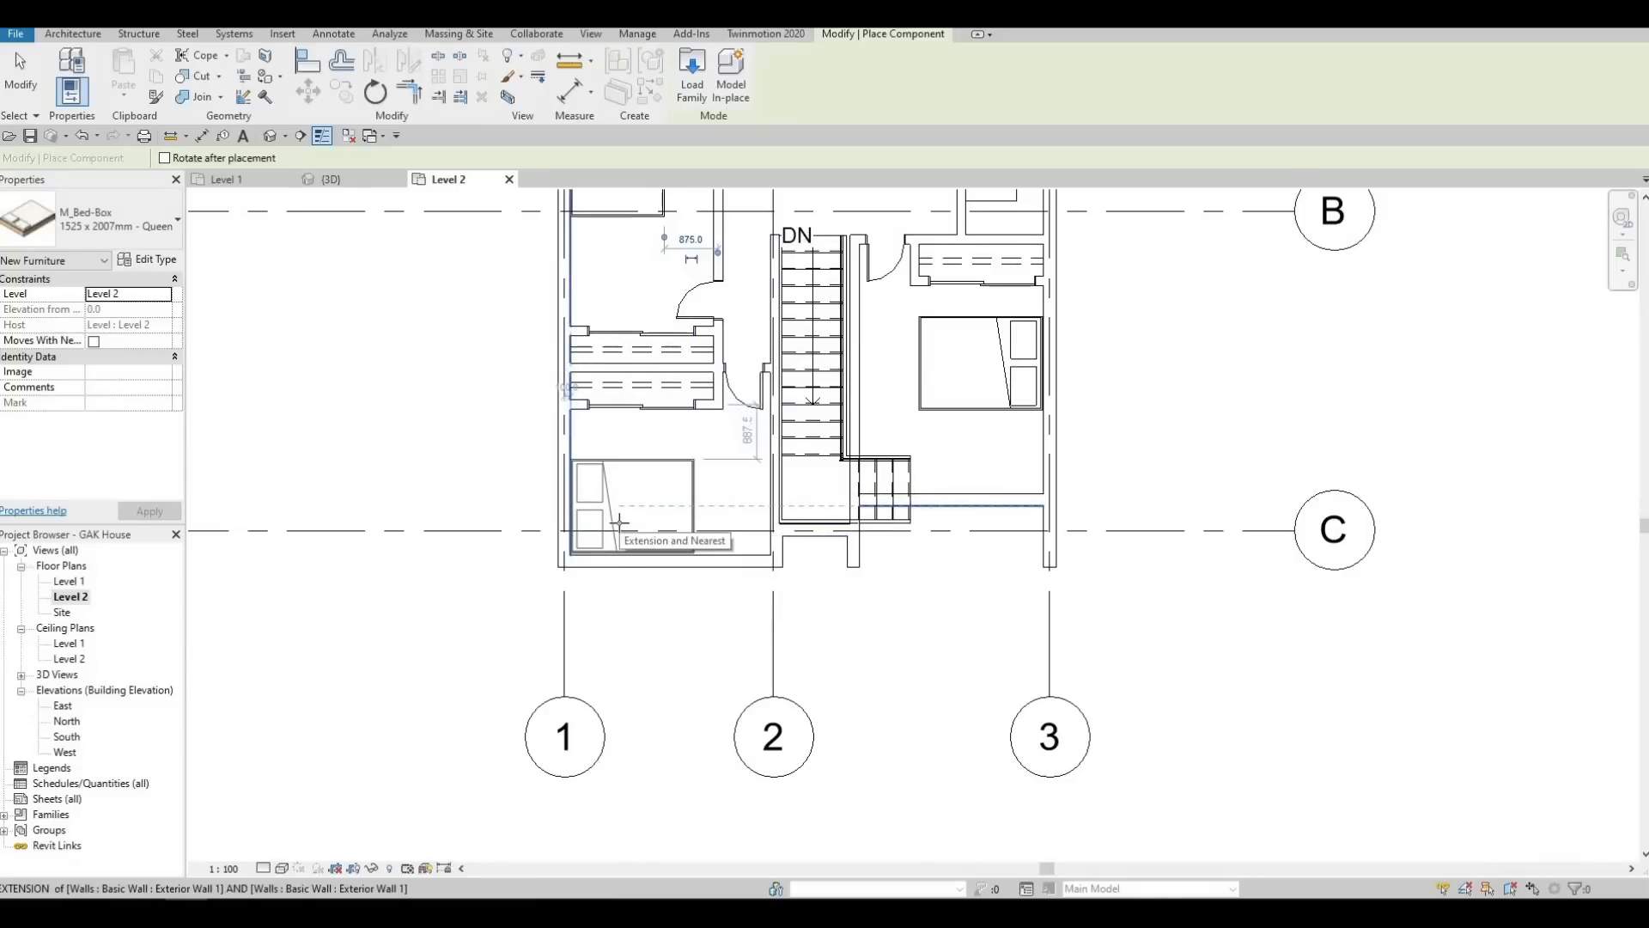
click(635, 514)
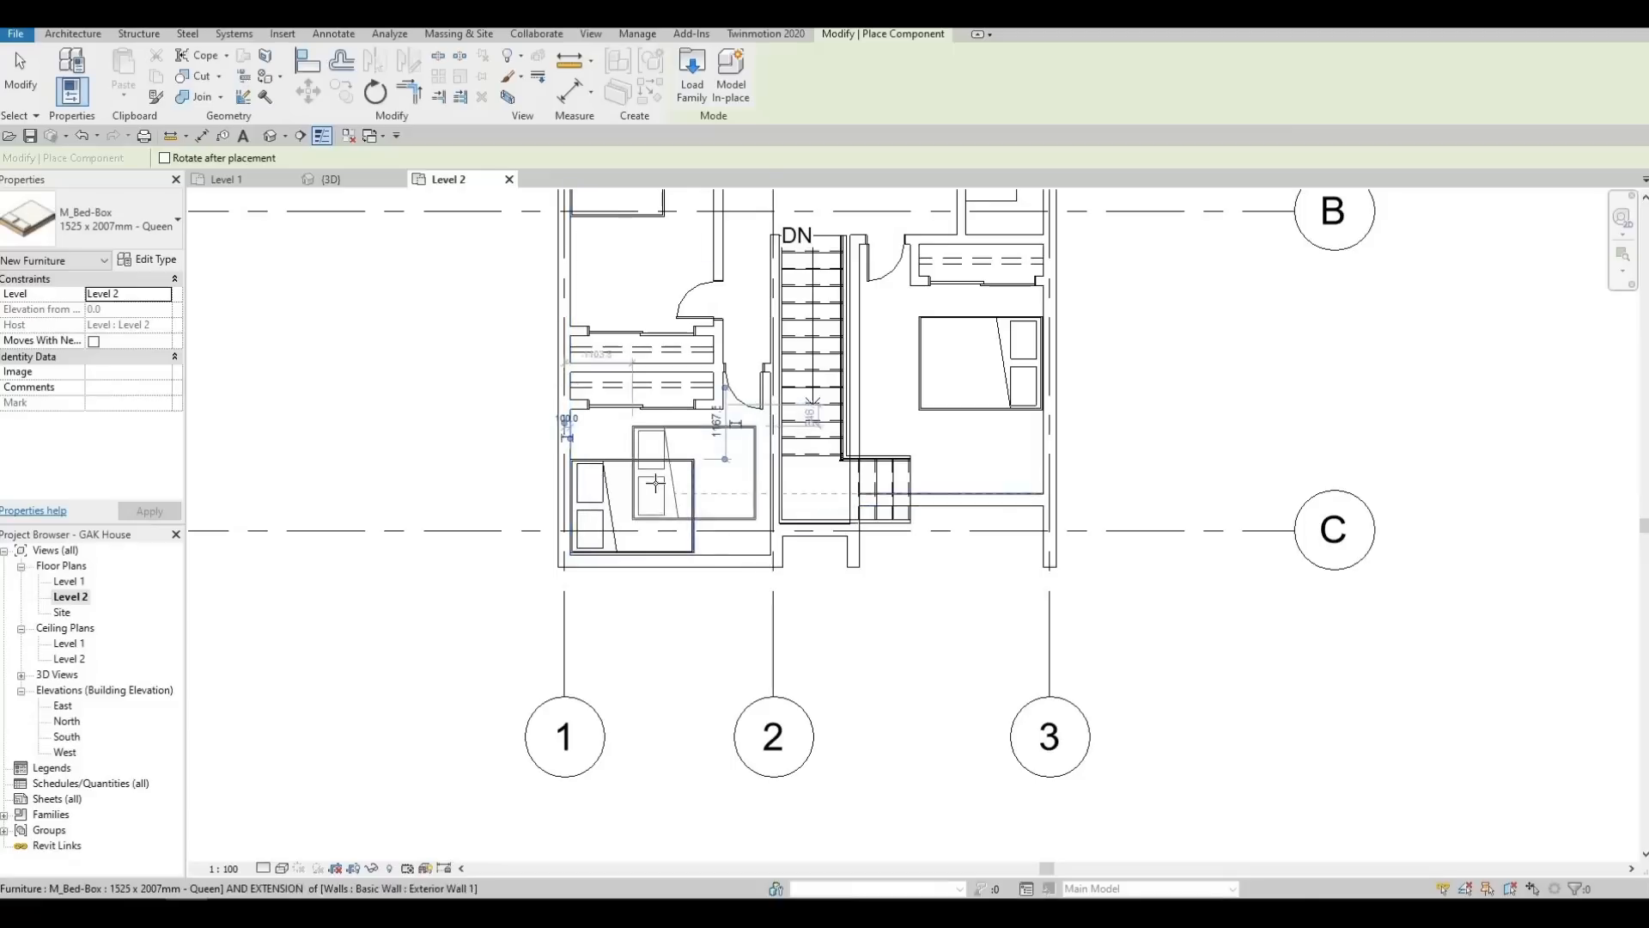
key(Escape)
key(Escape)
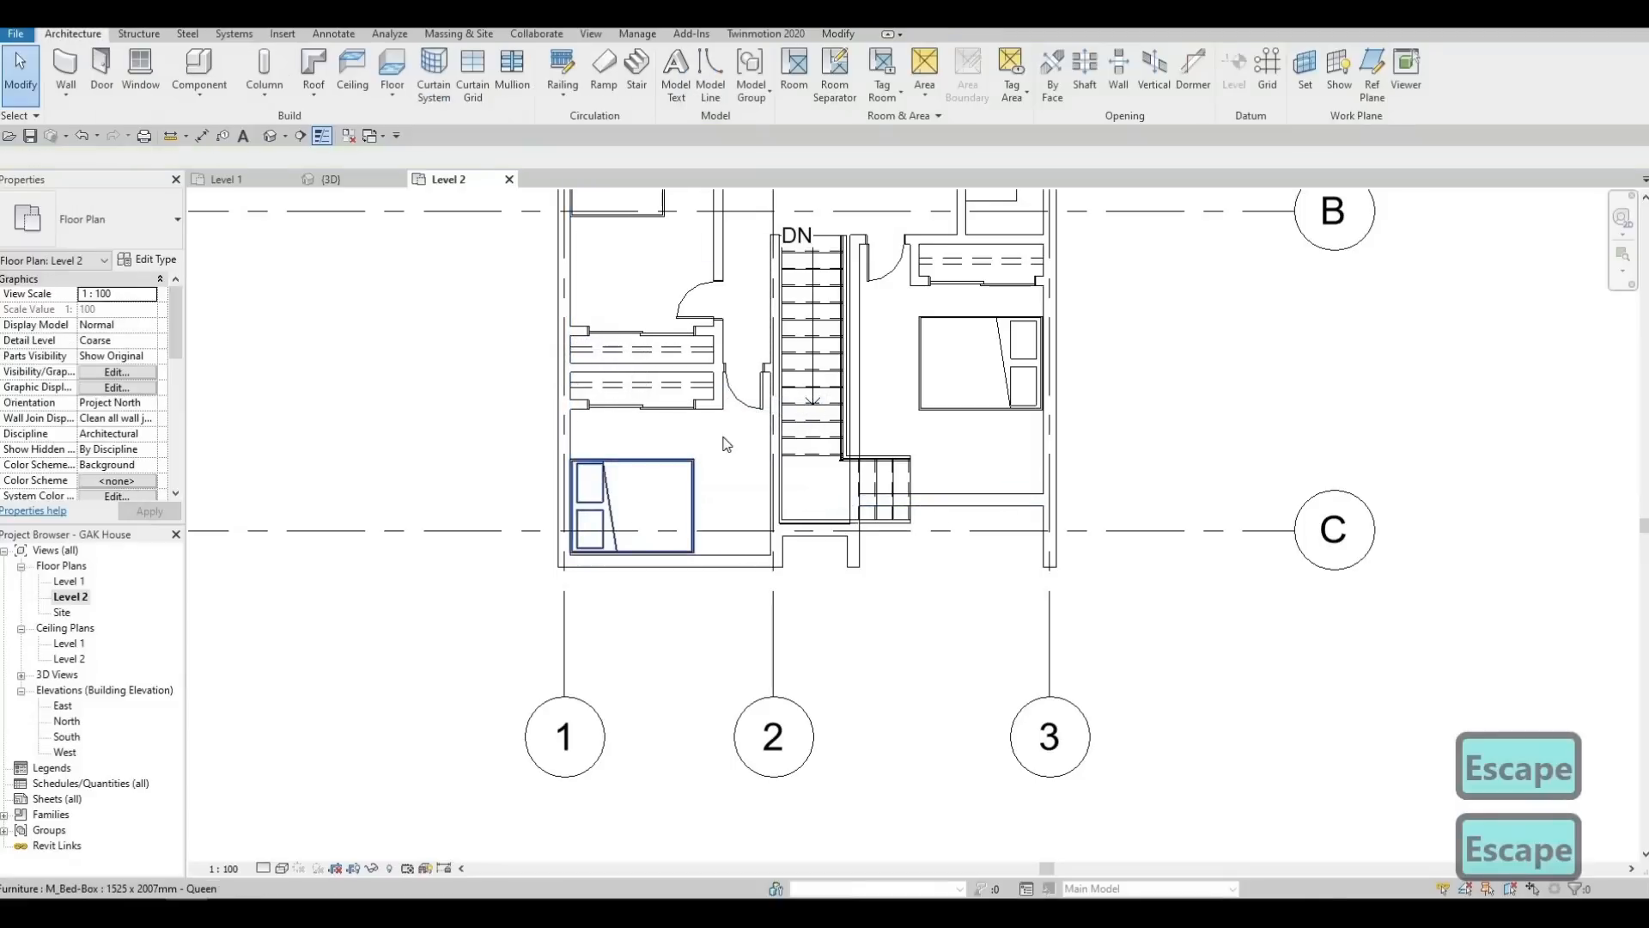
scroll(725, 430, down, 3)
middle_drag(738, 415, 785, 396)
middle_drag(634, 327, 633, 377)
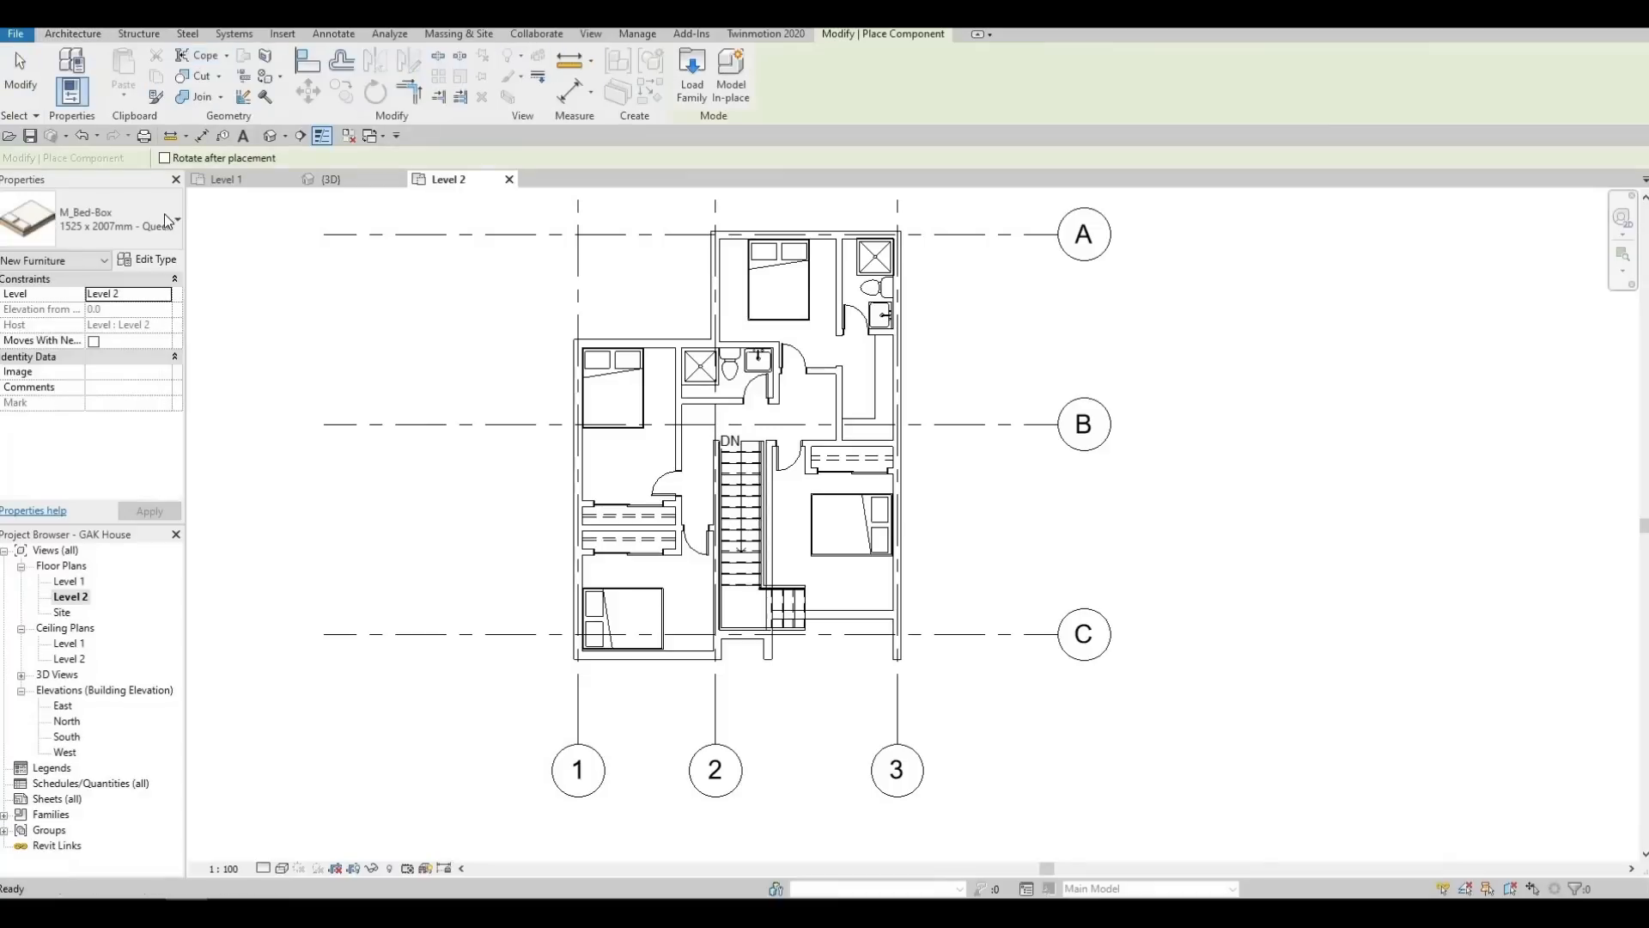
click(120, 222)
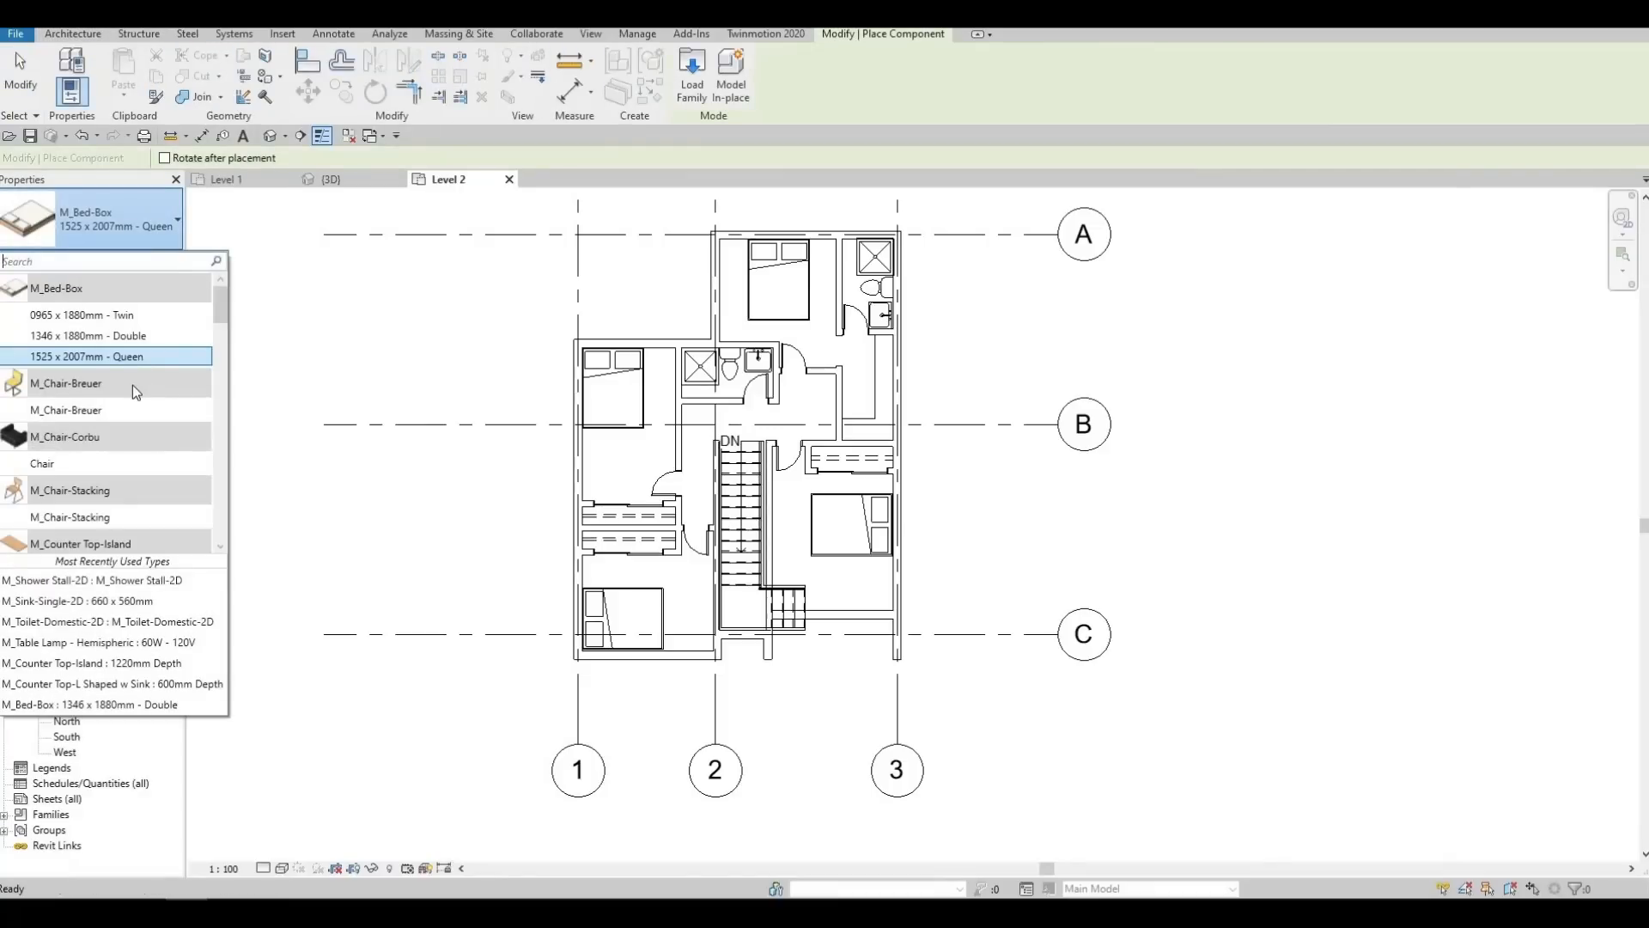
scroll(132, 385, down, 10)
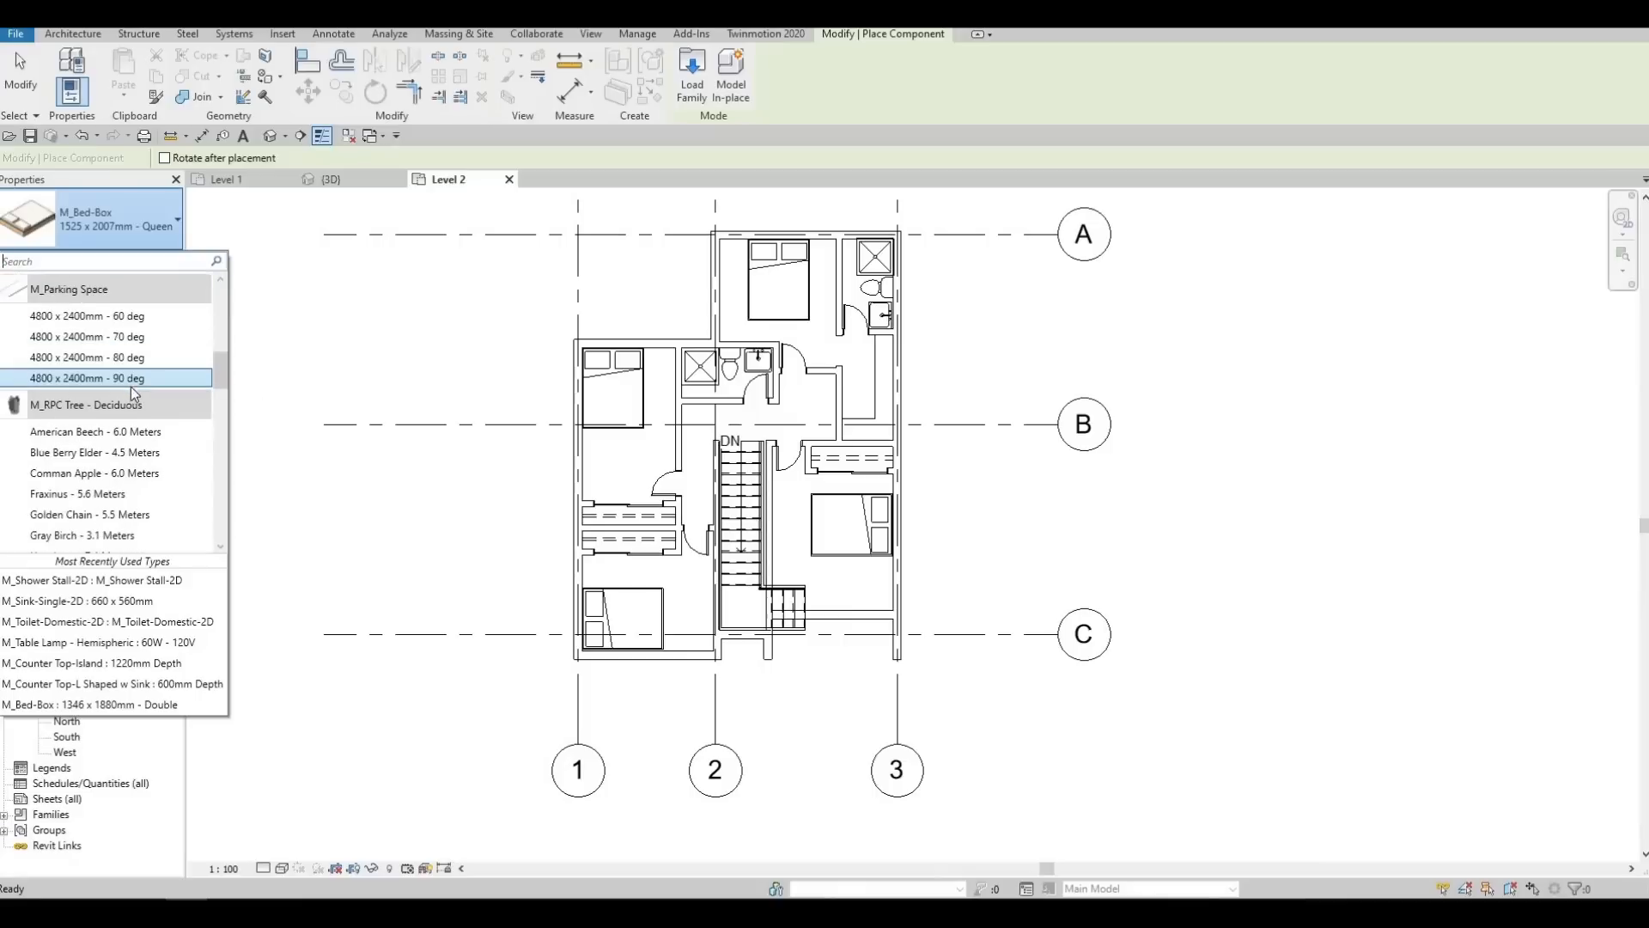
scroll(128, 390, down, 12)
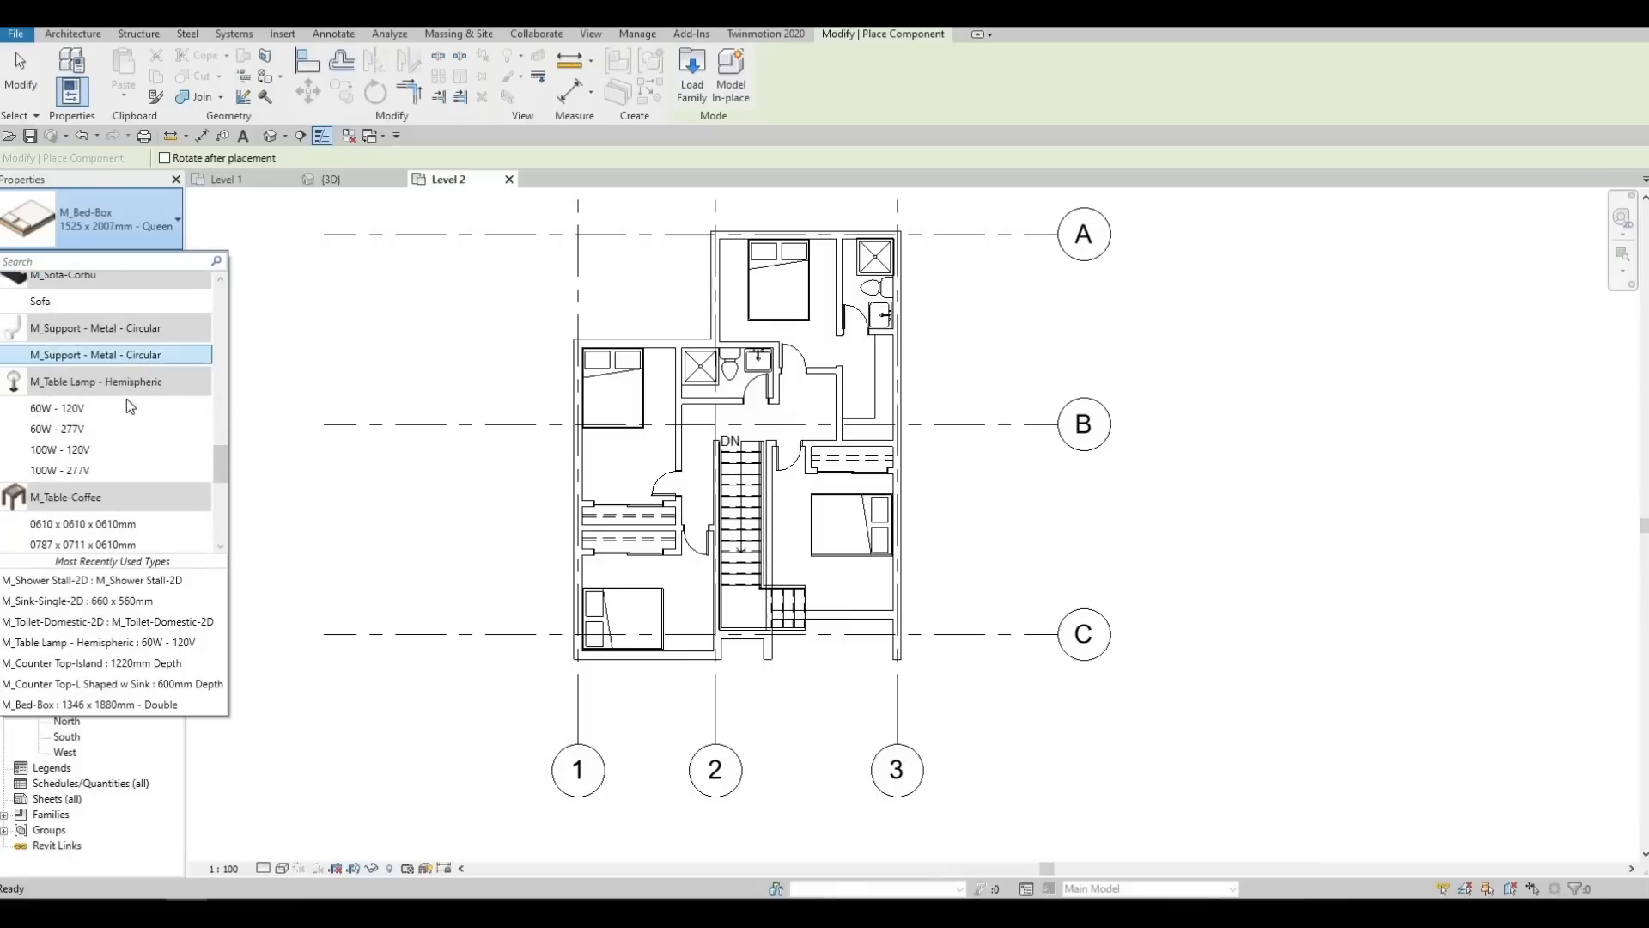
scroll(126, 402, down, 8)
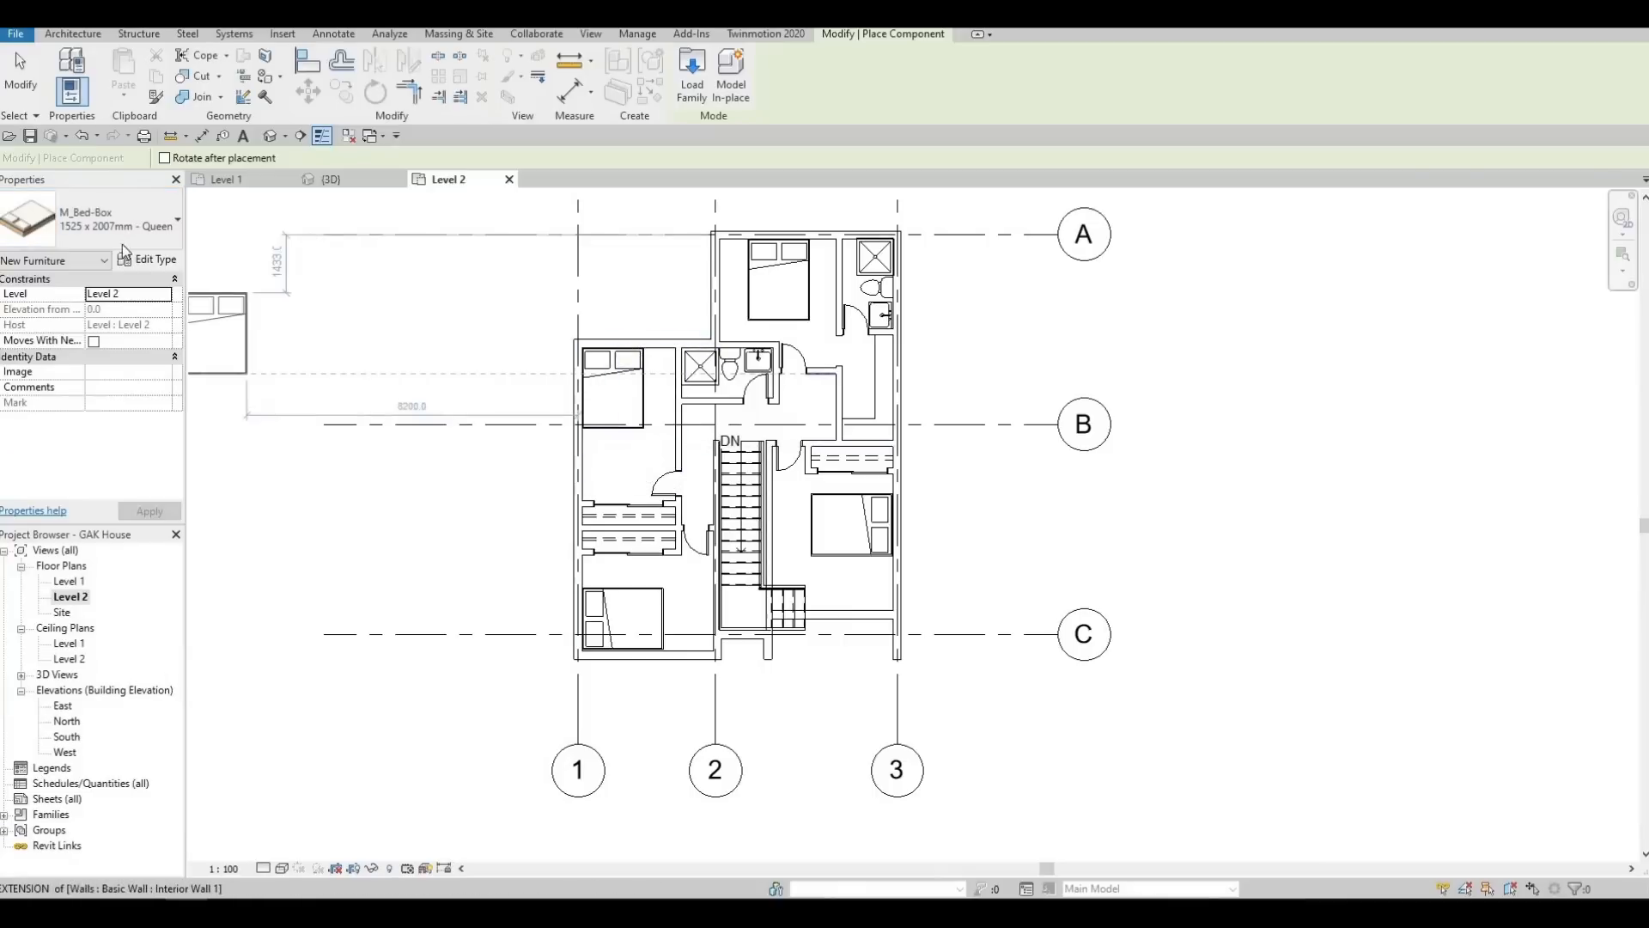
key(Escape)
key(Escape)
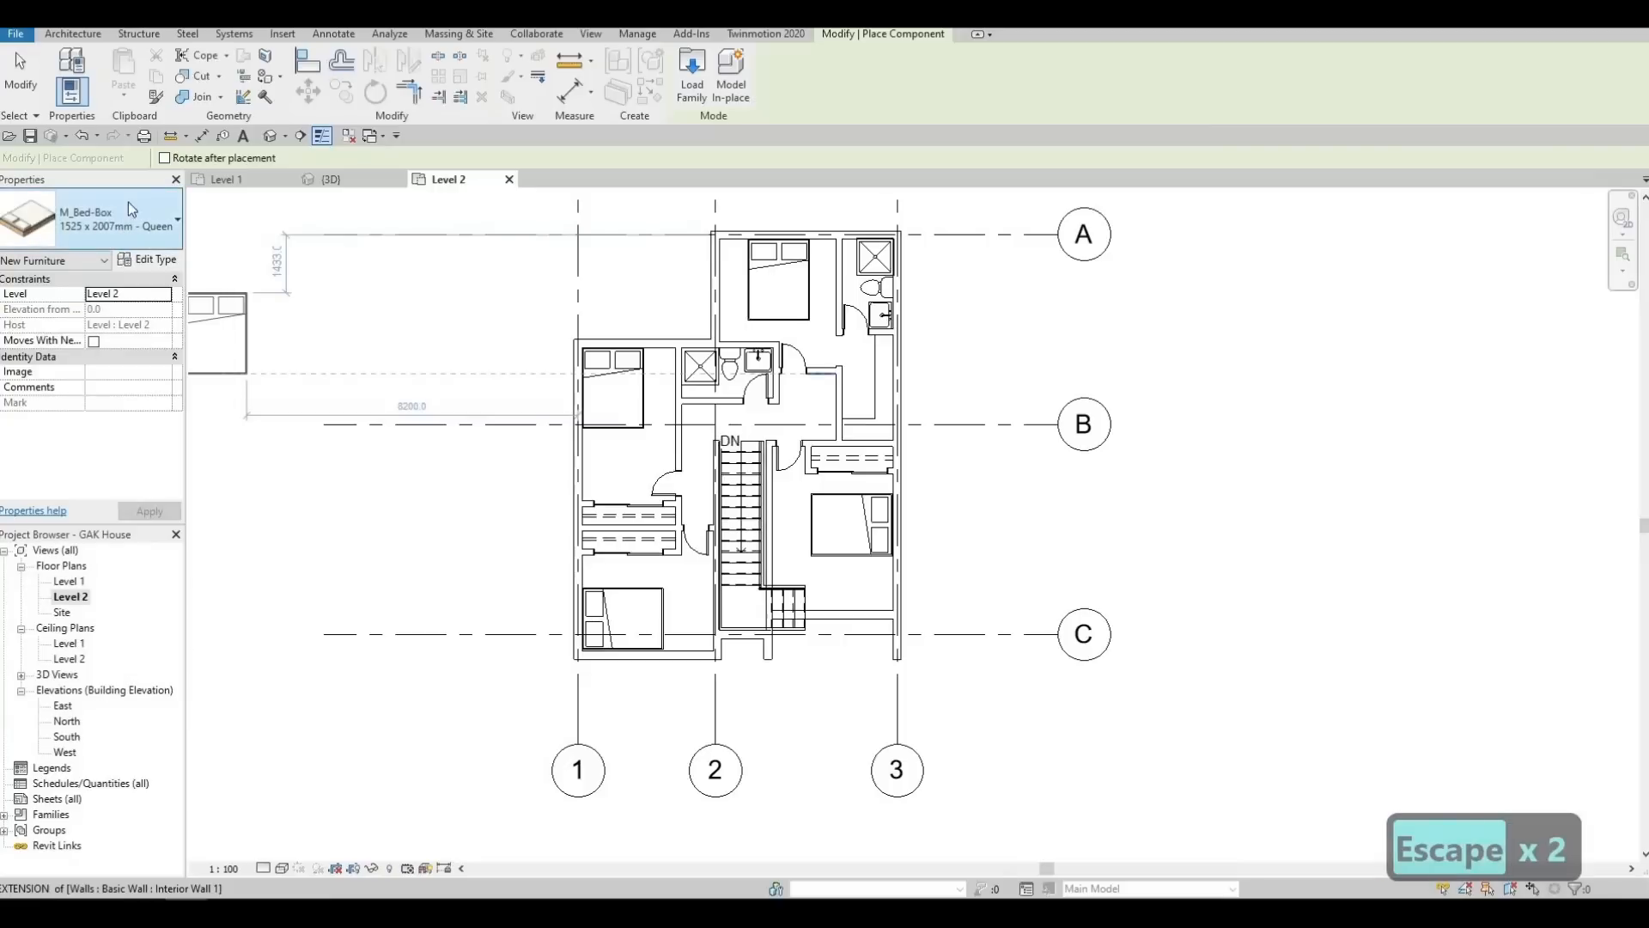
key(Escape)
key(Escape)
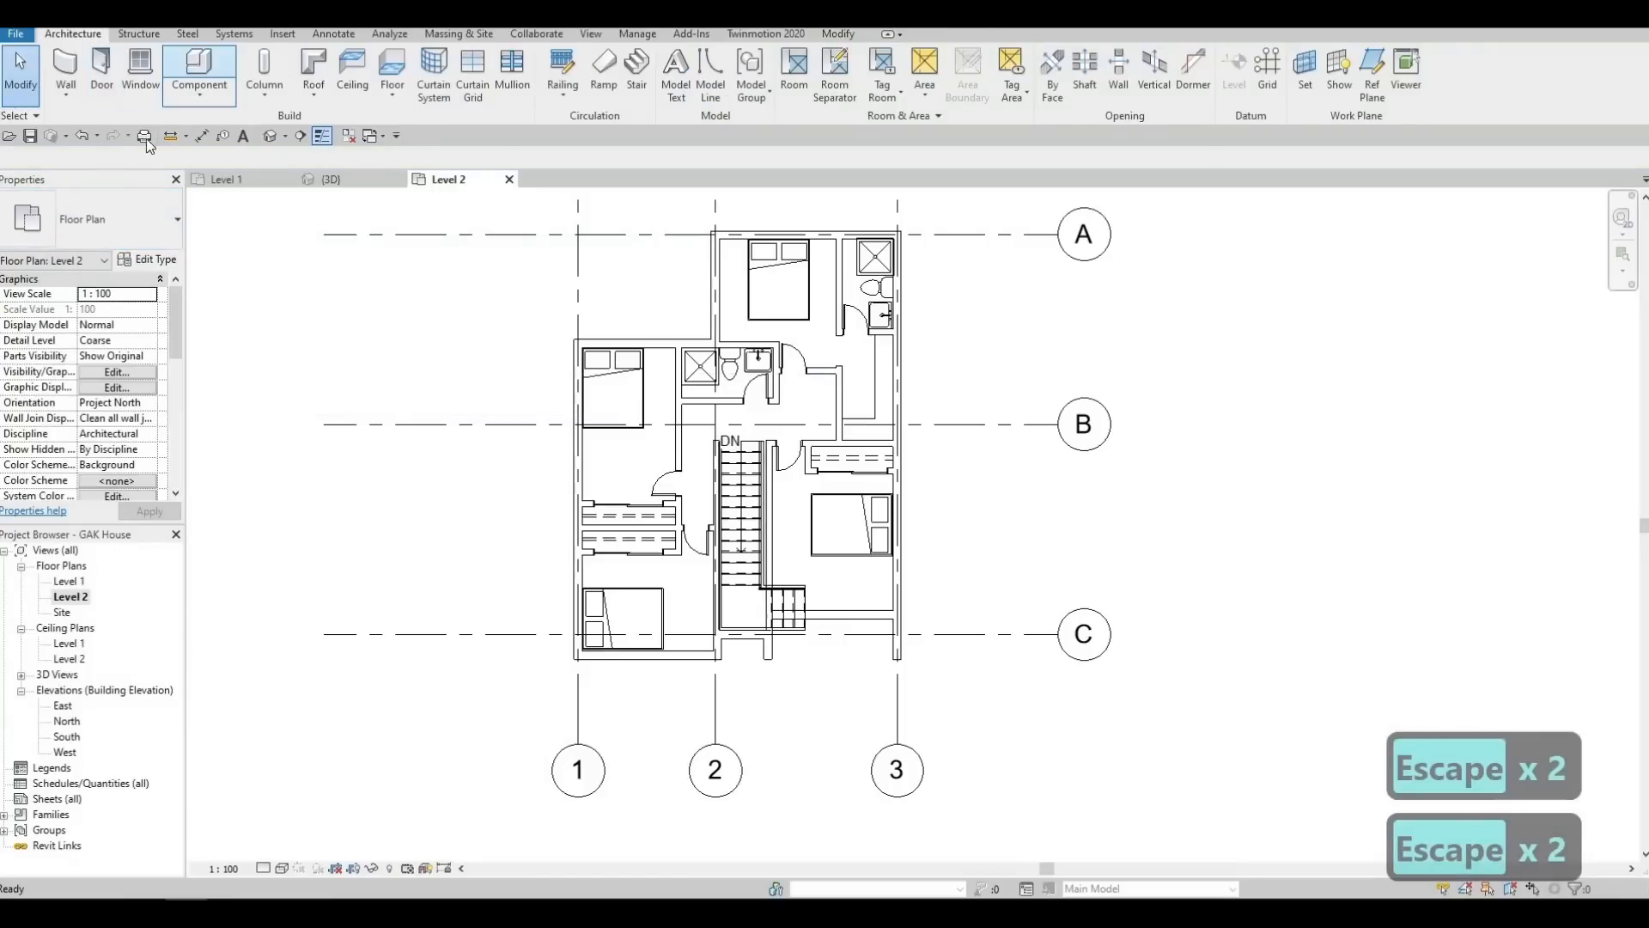
Place an M_Table-Night Stand 0457 x 0457 x 0610mm against the upper wall beside the bed in the grid 1 bedroom near grid B
click(126, 222)
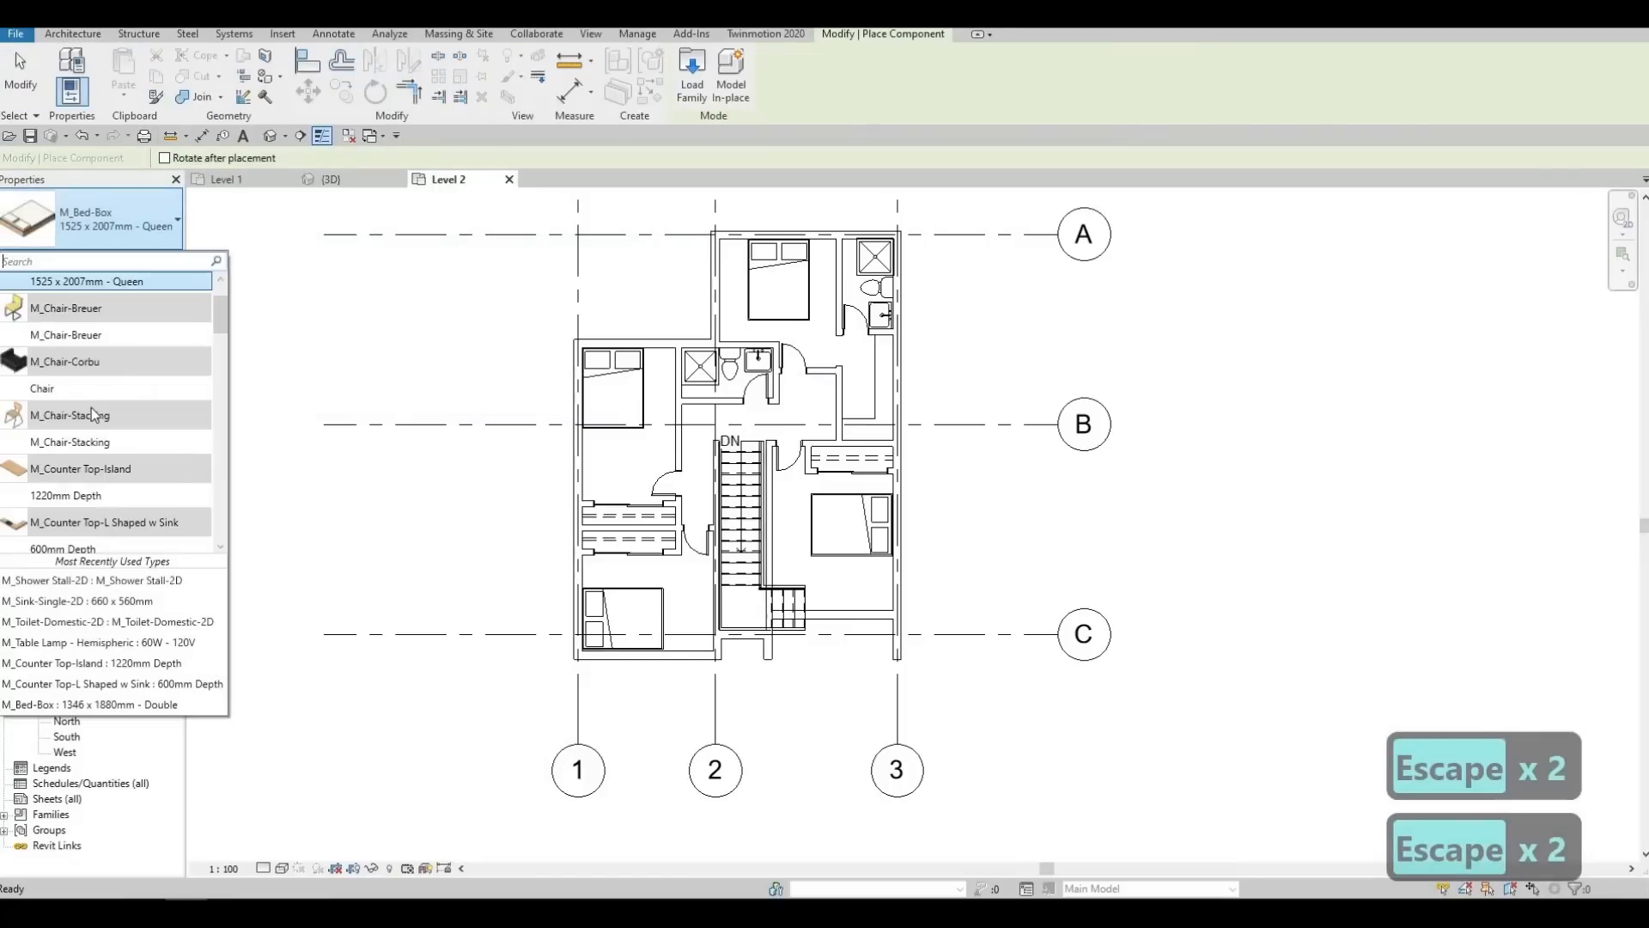
scroll(58, 466, down, 6)
scroll(58, 464, down, 10)
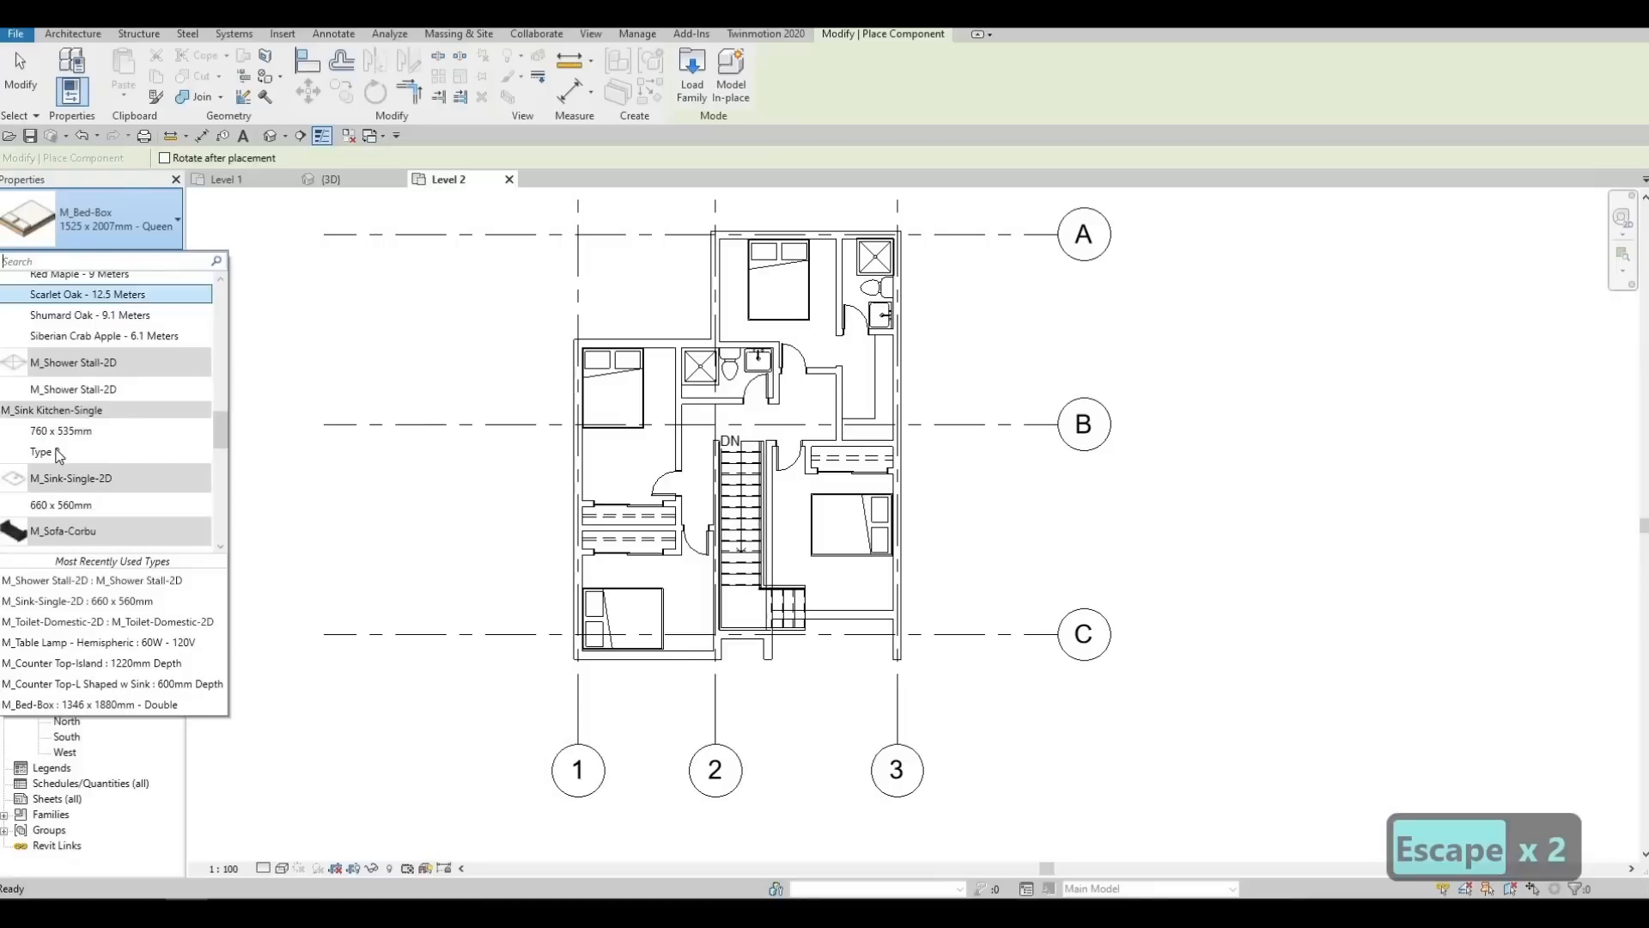
scroll(57, 463, down, 8)
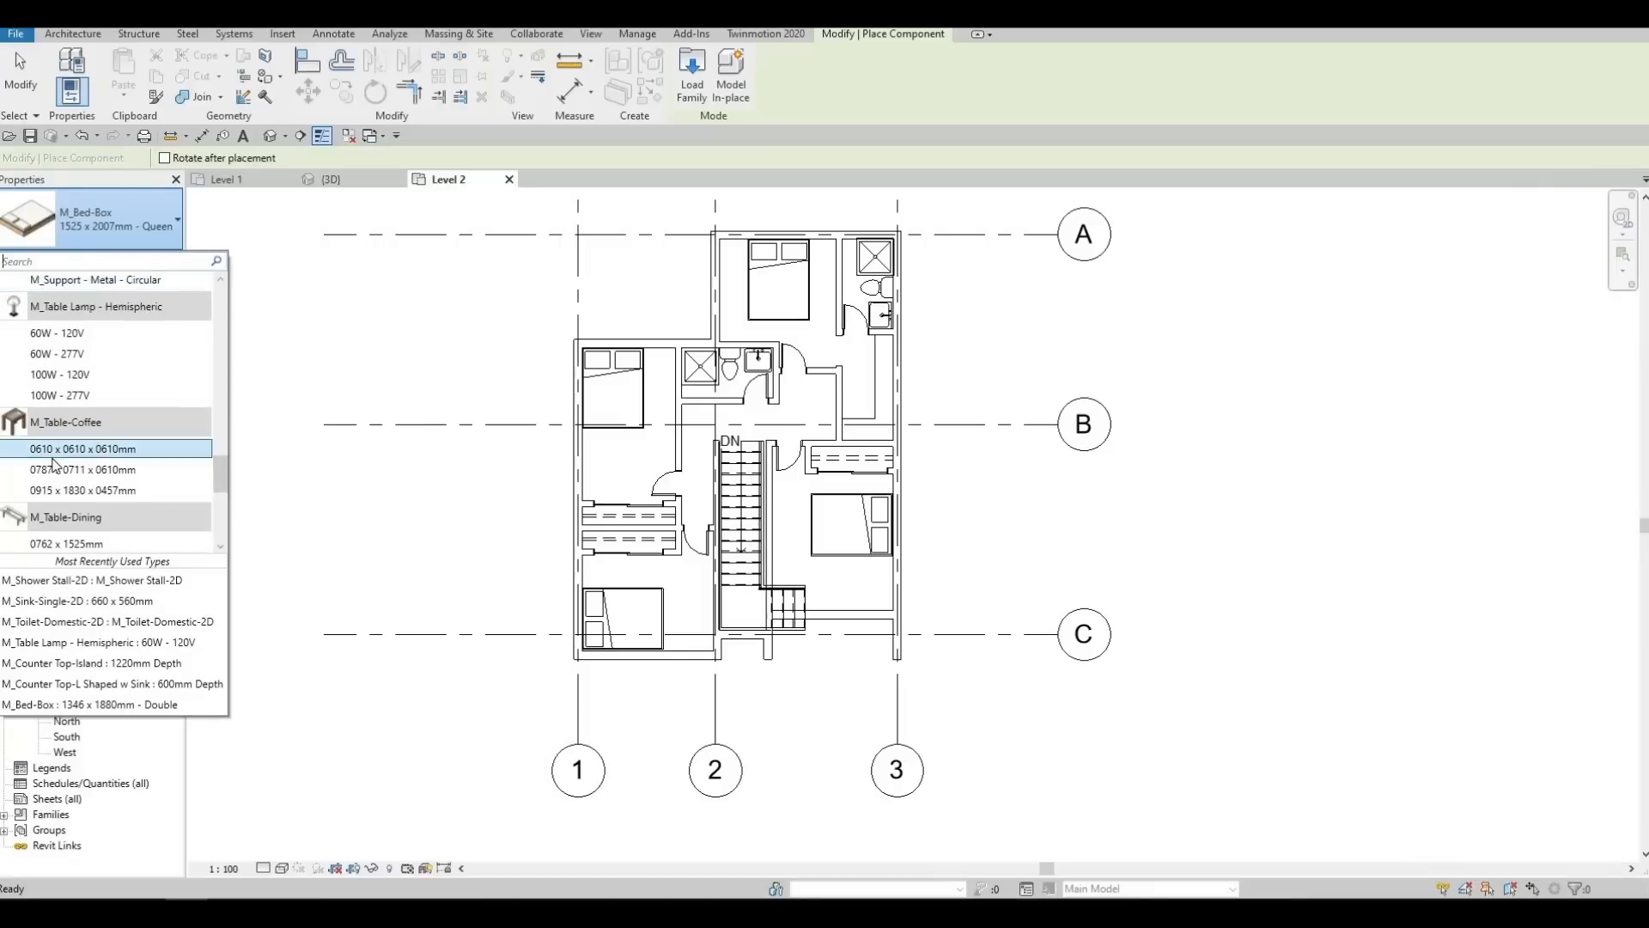
click(51, 474)
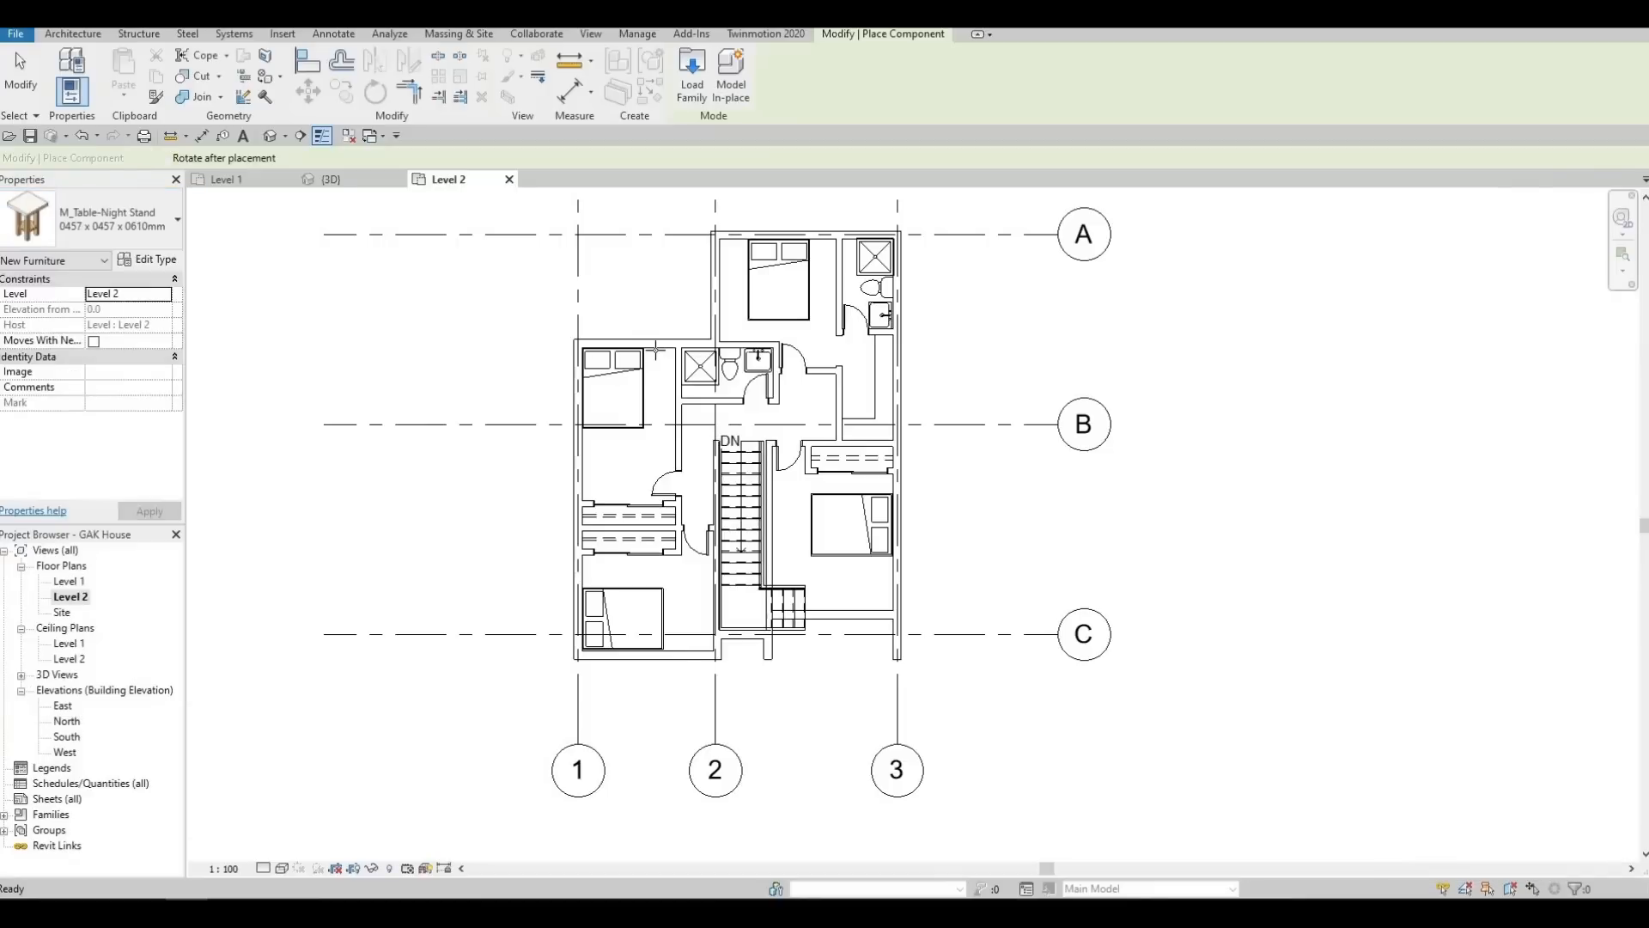
scroll(657, 351, up, 2)
scroll(666, 377, up, 2)
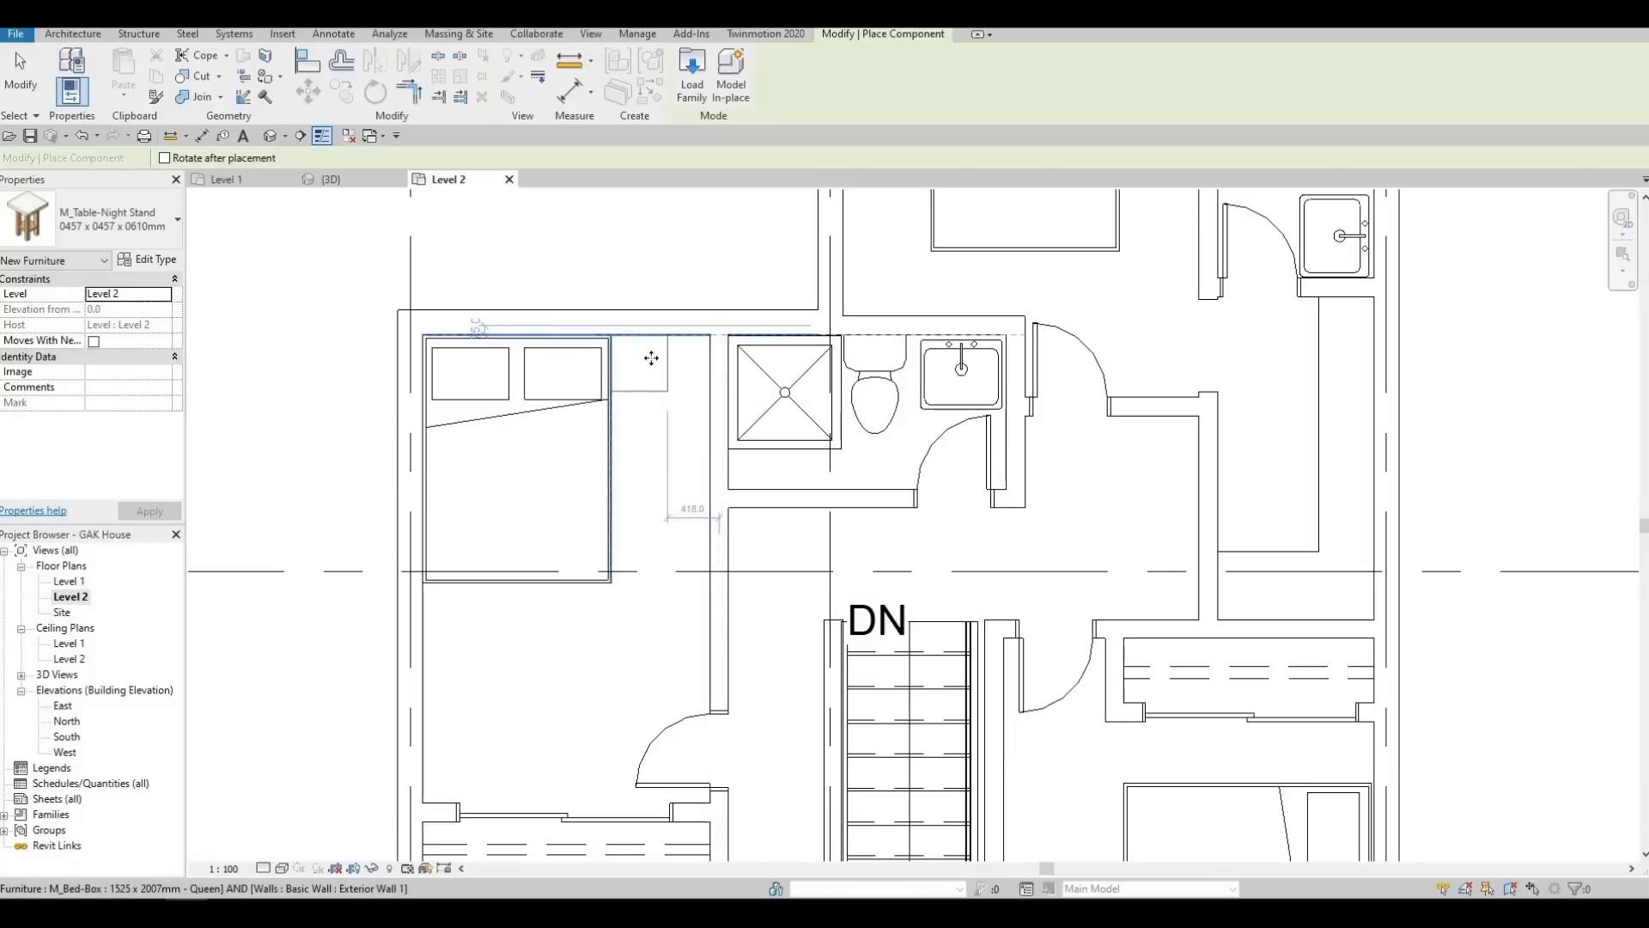
click(651, 357)
Place a night stand on each side of the bed against the grid A wall
middle_drag(651, 446, 374, 808)
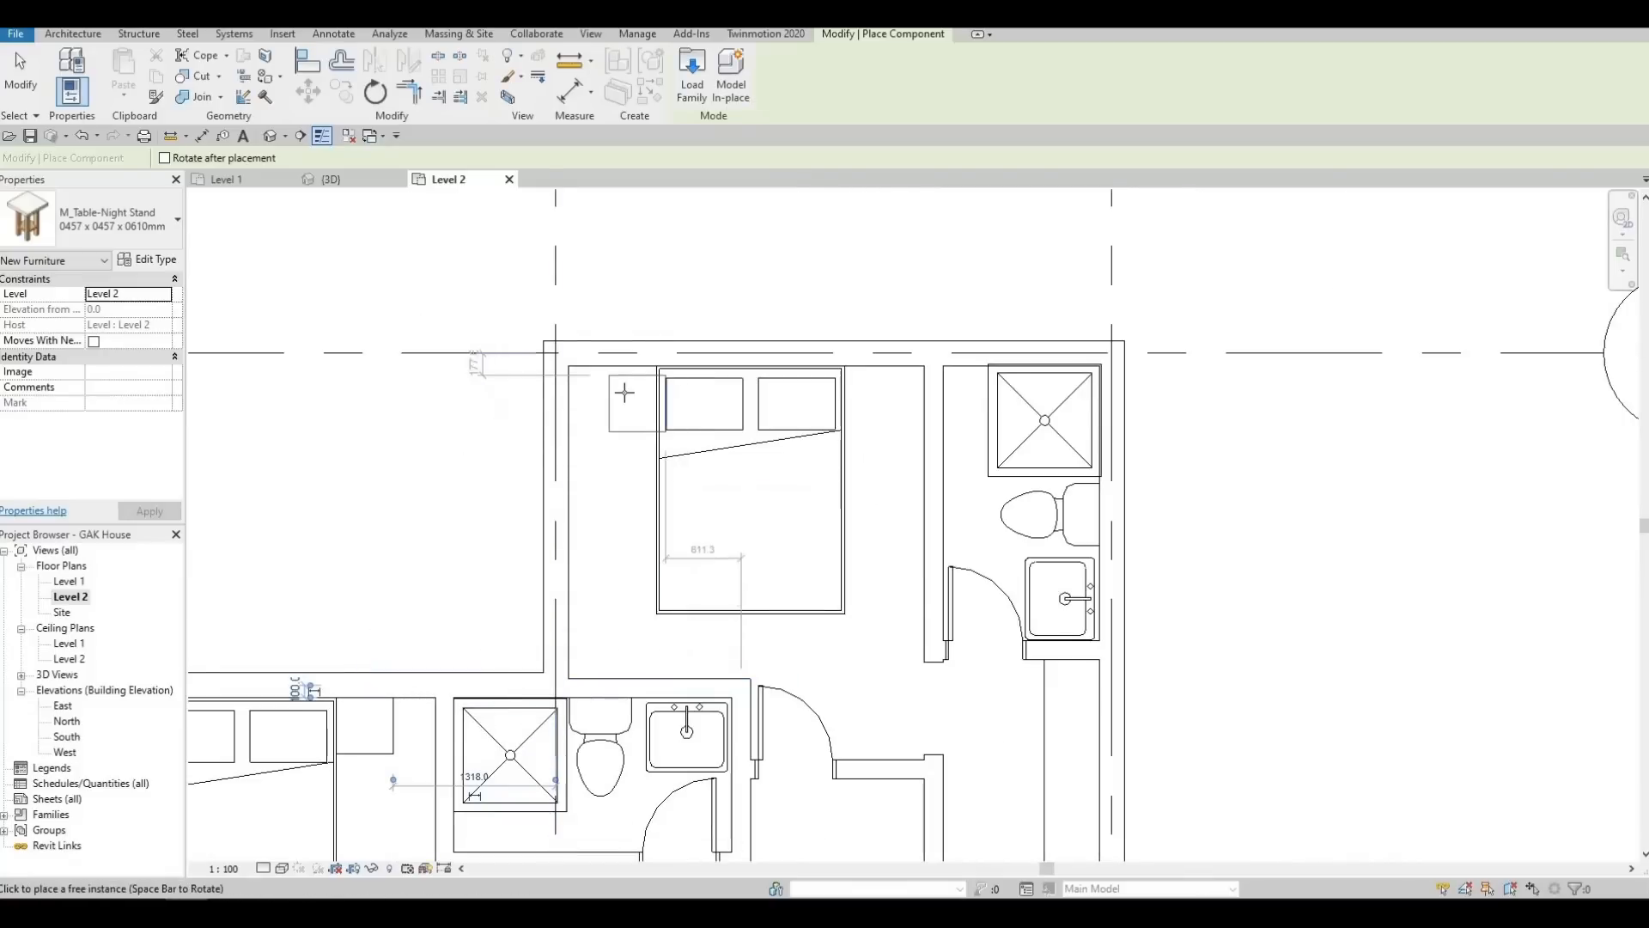
click(615, 384)
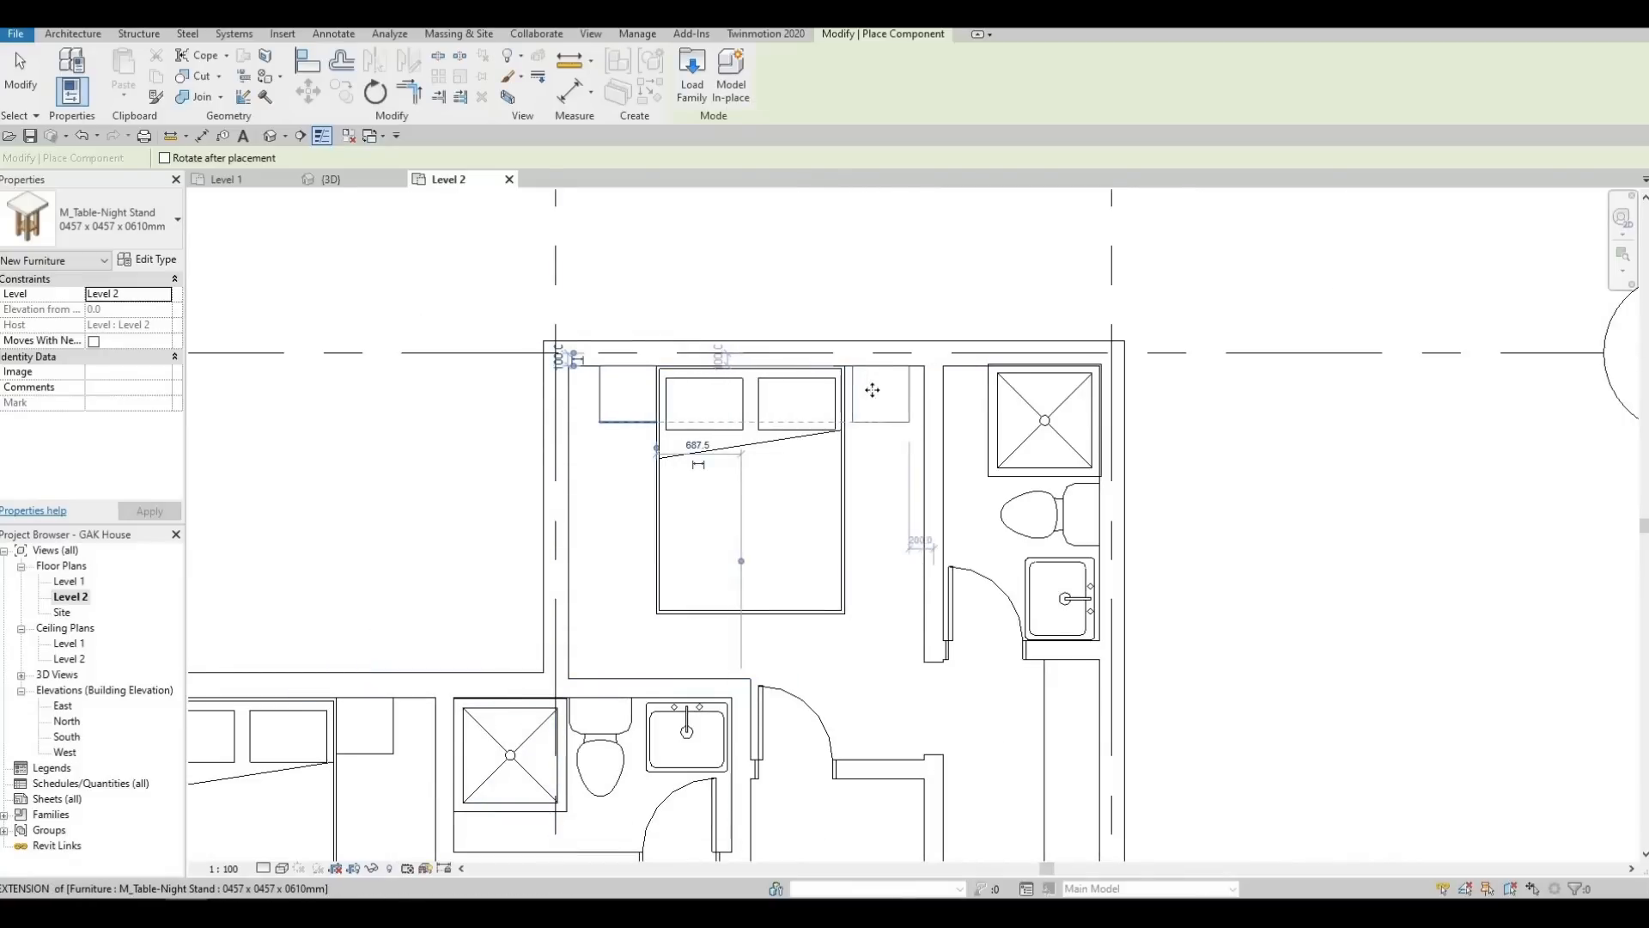
click(838, 416)
Place a night stand on each side of the bed against the grid 3 exterior wall
scroll(685, 383, down, 2)
middle_drag(862, 670, 744, 398)
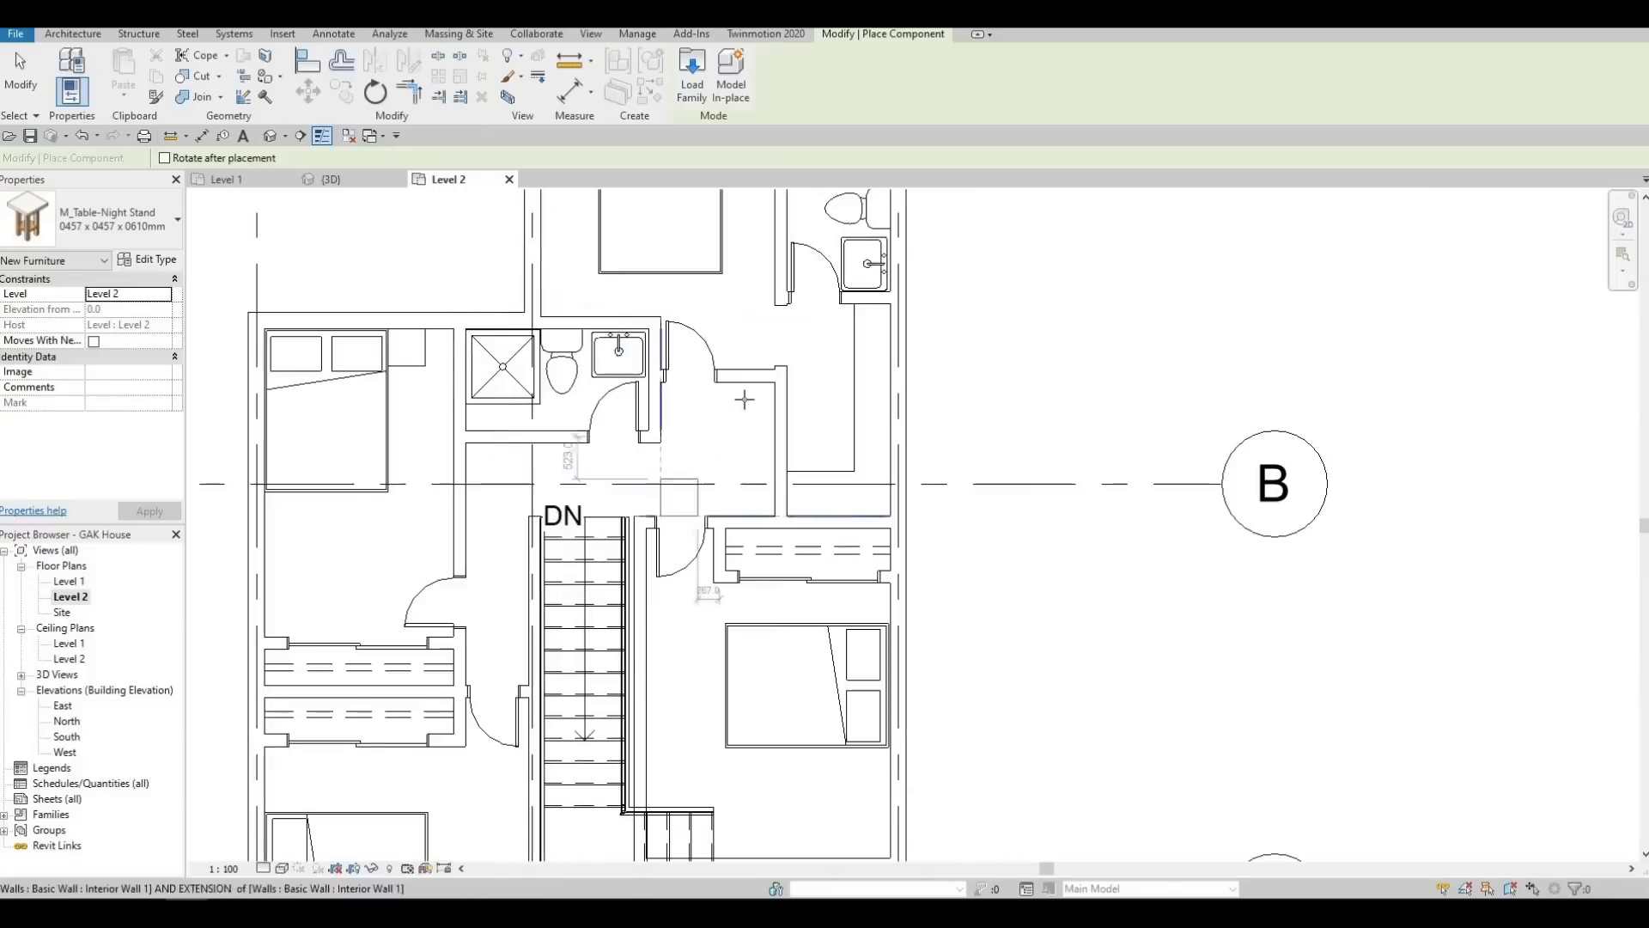
middle_drag(806, 646, 706, 377)
scroll(740, 450, up, 2)
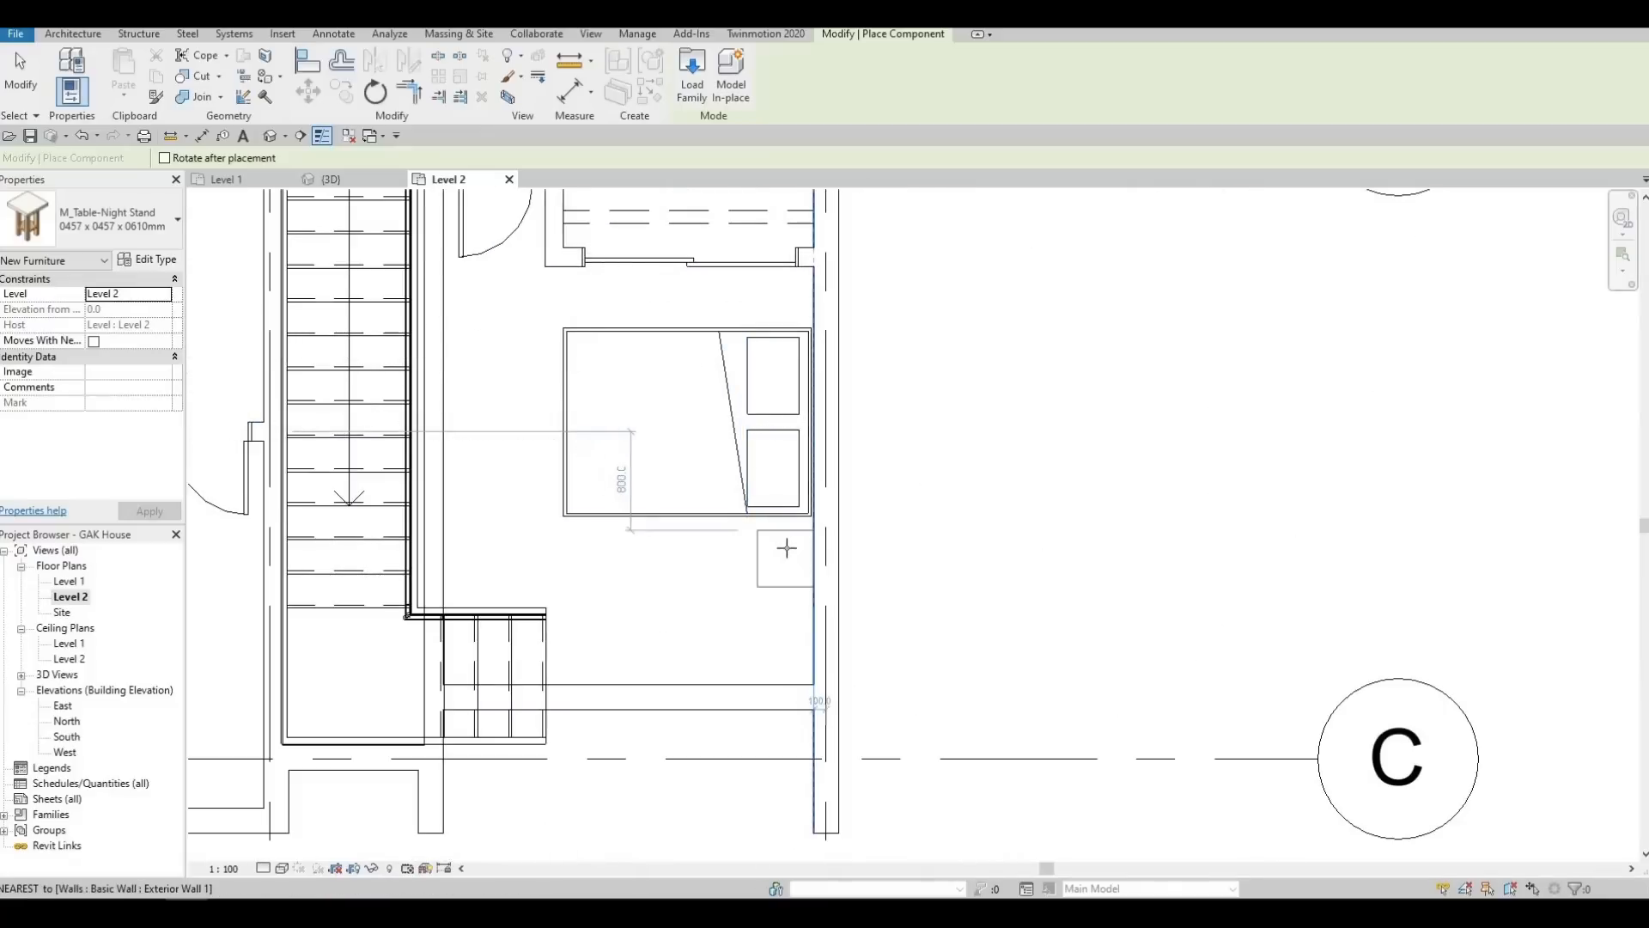
click(743, 518)
middle_drag(763, 416, 731, 445)
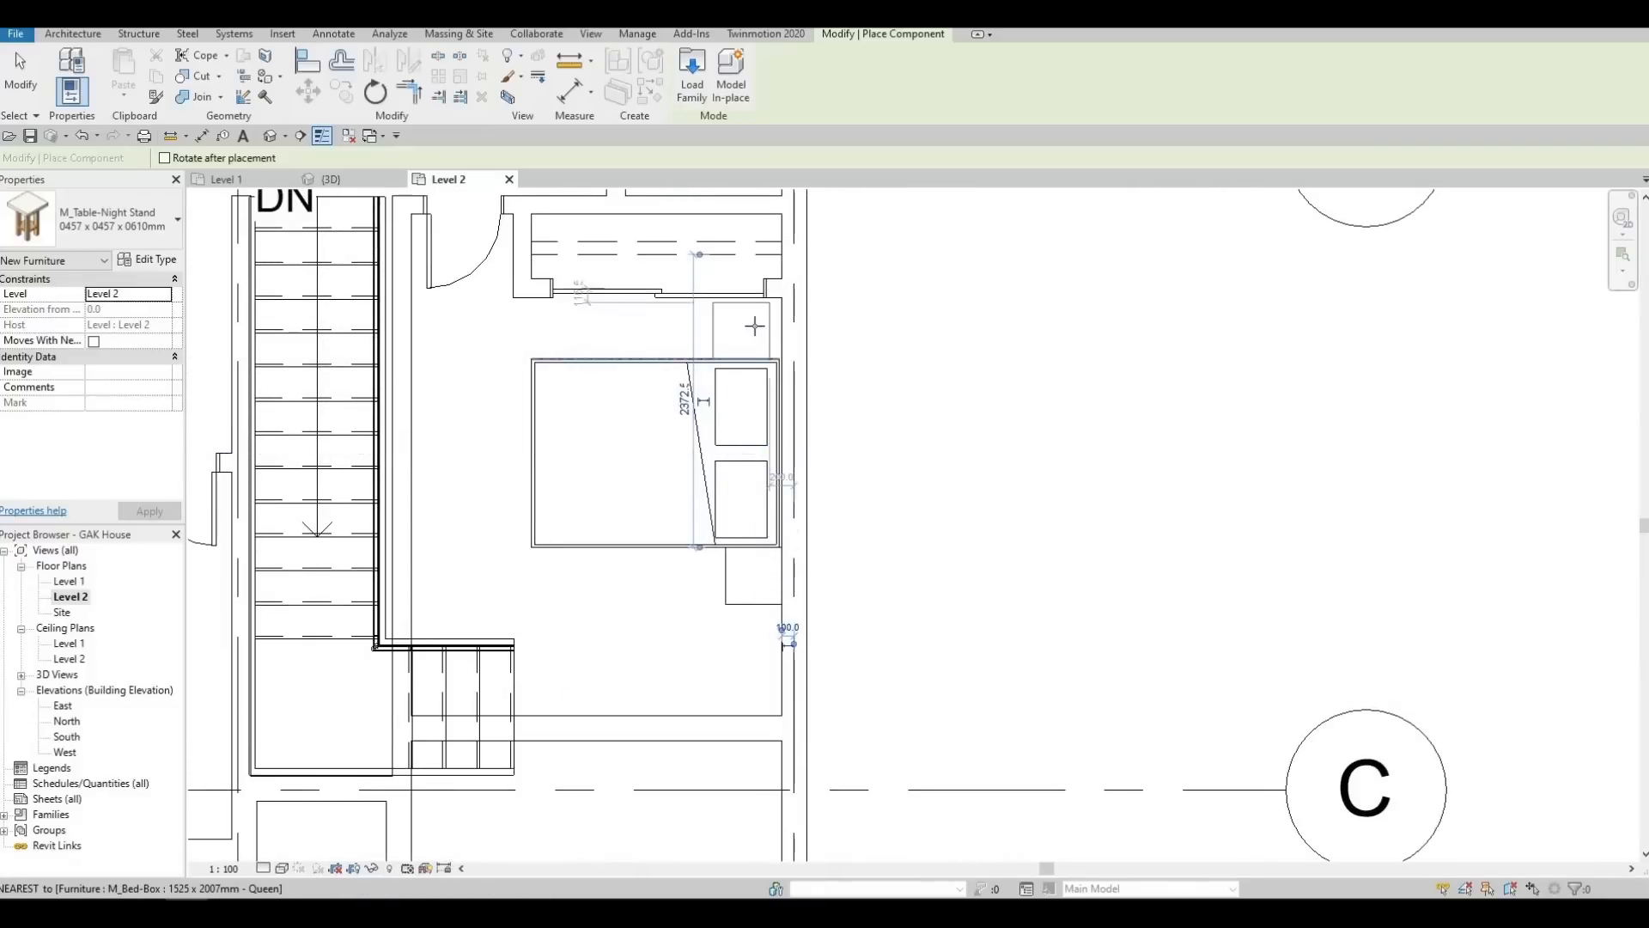
click(754, 331)
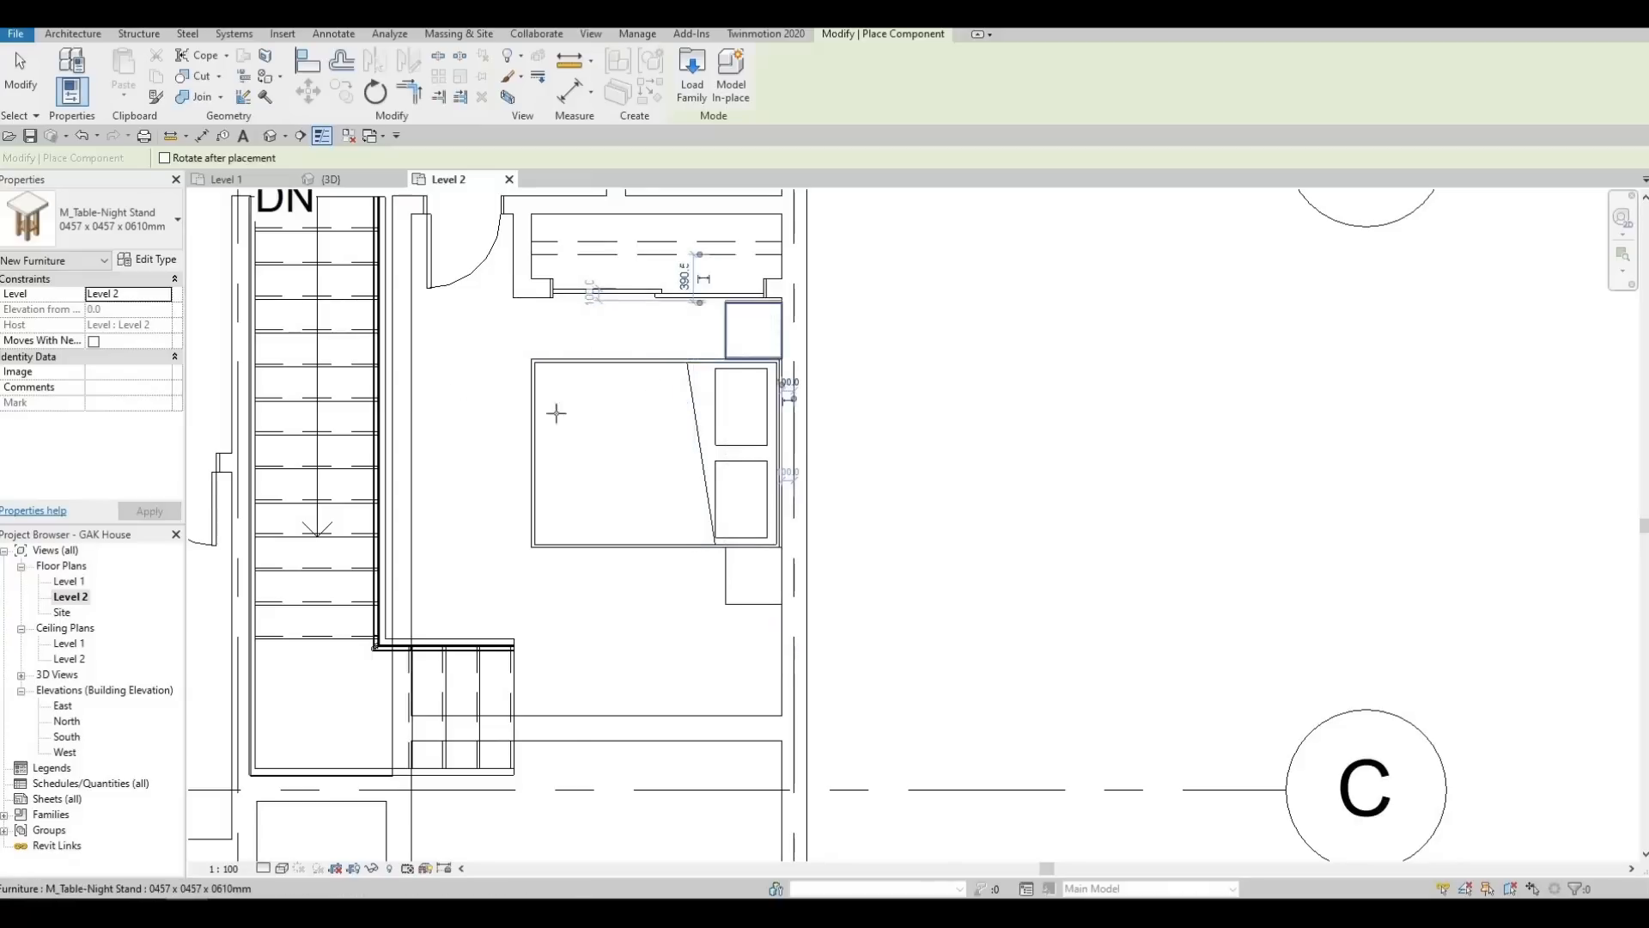
Place a night stand against the grid 1 wall, between the bed and the closet in the bedroom near grid C
middle_drag(408, 390, 749, 319)
scroll(773, 314, down, 2)
middle_drag(480, 461, 585, 465)
scroll(528, 464, up, 1)
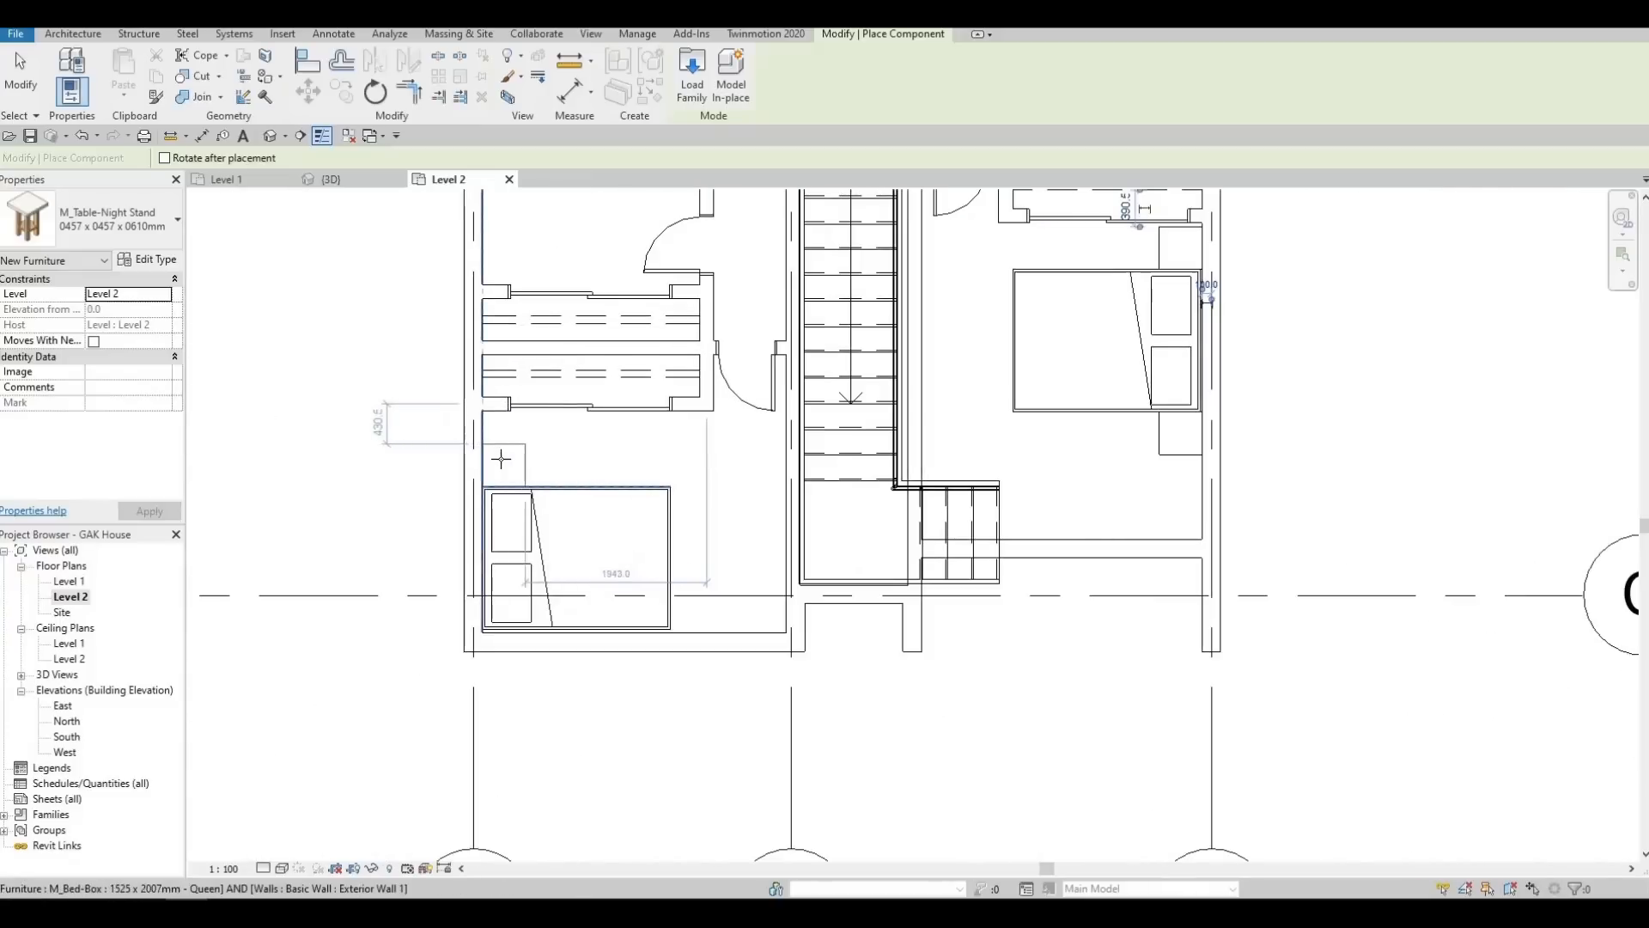
click(504, 462)
scroll(591, 560, down, 2)
middle_drag(571, 318, 556, 469)
key(Escape)
key(Escape)
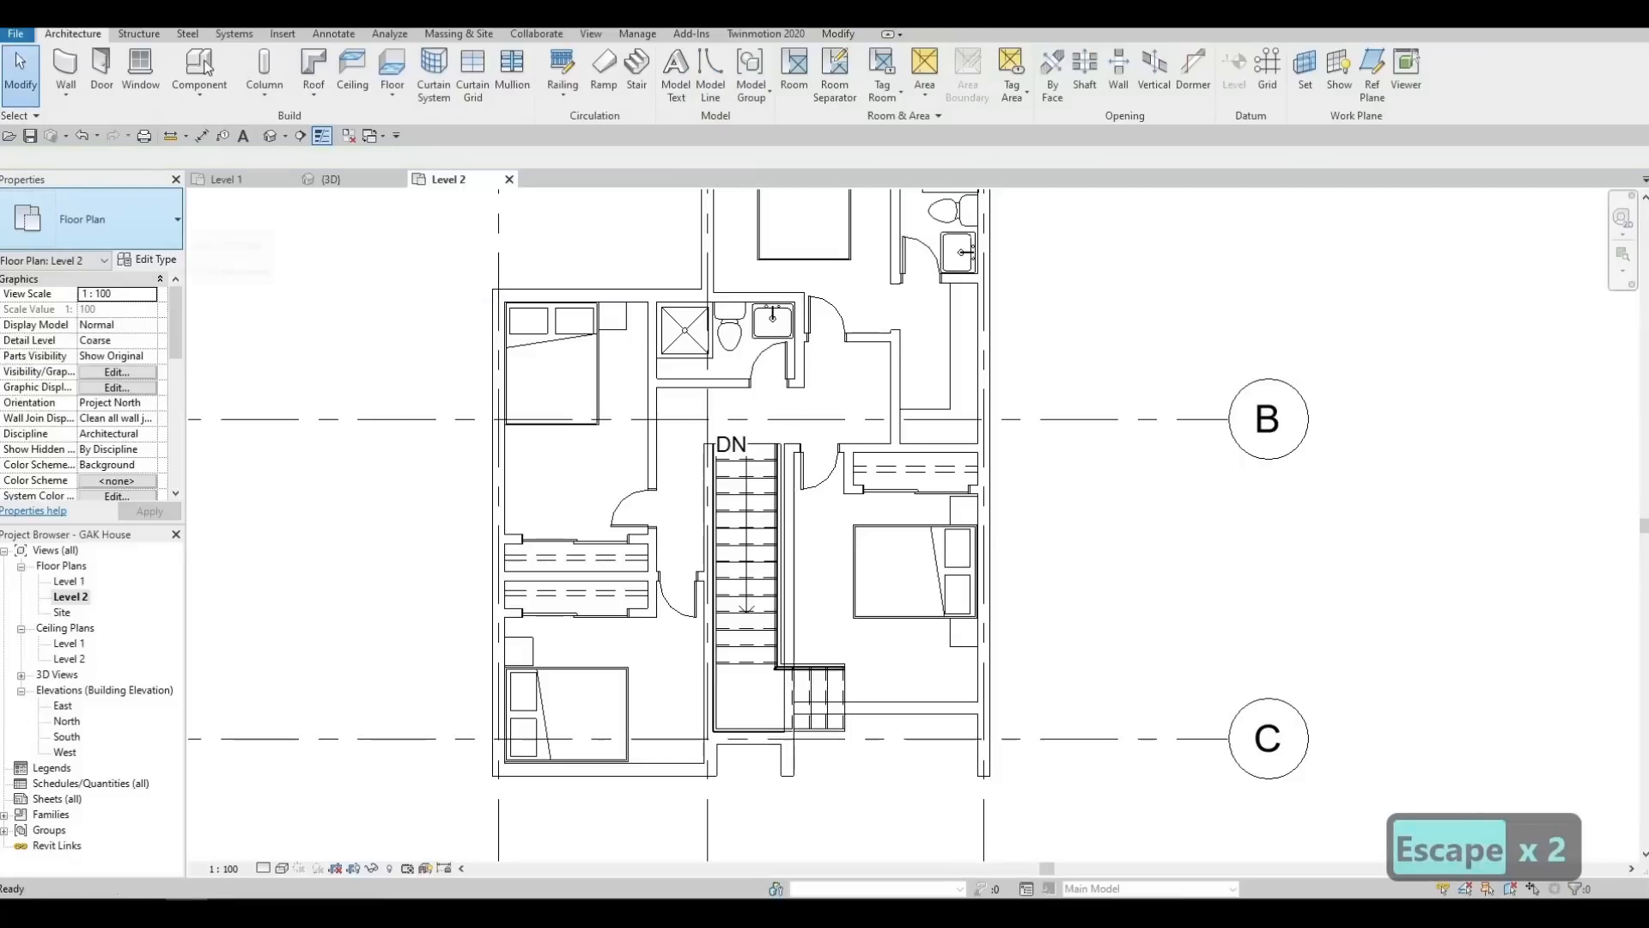
Place an M_Table Lamp - Hemispheric 60W - 120V at elevation 650 on the night stand in the grid 1 bedroom near grid B
click(160, 210)
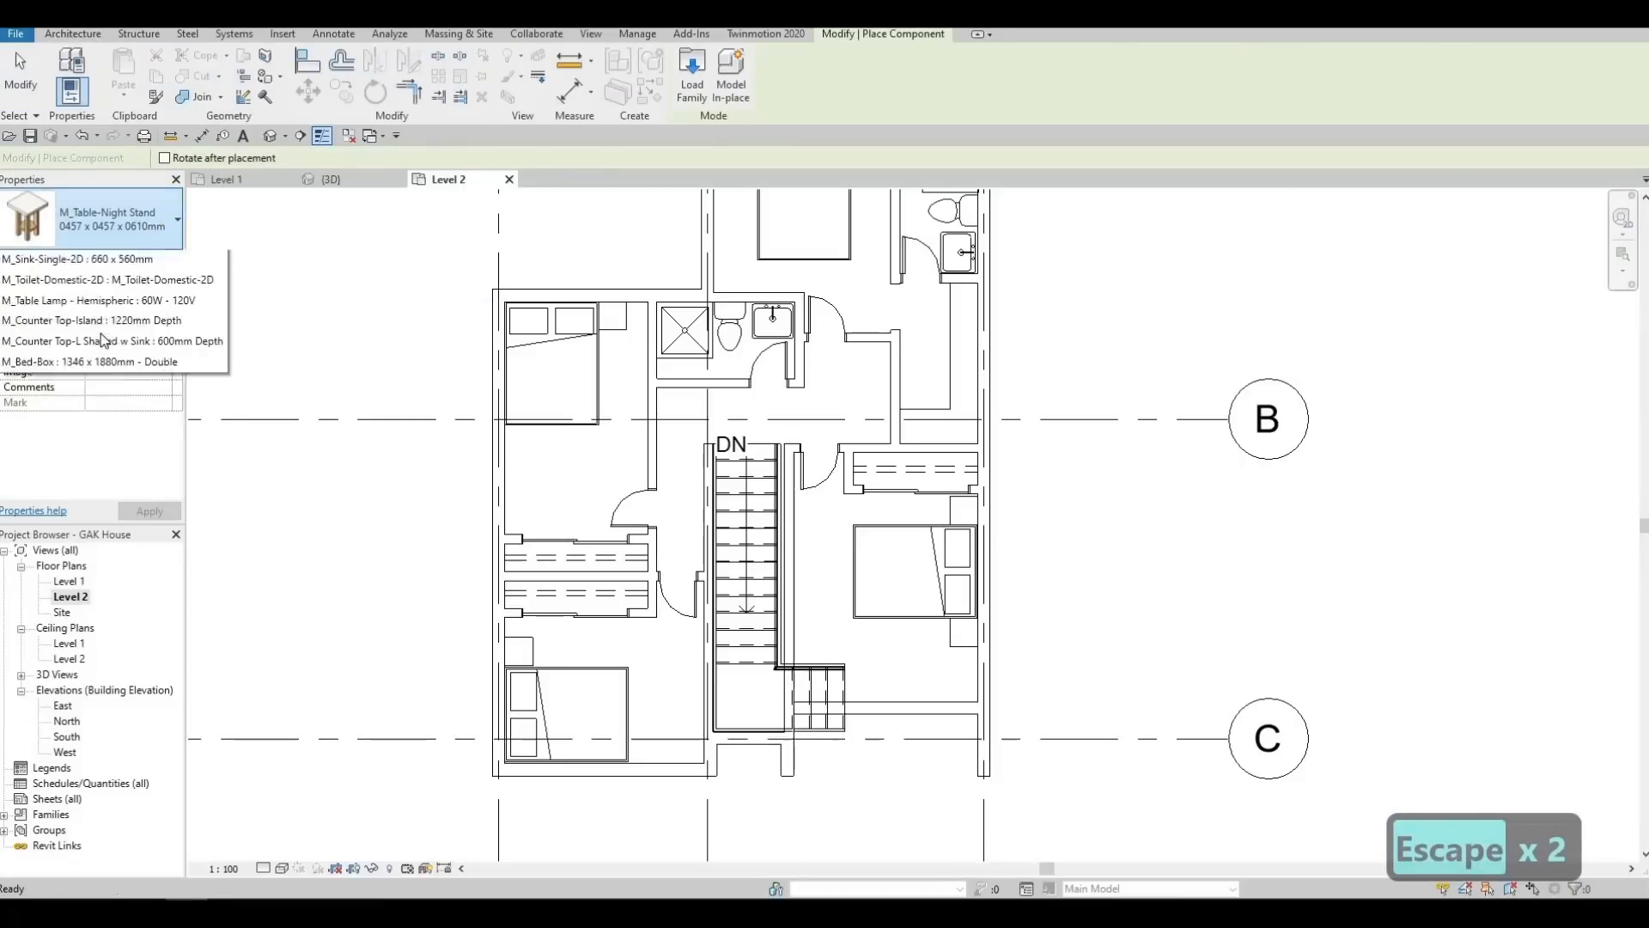
scroll(89, 393, down, 2)
scroll(90, 393, up, 5)
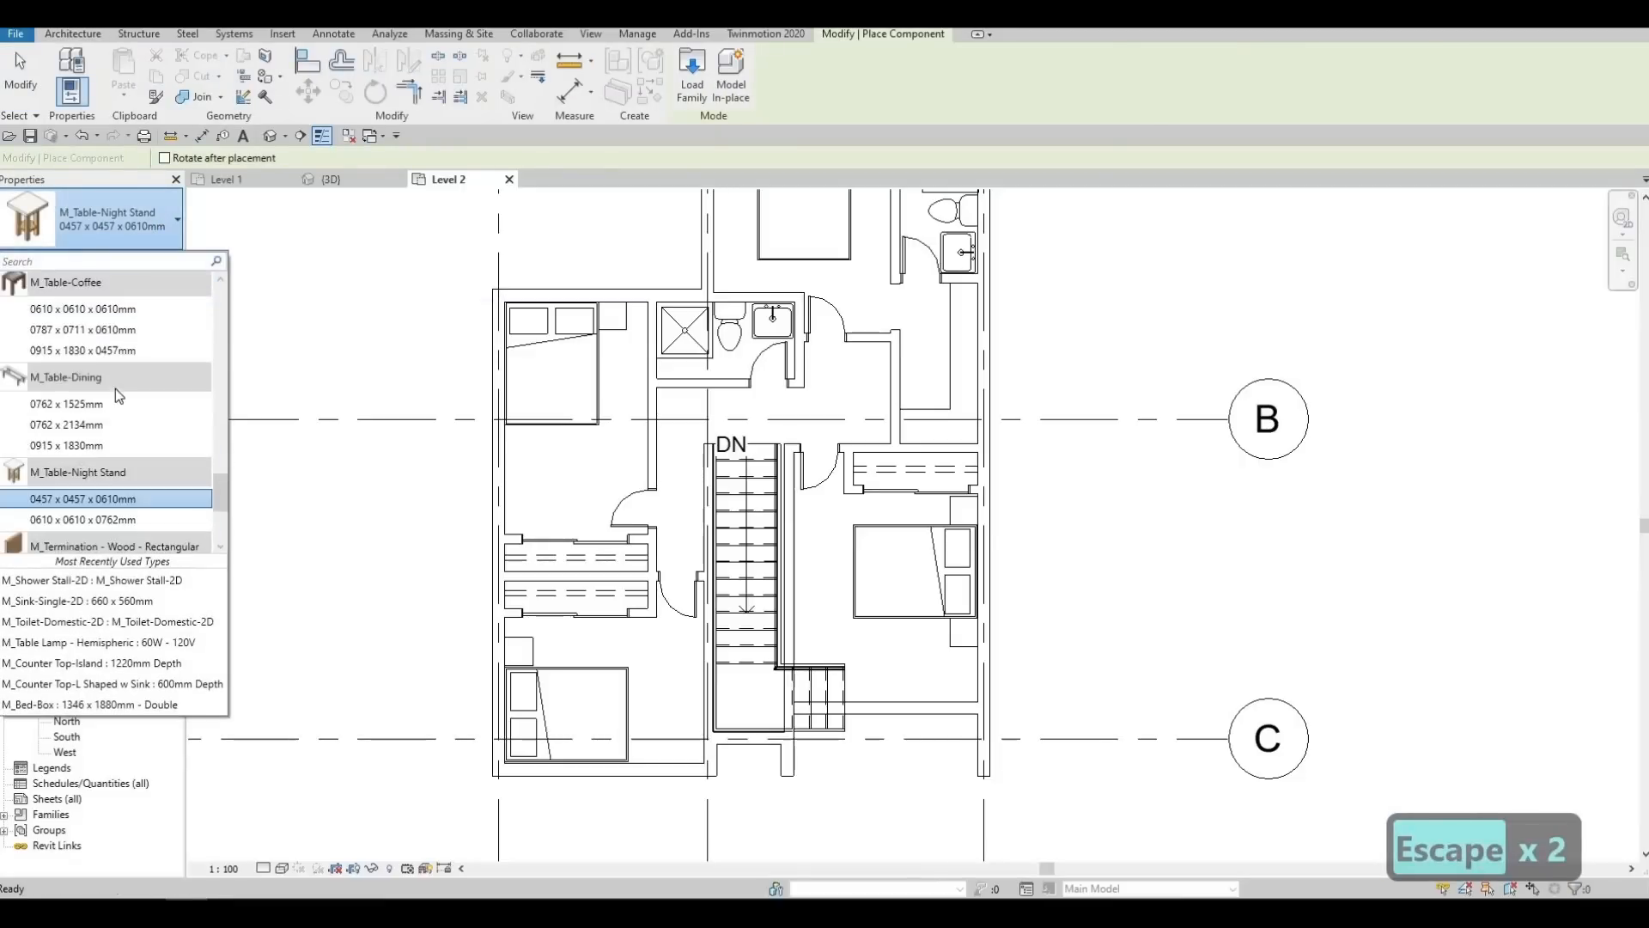
scroll(84, 429, down, 2)
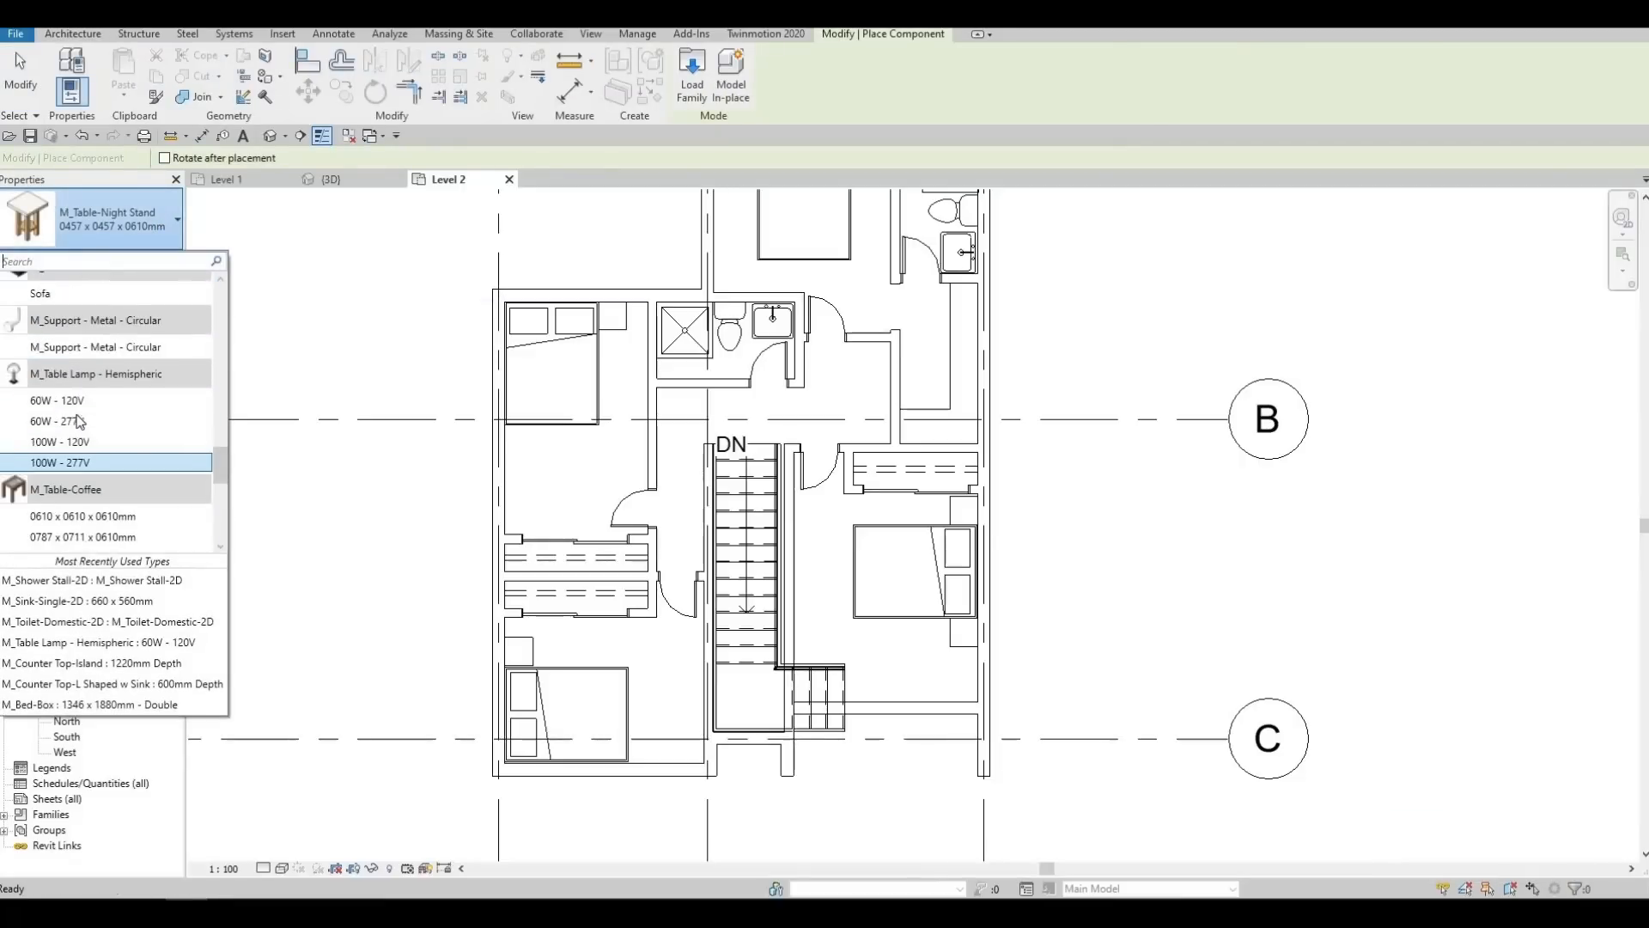
click(127, 397)
scroll(611, 344, up, 3)
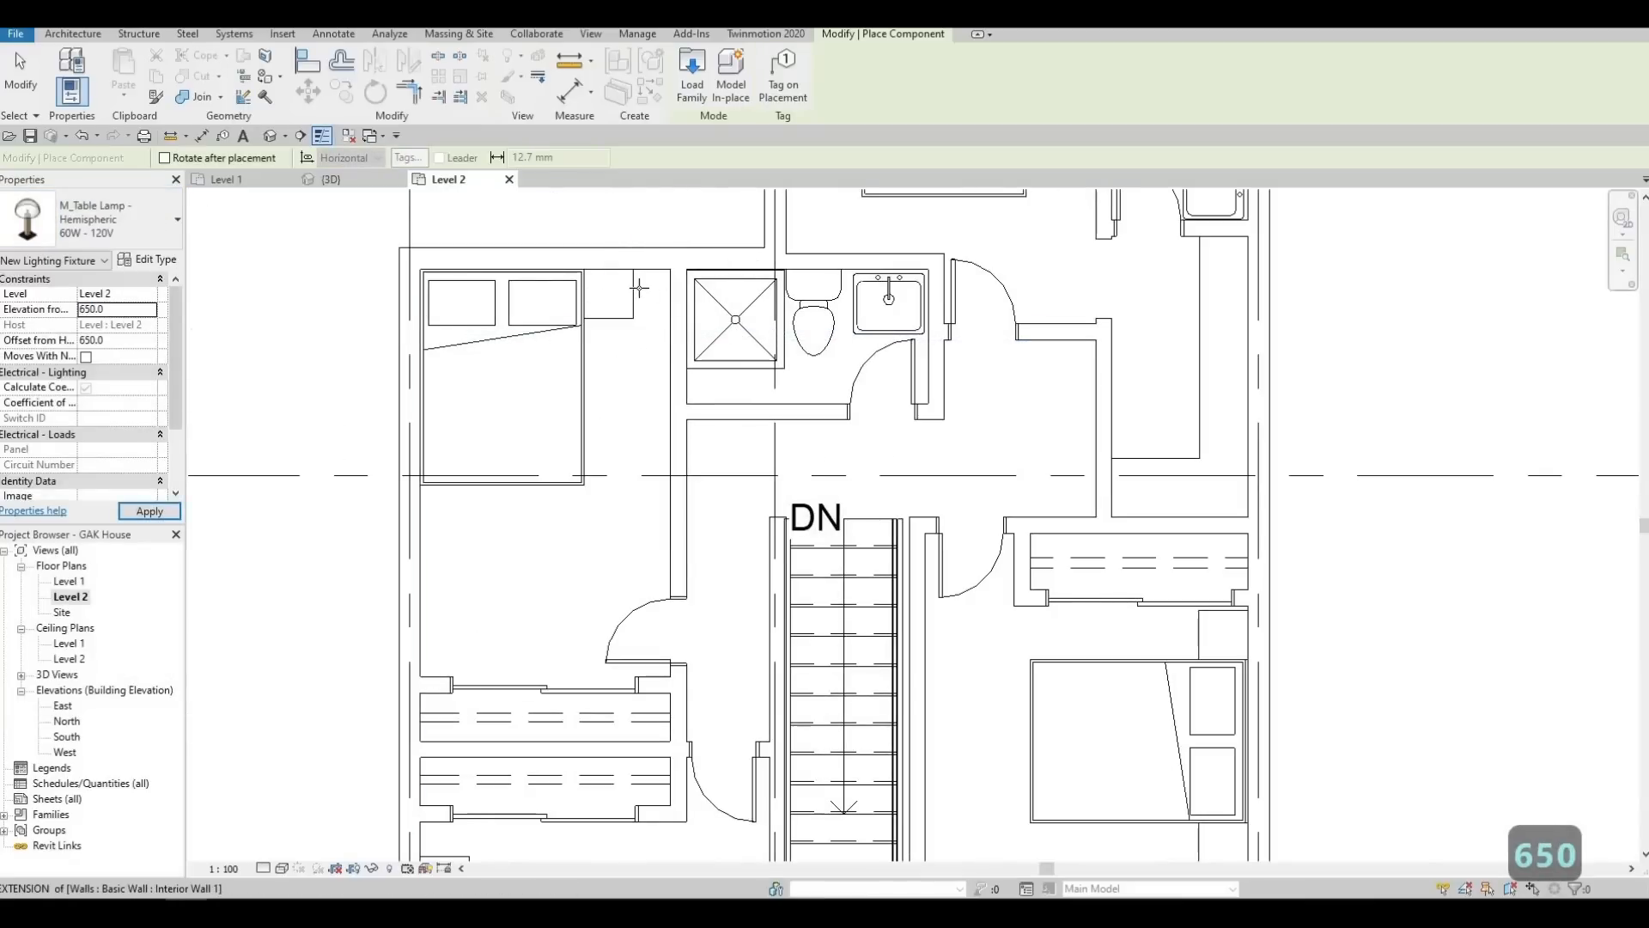
scroll(639, 287, up, 2)
click(592, 297)
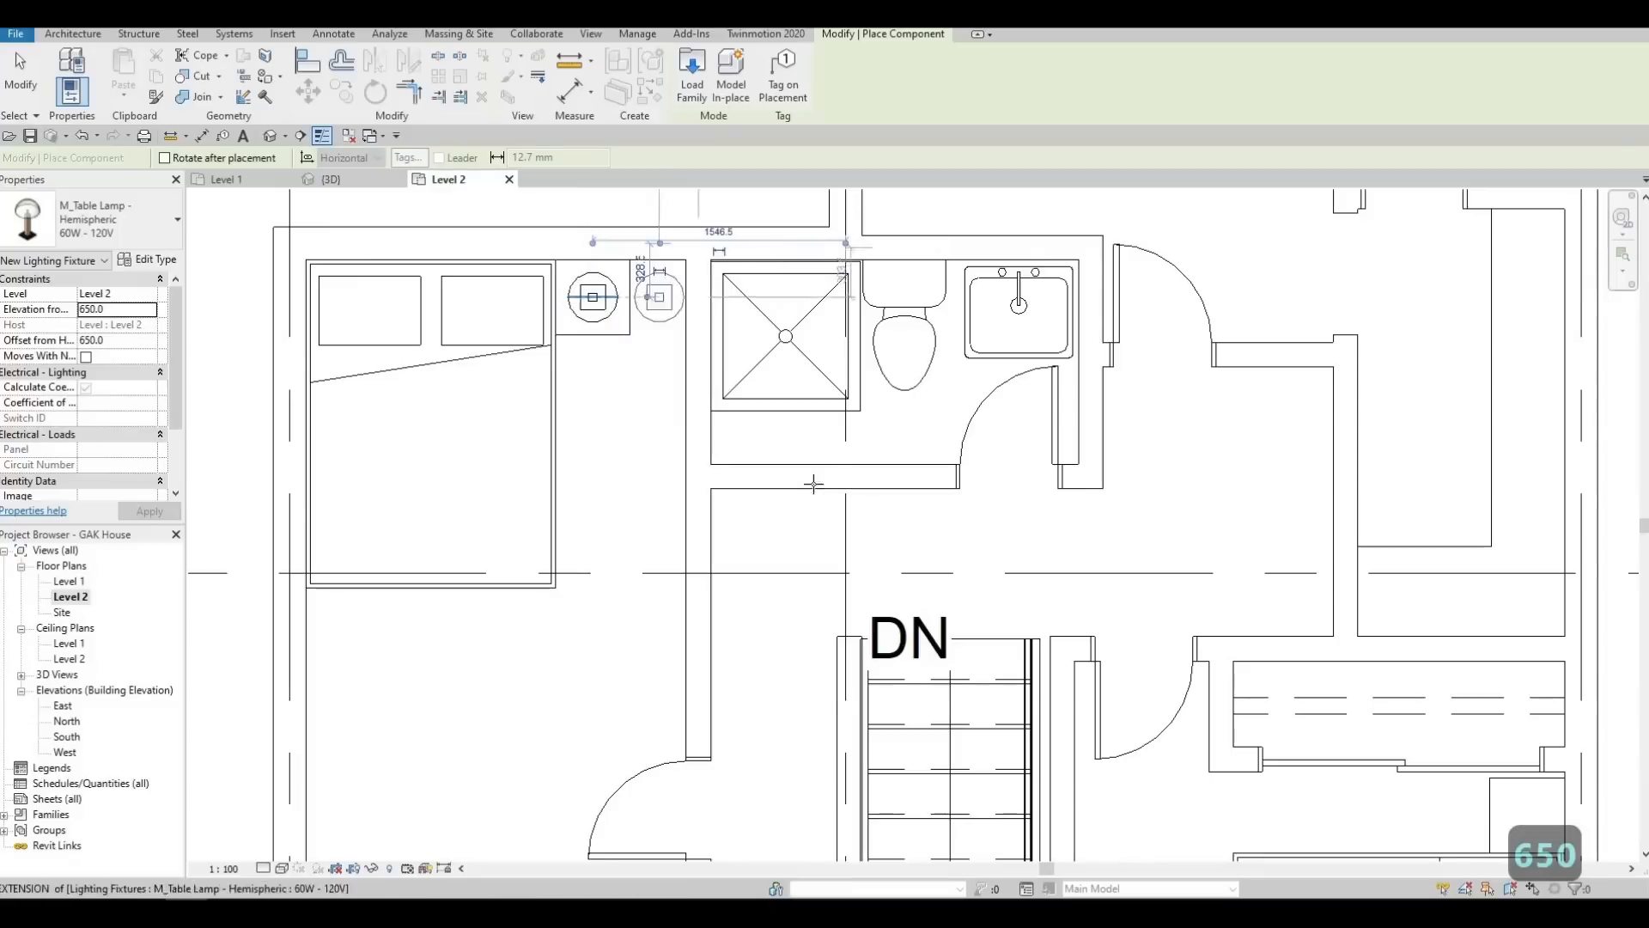
Place a table lamp centred on each of the two night stands beside the grid A bed
middle_drag(959, 344, 760, 715)
middle_drag(699, 368, 664, 514)
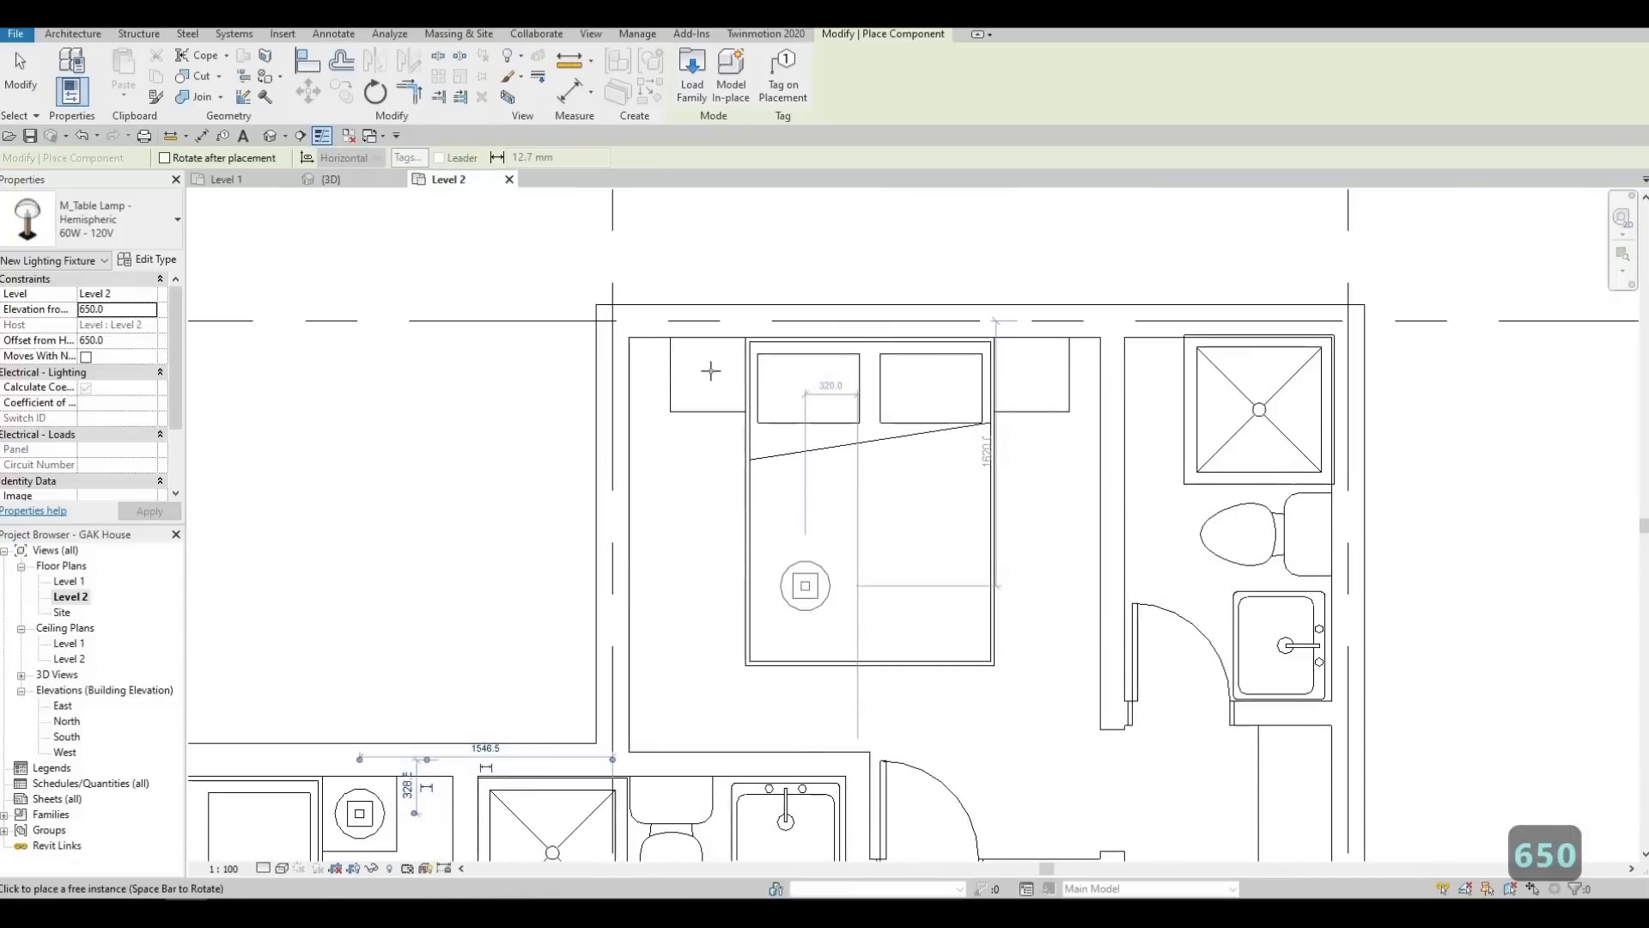
click(1032, 374)
Place a table lamp centred on each of the two night stands beside the bed at the grid 3 exterior wall
middle_drag(1005, 494, 921, 249)
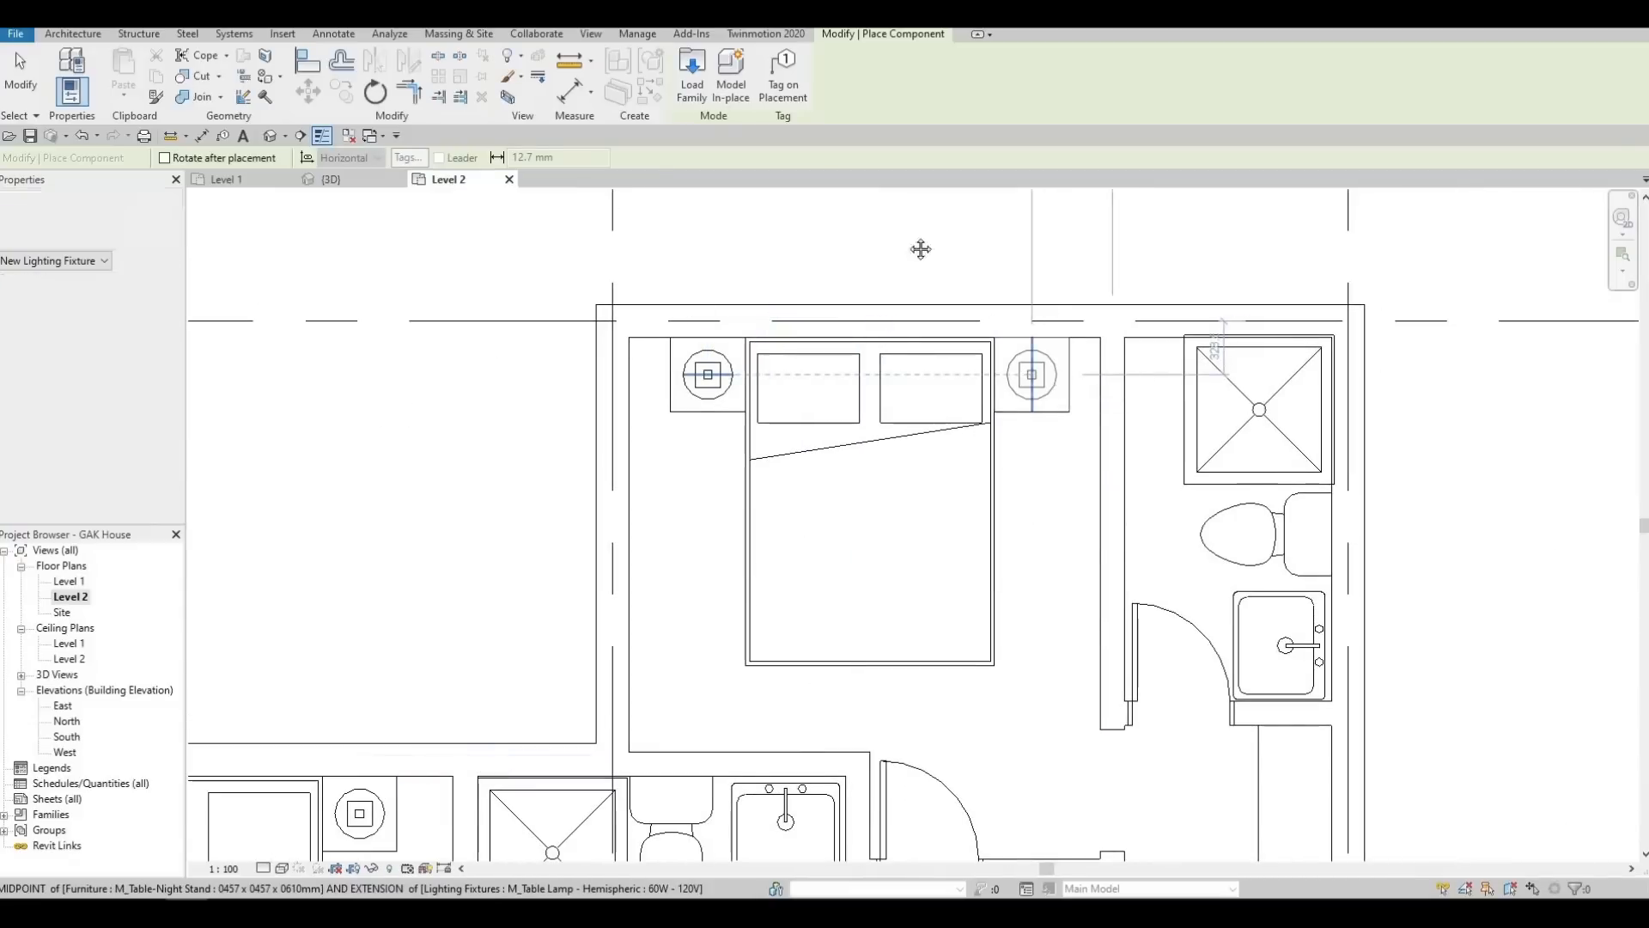
middle_drag(965, 618, 909, 198)
scroll(906, 199, down, 2)
middle_drag(1086, 593, 894, 486)
scroll(918, 513, up, 2)
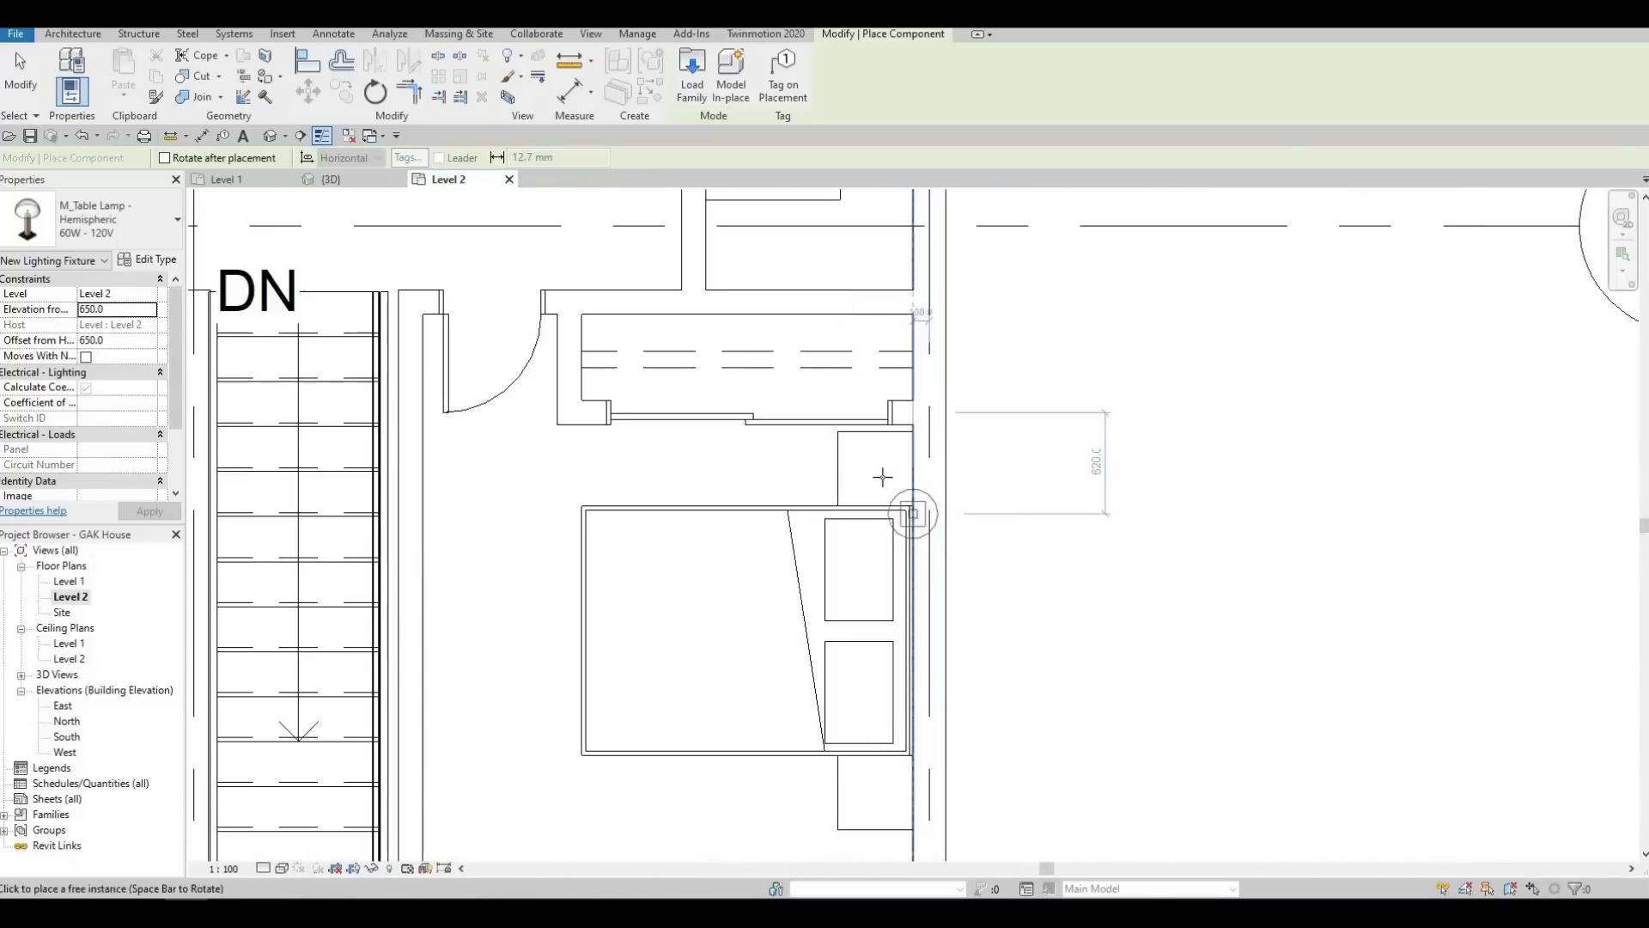
click(875, 468)
middle_drag(858, 628, 839, 391)
click(855, 554)
Place a table lamp on the night stand in the grid 1 bedroom near grid C and finish placing components
middle_drag(486, 546, 732, 435)
scroll(770, 578, down, 2)
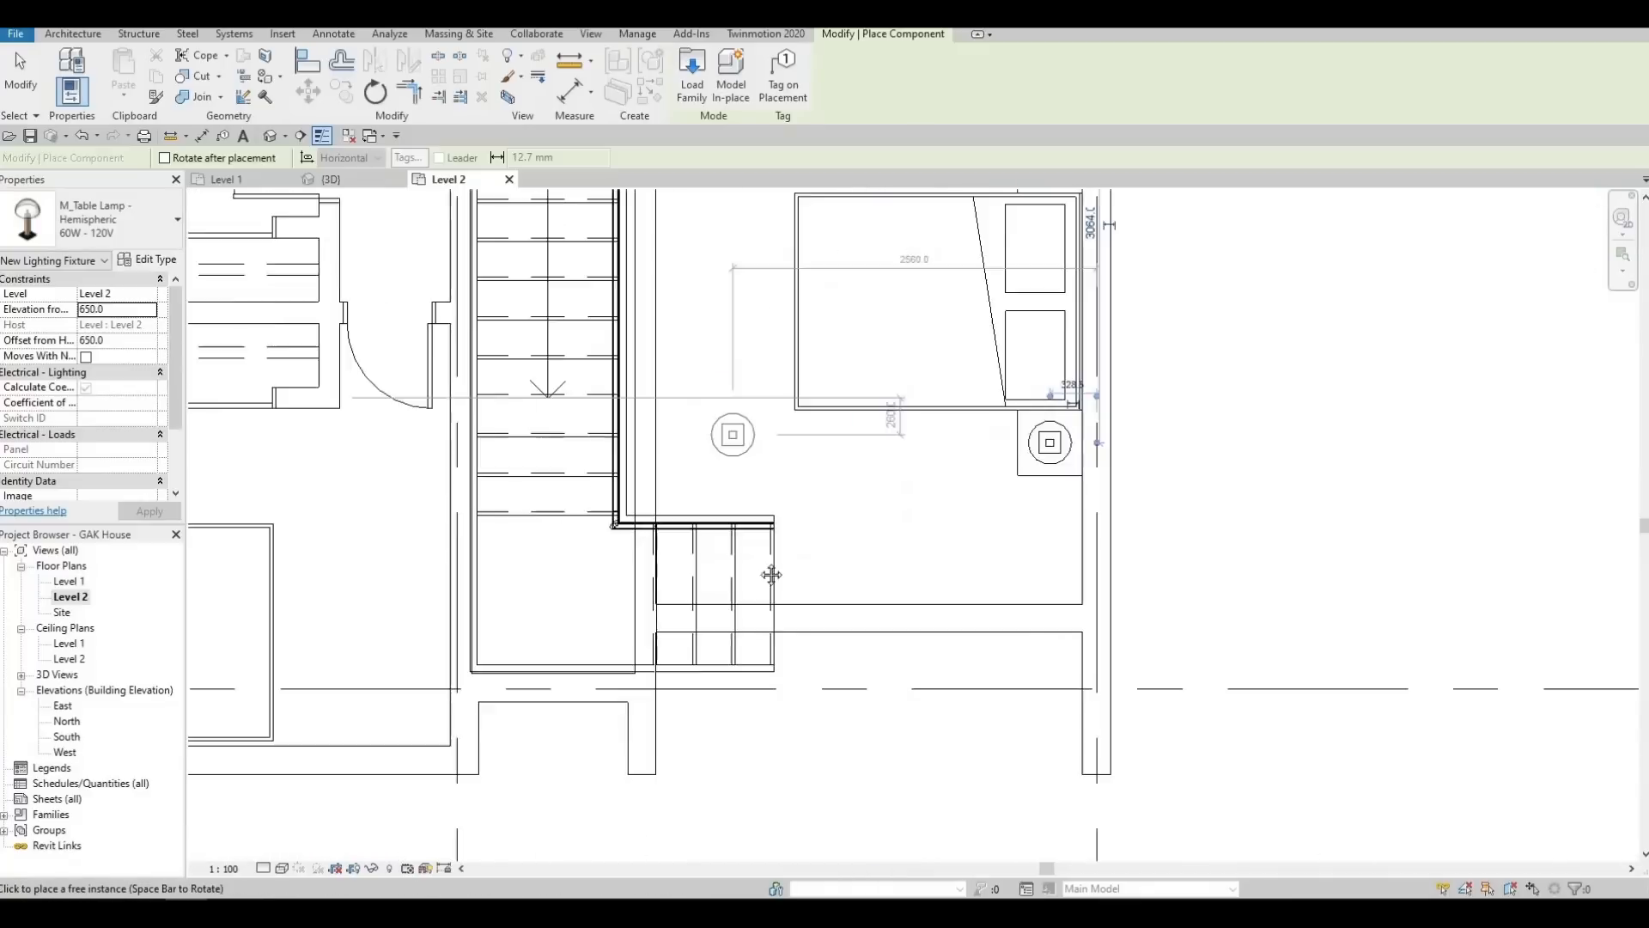
middle_drag(538, 493, 839, 540)
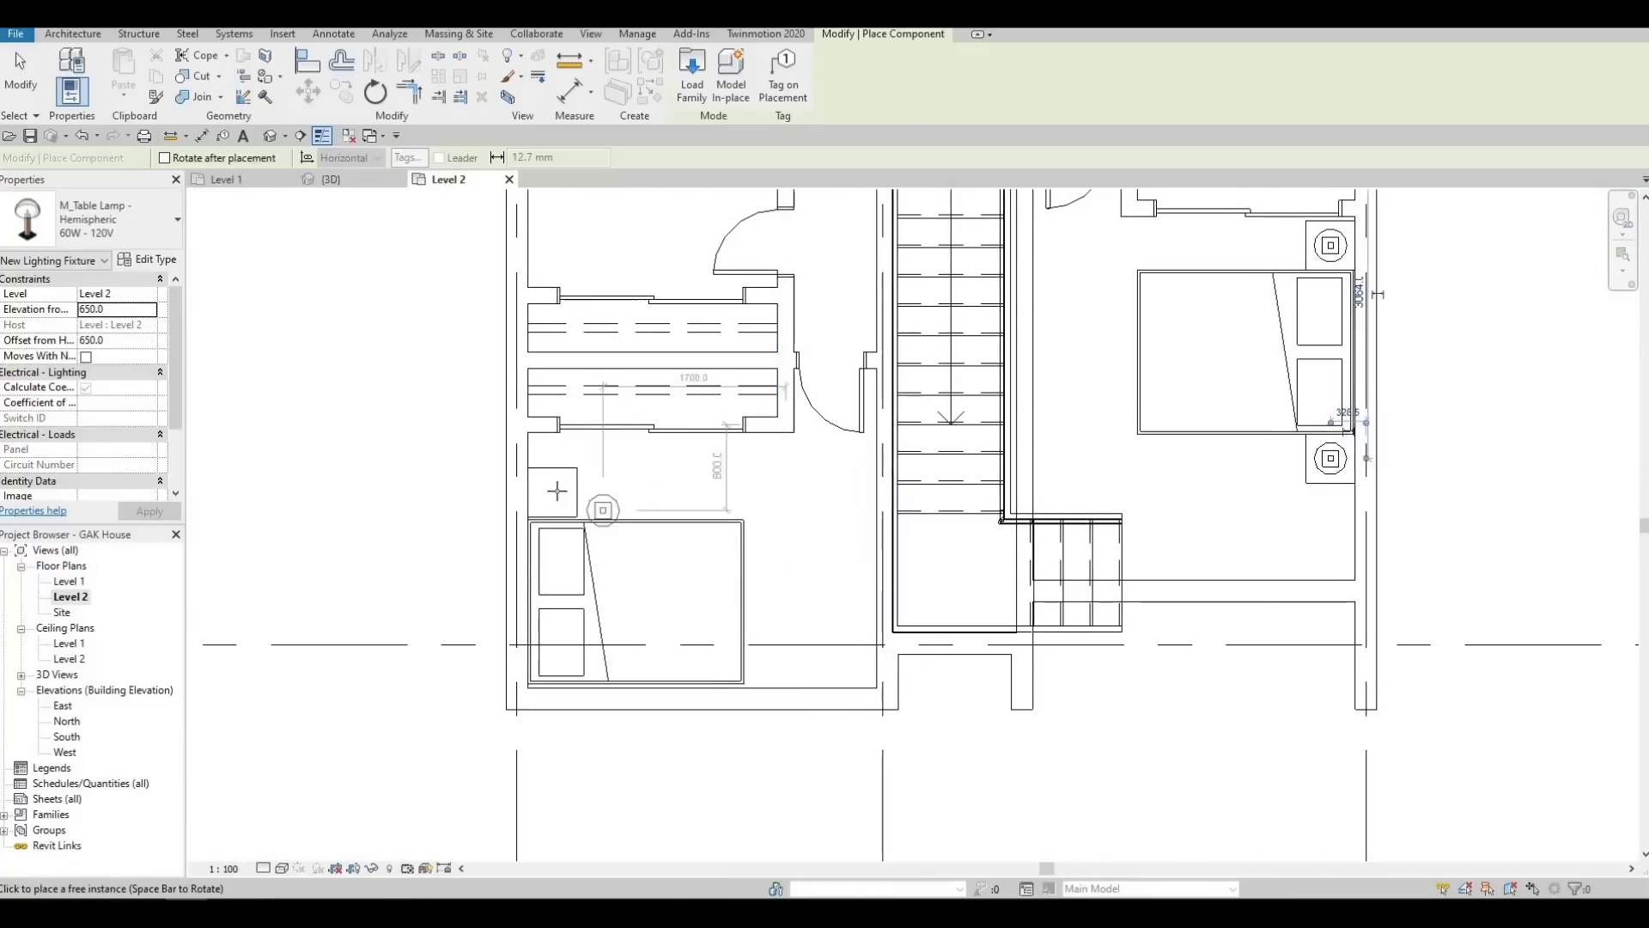
click(554, 492)
key(Escape)
key(Escape)
key(Escape)
middle_drag(1148, 496, 665, 658)
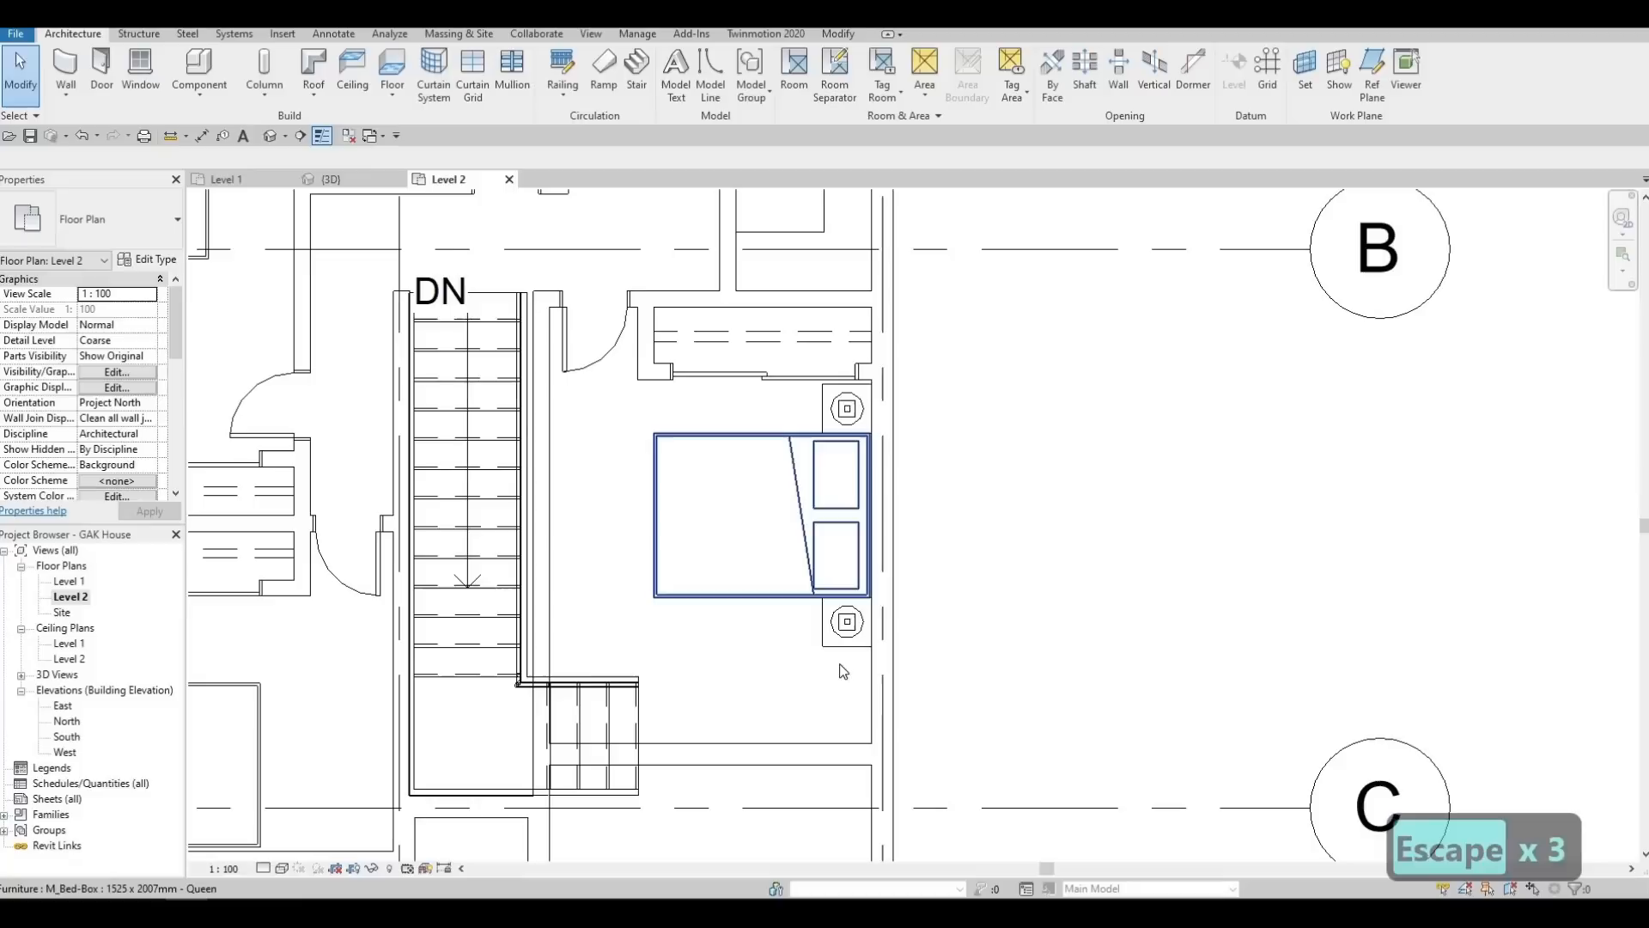
Nudge the grid 3 bedroom's Queen bed, both night stands and both table lamps together away from the closet, toward grid C
click(755, 466)
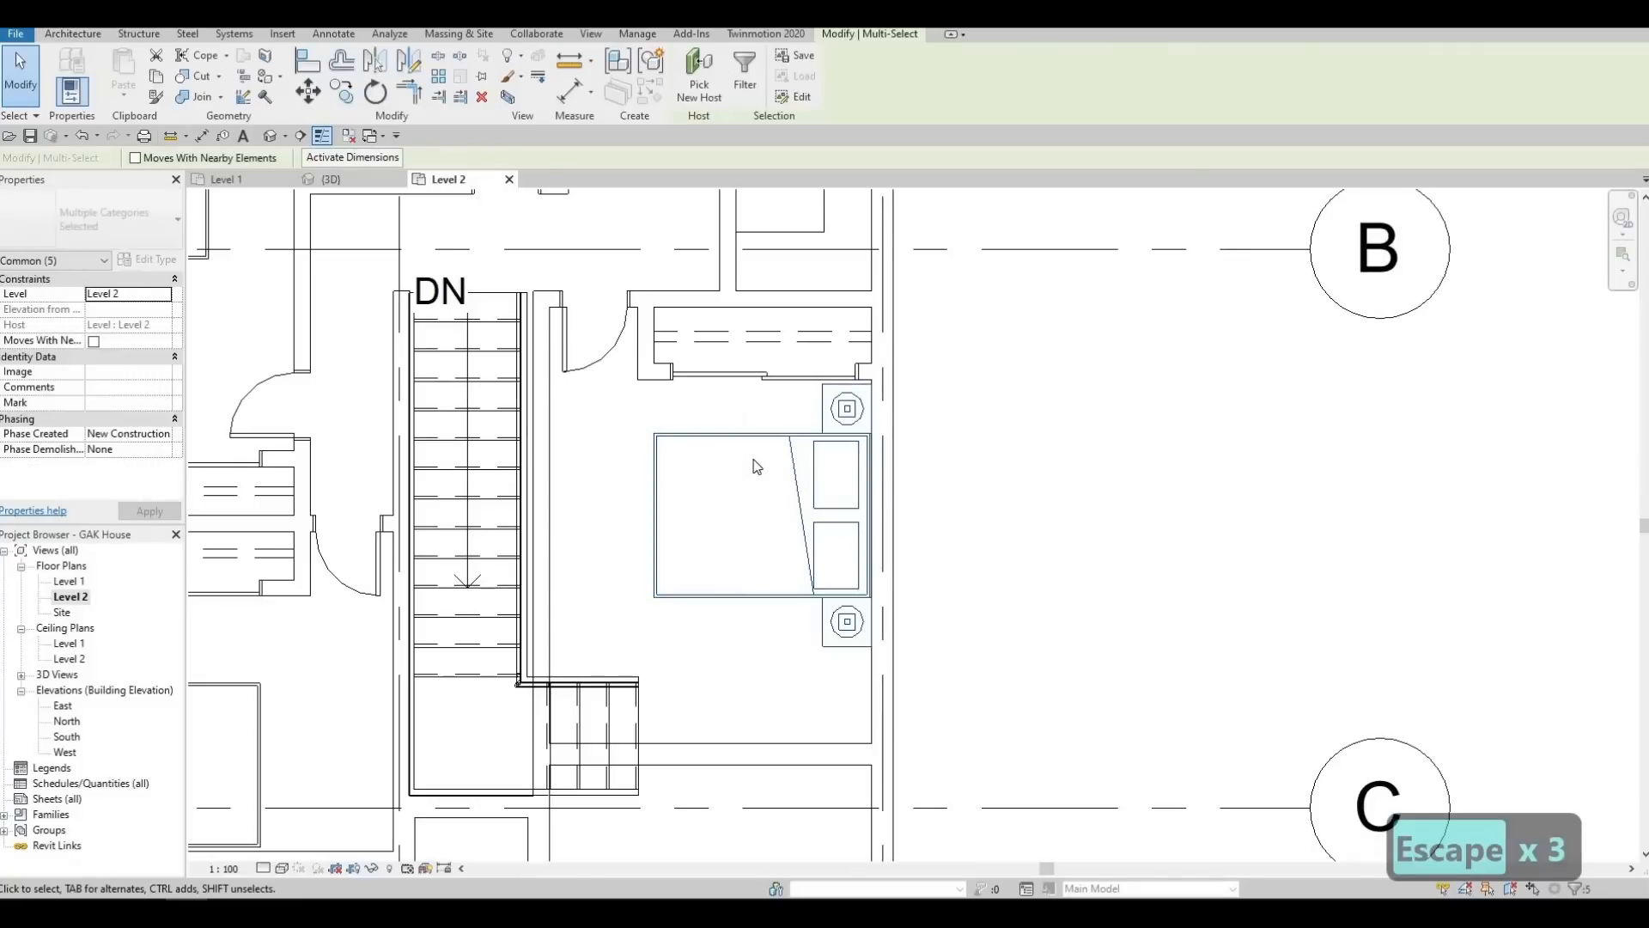
key(Down)
key(Down)
key(Down)
key(Down)
key(Down)
key(Down)
key(Down)
key(Down)
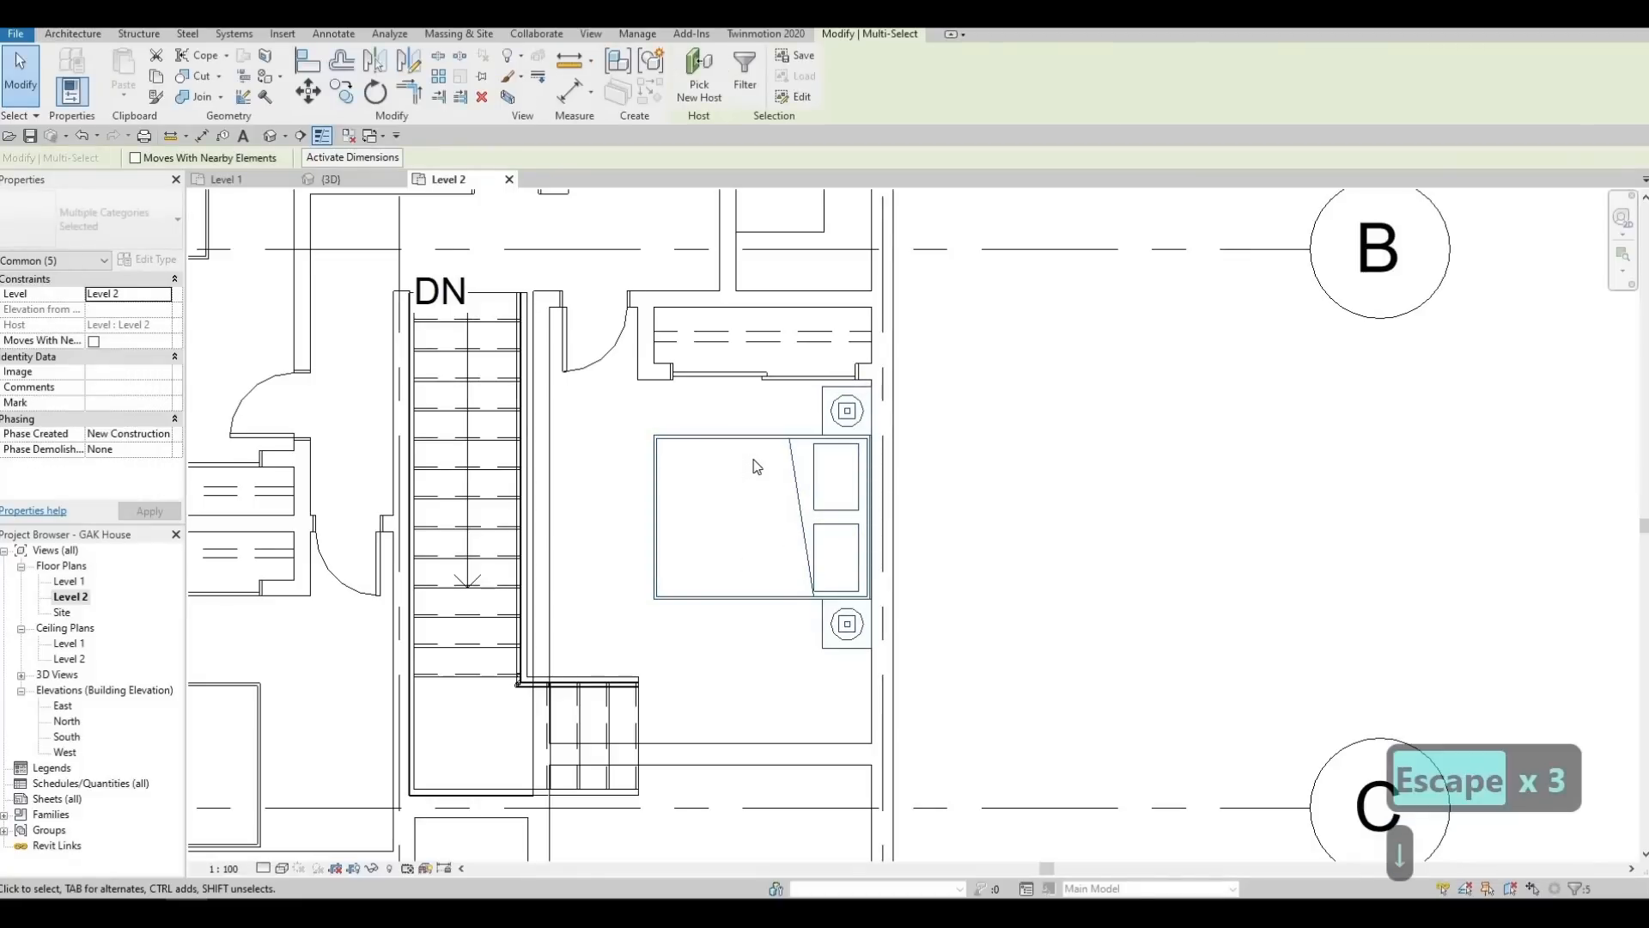
key(Down)
key(Down)
key(Down)
key(Down)
key(Down)
key(Down)
key(Down)
key(Down)
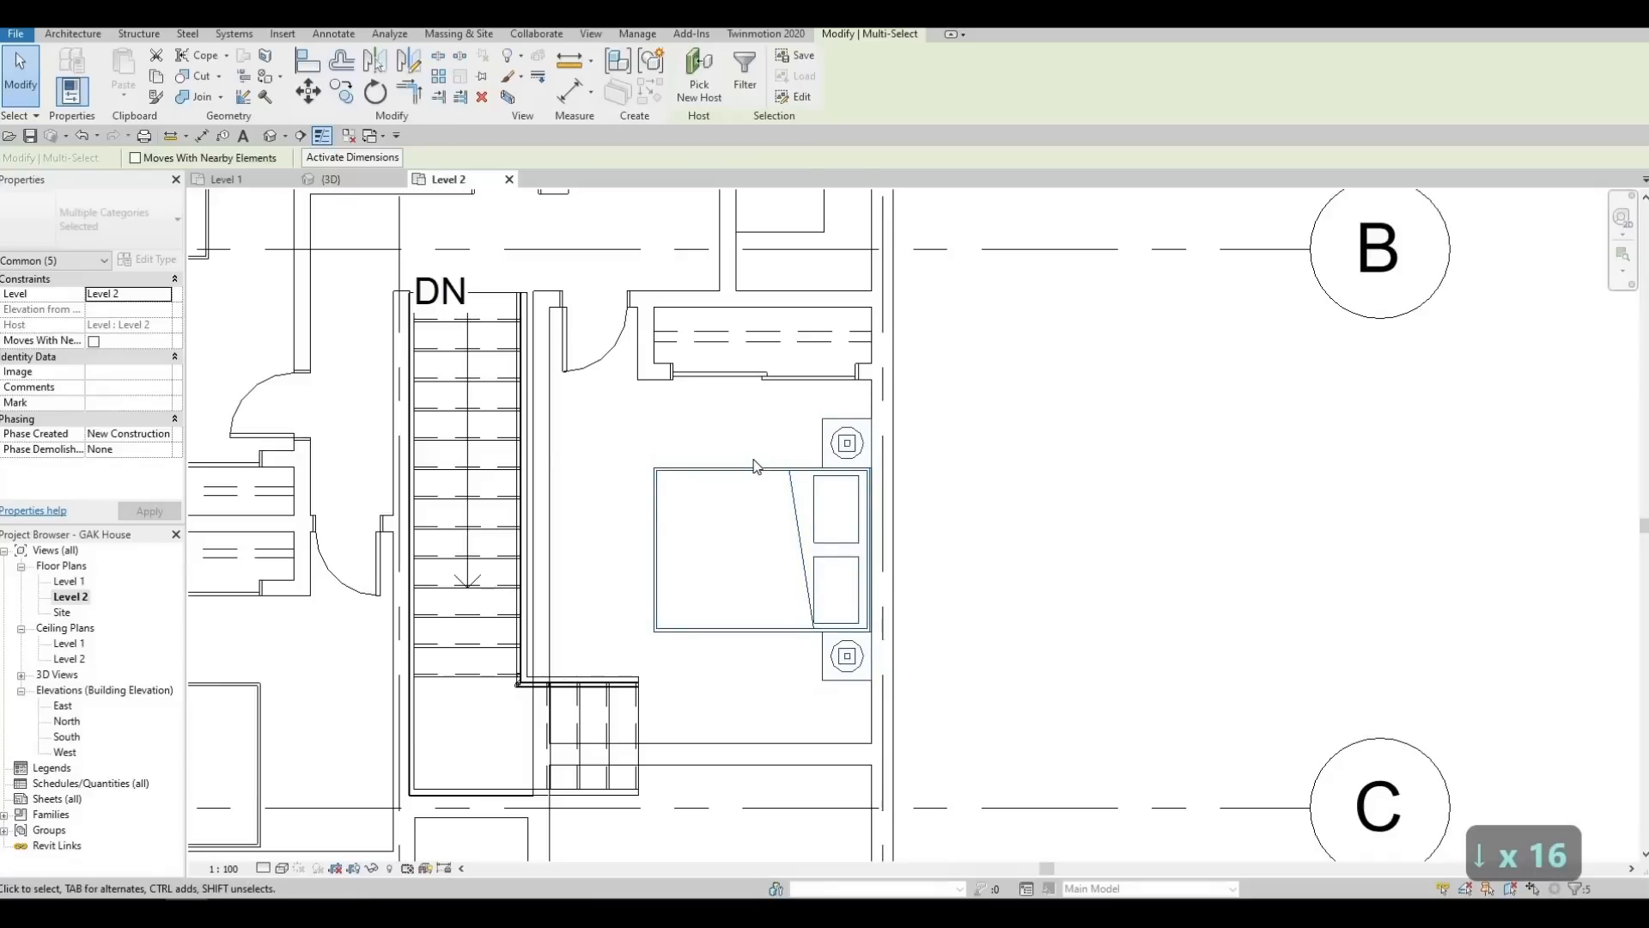
key(Escape)
scroll(850, 442, down, 5)
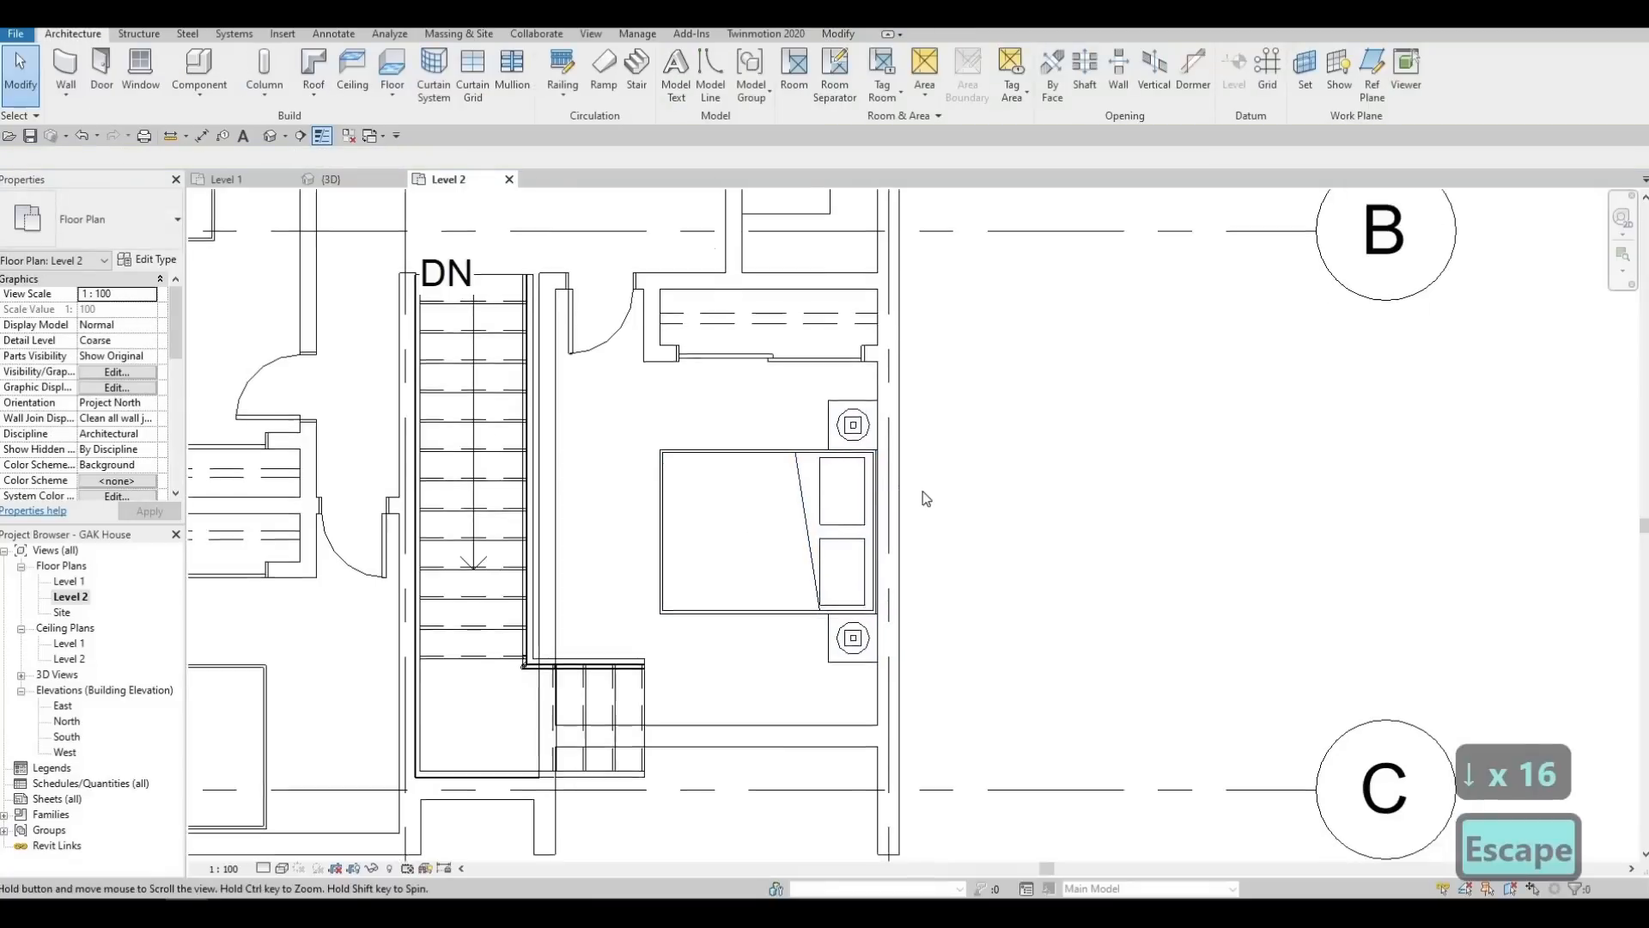
middle_drag(822, 587, 812, 707)
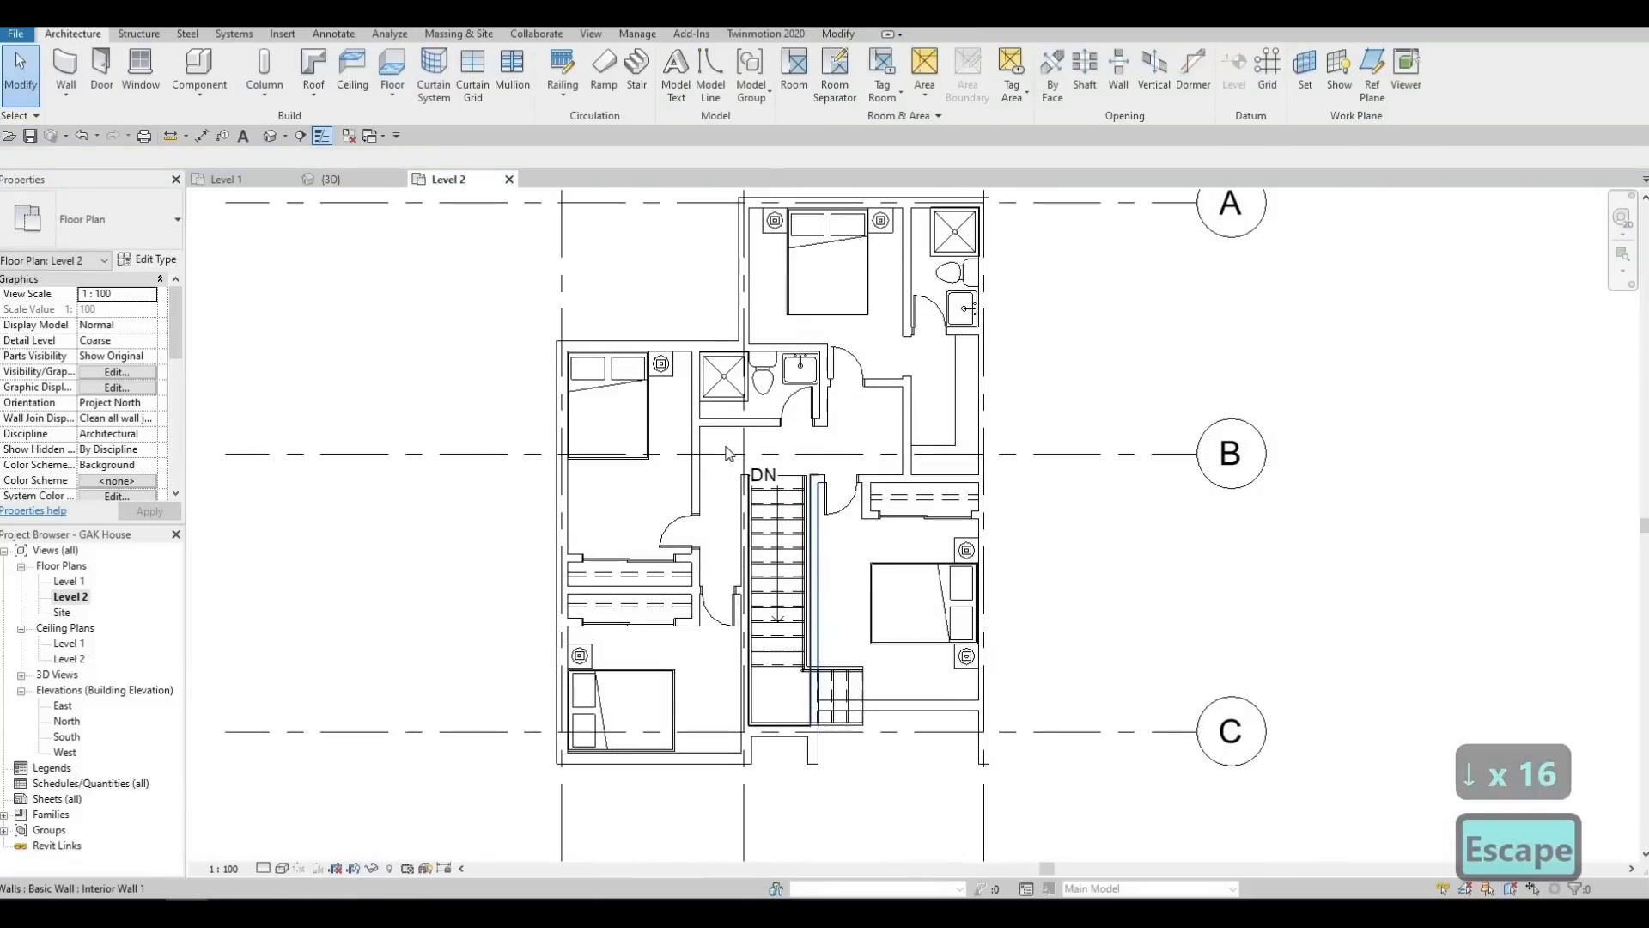
Inspect the upper floor in the 3D view, then return to the Level 2 floor plan
key(F1)
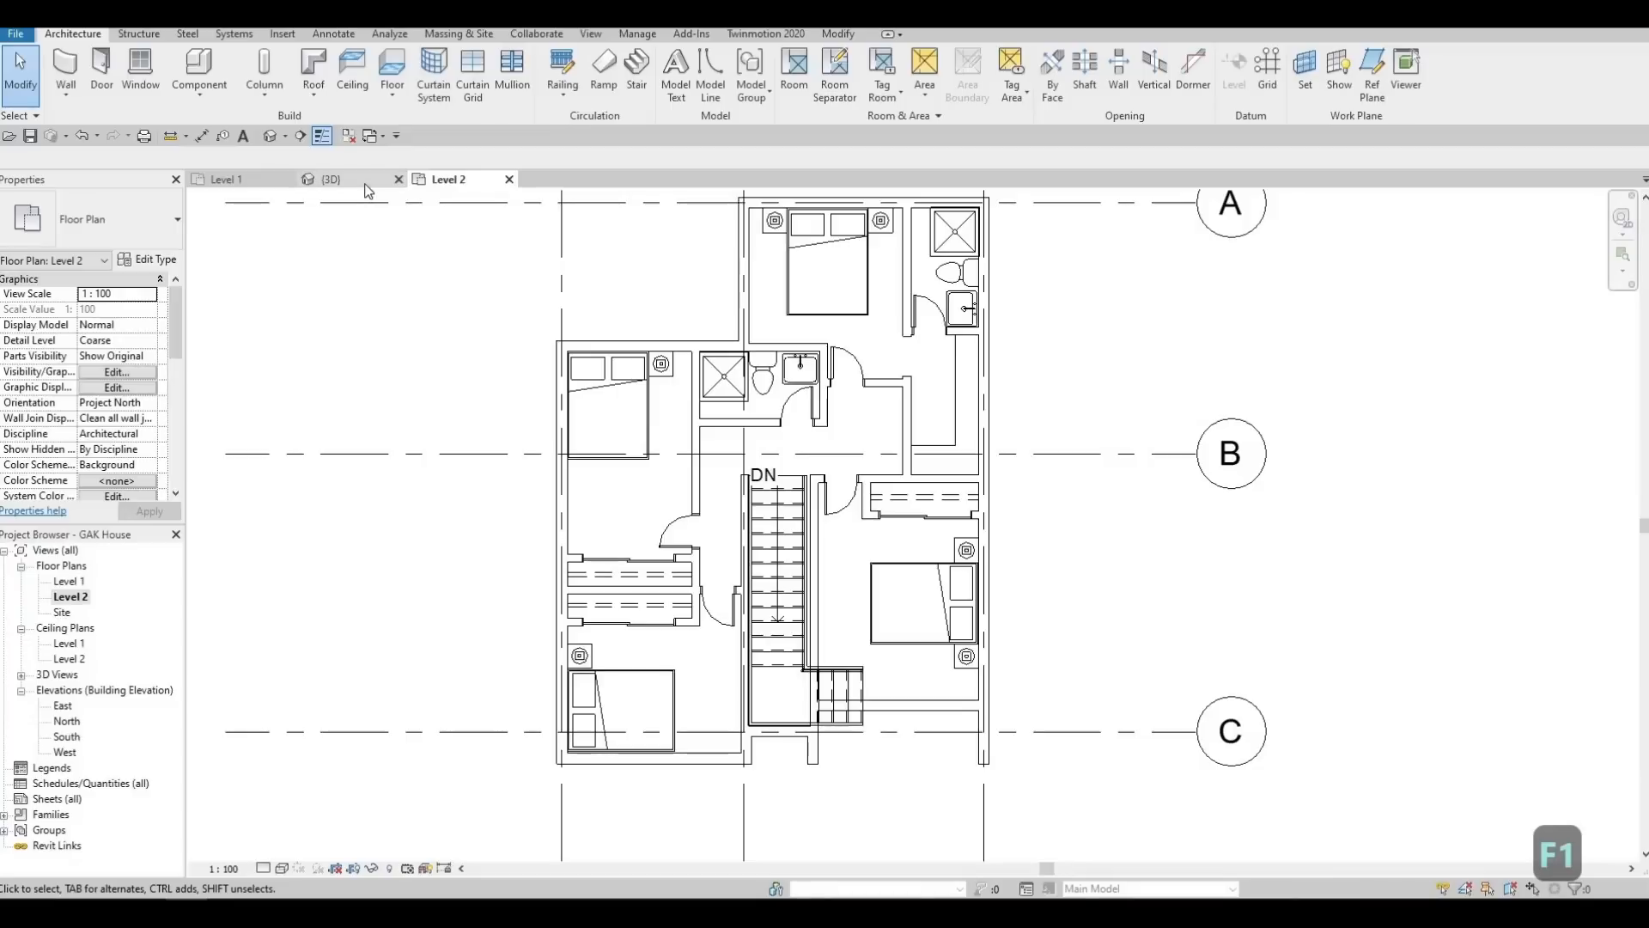
shift+middle_drag(743, 449, 284, 526)
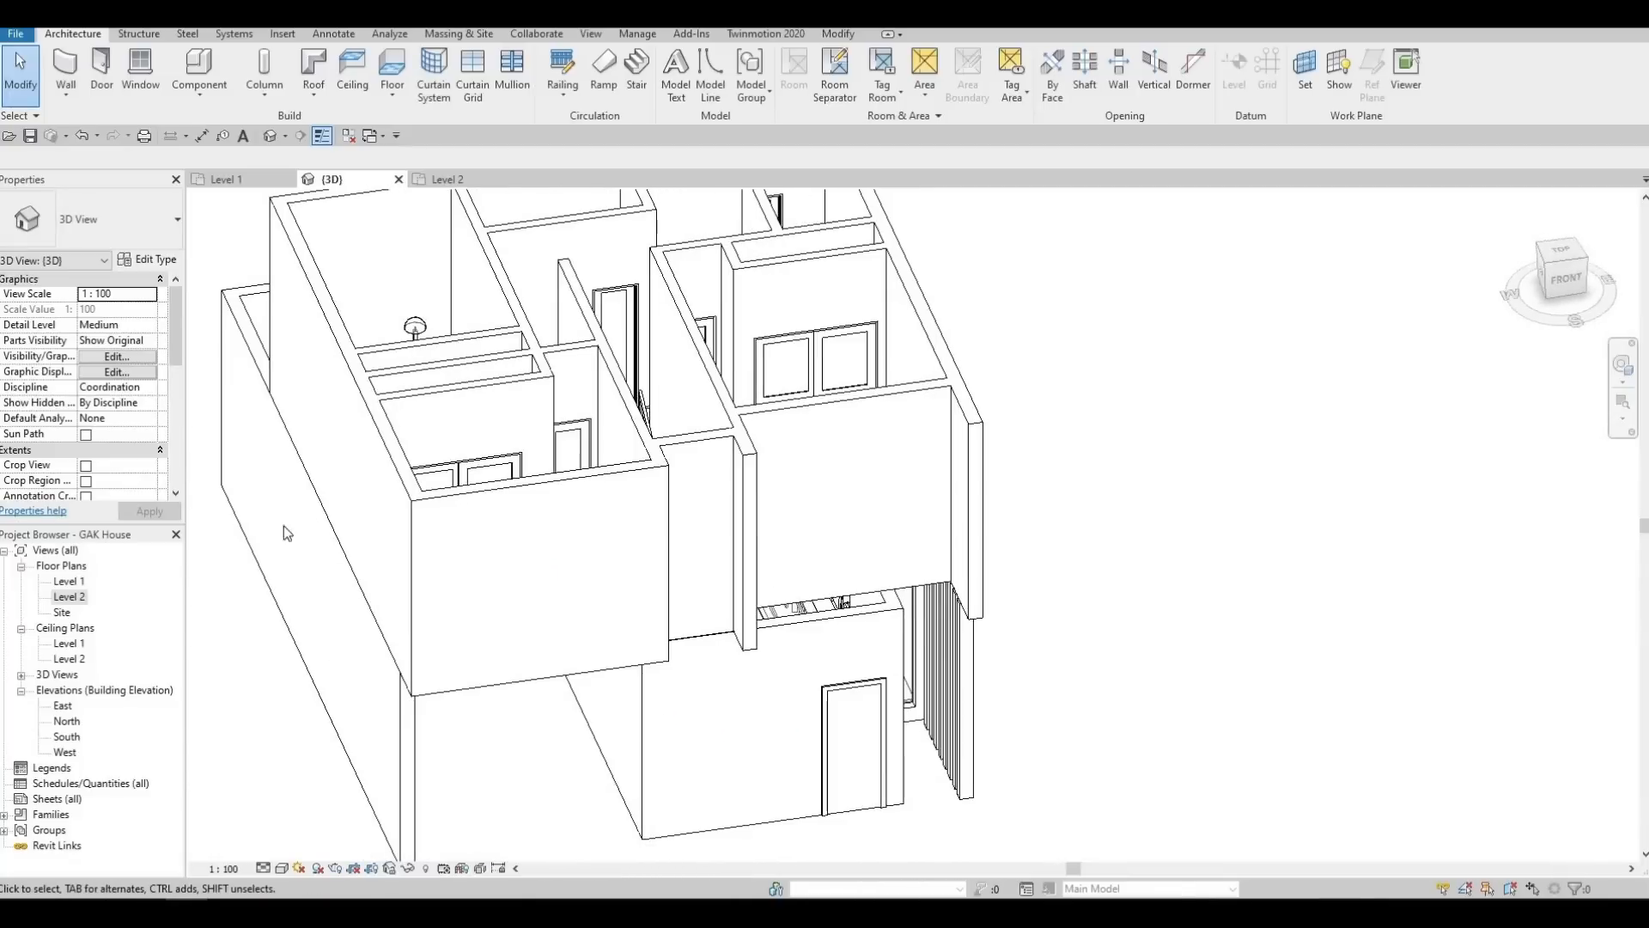
double_click(77, 601)
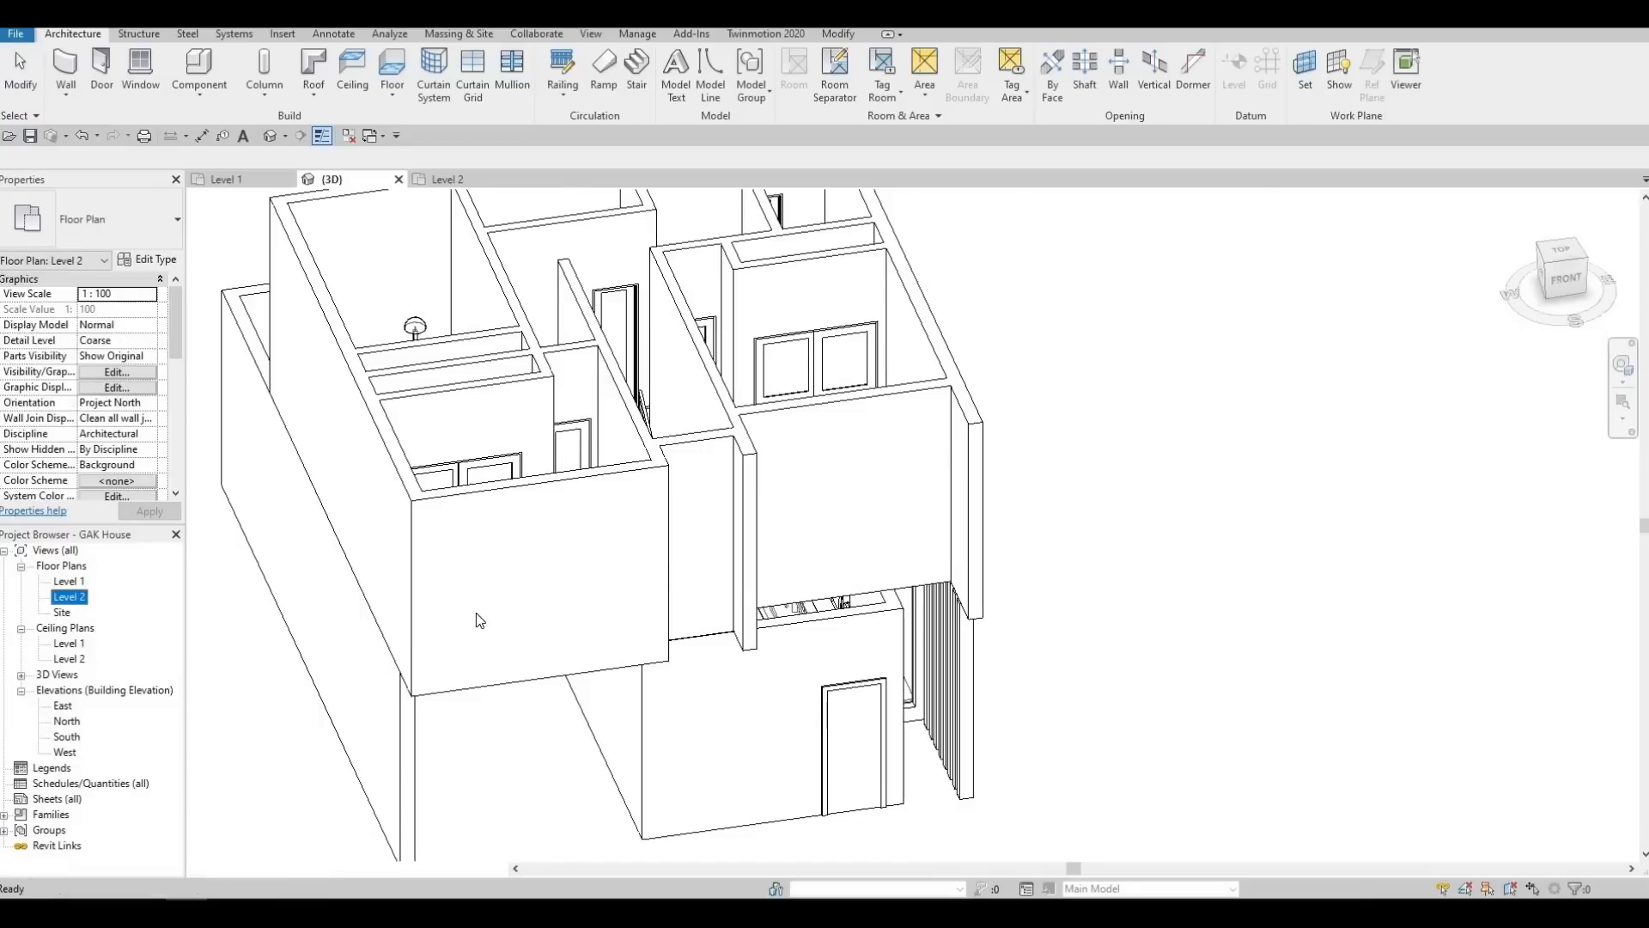
middle_drag(770, 568, 571, 492)
key(F1)
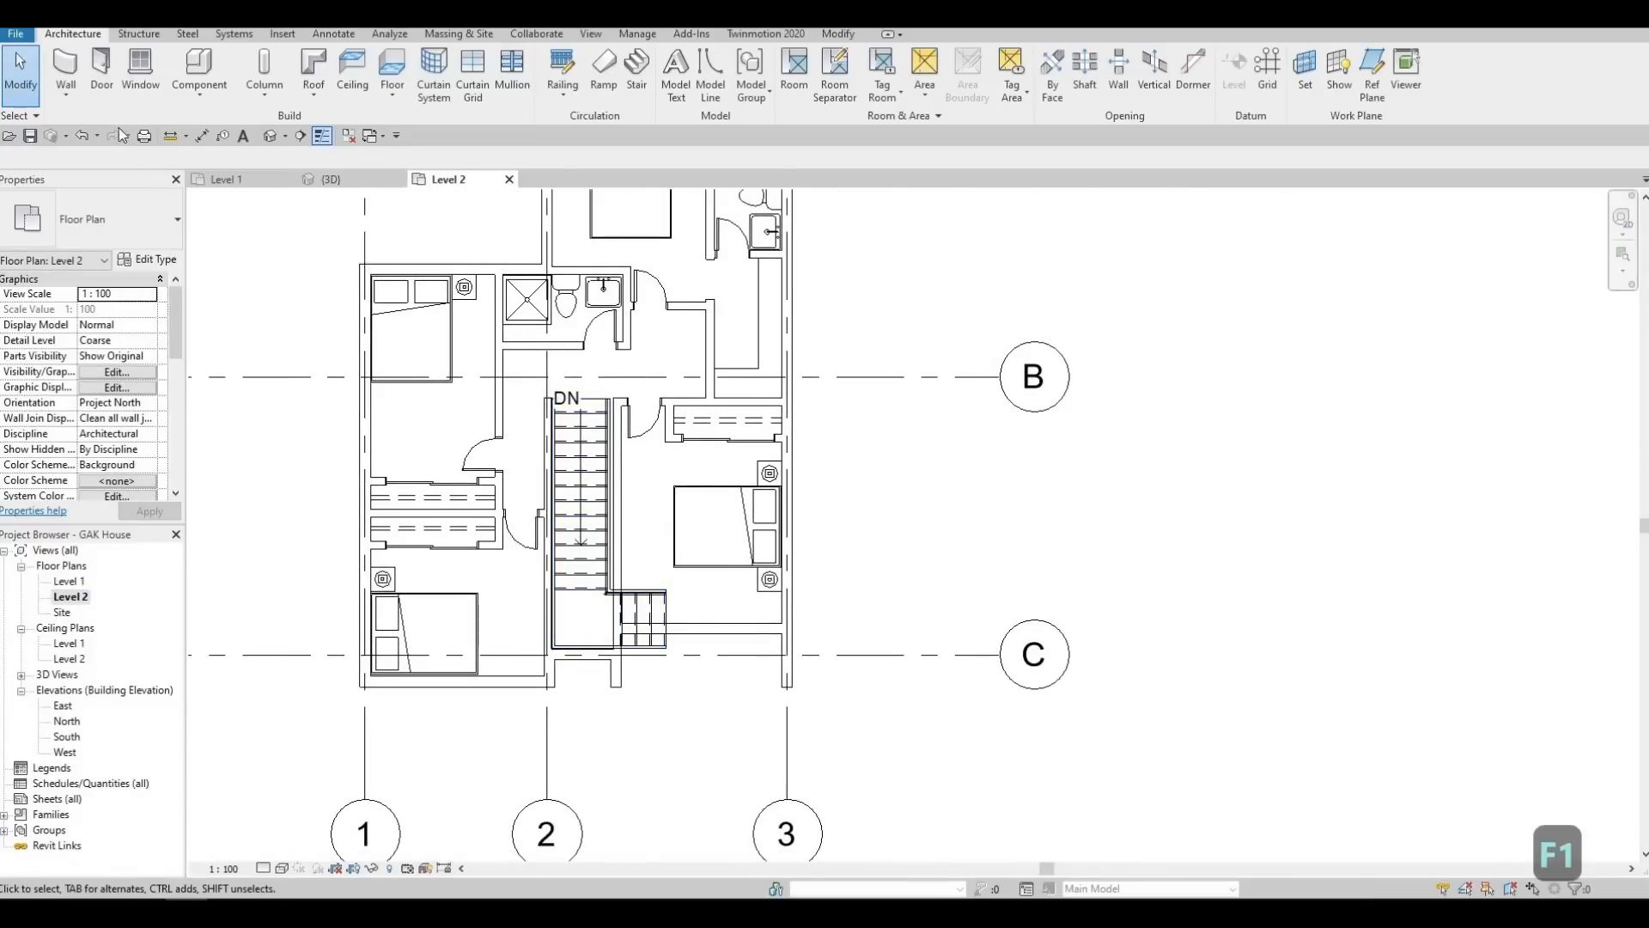
Draw a Curtain Wall segment about 320 mm long along the centreline of the exterior wall at grid C, west of grid 2
click(75, 63)
click(116, 220)
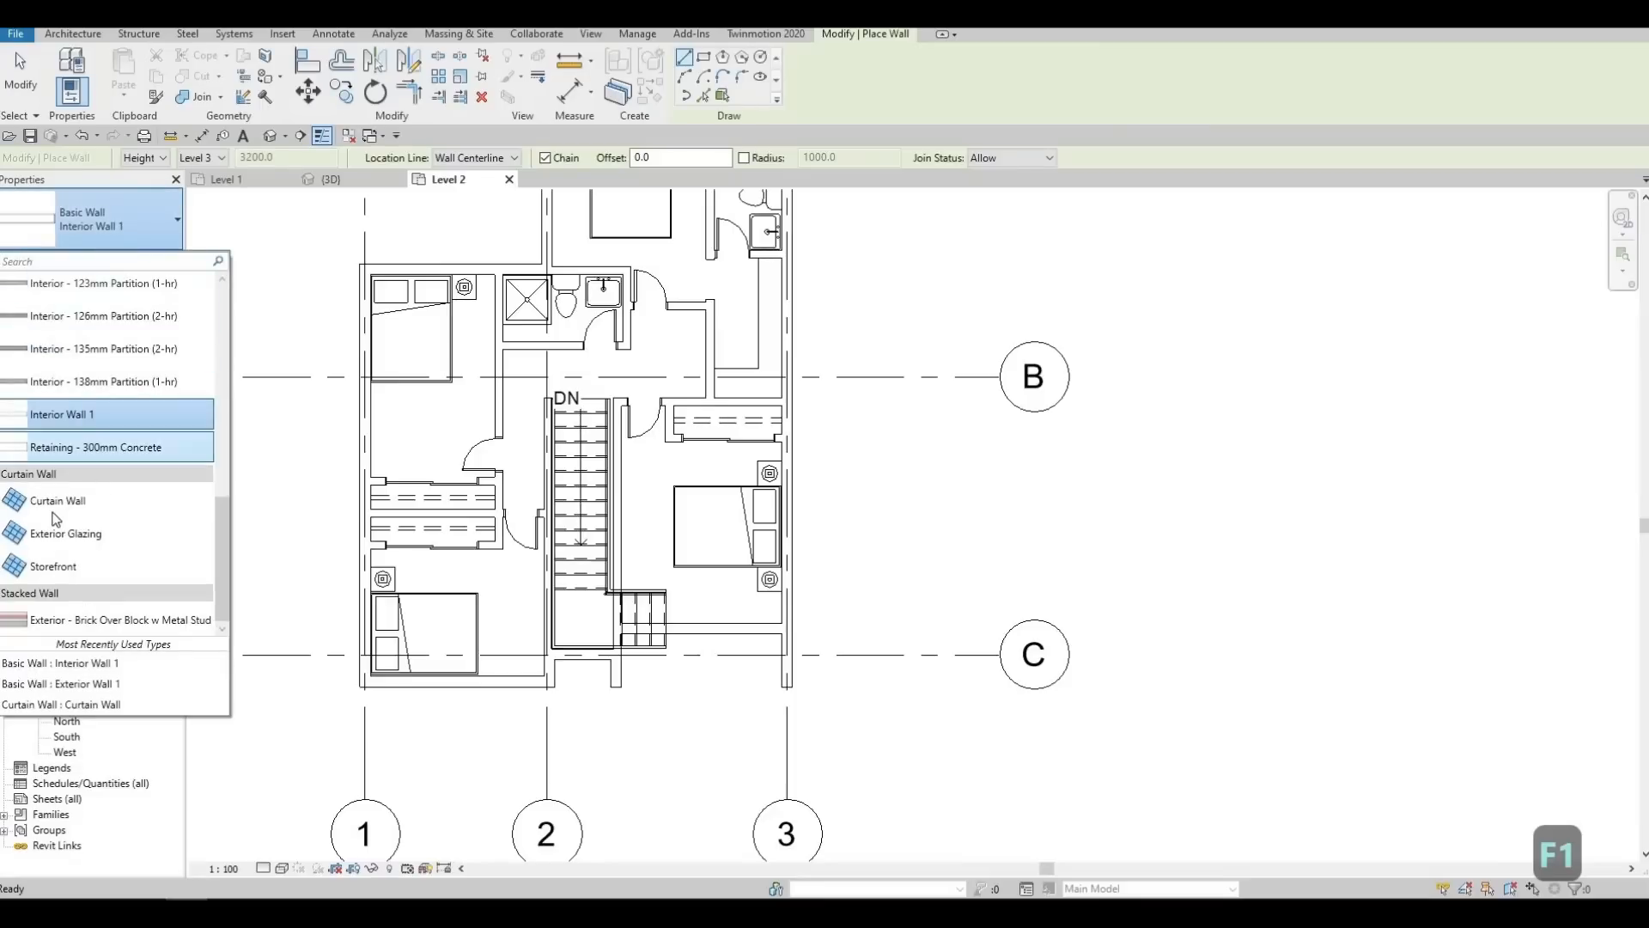
click(129, 498)
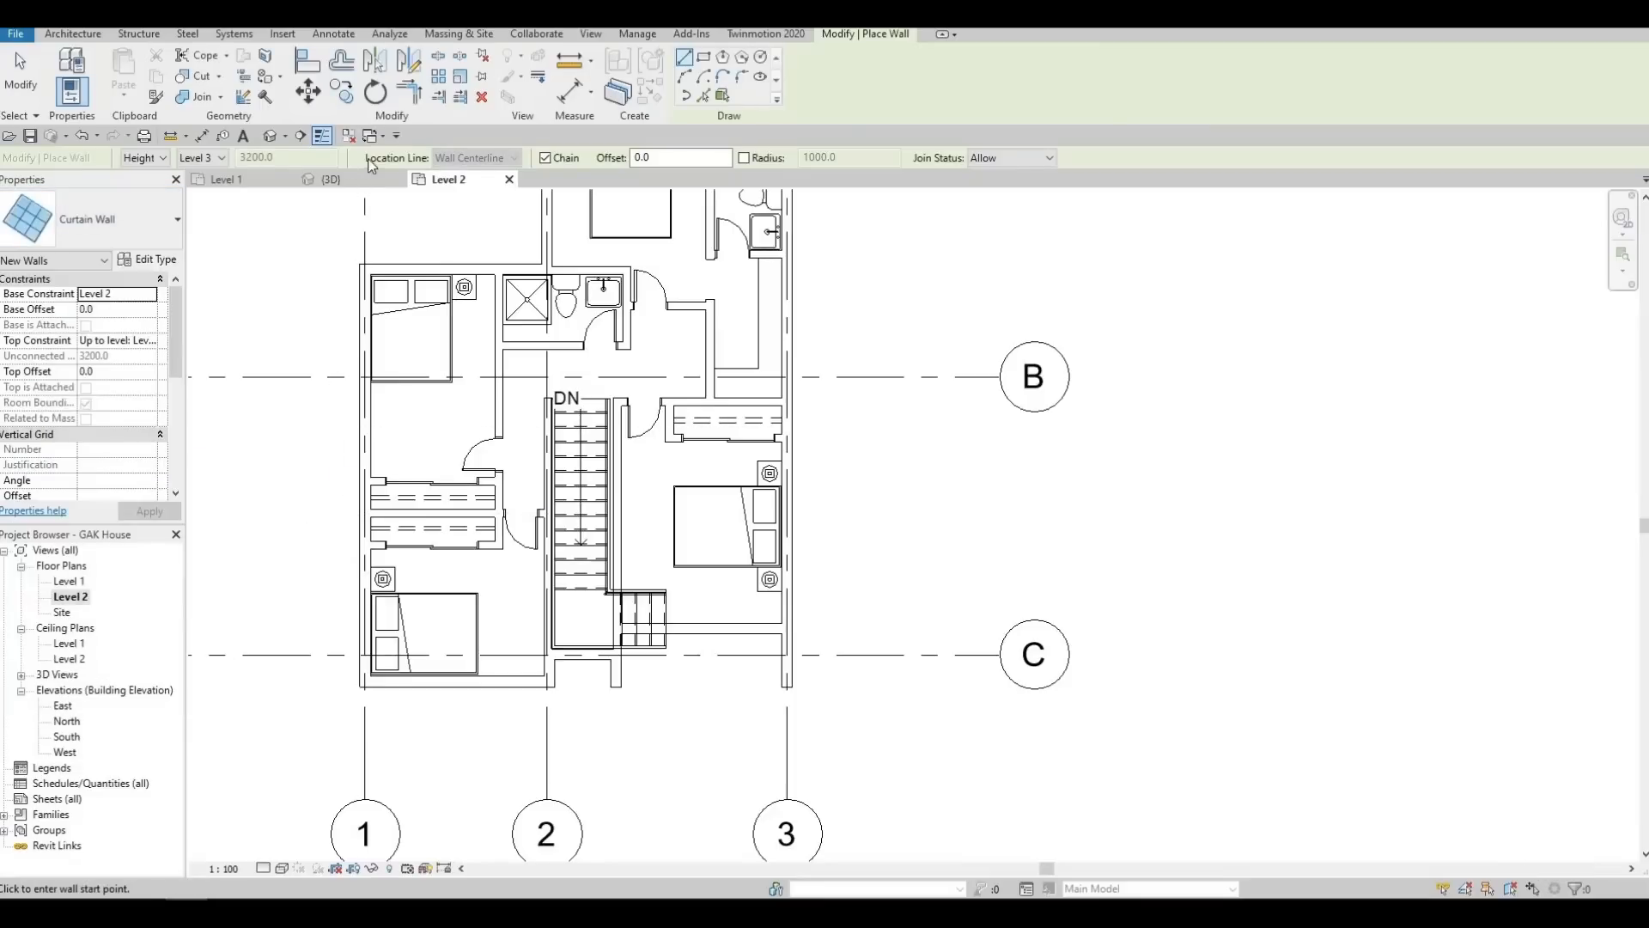
middle_drag(485, 635, 460, 500)
scroll(455, 547, up, 2)
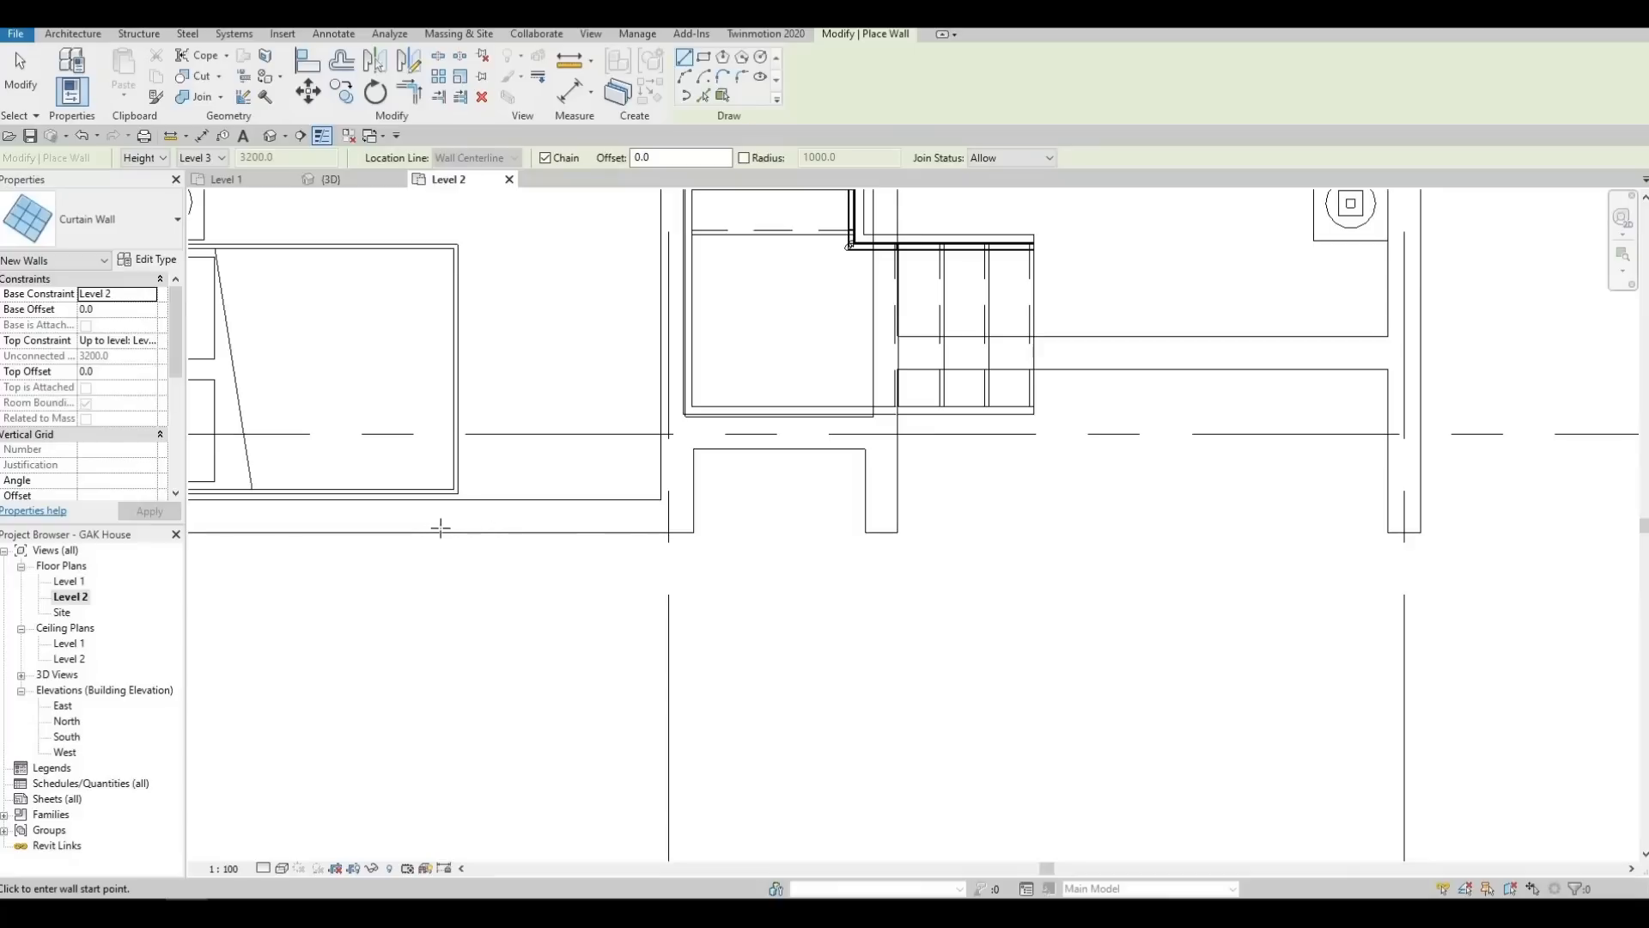
click(440, 516)
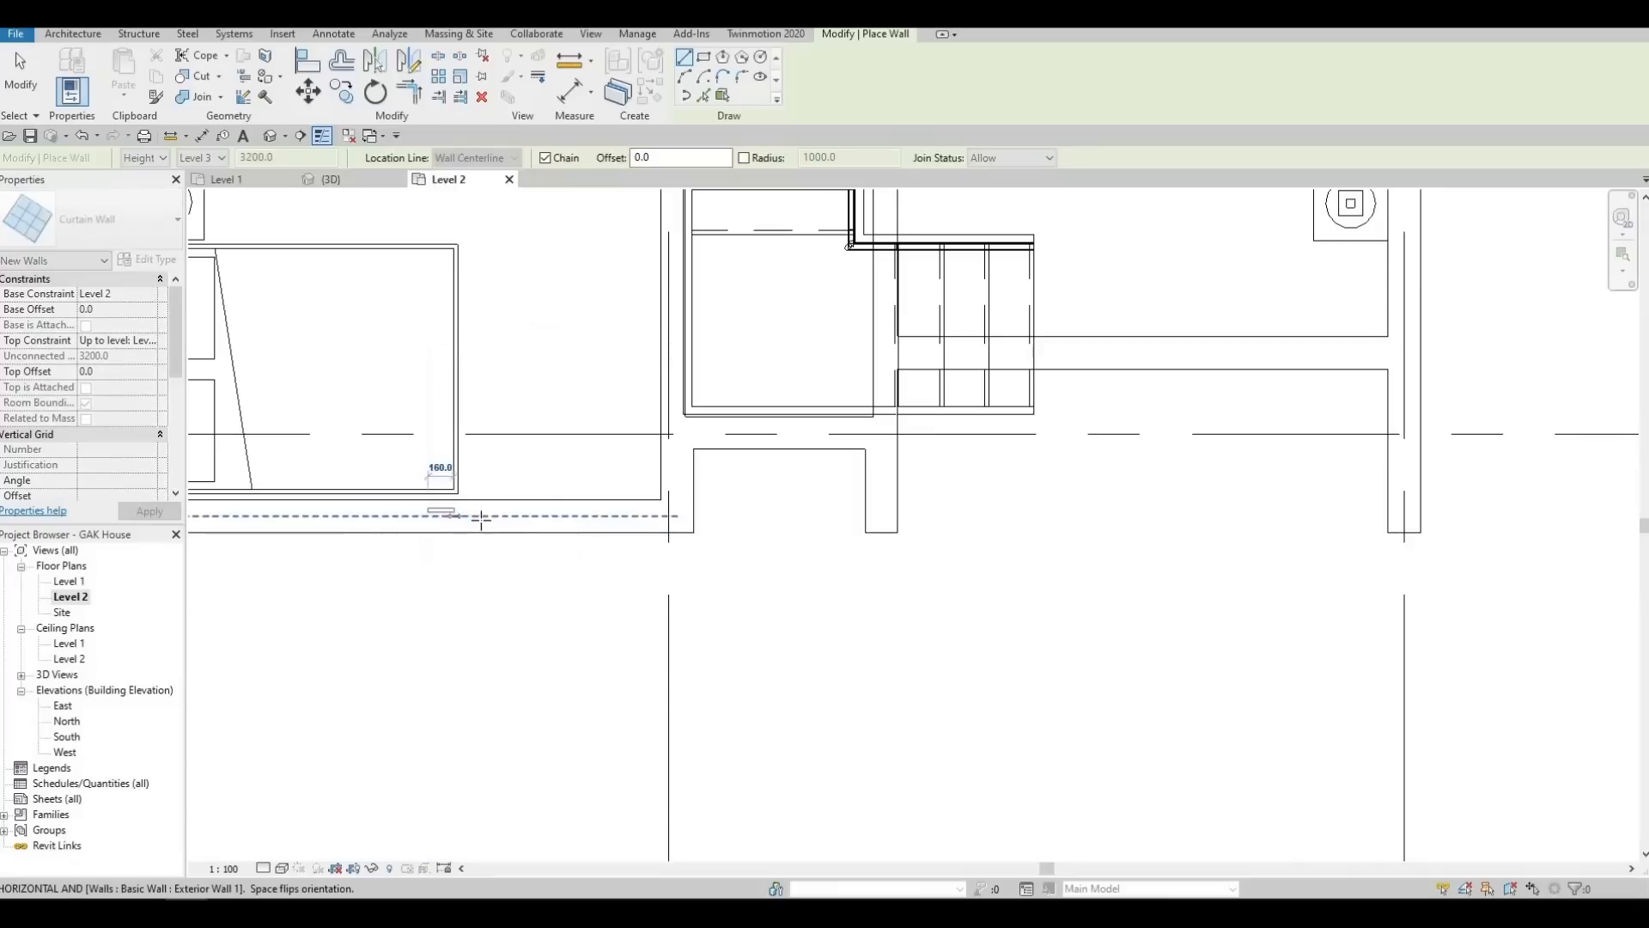
click(571, 522)
key(Escape)
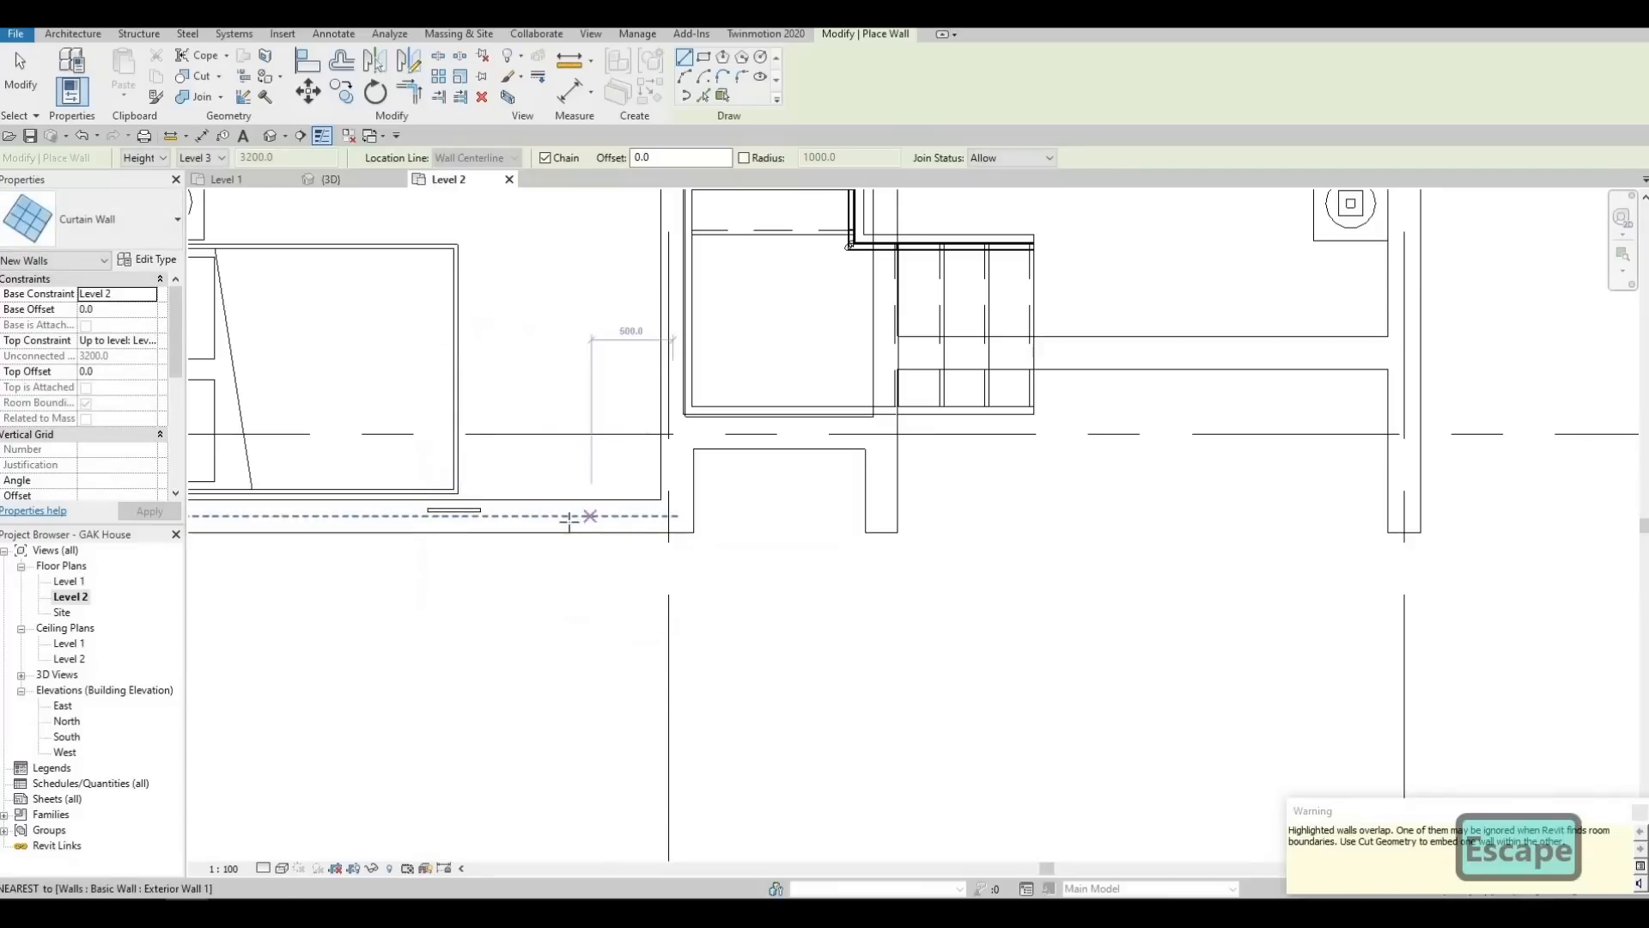
Draw two more Curtain Wall segments about 260 mm long in the same exterior wall, spaced out toward grid 2
click(524, 516)
click(569, 516)
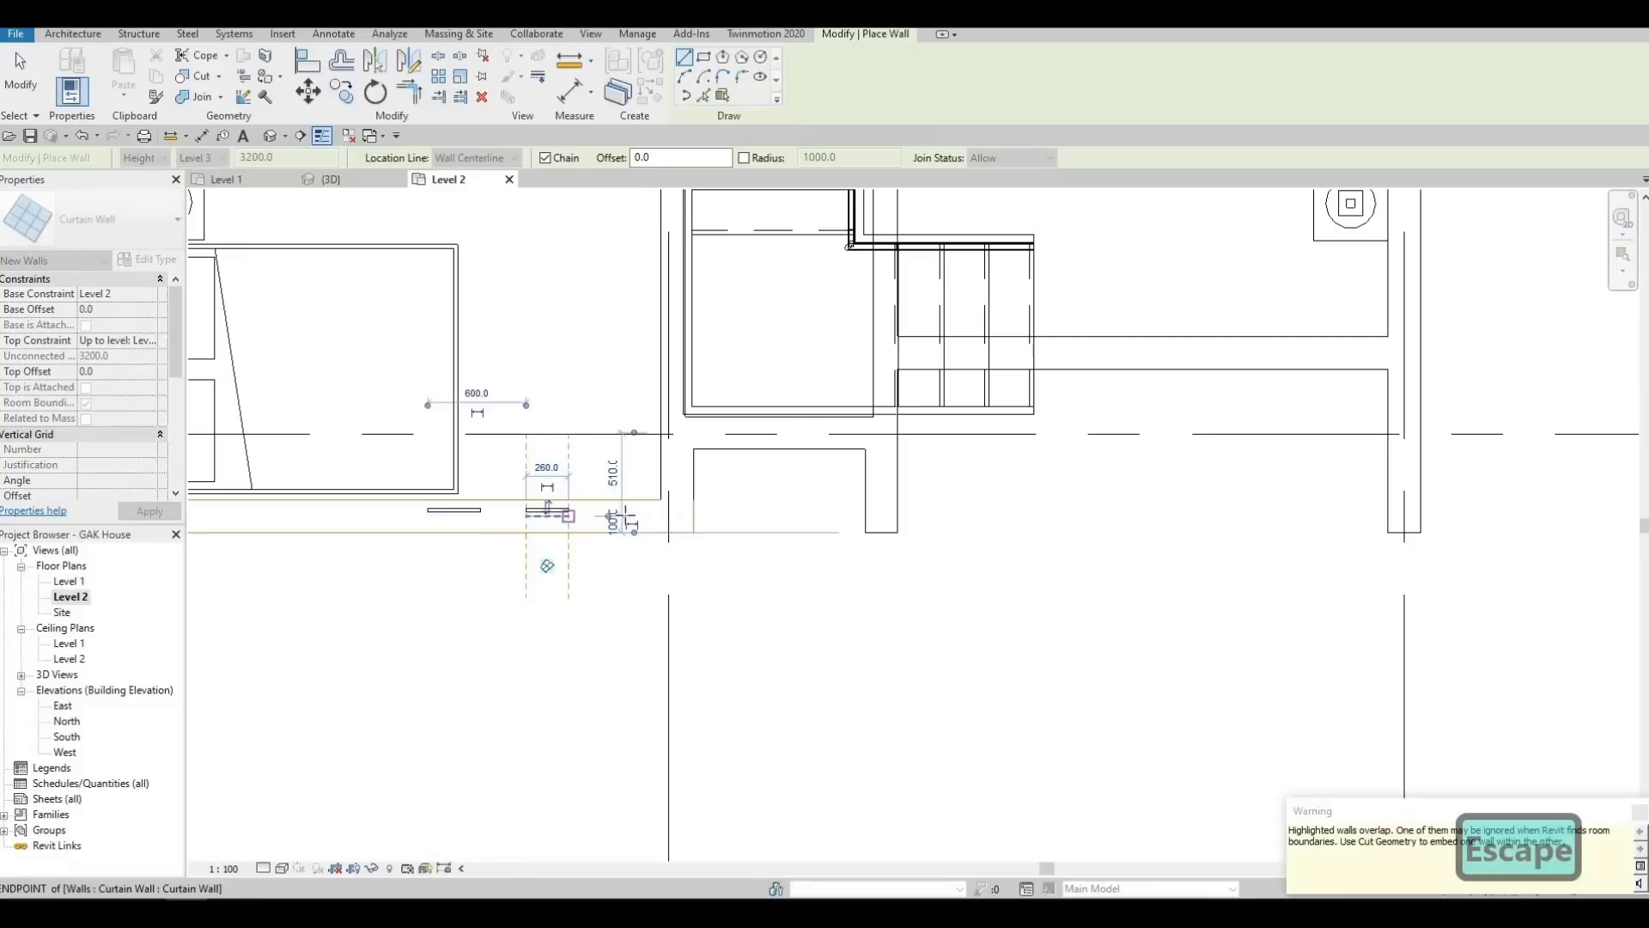
key(Escape)
click(611, 512)
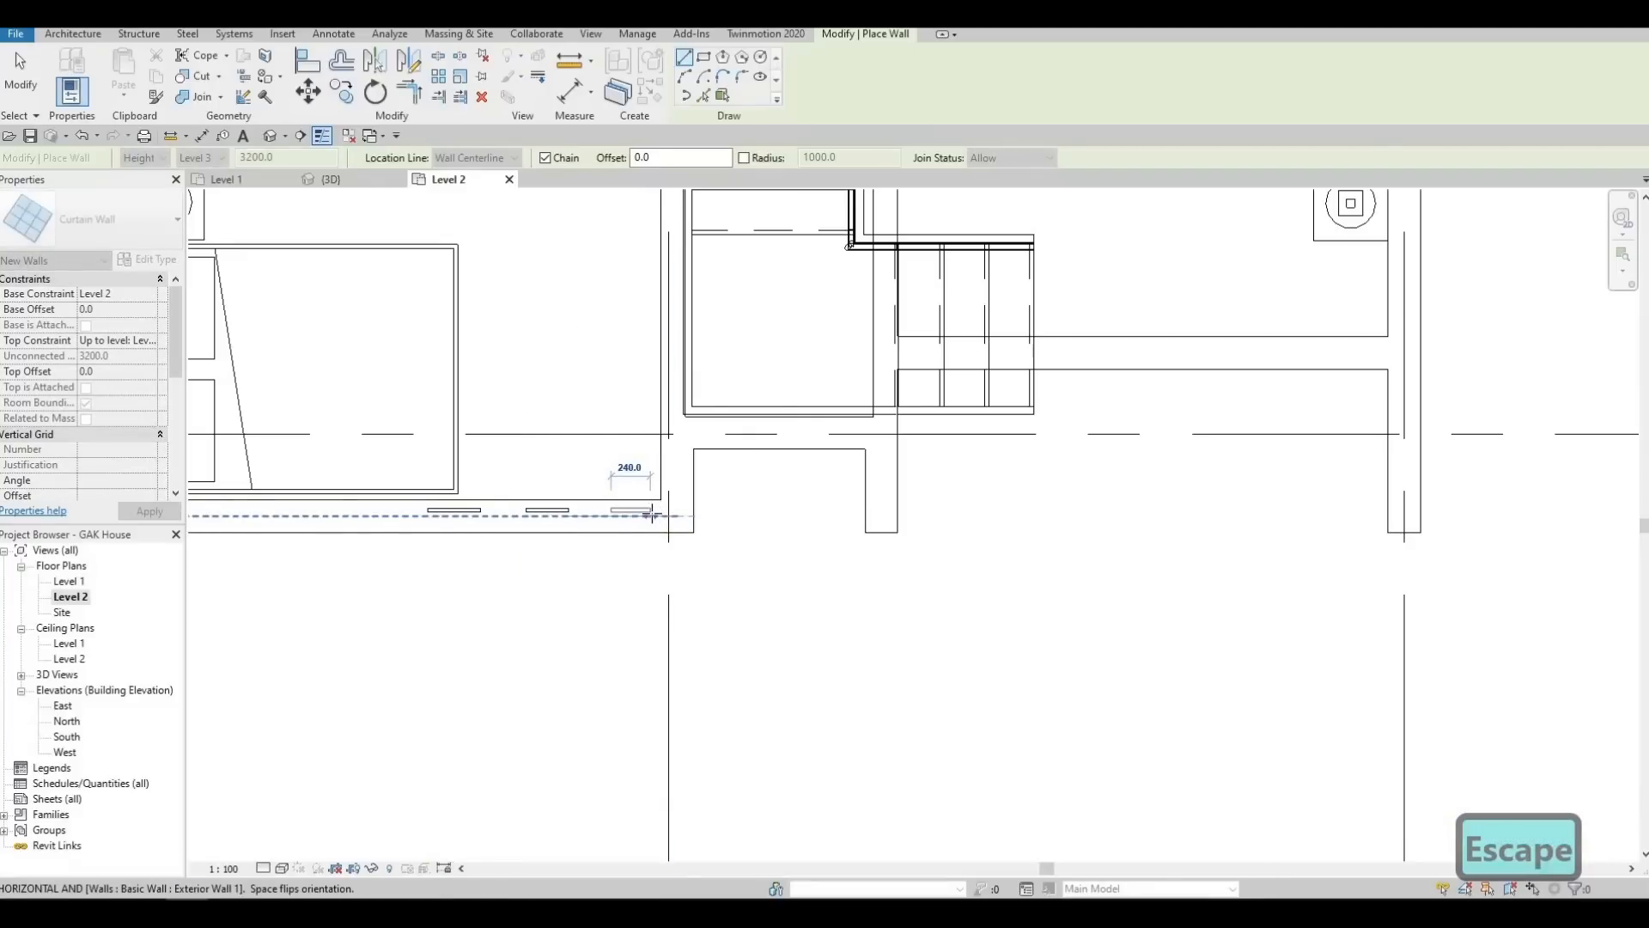
click(655, 513)
key(Escape)
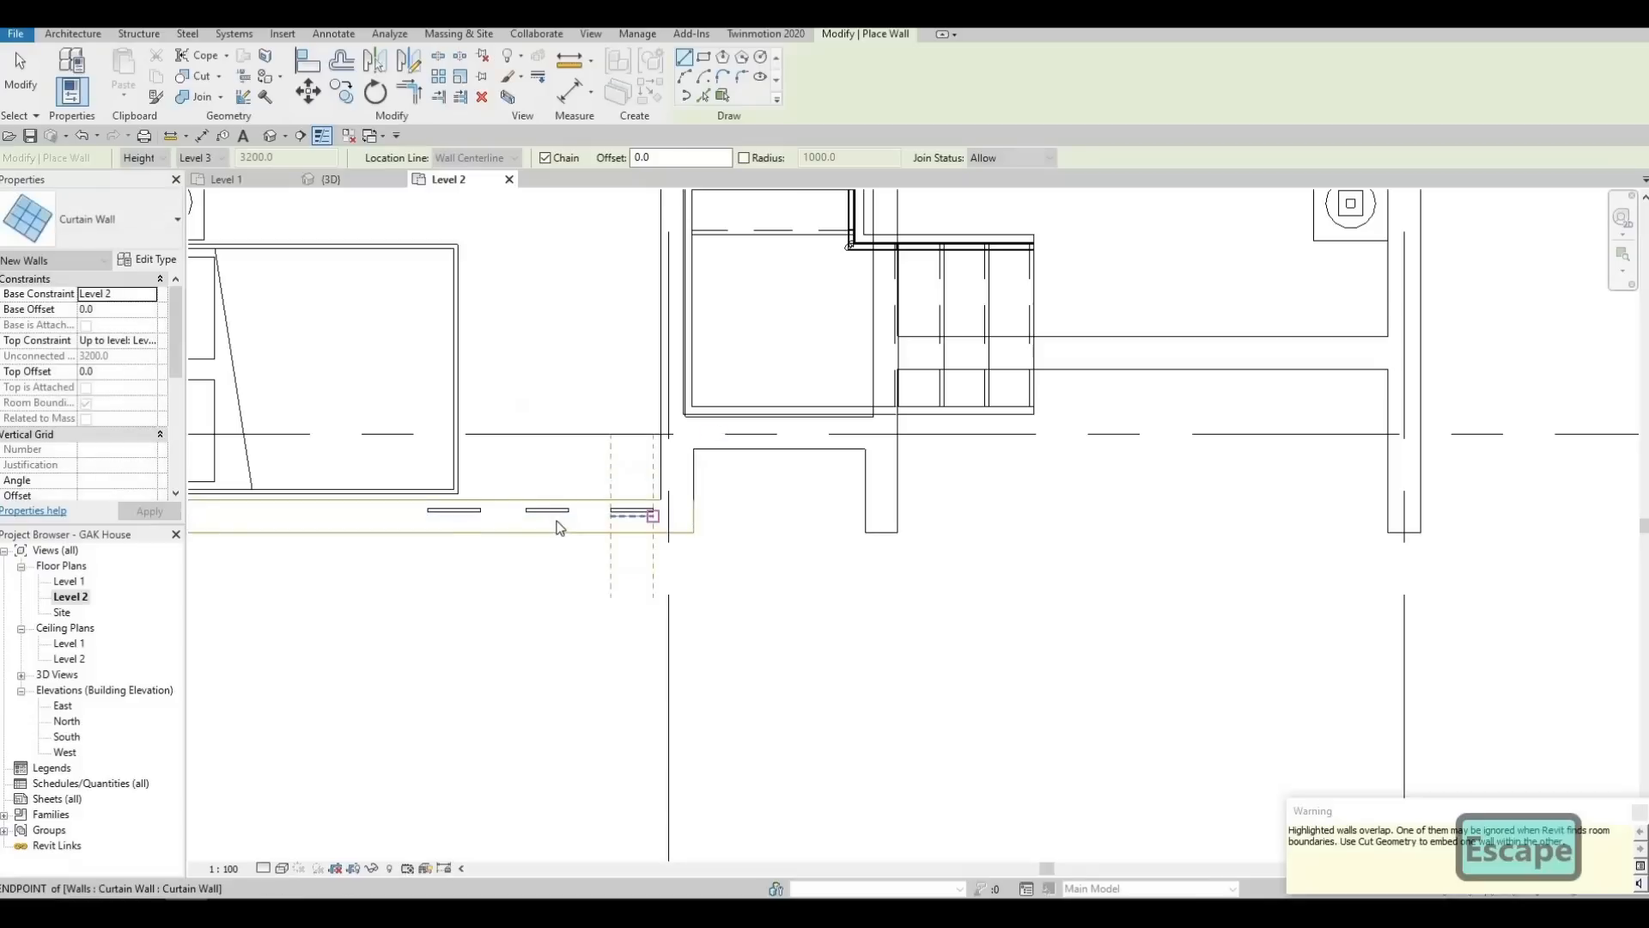
key(Escape)
Set the westernmost curtain wall segment's length to 260 mm to match the other two
scroll(556, 513, up, 2)
click(556, 514)
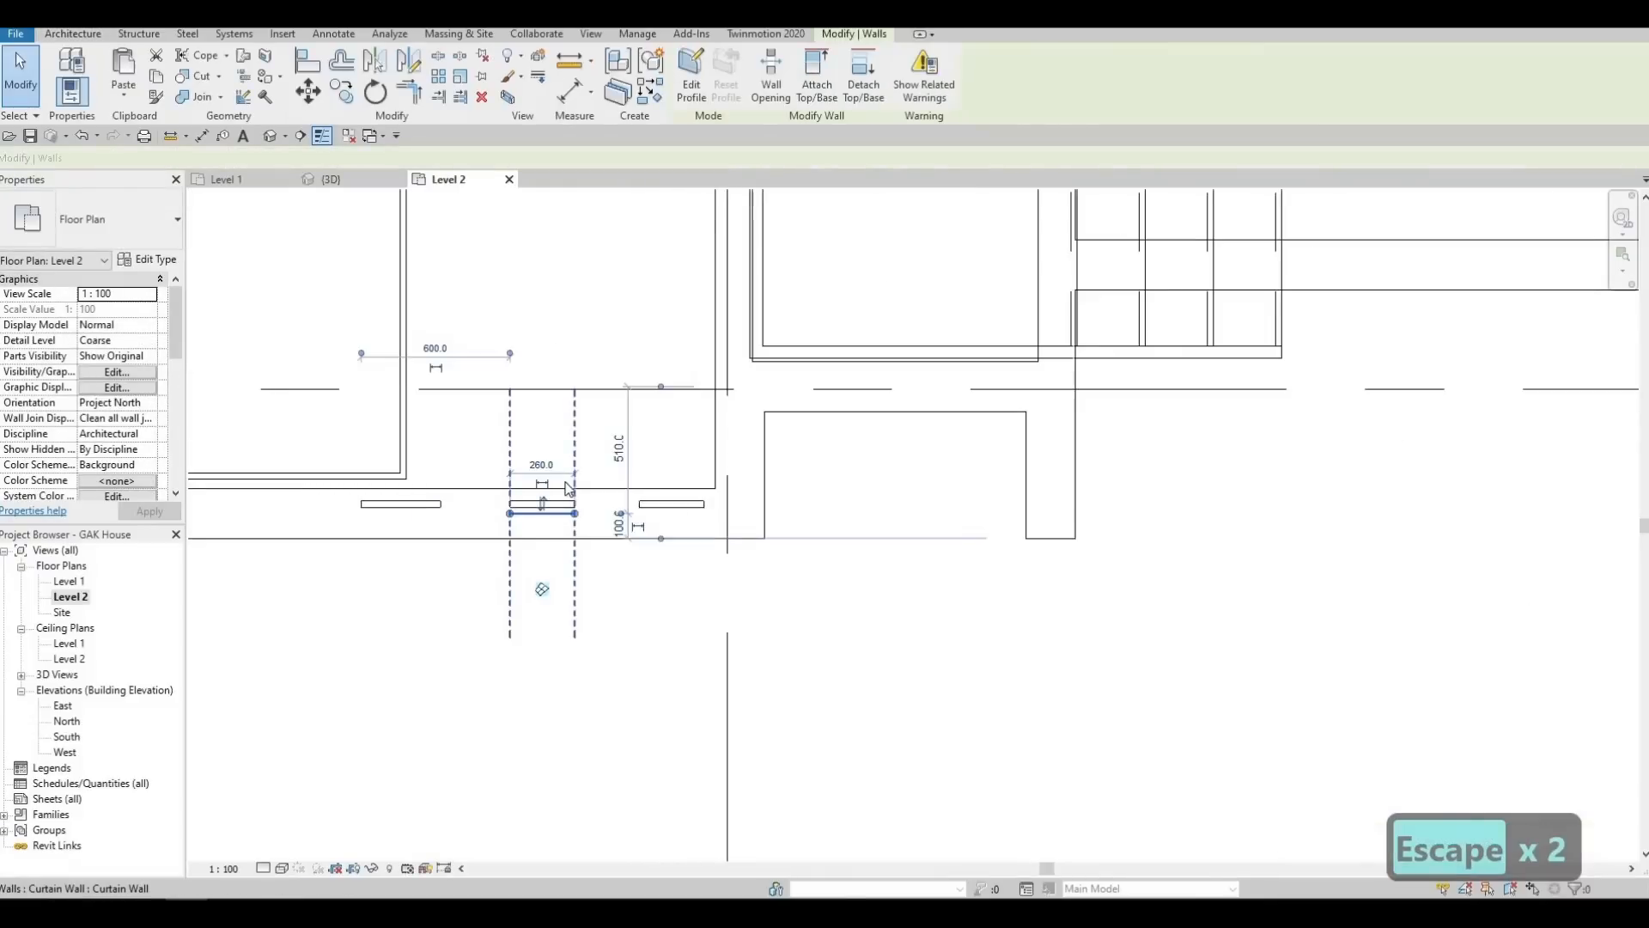
key(Escape)
click(661, 513)
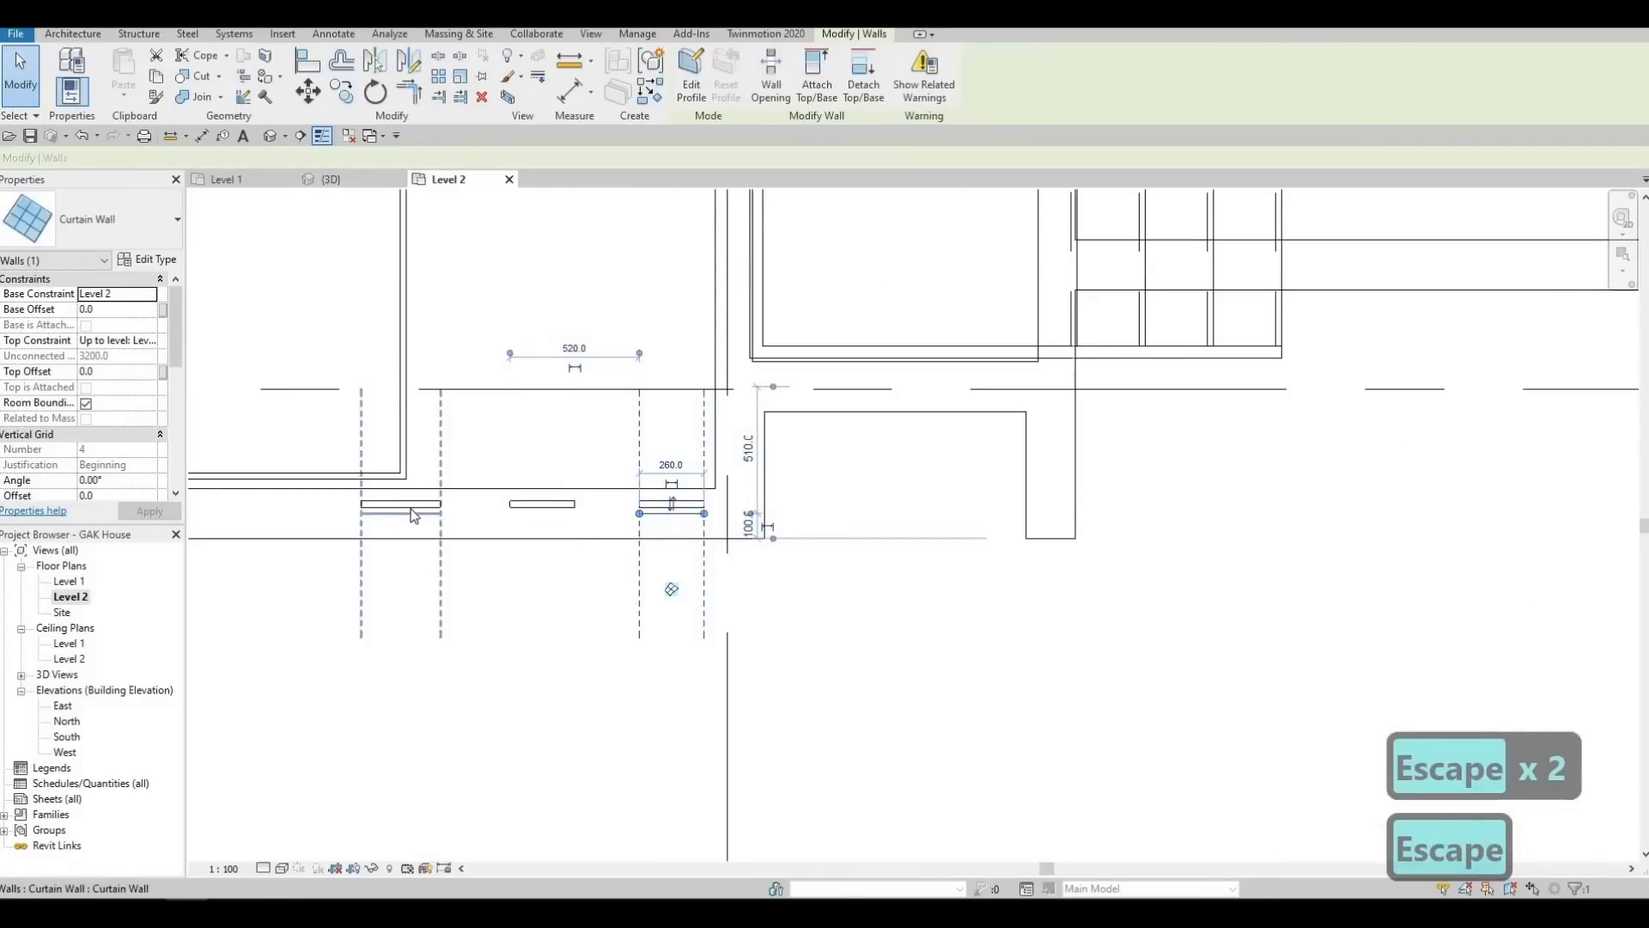
click(406, 513)
click(400, 465)
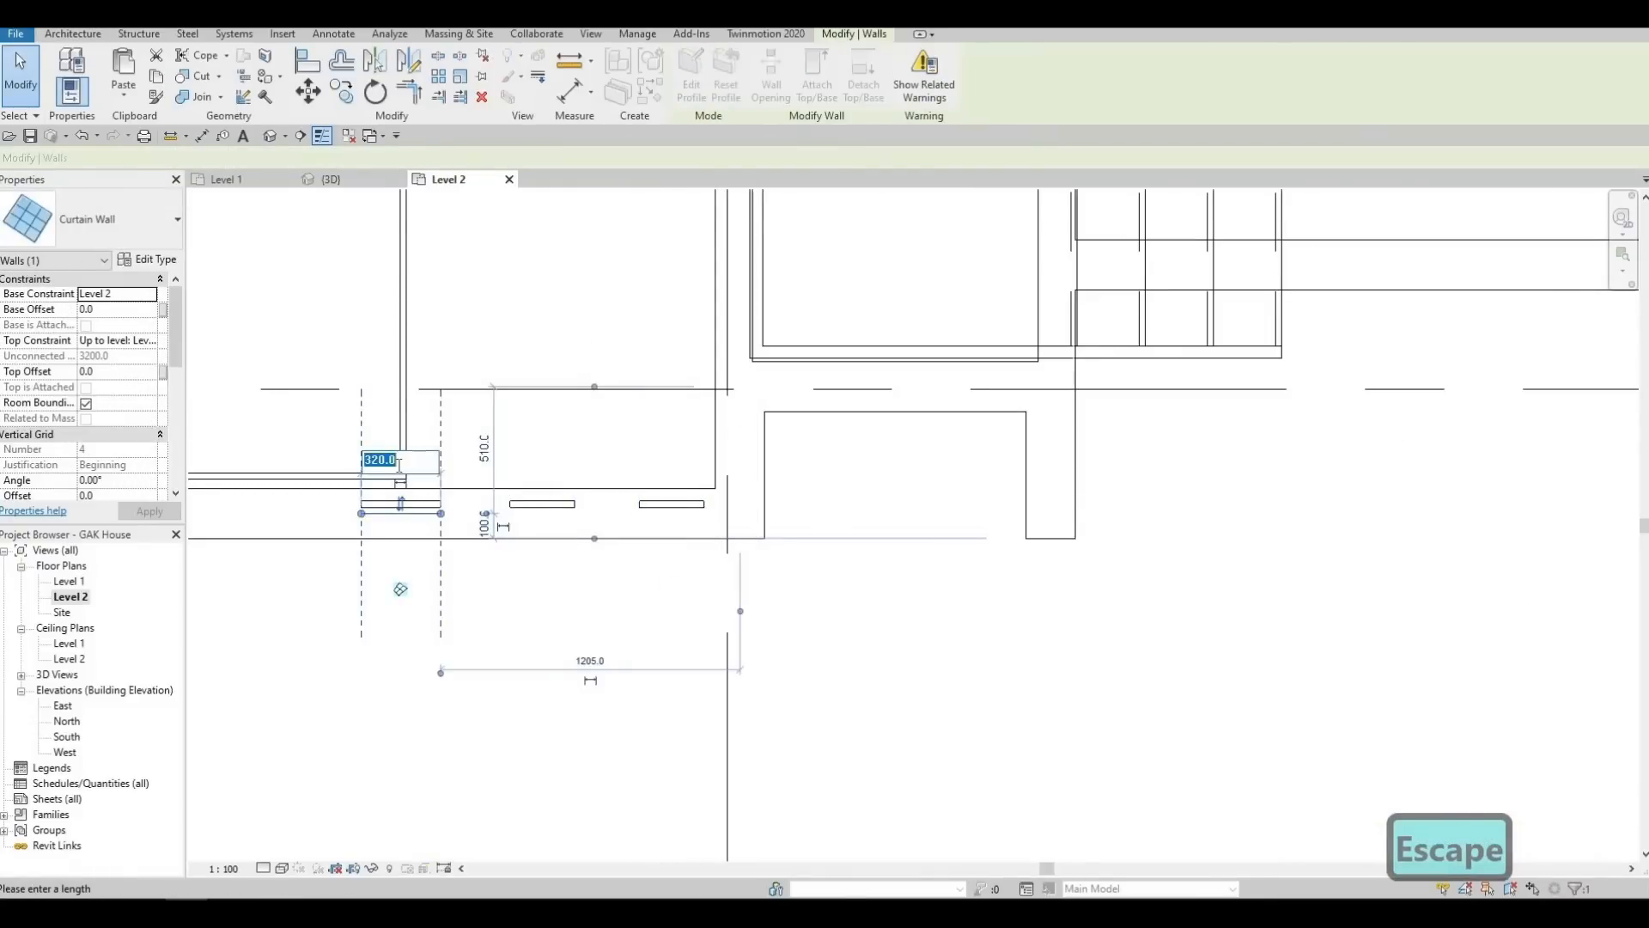
text(260)
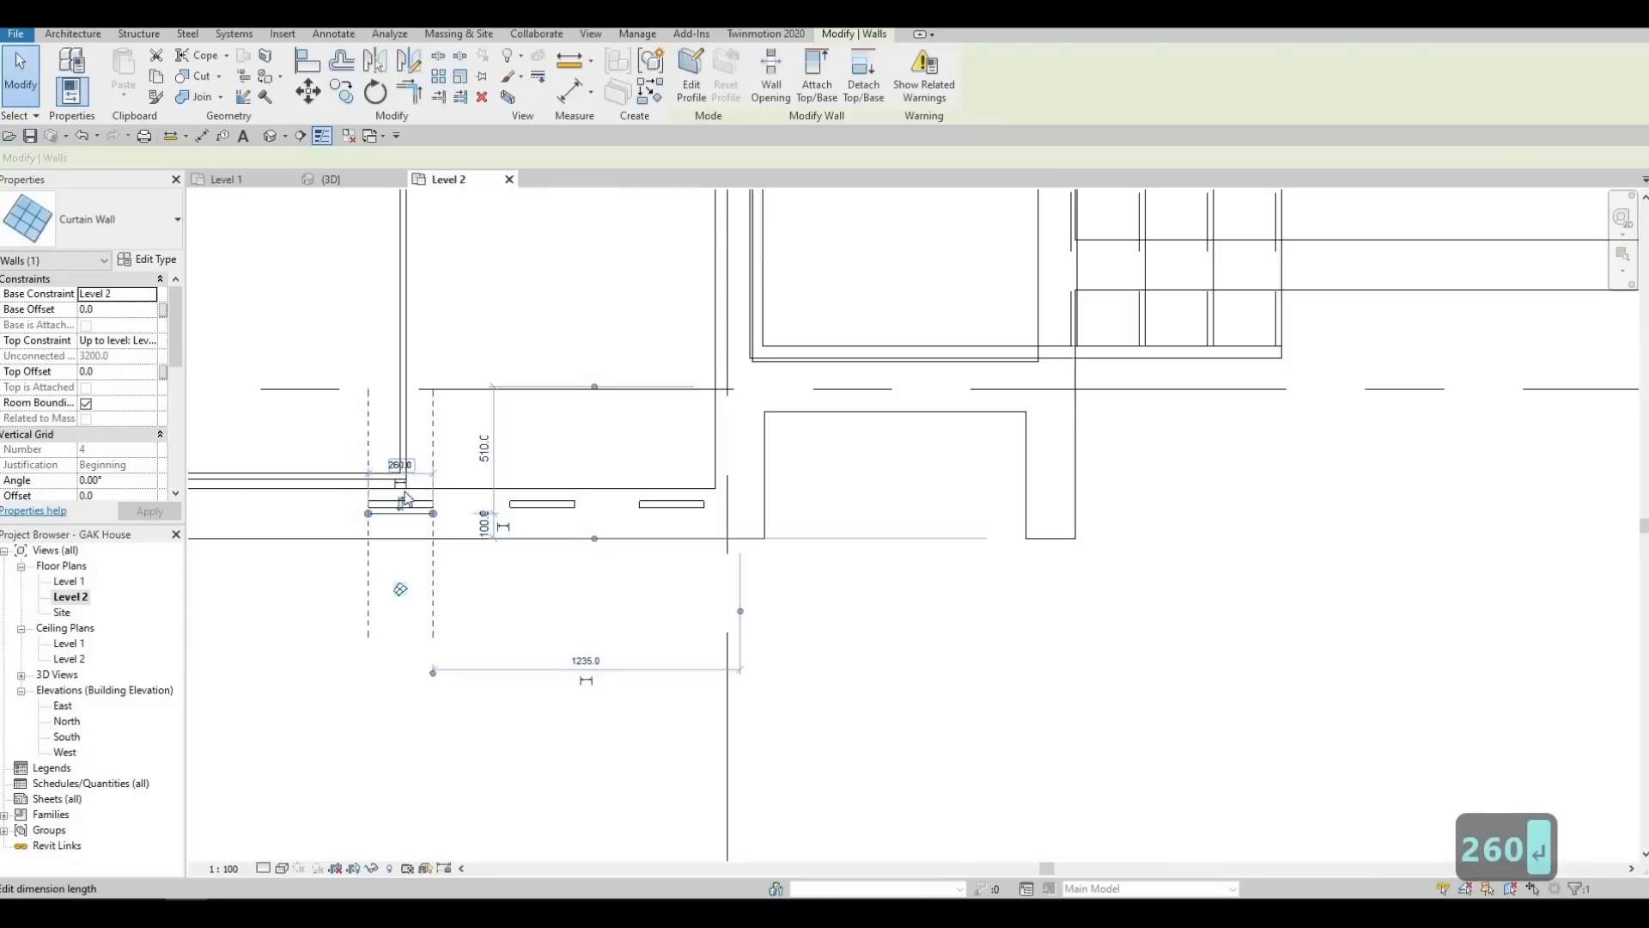
key(Return)
key(Escape)
key(Escape)
key(Escape)
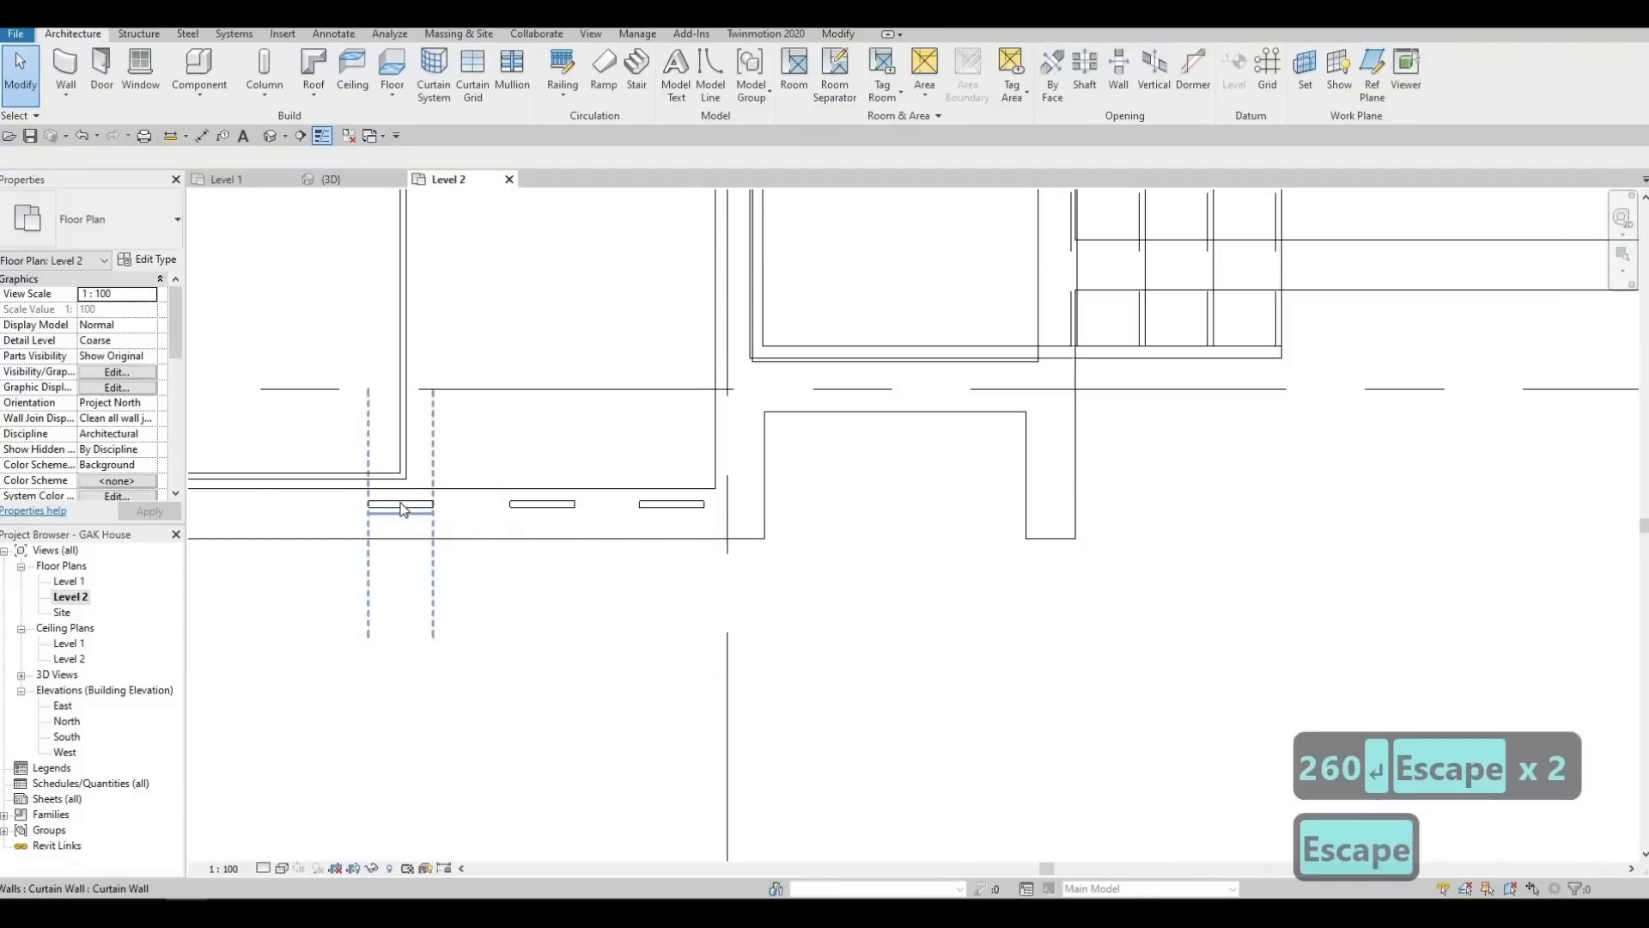
Nudge the westernmost curtain wall segment about 105 mm east, closer to the middle segment
click(402, 509)
key(Right)
key(Right)
key(Right)
key(Right)
key(Right)
key(Right)
key(Right)
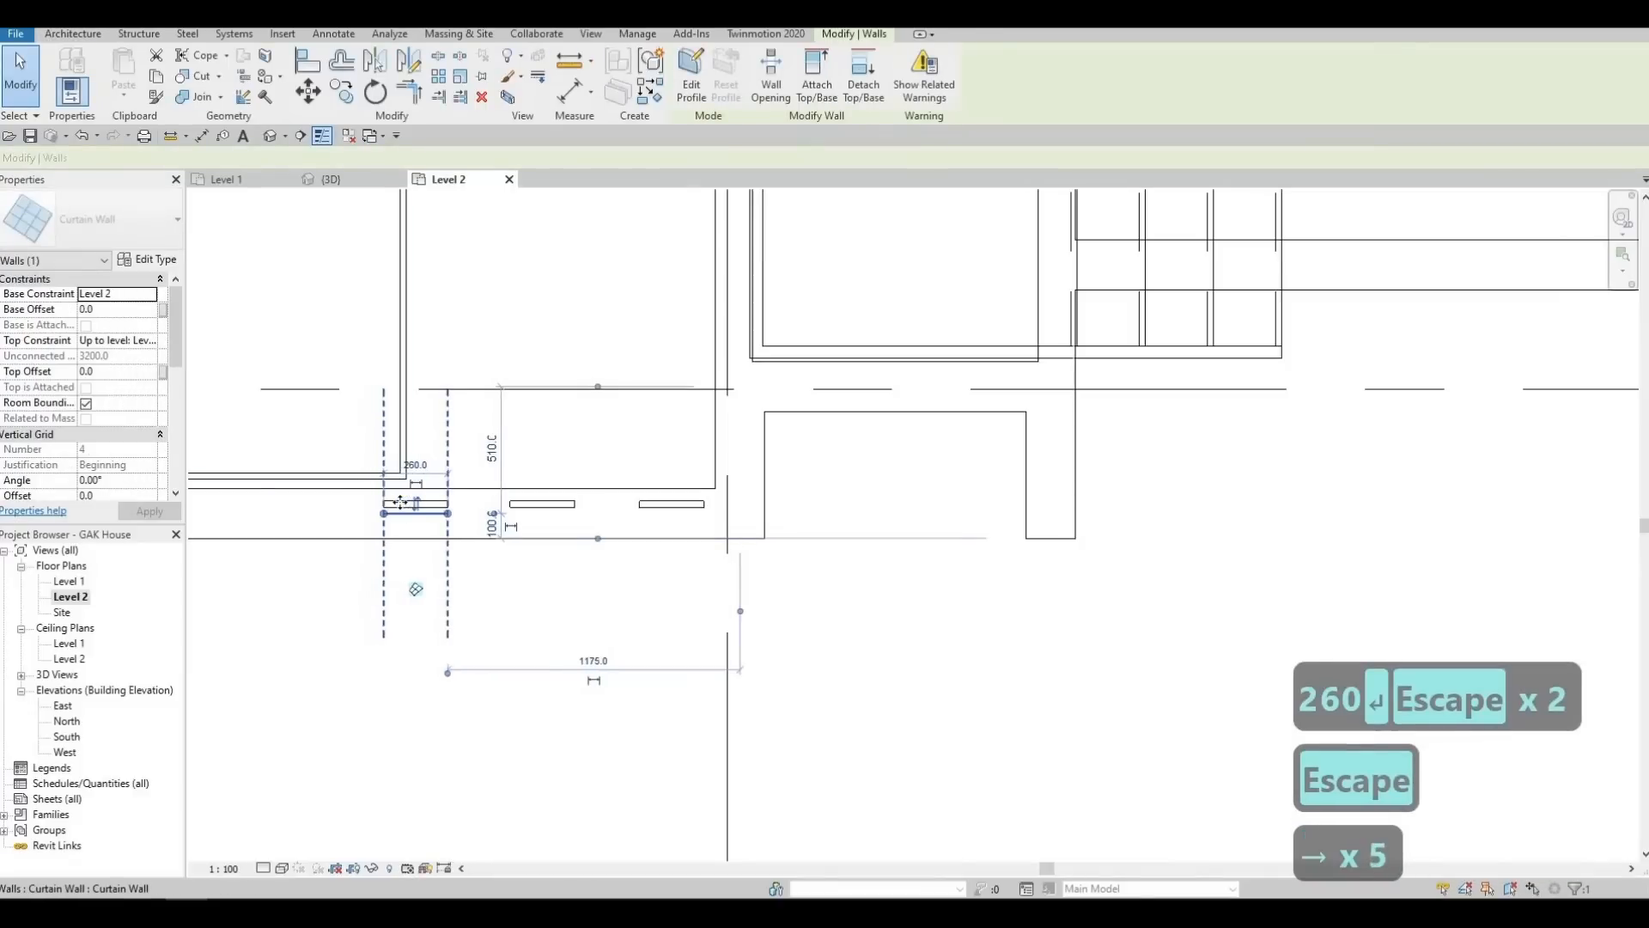
key(Right)
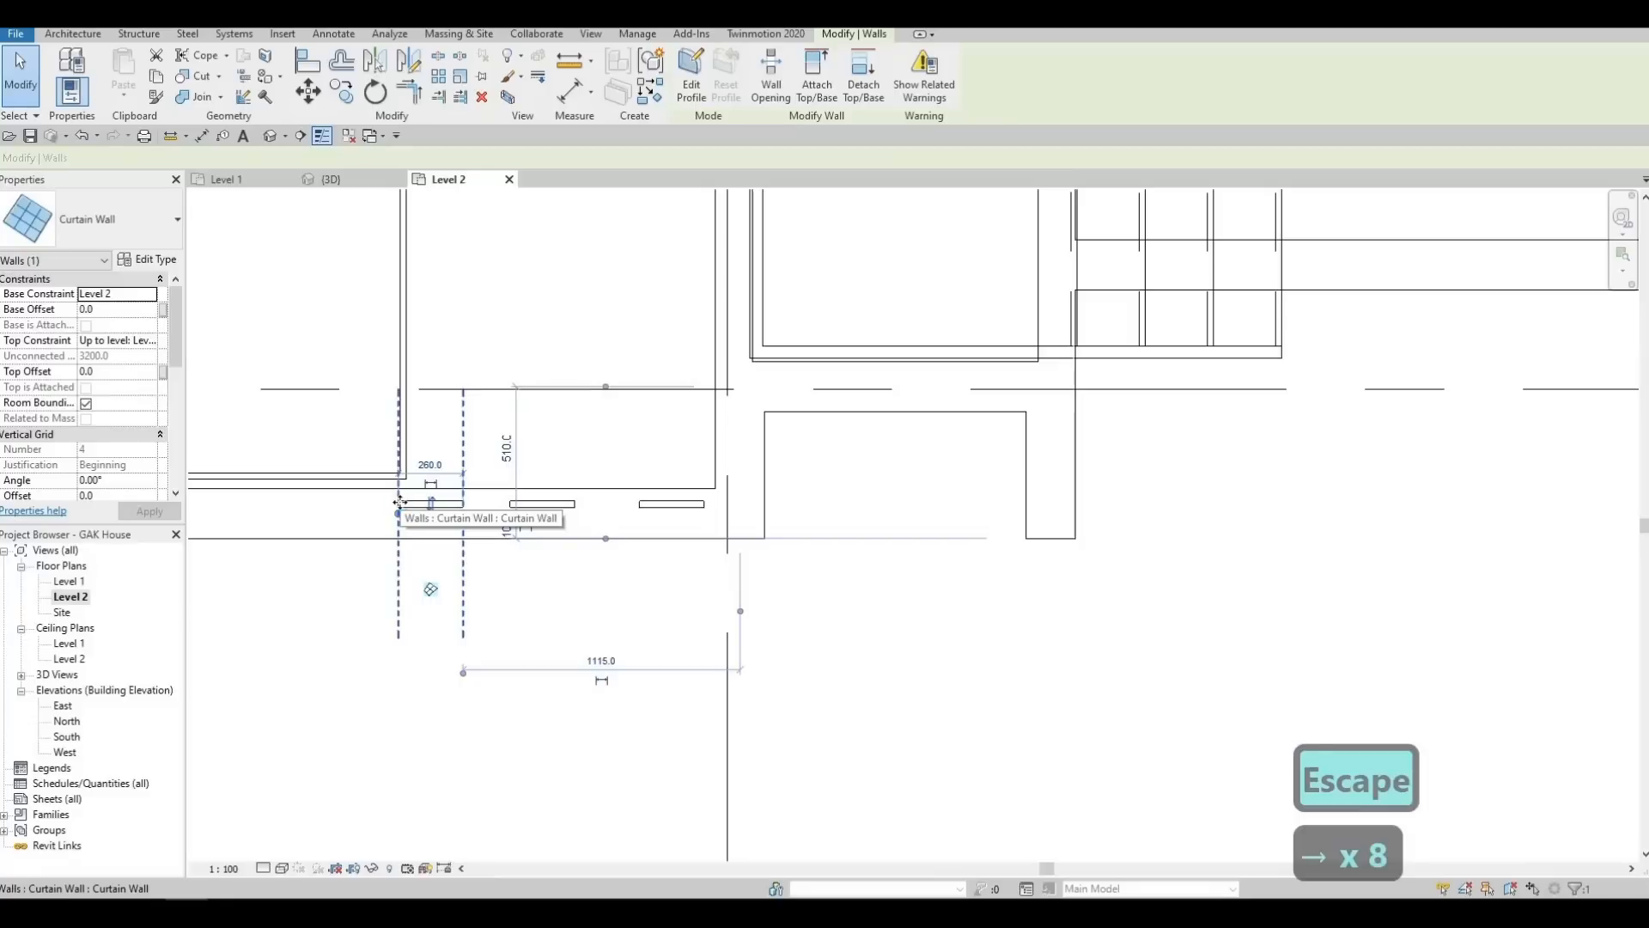
key(Left)
key(Left)
key(Right)
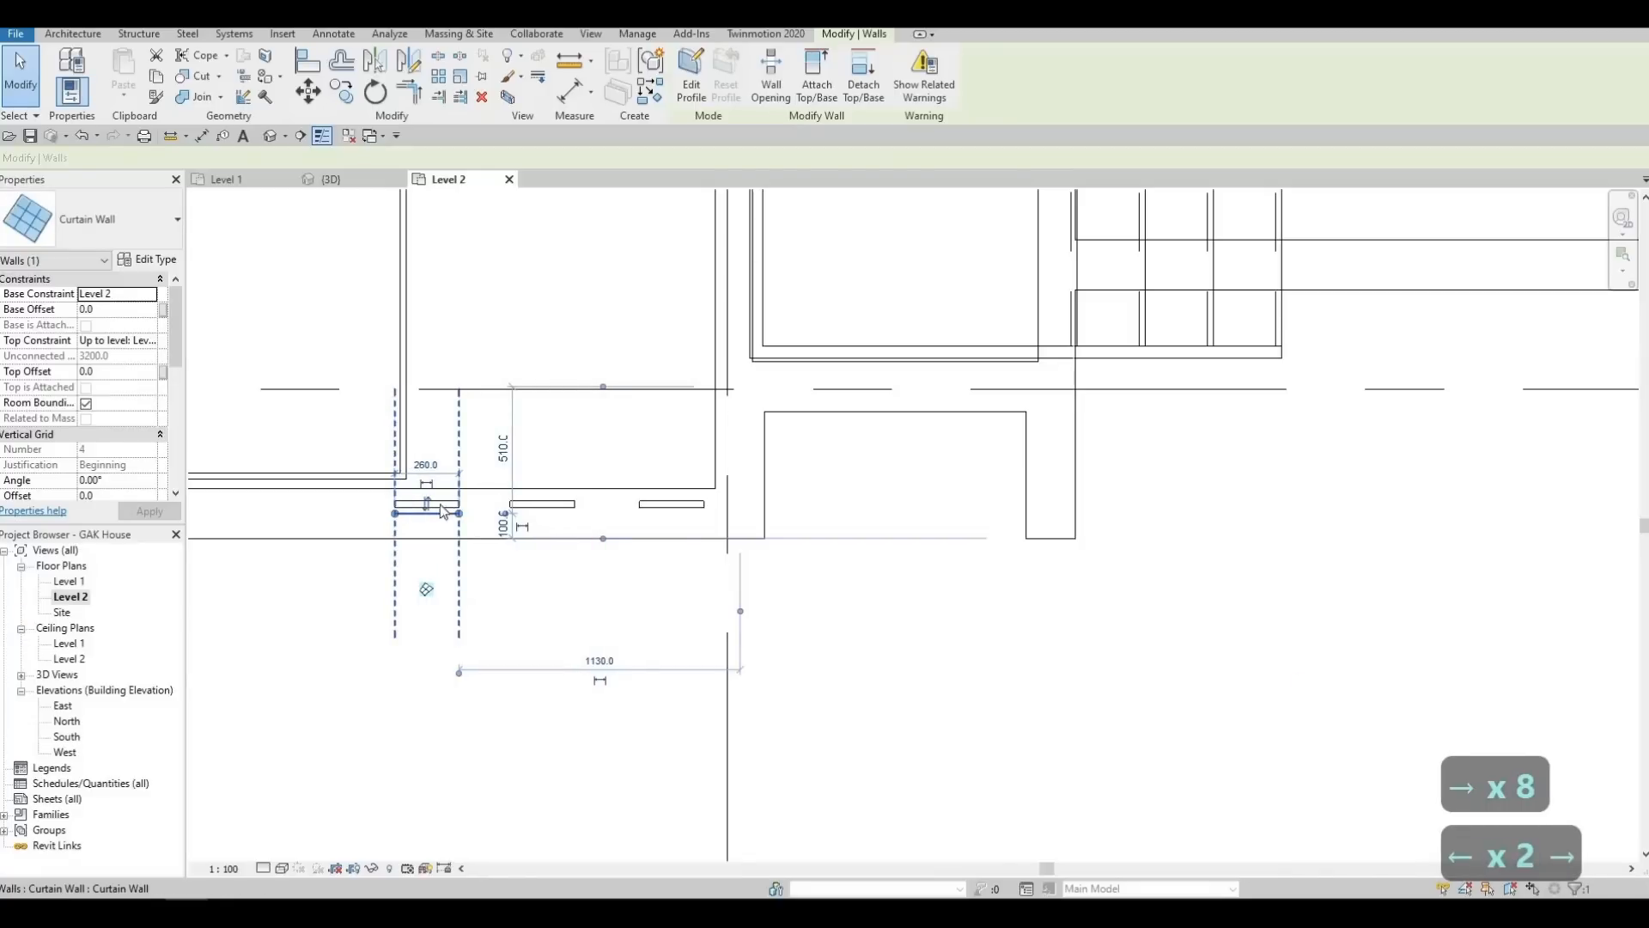
key(Escape)
Nudge the middle curtain wall segment about 90 mm west, toward the westernmost segment
click(560, 507)
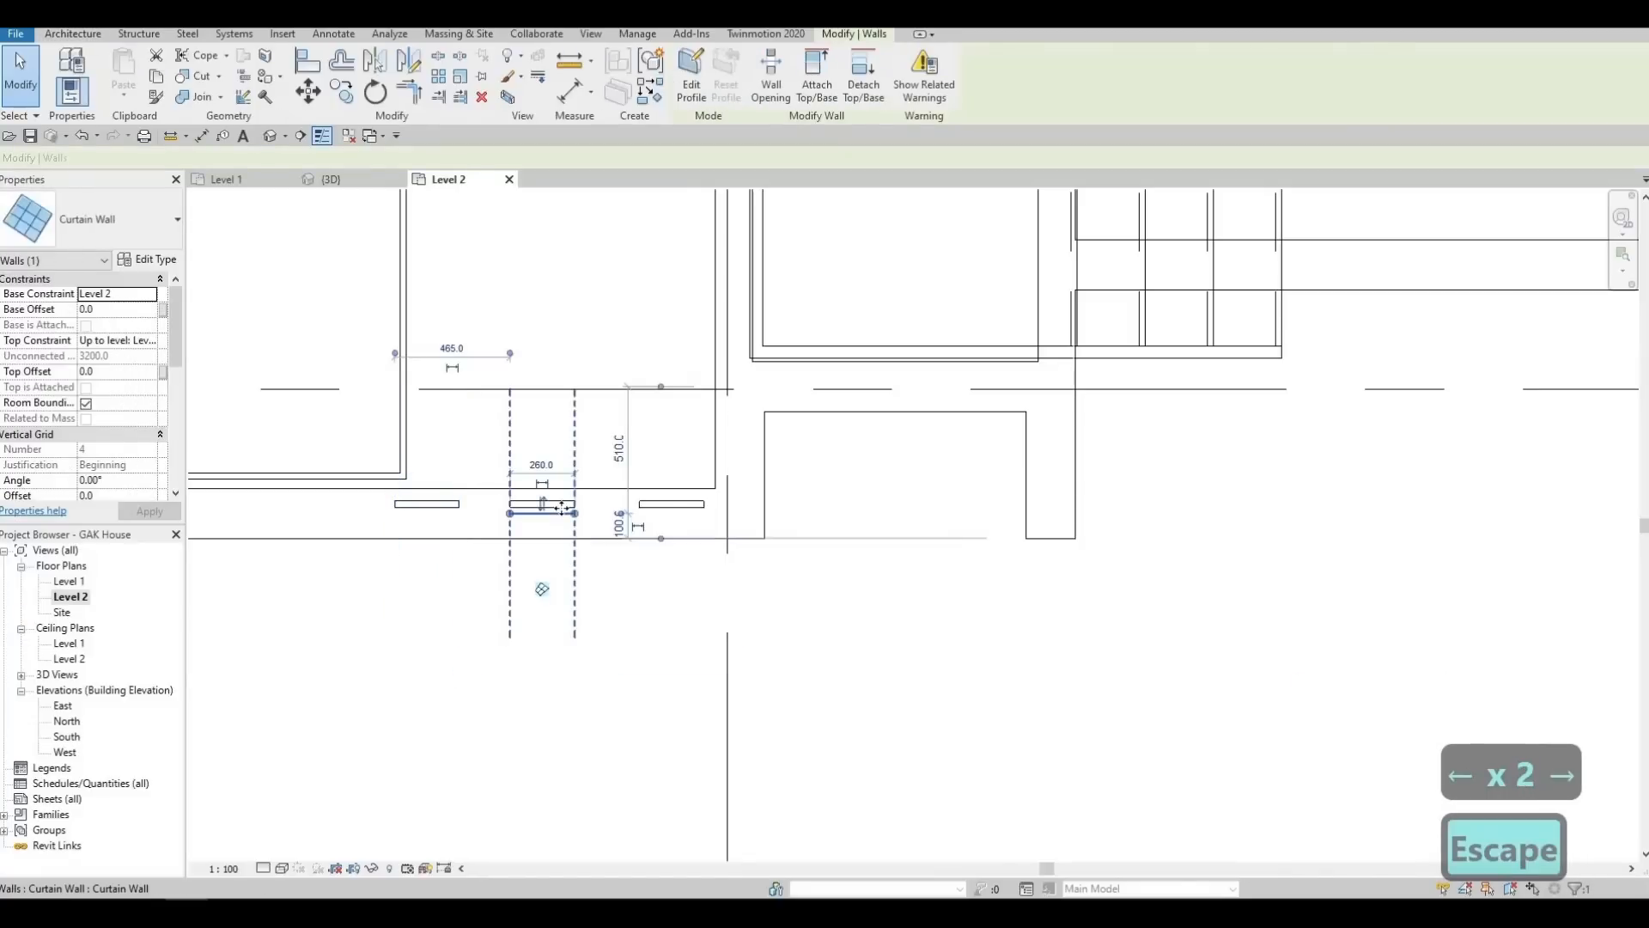
key(Left)
key(Left)
key(Left)
key(Left)
key(Left)
key(Left)
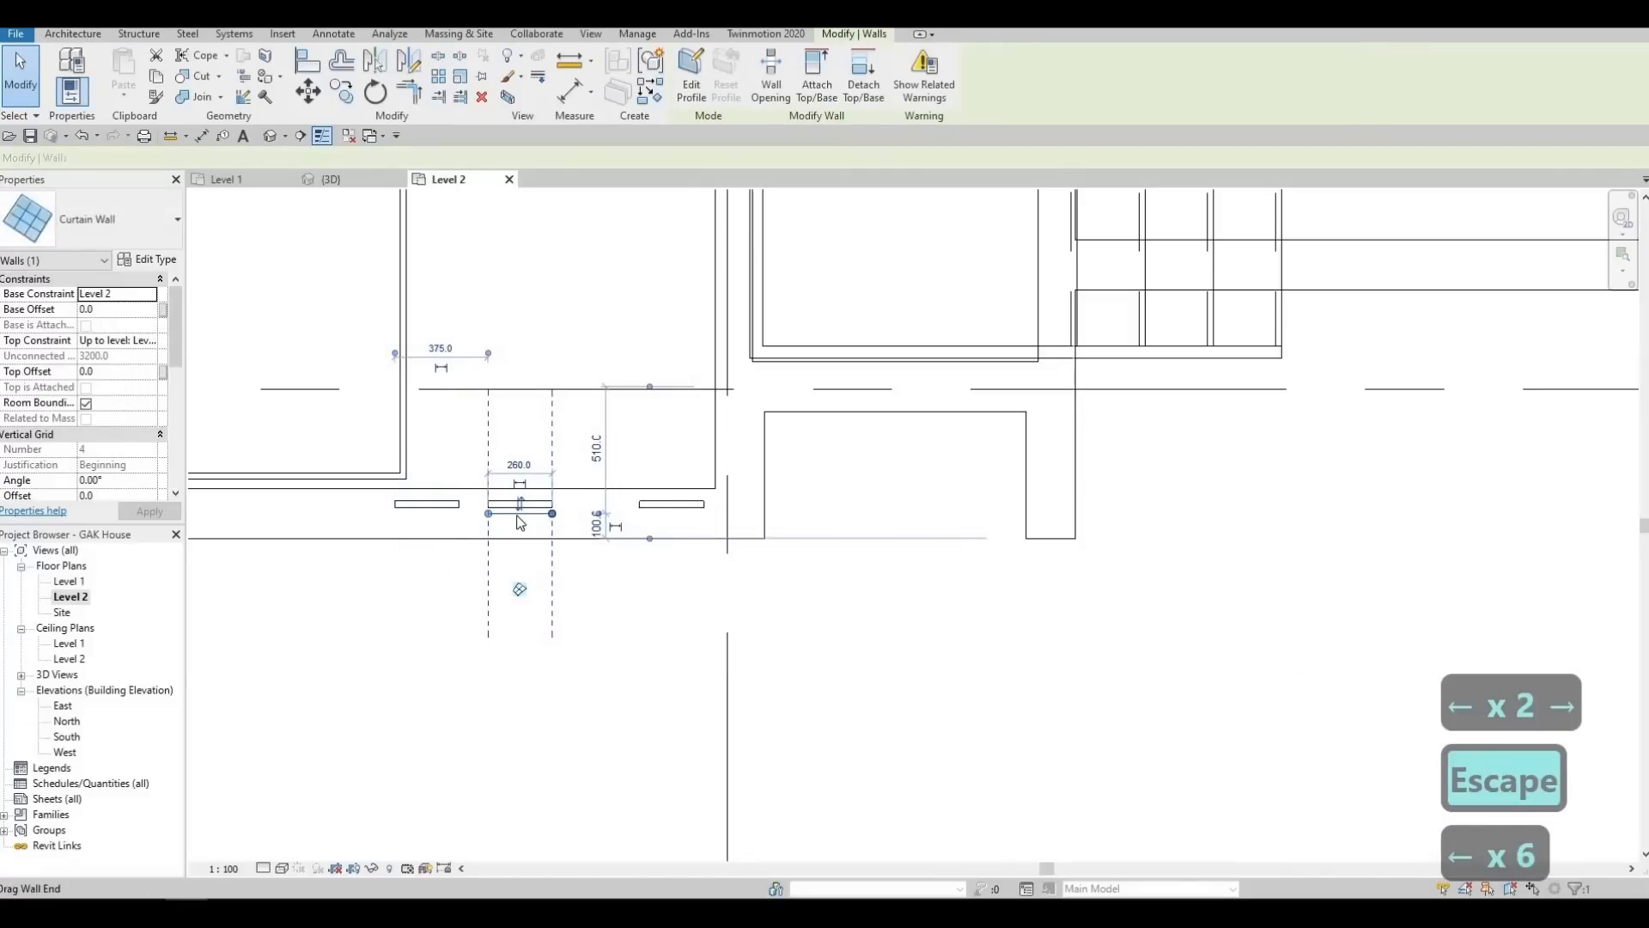
key(Escape)
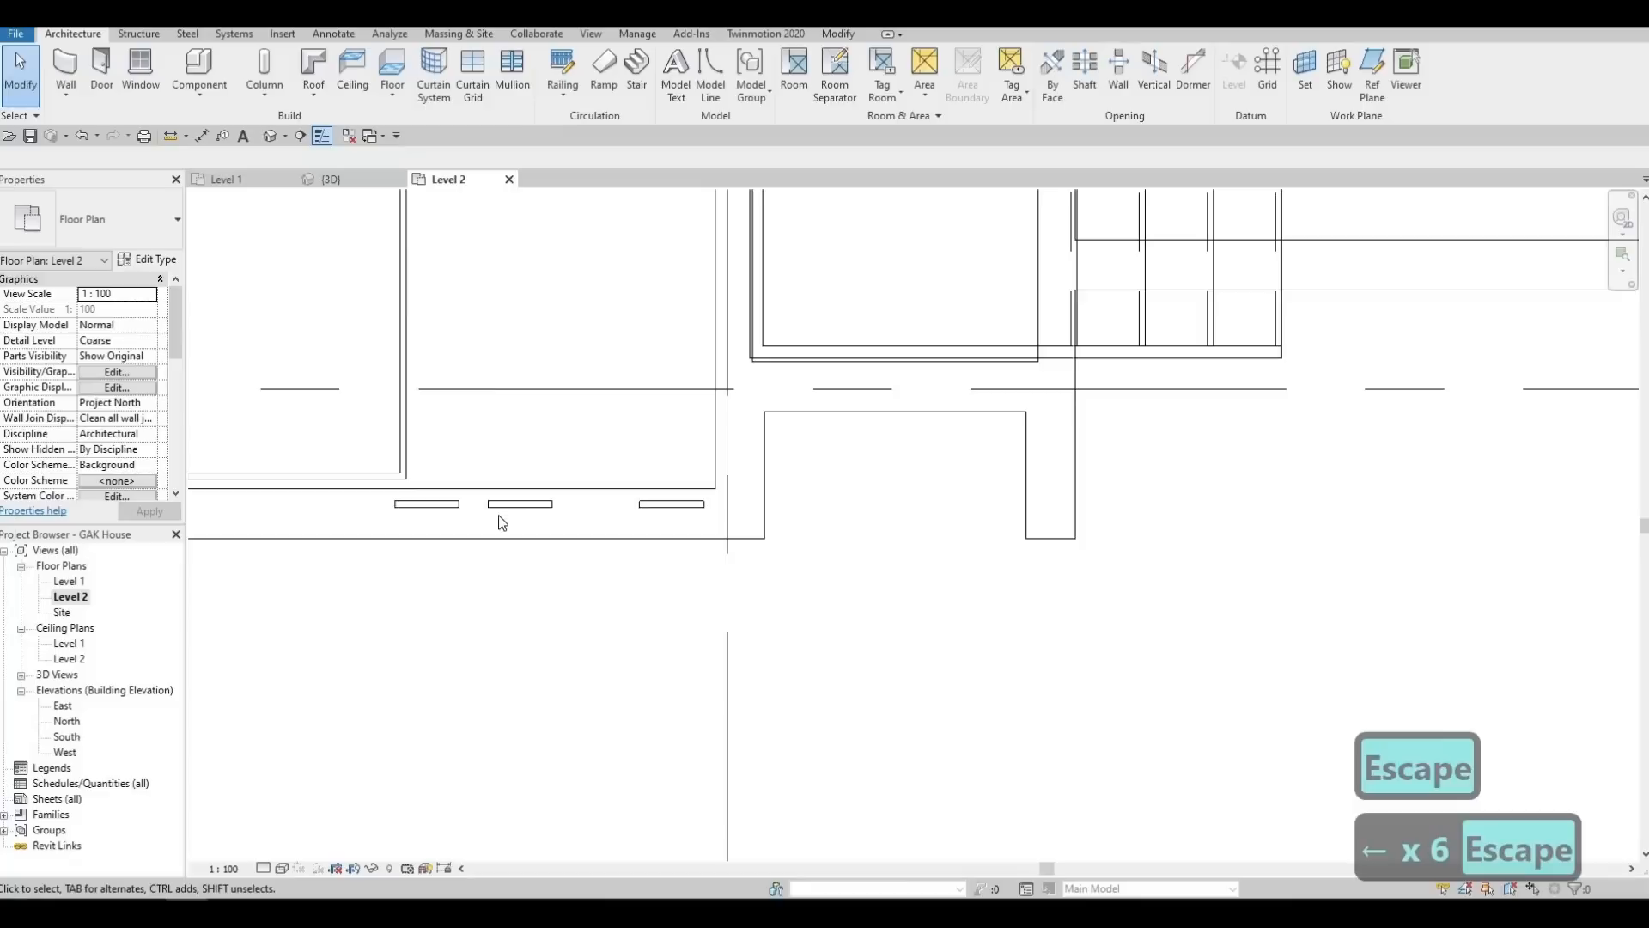
Nudge the westernmost curtain wall segment about 45 mm back to the west
click(421, 505)
key(Left)
key(Left)
key(Left)
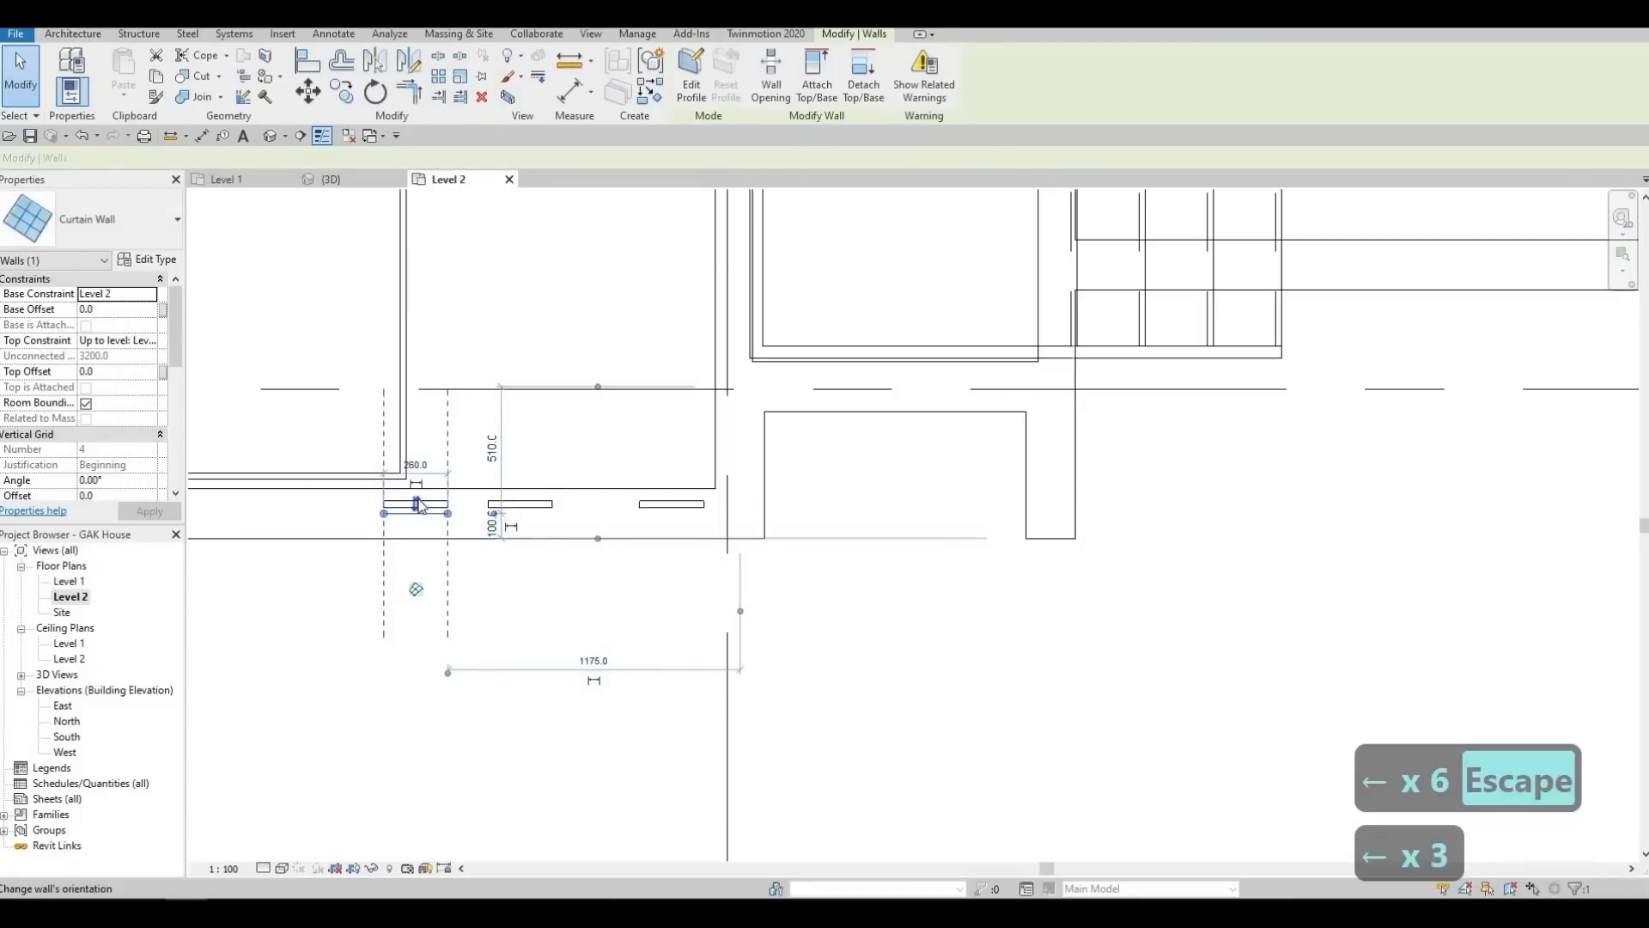
key(Escape)
Nudge the middle curtain wall segment east until its start is 510 mm from the westernmost segment's start, evening out the spacing
click(541, 505)
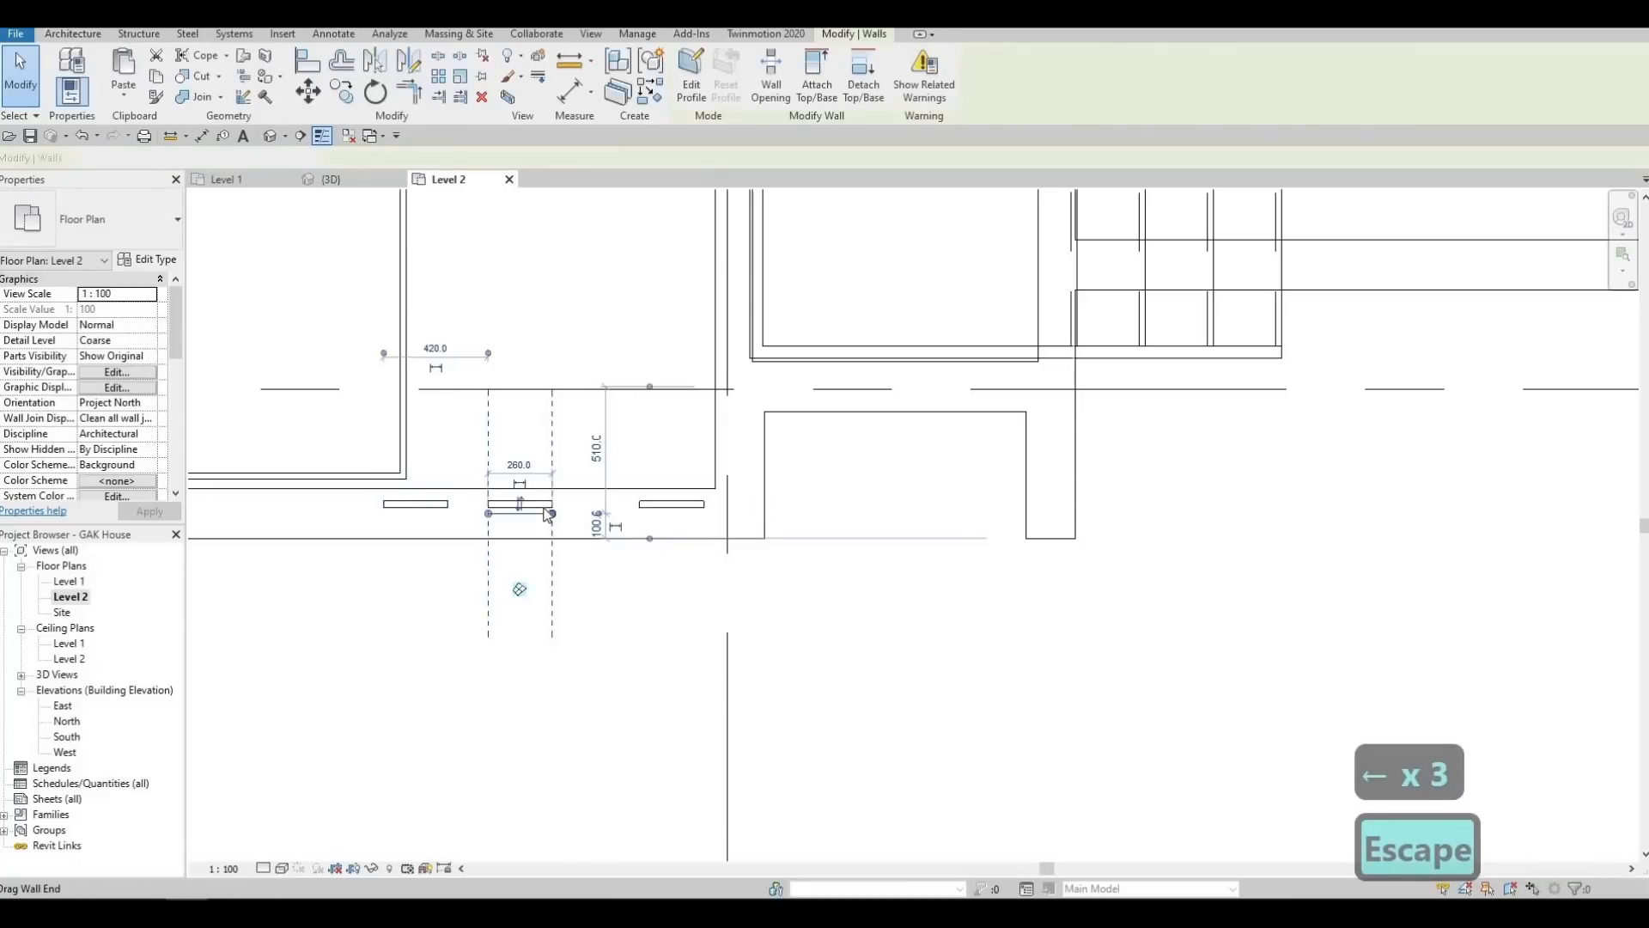
key(Right)
key(Right)
key(Right)
key(Right)
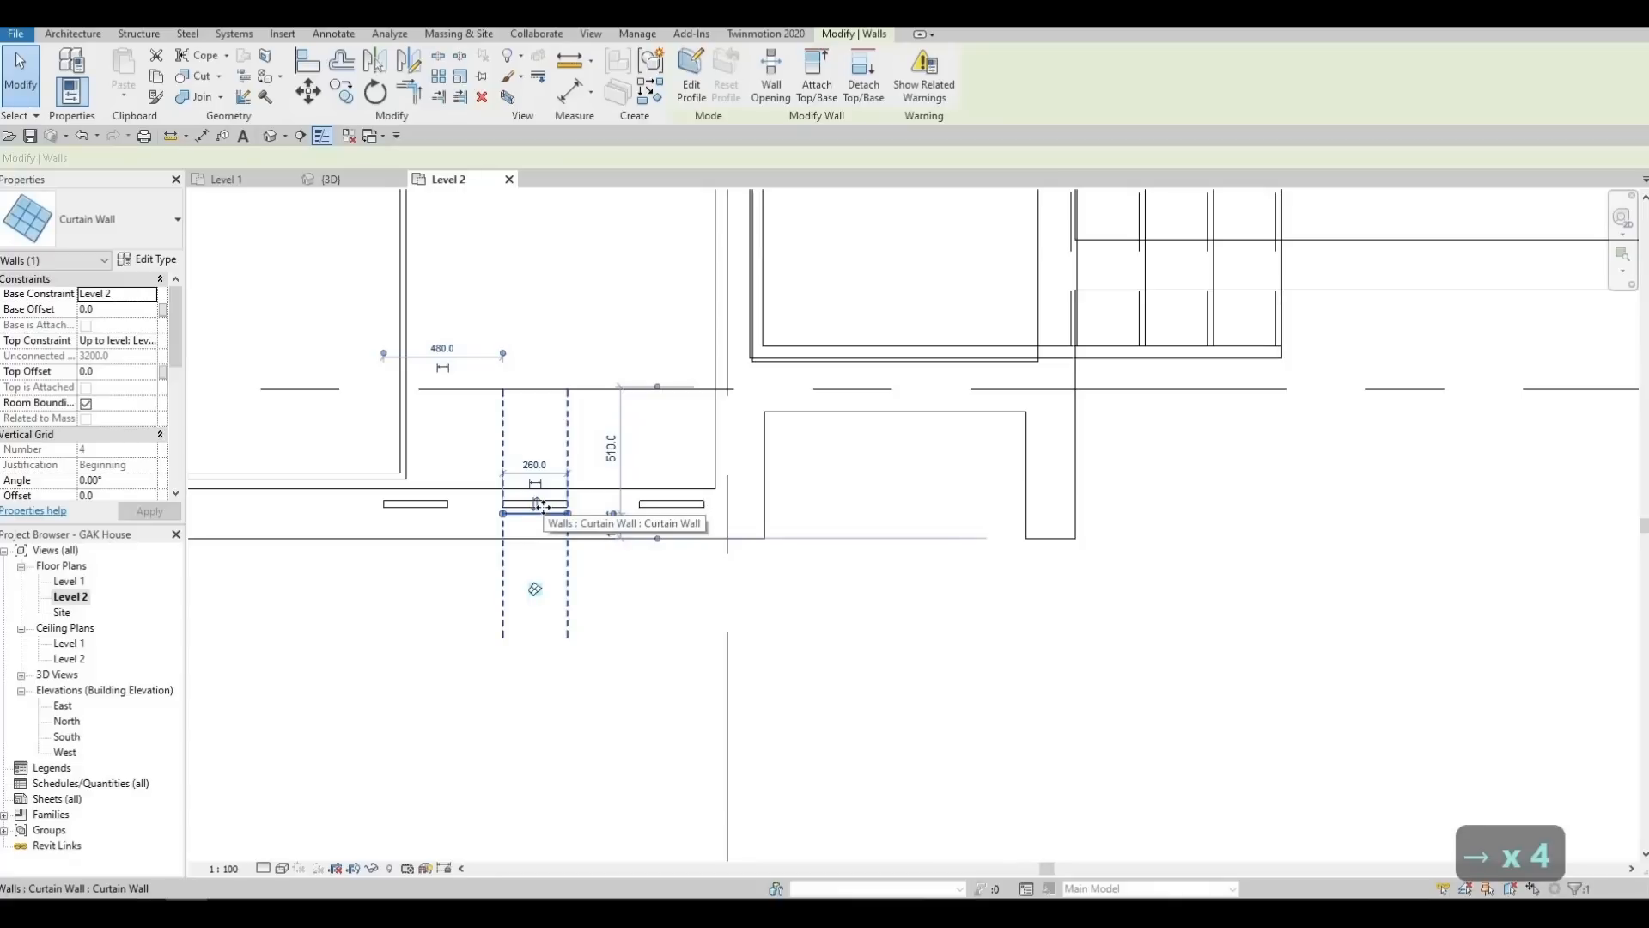
key(Escape)
key(Escape)
key(Escape)
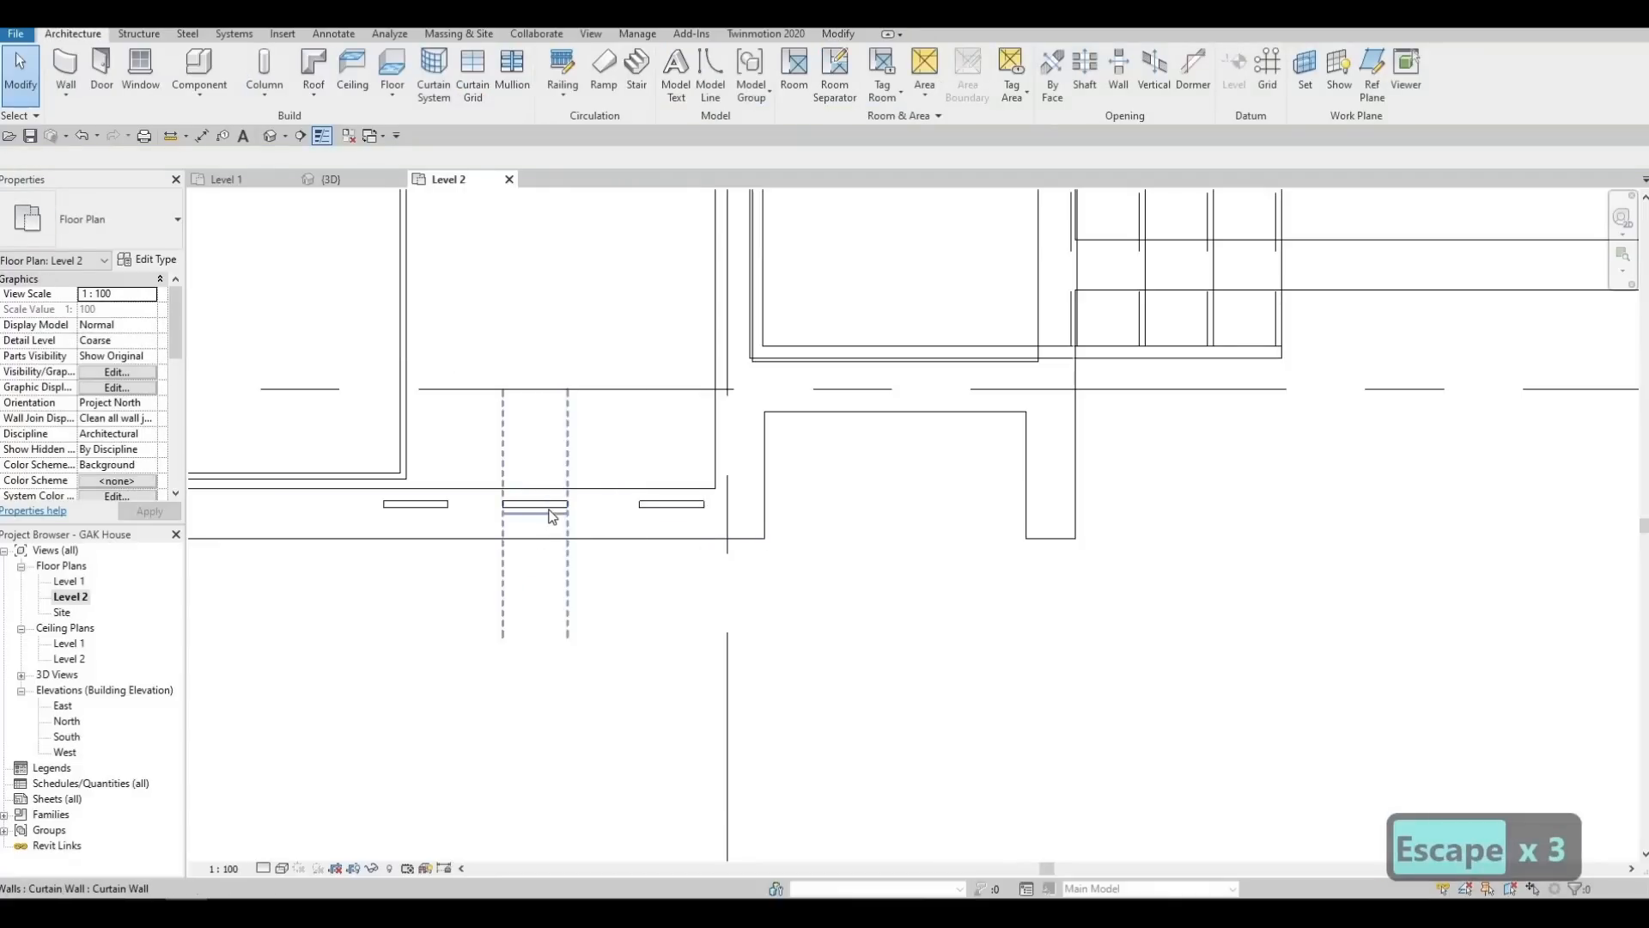
click(553, 513)
key(Right)
key(Right)
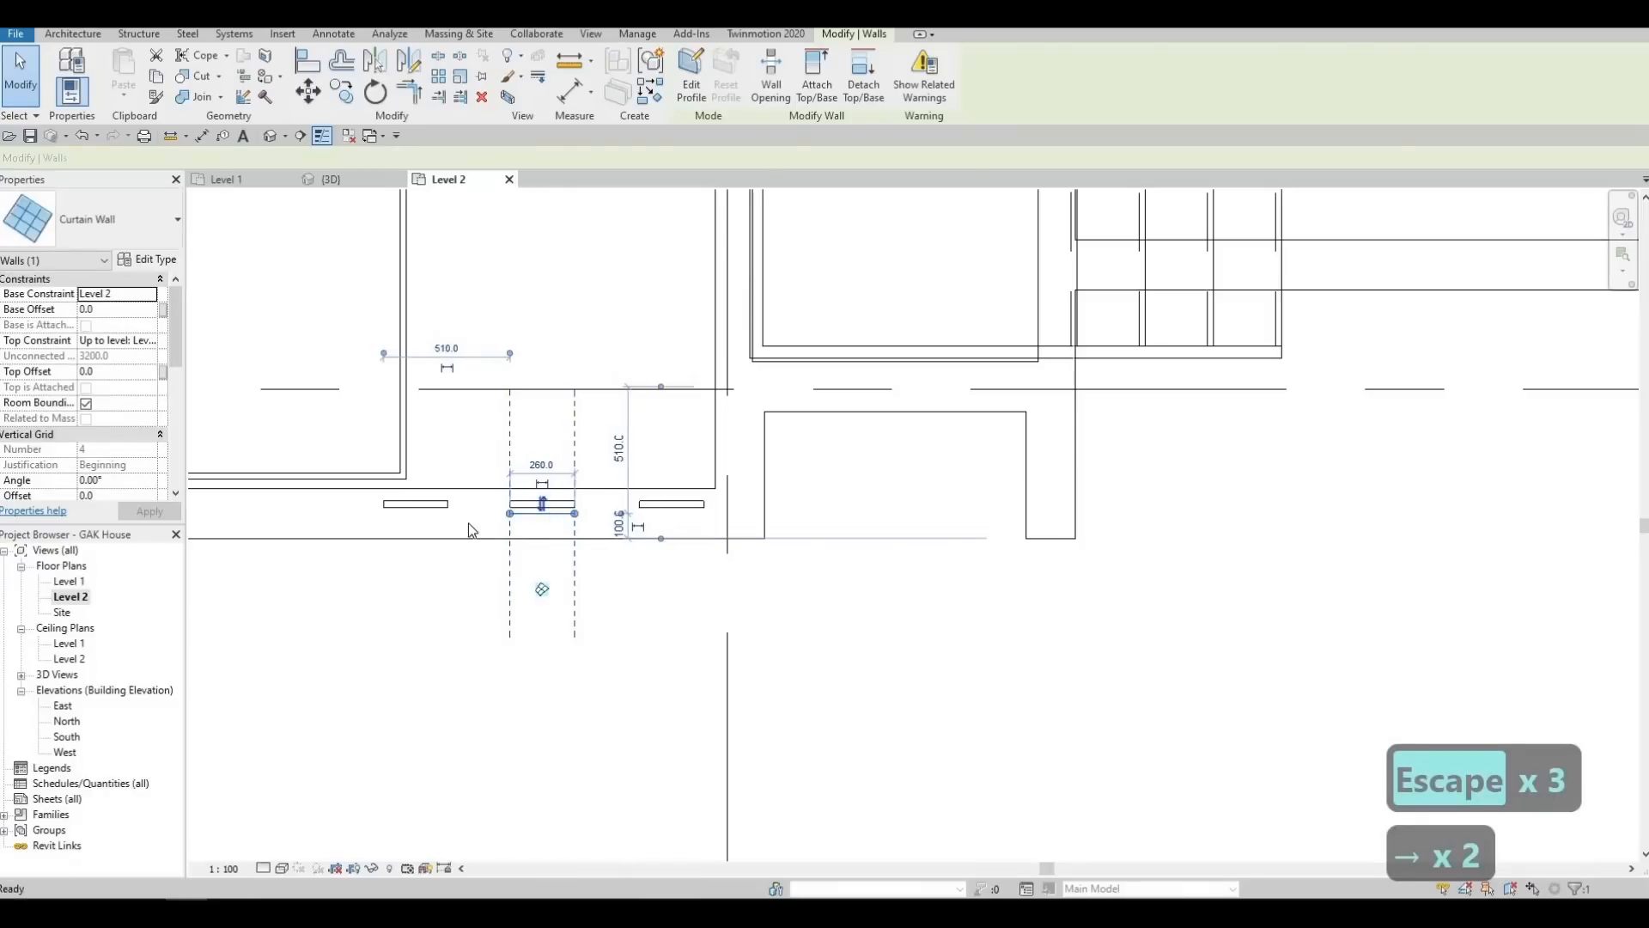
key(Escape)
key(Escape)
click(429, 506)
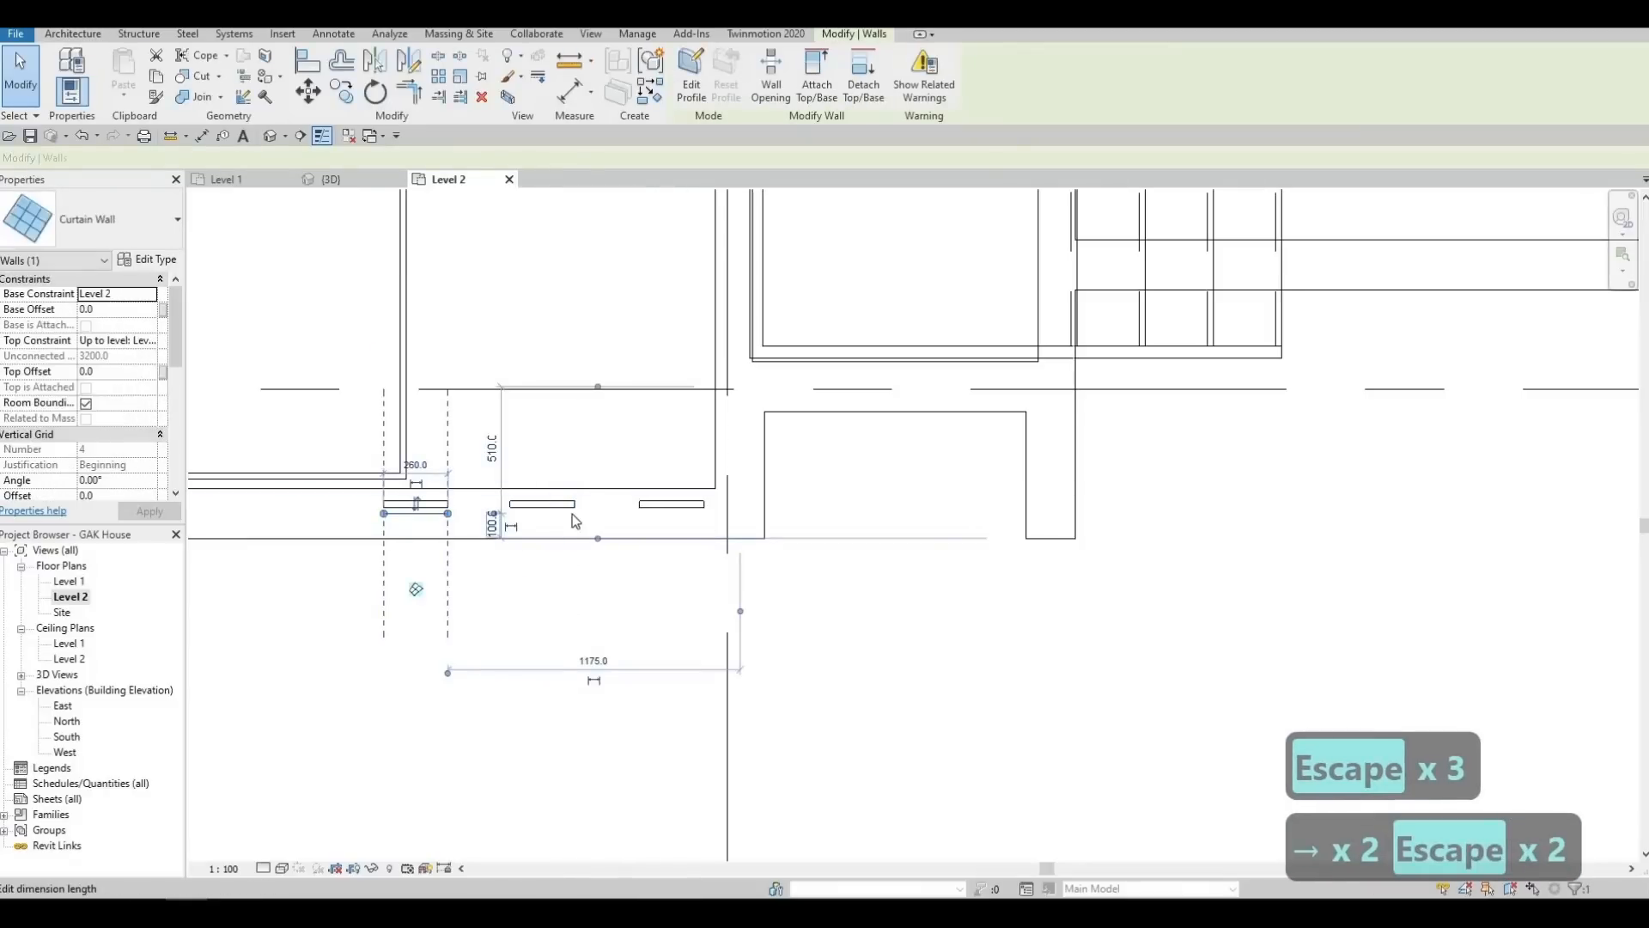
key(Escape)
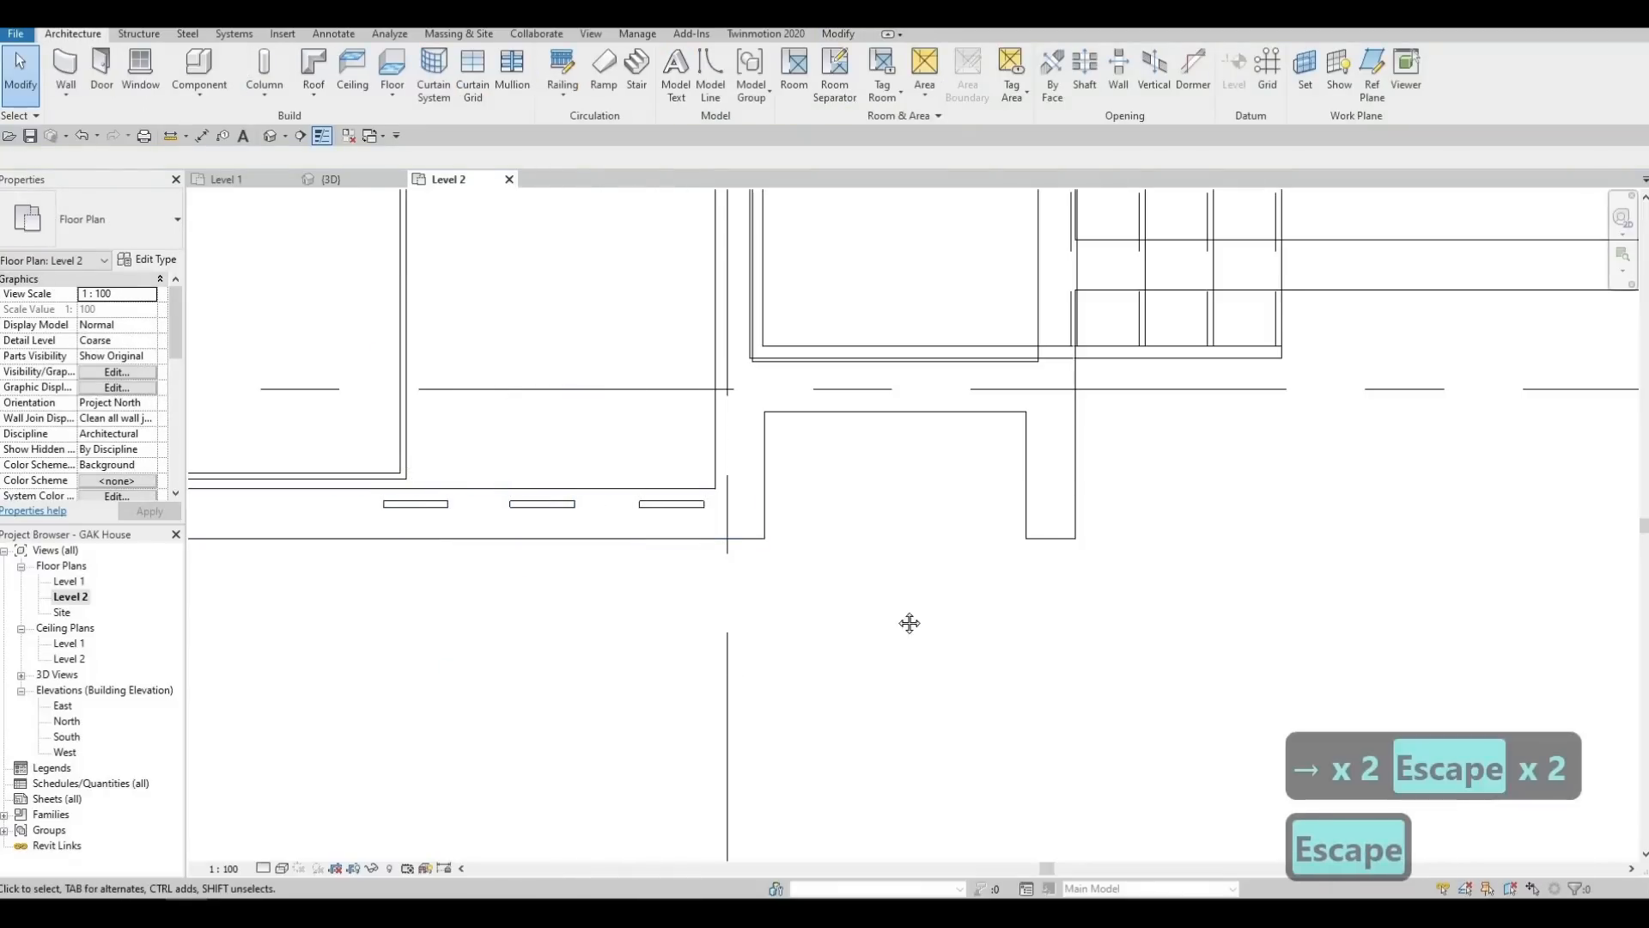
Draw a curtain wall about 2700 mm long inside the southeast bedroom's south exterior wall
scroll(816, 599, down, 2)
middle_drag(910, 623, 800, 620)
scroll(786, 568, down, 1)
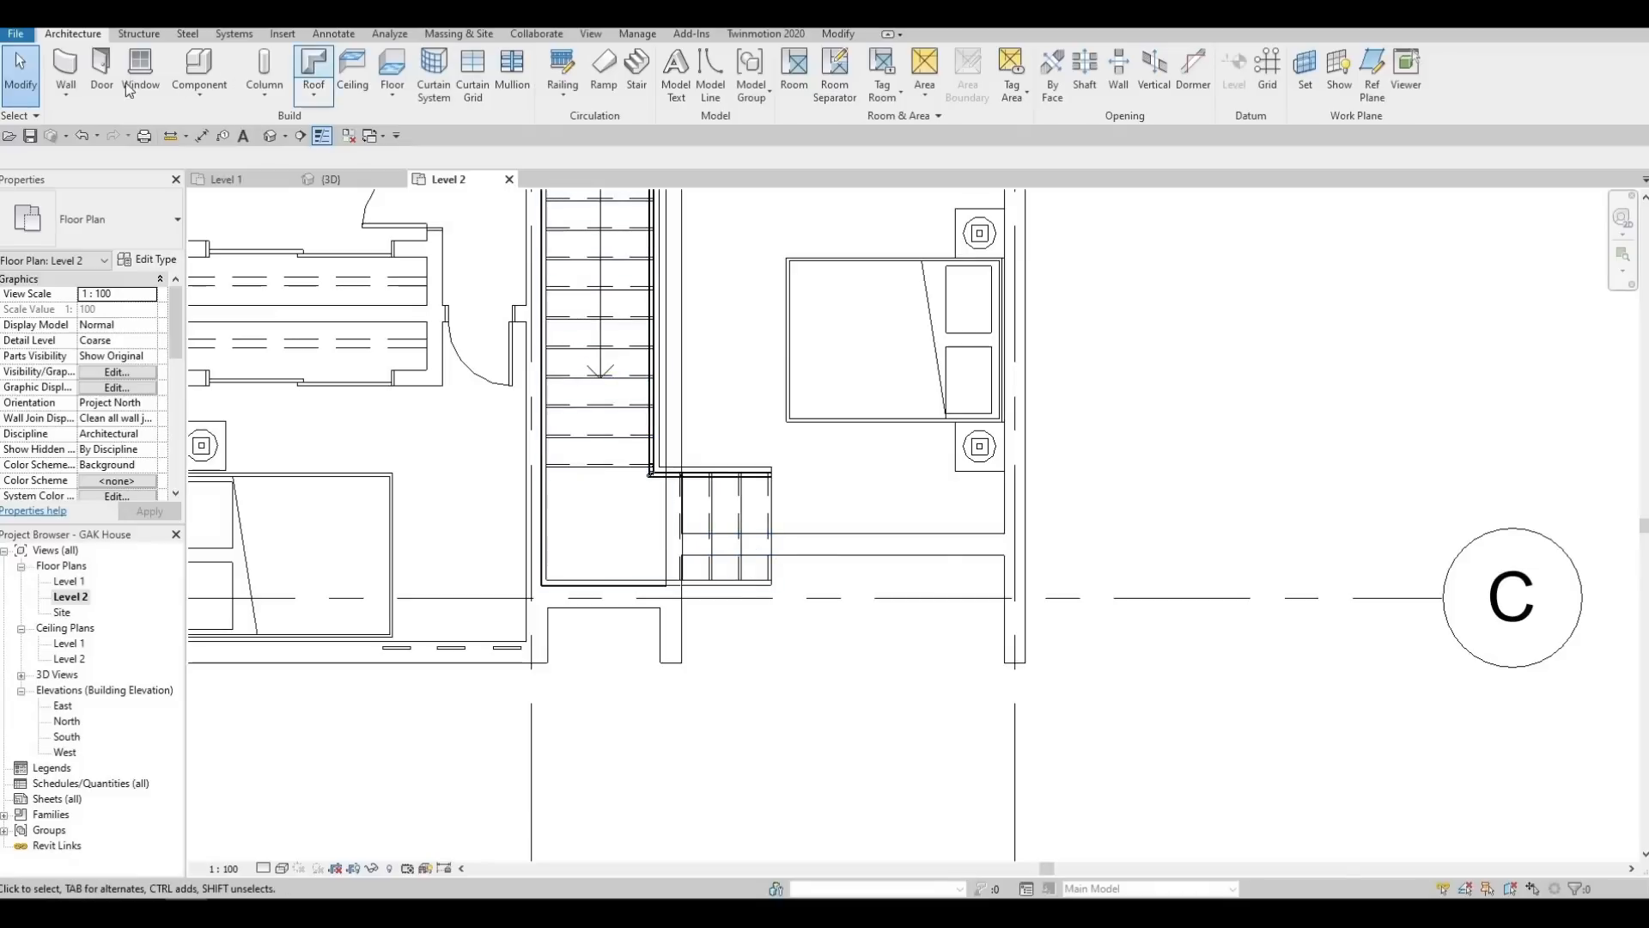
click(74, 69)
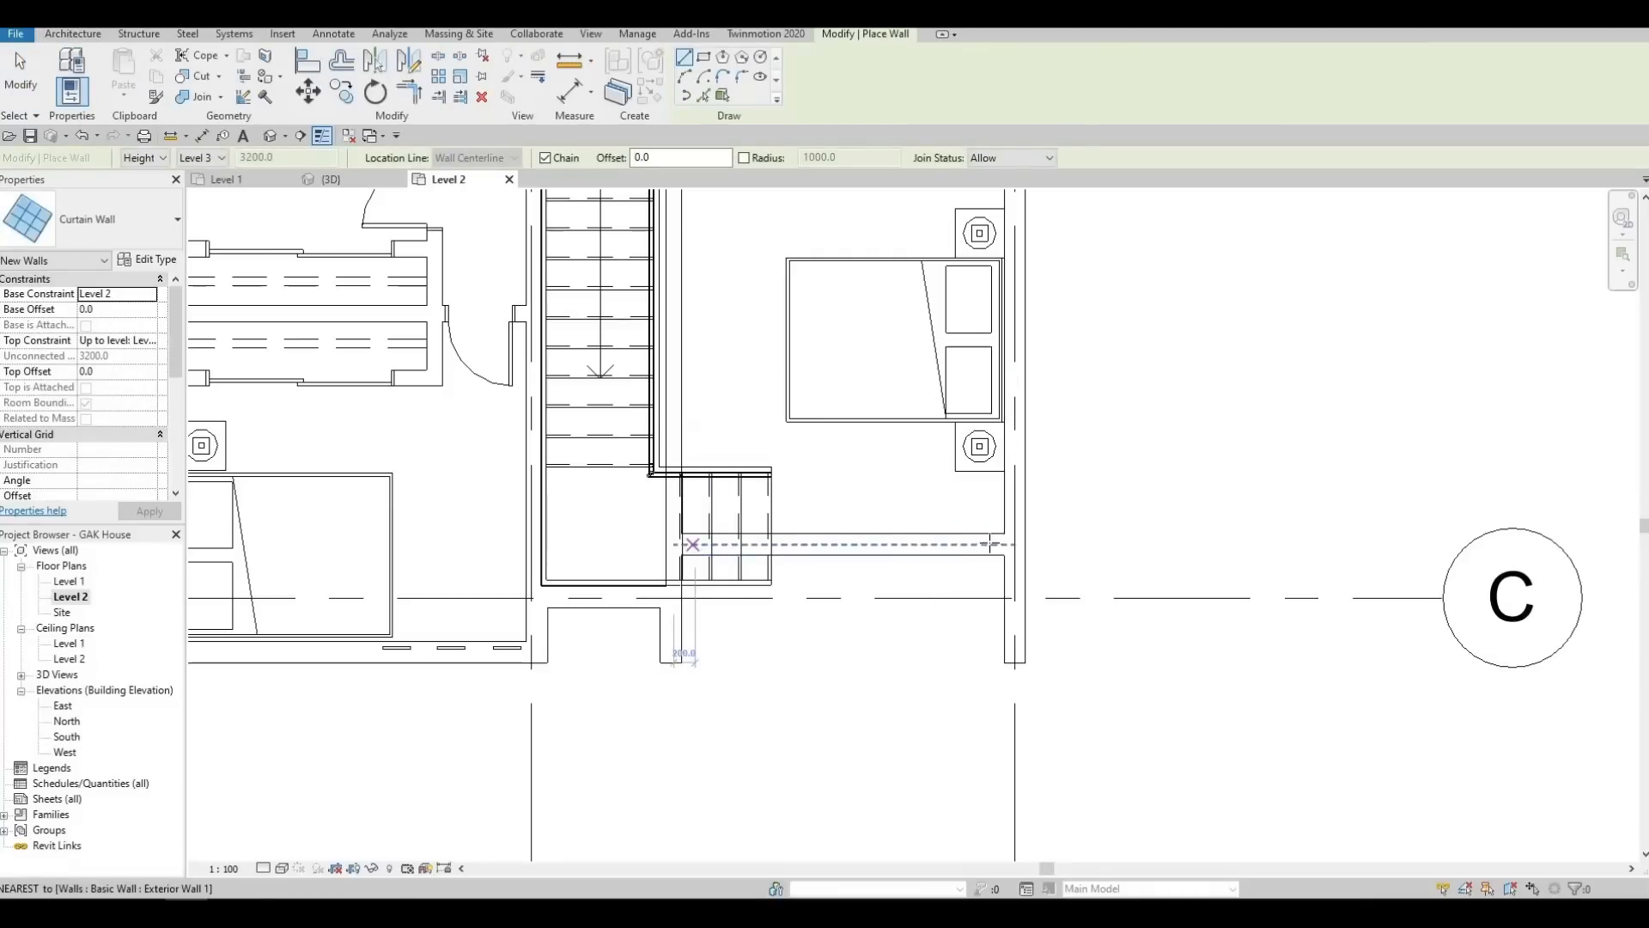
click(693, 543)
click(985, 544)
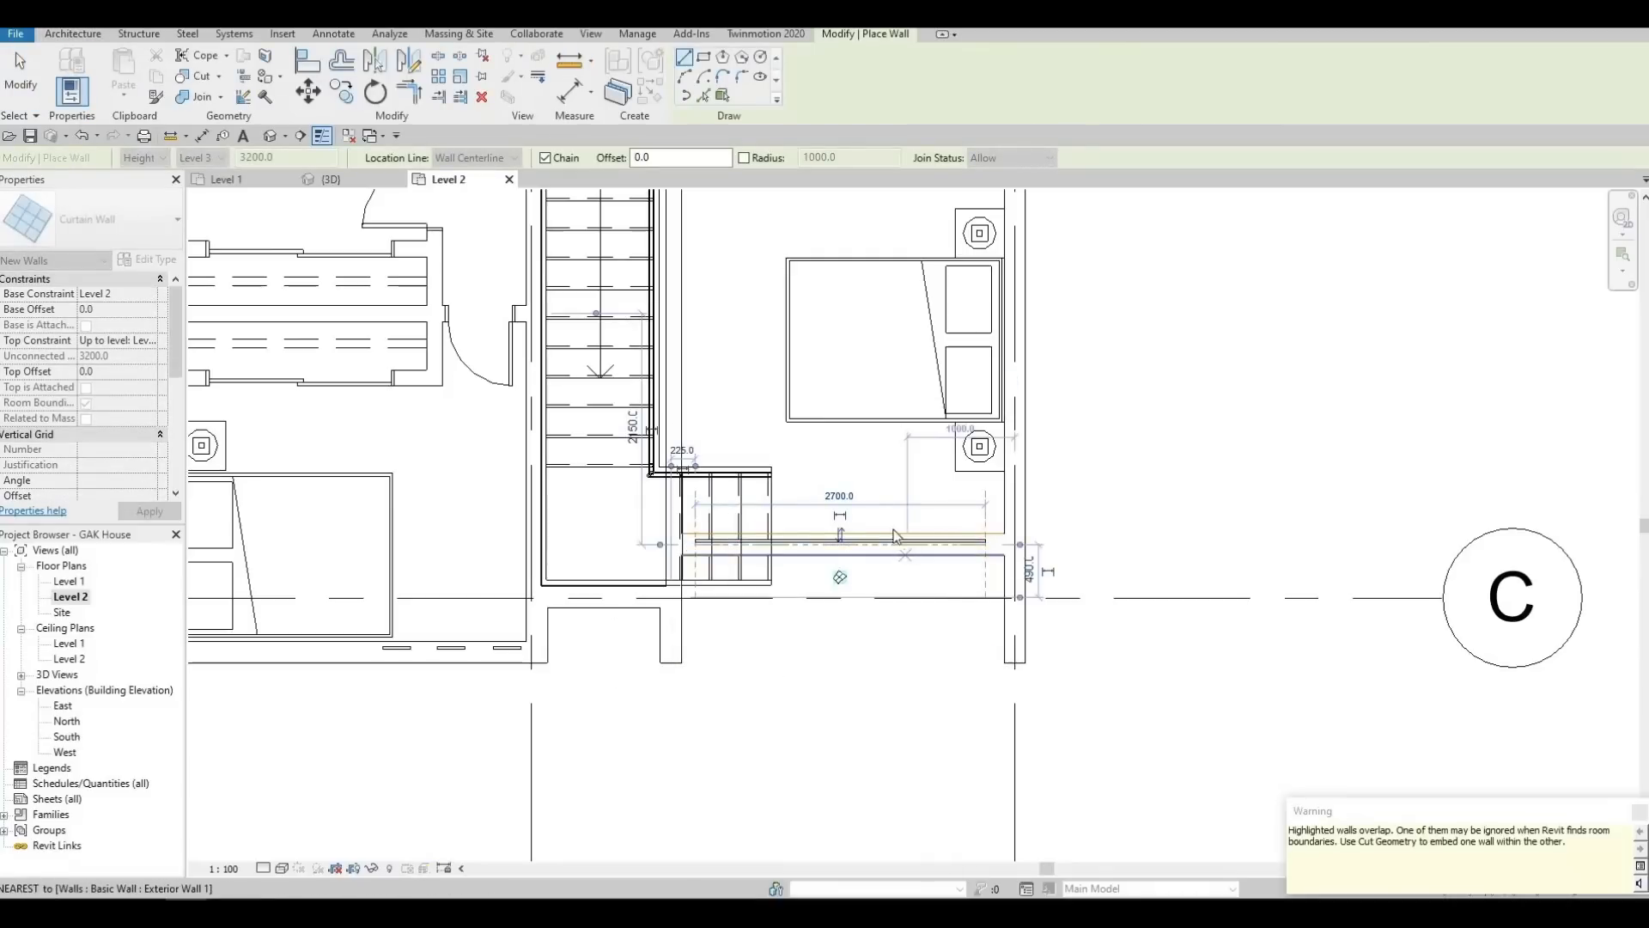
key(Escape)
key(Escape)
Draw a 260 mm curtain wall segment in the west exterior wall, between the northwest bedroom's bed and closet
scroll(1354, 701, up, 1)
middle_drag(1353, 701, 1248, 823)
scroll(1458, 821, down, 1)
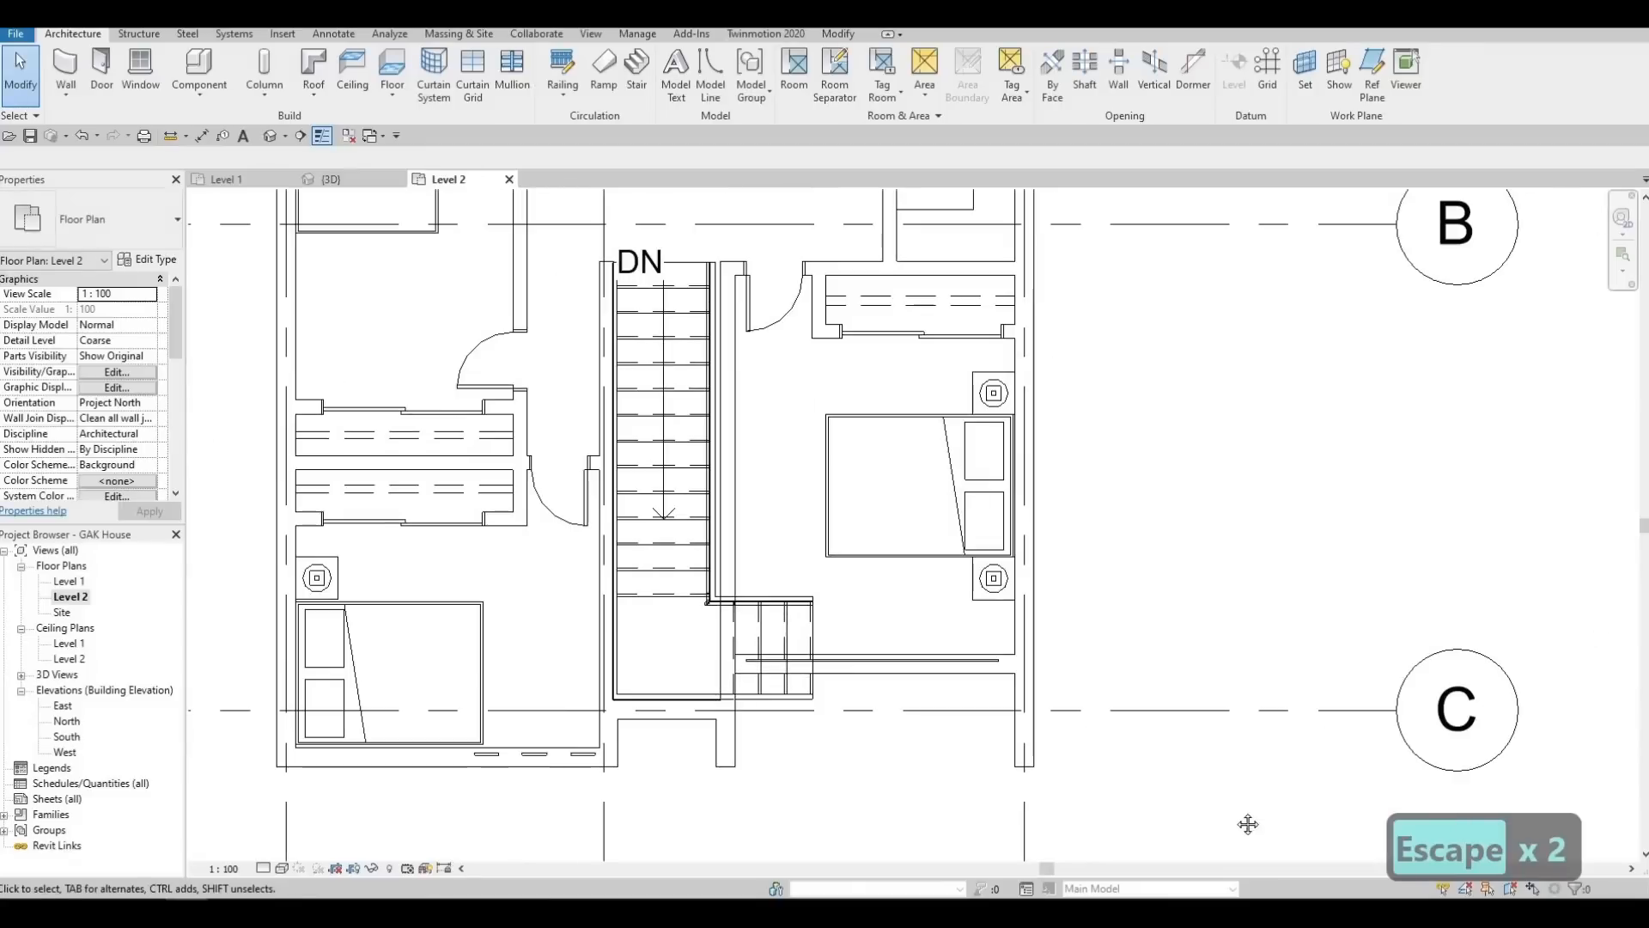
middle_drag(1201, 675, 1239, 825)
scroll(1239, 825, down, 1)
middle_drag(572, 651, 568, 733)
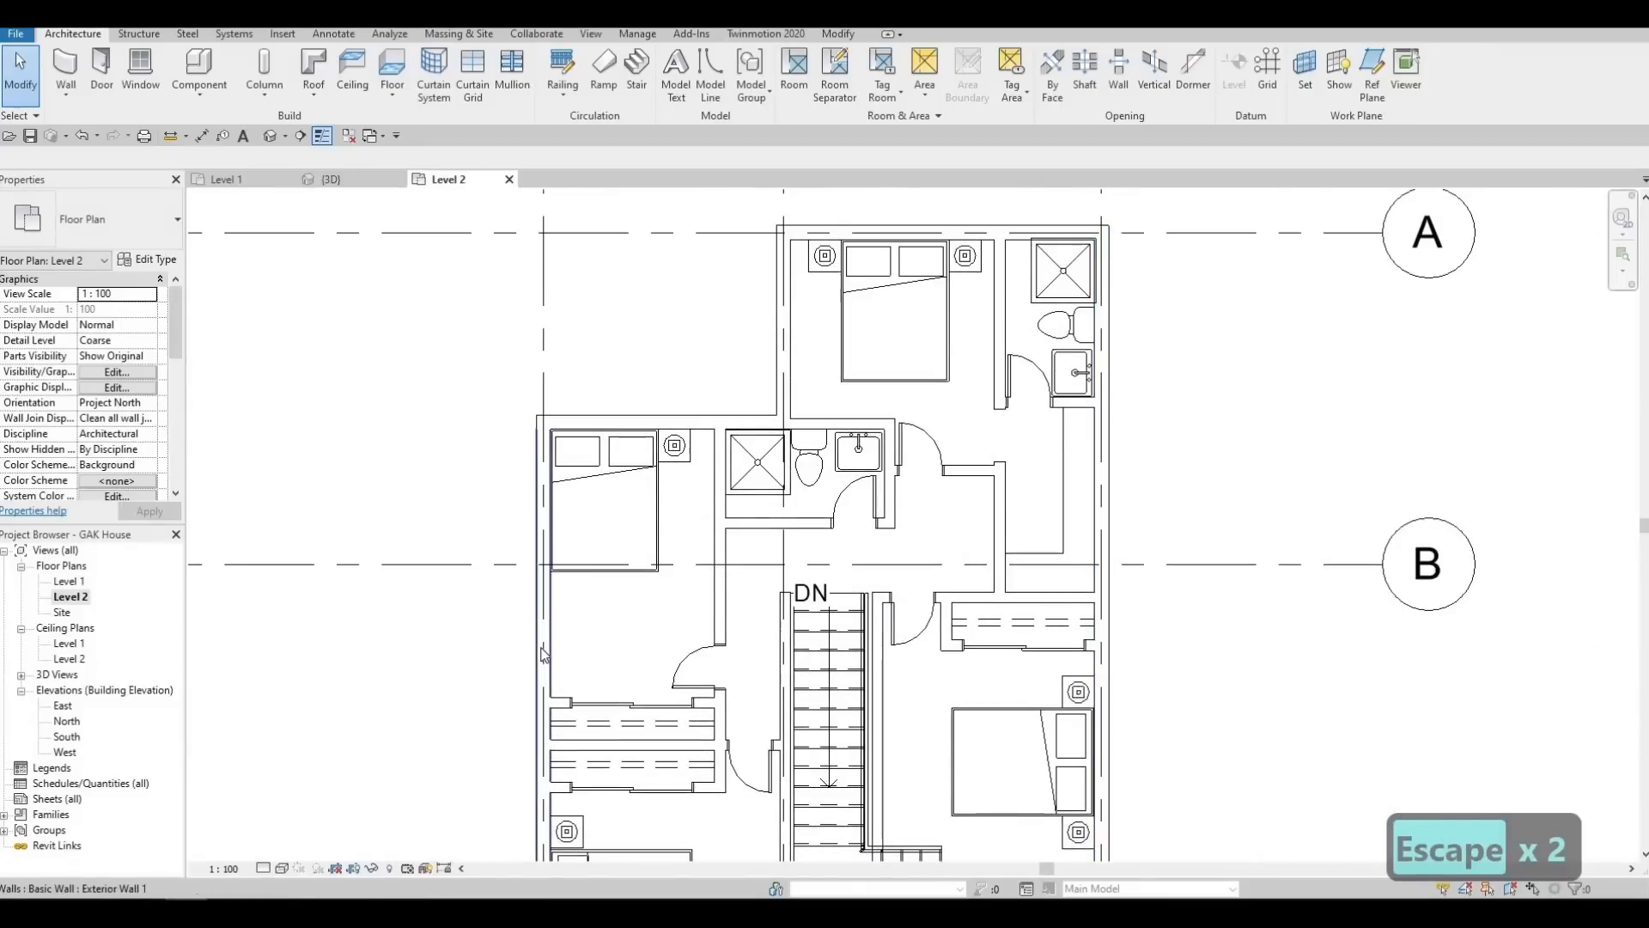
middle_drag(546, 604, 548, 592)
scroll(549, 599, up, 1)
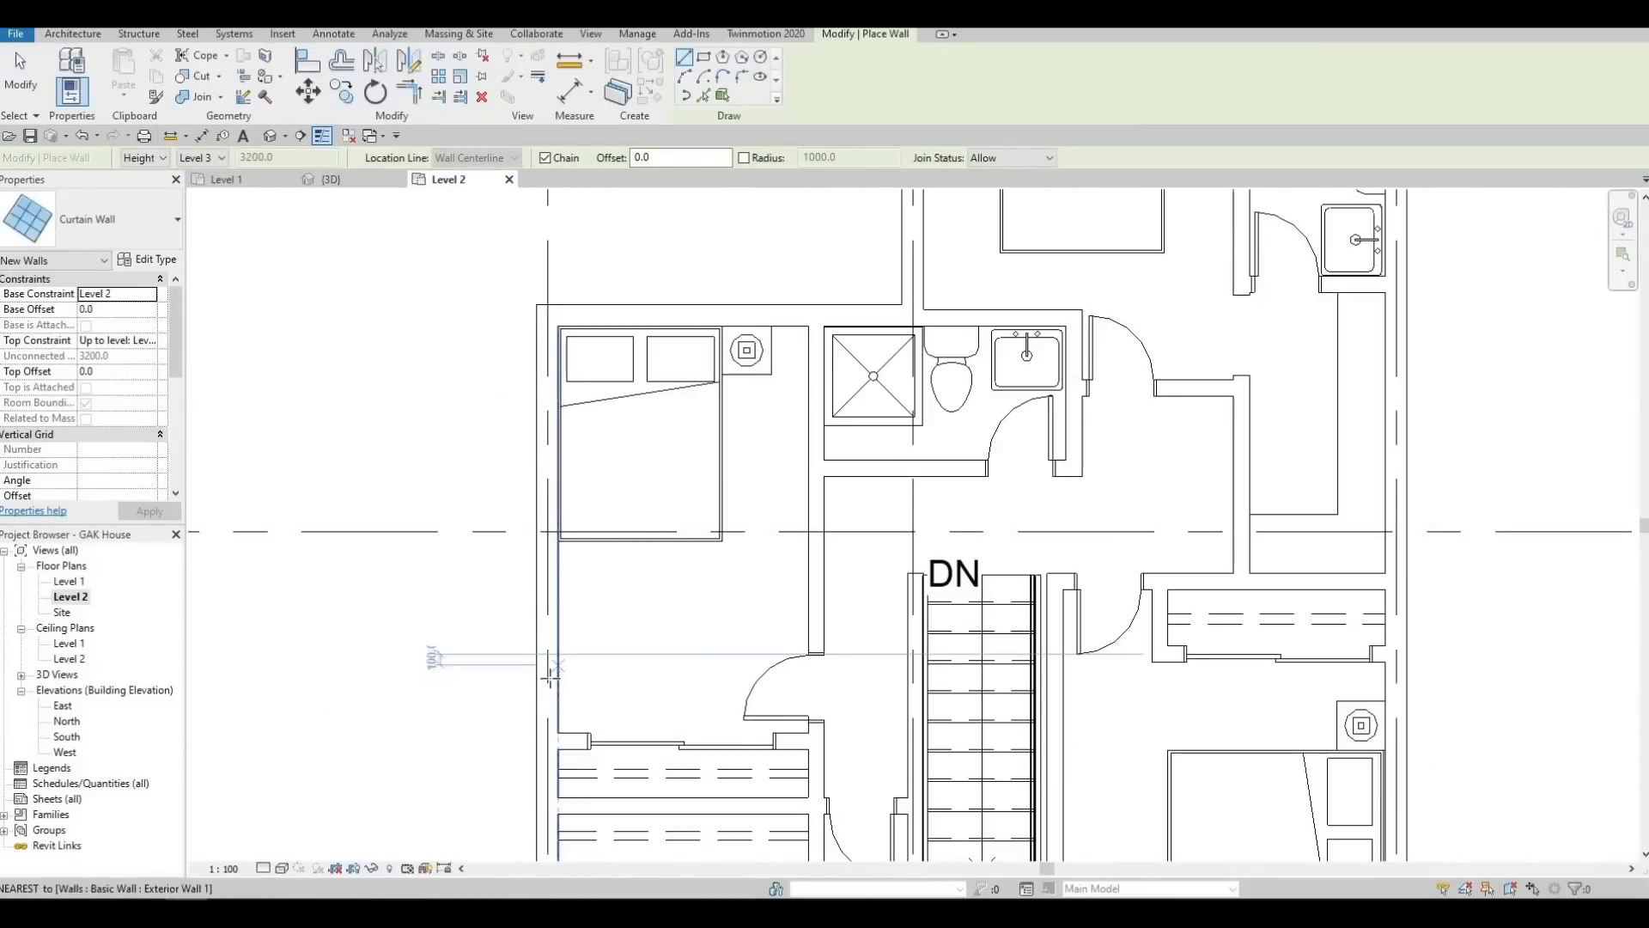
click(548, 646)
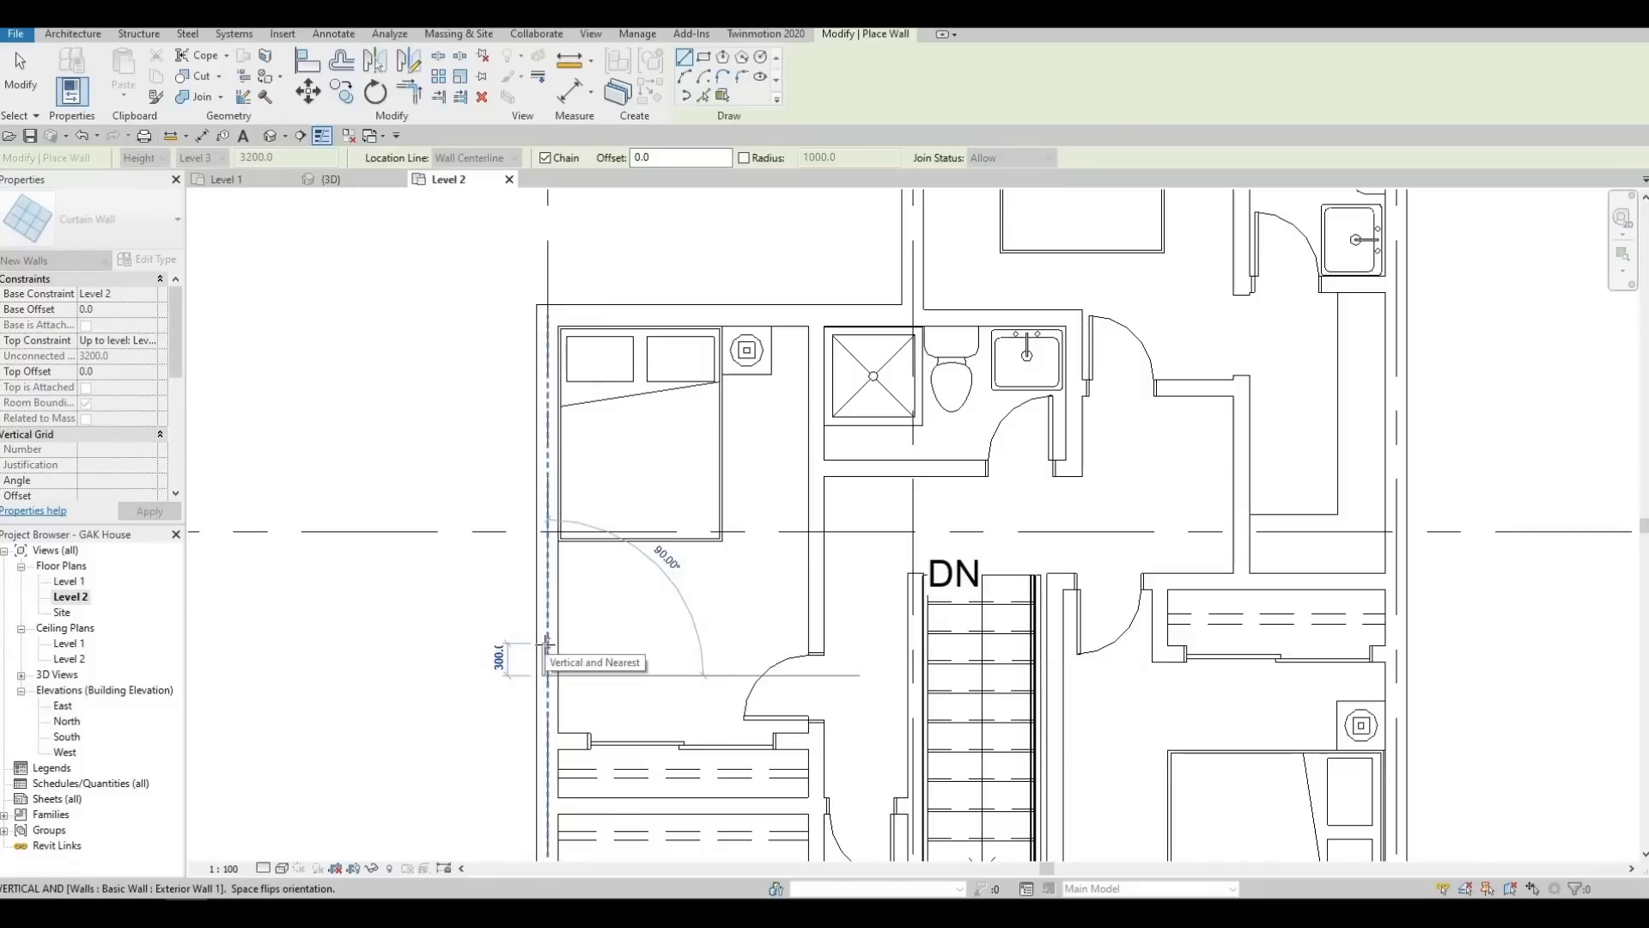
text(260)
key(Return)
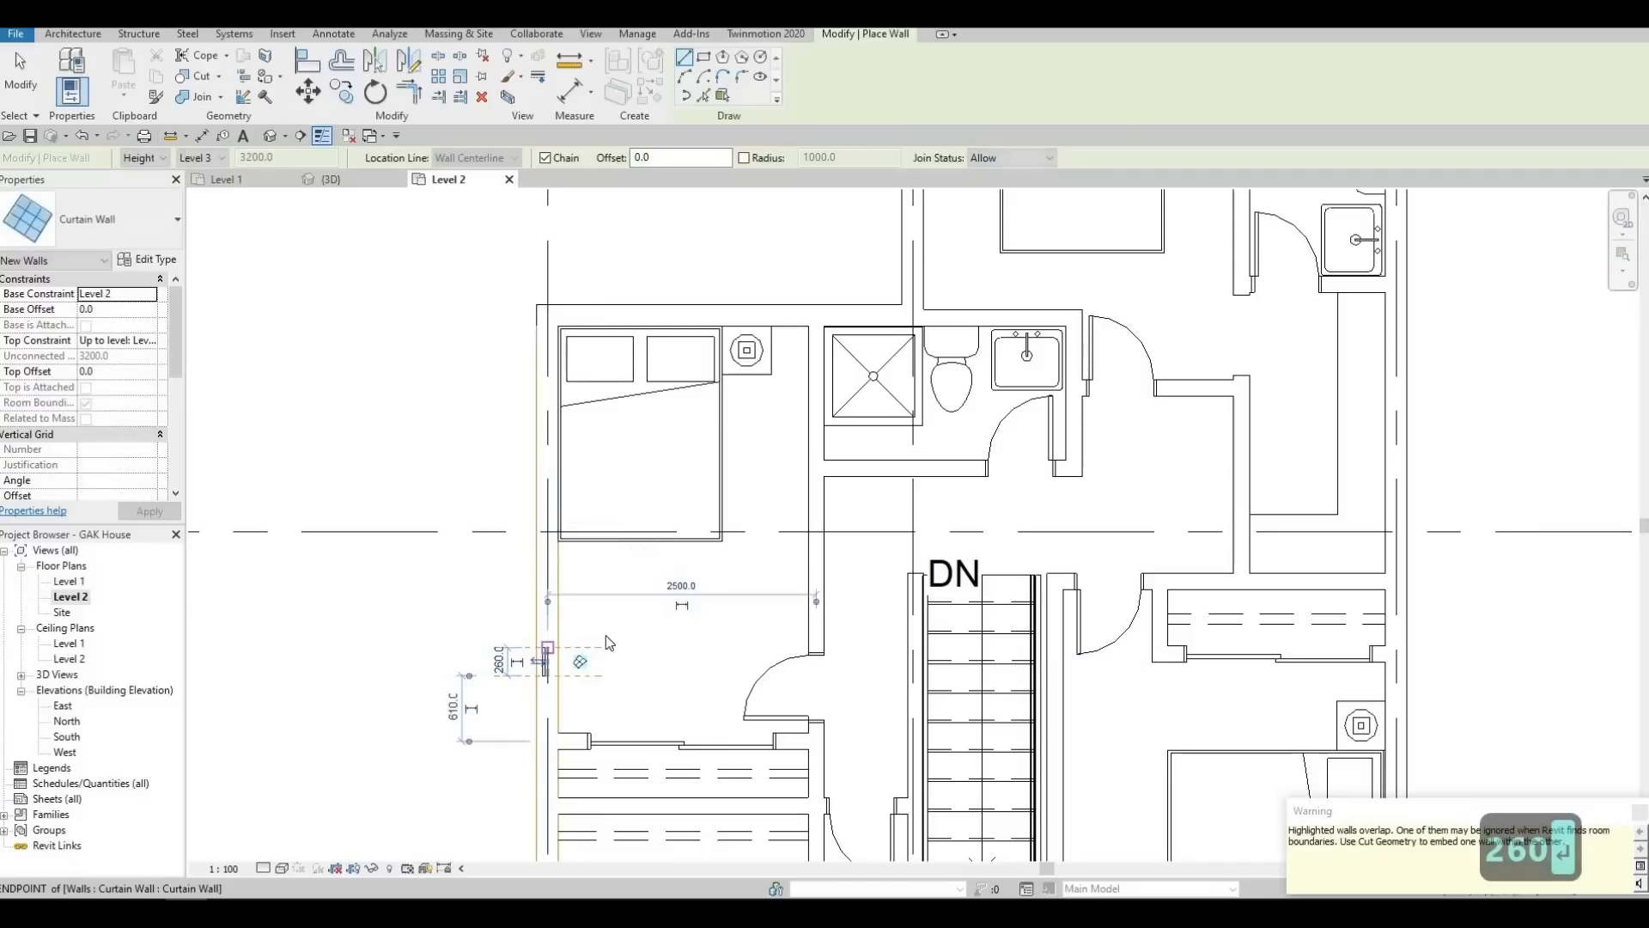
key(Escape)
key(Escape)
key(Escape)
Copy the 260 mm curtain wall segment twice northward along the west exterior wall, the second copy about 420 mm beyond the first
scroll(516, 668, up, 4)
click(515, 670)
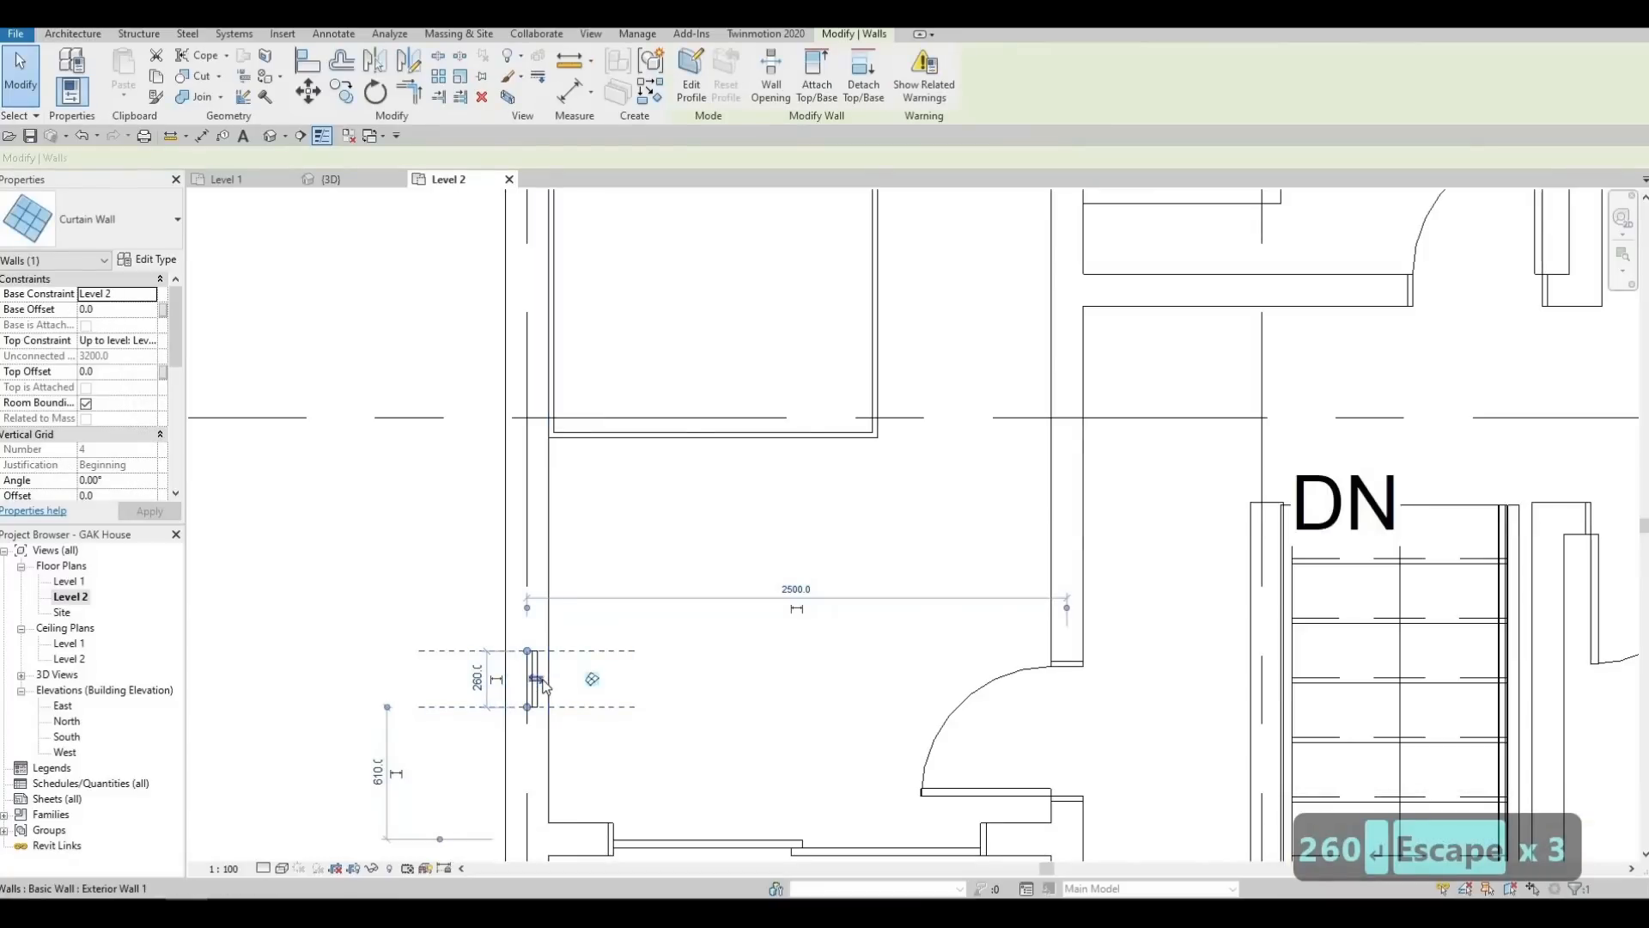
key(Escape)
click(538, 683)
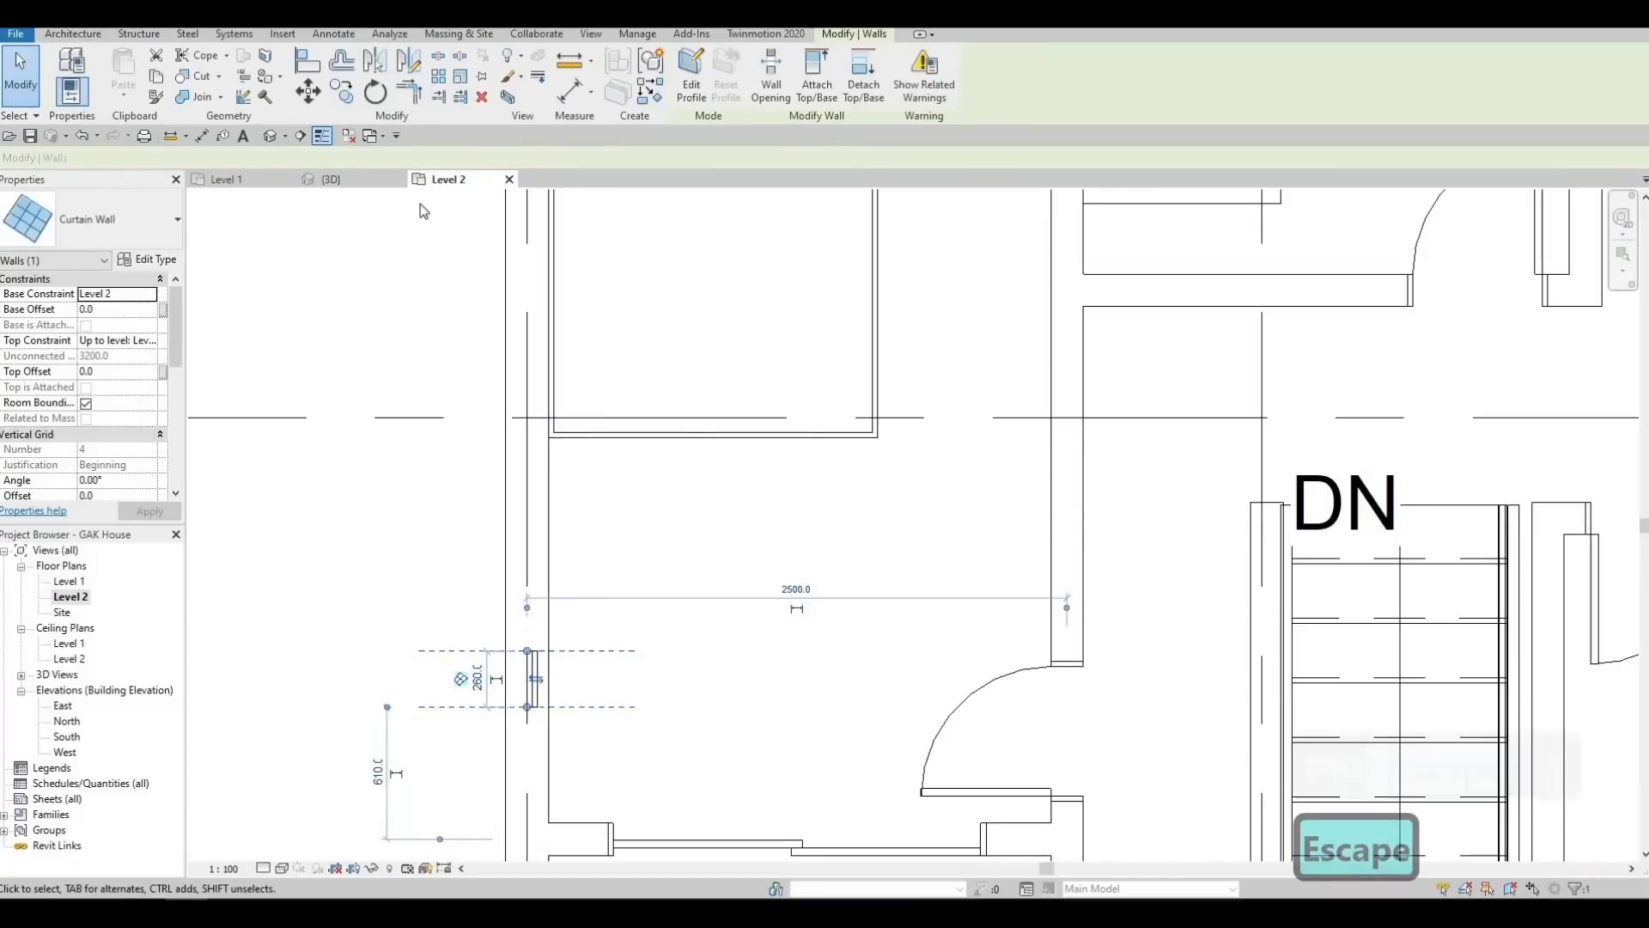
click(347, 98)
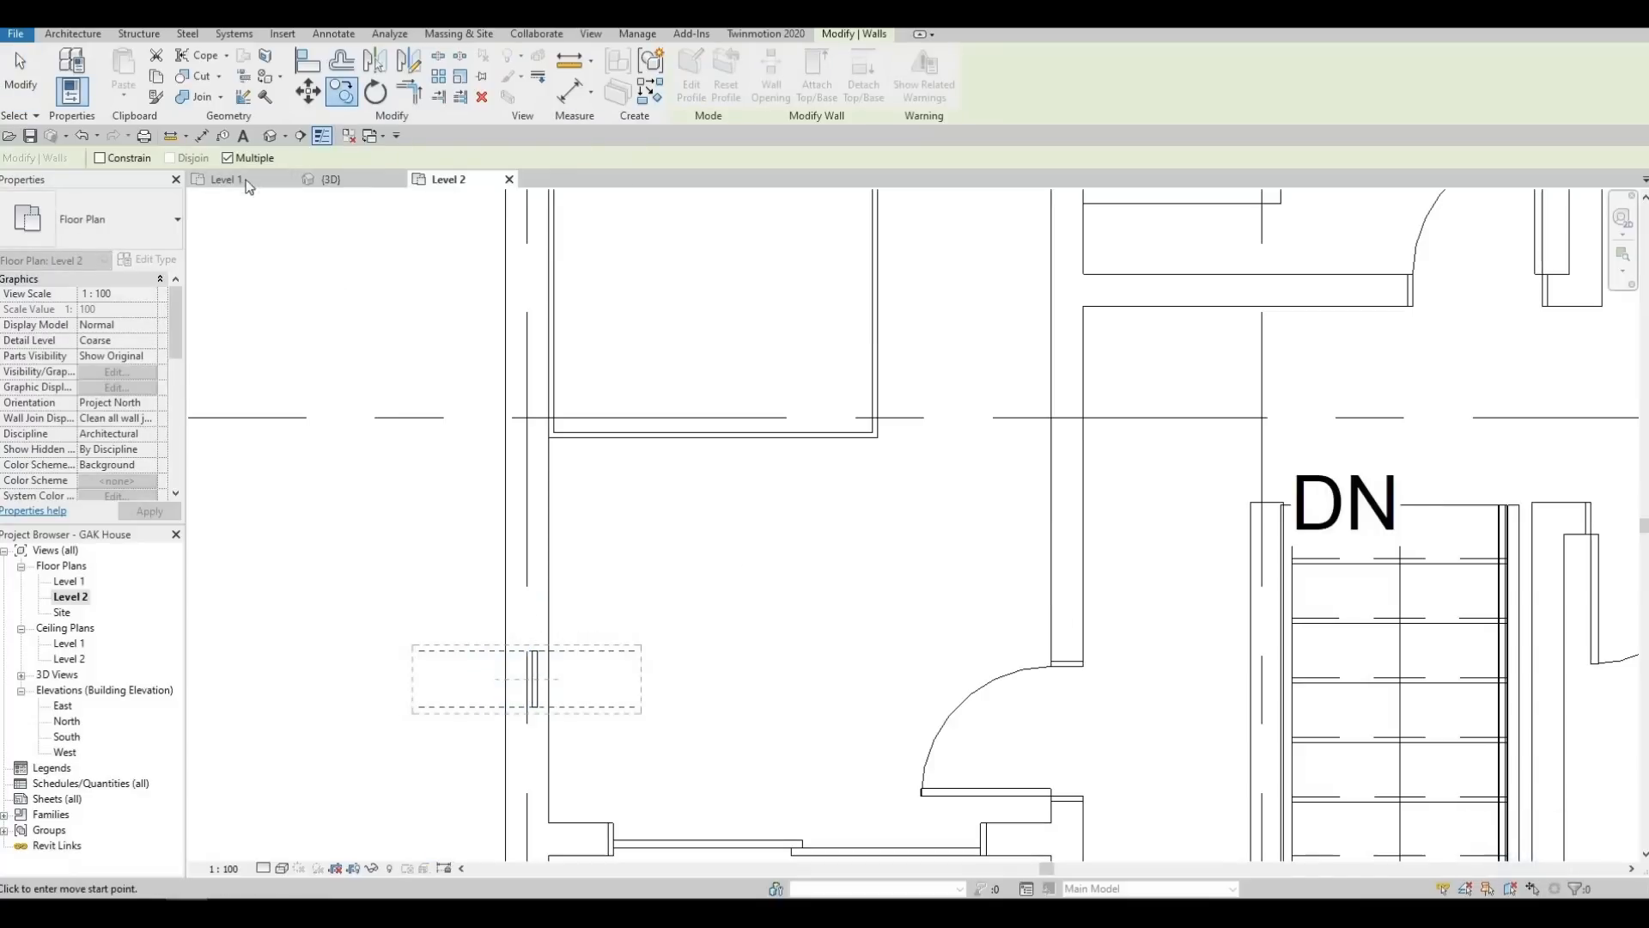
click(536, 653)
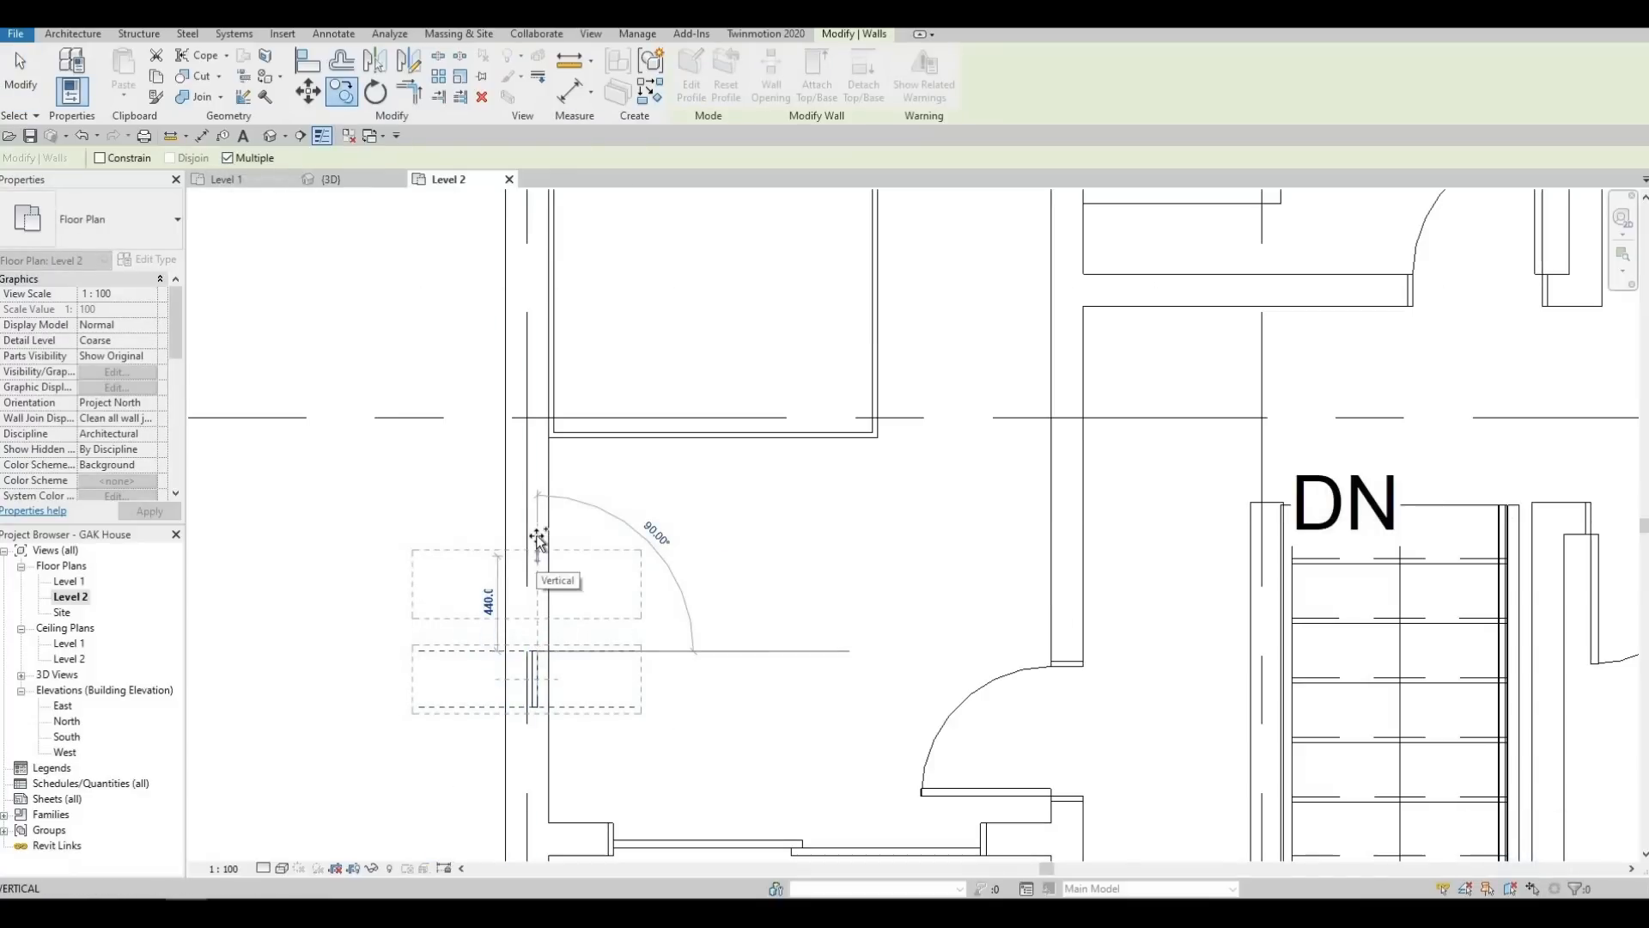
click(536, 464)
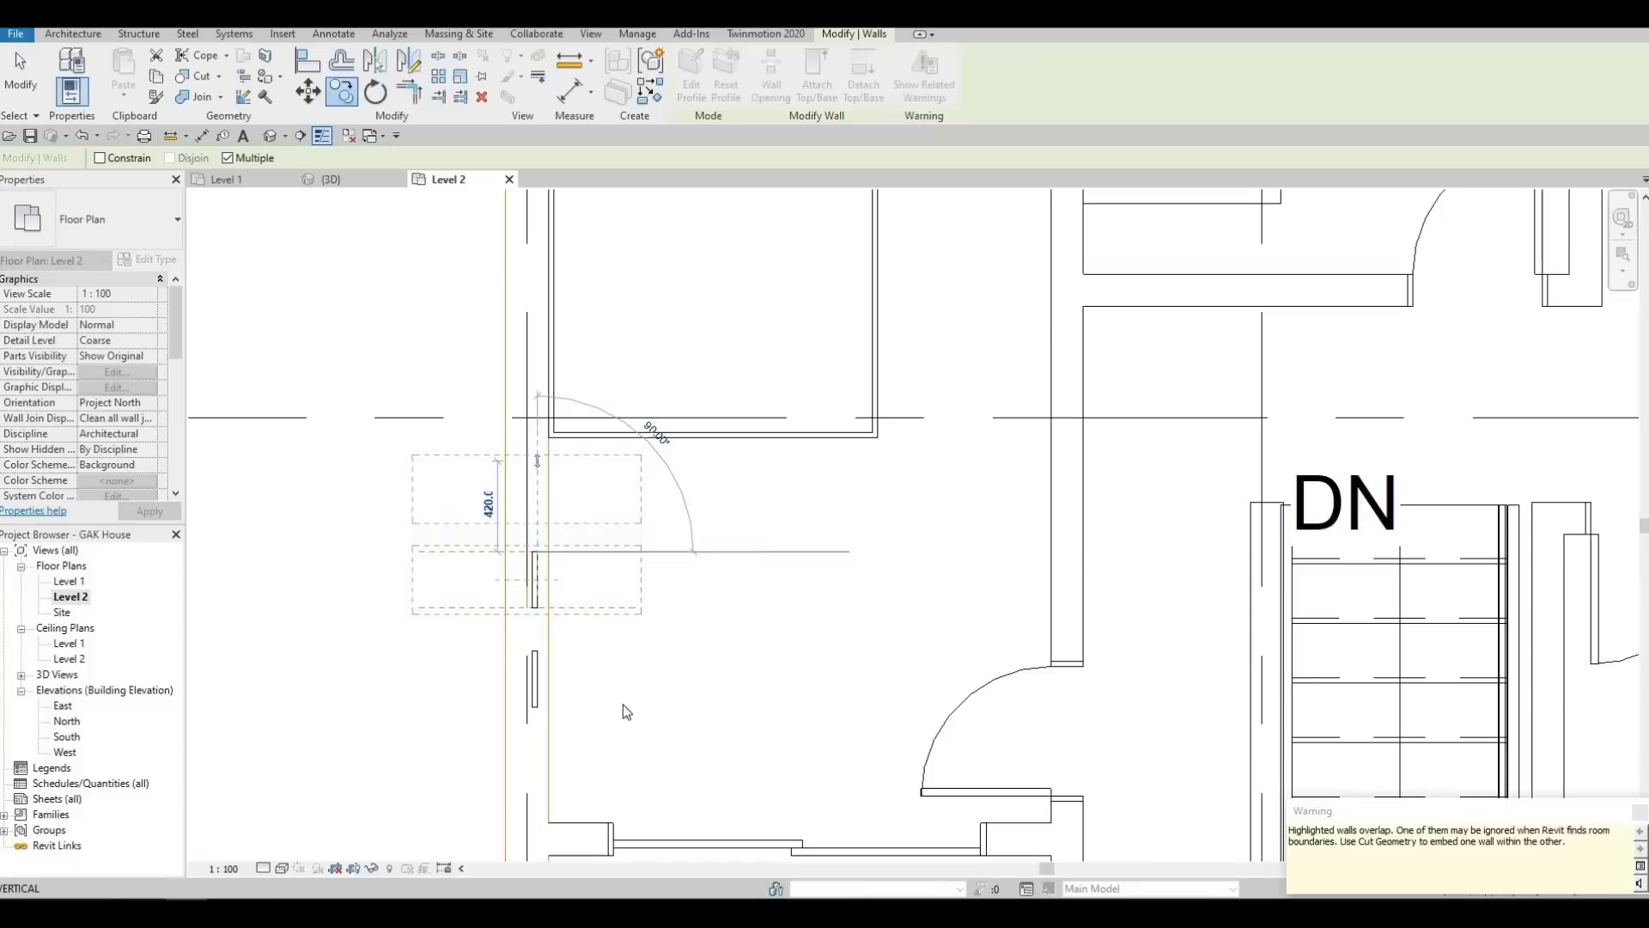
key(Escape)
key(Escape)
key(Escape)
middle_drag(552, 500, 566, 442)
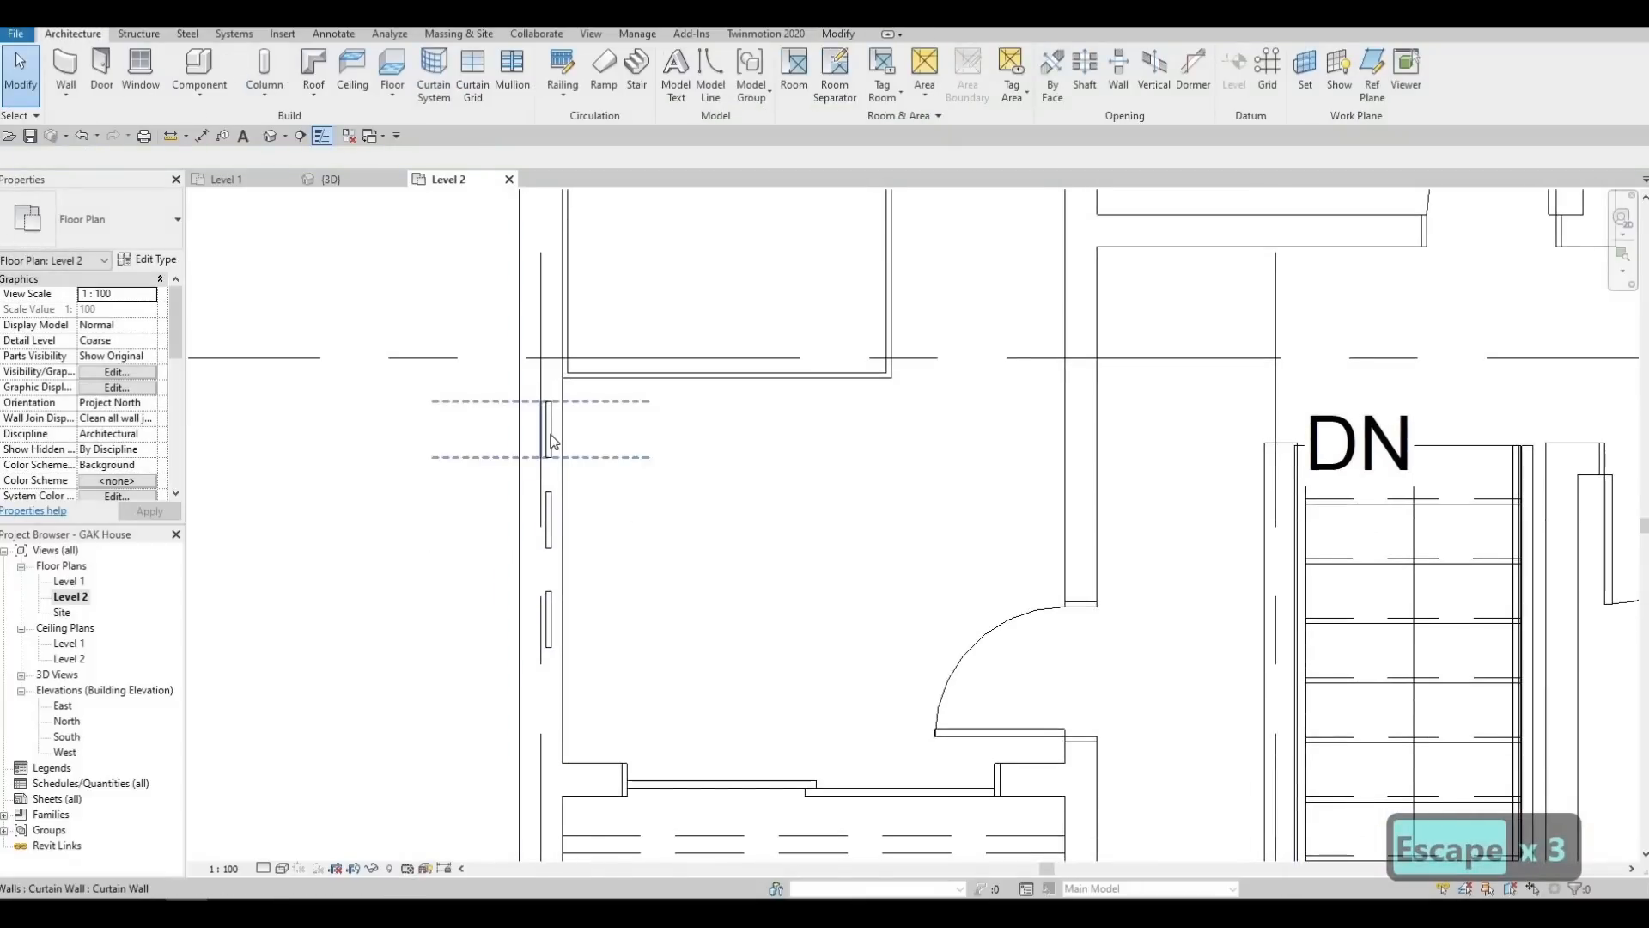
Nudge the northernmost curtain wall segment in the west wall slightly north
click(550, 436)
key(Escape)
key(Escape)
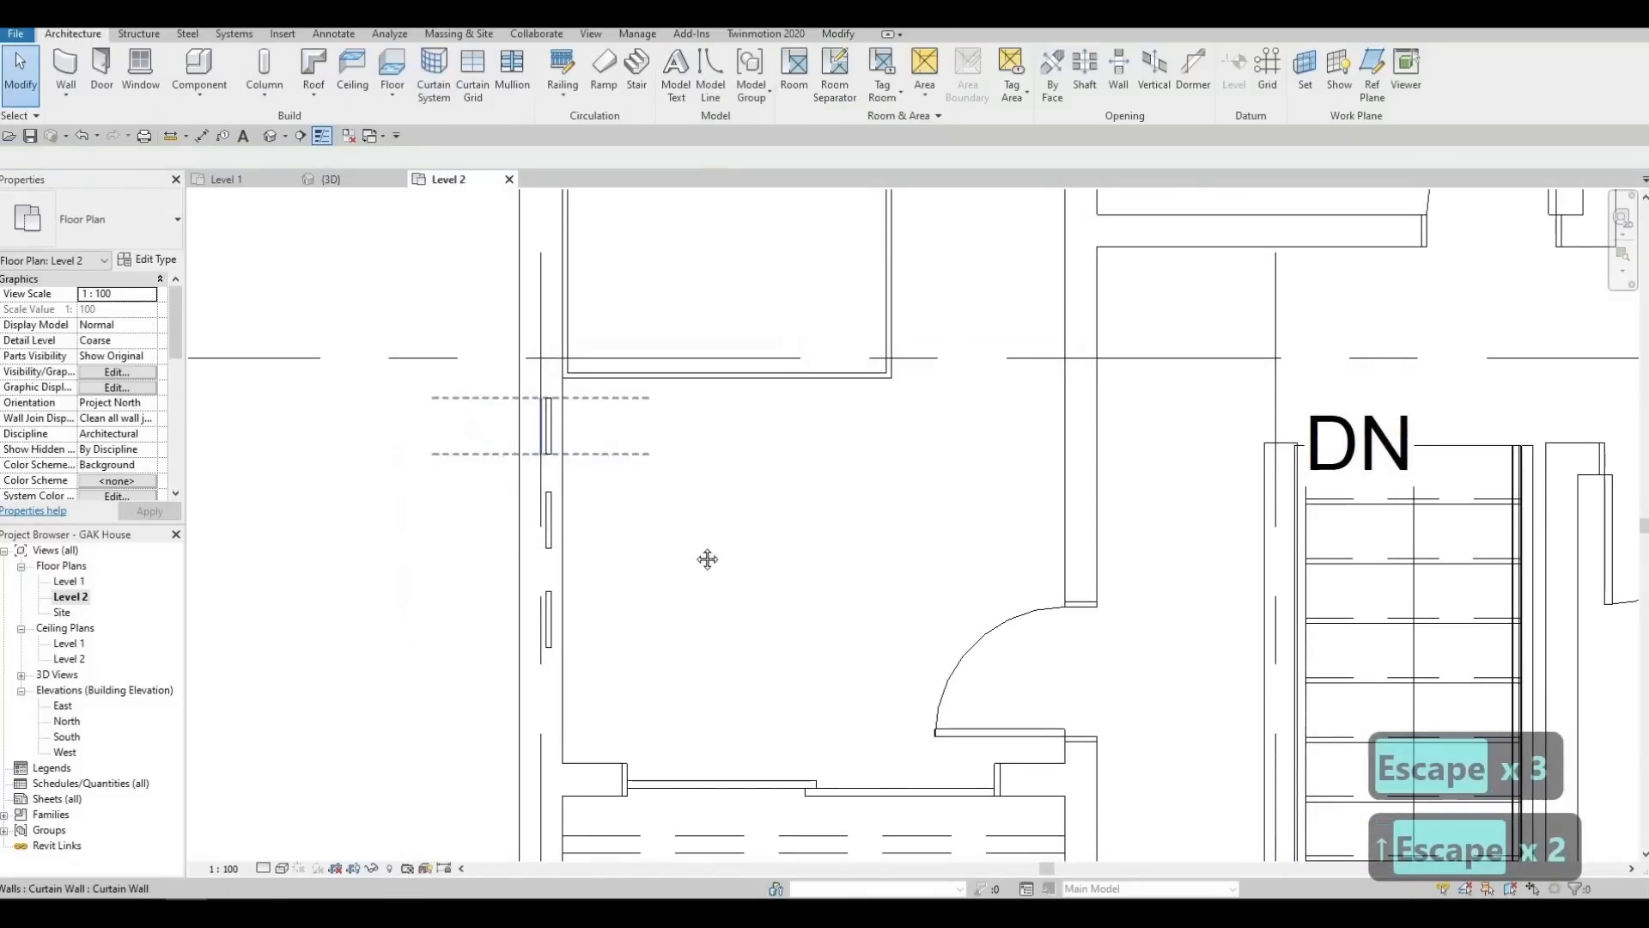
Draw a curtain wall along the full west exterior wall of the north bedroom, ending at grid A
scroll(706, 556, down, 4)
middle_drag(725, 519, 744, 552)
middle_drag(842, 527, 679, 593)
middle_drag(688, 522, 686, 635)
scroll(755, 490, down, 2)
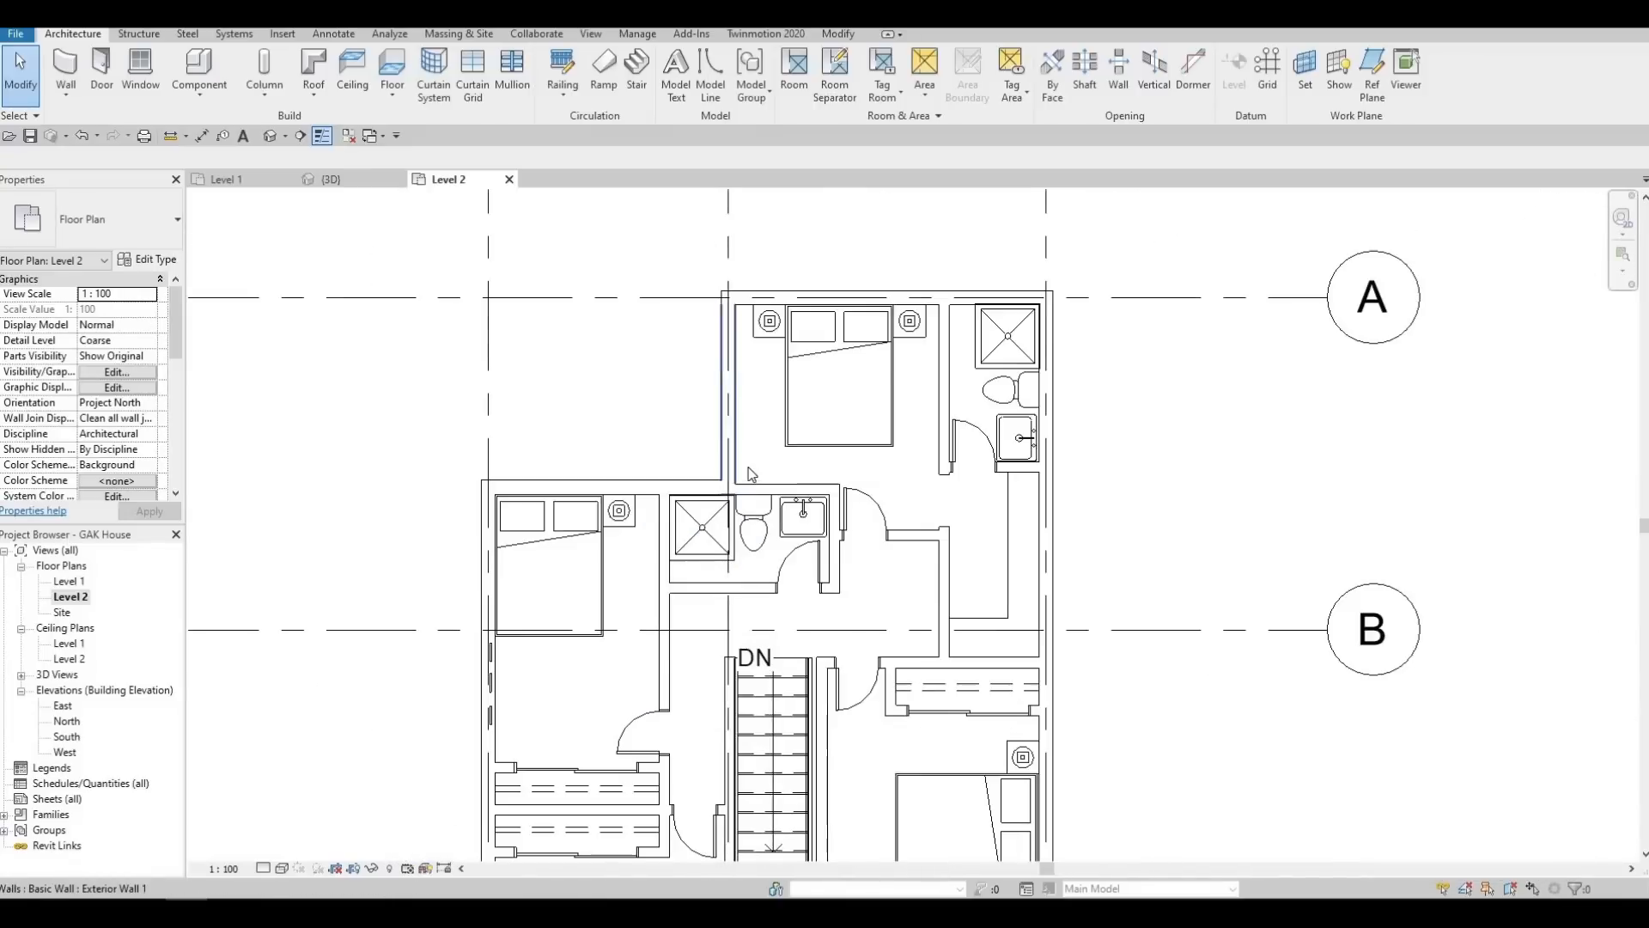
scroll(730, 472, up, 2)
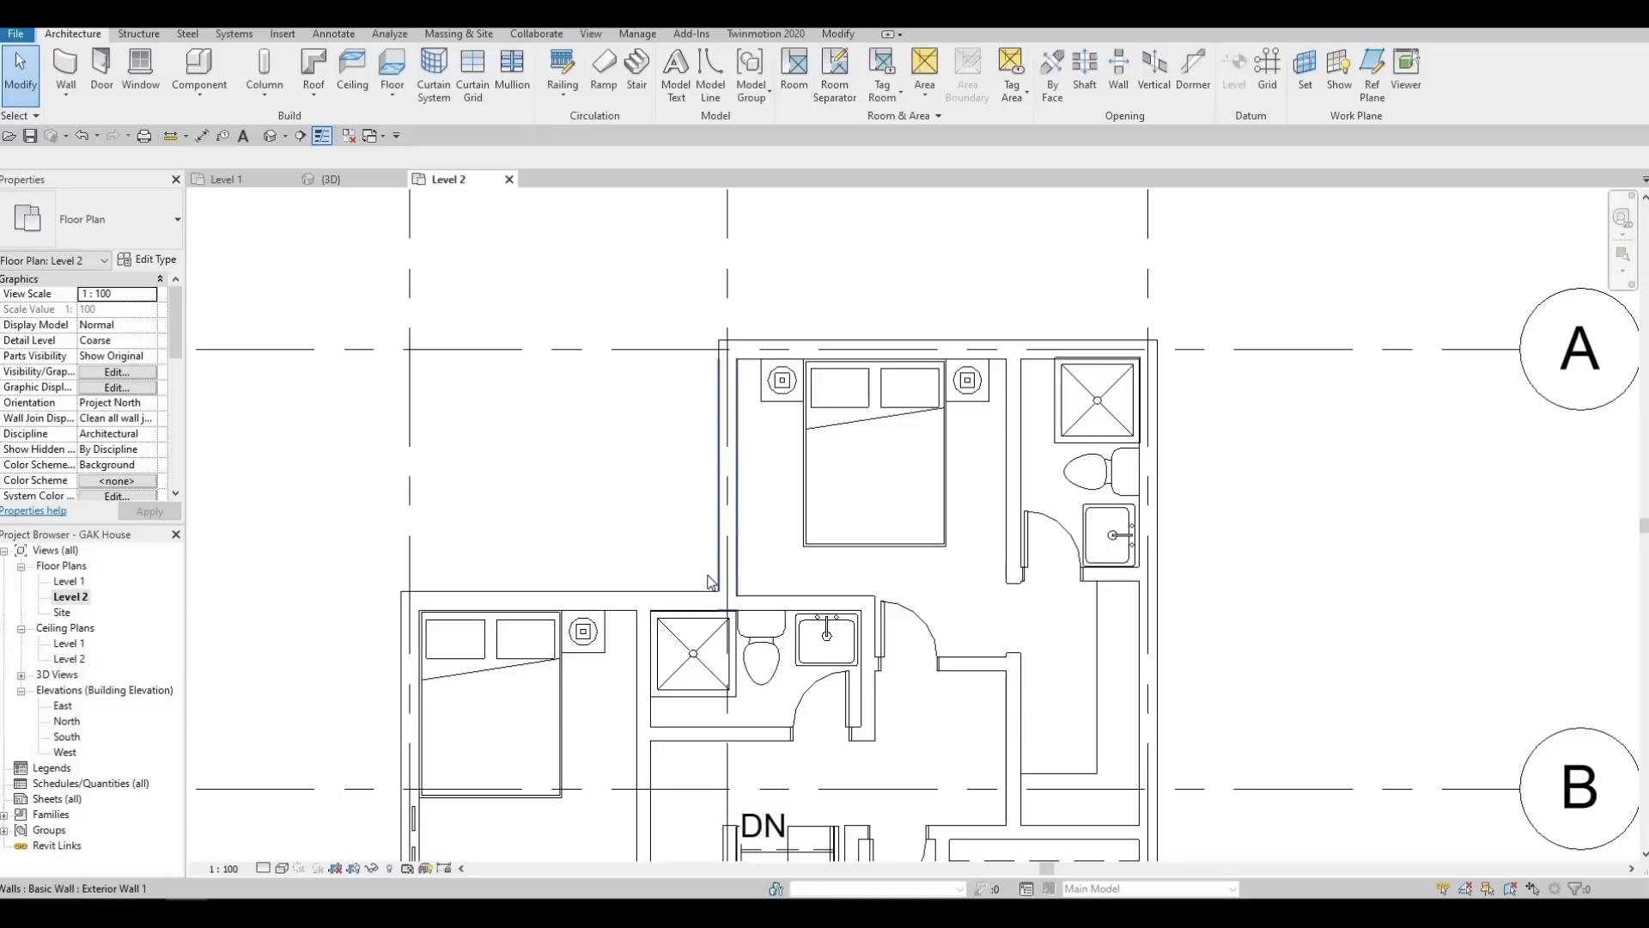
scroll(698, 404, down, 3)
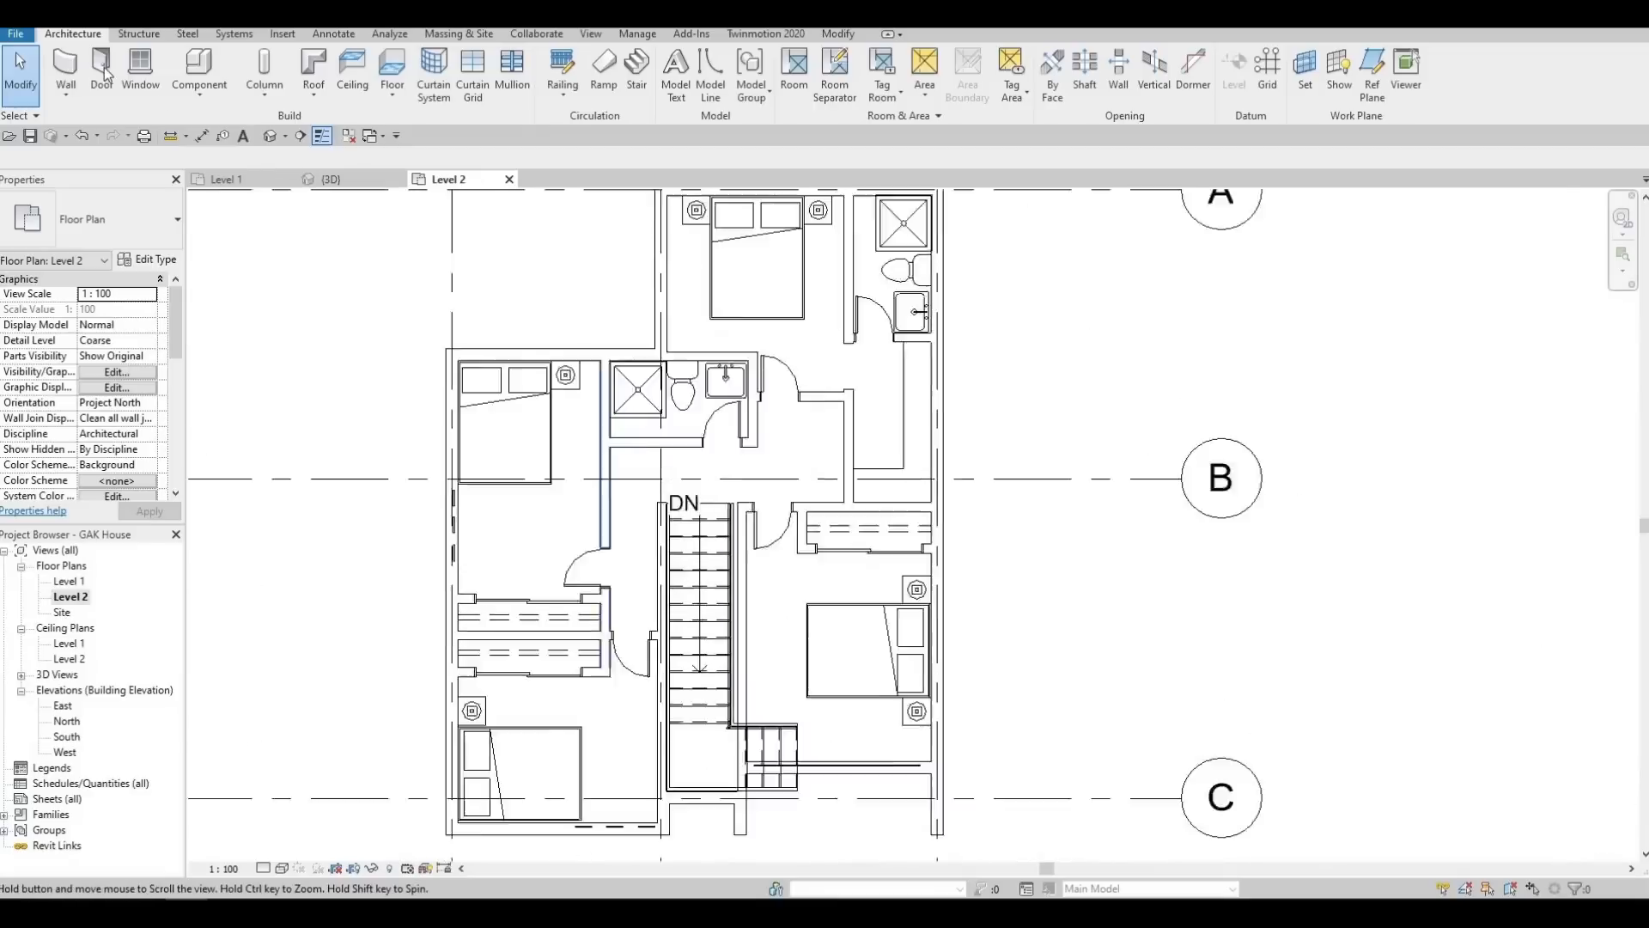
key(w)
key(a)
scroll(682, 428, up, 5)
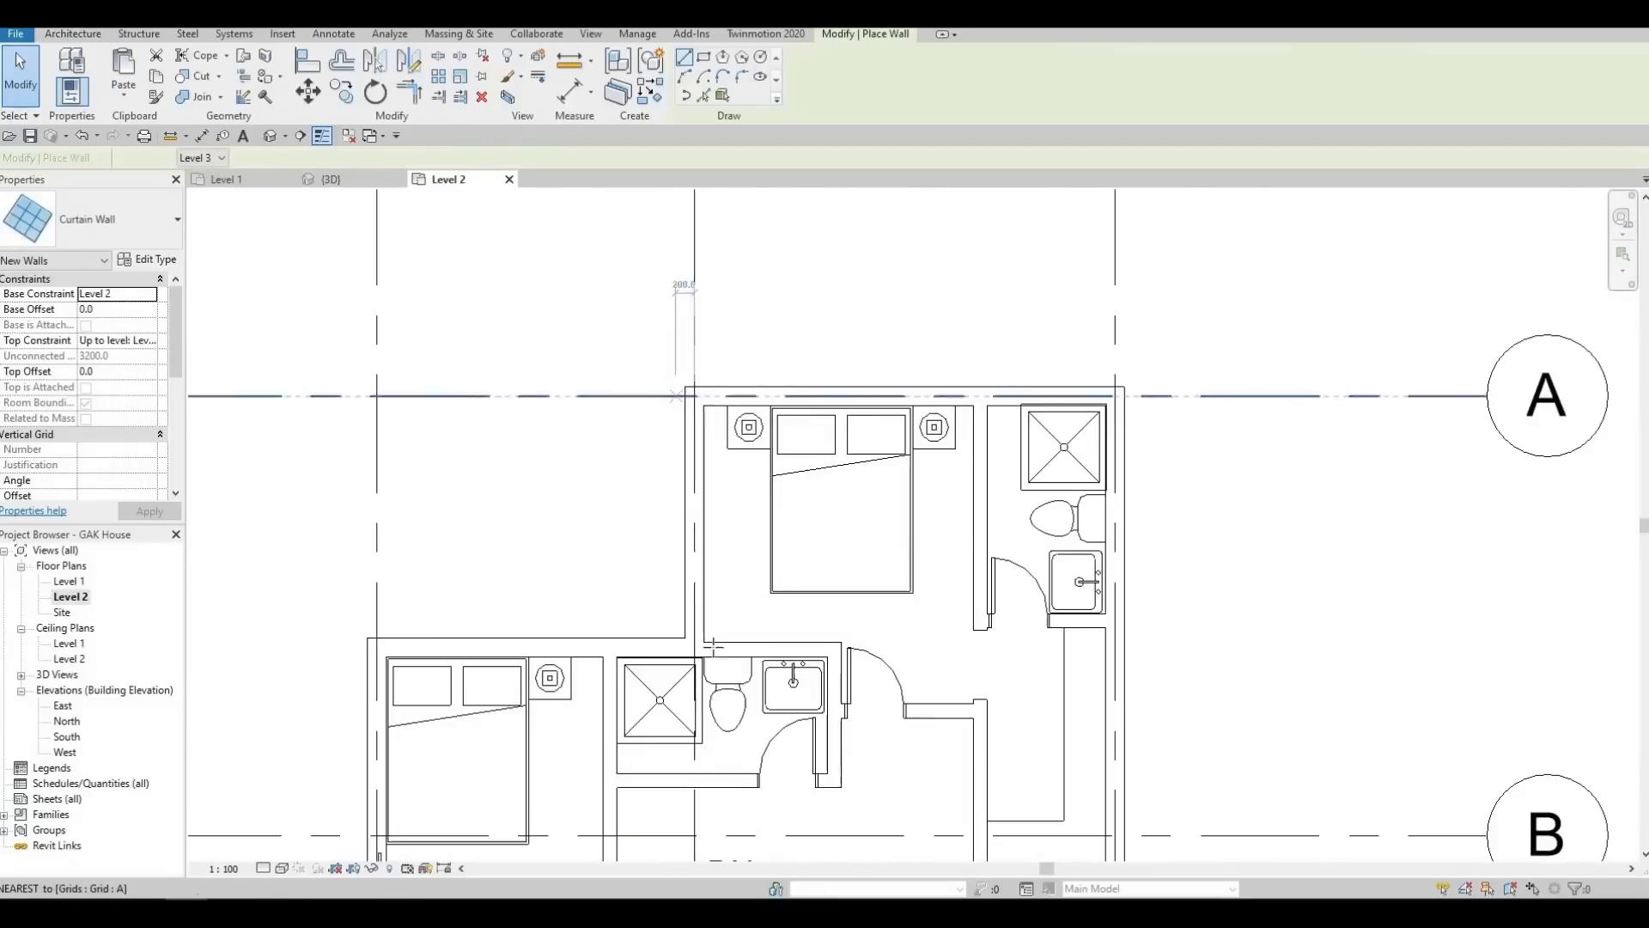
click(693, 701)
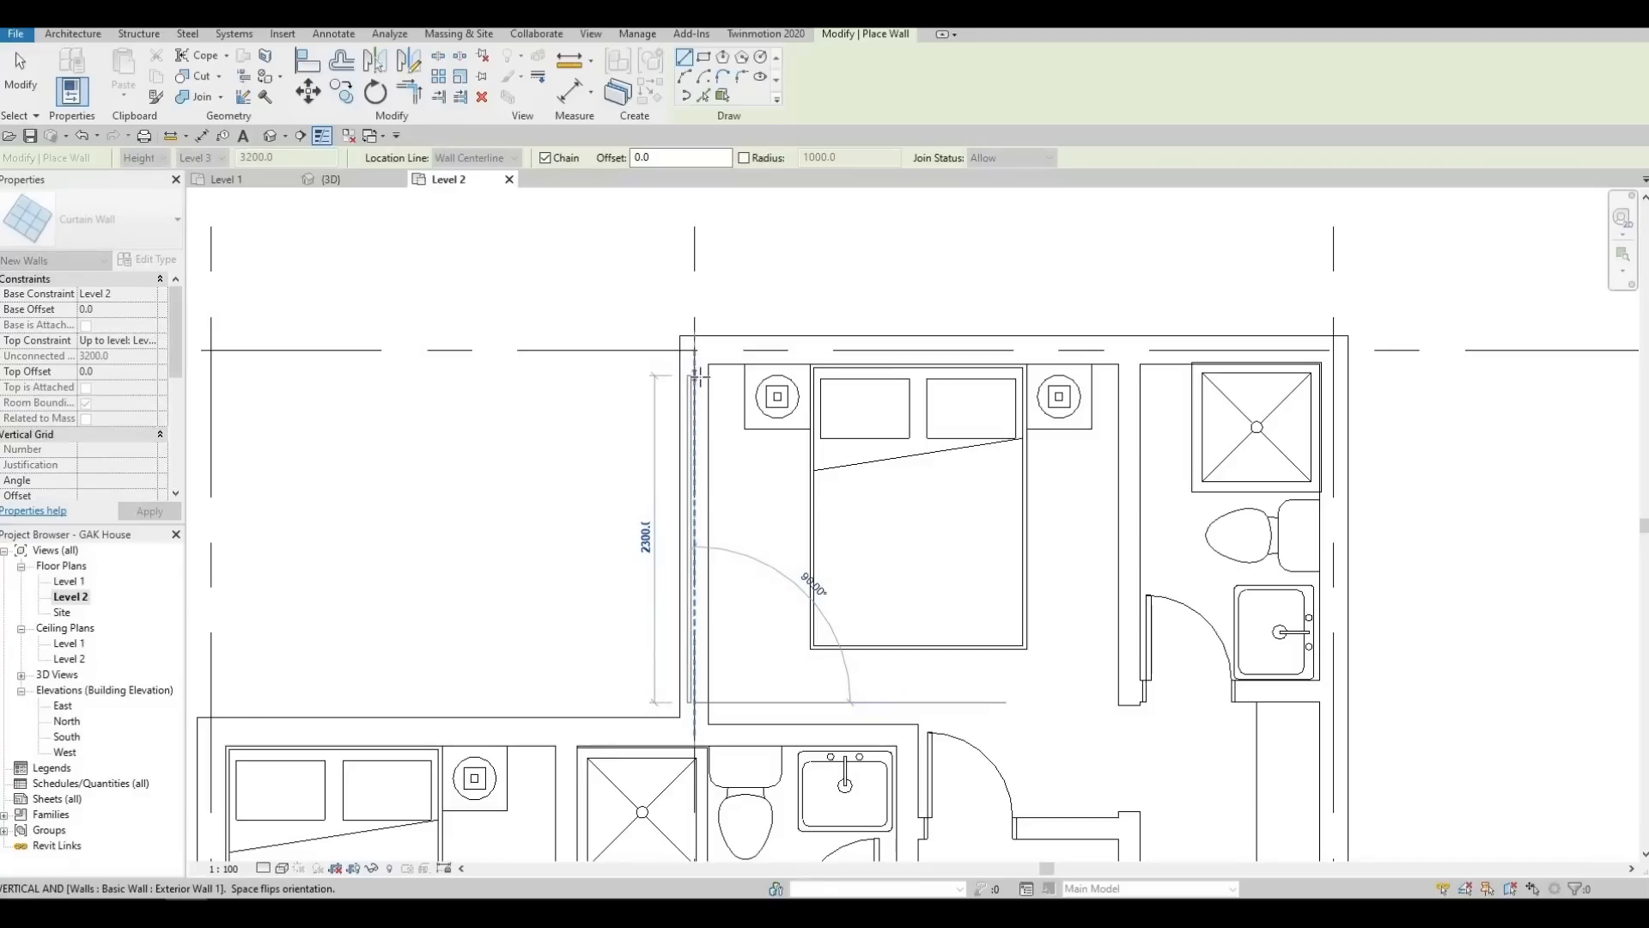
click(694, 350)
key(Escape)
key(Escape)
key(Escape)
click(688, 546)
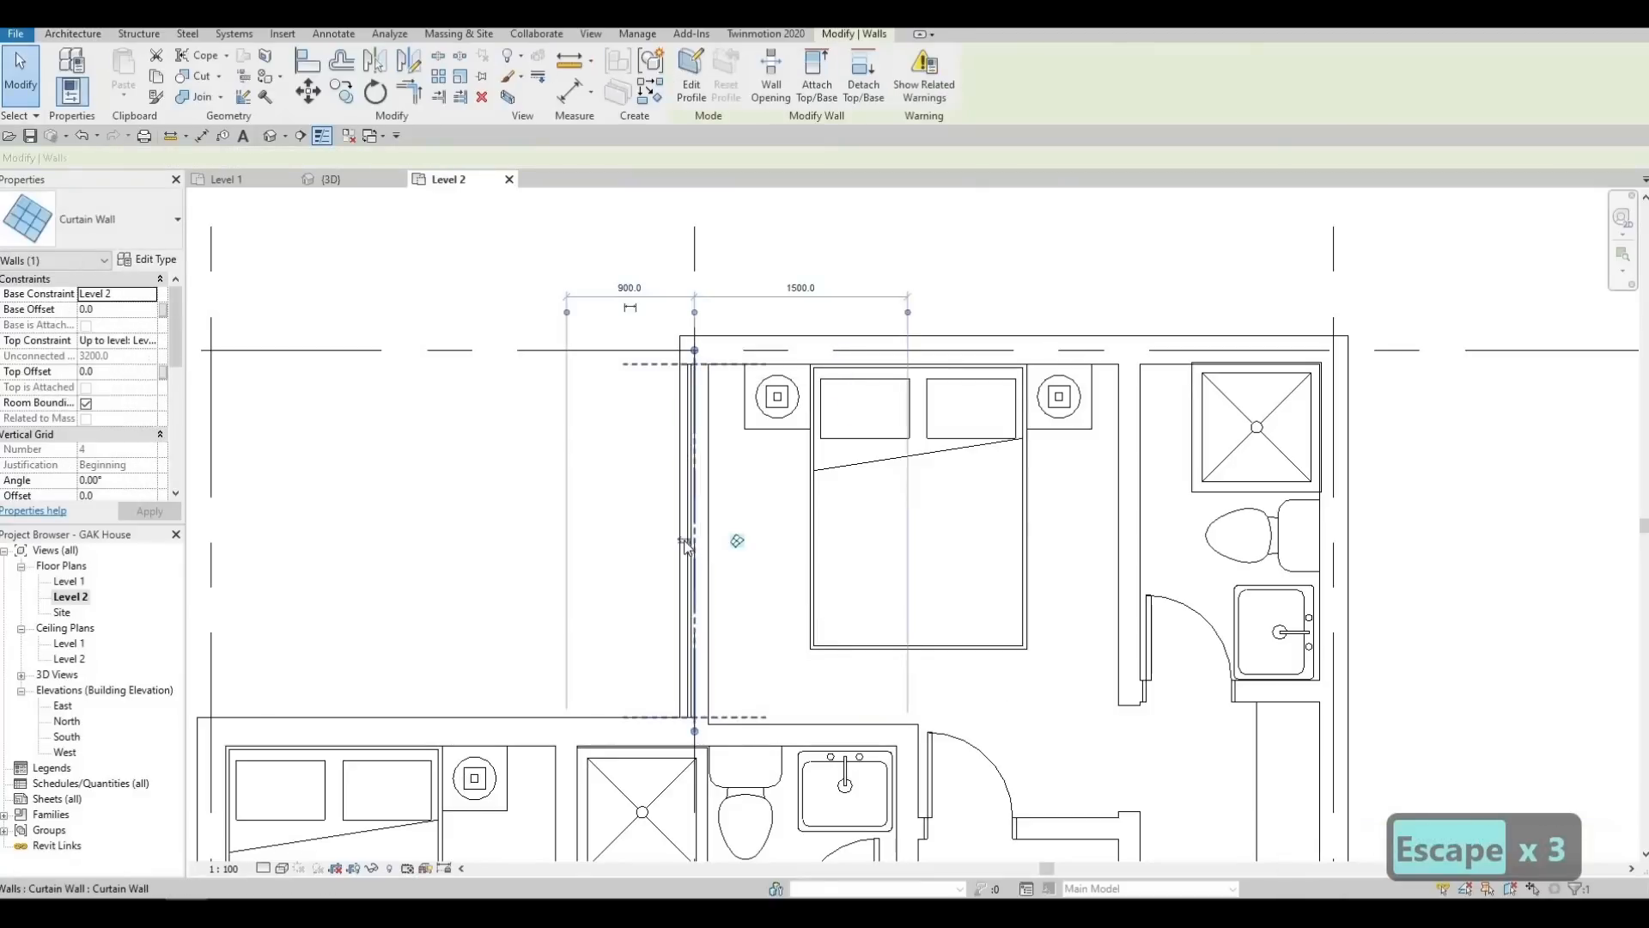
Examine the Level 2 plan's bedrooms and exterior walls to check the curtain wall placement
scroll(729, 348, down, 4)
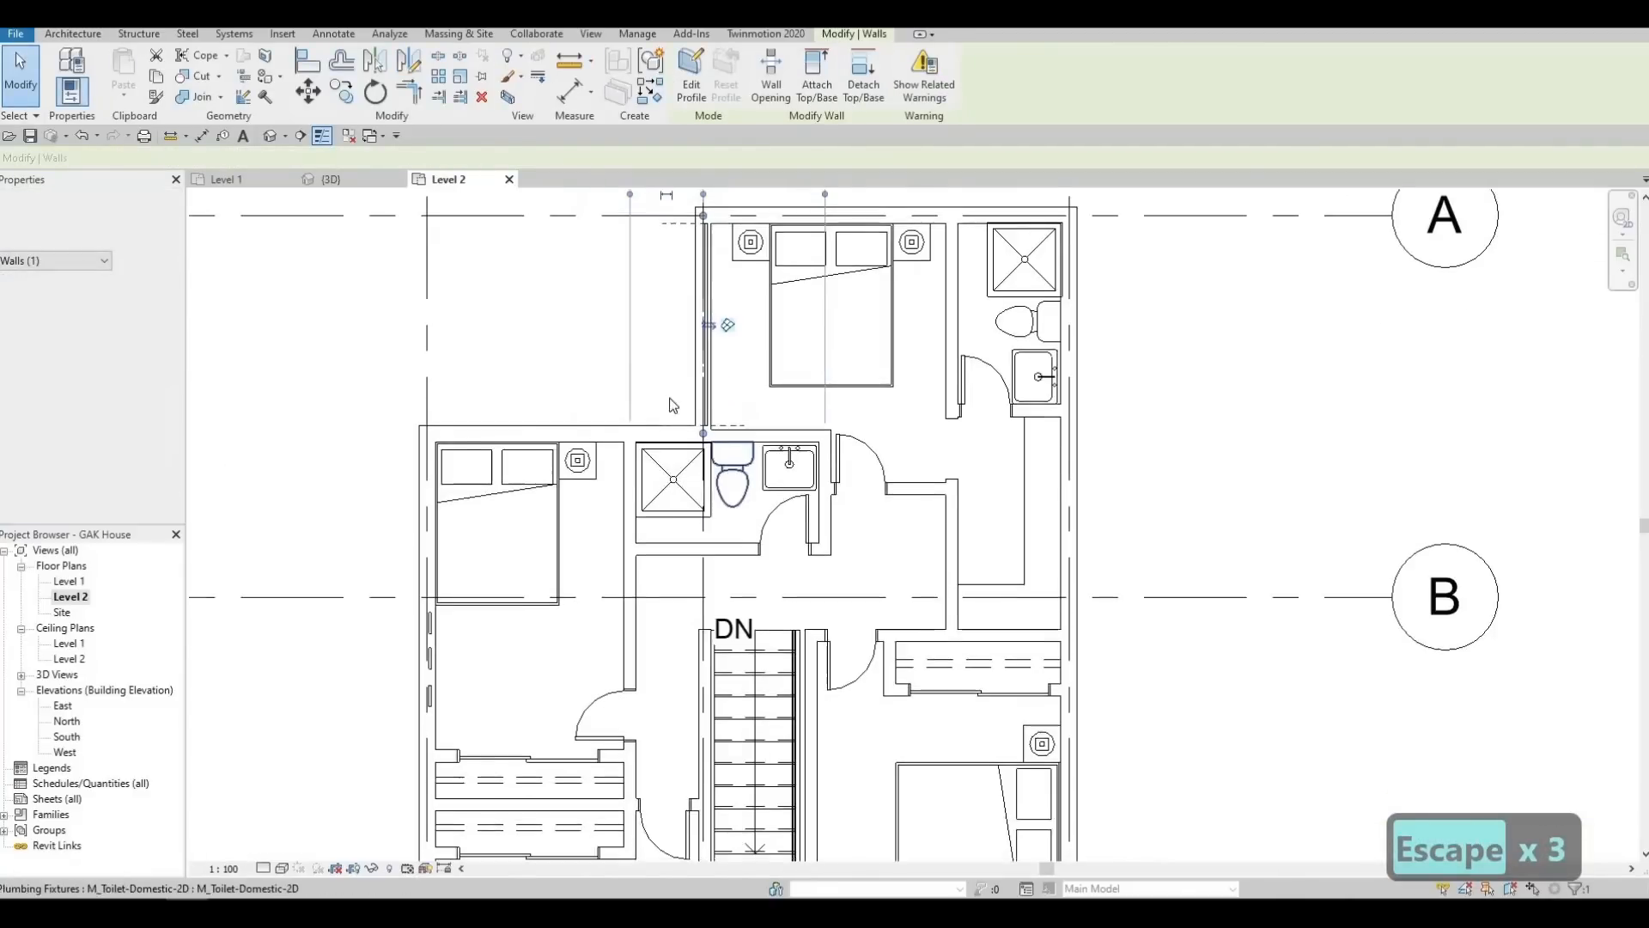
middle_drag(729, 348, 730, 412)
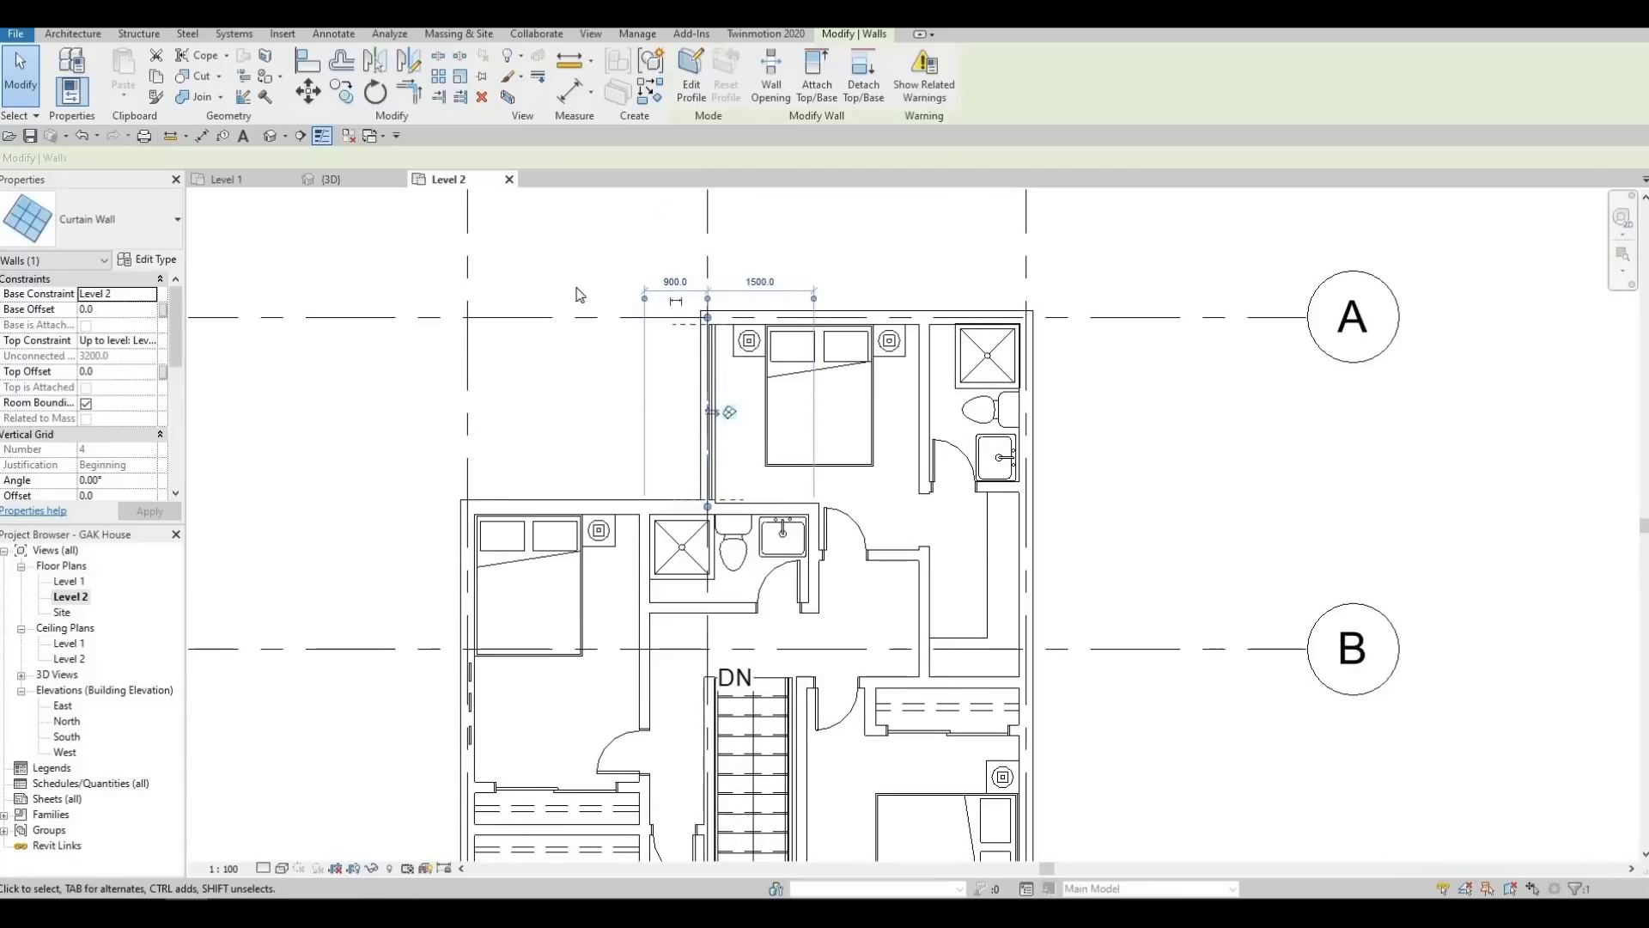
scroll(618, 412, down, 2)
mouse_move(621, 391)
middle_down()
mouse_move(622, 487)
mouse_move(607, 388)
middle_up()
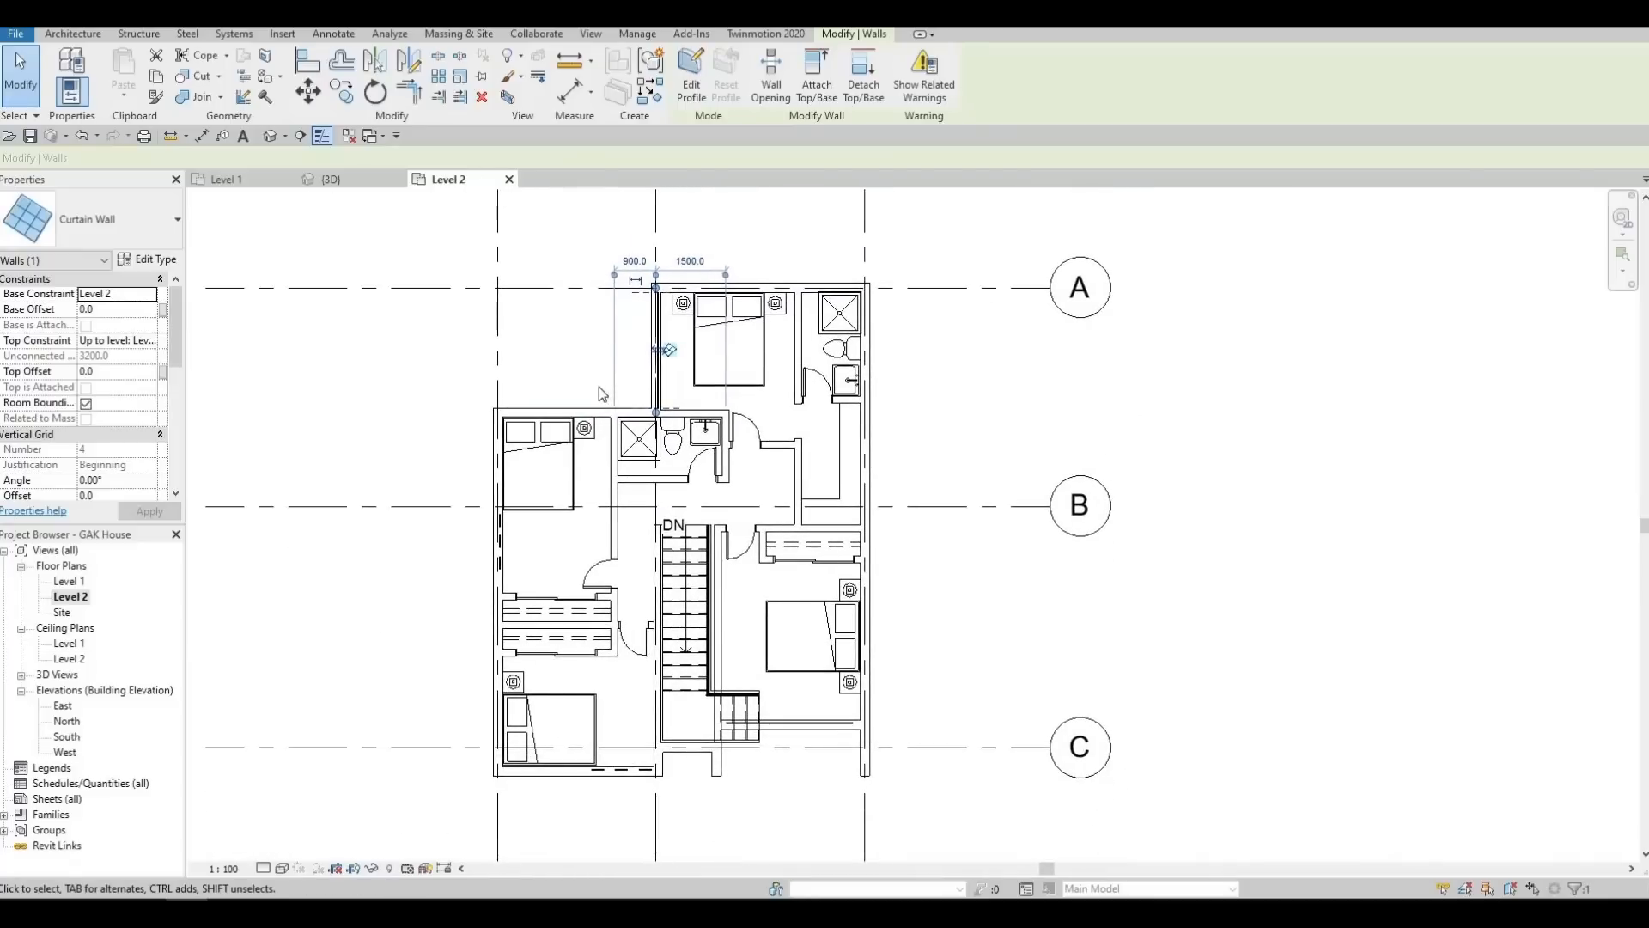
scroll(599, 386, up, 1)
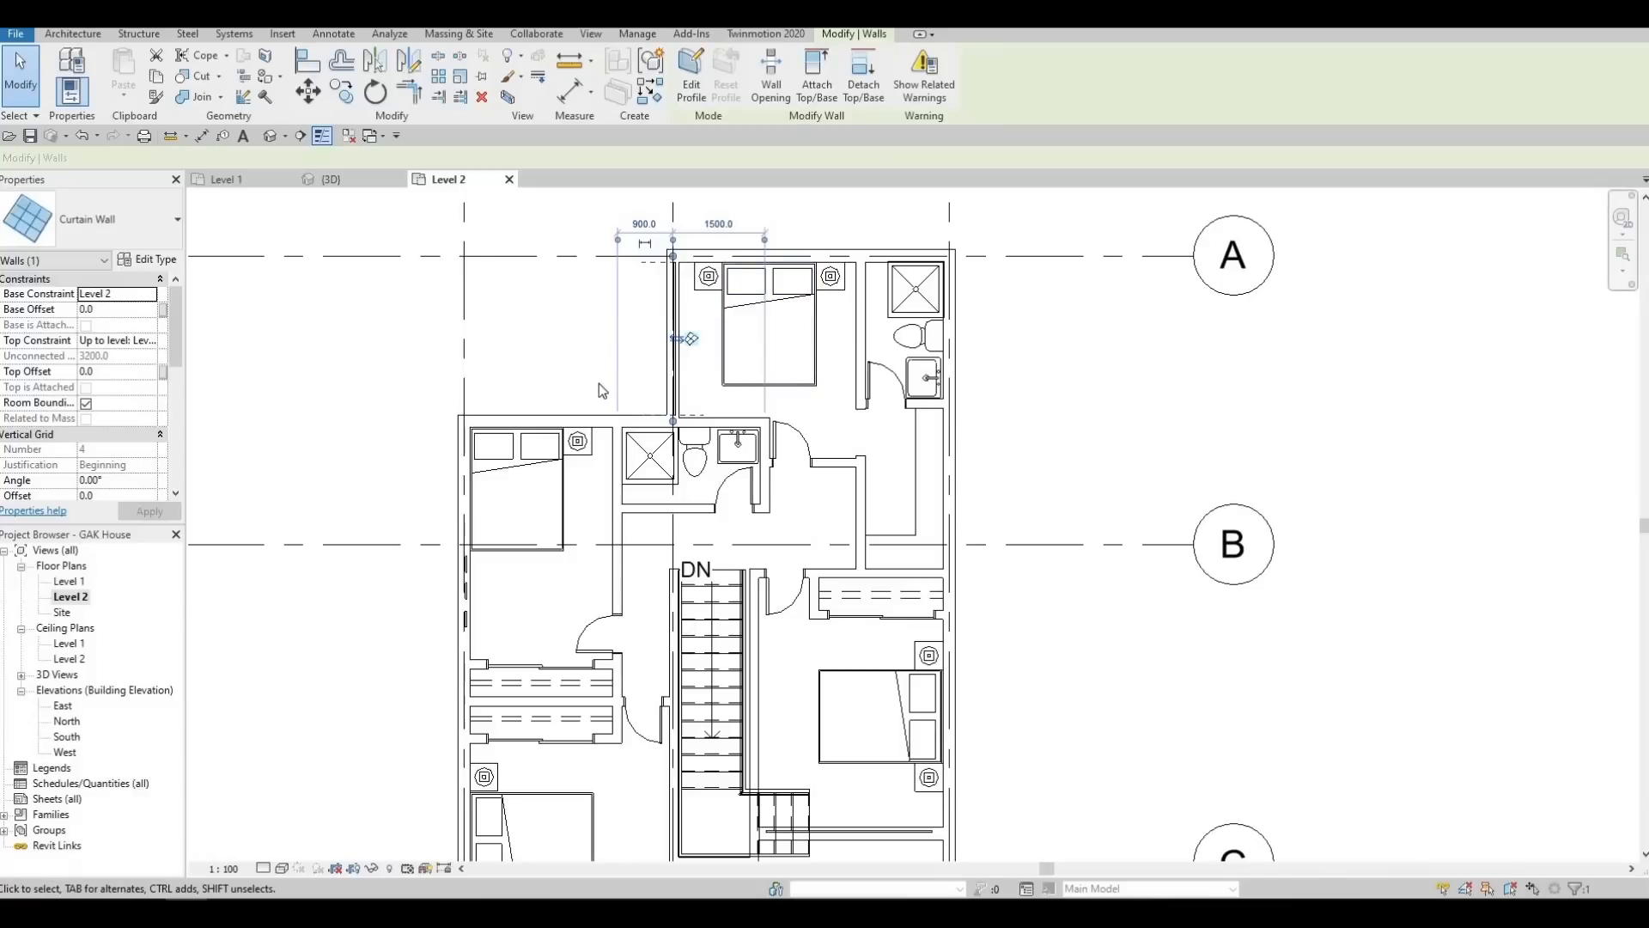
middle_drag(758, 346, 758, 384)
middle_drag(843, 431, 852, 408)
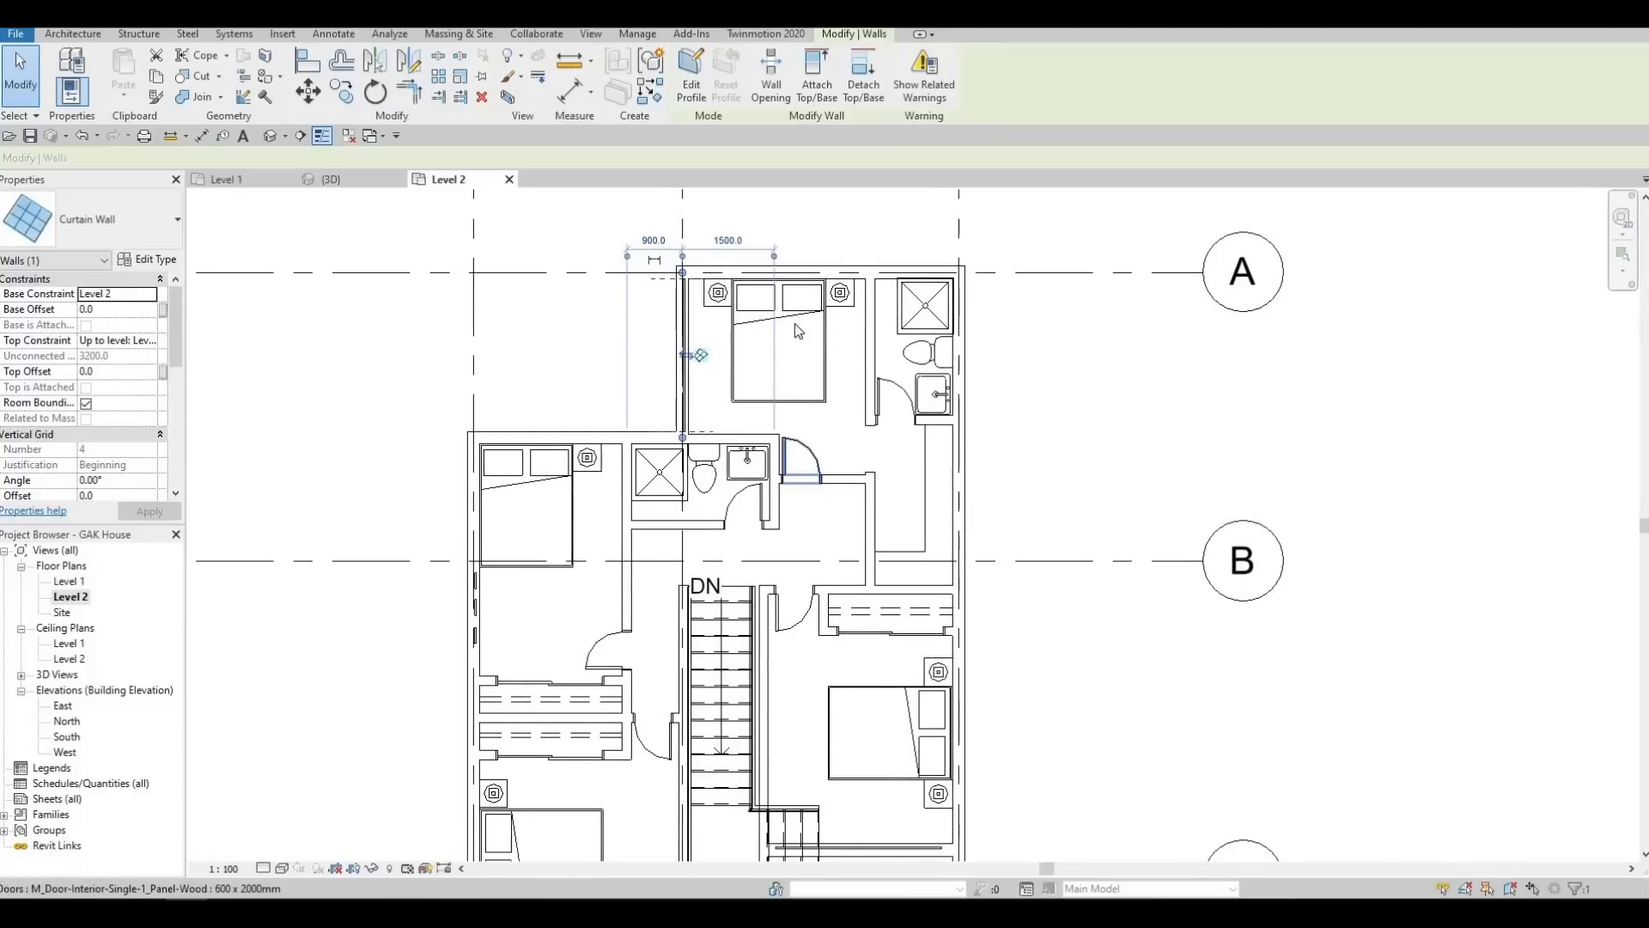
middle_drag(795, 344, 808, 307)
scroll(804, 335, down, 1)
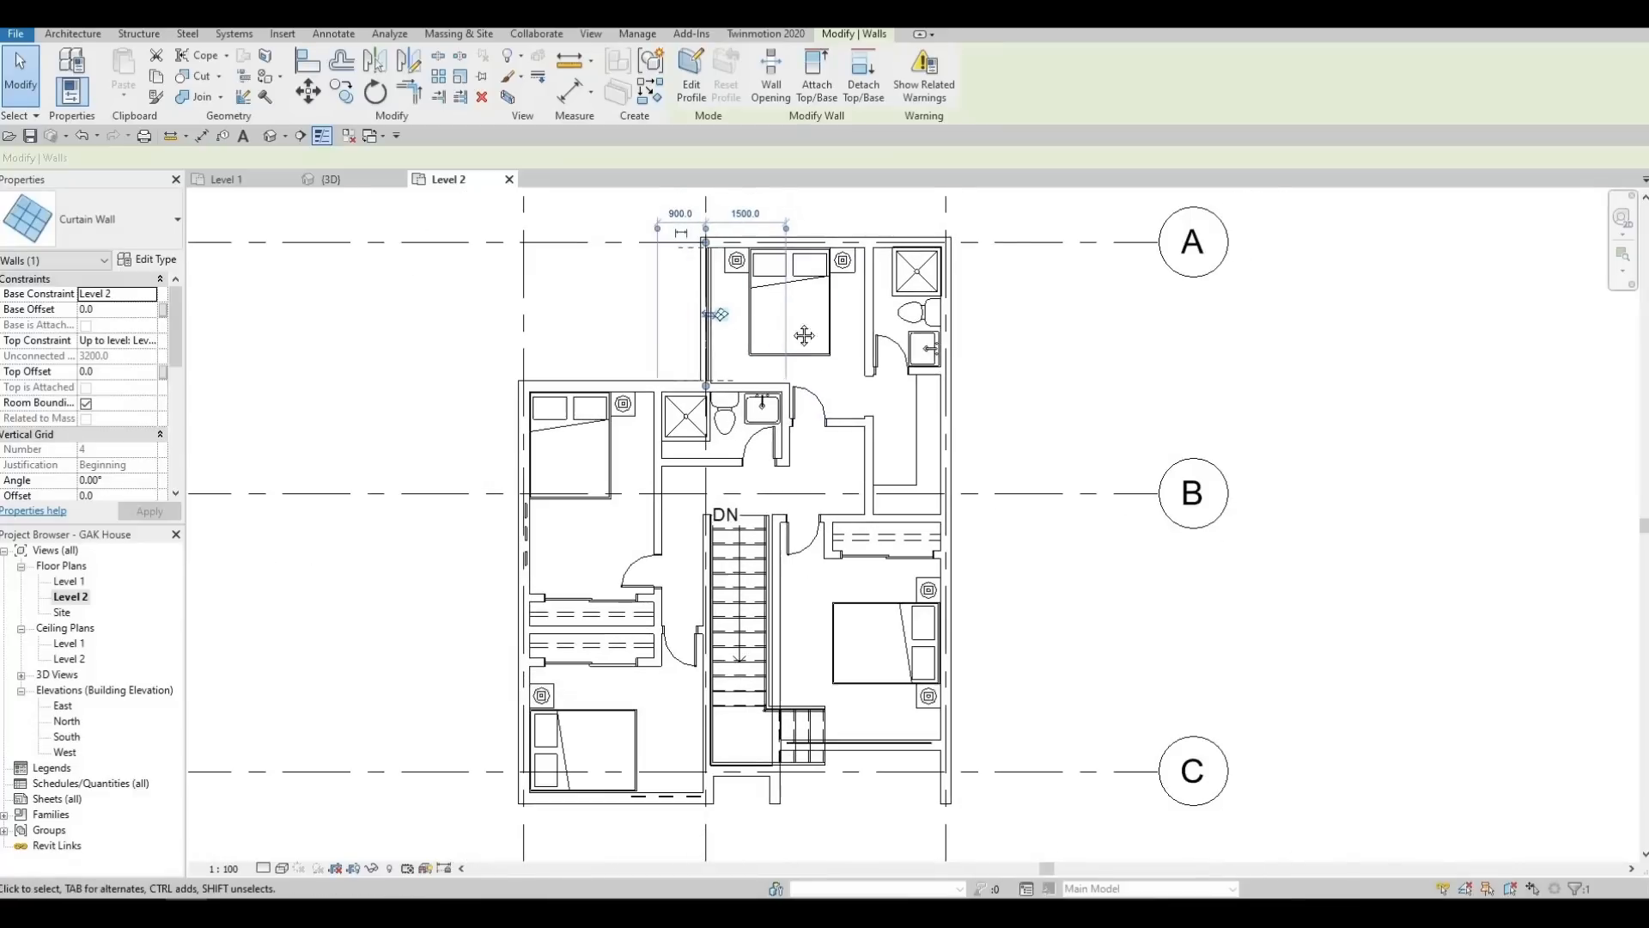
scroll(788, 452, down, 1)
middle_drag(783, 508, 760, 542)
scroll(776, 509, up, 3)
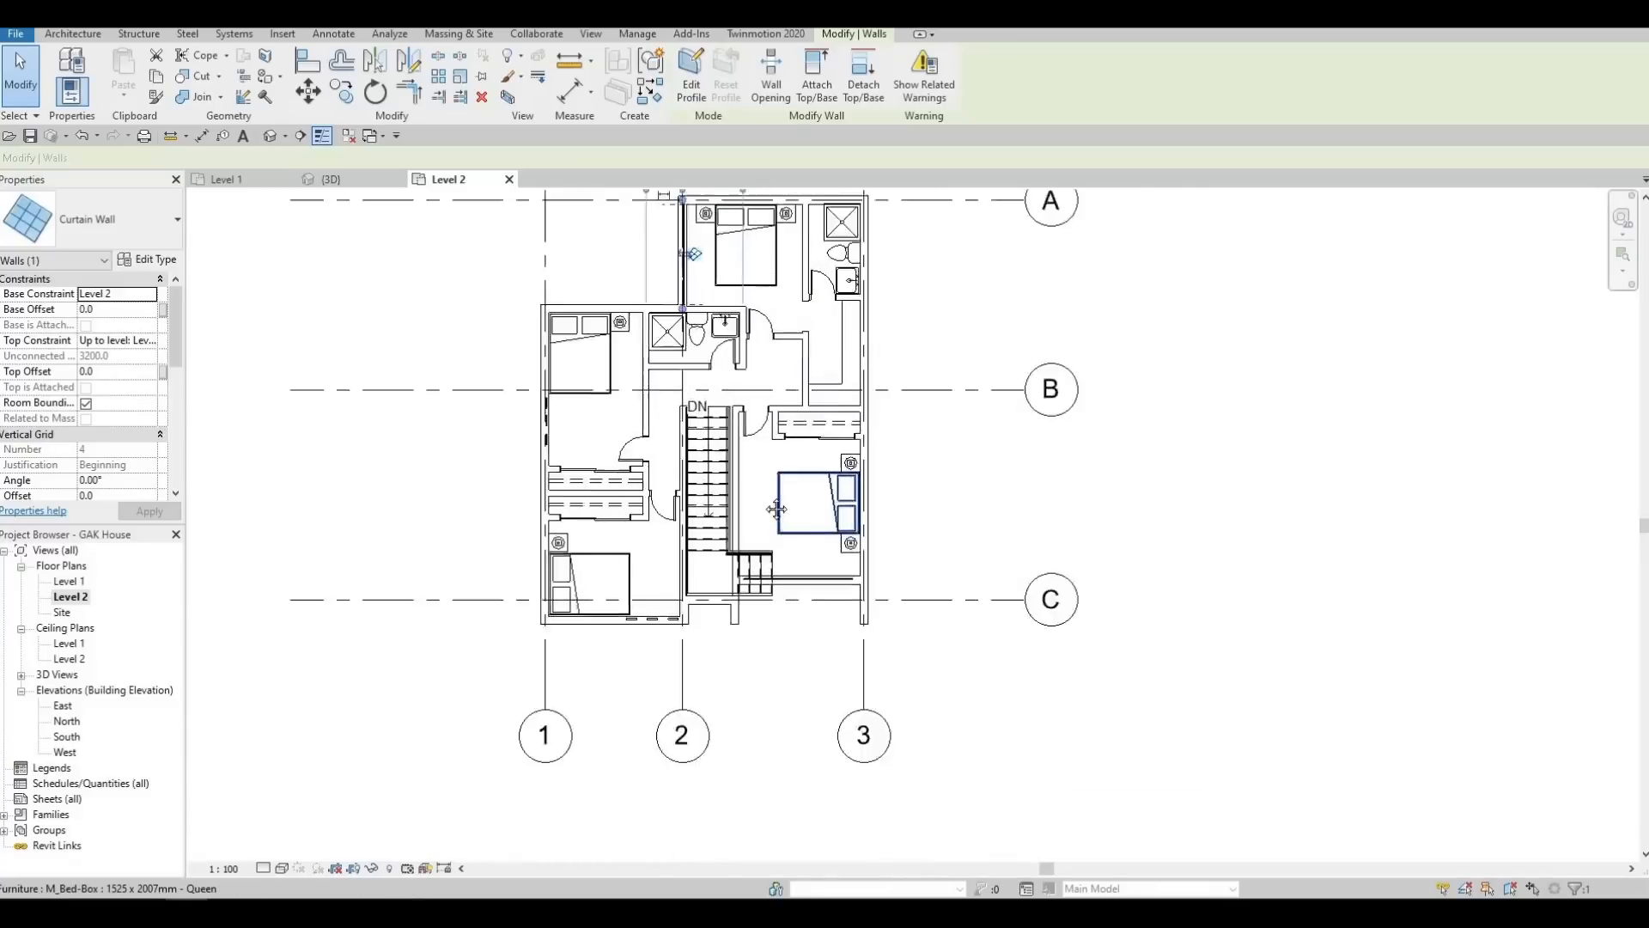
mouse_move(744, 446)
middle_down()
mouse_move(745, 505)
mouse_move(705, 488)
mouse_move(706, 541)
mouse_move(696, 430)
mouse_move(765, 442)
middle_up()
scroll(653, 429, up, 2)
scroll(748, 413, up, 1)
scroll(765, 441, down, 1)
middle_drag(723, 328, 722, 359)
middle_drag(681, 418, 644, 279)
scroll(654, 343, down, 1)
scroll(682, 379, down, 1)
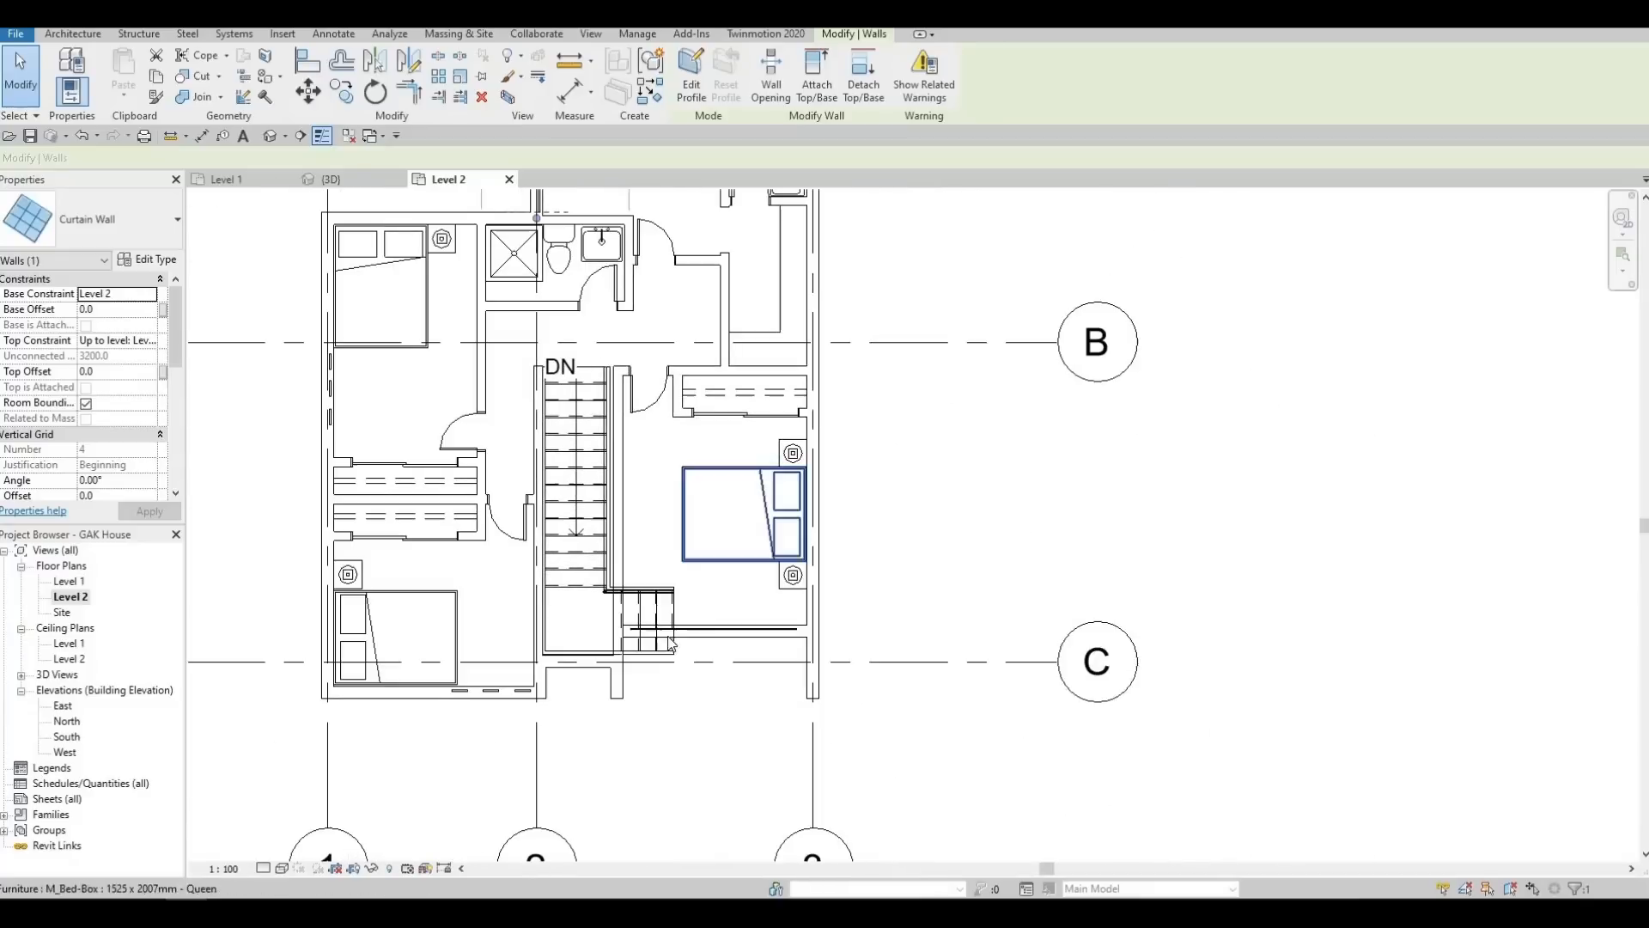
In the default 3D view, use Cut Geometry to cut the long curtain wall out of the southeast bedroom's south exterior wall
click(273, 138)
middle_drag(838, 528, 792, 476)
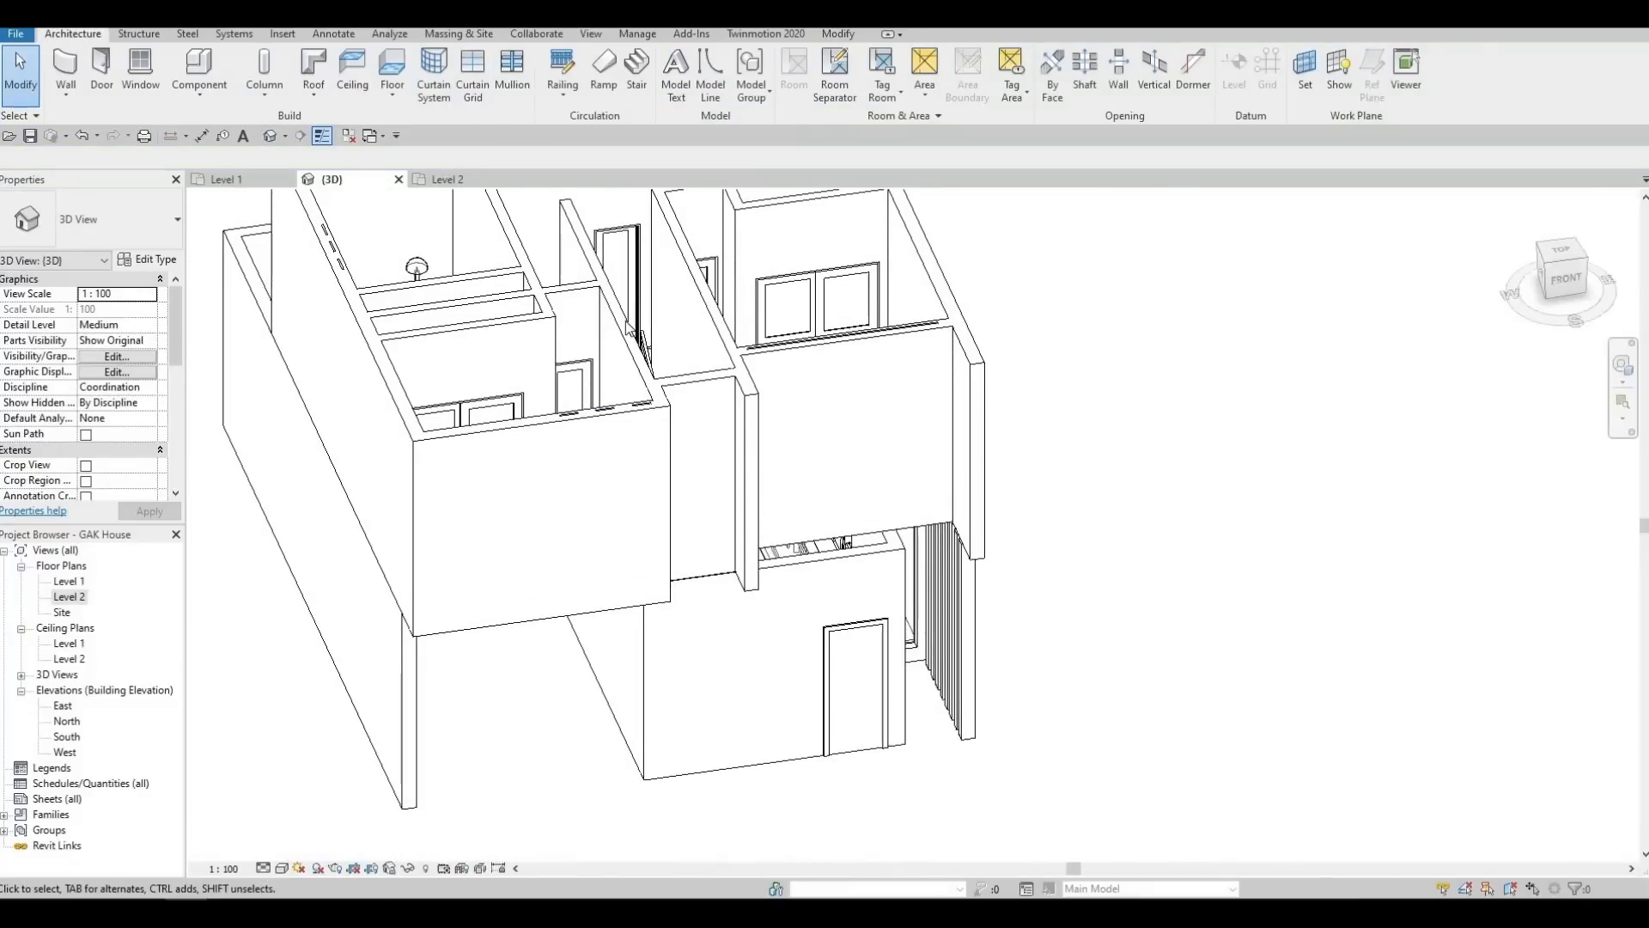
middle_drag(678, 398, 679, 457)
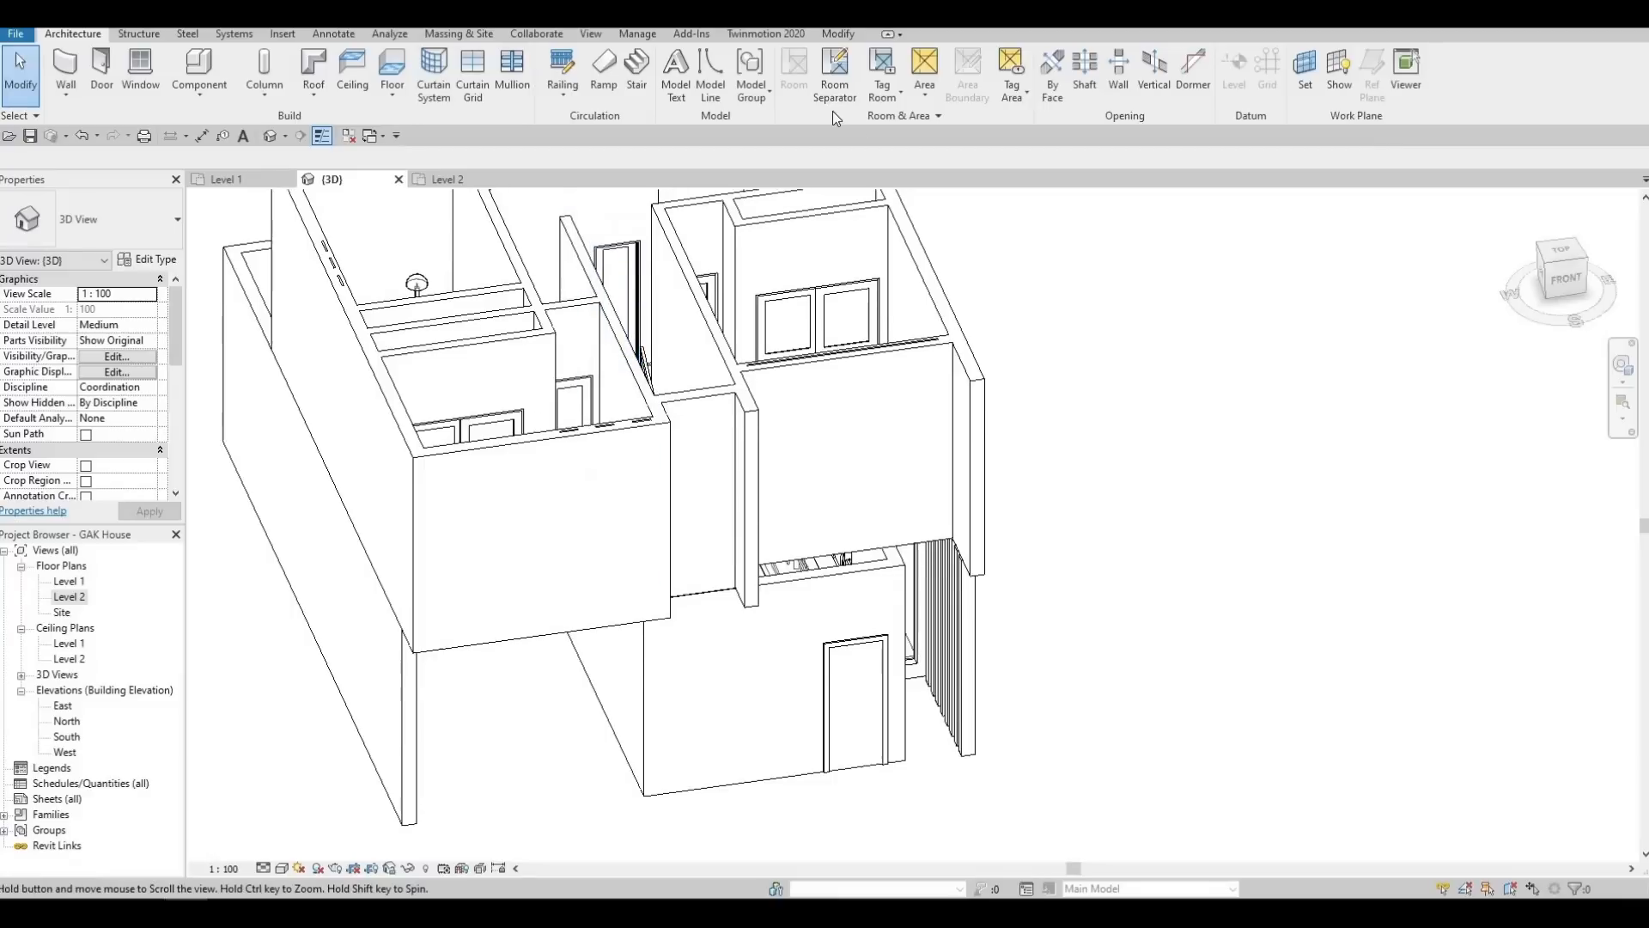
click(826, 36)
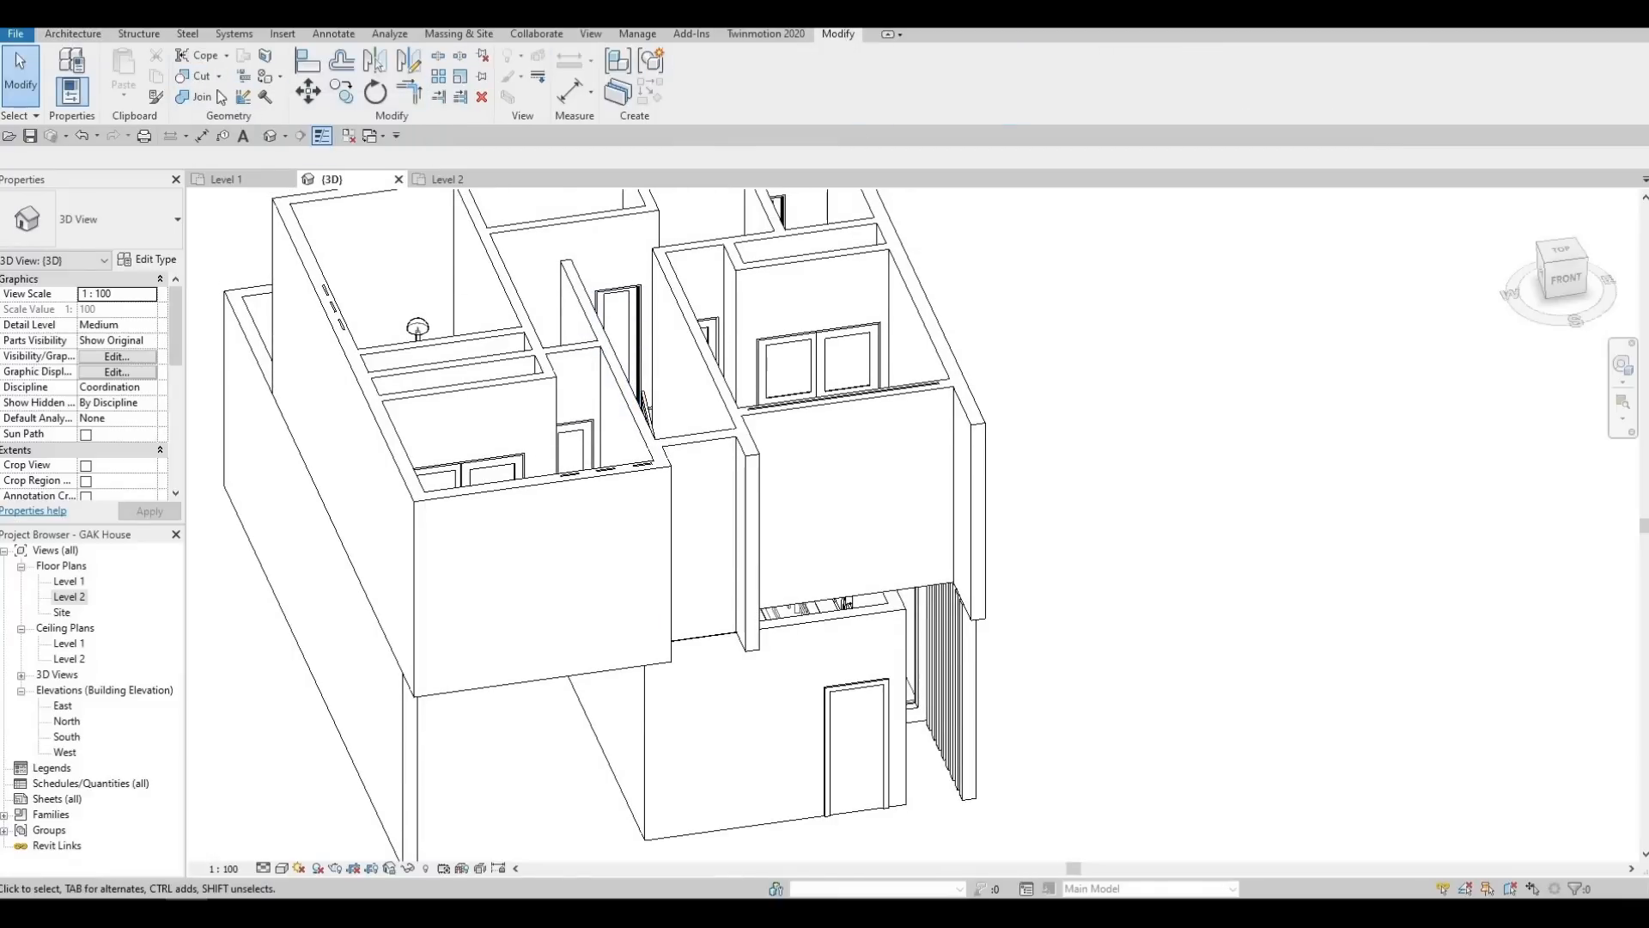
key(c)
key(g)
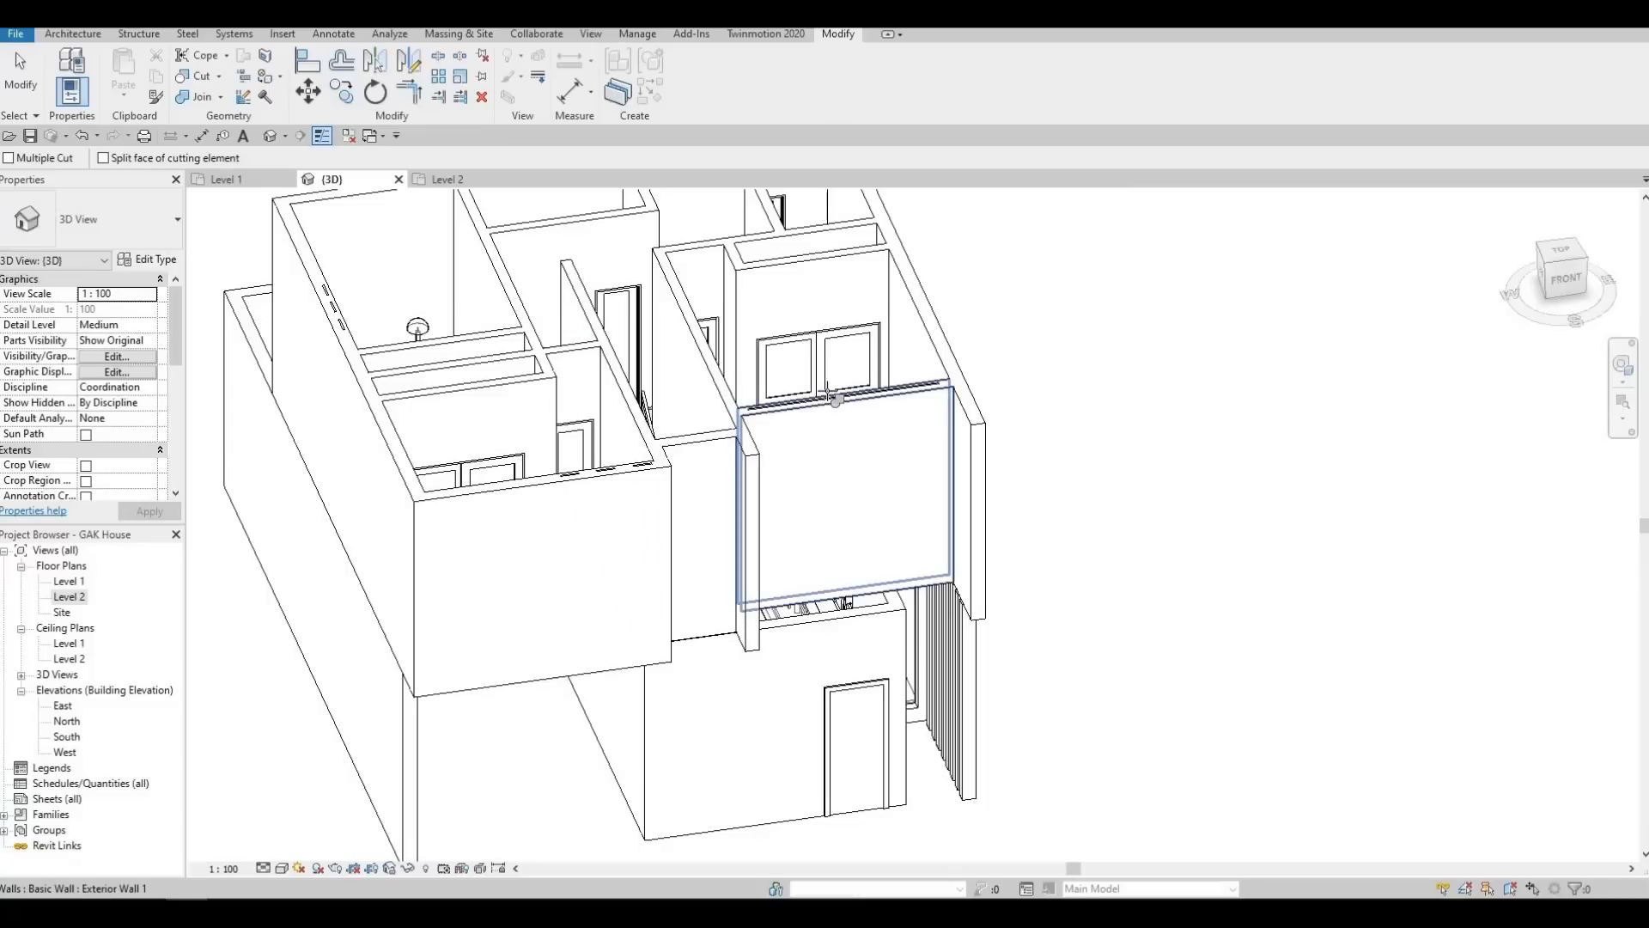
click(787, 426)
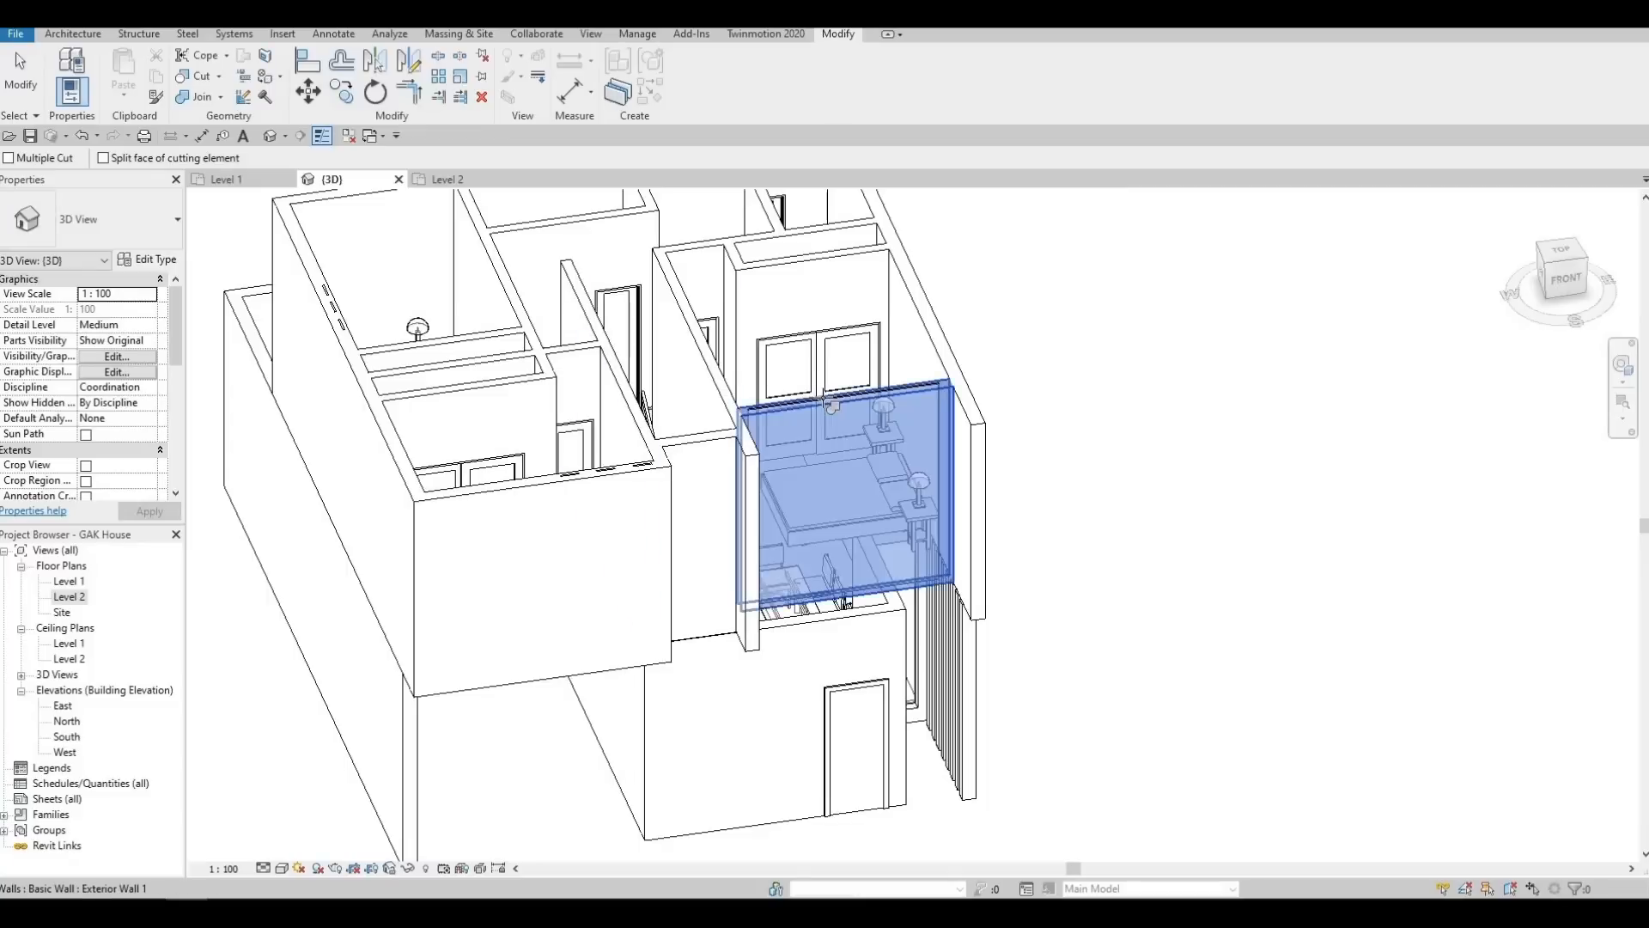
Cut the curtain wall segments out of the southwest bedroom's south exterior wall
click(579, 473)
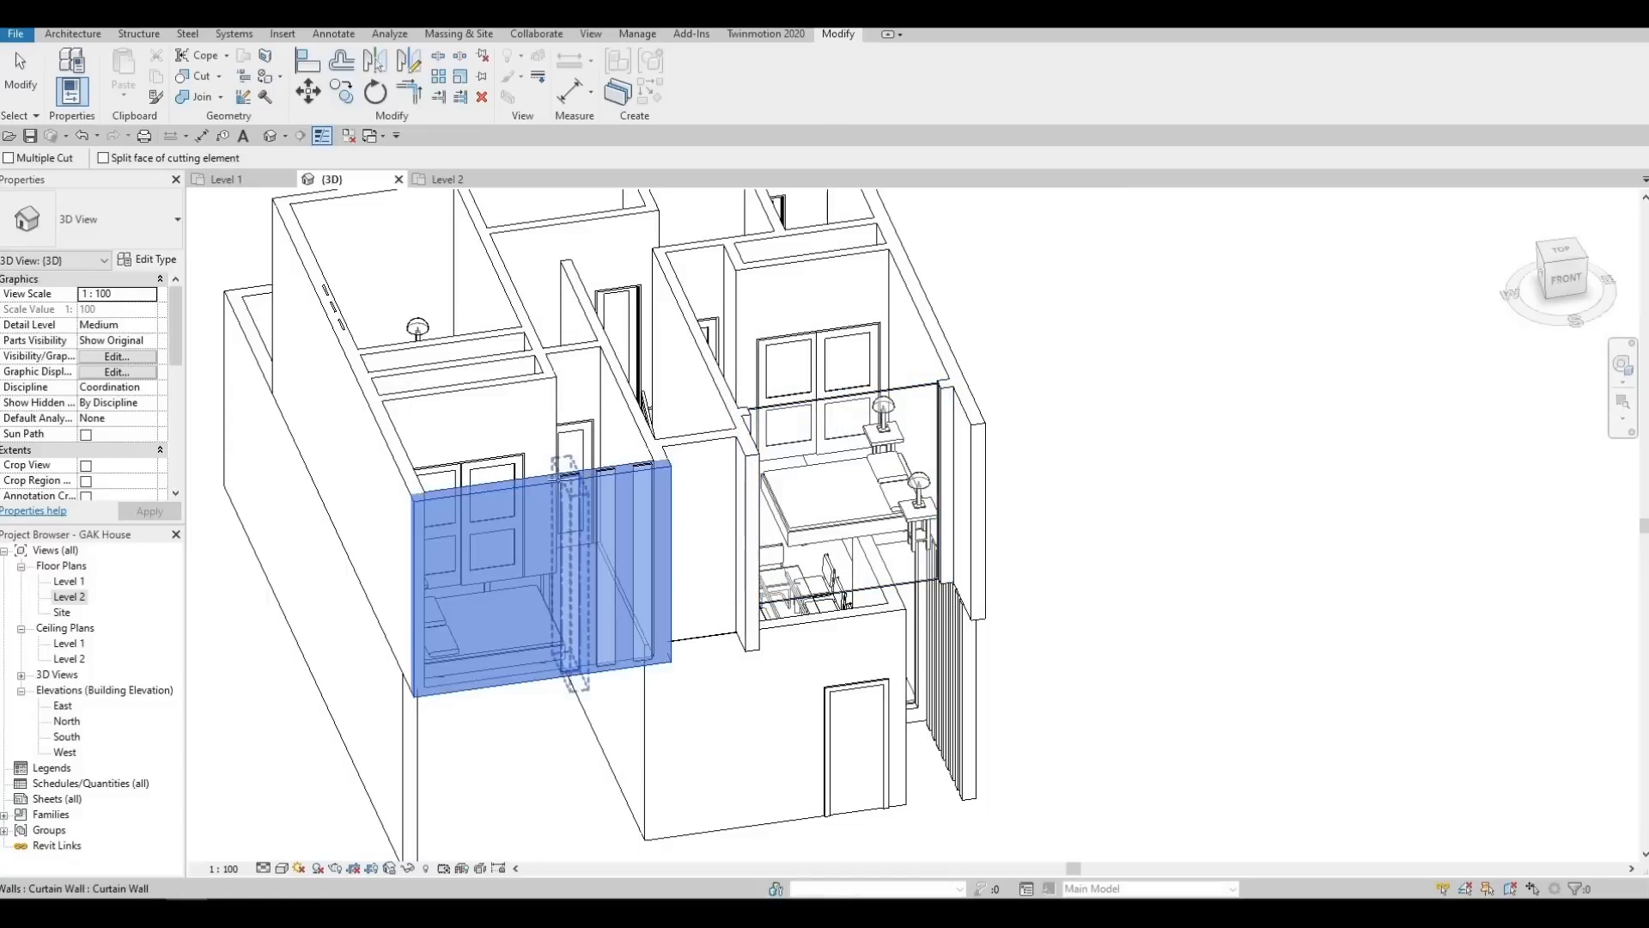
click(608, 470)
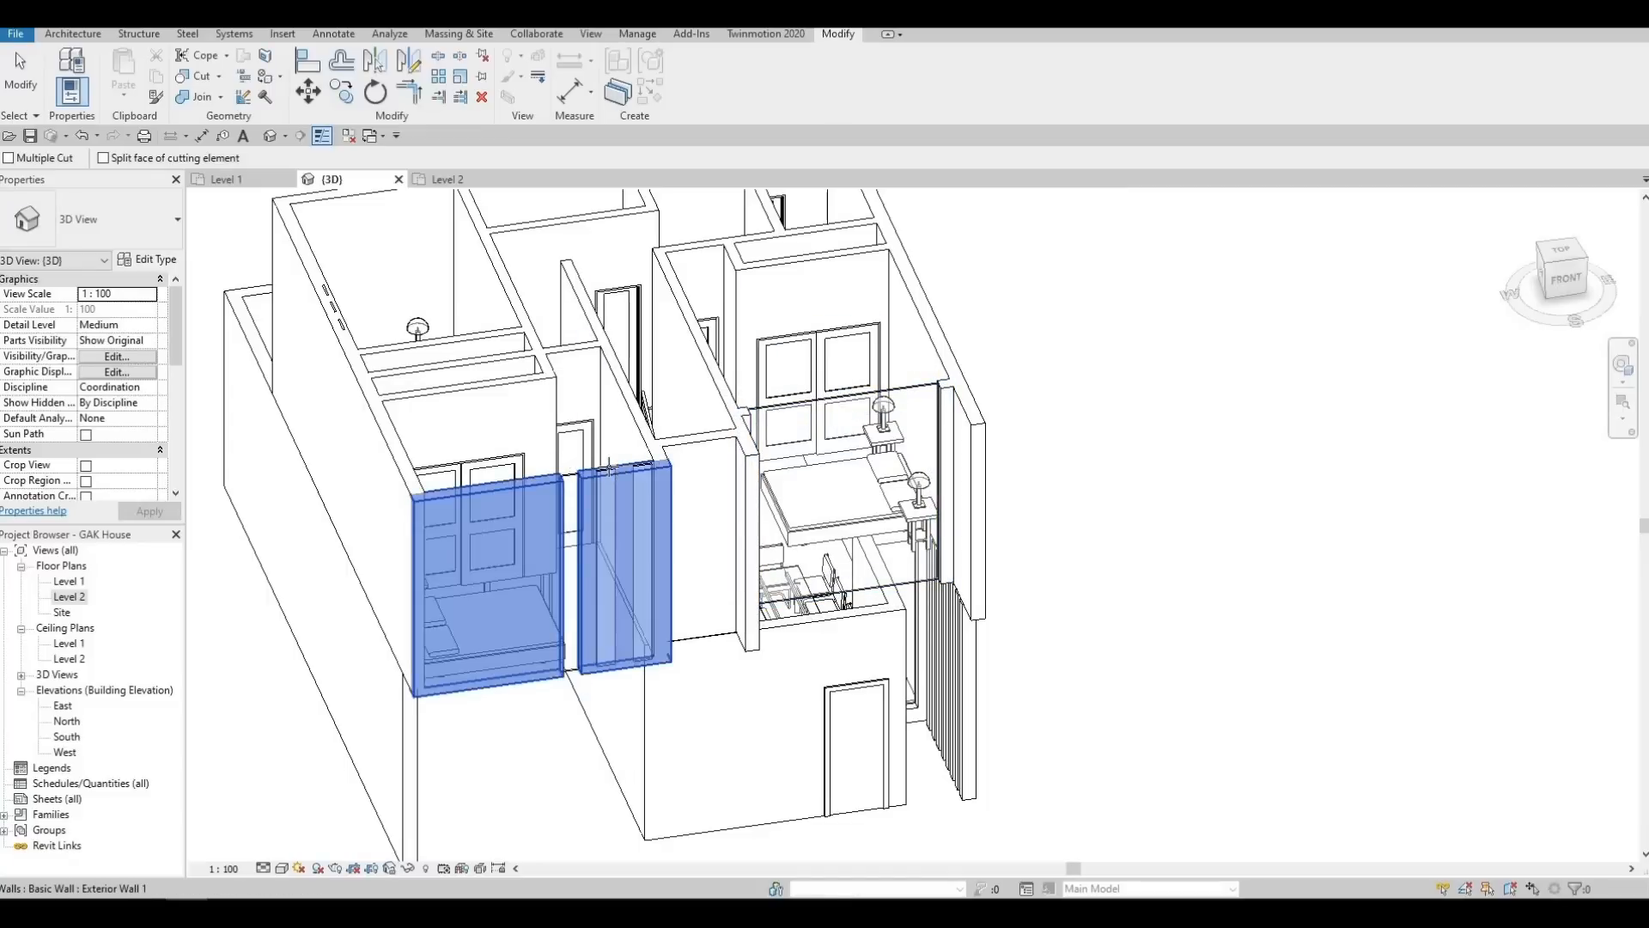
click(554, 491)
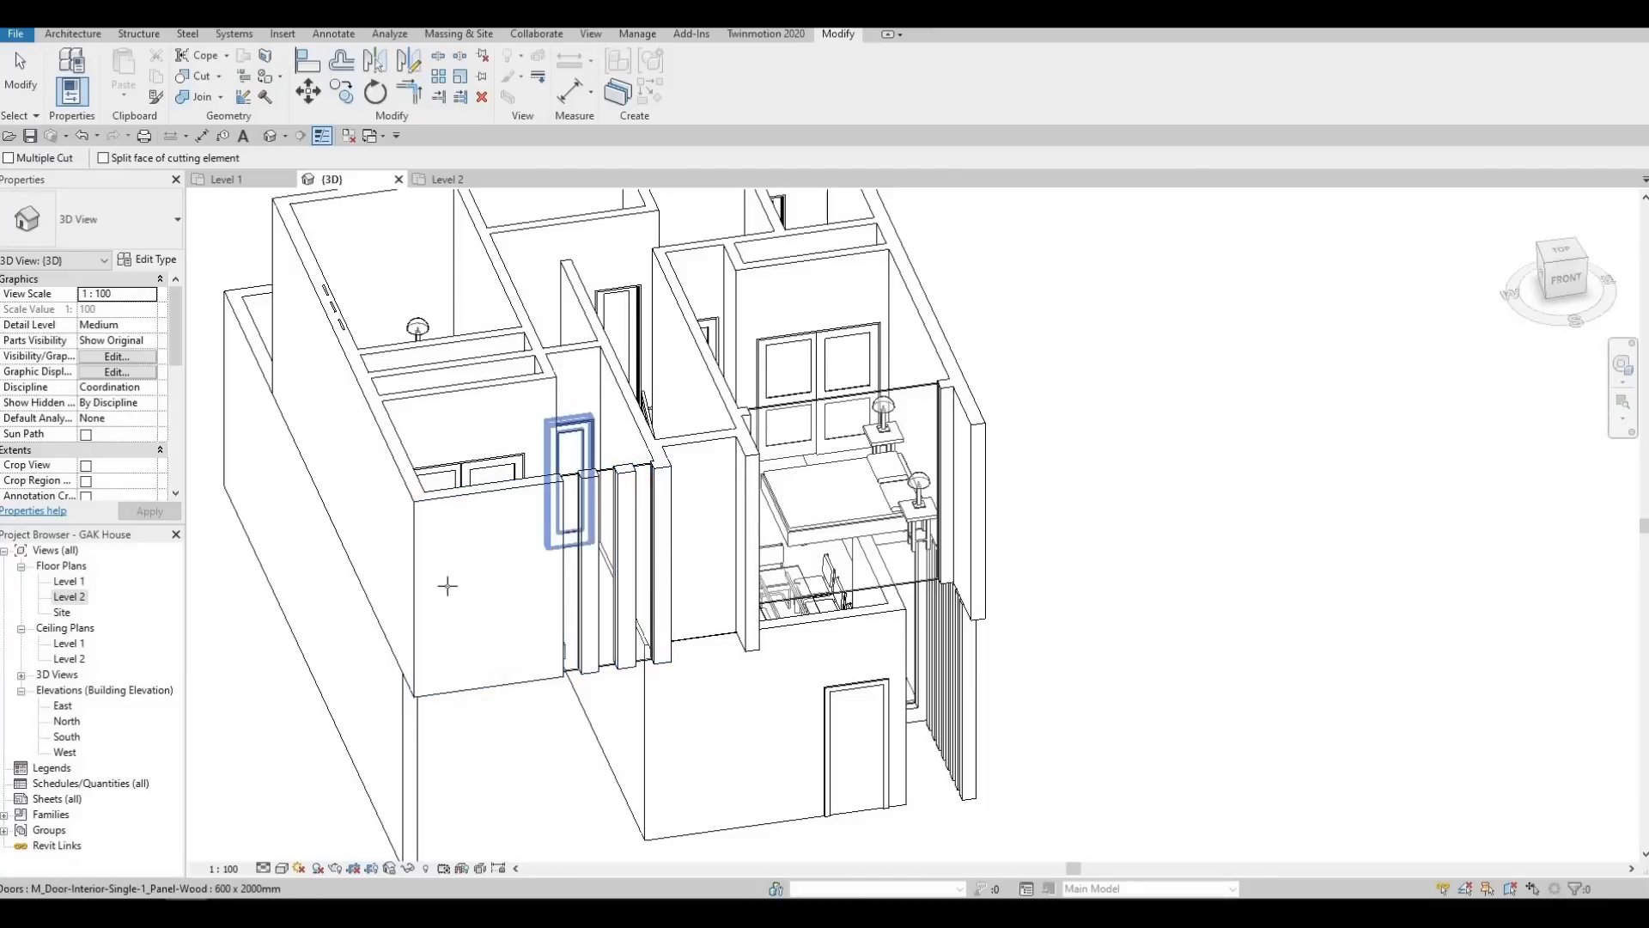
Cut the curtain wall segments out of the long west exterior wall beside the two western bedrooms
shift+middle_drag(446, 585, 659, 667)
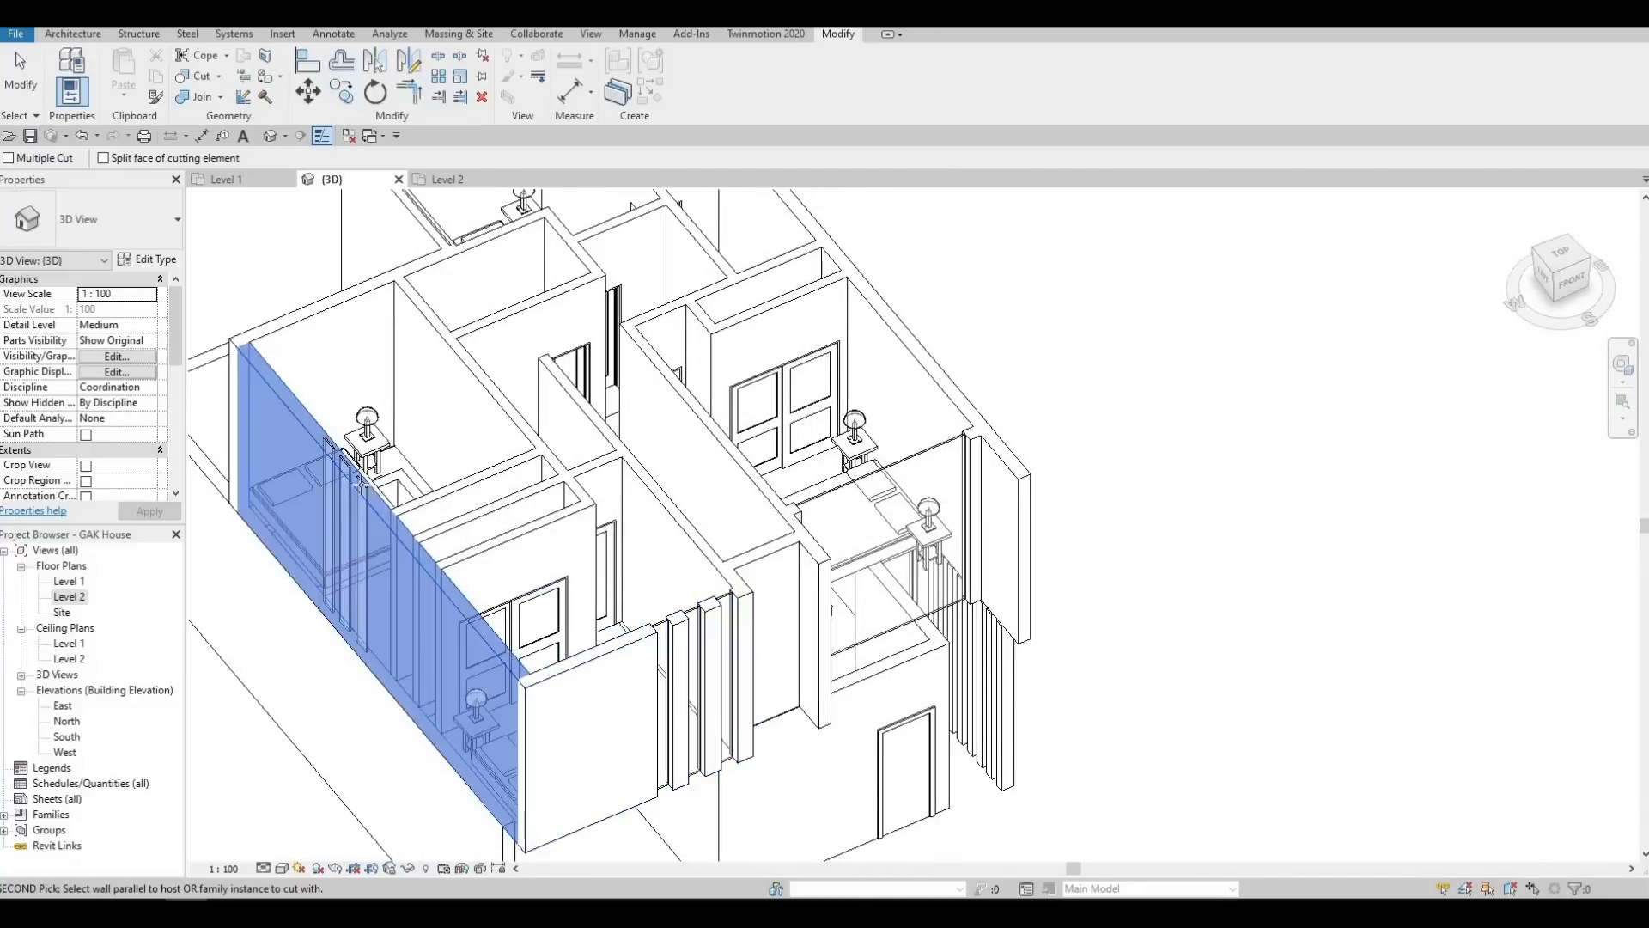
click(357, 478)
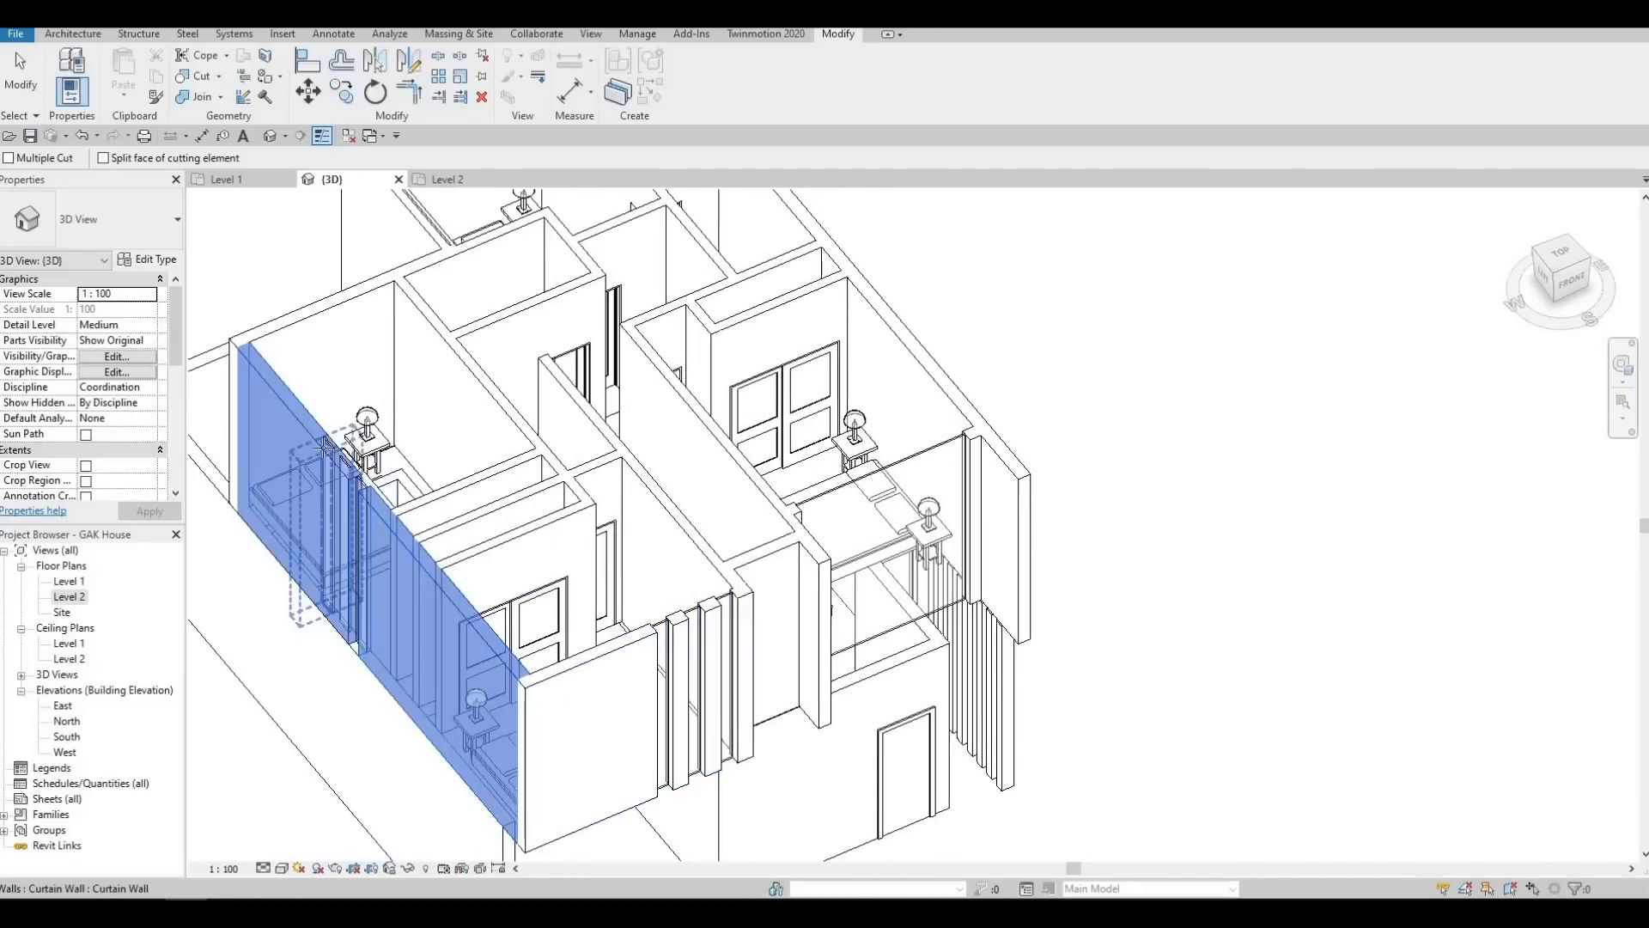
click(324, 447)
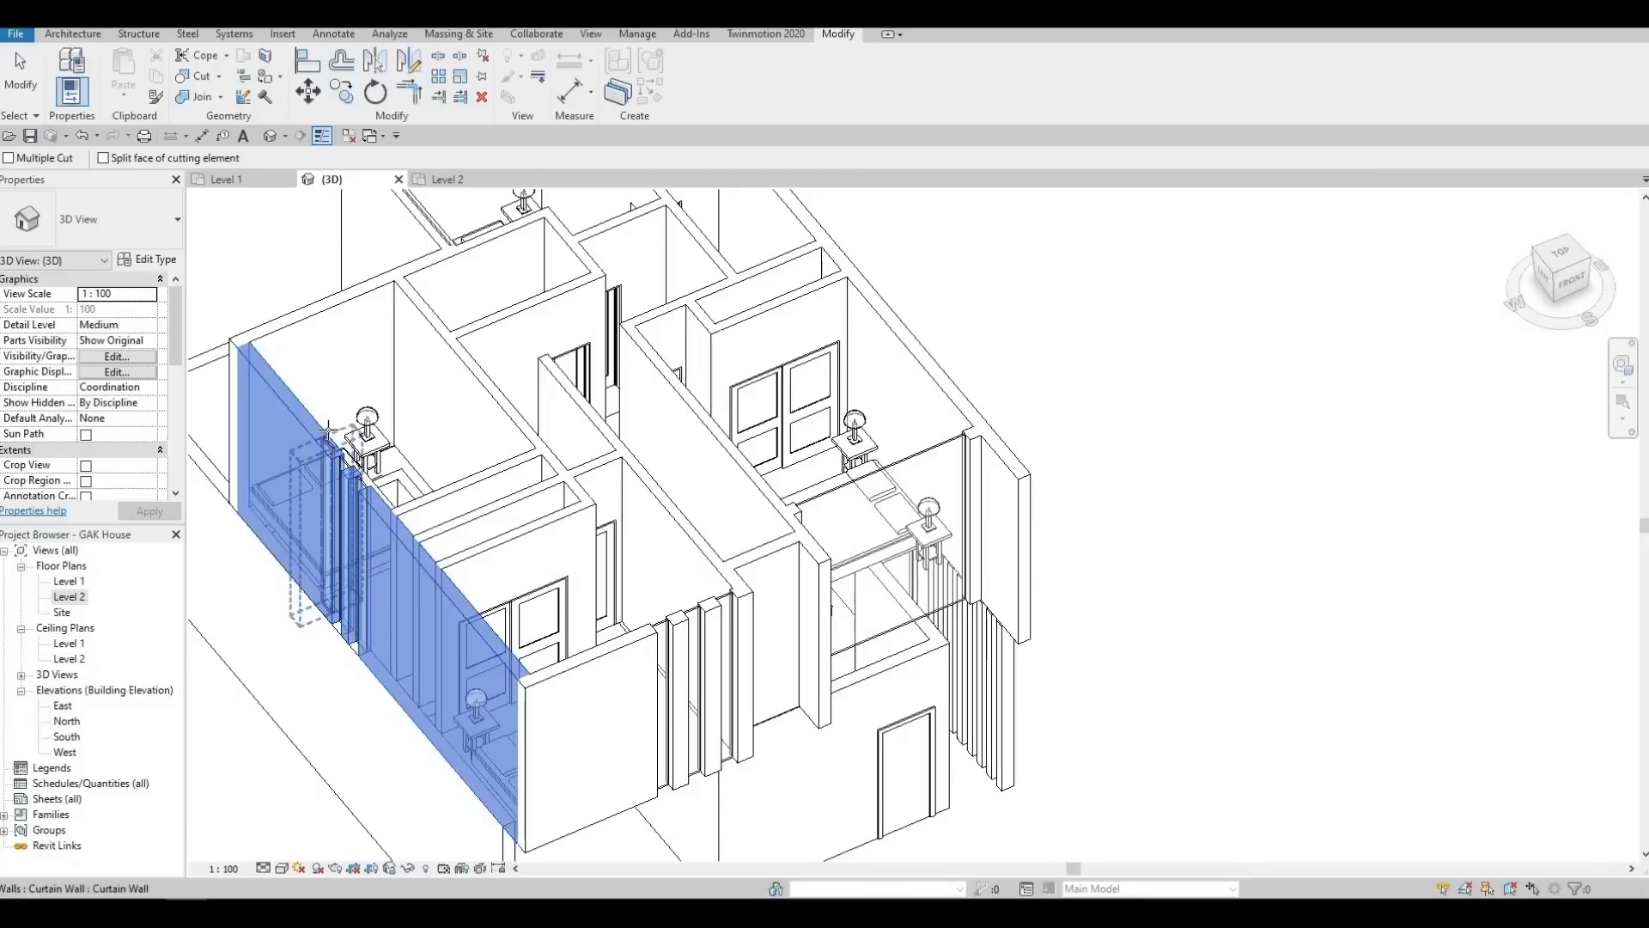
Cut the full-length curtain wall out of the north bedroom's west exterior wall
scroll(411, 429, up, 2)
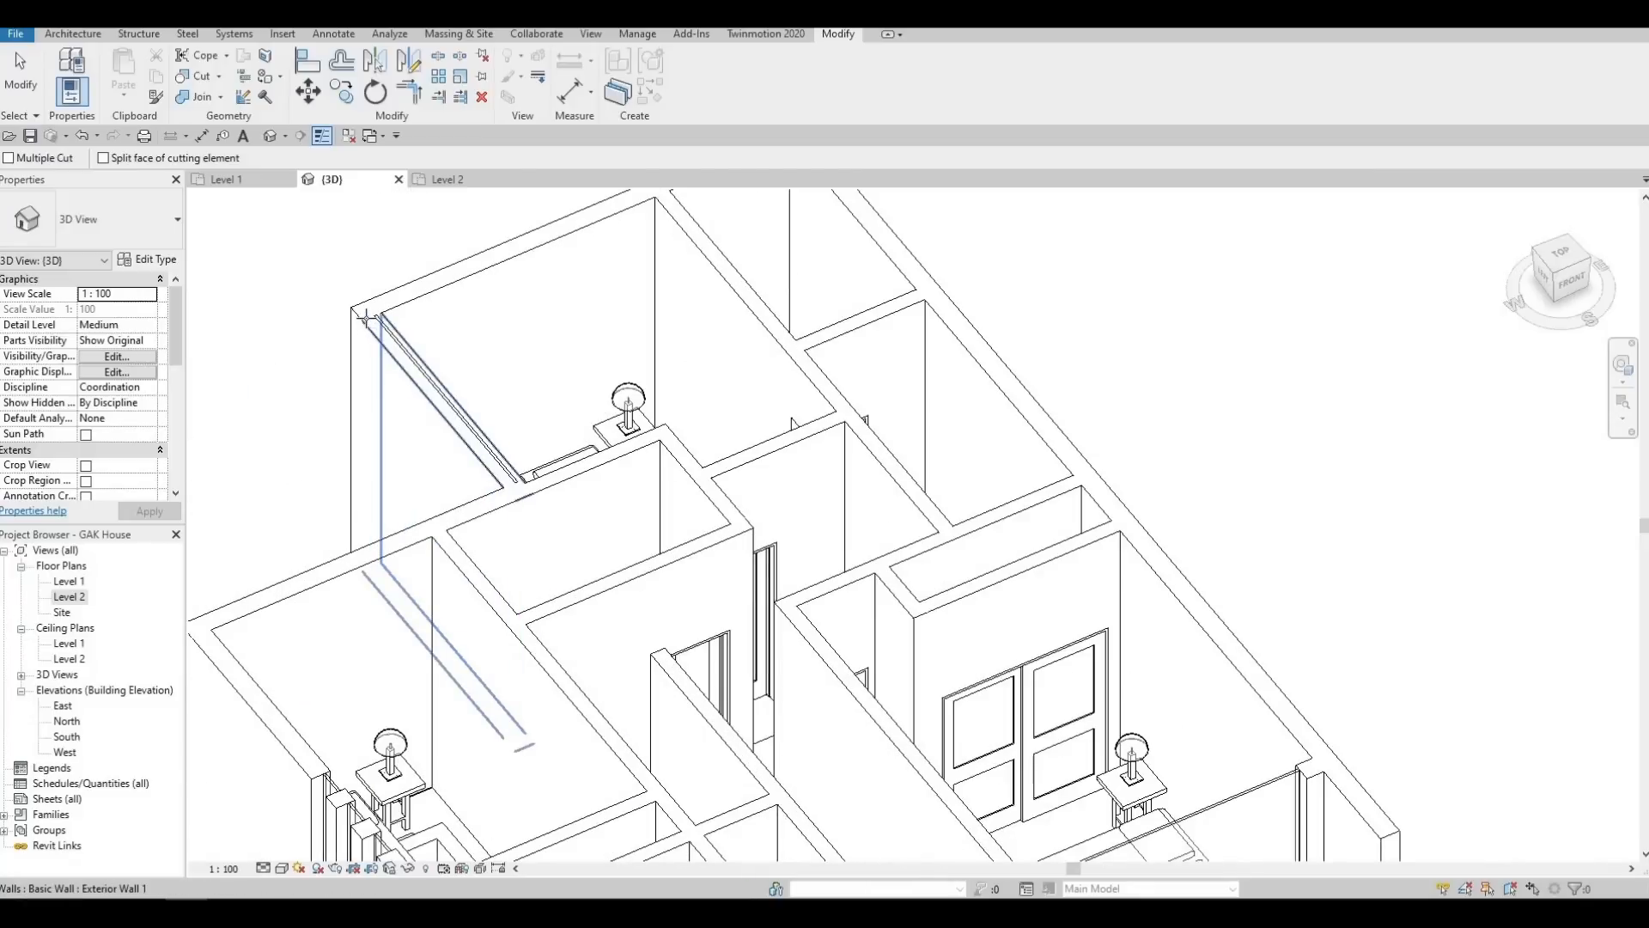
click(406, 338)
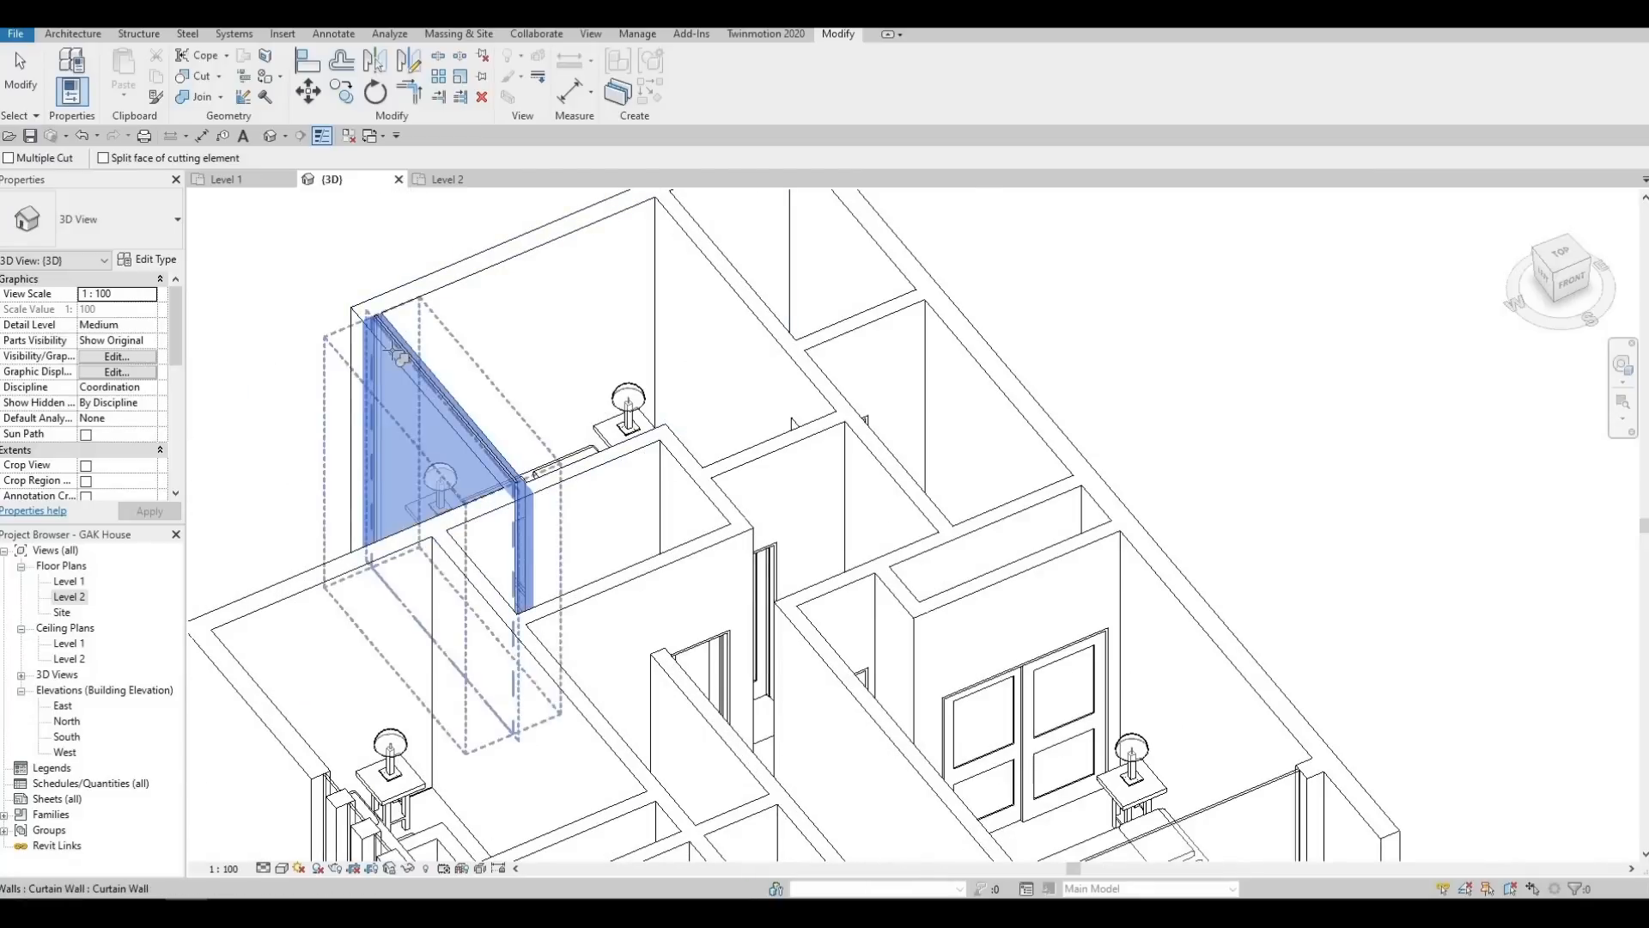
scroll(406, 337, up, 2)
click(355, 325)
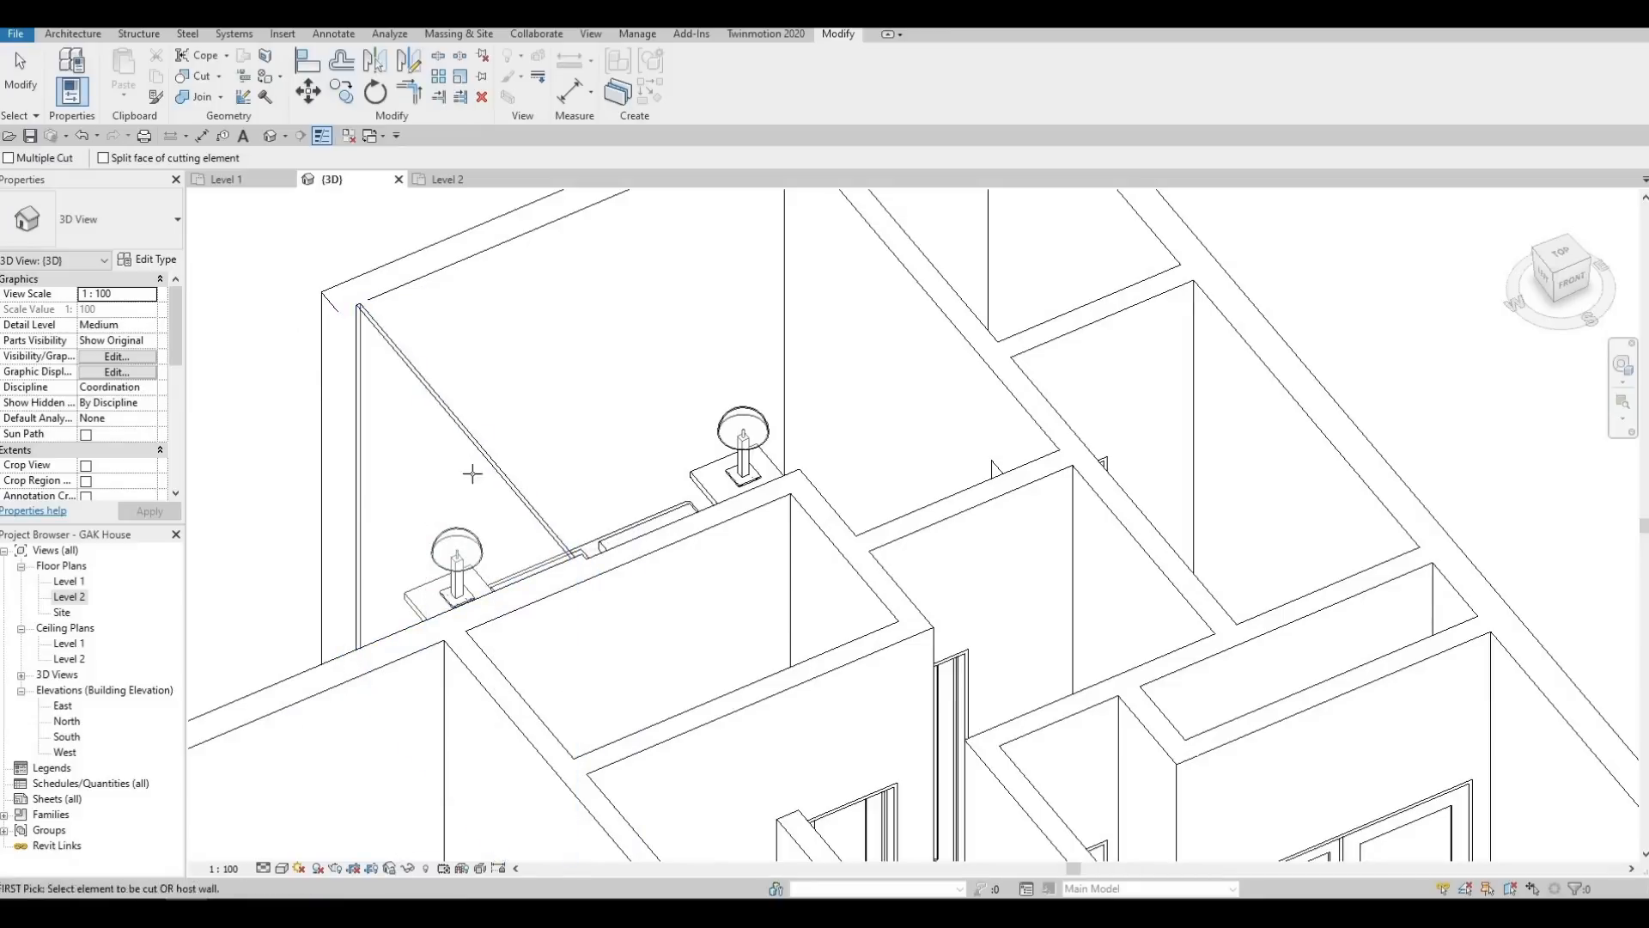
scroll(372, 333, down, 1)
shift+middle_drag(613, 400, 218, 467)
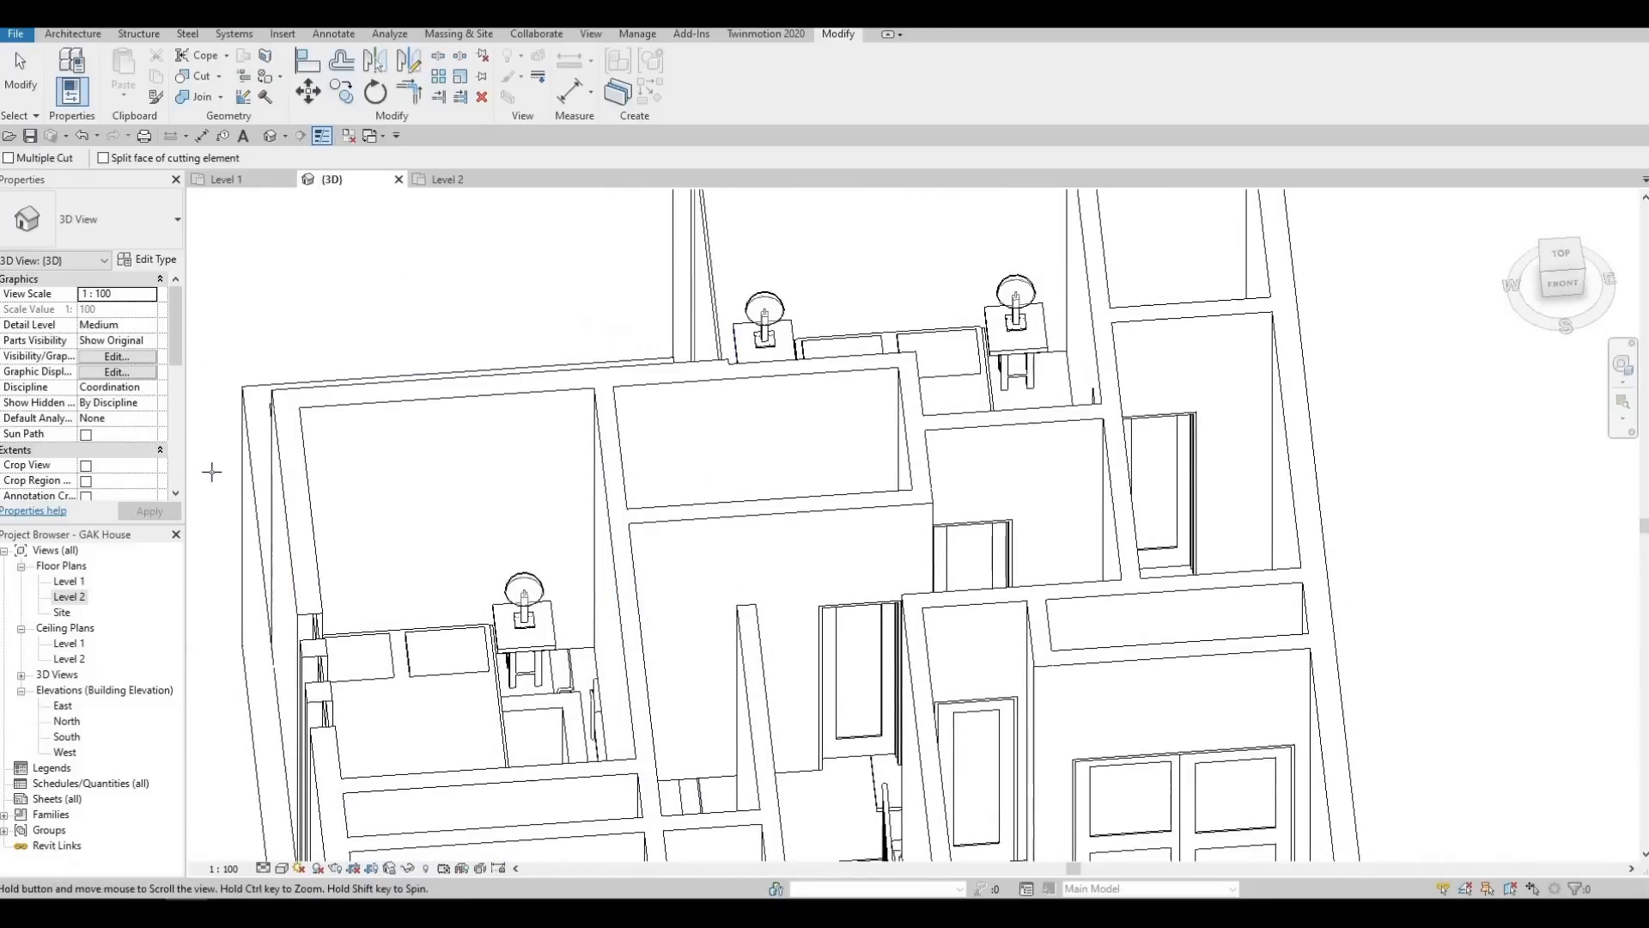
On the Level 2 plan, shorten the north bedroom's west curtain wall at both ends, leaving a short solid wall piece at each corner
double_click(67, 596)
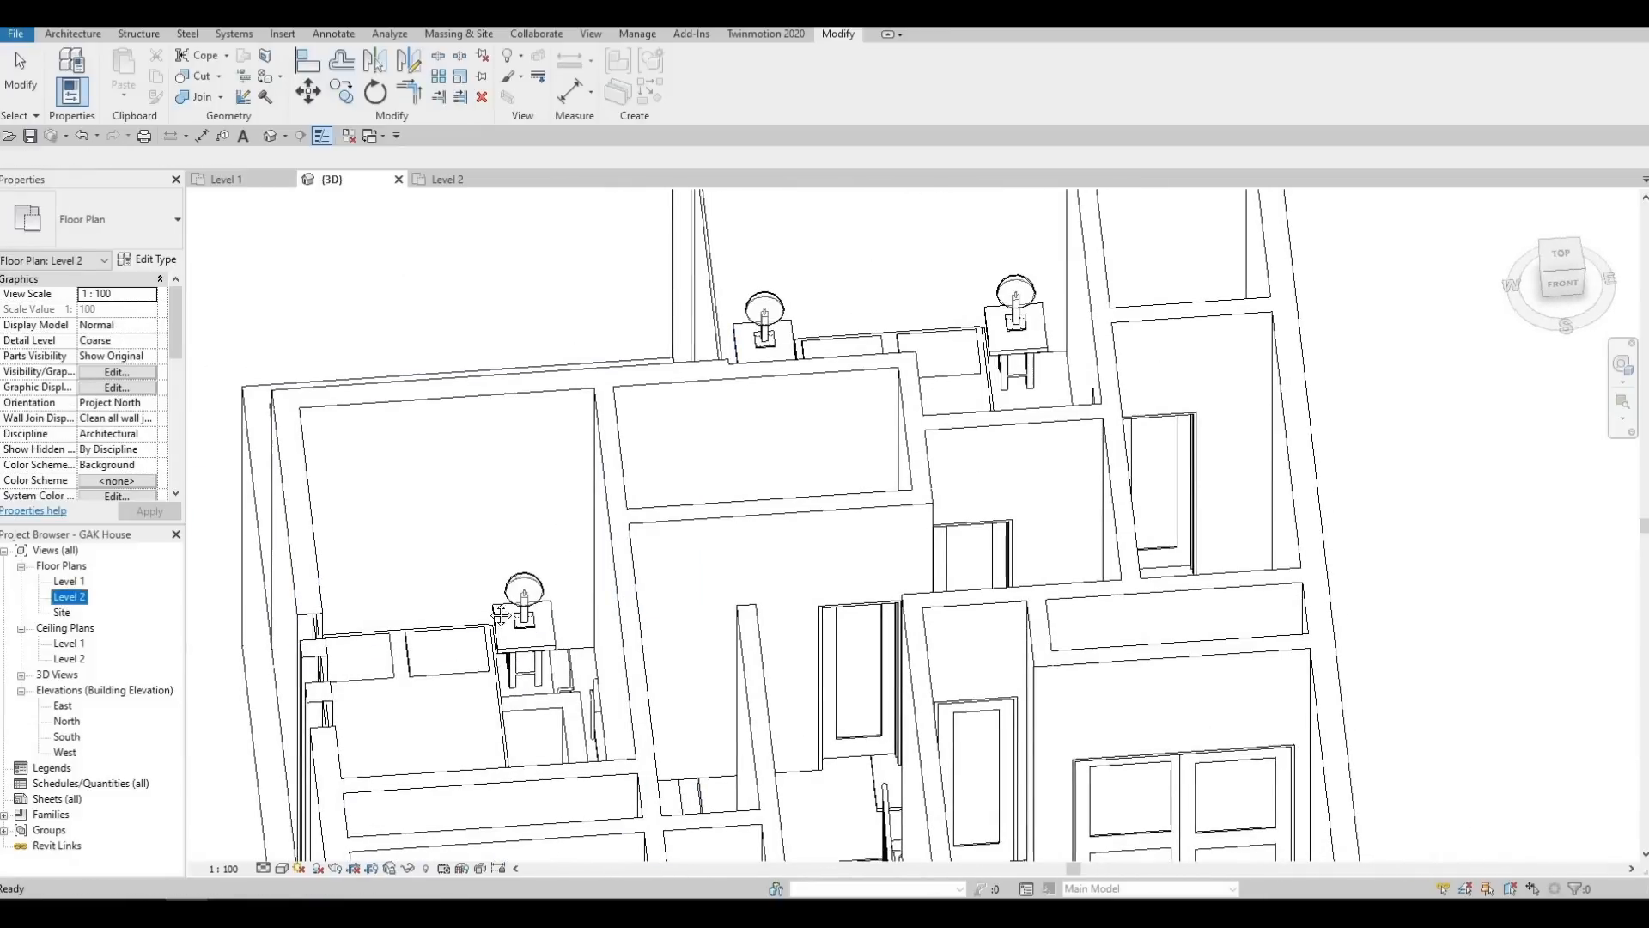
scroll(600, 373, down, 1)
scroll(584, 395, up, 2)
scroll(571, 417, up, 1)
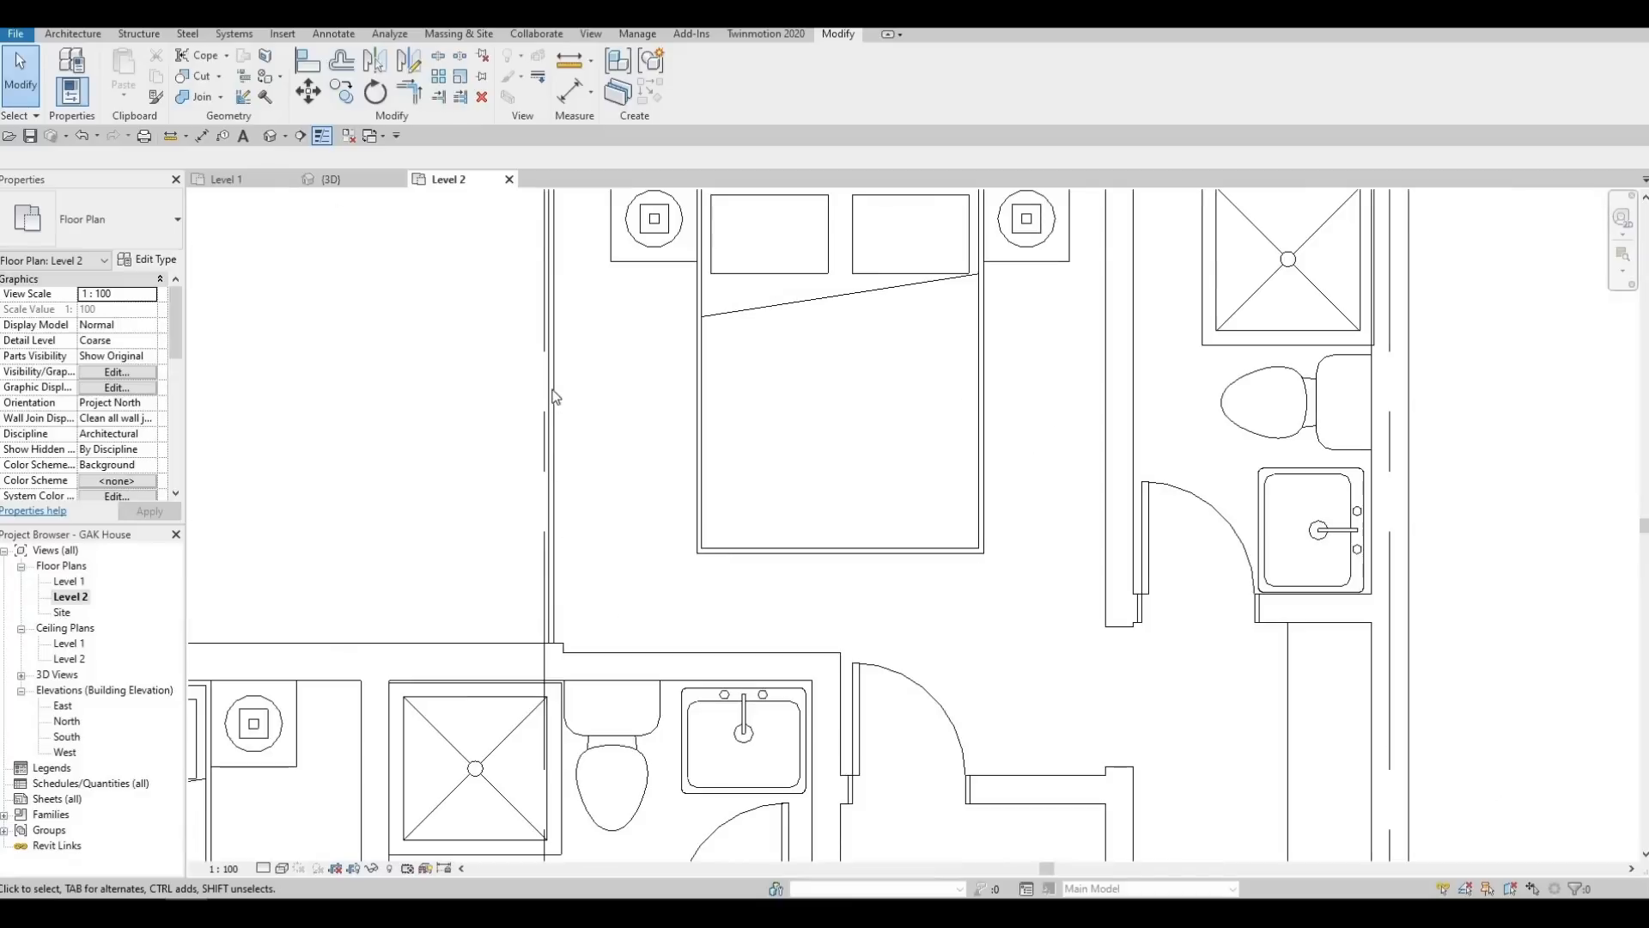
scroll(556, 395, up, 1)
click(543, 288)
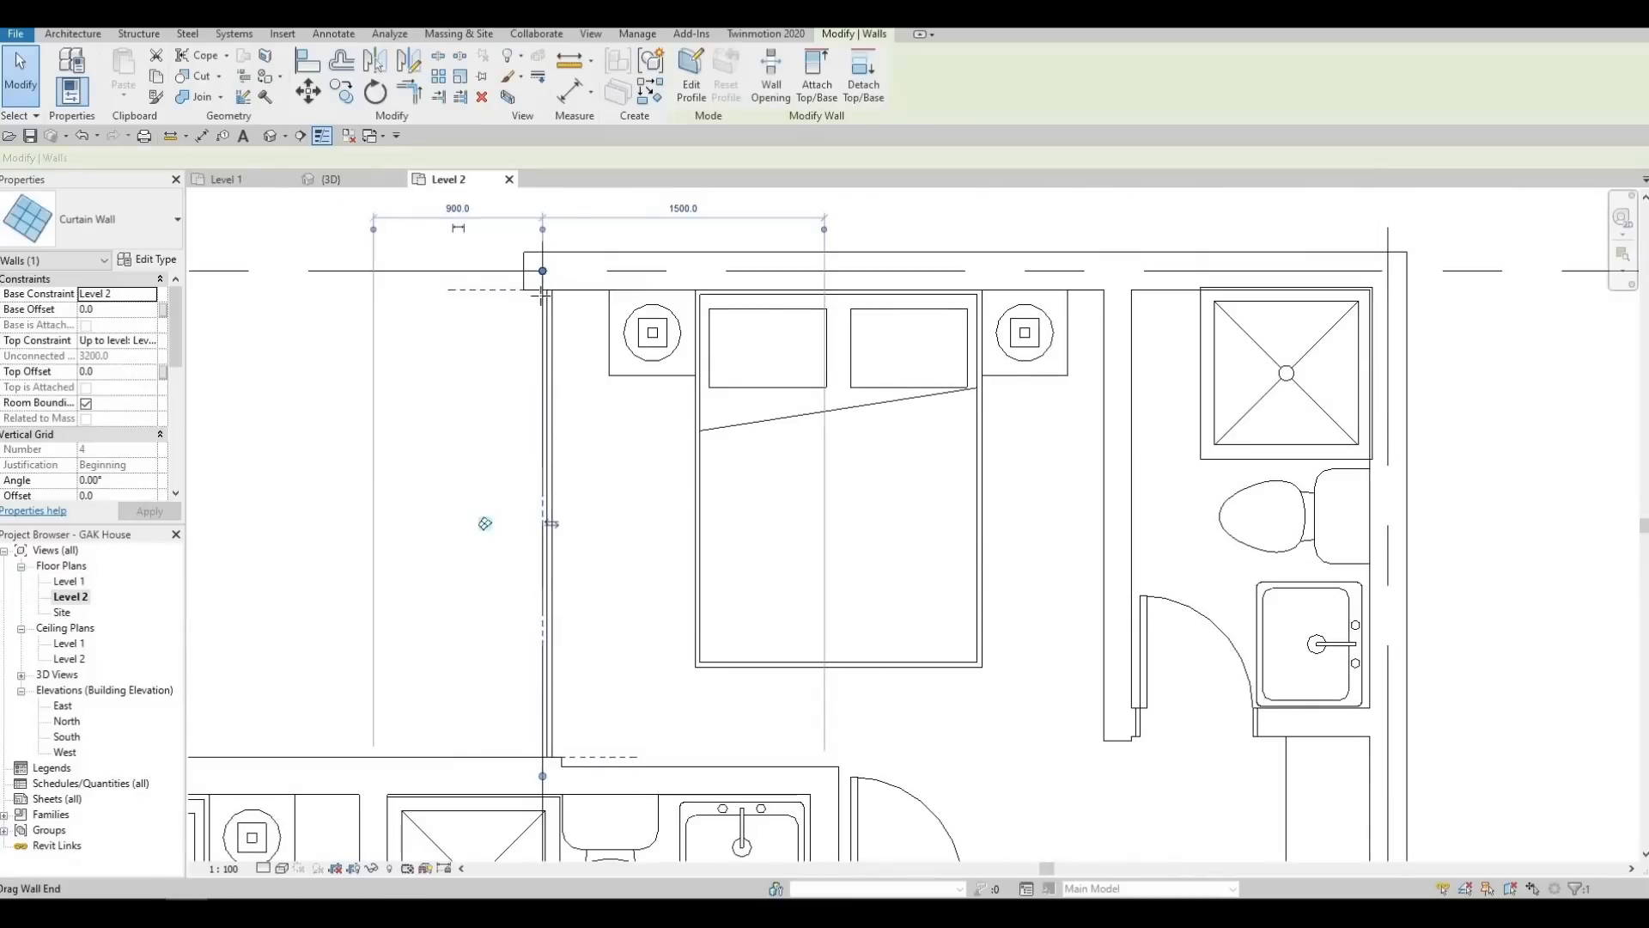
drag(540, 316, 589, 311)
middle_drag(559, 615, 570, 520)
drag(552, 680, 554, 627)
middle_drag(694, 565, 694, 565)
key(Escape)
scroll(621, 622, down, 2)
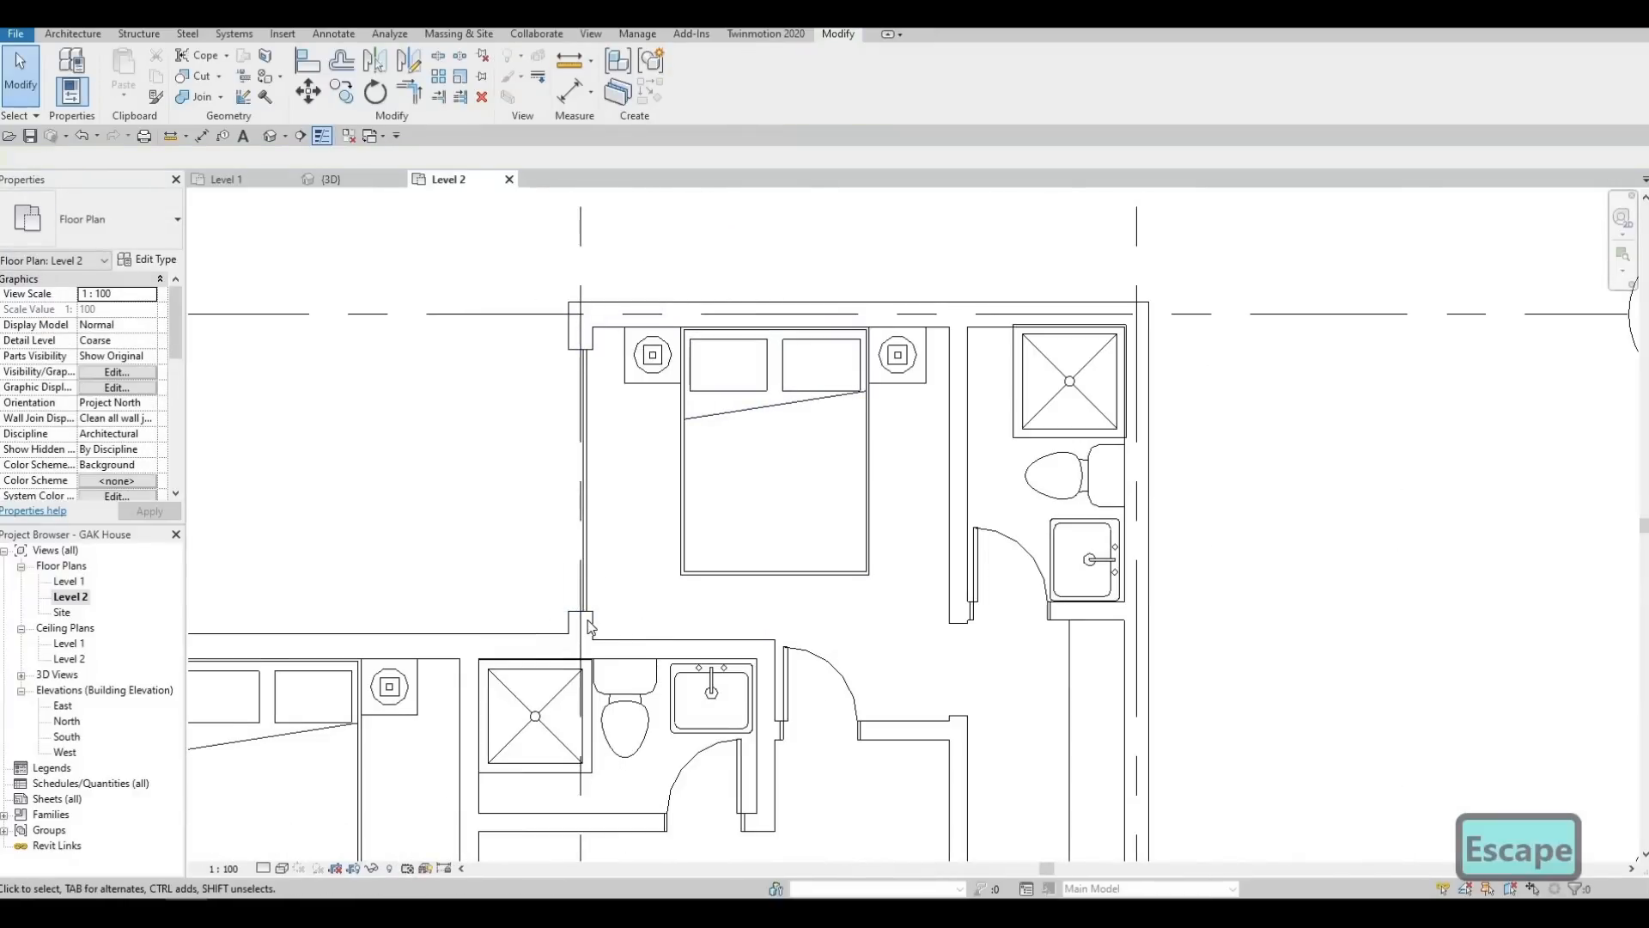
Examine the Level 2 plan's rooms and exterior walls for places that still need windows, ending at the north bedroom's bathroom
scroll(704, 504, down, 3)
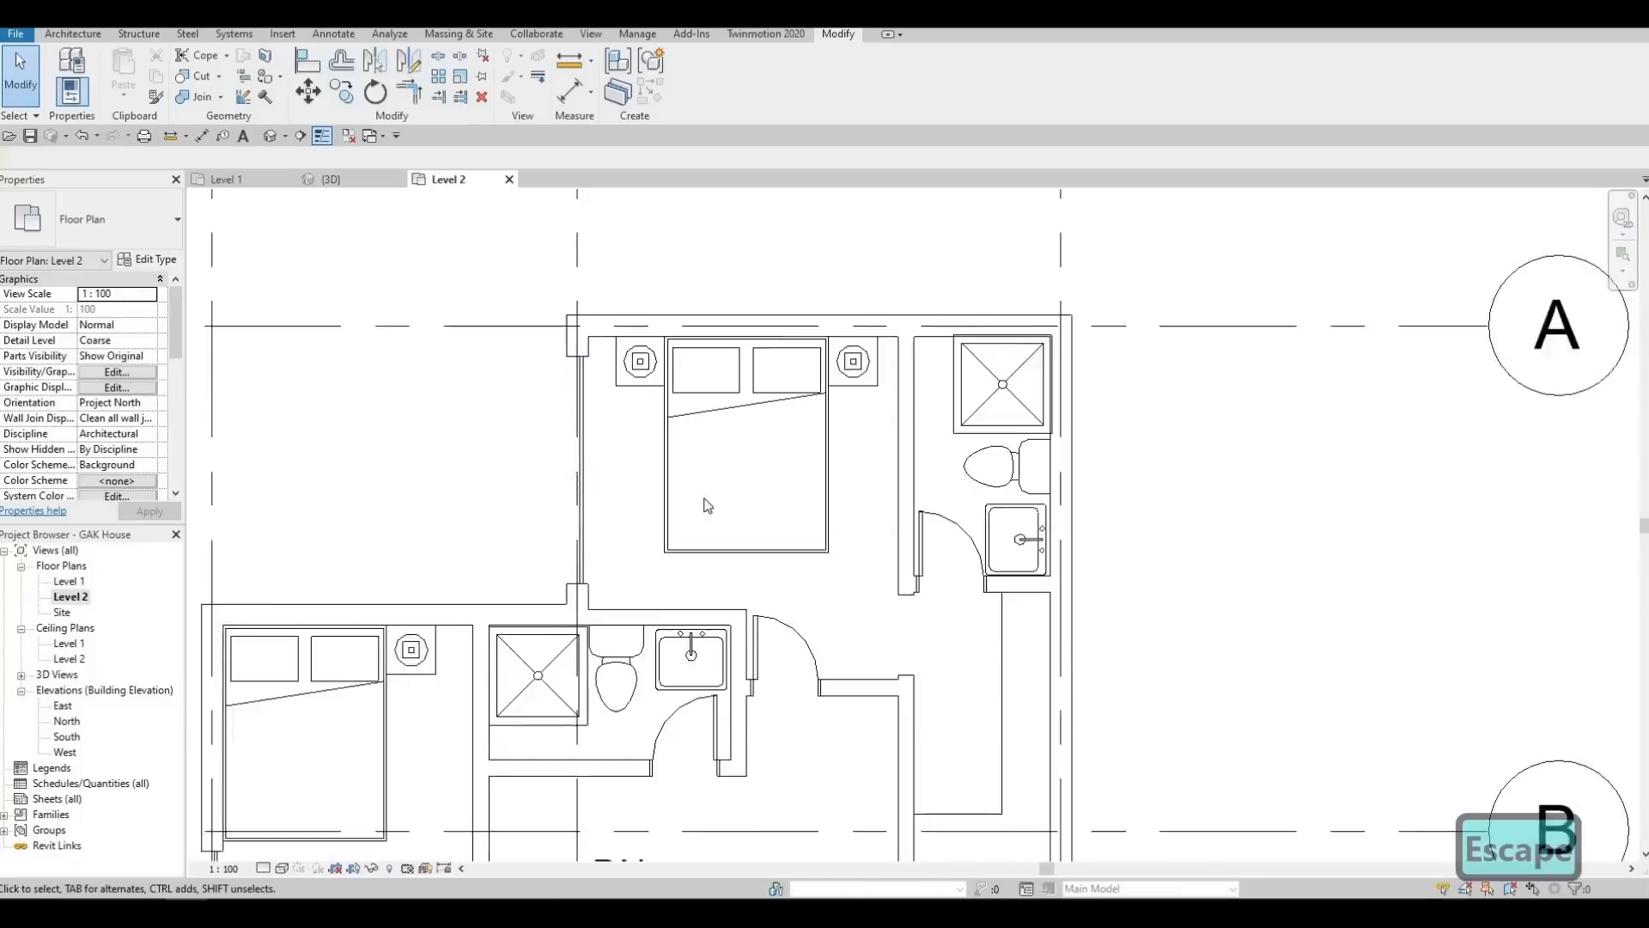
middle_drag(814, 752, 688, 446)
scroll(716, 515, down, 3)
middle_drag(733, 559, 736, 552)
middle_drag(790, 392, 780, 444)
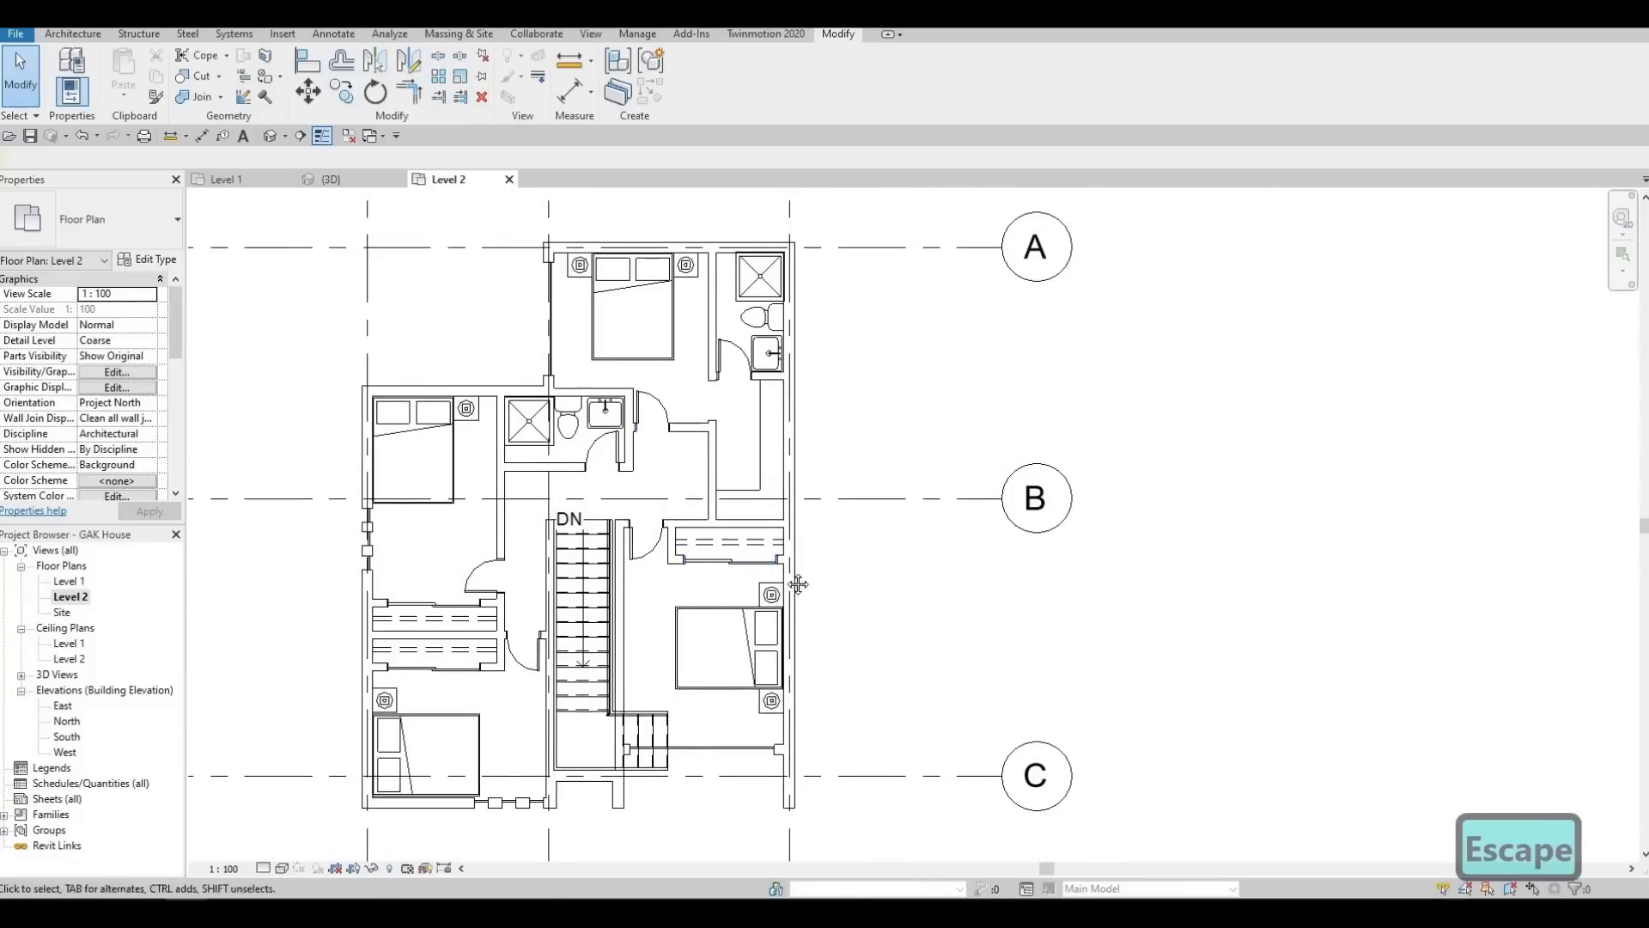
scroll(793, 392, up, 1)
middle_drag(741, 279, 737, 417)
scroll(712, 459, up, 1)
middle_drag(706, 349, 687, 471)
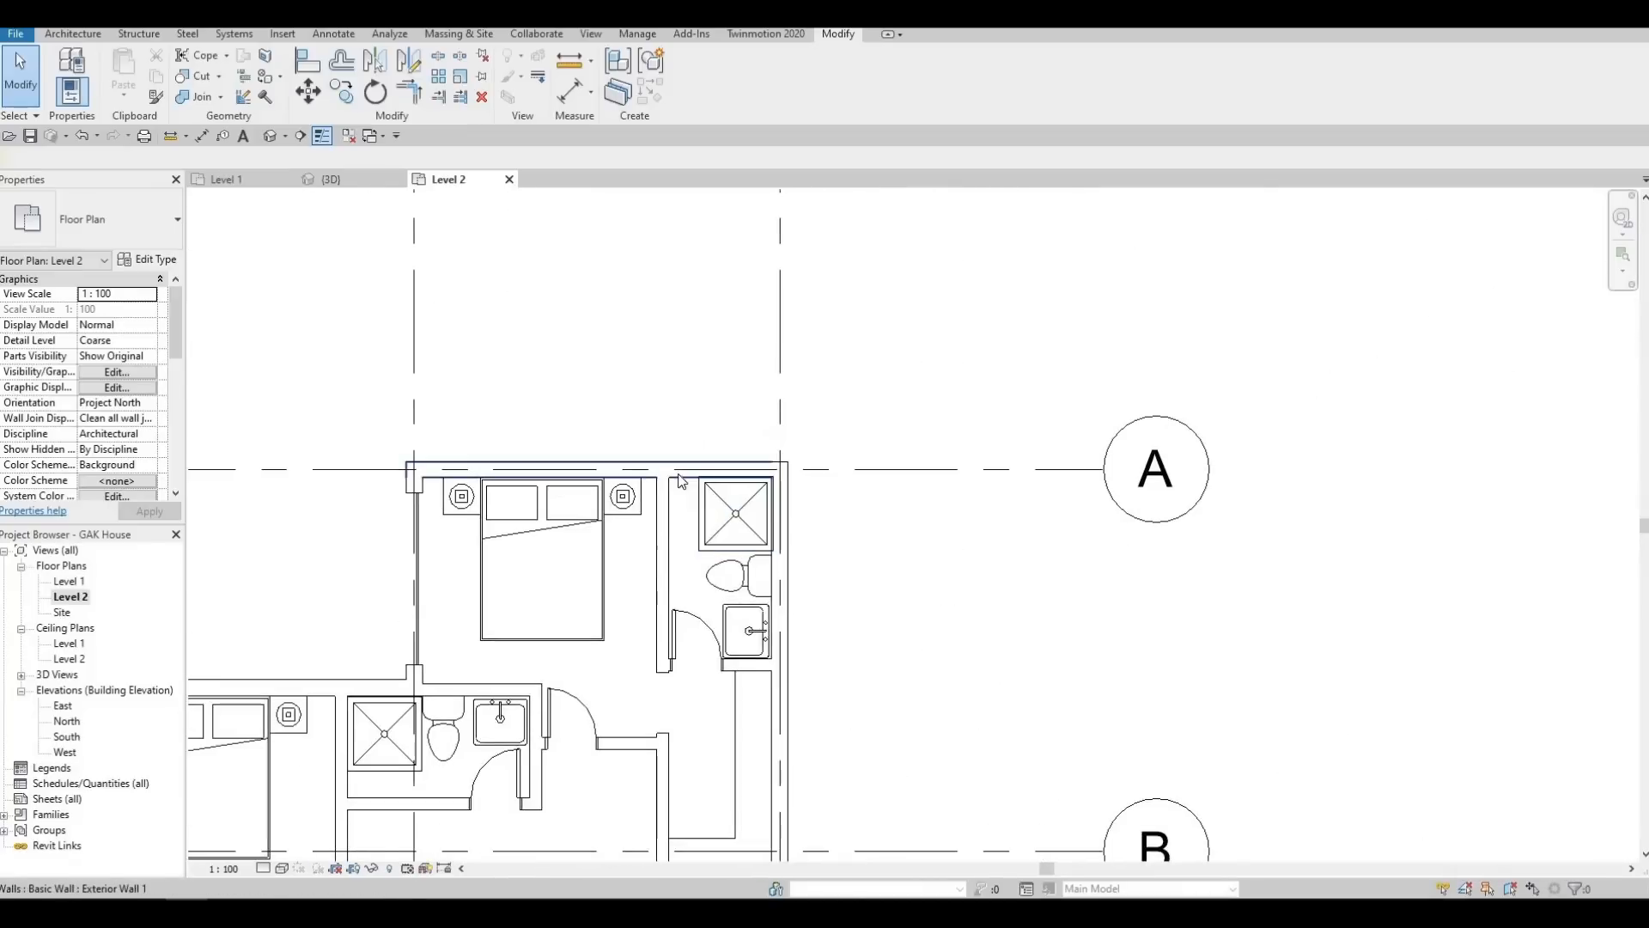
Draw a short curtain wall in the east exterior wall beside the sink of the north bedroom's bathroom
scroll(711, 465, up, 1)
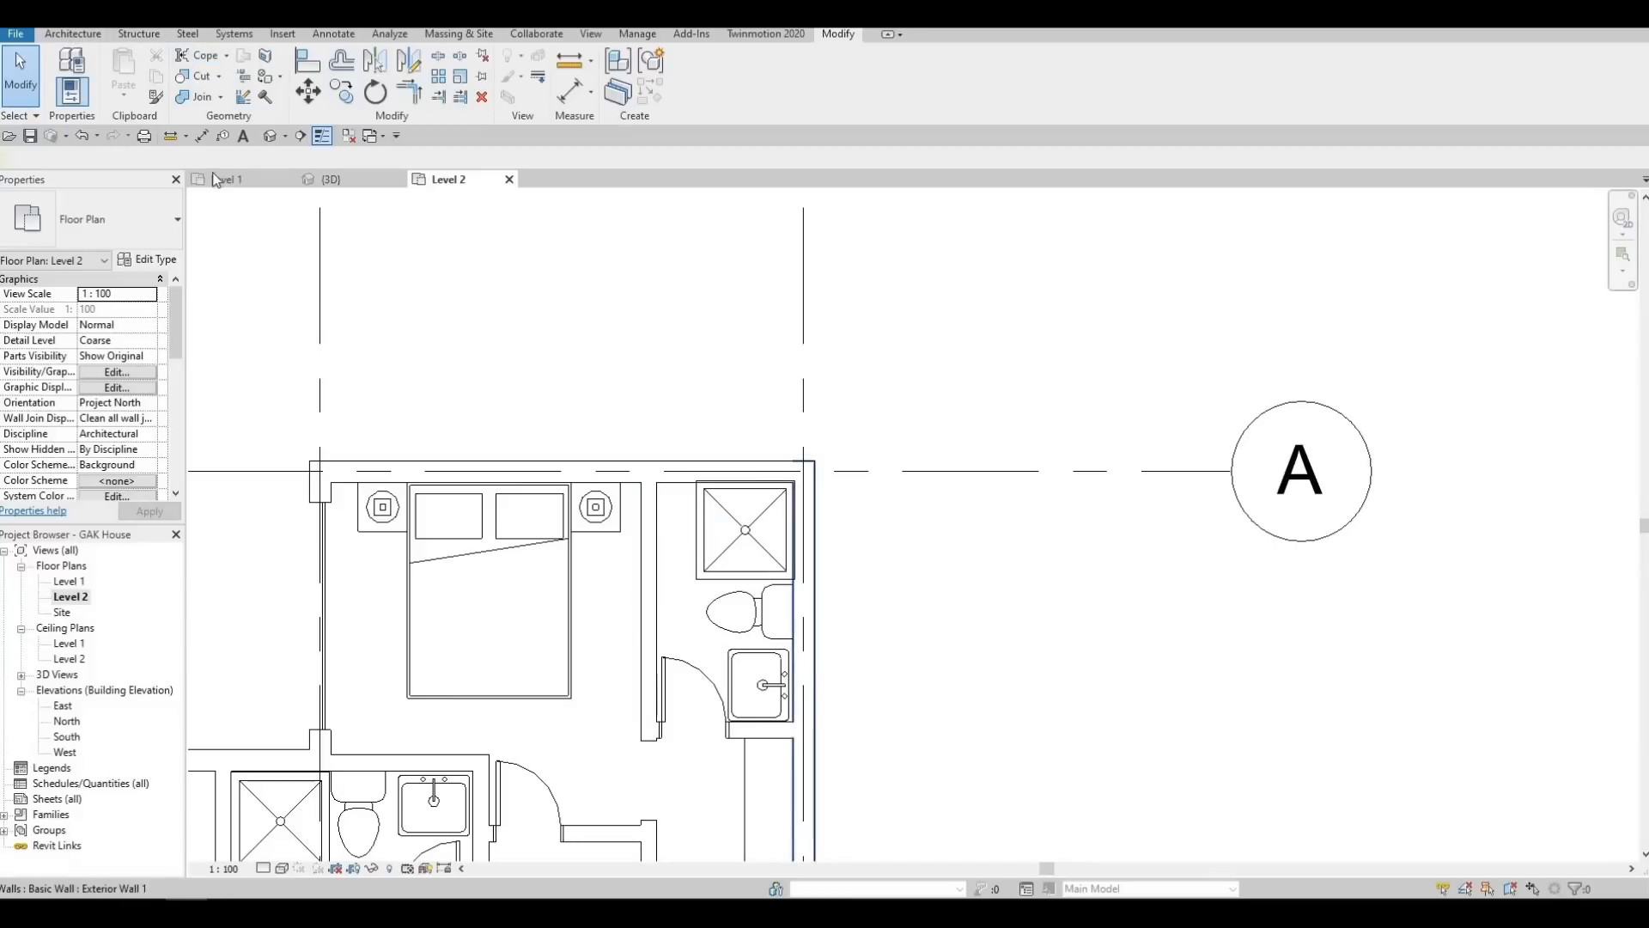
click(72, 33)
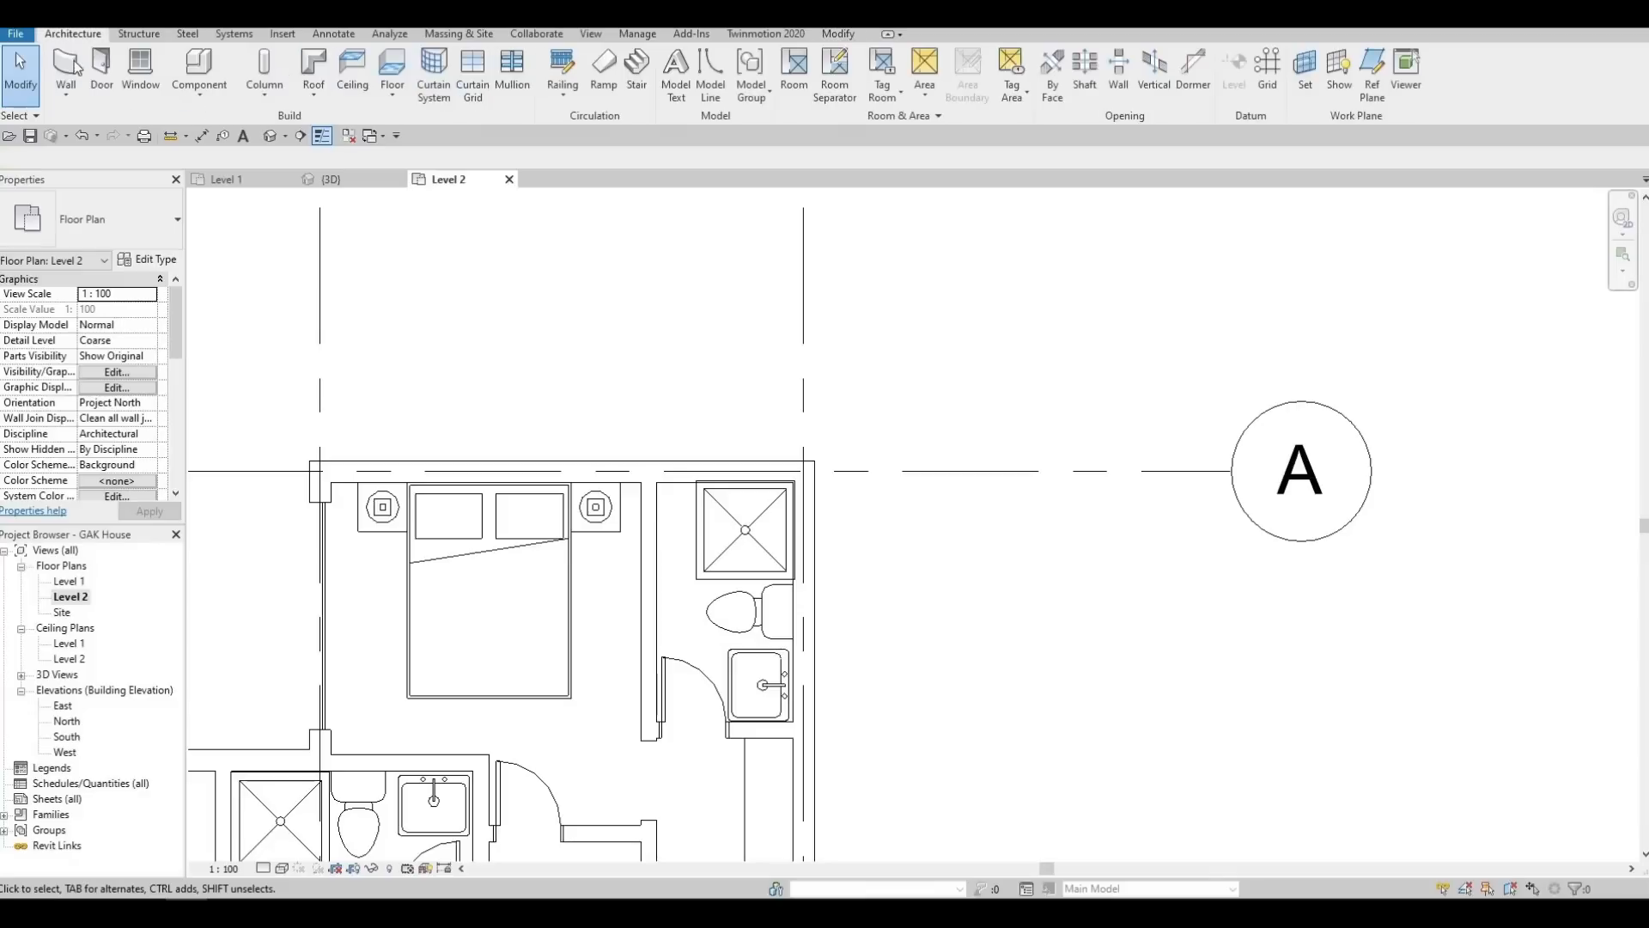
click(805, 718)
key(Escape)
key(Escape)
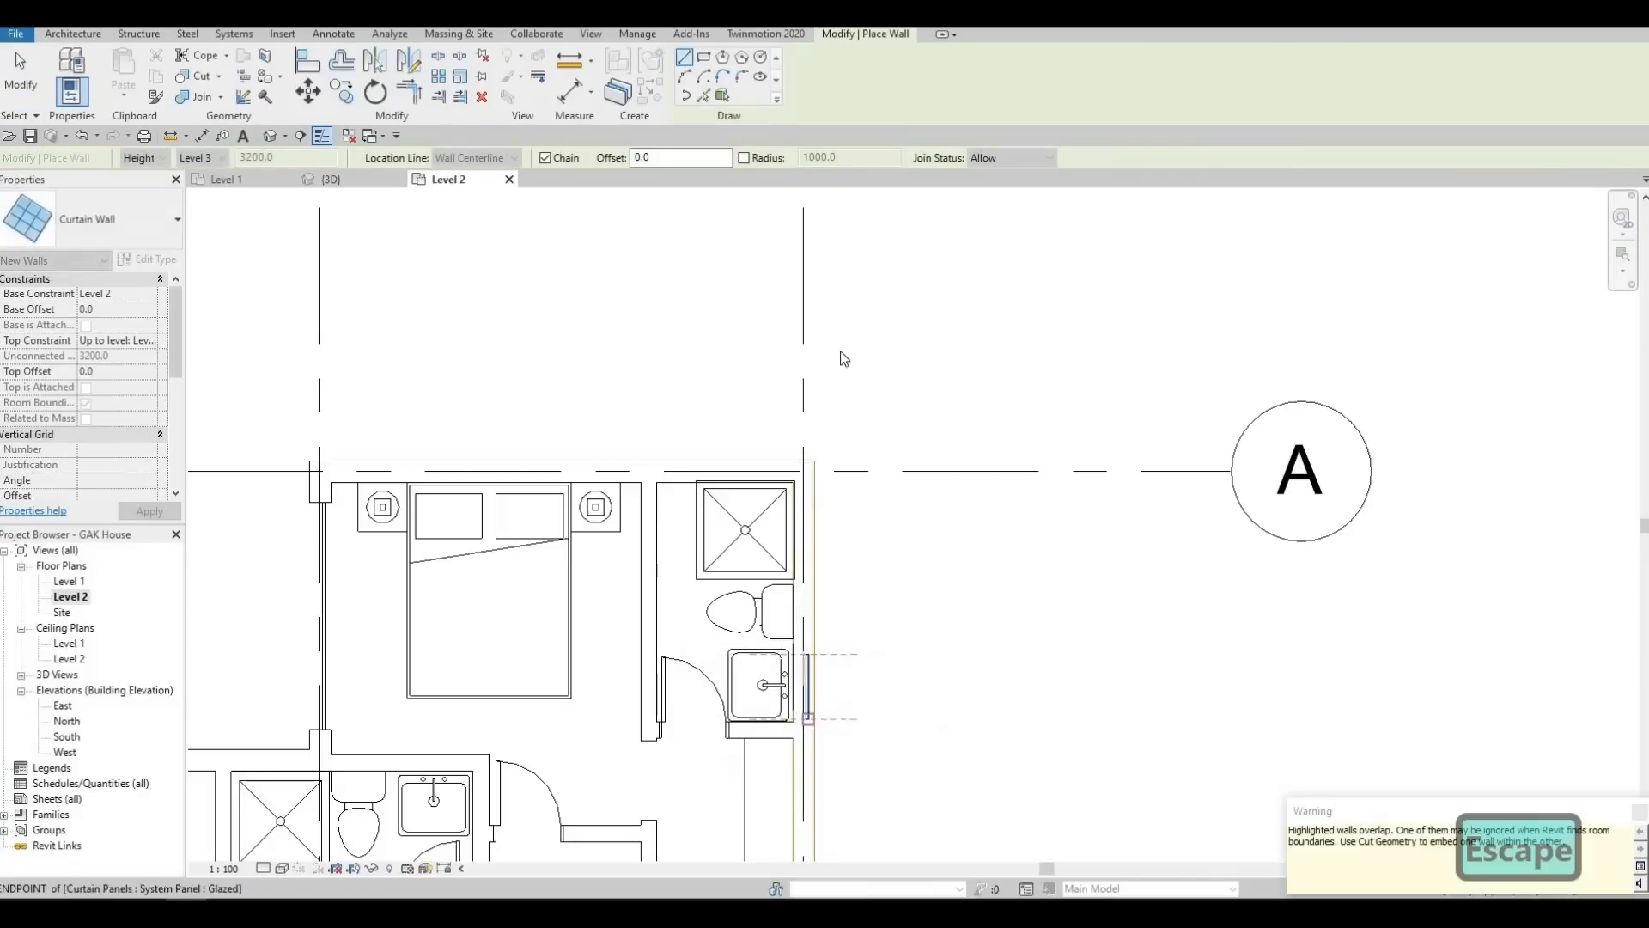
Examine the layout of the shared bathroom north of the stairs and its surrounding walls on the Level 2 plan
scroll(864, 604, down, 1)
middle_drag(822, 825, 826, 522)
scroll(781, 658, down, 1)
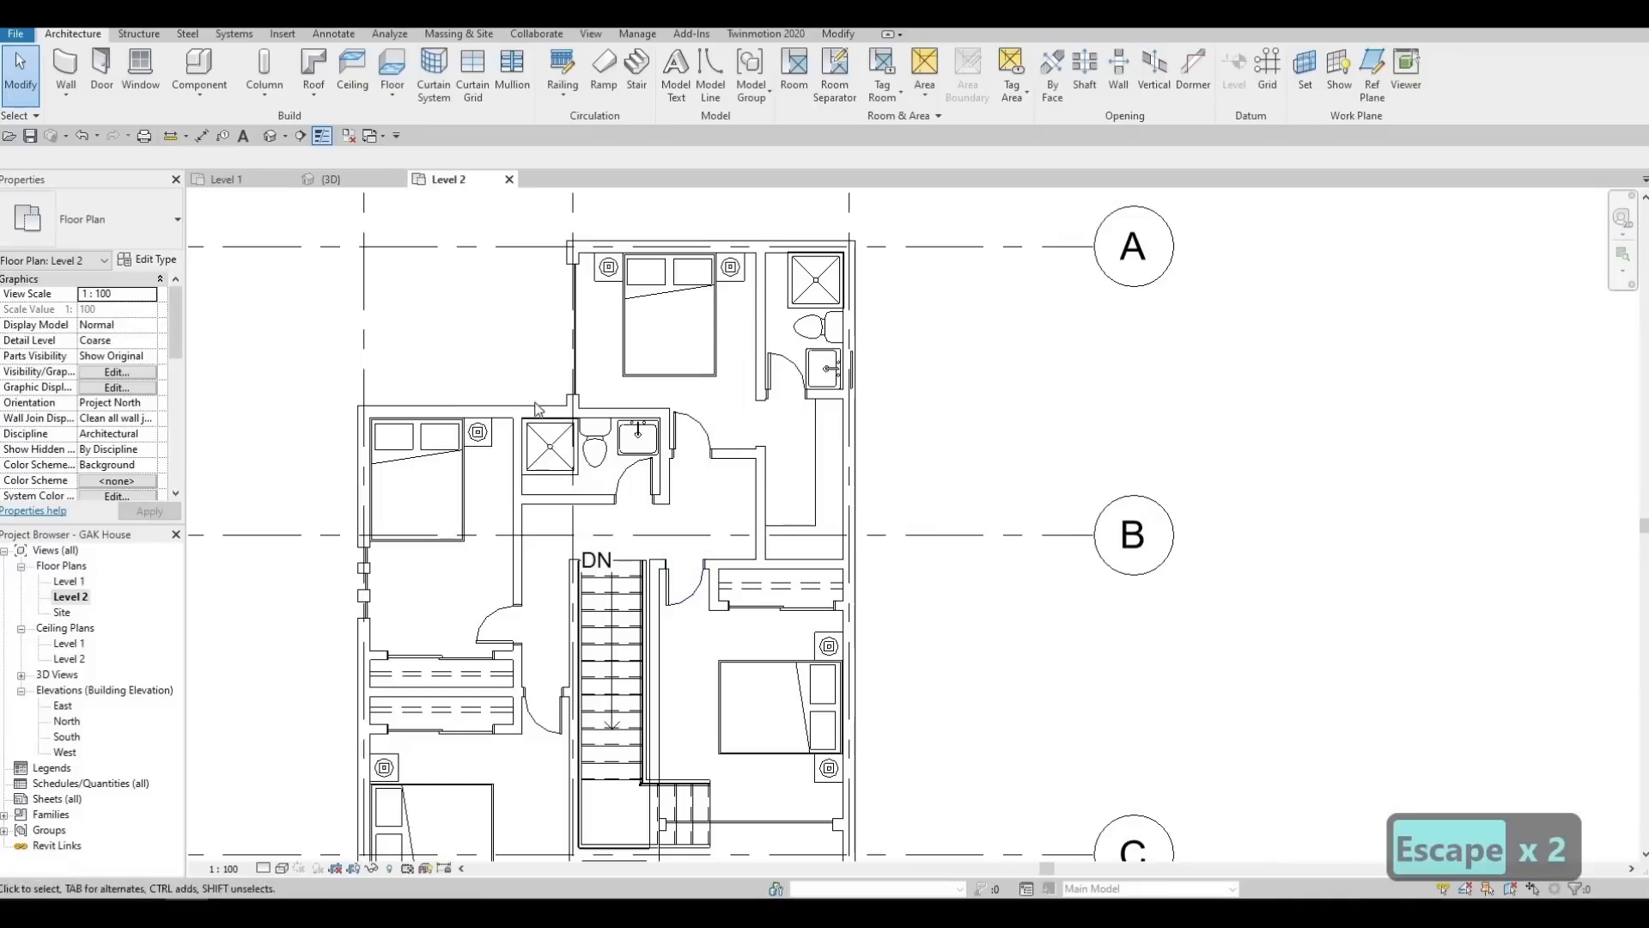
scroll(540, 418, up, 4)
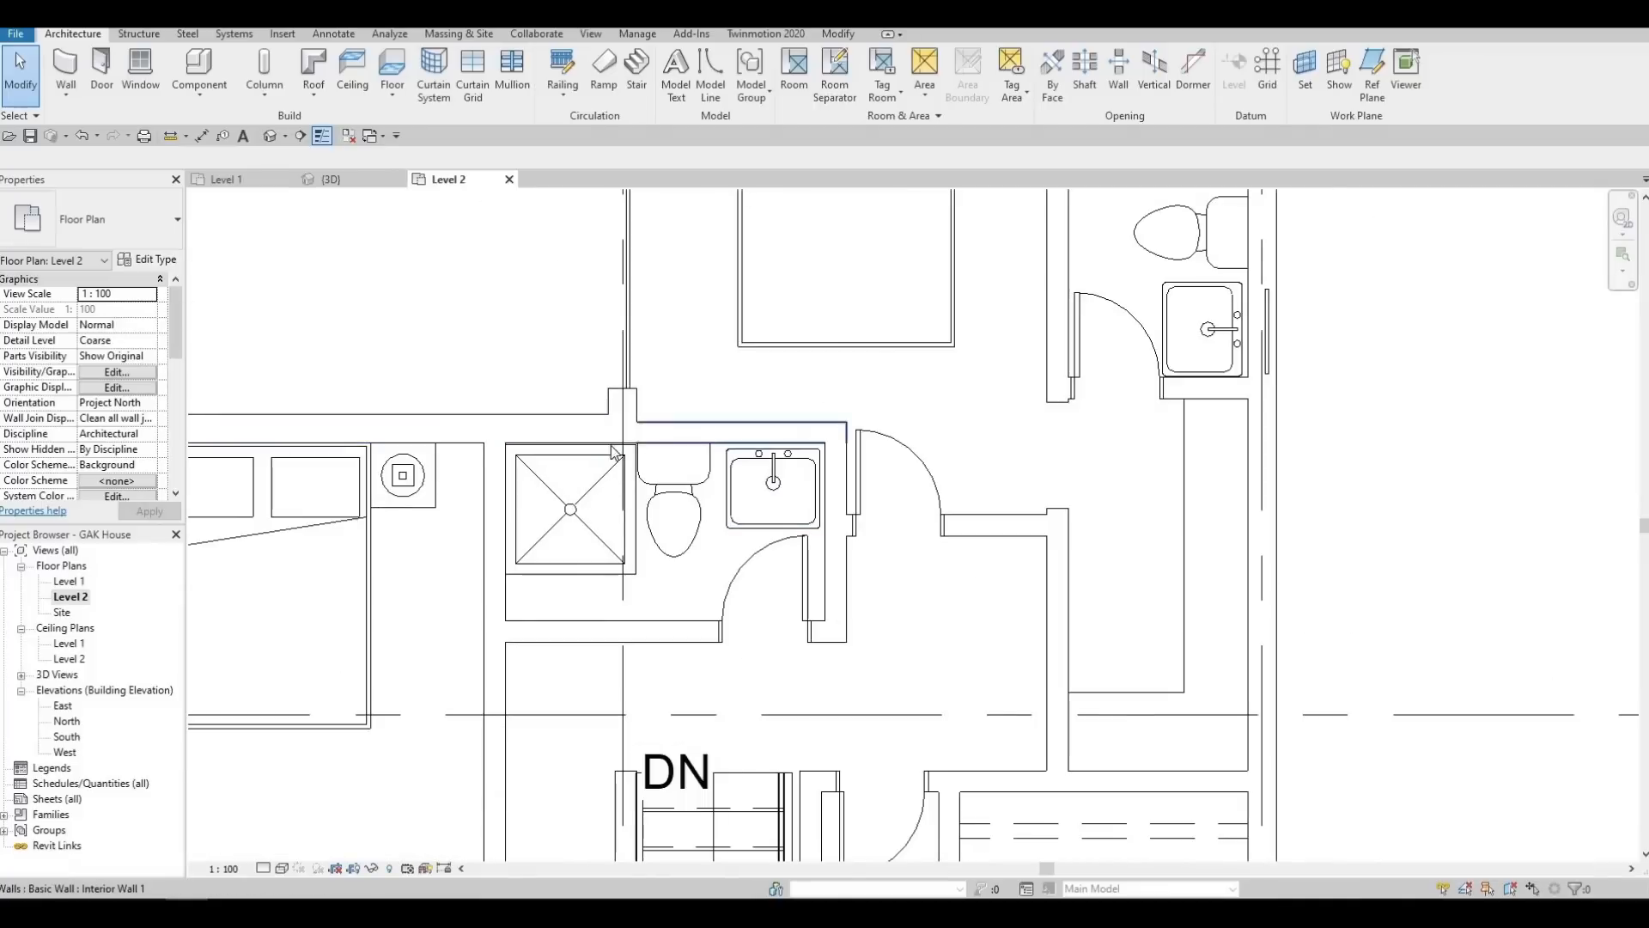
middle_drag(665, 541, 807, 505)
scroll(807, 505, down, 3)
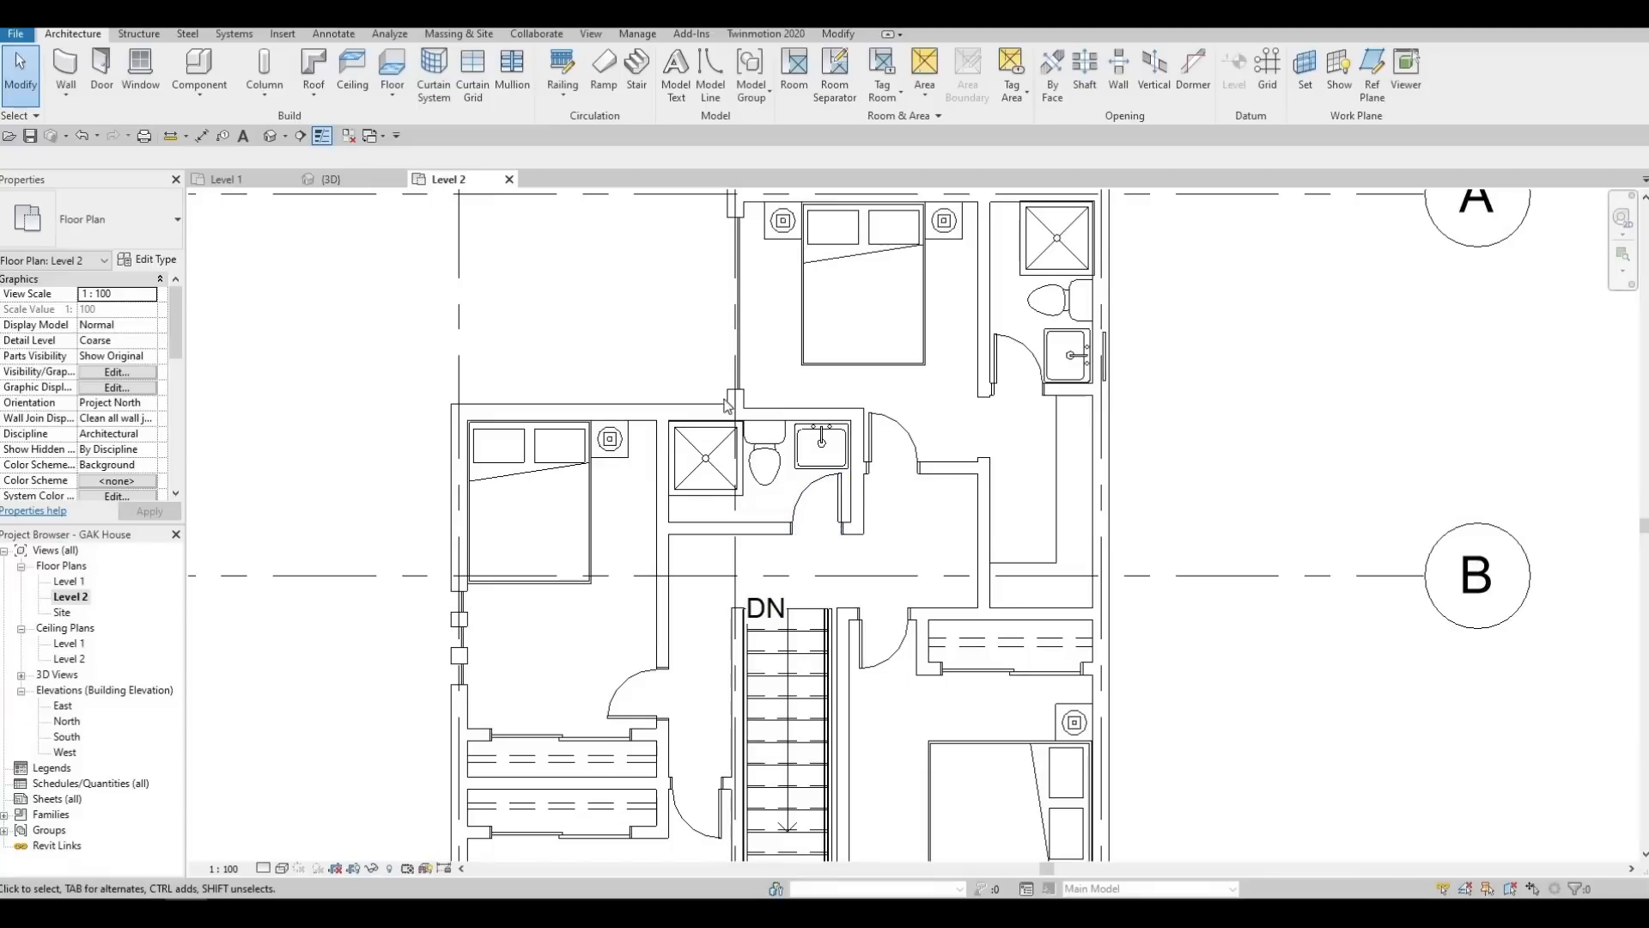
scroll(724, 405, up, 3)
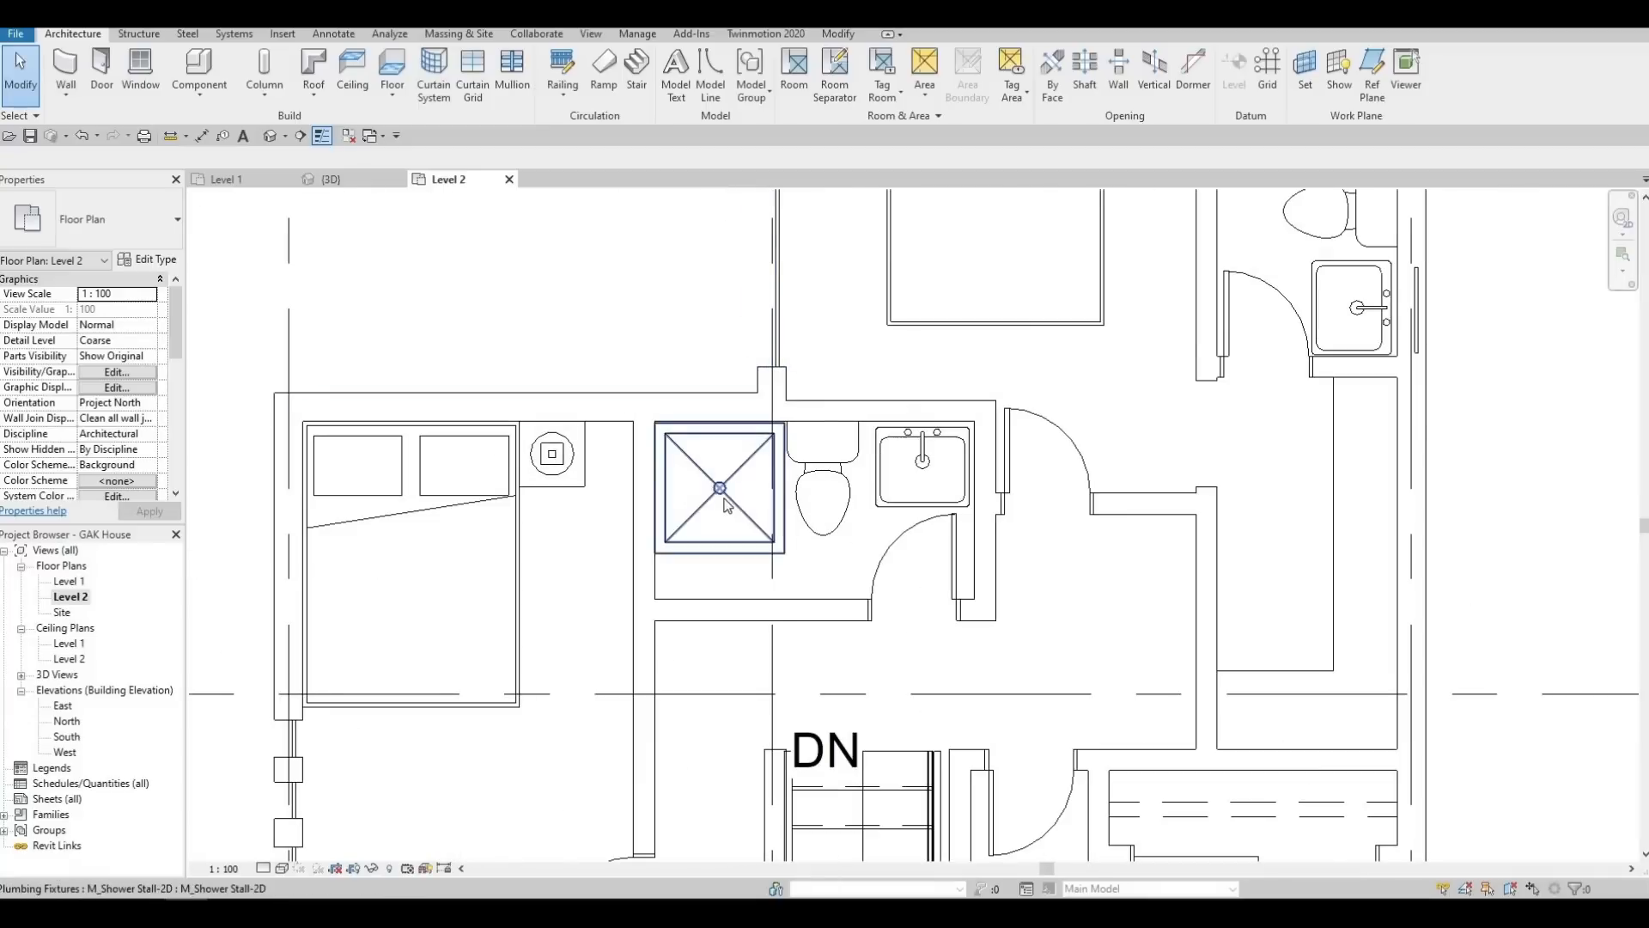
scroll(749, 277, down, 3)
middle_drag(773, 533, 768, 575)
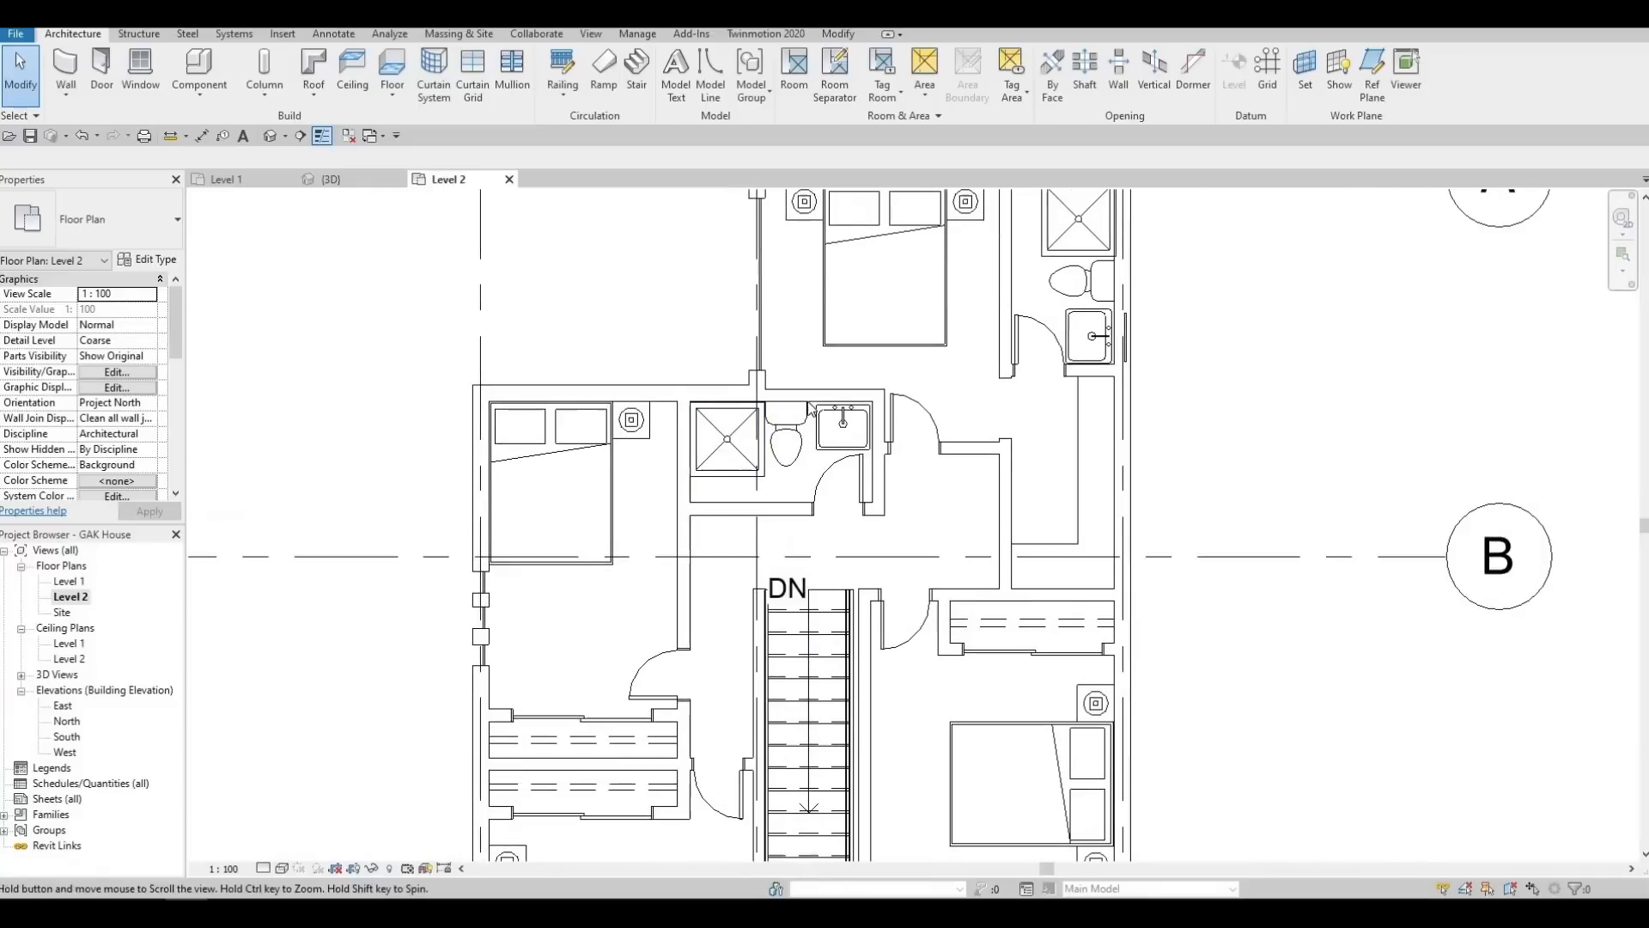
scroll(833, 443, down, 2)
middle_drag(761, 365, 758, 389)
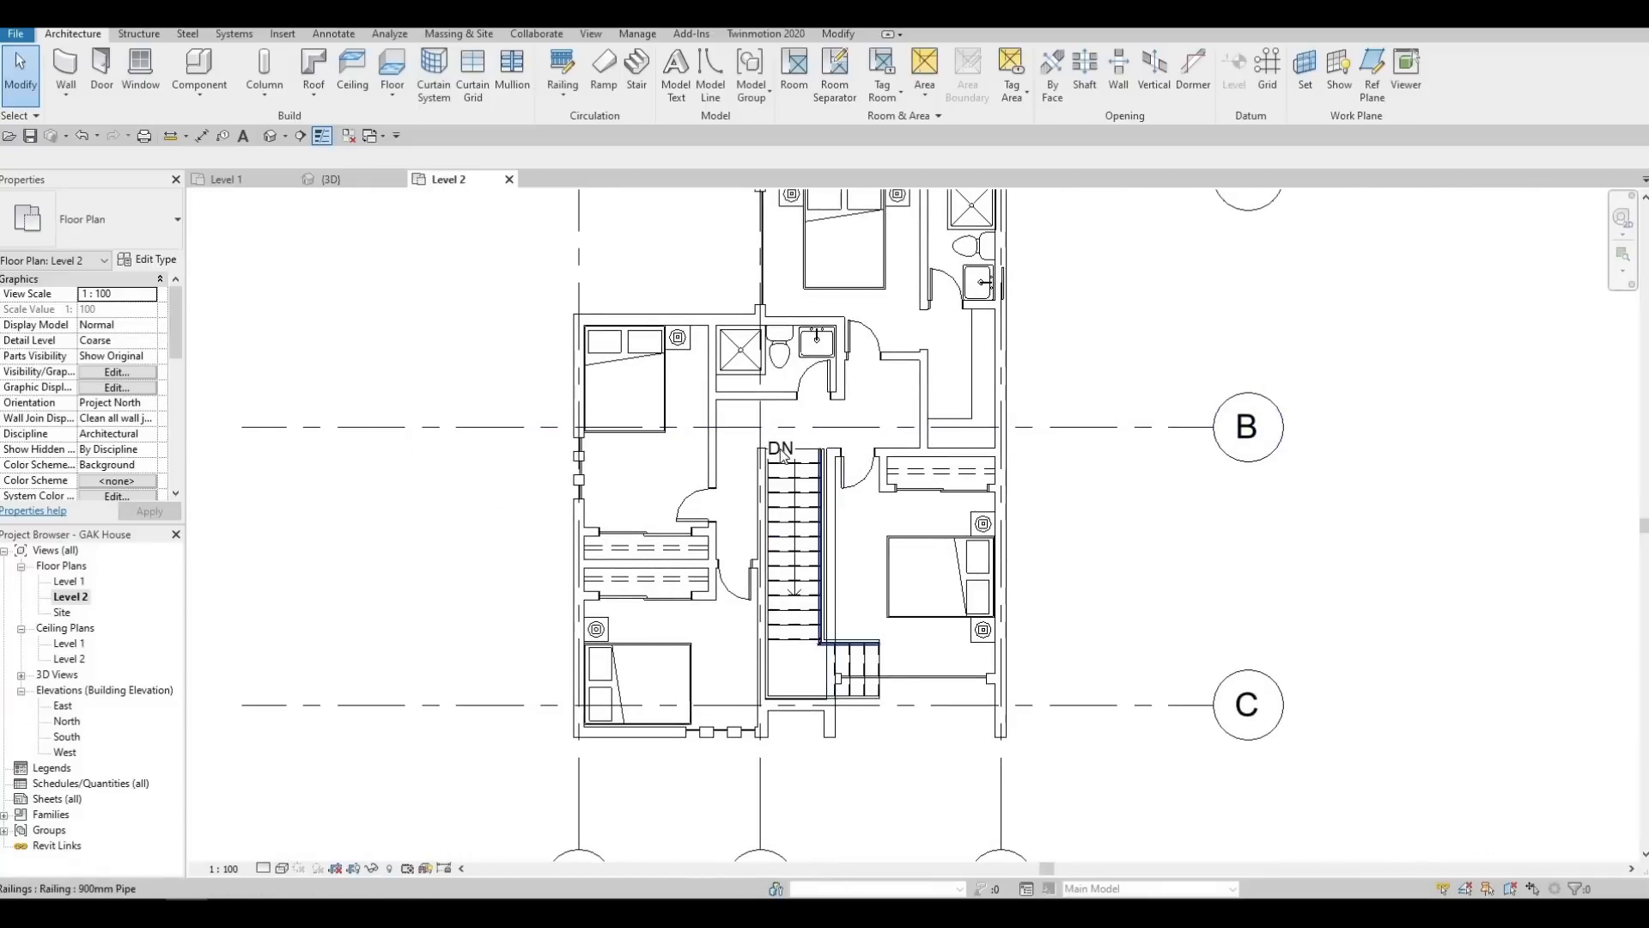
scroll(773, 403, down, 1)
scroll(799, 452, up, 4)
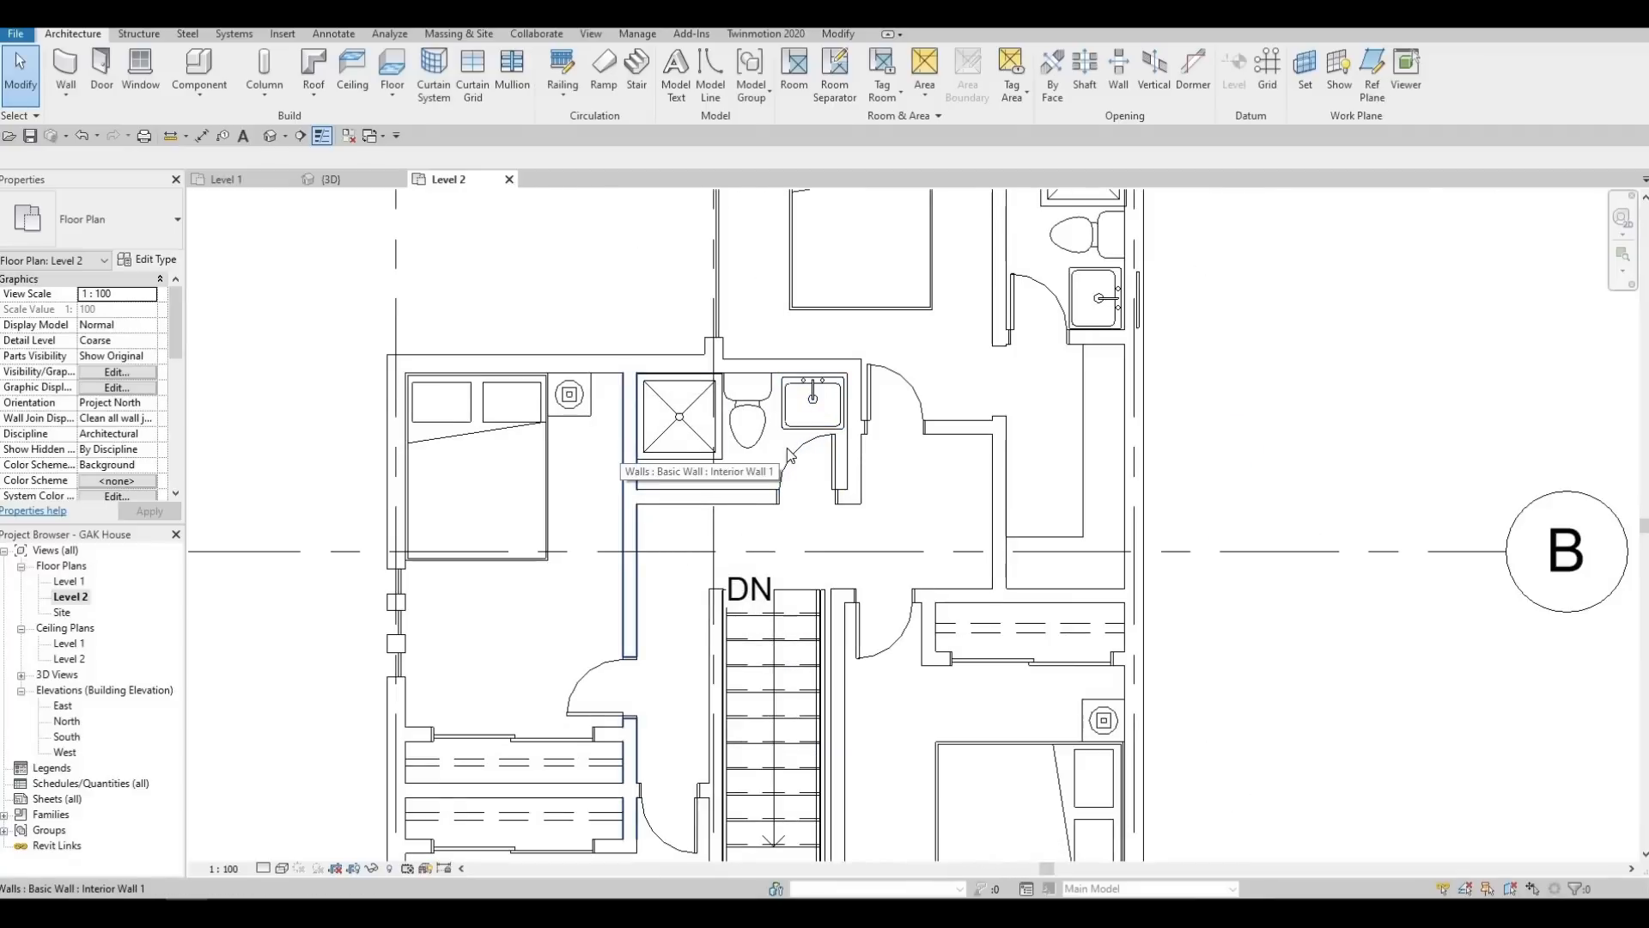
Flip the swing side of the shared bathroom's door and move it to the west end of its wall, about 400 mm from the corner
click(796, 457)
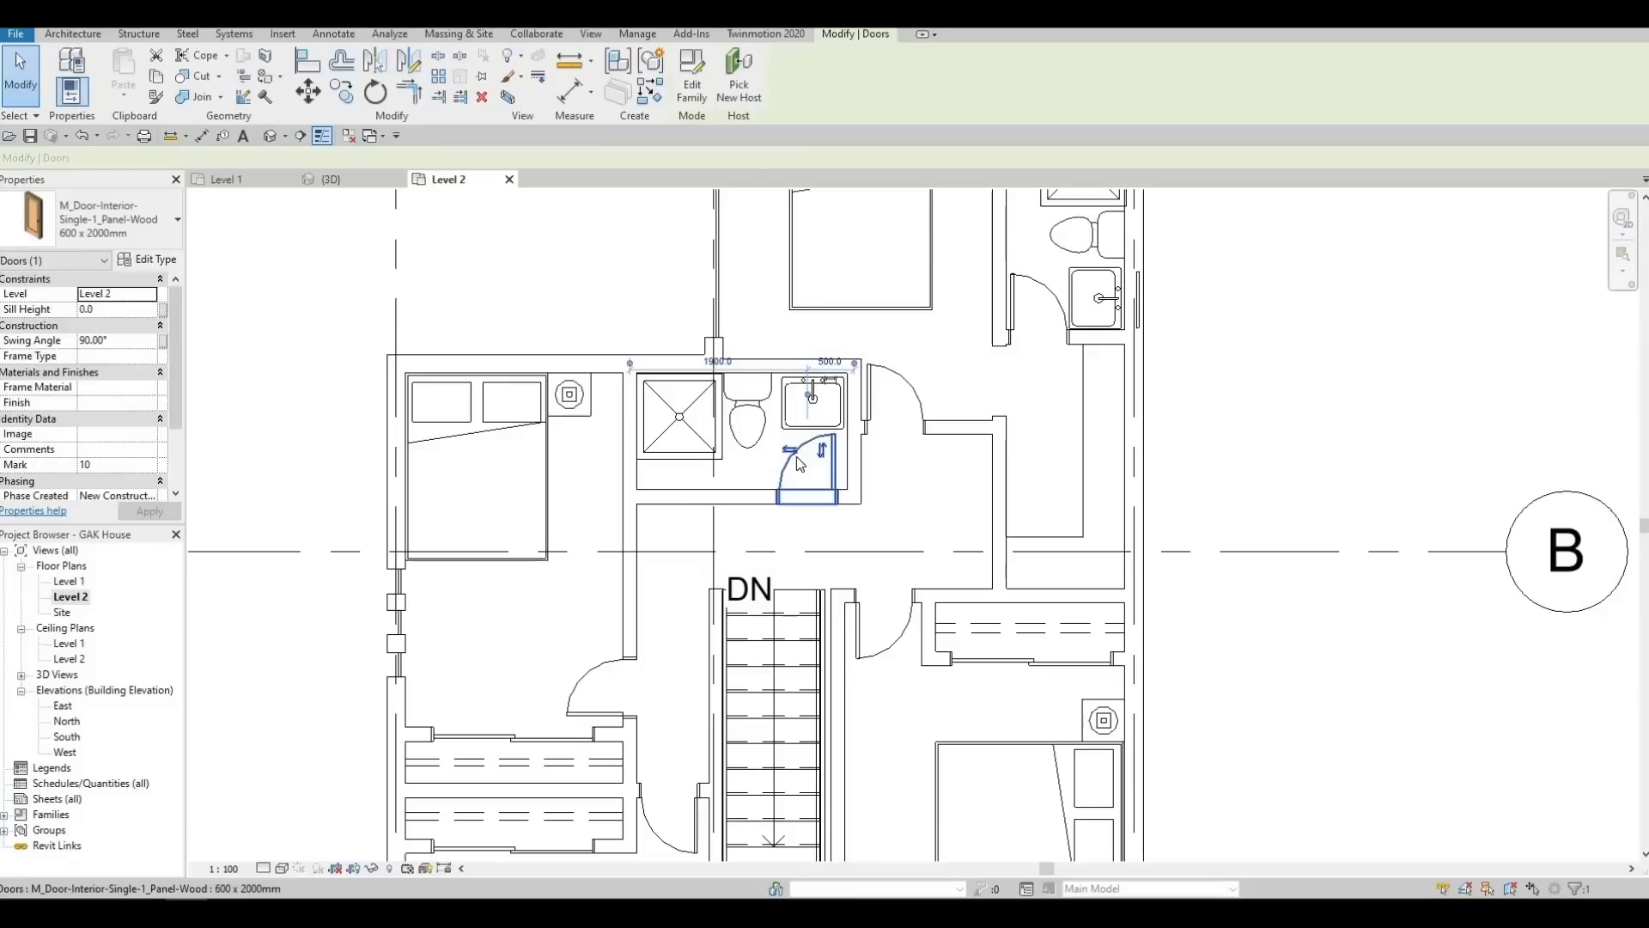
click(793, 451)
mouse_move(824, 468)
mouse_down()
mouse_move(709, 434)
mouse_move(794, 430)
mouse_up()
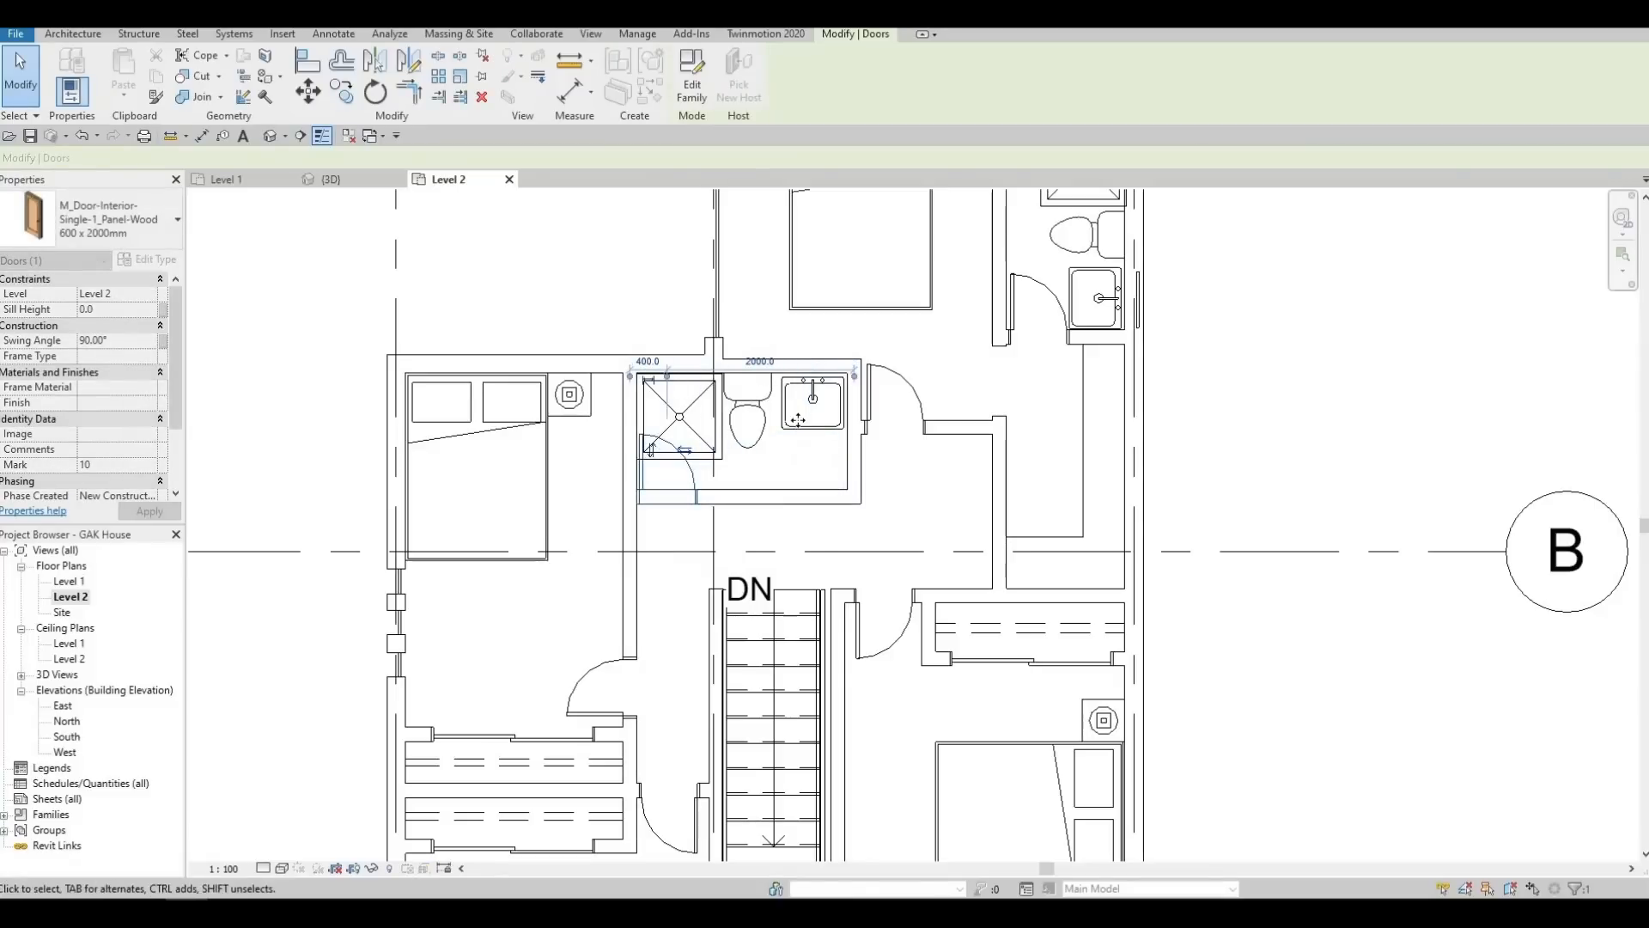
Swap the shared bathroom's sink and shower stall, placing the sink at the west end and the shower against the east wall
click(788, 434)
drag(689, 442, 842, 447)
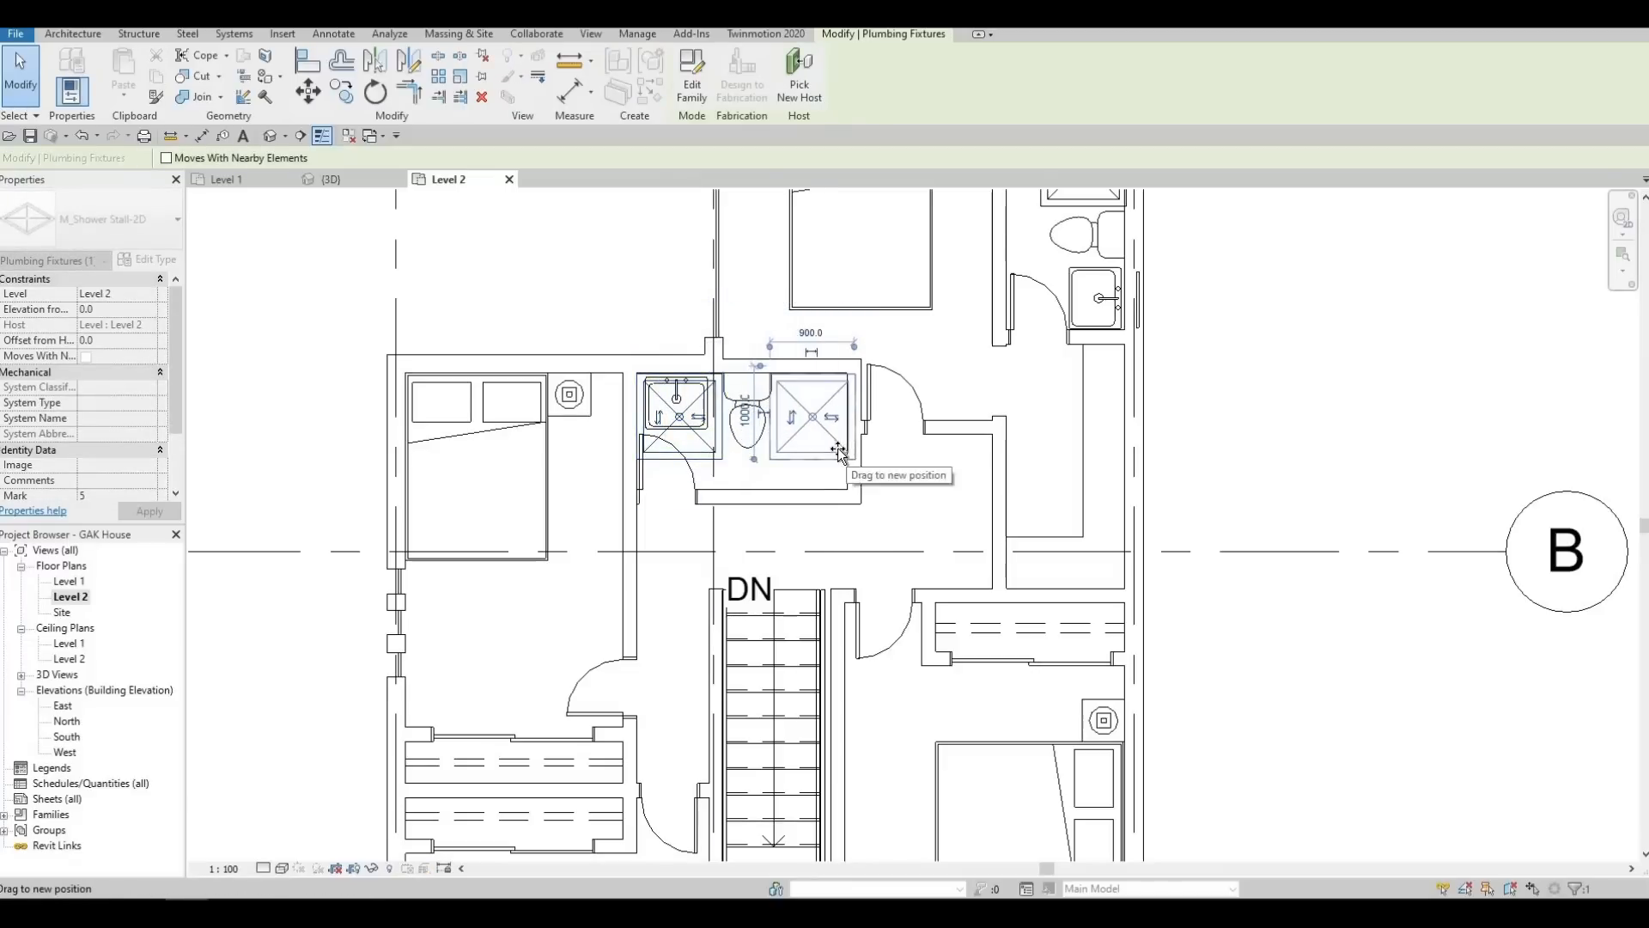
key(Escape)
Nudge the shared bathroom's toilet west, away from the shower, and its sink west toward the wall
click(738, 404)
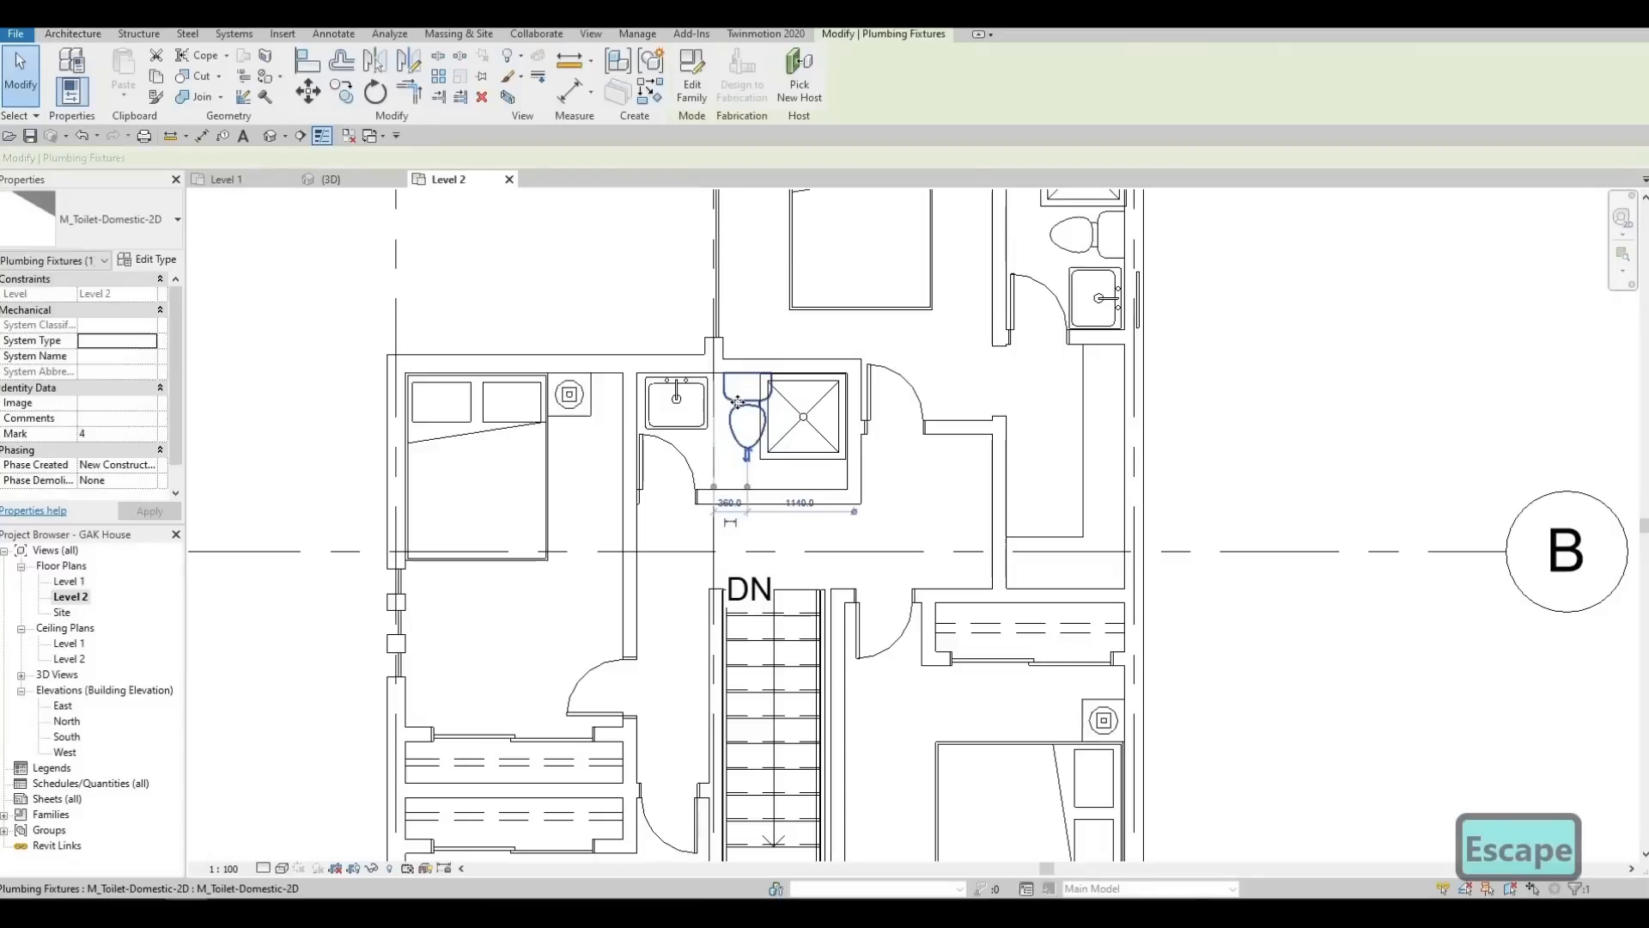
key(Left)
key(Left)
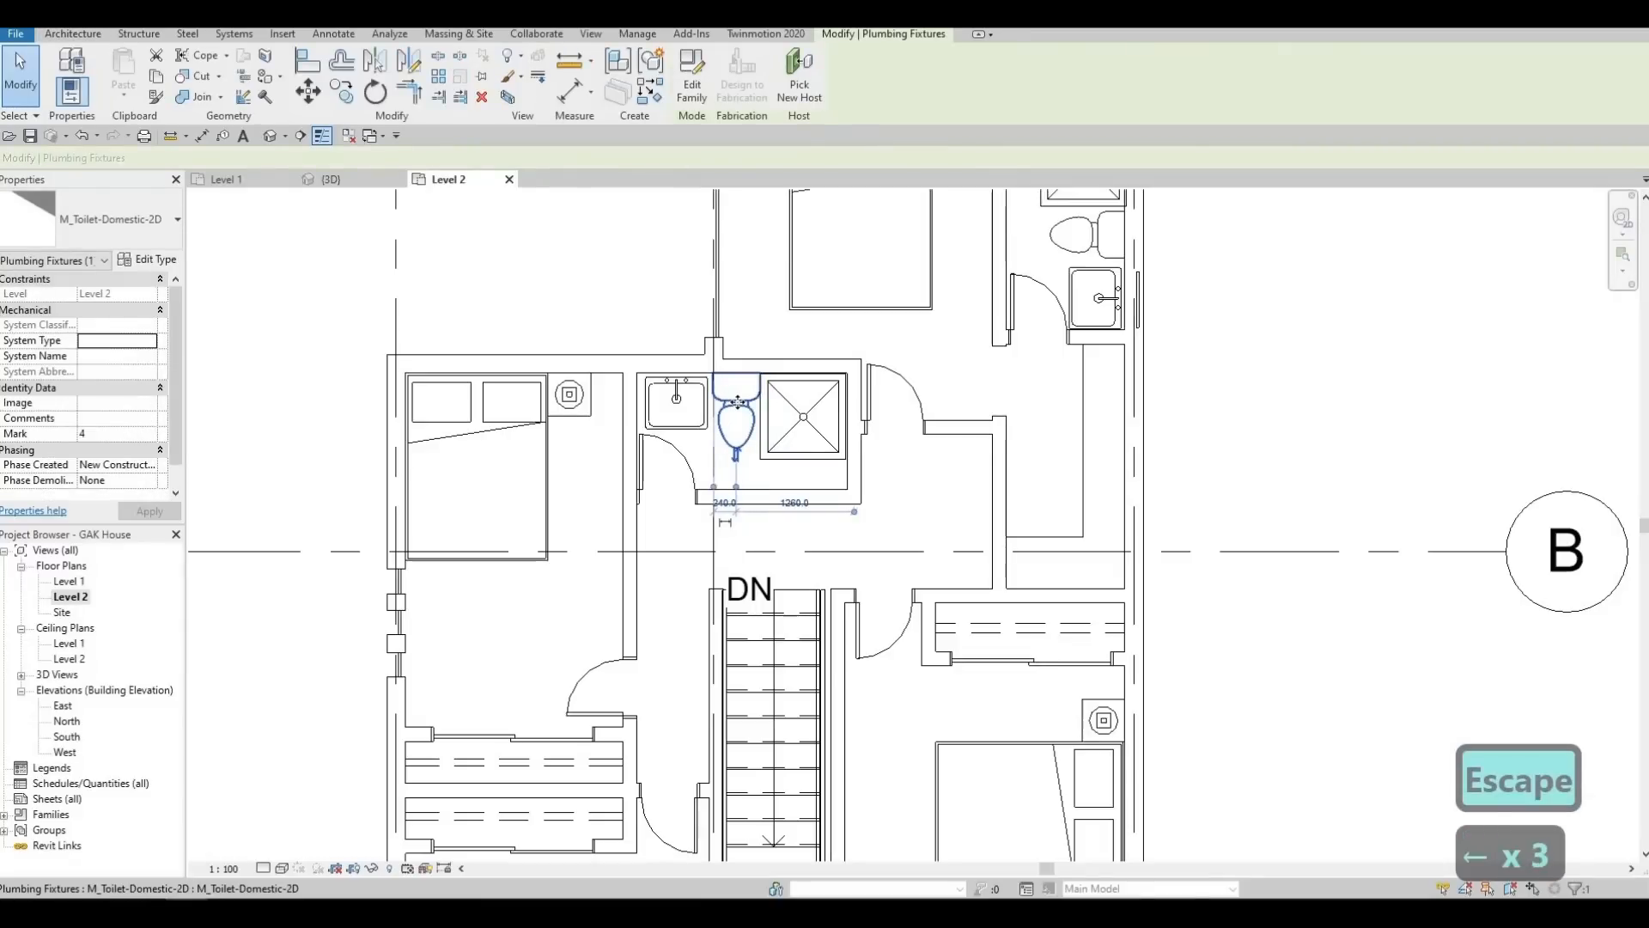
key(Escape)
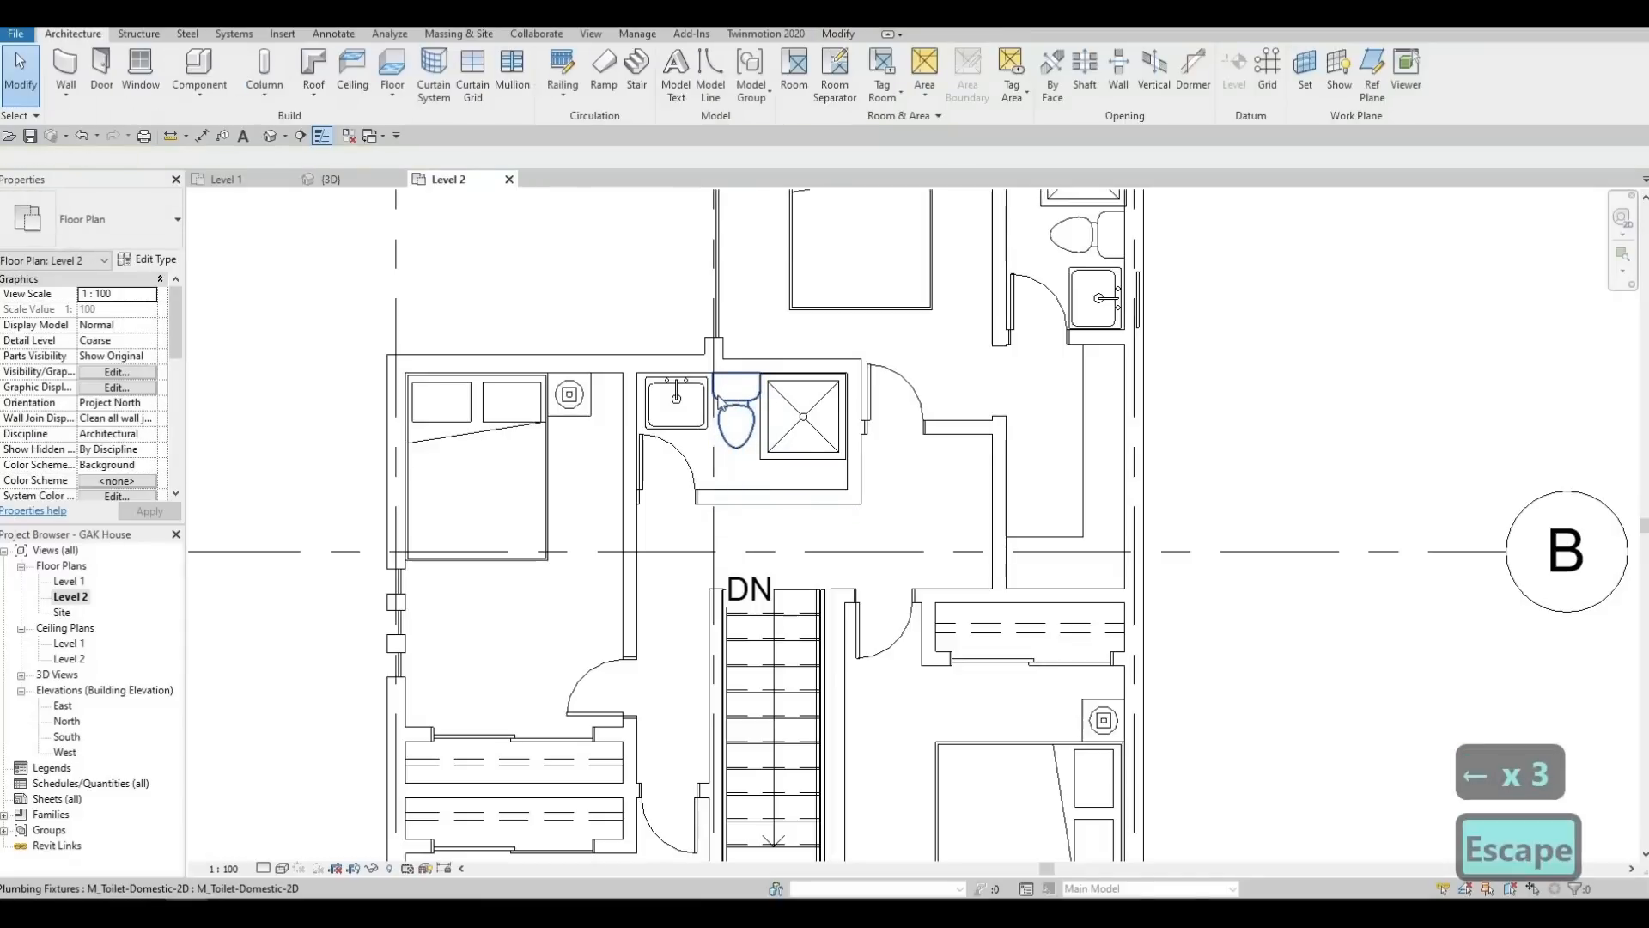
click(661, 391)
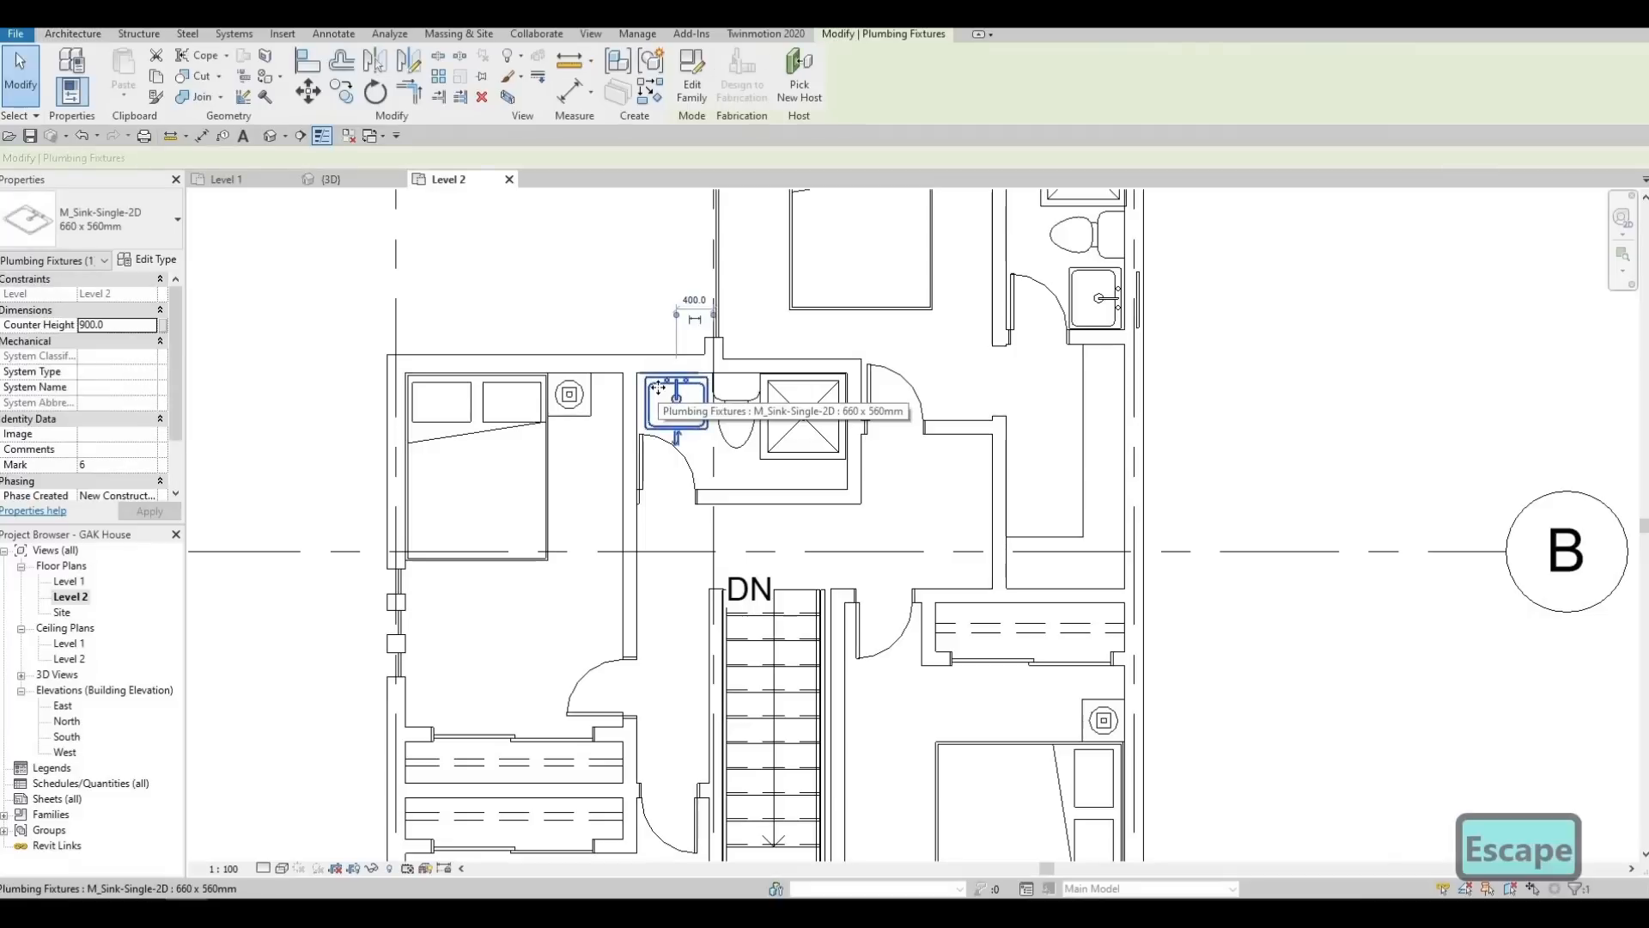
key(shift+Left)
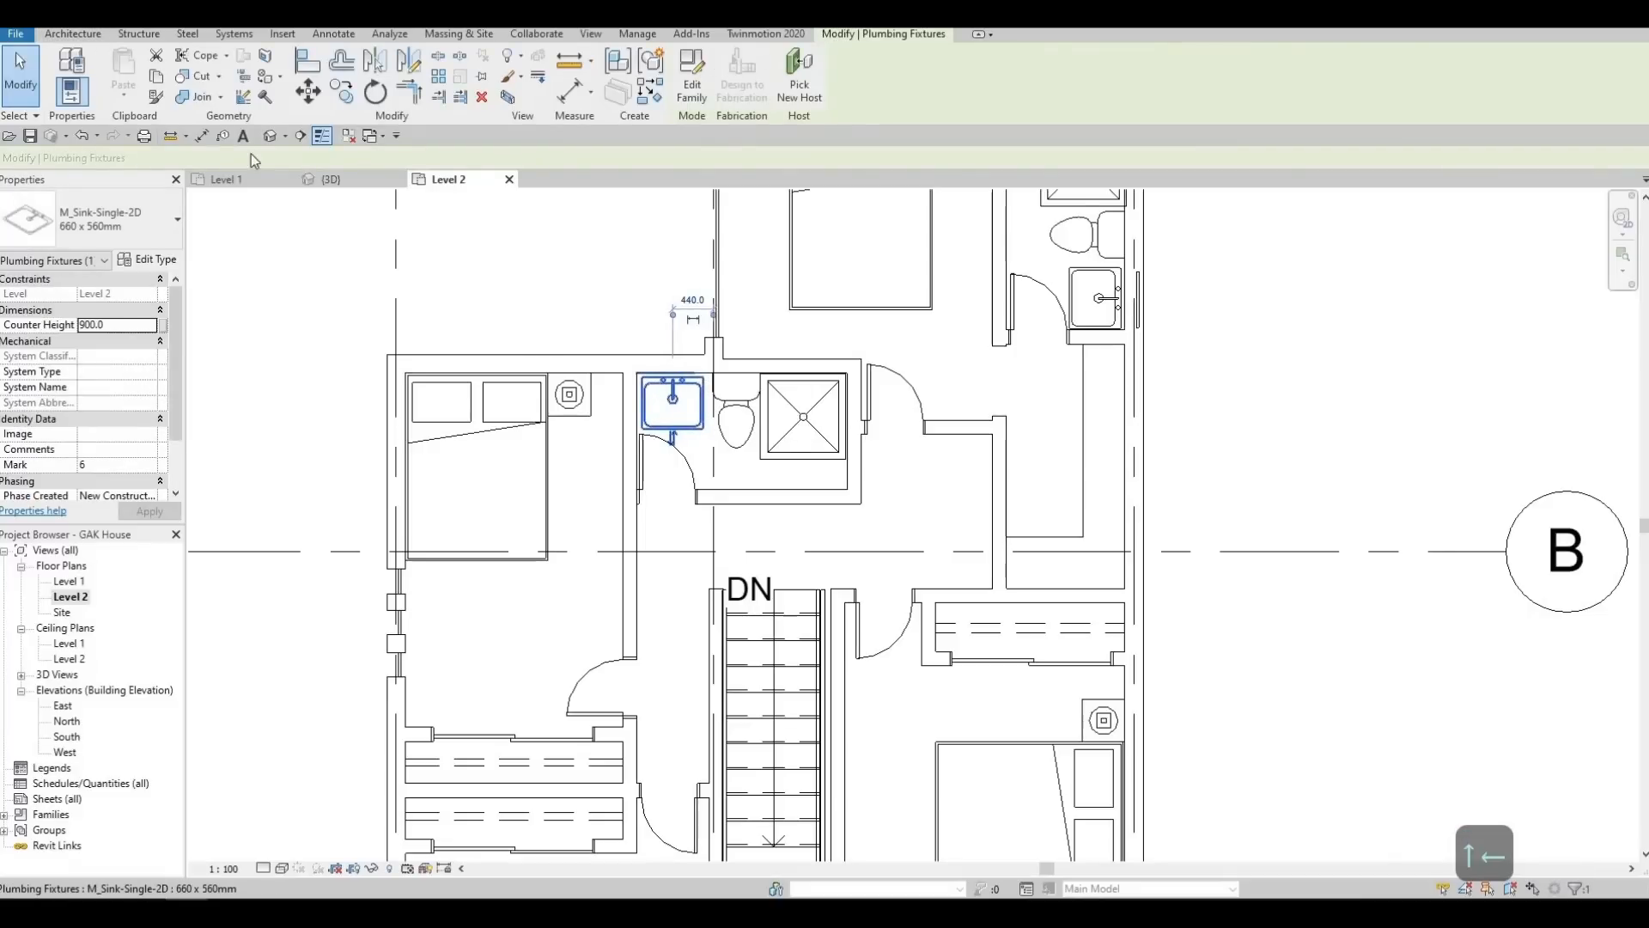
Draw a short curtain wall inside the exterior wall directly north of the shared bathroom's sink
key(Escape)
key(w)
key(a)
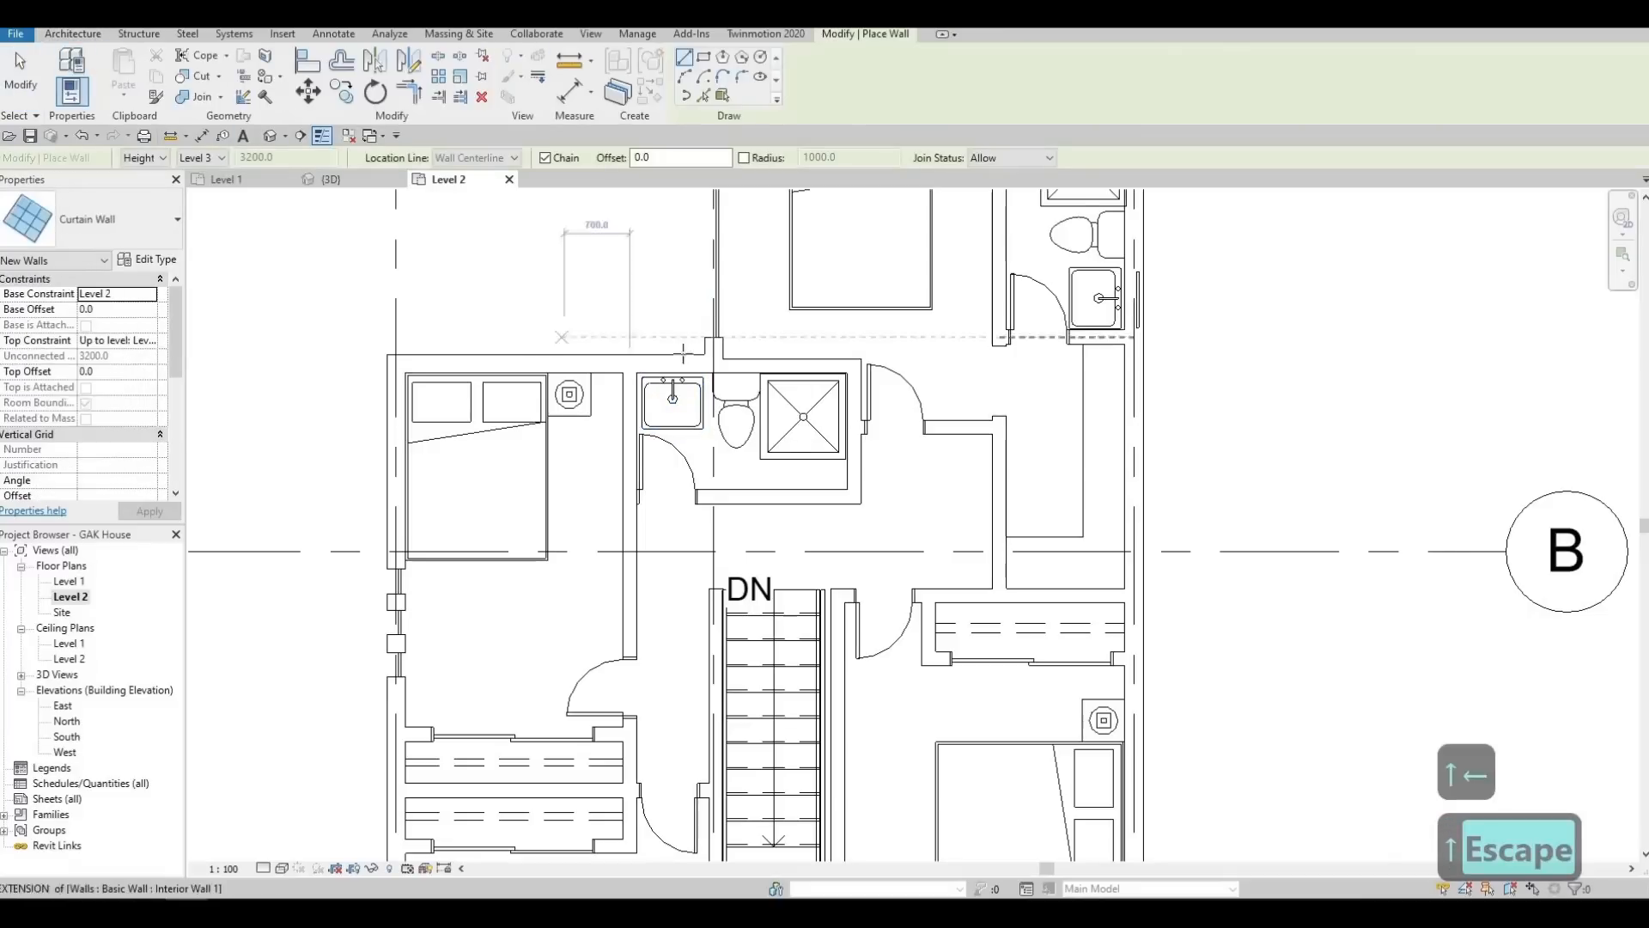
click(687, 359)
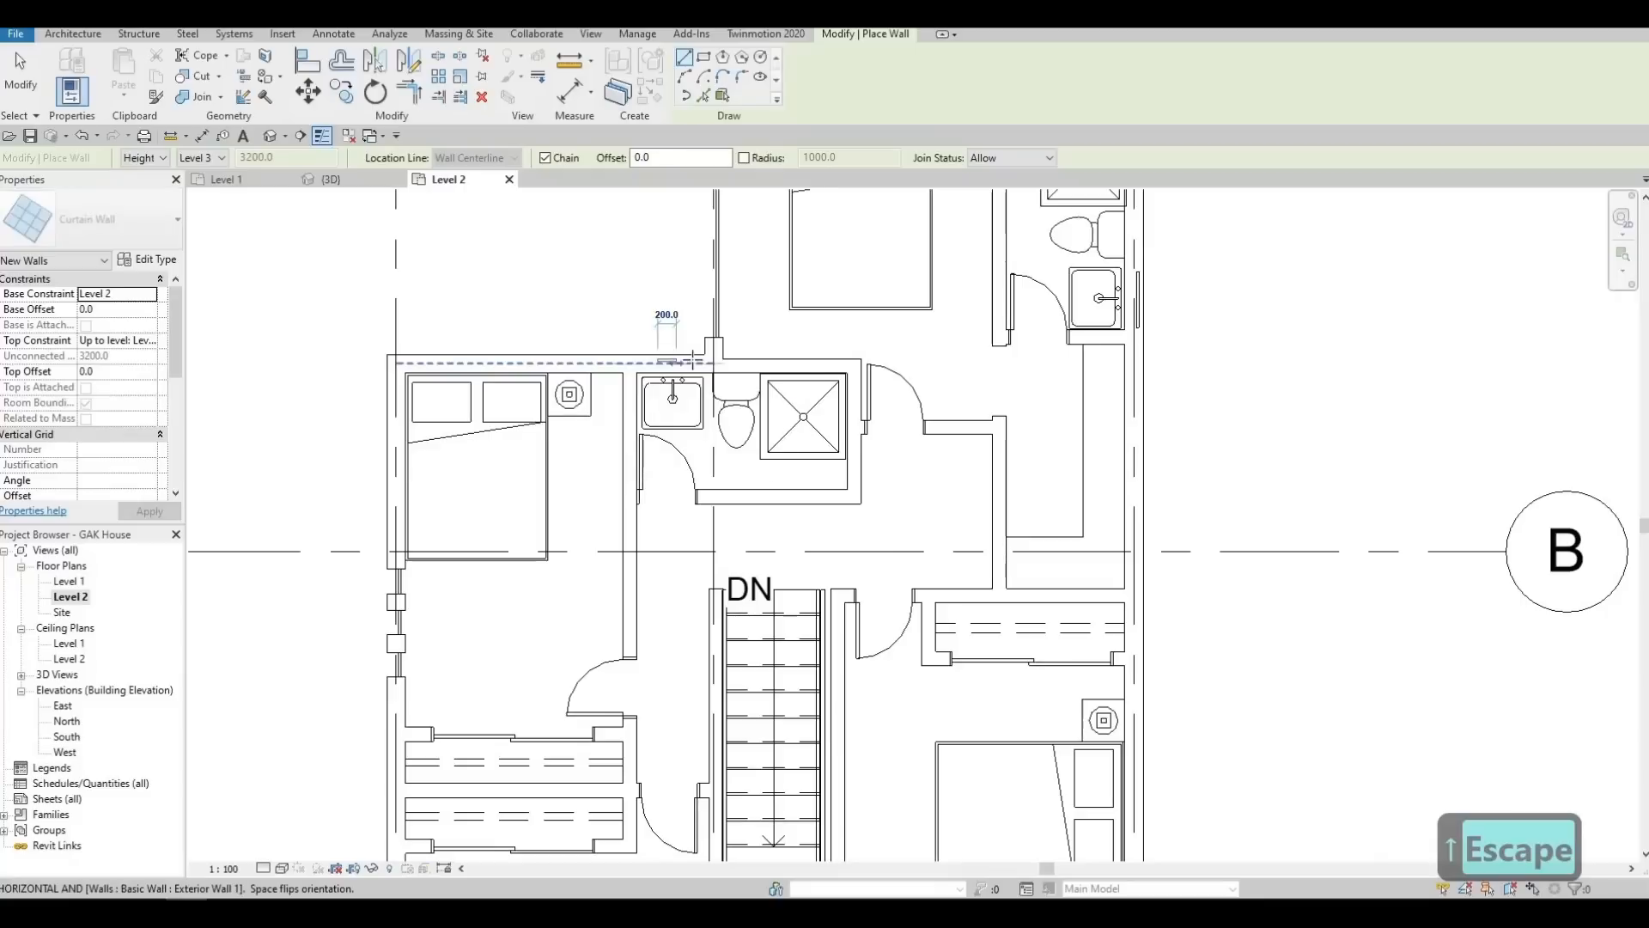
key(Escape)
key(Escape)
Stretch the west end of the curtain wall behind the shared bathroom's sink so its length is 500 mm
scroll(671, 365, up, 4)
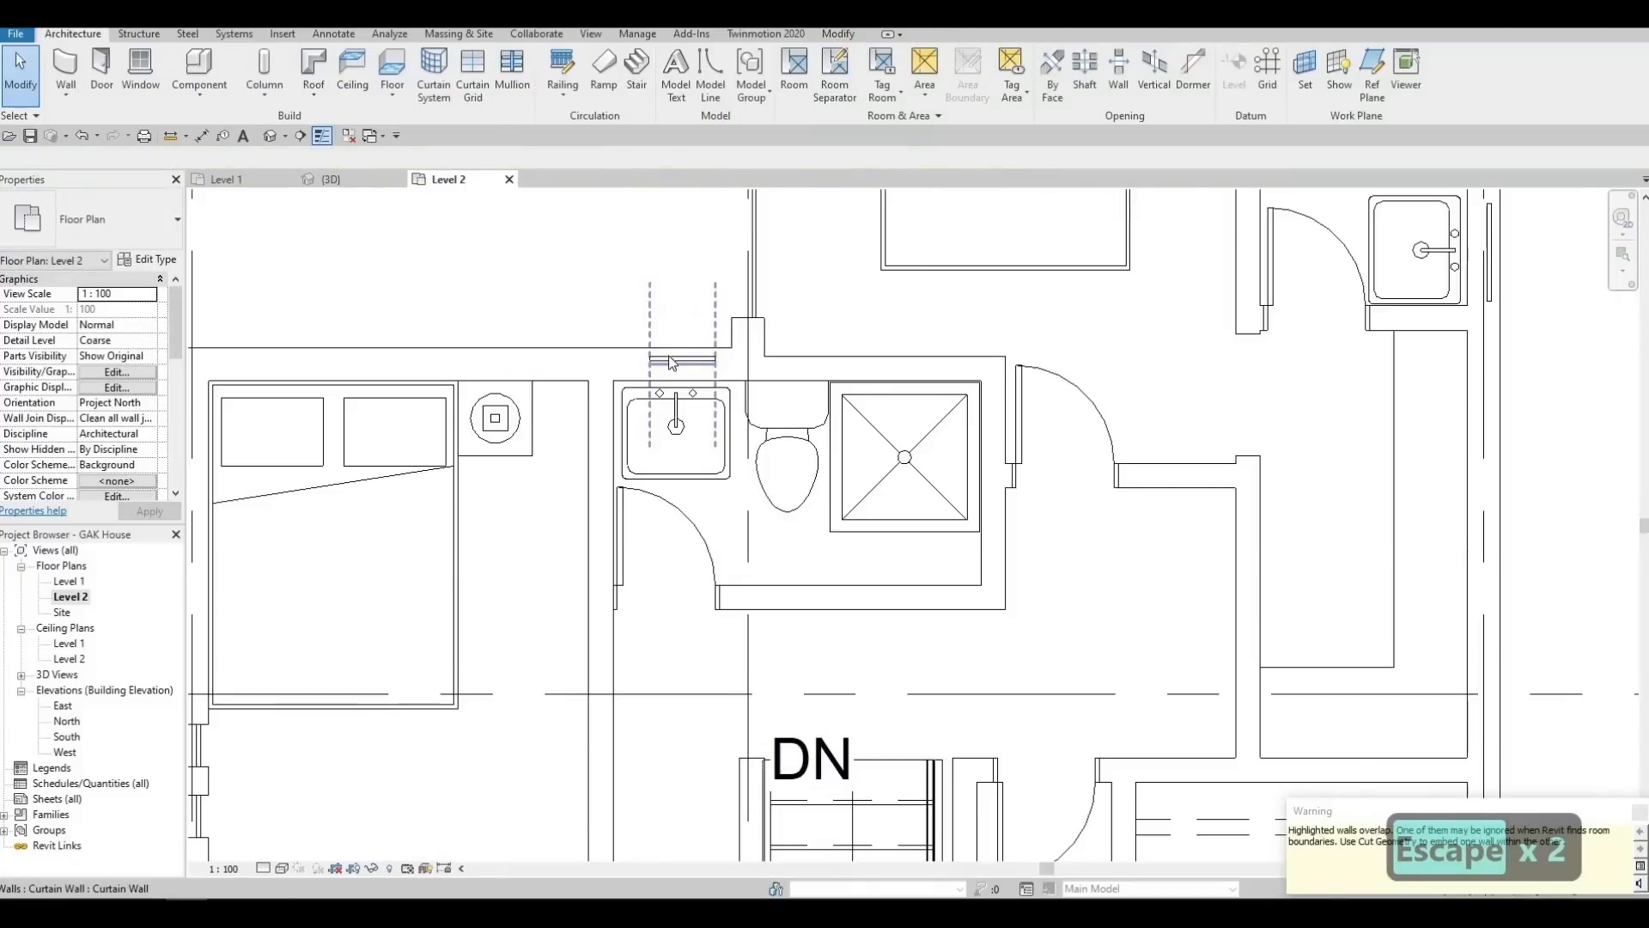
click(658, 362)
click(631, 365)
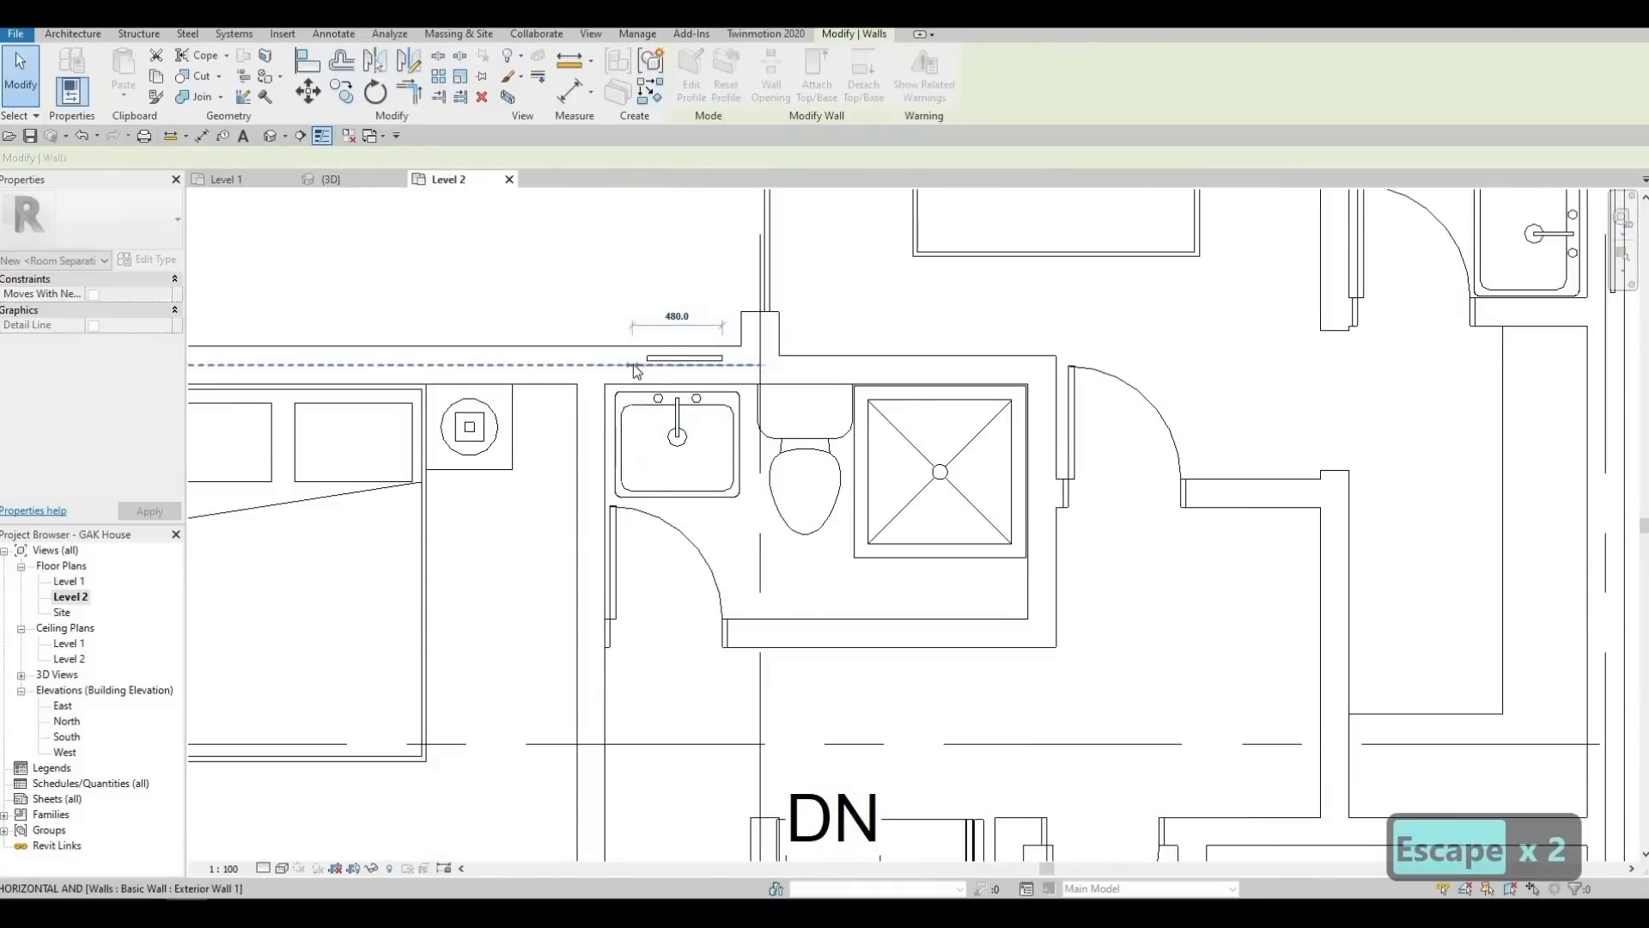
click(674, 360)
key(Escape)
click(675, 361)
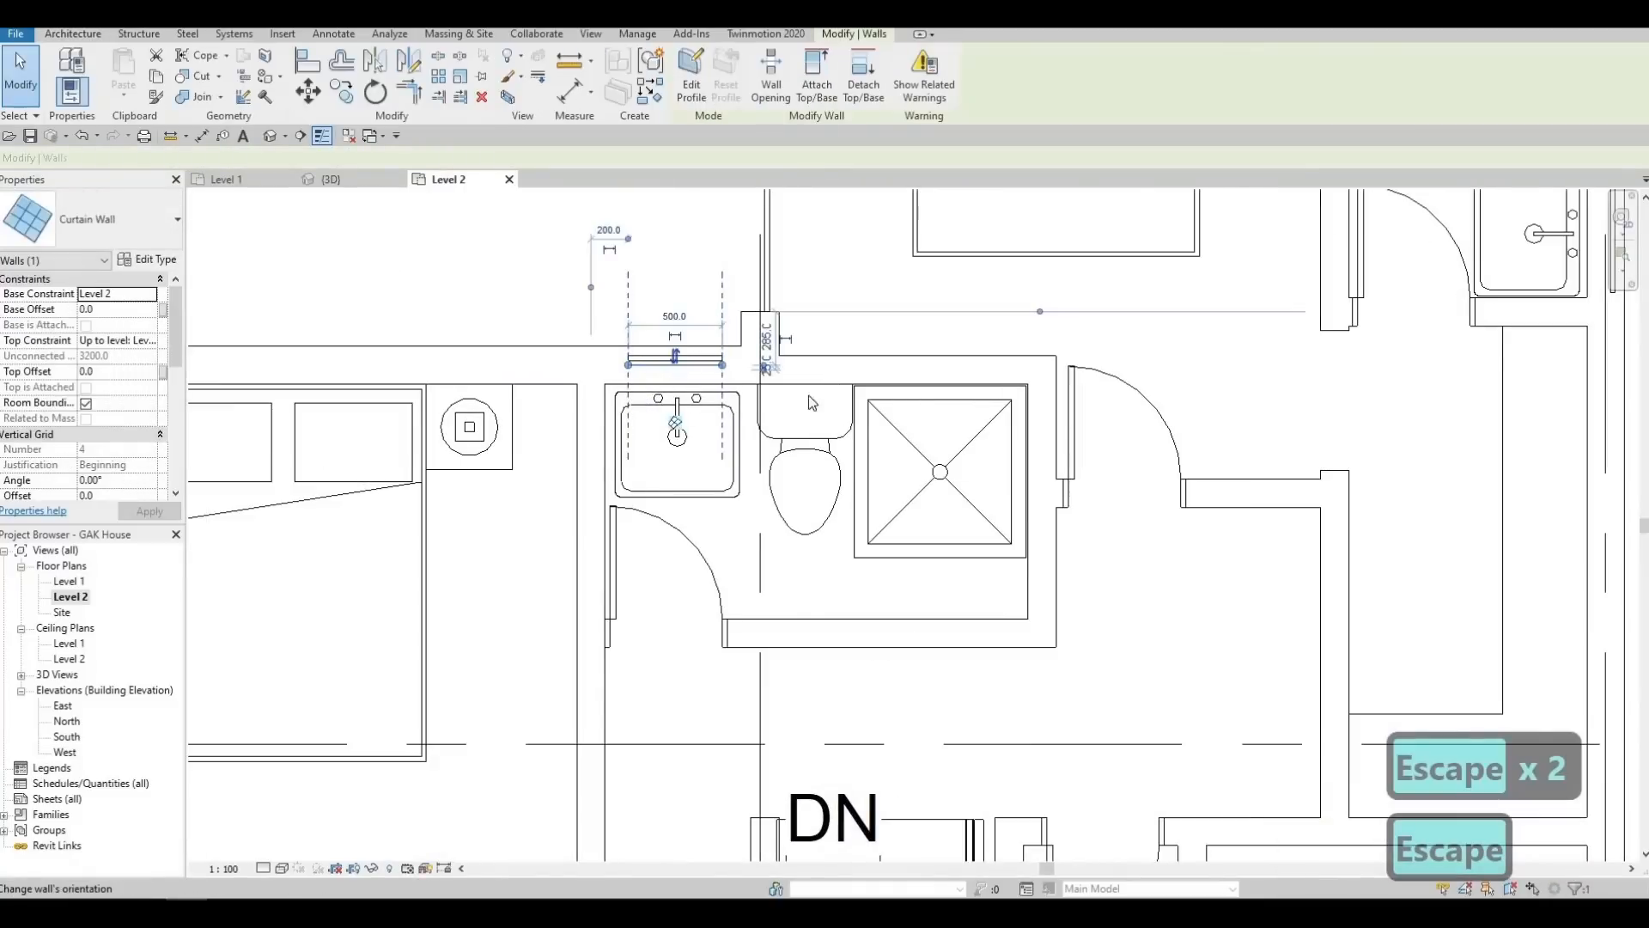
scroll(1079, 508, down, 2)
middle_drag(1101, 395, 1082, 479)
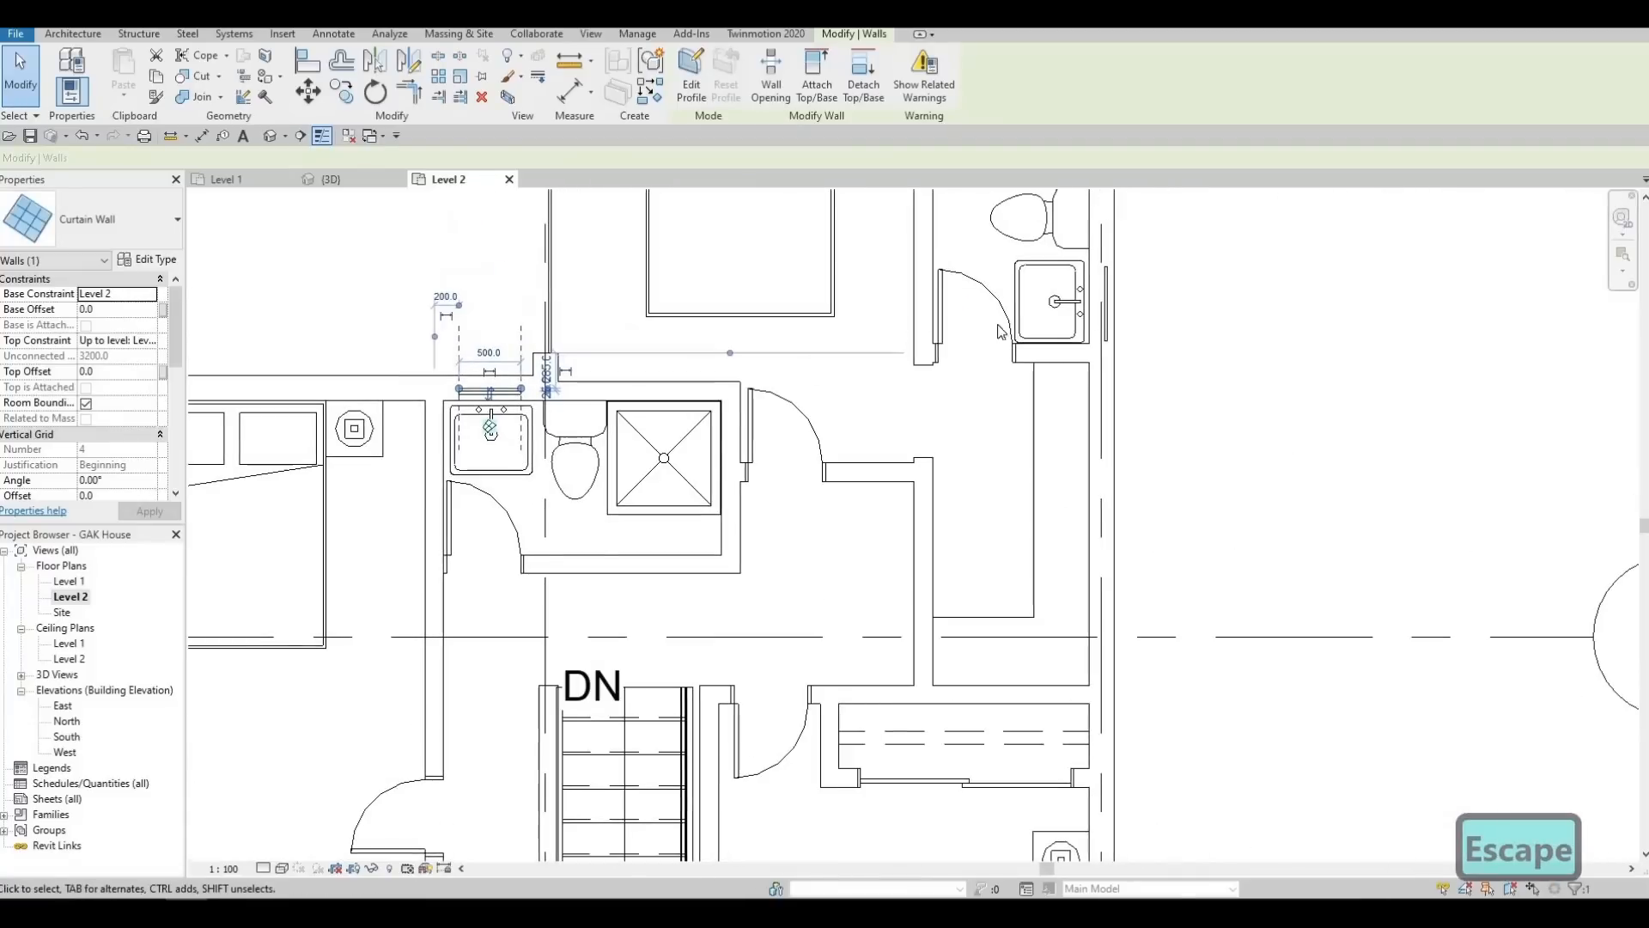
Use Cut Geometry to embed the new curtain wall in the exterior wall north of the shared bathroom's sink
key(Escape)
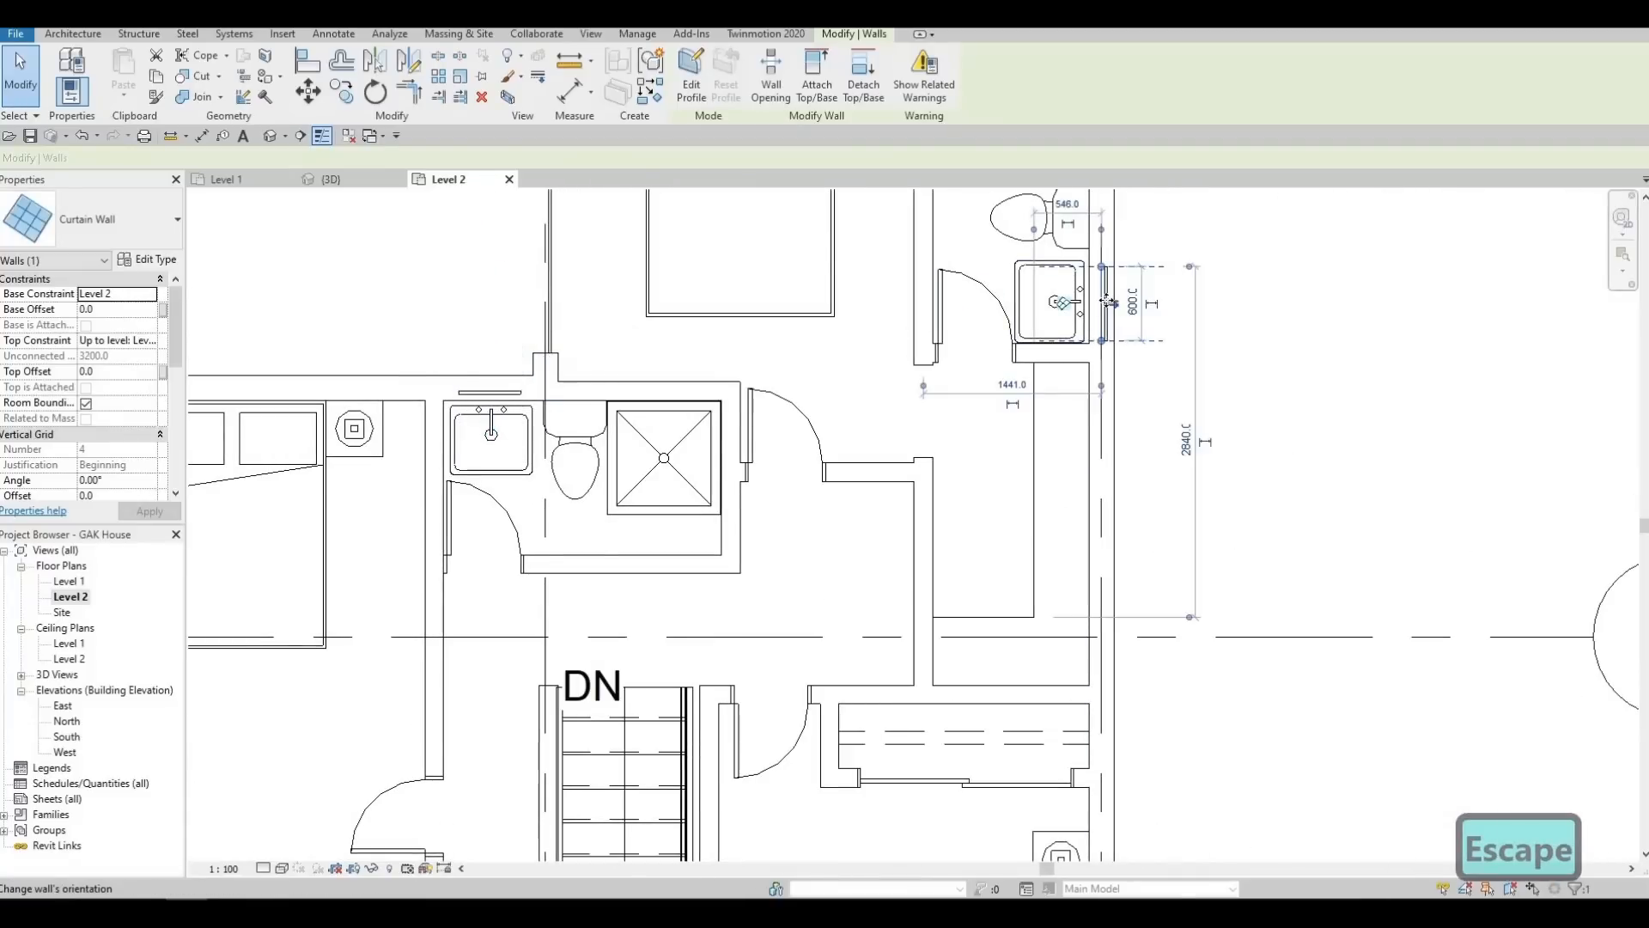
middle_drag(689, 191, 695, 237)
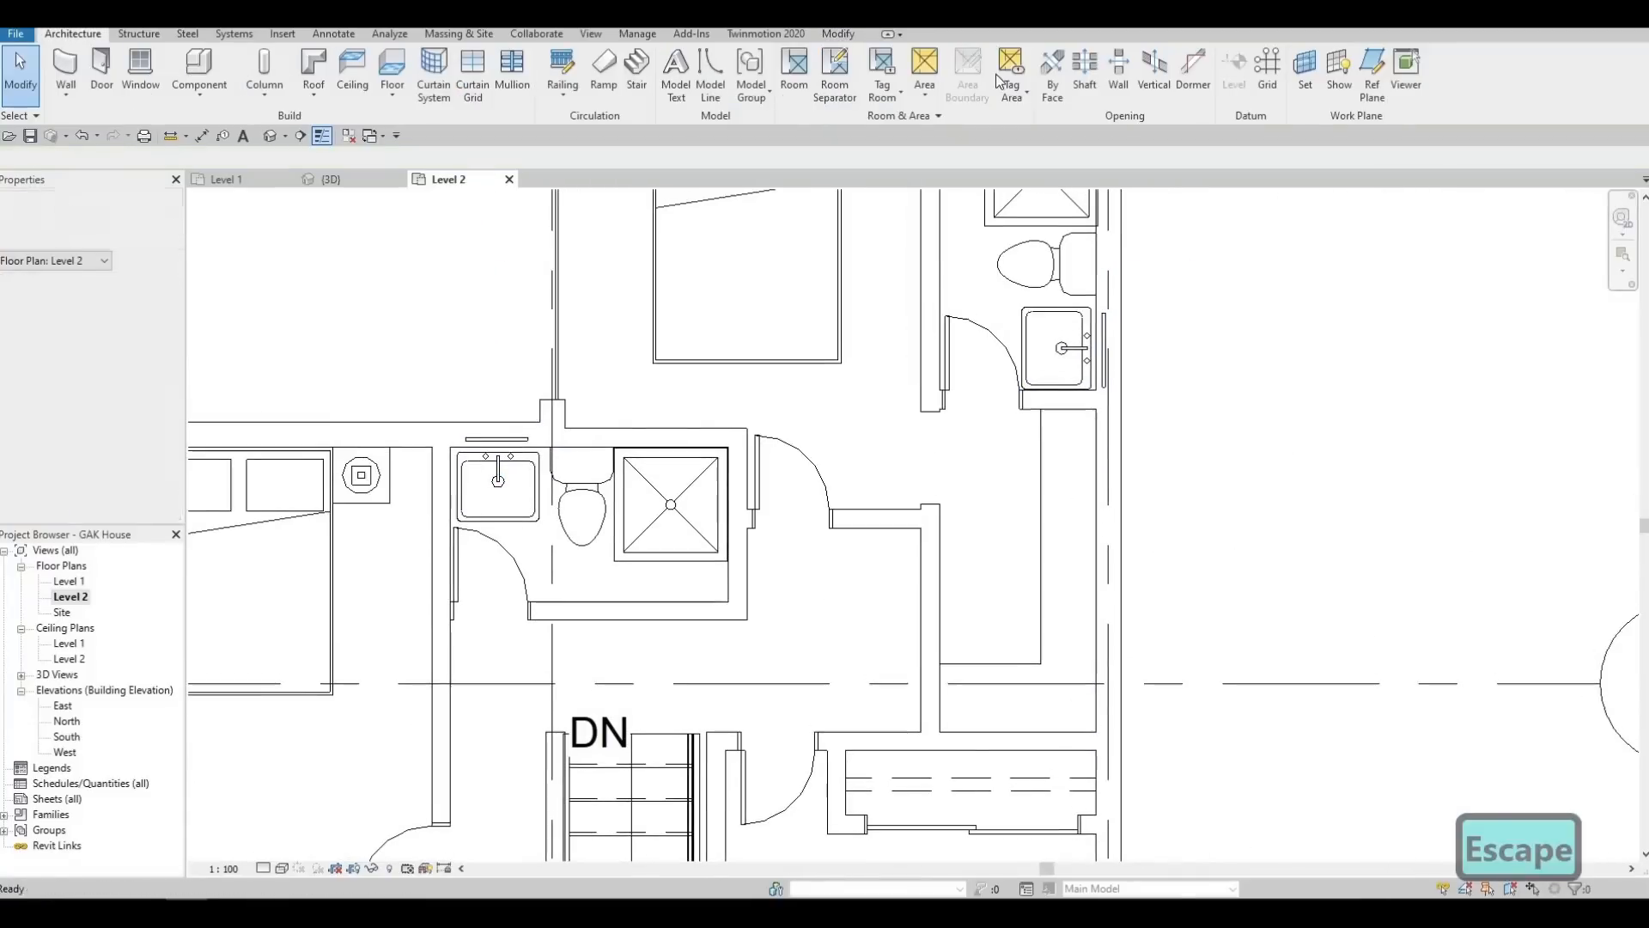
click(836, 34)
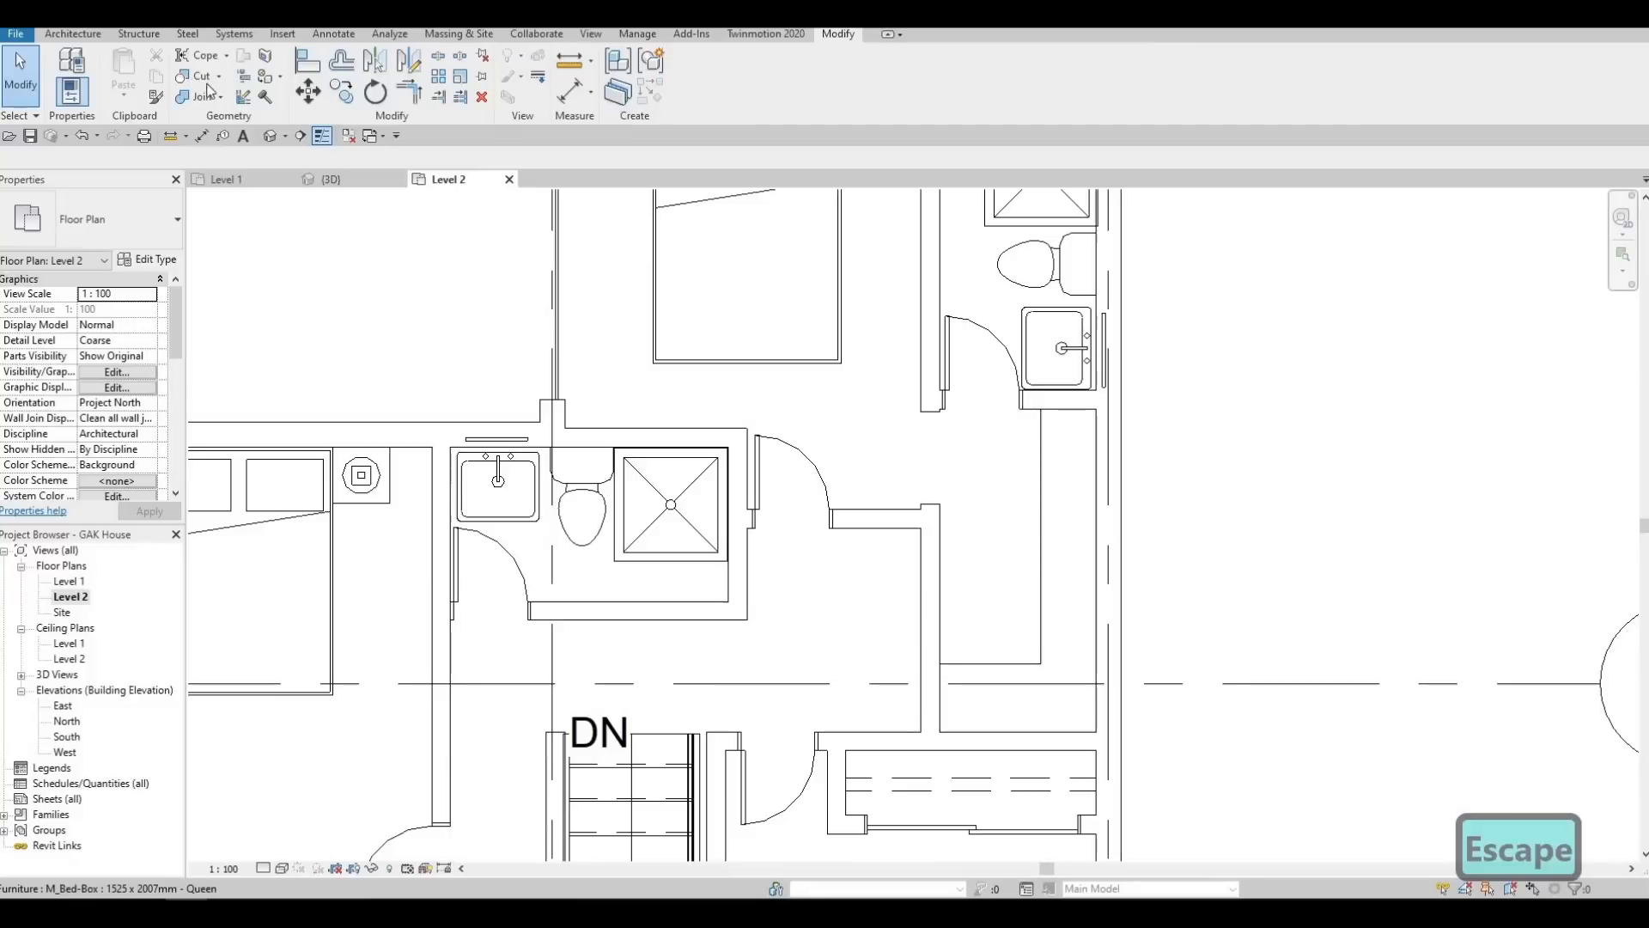
click(516, 431)
click(512, 439)
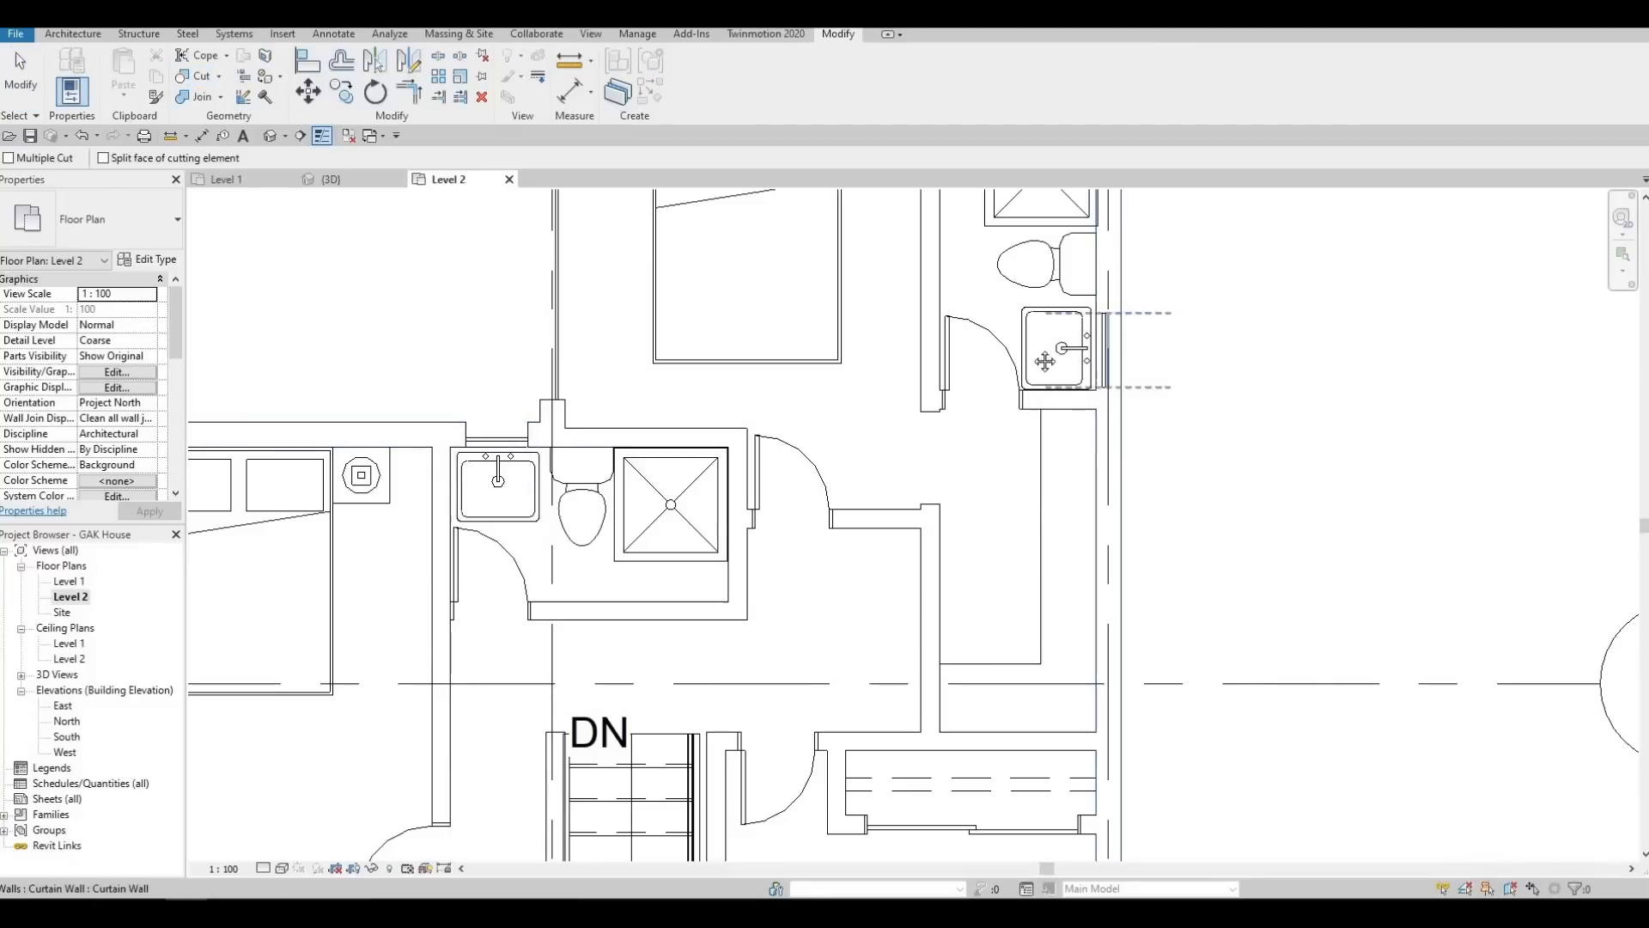
scroll(938, 456, down, 5)
key(Escape)
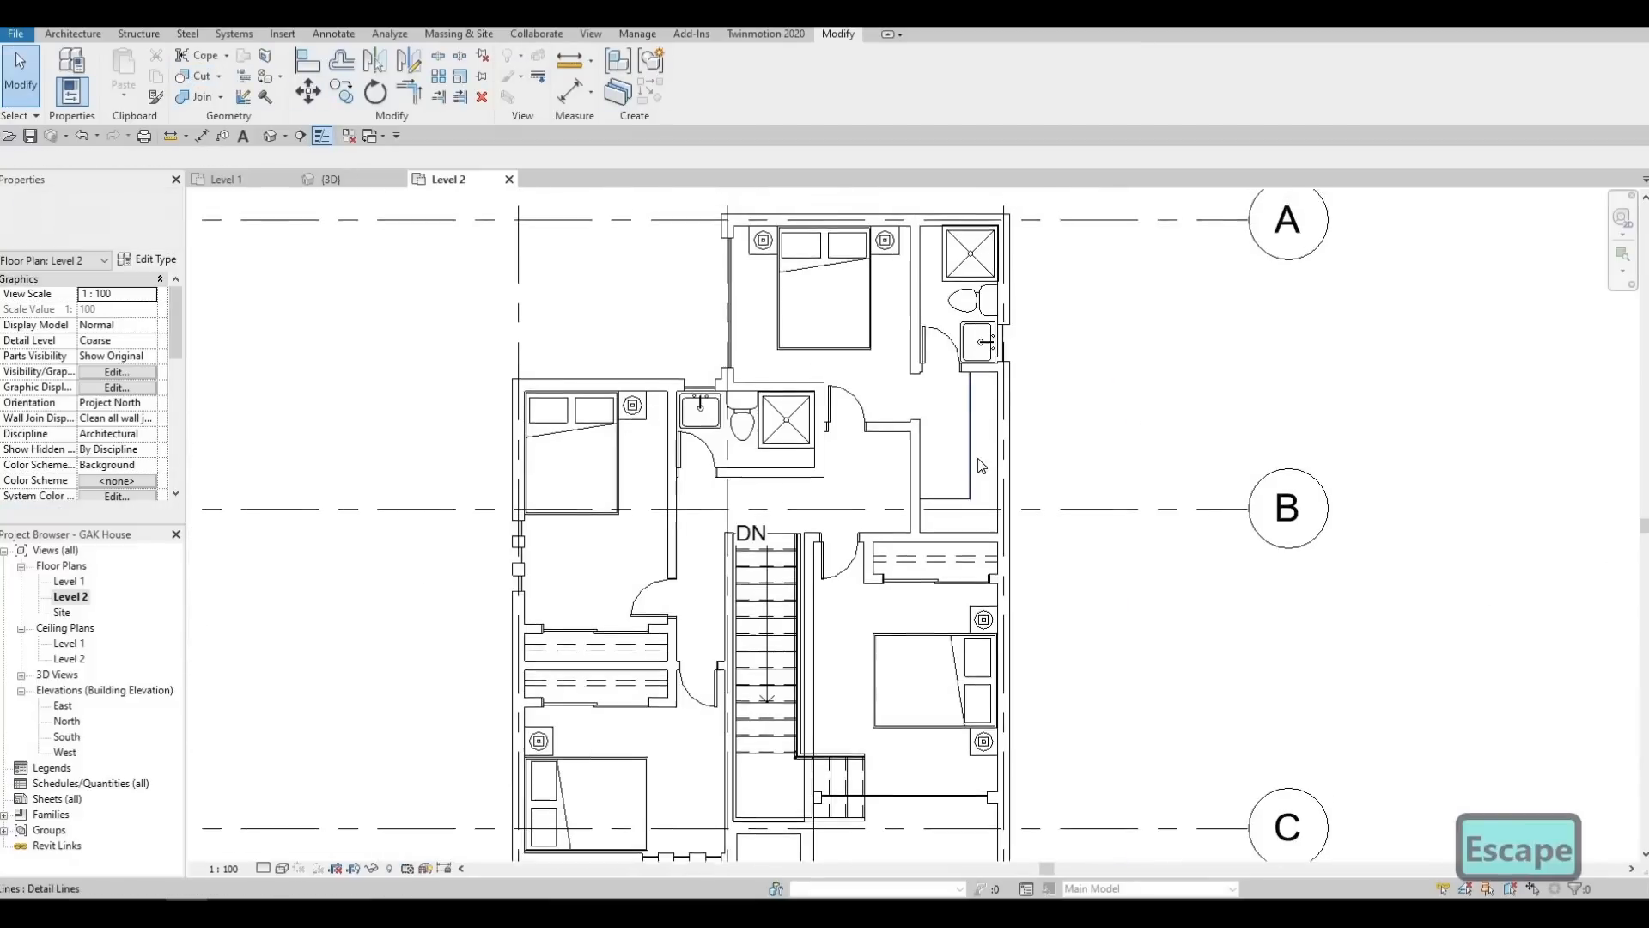
Draw a curtain wall about 840 mm long inside the exterior wall south of the stair landing
scroll(979, 386, down, 1)
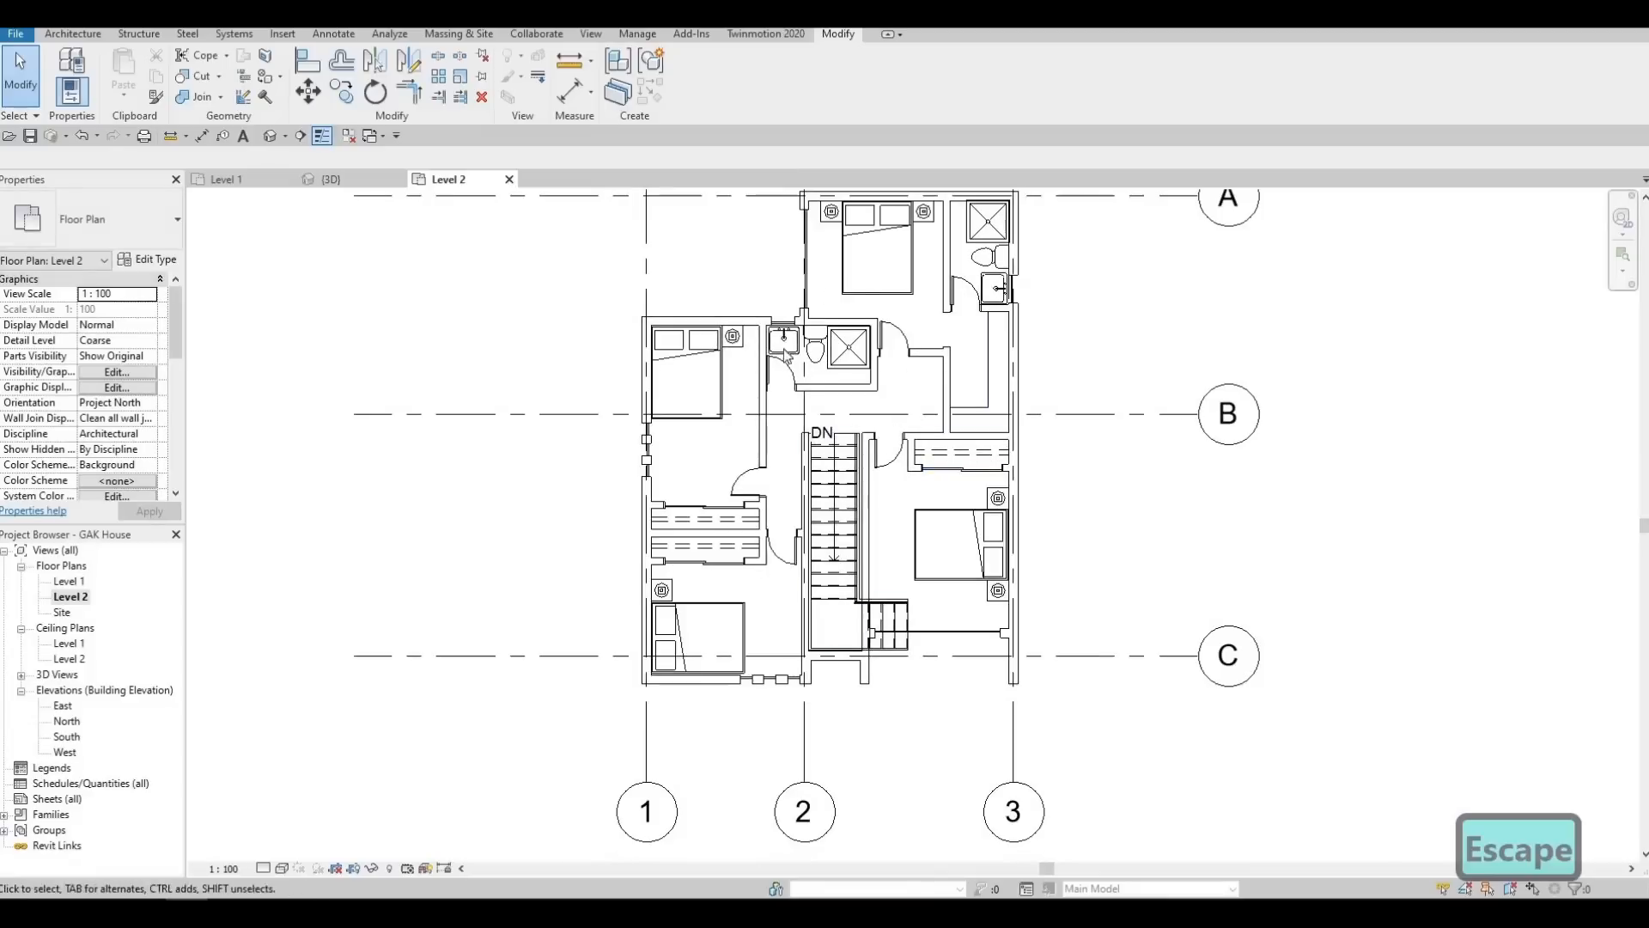
middle_drag(784, 356, 783, 369)
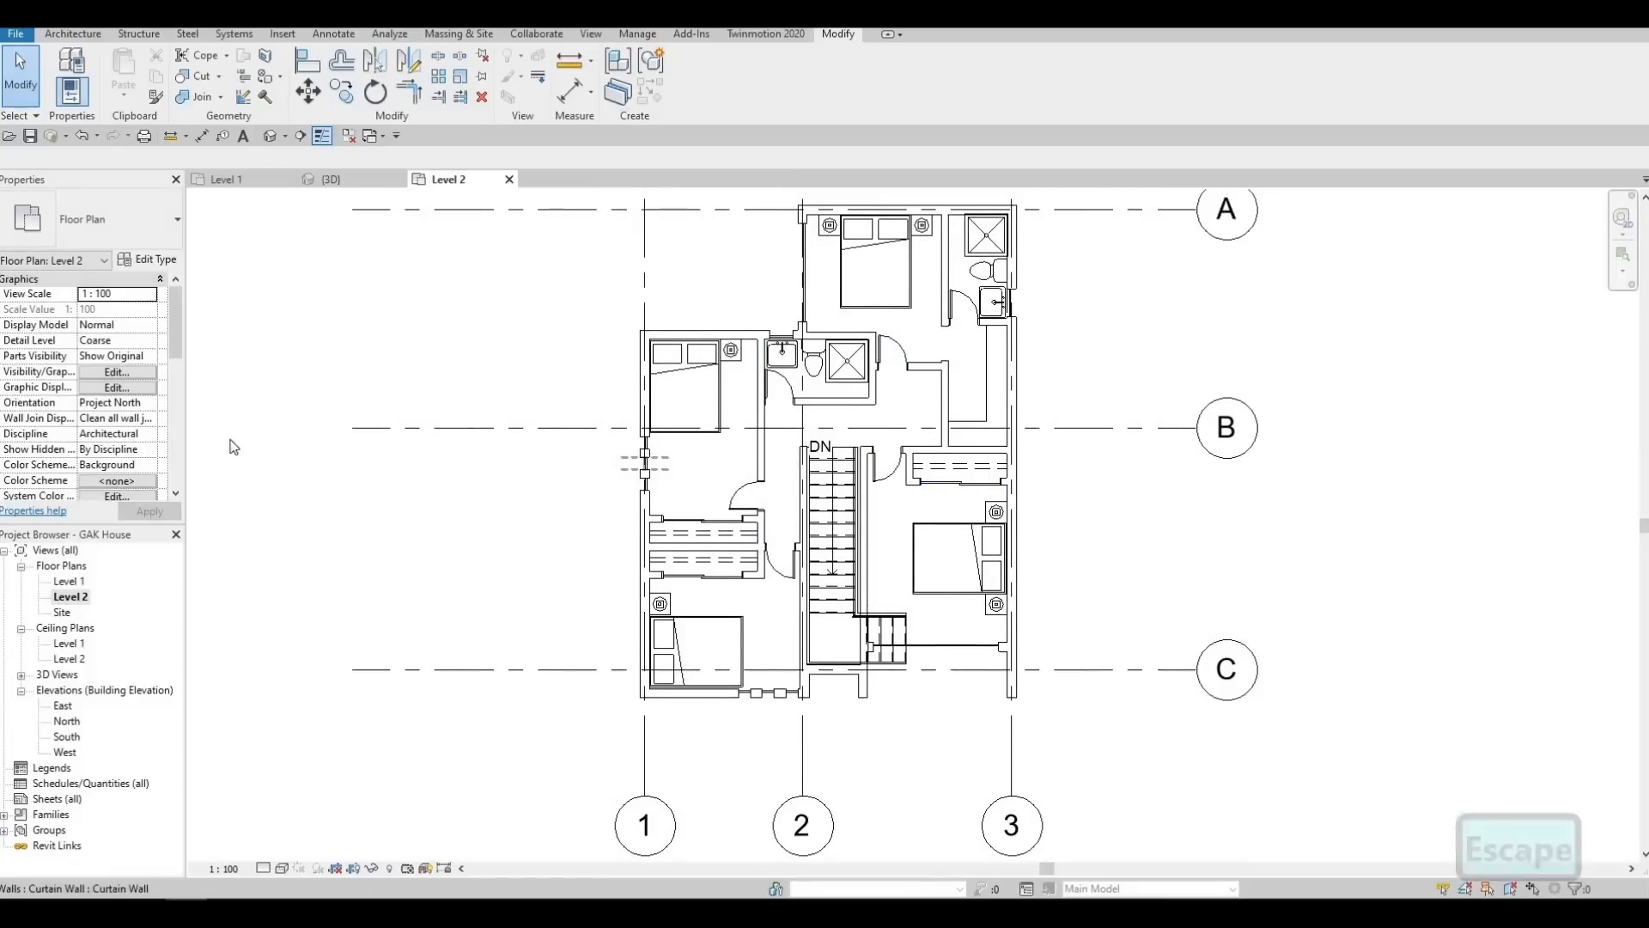
middle_drag(230, 447, 248, 422)
key(F1)
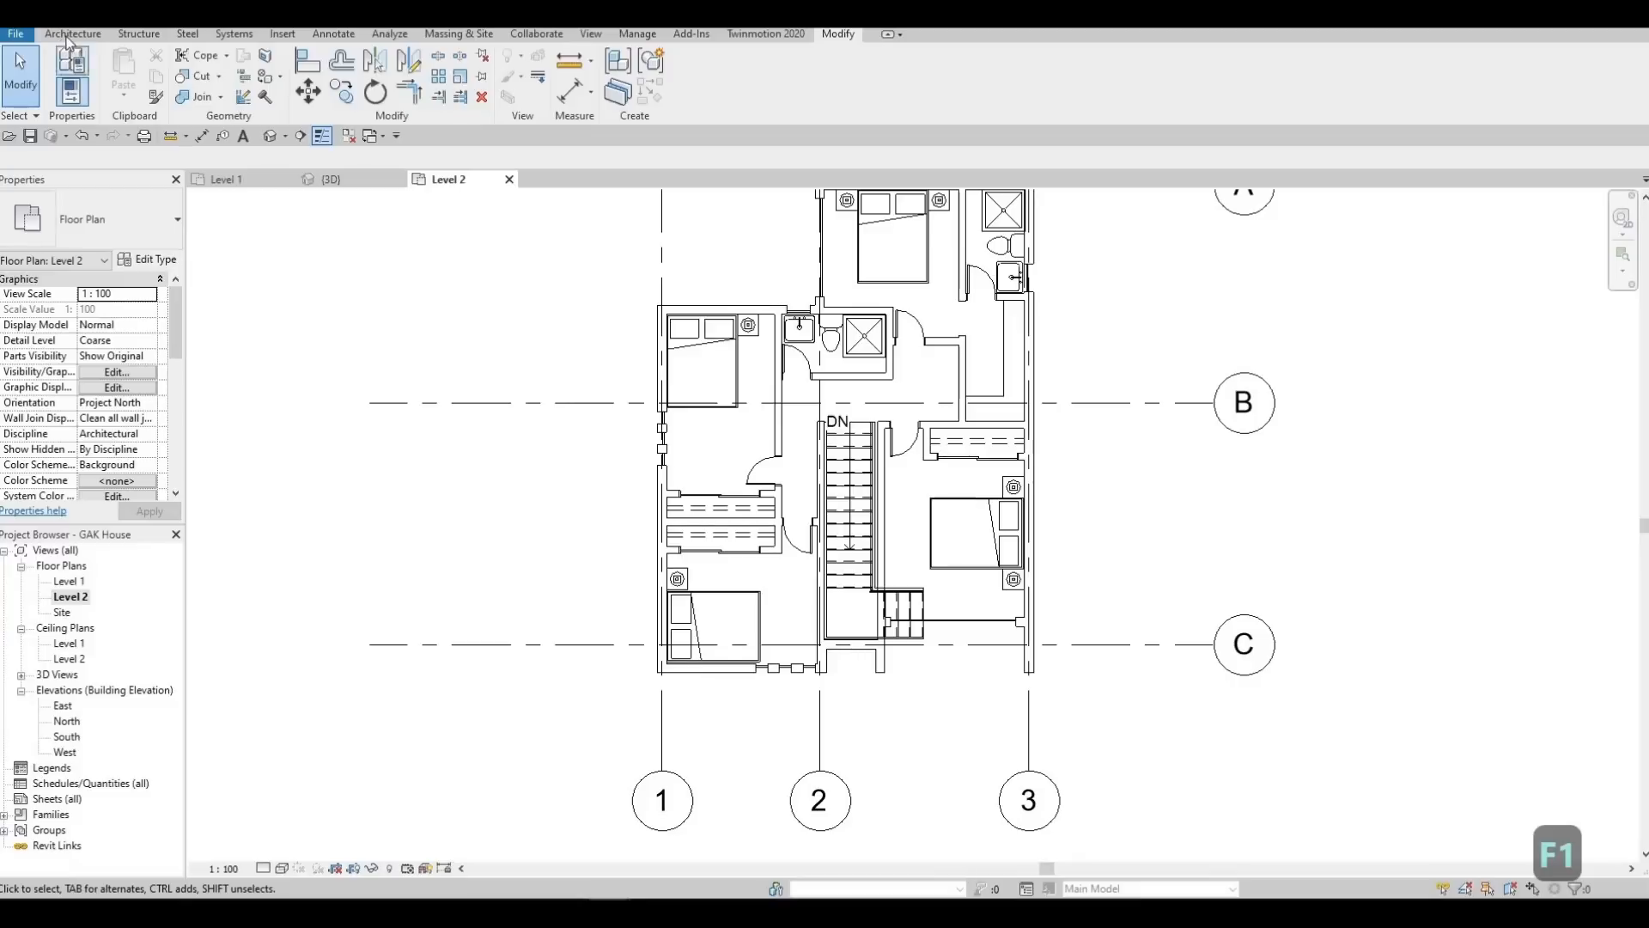
key(w)
key(a)
scroll(852, 629, up, 5)
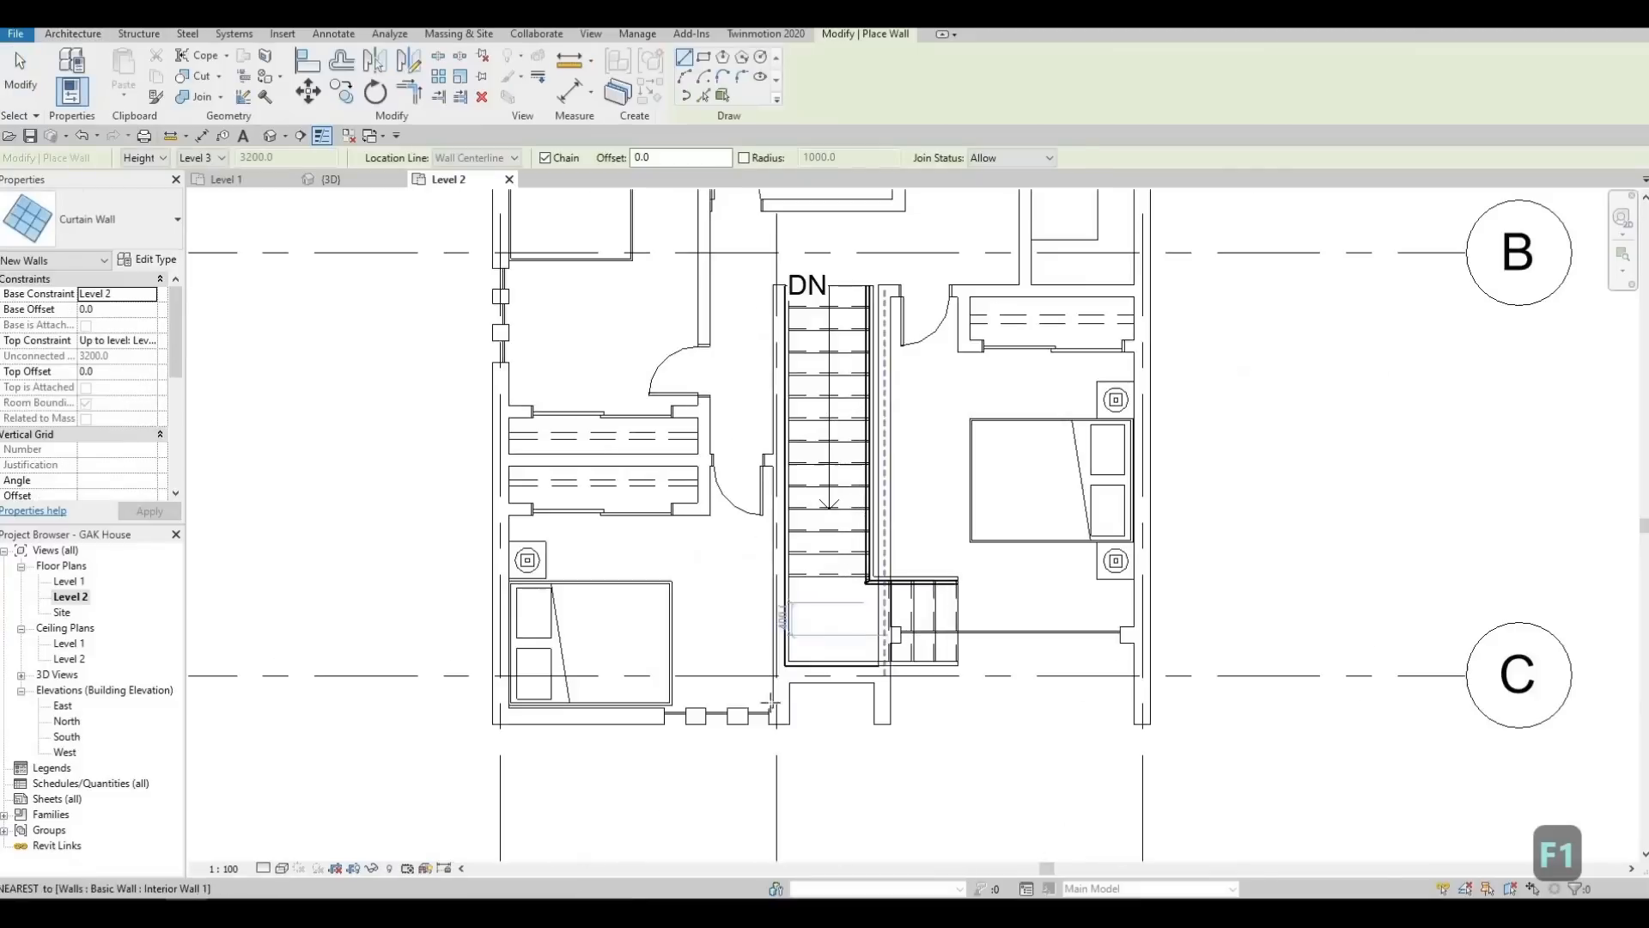
click(742, 719)
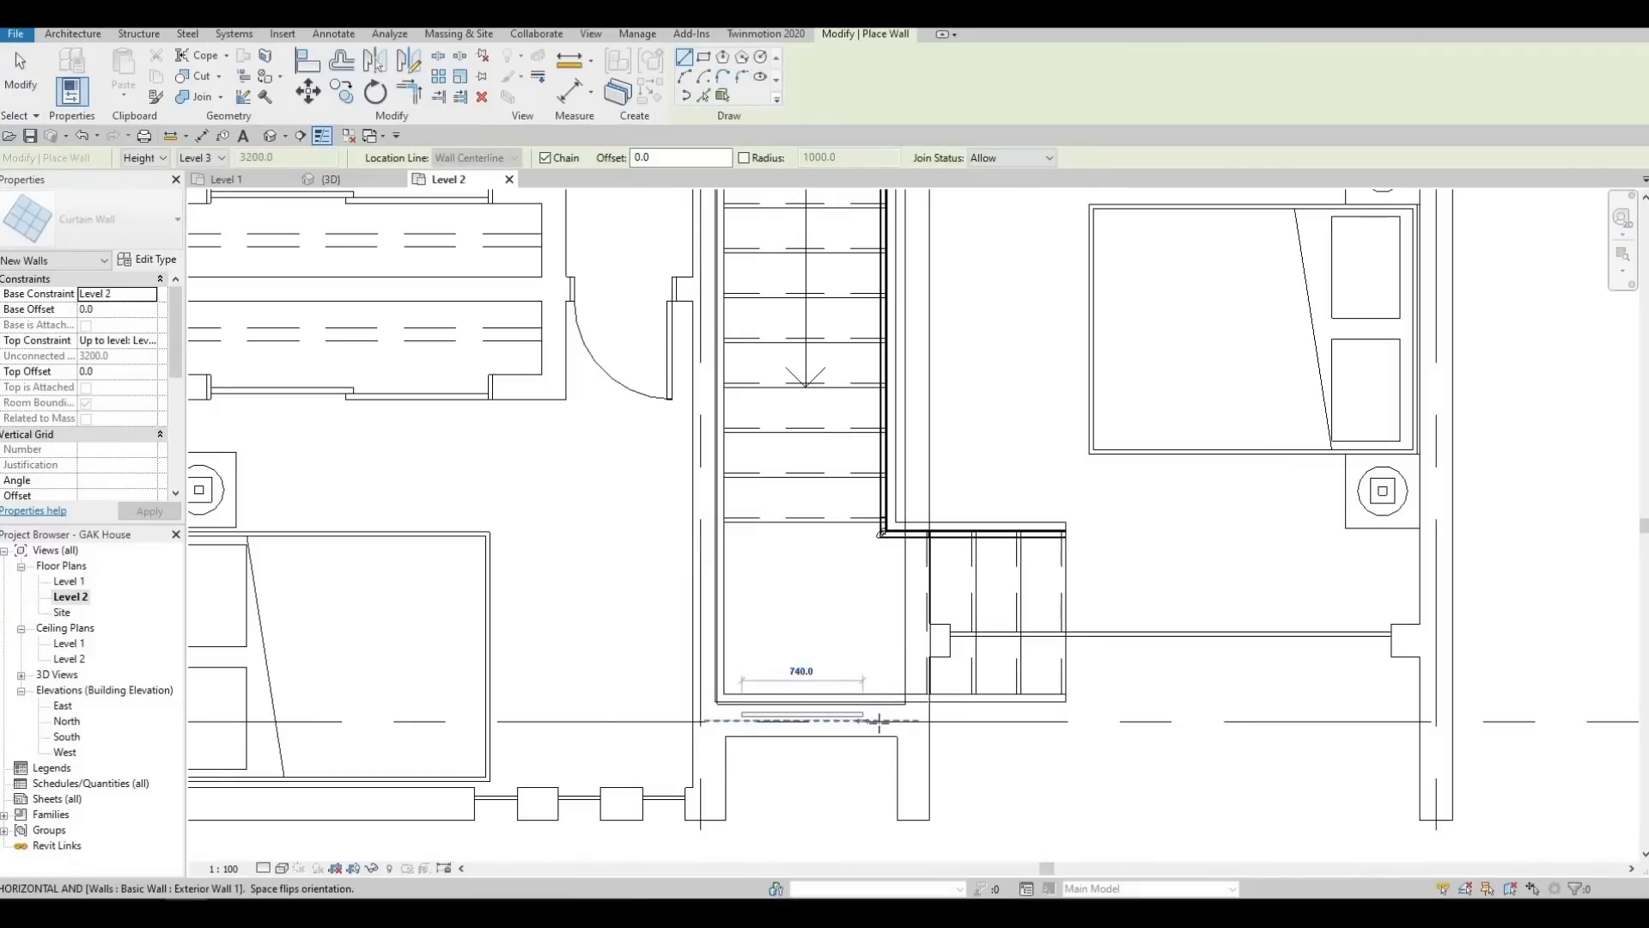
click(877, 719)
key(Escape)
key(Escape)
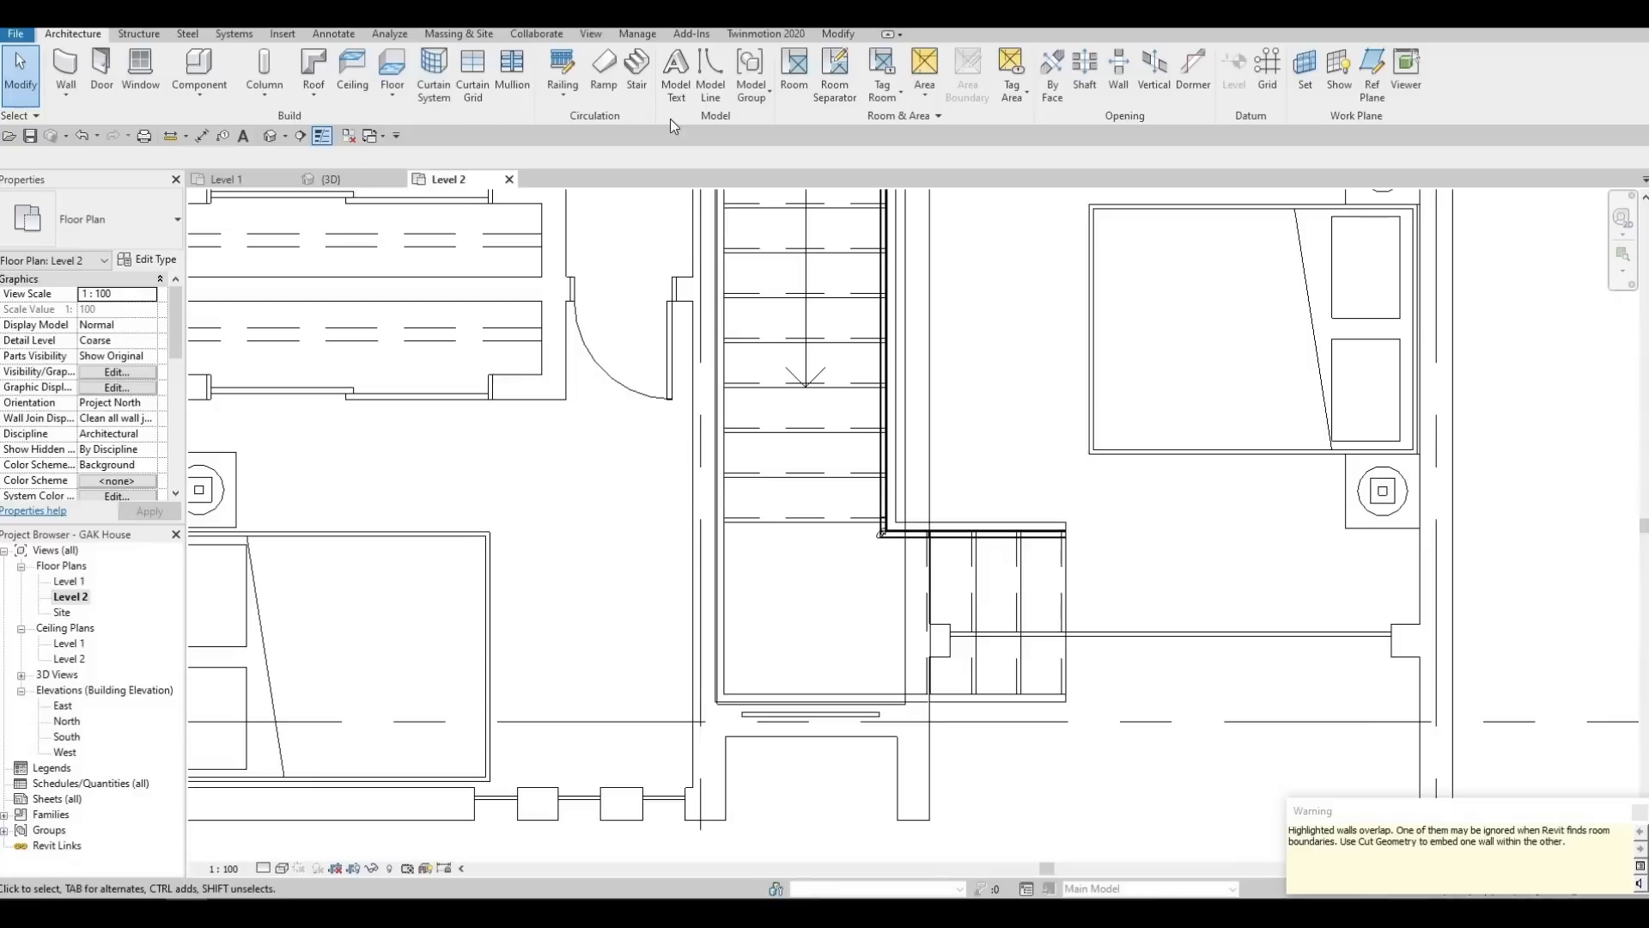
Use Cut Geometry to cut the exterior wall south of the stair landing with its new curtain wall
click(838, 33)
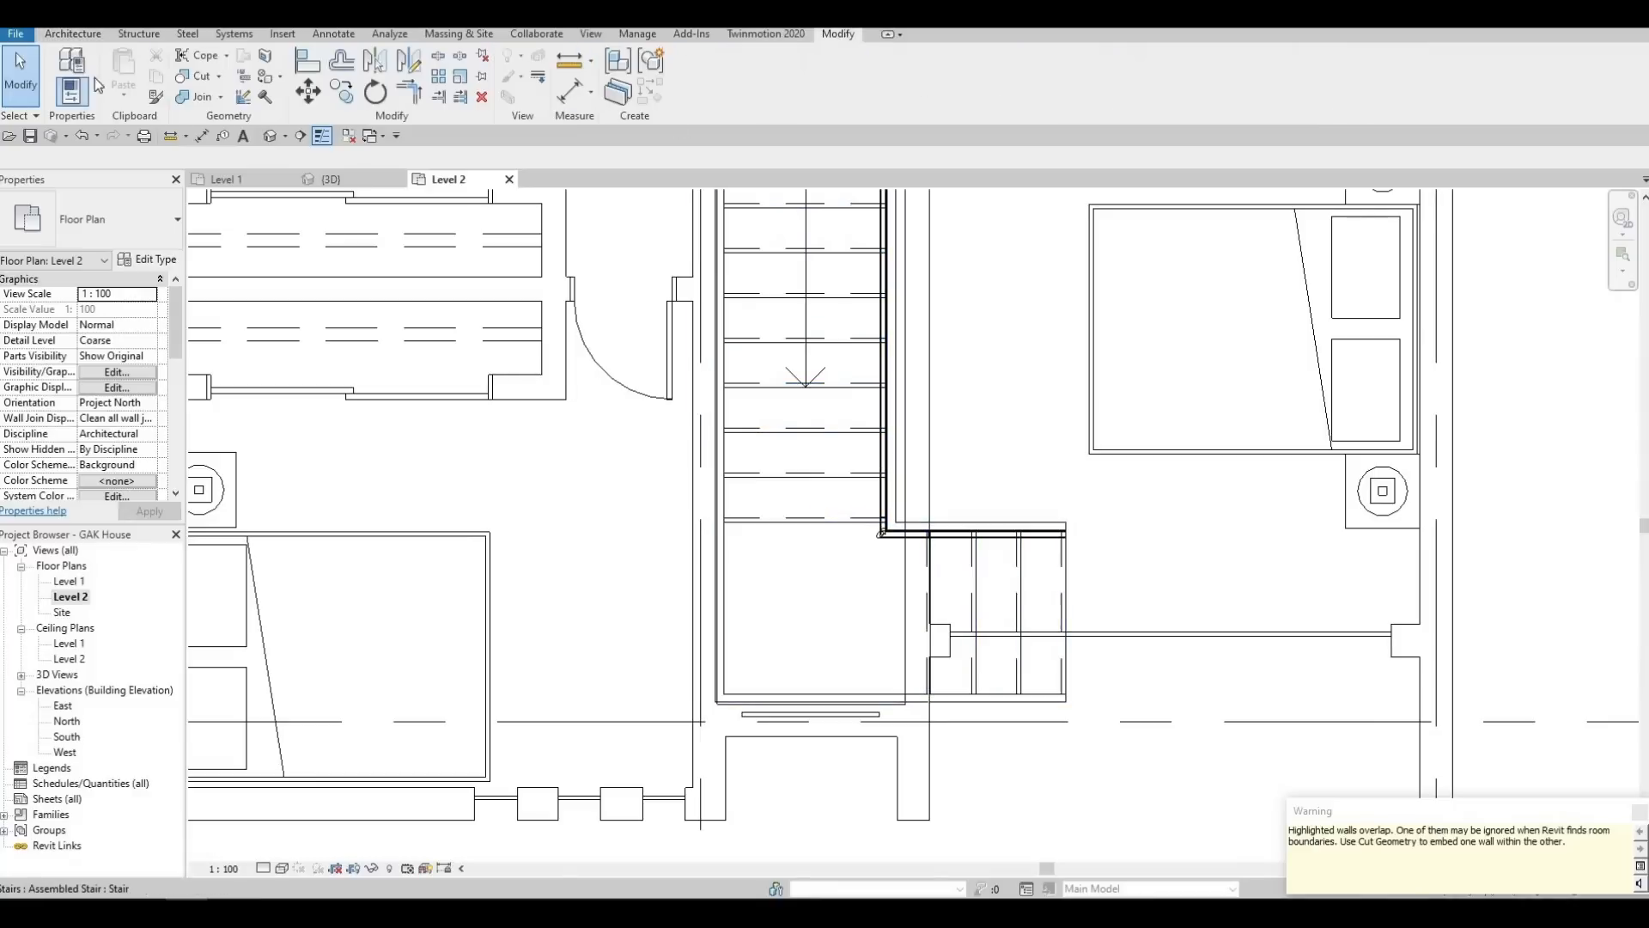
click(197, 76)
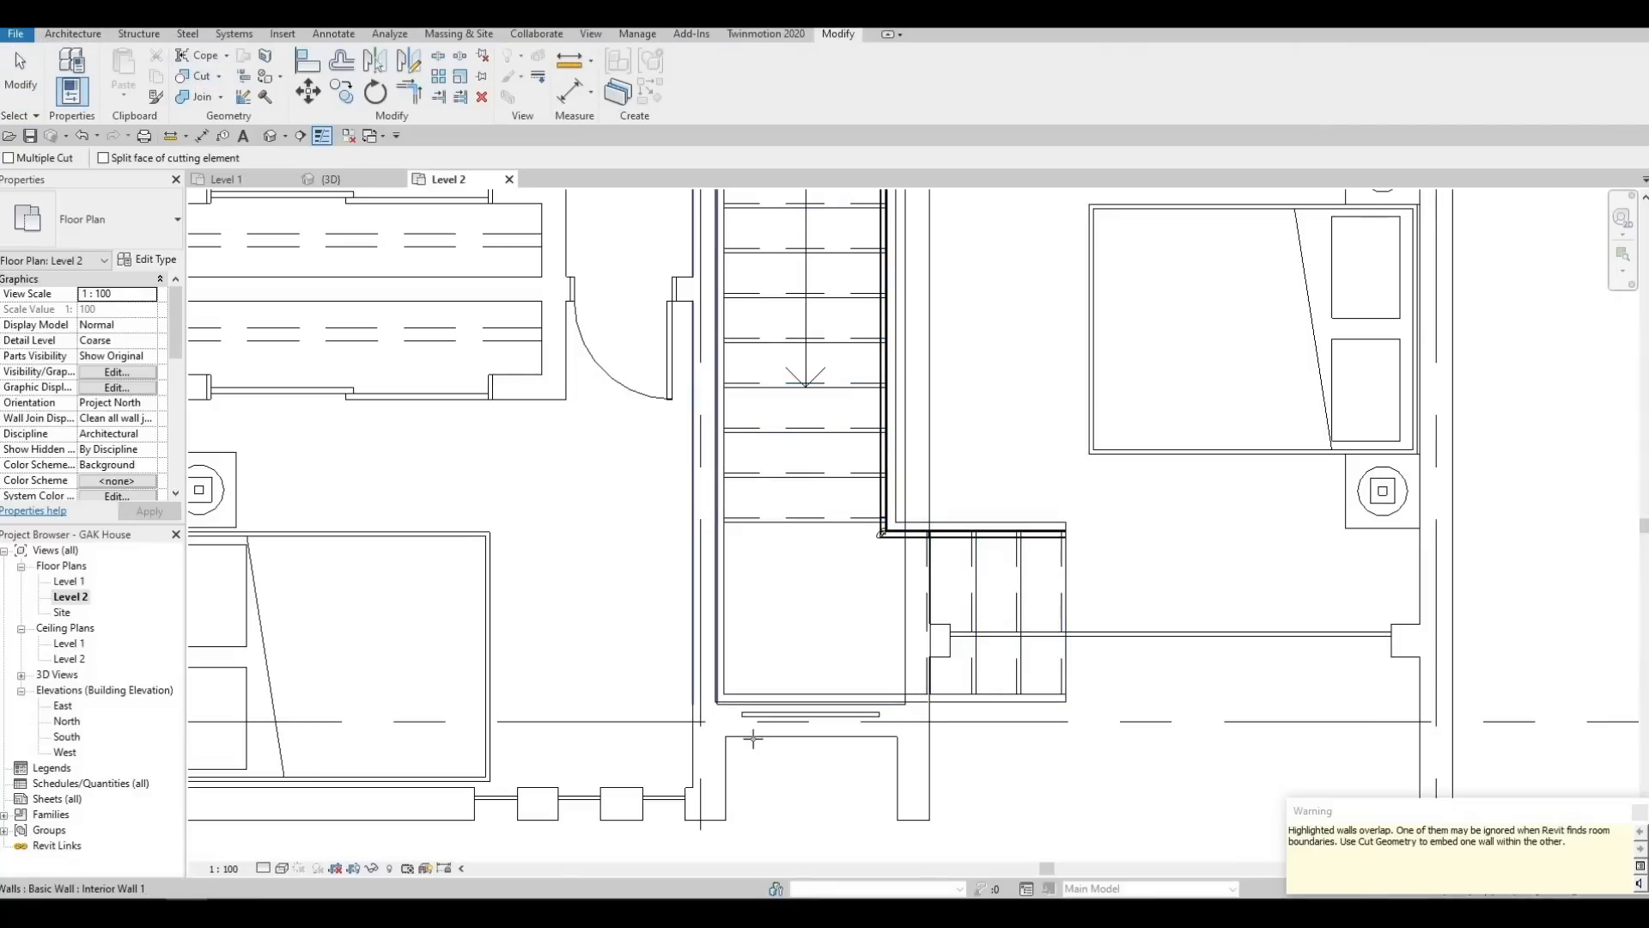
click(767, 717)
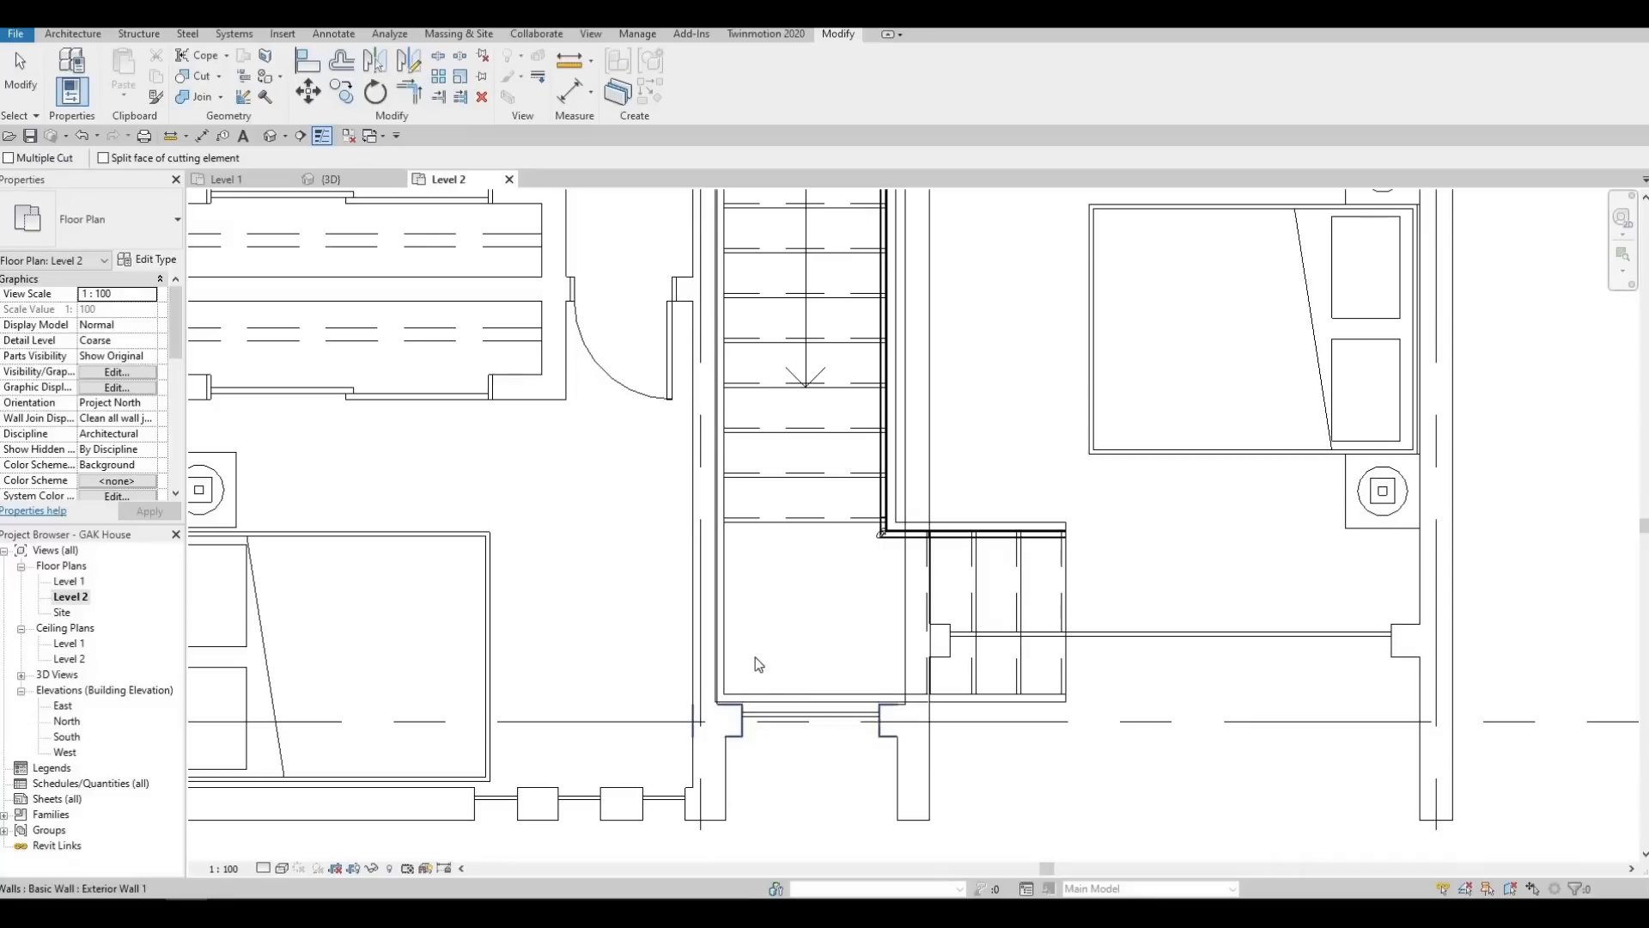
key(Escape)
key(Escape)
middle_drag(755, 663, 744, 640)
key(Escape)
click(833, 697)
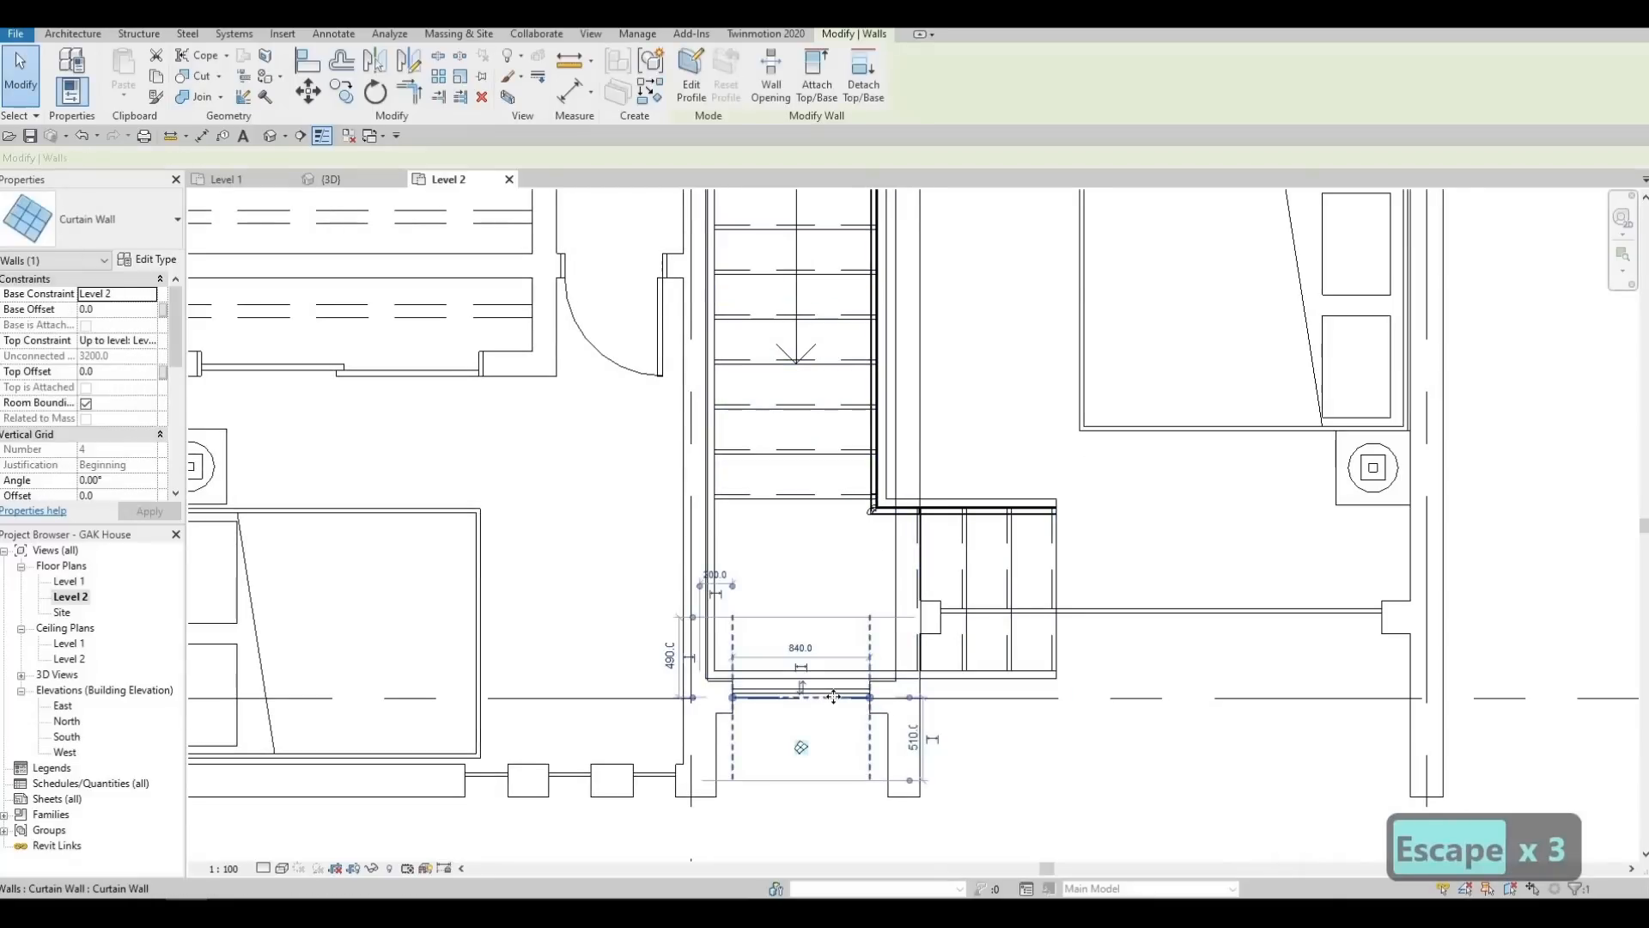
scroll(853, 505, down, 2)
key(Escape)
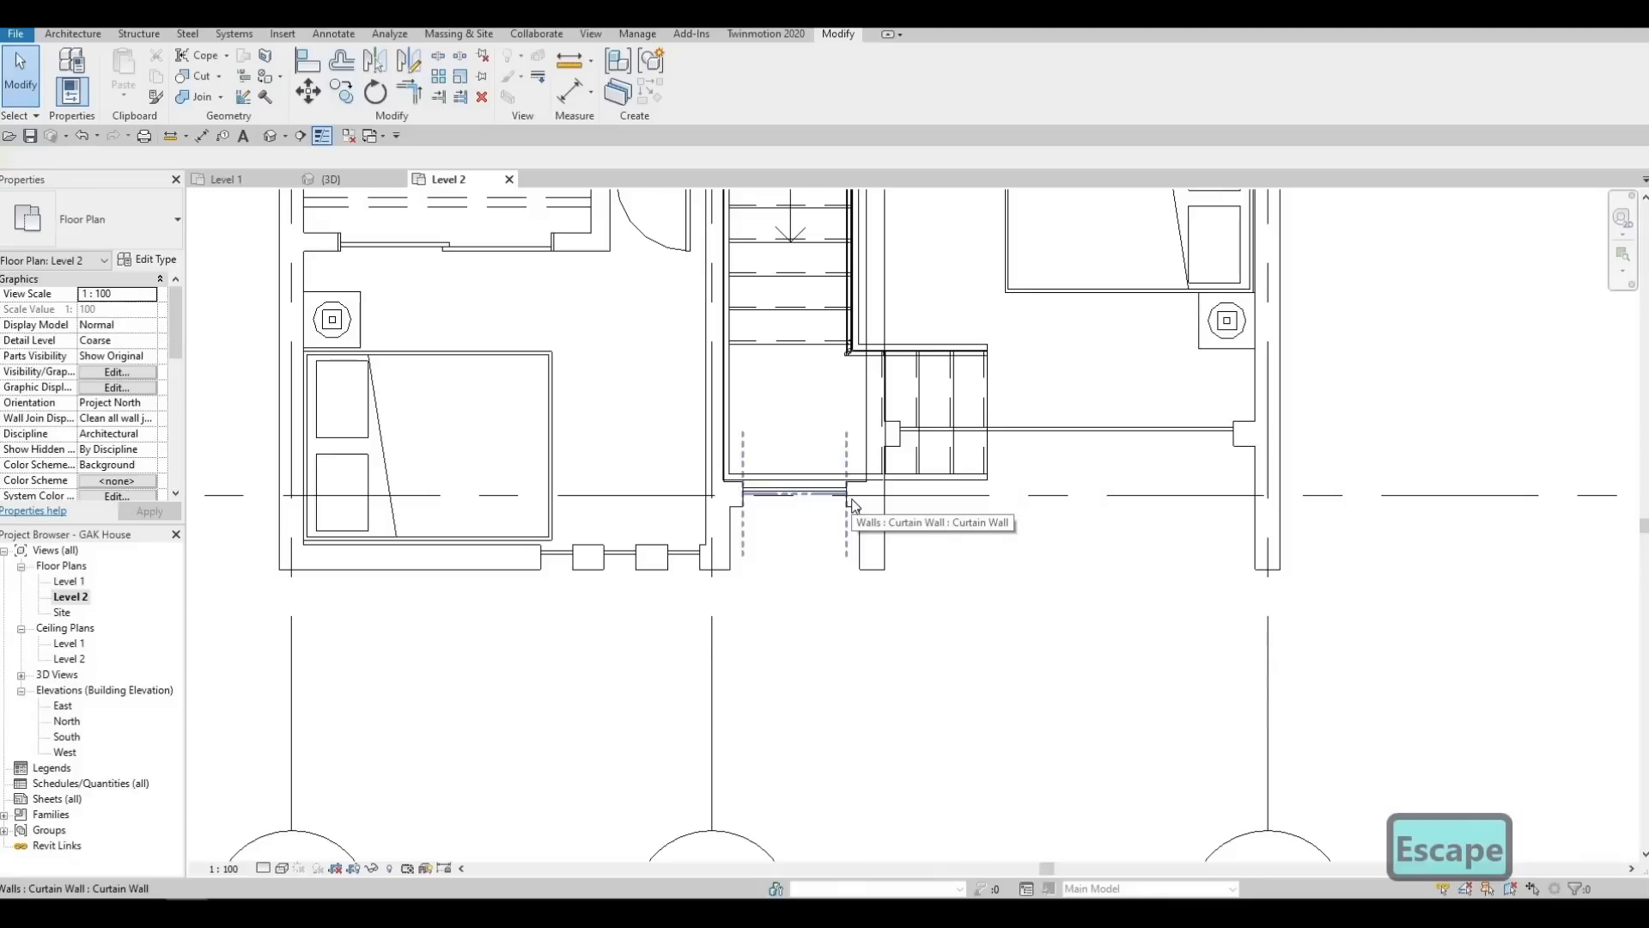
Try to trim the interior wall east of the stairs against the short exterior wall projecting south of it
key(F1)
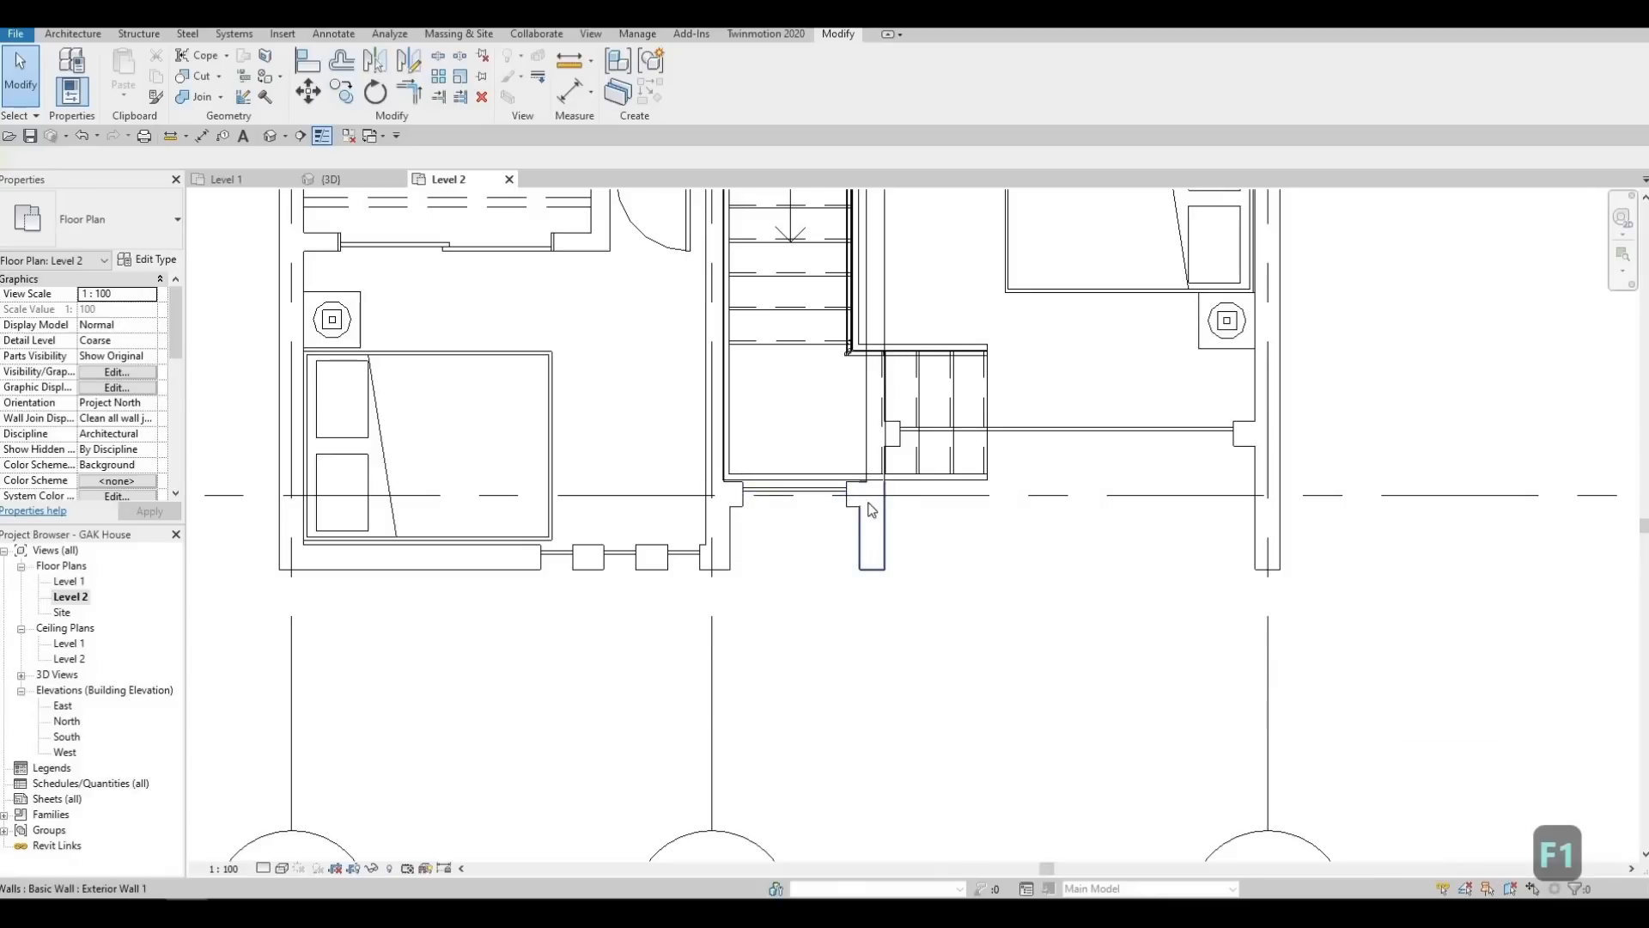
key(t)
key(r)
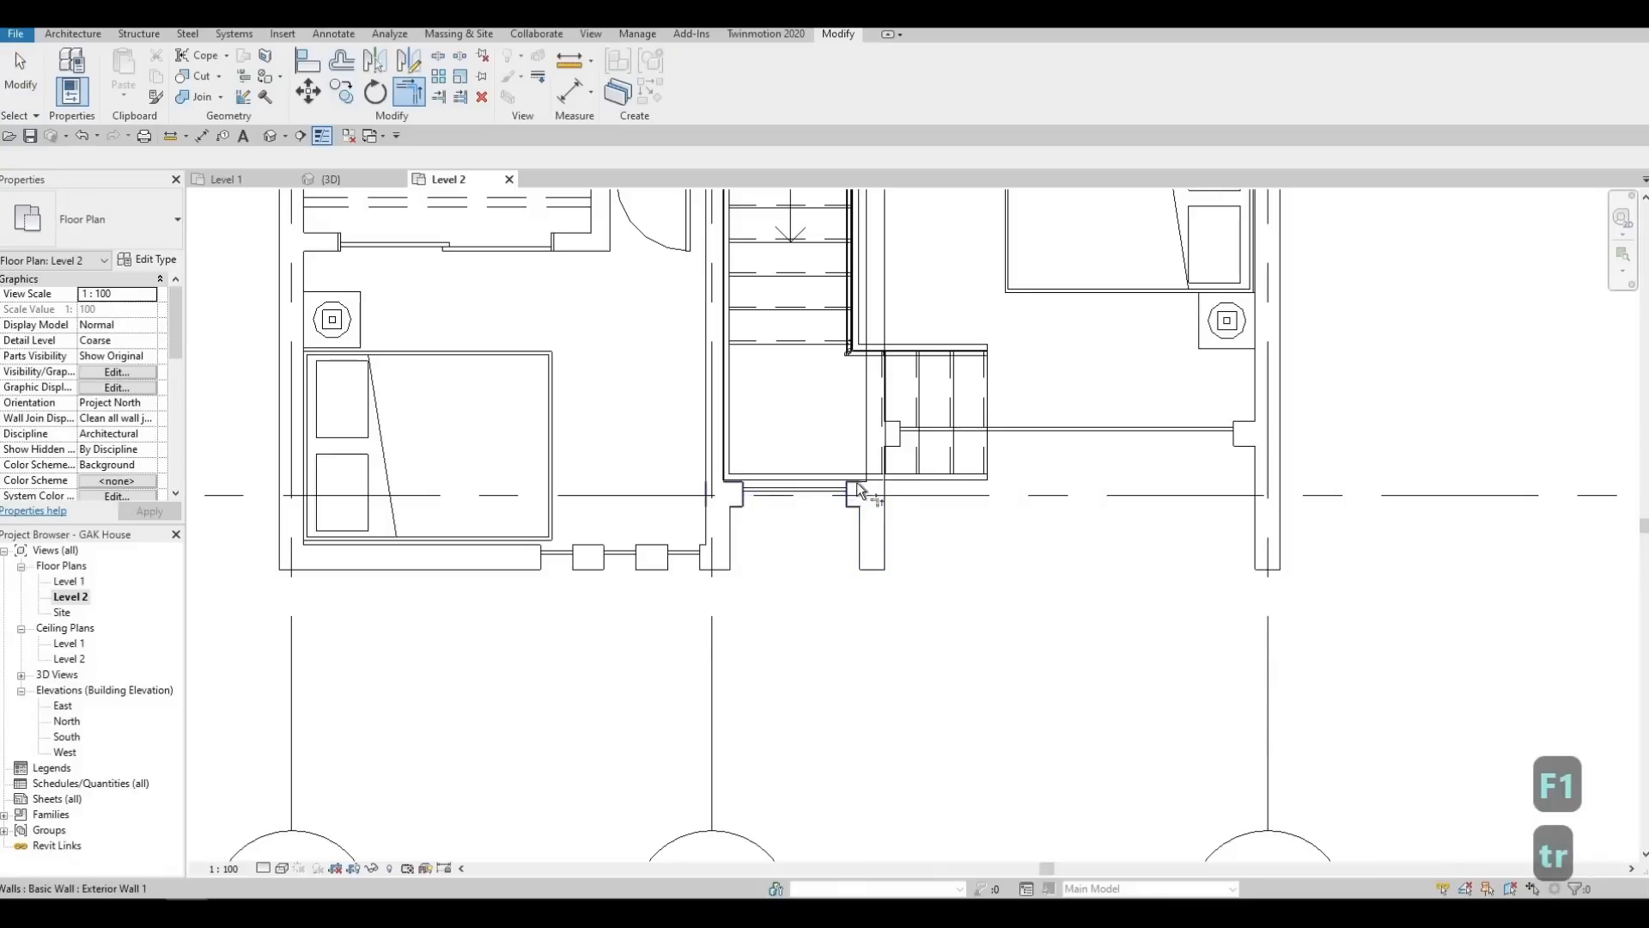
click(867, 442)
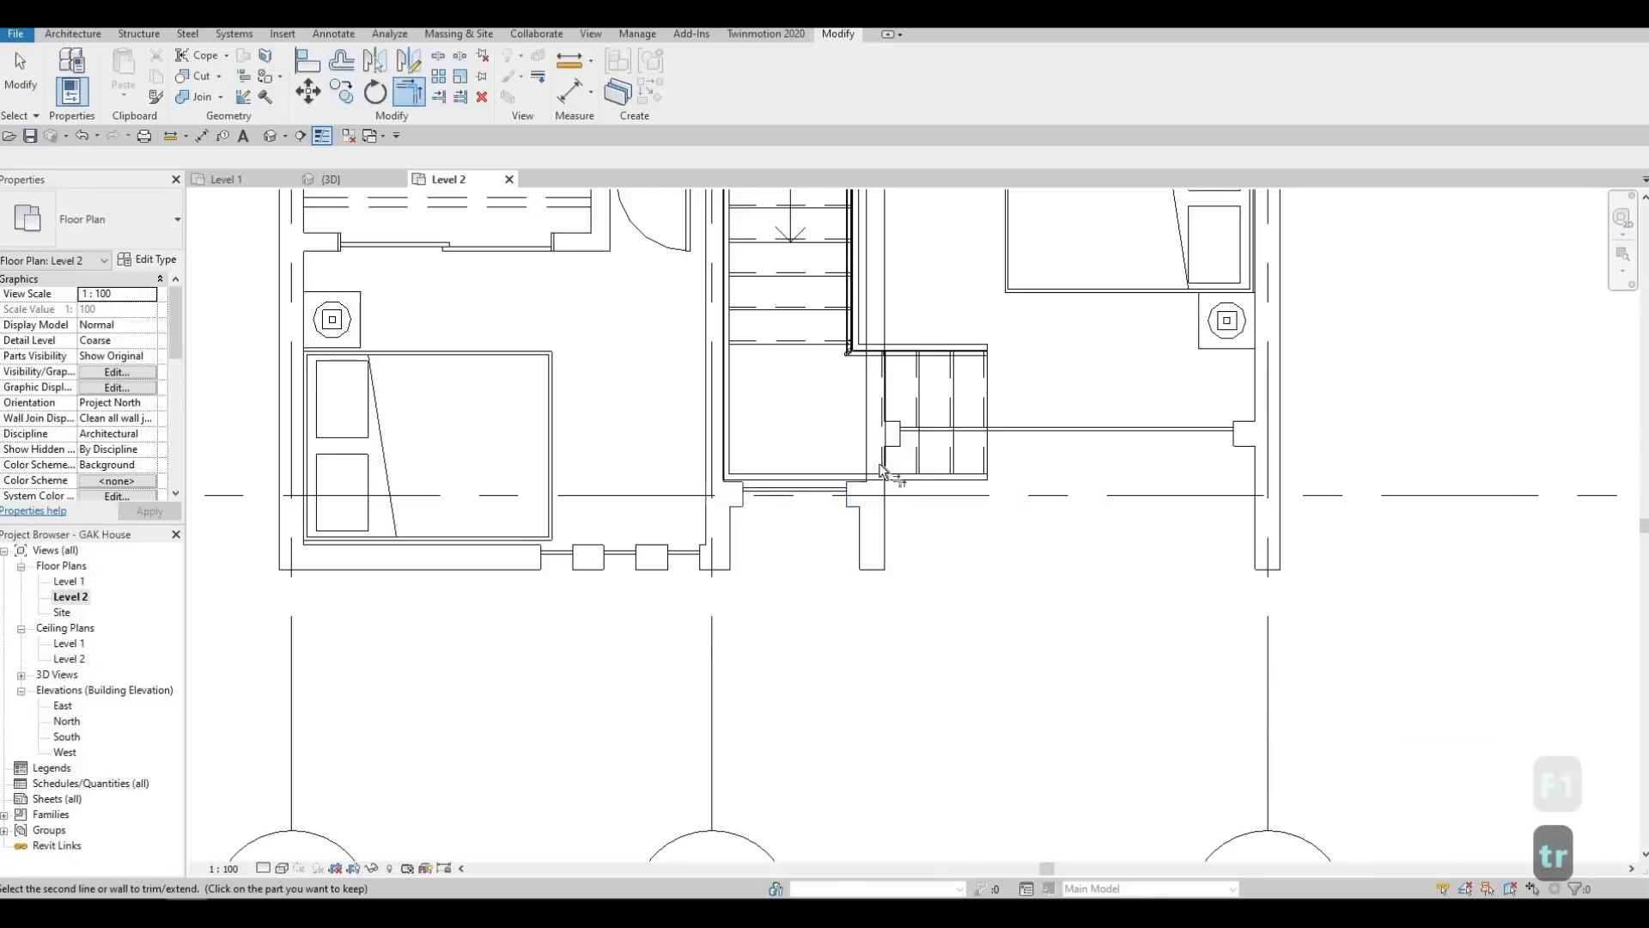
click(881, 549)
key(Escape)
key(Escape)
Delete the short exterior wall projecting south at the stair landing's east corner, and undo the deletion
click(878, 544)
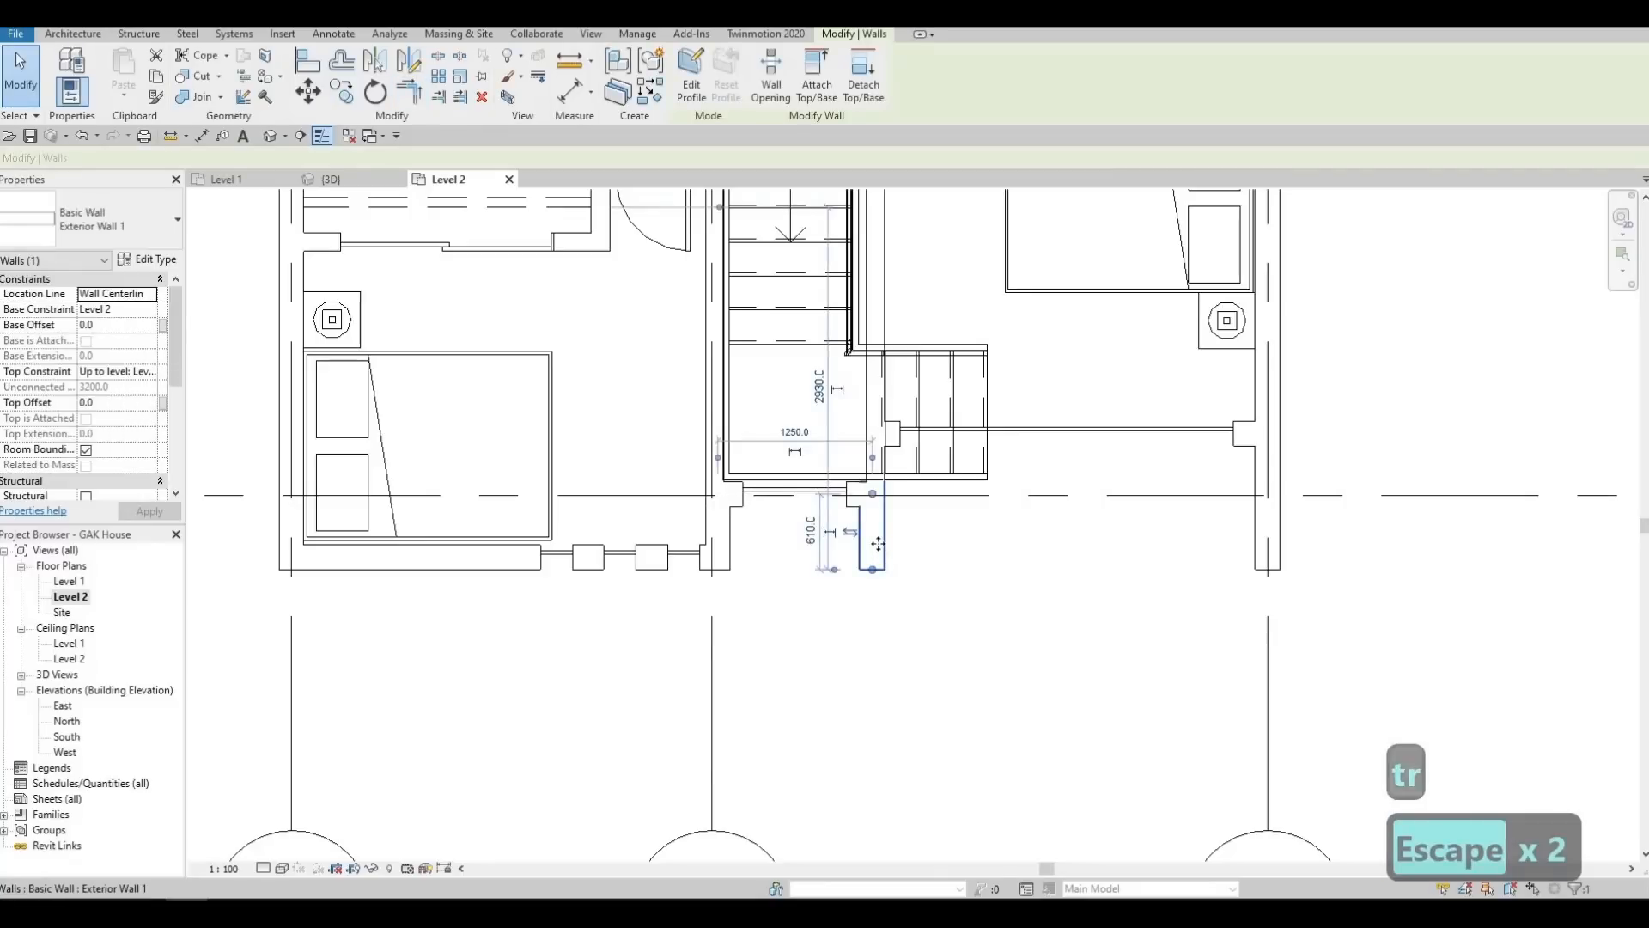
key(Delete)
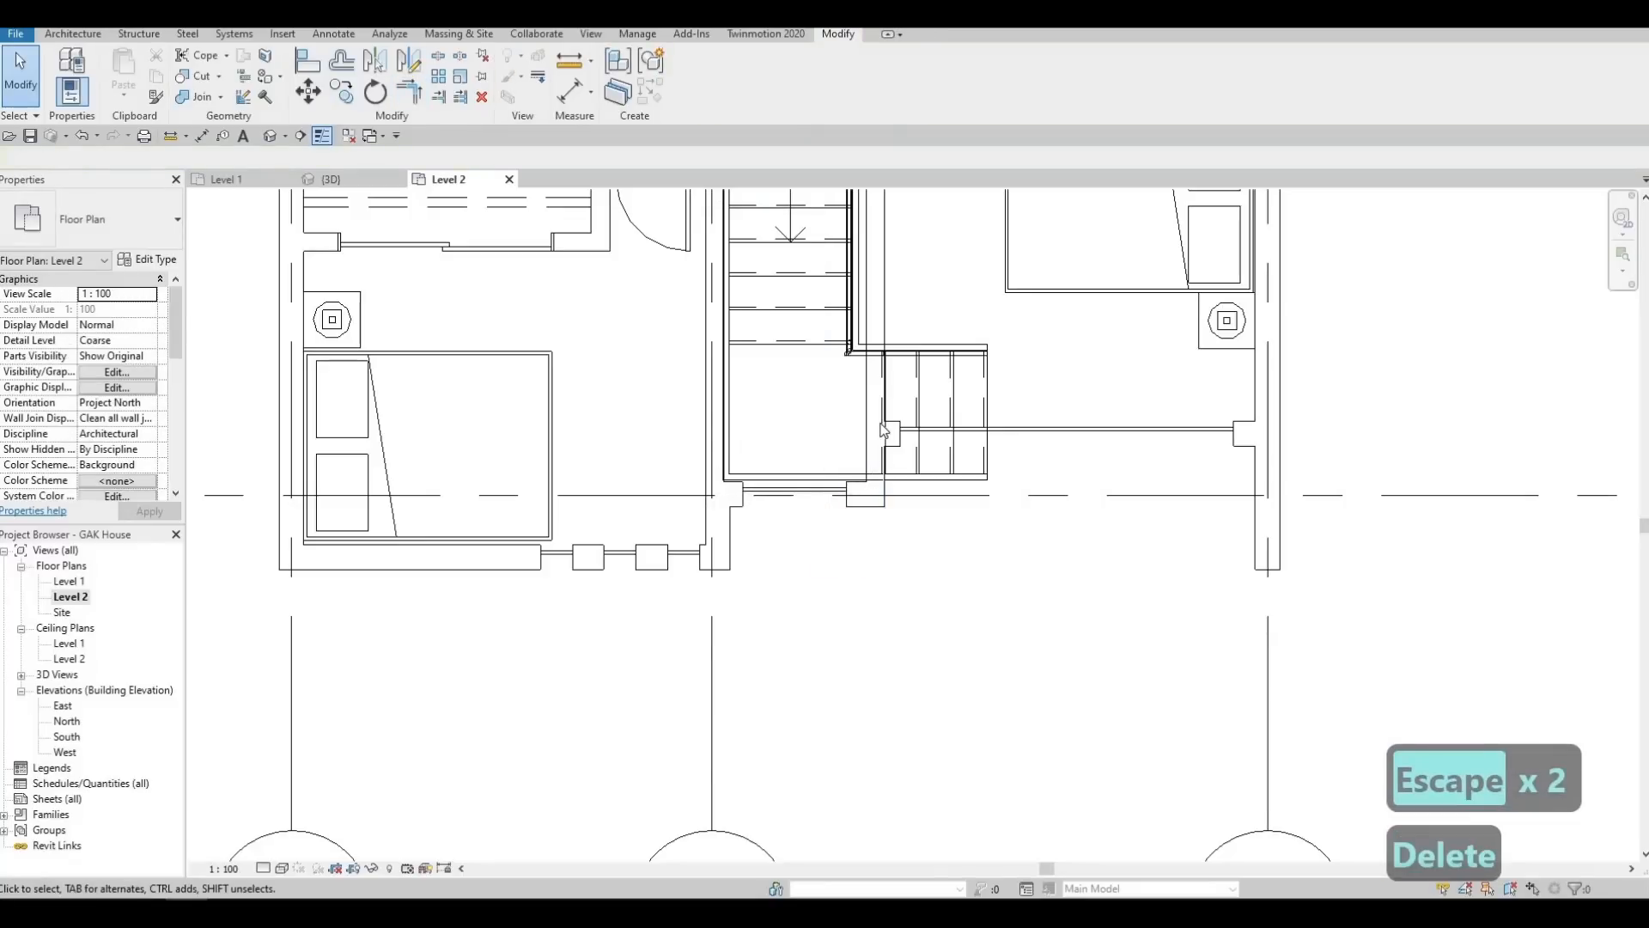
key(Escape)
scroll(884, 430, up, 3)
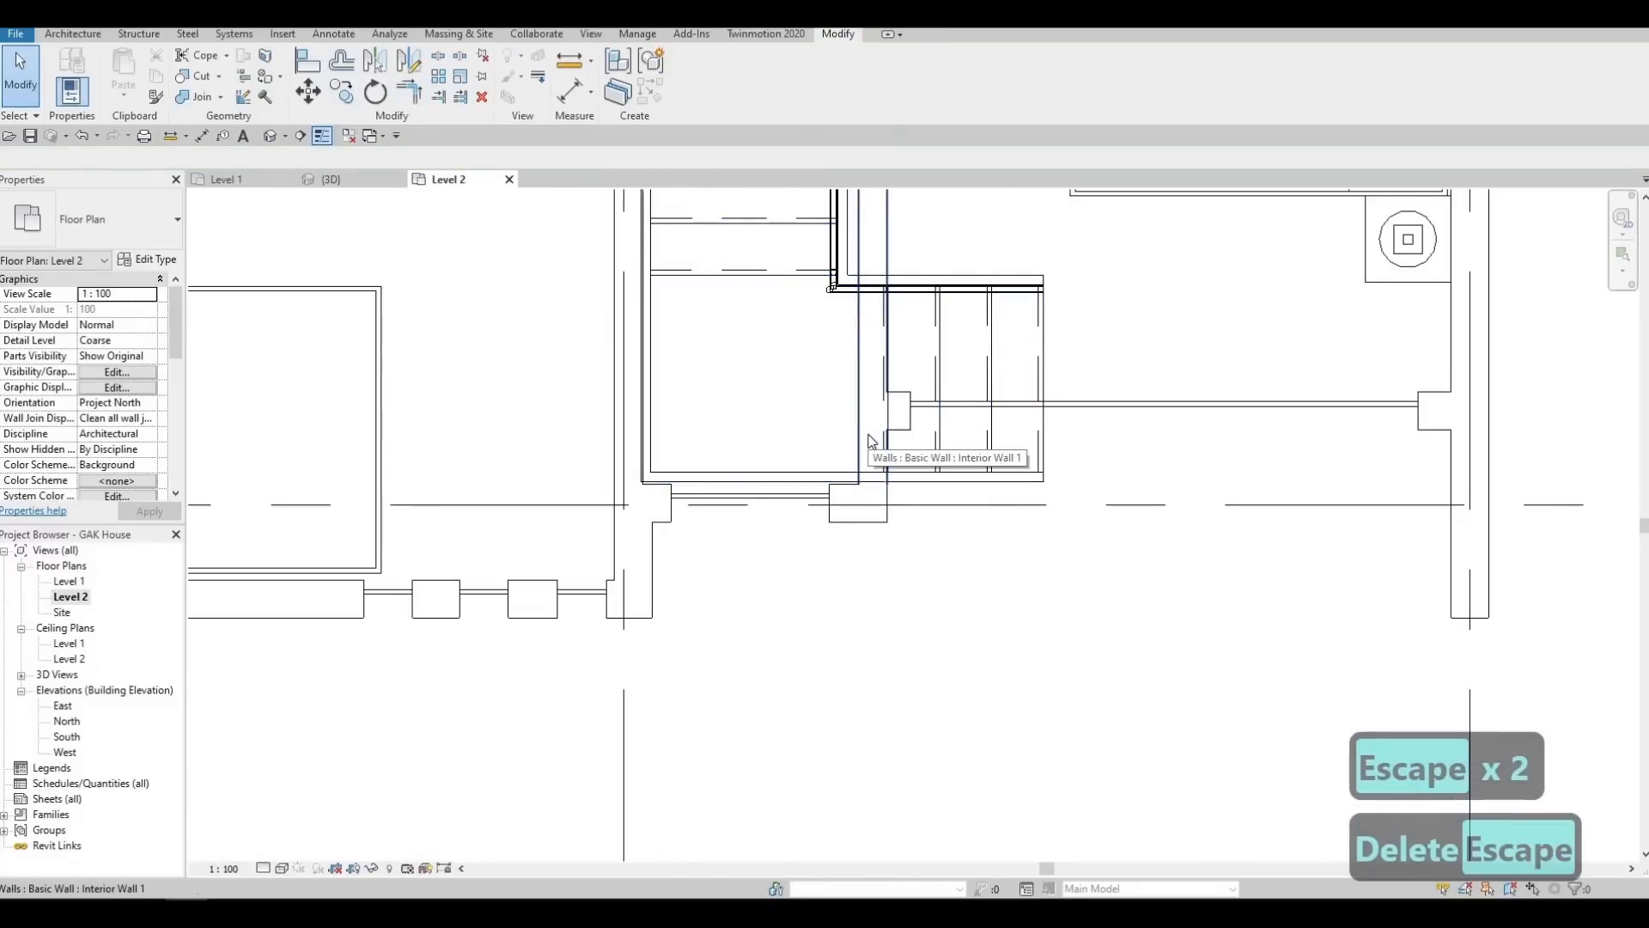
click(873, 488)
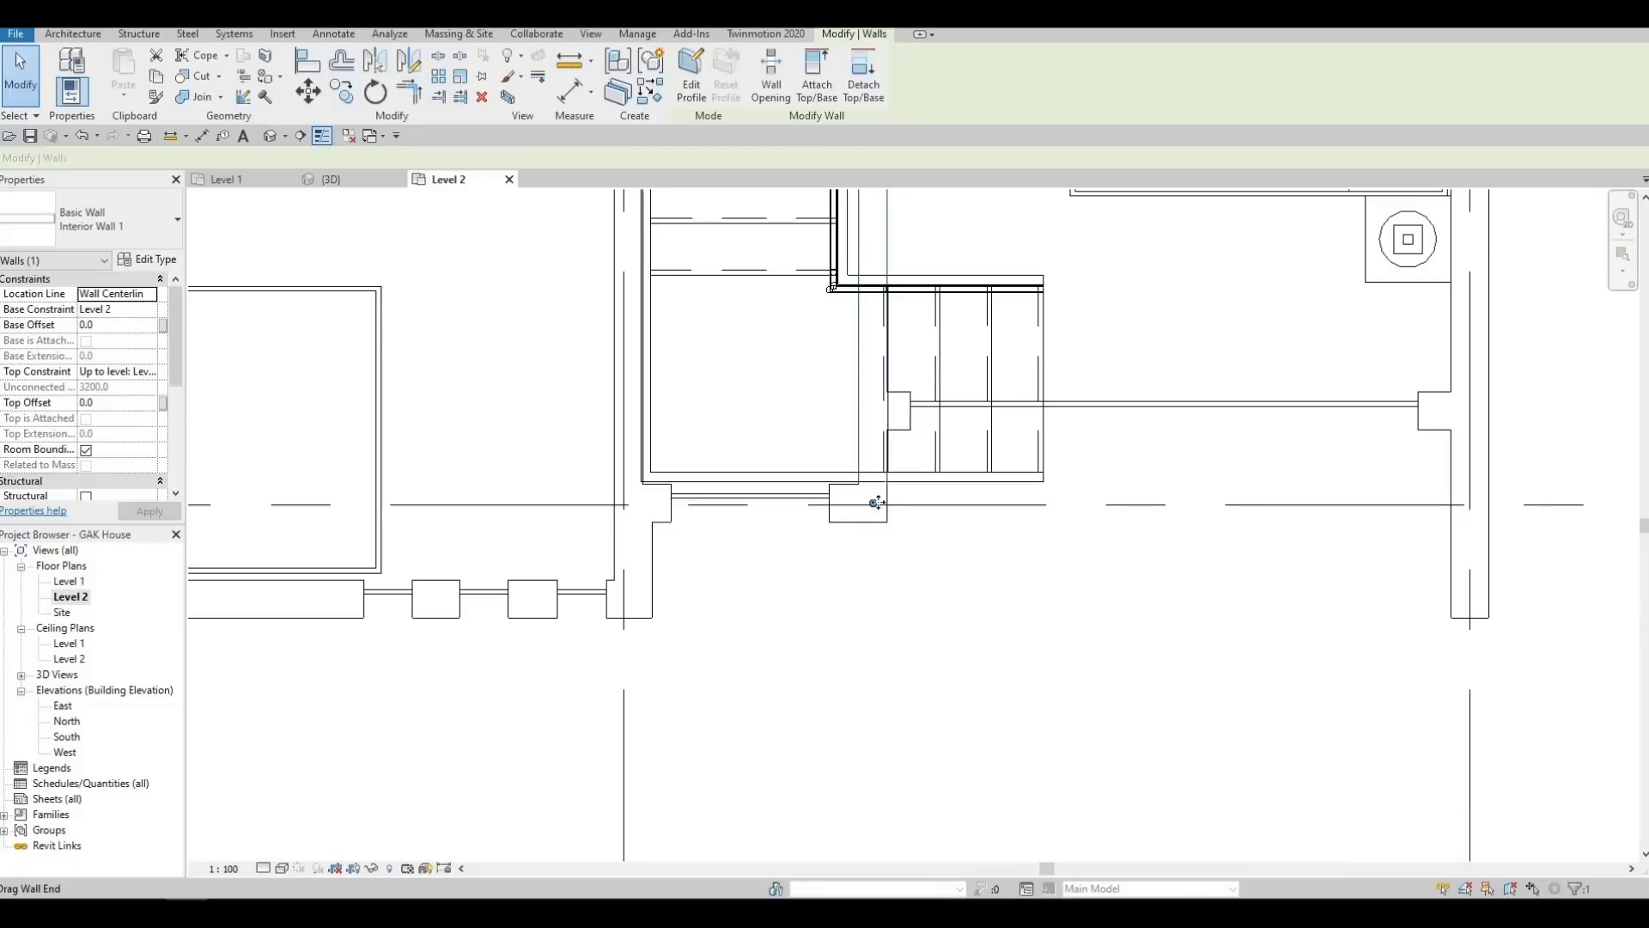
key(ctrl+z)
scroll(872, 489, down, 2)
scroll(877, 457, up, 2)
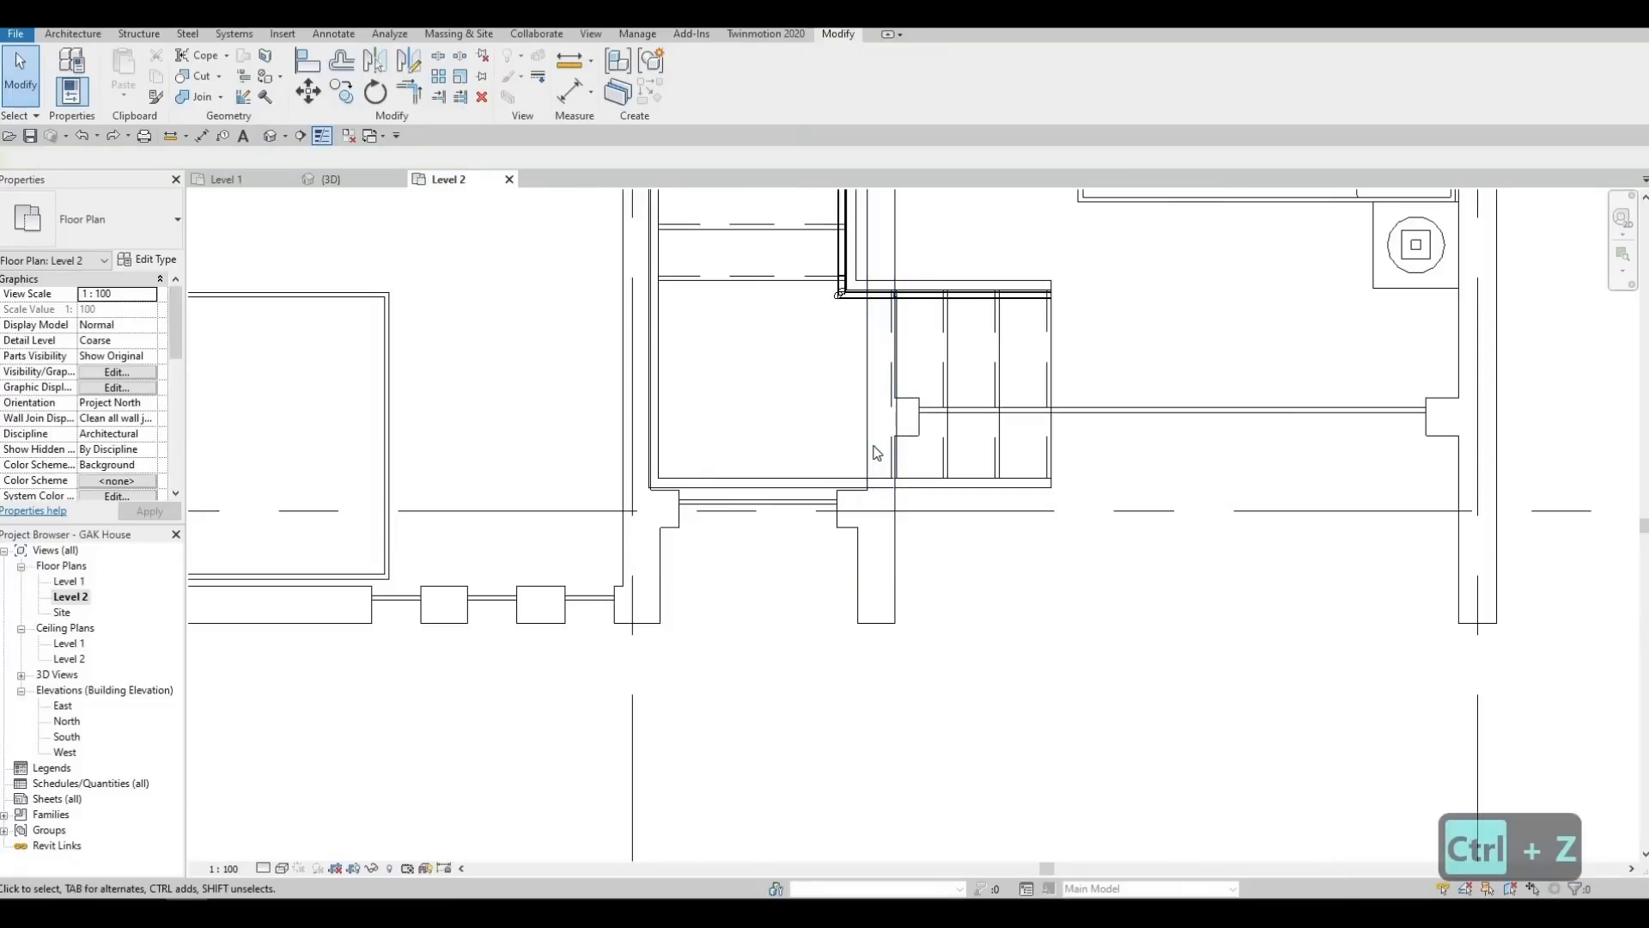
Shorten the interior wall east of the stairs by pulling its south end north to the east bedroom's curtain wall
click(872, 451)
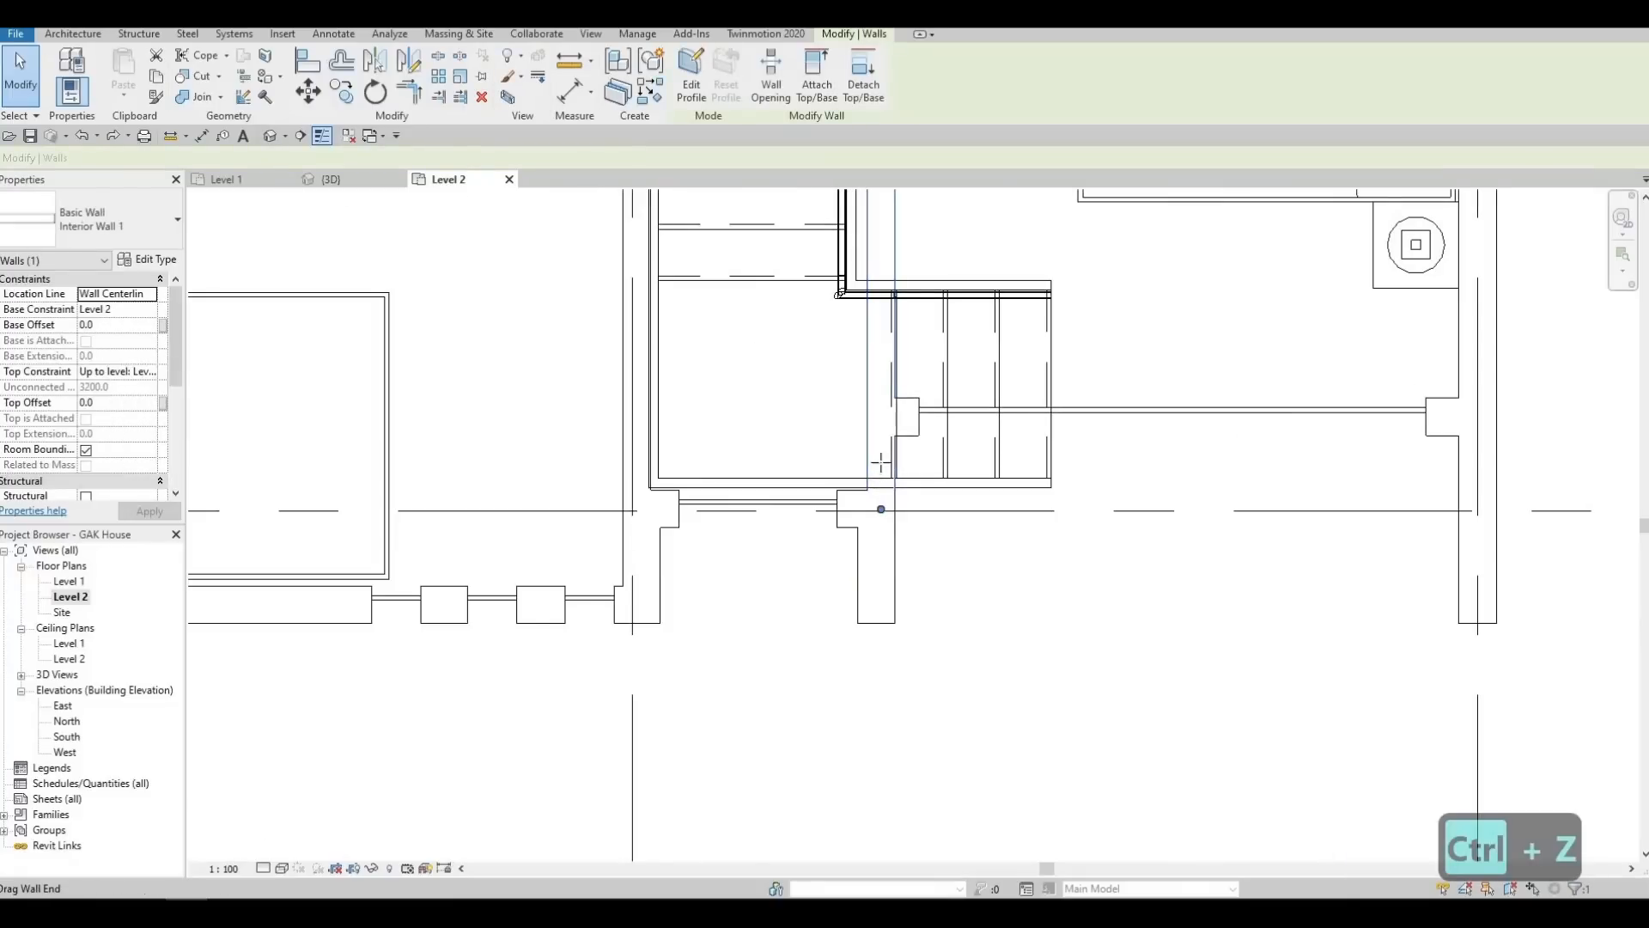
drag(880, 462, 889, 425)
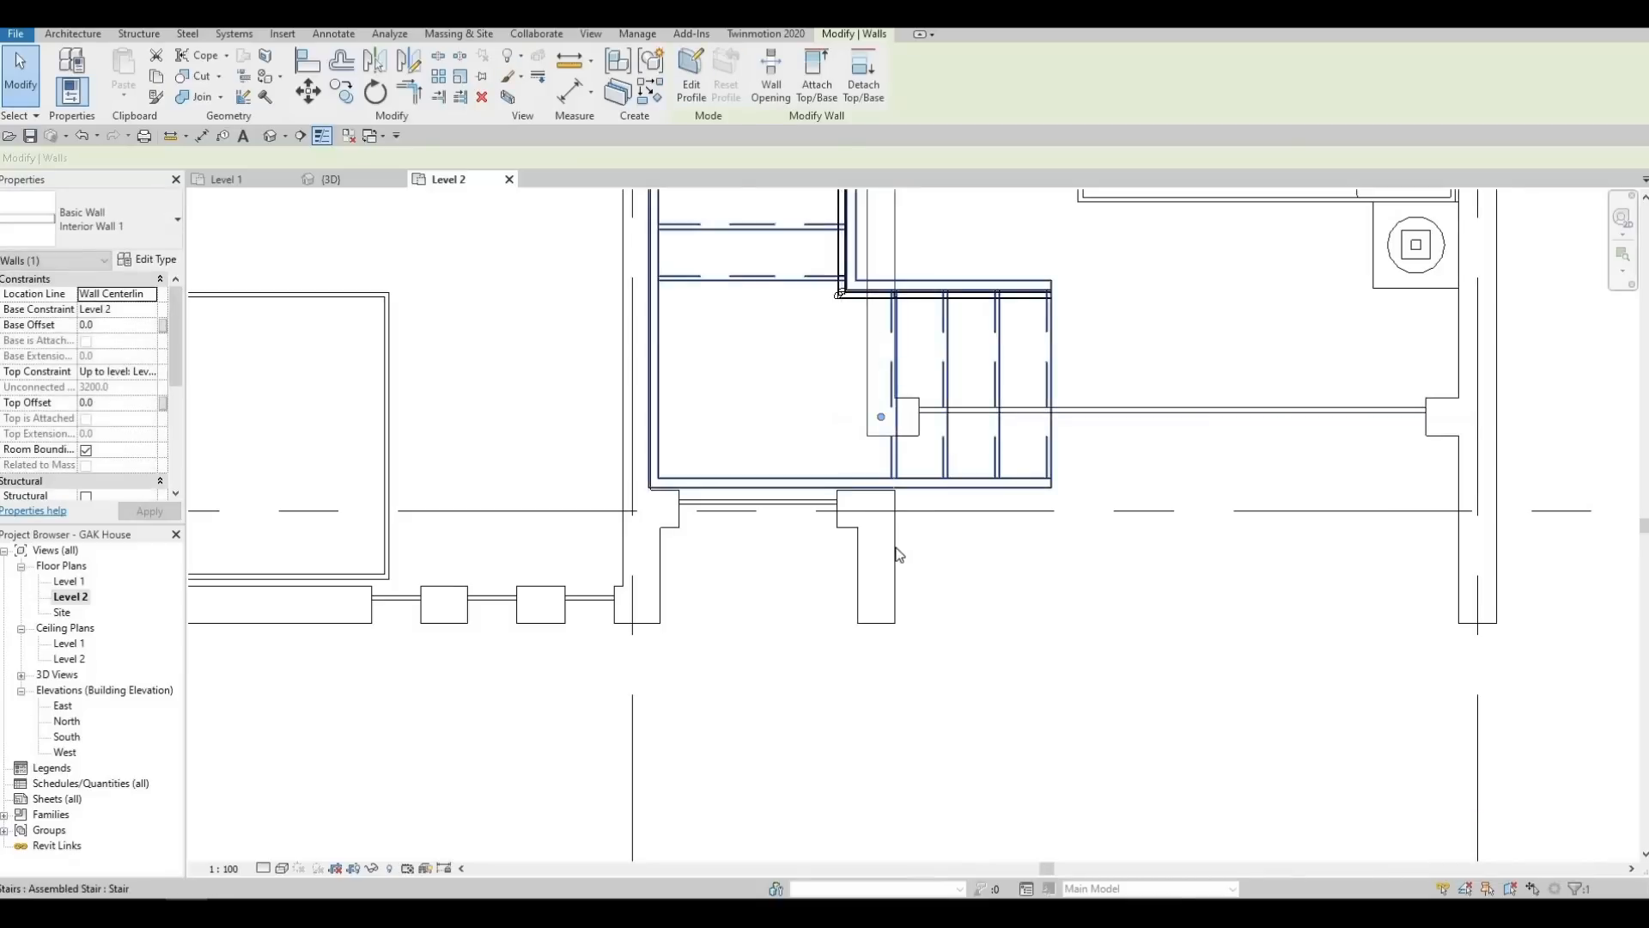
key(Escape)
Extend the north end of the short exterior wall southeast of the stairs slightly, up to the stair landing's south edge
mouse_move(877, 463)
mouse_down()
mouse_move(883, 442)
mouse_move(889, 494)
mouse_up()
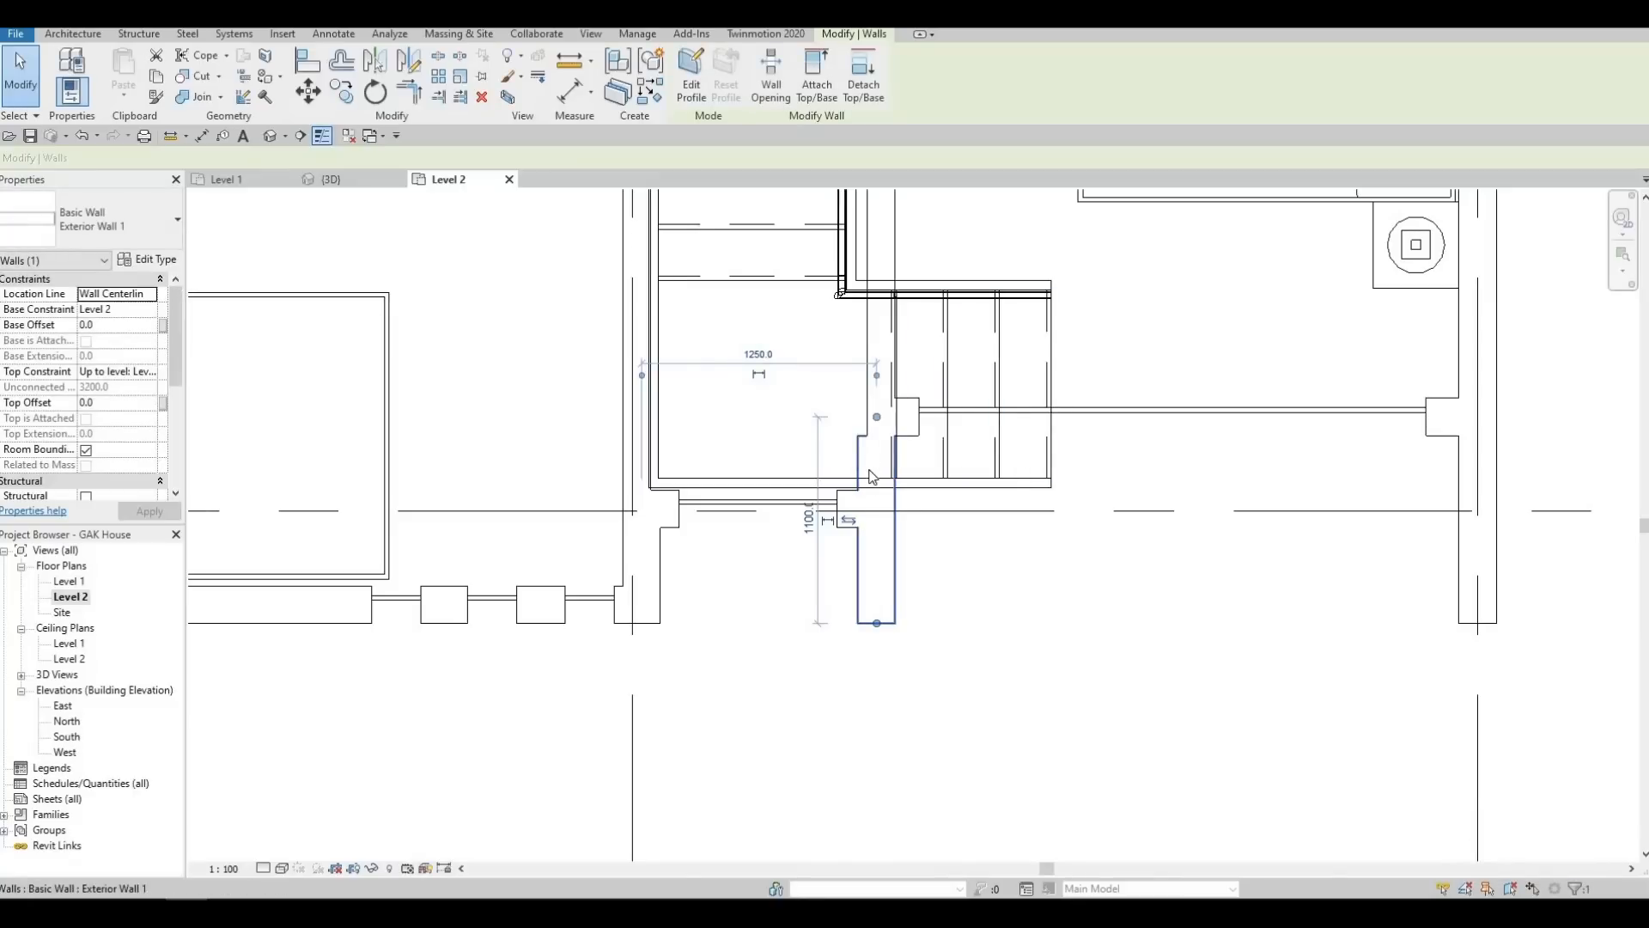
key(ctrl+z)
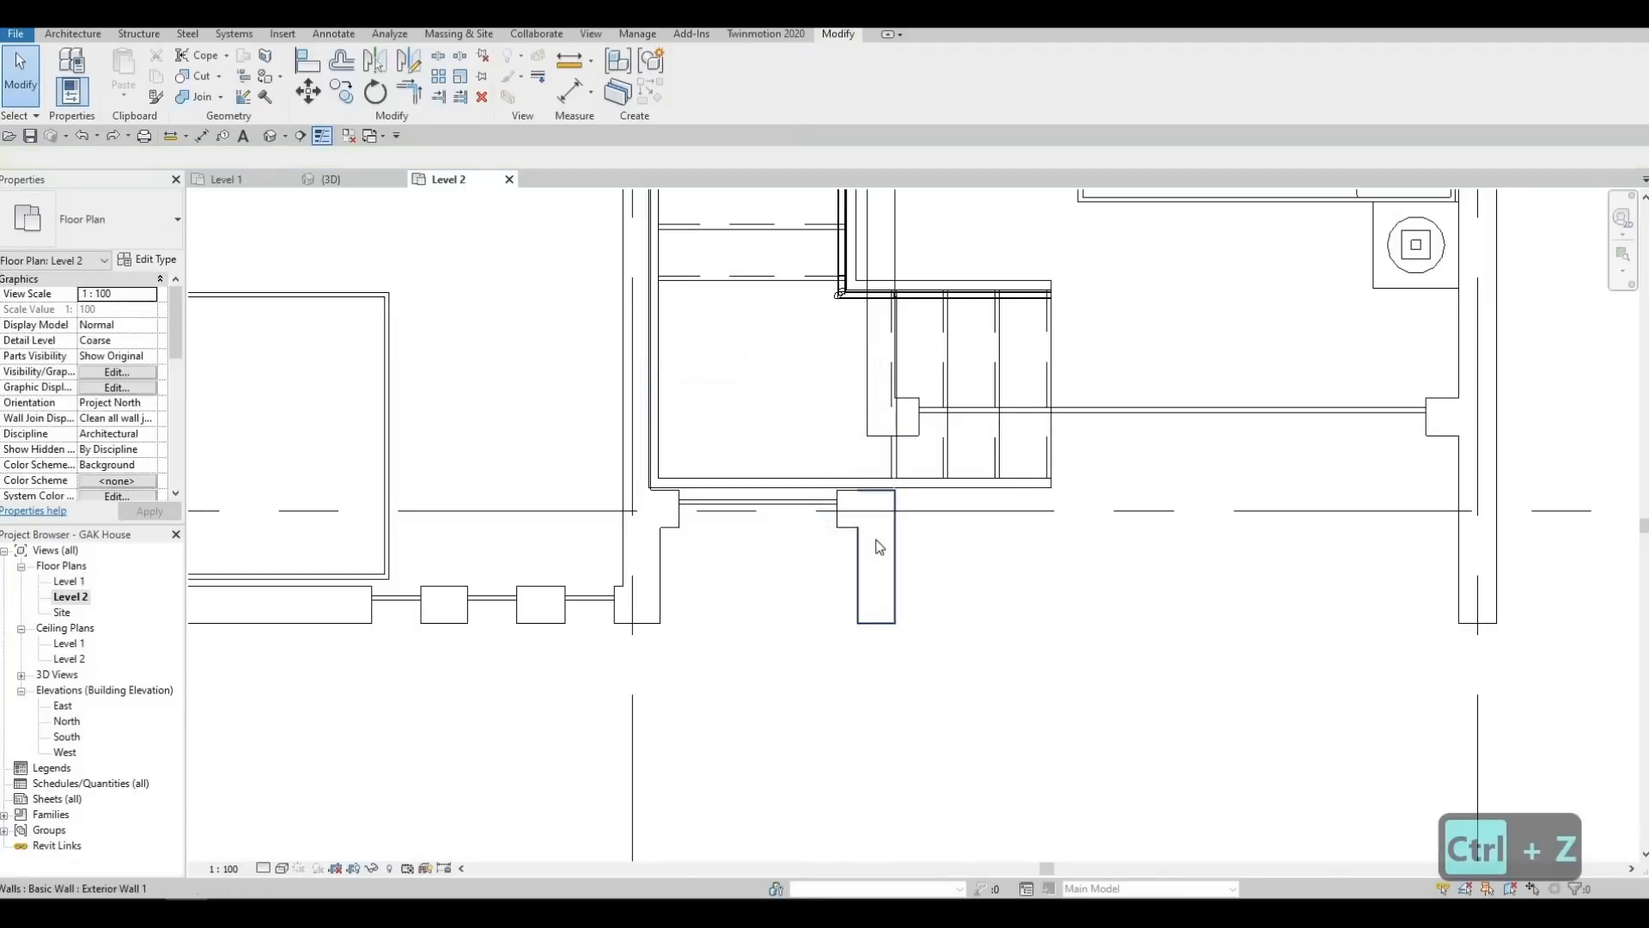
click(881, 512)
drag(876, 485, 877, 477)
key(Escape)
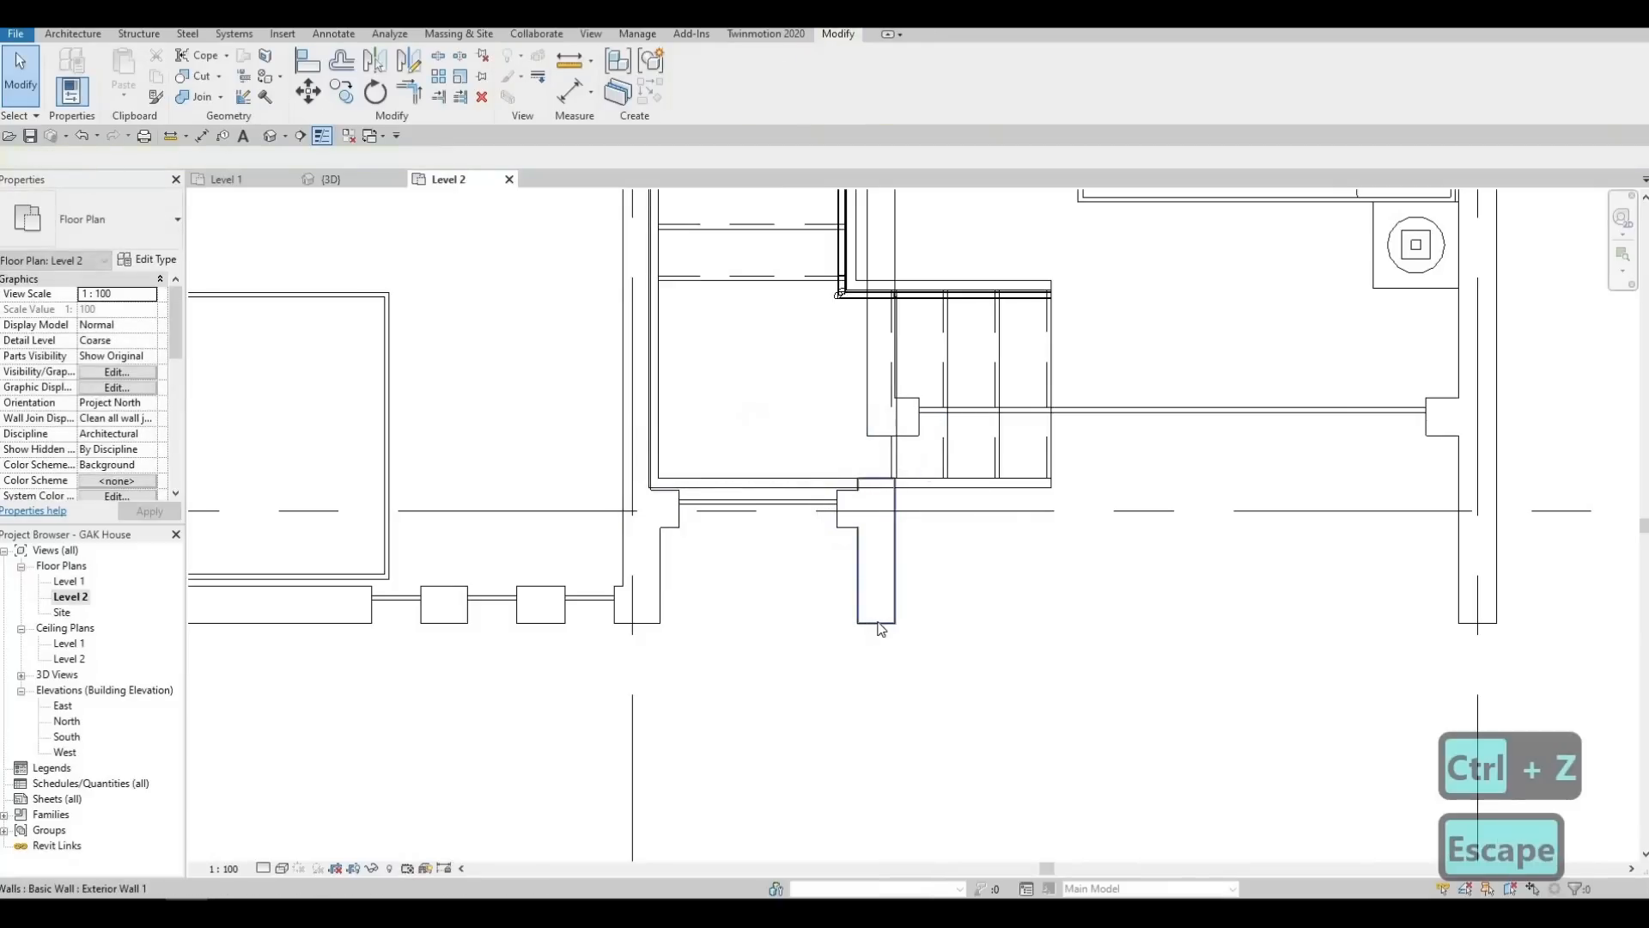
Shorten the short exterior wall southeast of the stairs by pulling its south end north toward grid line C
click(878, 623)
drag(876, 623, 877, 522)
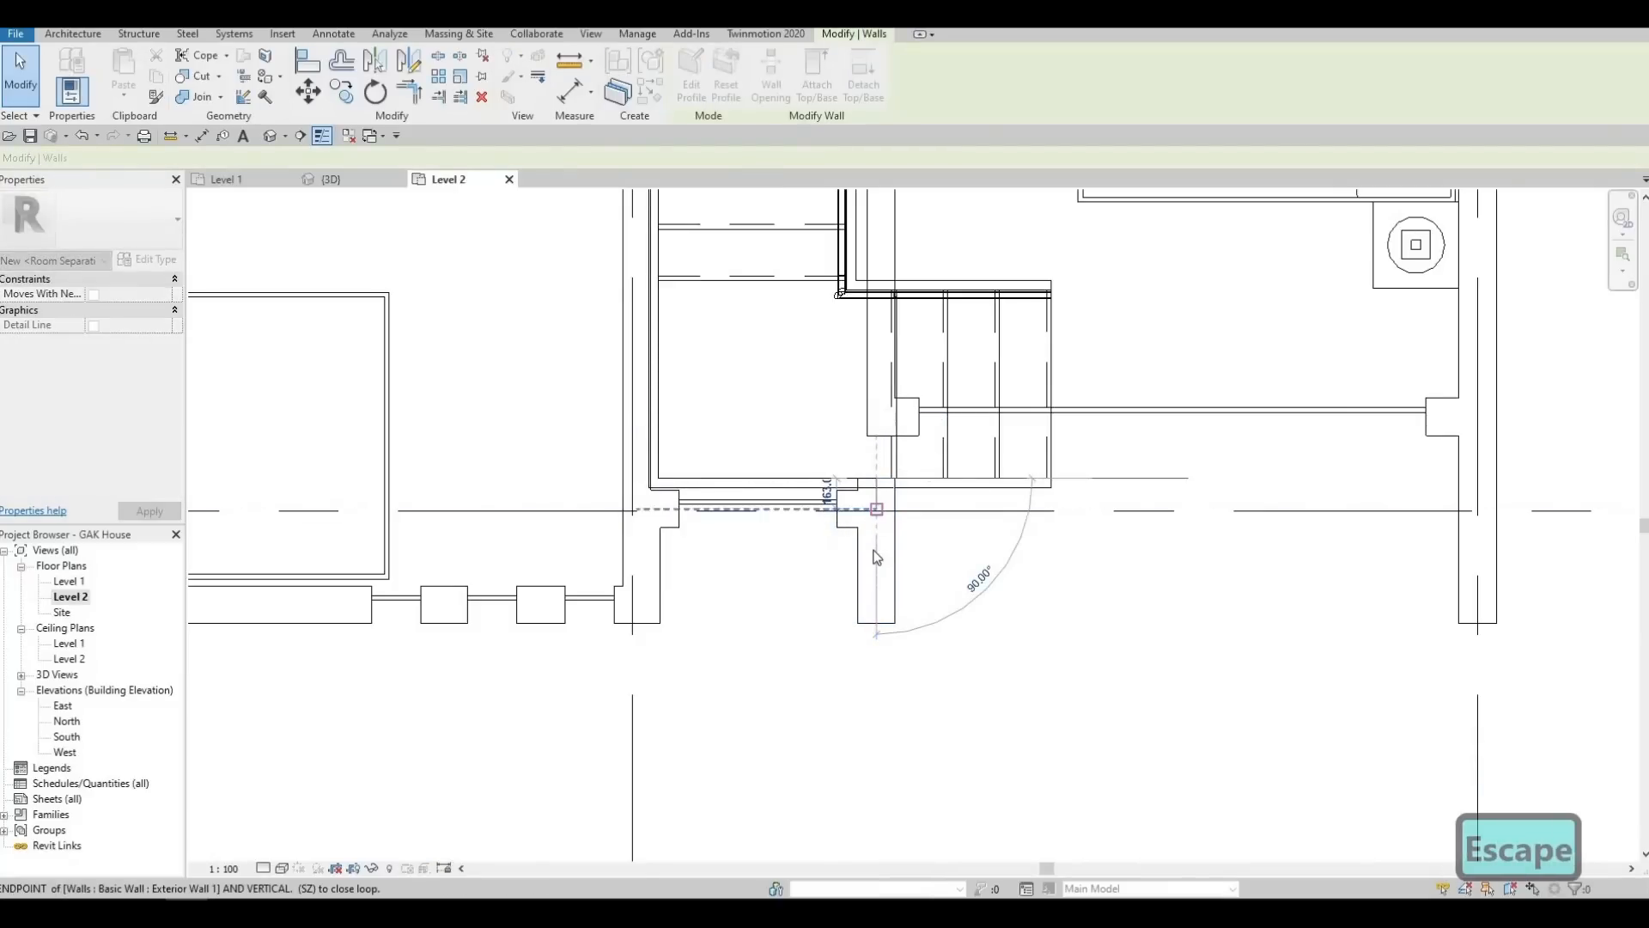
key(Escape)
scroll(874, 444, up, 1)
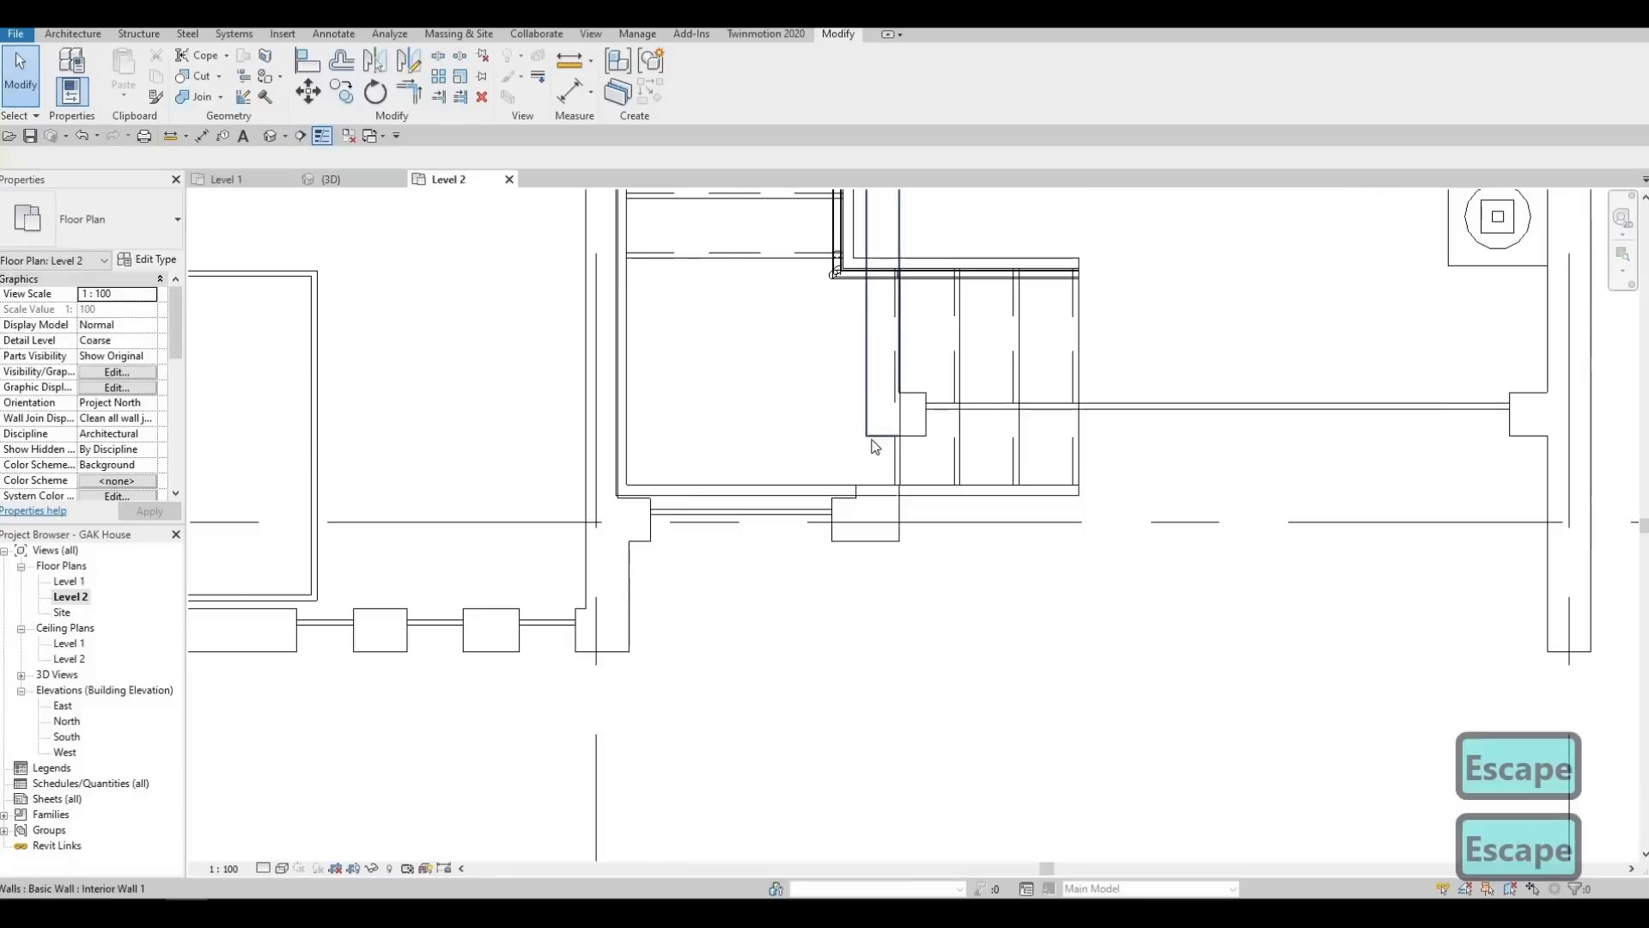
Extend the north end of the short exterior wall up to the south end of the interior wall east of the stairs
click(885, 432)
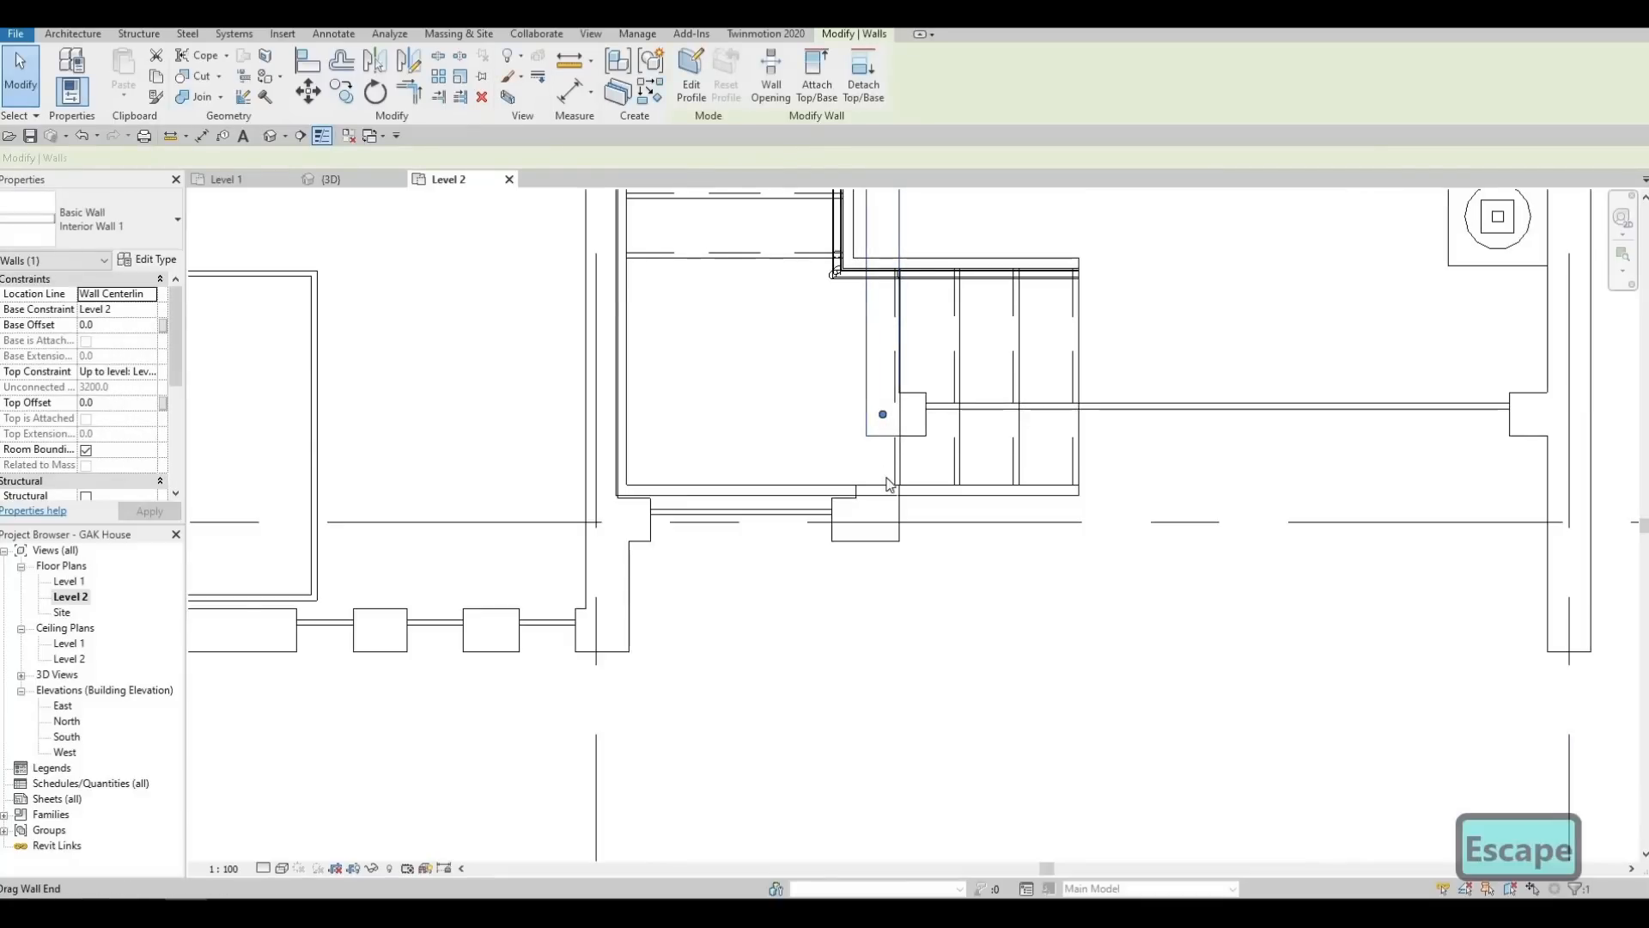
click(880, 487)
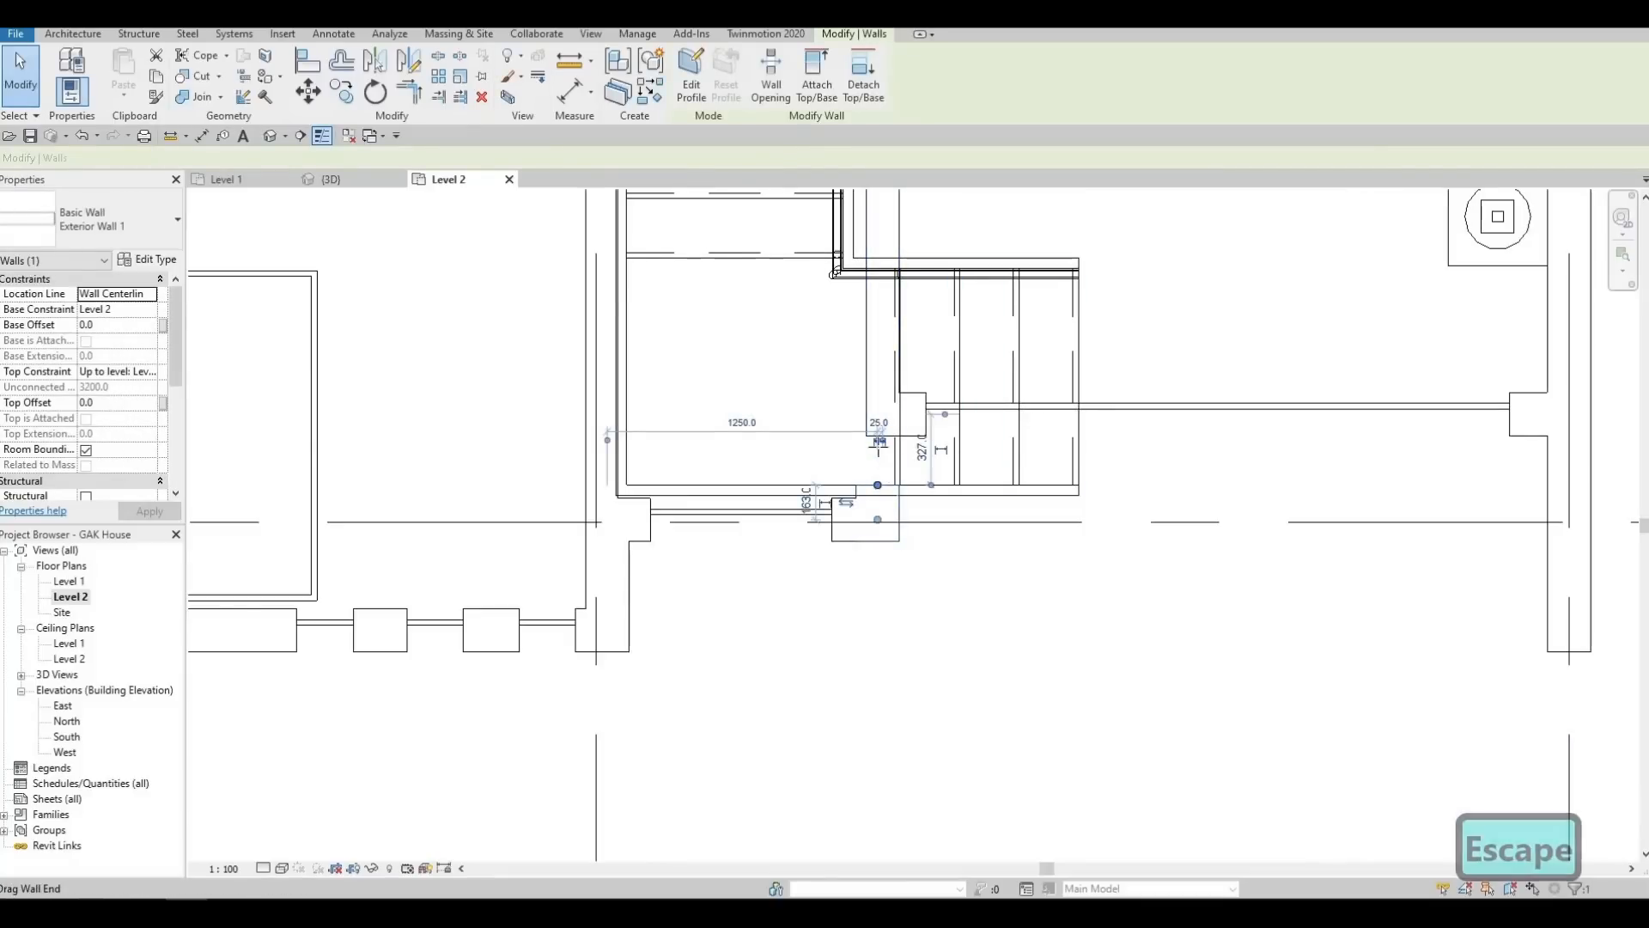
drag(878, 445, 873, 442)
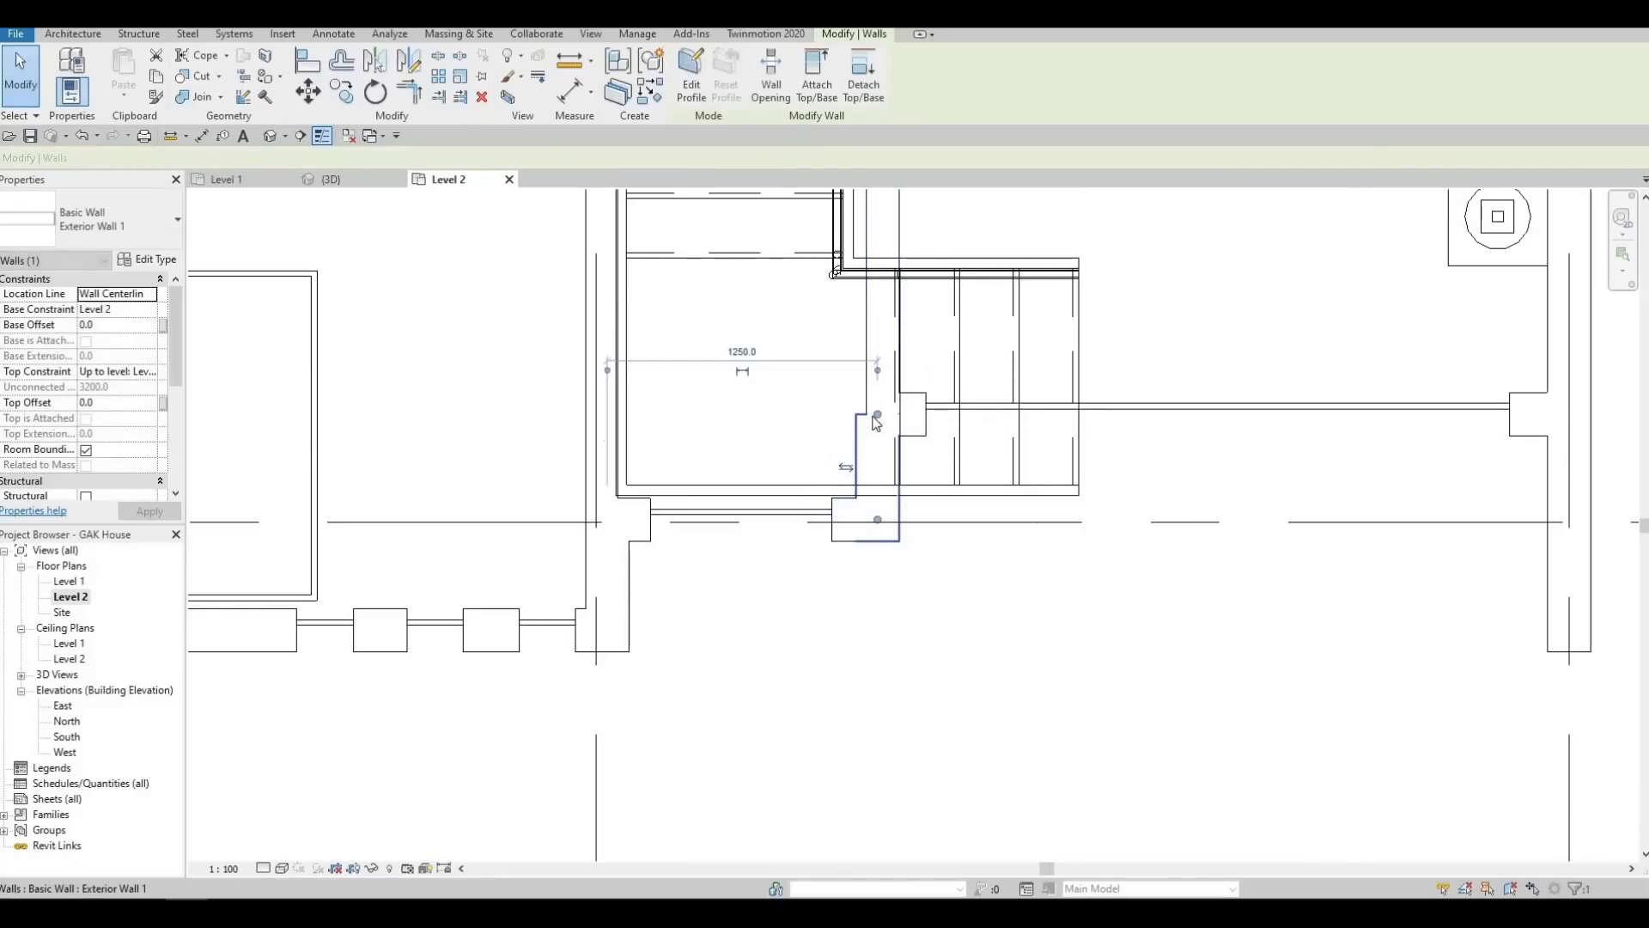
key(Escape)
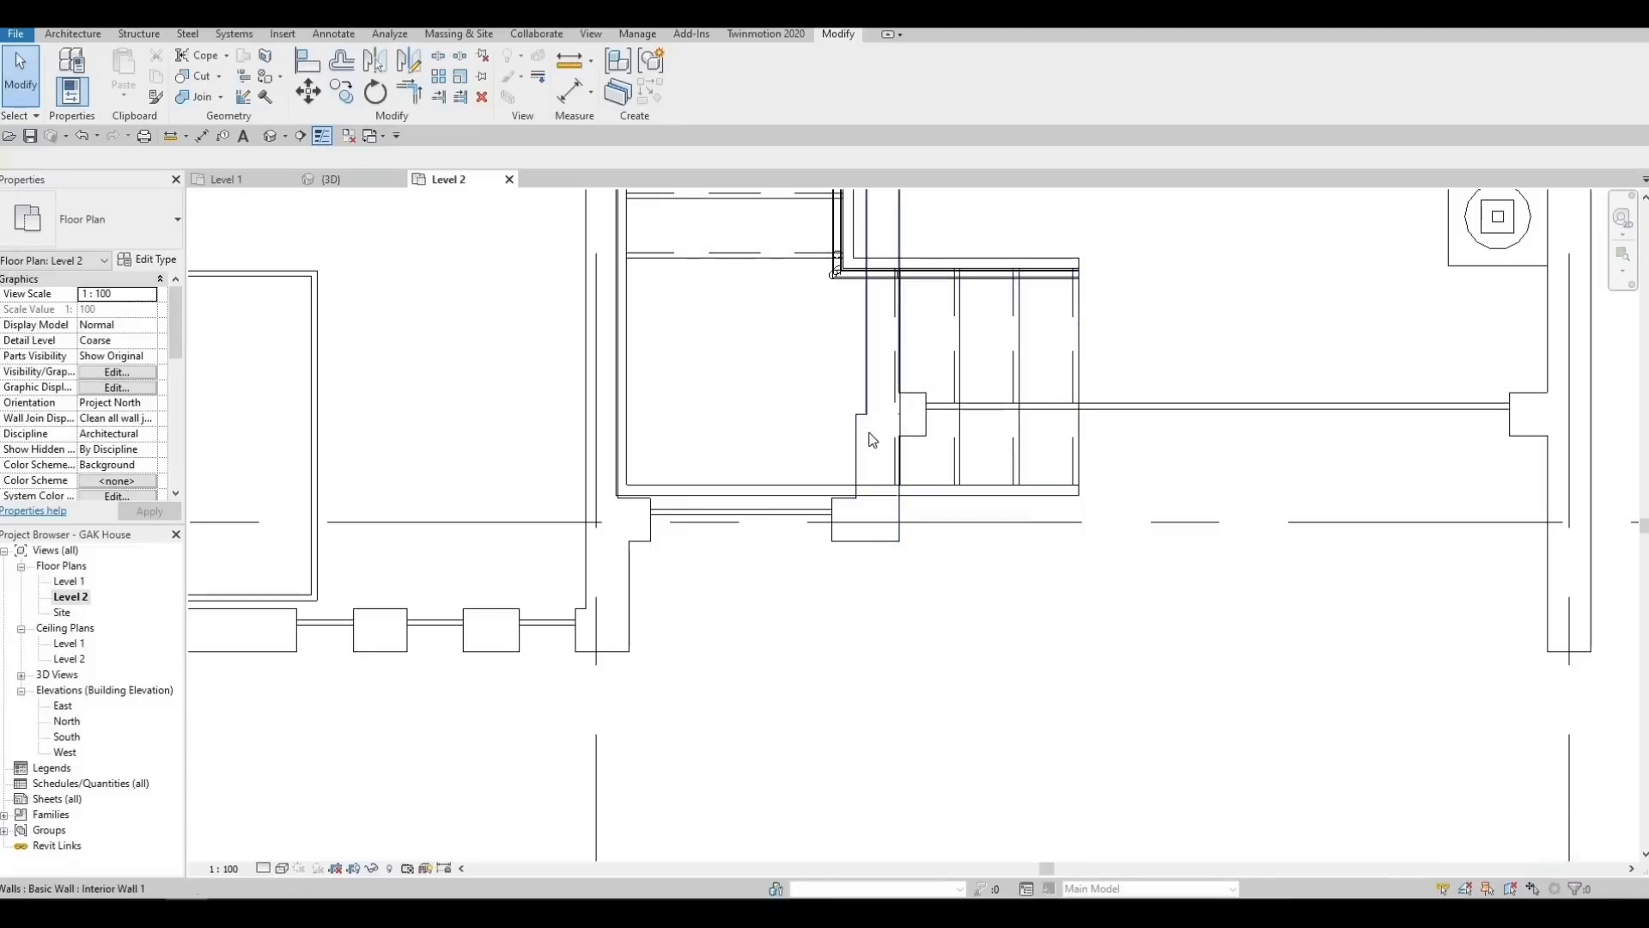
scroll(770, 565, down, 3)
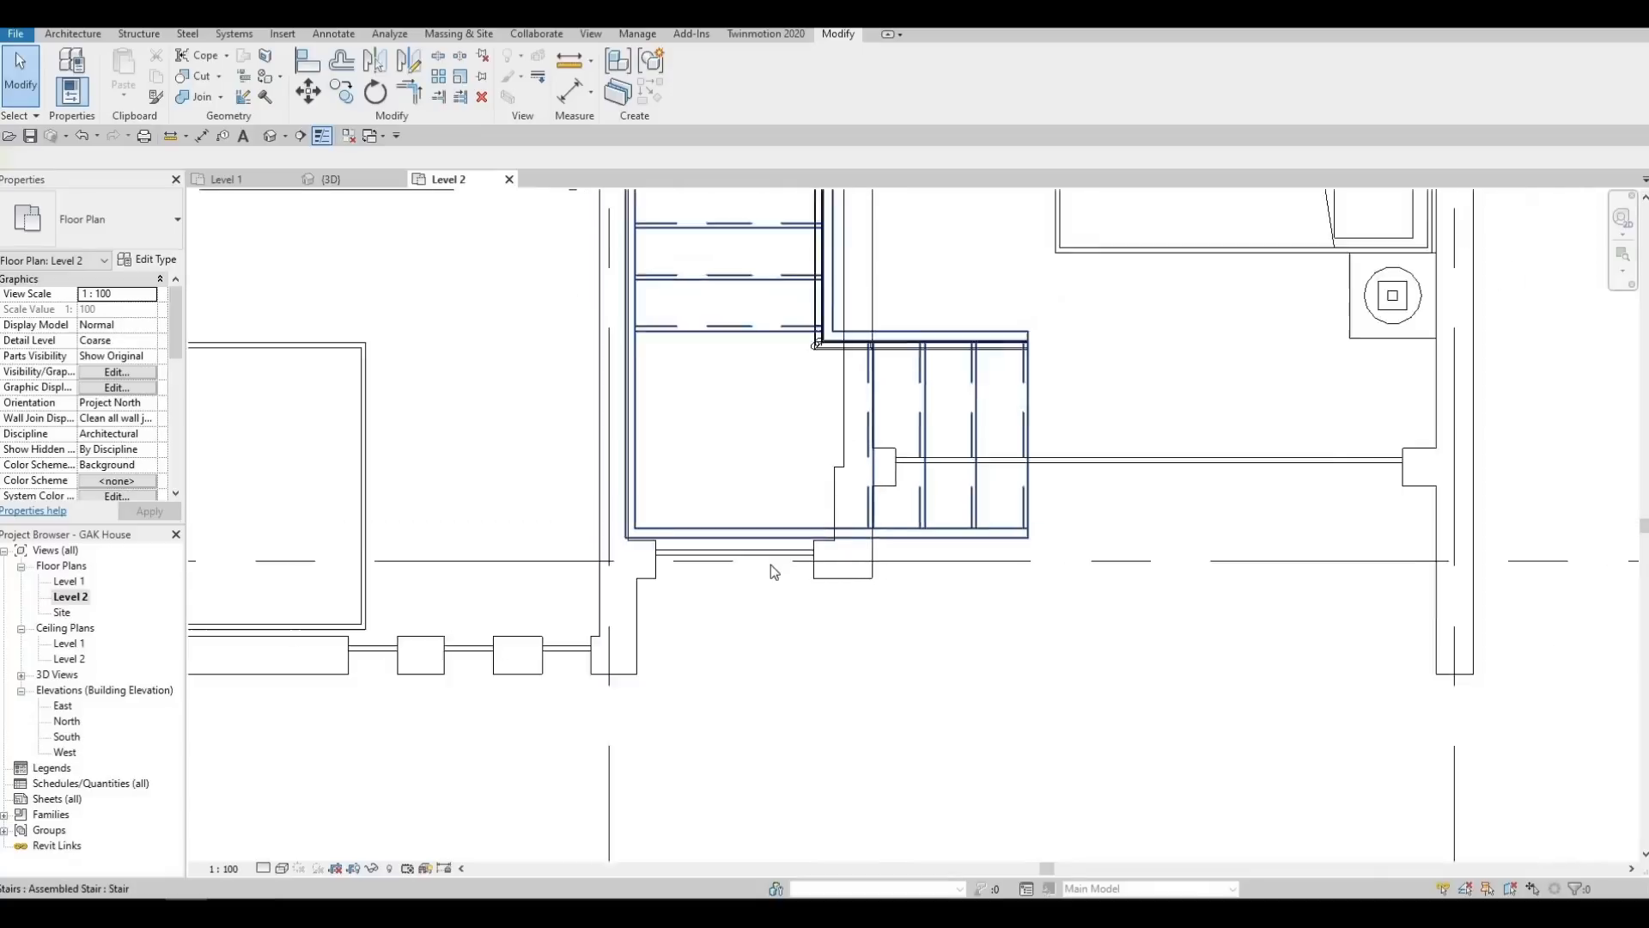
scroll(748, 567, up, 3)
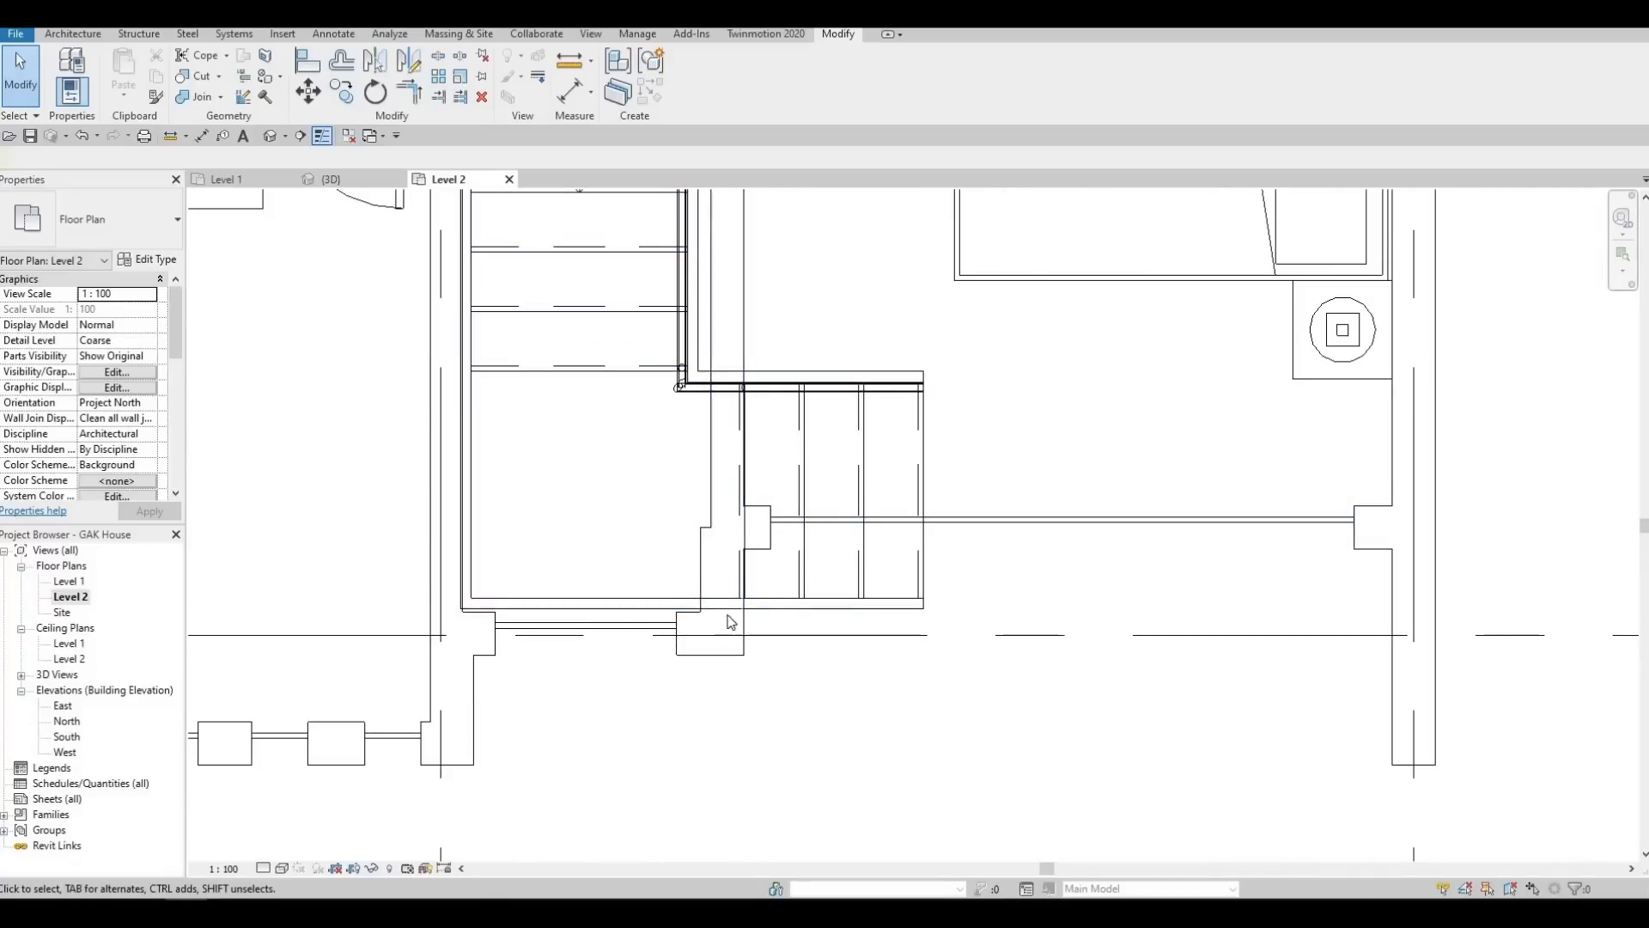
scroll(726, 404, down, 3)
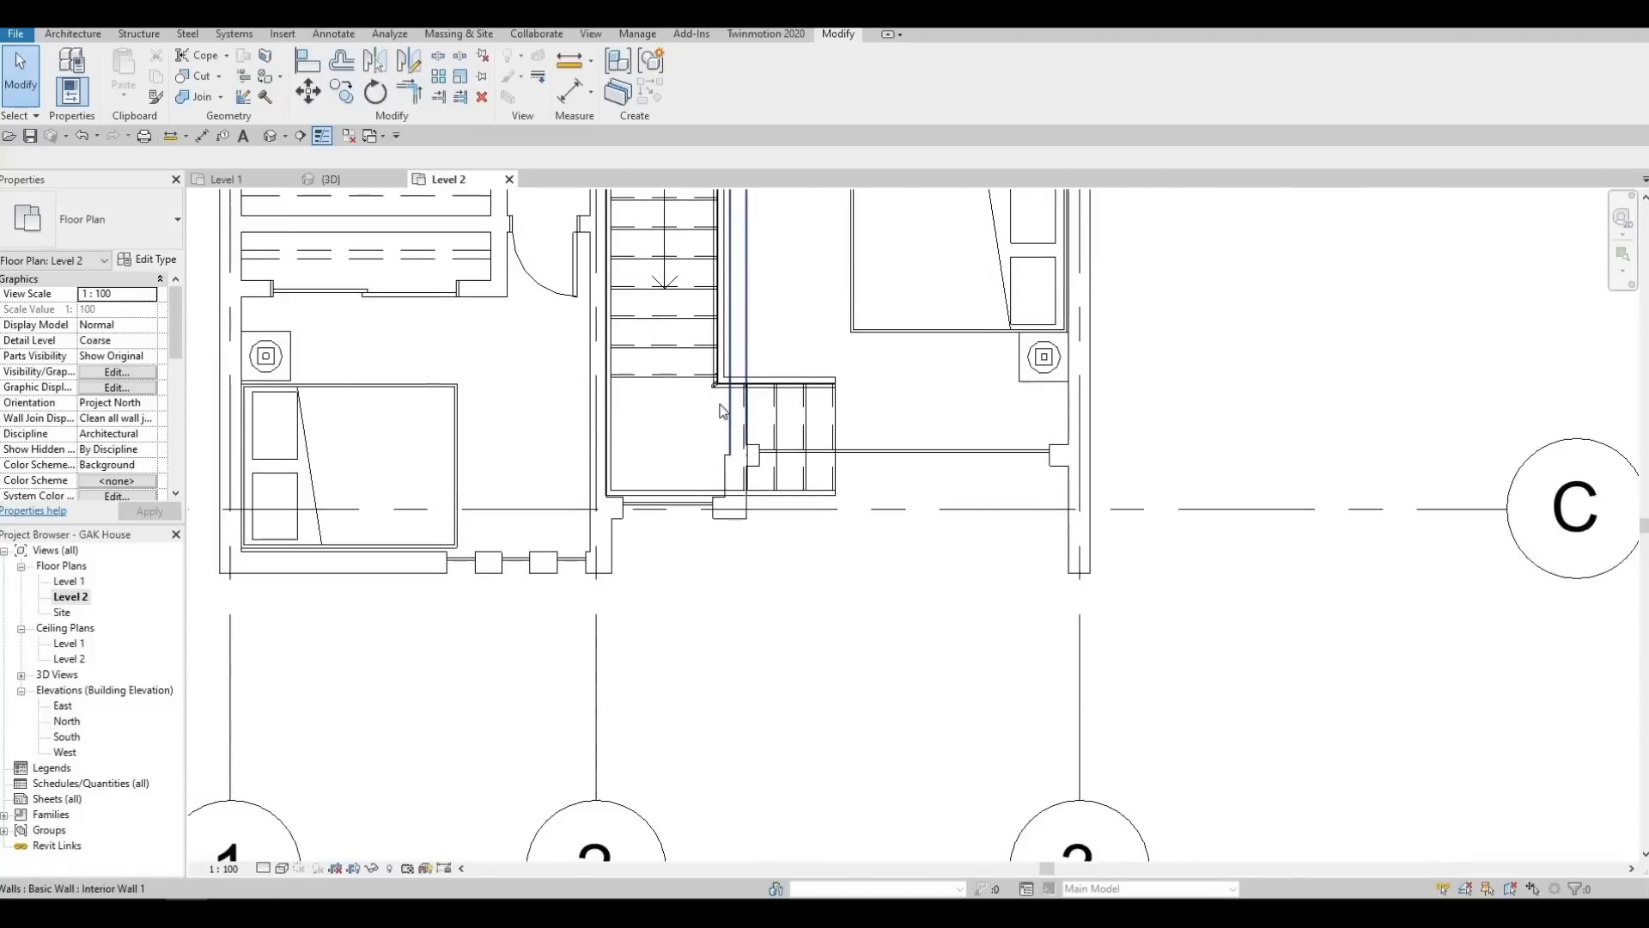
scroll(723, 411, up, 4)
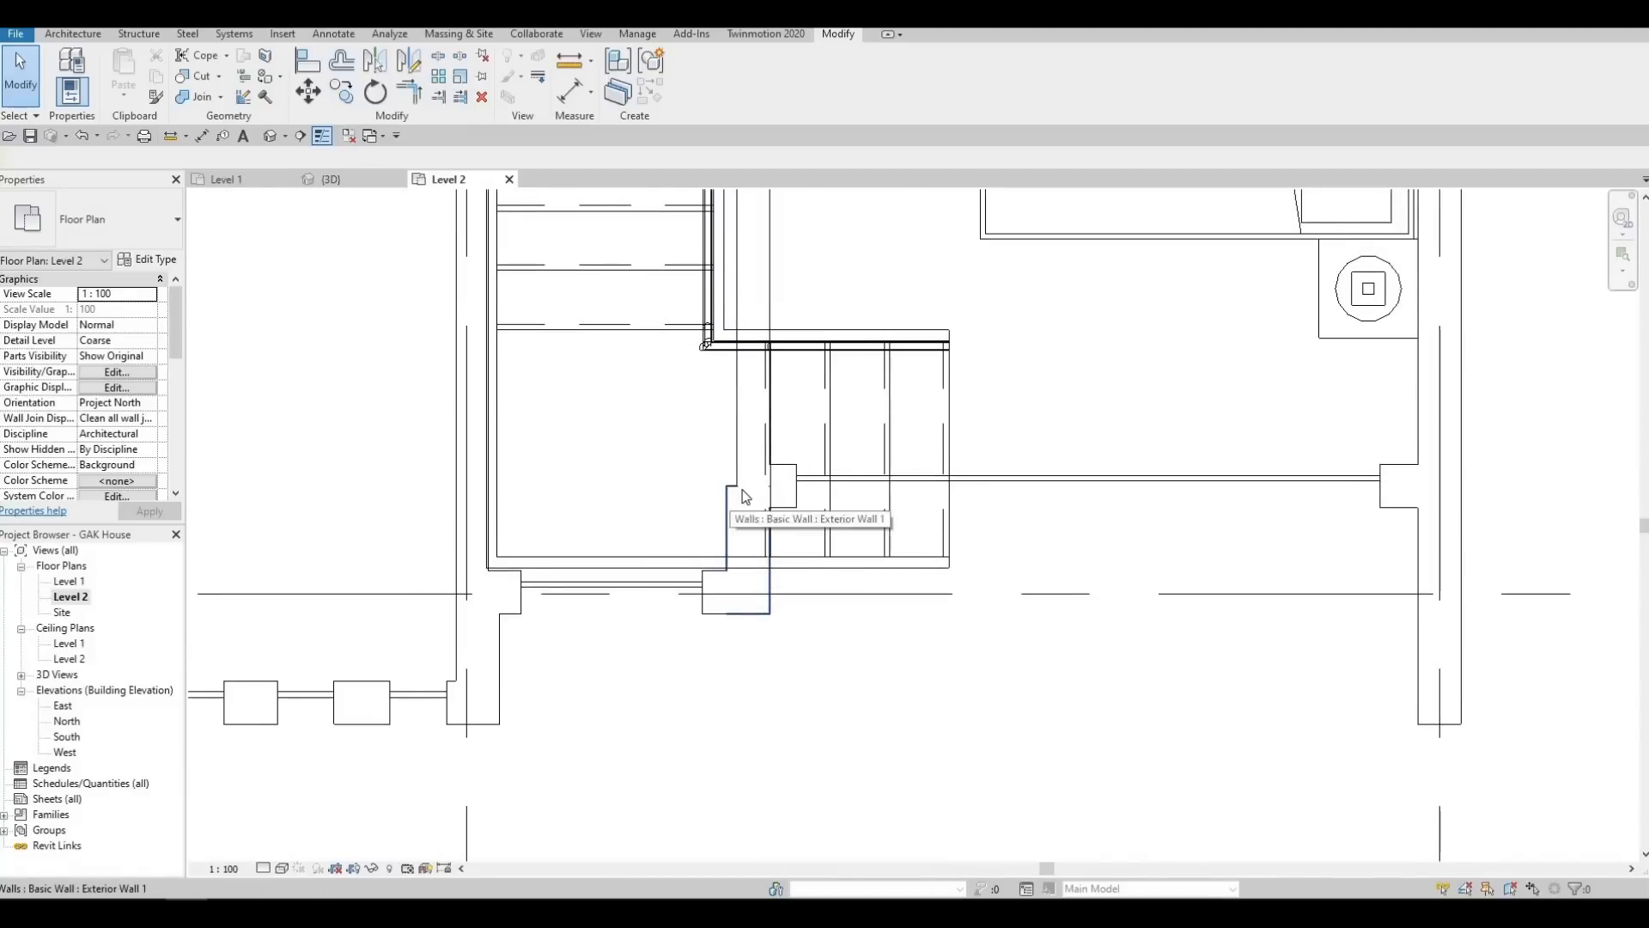
Pull the short exterior wall's north end back south and align the interior wall's west face with the exterior wall's west face
click(742, 489)
drag(744, 532, 746, 512)
key(Escape)
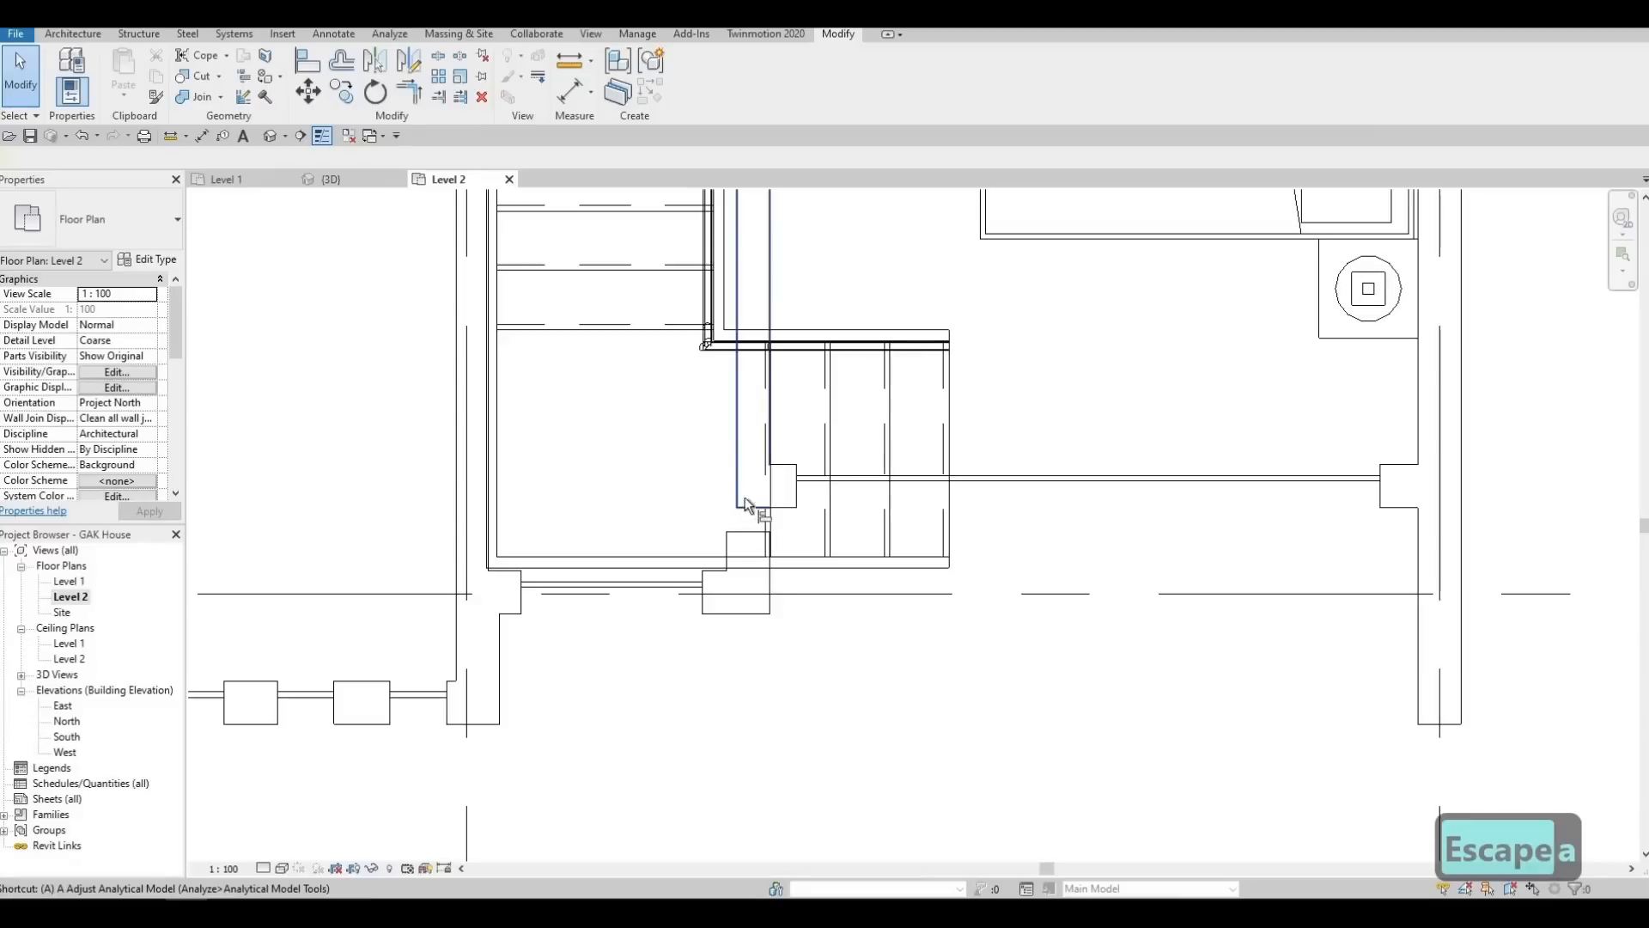
key(l)
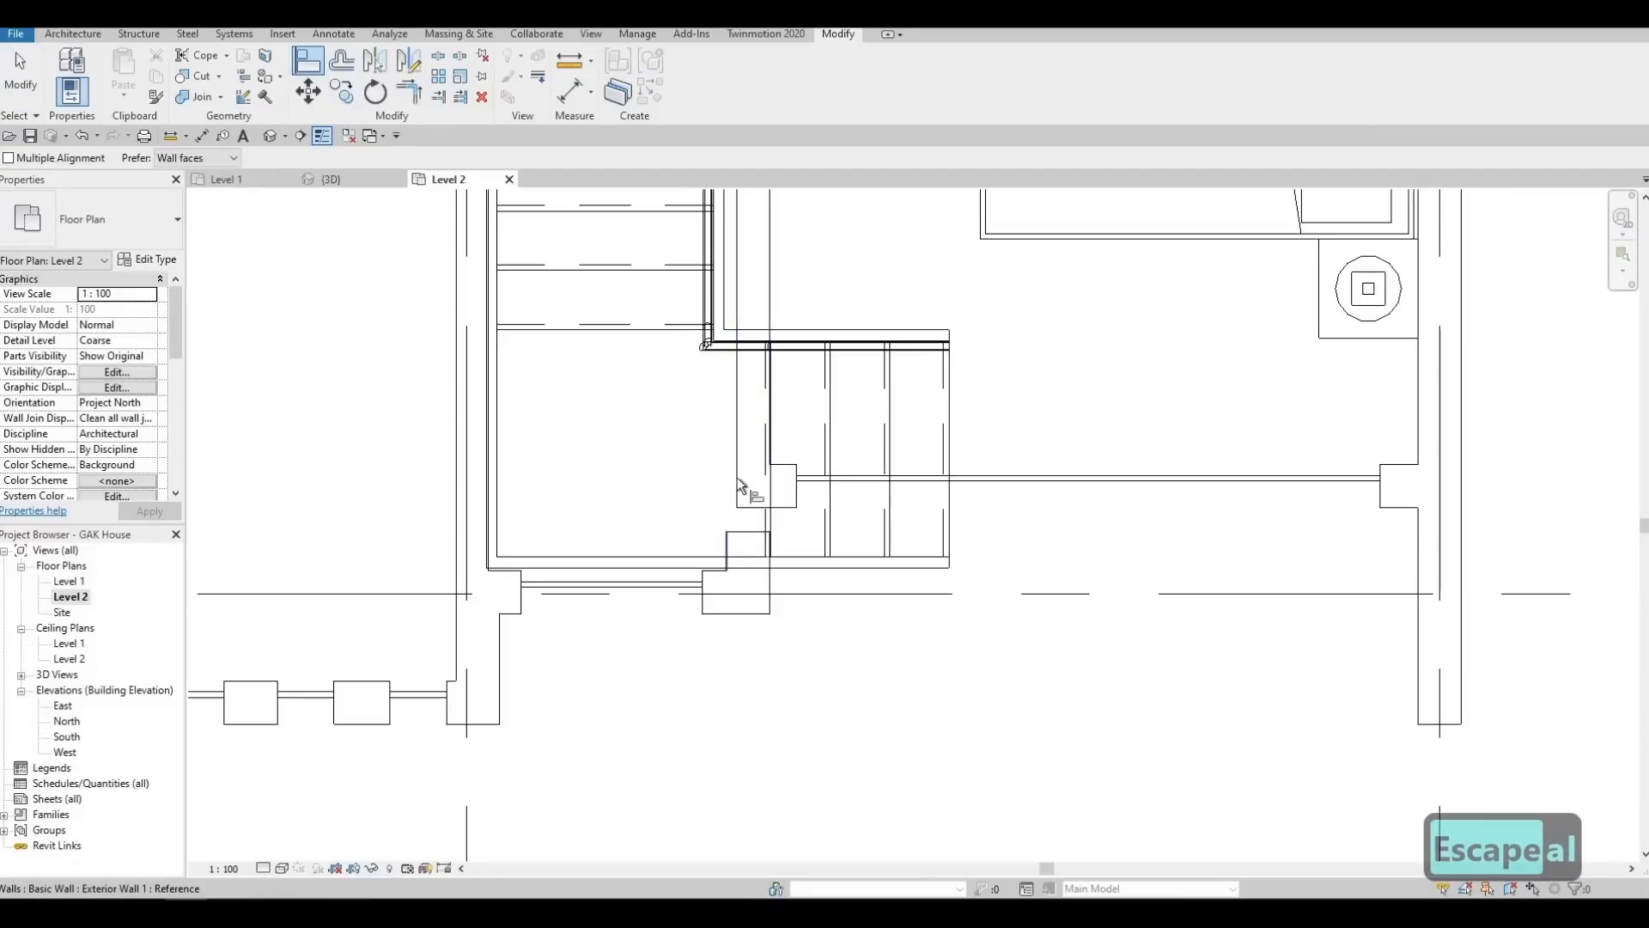
click(737, 478)
key(Escape)
key(Escape)
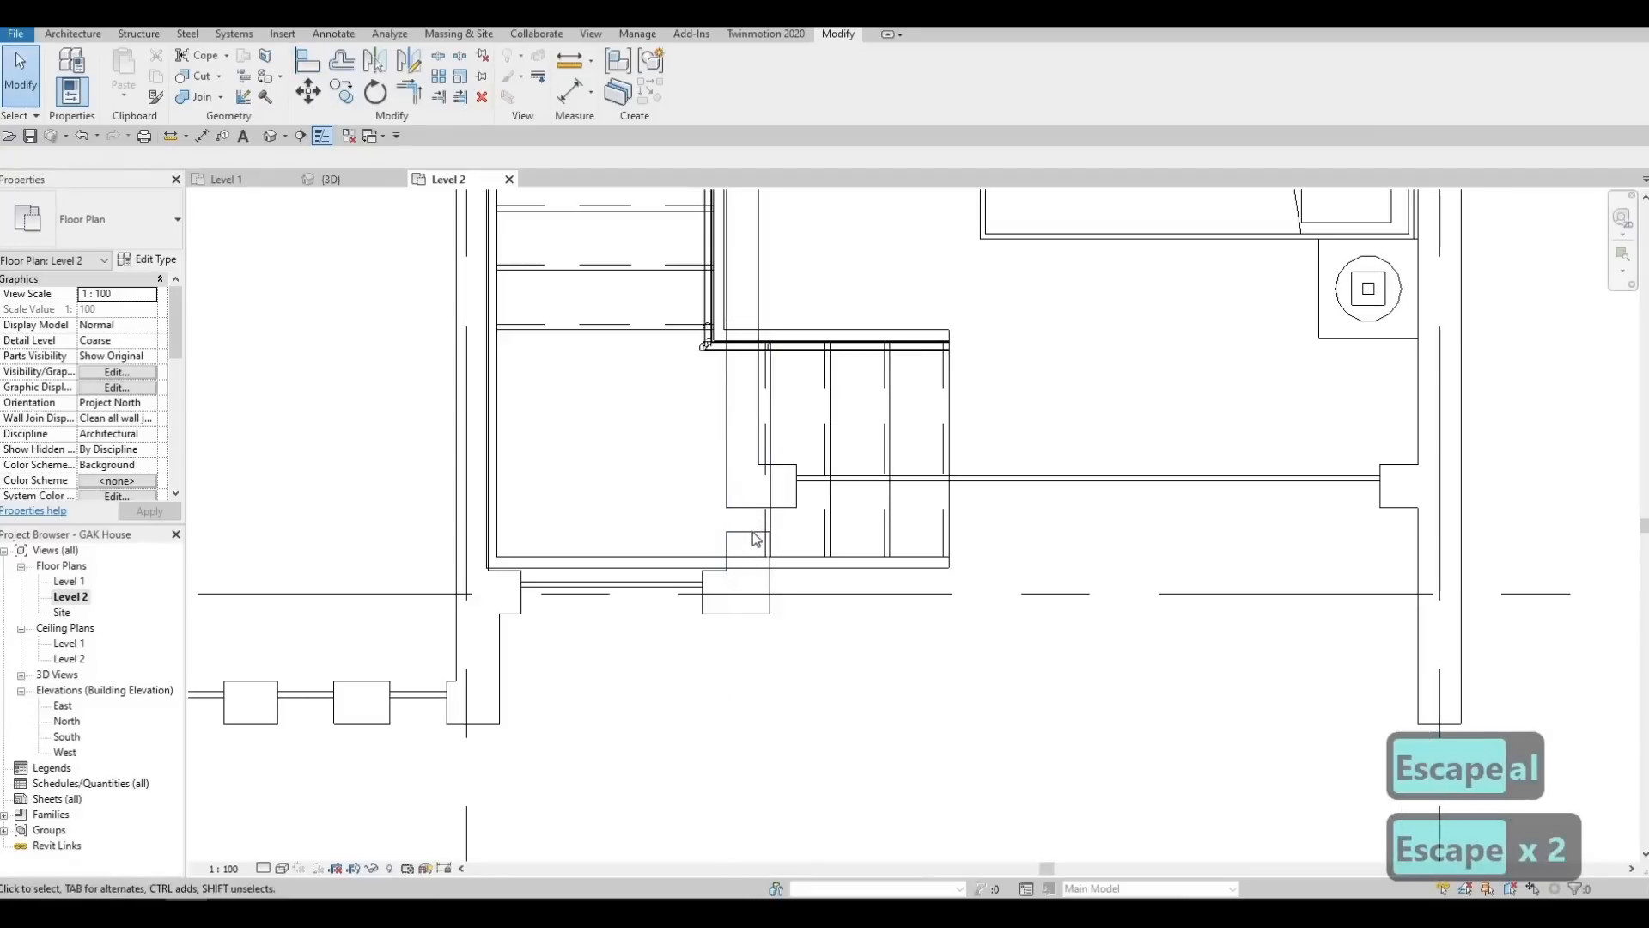
key(Escape)
Extend the short exterior wall's north end to meet the realigned interior wall beside the east bedroom's curtain wall
click(756, 538)
drag(751, 510, 796, 528)
key(Escape)
key(Escape)
scroll(898, 589, down, 2)
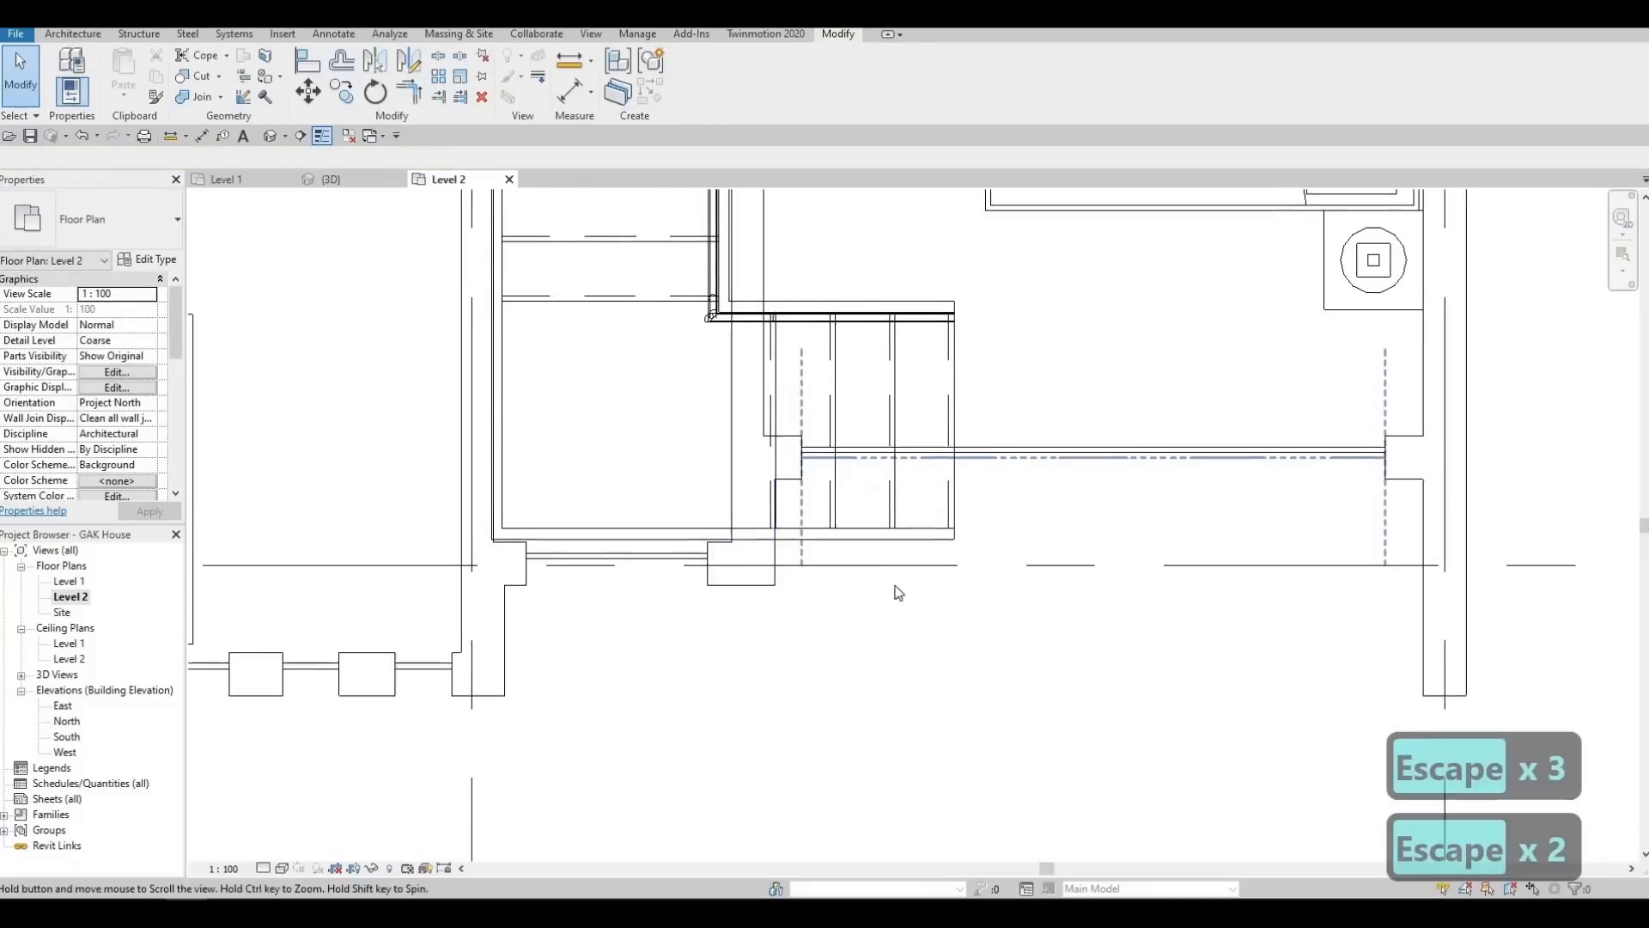
Examine the realigned interior wall along the full length of the stairs, from the landing to the top of the flight
middle_drag(800, 477, 770, 560)
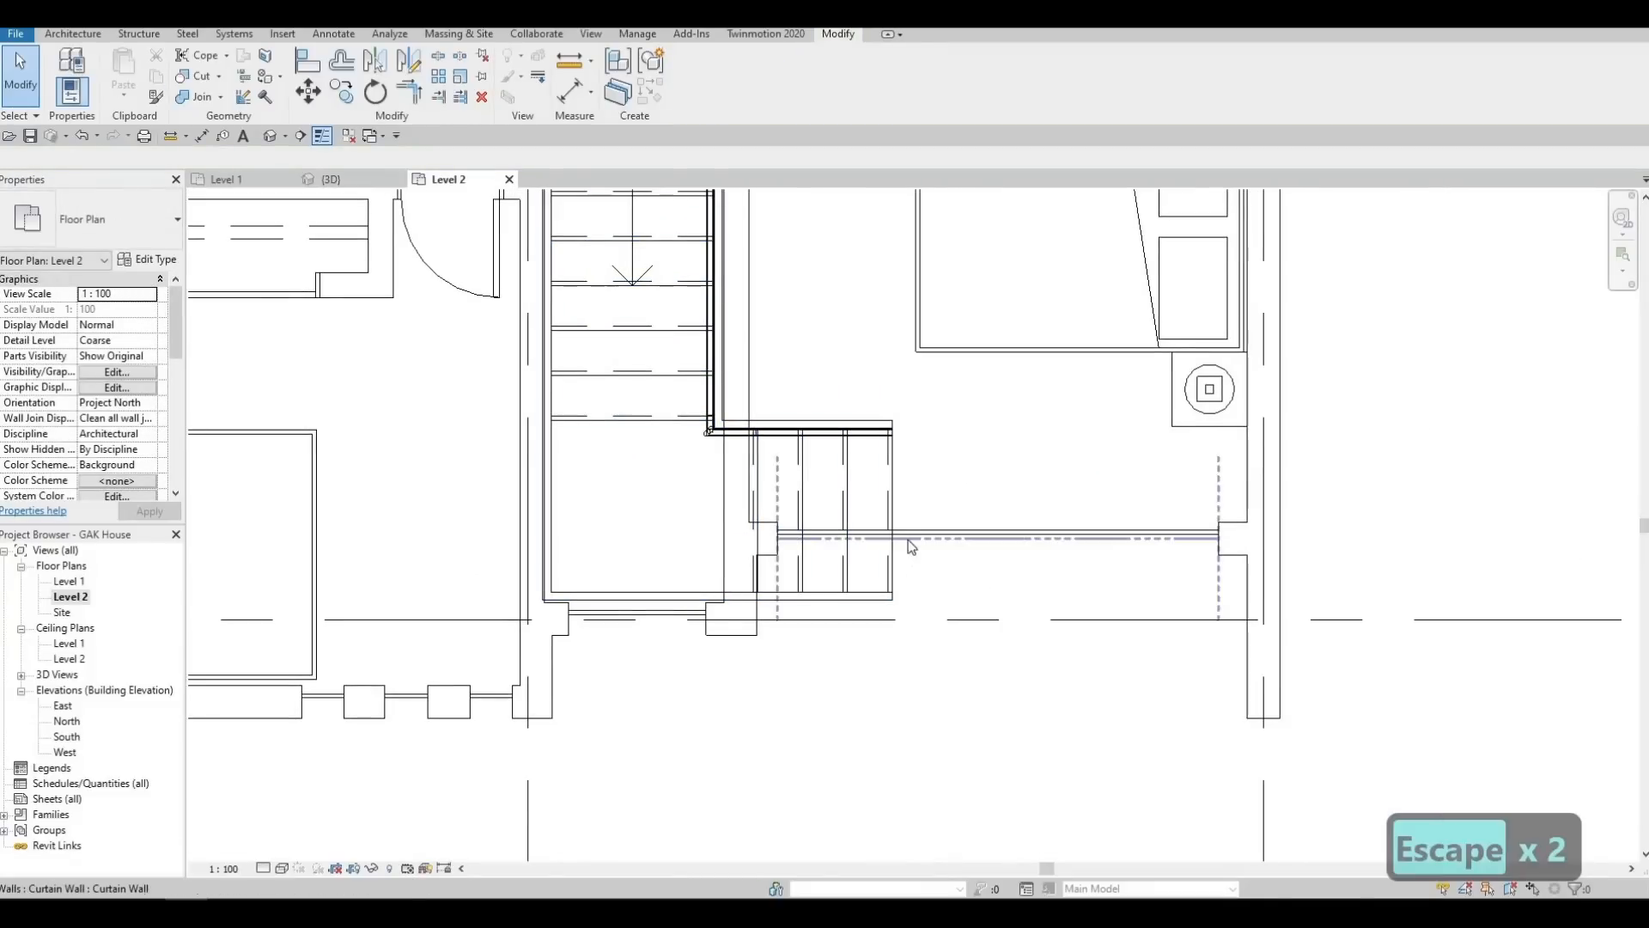
scroll(840, 701, down, 2)
middle_drag(869, 431, 924, 541)
scroll(867, 554, down, 1)
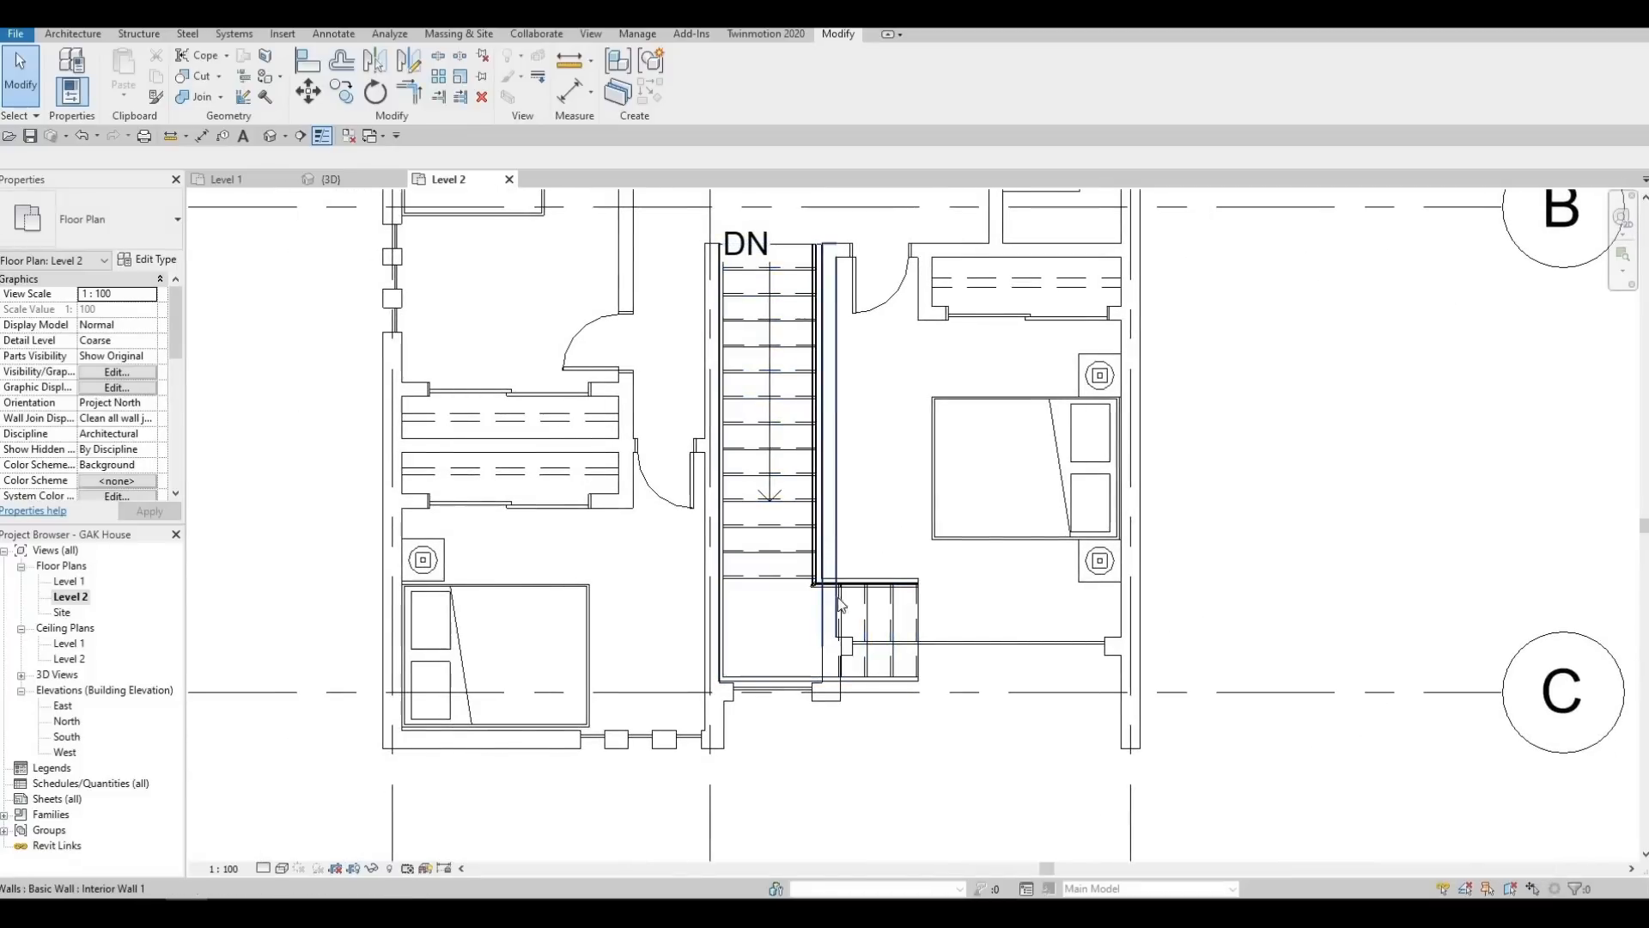
scroll(838, 602, up, 3)
scroll(790, 766, up, 1)
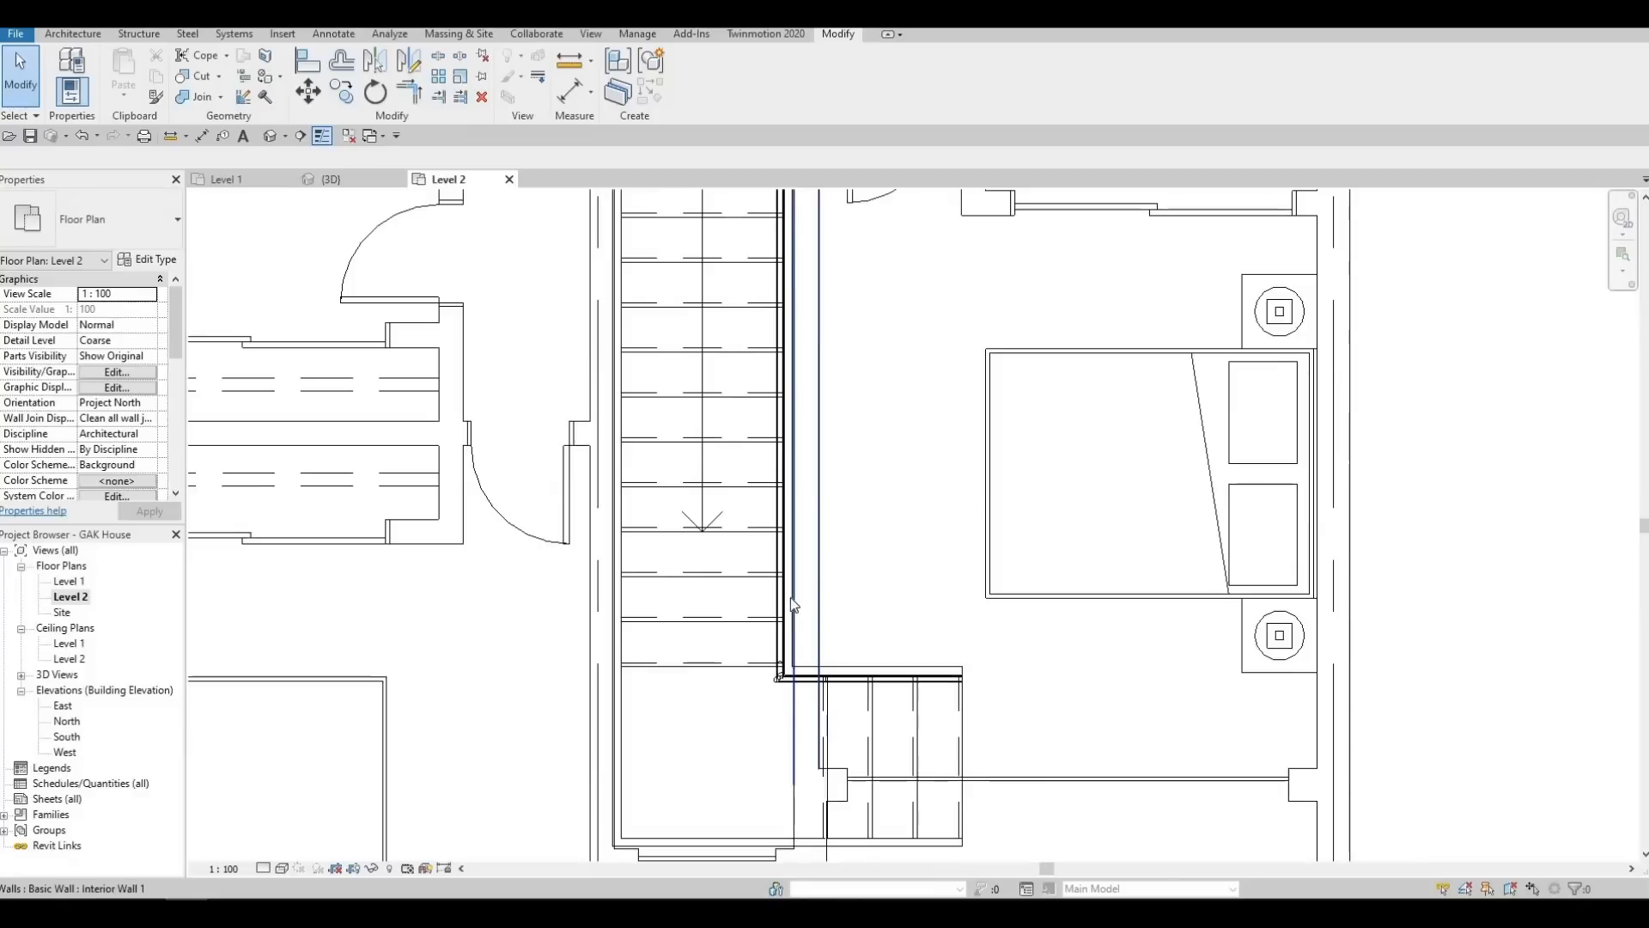
middle_drag(791, 528, 773, 659)
scroll(776, 589, down, 1)
middle_drag(782, 361, 770, 456)
scroll(765, 408, up, 3)
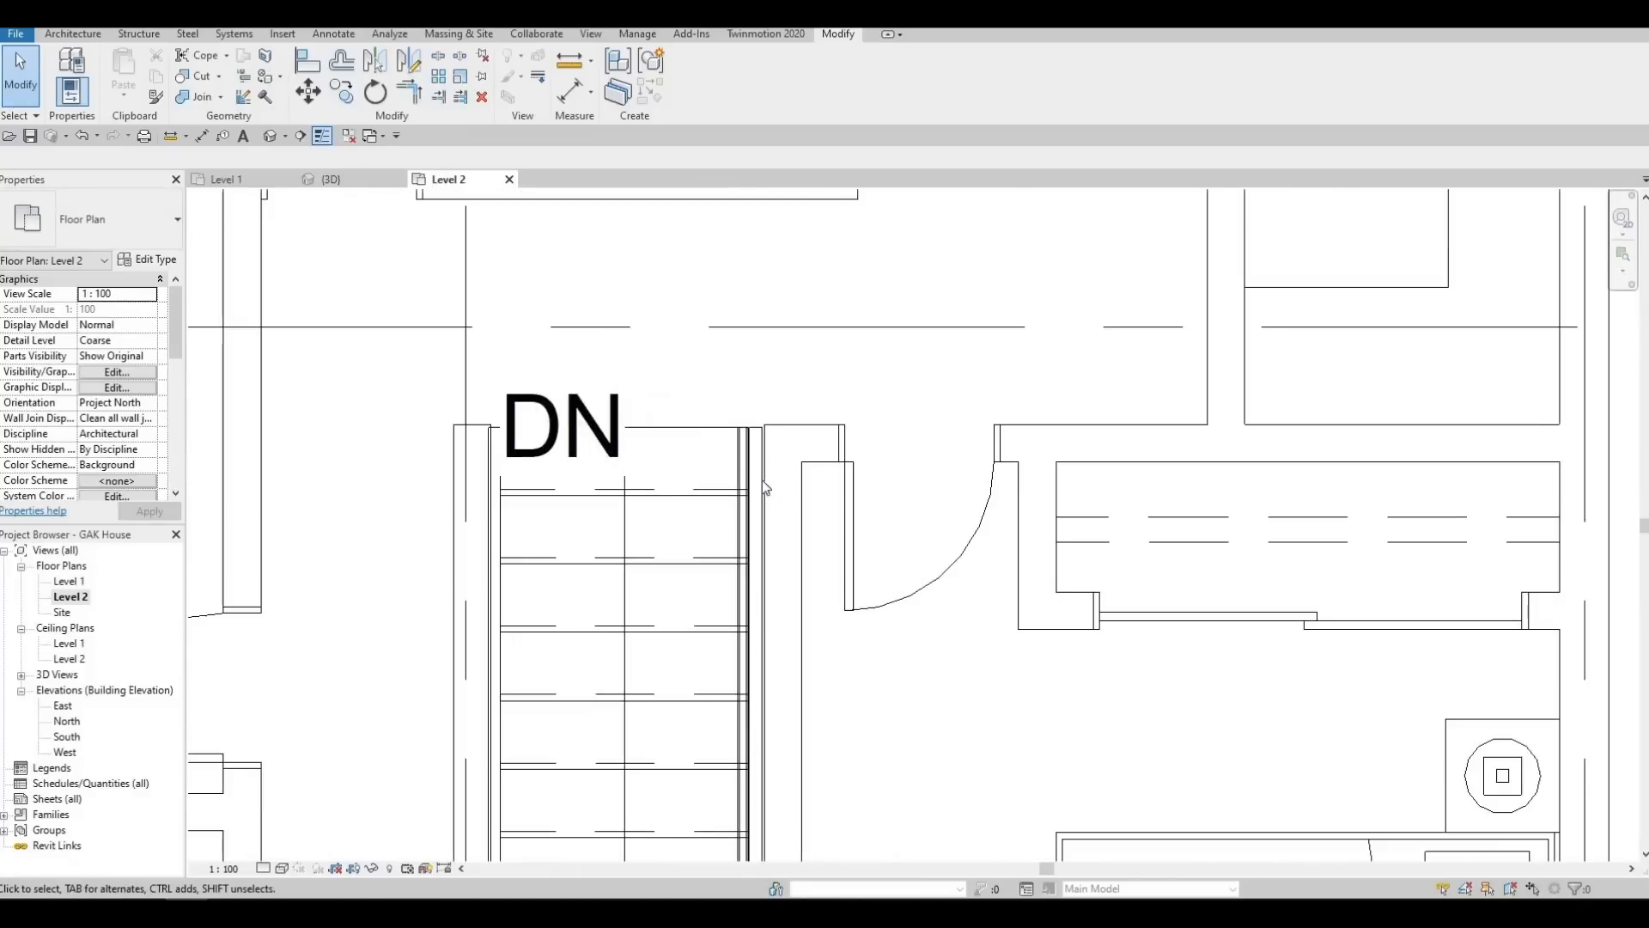
scroll(766, 459, up, 3)
scroll(728, 782, down, 1)
middle_drag(729, 782, 951, 407)
scroll(951, 407, down, 2)
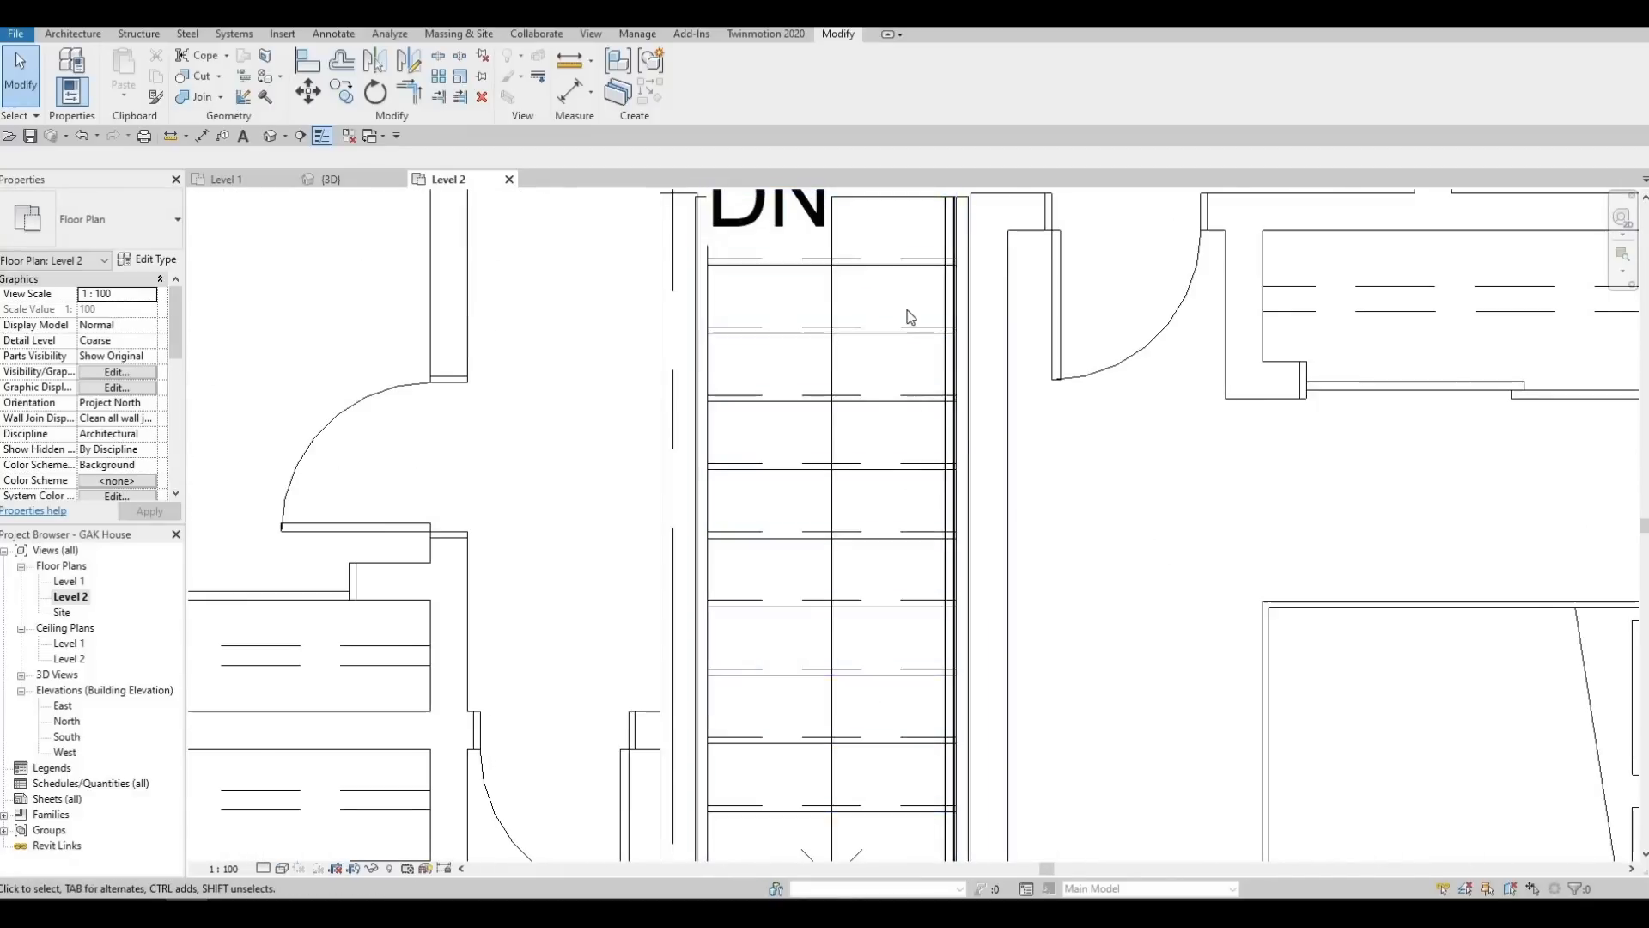
scroll(890, 488, down, 2)
scroll(768, 746, down, 2)
middle_drag(768, 745, 795, 490)
scroll(832, 554, down, 1)
middle_drag(832, 554, 663, 529)
View the stair type's calculation rules and turn off risers in its 50mm Tread 25mm Nosing 13mm Riser run type
key(F1)
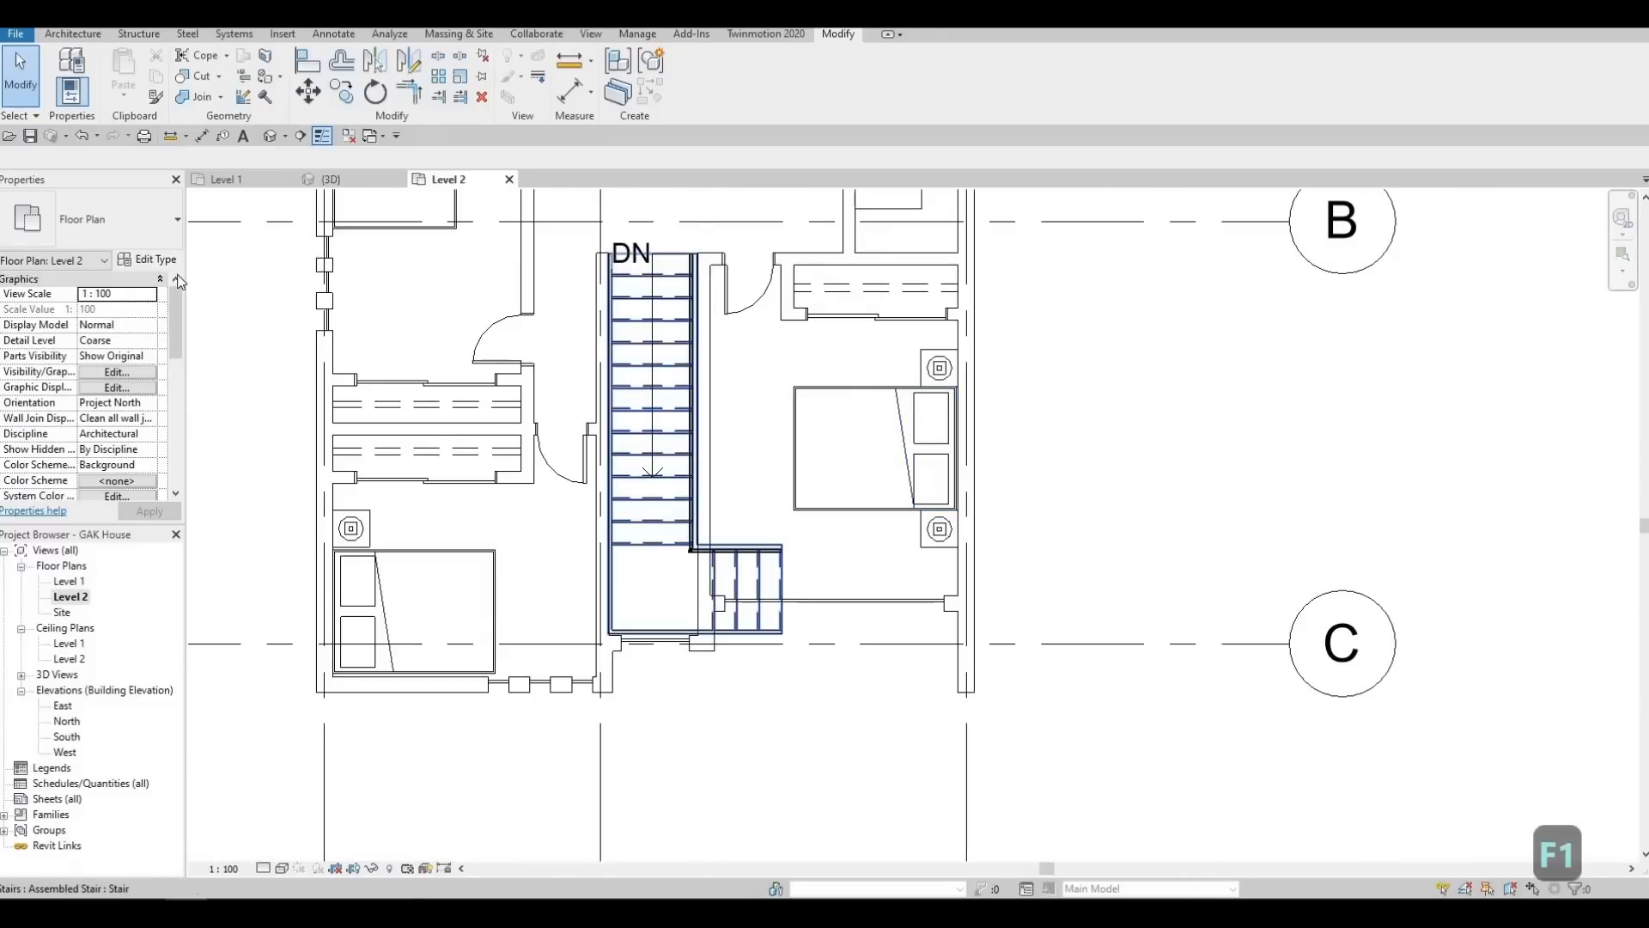
click(150, 259)
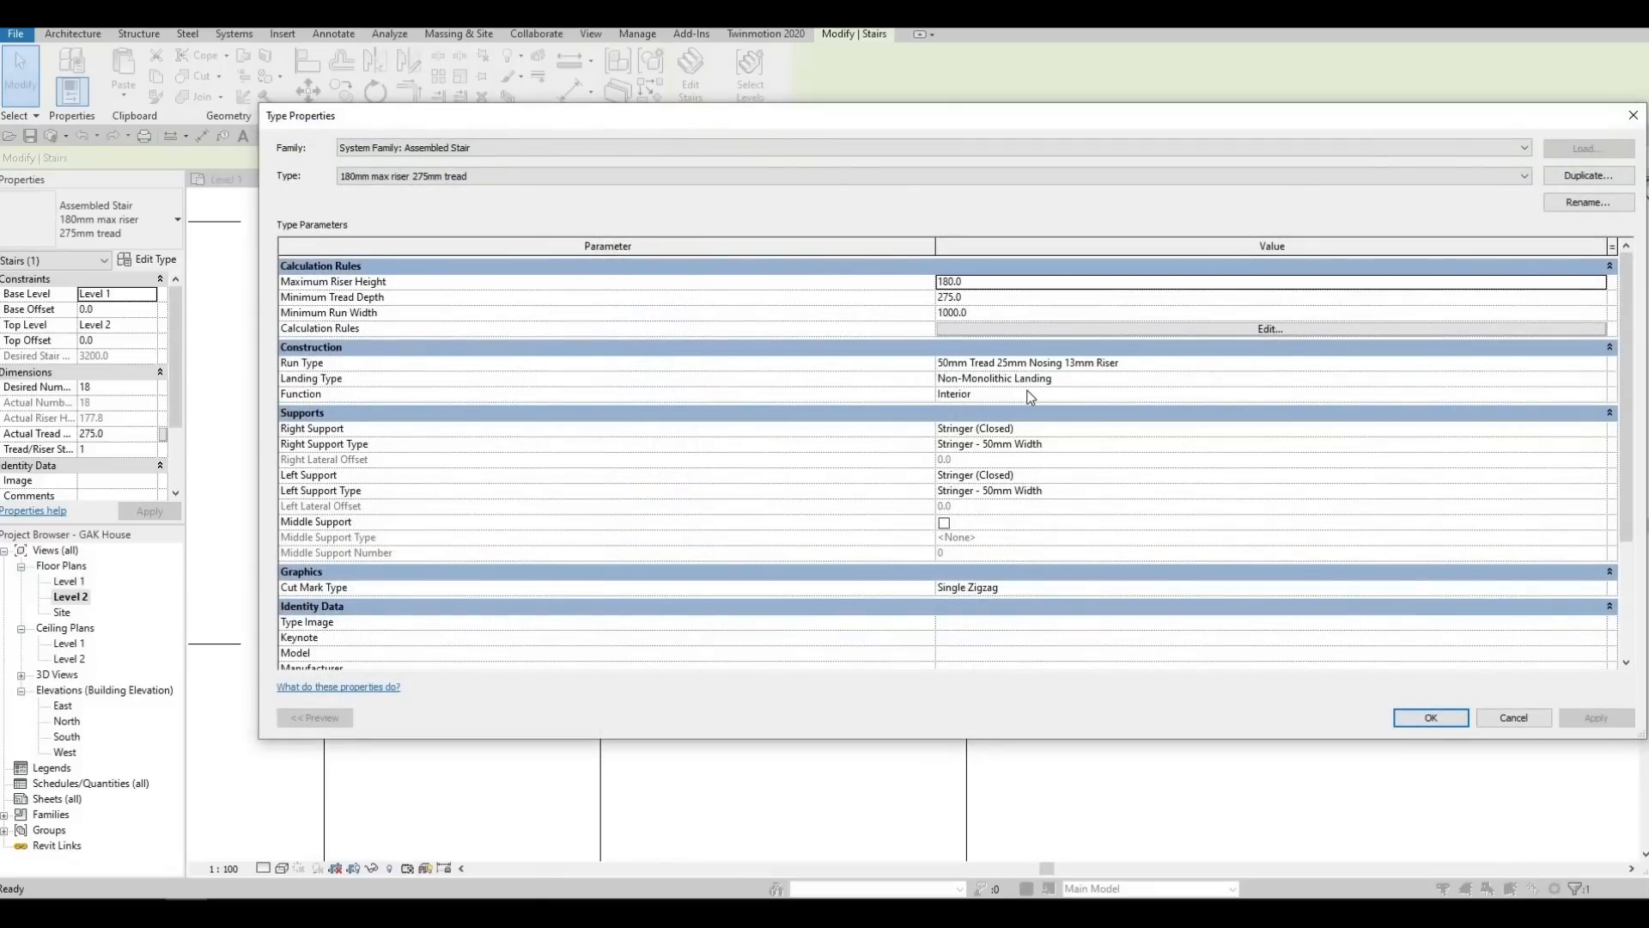
click(1147, 332)
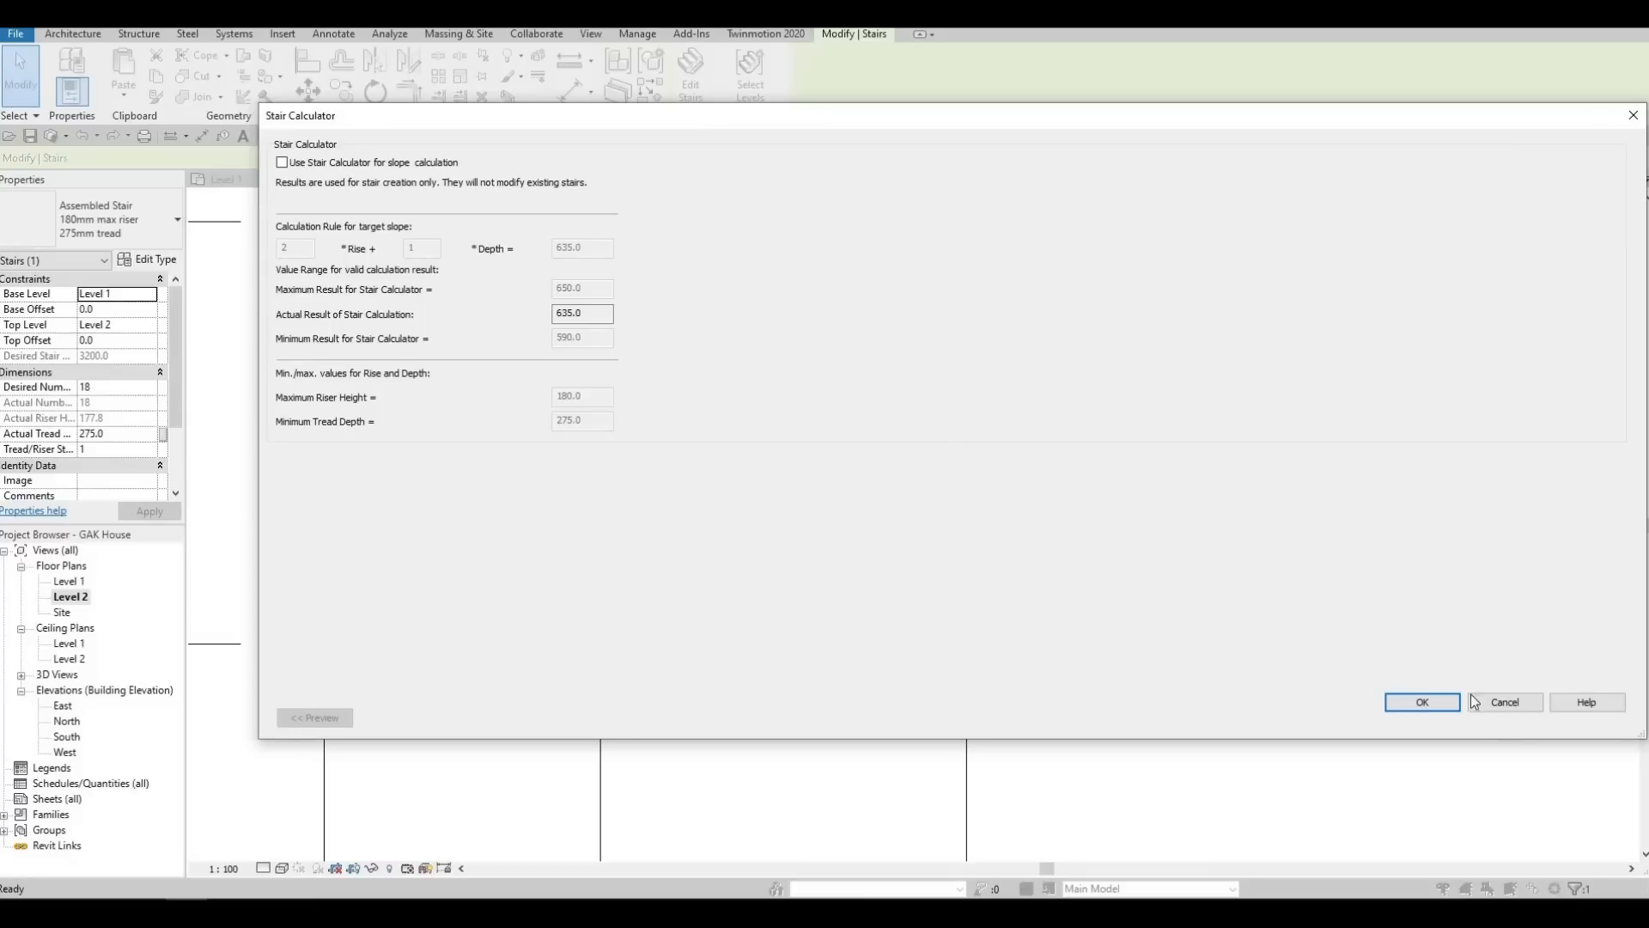
key(Escape)
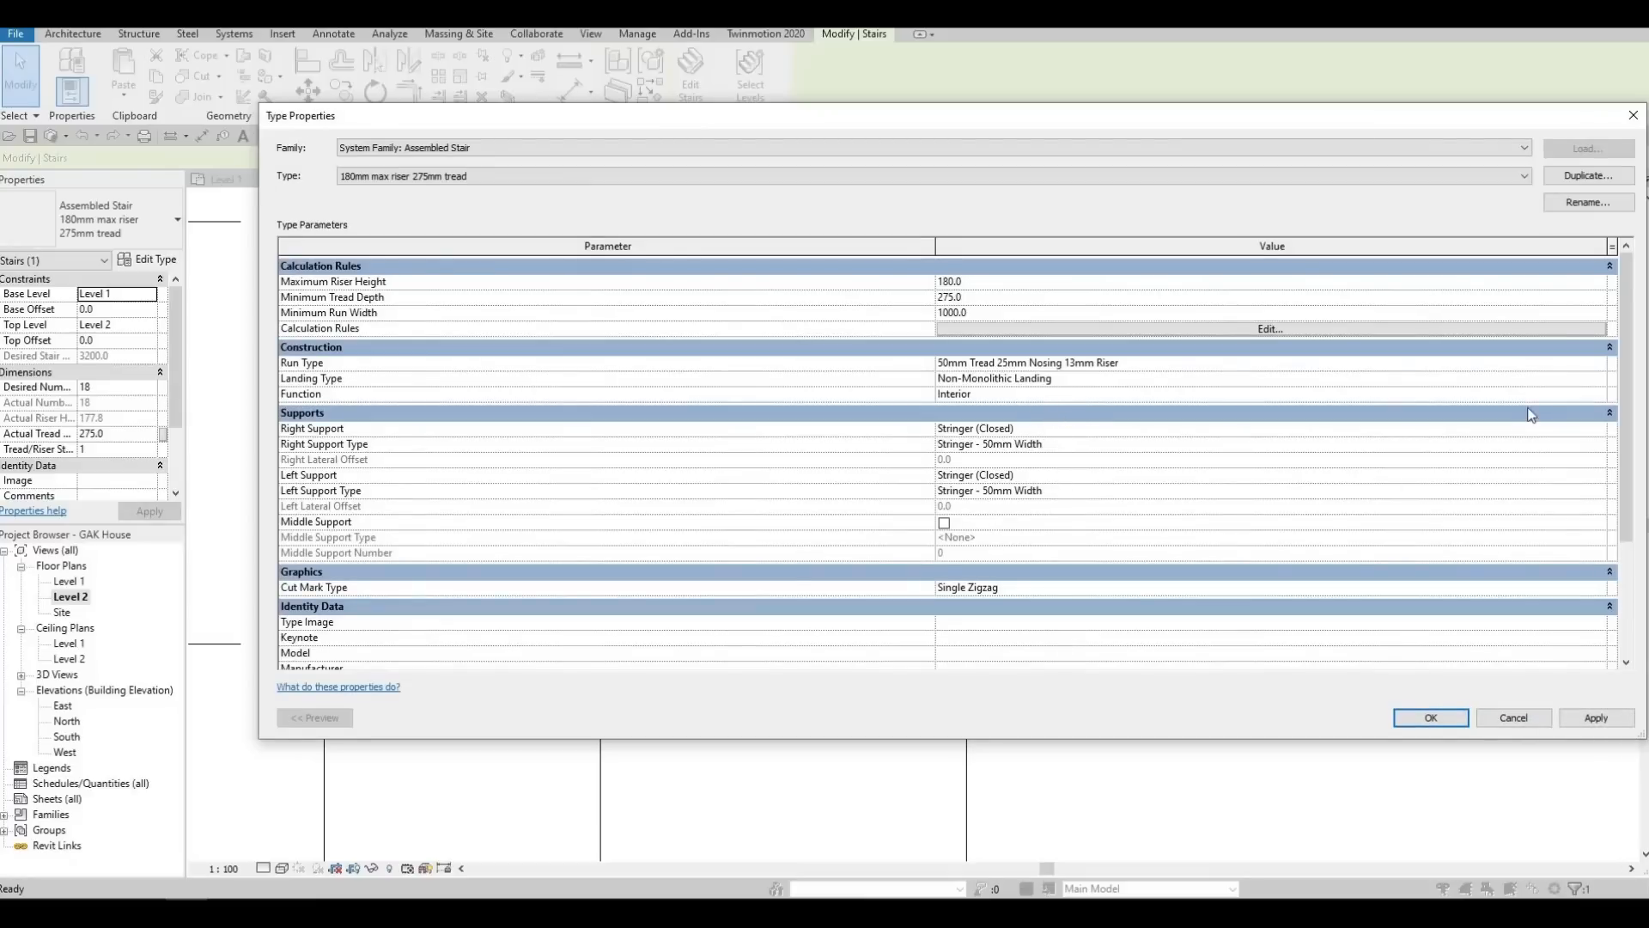
click(1601, 367)
key(F1)
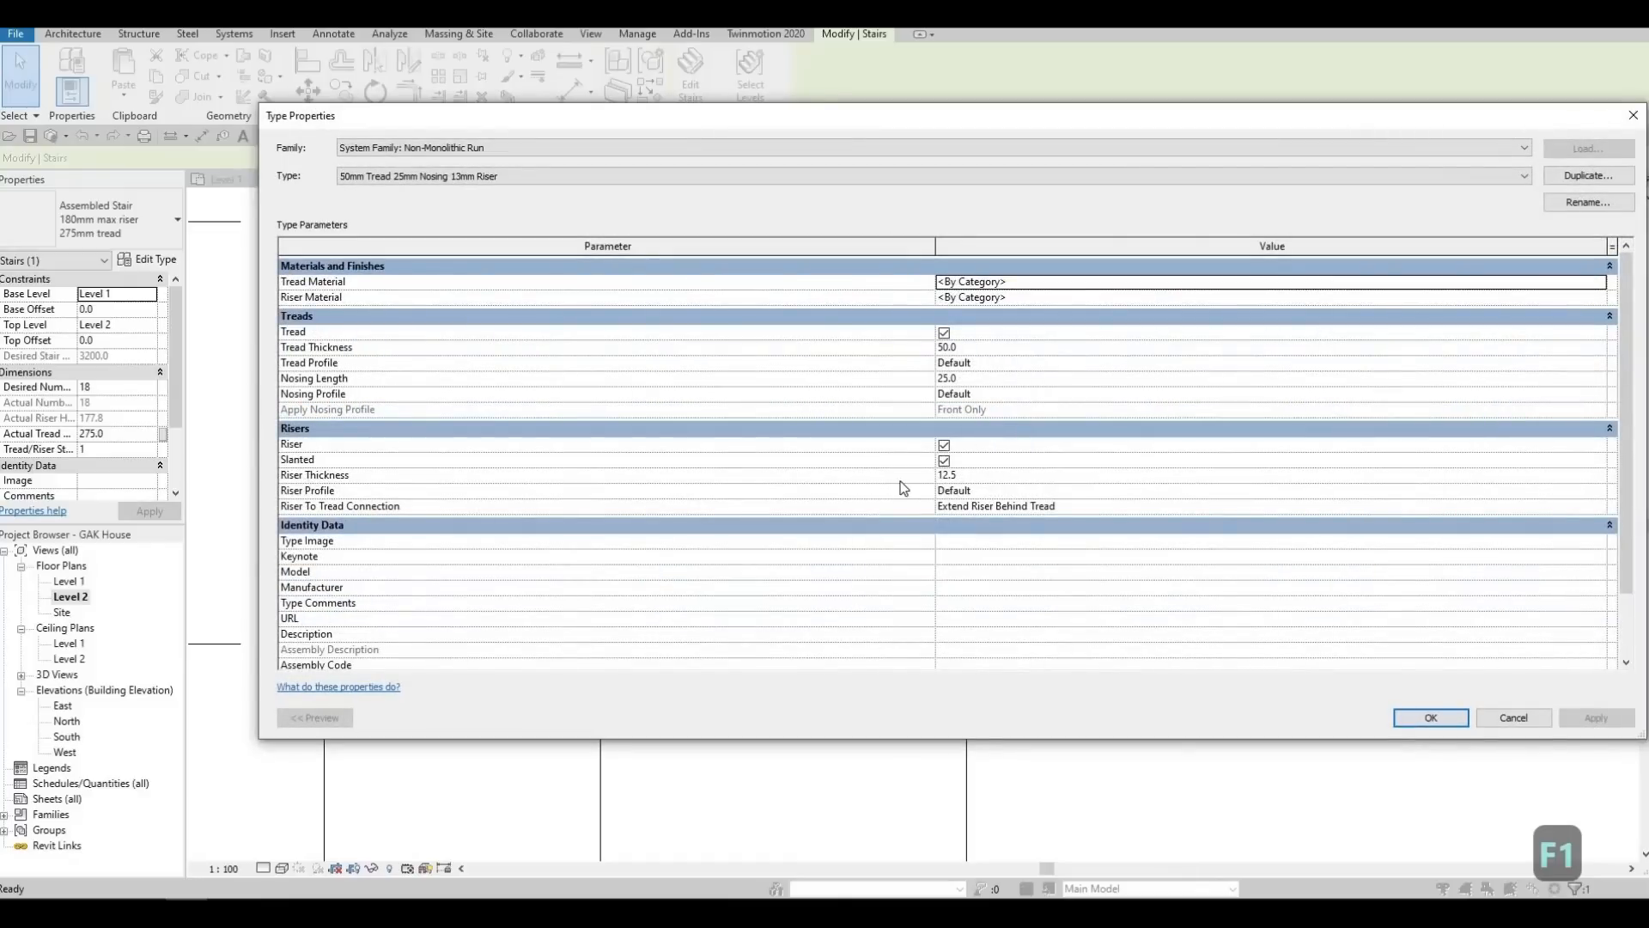
click(943, 444)
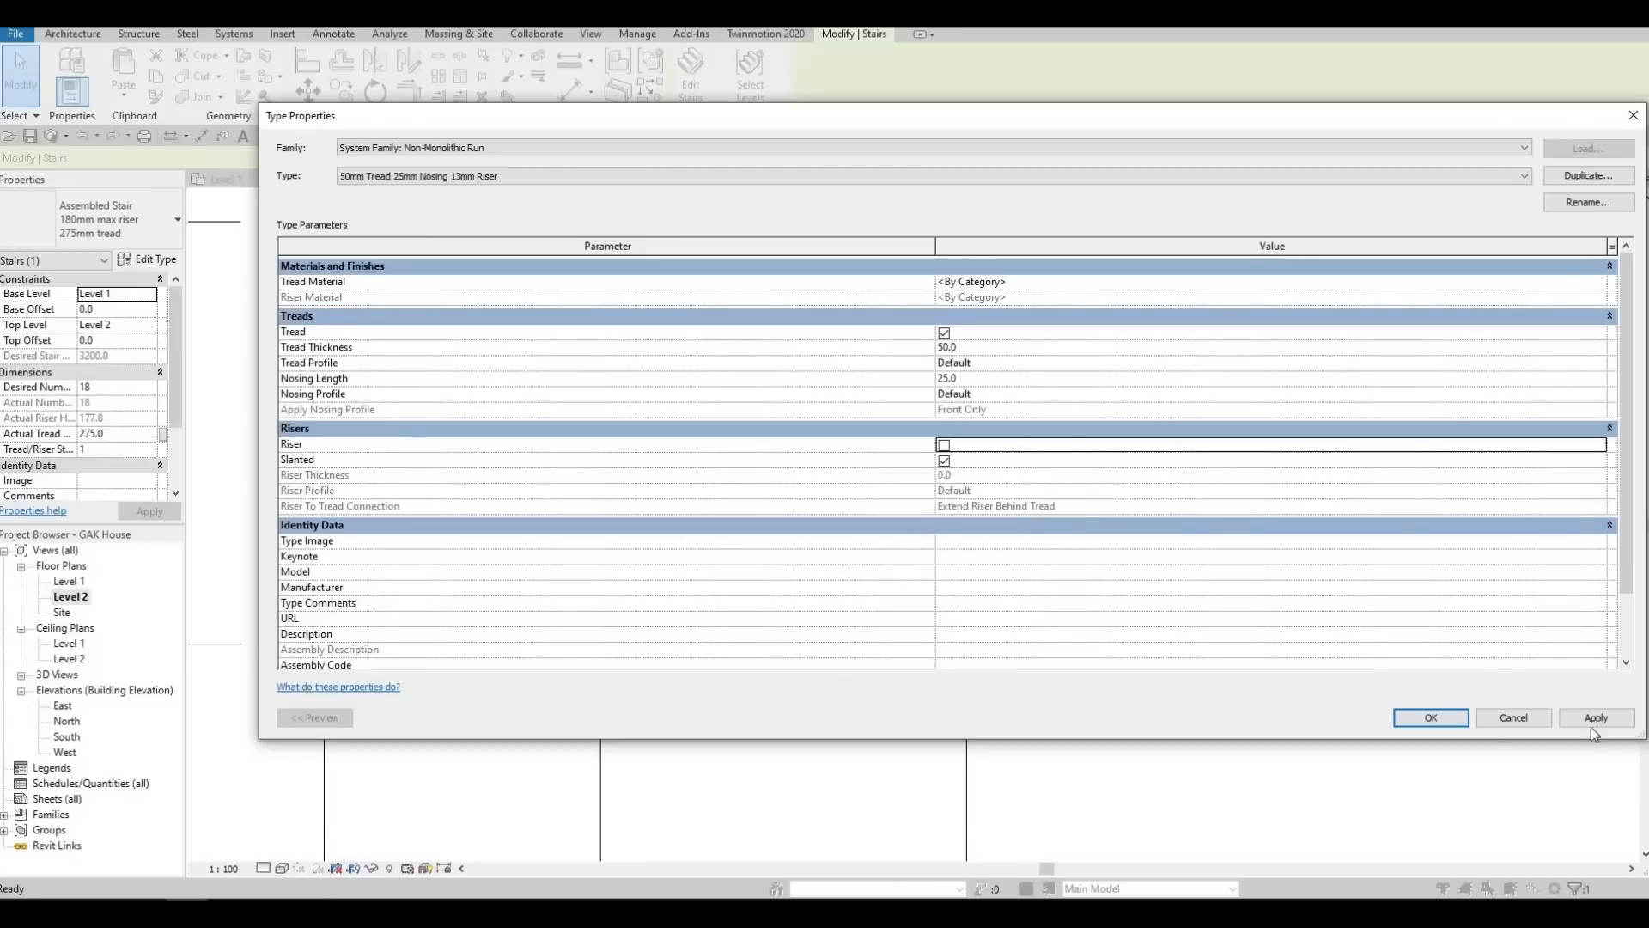
click(1452, 720)
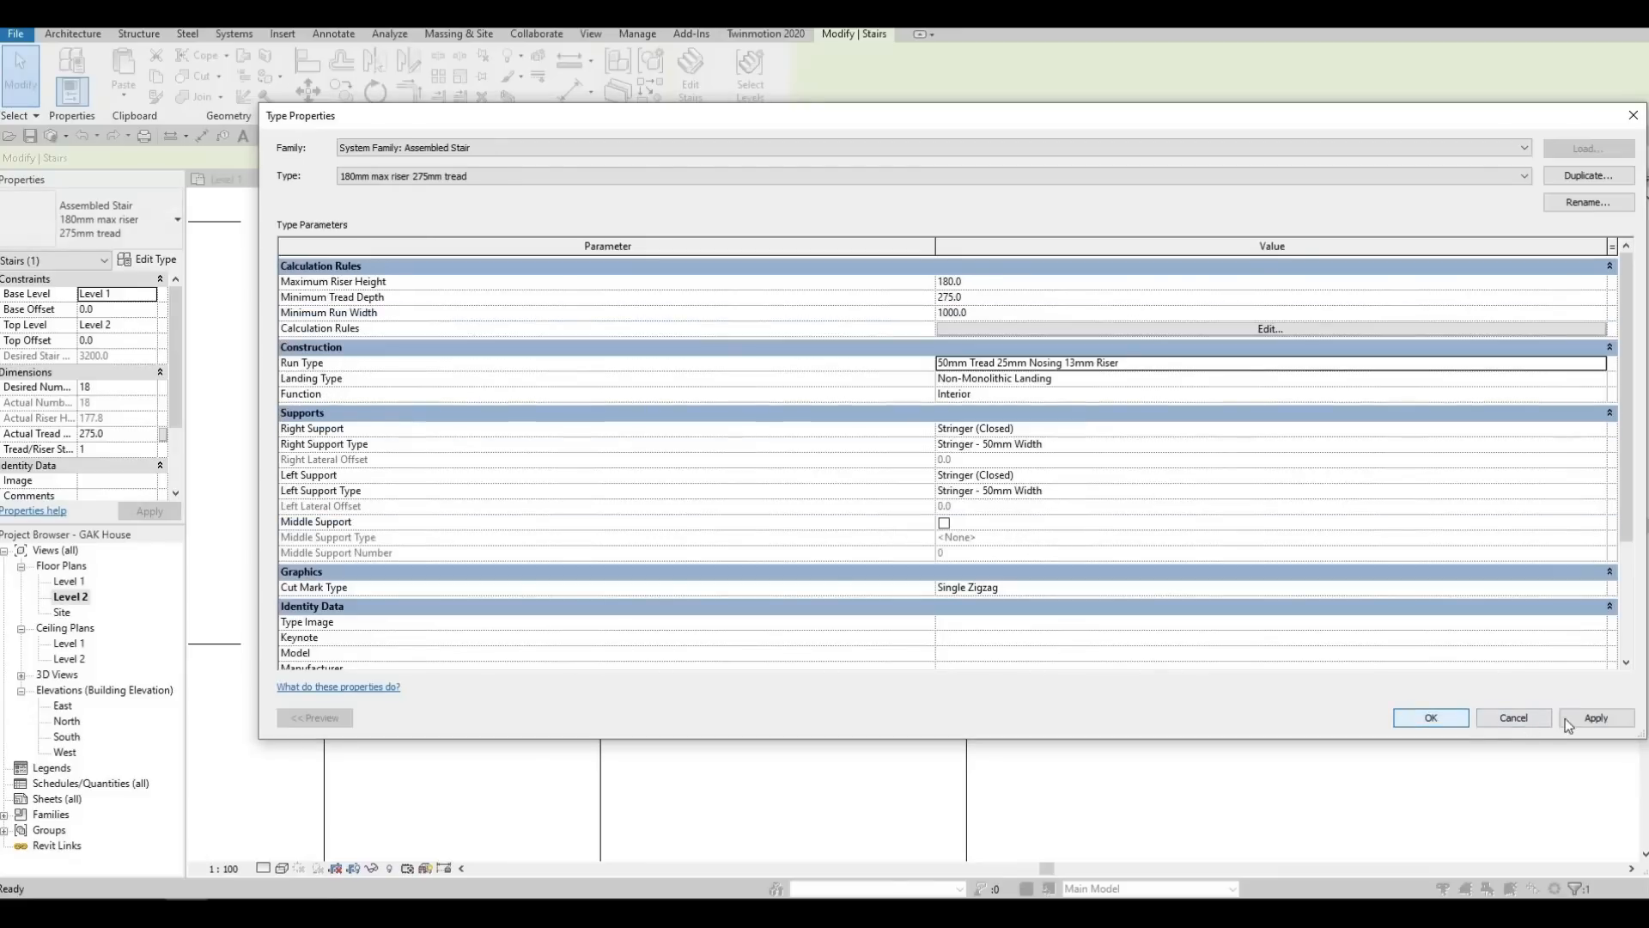
click(1433, 718)
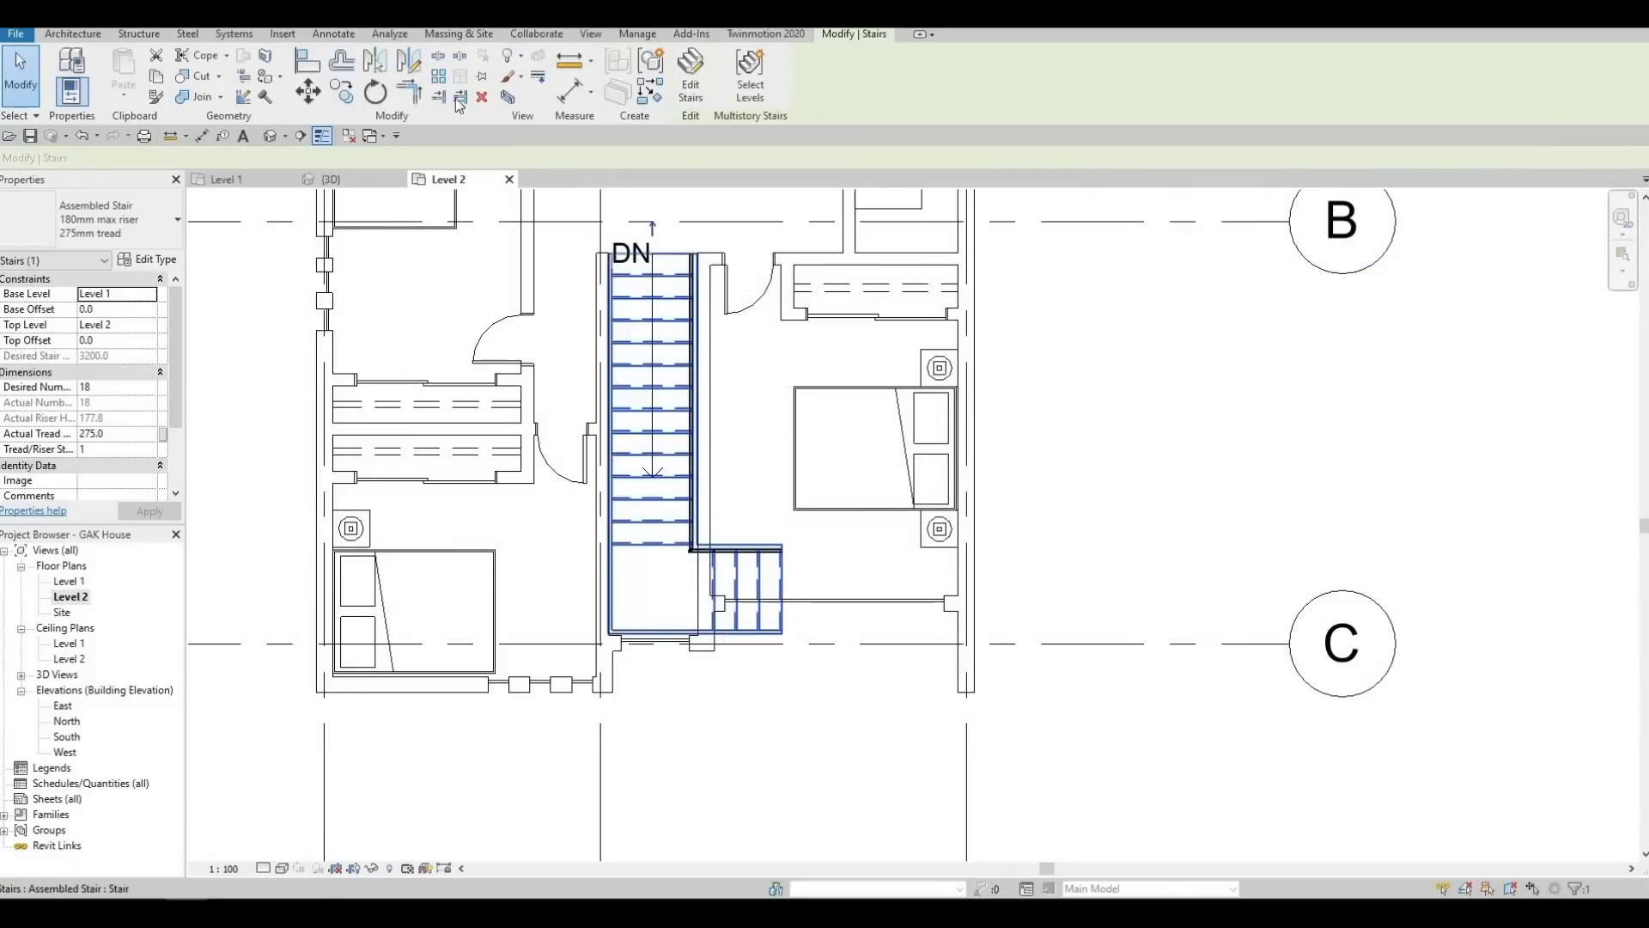
click(286, 135)
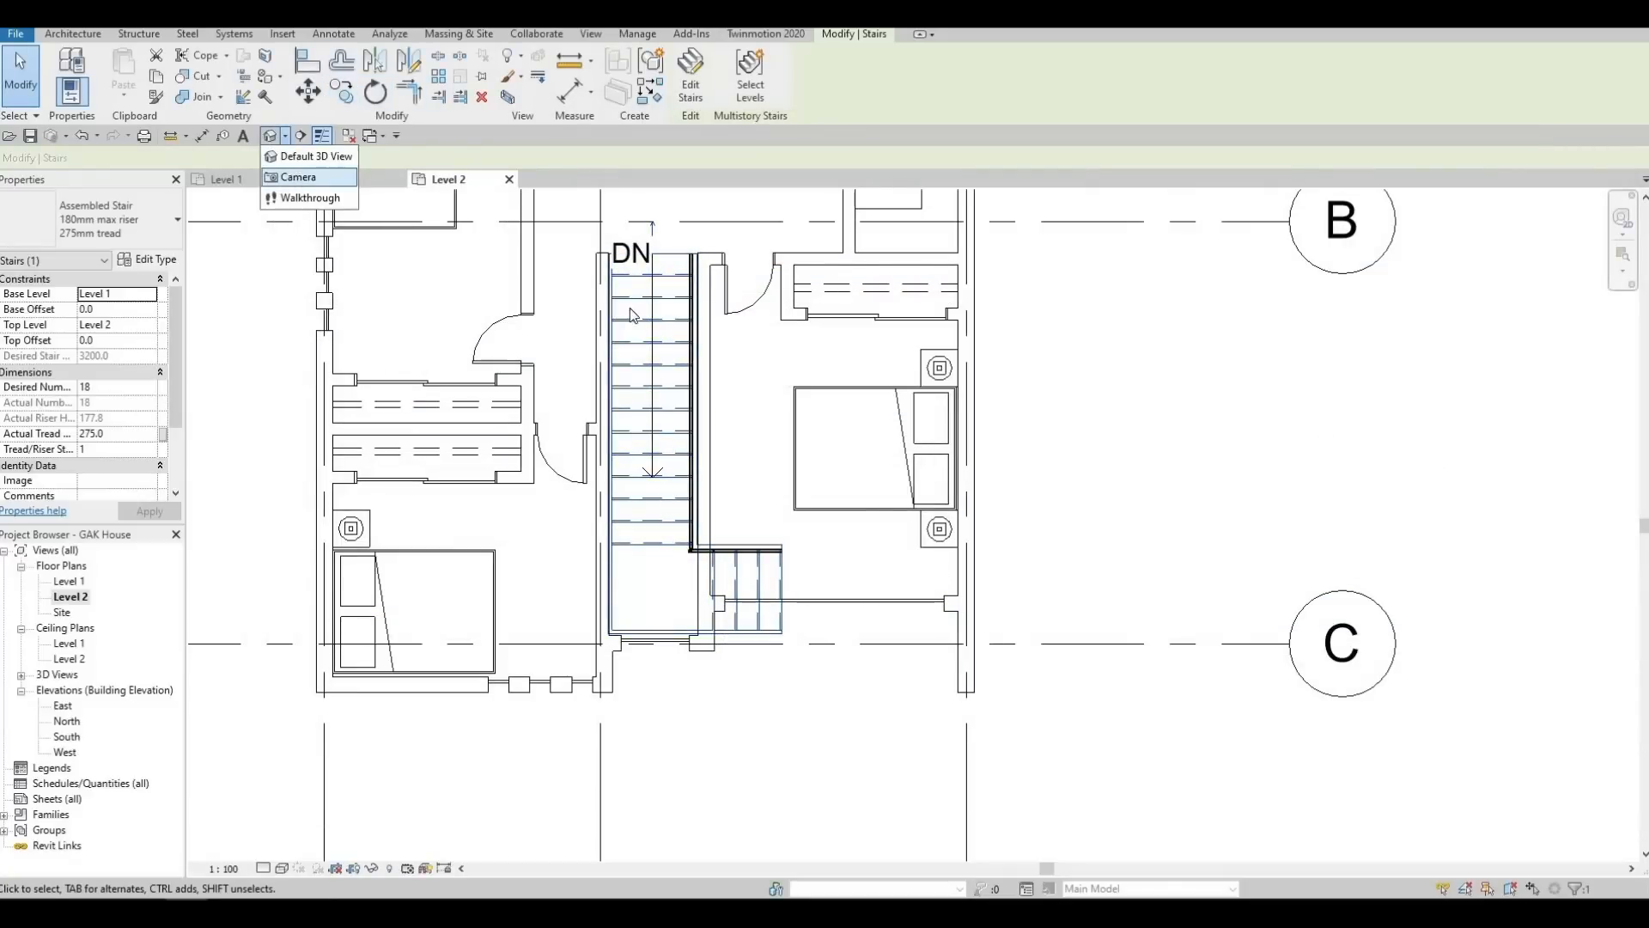
middle_drag(663, 480, 744, 694)
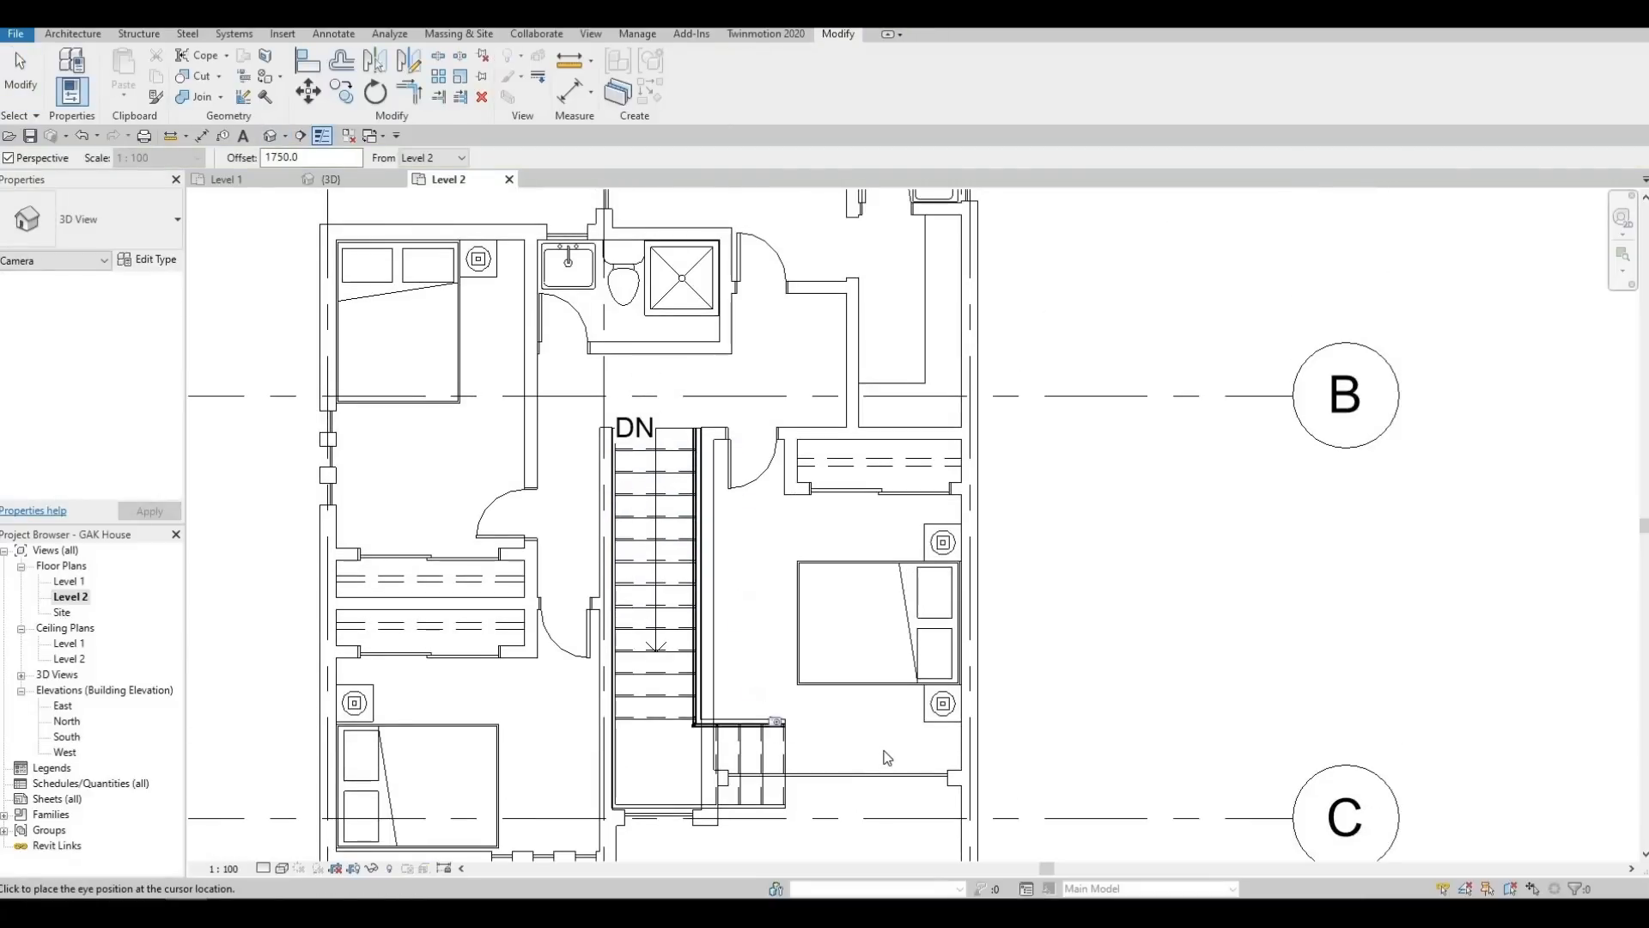
click(720, 763)
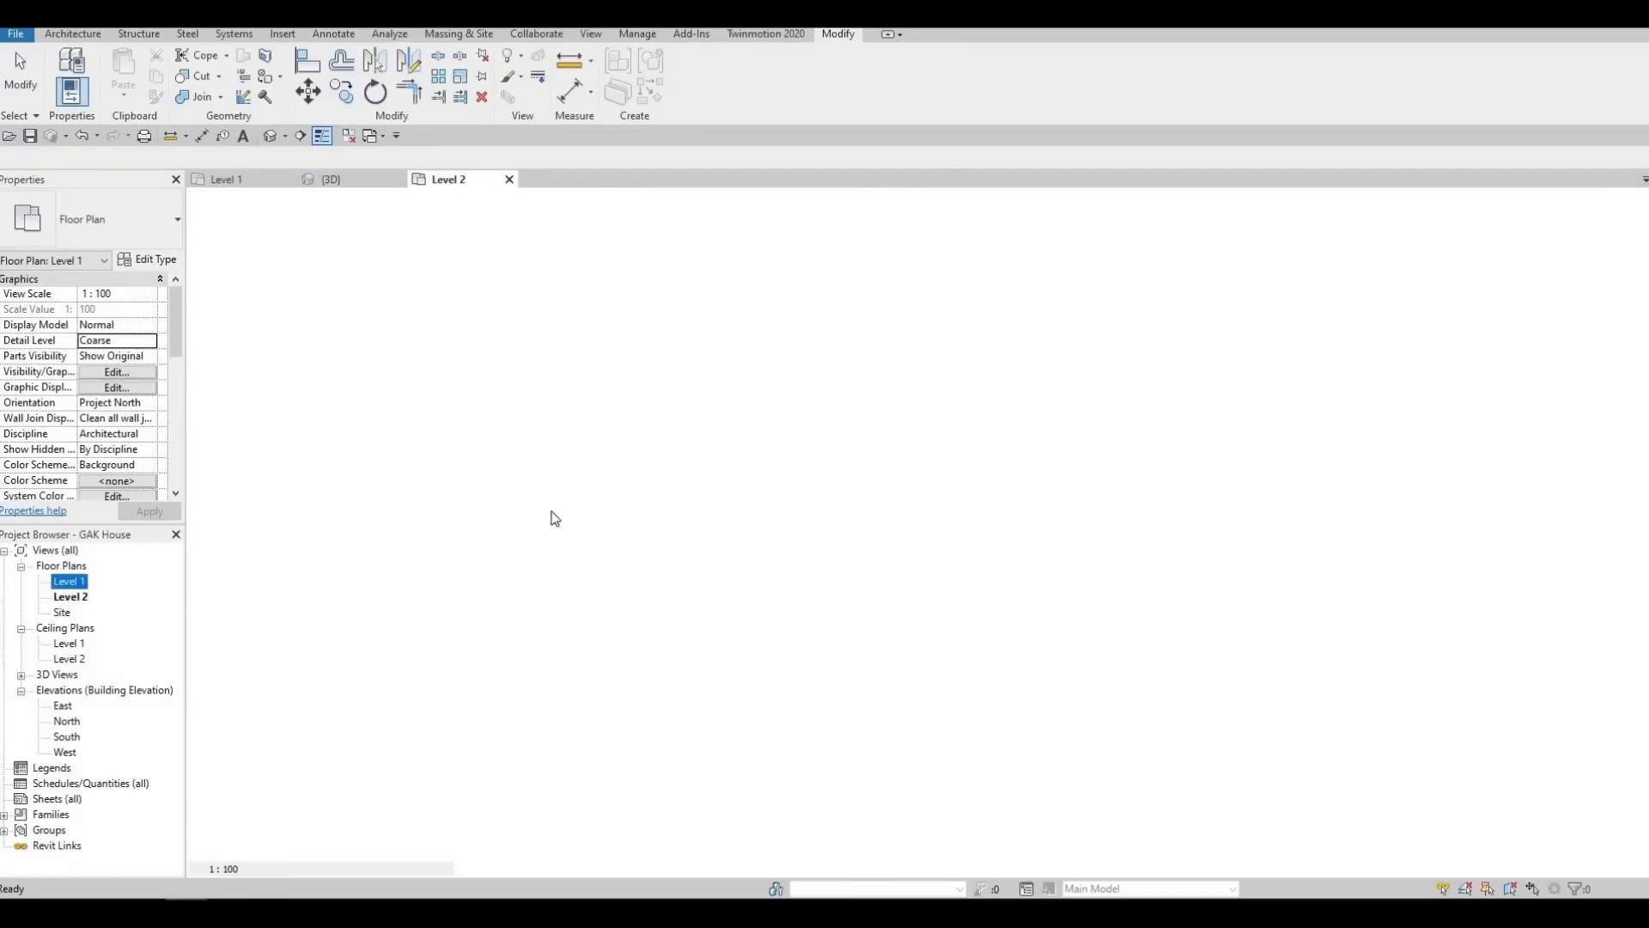
Create a camera view on the Level 1 plan, with the eye at the foot of the stairs and the target on the landing
middle_drag(492, 354, 419, 77)
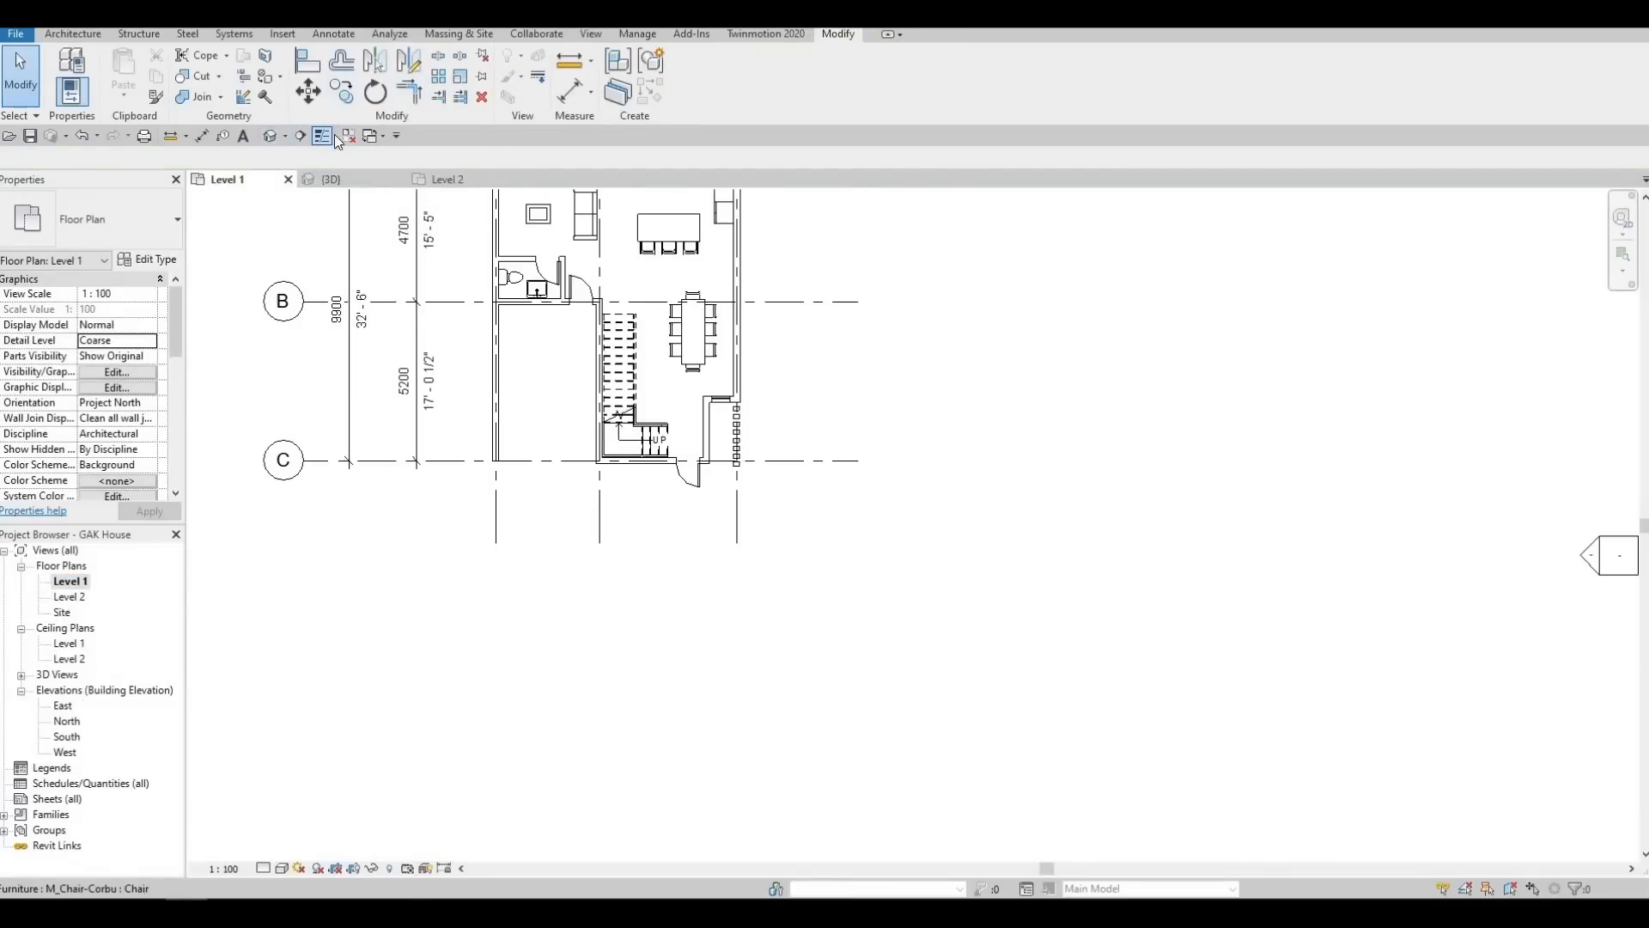
click(287, 136)
click(316, 178)
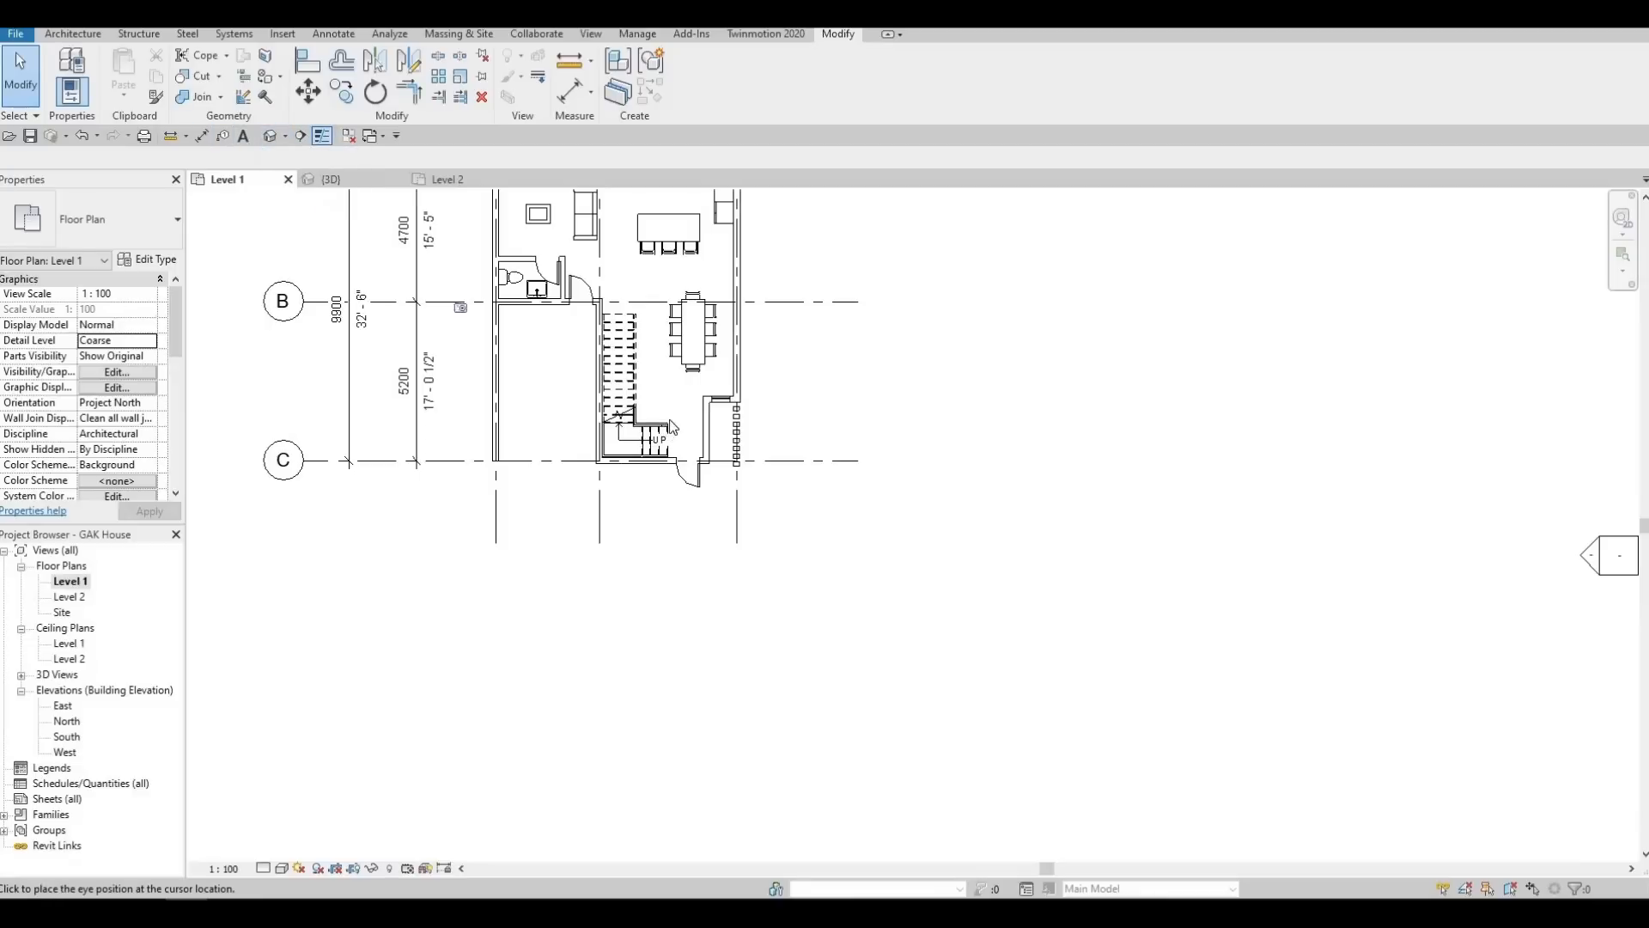
scroll(672, 427, up, 5)
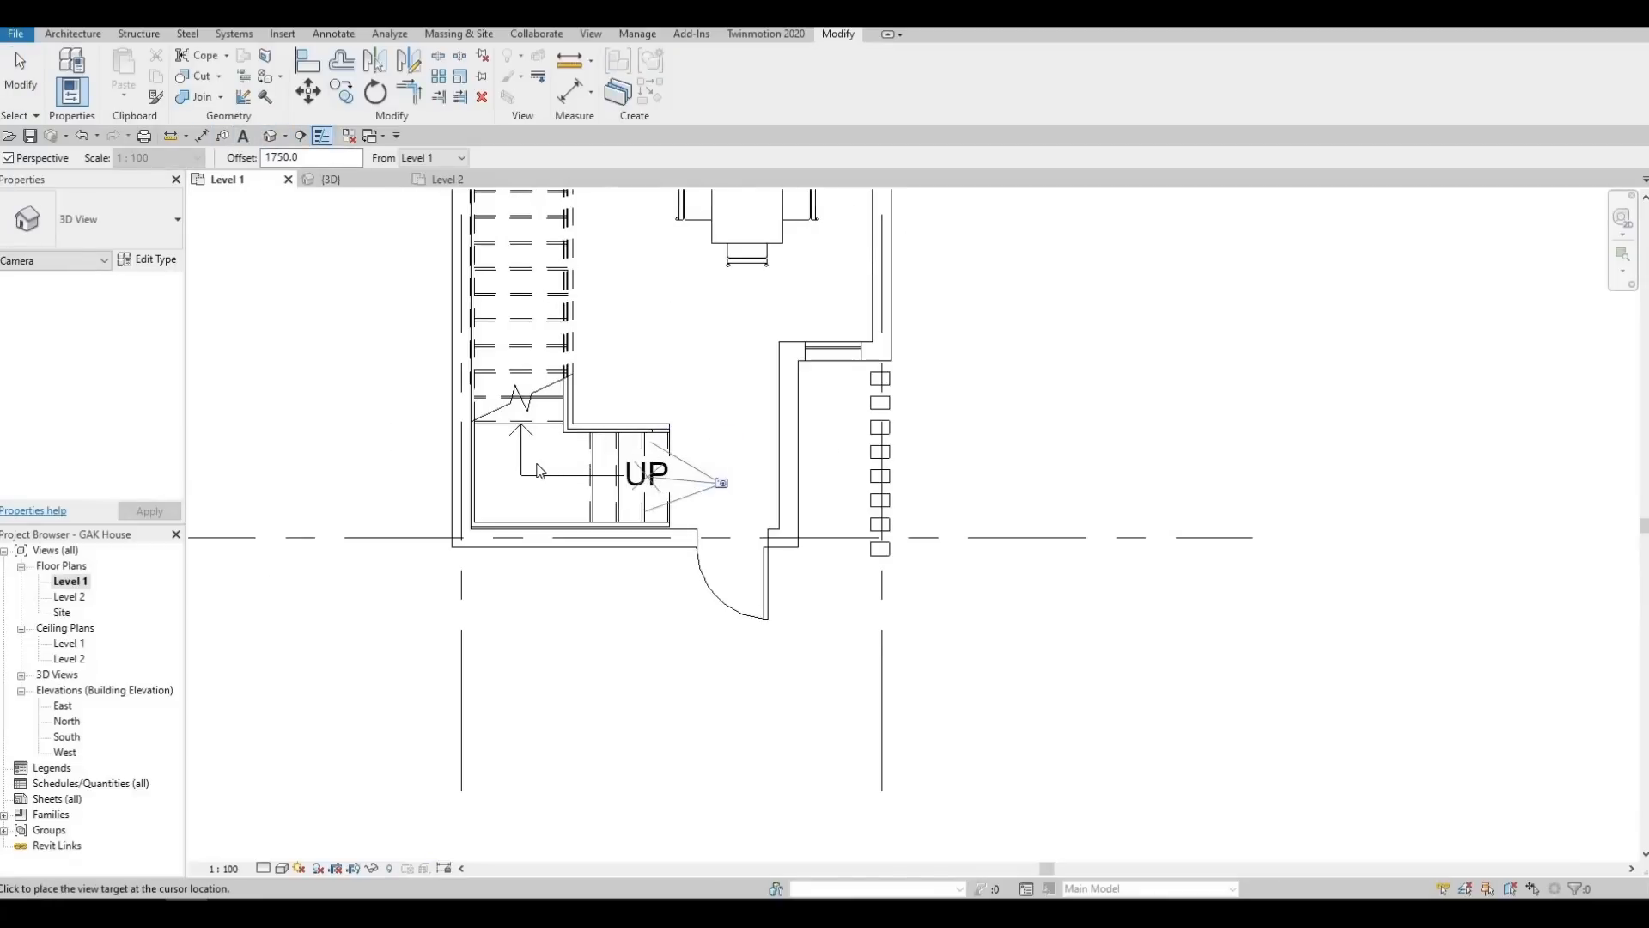
click(539, 470)
Extend the lower edge of the camera view's crop region downward to take in more of the stairs
scroll(967, 853, down, 1)
middle_drag(967, 854, 924, 578)
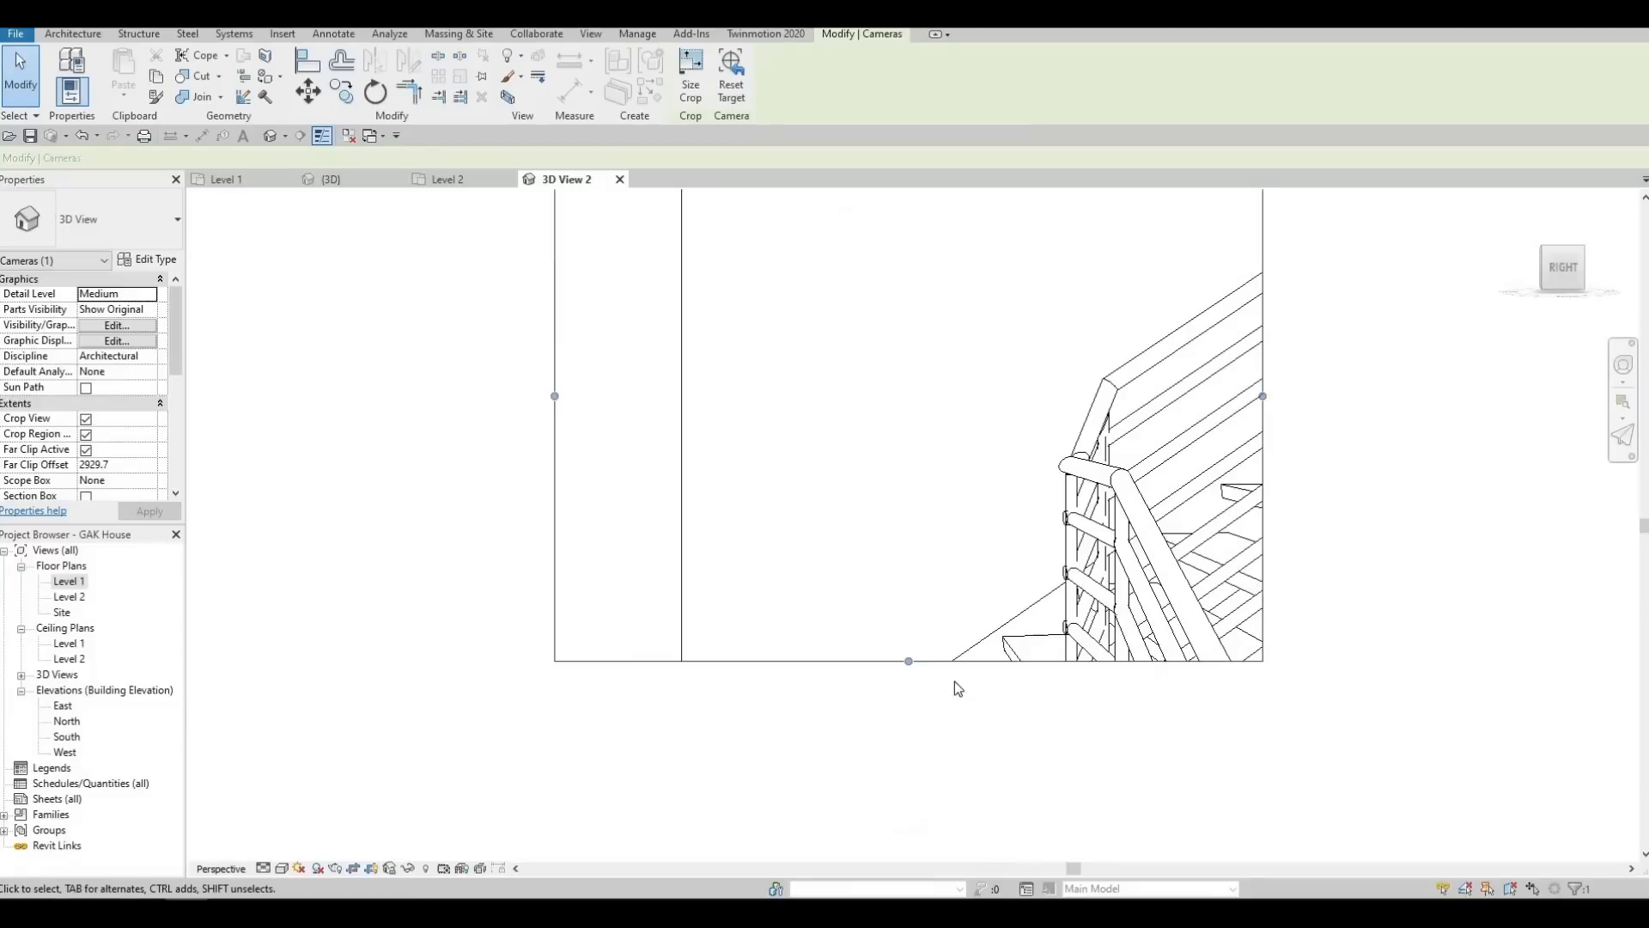
scroll(924, 577, down, 2)
drag(922, 591, 924, 688)
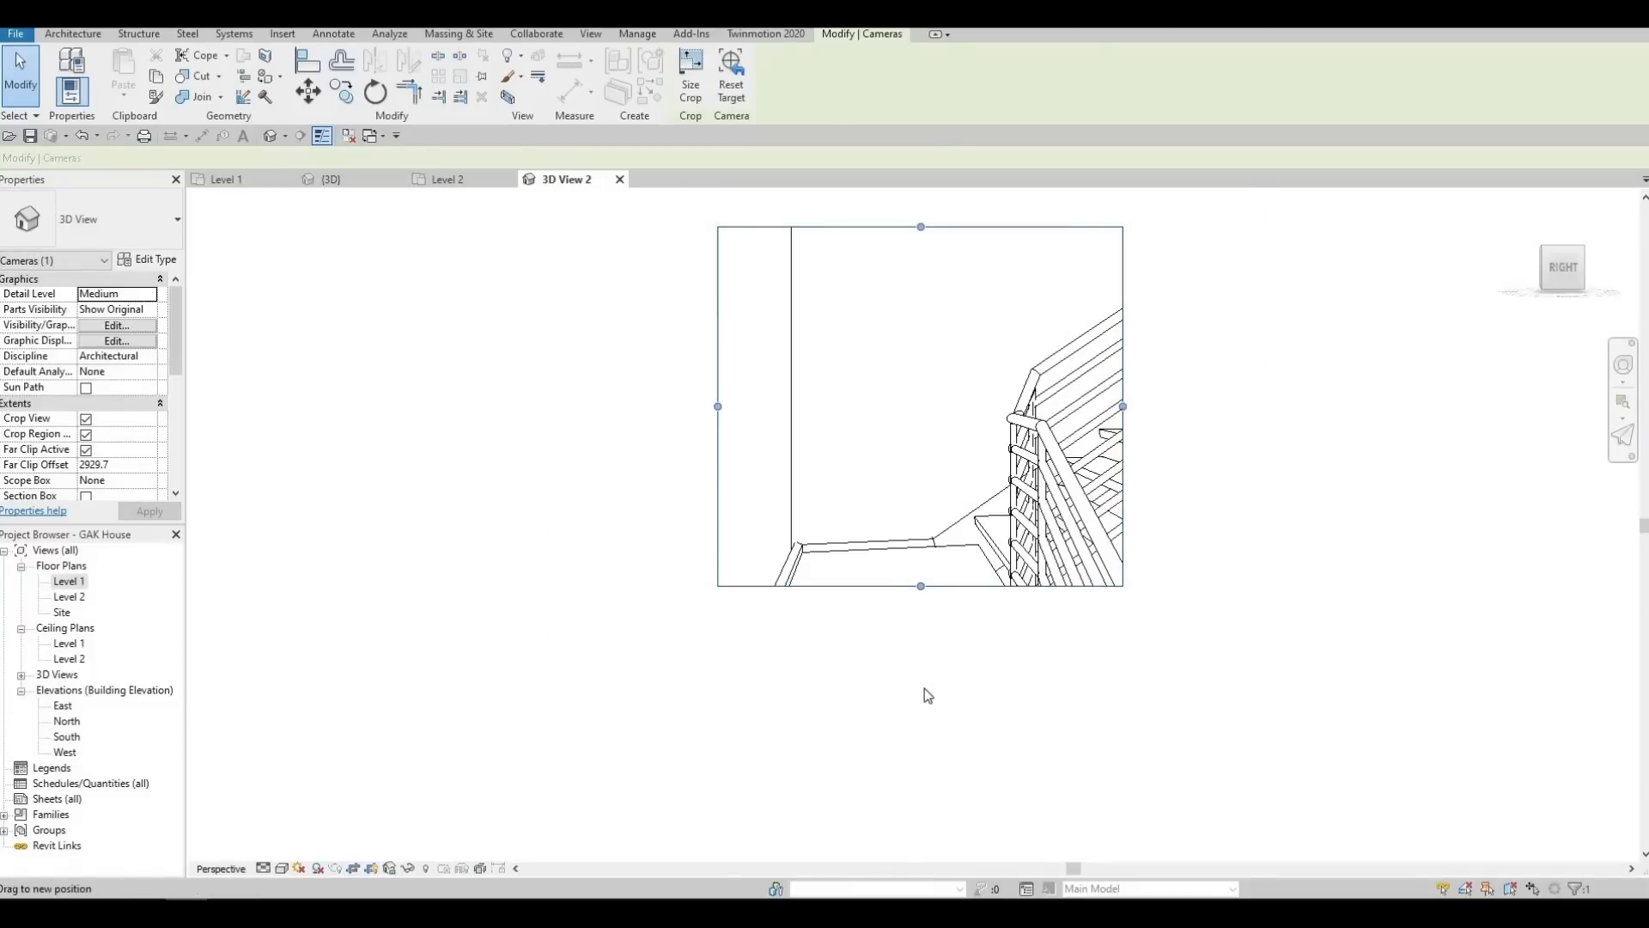
Extend the right edge of the camera view's crop region outward to take in the upper flight of stairs
scroll(1056, 351, down, 2)
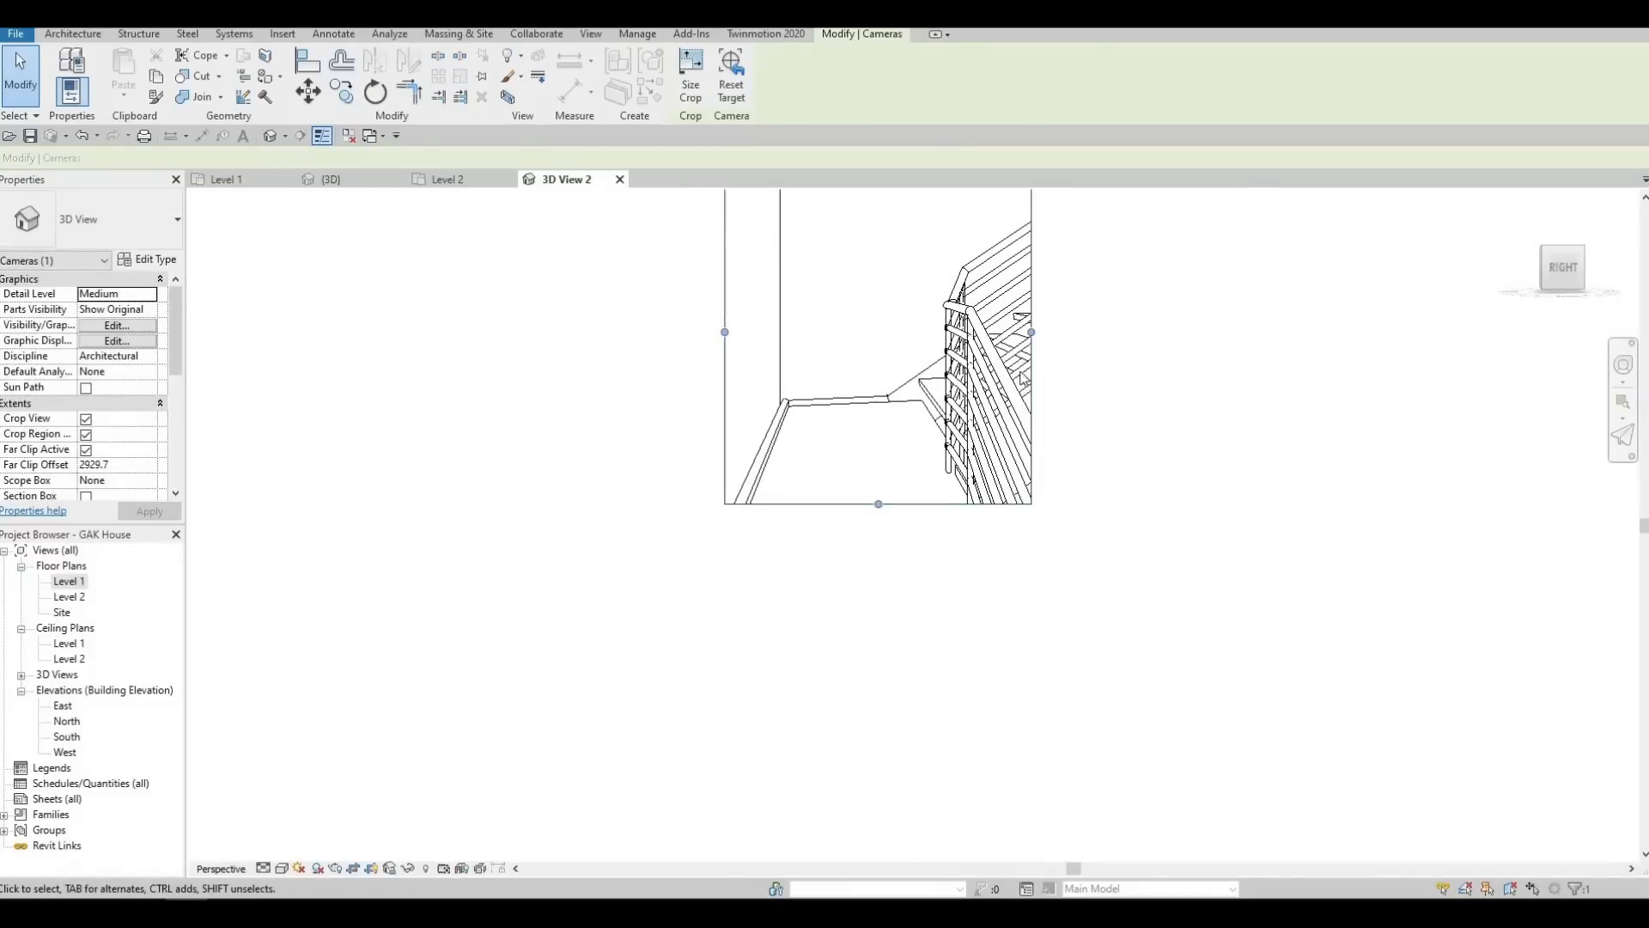
drag(1031, 331, 1266, 331)
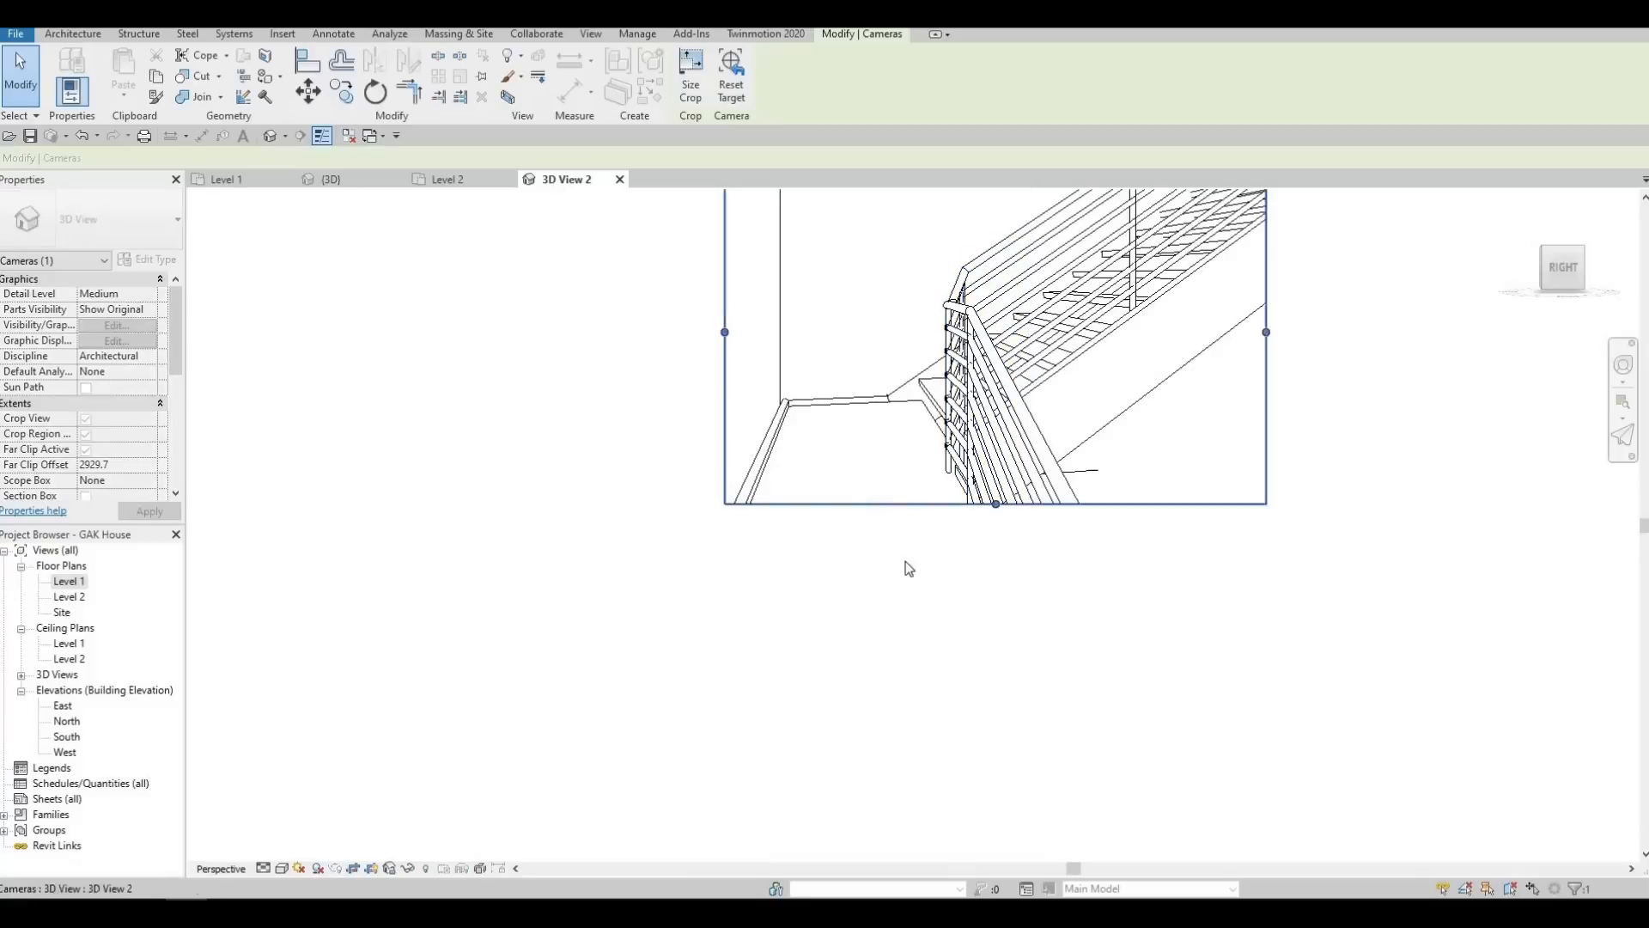
middle_drag(1171, 299, 972, 488)
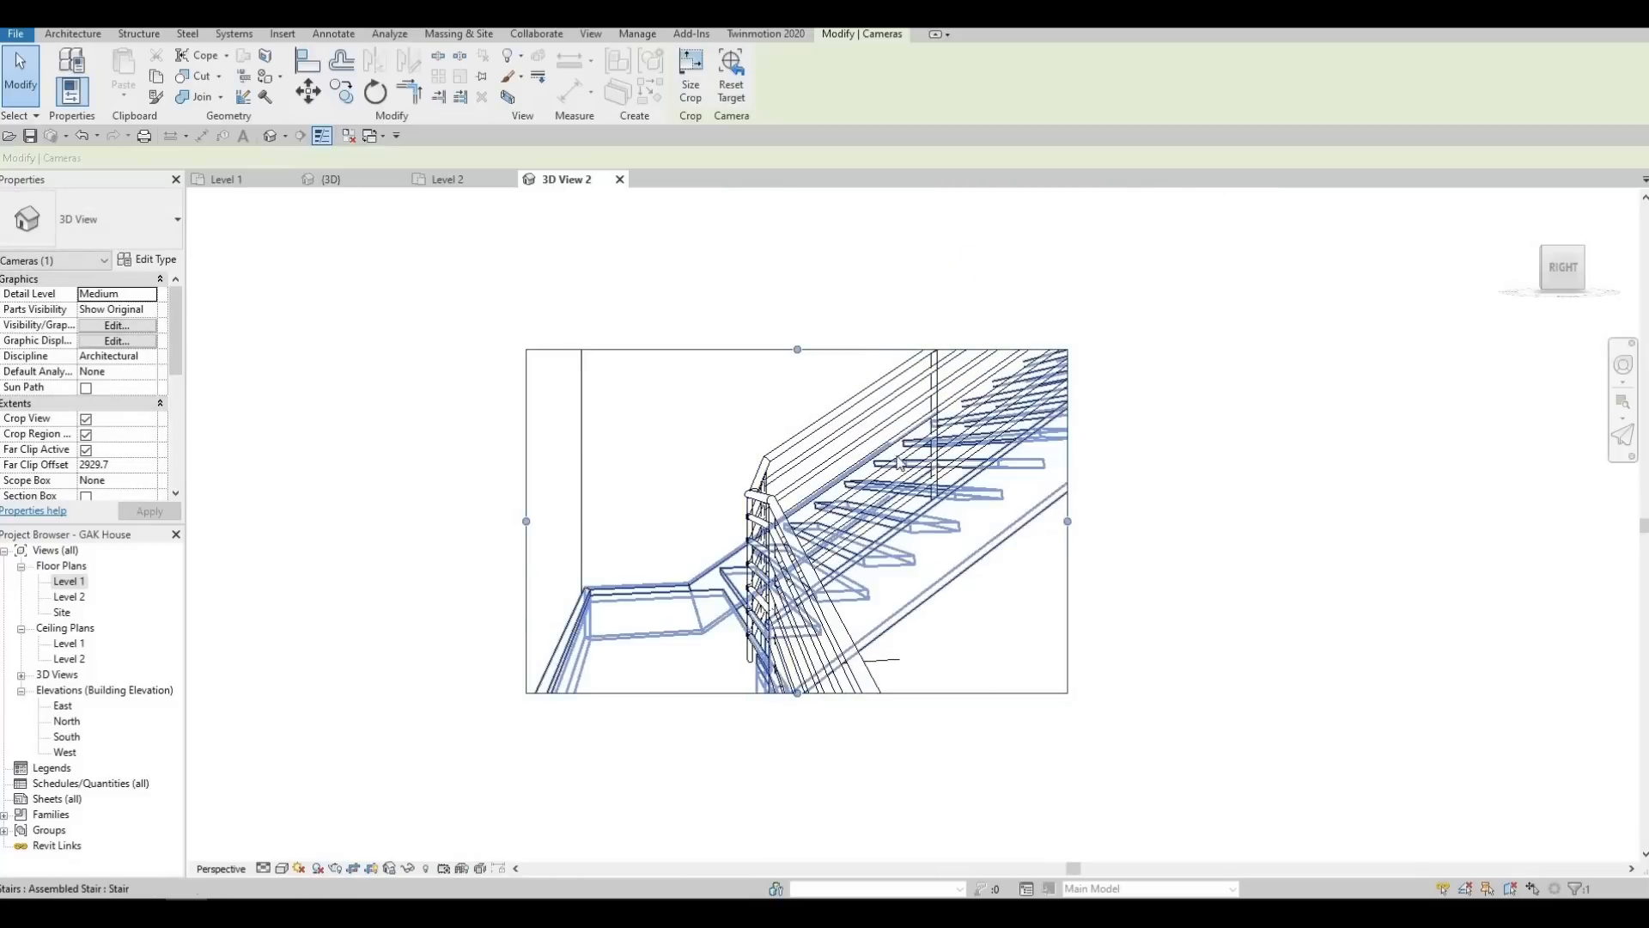
Try deleting the 900mm Pipe railing from the stairs in the camera view to expose the open treads
click(797, 428)
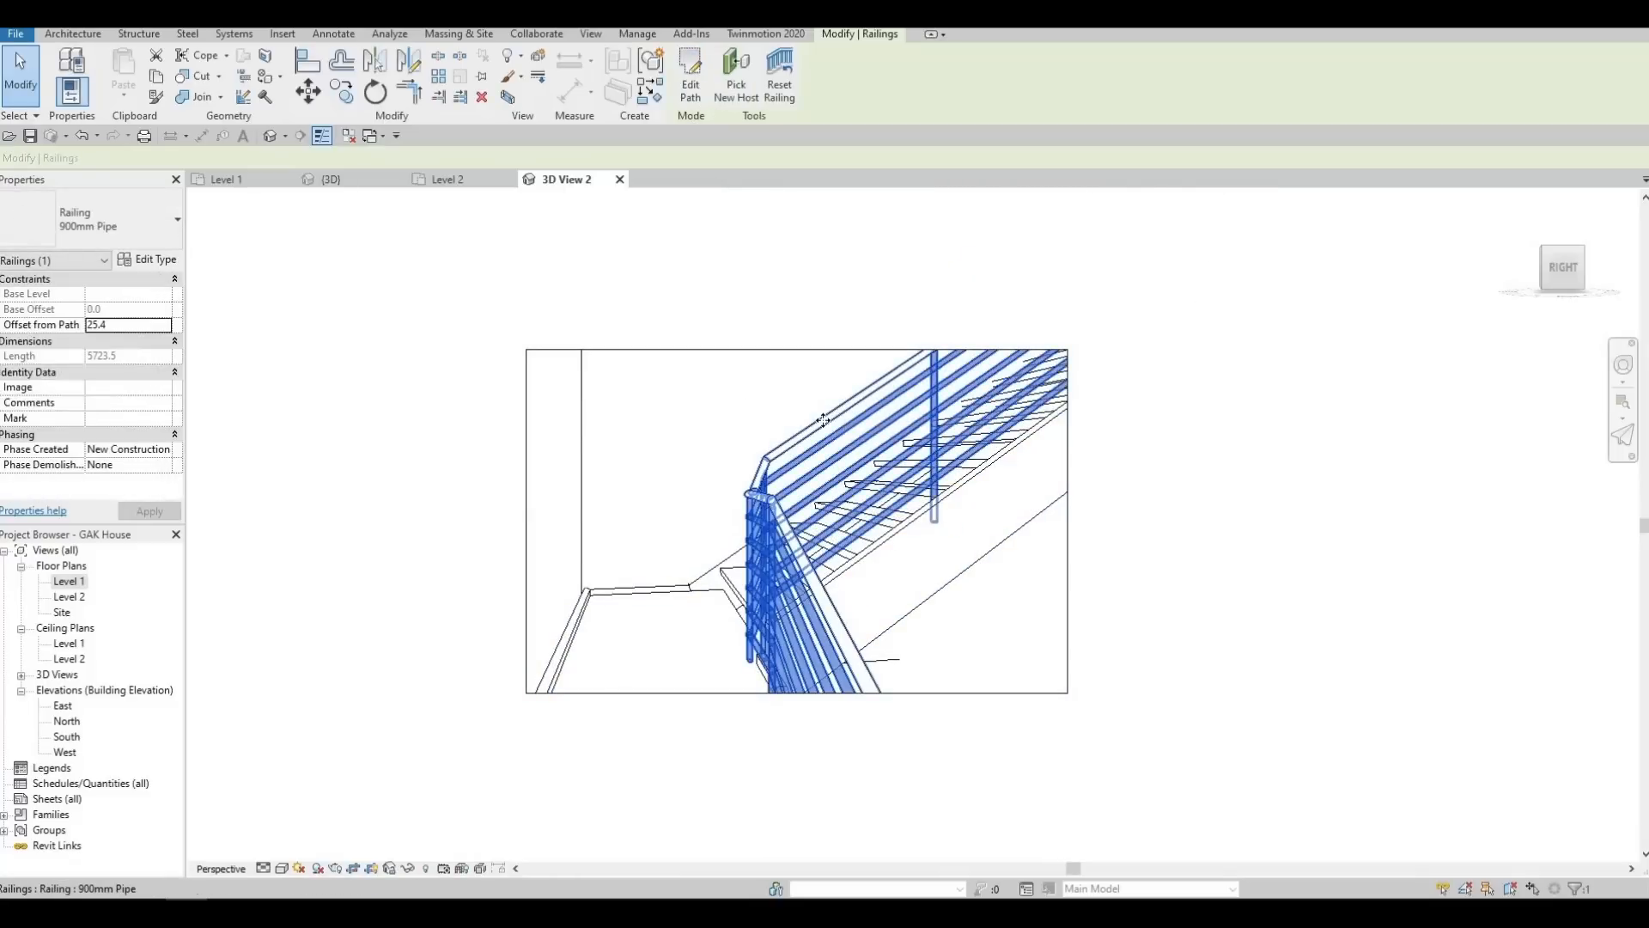
key(Escape)
middle_drag(913, 535, 634, 575)
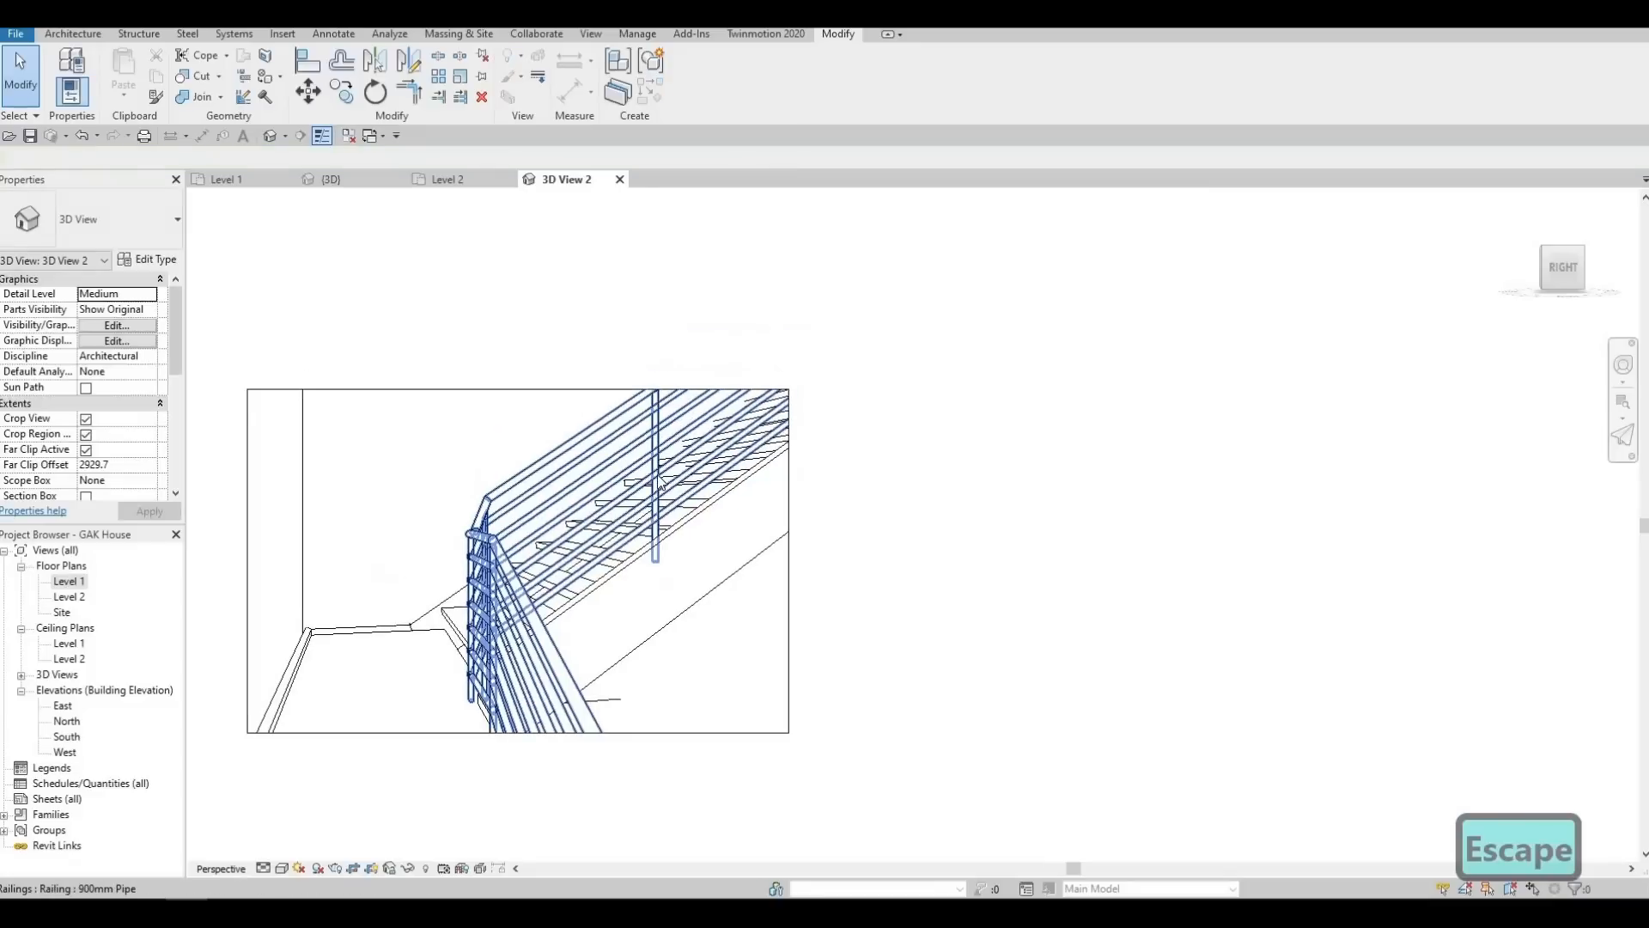
click(646, 455)
key(Escape)
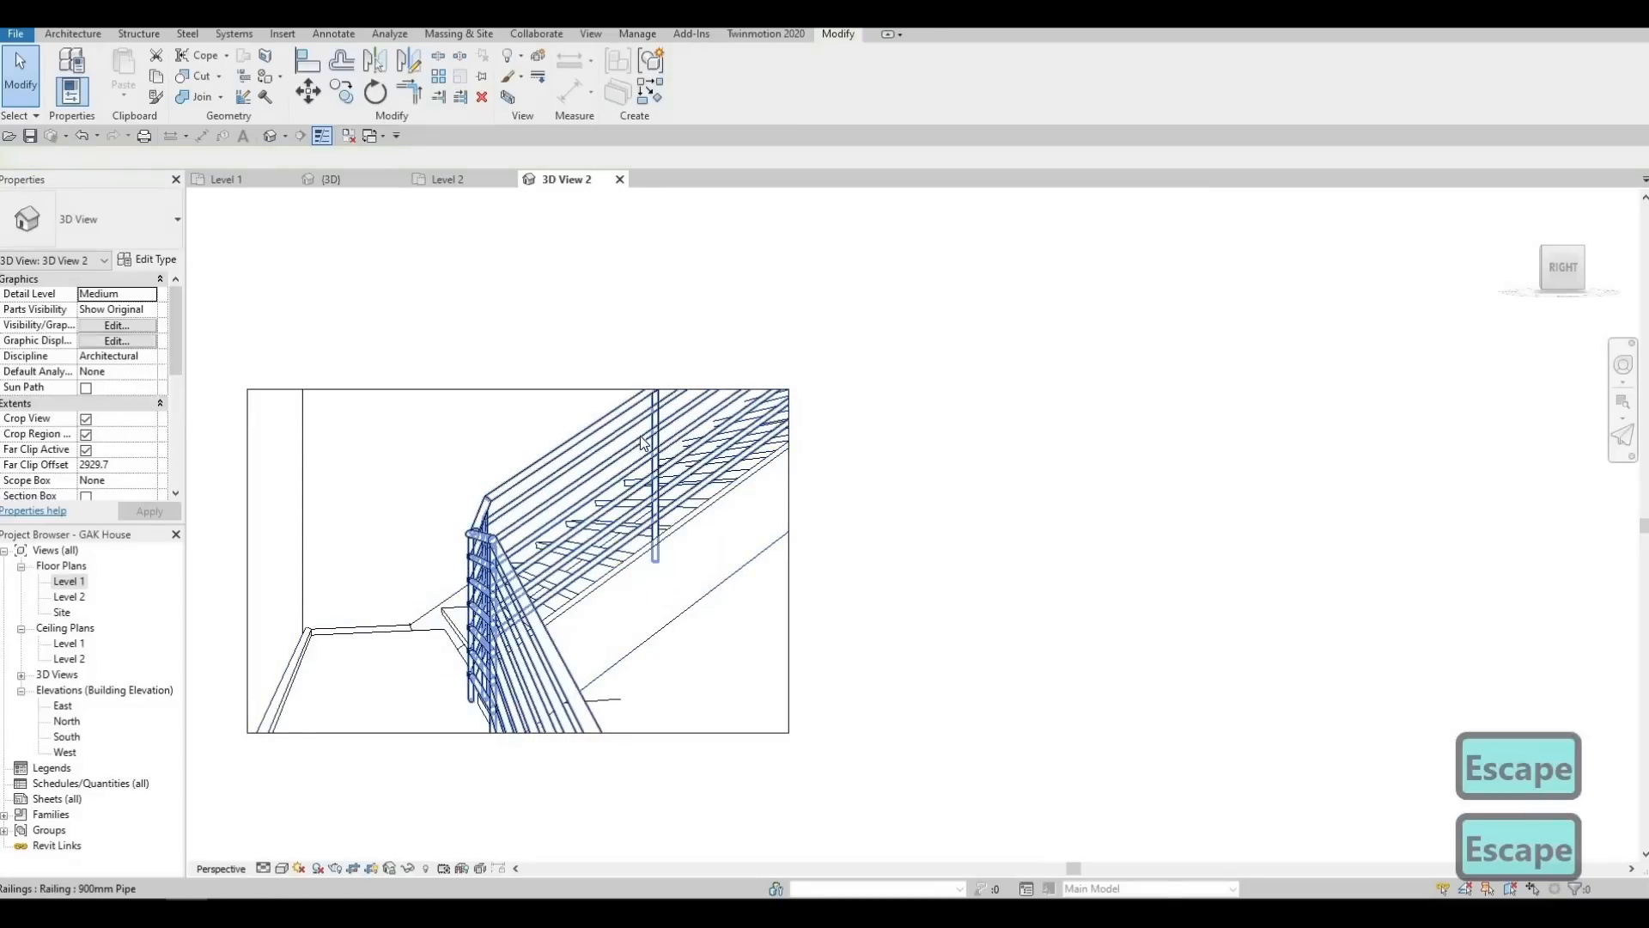
click(642, 444)
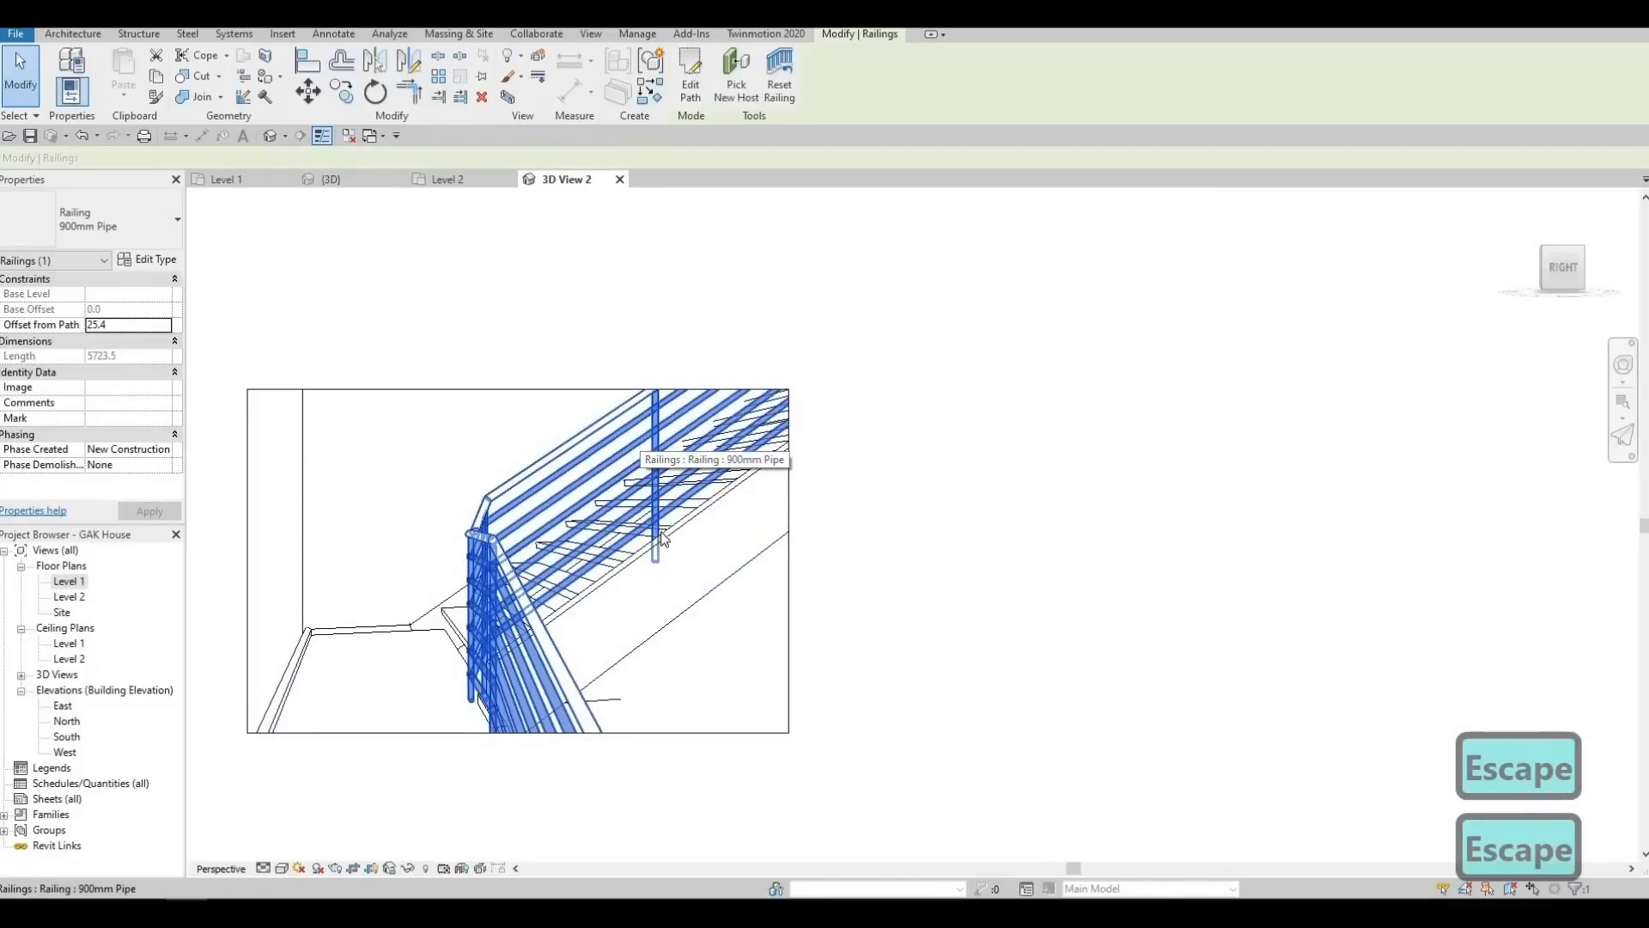
key(Delete)
click(646, 554)
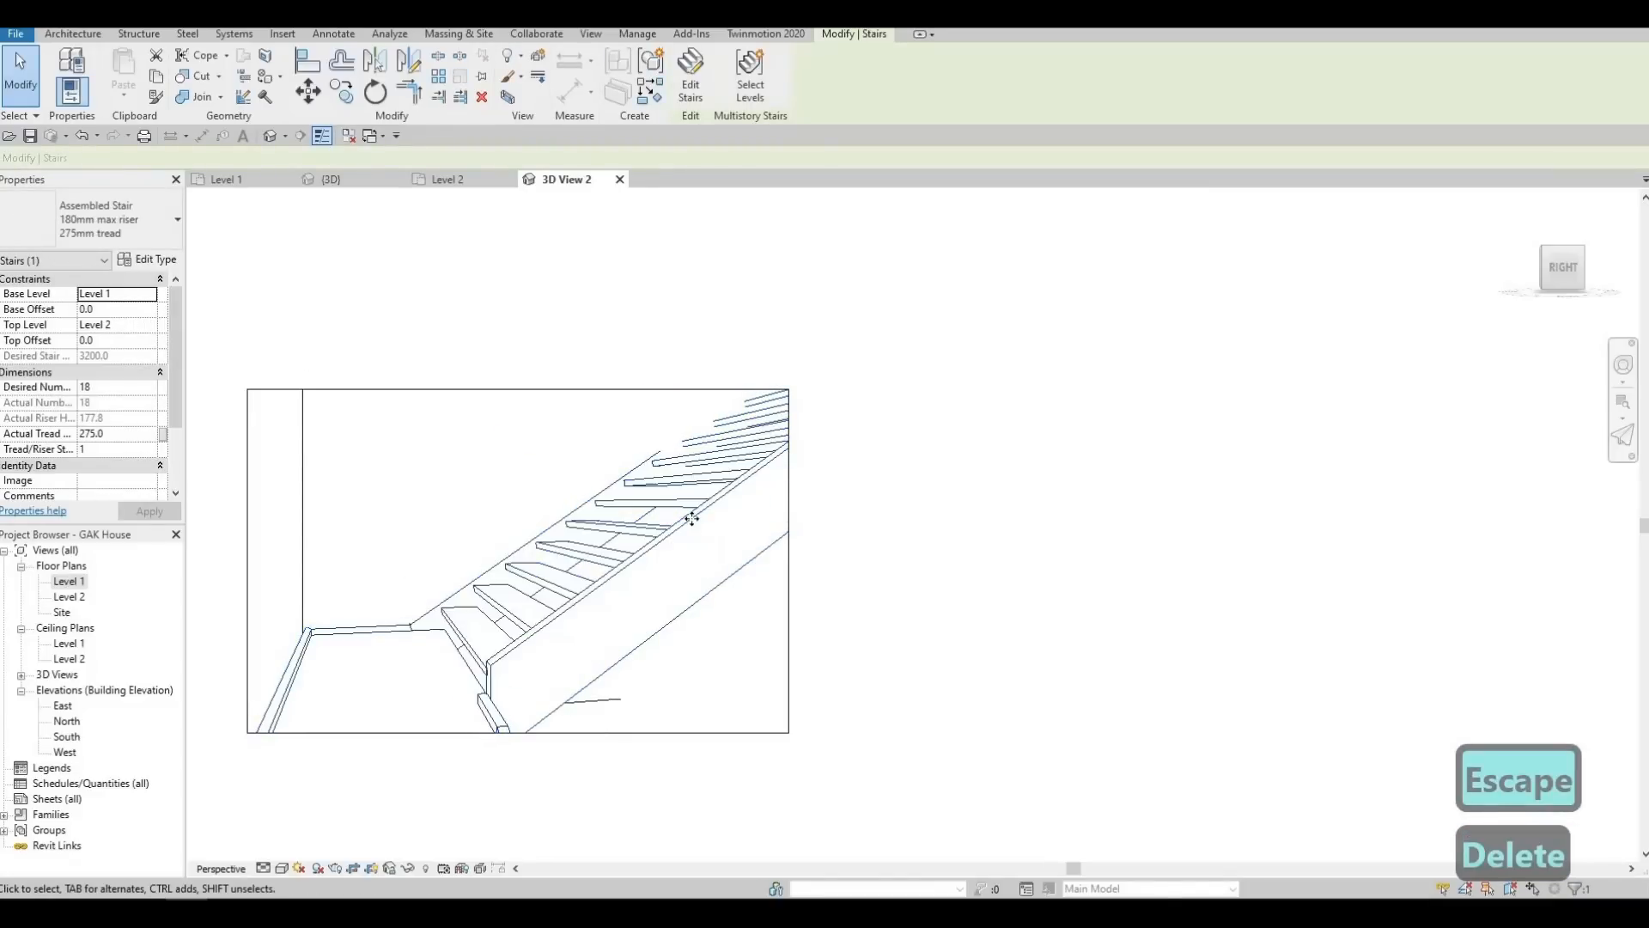
key(Delete)
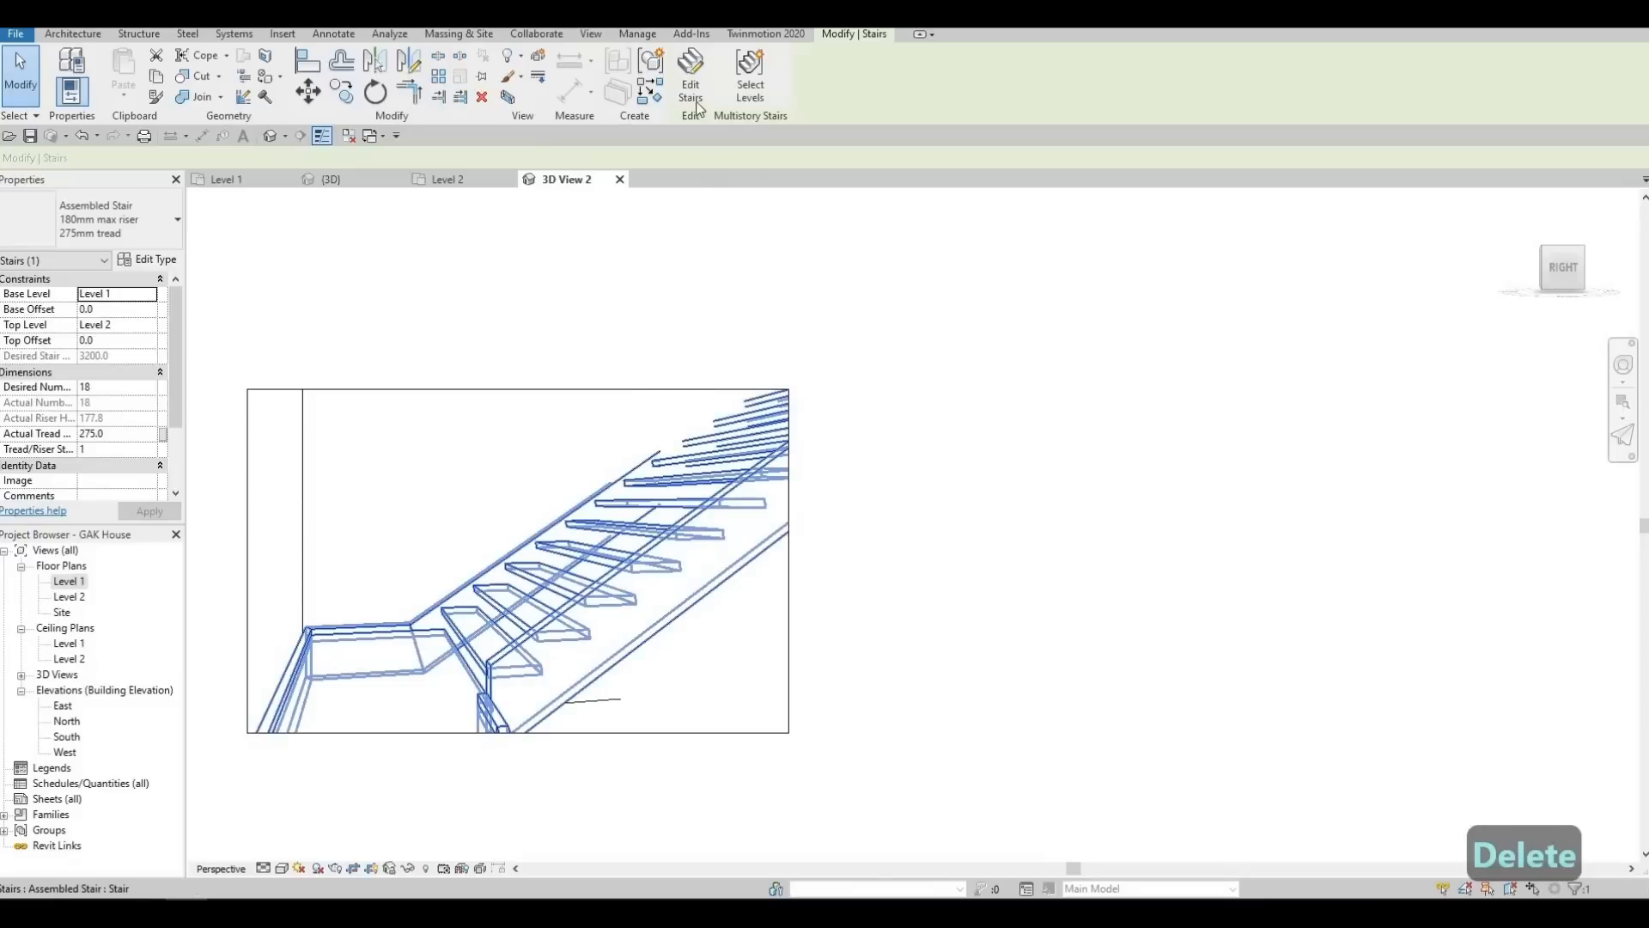
Open the stairs for editing and check the upper run, leave without changes, and undo the railing deletion
double_click(657, 550)
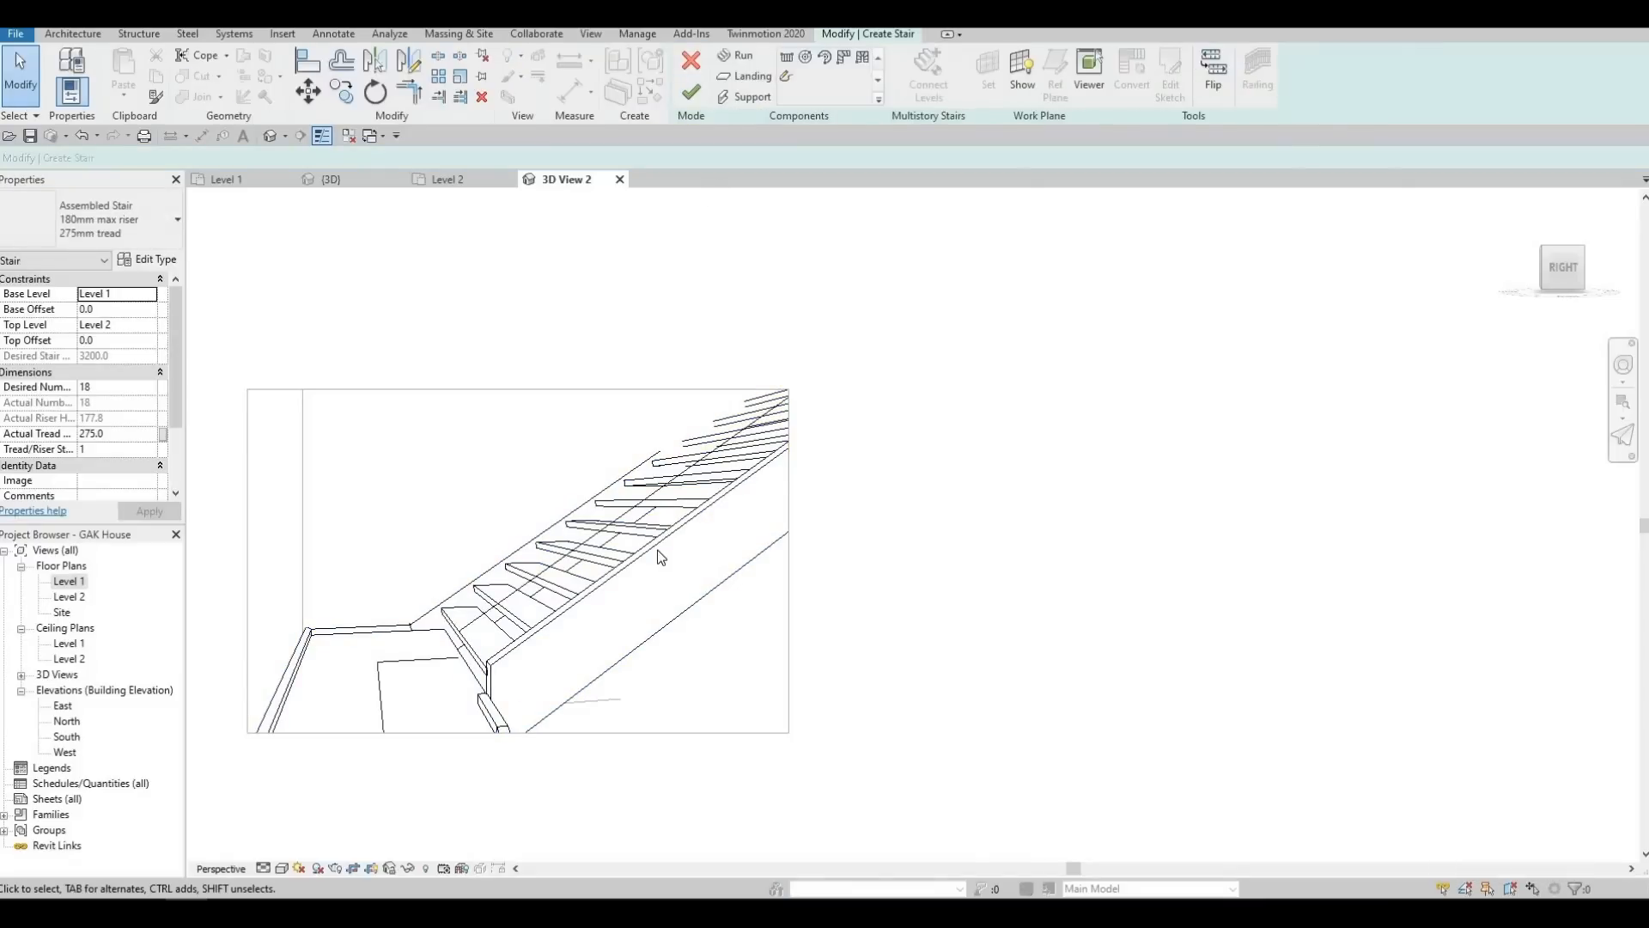
click(651, 511)
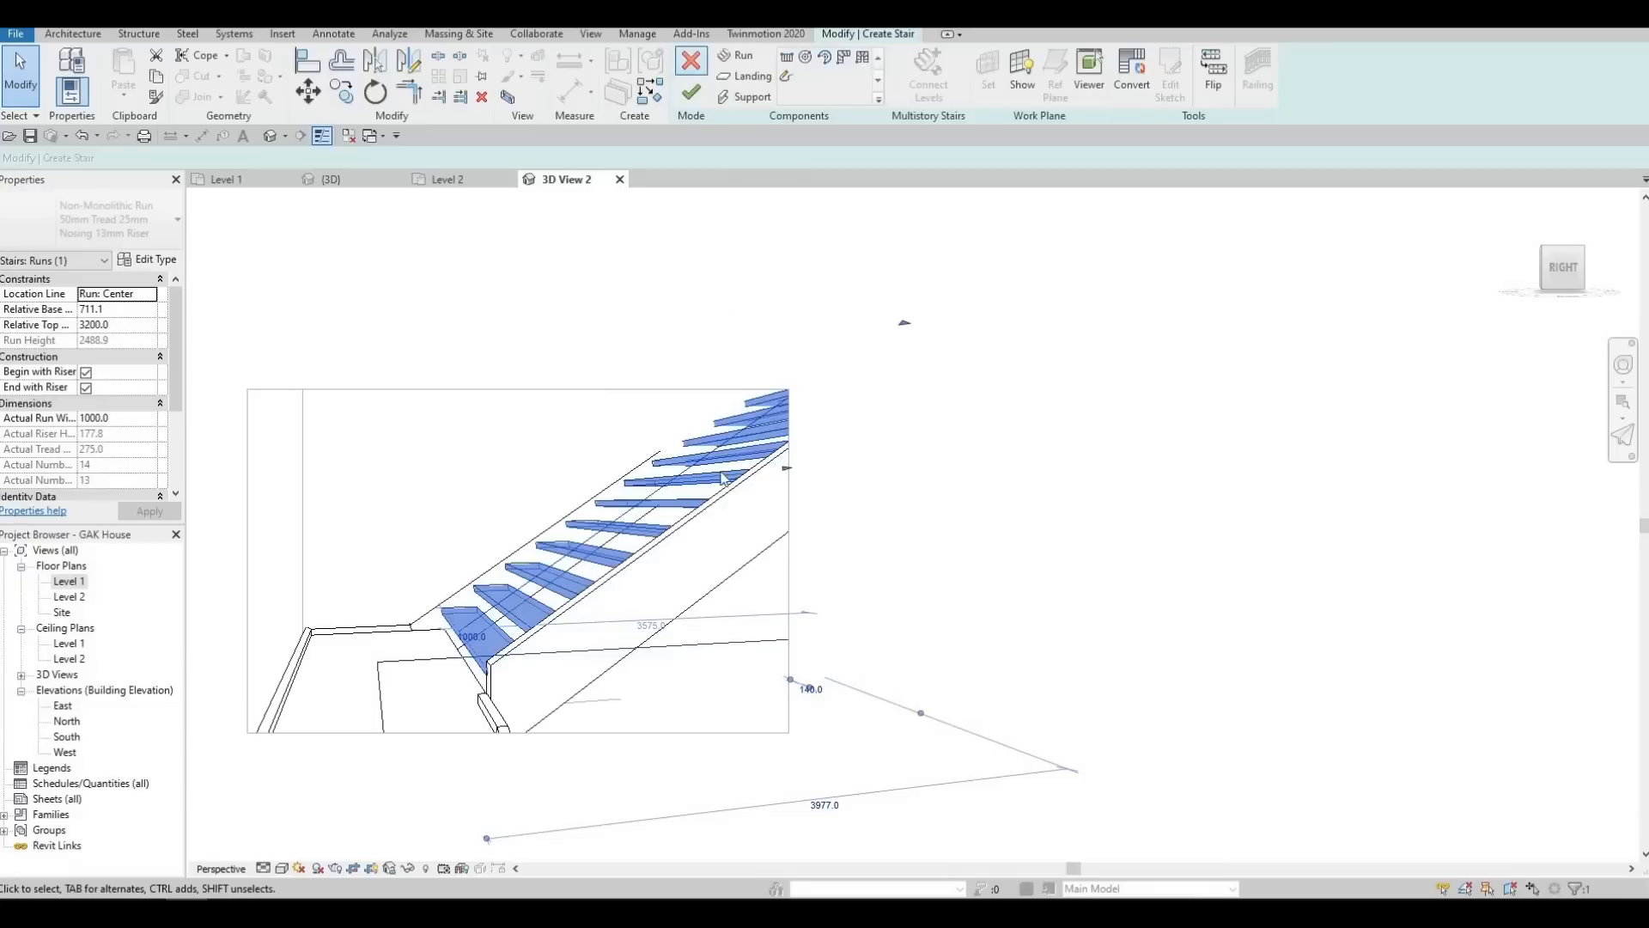
key(Escape)
key(Escape)
key(ctrl+z)
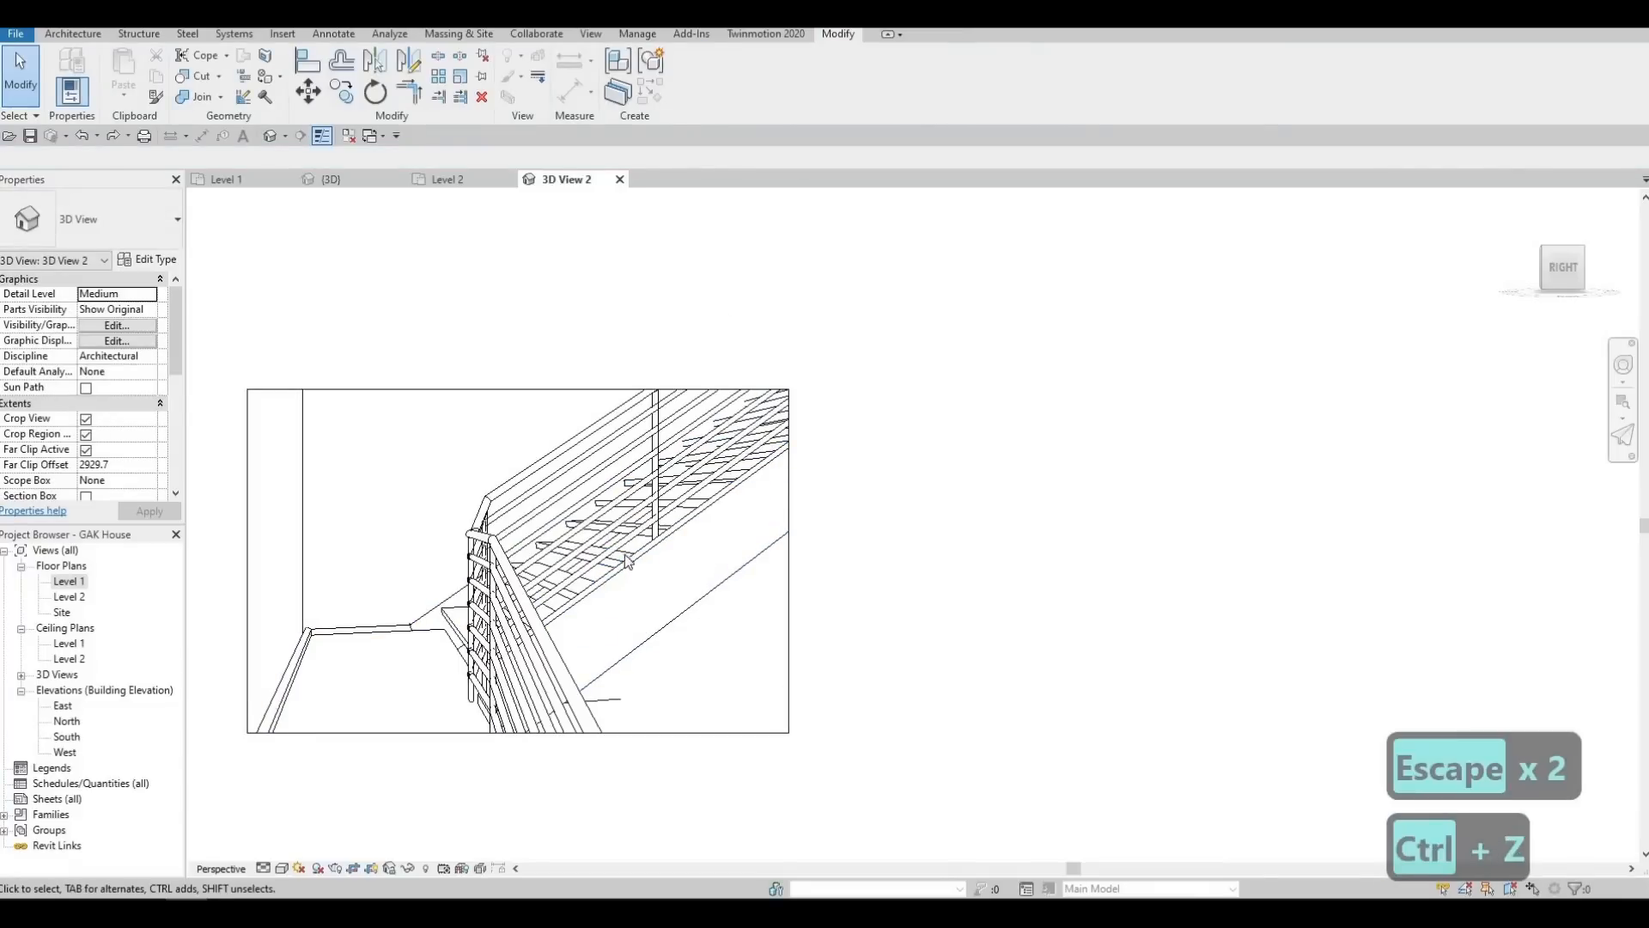
Try to delete the camera view by removing its crop region
middle_drag(580, 452, 592, 501)
middle_drag(426, 441, 549, 443)
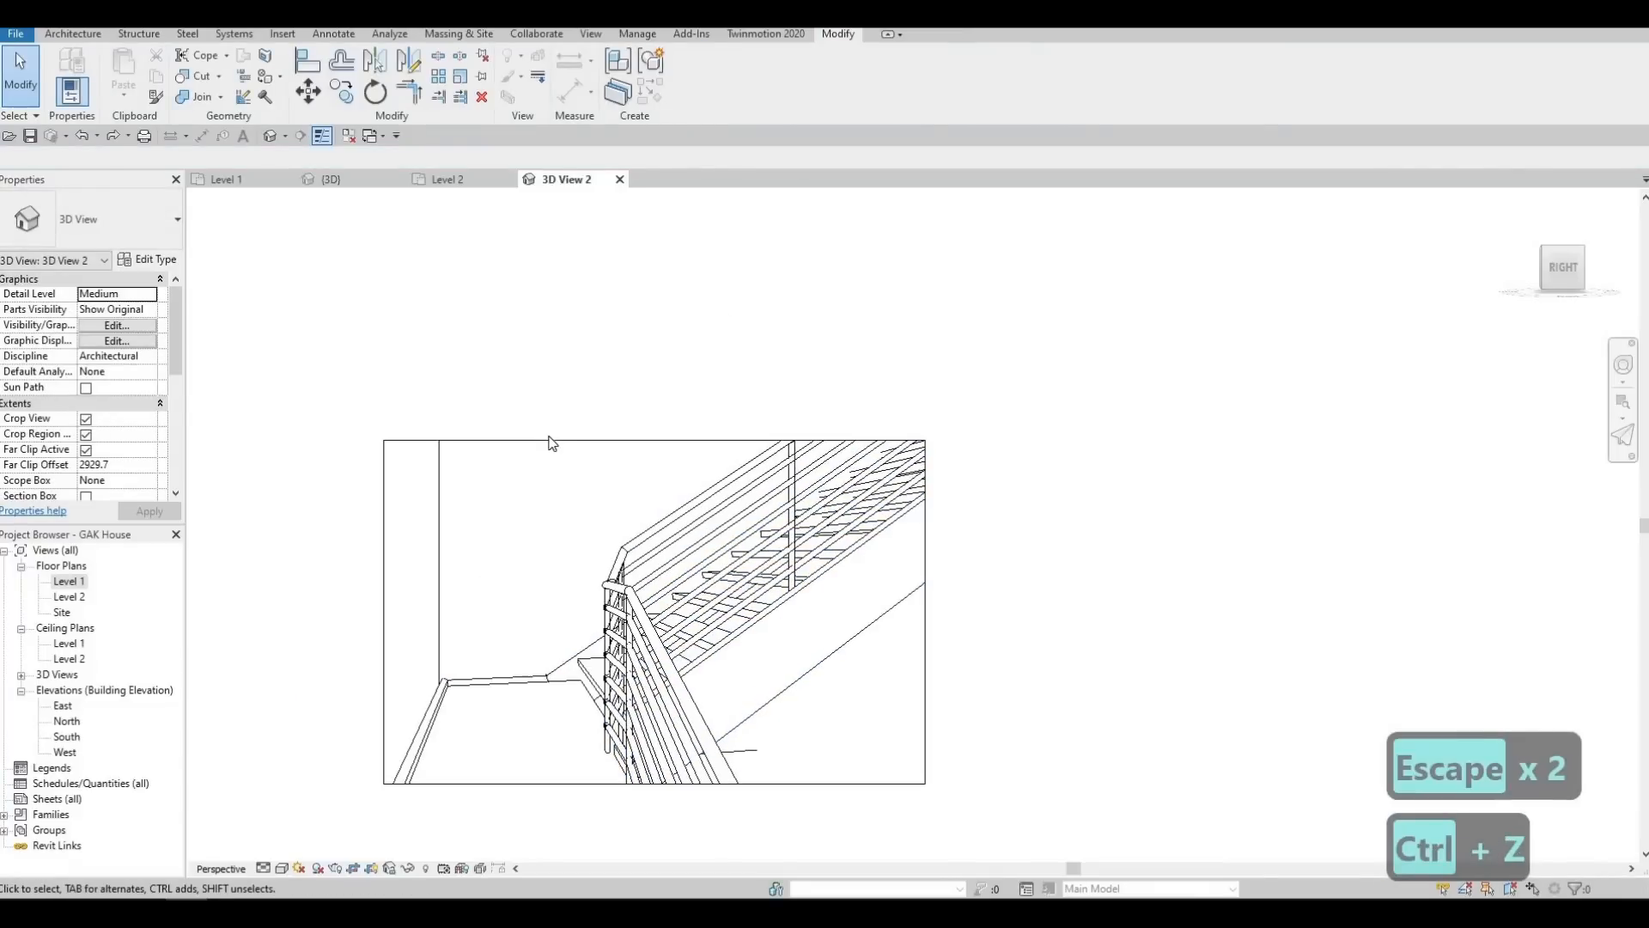
click(550, 443)
key(Delete)
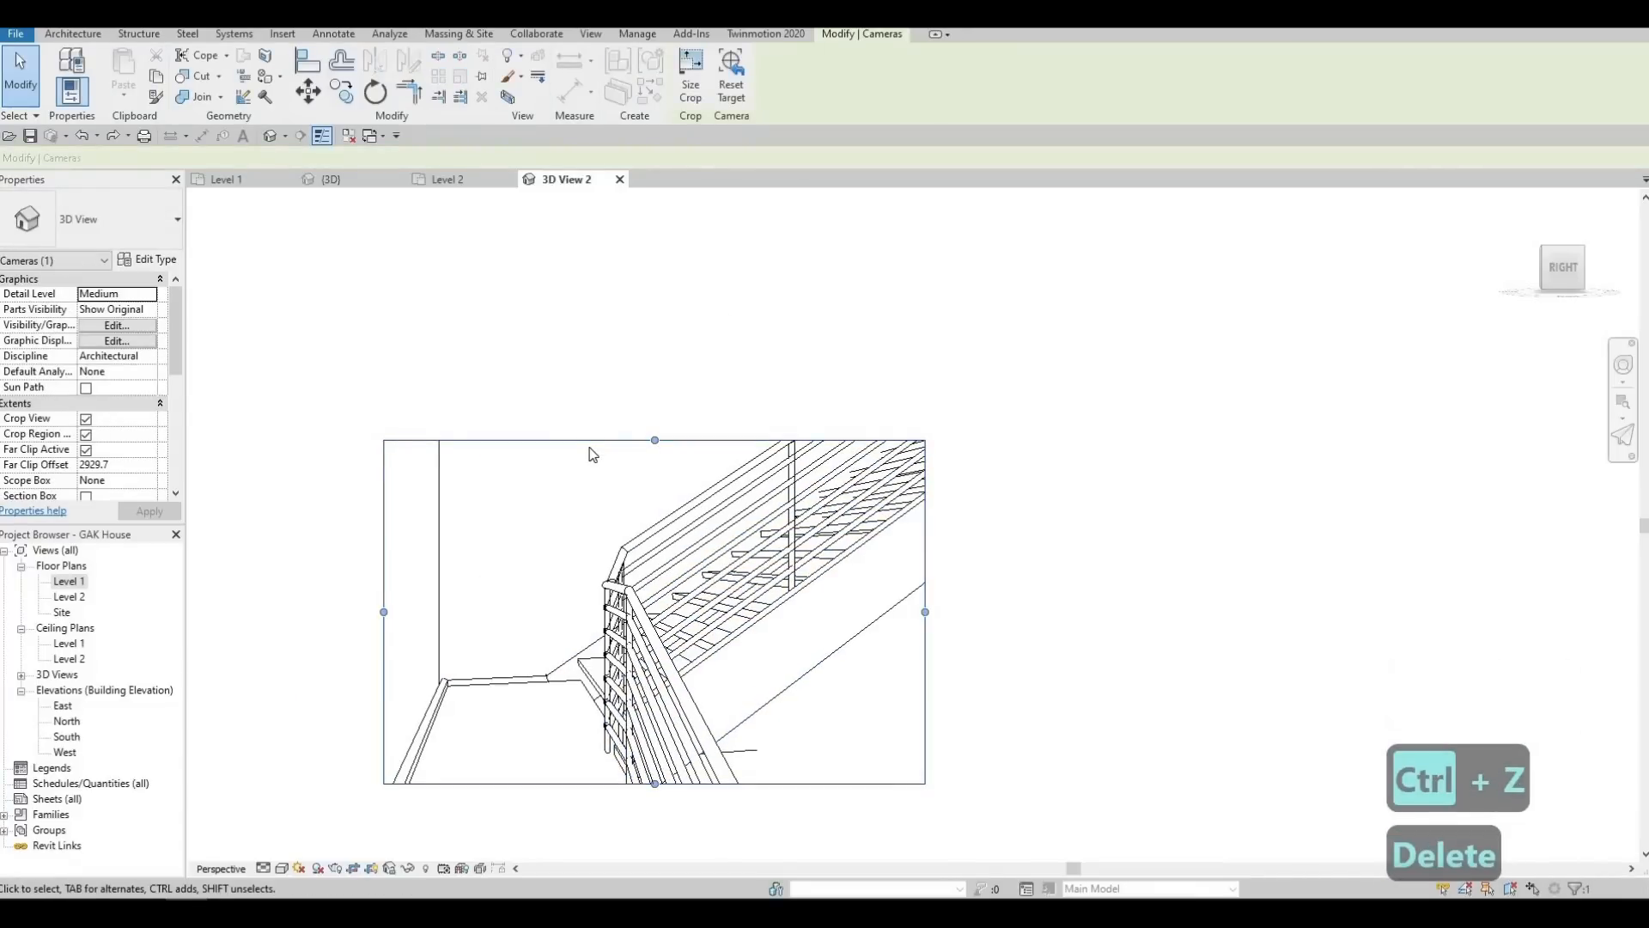
key(Delete)
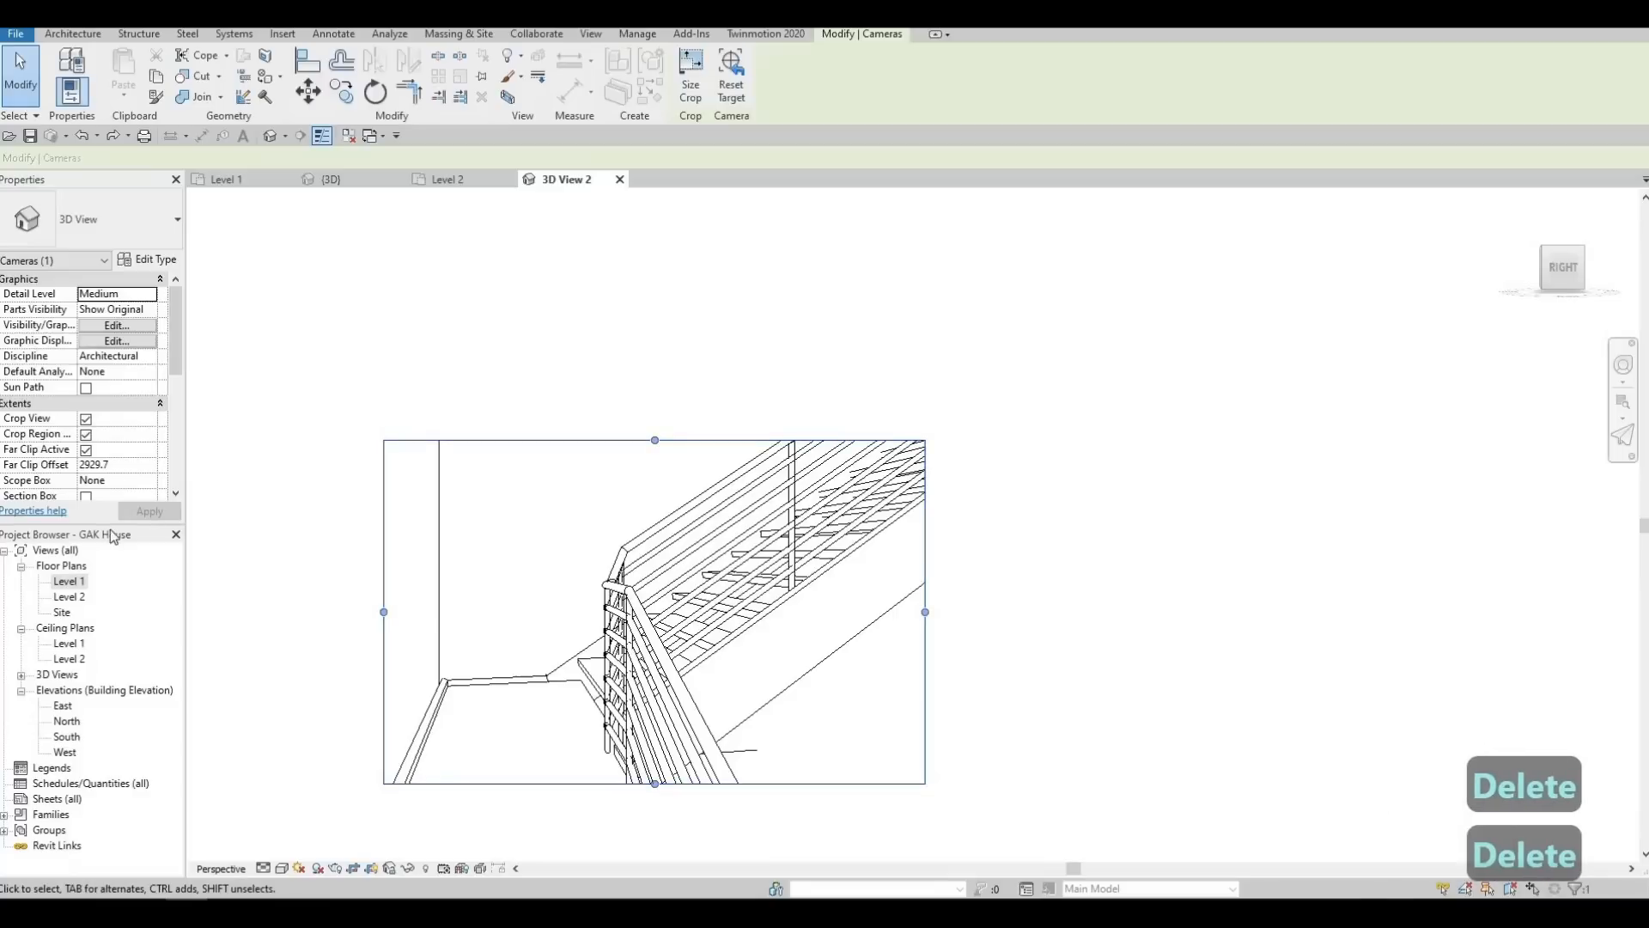
Check the Level 2 plan around the stairs and return to the Level 1 plan with the camera deselected
click(440, 182)
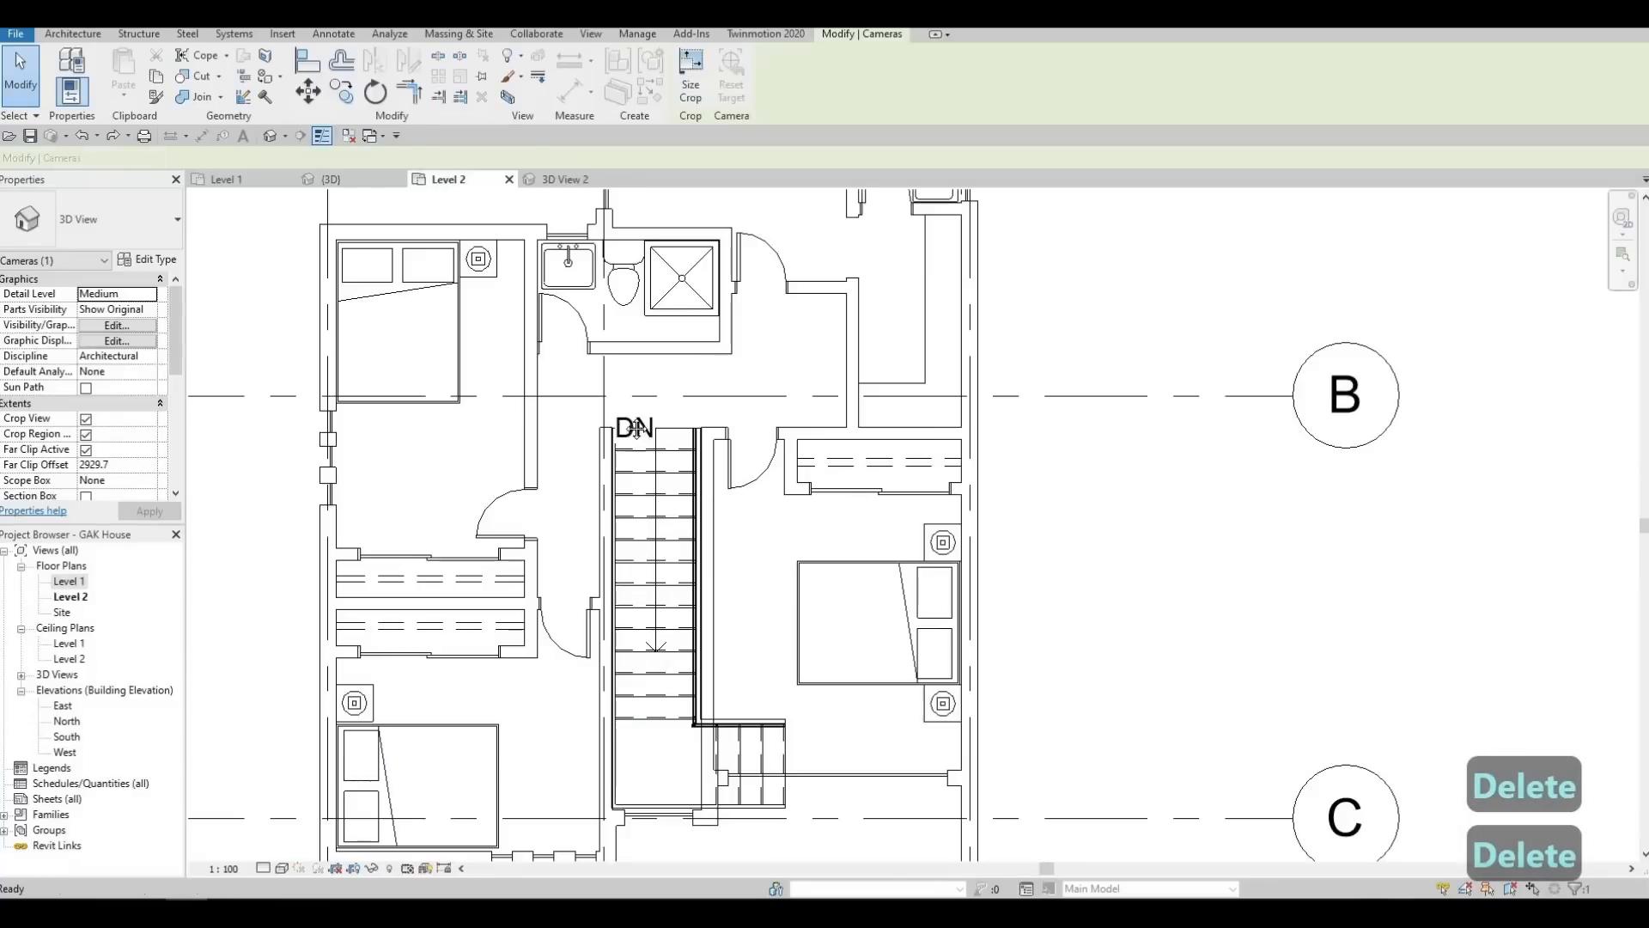
middle_drag(728, 563, 684, 640)
scroll(595, 562, up, 1)
scroll(684, 639, down, 1)
middle_drag(466, 632, 625, 626)
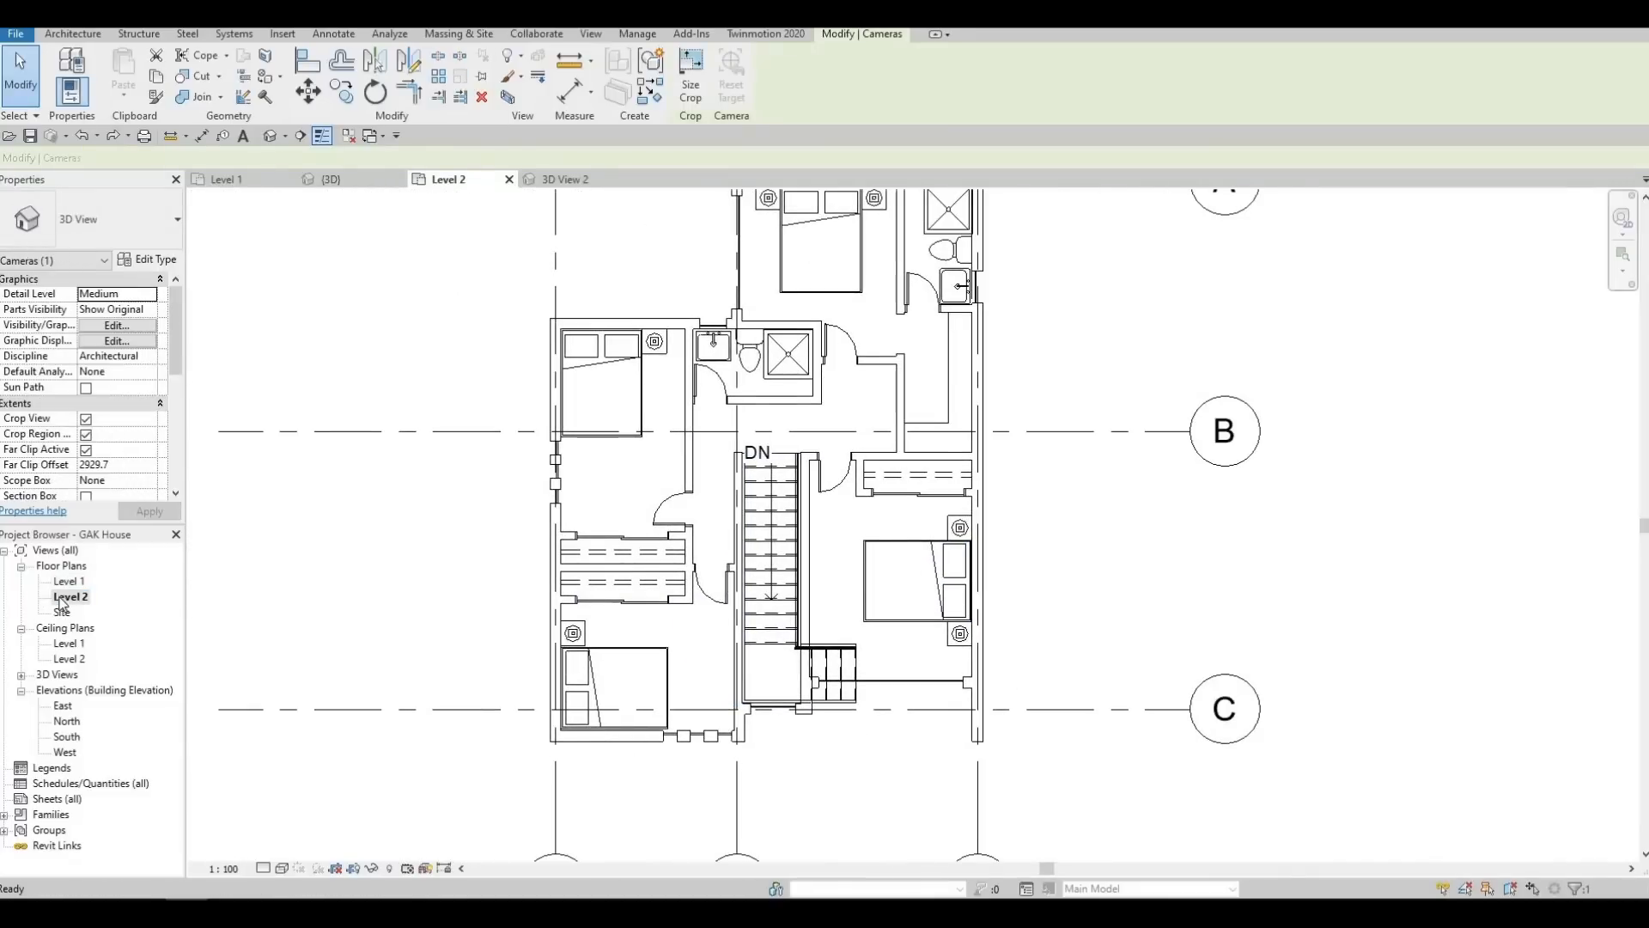
double_click(68, 581)
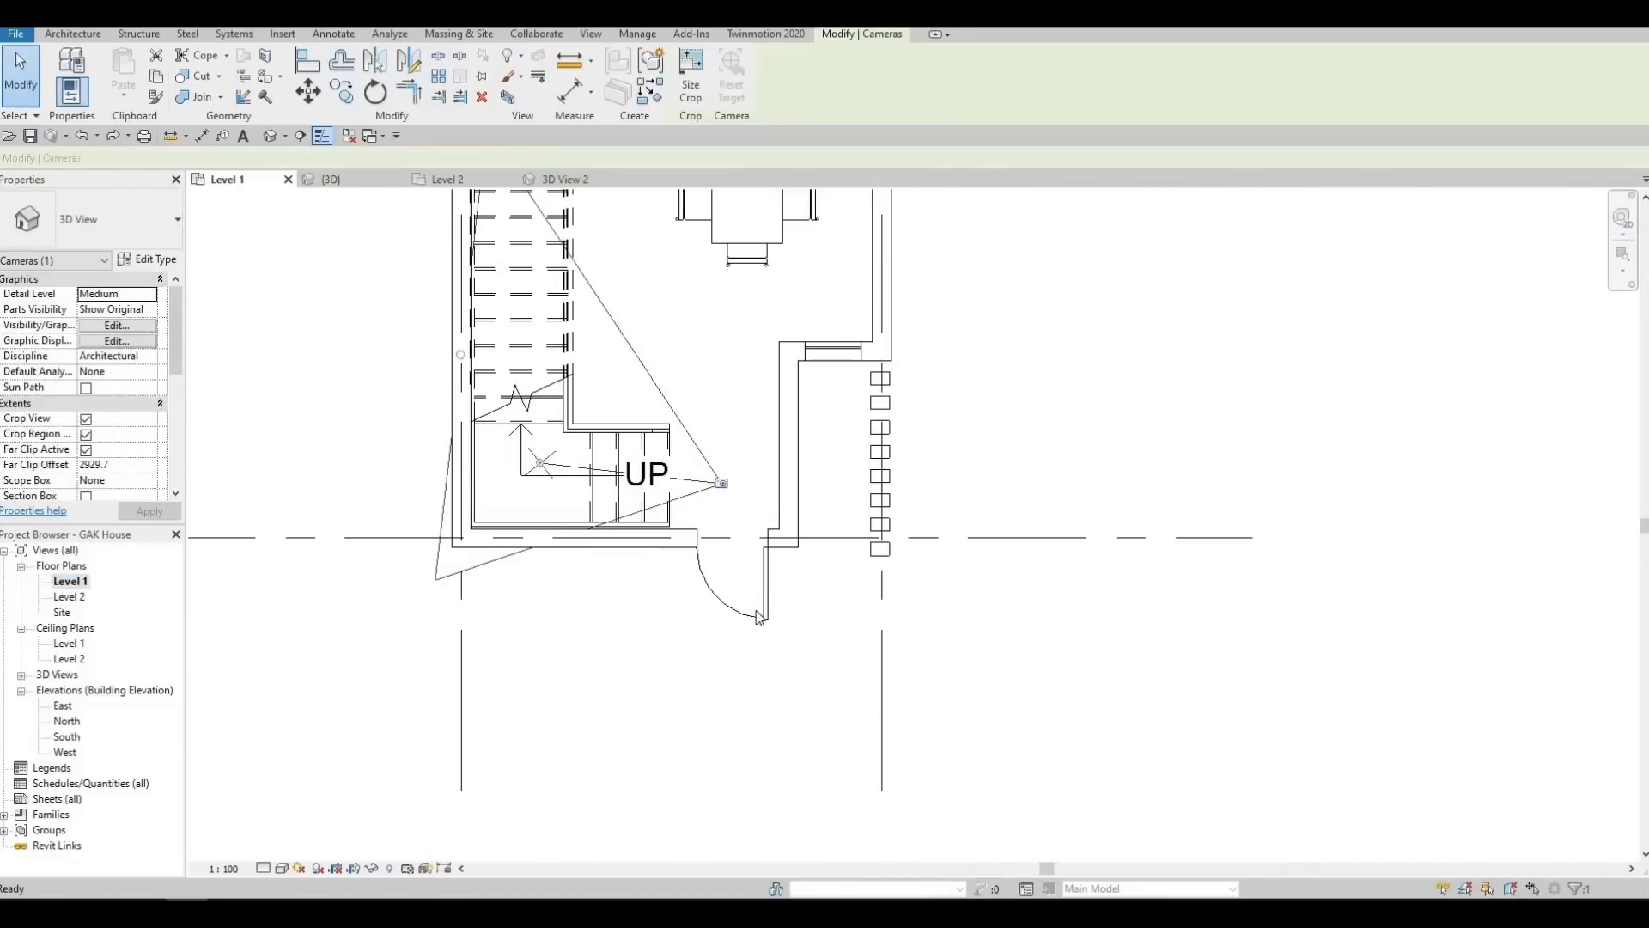
middle_drag(737, 572, 762, 674)
key(Escape)
key(Escape)
Examine the Level 1 plan from the living area and kitchen to the dining table, stairs and entrance
middle_drag(820, 320, 785, 522)
scroll(785, 523, down, 2)
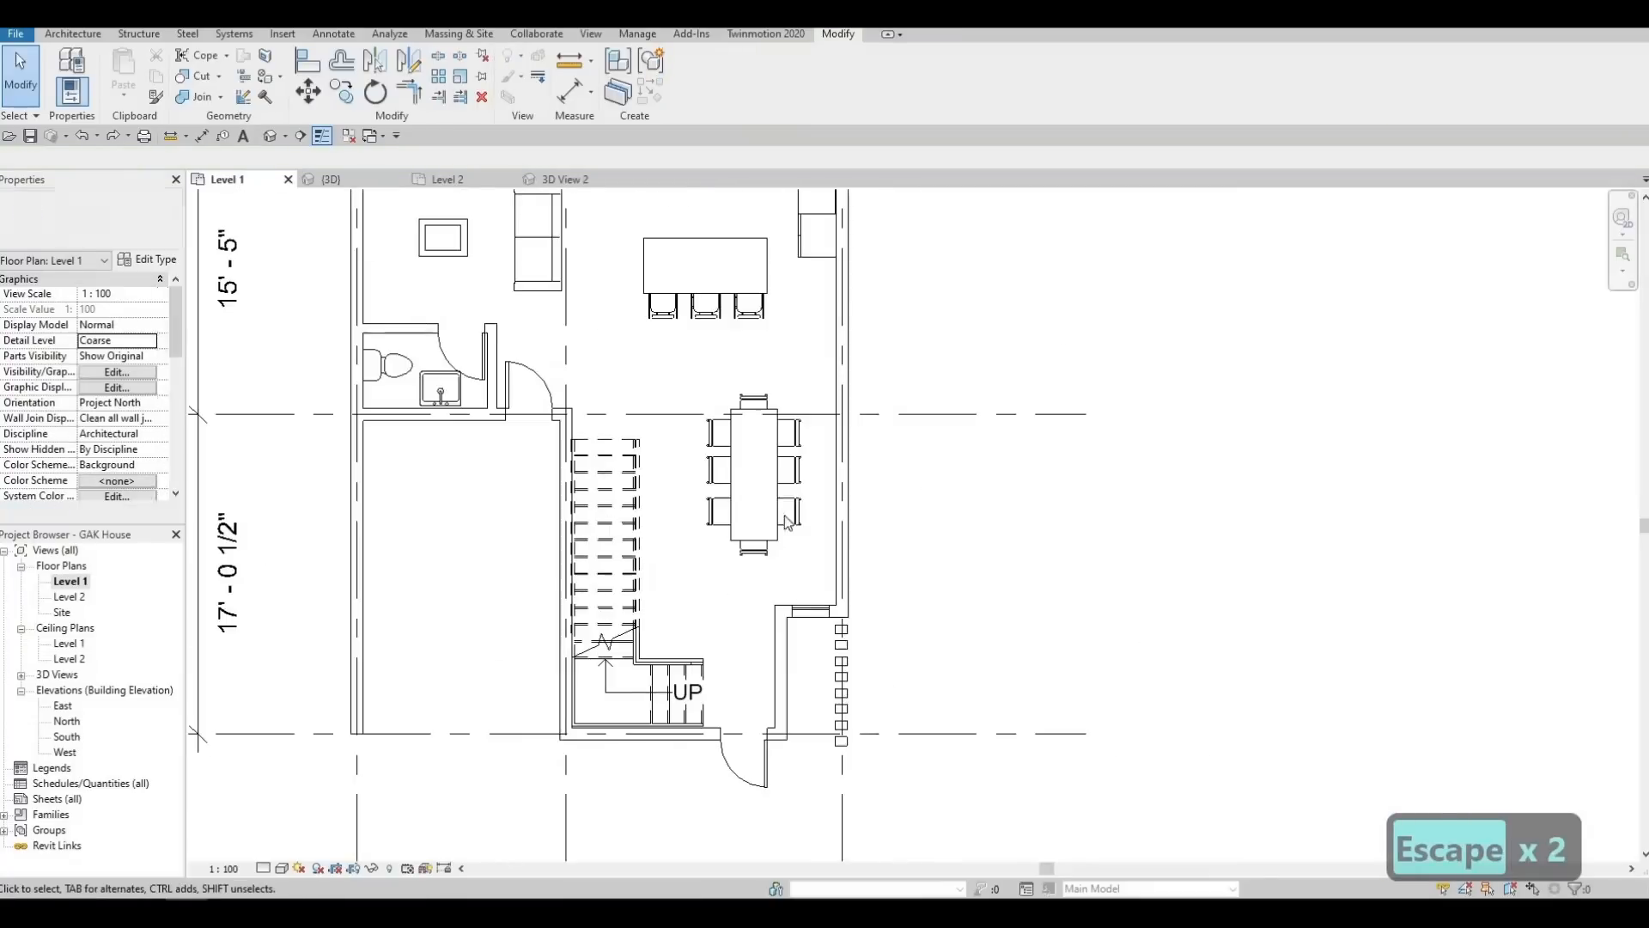
scroll(785, 522, up, 1)
middle_drag(675, 459, 680, 543)
scroll(794, 504, down, 1)
middle_drag(794, 504, 804, 674)
middle_drag(725, 509, 927, 522)
middle_drag(578, 508, 615, 426)
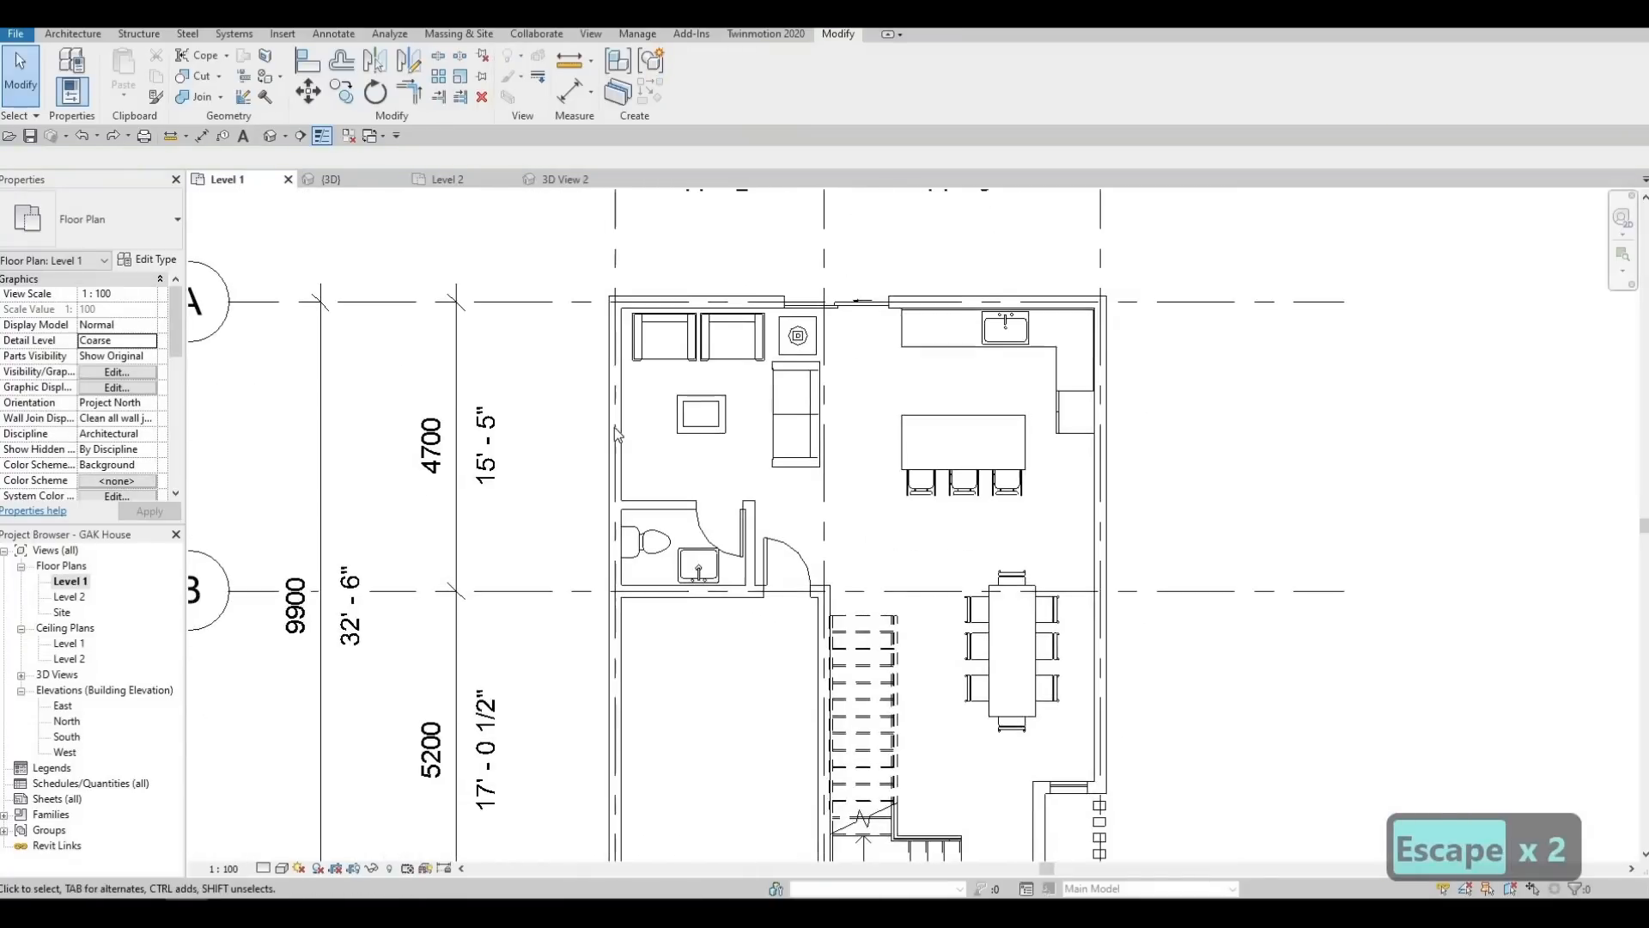
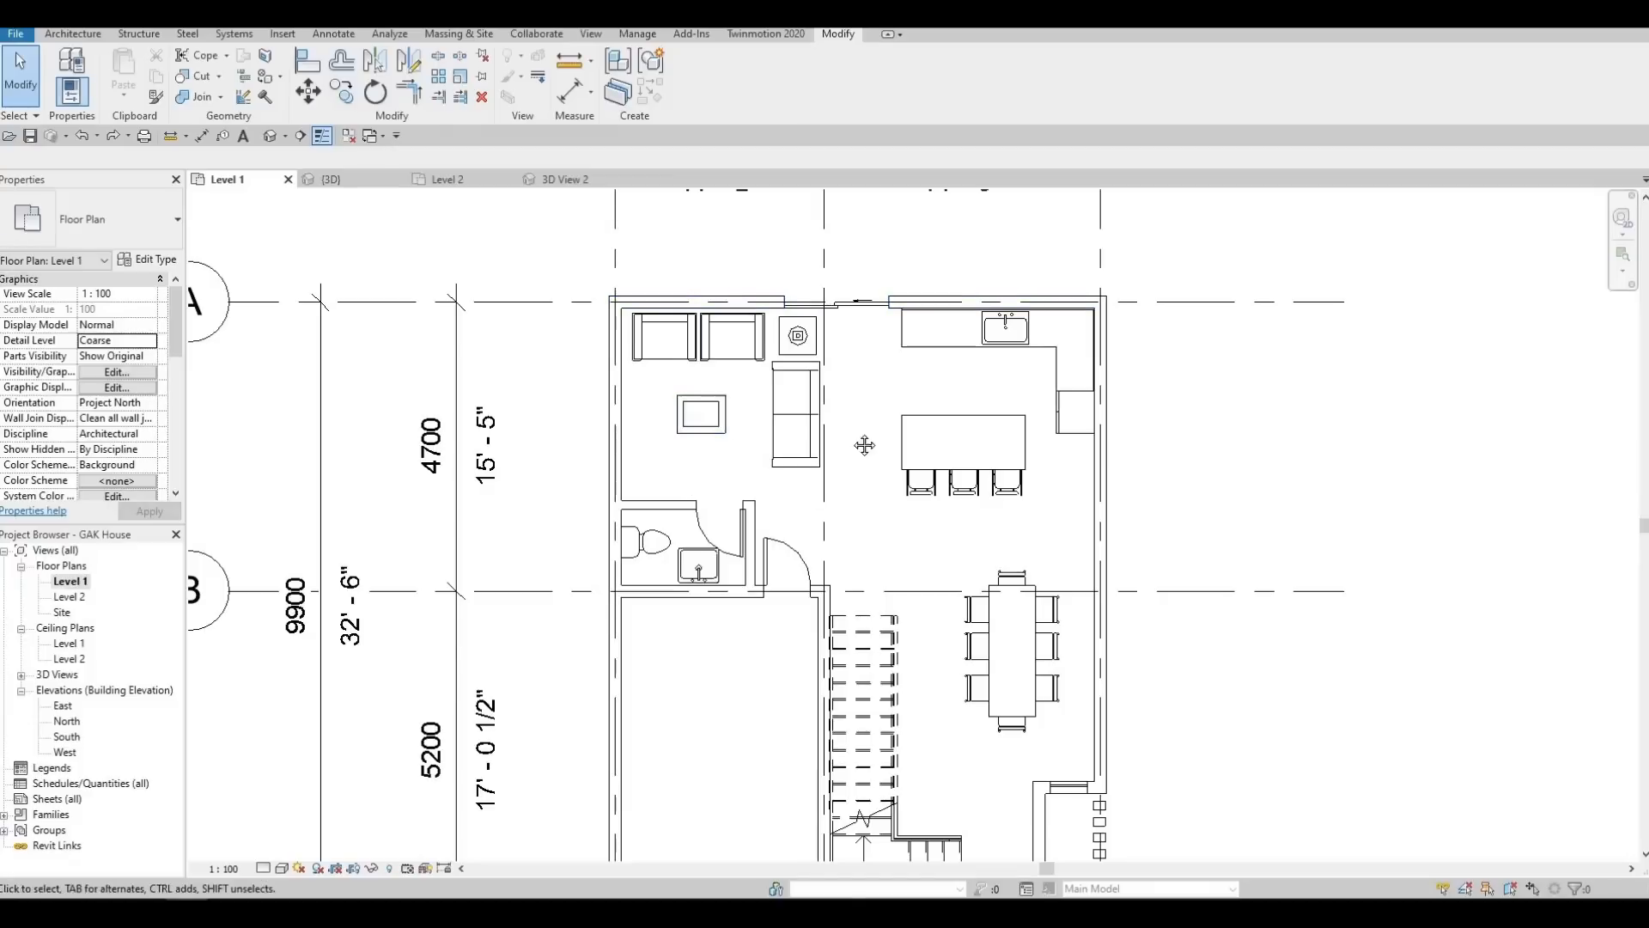
middle_drag(865, 446, 853, 513)
middle_drag(954, 507, 836, 228)
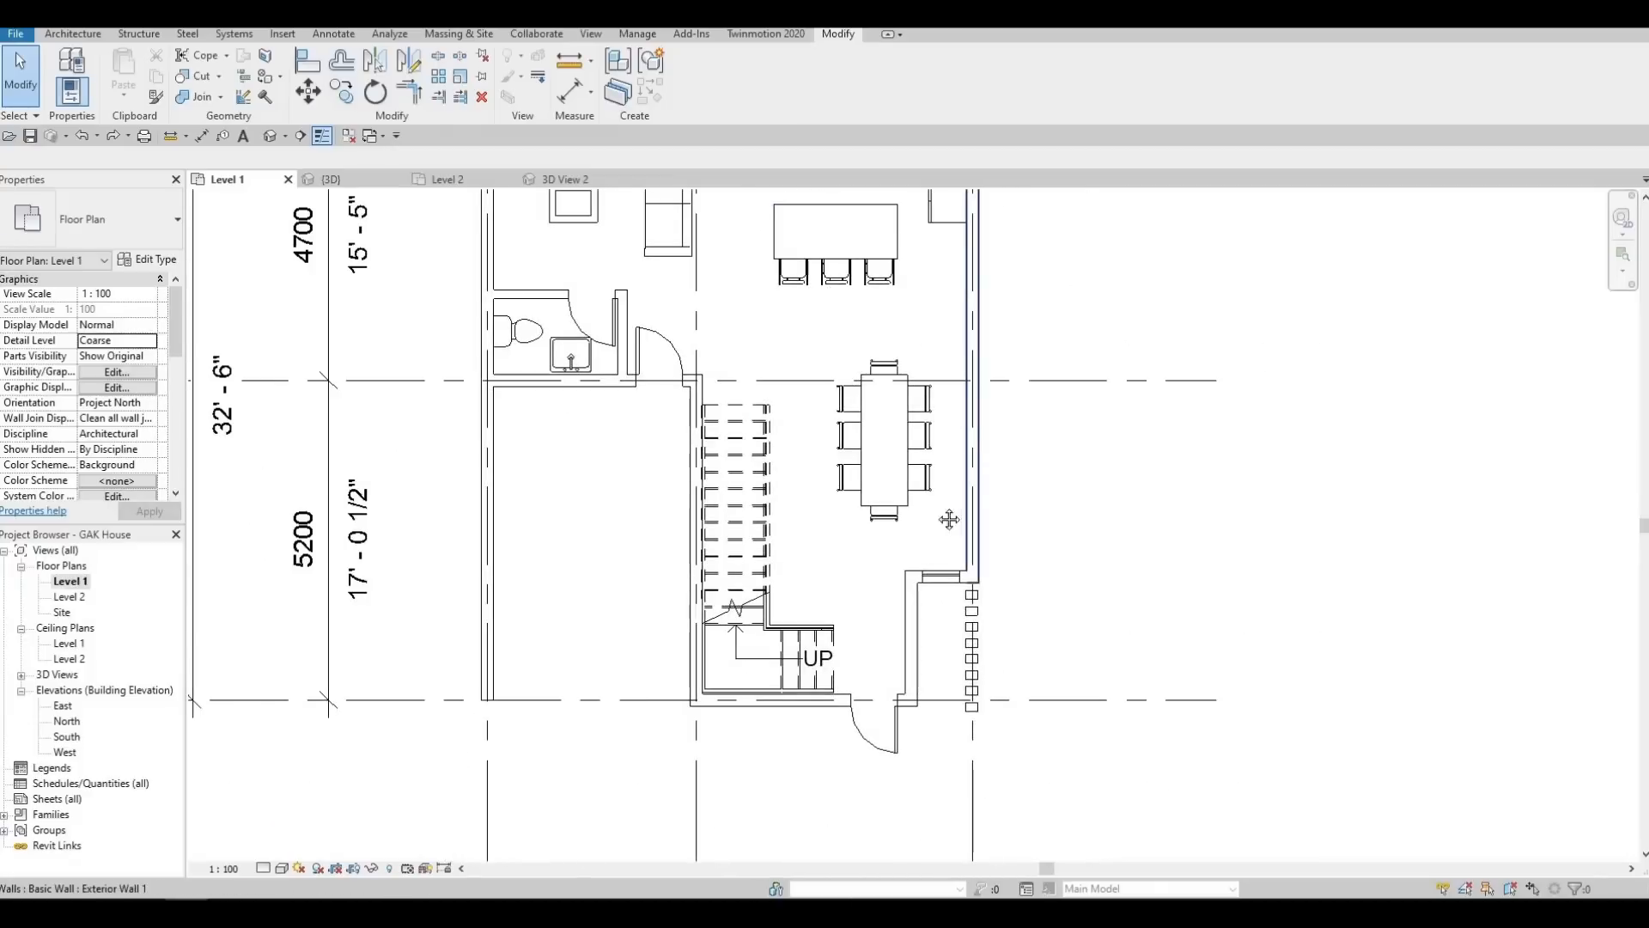
middle_drag(959, 288, 943, 400)
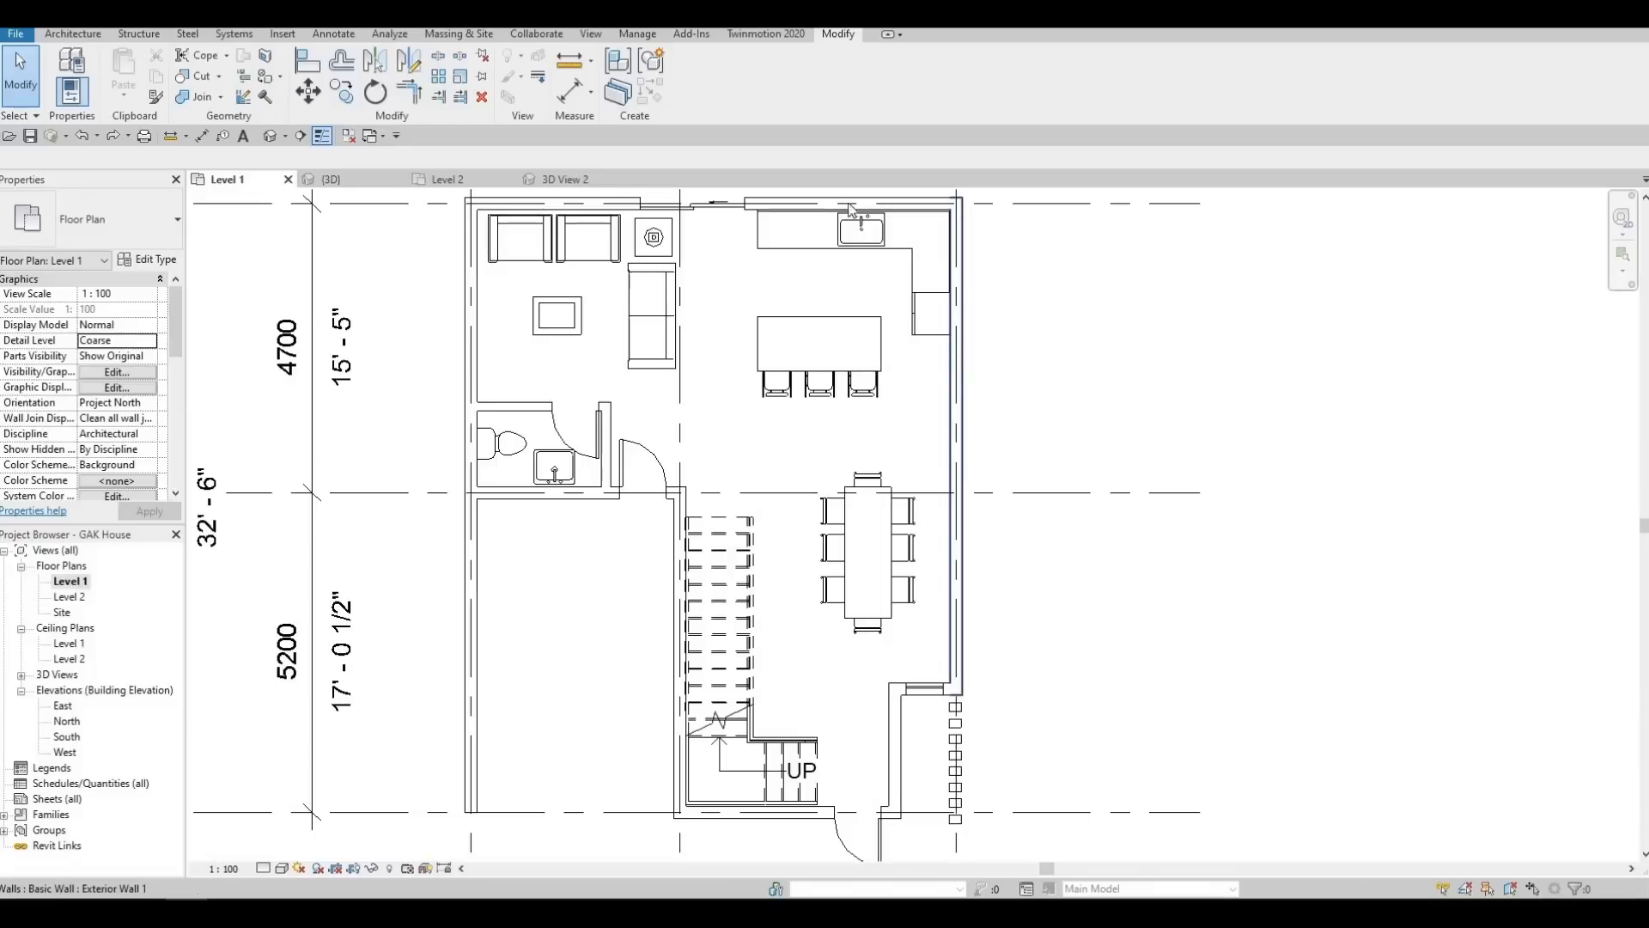
scroll(769, 401, up, 2)
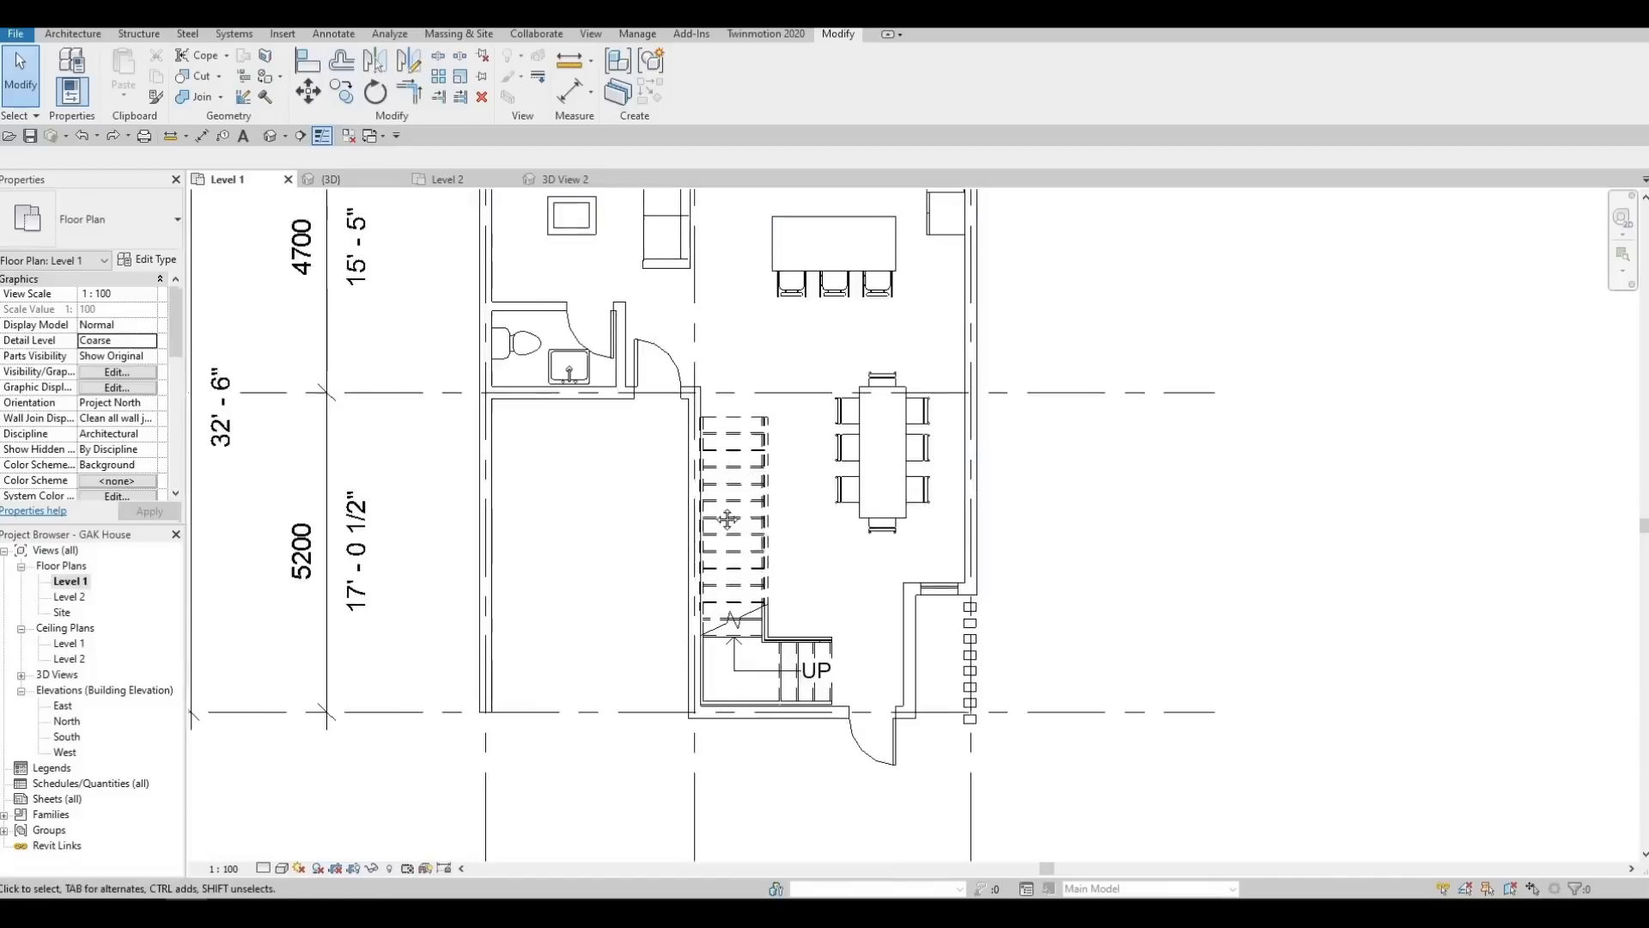
scroll(791, 487, down, 4)
scroll(530, 452, up, 4)
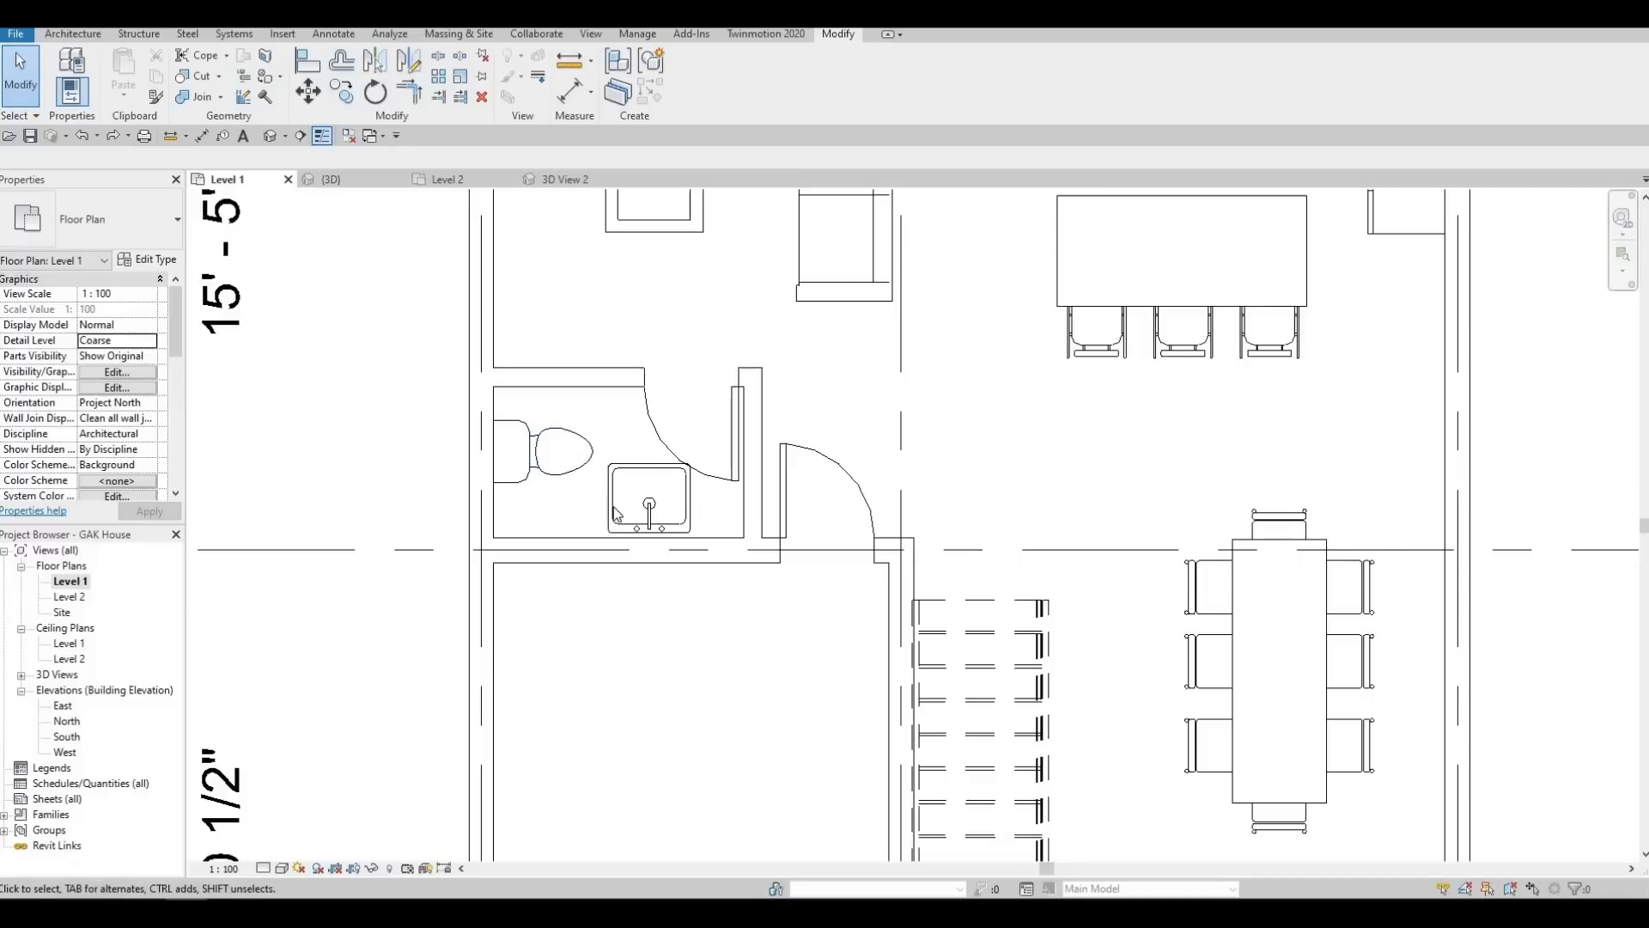
Examine the Level 1 washroom and its sink, then the overall Level 1 layout
middle_drag(687, 513, 700, 528)
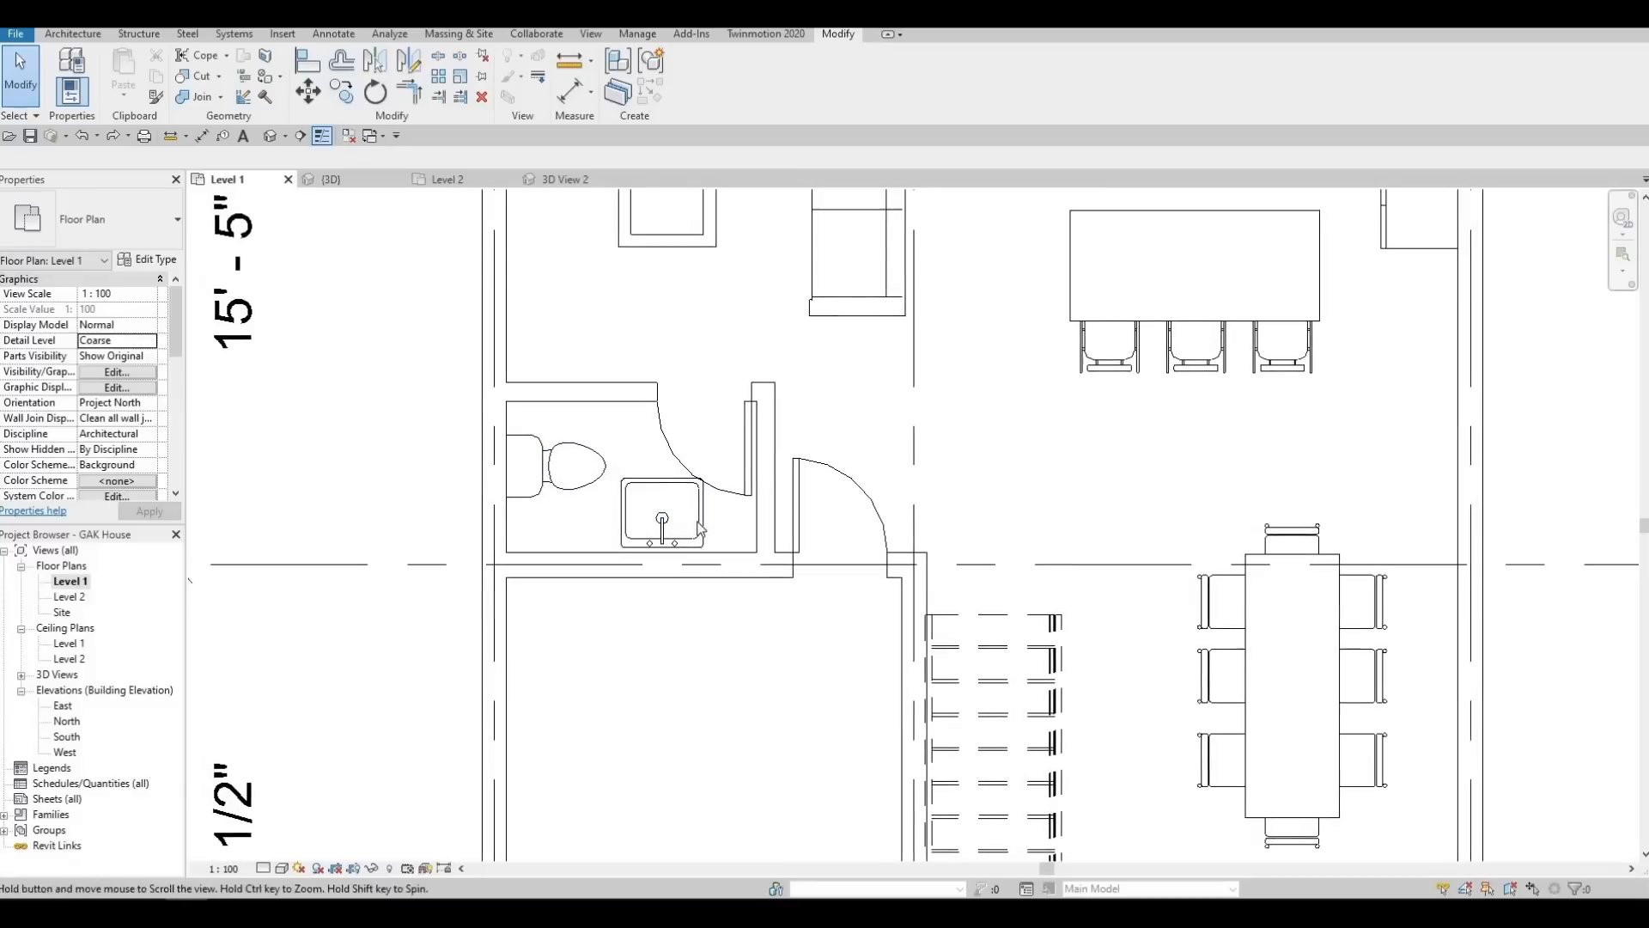
click(687, 526)
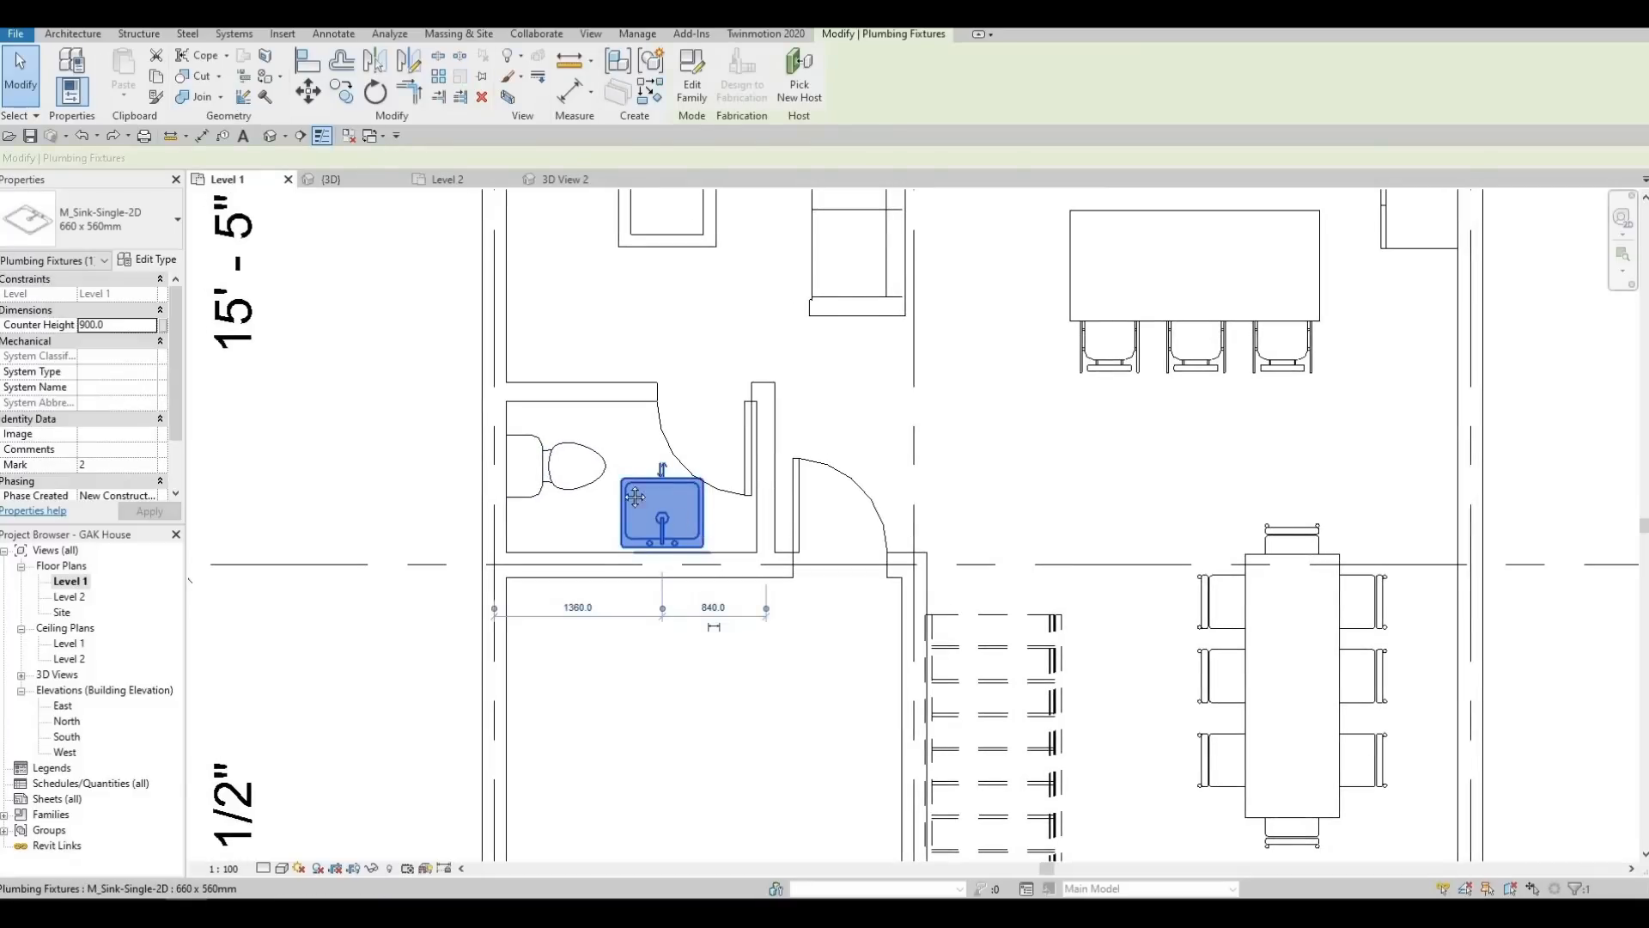
scroll(636, 489, down, 2)
key(Escape)
key(Escape)
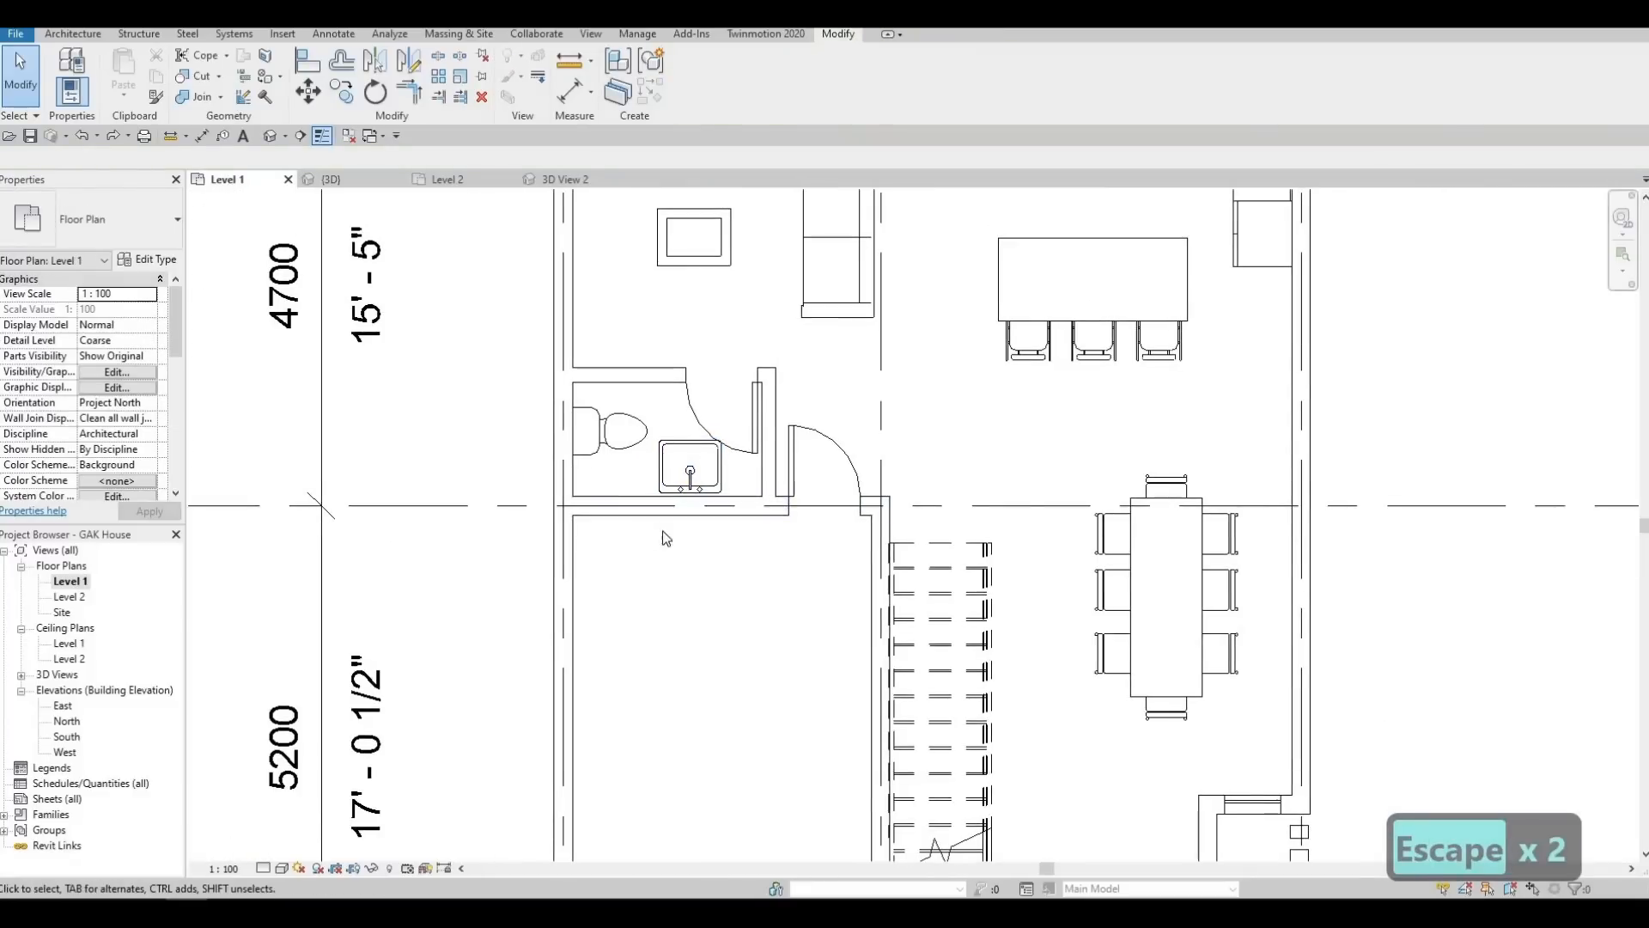
scroll(689, 618, down, 2)
middle_drag(592, 423, 606, 503)
scroll(677, 405, down, 2)
middle_drag(677, 405, 511, 263)
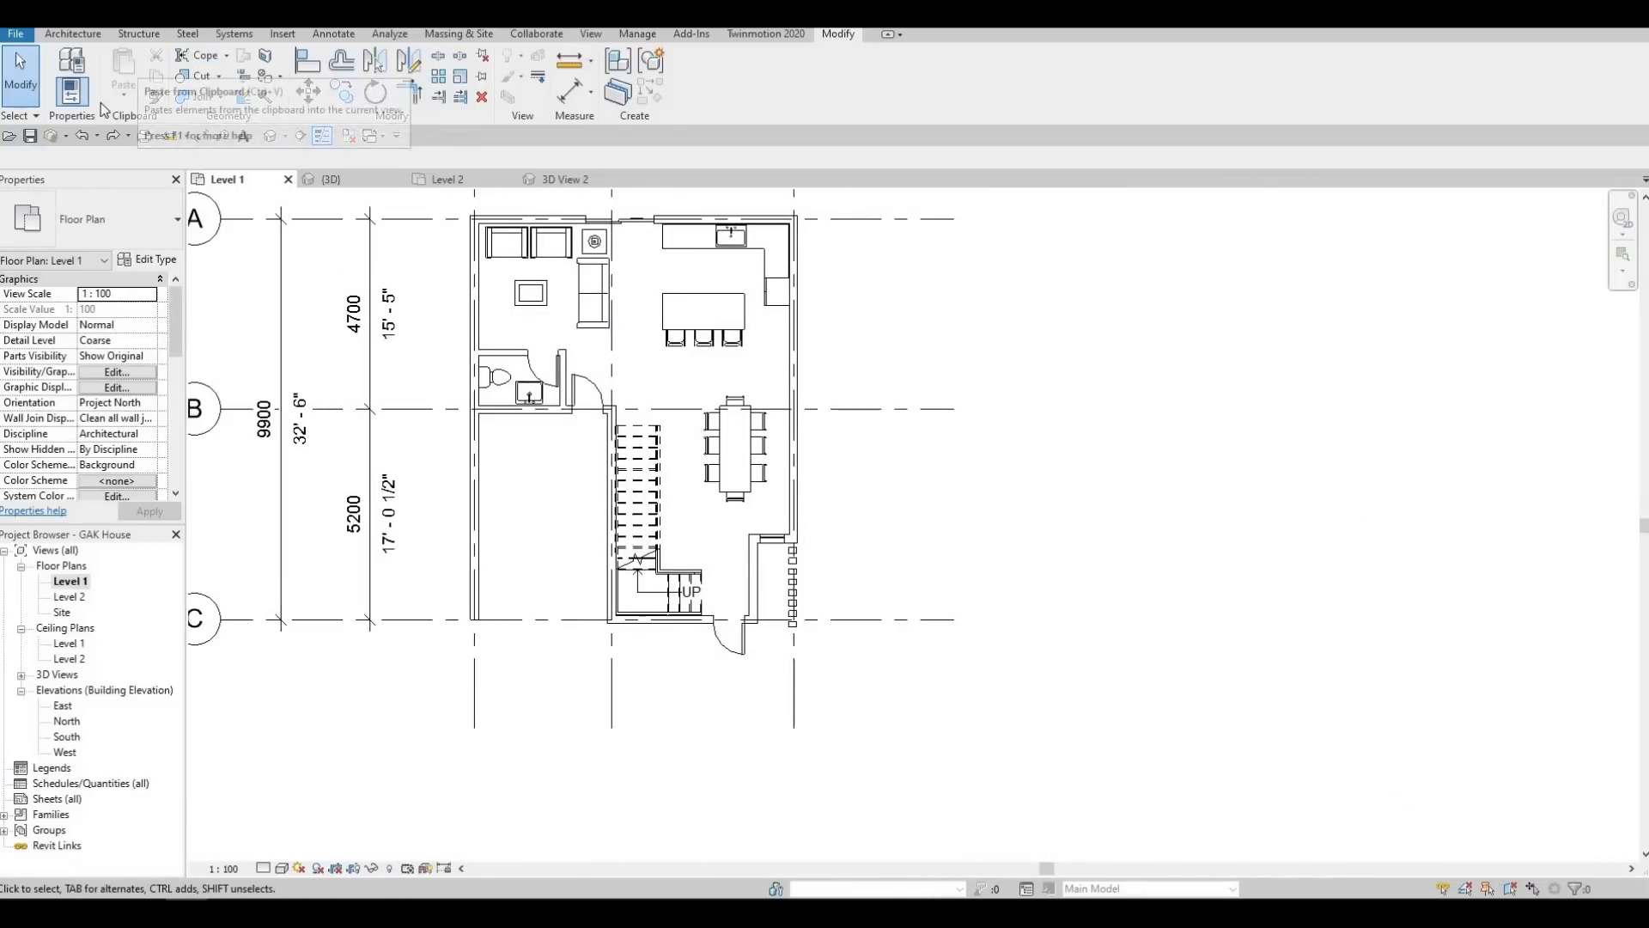
Draw a curtain wall about 500 mm long in the living area's west exterior wall, about 420 mm from the washroom partition, and select it
click(75, 36)
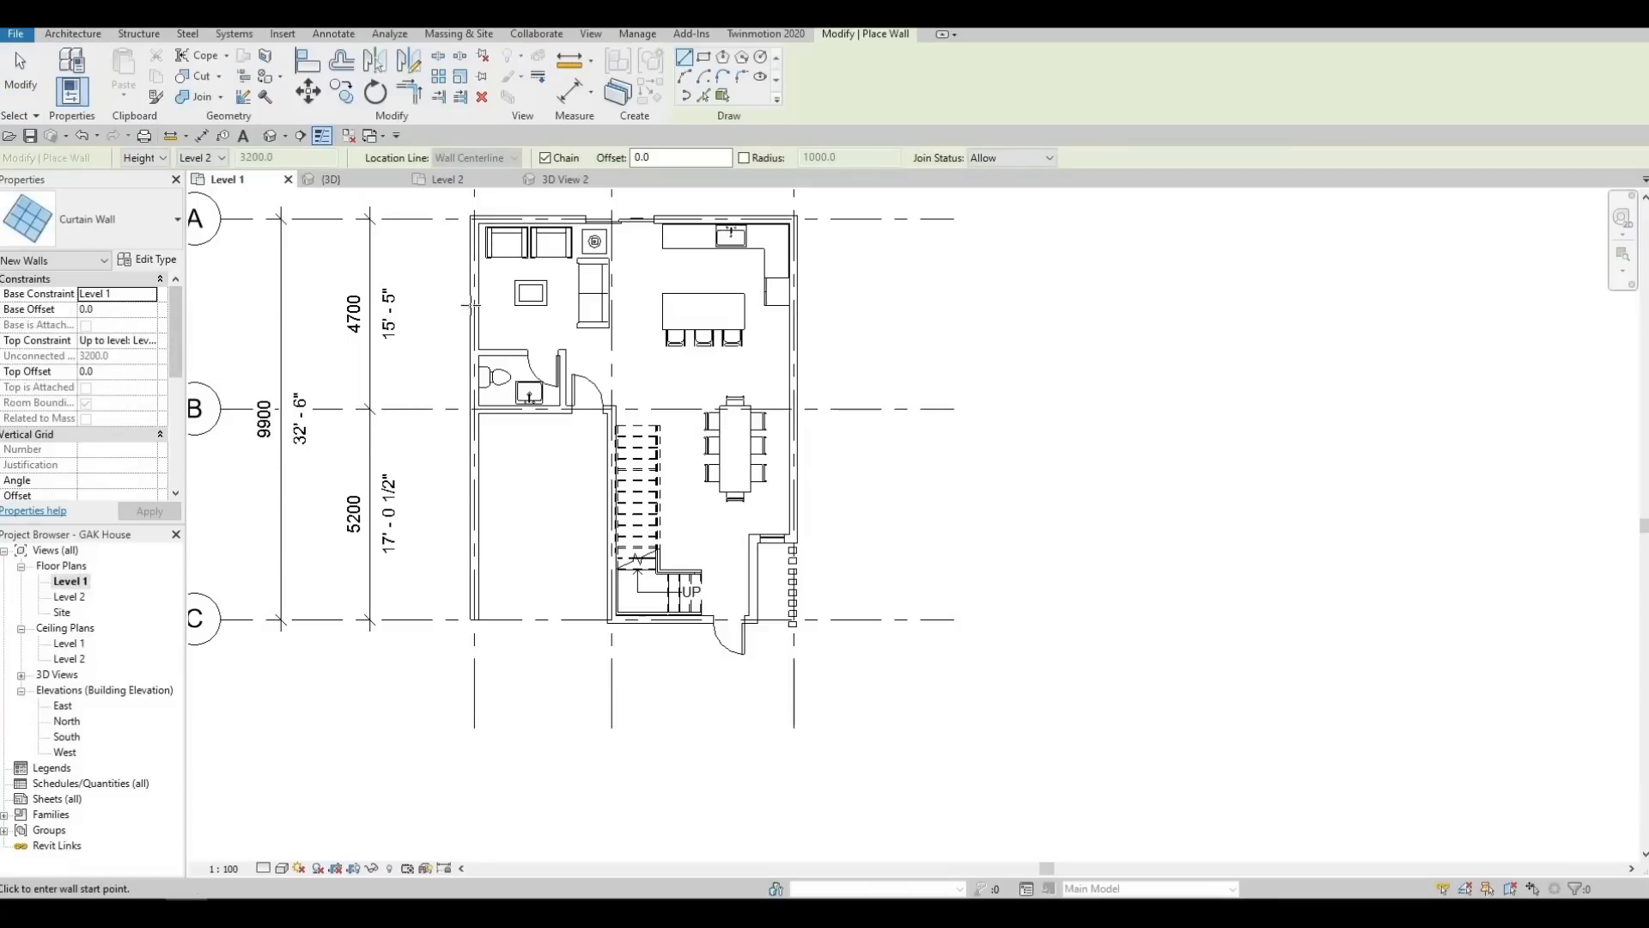
scroll(378, 367, up, 4)
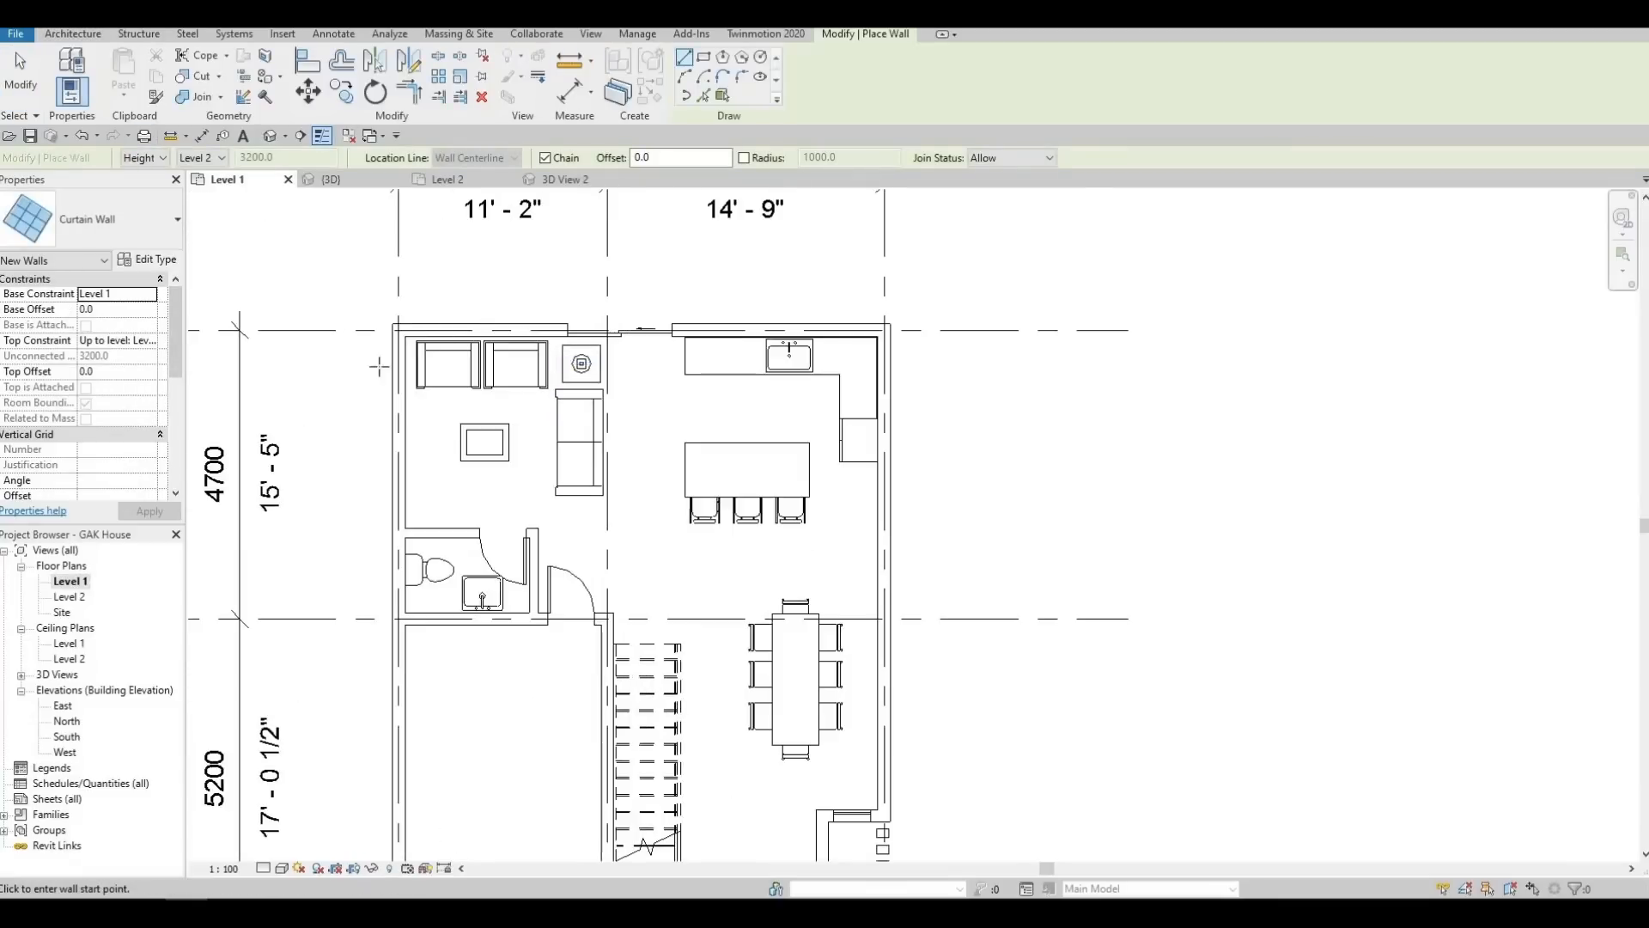
scroll(447, 386, up, 2)
middle_drag(428, 411, 569, 371)
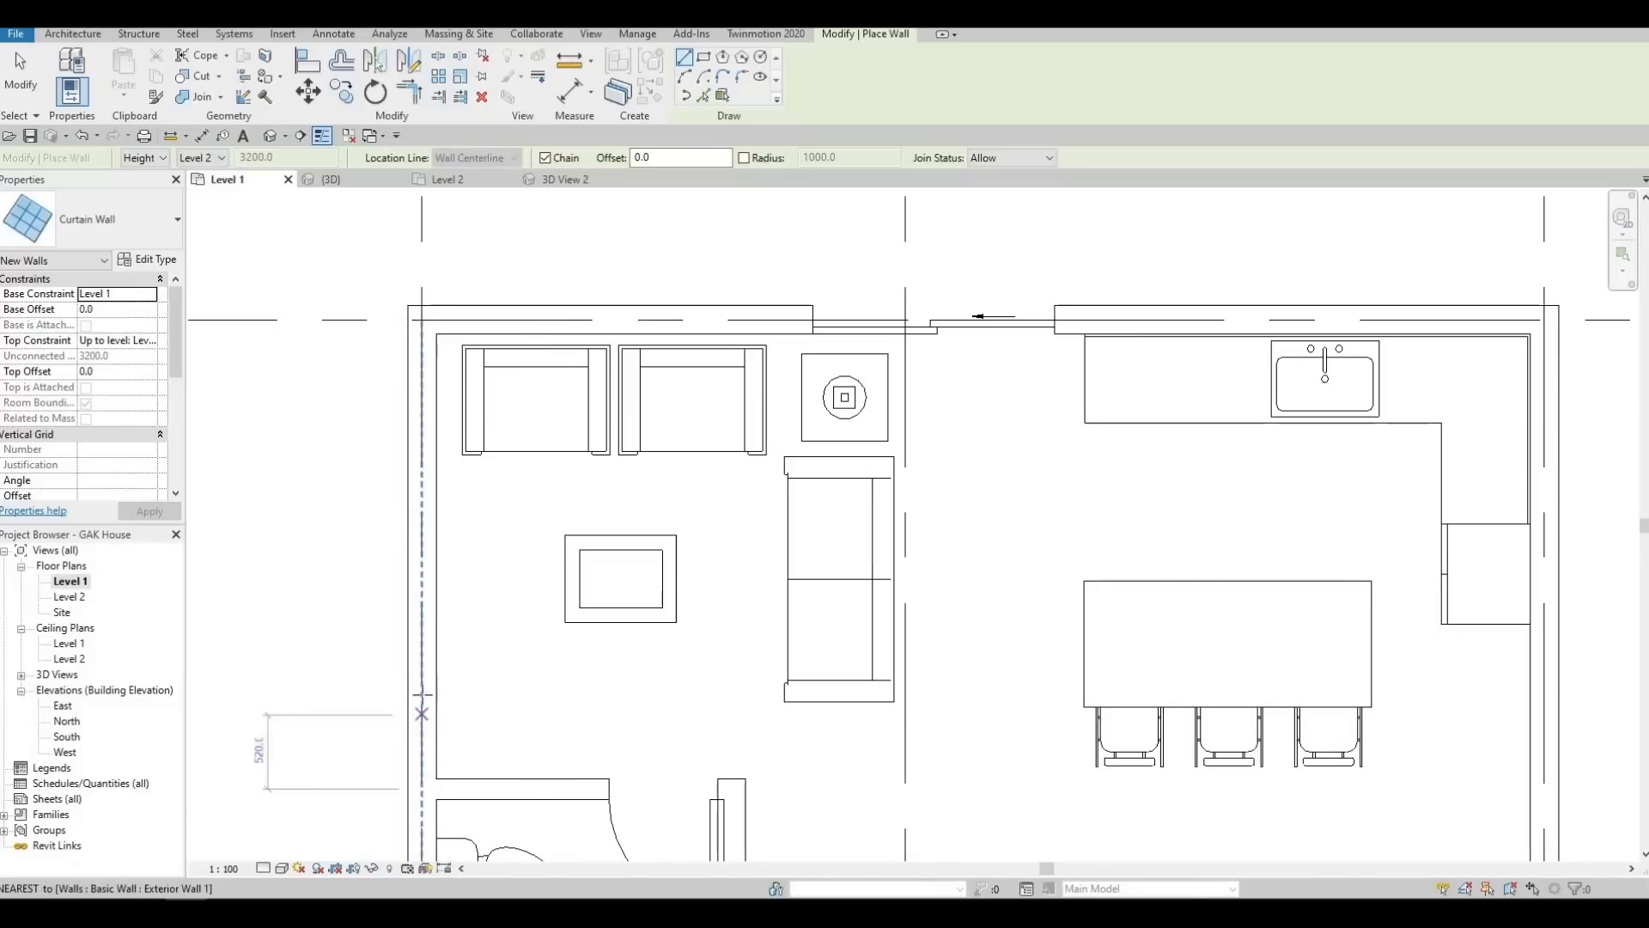
click(421, 729)
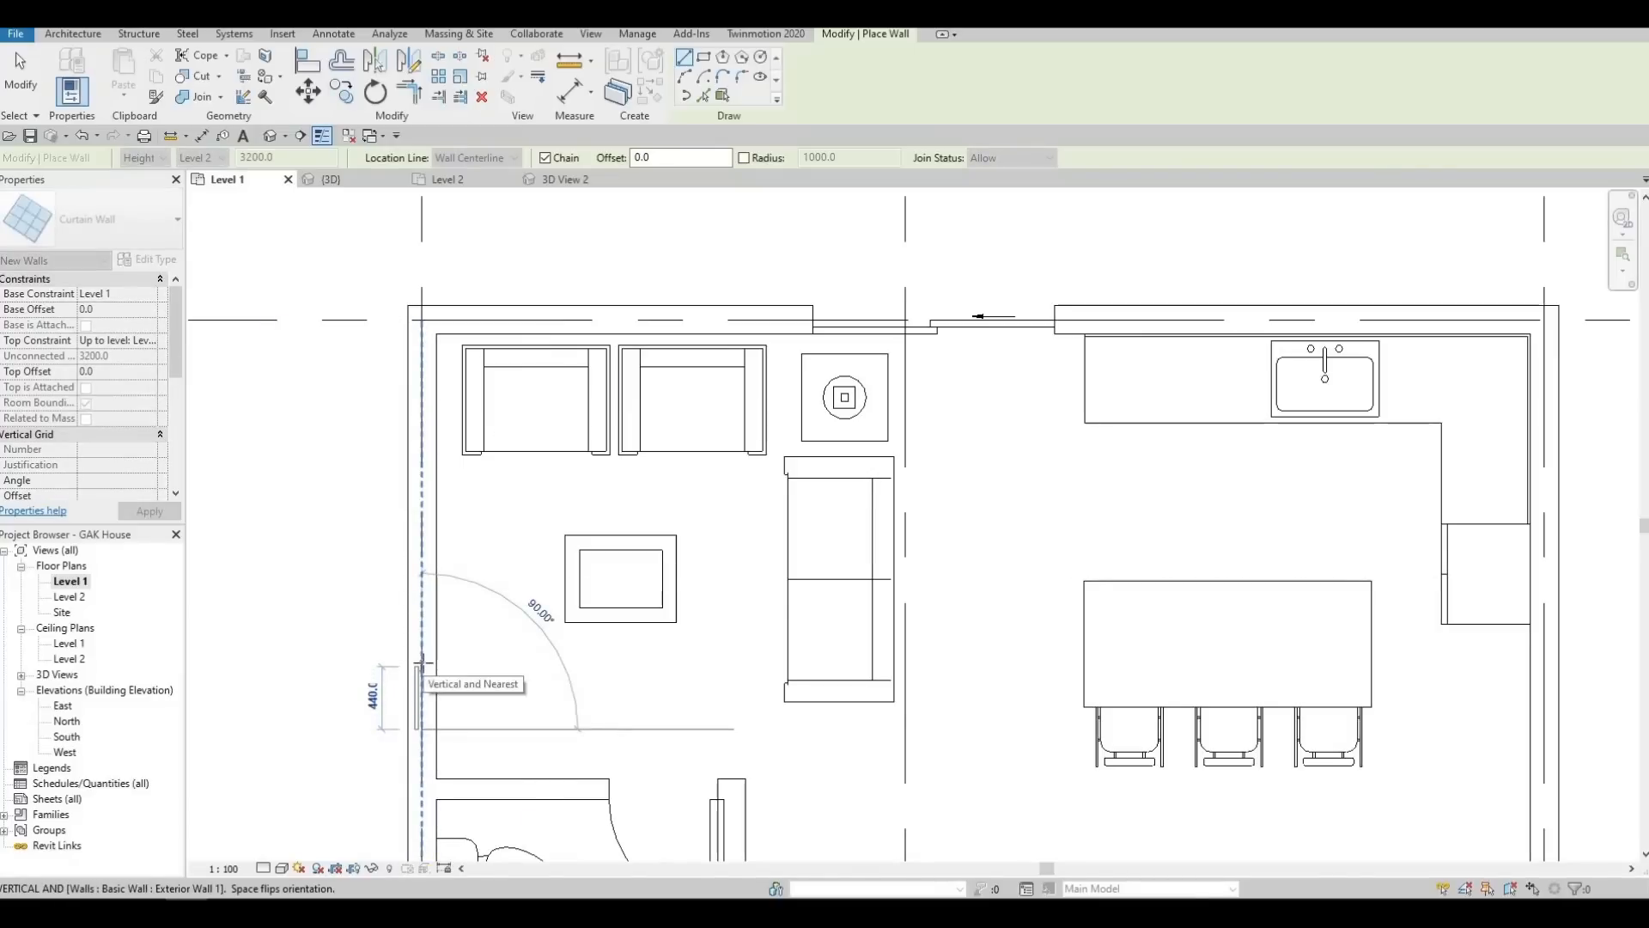
click(428, 619)
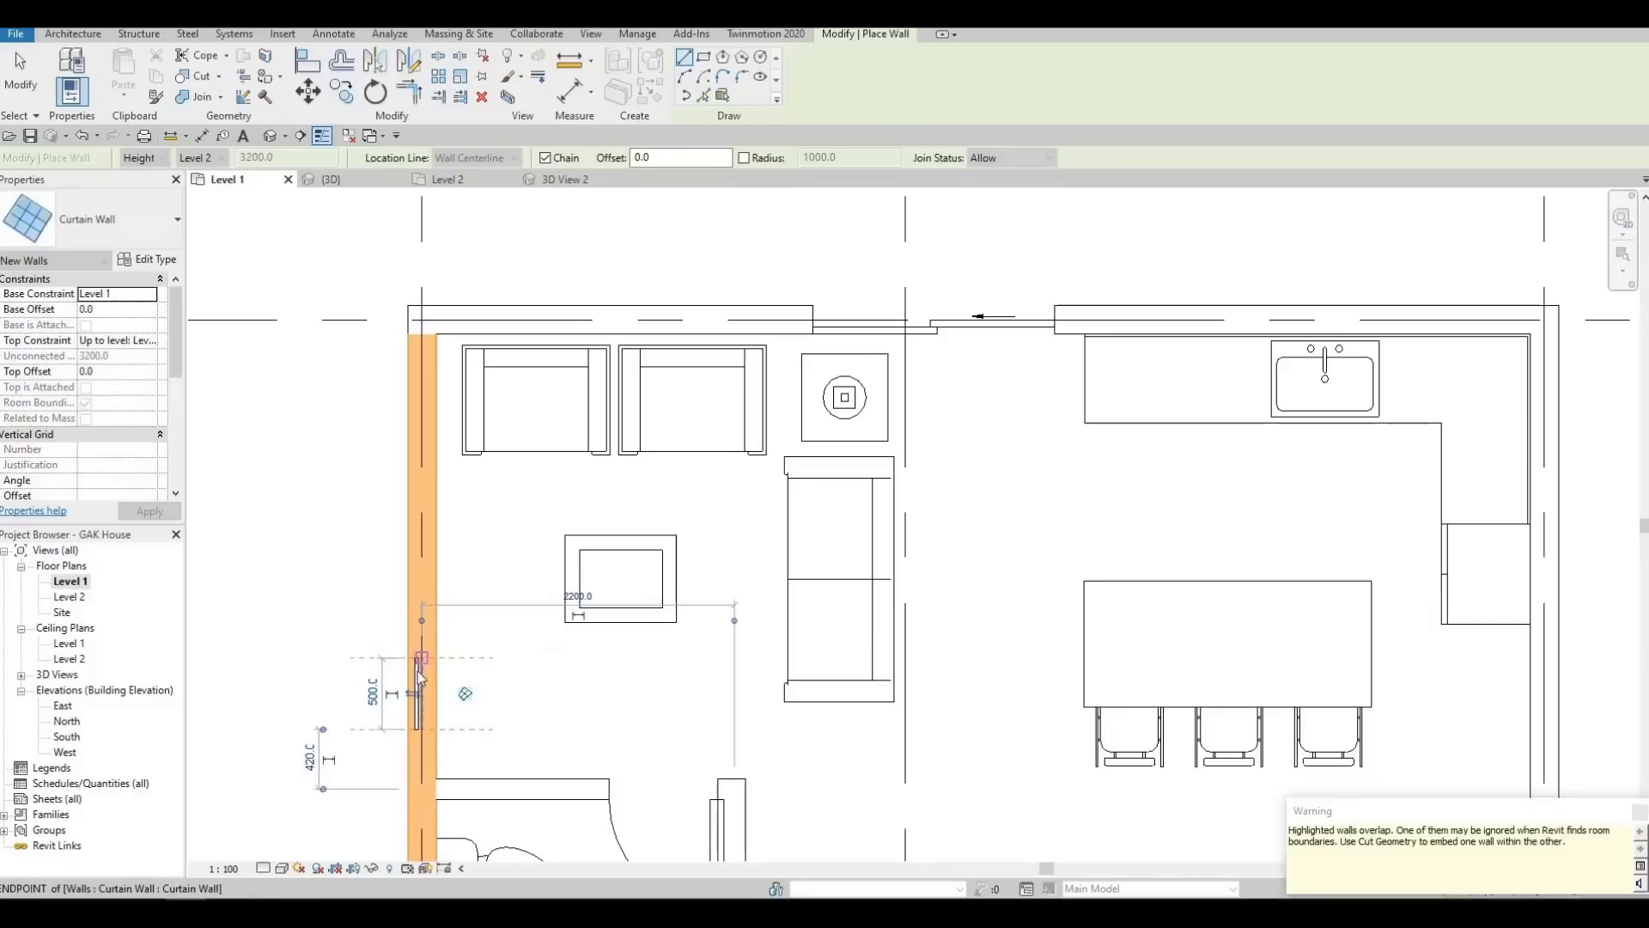
key(Escape)
key(Escape)
click(417, 696)
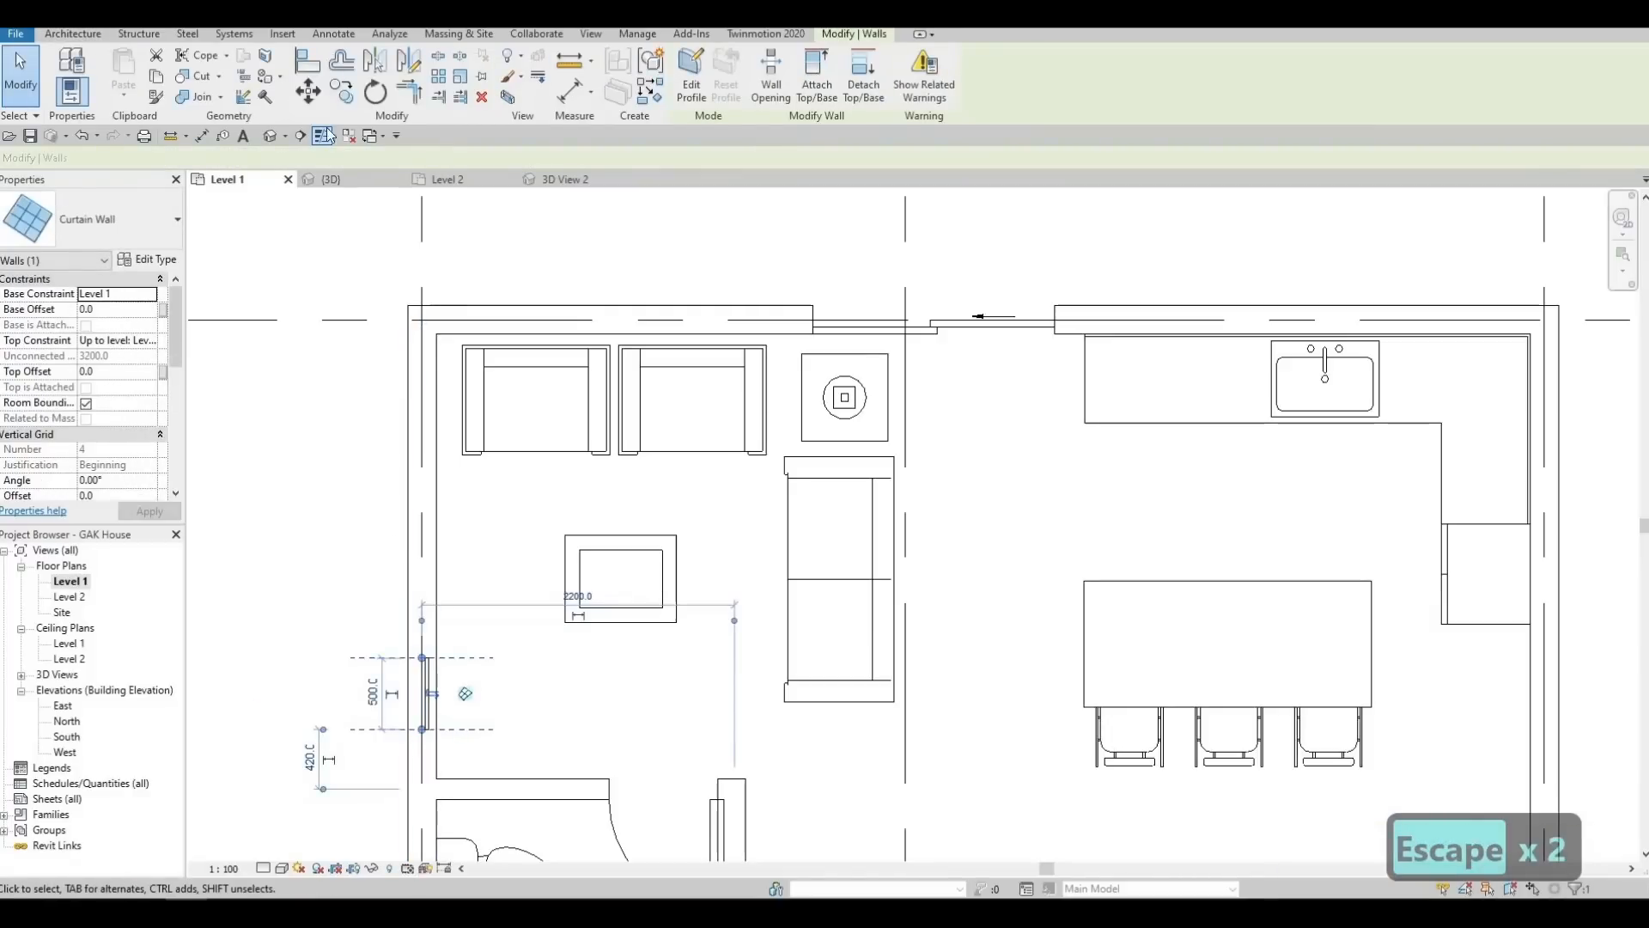
Copy the selected curtain wall about 2100 mm north along the living area's west exterior wall
click(341, 92)
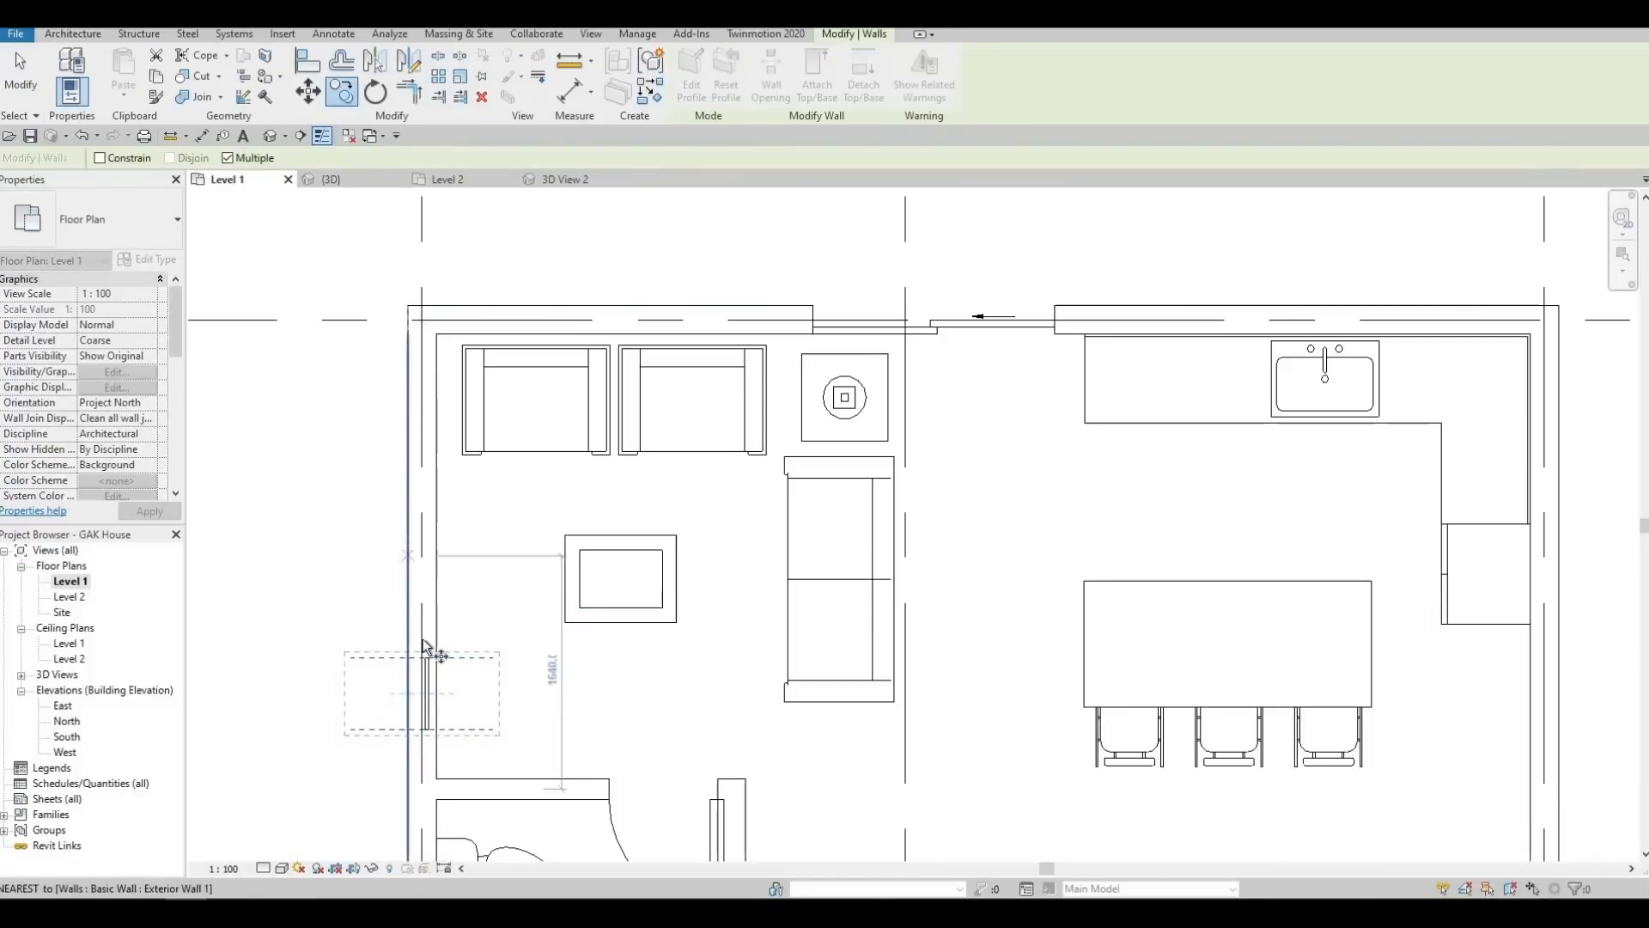
click(420, 680)
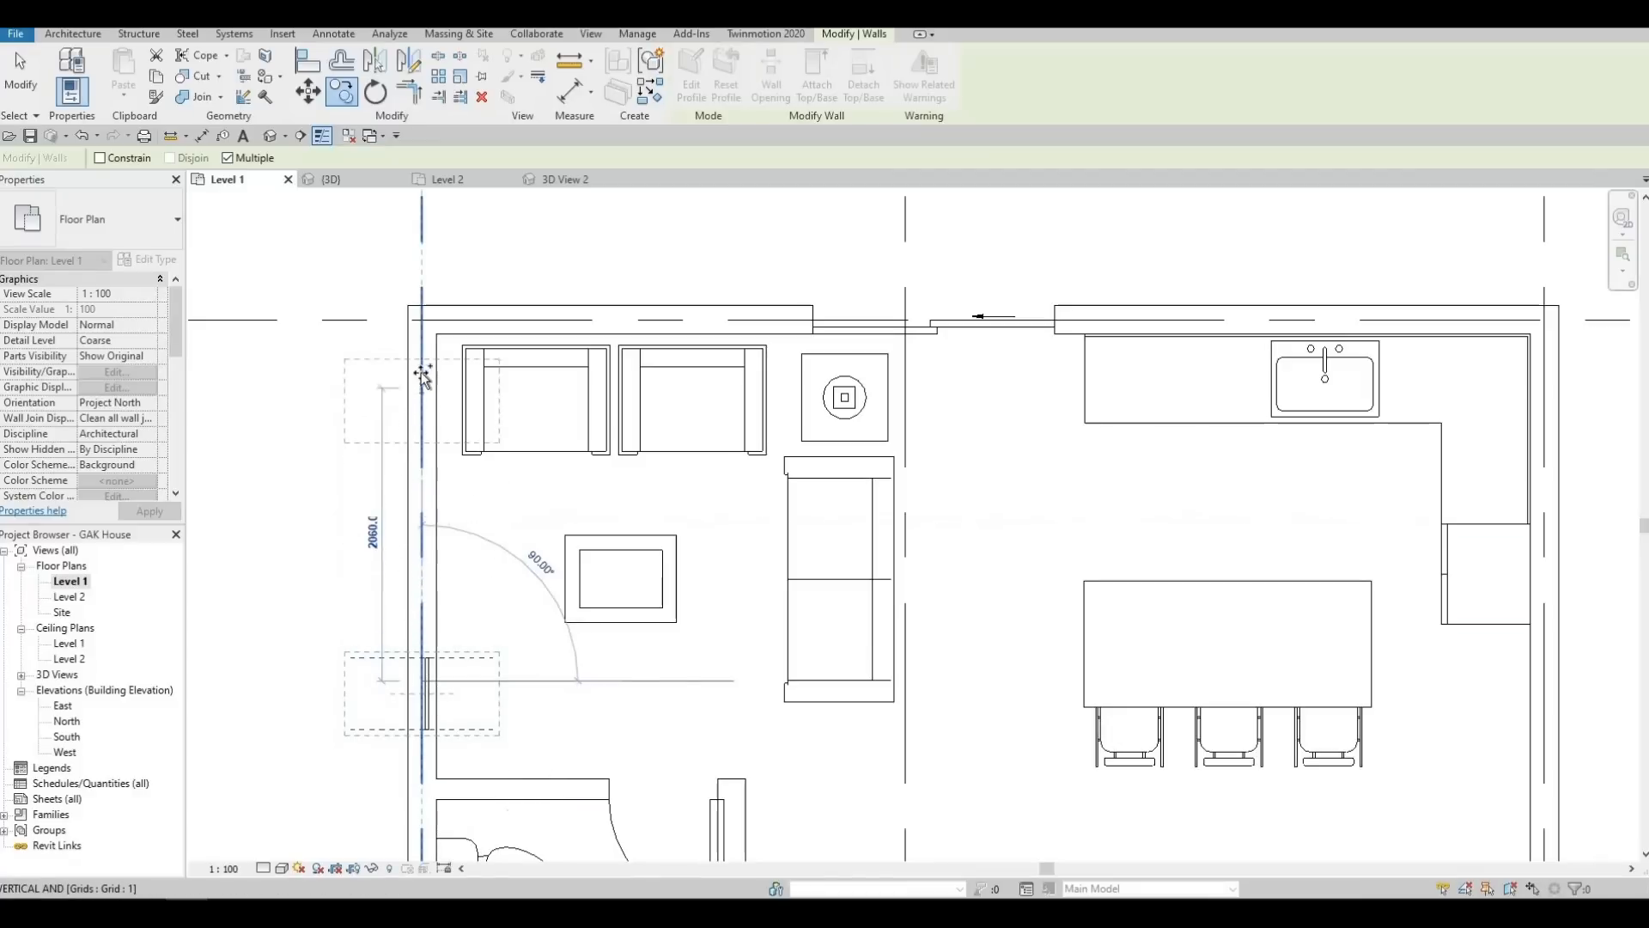
click(422, 375)
key(Escape)
key(Escape)
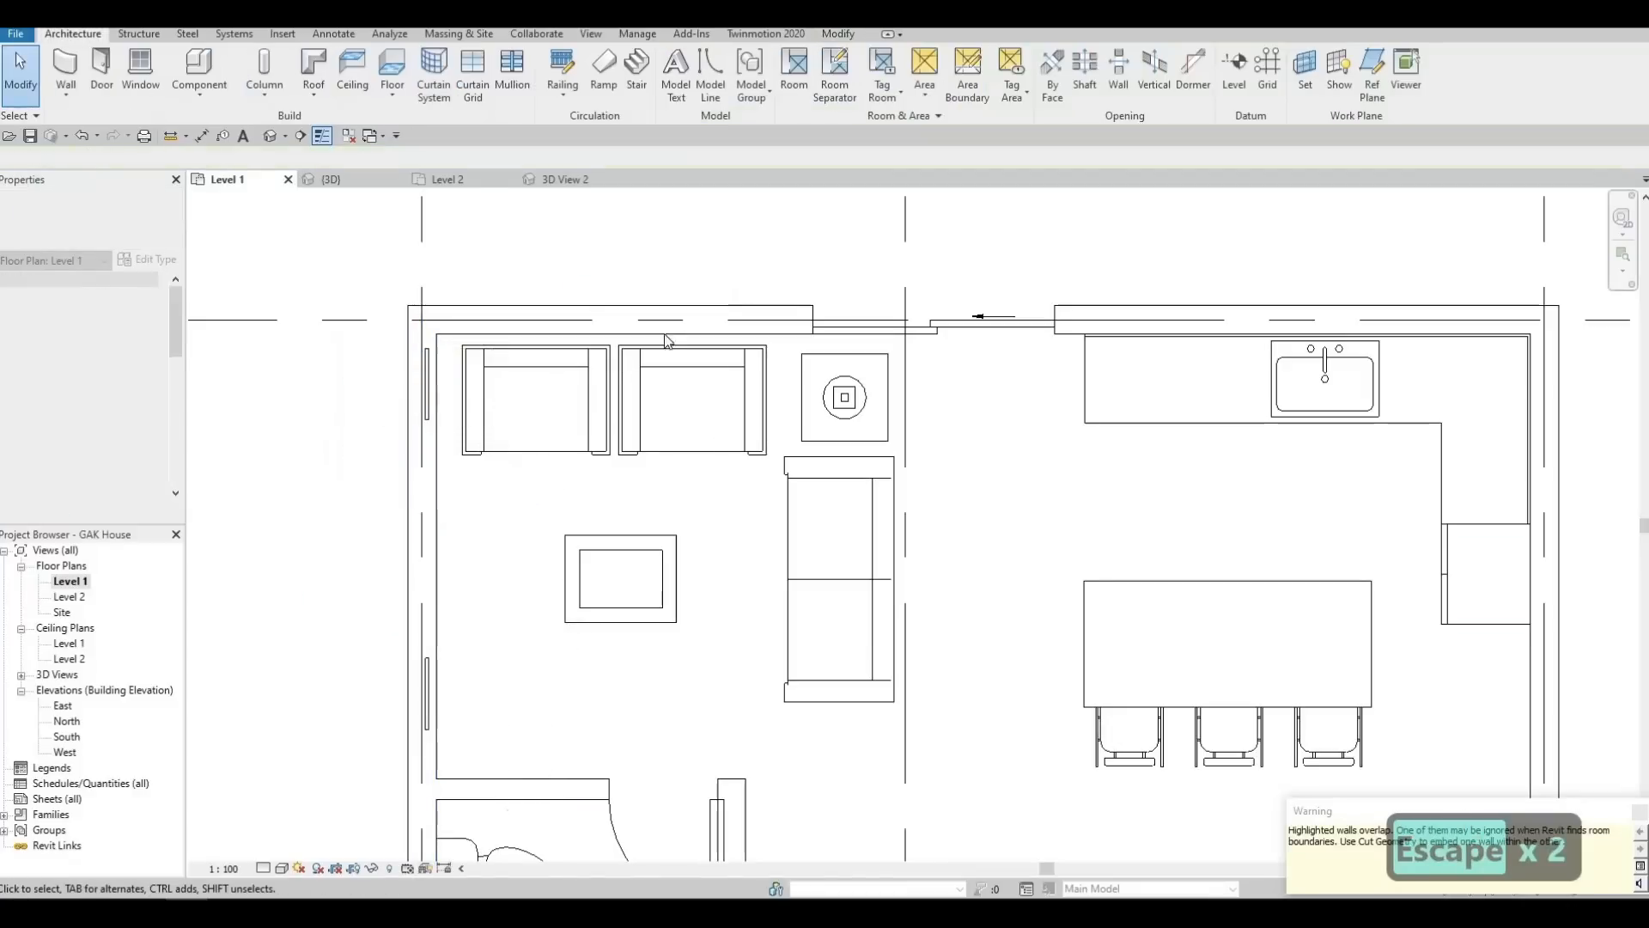
Draw a curtain wall about 700 mm long in the north exterior wall, directly behind the kitchen sink
middle_drag(666, 343, 601, 326)
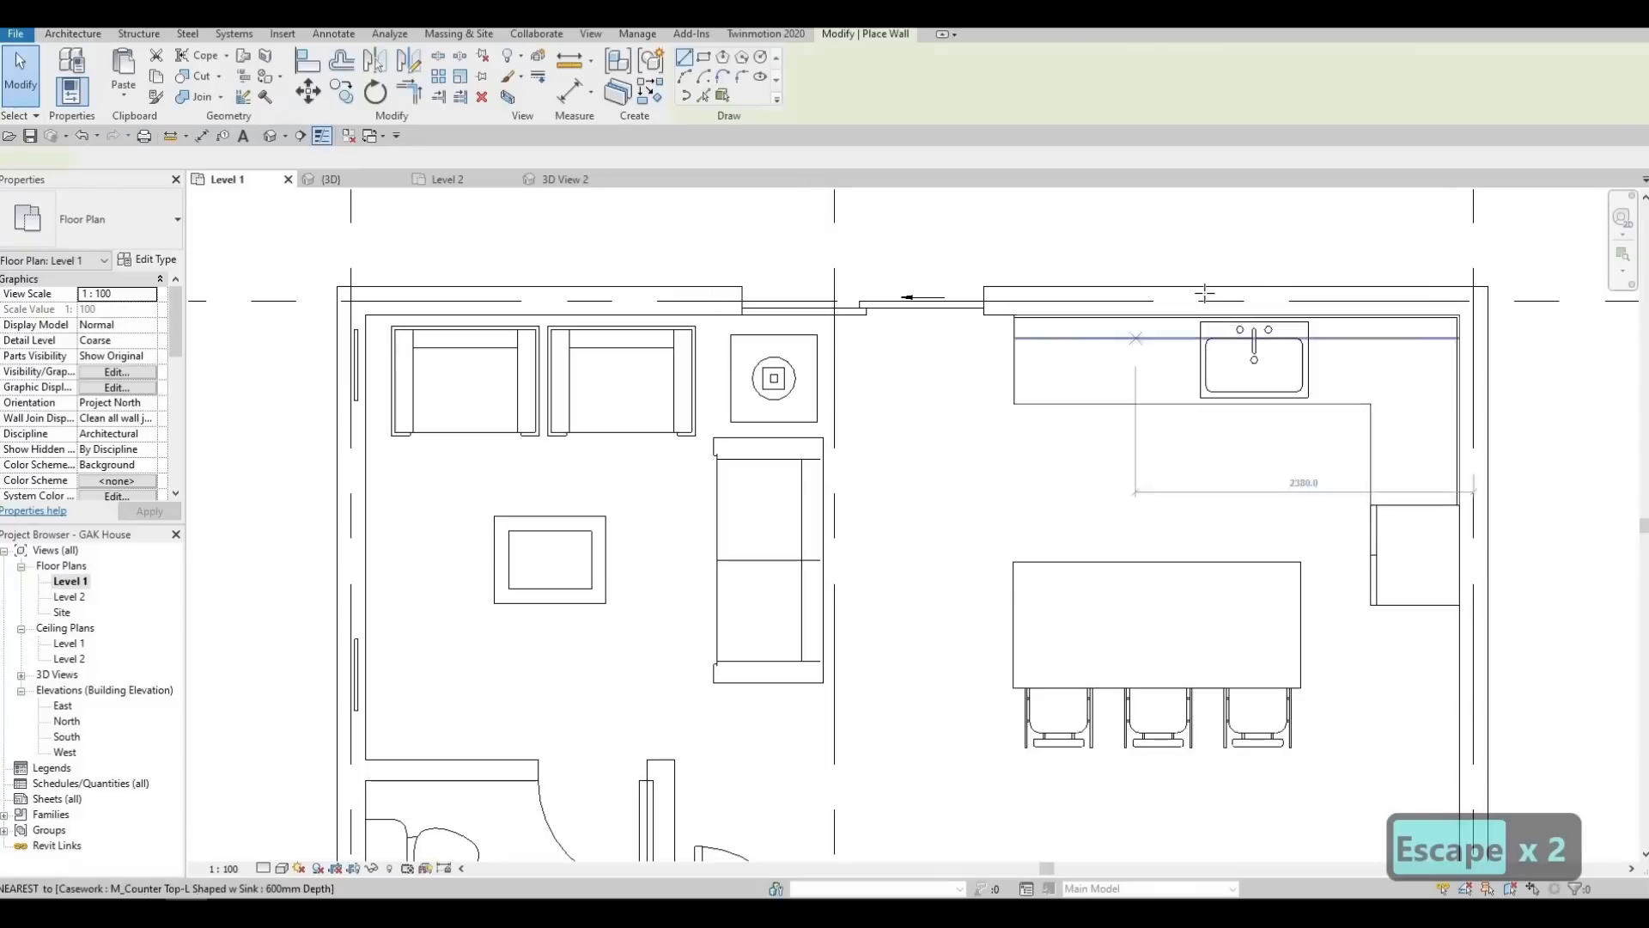
key(w)
key(a)
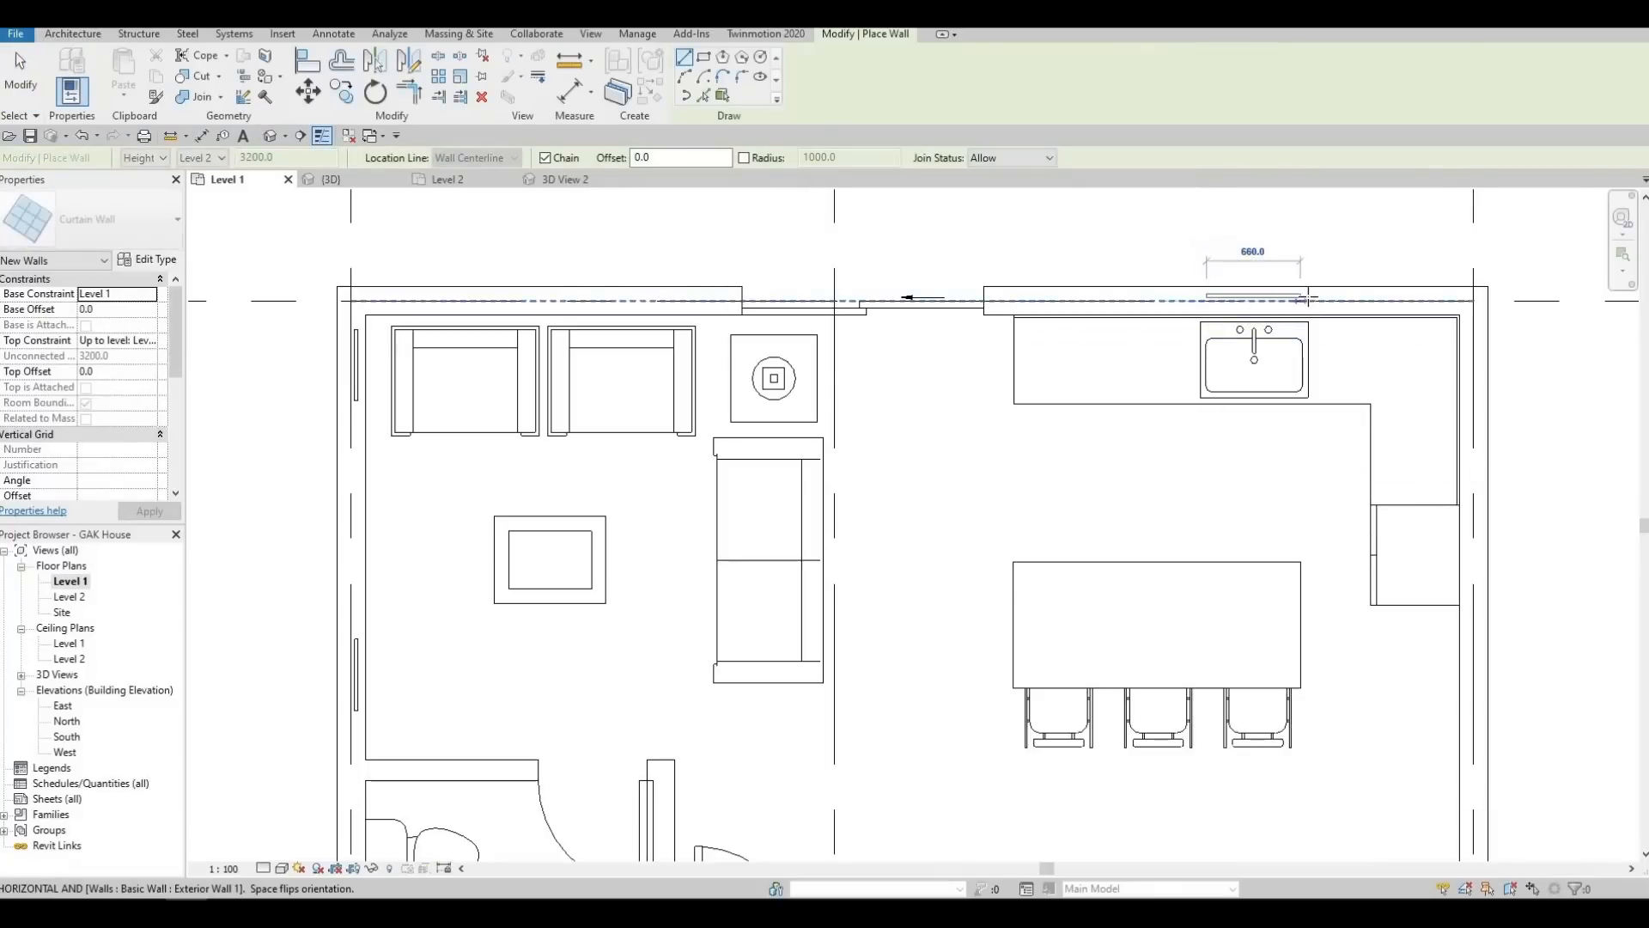
click(1308, 300)
key(Escape)
key(Escape)
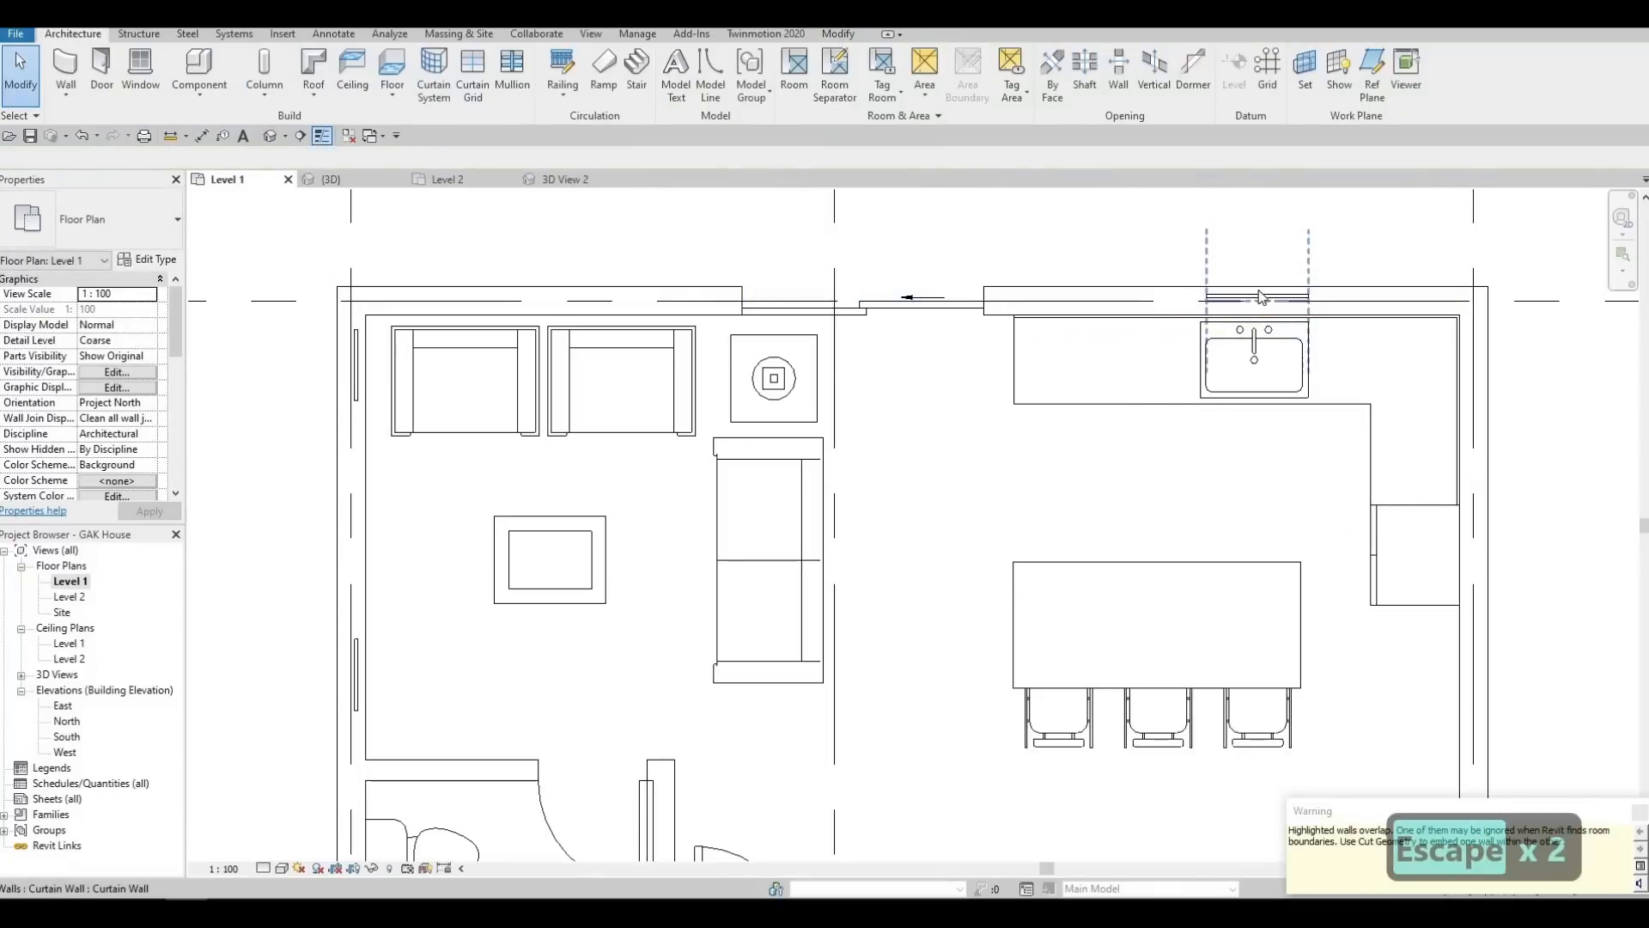
click(1265, 300)
scroll(1234, 507, up, 1)
key(Escape)
Draw a curtain wall about 500 mm long in the east exterior wall, just north of the dining table, and select it
scroll(1234, 507, down, 5)
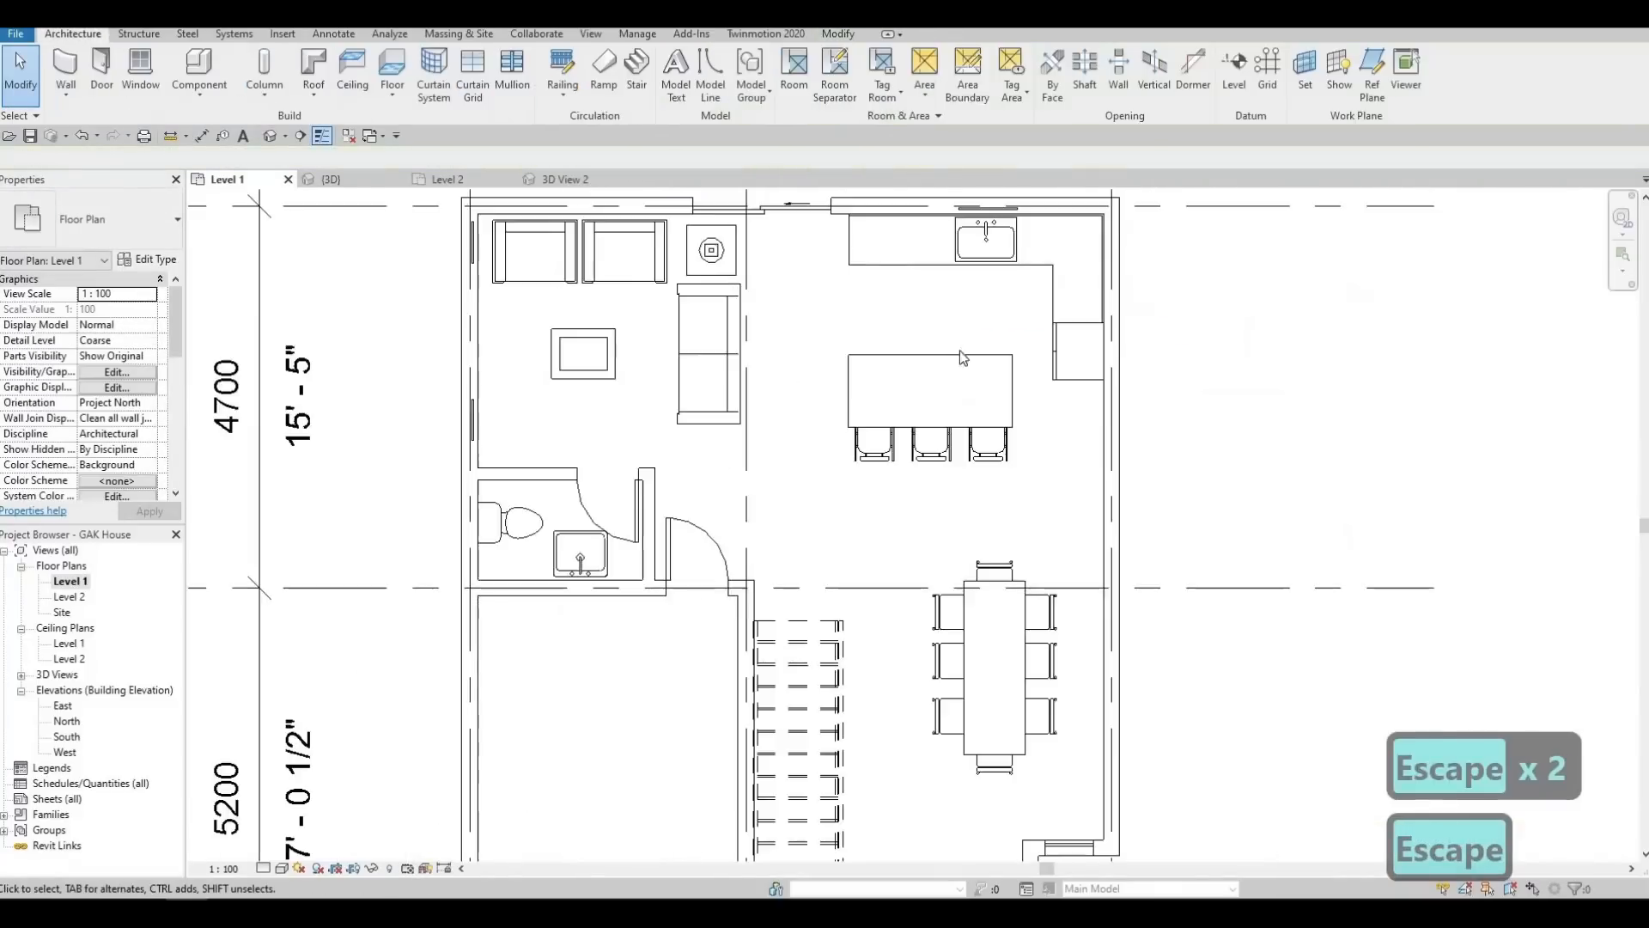
scroll(928, 332, up, 3)
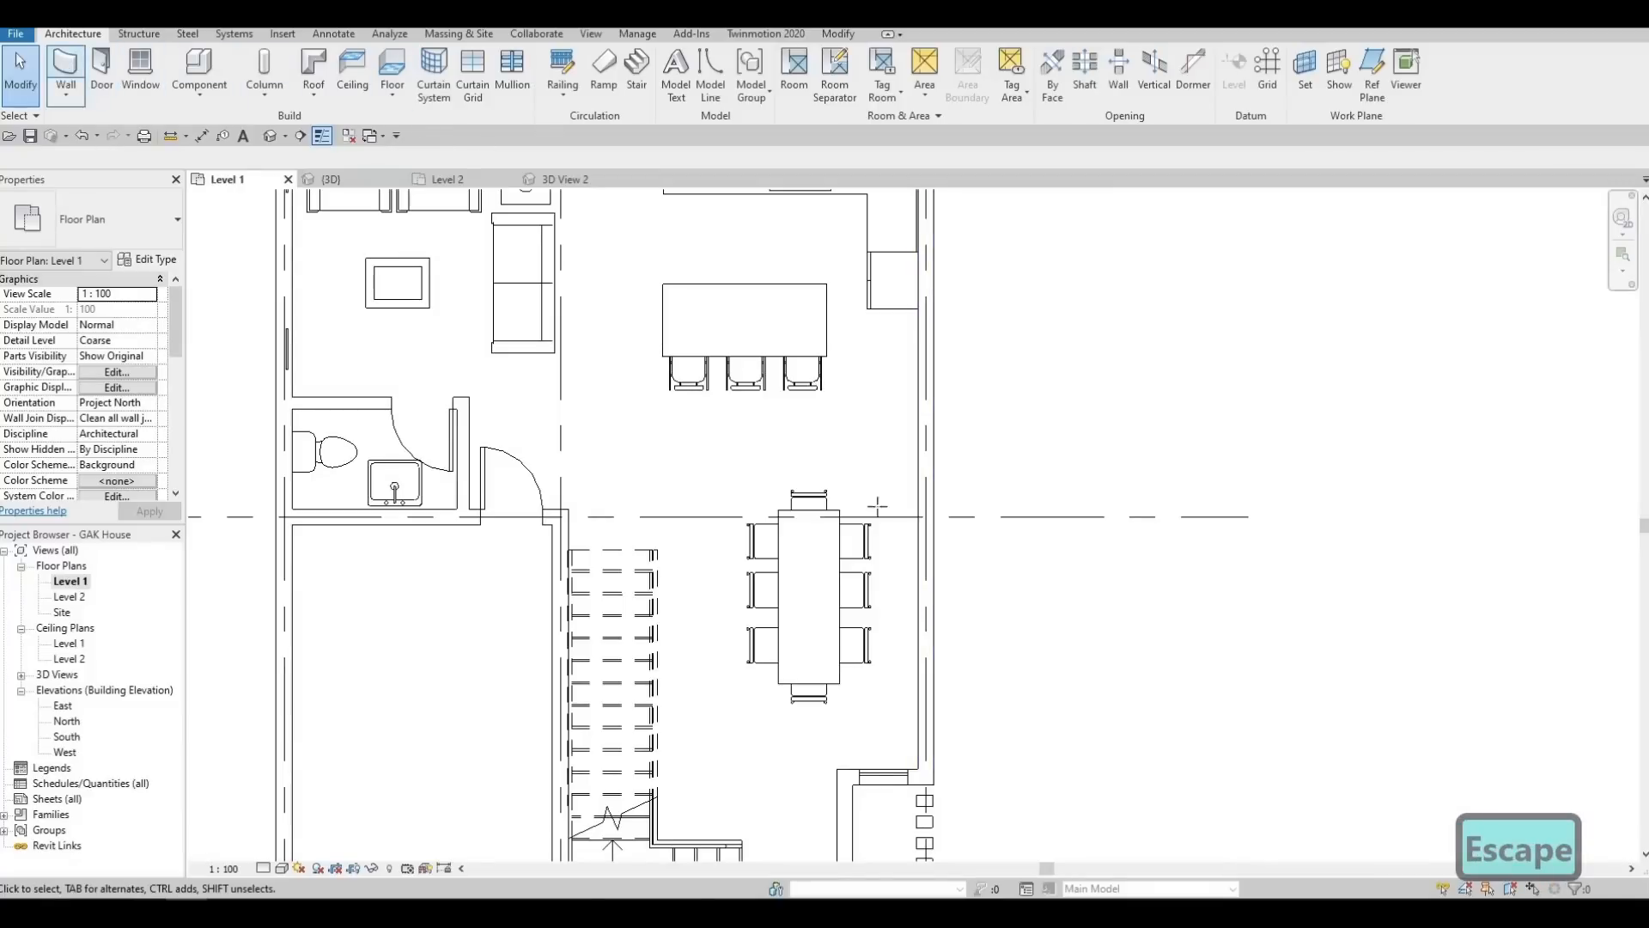
key(w)
key(a)
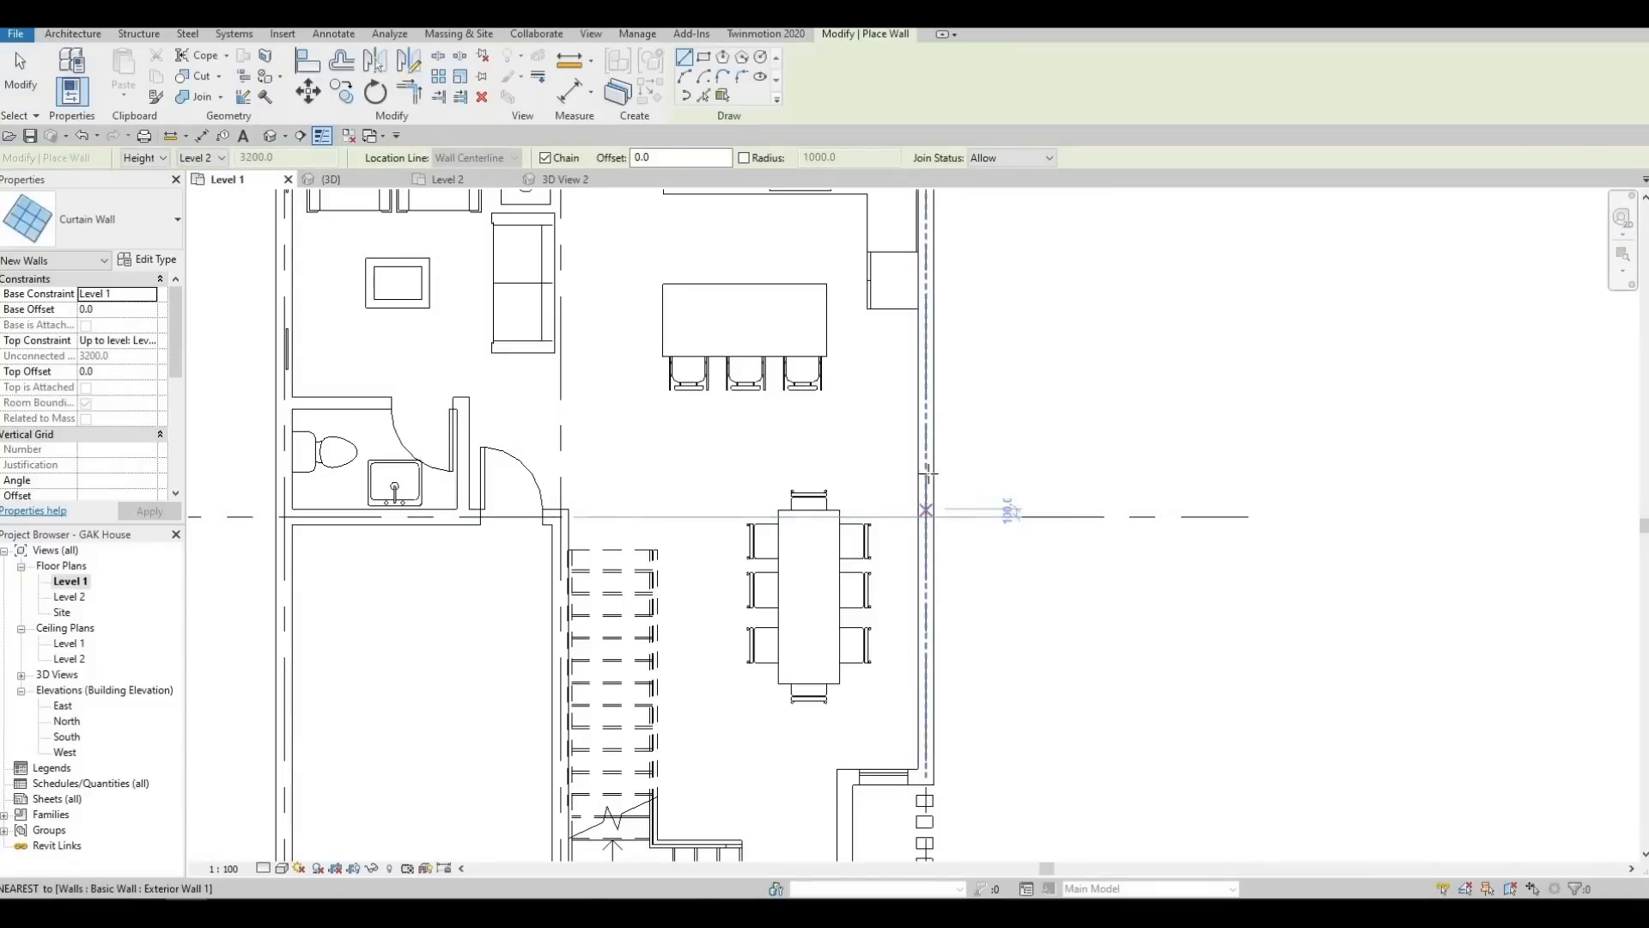
click(930, 456)
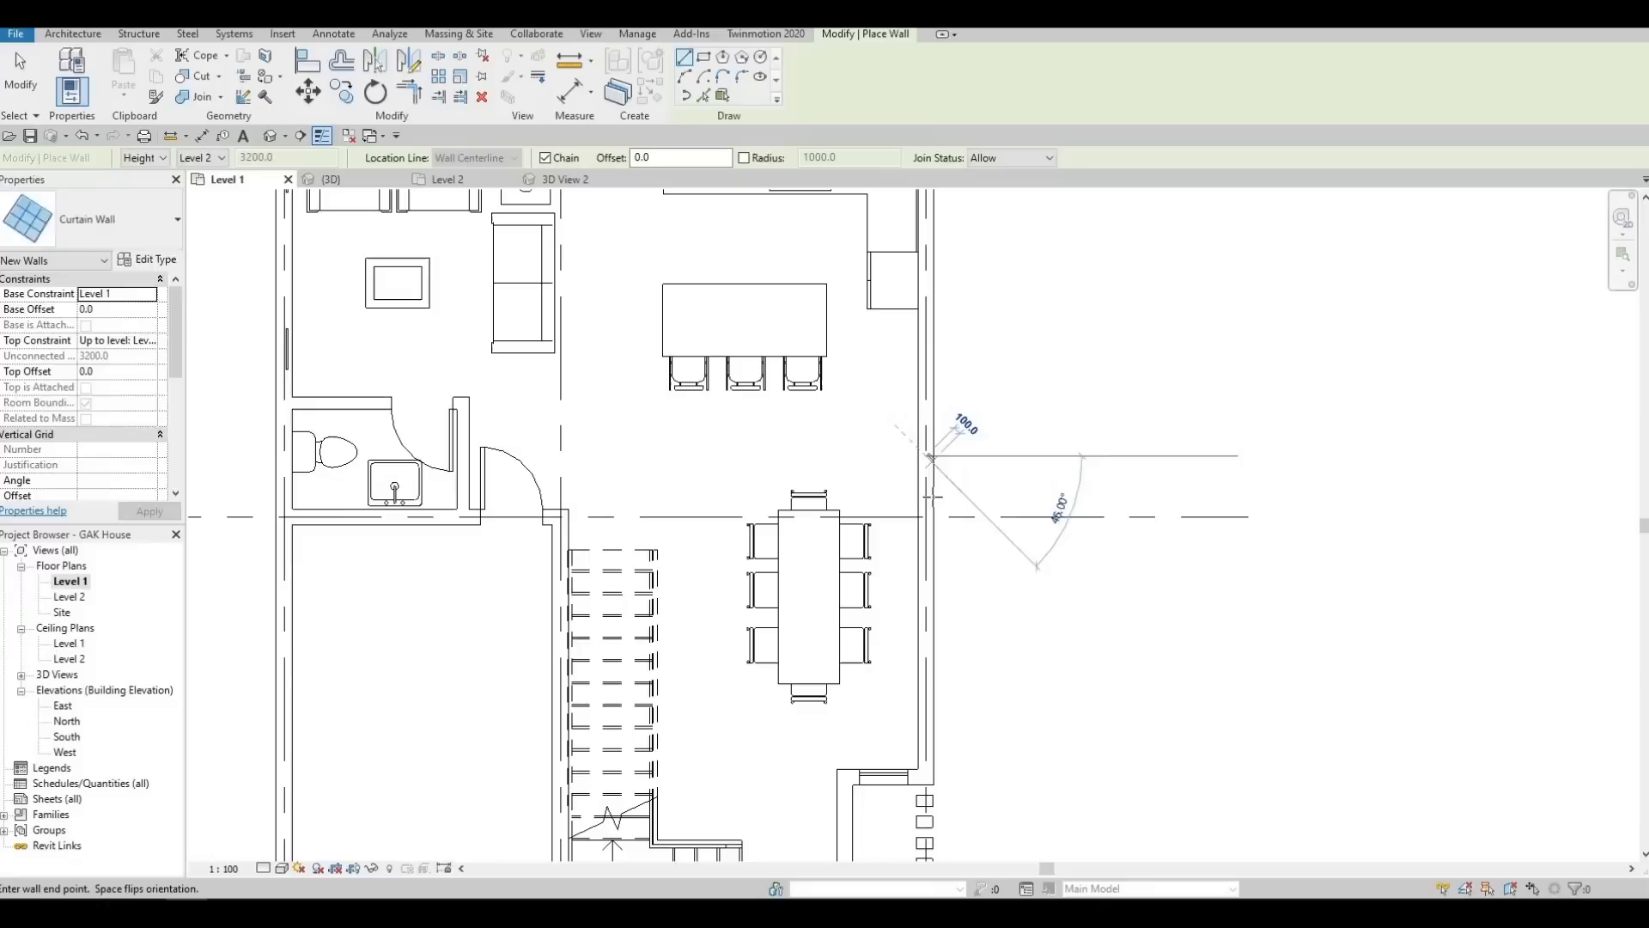
click(929, 496)
key(Escape)
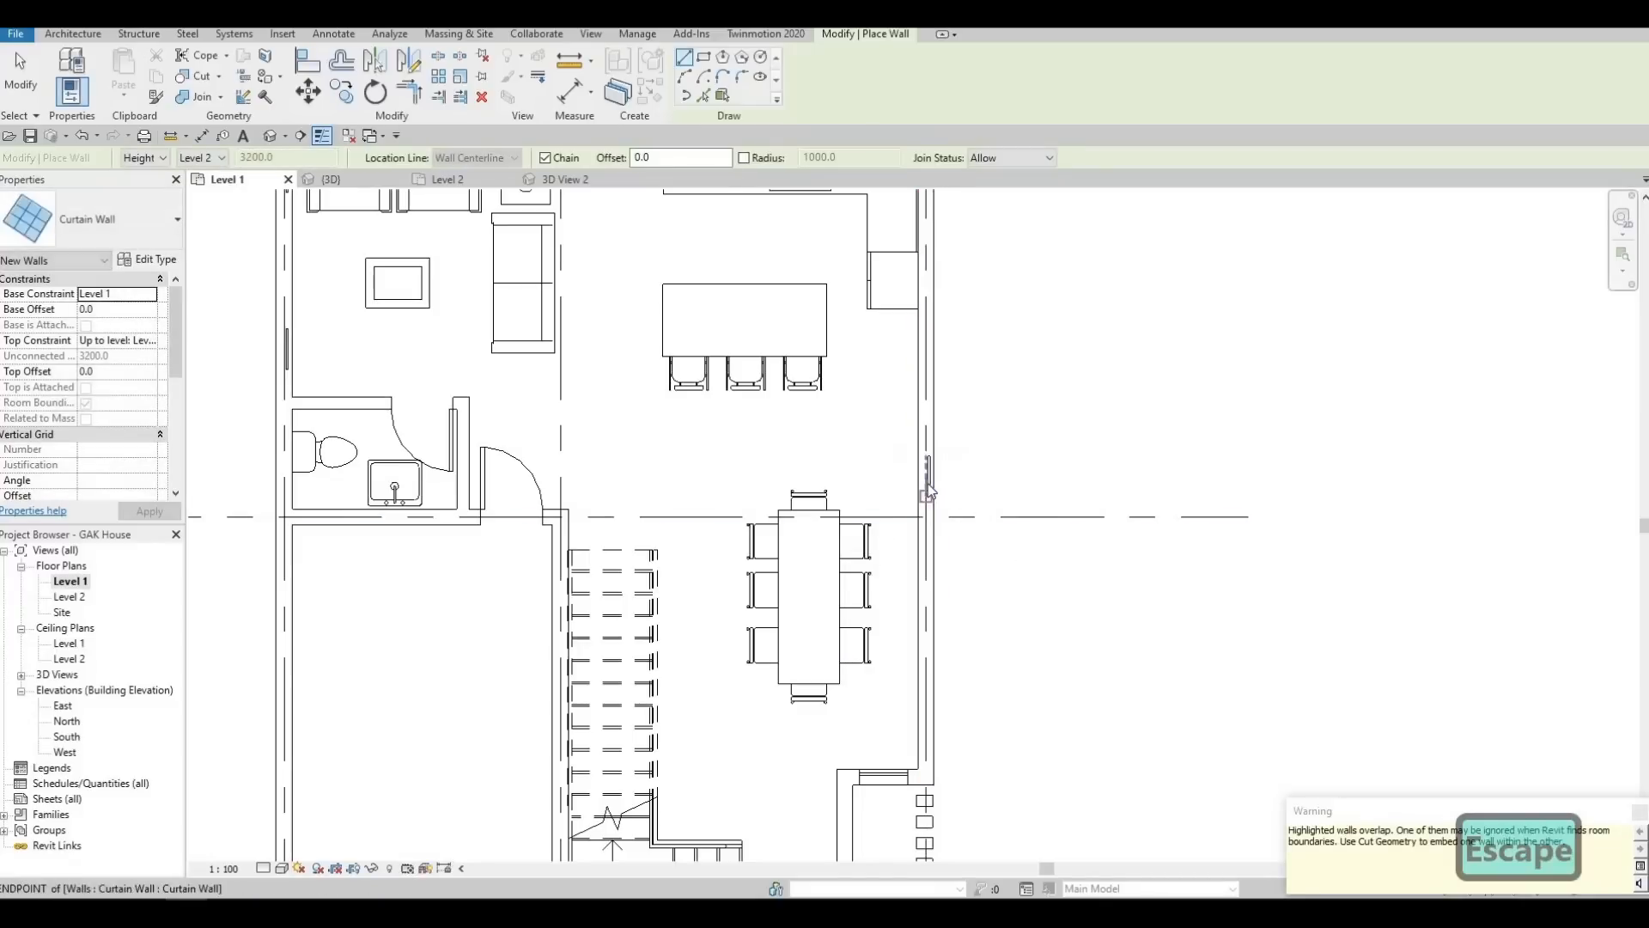
key(Escape)
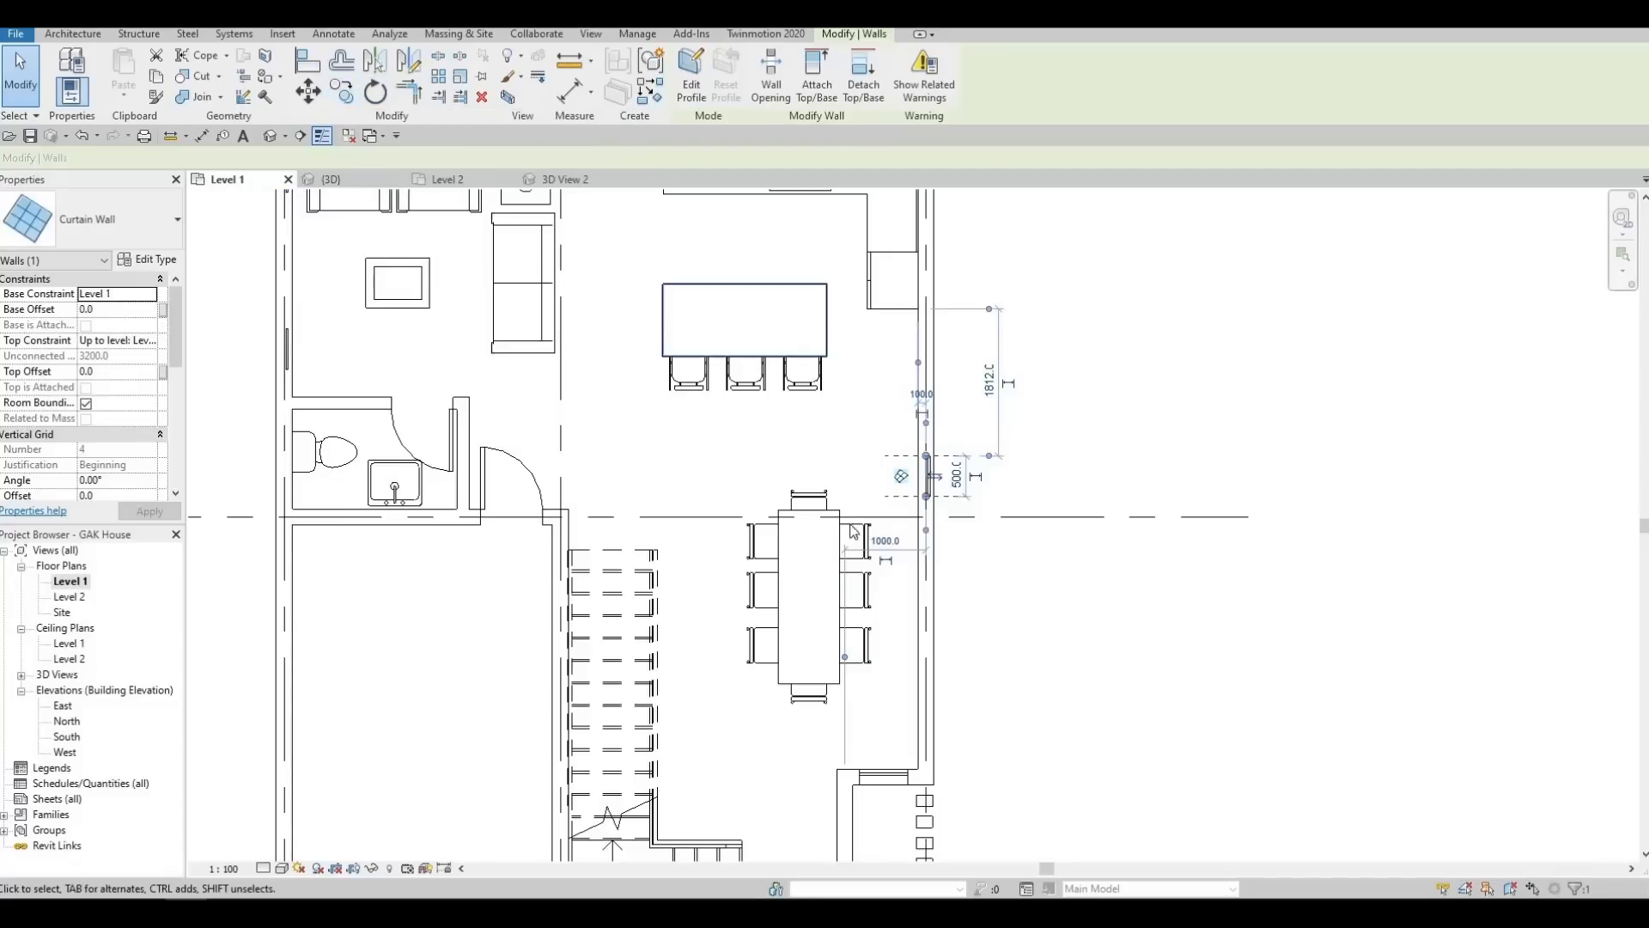
Stretch the selected curtain wall southward along the dining table to a length of about 3300 mm, and deselect it
middle_drag(879, 632, 873, 558)
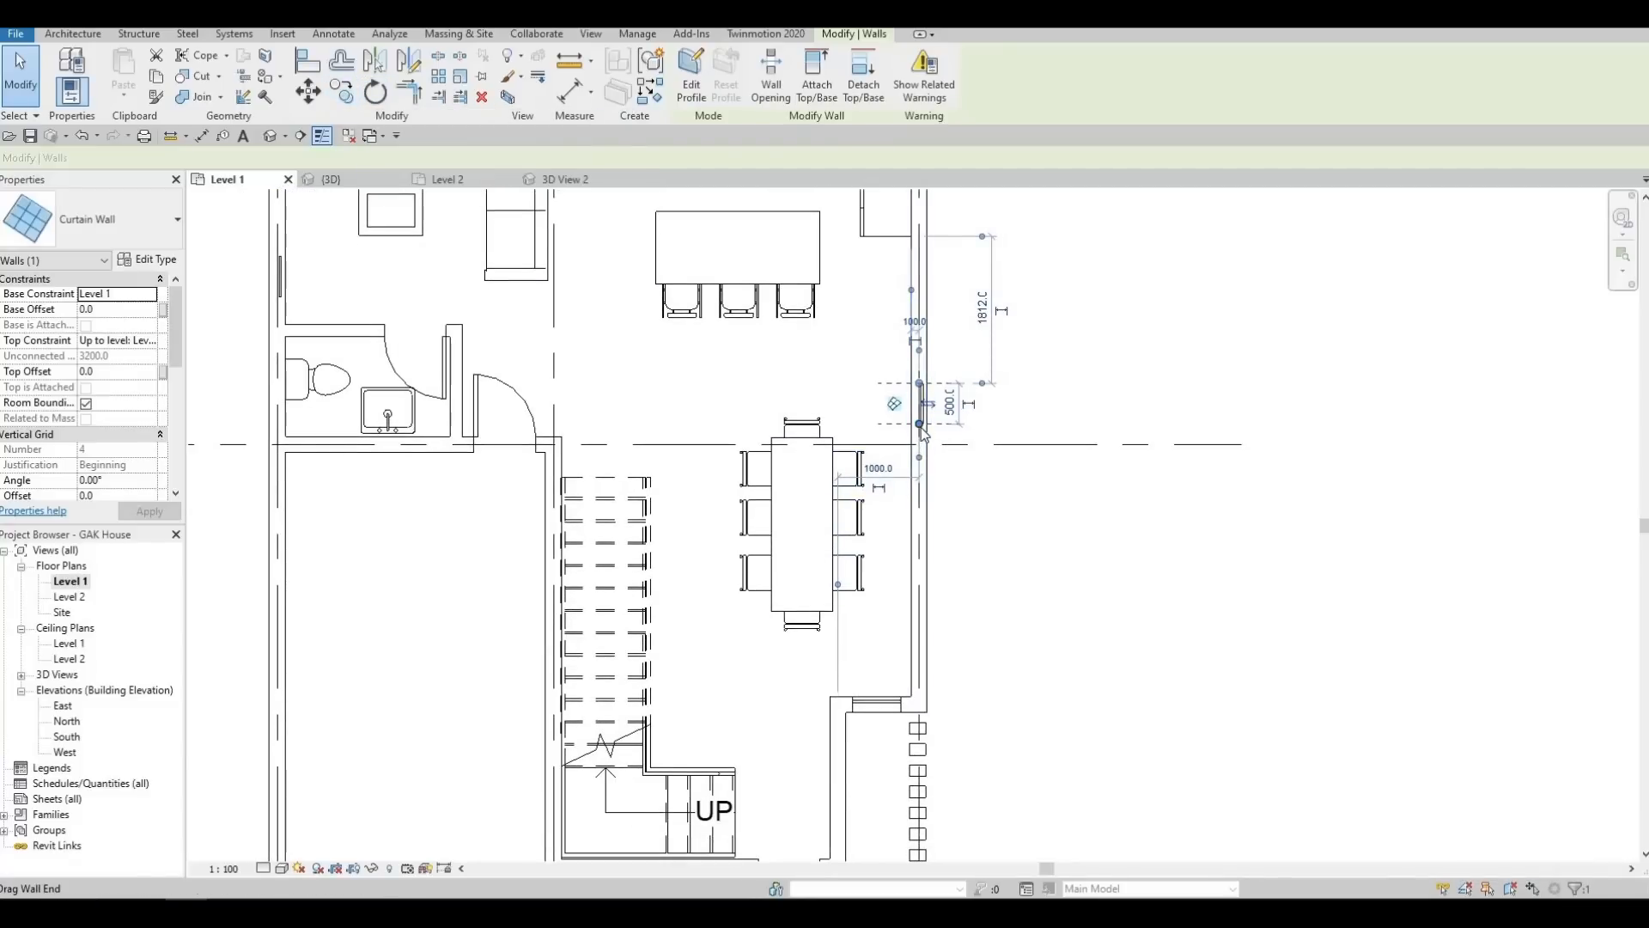
drag(935, 620, 922, 652)
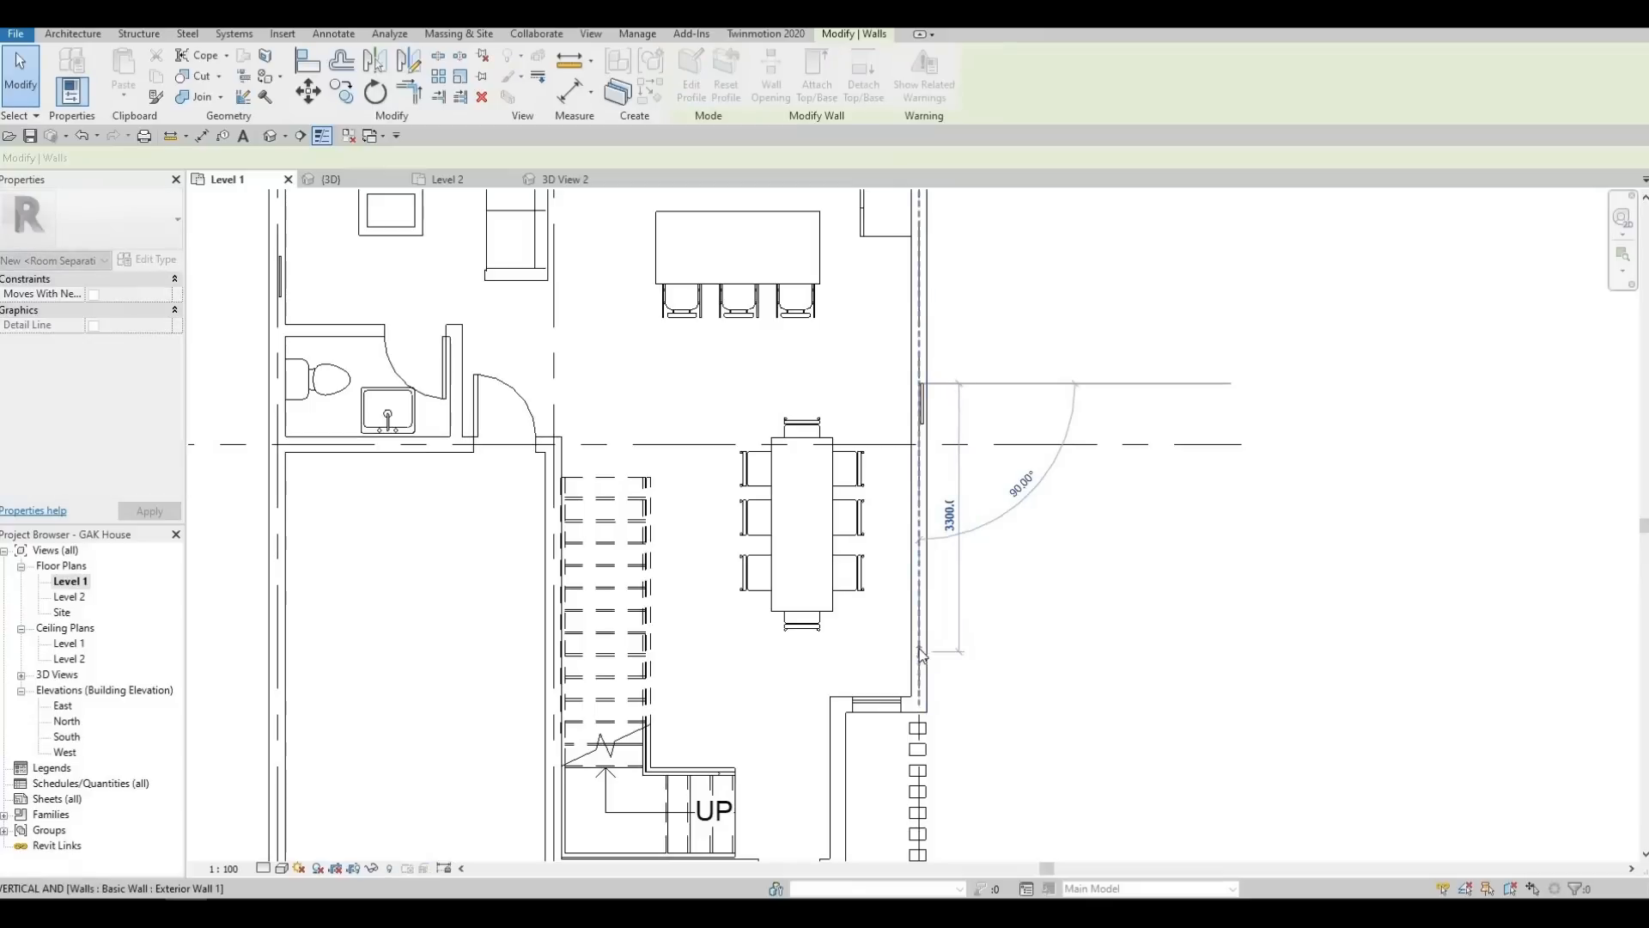
drag(995, 599, 1060, 524)
key(Escape)
Draw a short curtain wall in the east exterior wall beside the kitchen island, aligned with the southern window in the west wall
middle_drag(948, 484, 948, 522)
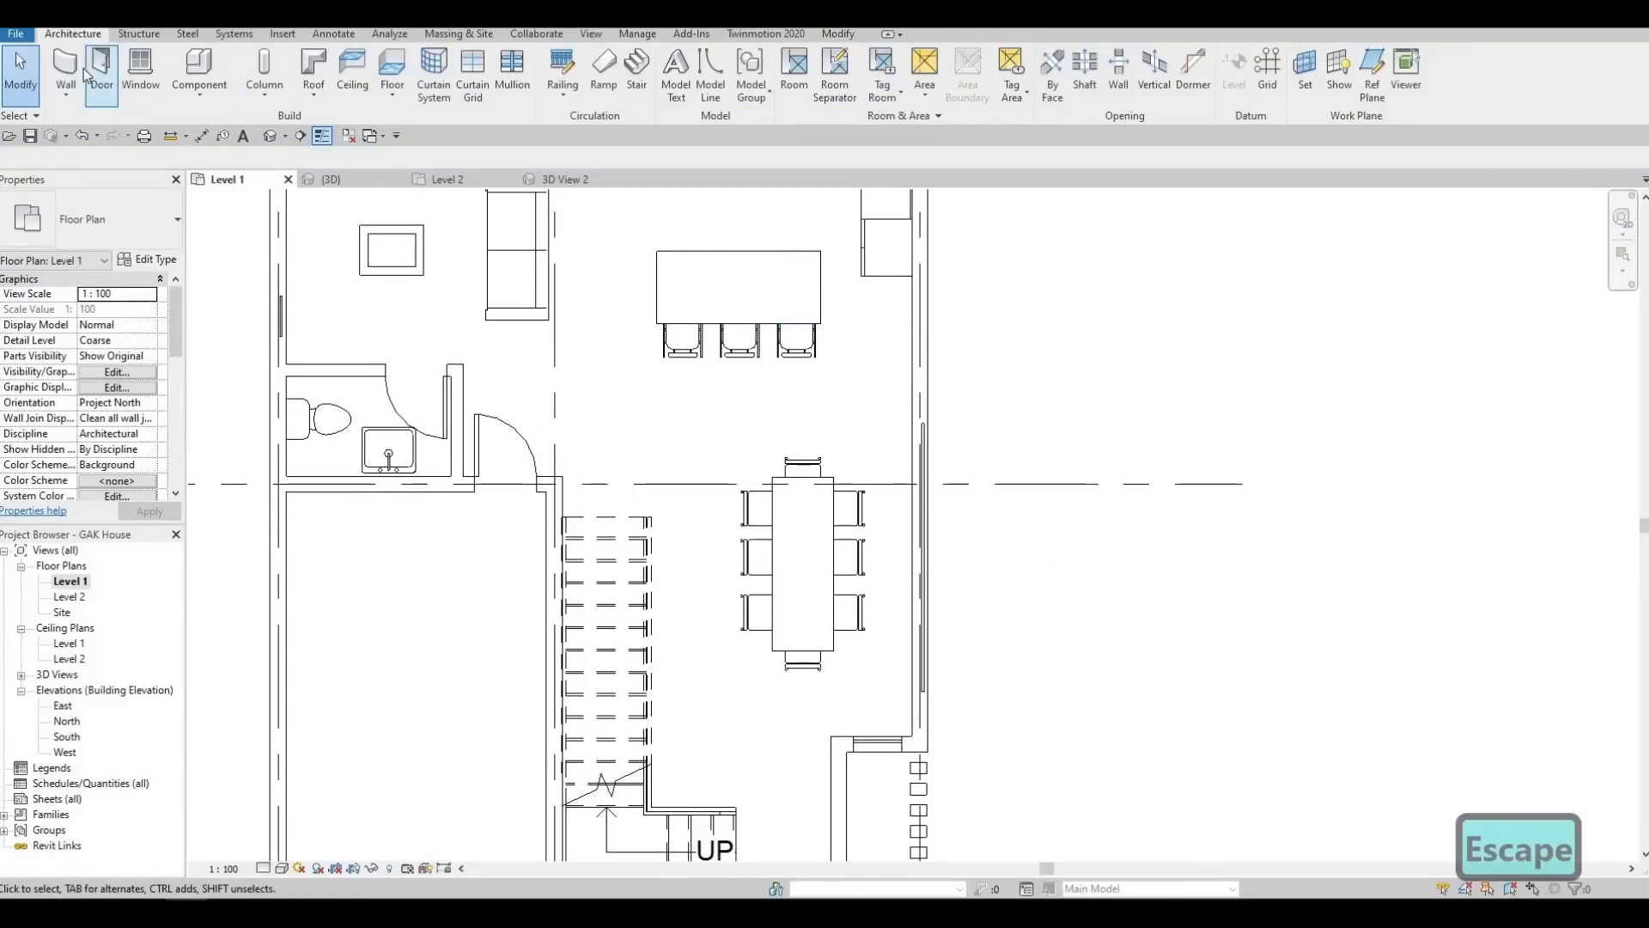
key(w)
key(a)
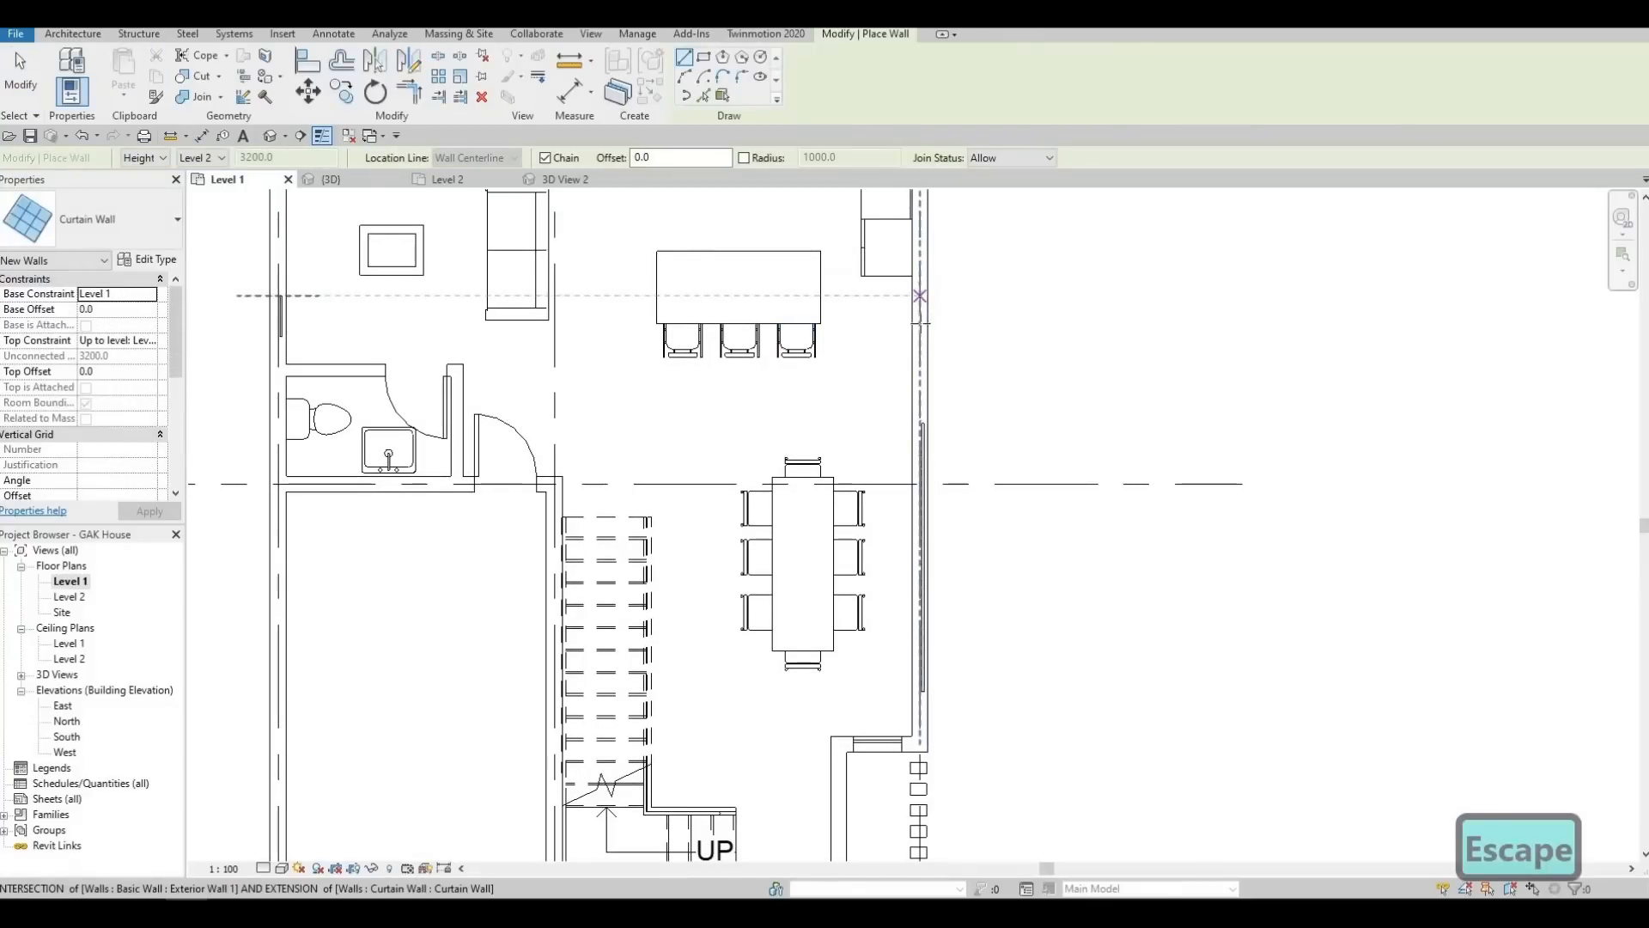
click(923, 340)
click(905, 410)
key(Escape)
key(Escape)
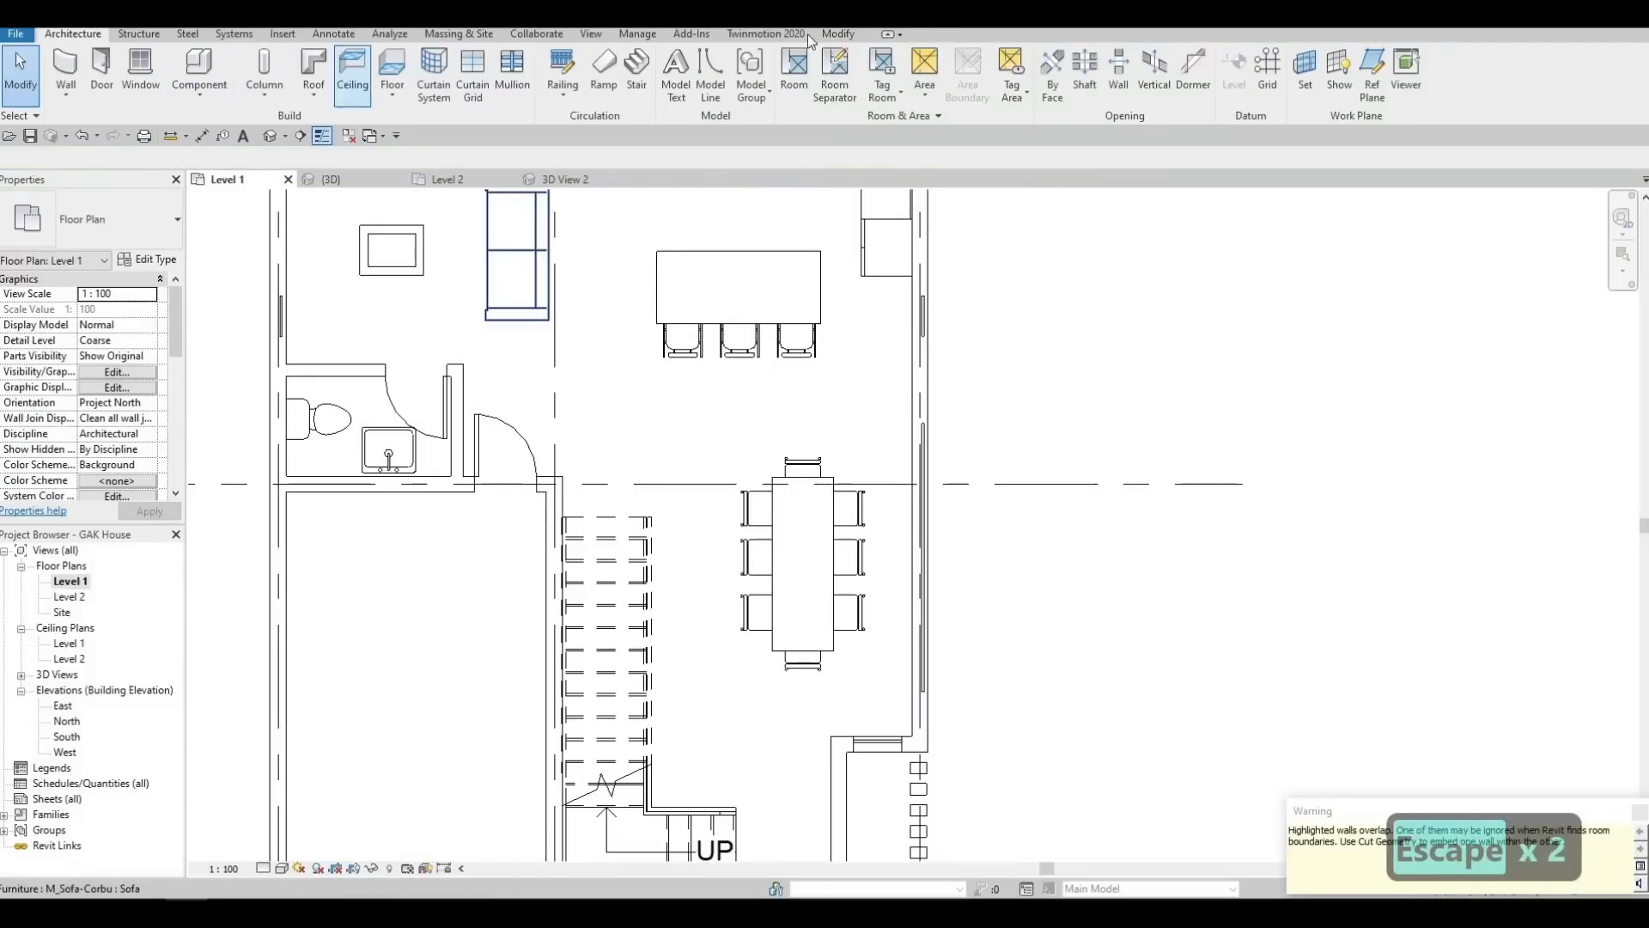
Cut the east exterior wall with both of its curtain walls, beside the dining table and the kitchen island
click(192, 76)
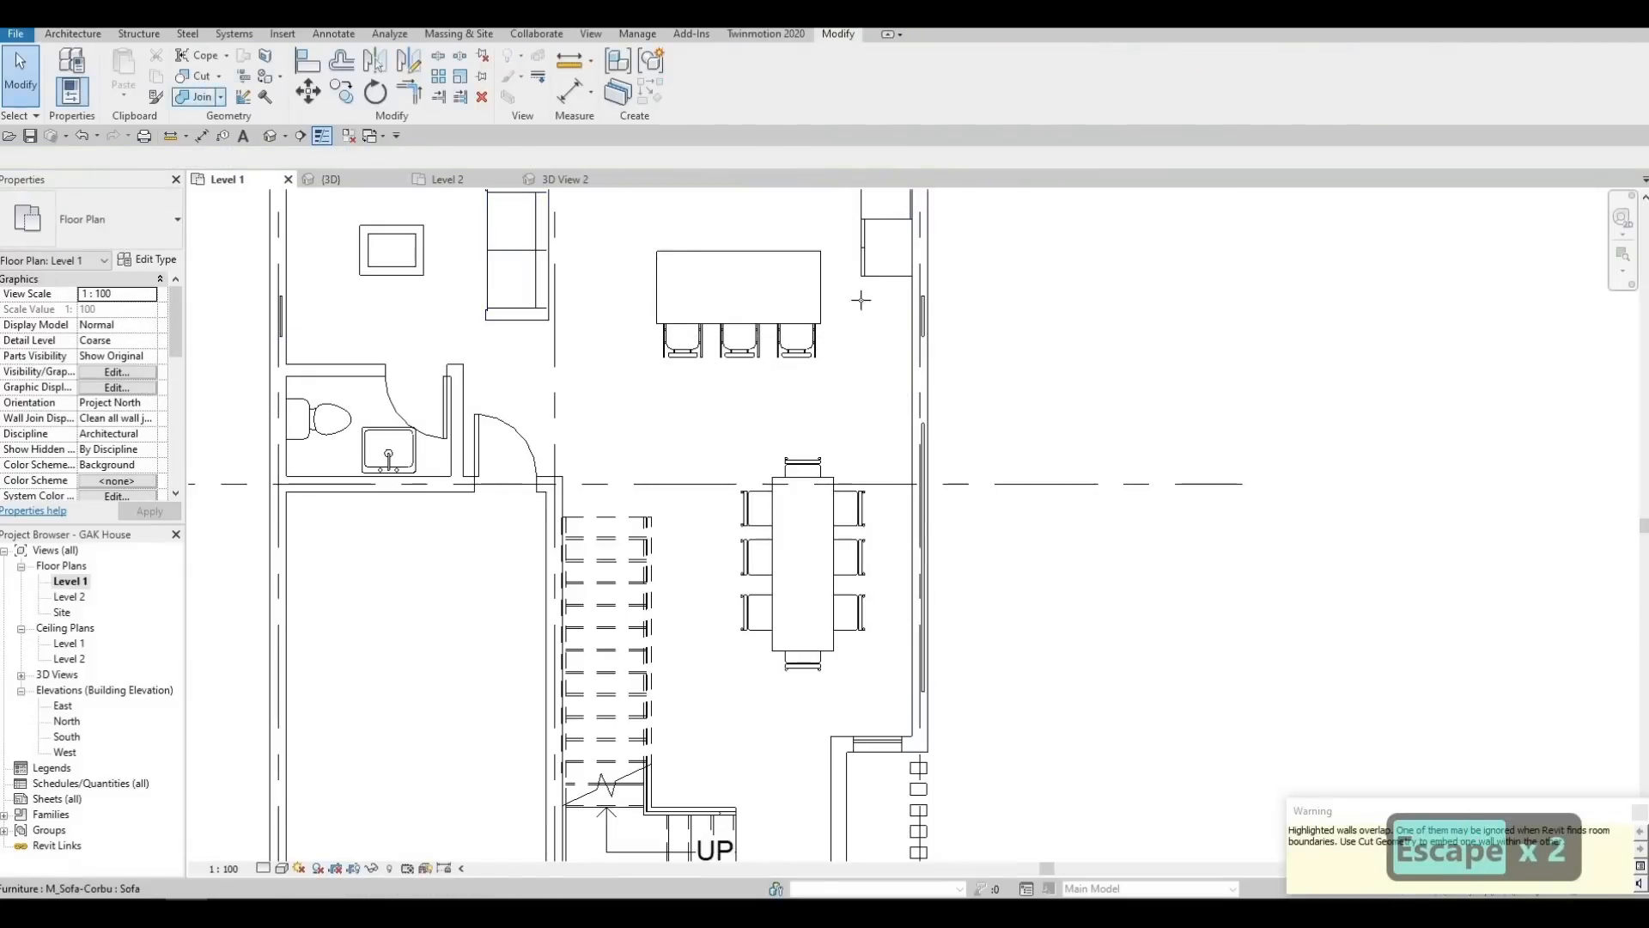
click(921, 421)
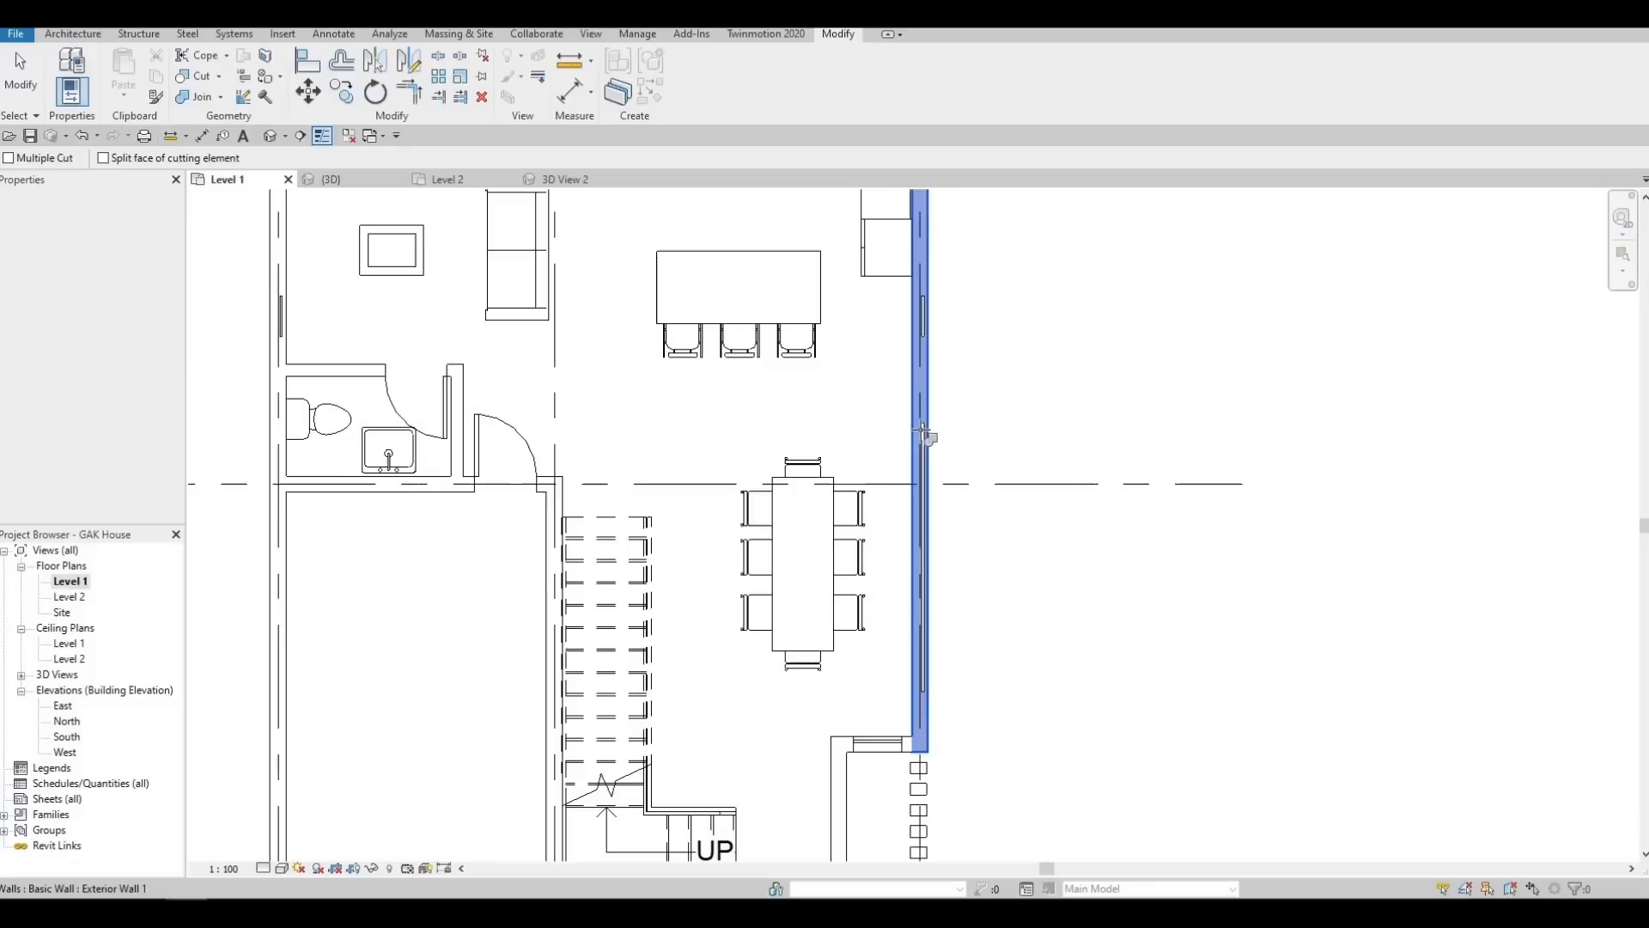
click(923, 279)
click(925, 309)
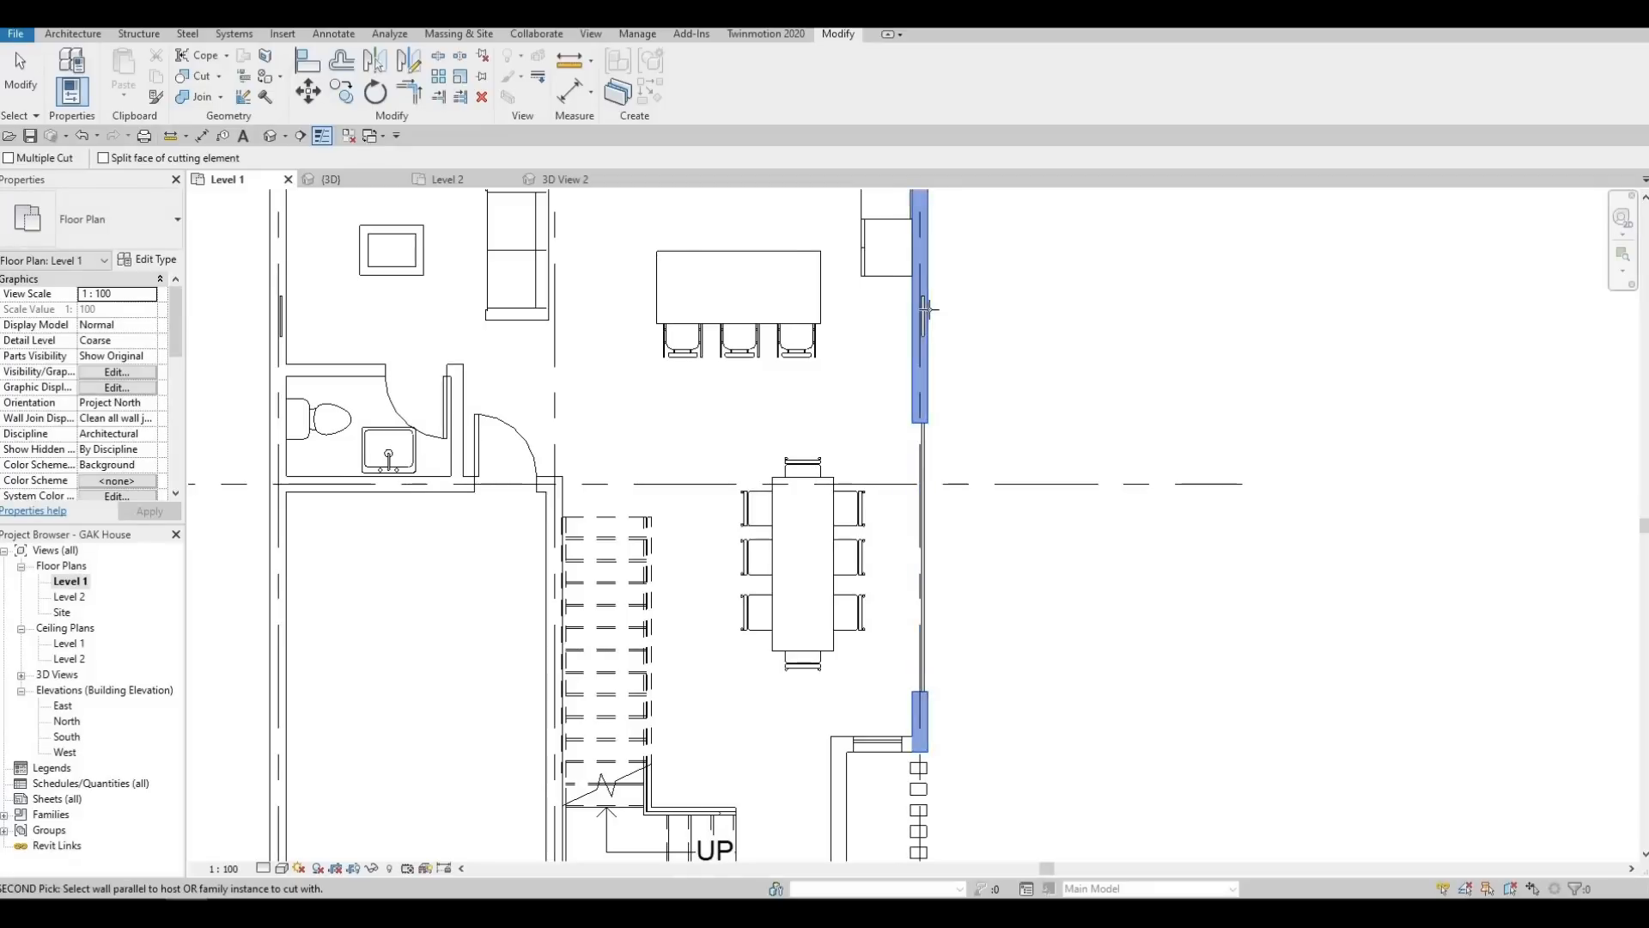
click(924, 297)
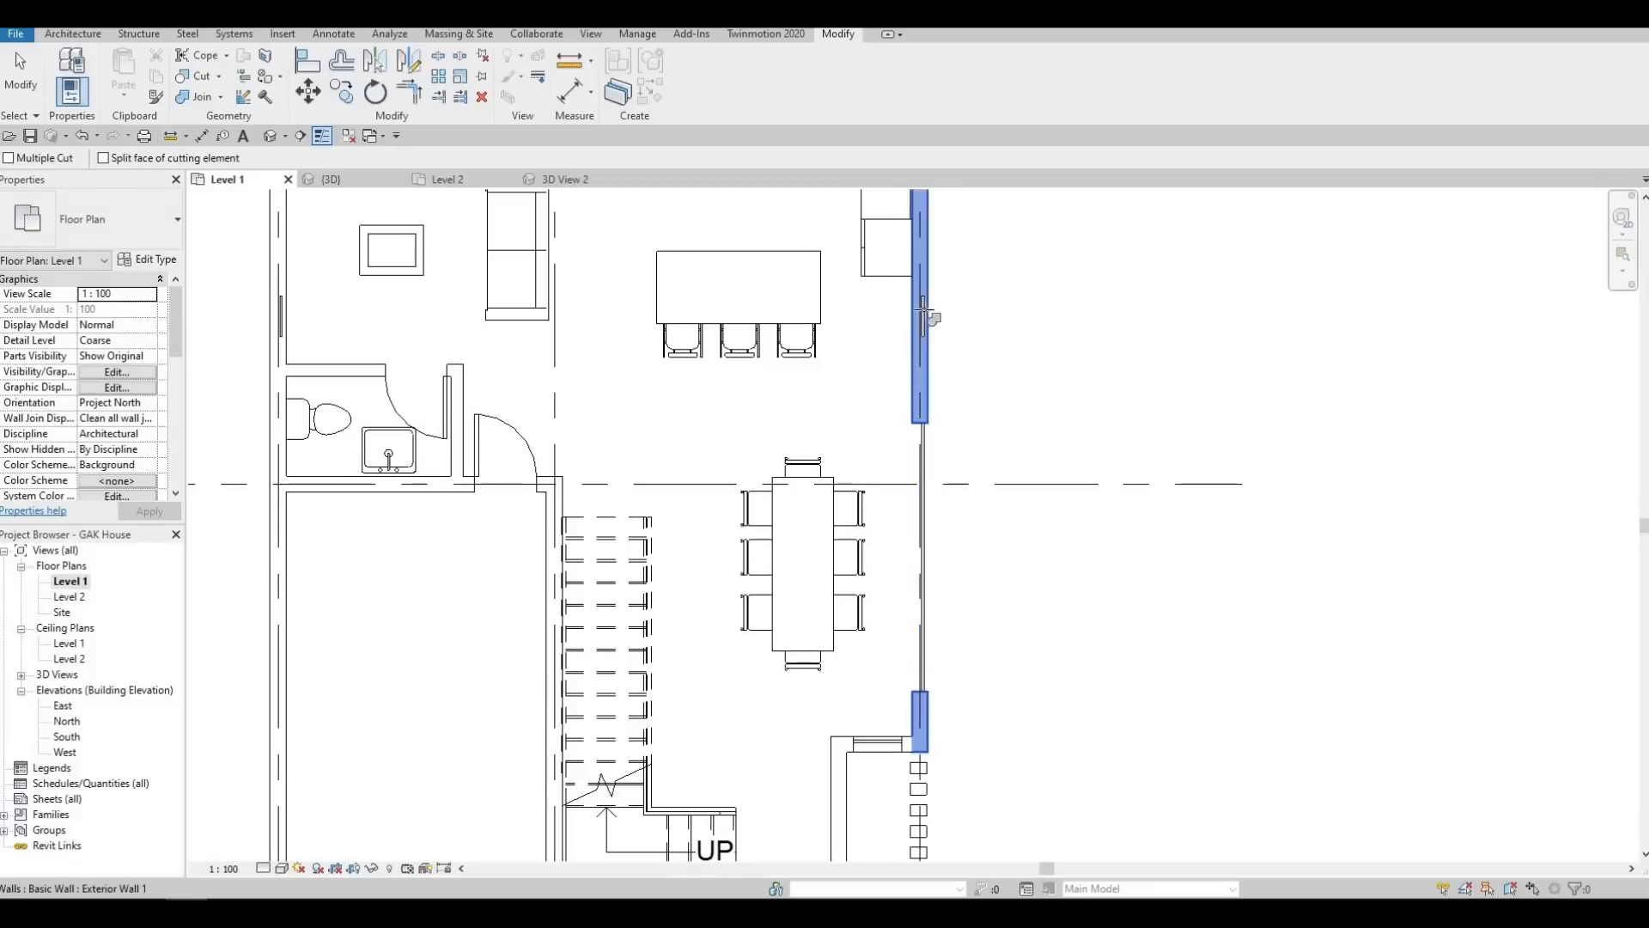
Cut the north exterior wall with the curtain wall behind the kitchen sink
scroll(728, 287, up, 1)
middle_drag(729, 286, 774, 511)
scroll(774, 511, down, 1)
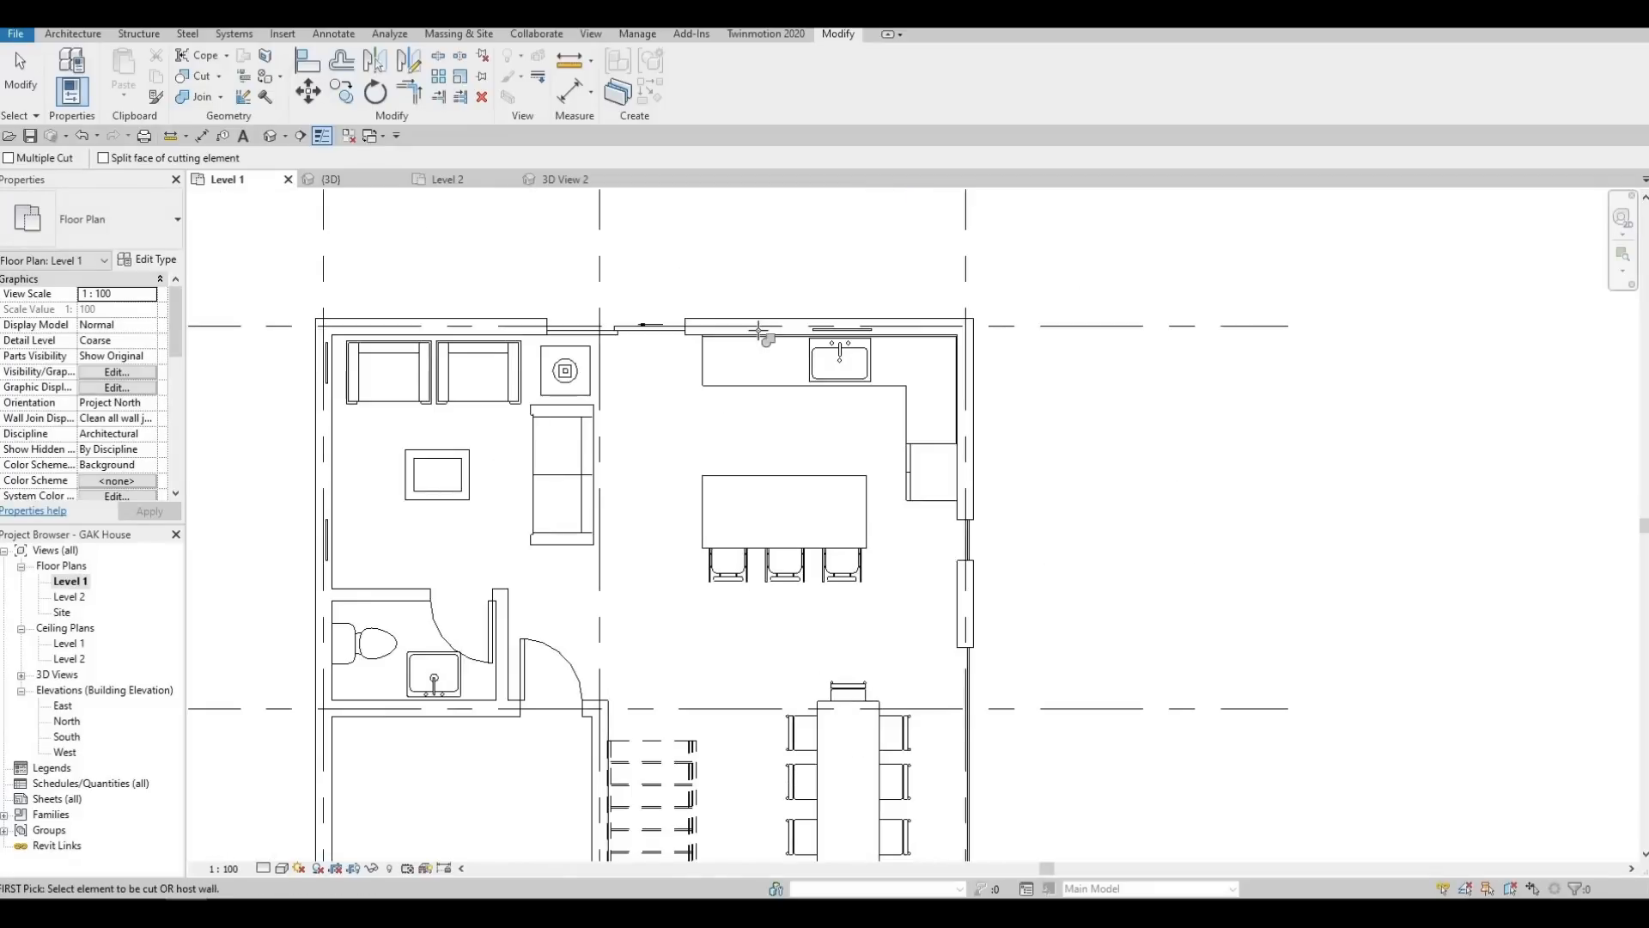
click(791, 329)
click(840, 328)
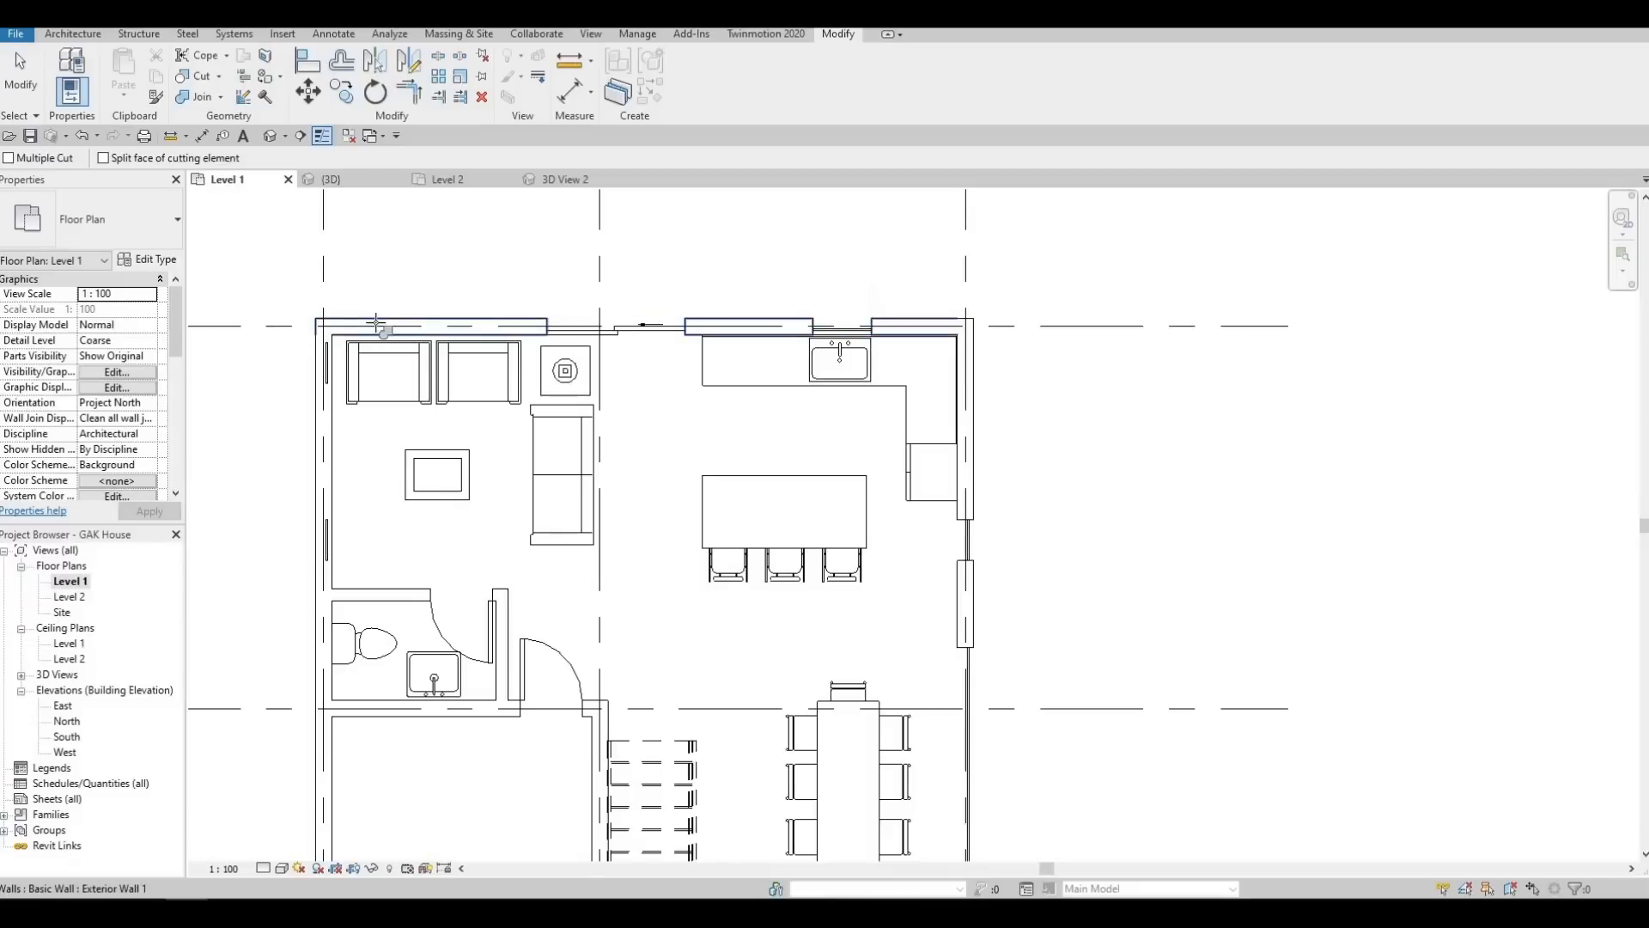
Cut the living area's west exterior wall with its two curtain walls
click(347, 352)
key(Escape)
key(Escape)
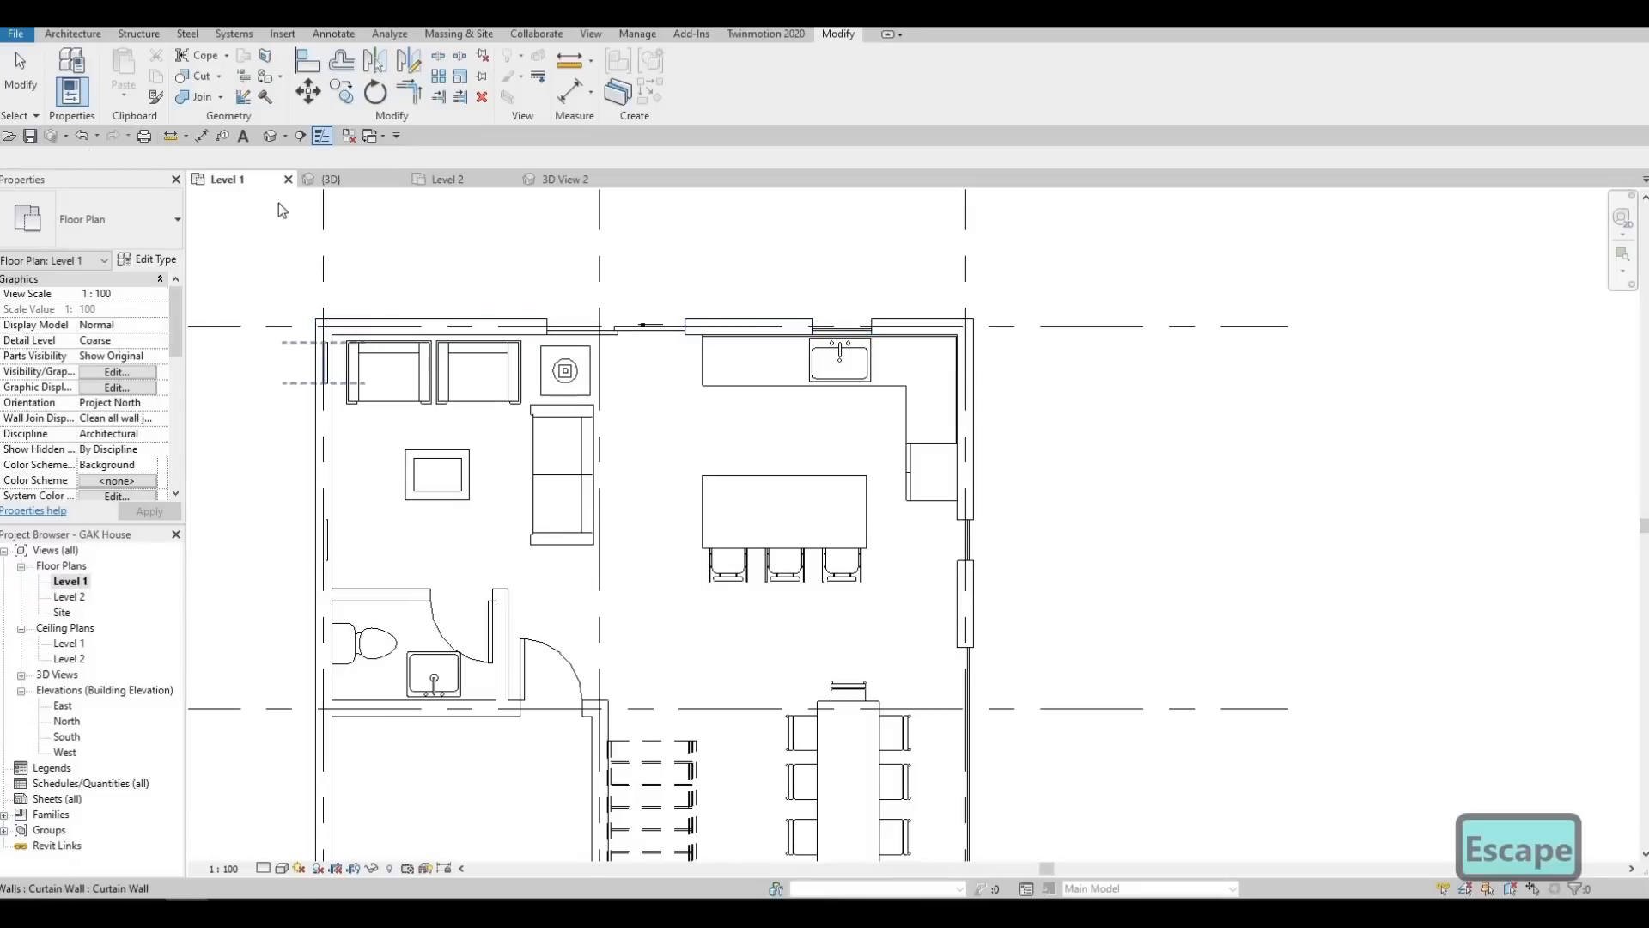
click(326, 357)
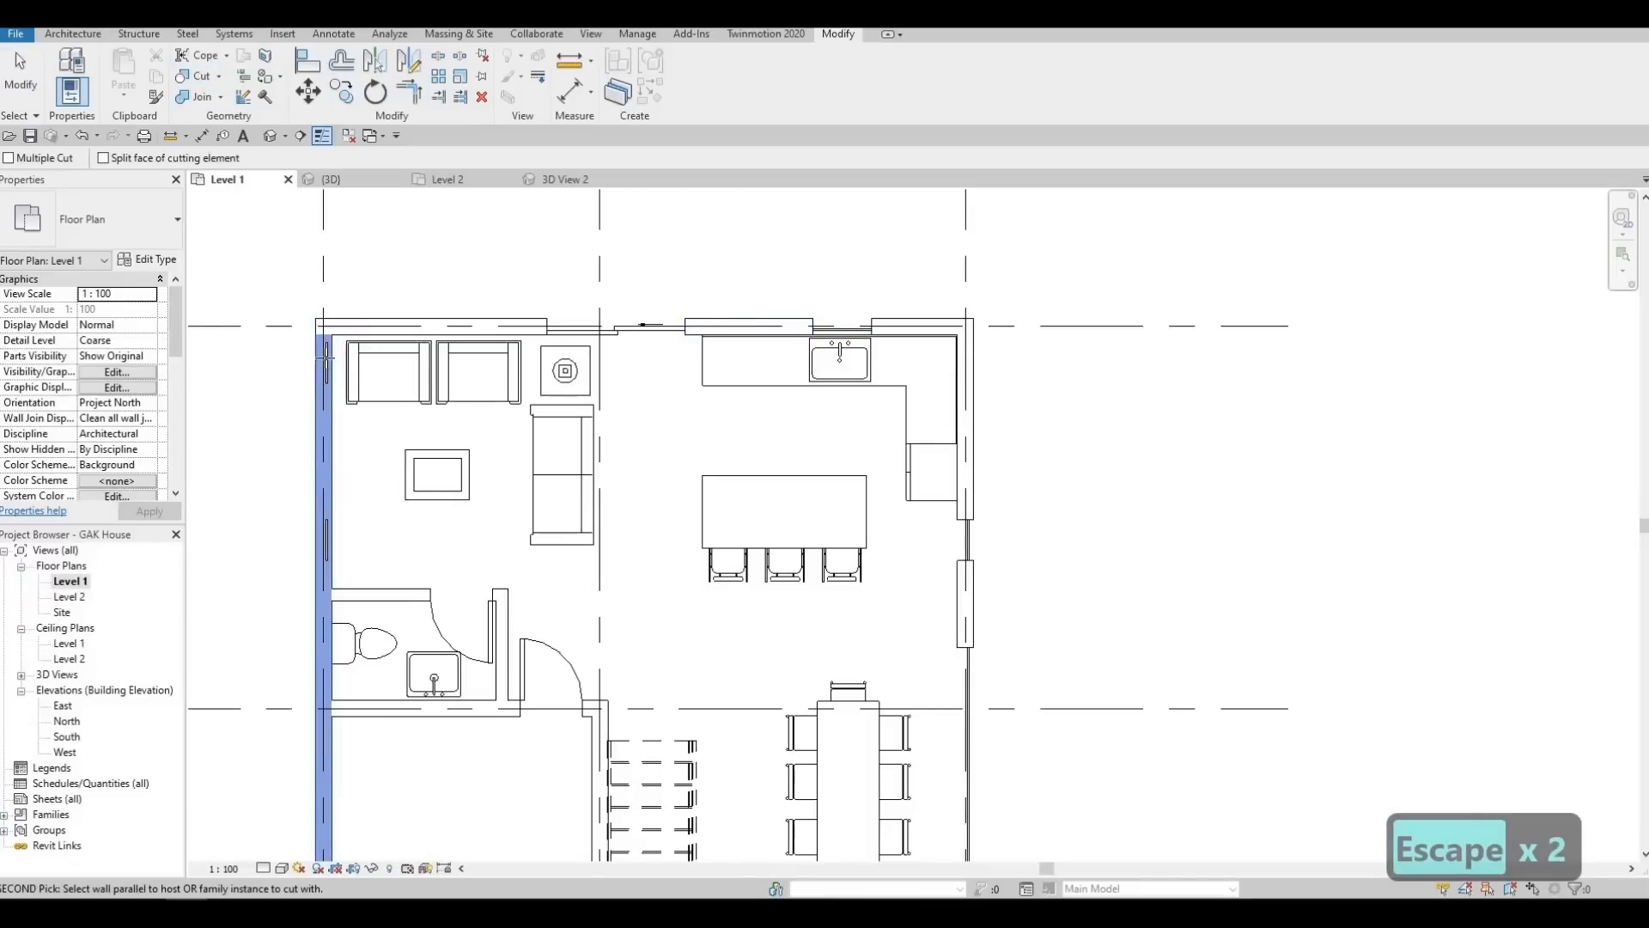
click(330, 547)
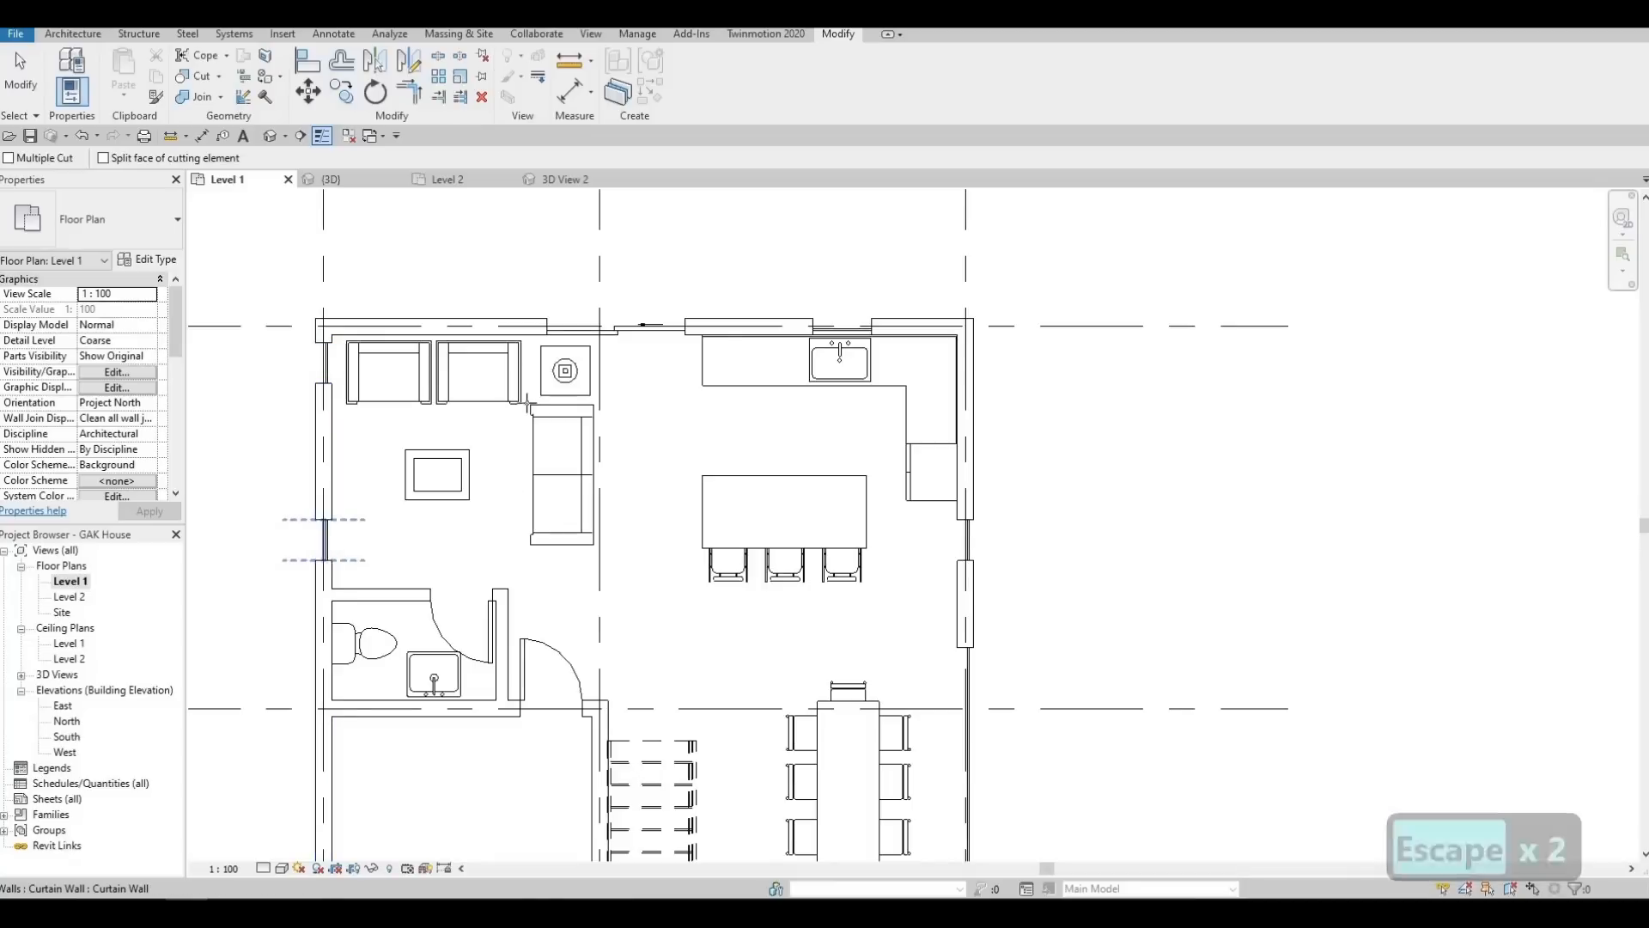
Examine the Level 1 plan from the new window openings to the stairs, entrance and south exterior walls
scroll(577, 702, down, 1)
middle_drag(576, 702, 583, 542)
middle_drag(626, 382, 615, 495)
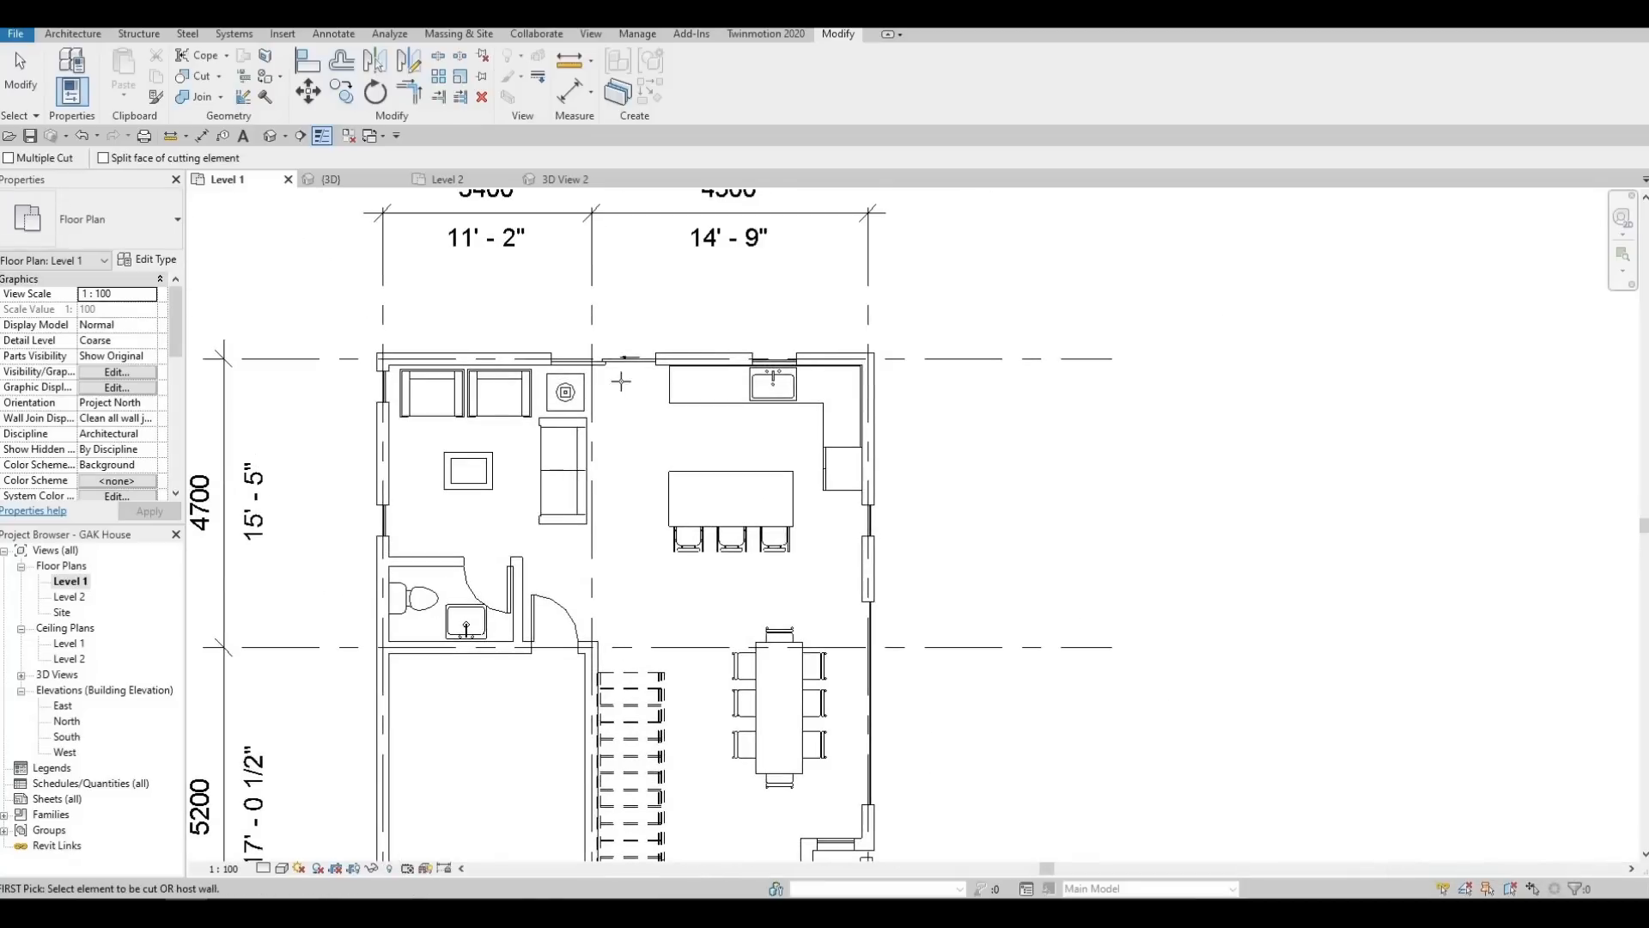
scroll(621, 386, up, 3)
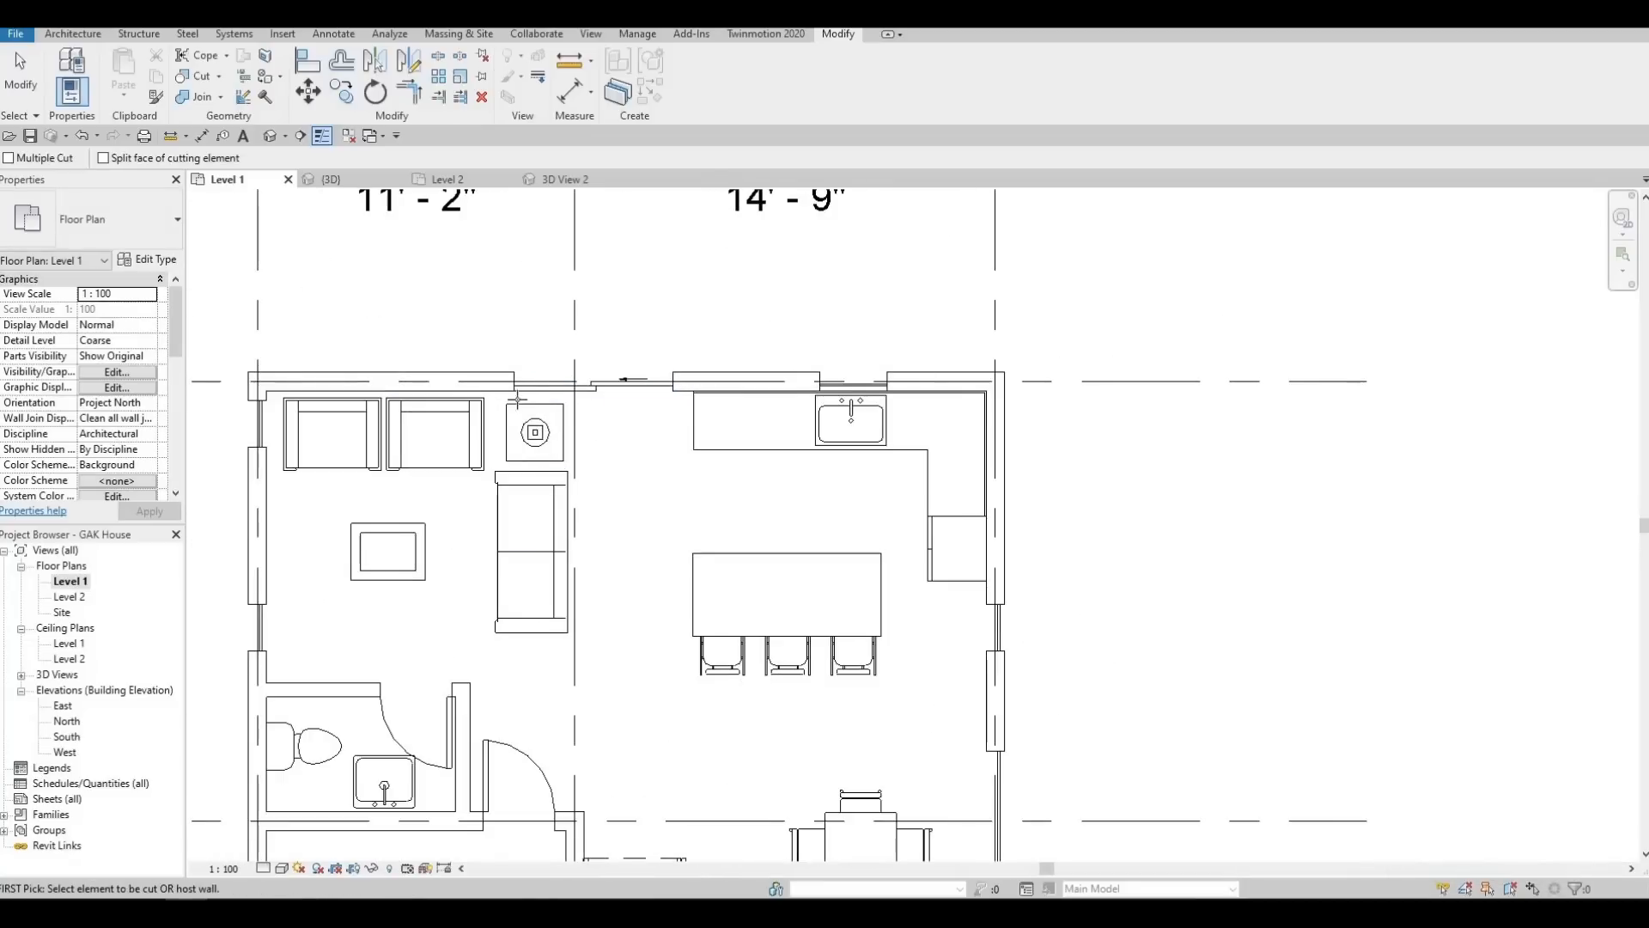
scroll(574, 377, down, 1)
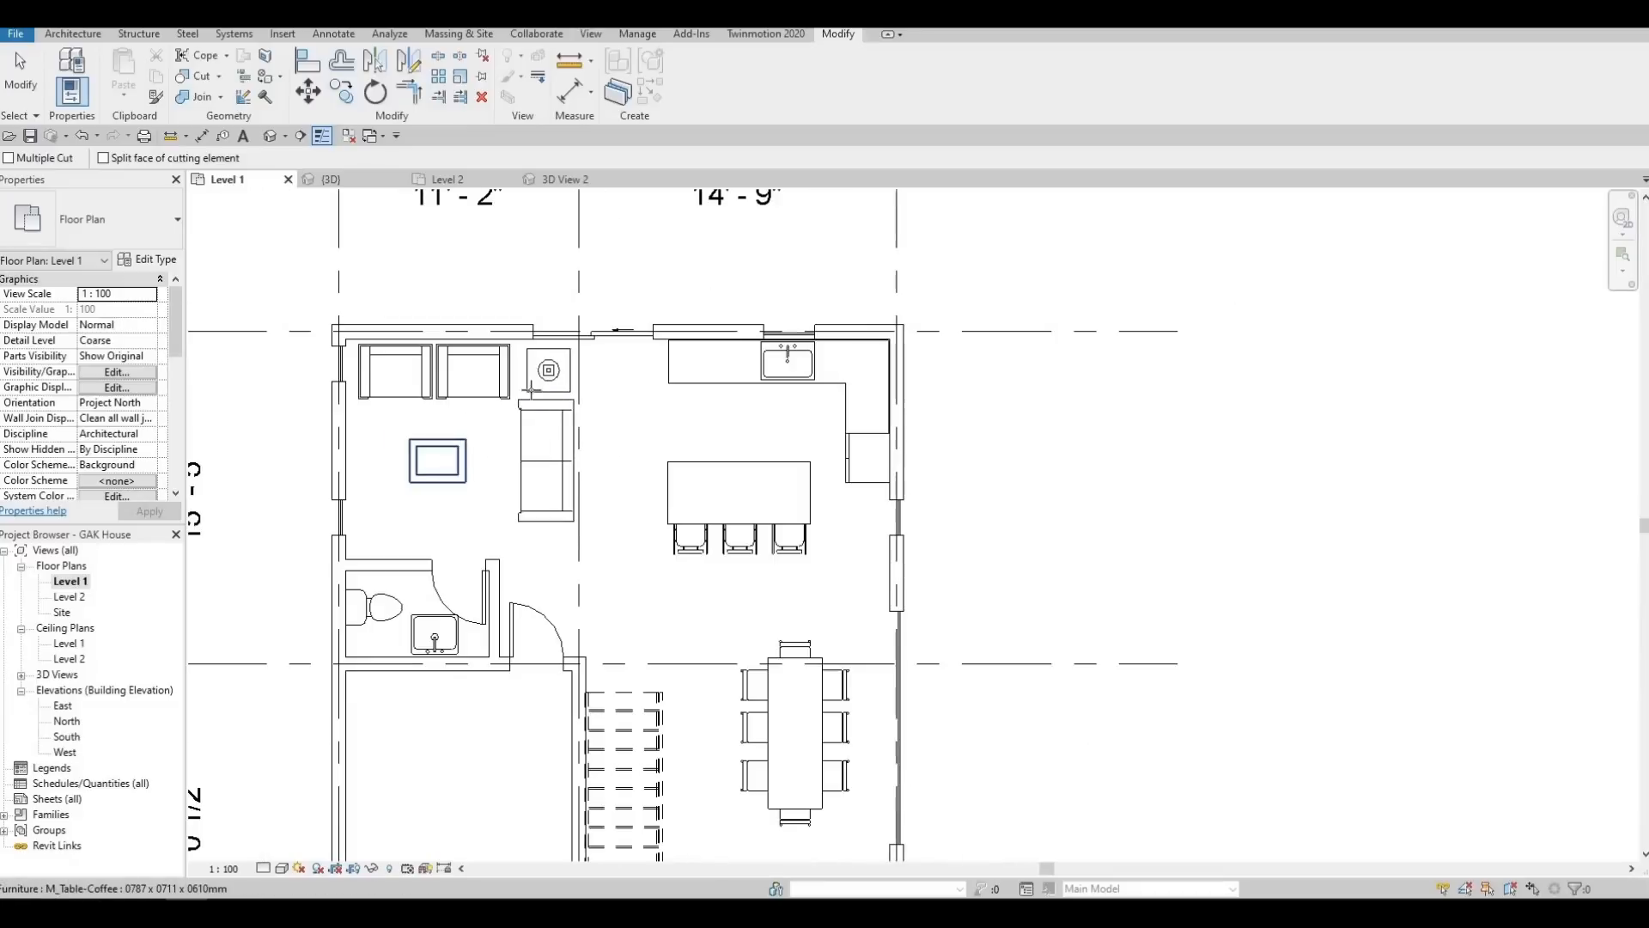
scroll(570, 330, down, 1)
middle_drag(570, 330, 590, 221)
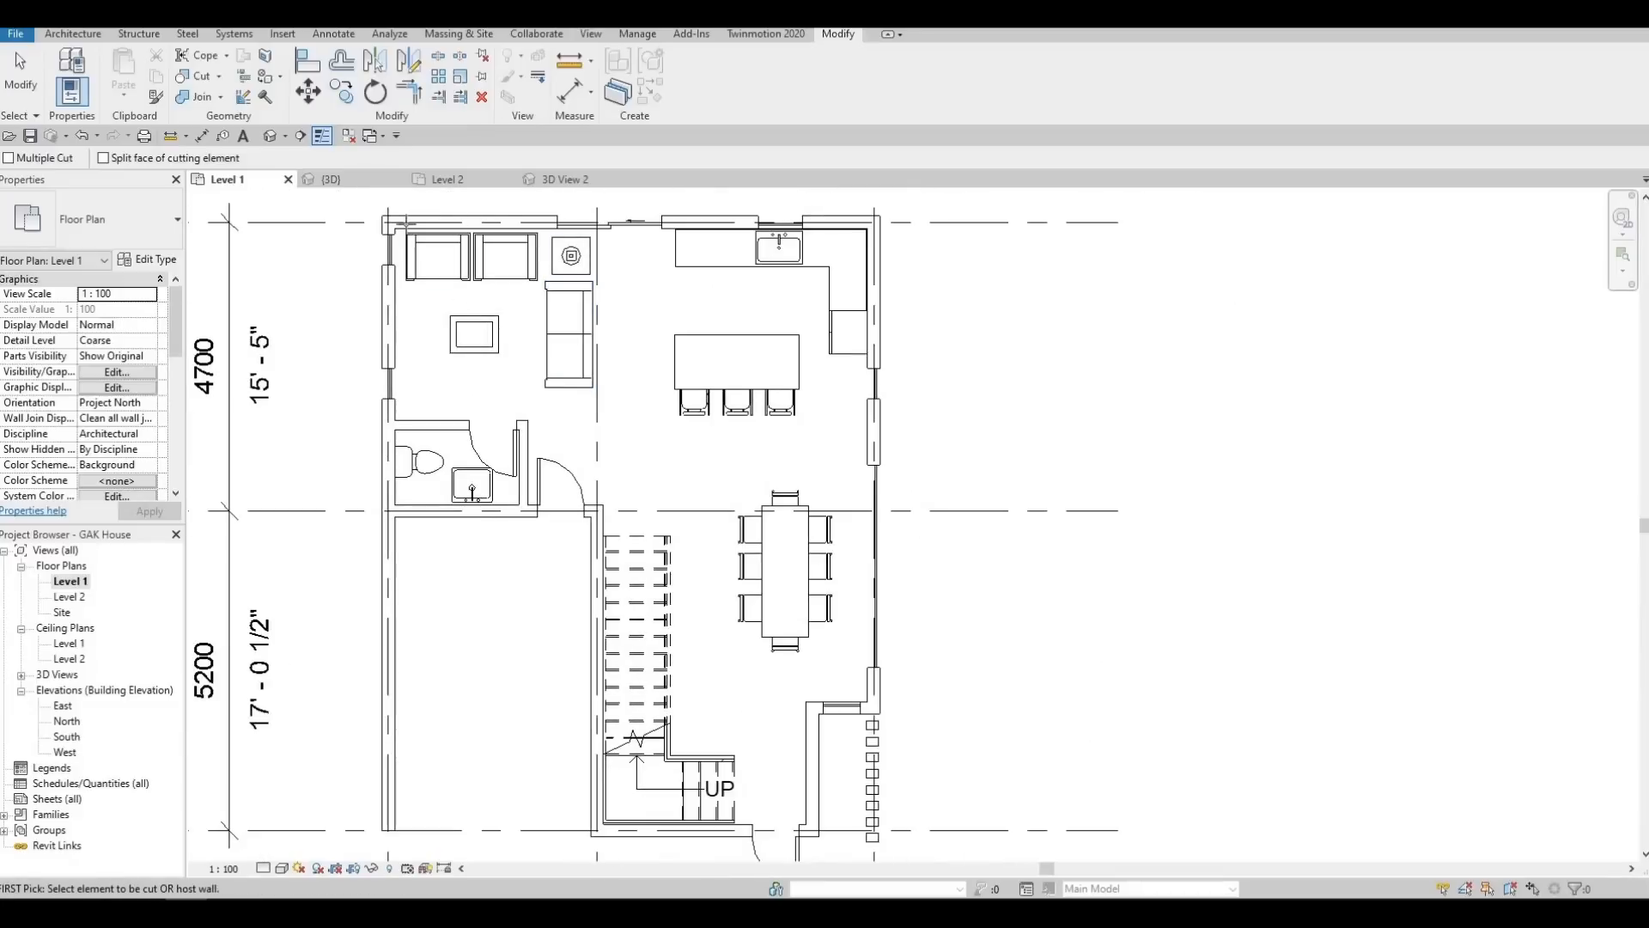
scroll(653, 344, down, 2)
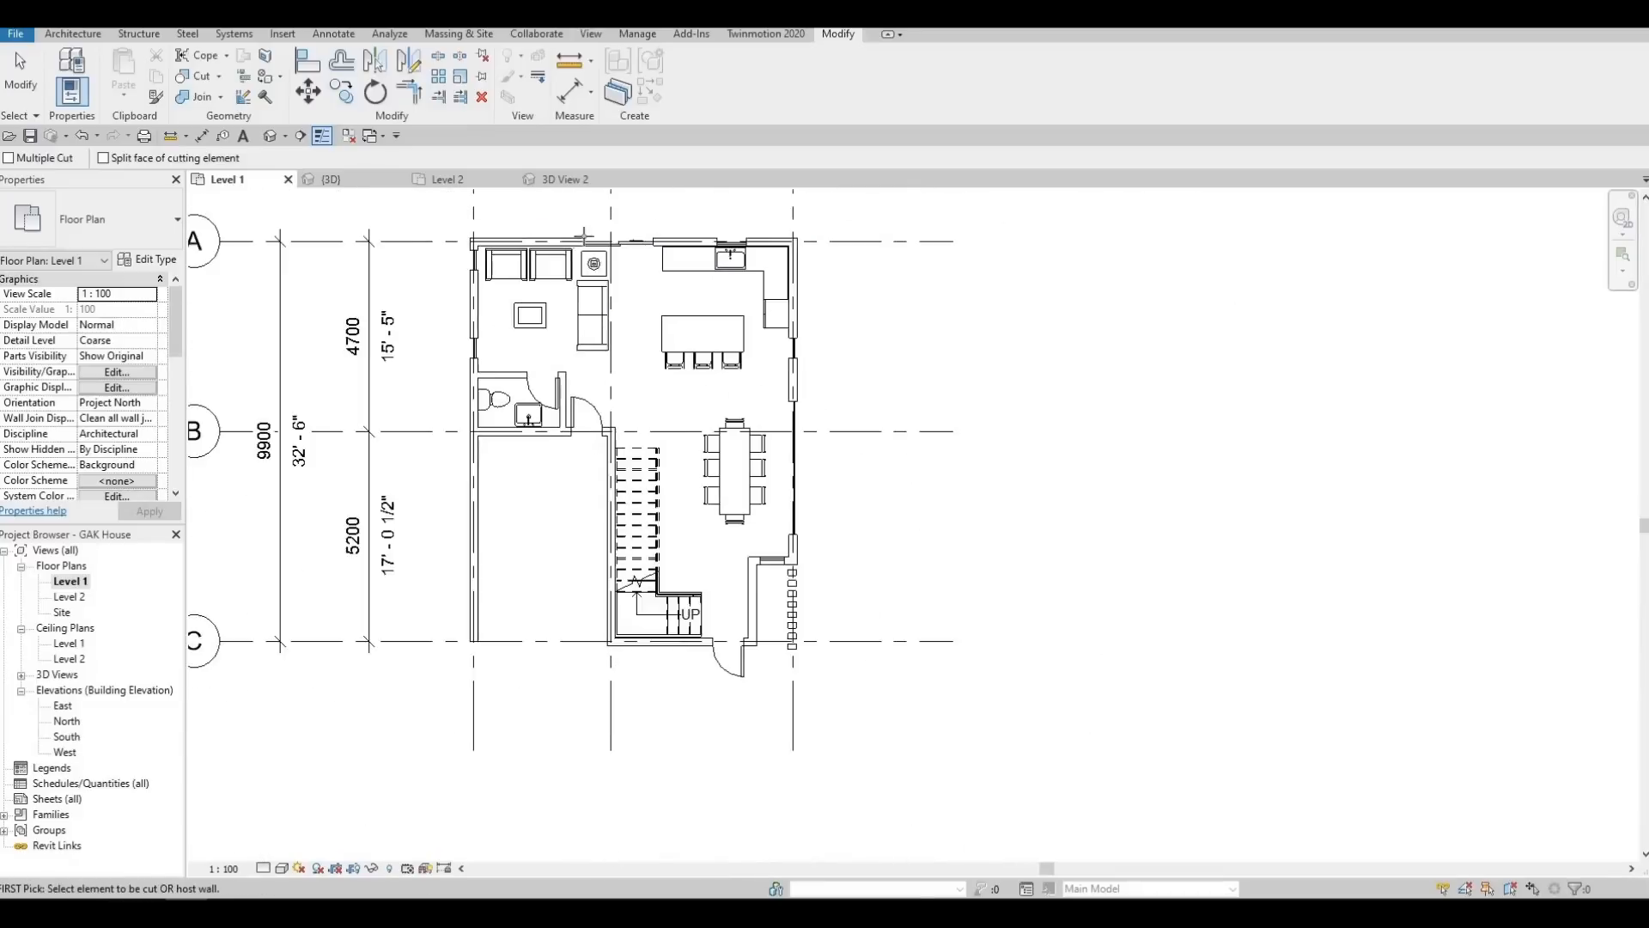
middle_drag(769, 673, 700, 488)
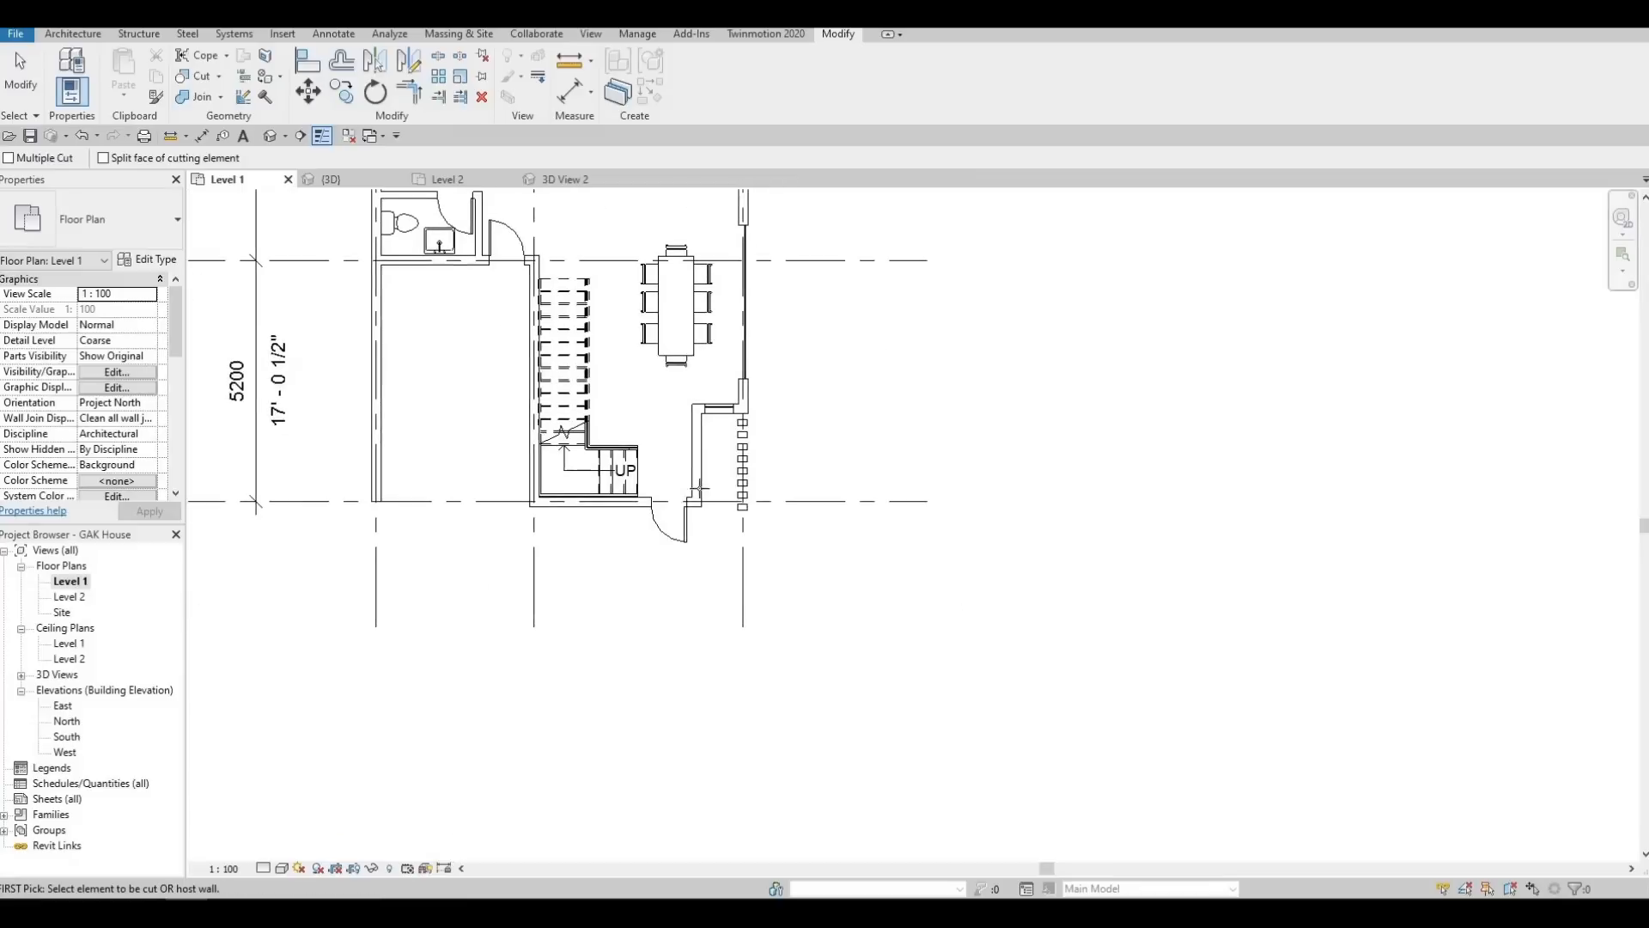
scroll(721, 466, up, 3)
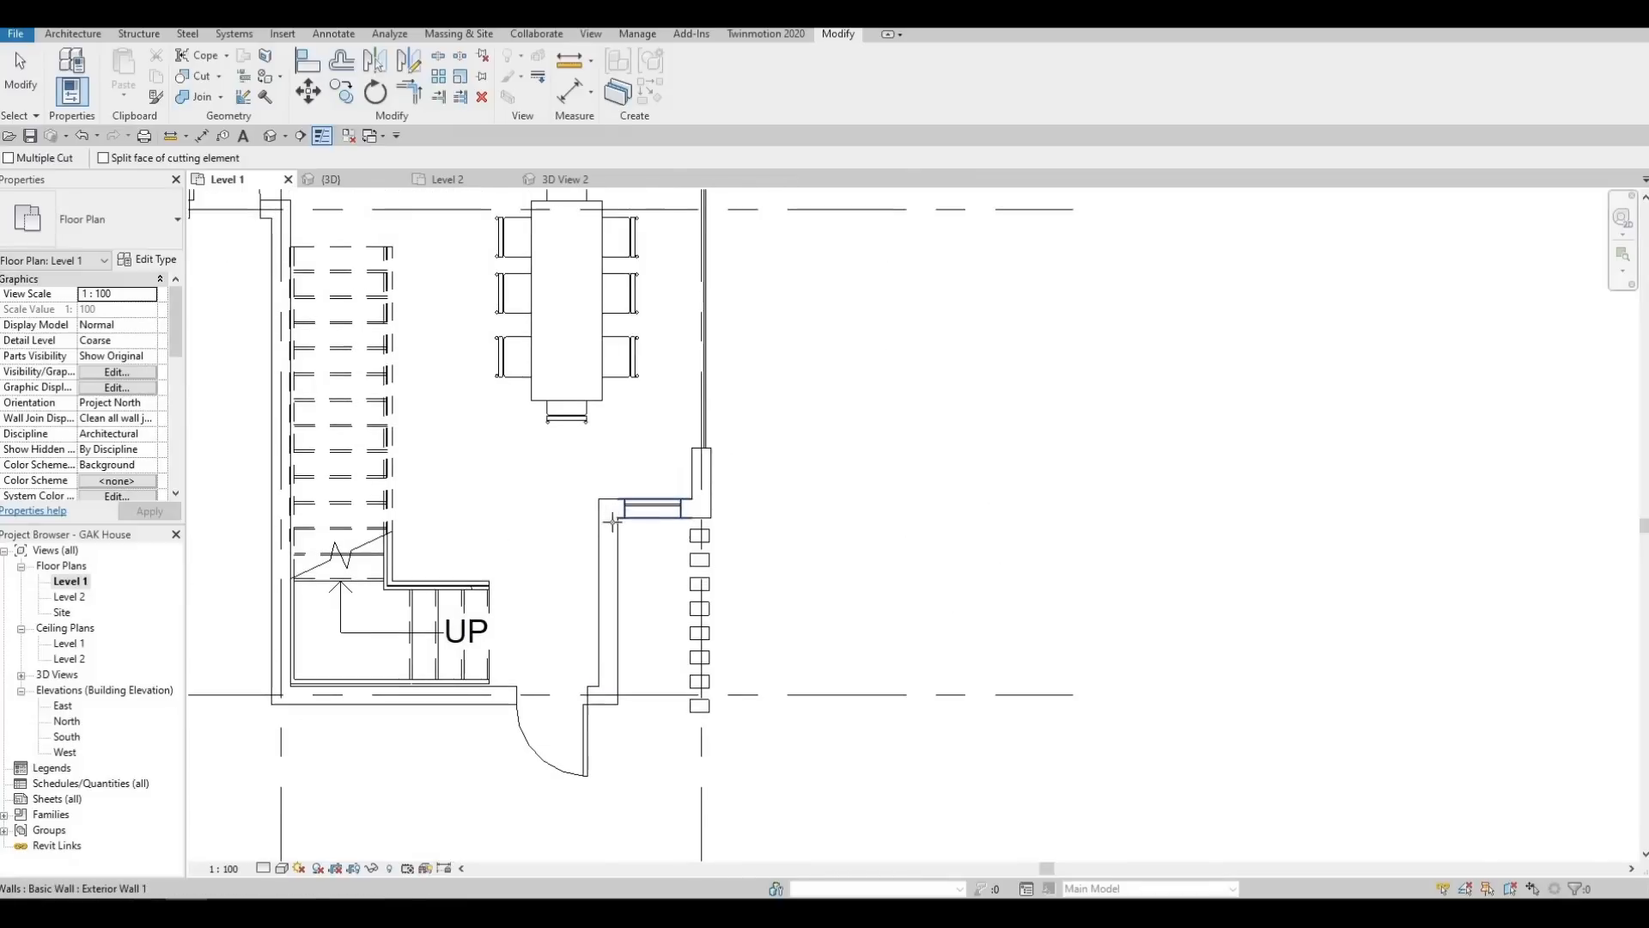
scroll(637, 510, up, 2)
scroll(658, 410, down, 4)
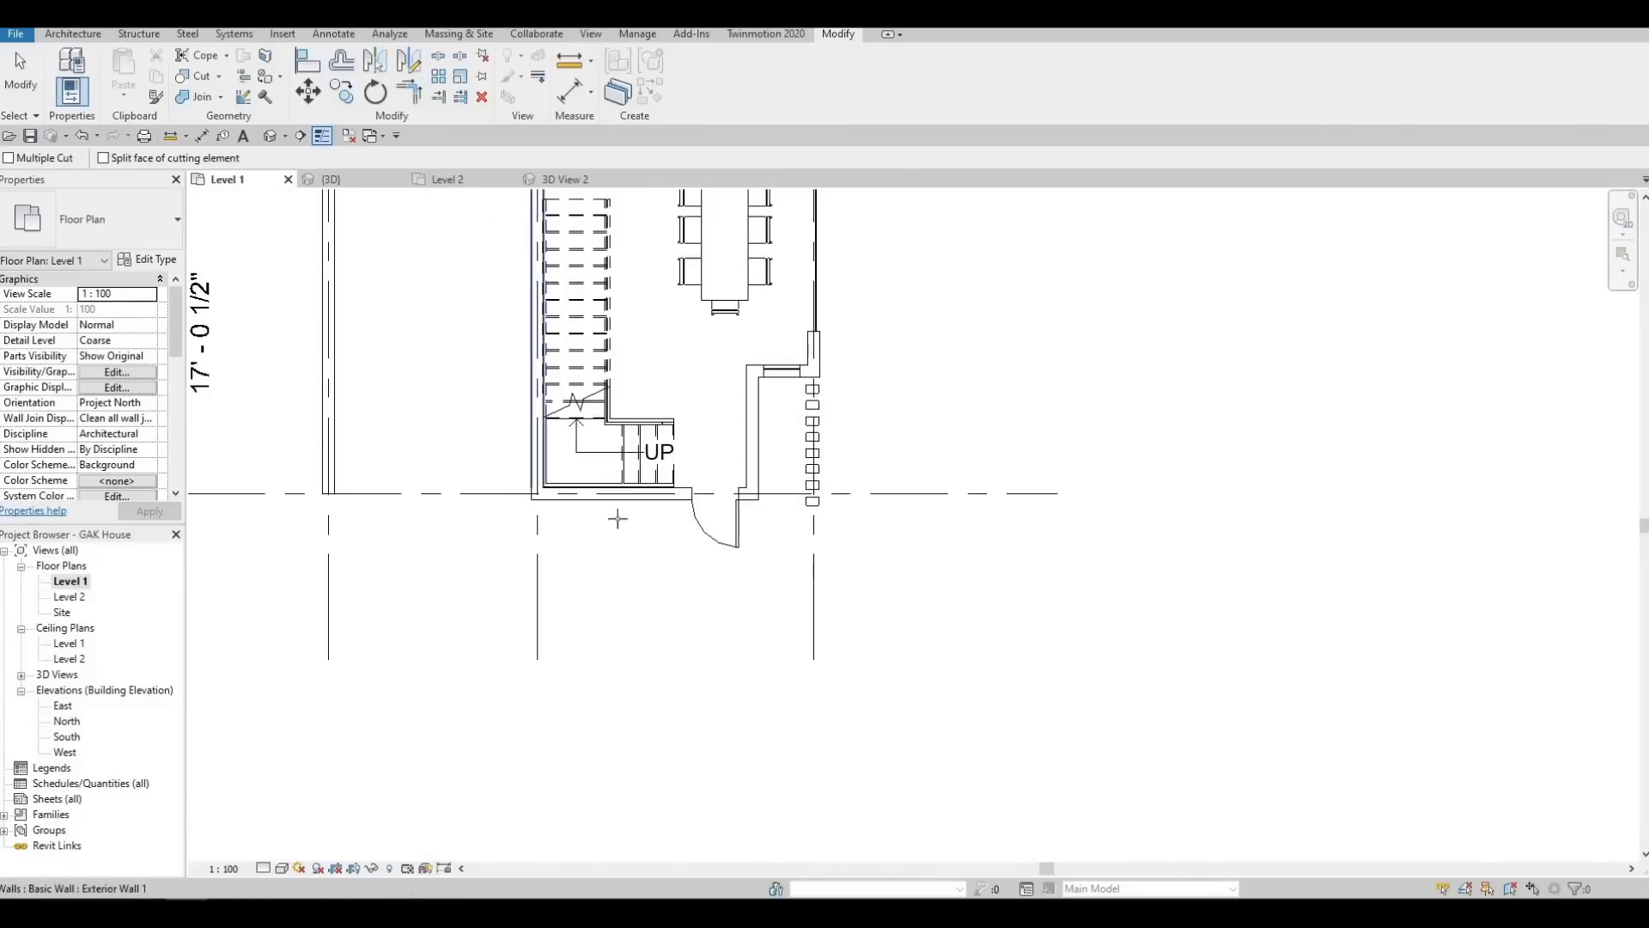
scroll(556, 551, down, 1)
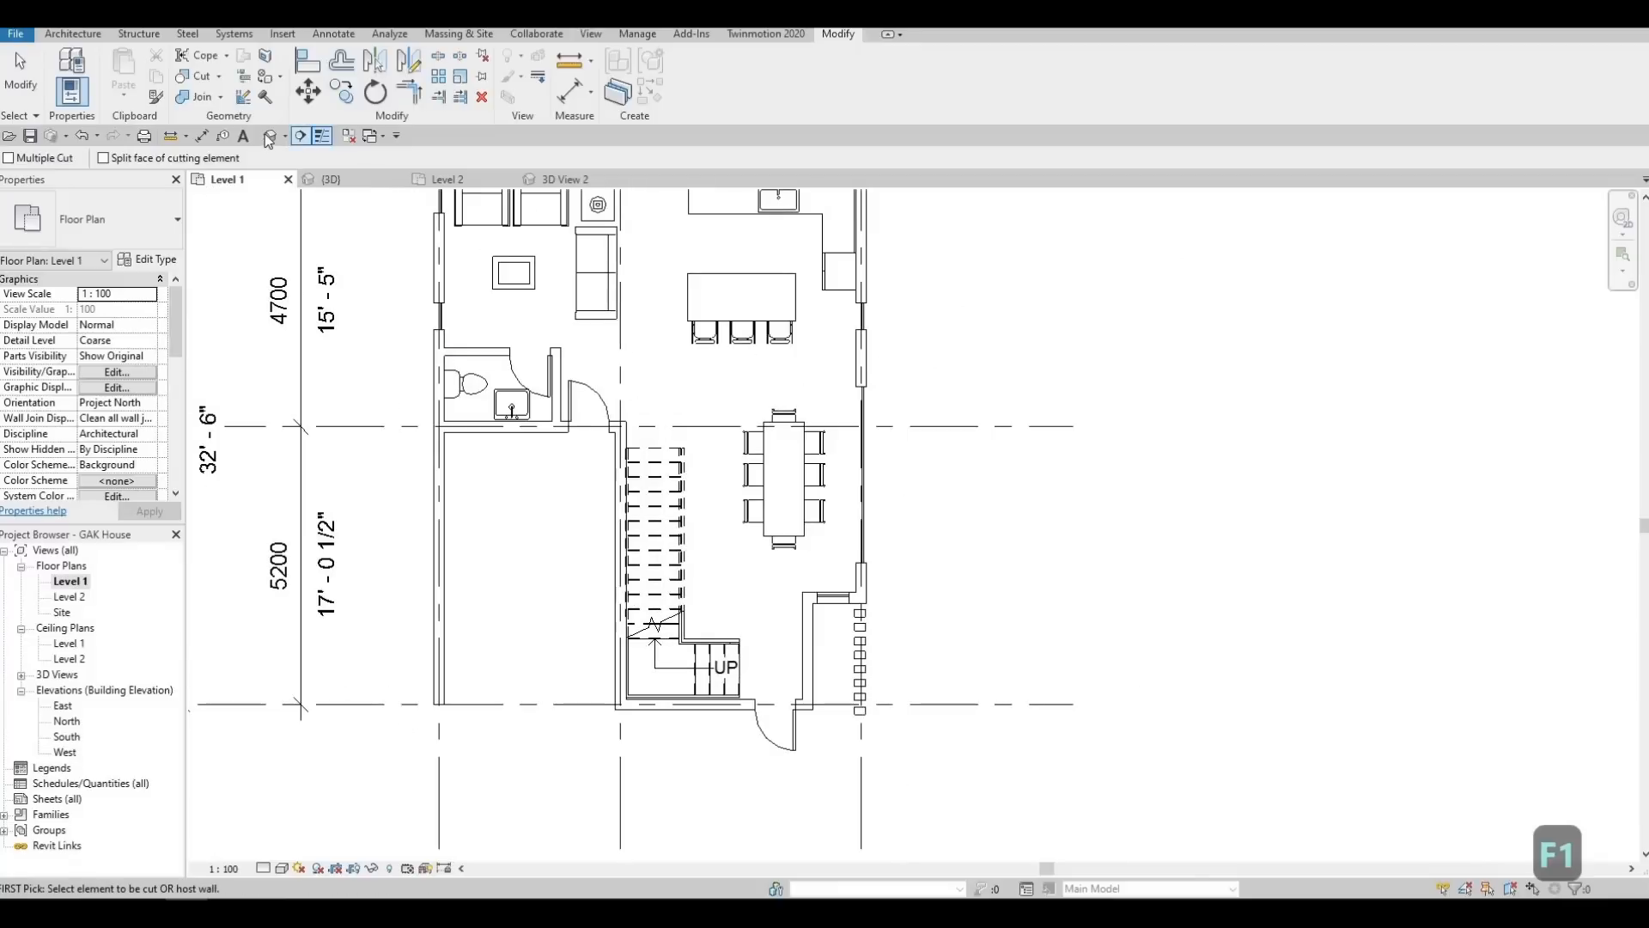
Examine the house's south facade in the 3D view, from the Level 2 curtain walls and slats to the entrance below
scroll(682, 417, down, 3)
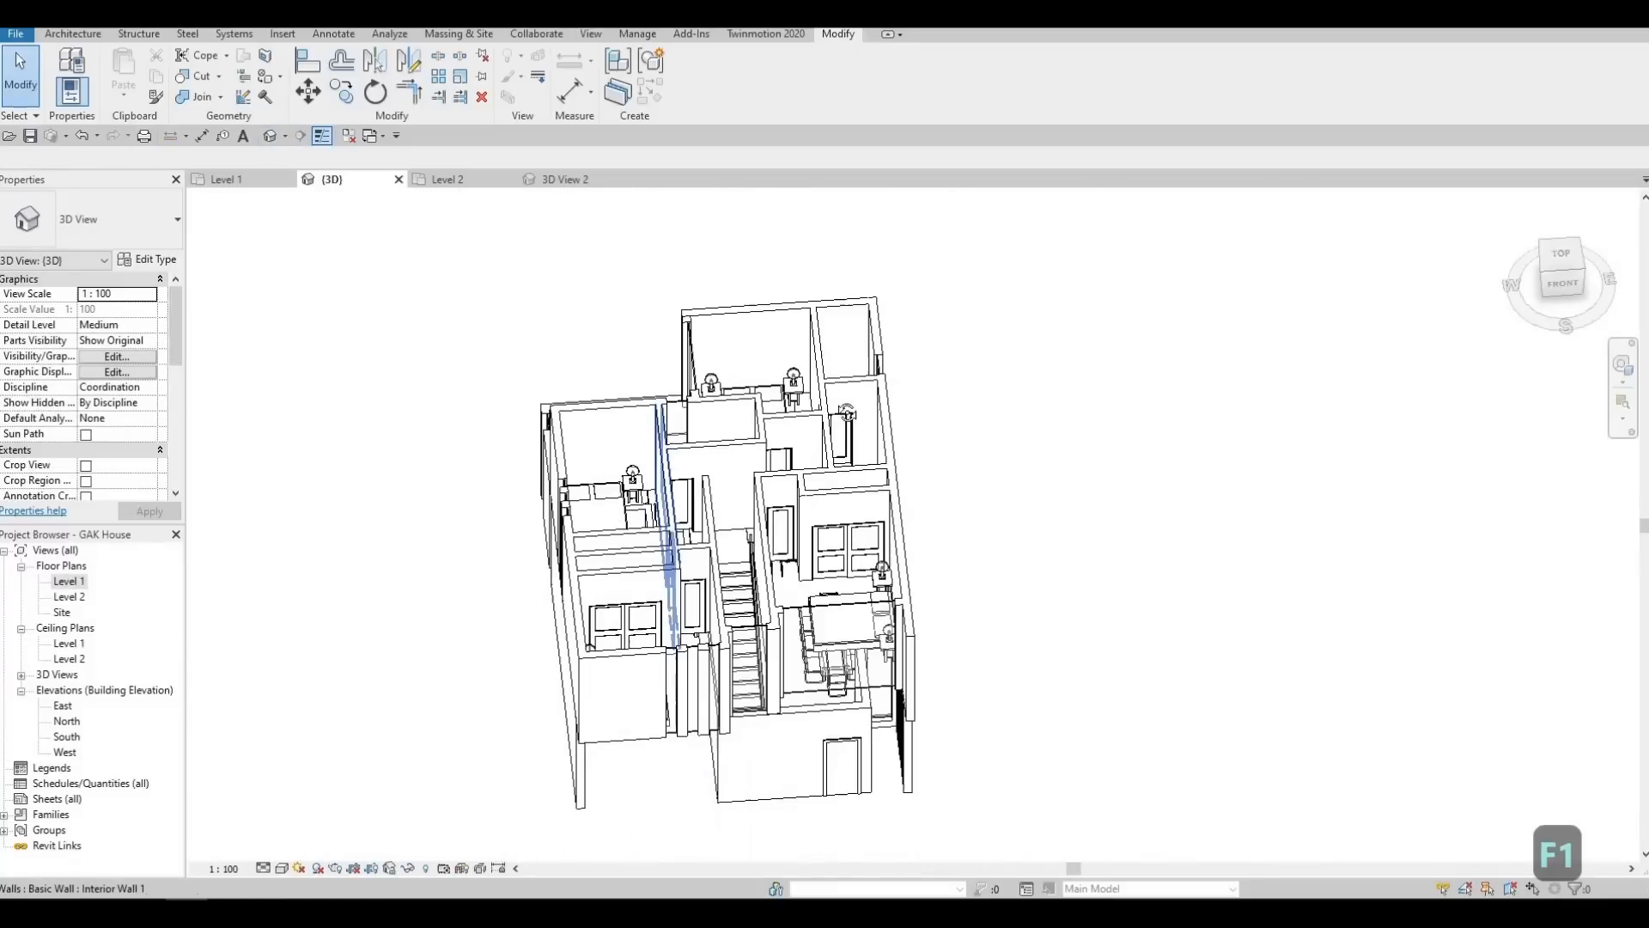
shift+middle_drag(706, 593, 799, 408)
scroll(774, 347, up, 3)
scroll(803, 412, down, 1)
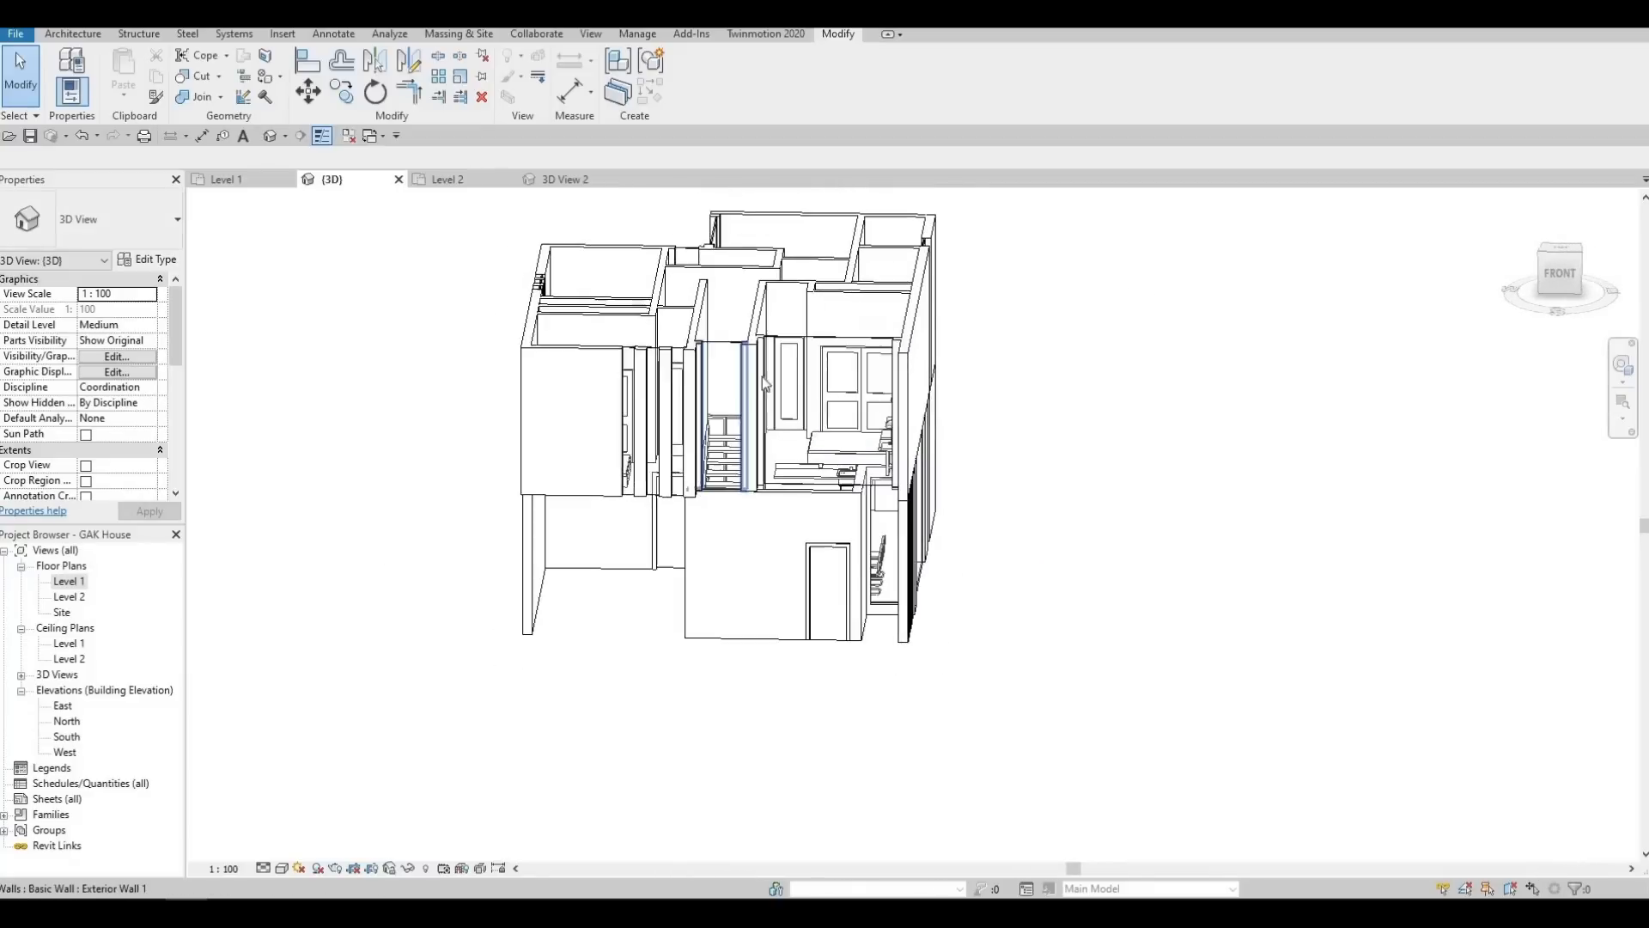
scroll(687, 382, up, 3)
shift+middle_drag(782, 502, 722, 516)
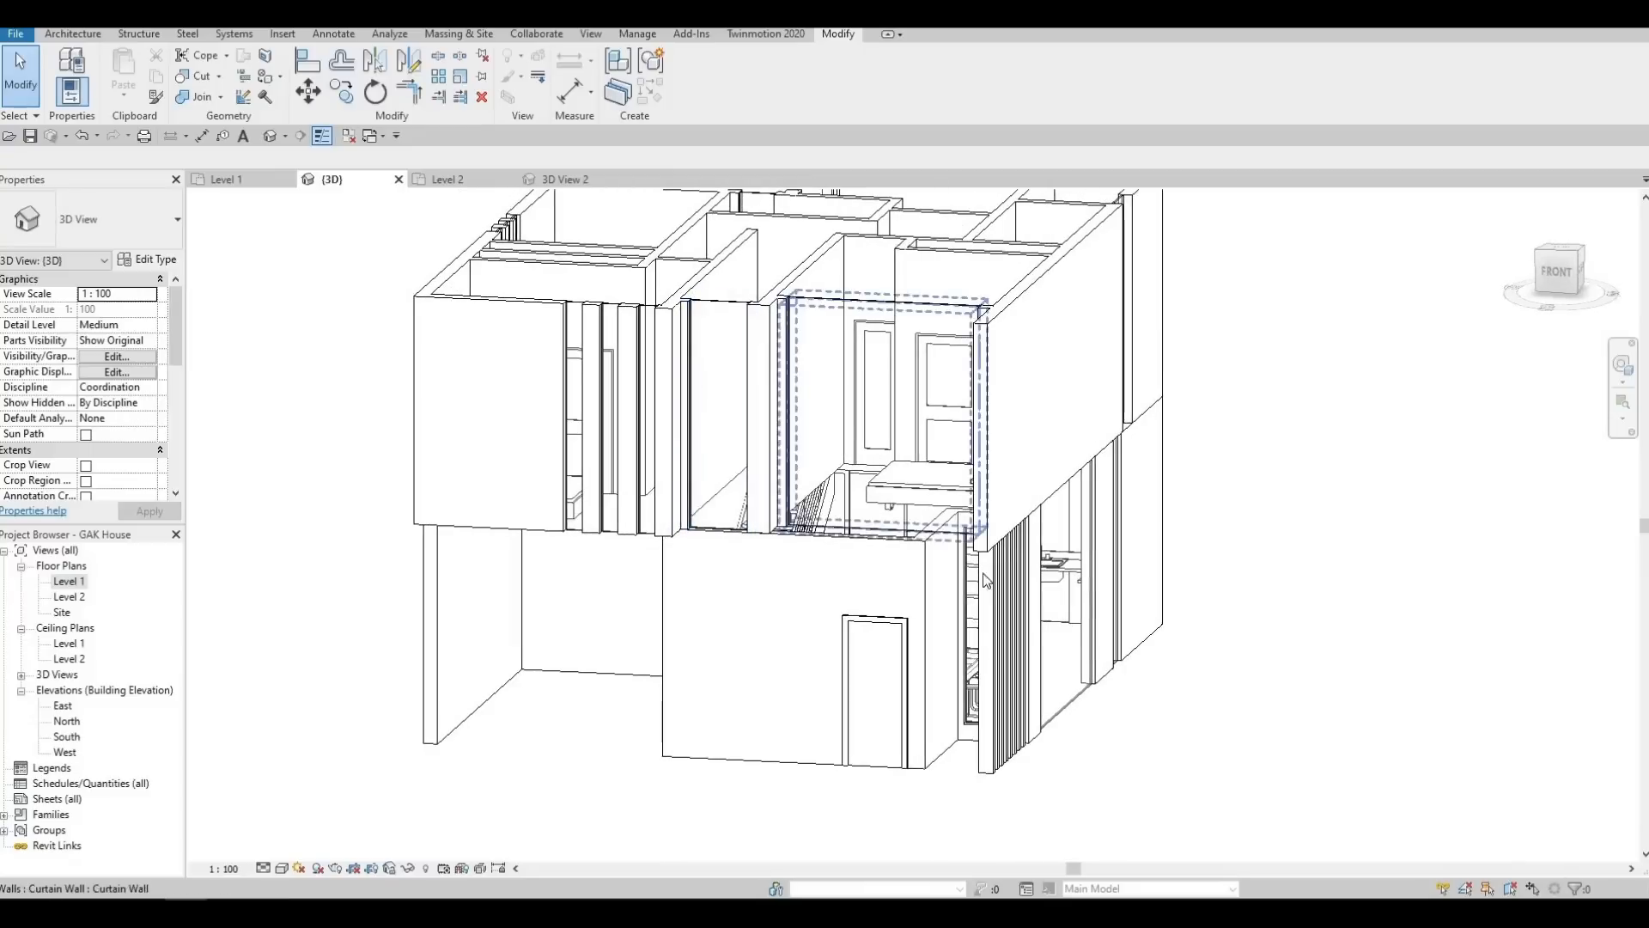
shift+middle_drag(986, 576, 1013, 382)
scroll(842, 337, up, 1)
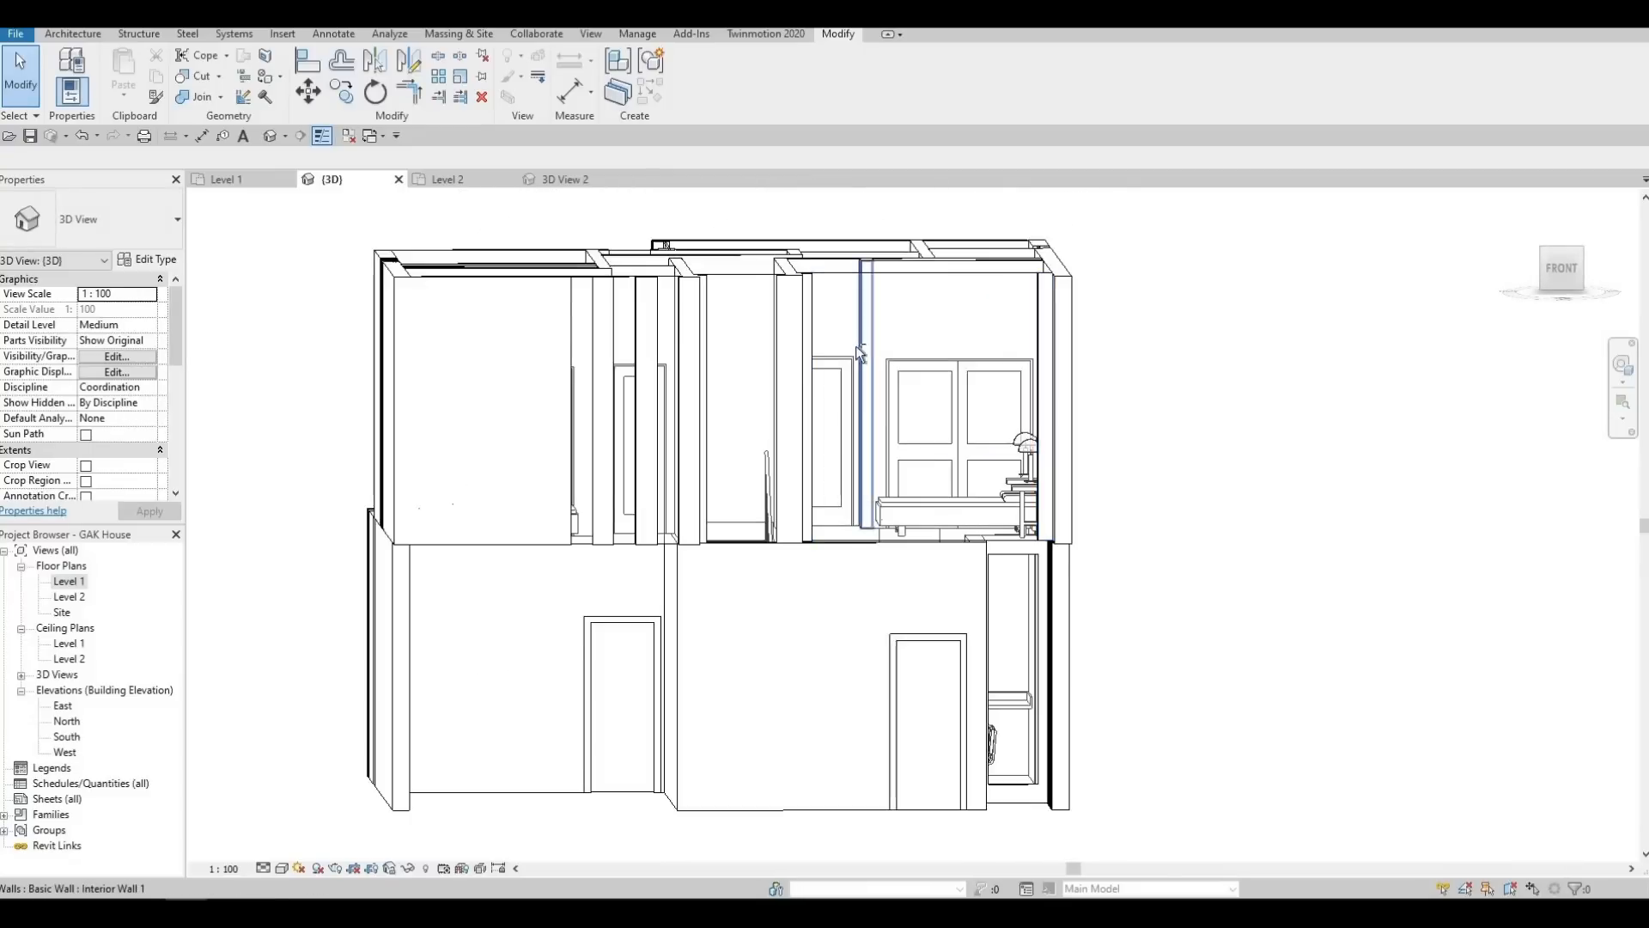
shift+middle_drag(769, 391, 803, 381)
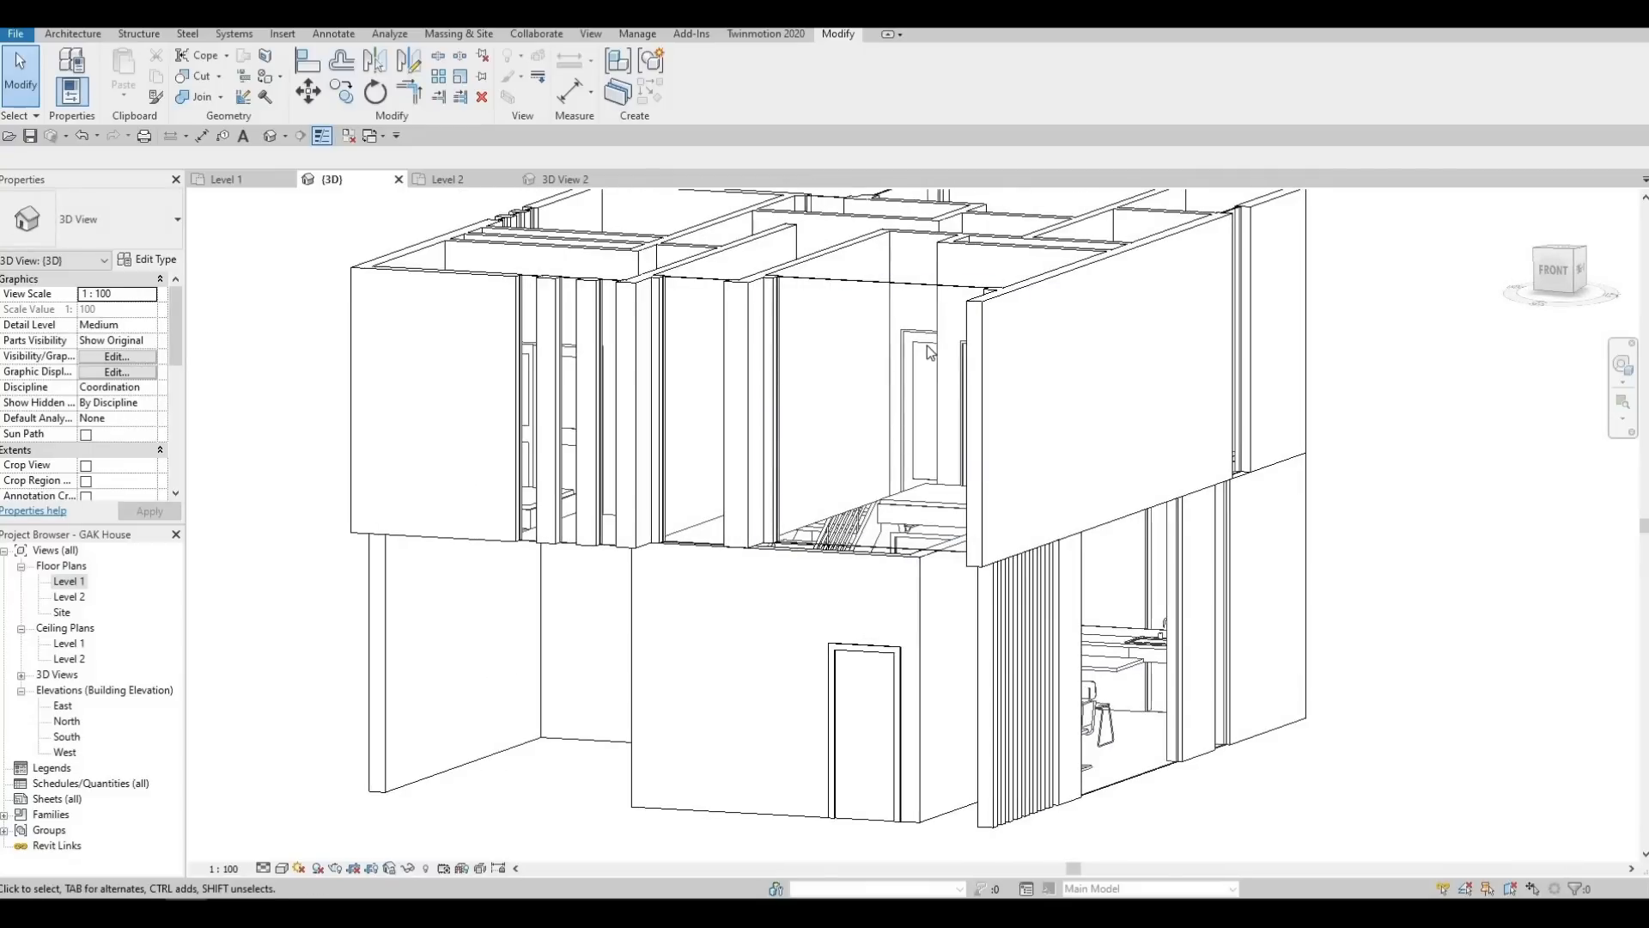
Pull in the top and bottom edges of the bedroom's south curtain wall on Level 2 so the exterior wall frames it
scroll(896, 307, up, 2)
click(909, 316)
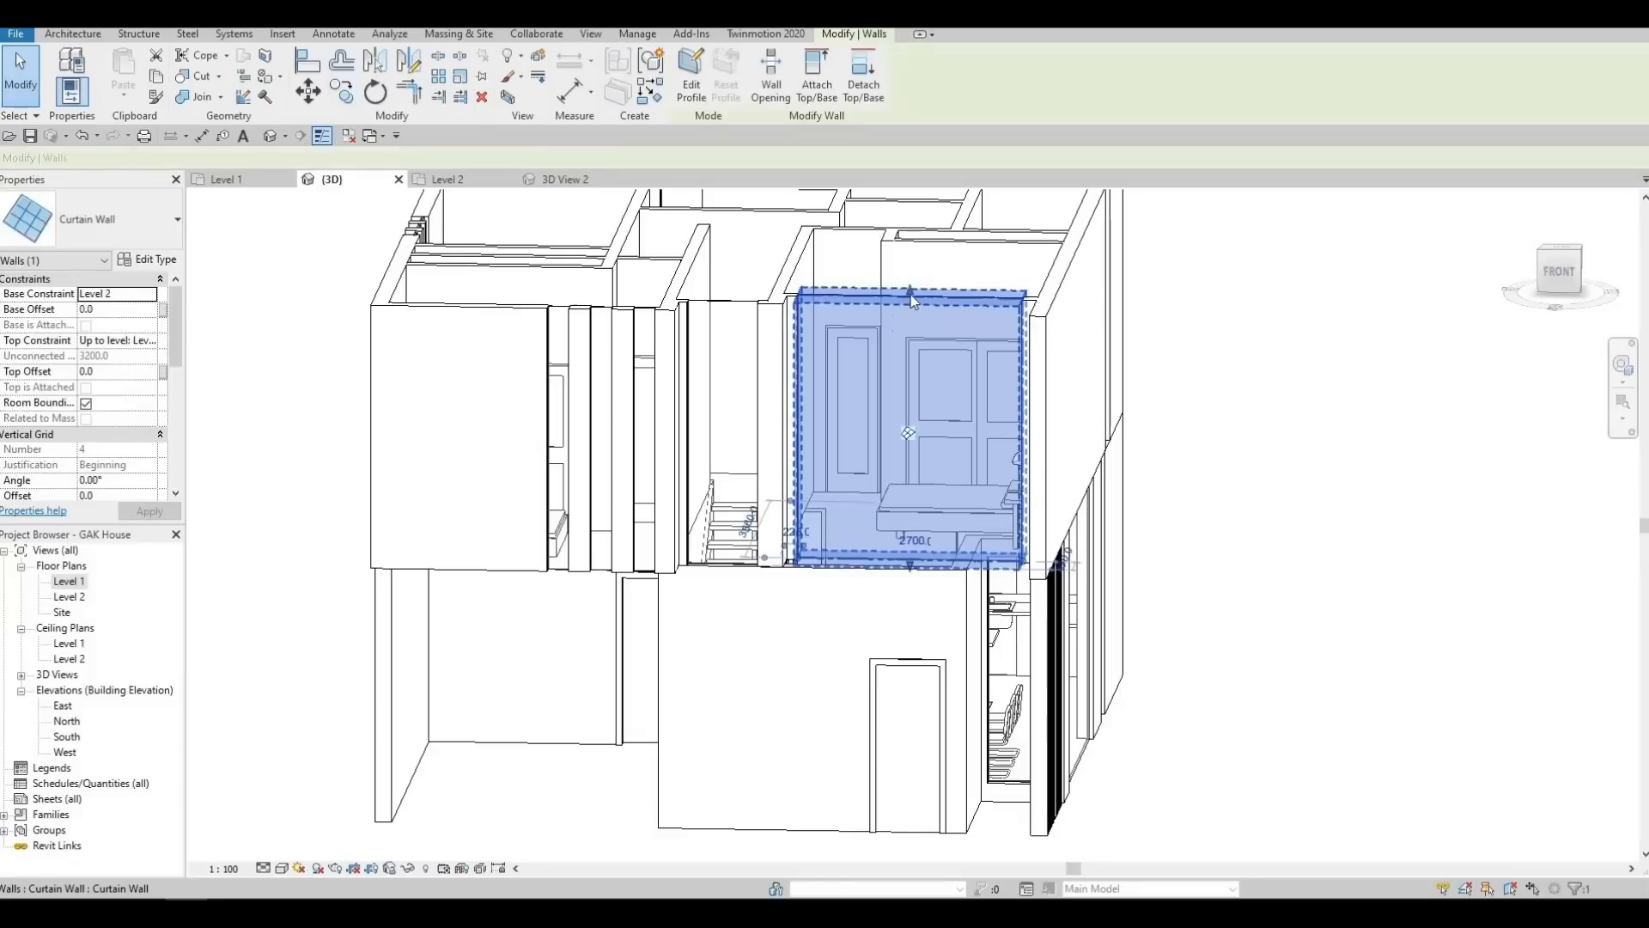
drag(912, 319, 911, 317)
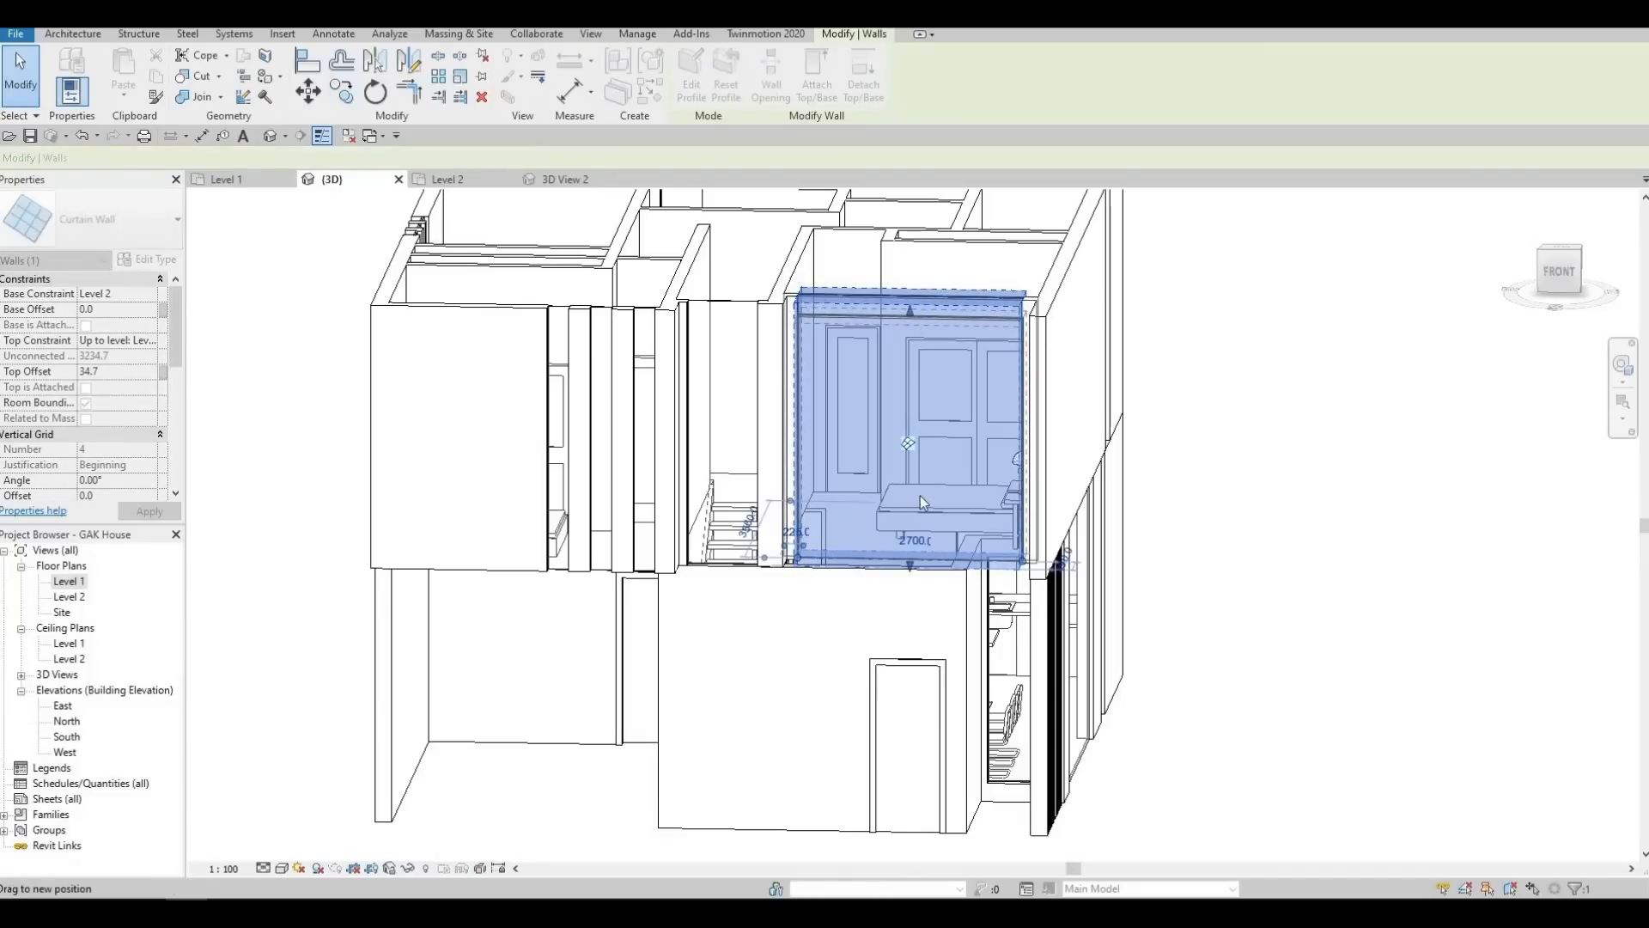
drag(920, 496, 912, 538)
drag(921, 610, 931, 601)
shift+middle_drag(932, 601, 1219, 687)
key(Escape)
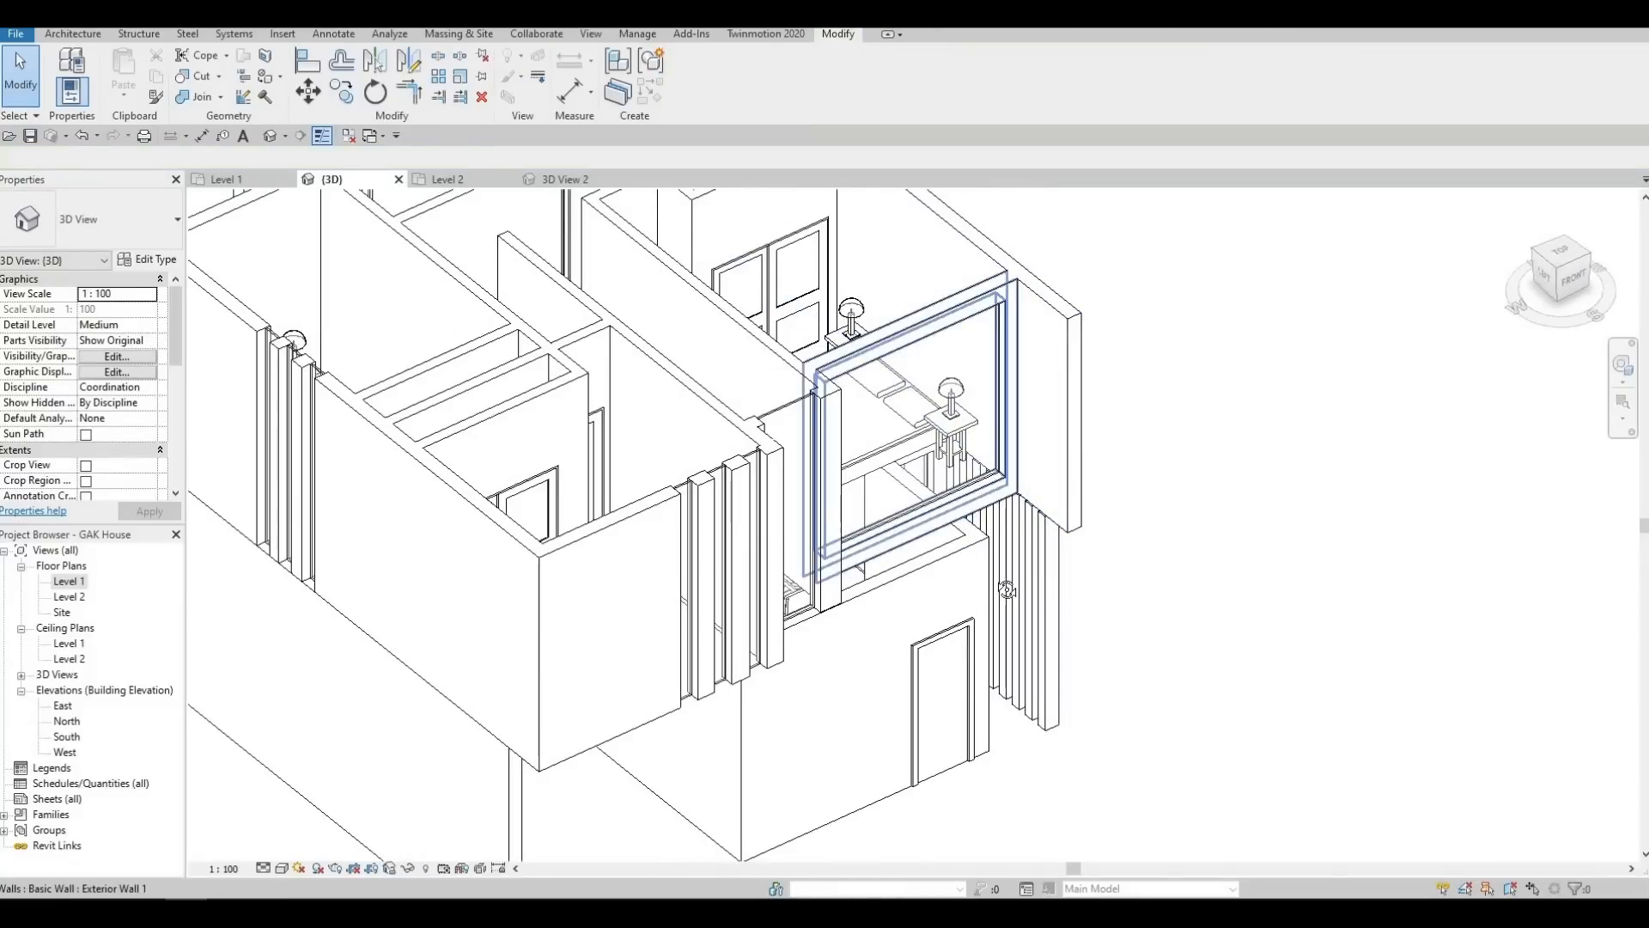
Trim the Level 2 south exterior wall around the curtain wall and the east exterior wall to a corner
shift+middle_drag(1002, 584, 1026, 307)
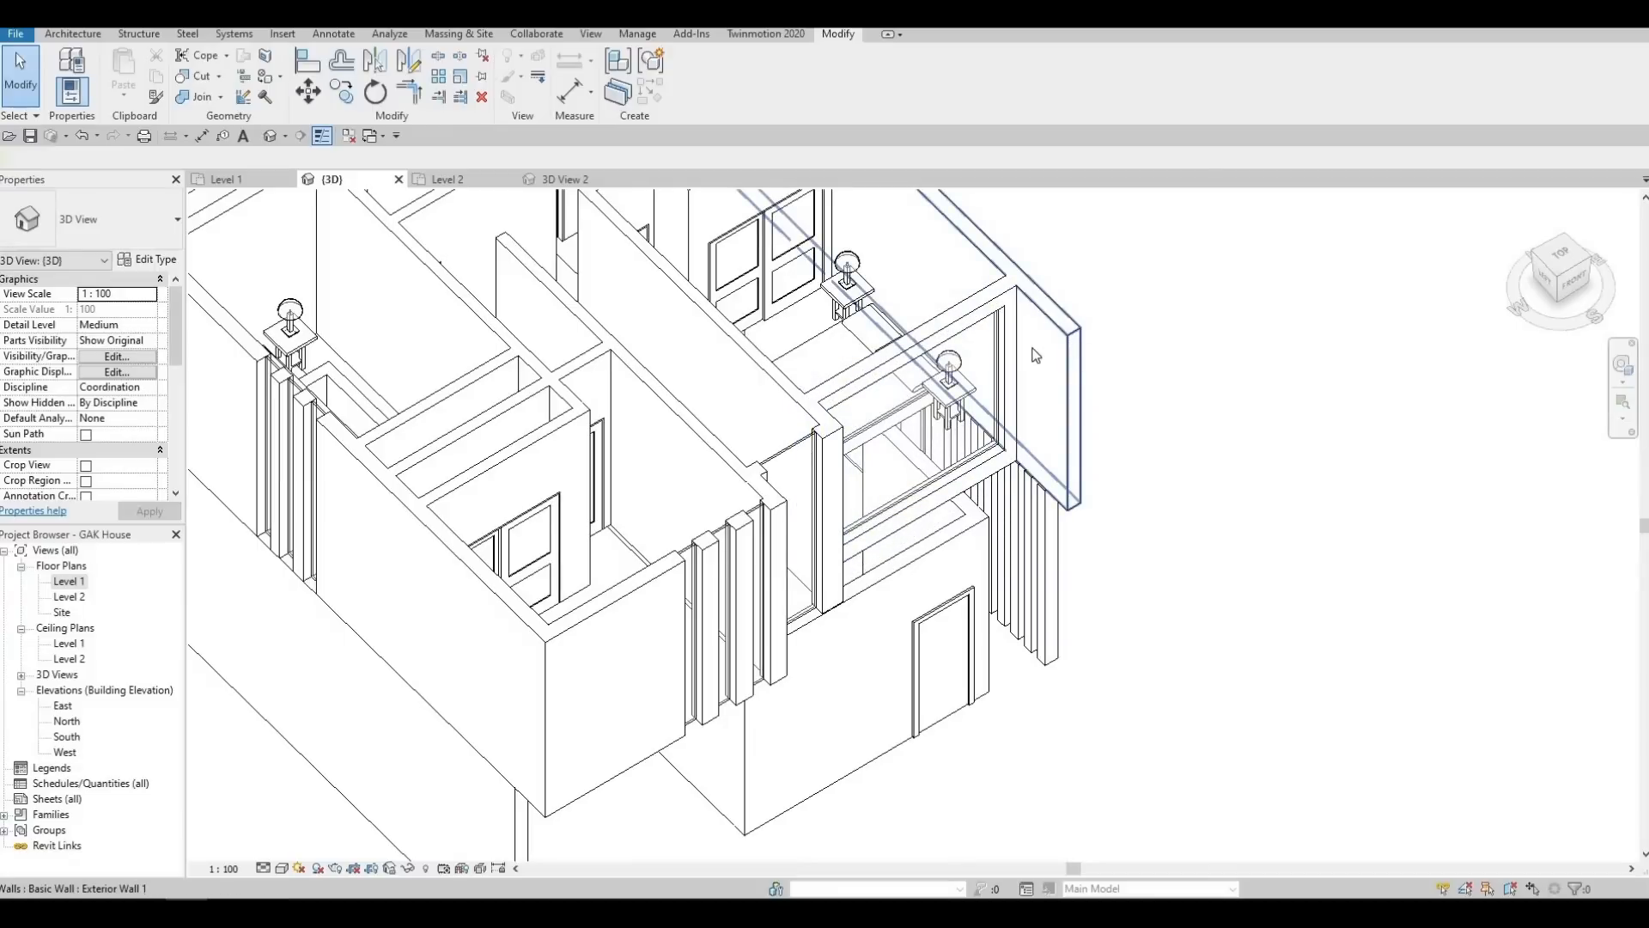
key(t)
key(r)
click(1012, 282)
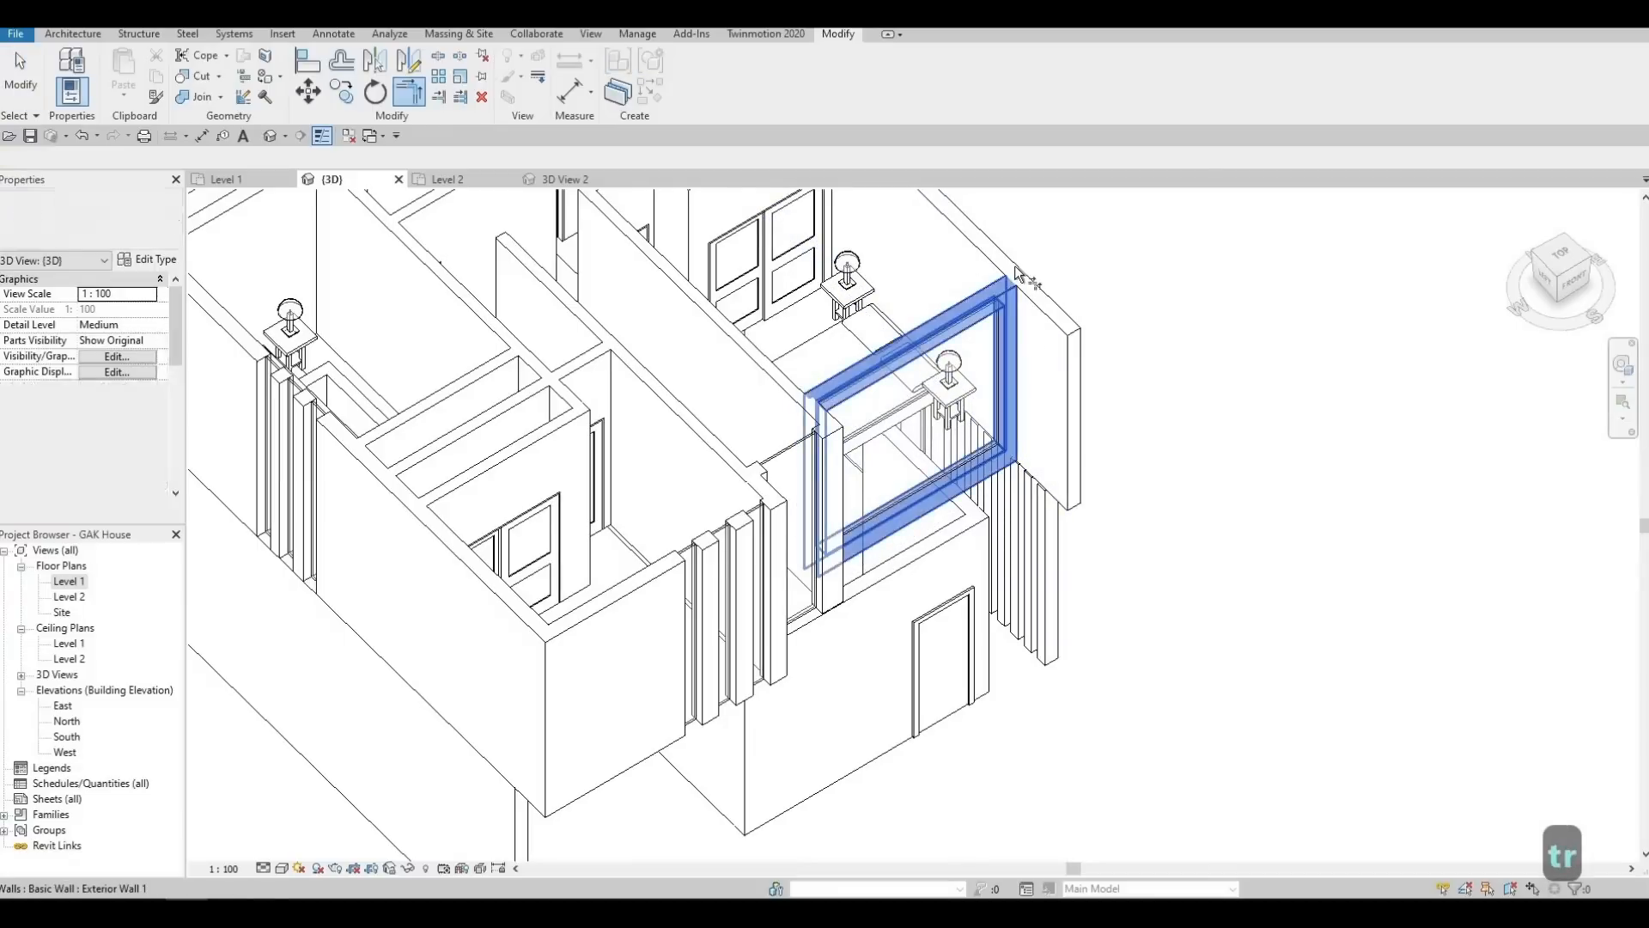
click(1013, 313)
key(Escape)
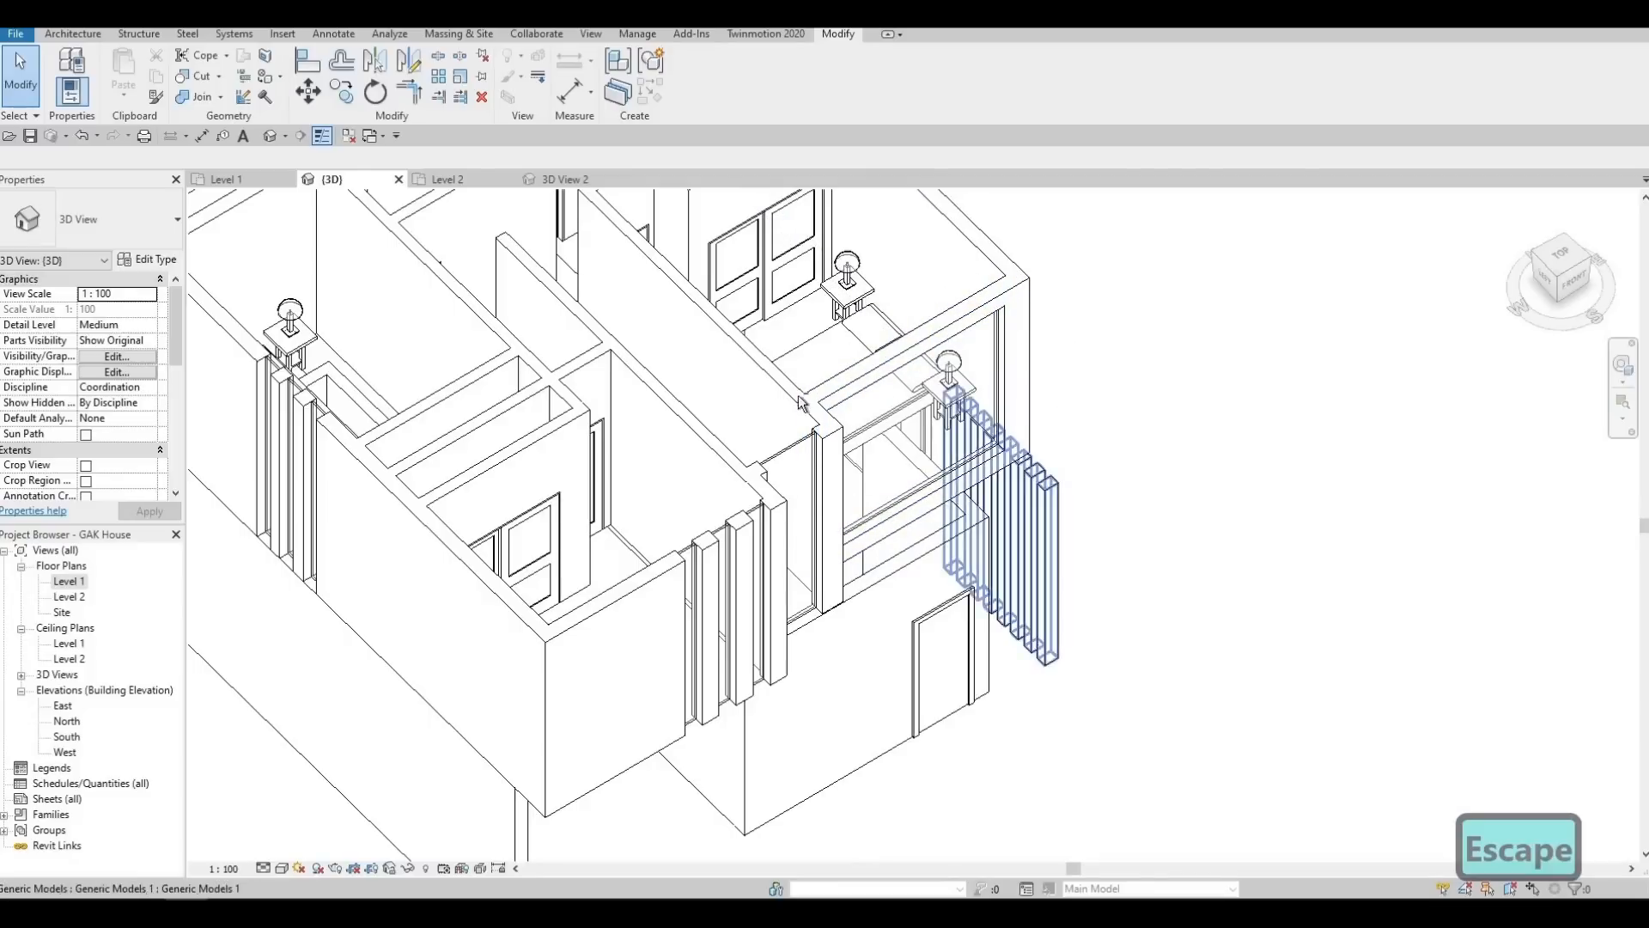
Shorten the bedroom's south curtain wall further, to a base offset of about 356 and a top offset of about -311
shift+middle_drag(804, 404, 773, 425)
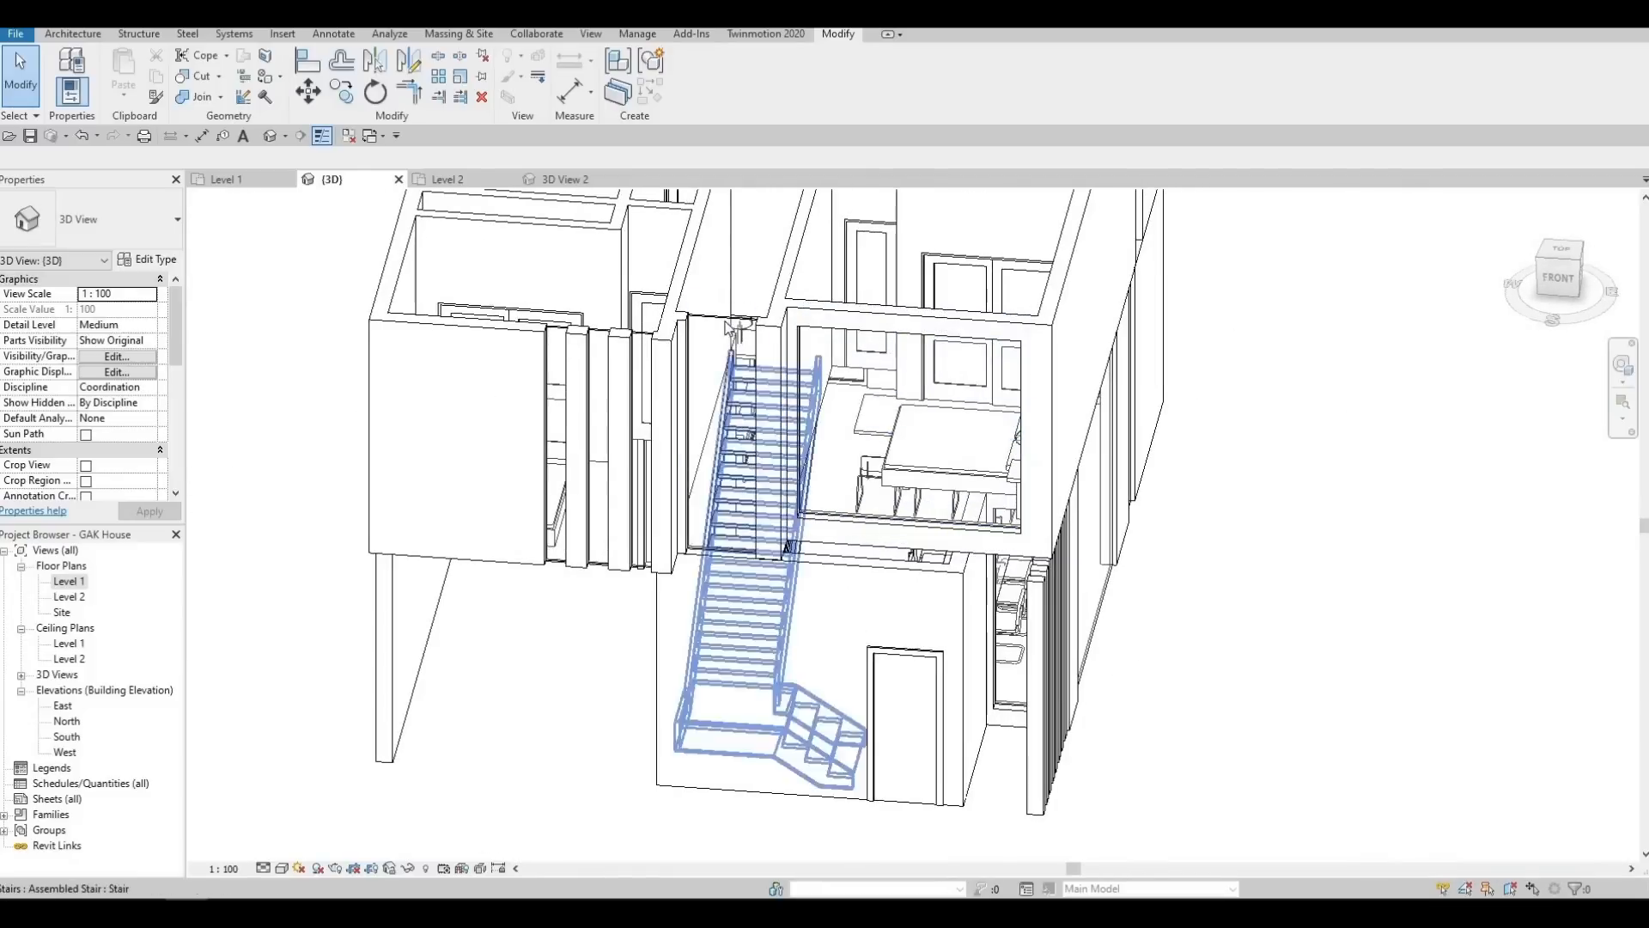
shift+middle_drag(859, 343, 849, 410)
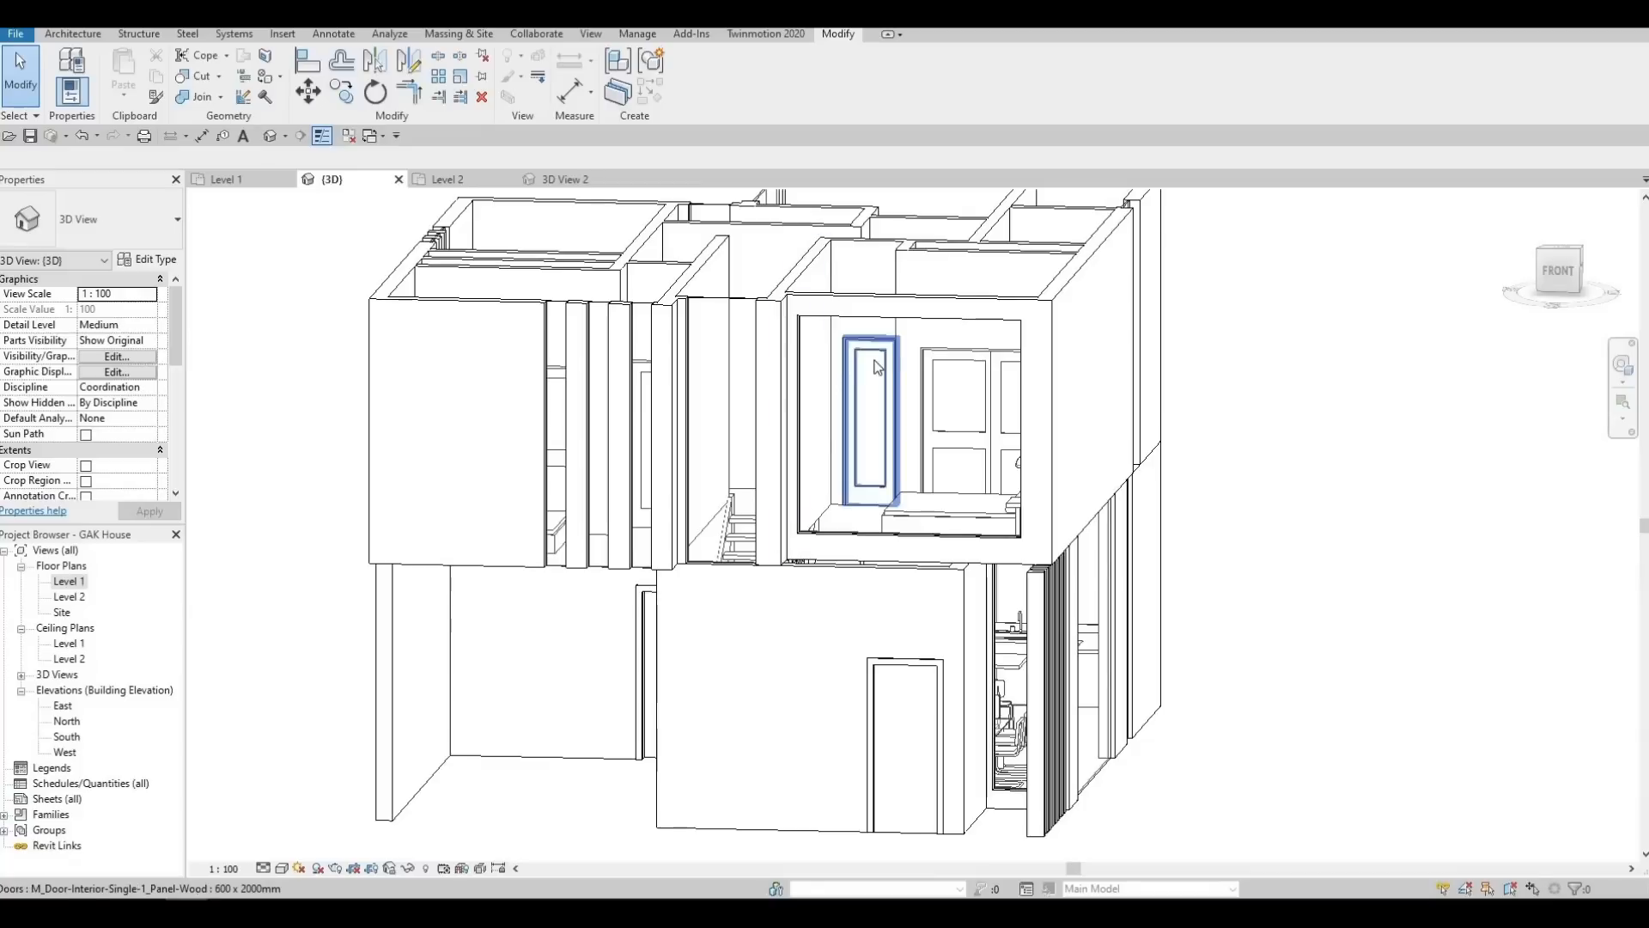
shift+middle_drag(890, 326, 897, 323)
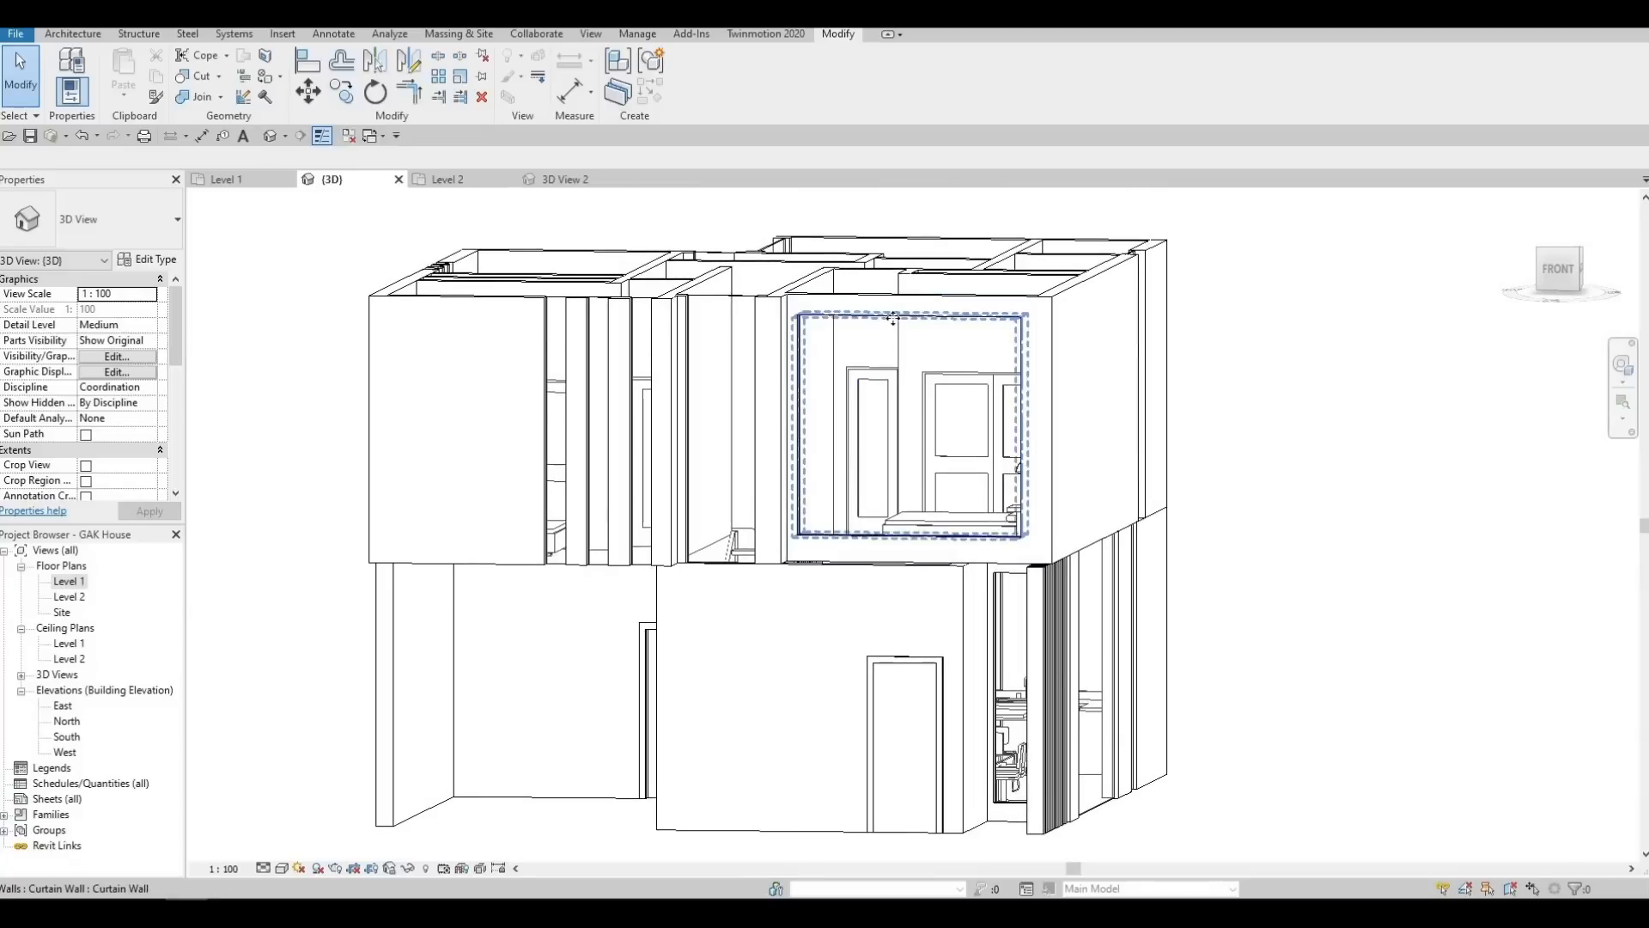
click(909, 323)
drag(909, 313, 921, 424)
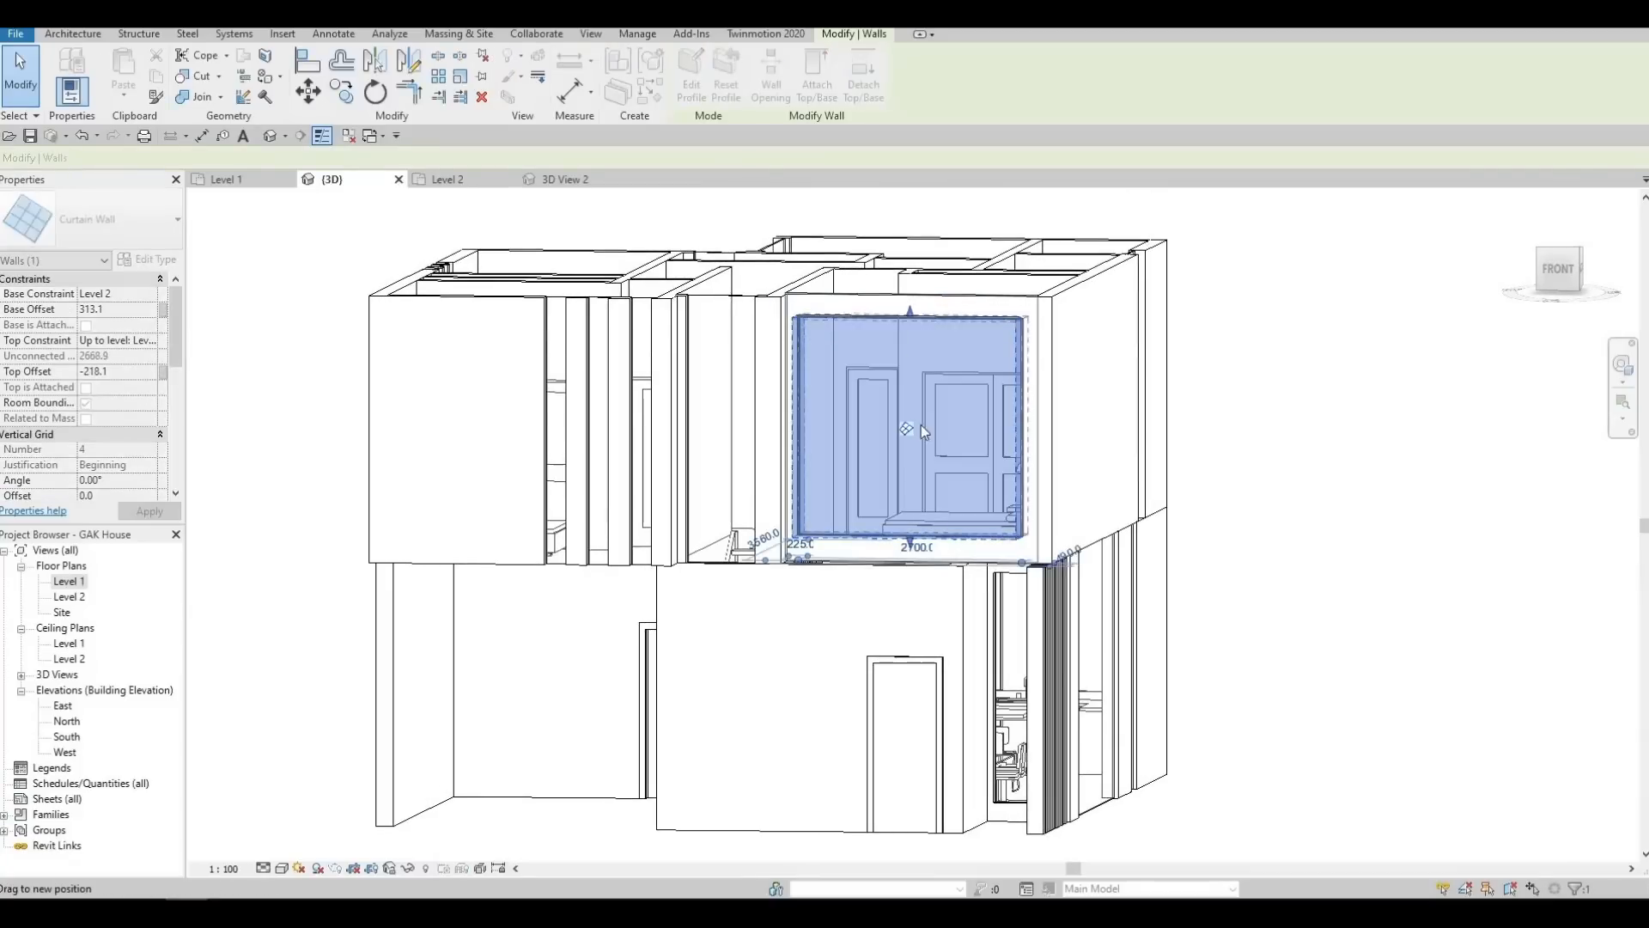
drag(928, 563, 913, 532)
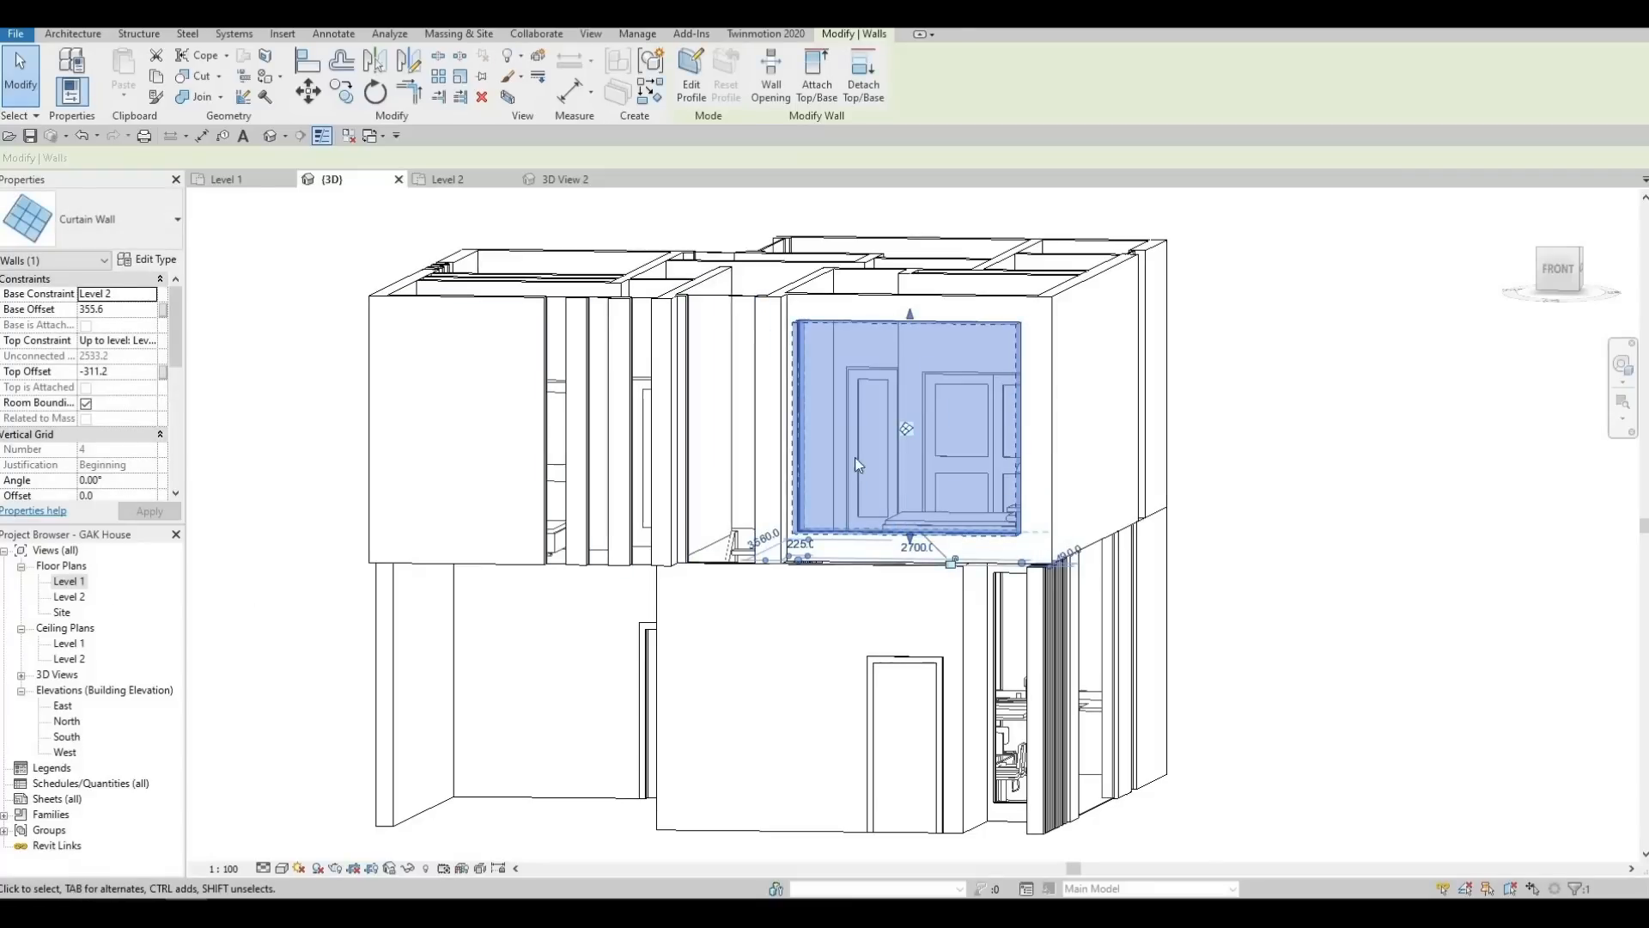
Raise the large Level 2 curtain wall's top edge in the South elevation to a top offset of about -295
double_click(67, 736)
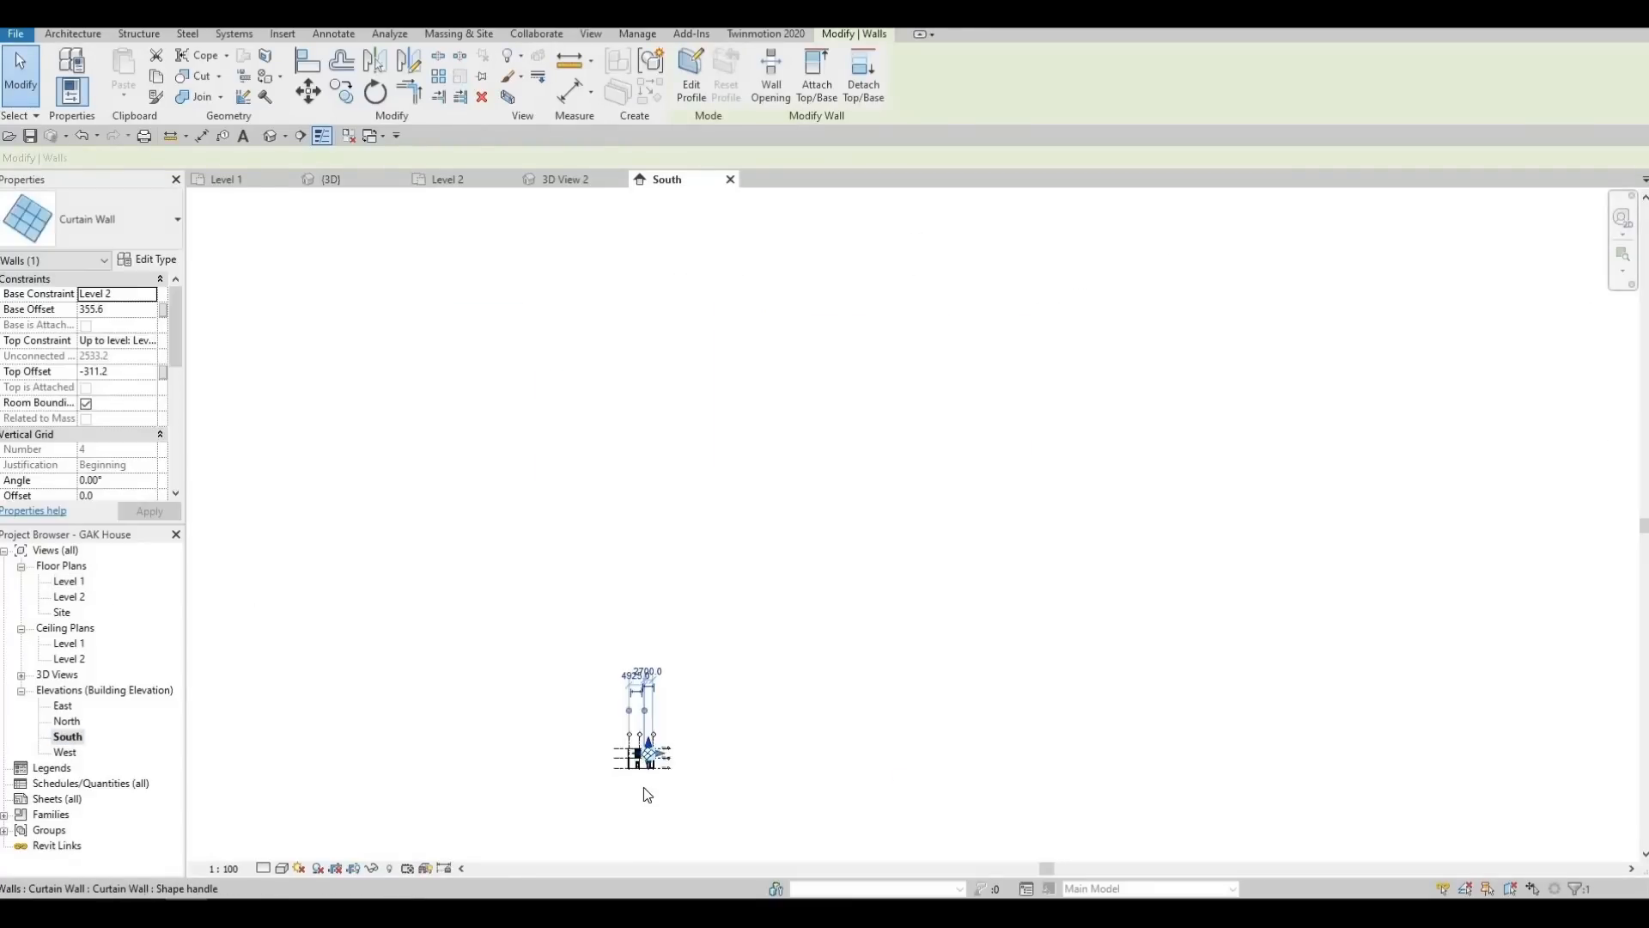
scroll(647, 792, up, 10)
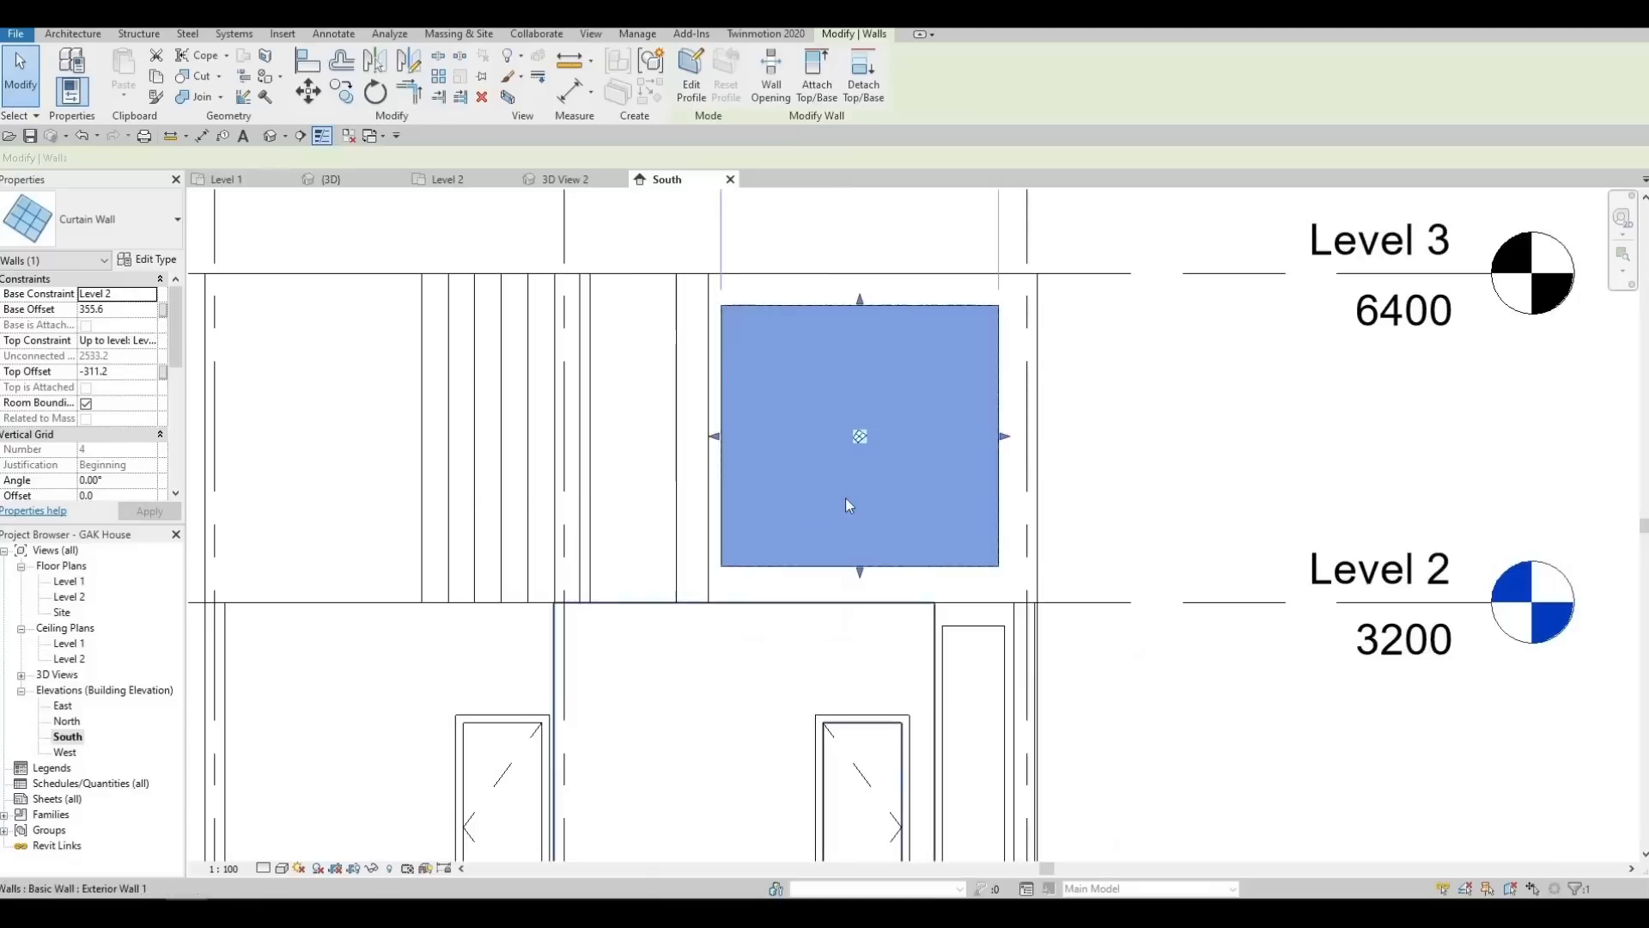
middle_drag(880, 296, 874, 315)
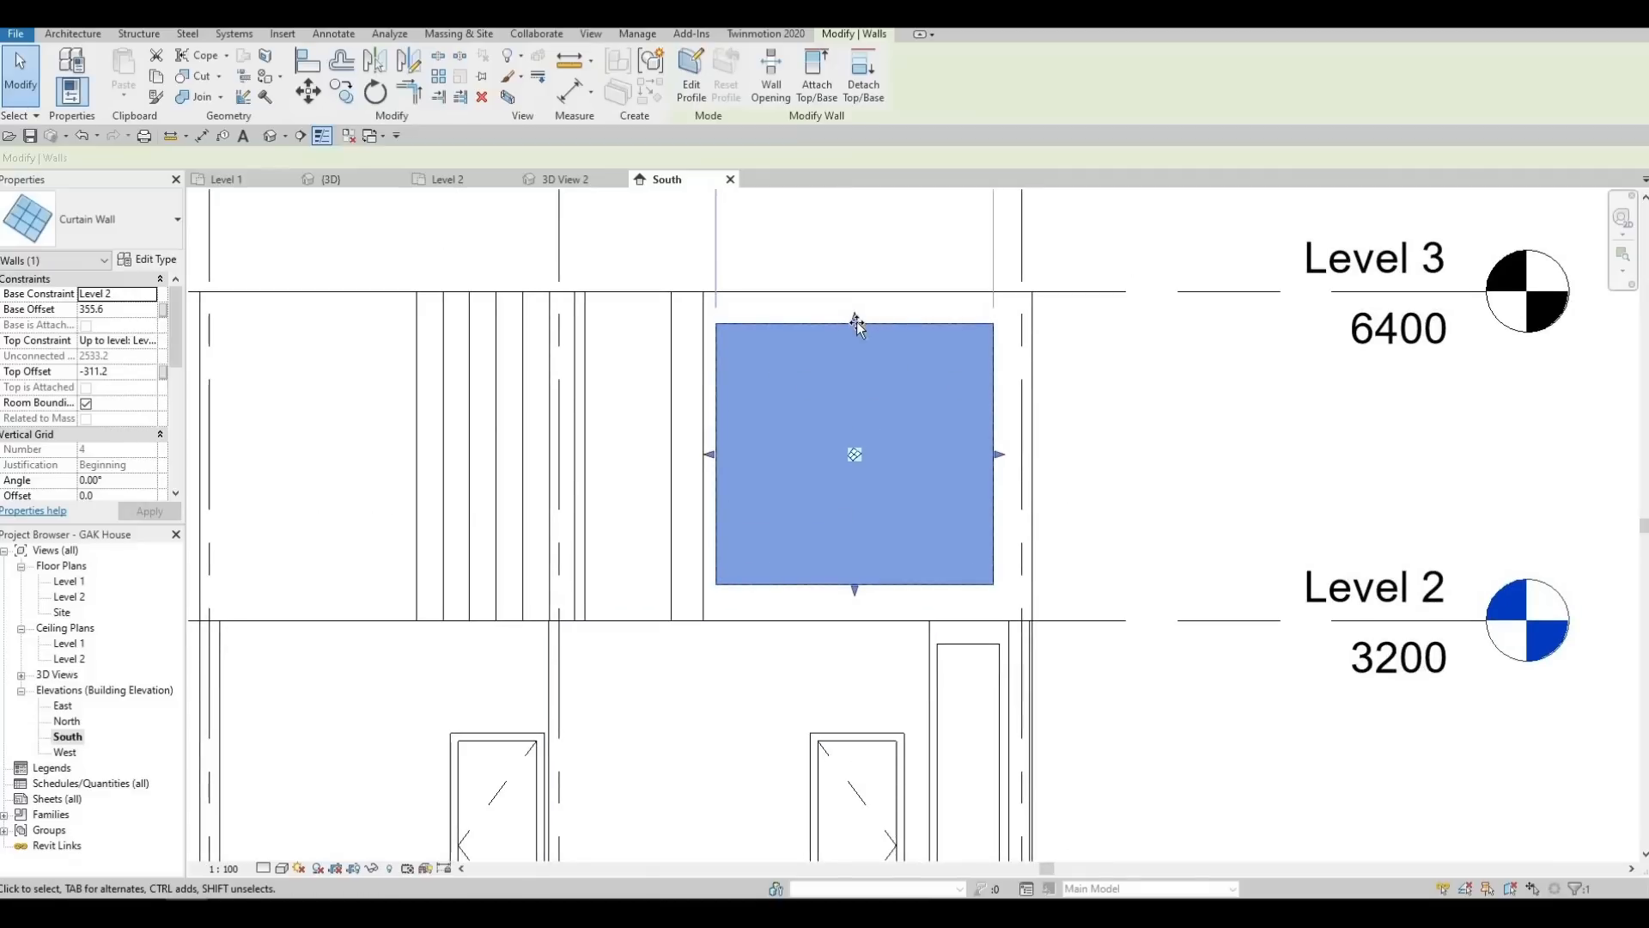
drag(857, 321, 858, 319)
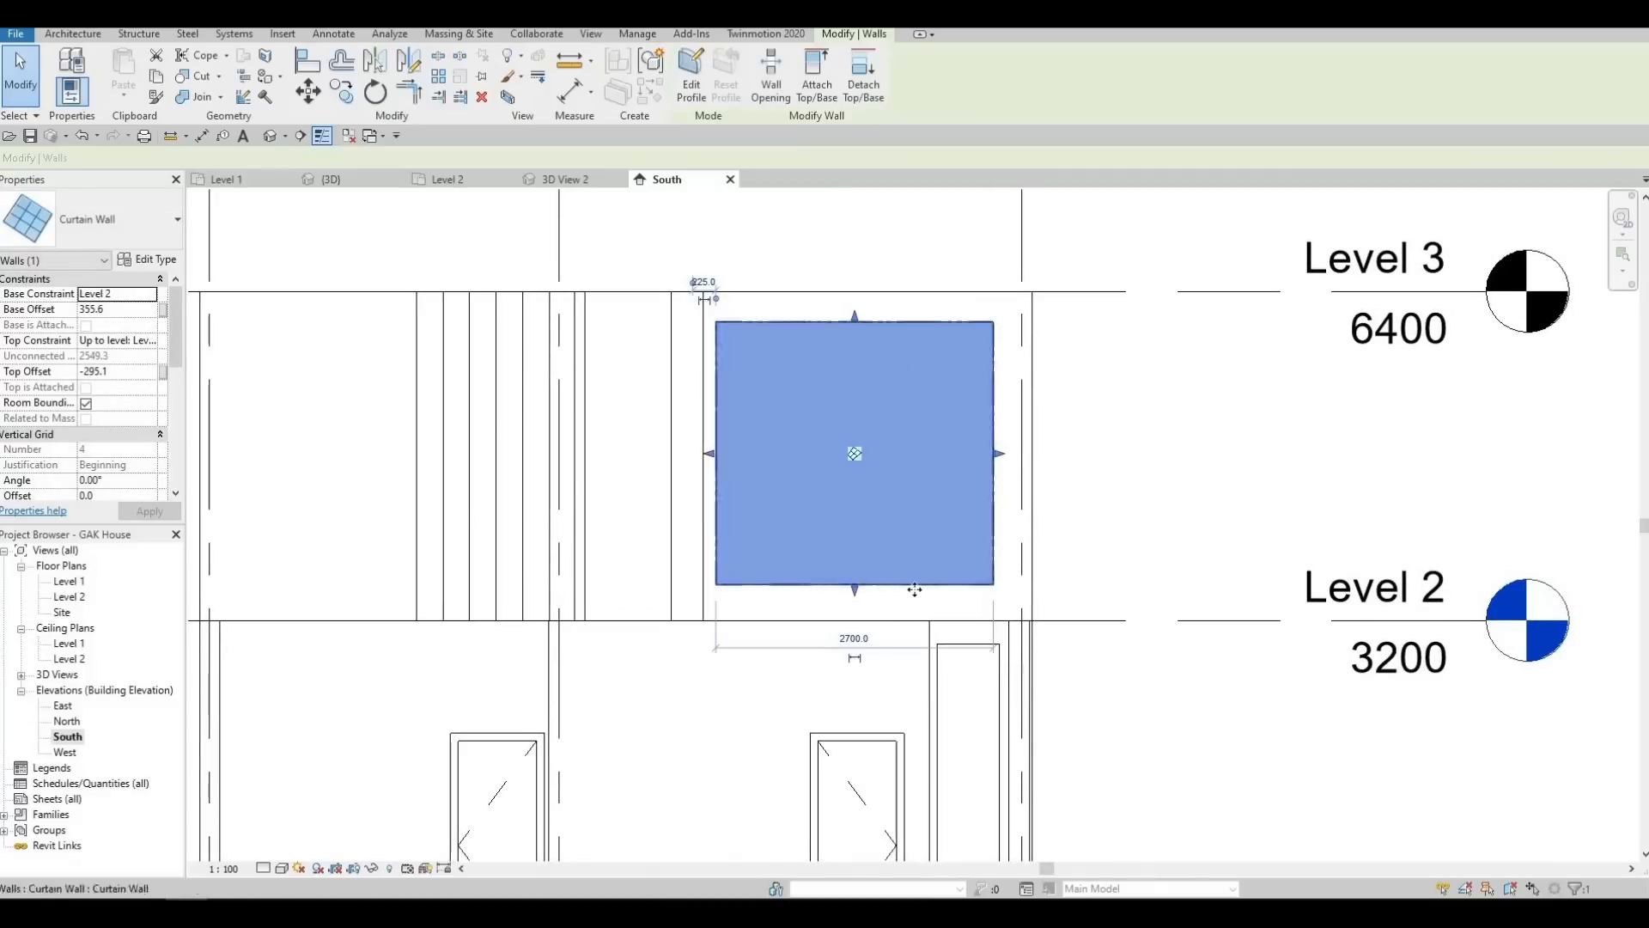
key(Escape)
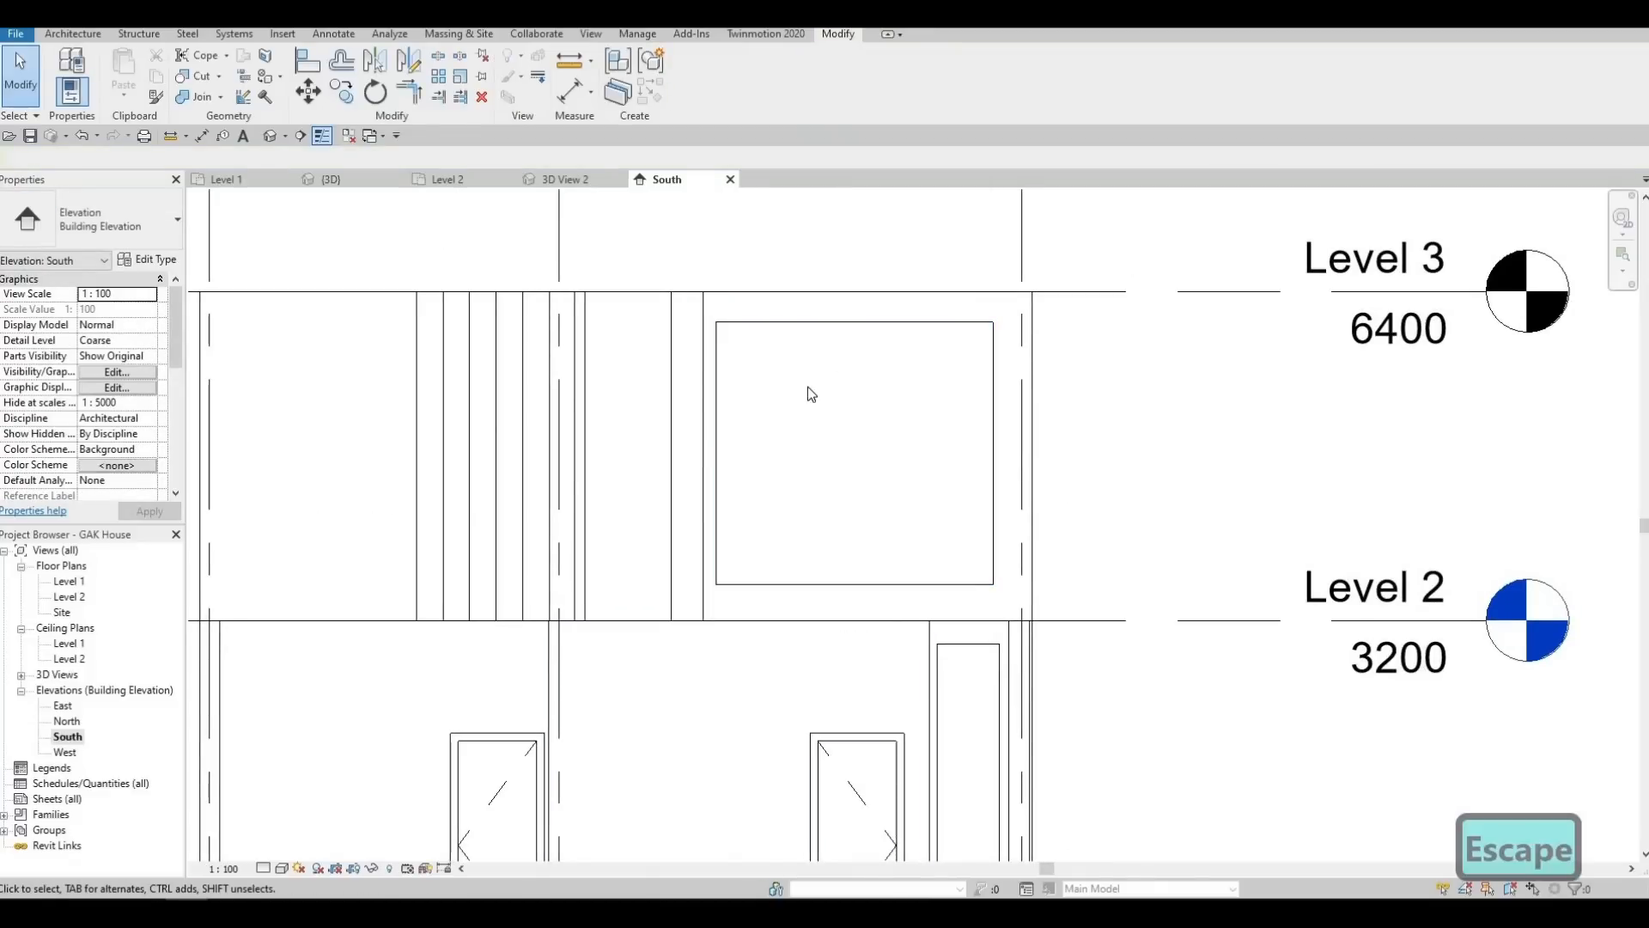
Pull the large curtain wall's west edge inward so the curtain wall is 2650 wide
click(720, 461)
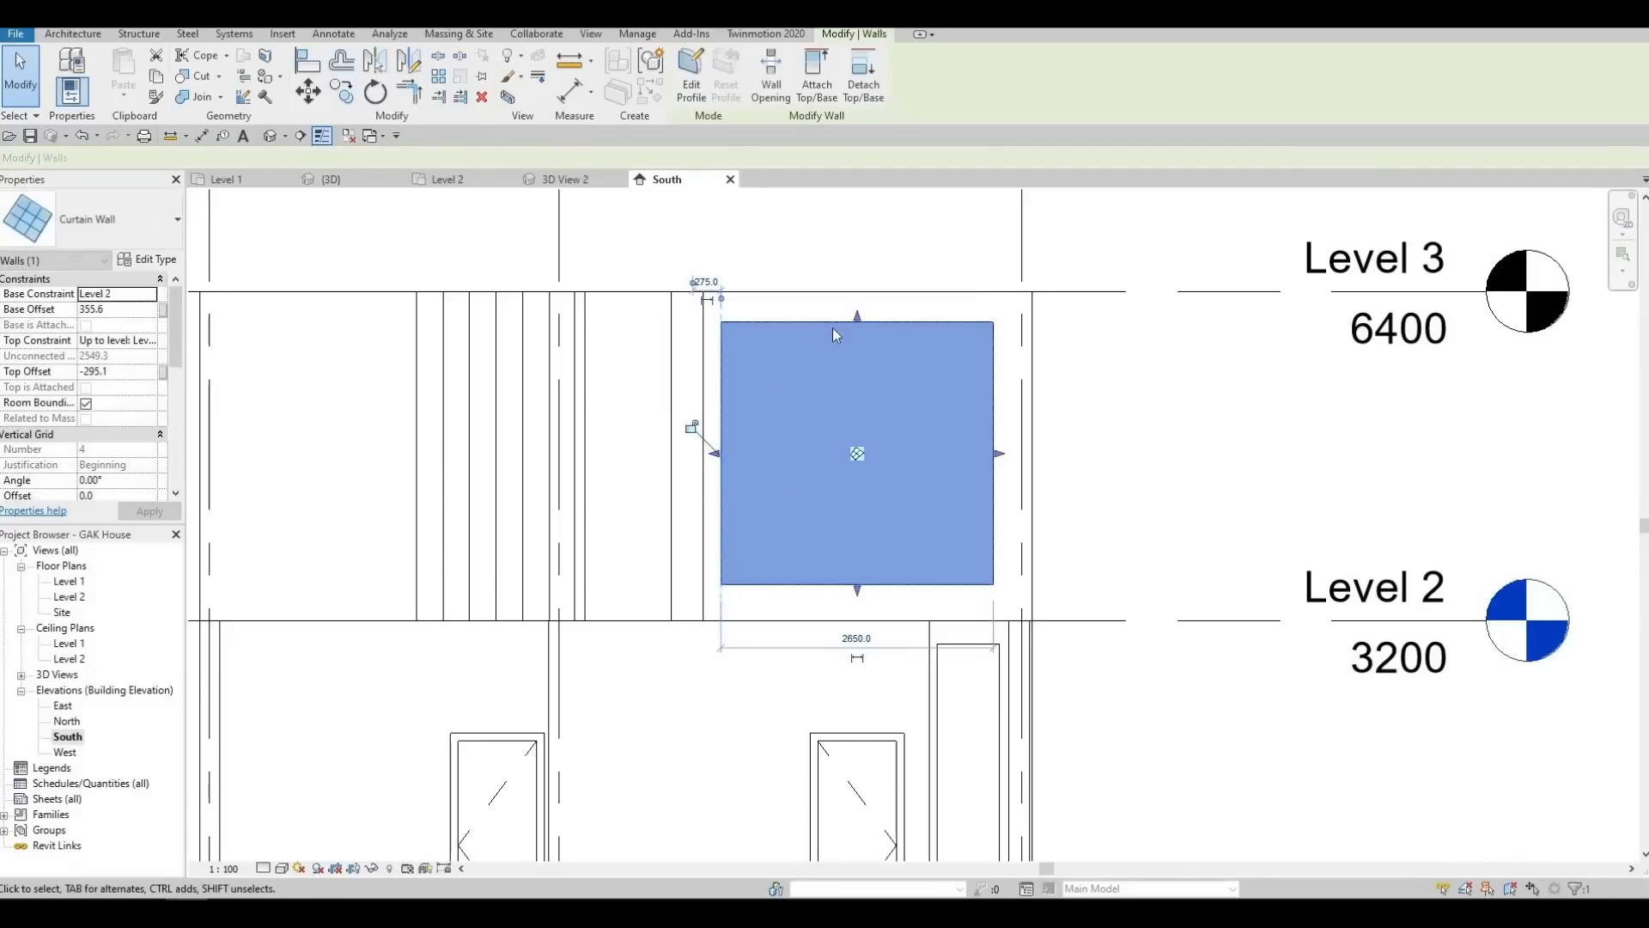
key(Escape)
click(724, 359)
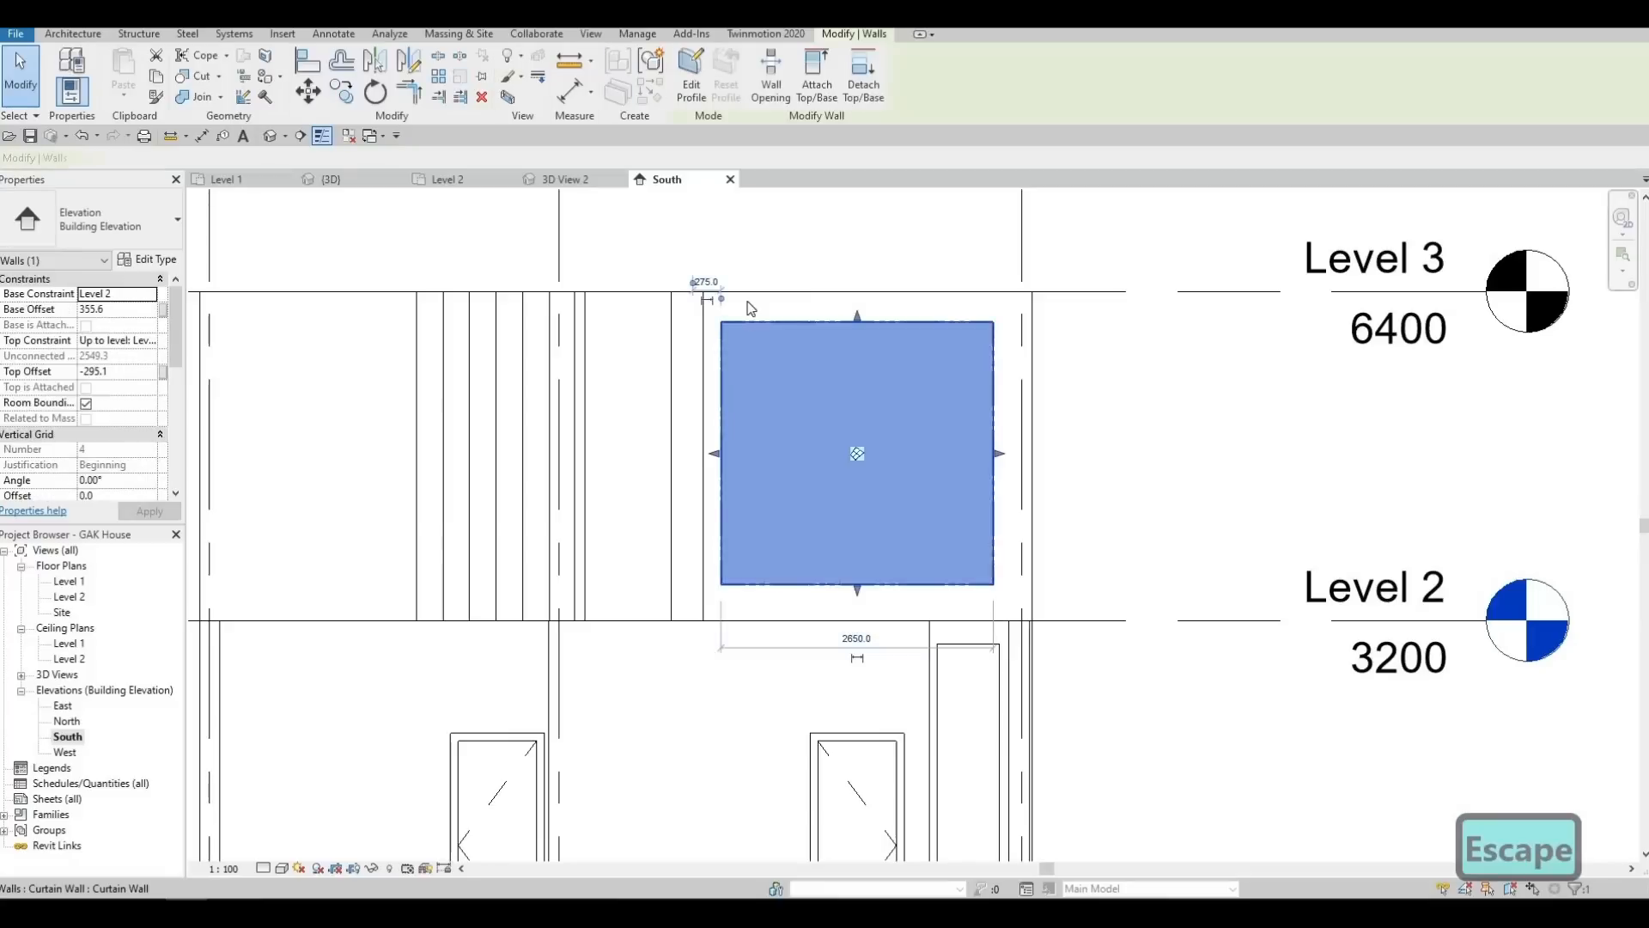
key(Escape)
click(723, 351)
key(Escape)
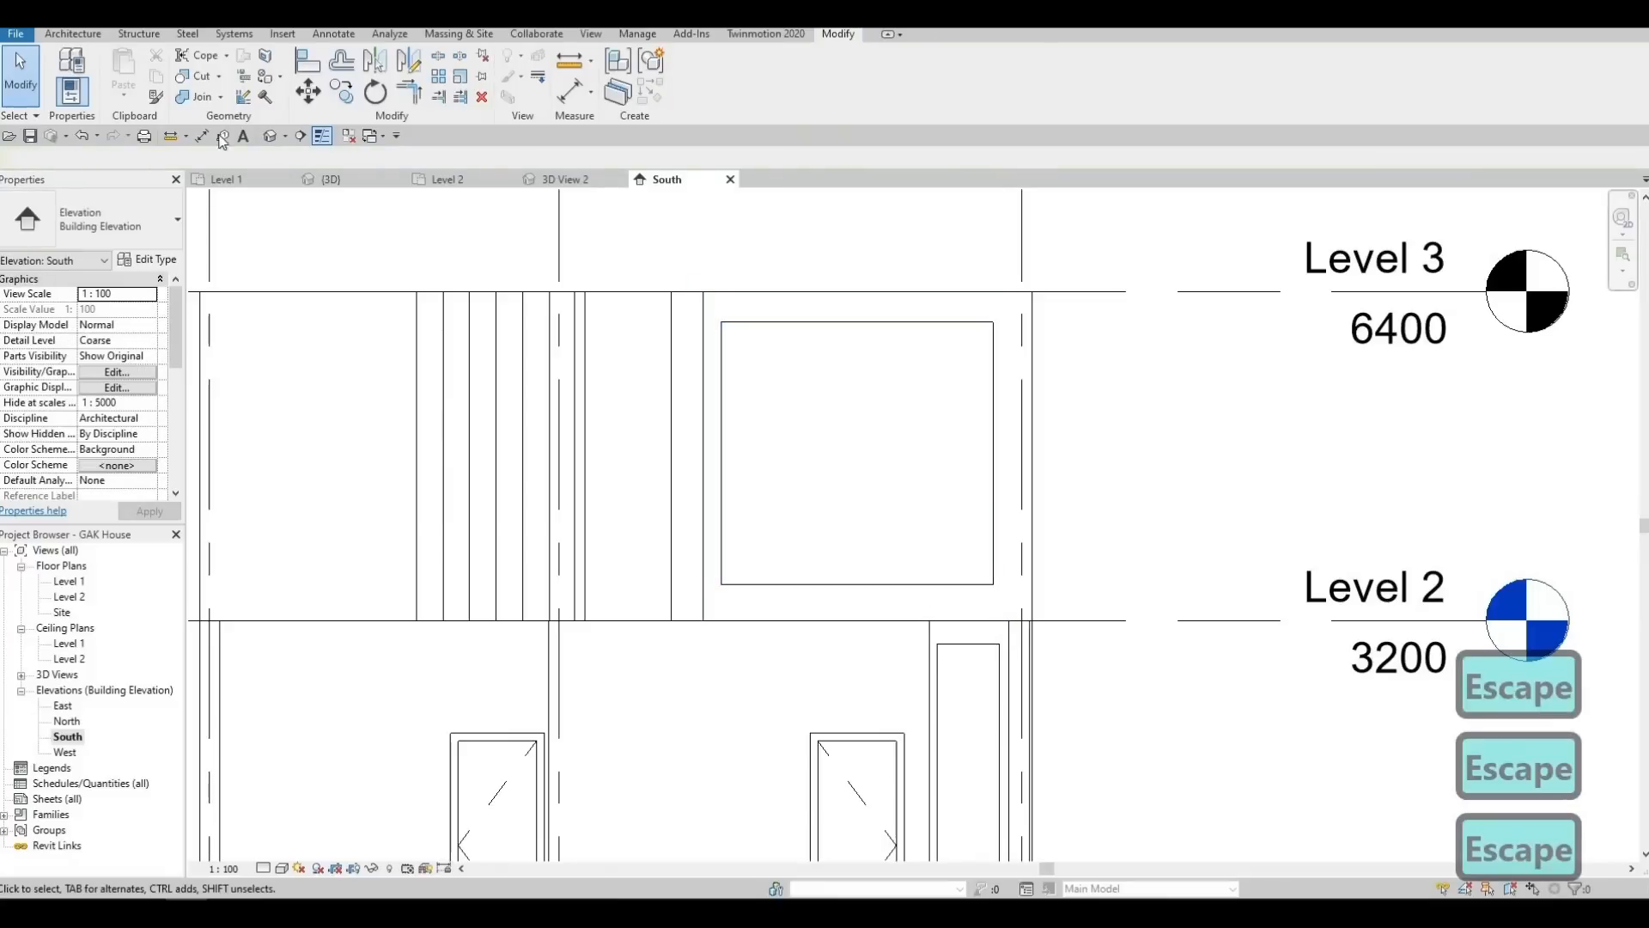
click(754, 292)
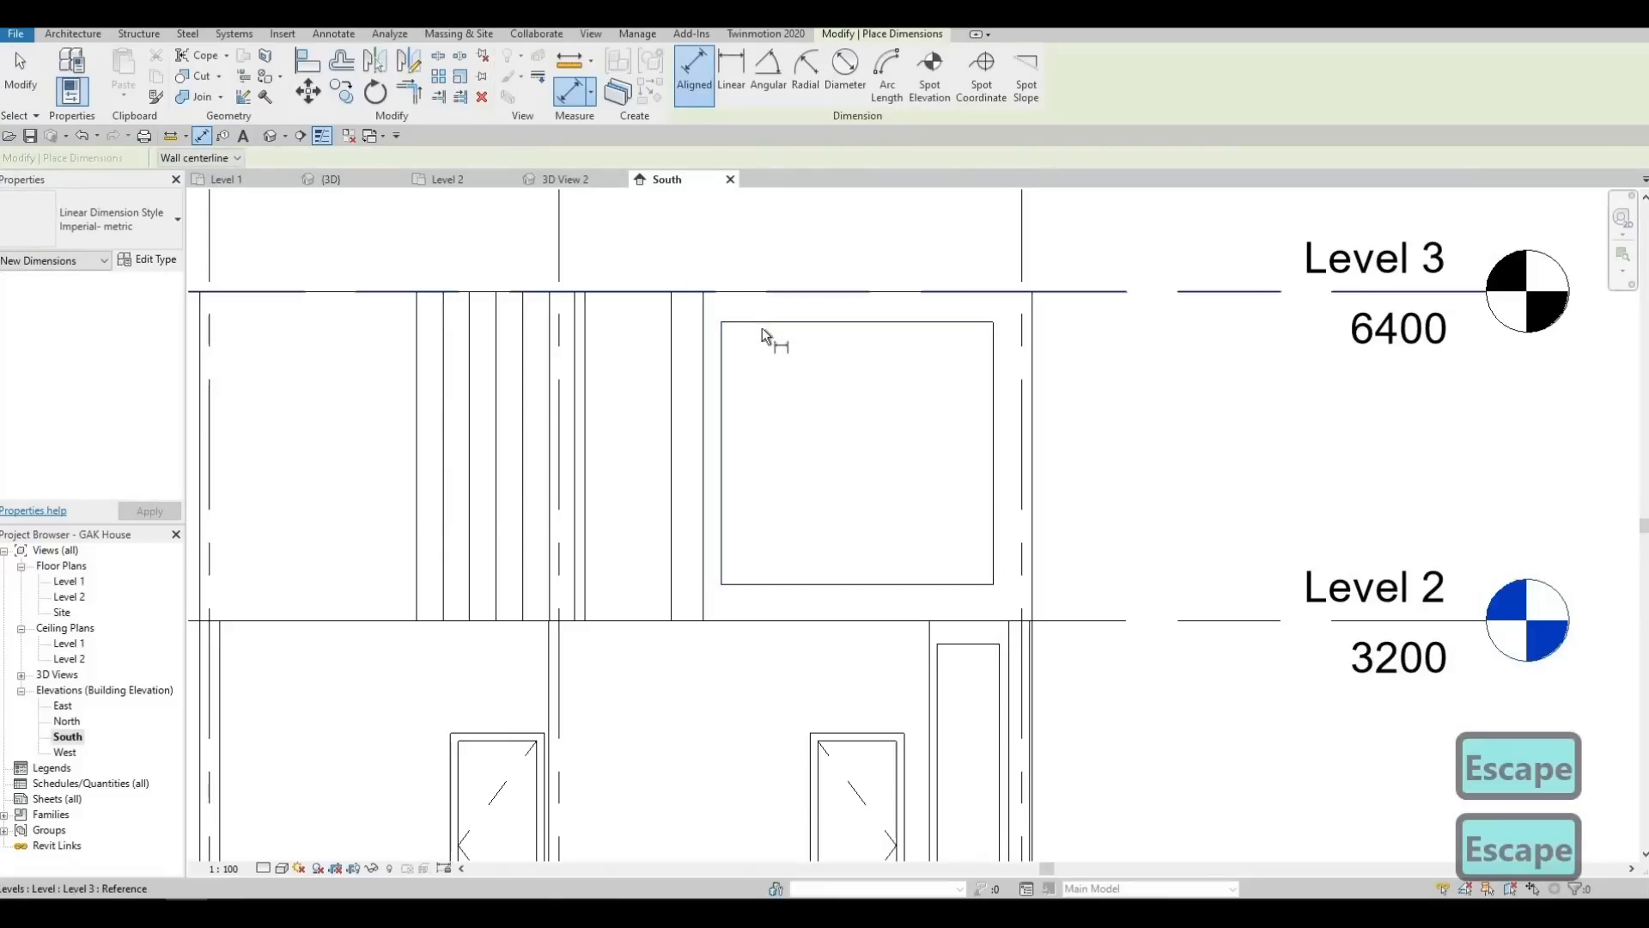
click(761, 323)
key(Escape)
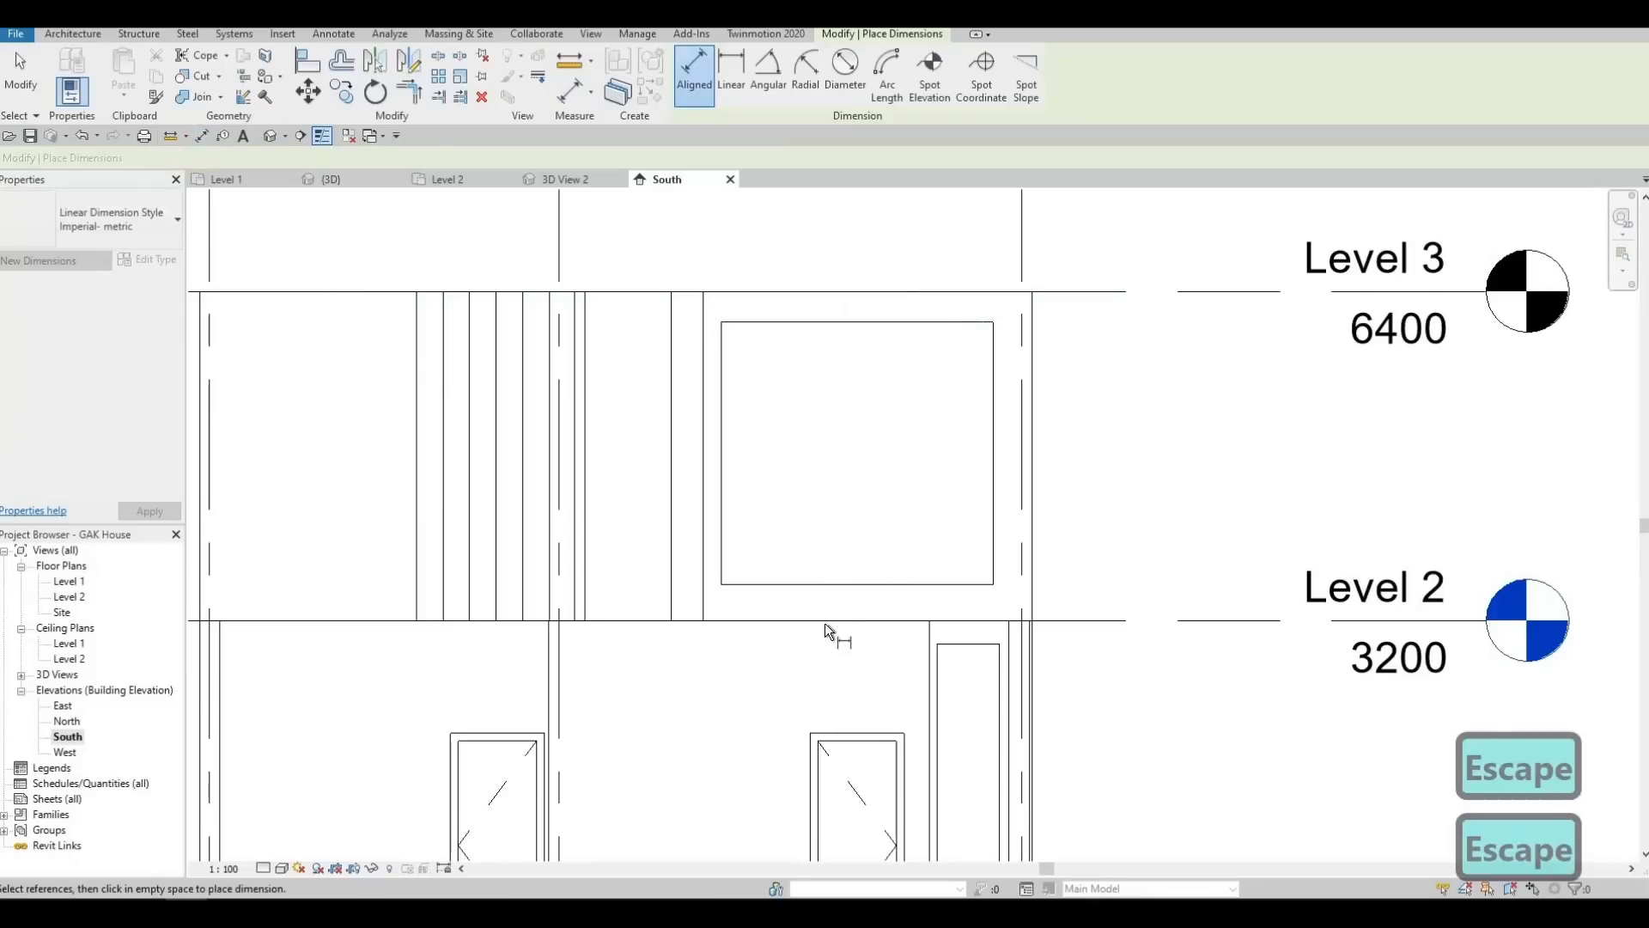
click(826, 621)
key(Escape)
key(Escape)
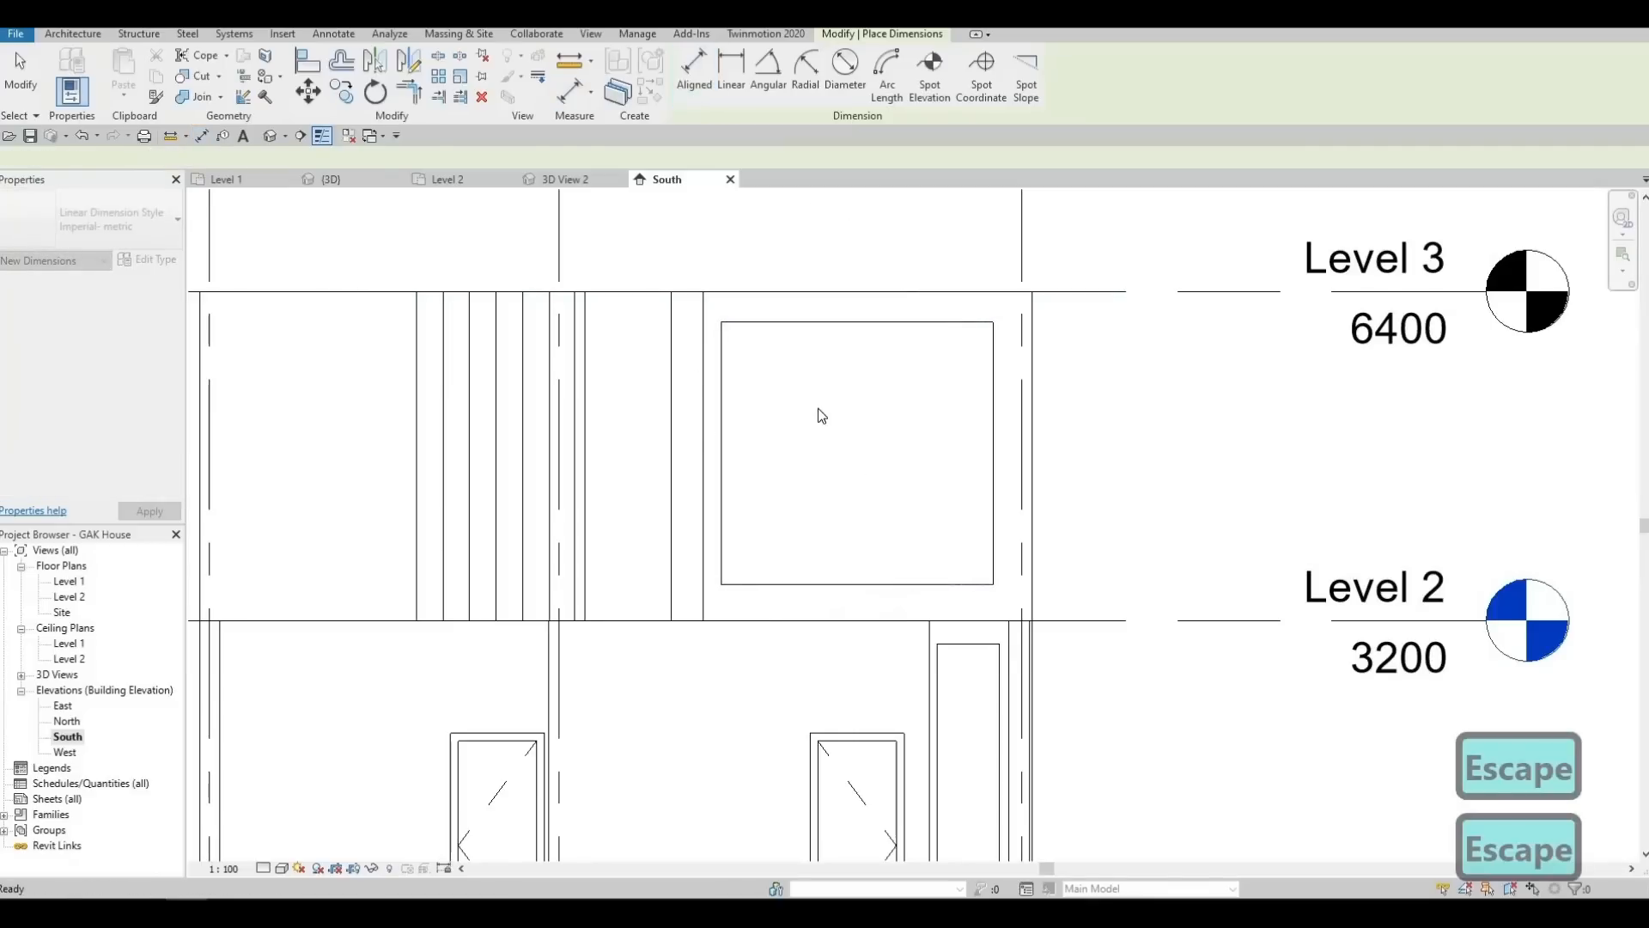
Align the tops of the stair curtain wall and the three narrow Level 2 curtain walls with the large curtain wall's top edge
scroll(736, 475, down, 2)
middle_drag(685, 472, 733, 468)
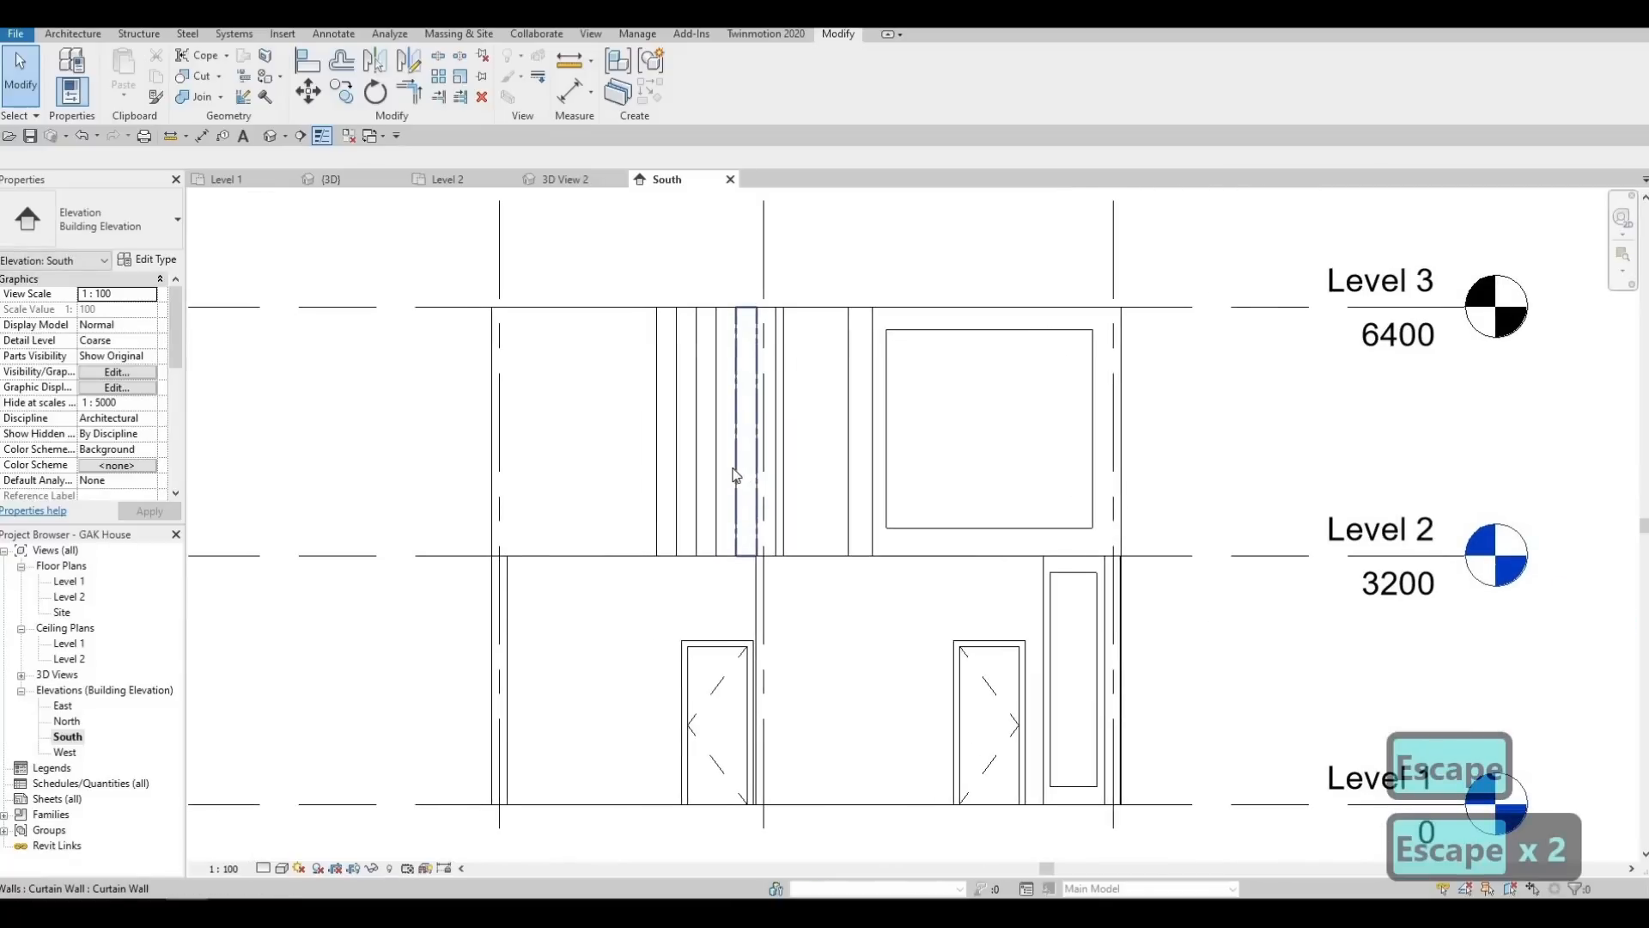
key(a)
key(l)
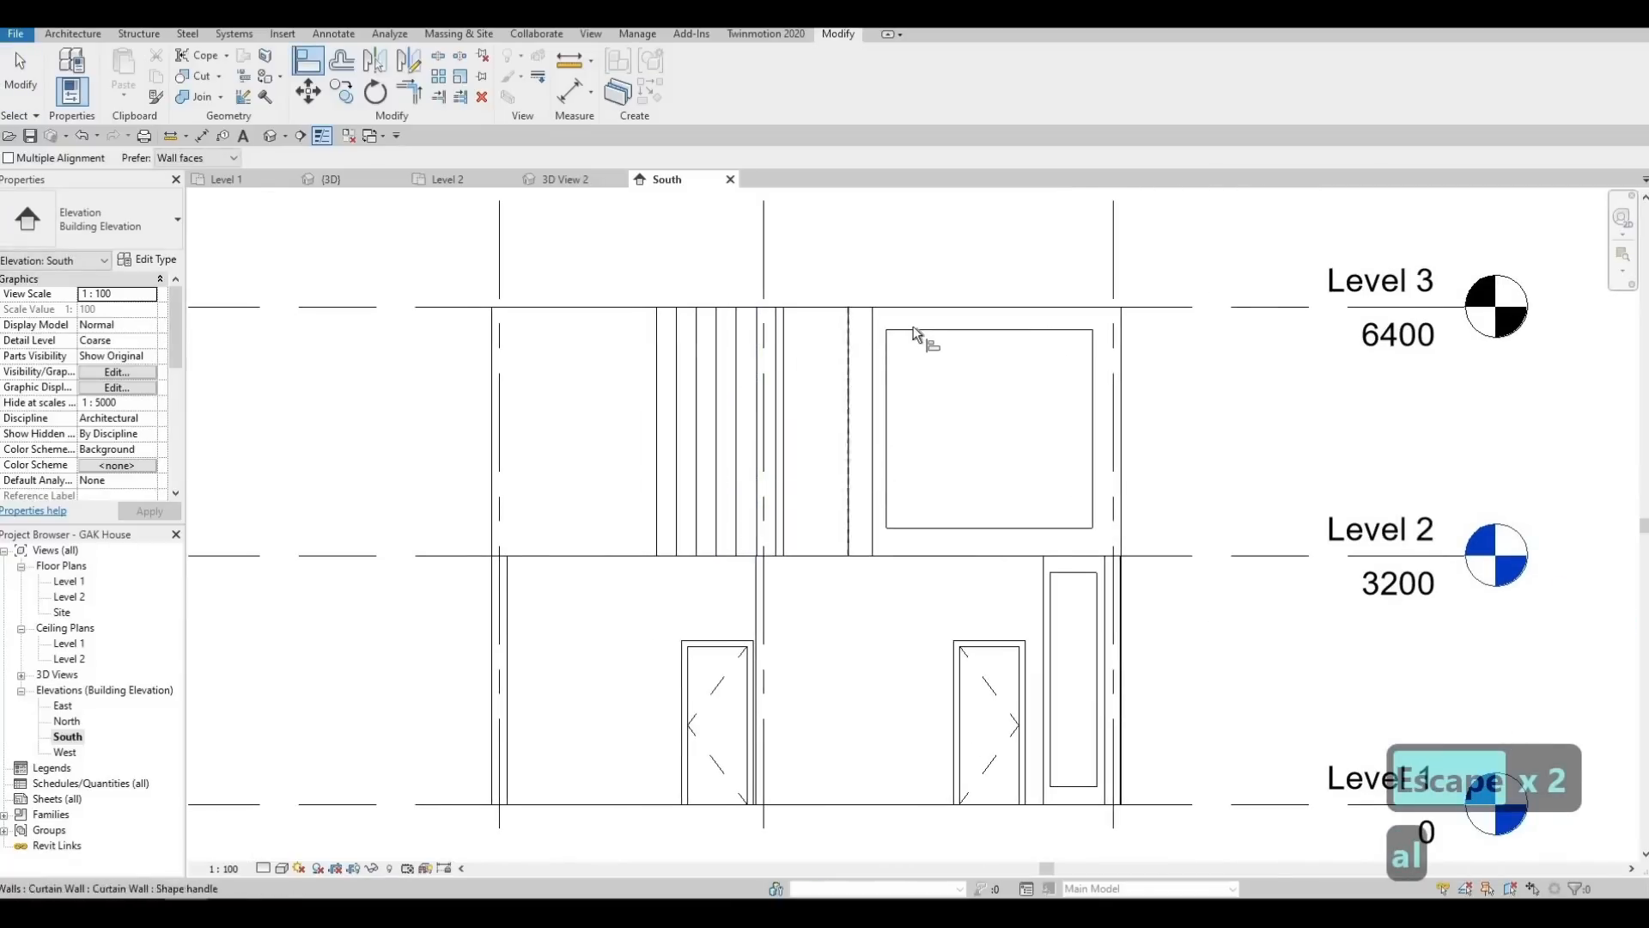
click(837, 317)
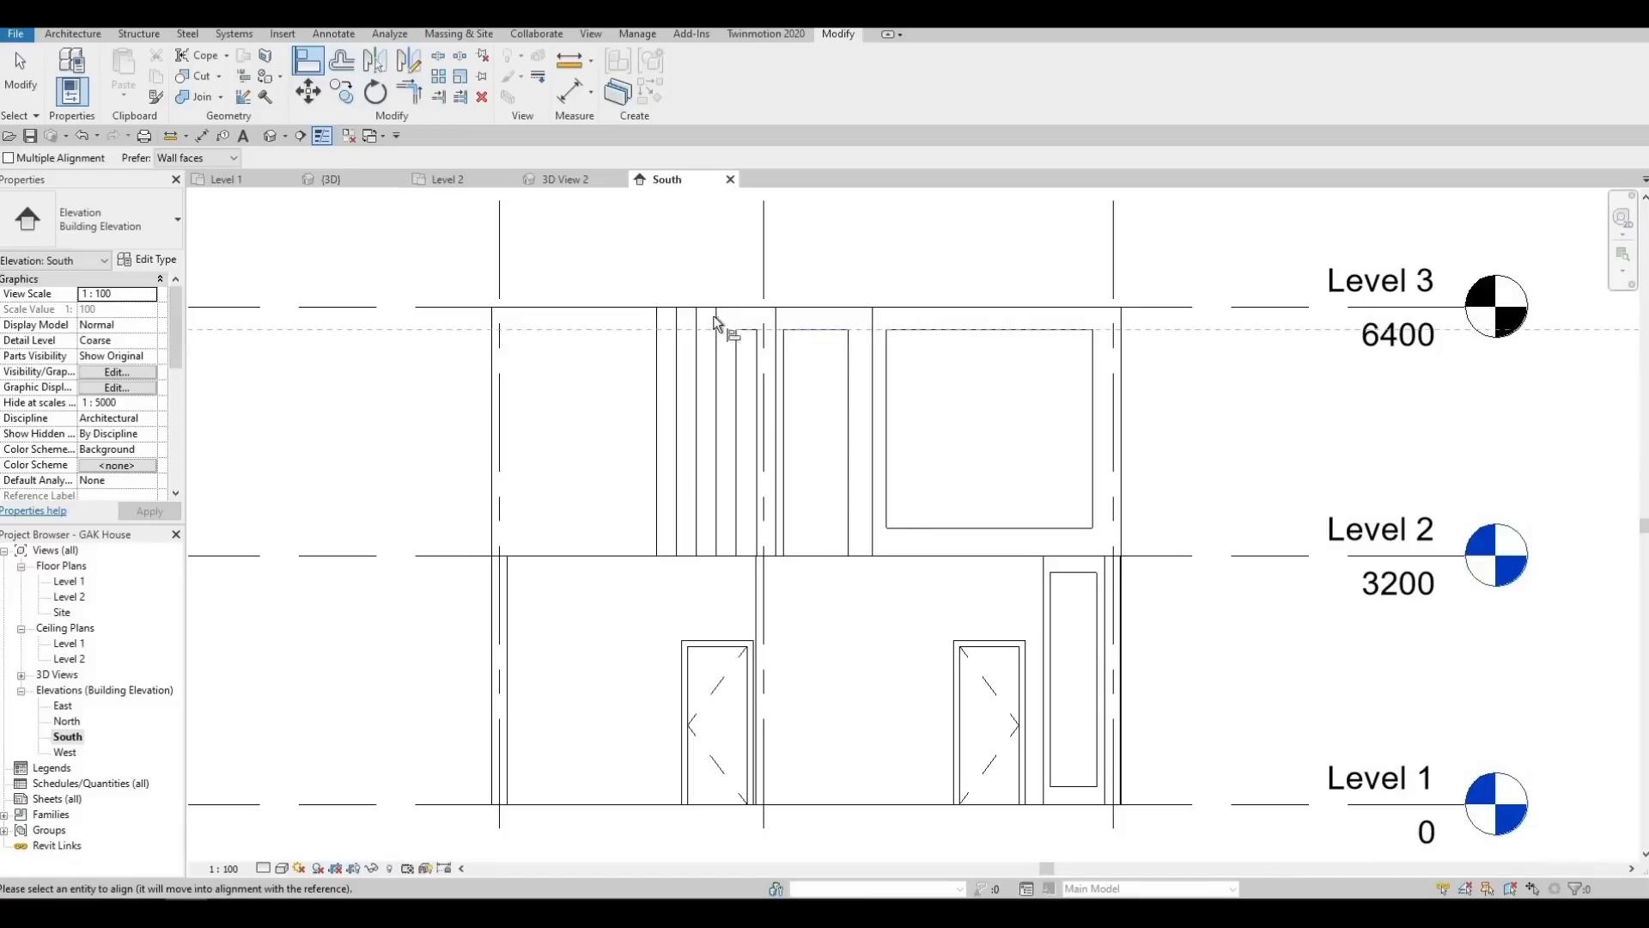
click(742, 329)
key(Escape)
key(Escape)
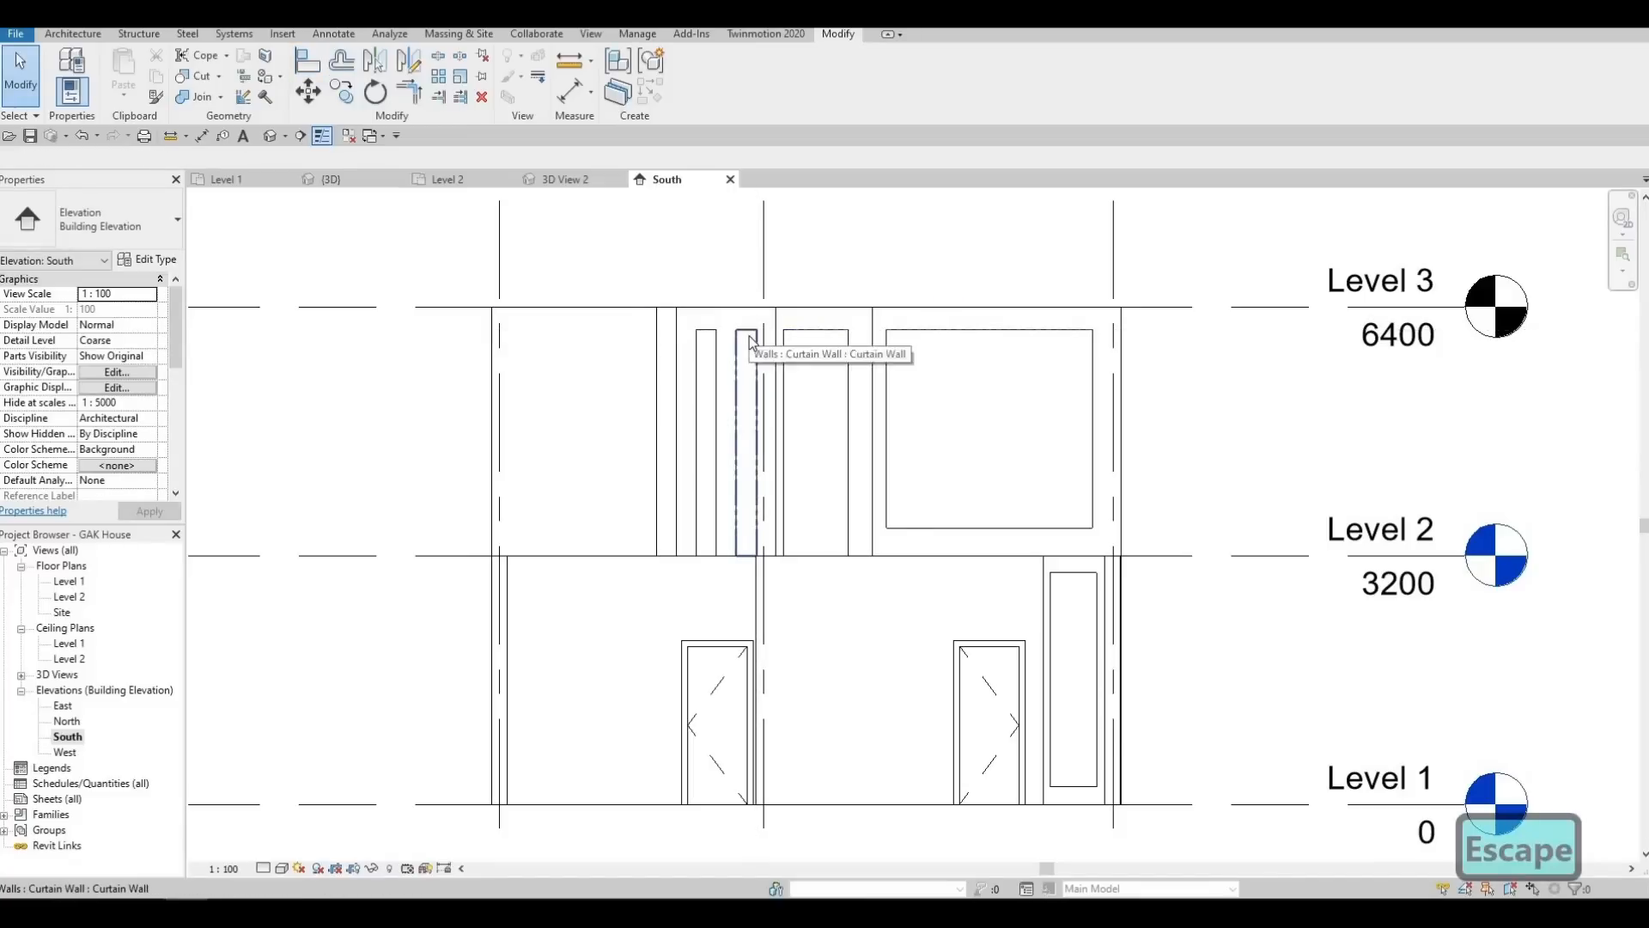
key(a)
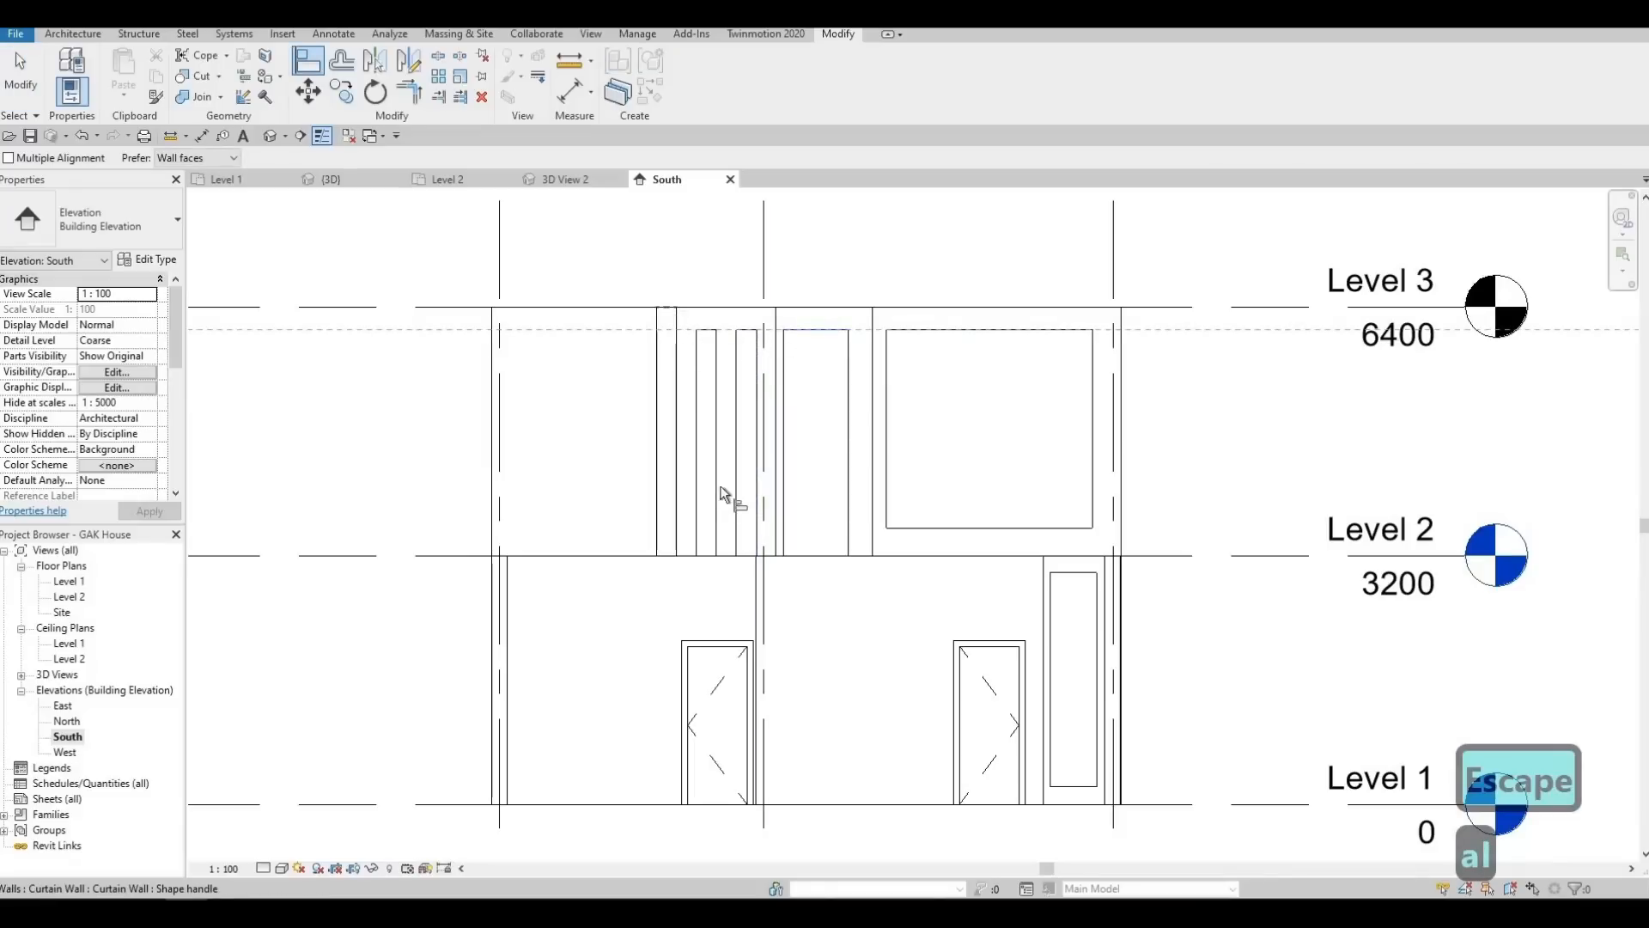
Align the bottoms of the stair curtain wall and the three narrow Level 2 curtain walls with the large curtain wall's bottom edge
click(934, 530)
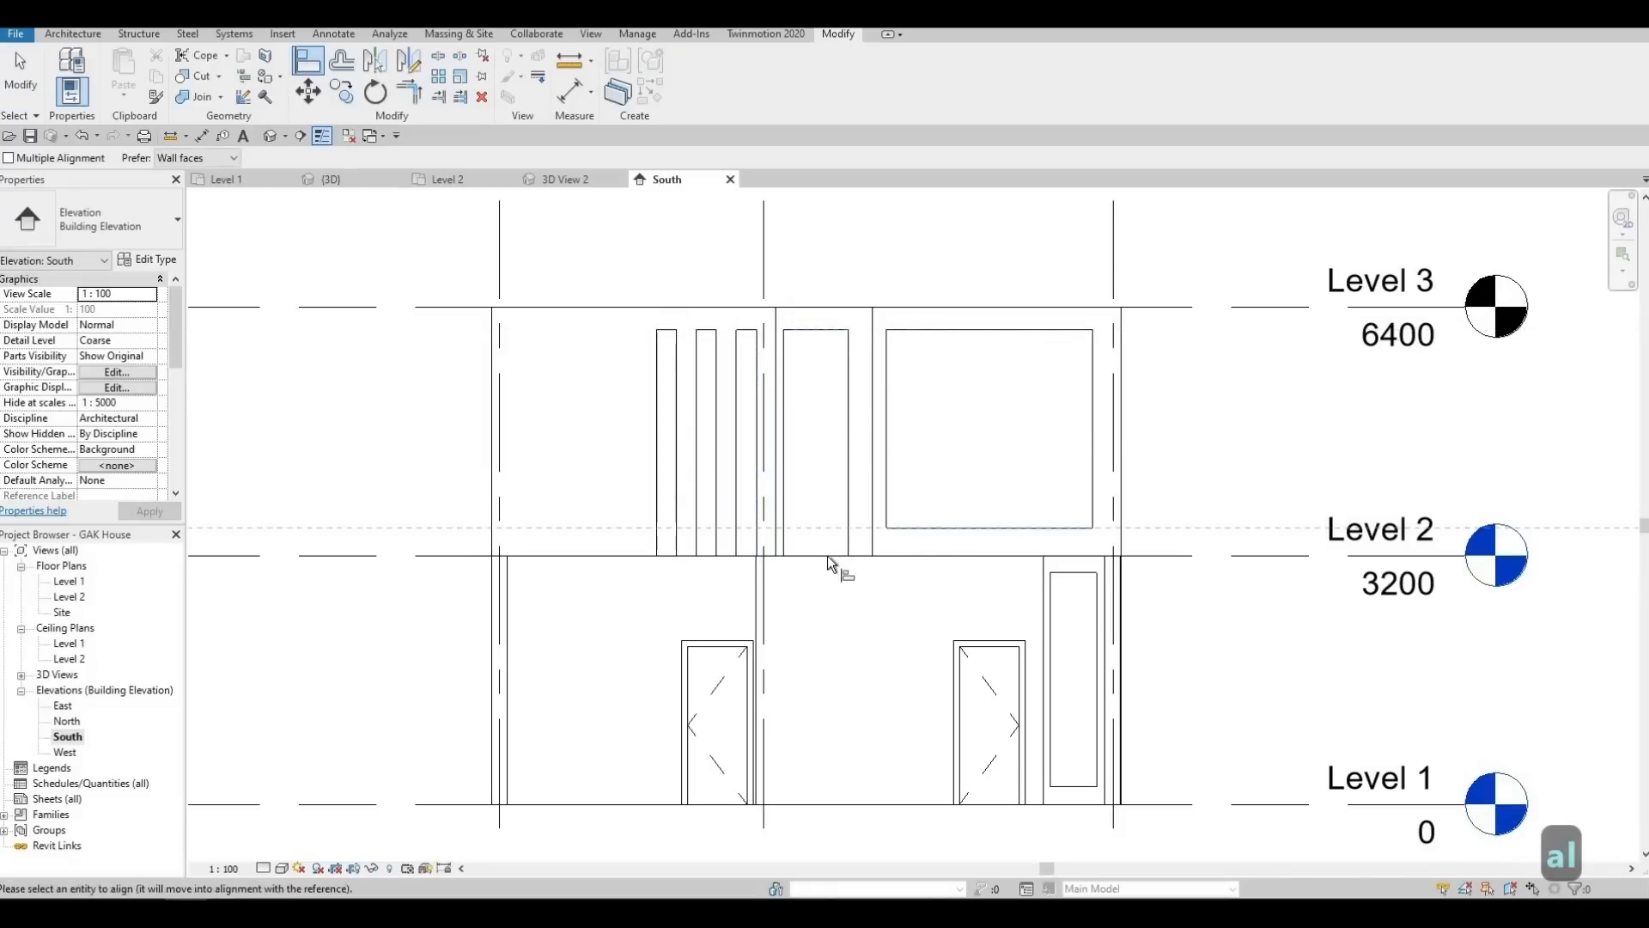
click(827, 554)
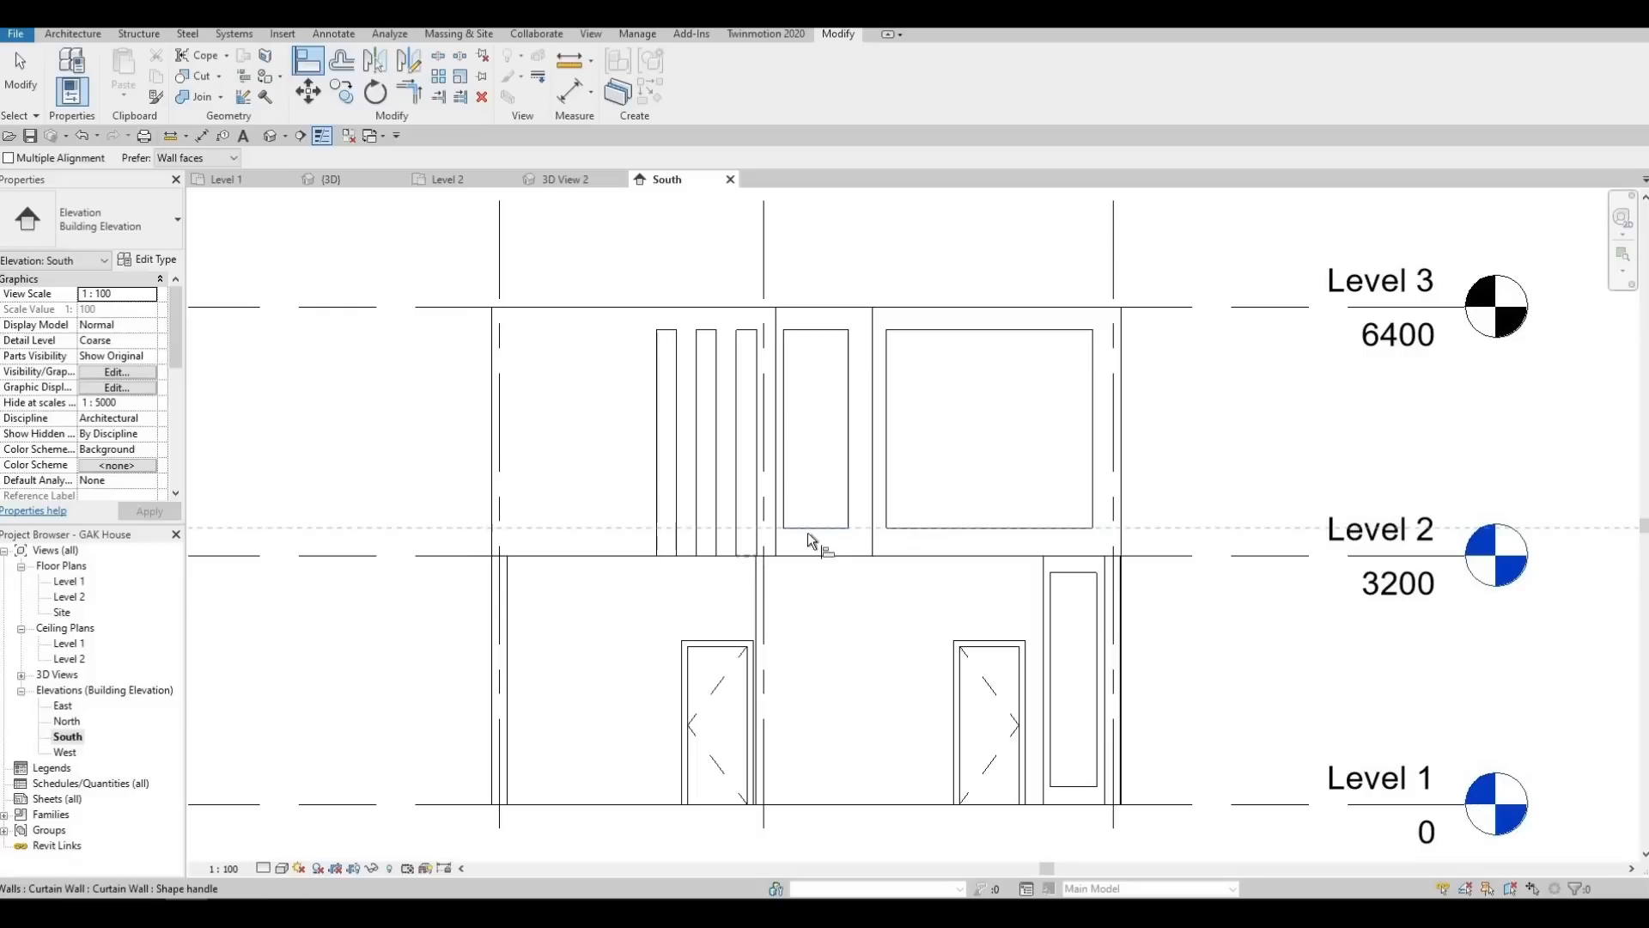
click(809, 529)
click(746, 556)
click(666, 556)
scroll(1000, 541, down, 2)
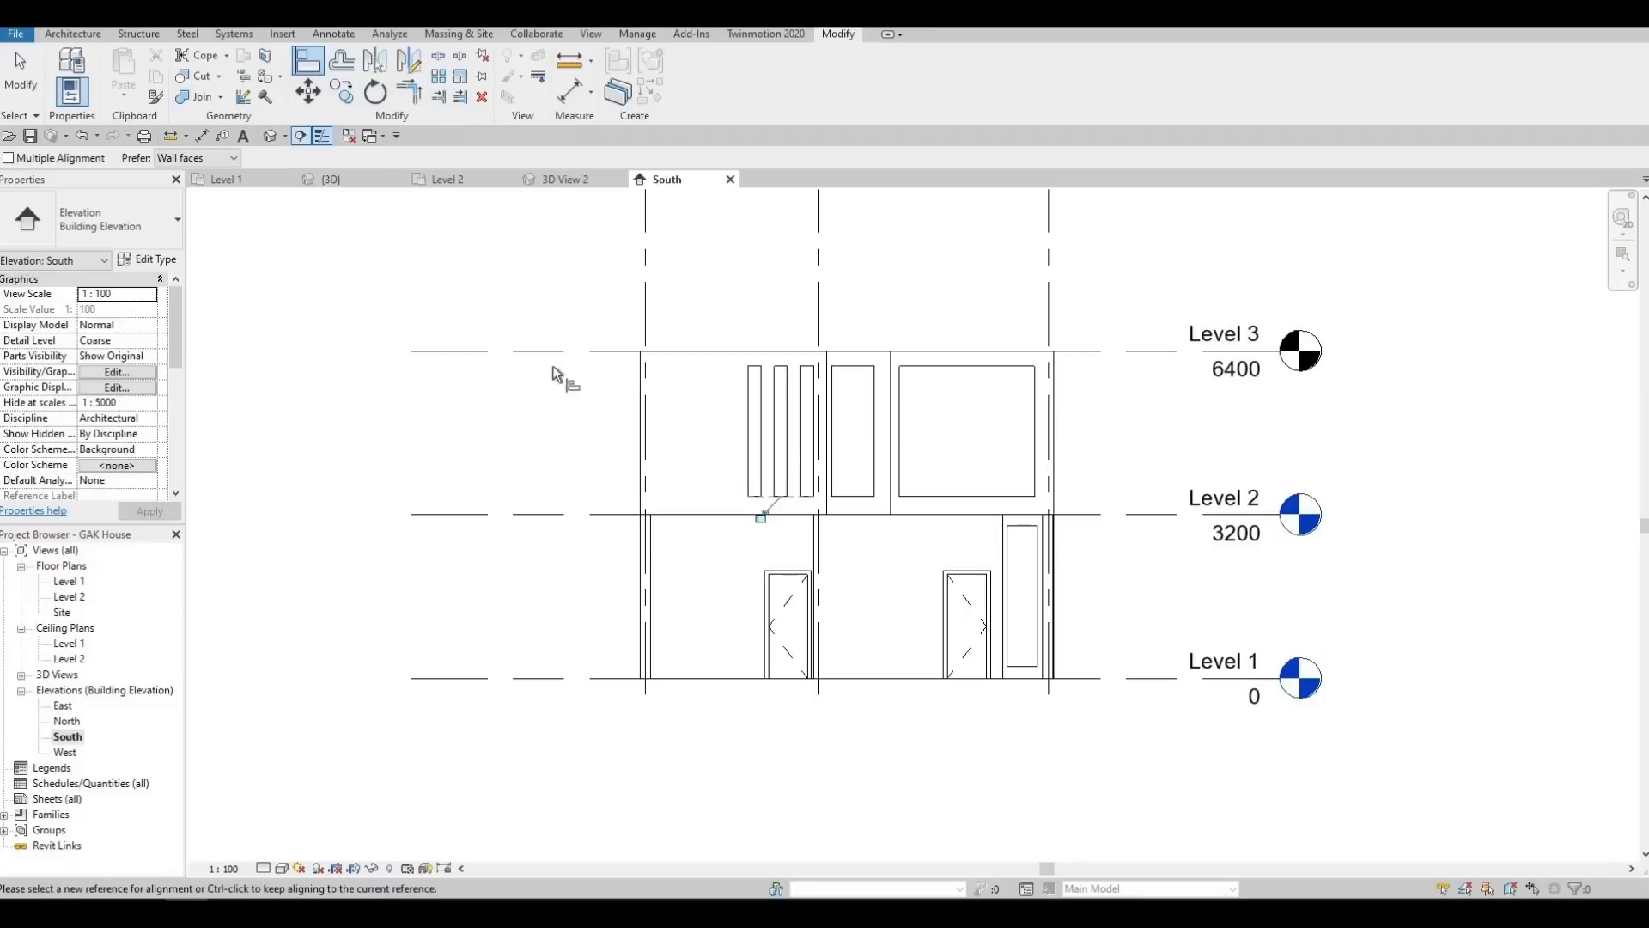
In the 3D view, align the top and bottom of the west facade's southernmost narrow Level 2 curtain wall with the south curtain walls
click(270, 136)
shift+middle_drag(647, 612, 905, 405)
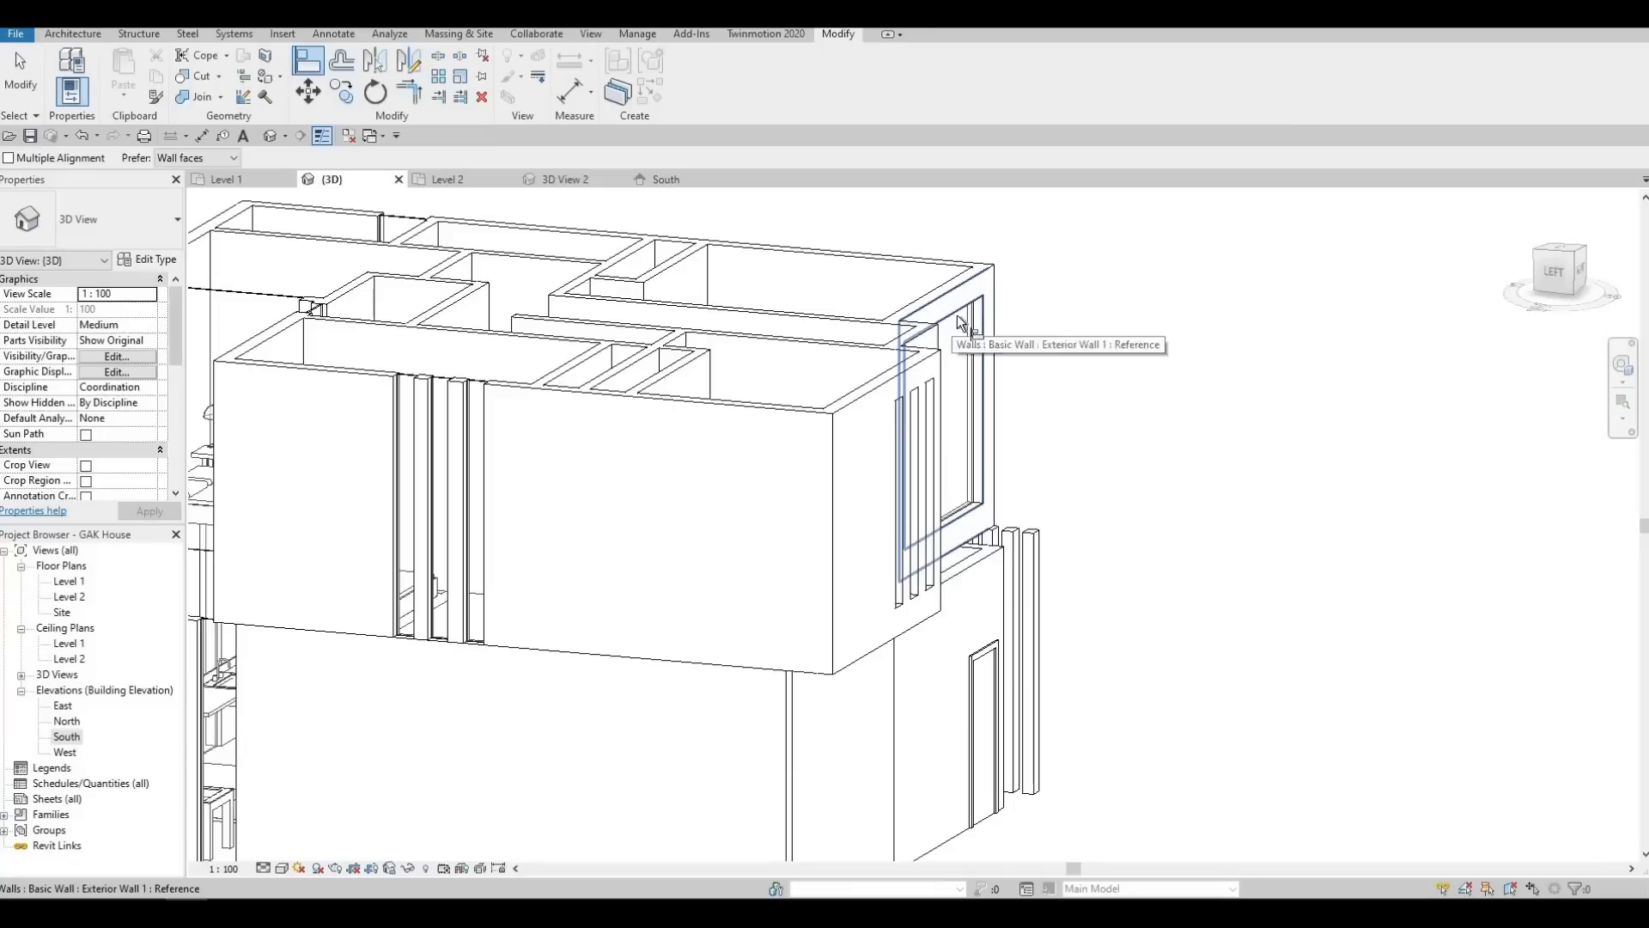
shift+middle_drag(936, 342, 945, 328)
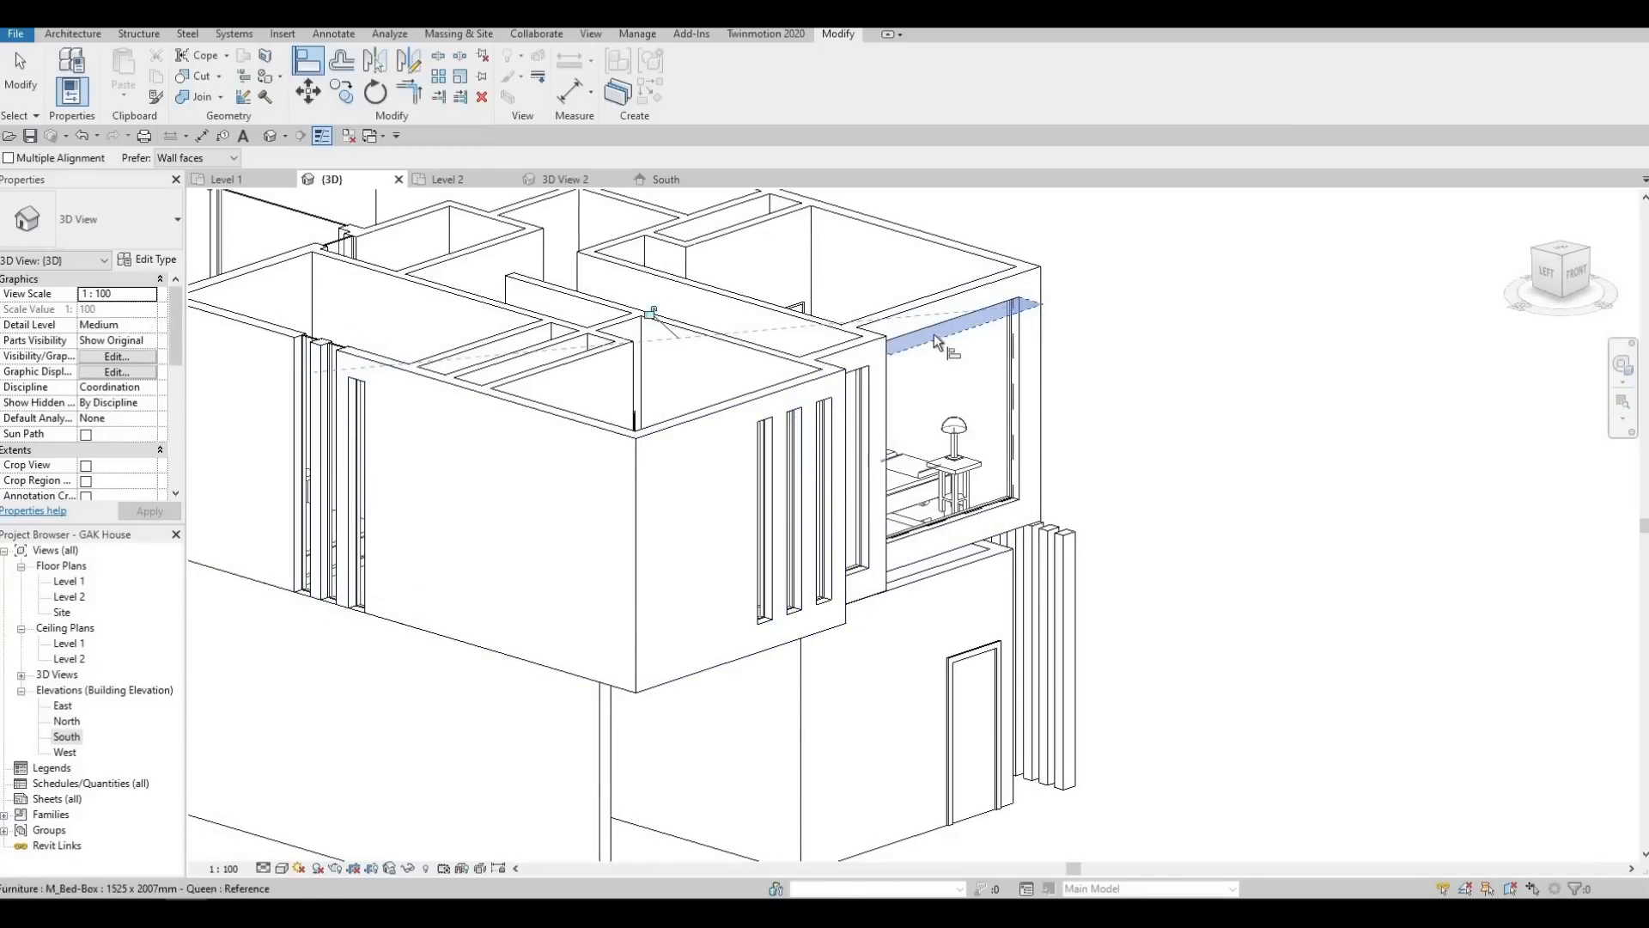
click(359, 606)
shift+middle_drag(399, 461, 475, 446)
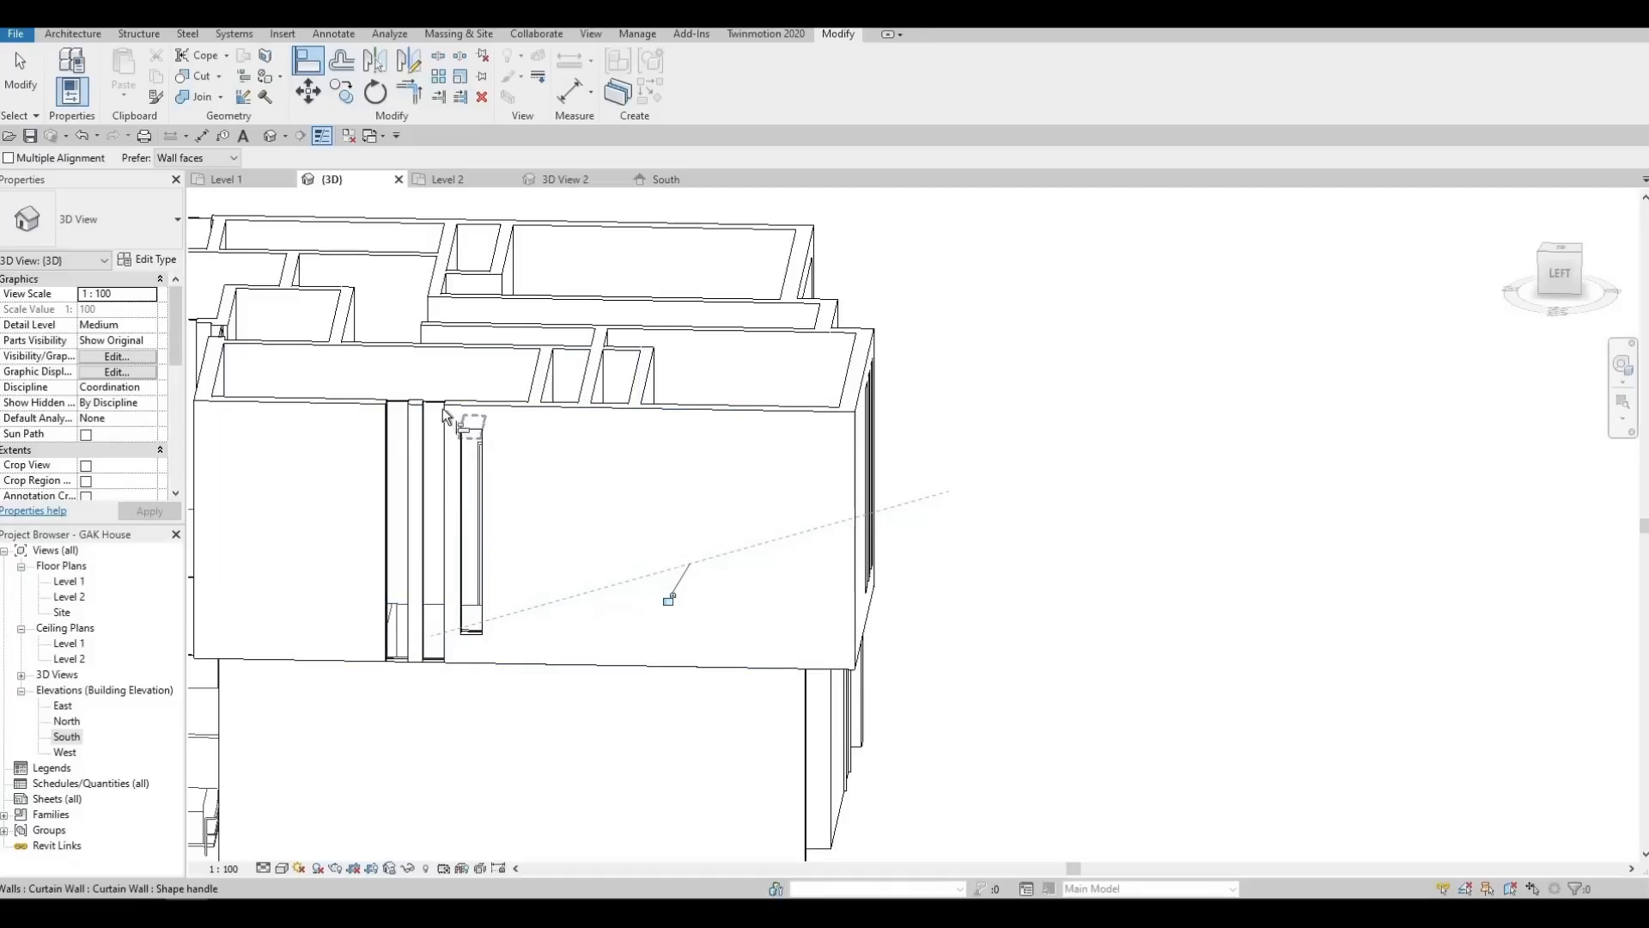
Align the tops and bottoms of the other two narrow west curtain walls with the already aligned one beside them
click(443, 415)
click(467, 429)
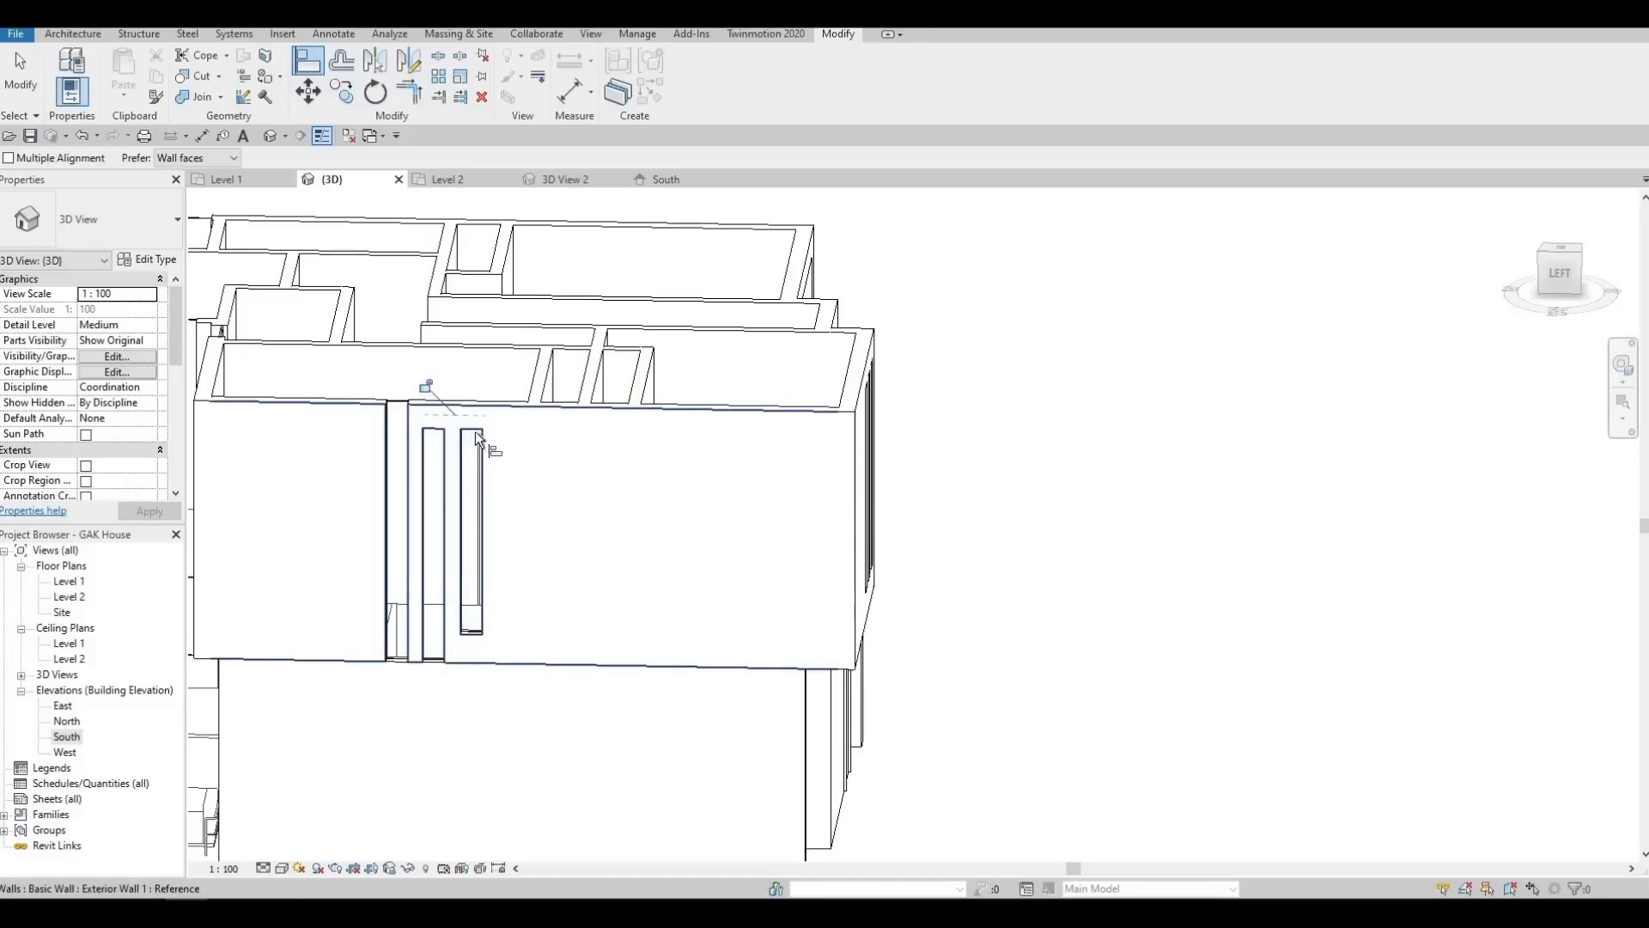
click(476, 433)
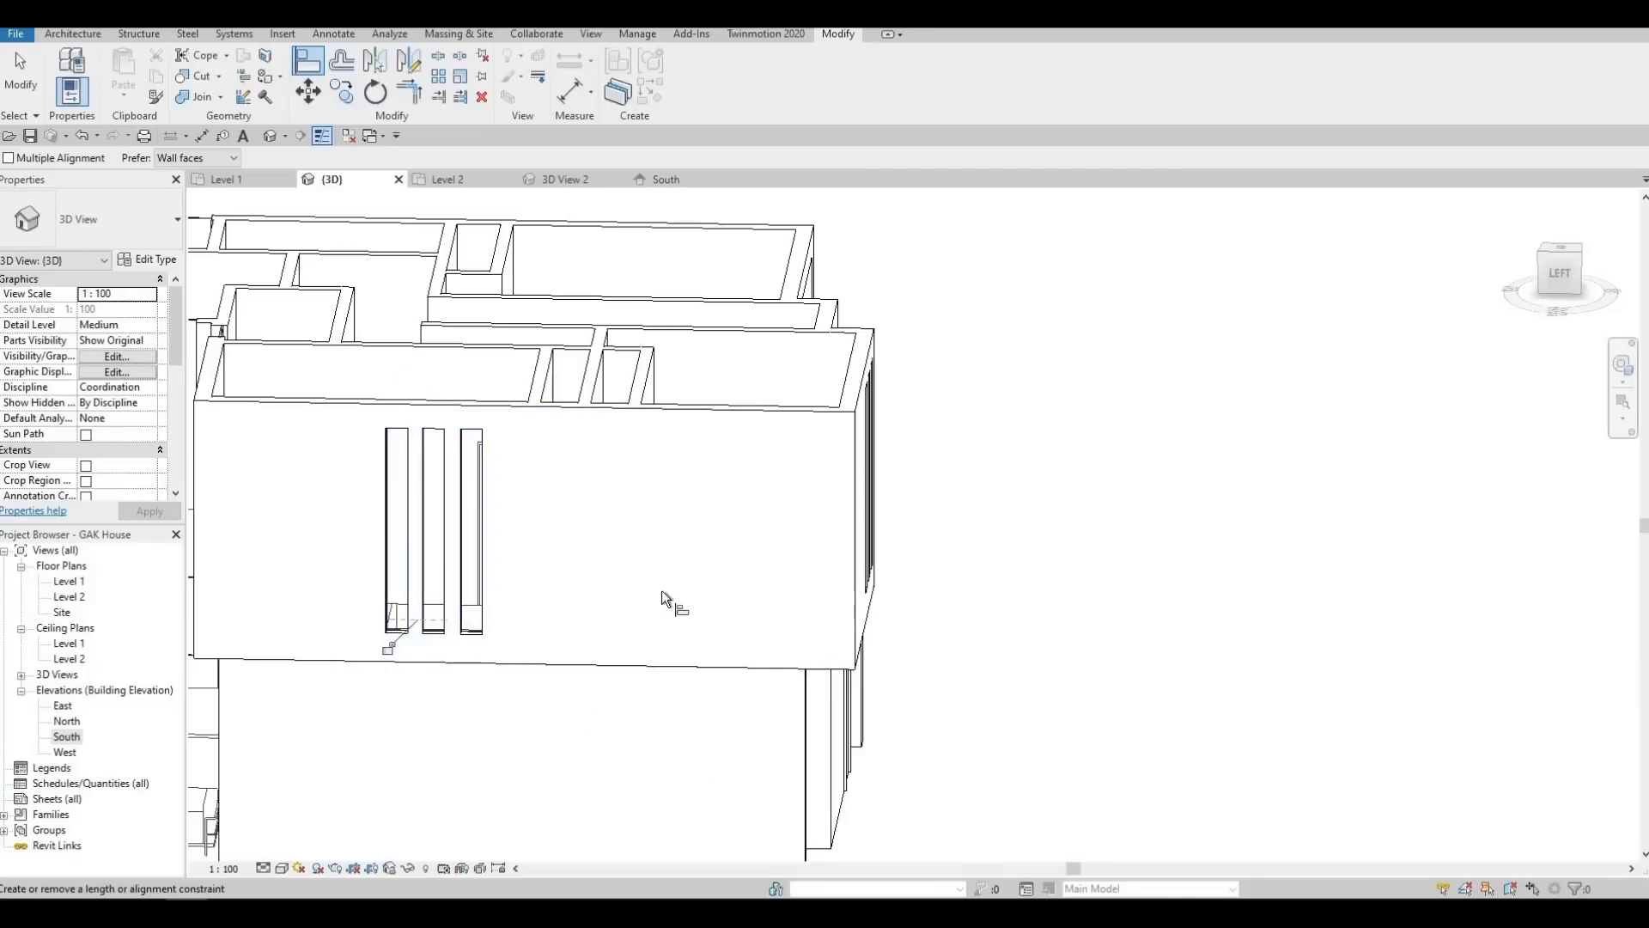
Align the top of the narrow Level 2 curtain wall in the north exterior wall with the top of the west curtain walls
middle_drag(468, 696, 488, 505)
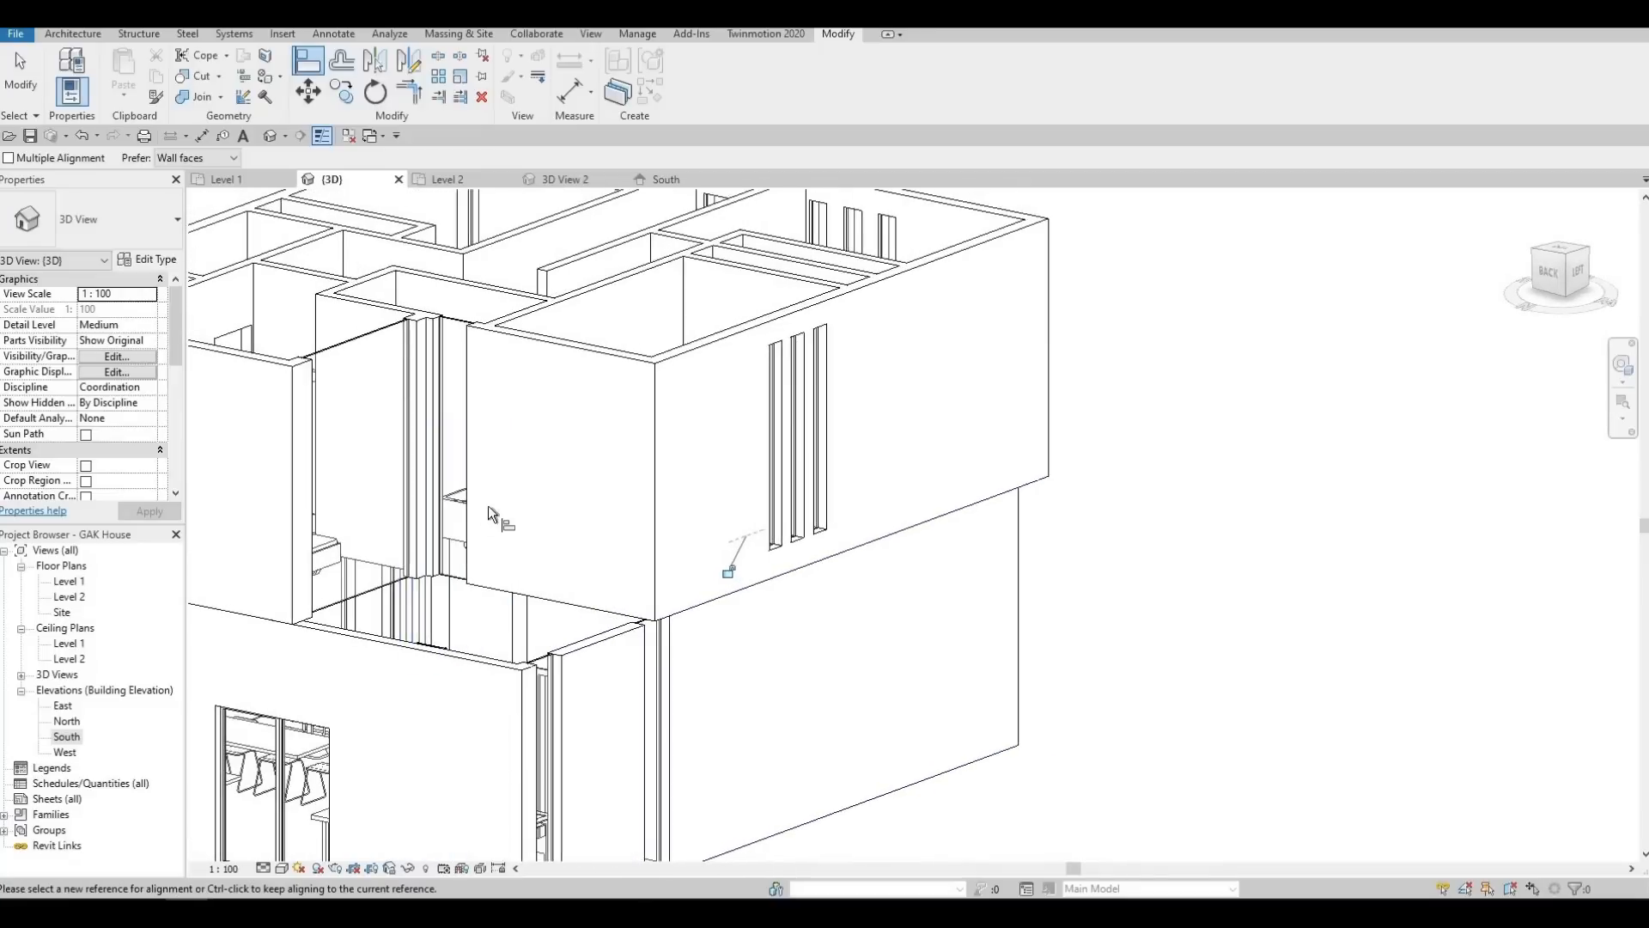
shift+middle_drag(448, 334, 442, 318)
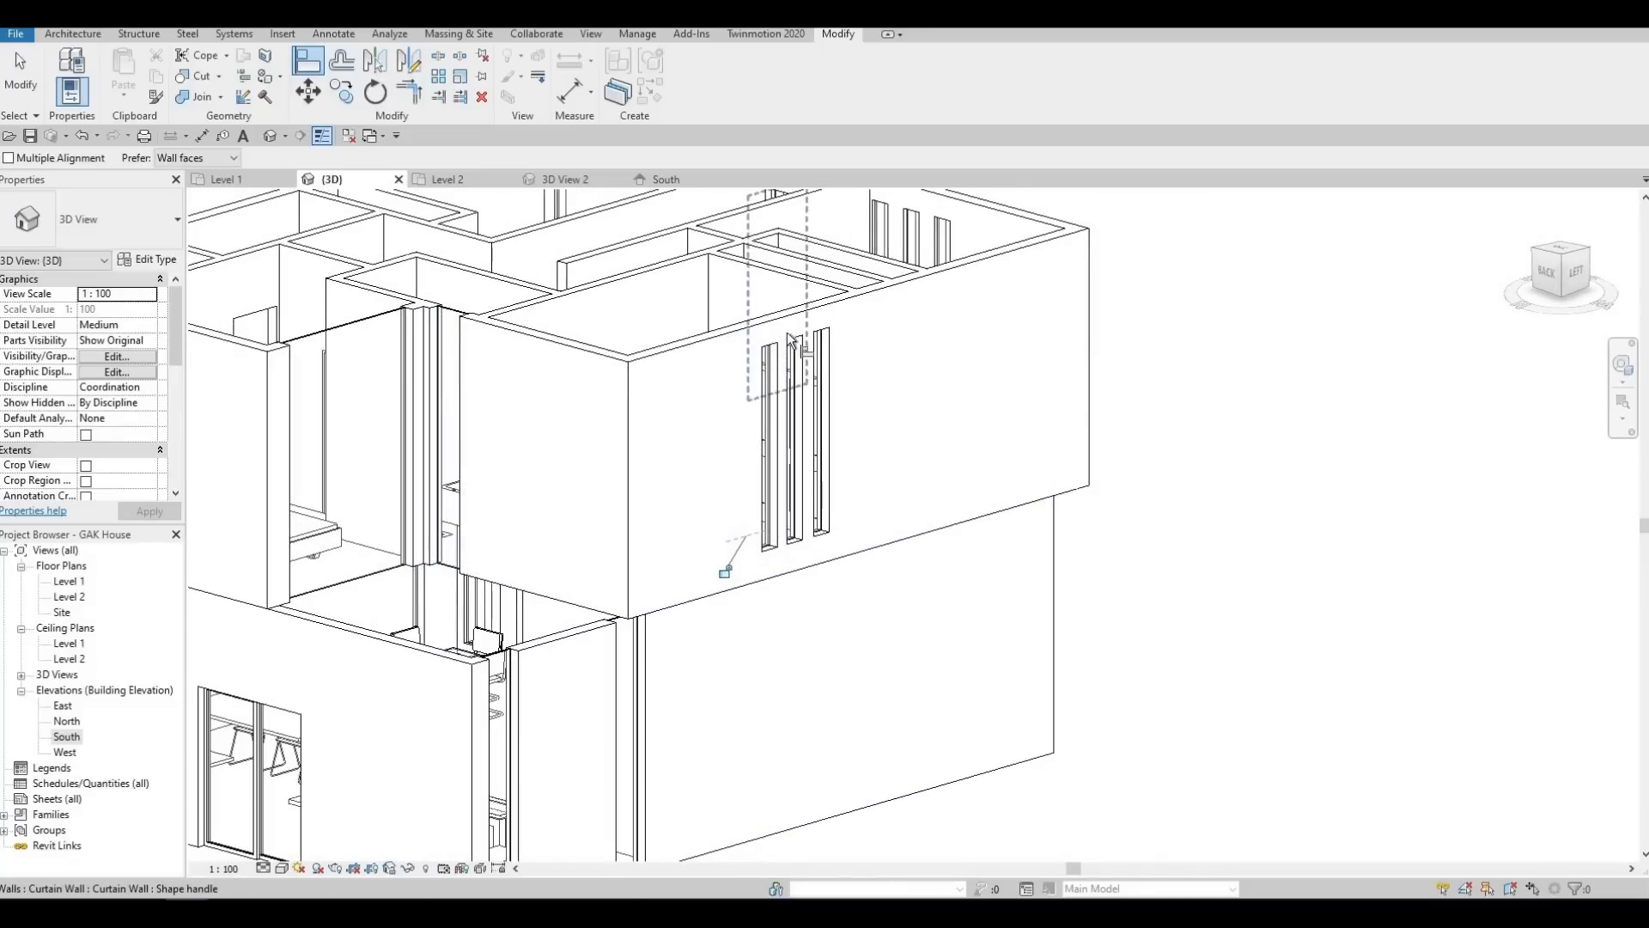
scroll(778, 350, up, 3)
scroll(756, 369, up, 2)
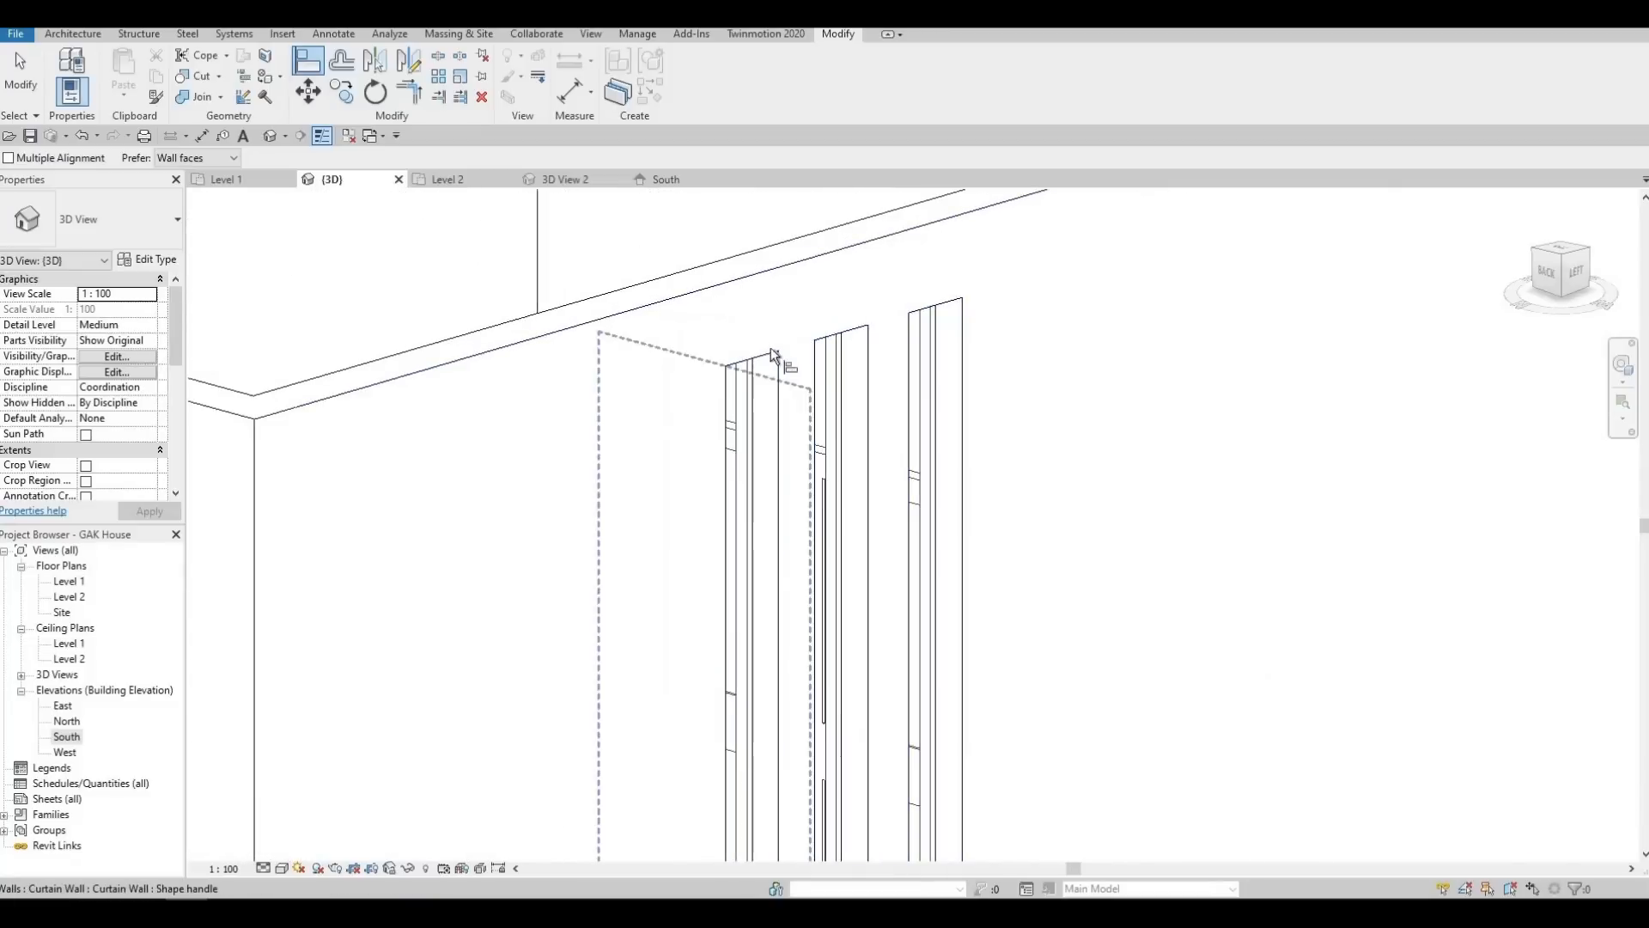
key(Tab)
key(Tab)
key(Tab)
key(Tab)
key(Tab)
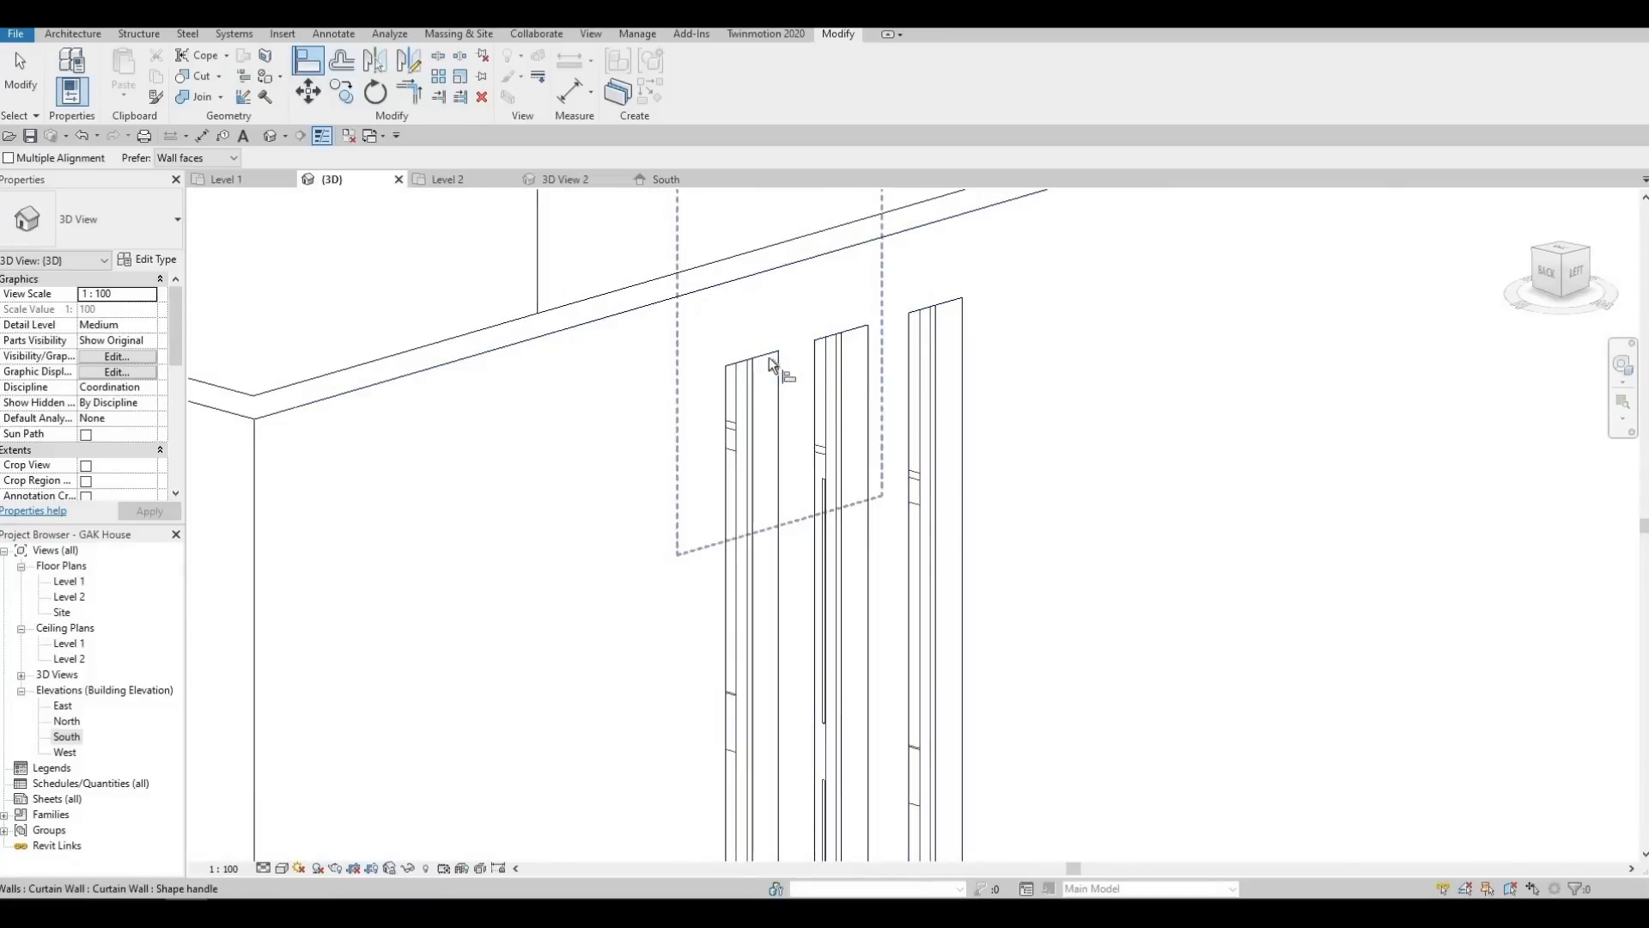
shift+middle_drag(761, 363, 693, 265)
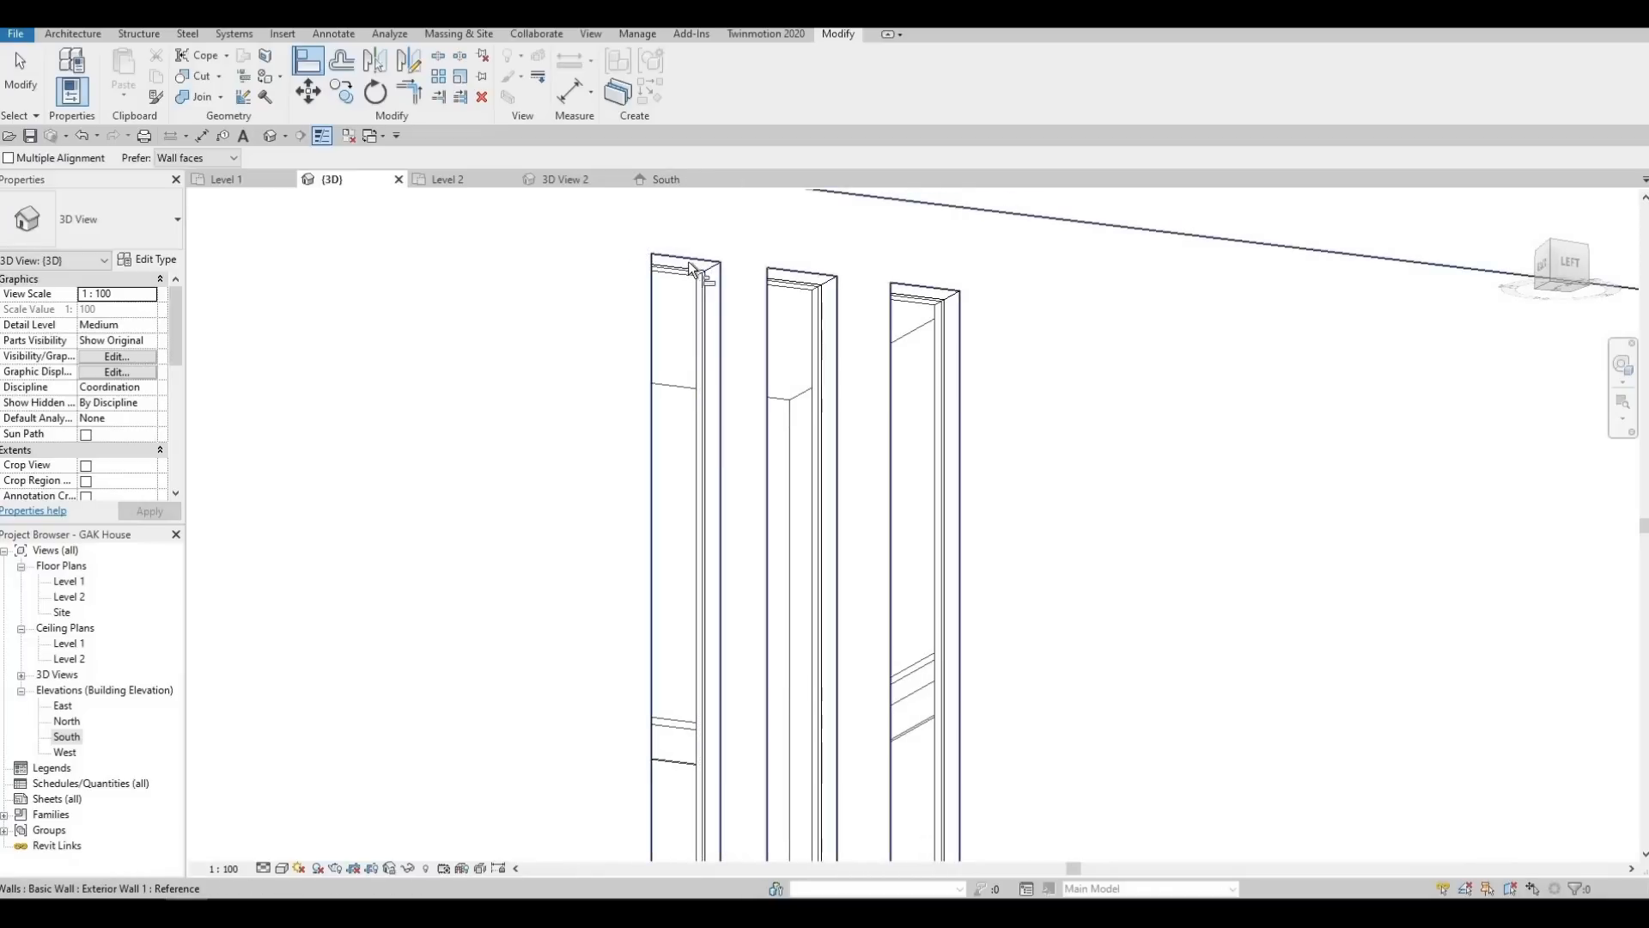
click(672, 270)
scroll(667, 272, down, 2)
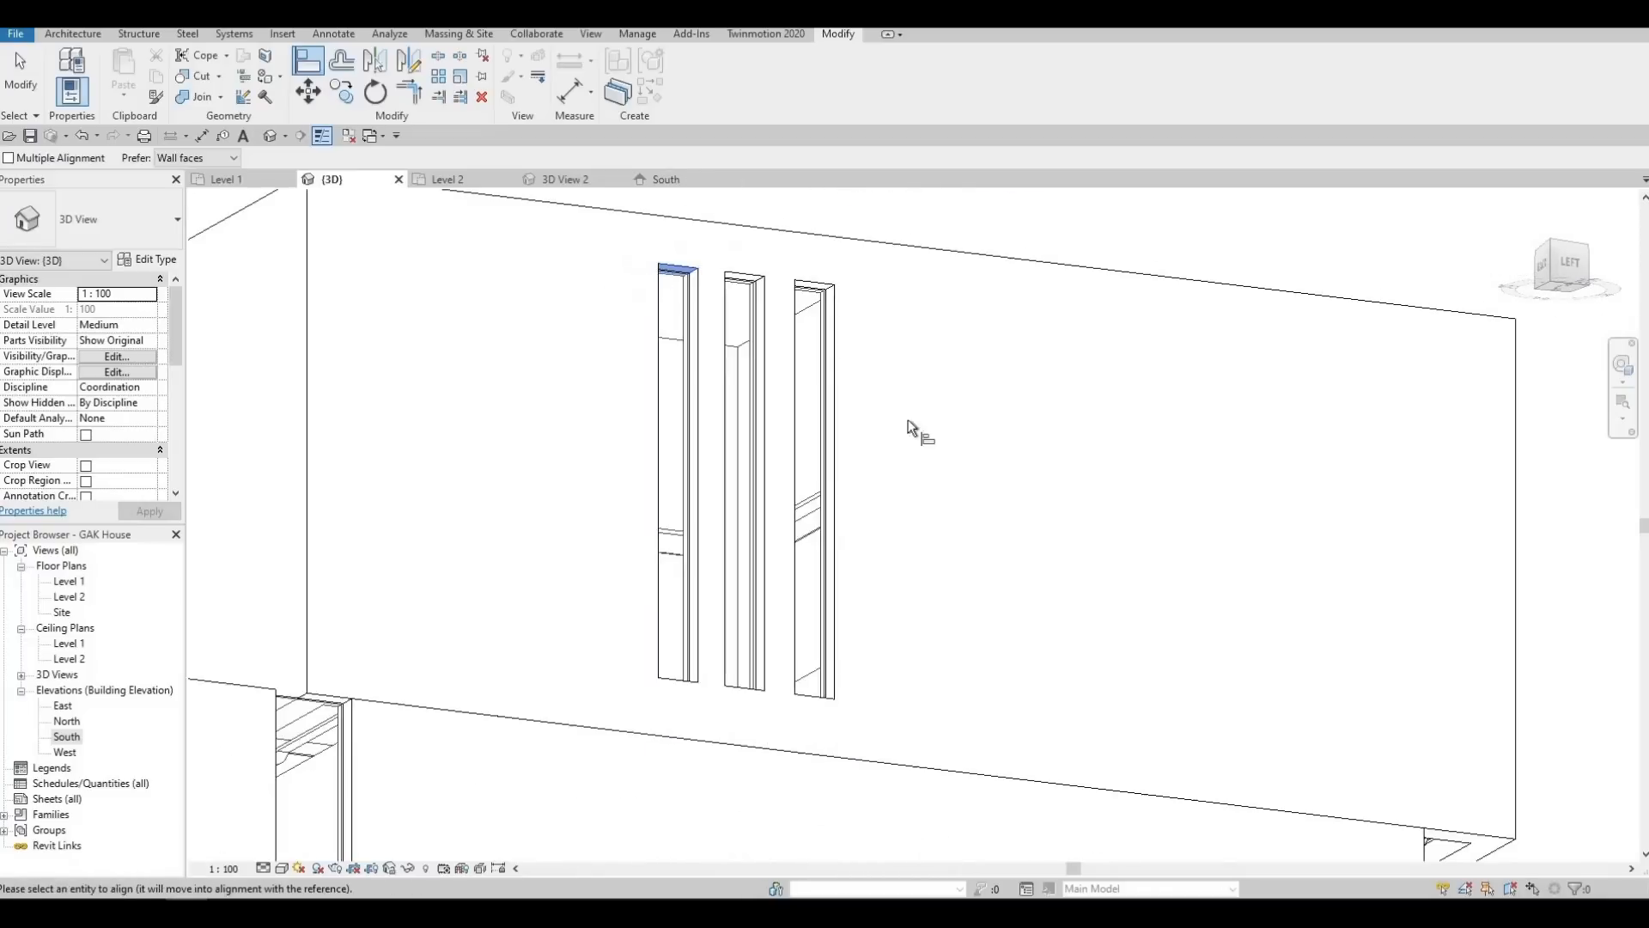
middle_drag(909, 419, 1636, 511)
click(827, 405)
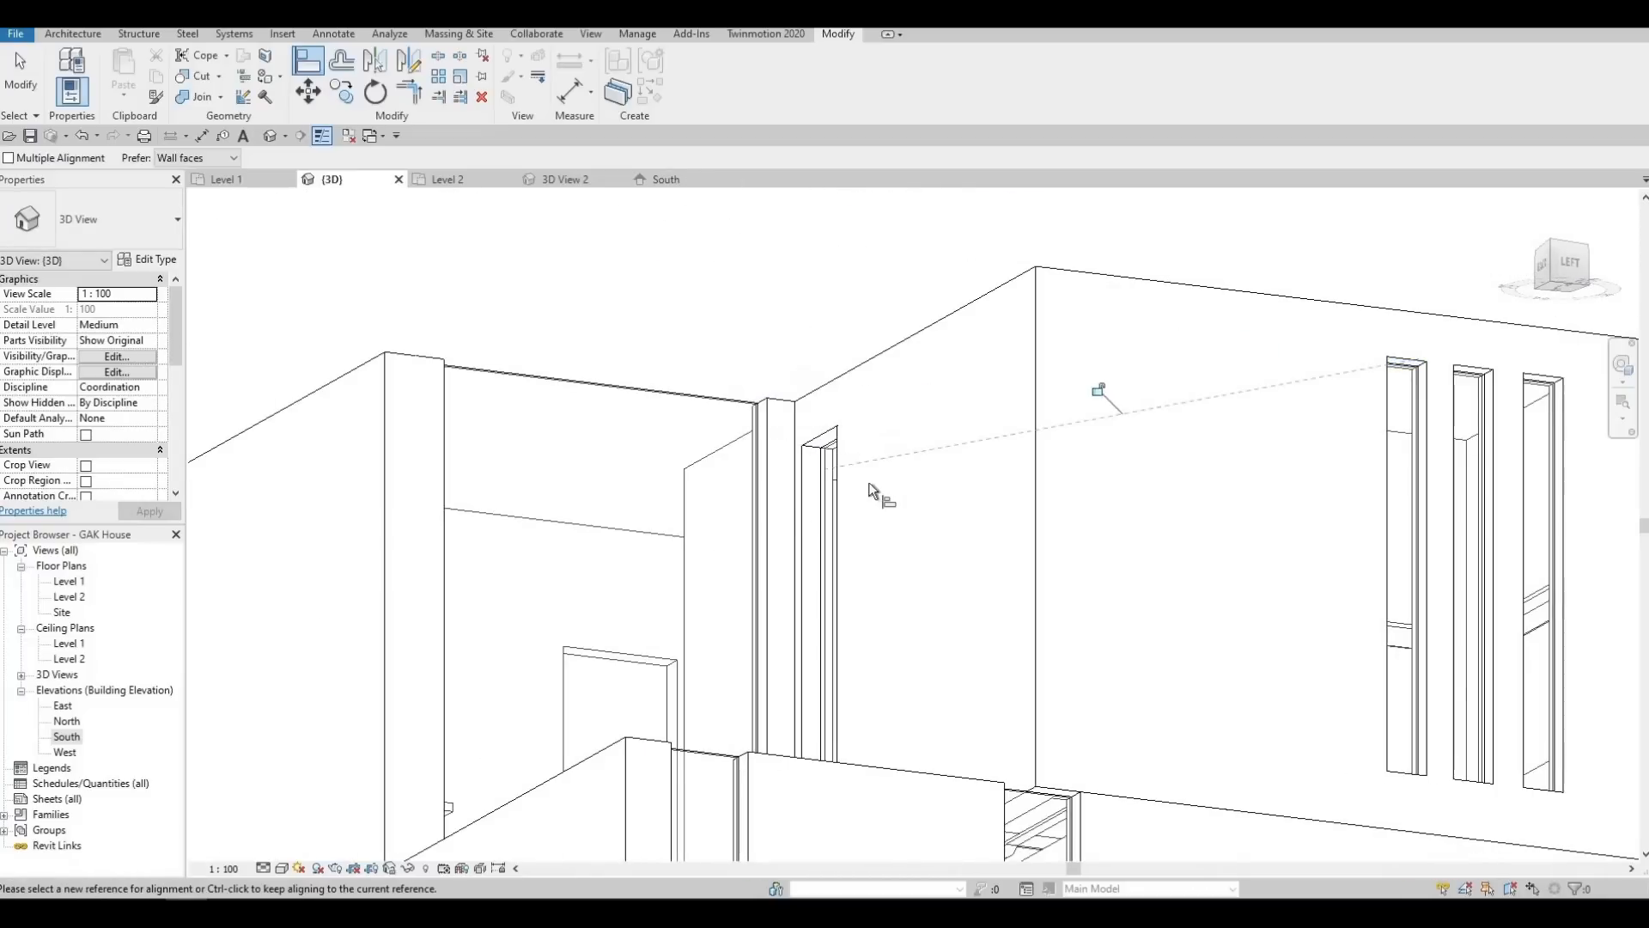
Align the bottom of the narrow Level 2 north curtain wall with the bottom of the west curtain walls
shift+middle_drag(868, 482, 830, 424)
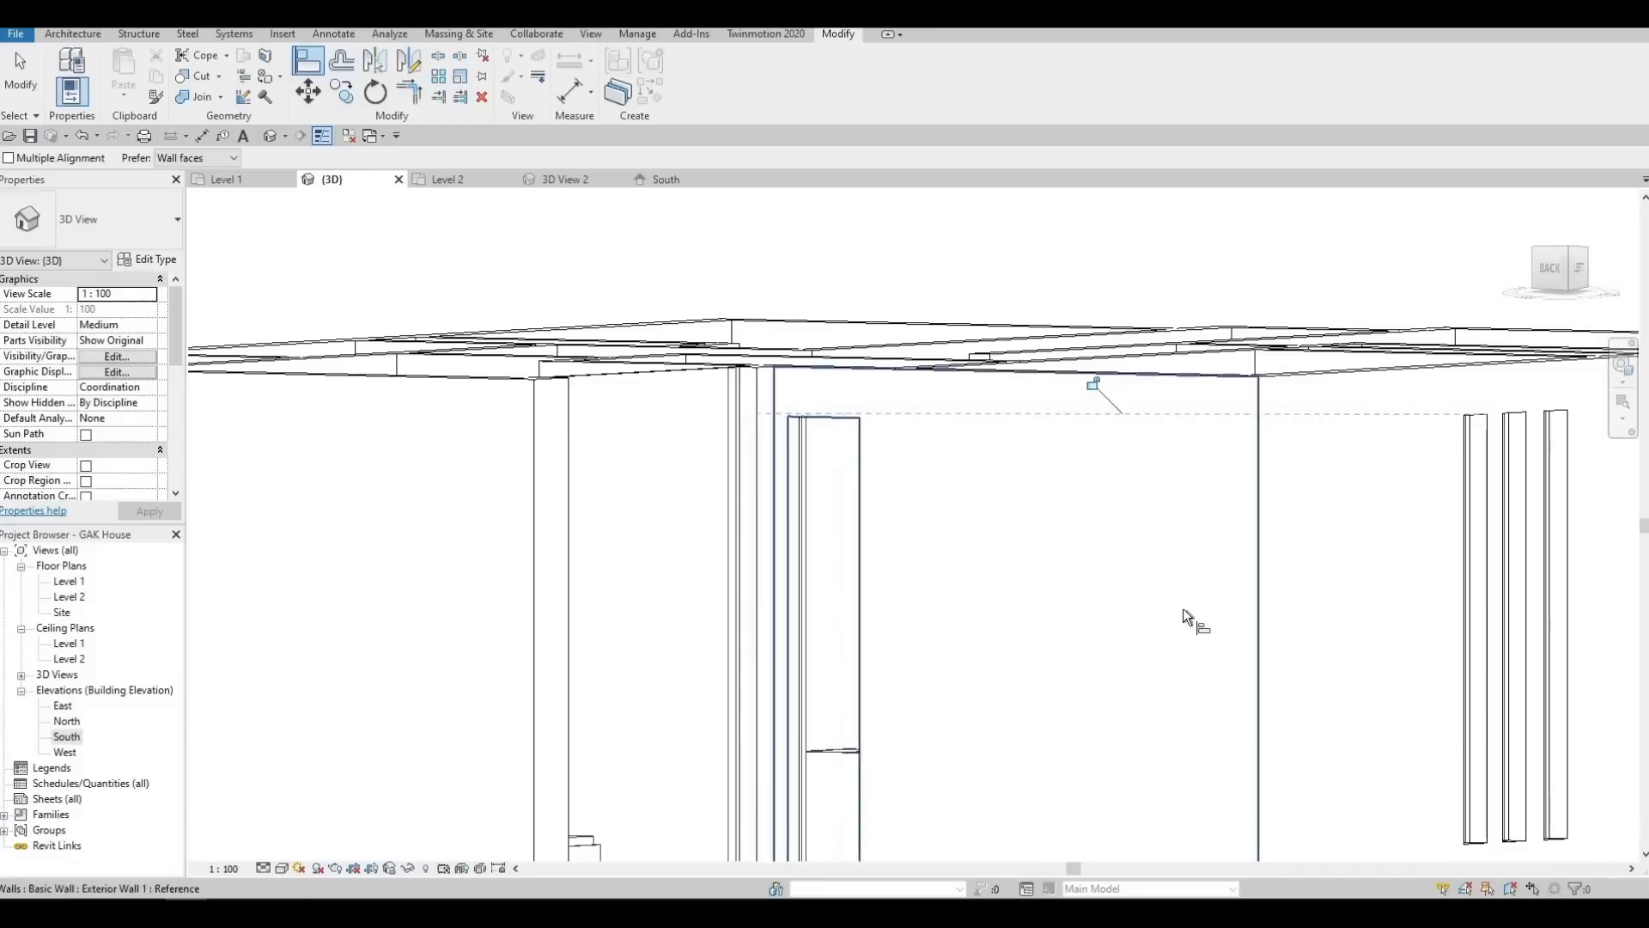
scroll(1481, 845, down, 1)
middle_drag(1481, 844, 1176, 568)
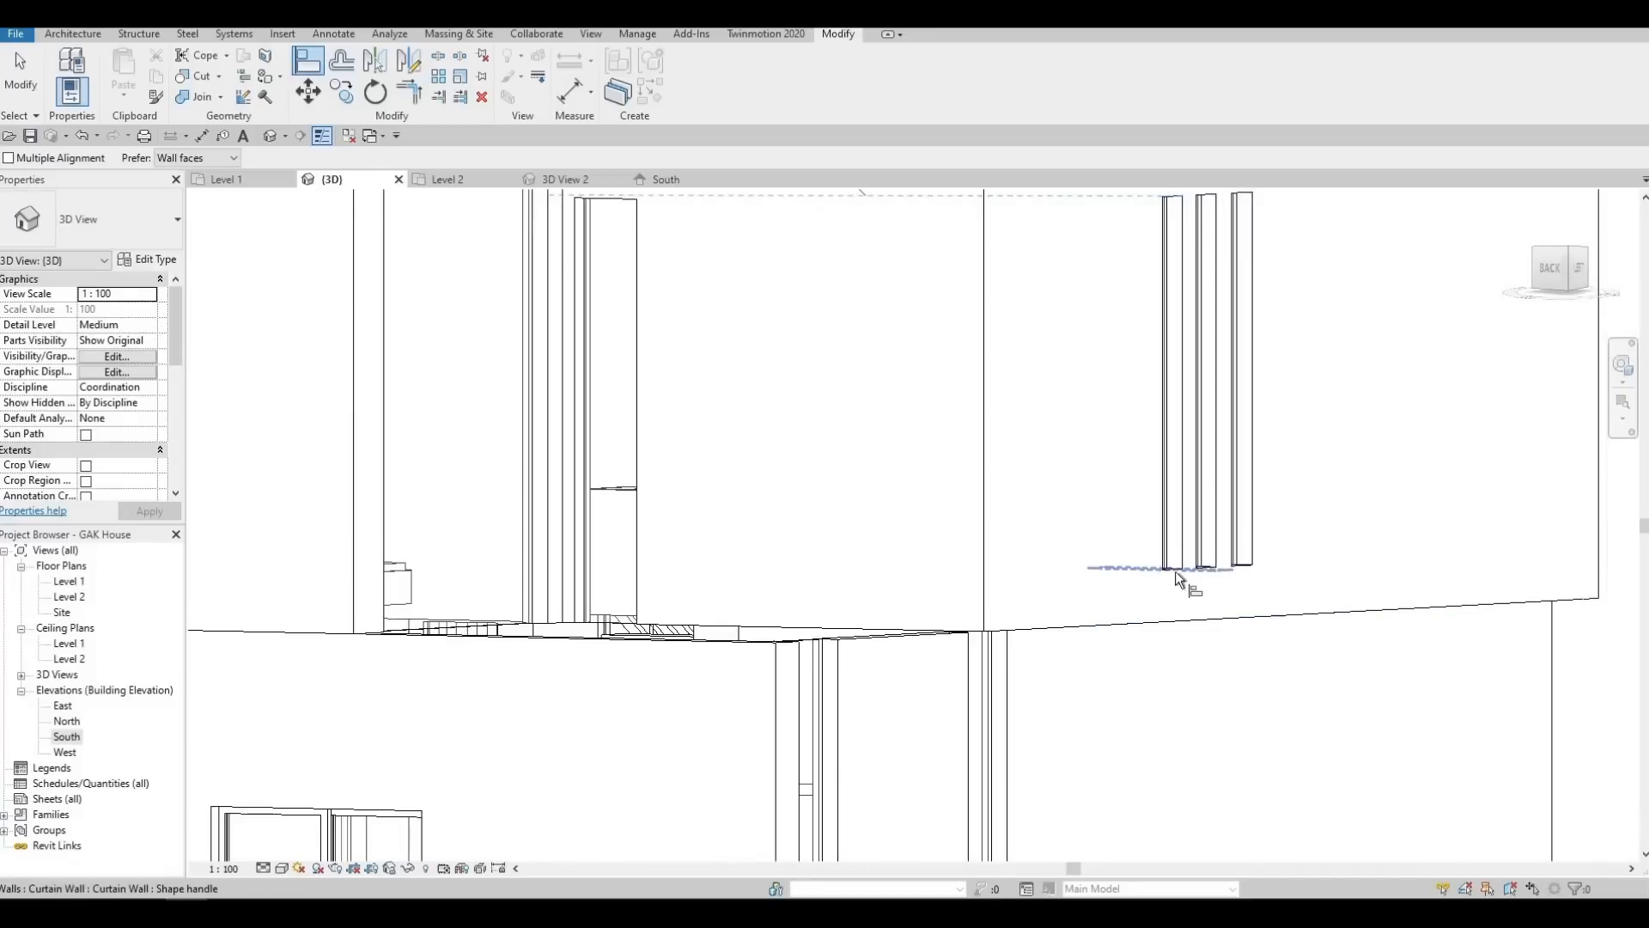
click(1170, 571)
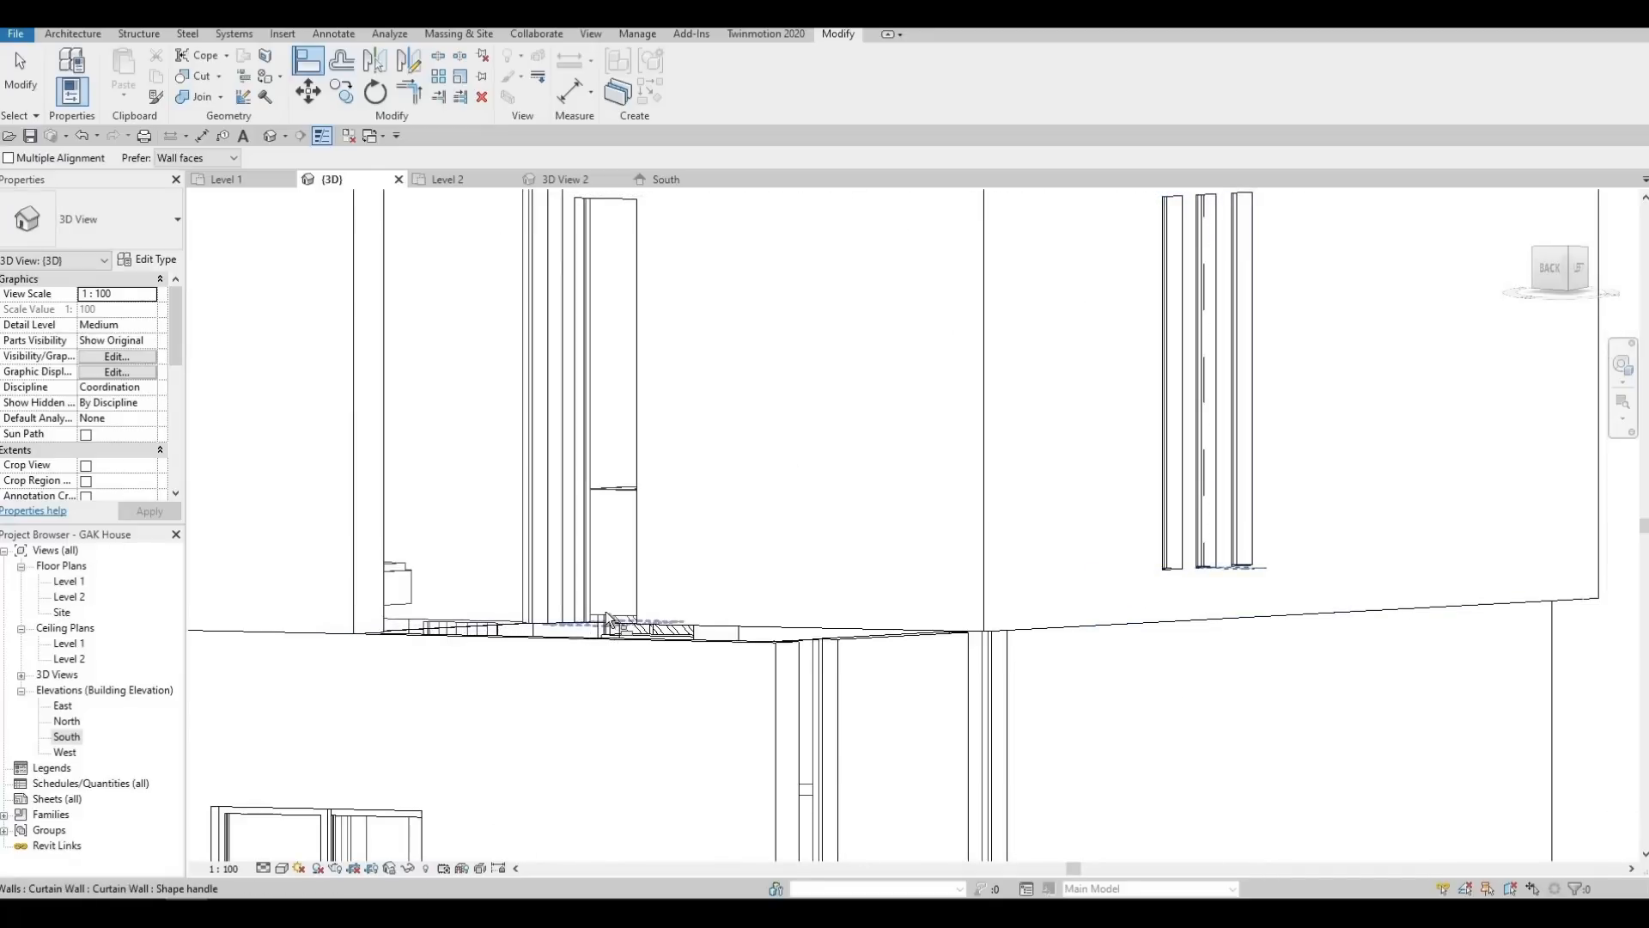
shift+middle_drag(608, 618, 654, 809)
shift+middle_drag(650, 647, 646, 637)
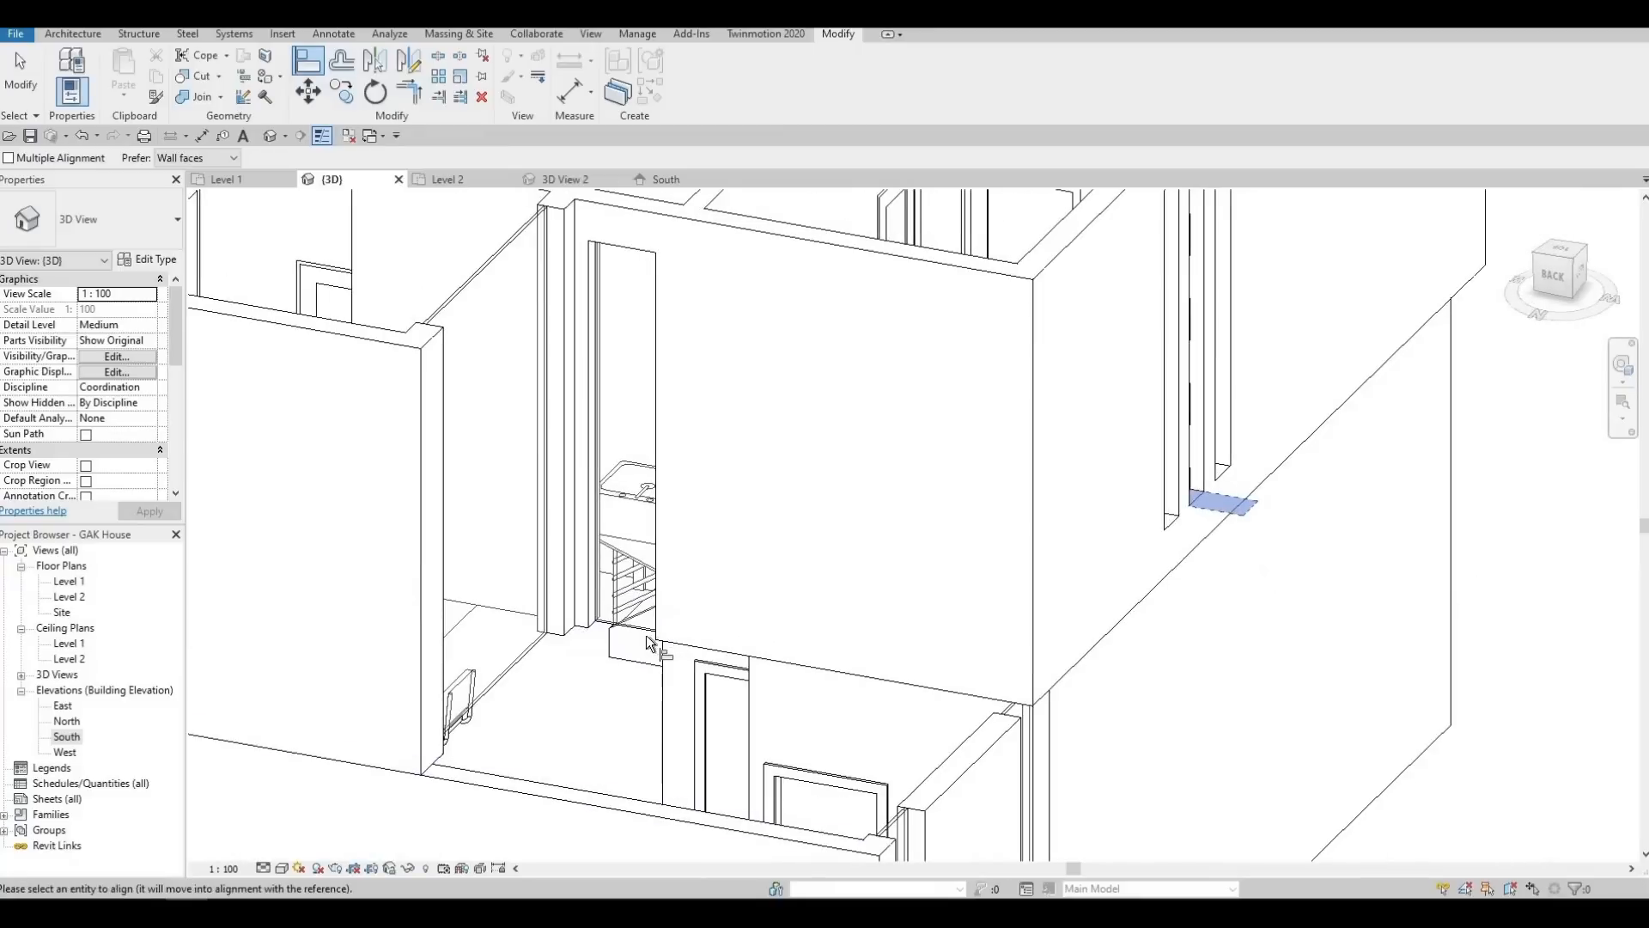
click(642, 648)
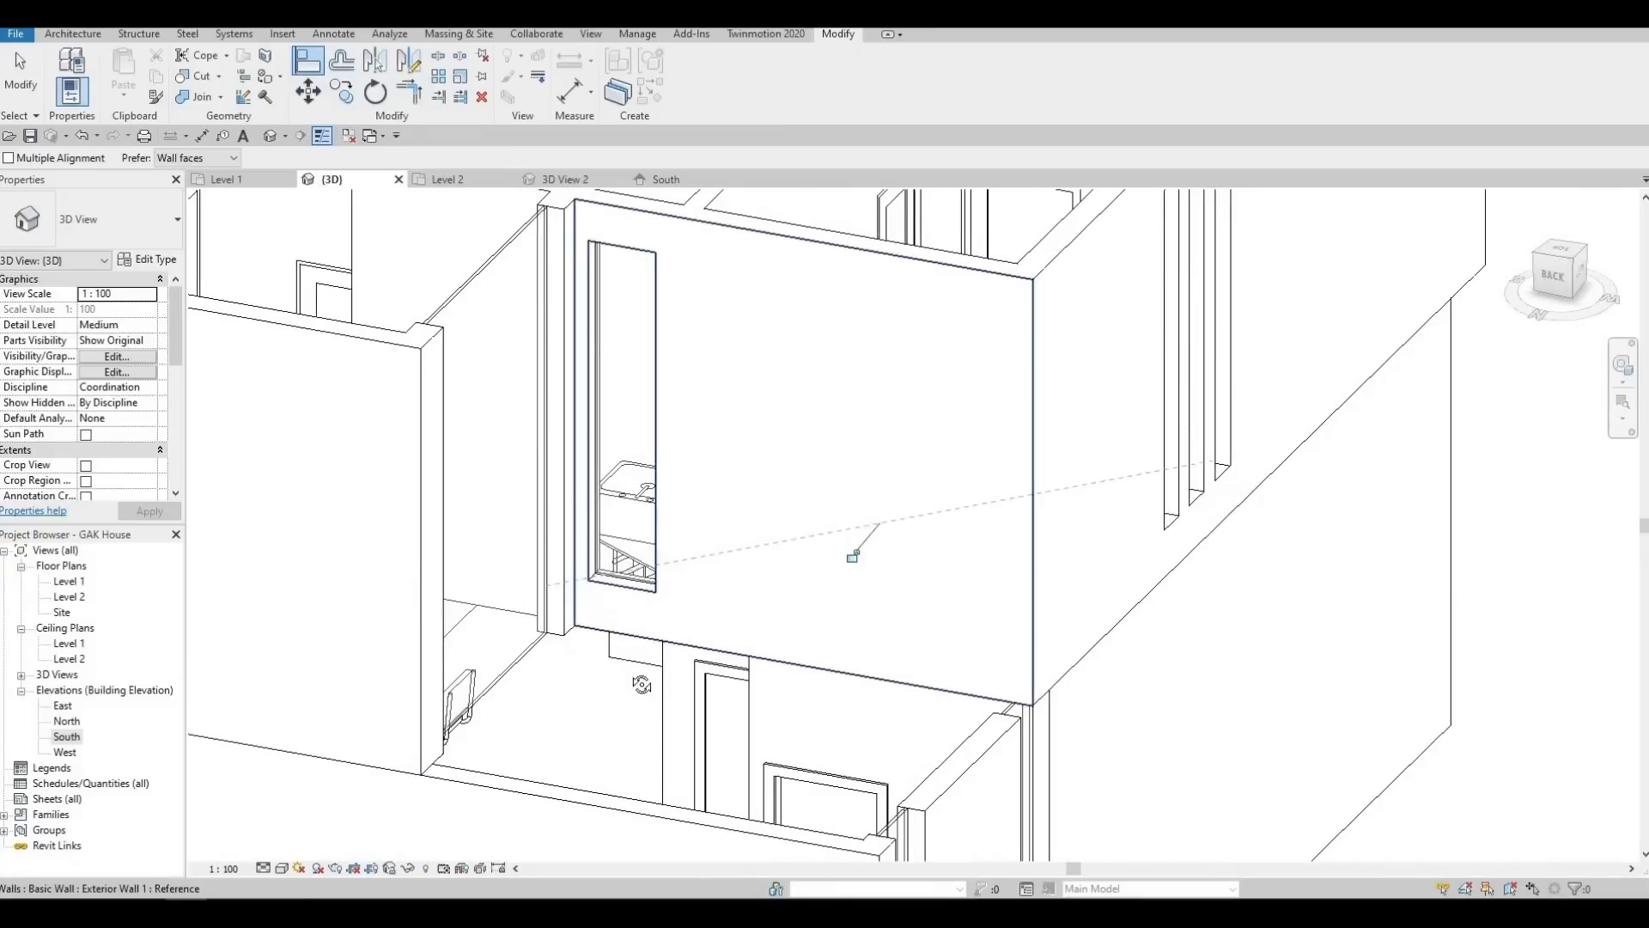
Align the top of the large curtain wall beside the recessed rear terrace with the top of the narrow back curtain wall
shift+middle_drag(514, 595, 1025, 371)
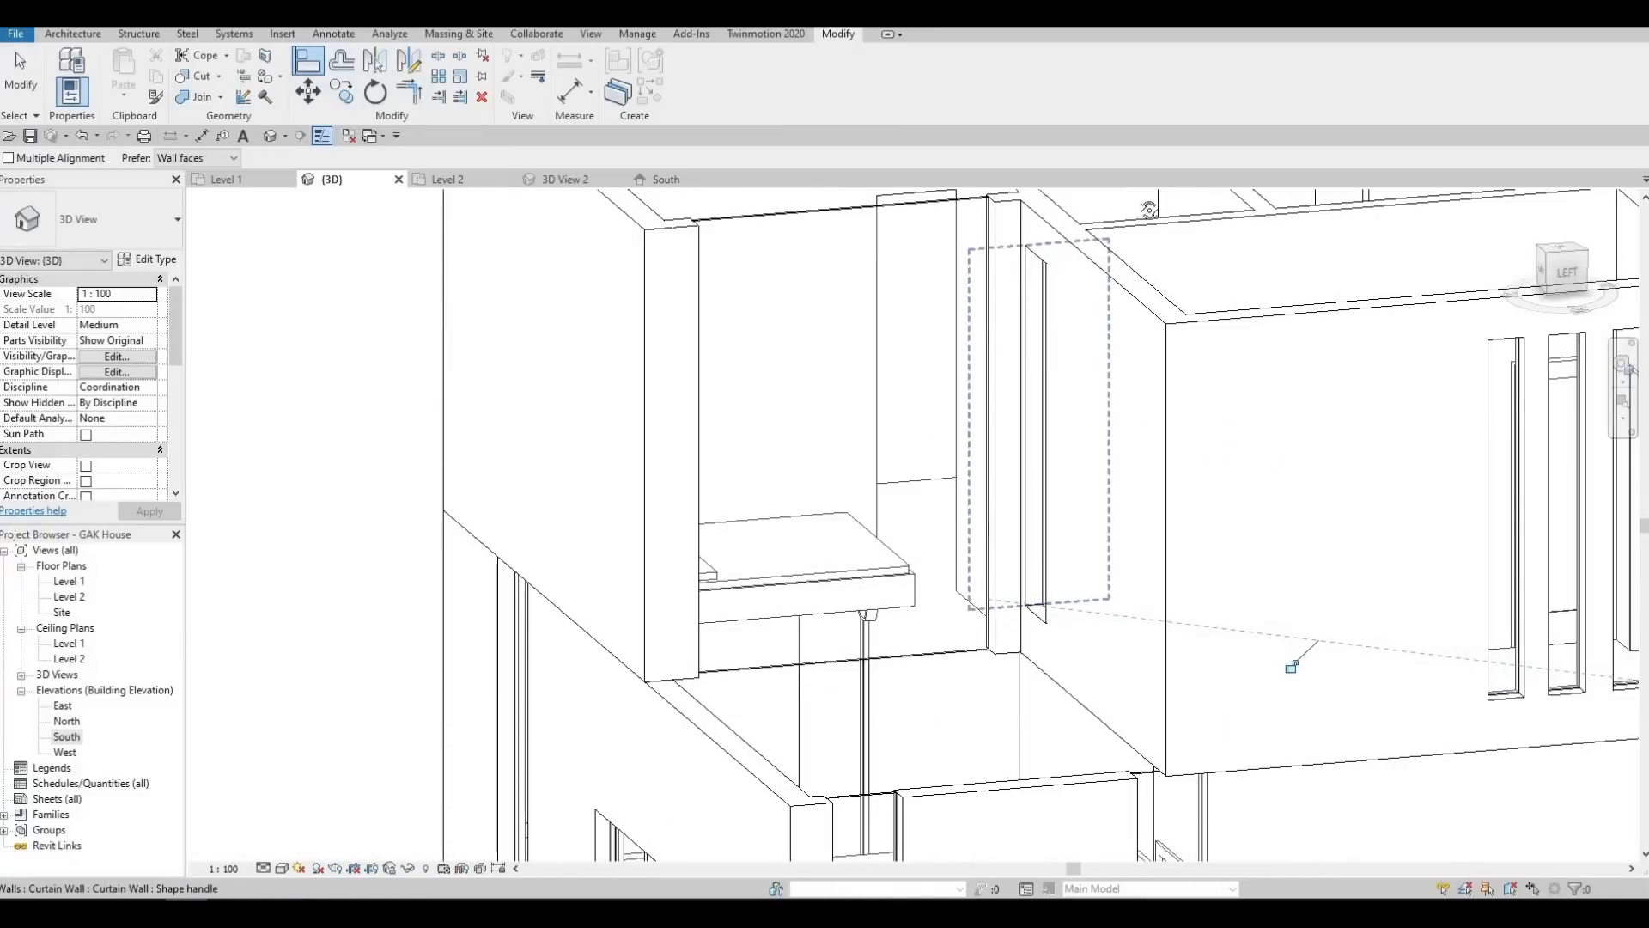
shift+middle_drag(1076, 247, 1034, 275)
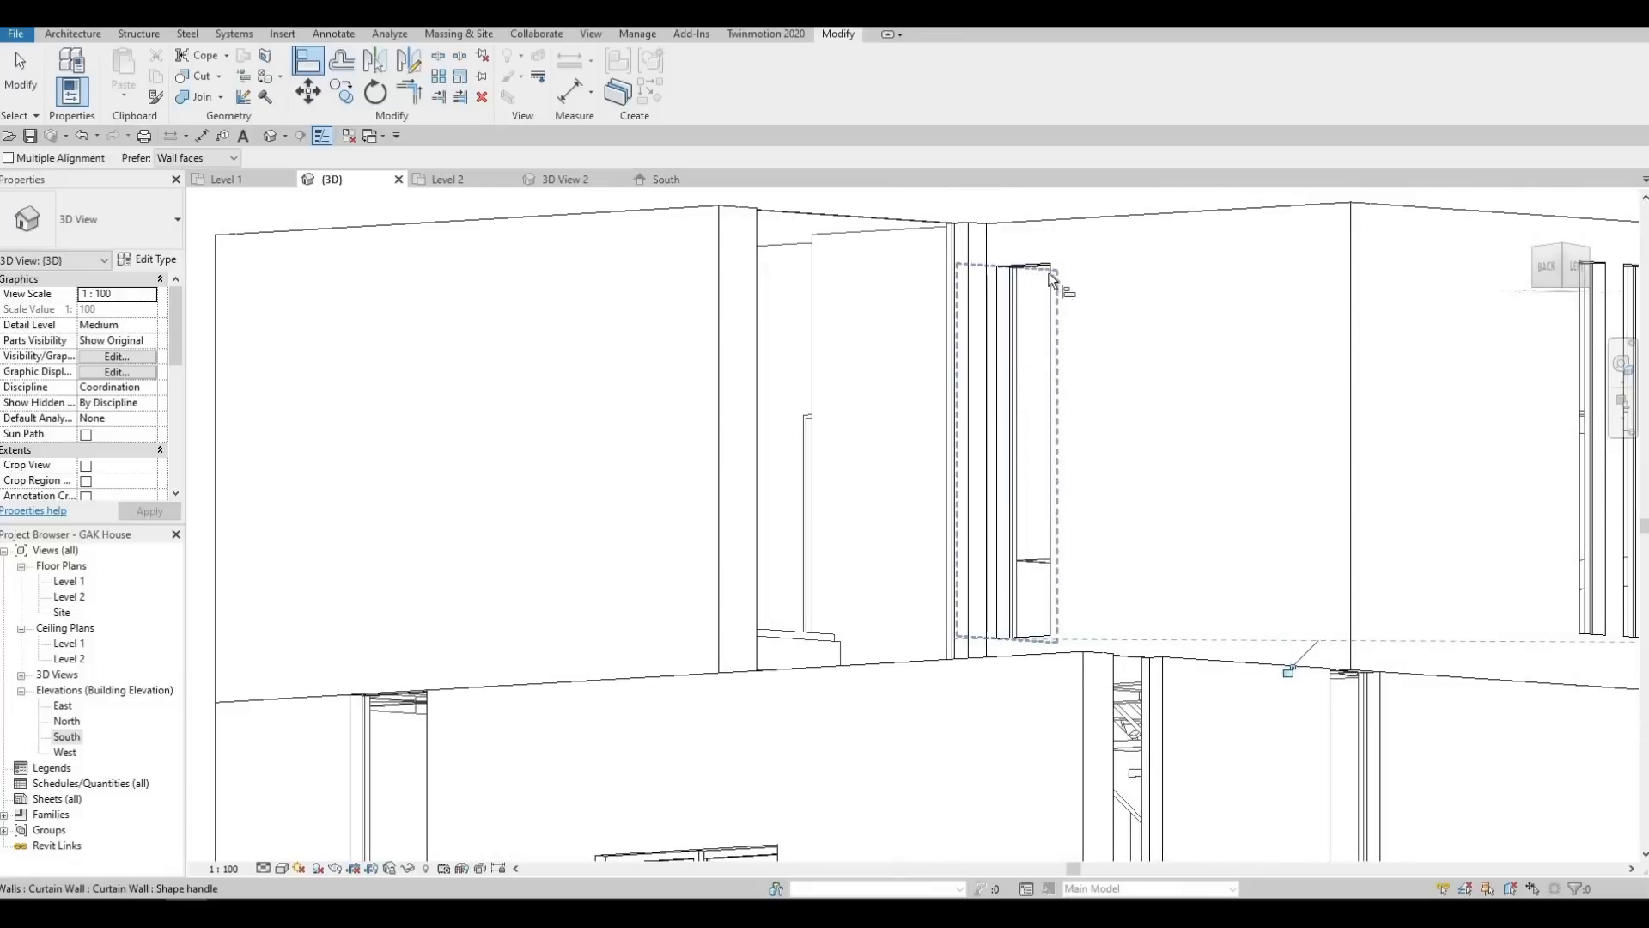
click(1049, 267)
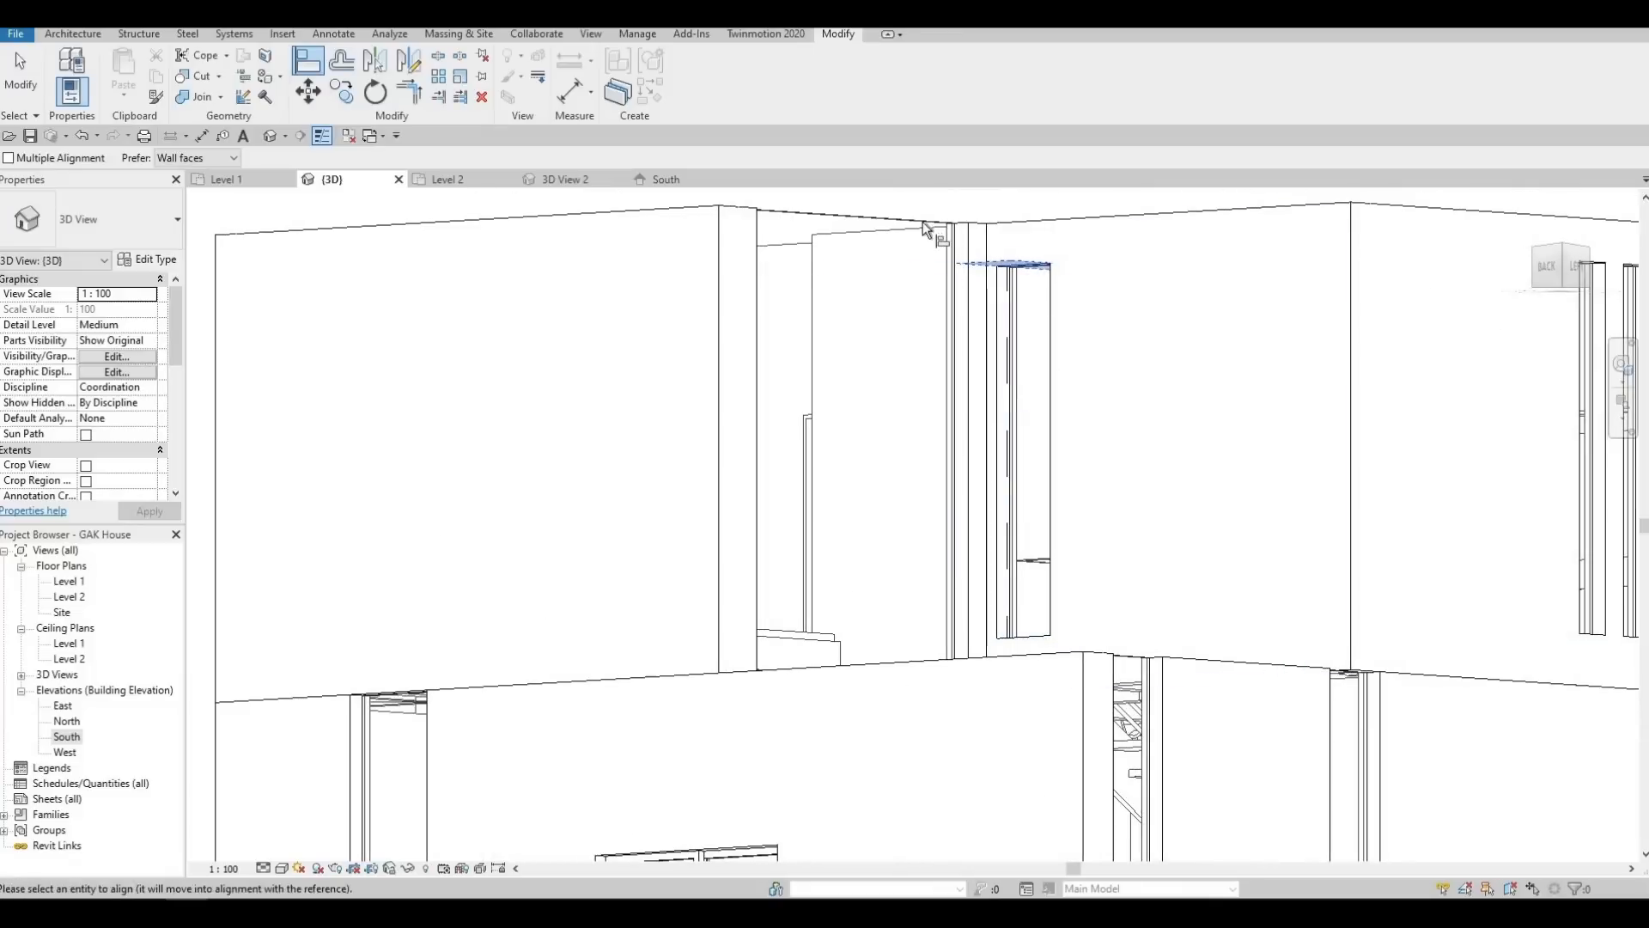
shift+middle_drag(910, 473, 744, 532)
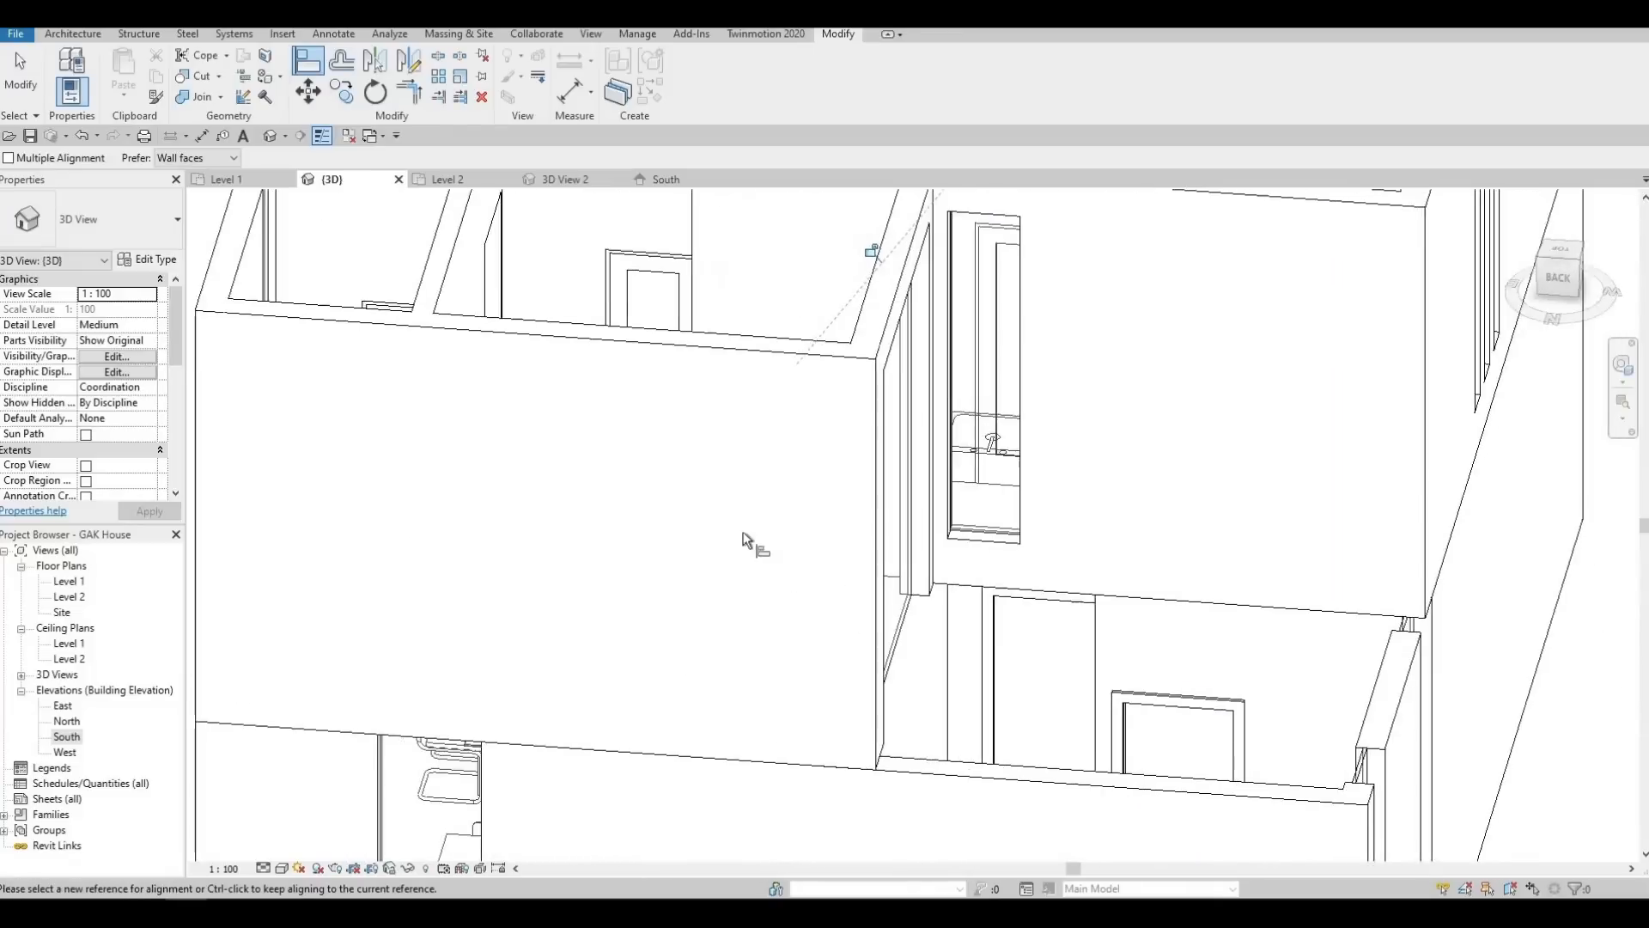
scroll(481, 740, down, 2)
middle_drag(515, 740, 905, 558)
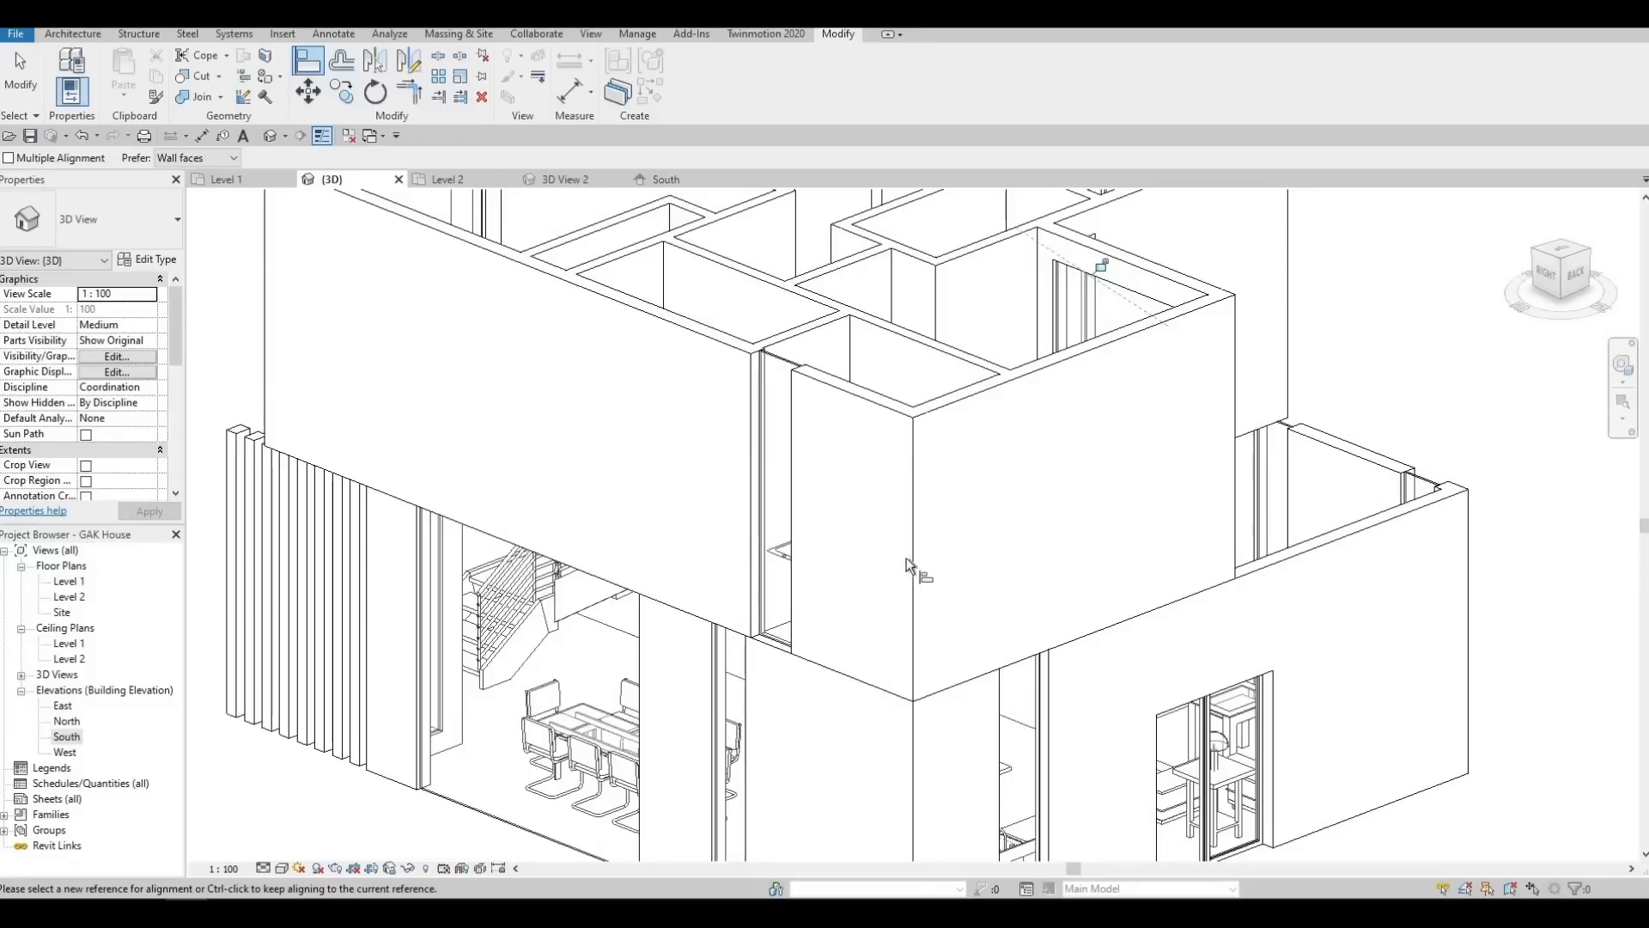
Align the top of the narrow upper-floor curtain wall on the right facade with the top of the terrace-side curtain wall
shift+middle_drag(1052, 301, 1100, 280)
click(1105, 280)
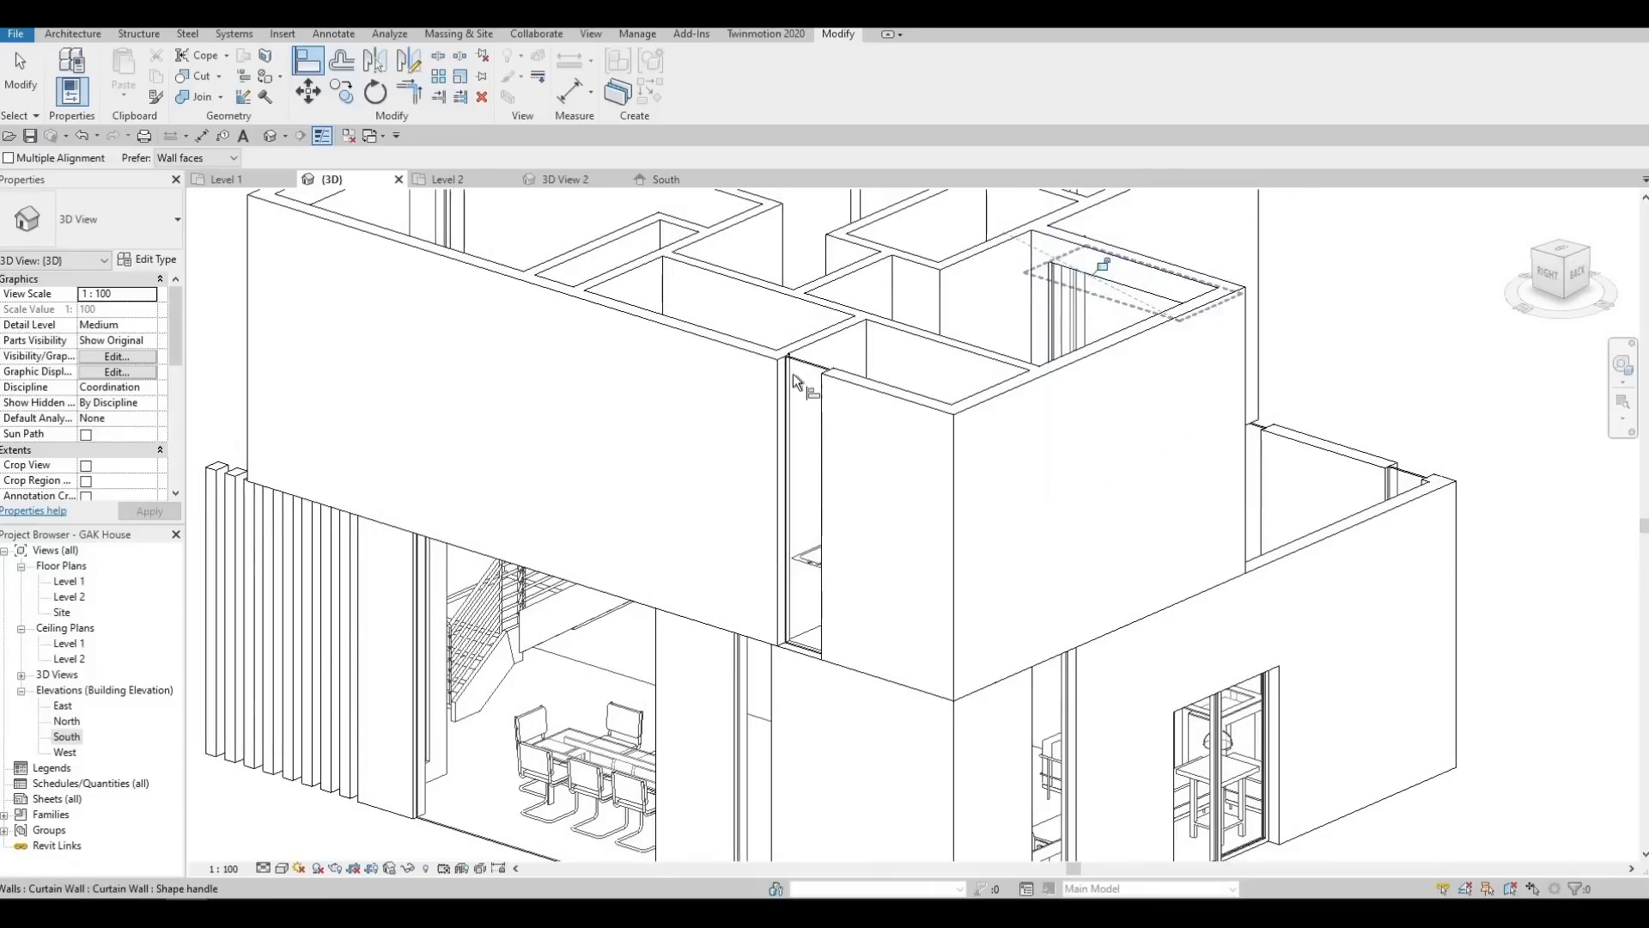
click(823, 505)
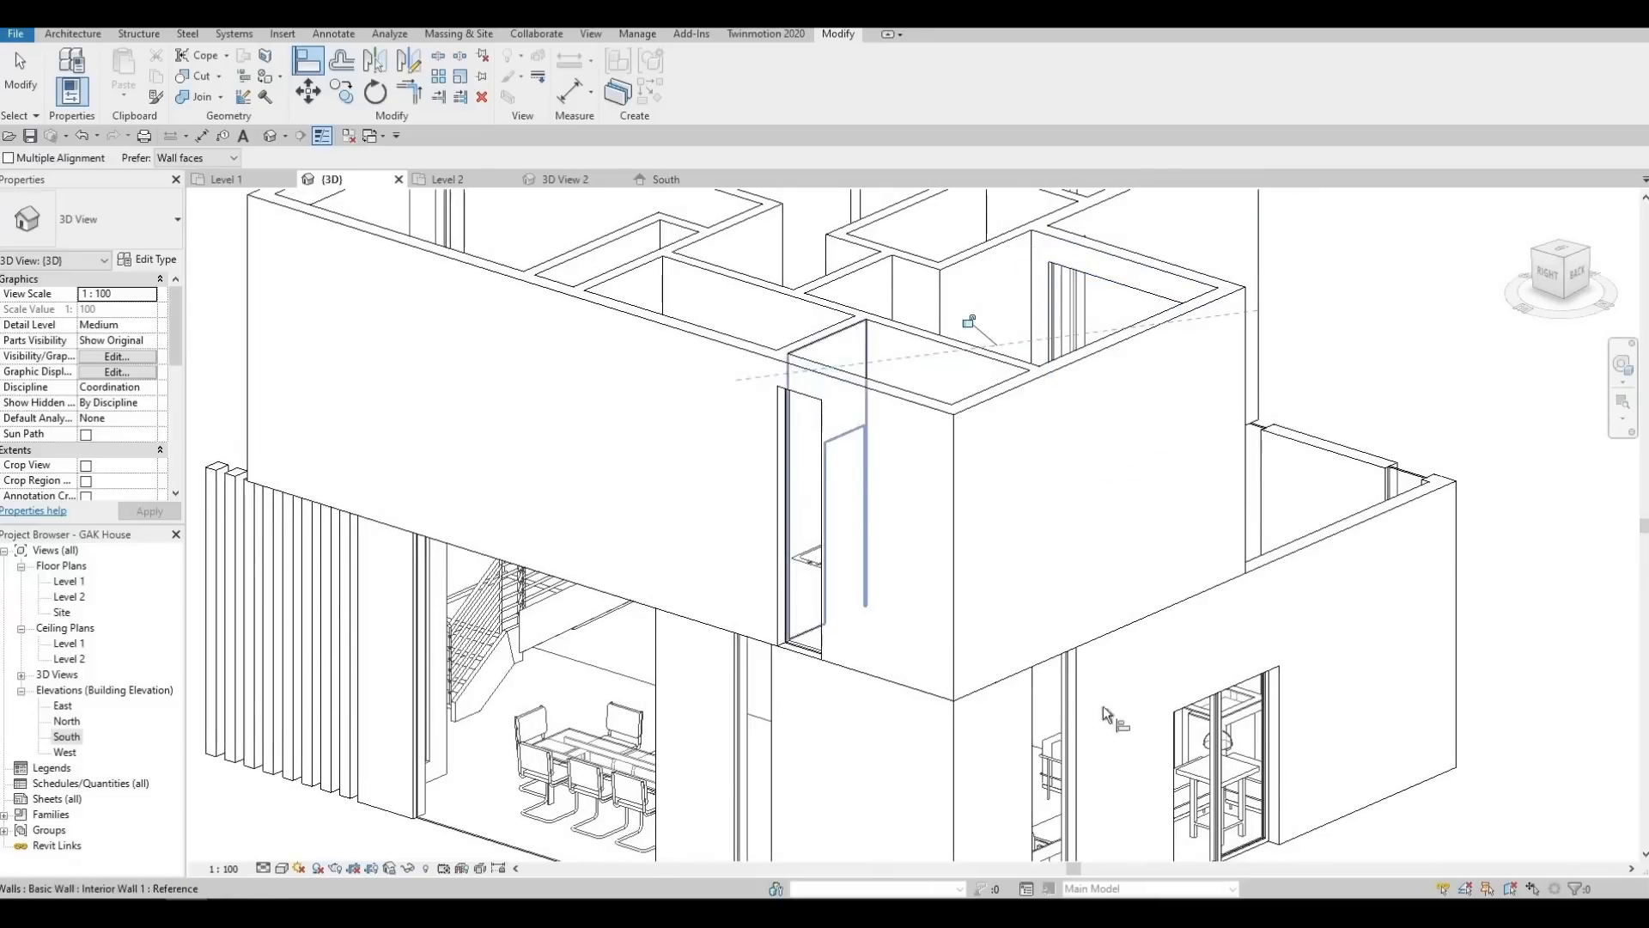
middle_drag(549, 499, 1091, 419)
click(1049, 619)
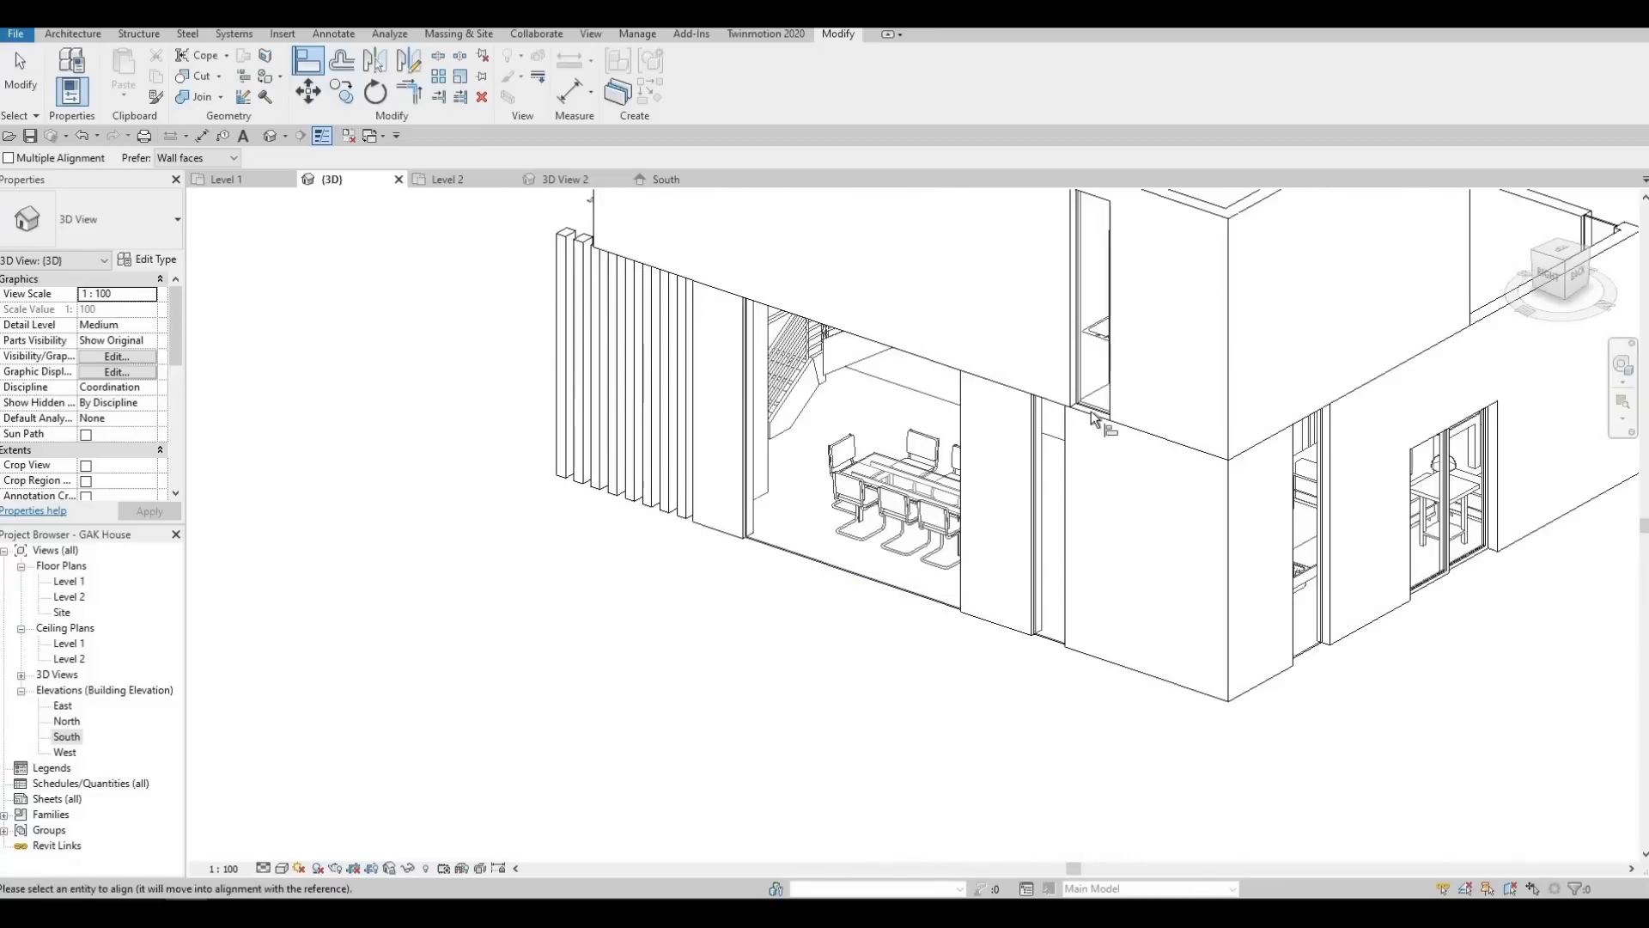
Leave the Align tool and extend the large front curtain wall's base down to the bottom edge of the upper-floor exterior wall
shift+middle_drag(973, 567, 1125, 574)
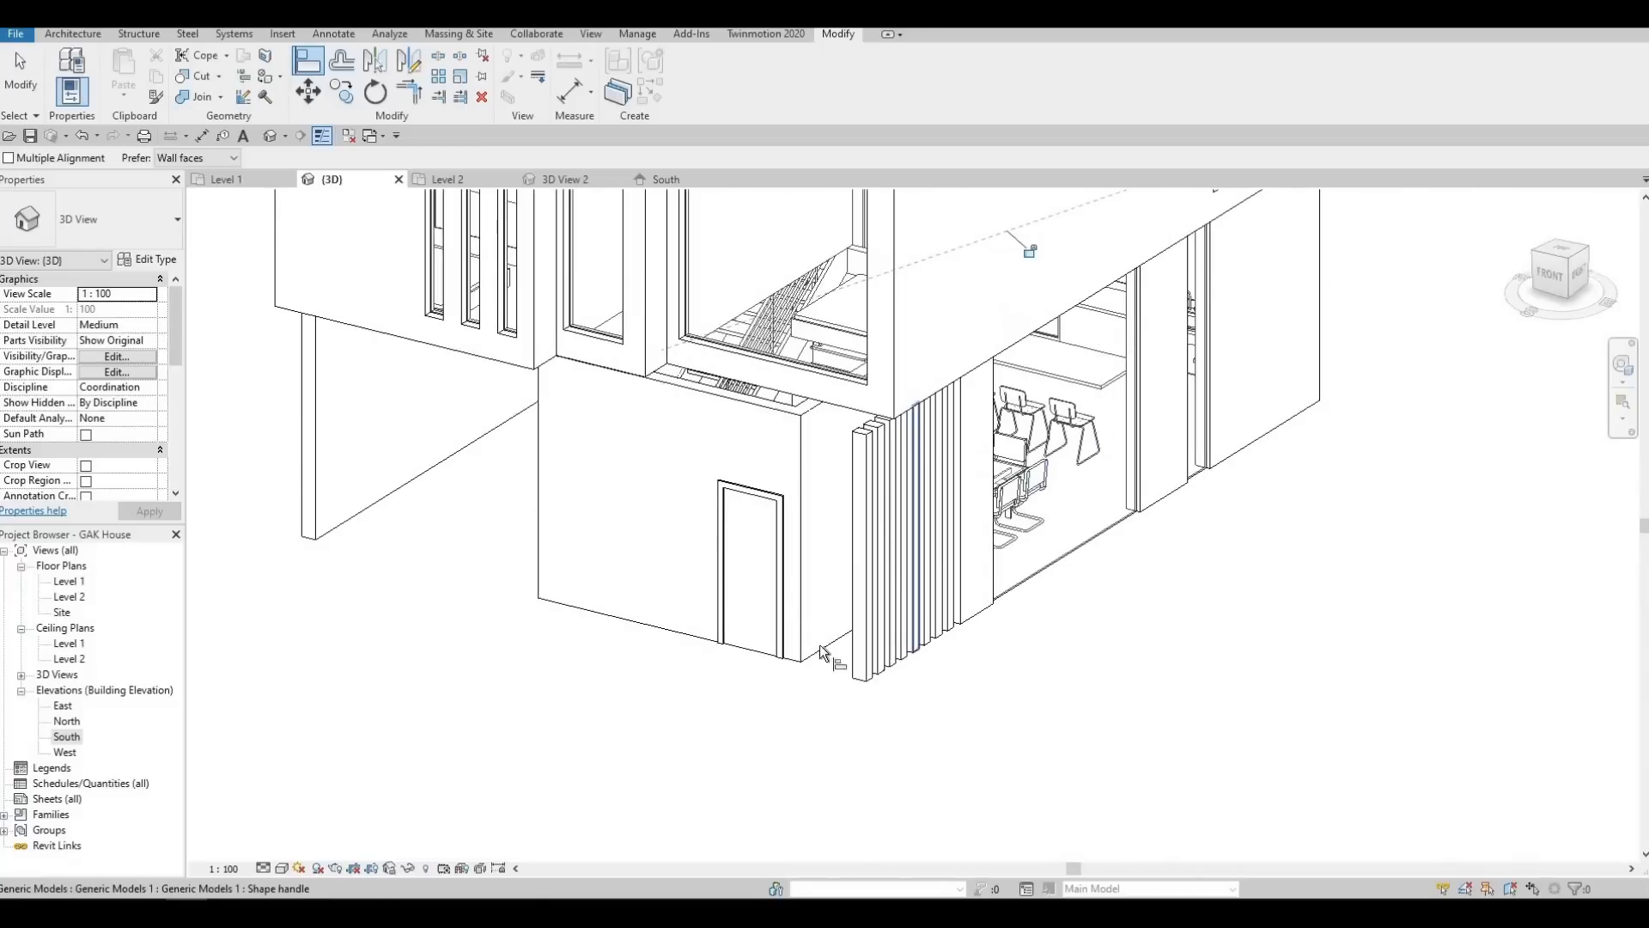
middle_drag(728, 444, 778, 615)
key(Escape)
shift+middle_drag(906, 621, 967, 545)
key(Escape)
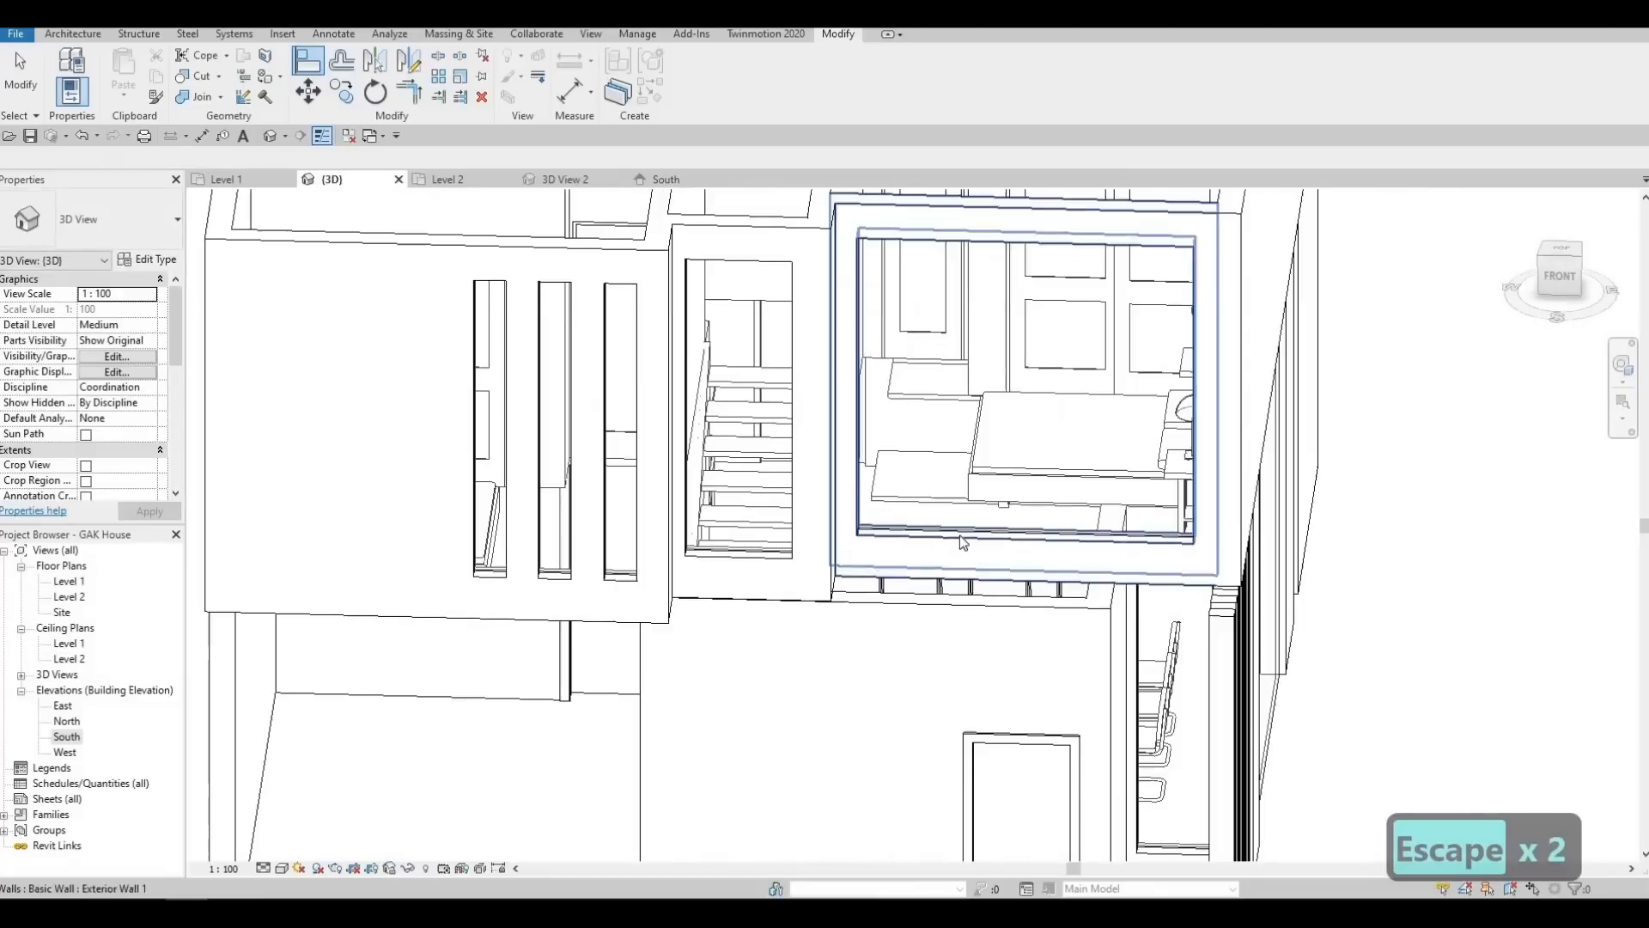
key(Escape)
click(969, 540)
key(Escape)
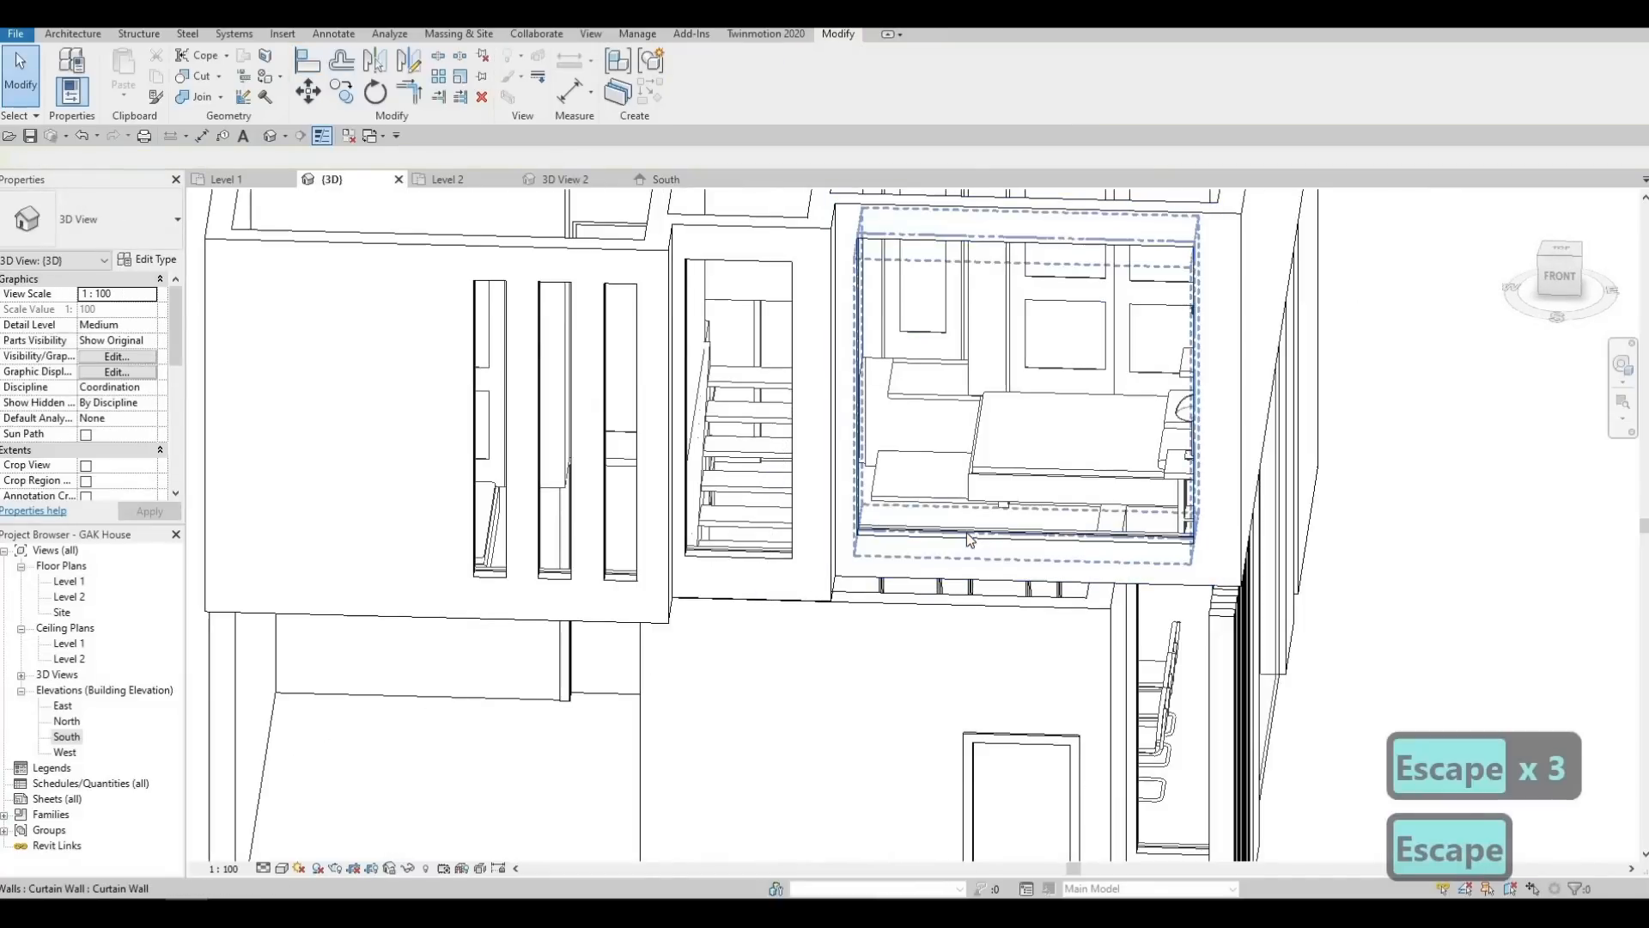
click(1055, 550)
drag(1034, 557, 1034, 579)
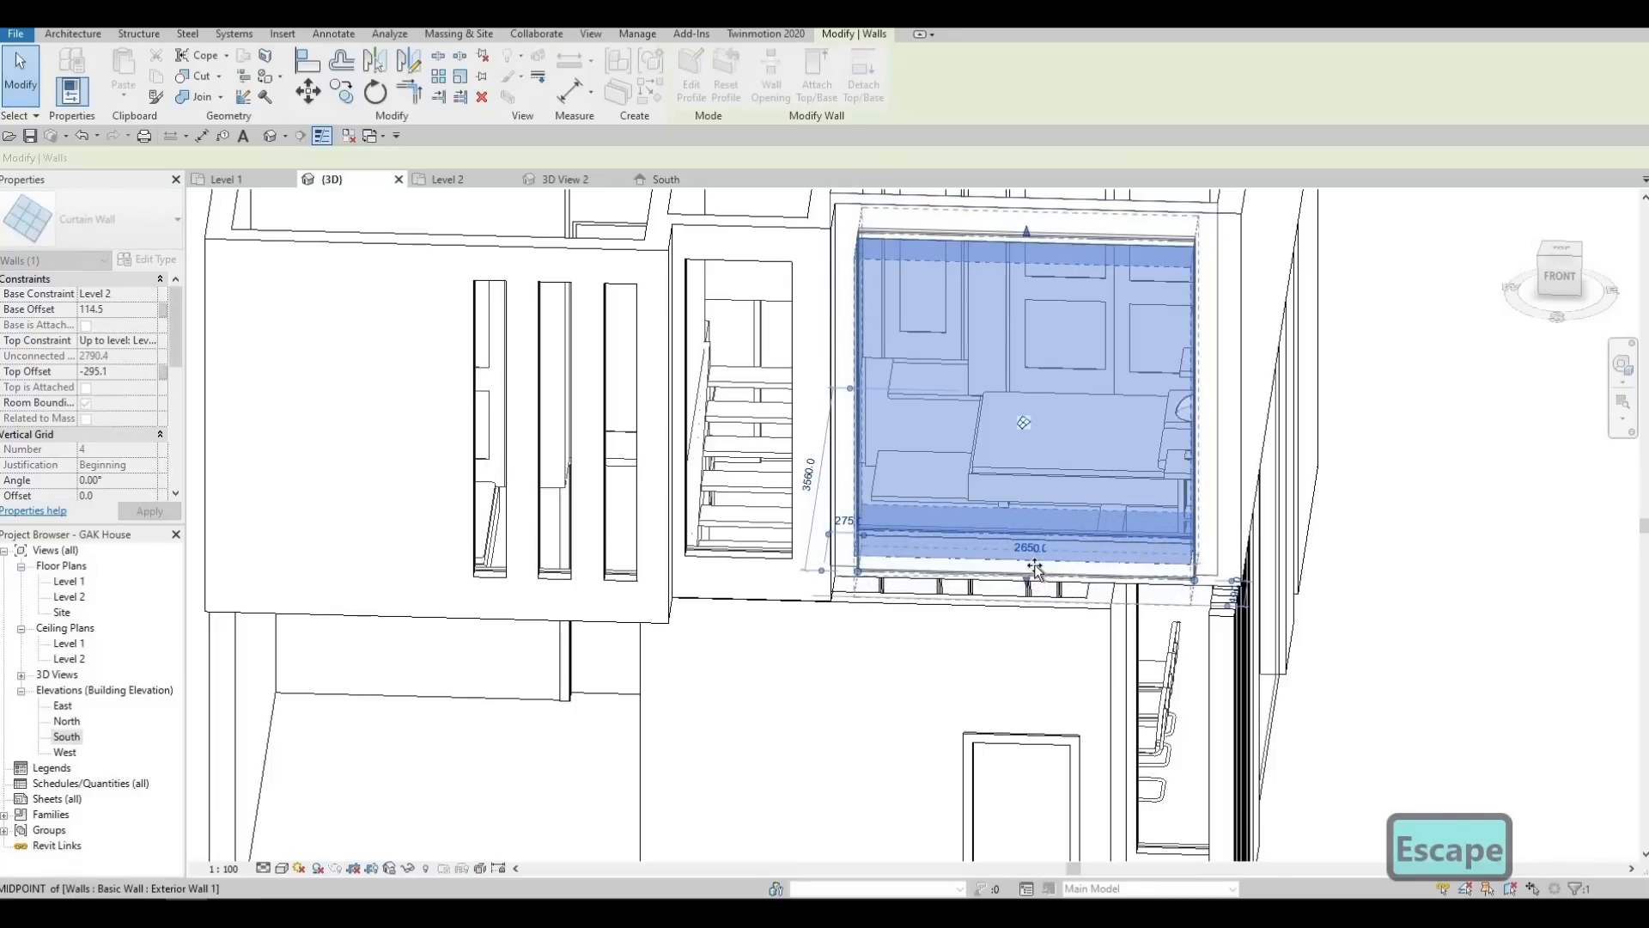
key(Escape)
key(Escape)
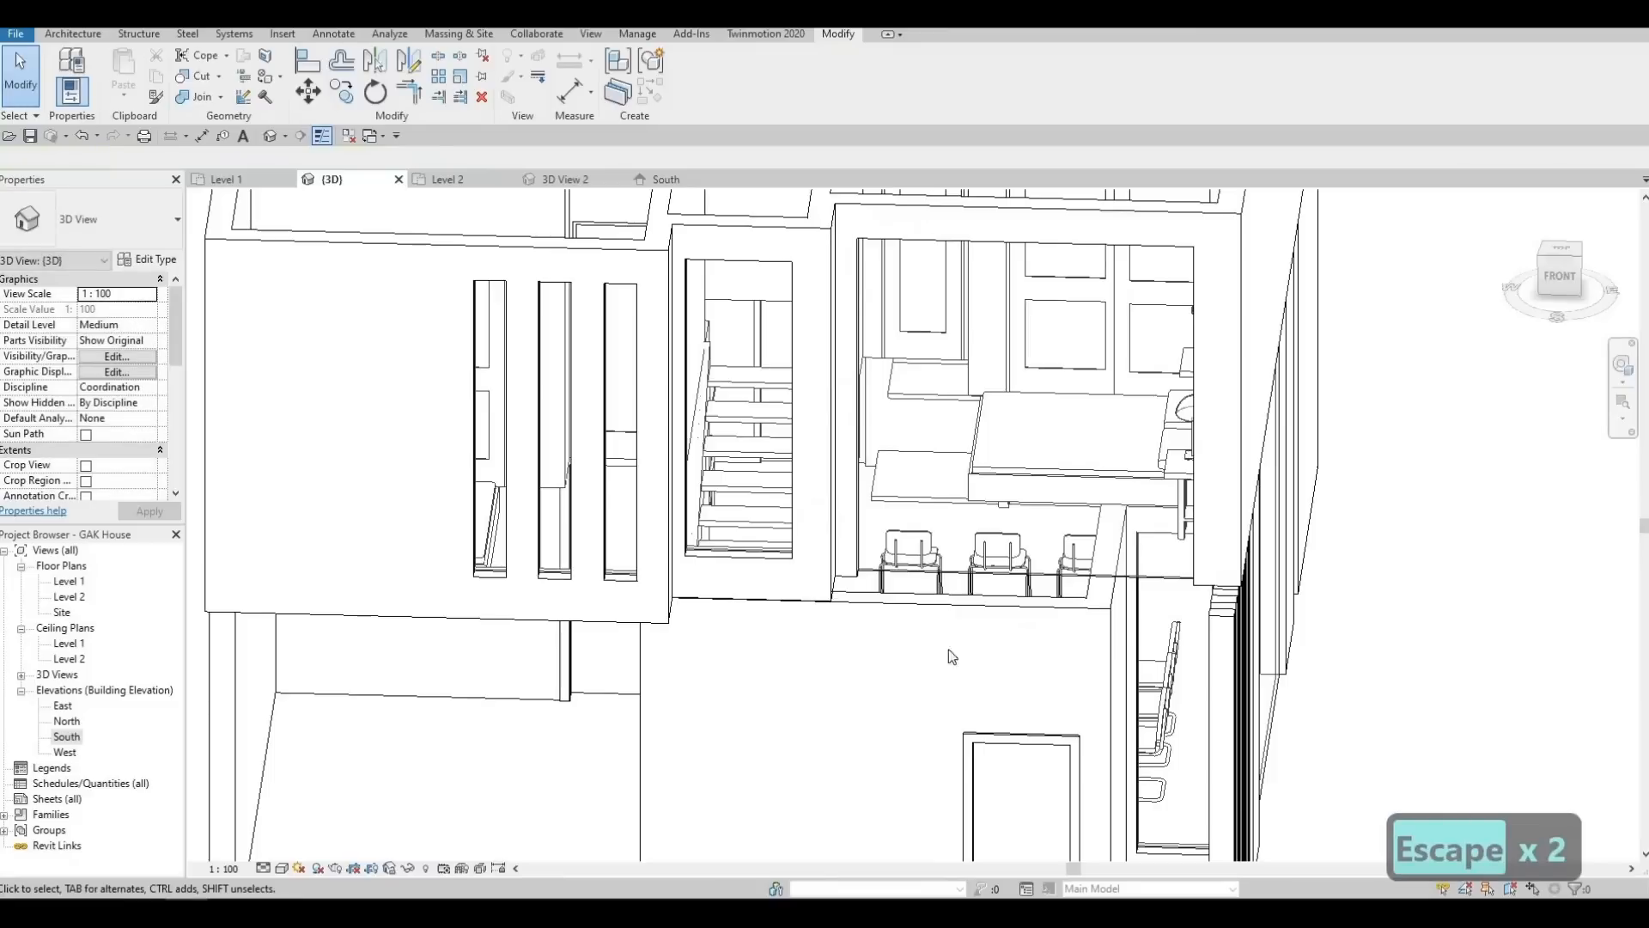
On the Level 1 floor plan, shorten the exterior wall on grid 1 from grid C to about 6700 mm long
shift+middle_drag(949, 657, 808, 539)
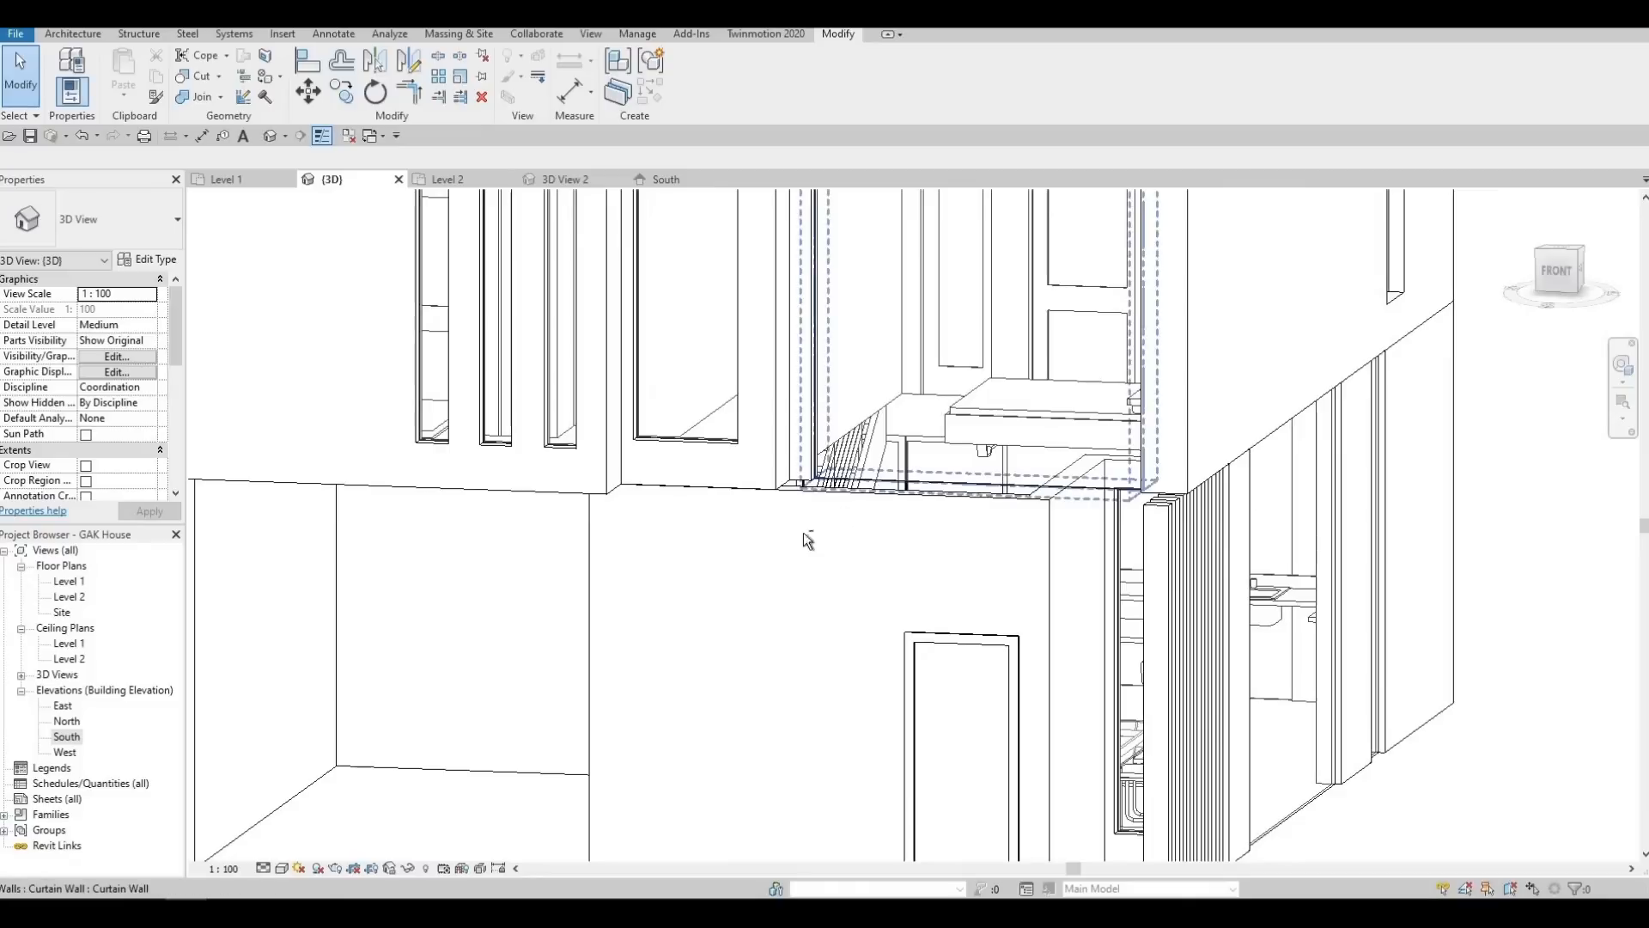
shift+middle_drag(1219, 632, 1247, 382)
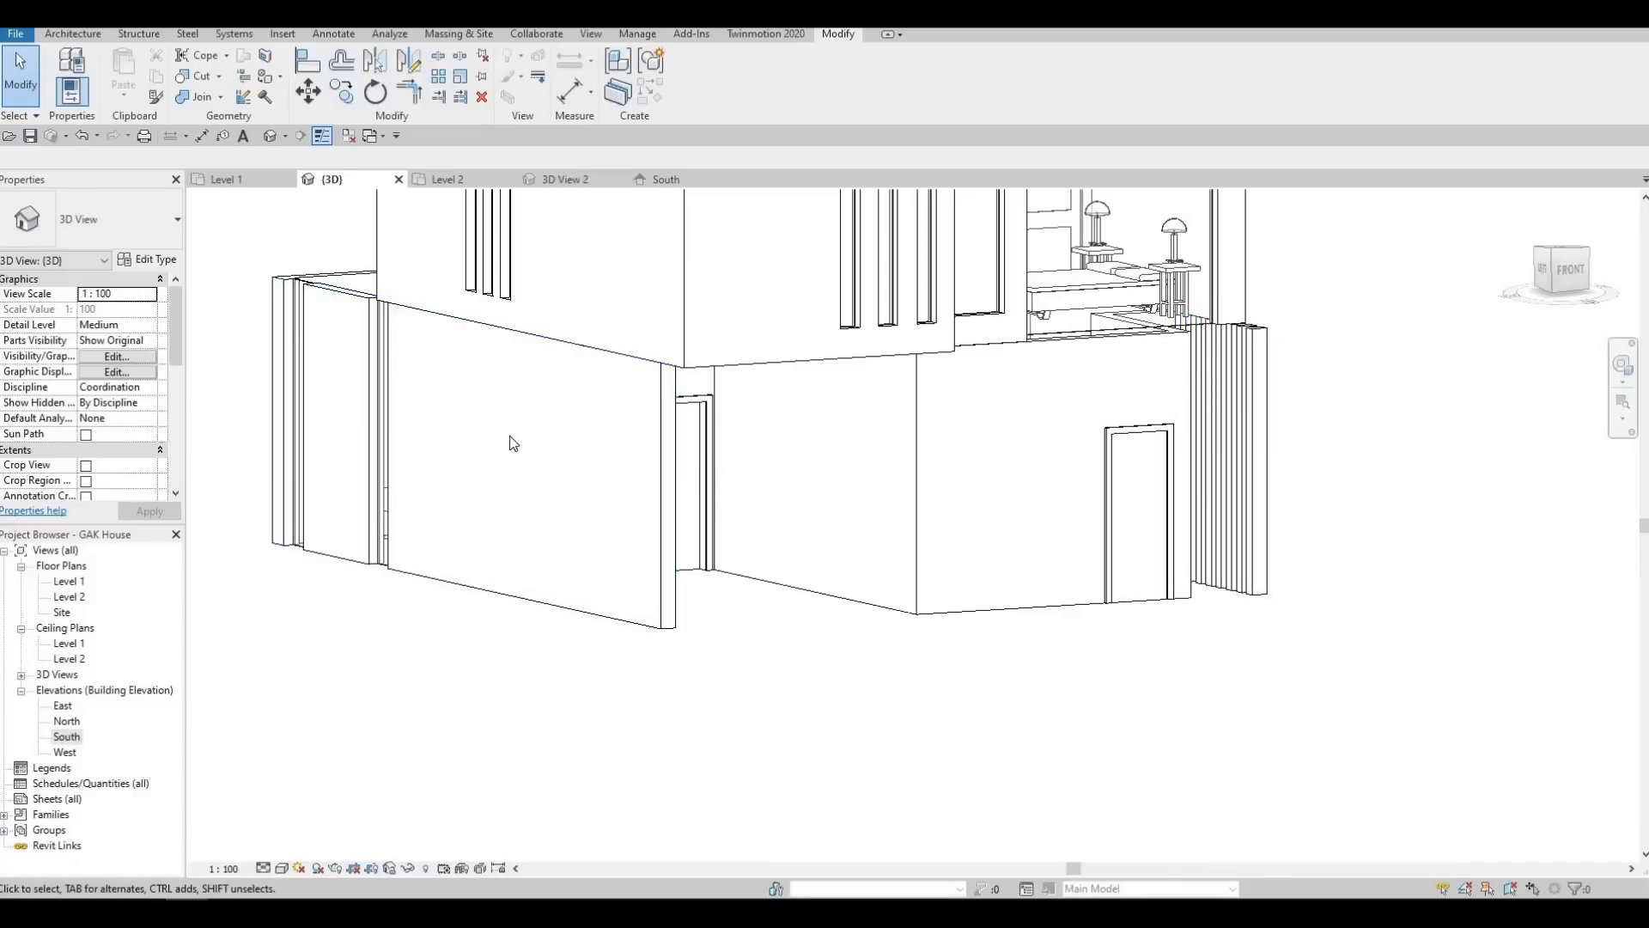
shift+middle_drag(404, 477, 402, 477)
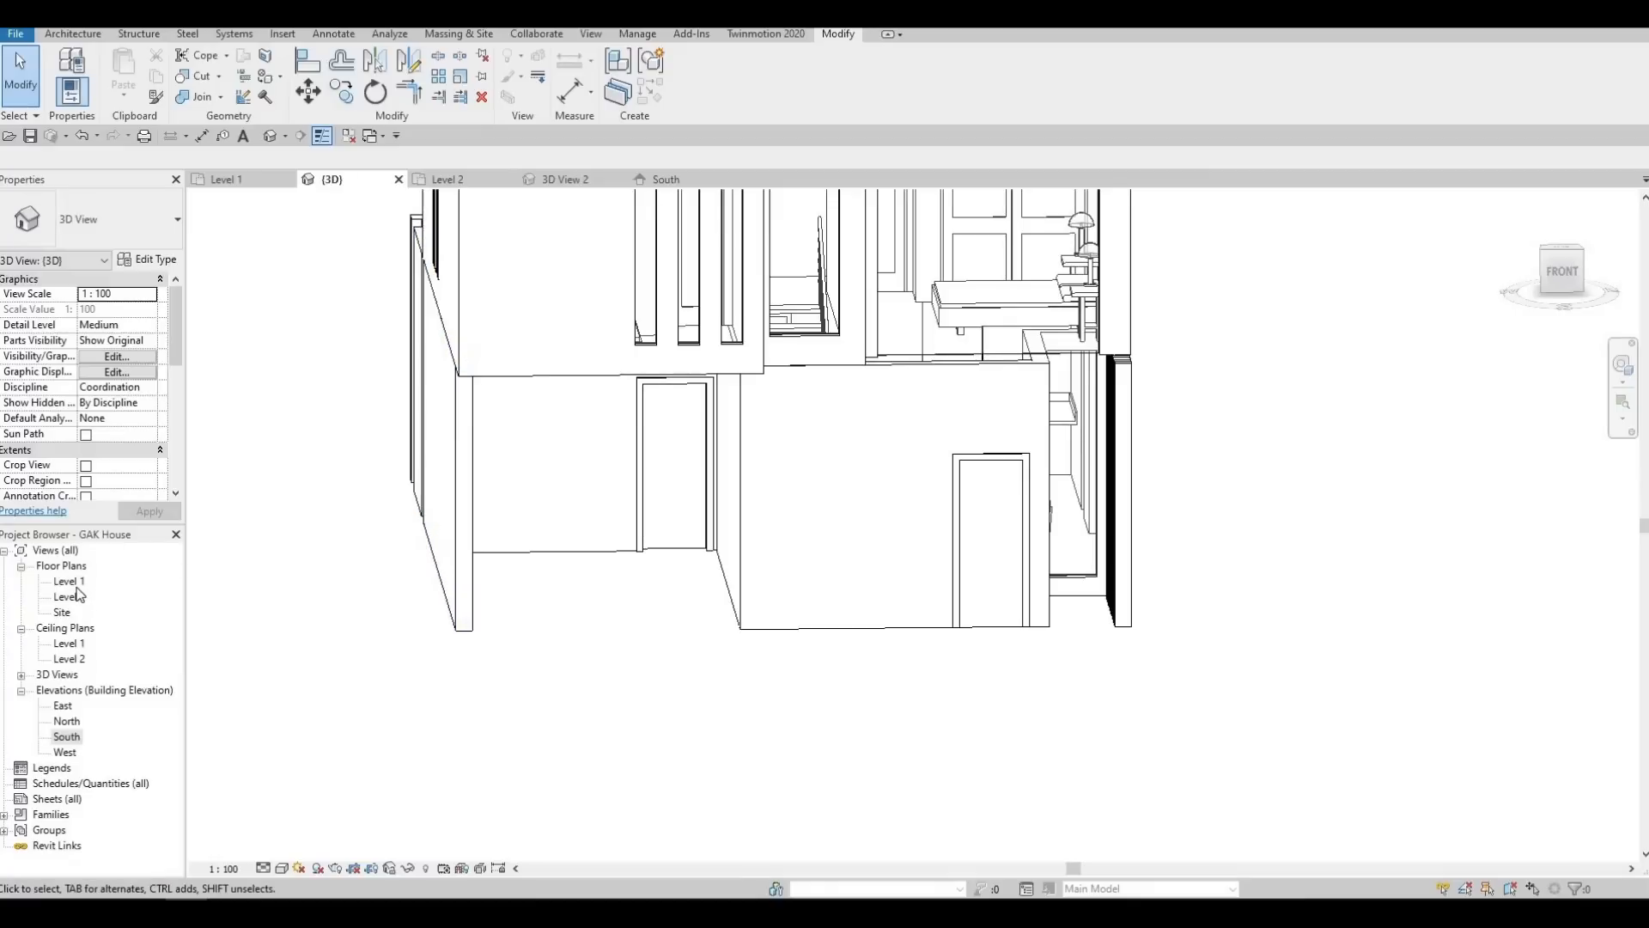
middle_drag(301, 613, 554, 620)
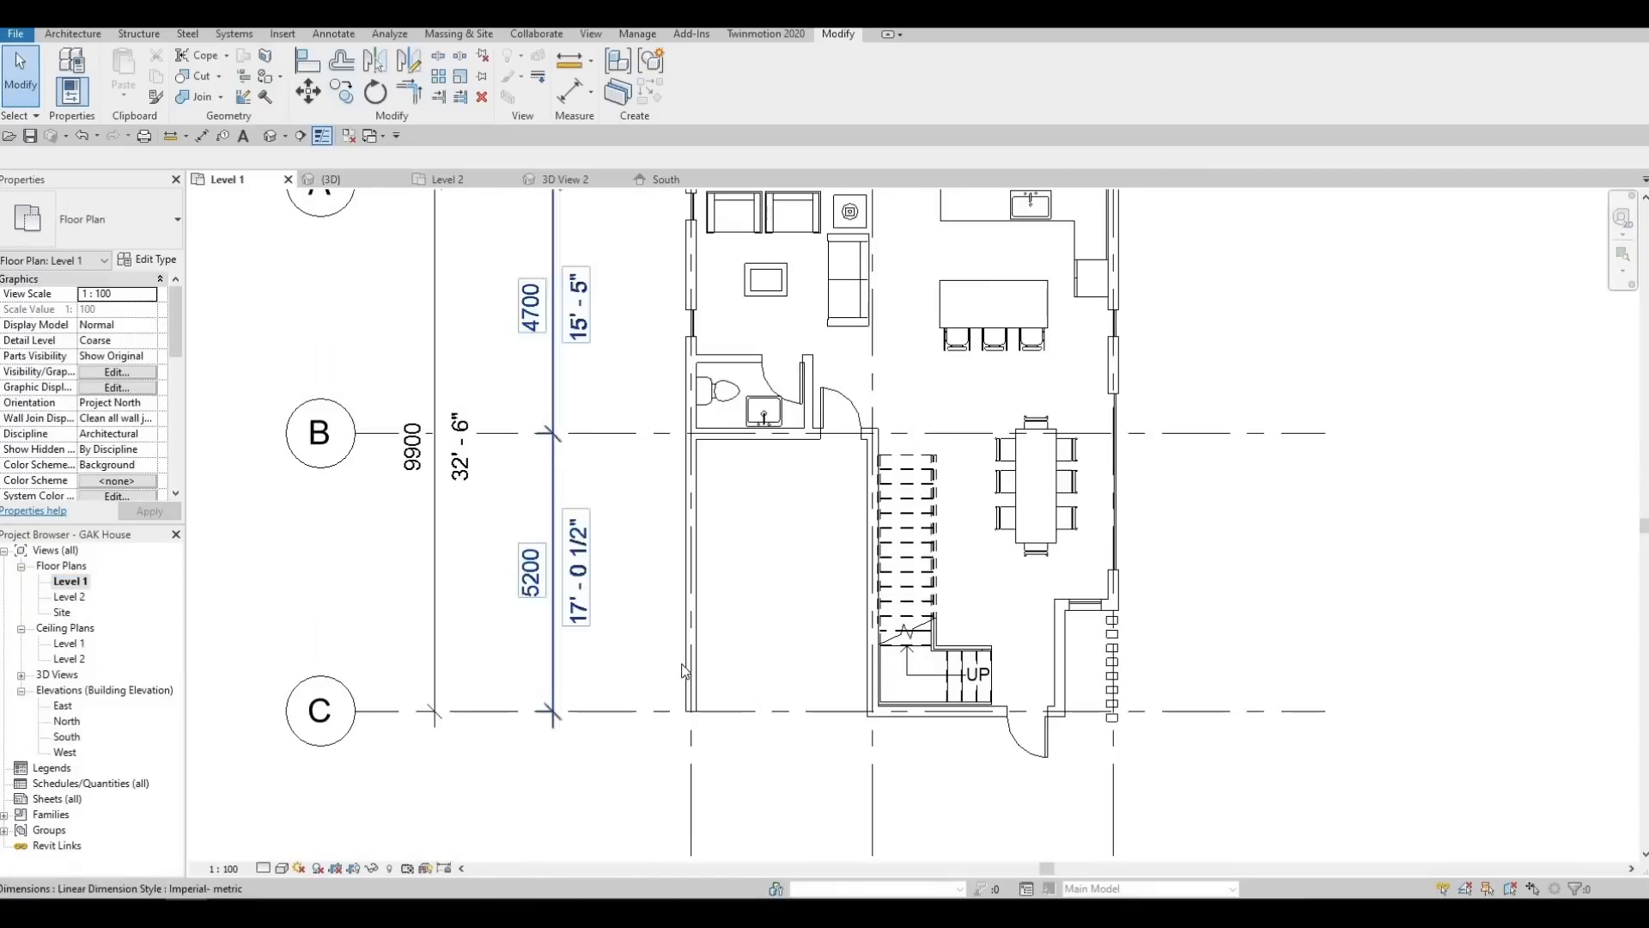
click(695, 711)
drag(692, 712, 696, 541)
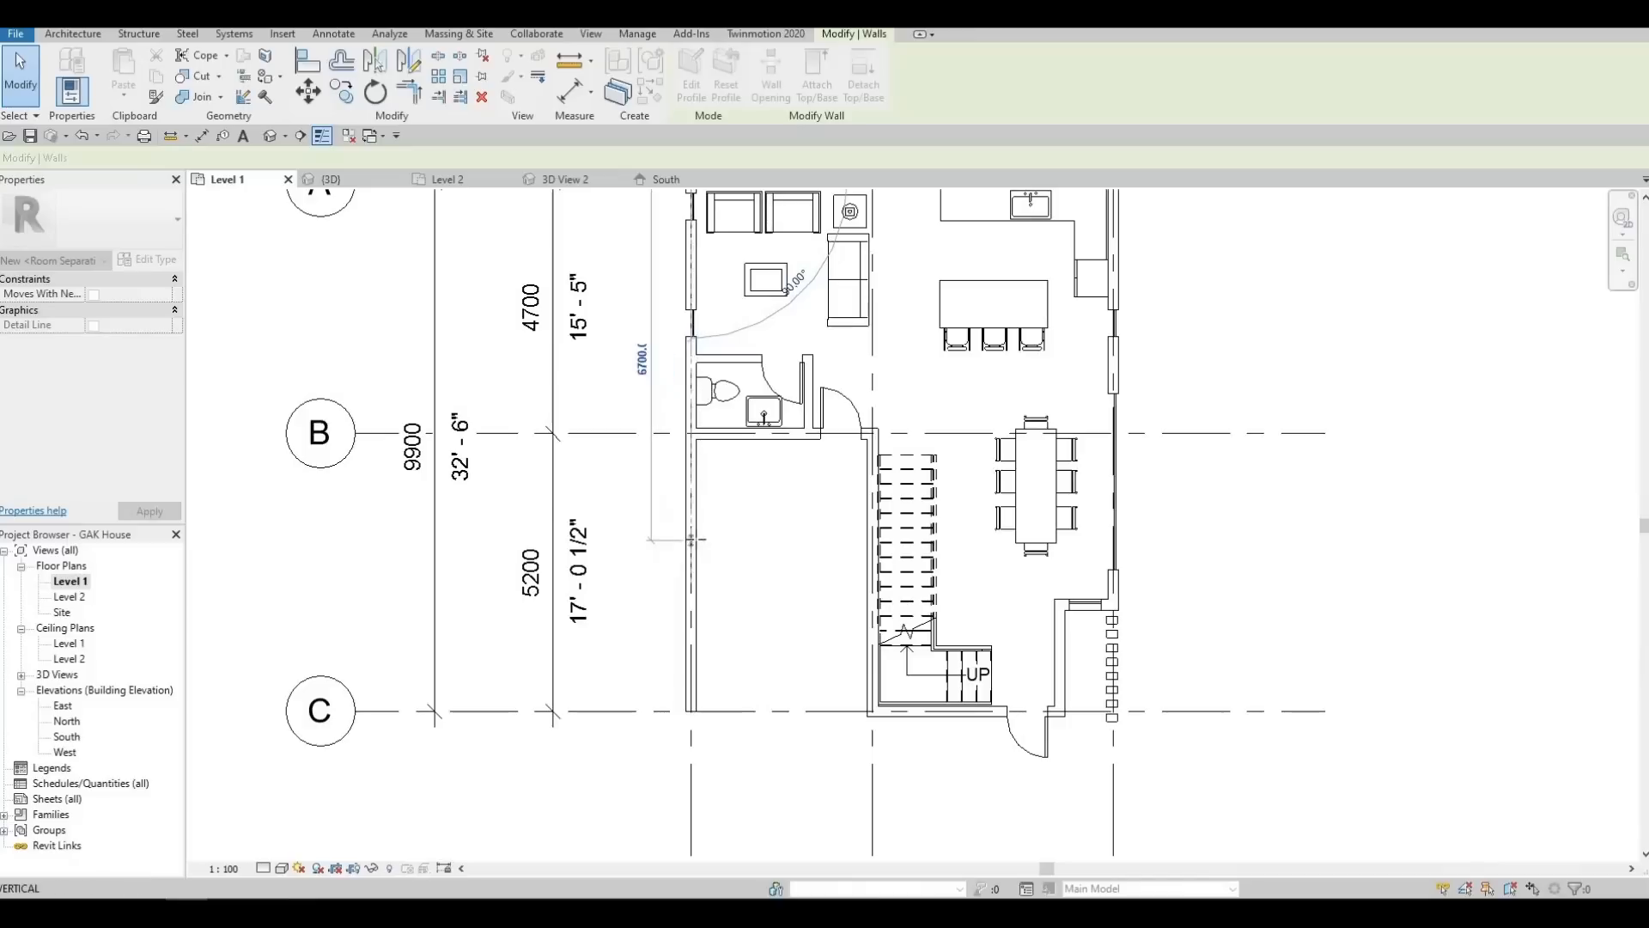
key(Escape)
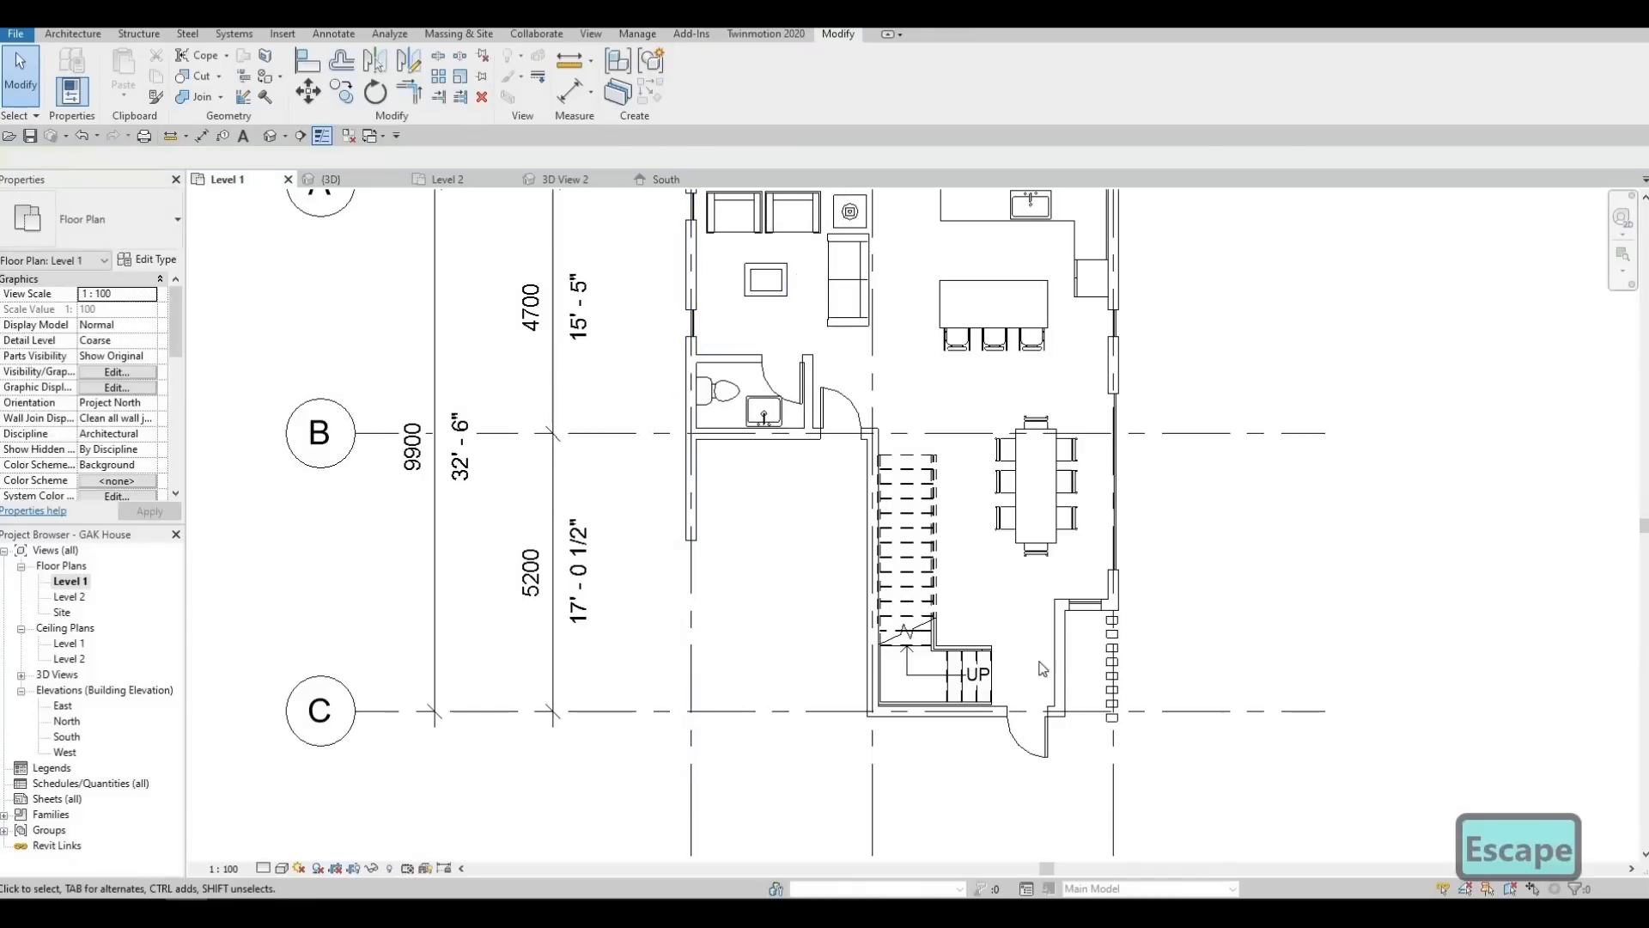
Copy the row of vertical slats beside the entrance onto grid 1, ending at grid C
click(1111, 669)
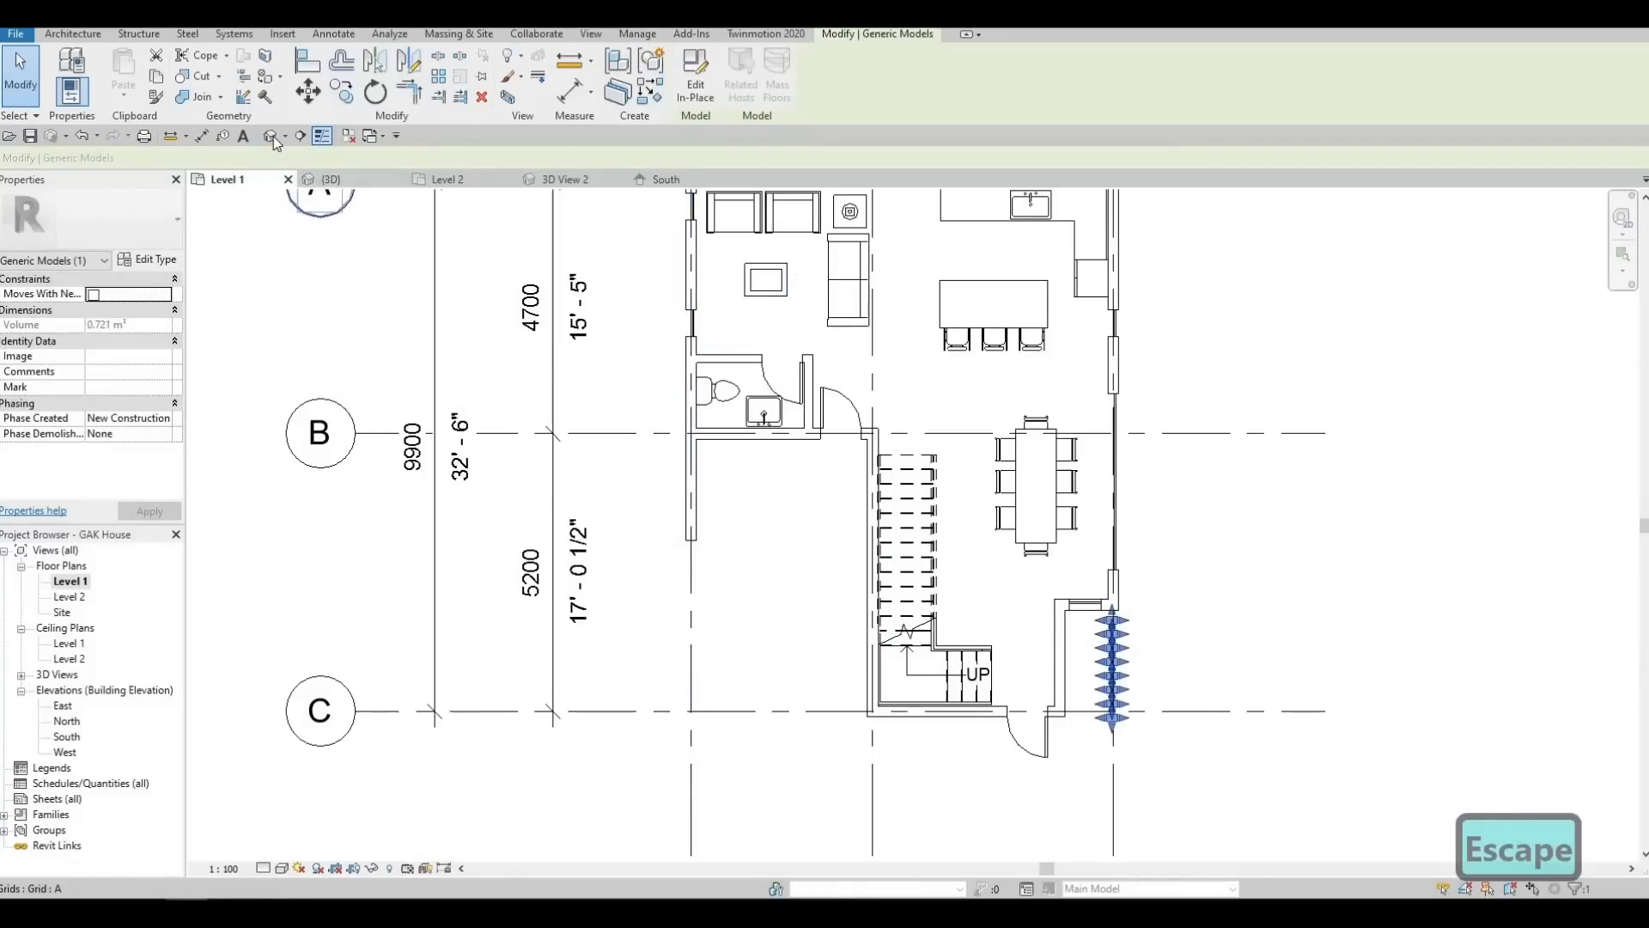
click(339, 97)
click(1104, 631)
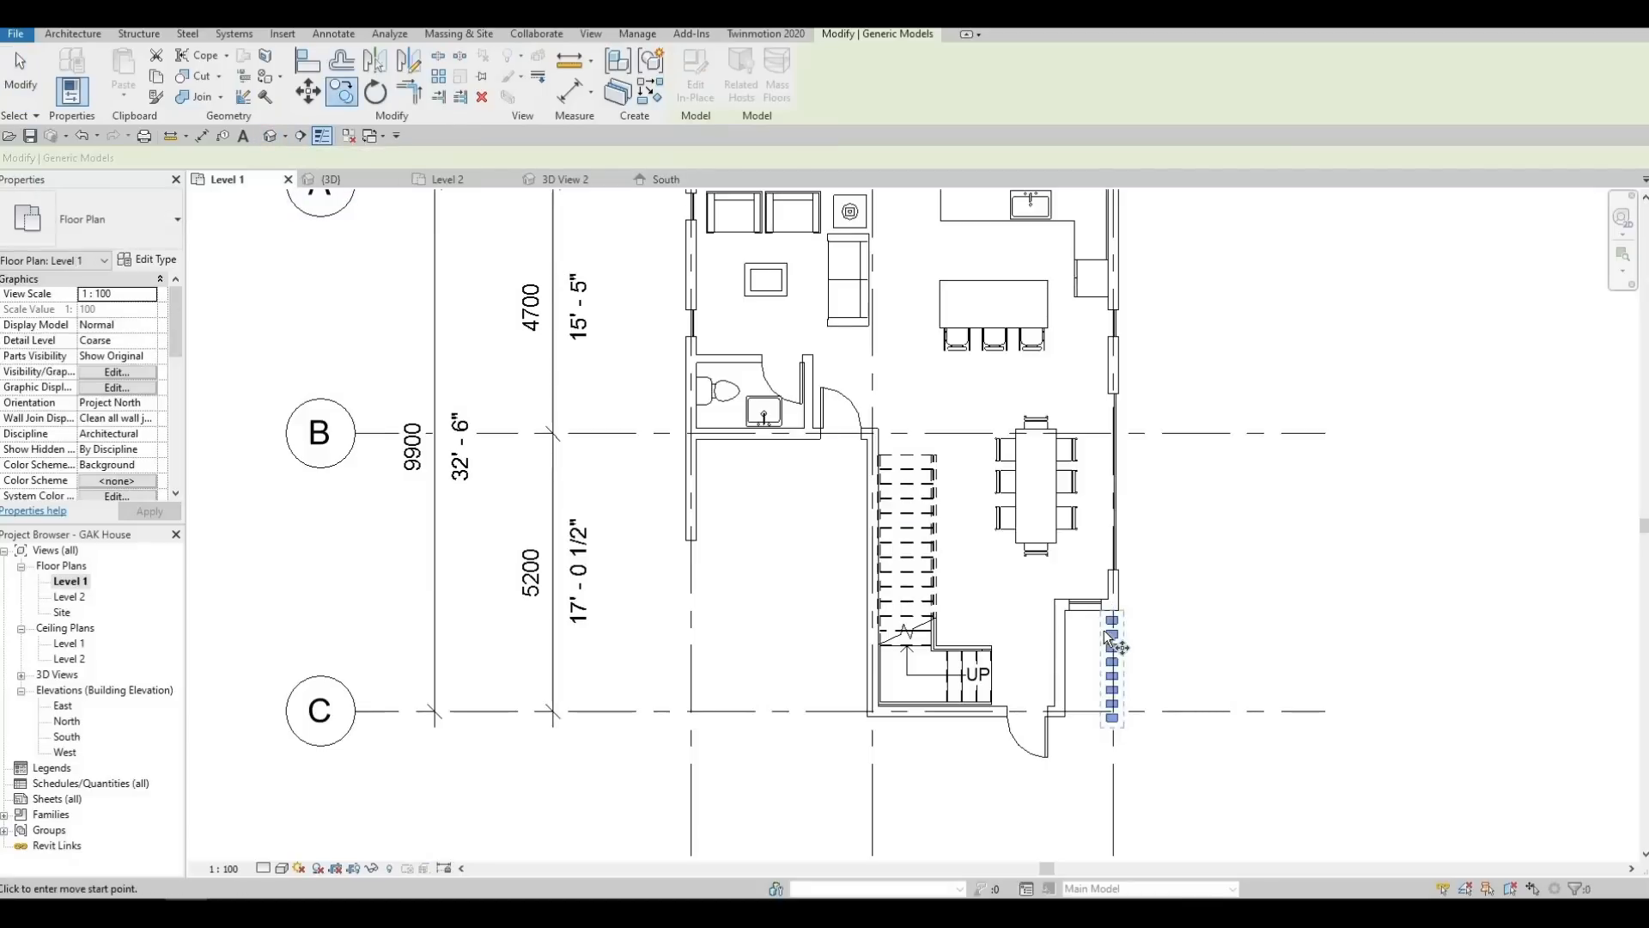
click(686, 616)
key(Escape)
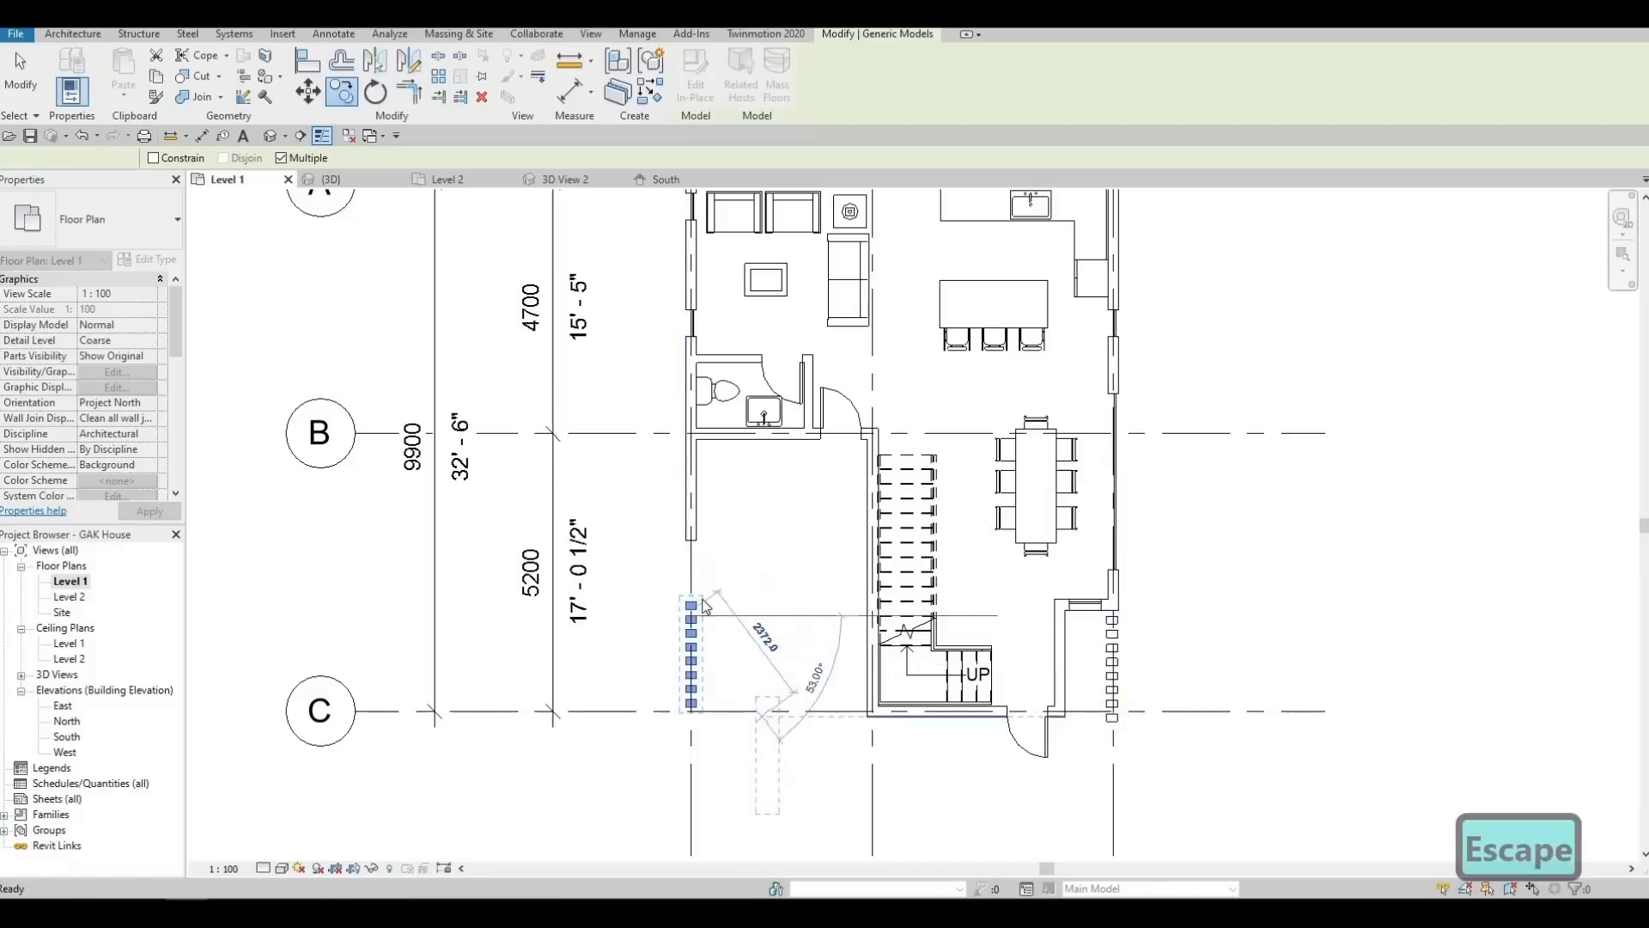
scroll(713, 687, up, 2)
key(Escape)
Extend the grid 1 exterior wall to about 7700 mm, and shorten it back to about 6500 mm
click(683, 494)
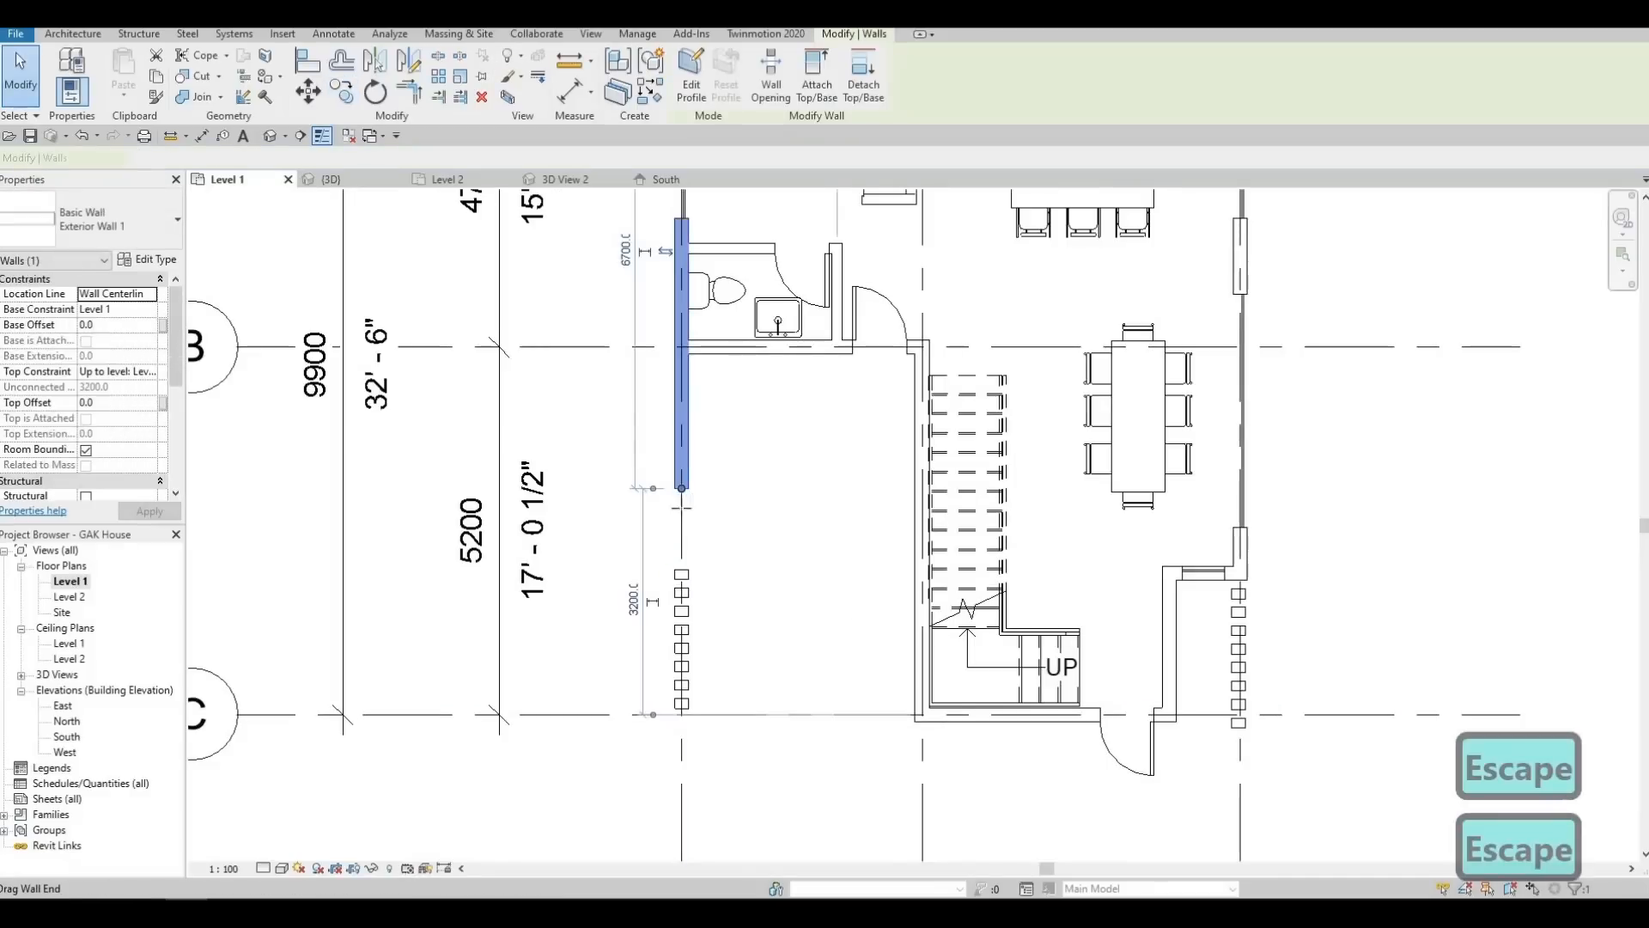
drag(683, 541, 685, 563)
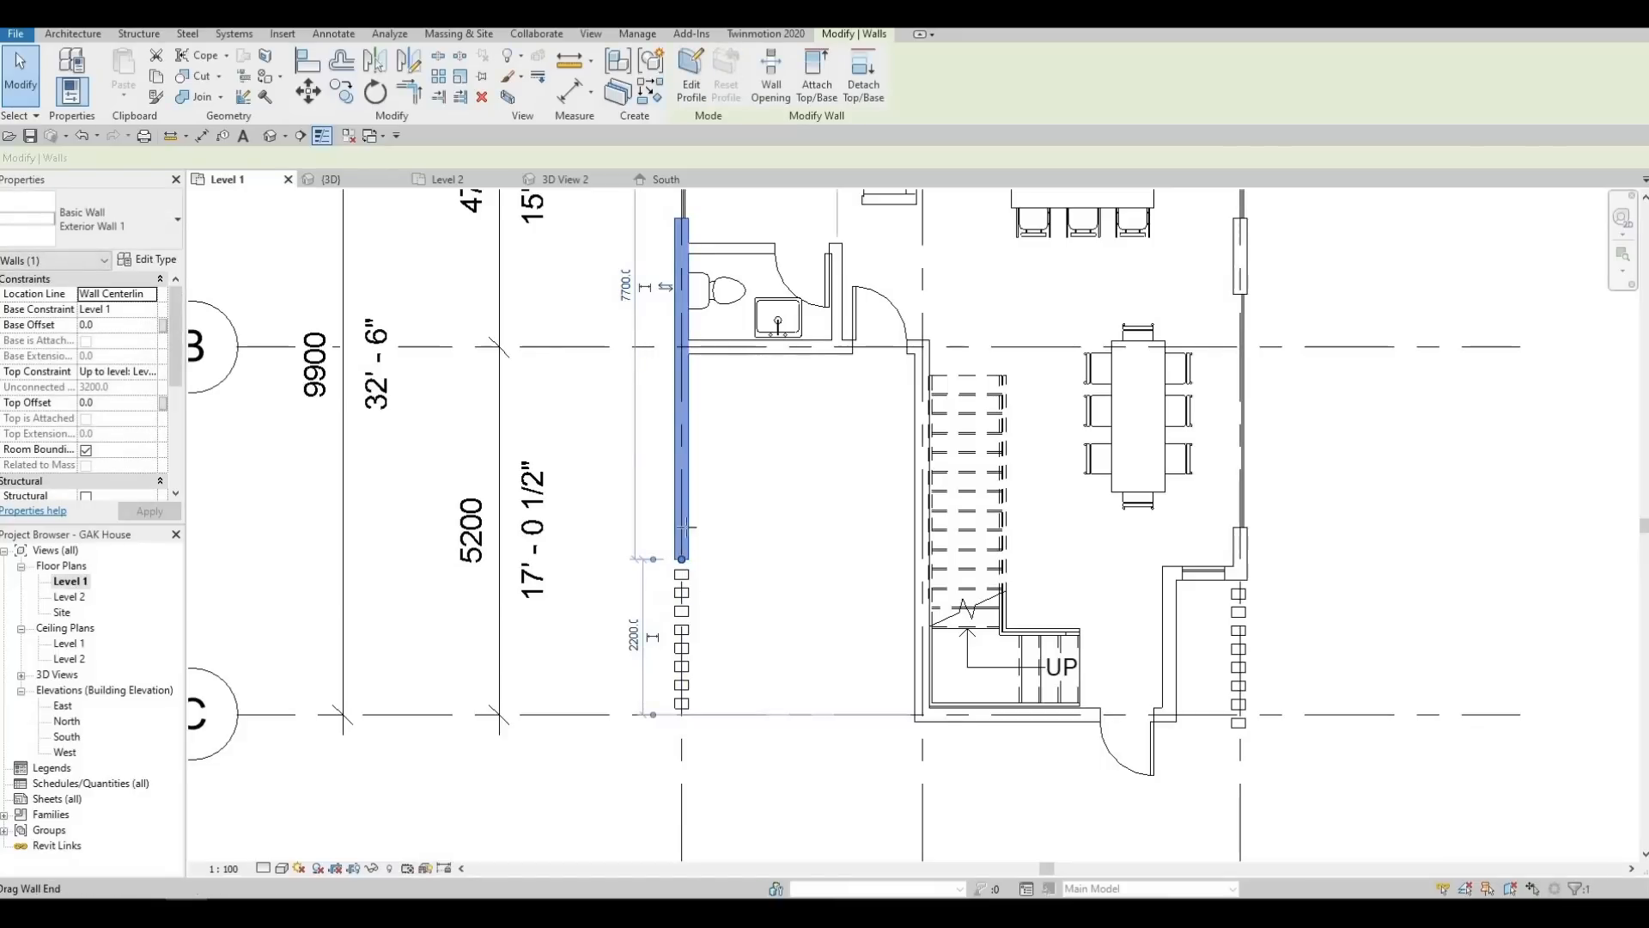
key(s)
key(l)
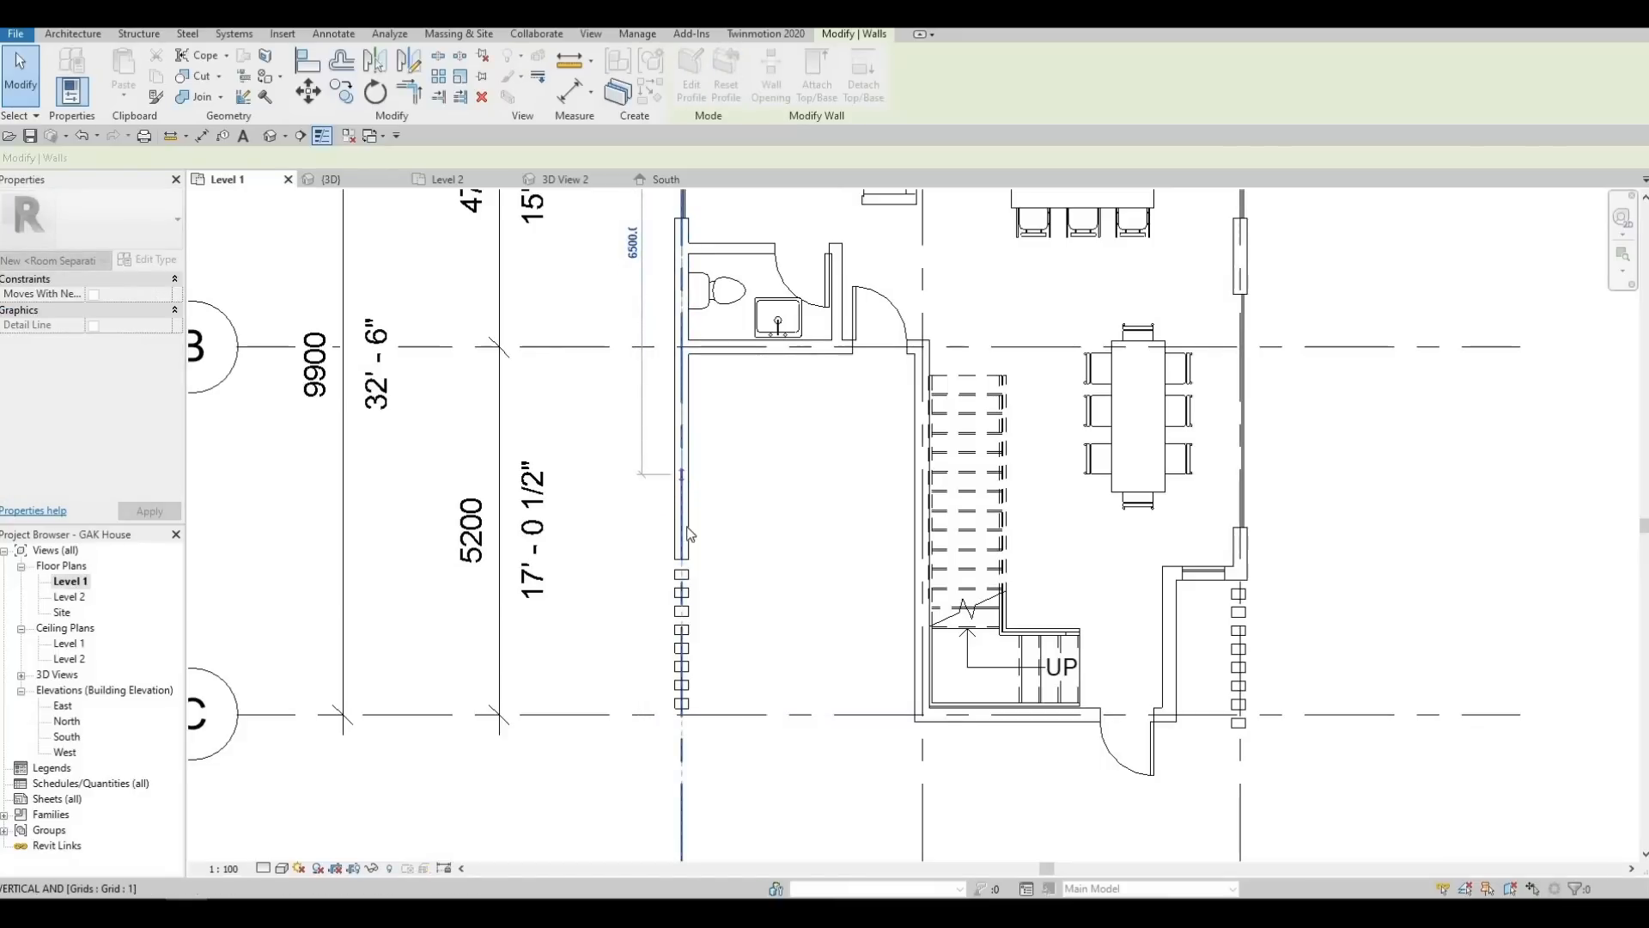
key(Escape)
key(Escape)
middle_drag(725, 586, 856, 431)
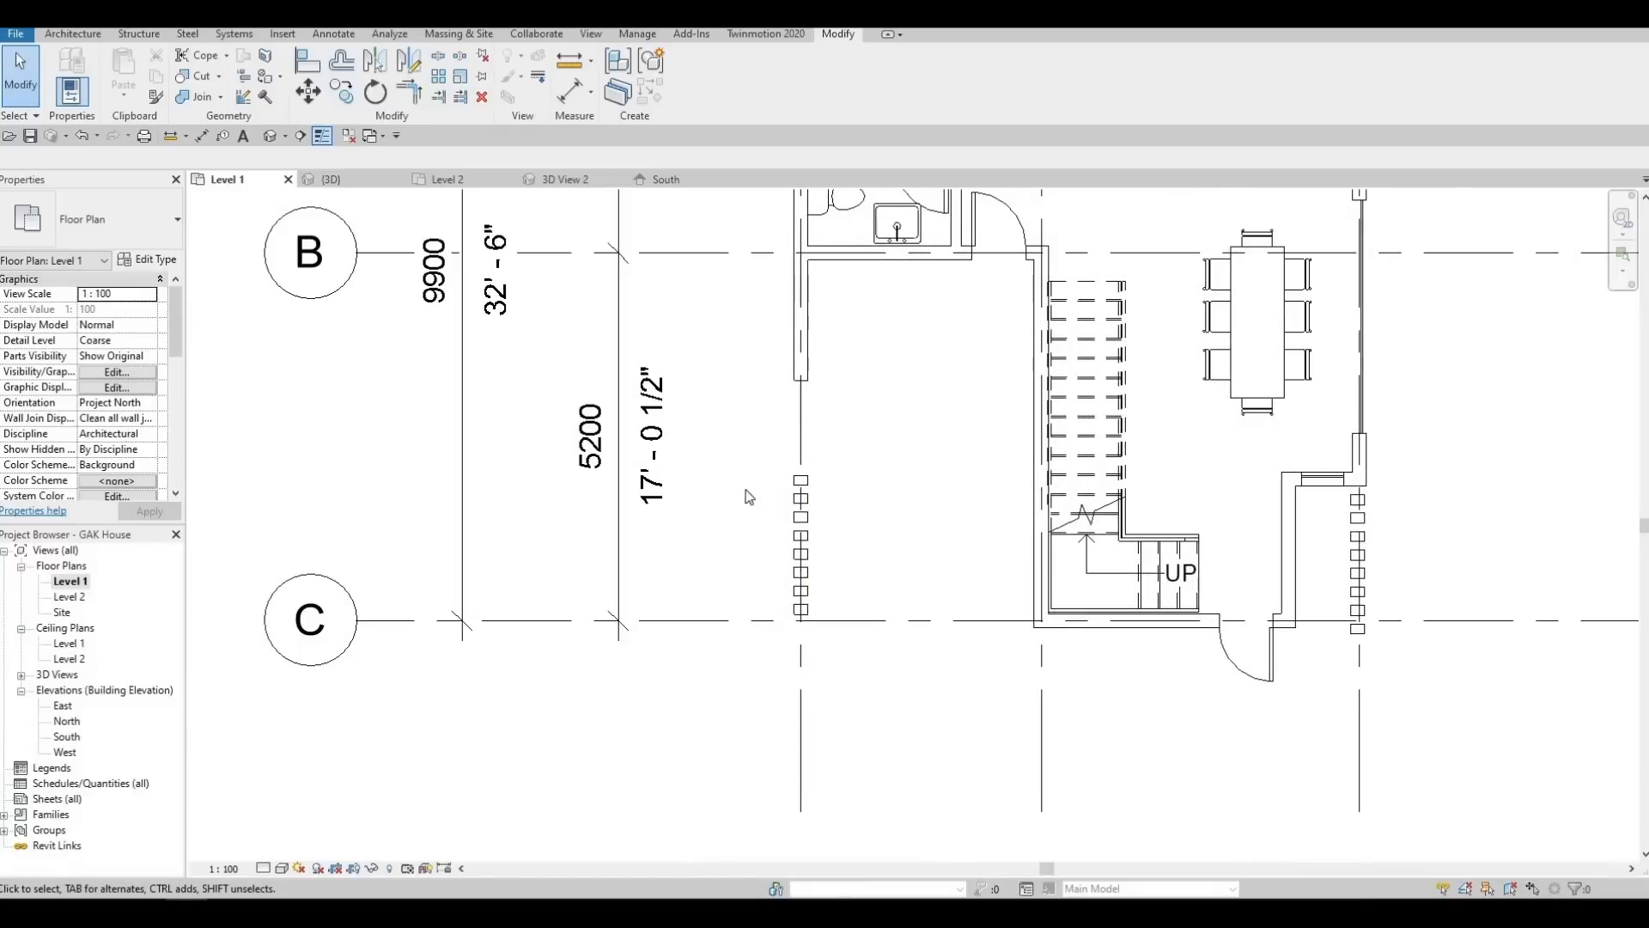
scroll(717, 633, down, 4)
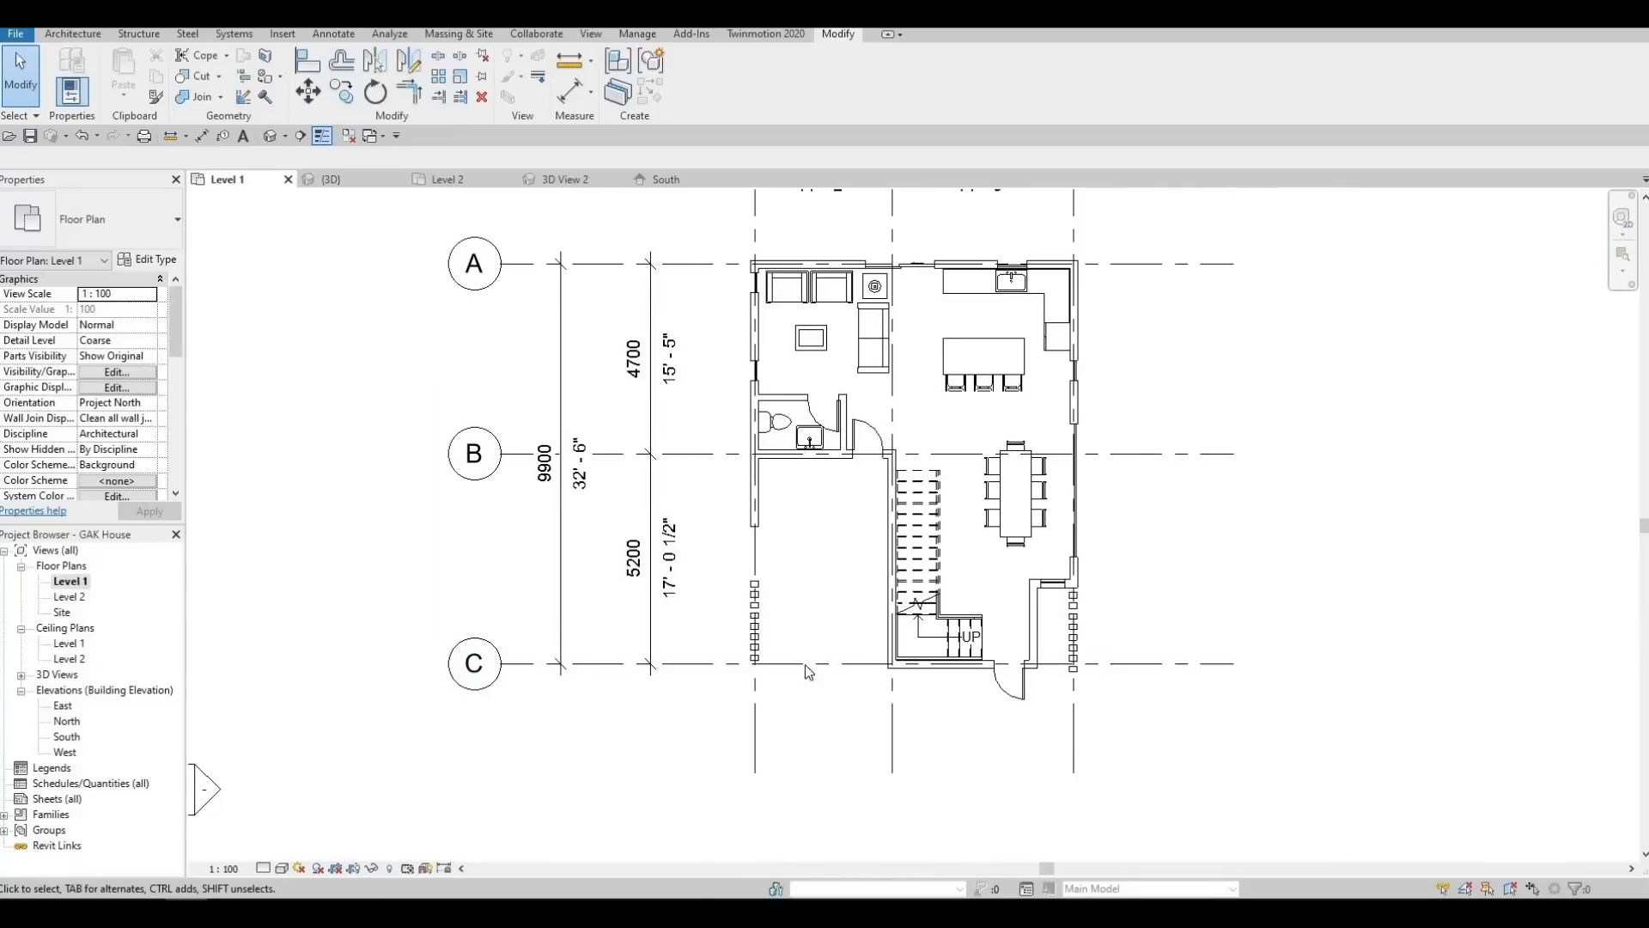
Extend the grid 1 exterior wall toward the copied slats to a length of about 7600 mm
click(754, 523)
scroll(756, 526, up, 3)
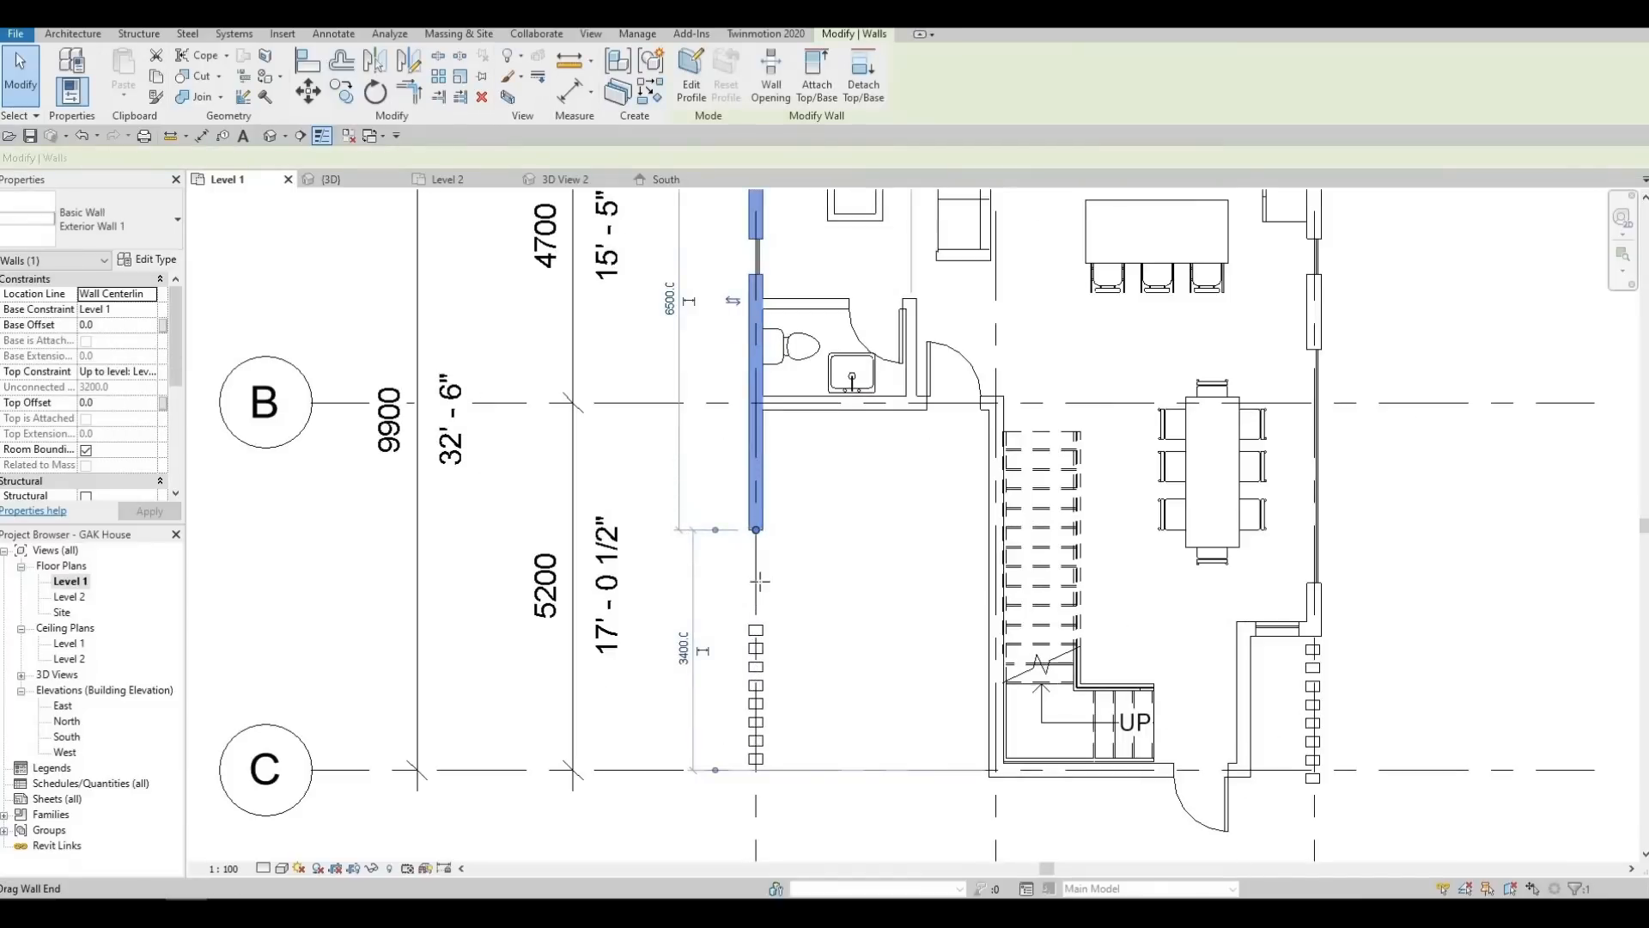
drag(760, 581, 759, 599)
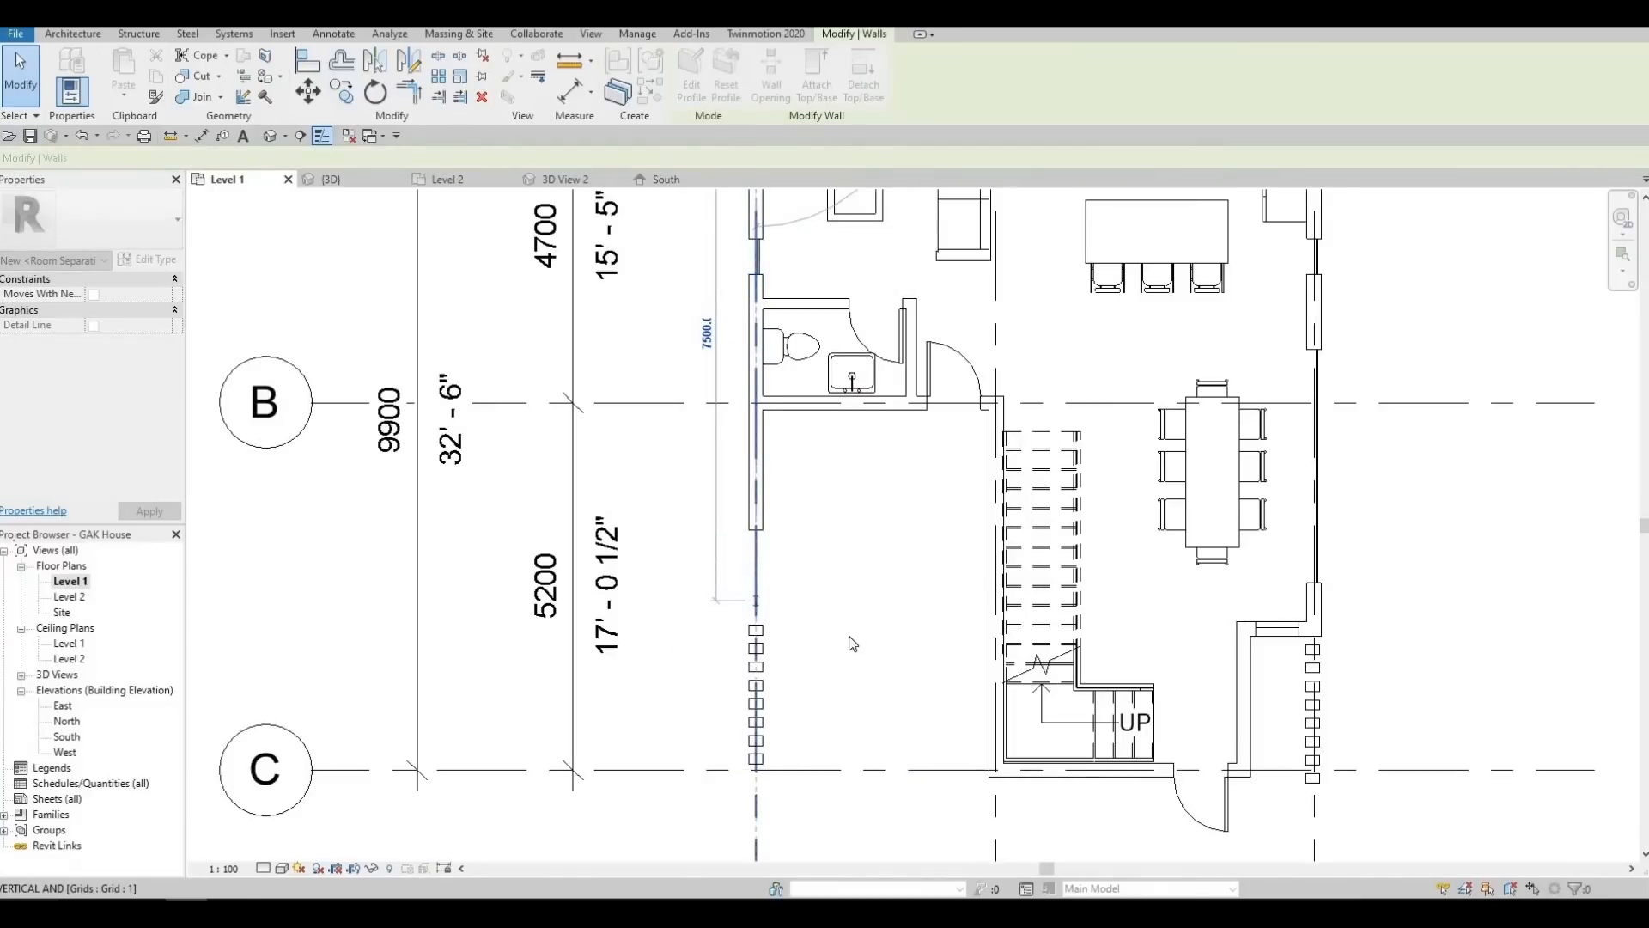
key(Escape)
key(Escape)
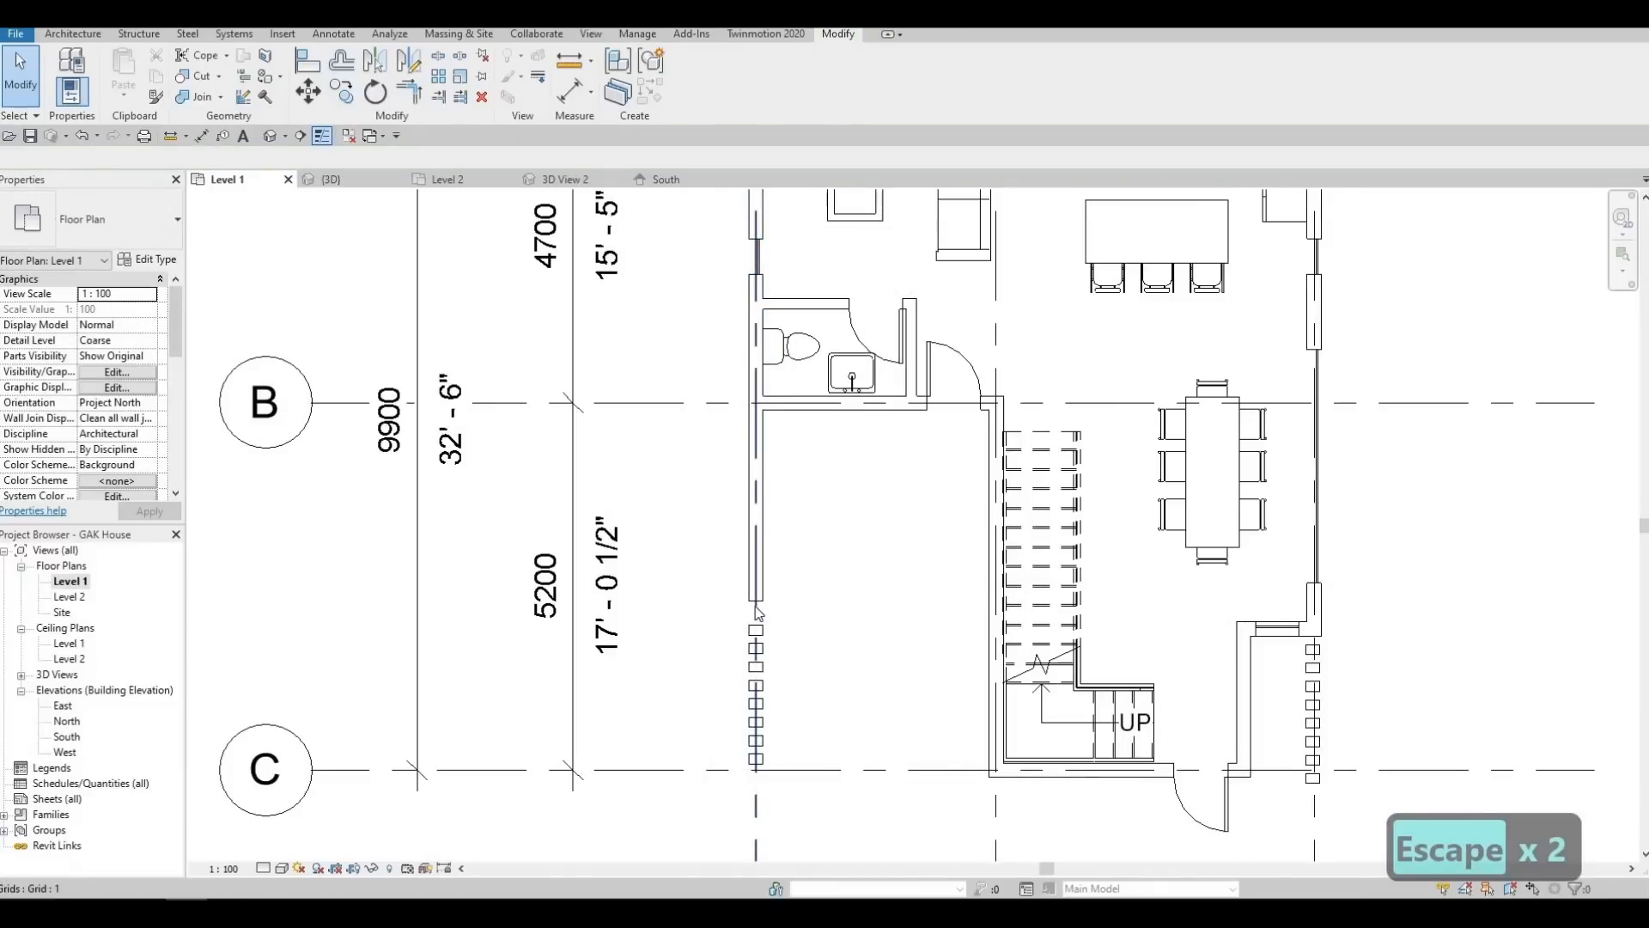
click(757, 597)
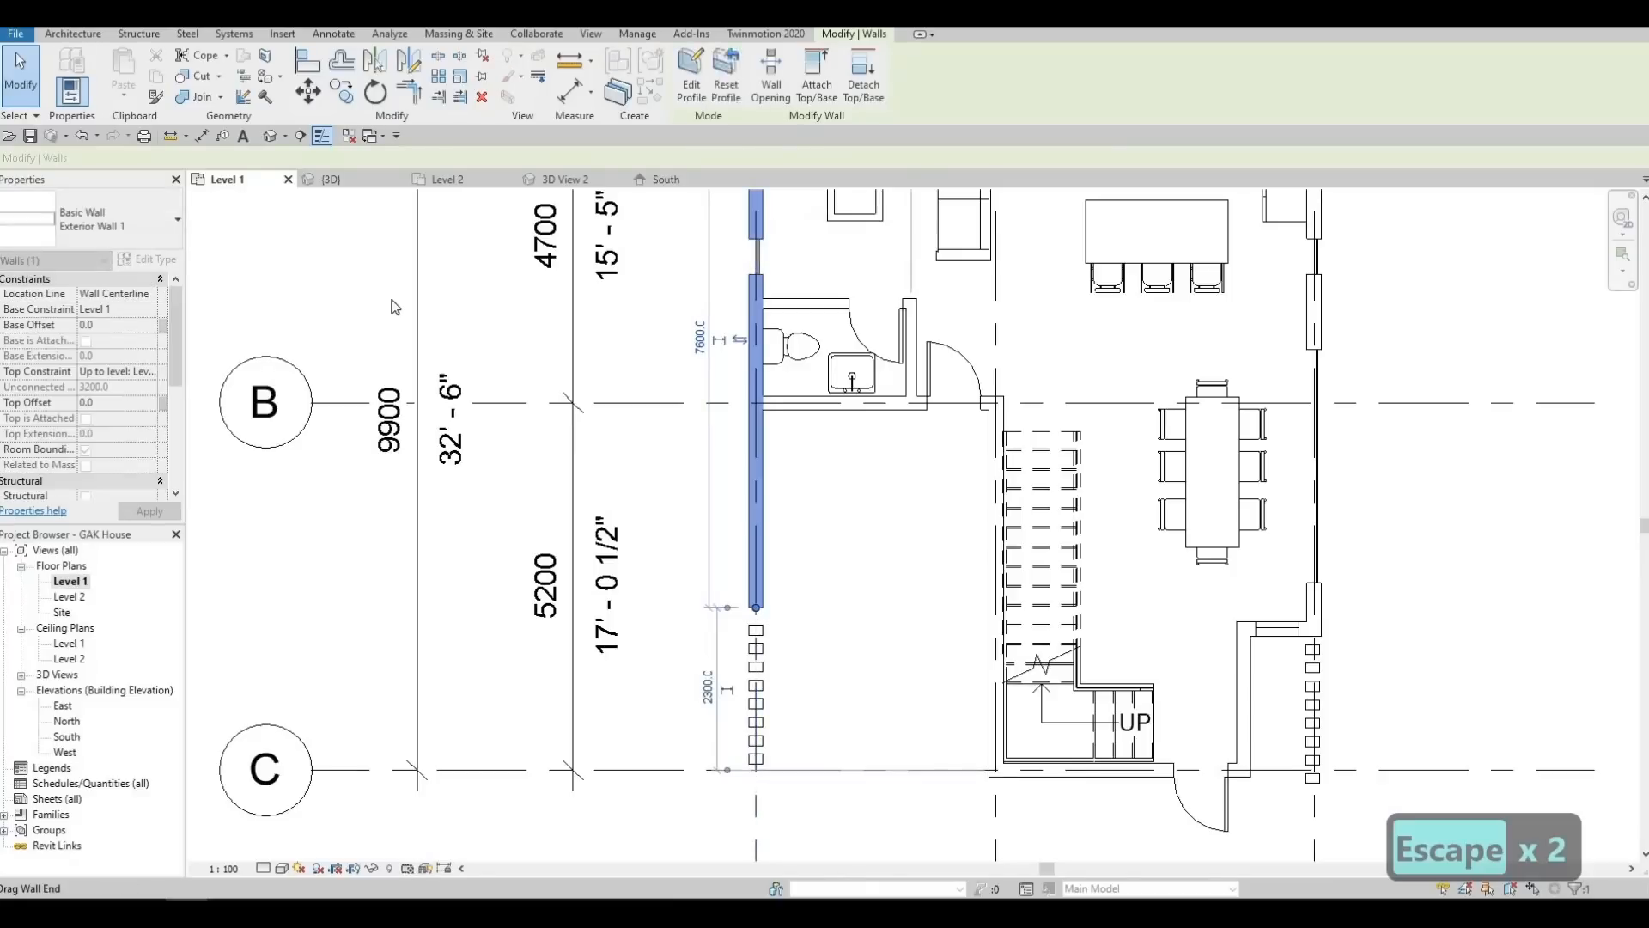
key(Escape)
key(Escape)
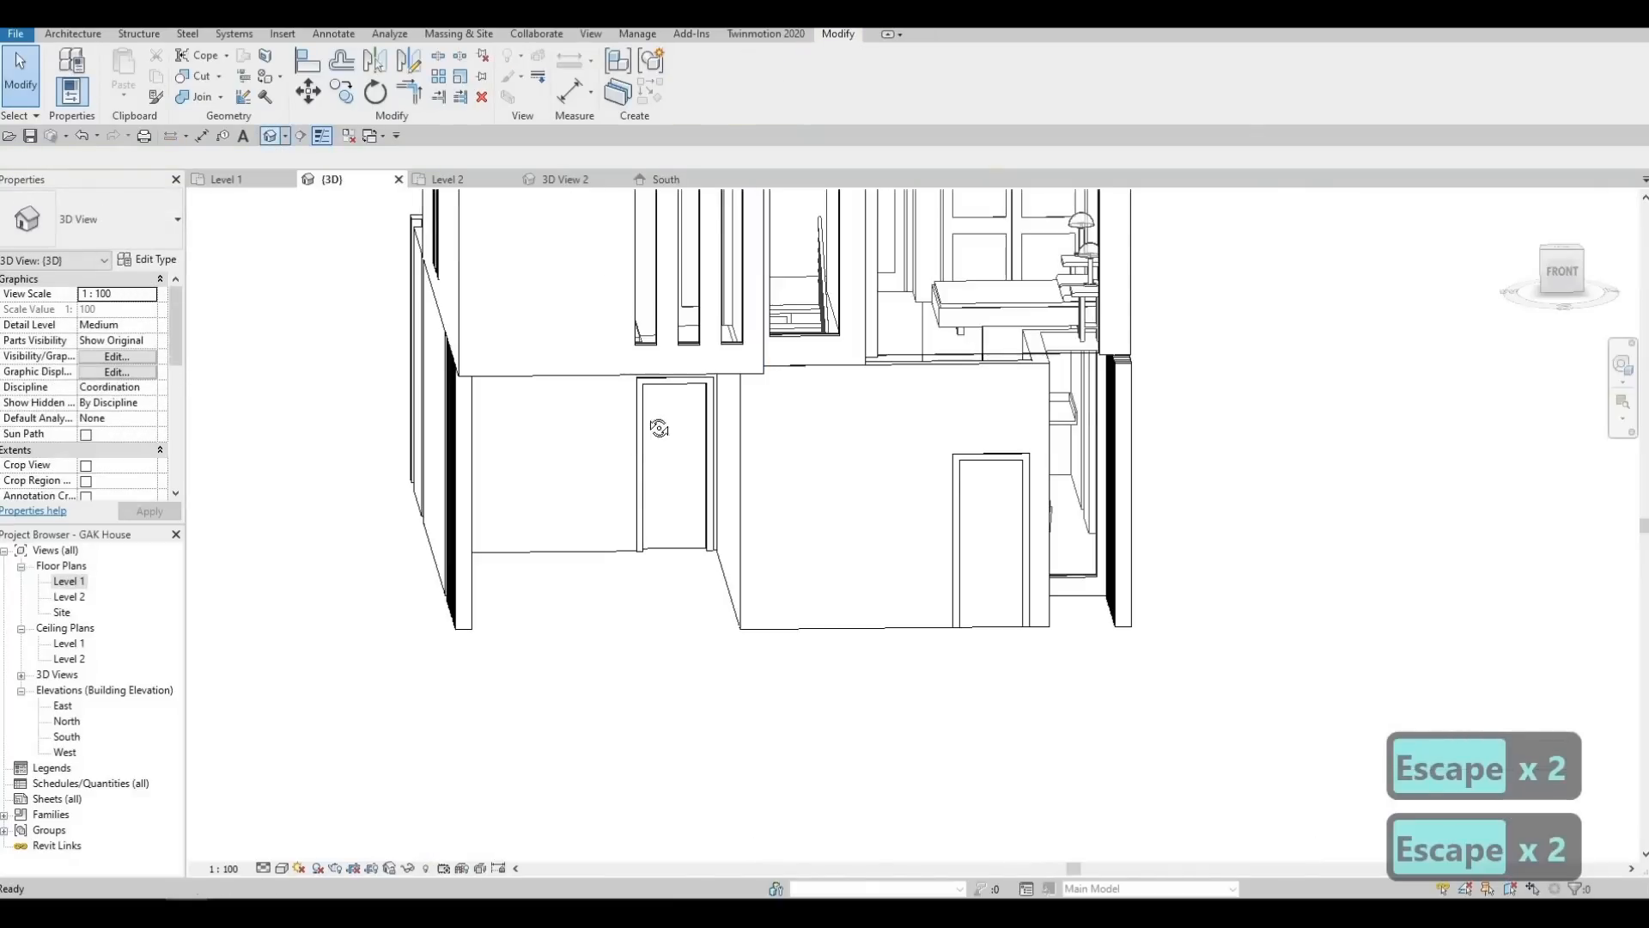
Examine the copied slats and the adjusted side wall from several directions in the 3D view
shift+middle_drag(726, 502, 1122, 591)
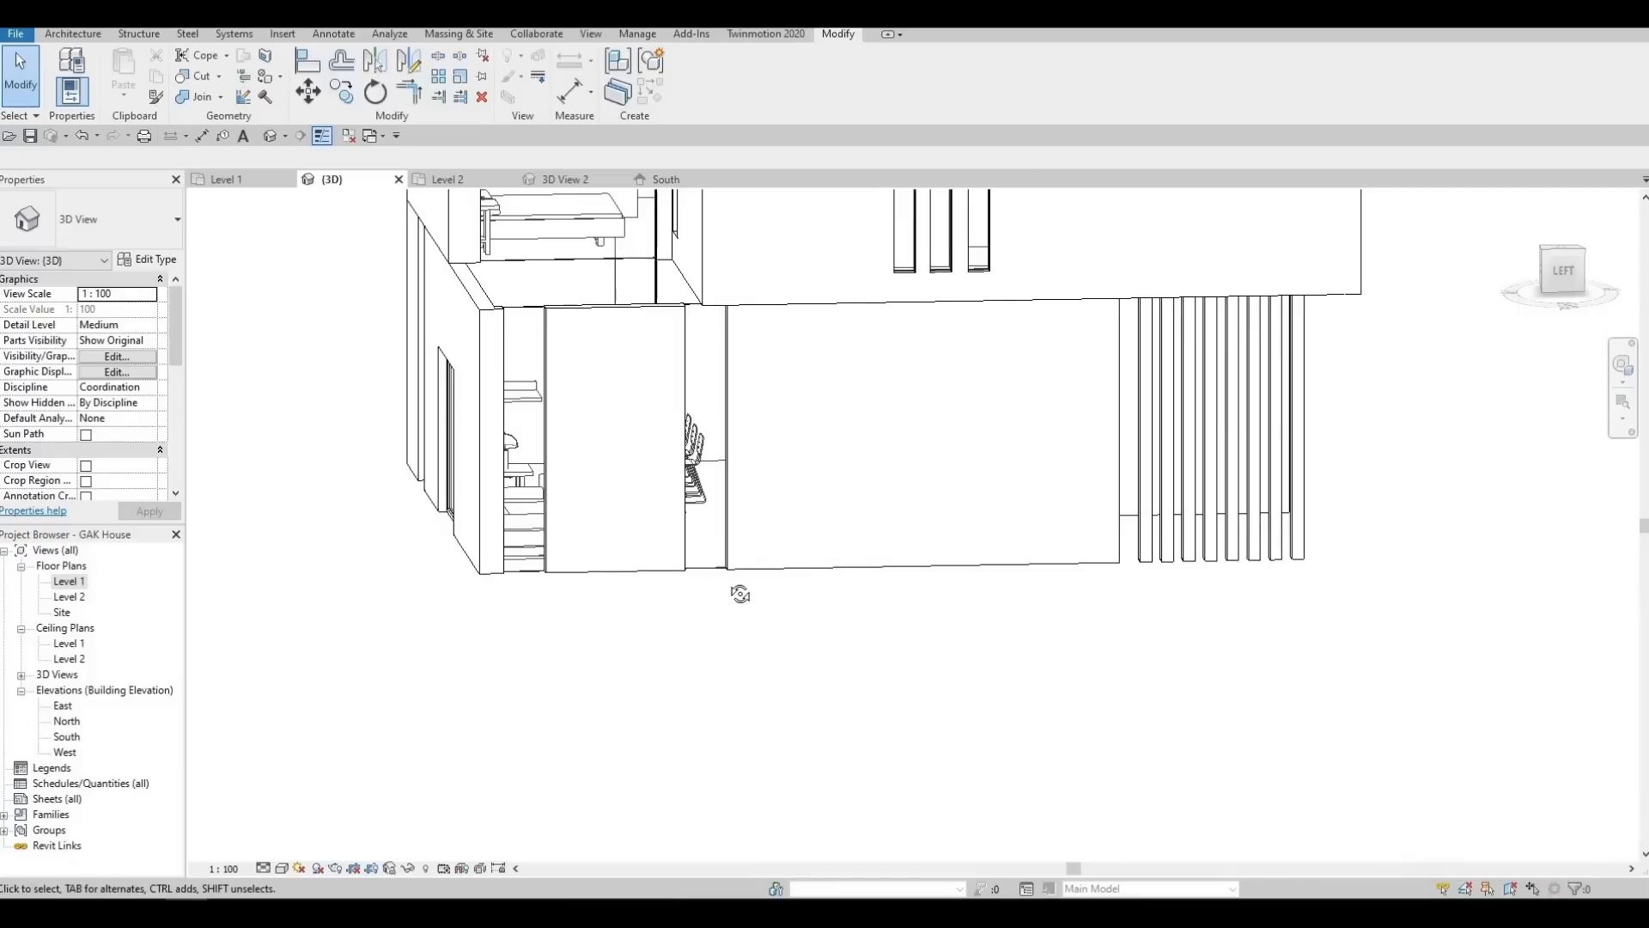
shift+middle_drag(740, 593, 832, 703)
scroll(1056, 639, up, 3)
shift+middle_drag(1108, 629, 702, 560)
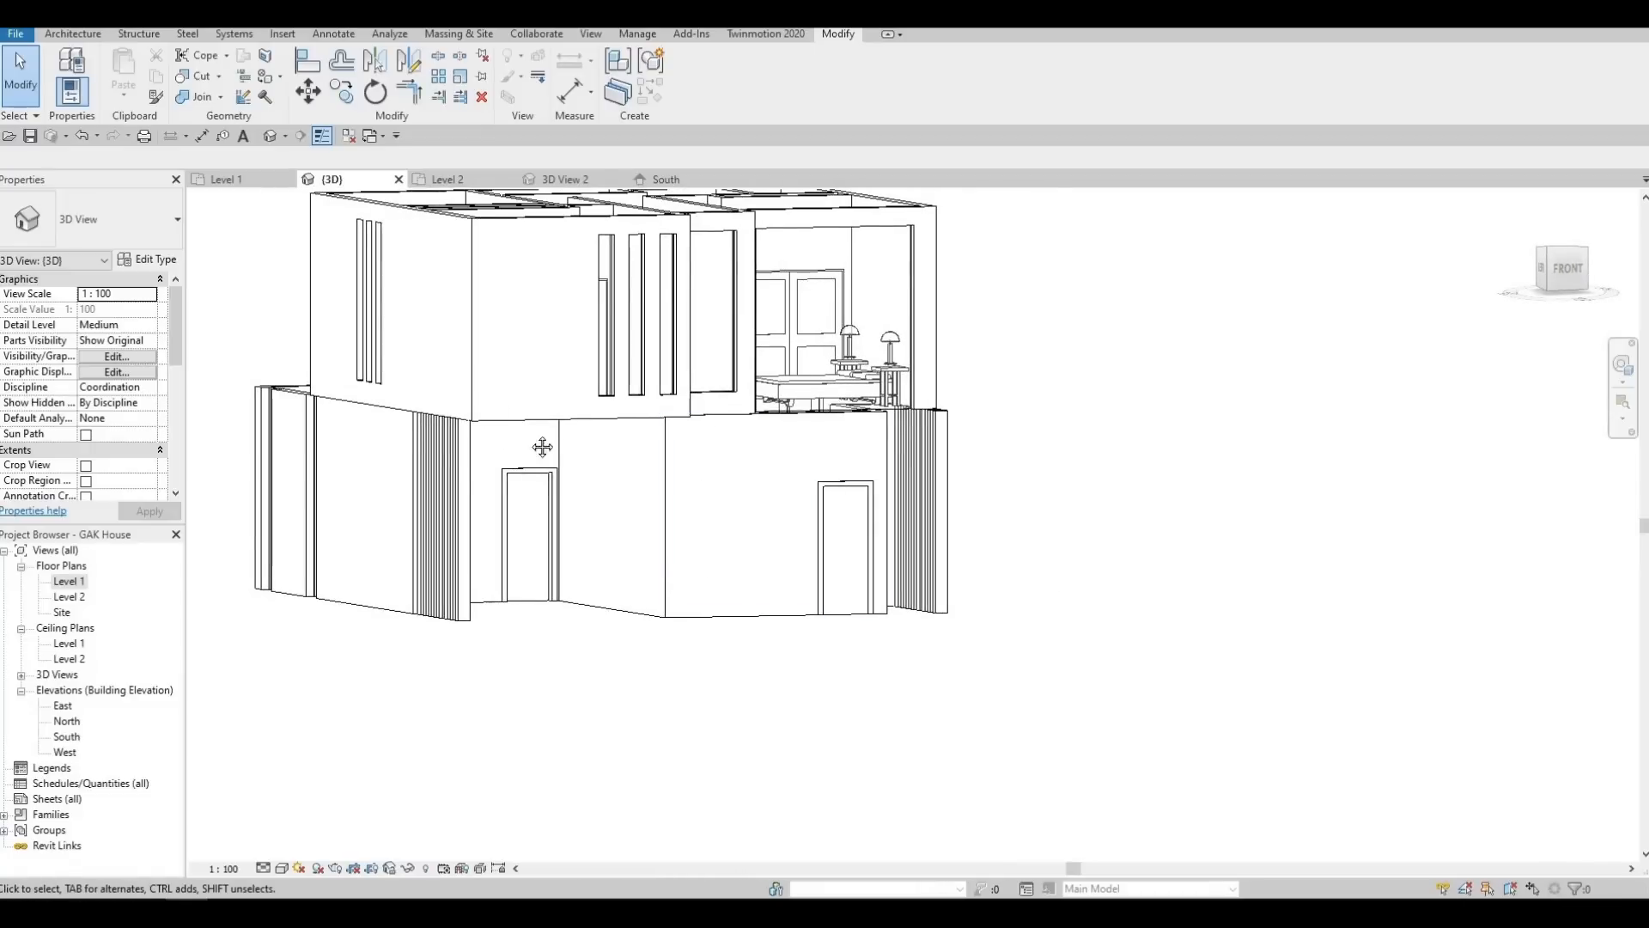
shift+middle_drag(648, 504, 1026, 509)
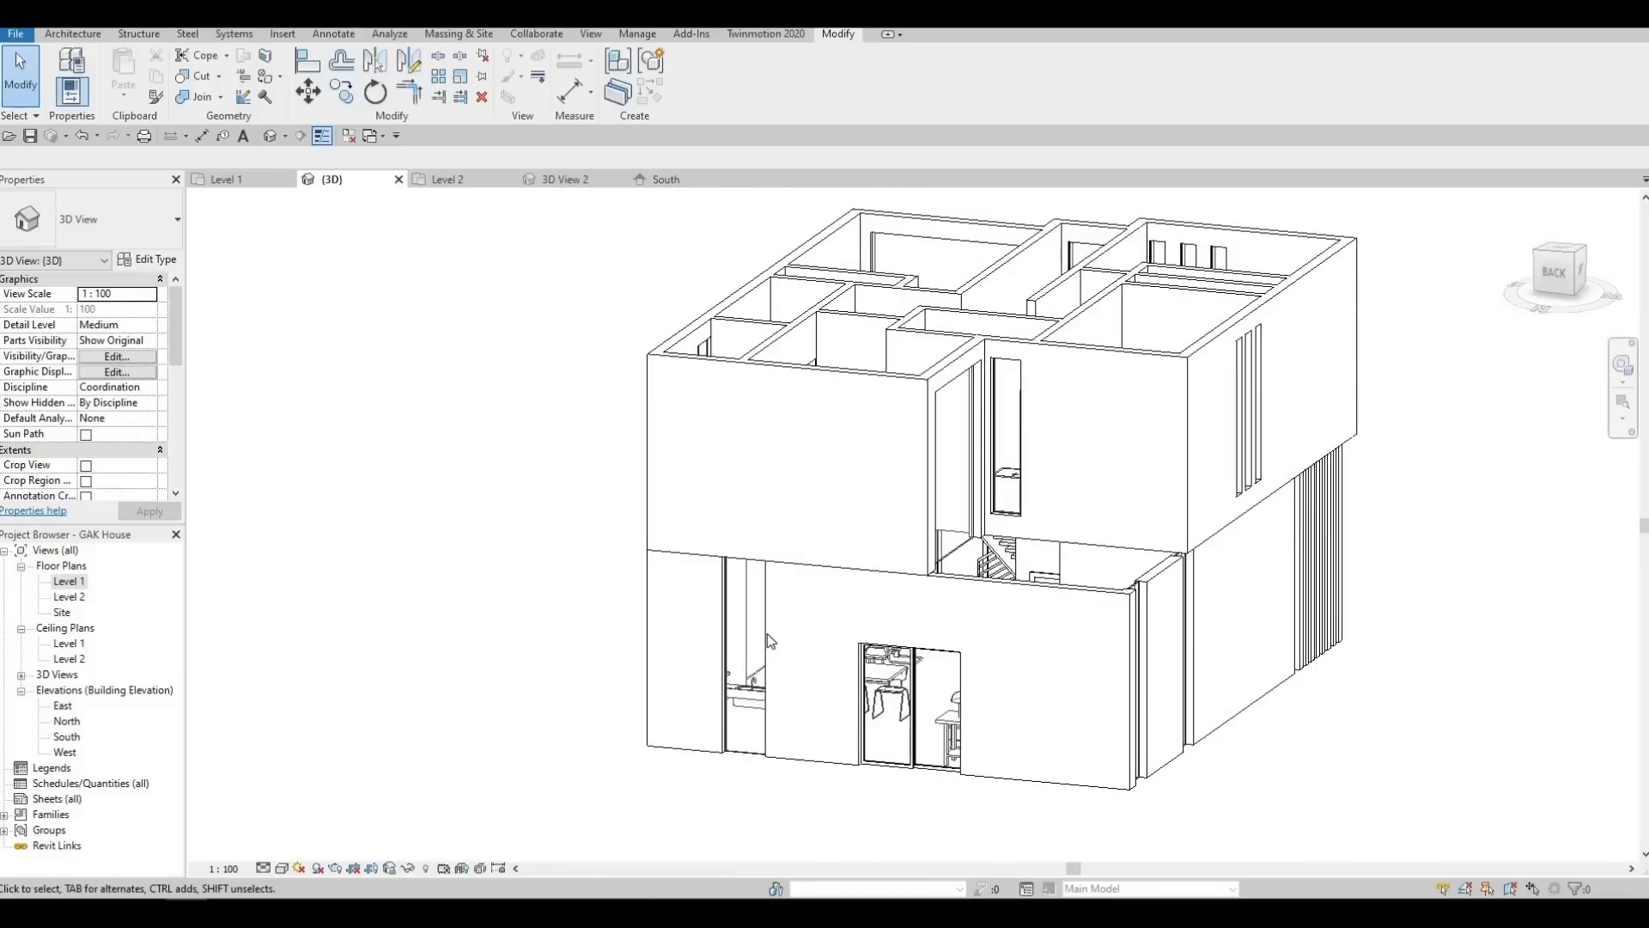
Shorten the narrow ground-floor curtain wall on the rear facade to a base offset of about 1542 and a top offset of about -705
click(747, 594)
drag(749, 591, 750, 602)
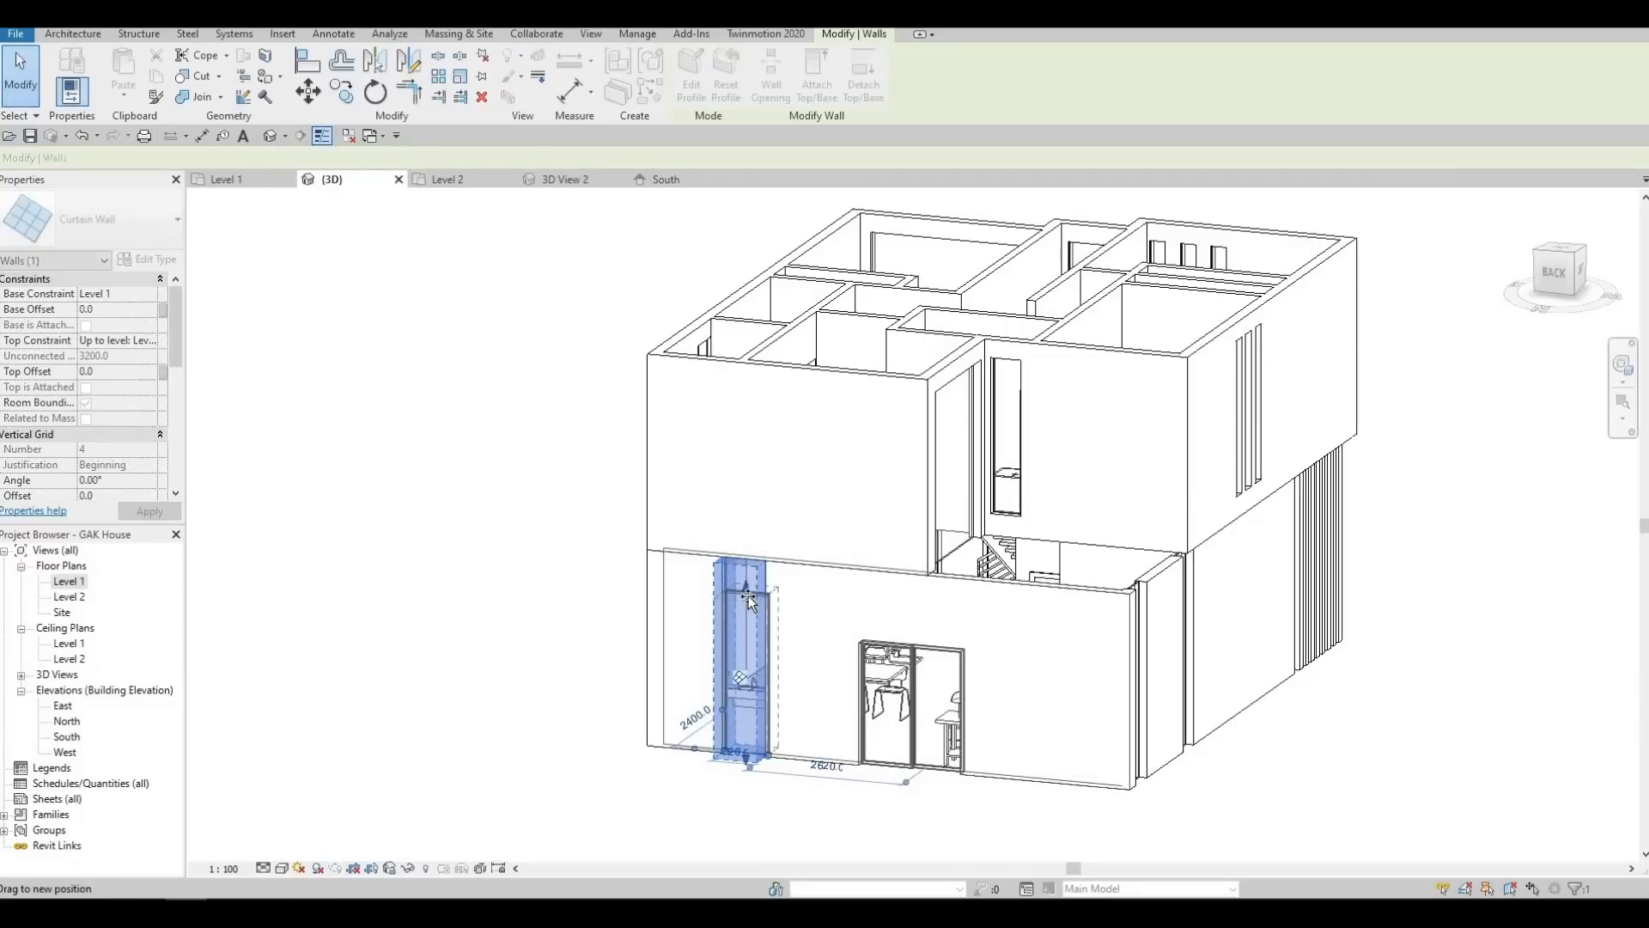
drag(736, 757, 741, 759)
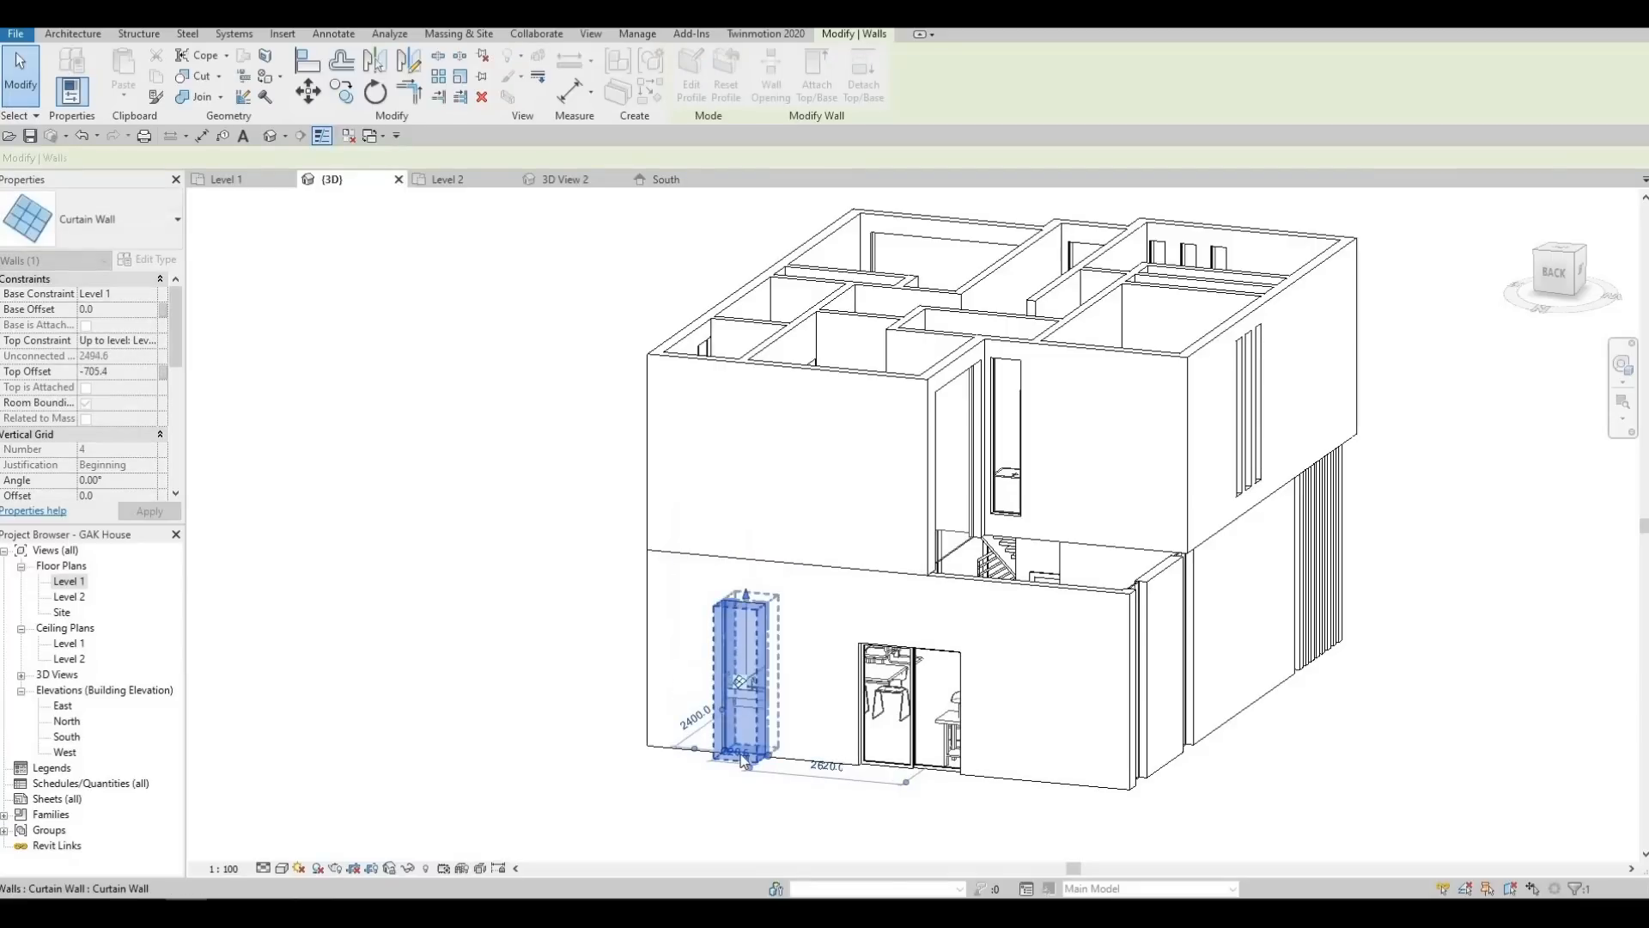
click(744, 755)
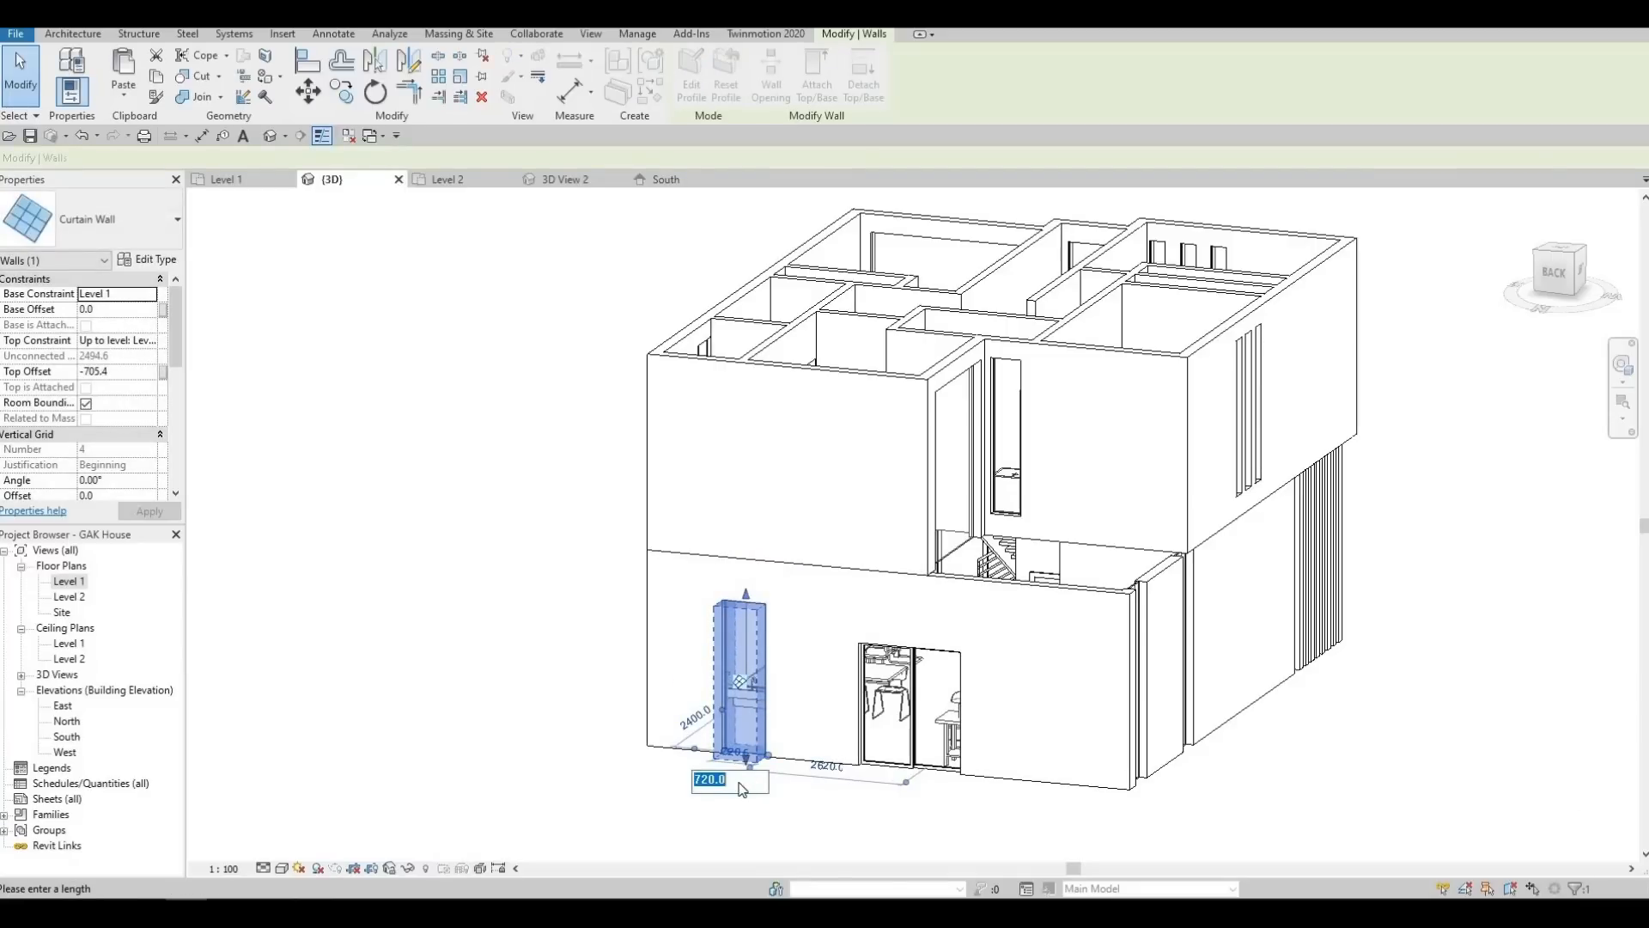
key(Escape)
scroll(755, 735, up, 4)
drag(756, 735, 755, 273)
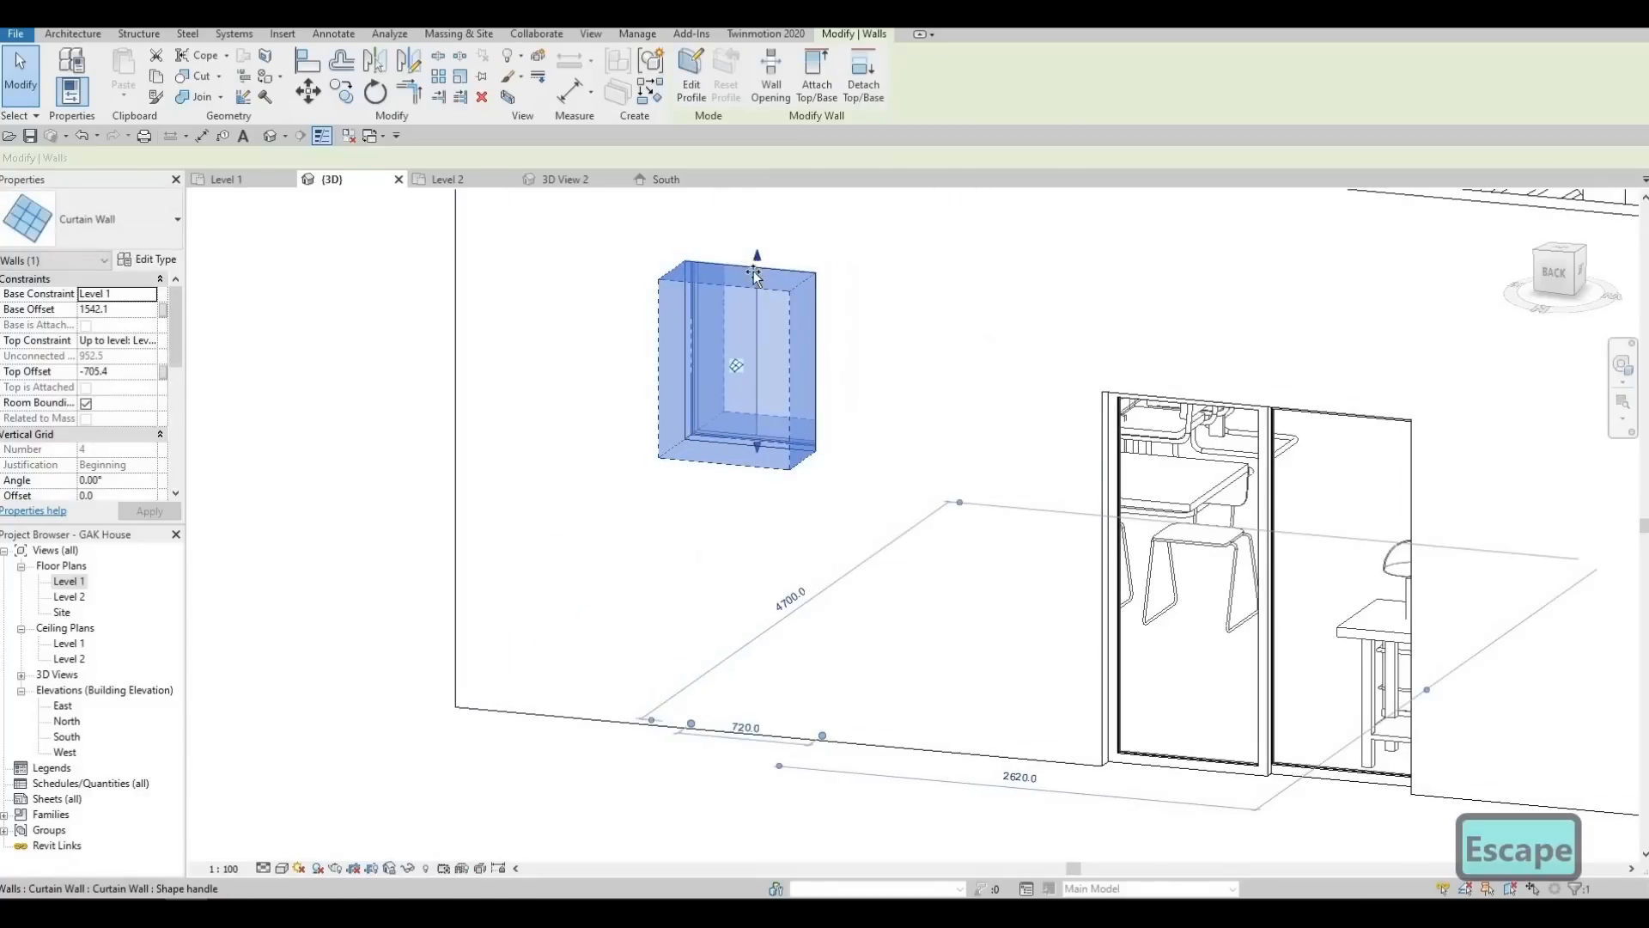
key(Escape)
Align the bases of the two curtain walls in the grid 1 side wall with the base of the curtain wall beside the entrance
shift+middle_drag(930, 493, 895, 569)
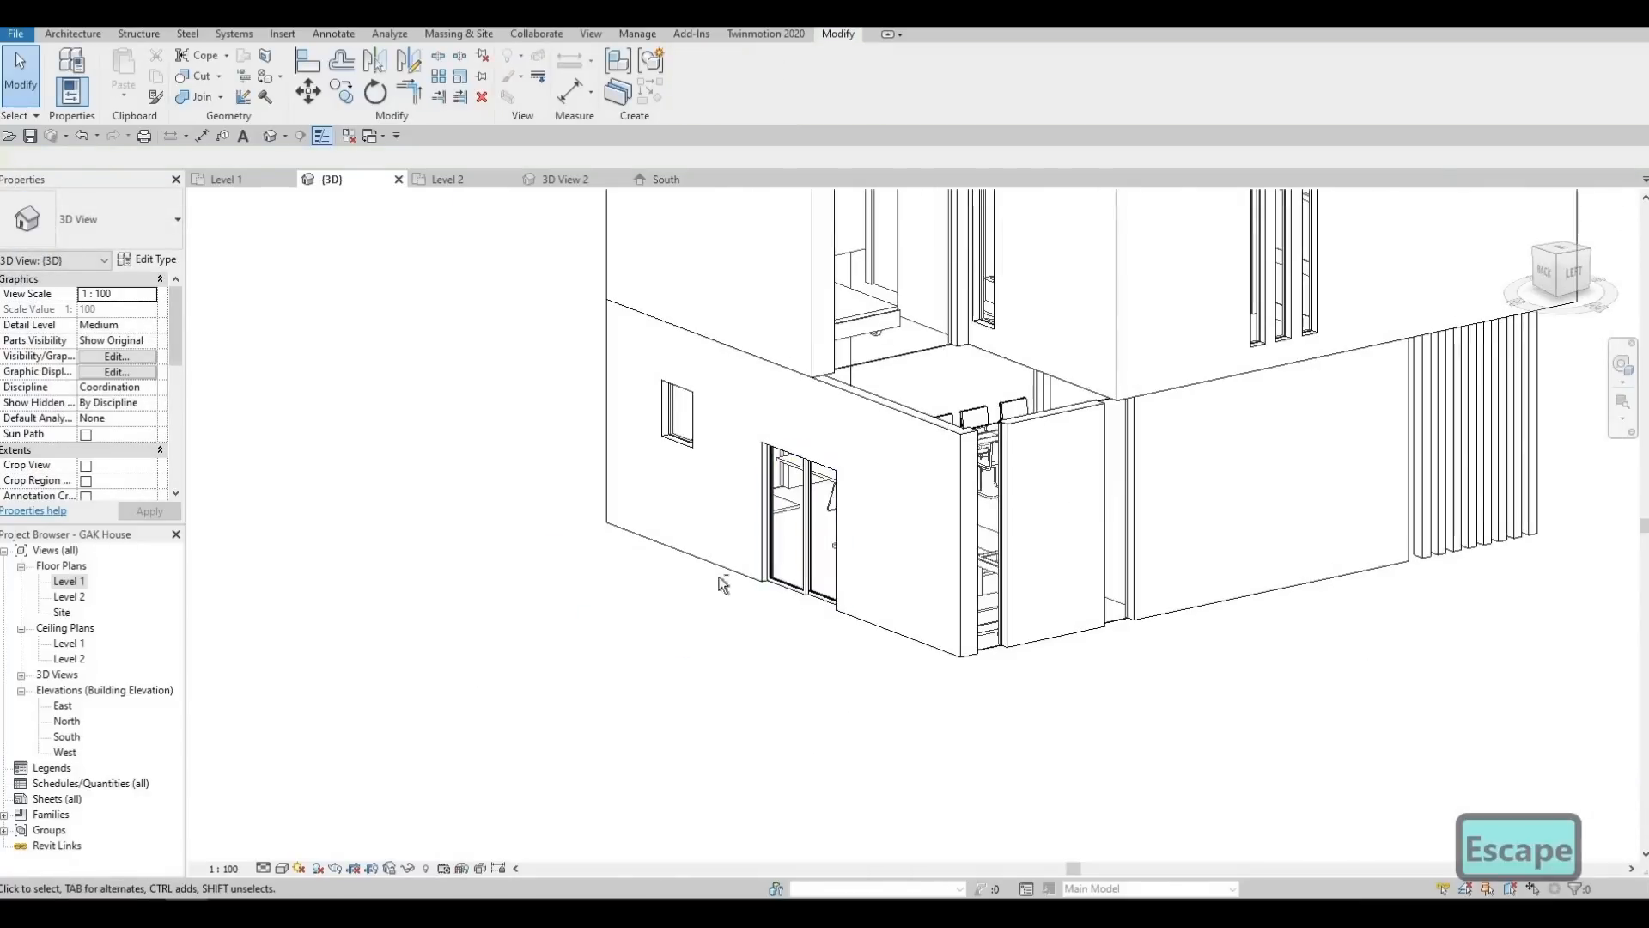
shift+middle_drag(711, 571, 665, 400)
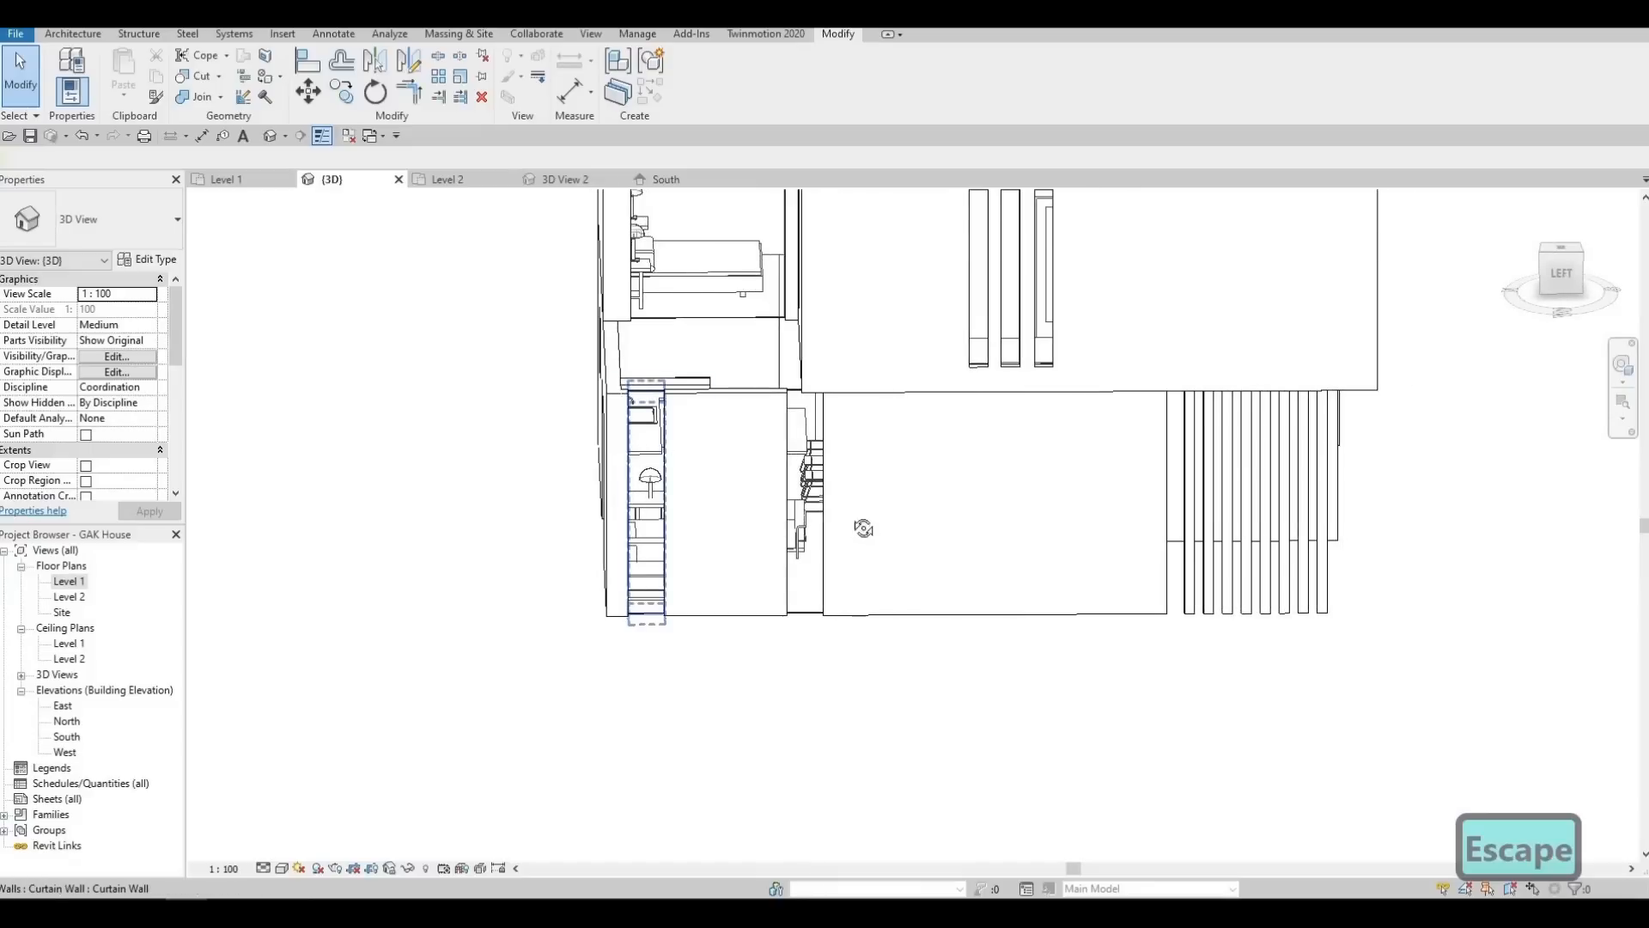
shift+middle_drag(631, 523, 1089, 531)
key(l)
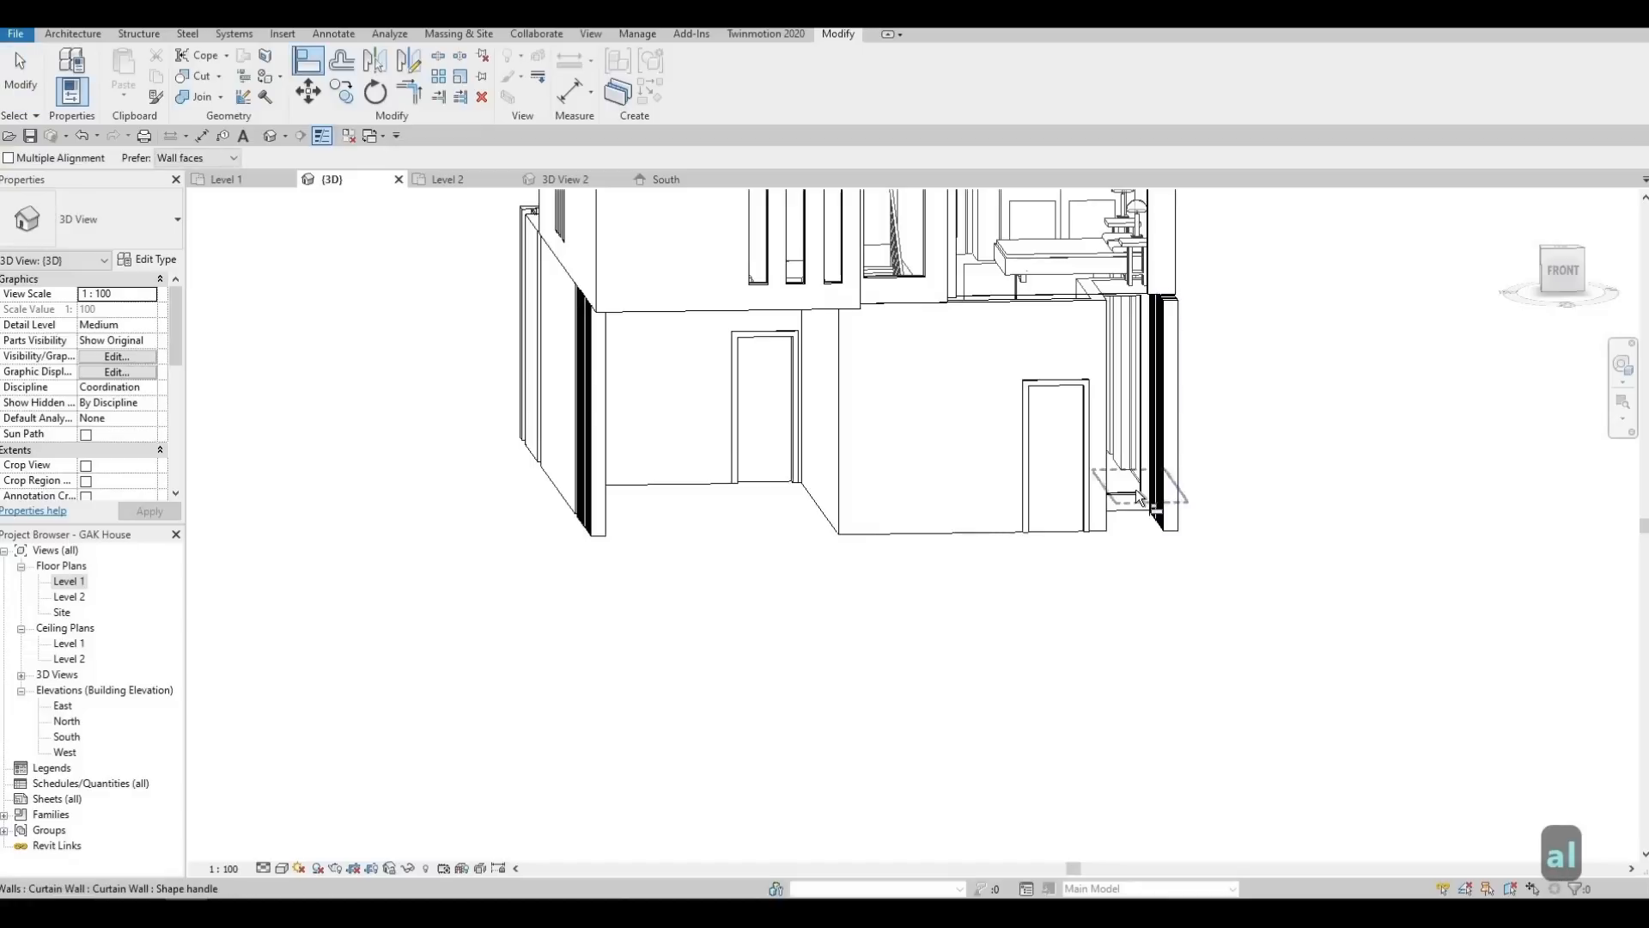
shift+middle_drag(889, 619, 737, 579)
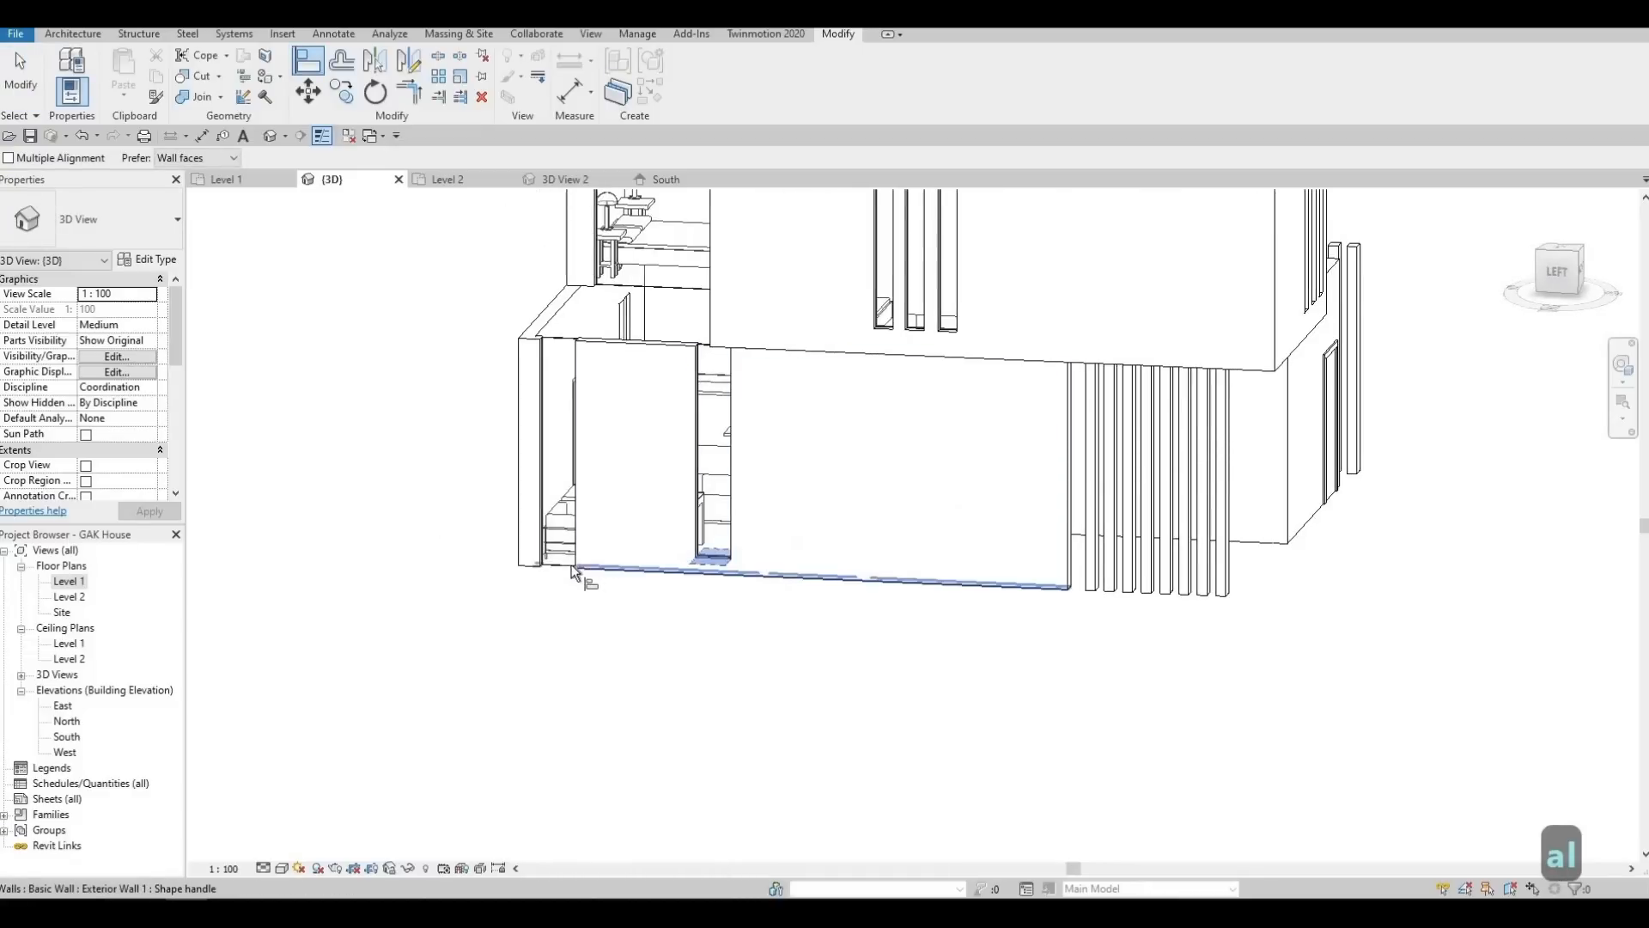
shift+middle_drag(685, 648, 1168, 675)
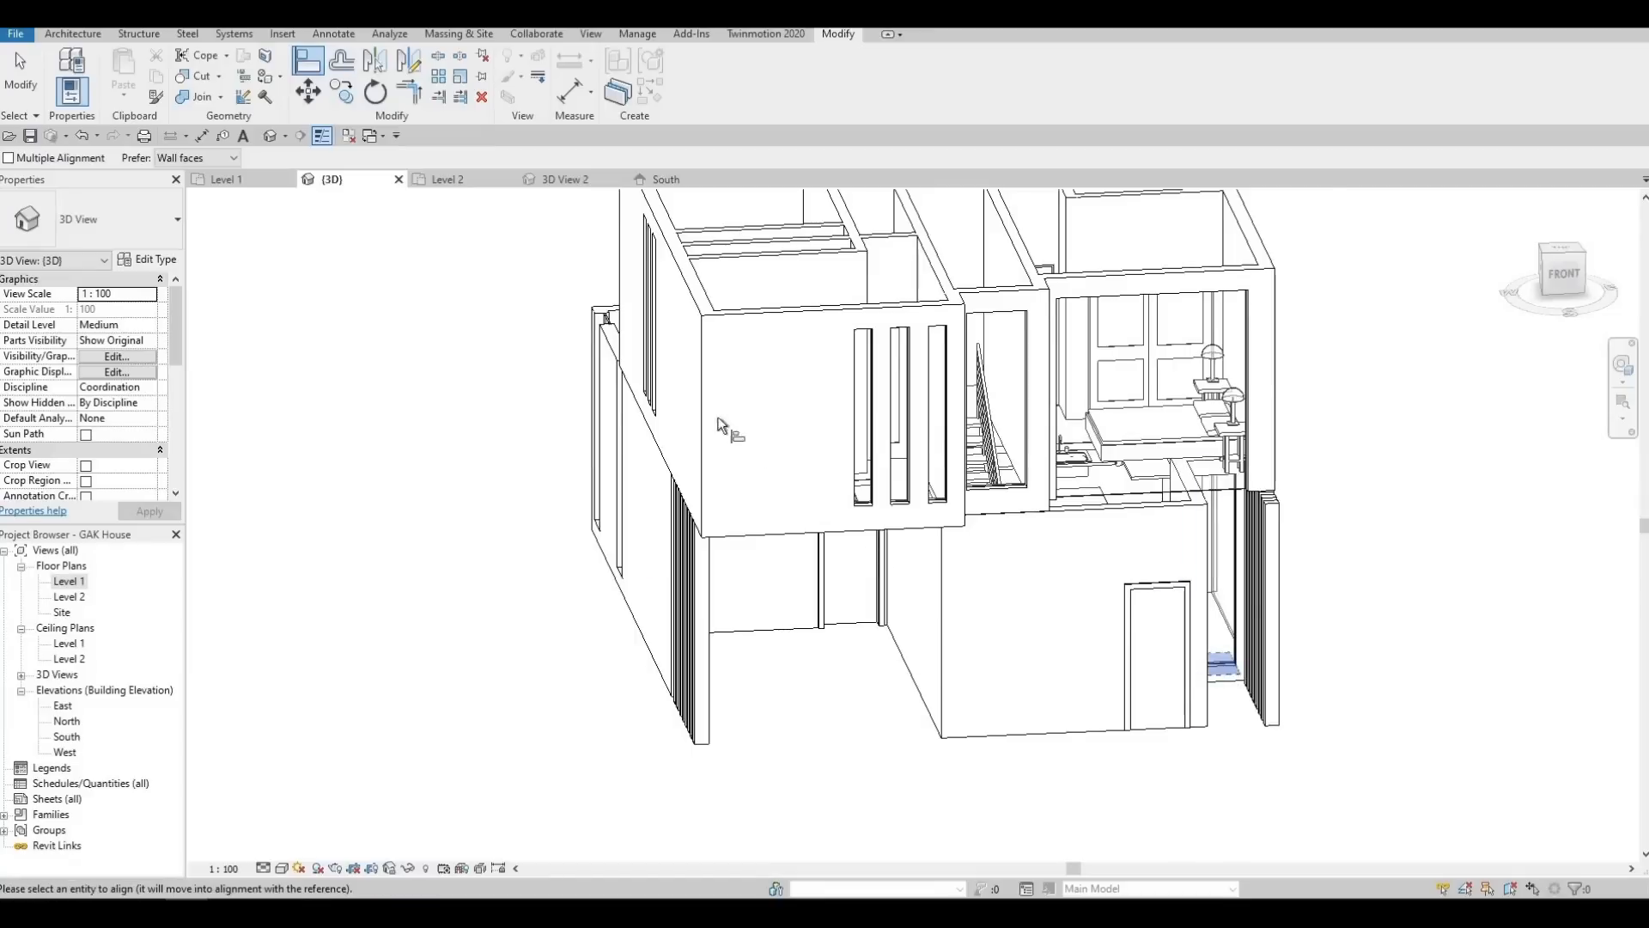
shift+middle_drag(720, 425, 723, 380)
drag(687, 381, 689, 387)
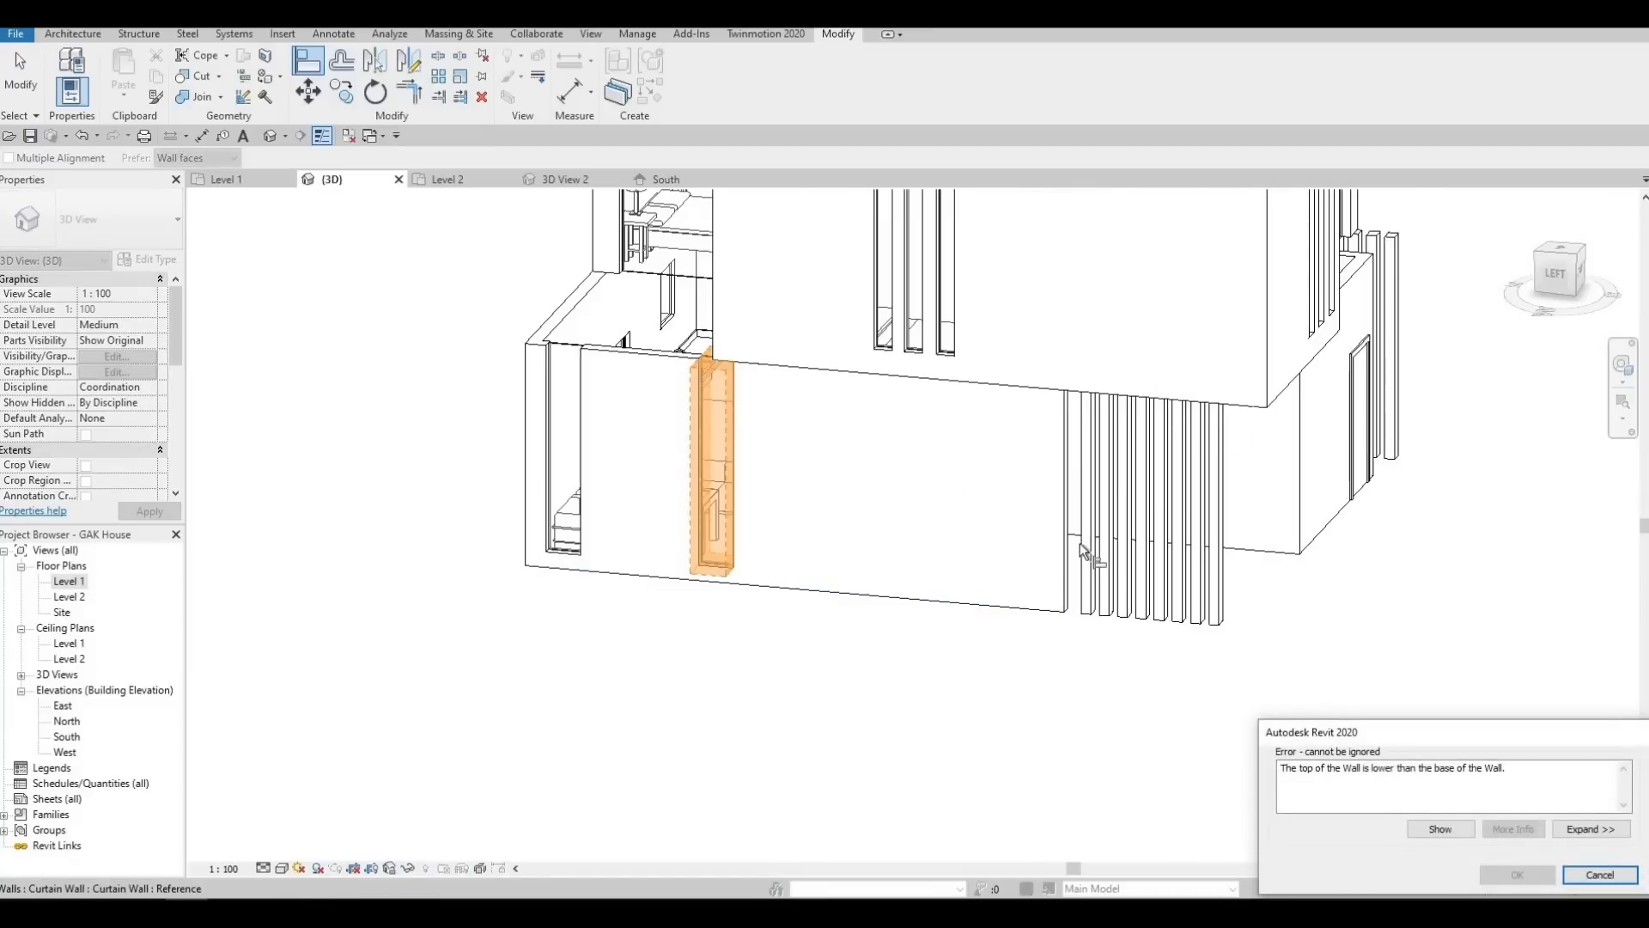
key(Escape)
Align the tops of the two grid 1 side curtain walls with the top of the curtain wall beside the entrance
shift+middle_drag(673, 589, 1022, 453)
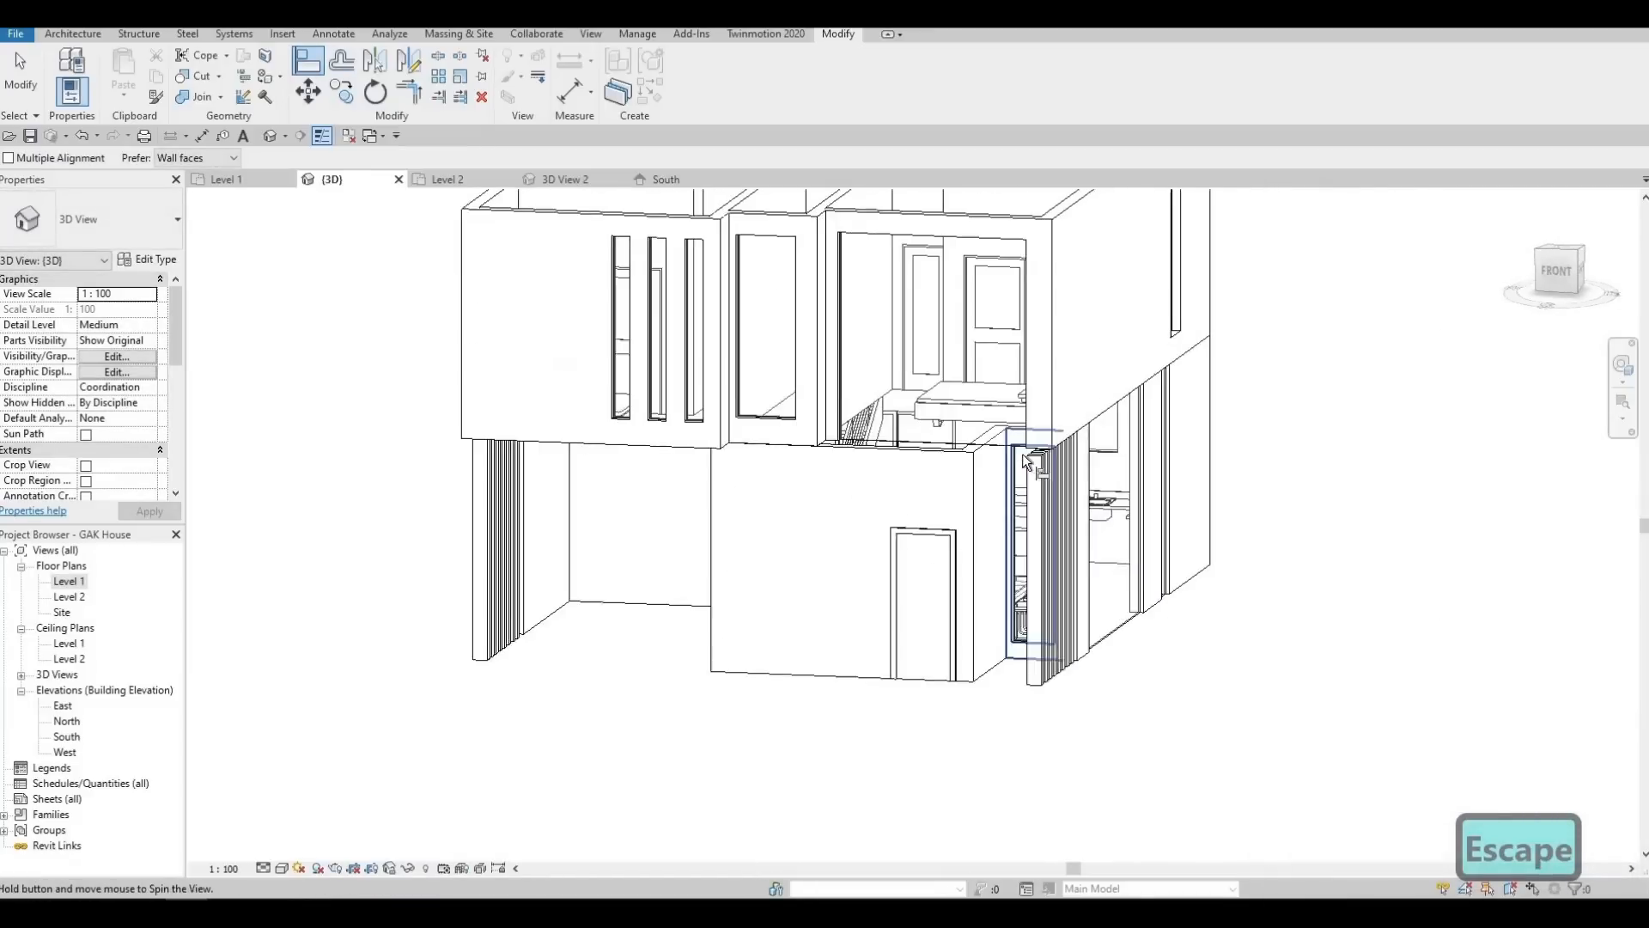
shift+middle_drag(1057, 599, 720, 360)
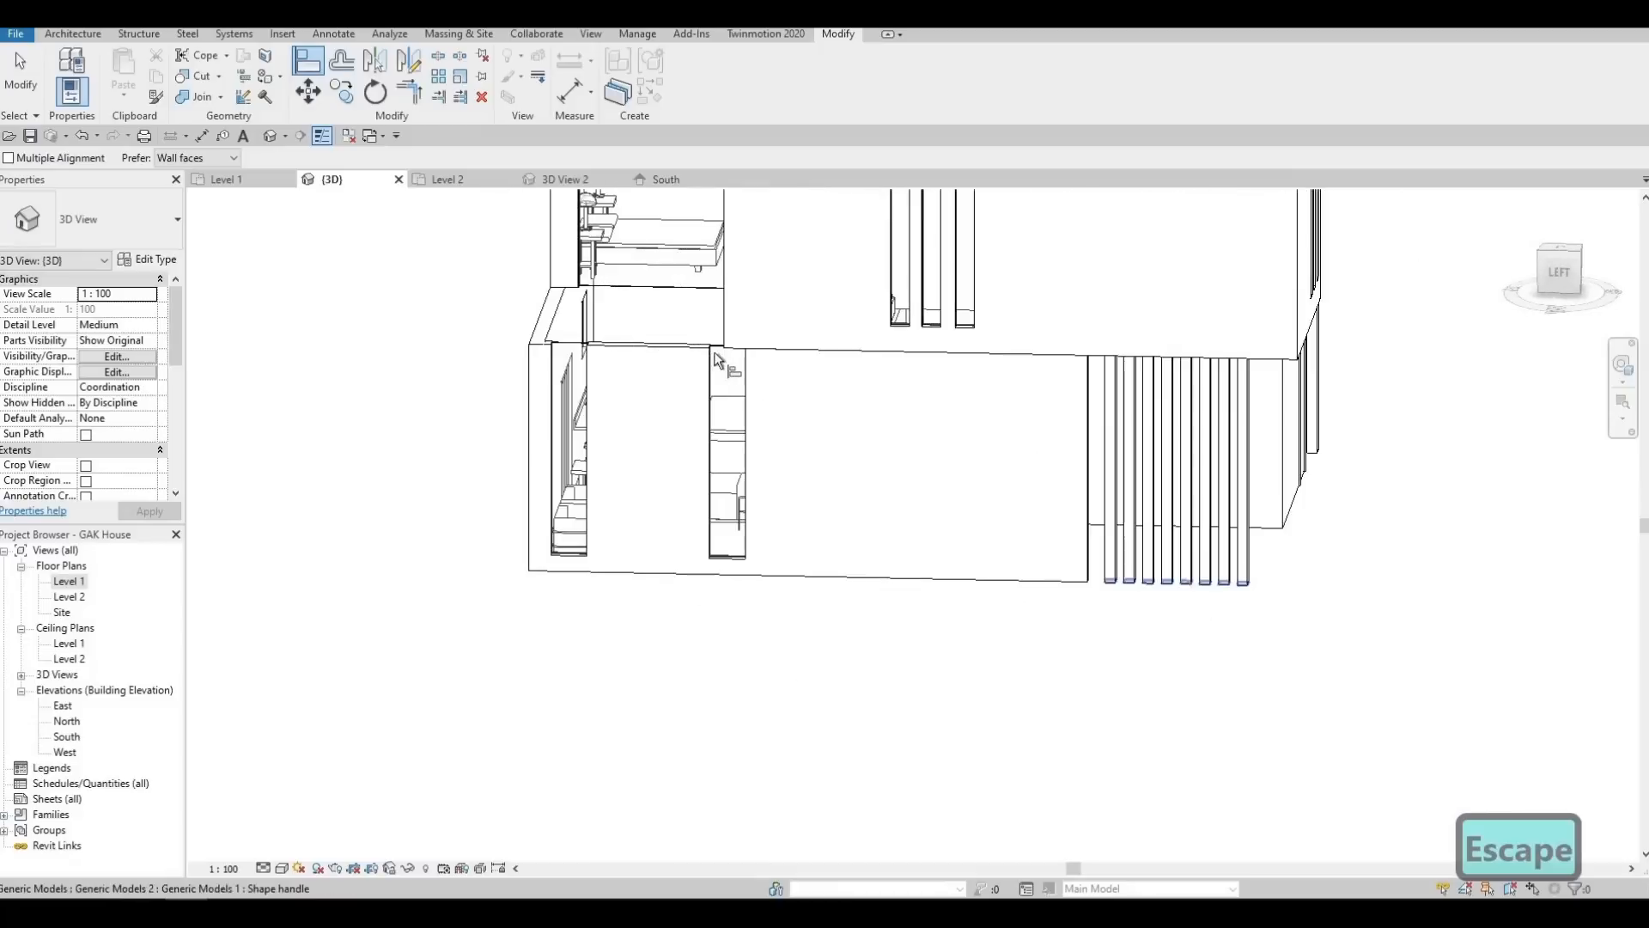
click(716, 359)
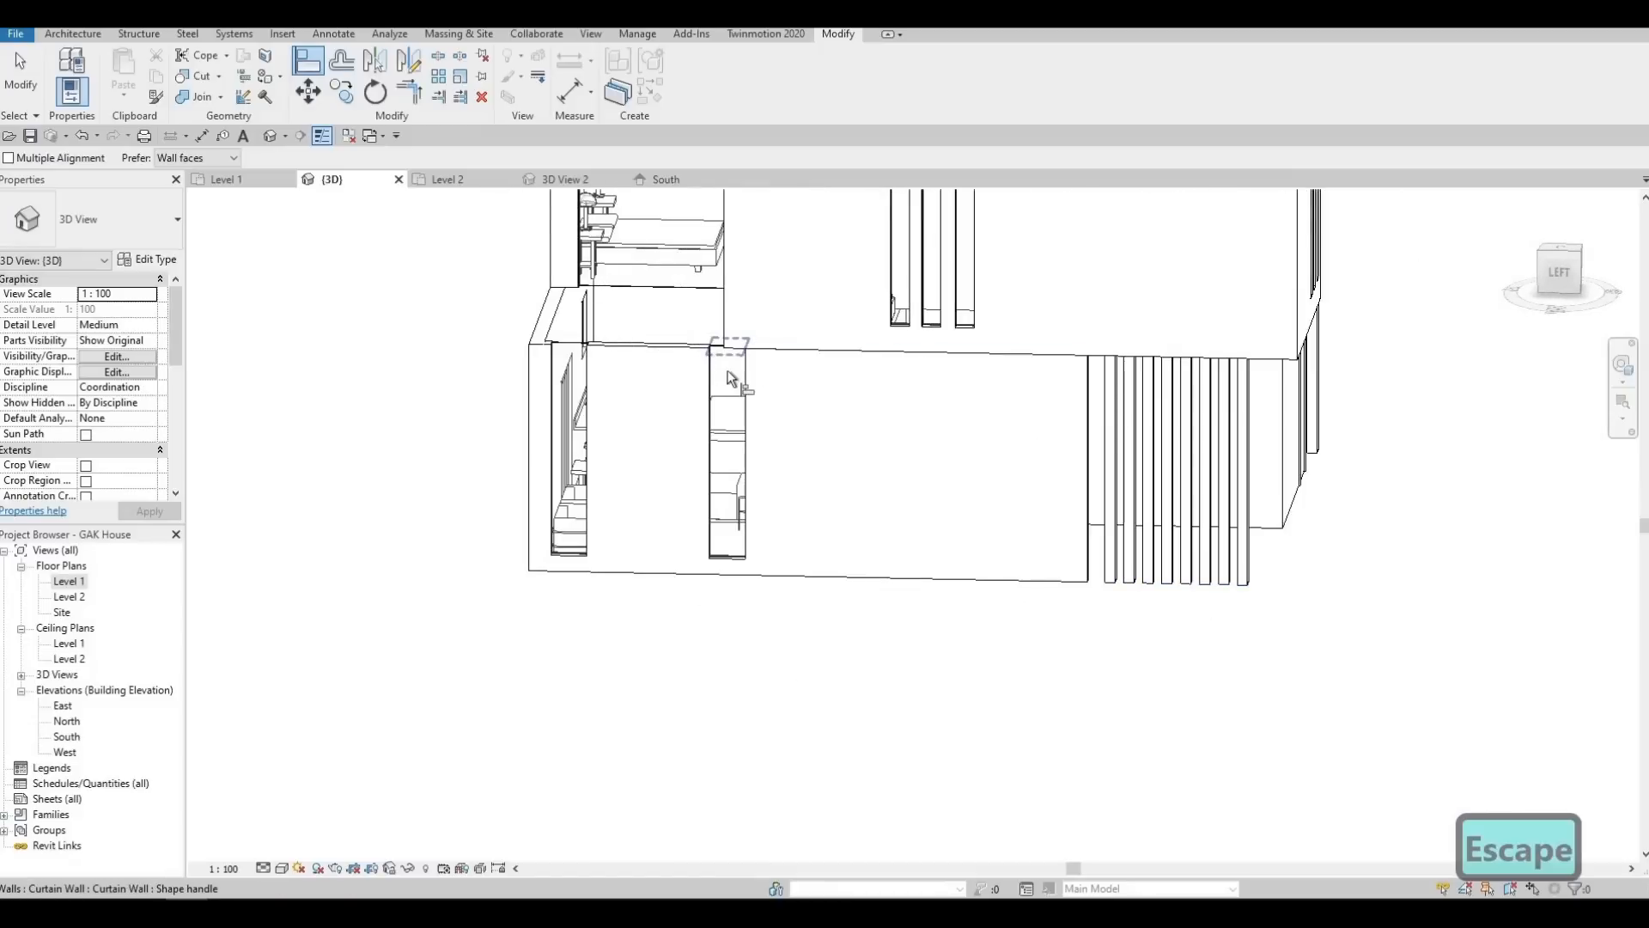
click(568, 343)
shift+middle_drag(620, 604, 720, 650)
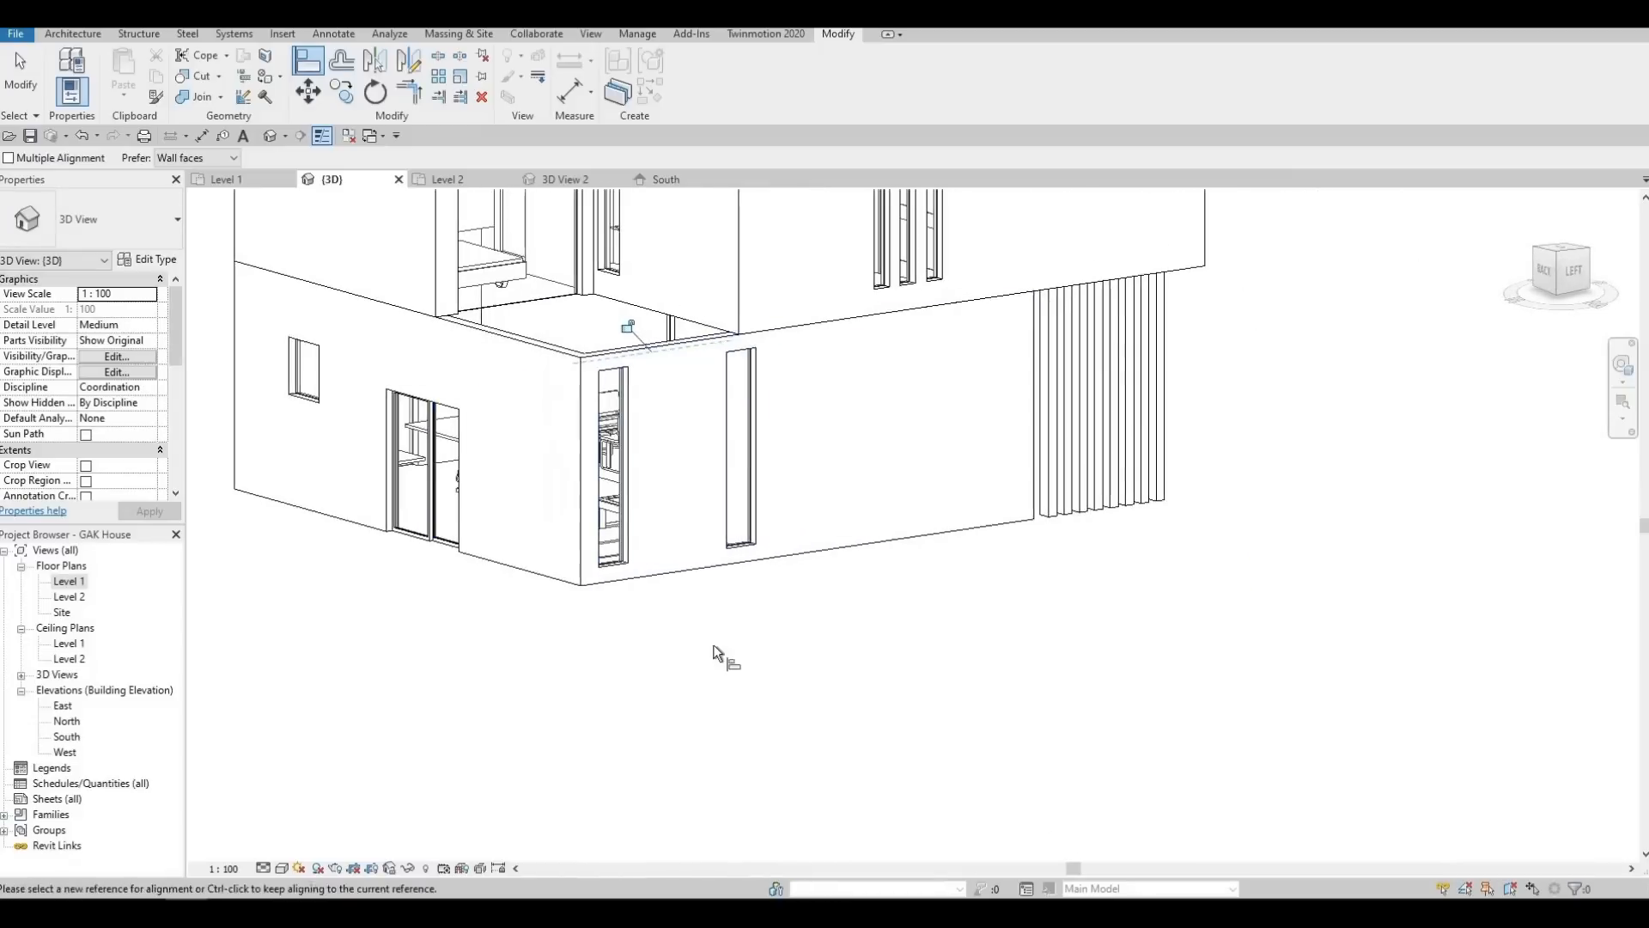
middle_drag(697, 575, 646, 797)
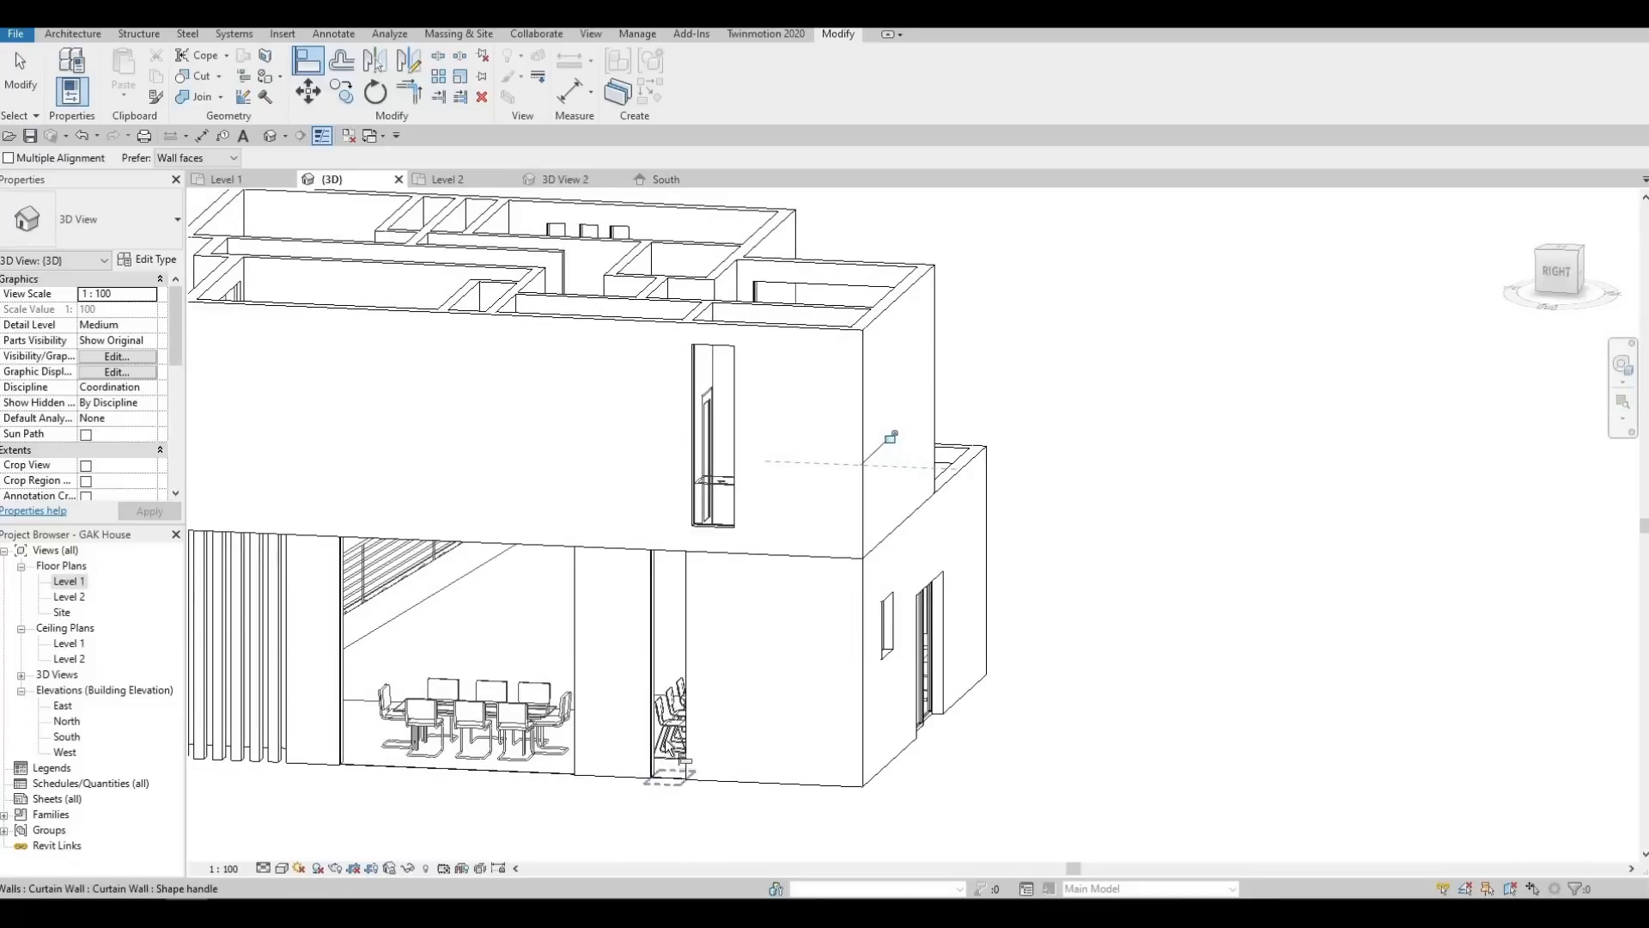
shift+middle_drag(575, 708, 889, 384)
key(Escape)
key(Escape)
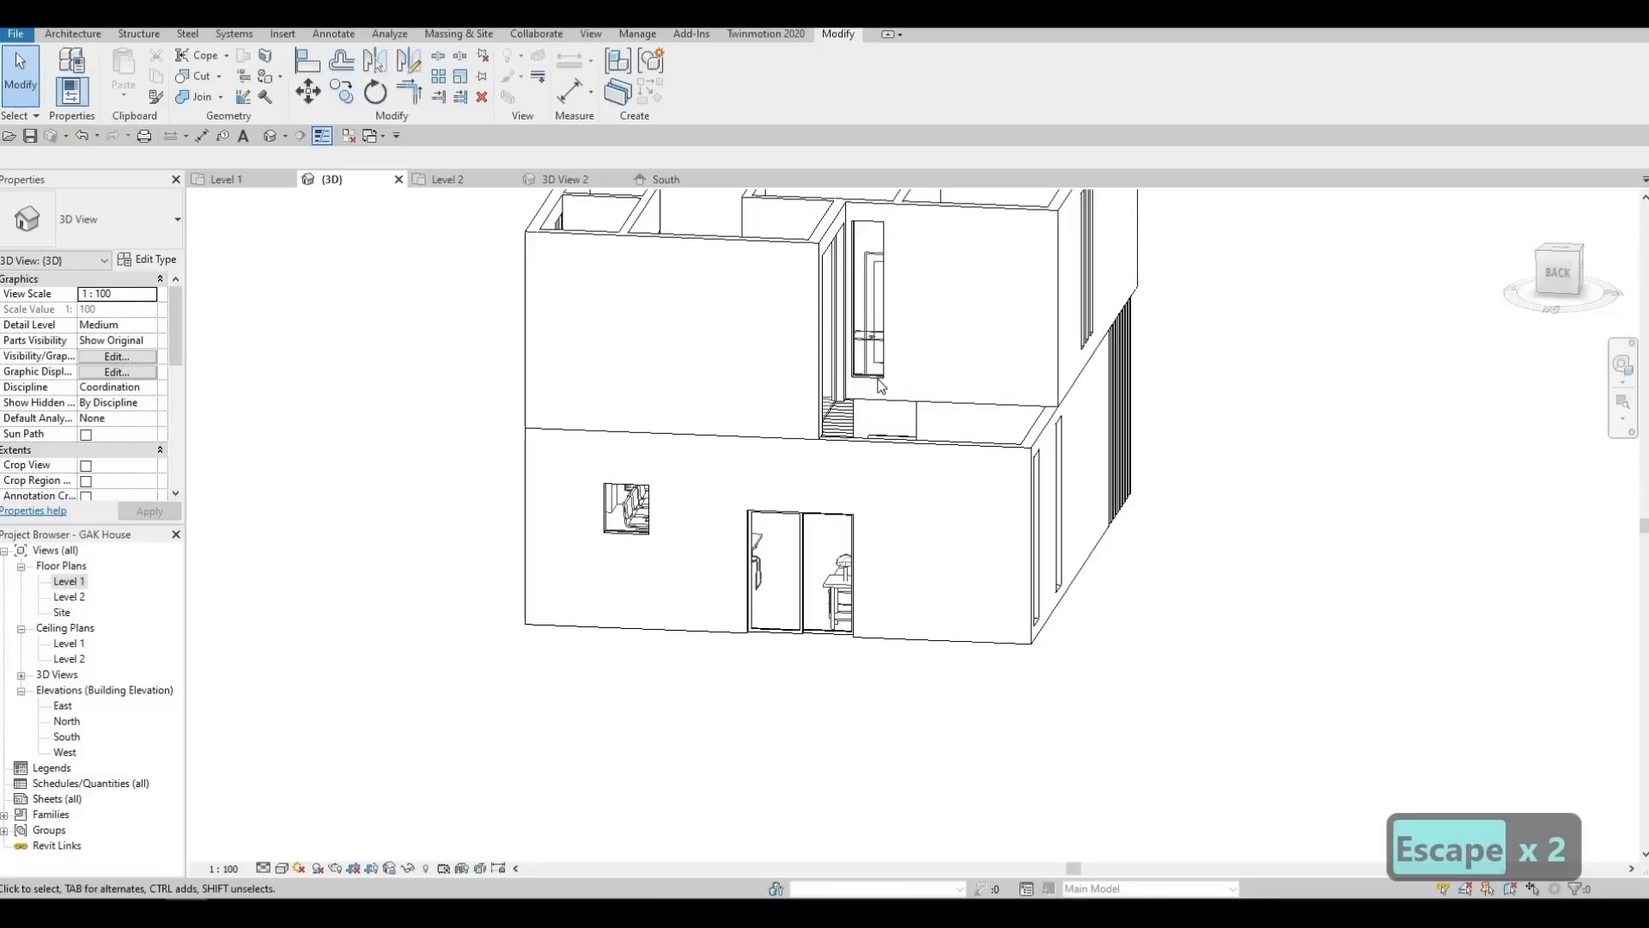
Shorten the upper-floor curtain wall on the rear facade to a base offset of about 1201 and a top offset of about -831
click(869, 369)
drag(884, 339, 873, 254)
drag(882, 397, 878, 382)
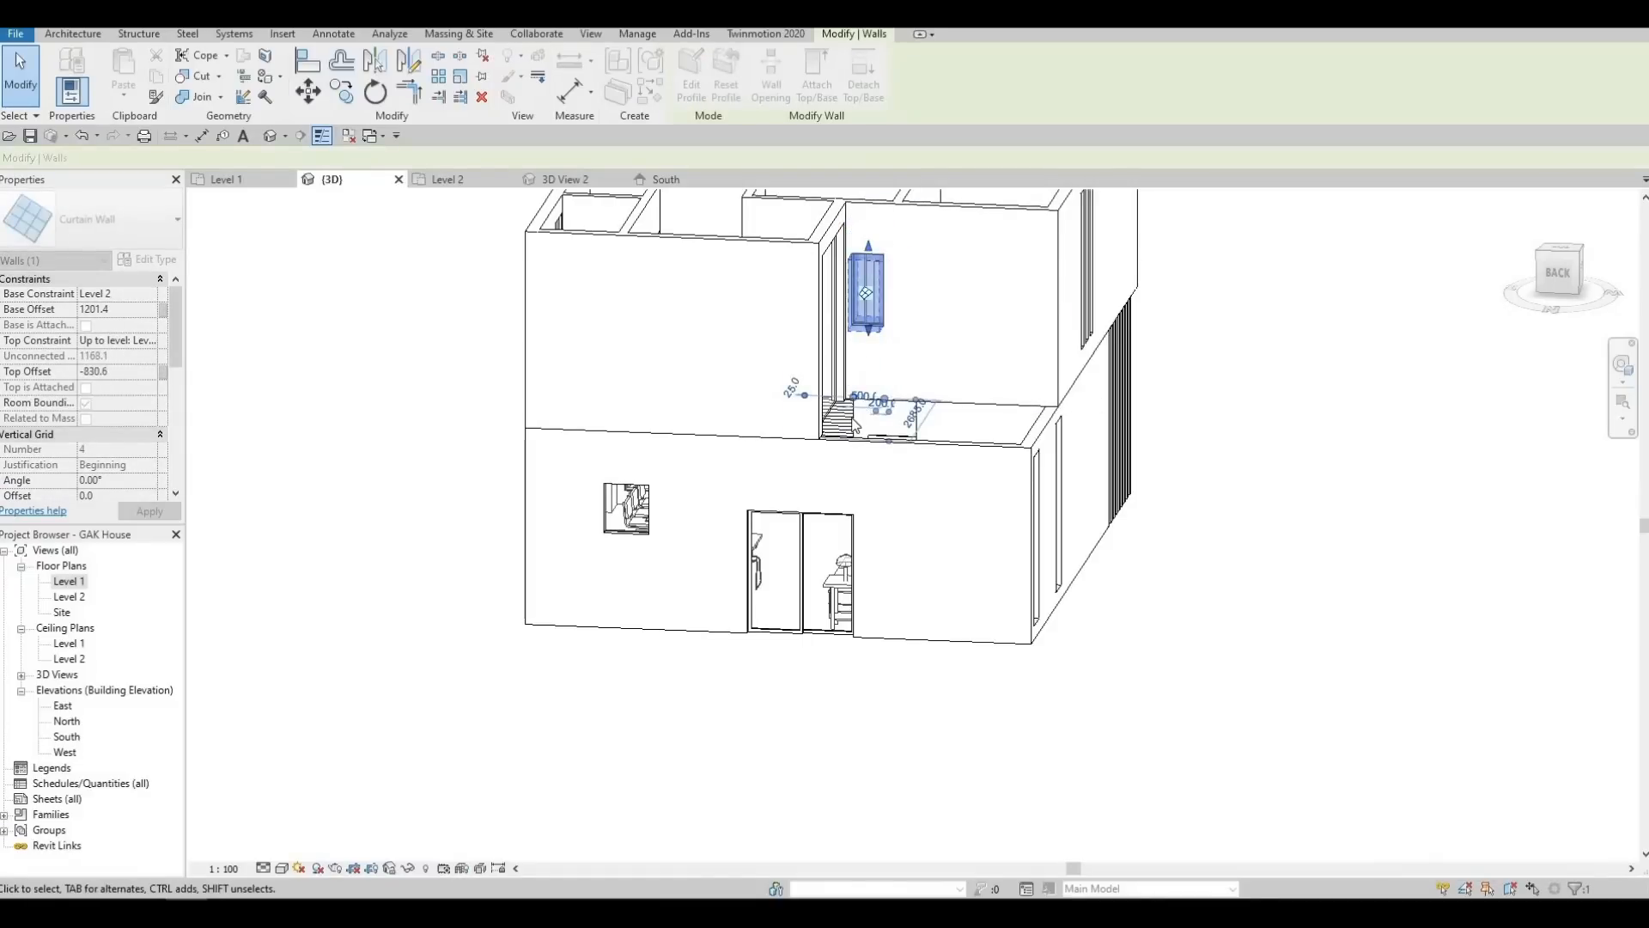
key(Escape)
shift+middle_drag(868, 283, 919, 318)
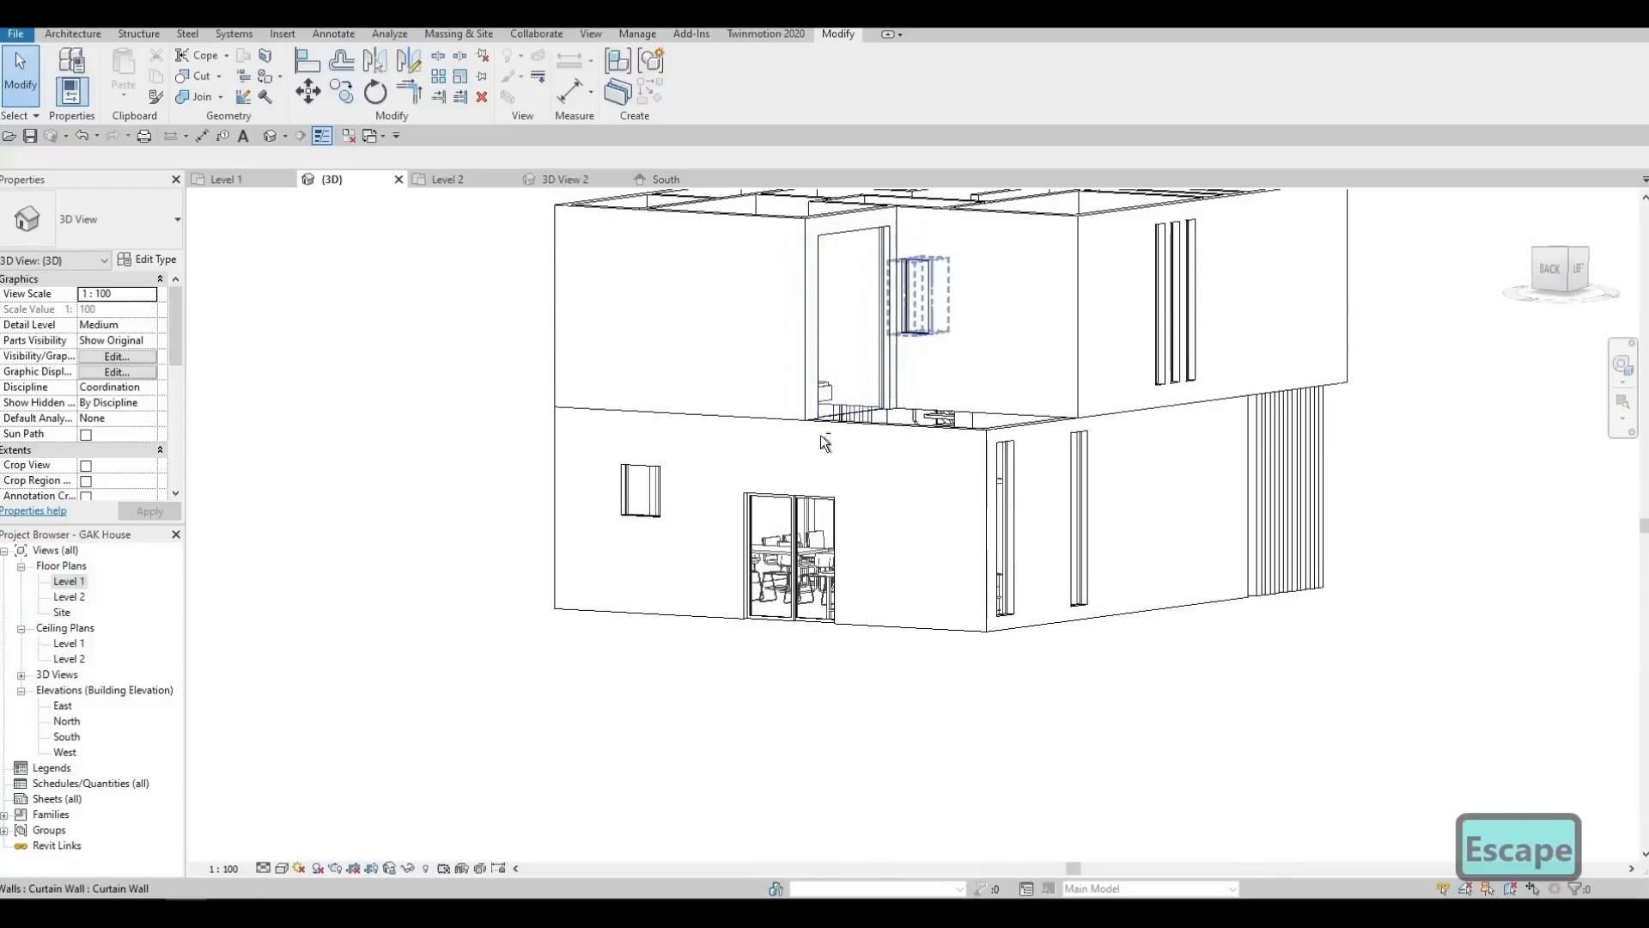
shift+middle_drag(1106, 513, 876, 274)
click(863, 258)
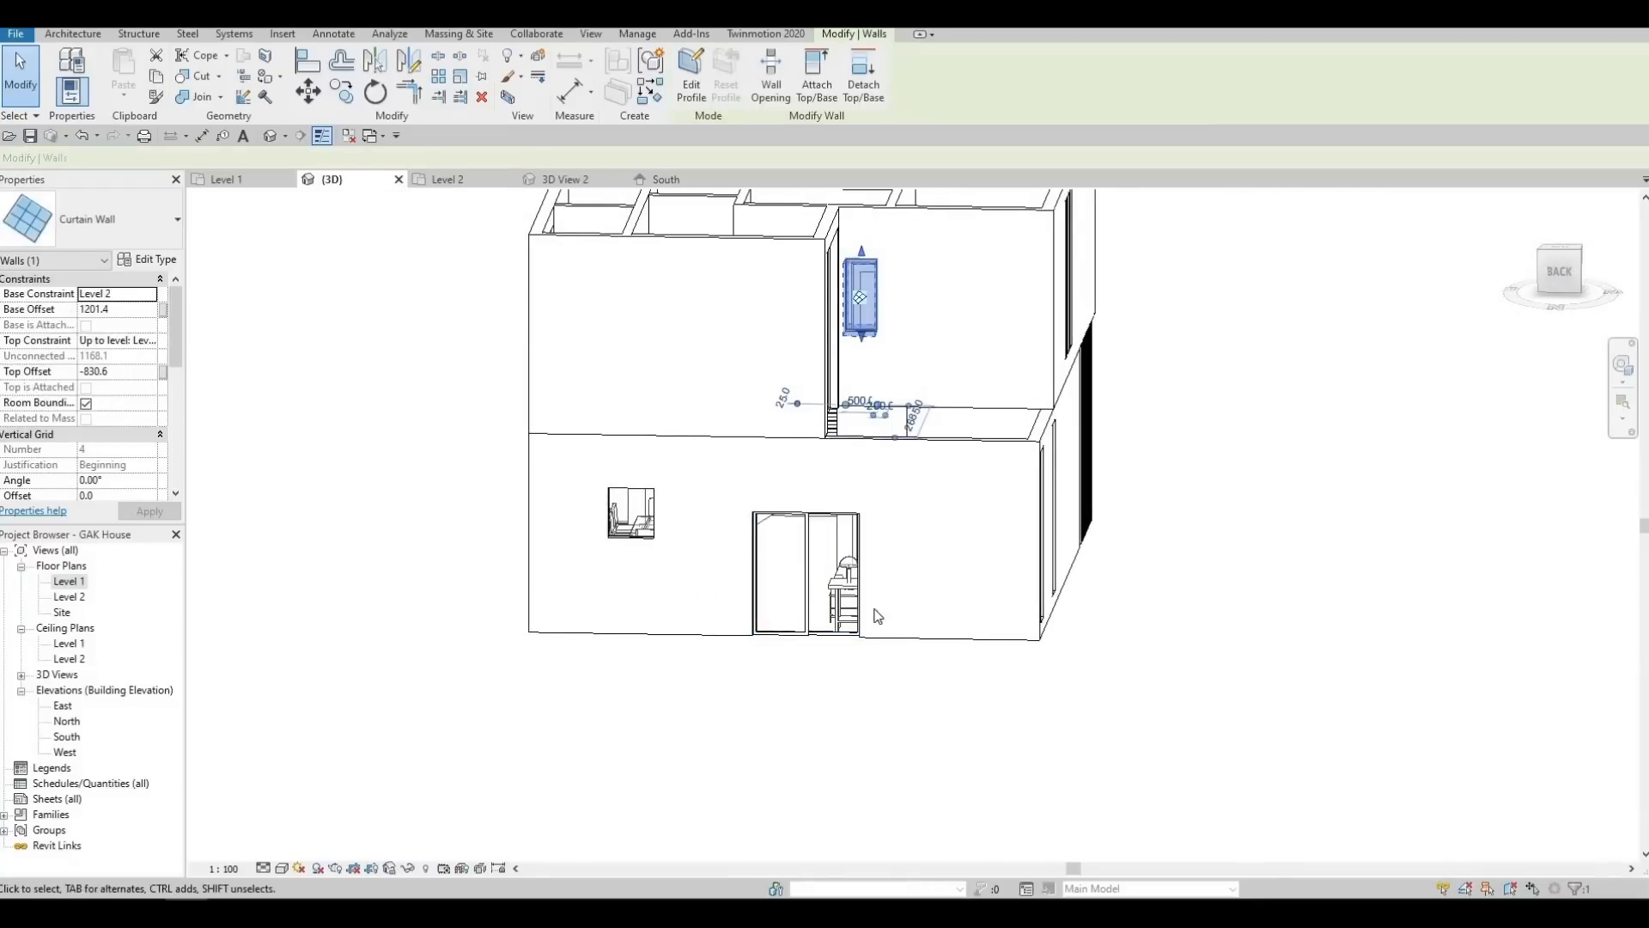
shift+middle_drag(873, 611, 1095, 728)
key(Escape)
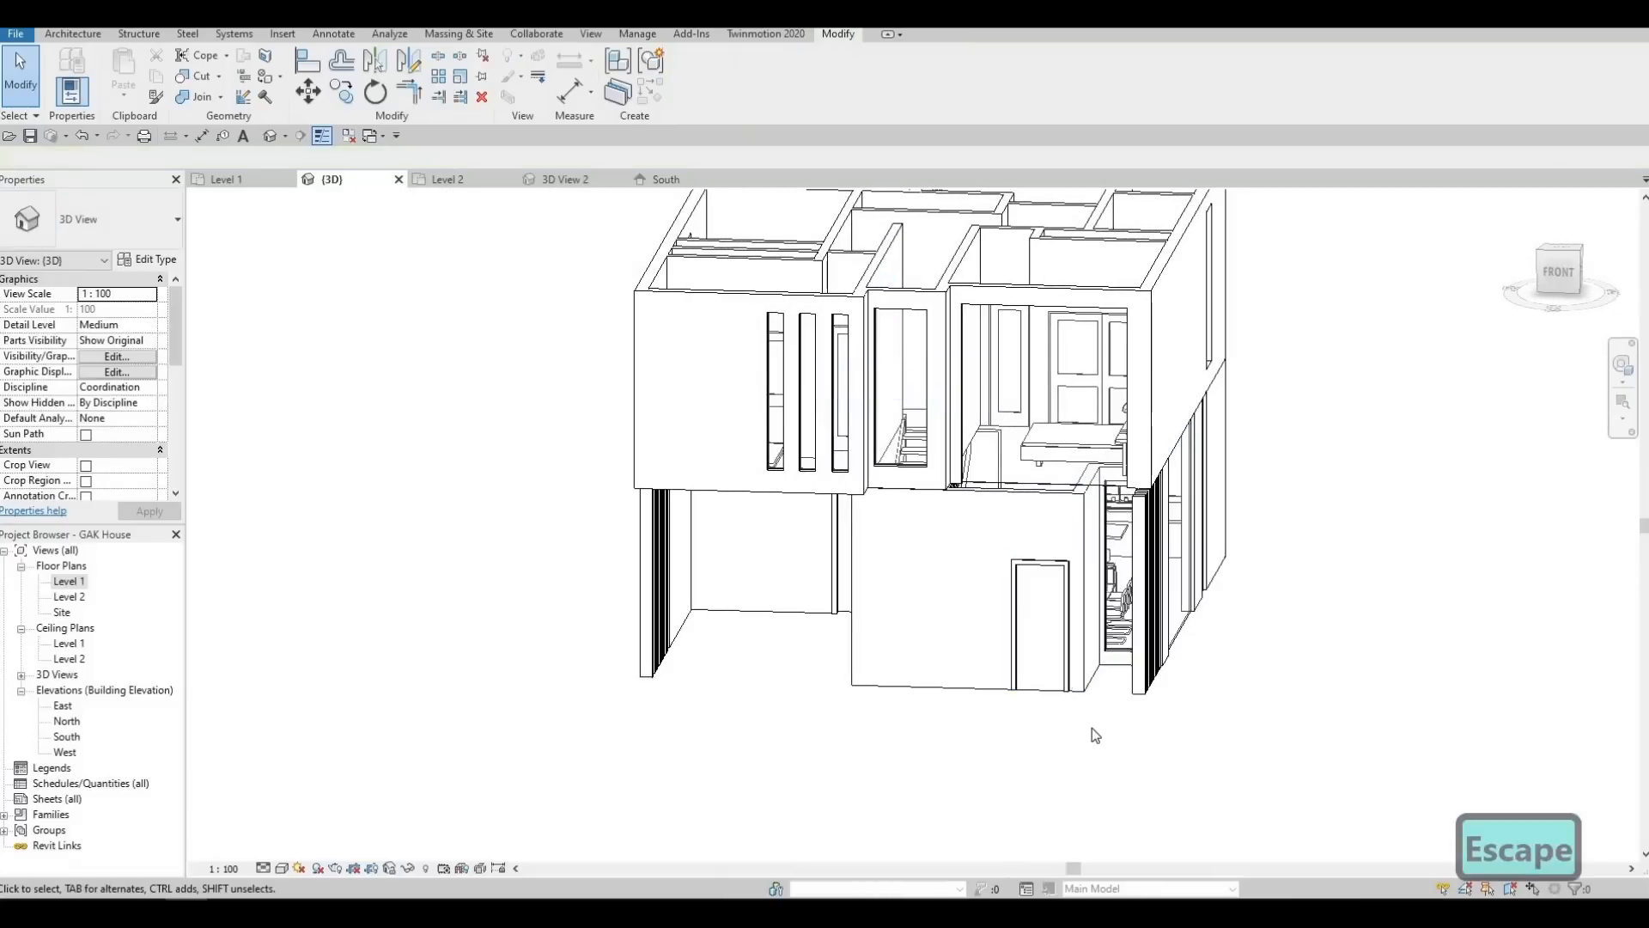
Align the bases of the wide dining-area curtain wall and its narrow neighbour with the base of the curtain wall beside the entrance
key(a)
key(l)
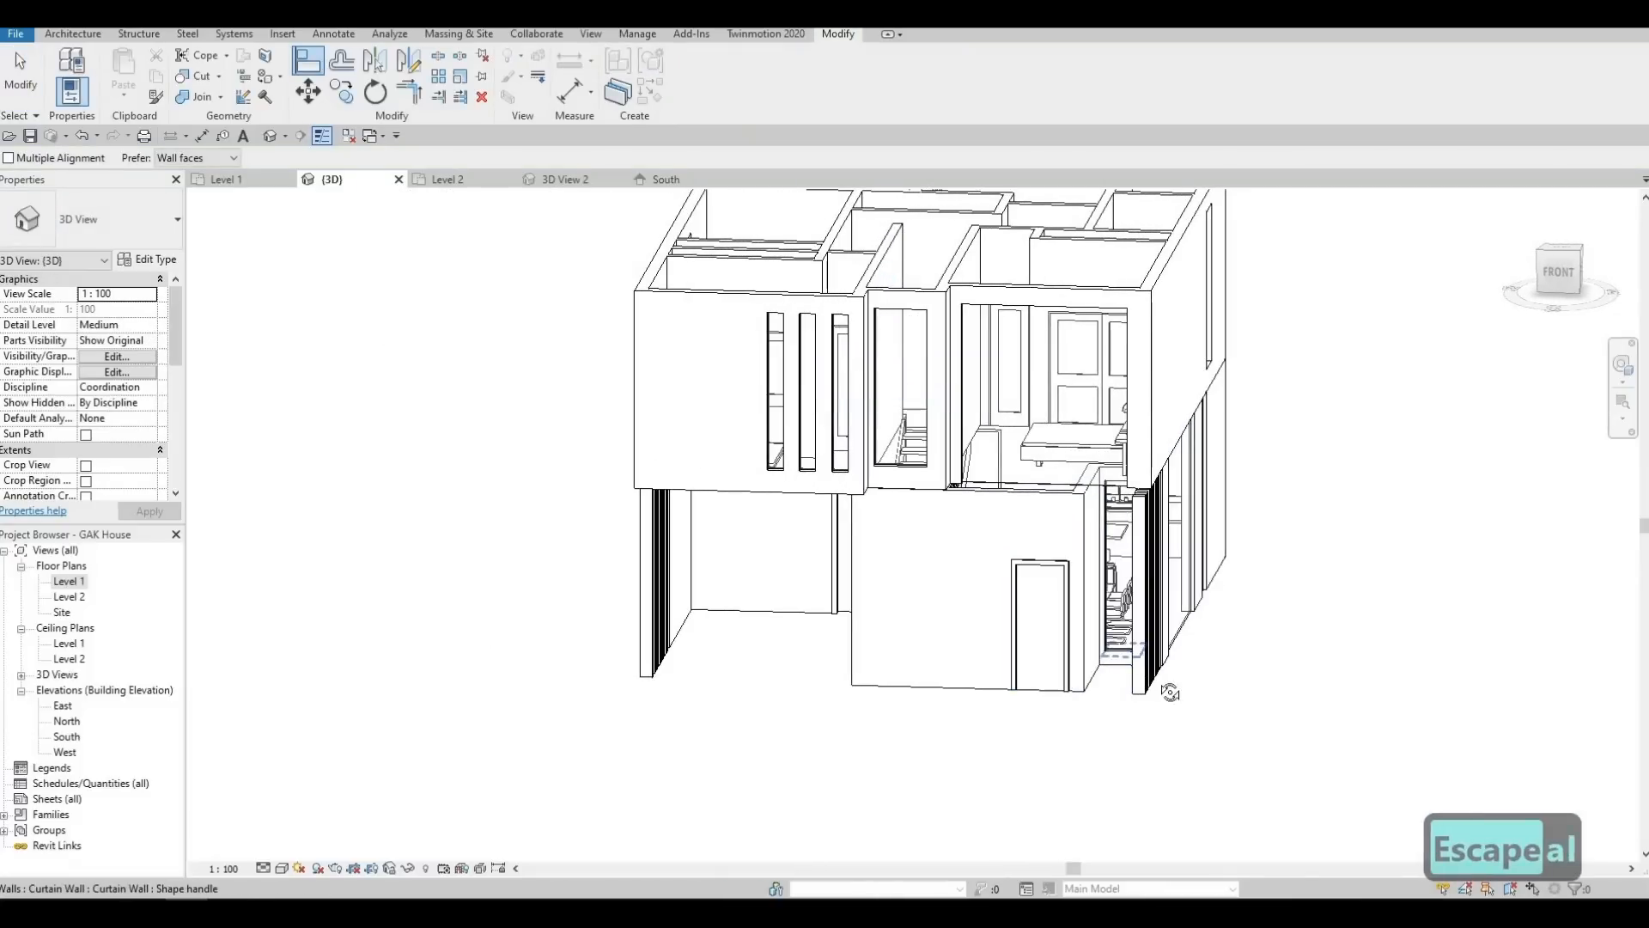
shift+middle_drag(1061, 698, 968, 697)
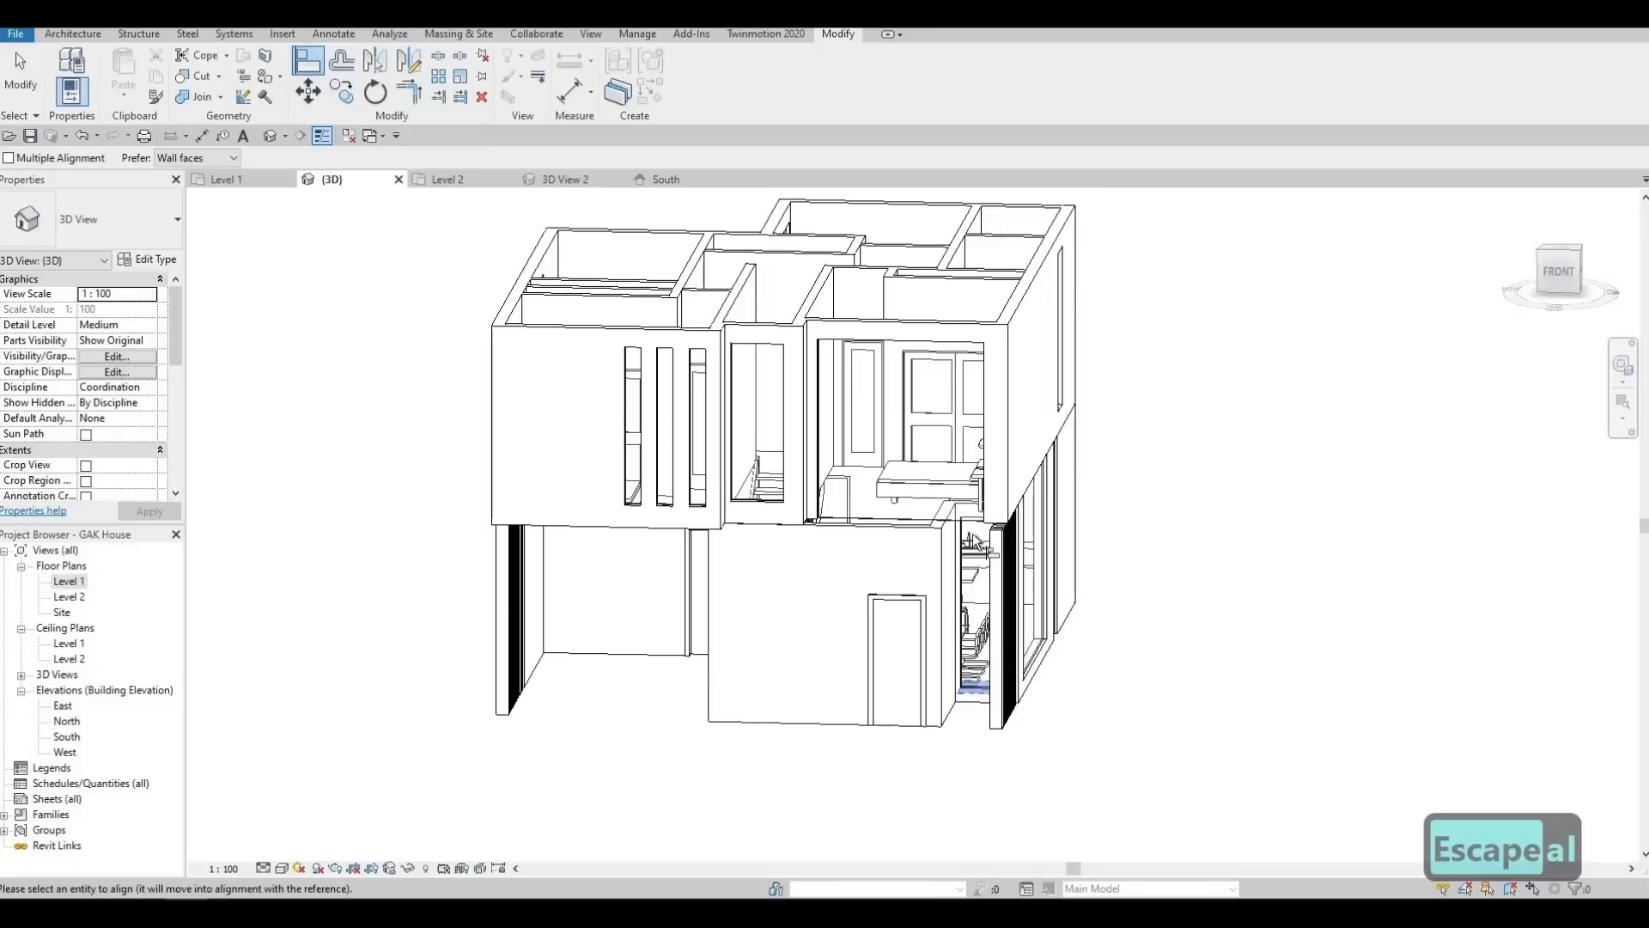
shift+middle_drag(1121, 639, 1146, 636)
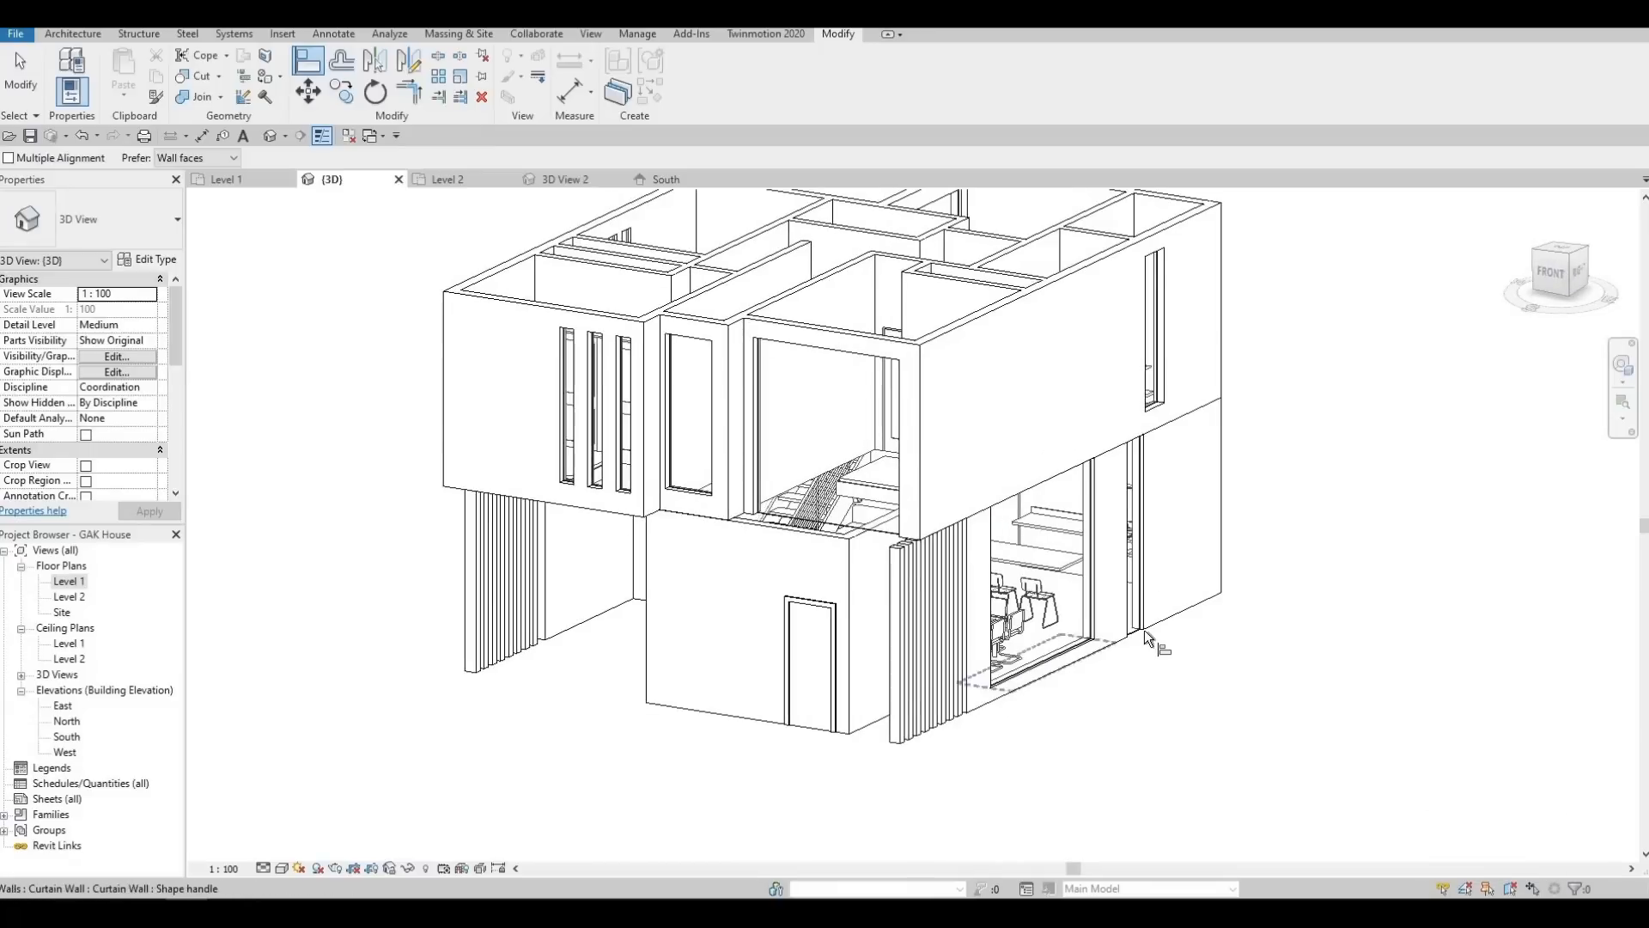
Align the tops of the wide dining-area curtain wall and its narrow neighbour with the top of the curtain wall beside the entrance
shift+middle_drag(1044, 497, 1037, 495)
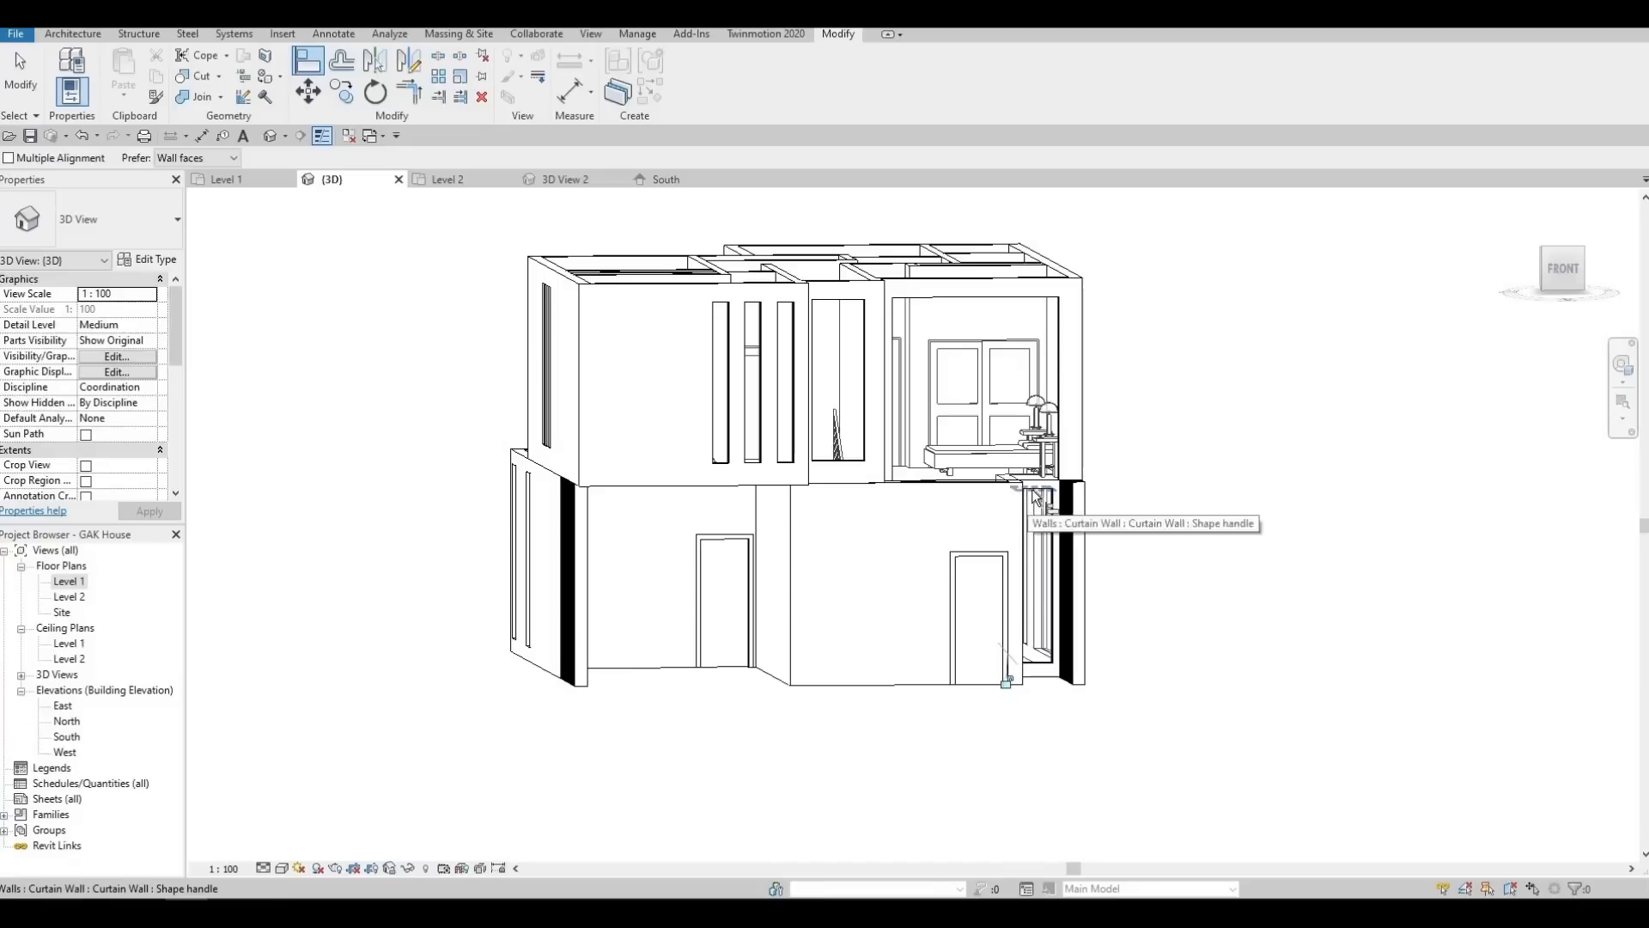
click(1032, 488)
shift+middle_drag(977, 502, 971, 486)
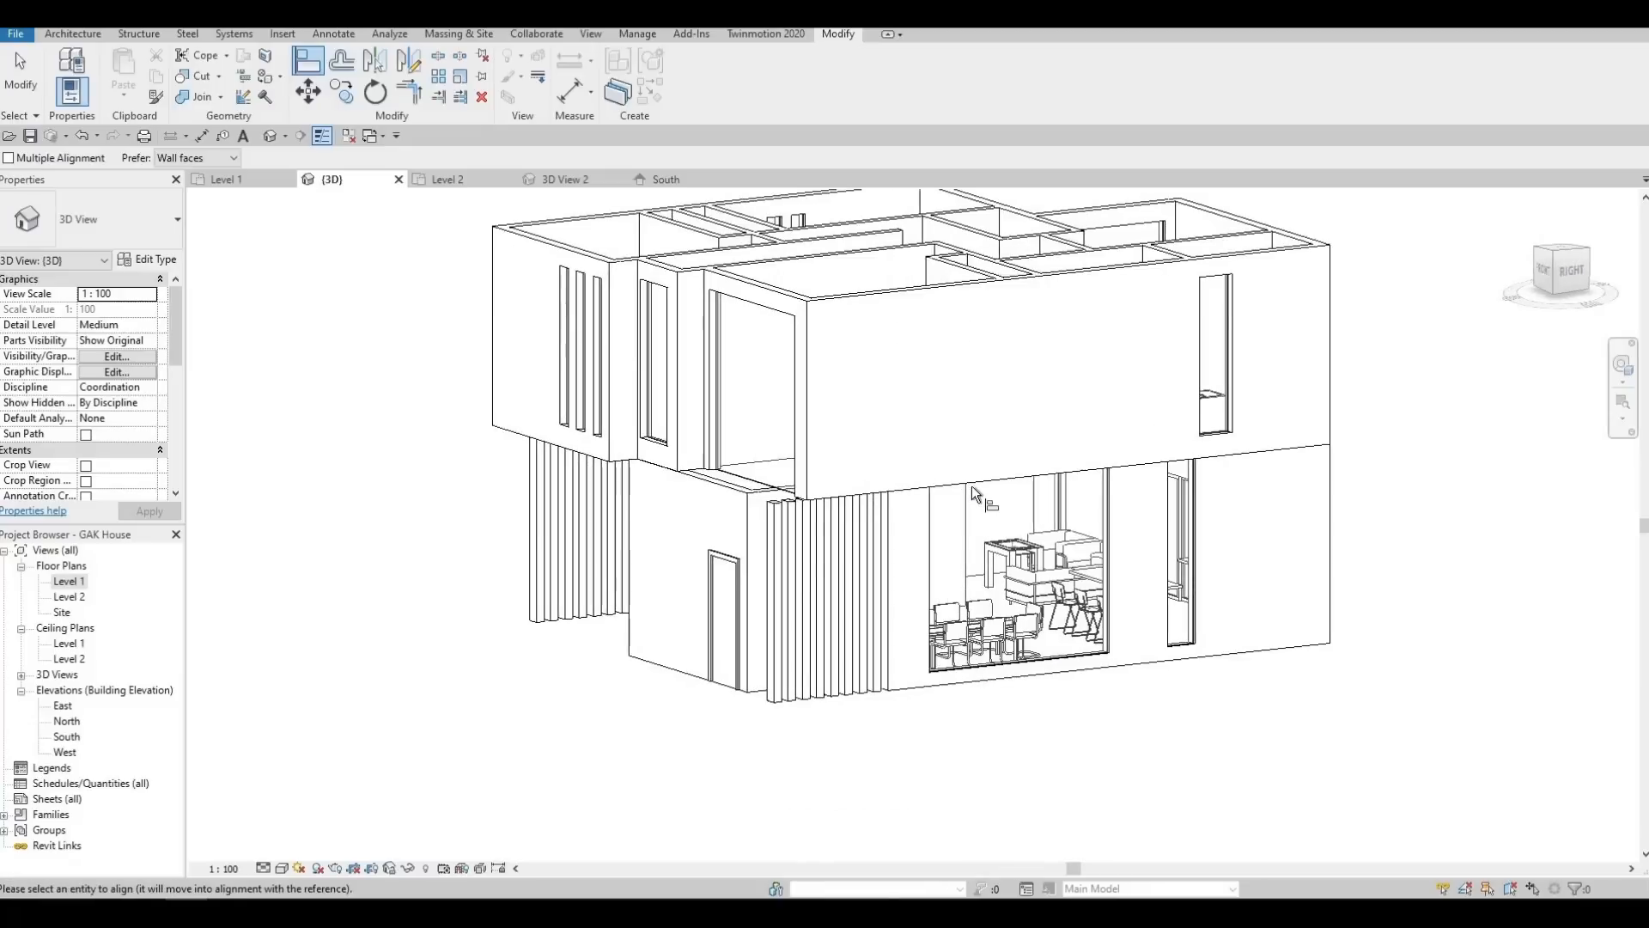
middle_drag(1077, 504, 806, 539)
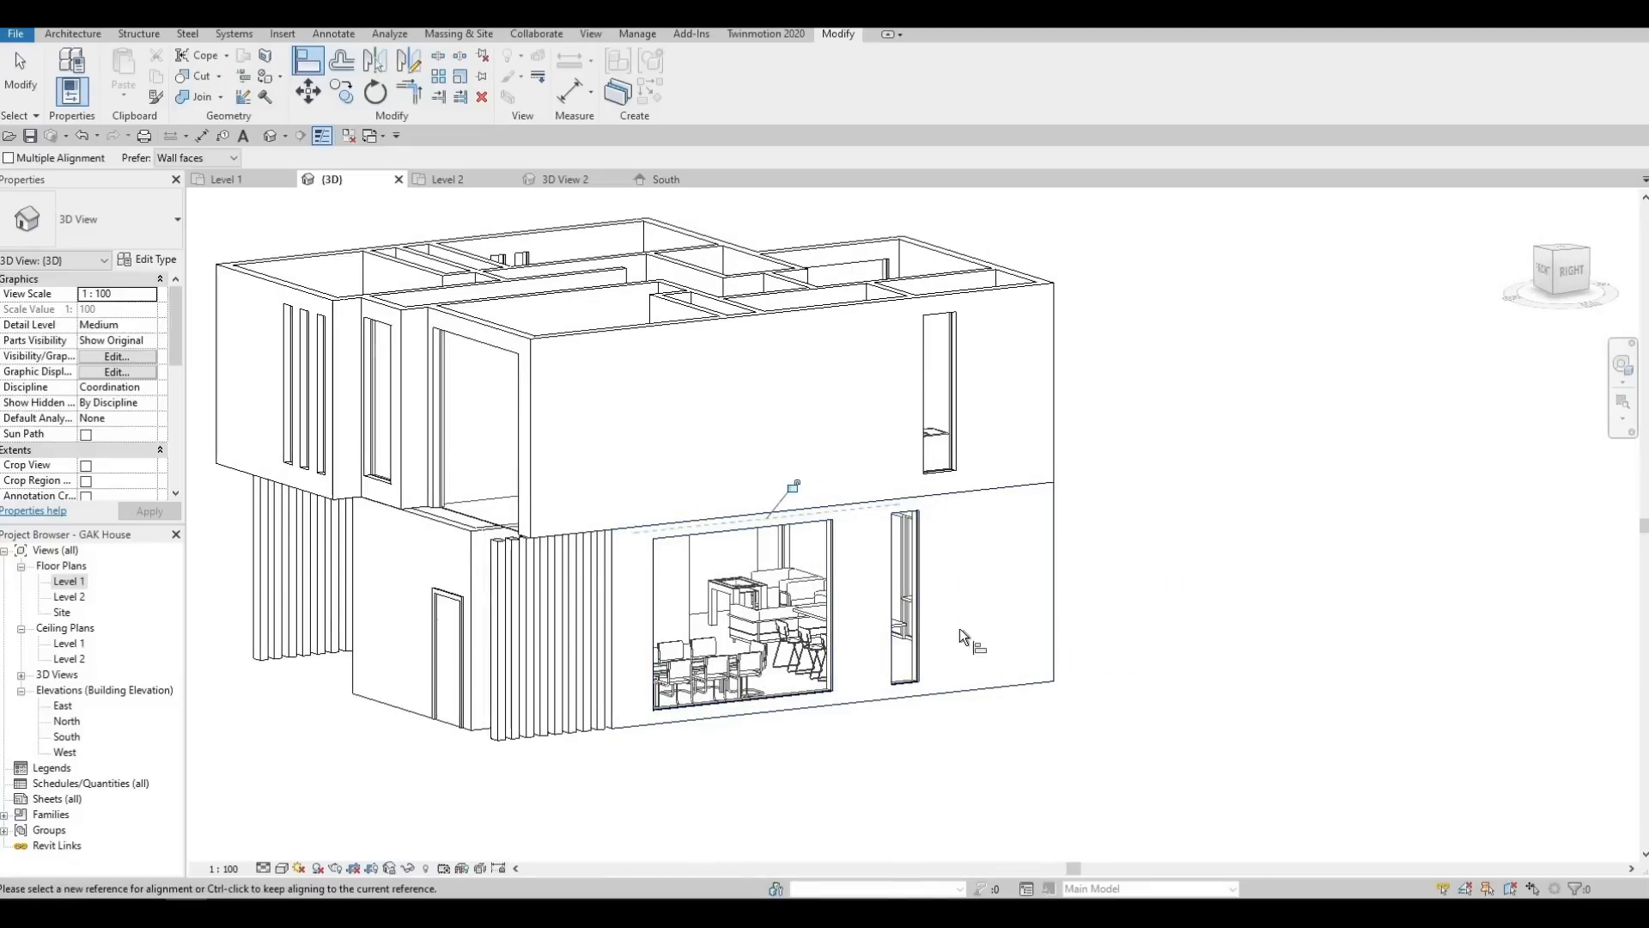
shift+middle_drag(960, 627, 647, 653)
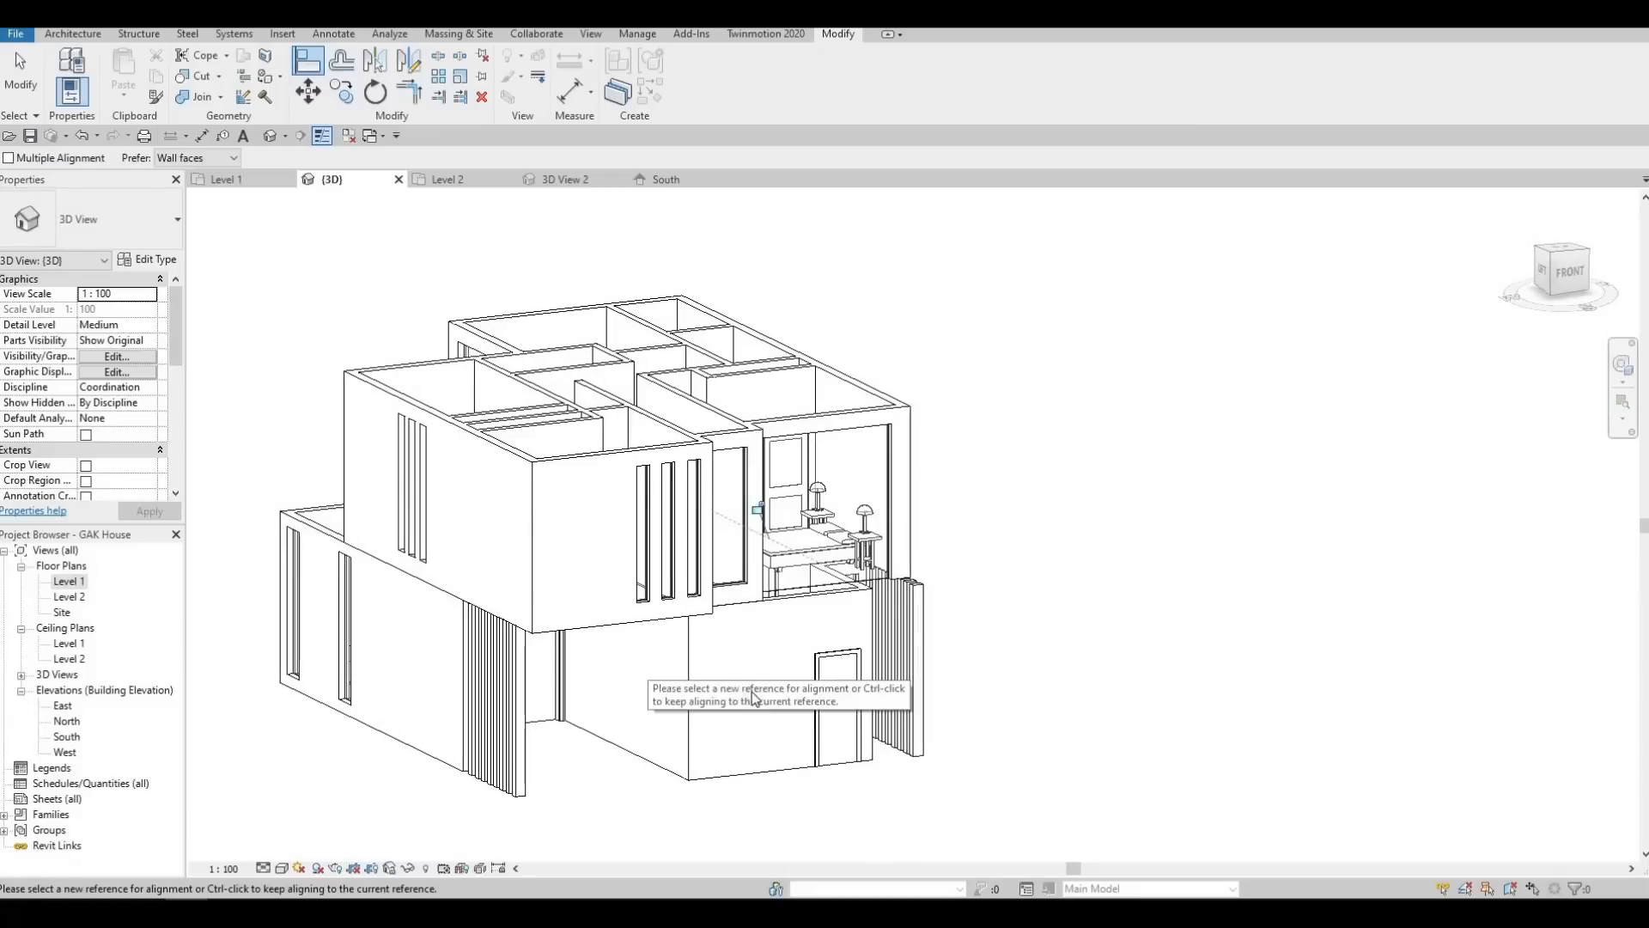
key(Escape)
key(Escape)
Change the ground-floor front entrance door to type M_Door-Interior-Single-1_Panel-Wood, 800 x 2000mm
shift+middle_drag(754, 760, 771, 697)
click(758, 737)
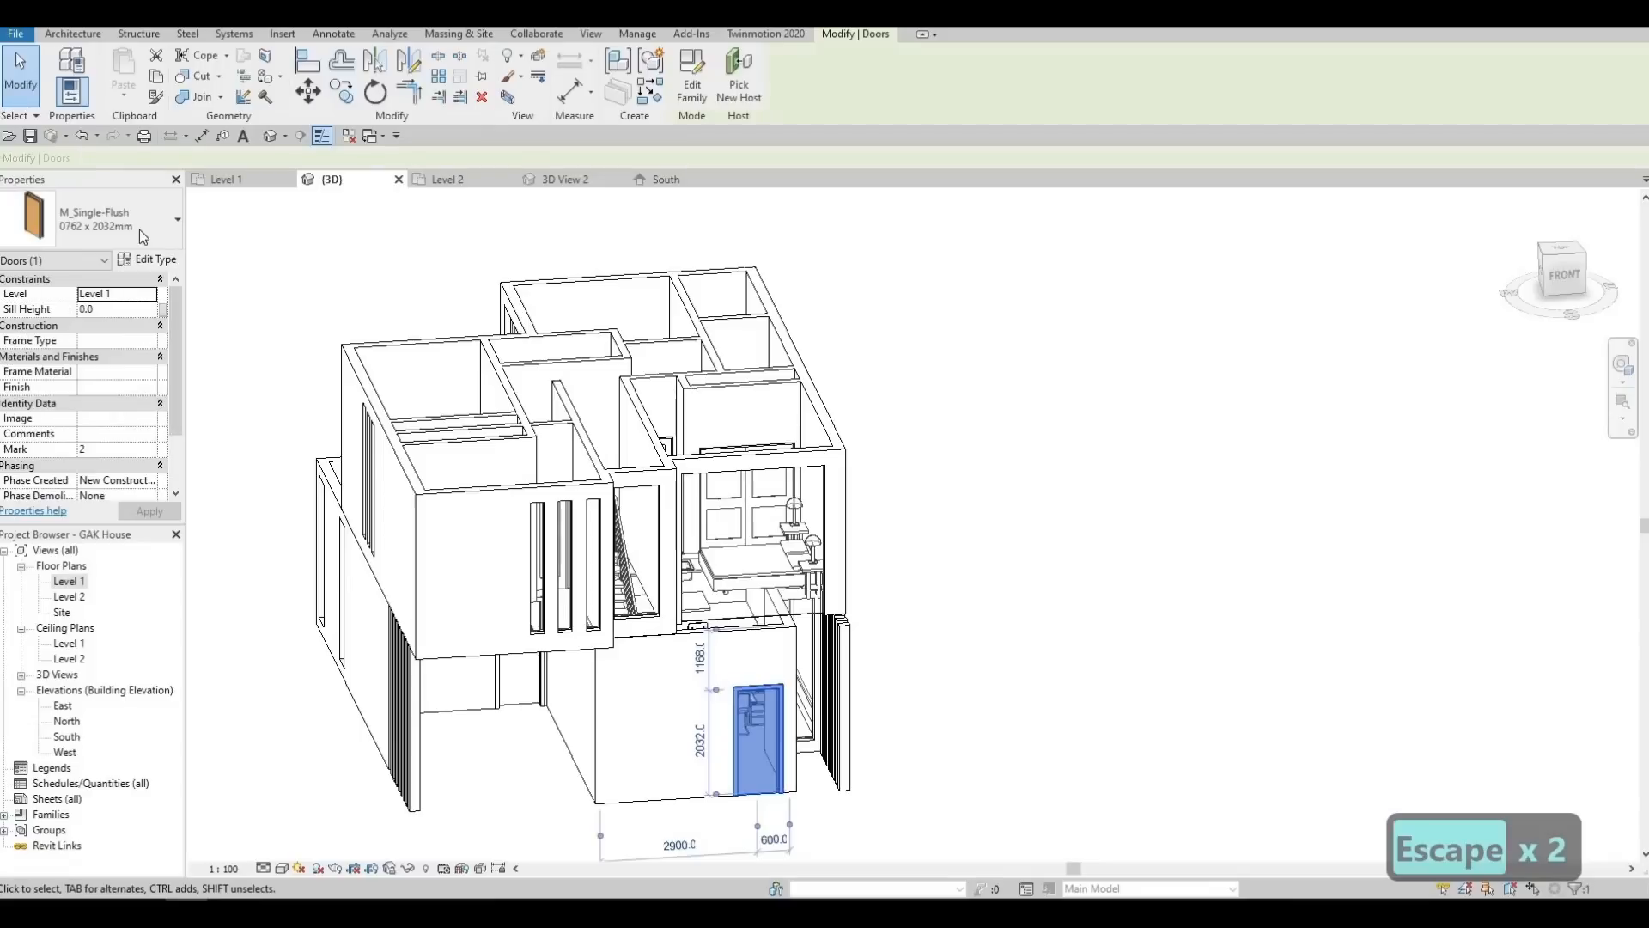
scroll(105, 341, up, 13)
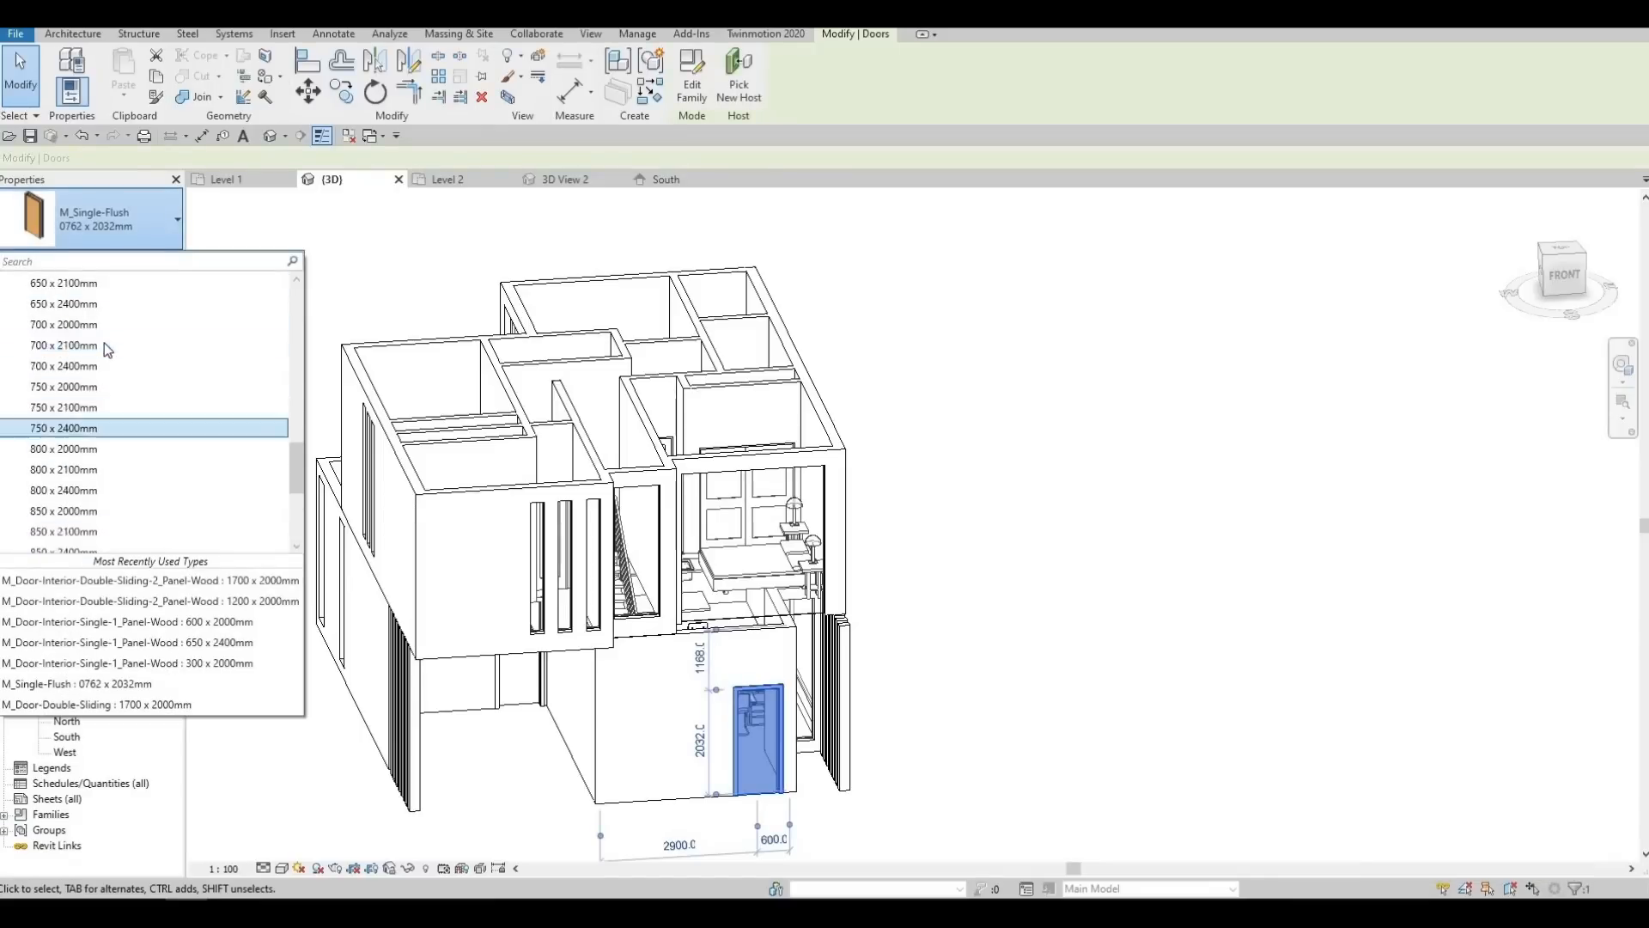
scroll(102, 358, up, 4)
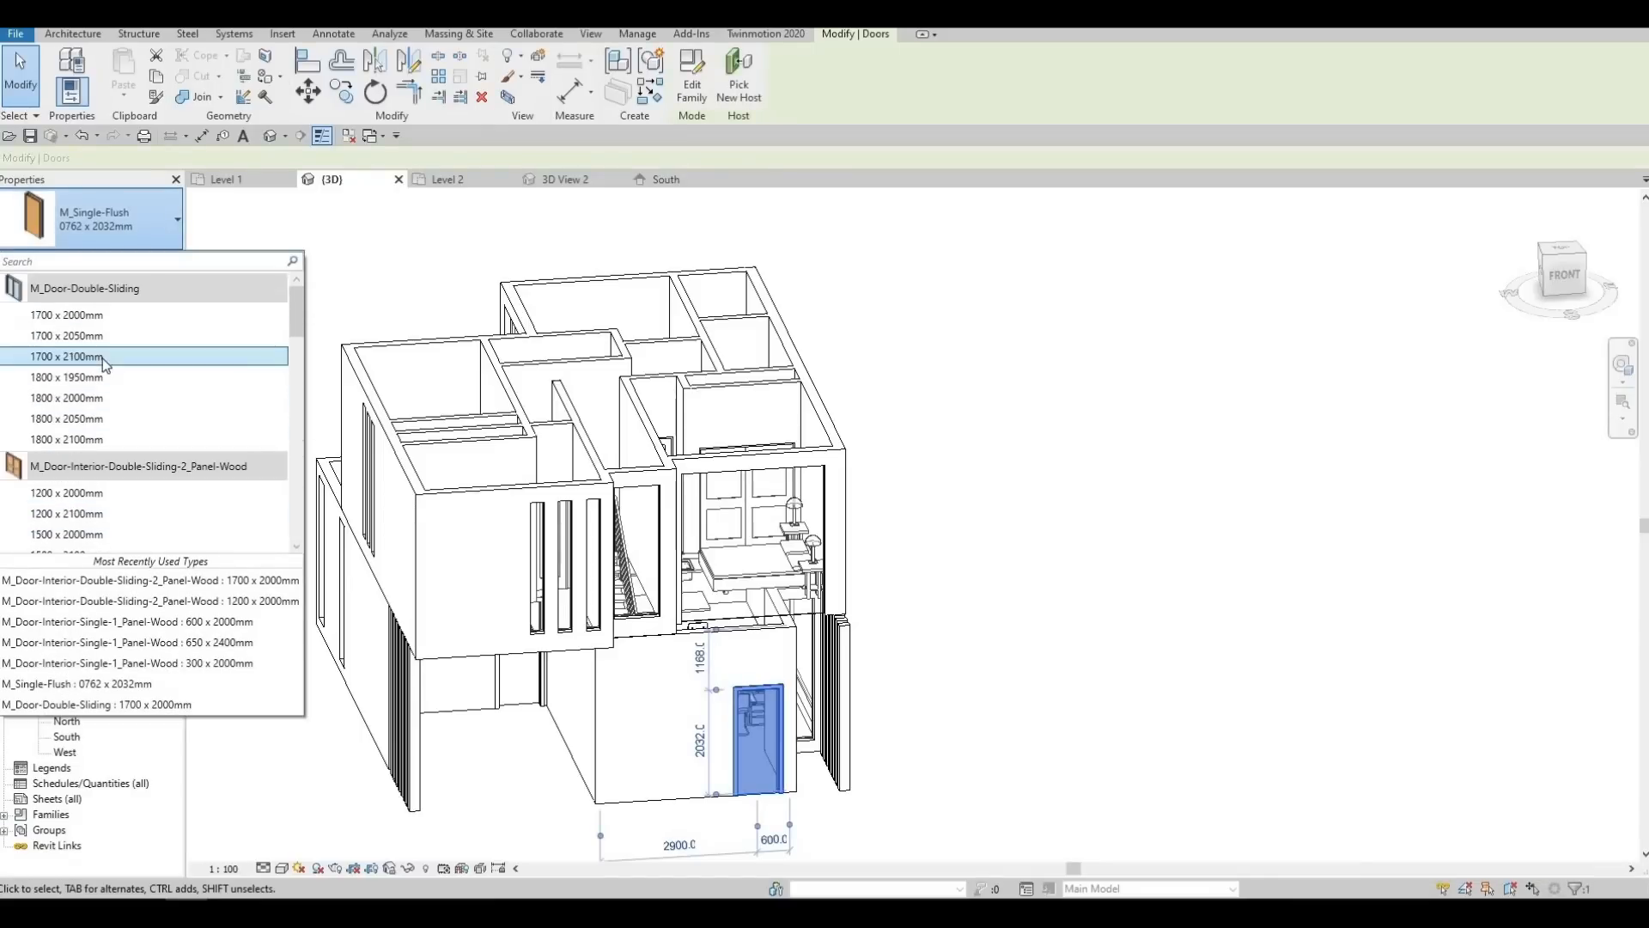
scroll(73, 478, down, 2)
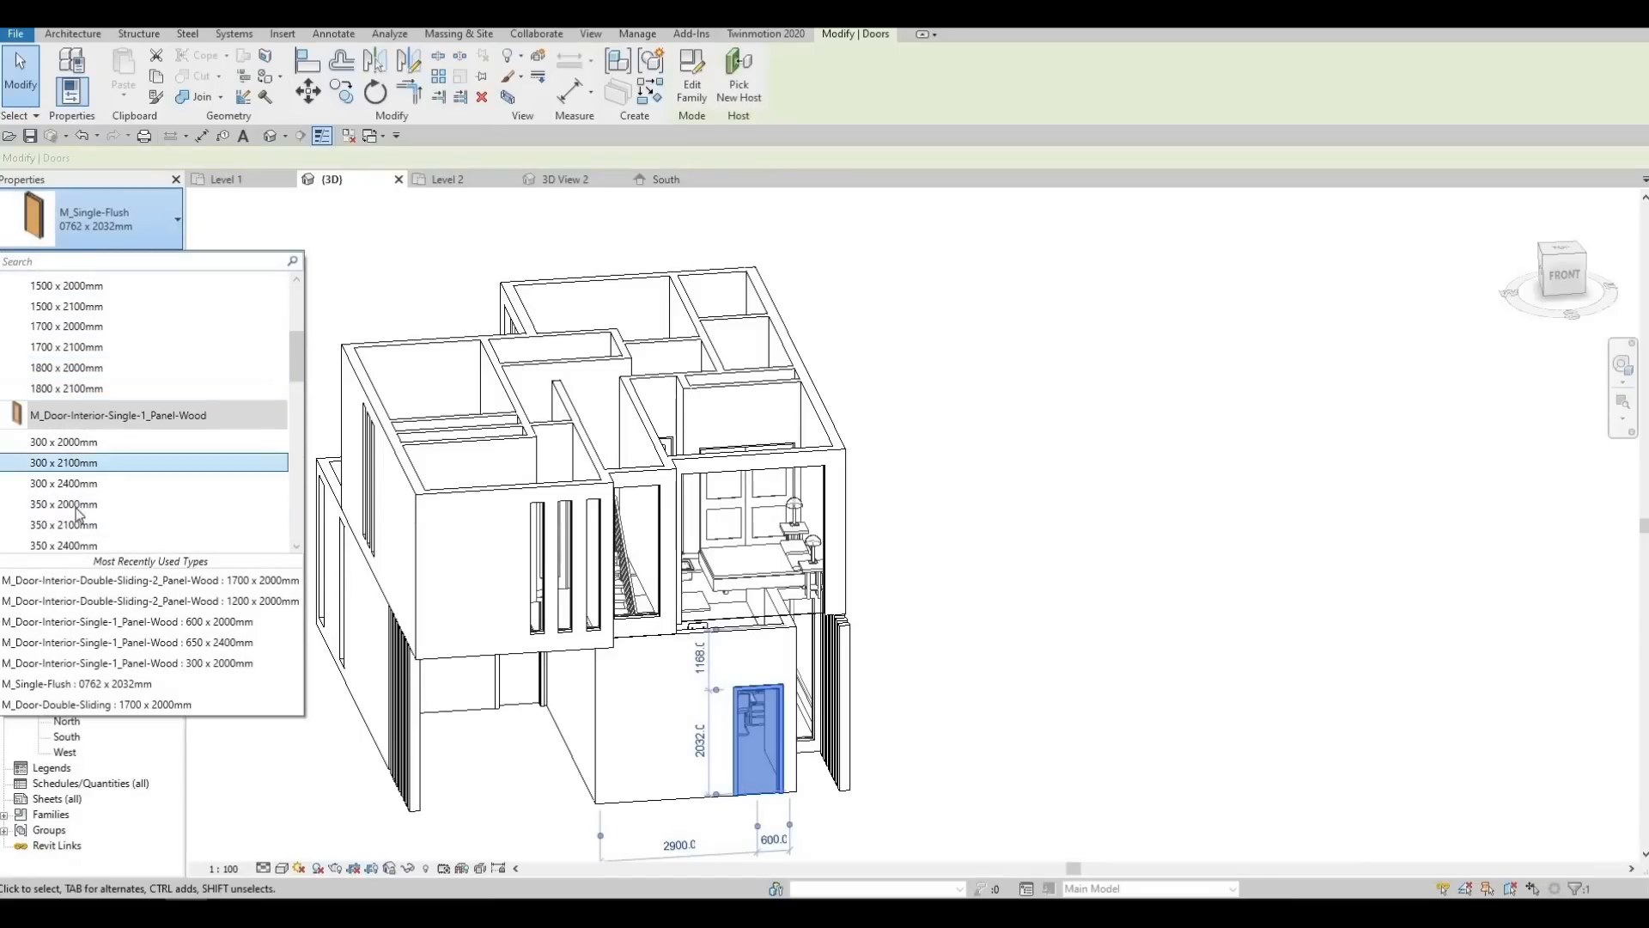
scroll(81, 507, down, 6)
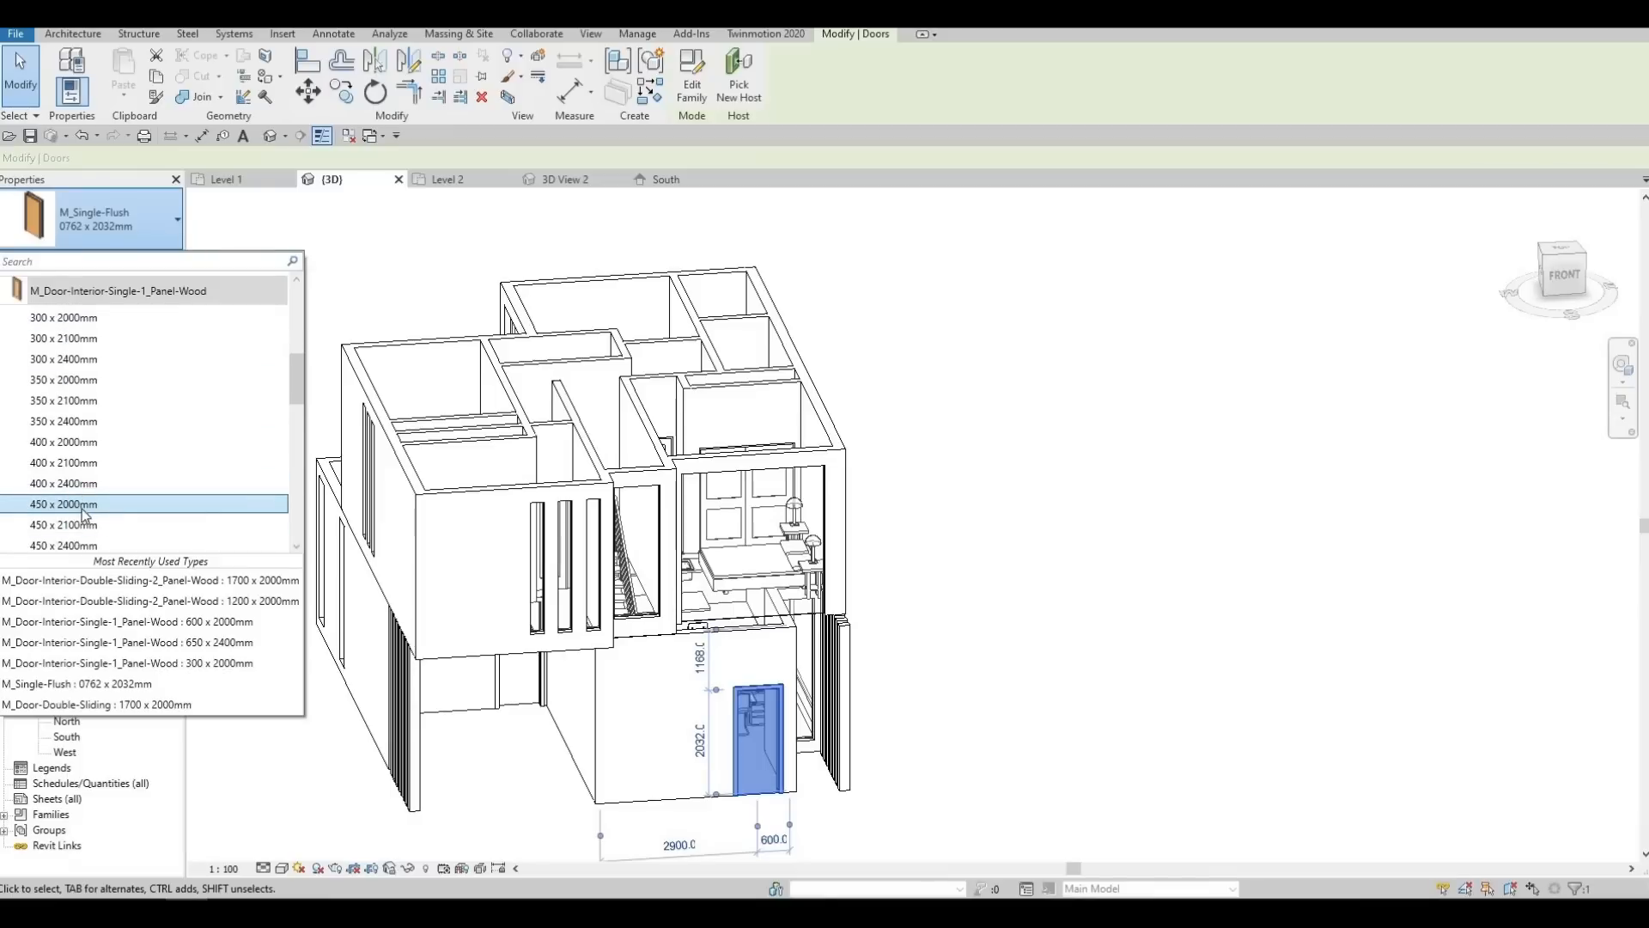
scroll(79, 506, down, 3)
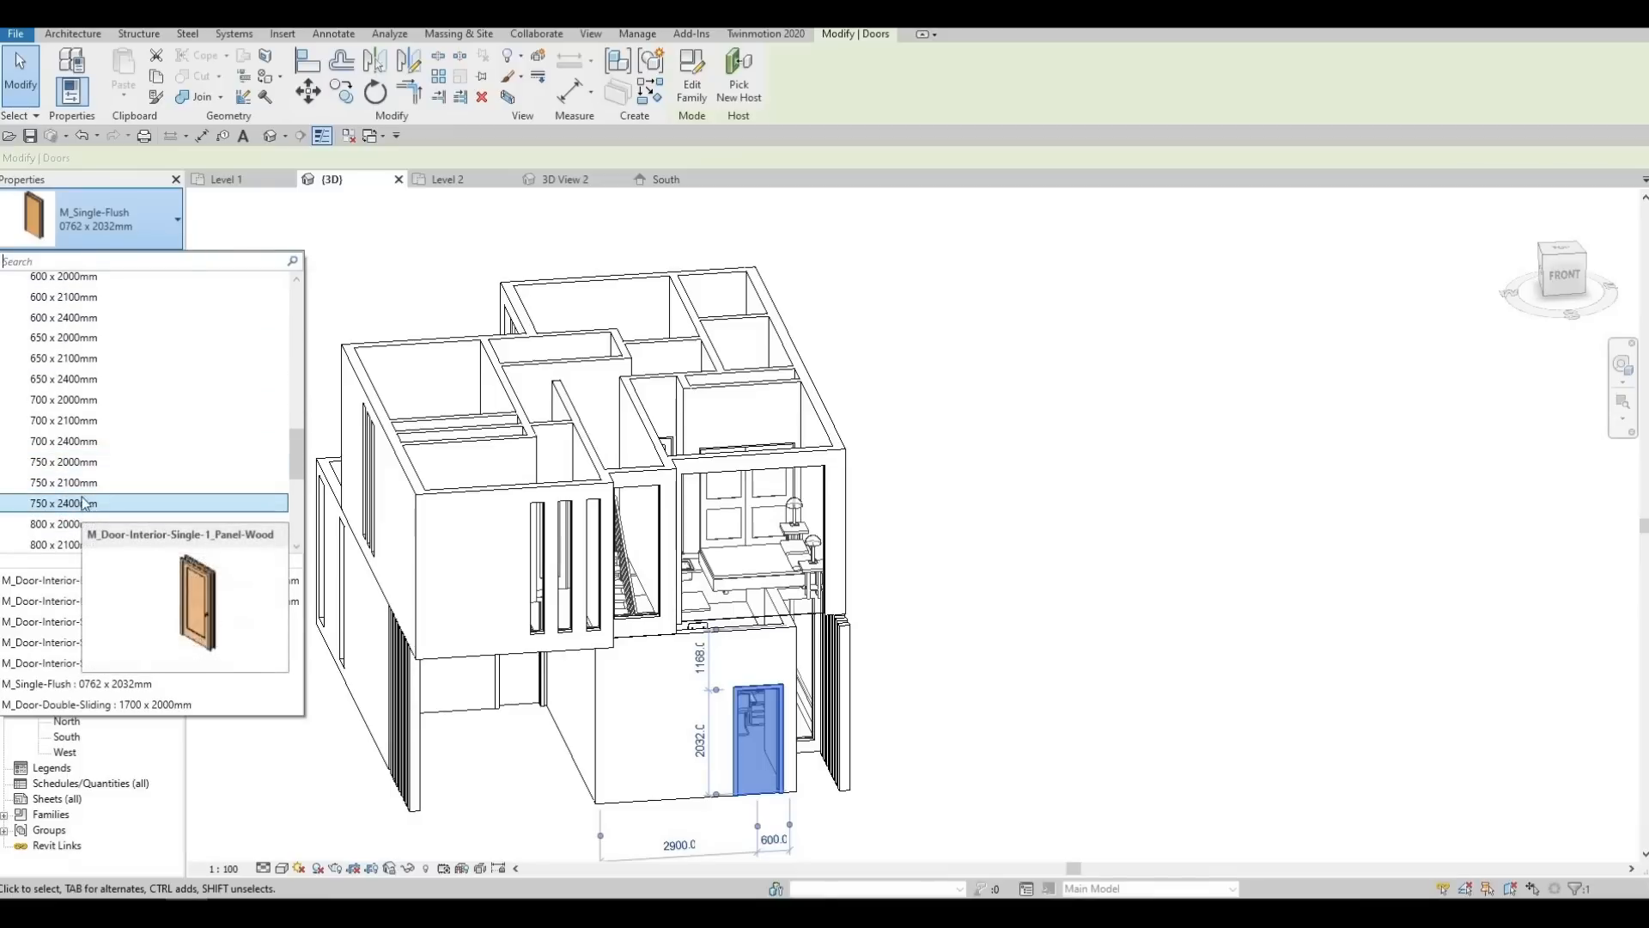
click(207, 525)
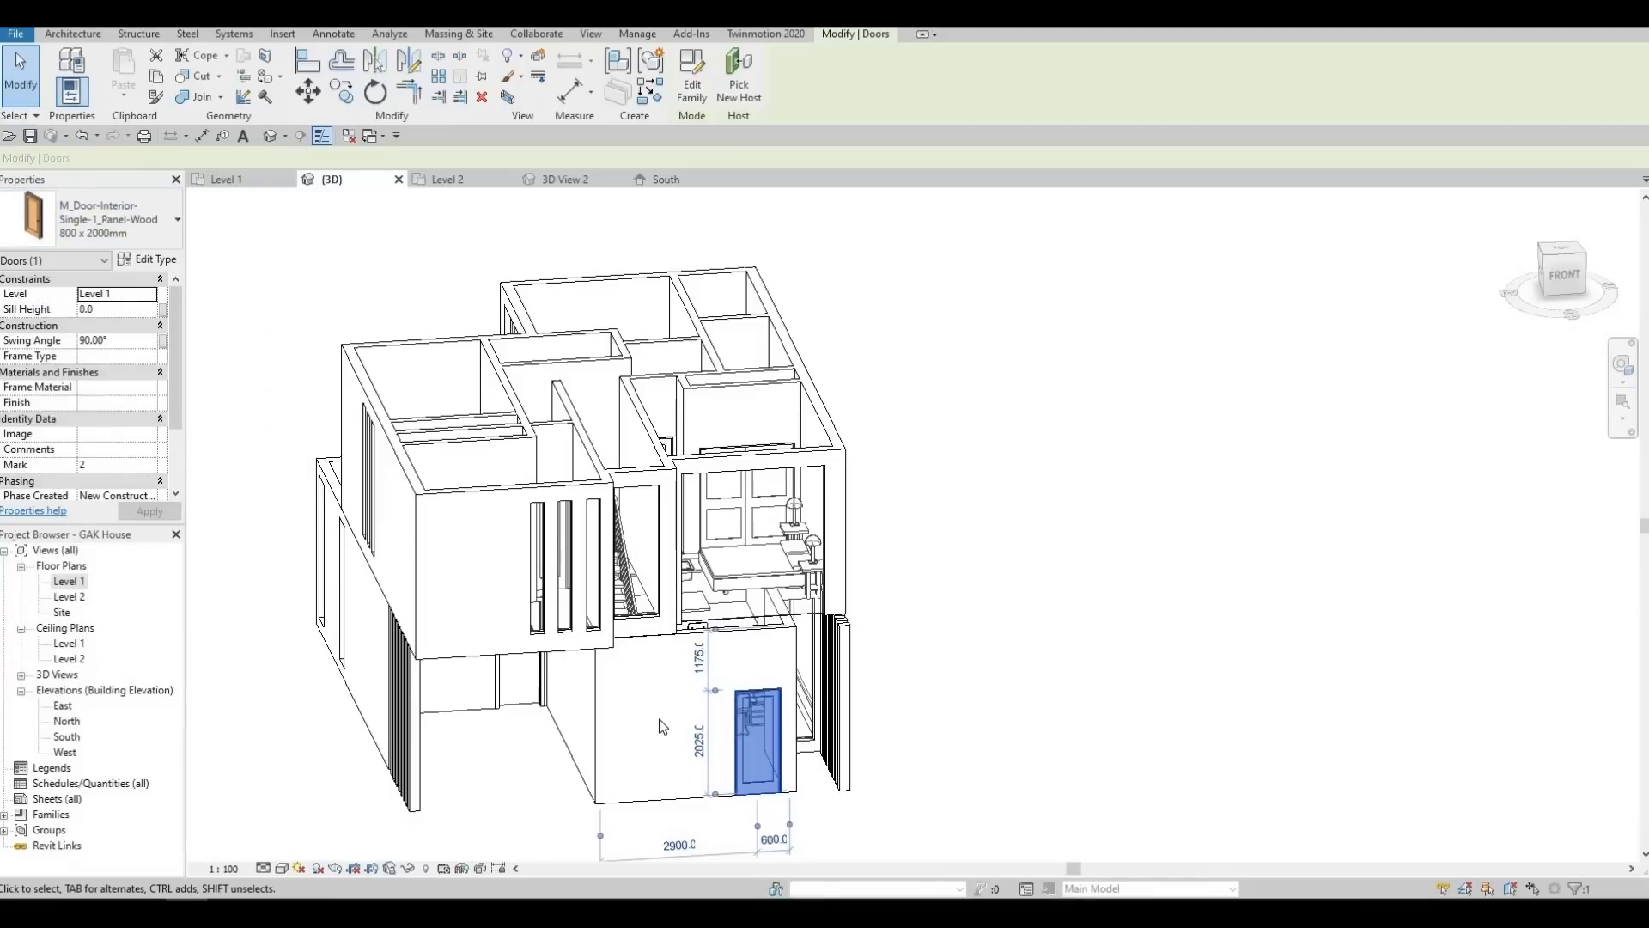
key(Escape)
key(Escape)
middle_drag(578, 740, 578, 592)
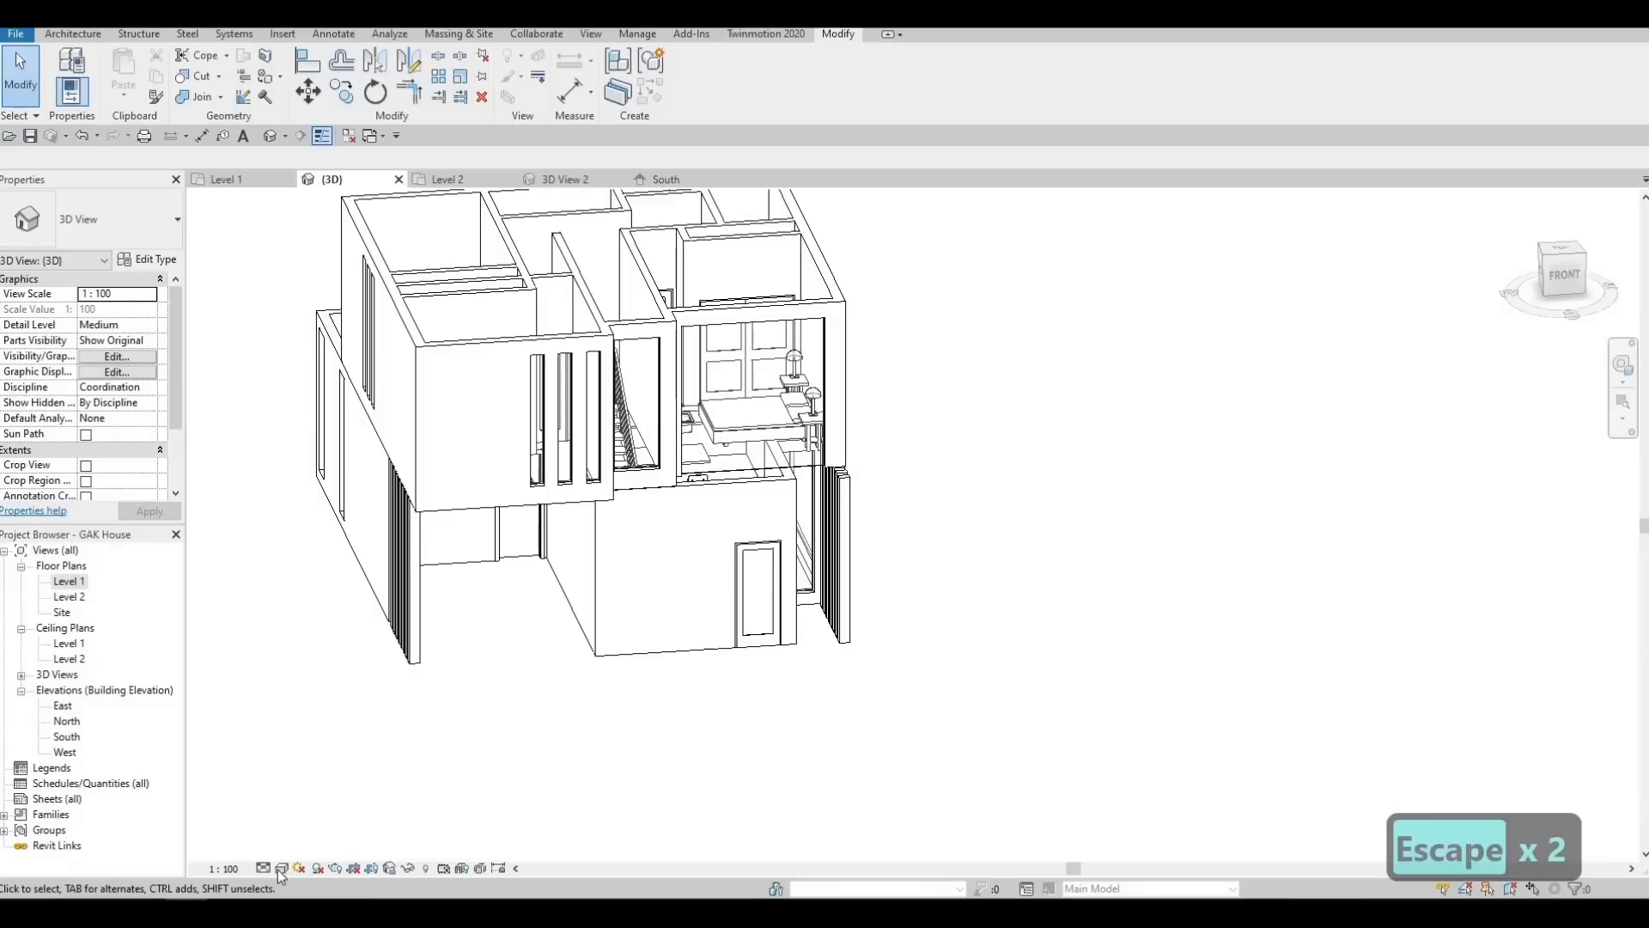
Set the detail level of the 3D view to Fine and inspect the front entrance door
click(265, 868)
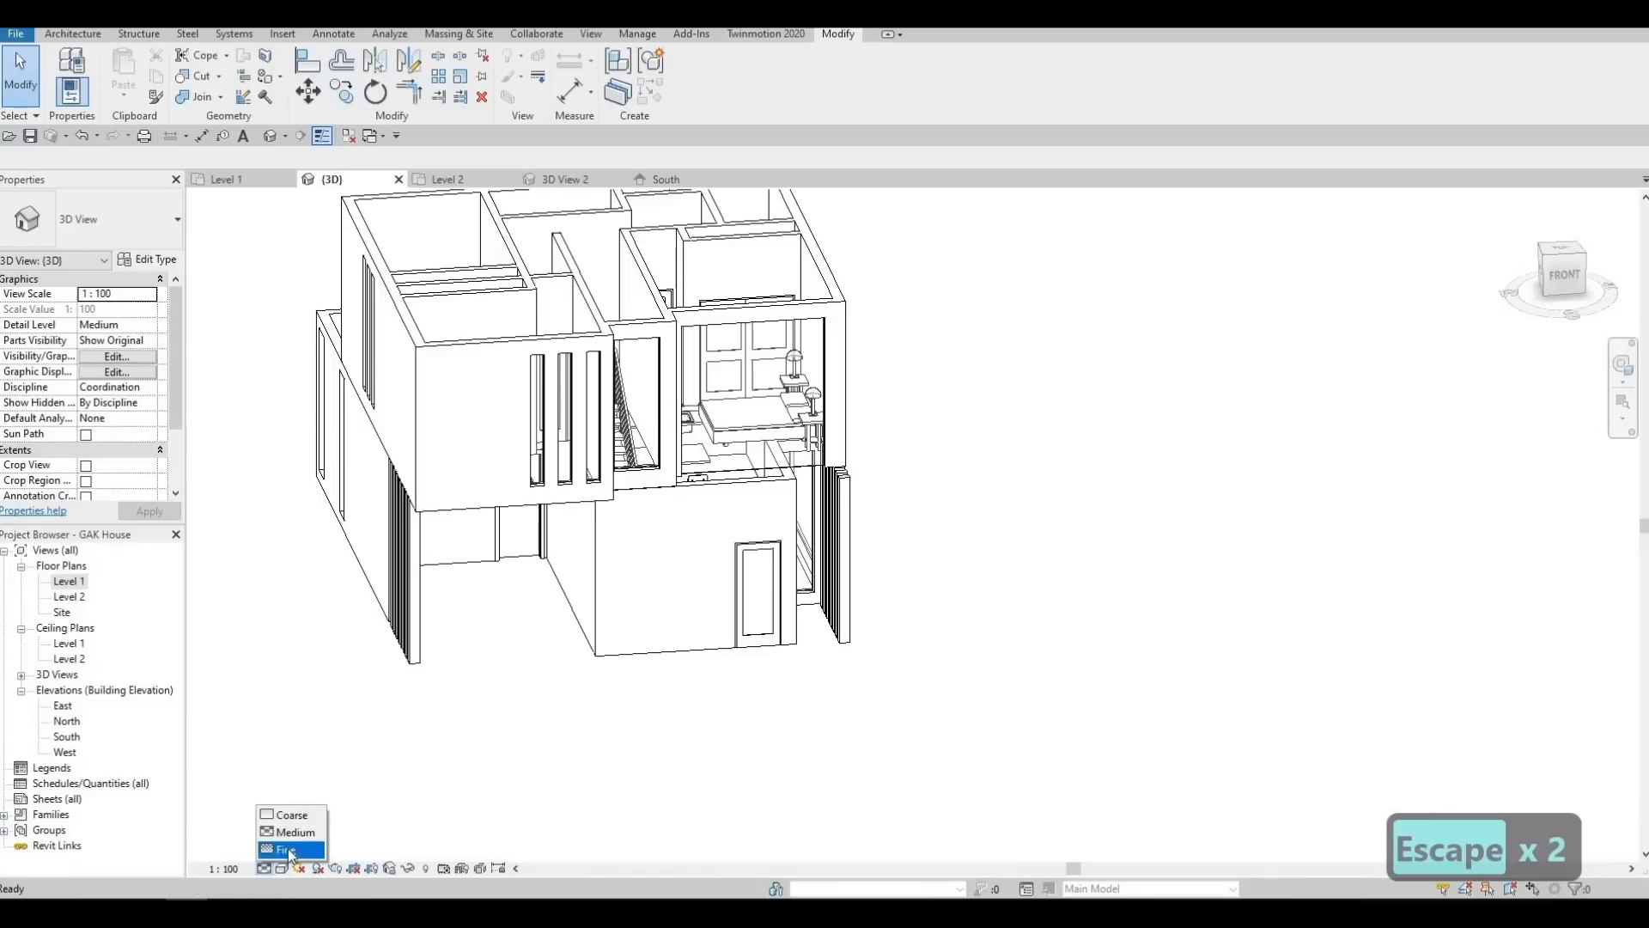
click(289, 850)
click(744, 598)
scroll(744, 599, up, 8)
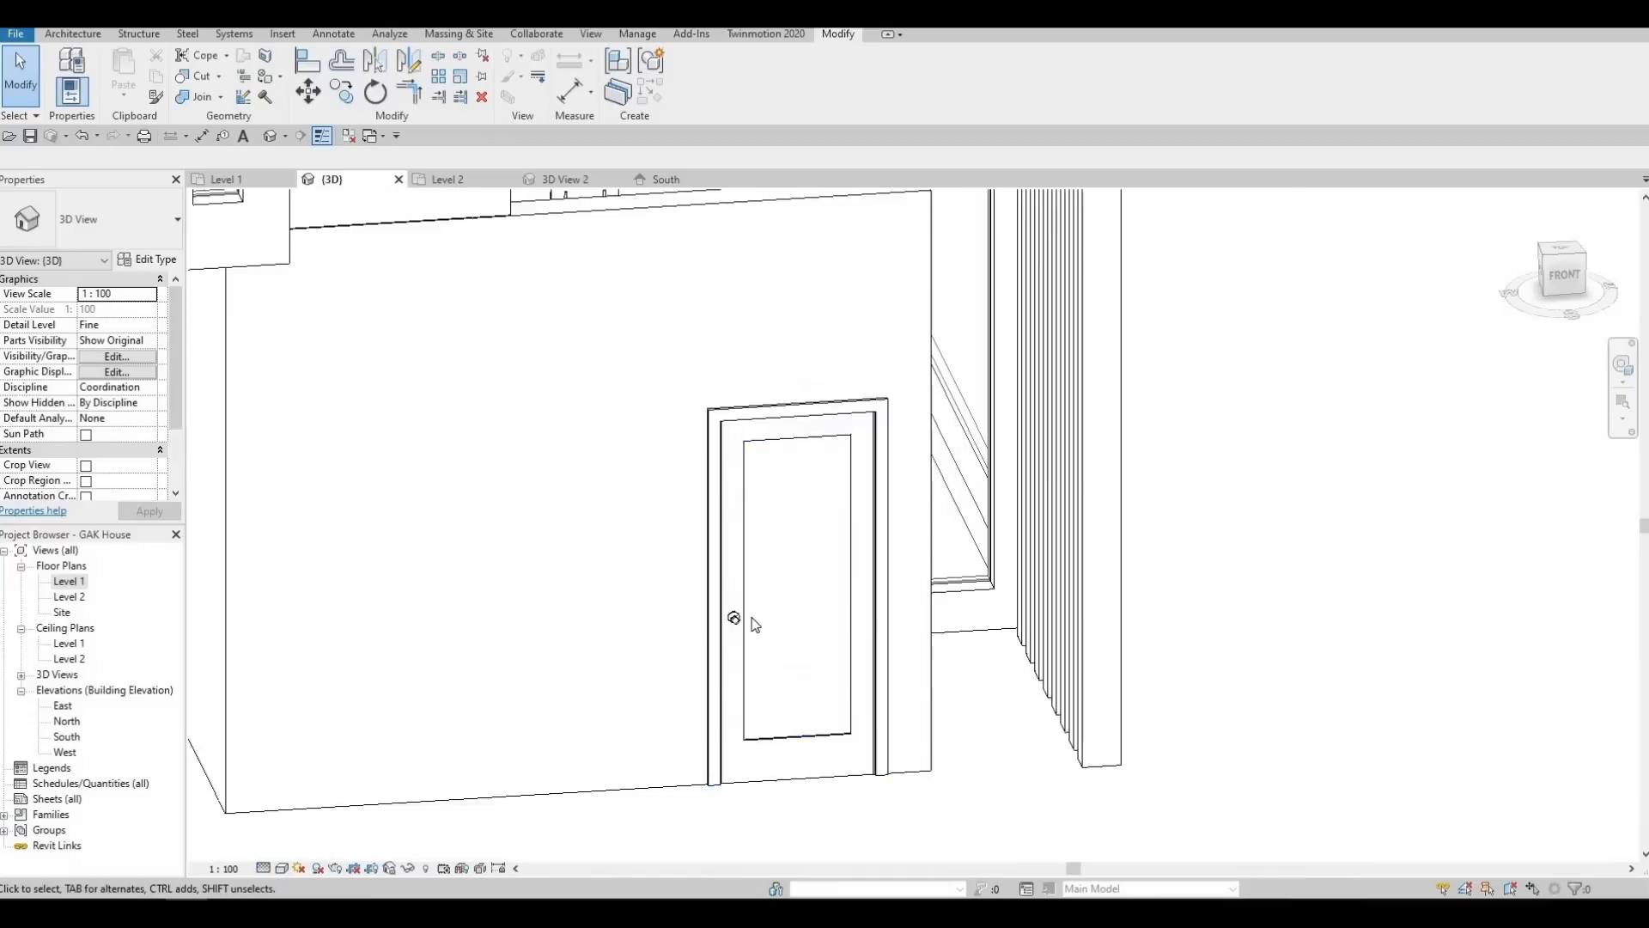
click(312, 596)
scroll(369, 596, down, 10)
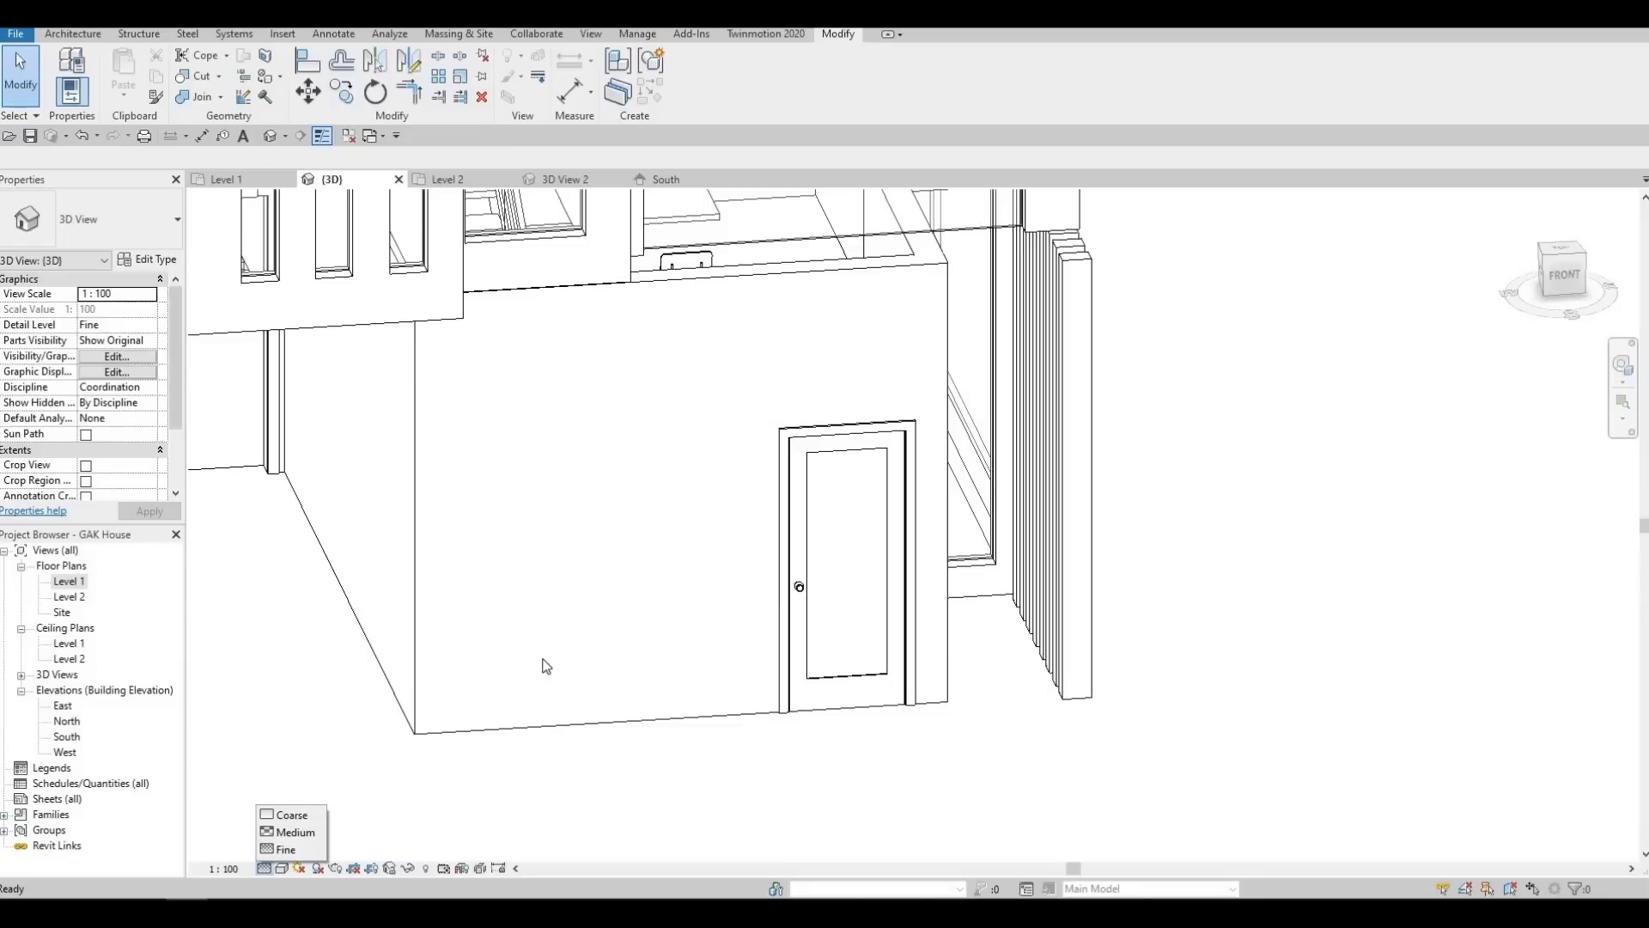
key(Escape)
key(Escape)
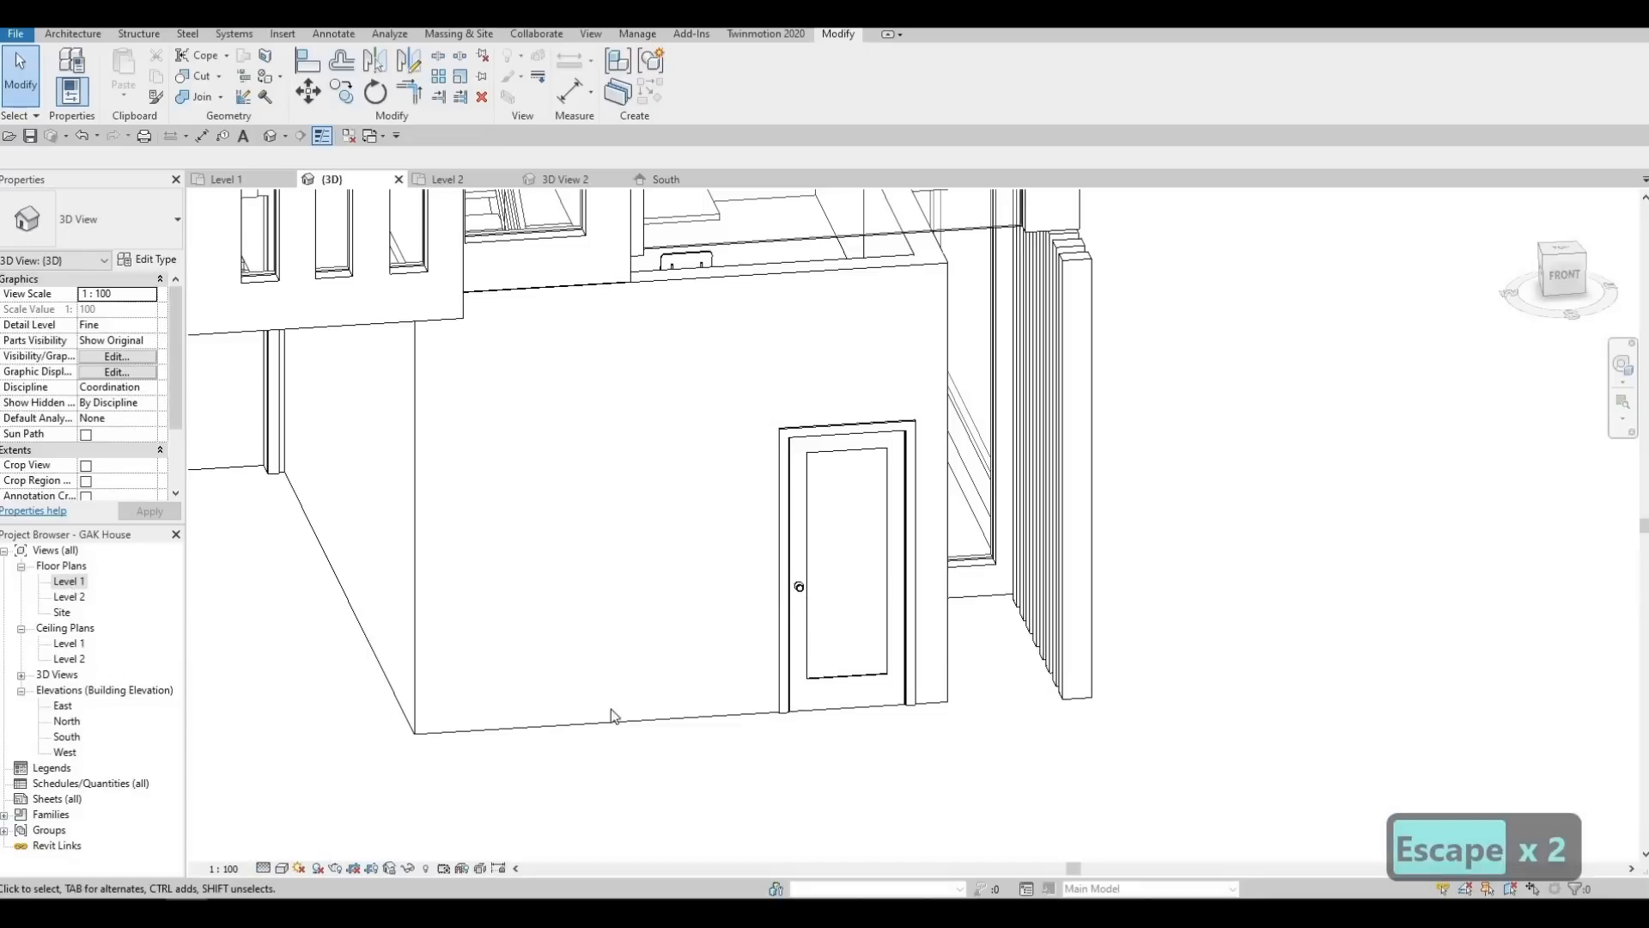
On the Level 1 plan, change the toilet room door to type M_Door-Interior-Single-1_Panel-Wood, 600 x 2100mm
click(227, 179)
scroll(567, 681, down, 1)
middle_drag(623, 719, 530, 483)
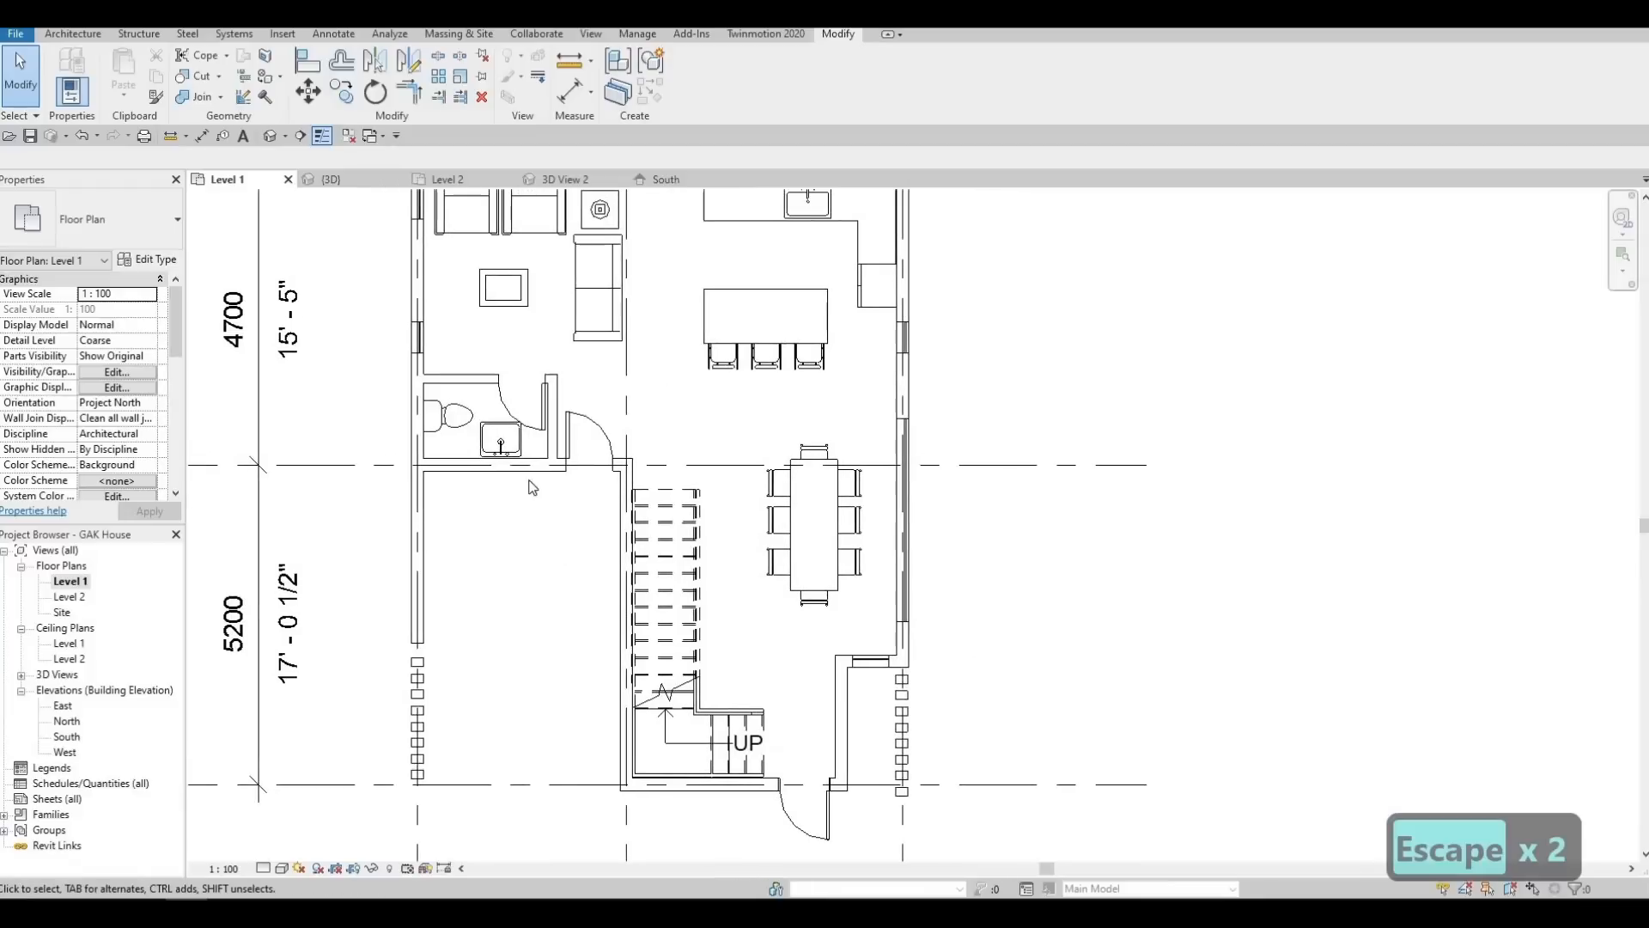
middle_drag(526, 417, 515, 483)
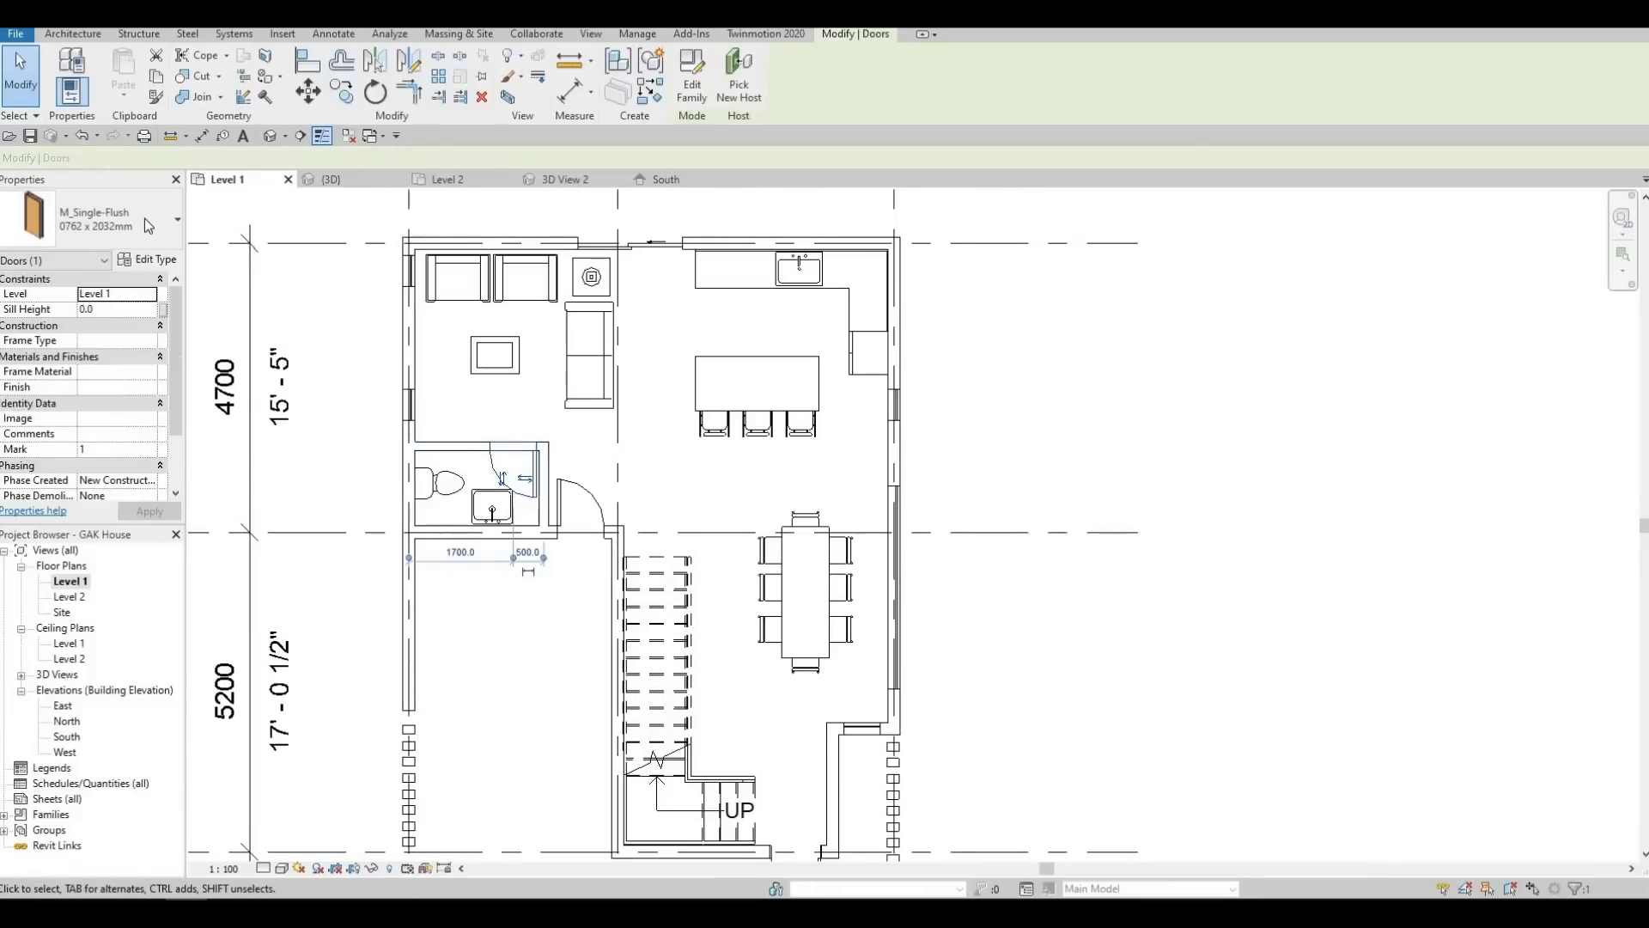
click(144, 218)
scroll(105, 395, up, 12)
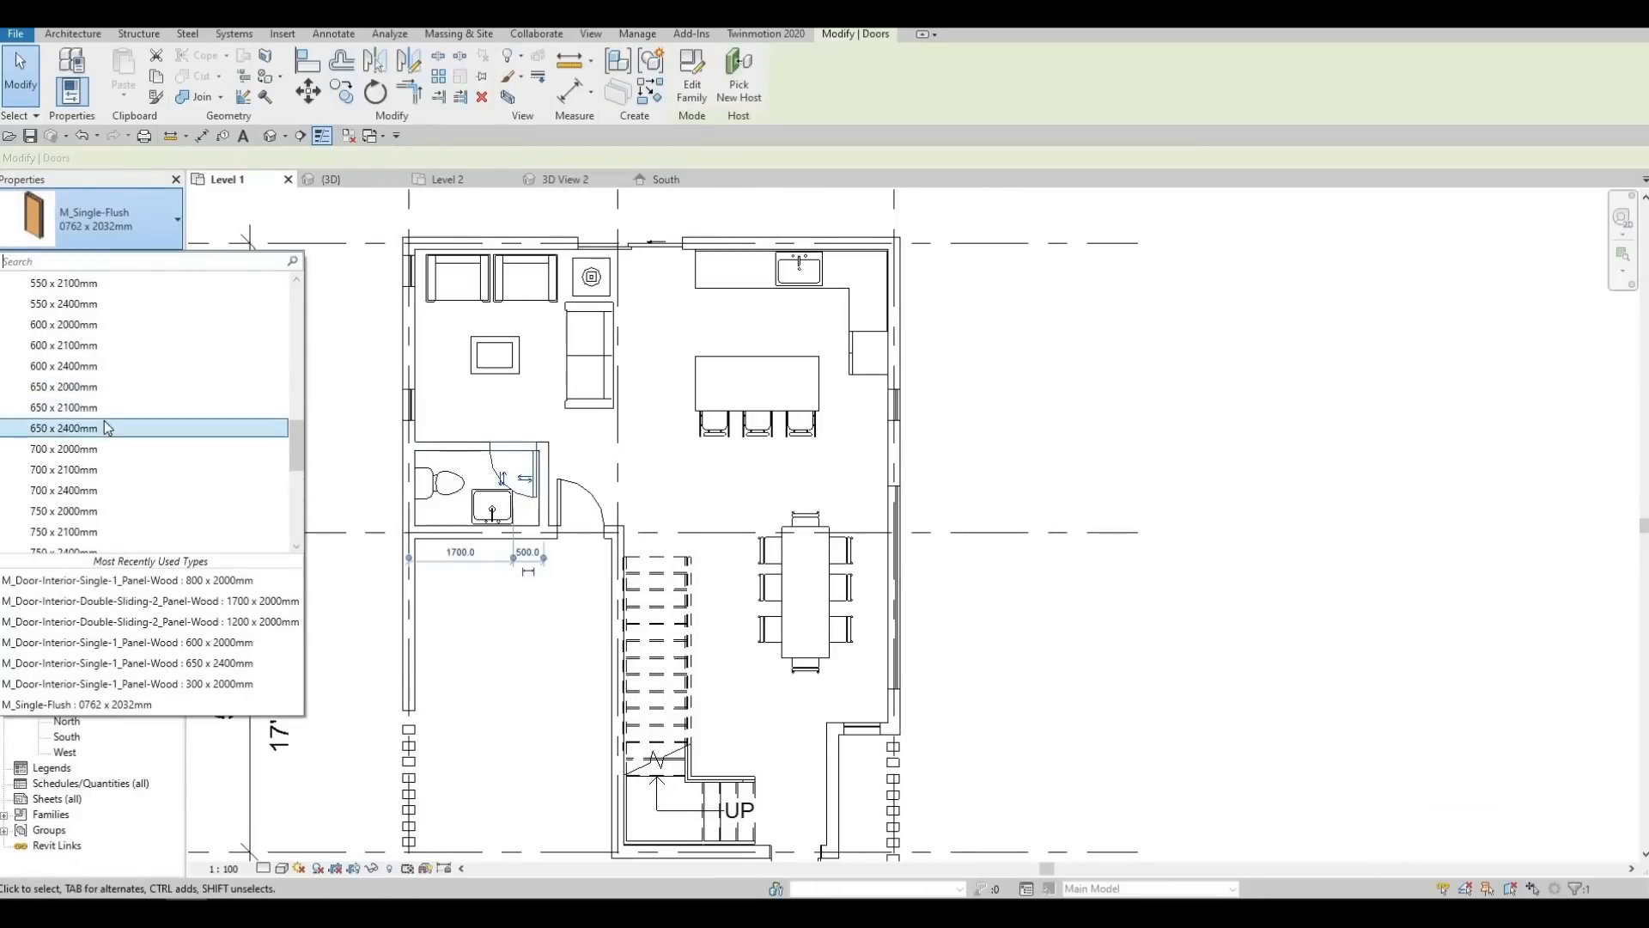
scroll(84, 436, down, 2)
scroll(84, 436, up, 2)
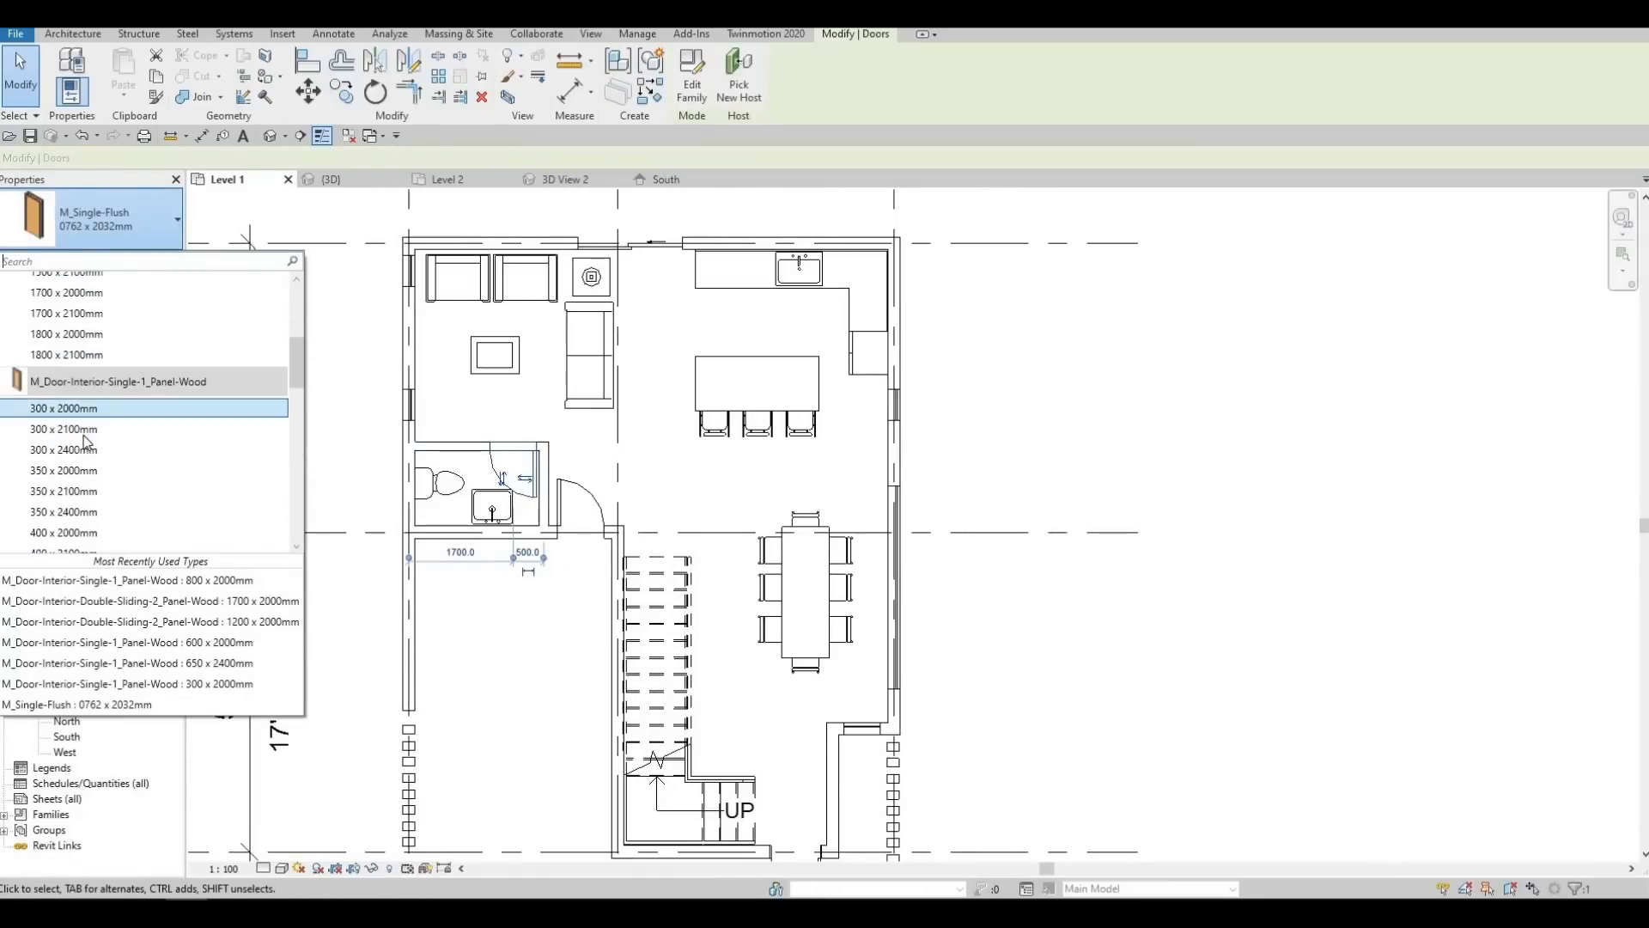
scroll(95, 447, down, 7)
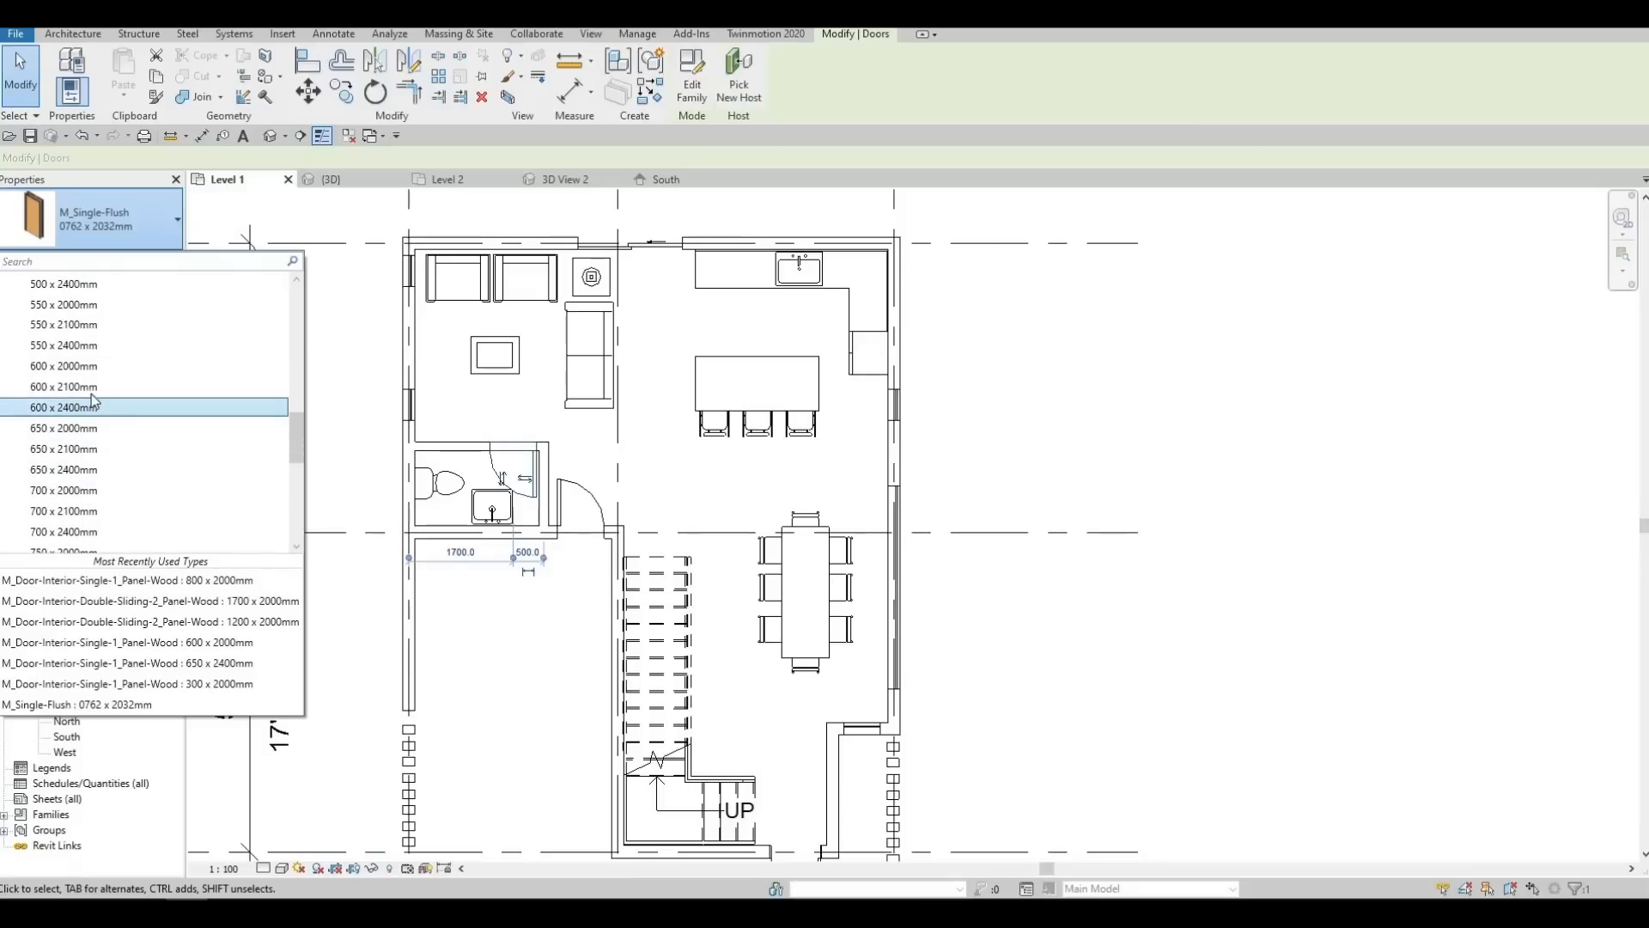
click(92, 386)
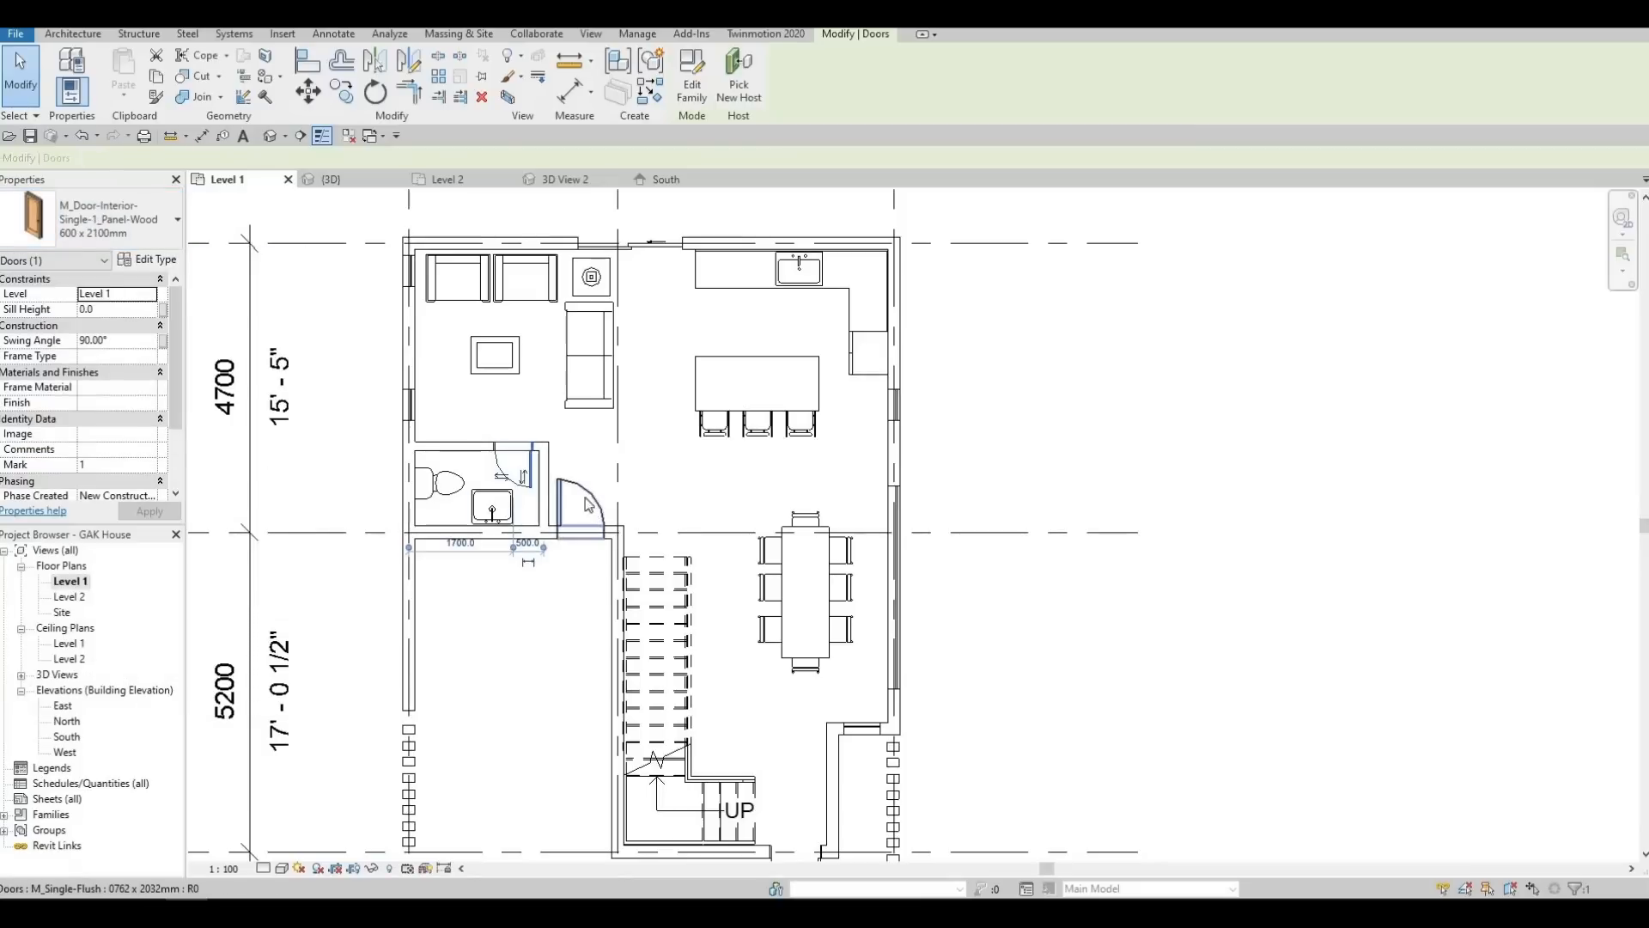
key(Escape)
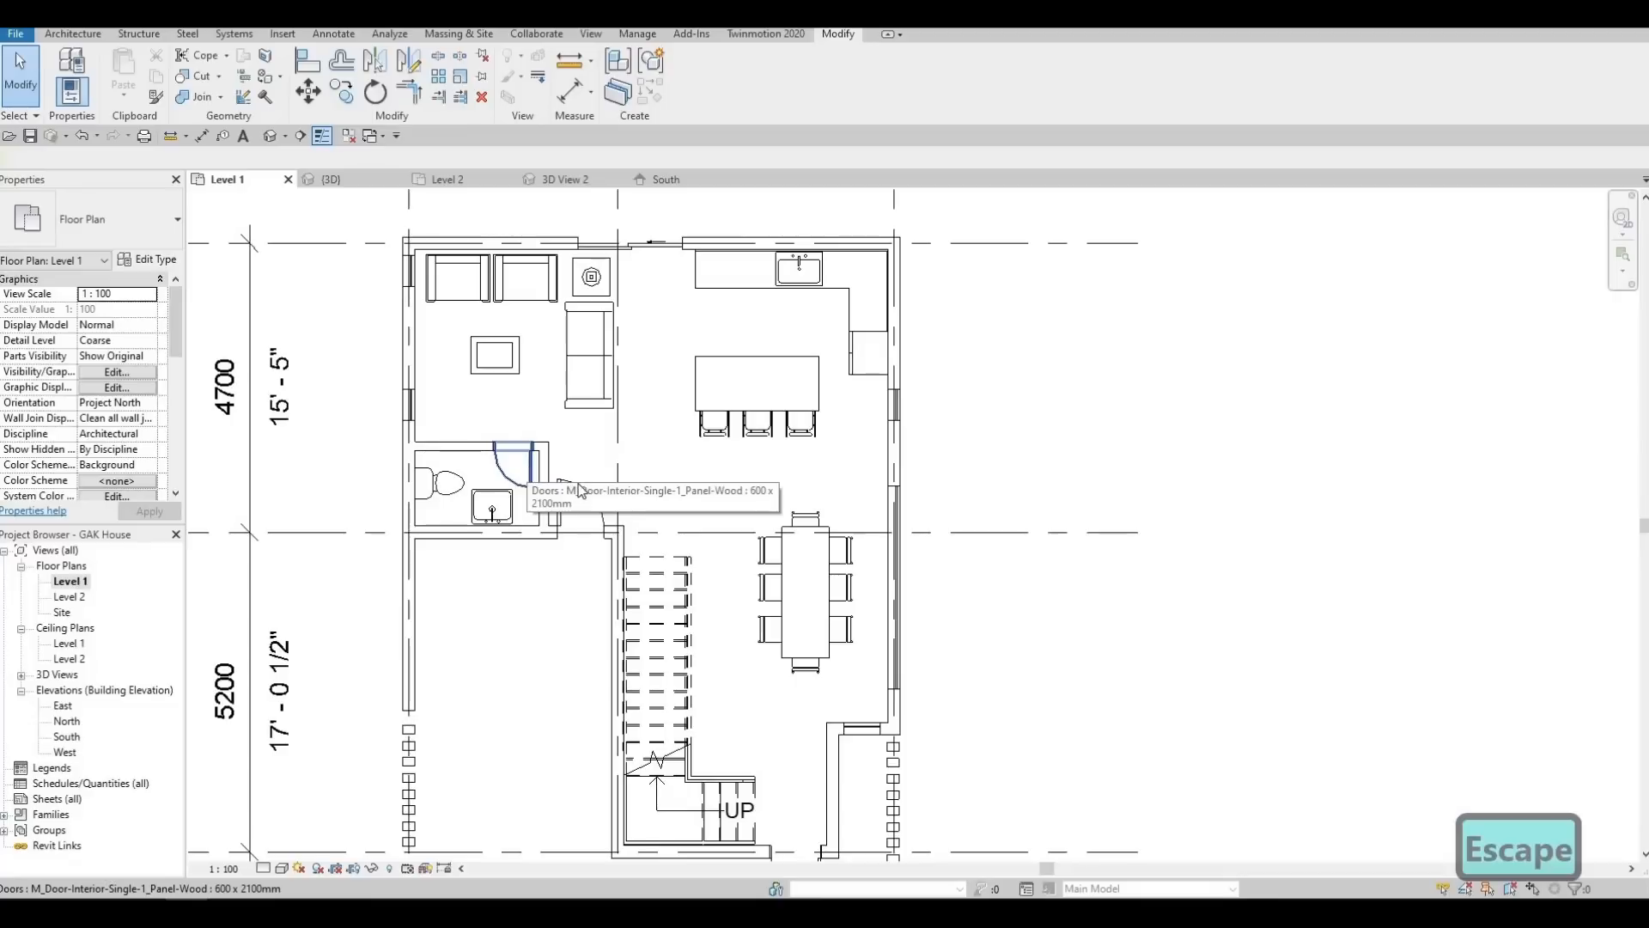
Change the Level 1 door beside the toilet room to an M_Door-Interior-Single-1_Panel-Wood type
middle_drag(756, 686, 753, 611)
middle_drag(233, 376, 239, 415)
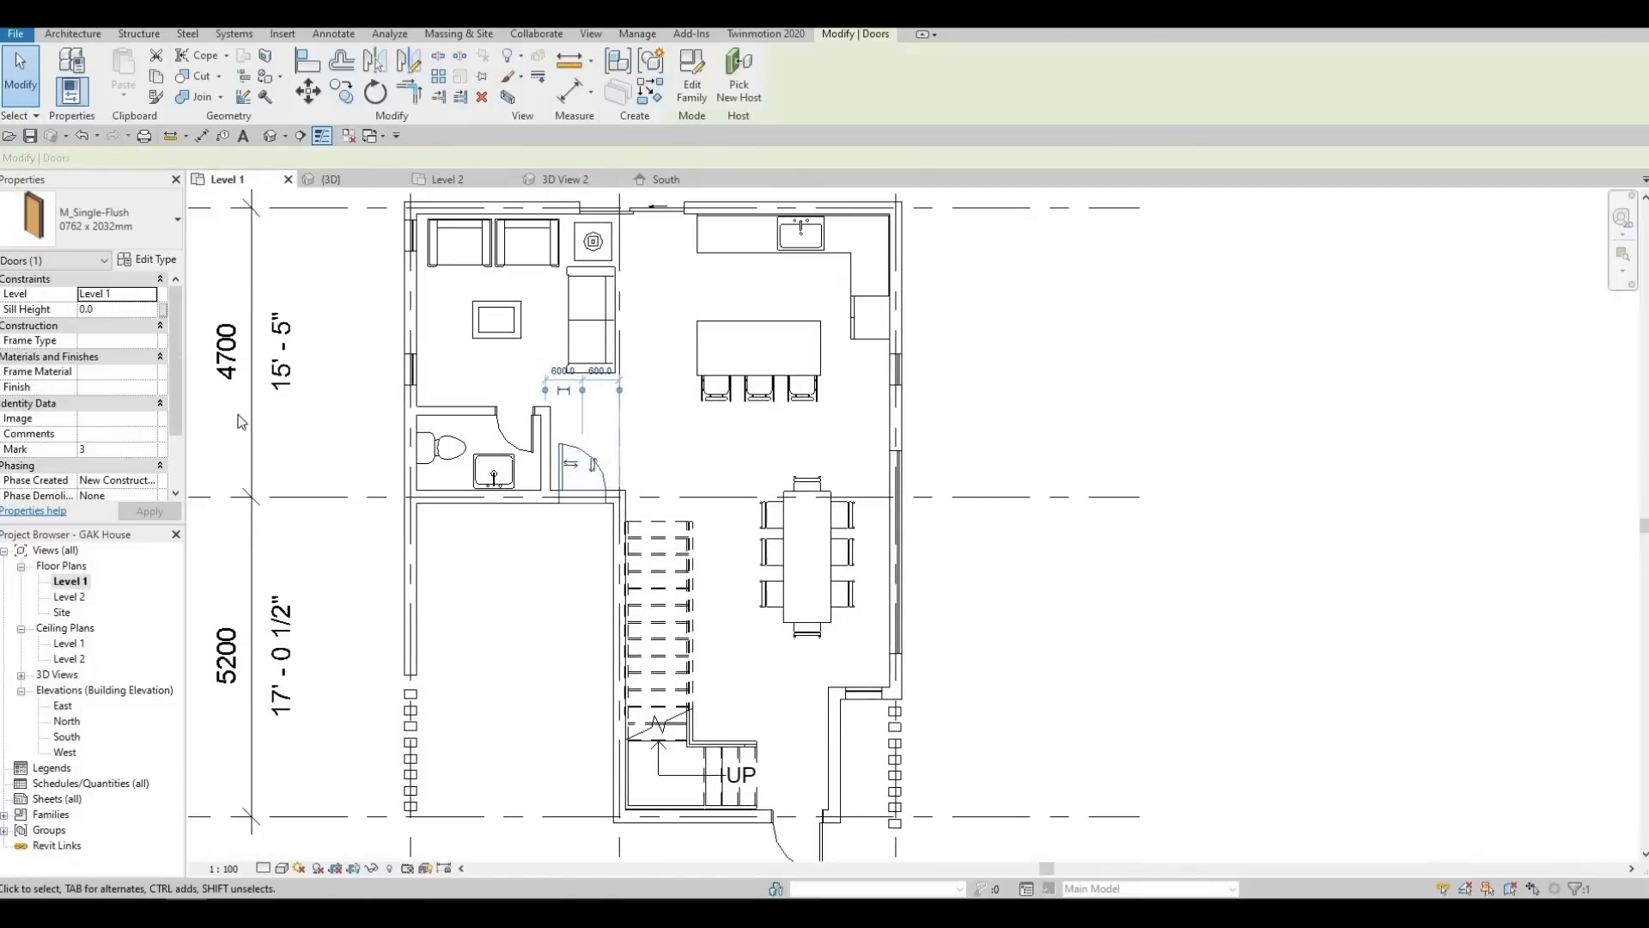
click(141, 225)
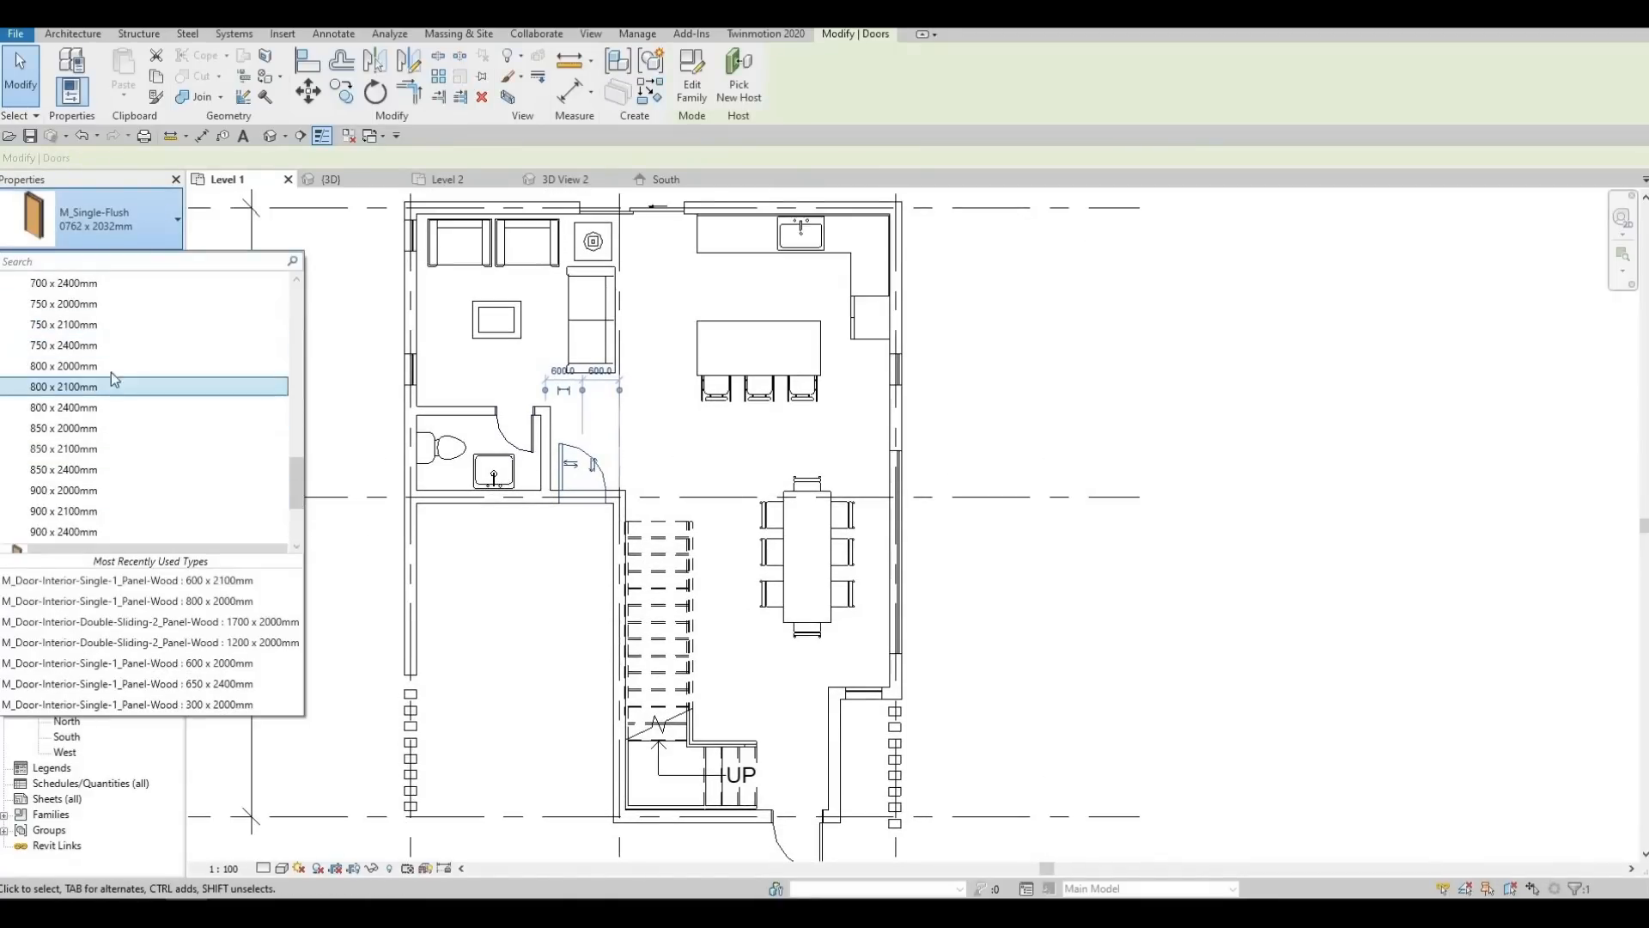
scroll(111, 372, up, 2)
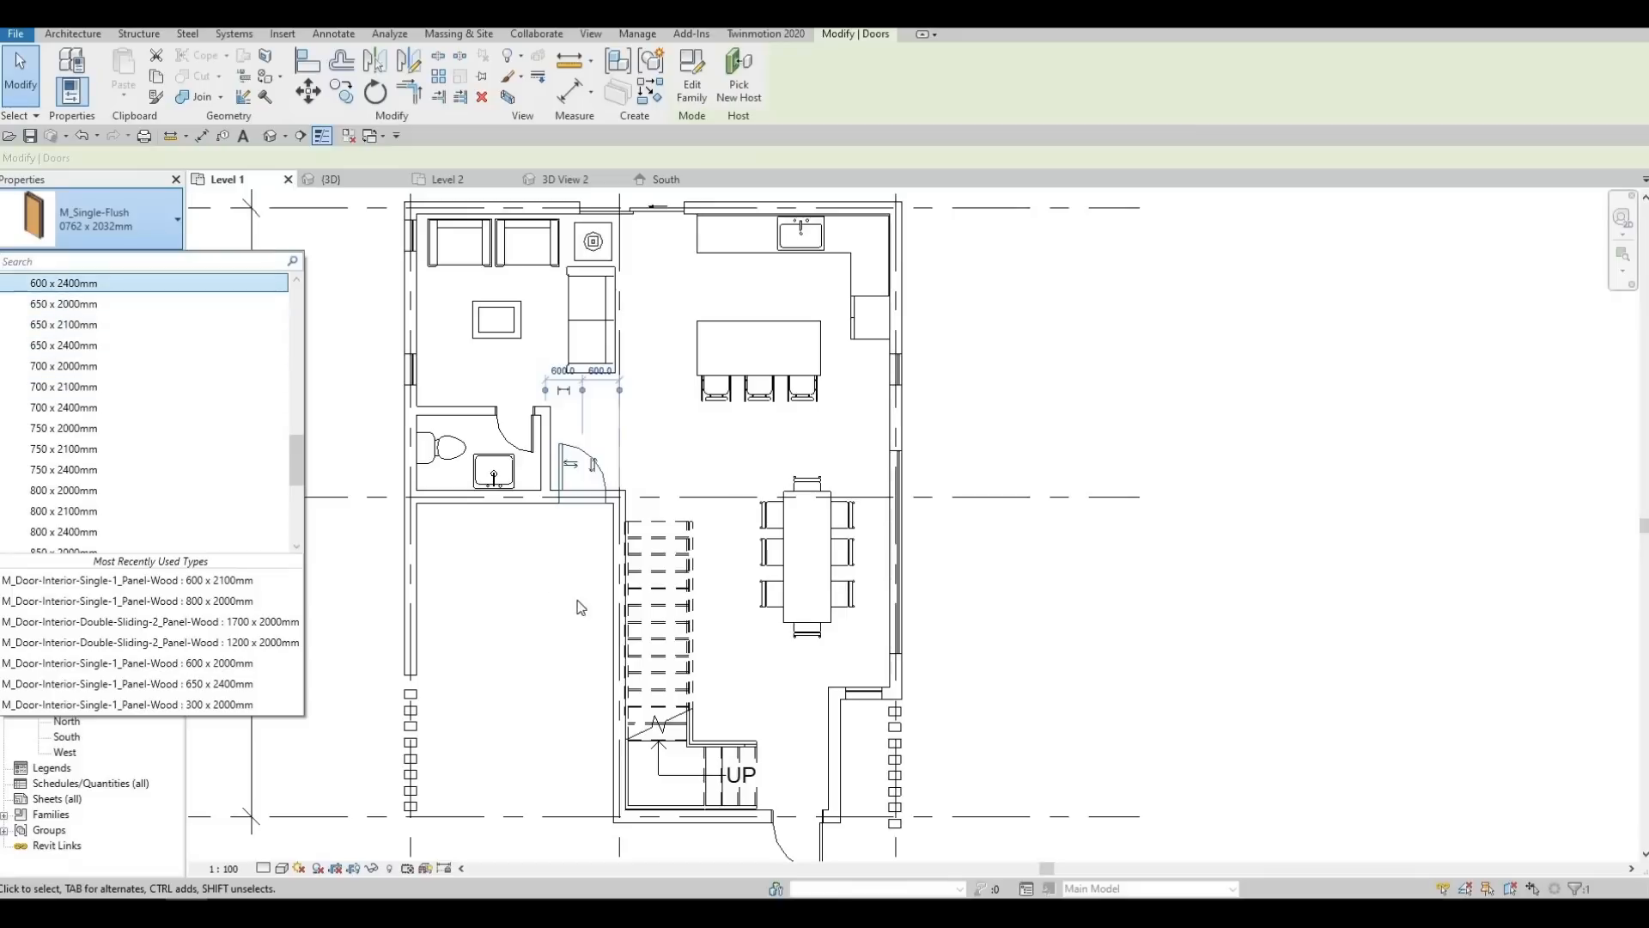
key(Escape)
key(Escape)
key(Escape)
key(Escape)
Examine the replaced ground-floor doors on the Level 1 plan and in the 3D view of the front facade
middle_drag(637, 497, 597, 552)
scroll(669, 639, down, 2)
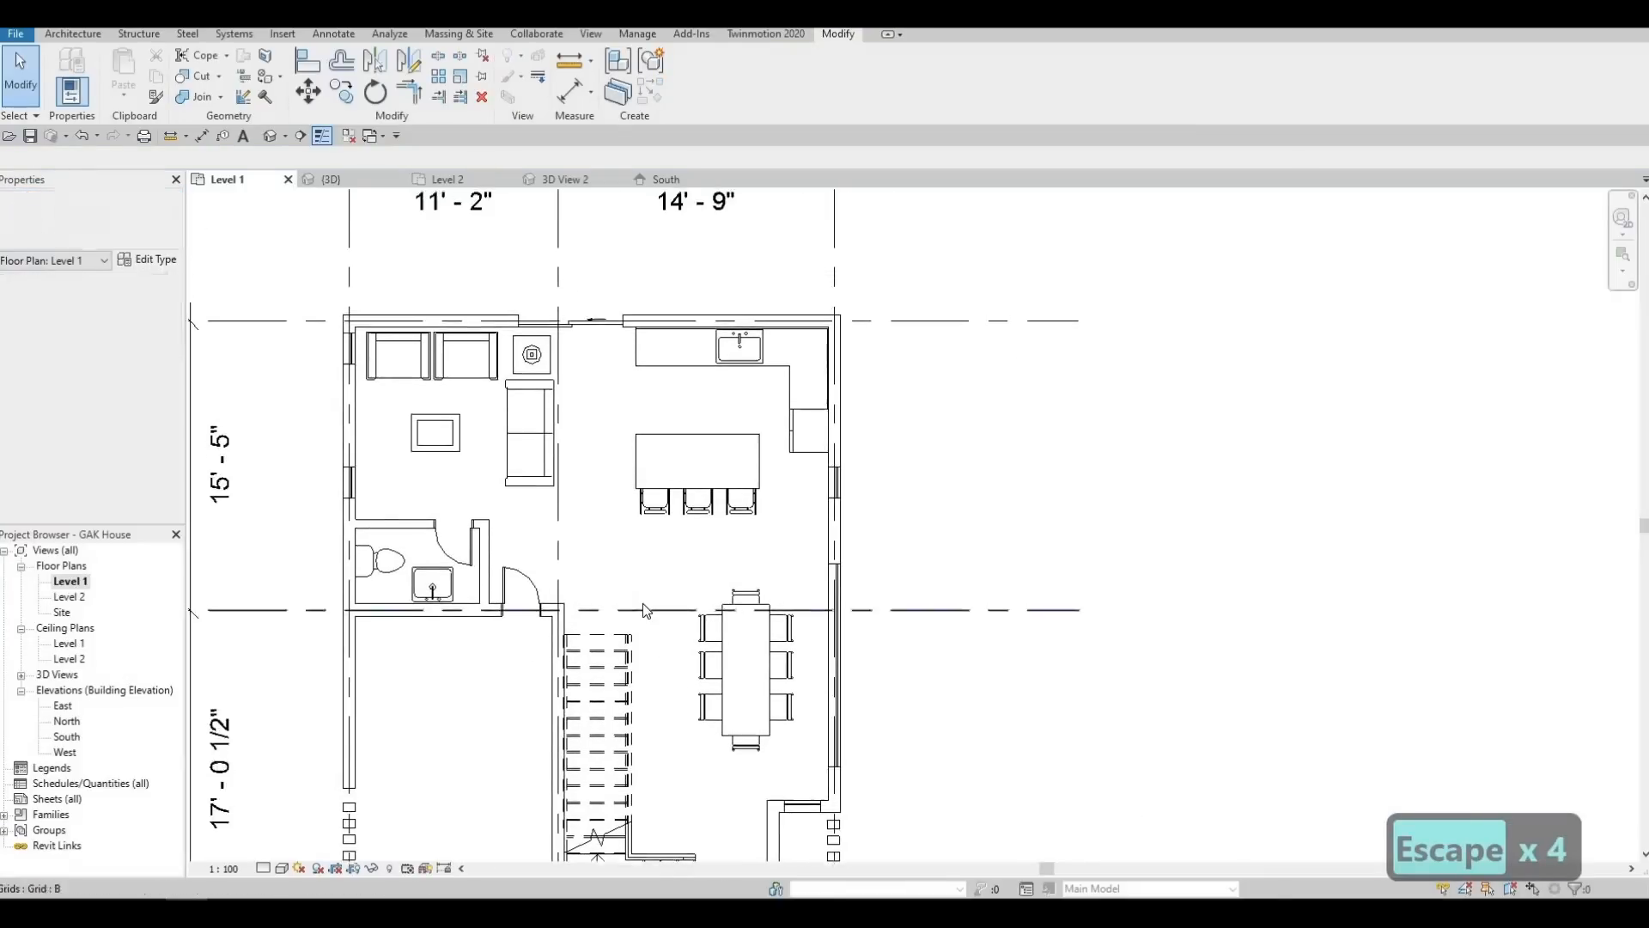
key(F1)
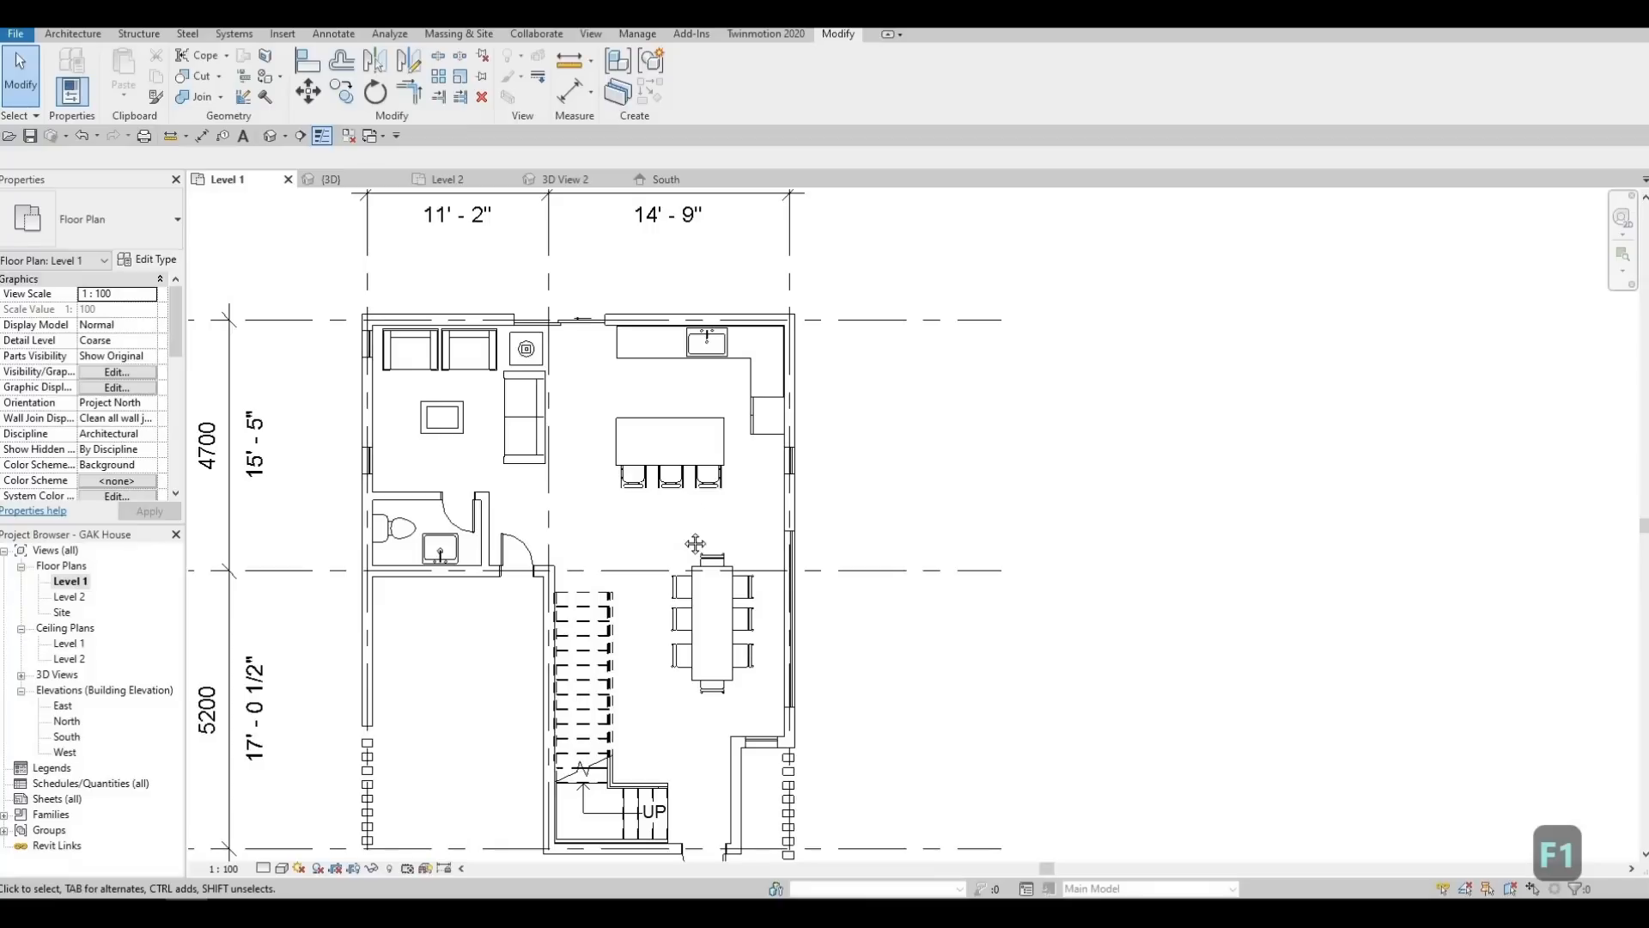
scroll(799, 441, down, 1)
middle_drag(457, 363, 451, 378)
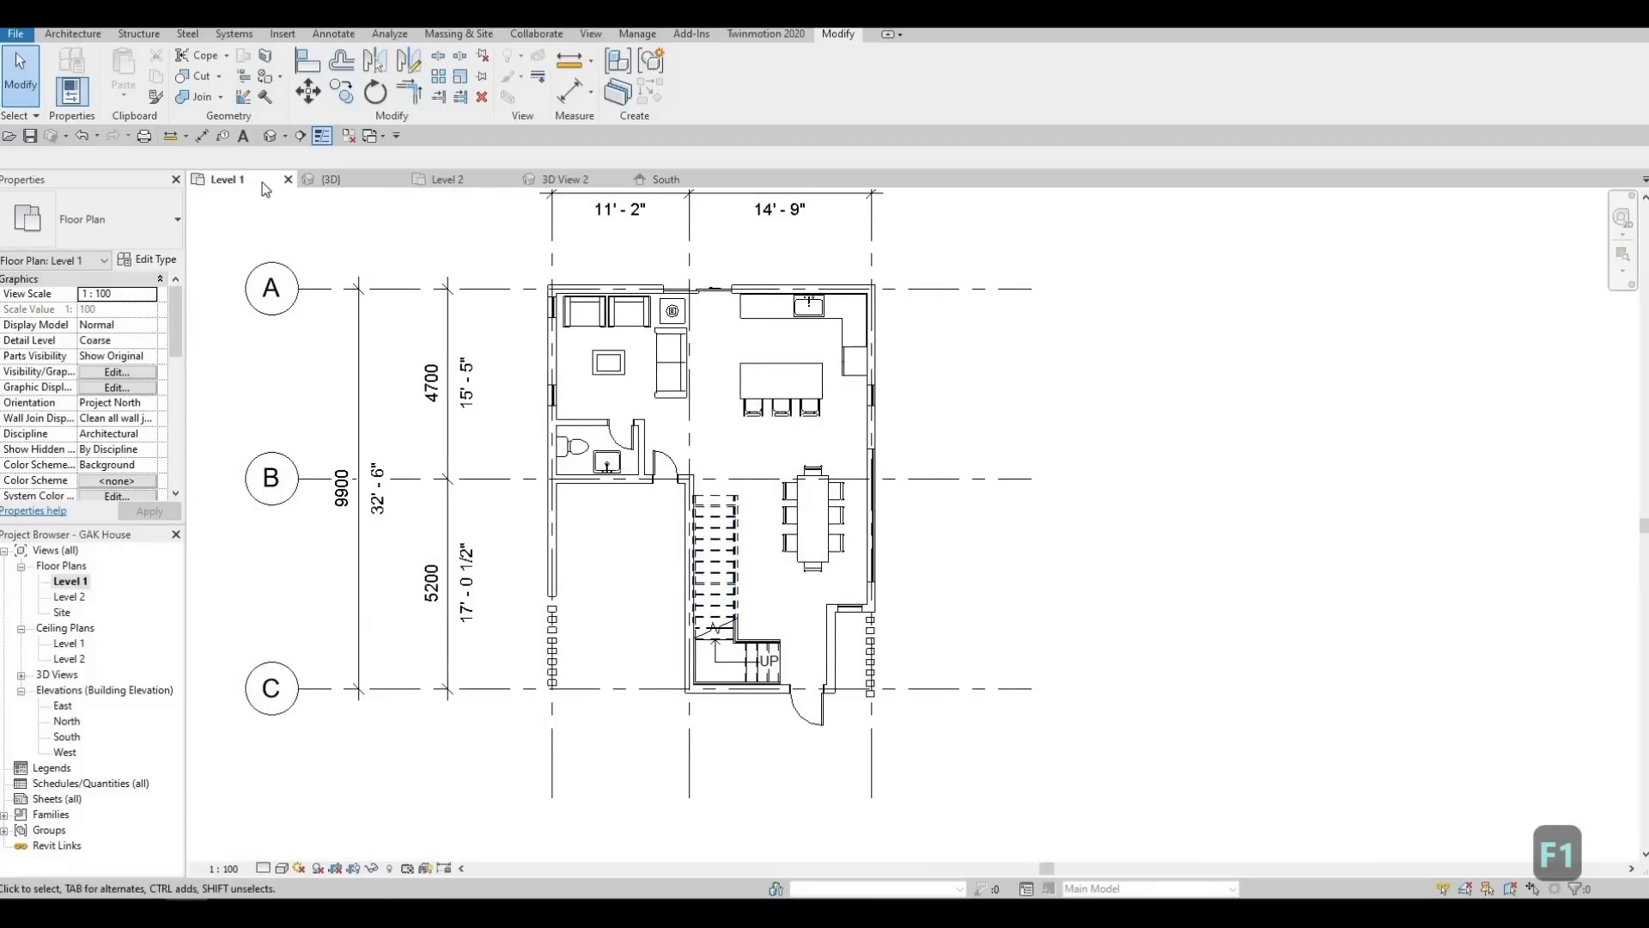
scroll(701, 551, down, 1)
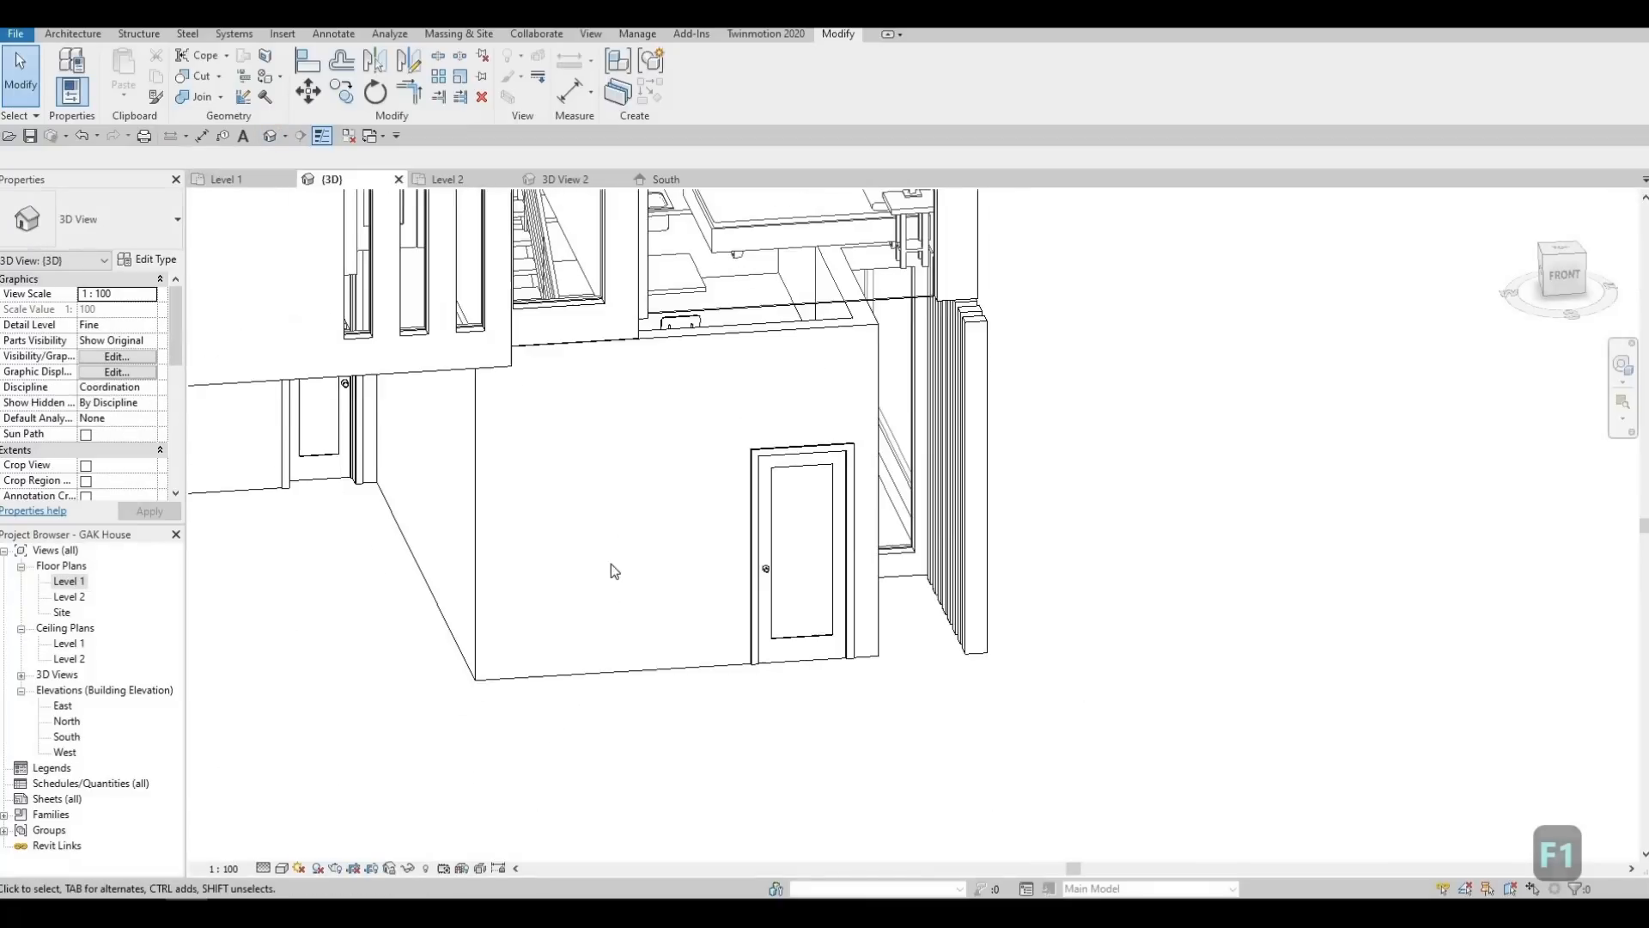
shift+middle_drag(662, 674, 849, 661)
shift+middle_drag(790, 754, 1019, 593)
middle_drag(190, 579, 226, 499)
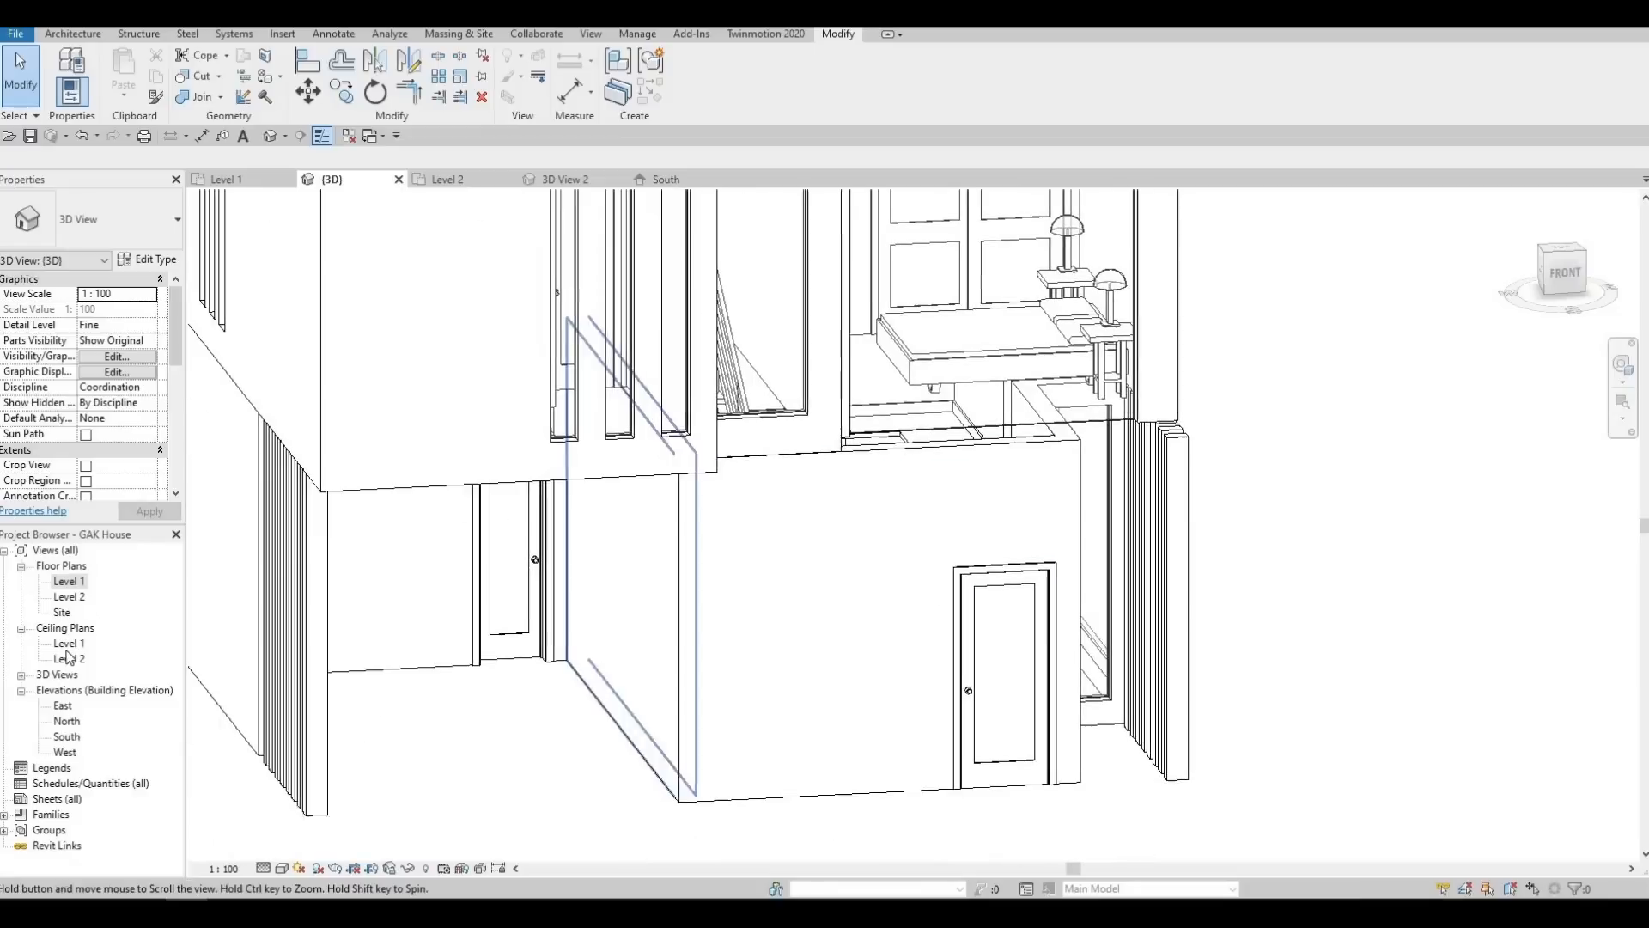
Start a floor on the Level 2 plan and duplicate Generic Floor - 400mm as a new type named Floor 1
double_click(68, 582)
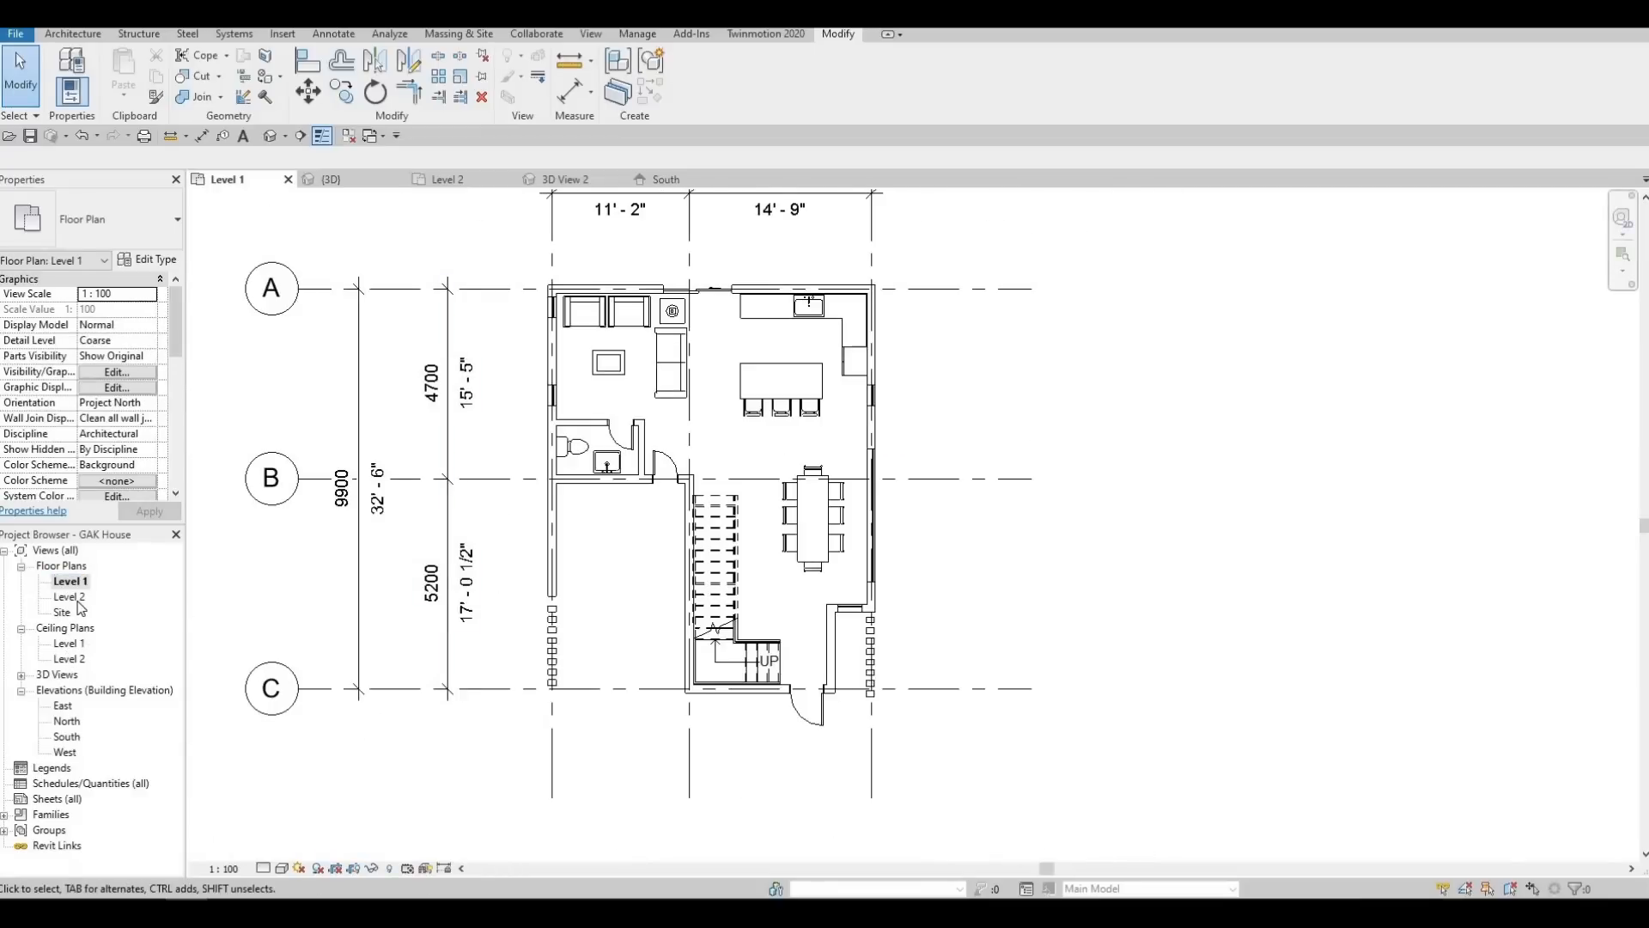
double_click(68, 596)
scroll(649, 614, down, 2)
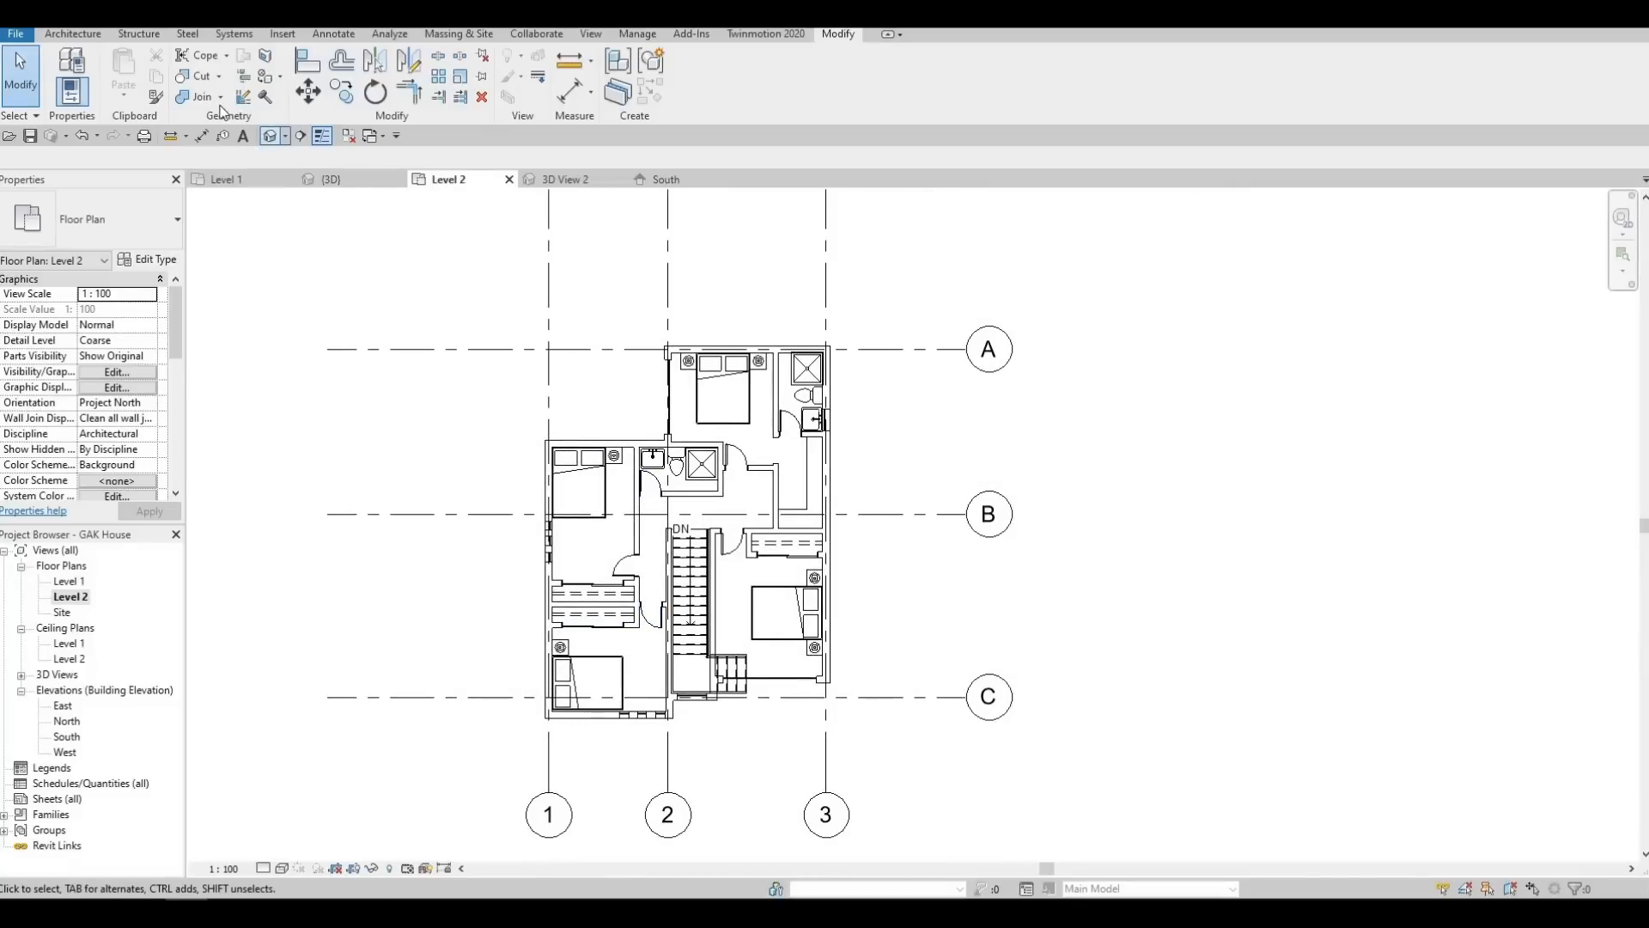
click(81, 34)
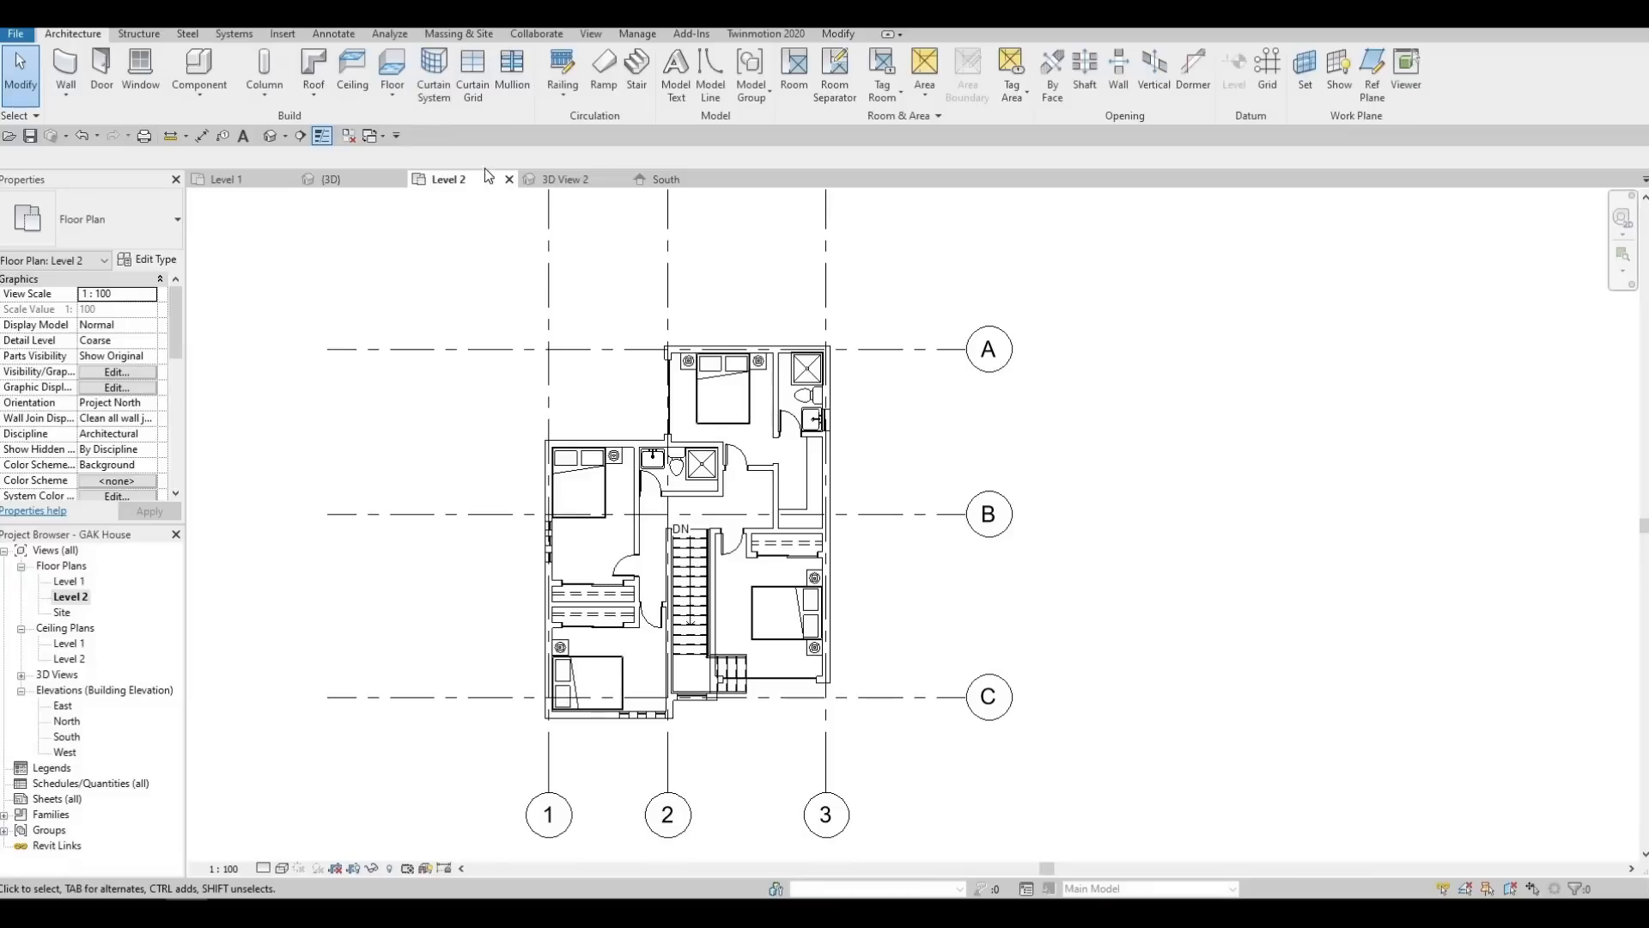
click(392, 69)
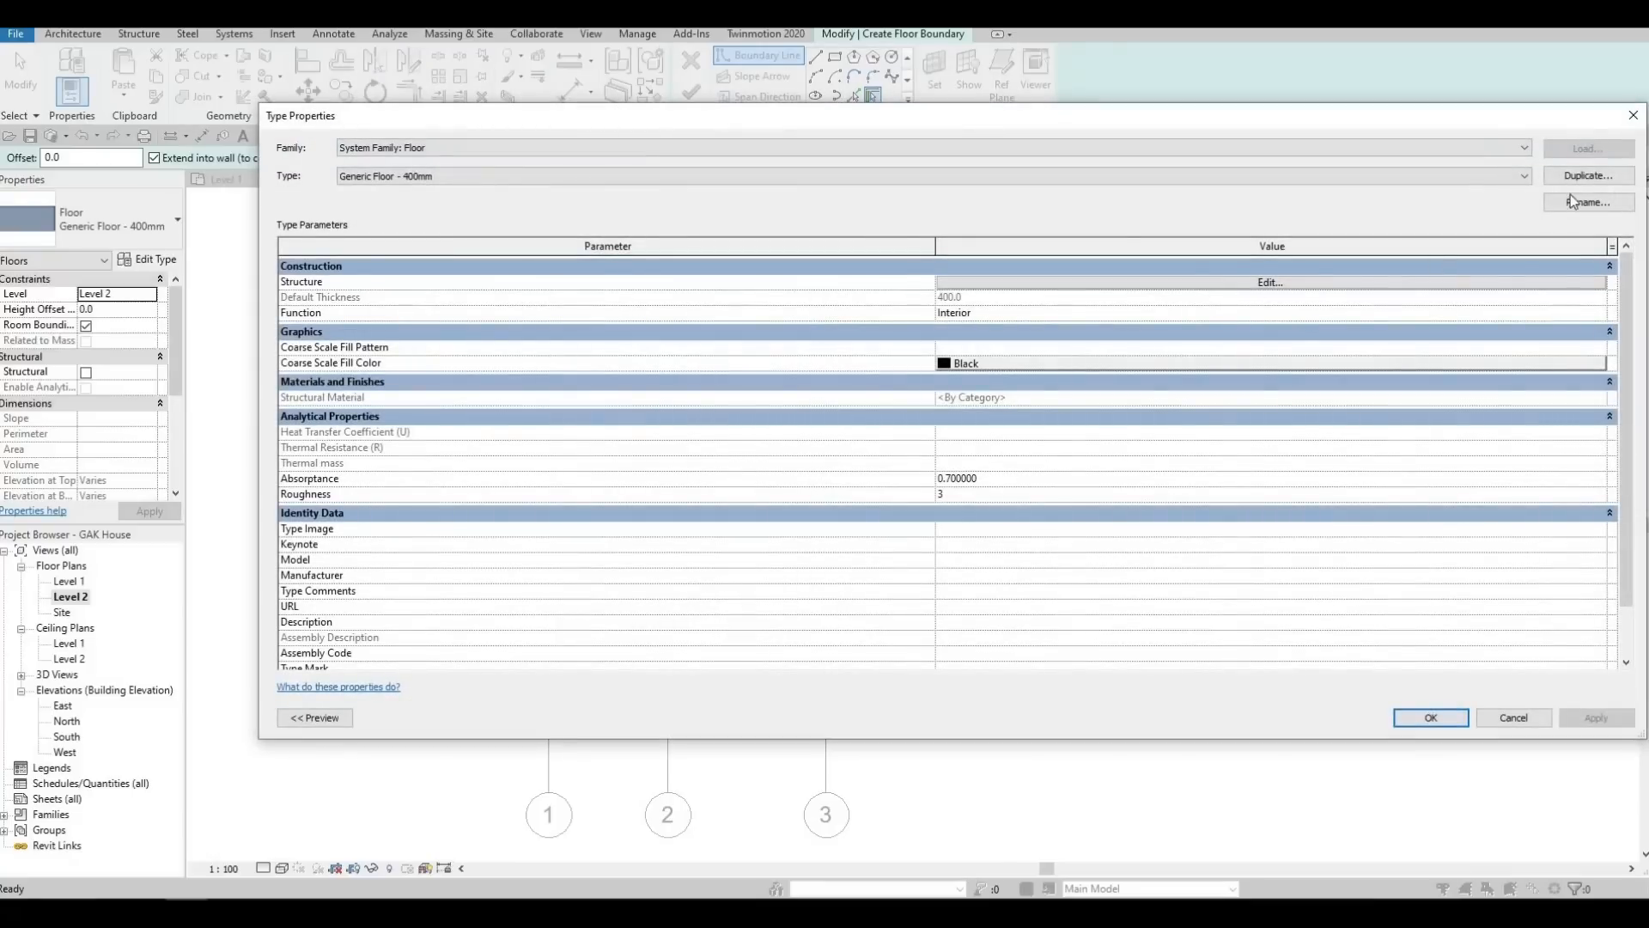
click(1584, 177)
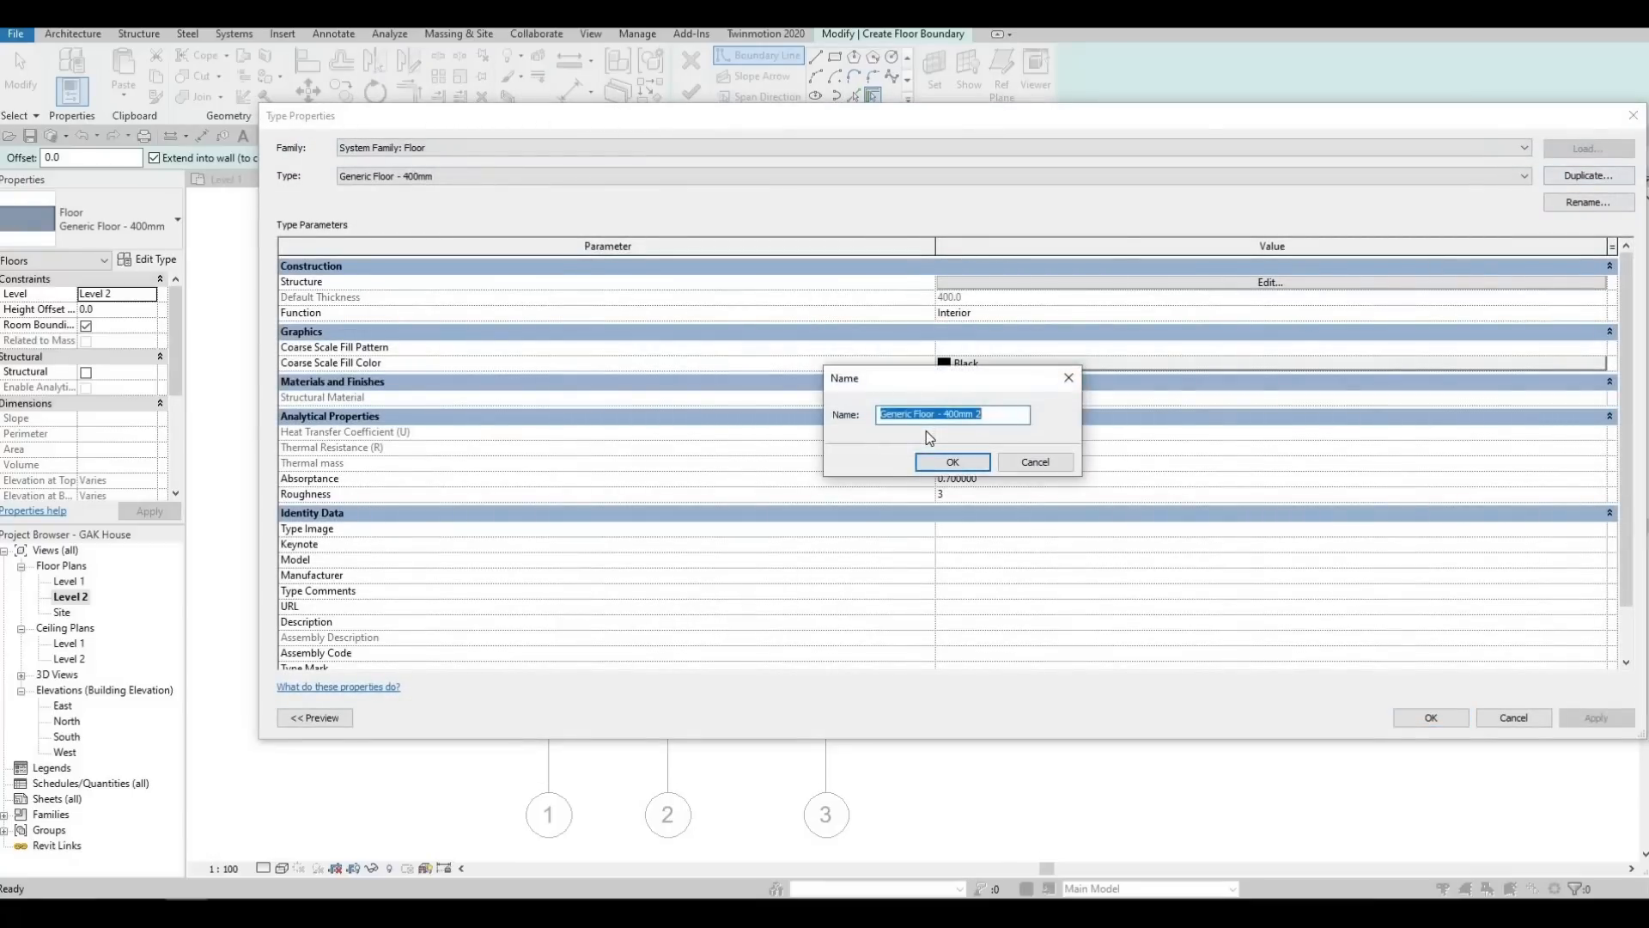
text(Floor 1)
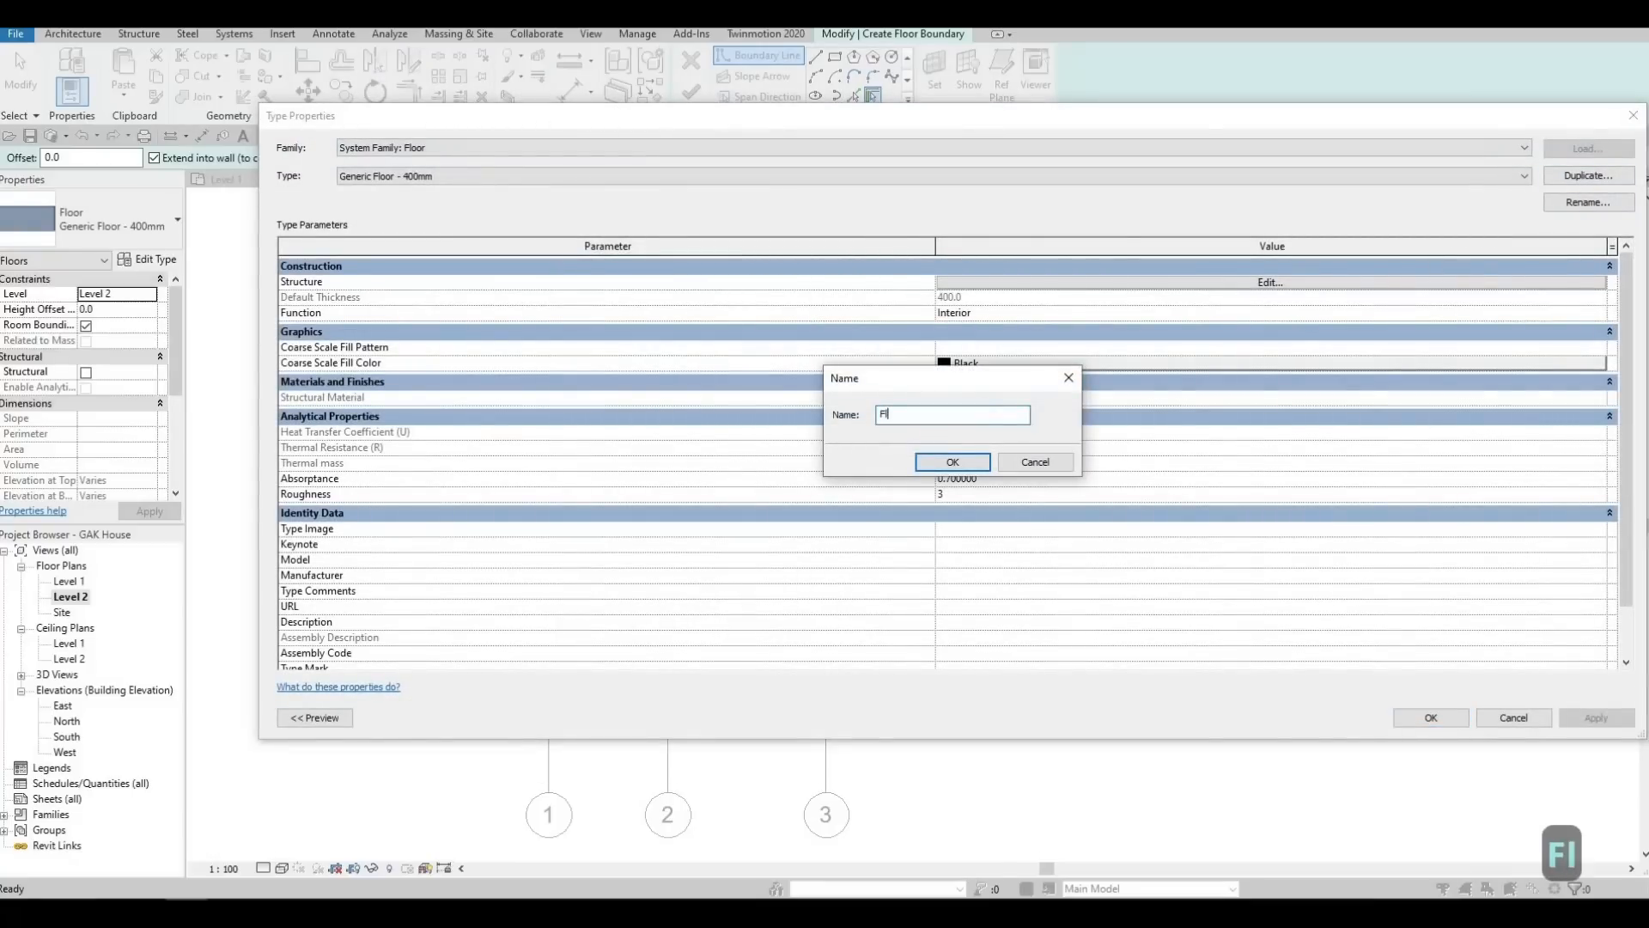
click(953, 461)
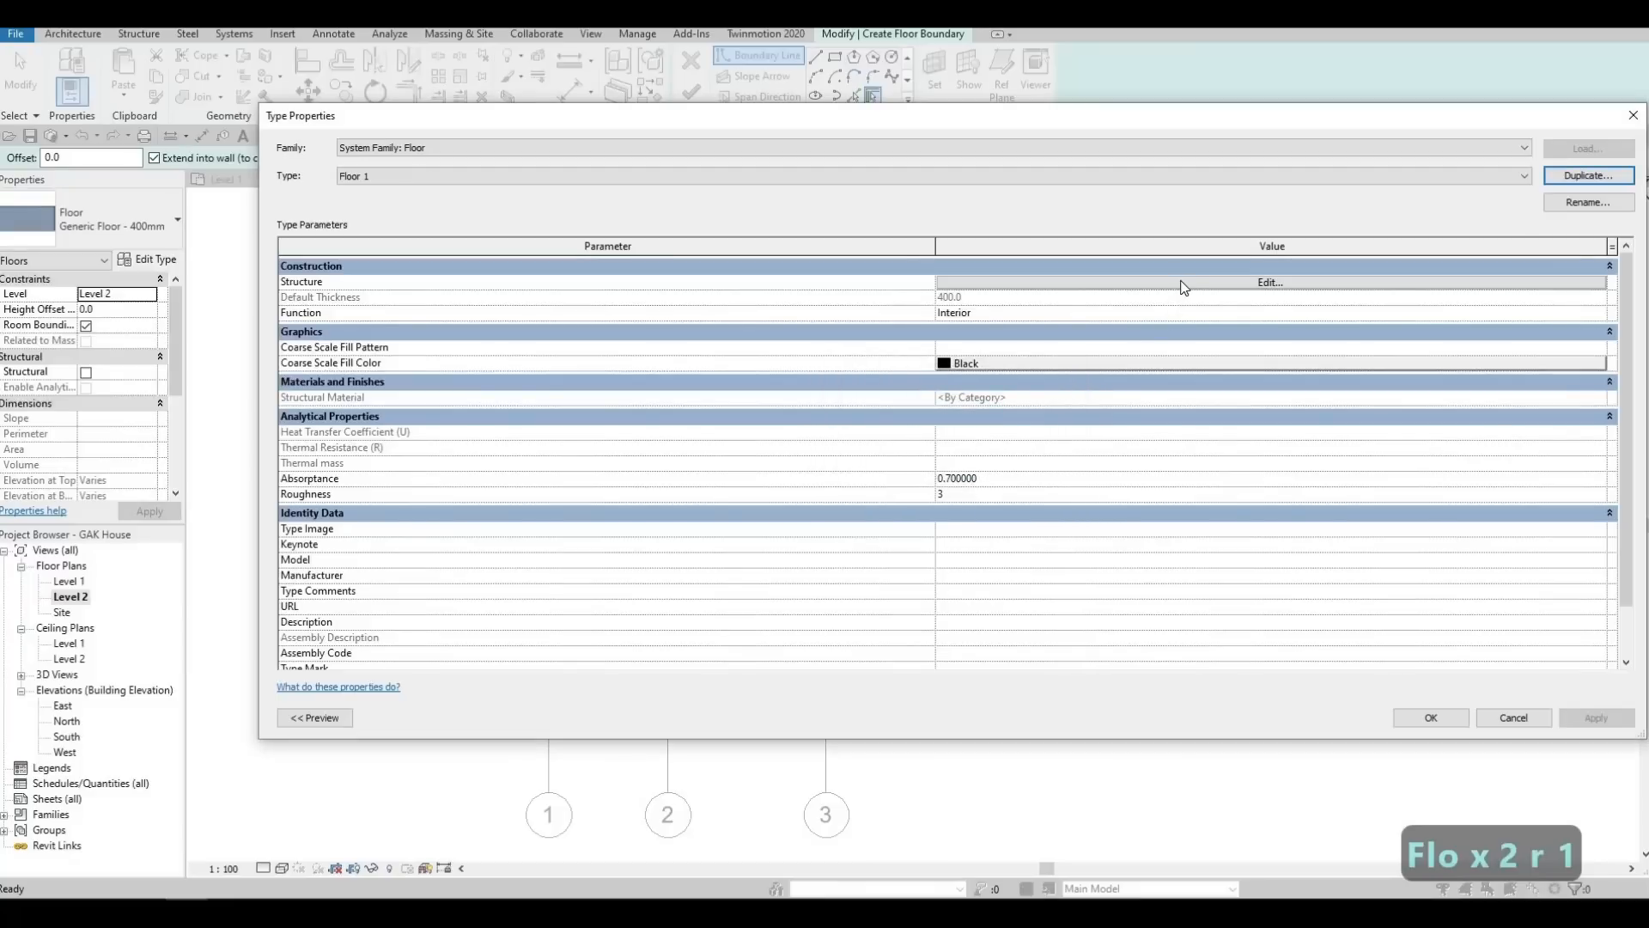
Set the thickness of the structure layer in Floor 1 to 200 mm
click(1185, 283)
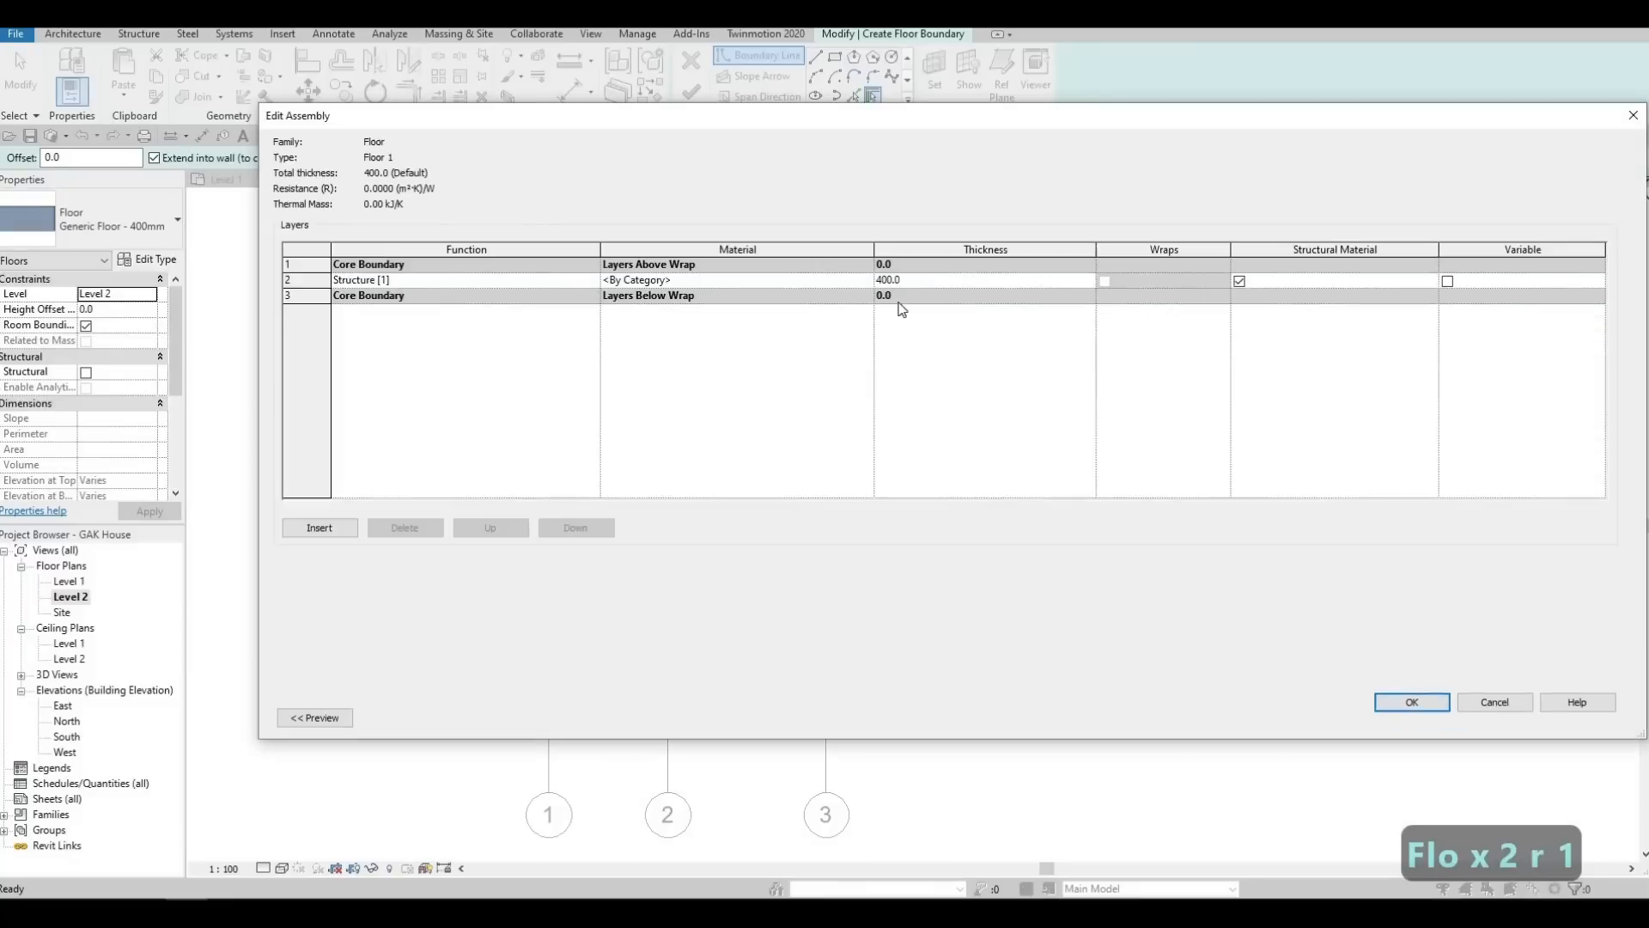
click(987, 277)
text(200)
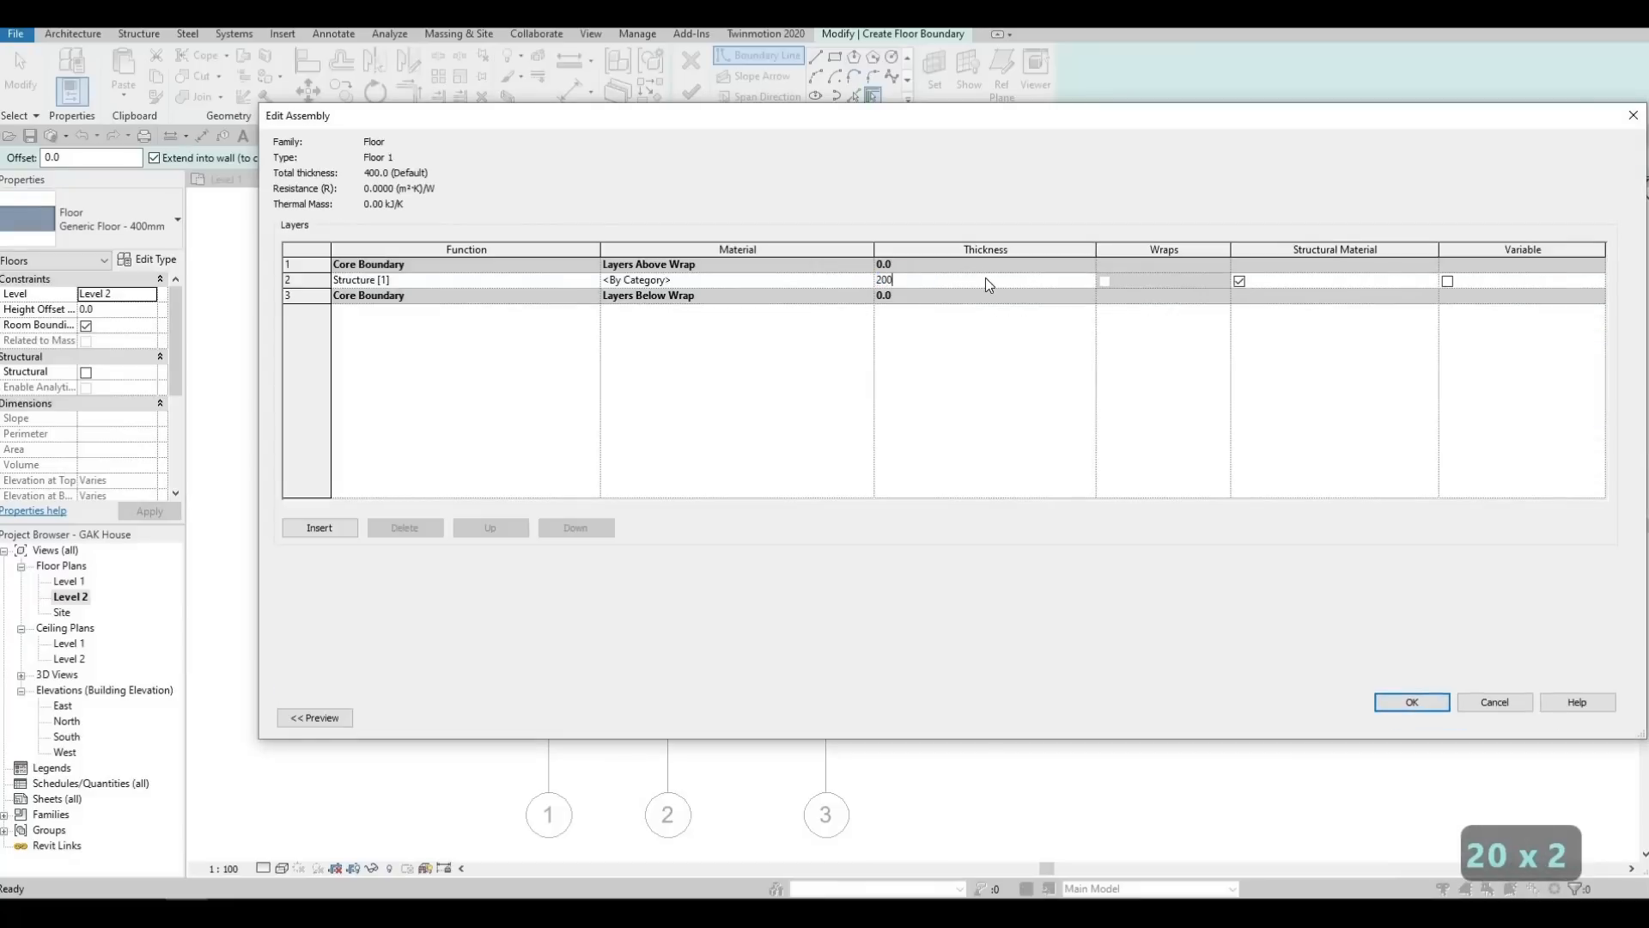
key(Return)
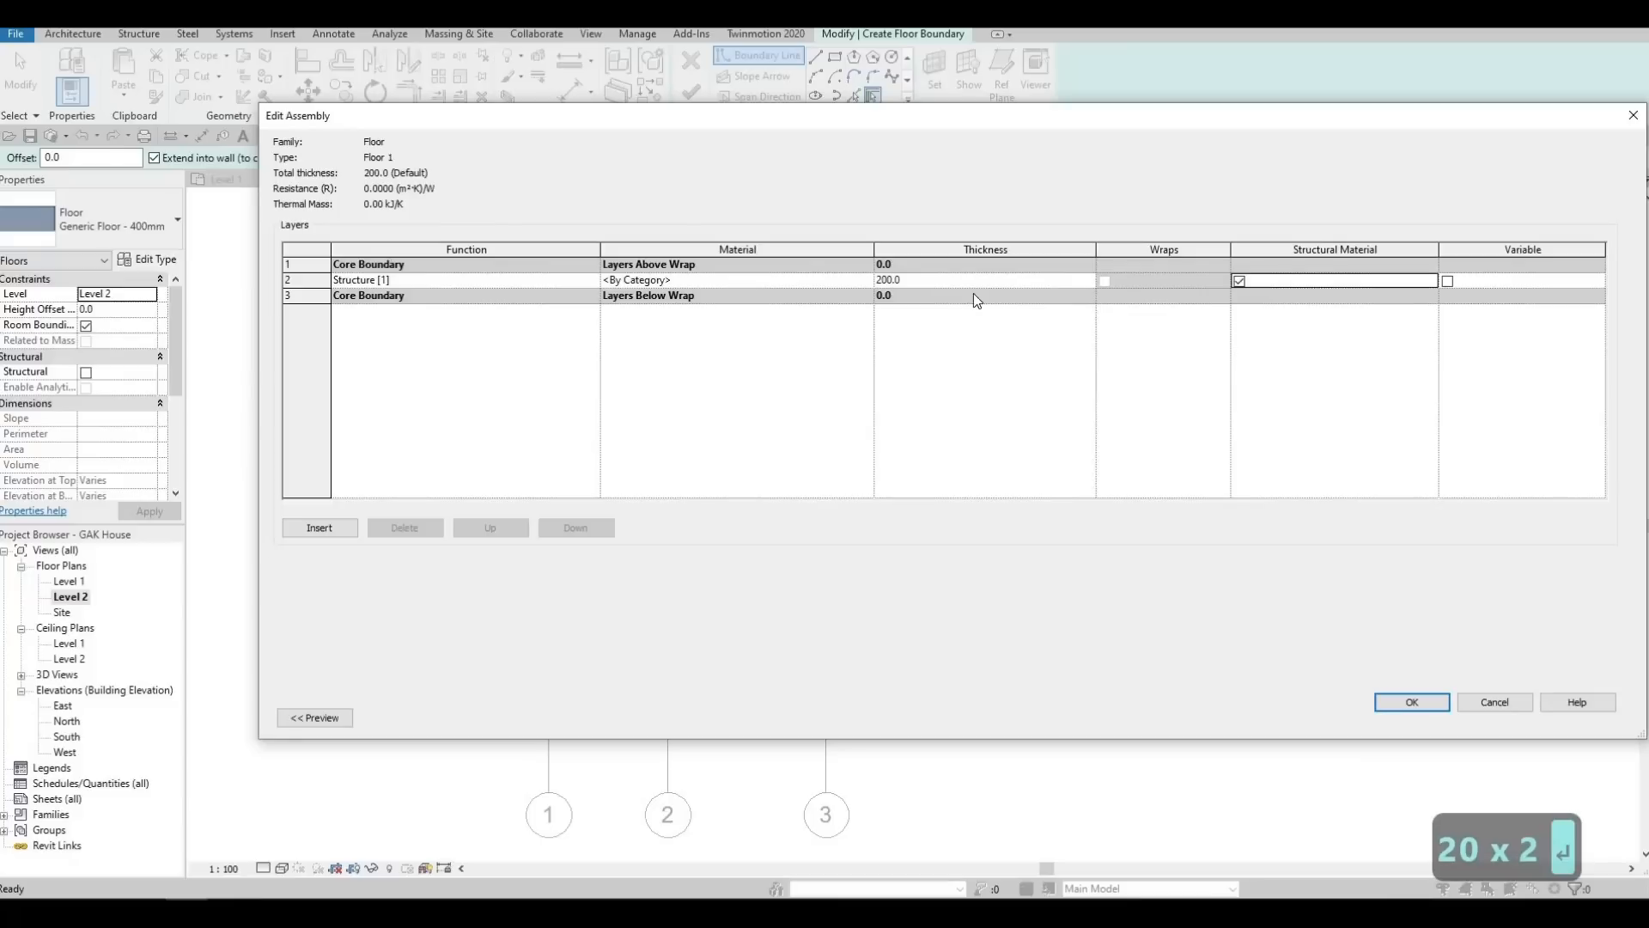
Assign the material Clad - White to the structure layer of Floor 1 and accept the new floor type
click(866, 280)
click(865, 280)
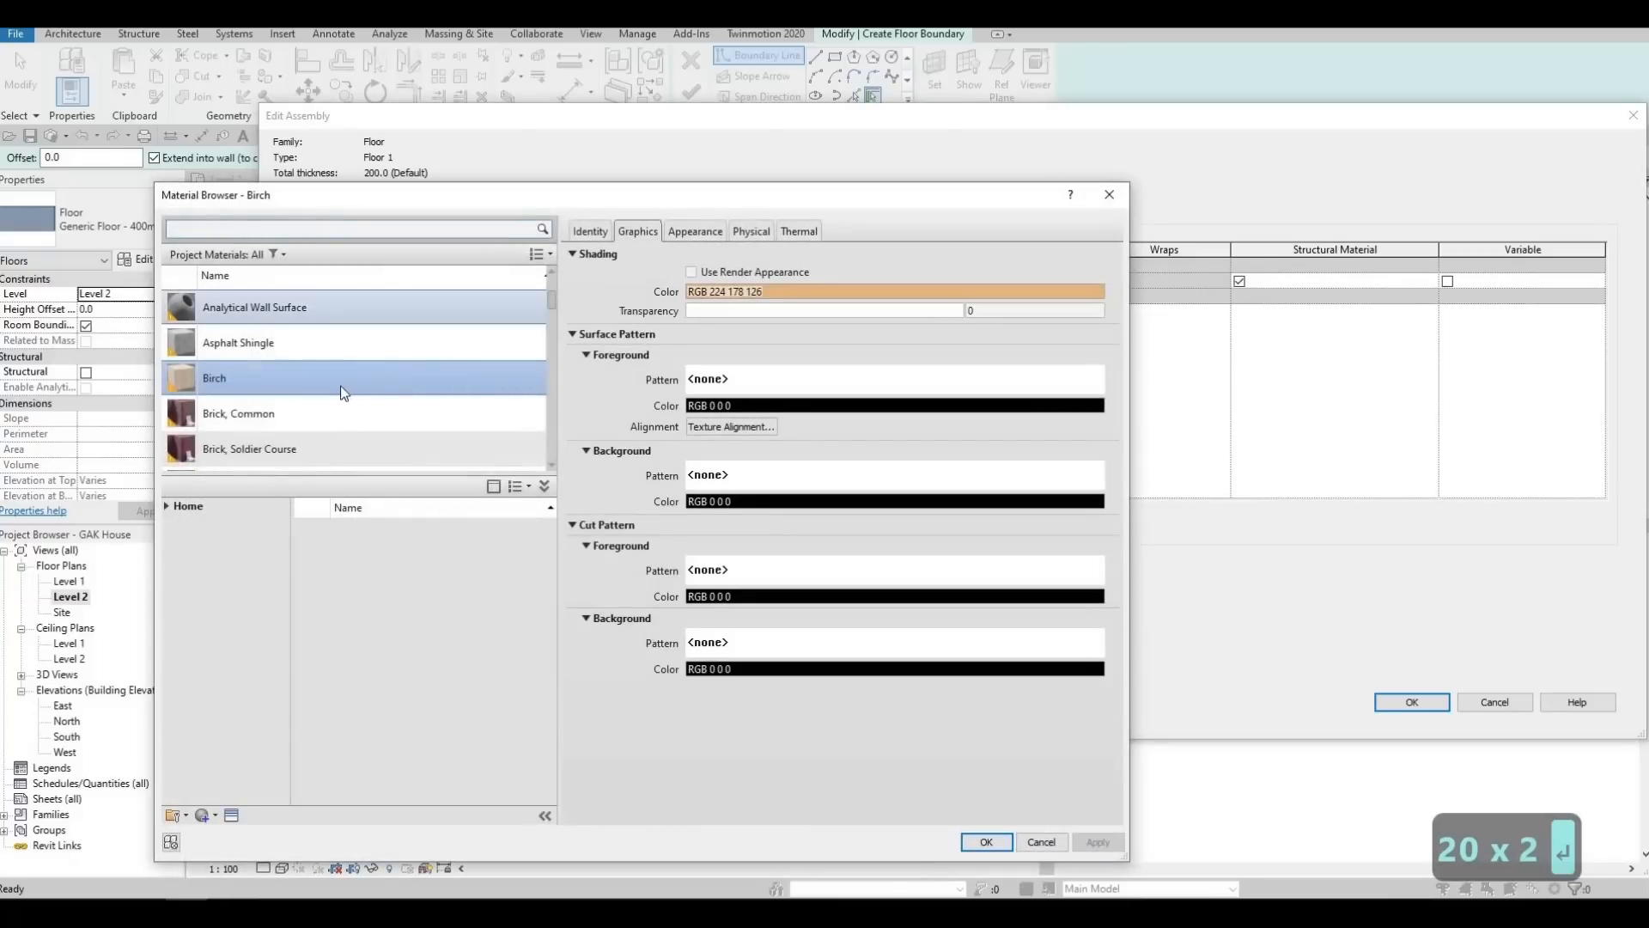
scroll(329, 349, down, 1)
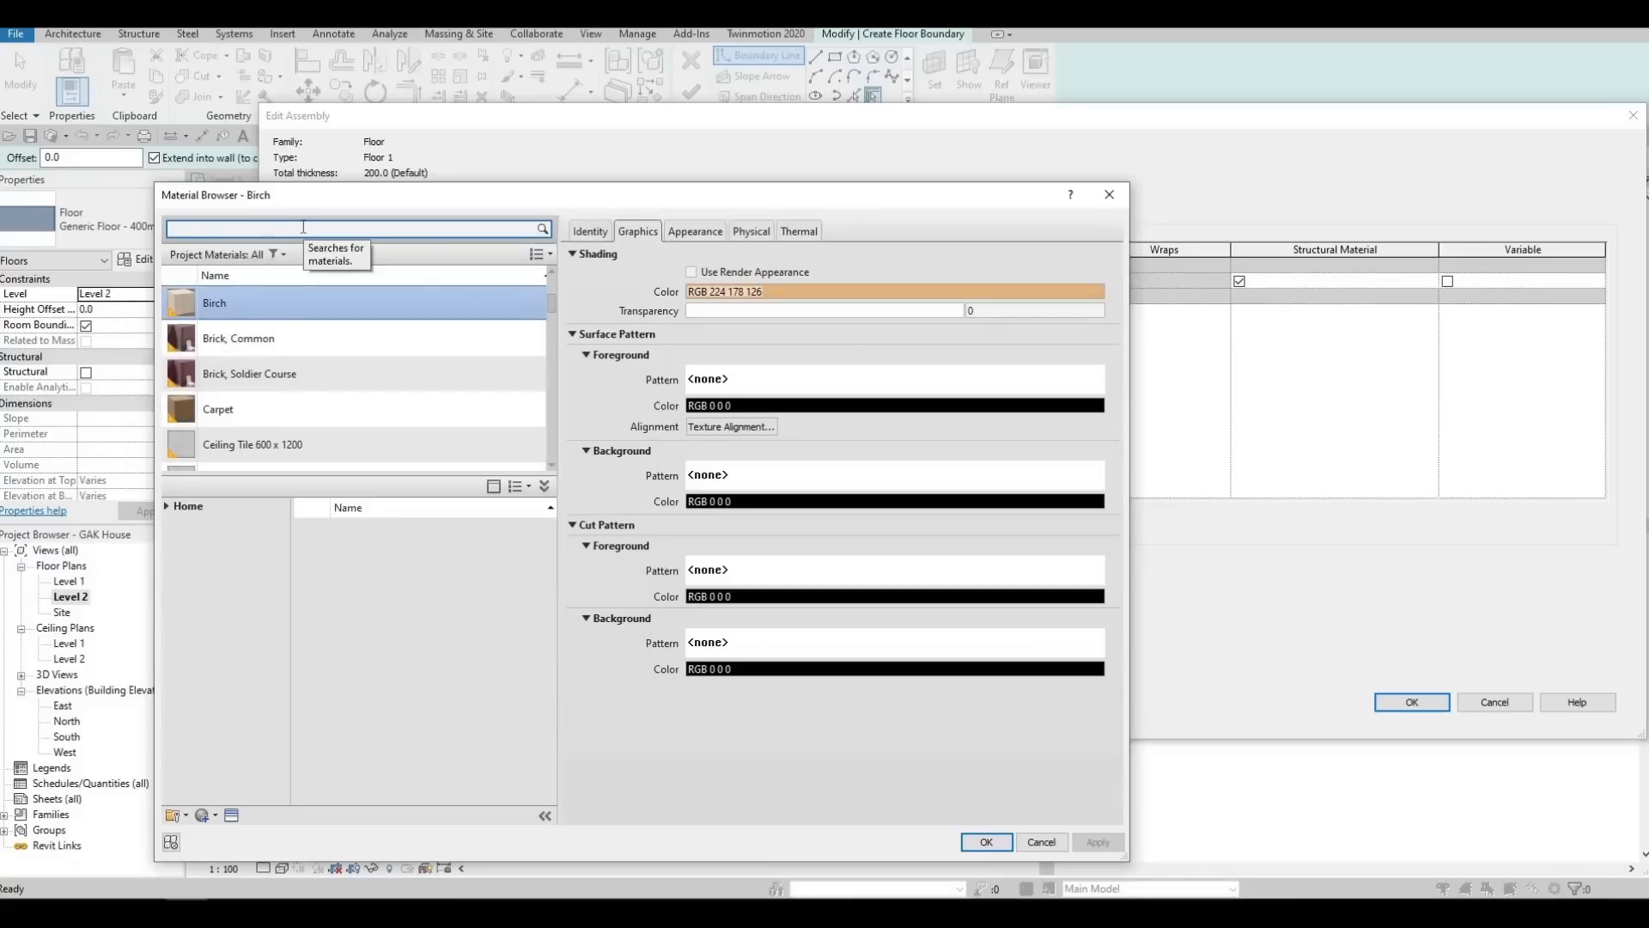
click(302, 227)
text(white)
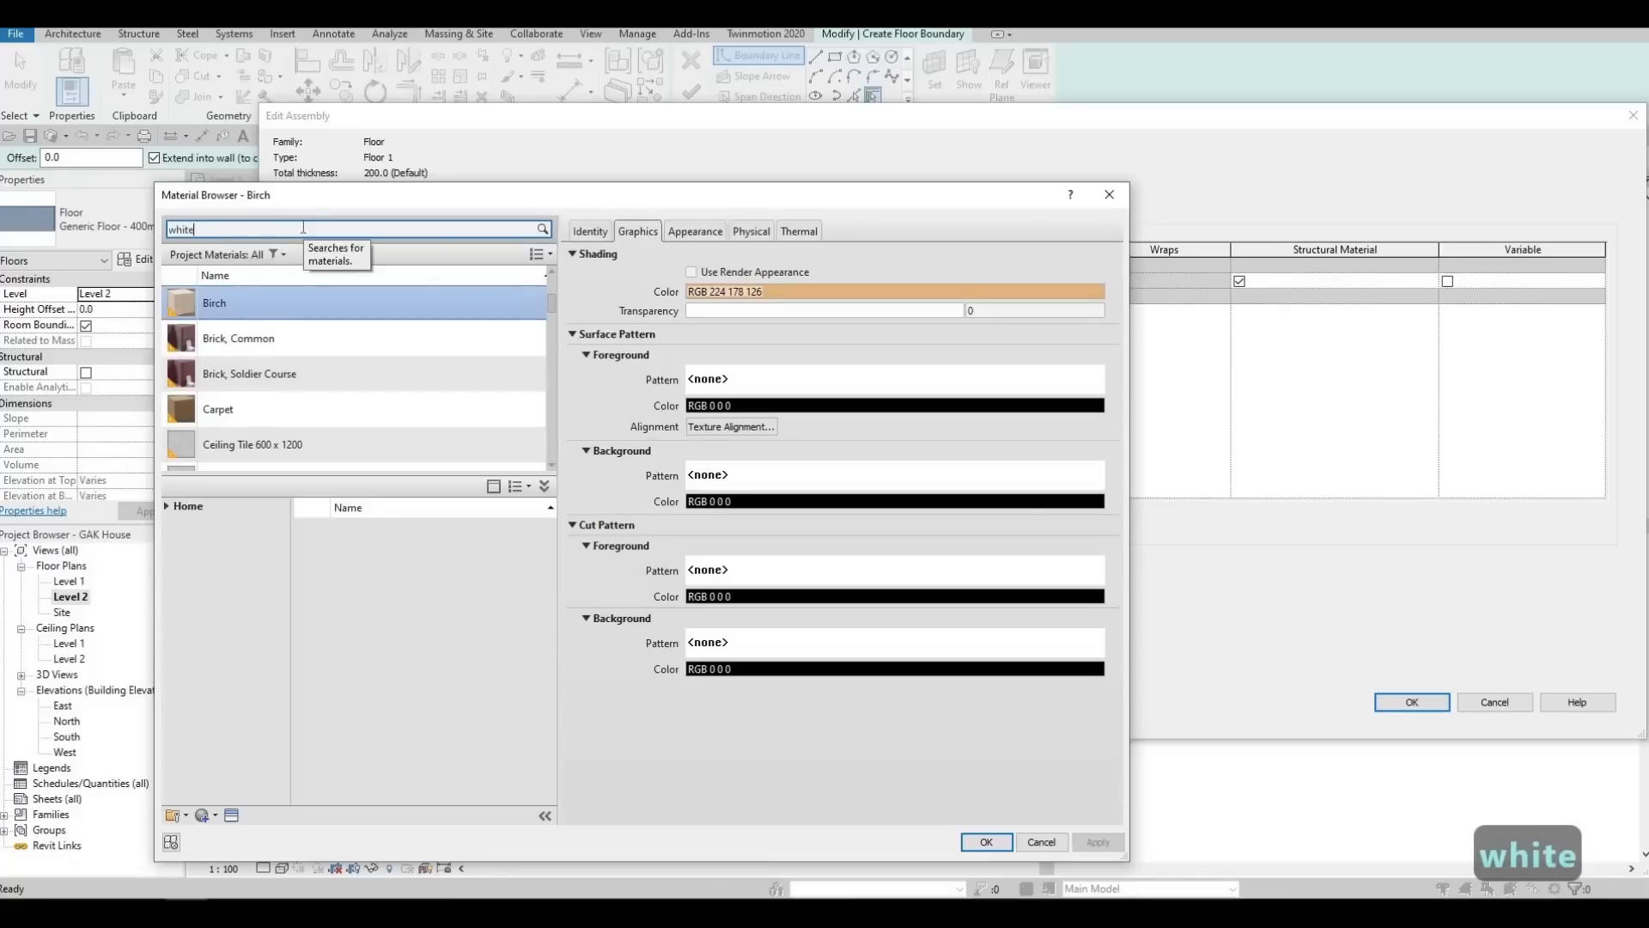
click(276, 399)
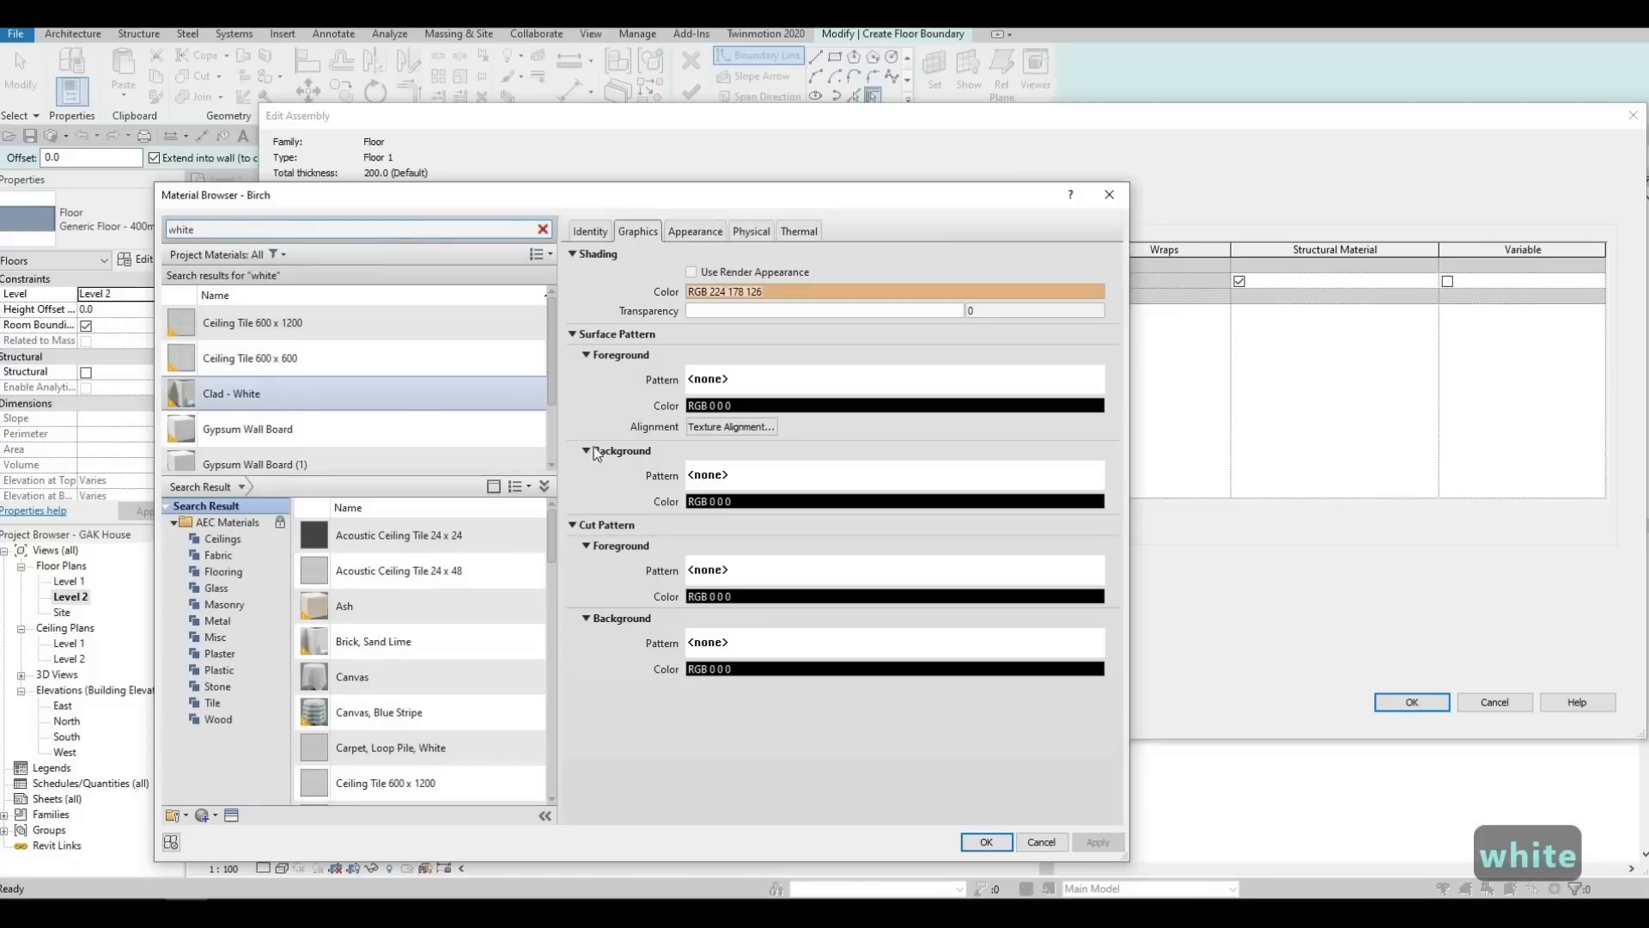
click(988, 841)
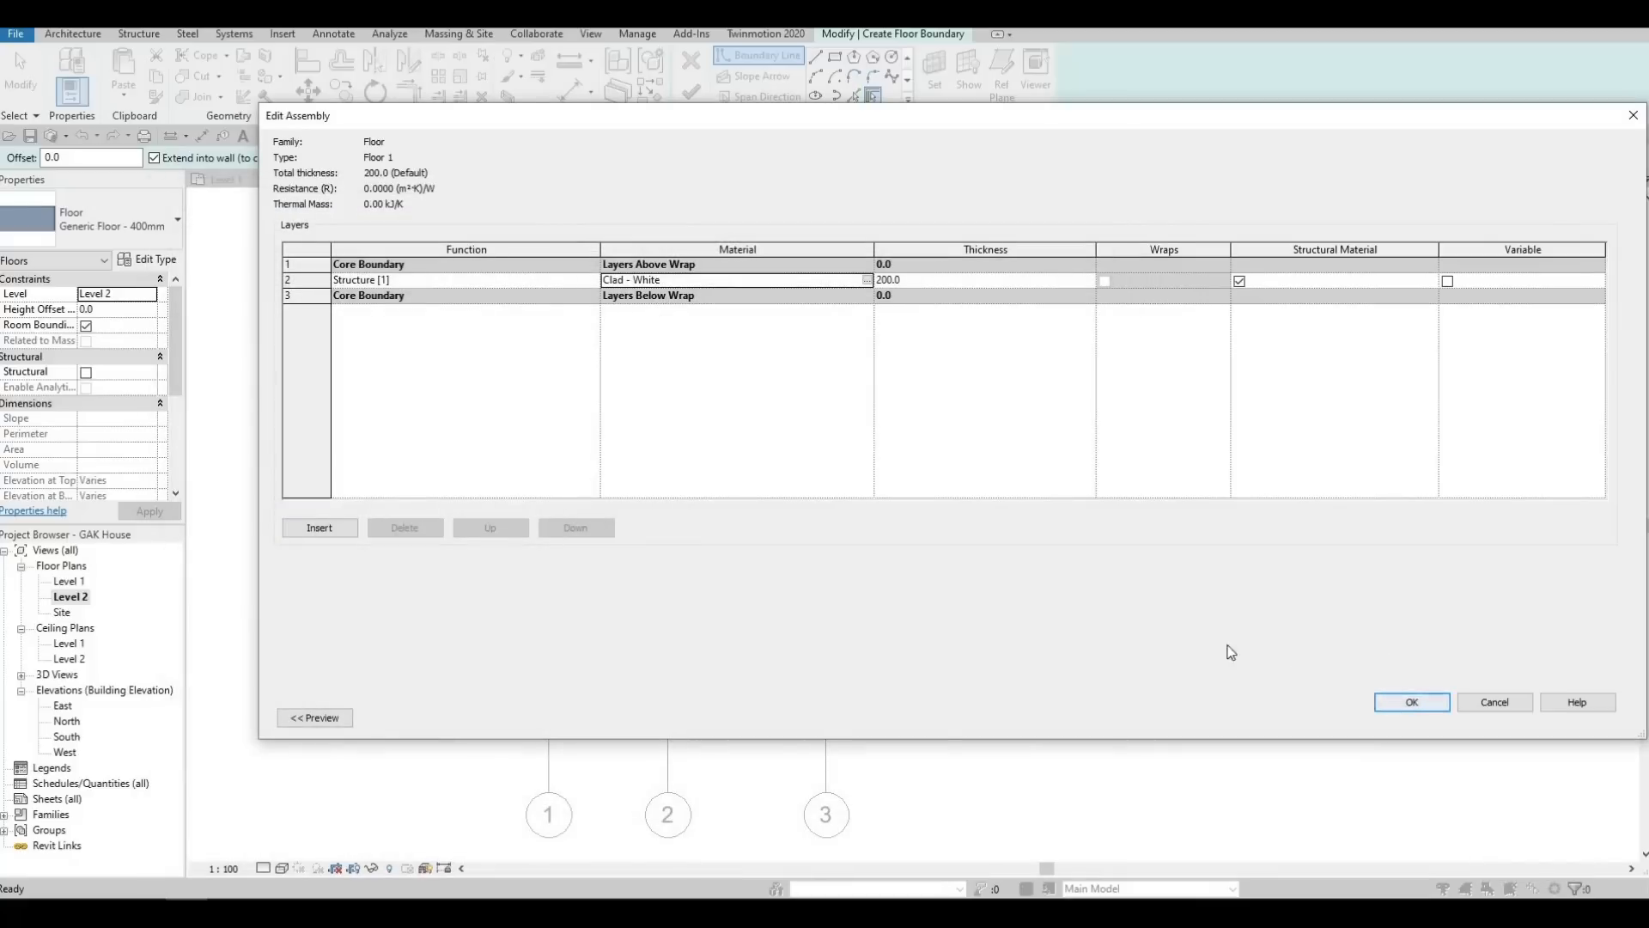
click(1411, 702)
click(1430, 718)
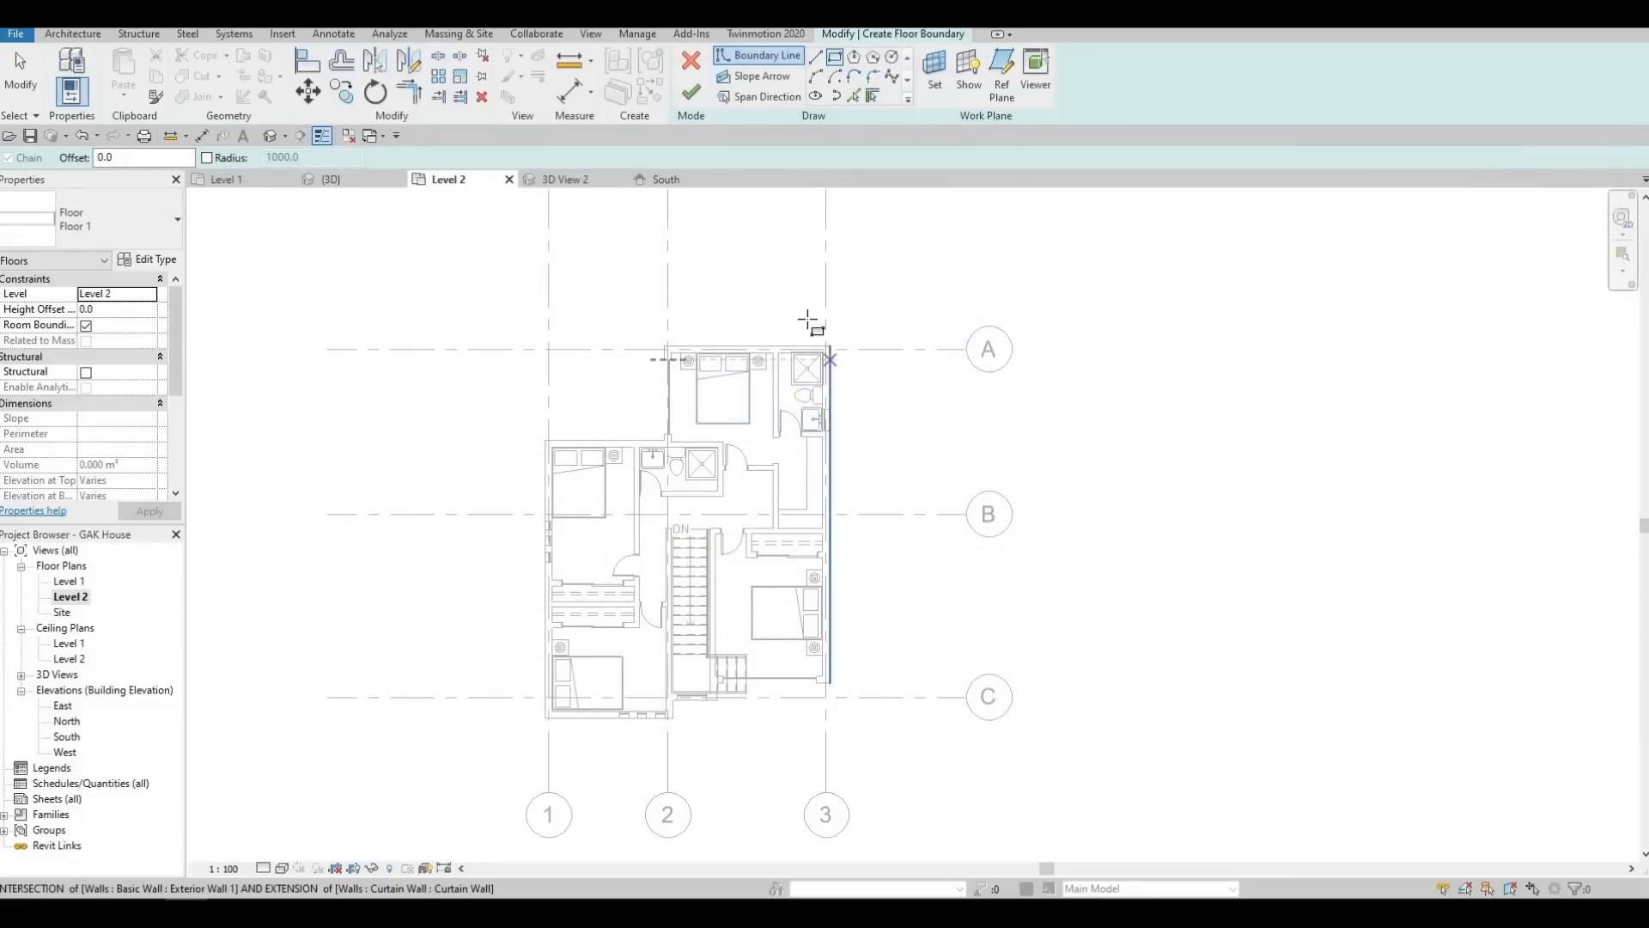
Sketch a rectangular floor boundary, about 10215 mm long, from the inner wall corner at grids A and 3 to the one at grids C and 1
scroll(833, 365, up, 6)
scroll(844, 419, up, 4)
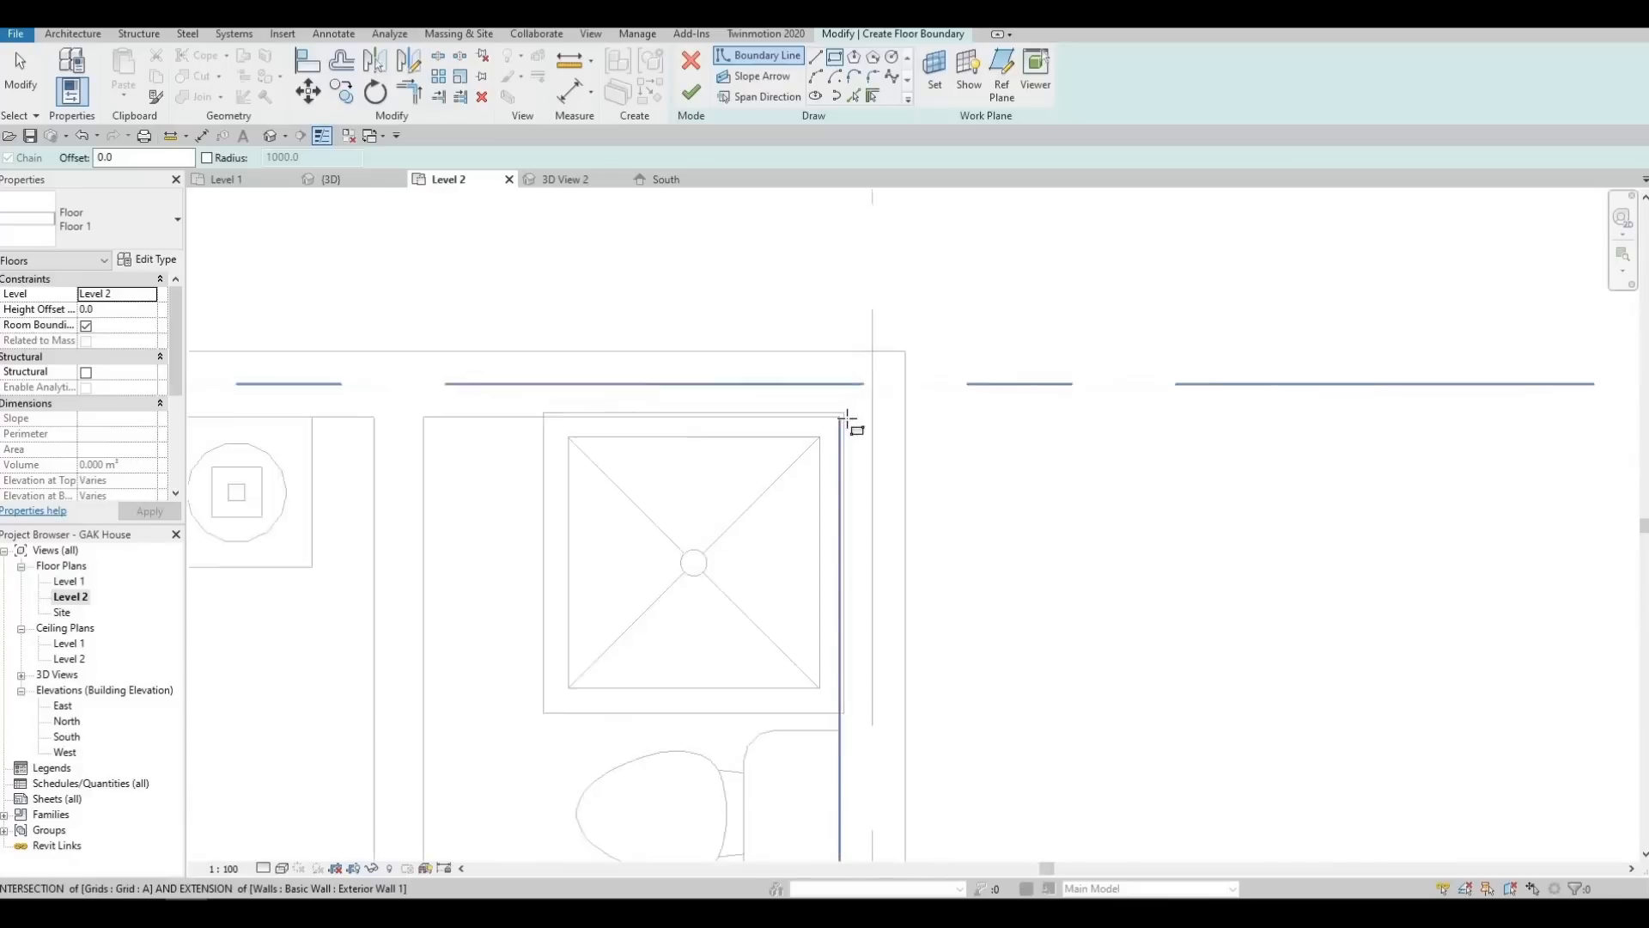
click(844, 415)
middle_drag(577, 528, 740, 362)
scroll(740, 363, down, 3)
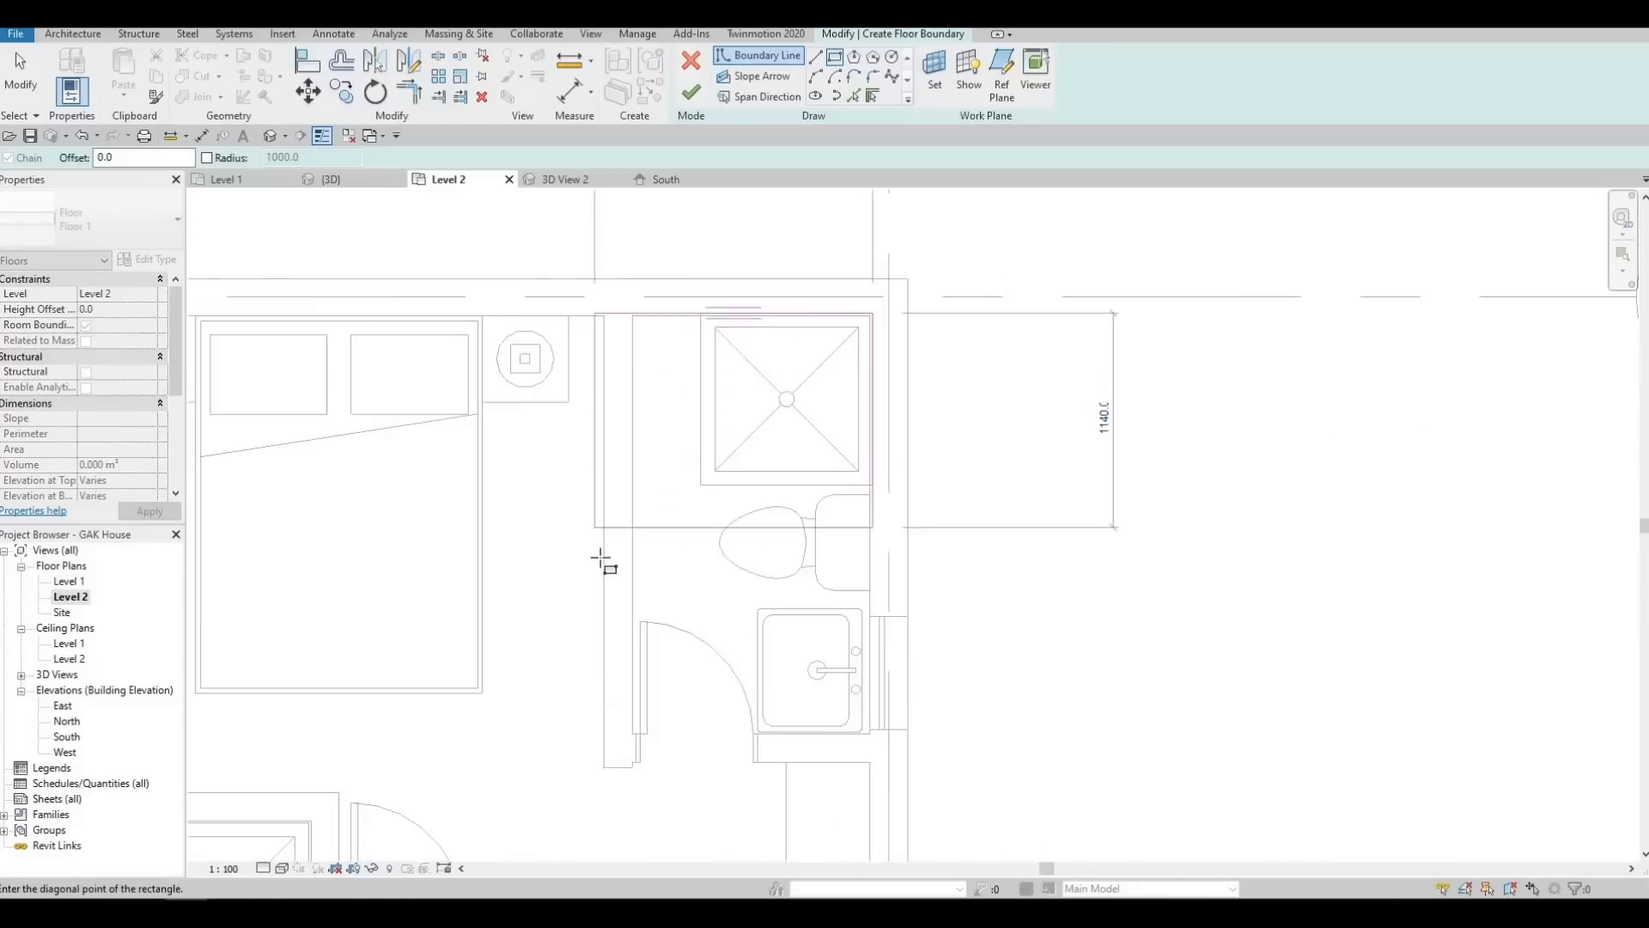
middle_drag(517, 547, 699, 357)
scroll(699, 357, down, 1)
middle_drag(581, 608, 641, 467)
scroll(641, 467, down, 1)
middle_drag(613, 676, 696, 512)
scroll(693, 515, down, 2)
scroll(709, 704, down, 2)
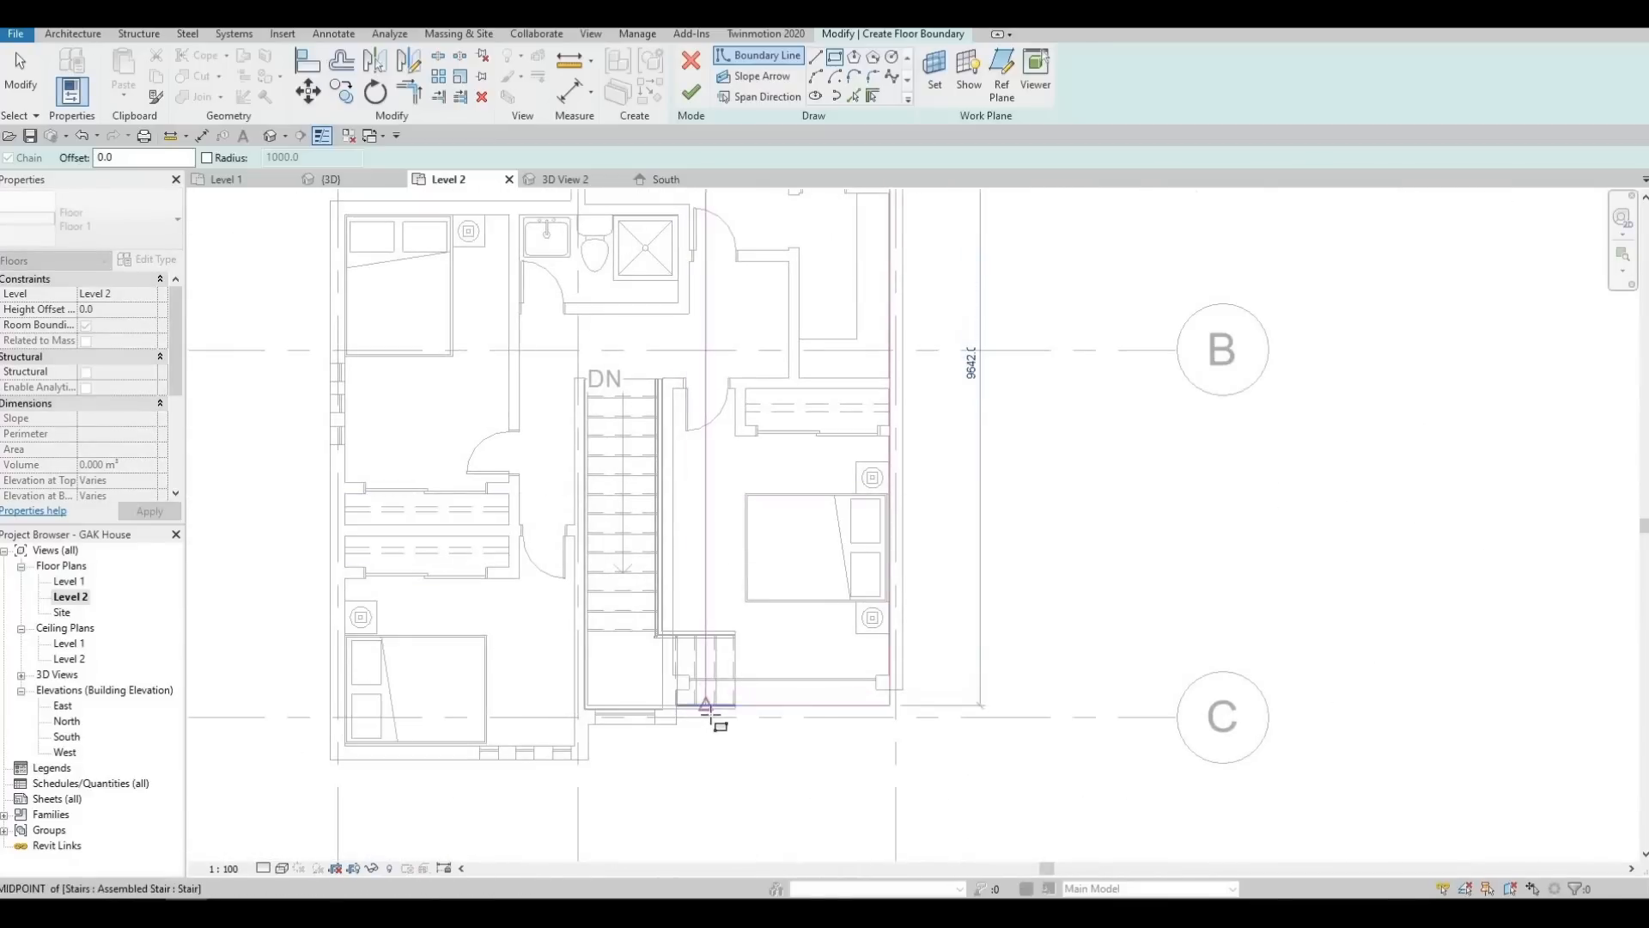
scroll(636, 728, up, 3)
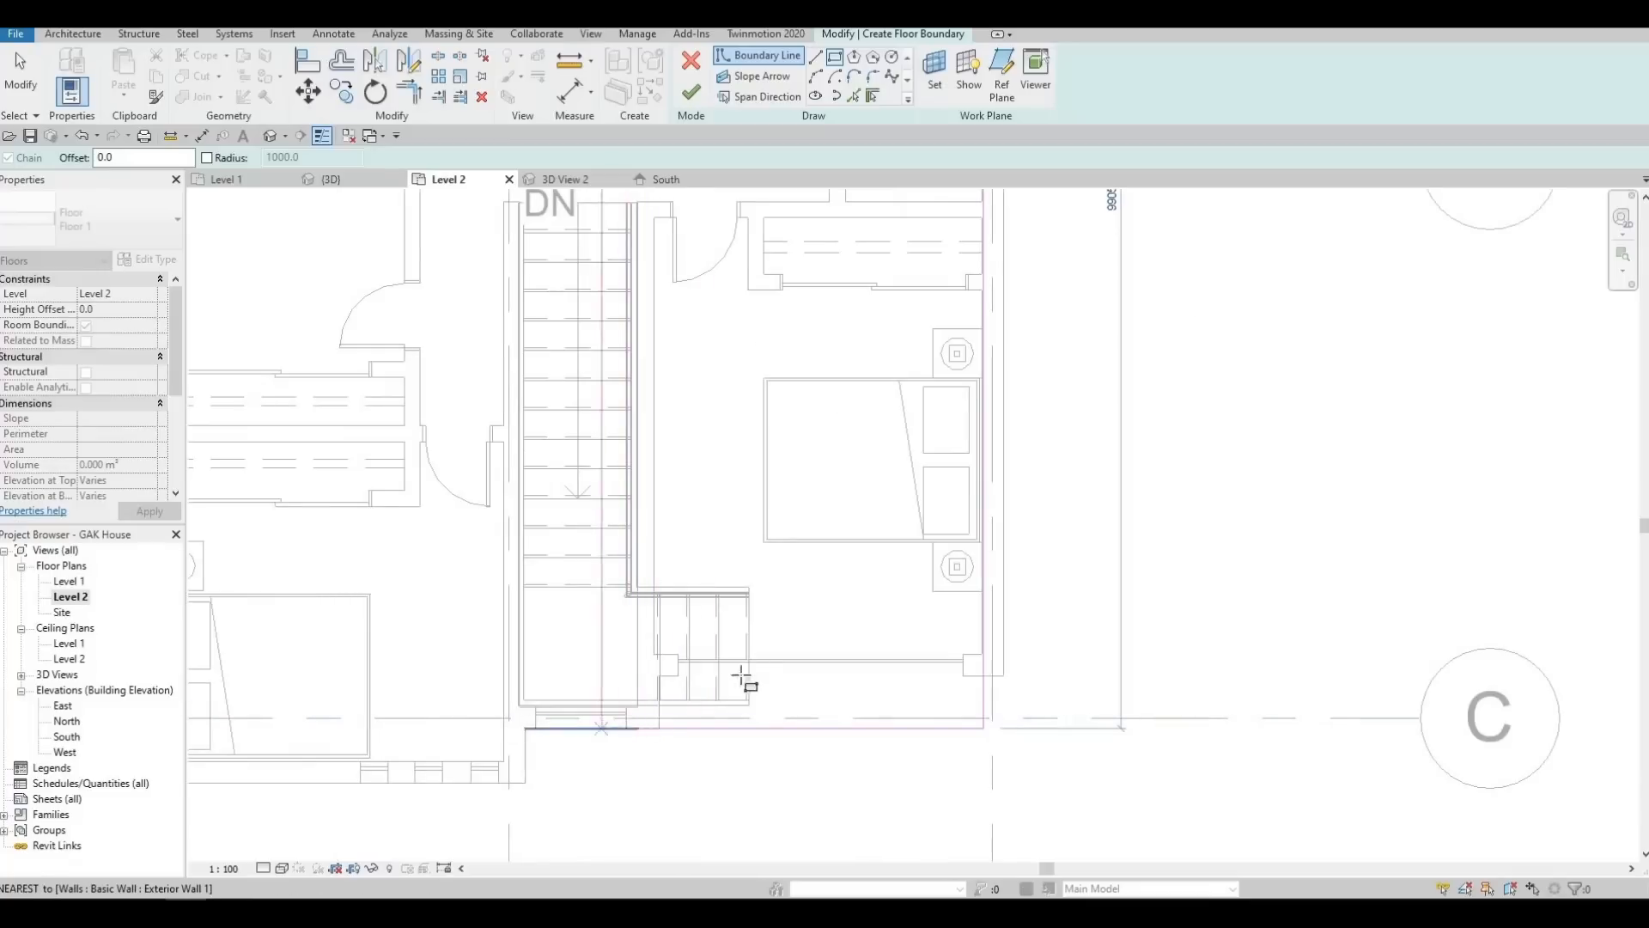
scroll(578, 688, down, 2)
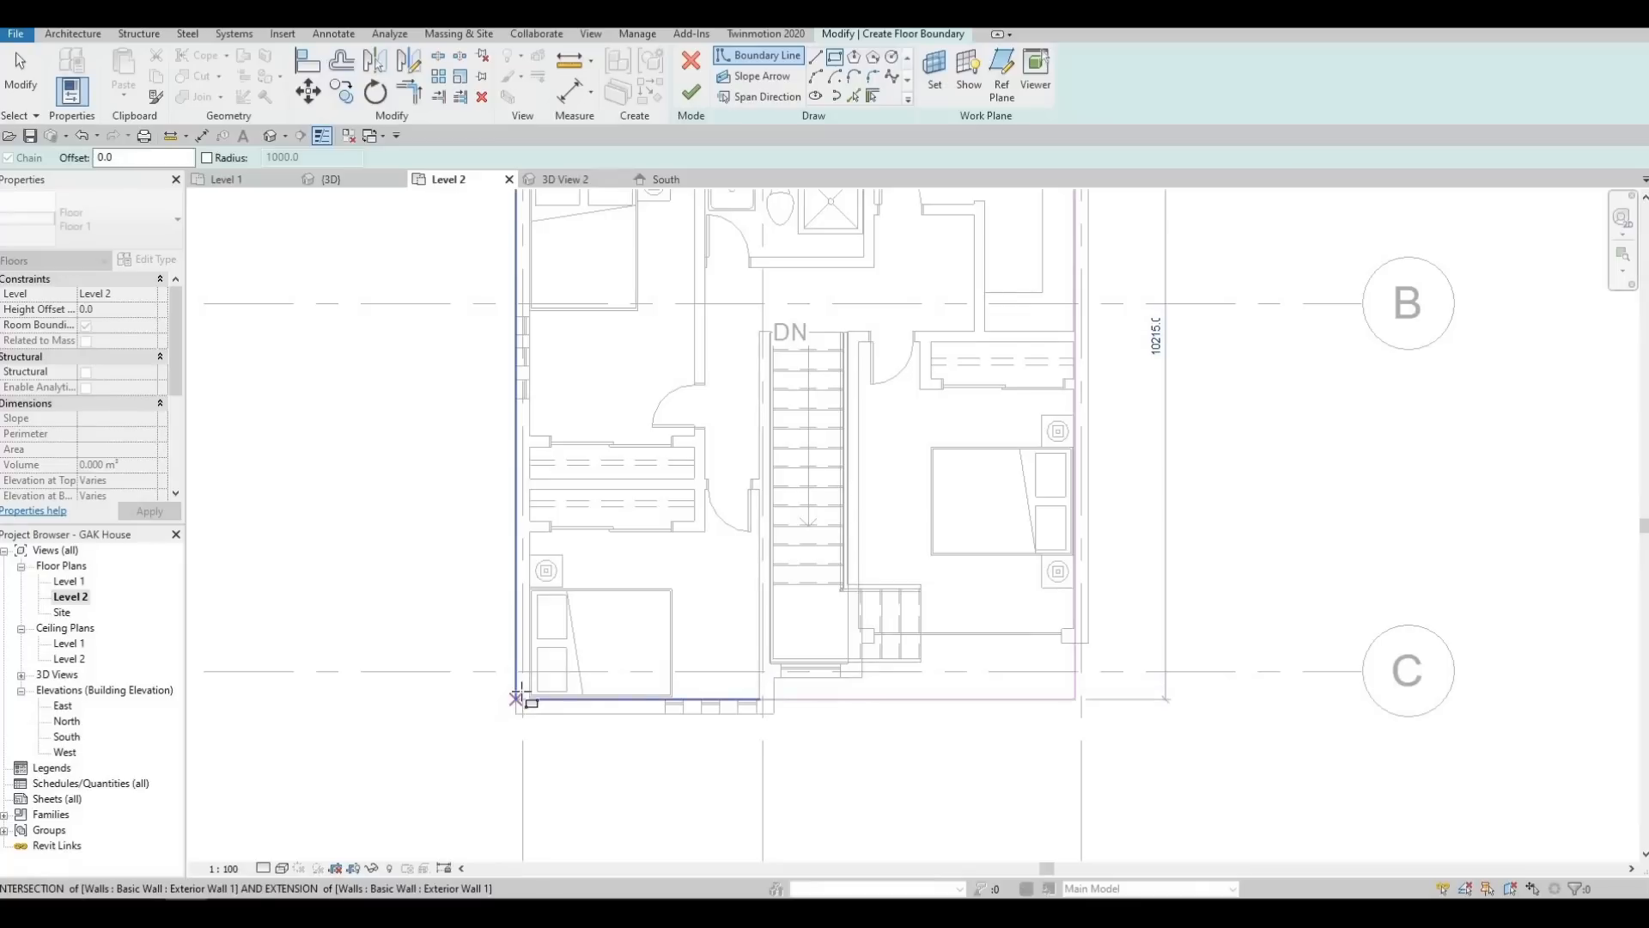
scroll(542, 709, up, 5)
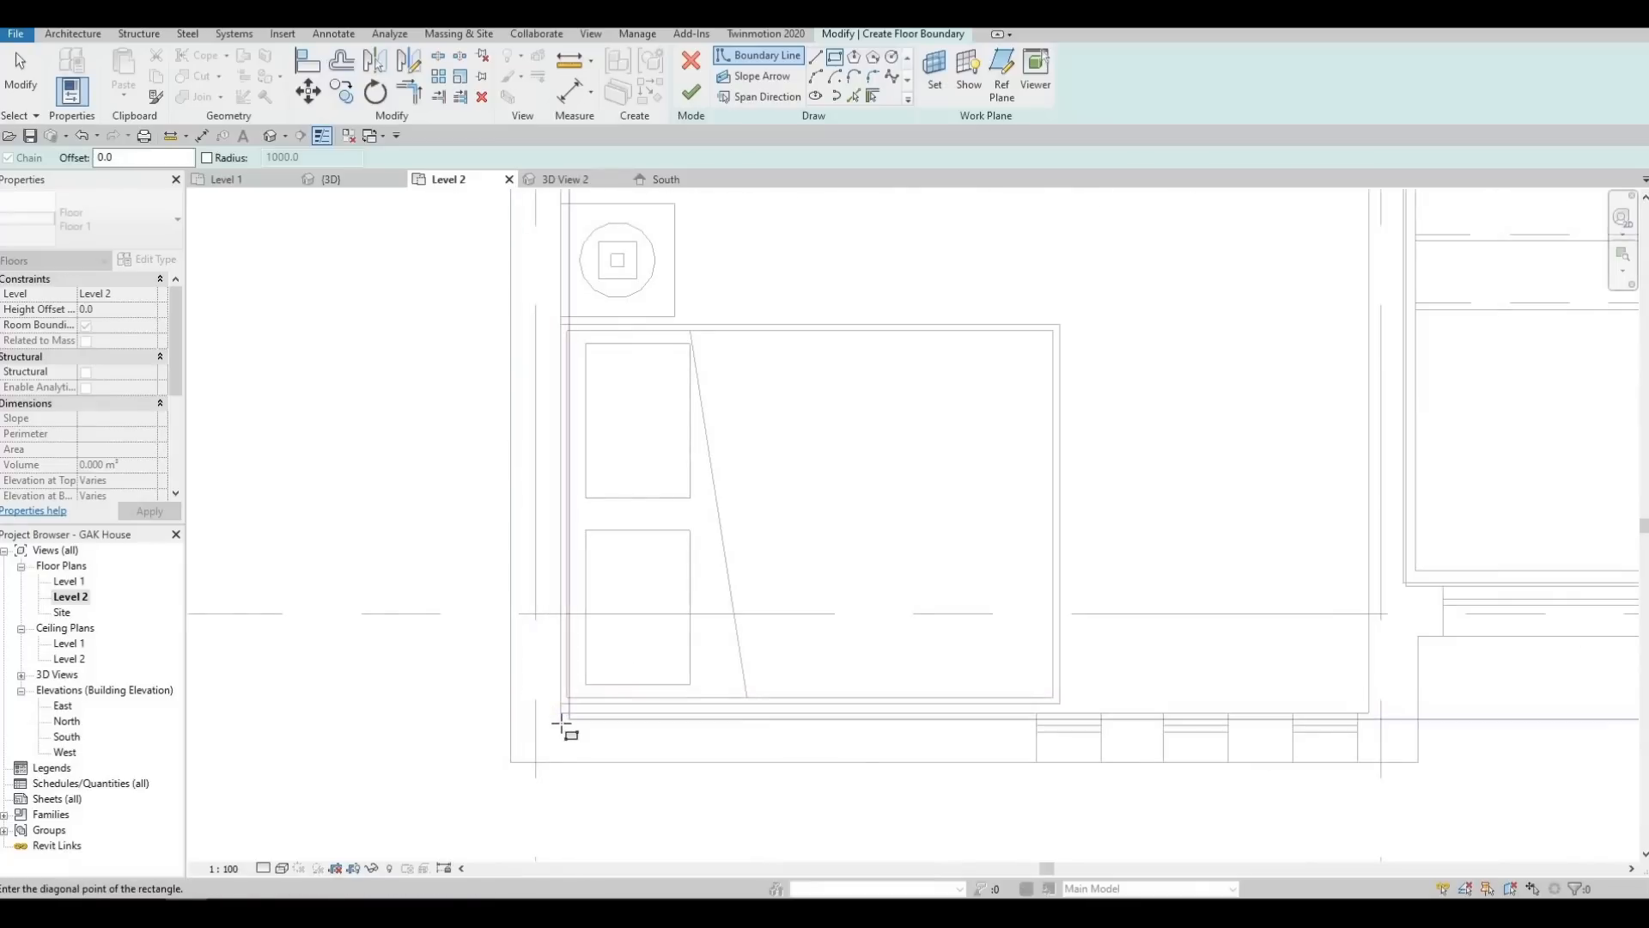
click(562, 724)
scroll(558, 720, up, 2)
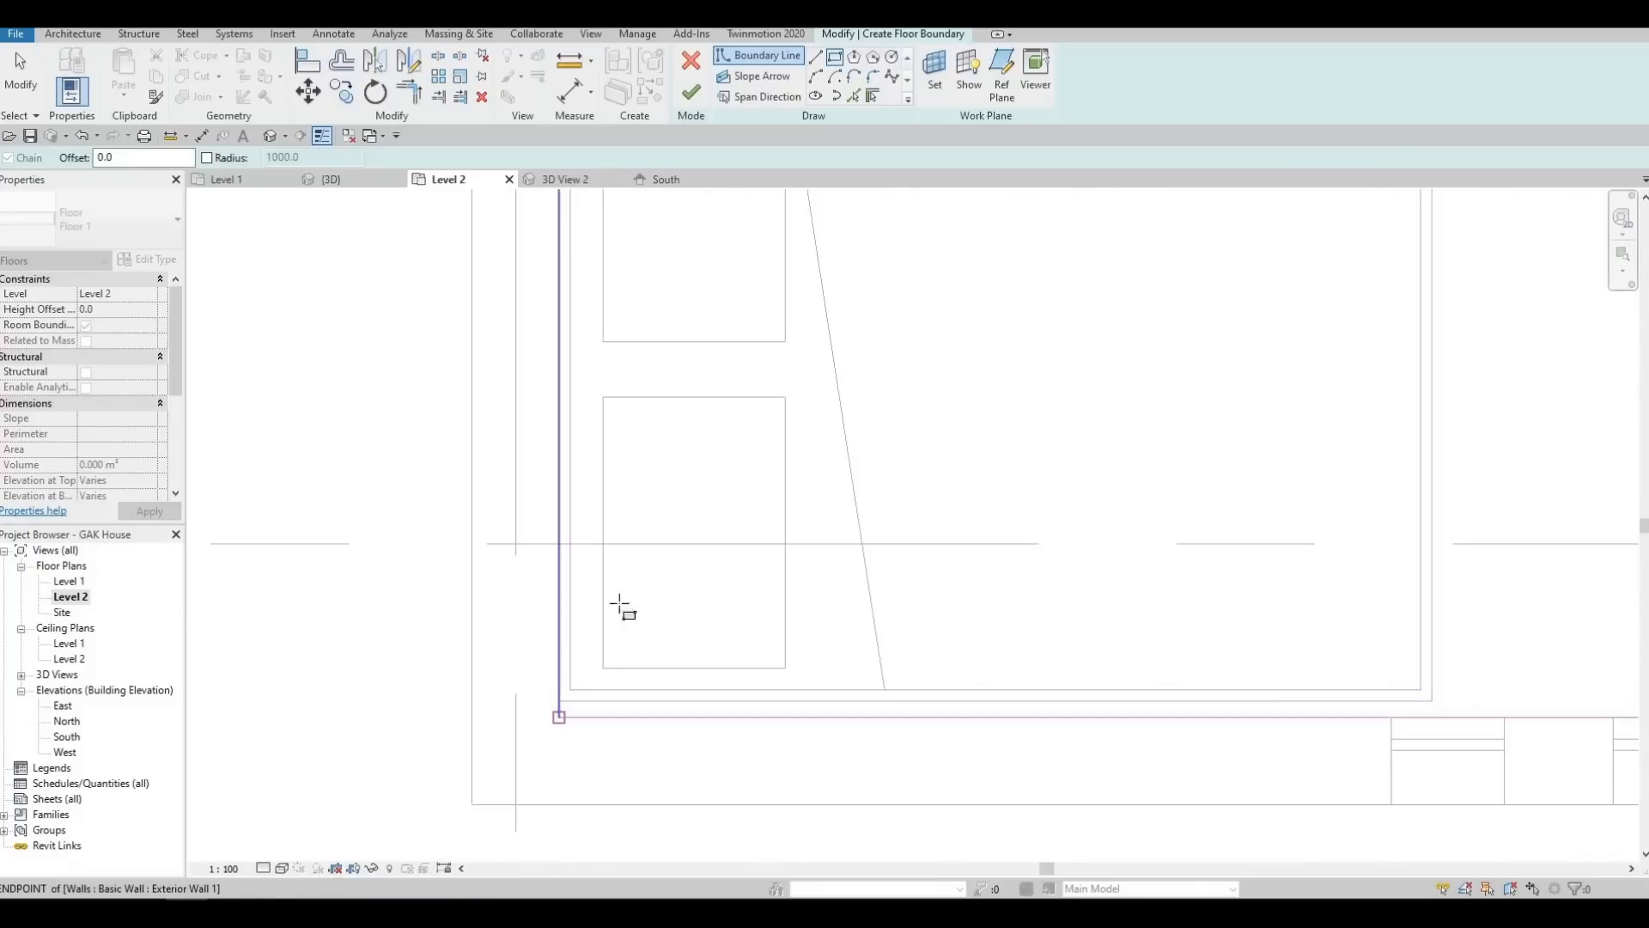
scroll(625, 558, down, 6)
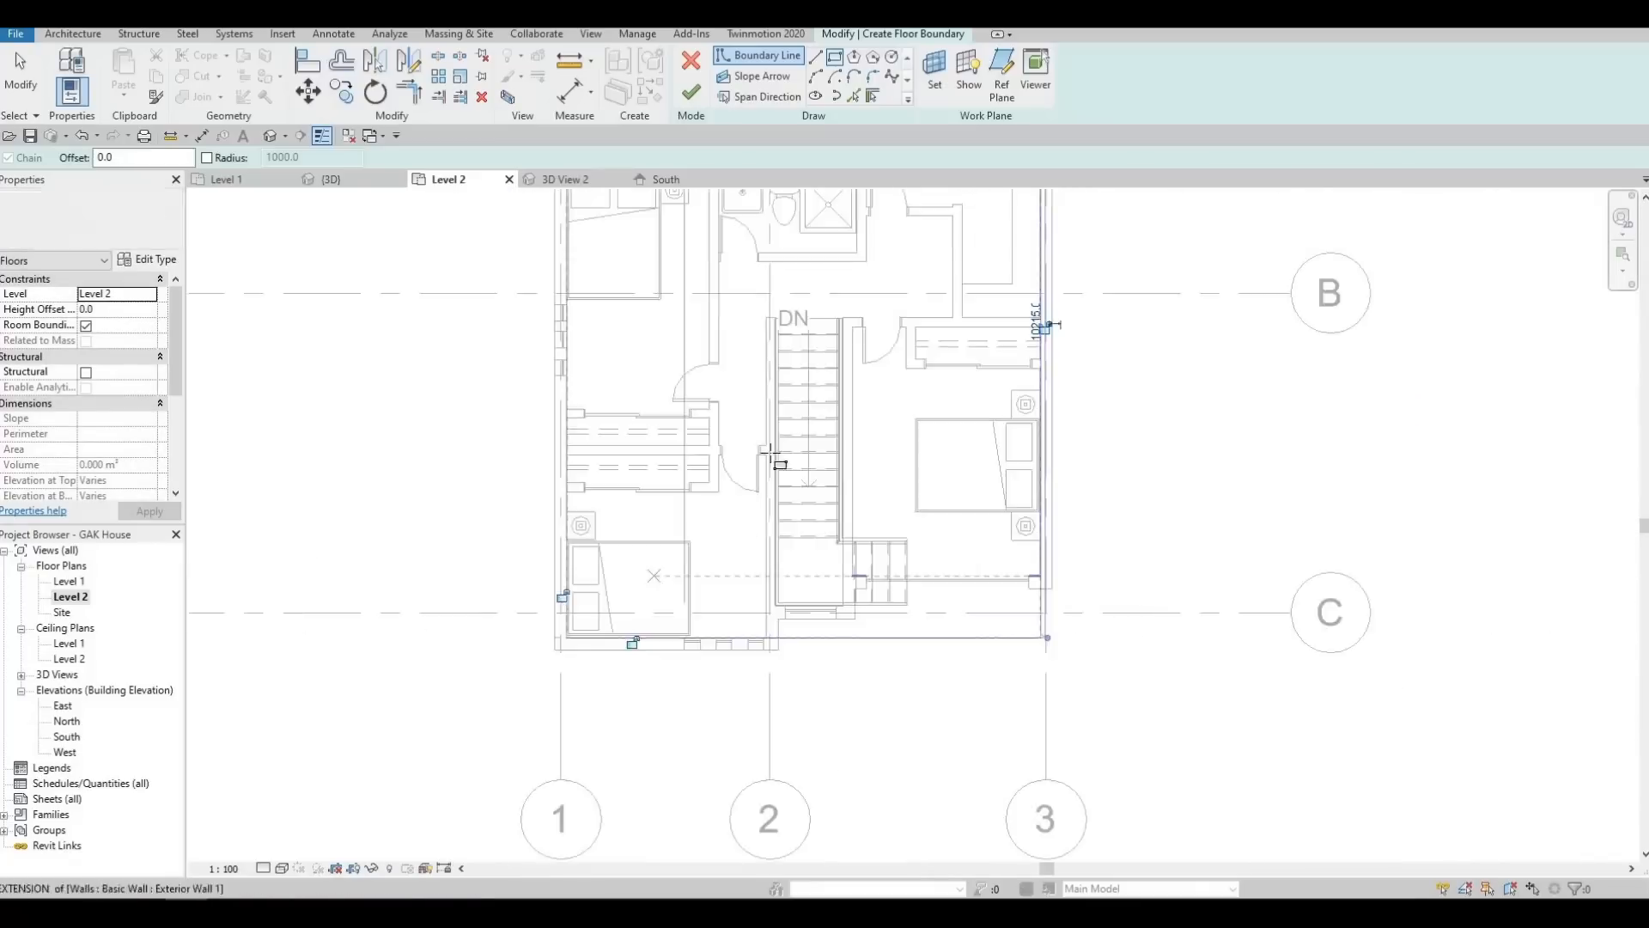
middle_drag(769, 456, 744, 624)
middle_drag(815, 329, 773, 449)
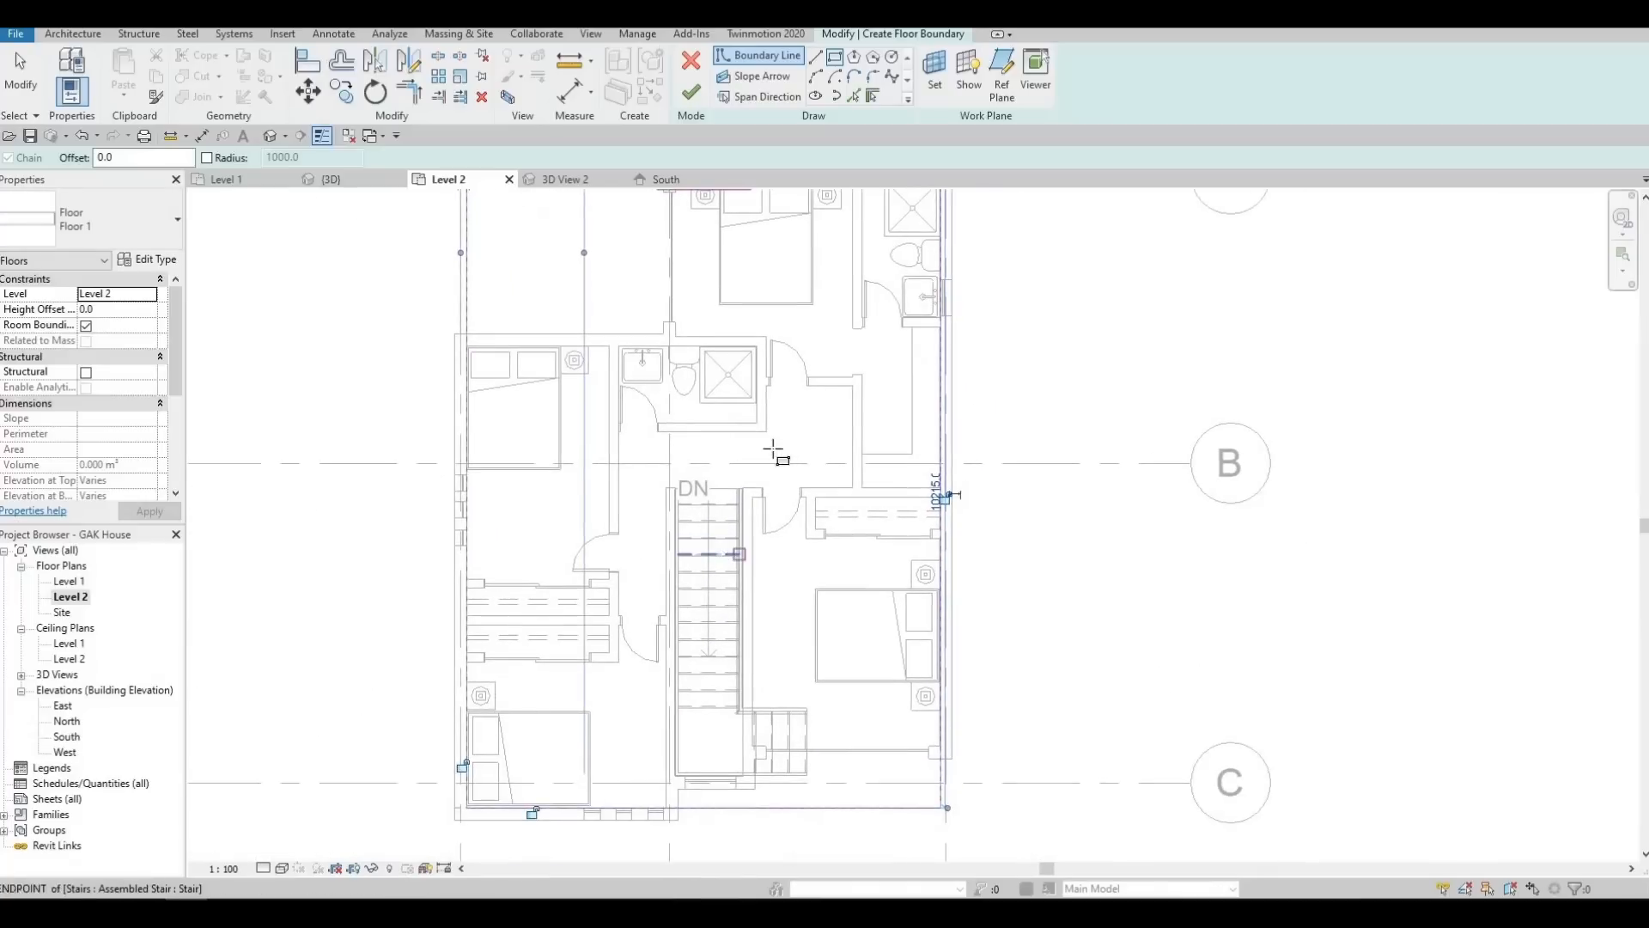
key(Escape)
key(Escape)
Draw a short vertical boundary line along the inner wall face near grids 2 and C, starting from the rectangle's lower edge
middle_drag(756, 554, 735, 627)
scroll(804, 297, up, 2)
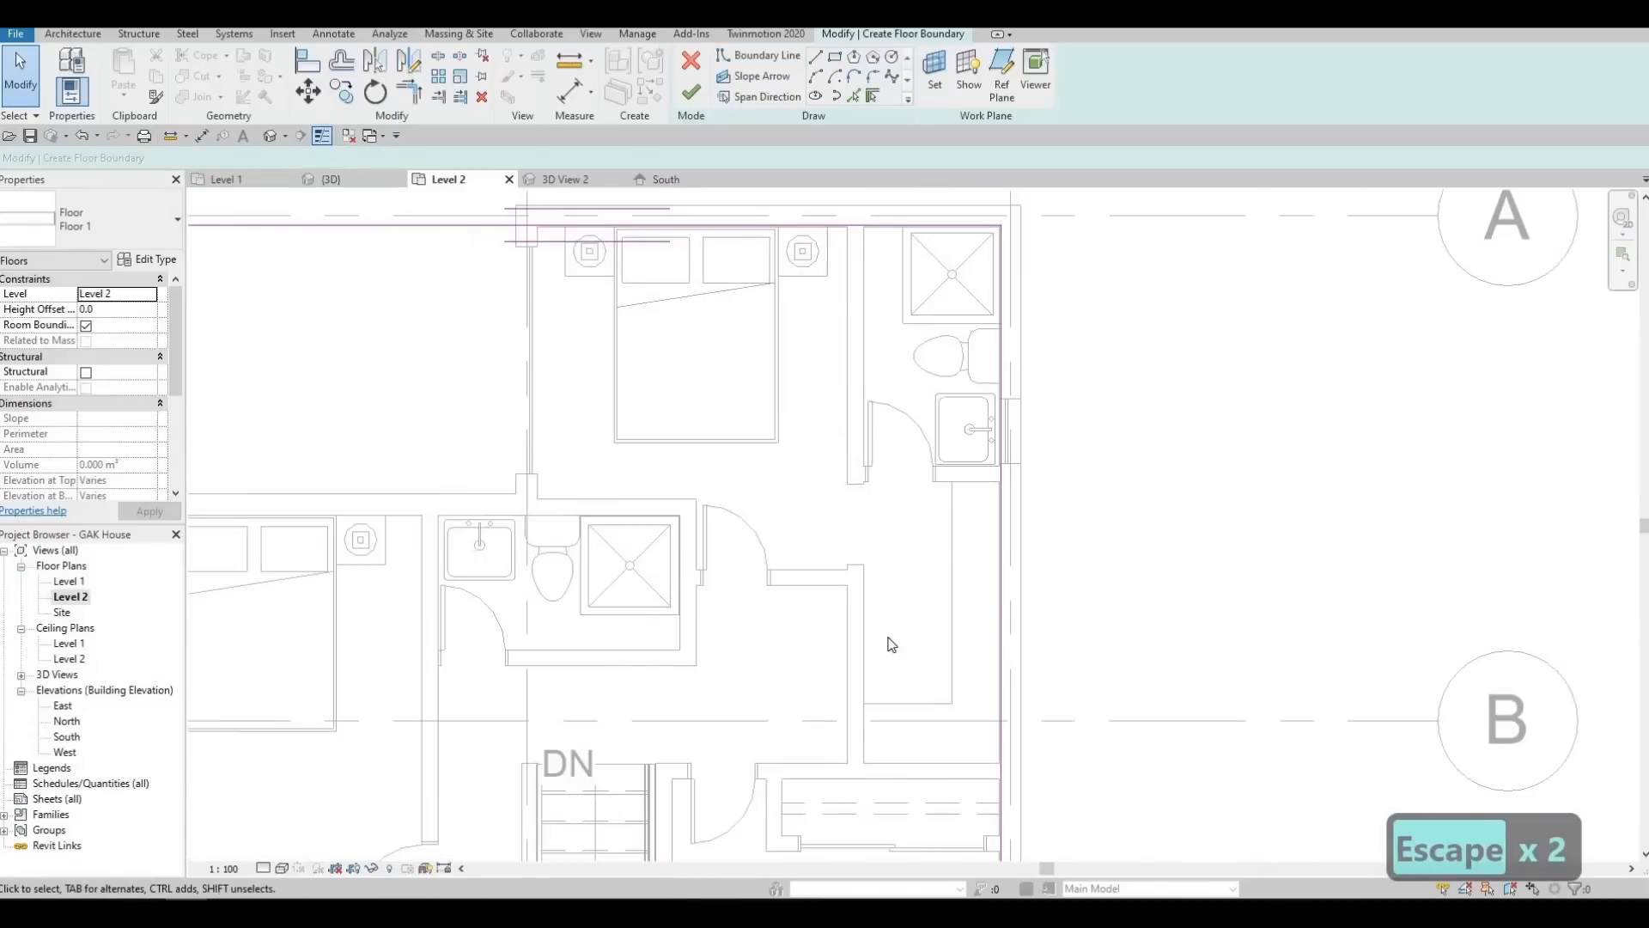
middle_drag(828, 545, 818, 449)
scroll(811, 464, down, 2)
scroll(813, 480, up, 3)
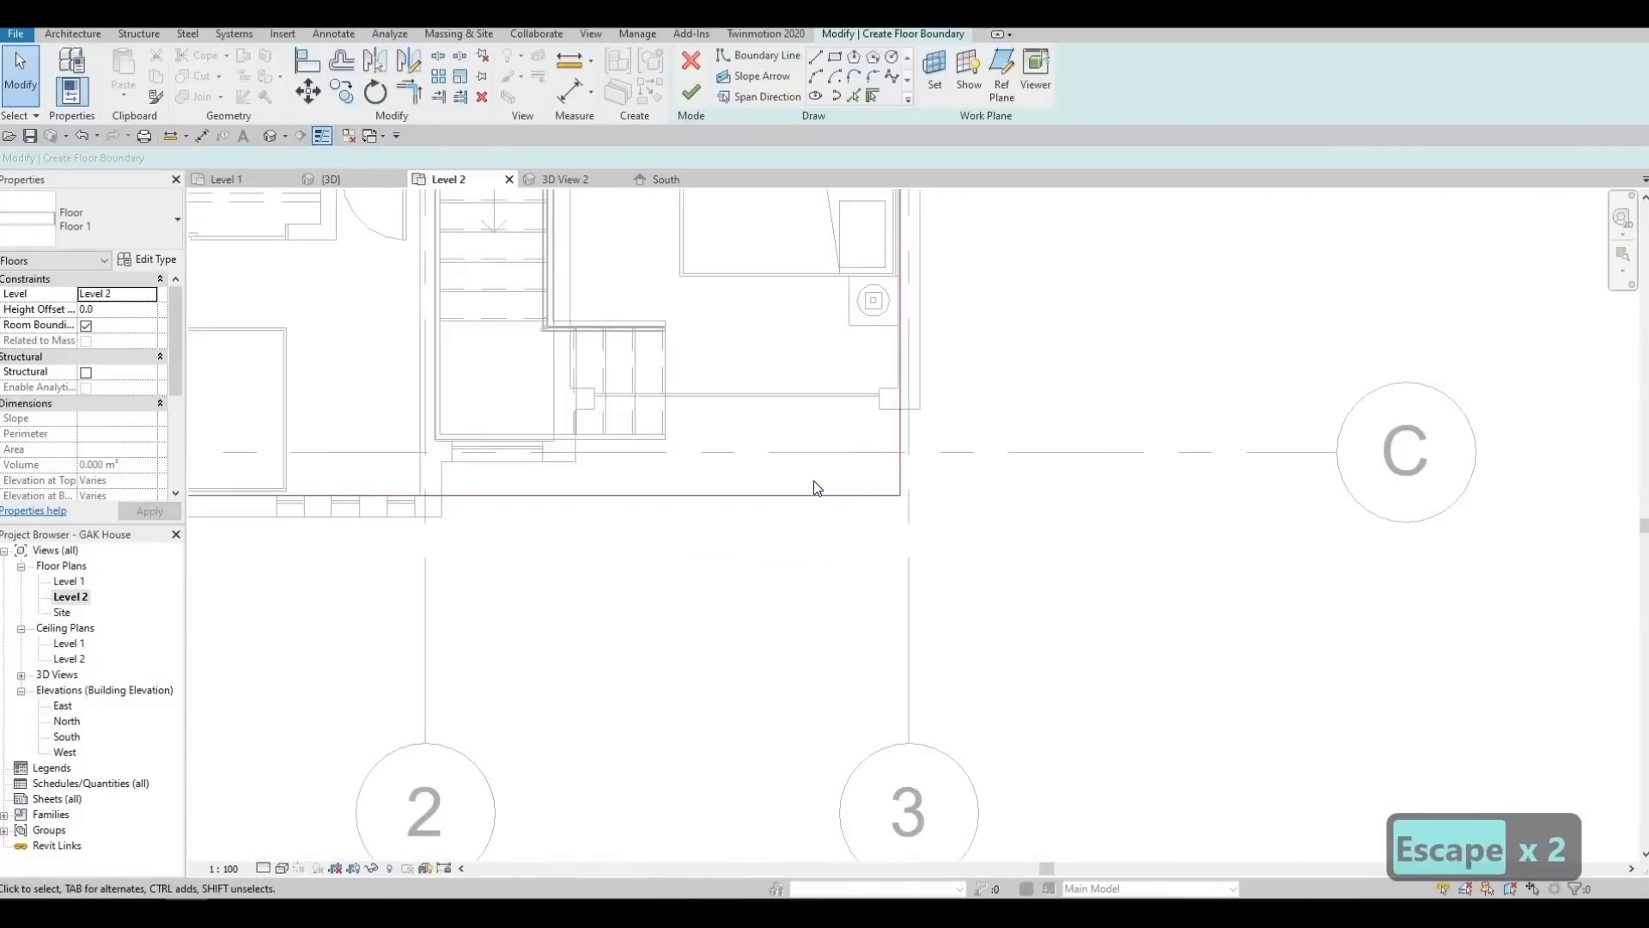
mouse_move(823, 476)
middle_down()
mouse_move(916, 419)
mouse_move(930, 385)
middle_up()
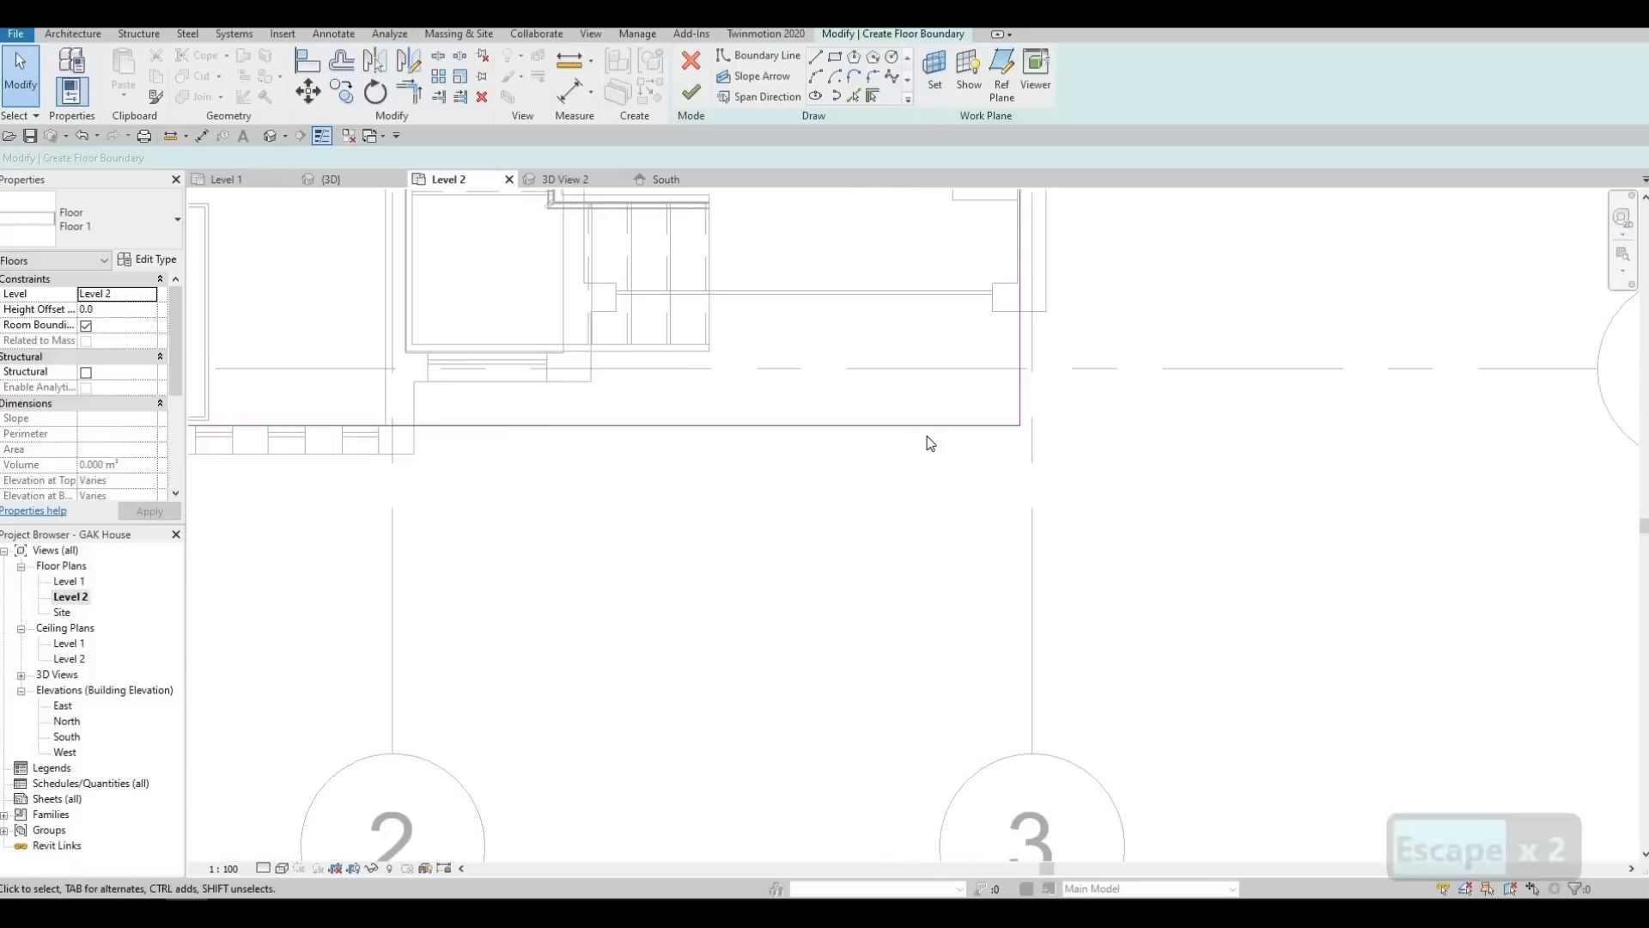
middle_drag(945, 470, 855, 504)
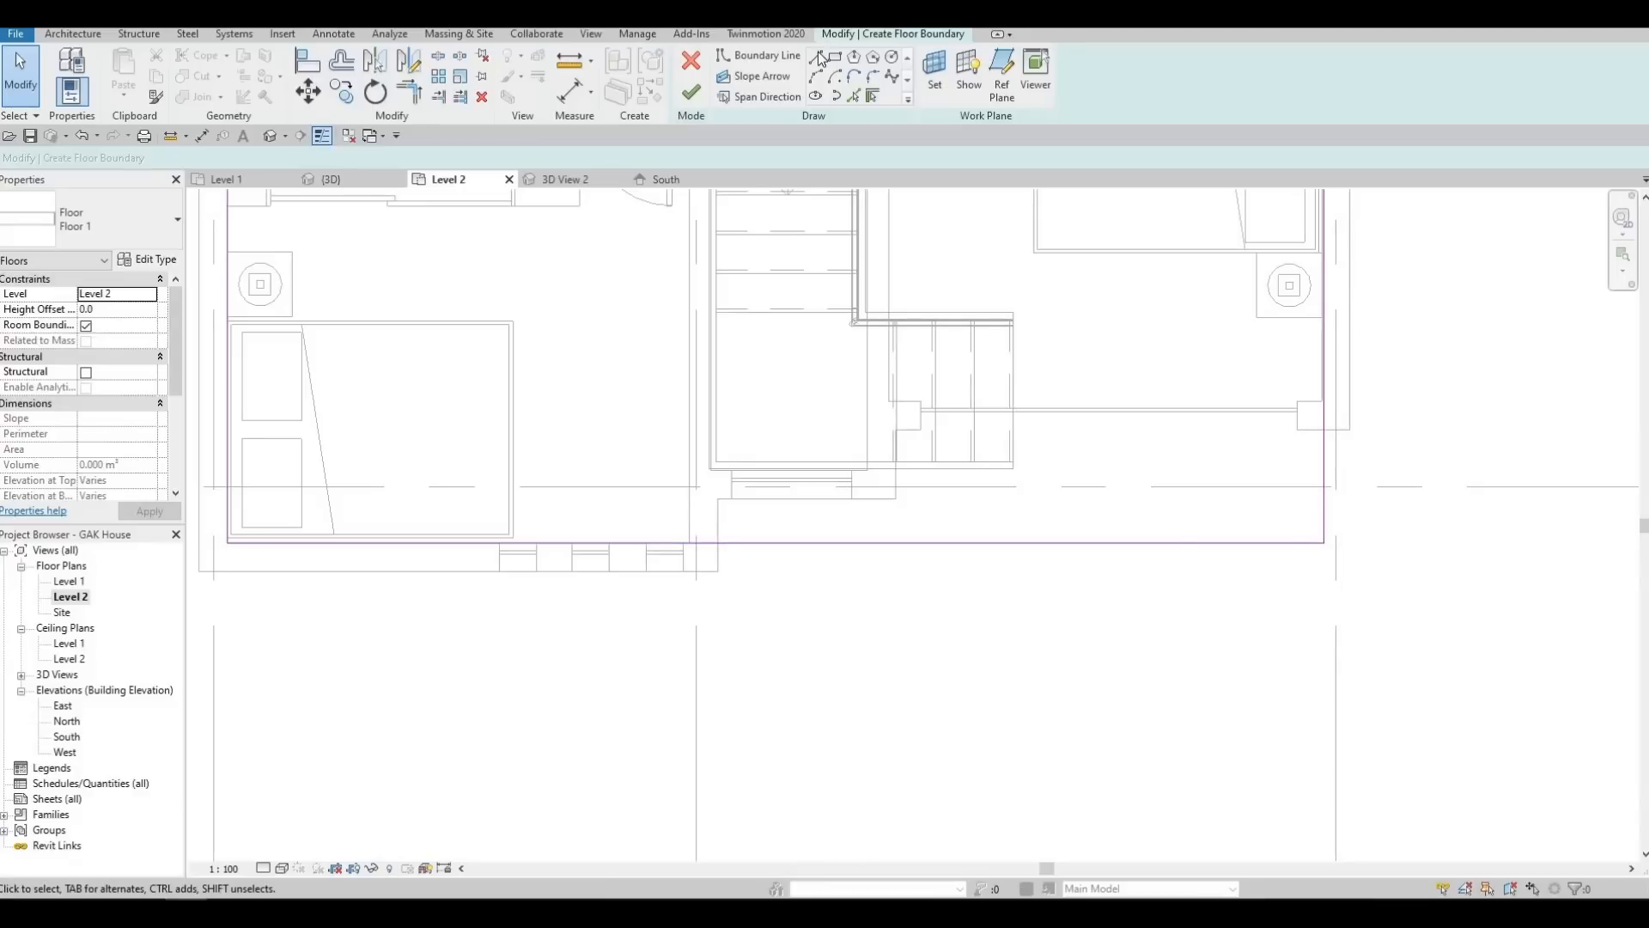
scroll(678, 455, up, 2)
scroll(712, 567, up, 1)
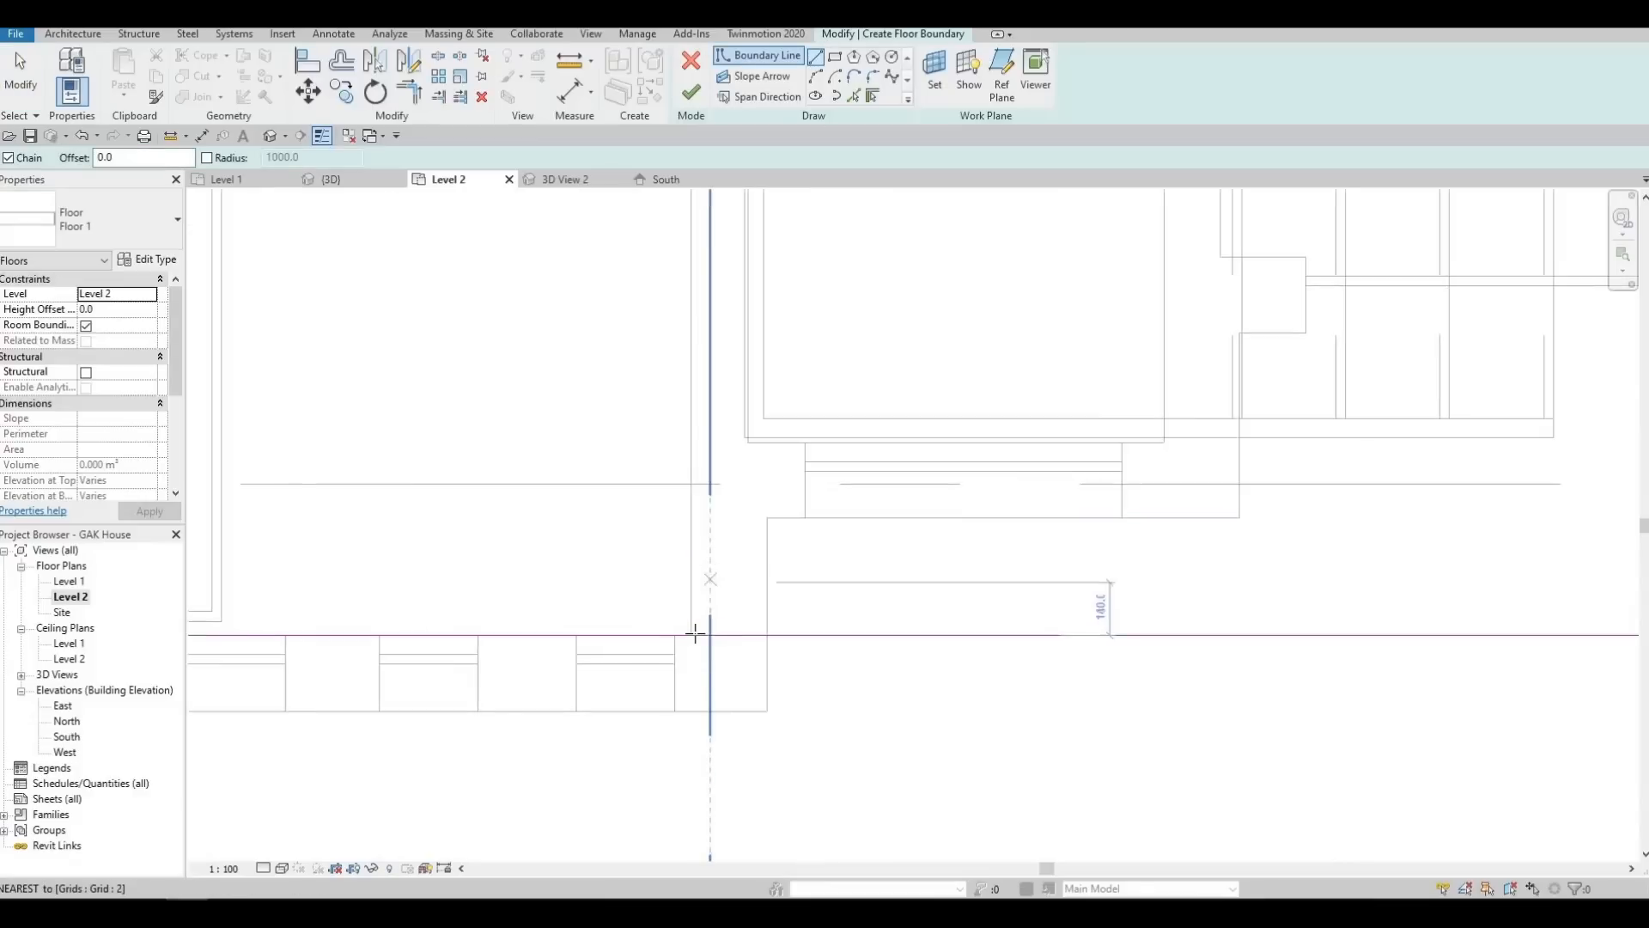
click(691, 635)
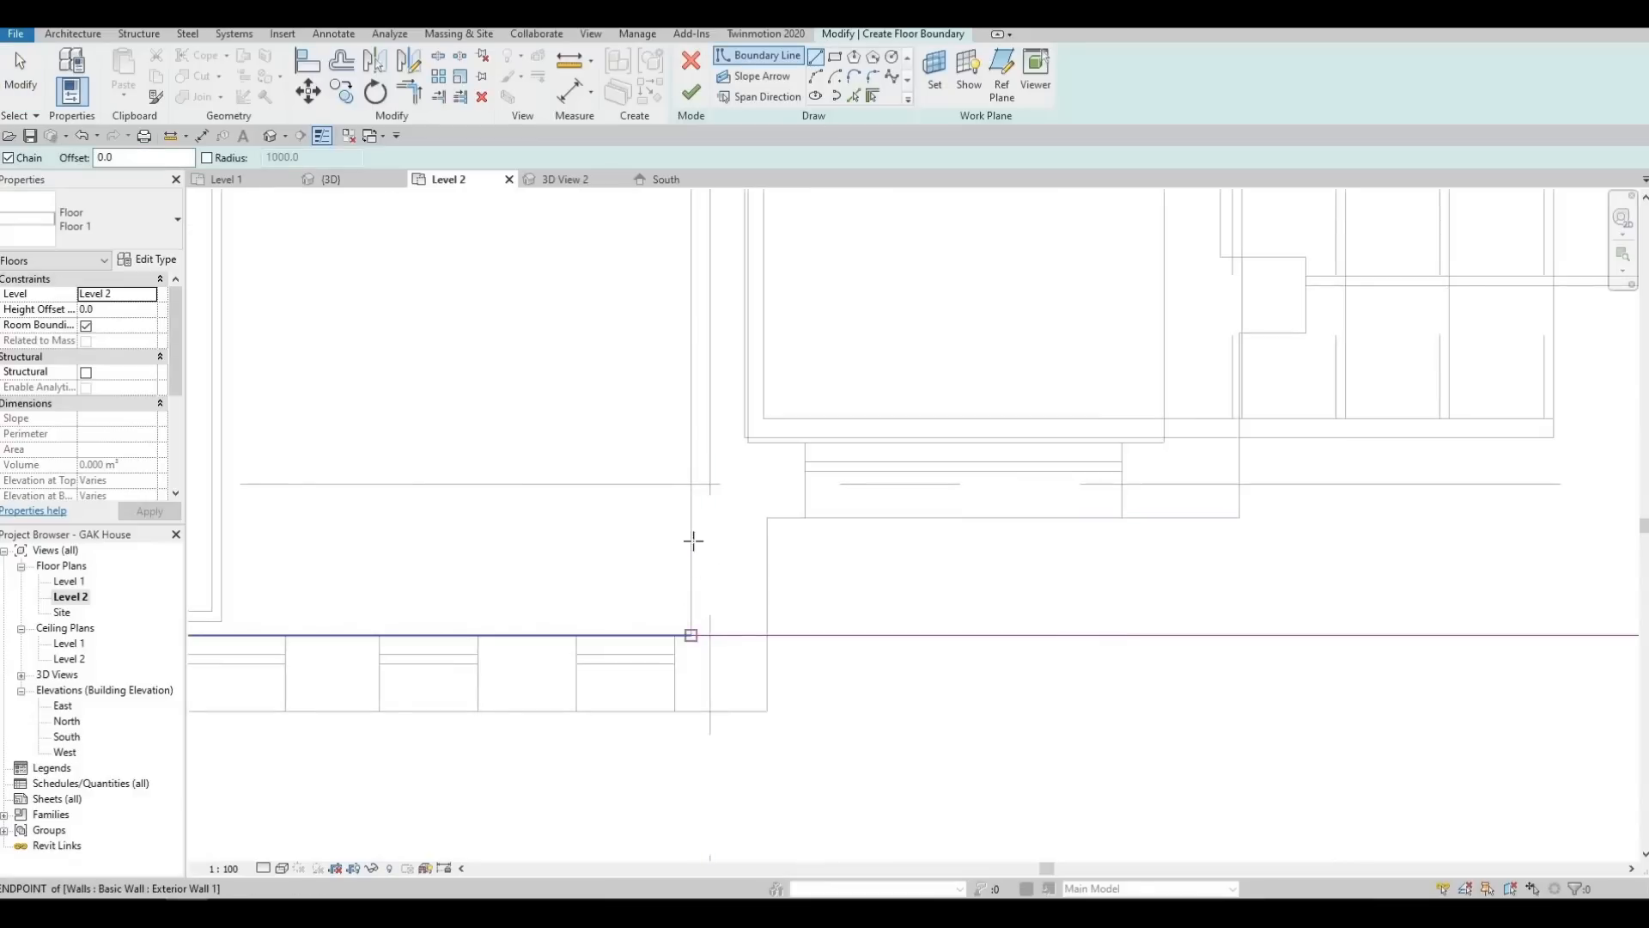
click(692, 444)
key(Escape)
key(Escape)
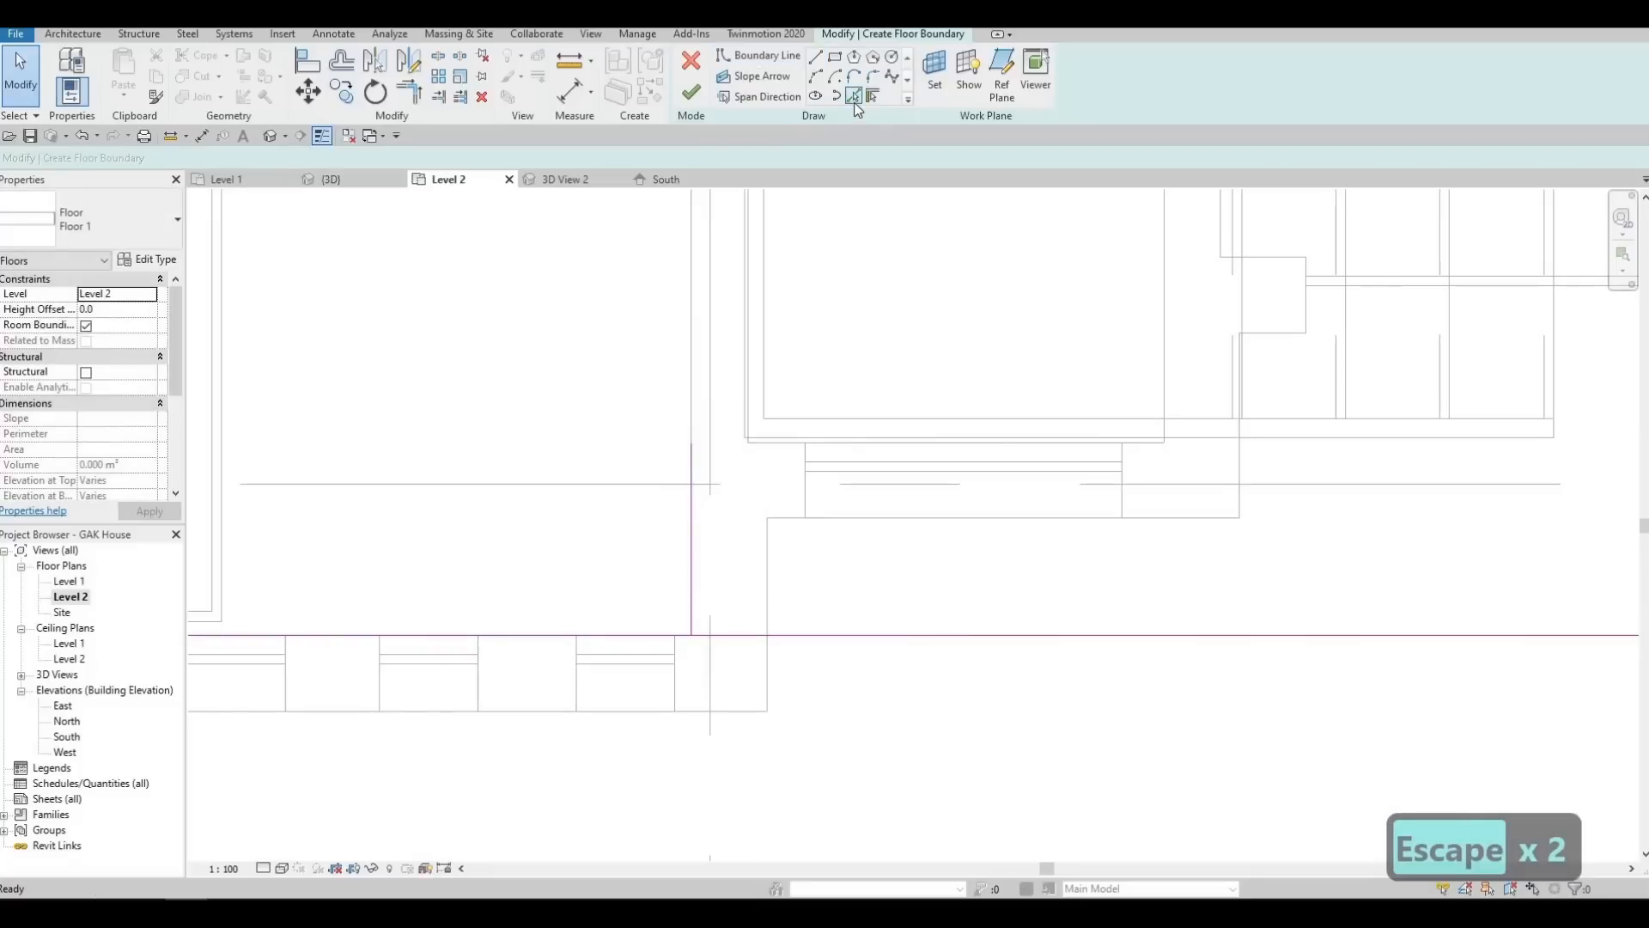
Pick the inner face of the recessed wall below the stairs as a boundary line and delete the extra line along the stair edge
click(853, 98)
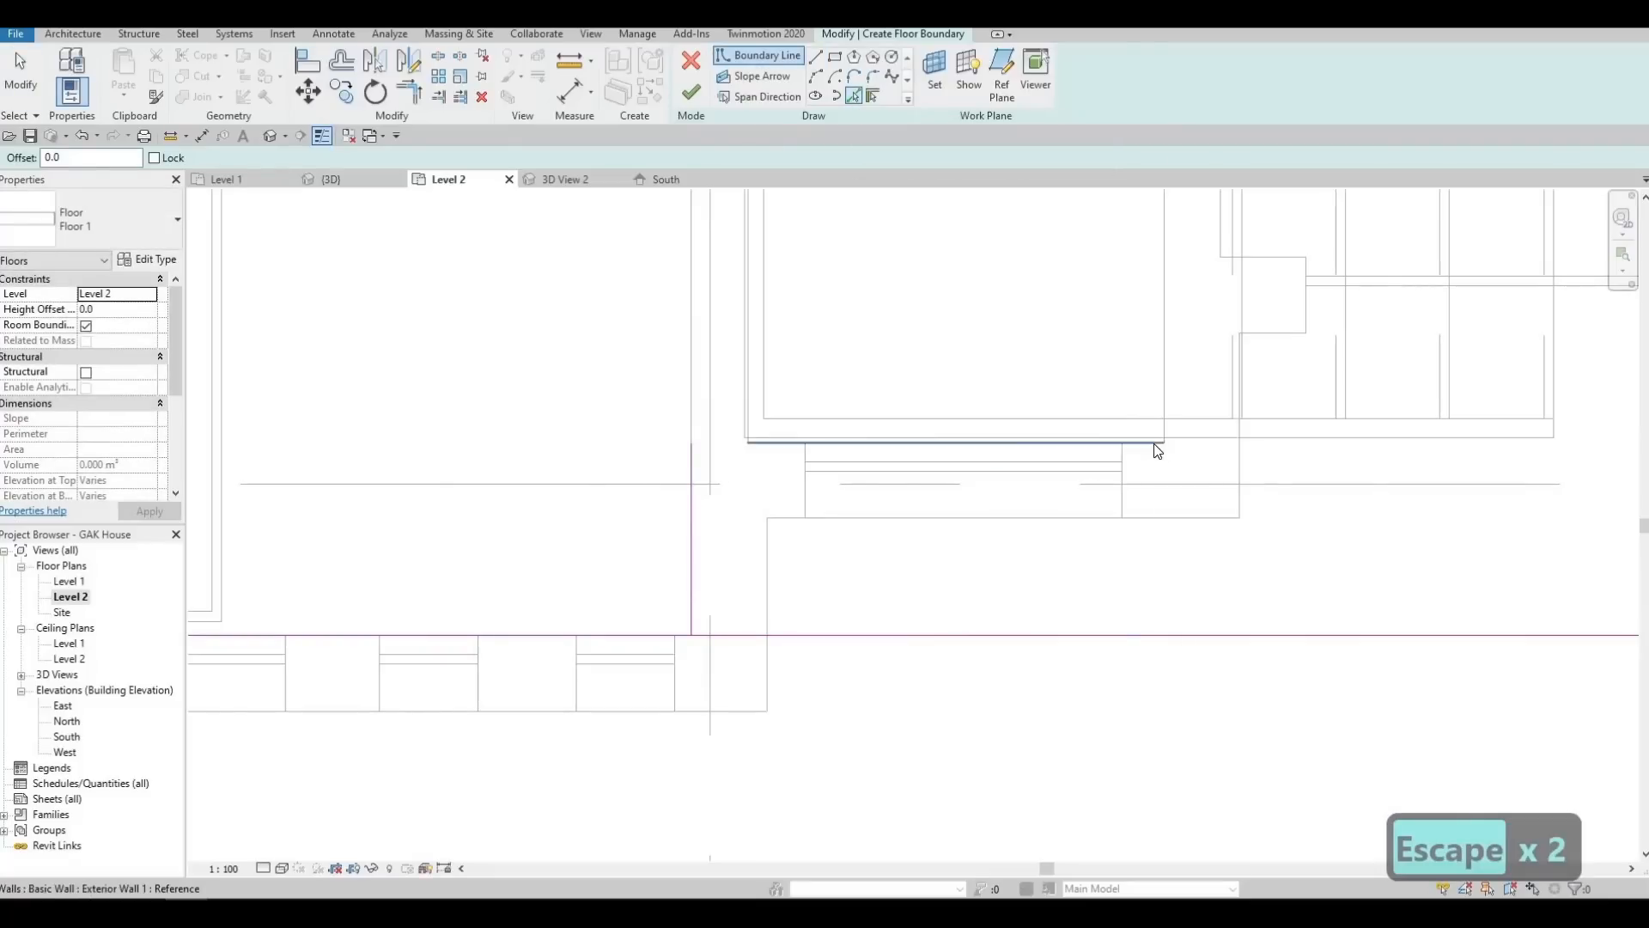
click(1158, 452)
key(Escape)
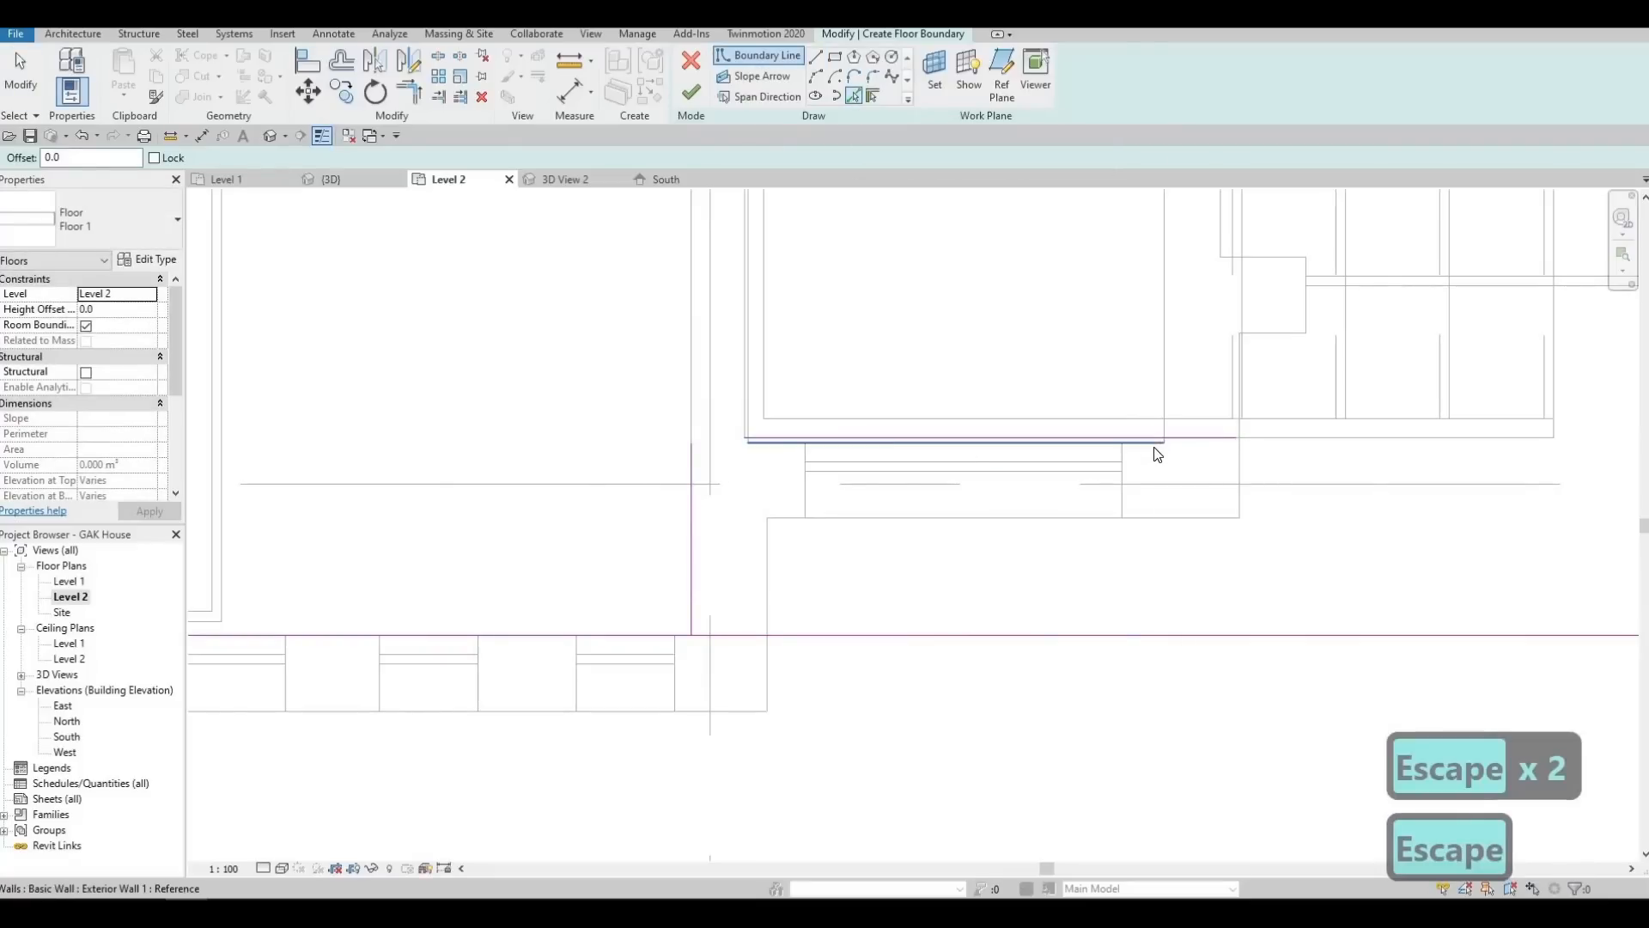
click(1158, 451)
key(Escape)
key(Escape)
click(1177, 441)
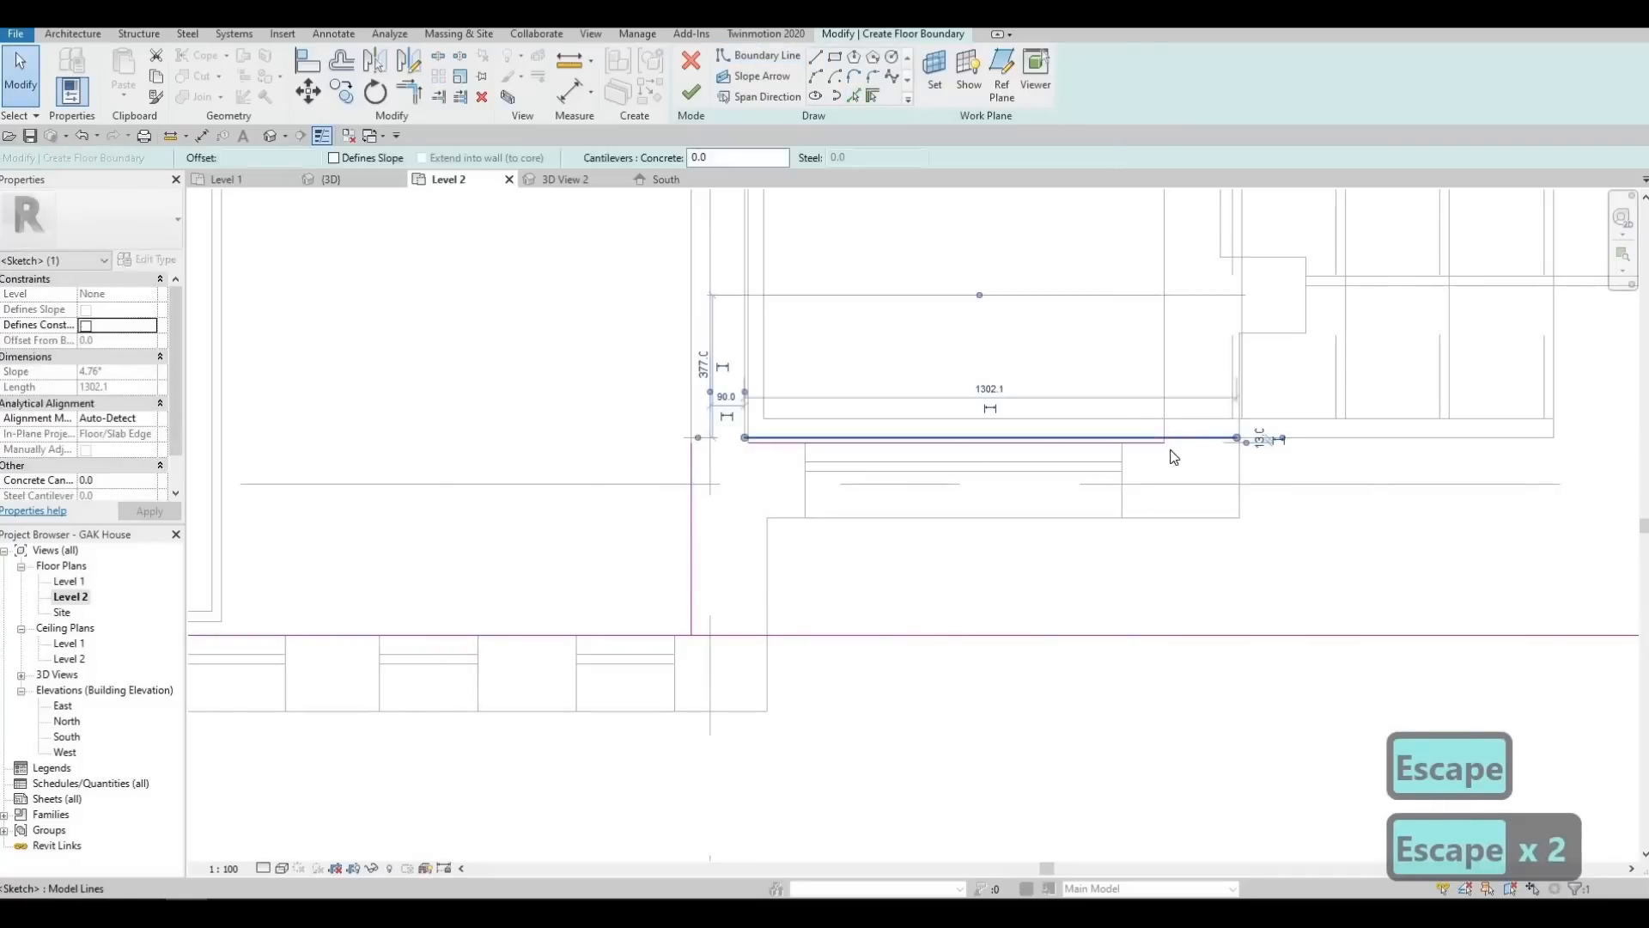
key(Delete)
Pick the vertical end face of the recessed wall beside the lower stair flight as another boundary line
scroll(833, 512, down, 5)
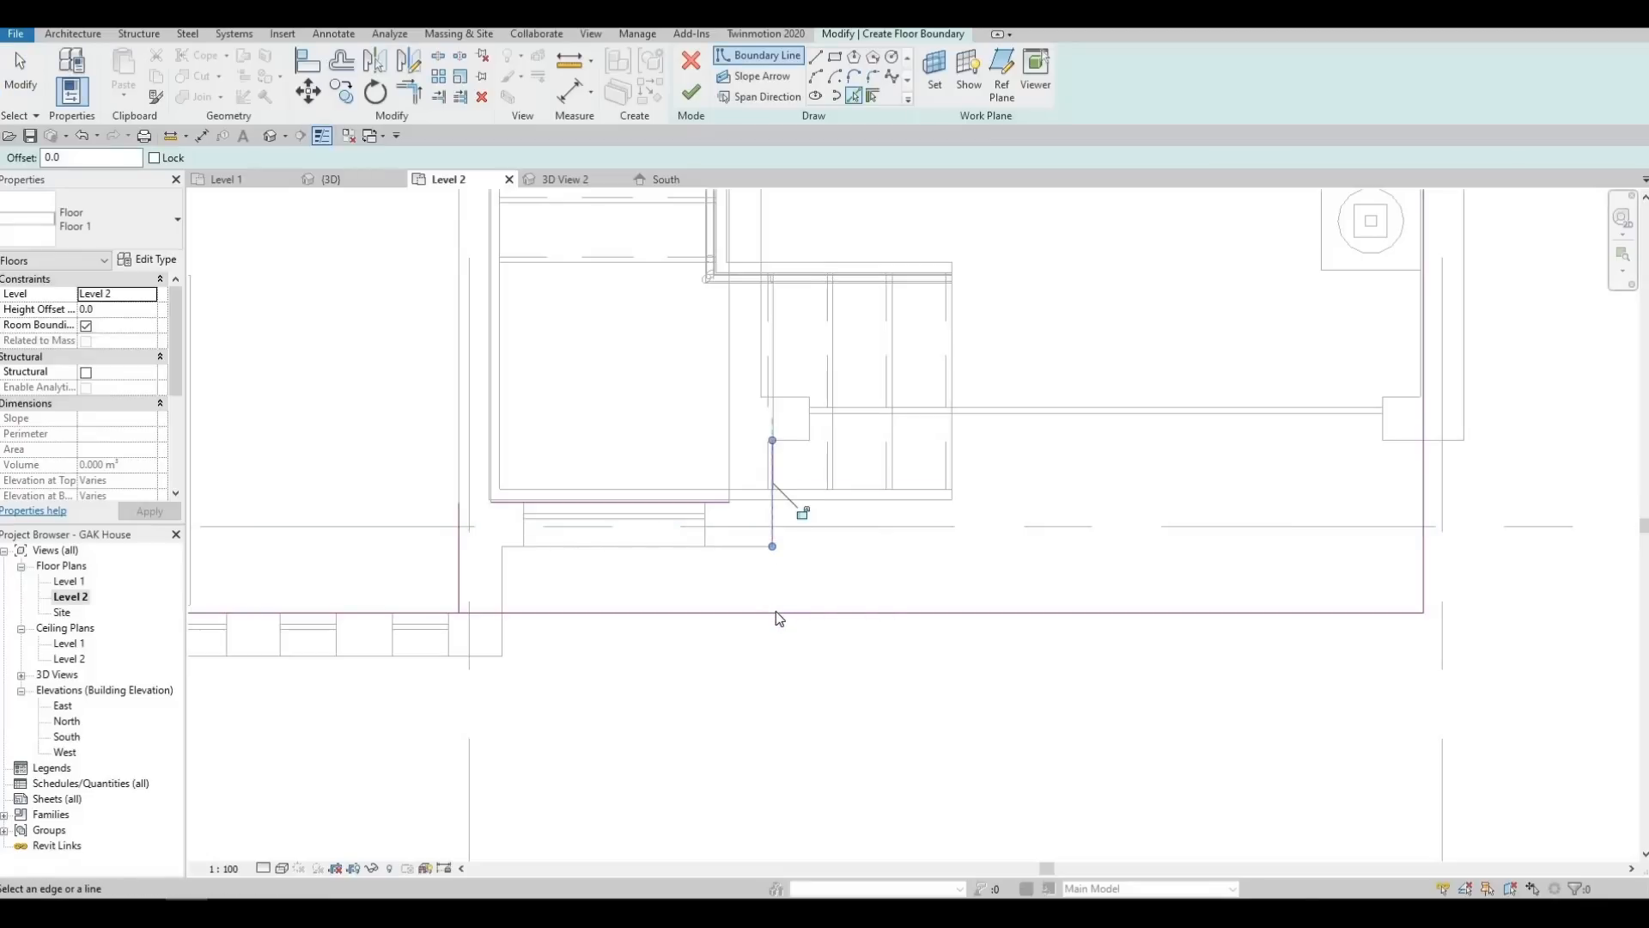
key(Escape)
key(Escape)
ctrl+scroll(773, 624, down, 1)
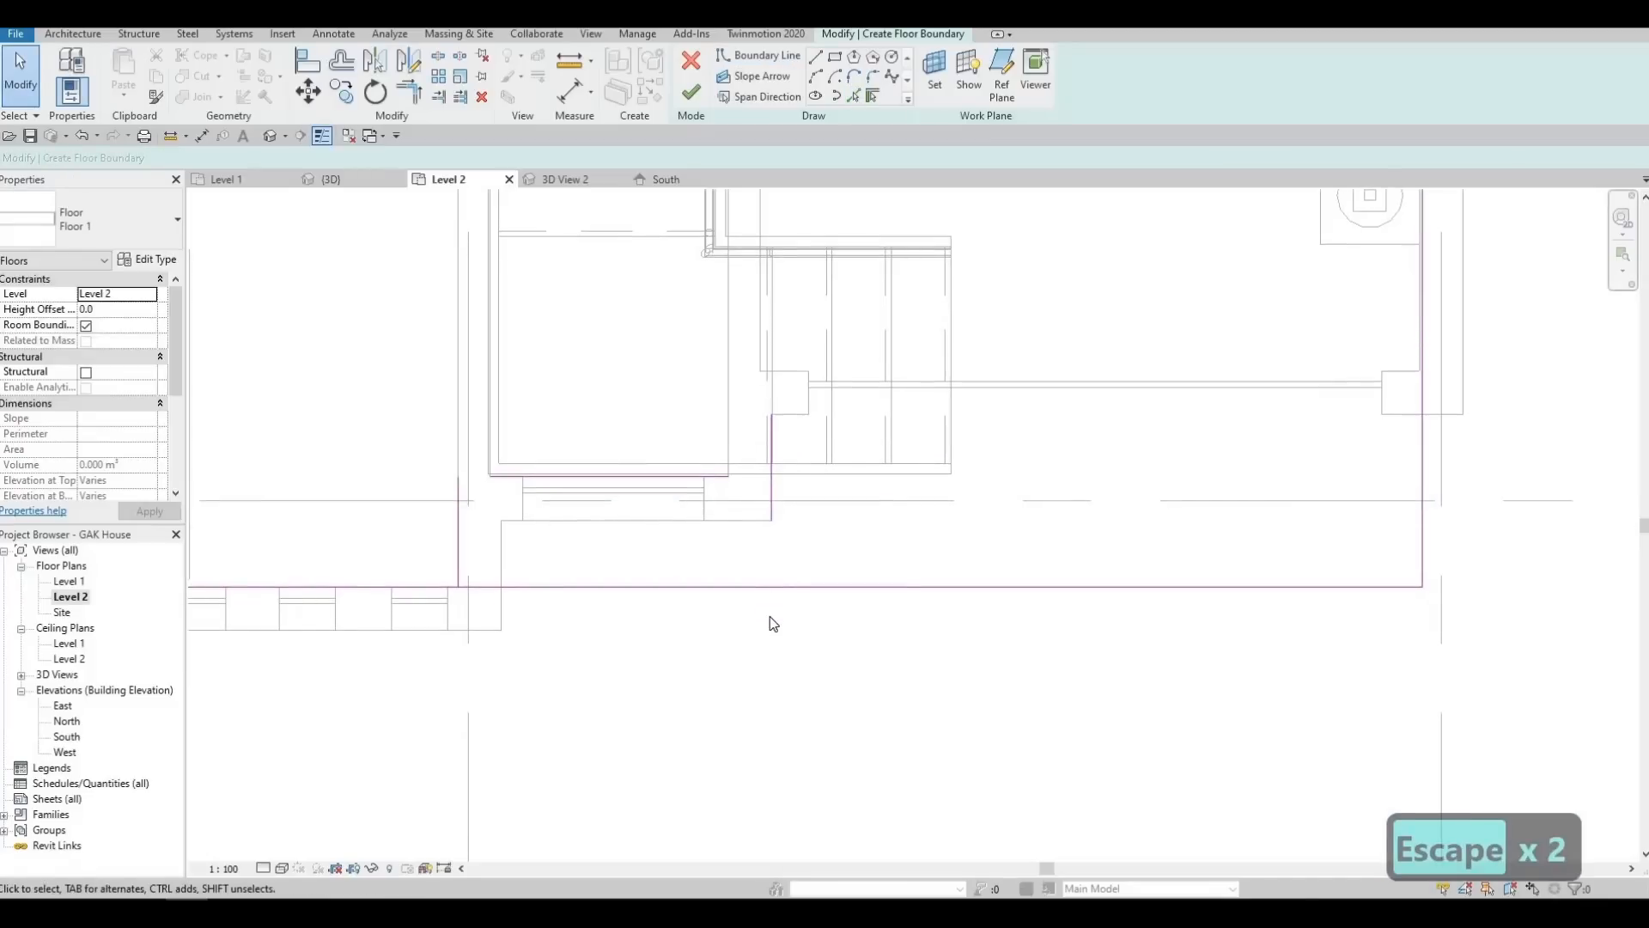
key(t)
key(t)
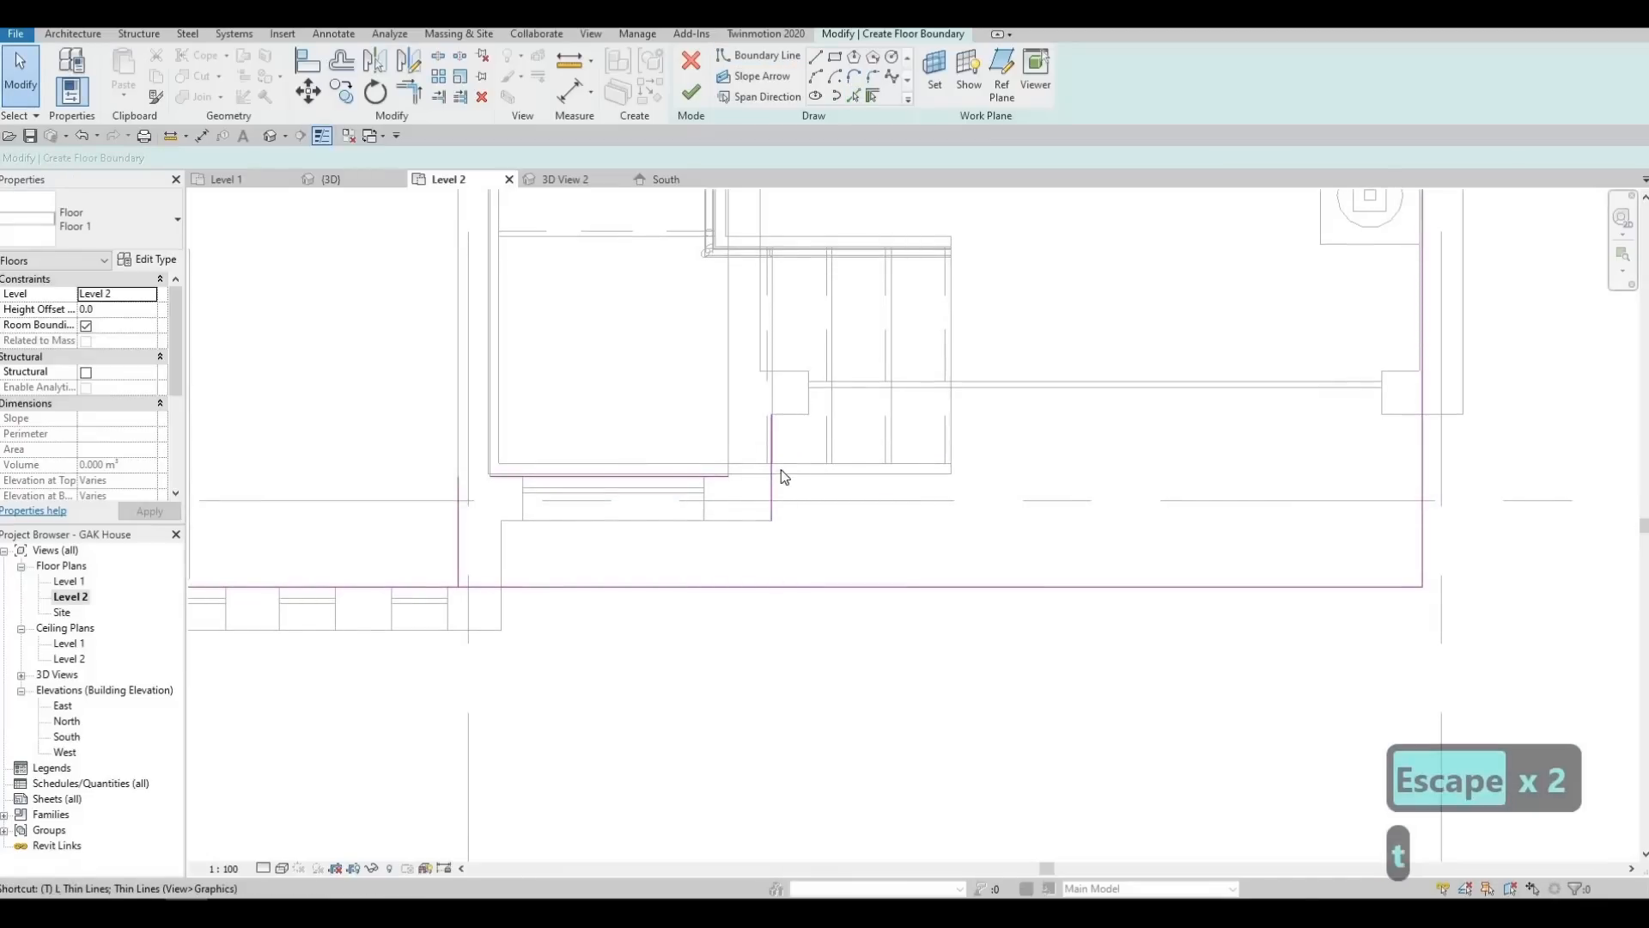
key(r)
click(771, 469)
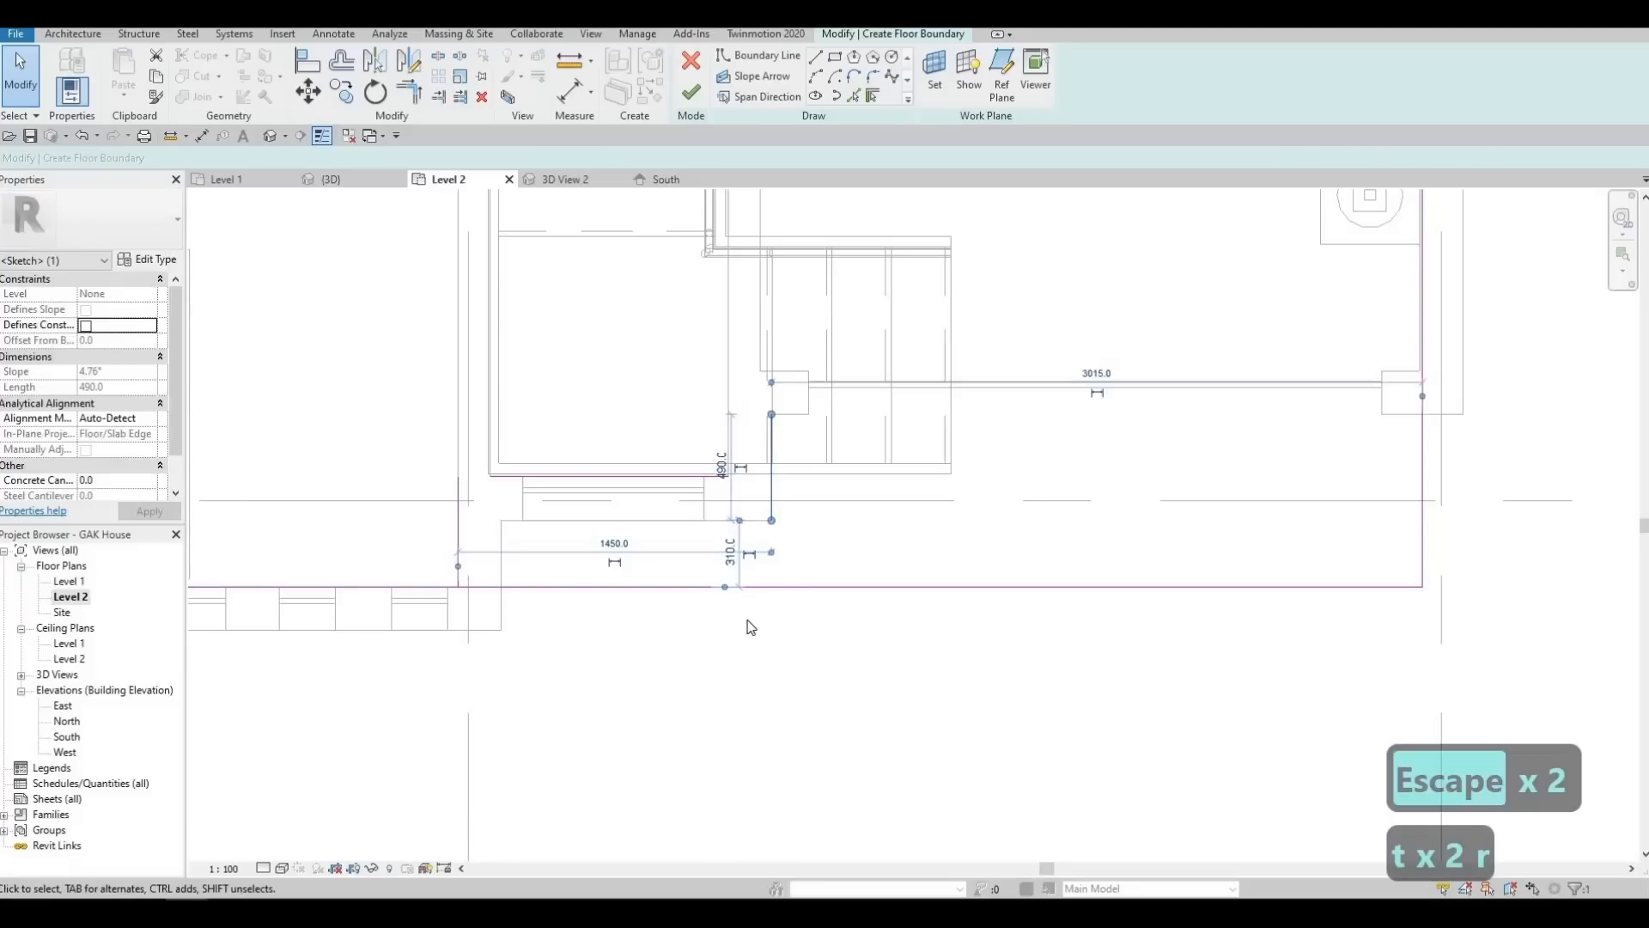
key(Escape)
key(Escape)
Split the rectangle's lower boundary line at a point below the recessed wall, between the two vertical boundary lines
middle_drag(721, 635, 747, 620)
key(s)
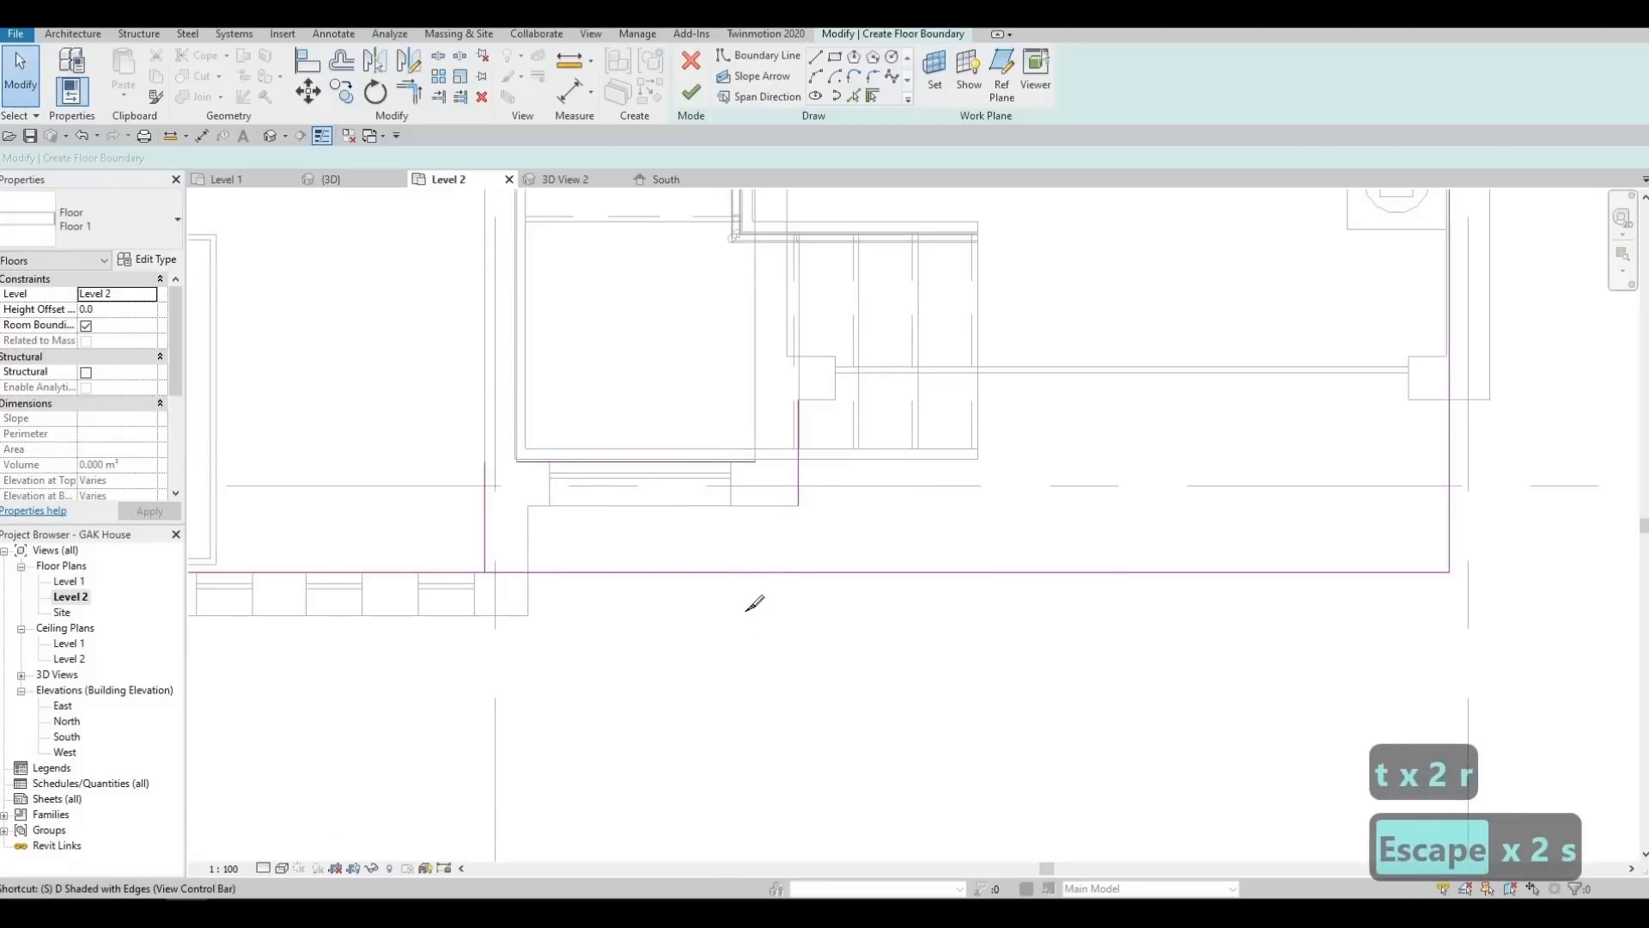
key(l)
click(672, 572)
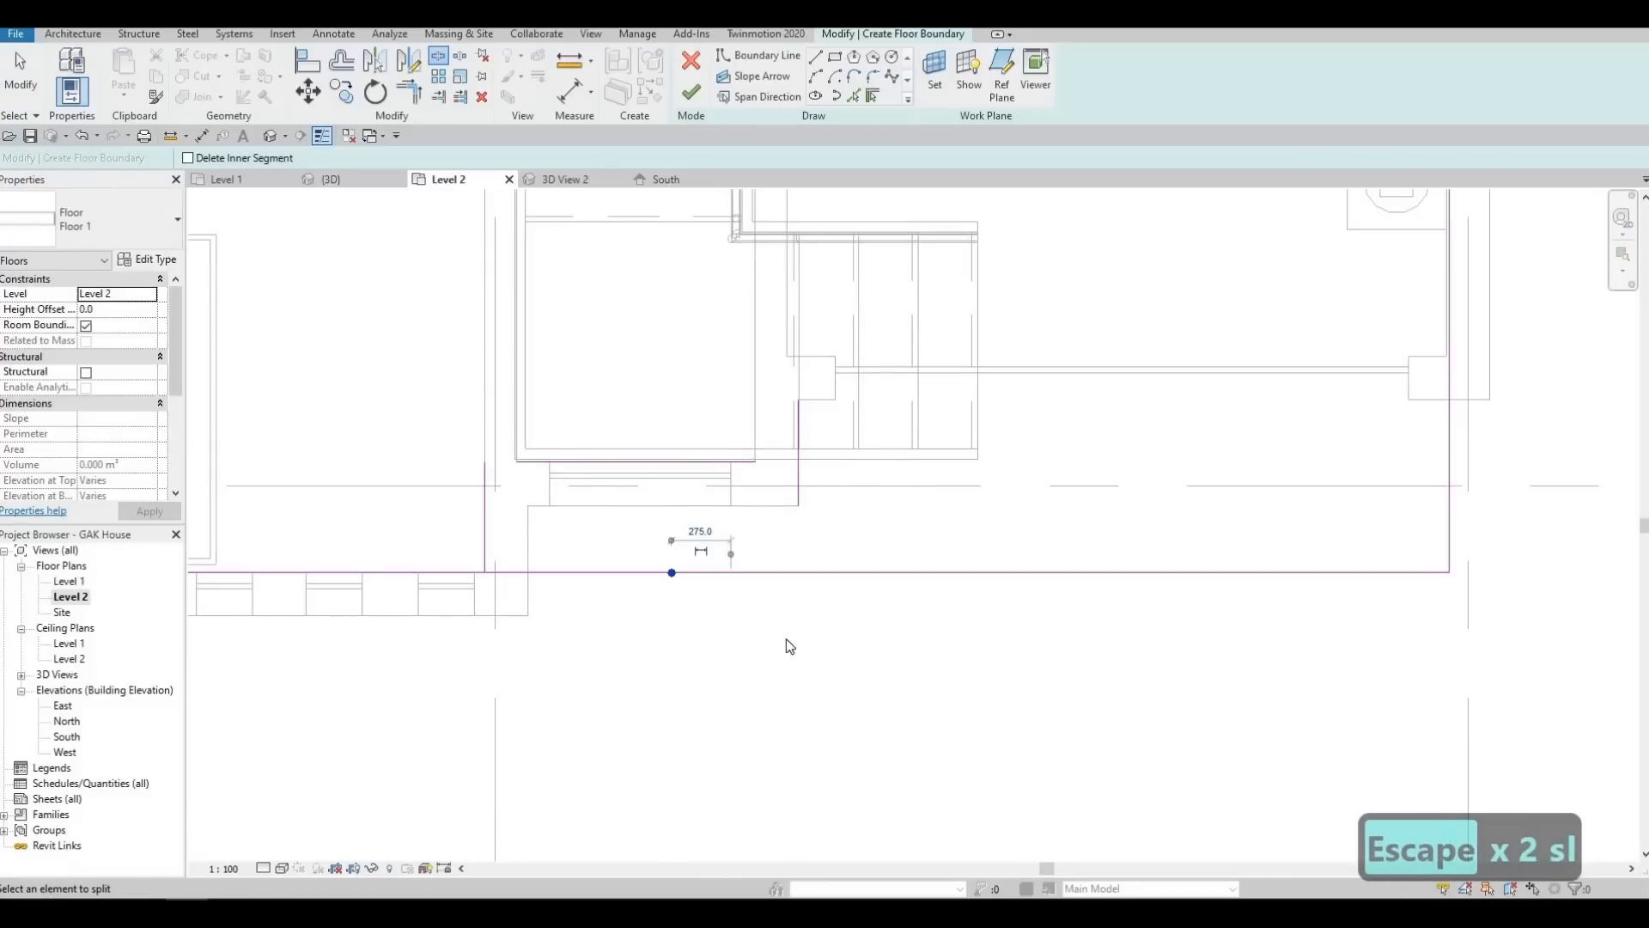
key(Escape)
key(Escape)
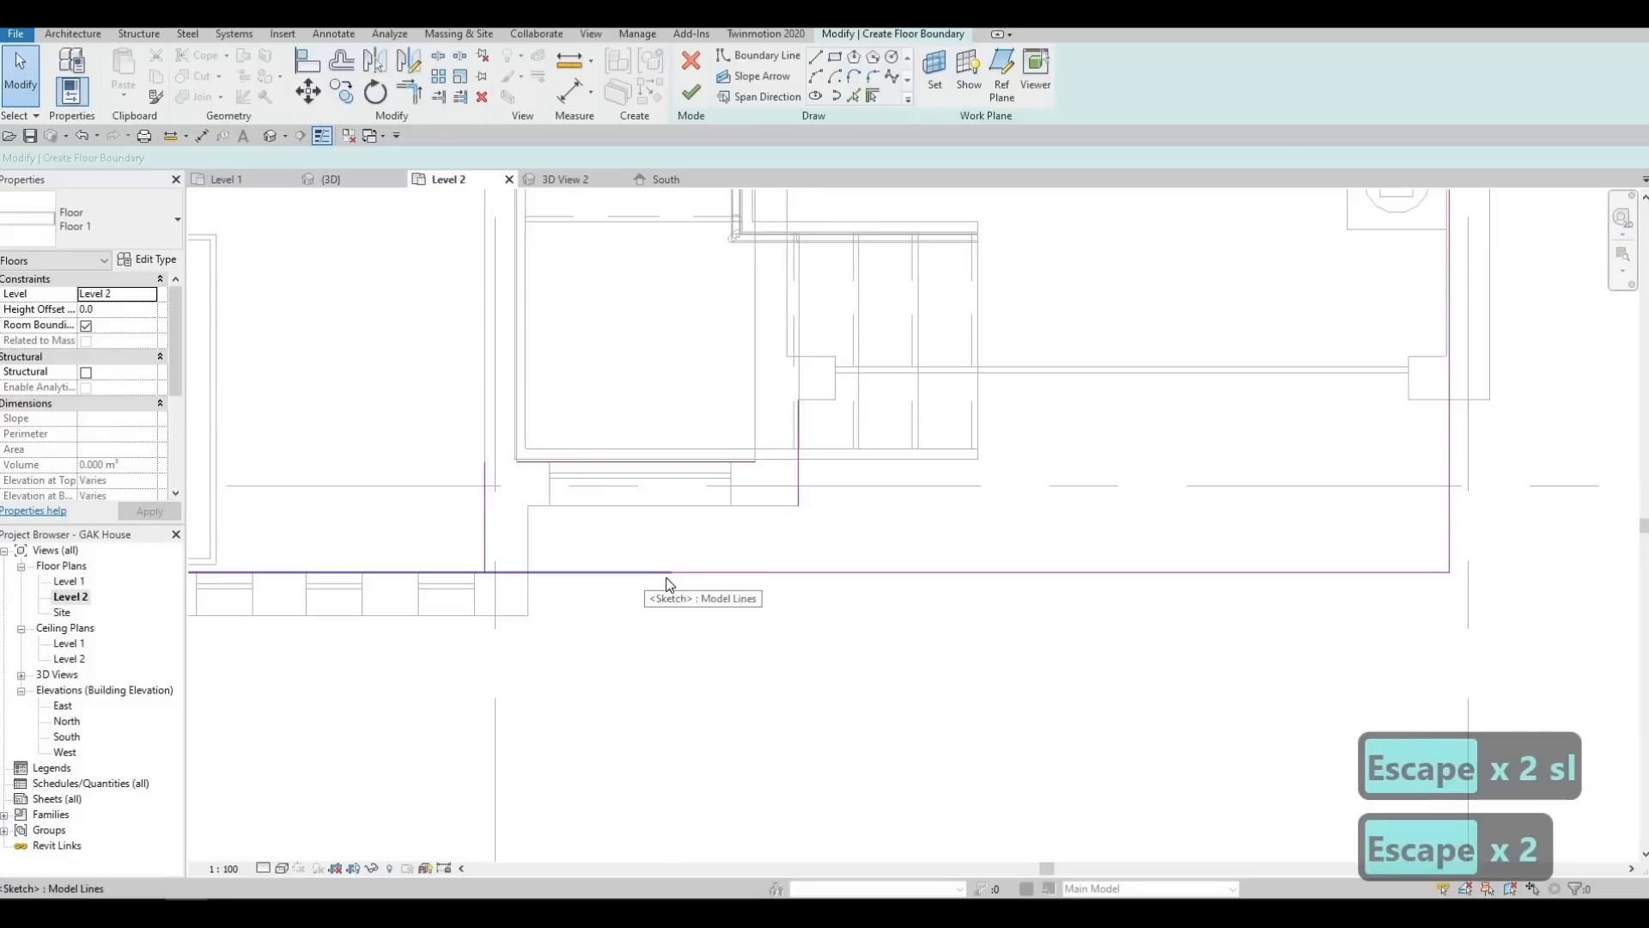
Trim the split lower line, the two vertical lines and the recessed wall line into corners so the boundary follows the recess
key(t)
key(r)
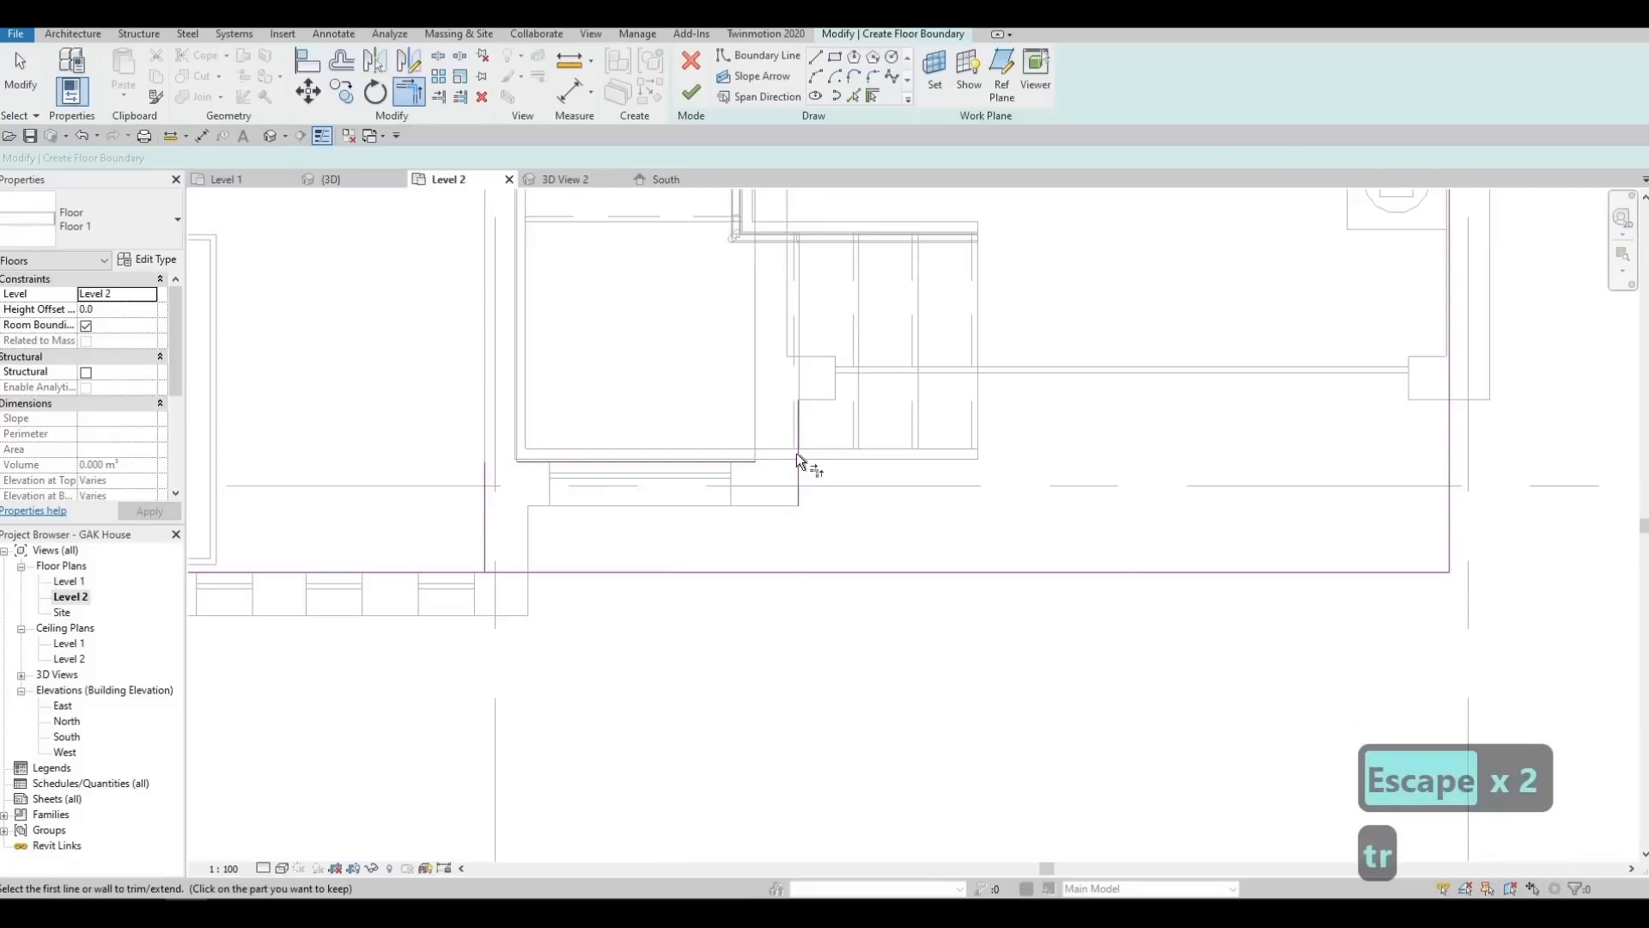
click(829, 572)
click(799, 481)
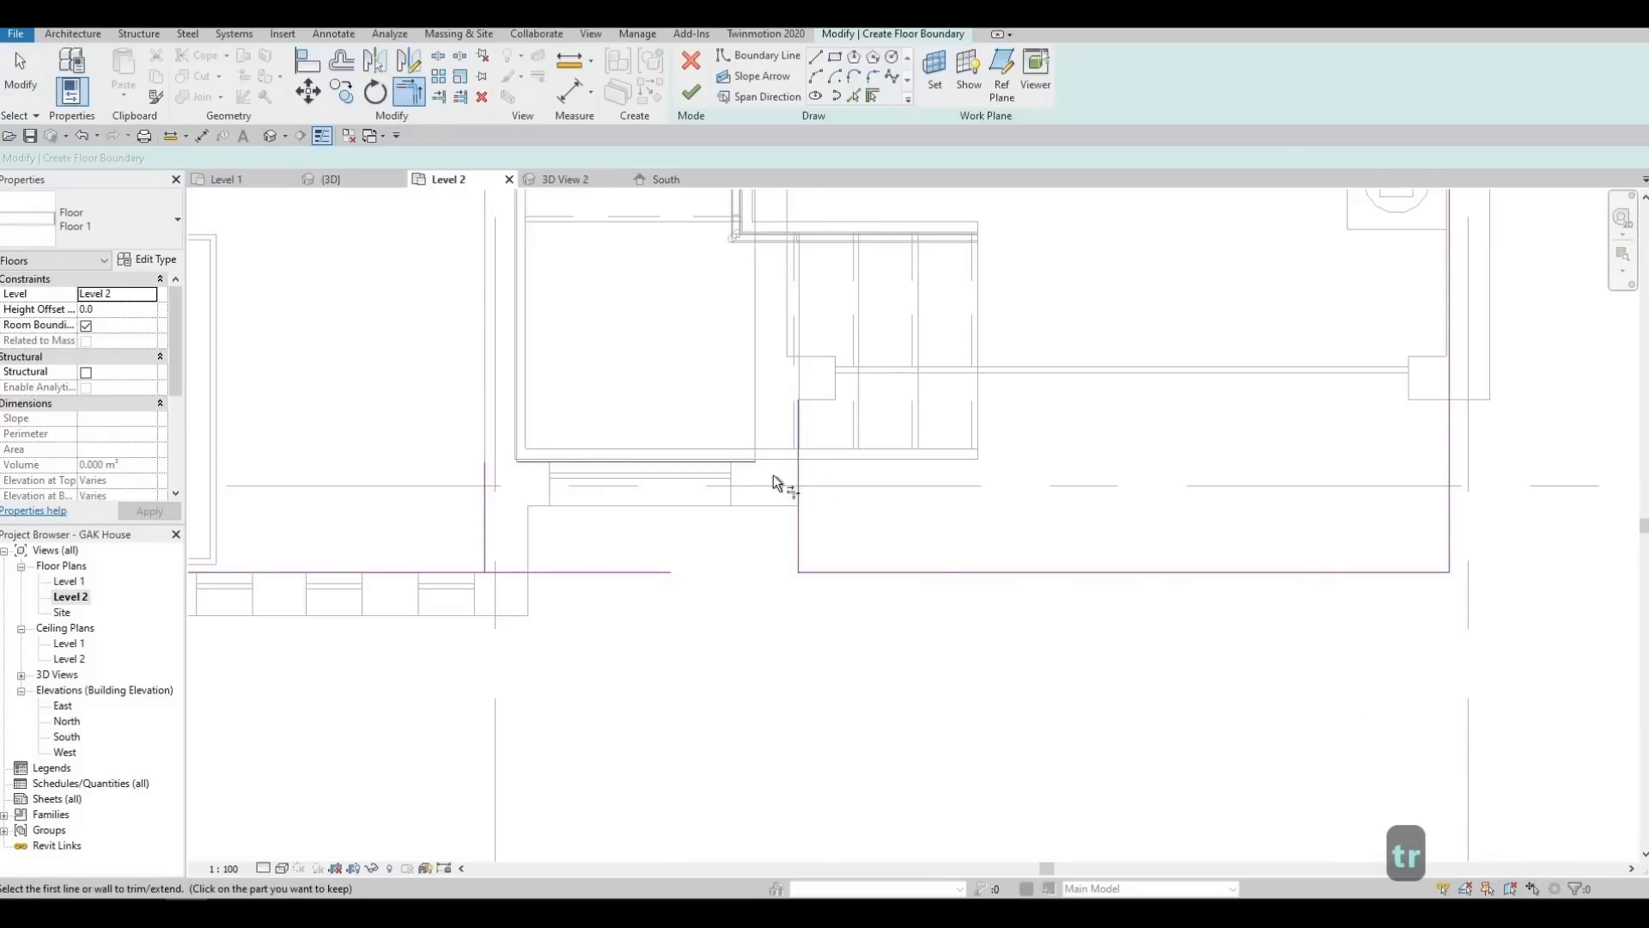
click(799, 490)
click(606, 462)
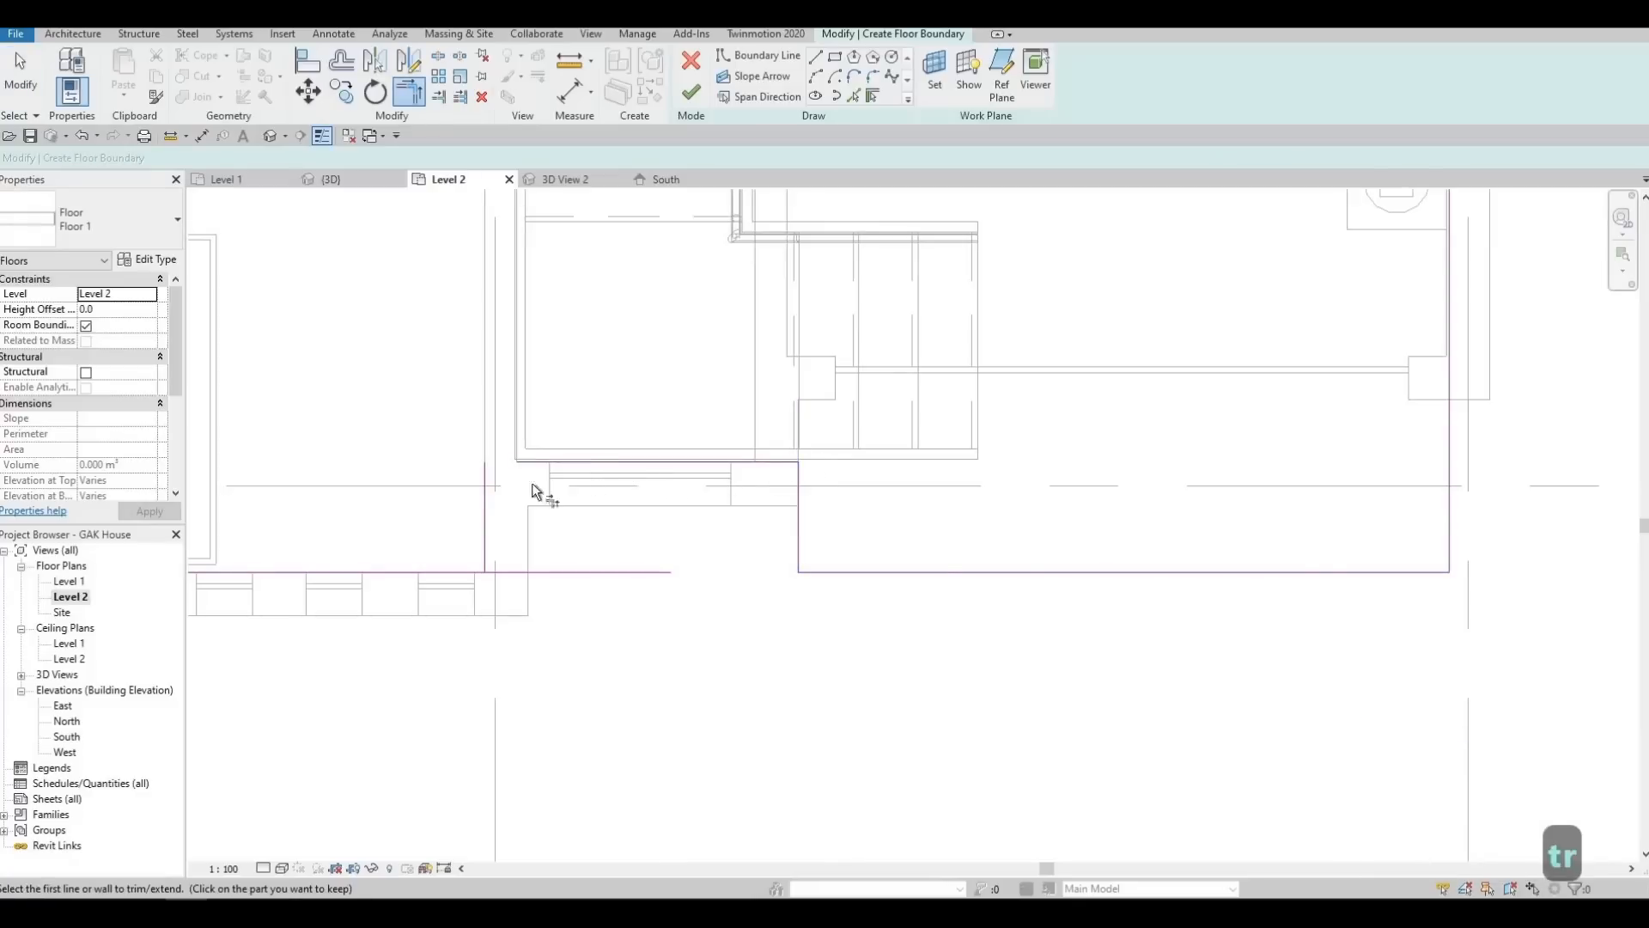
click(481, 492)
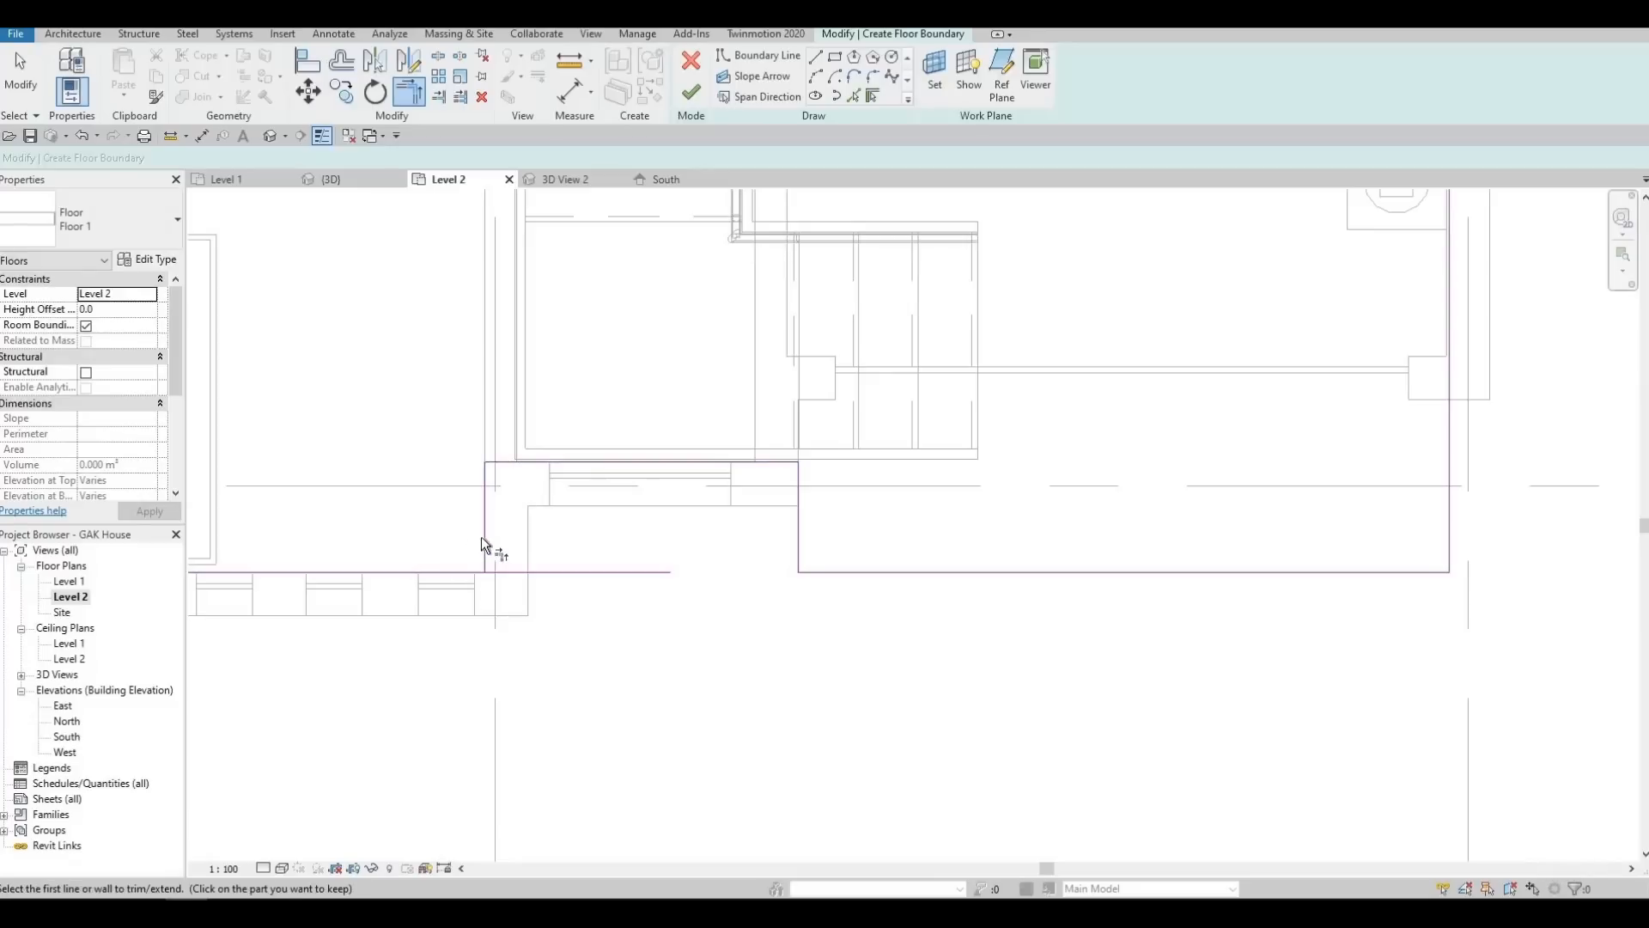
click(469, 572)
click(482, 554)
Examine the floor boundary around the whole Level 2 plan, from the recess at grid C up to the empty area at grids A and 1
middle_drag(596, 645, 714, 644)
scroll(736, 604, down, 2)
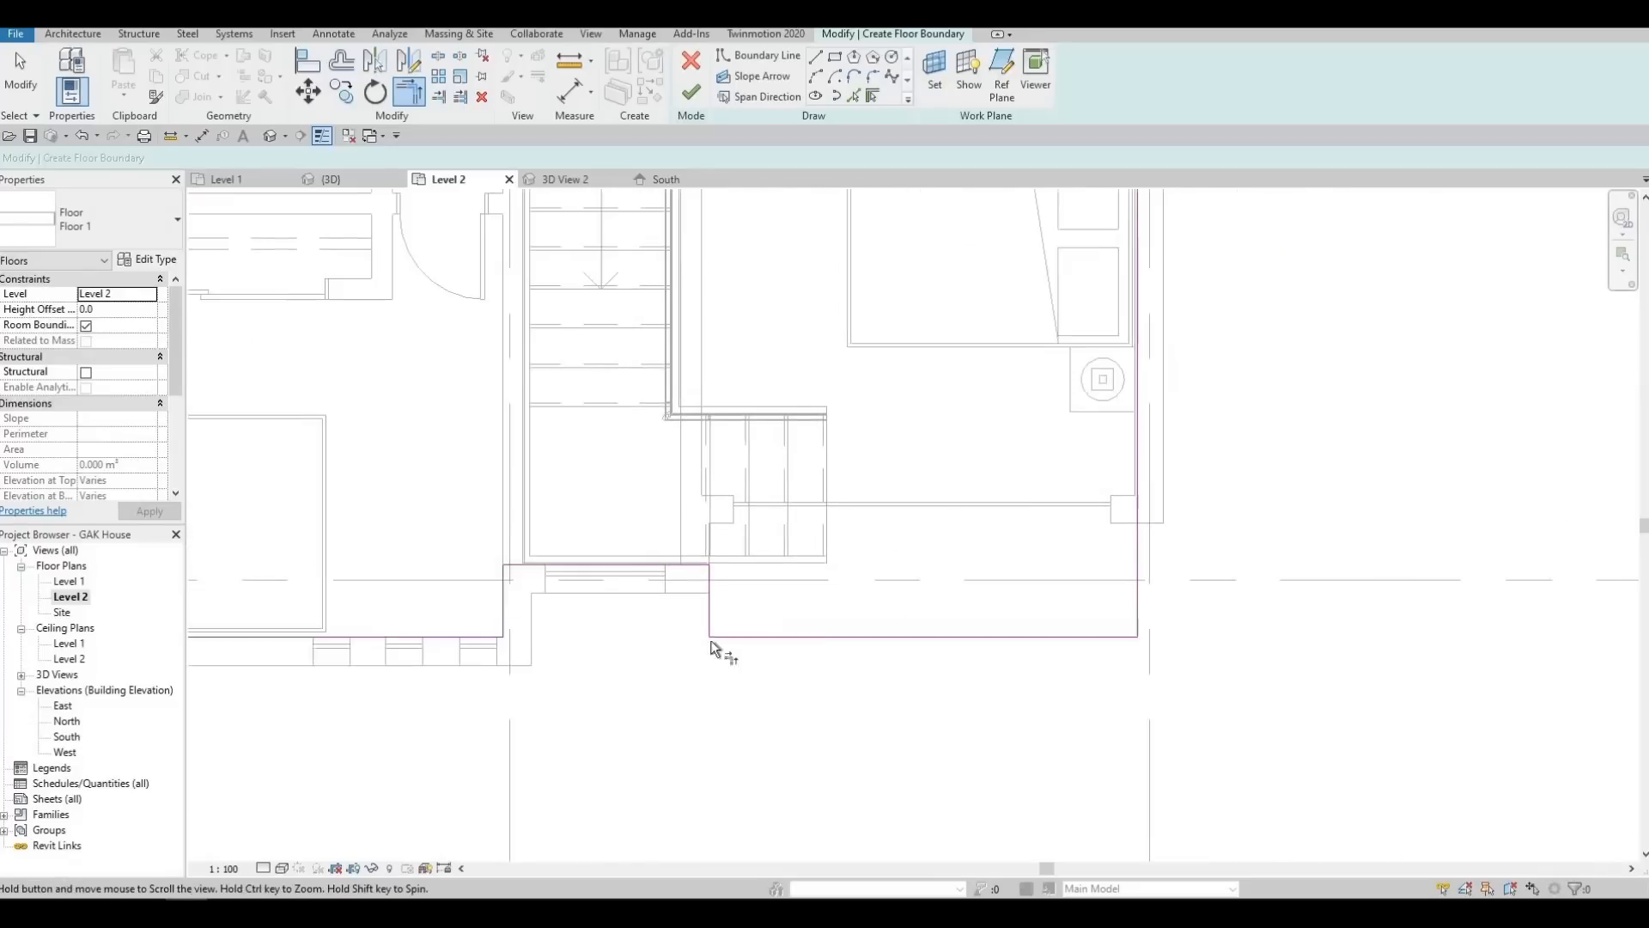
middle_drag(879, 683, 768, 717)
middle_drag(839, 639, 873, 733)
scroll(841, 675, down, 3)
middle_drag(826, 548, 825, 638)
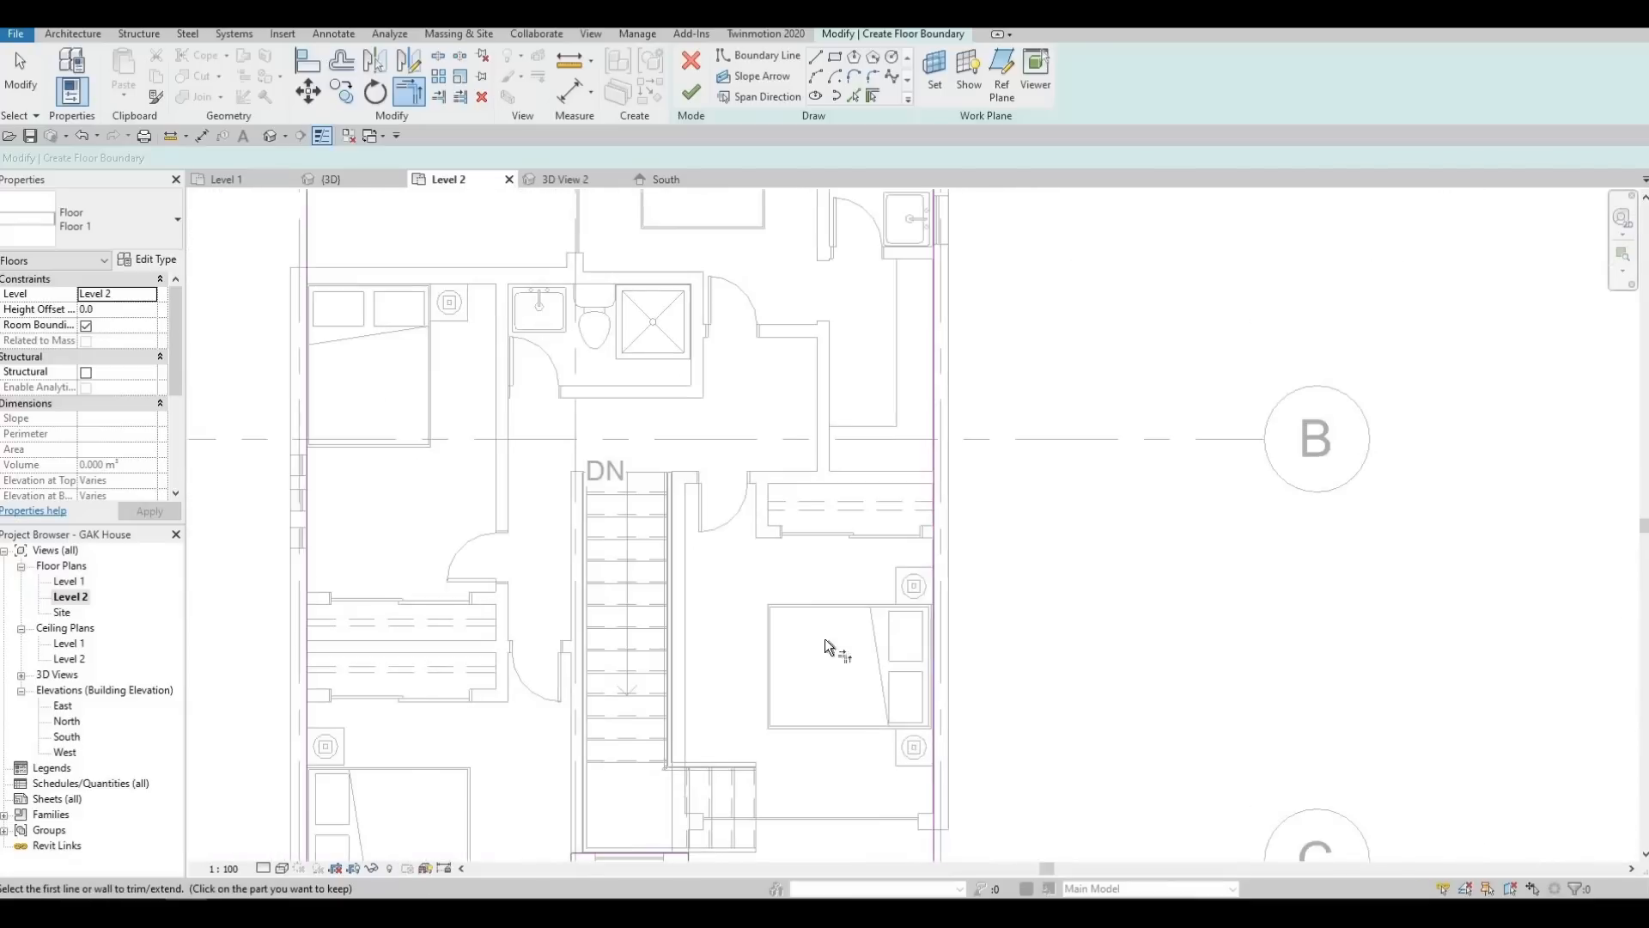
scroll(782, 472, down, 1)
middle_drag(783, 472, 806, 652)
middle_drag(633, 488, 639, 590)
middle_drag(478, 586, 561, 582)
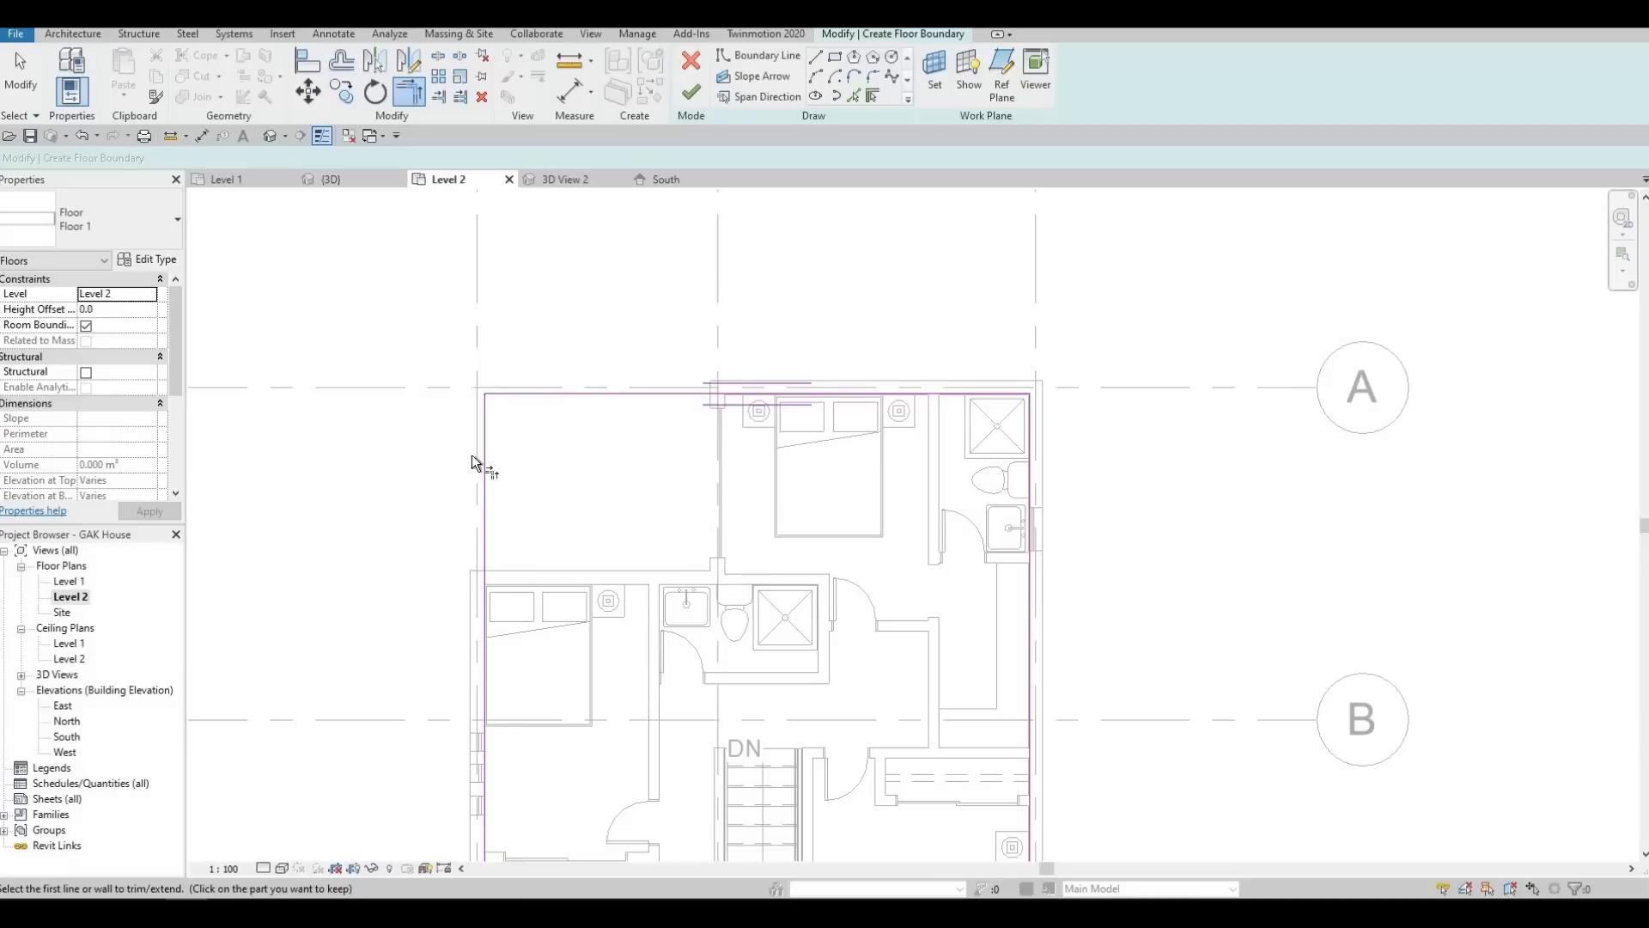
middle_drag(570, 553, 595, 468)
scroll(595, 512, down, 3)
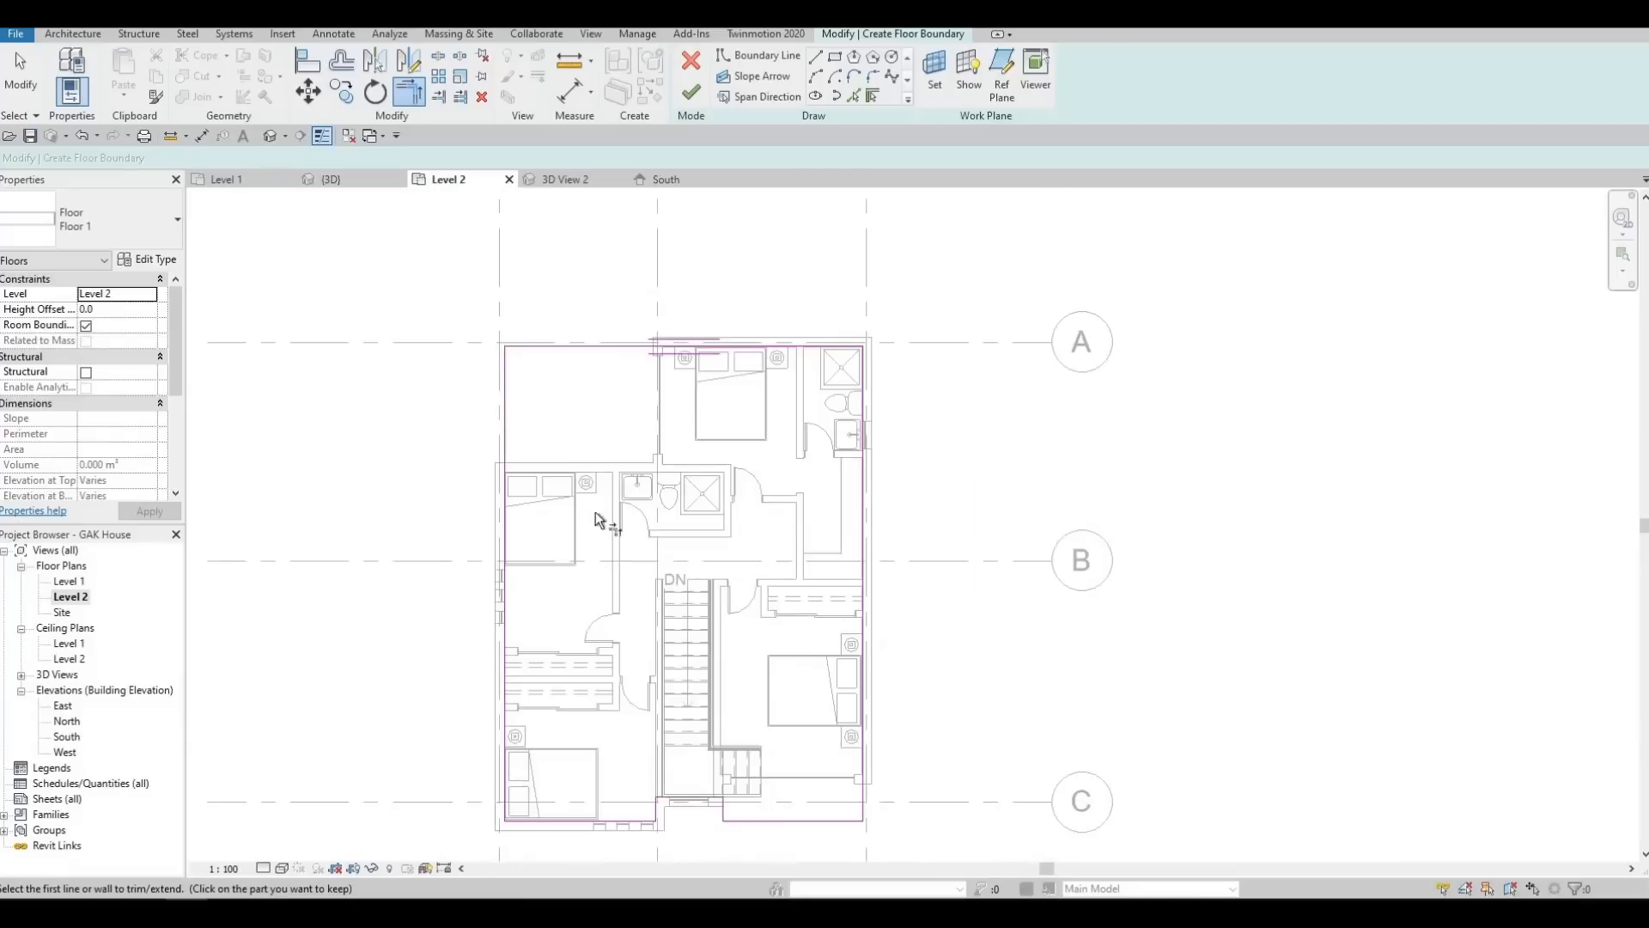
scroll(593, 618, up, 1)
scroll(584, 481, down, 1)
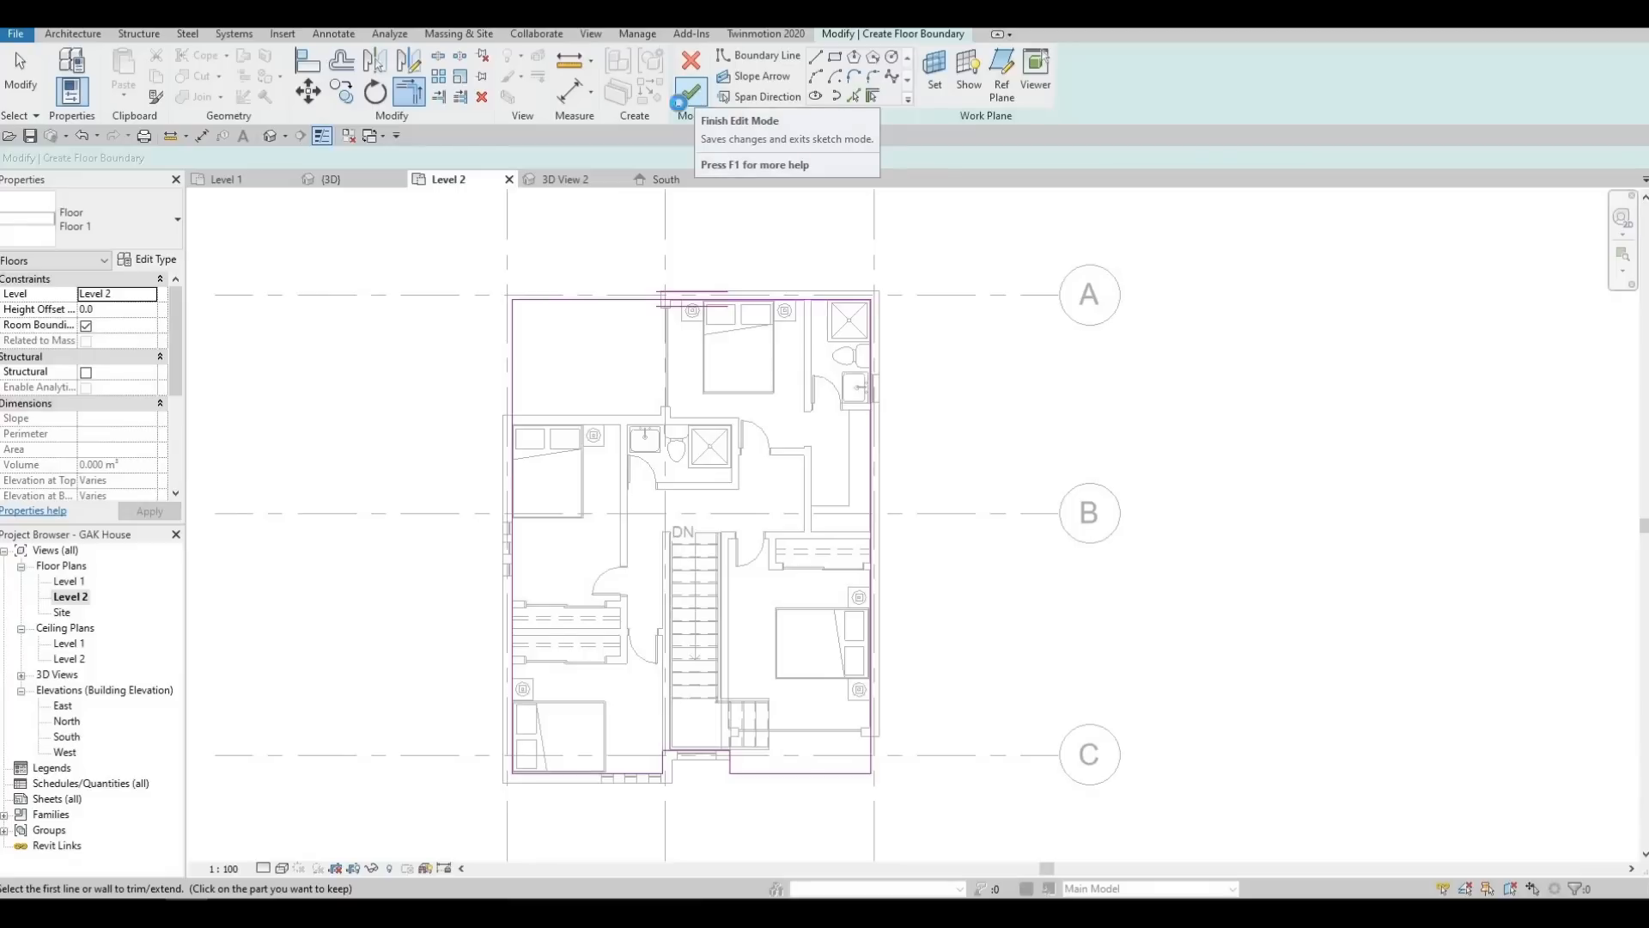
Finish the Level 2 floor boundary sketch and view the front of the house in 3D
click(691, 91)
click(950, 465)
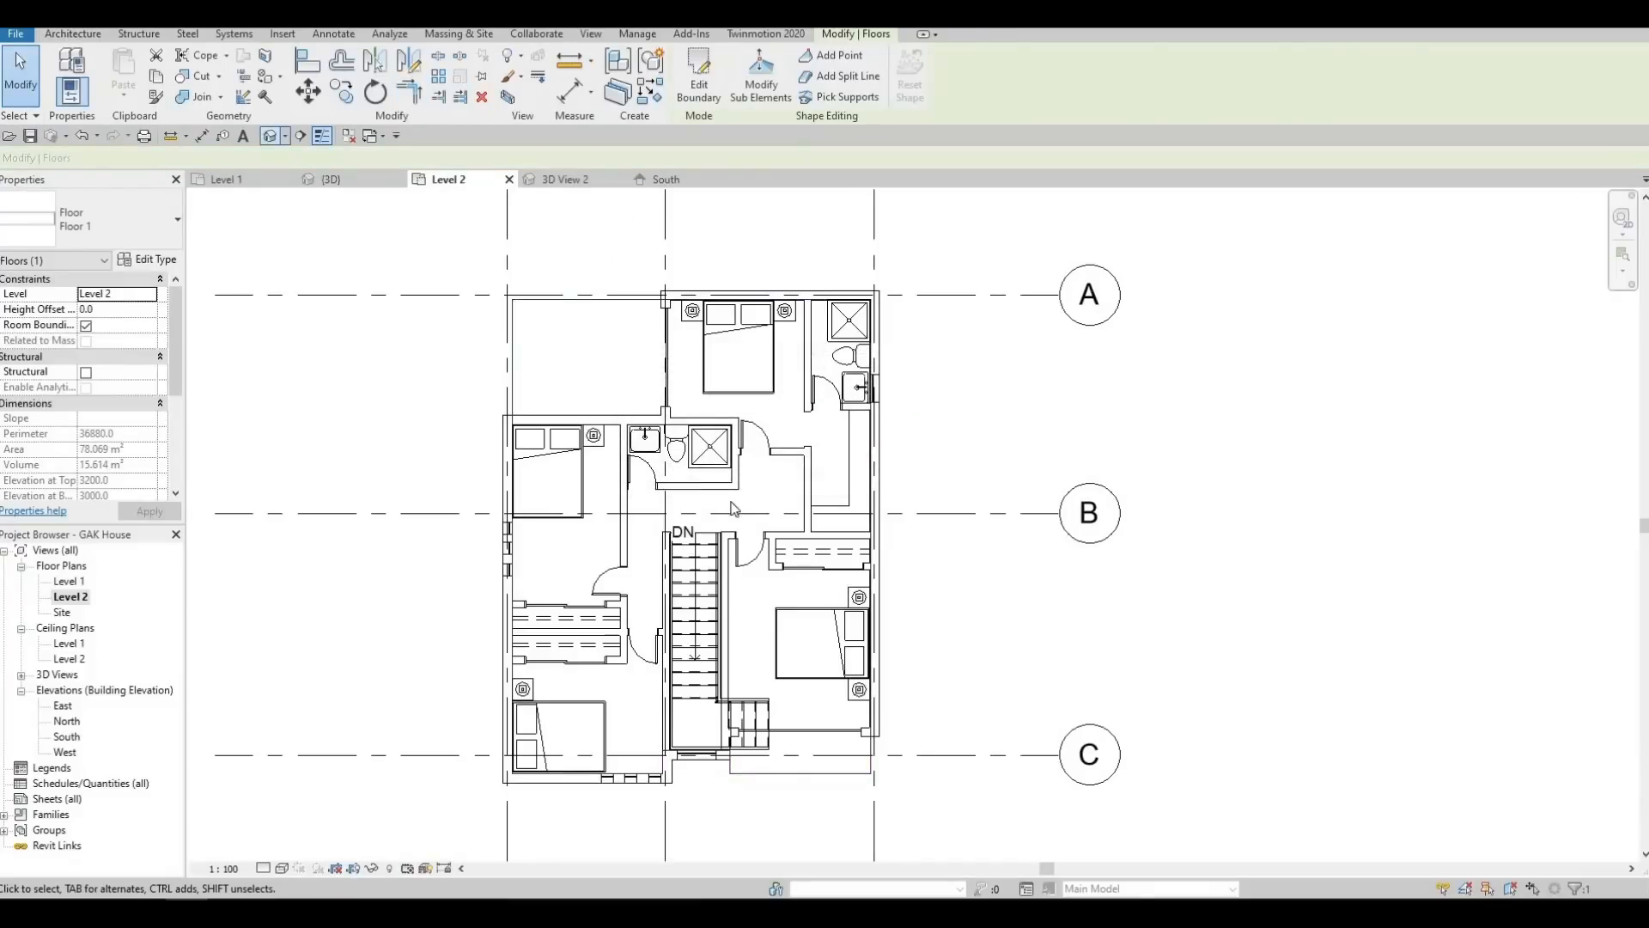
shift+middle_drag(532, 568, 1031, 533)
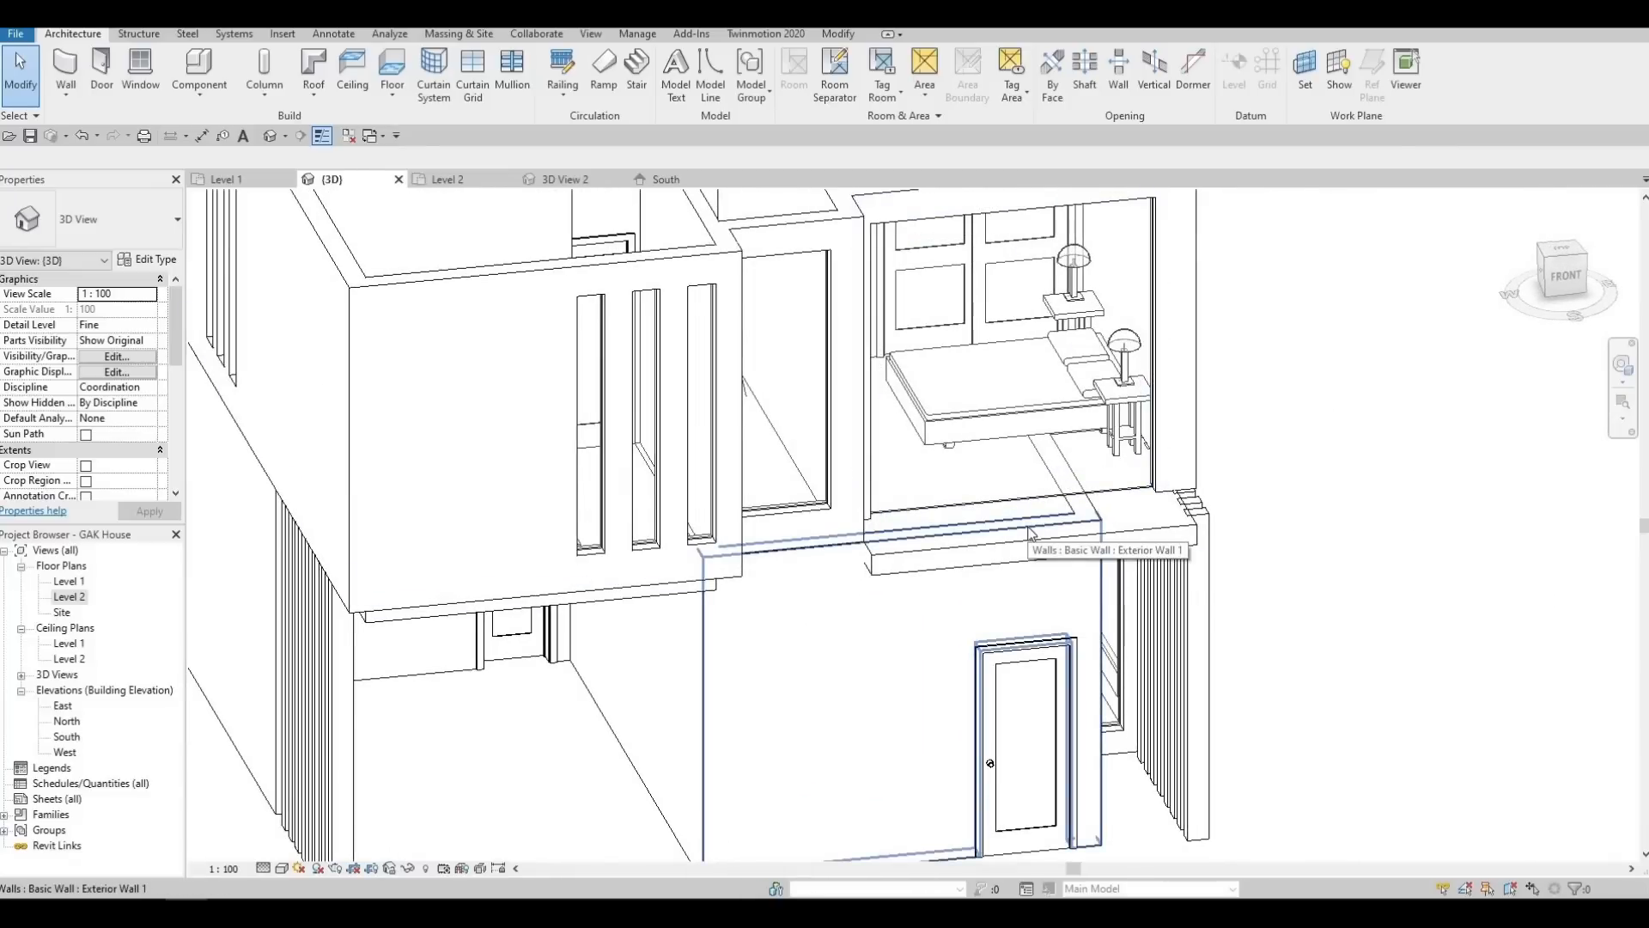
Attach the tops of the ground-floor front entrance wall and its adjoining side wall to the Level 2 floor slab
click(1015, 511)
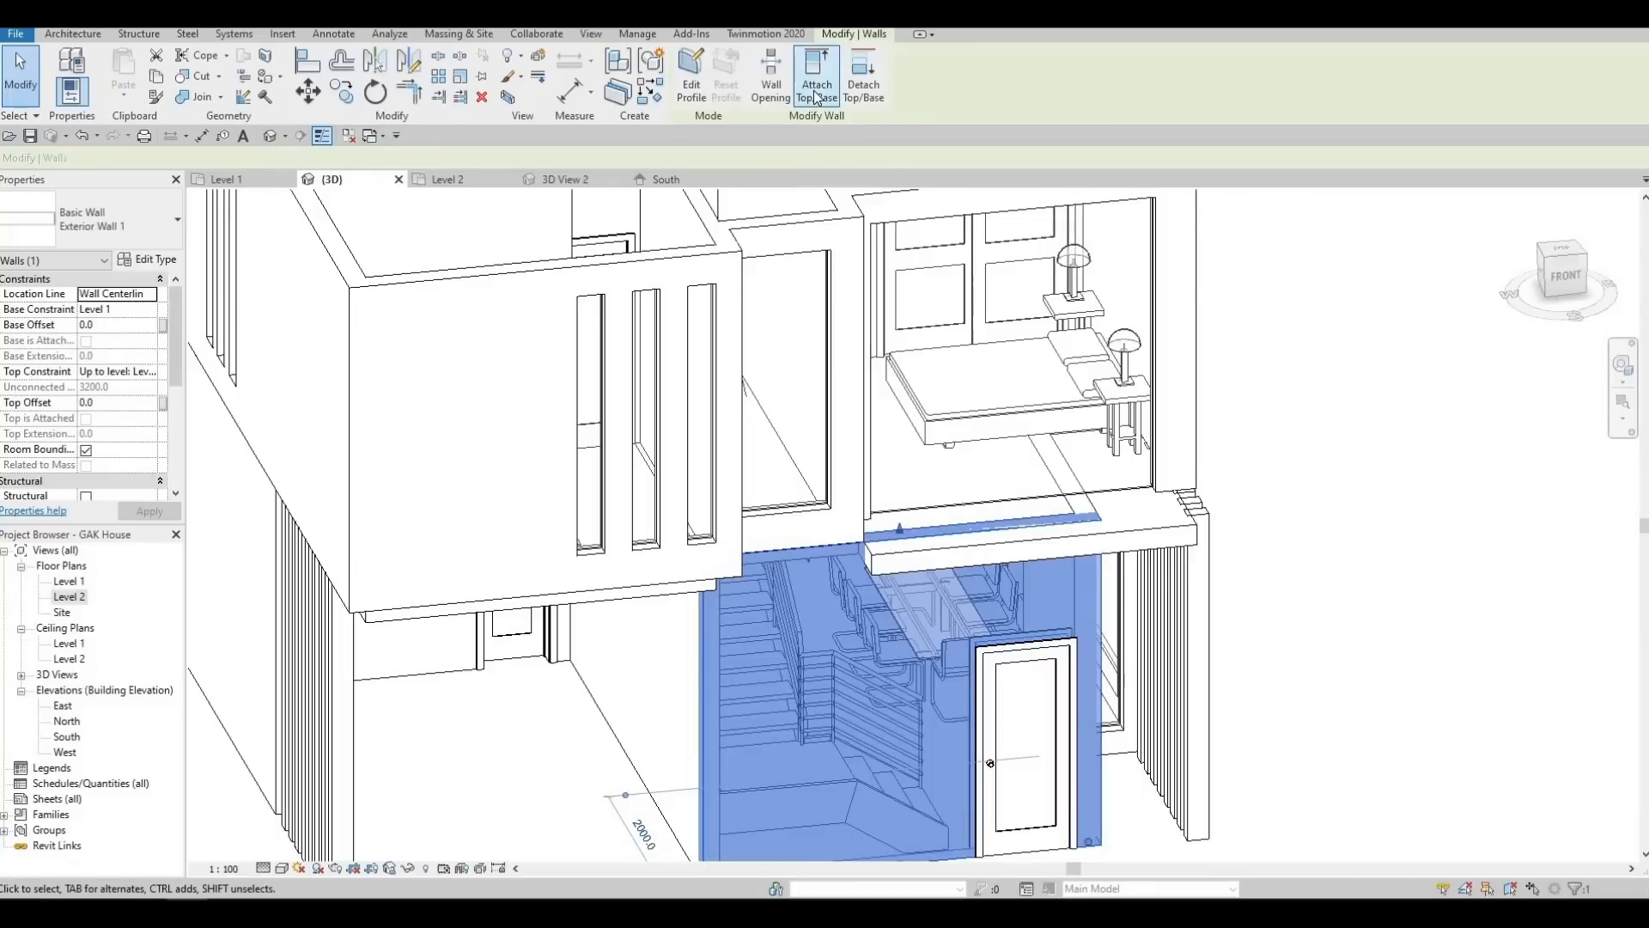
click(814, 96)
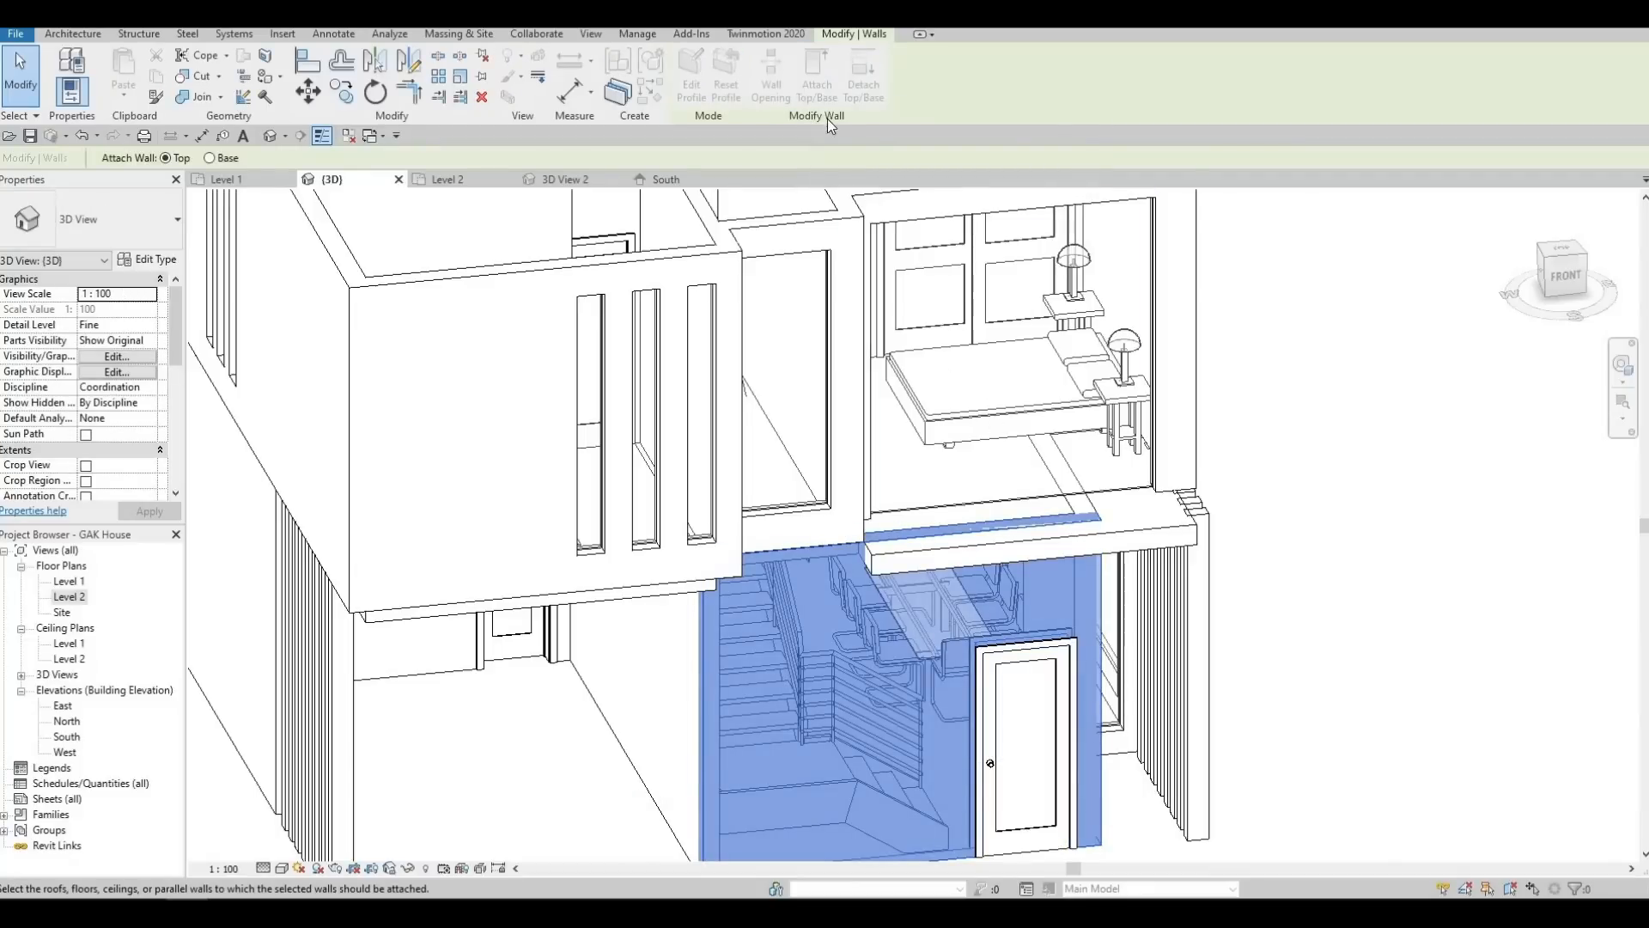
click(1078, 538)
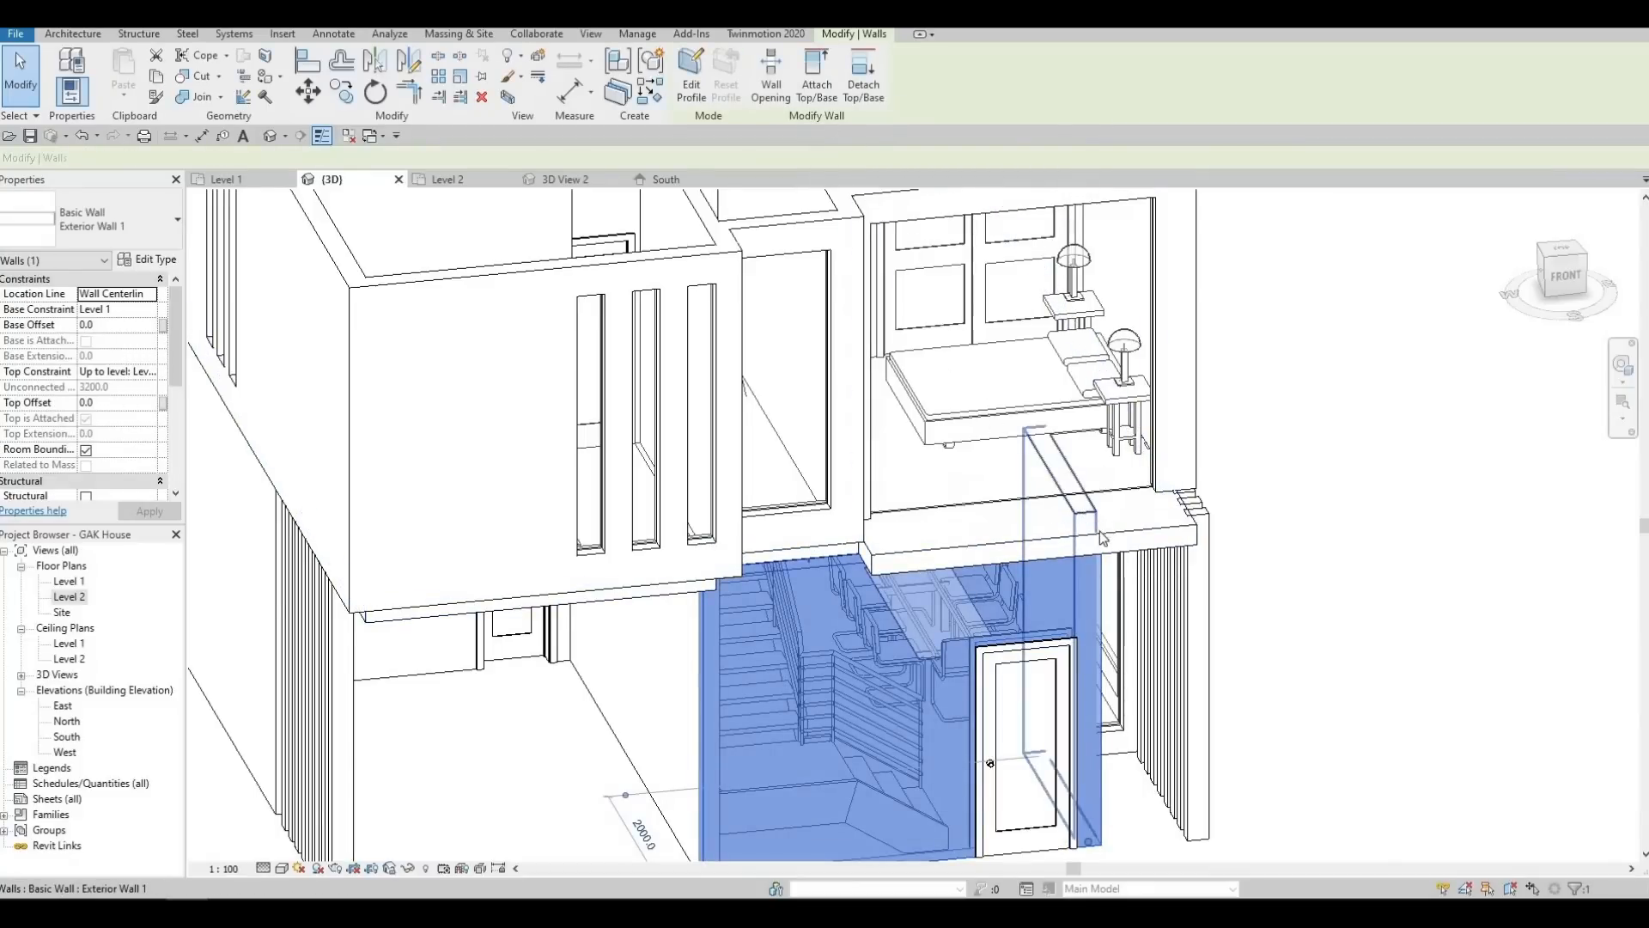
click(1077, 511)
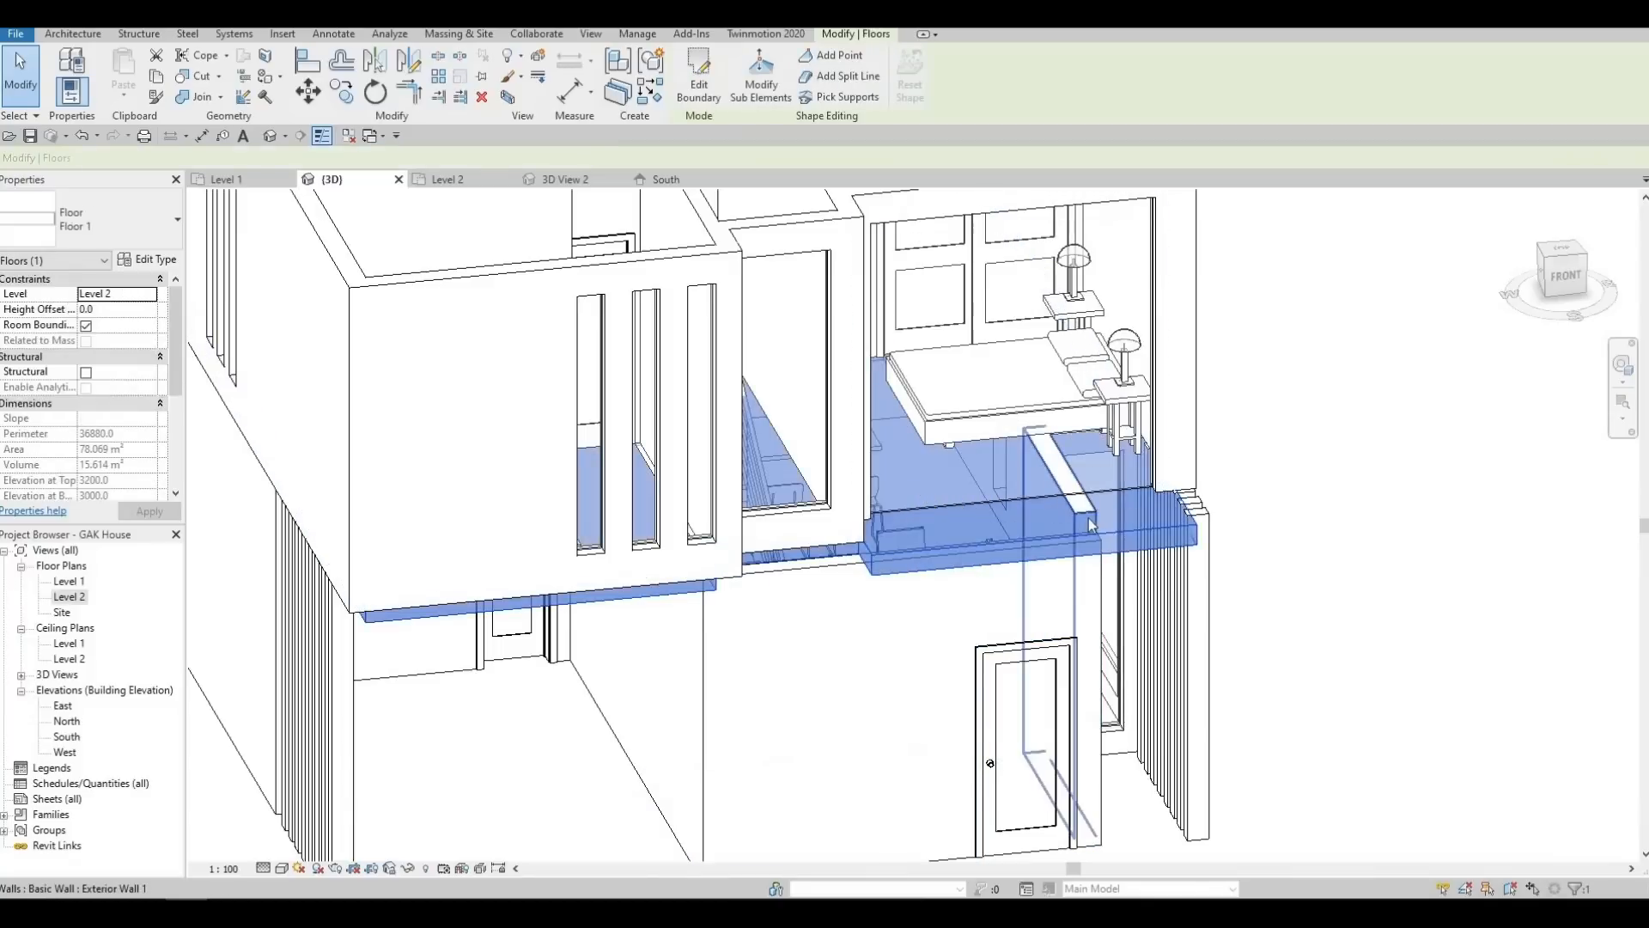
key(Escape)
key(Escape)
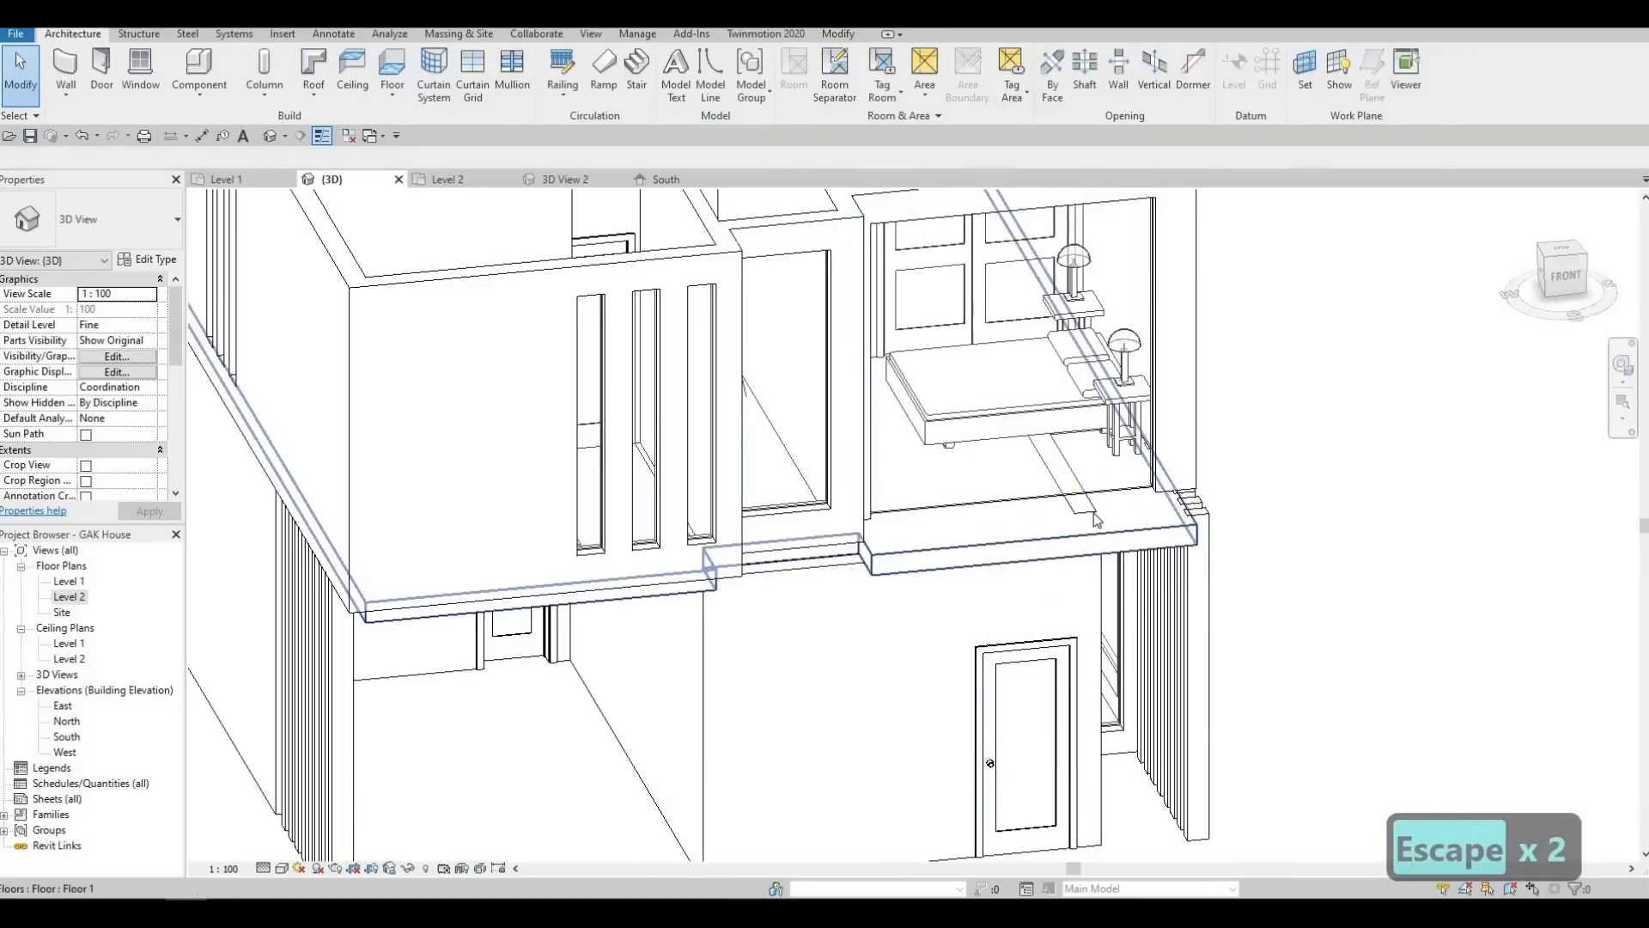
click(1117, 584)
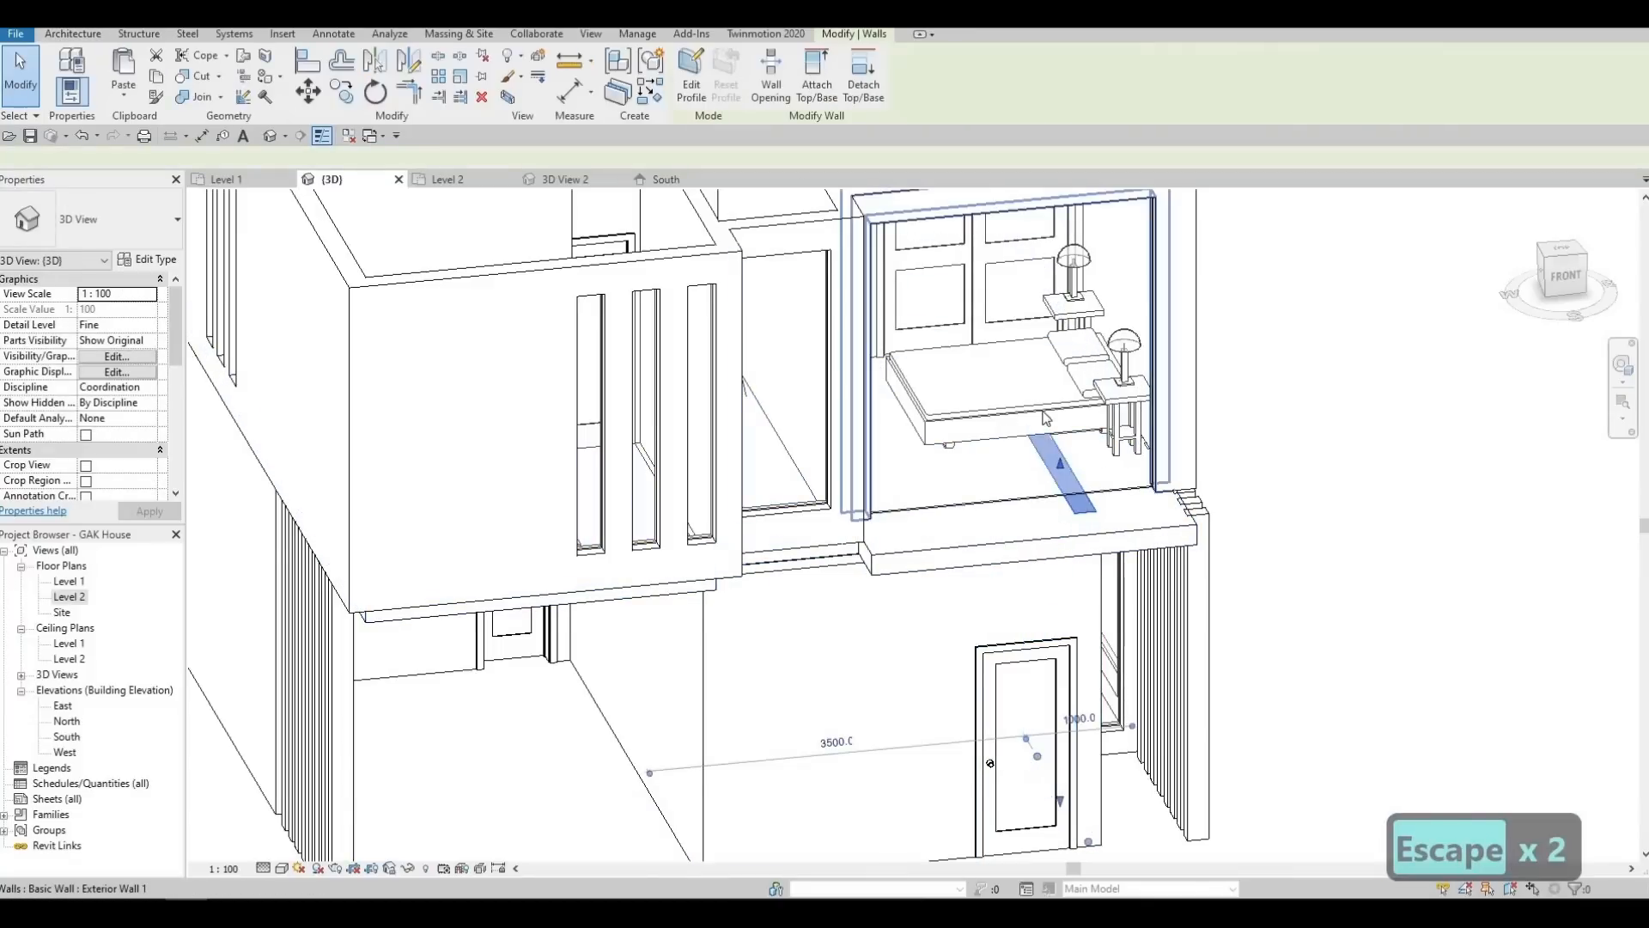
click(1108, 553)
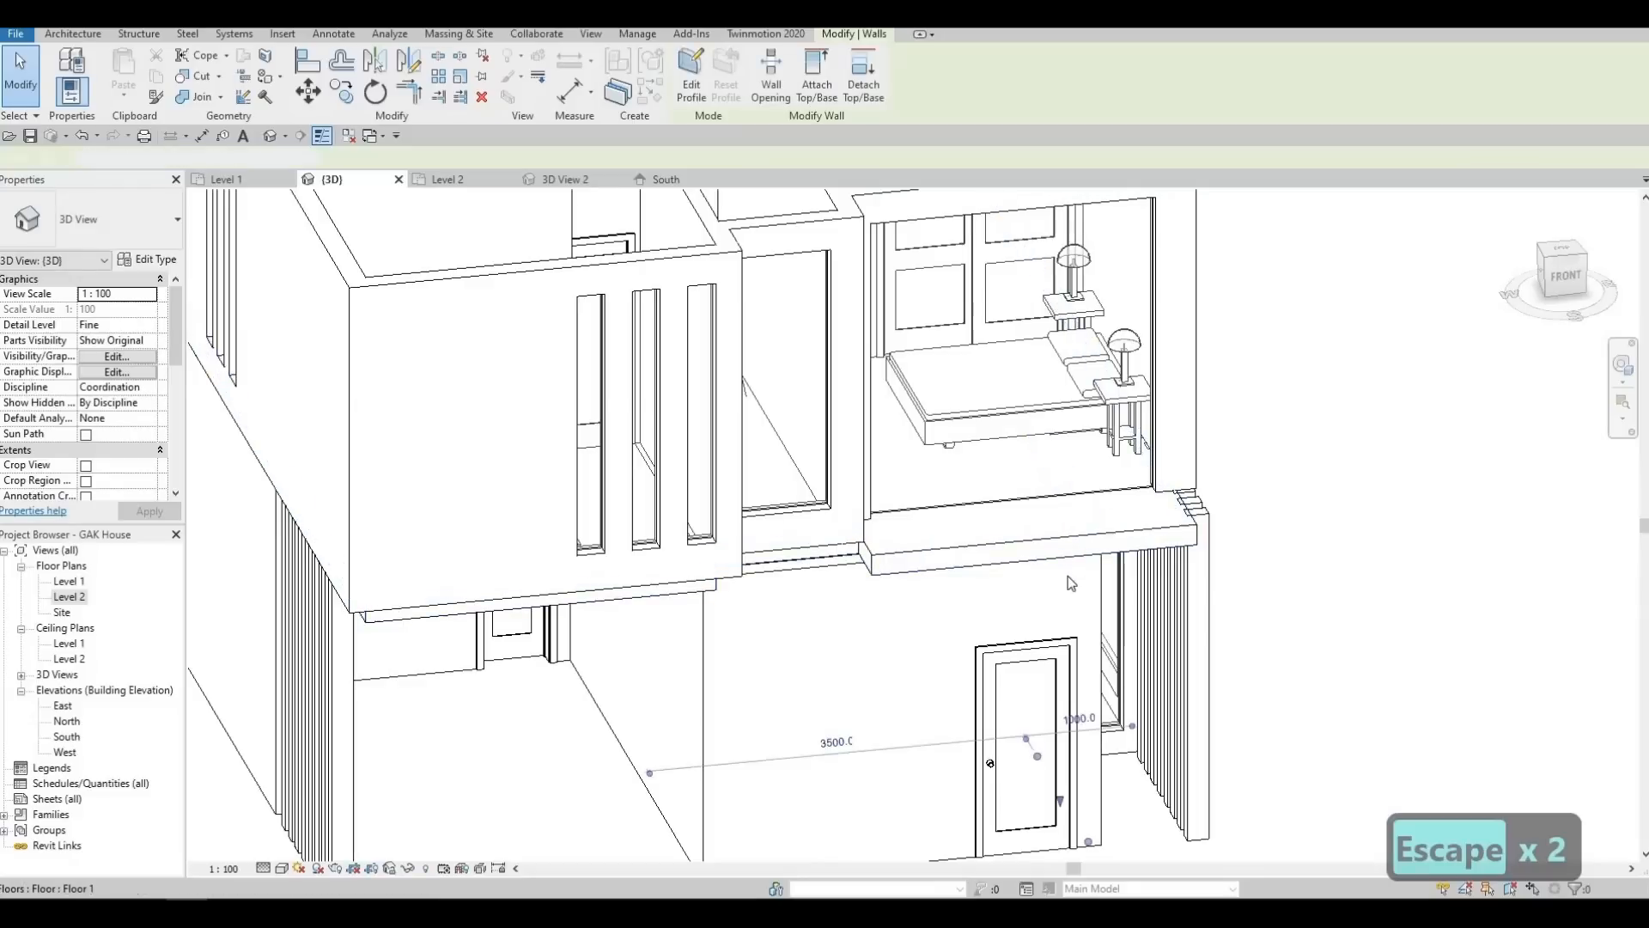
Examine where the Level 2 slab meets the walls around the front, side and back of the house
shift+middle_drag(940, 589, 1108, 564)
middle_drag(893, 626, 1132, 599)
shift+middle_drag(979, 605, 952, 454)
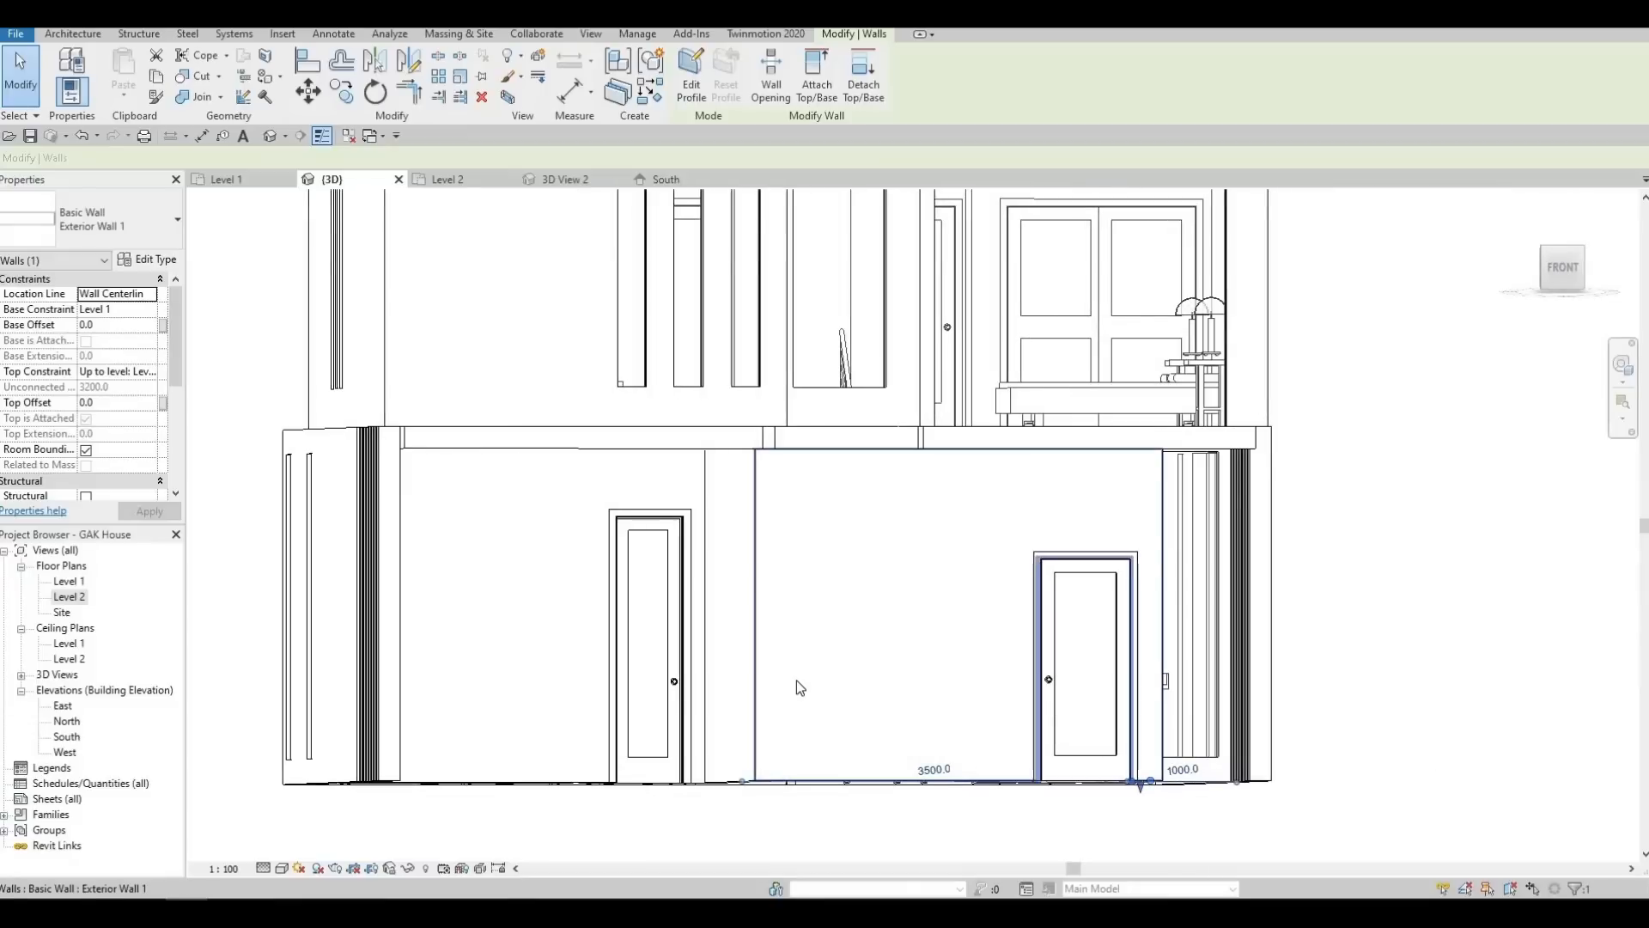
key(F1)
key(F1)
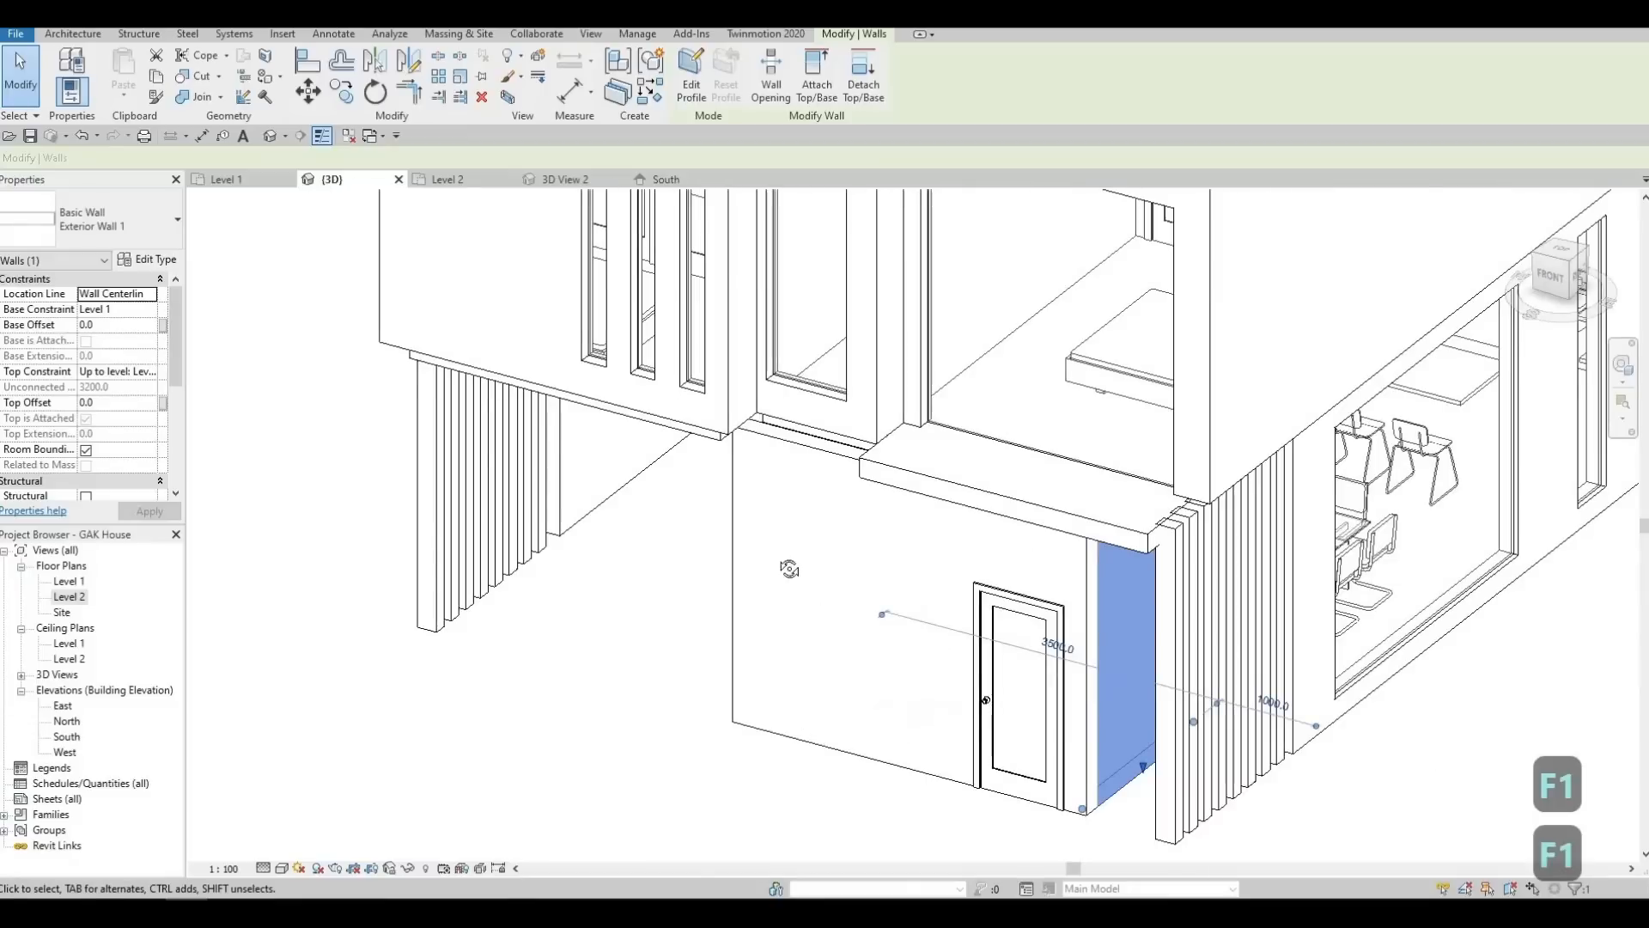
shift+middle_drag(763, 531, 1031, 646)
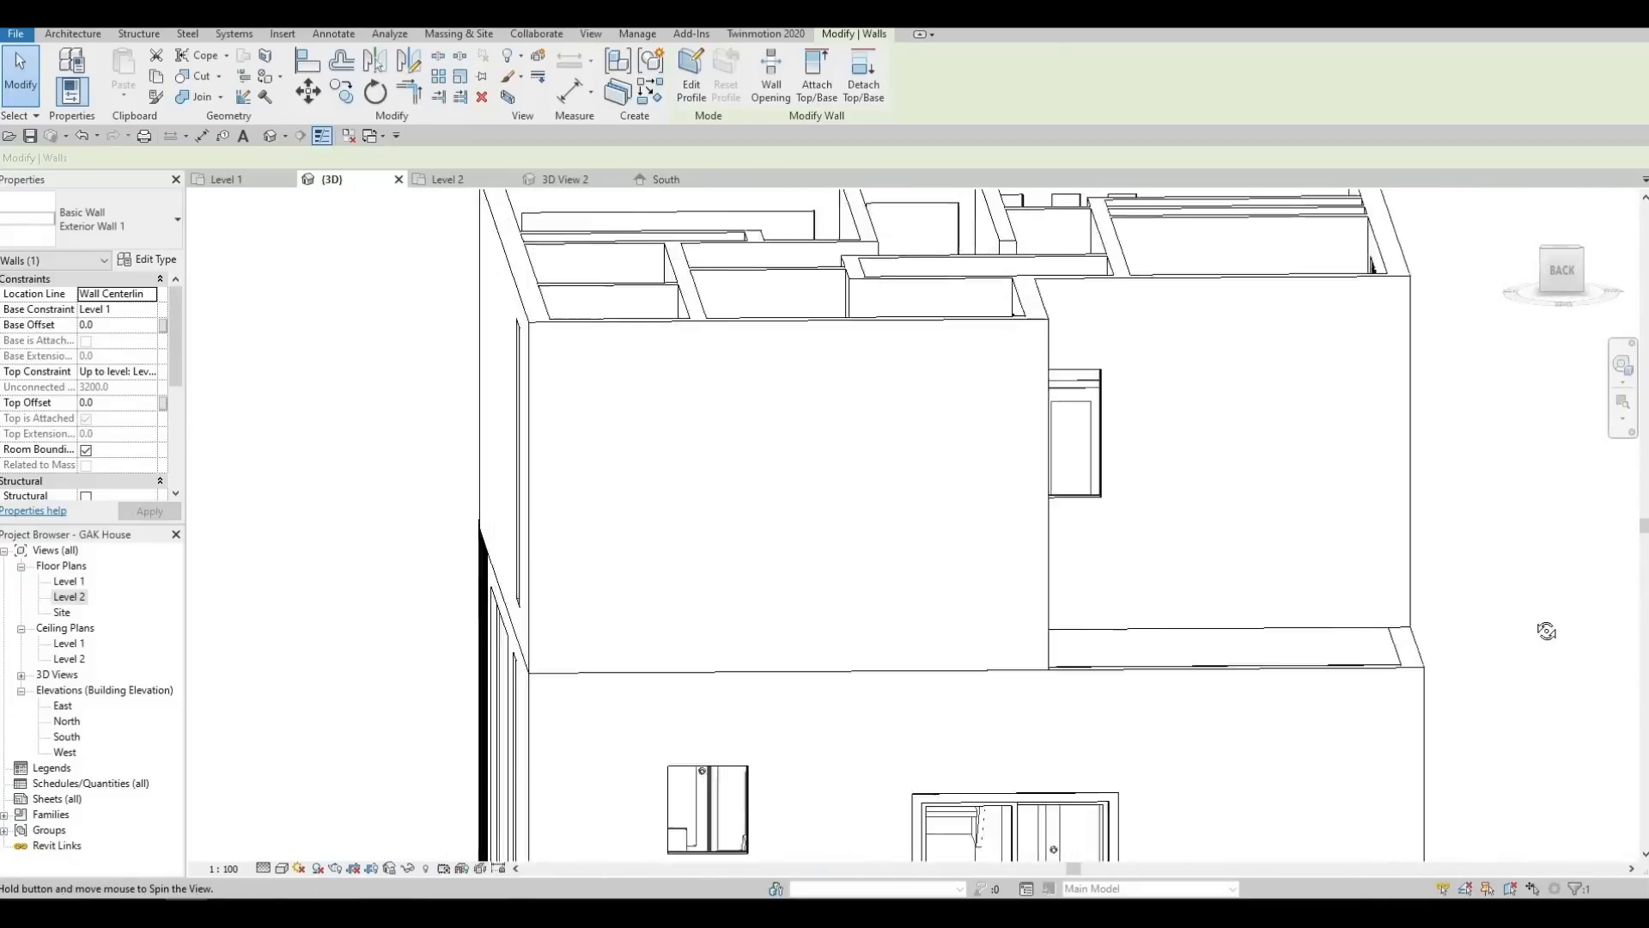
shift+middle_drag(1546, 633, 725, 600)
middle_drag(650, 693, 754, 456)
scroll(754, 447, up, 2)
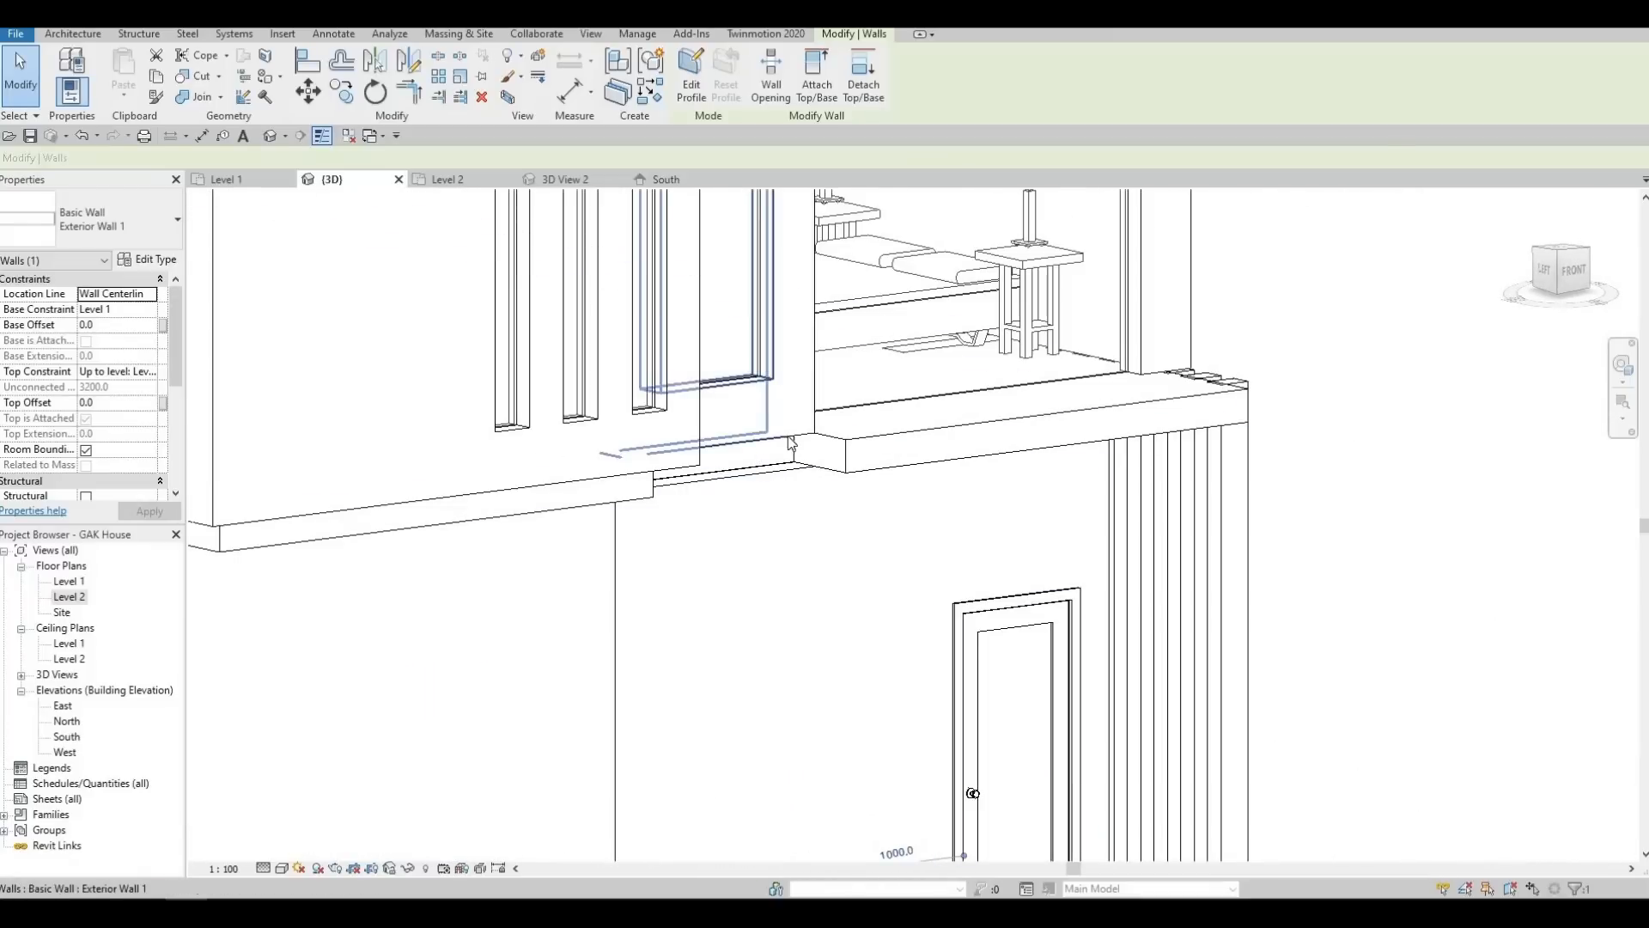
click(705, 461)
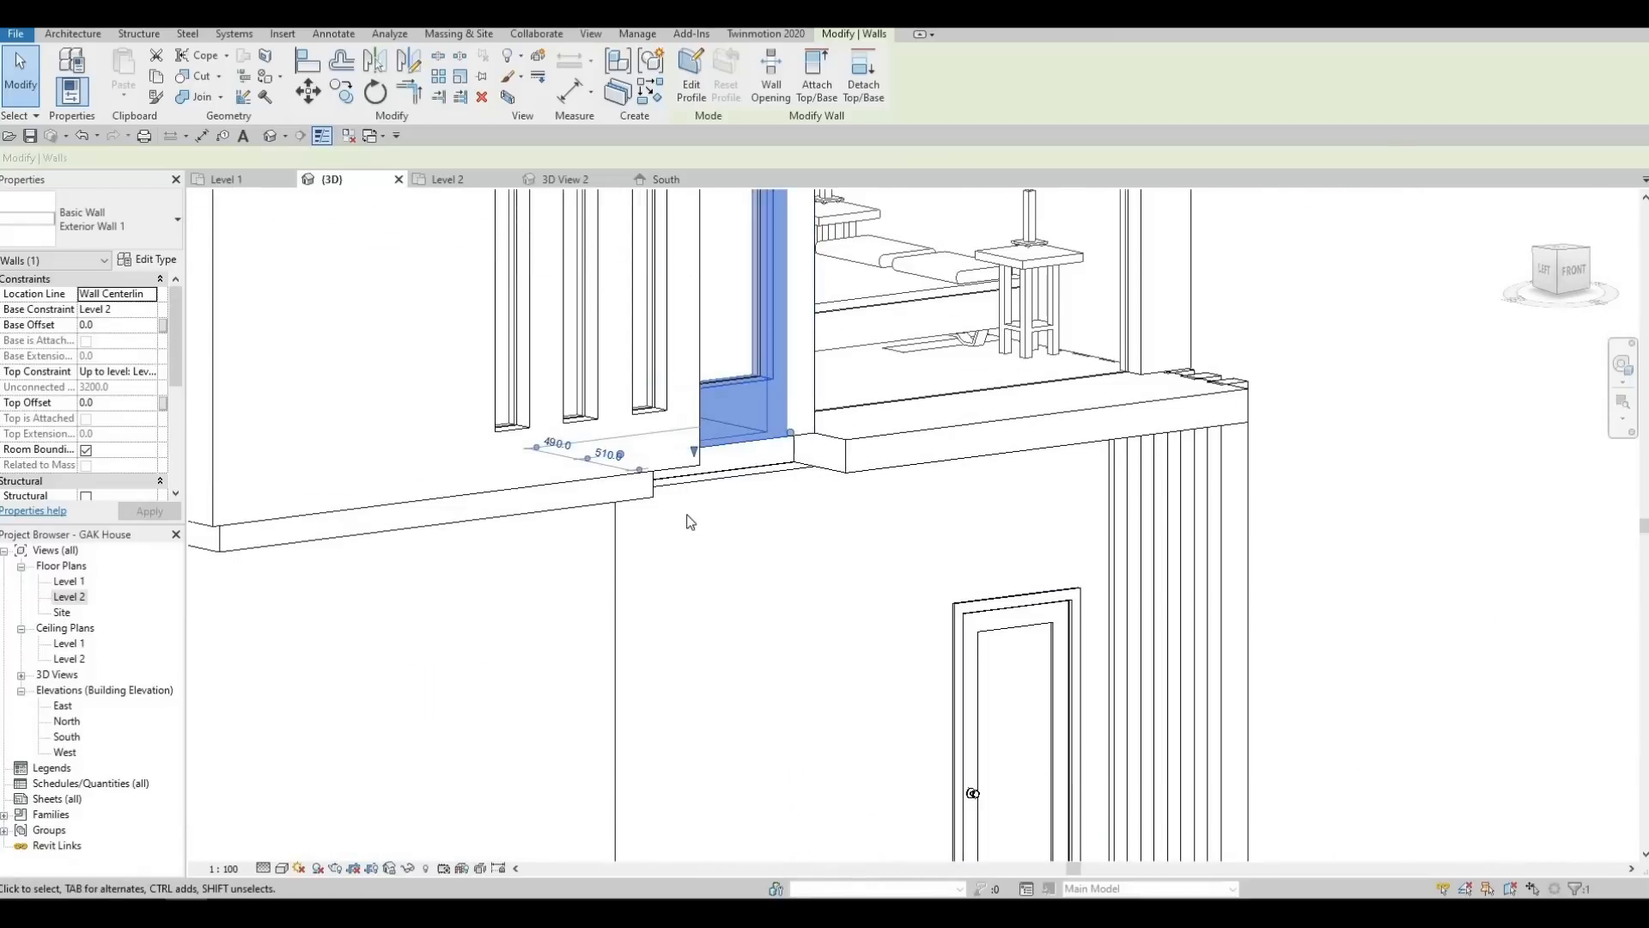
key(Escape)
Stretch the base of the Level 2 front wall with the three narrow windows down over the slab edge
shift+middle_drag(776, 547, 742, 566)
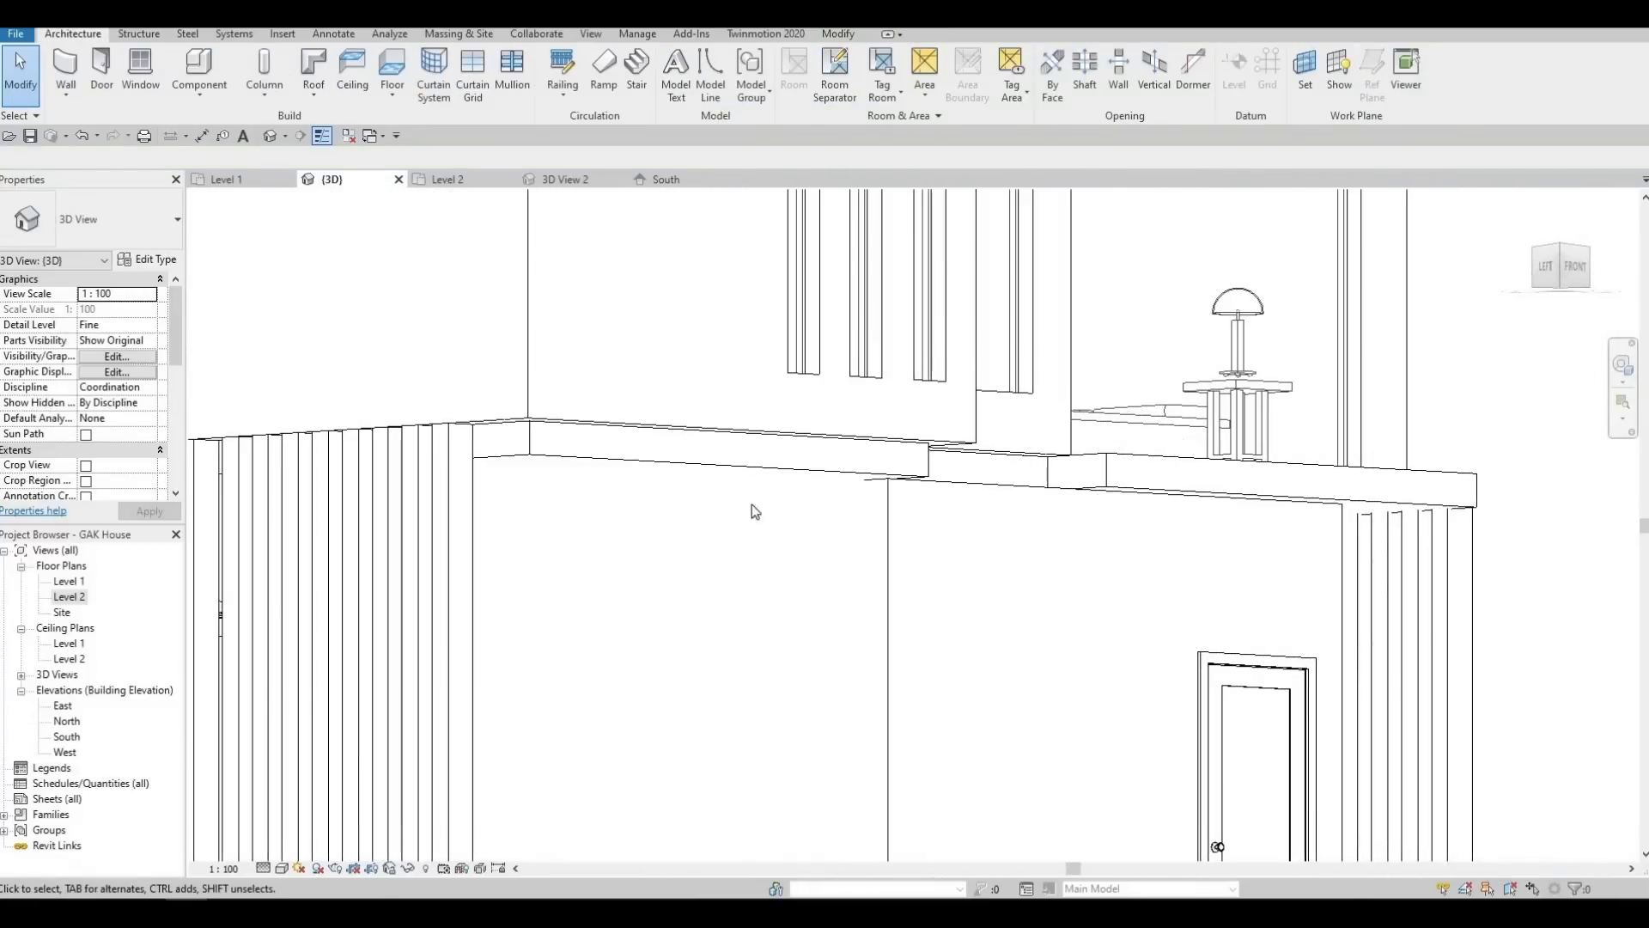
shift+middle_drag(755, 508, 634, 289)
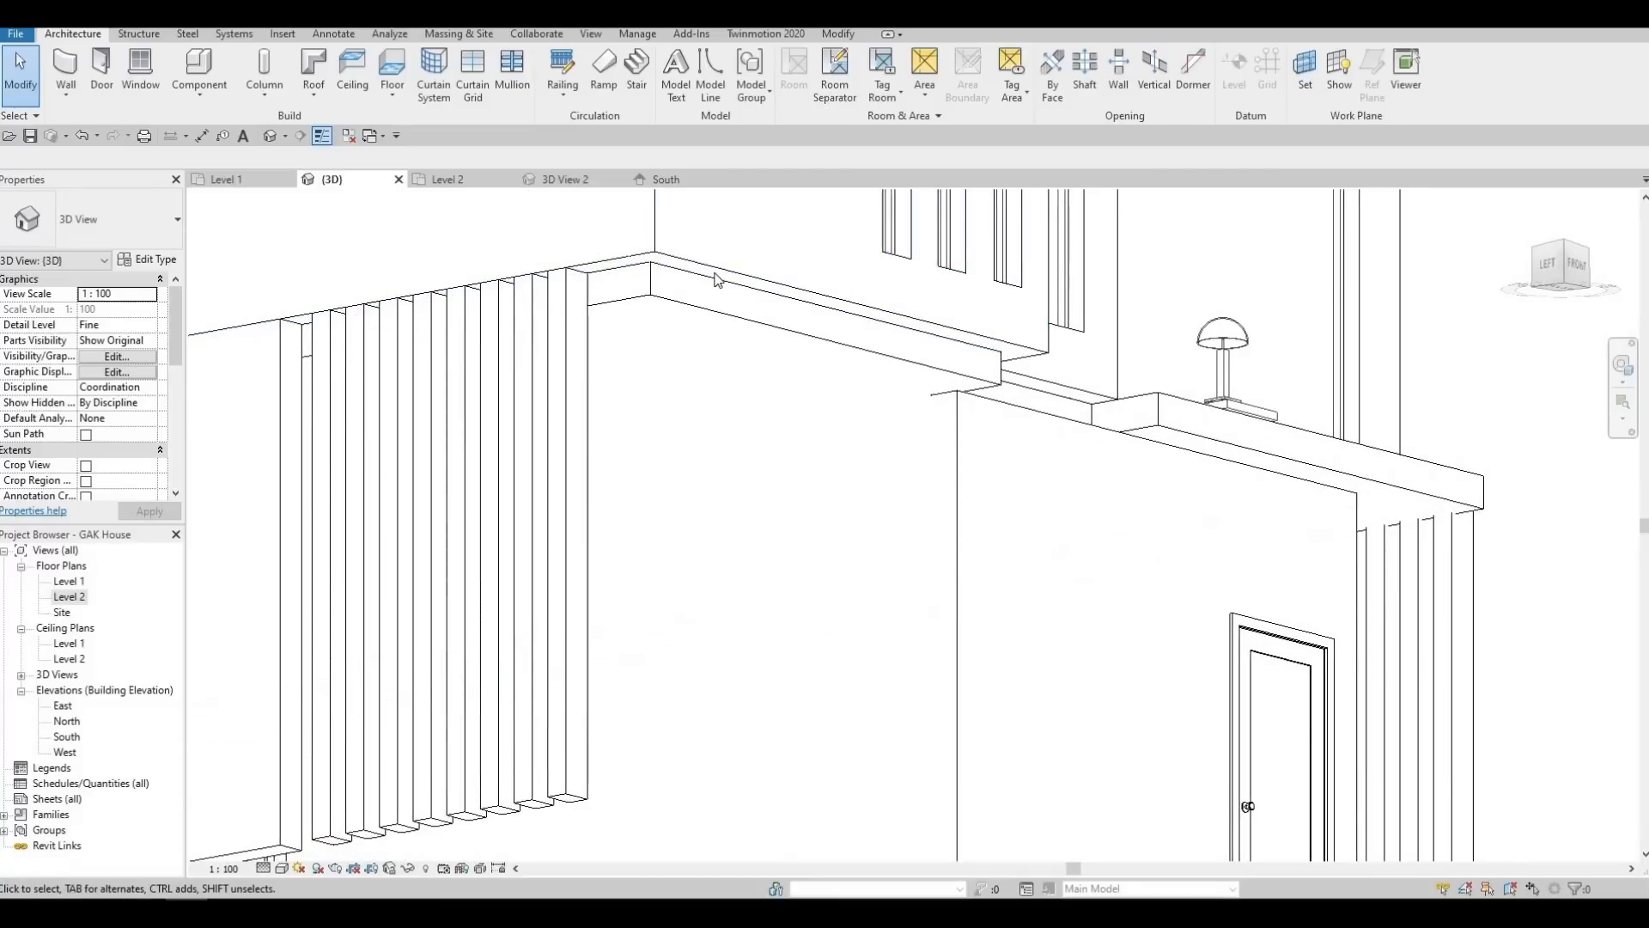
click(837, 311)
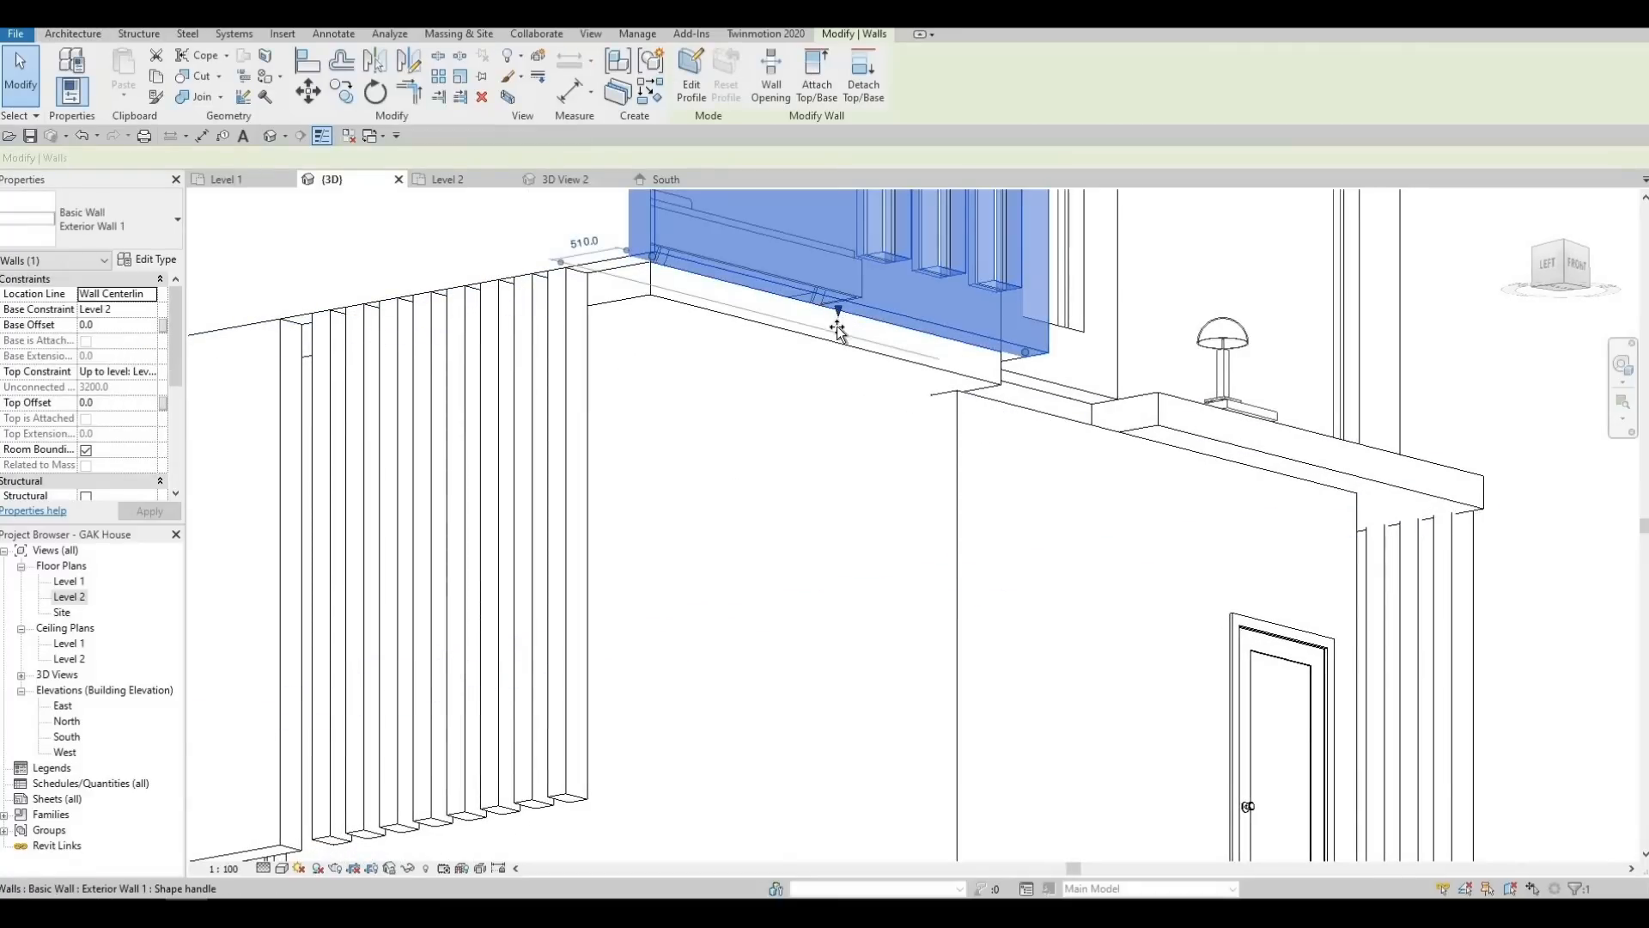
drag(838, 325, 837, 356)
key(Escape)
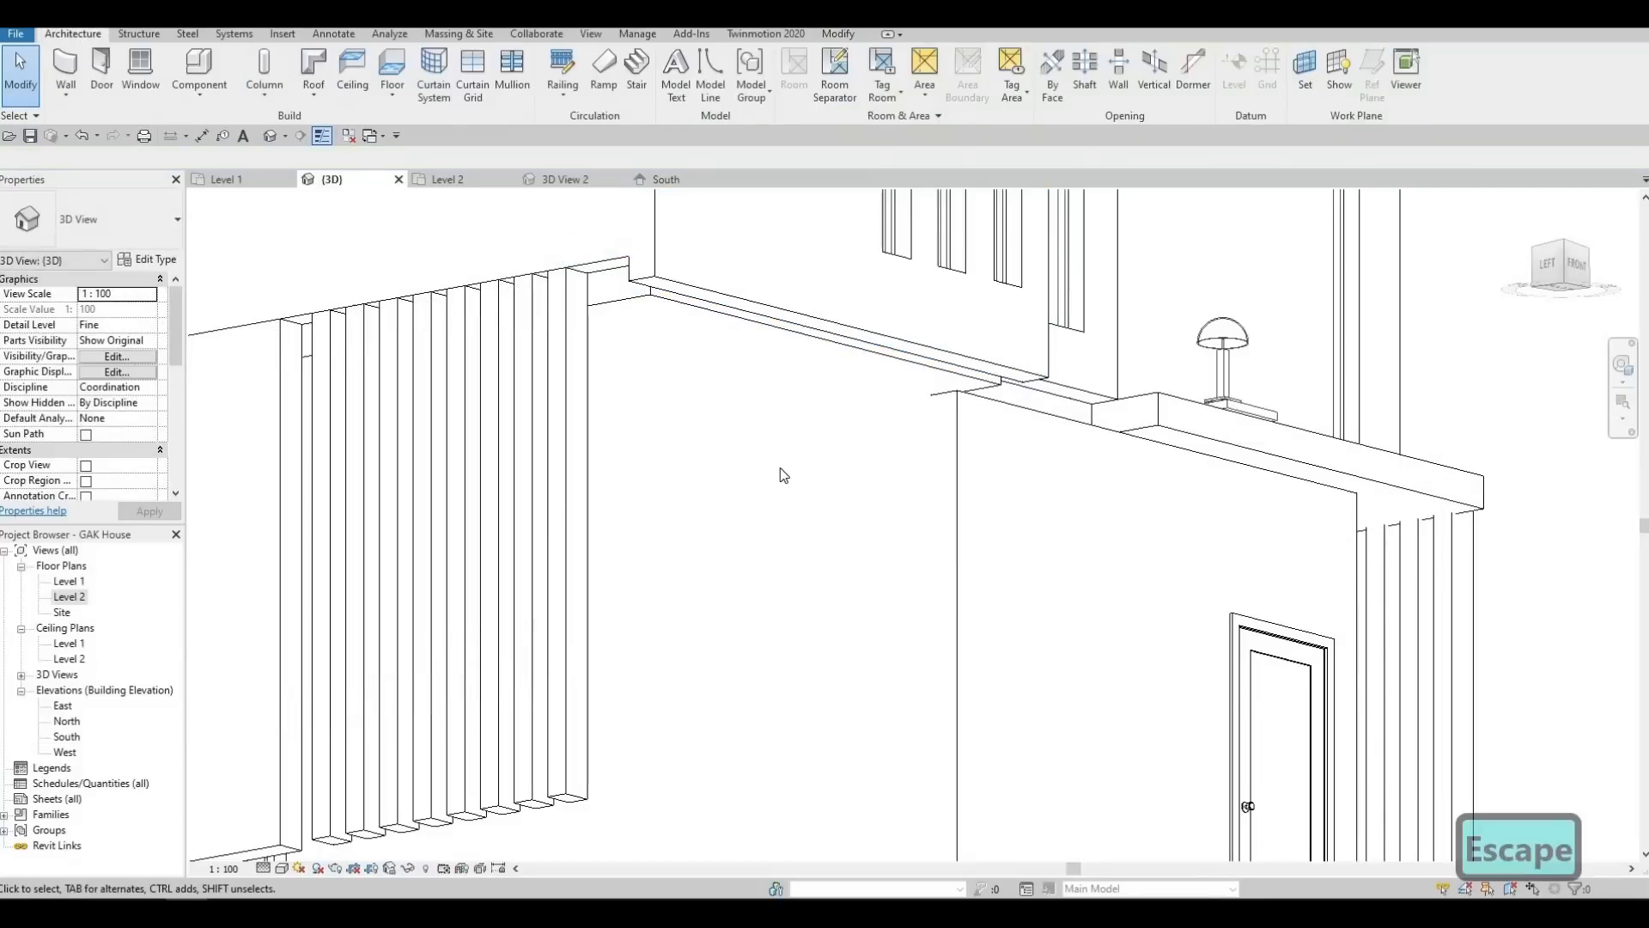
Align the bases of the Level 2 front wall above the carport and its adjoining side wall with the slab's underside
key(a)
key(l)
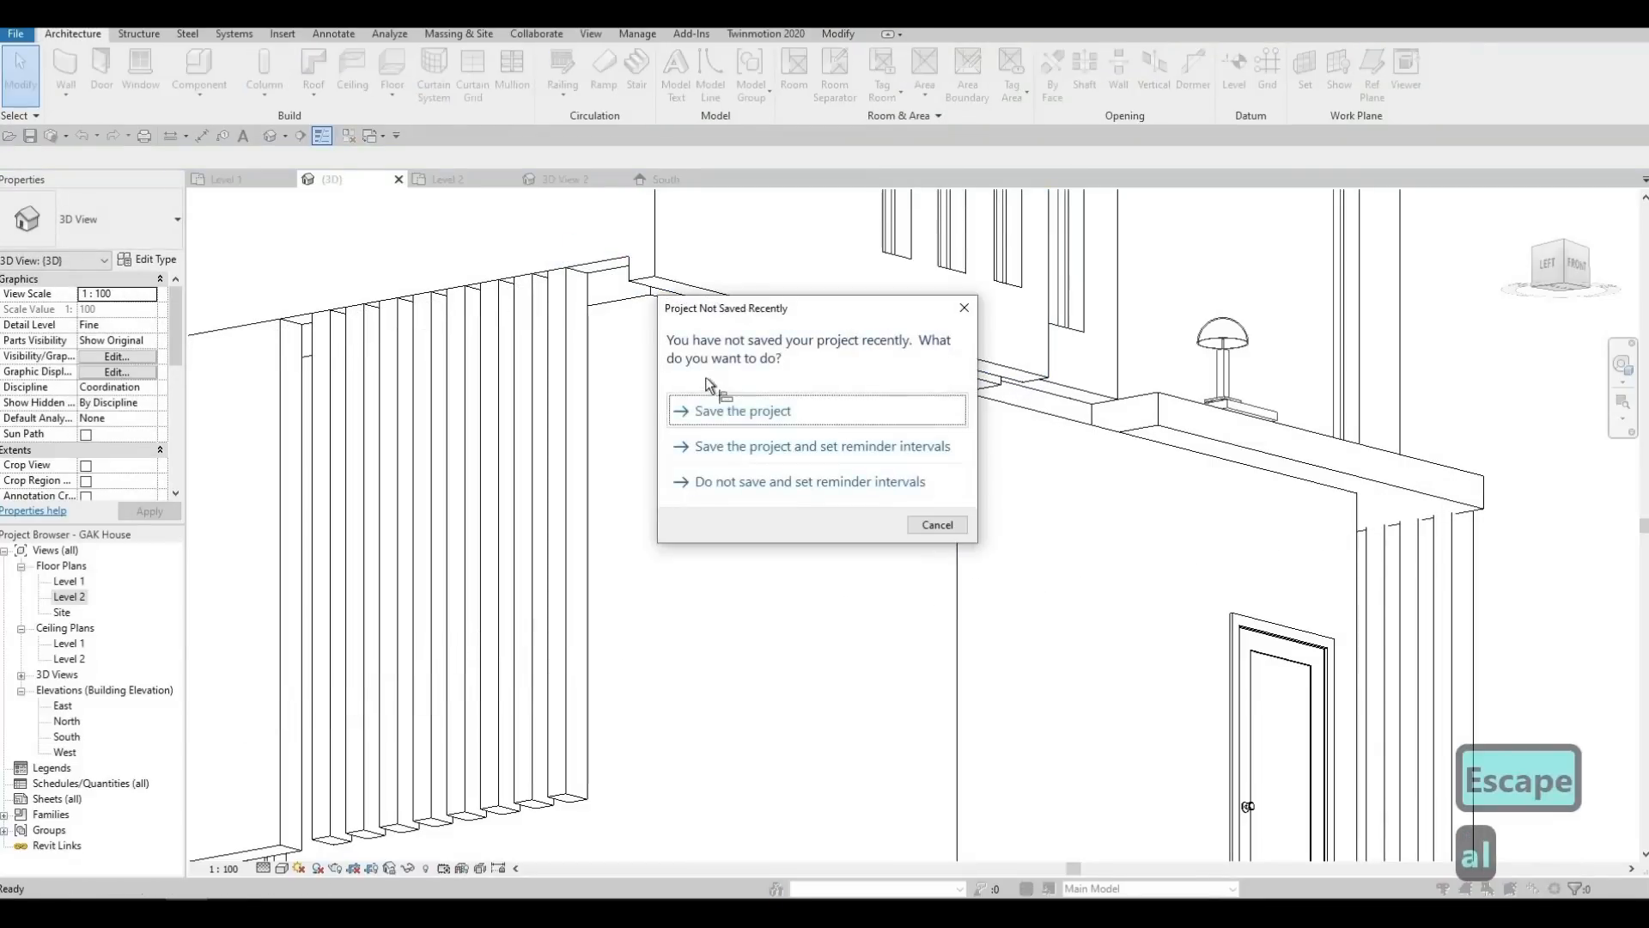
key(Escape)
key(a)
key(l)
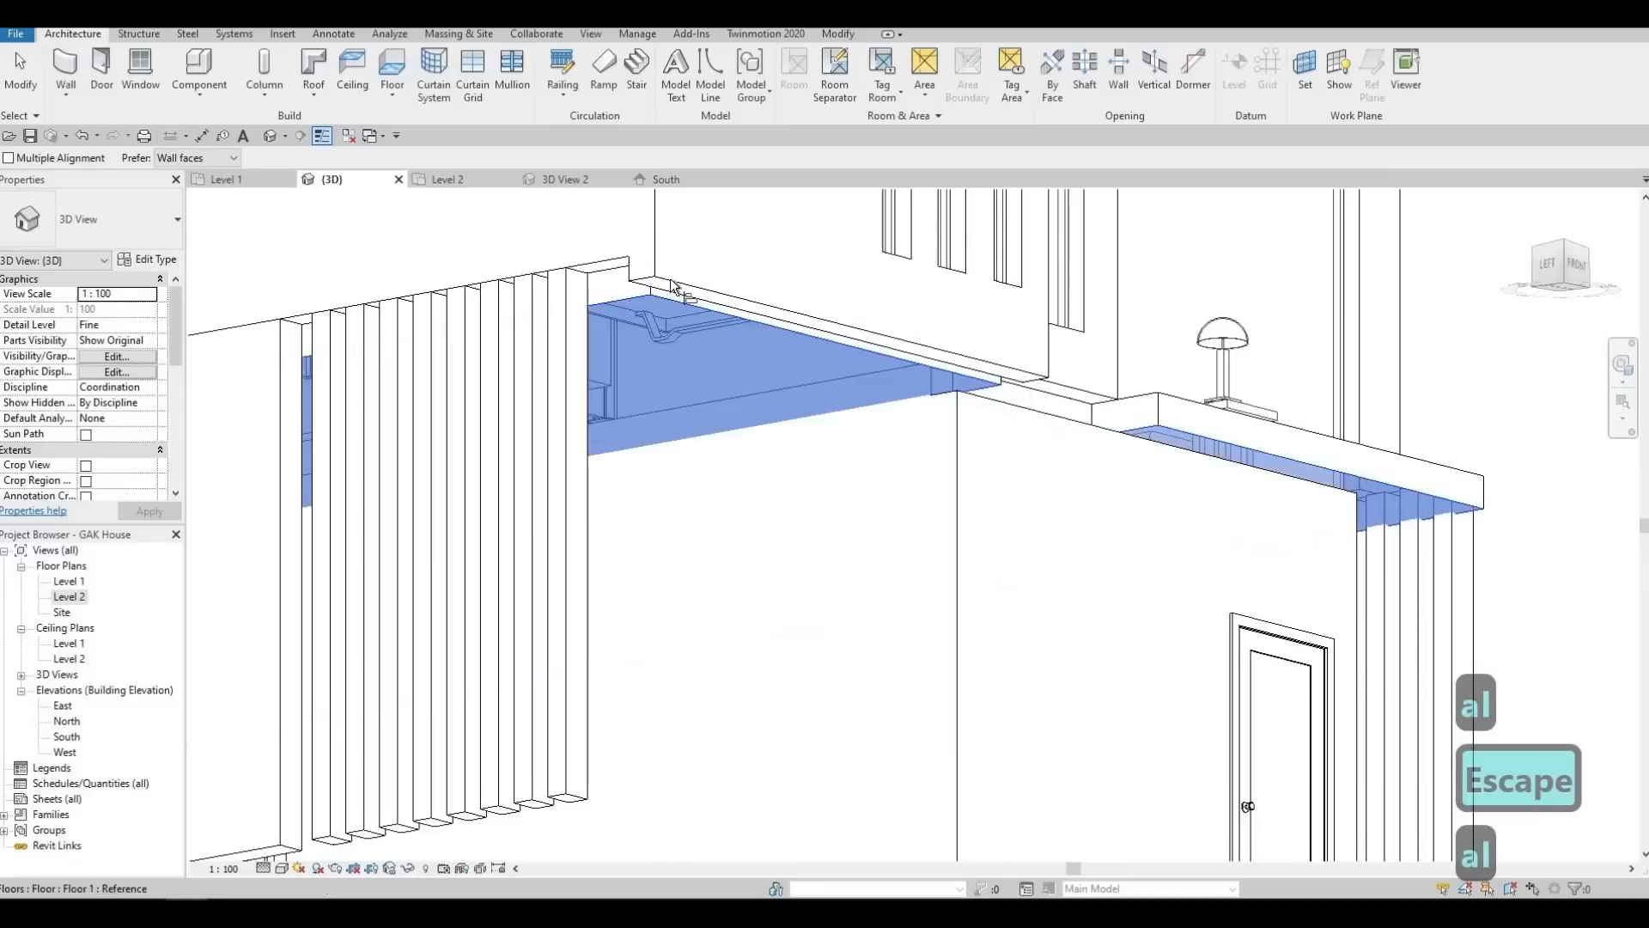
click(628, 282)
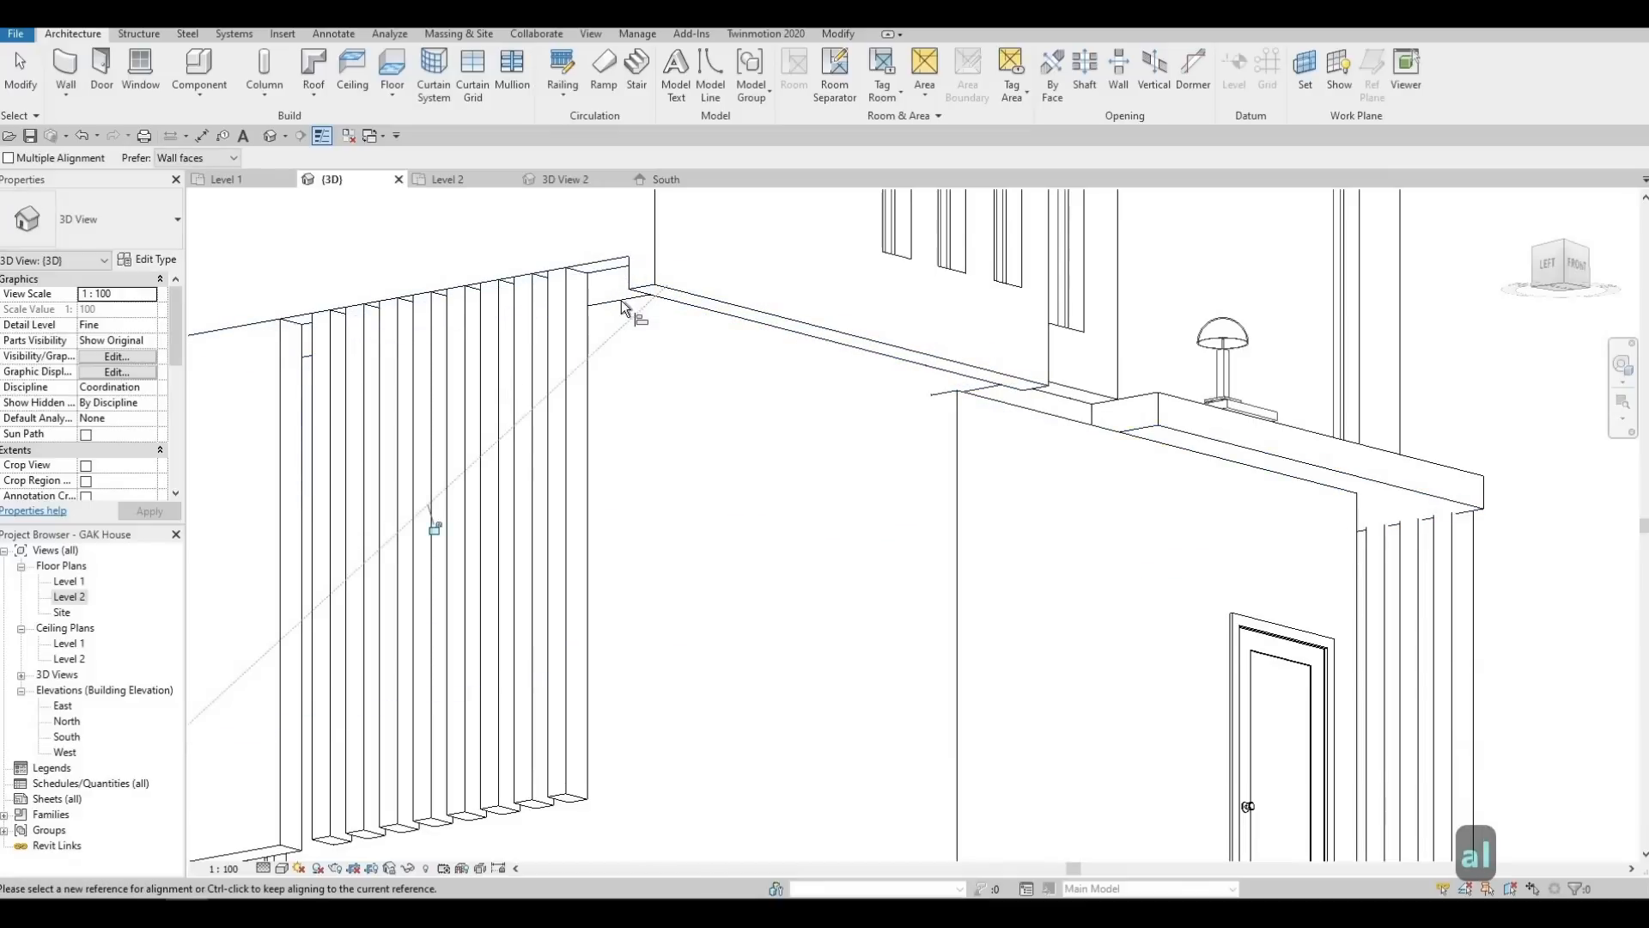
click(636, 297)
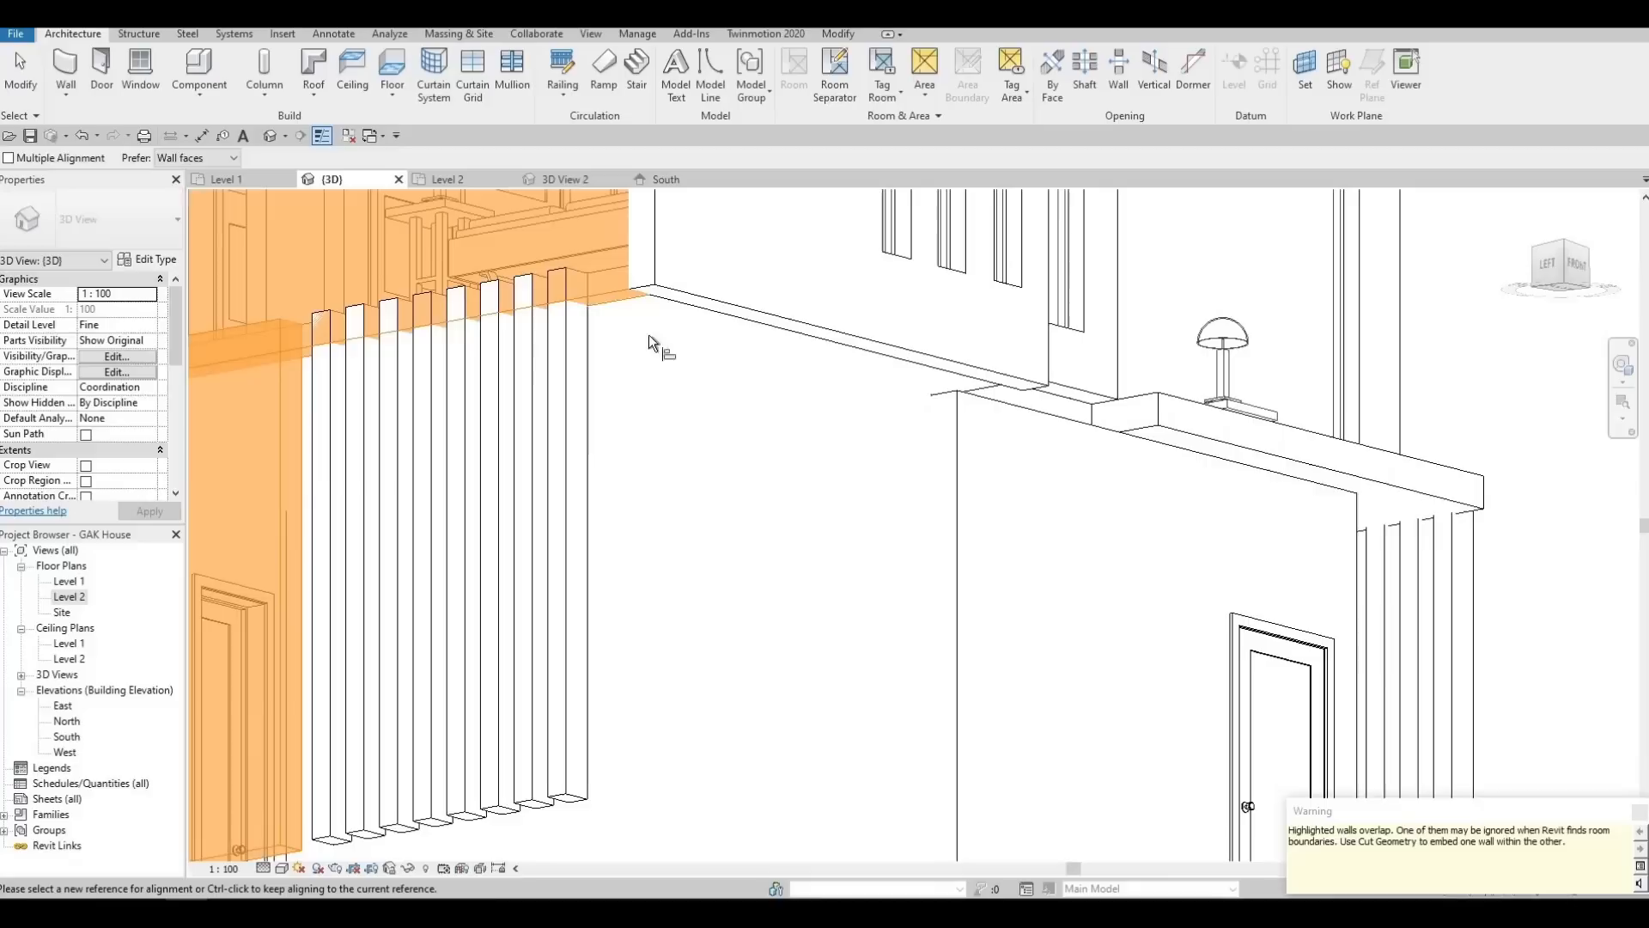
key(Escape)
key(Escape)
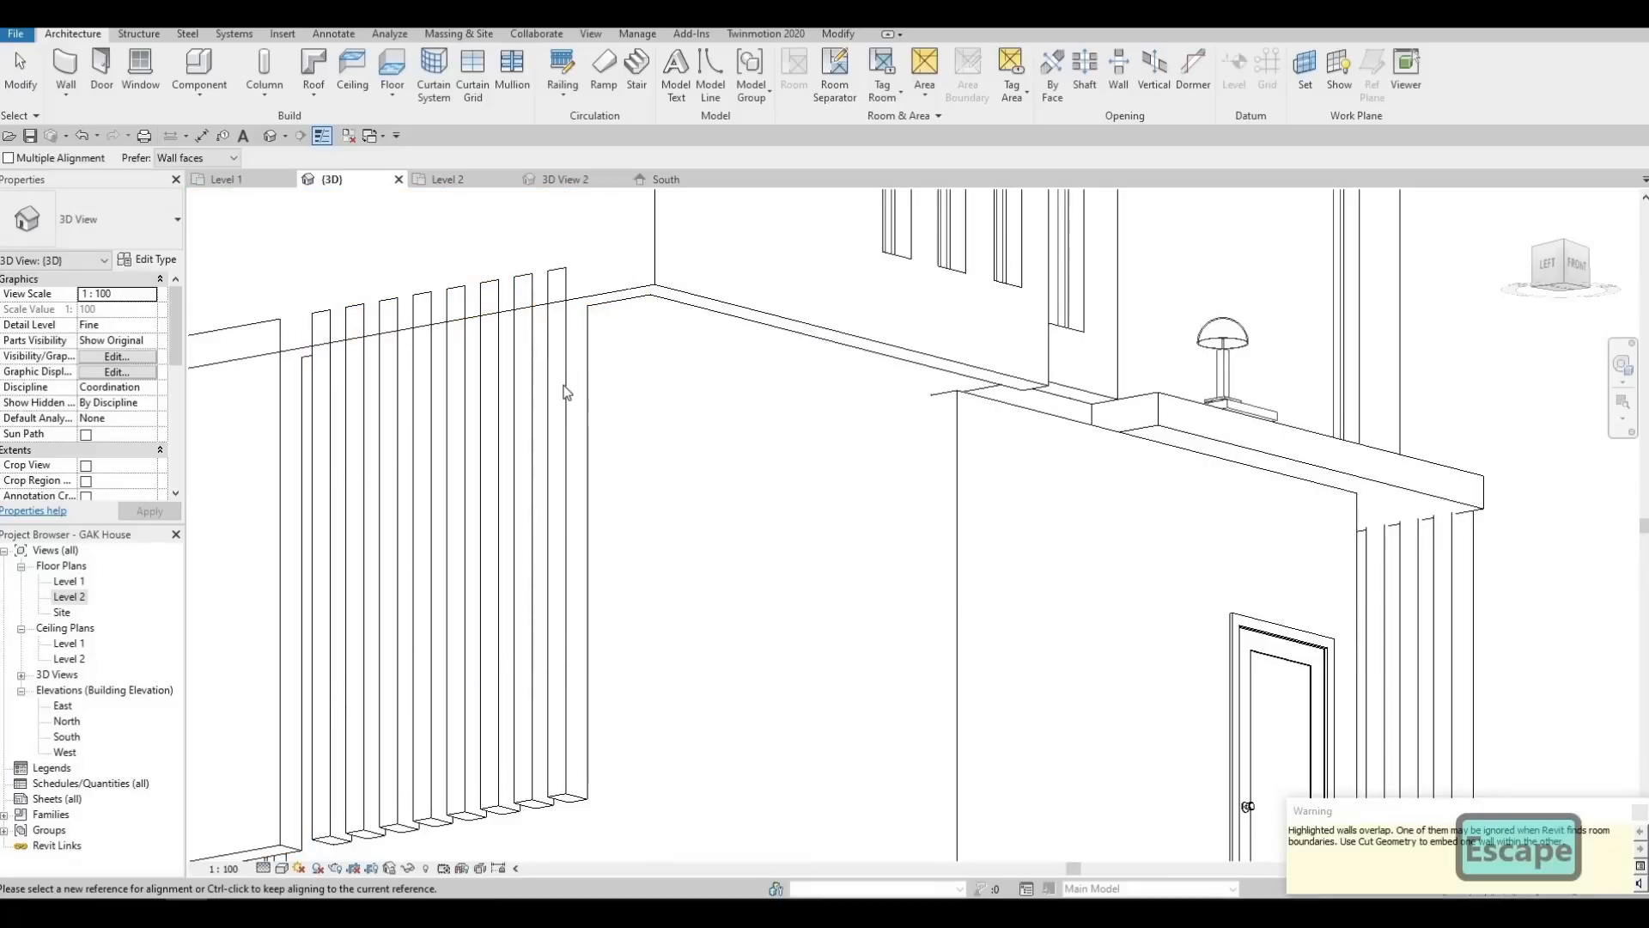
Lower the top of the vertical slat screen beside the carport to the underside of the Level 2 slab
click(520, 357)
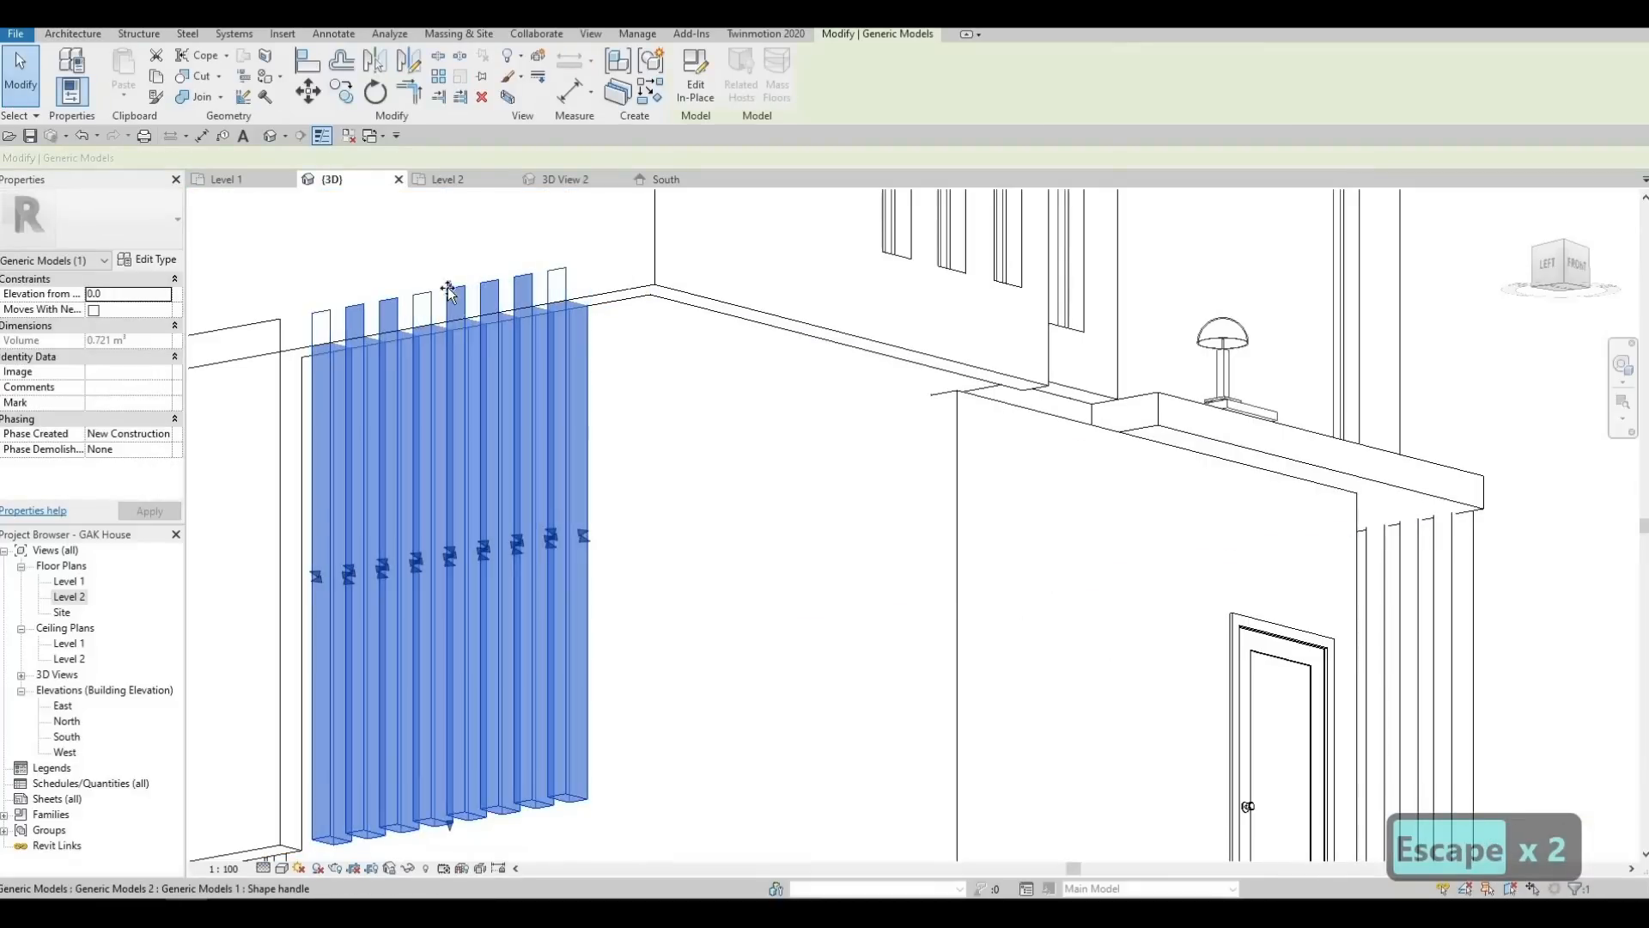
drag(449, 323, 450, 355)
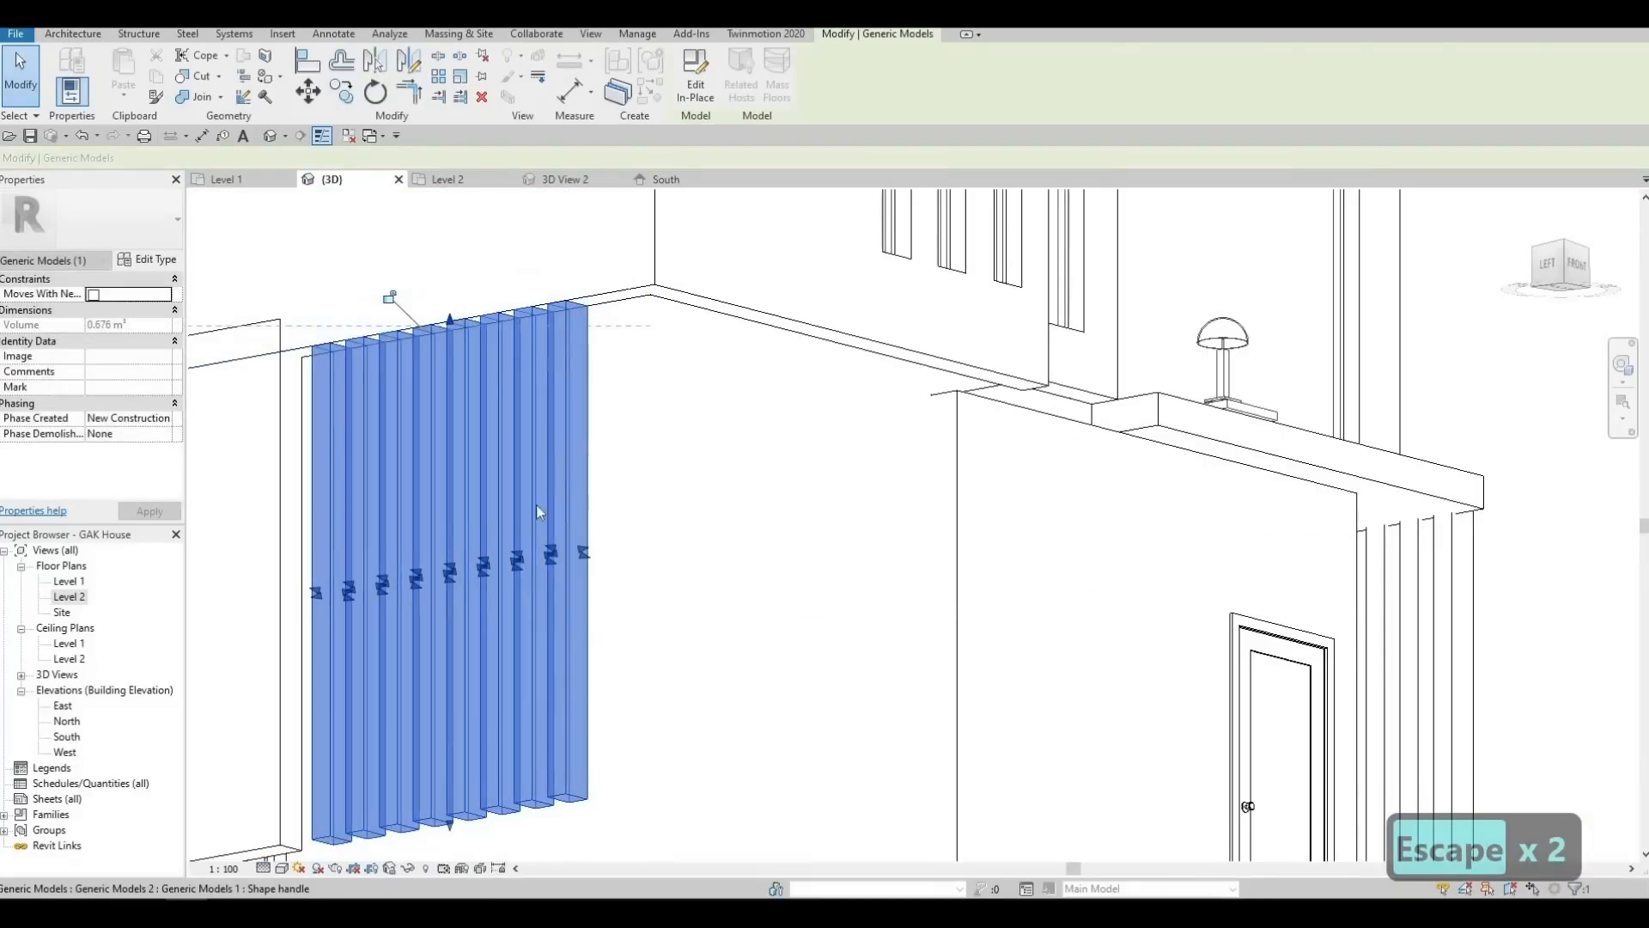
key(Escape)
key(Escape)
Lower the top of the ground-floor side wall behind the slat screen to the underside of the Level 2 slab
middle_drag(604, 601, 1064, 578)
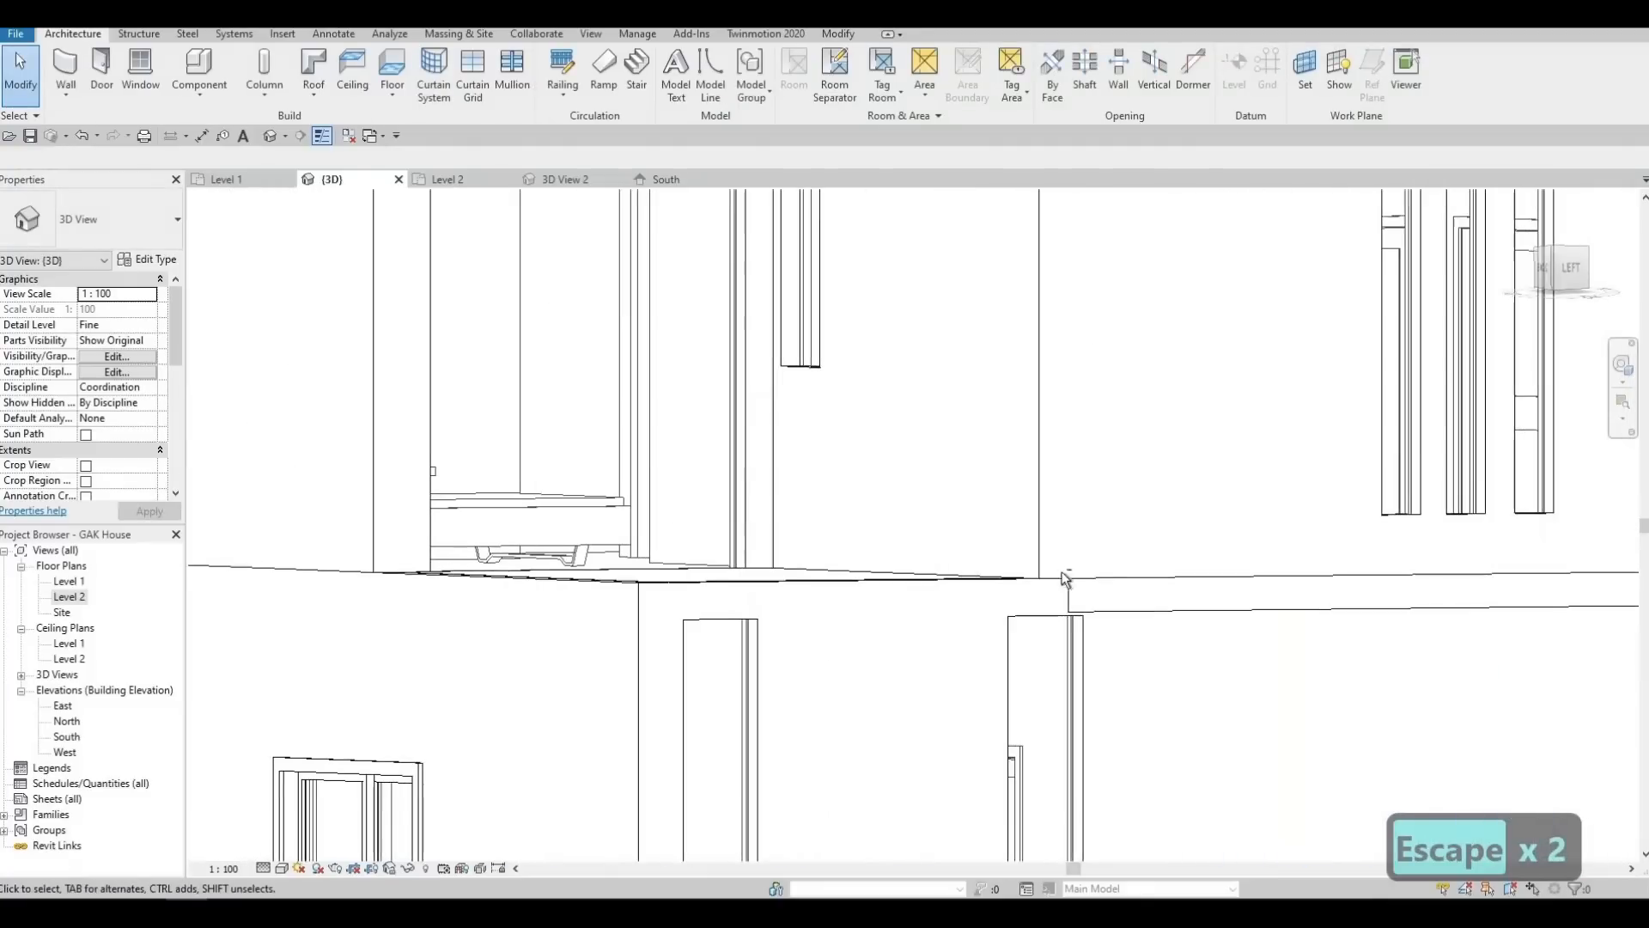
middle_drag(1001, 729, 926, 497)
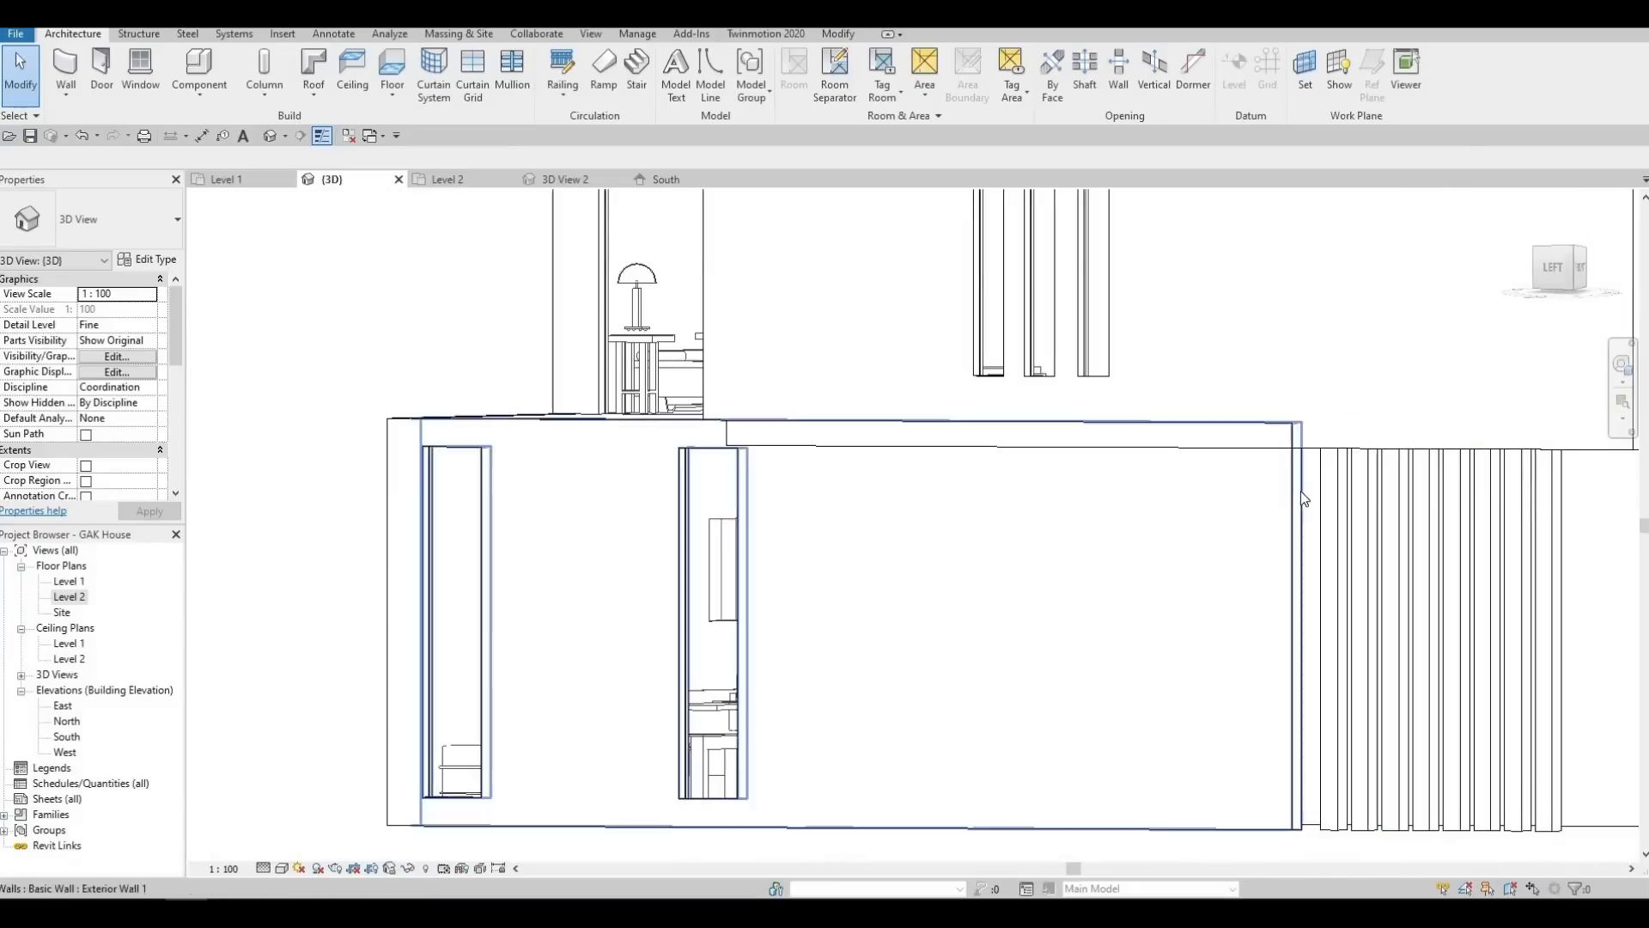
click(870, 426)
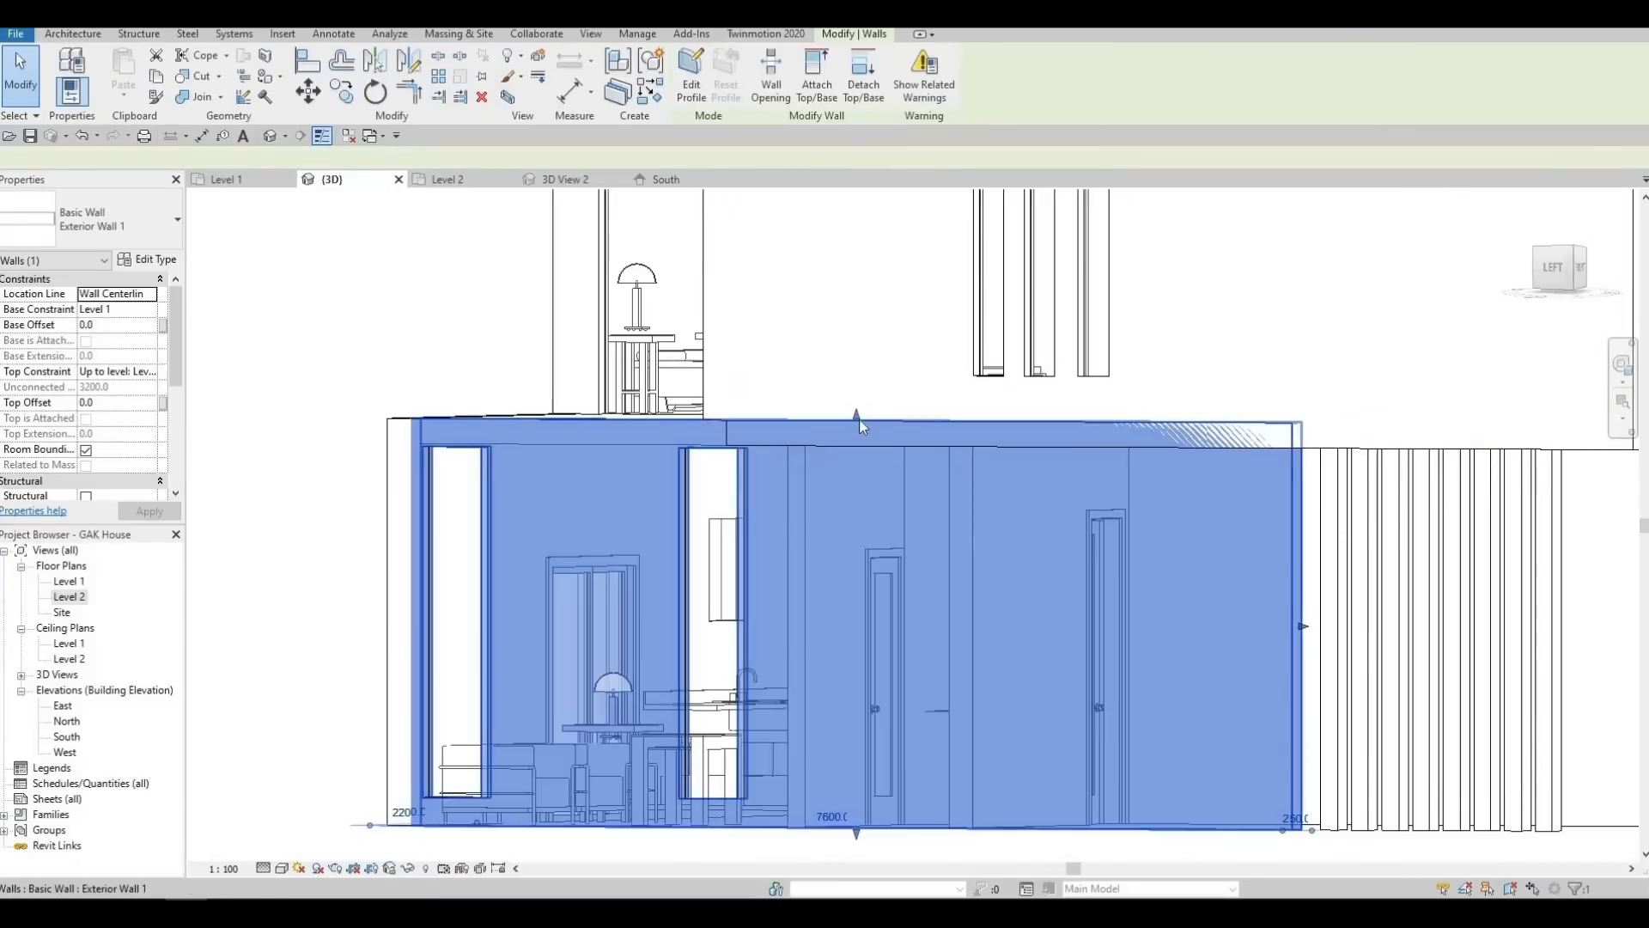
drag(858, 419, 856, 448)
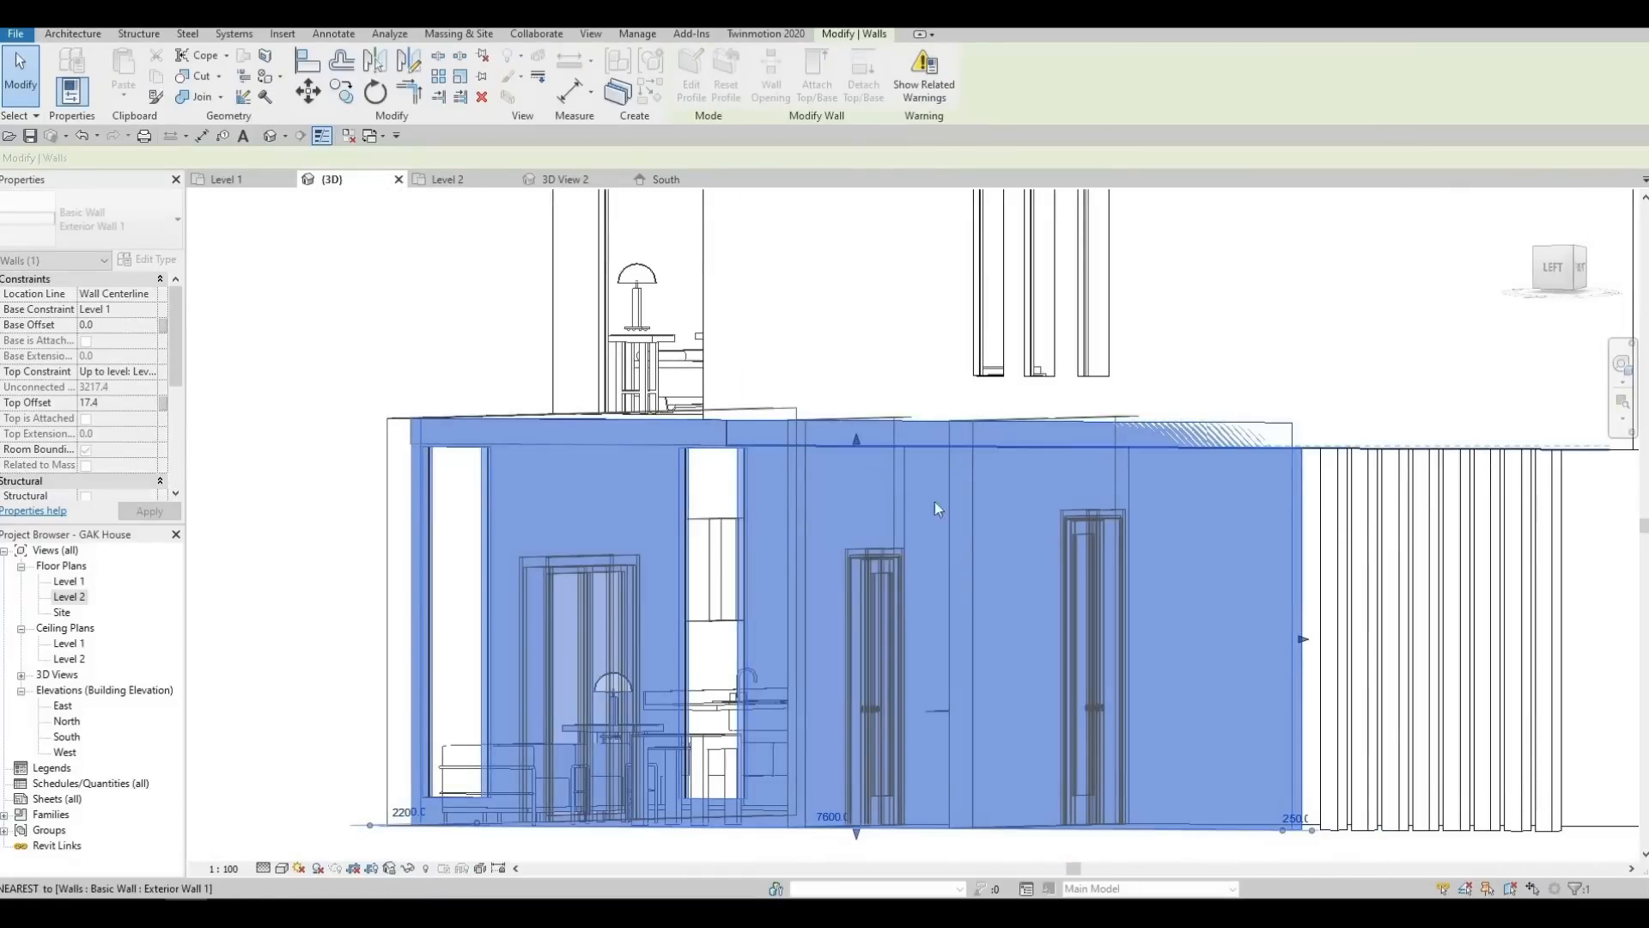
key(Escape)
Examine the adjusted walls, slat screen and slab around the house, and compare the front with the rendered reference image
shift+middle_drag(877, 598, 1039, 546)
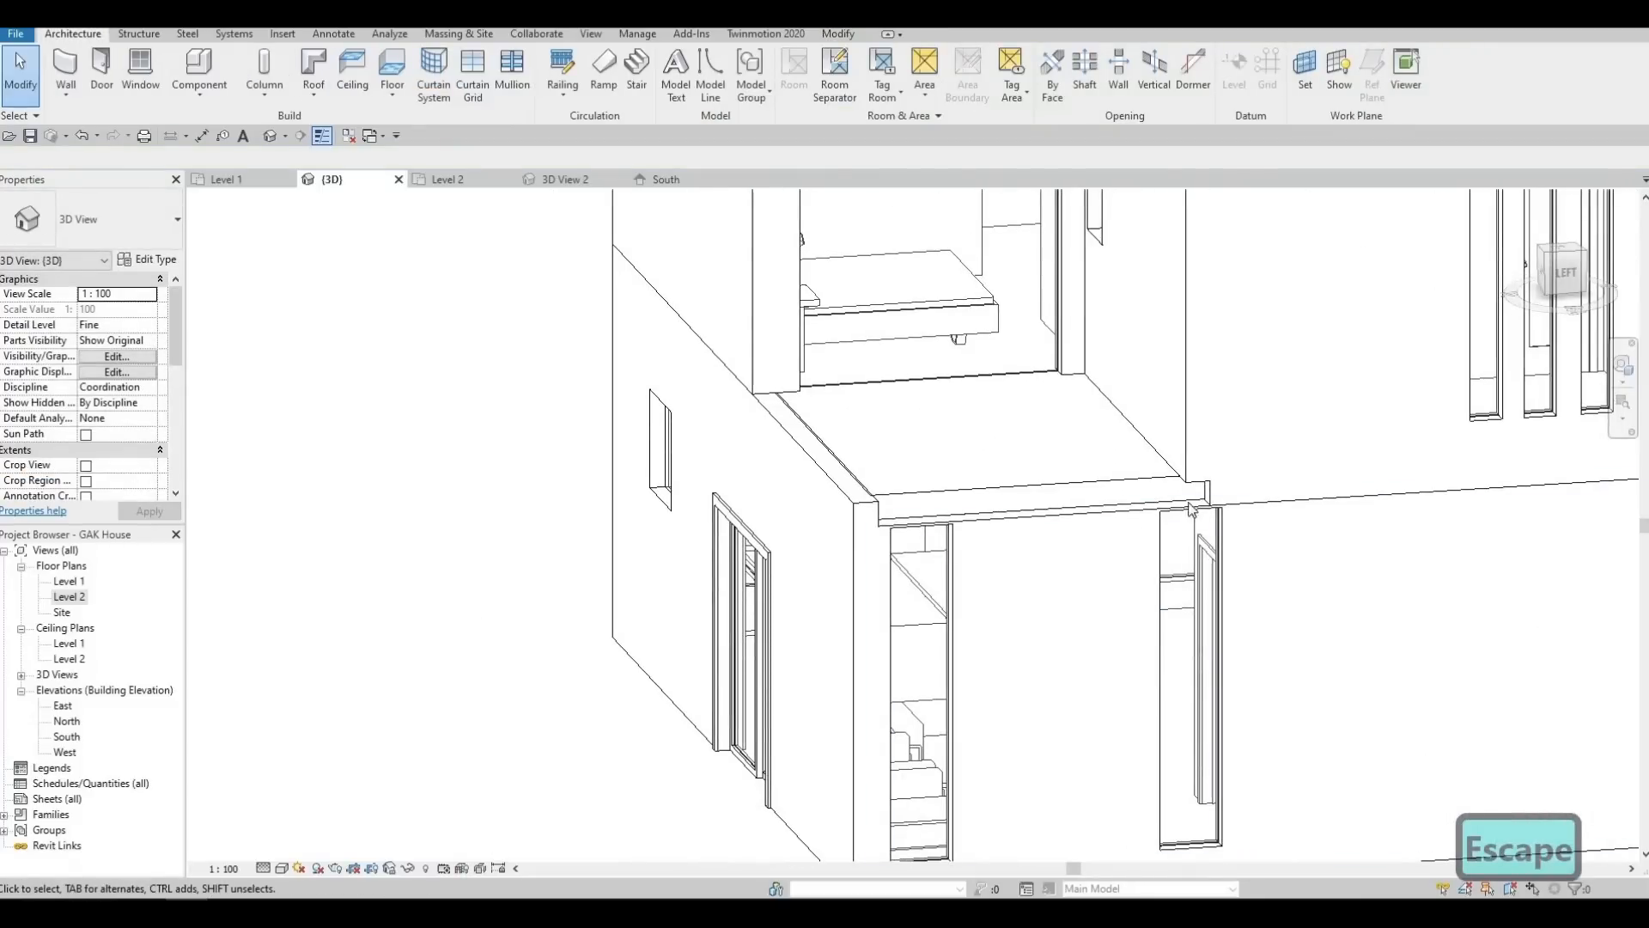
shift+middle_drag(1190, 515, 1334, 503)
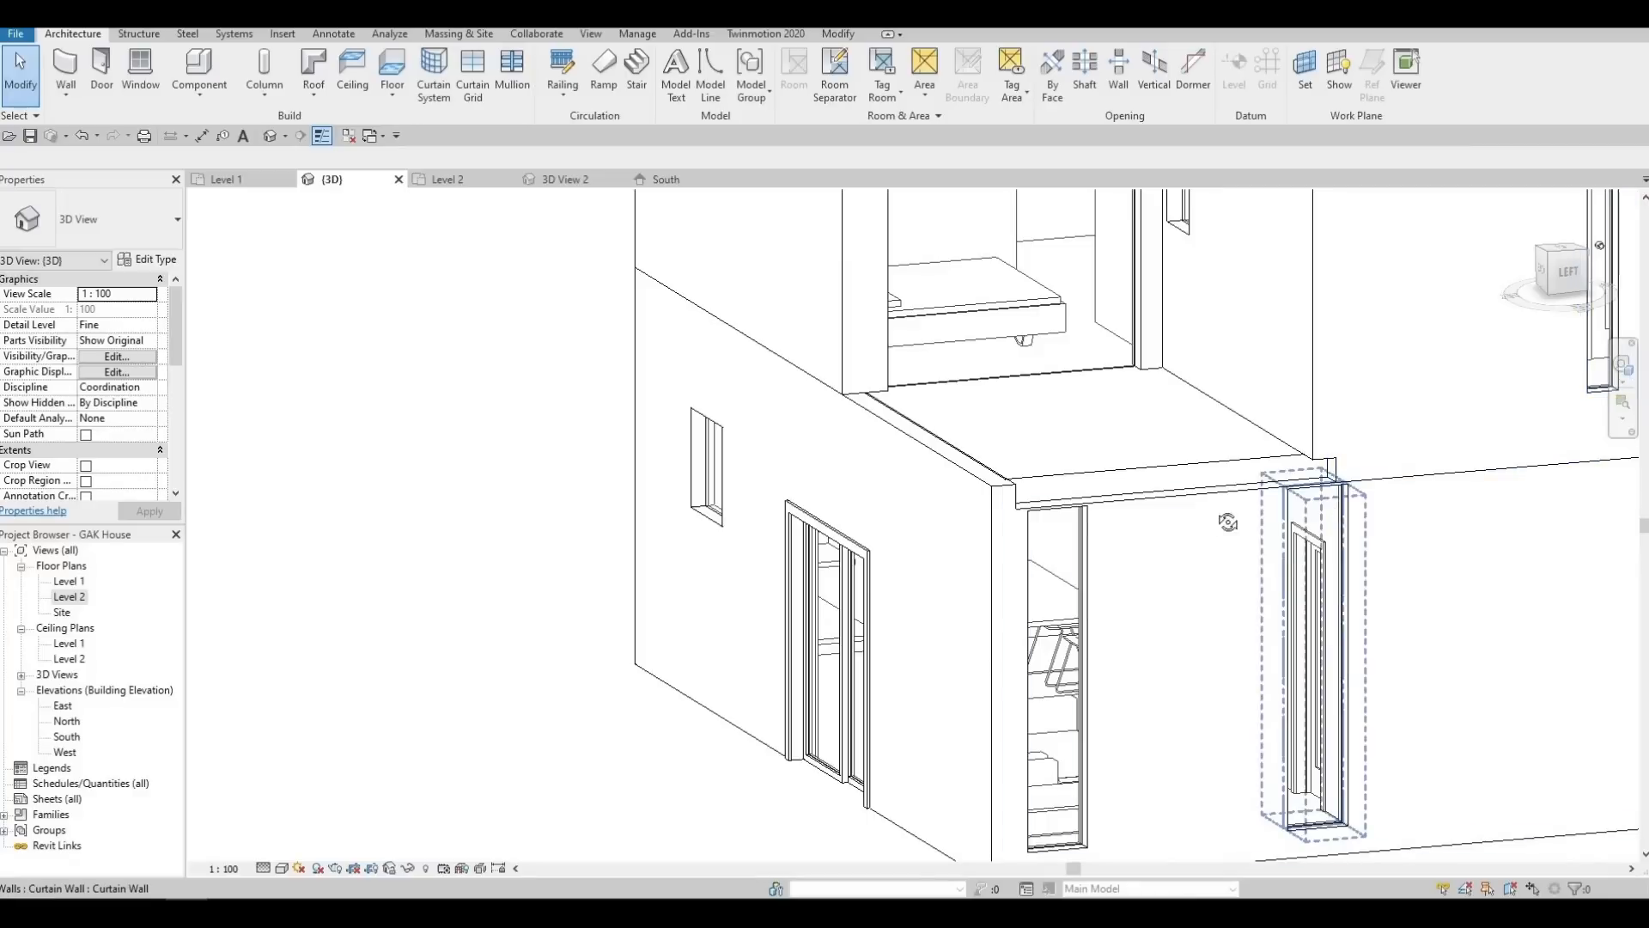
shift+middle_drag(1229, 524, 987, 620)
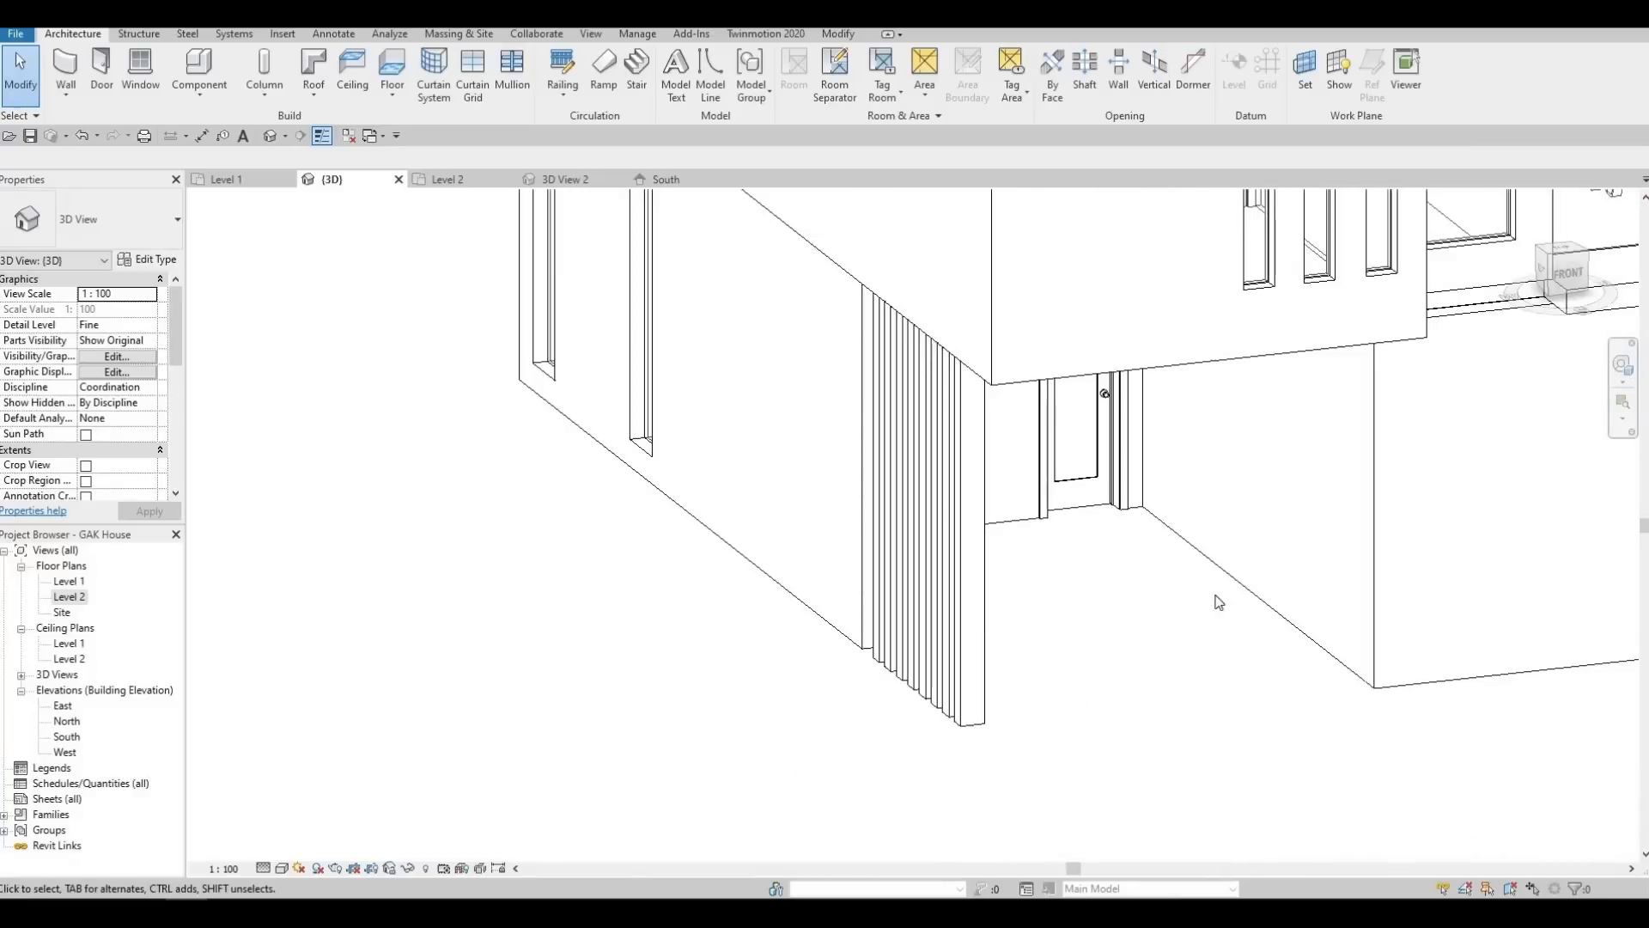
middle_drag(1383, 455, 1182, 526)
click(1182, 527)
key(F1)
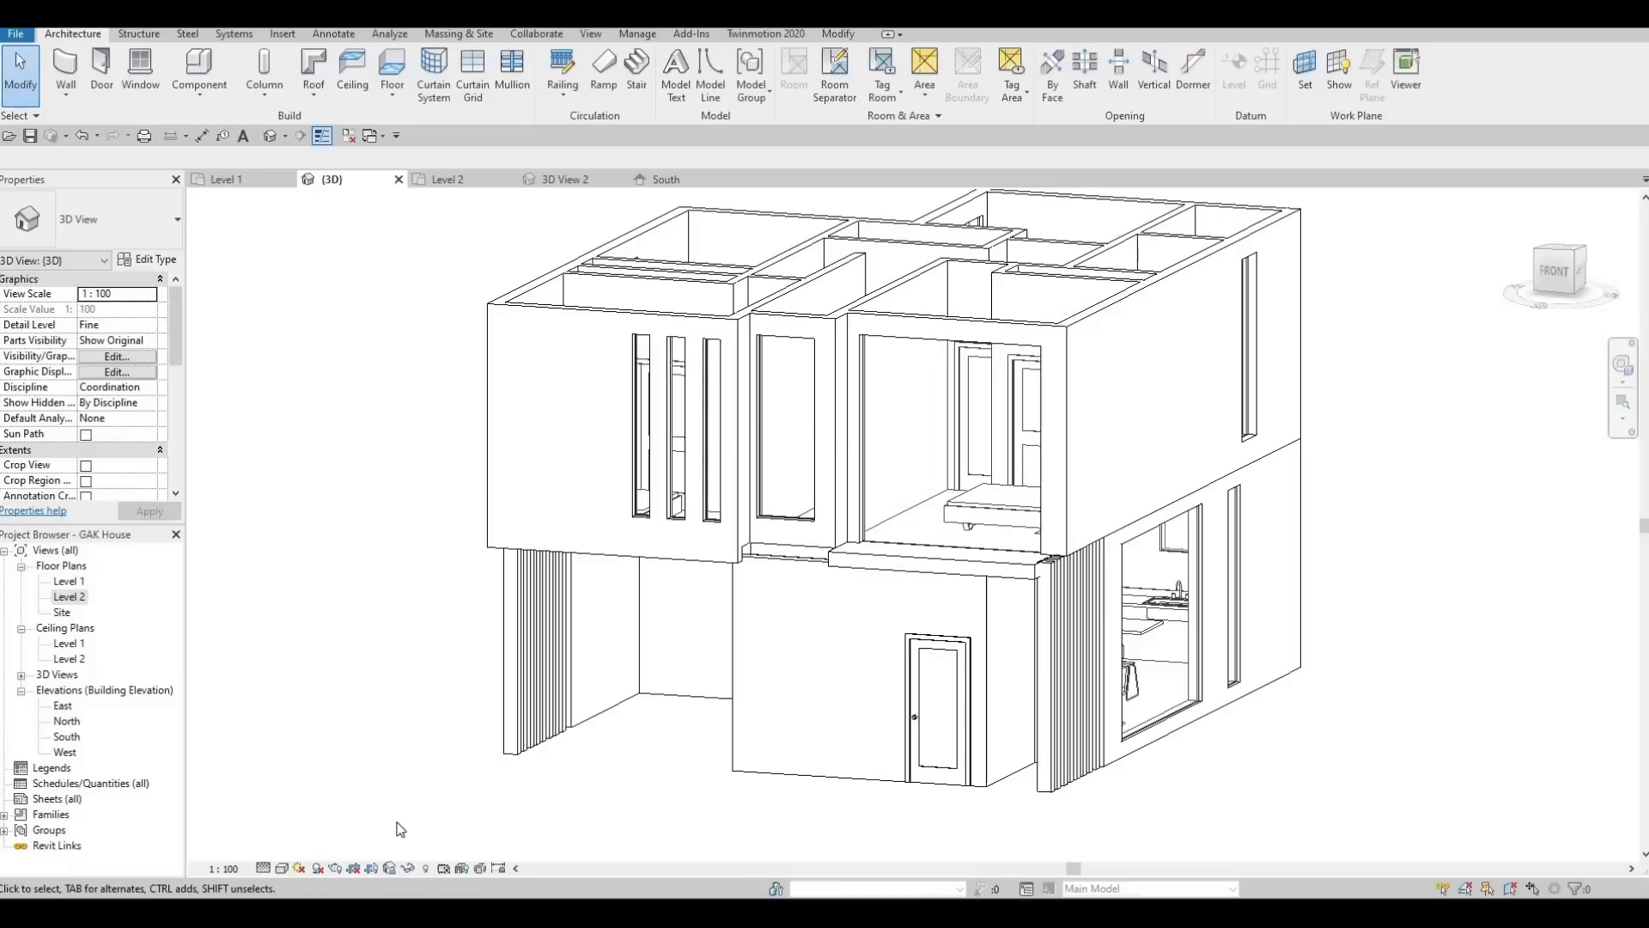
key(F2)
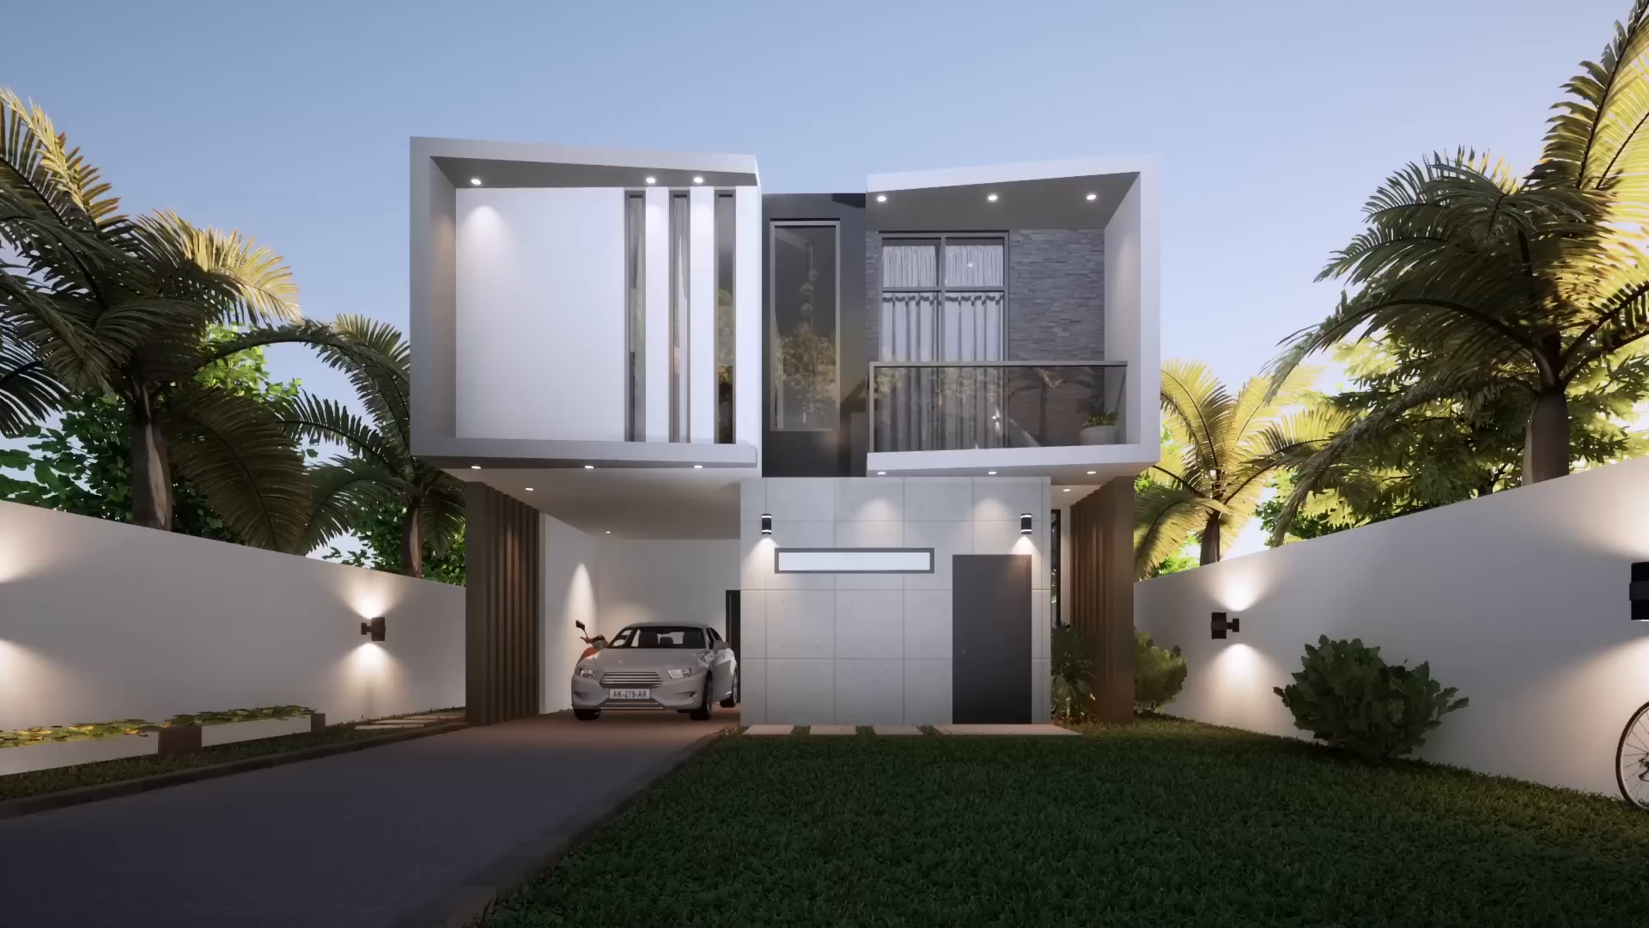
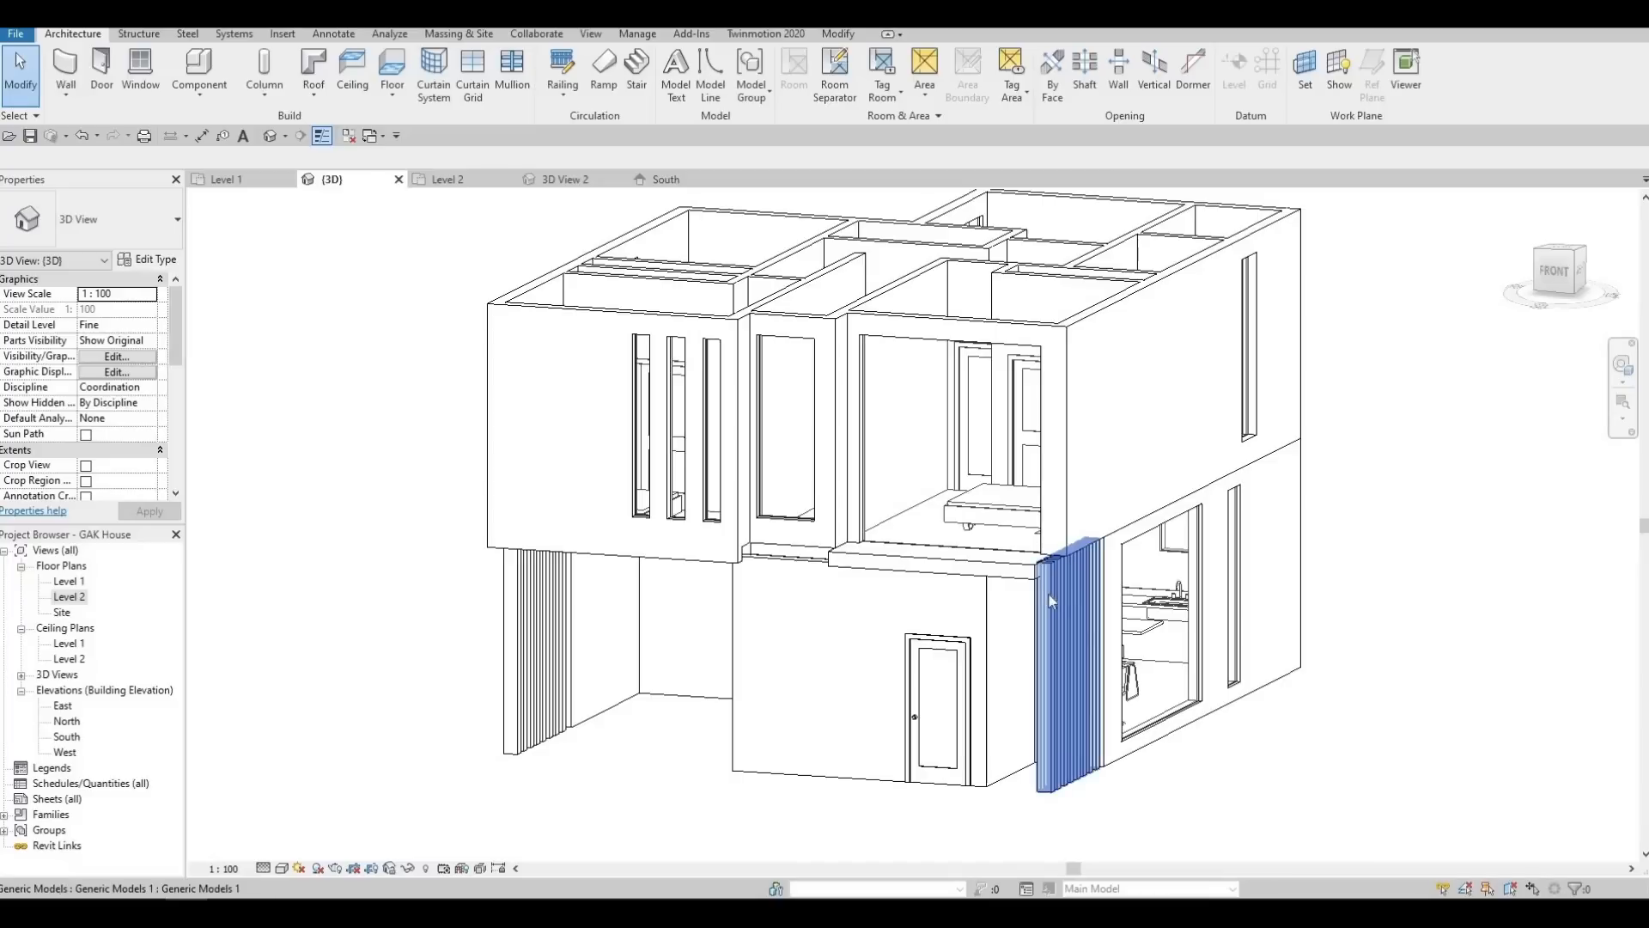
Lower the top of the slat screen beside the front entrance and align it with the underside of the Level 2 slab
click(1065, 554)
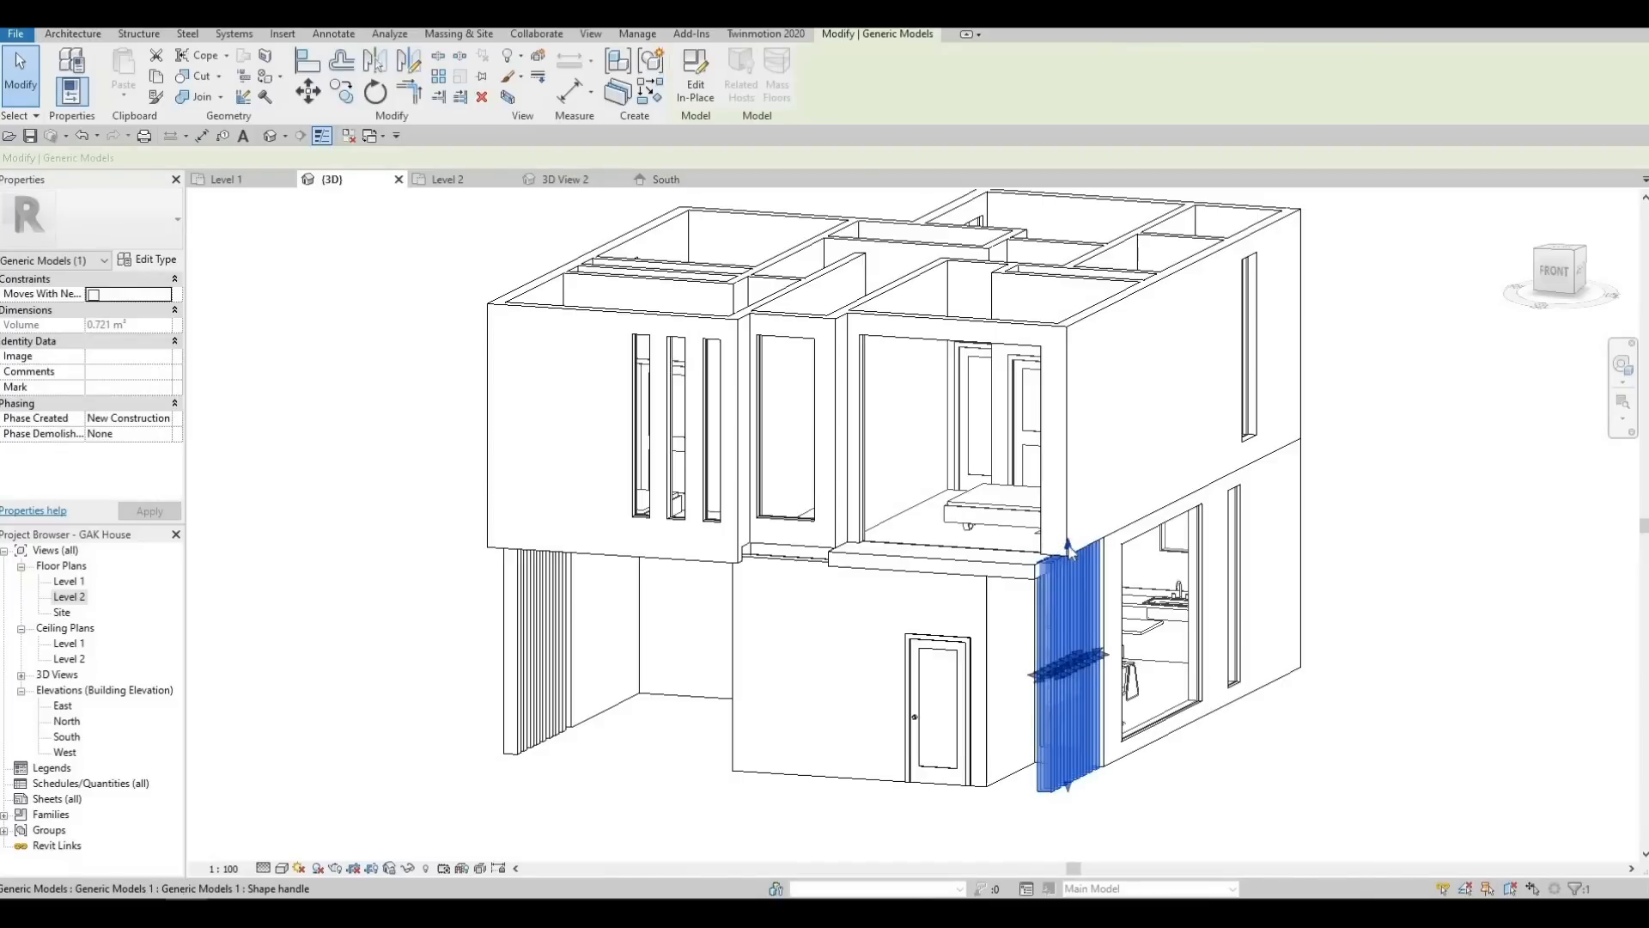
drag(1070, 549, 1065, 626)
scroll(1069, 563, up, 5)
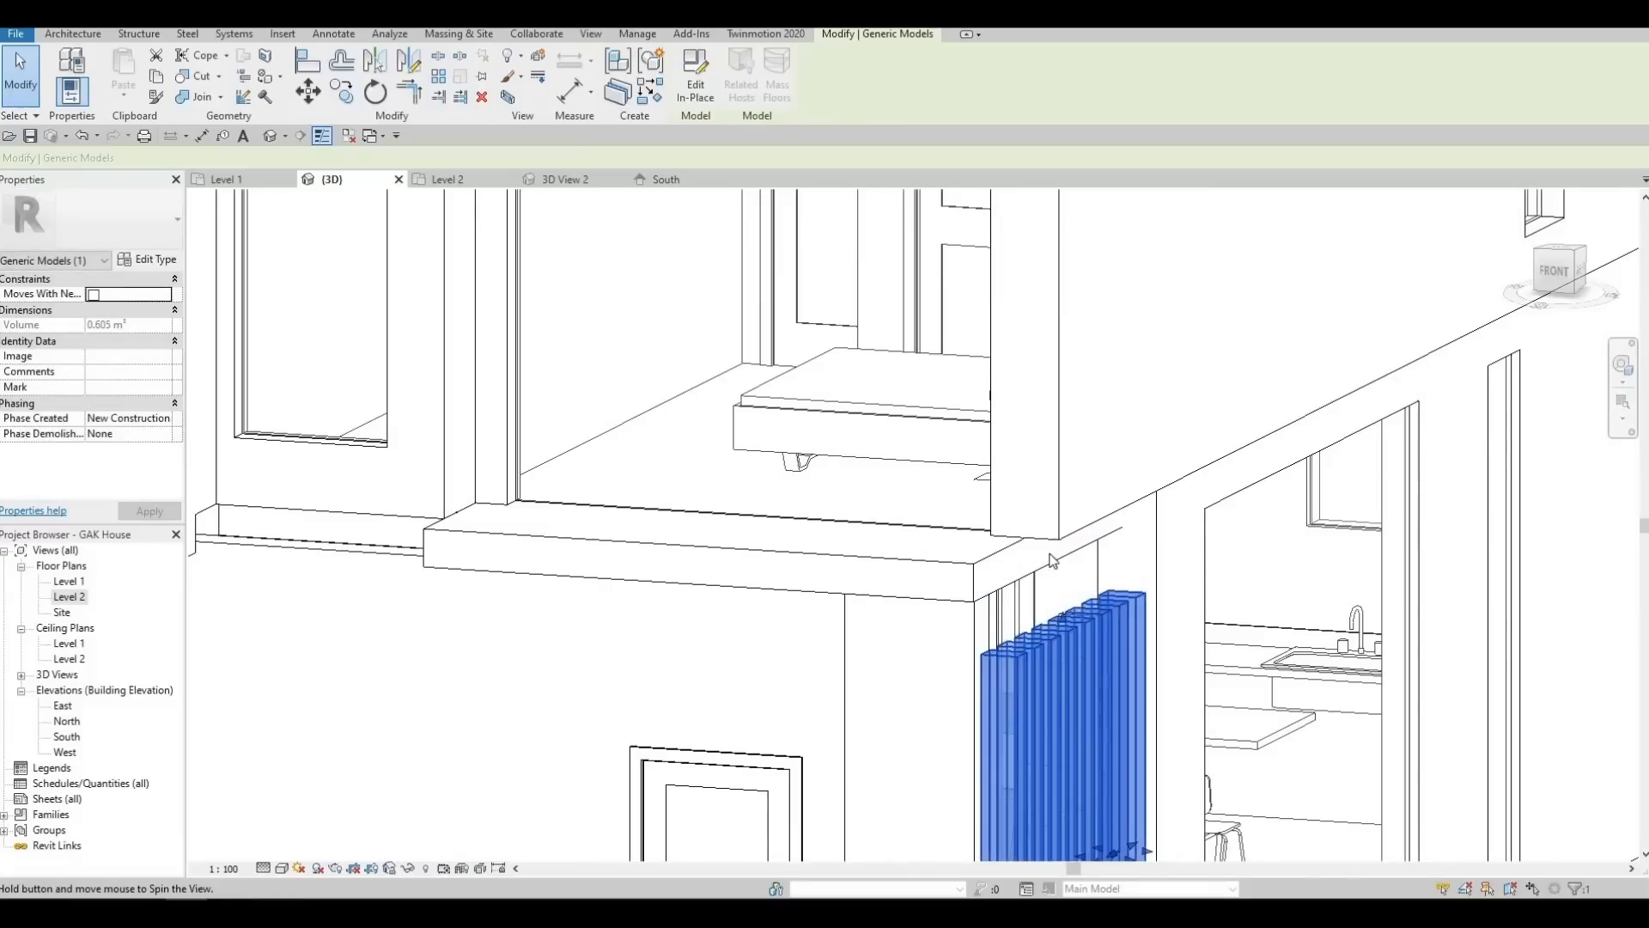
shift+middle_drag(1052, 560, 1043, 595)
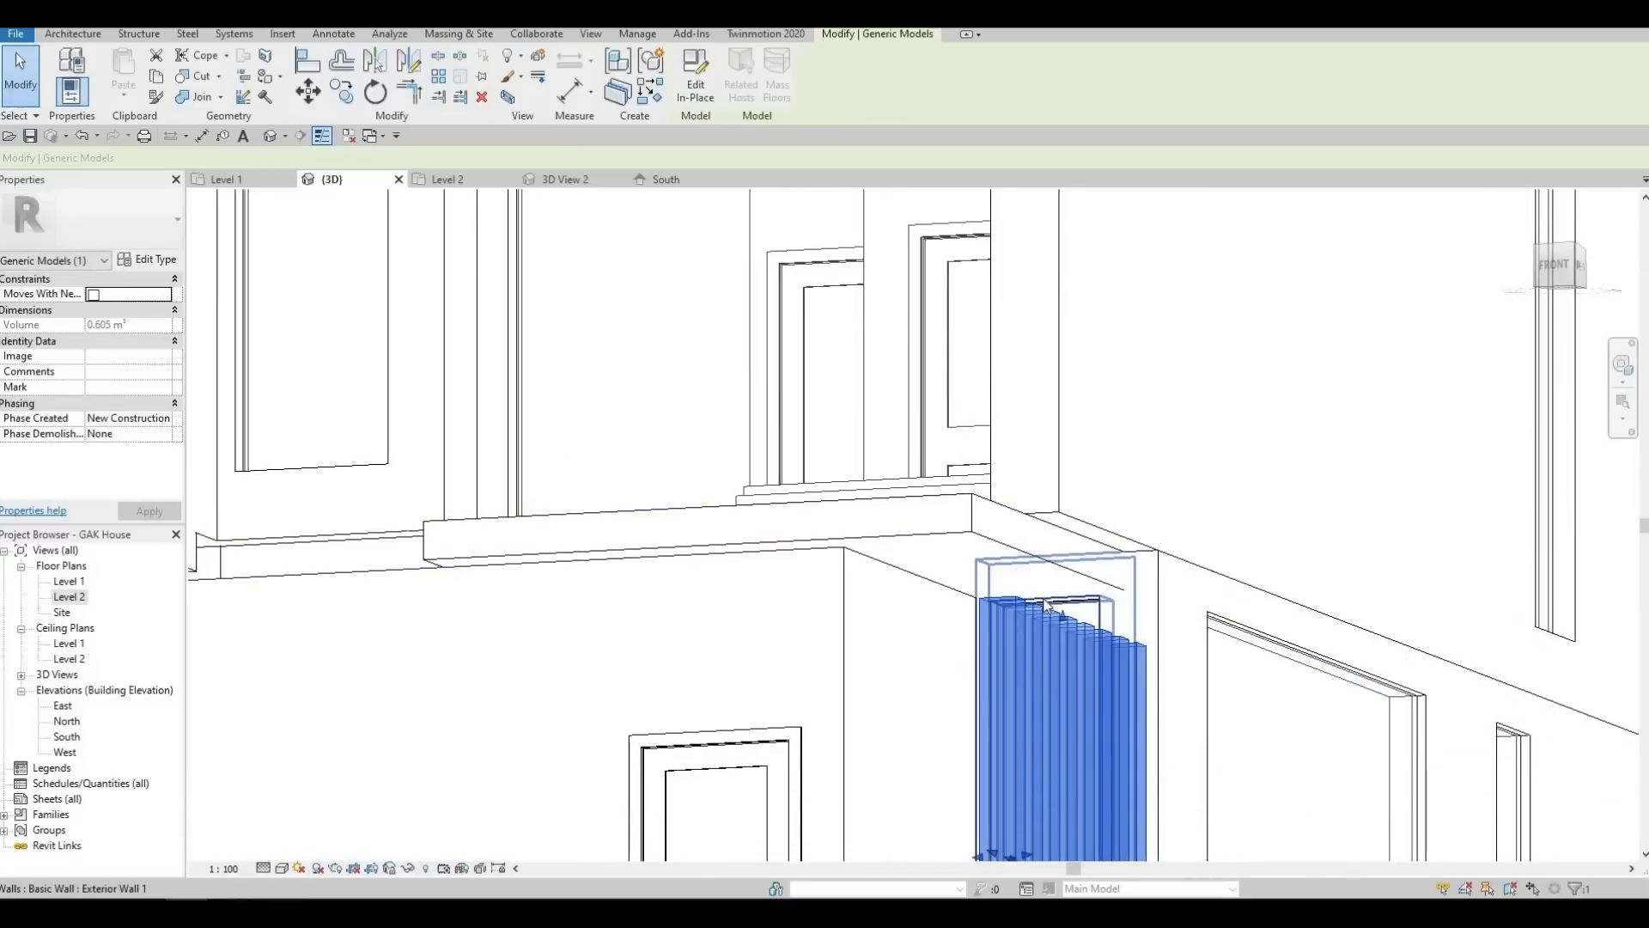
key(a)
key(l)
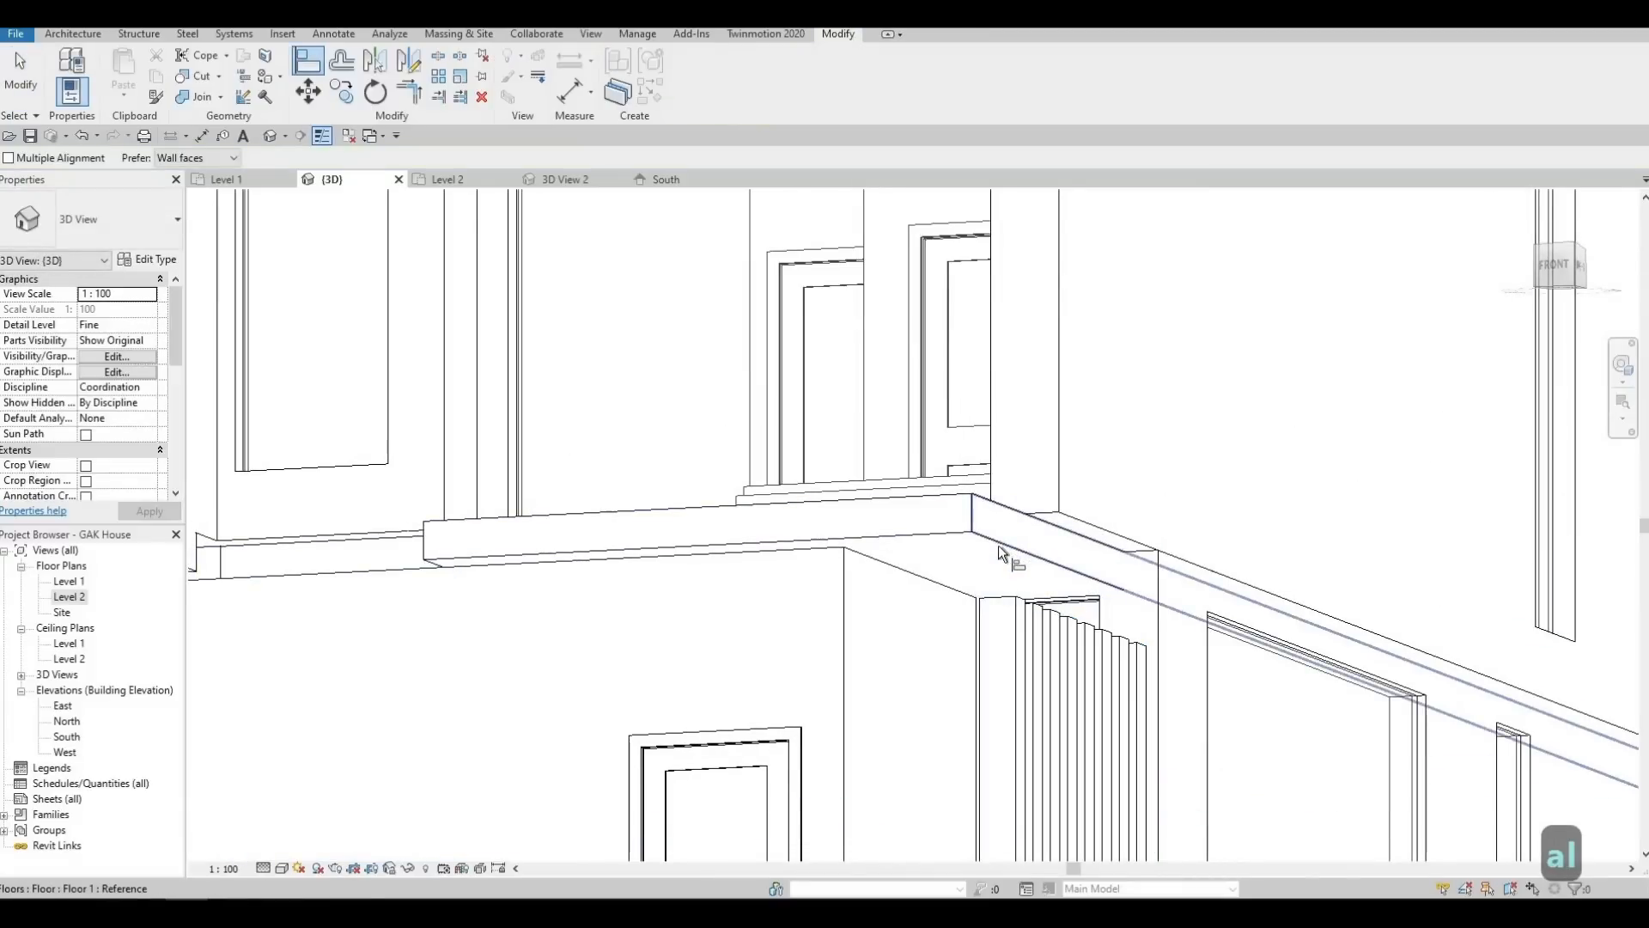
click(1011, 600)
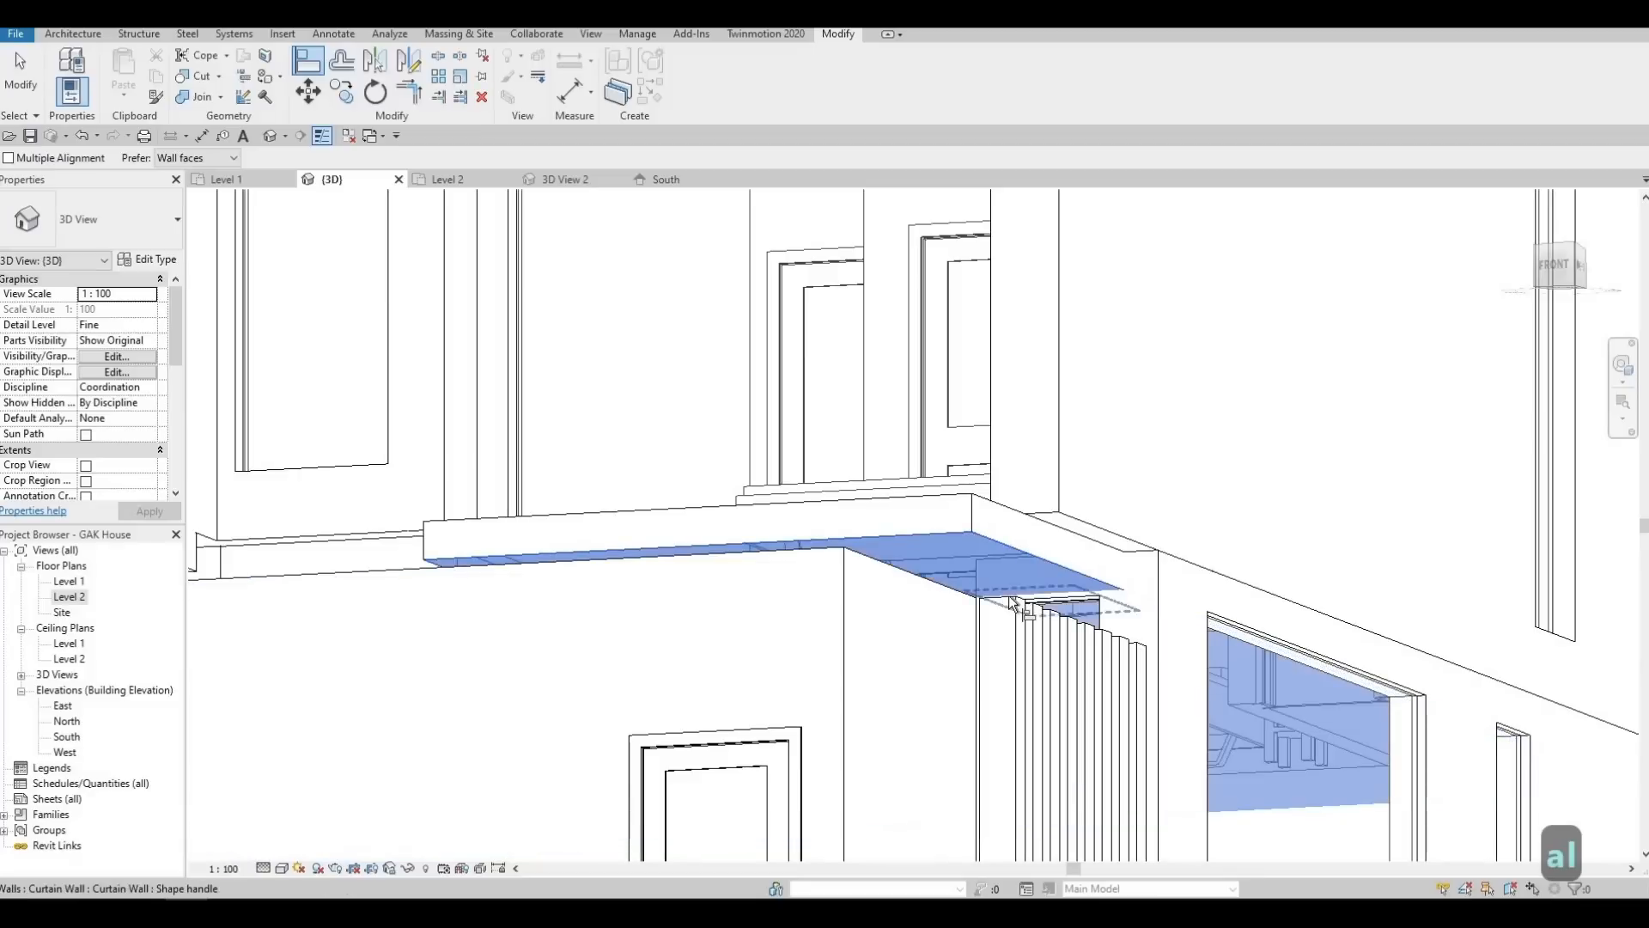
click(969, 617)
shift+middle_drag(1026, 728, 1070, 799)
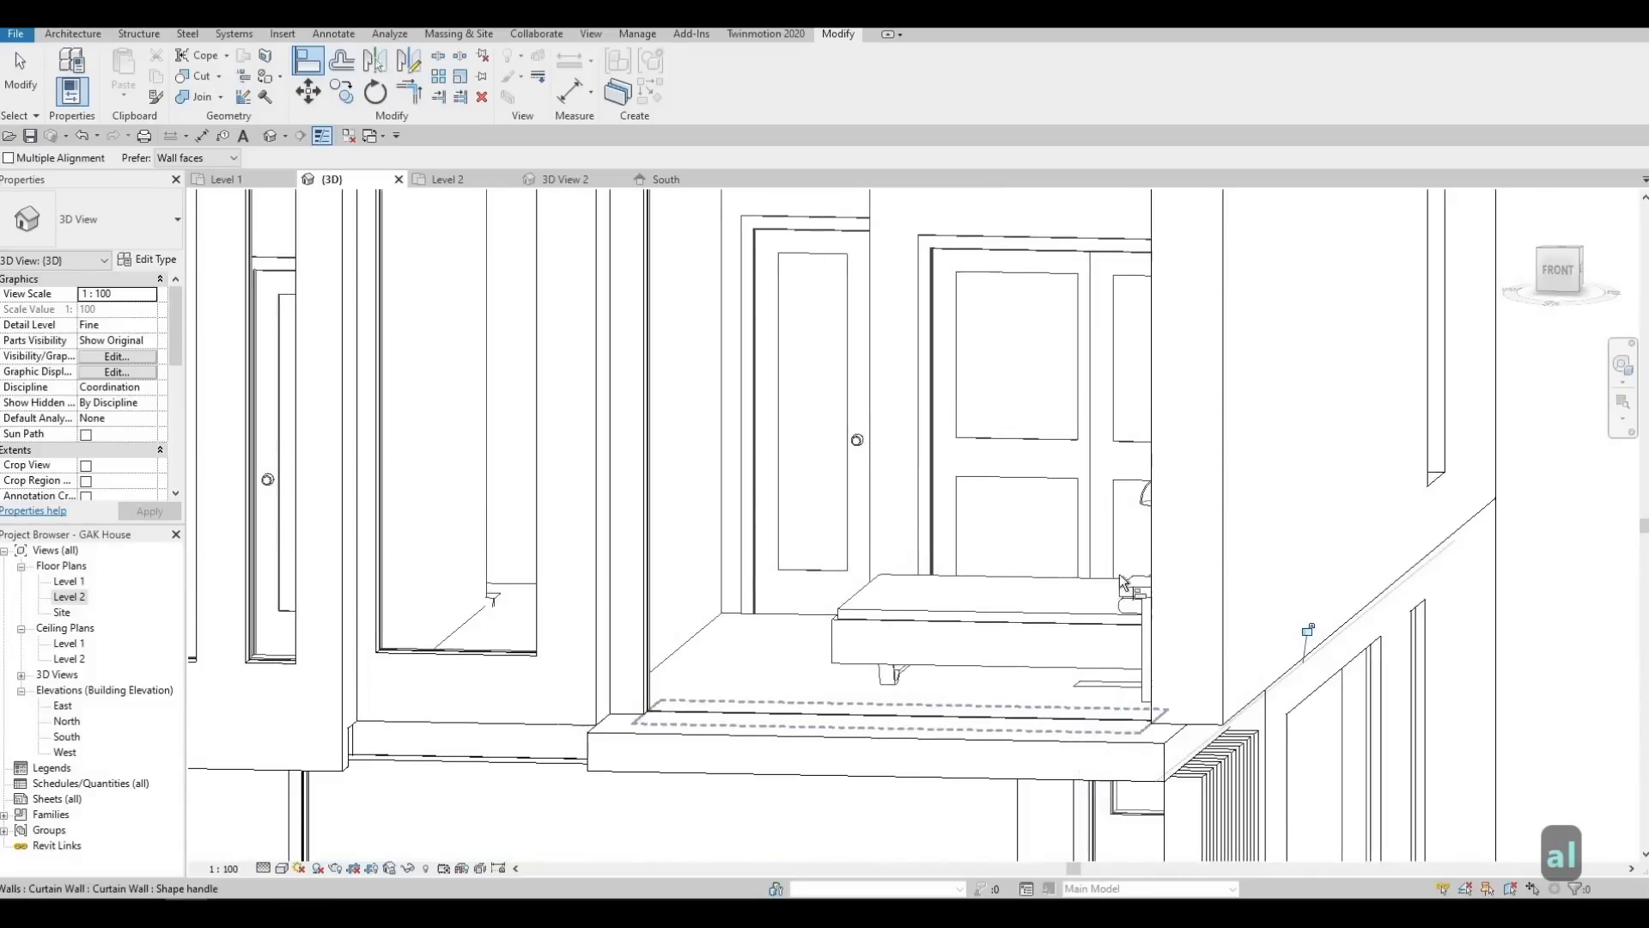
middle_drag(1095, 735, 1073, 535)
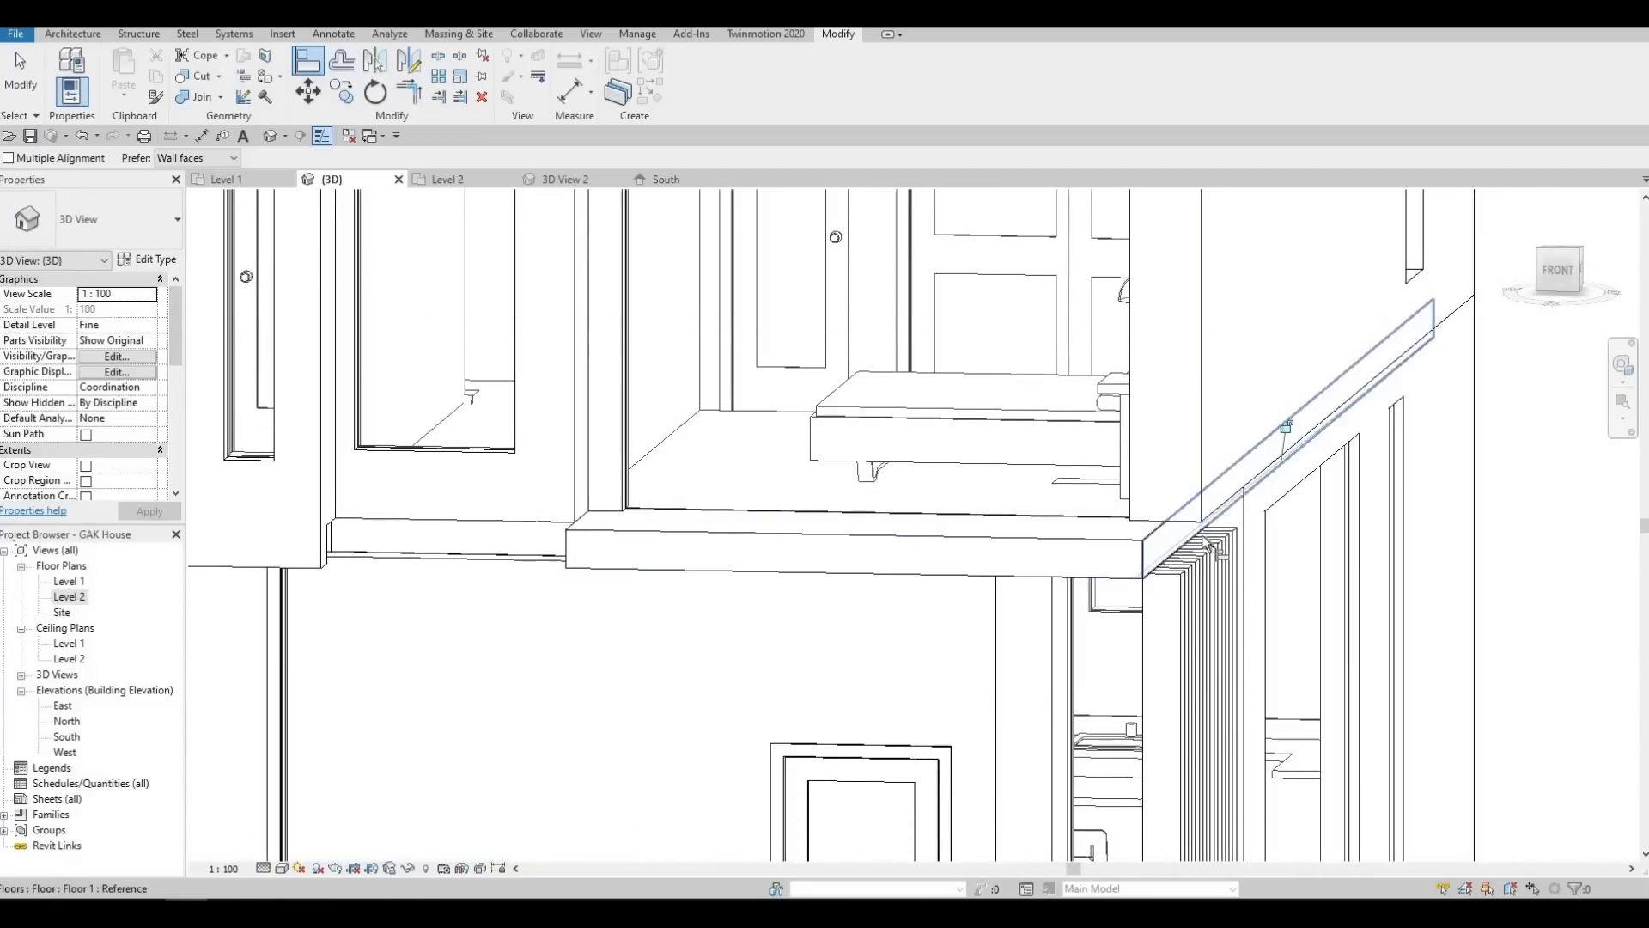
Align the base of the short Level 2 return wall next to the carport with the base of the adjoining front wall
shift+middle_drag(1101, 591, 634, 361)
key(Escape)
scroll(662, 409, down, 2)
scroll(649, 451, up, 5)
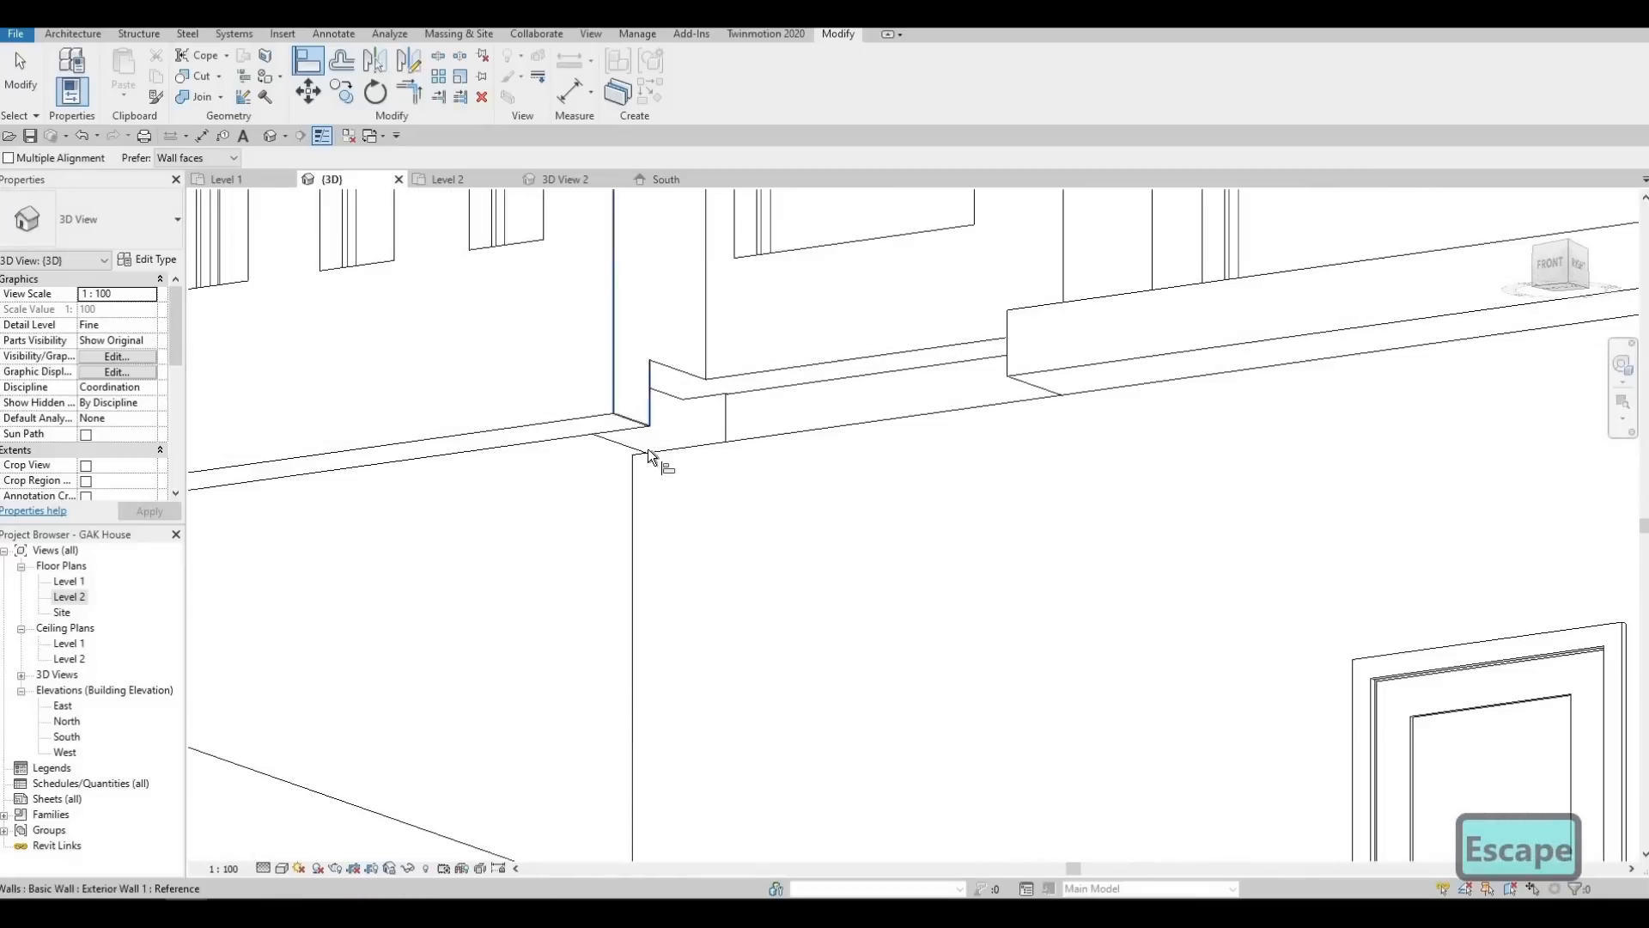
click(620, 441)
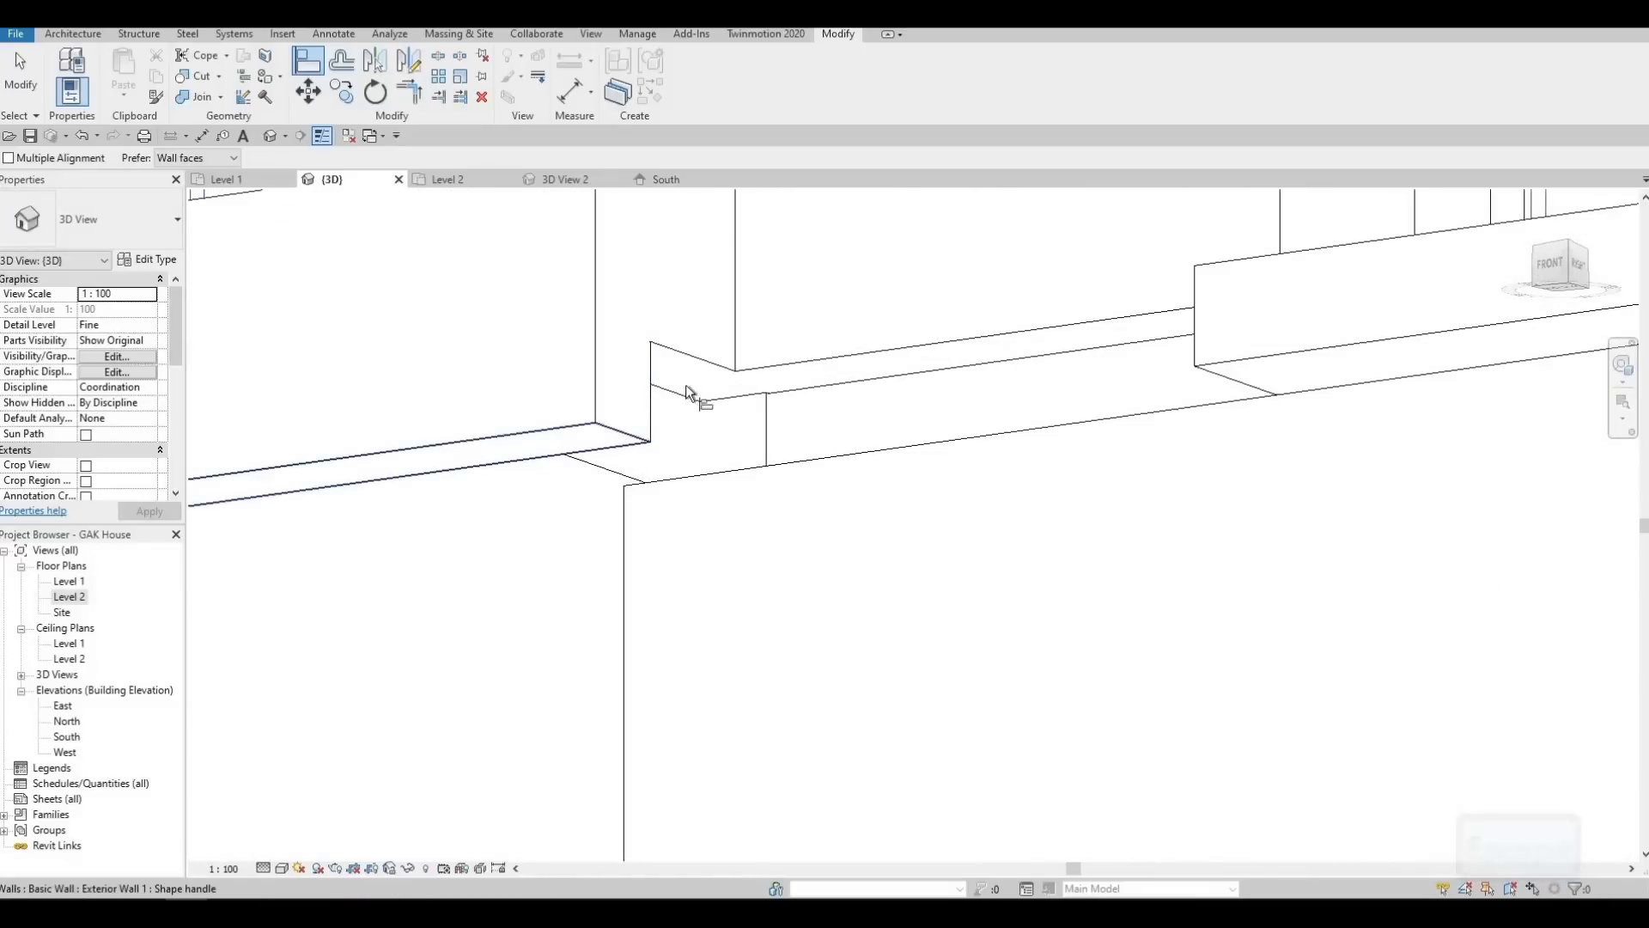
click(620, 425)
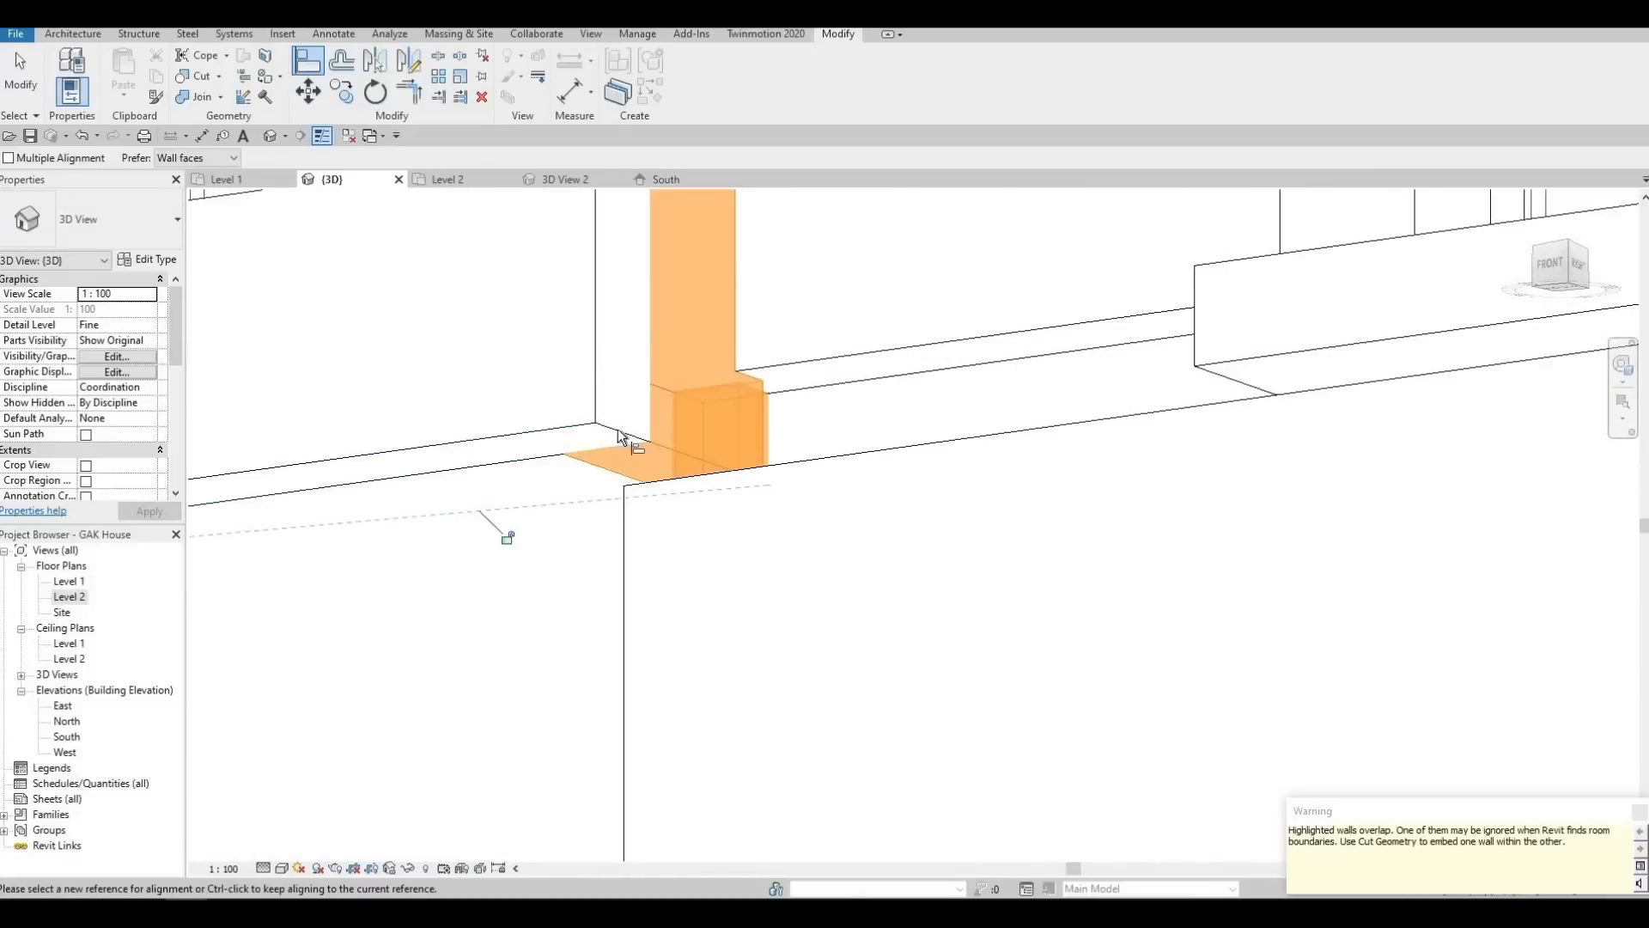
key(Escape)
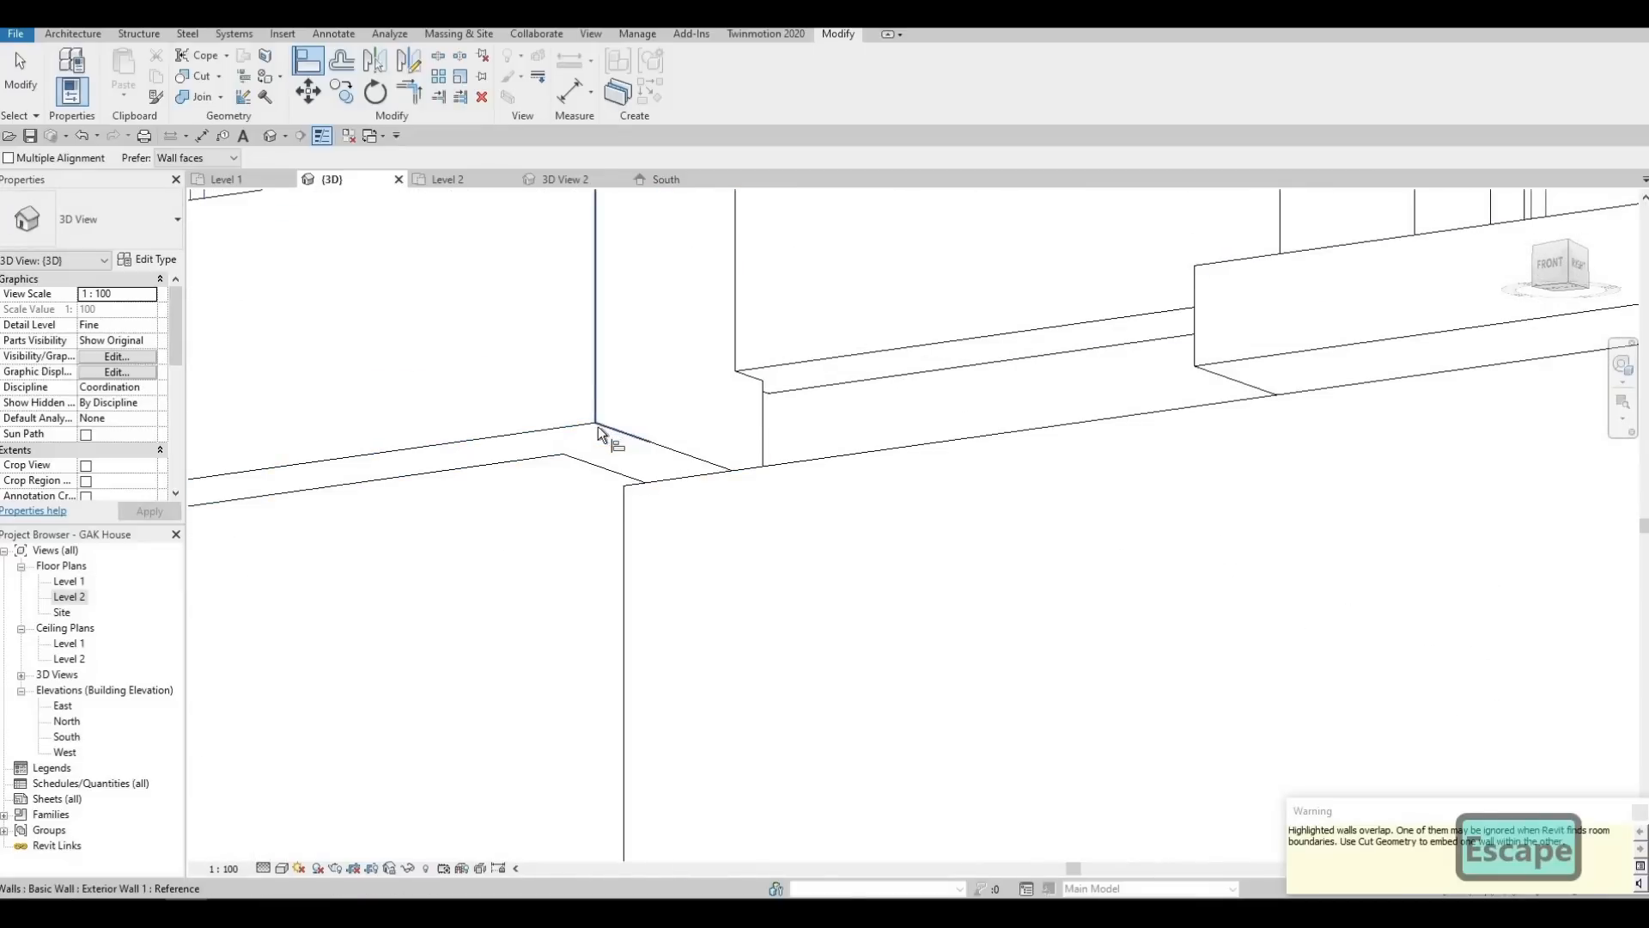
Align the base of the recessed Level 2 window wall with the base of the front wall above the carport
click(651, 449)
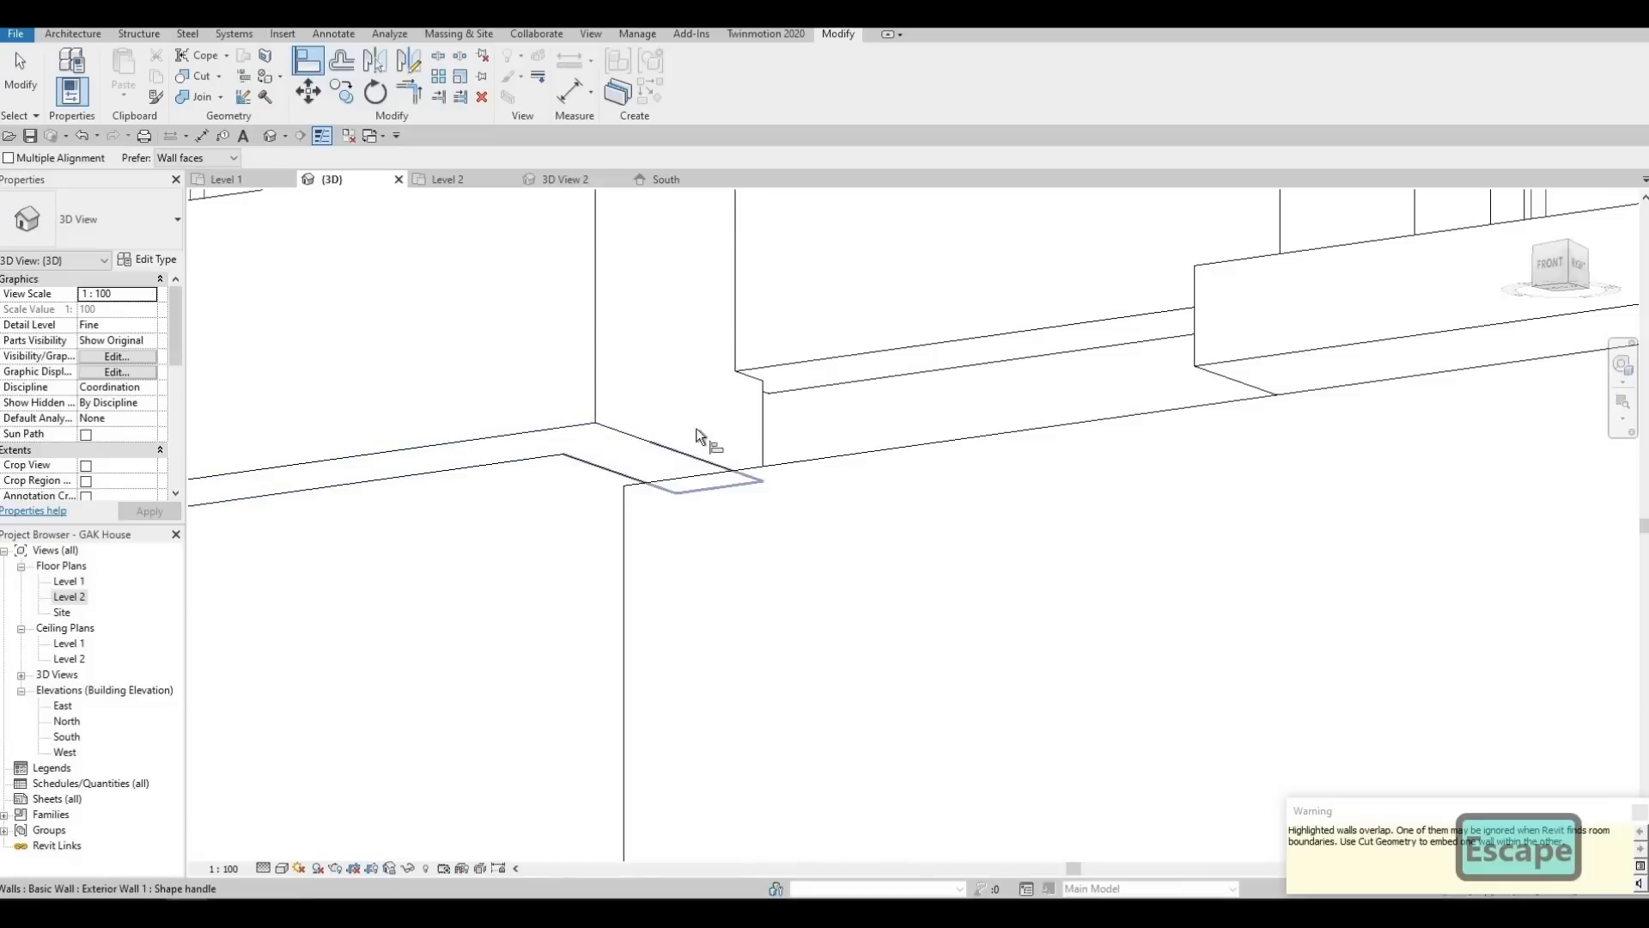
click(809, 389)
key(Escape)
Align the slab's underside with the top of the ground-floor front wall at the notch beside the recessed window wall
shift+middle_drag(822, 554, 857, 457)
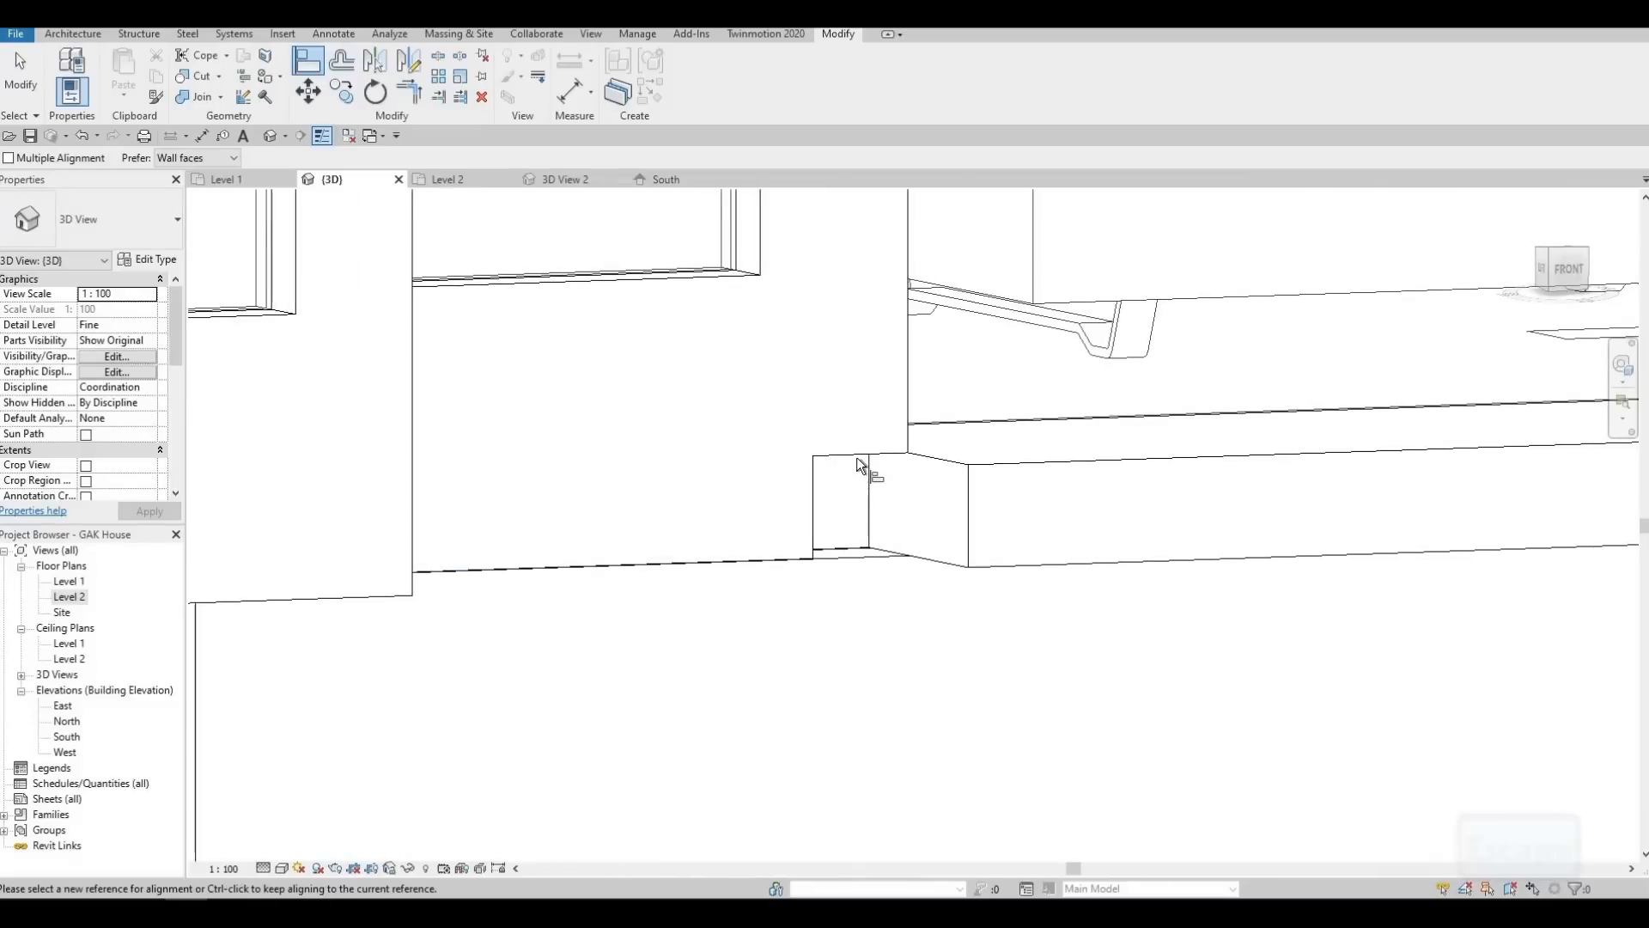
click(858, 547)
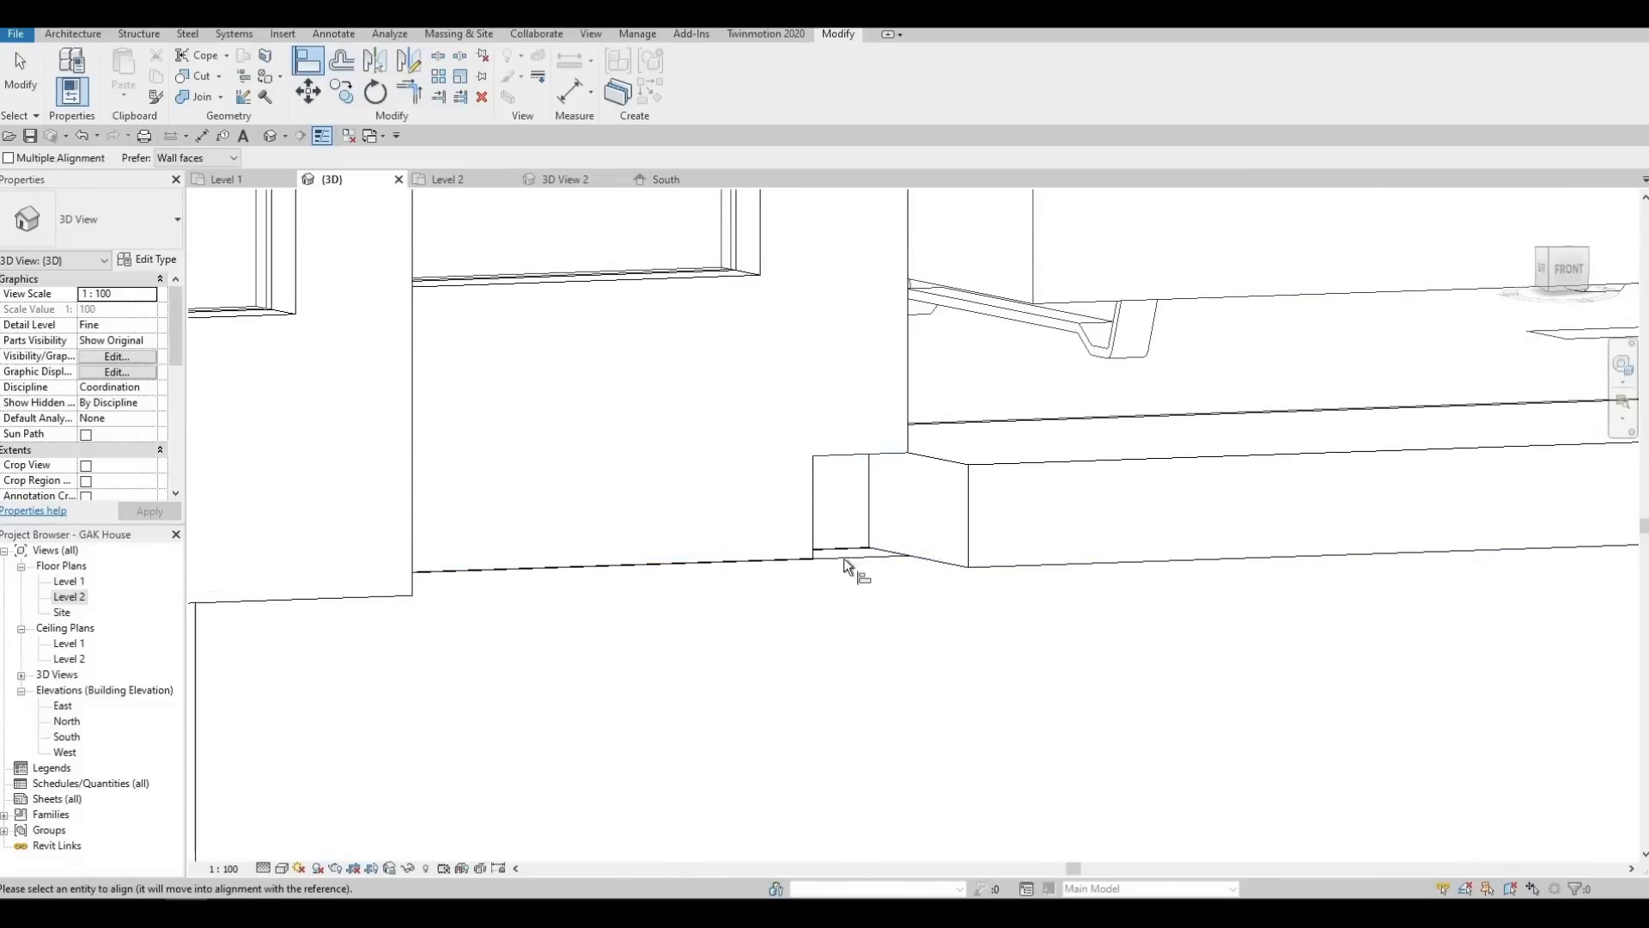
shift+middle_drag(842, 554, 629, 501)
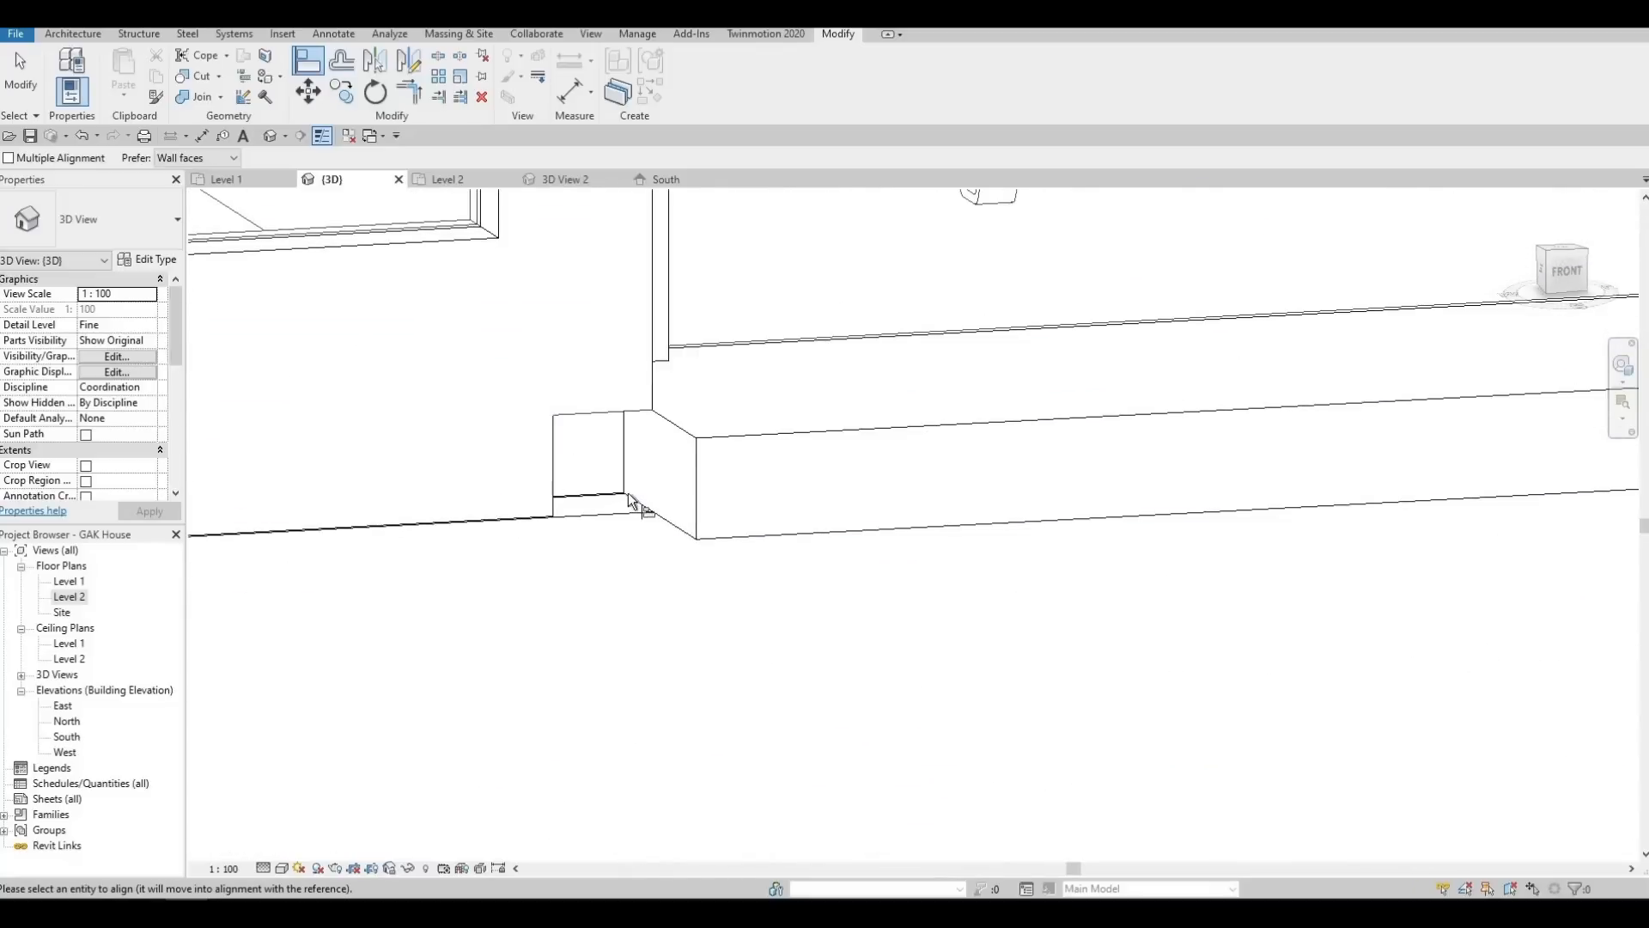
click(606, 508)
key(Escape)
key(Escape)
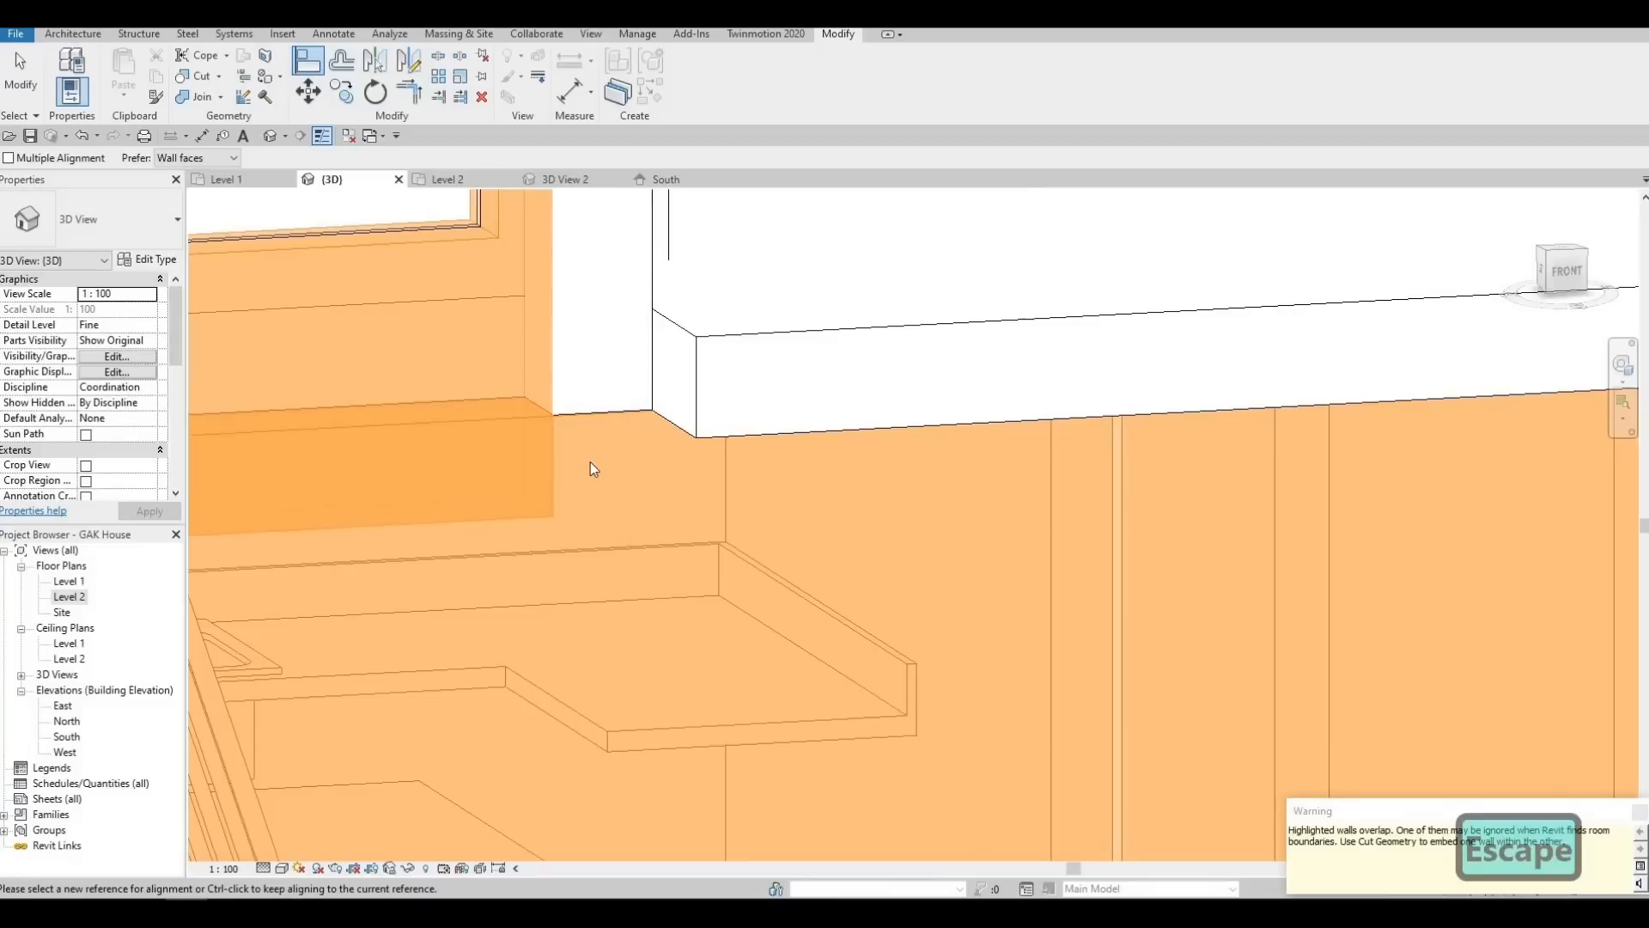
Align the top of the ground-floor side wall with the top of the adjoining rear wall under the slab
scroll(687, 434, down, 2)
shift+middle_drag(721, 287, 955, 639)
scroll(1091, 406, down, 1)
middle_drag(541, 373, 859, 653)
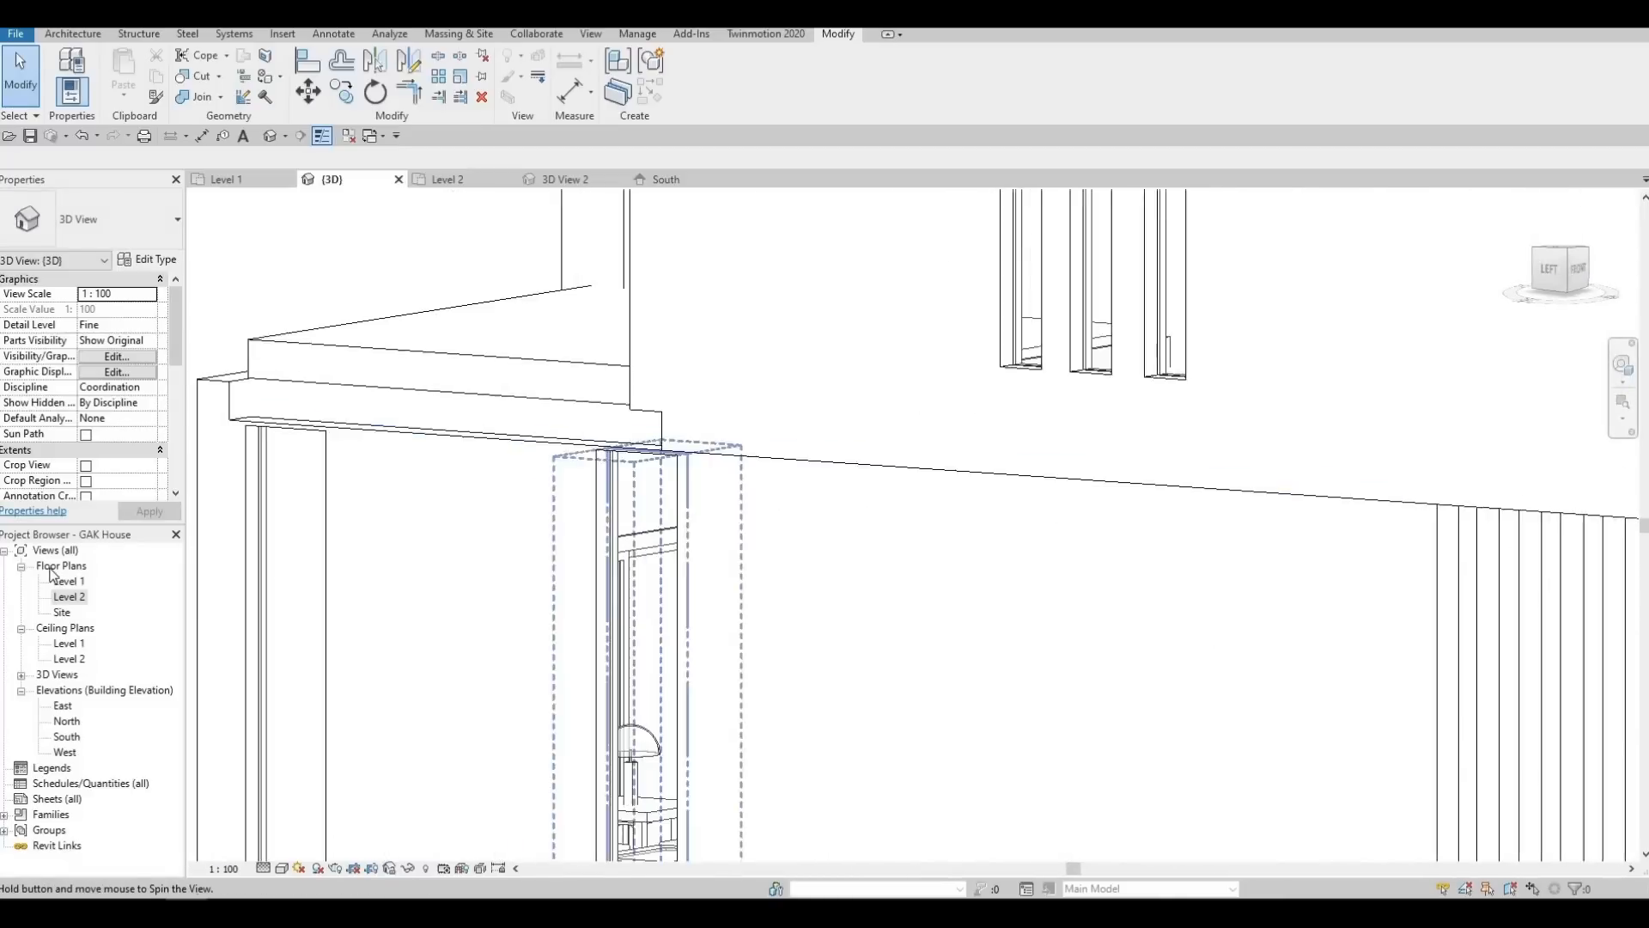
shift+middle_drag(54, 574, 853, 537)
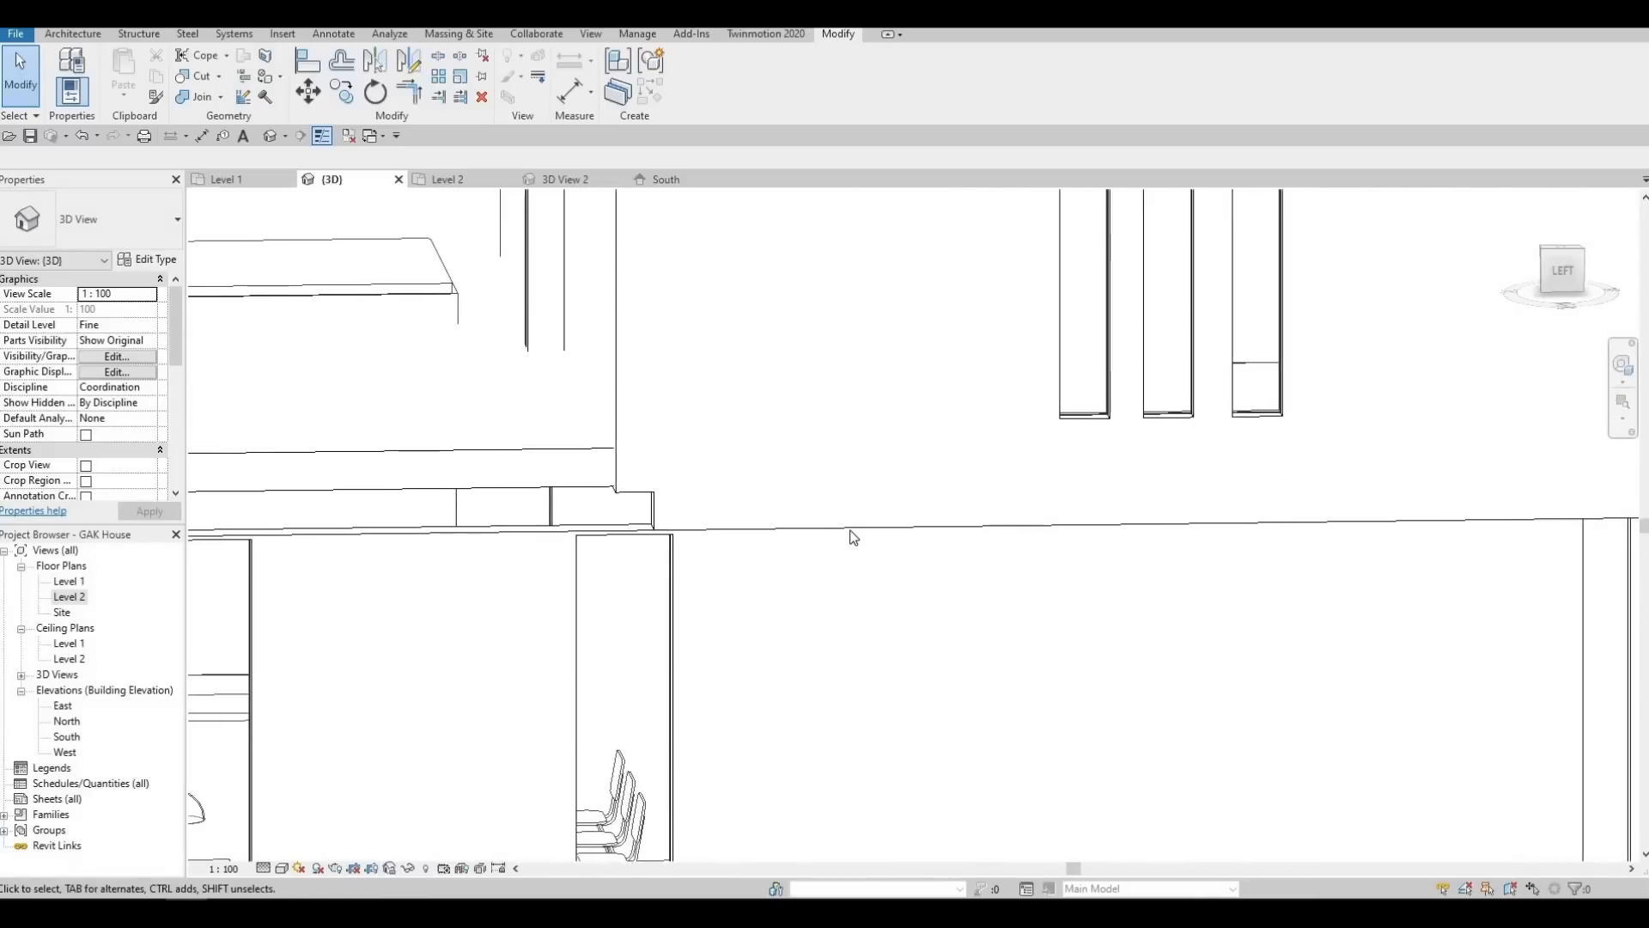
click(788, 607)
middle_drag(789, 606, 891, 583)
key(Escape)
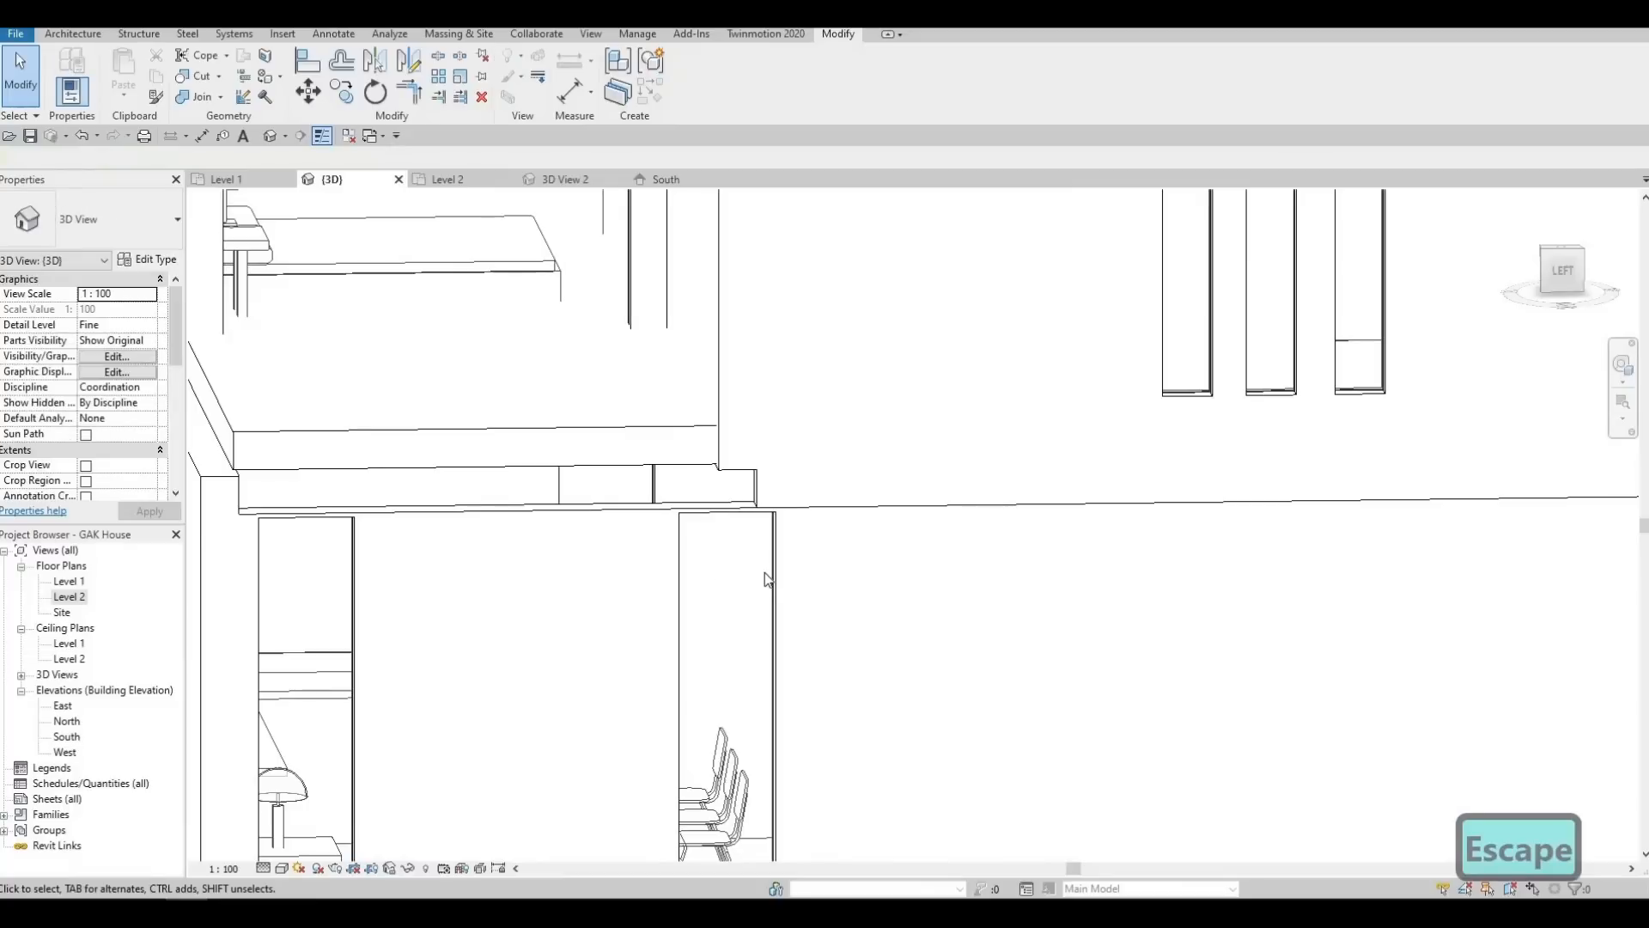
shift+middle_drag(636, 647, 610, 621)
key(a)
key(l)
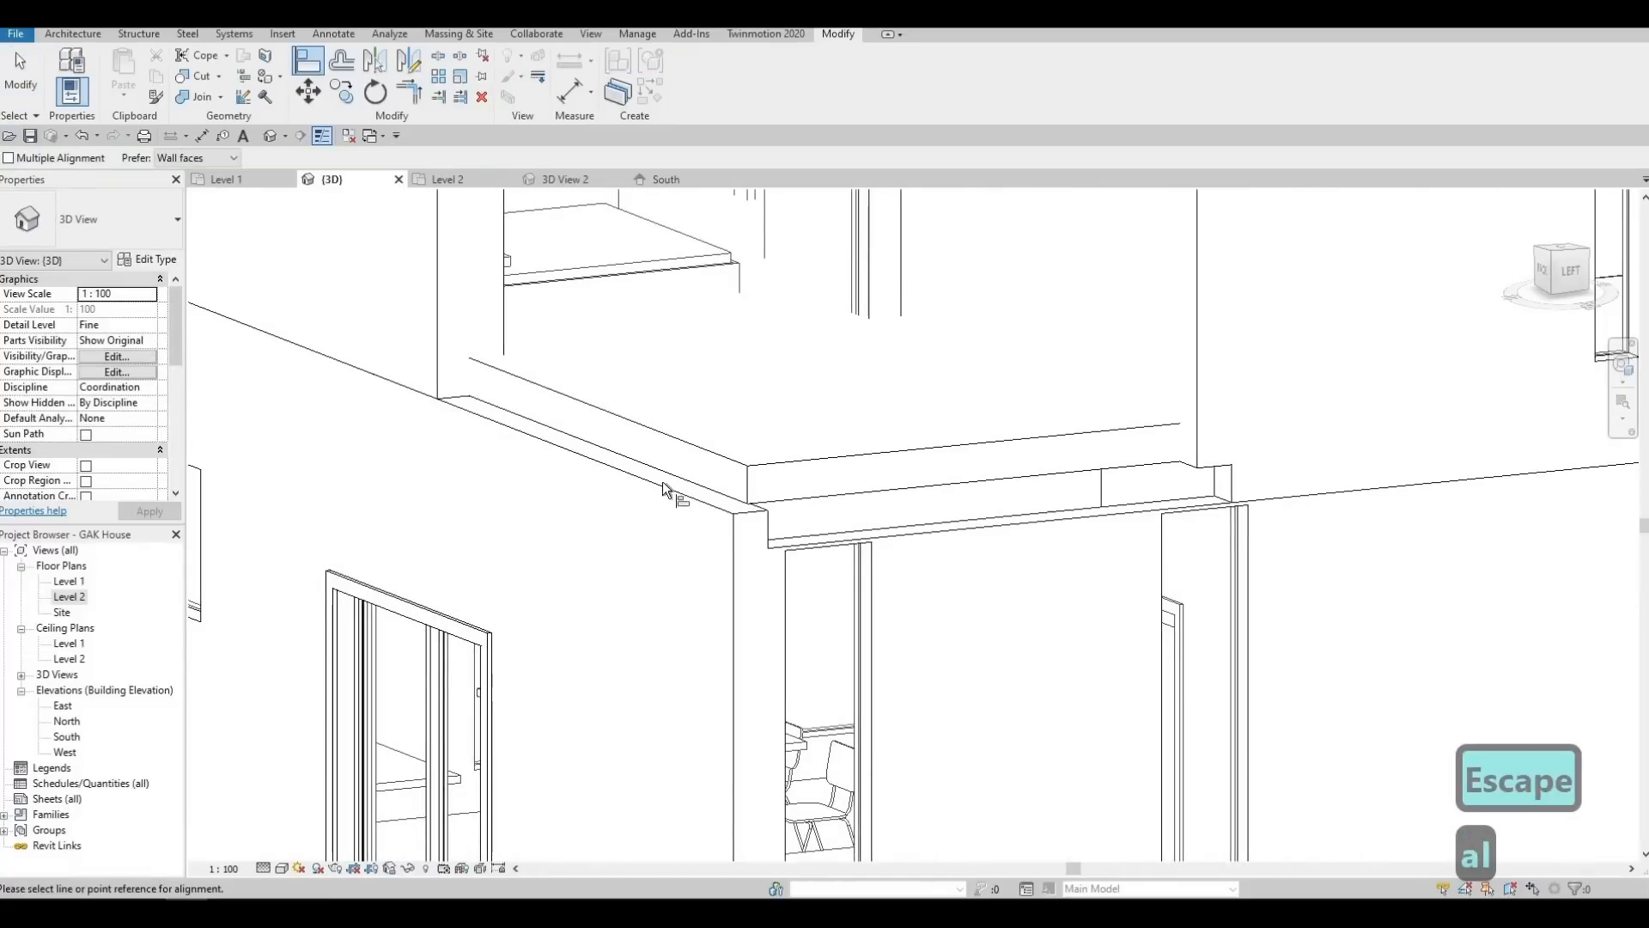
click(666, 493)
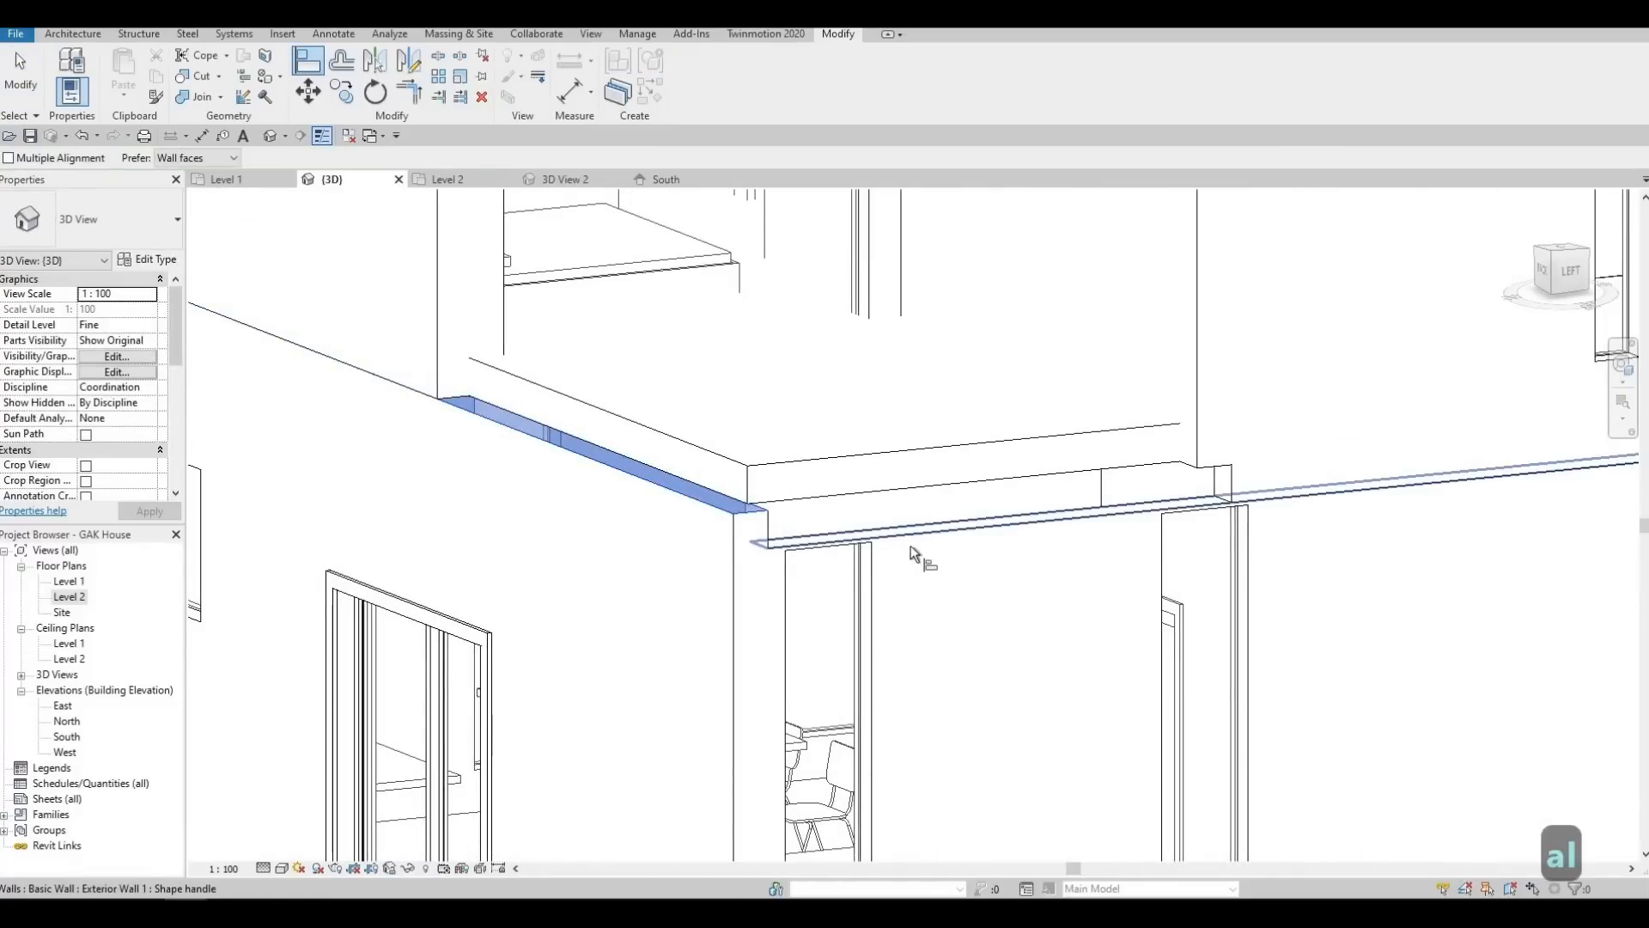
click(910, 546)
key(Escape)
key(Escape)
Raise the base of the Level 2 side wall above the carport to the top of the ground-floor side wall
shift+middle_drag(900, 550, 878, 553)
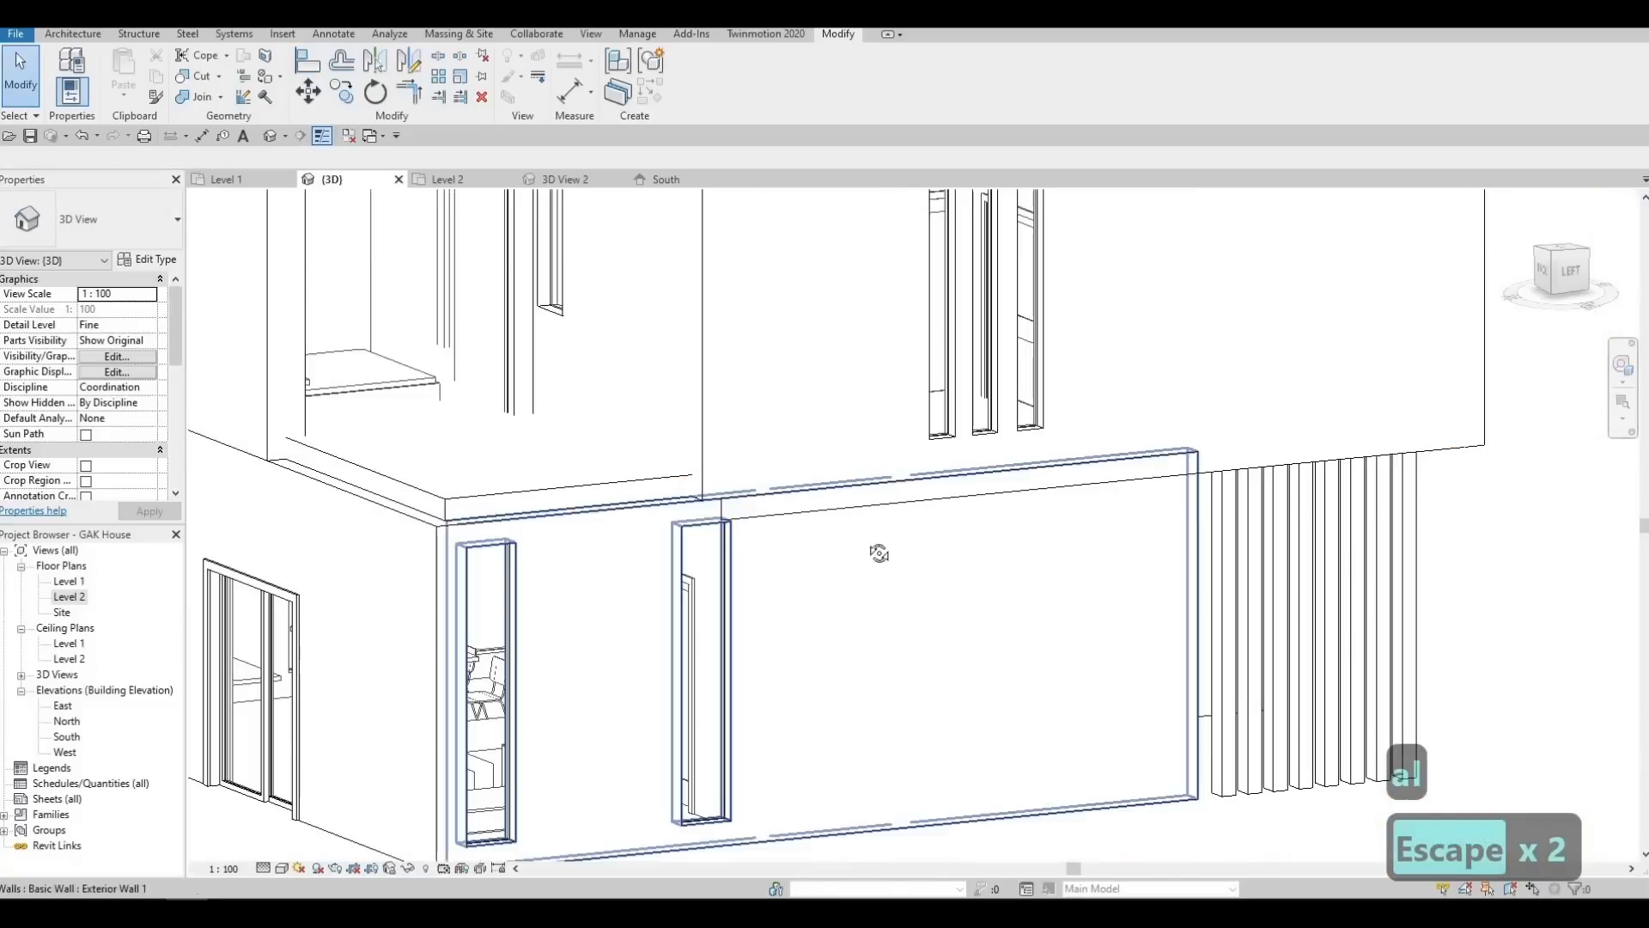
shift+middle_drag(562, 547, 787, 524)
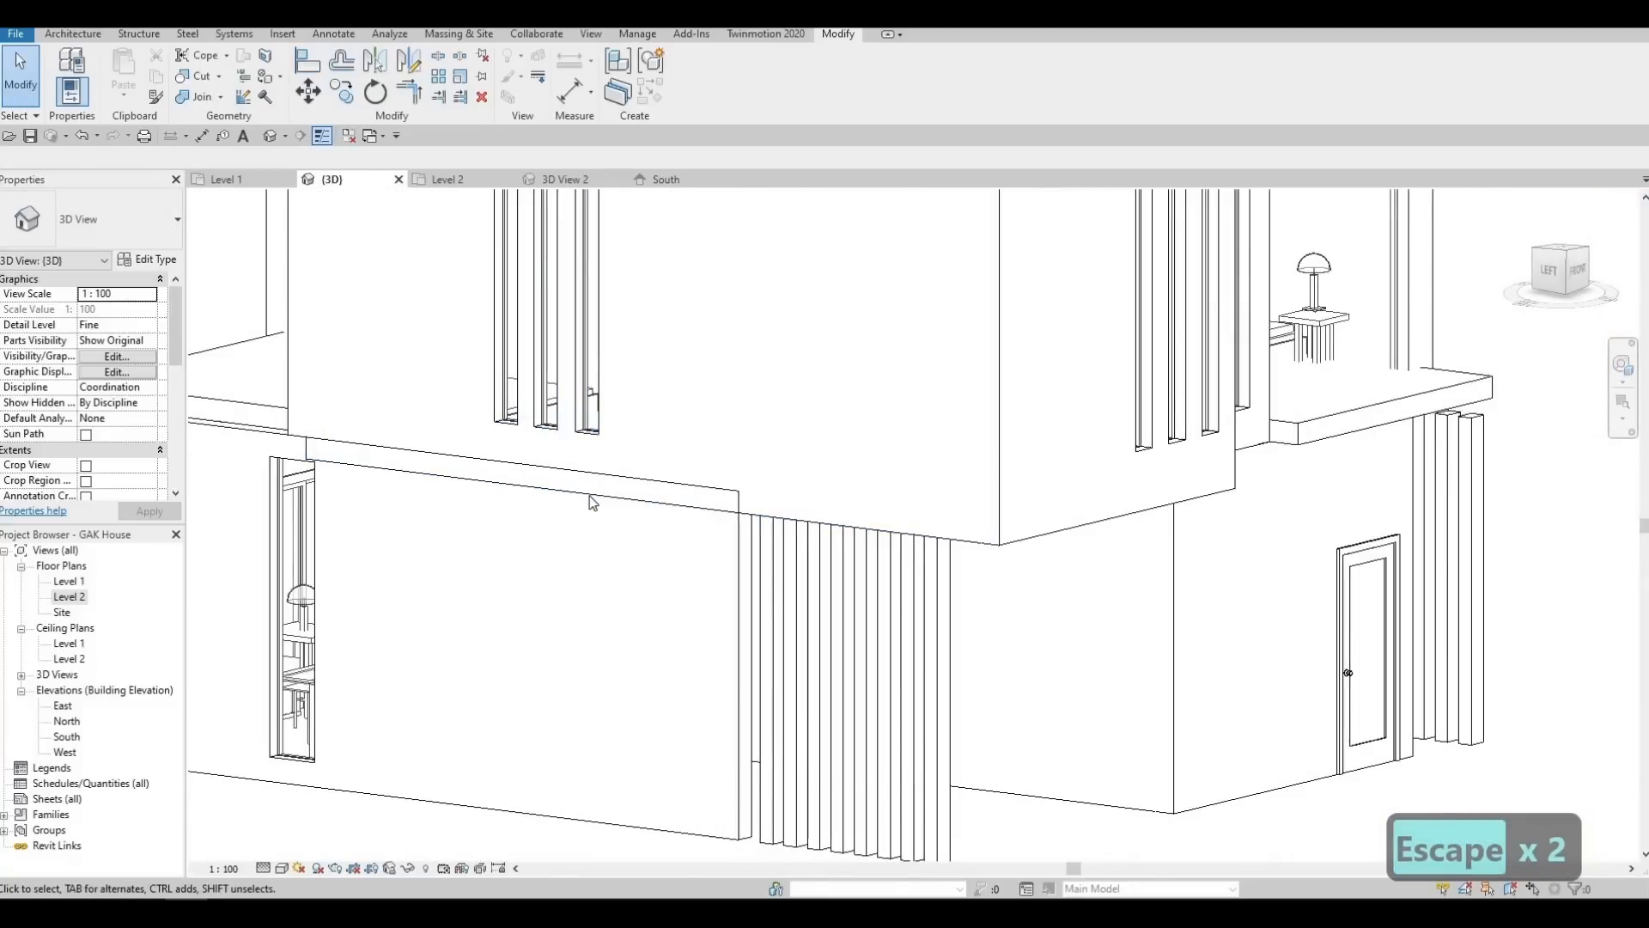
click(644, 502)
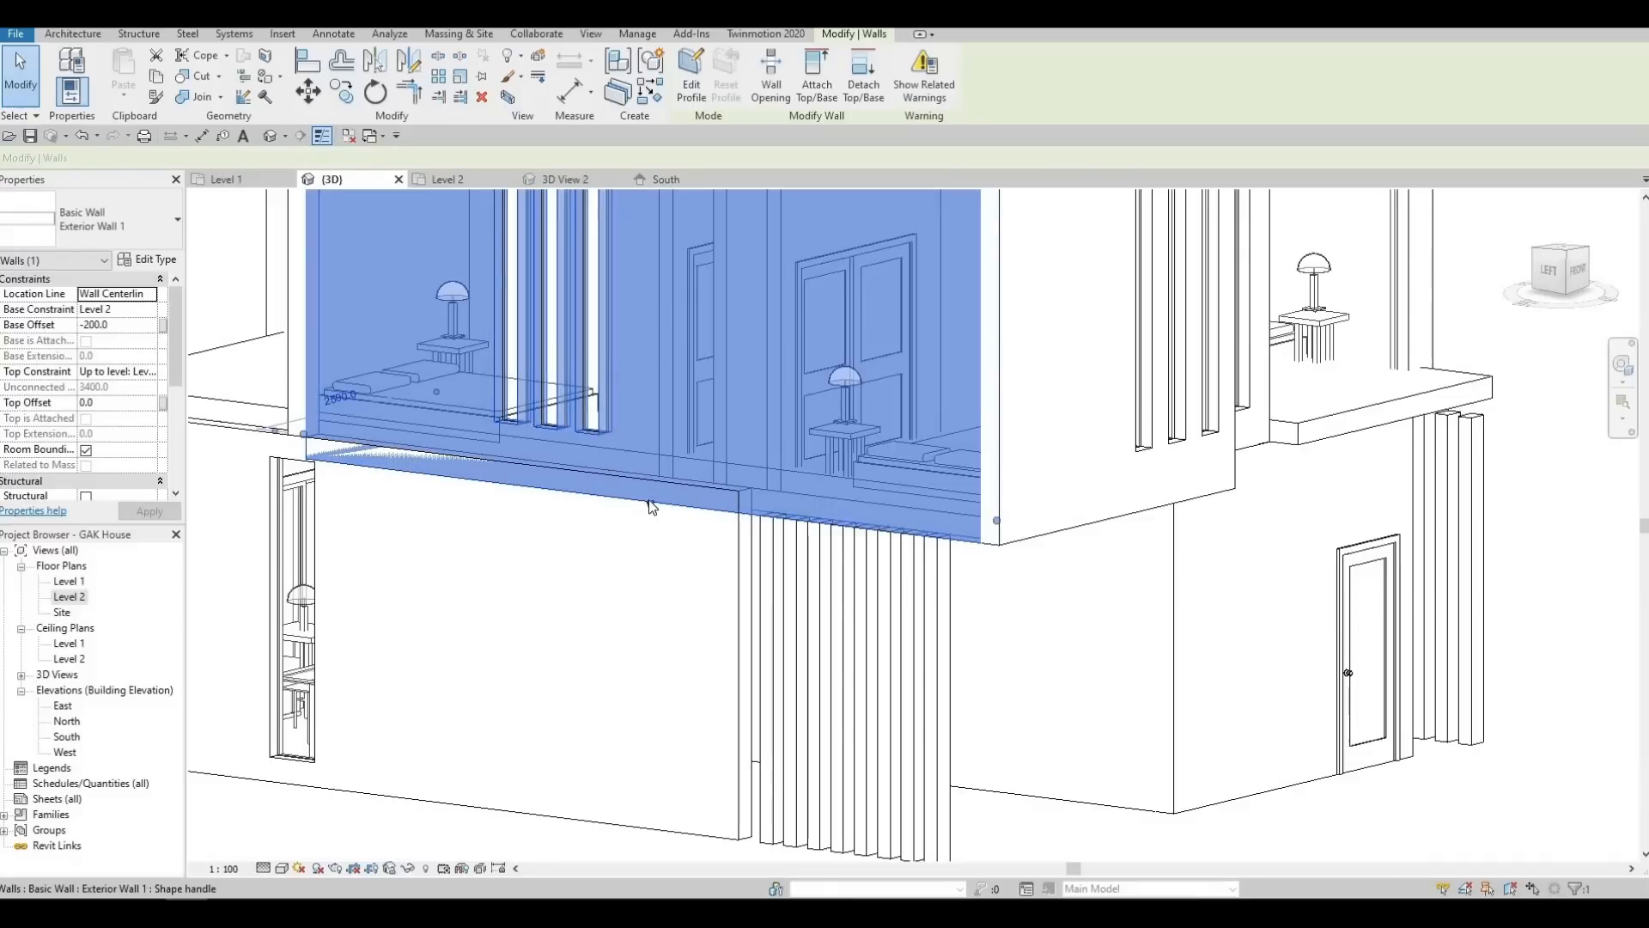
drag(653, 482, 653, 484)
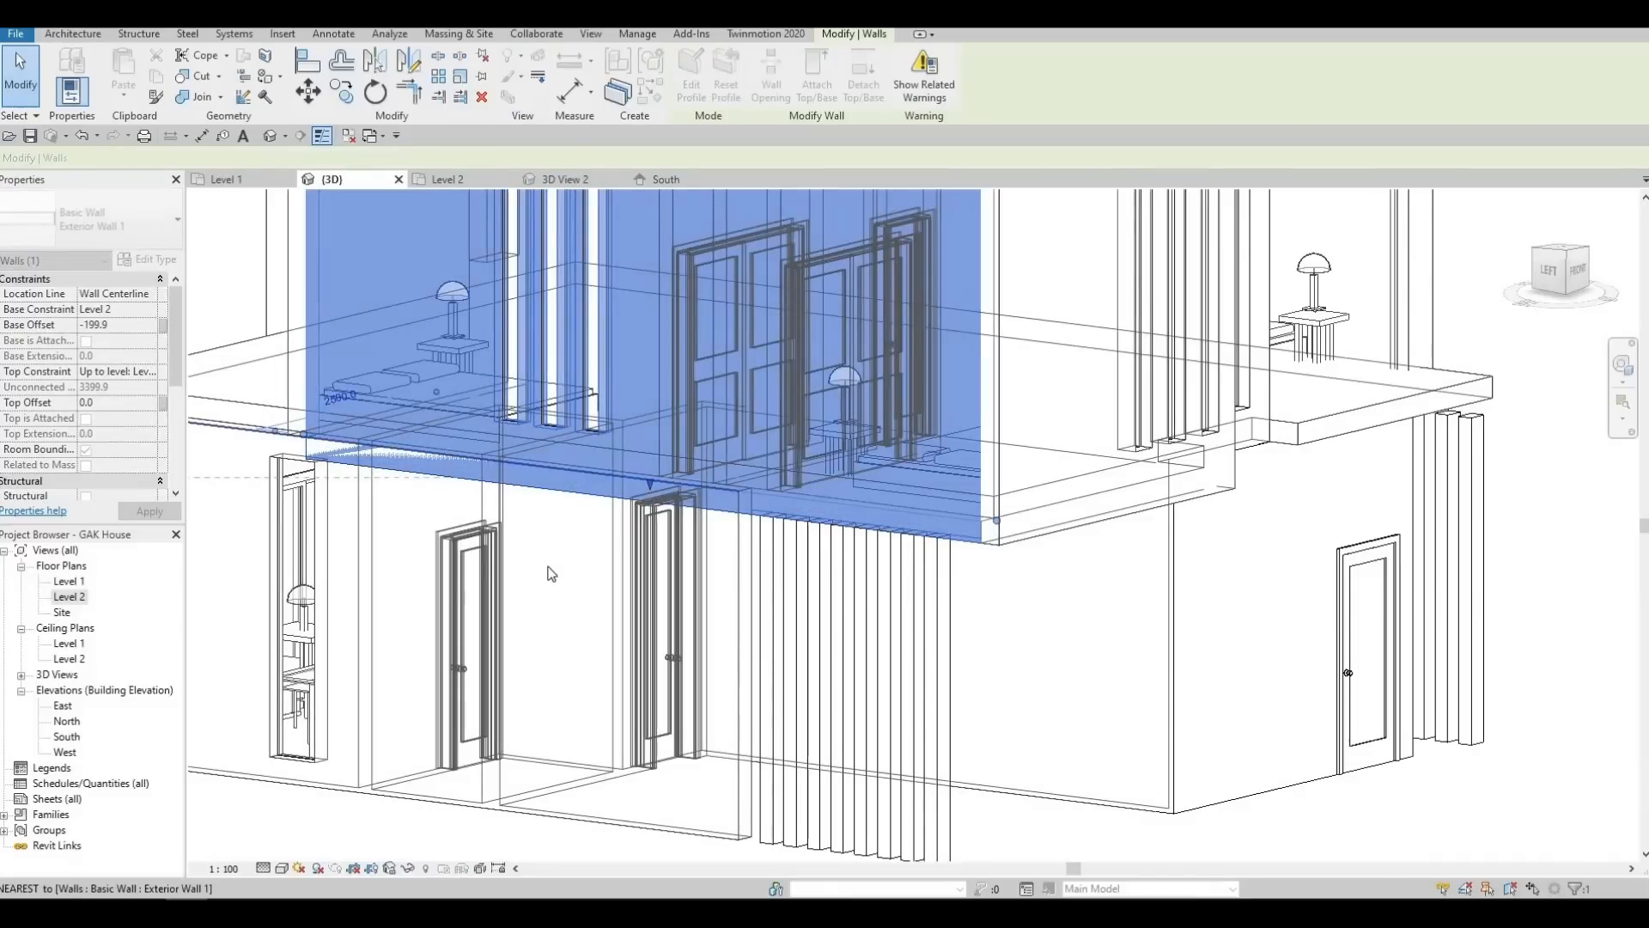
key(Escape)
key(Escape)
shift+middle_drag(636, 512, 522, 416)
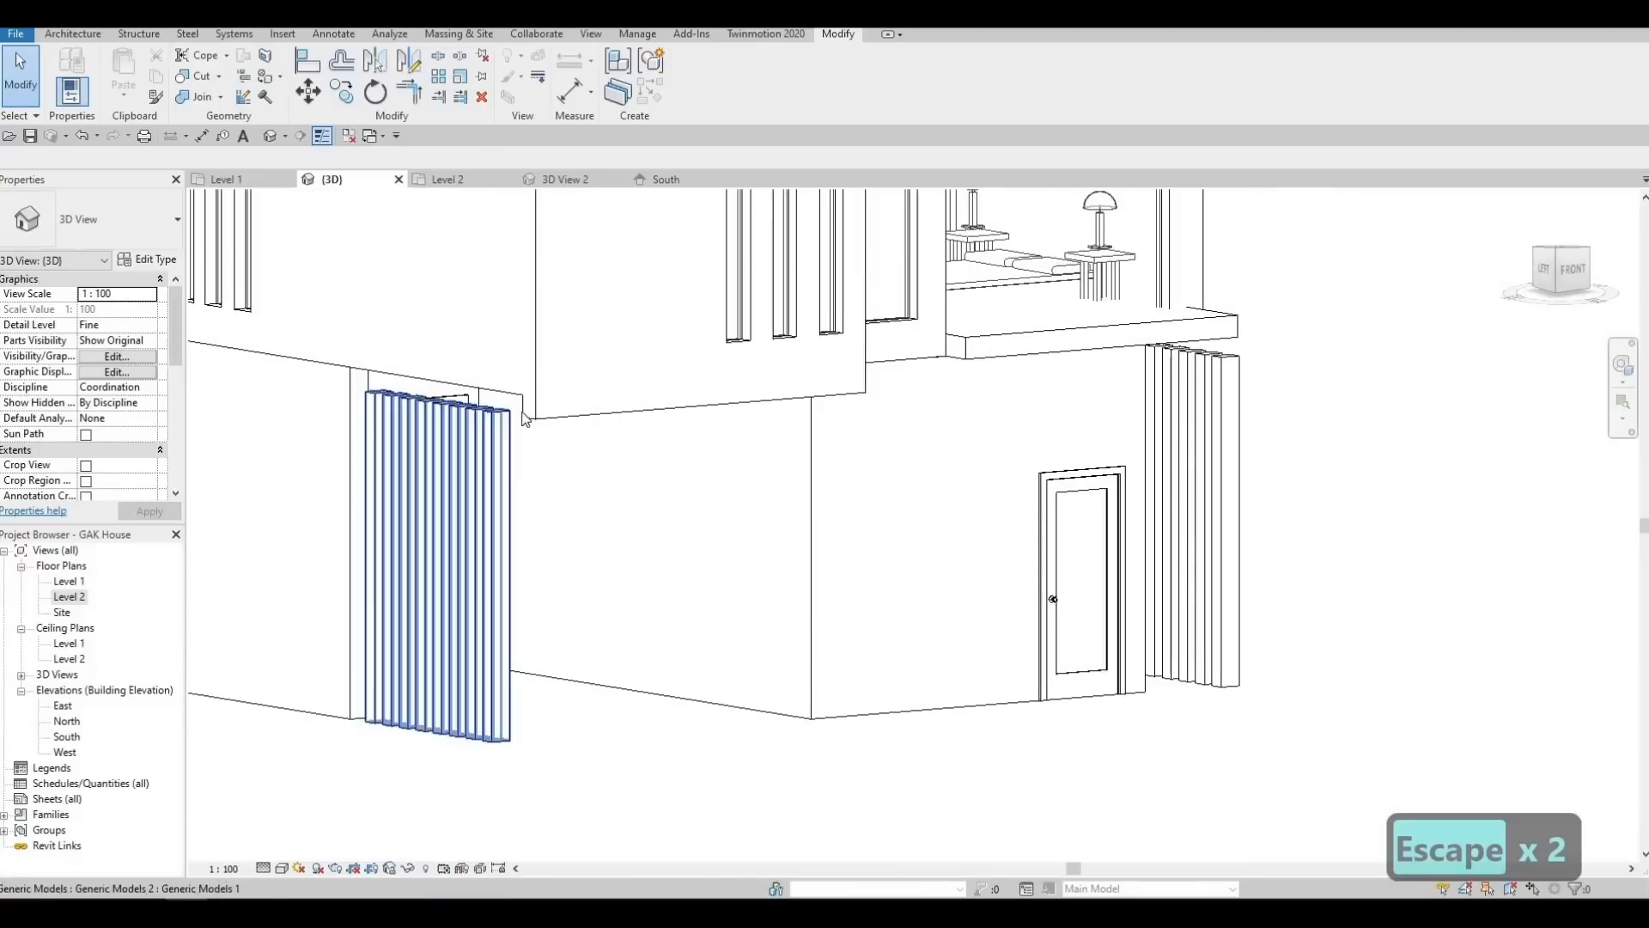
Raise the base of the Level 2 front wall above the carport and align it with the slab's underside
click(582, 418)
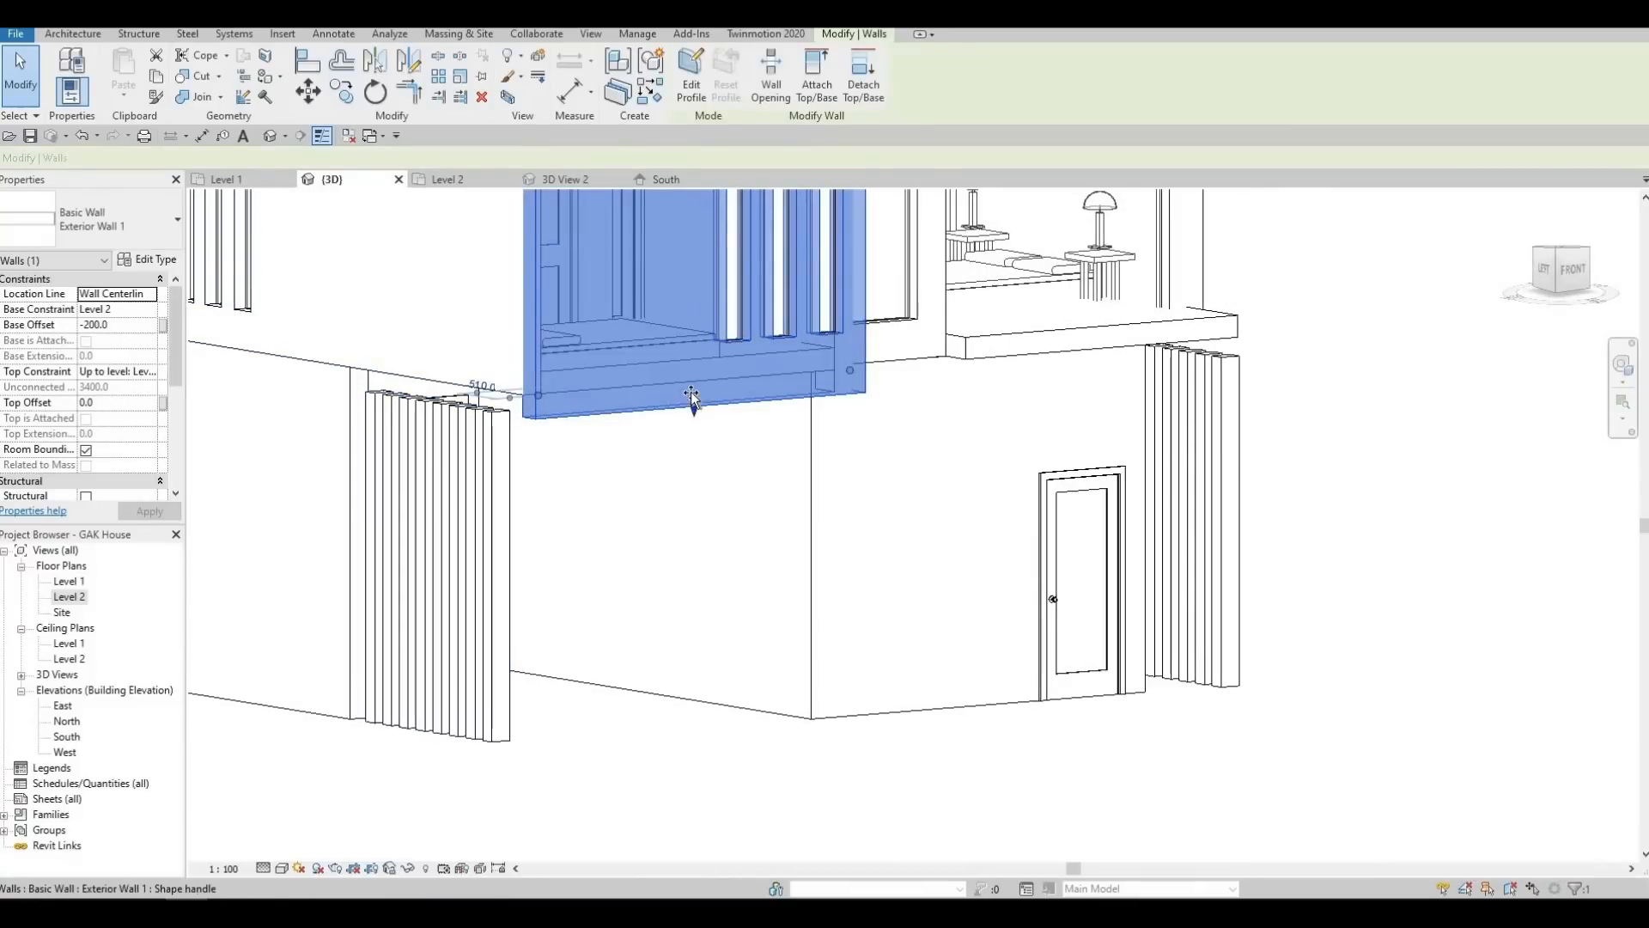
drag(691, 397, 696, 434)
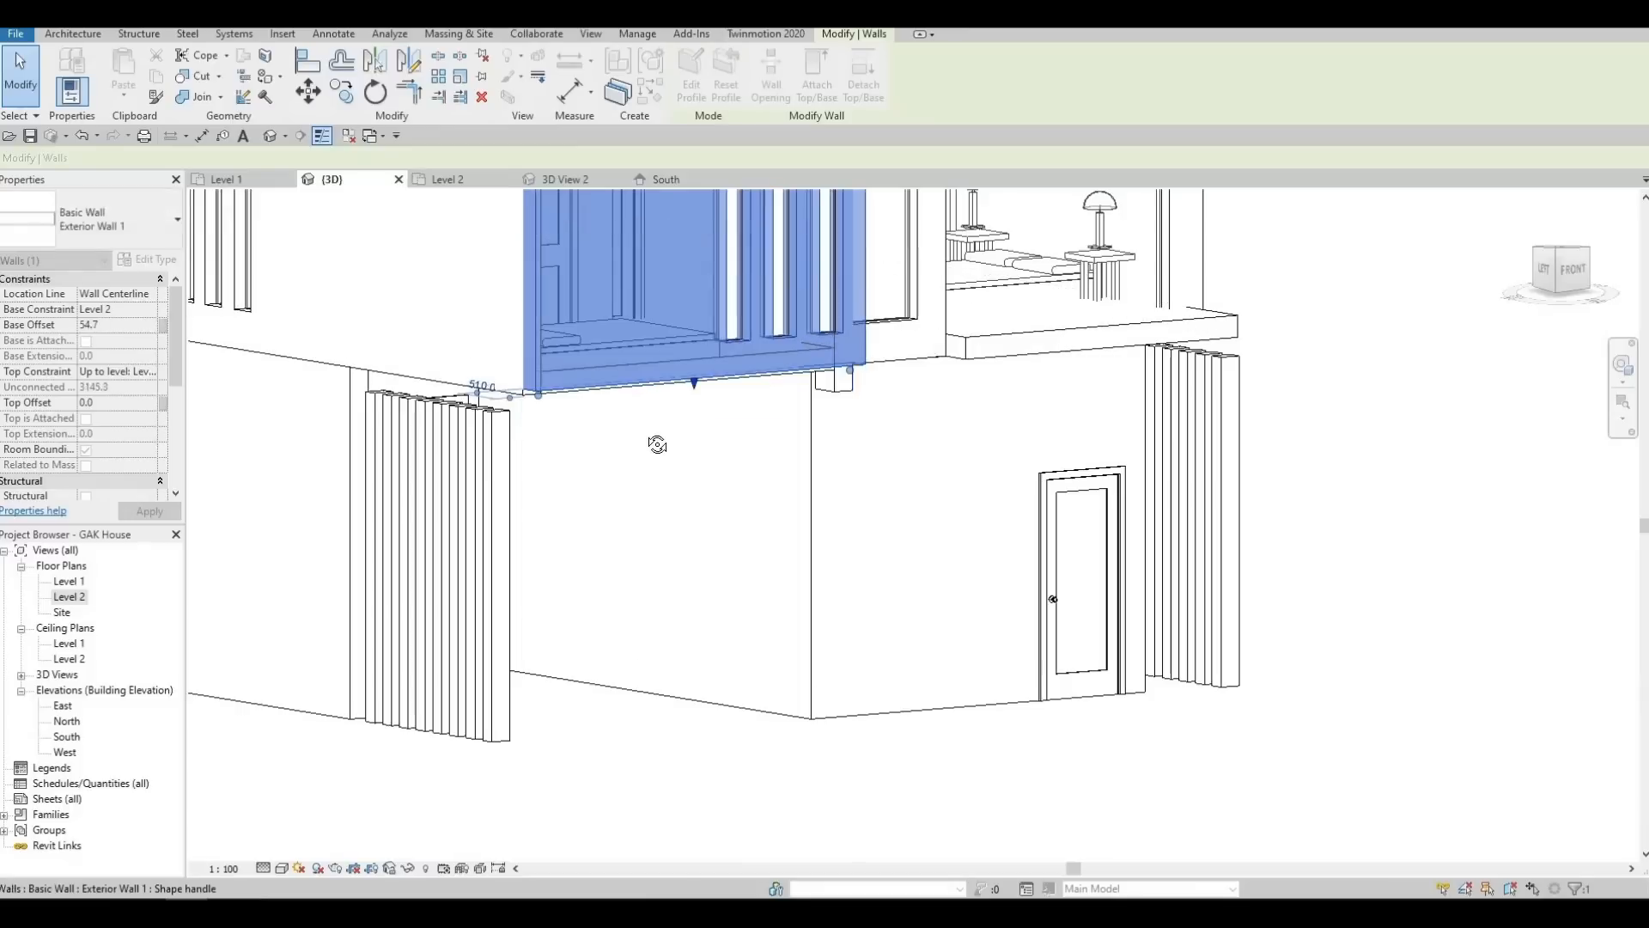
key(Escape)
shift+middle_drag(504, 357, 702, 361)
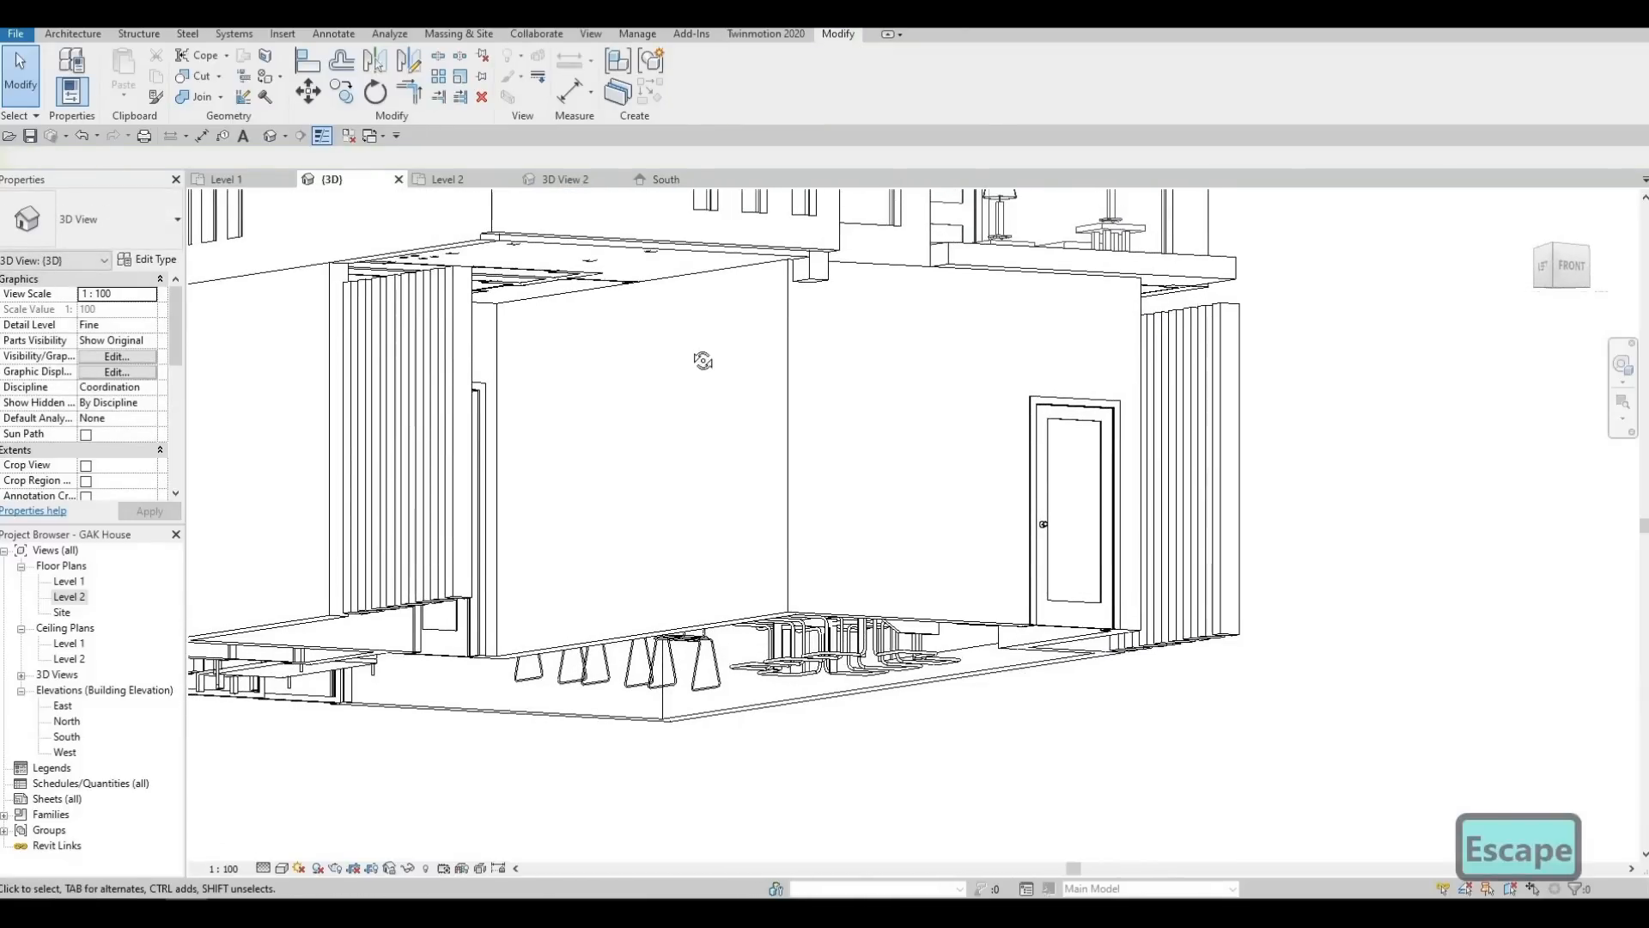
shift+middle_drag(478, 409, 447, 343)
scroll(447, 344, up, 2)
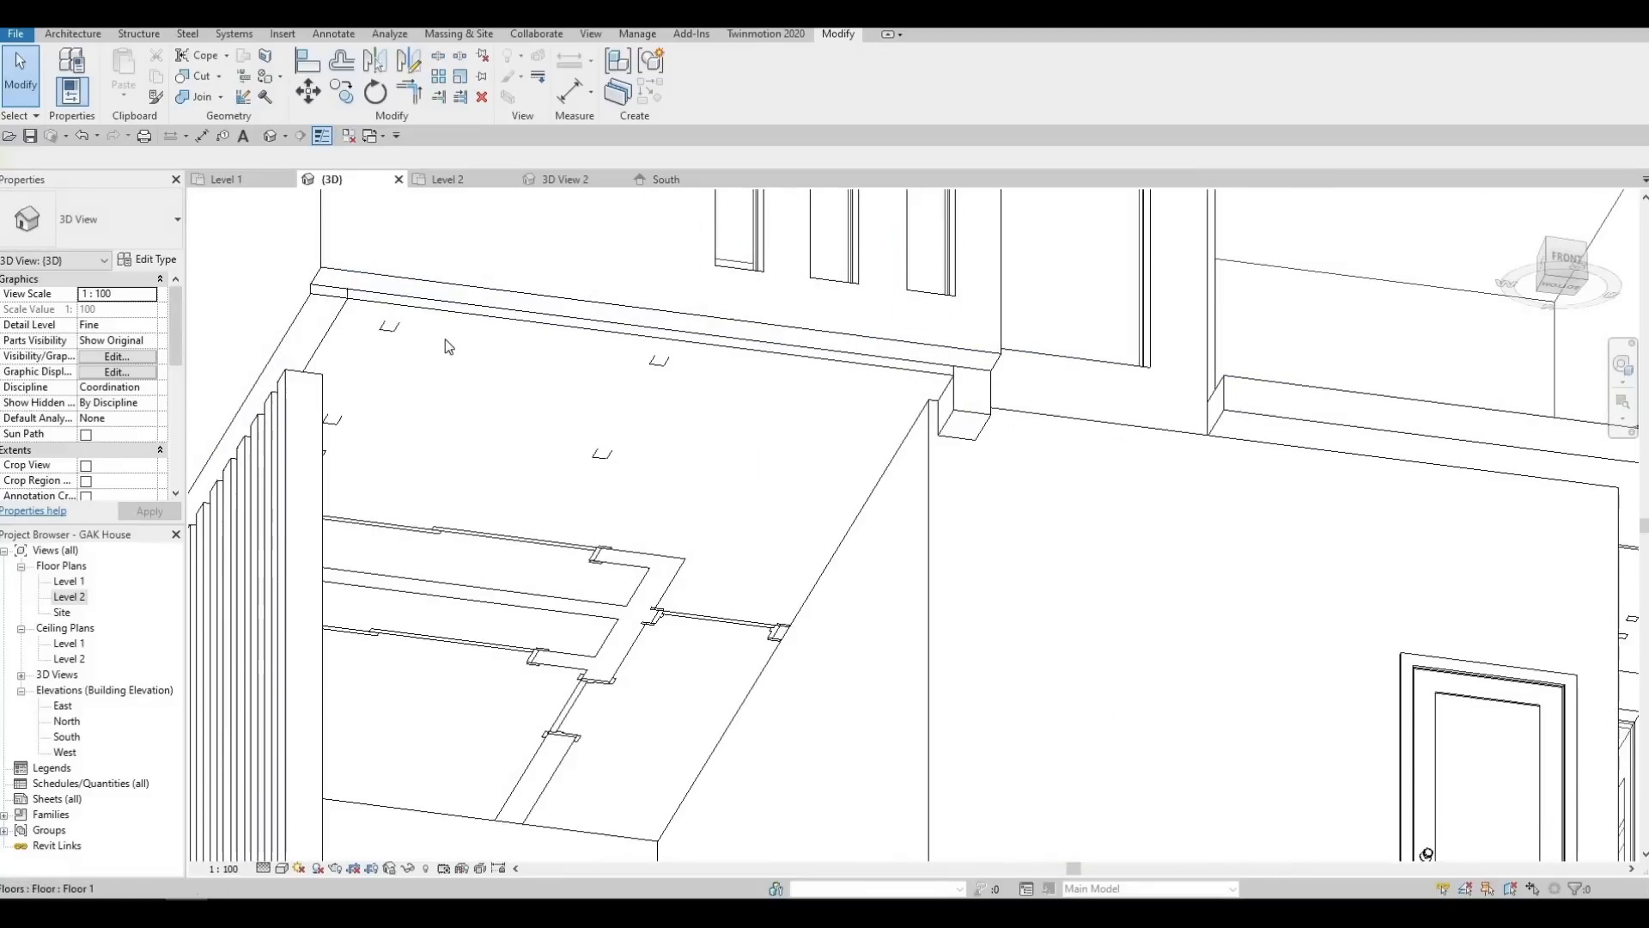
key(a)
key(l)
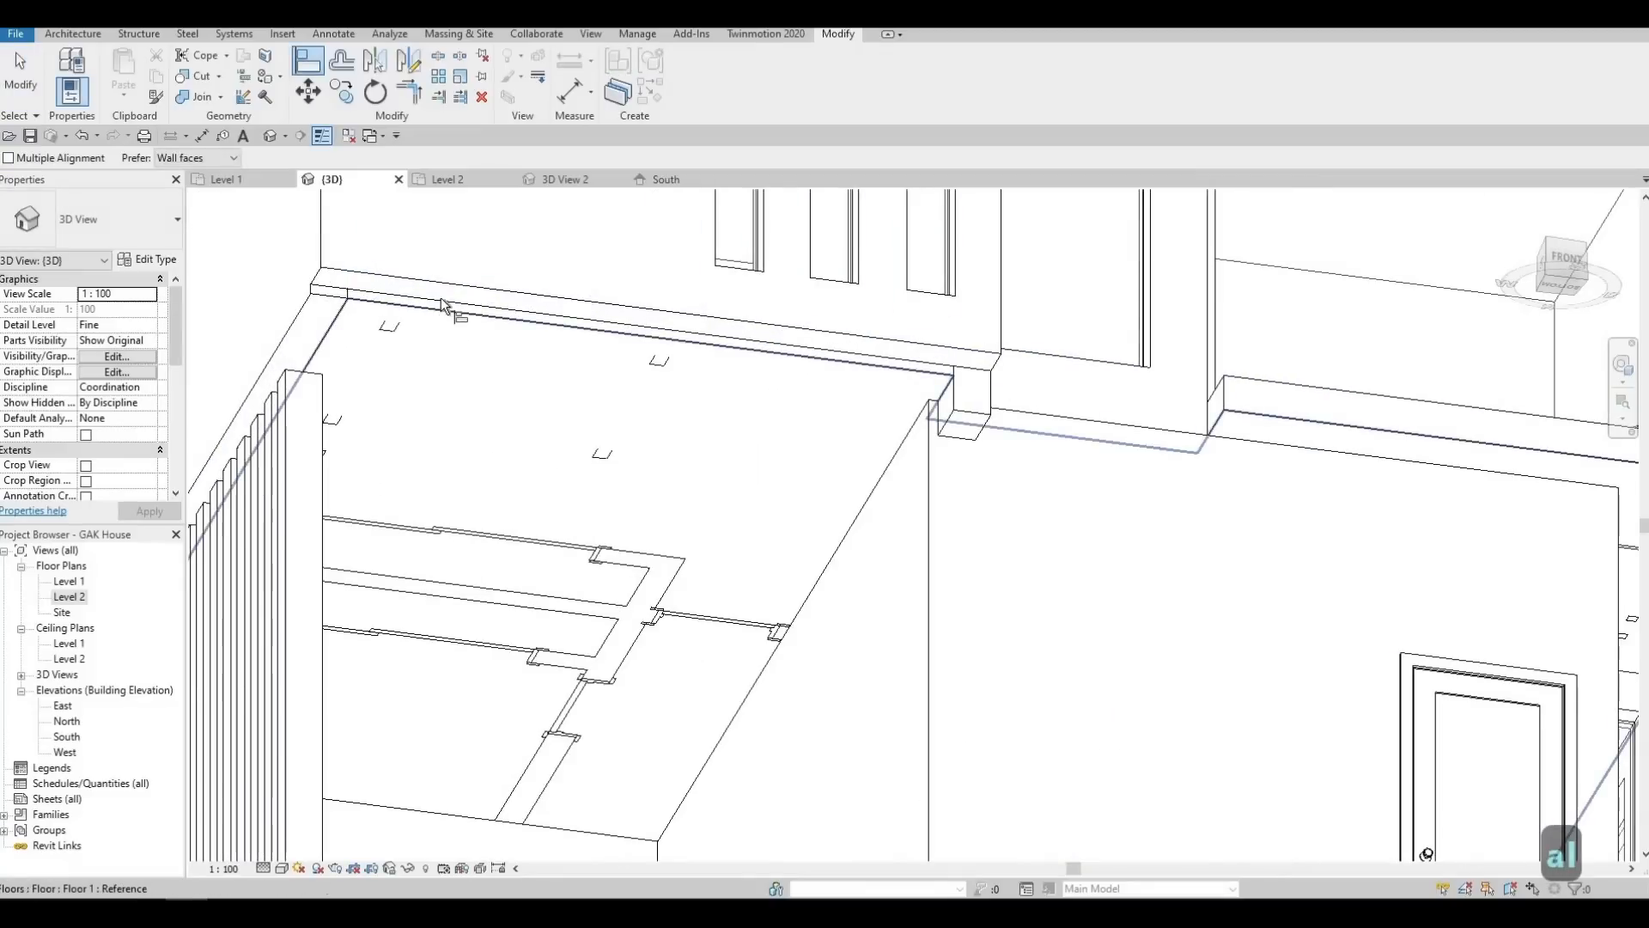
click(440, 294)
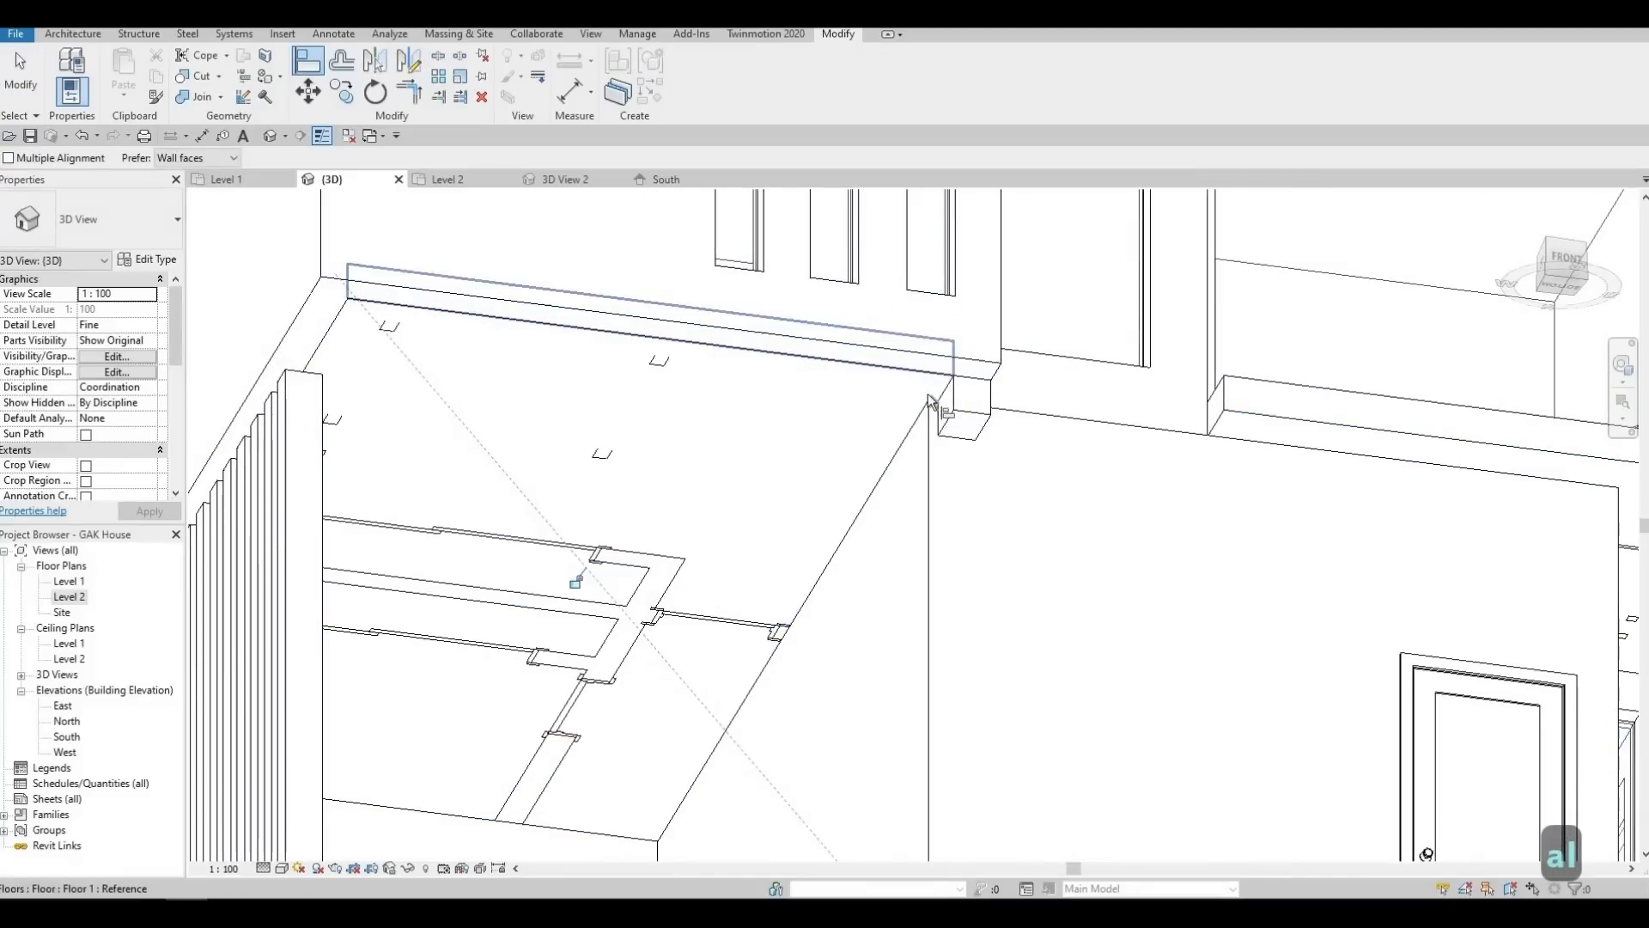
Align the base of the short return wall next to the carport with the base of the adjoining Level 2 front wall
click(927, 365)
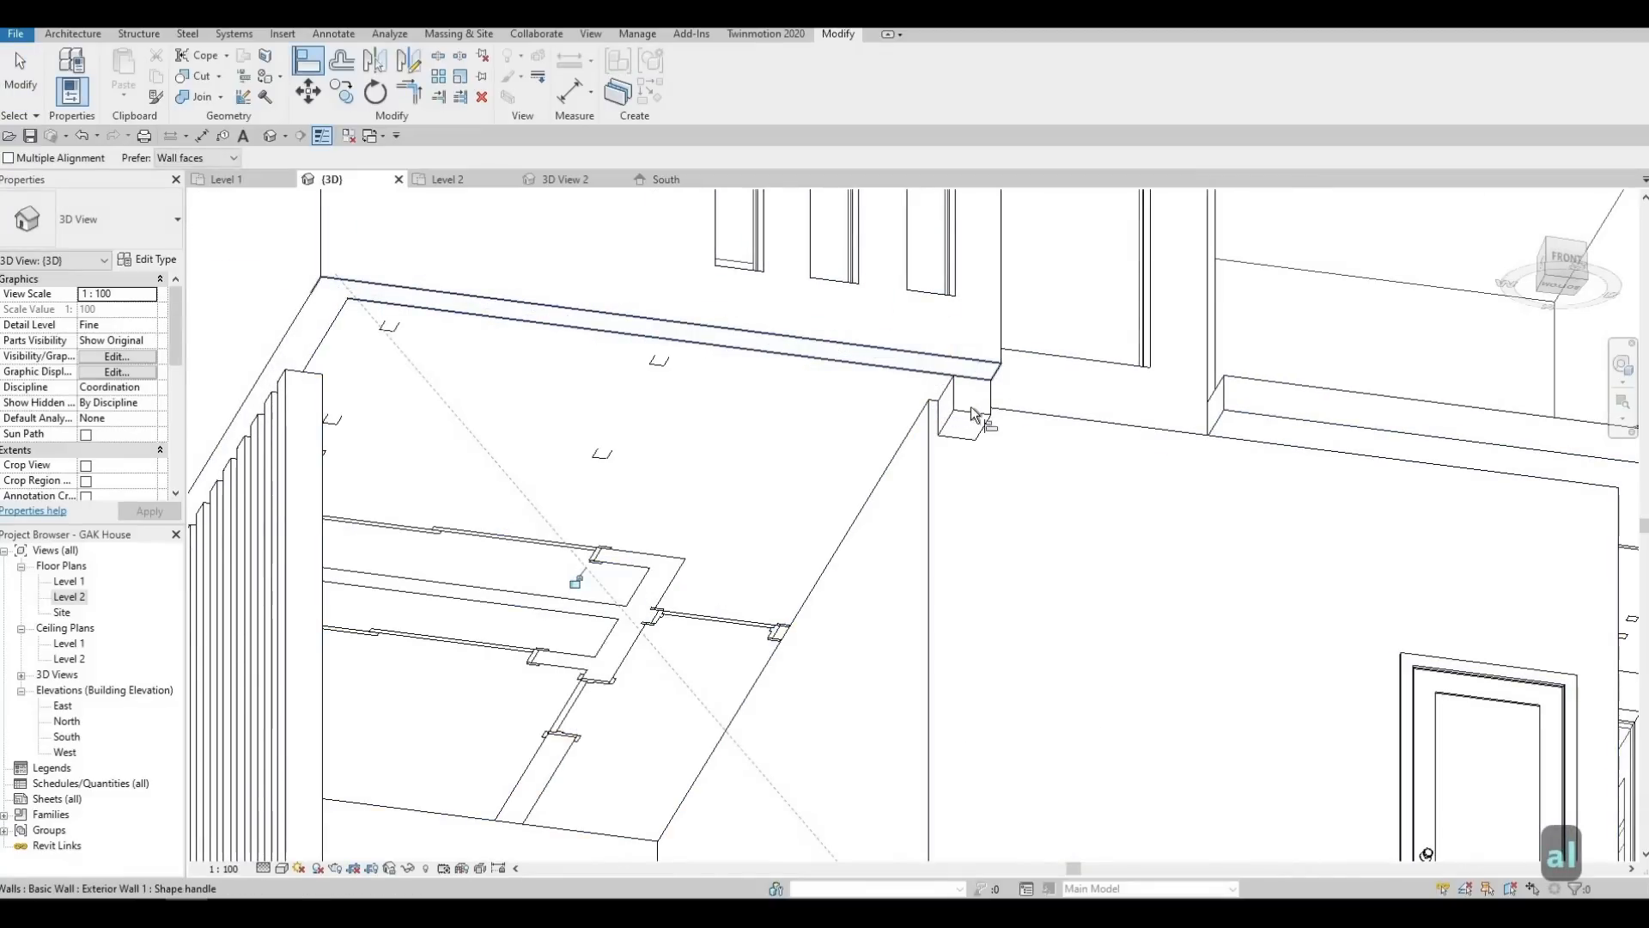
key(Escape)
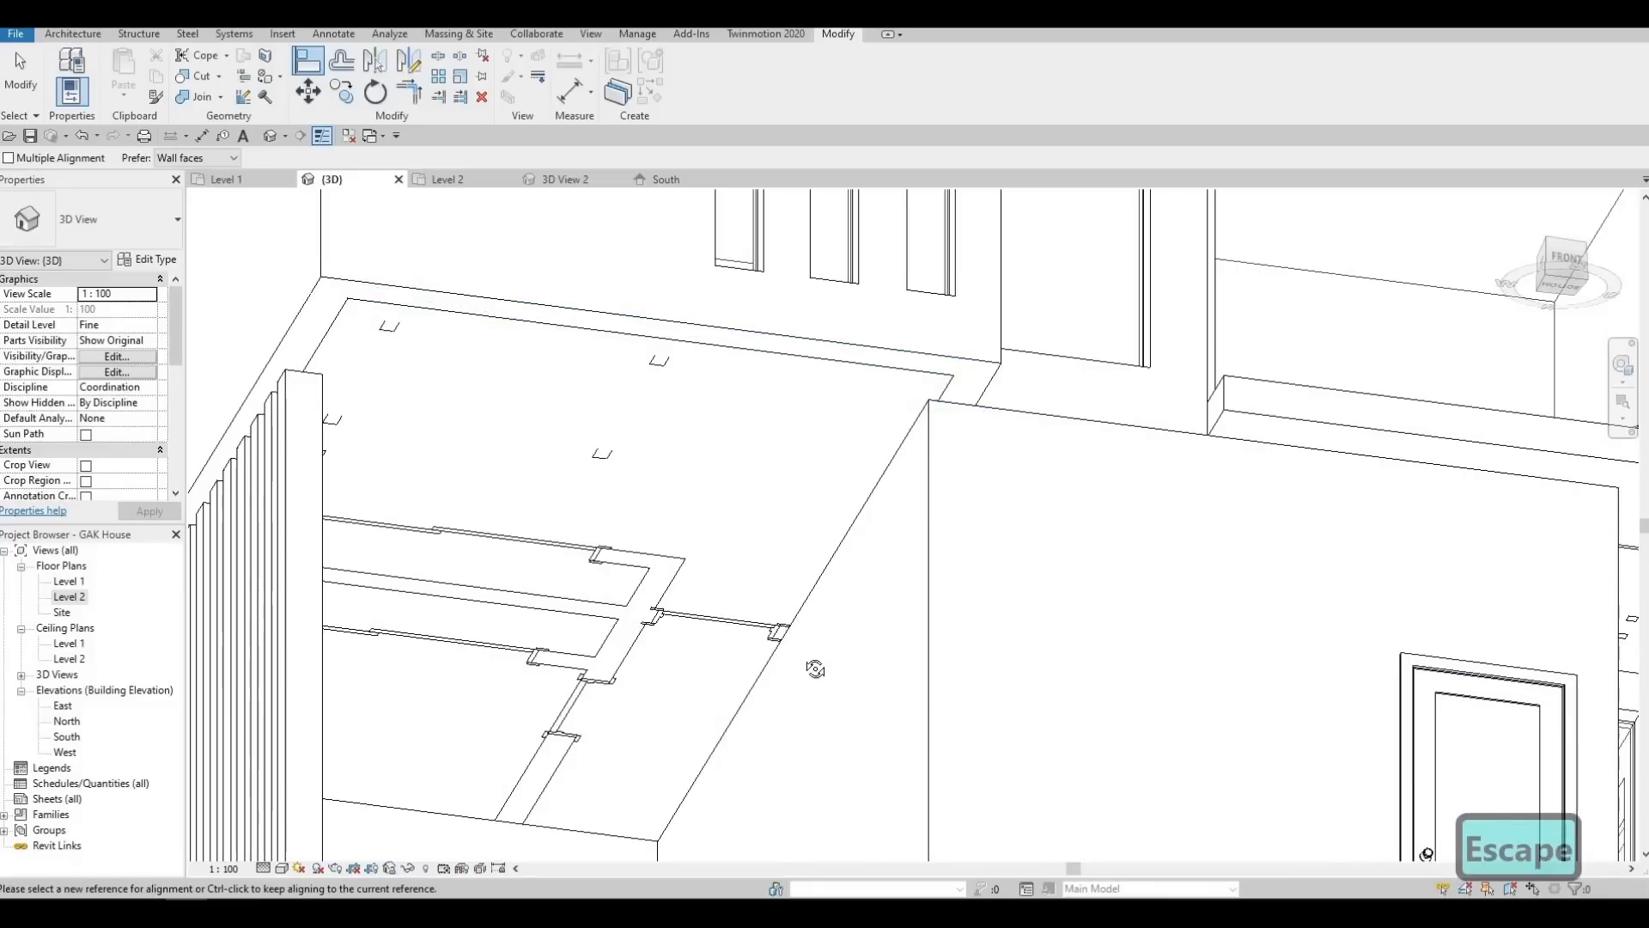
shift+middle_drag(810, 663, 879, 282)
shift+middle_drag(806, 331, 687, 424)
key(Escape)
middle_drag(443, 515, 675, 496)
scroll(675, 497, up, 1)
scroll(674, 489, down, 1)
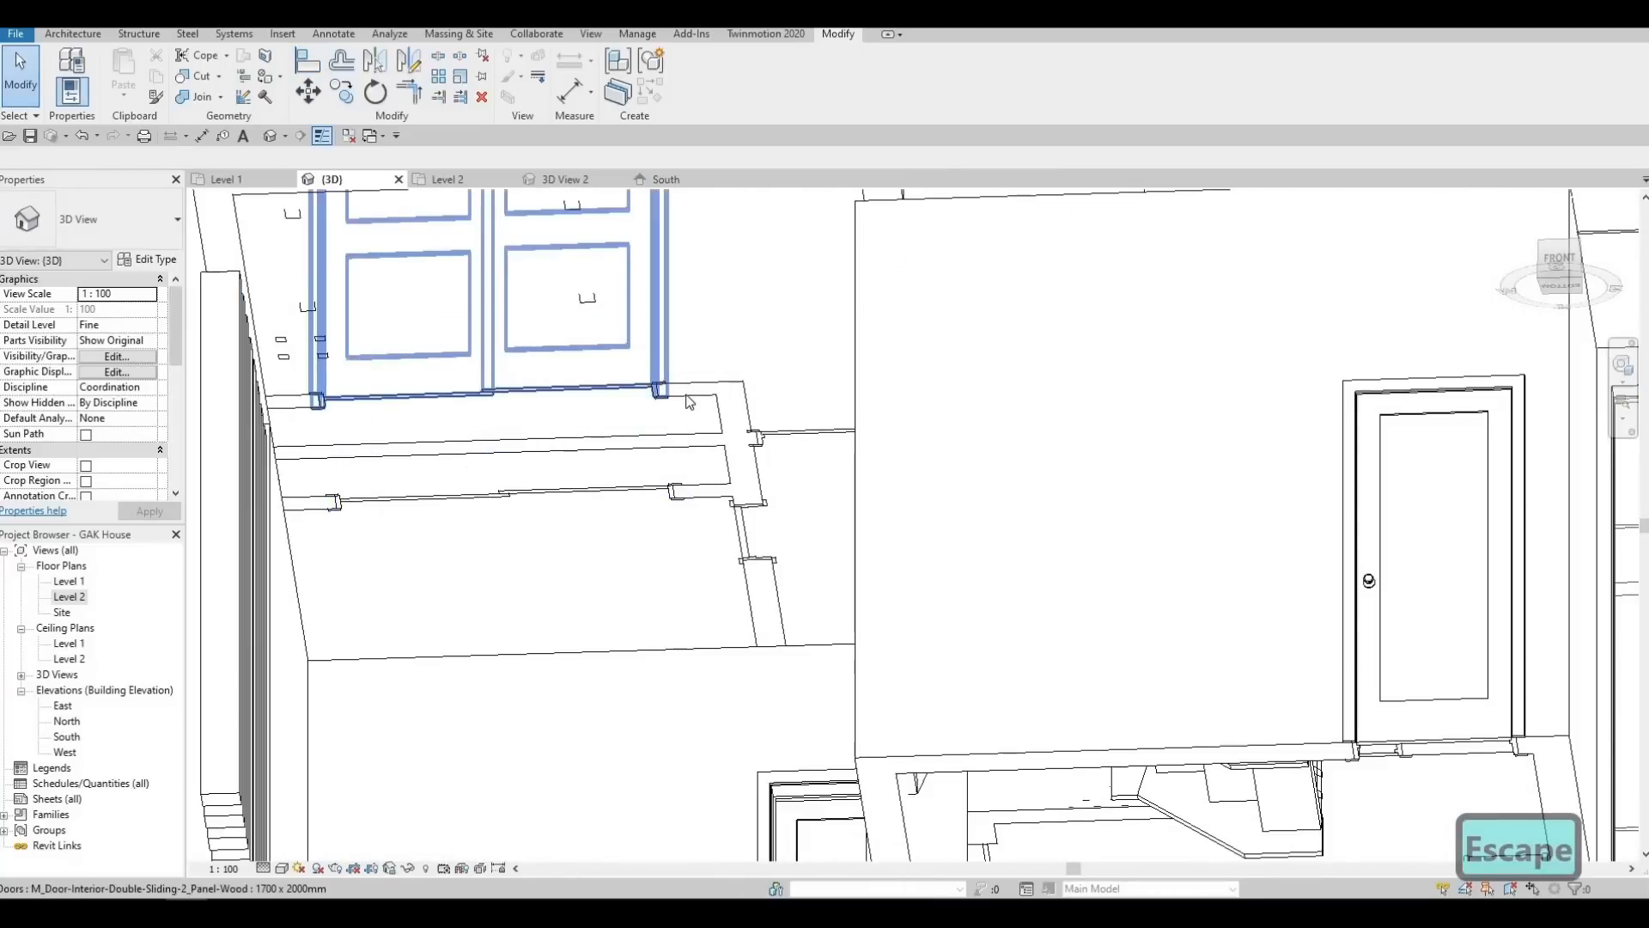
Try to attach the Level 2 interior wall with the double sliding door to the slab above the carport
click(687, 402)
click(817, 86)
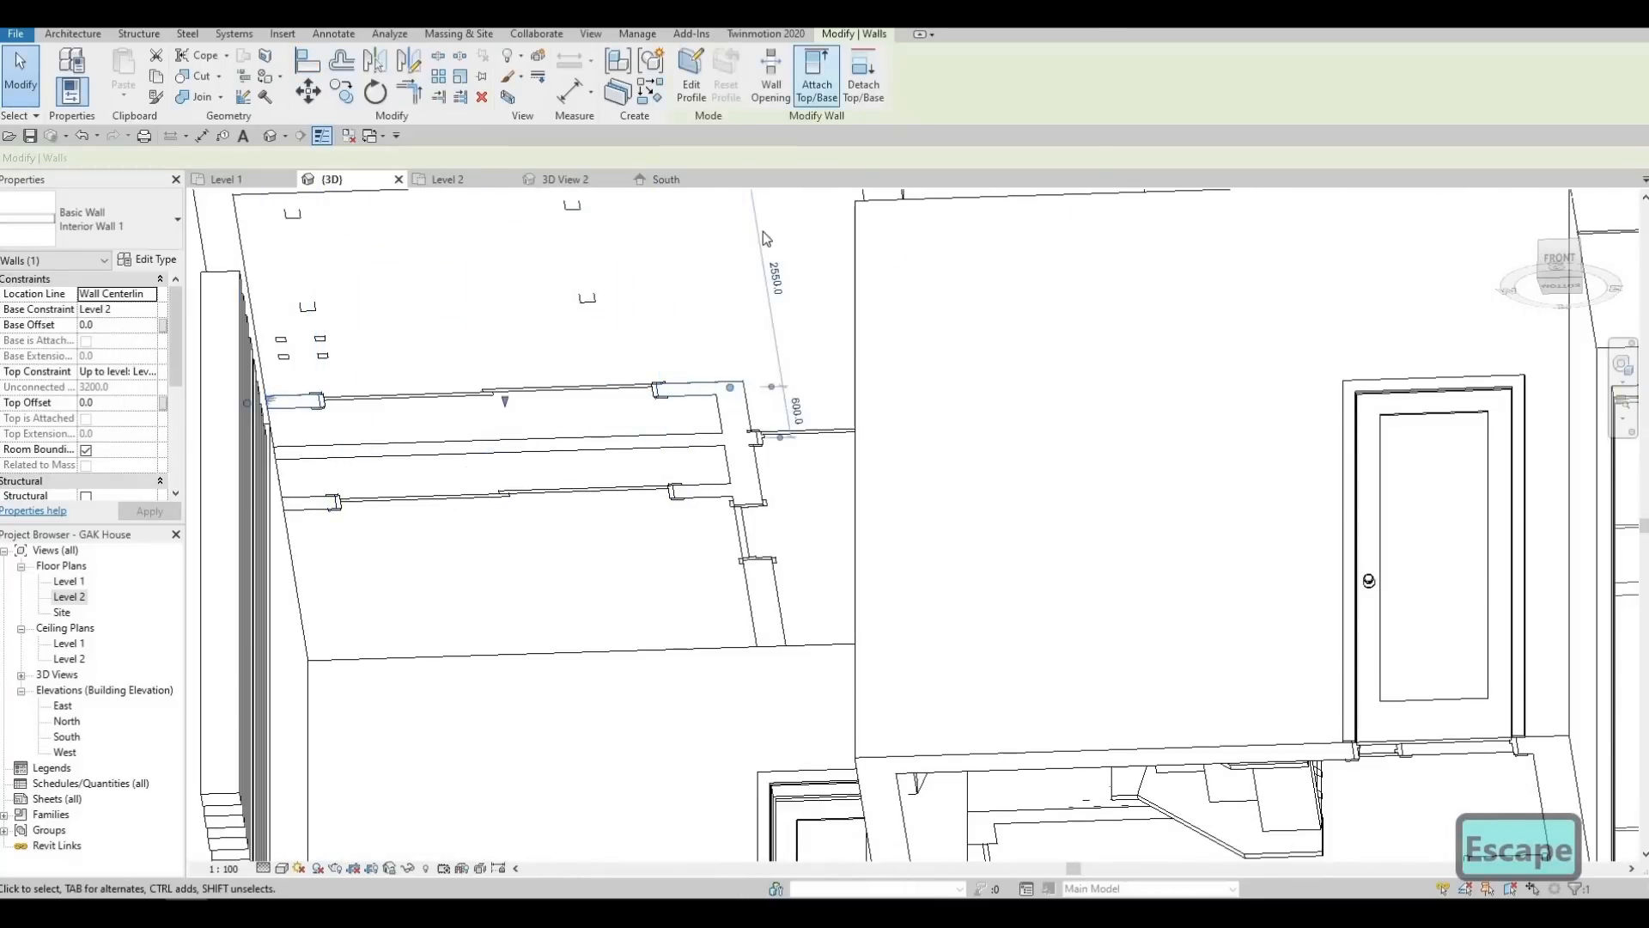
middle_drag(630, 190, 703, 359)
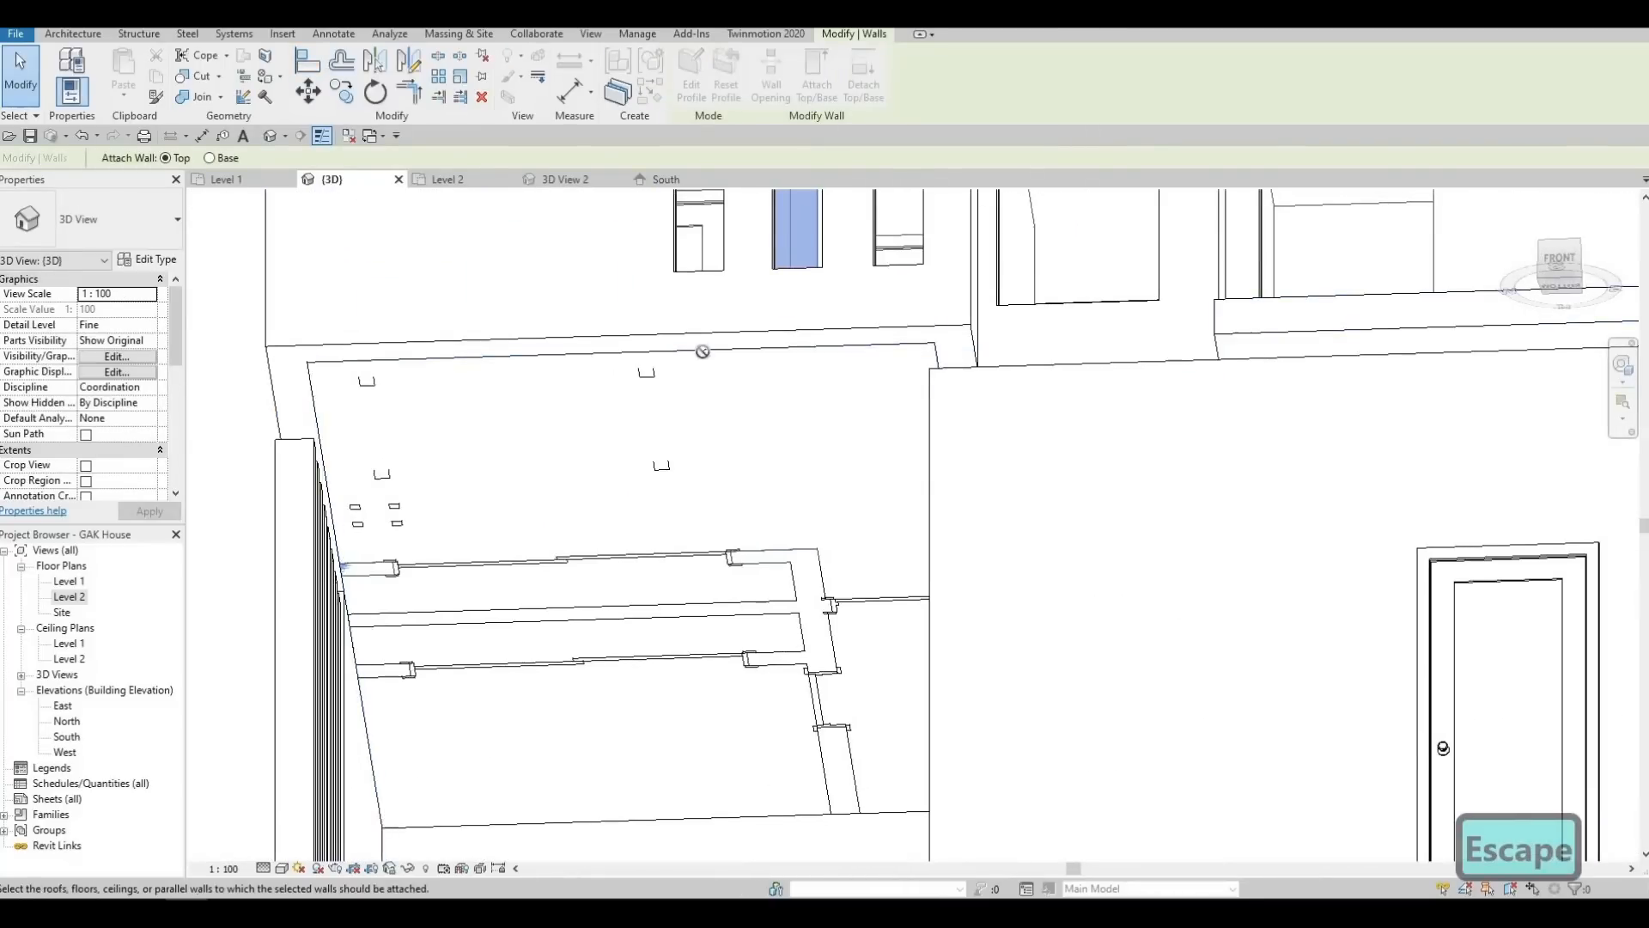
click(756, 552)
key(Escape)
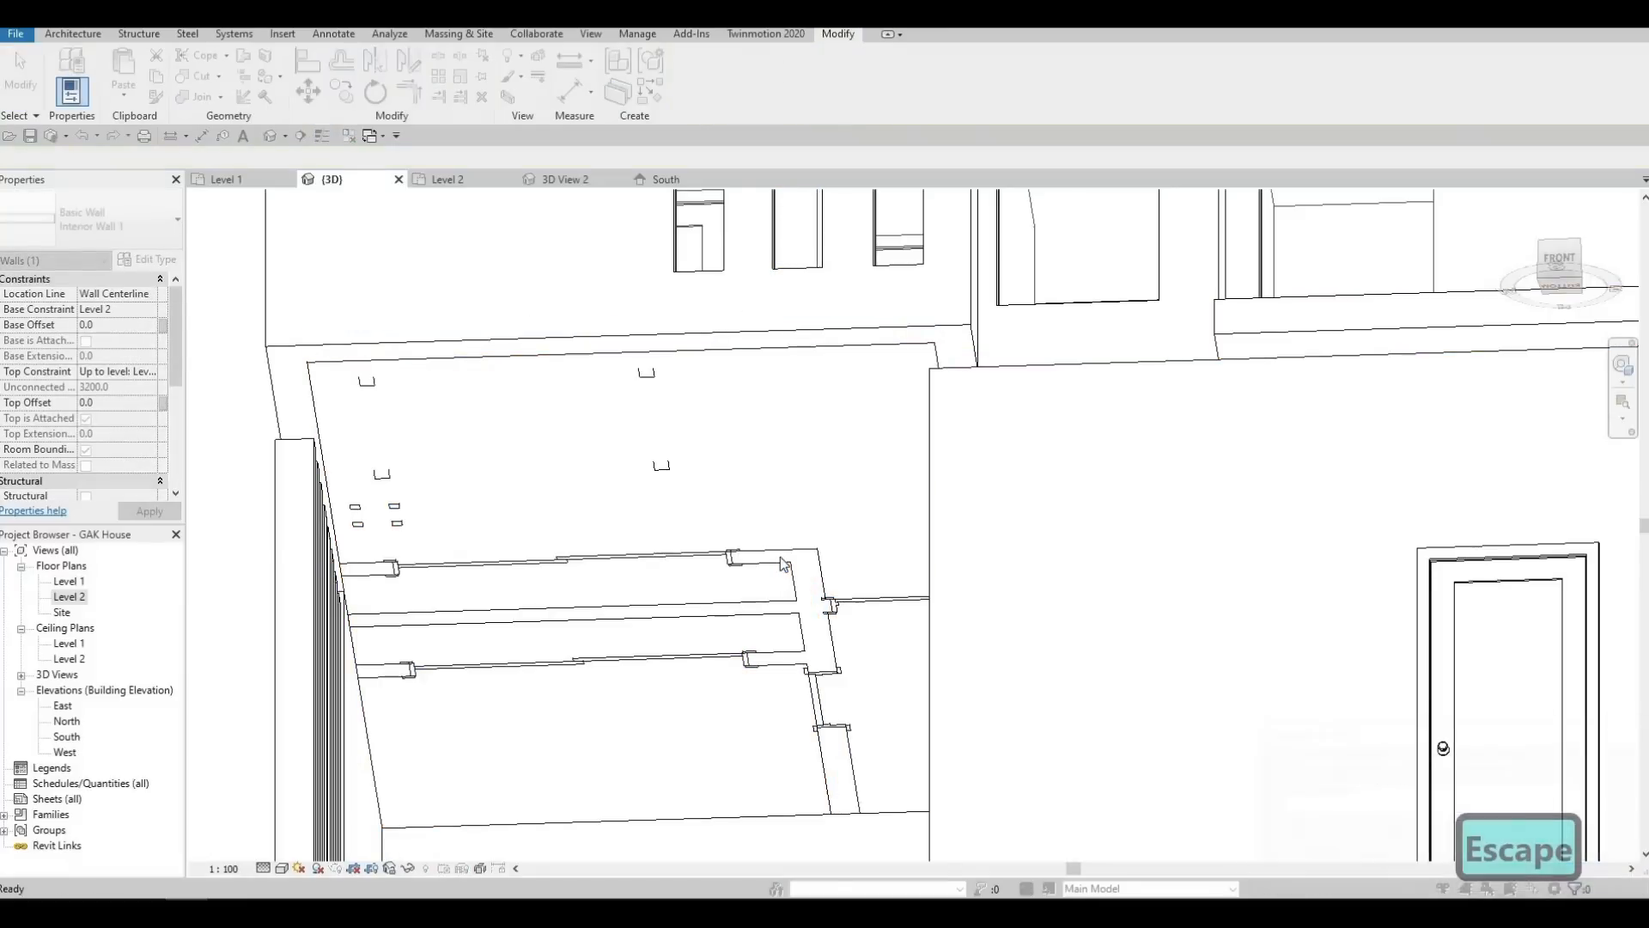
click(817, 207)
click(817, 86)
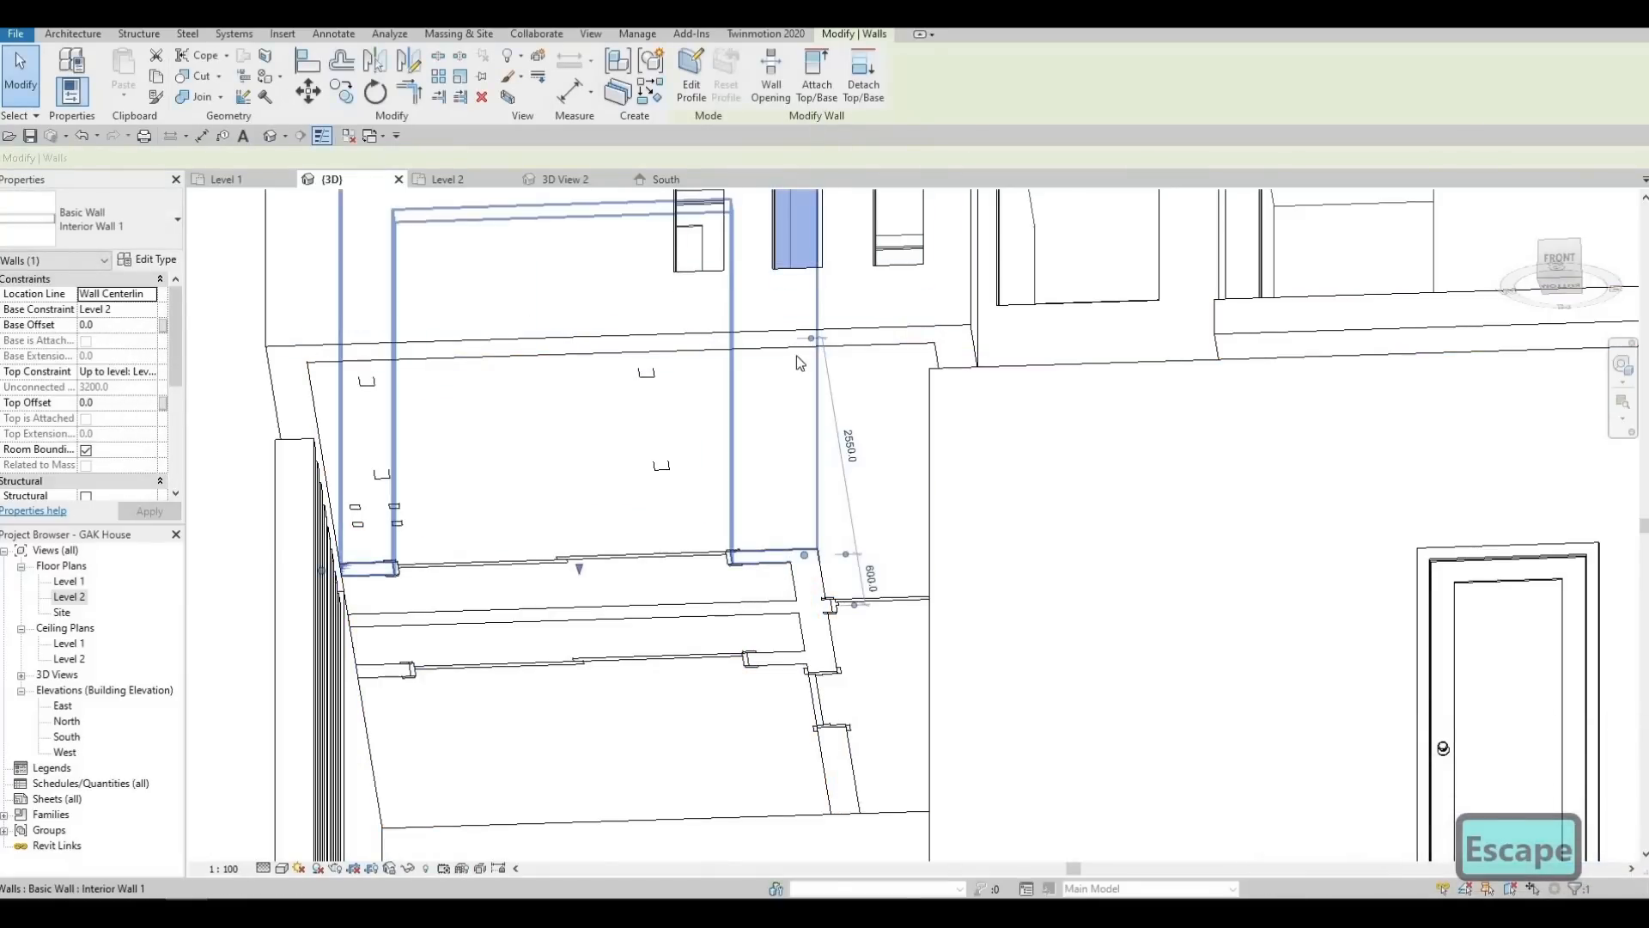
click(780, 527)
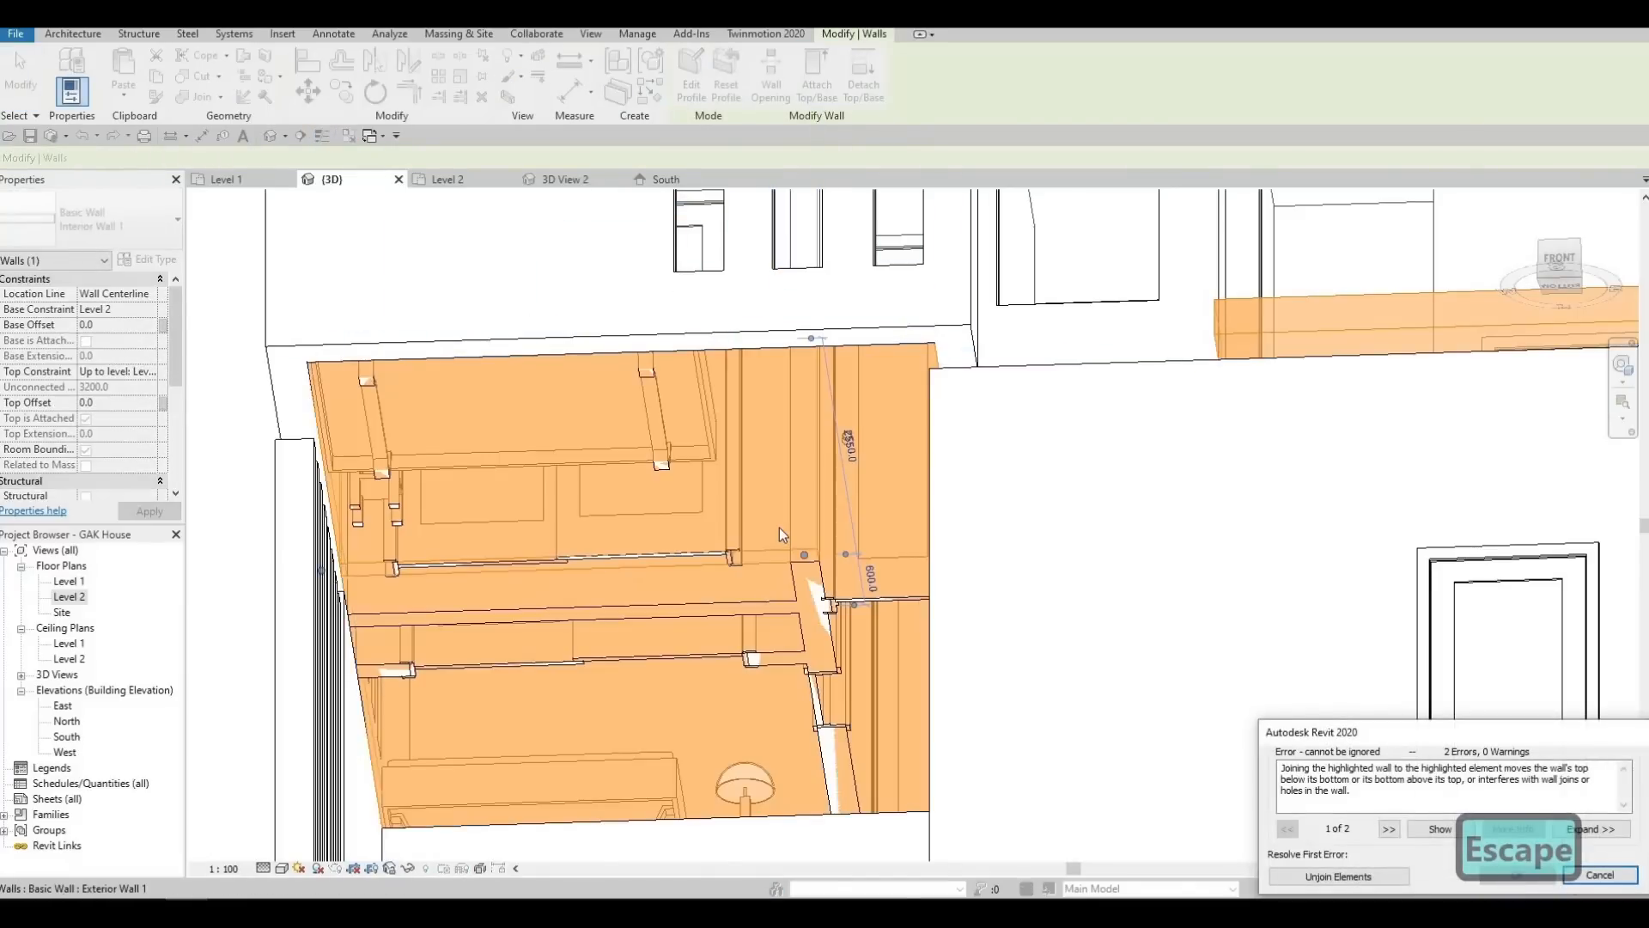
key(Escape)
Adjust the height of the slat screen beneath the balcony and align its top with the slab's underside
key(F1)
key(a)
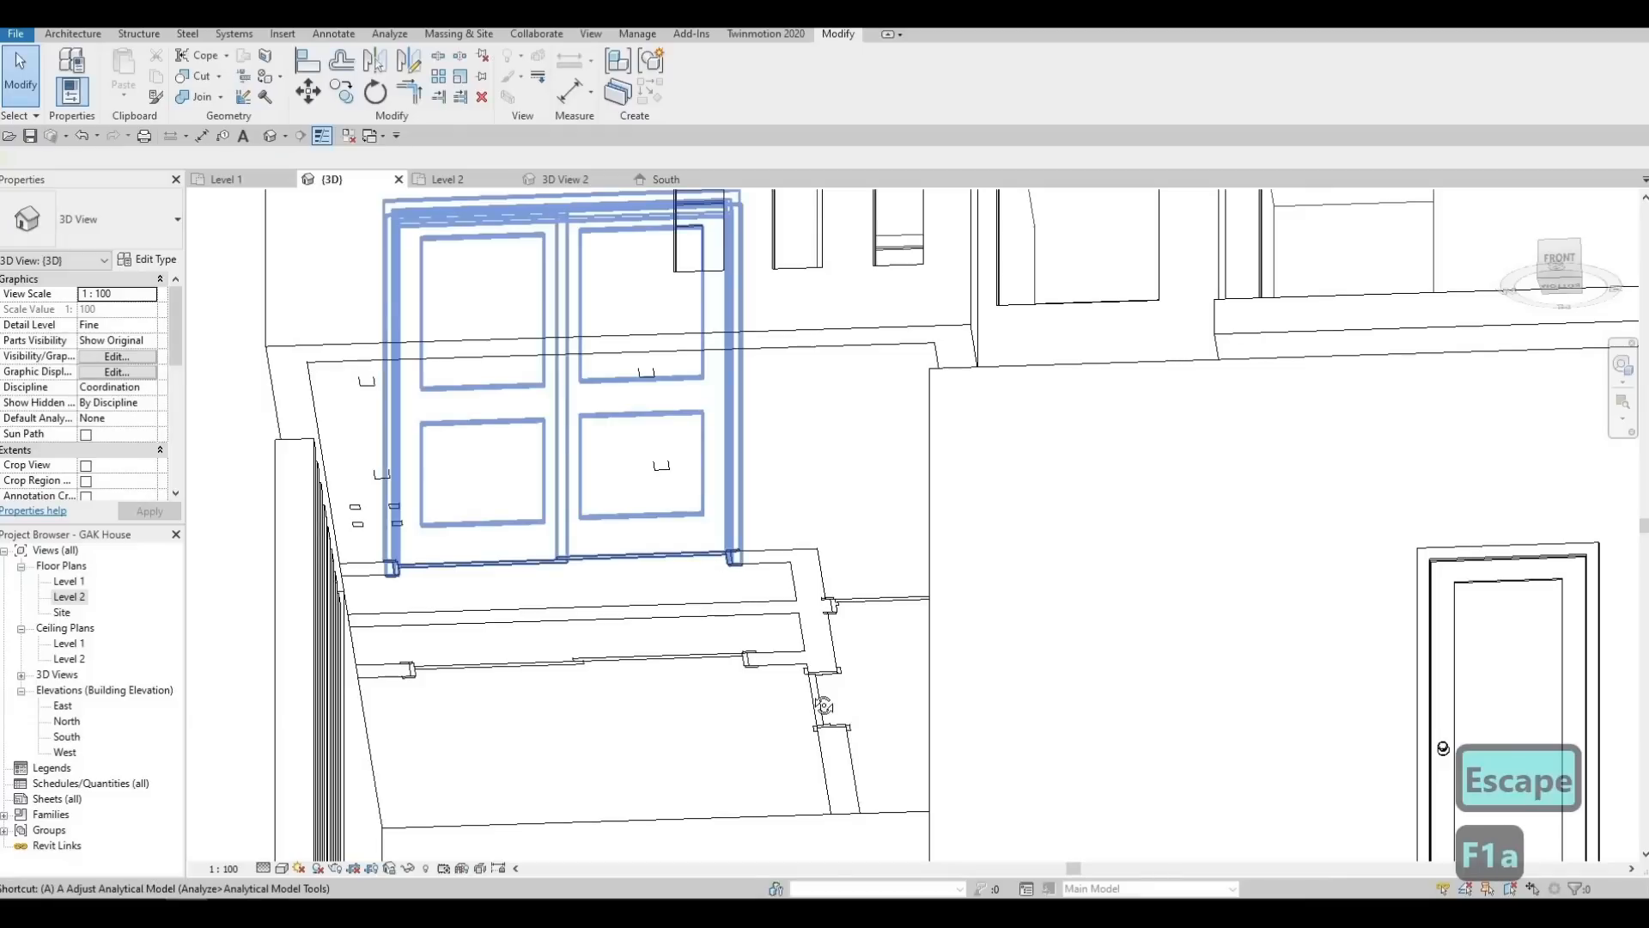
shift+middle_drag(944, 655, 854, 575)
scroll(773, 651, down, 3)
shift+middle_drag(1084, 612, 908, 548)
click(908, 548)
scroll(908, 548, up, 5)
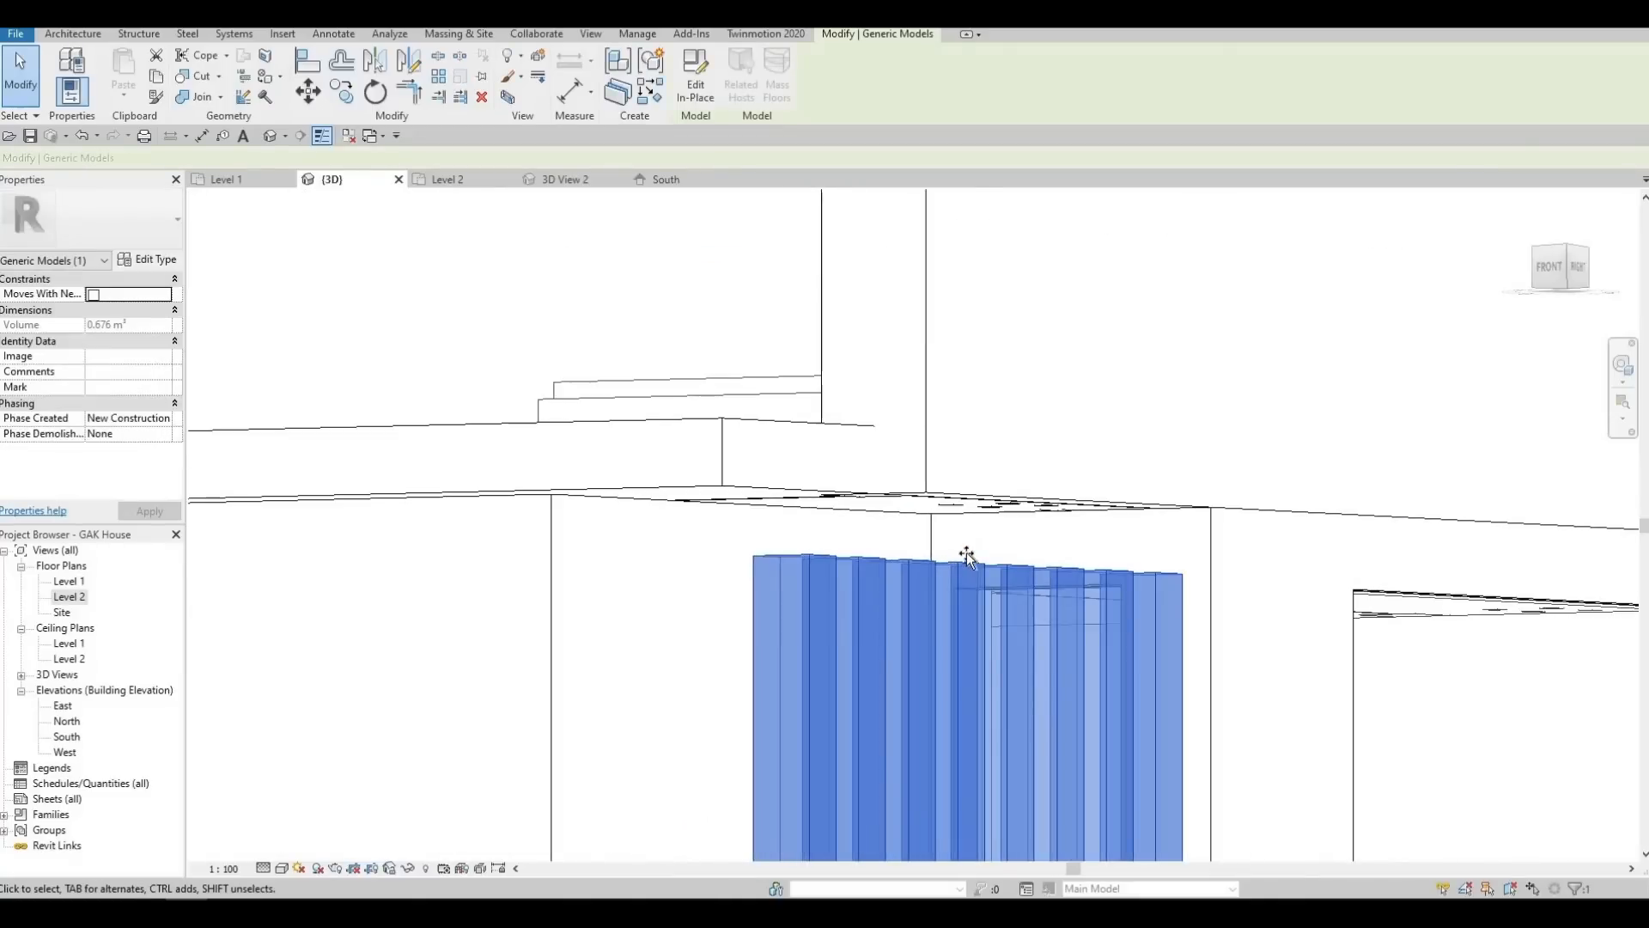
drag(972, 513, 967, 491)
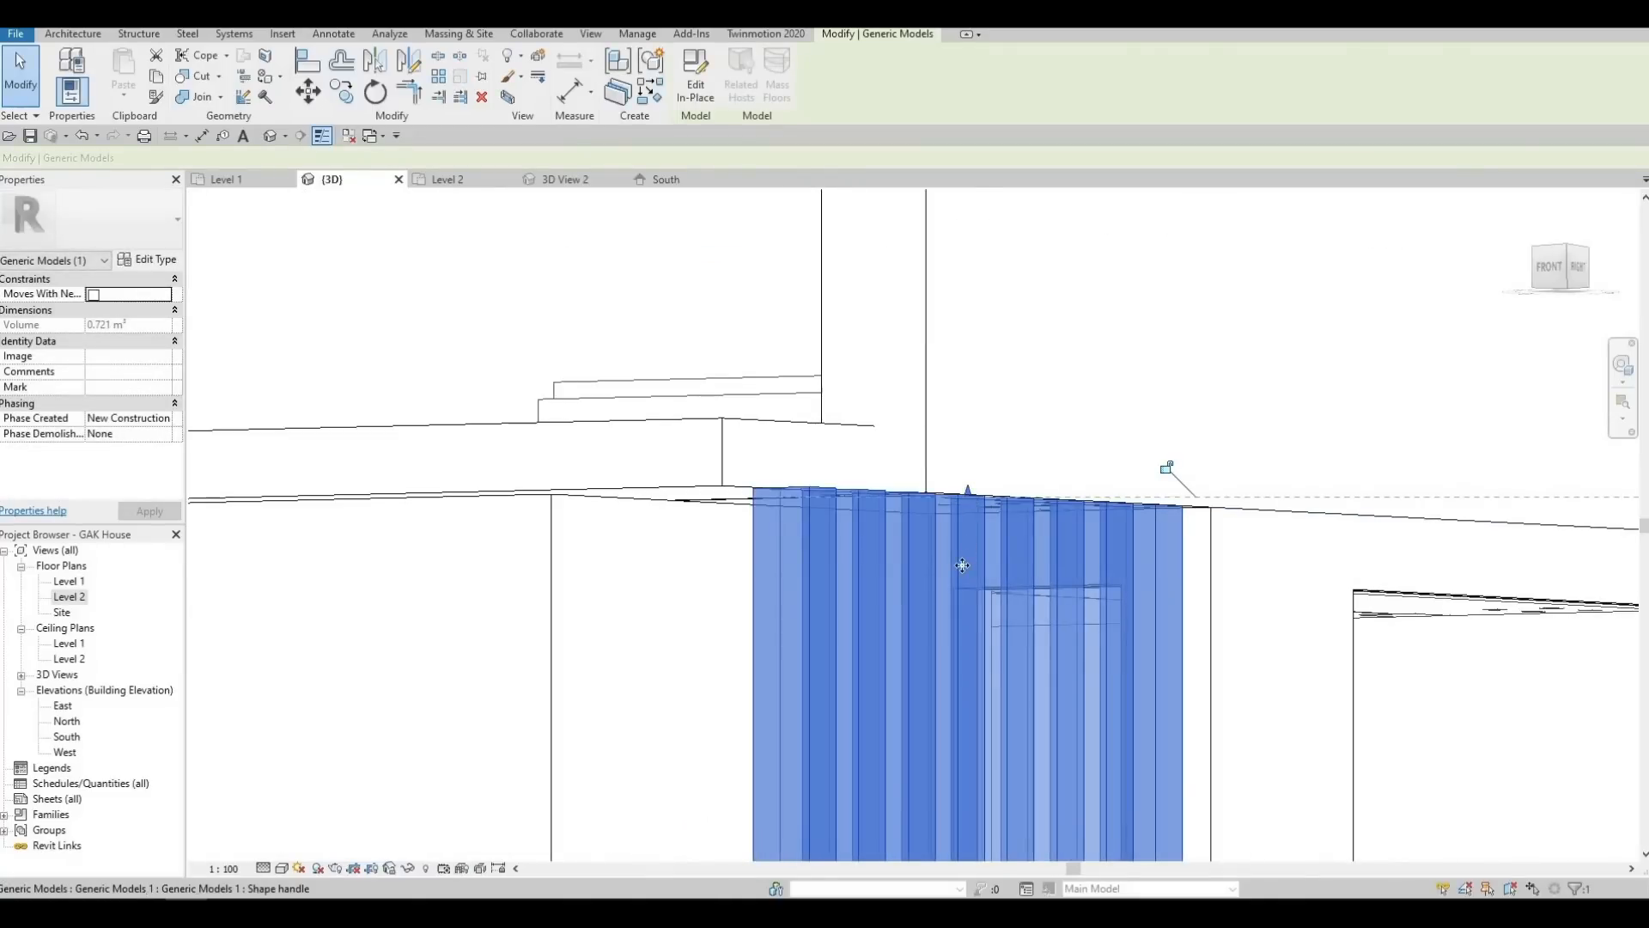
drag(962, 565, 963, 575)
key(l)
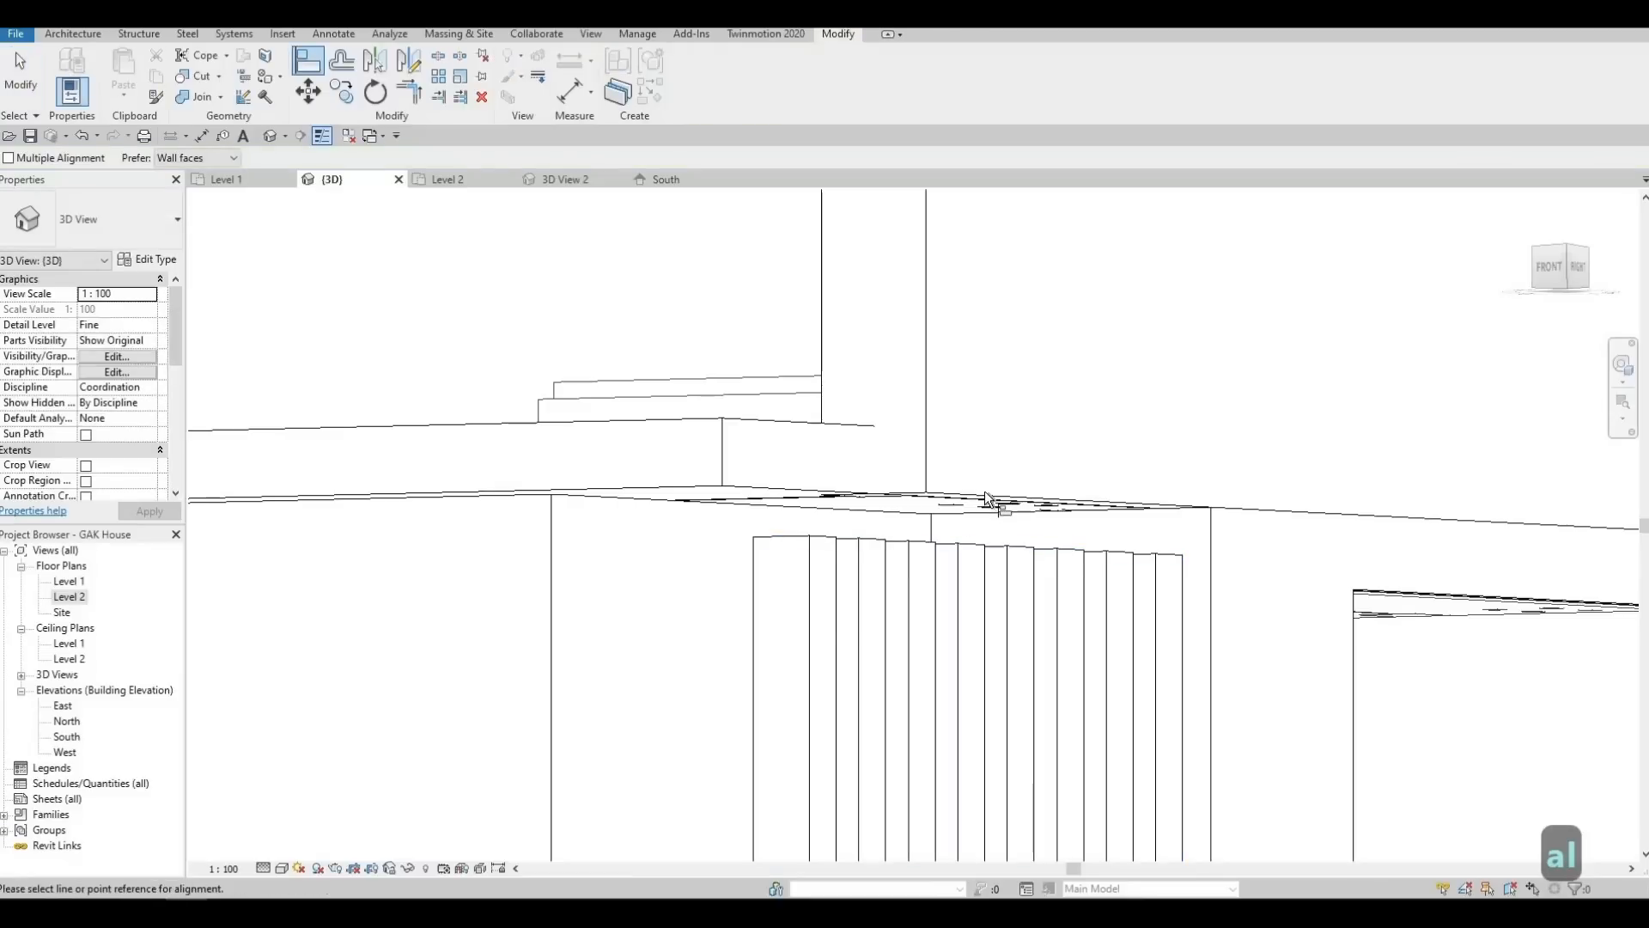
click(948, 547)
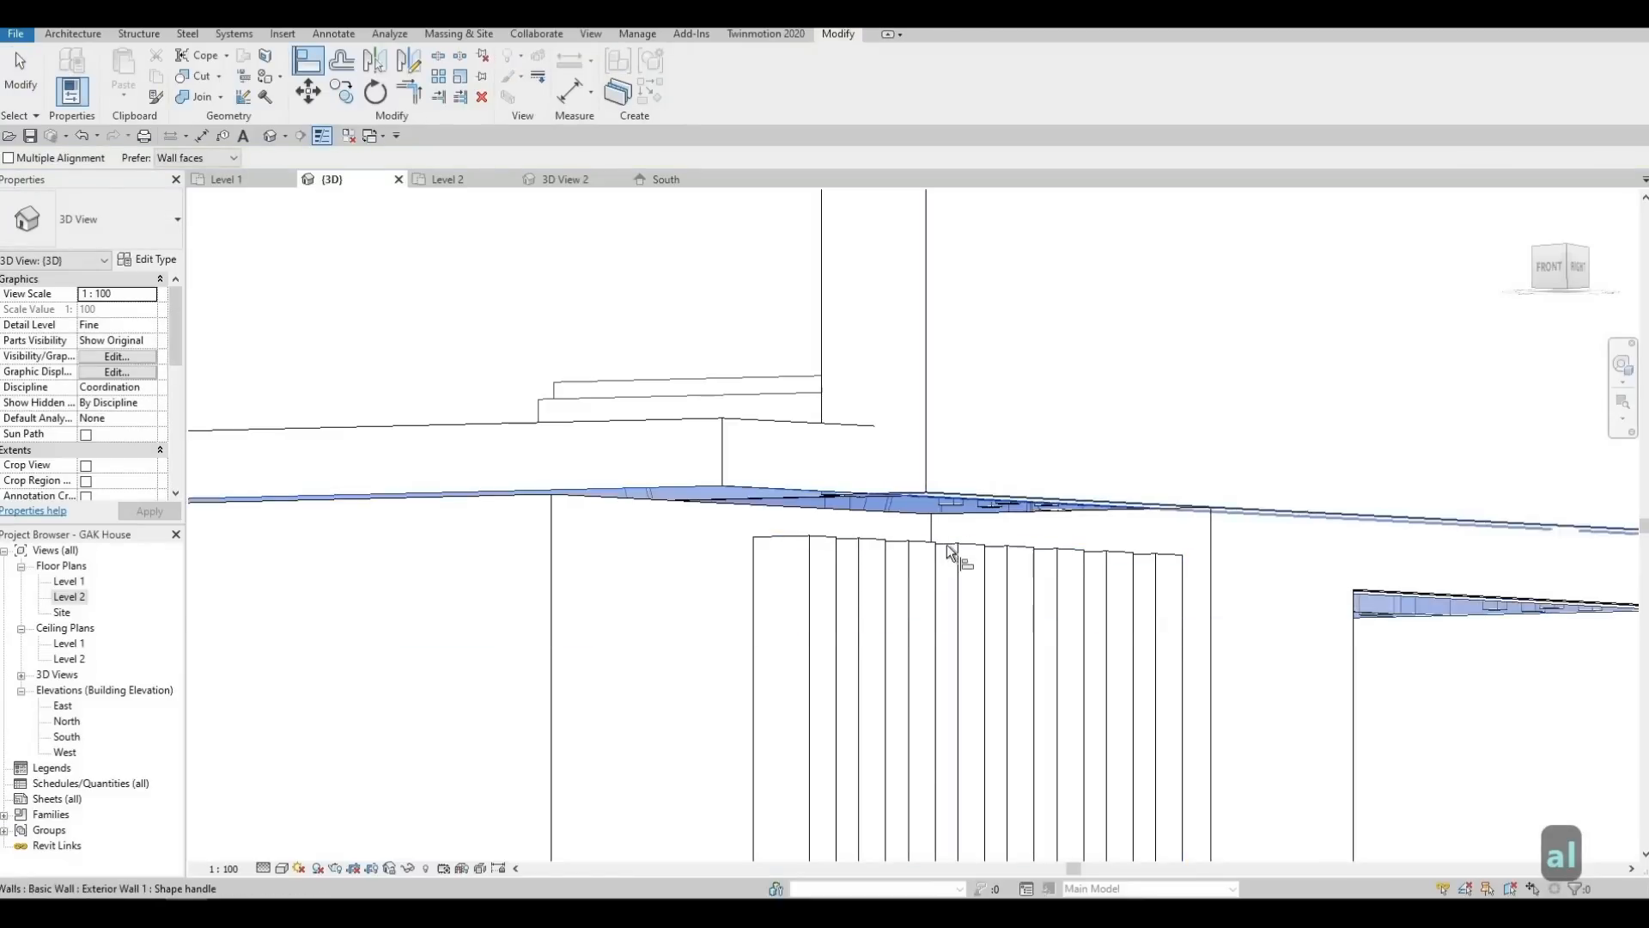
click(842, 576)
key(Escape)
Examine the junctions between slab, walls and slat screen around the front, side and rear of the house
scroll(830, 577, down, 1)
scroll(975, 559, down, 6)
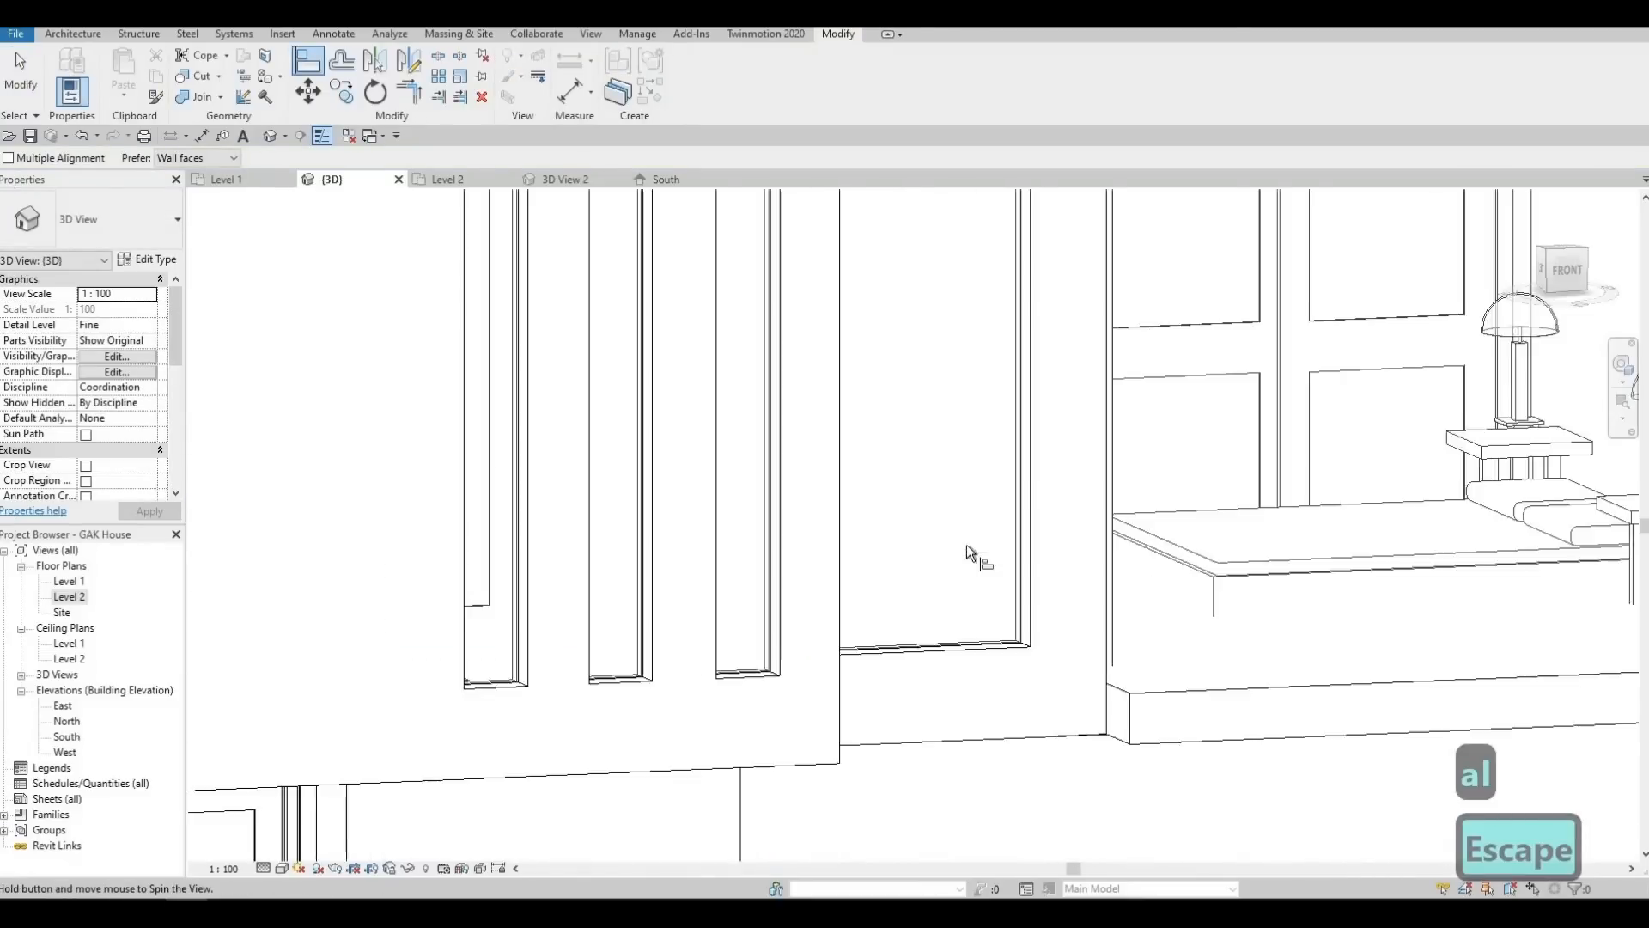
shift+middle_drag(1065, 601, 1084, 615)
scroll(1081, 620, up, 2)
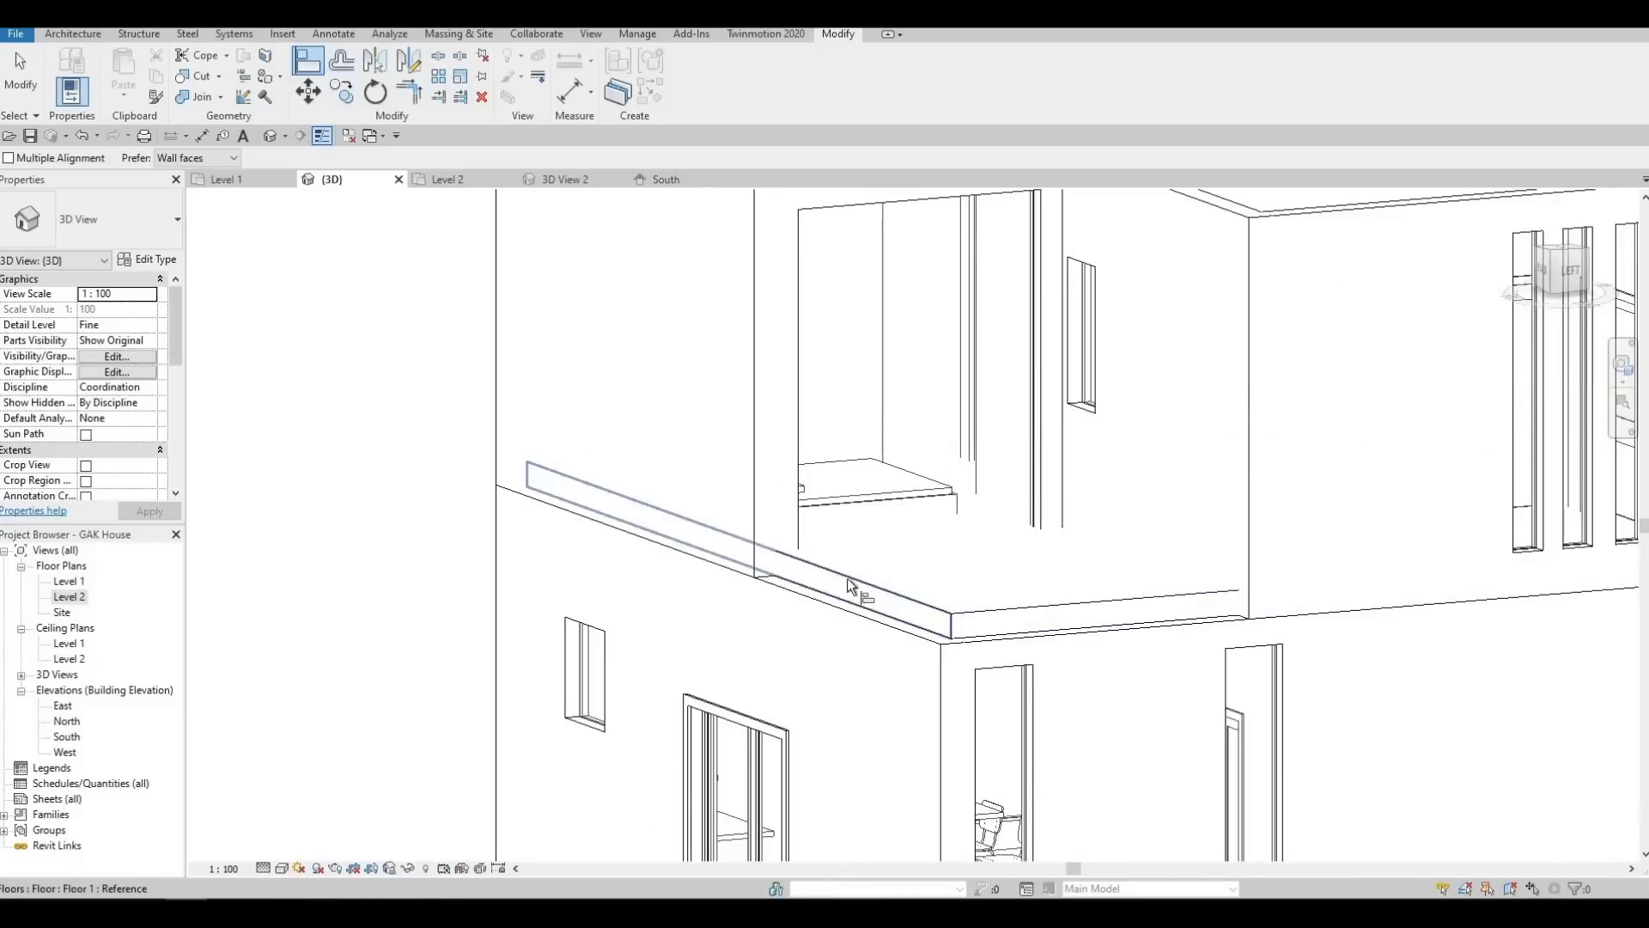
shift+middle_drag(412, 498, 670, 535)
middle_drag(1322, 662, 743, 556)
scroll(743, 555, down, 2)
shift+middle_drag(1034, 555, 1185, 444)
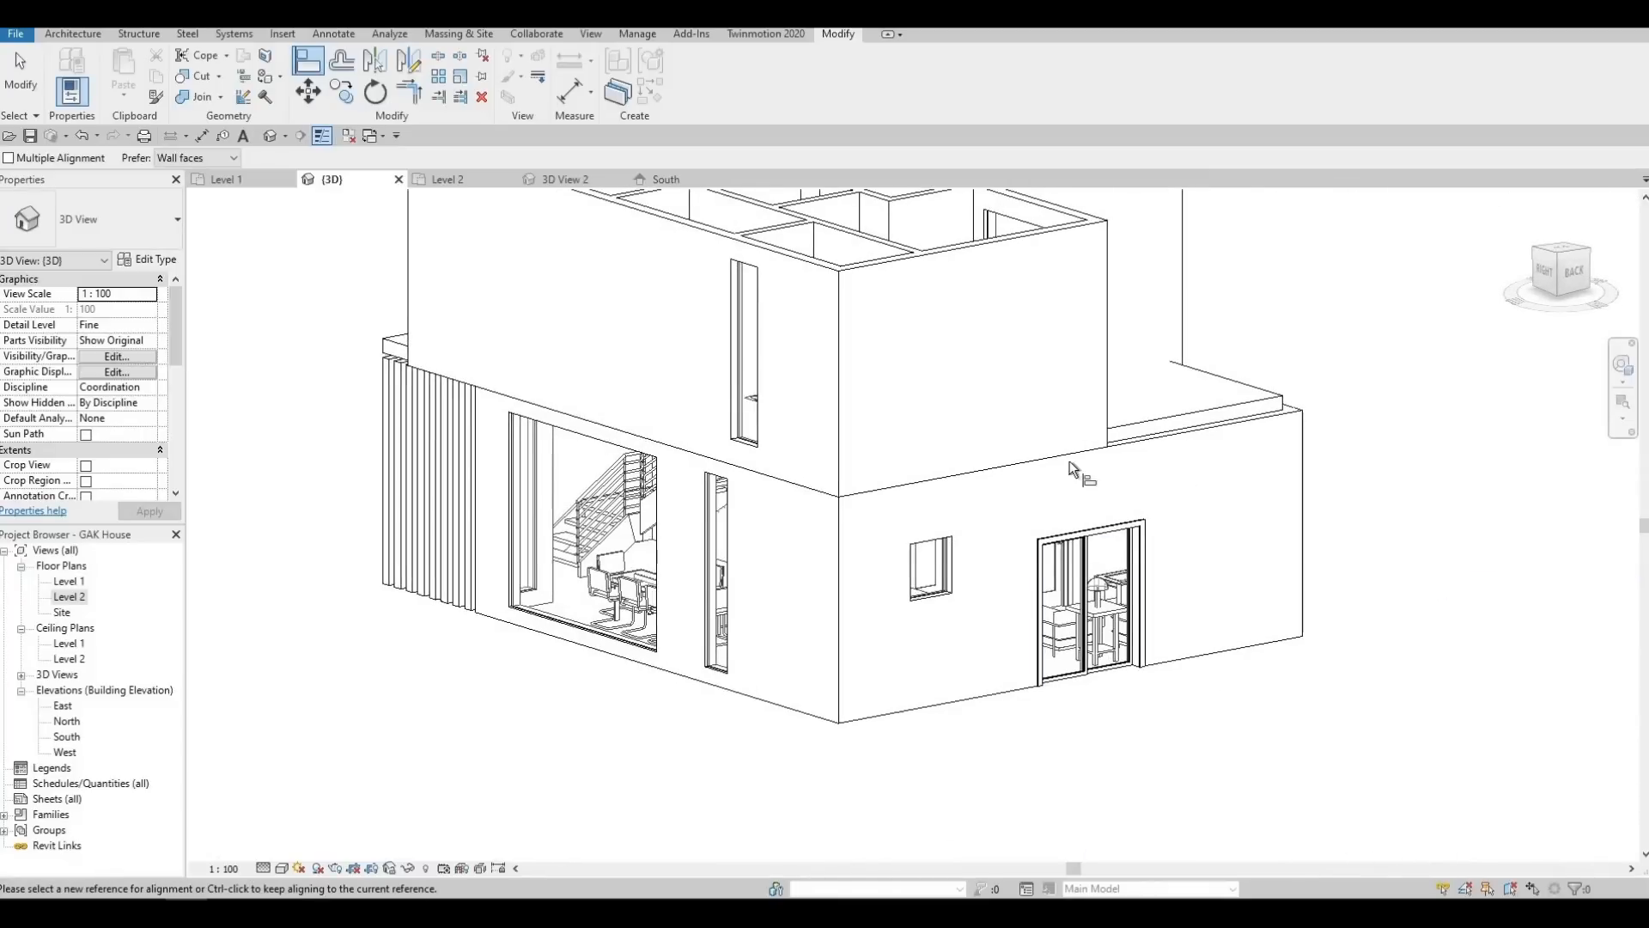
middle_drag(1028, 484, 1155, 512)
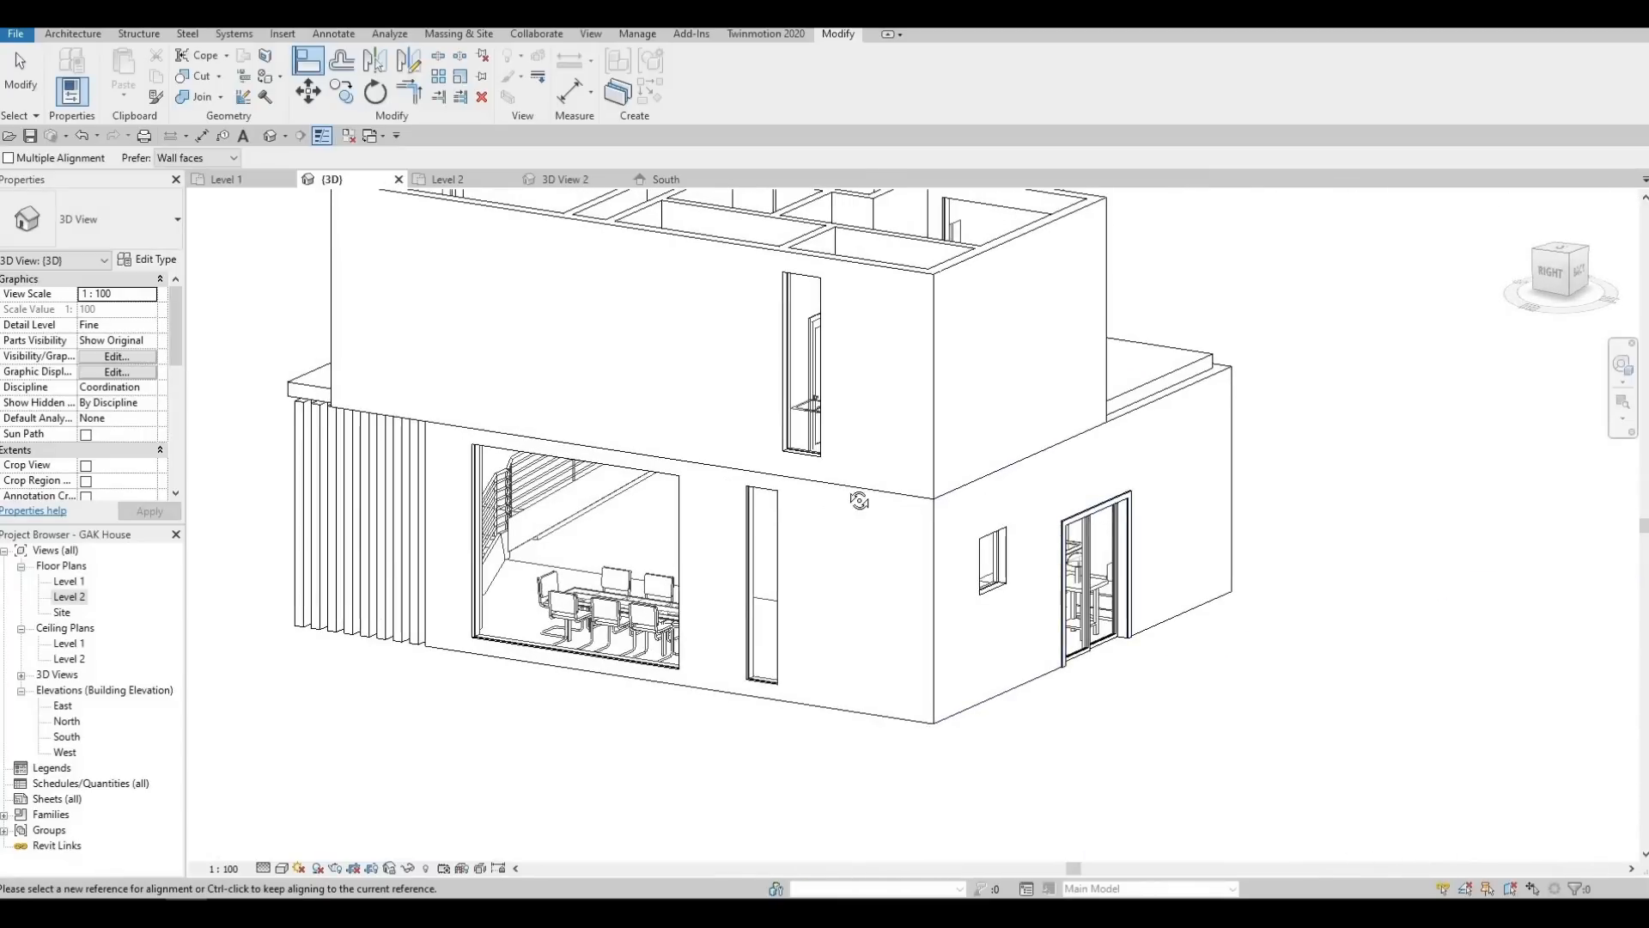
shift+middle_drag(859, 500, 541, 489)
scroll(545, 485, up, 2)
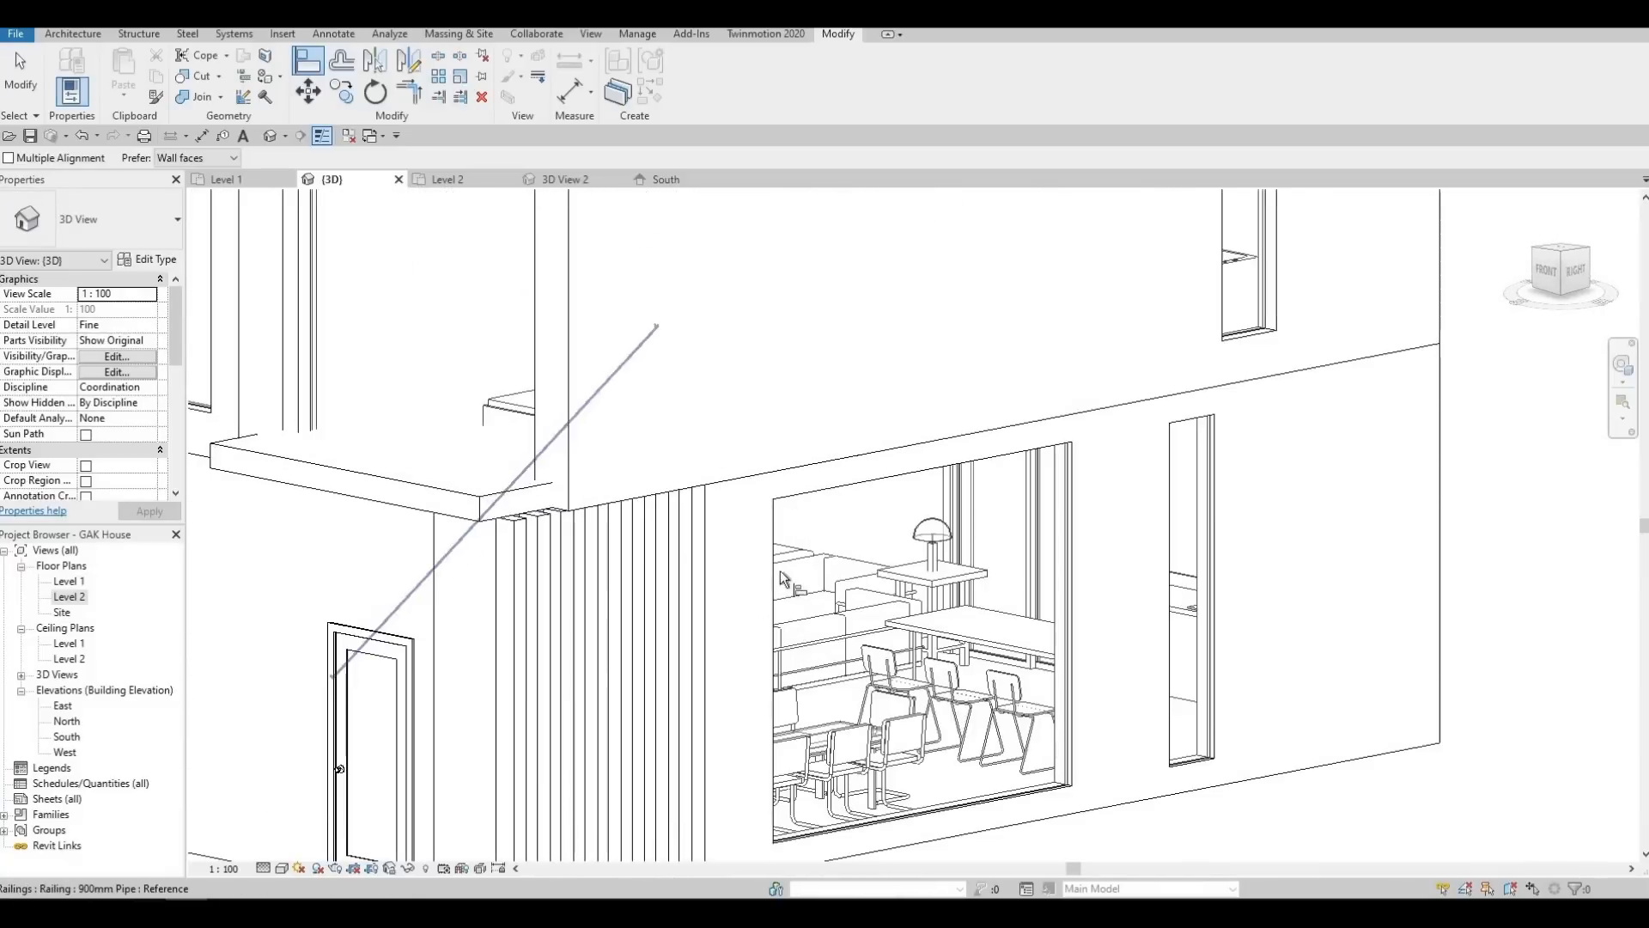
shift+middle_drag(783, 578, 986, 574)
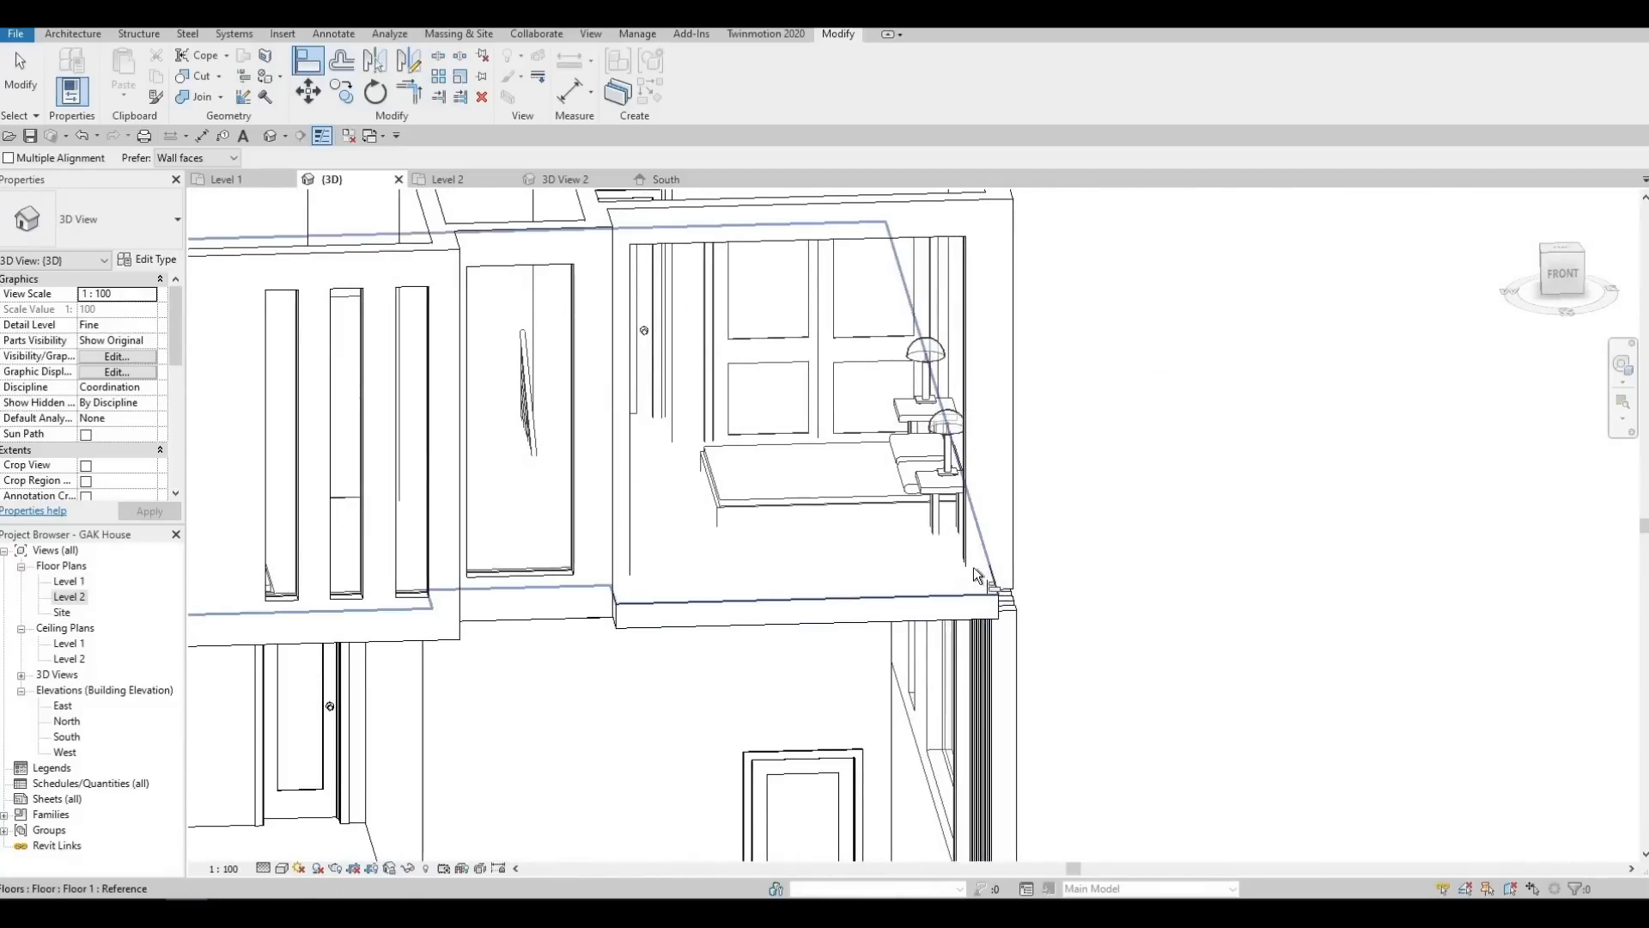
shift+middle_drag(898, 689, 887, 573)
scroll(718, 622, down, 3)
shift+middle_drag(773, 663, 855, 653)
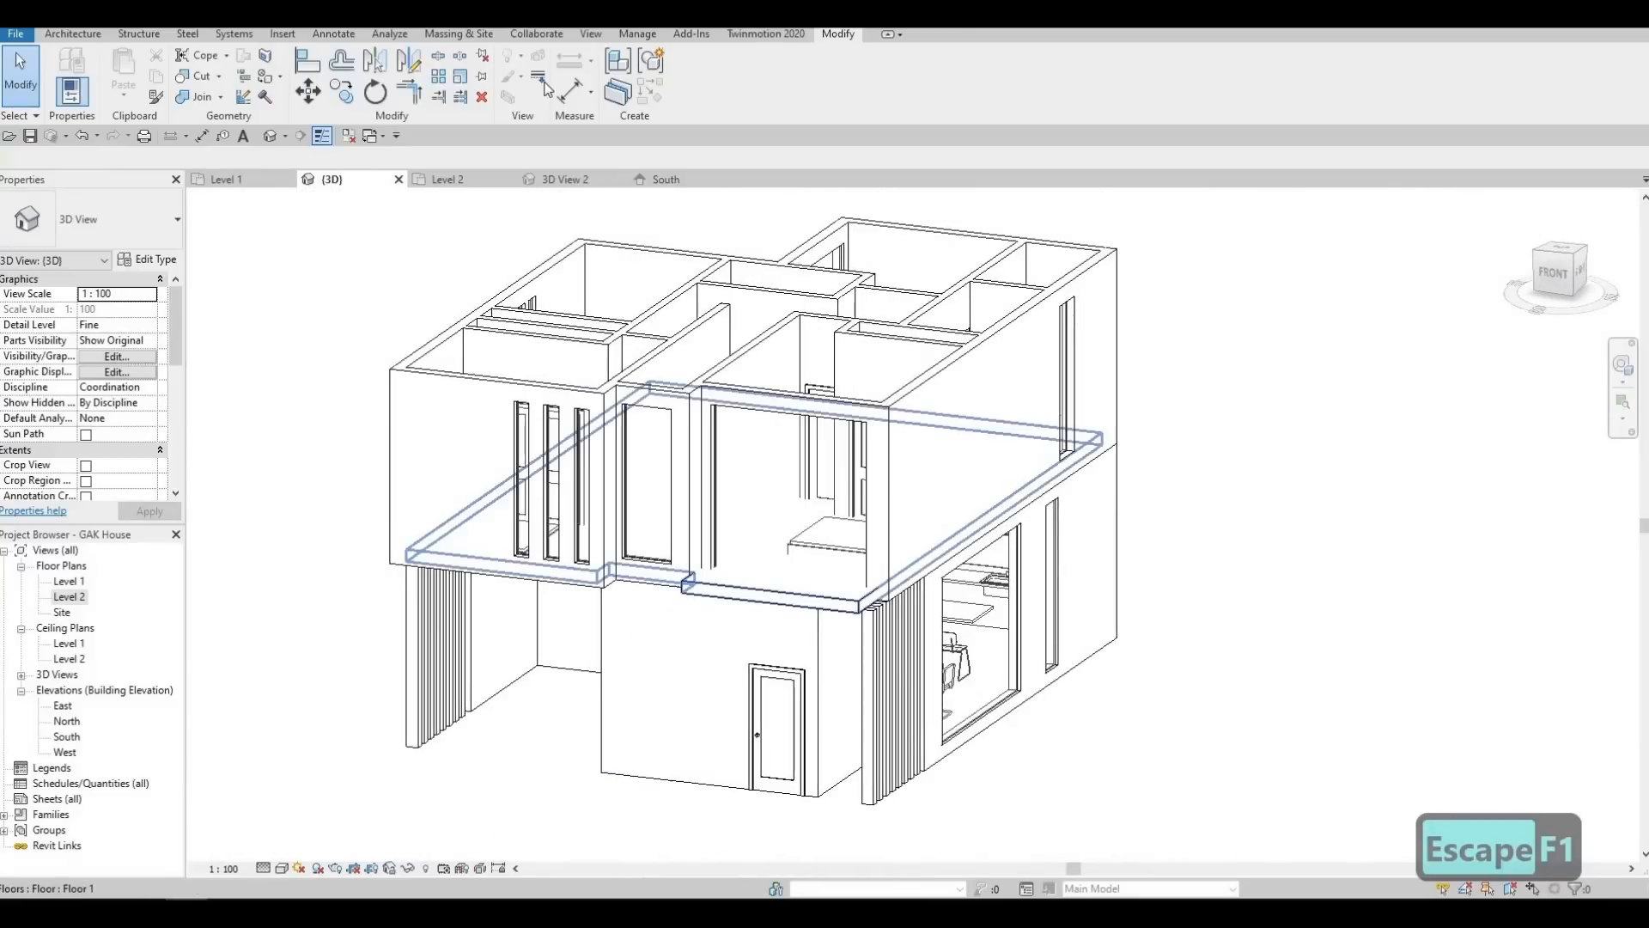
Edit the slab boundary in the Level 2 plan, adding lines along the exterior wall's end face and outward from its outer corner
click(659, 70)
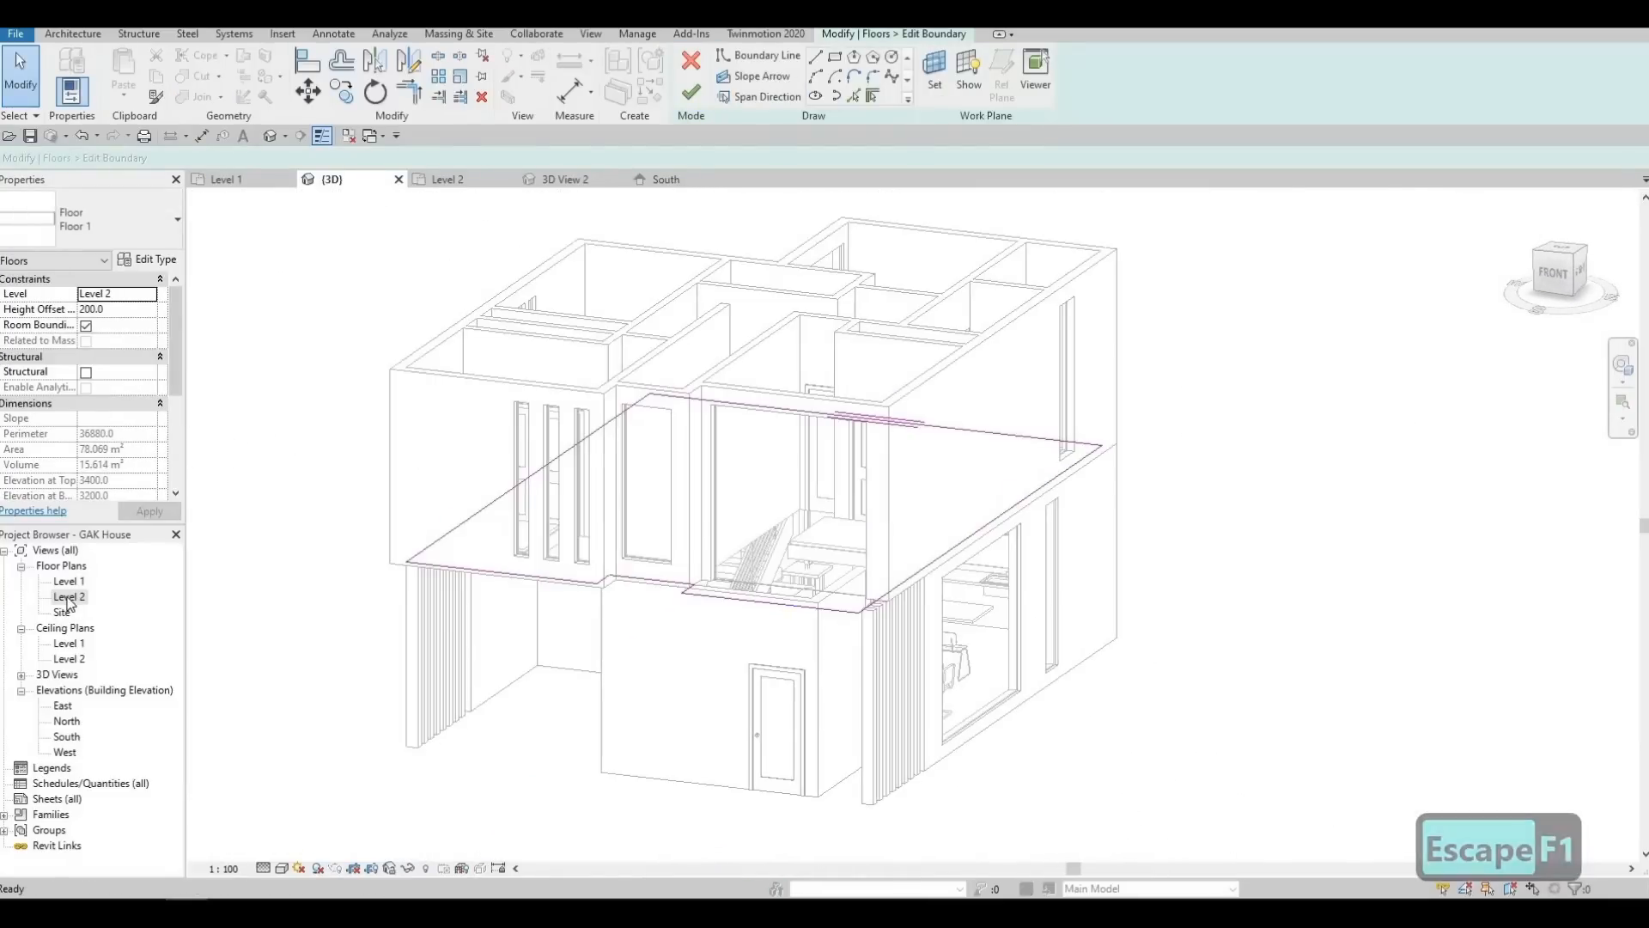
middle_drag(778, 418, 686, 300)
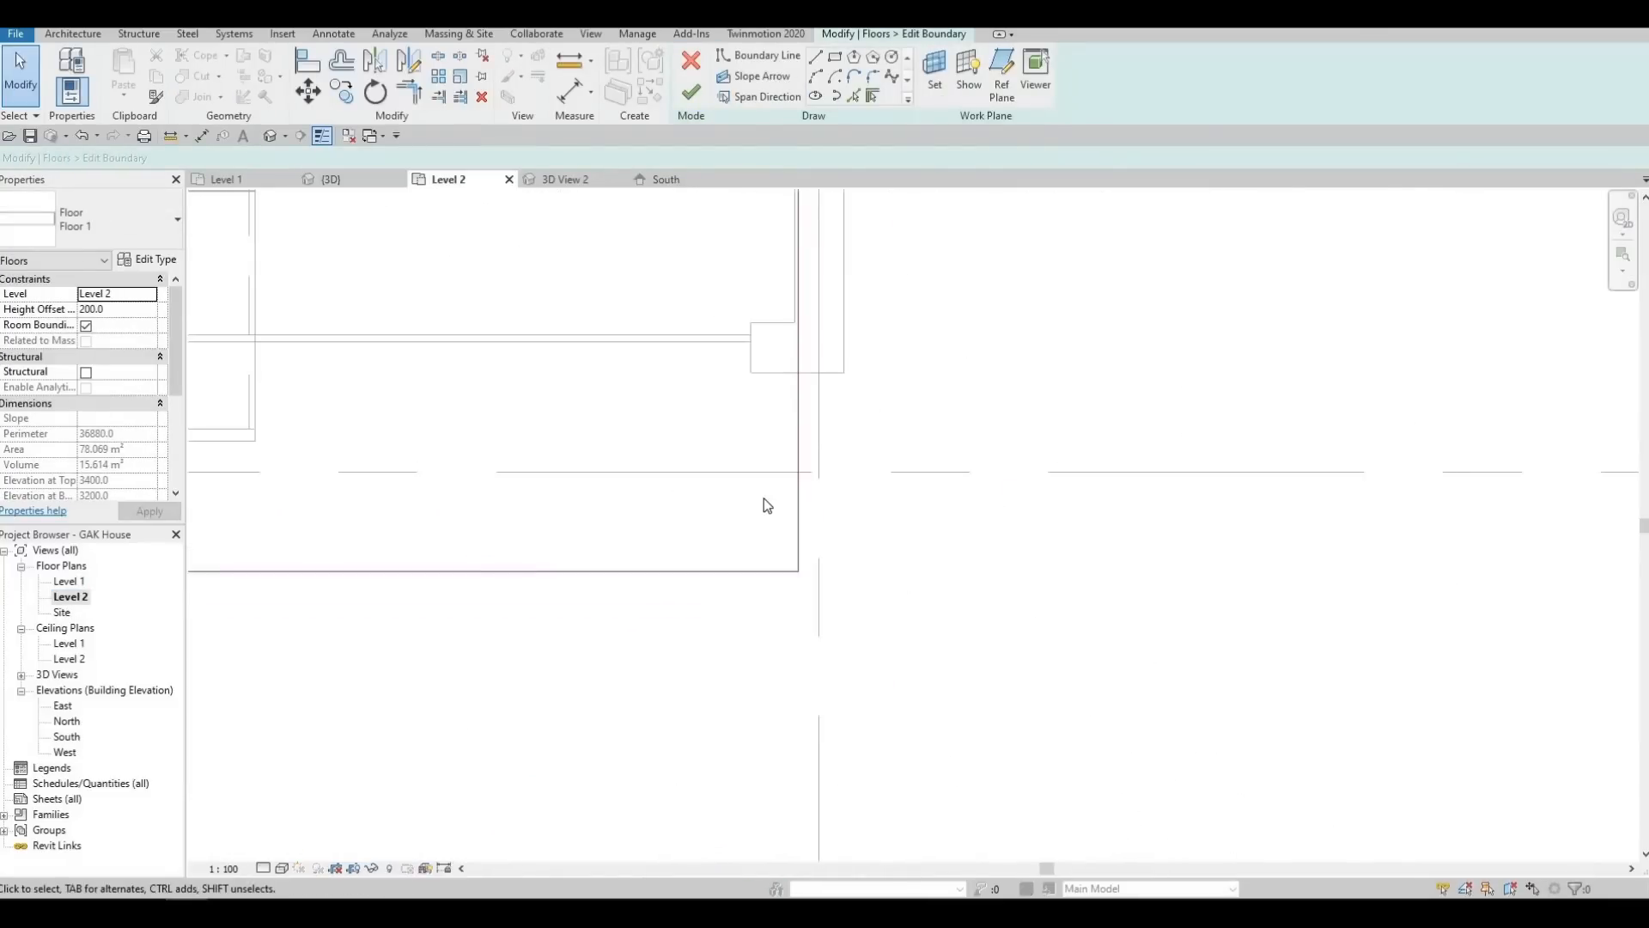
middle_drag(803, 372, 766, 483)
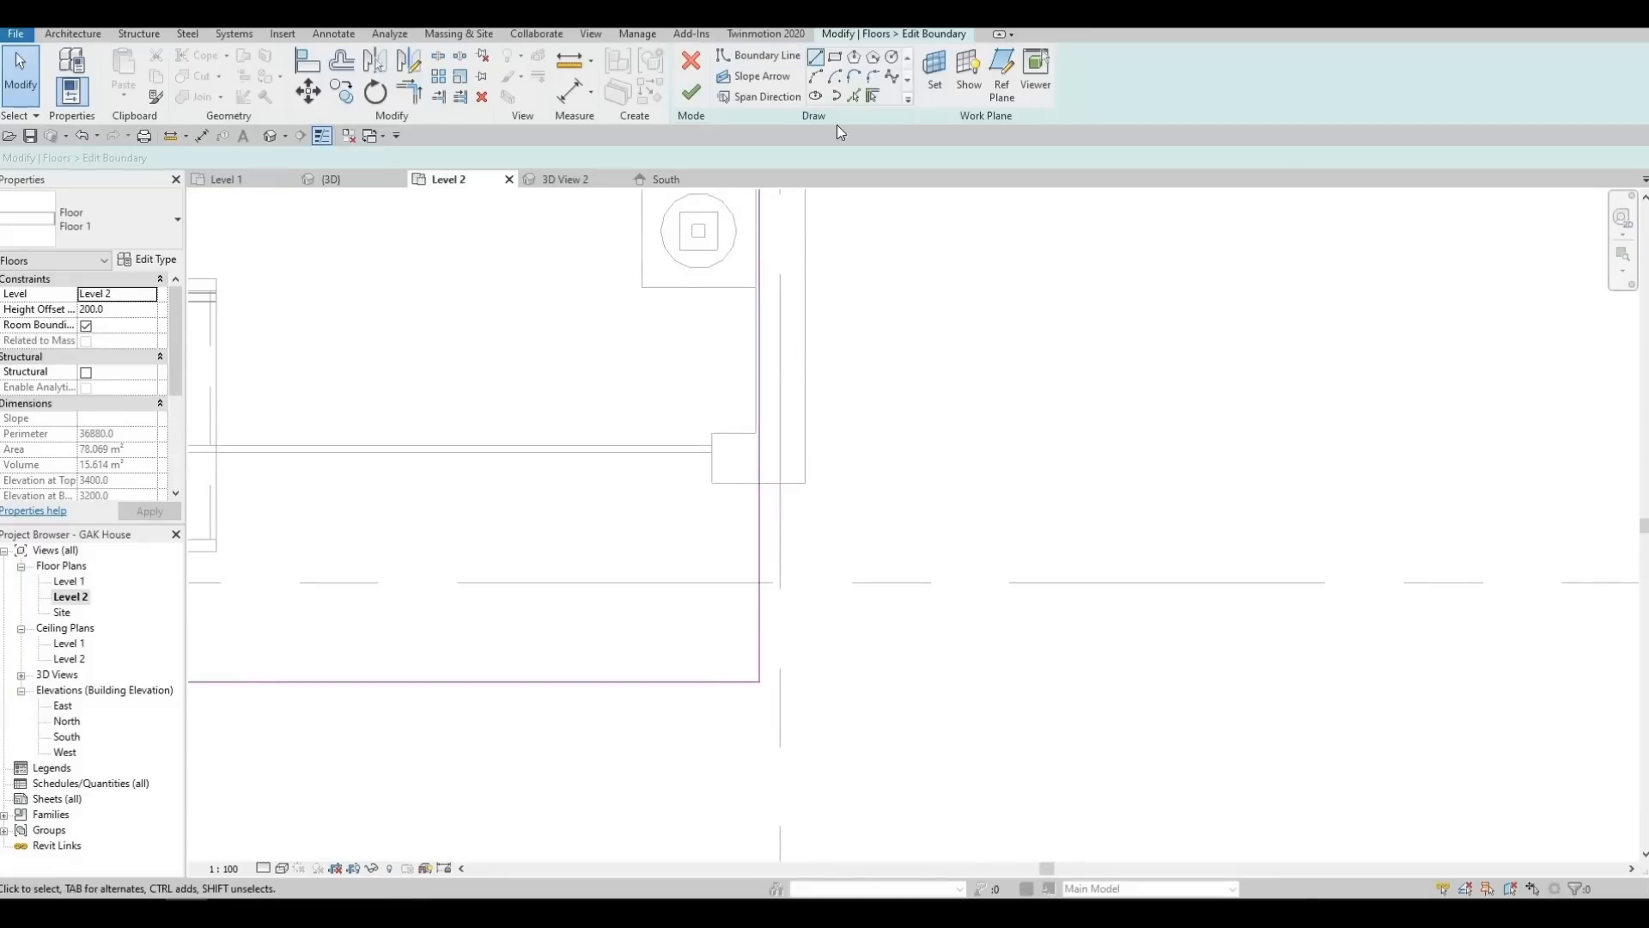
click(775, 483)
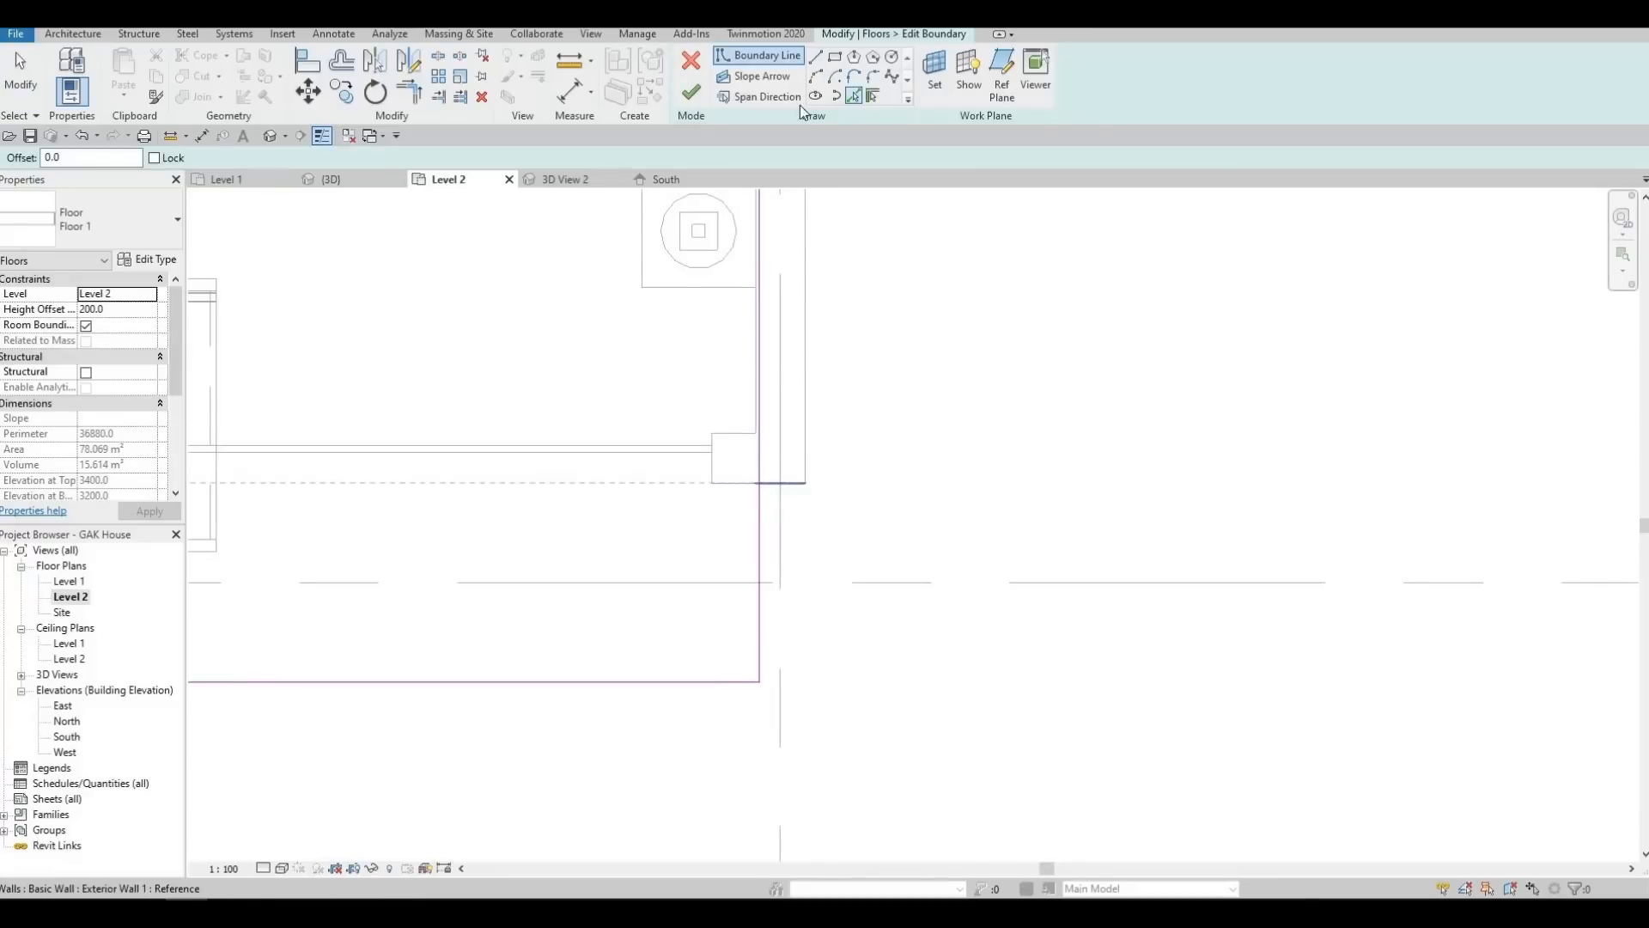
click(804, 482)
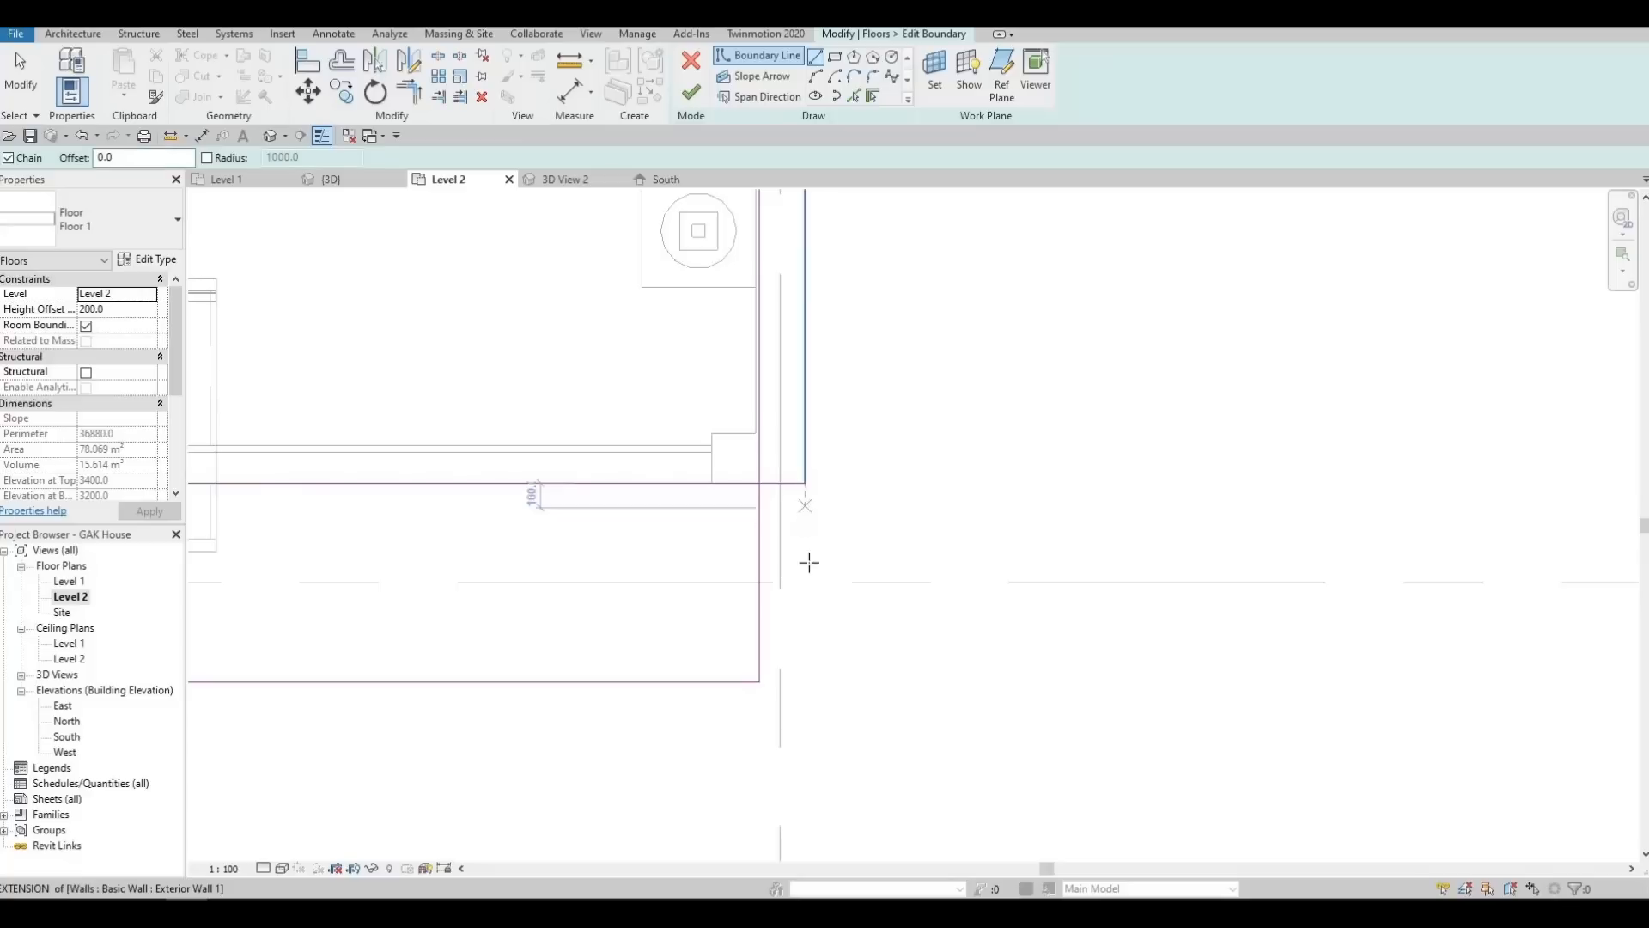
click(804, 637)
key(Escape)
key(Escape)
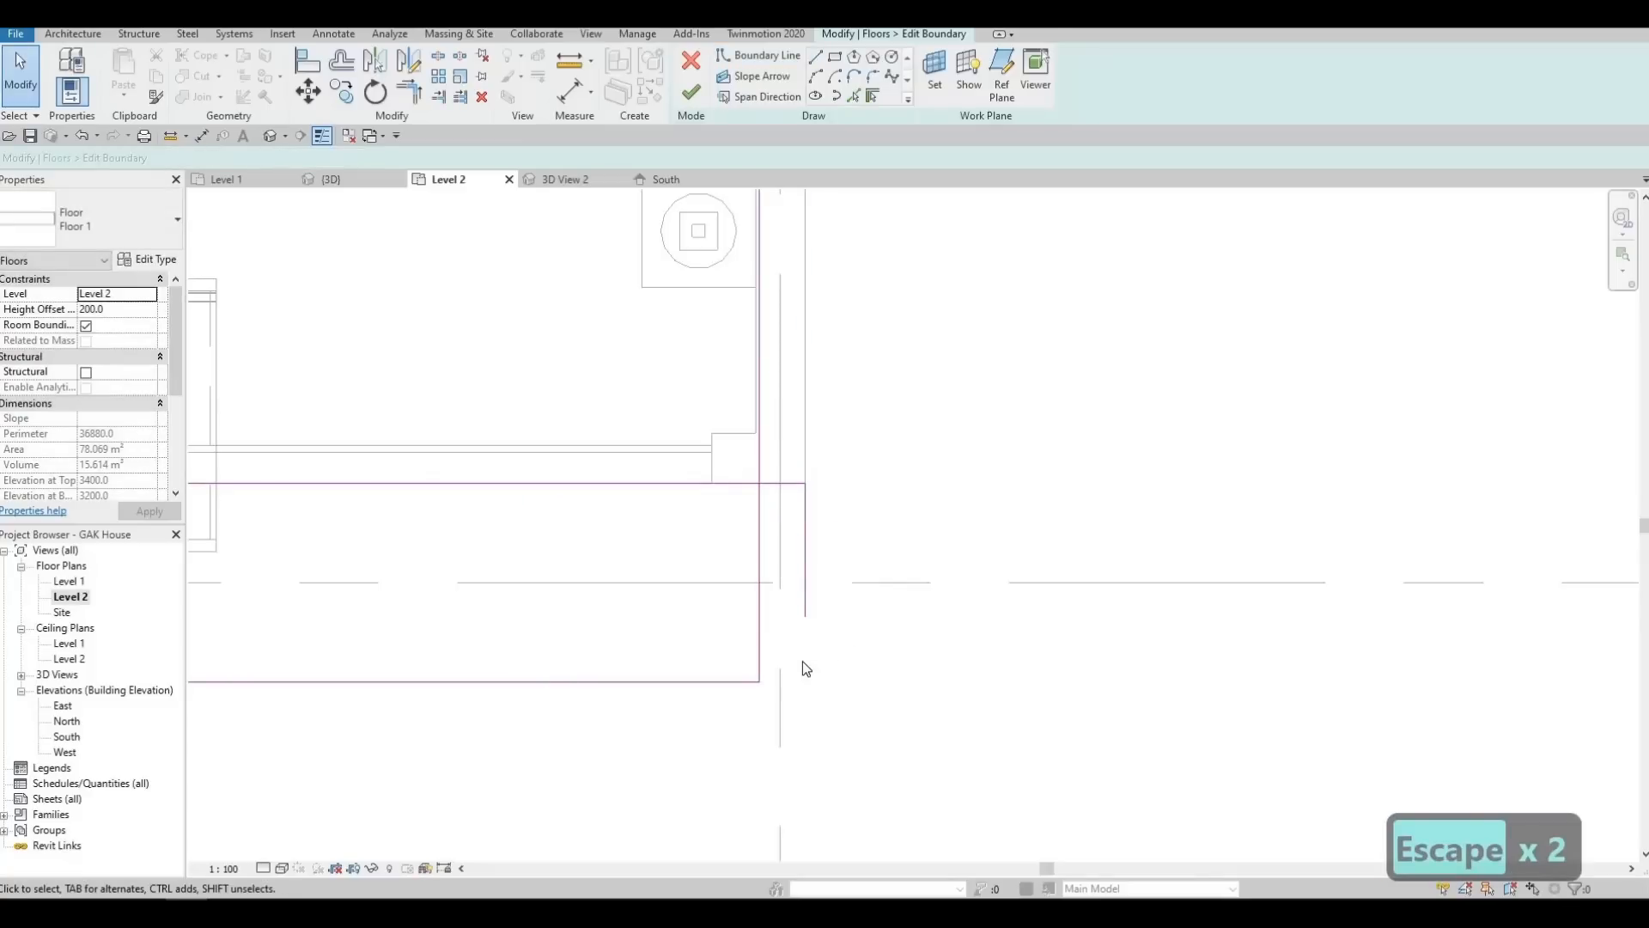
Trim the boundary lines so the balcony corner extends to the wall's outer face, and finish the slab sketch
key(t)
key(r)
click(773, 486)
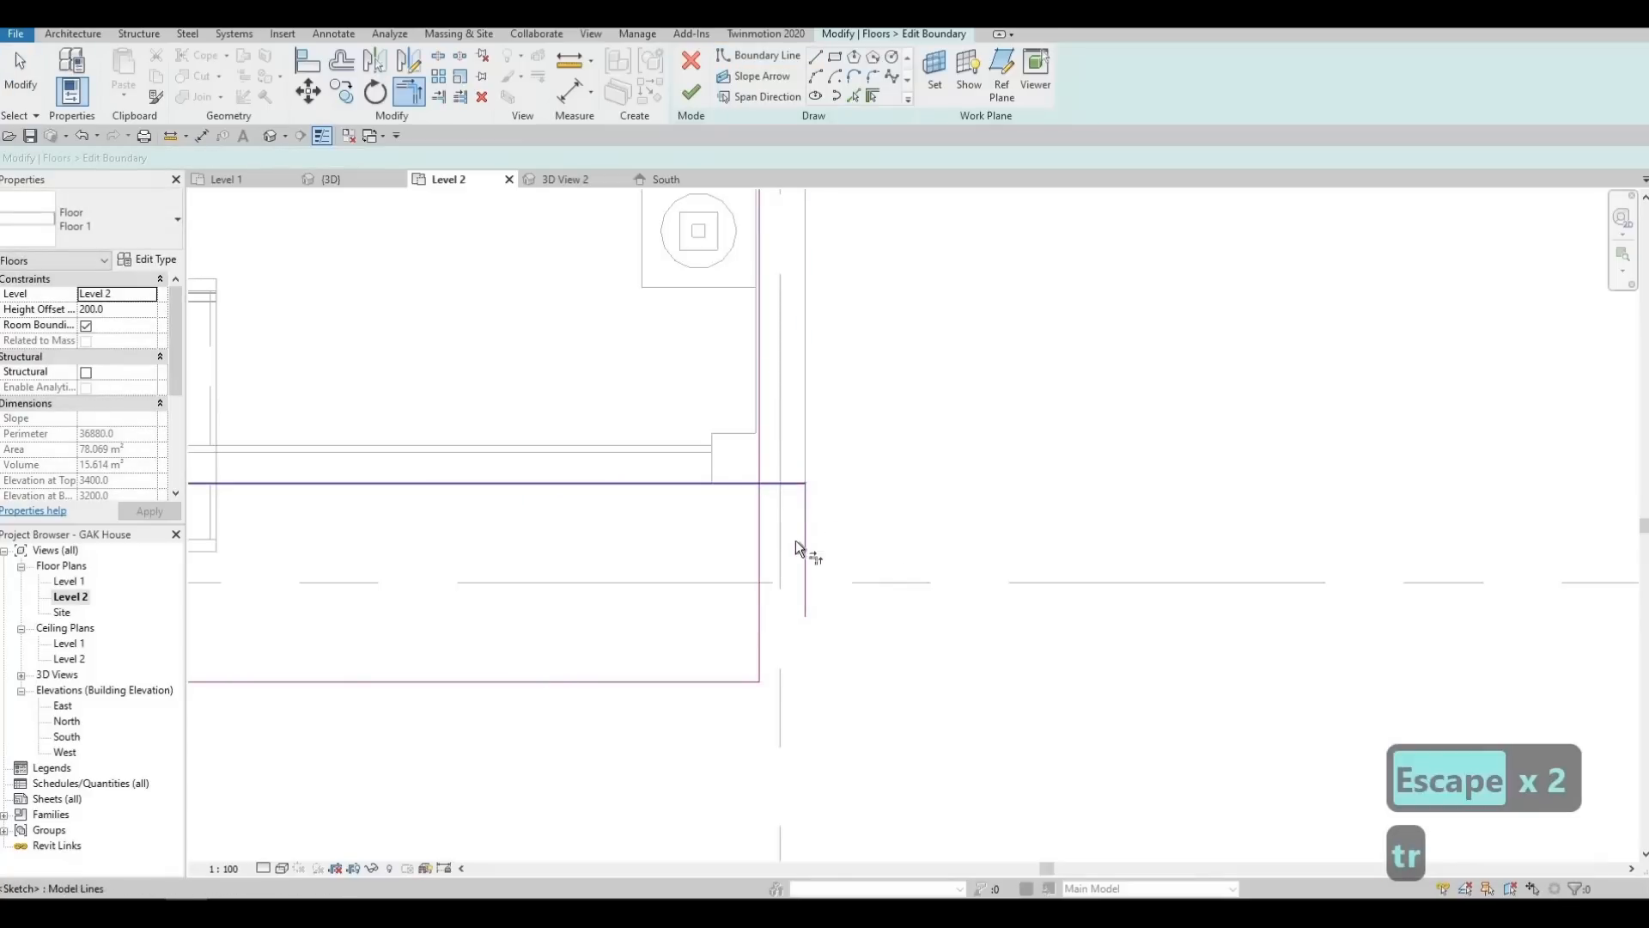
click(758, 457)
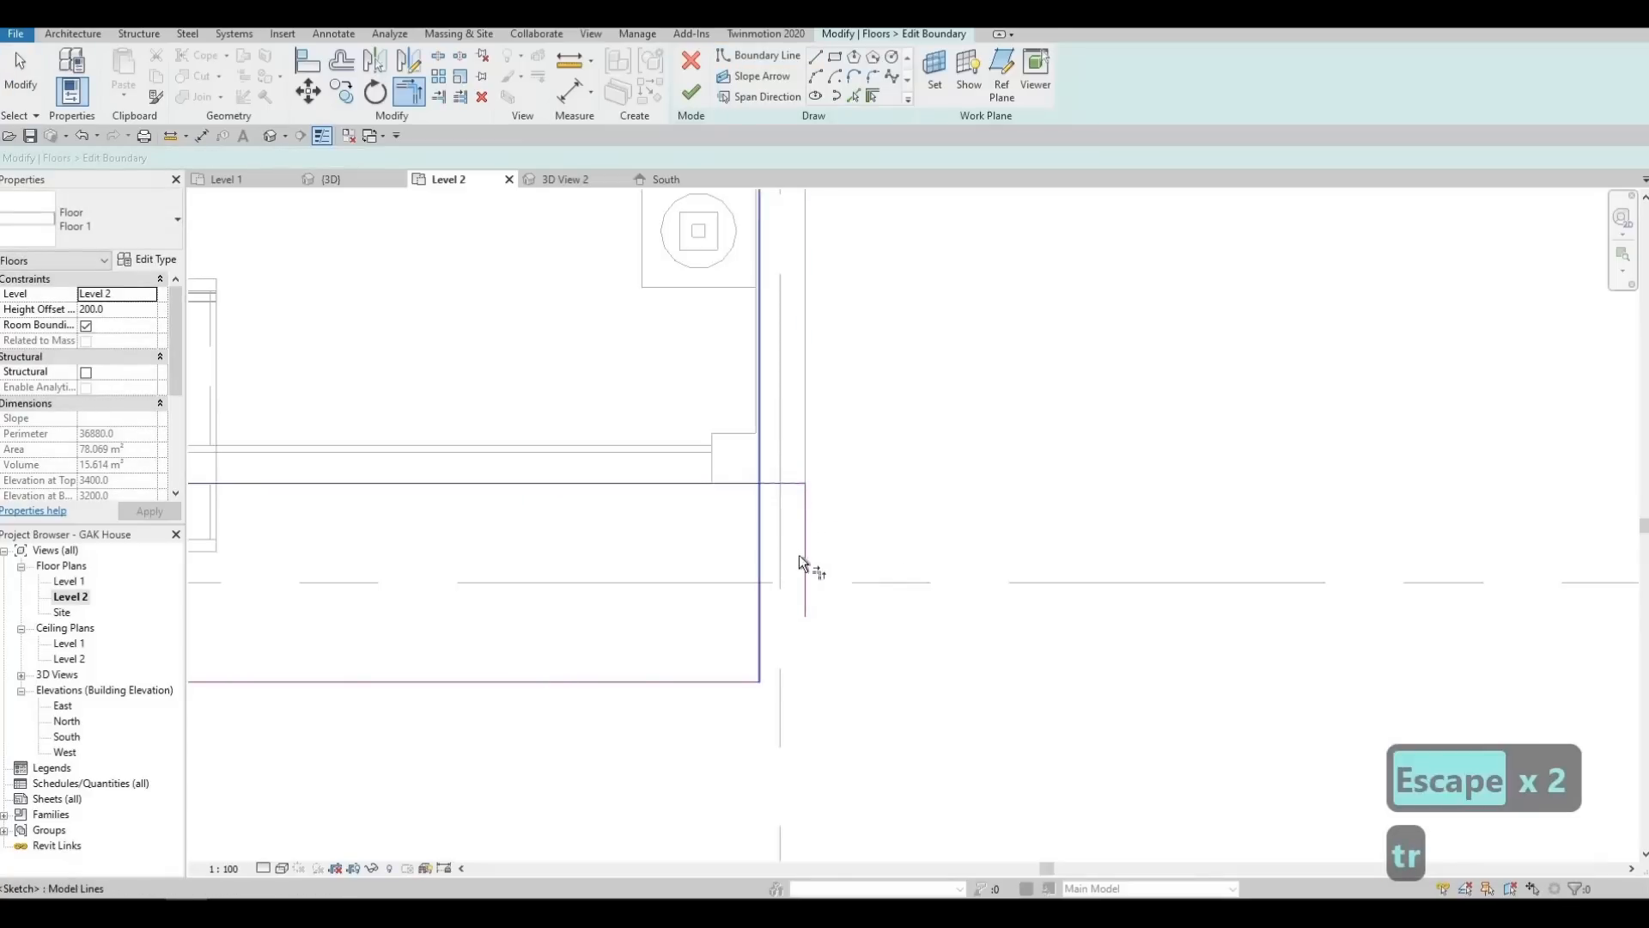
click(803, 567)
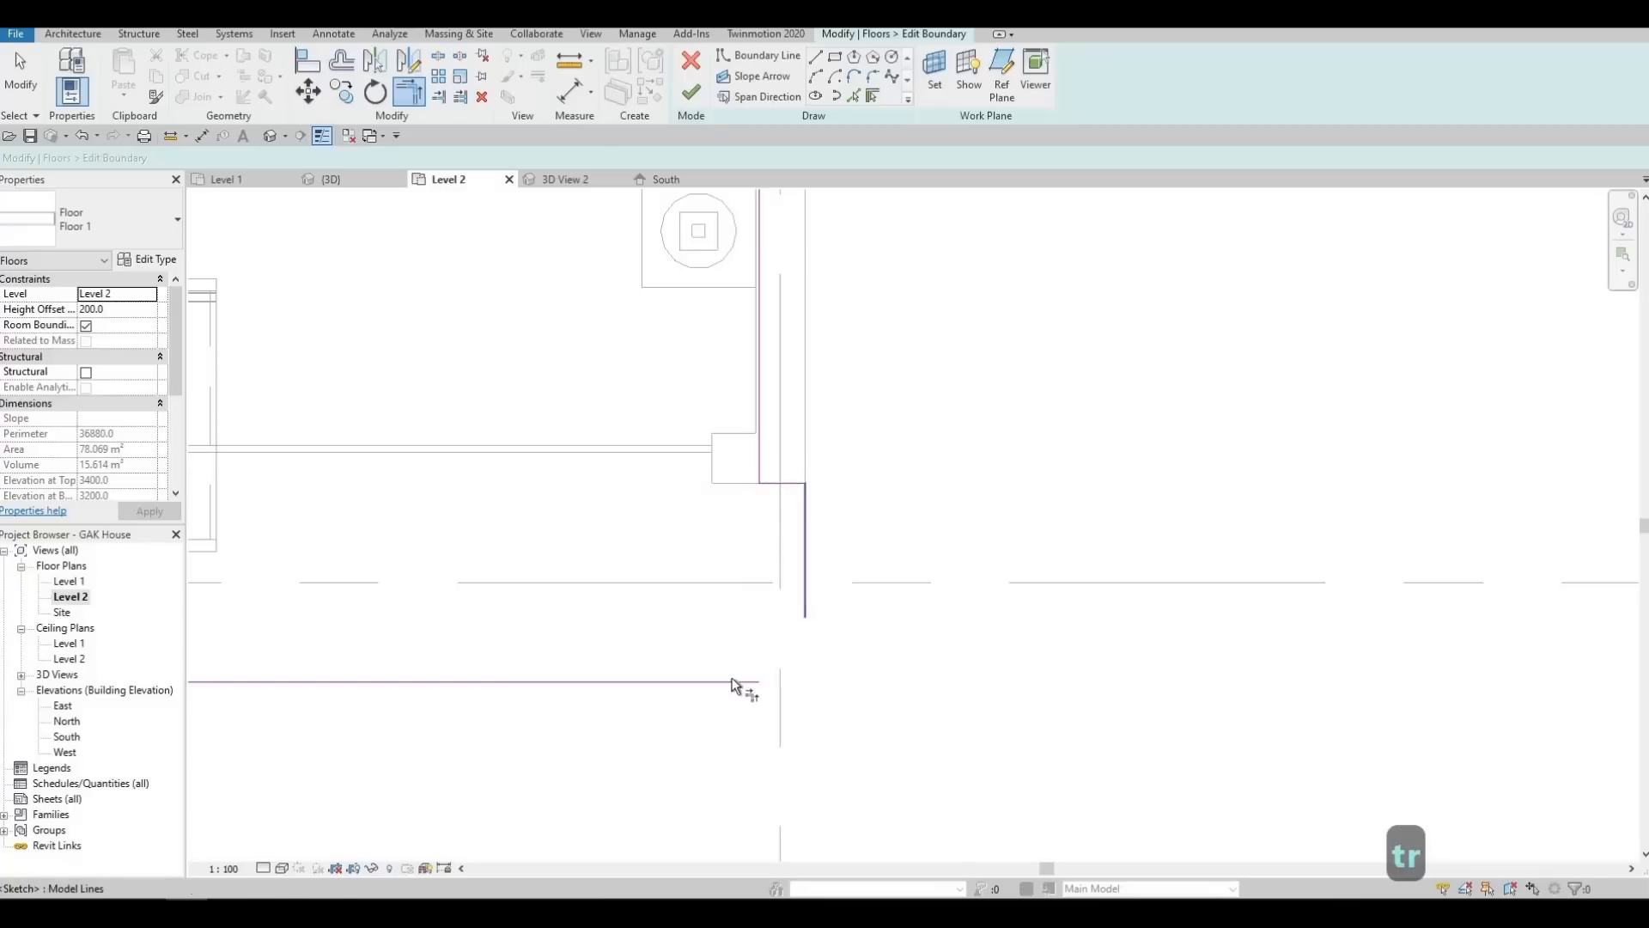
click(756, 588)
click(691, 91)
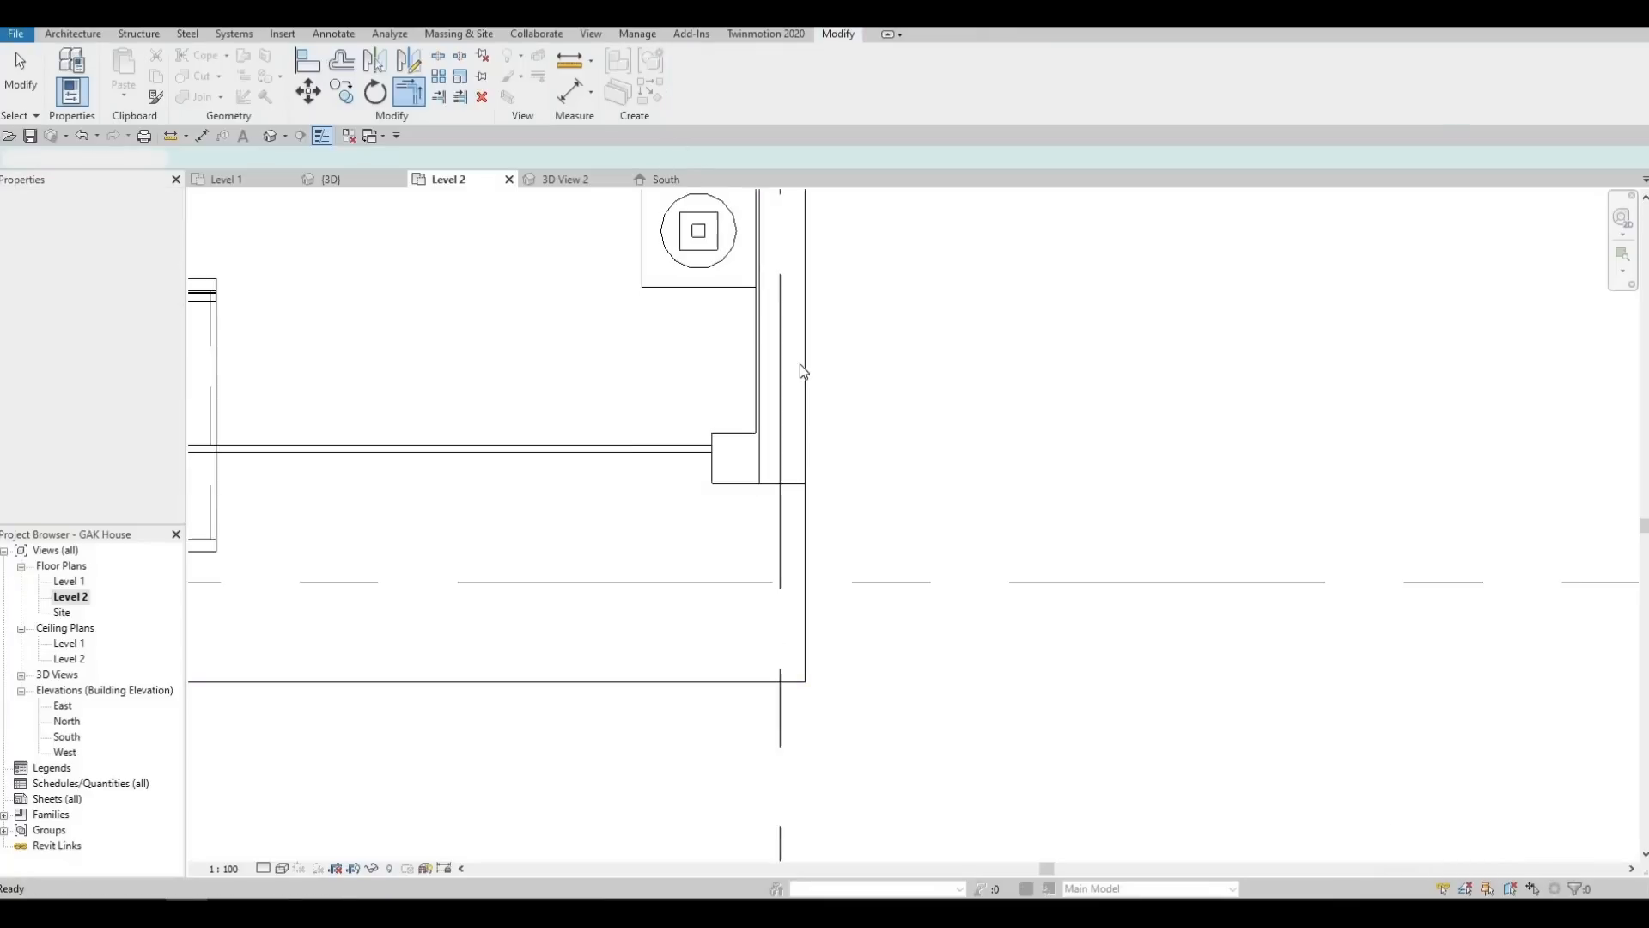
key(Return)
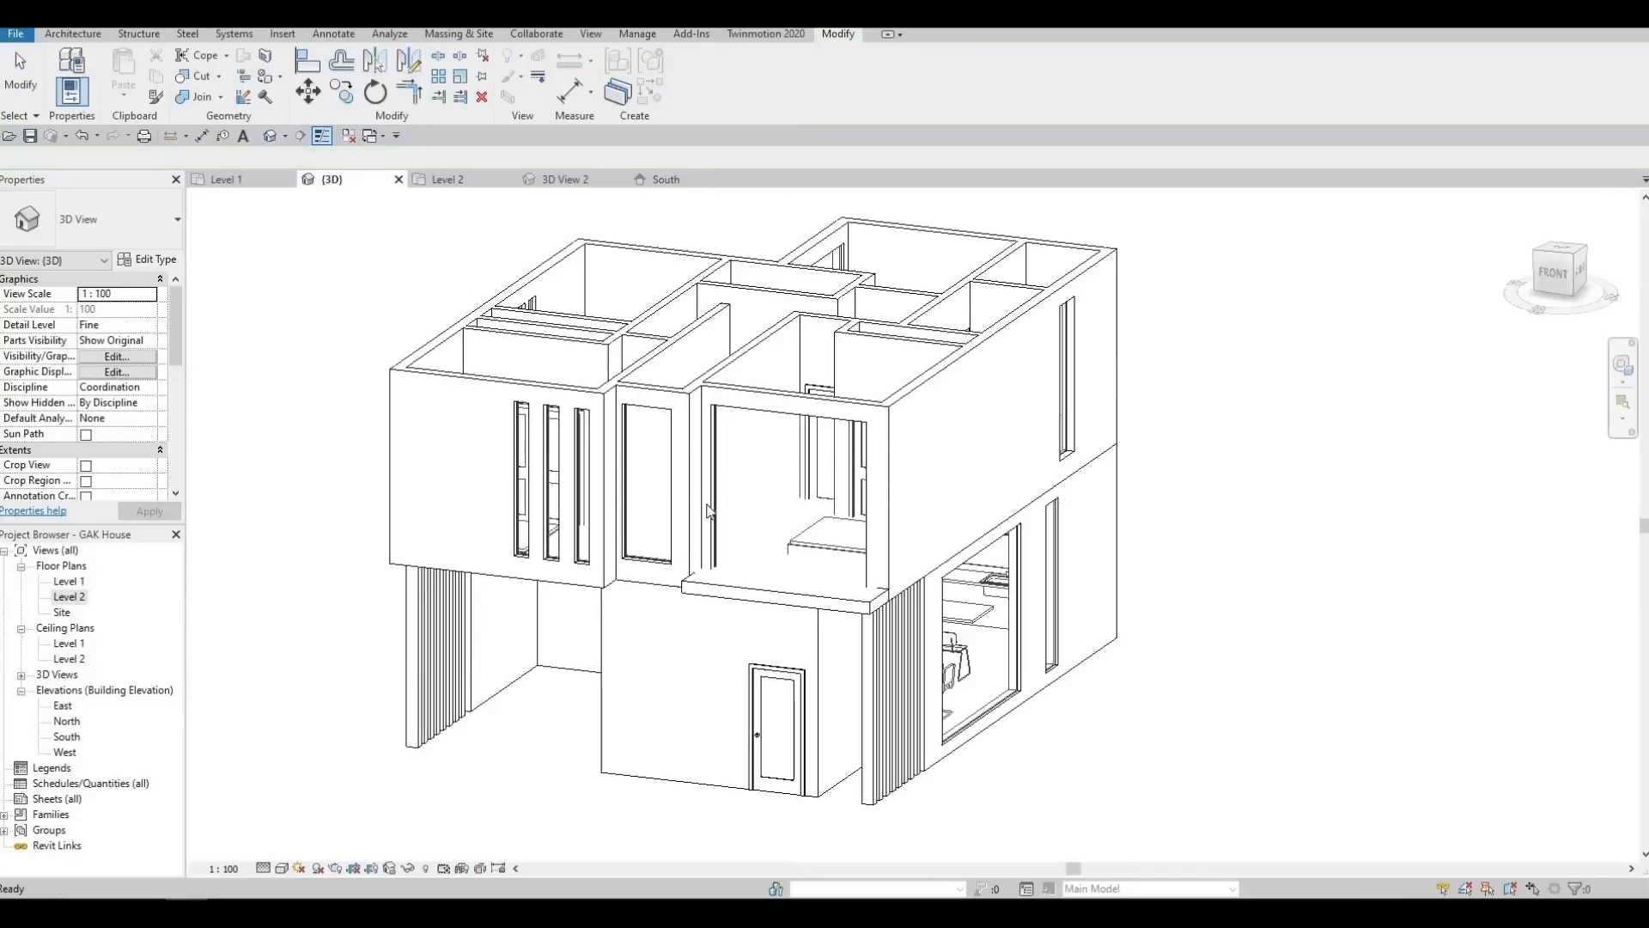
Examine the revised balcony corner and the front facade of the house in 3D
scroll(560, 345, down, 2)
scroll(740, 536, up, 3)
mouse_move(945, 524)
shift+middle_down()
mouse_move(973, 513)
mouse_move(949, 546)
shift+middle_up()
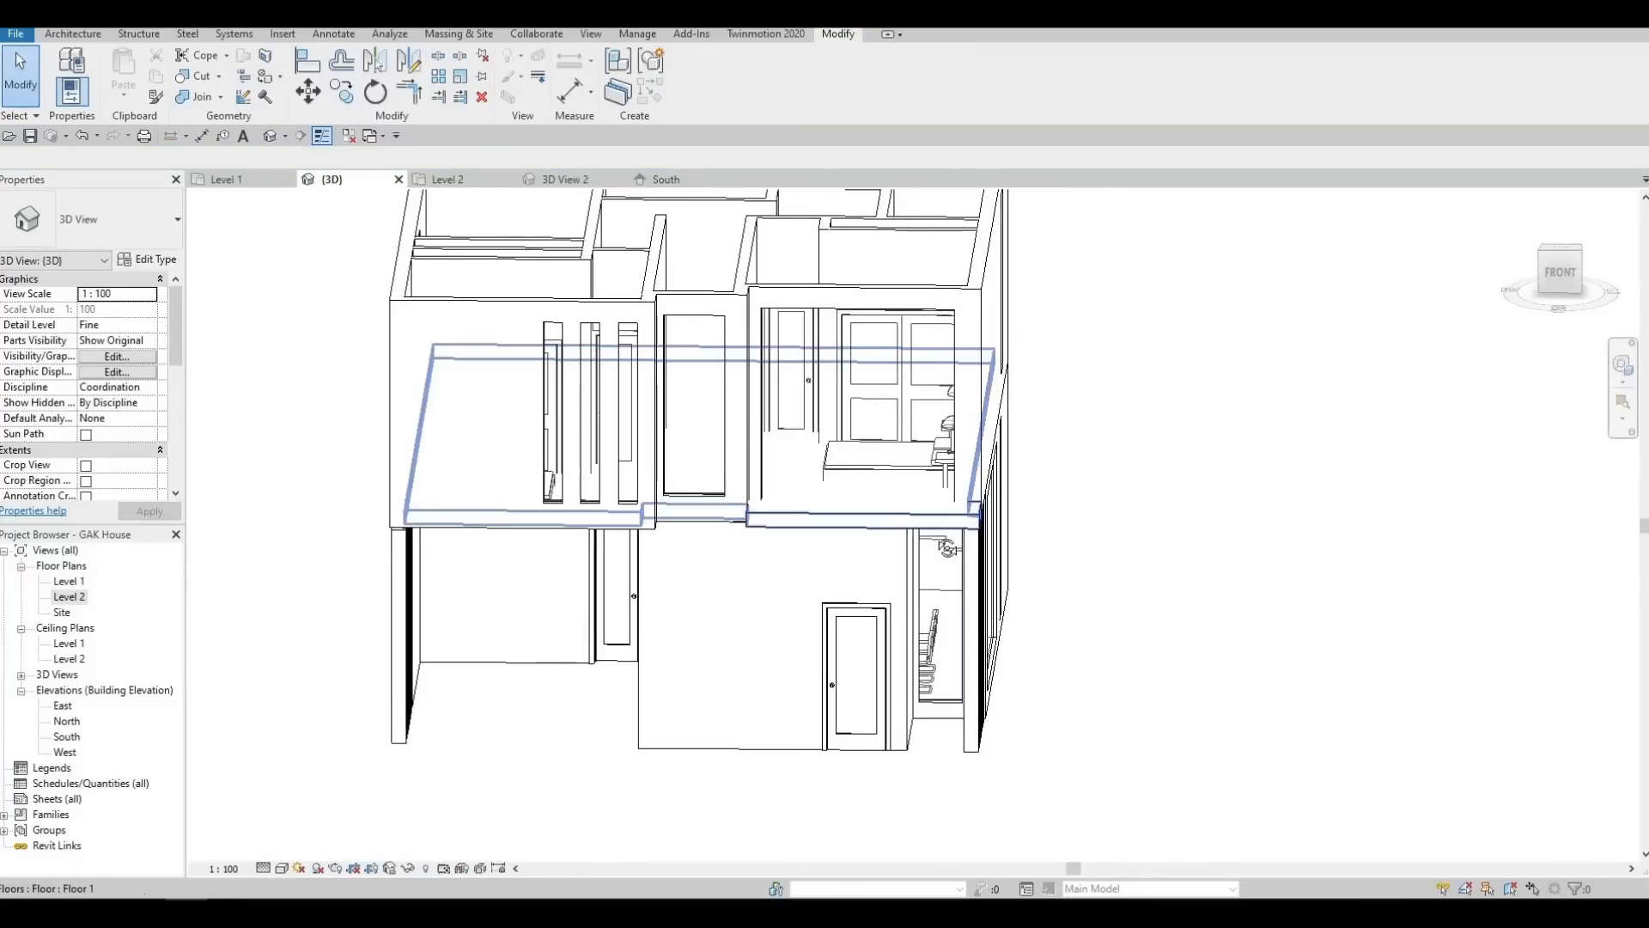
scroll(693, 559, up, 4)
shift+middle_drag(673, 577, 397, 532)
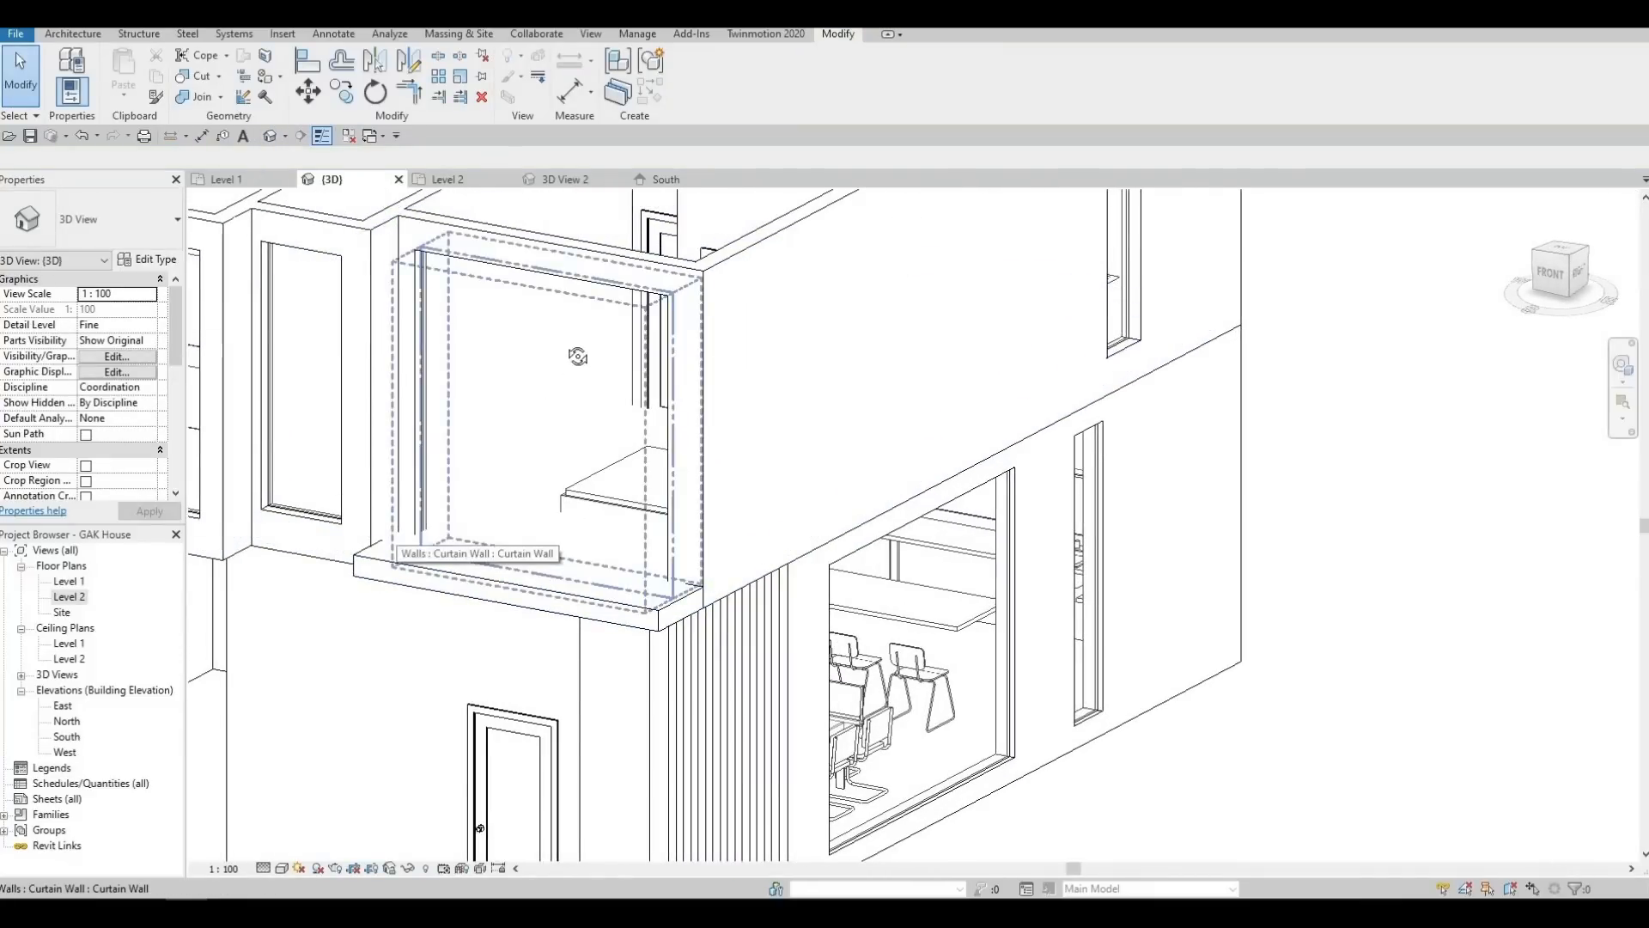
shift+middle_drag(578, 358, 787, 398)
middle_drag(650, 544, 777, 431)
scroll(777, 430, down, 2)
shift+middle_drag(679, 487, 667, 471)
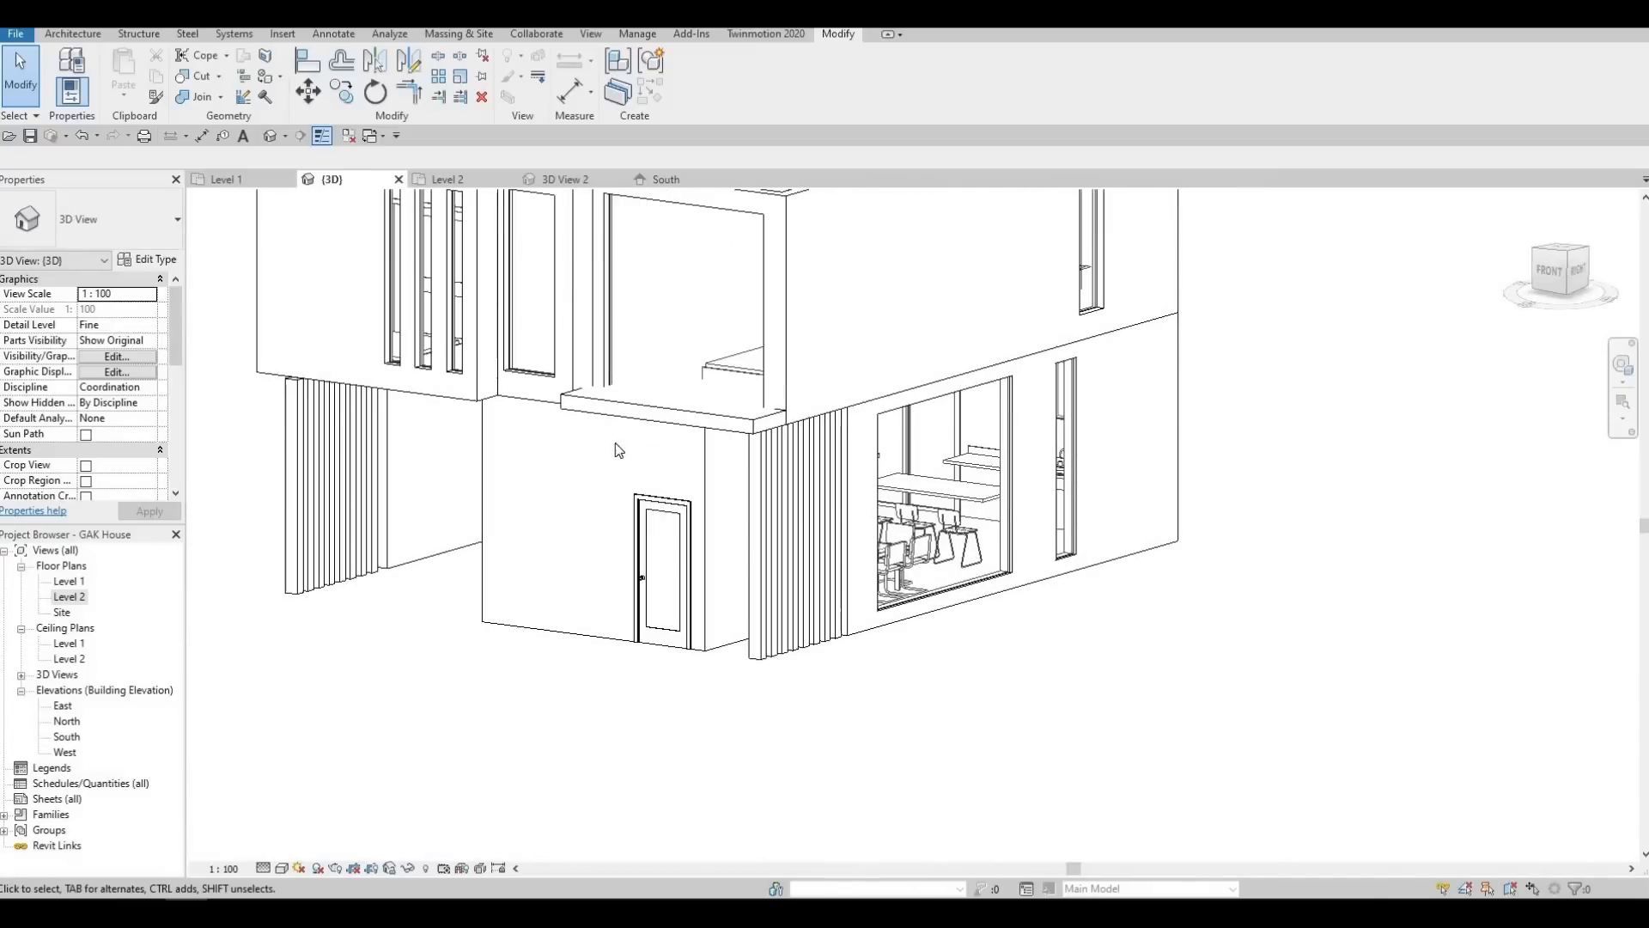
key(F1)
key(F1)
middle_drag(805, 596, 530, 486)
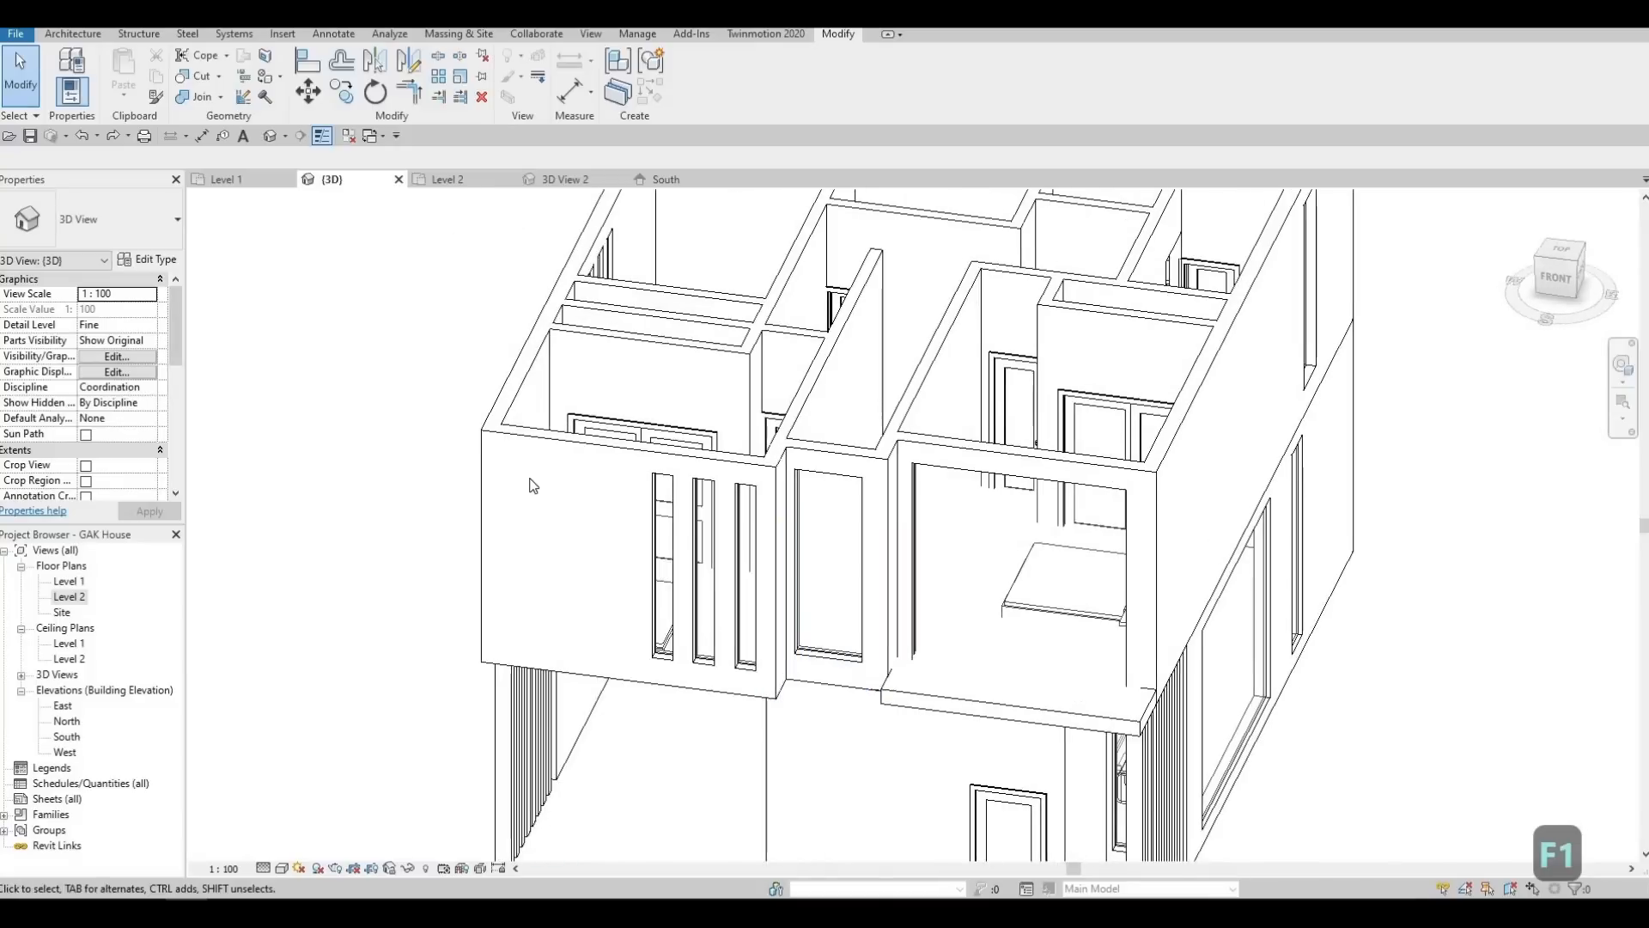
middle_drag(773, 428, 596, 463)
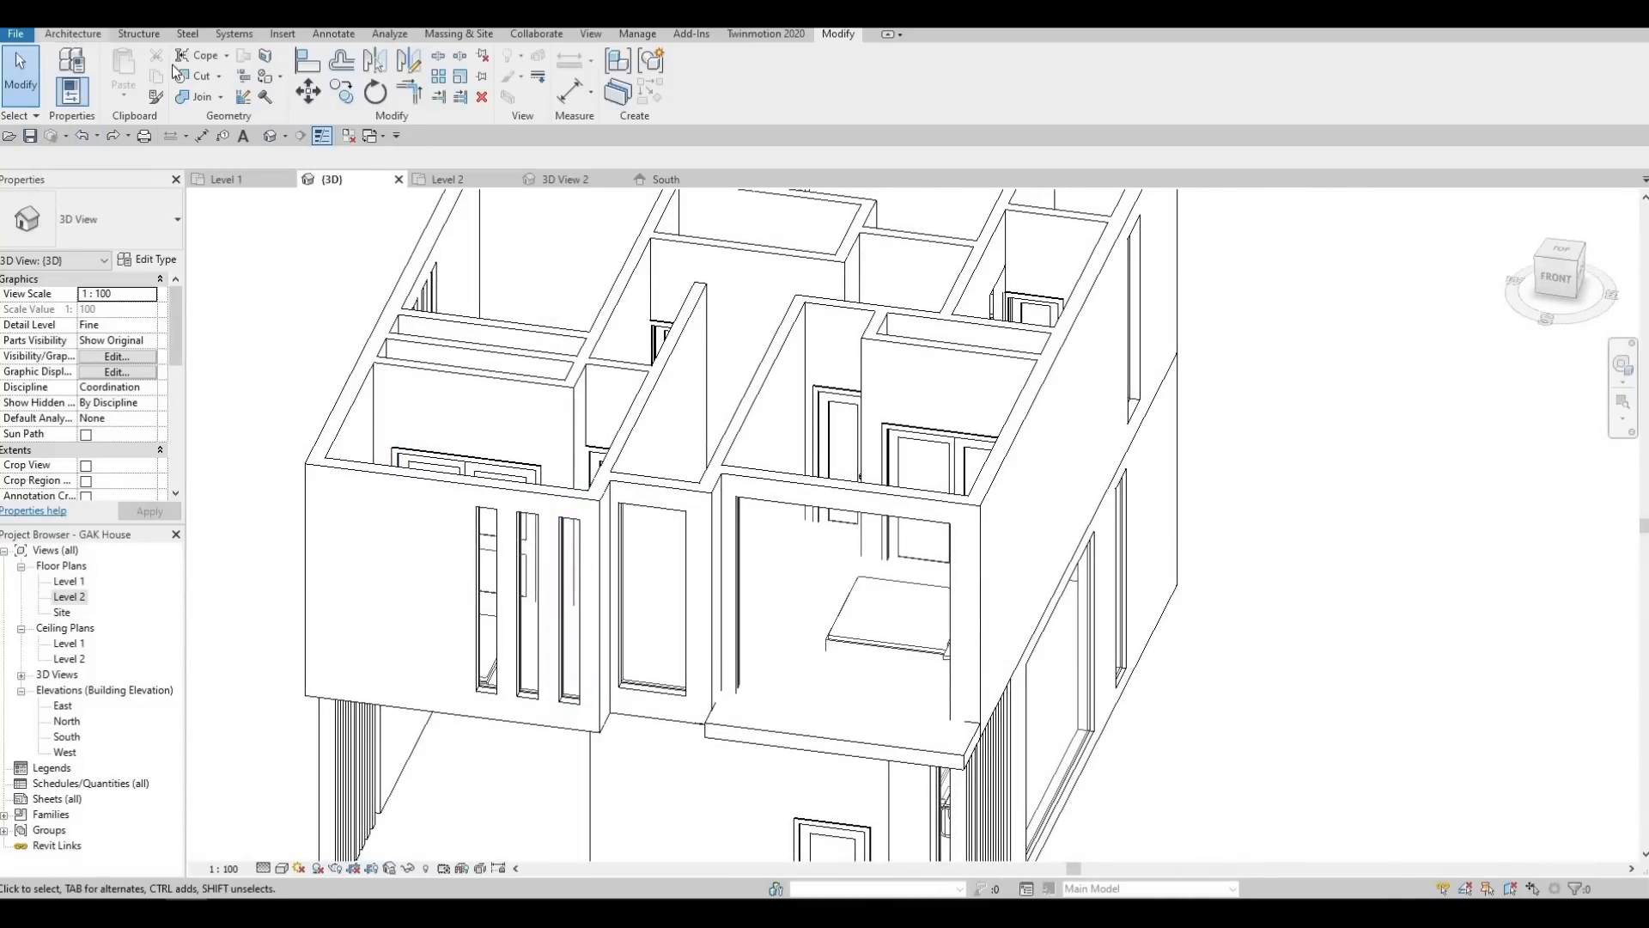
Start a footprint roof, open the Level 2 floor plan, and set the roof's base level to Level 3
key(w)
key(n)
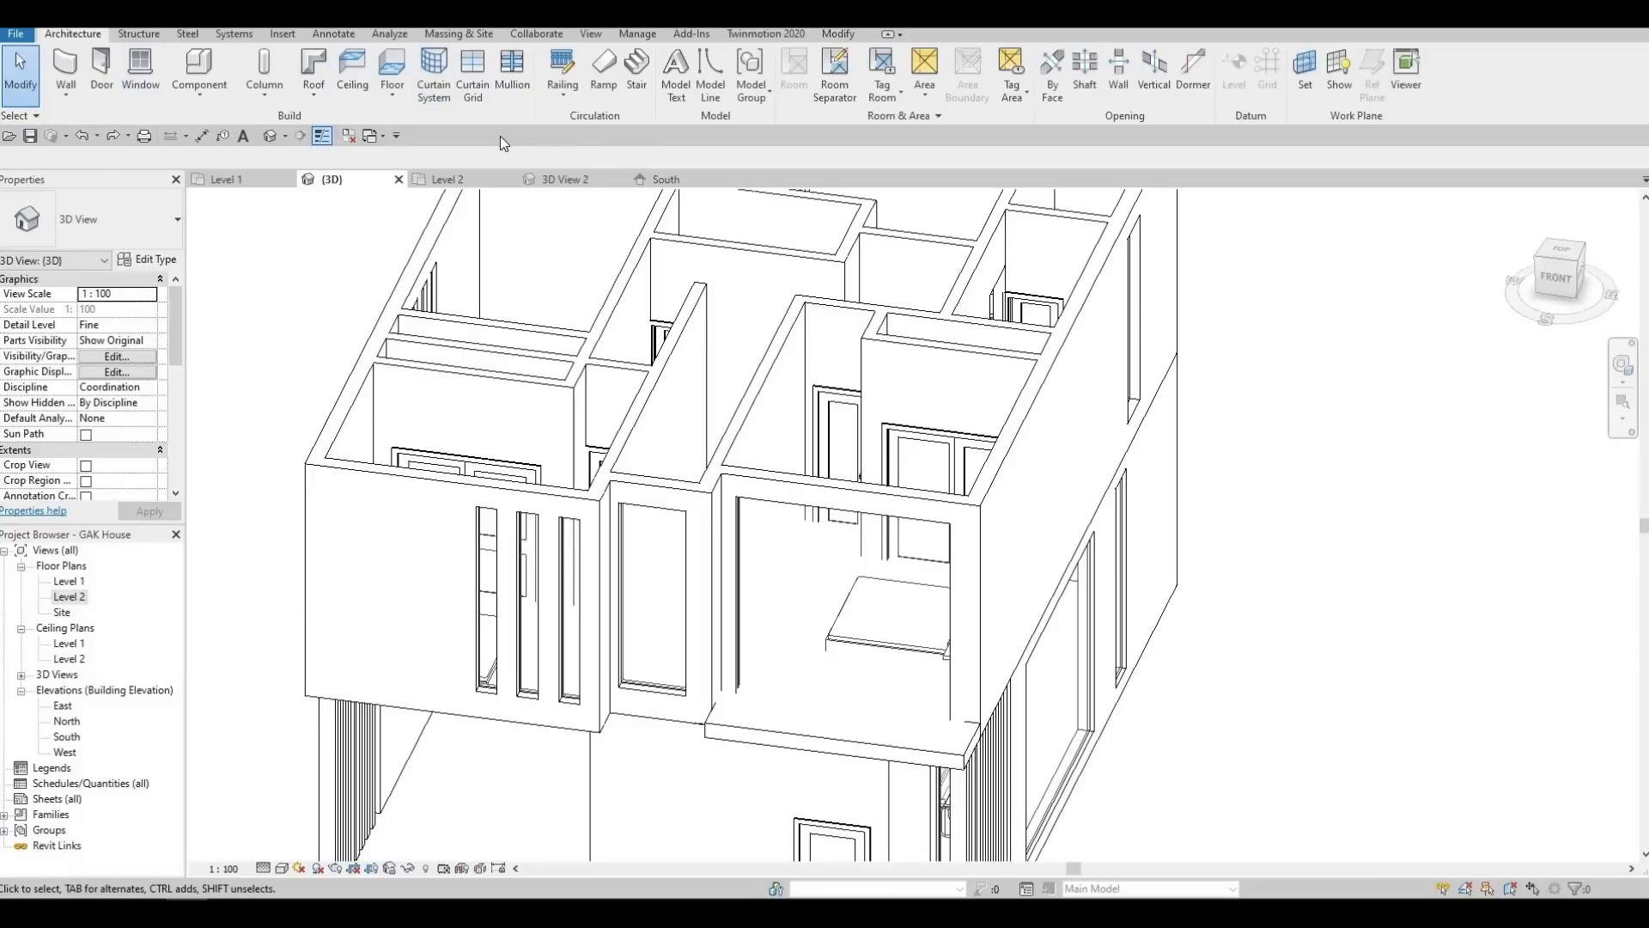
click(315, 65)
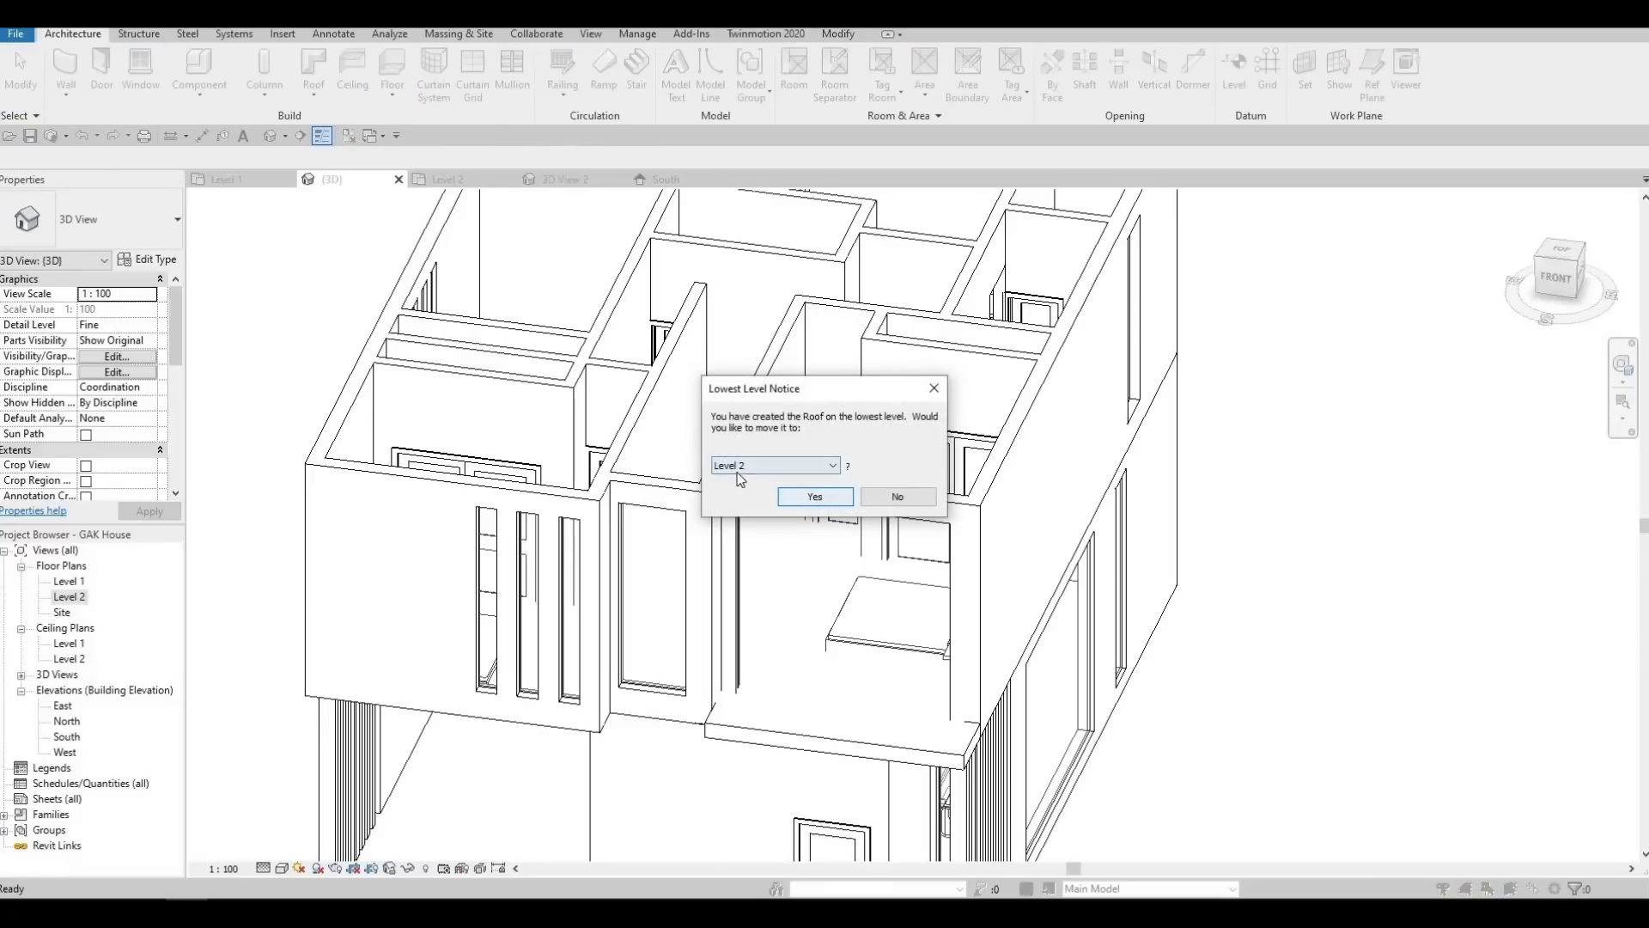
key(Return)
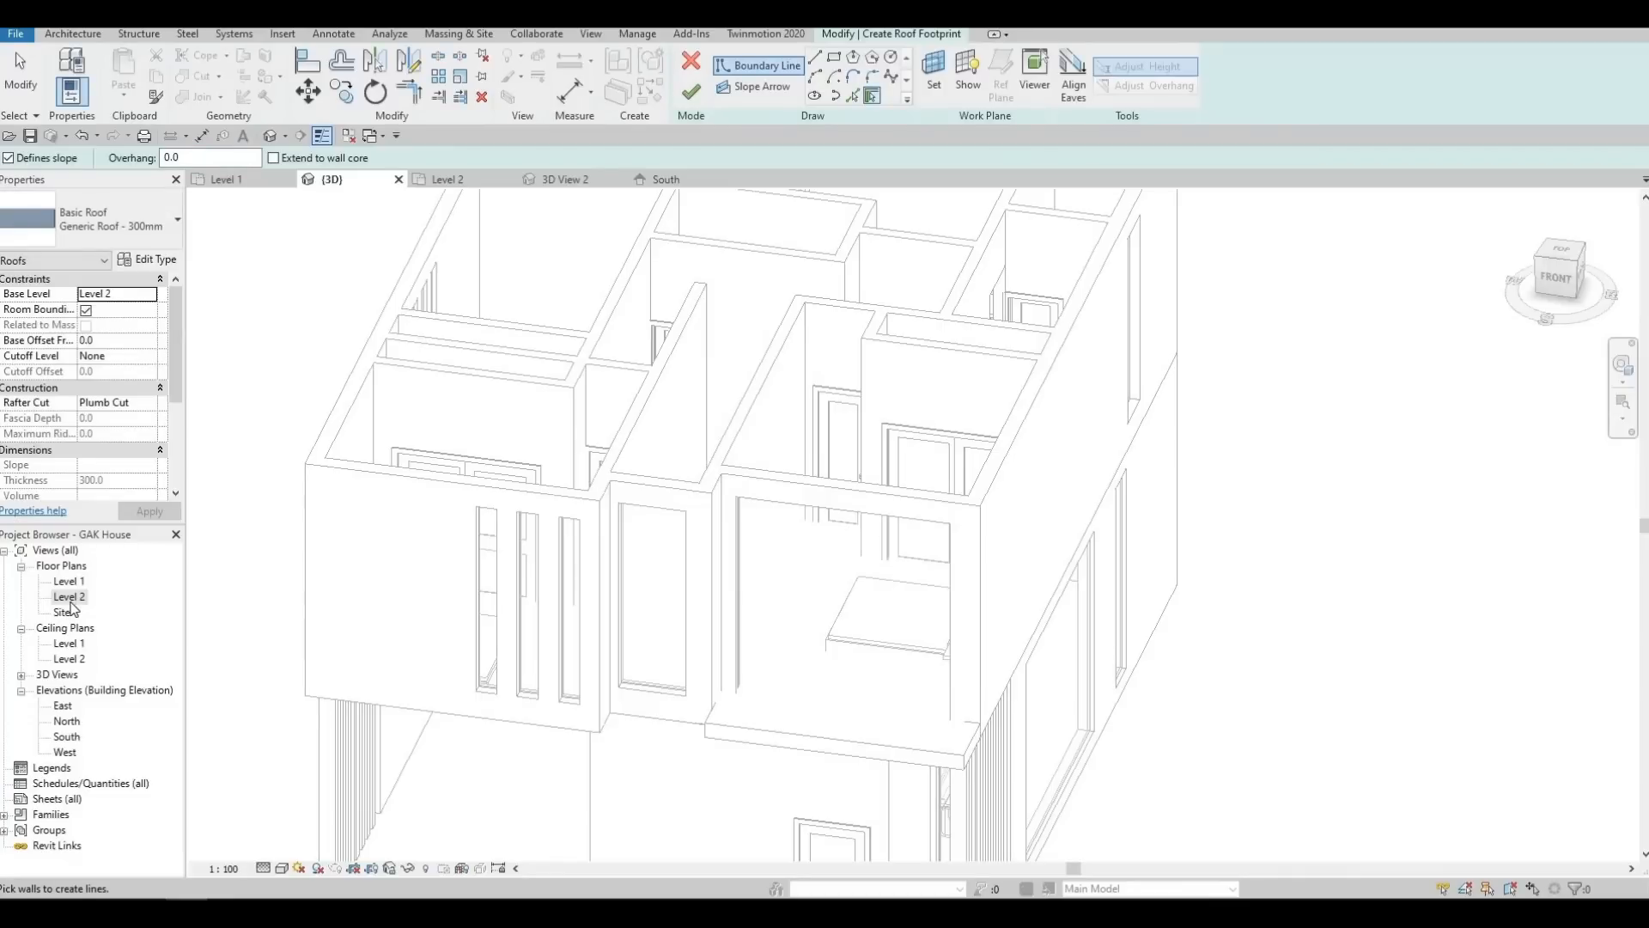
double_click(70, 599)
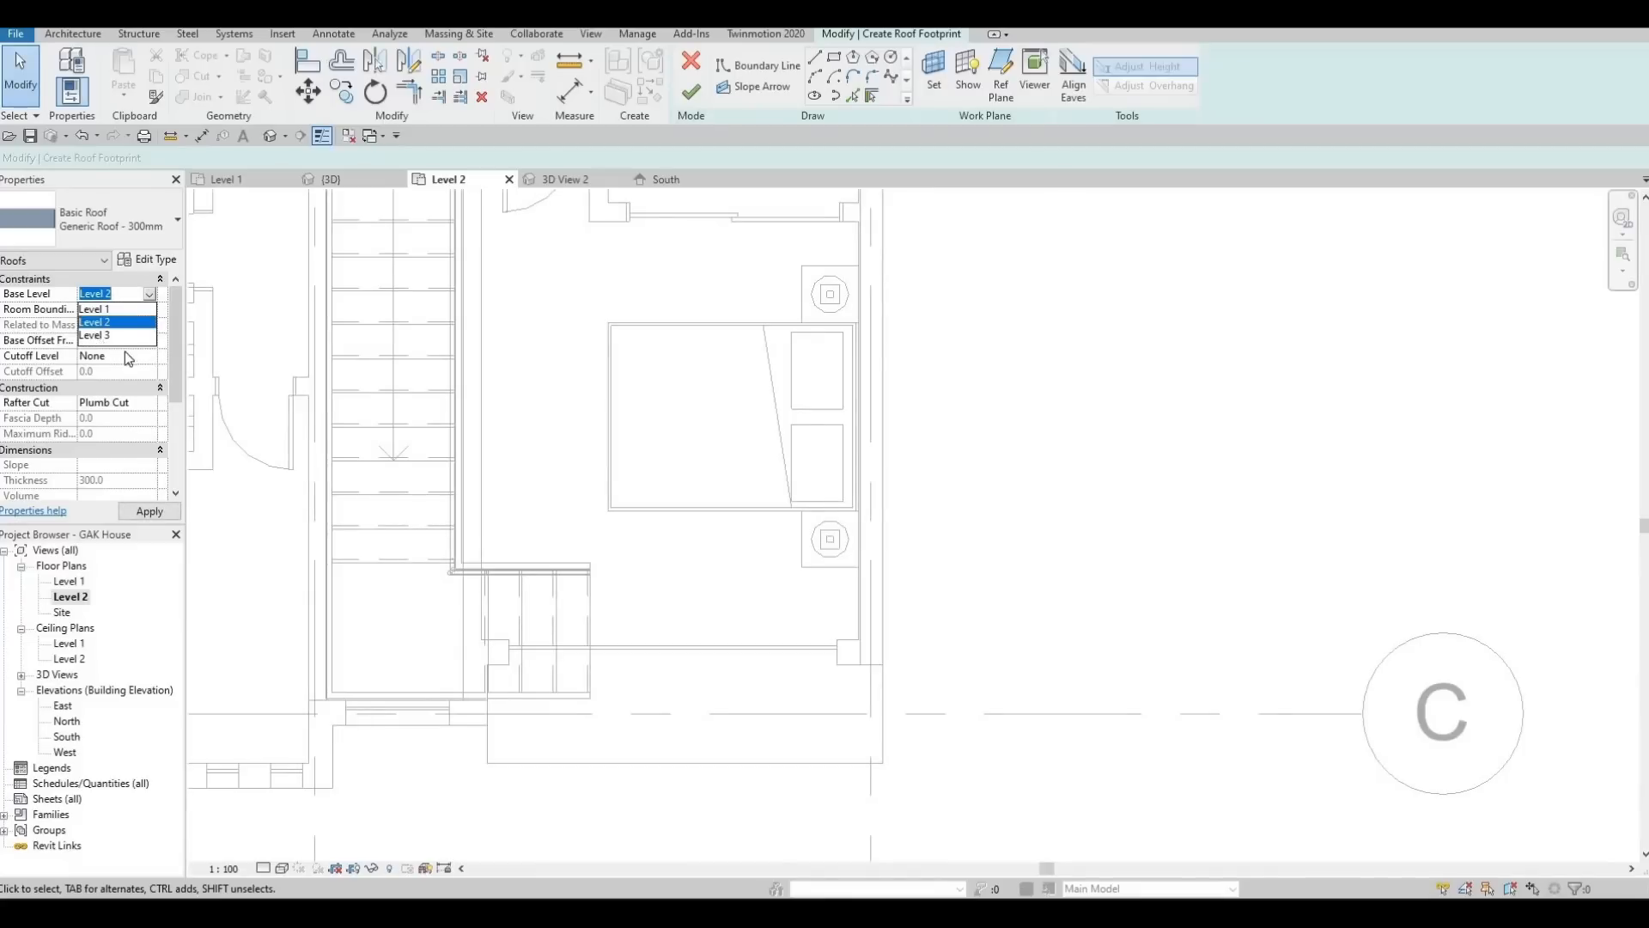
scroll(450, 428, down, 5)
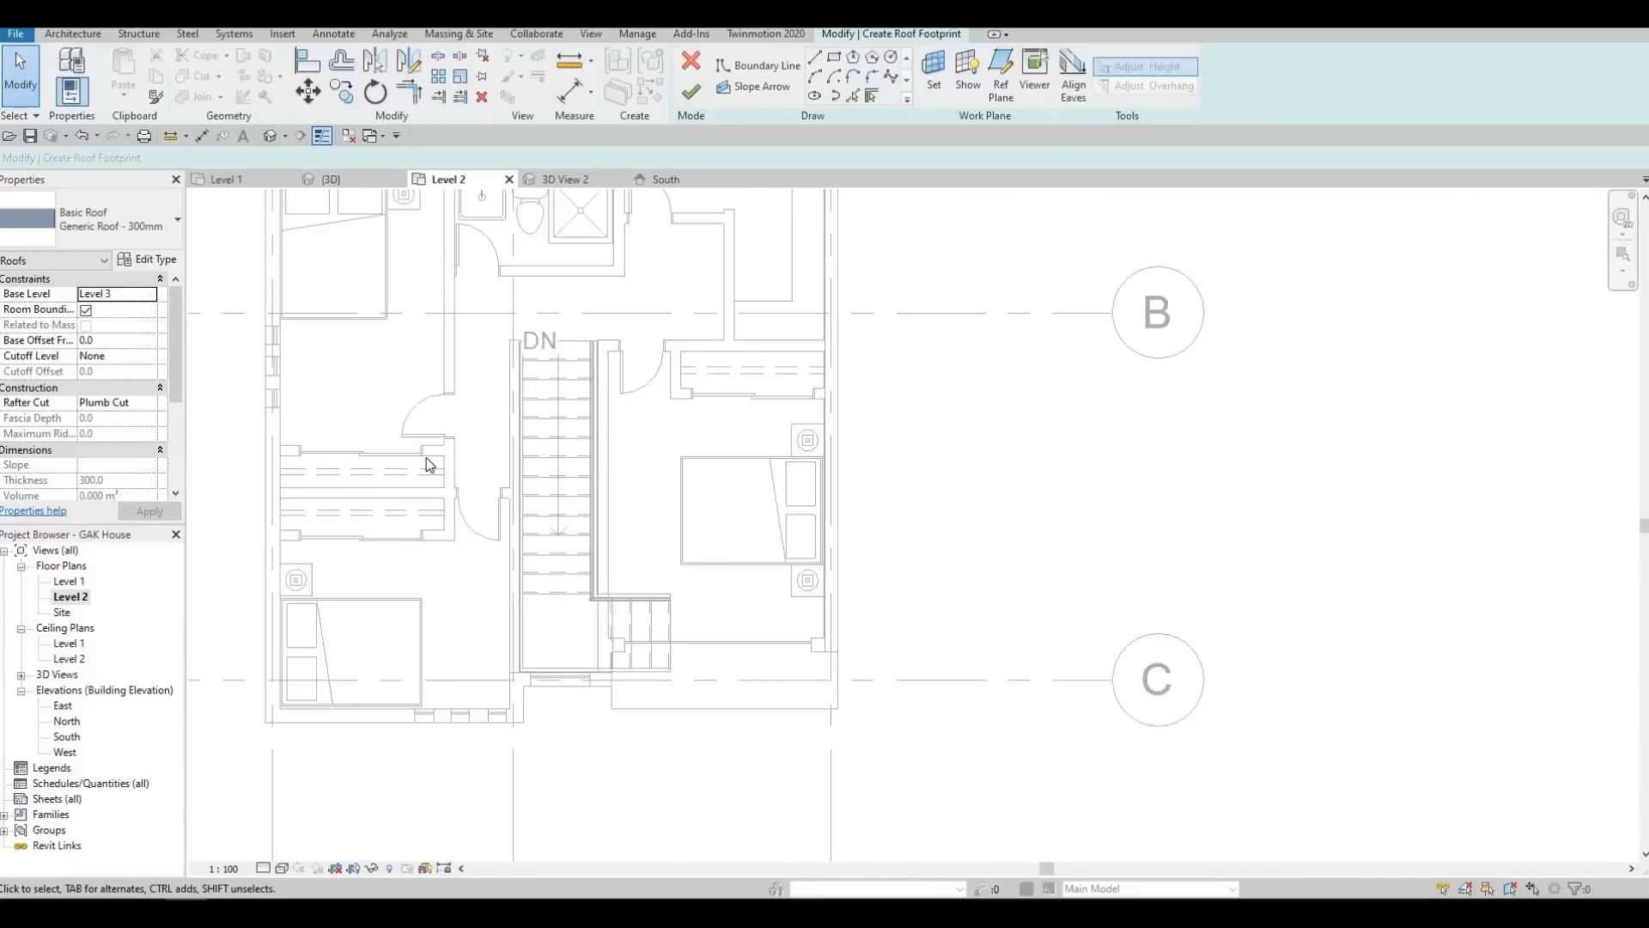
scroll(421, 329, down, 1)
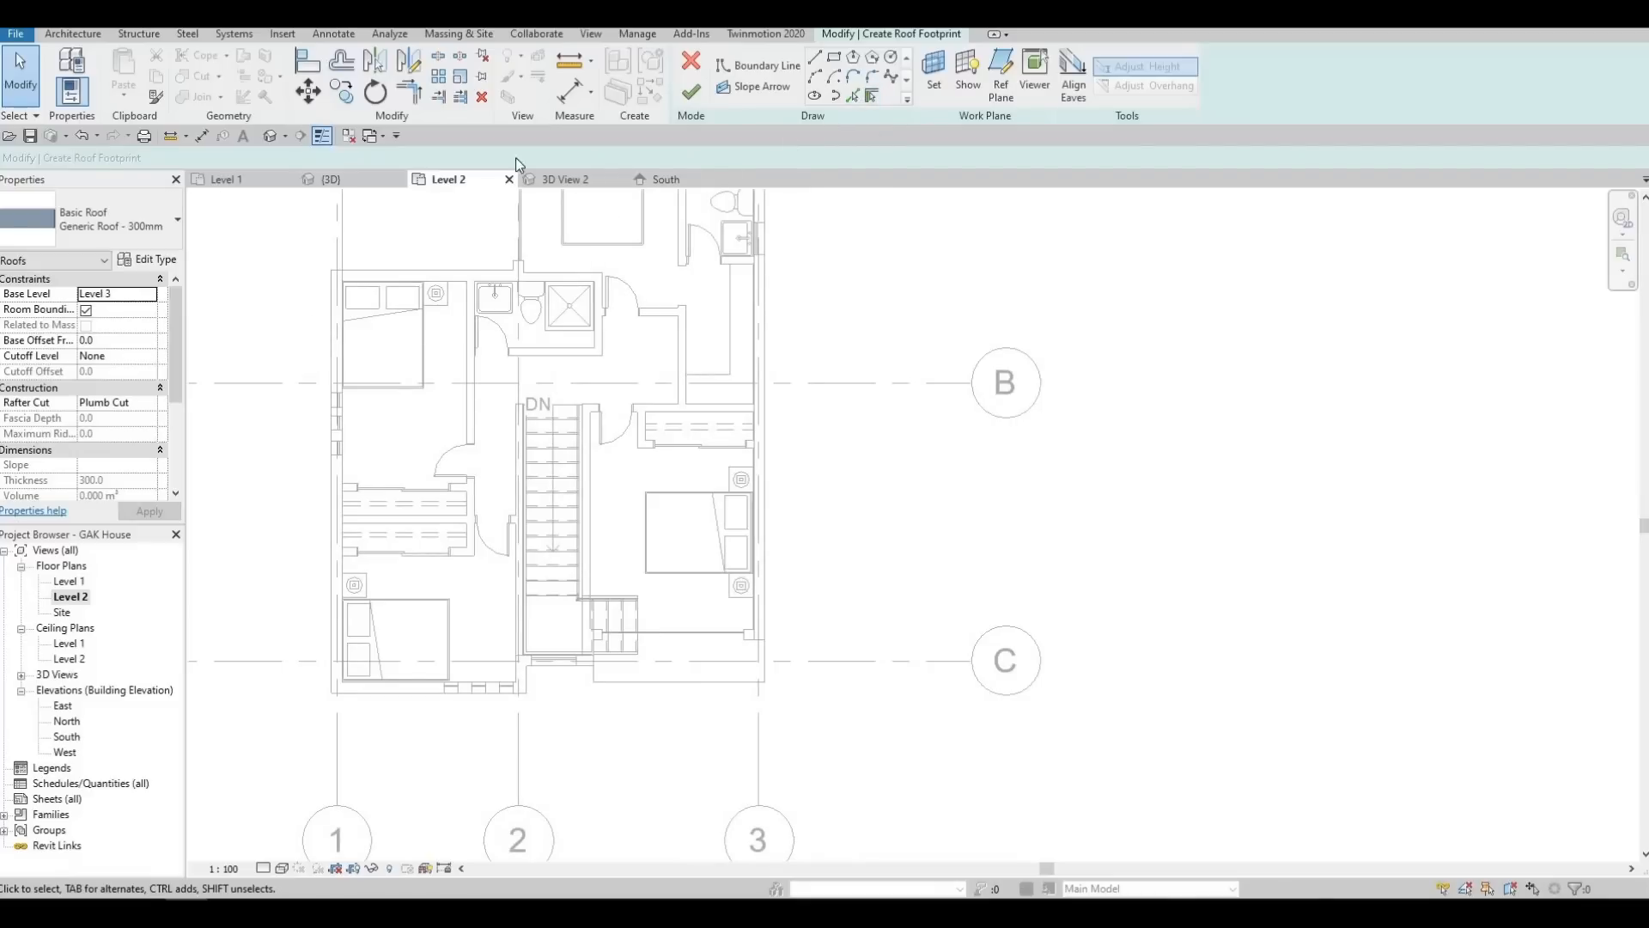
Duplicate the Generic Roof - 300mm type under the name Roof 1
click(148, 257)
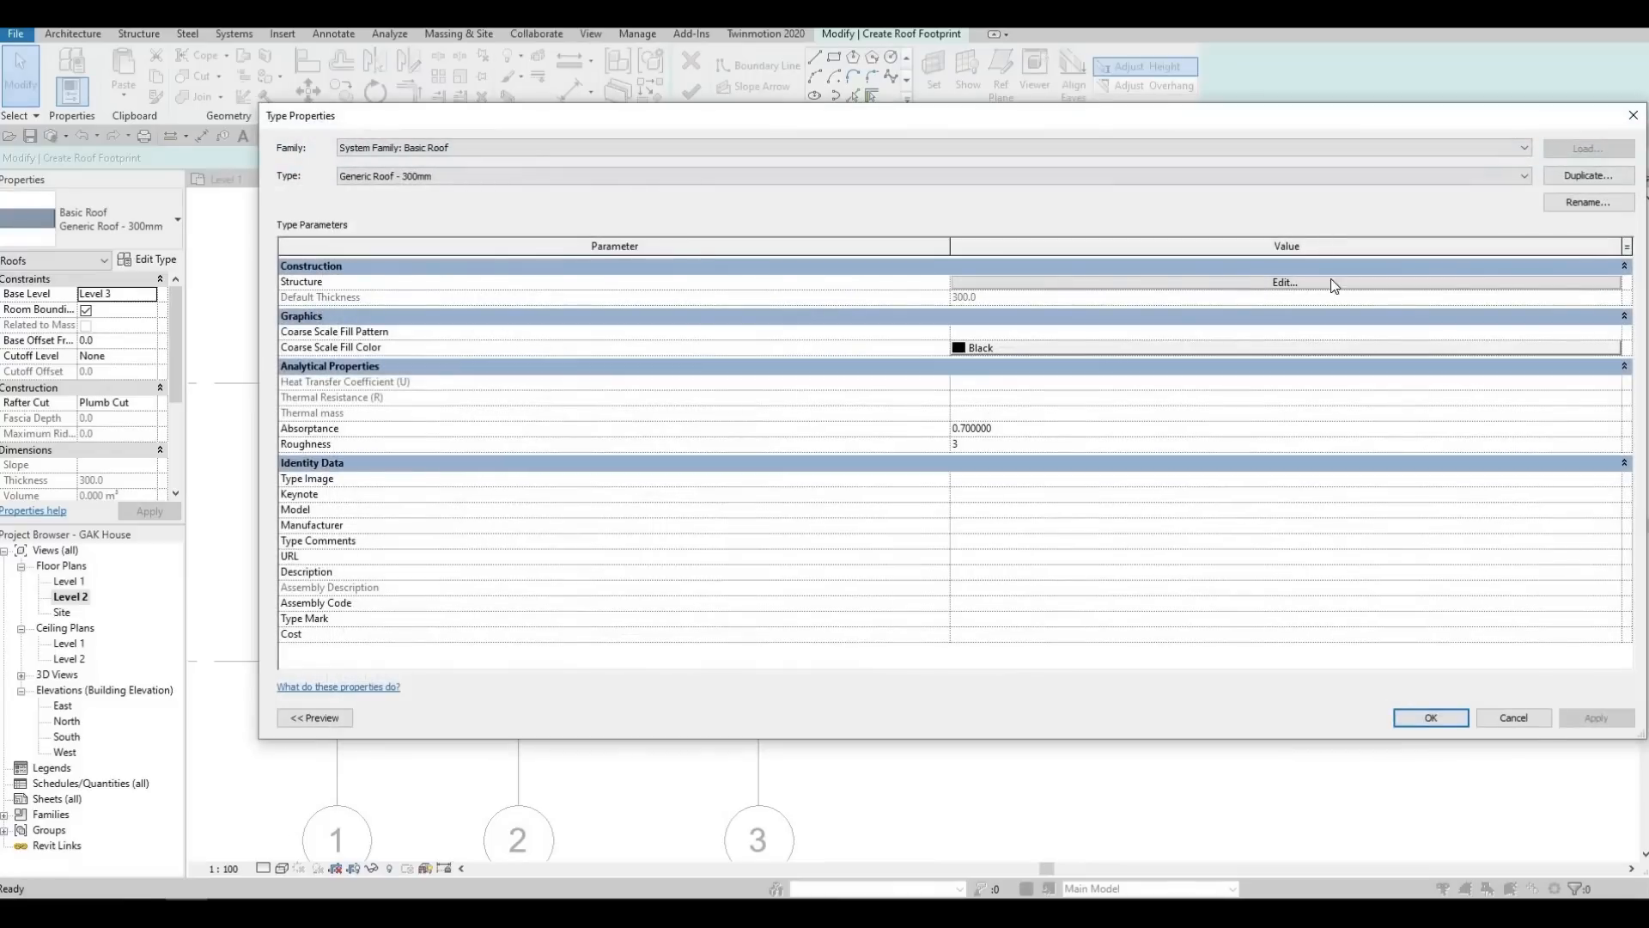
click(1588, 175)
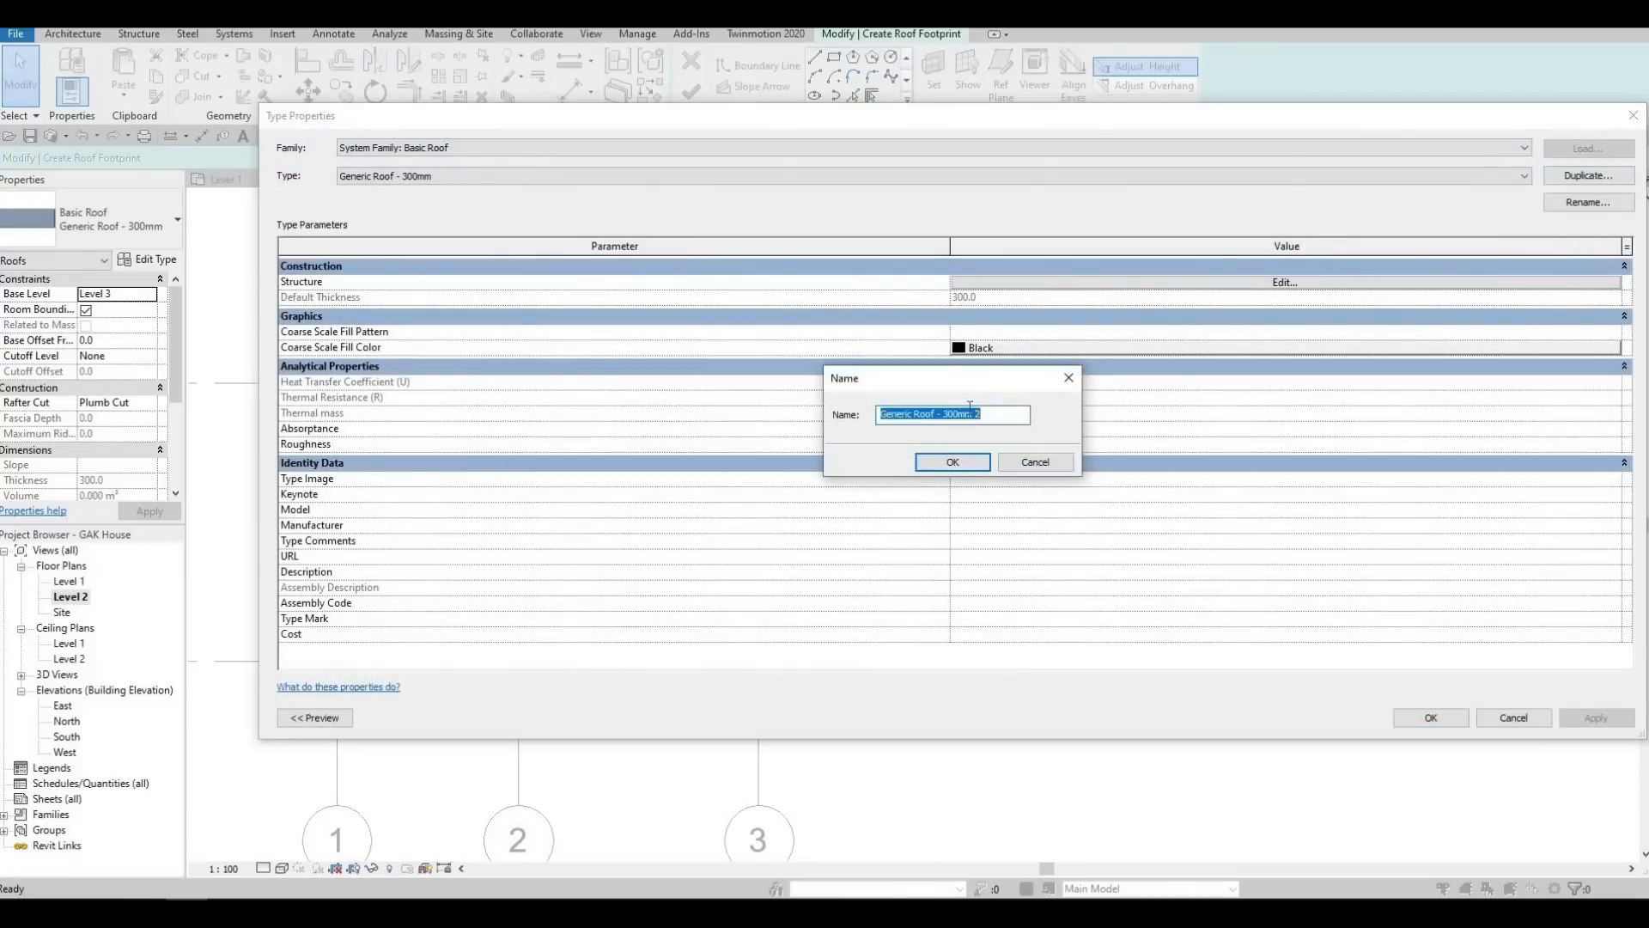
text(Ro)
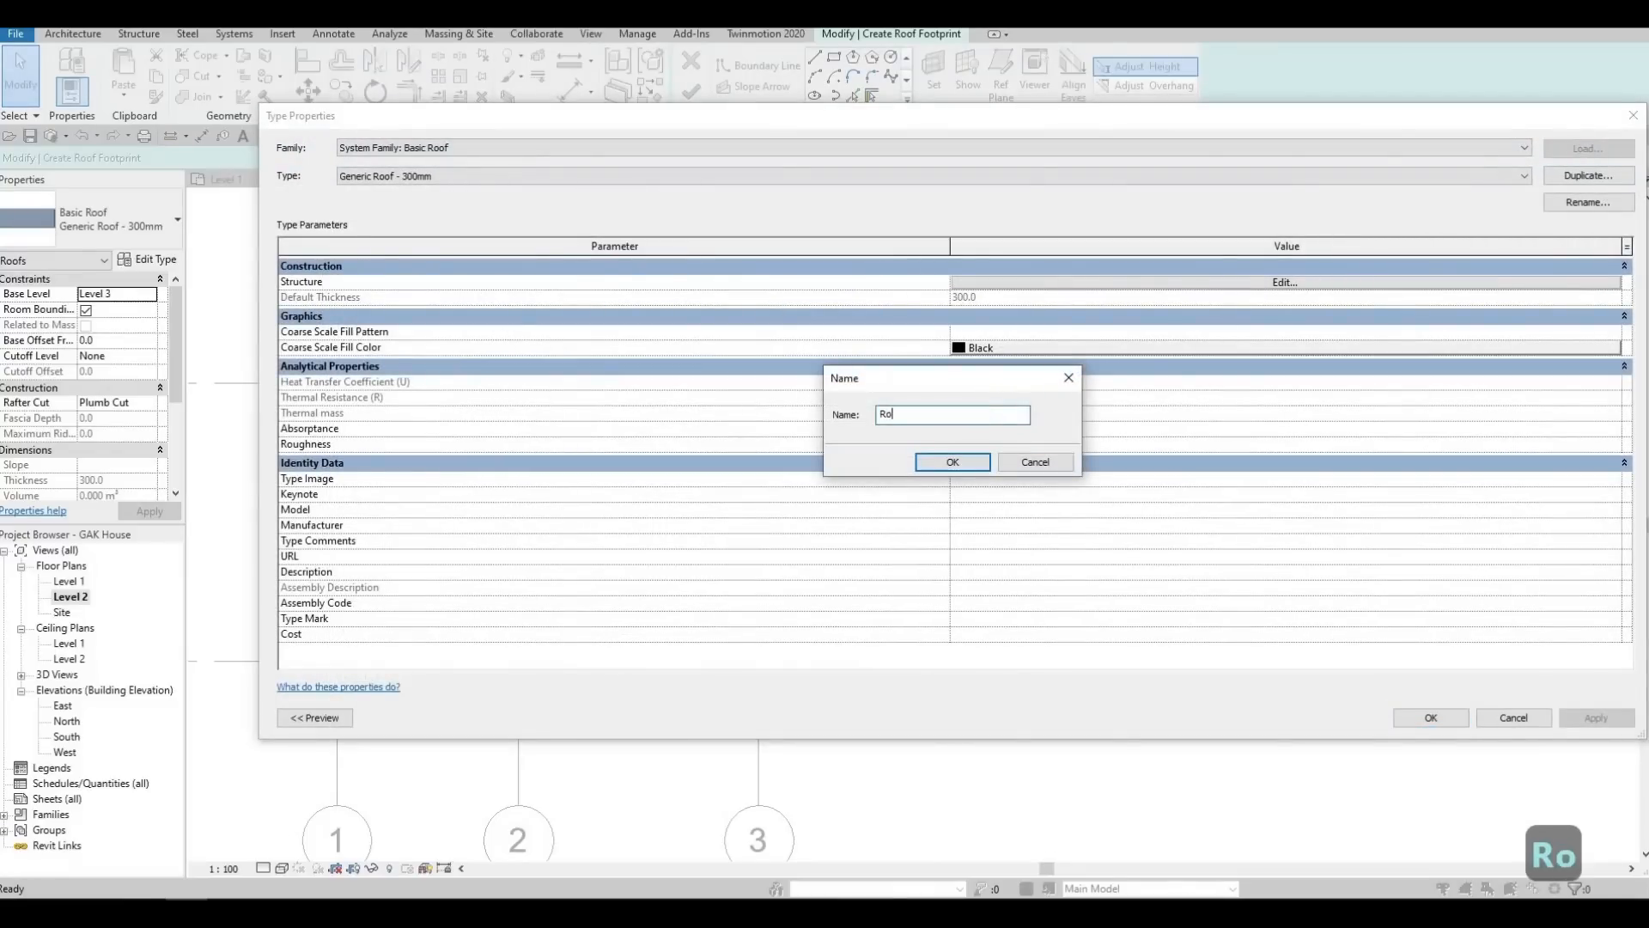
text(of 1)
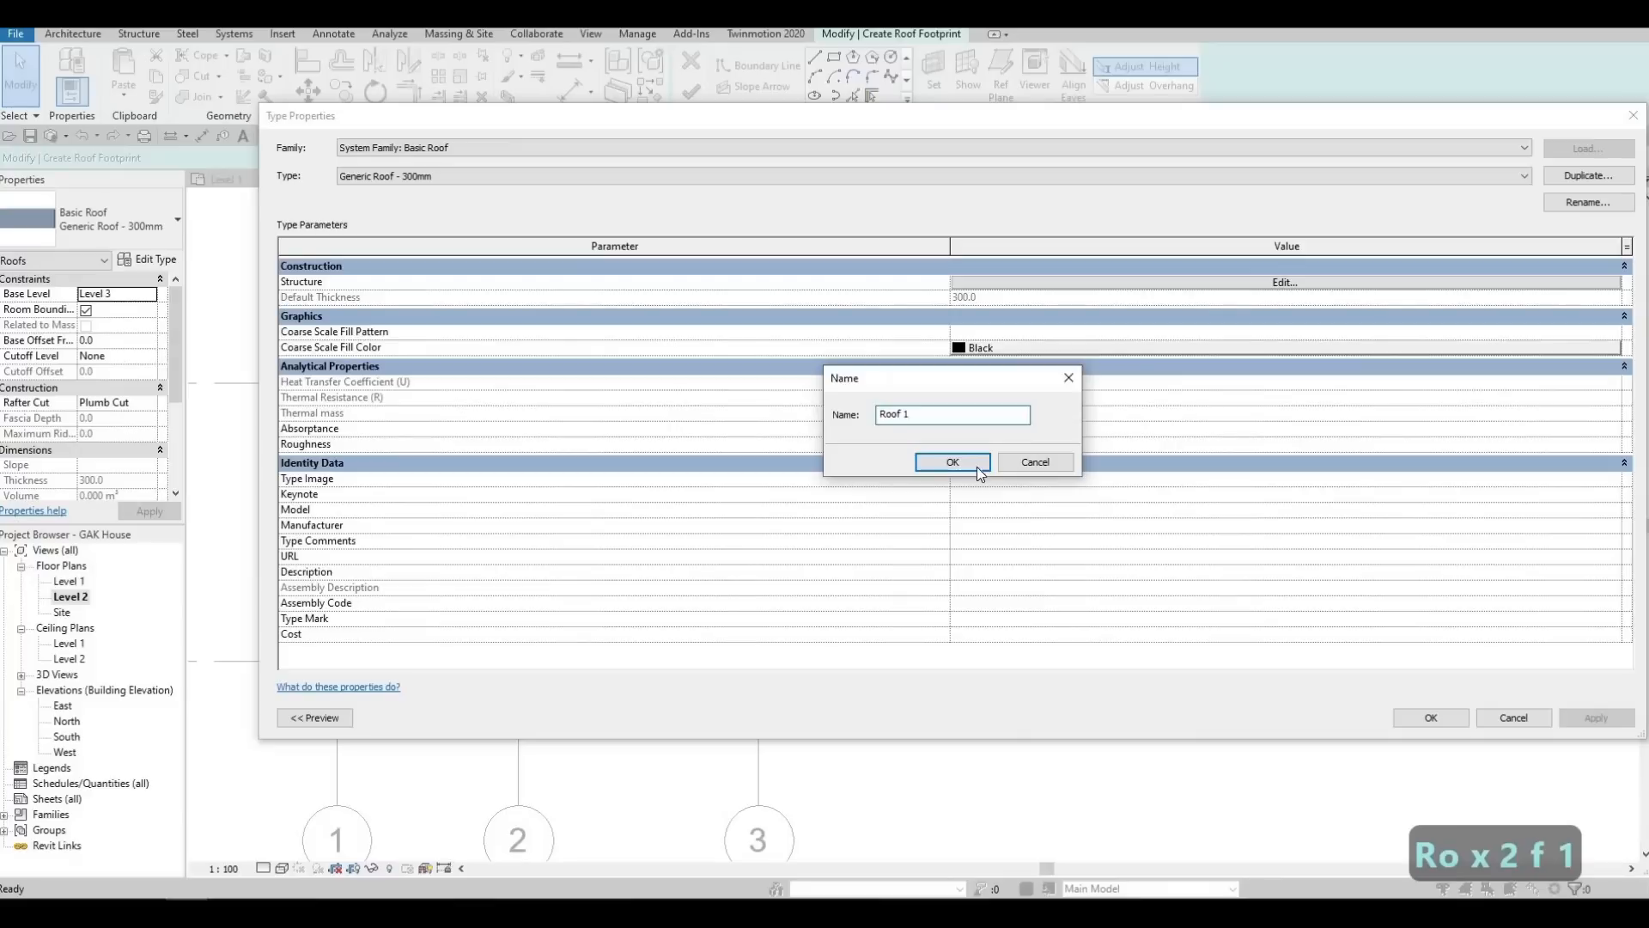
click(976, 466)
Set Roof 1's structure layer to 200 mm thickness with the Clad - White material, and apply the type
click(1116, 283)
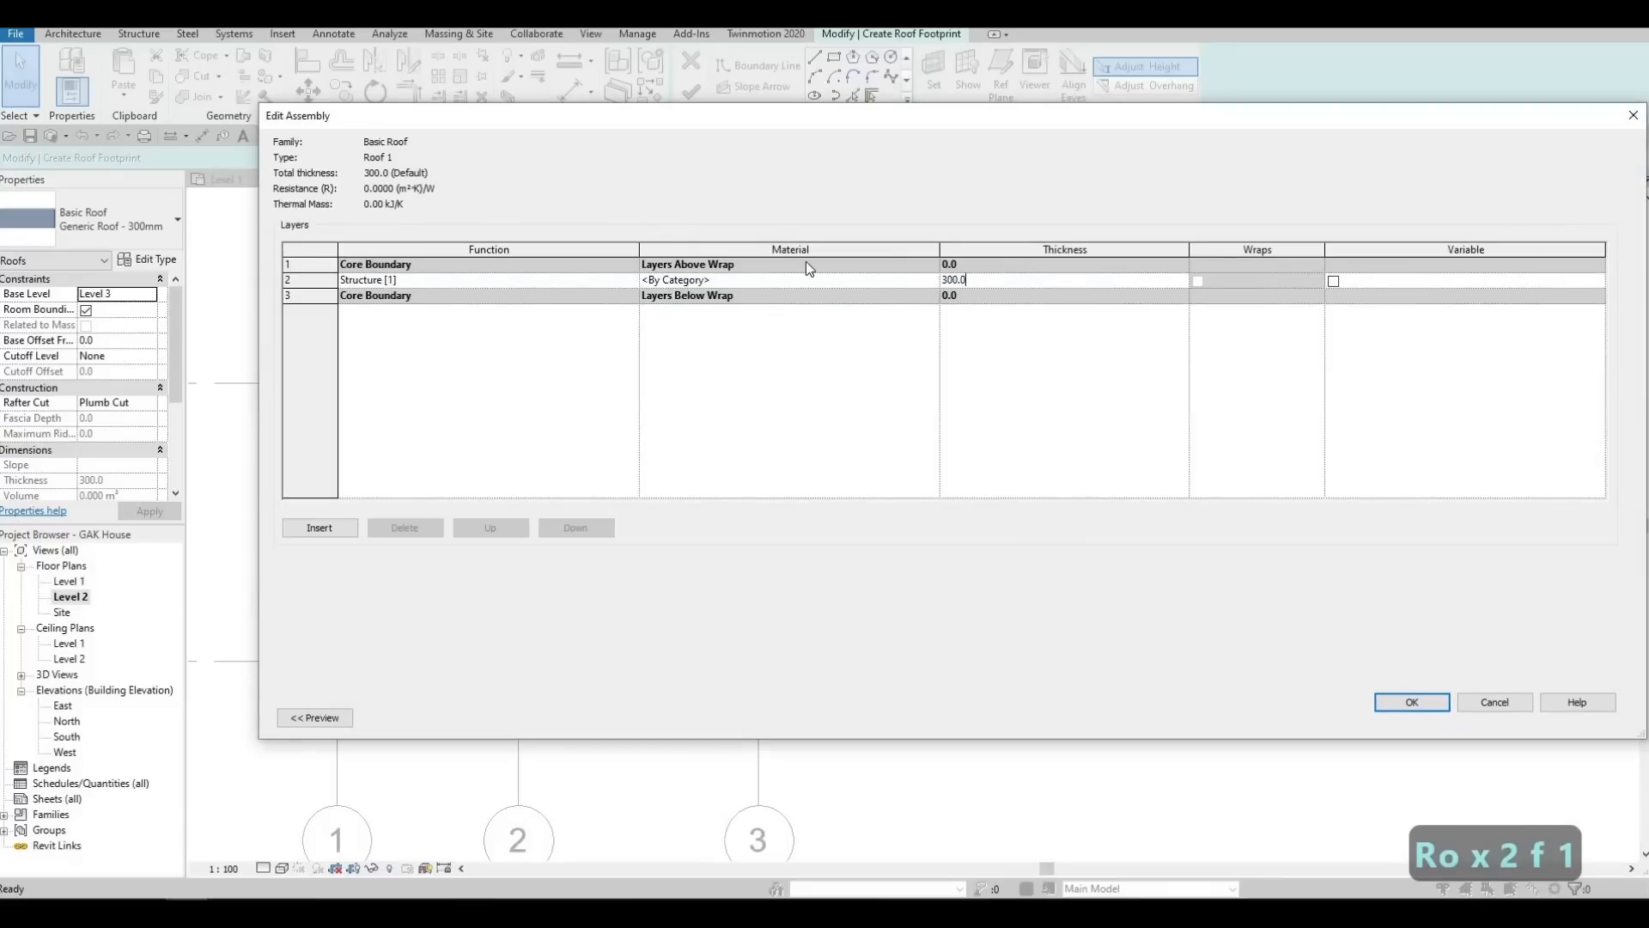
text(200)
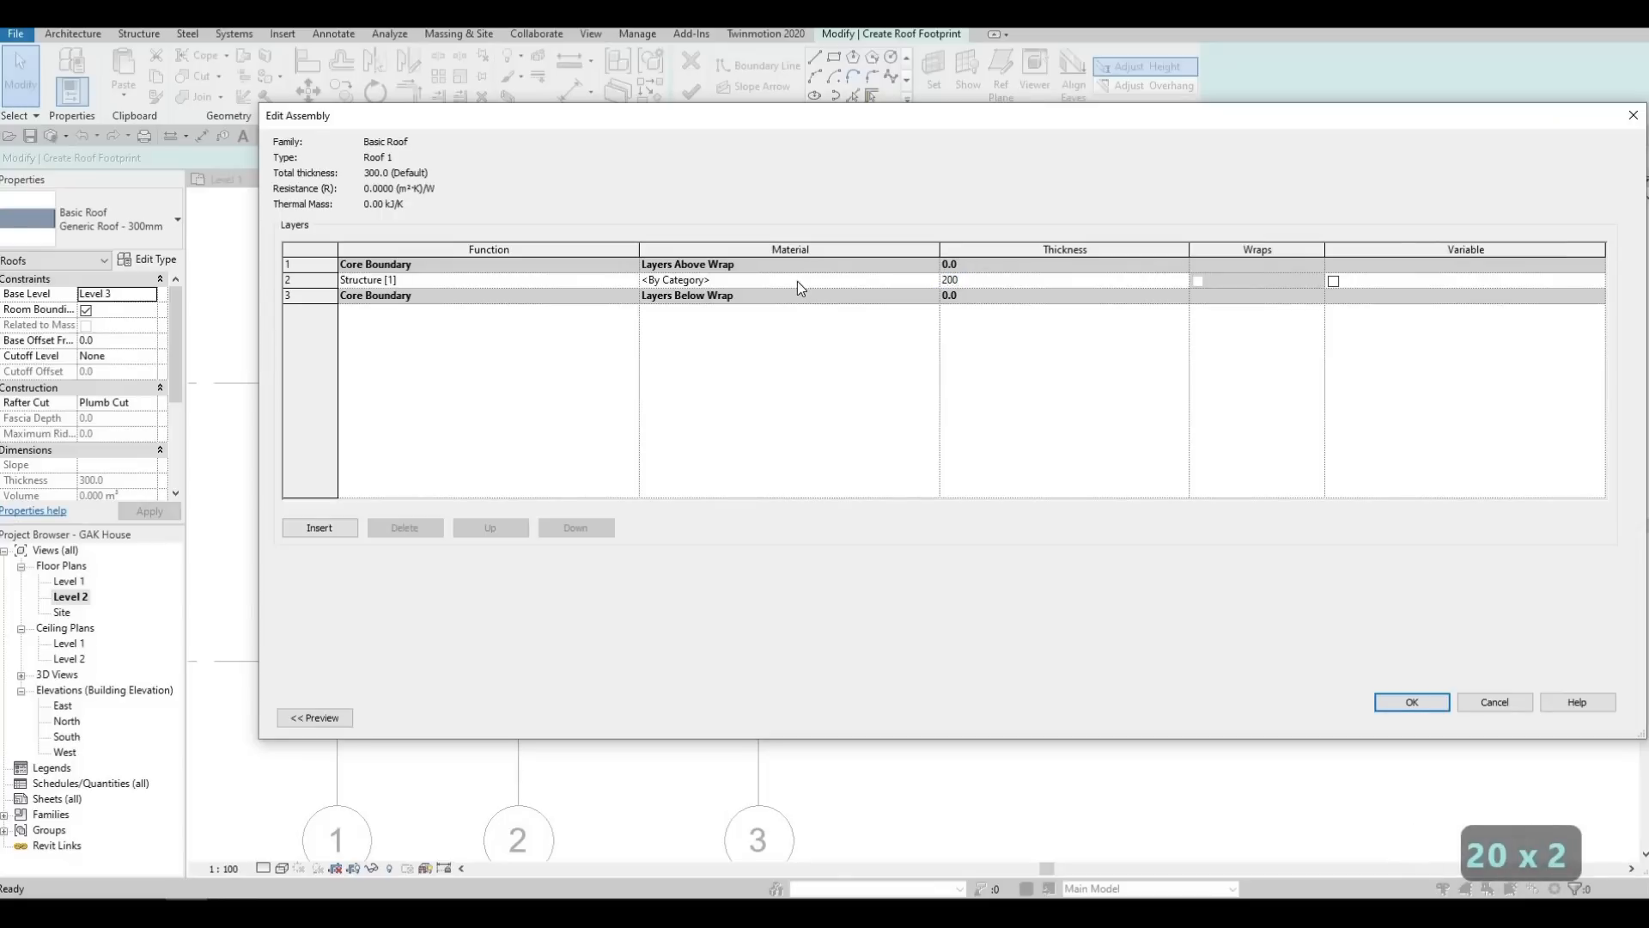
key(Return)
click(932, 280)
click(299, 378)
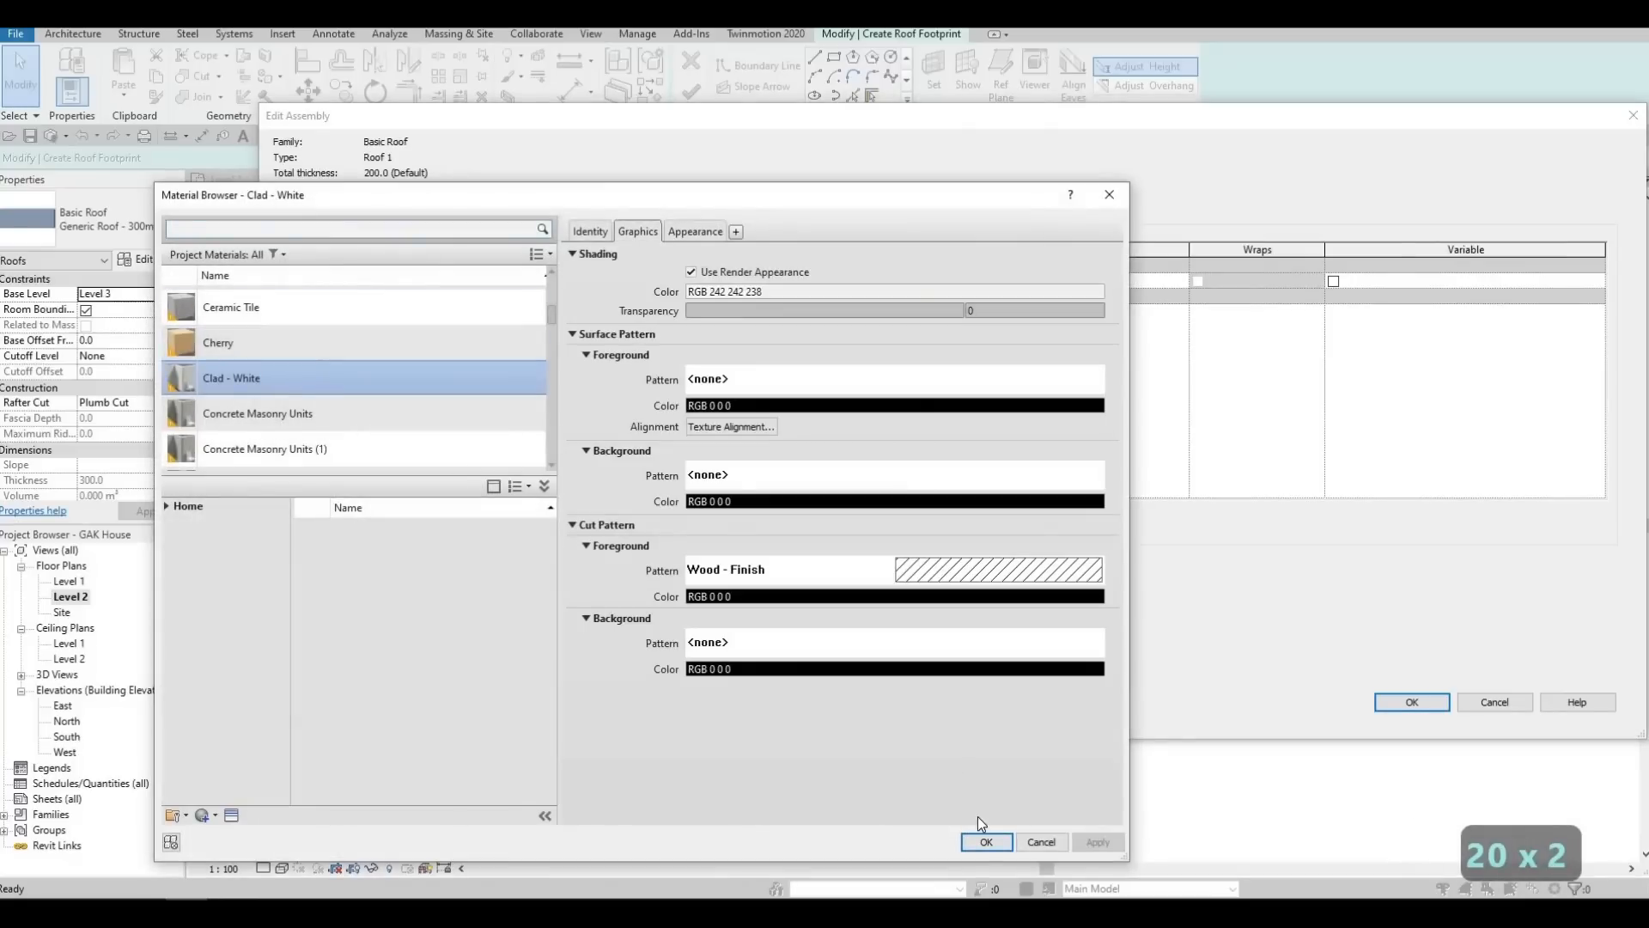
click(984, 844)
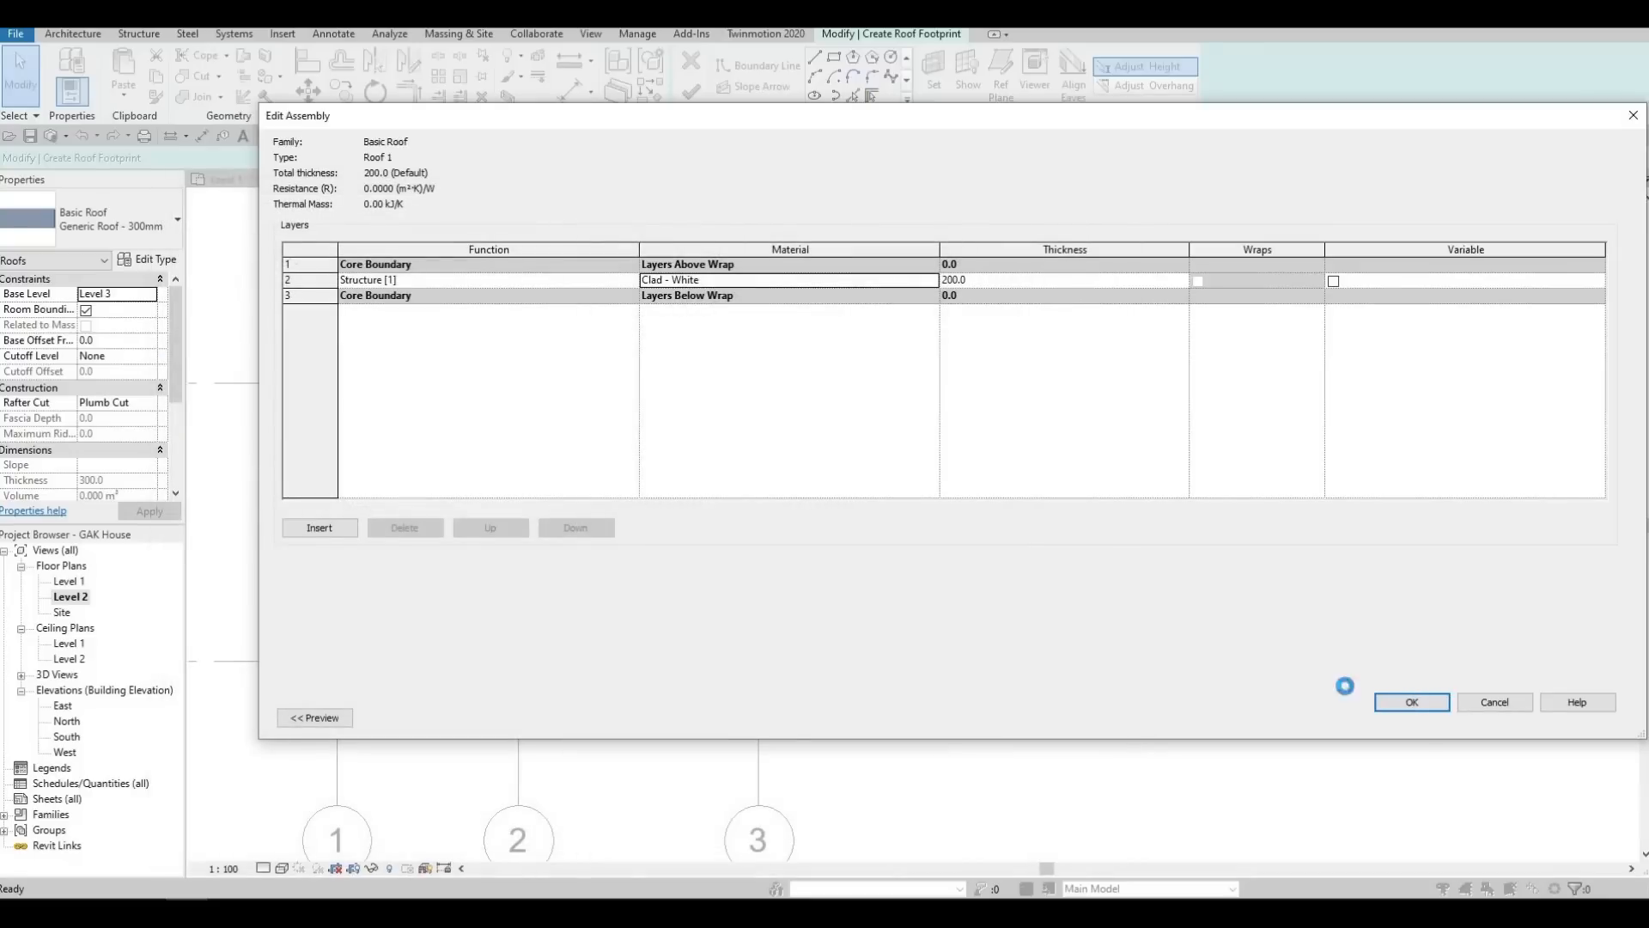
key(Return)
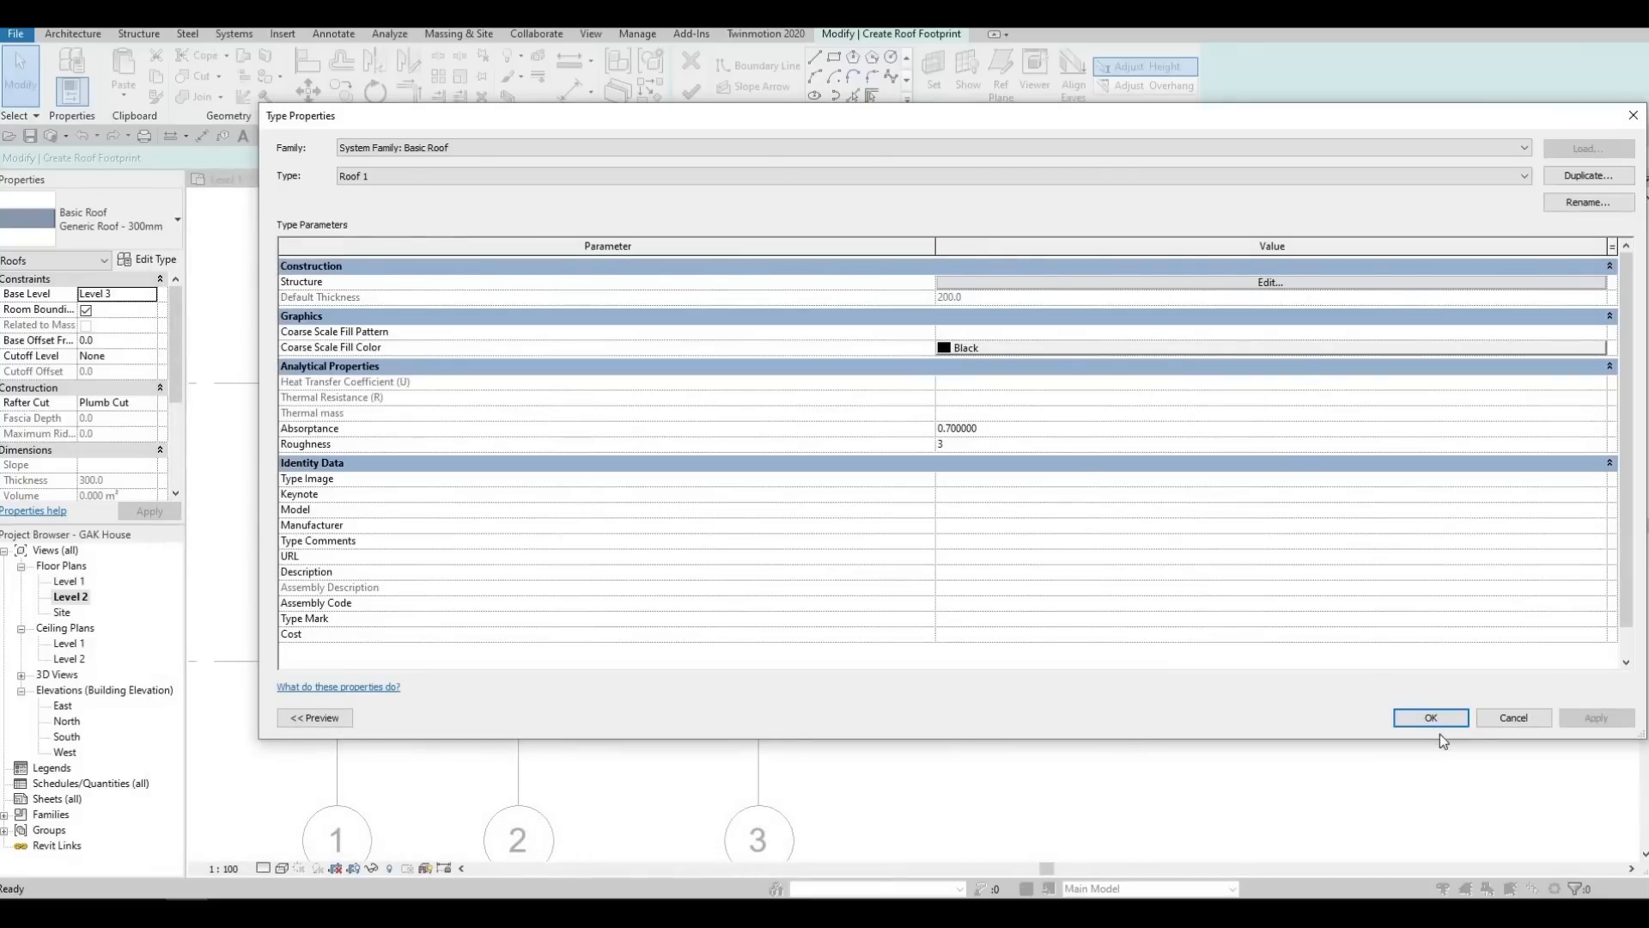
key(Return)
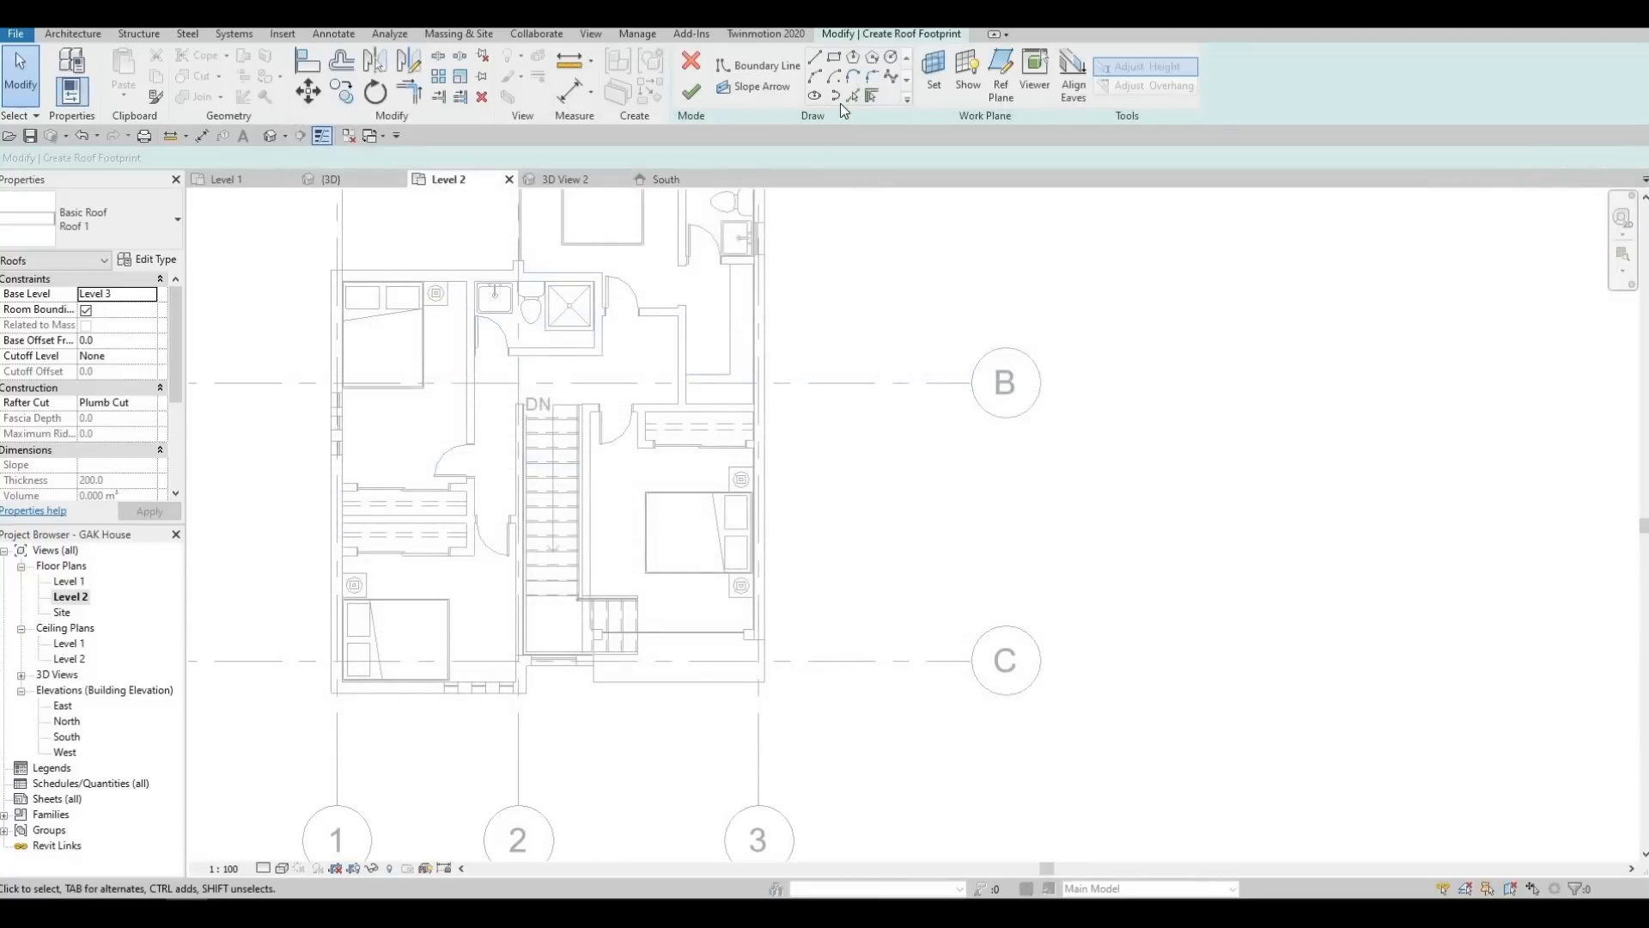
click(750, 314)
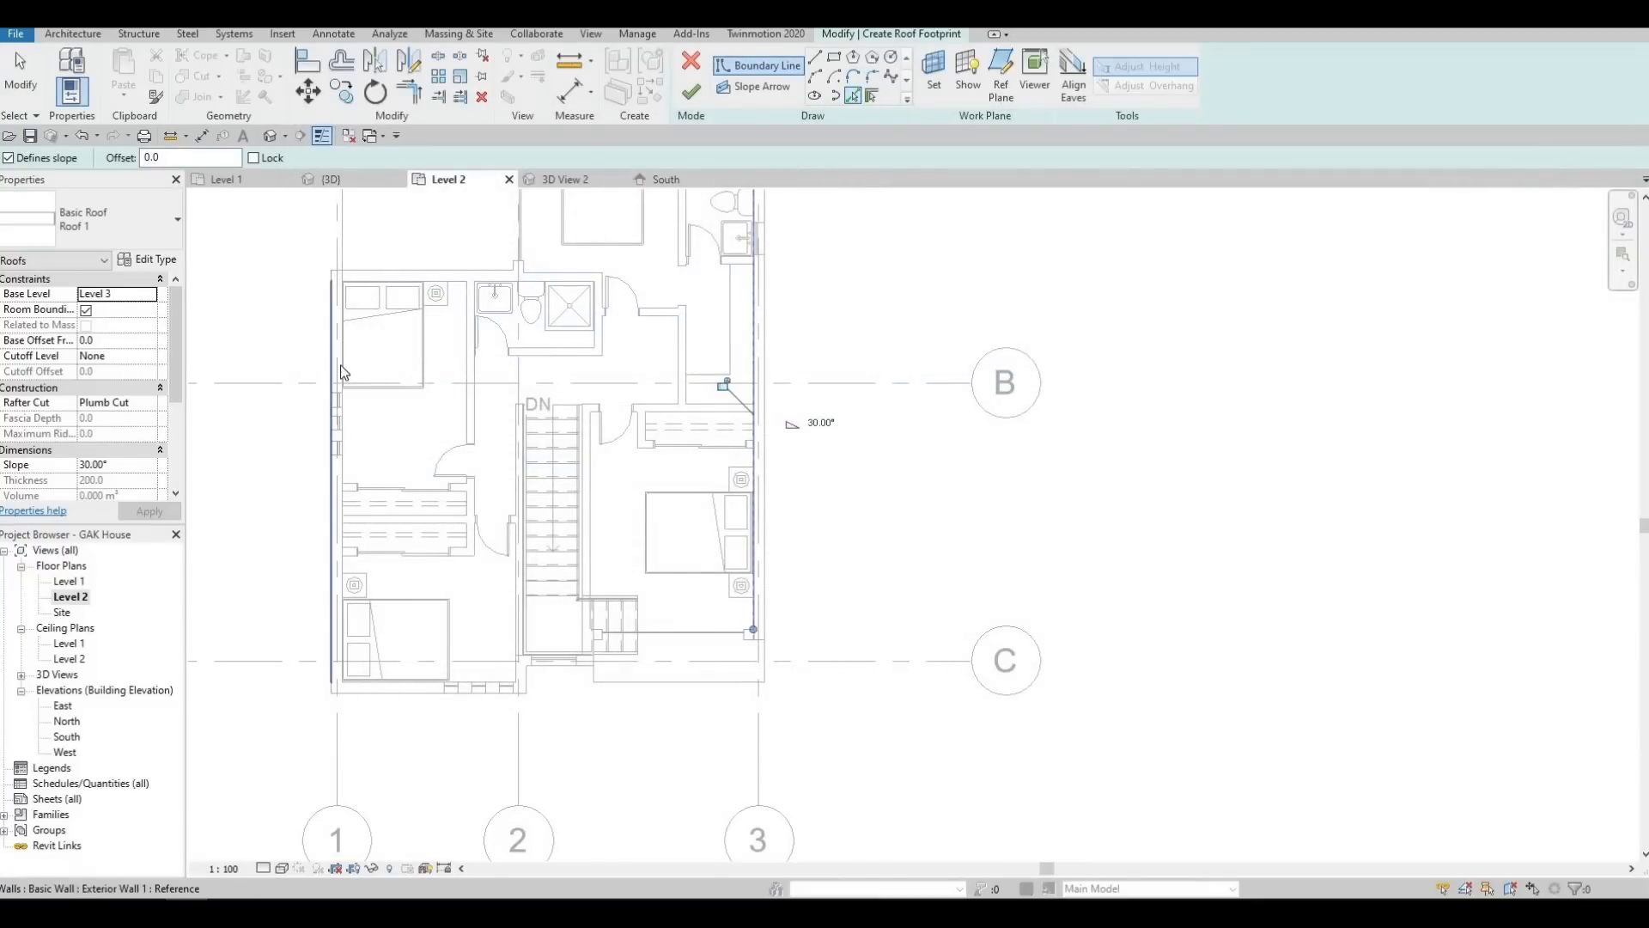
scroll(348, 324, up, 2)
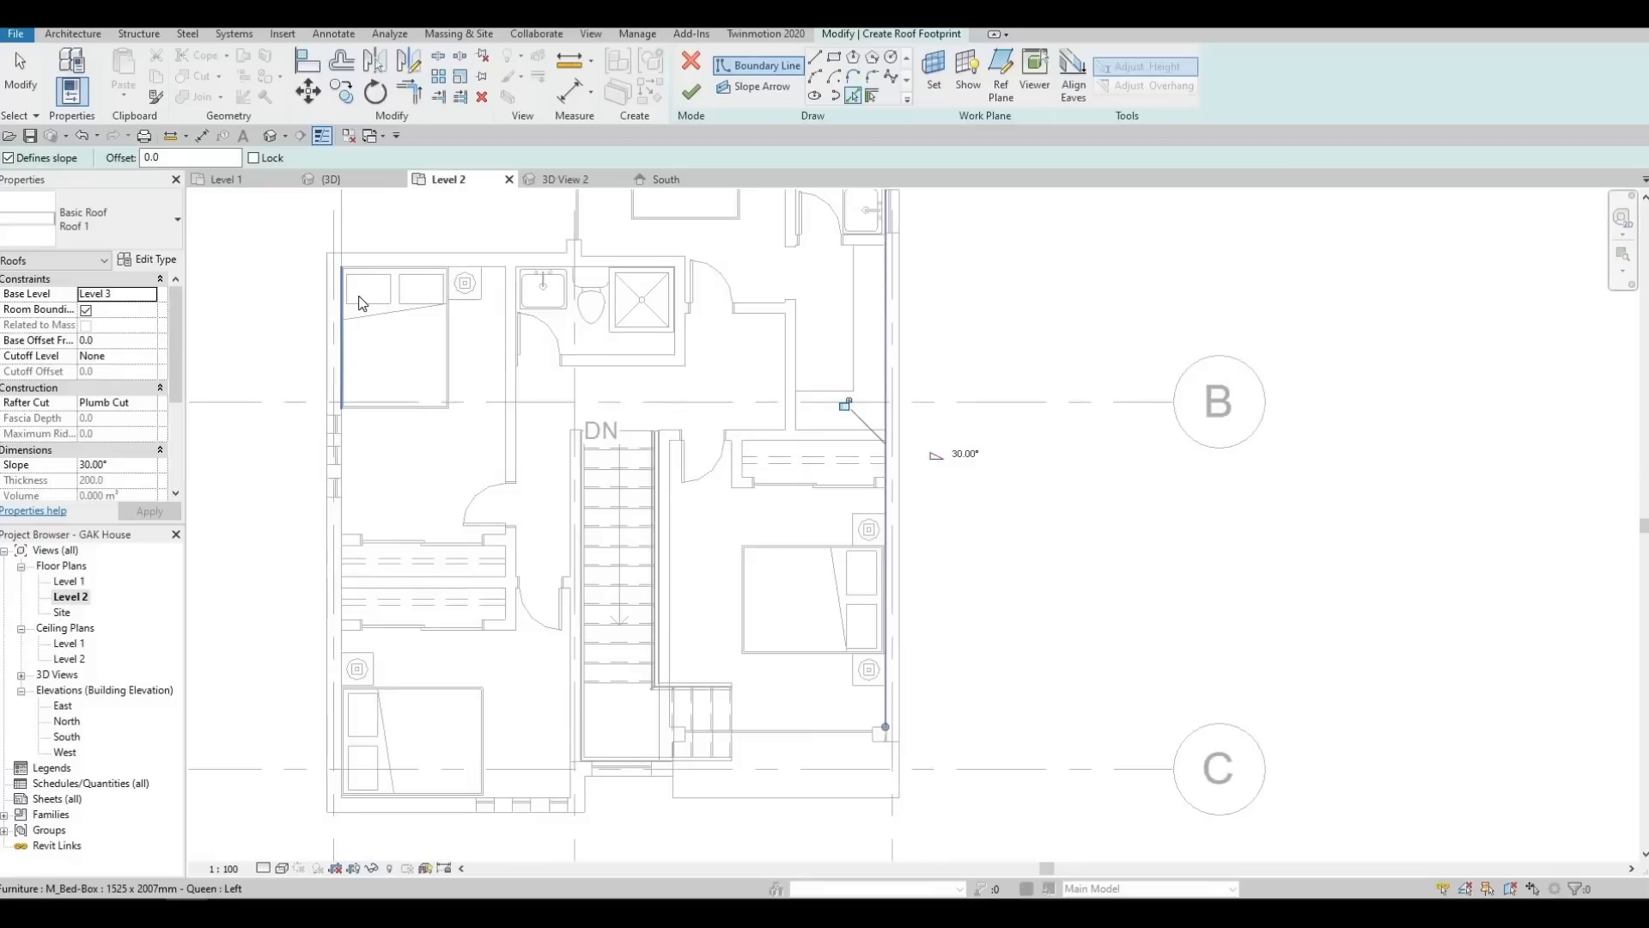
scroll(592, 243, up, 3)
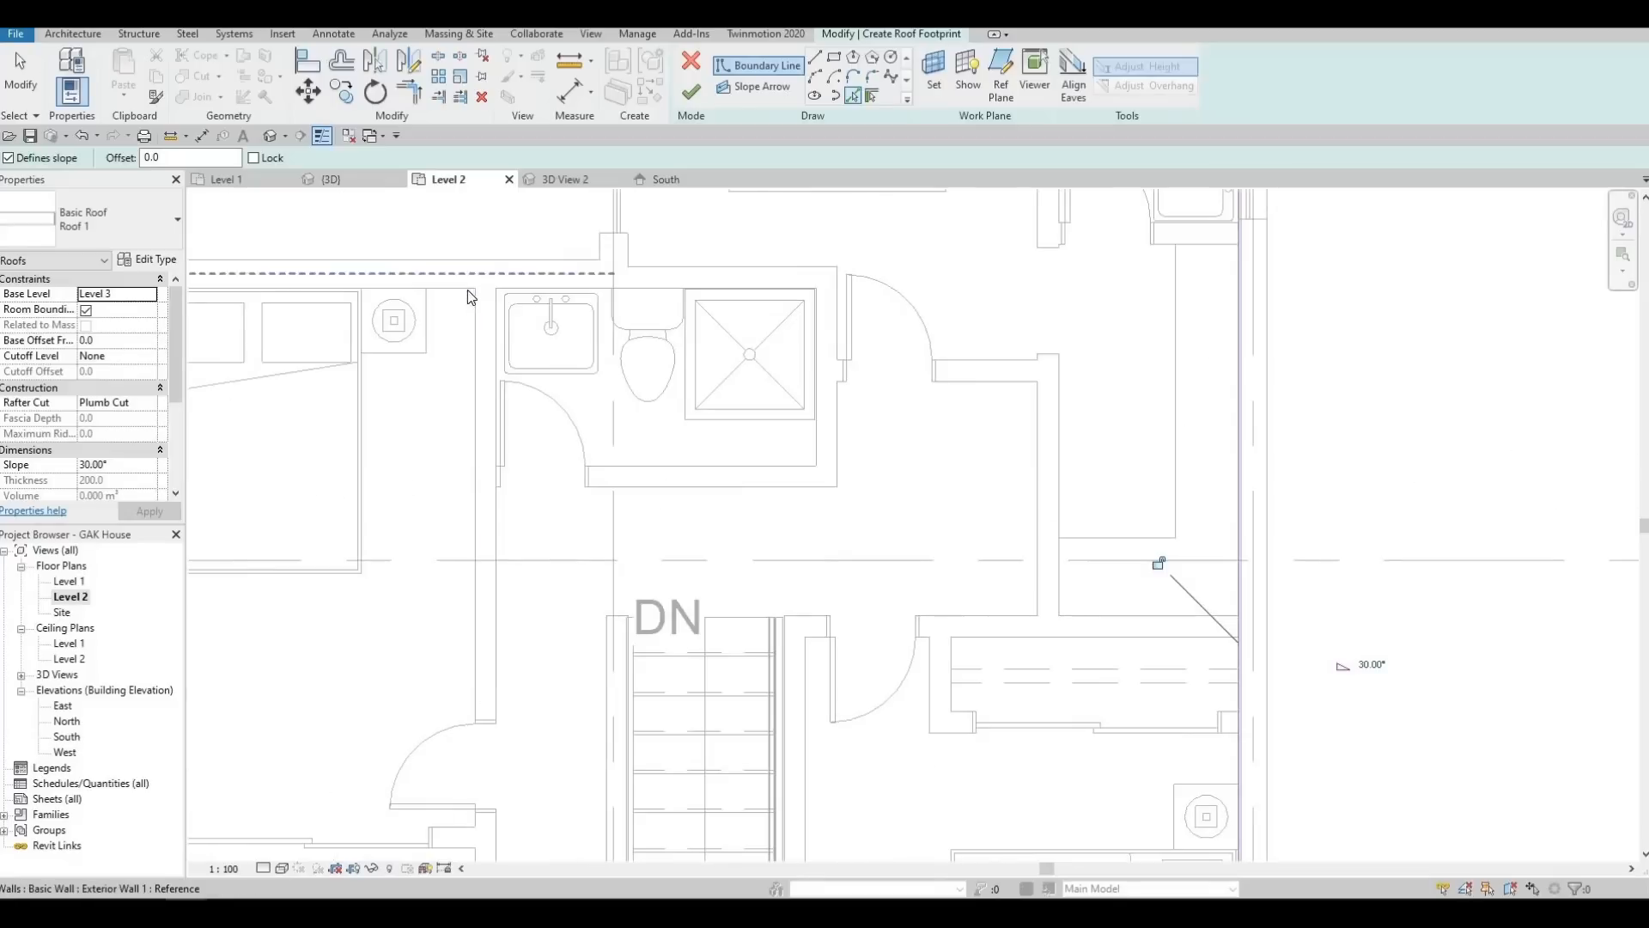
middle_drag(590, 380, 550, 608)
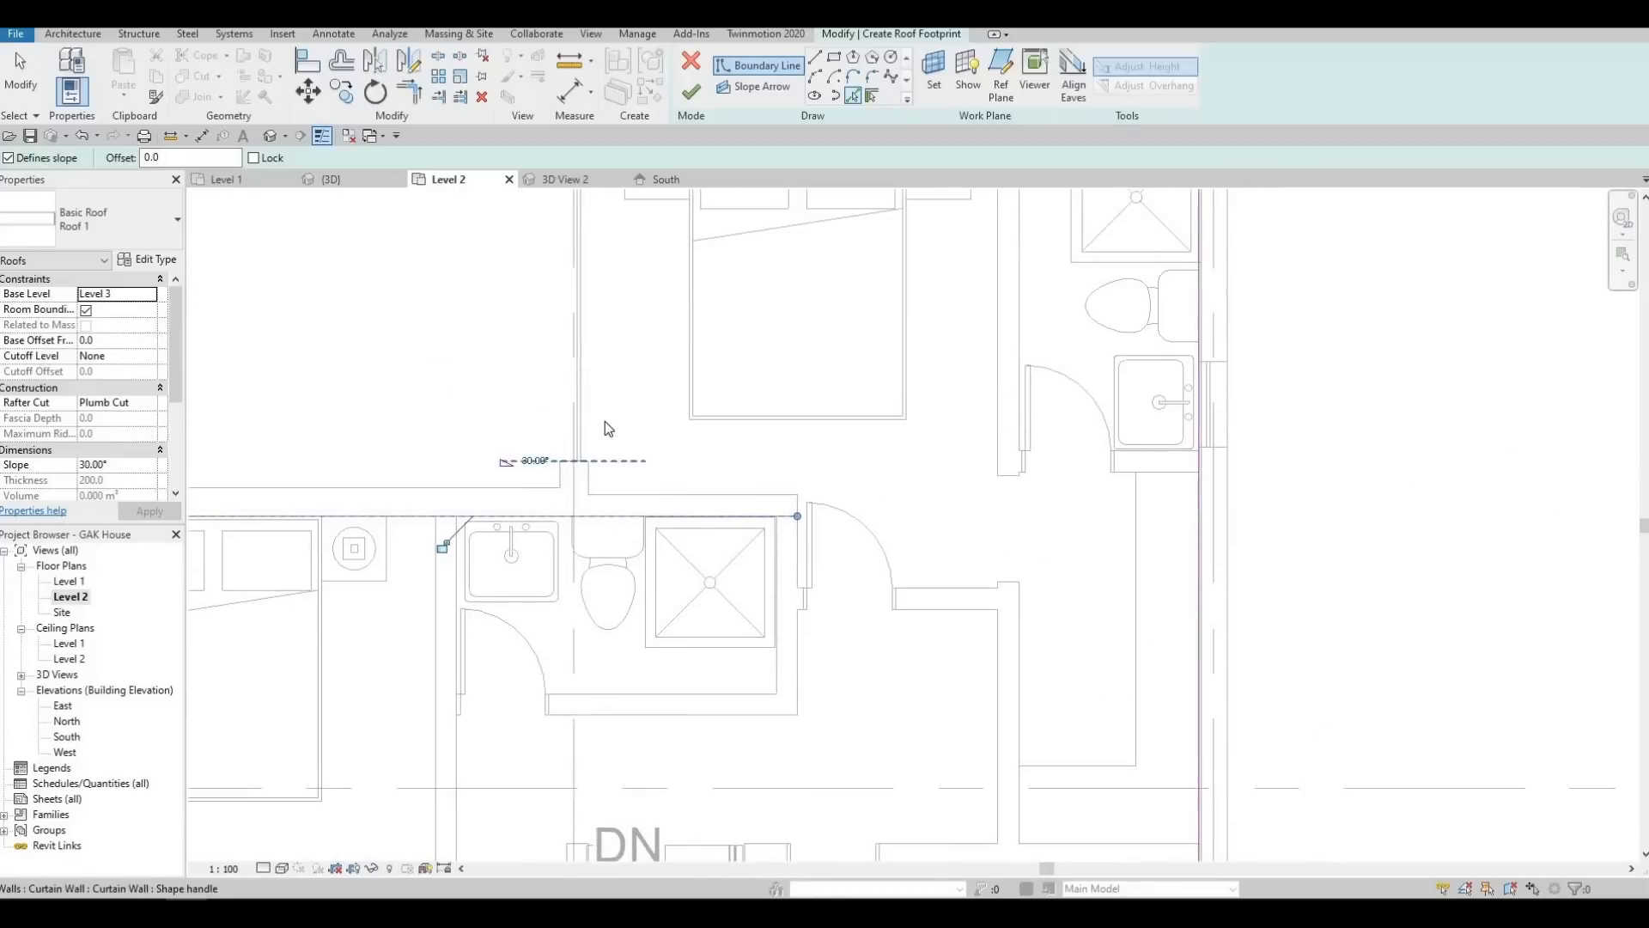
scroll(638, 458, down, 2)
key(Escape)
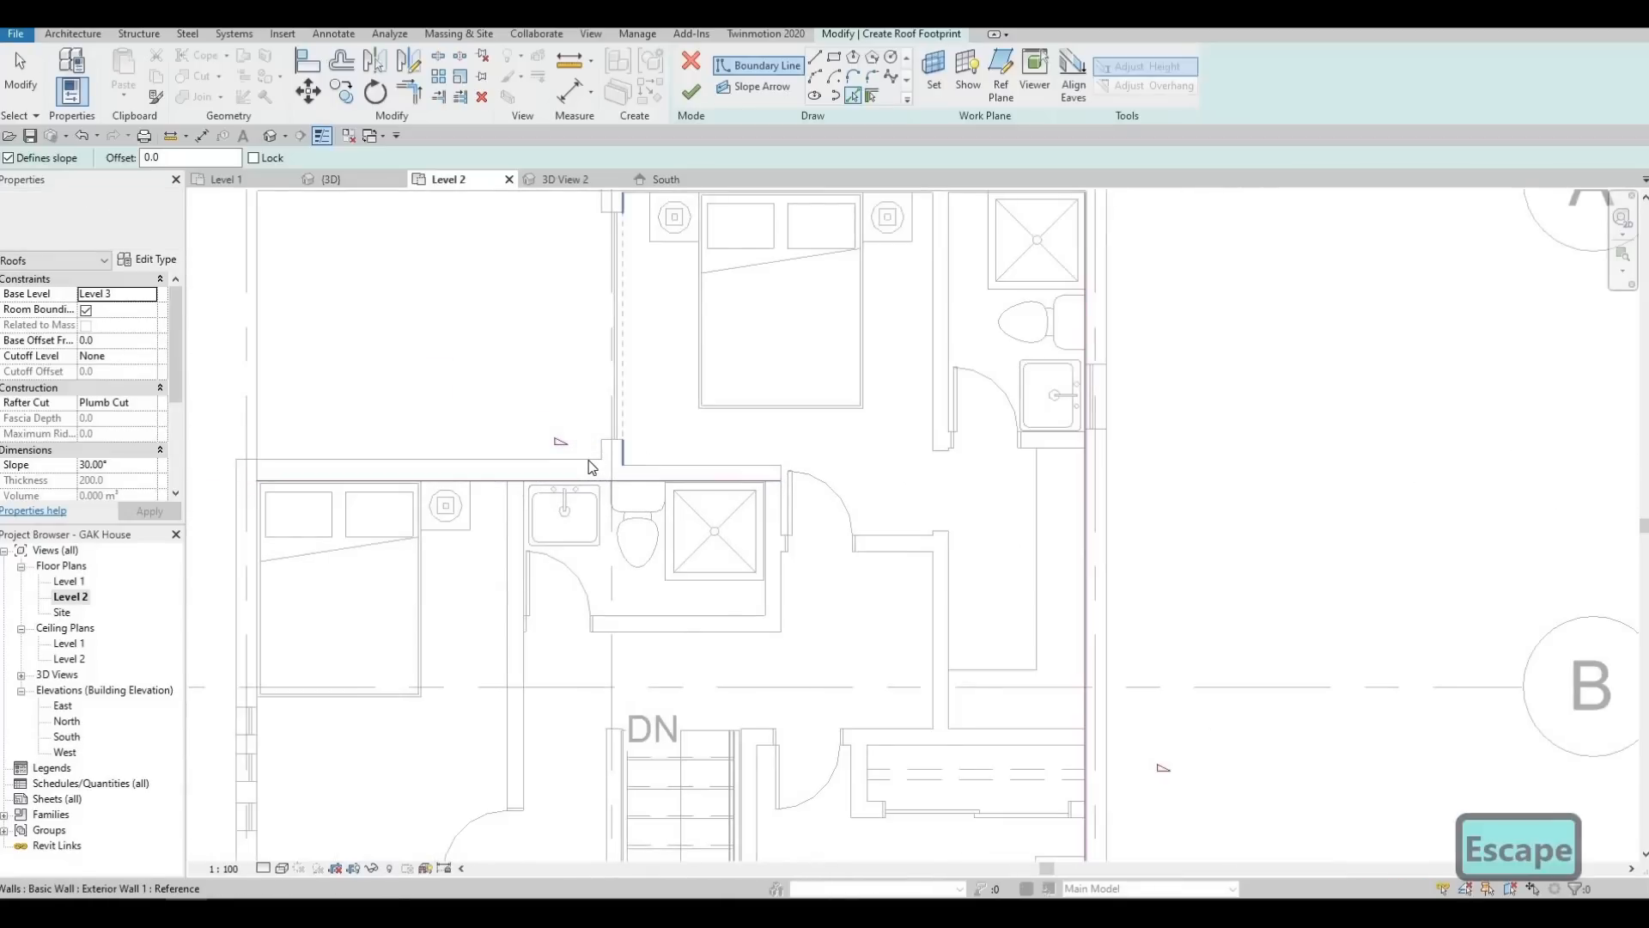
key(ctrl+z)
key(ctrl+z)
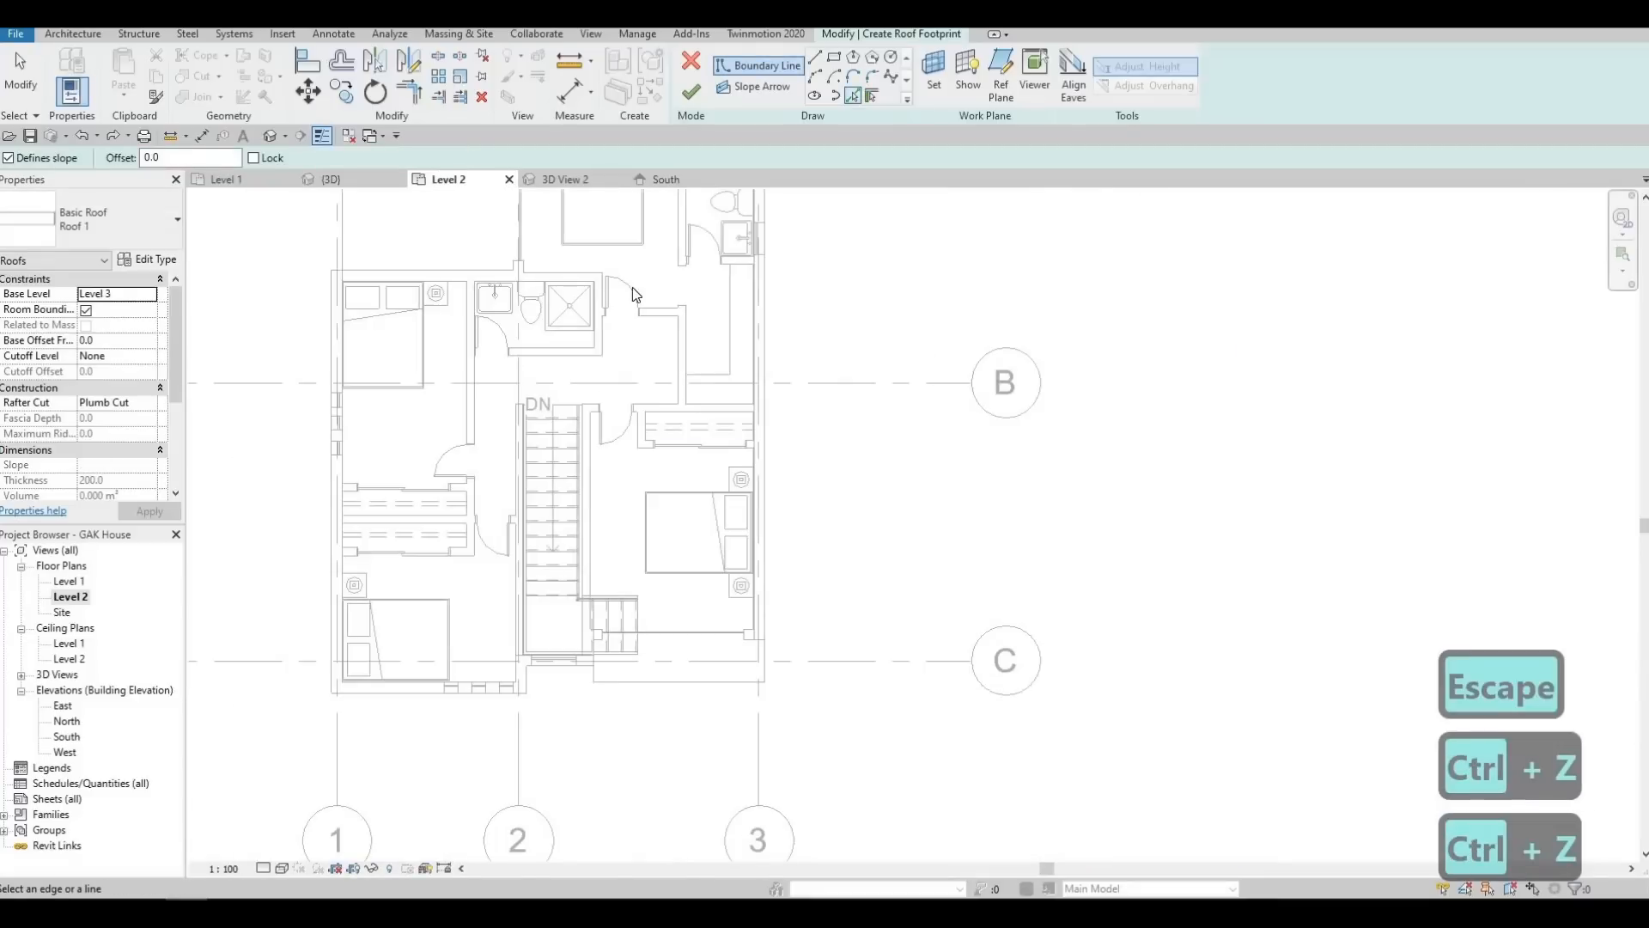
Turn off Defines slope and add roof boundary lines along the grid 3 wall's inner face and the balcony's glazed wall
click(8, 158)
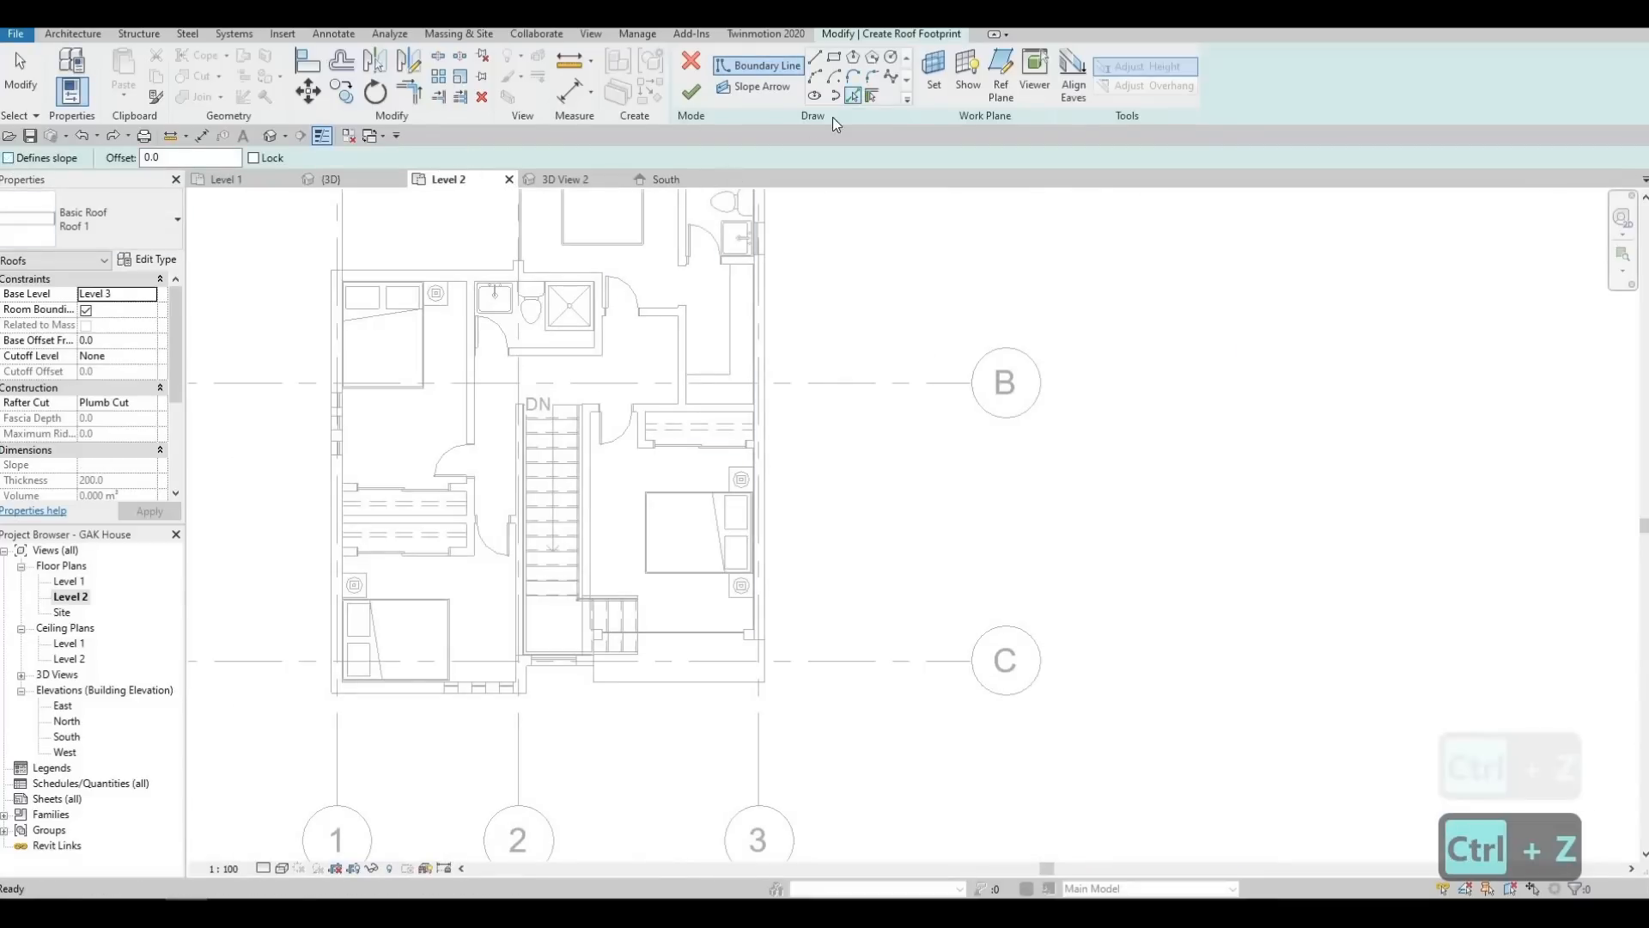
click(857, 101)
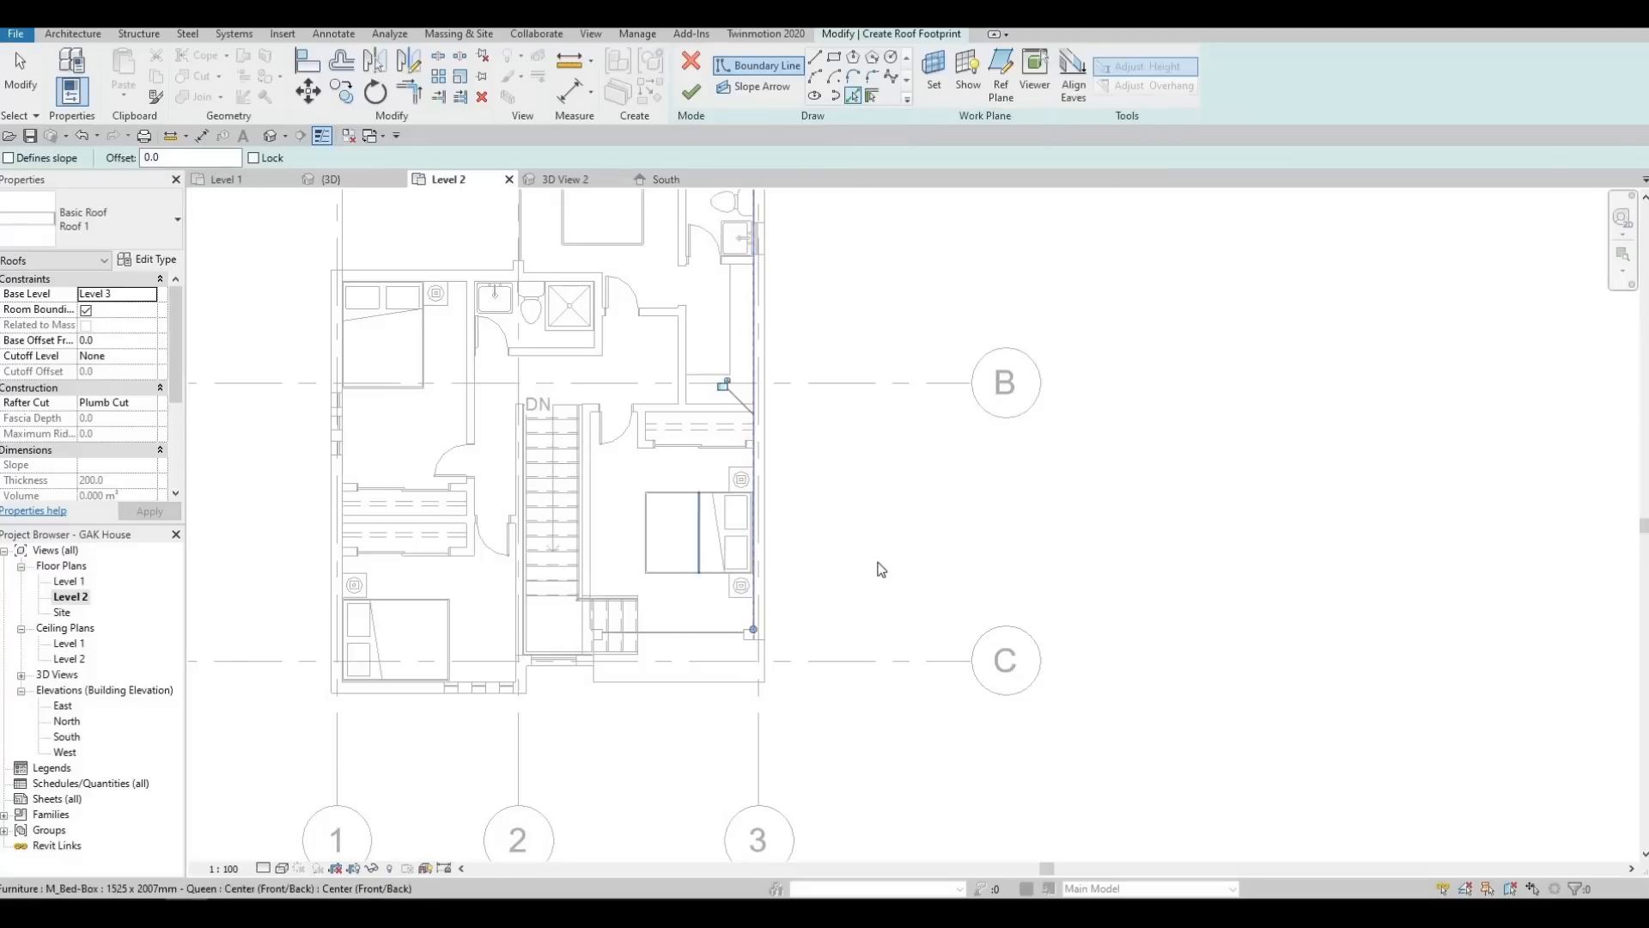
scroll(921, 545, up, 5)
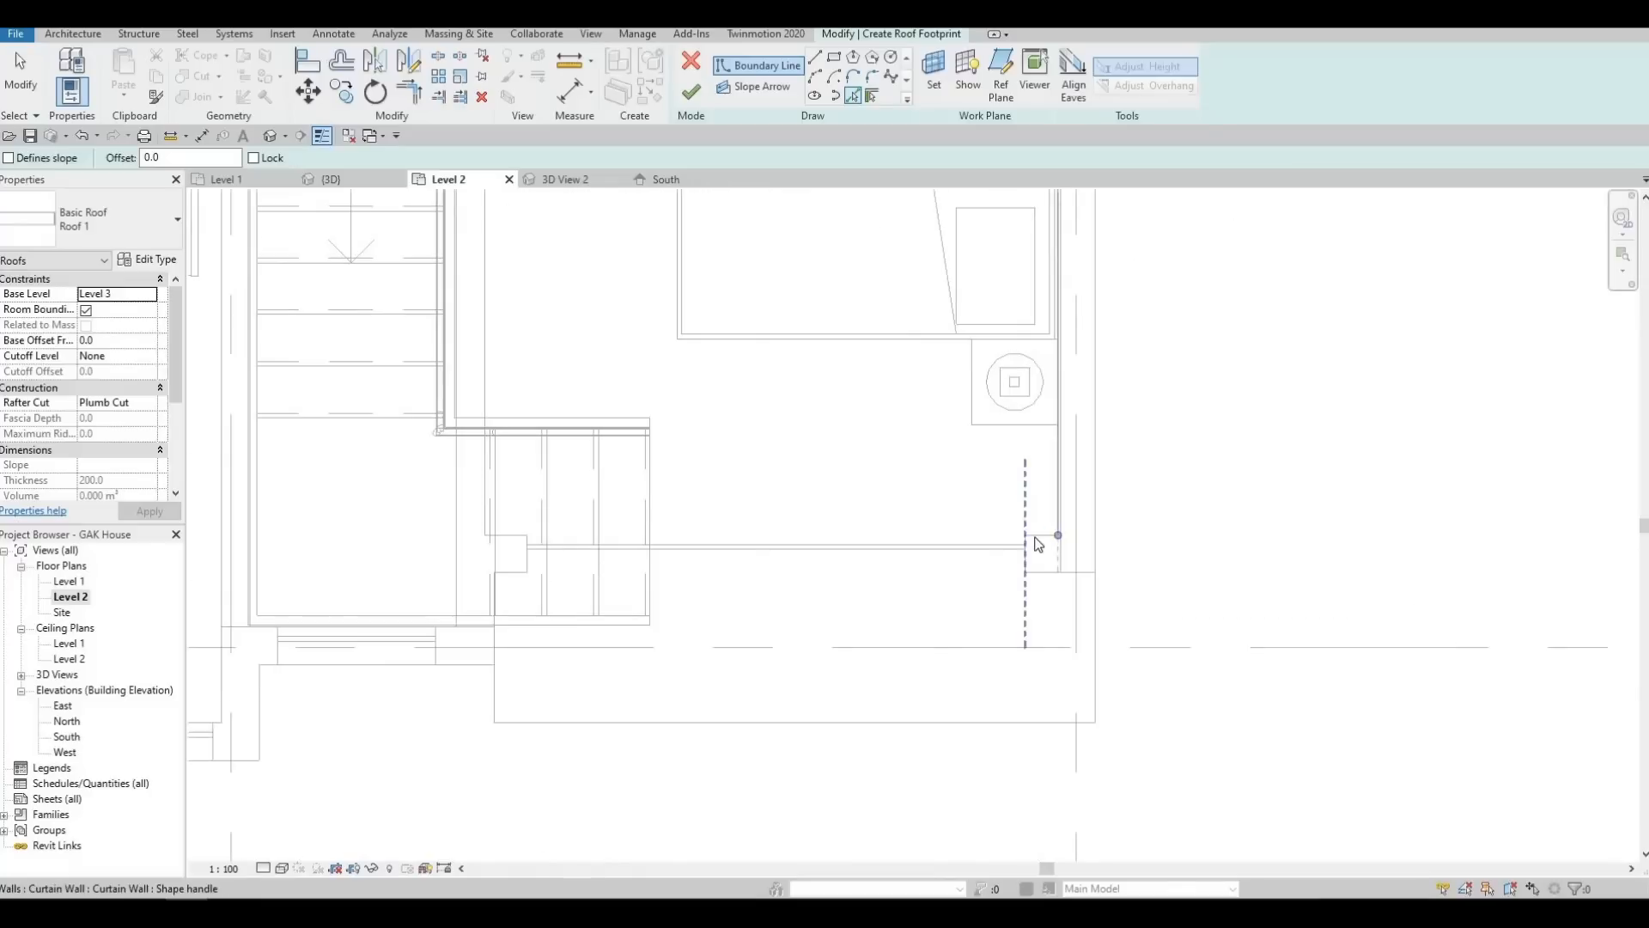
click(737, 520)
middle_drag(563, 522, 921, 528)
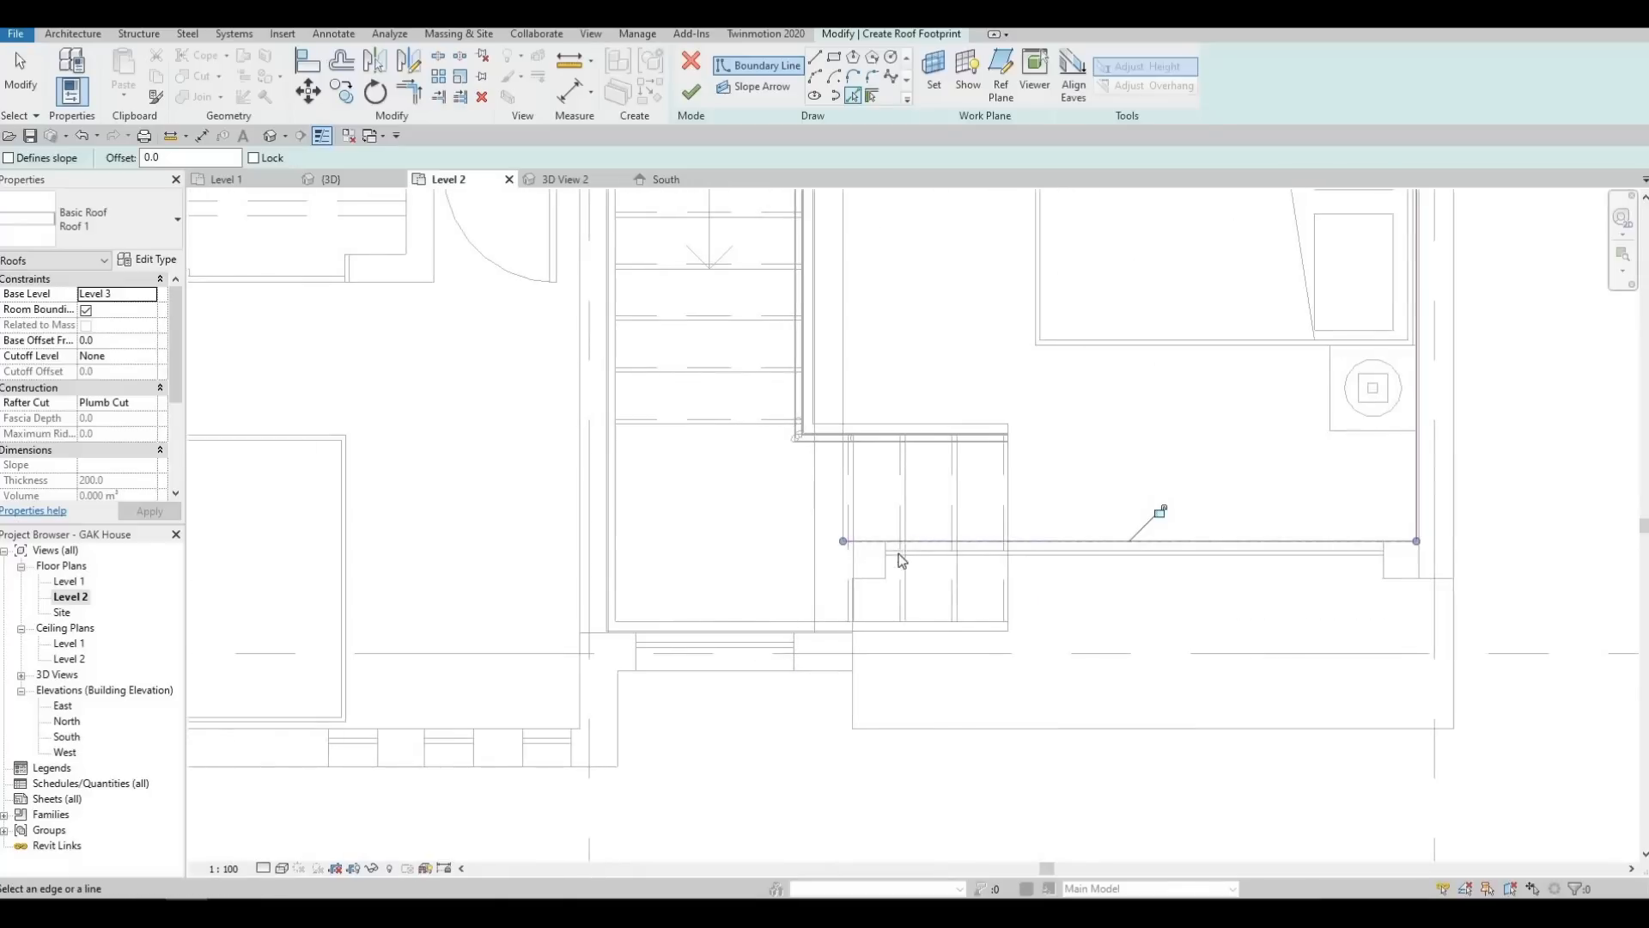
Add roof boundary lines along the inner faces of the grid 2, front and grid 1 walls around the front bedroom
scroll(902, 560, down, 2)
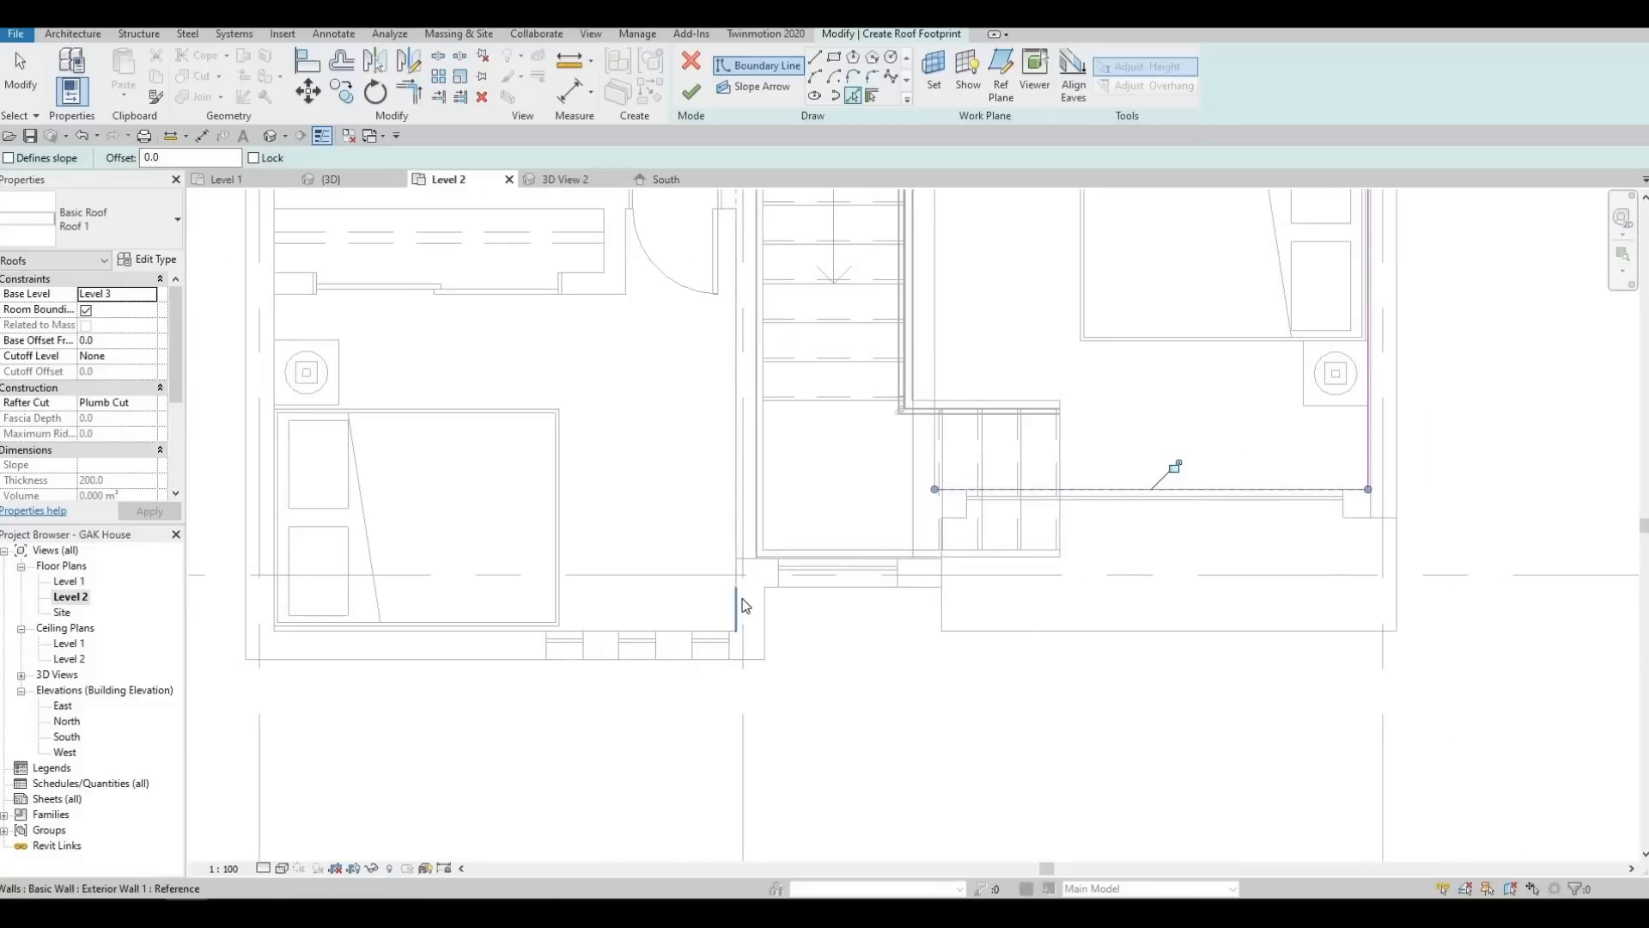
click(740, 605)
click(537, 633)
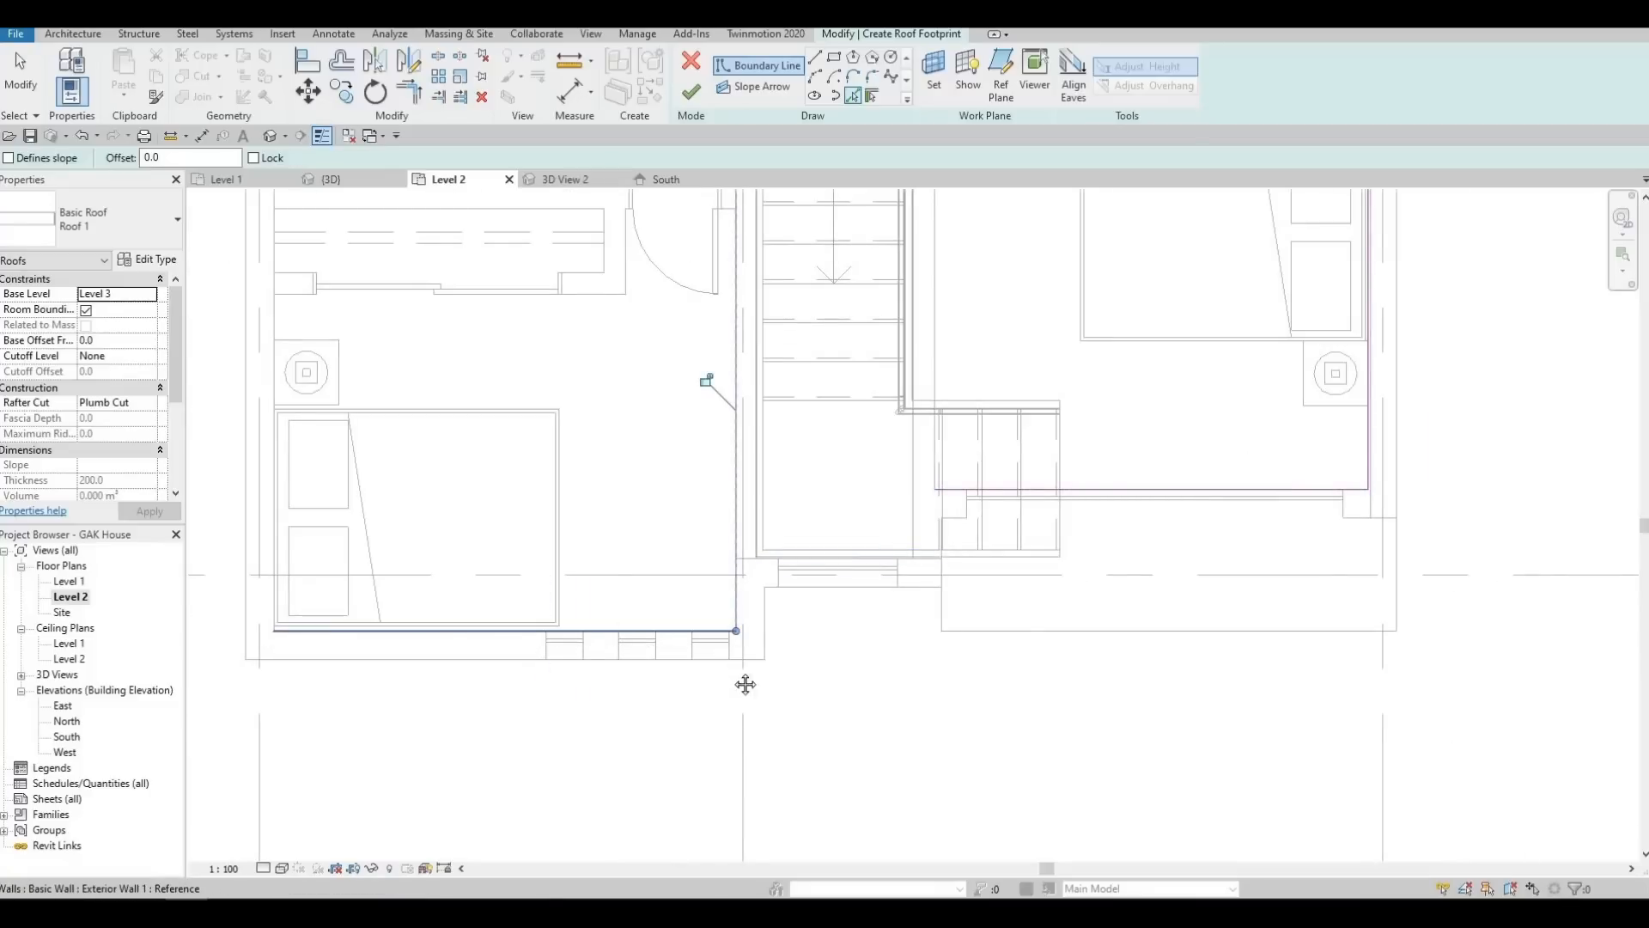
middle_drag(529, 545, 746, 685)
click(490, 393)
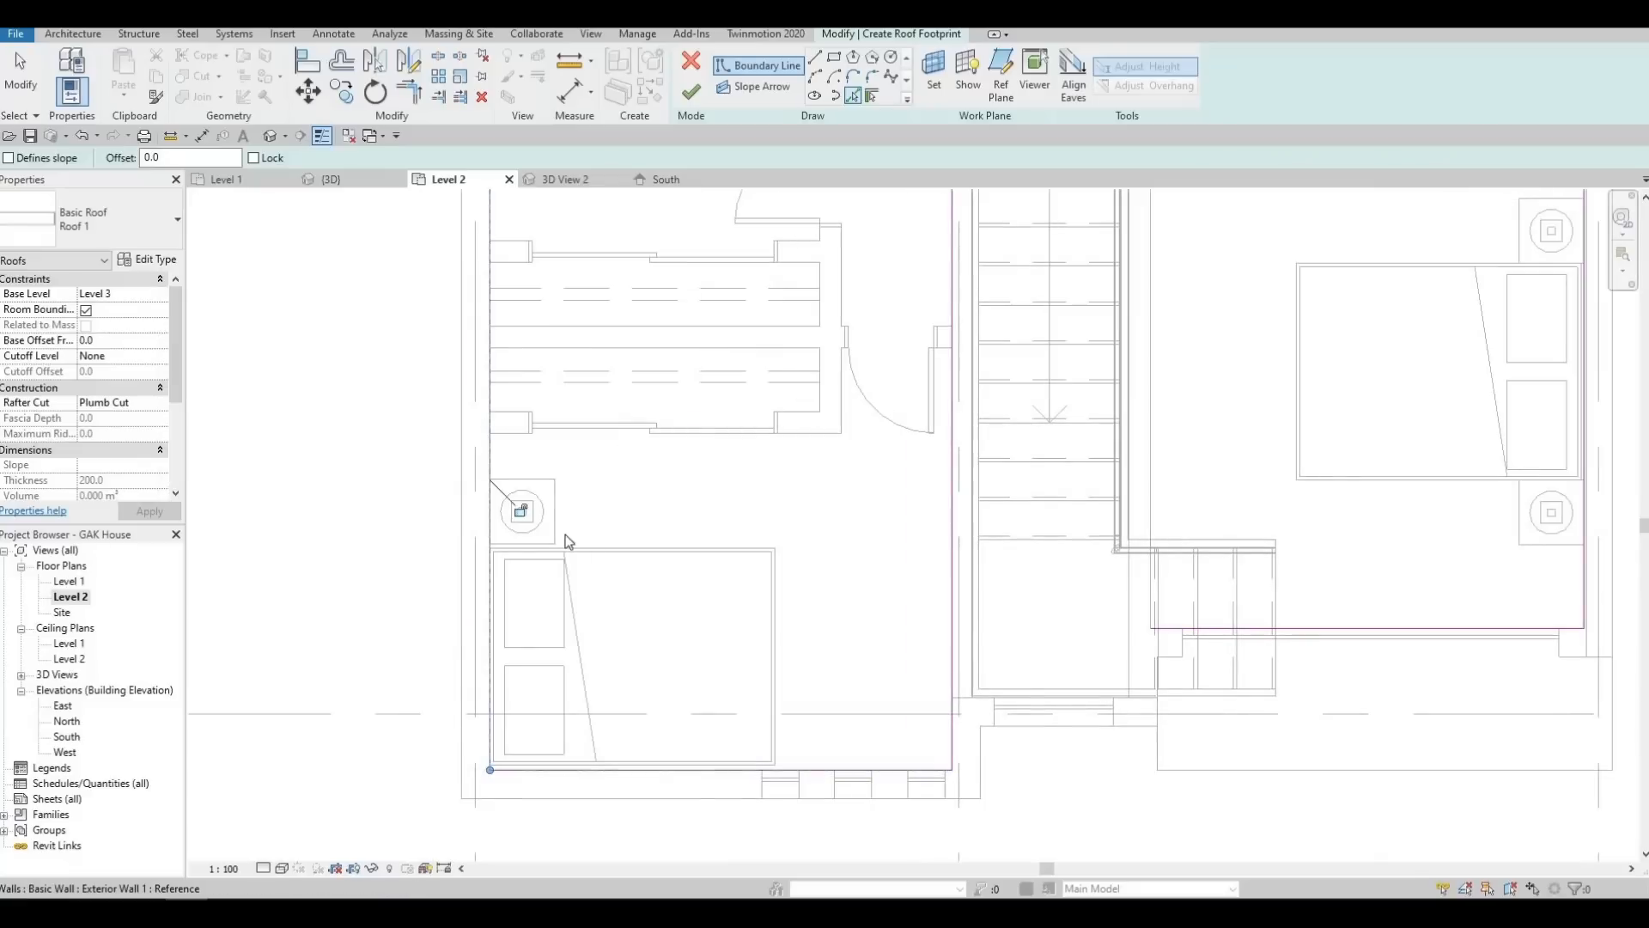
Add a roof boundary line along the inner face of the front window wall beside the staircase
middle_drag(670, 523, 532, 584)
scroll(533, 584, down, 2)
middle_drag(738, 646, 658, 503)
scroll(676, 557, up, 2)
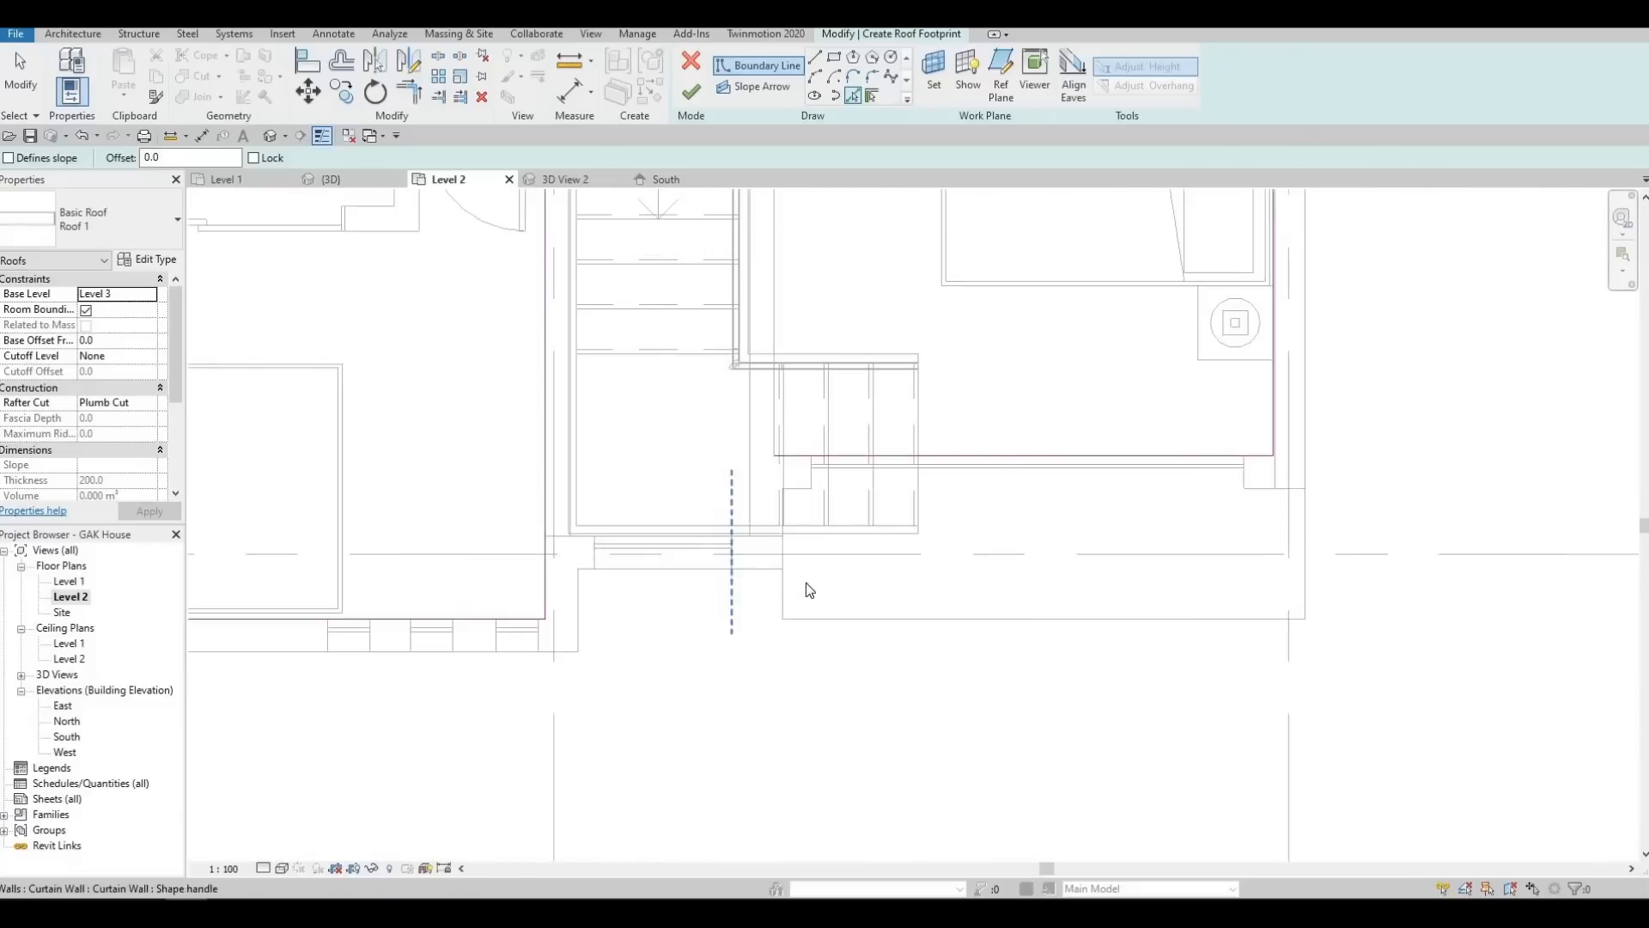
scroll(656, 494, up, 2)
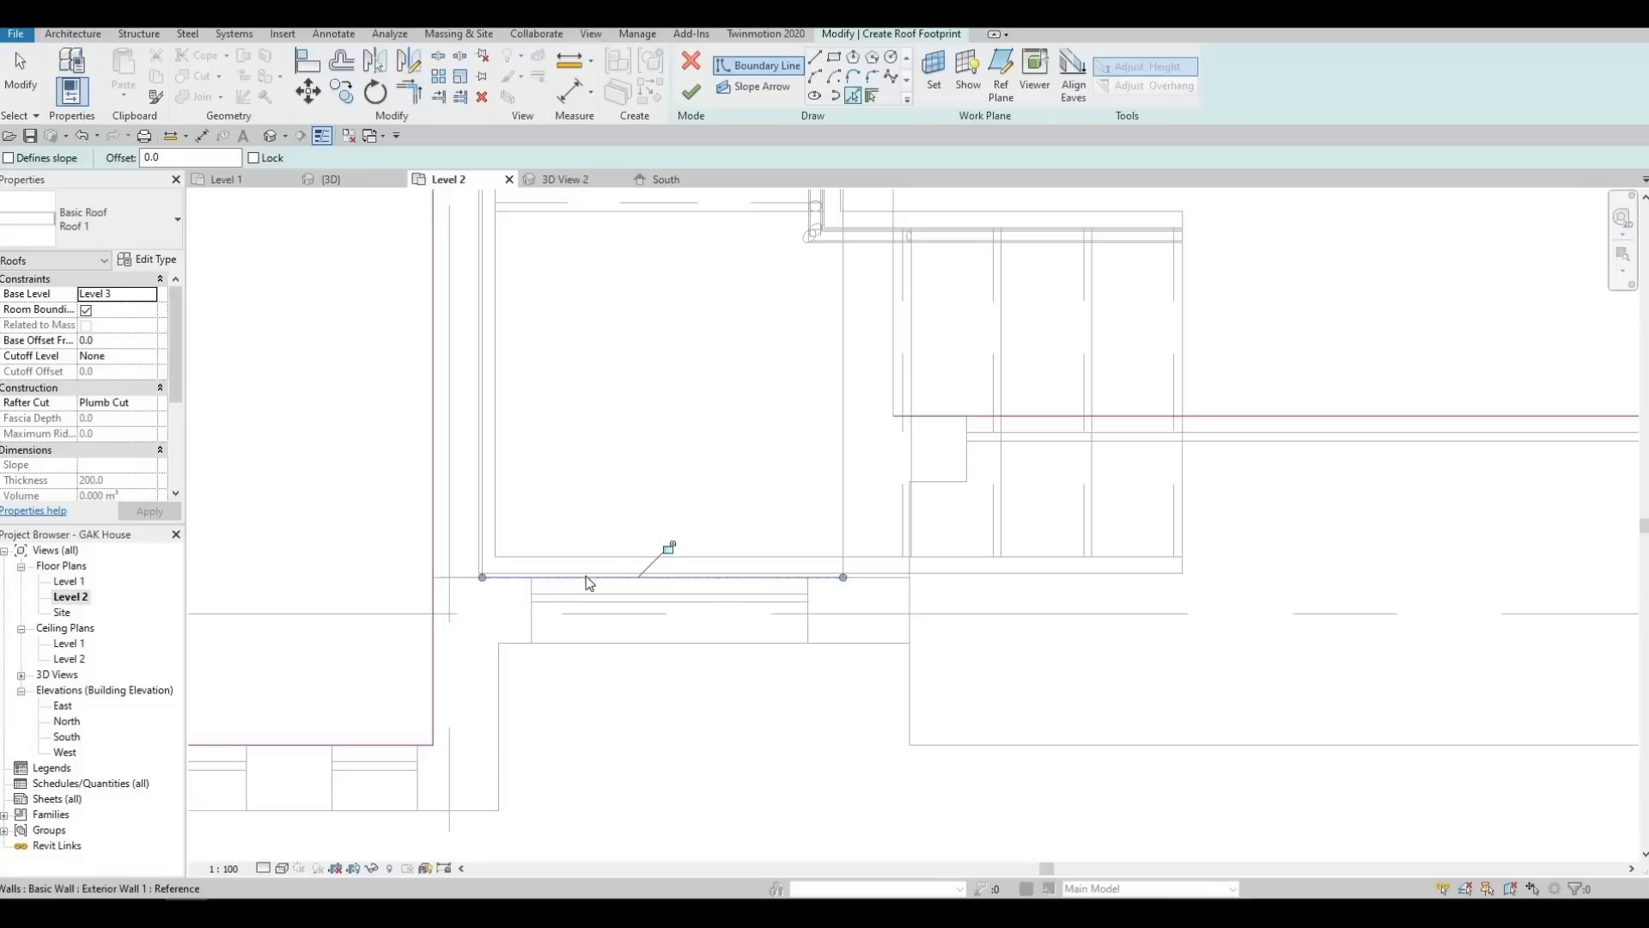
Add roof boundary lines along the inner faces of the rear bedroom's grid 2 wall and the grid 1 bedroom's rear wall
scroll(596, 591, down, 5)
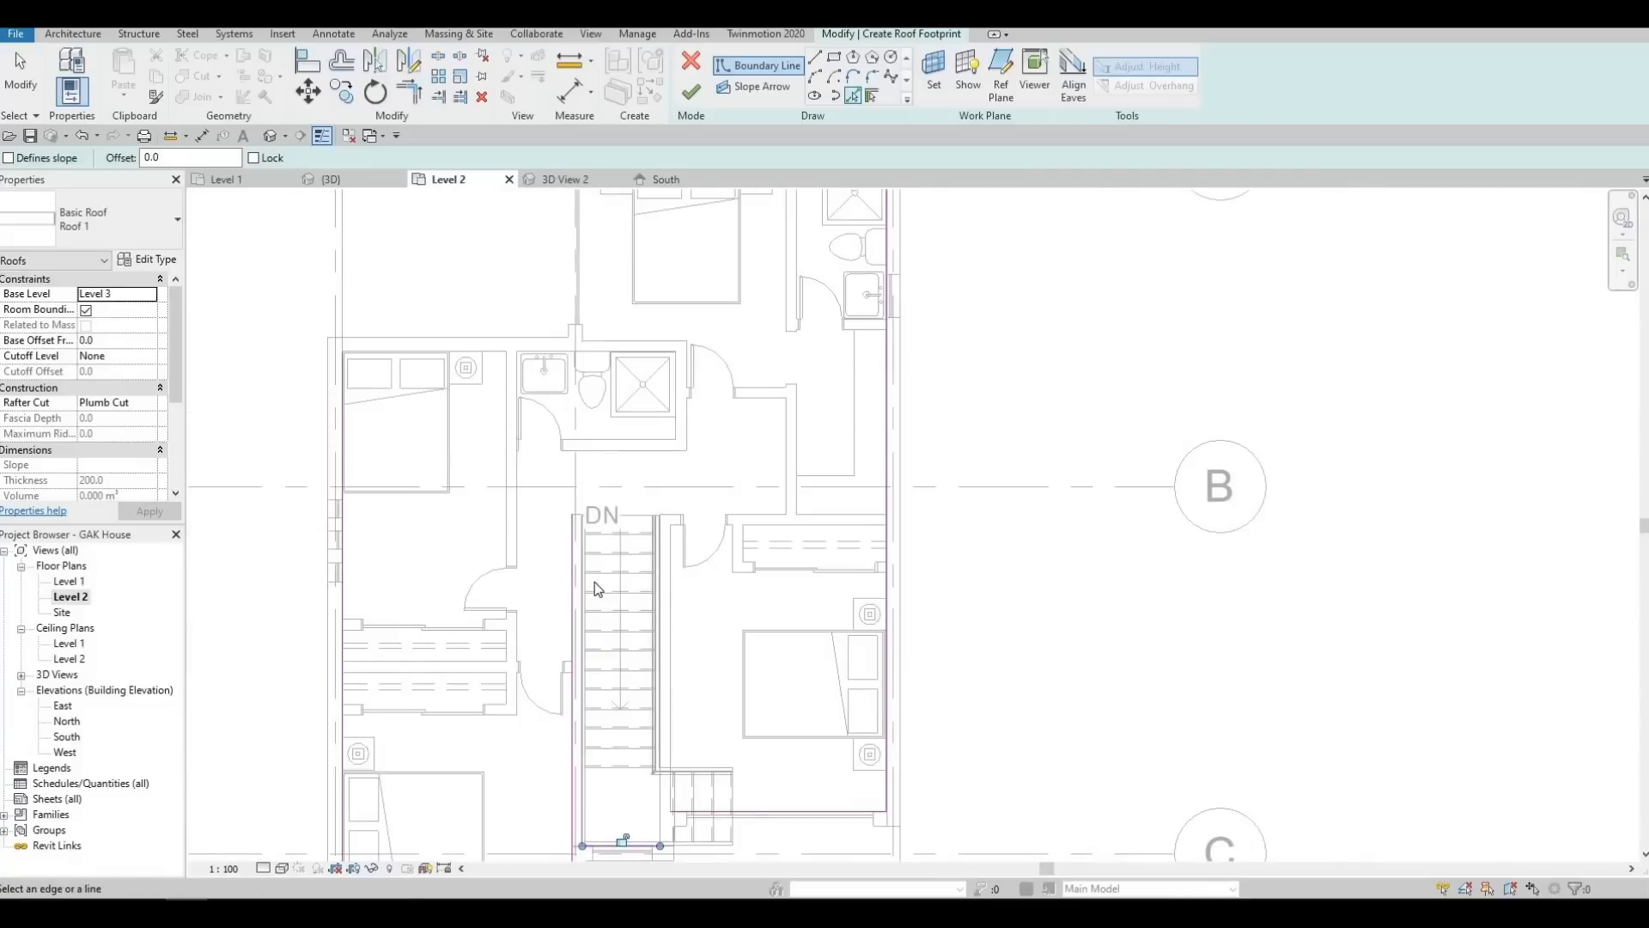
middle_drag(604, 486, 605, 589)
middle_drag(635, 315, 710, 424)
scroll(699, 478, up, 4)
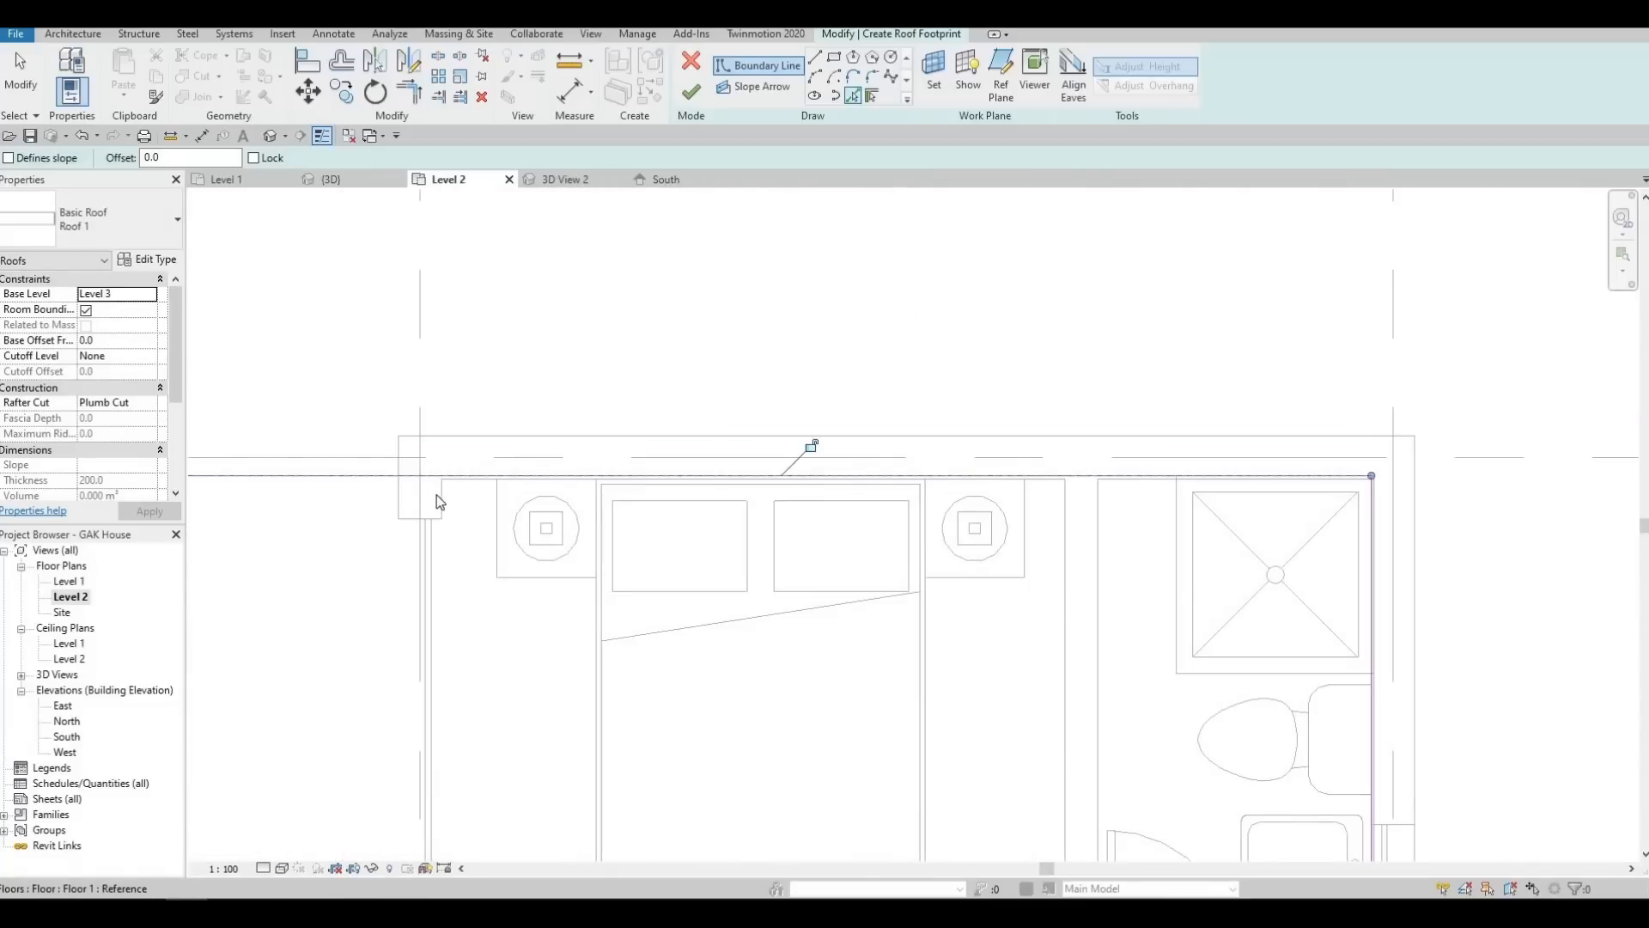
click(438, 498)
scroll(512, 607, down, 2)
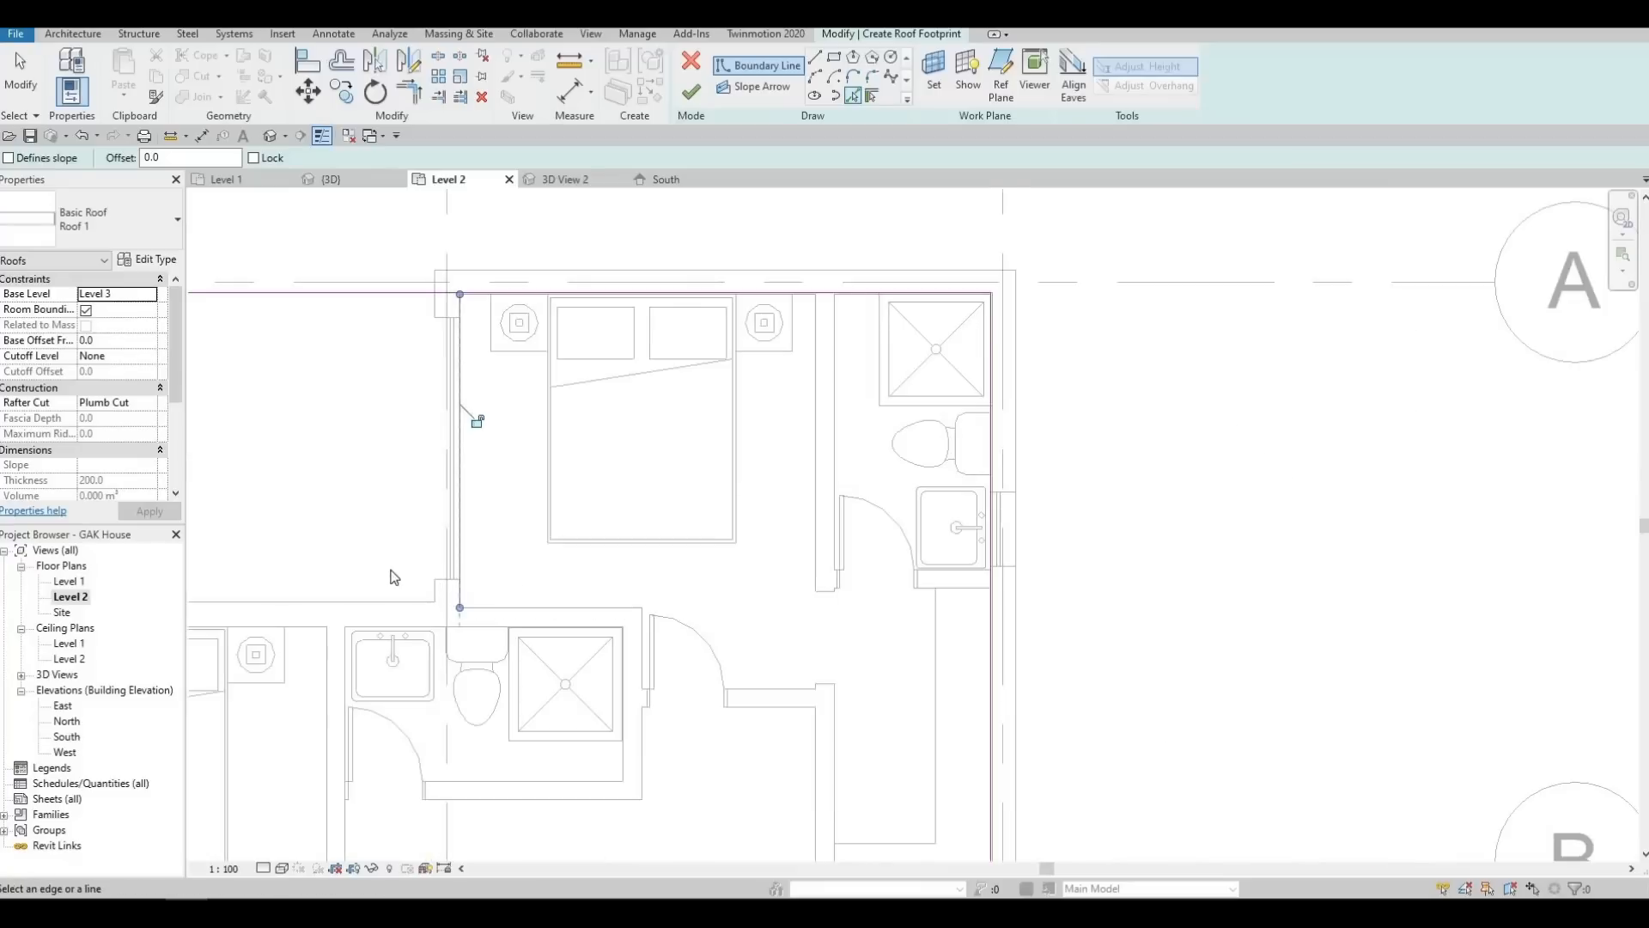
middle_drag(708, 608, 733, 534)
middle_drag(398, 574, 768, 529)
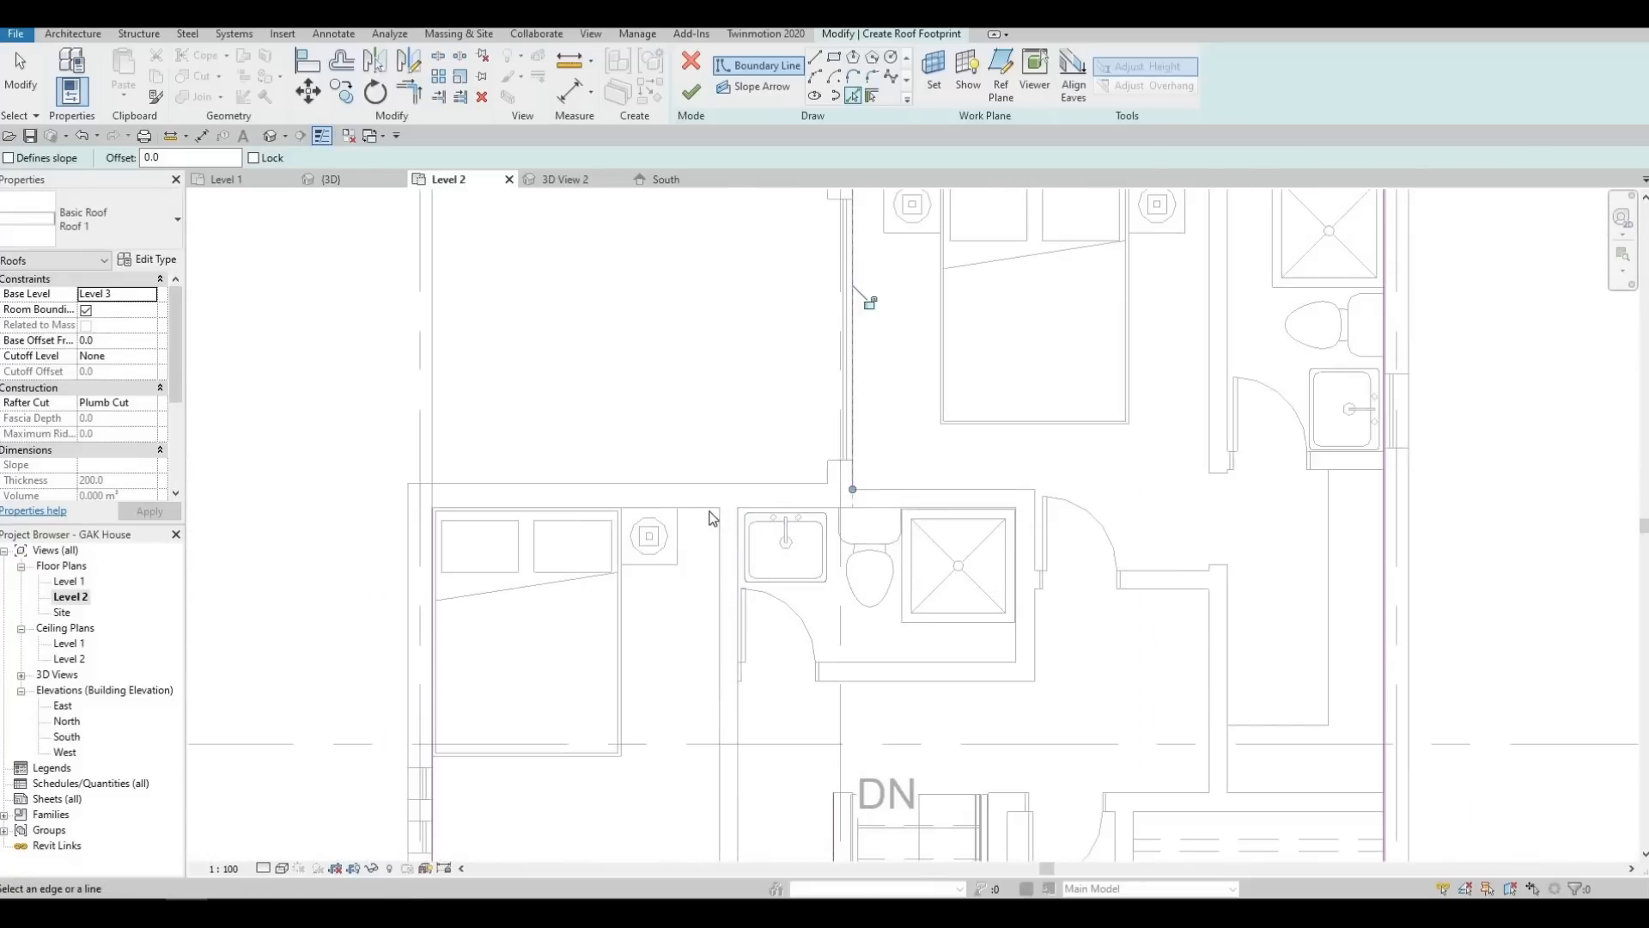
click(718, 554)
scroll(744, 544, down, 4)
key(Escape)
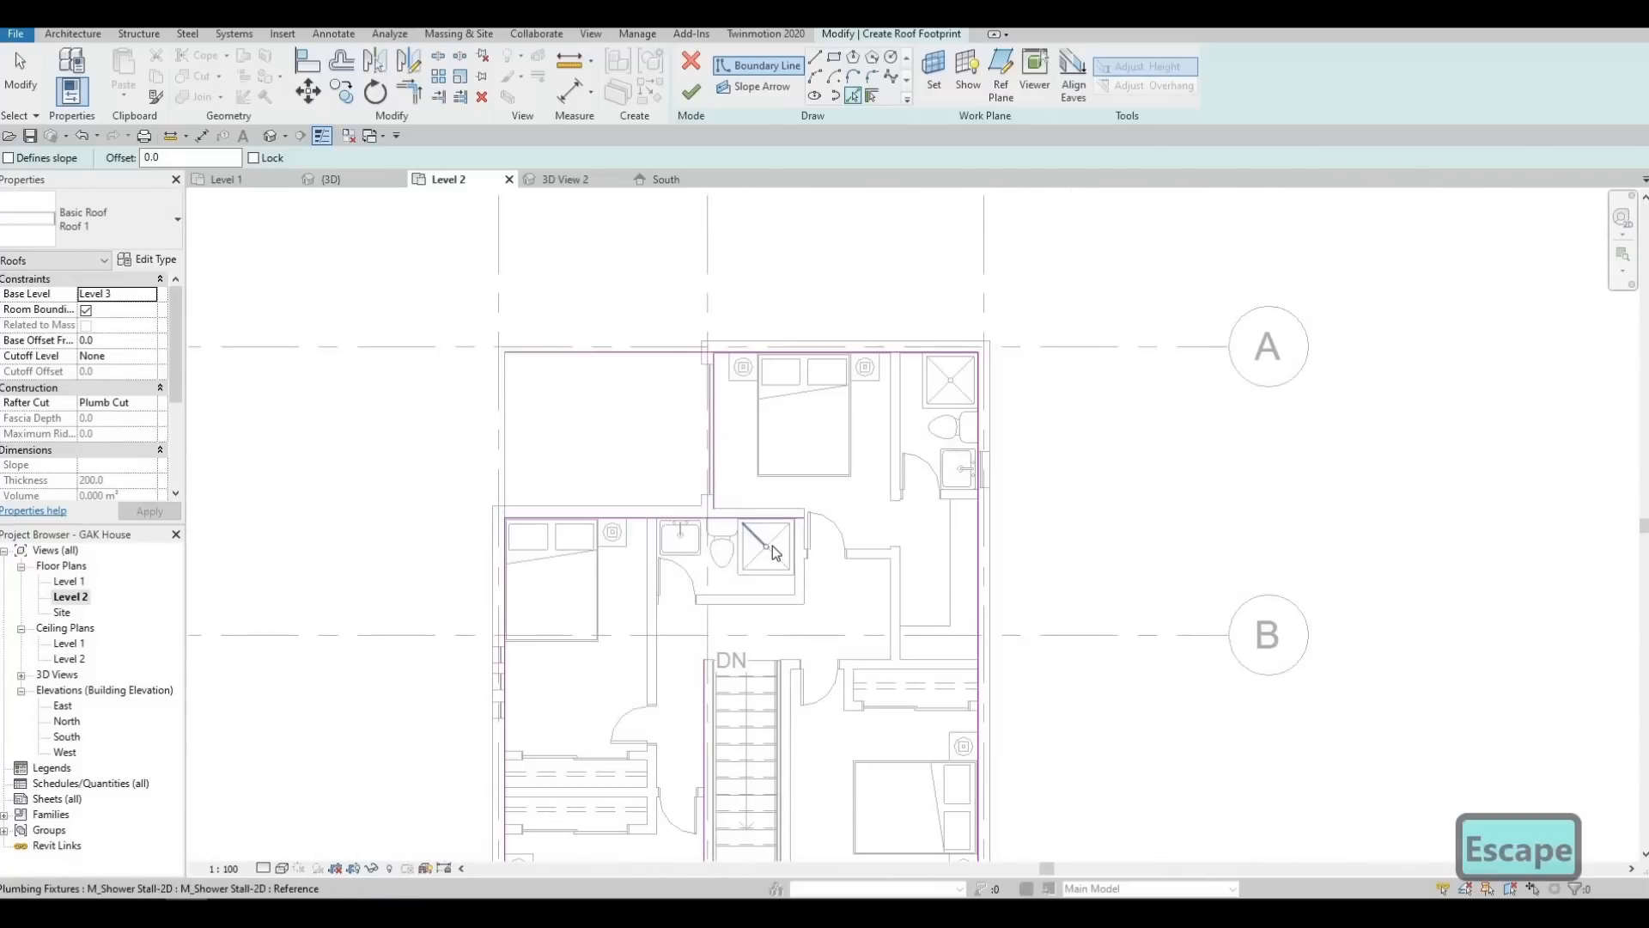
key(Escape)
Trim the grid A boundary line to the rear bedroom's grid 2 line, and join that line to the grid 1 bedroom's rear line
key(t)
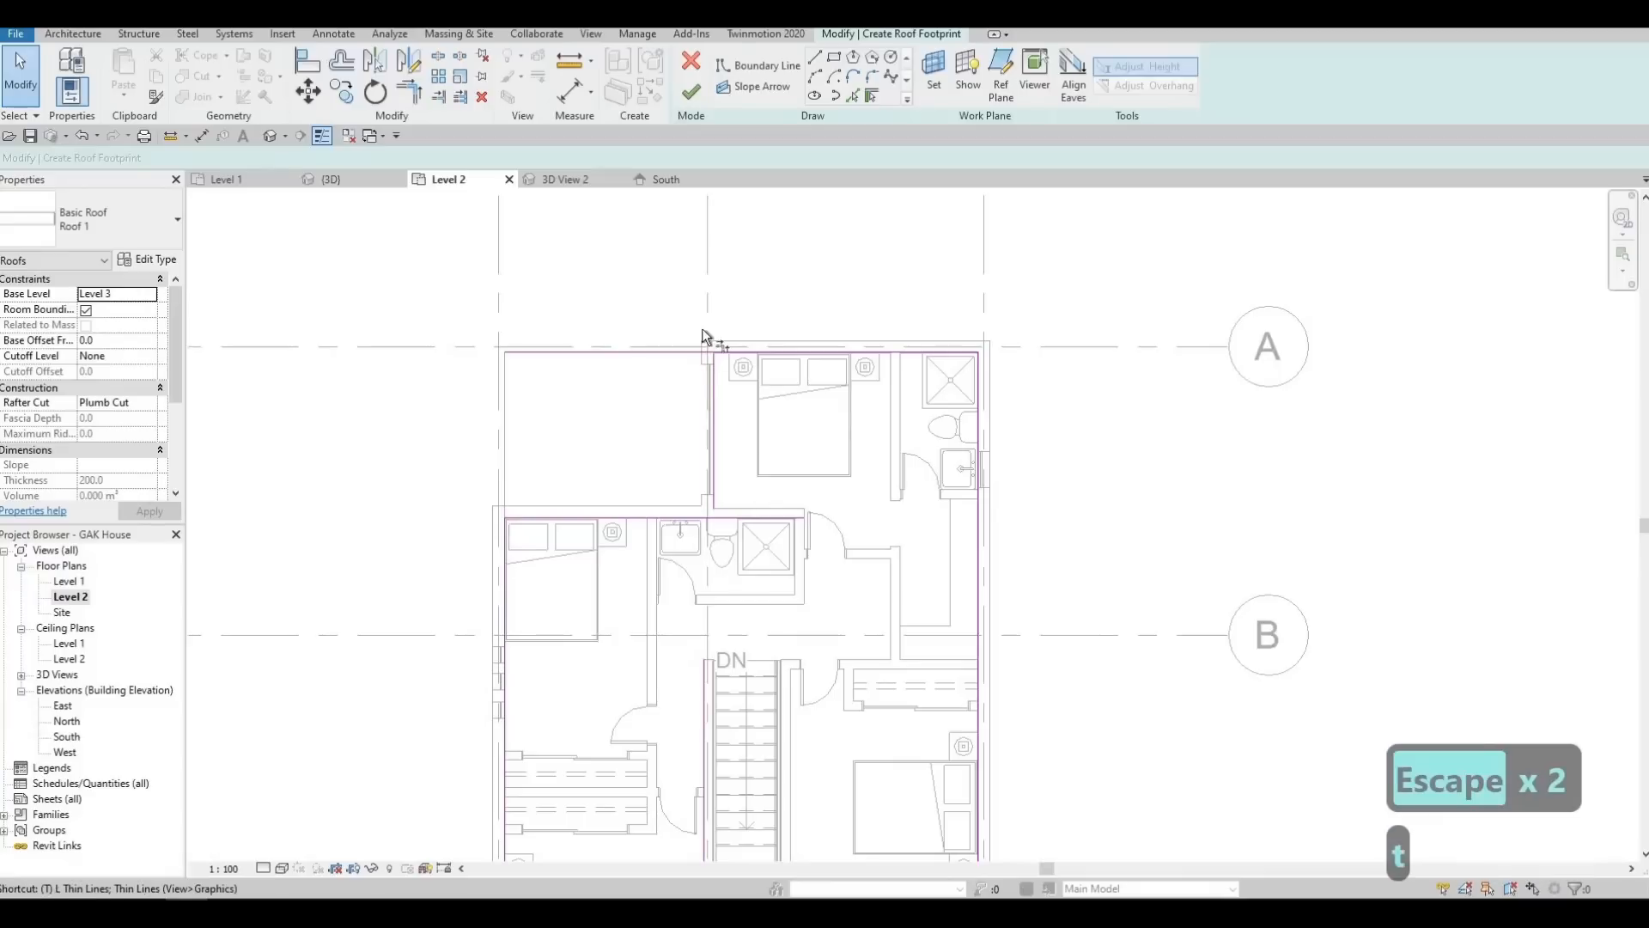
key(r)
scroll(726, 389, up, 2)
click(750, 365)
click(730, 550)
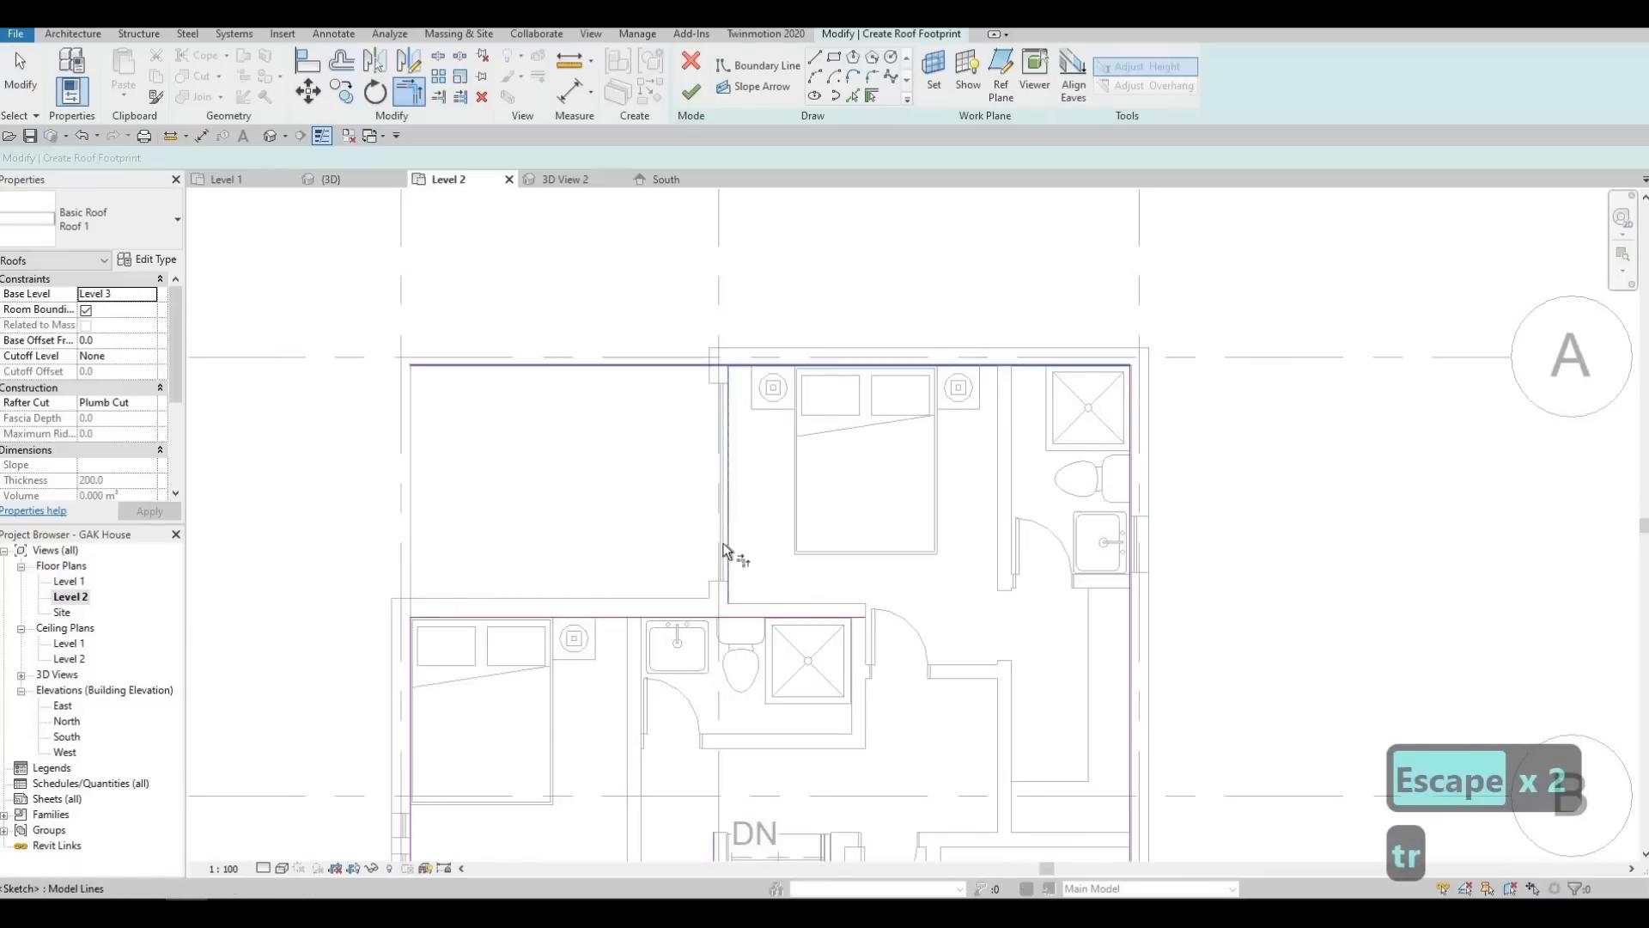
click(729, 611)
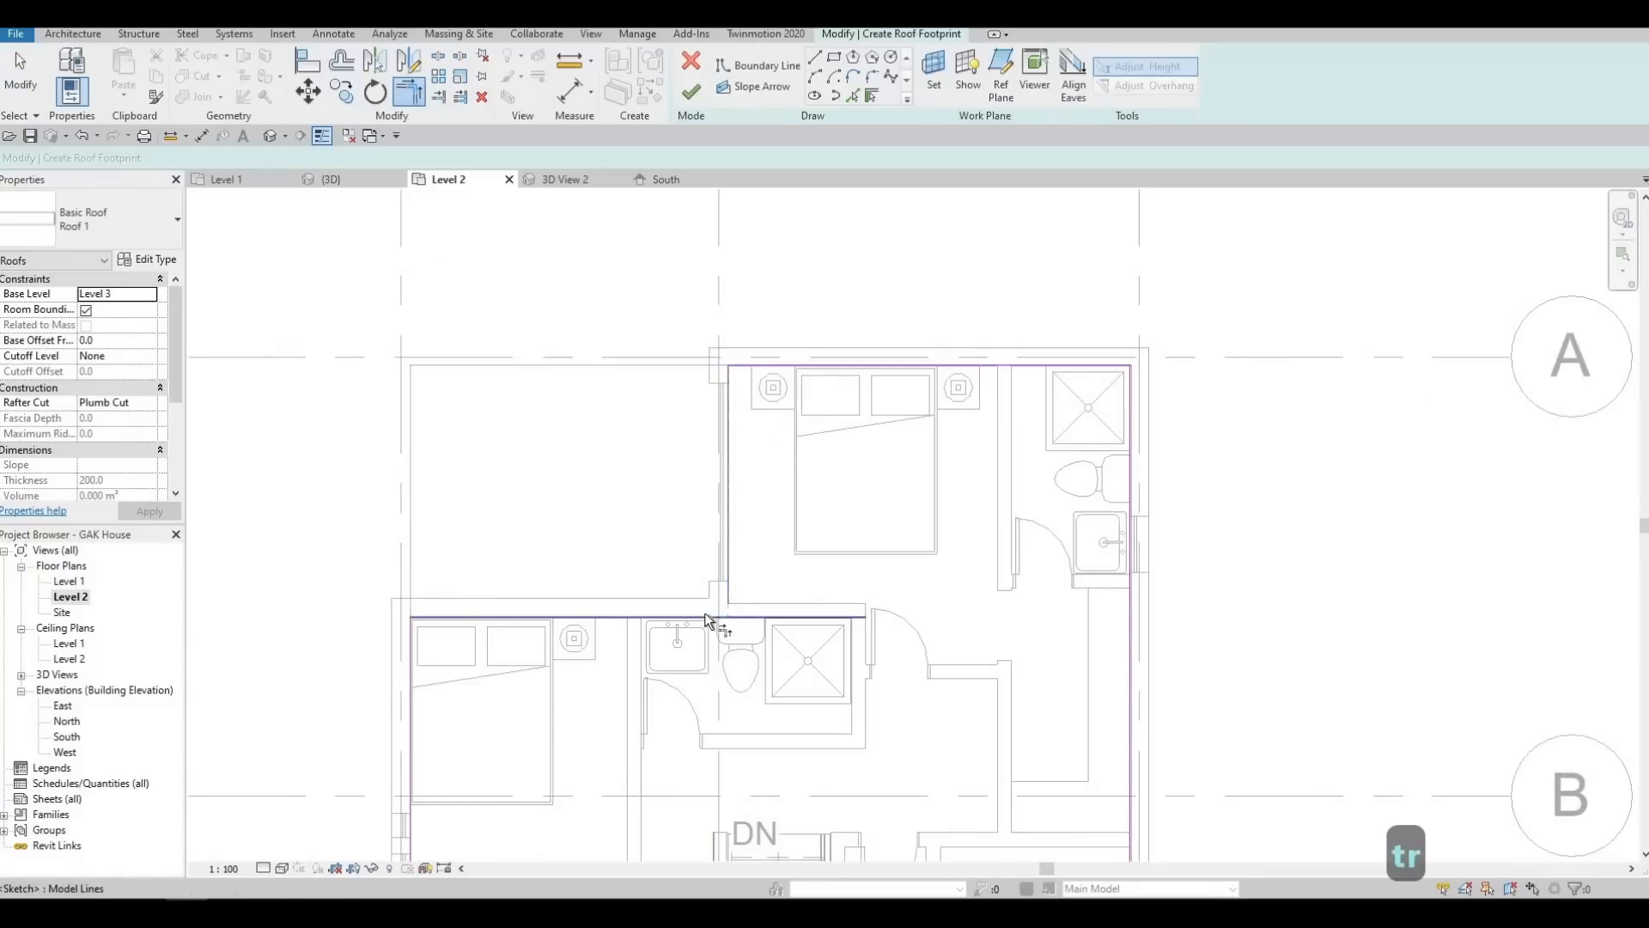
click(704, 614)
Trim the boundary line along the front bedroom's grid 2 wall to the front window line beside the staircase
middle_drag(696, 420, 621, 196)
middle_drag(667, 549, 713, 464)
click(718, 543)
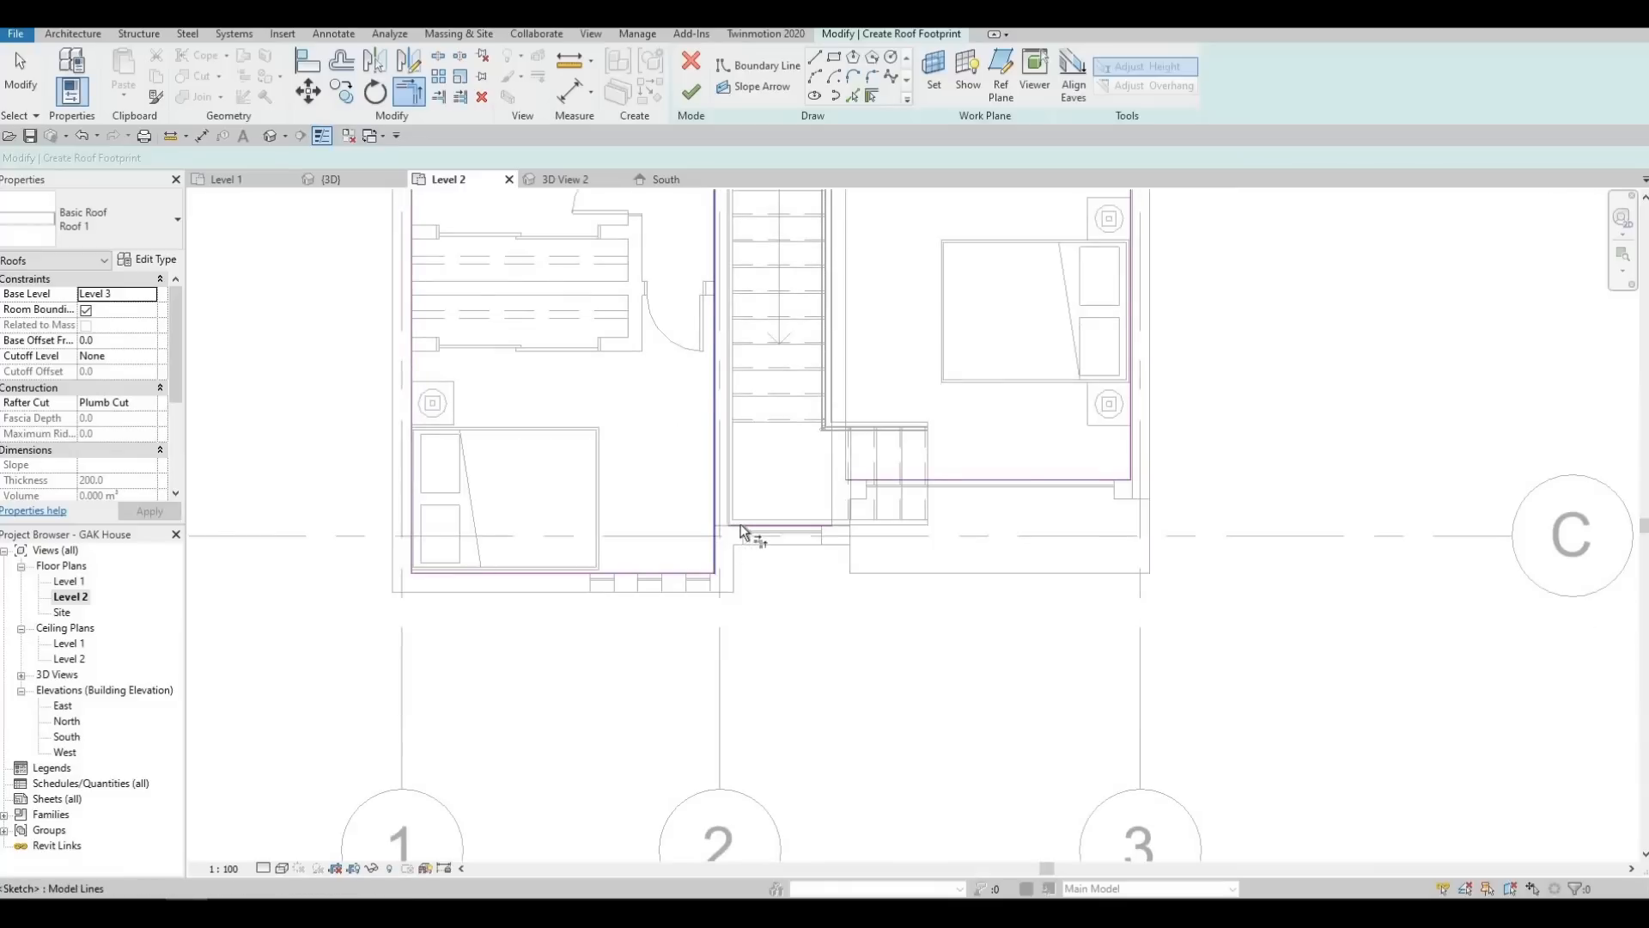
click(811, 525)
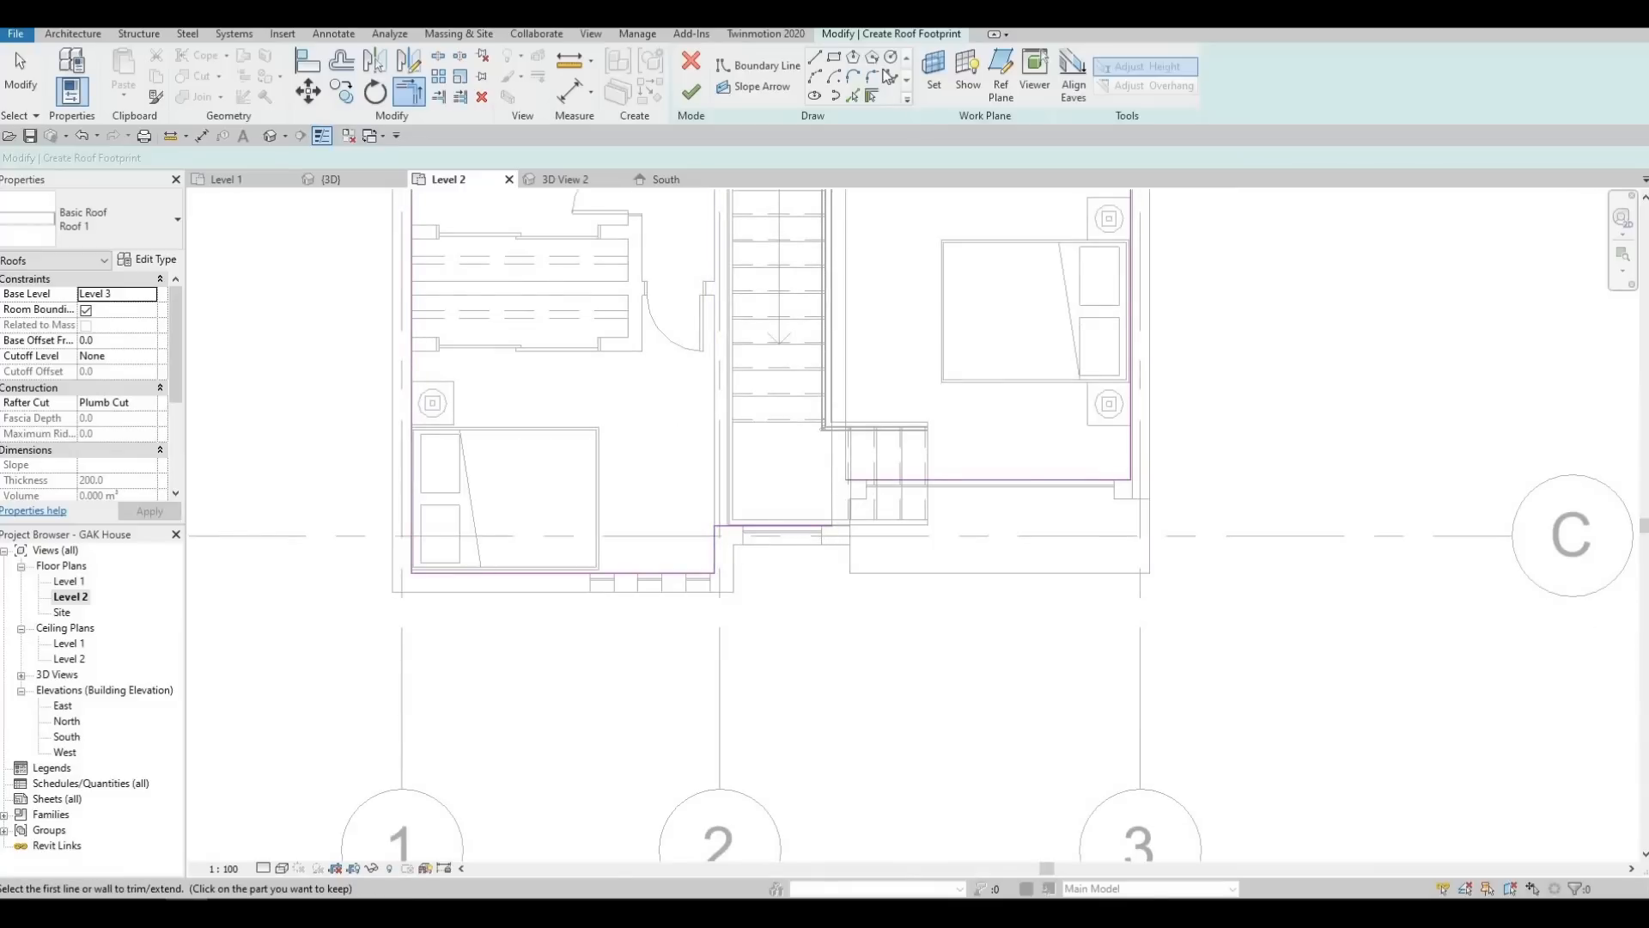
Add a boundary line along the wall beside the staircase and trim it to the front balcony's glazed wall line
click(833, 516)
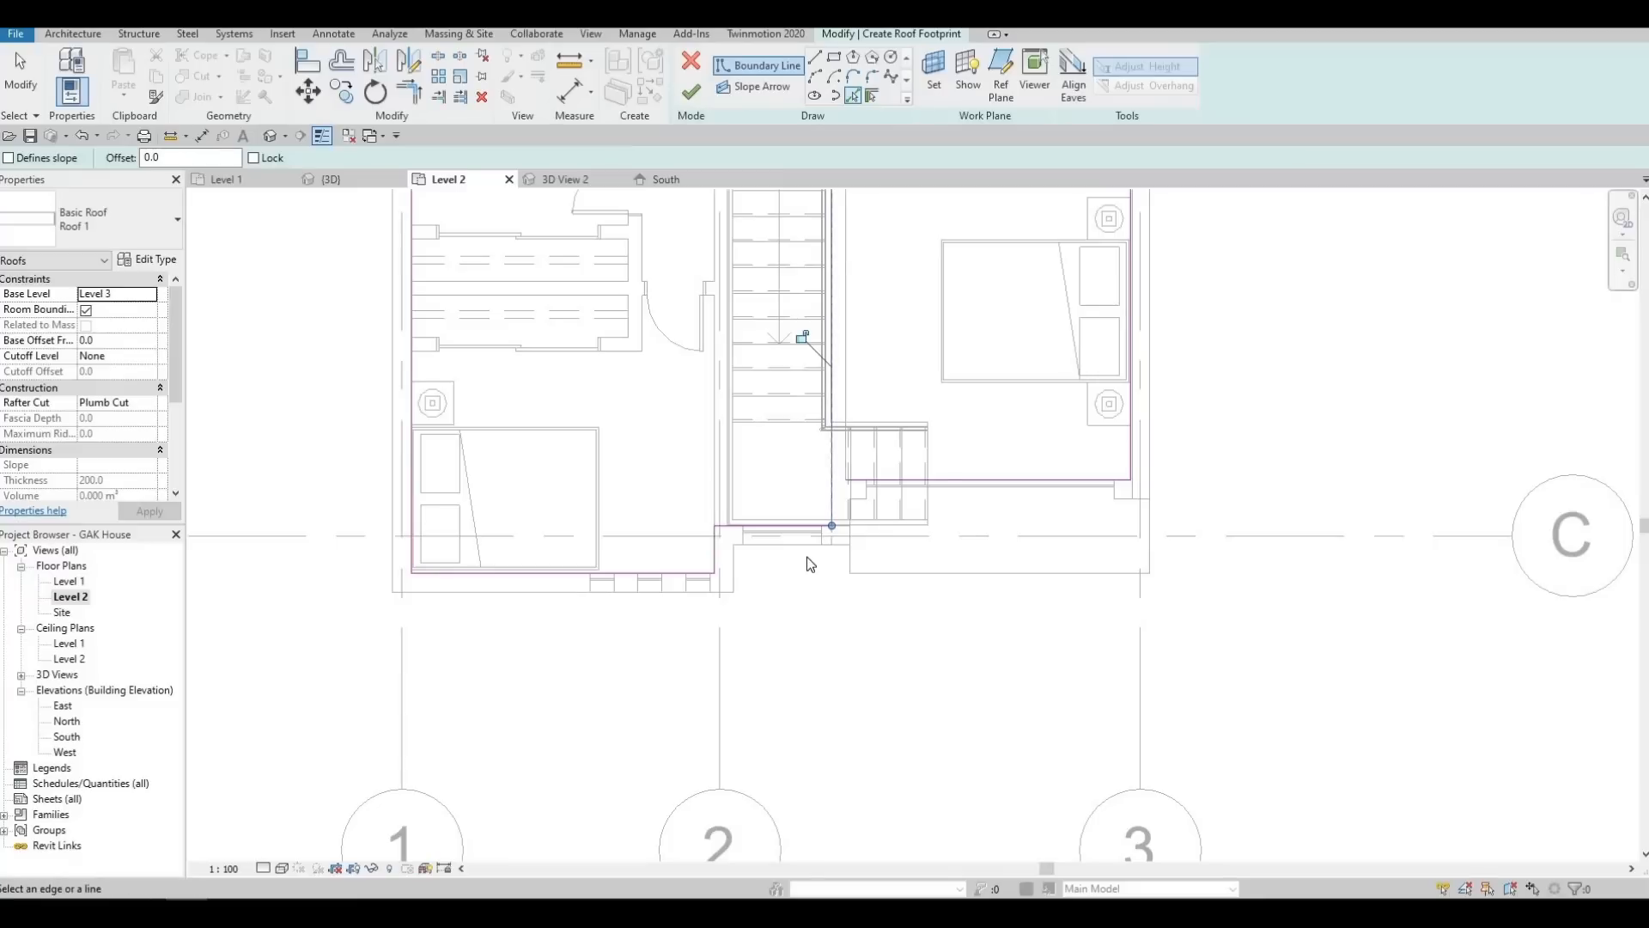
key(Escape)
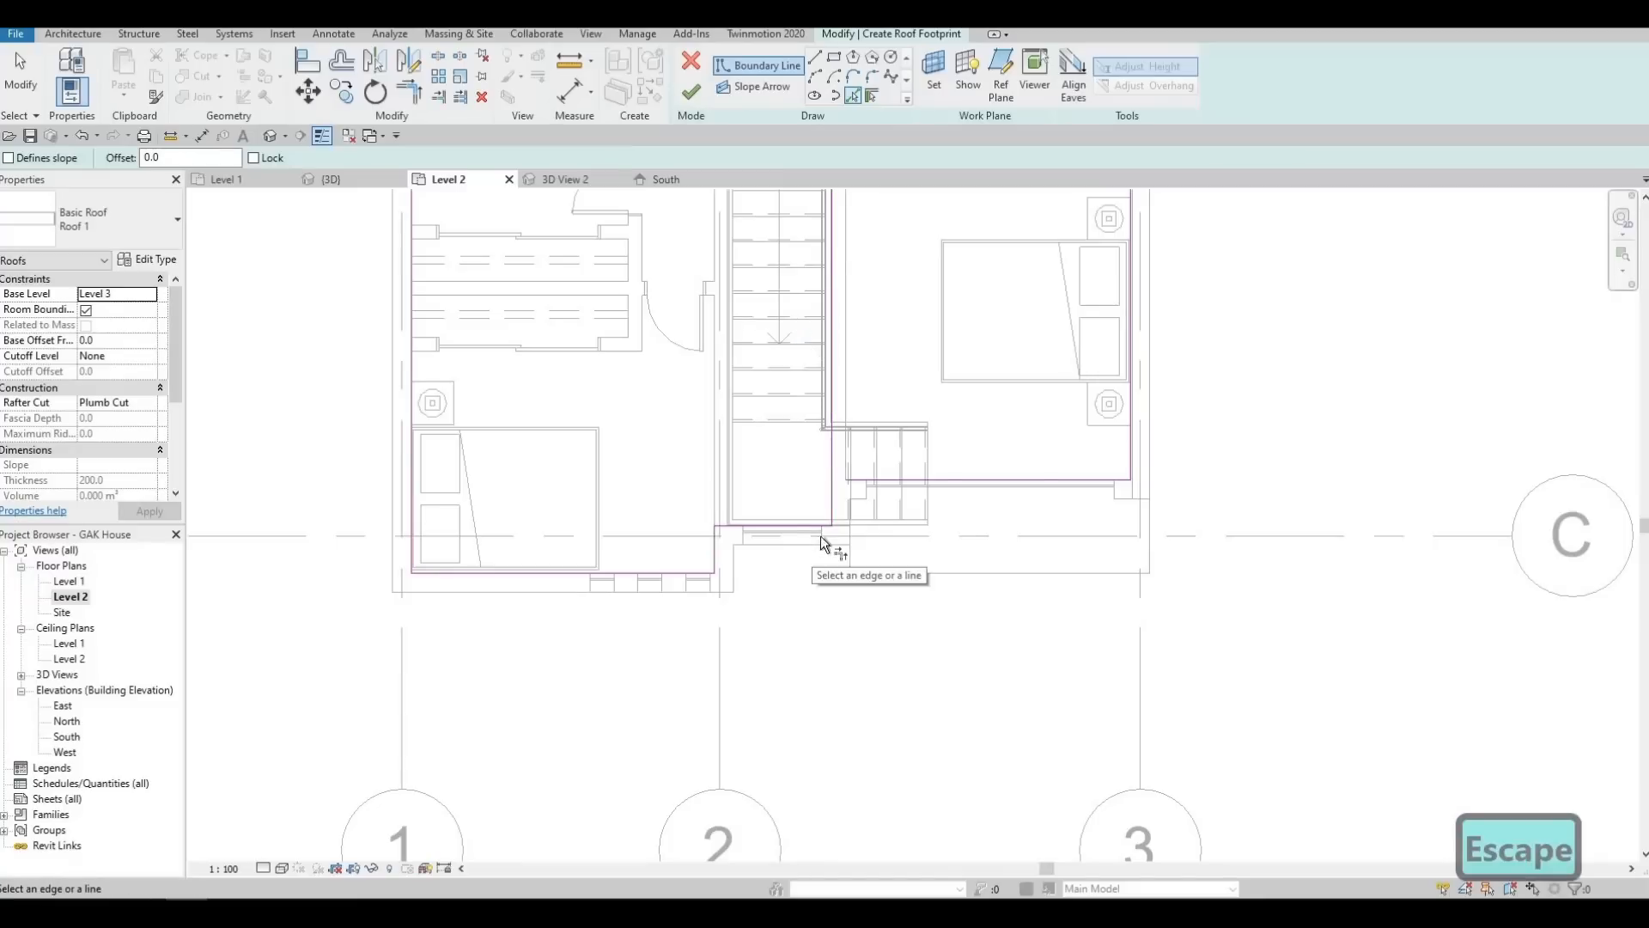
key(t)
key(r)
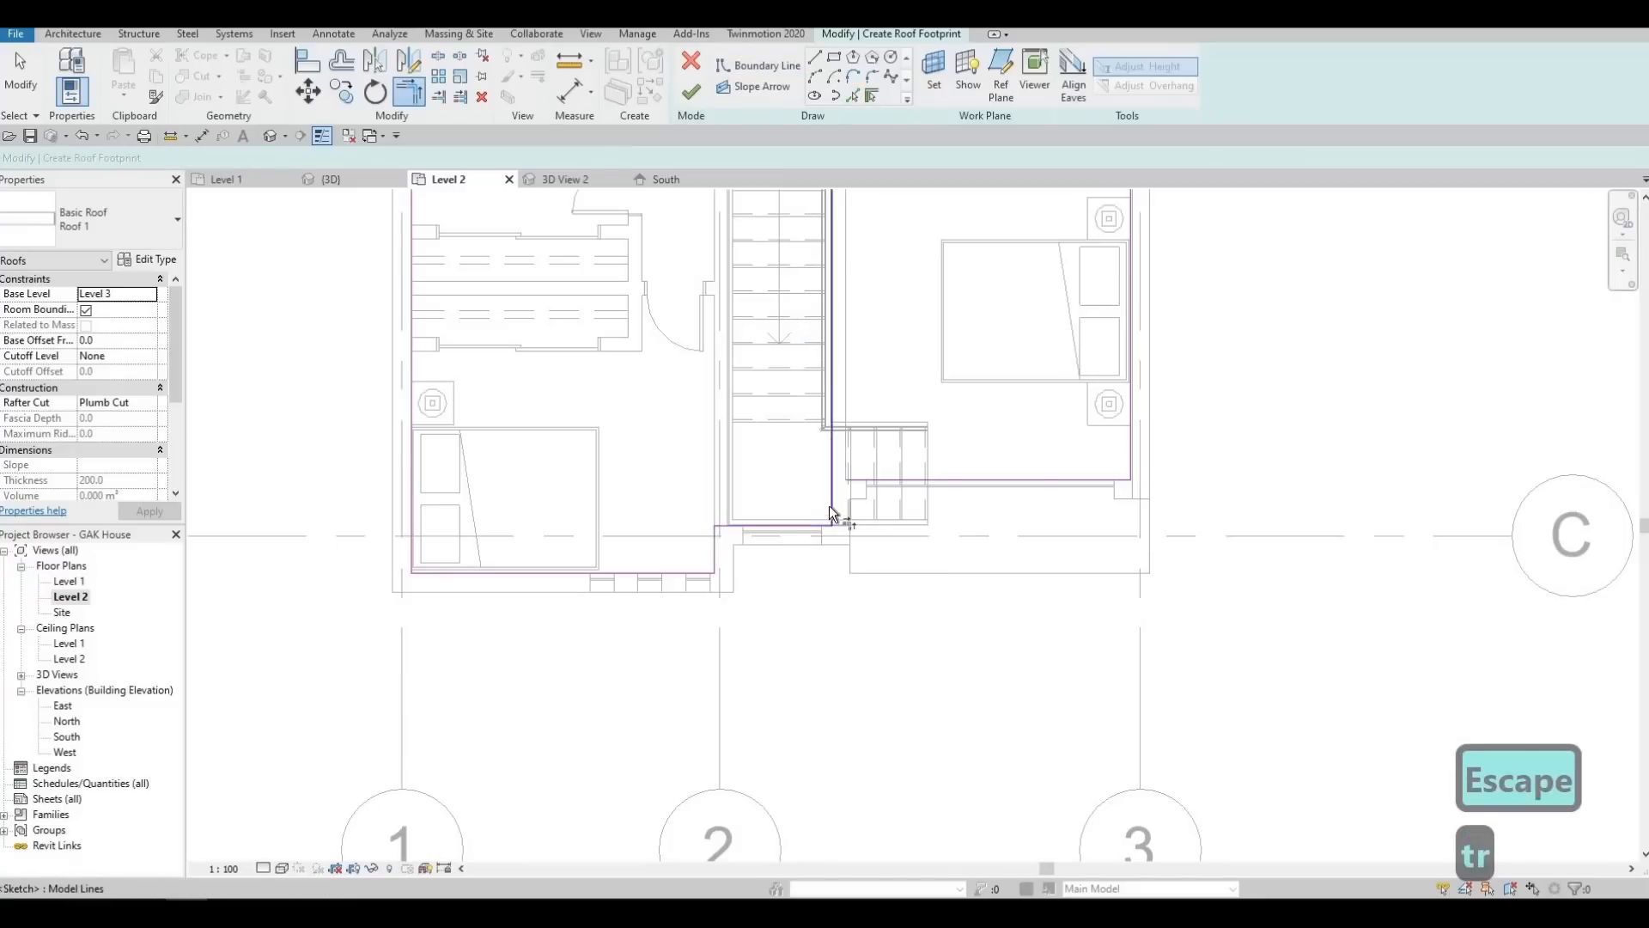
click(830, 507)
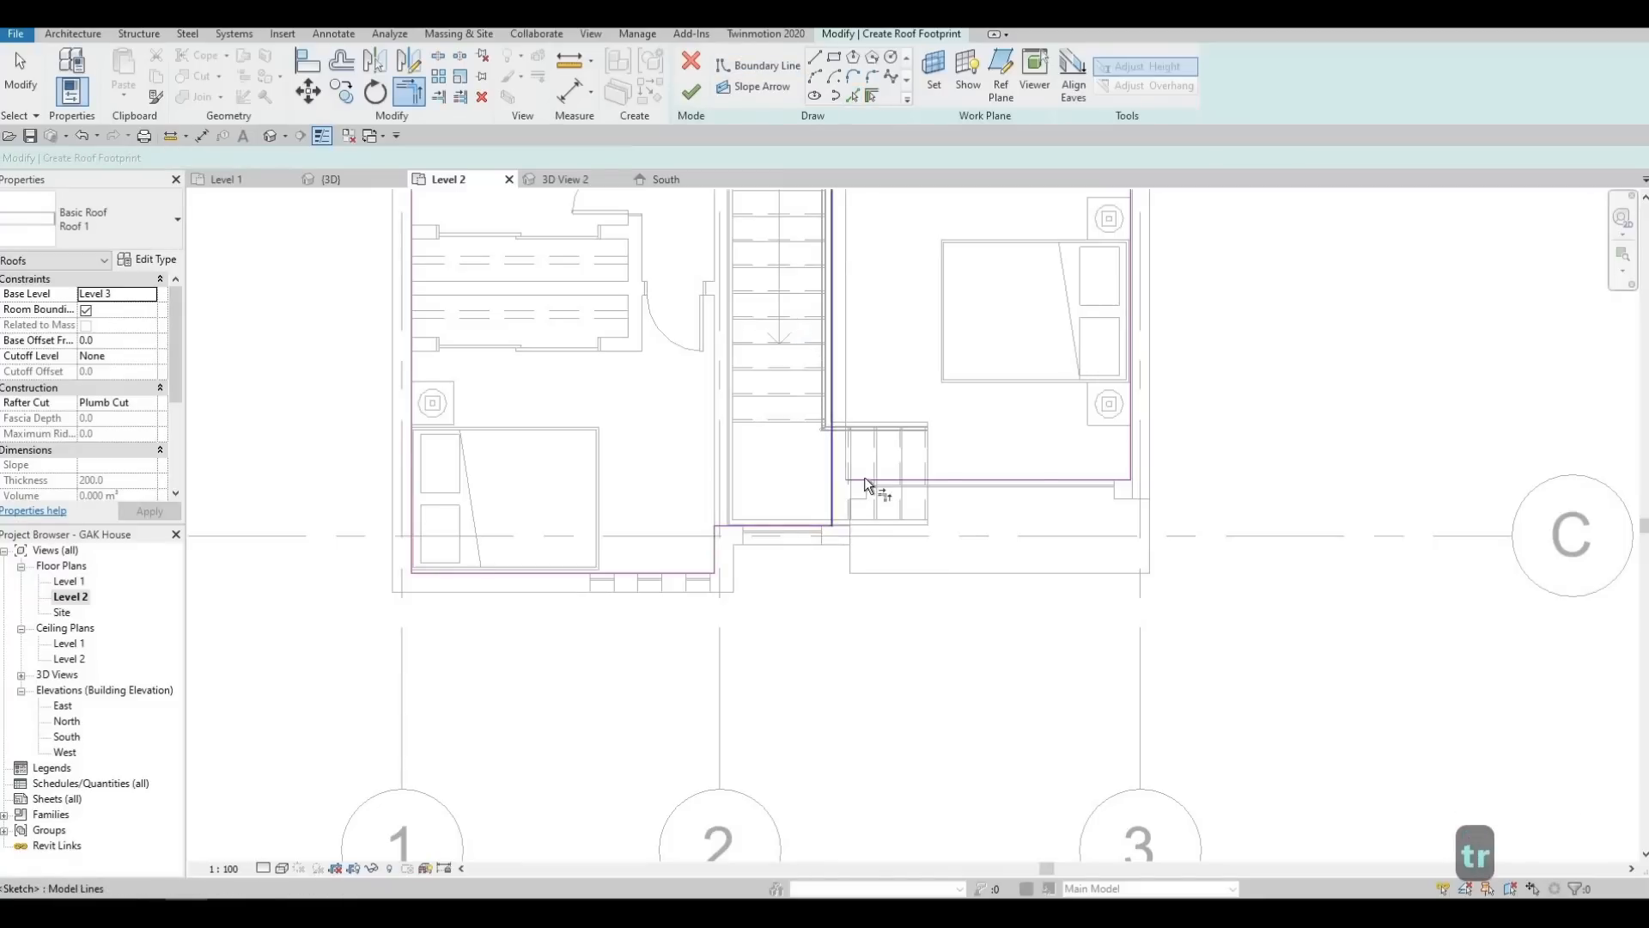
click(1067, 480)
Finish the roof footprint and show the new roof in the default 3D view
scroll(1017, 670, down, 5)
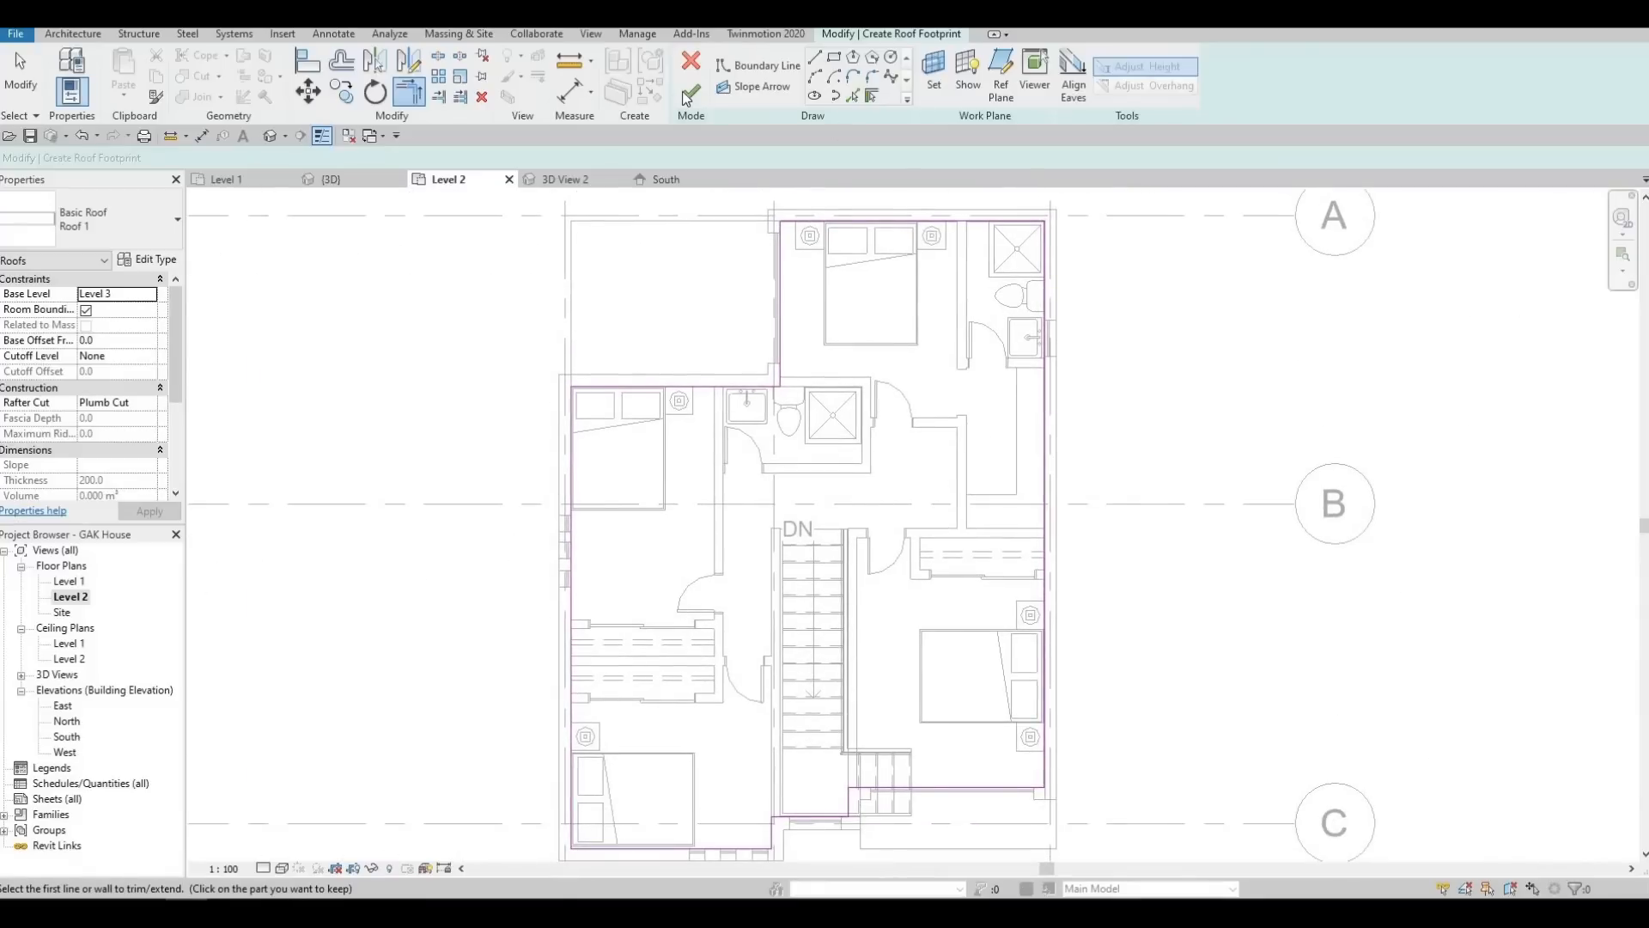
click(700, 113)
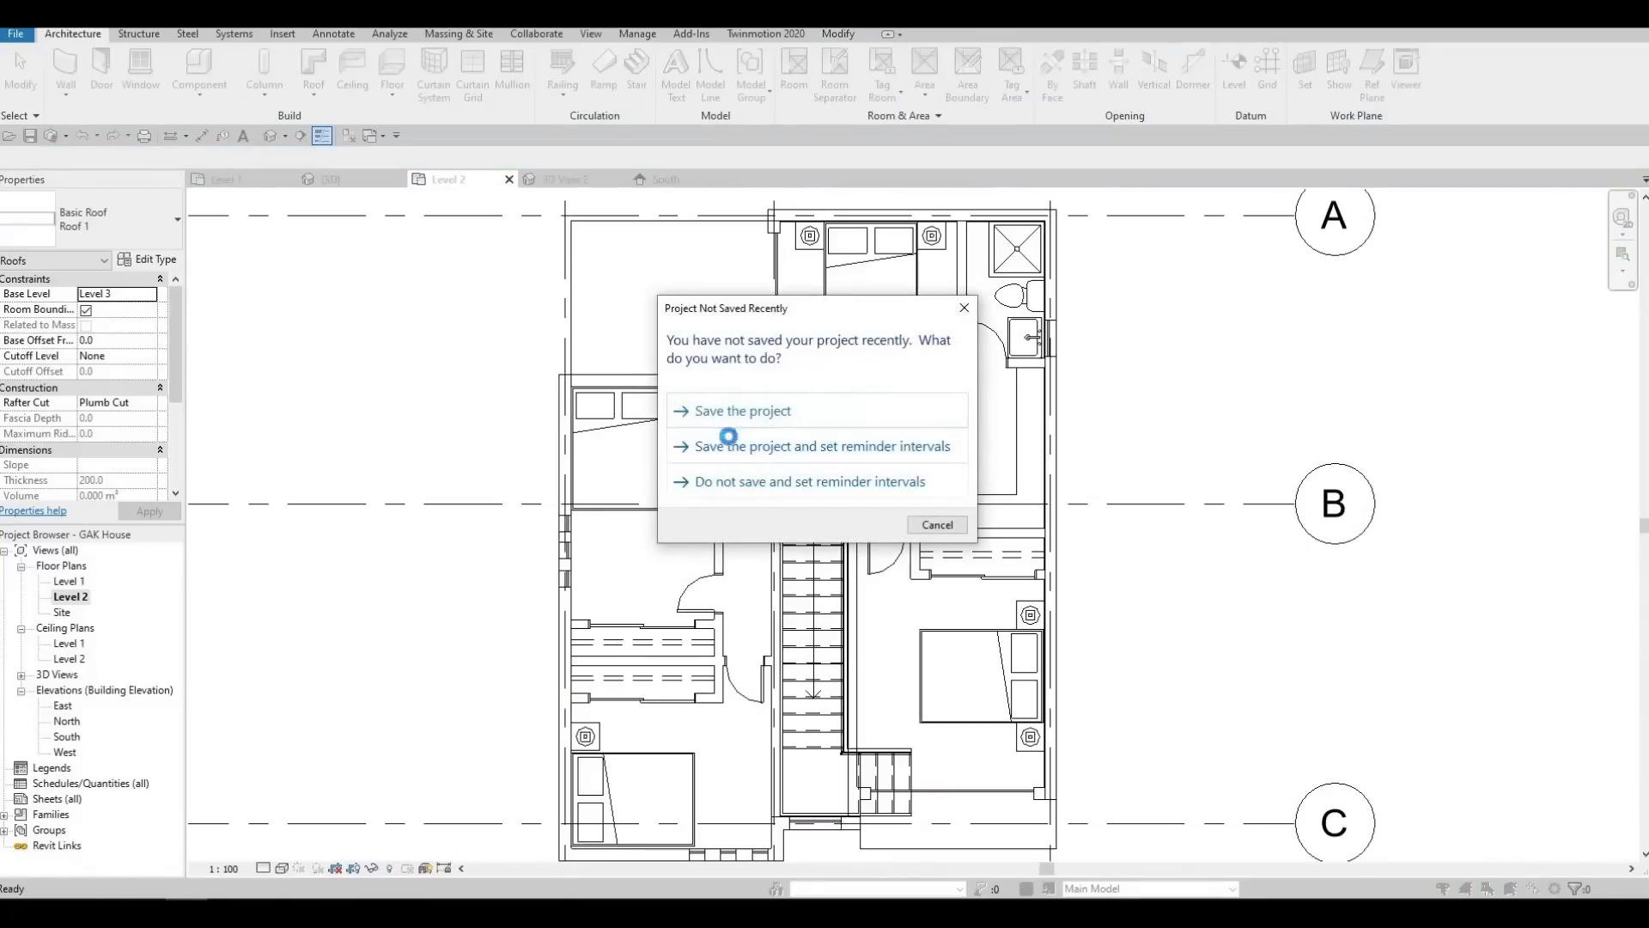
click(268, 136)
shift+middle_drag(615, 380, 620, 380)
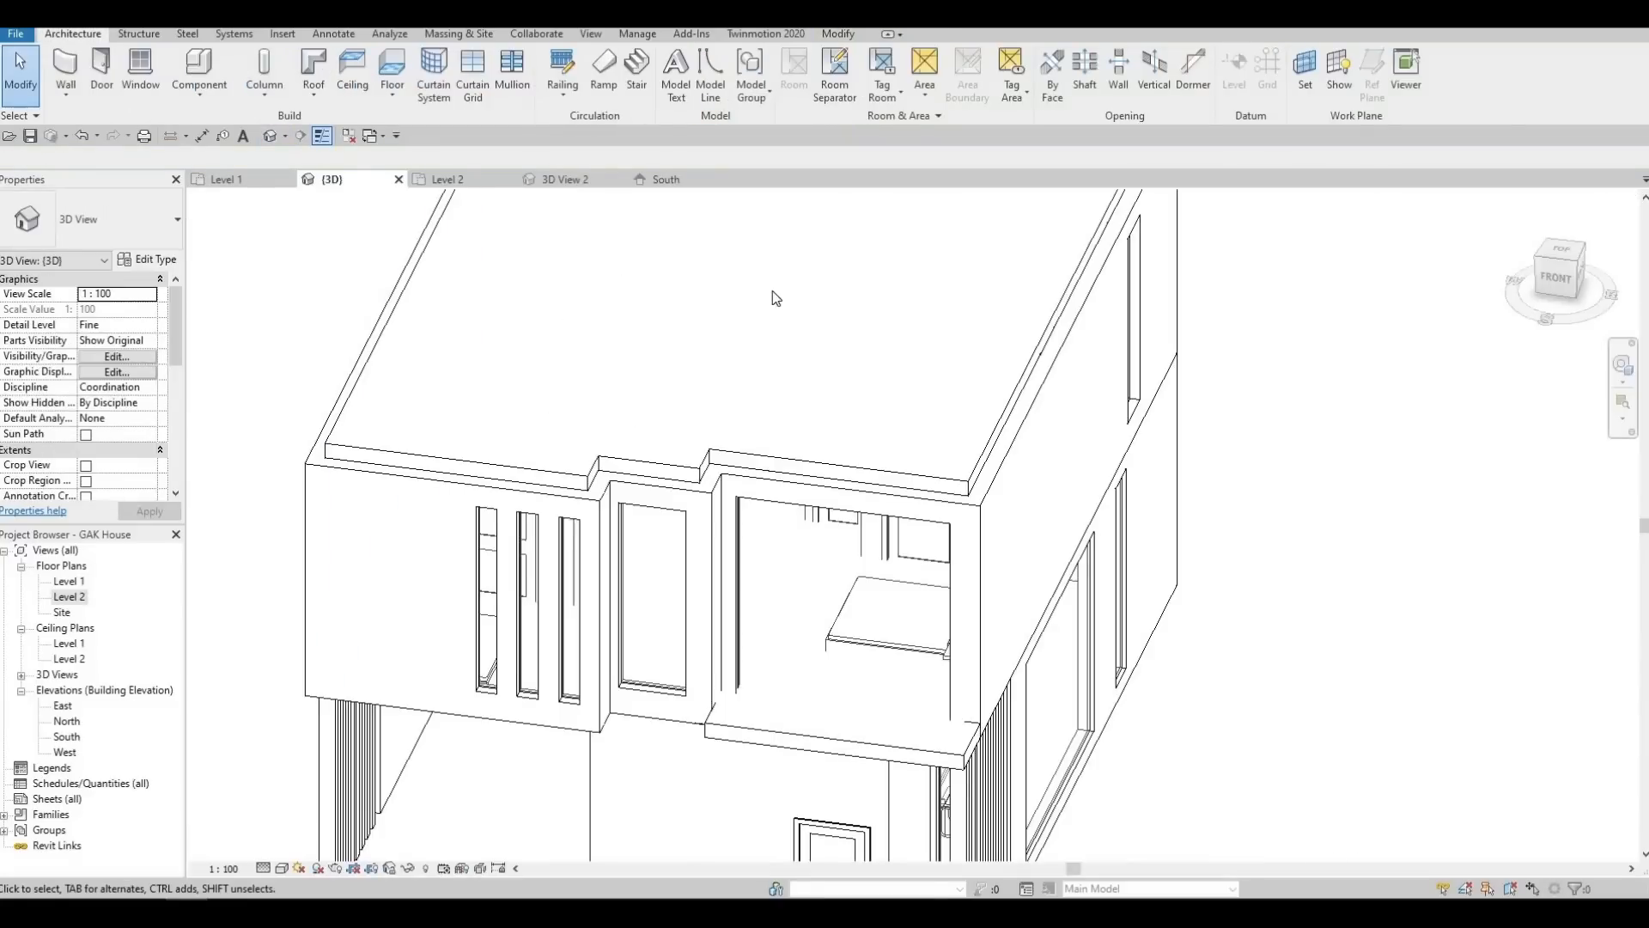
shift+middle_drag(772, 290, 1093, 456)
middle_drag(891, 502, 1248, 621)
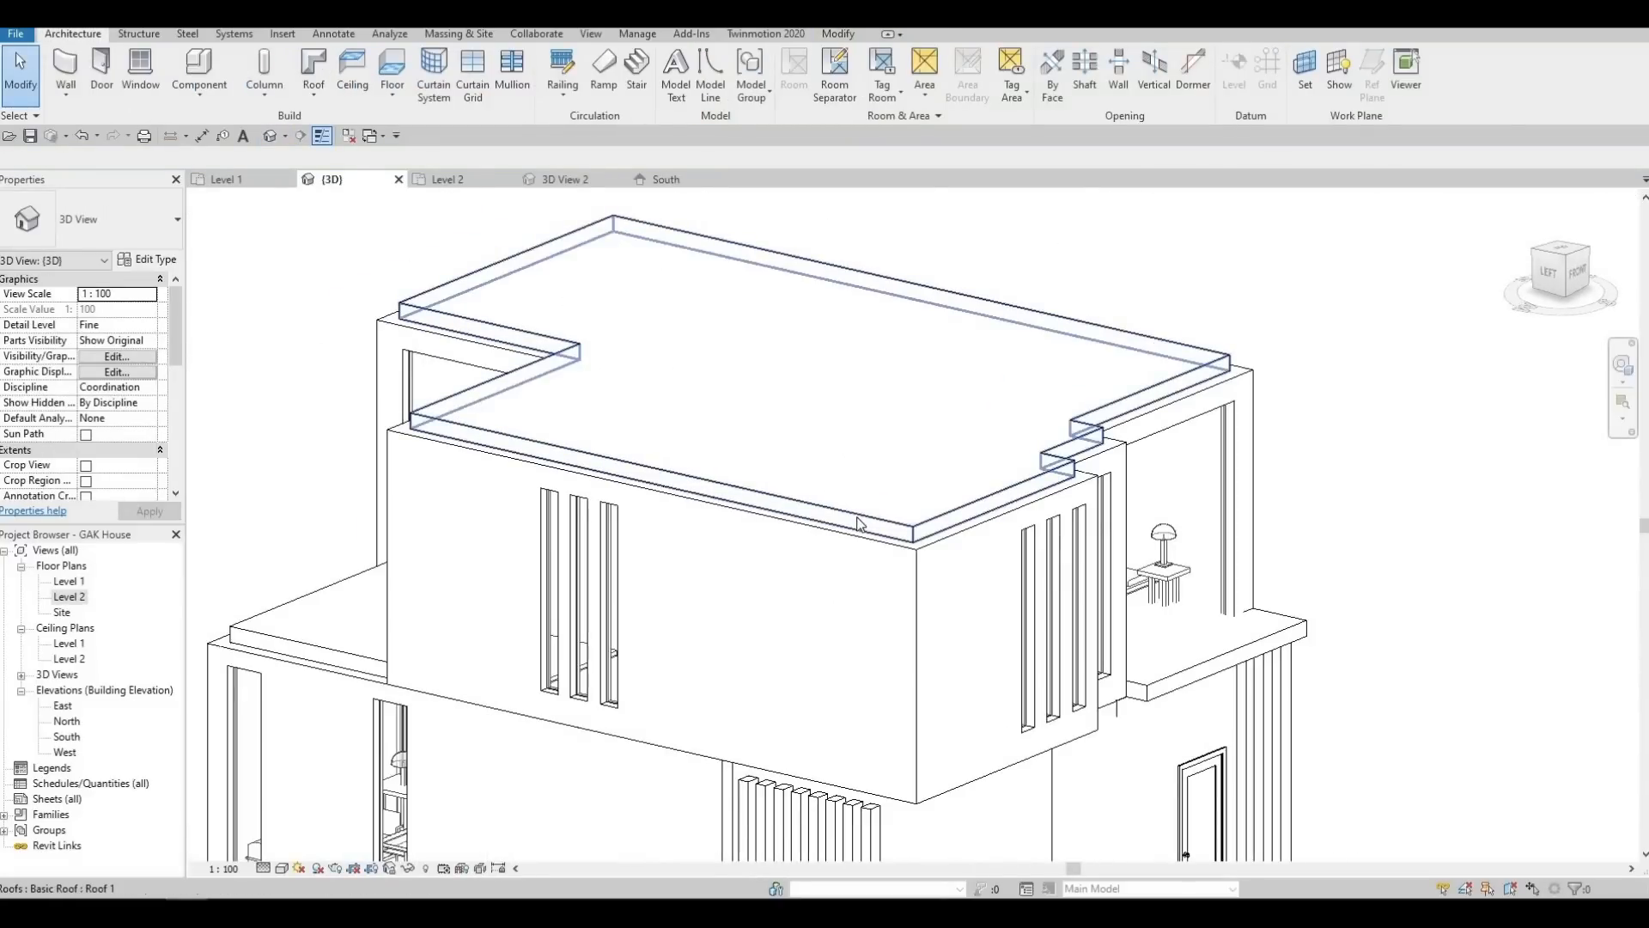
Set the roof's base offset from Level 3 to -200 mm
click(410, 309)
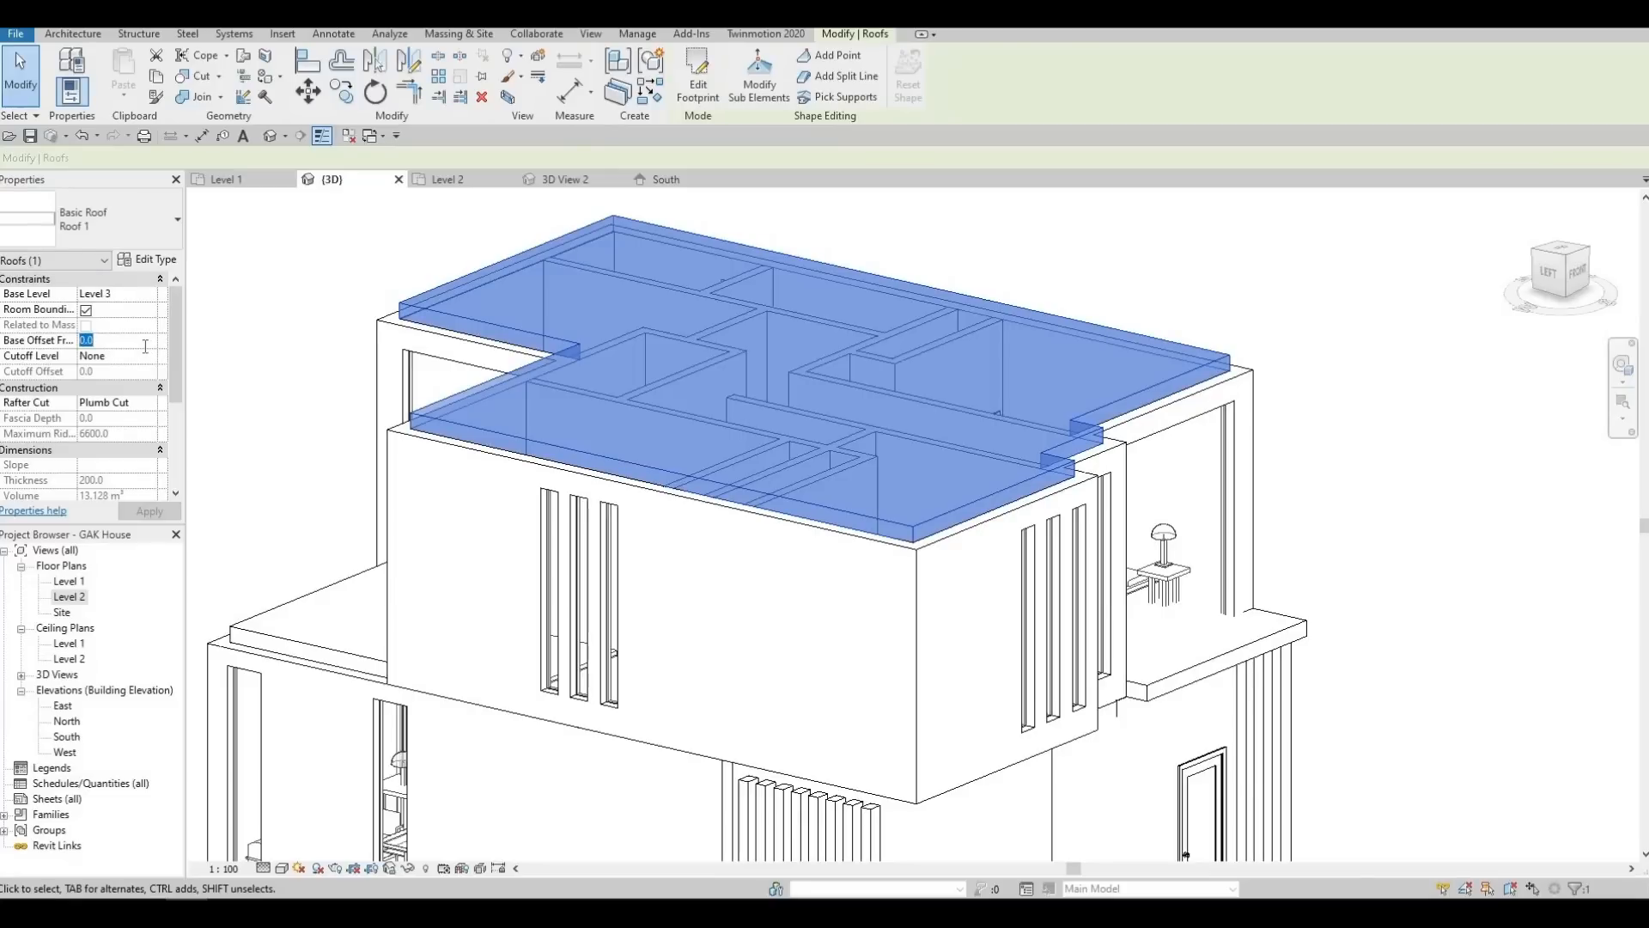
click(145, 346)
text(-2)
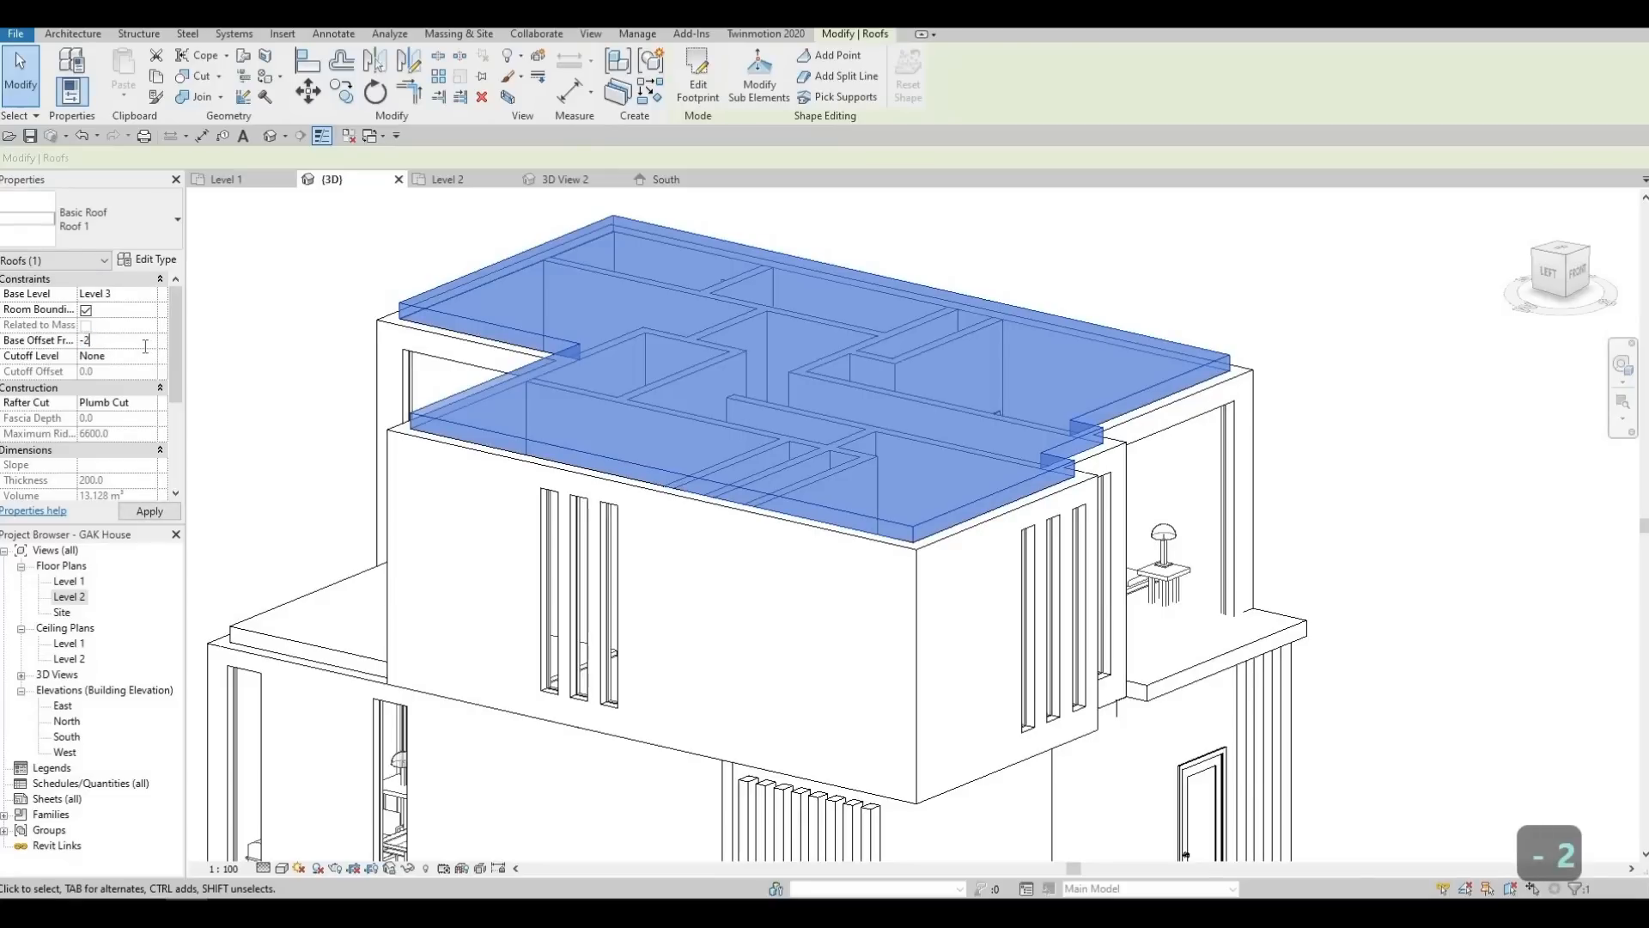
text(00)
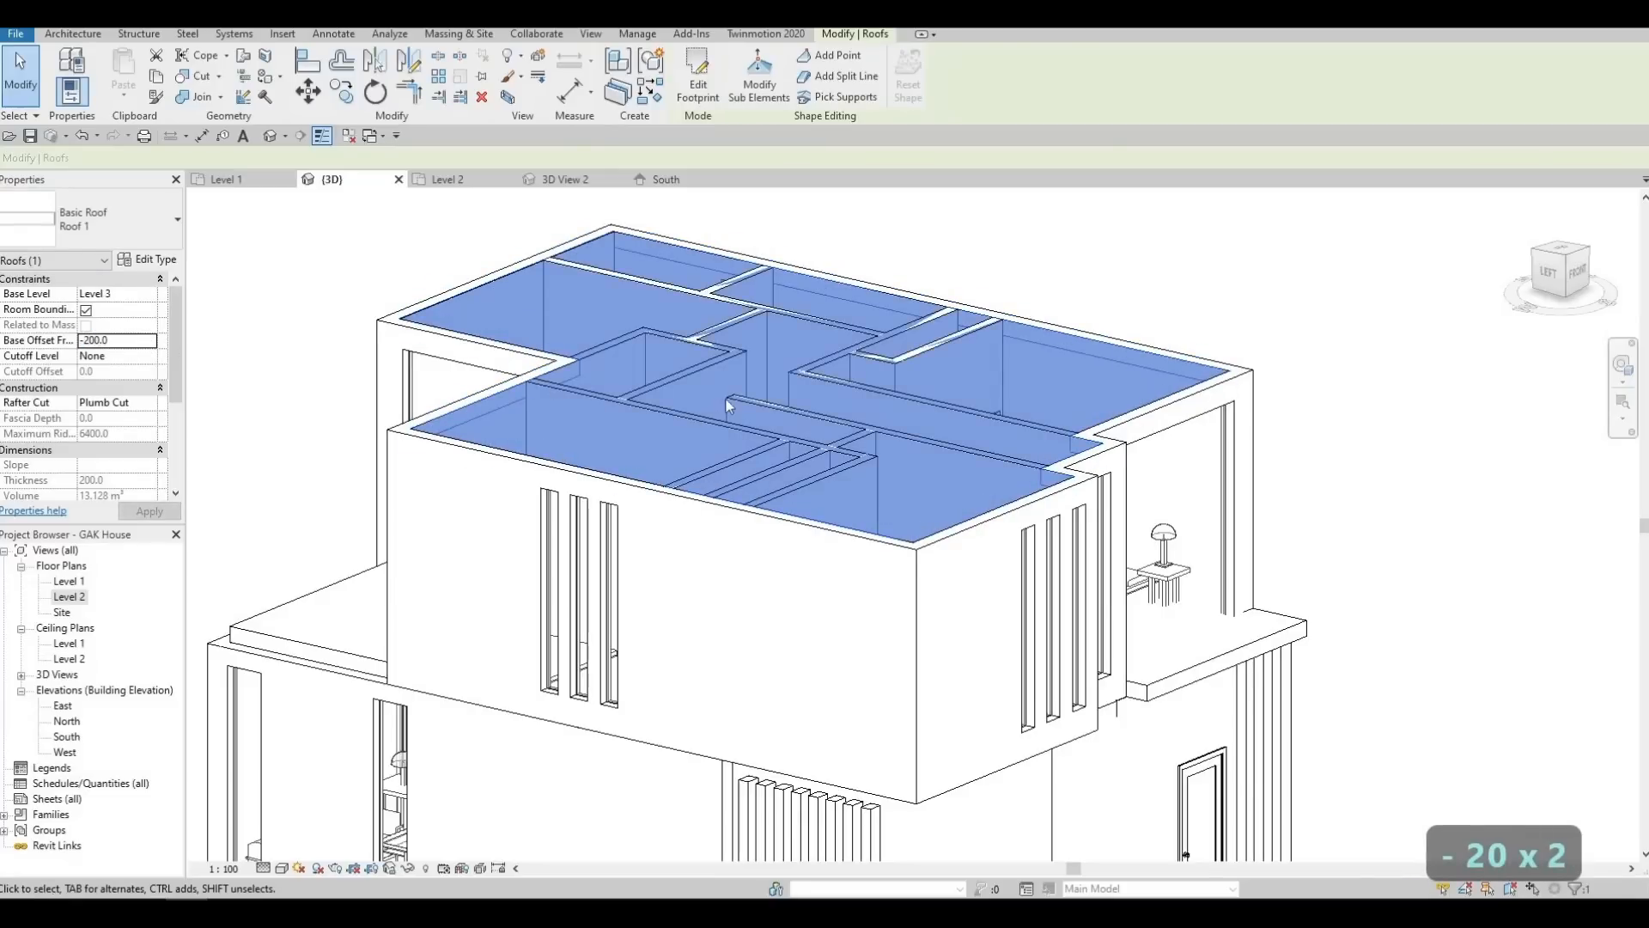
key(Escape)
key(Escape)
Attach the top of the long interior wall beside the grid 1 rear bedroom to the roof
shift+middle_drag(736, 493, 534, 605)
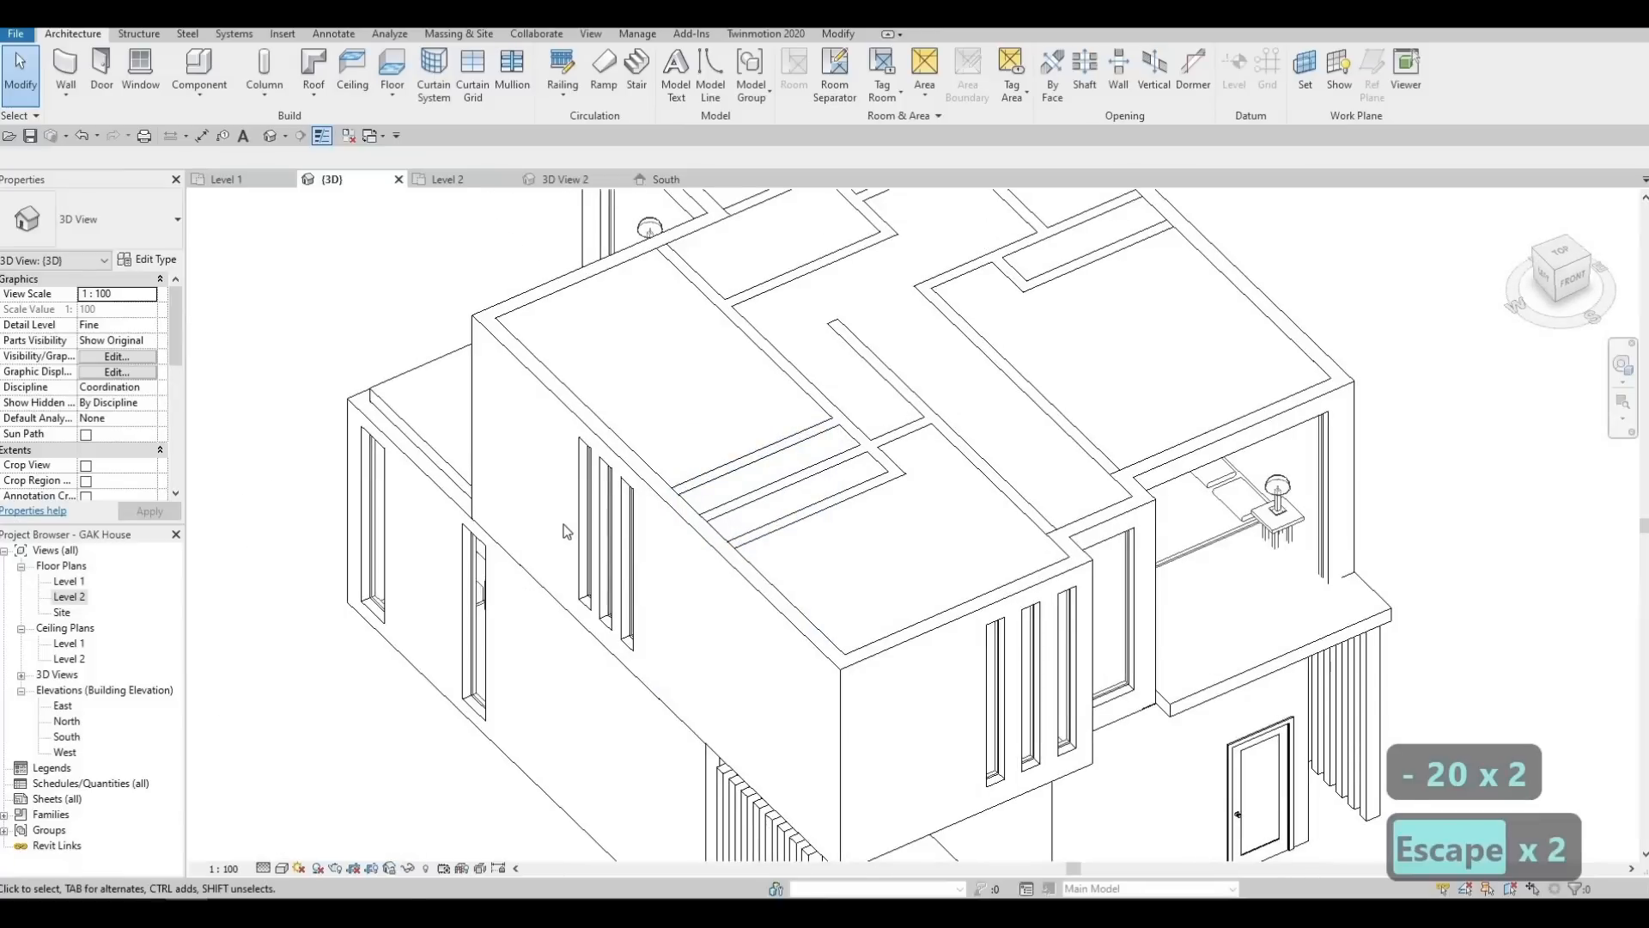
middle_drag(781, 377, 569, 525)
click(760, 239)
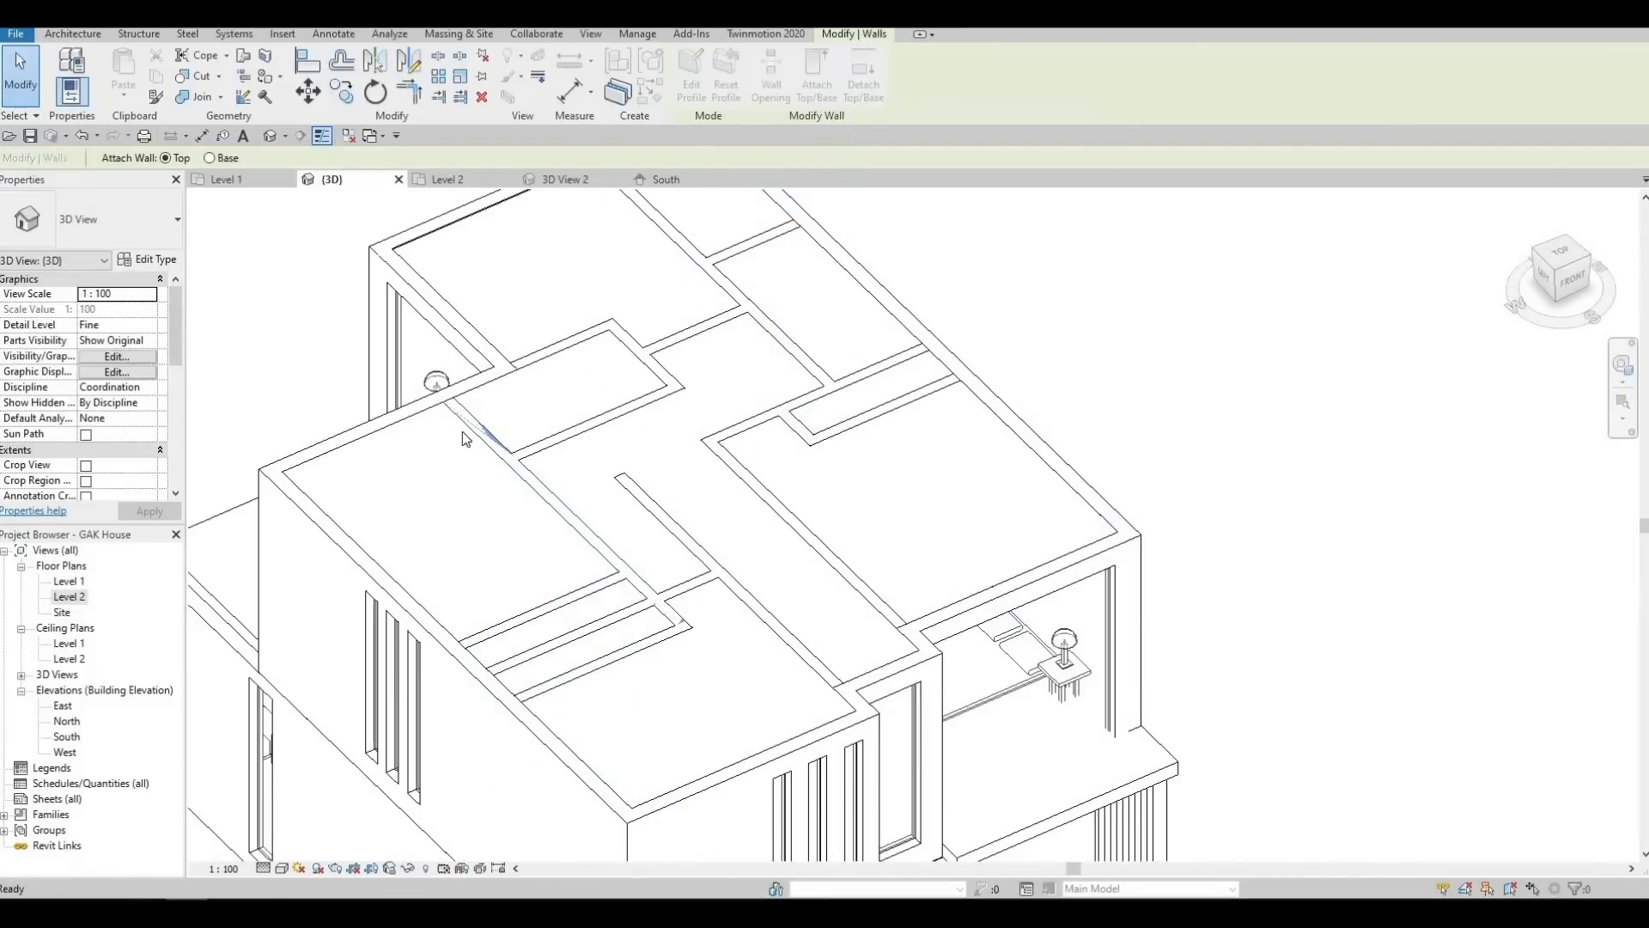
click(585, 336)
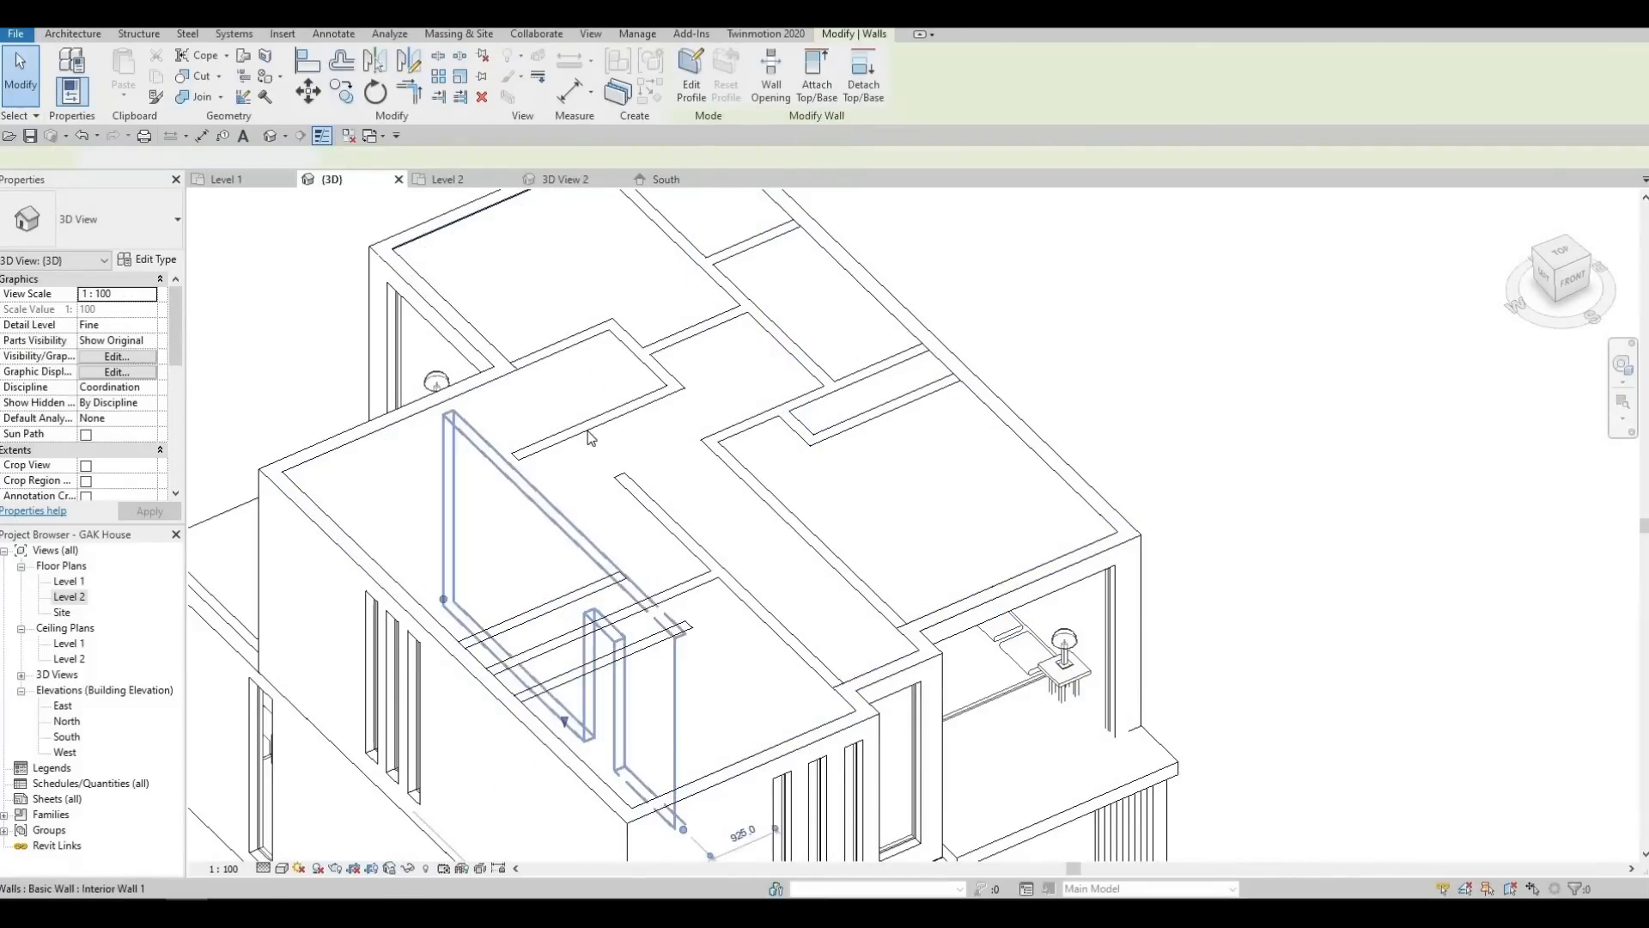
Attach the tops of all remaining Level 2 interior walls to the roof
ctrl+click(676, 347)
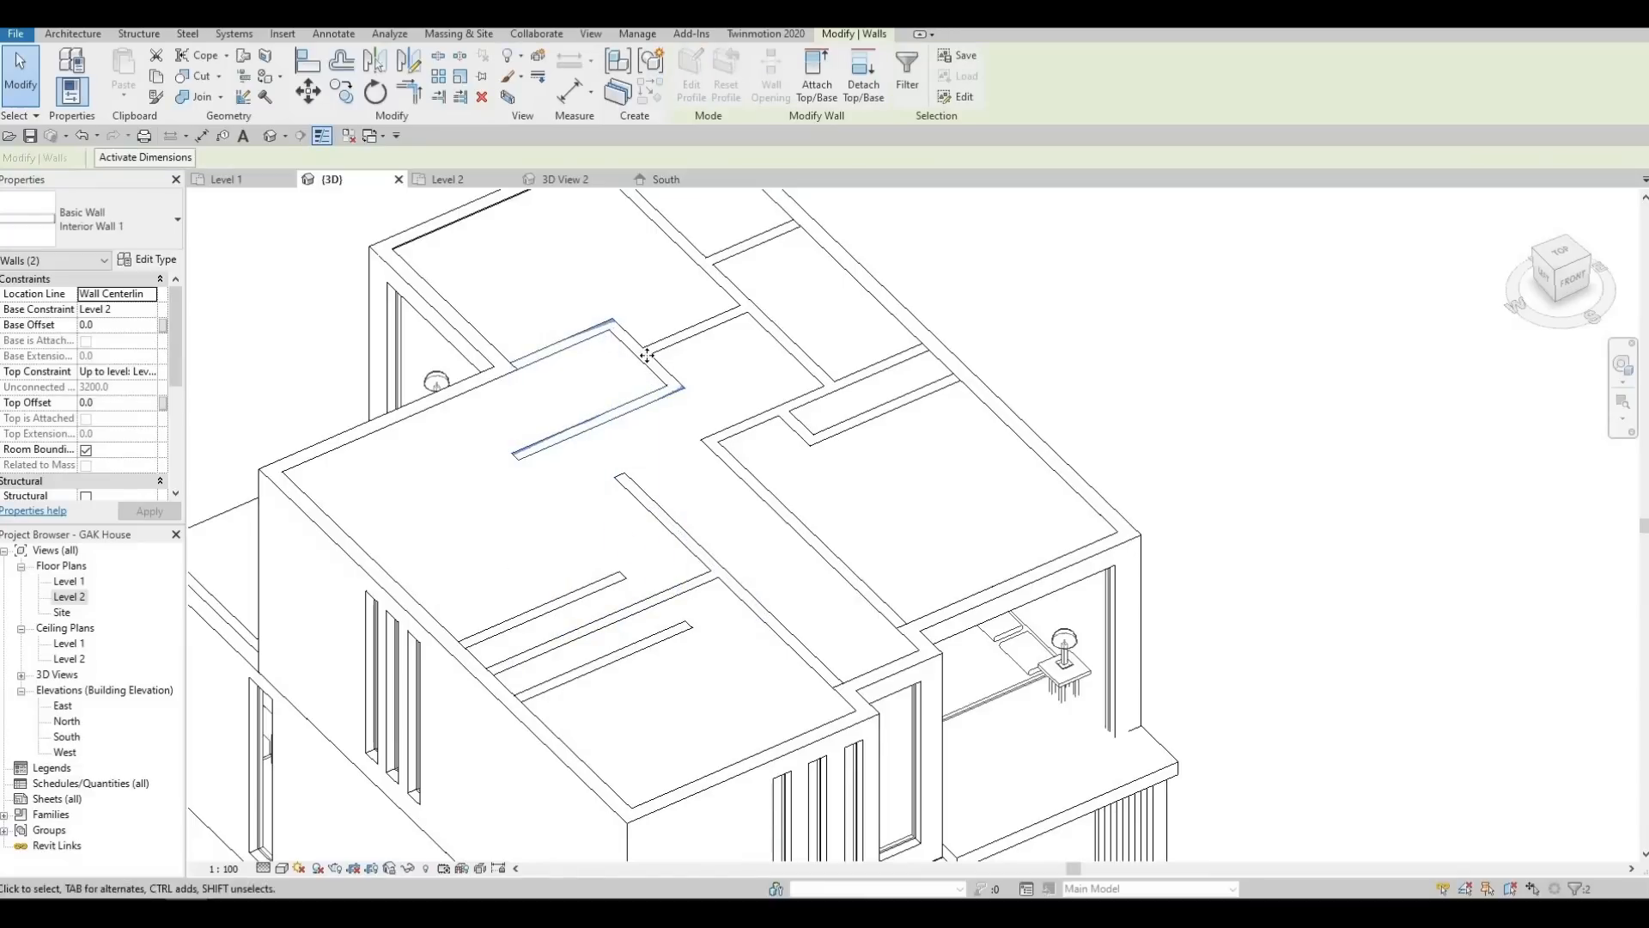
ctrl+click(673, 343)
ctrl+click(701, 268)
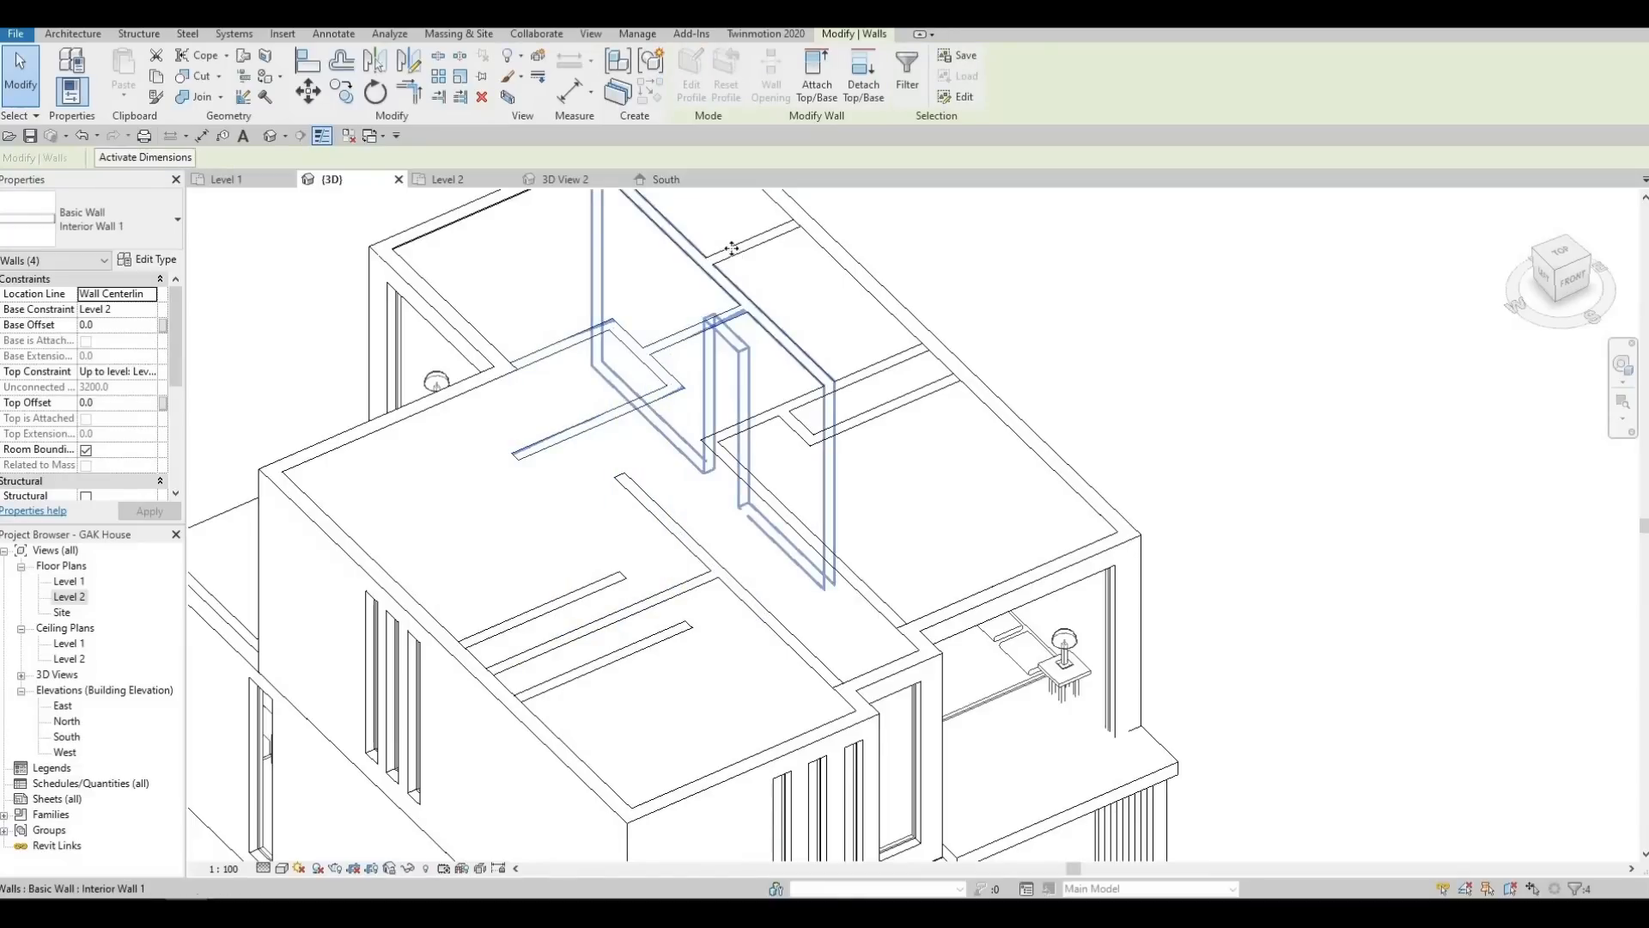
ctrl+click(728, 249)
drag(824, 380, 780, 439)
ctrl+click(781, 439)
ctrl+click(736, 475)
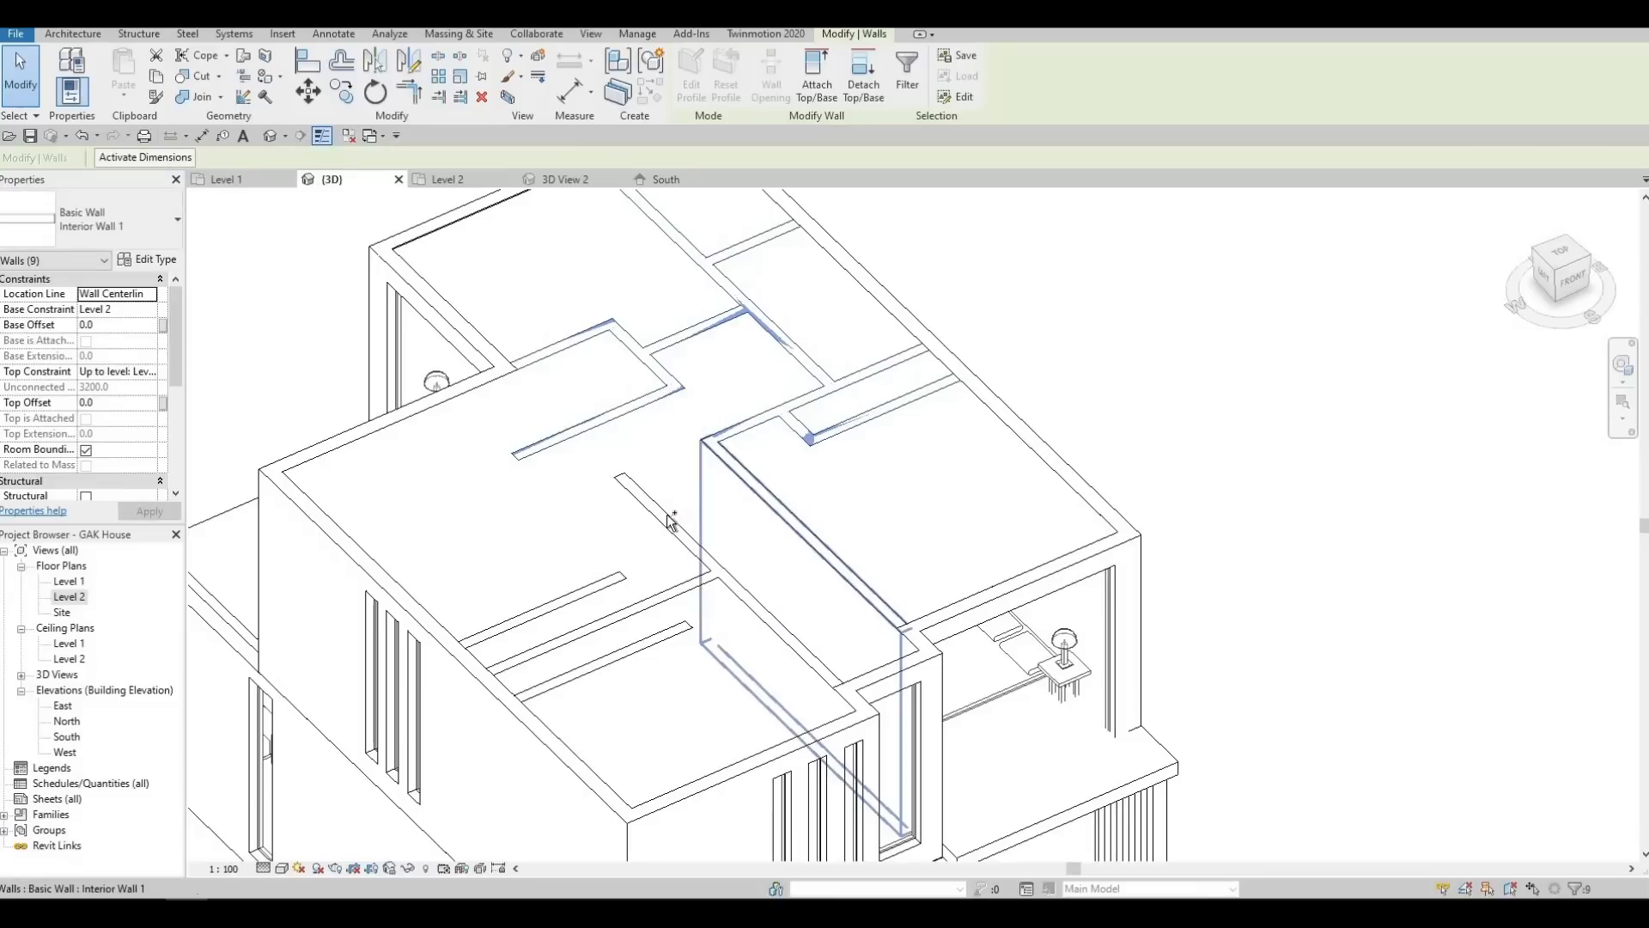
ctrl+click(670, 519)
ctrl+click(696, 614)
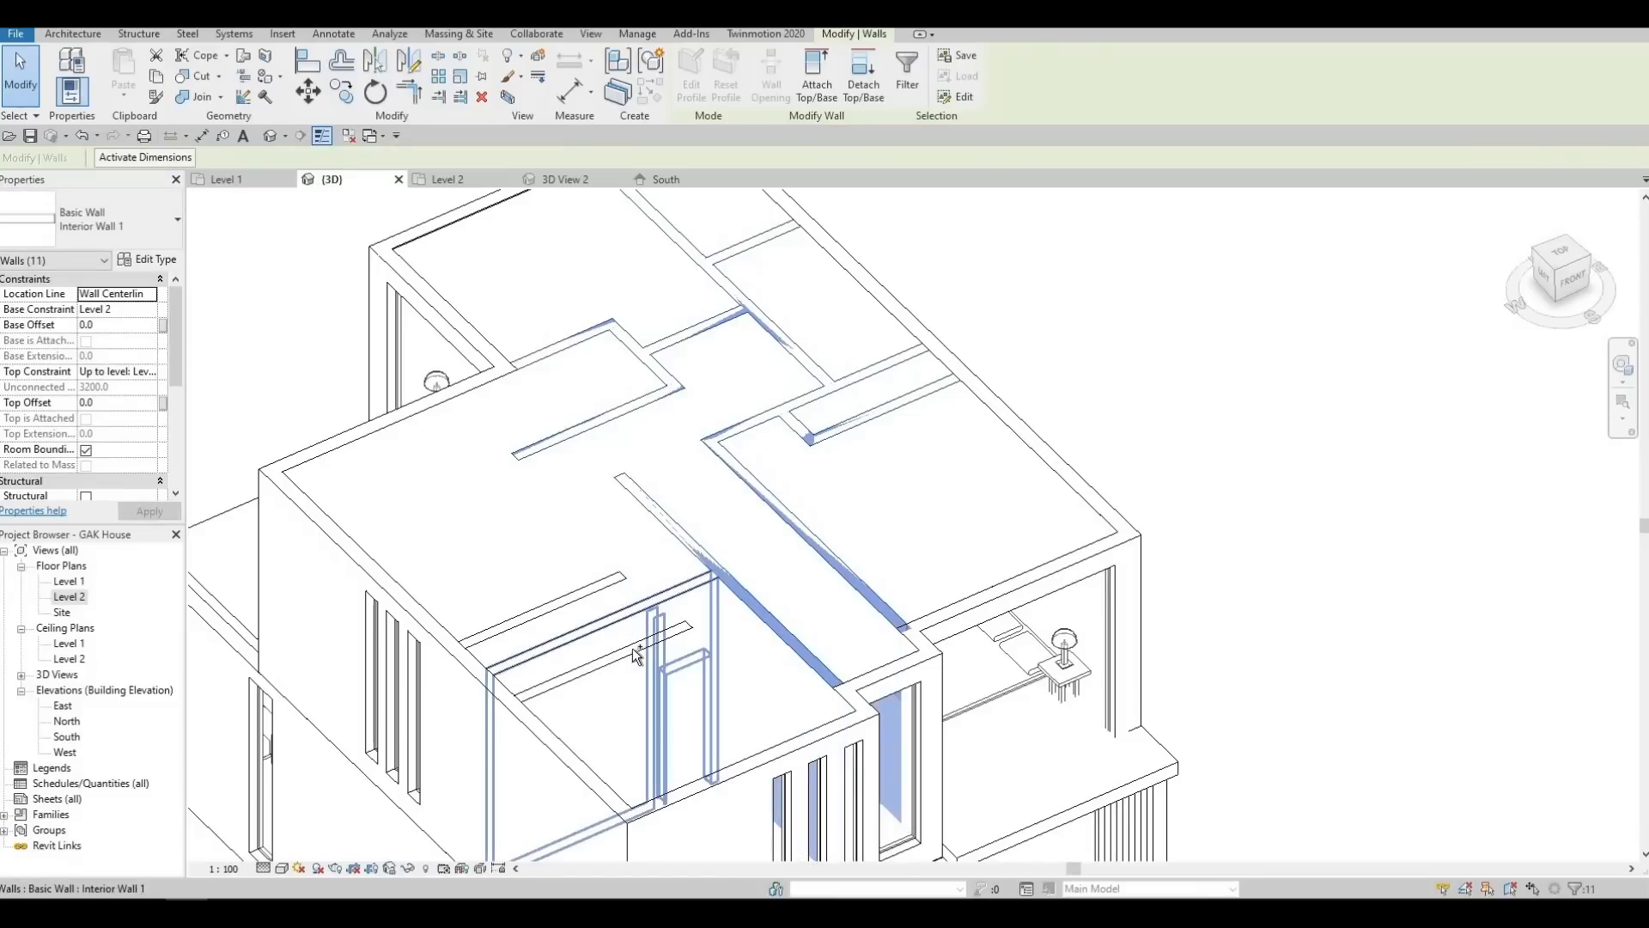
ctrl+click(598, 602)
ctrl+click(590, 595)
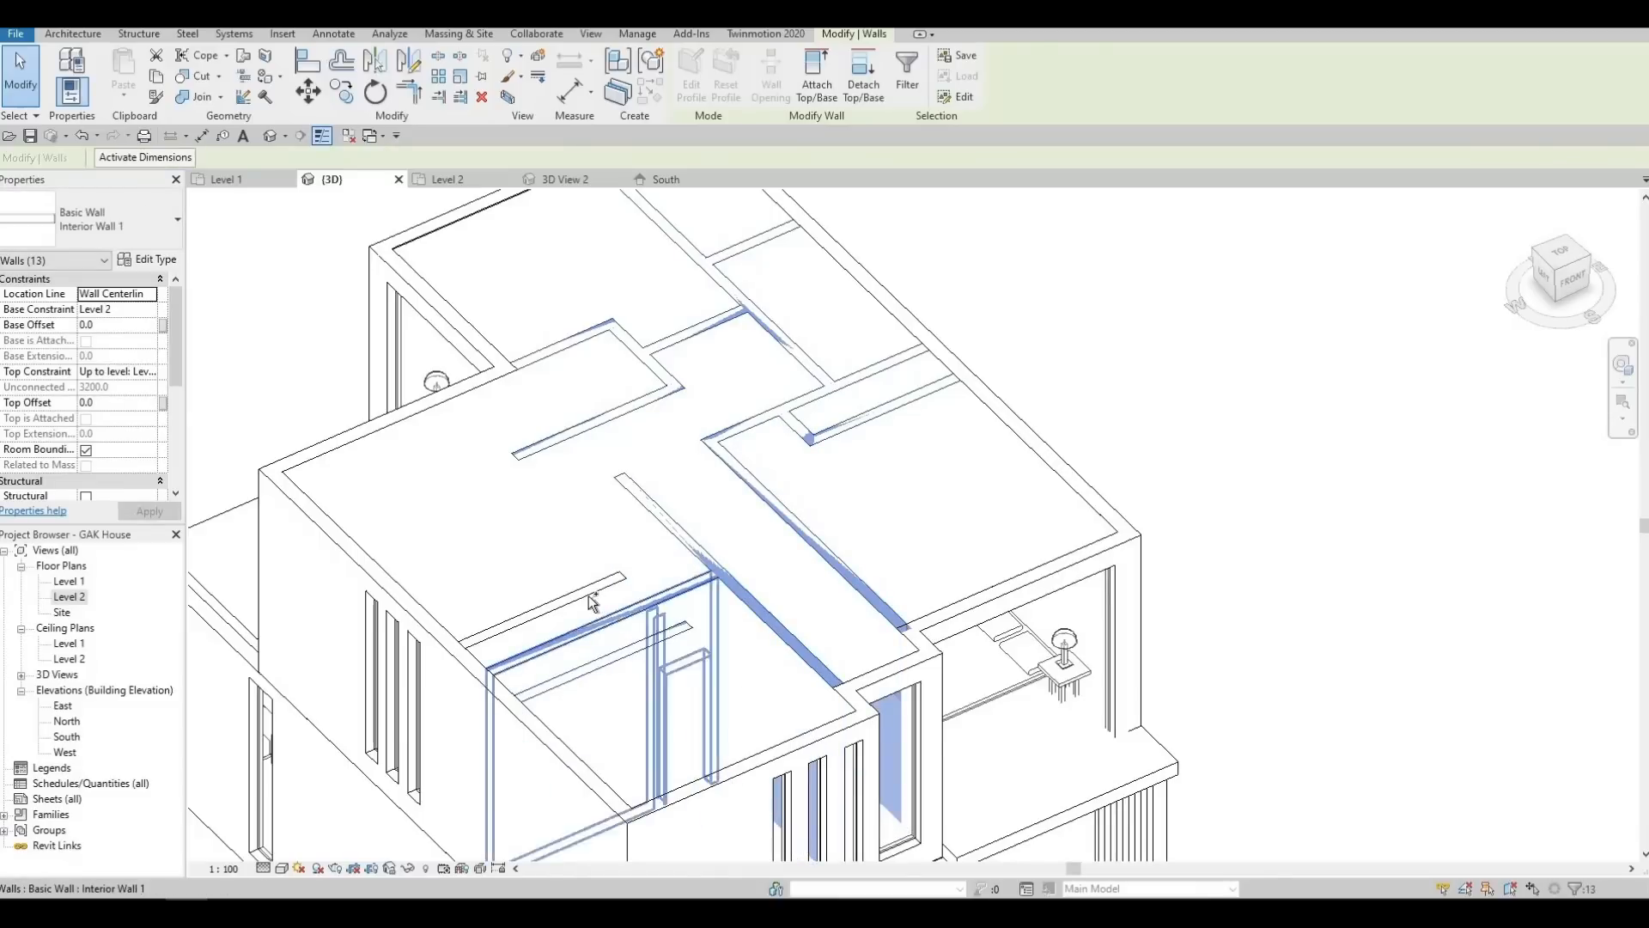
click(811, 91)
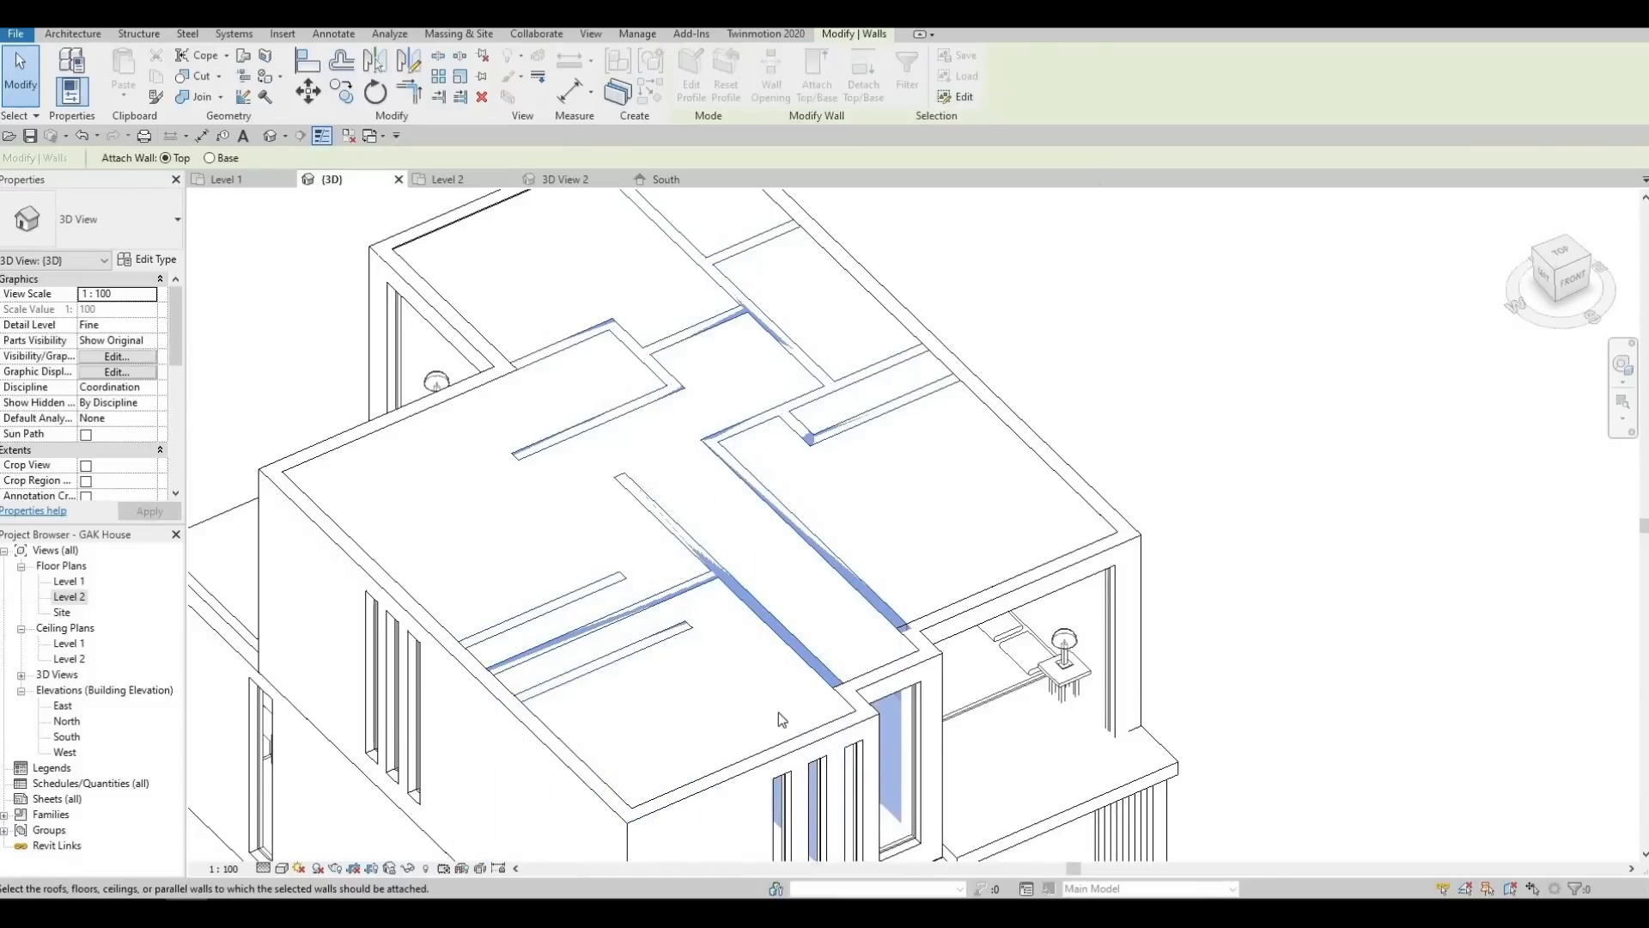
click(692, 713)
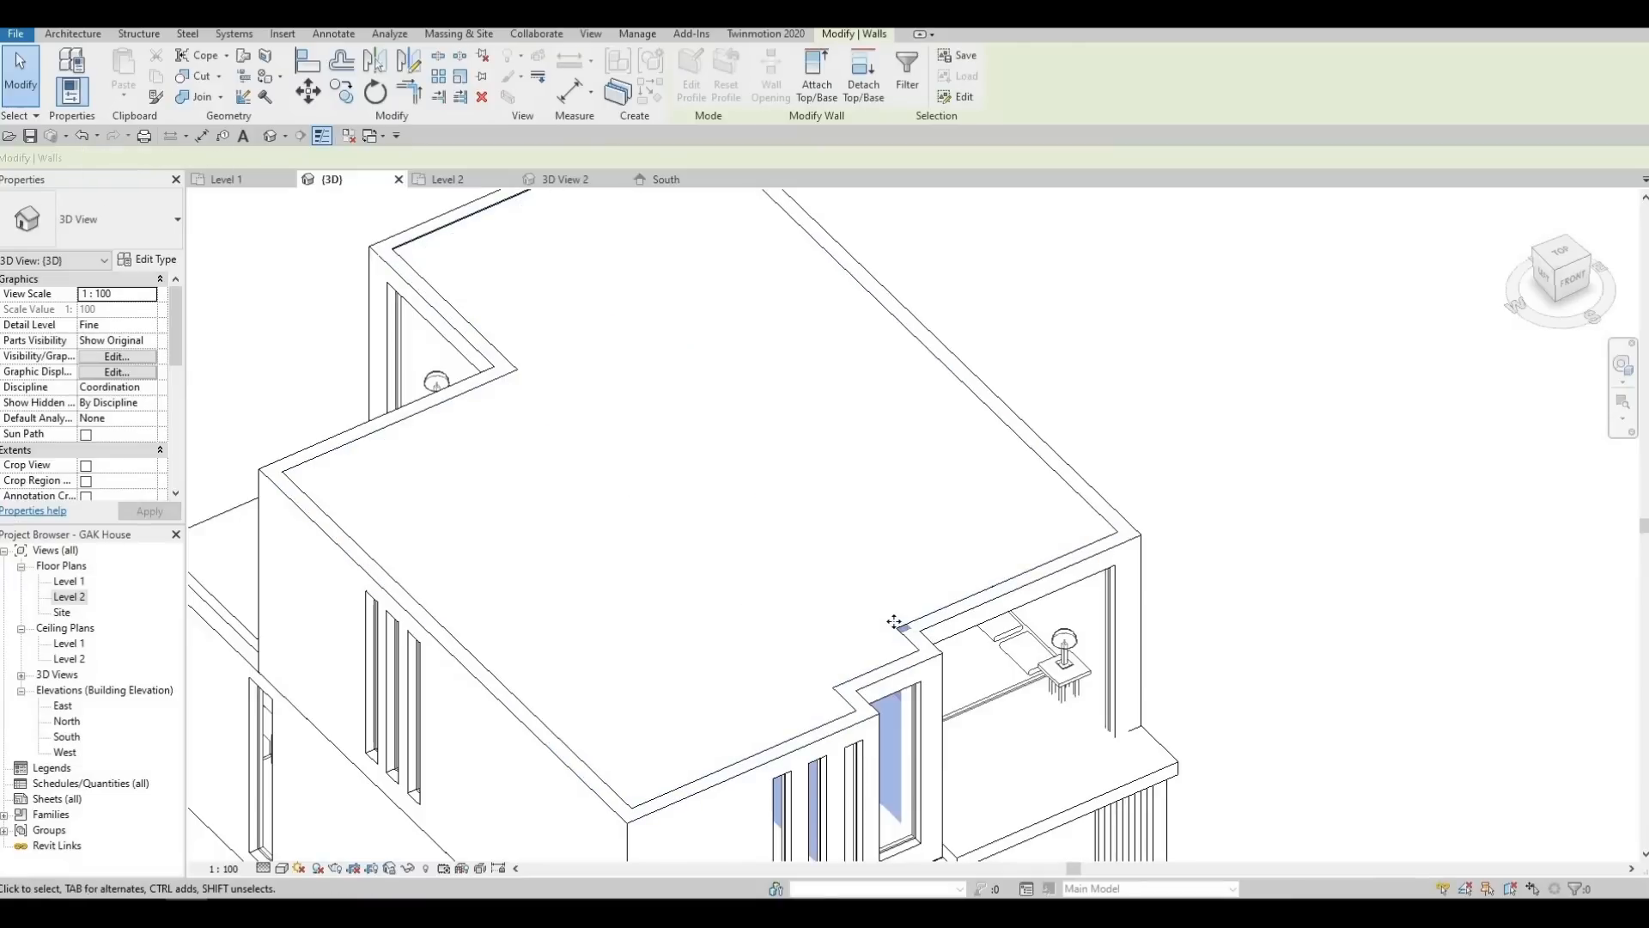
key(Escape)
key(Escape)
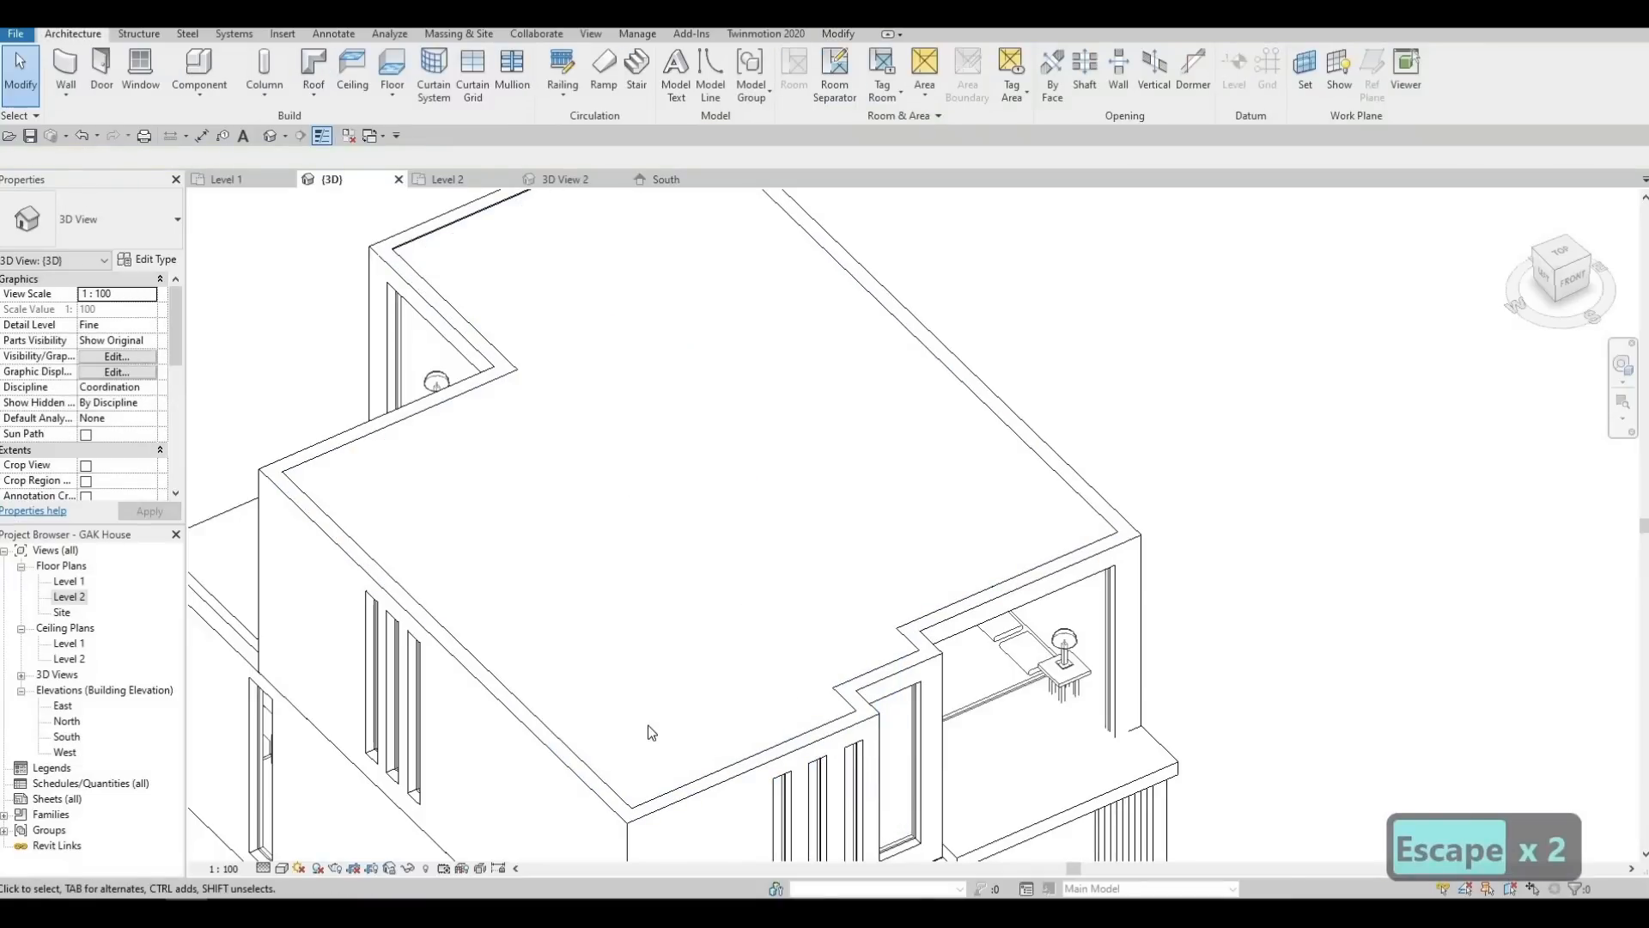
Examine the roof edges and exterior wall tops from several sides of the house in 3D
scroll(640, 447, down, 2)
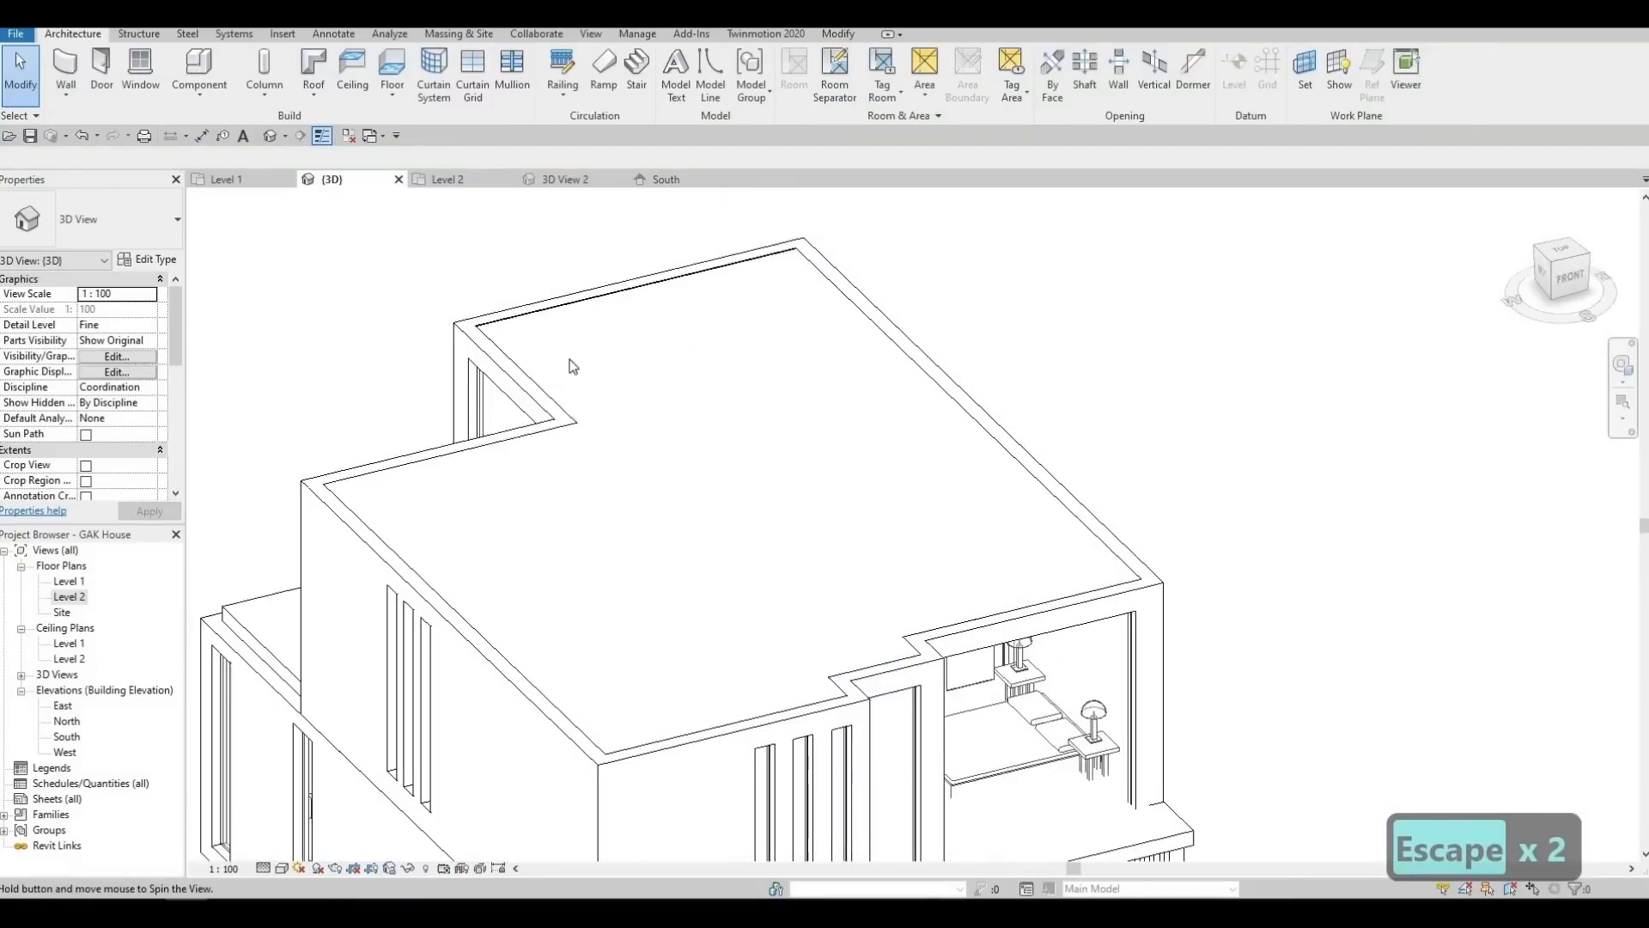
scroll(412, 473, up, 5)
key(Escape)
shift+middle_drag(988, 533, 1053, 581)
middle_drag(637, 493, 1284, 506)
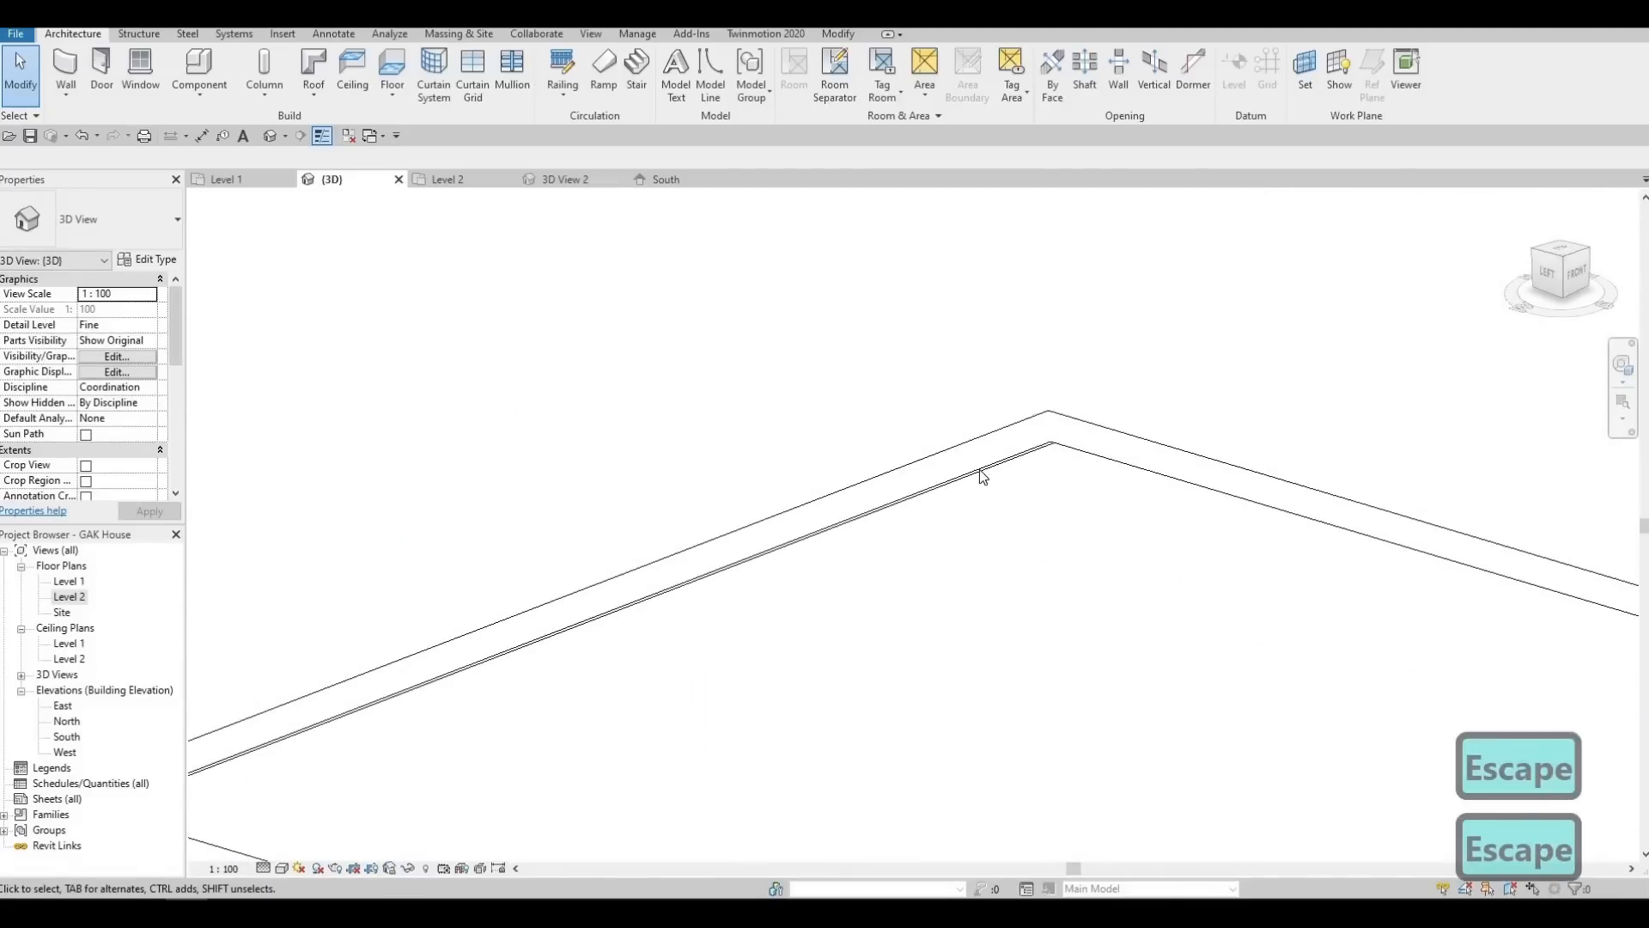
click(1003, 599)
key(Escape)
shift+middle_drag(740, 327, 632, 513)
middle_drag(803, 675, 530, 492)
scroll(533, 490, up, 2)
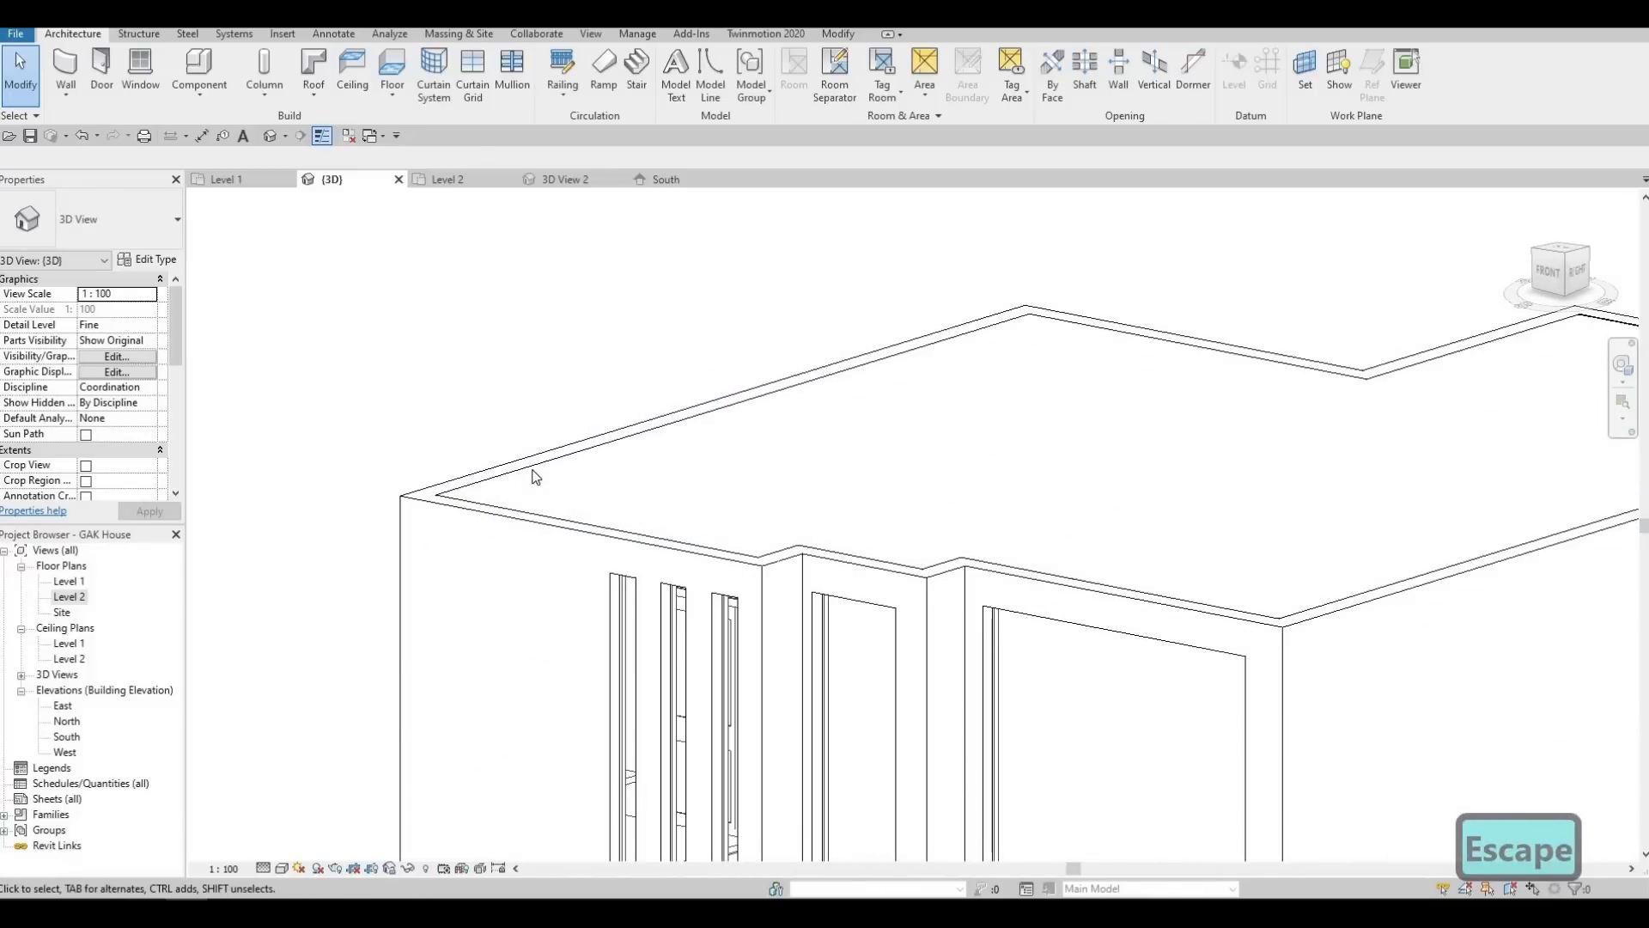
click(528, 481)
middle_drag(585, 518, 858, 549)
key(Escape)
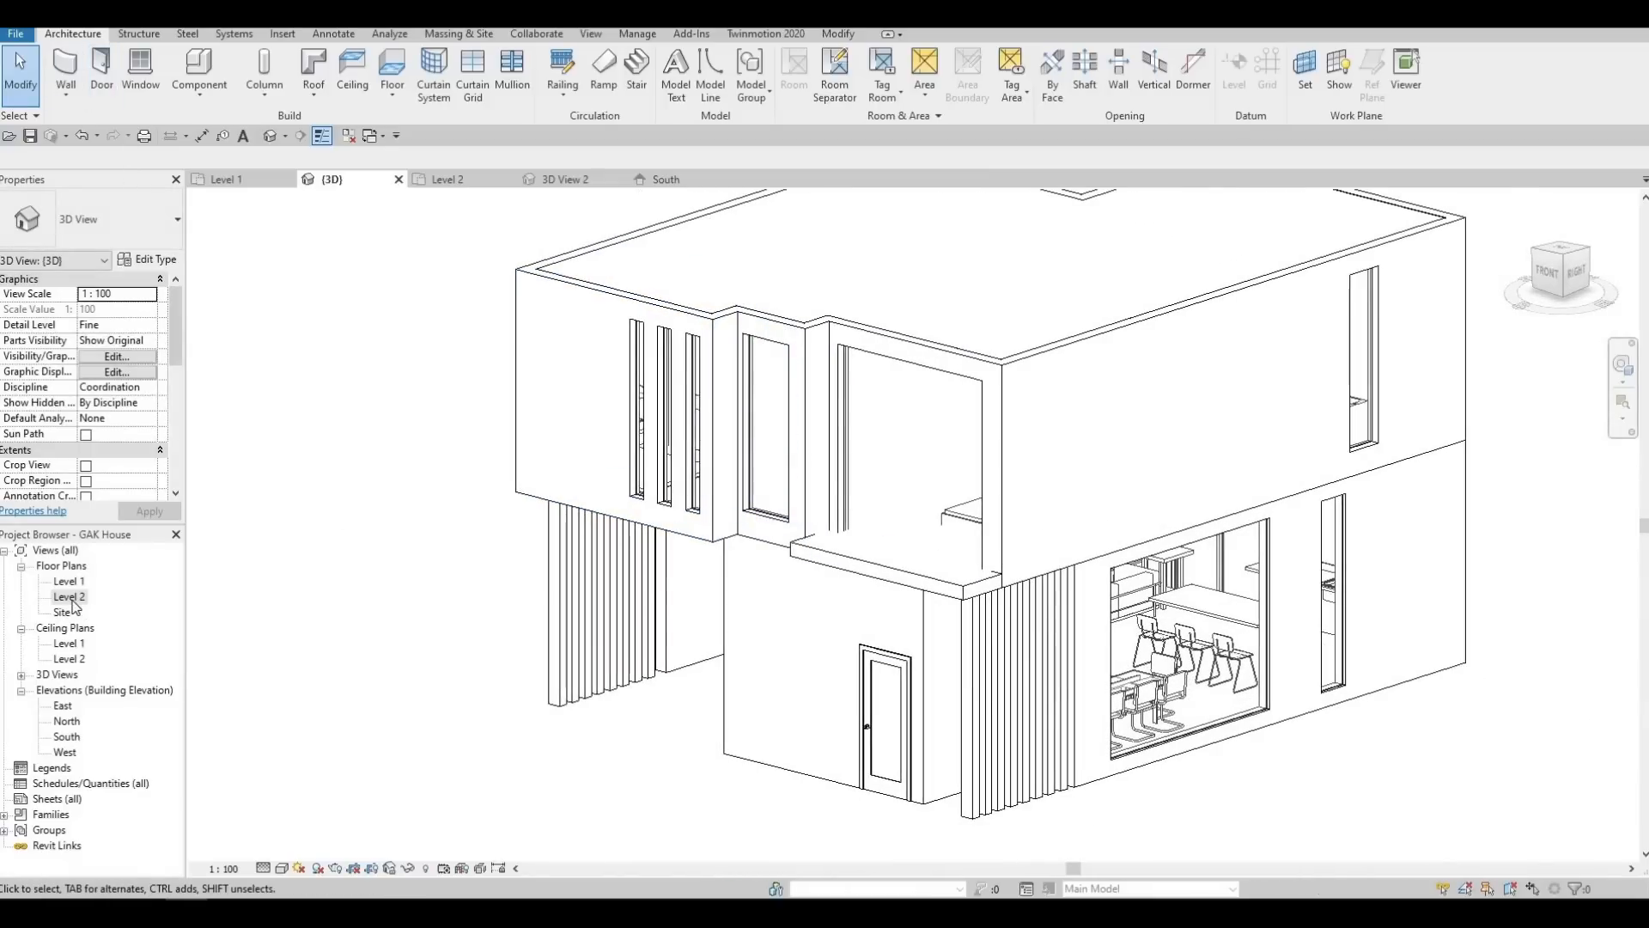
Open the Level 2 floor plan and start a new wall of the type Curtain Wall
key(ctrl+Tab)
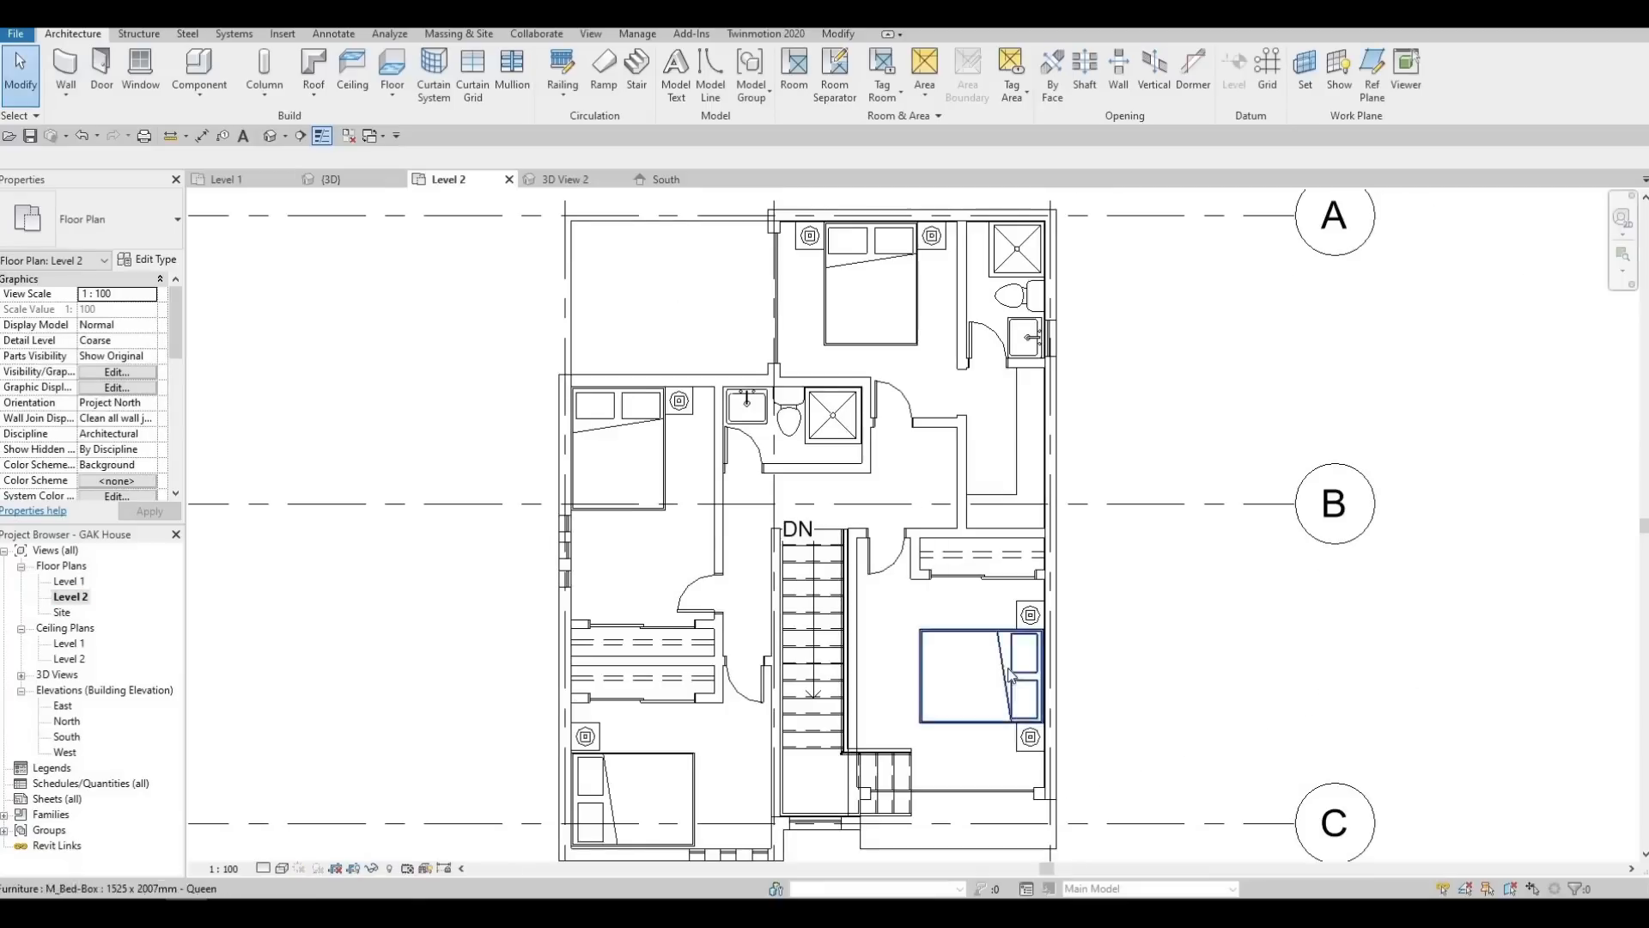
scroll(939, 684, down, 2)
middle_drag(938, 684, 895, 511)
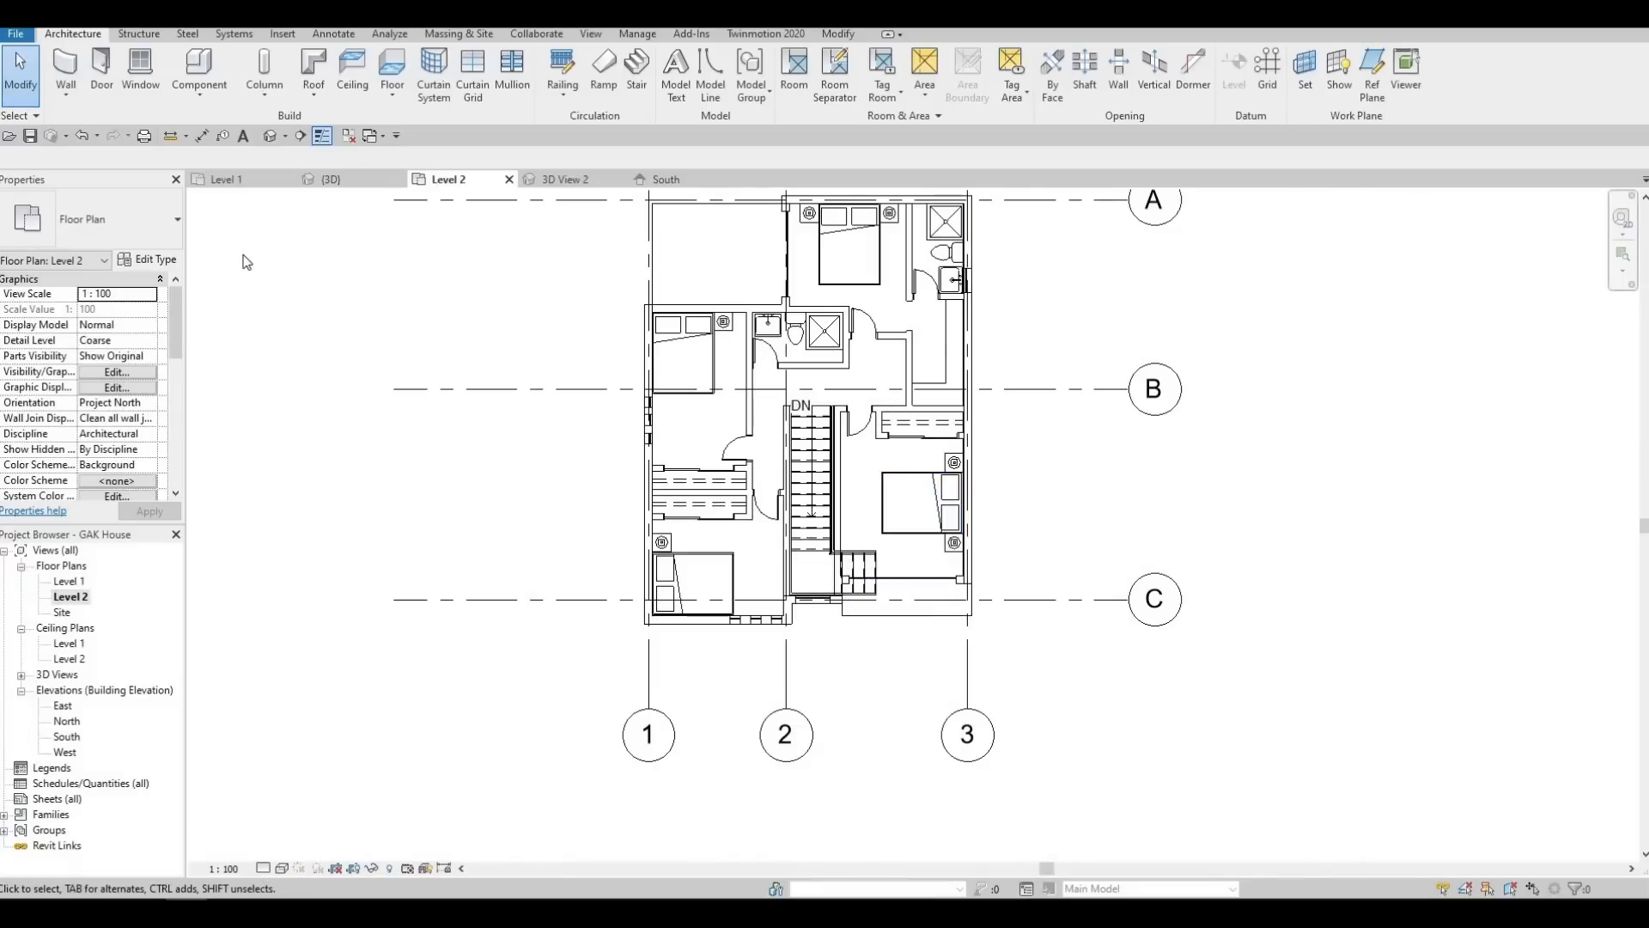
click(152, 101)
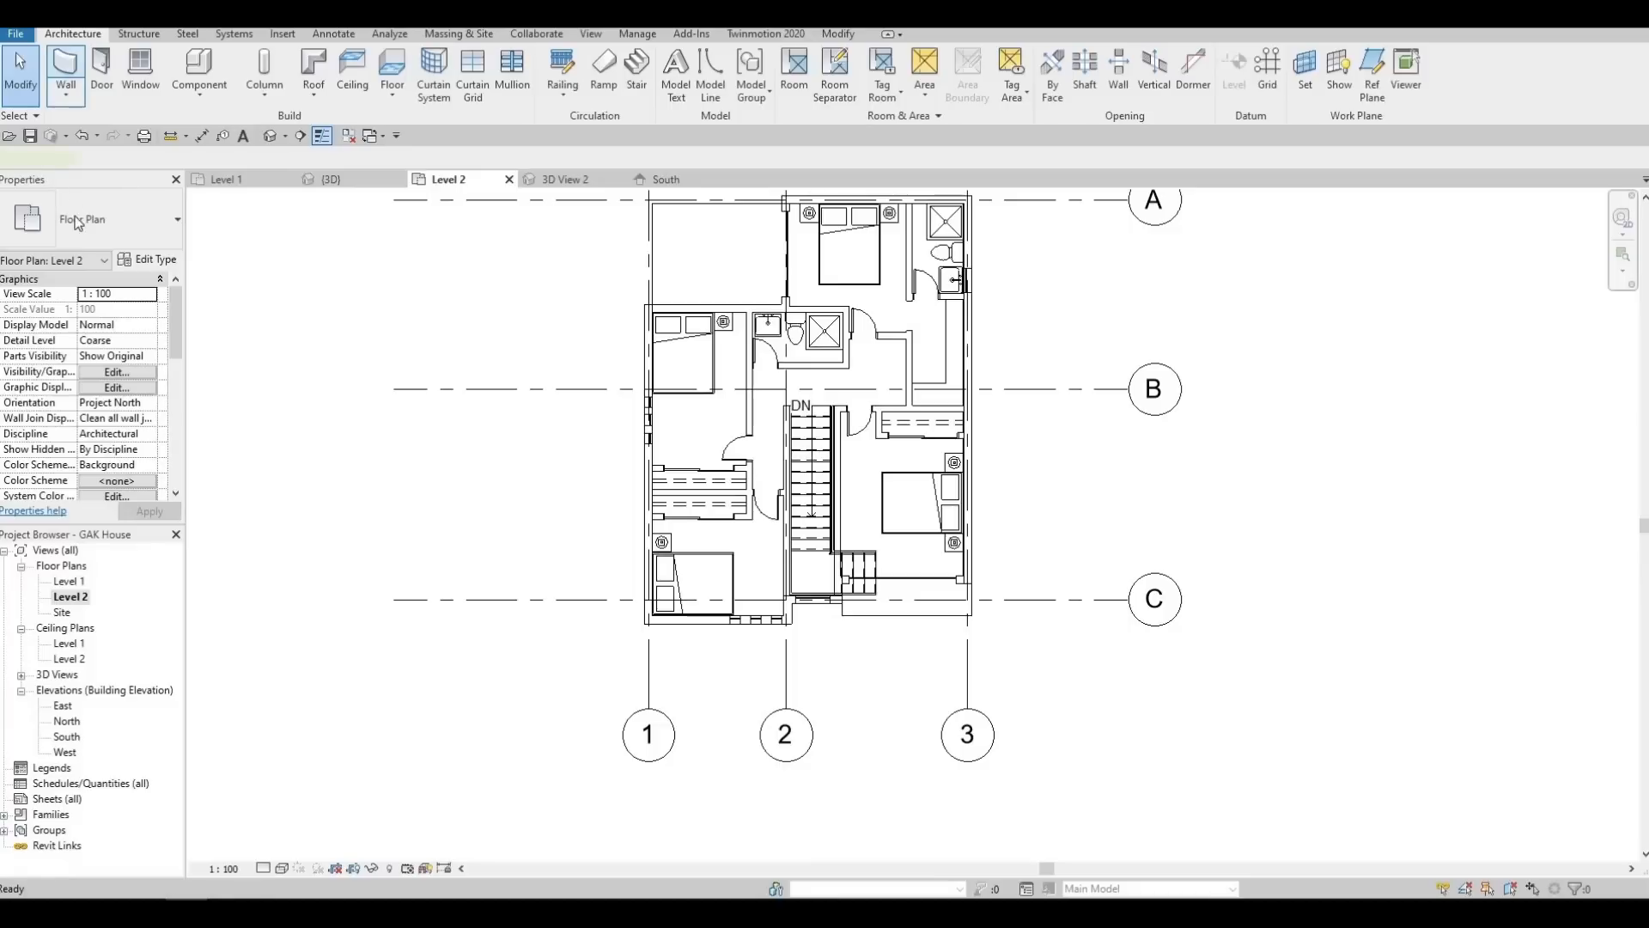
key(w)
key(a)
click(177, 219)
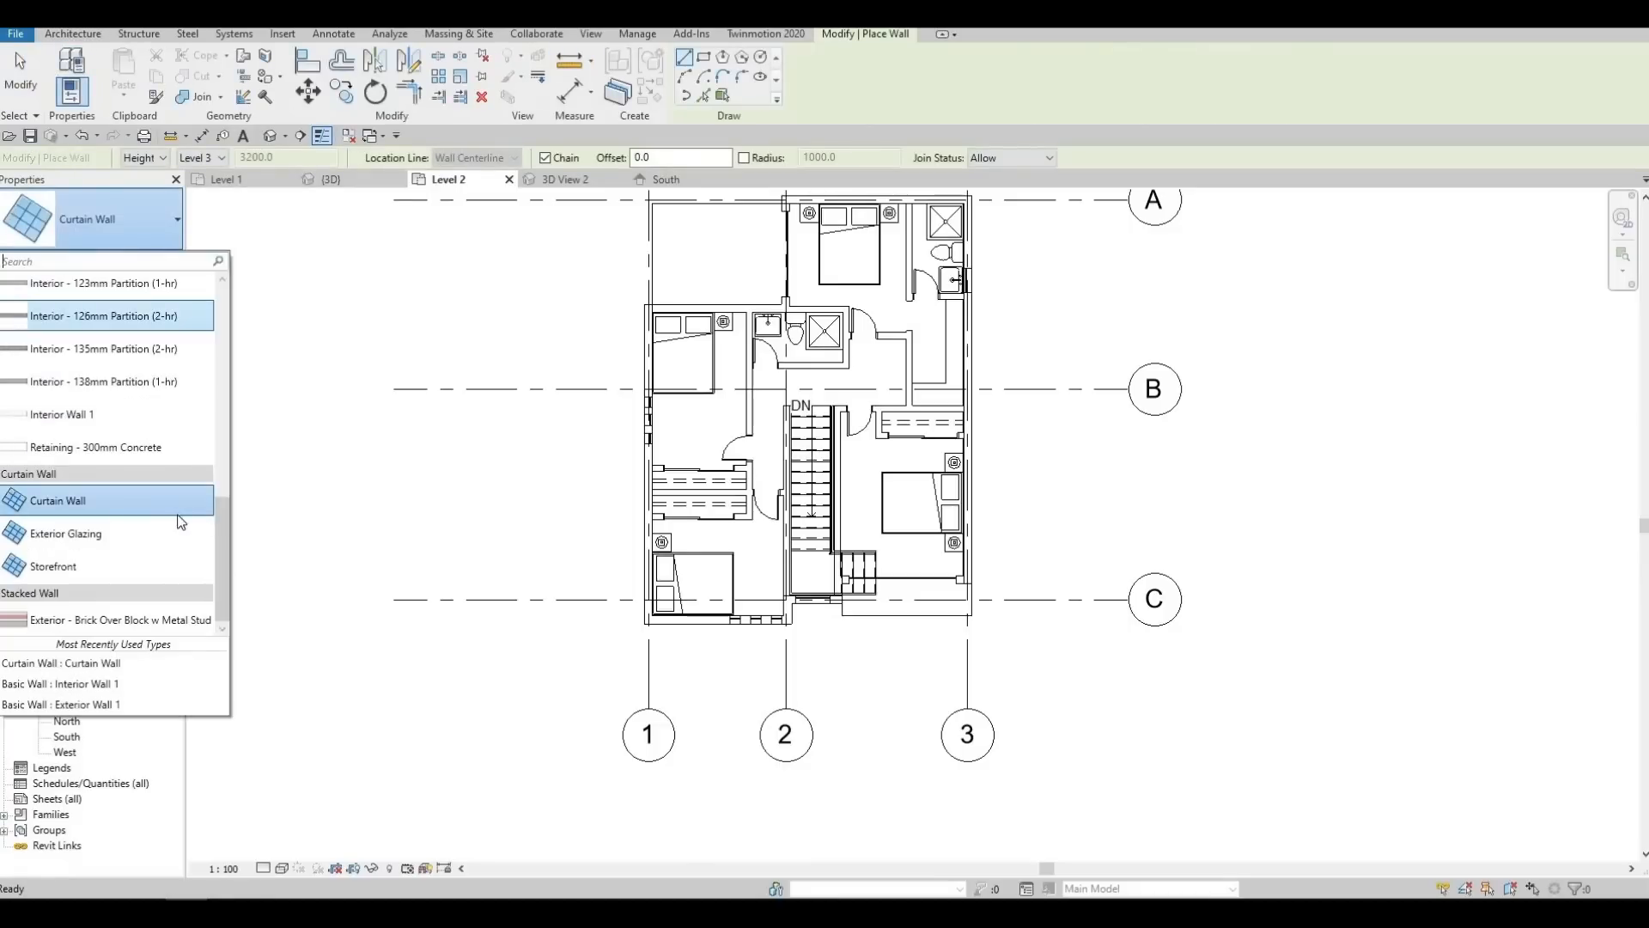
click(987, 611)
Draw three chained curtain walls along the front balcony edge: 800 mm beside grid 3, 3160 mm across the front, 523 mm on the stair side
scroll(985, 606, up, 5)
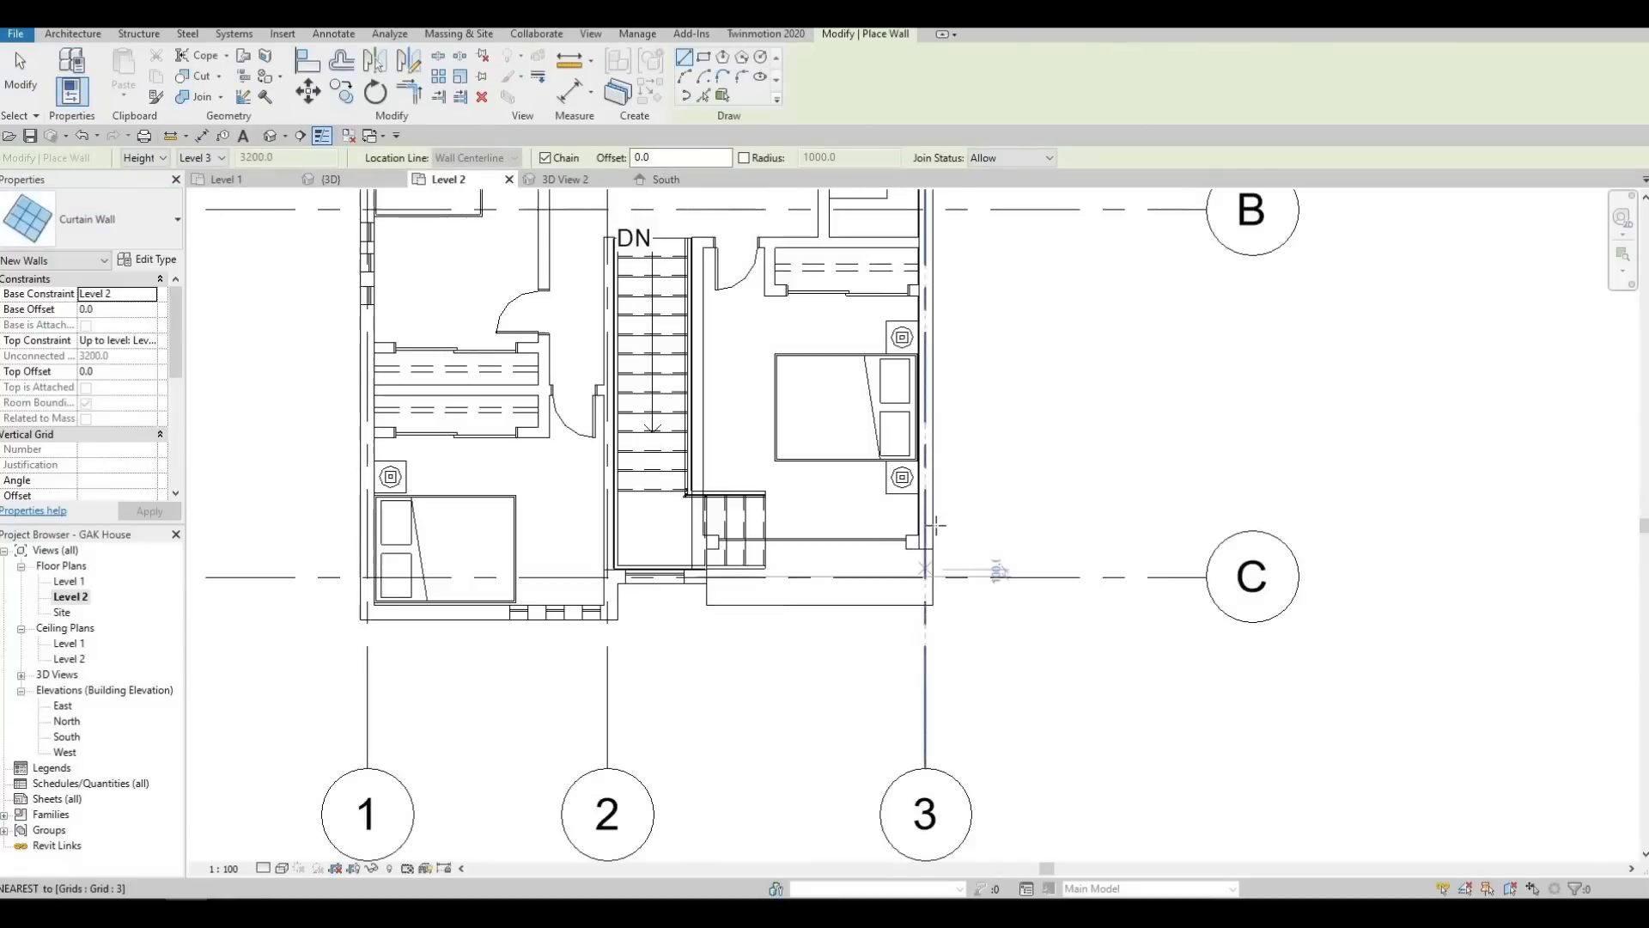
scroll(938, 523, up, 1)
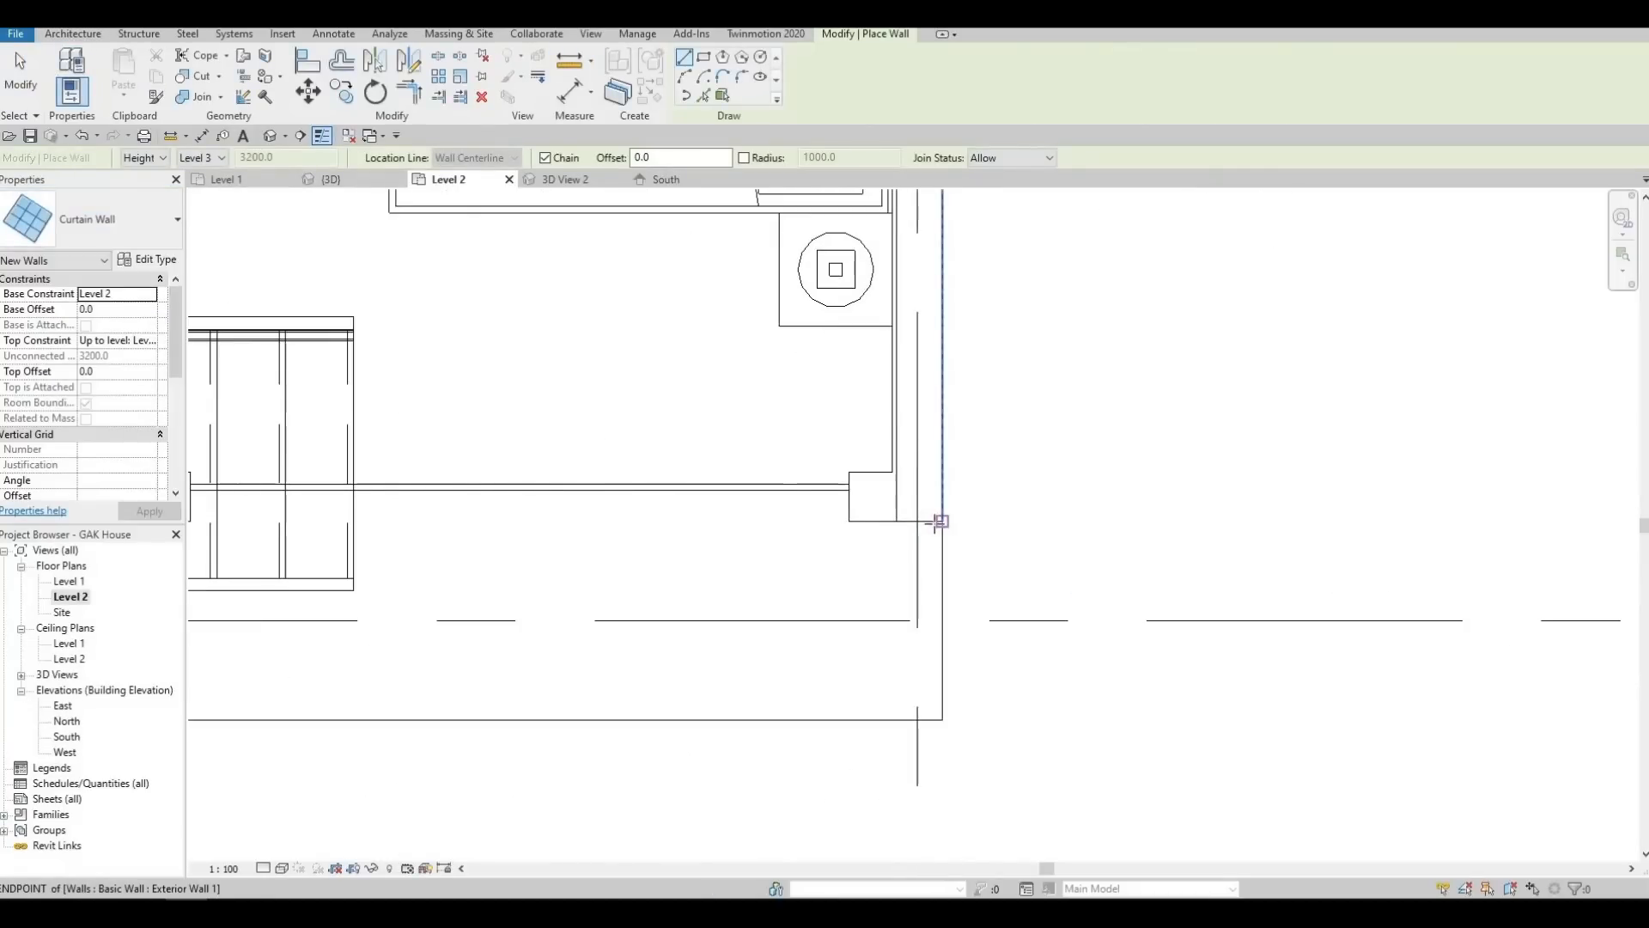
click(941, 521)
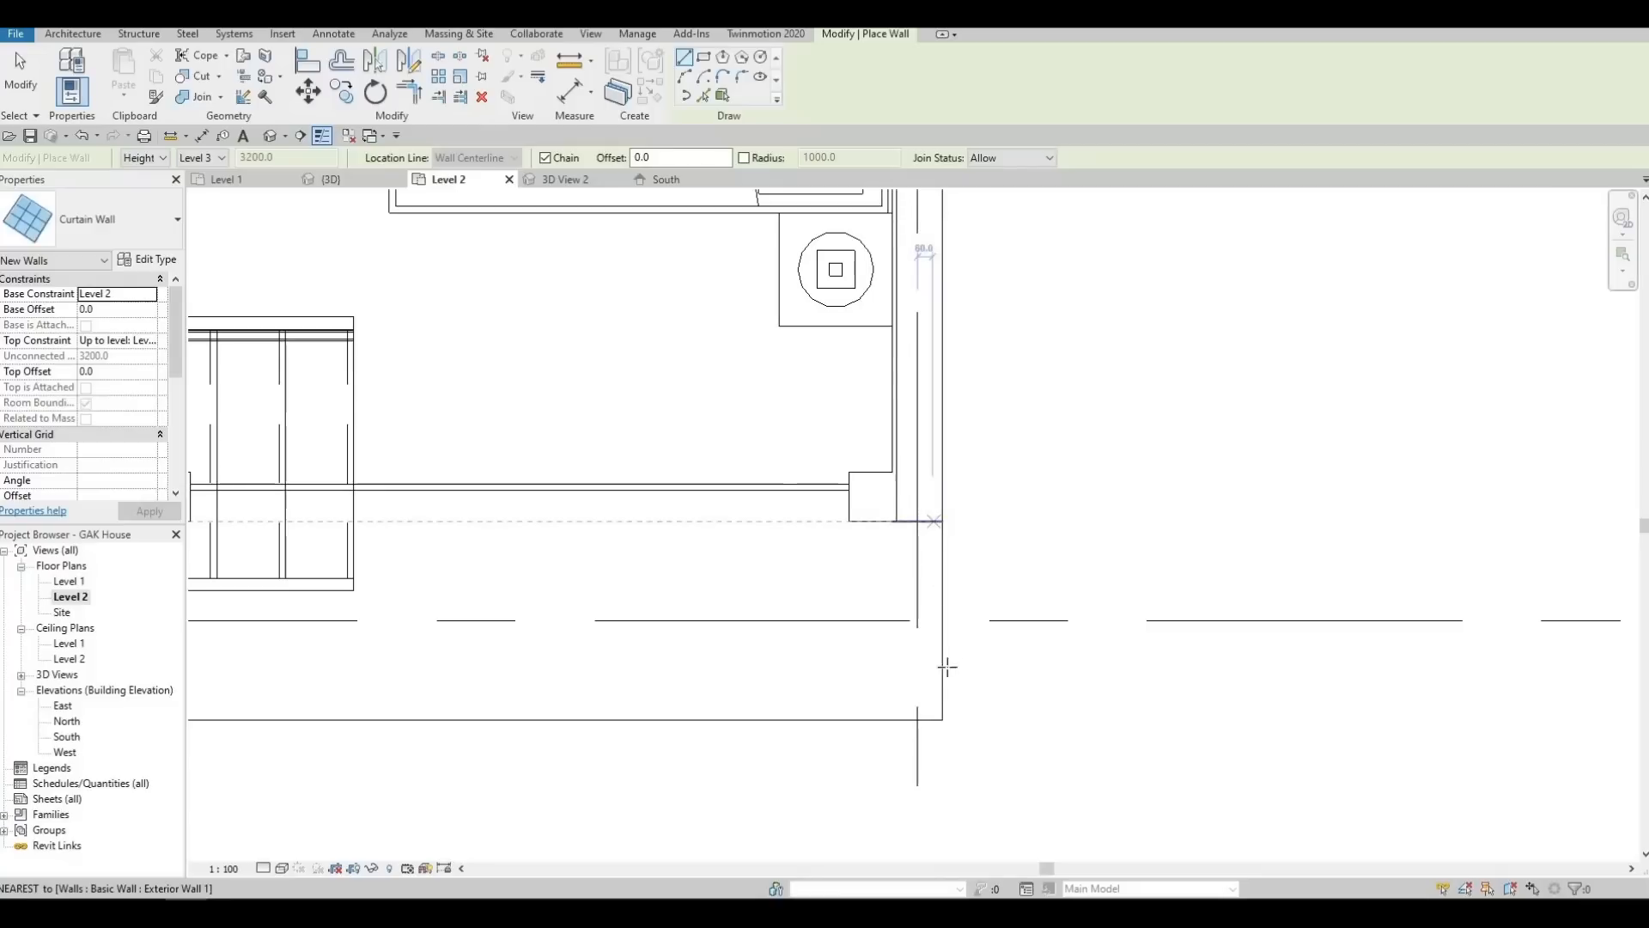
click(919, 718)
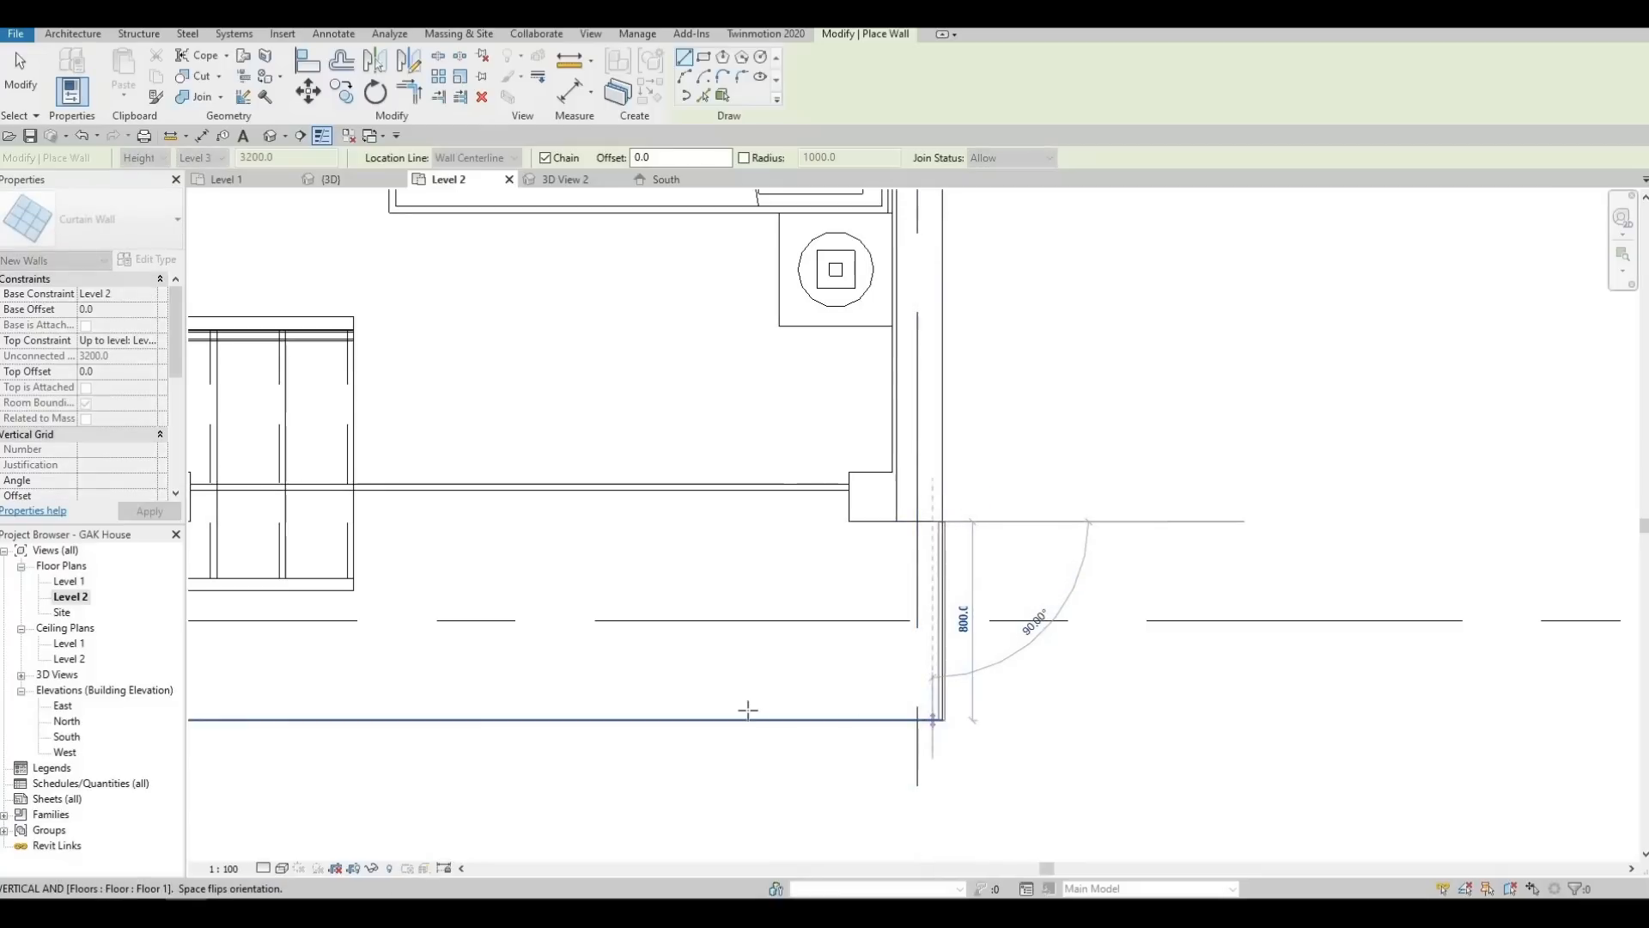
middle_drag(435, 708, 1188, 739)
click(906, 676)
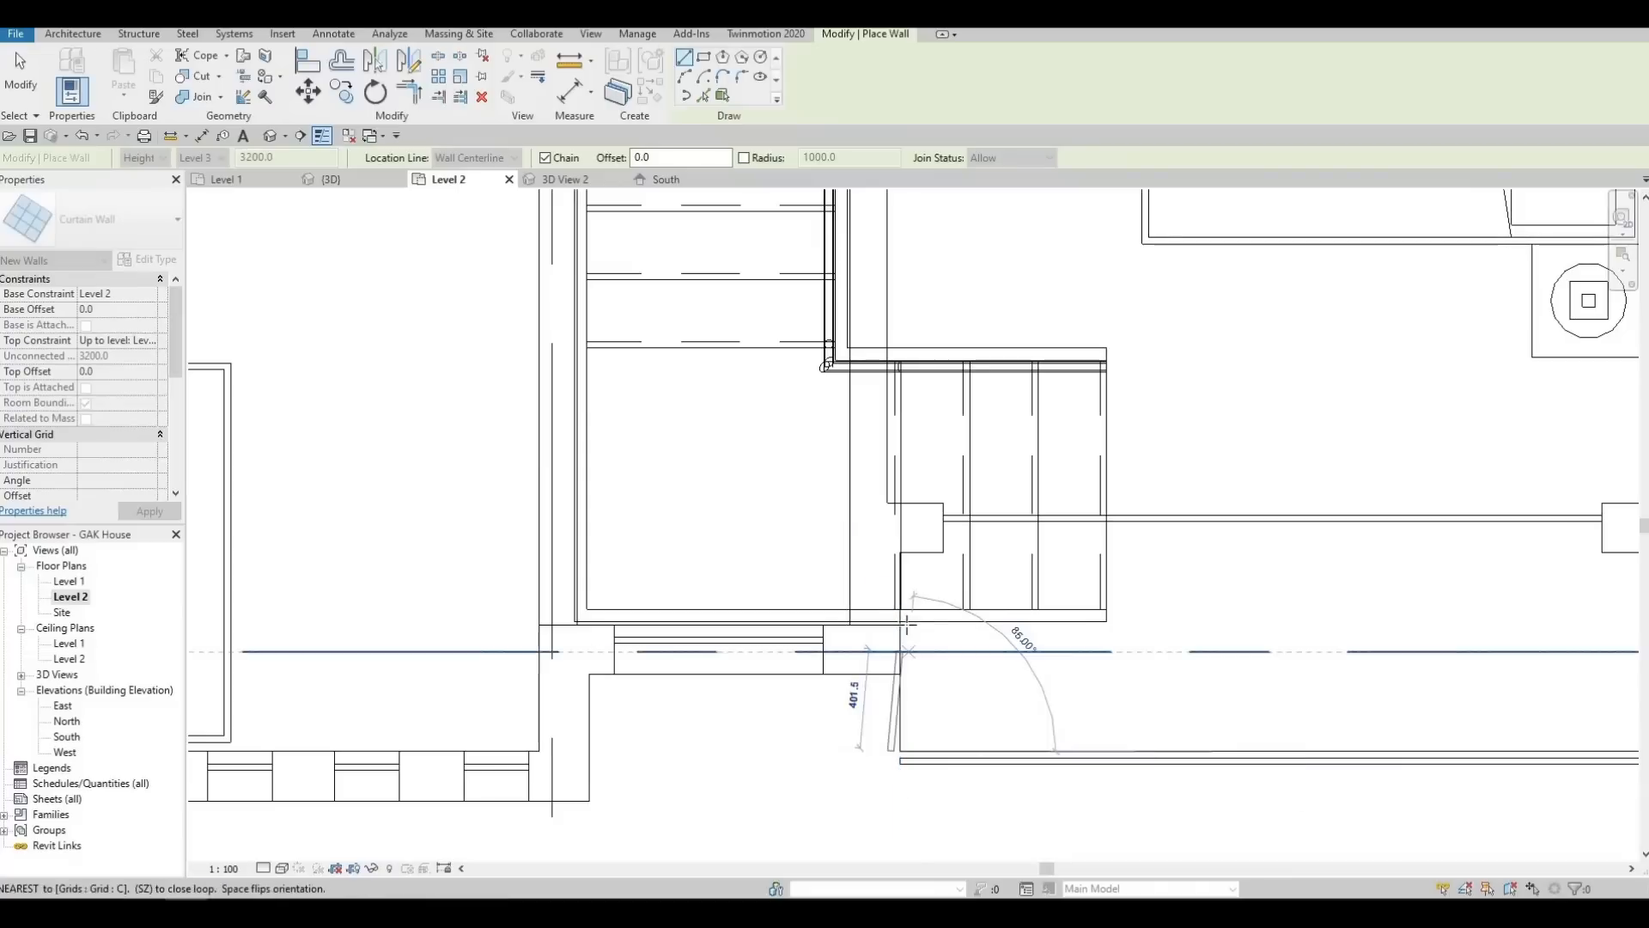
key(Escape)
key(Escape)
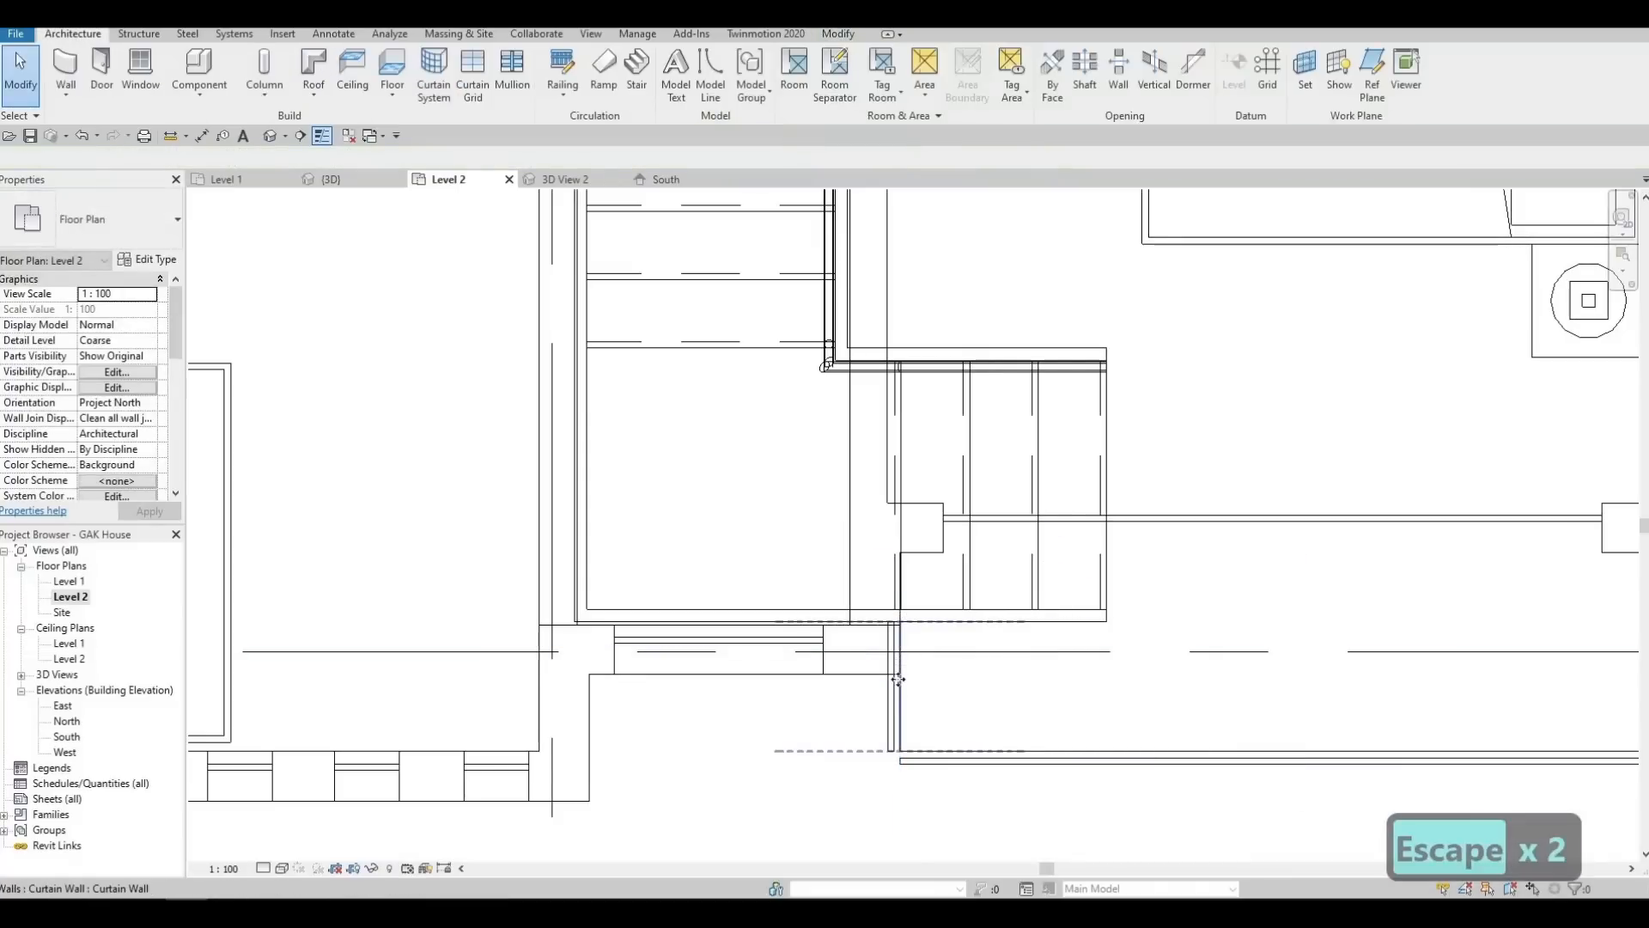
Flip the stair-side balcony curtain wall so that it sits inside the slab edge
click(894, 675)
key(space)
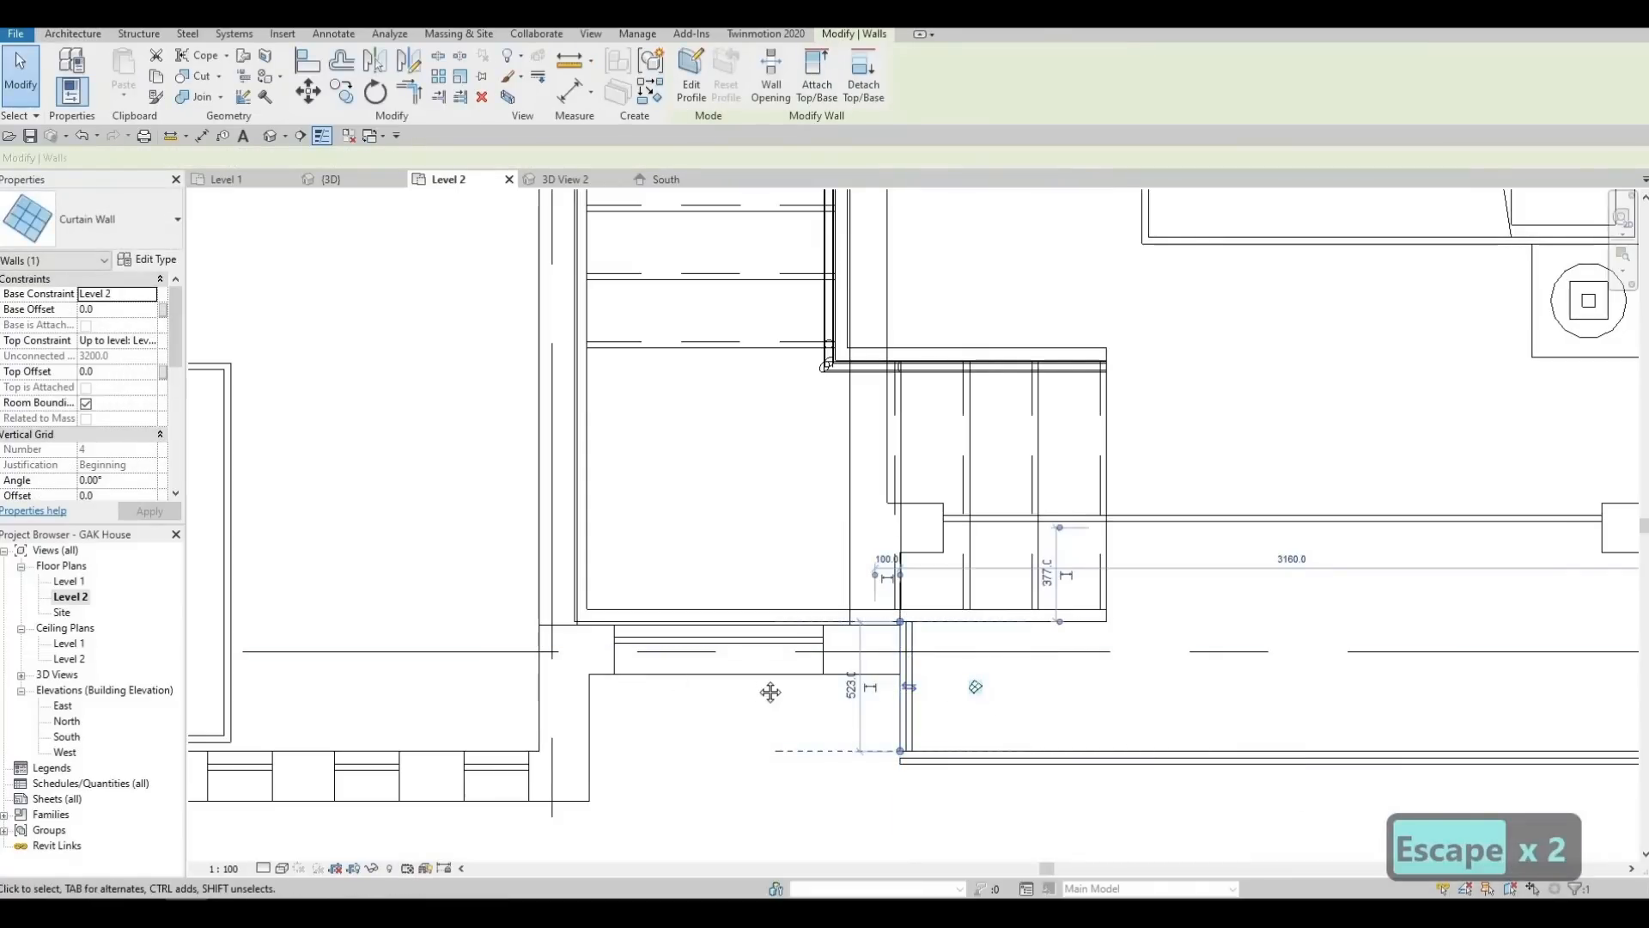
Flip the grid 3 side and front balcony curtain walls to the inside of the slab edge
middle_drag(770, 691, 130, 650)
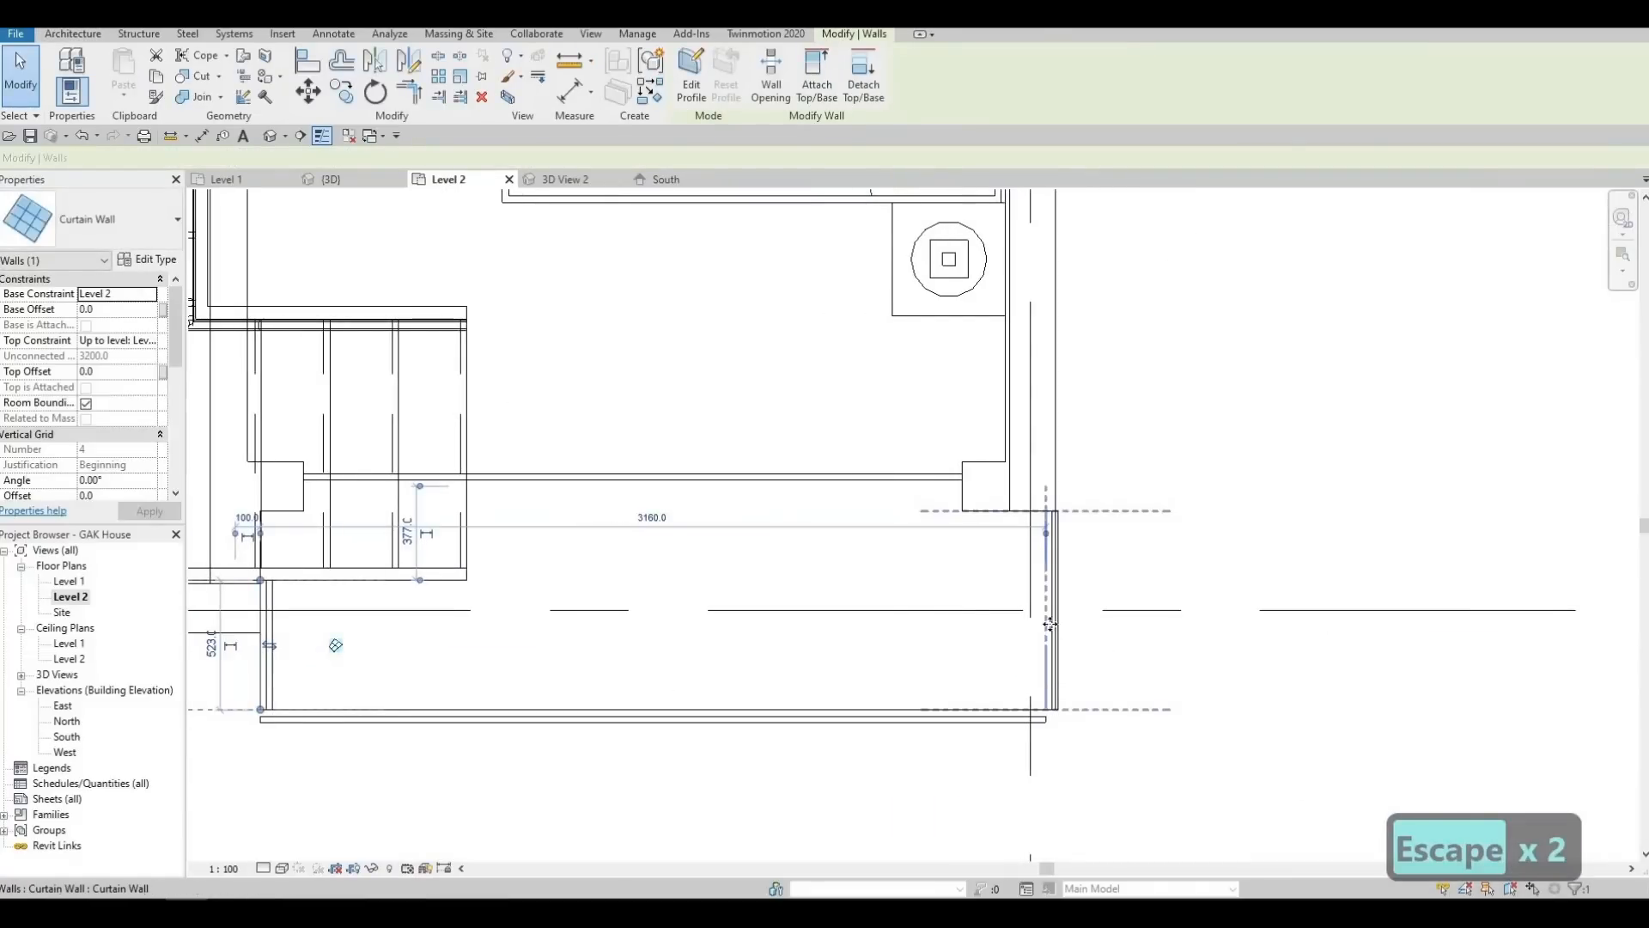
click(1055, 648)
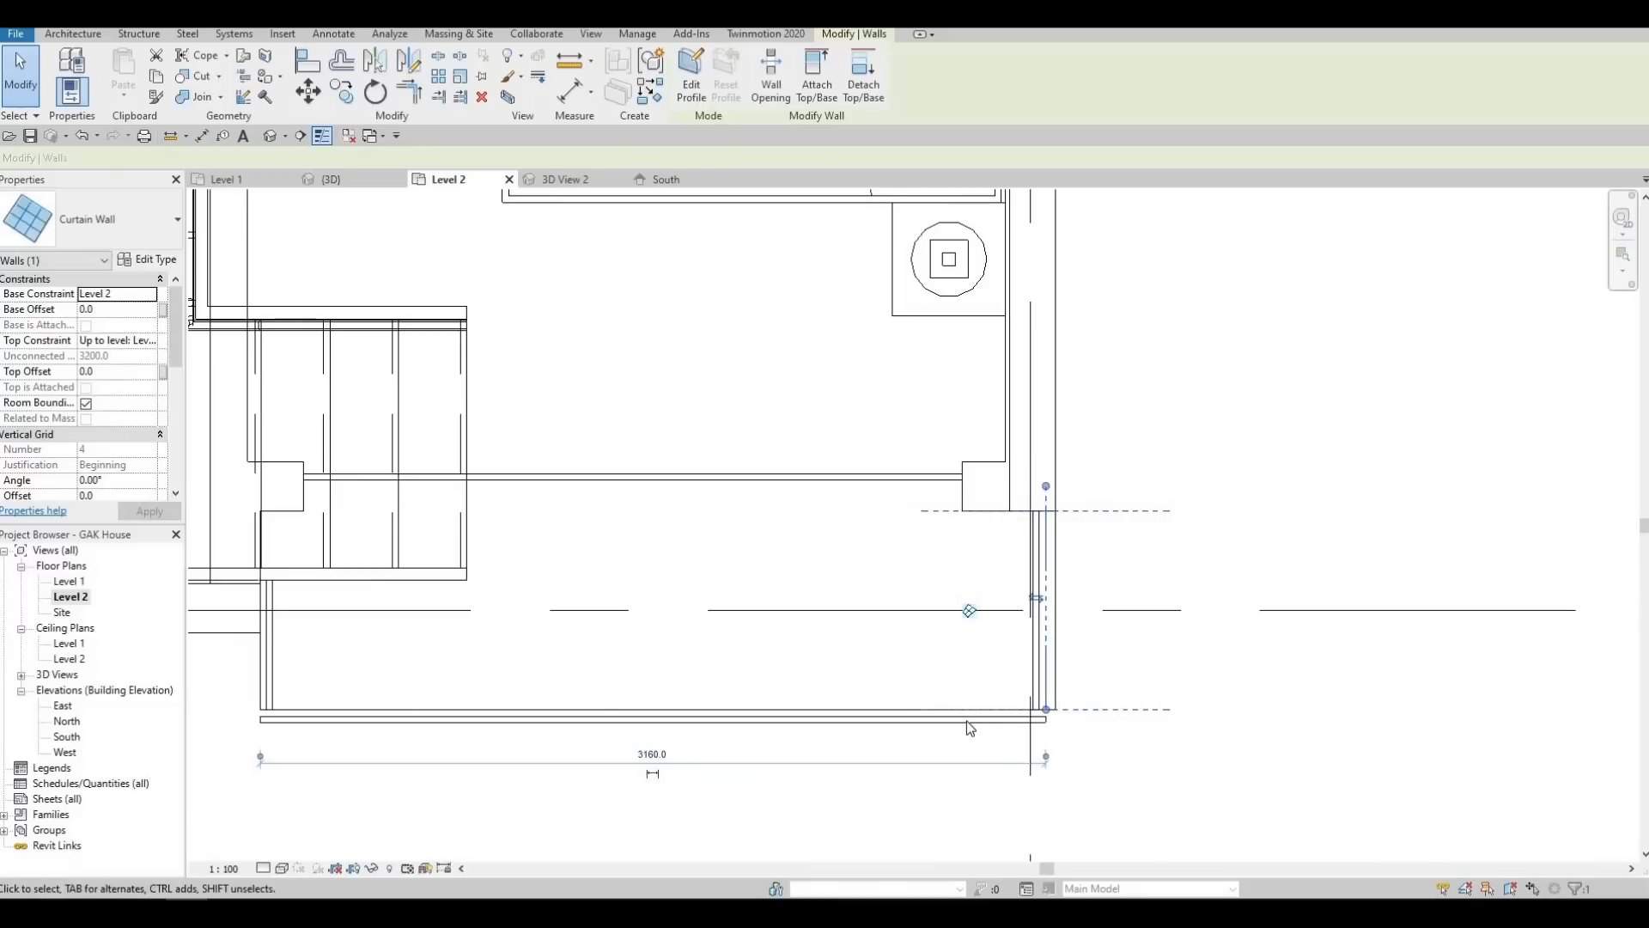
click(743, 709)
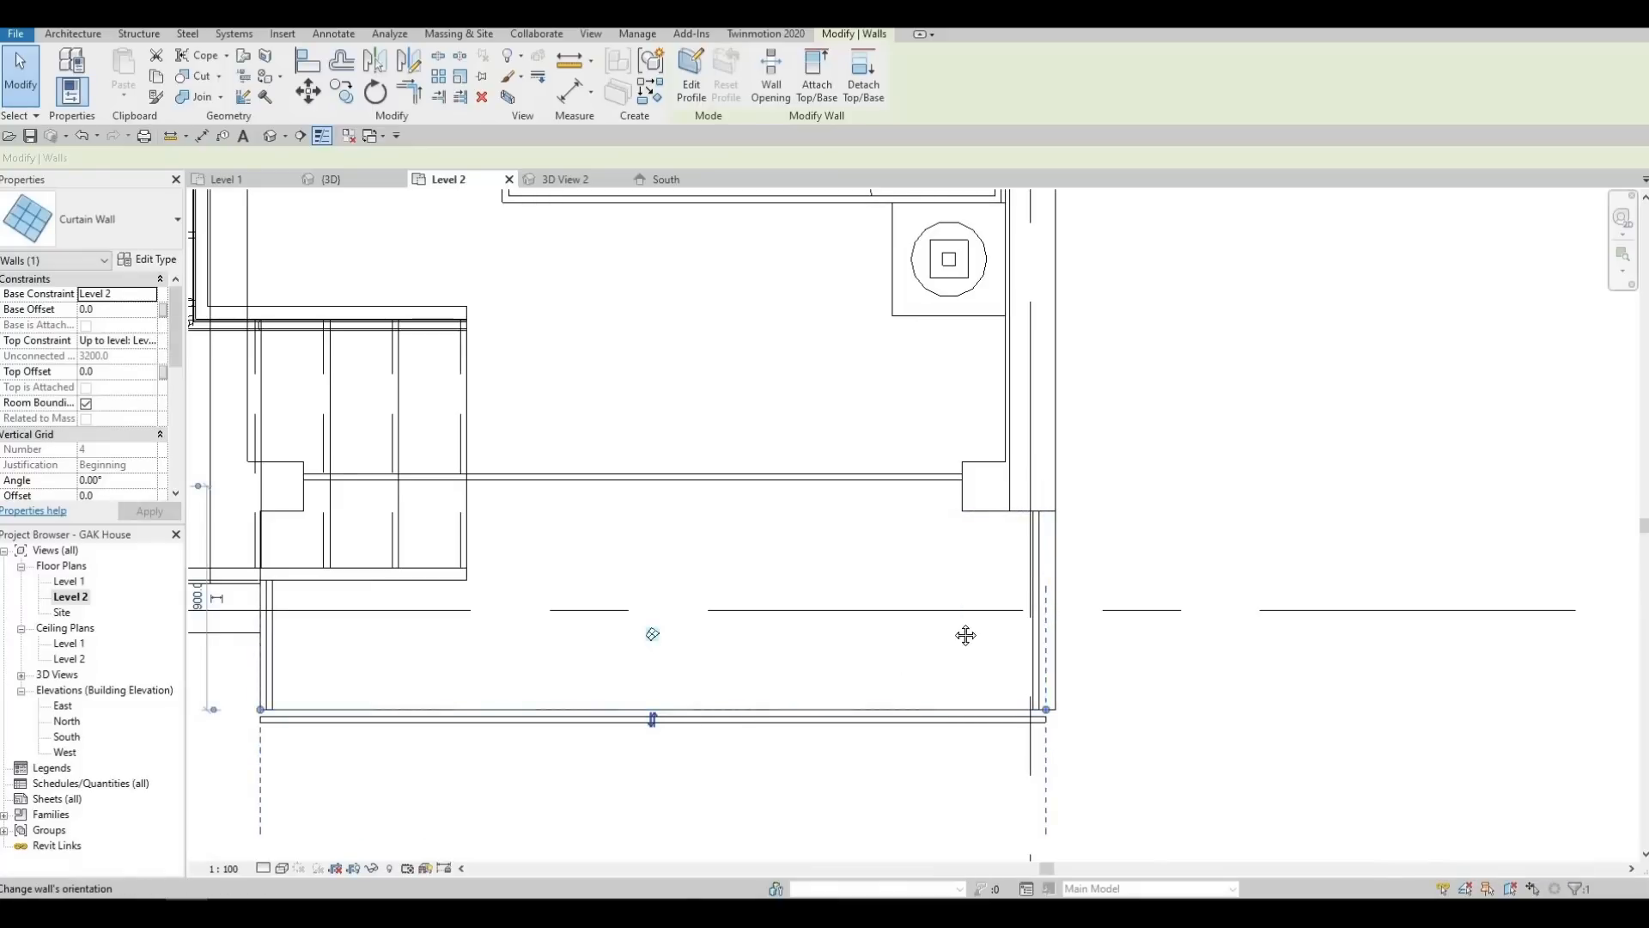
key(Escape)
Try nudging the curtain wall beside grid 3 inward, and undo the nudges together with the last two wall flips
scroll(1026, 627, up, 3)
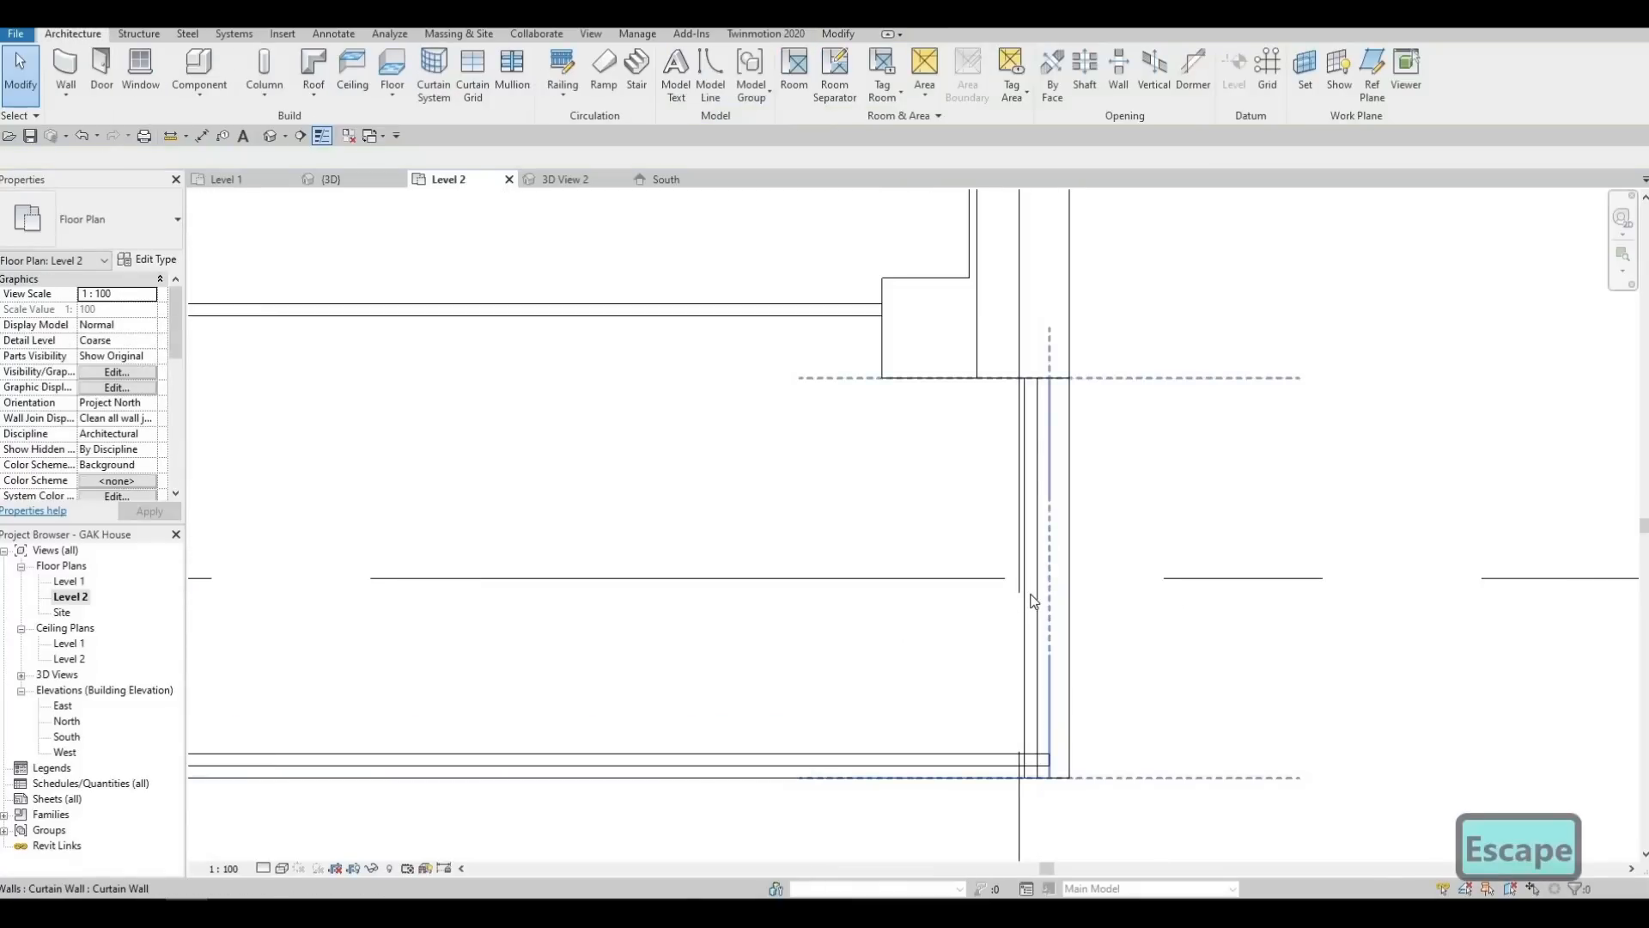
click(1030, 609)
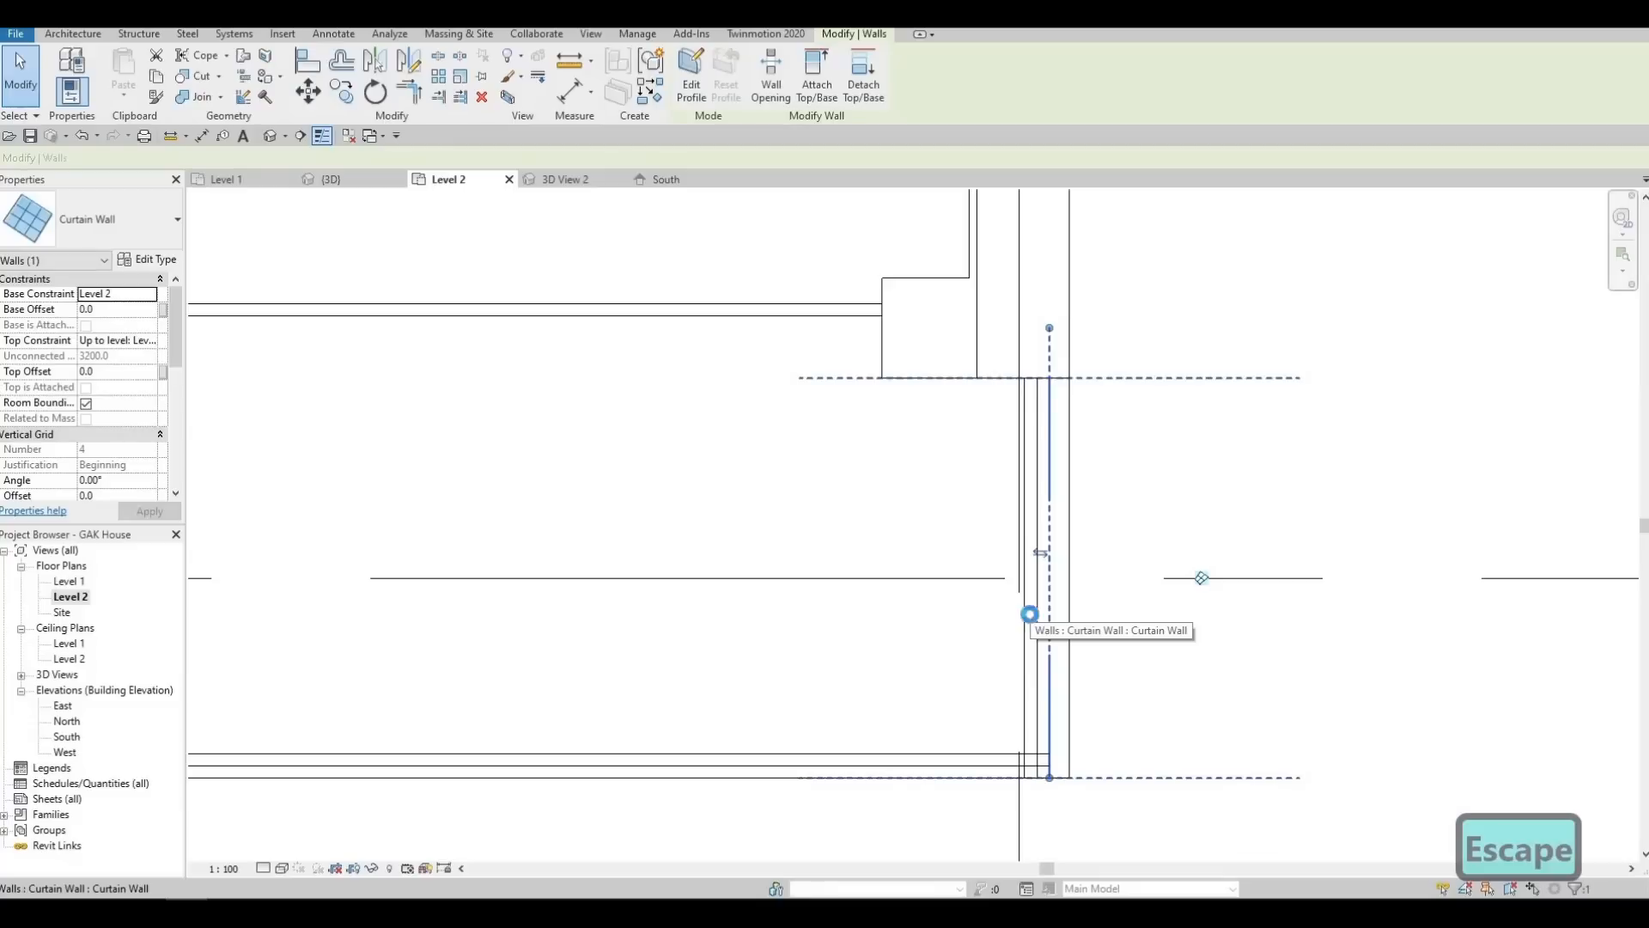
key(Left)
key(Left)
key(Left)
key(Left)
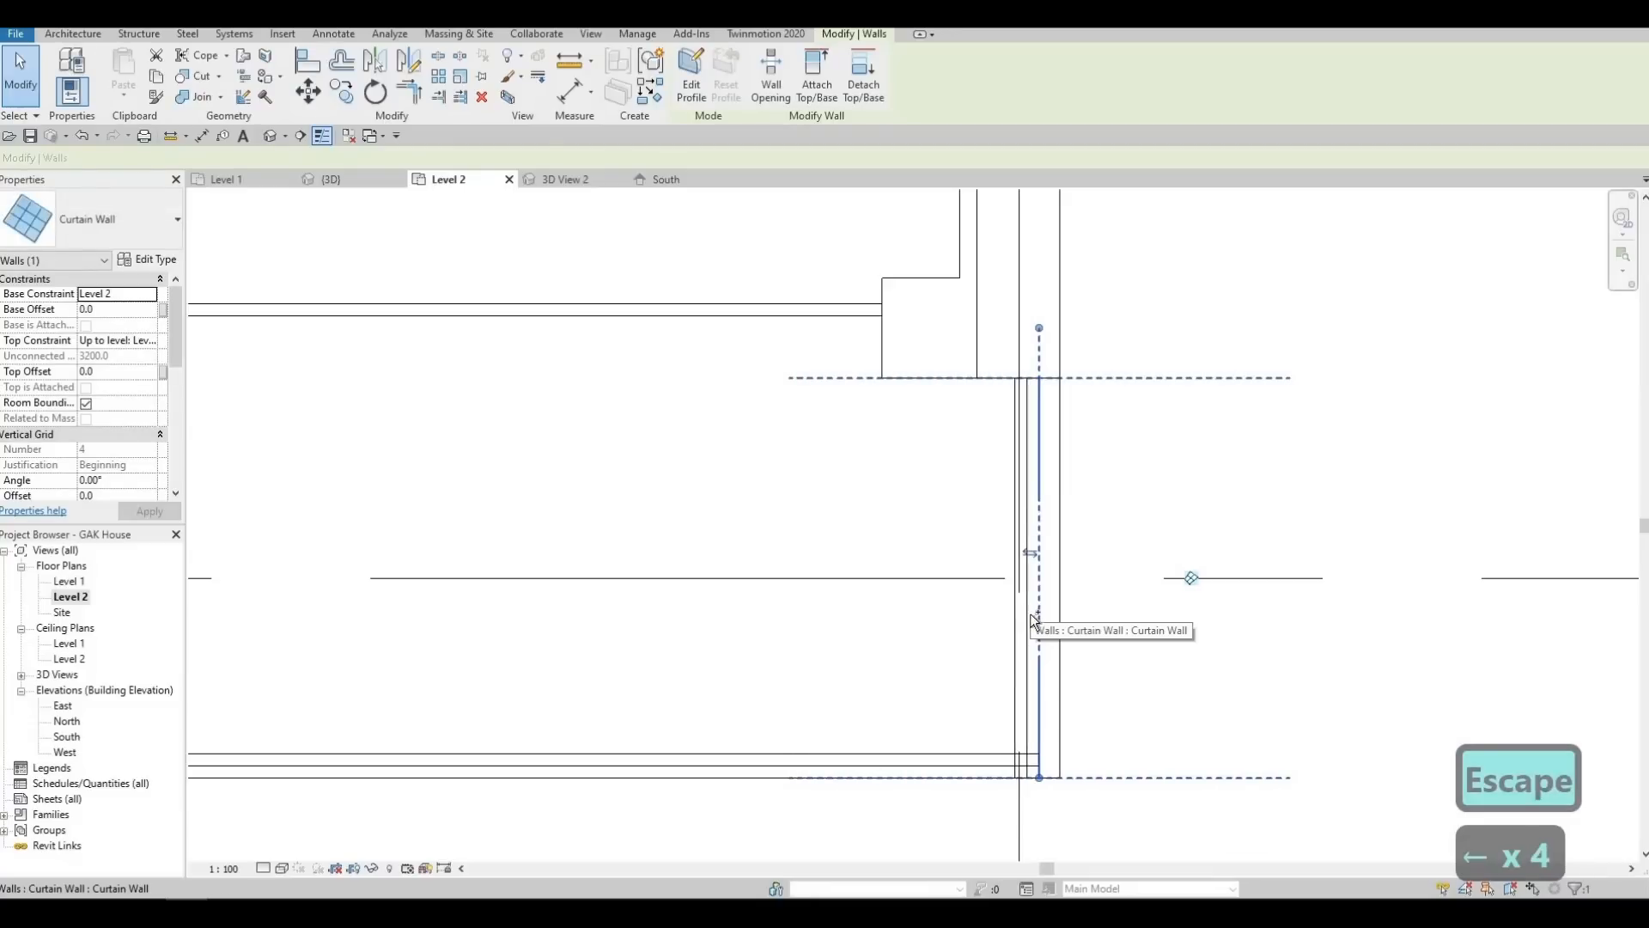
key(ctrl+z)
key(ctrl+z)
key(ctrl+z)
key(ctrl+z)
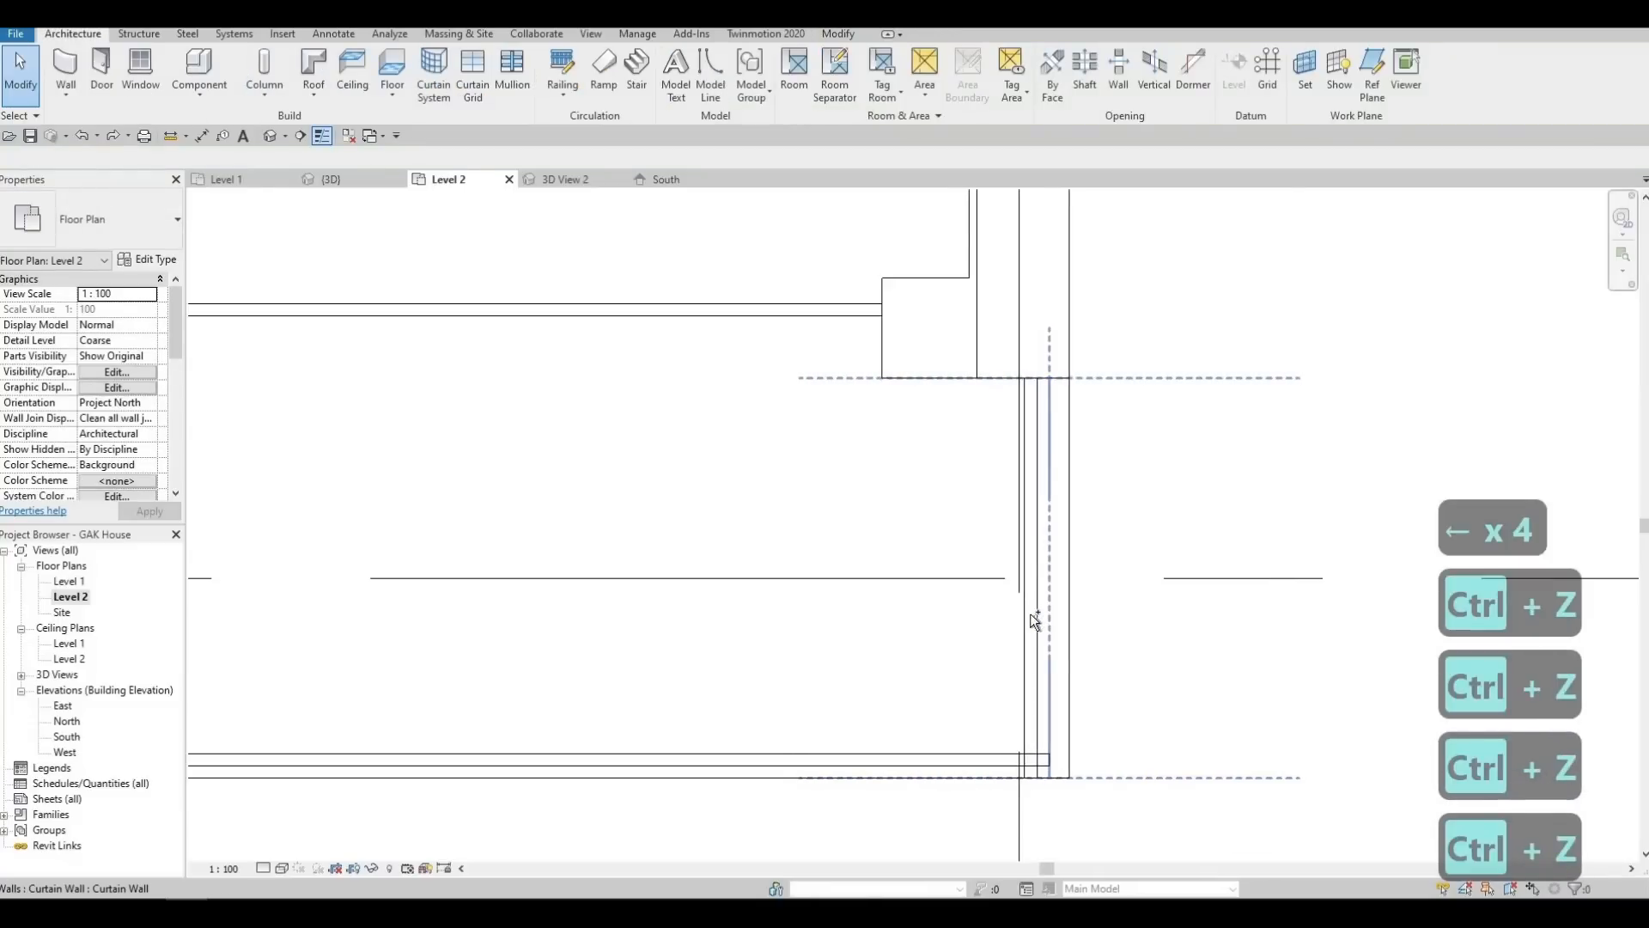
scroll(1031, 615, down, 2)
key(Escape)
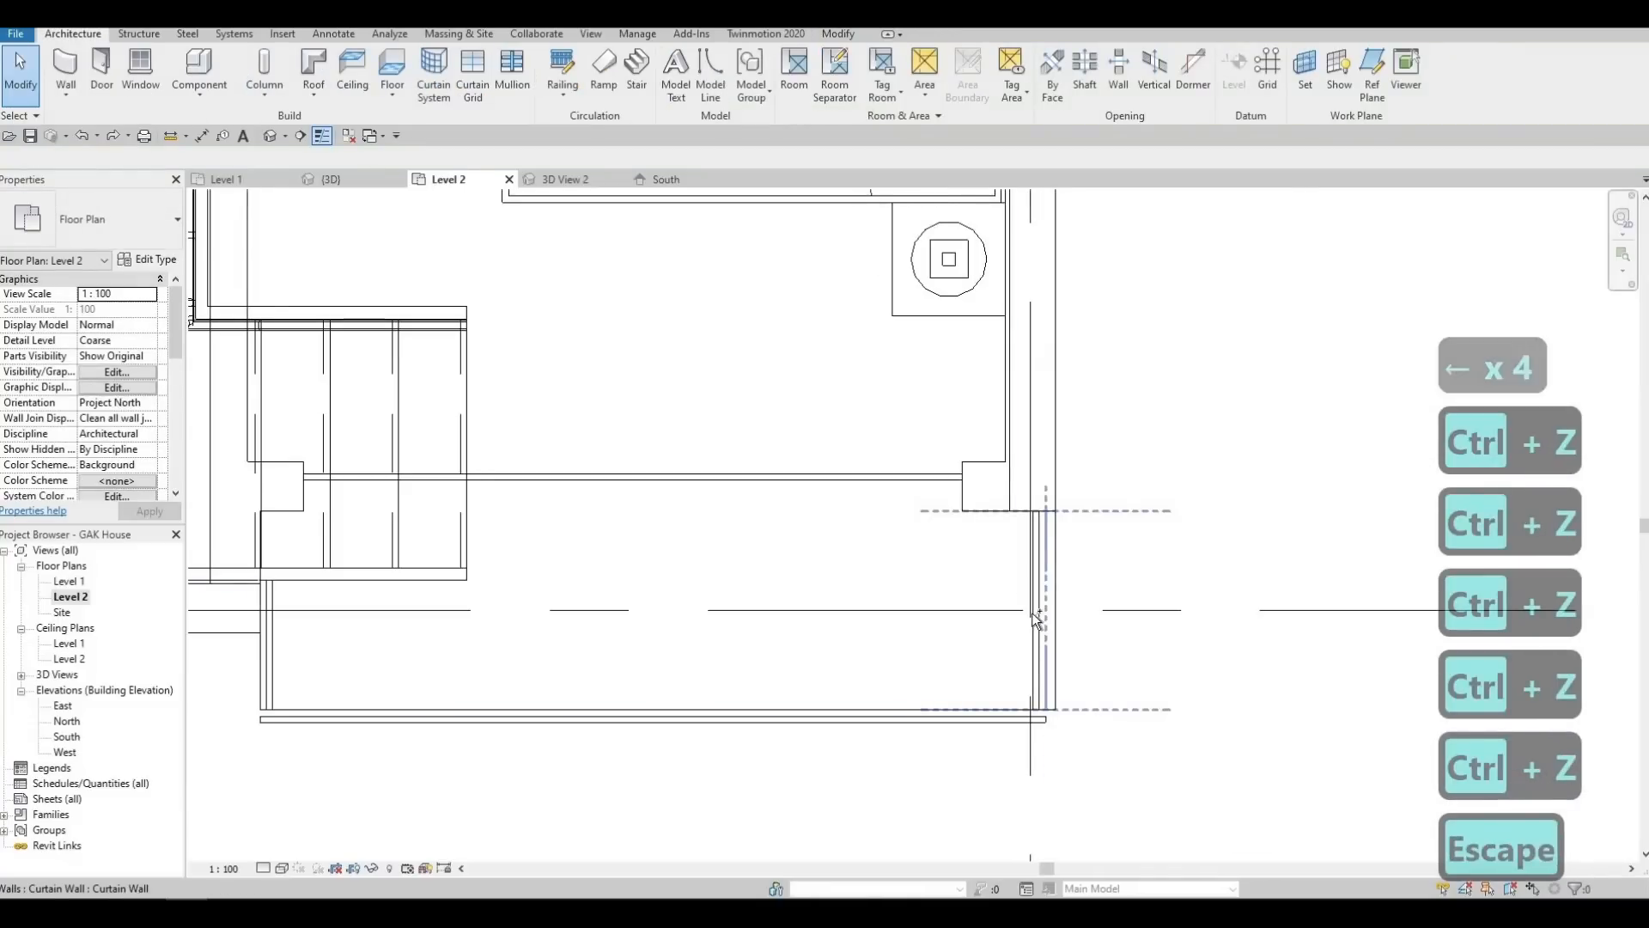
key(ctrl+z)
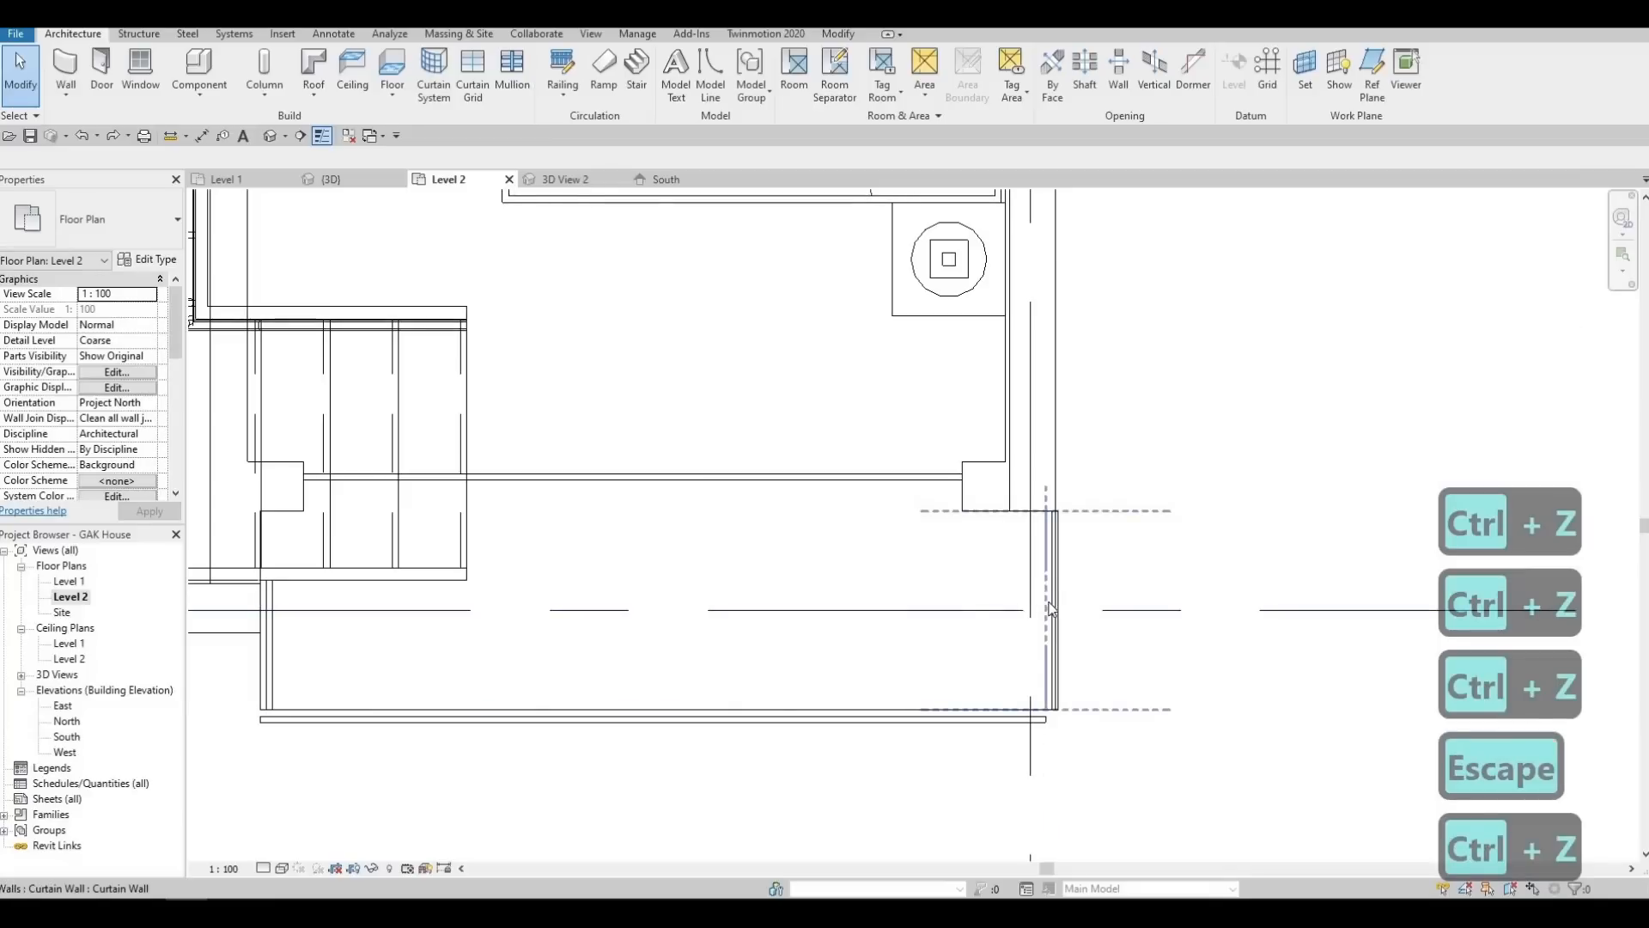
Flip the curtain wall beside grid 3 and the front one again so that both sit inside the balcony slab edge
click(1050, 608)
middle_drag(288, 651, 533, 665)
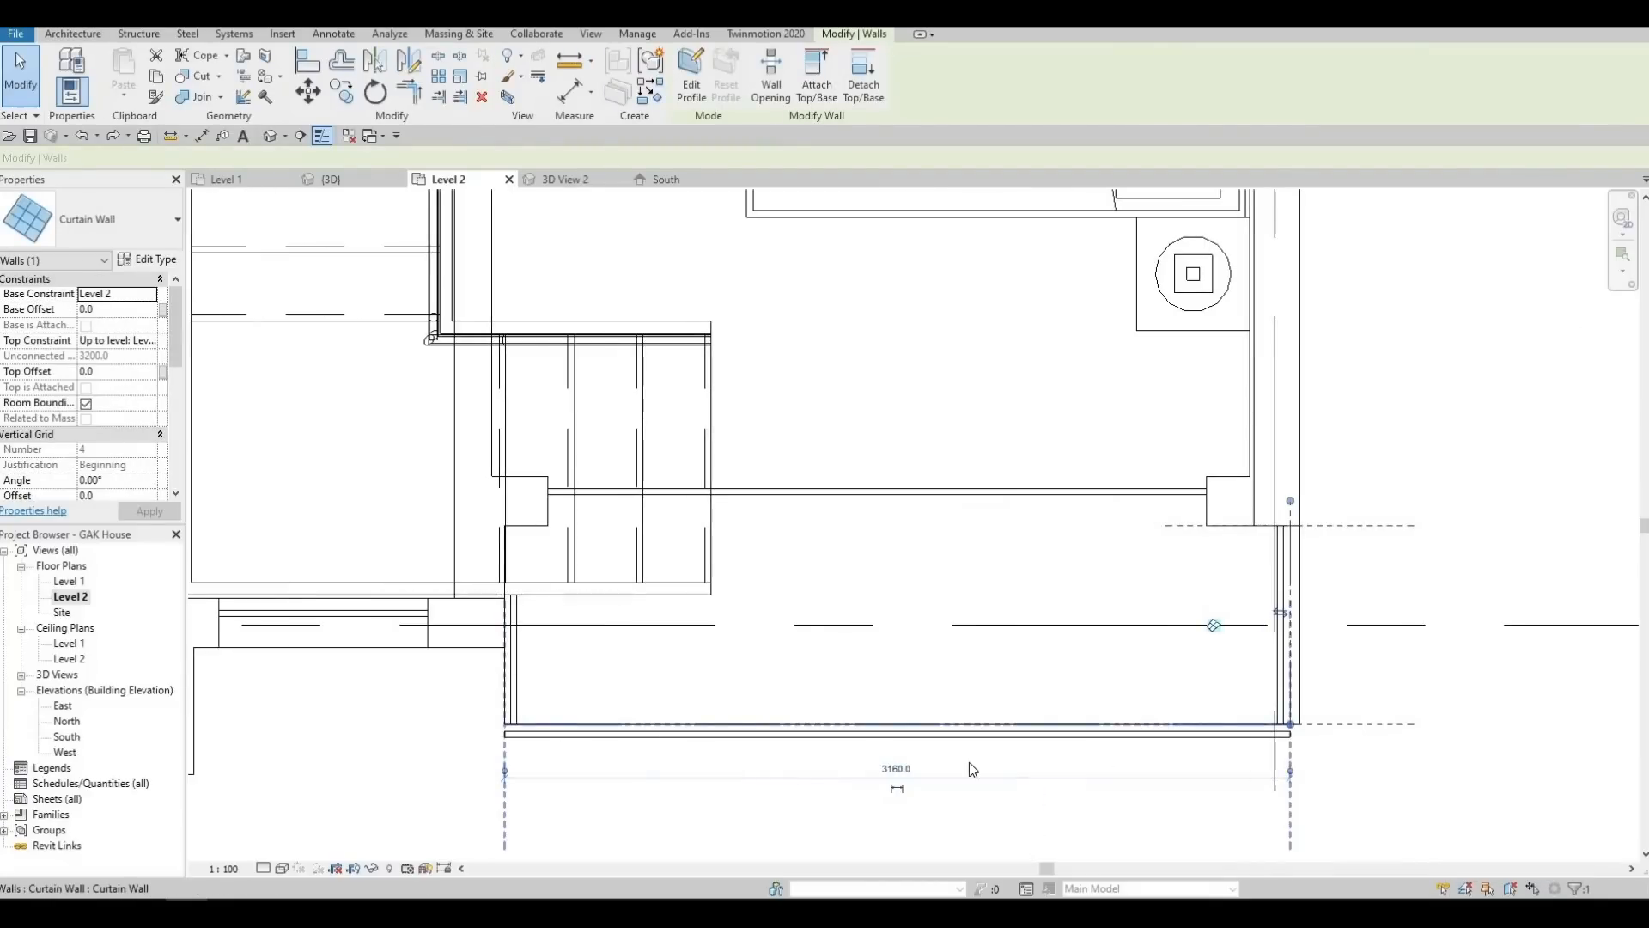
click(895, 731)
click(897, 733)
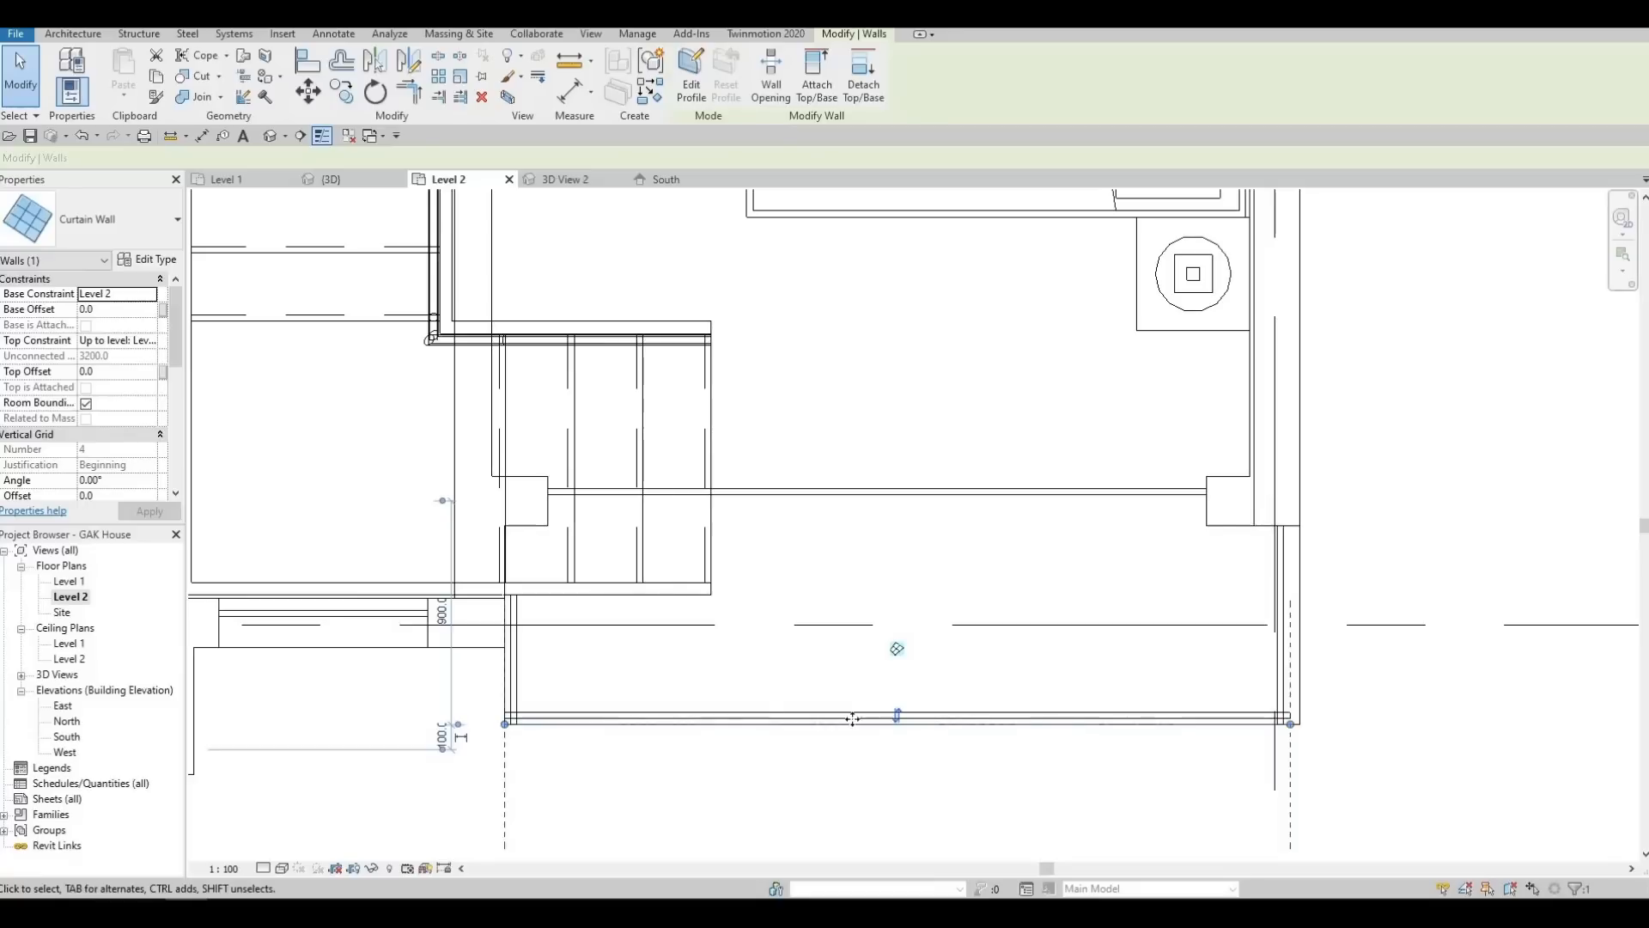
Shorten the ends of the front and stair-side curtain walls so that they meet without overlapping at the balcony's stair-side corner
scroll(740, 692, up, 1)
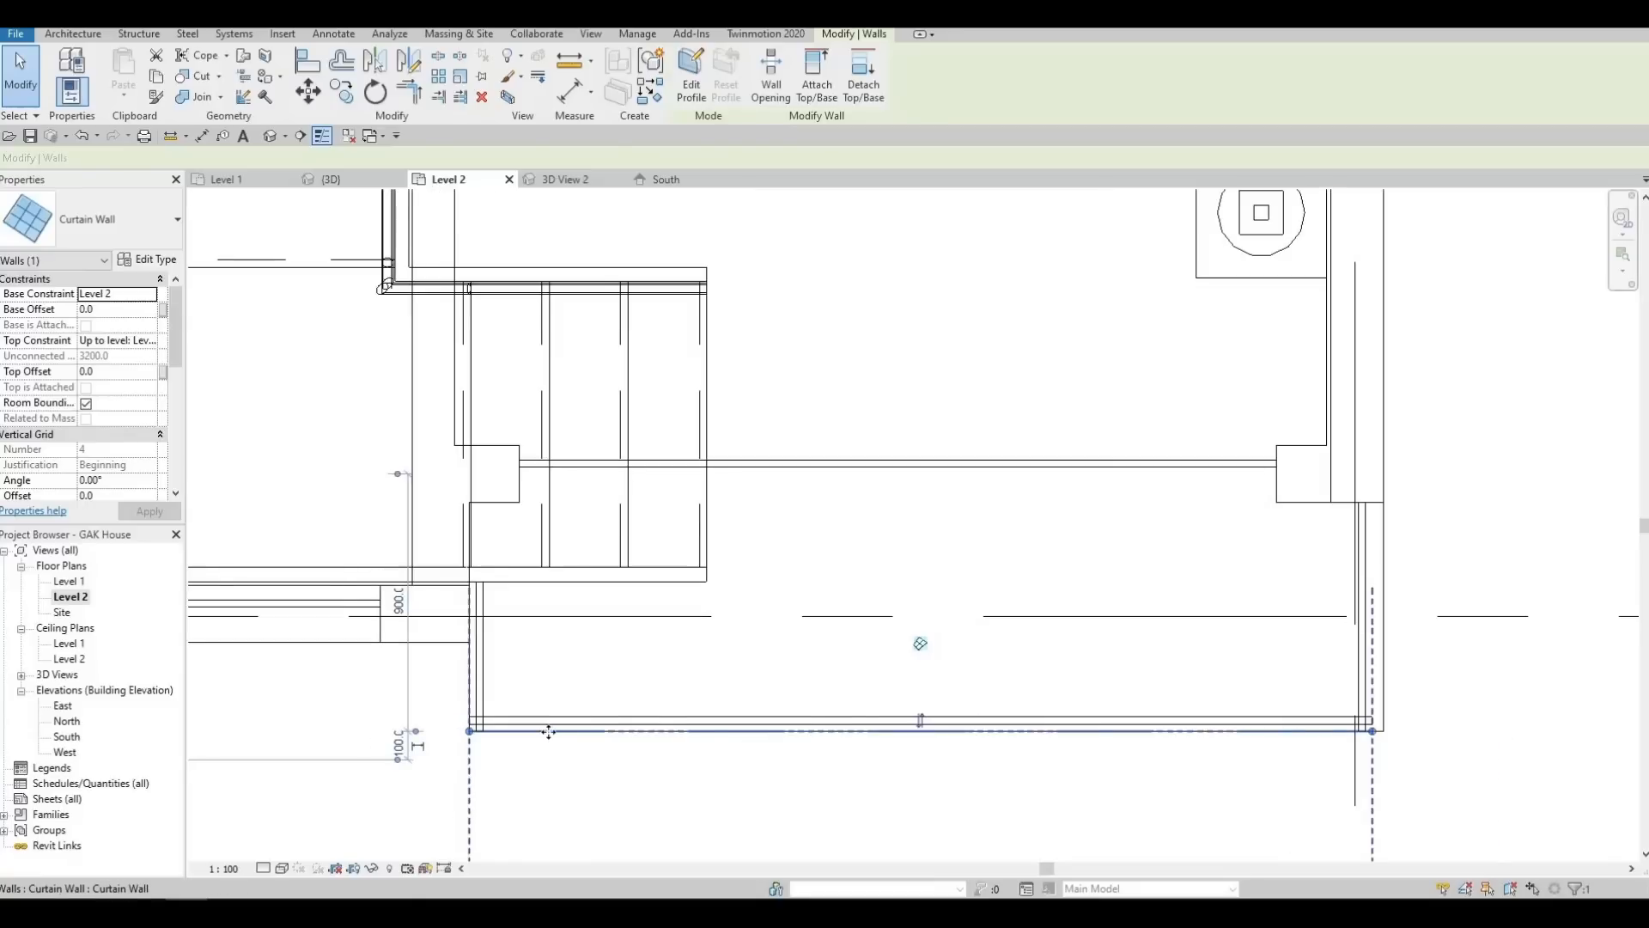
scroll(464, 754, up, 3)
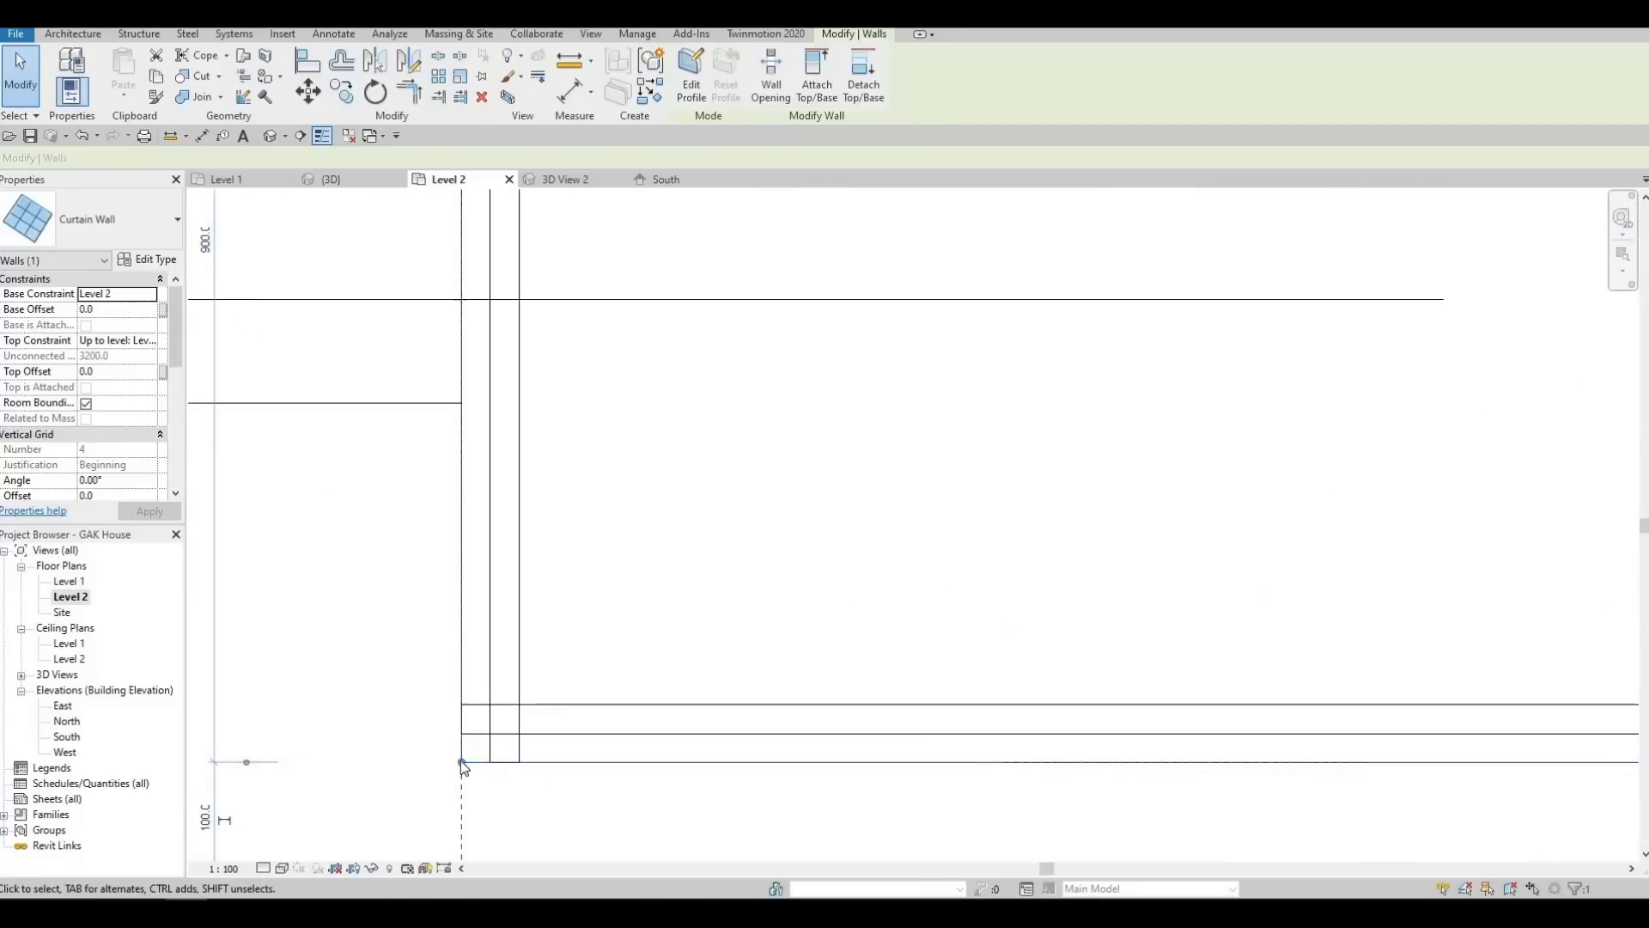
mouse_move(461, 761)
mouse_down()
mouse_move(527, 760)
mouse_move(470, 765)
mouse_move(475, 736)
mouse_up()
key(Escape)
key(Escape)
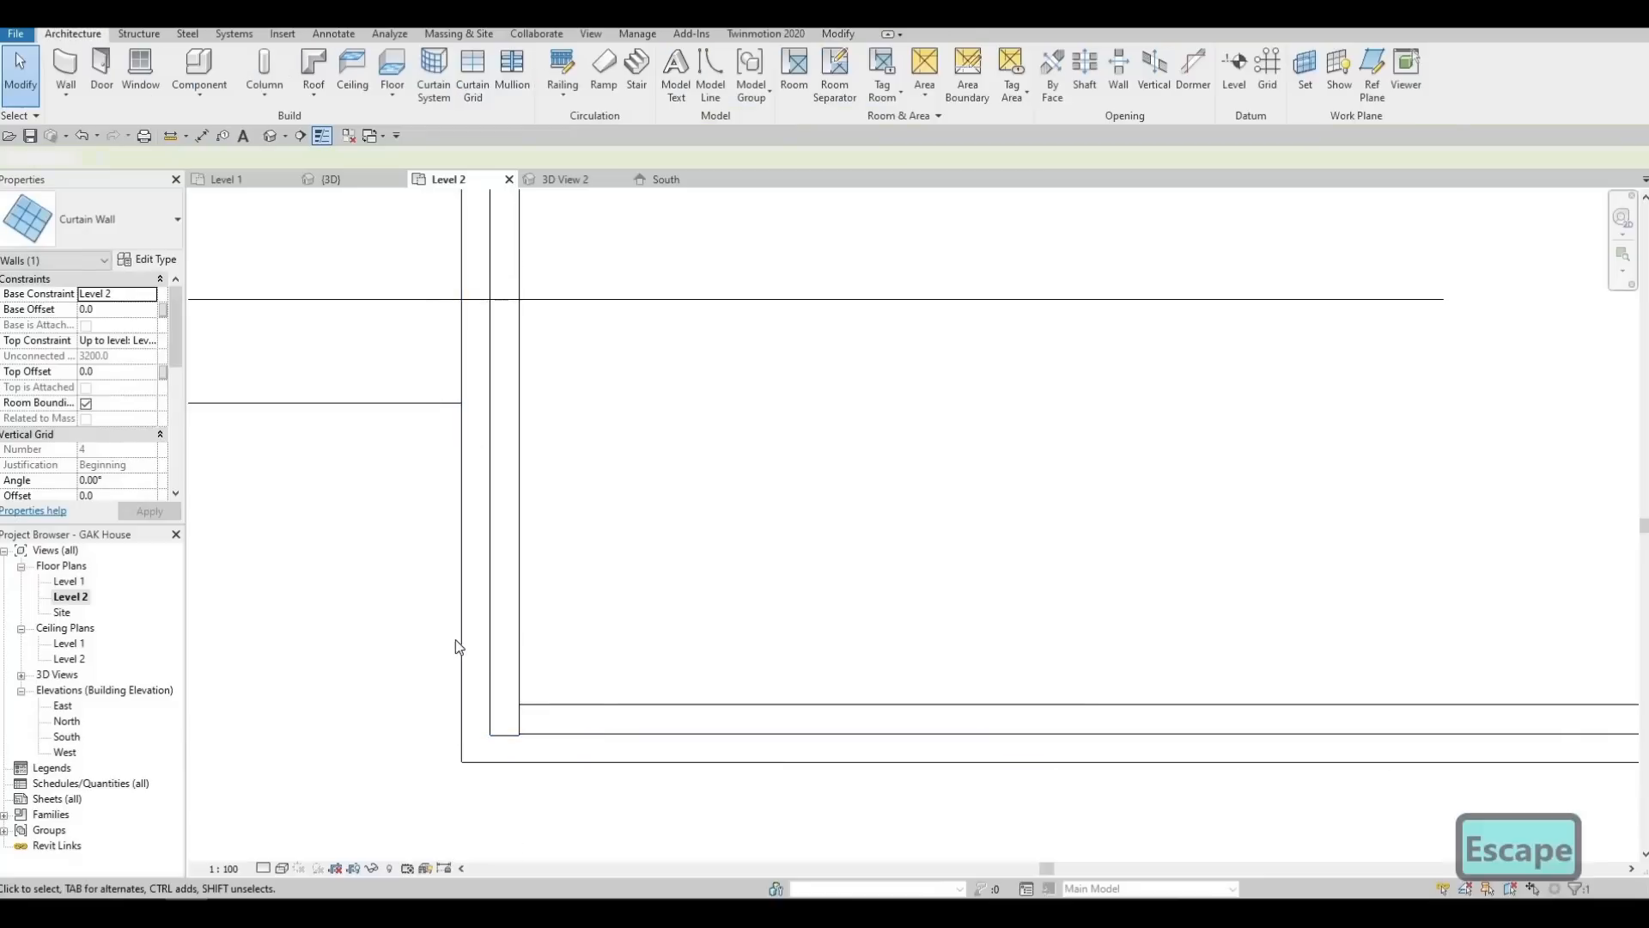
Pull back the front curtain wall's end at the grid 3 corner and shorten the side curtain wall there to 775 mm
scroll(571, 685, down, 2)
middle_drag(1564, 581, 949, 582)
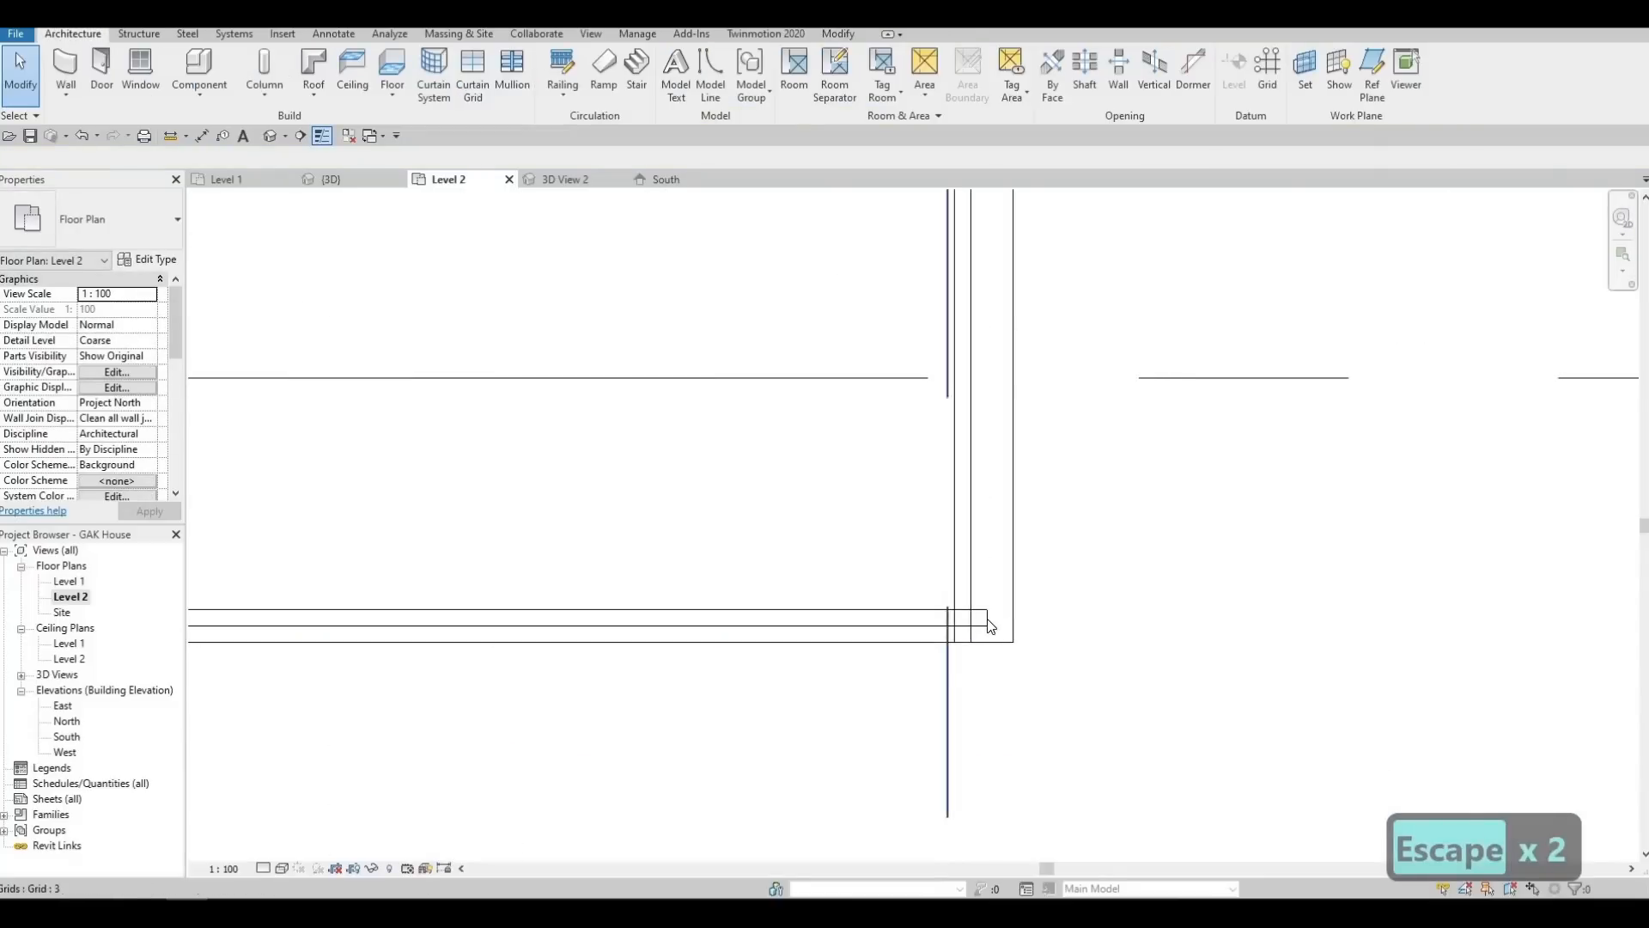
scroll(948, 581, up, 2)
click(1004, 674)
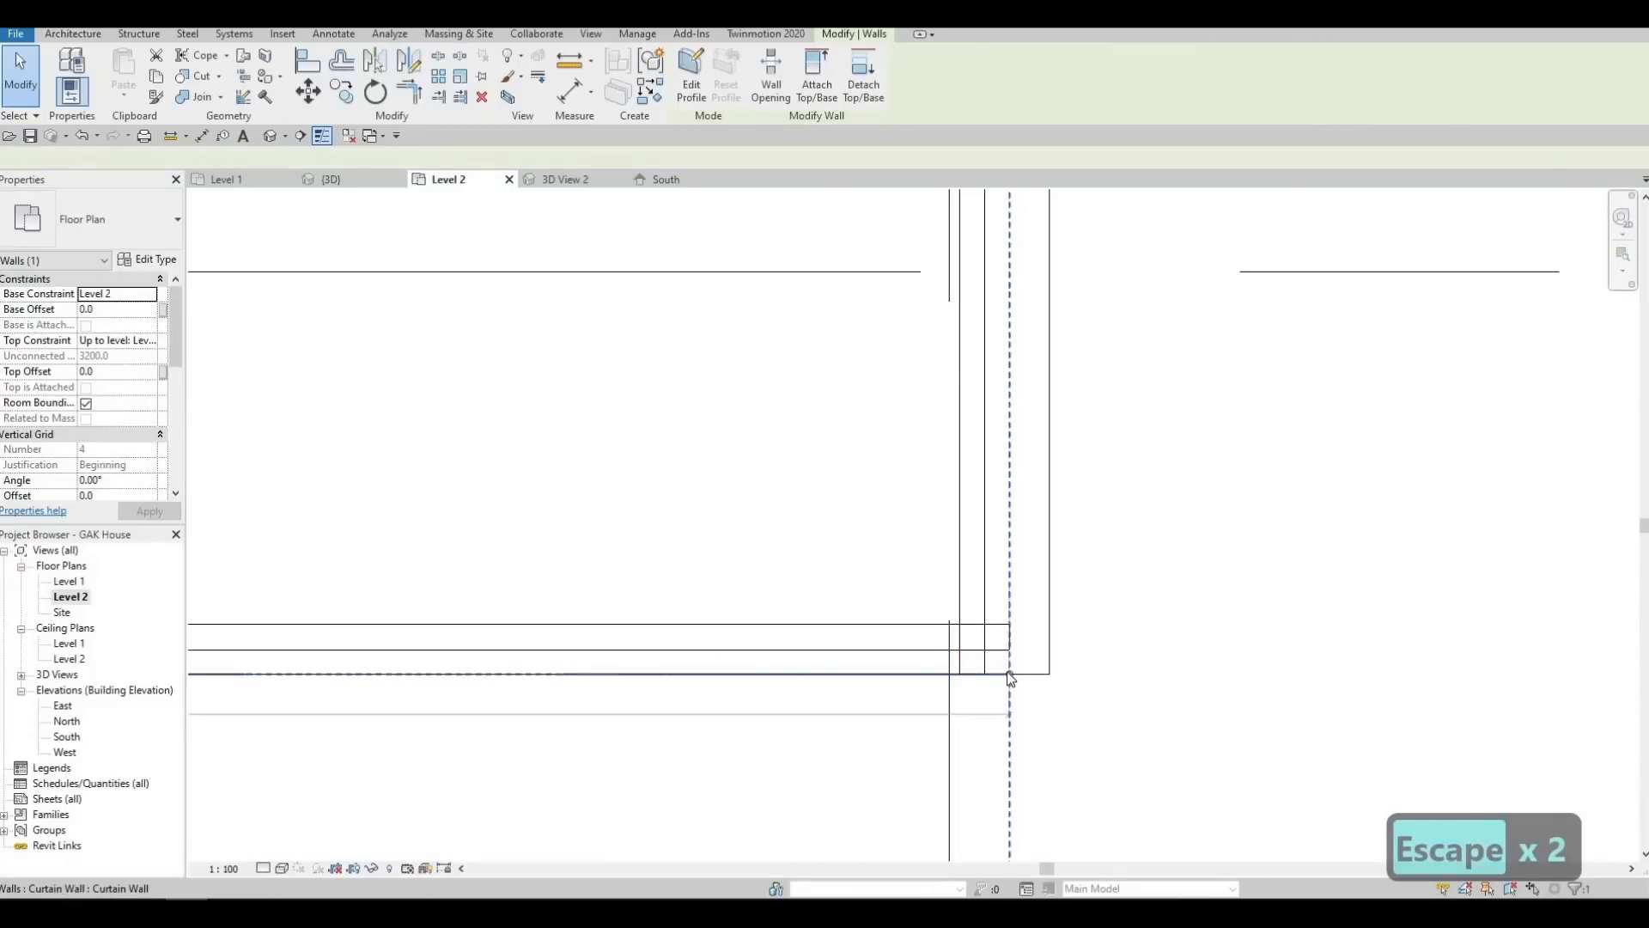
drag(1010, 673, 965, 674)
click(956, 654)
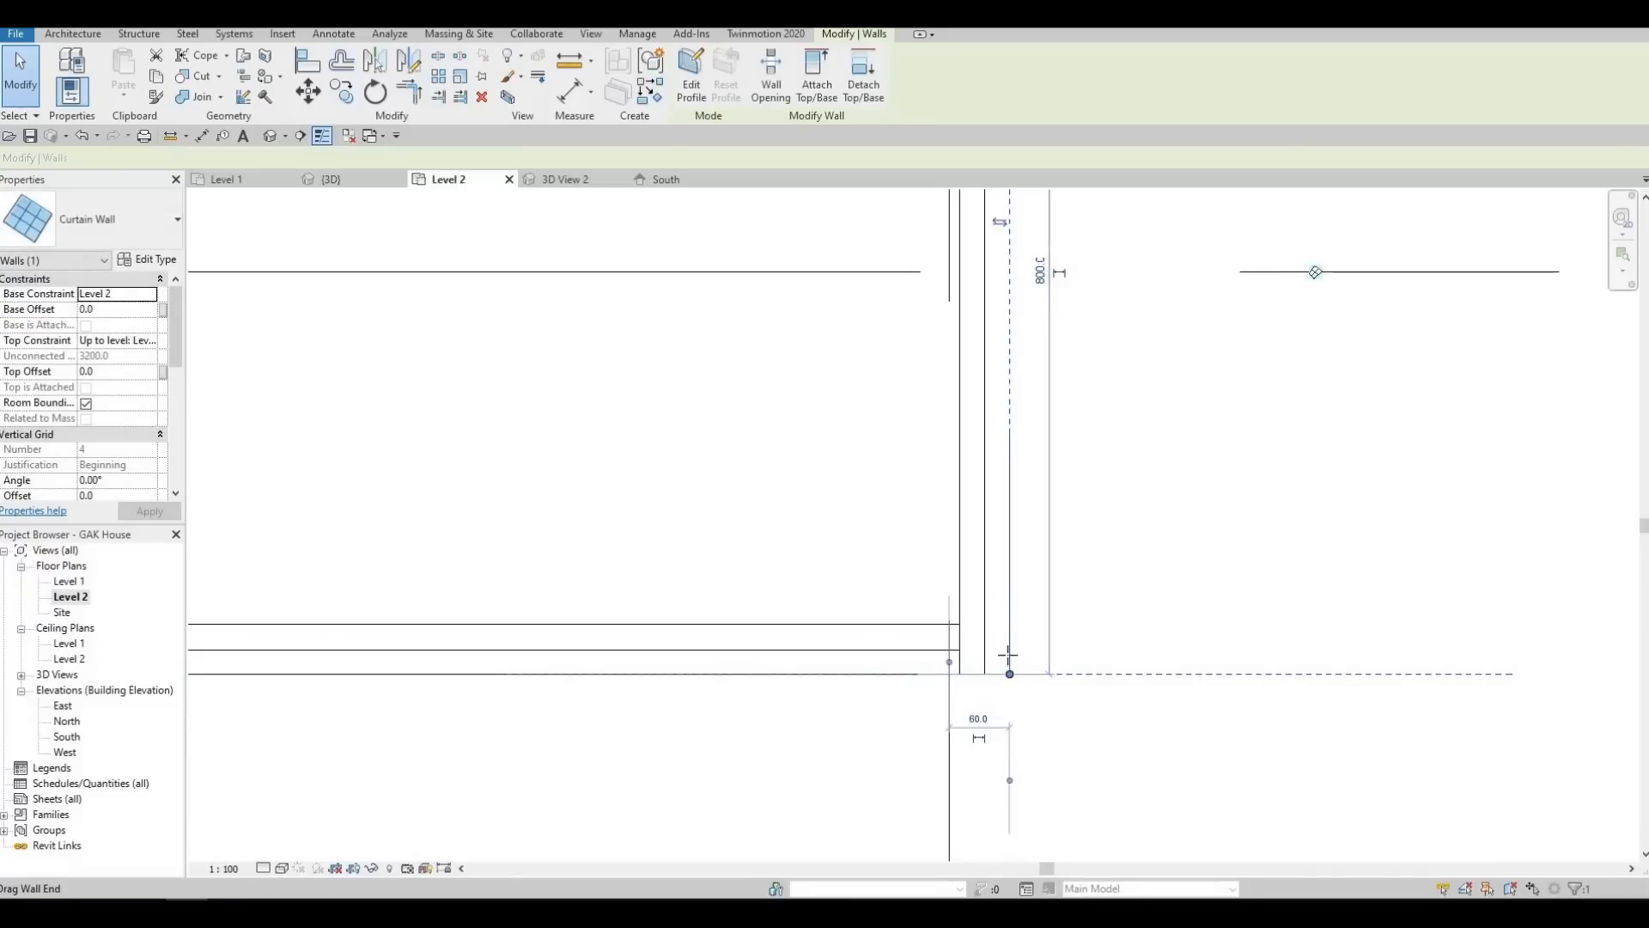
drag(1008, 656, 970, 661)
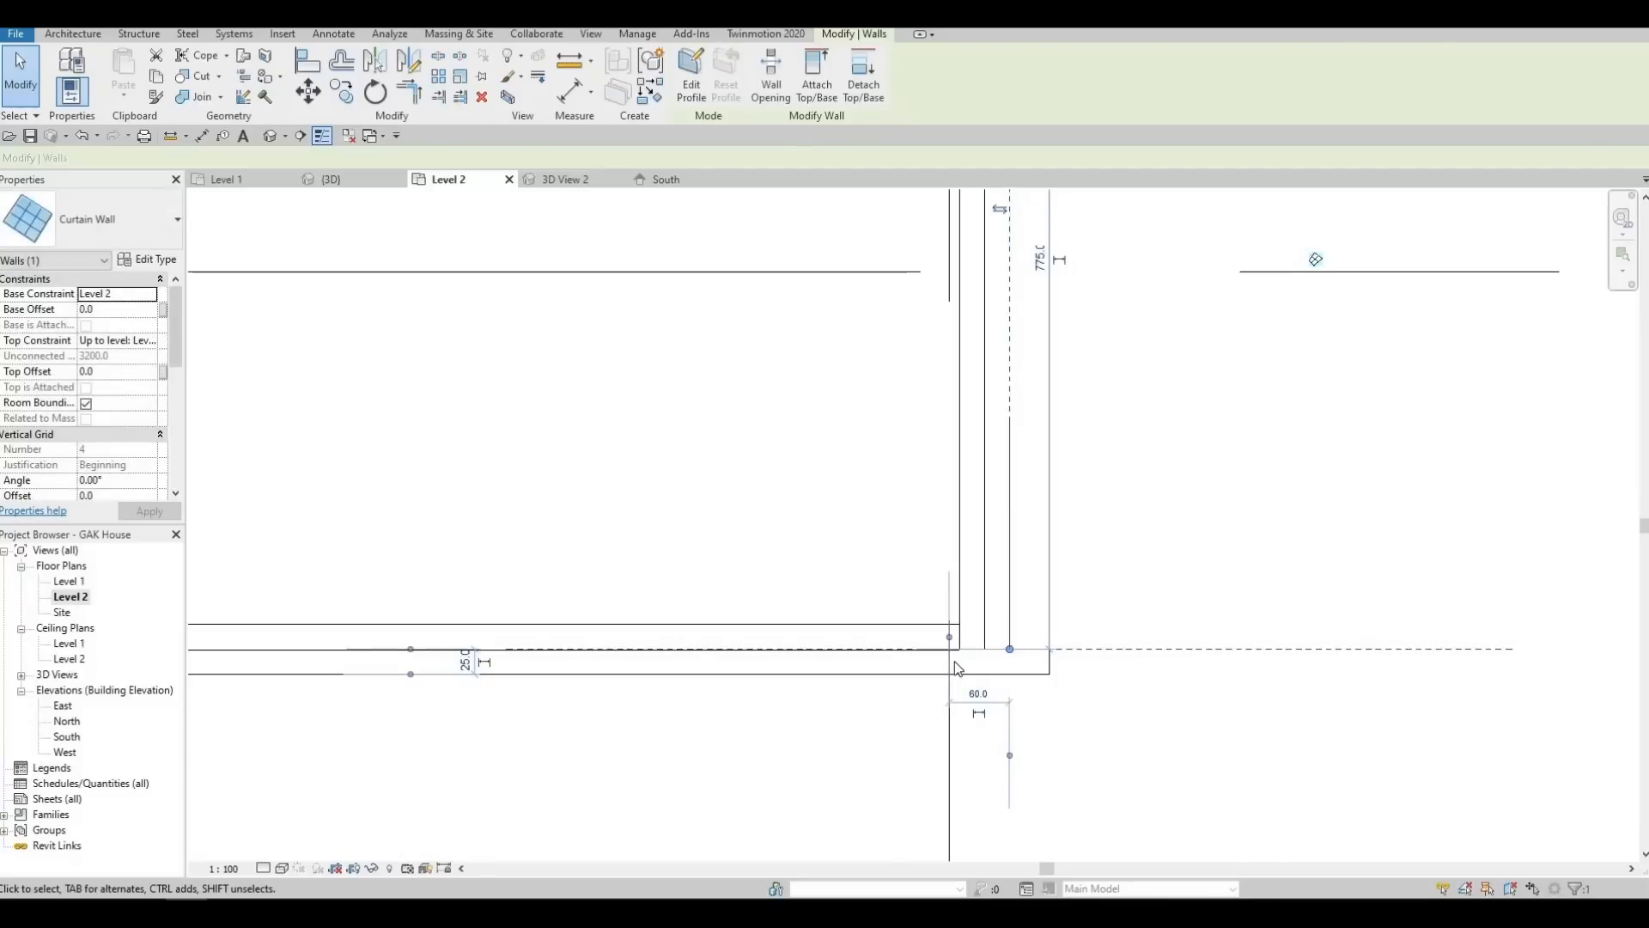
key(Escape)
scroll(960, 673, up, 2)
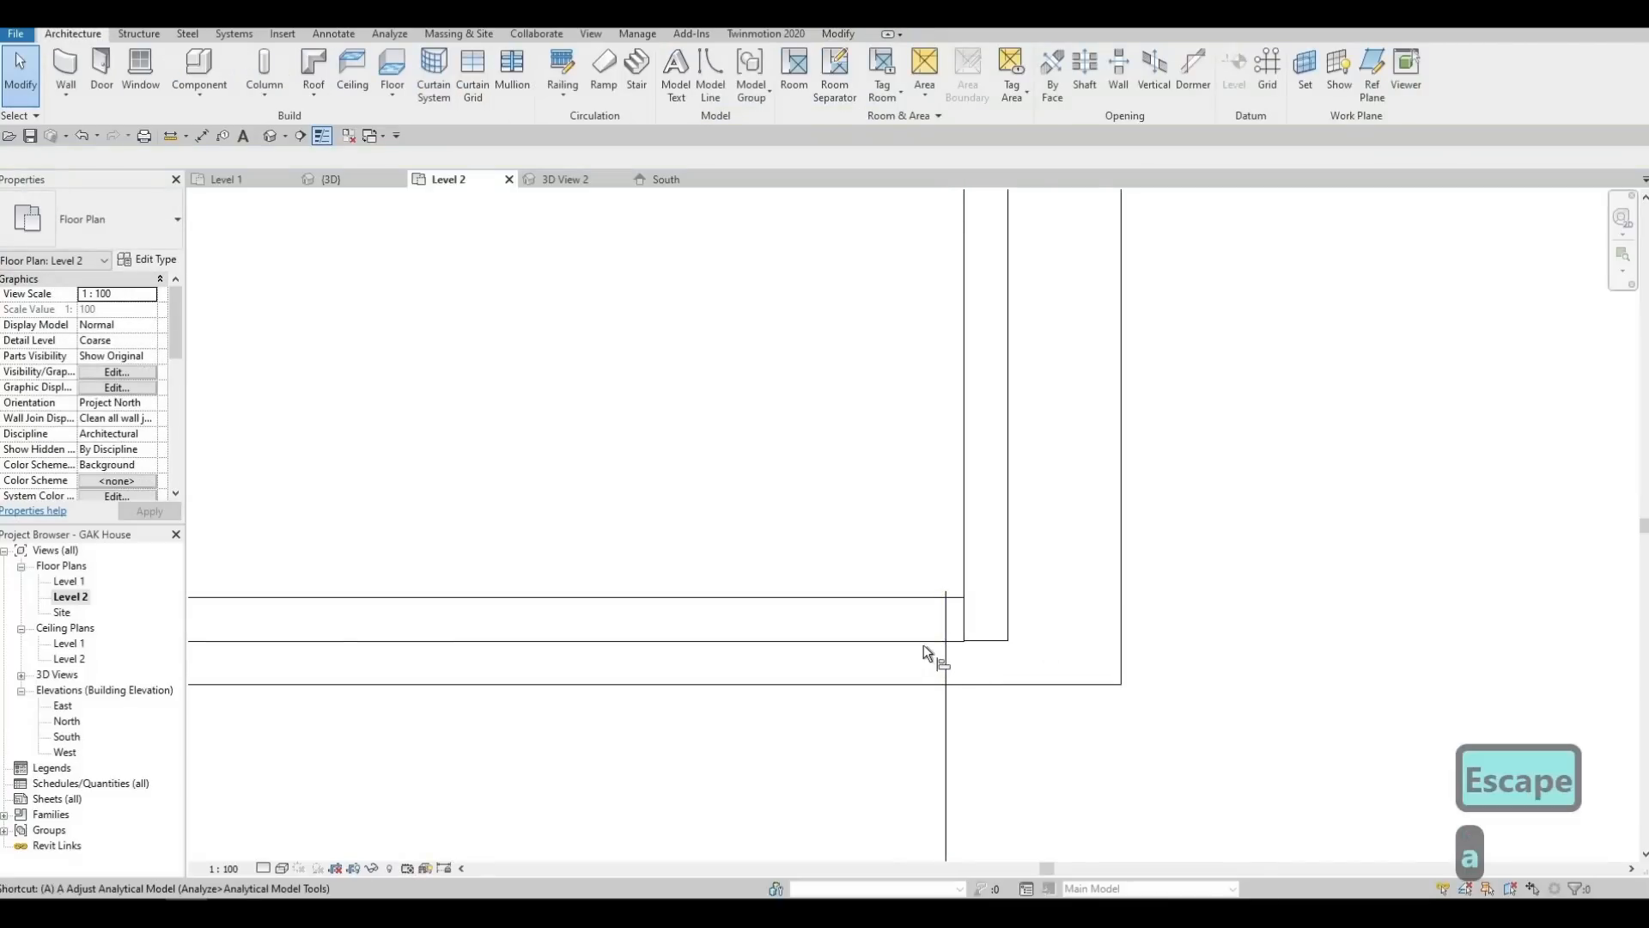
key(a)
key(l)
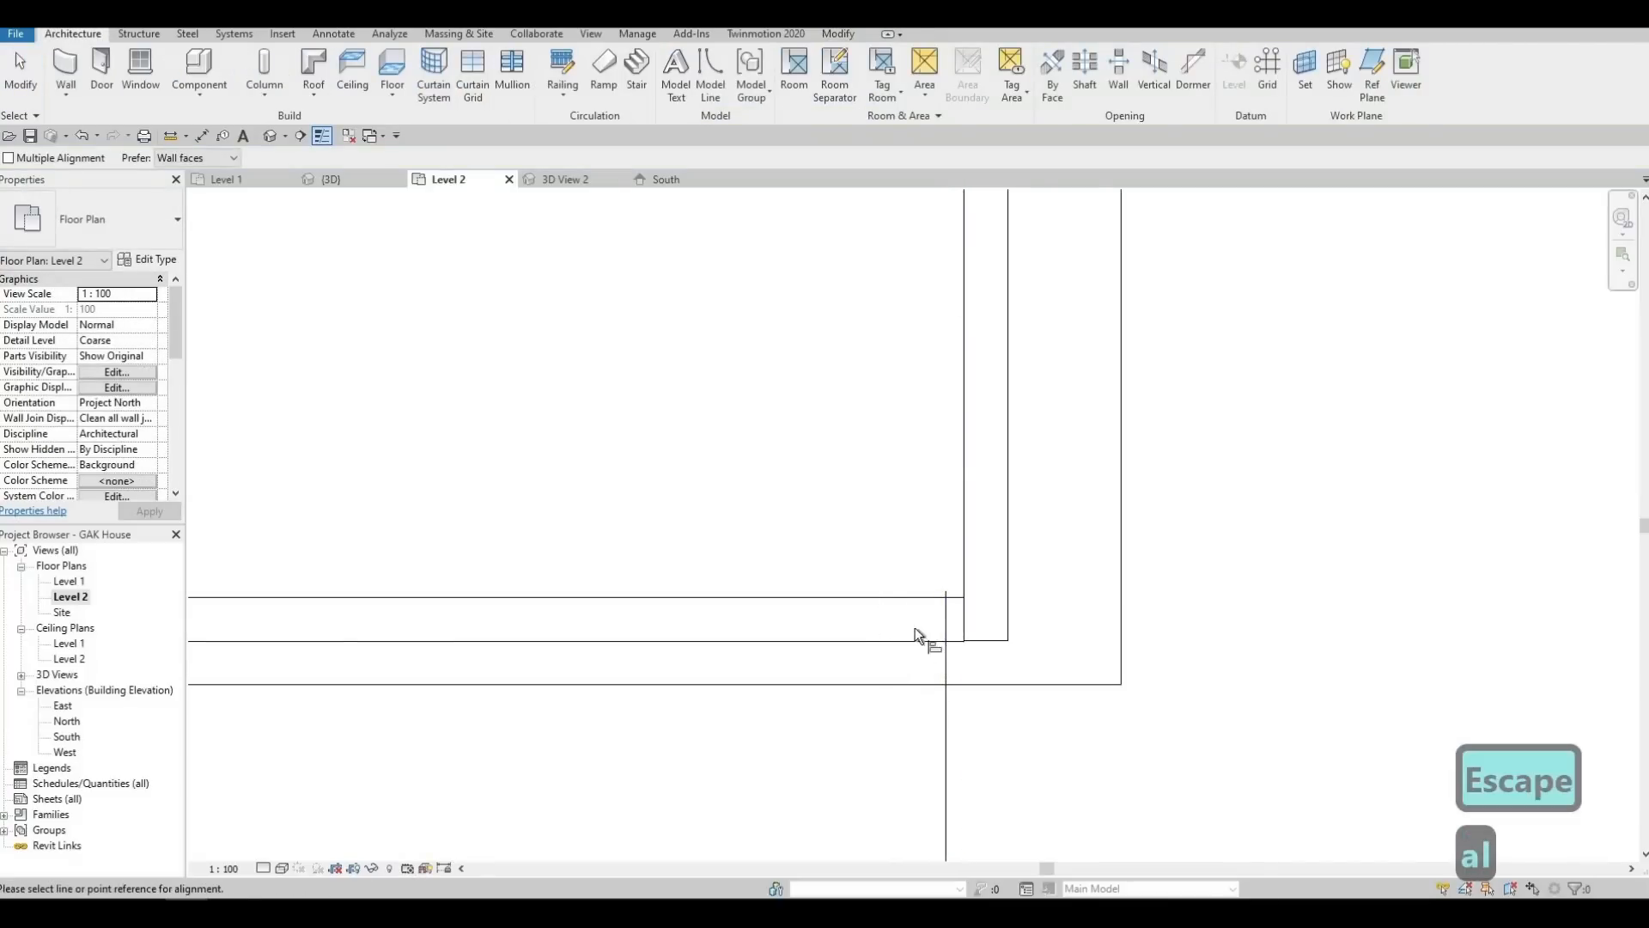
scroll(1075, 642, down, 4)
key(Escape)
key(Escape)
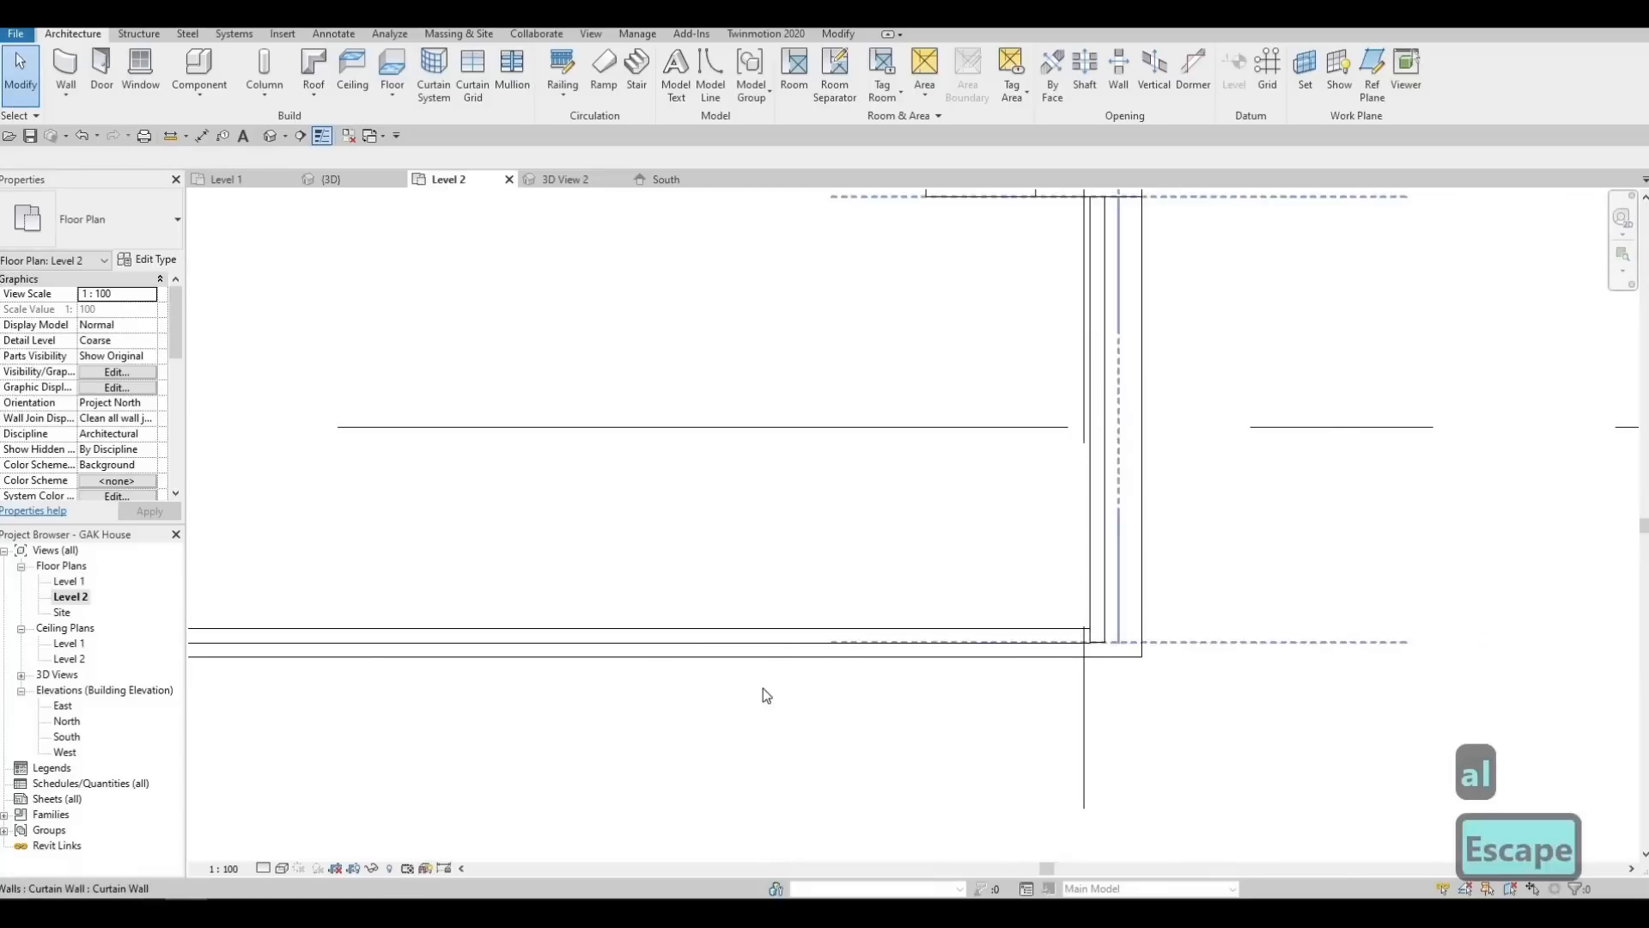
scroll(525, 672, up, 1)
middle_drag(522, 666, 553, 669)
scroll(527, 664, up, 2)
middle_drag(876, 572, 534, 506)
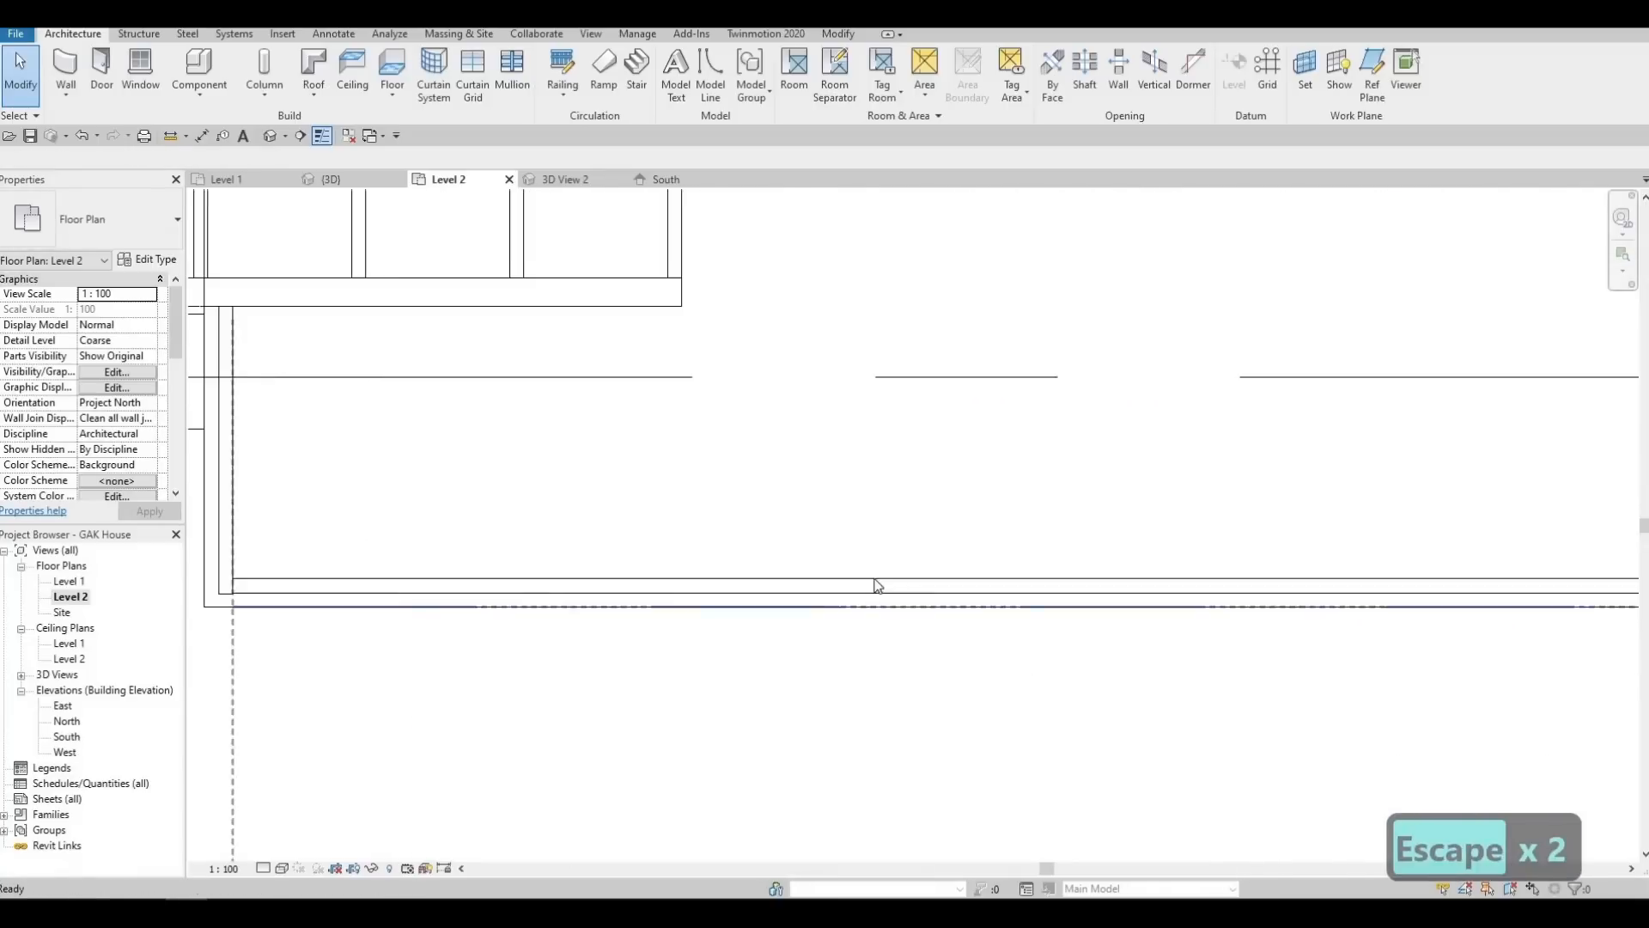
scroll(519, 514, down, 2)
scroll(1390, 551, up, 3)
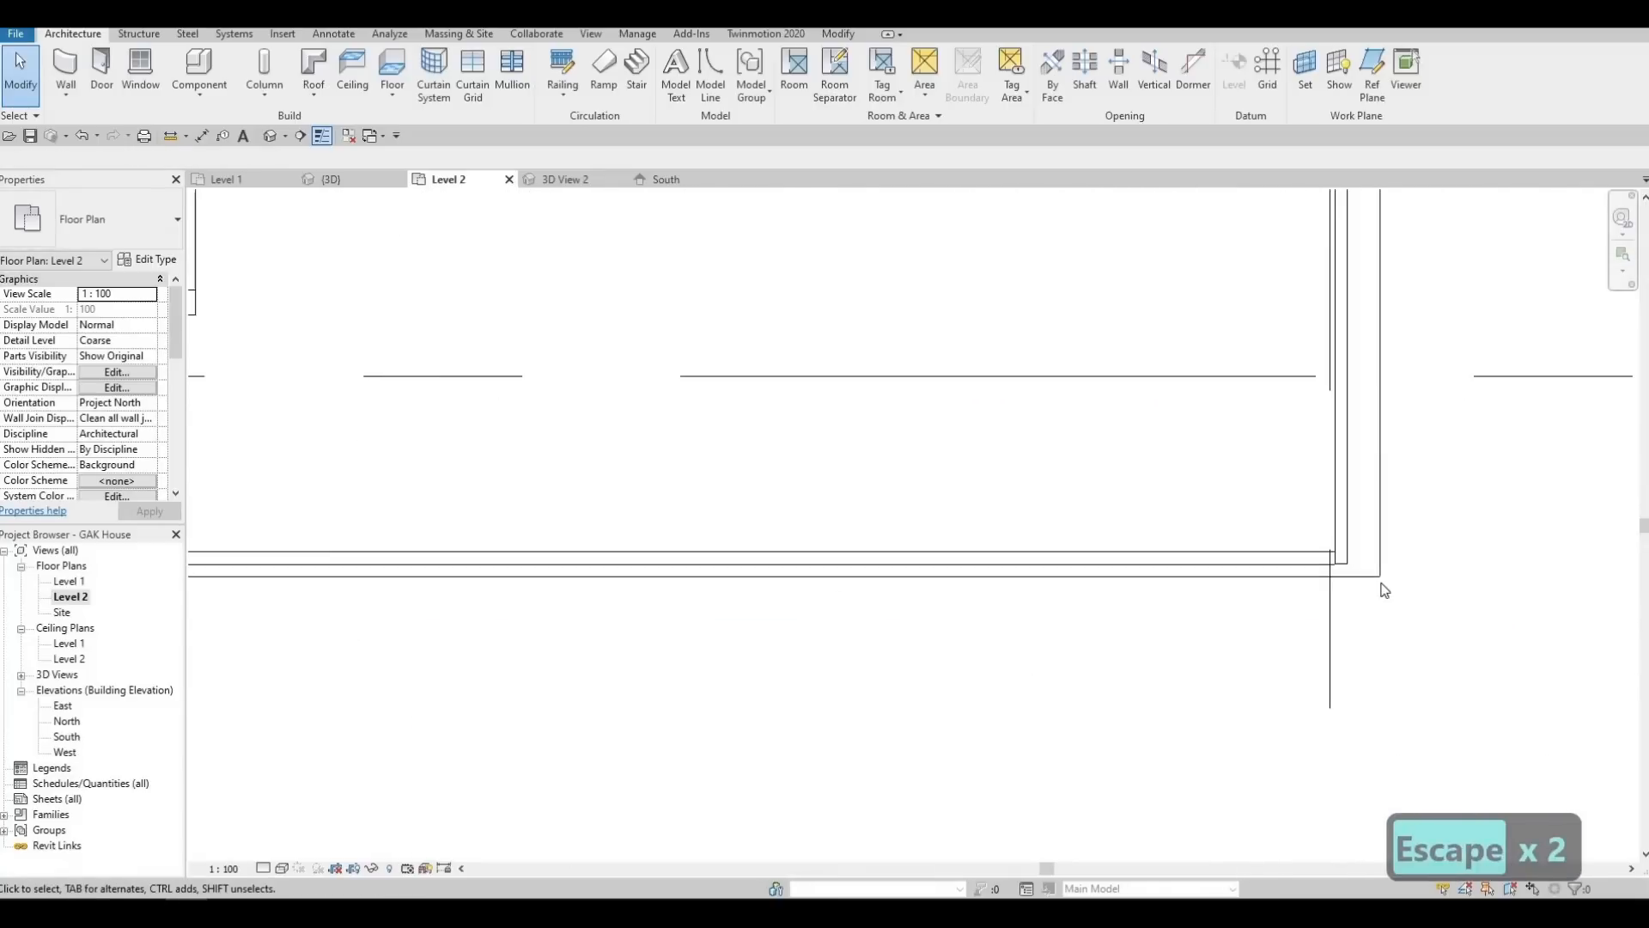
Show the house in 3D and lower the front balcony curtain wall's top edge to roughly guard-rail height
scroll(1228, 598, up, 1)
middle_drag(1283, 612, 1405, 599)
scroll(1406, 599, down, 2)
middle_drag(975, 557, 1041, 566)
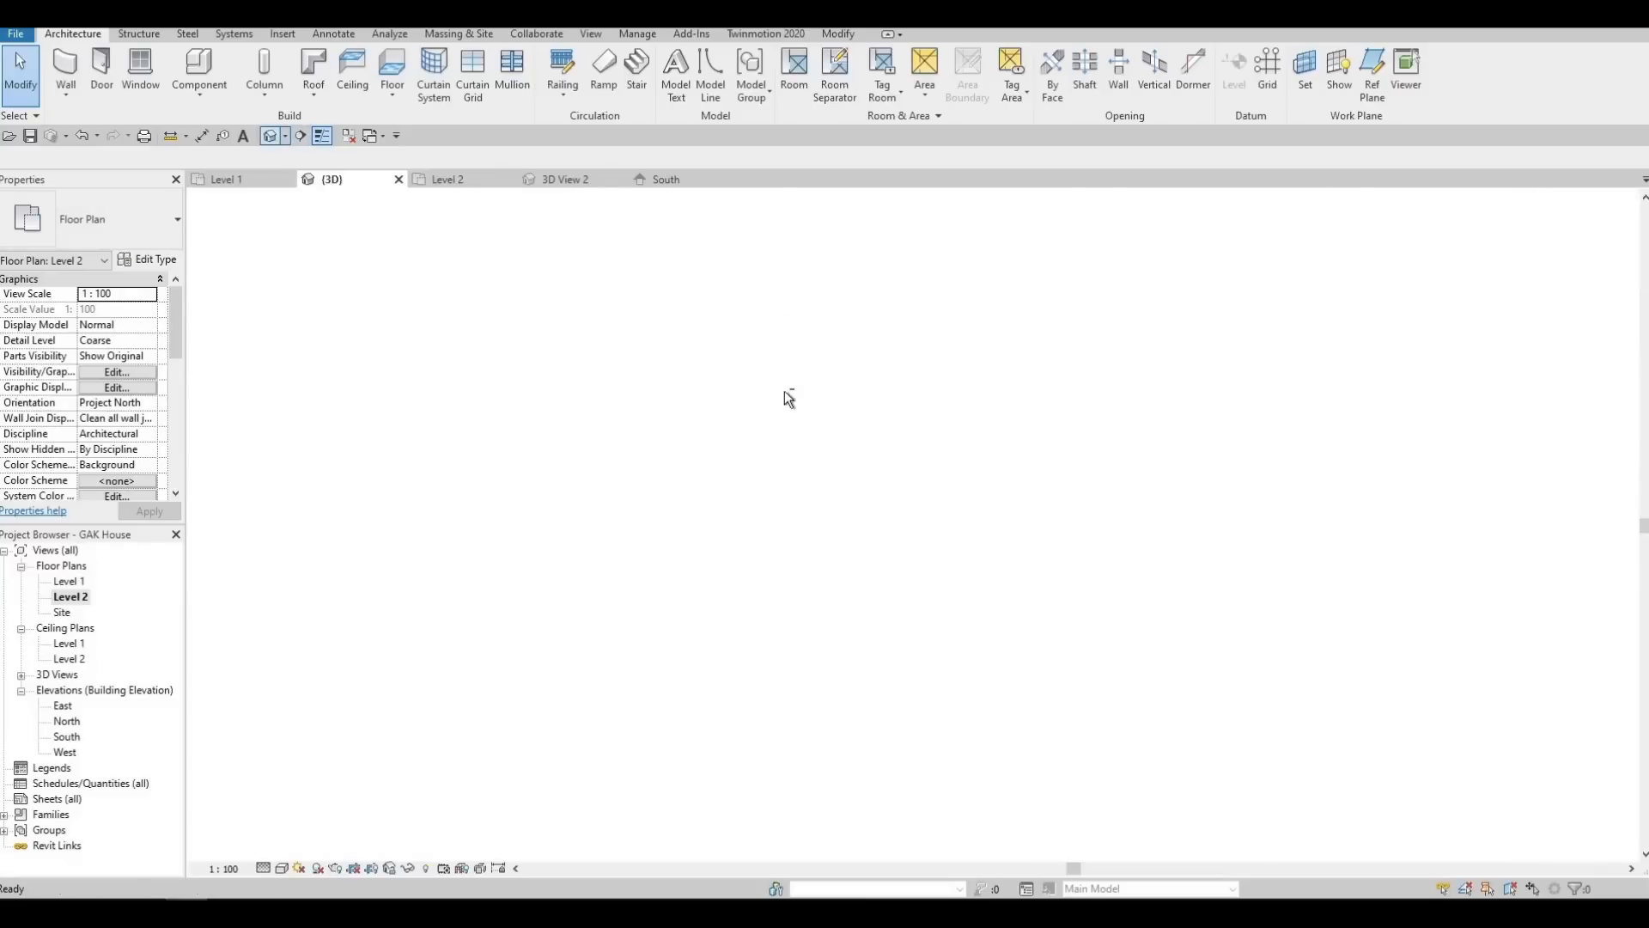
shift+middle_drag(794, 507, 914, 517)
middle_drag(1067, 355, 1036, 394)
scroll(1041, 395, up, 3)
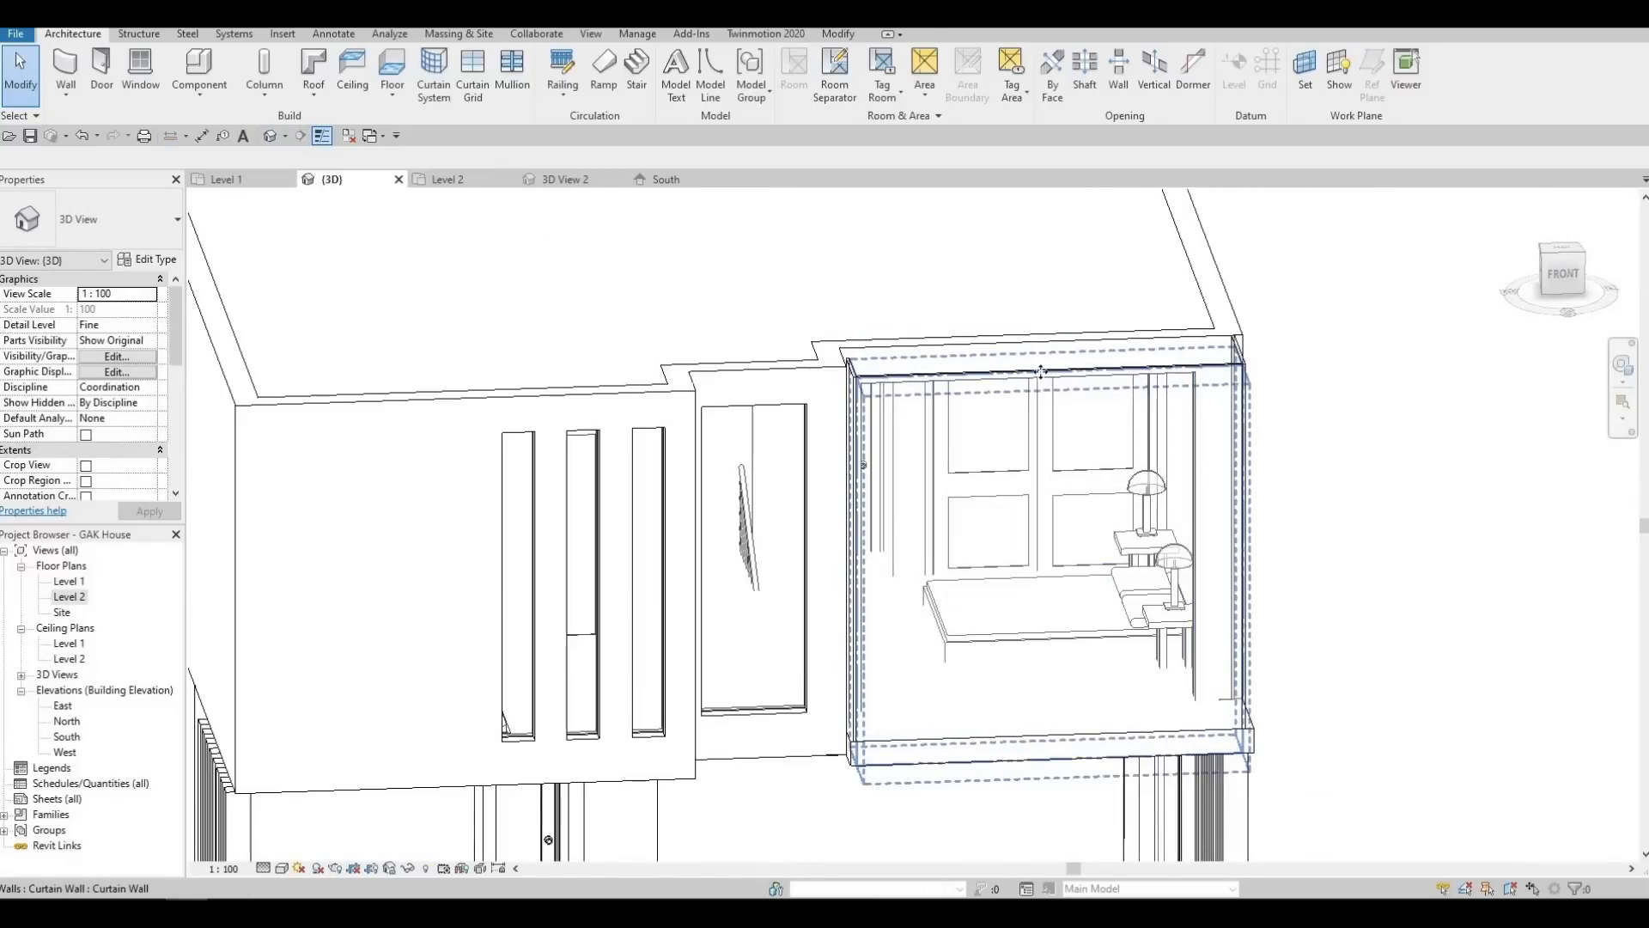
click(1041, 371)
drag(1046, 498, 973, 591)
drag(863, 578, 868, 584)
shift+middle_drag(910, 592, 1047, 614)
key(Escape)
Readjust the front balcony curtain wall's top edge to a height of about 1060 mm
shift+middle_drag(970, 685, 1021, 649)
click(1047, 653)
drag(1048, 649, 1049, 620)
shift+middle_drag(932, 715, 1005, 655)
key(Escape)
key(Escape)
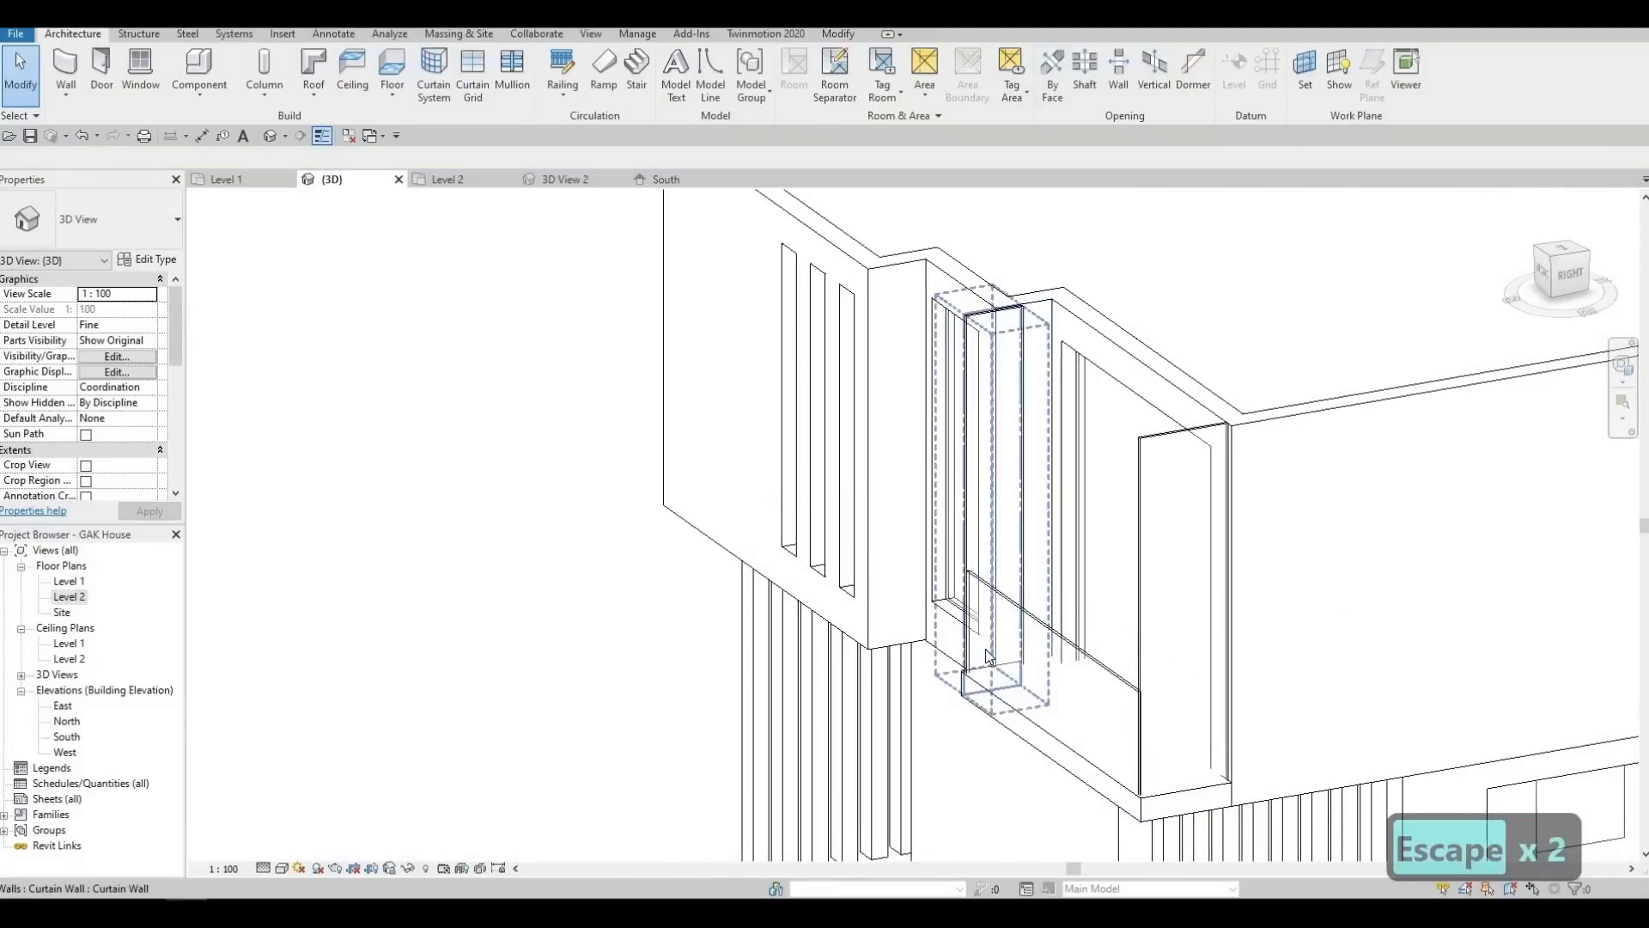
Align the tops of both side curtain walls on the balcony with the lowered top of the front curtain wall
key(a)
key(l)
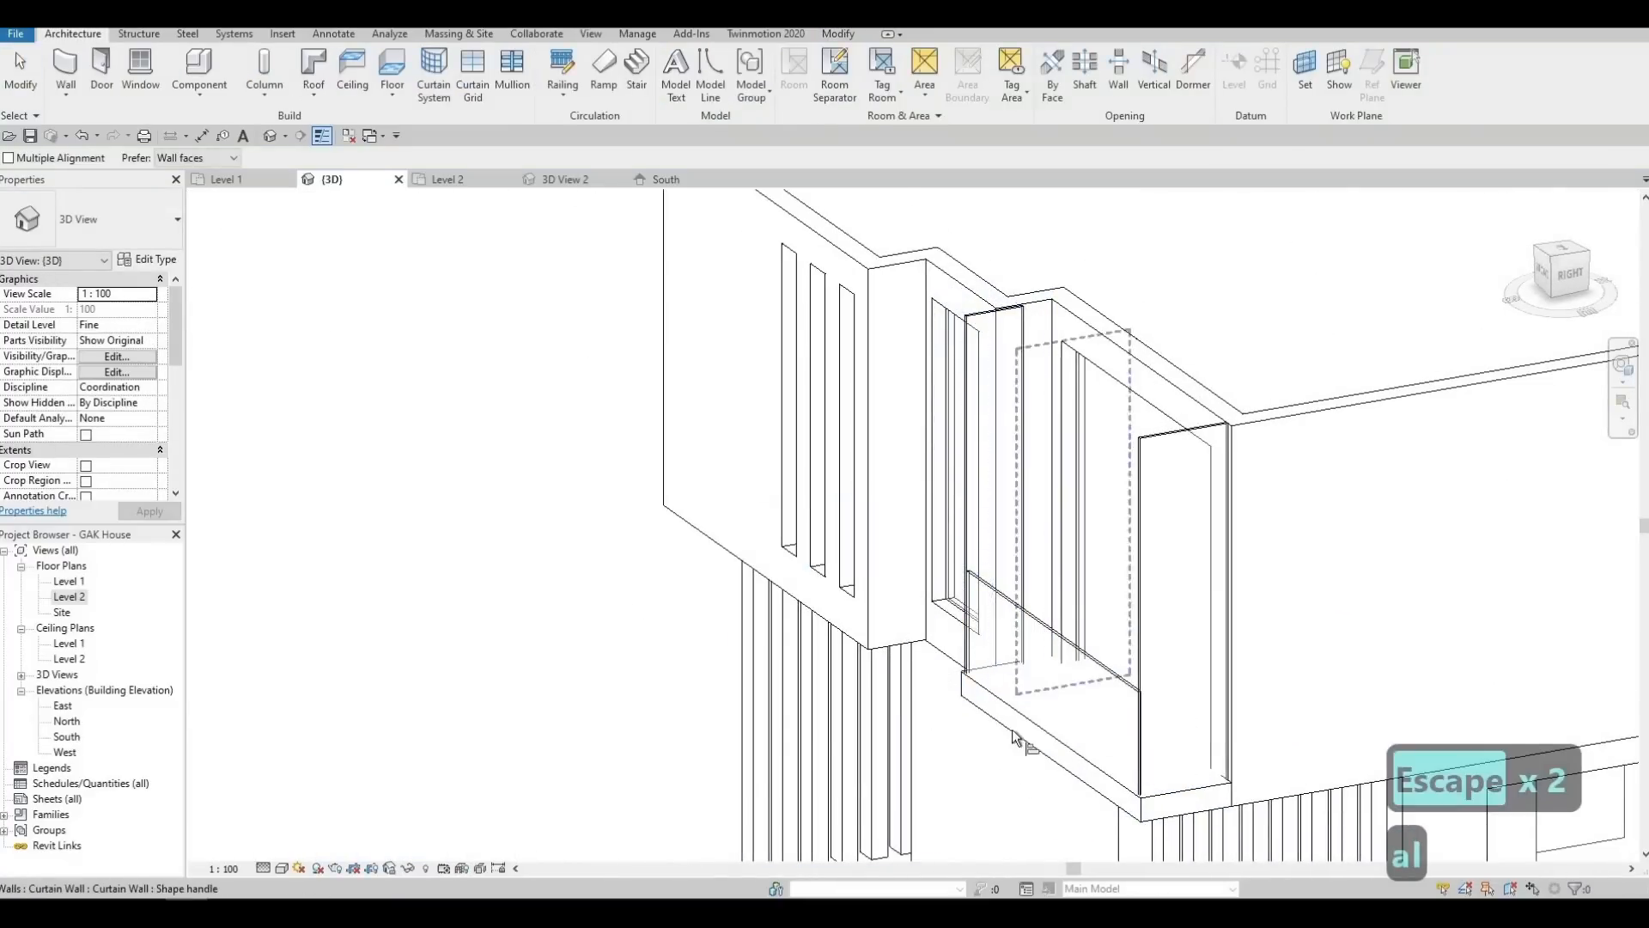
scroll(1019, 736, up, 2)
click(977, 296)
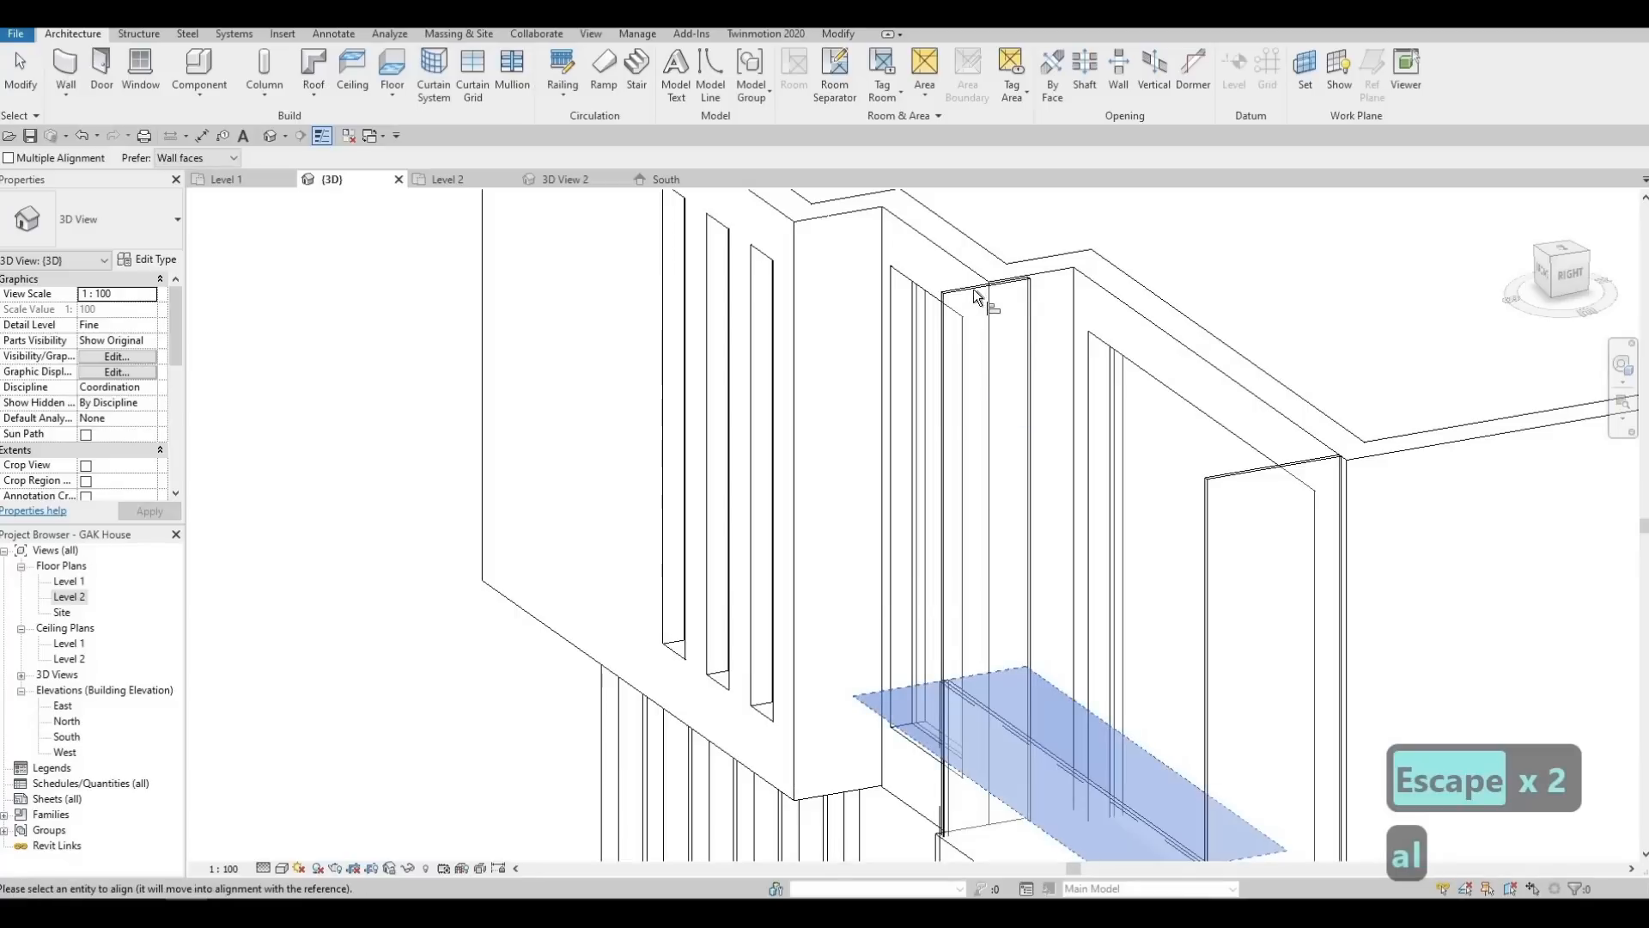
click(983, 286)
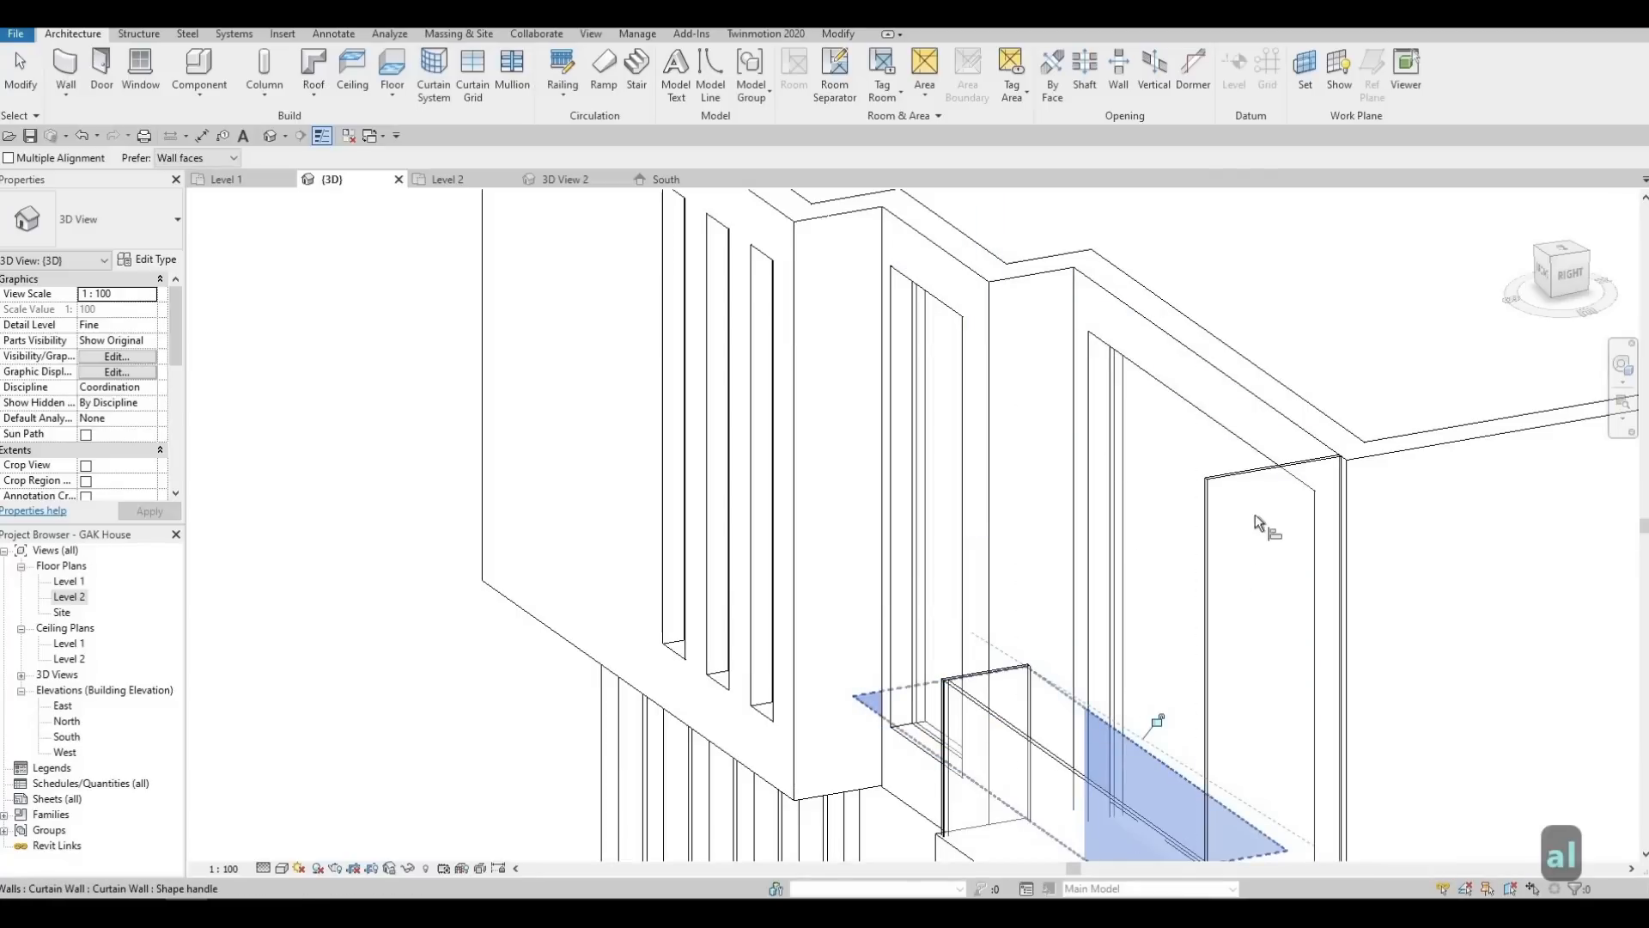
click(1252, 483)
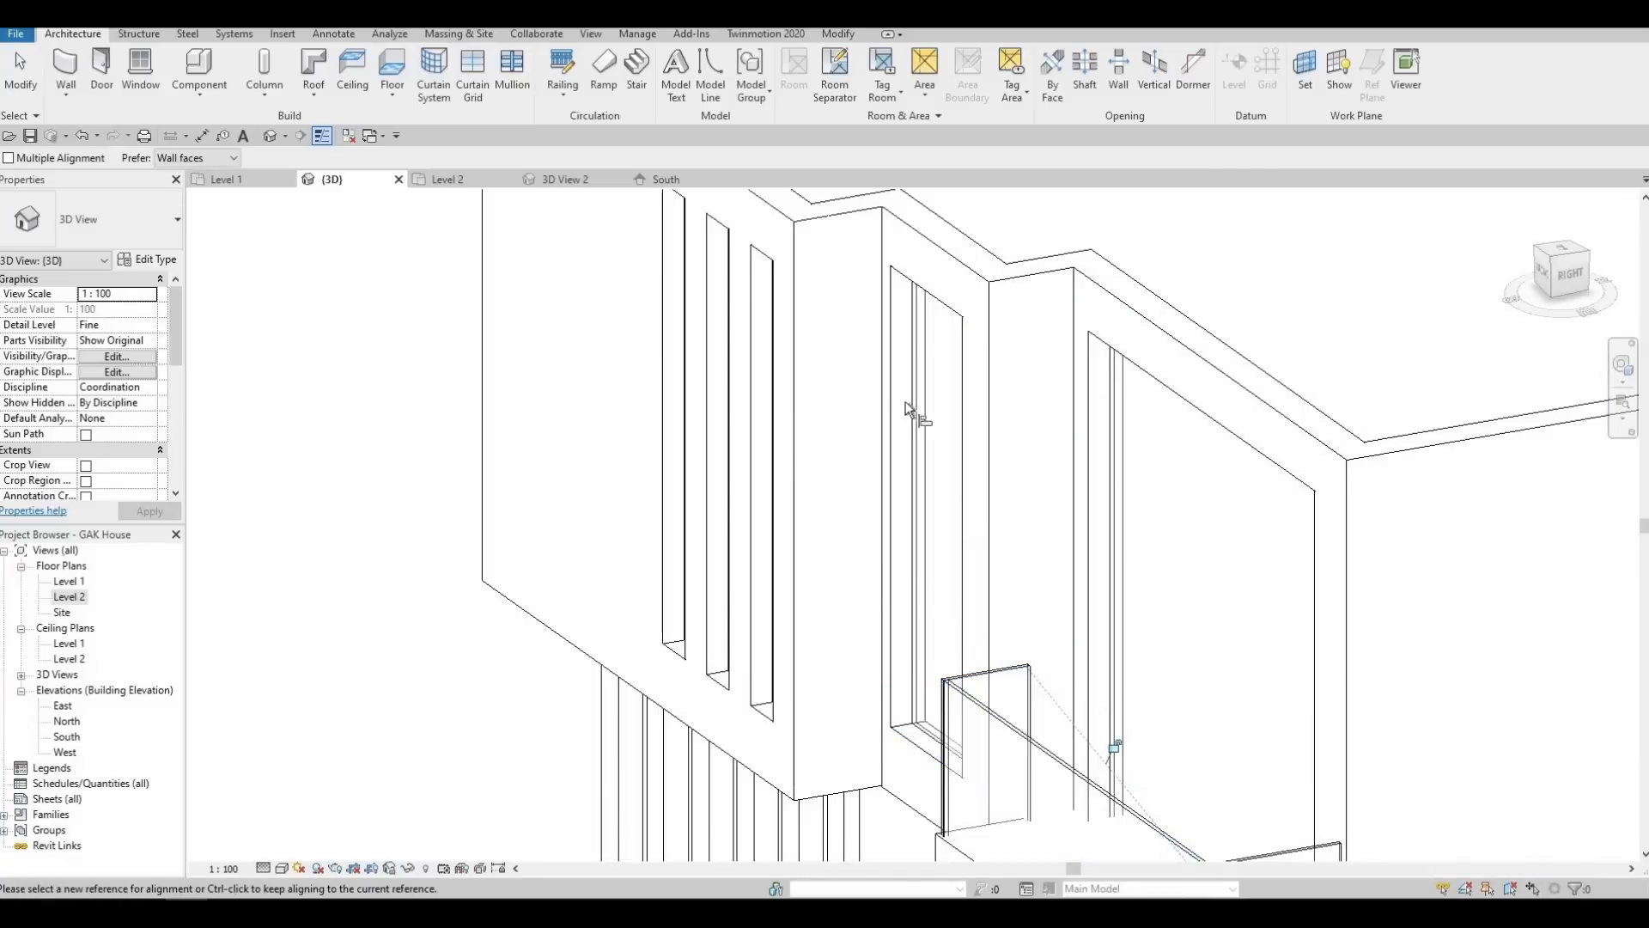
key(Escape)
shift+middle_drag(905, 401, 1152, 676)
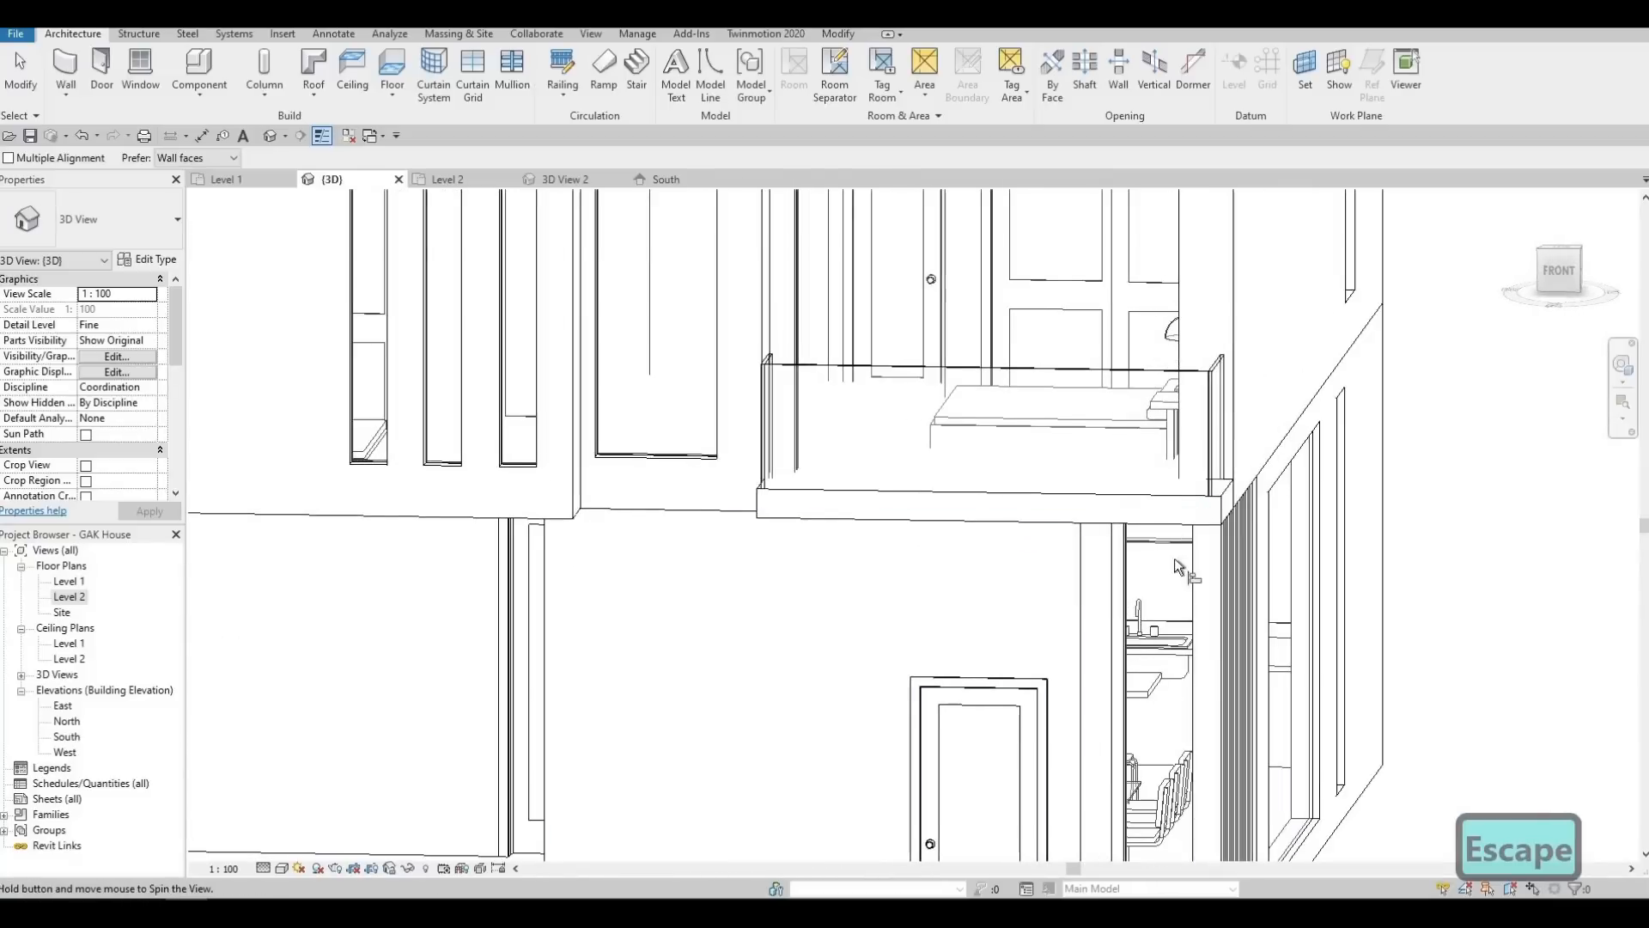
shift+middle_drag(1173, 558, 909, 610)
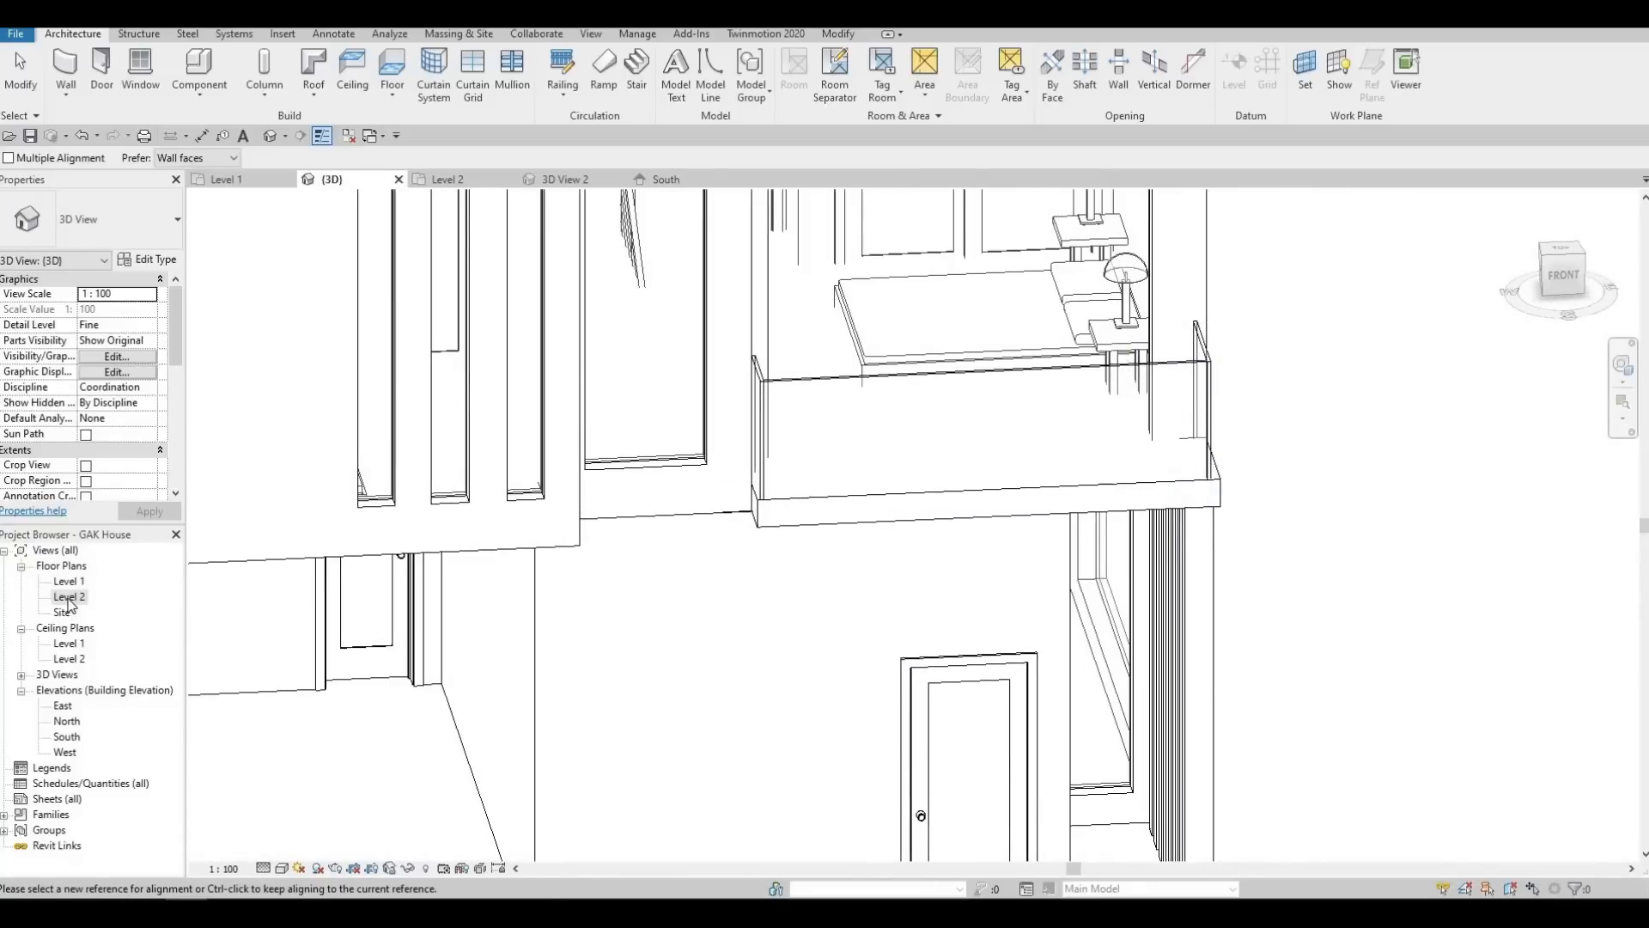
On the Level 2 plan, shorten the house-side end of the curtain wall beside grid 3 to a wall length of 540 mm
middle_drag(1182, 581, 947, 644)
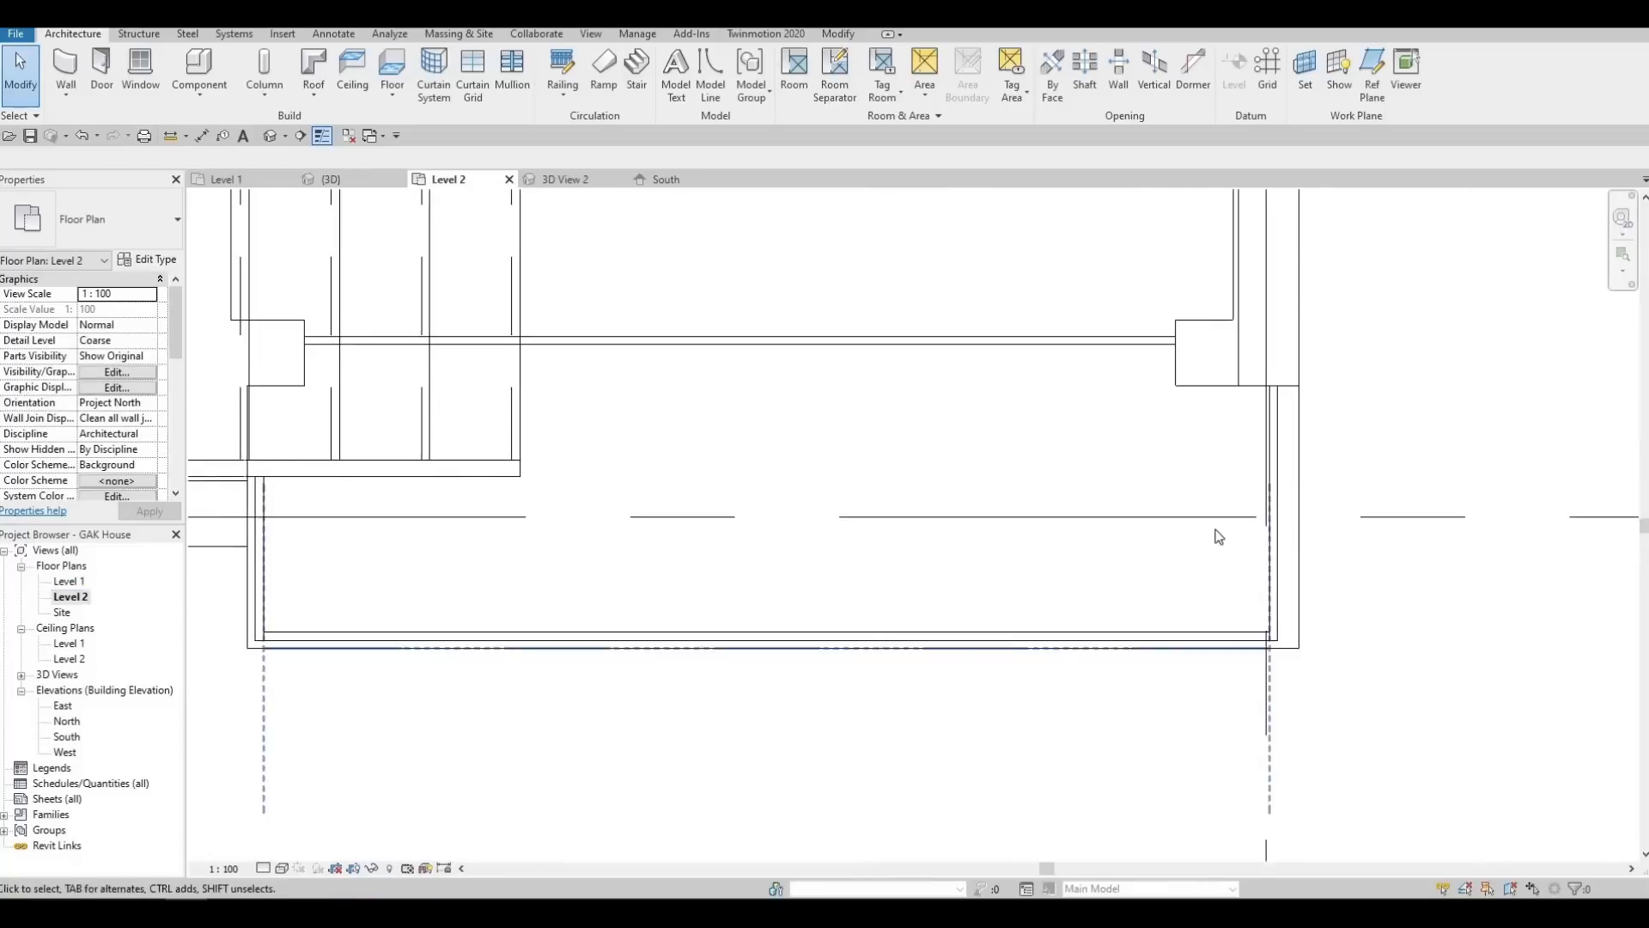
middle_drag(1219, 533, 1161, 547)
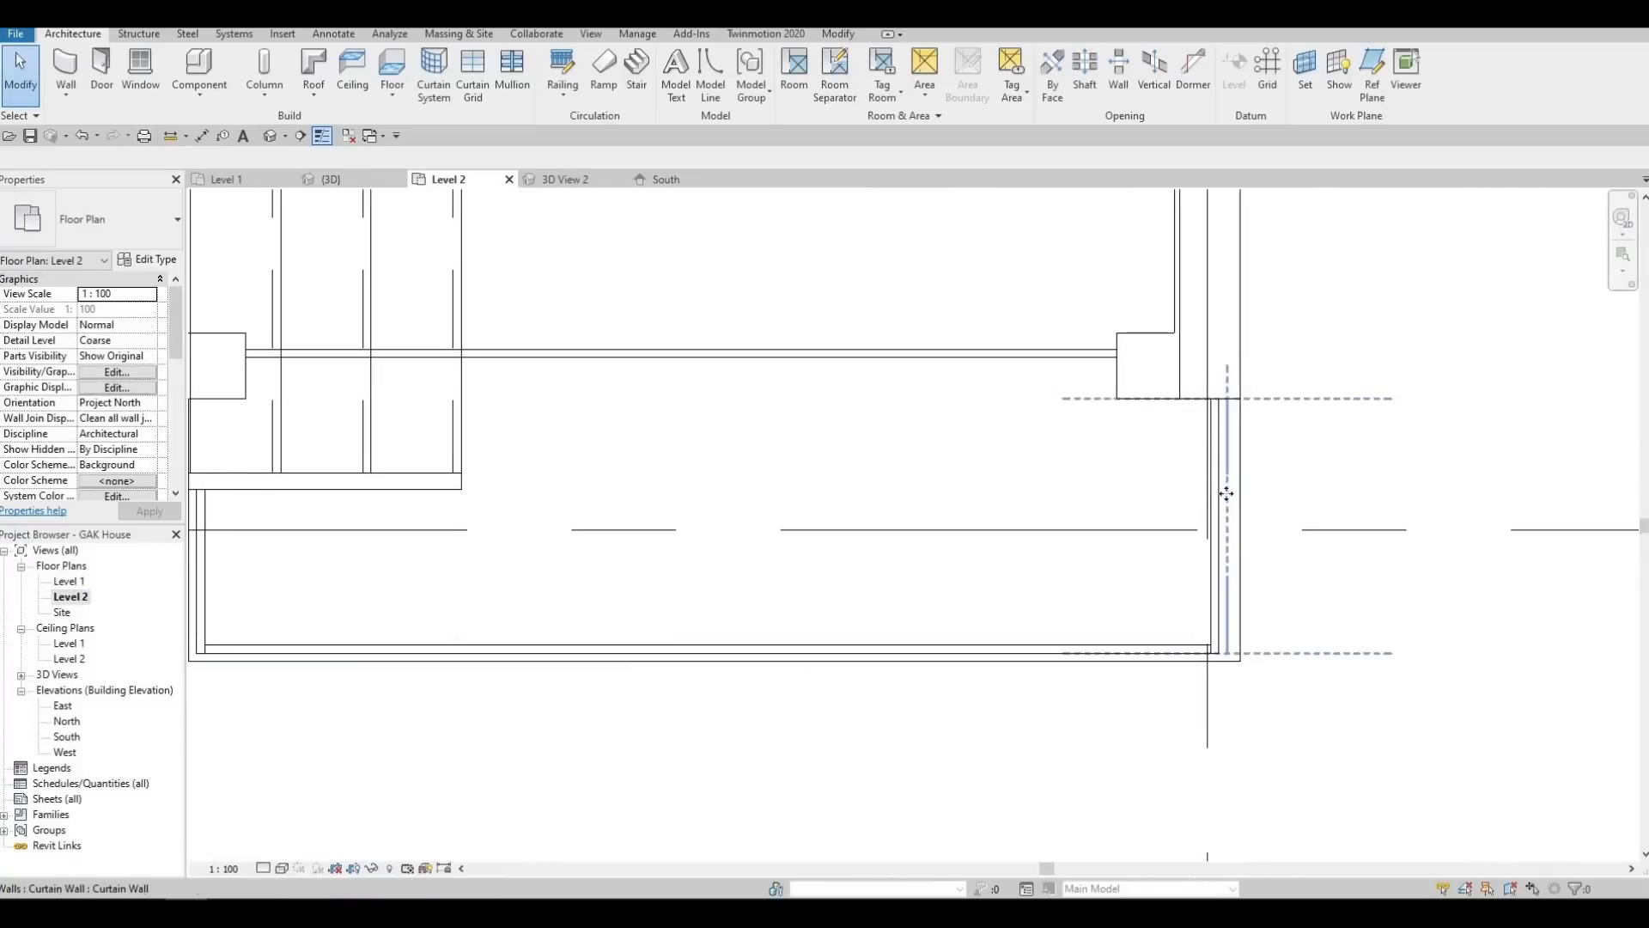
click(1231, 504)
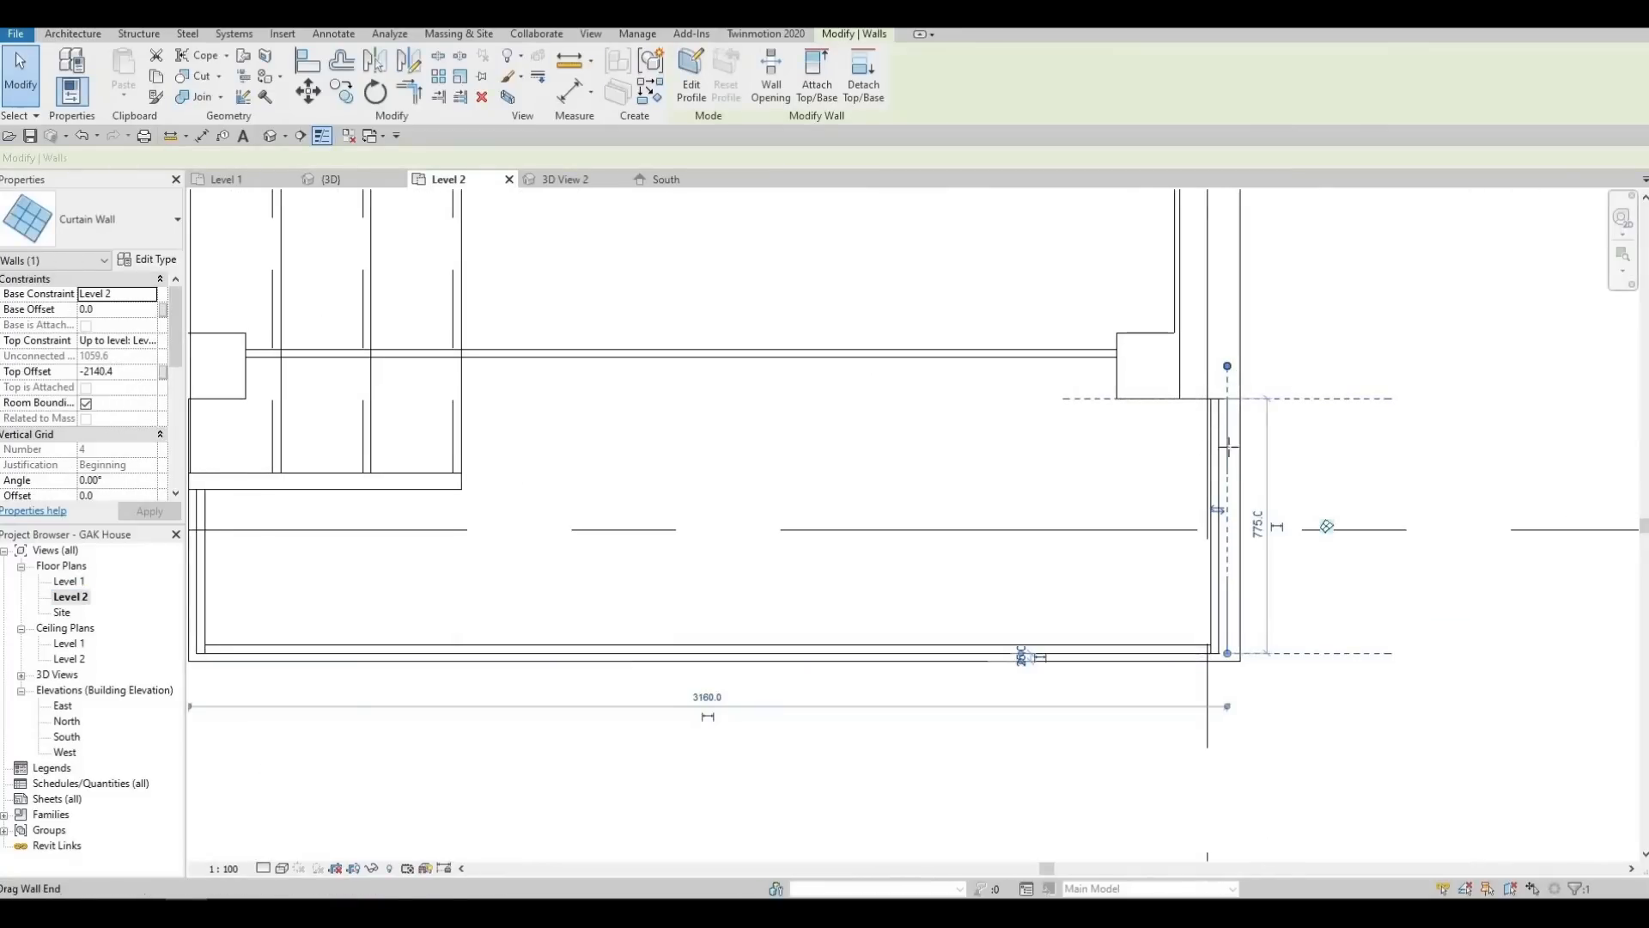
drag(1229, 446, 1227, 475)
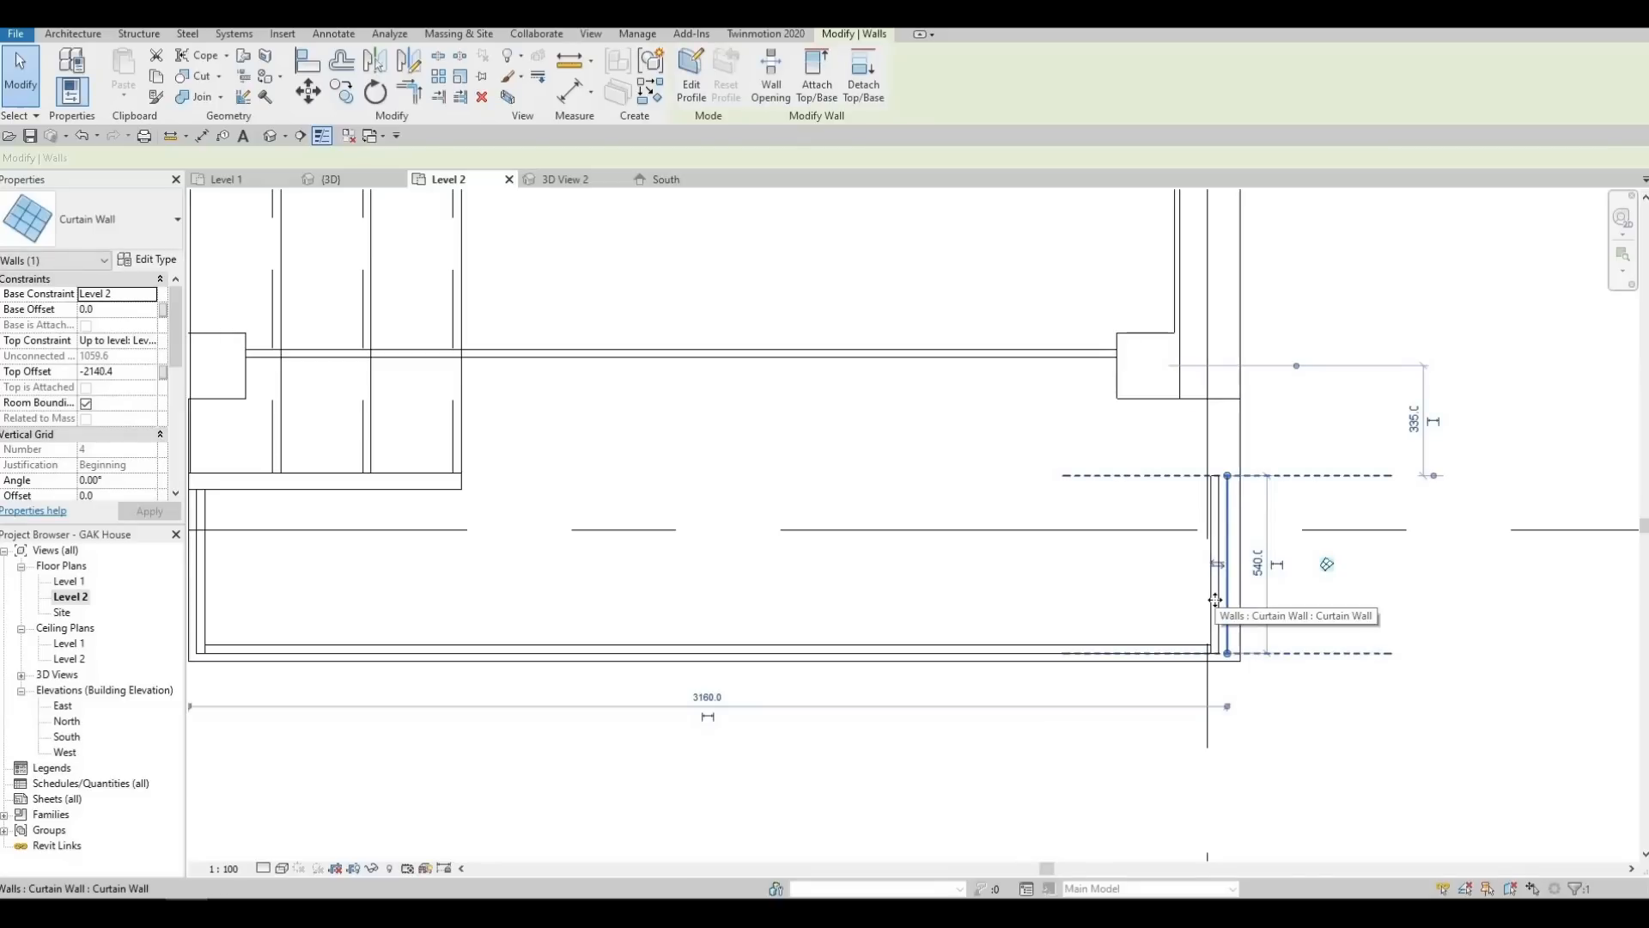
Nudge the shortened side curtain wall inward from the slab edge until it sits 140 mm inside grid 3
key(Left)
key(Left)
key(Left)
key(Left)
key(Left)
key(Left)
key(Left)
key(Left)
key(Left)
key(Left)
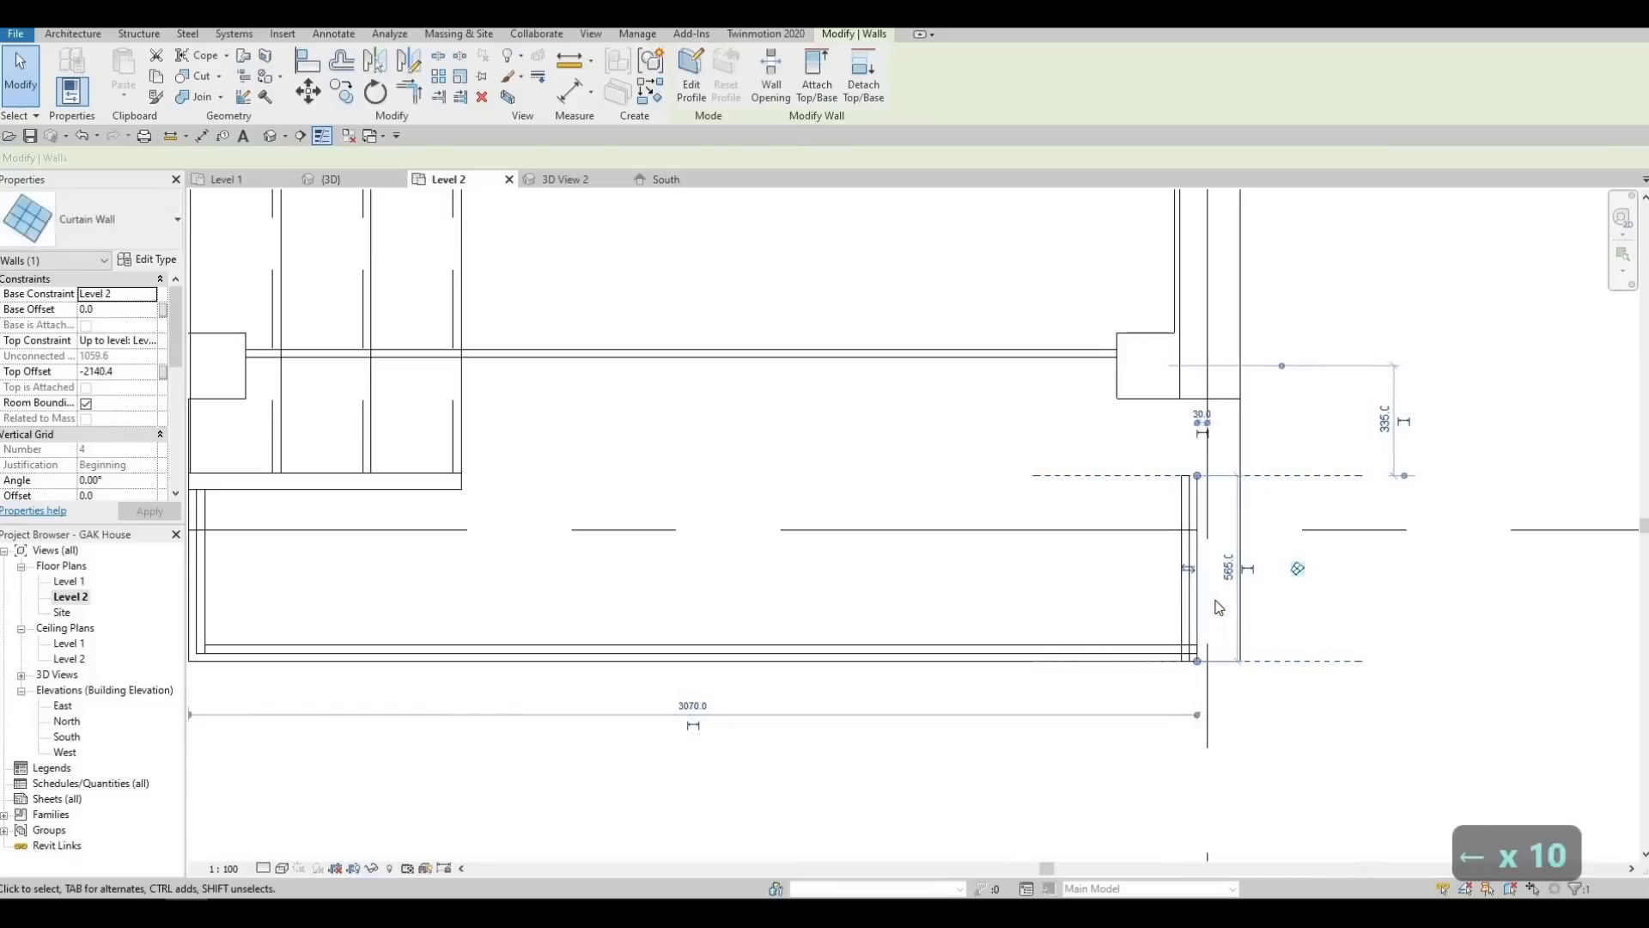
key(Left)
key(Left)
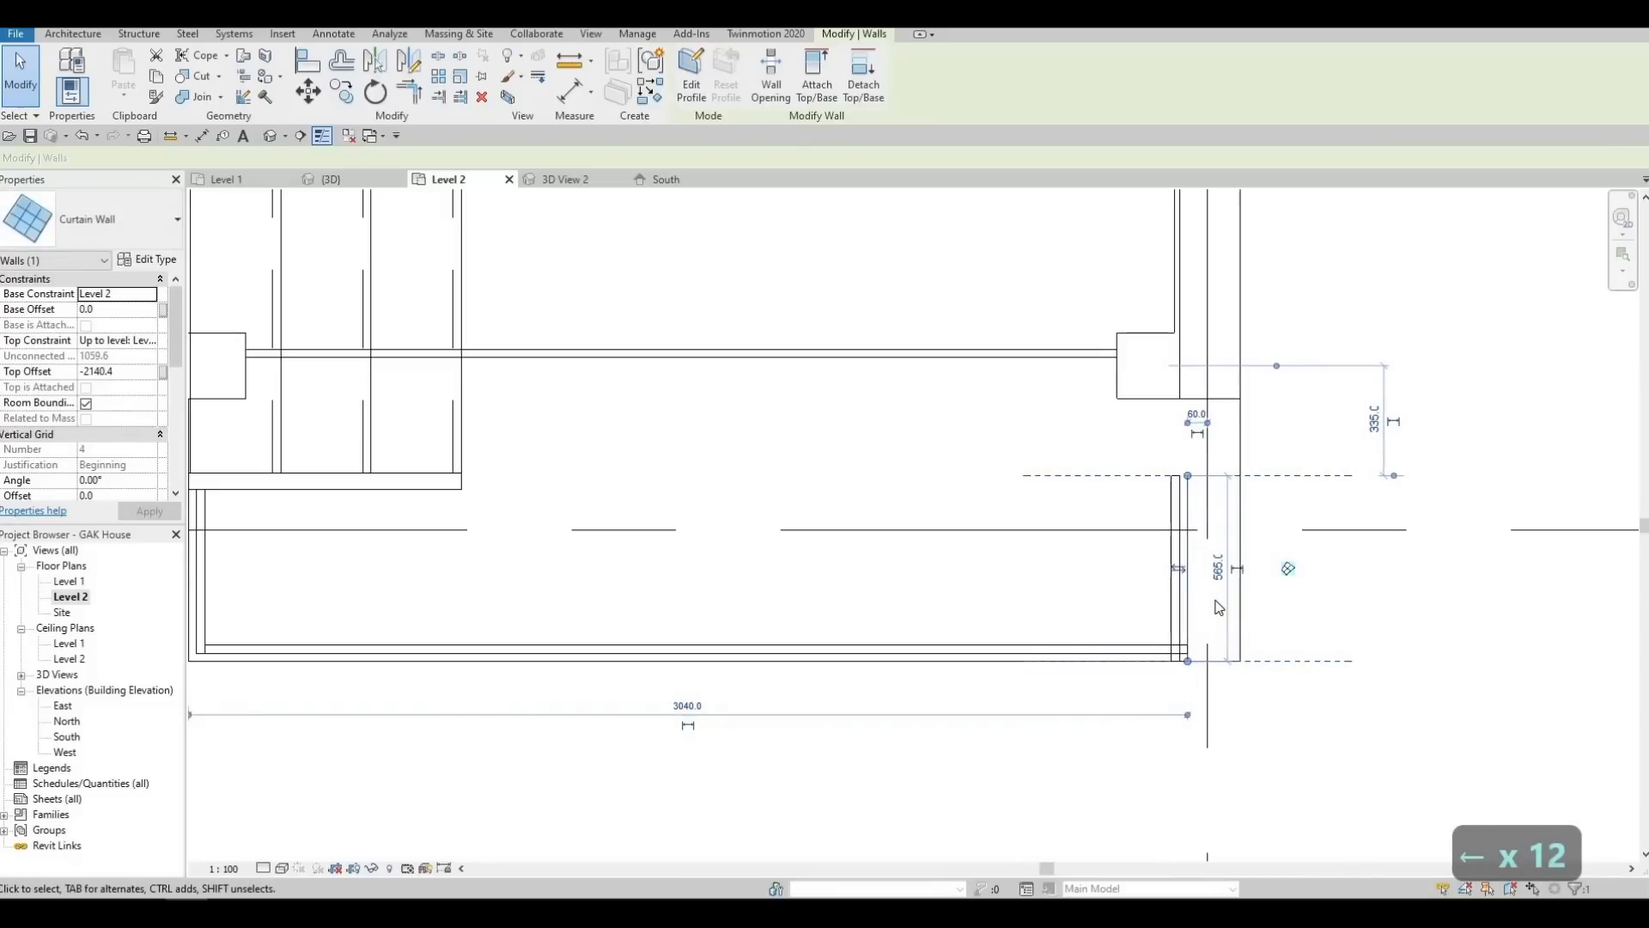
key(Left)
key(Left)
key(Left)
key(Left)
key(Left)
key(Left)
key(Left)
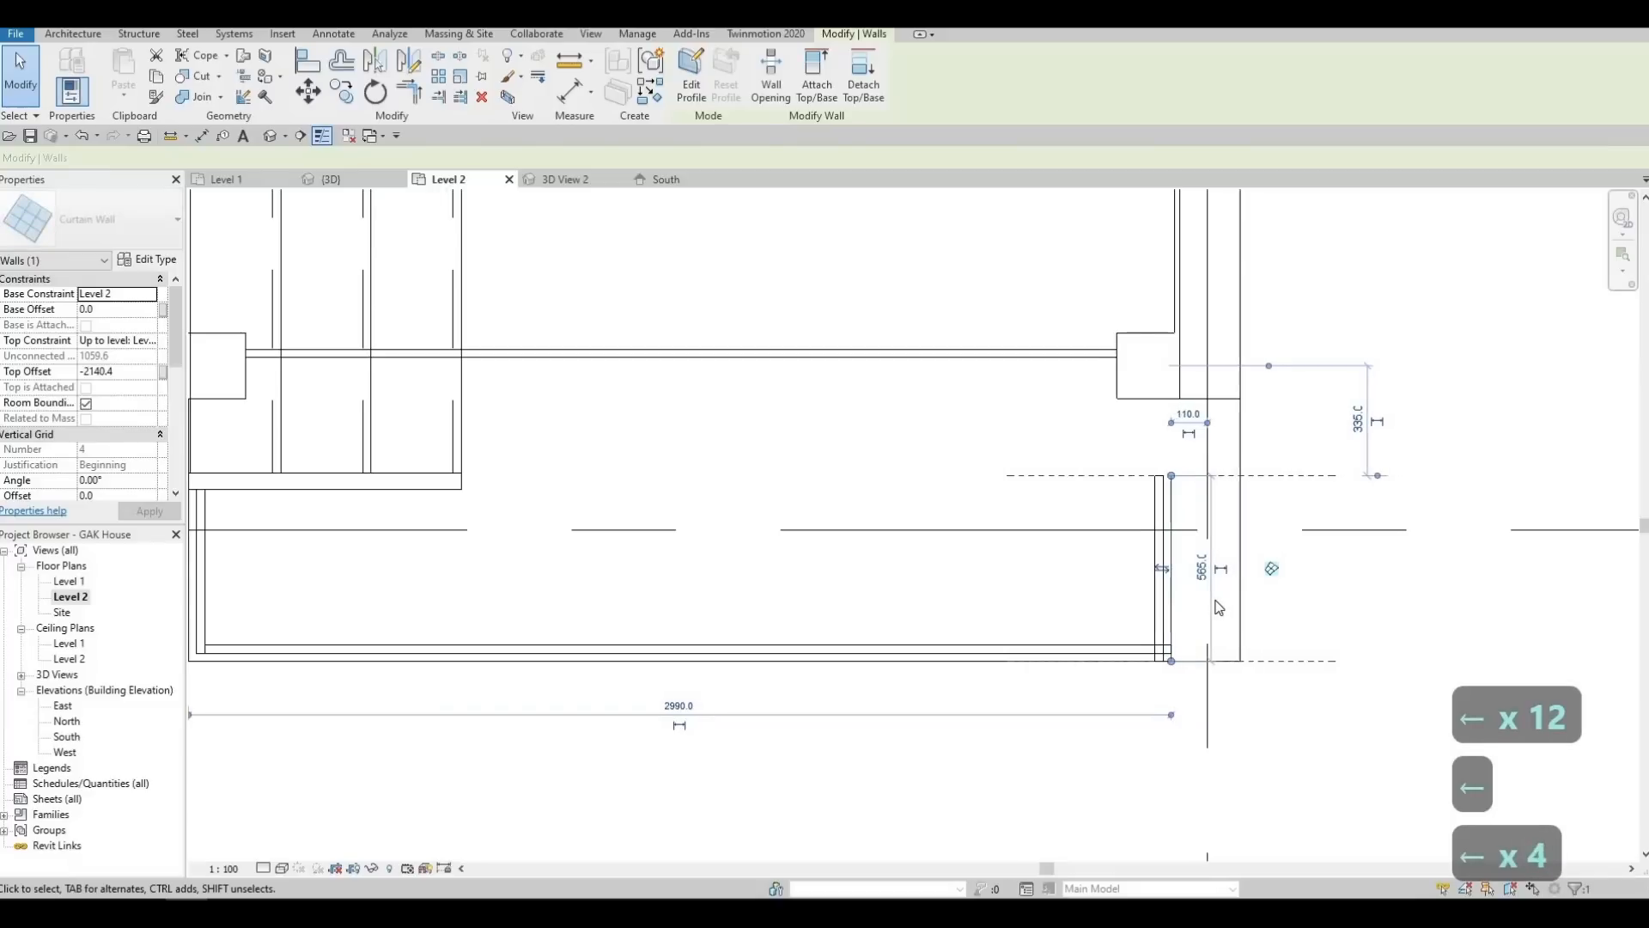
key(Left)
key(Escape)
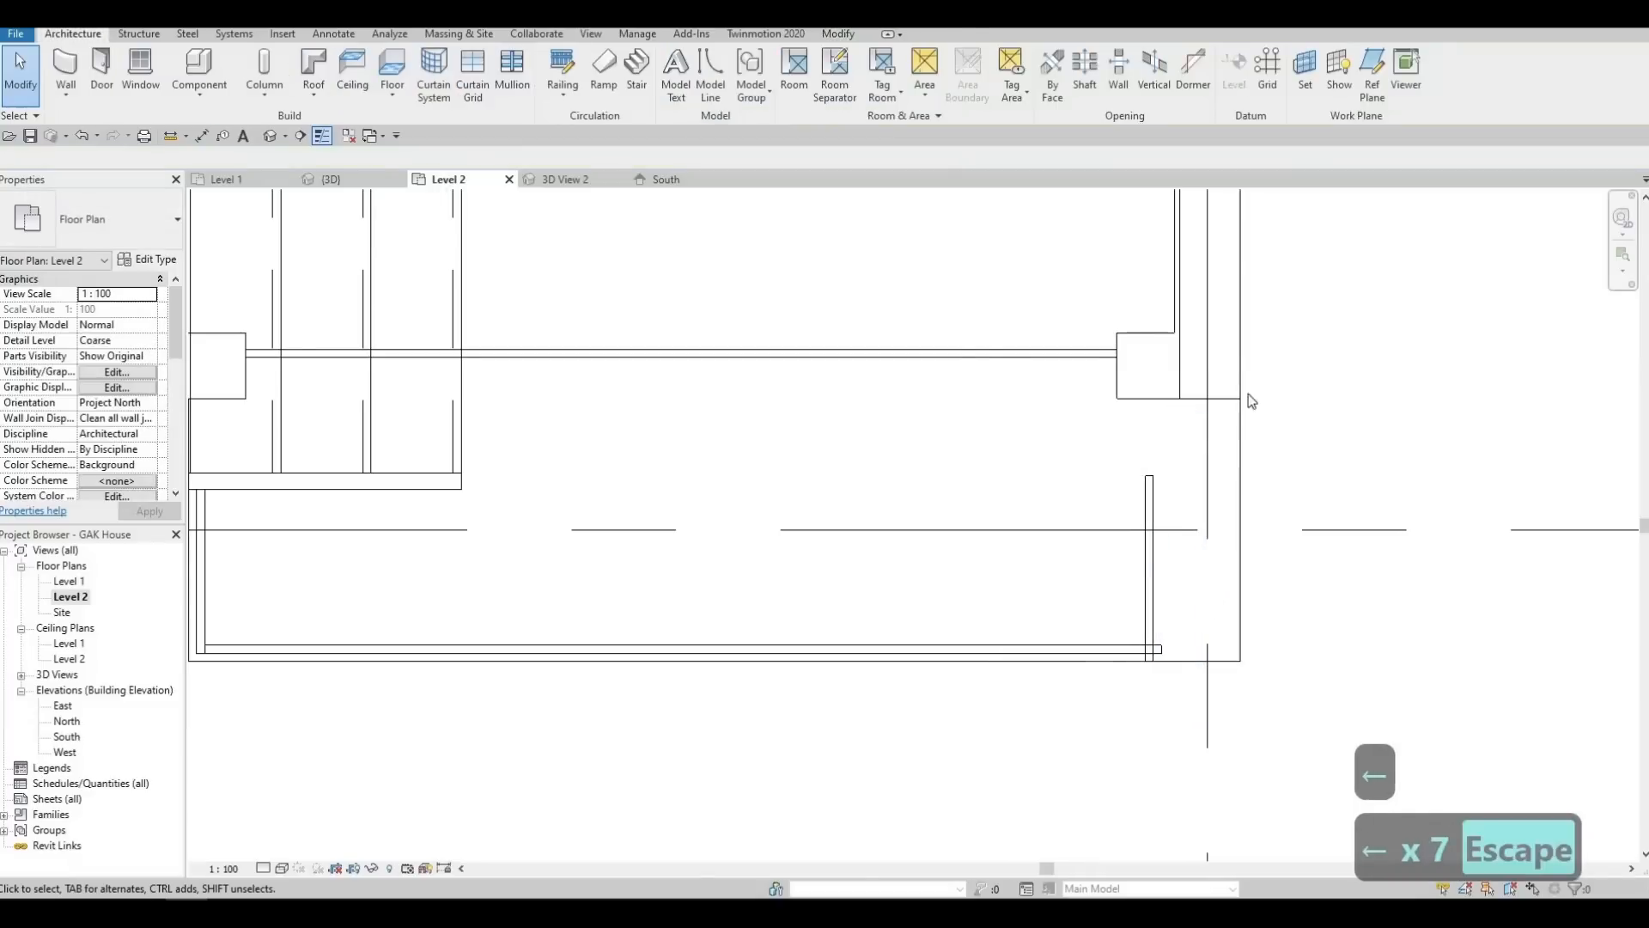
Extend the moved side curtain wall back to the house wall face and adjust its corner with the front curtain wall so the ends meet
click(1161, 478)
drag(1161, 414, 1161, 398)
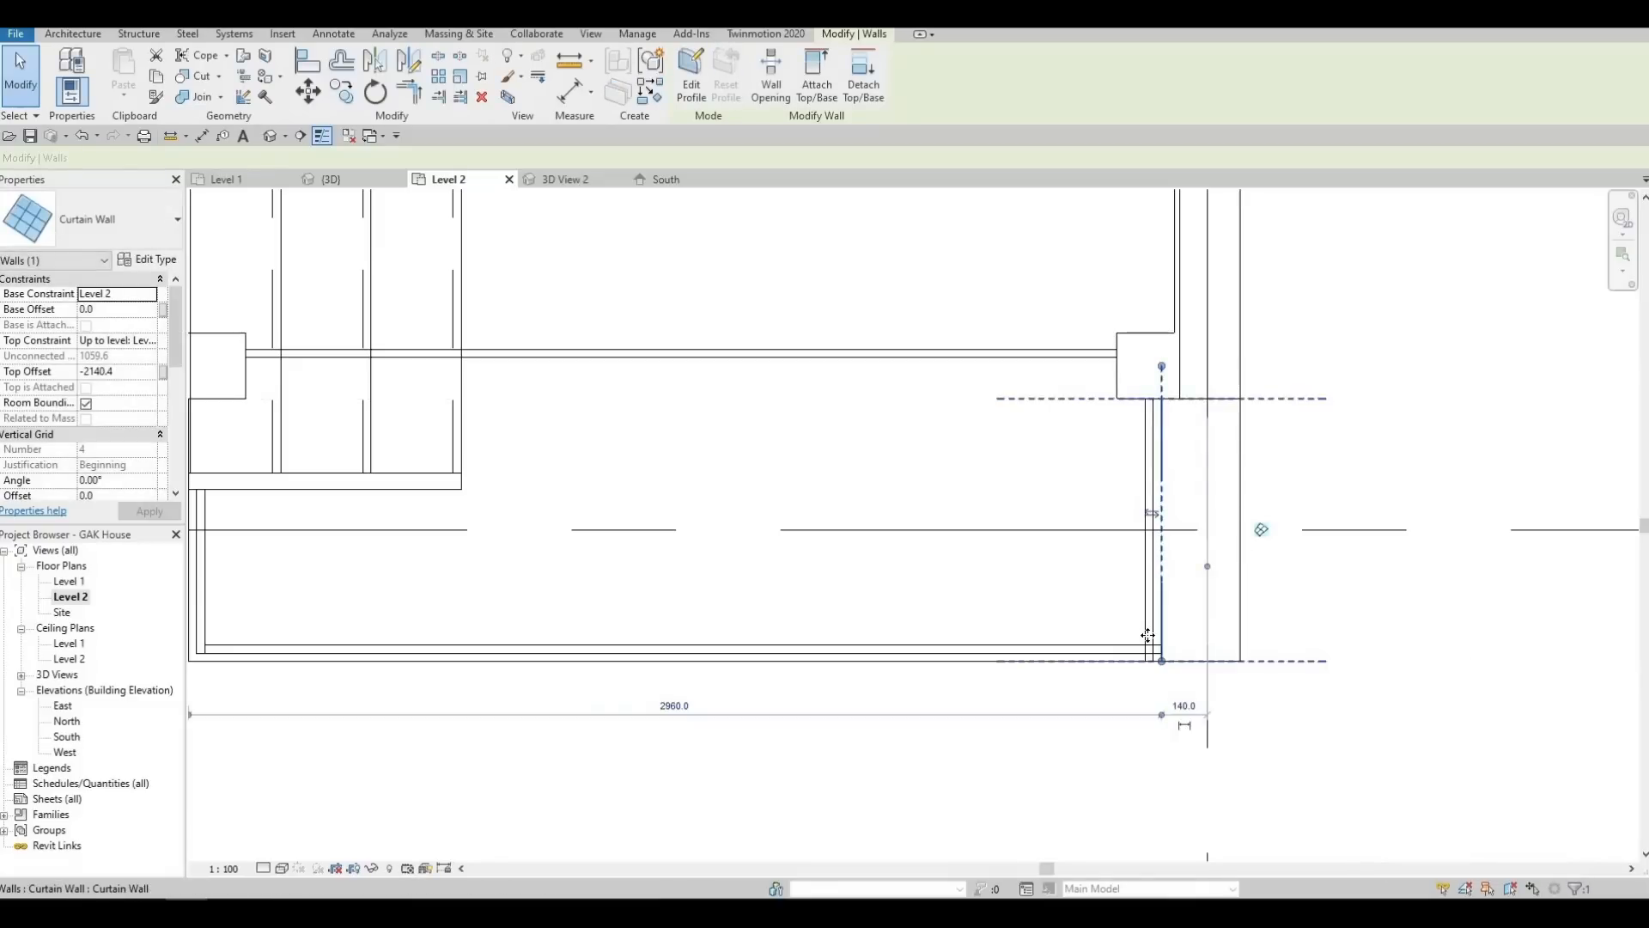
scroll(1149, 653, up, 3)
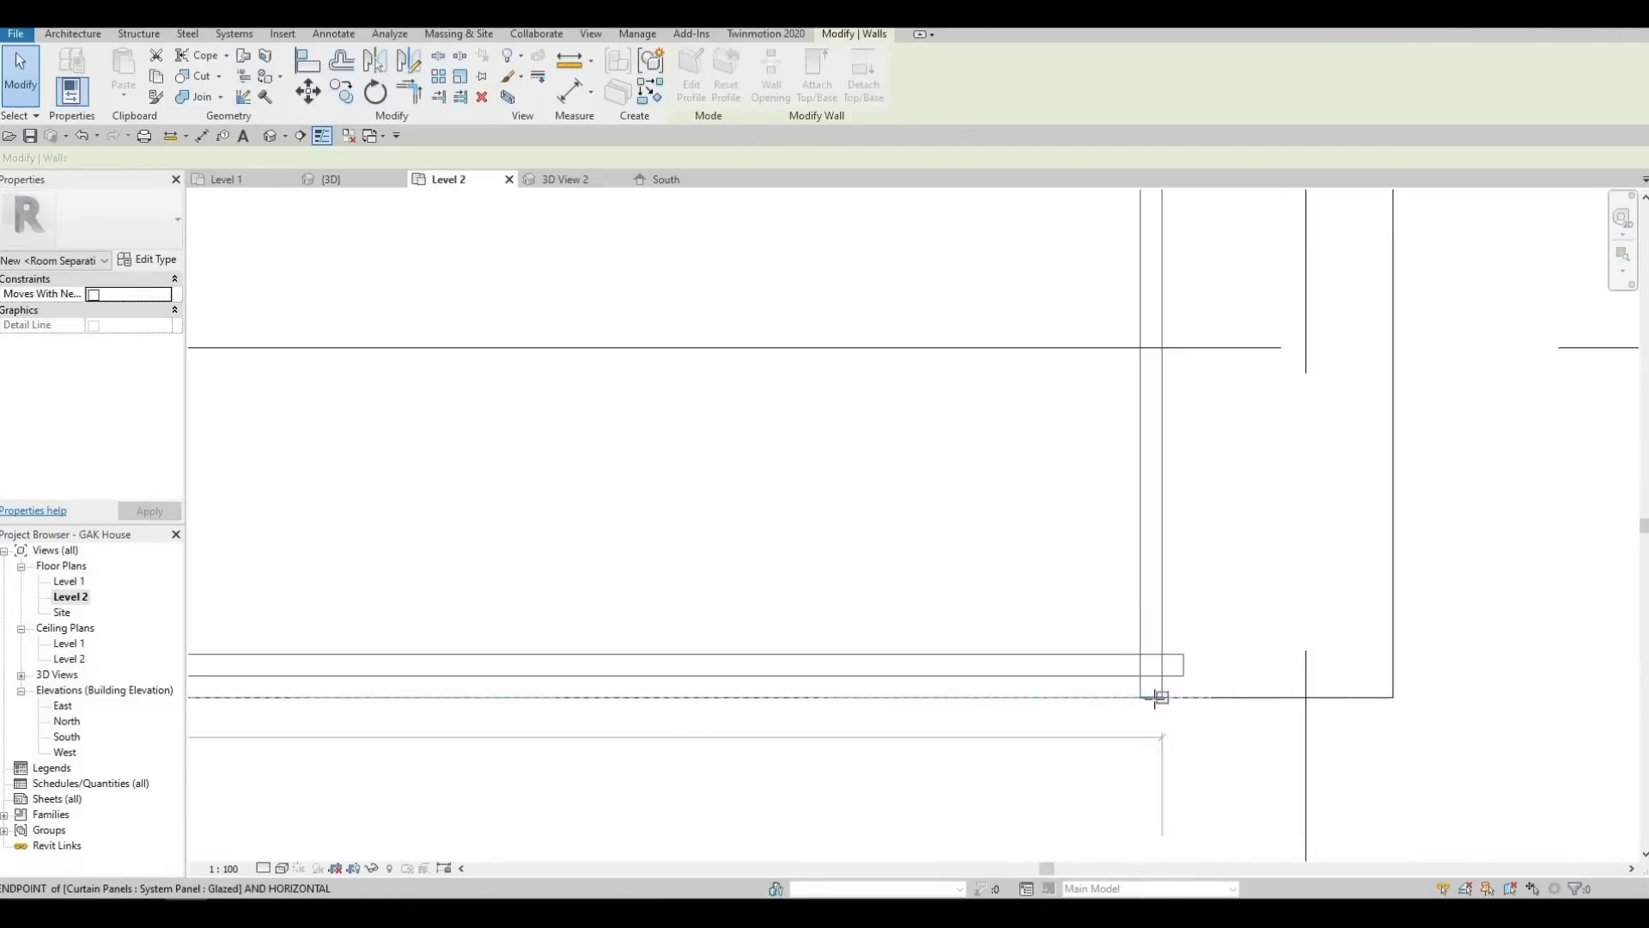
mouse_move(1151, 694)
mouse_down()
mouse_move(1181, 702)
mouse_move(1182, 652)
mouse_move(1156, 691)
mouse_up()
click(1128, 693)
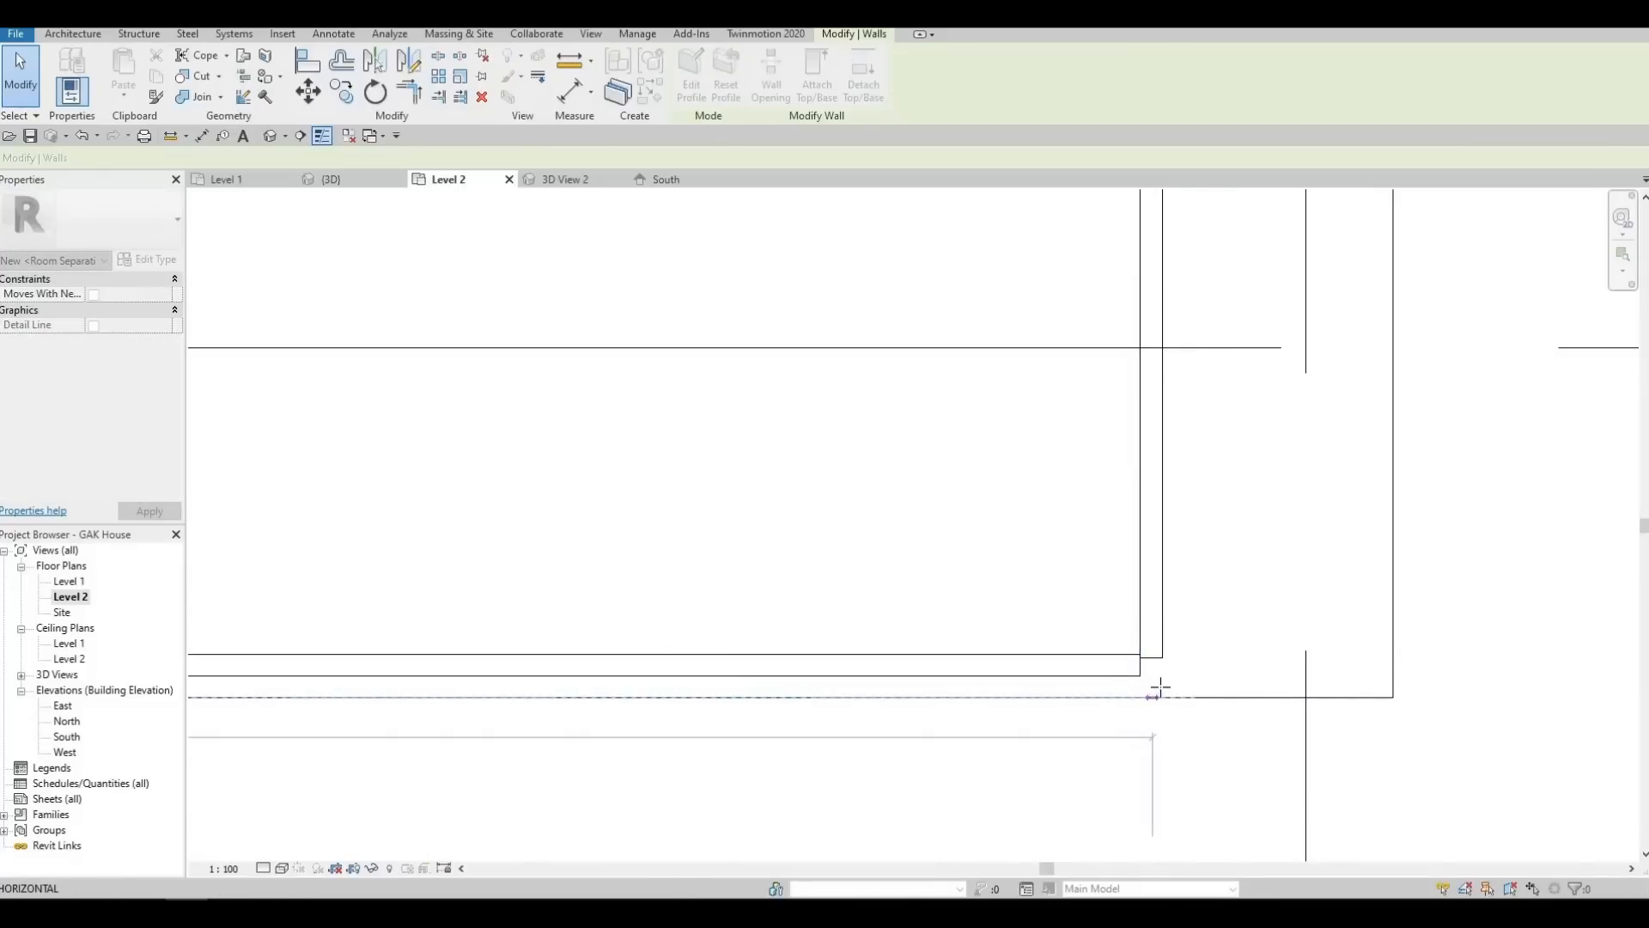
middle_drag(637, 639, 1406, 607)
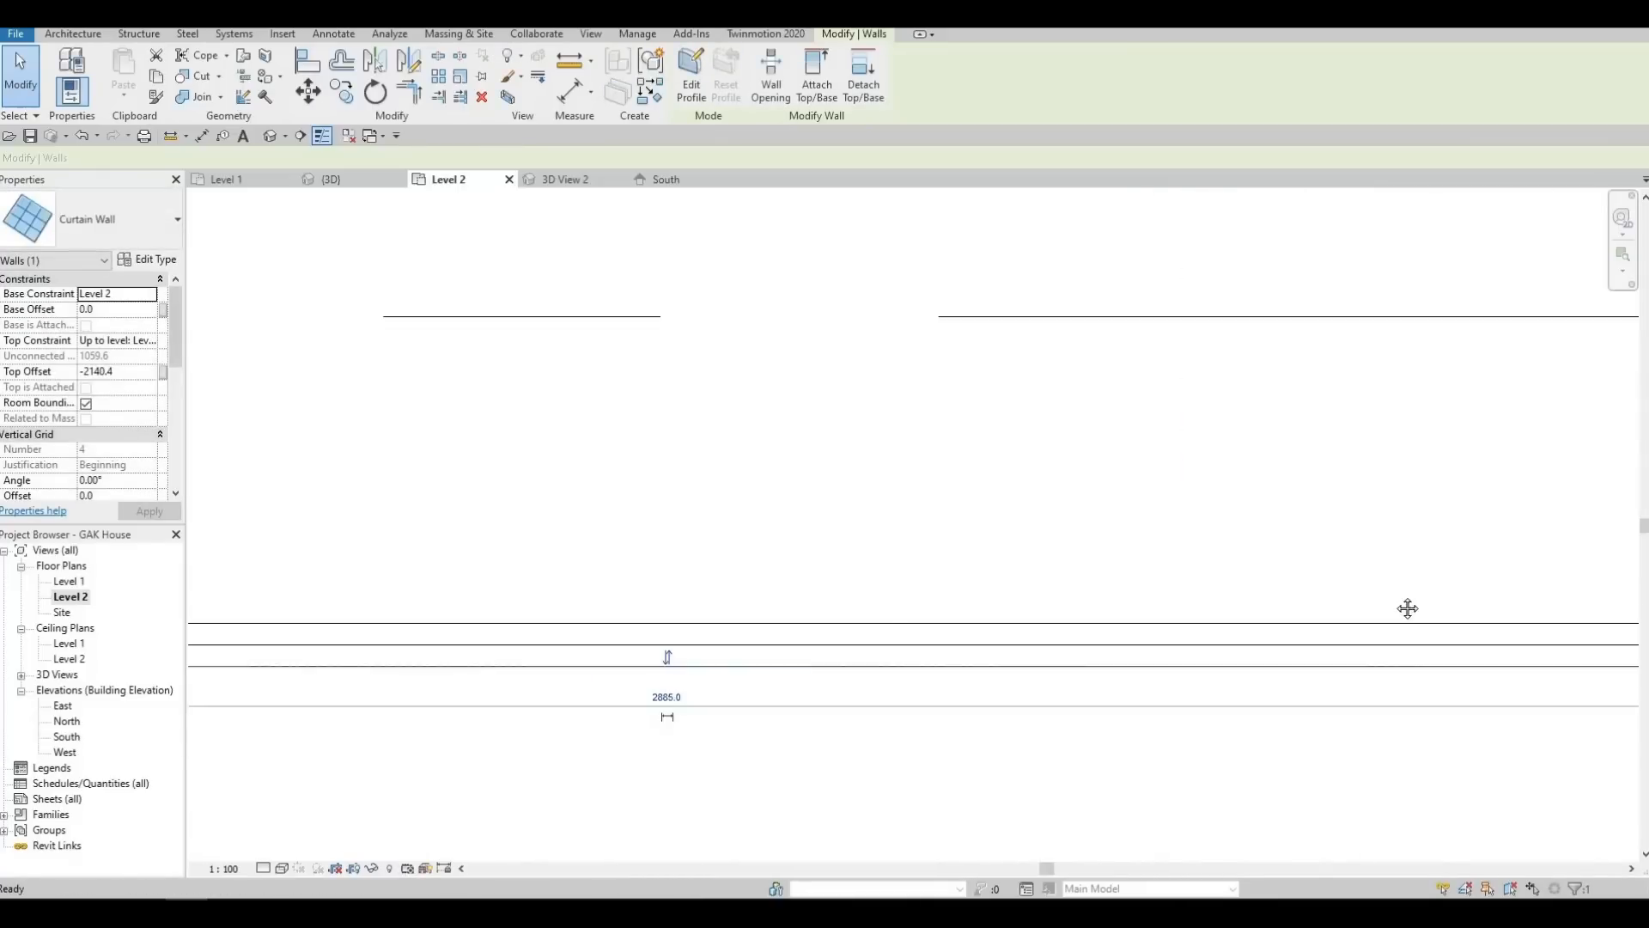
Undo the last three edits to the curtain walls at the front balcony's southeast corner
middle_drag(602, 601, 1275, 593)
scroll(872, 593, down, 1)
scroll(516, 599, down, 1)
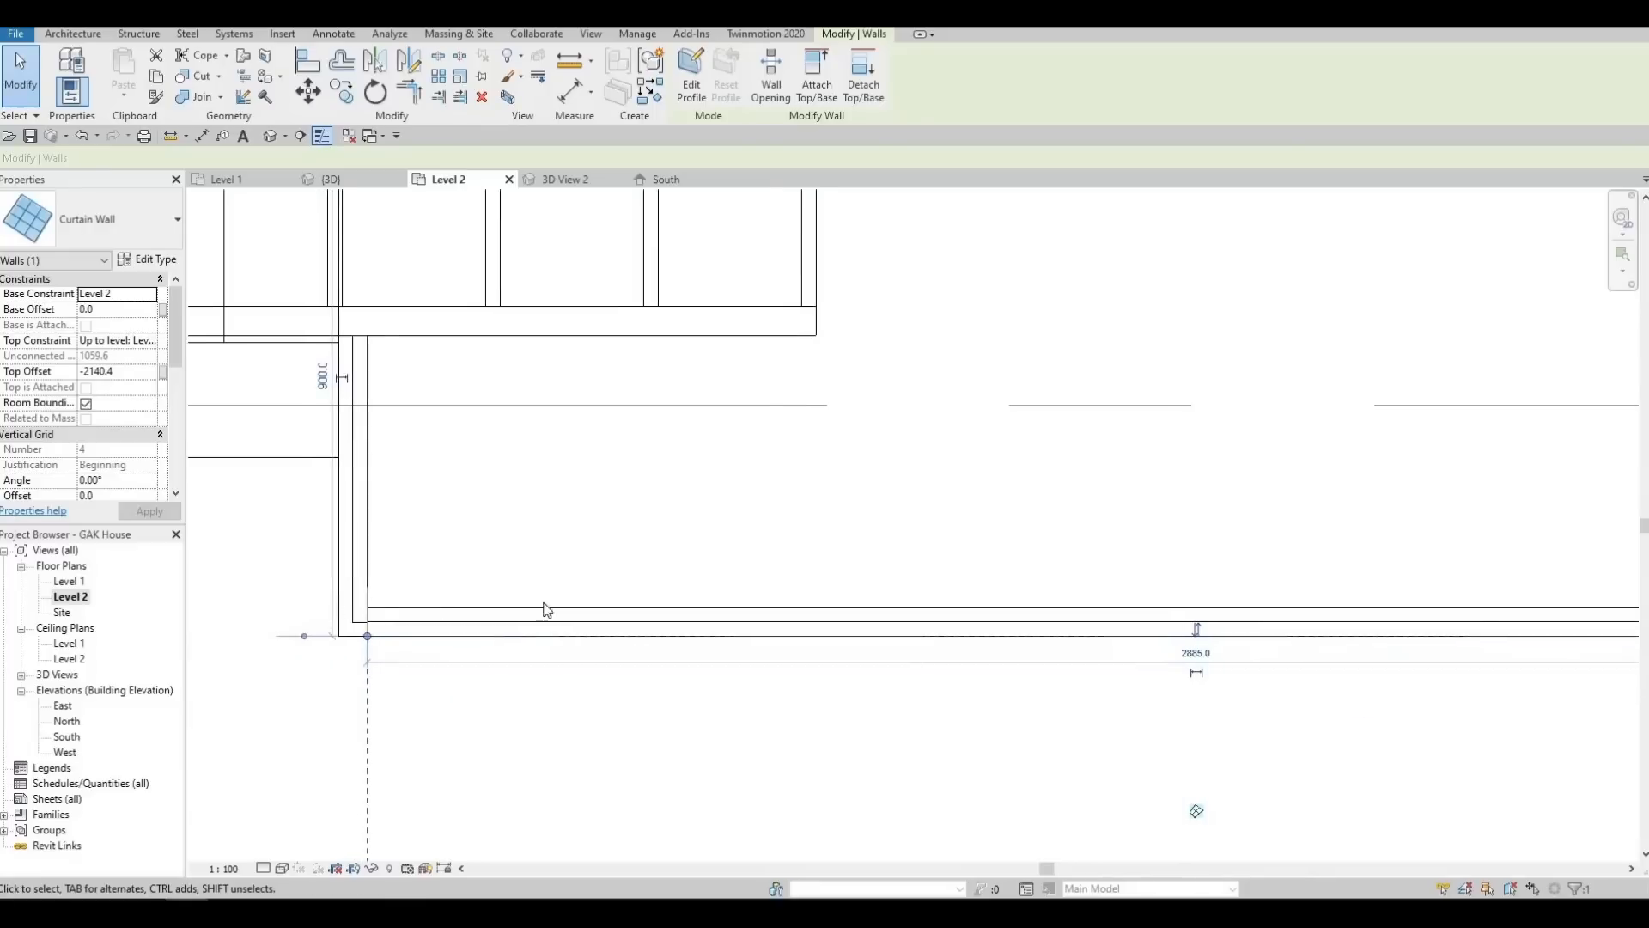
scroll(331, 597, up, 2)
scroll(559, 598, down, 2)
middle_drag(725, 575, 198, 549)
middle_drag(1480, 573, 971, 637)
scroll(971, 637, up, 3)
key(ctrl+z)
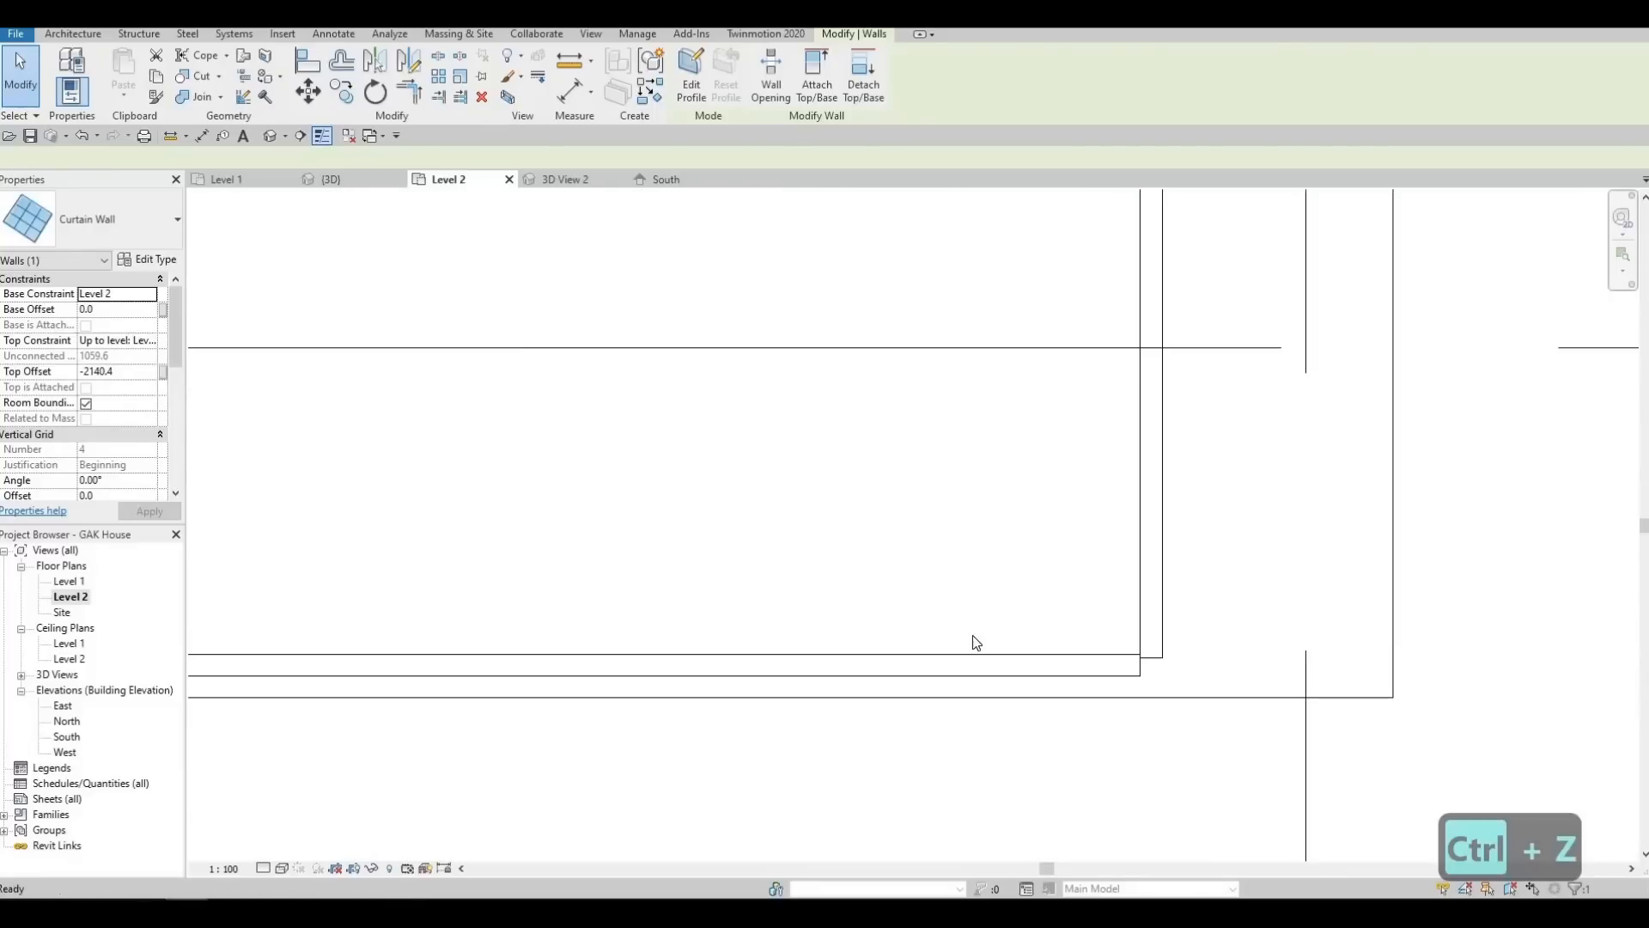
middle_drag(1166, 662, 1004, 655)
scroll(1059, 665, up, 1)
key(ctrl+z)
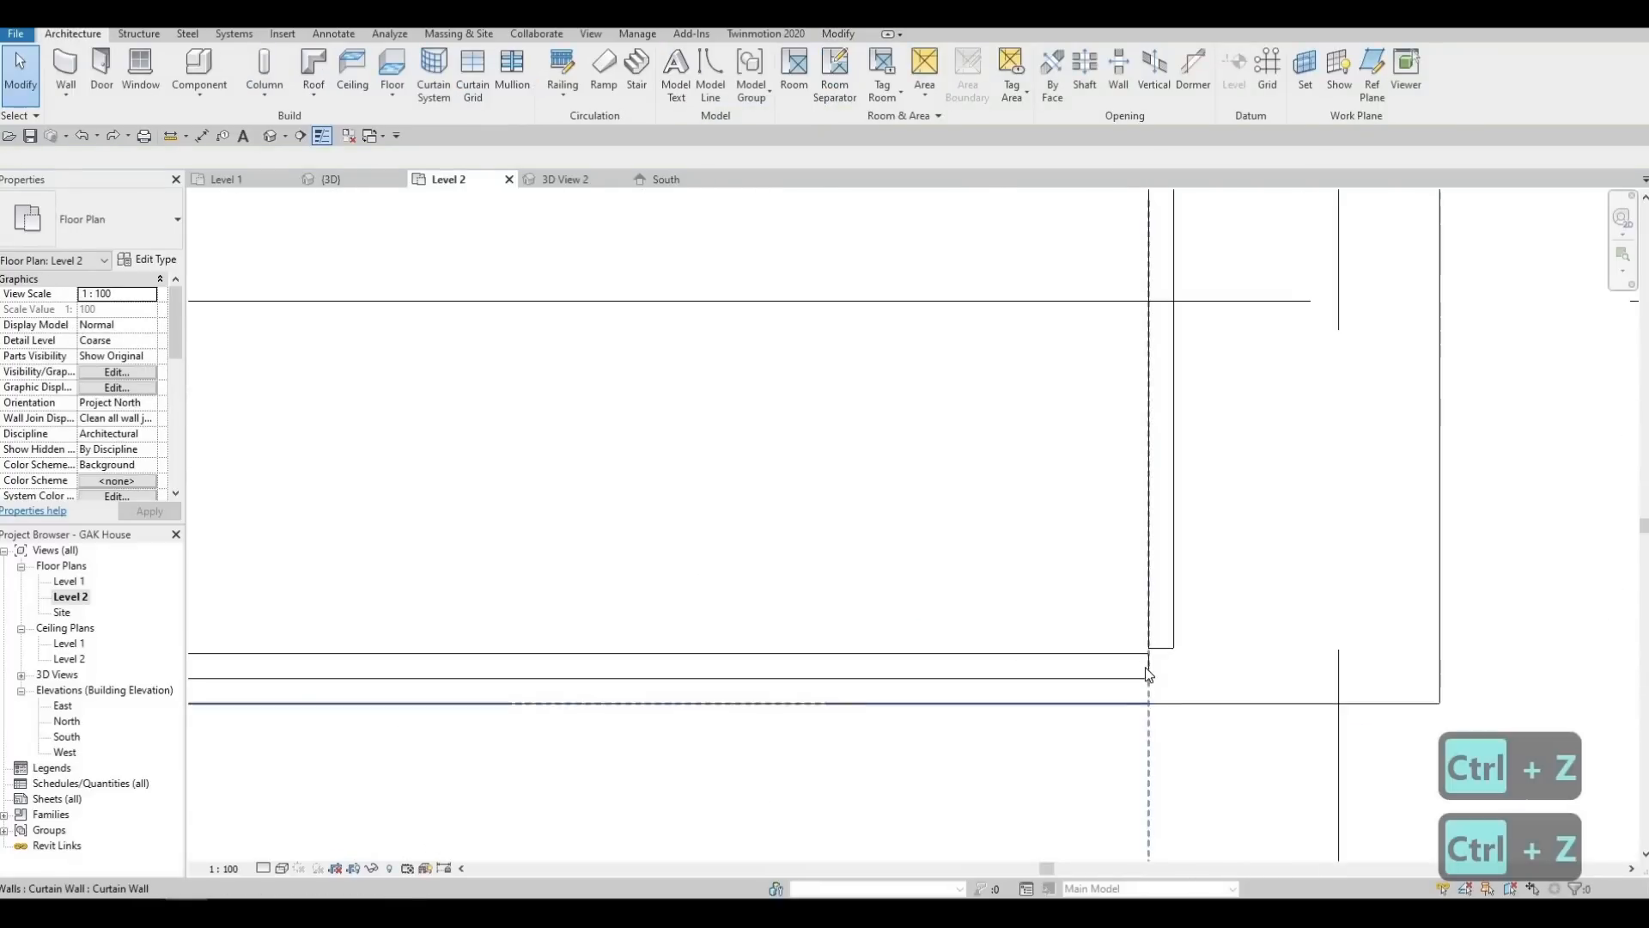
key(ctrl+z)
Shorten the front balcony's east side curtain wall to 775 mm so it ends at the front curtain wall's outer face
click(1141, 690)
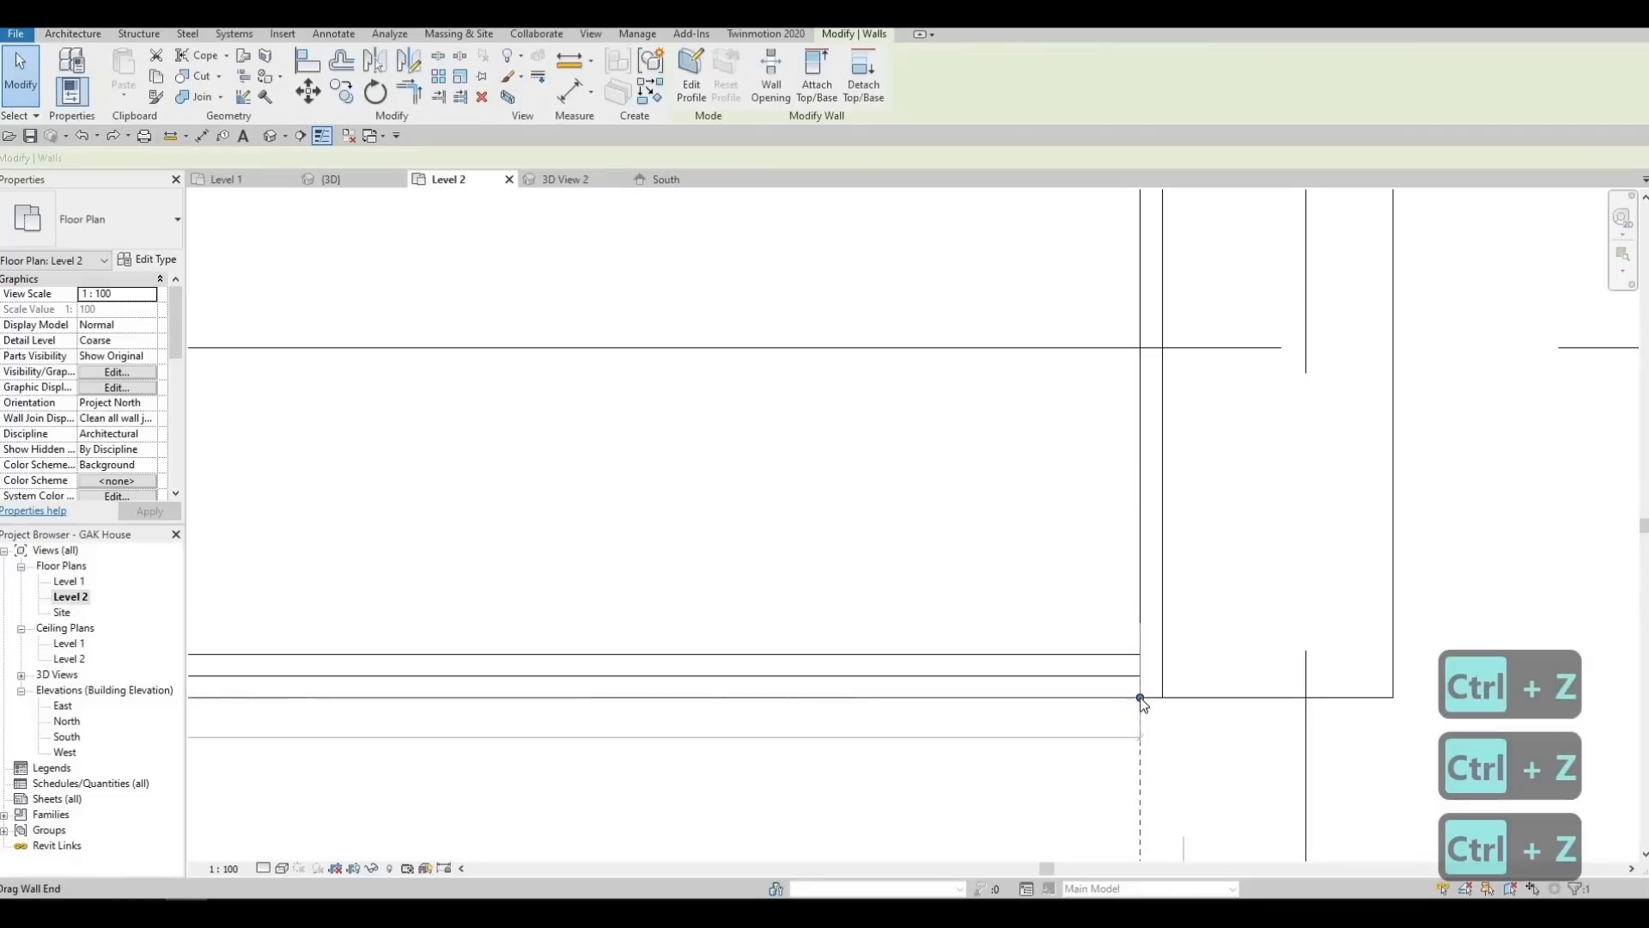
click(1138, 696)
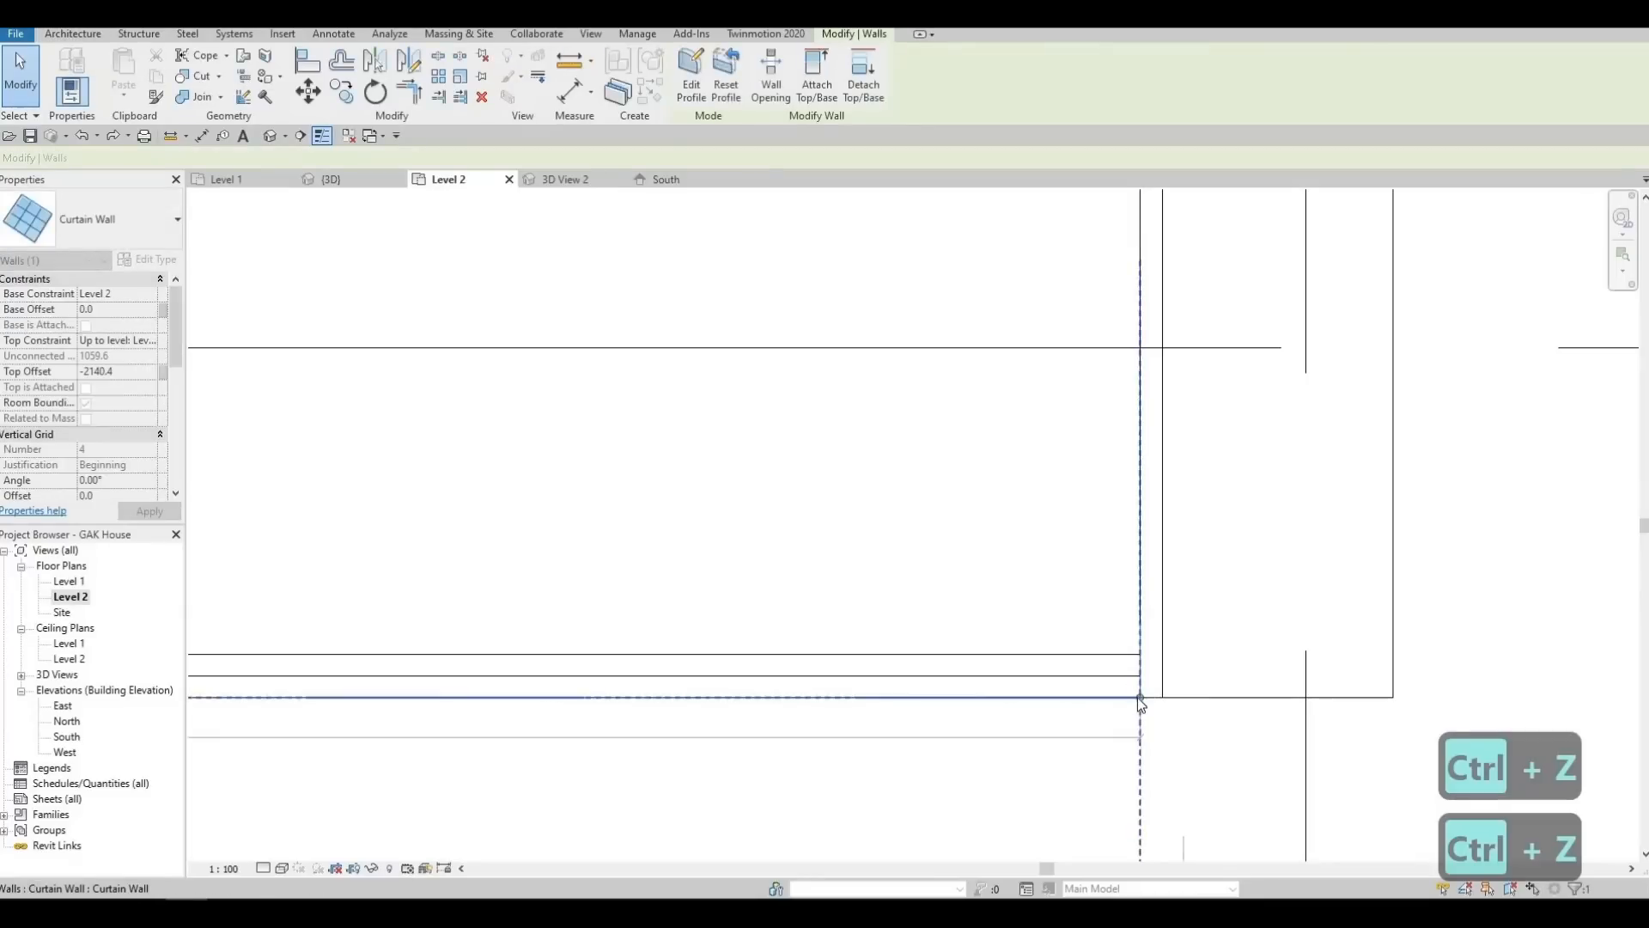
key(Escape)
click(1186, 699)
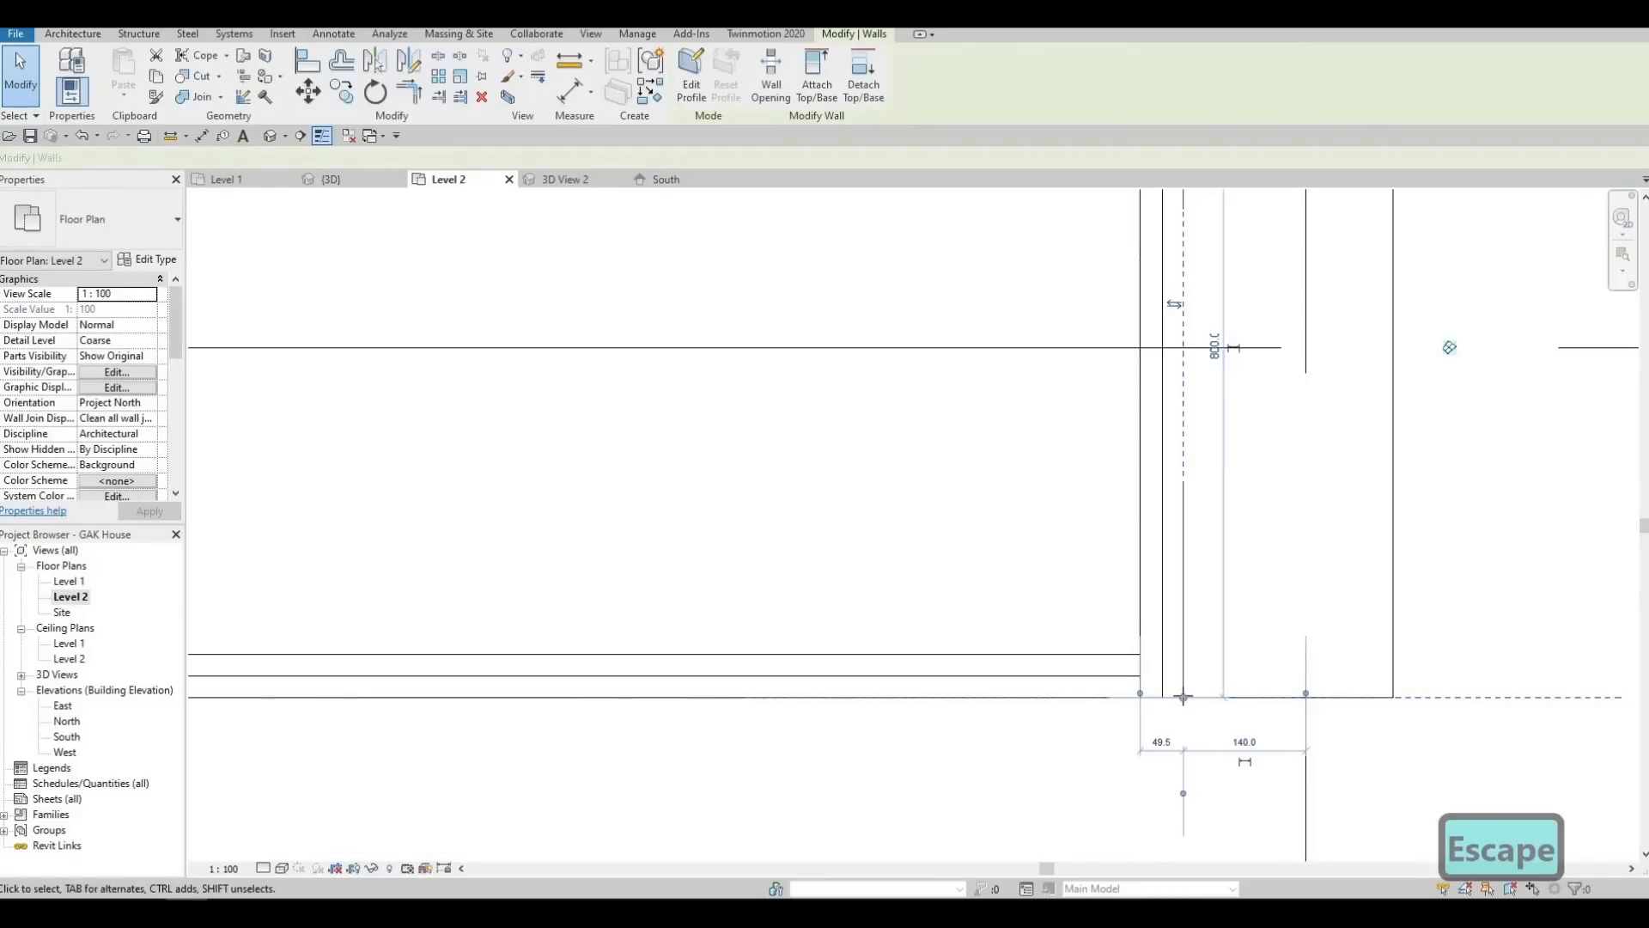
drag(1183, 695, 1140, 675)
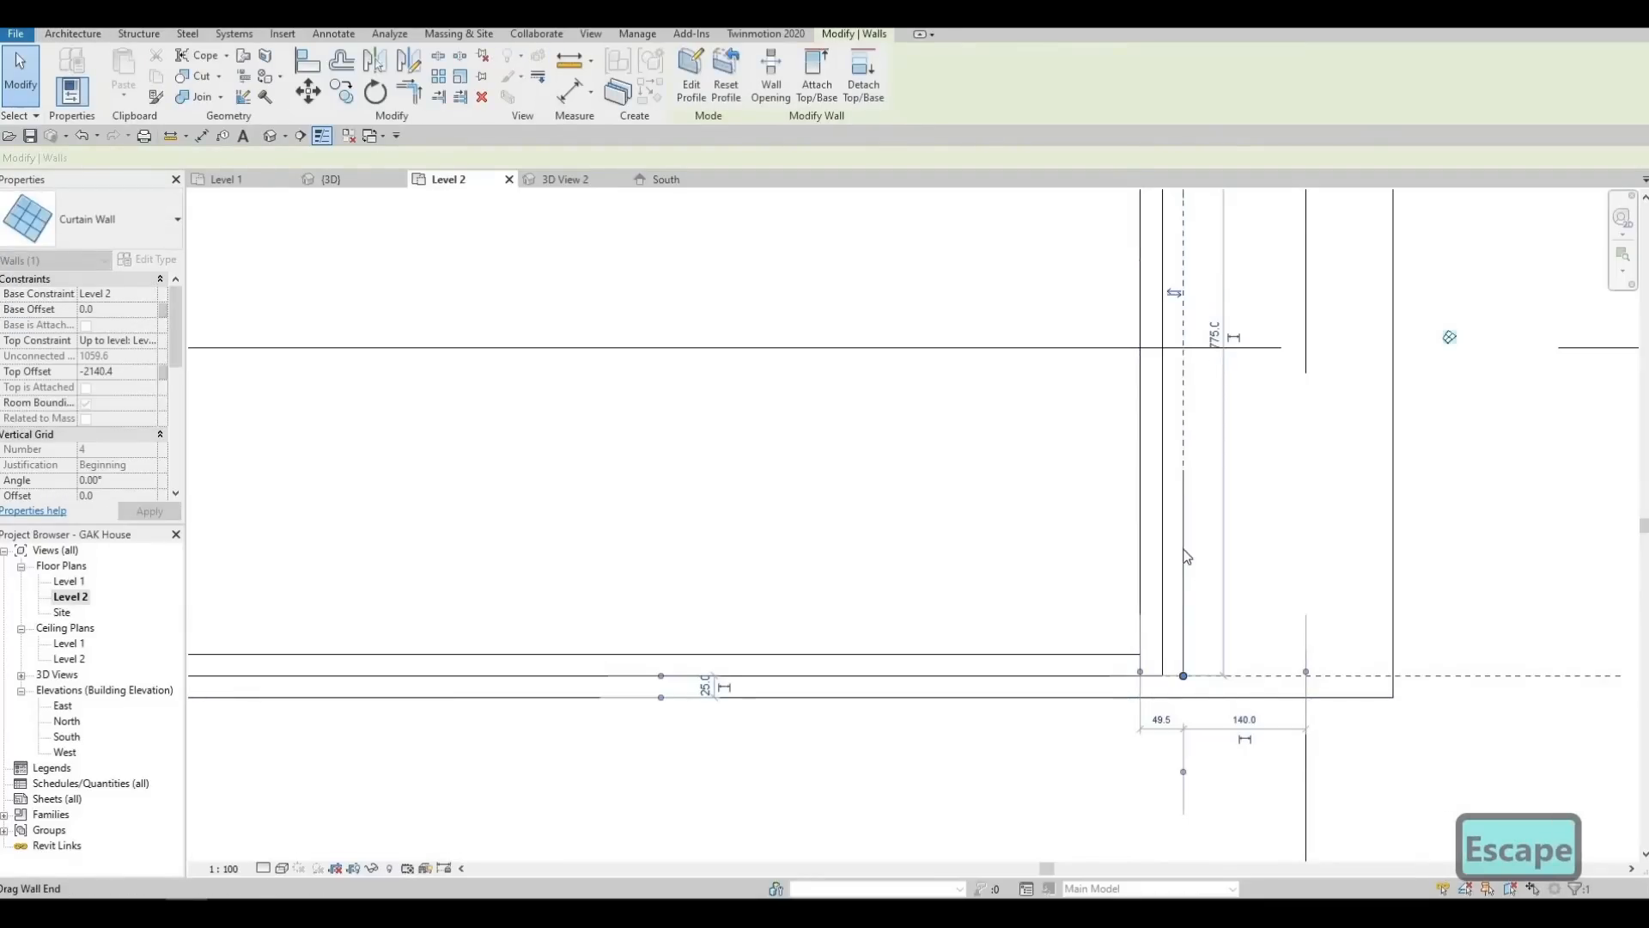
key(Escape)
middle_drag(1129, 626, 1196, 534)
scroll(1196, 534, down, 4)
middle_drag(1071, 622, 1058, 643)
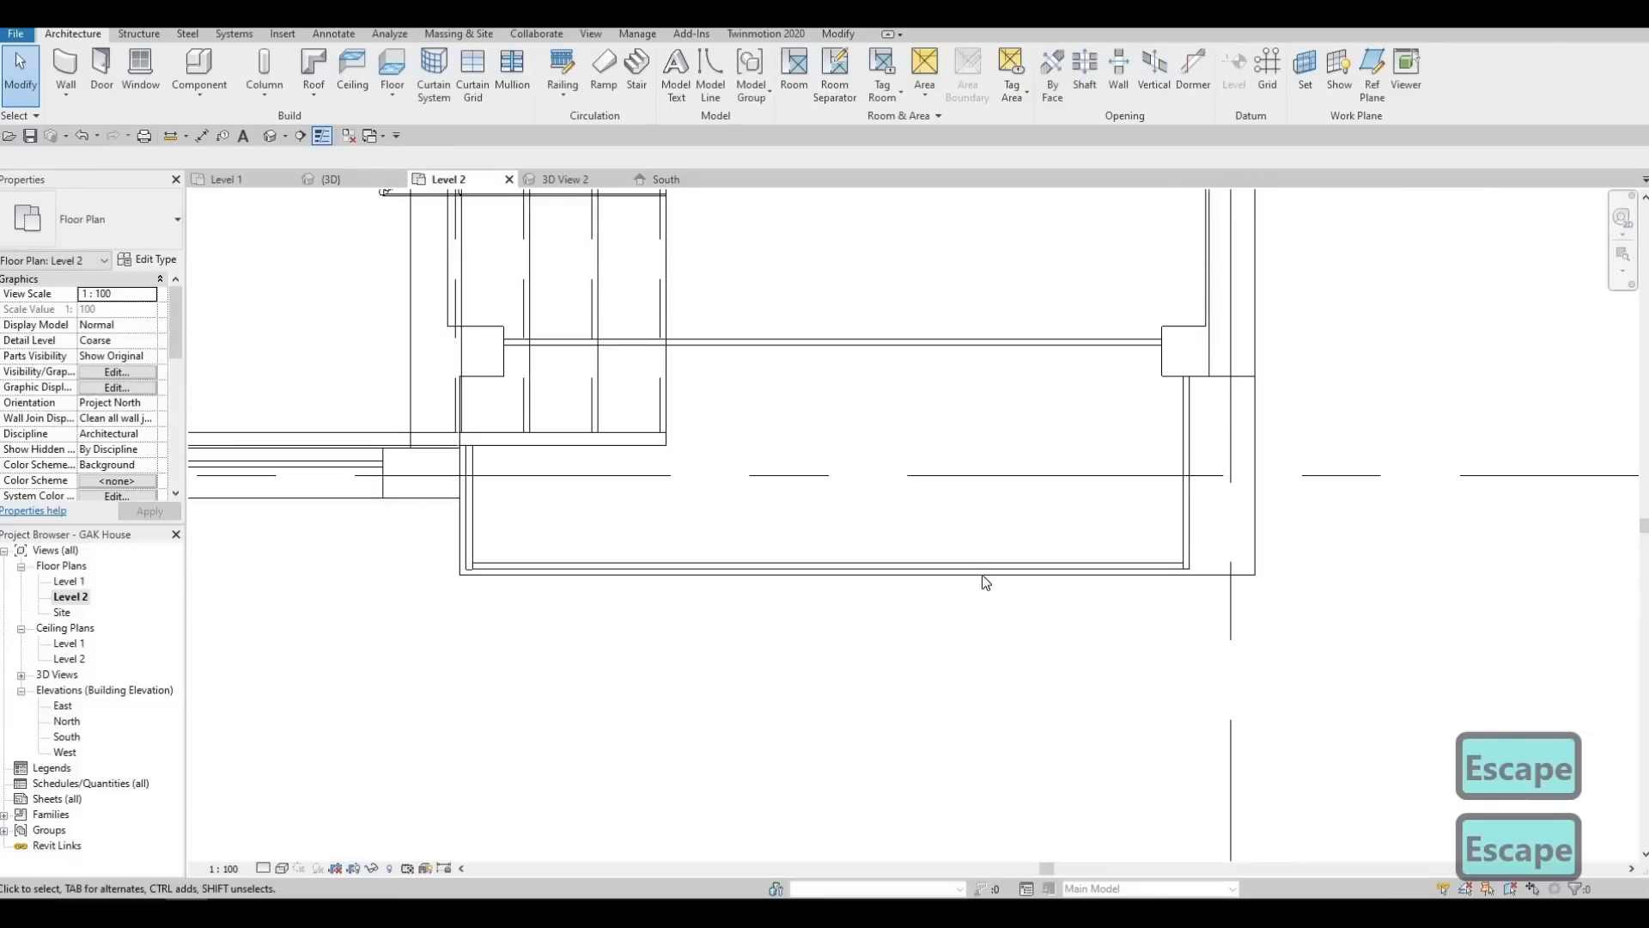
scroll(982, 576, down, 3)
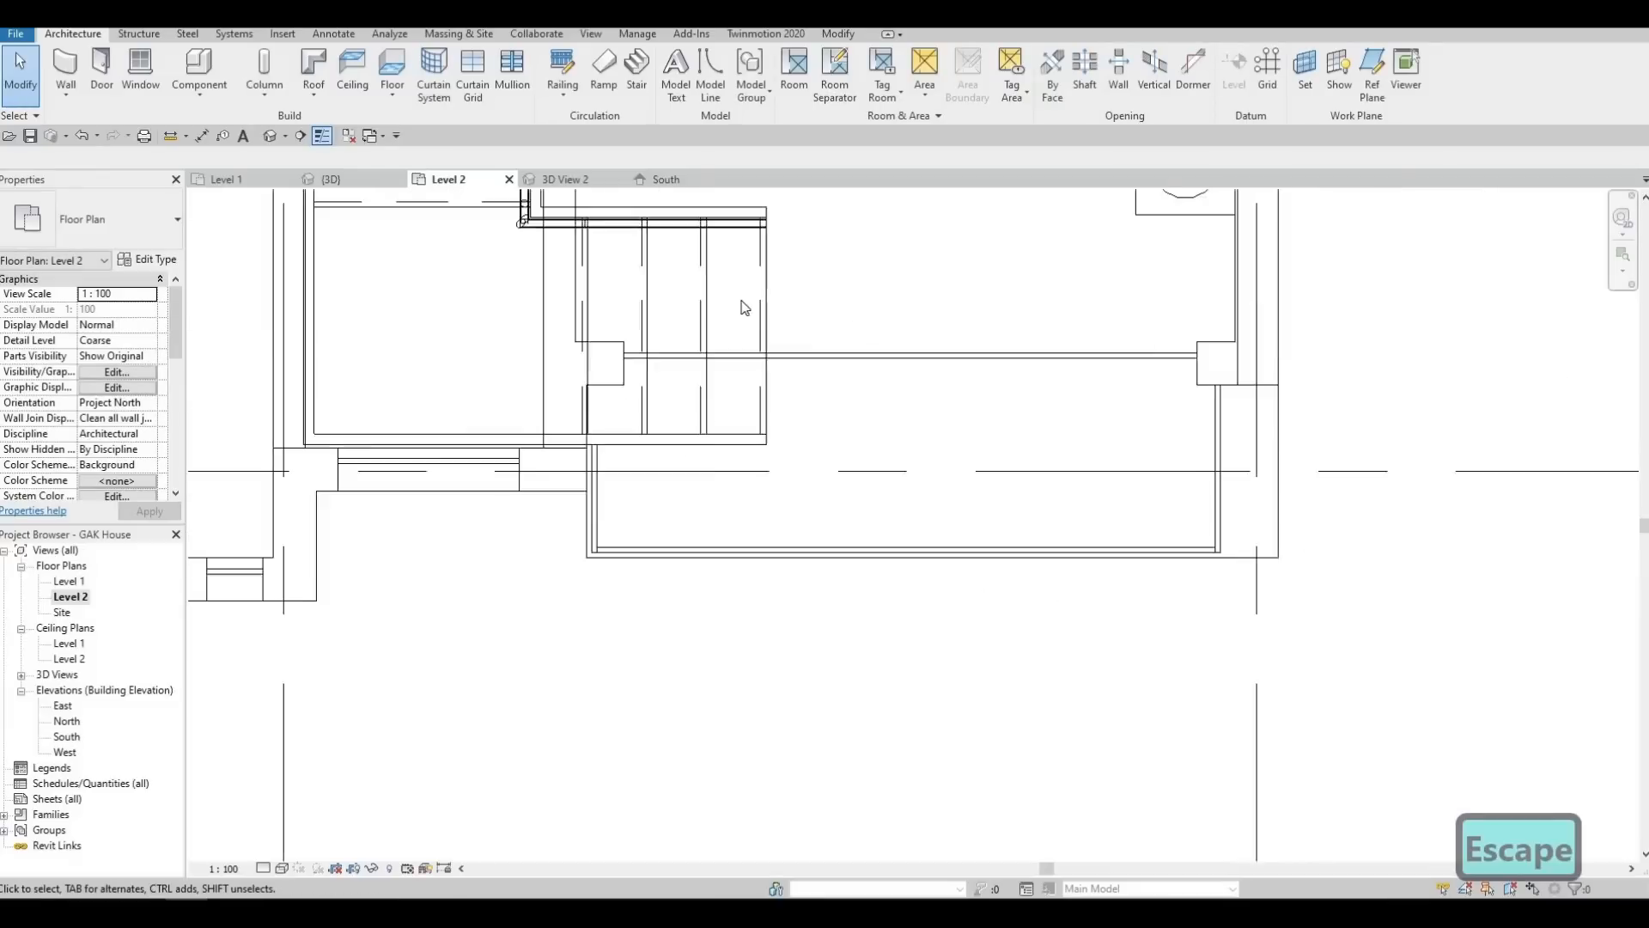
Open the default 3D view and examine the front balcony and the open rear terrace above the ground floor
click(269, 136)
shift+middle_drag(888, 378, 997, 550)
key(Escape)
scroll(1053, 516, down, 4)
key(F1)
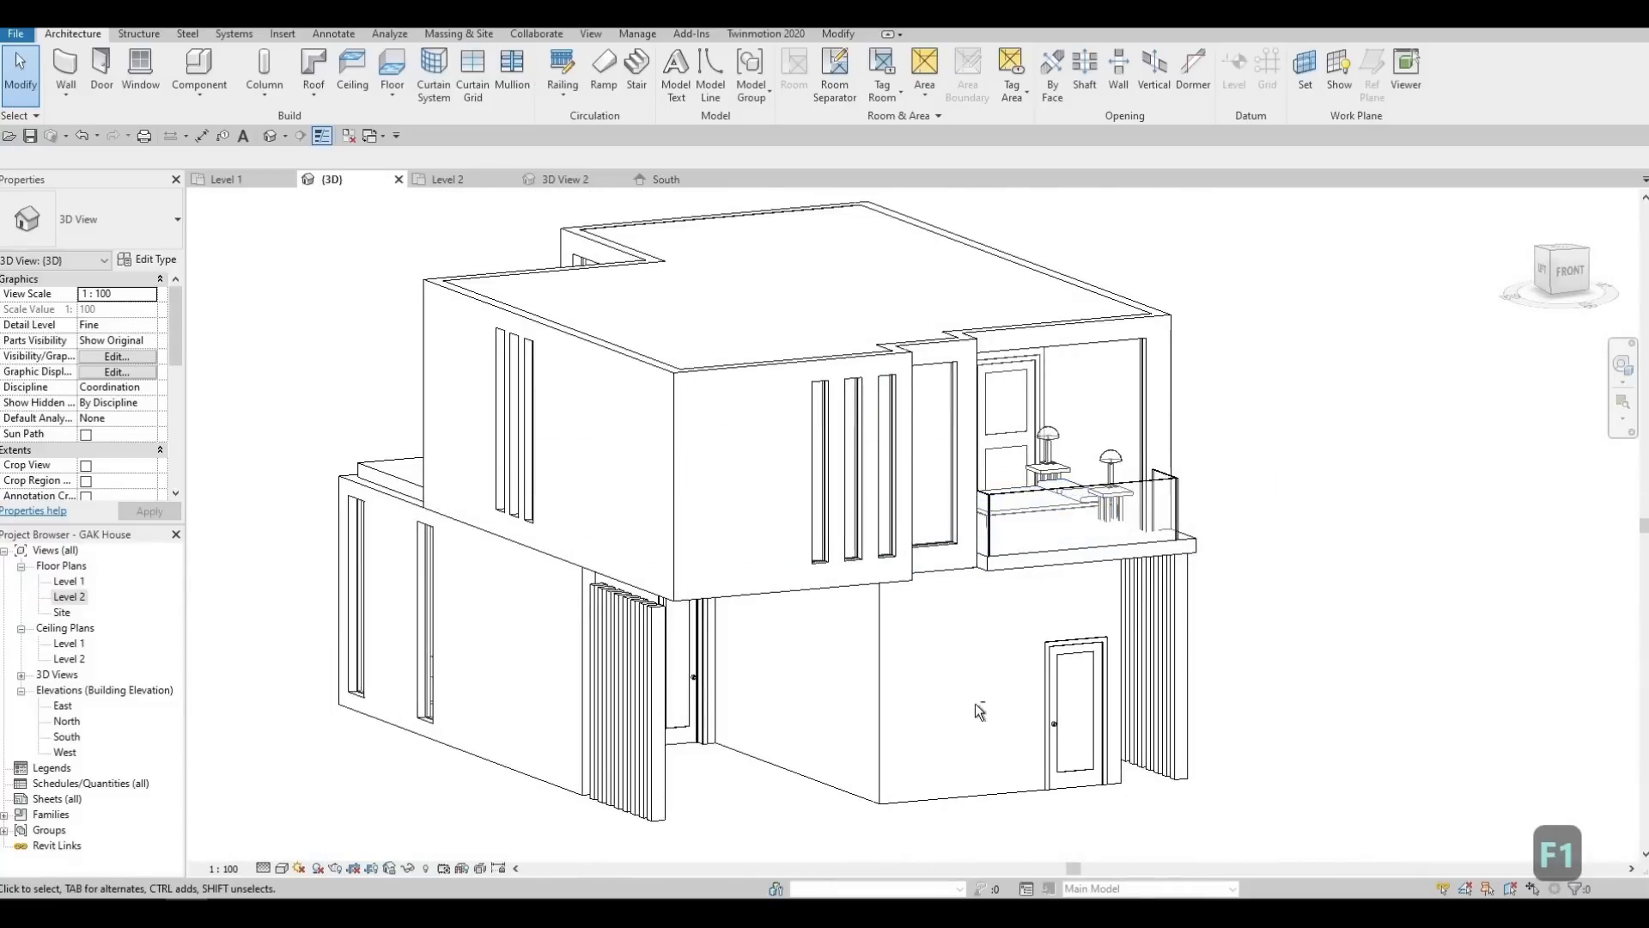
middle_drag(644, 713, 1042, 664)
shift+middle_drag(1067, 834, 616, 578)
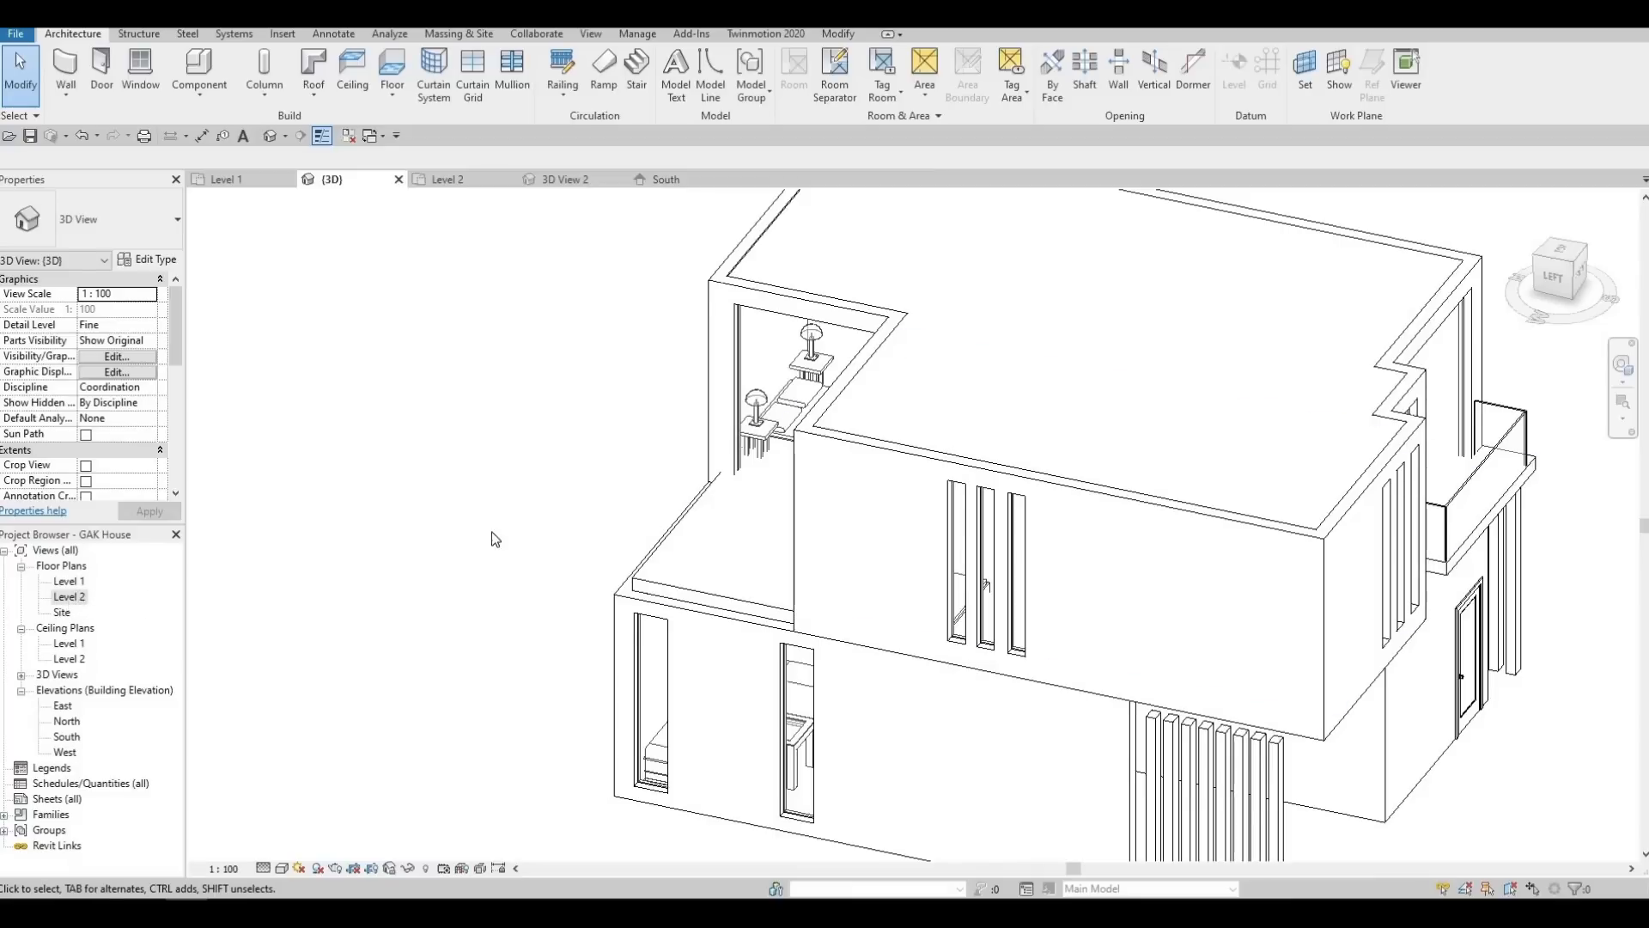
On the Level 2 plan, draw a curtain wall along the rear terrace's north edge from the bedroom's exterior wall to the outer corner
click(447, 179)
middle_drag(648, 580, 854, 770)
scroll(630, 305, down, 2)
middle_drag(630, 305, 869, 649)
scroll(732, 649, down, 1)
middle_drag(732, 648, 774, 846)
middle_drag(434, 295, 432, 448)
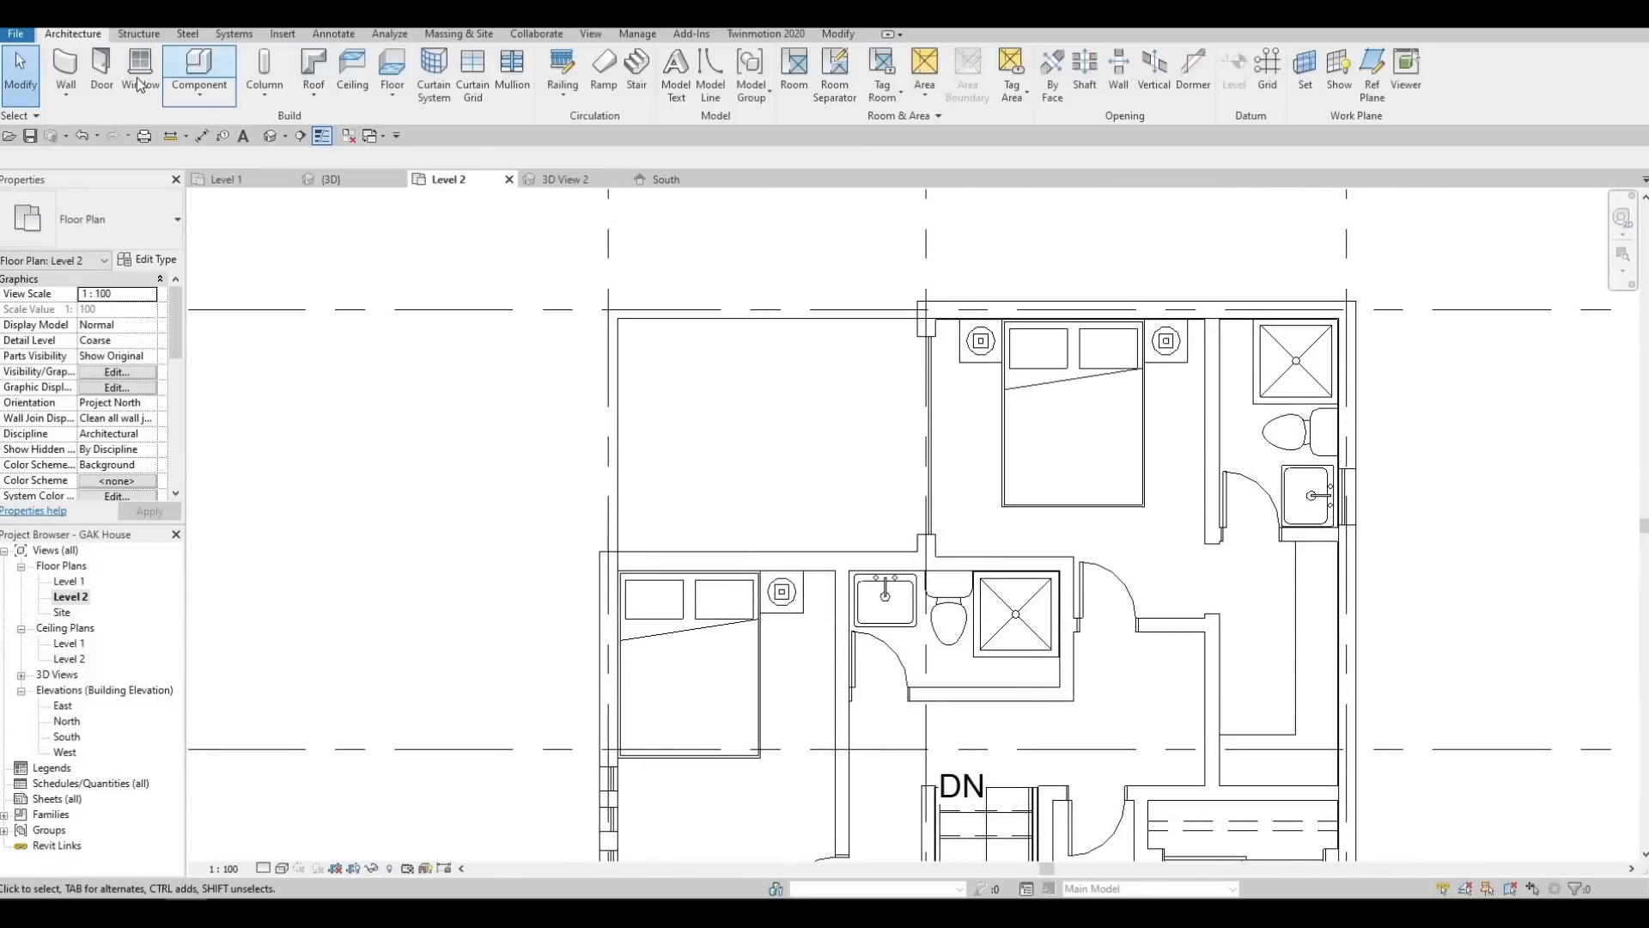
key(w)
key(a)
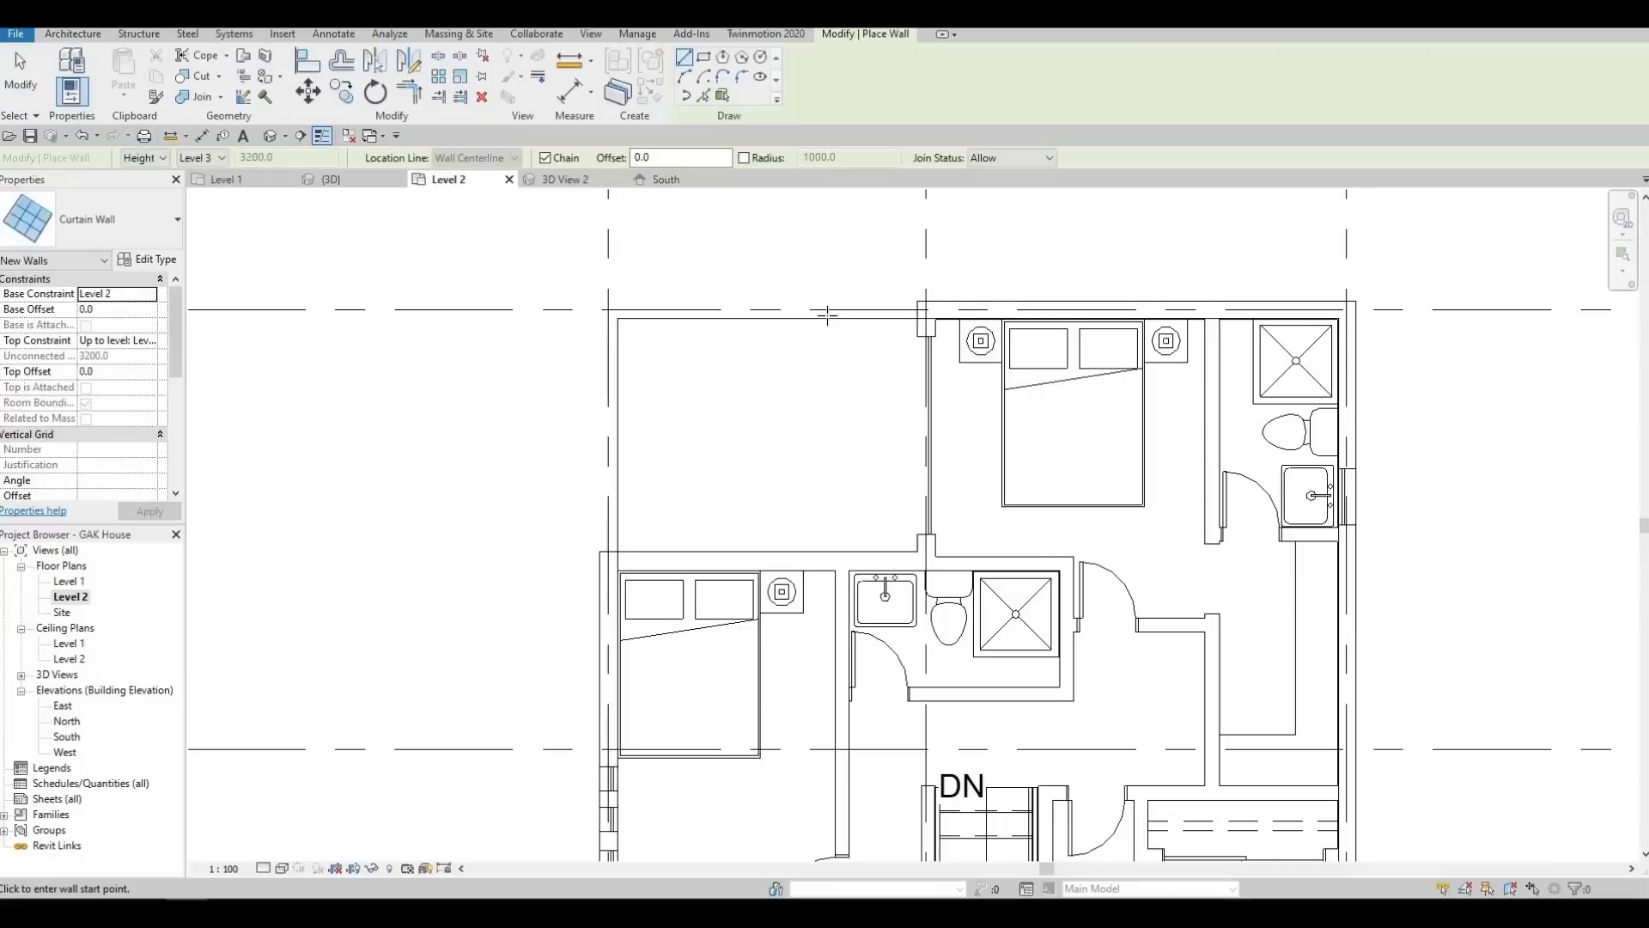
scroll(827, 315, up, 4)
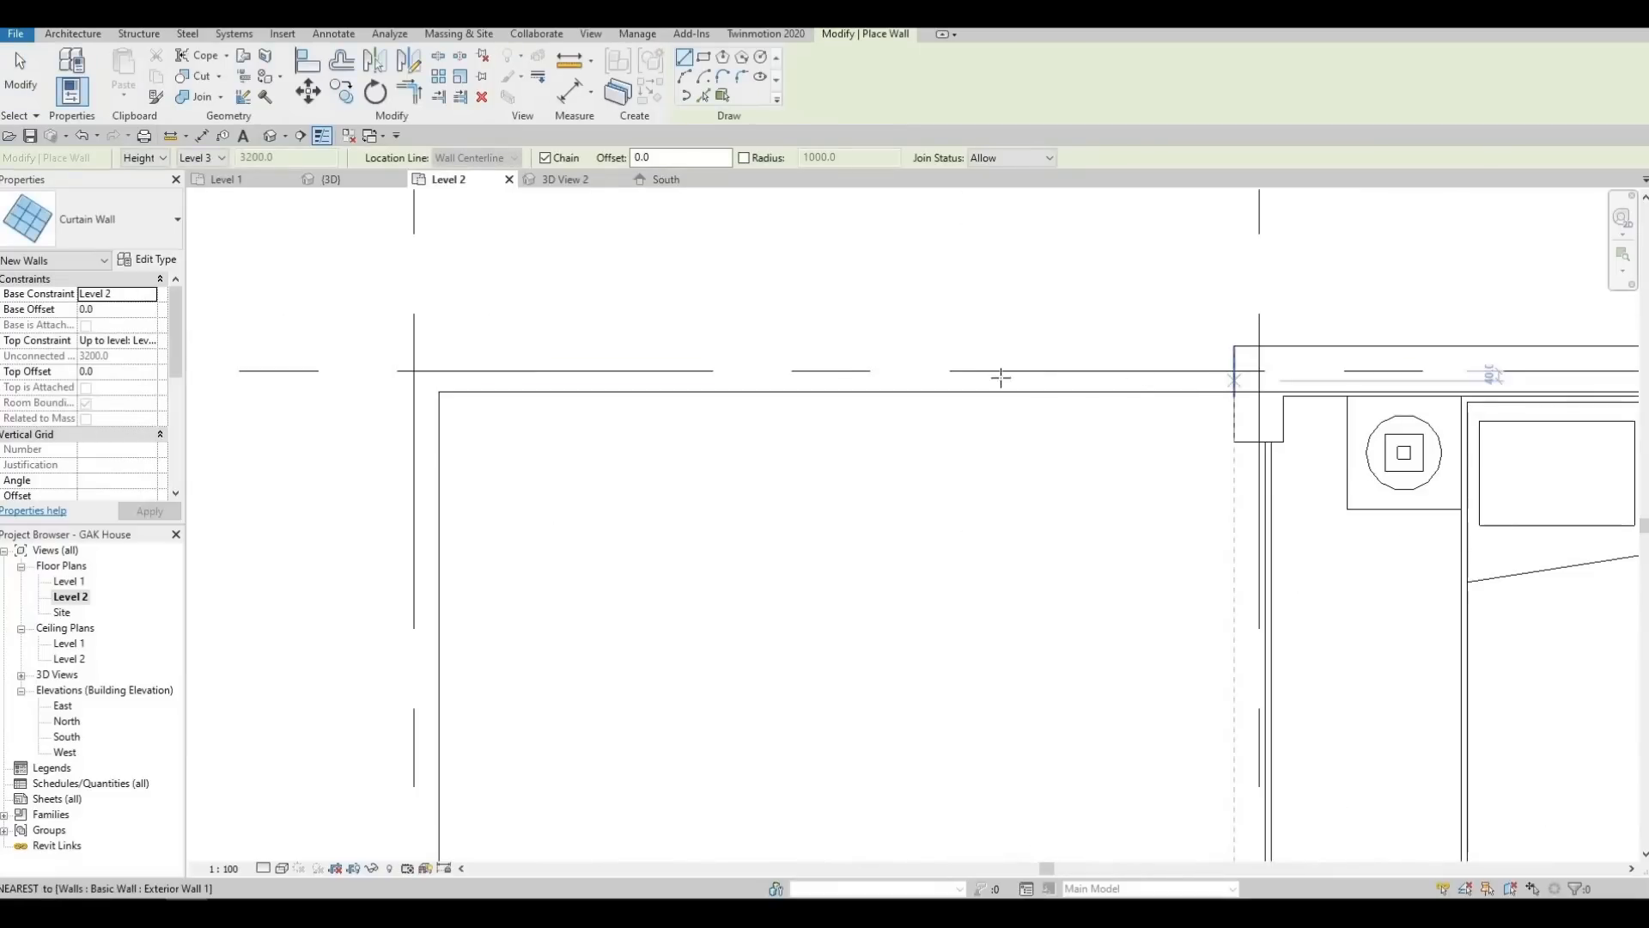
click(1001, 376)
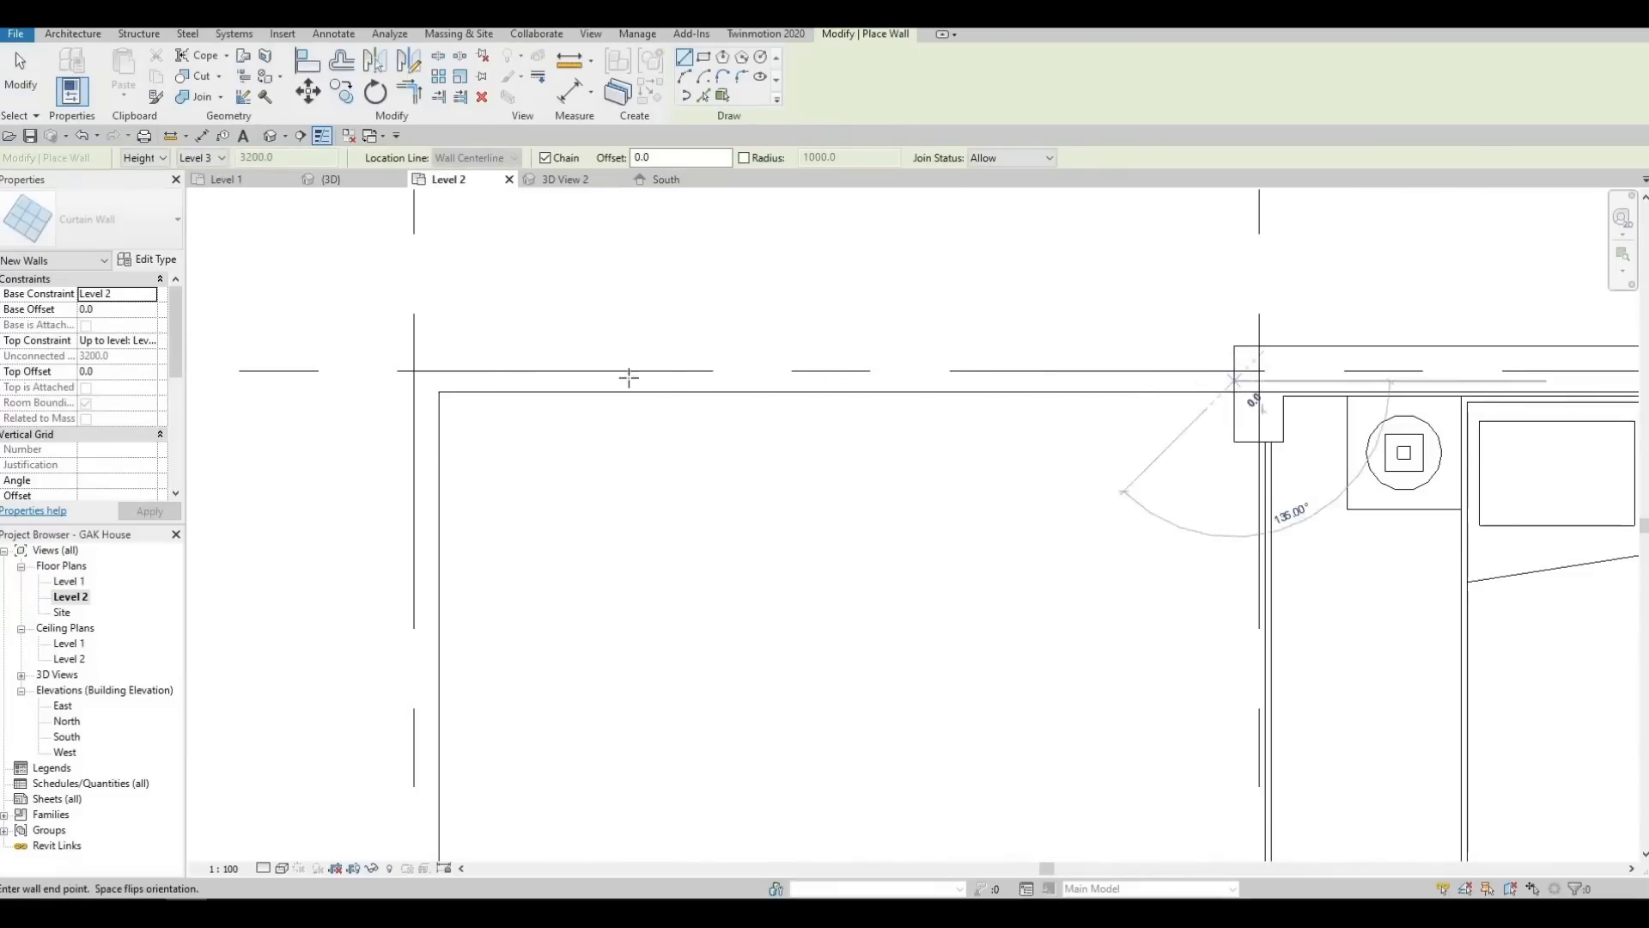
click(428, 380)
key(Escape)
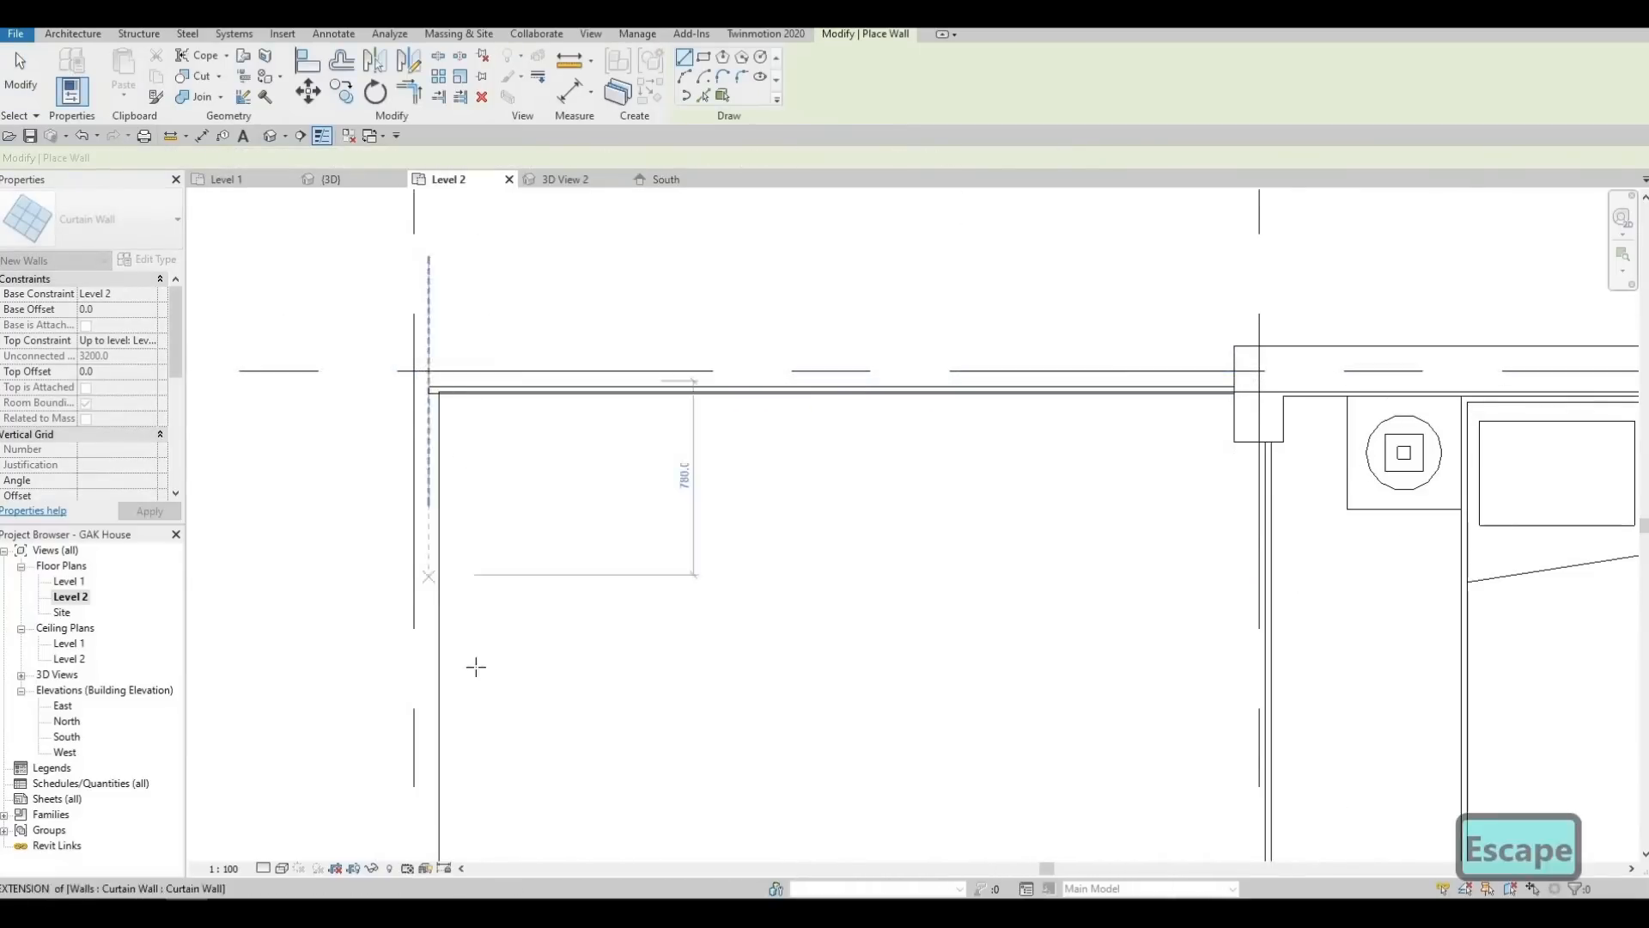
Draw a second curtain wall about 2500 mm long along the rear terrace's west edge, ending at the outer corner
middle_drag(475, 667, 464, 740)
click(454, 724)
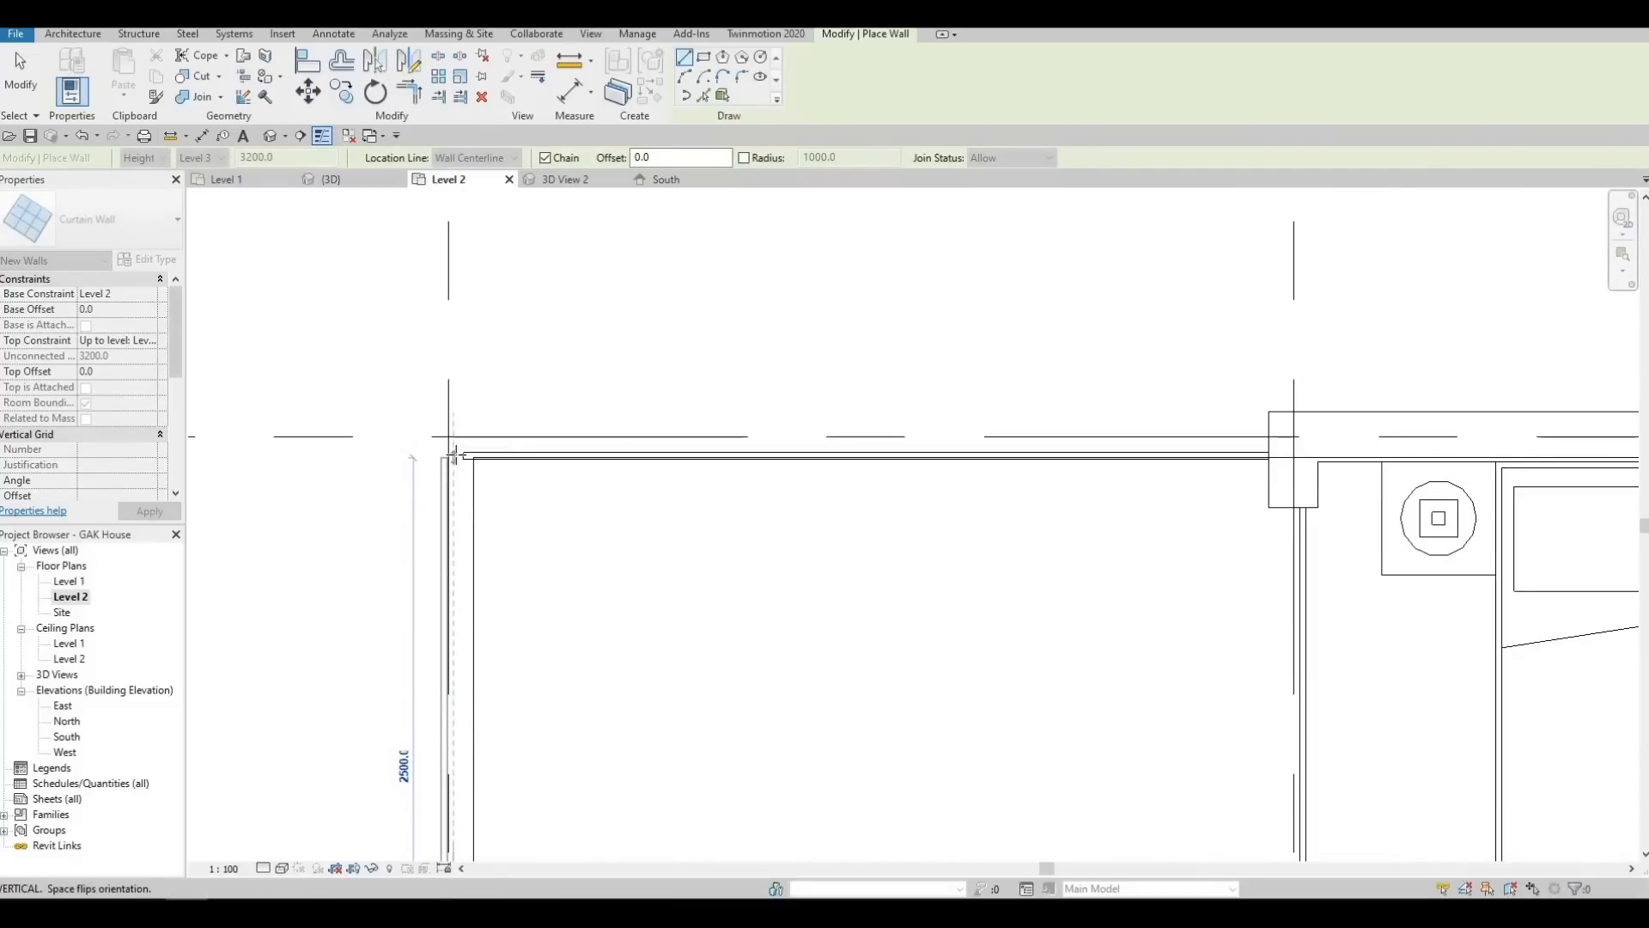
click(457, 456)
key(Escape)
key(Escape)
key(Escape)
scroll(477, 443, up, 2)
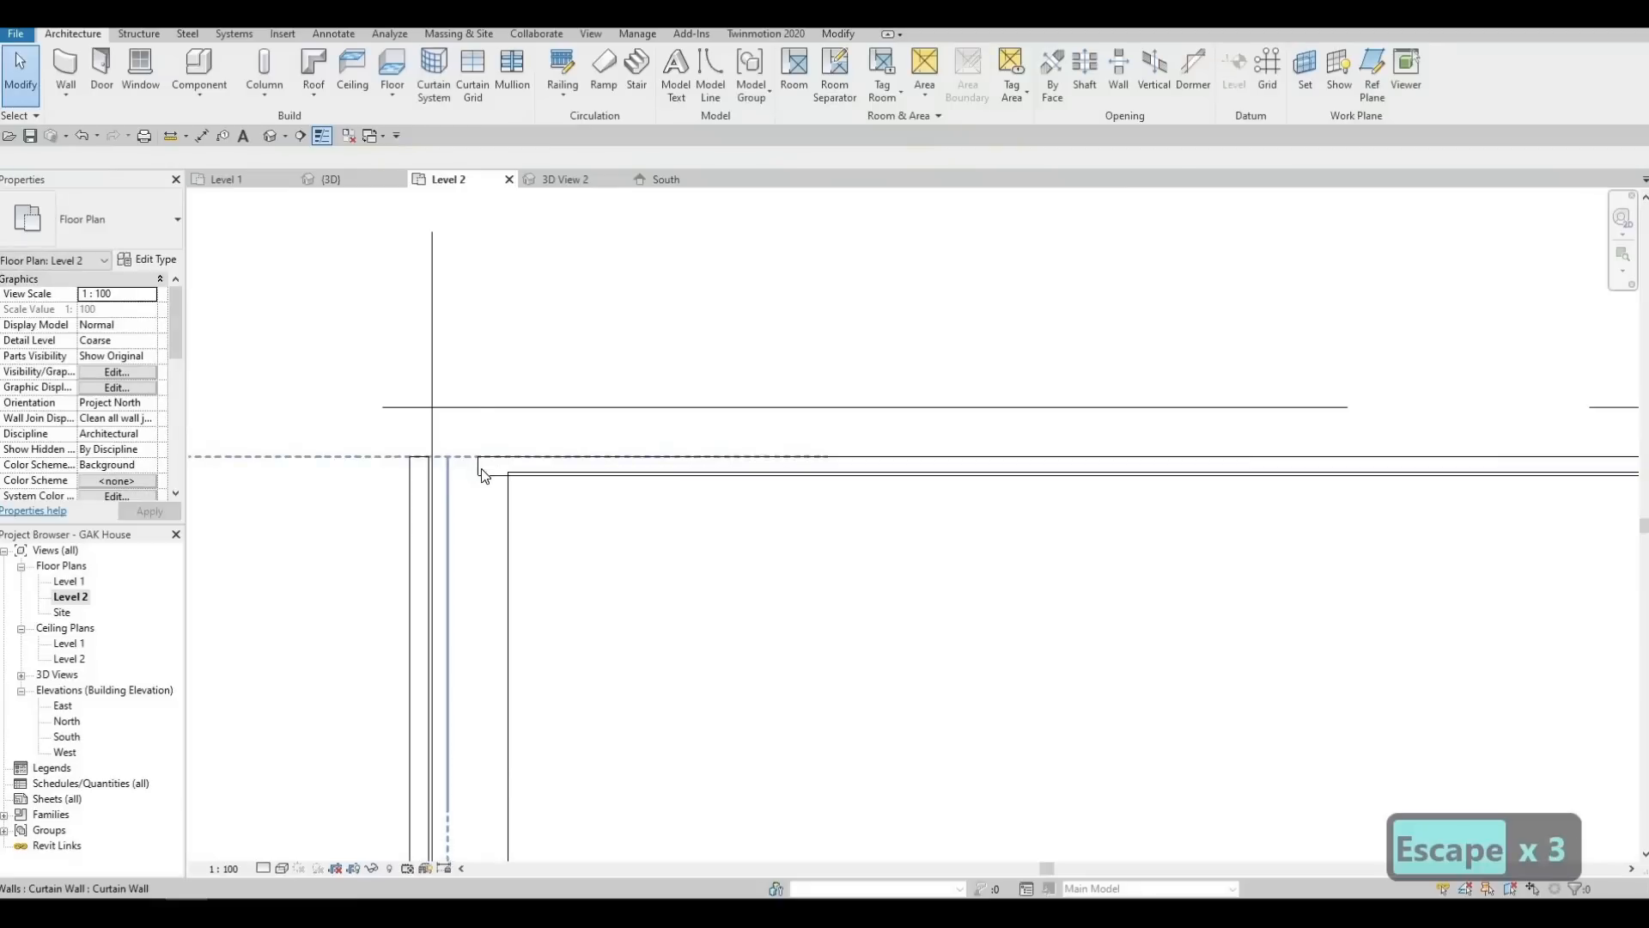
Adjust the curtain wall ends at the rear terrace's outer corner so the north wall meets the west wall's inner face
click(481, 441)
drag(444, 442, 446, 468)
scroll(477, 498, up, 2)
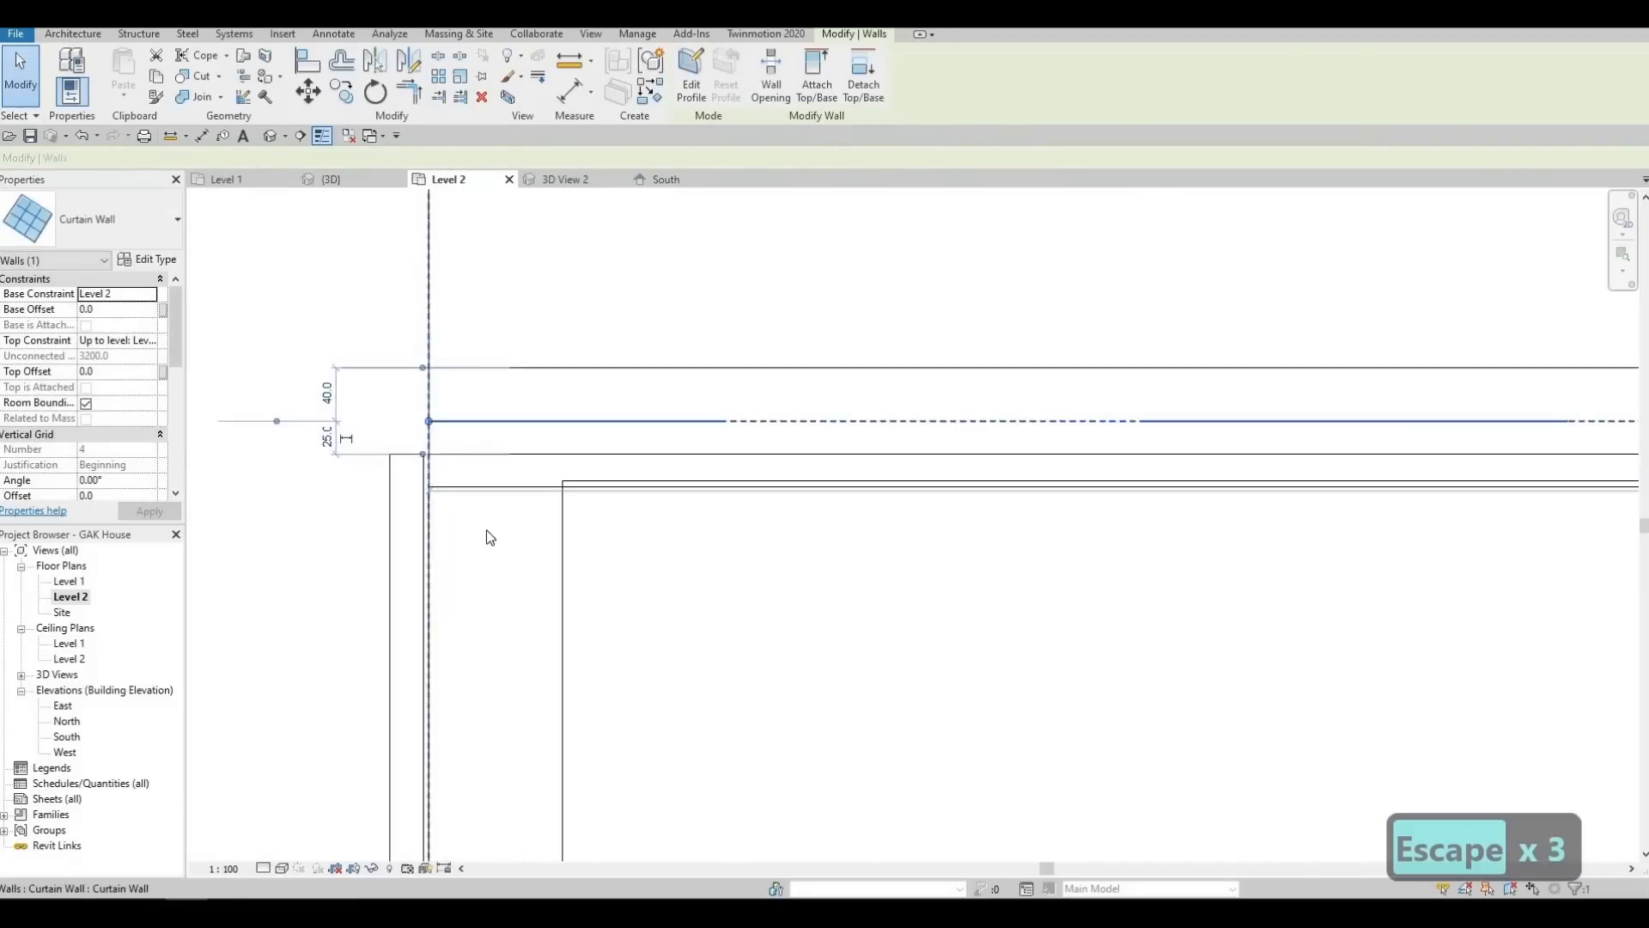
key(Escape)
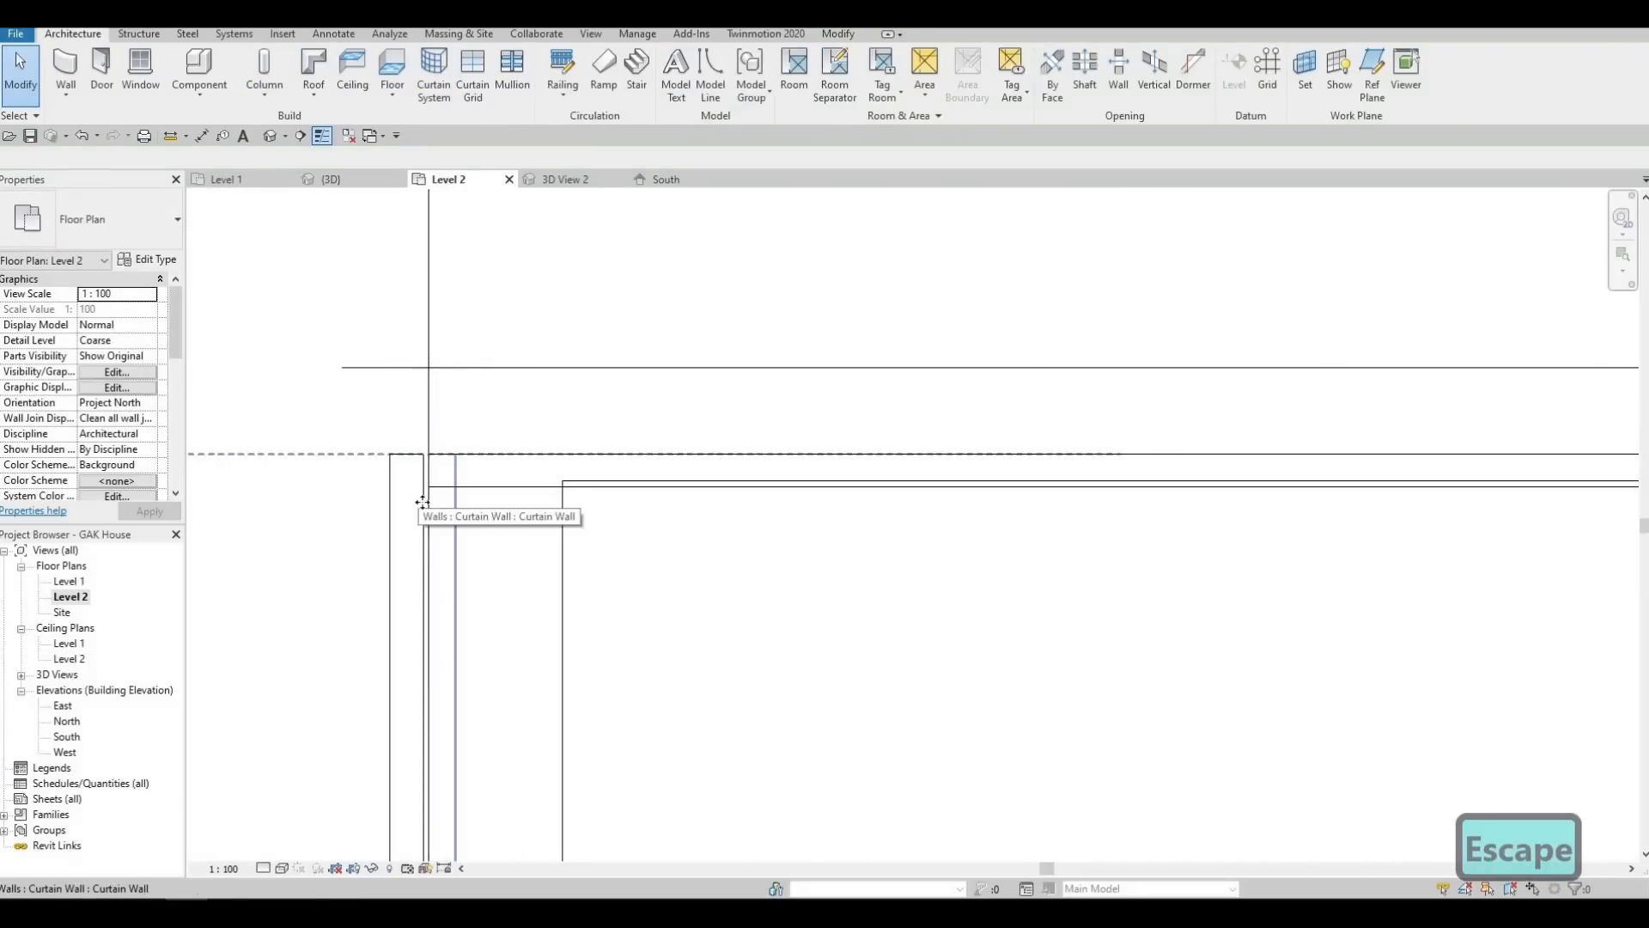
click(448, 455)
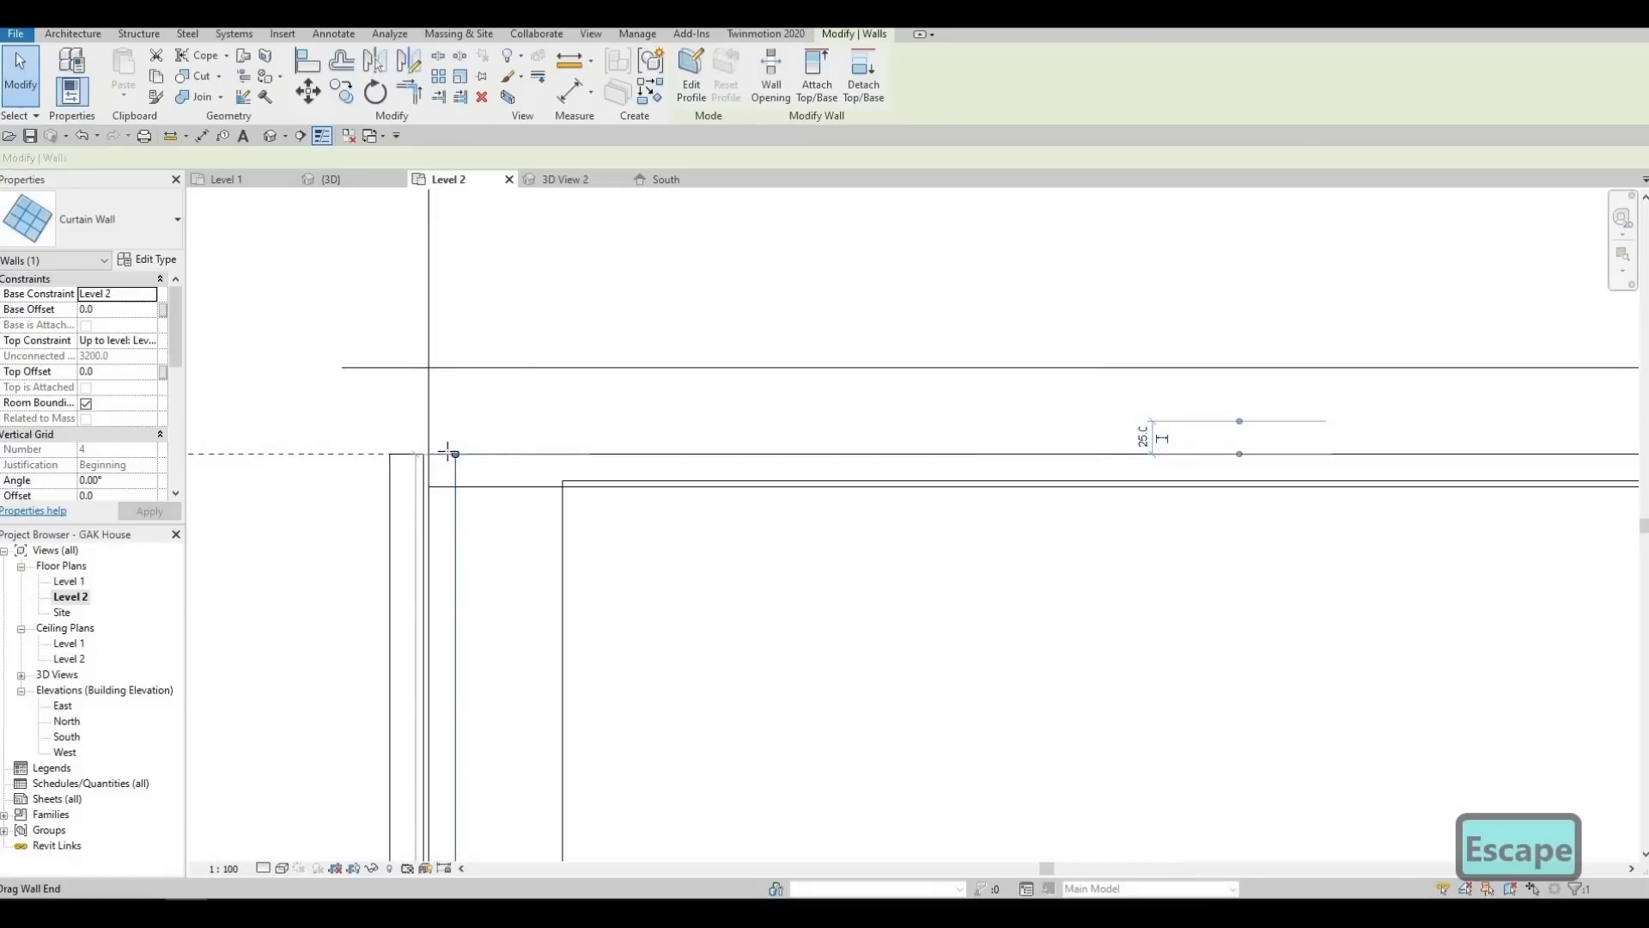
drag(448, 452, 430, 458)
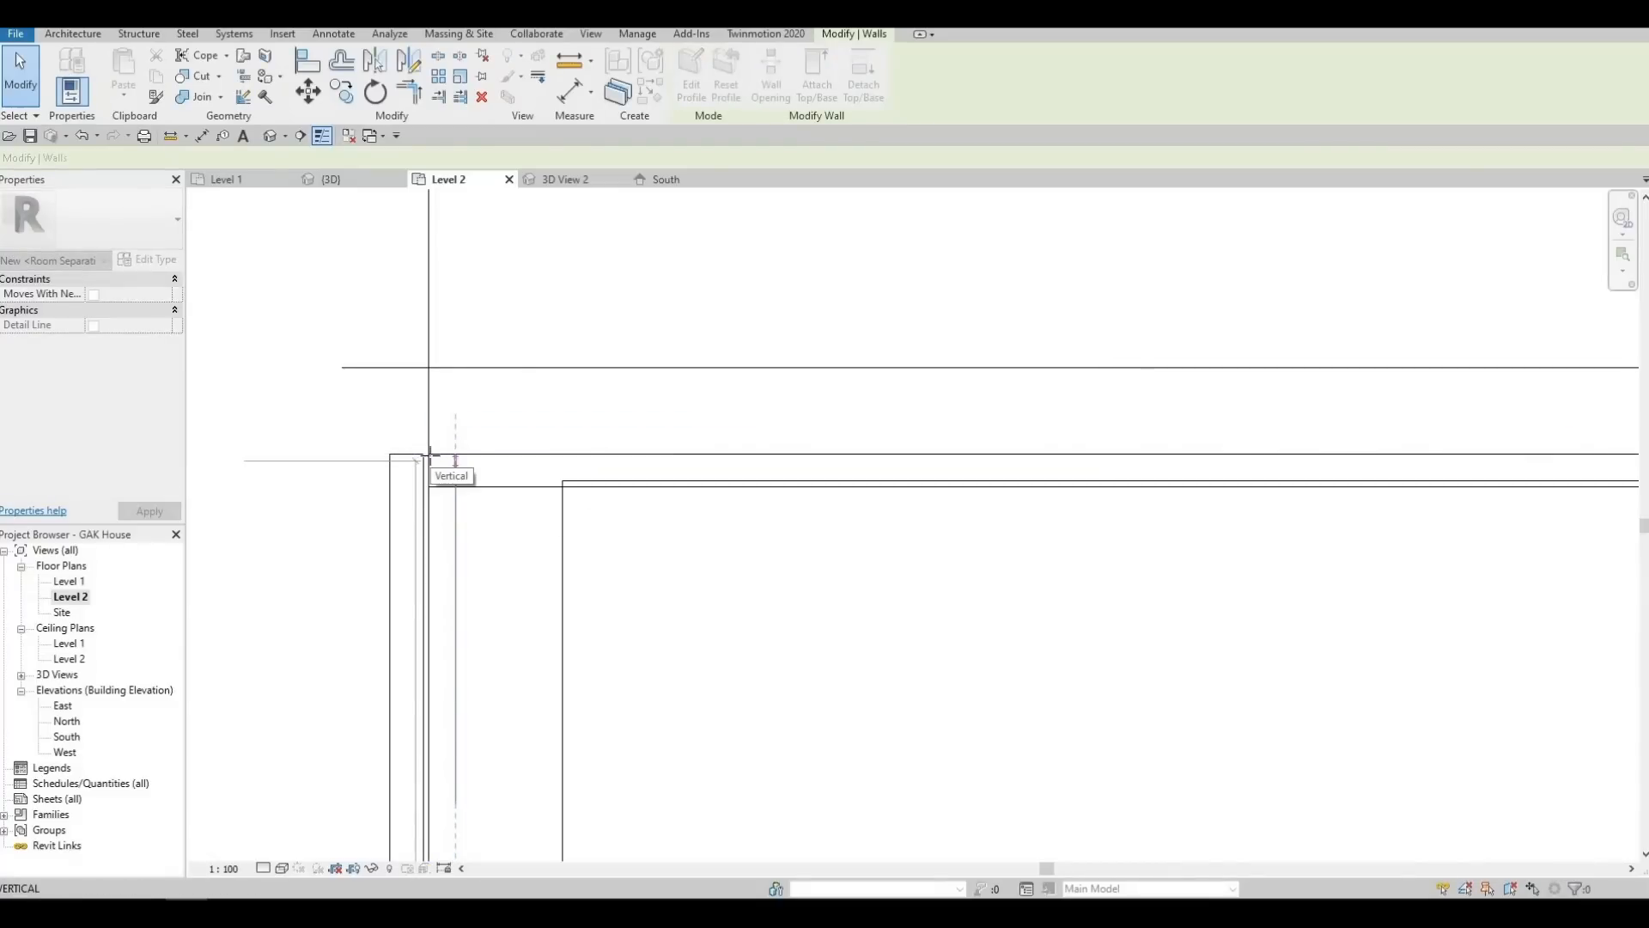
key(Escape)
key(Escape)
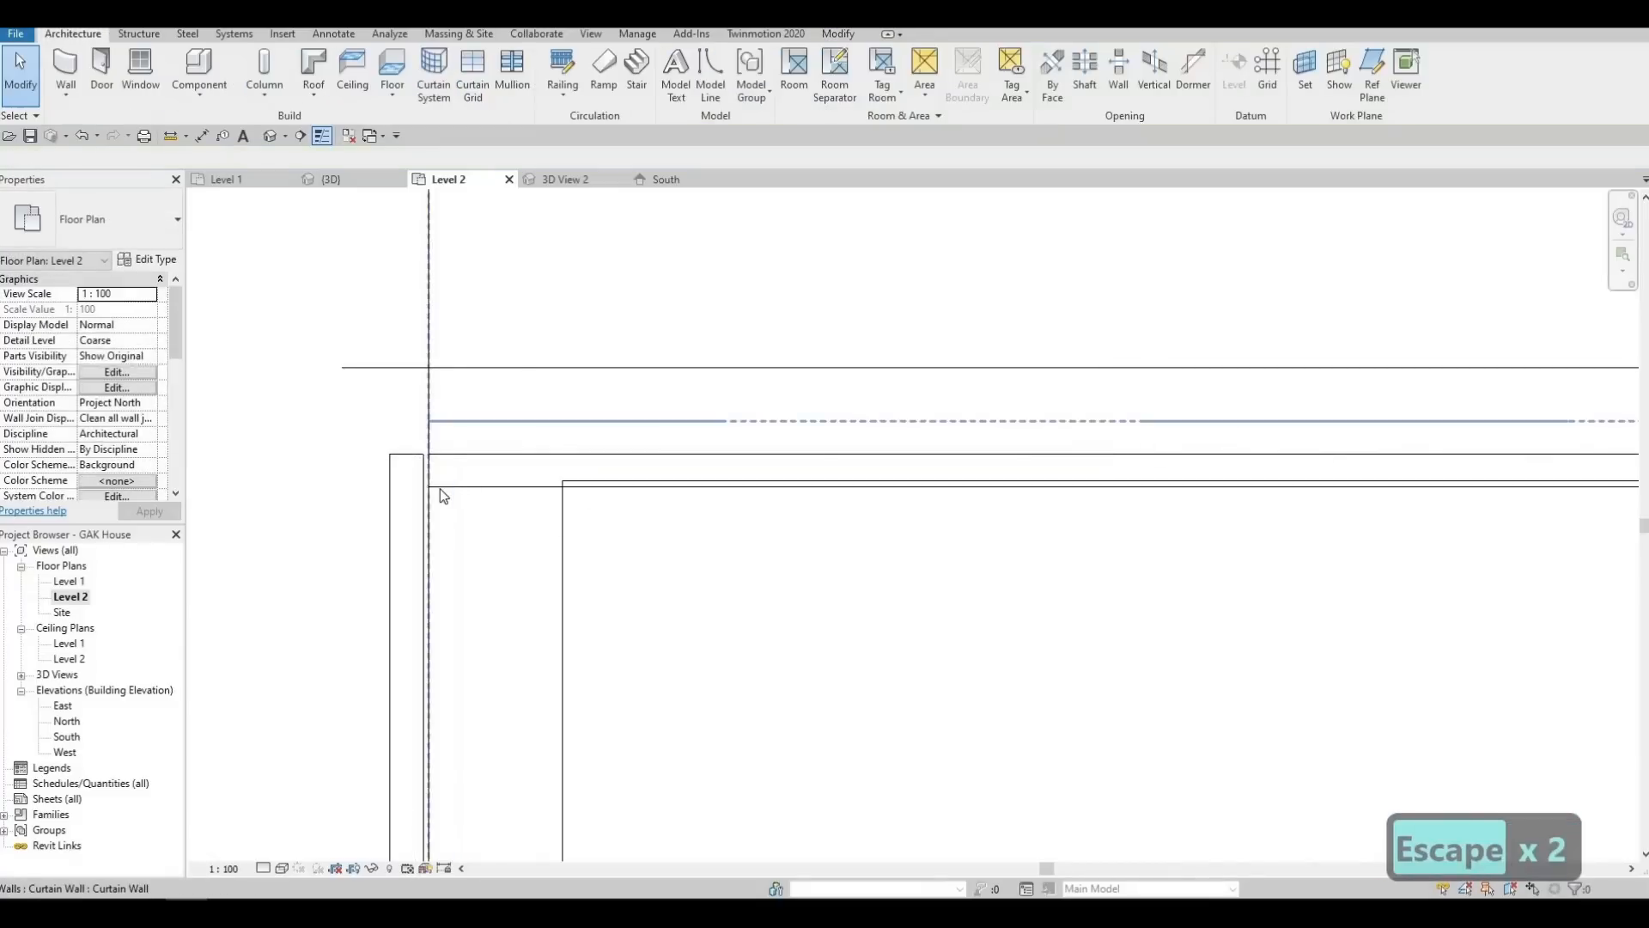
click(438, 420)
drag(427, 420, 423, 422)
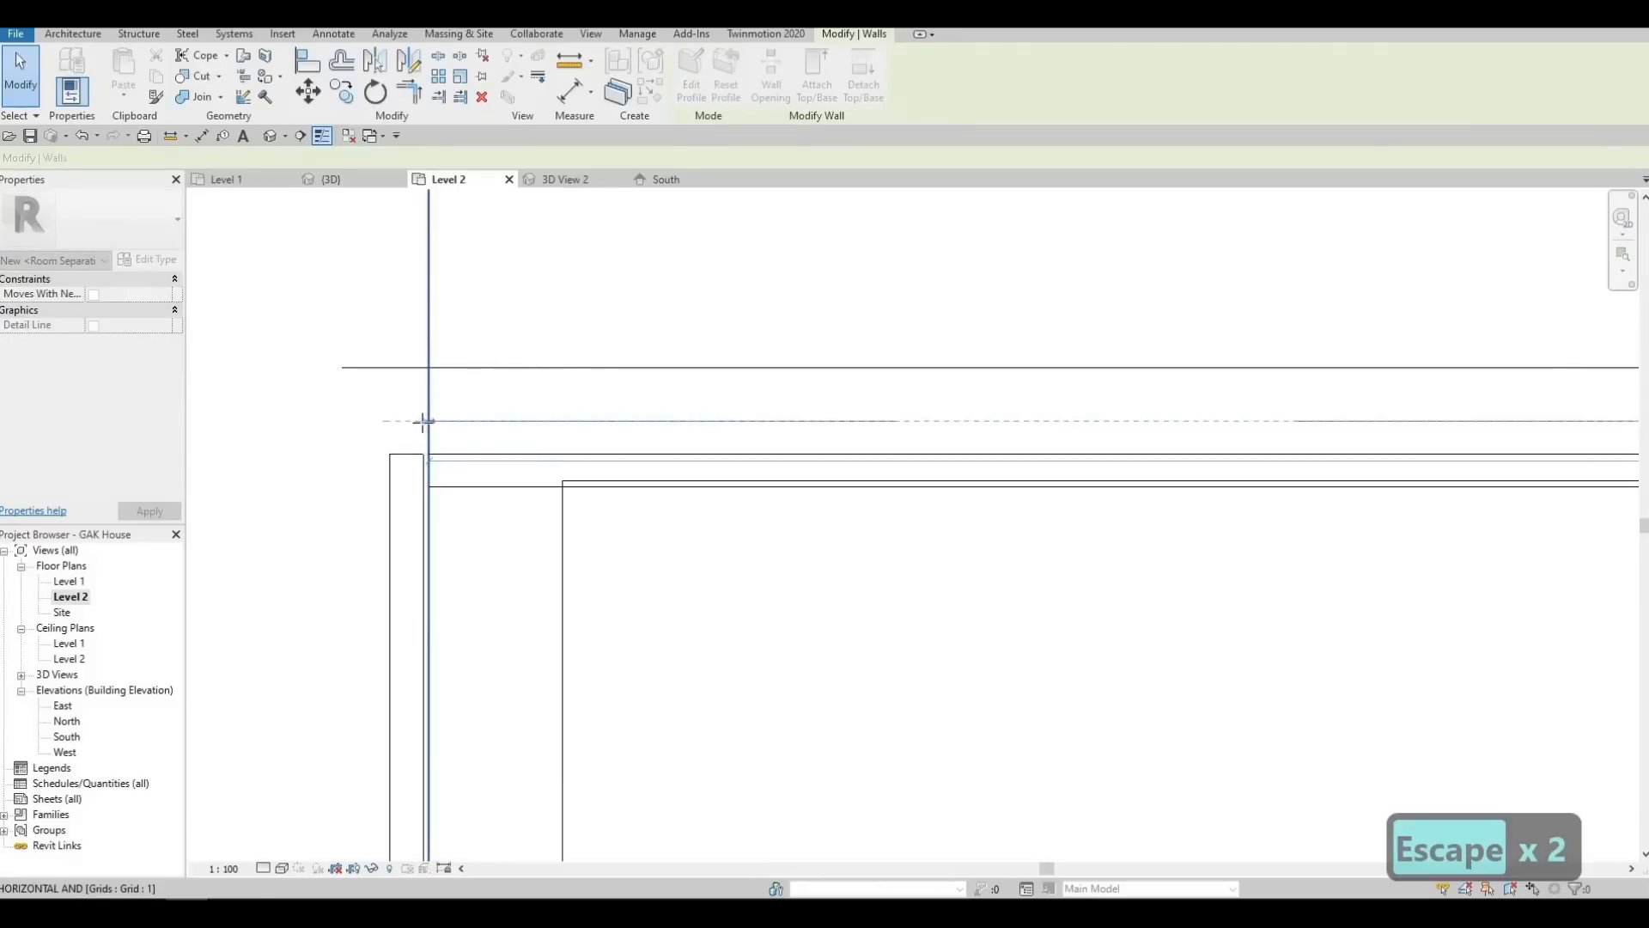
key(Escape)
scroll(527, 457, down, 3)
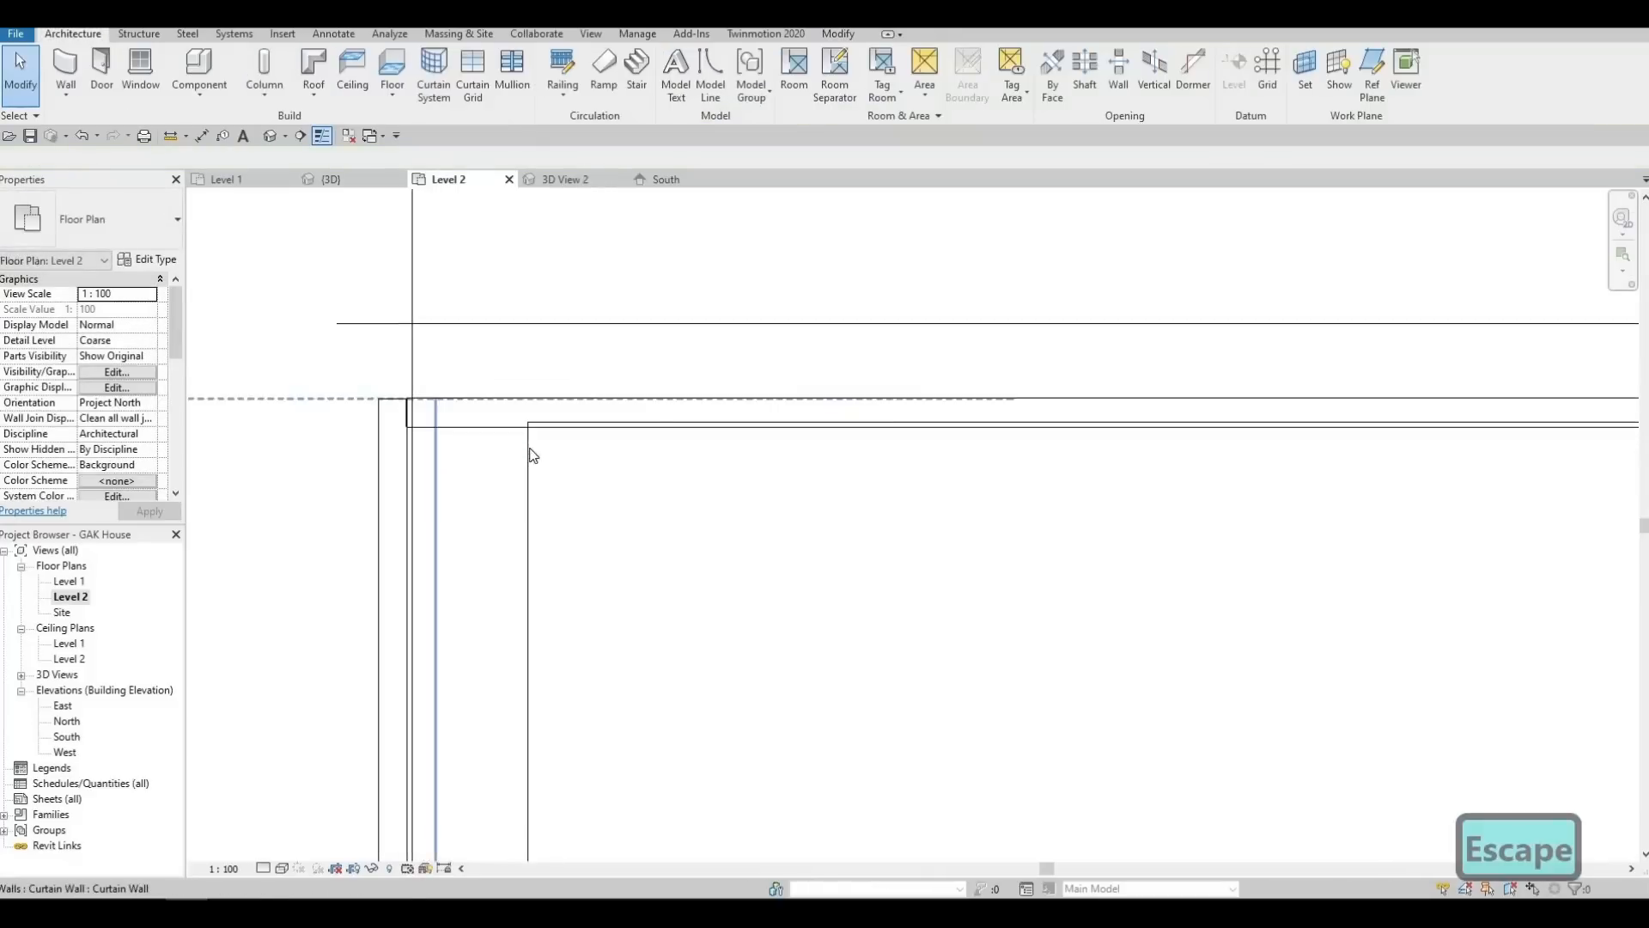
In the 3D view, align the tops of both rear terrace curtain walls with the top of the front balcony's curtain wall
click(270, 136)
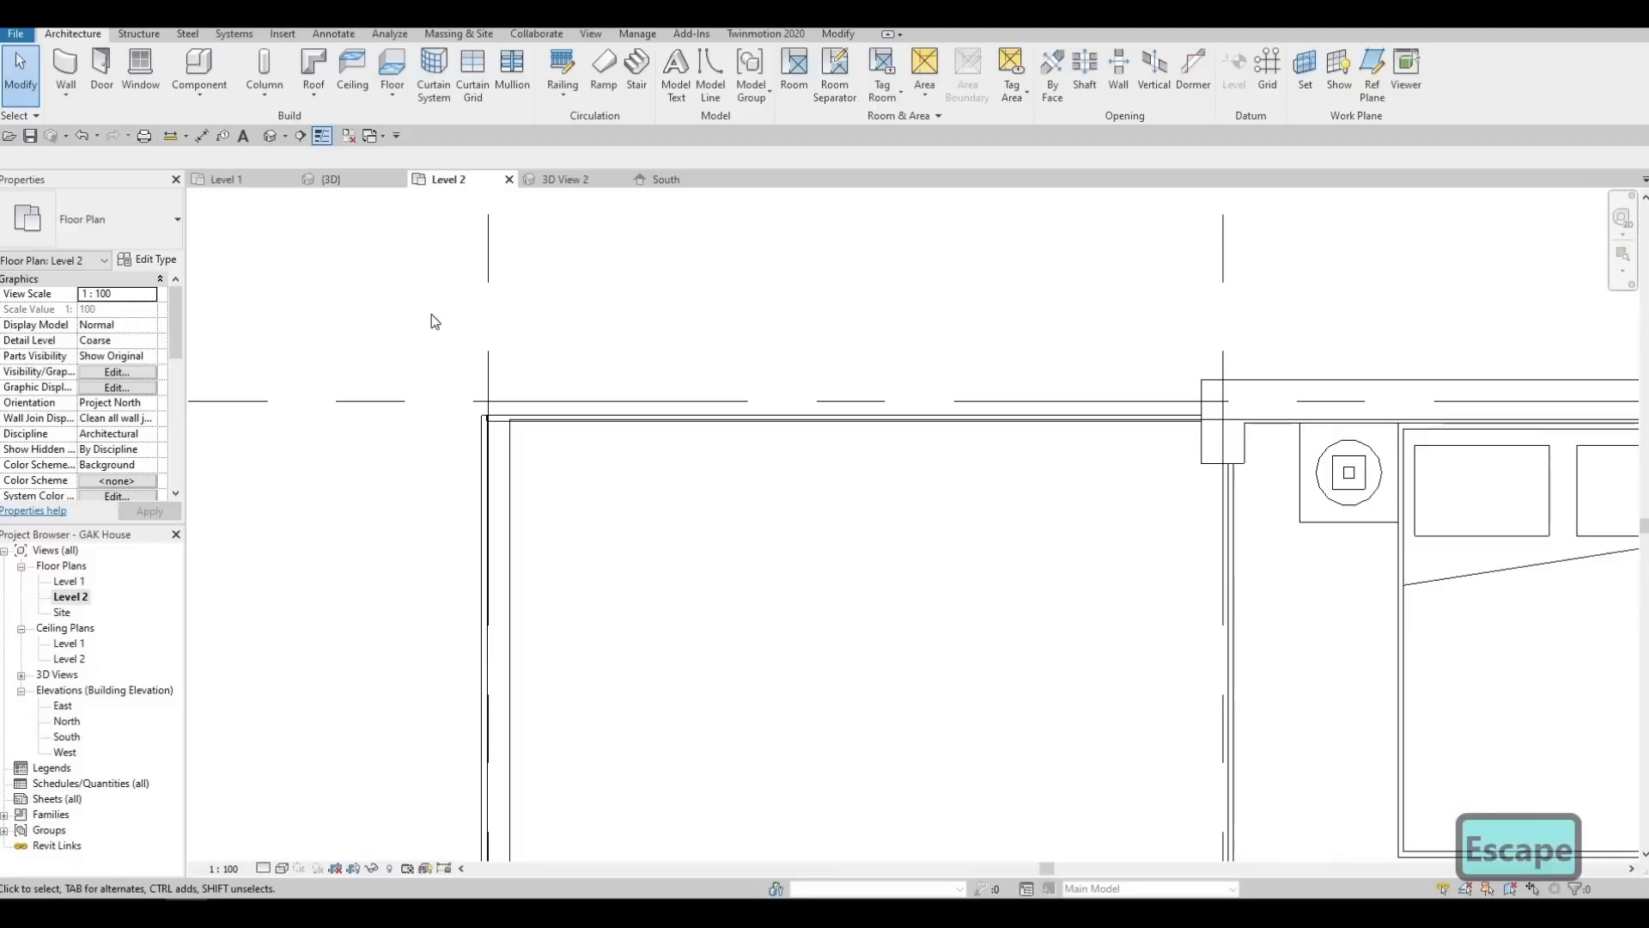
shift+middle_drag(749, 484, 1048, 362)
key(a)
key(l)
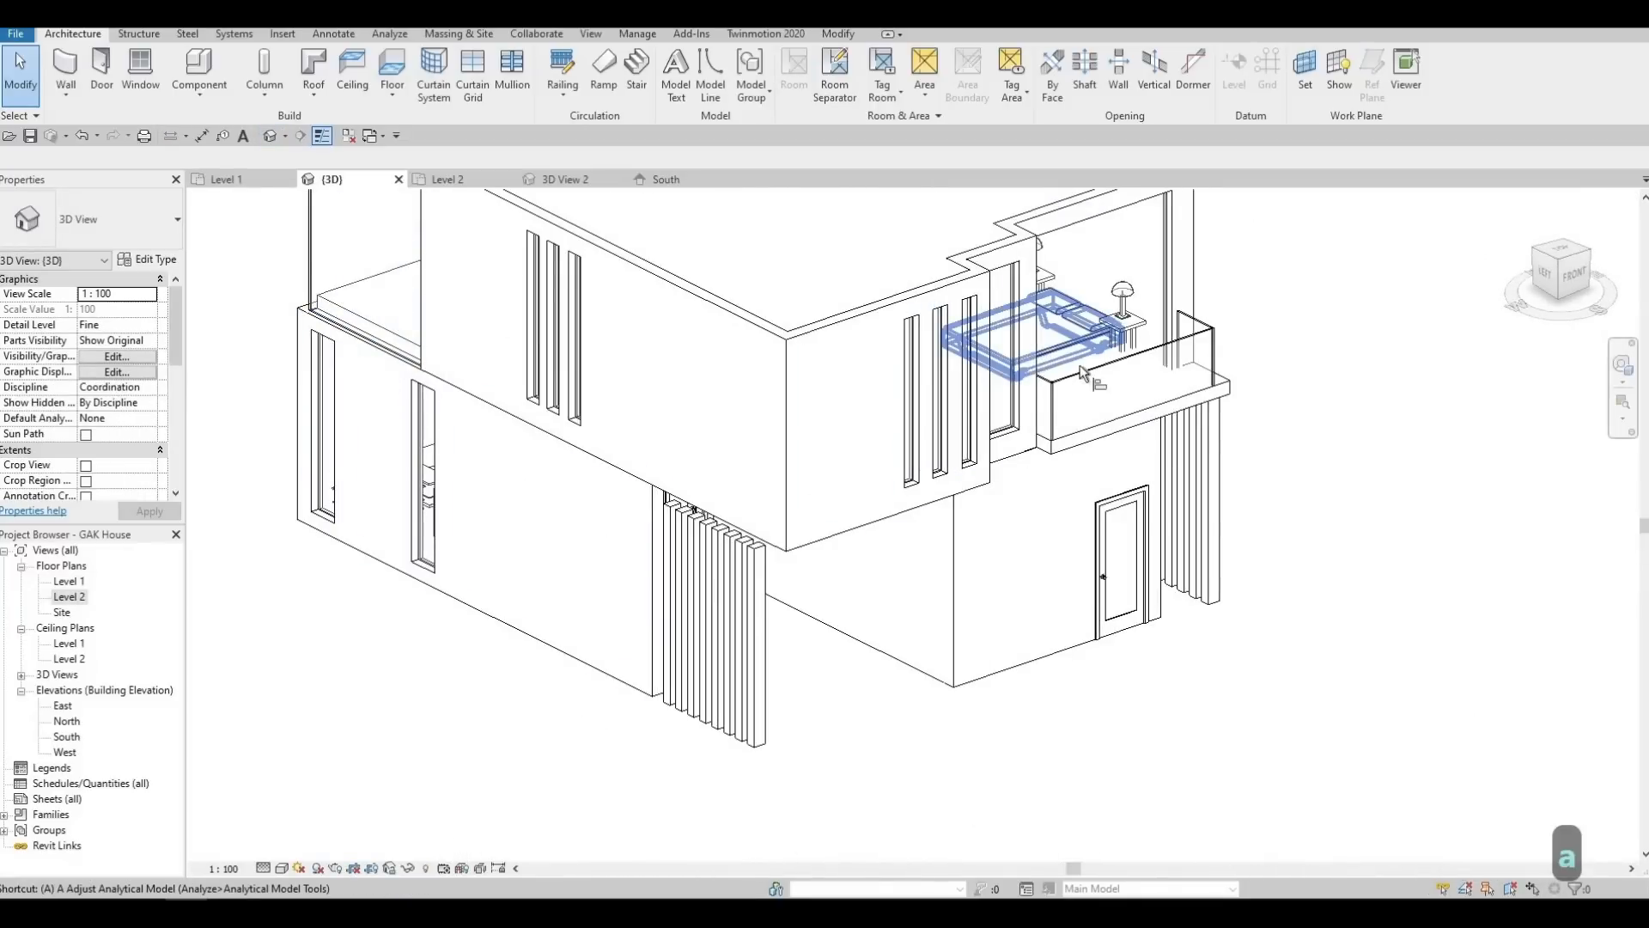
click(1120, 361)
middle_drag(694, 432, 1116, 674)
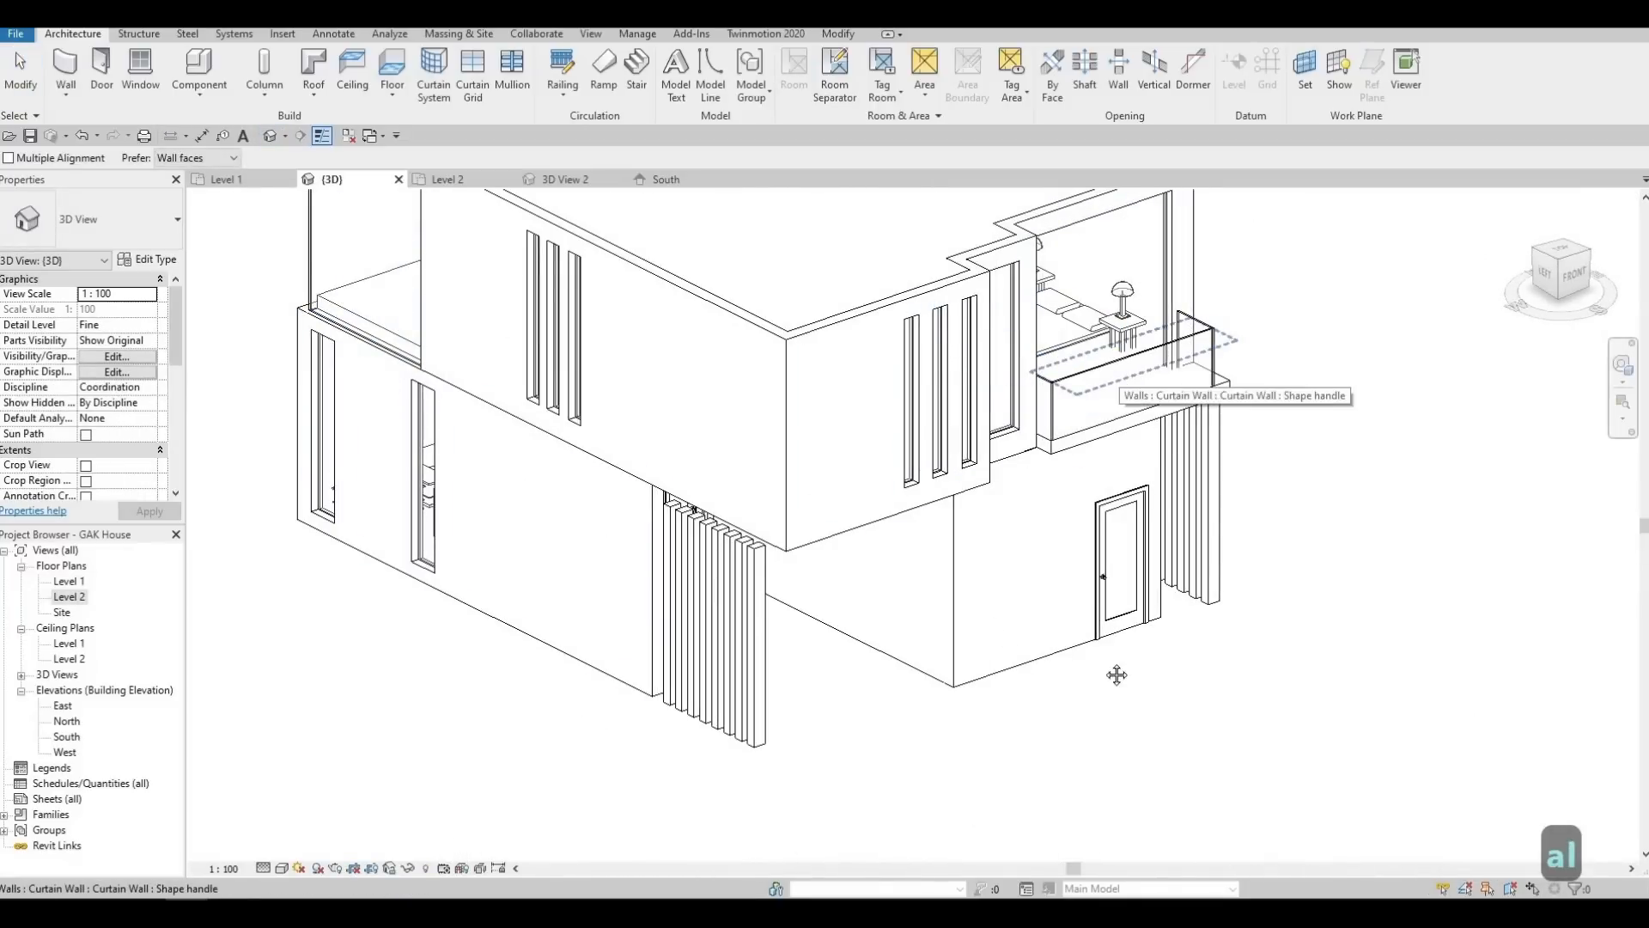
click(783, 359)
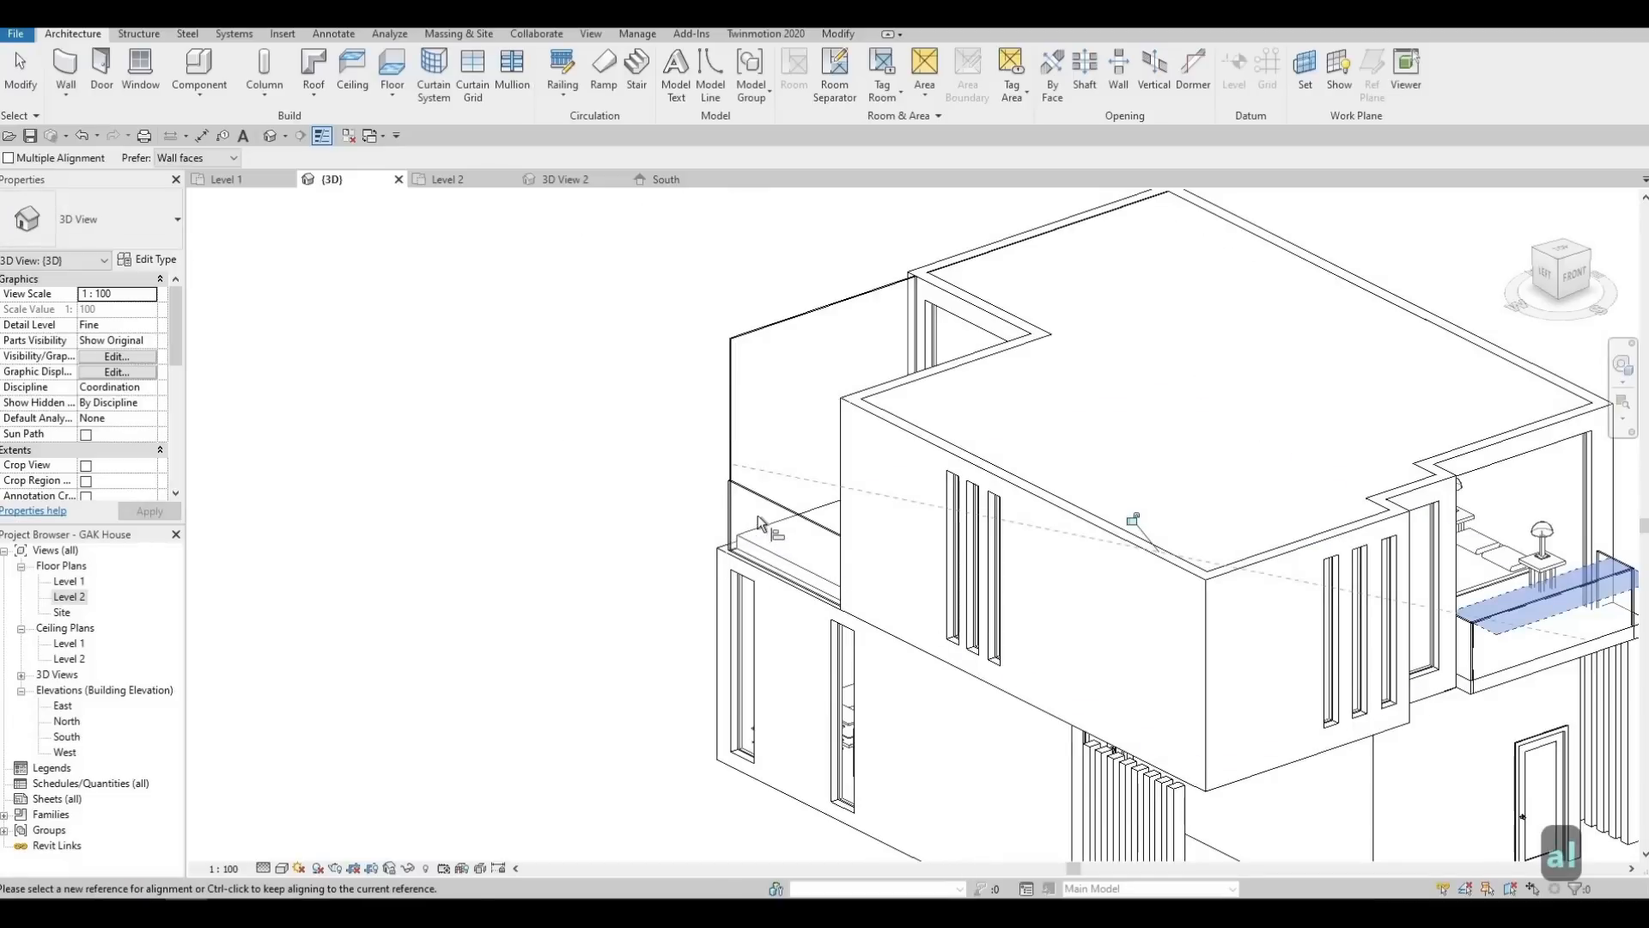
click(782, 327)
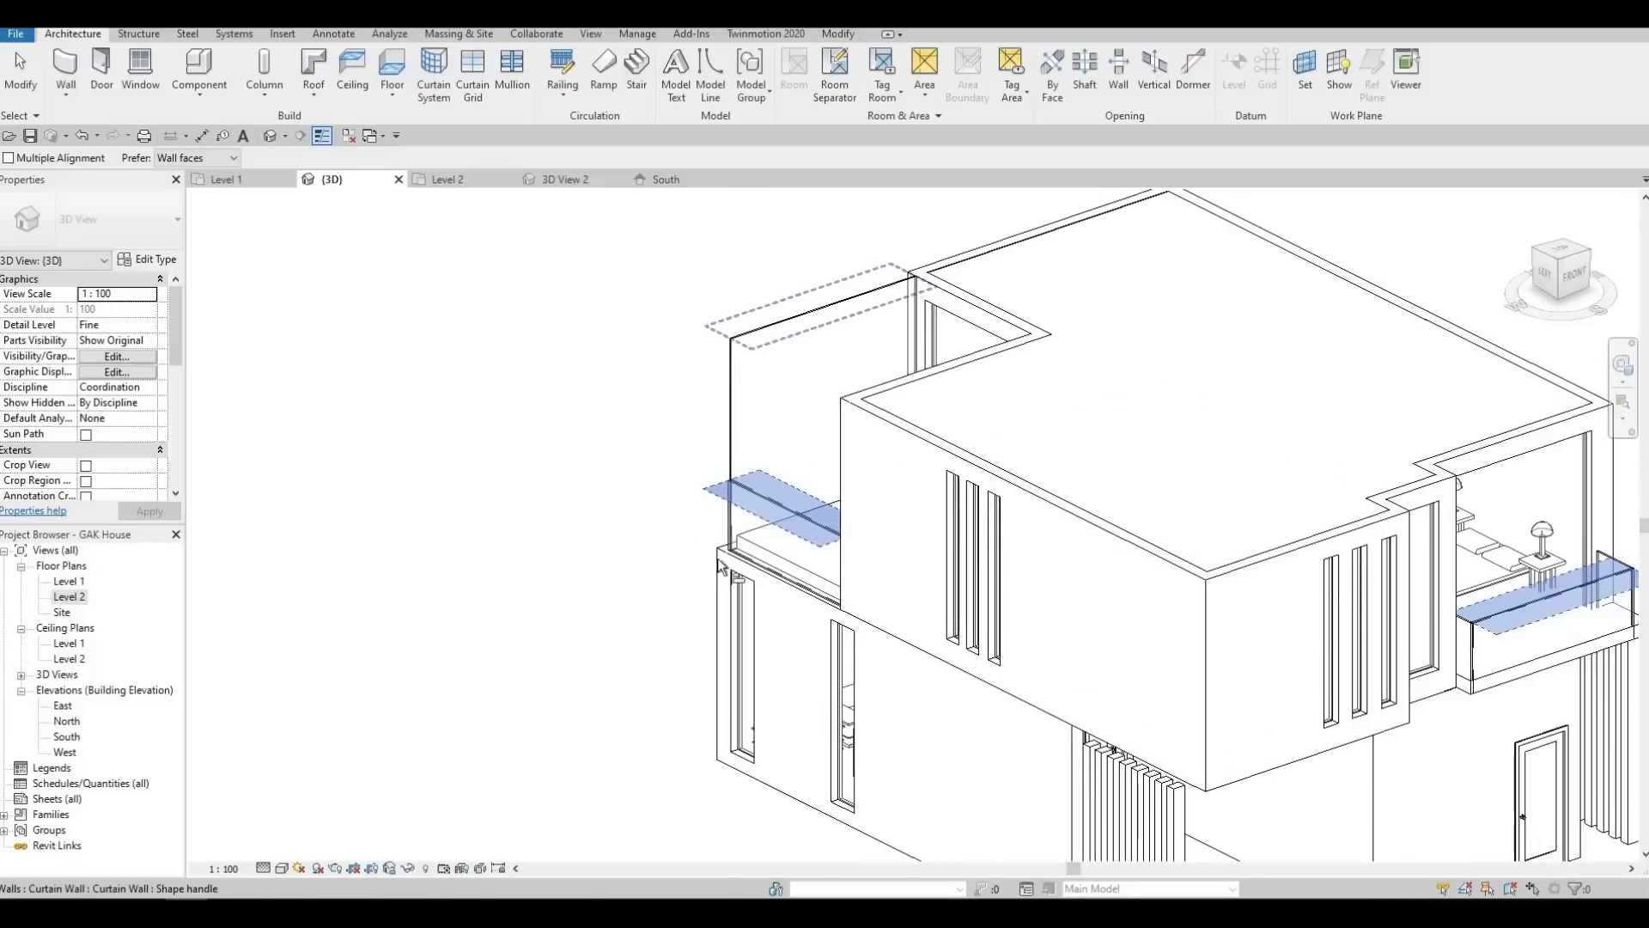
key(Escape)
Raise the base of the rear terrace's west curtain wall slightly above the top of the exterior wall below
shift+middle_drag(894, 592, 775, 337)
scroll(773, 335, up, 6)
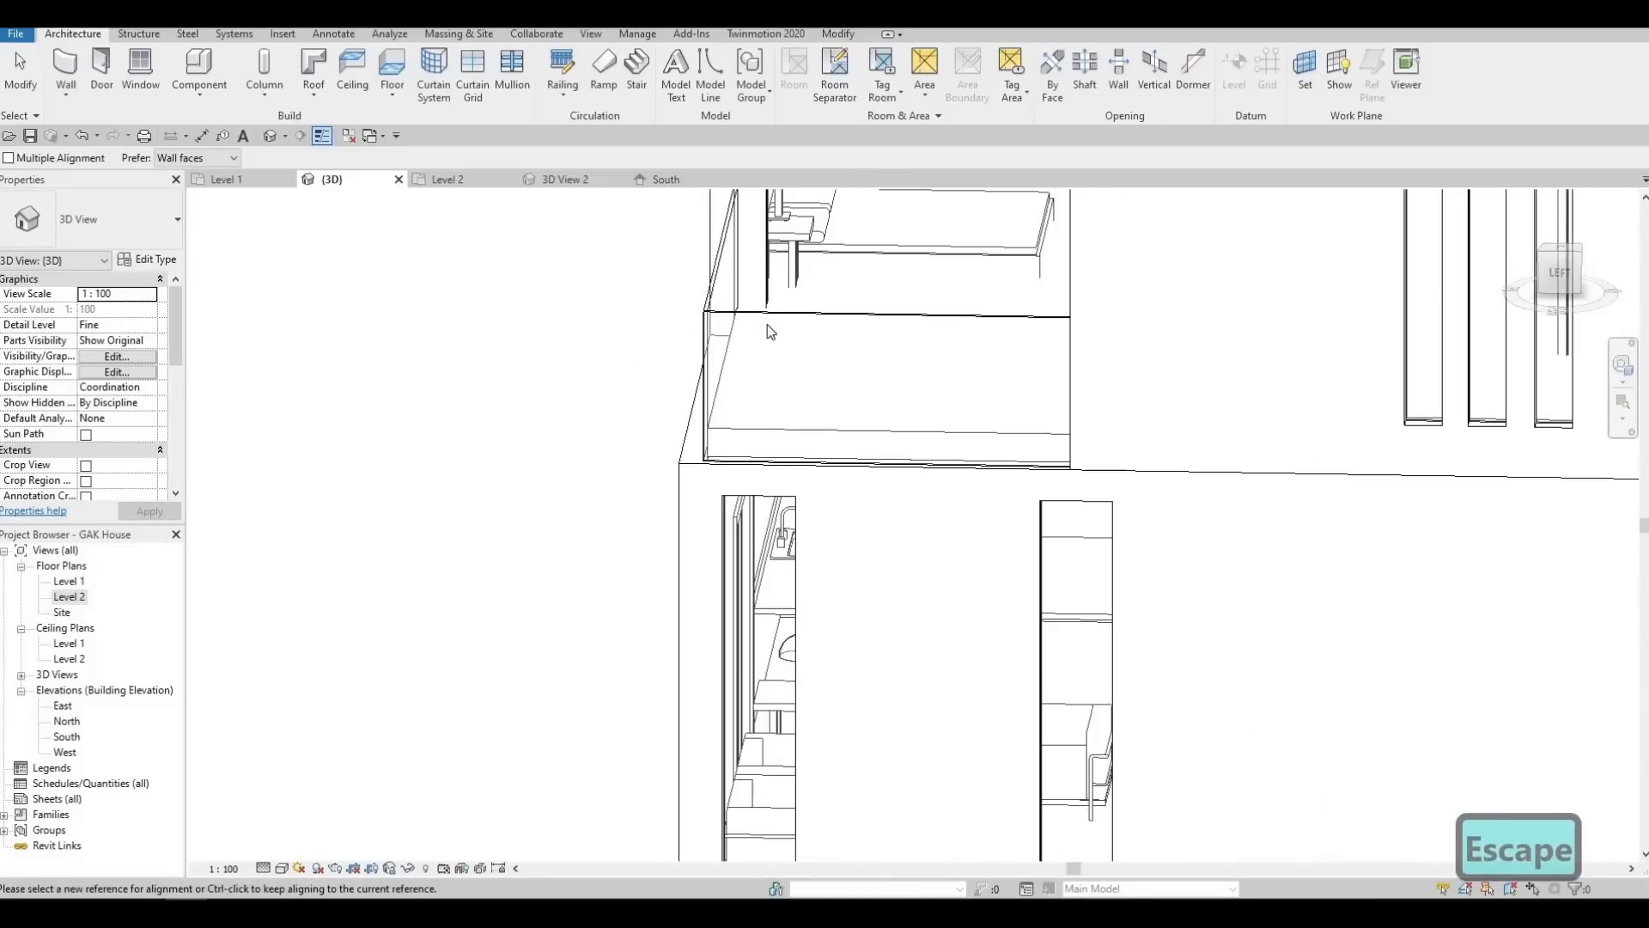
key(Escape)
click(887, 468)
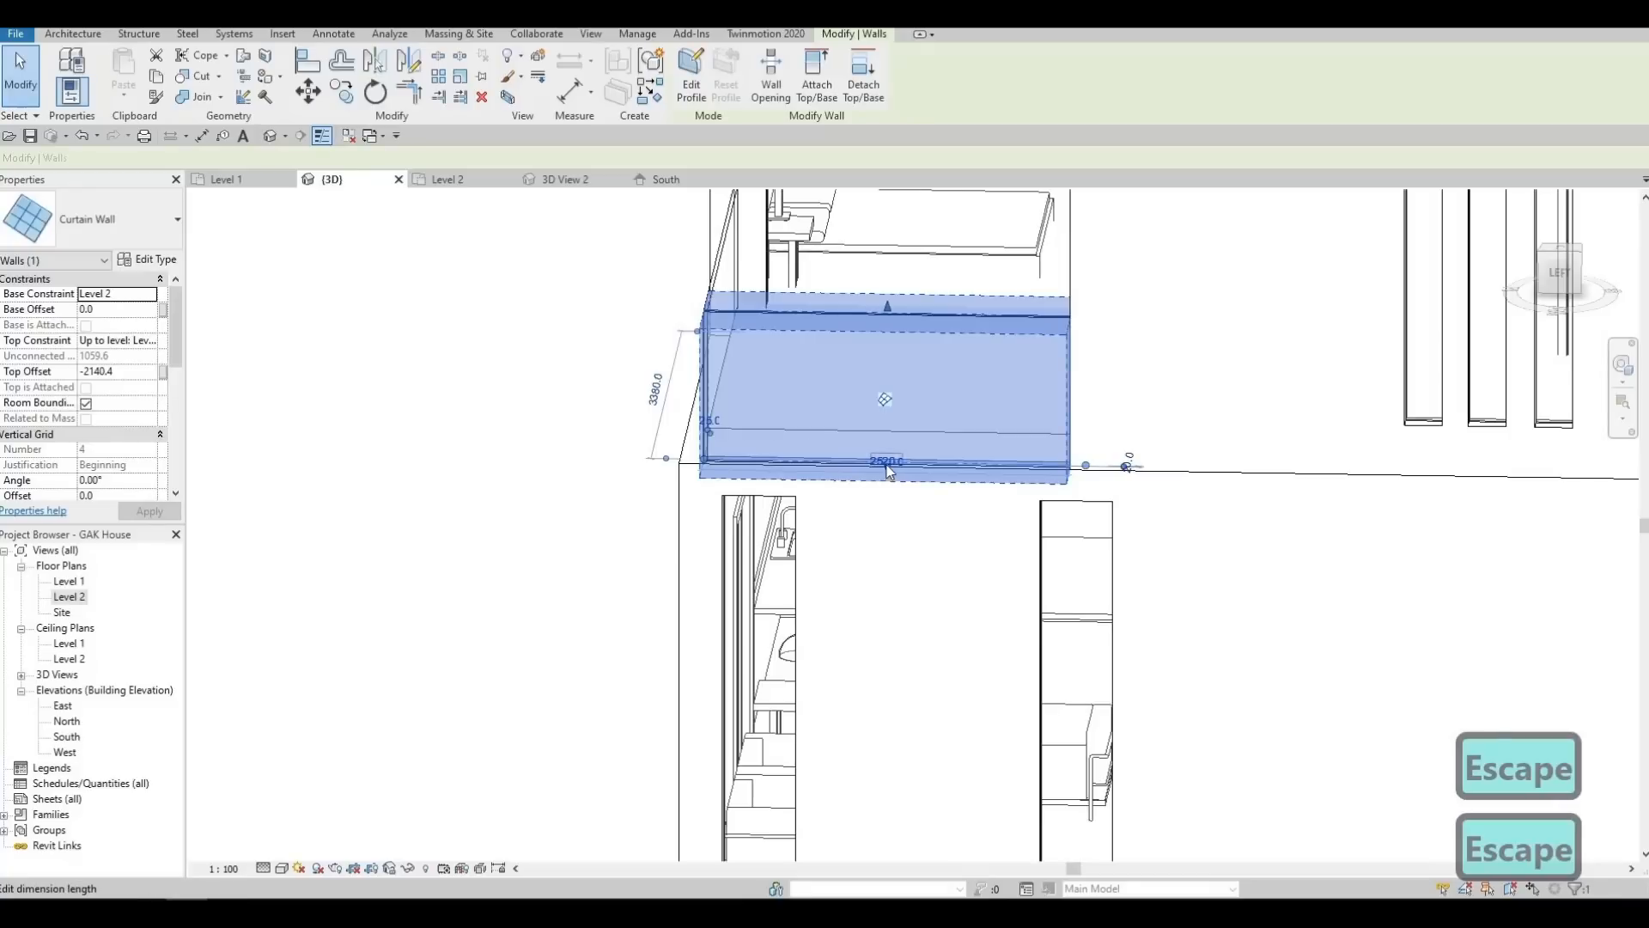
click(888, 464)
key(Escape)
scroll(887, 469, up, 3)
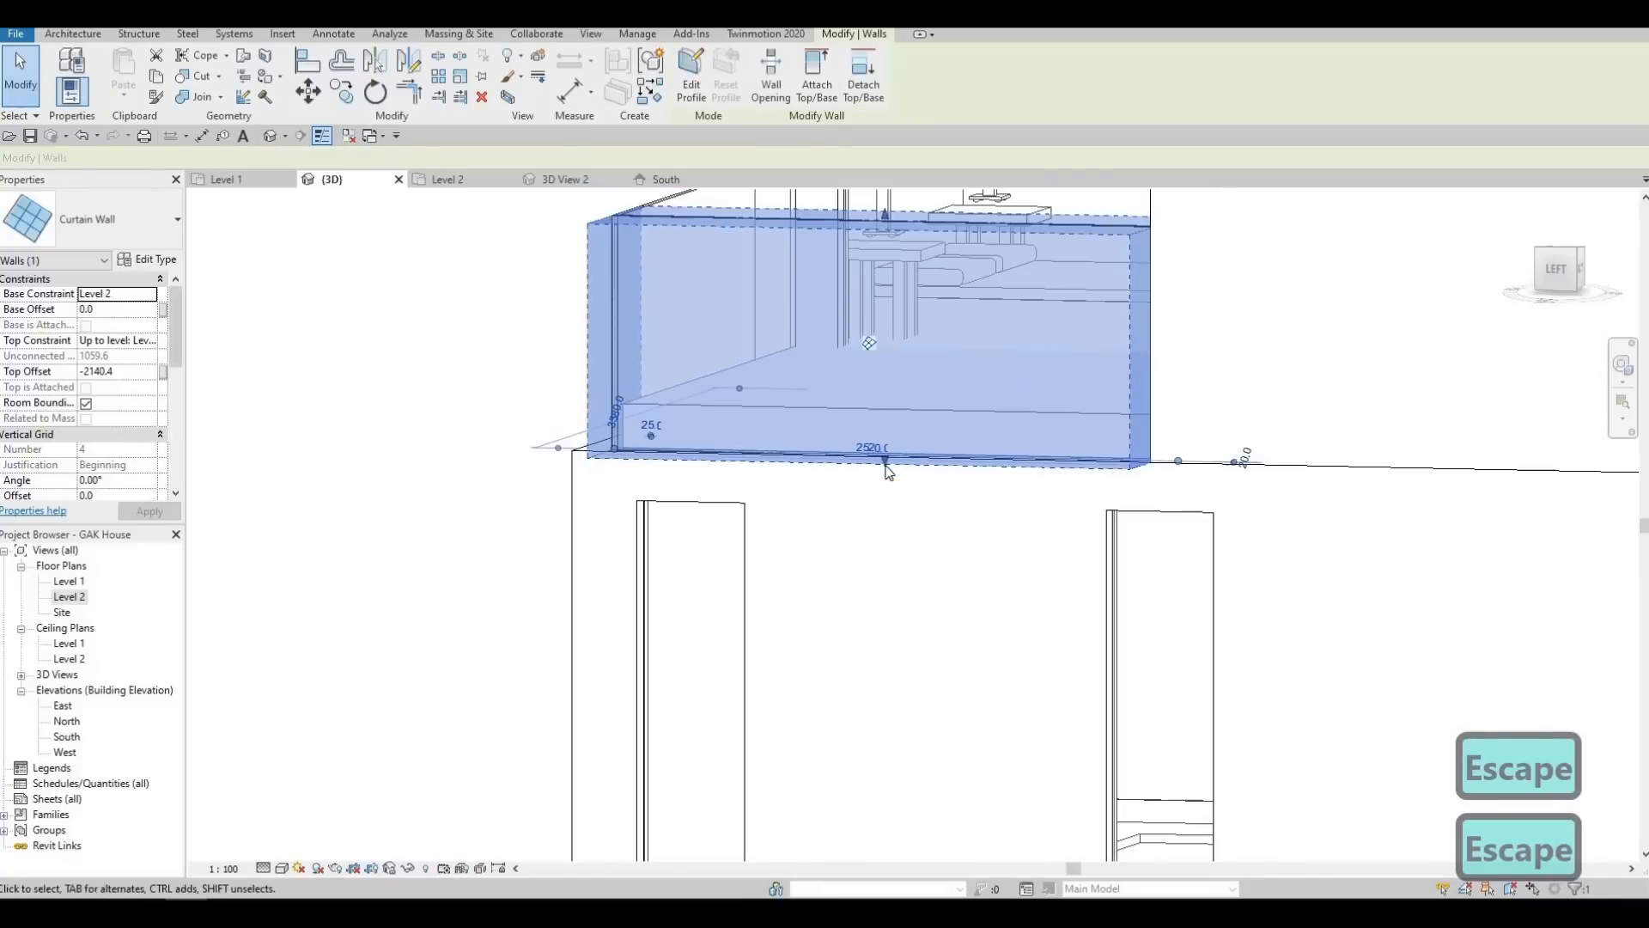
drag(864, 435, 859, 508)
shift+middle_drag(773, 504, 740, 483)
key(Escape)
key(Escape)
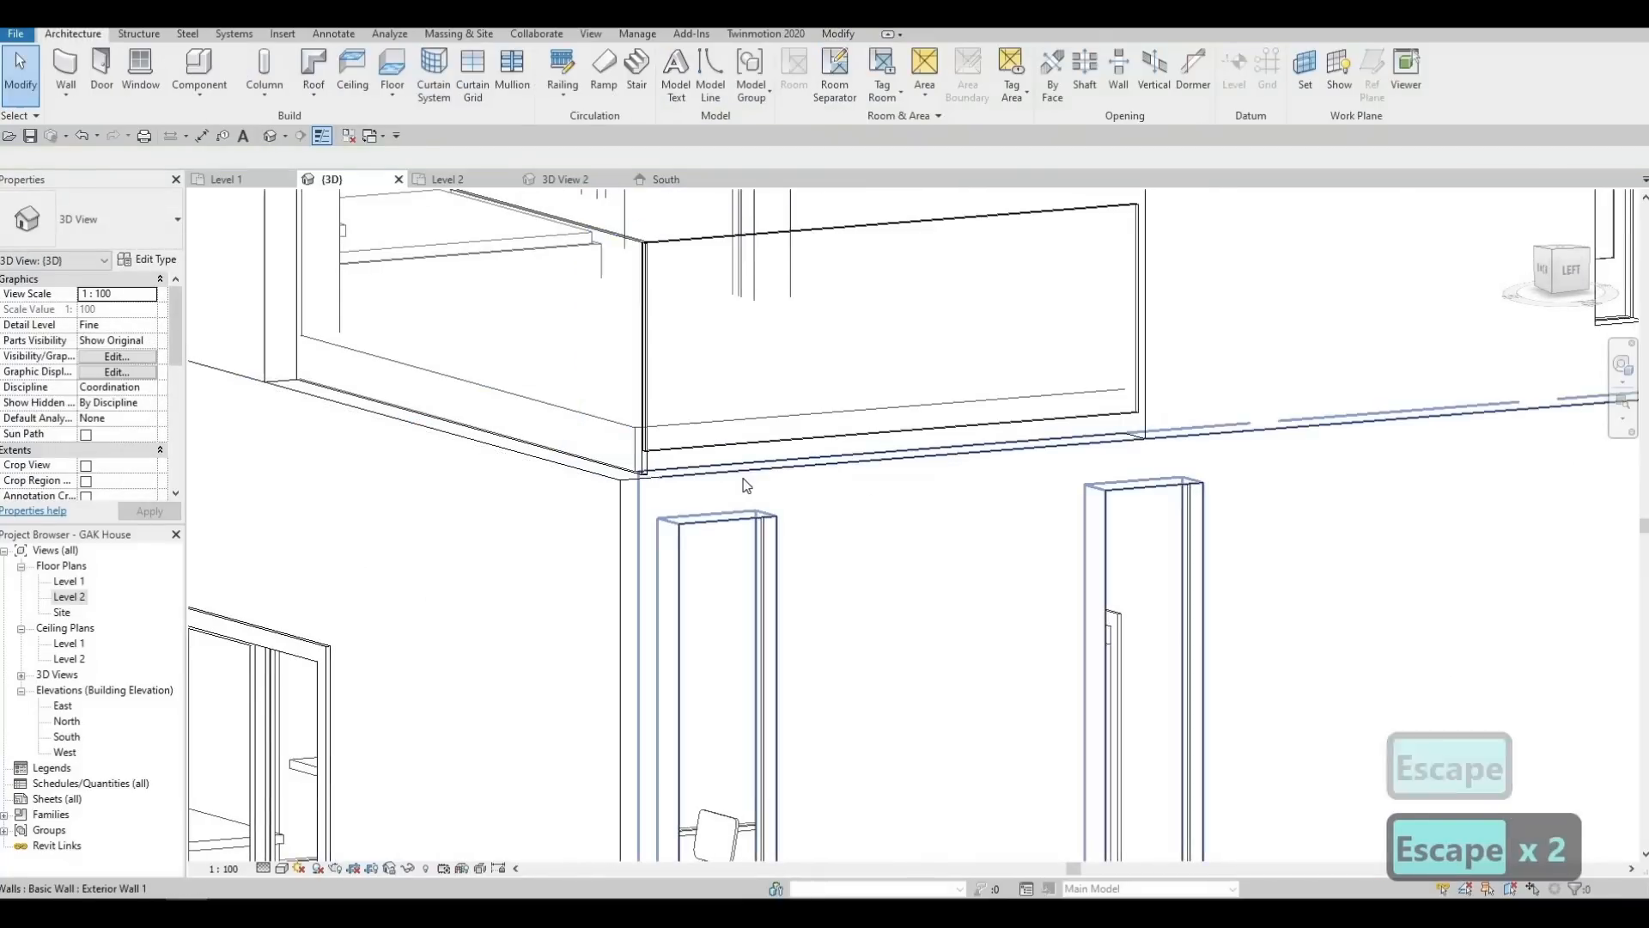
key(a)
key(l)
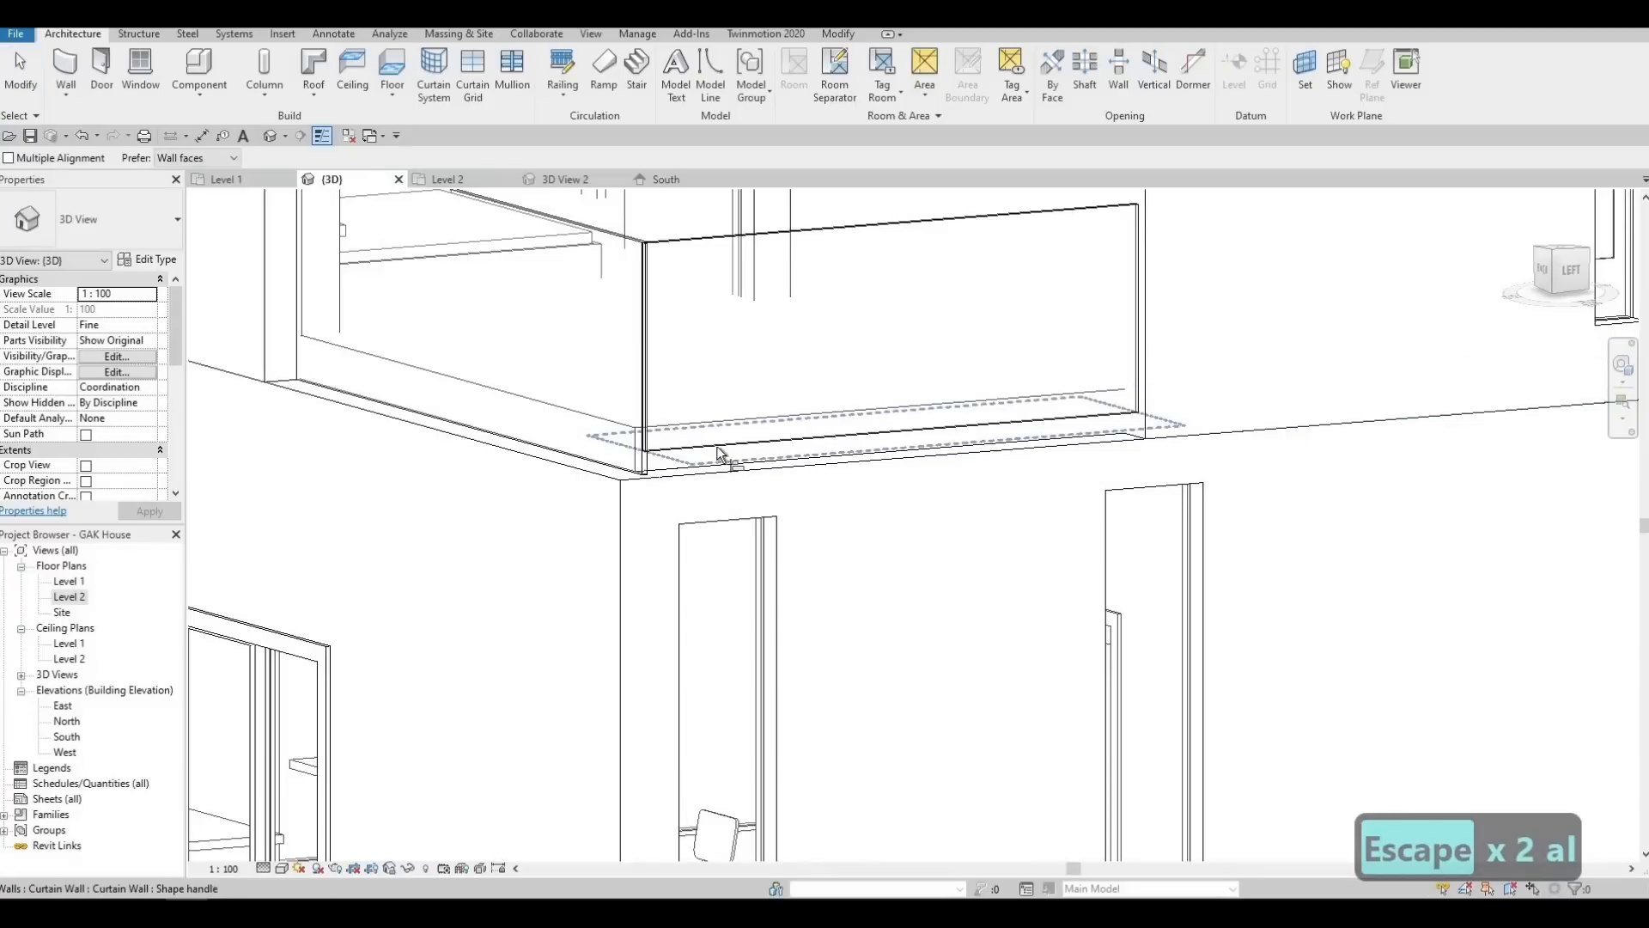
click(663, 448)
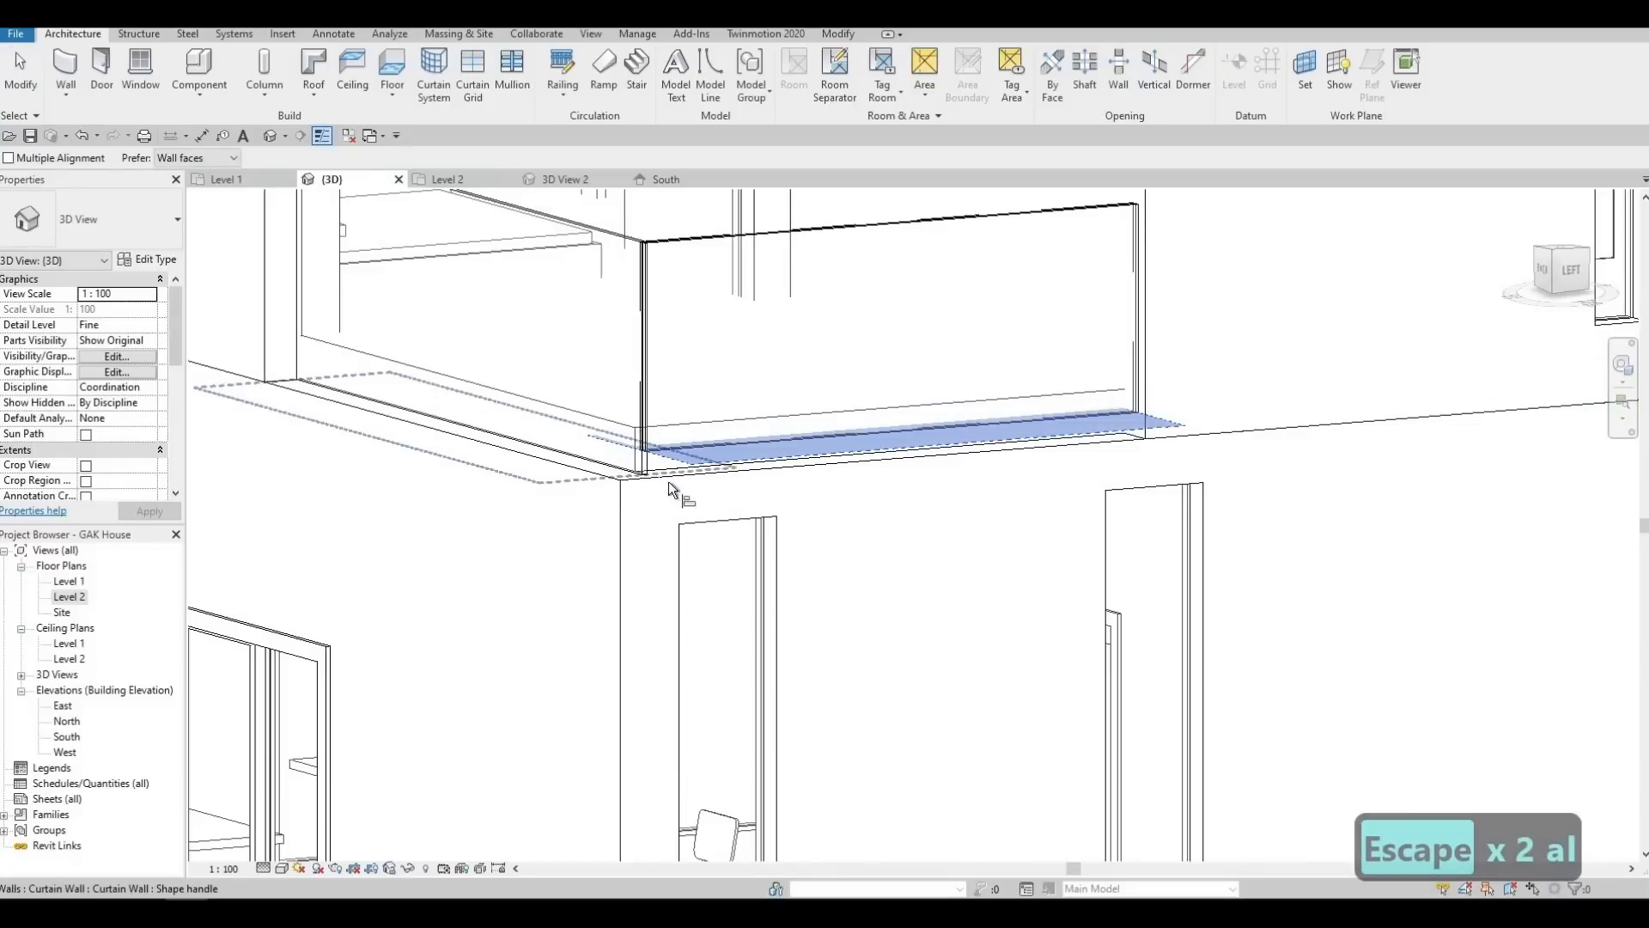
key(Escape)
key(Escape)
Raise the base of the rear terrace's west curtain wall further, just above the edge of the terrace floor slab
shift+middle_drag(647, 481, 672, 432)
click(830, 444)
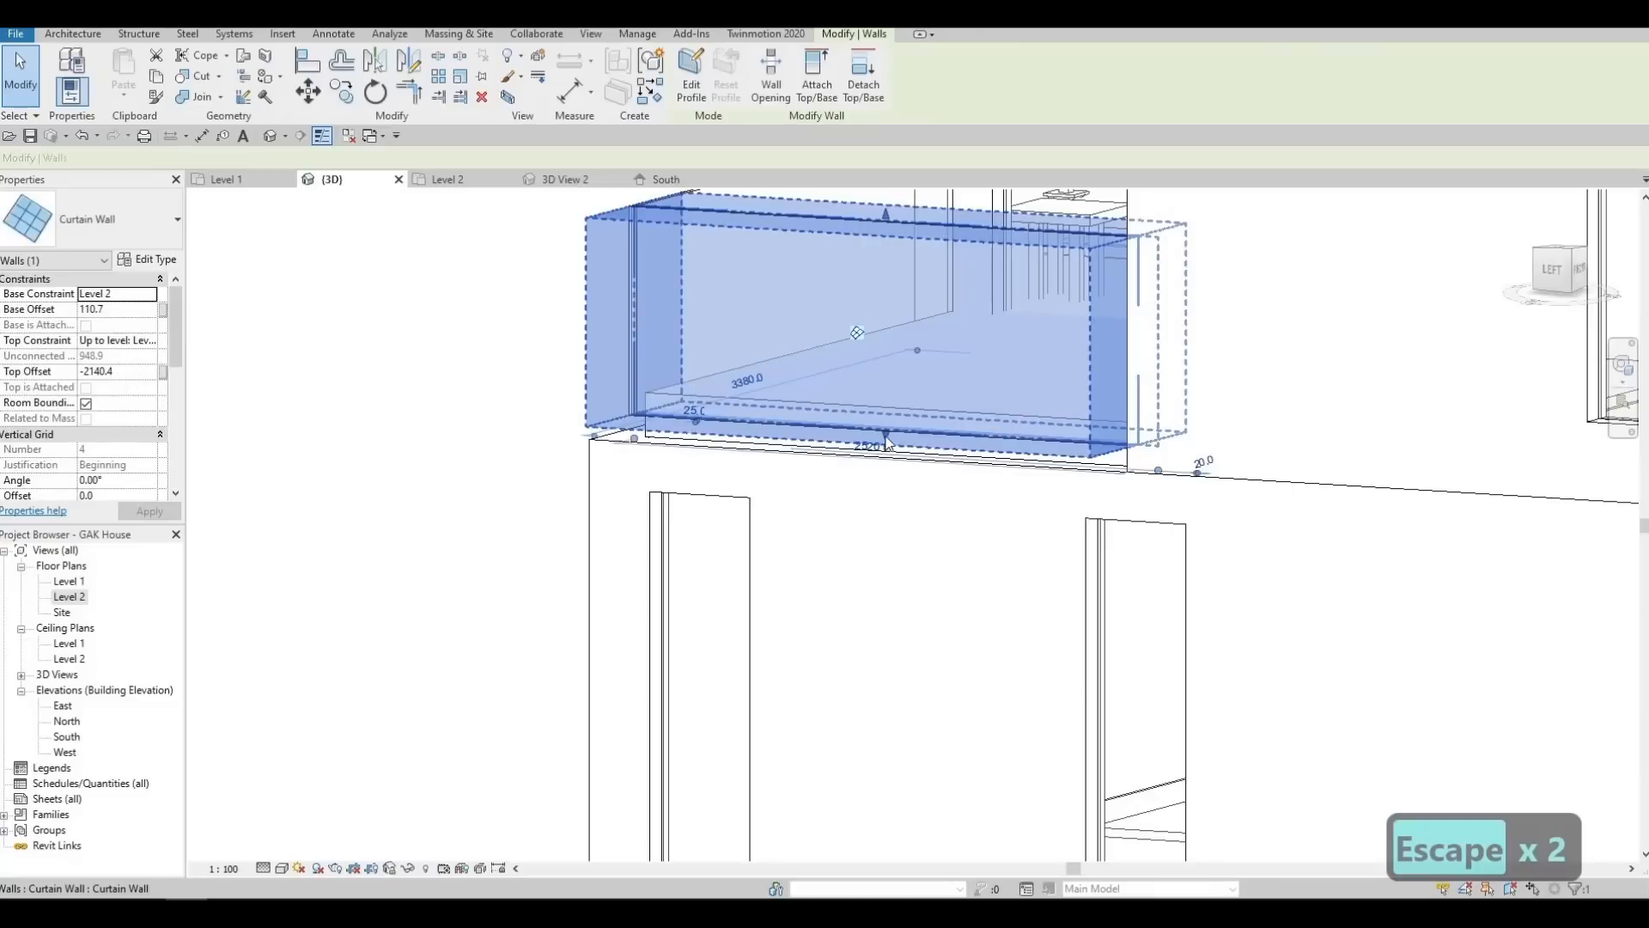
click(889, 418)
key(Escape)
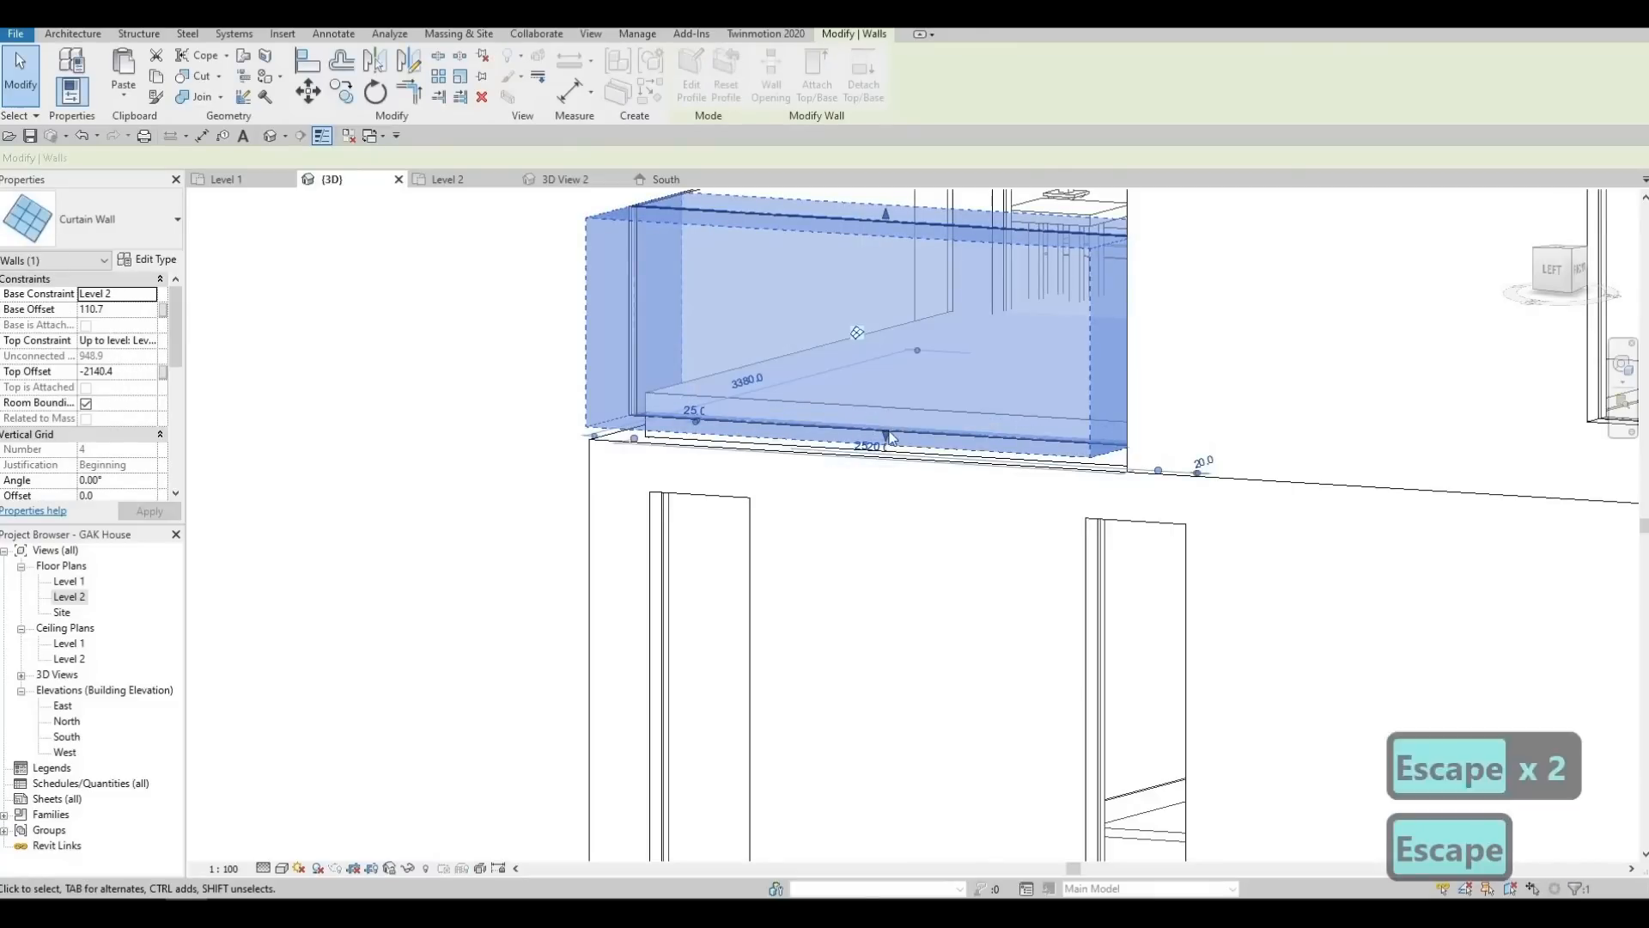
scroll(894, 424, up, 3)
drag(894, 424, 894, 349)
key(Escape)
shift+middle_drag(791, 517, 786, 515)
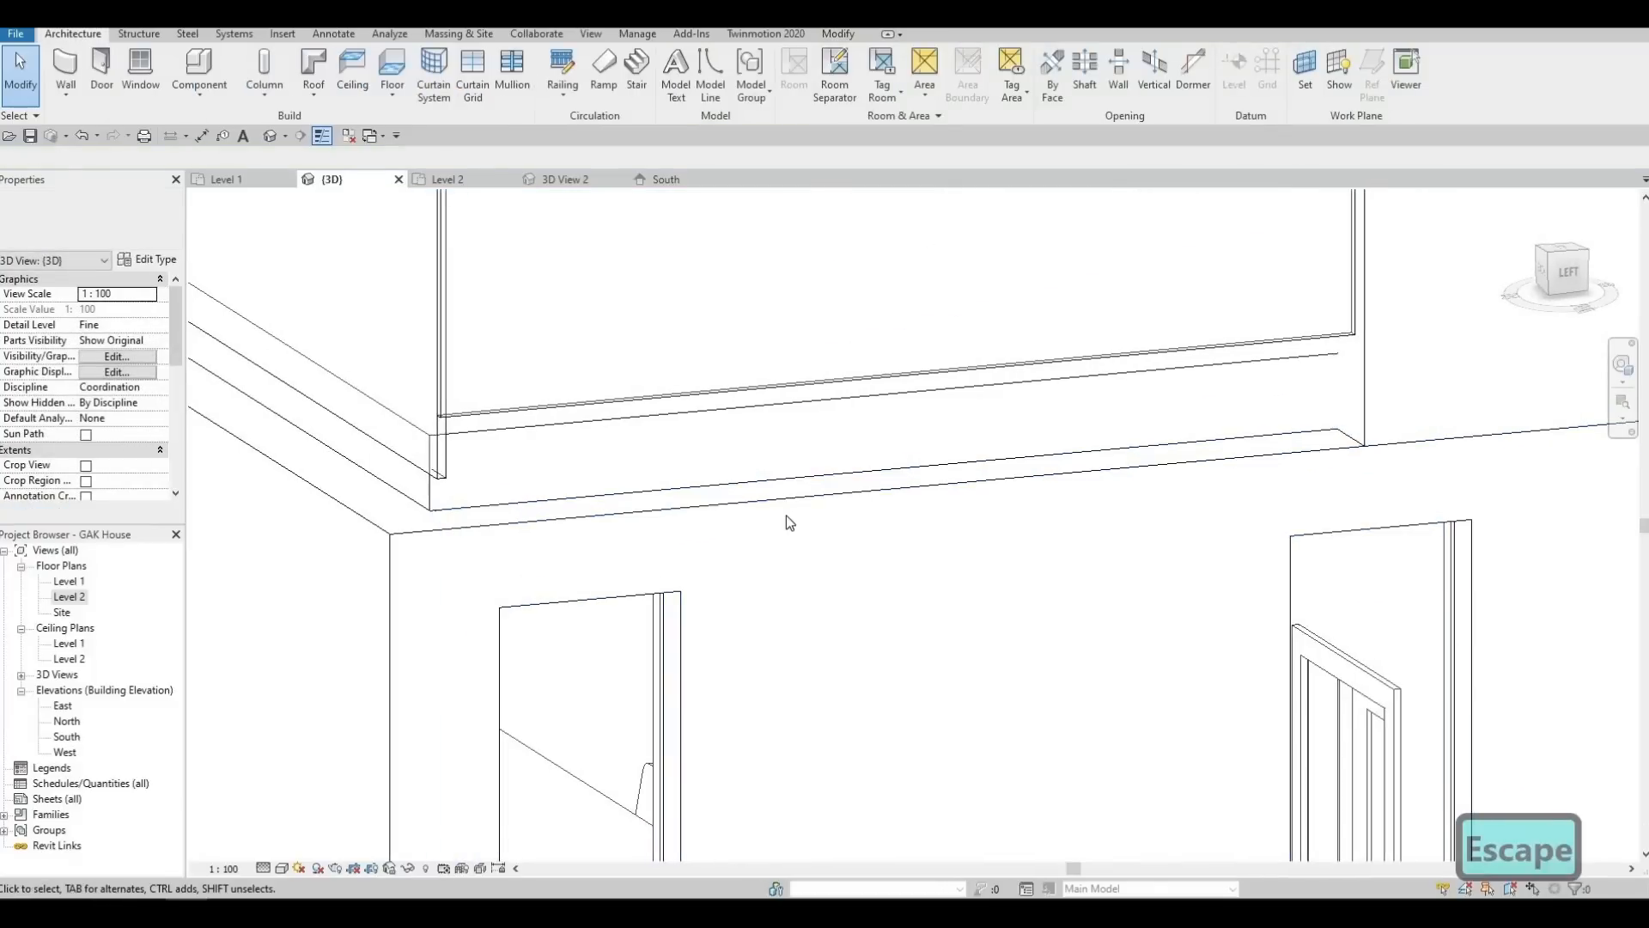
Align the base of the rear terrace's north curtain wall with the base of the west curtain wall
key(a)
key(l)
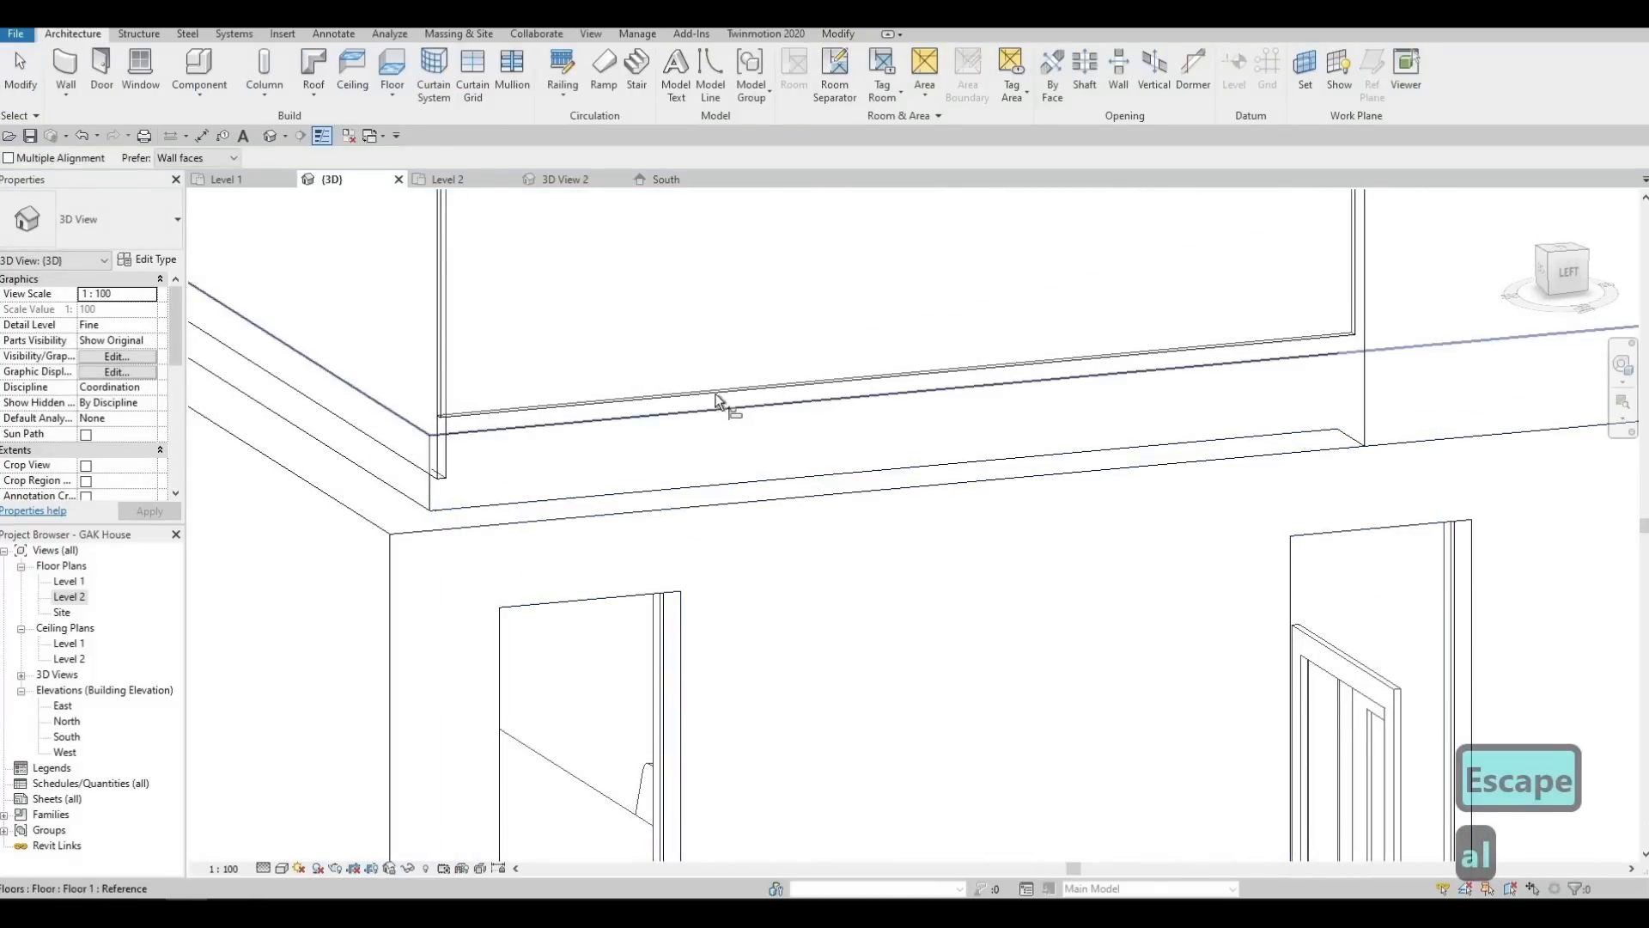
click(720, 401)
click(461, 435)
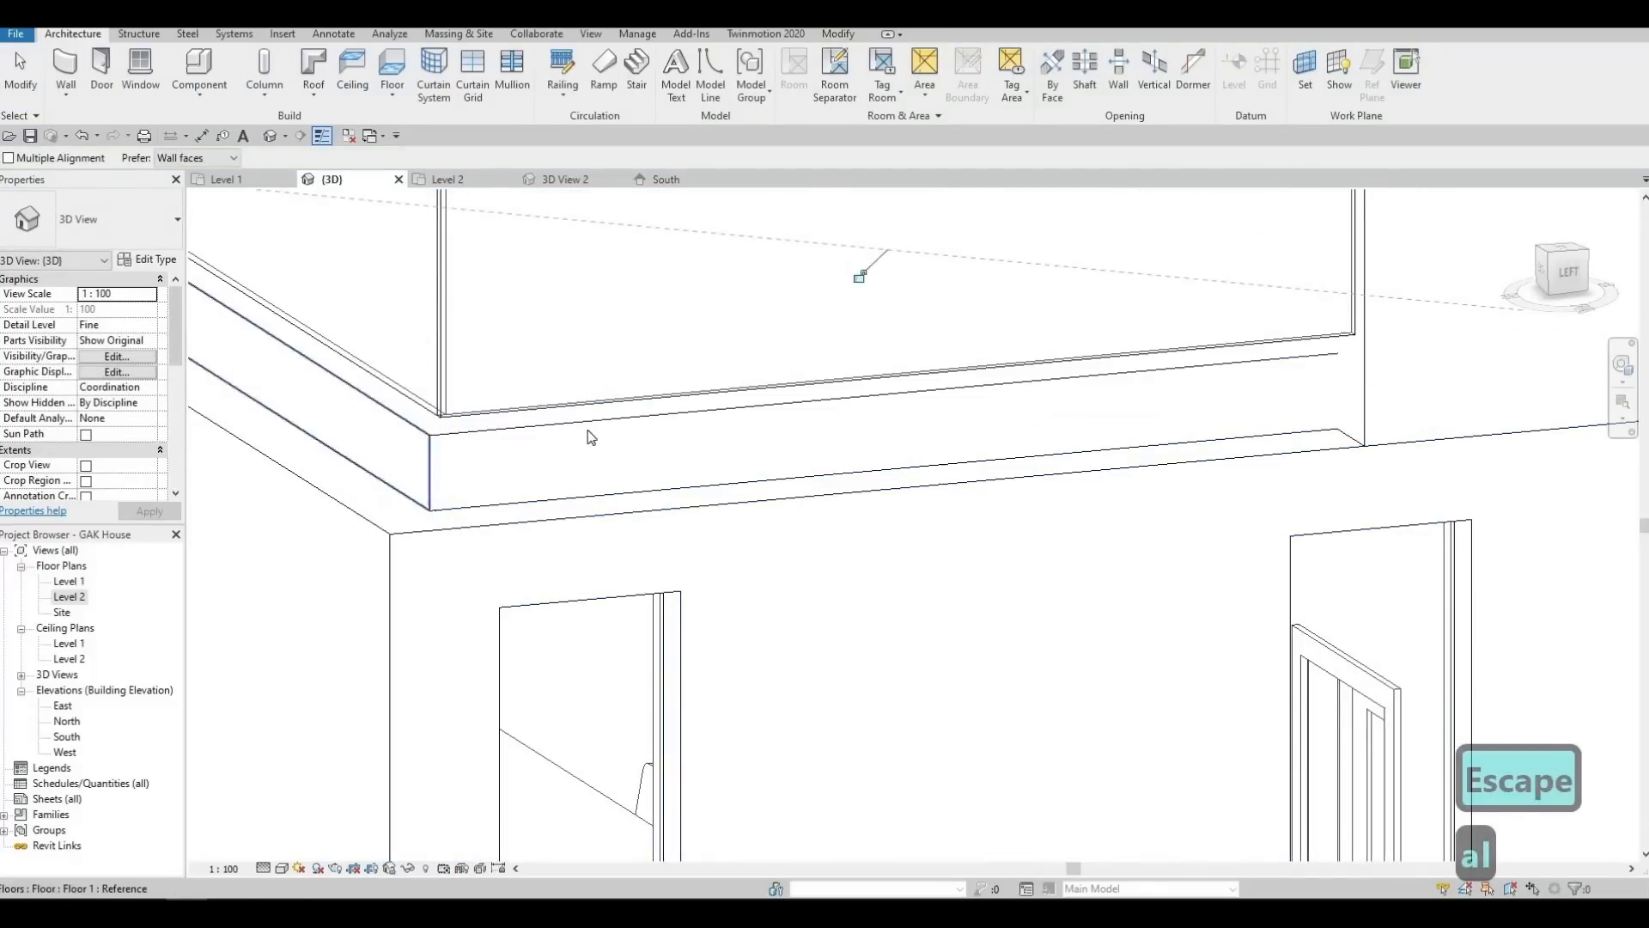
key(Escape)
key(Escape)
scroll(493, 411, down, 5)
shift+middle_drag(529, 455, 548, 421)
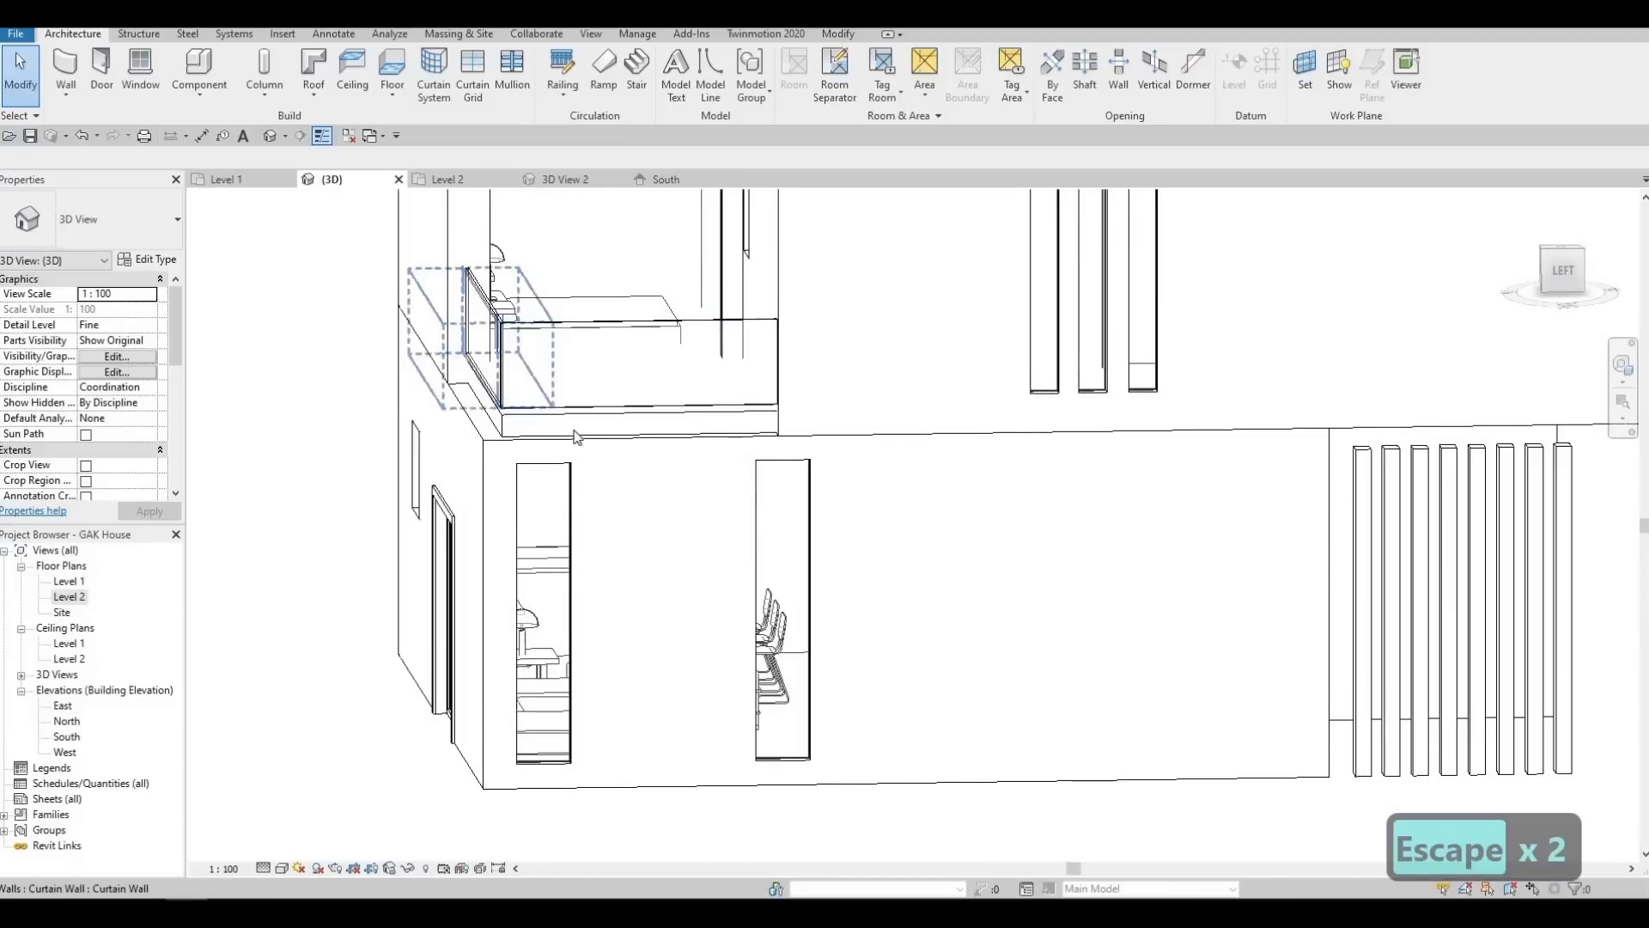
shift+middle_drag(311, 489, 110, 579)
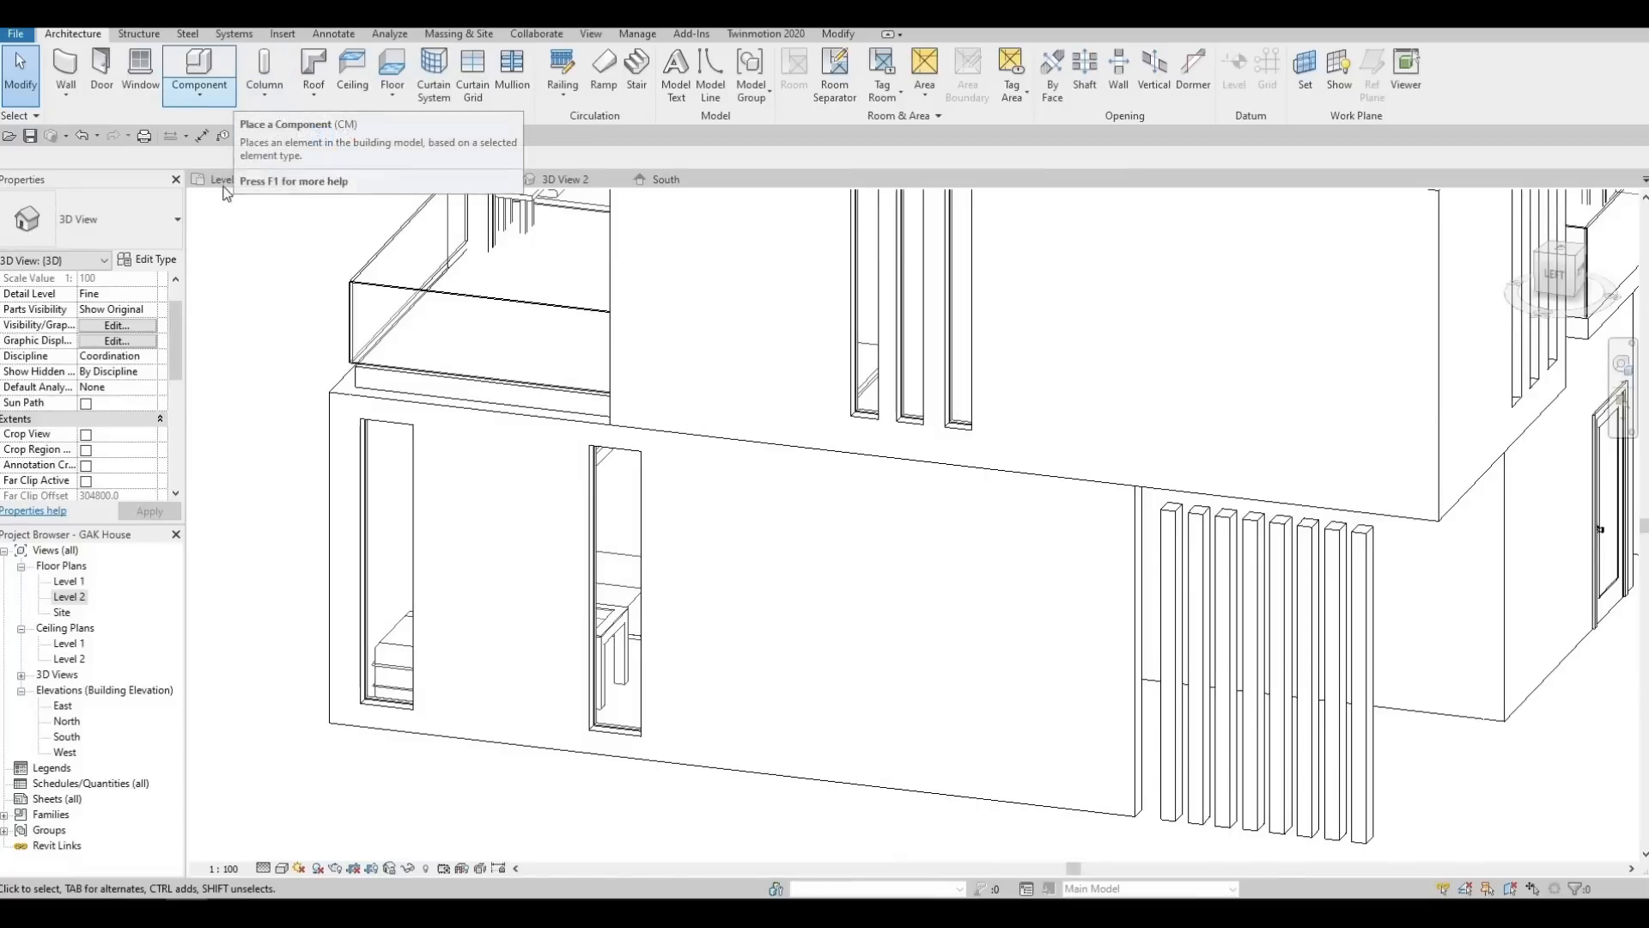
Start an in-place model in the Generic Models category, keeping the suggested name
click(199, 90)
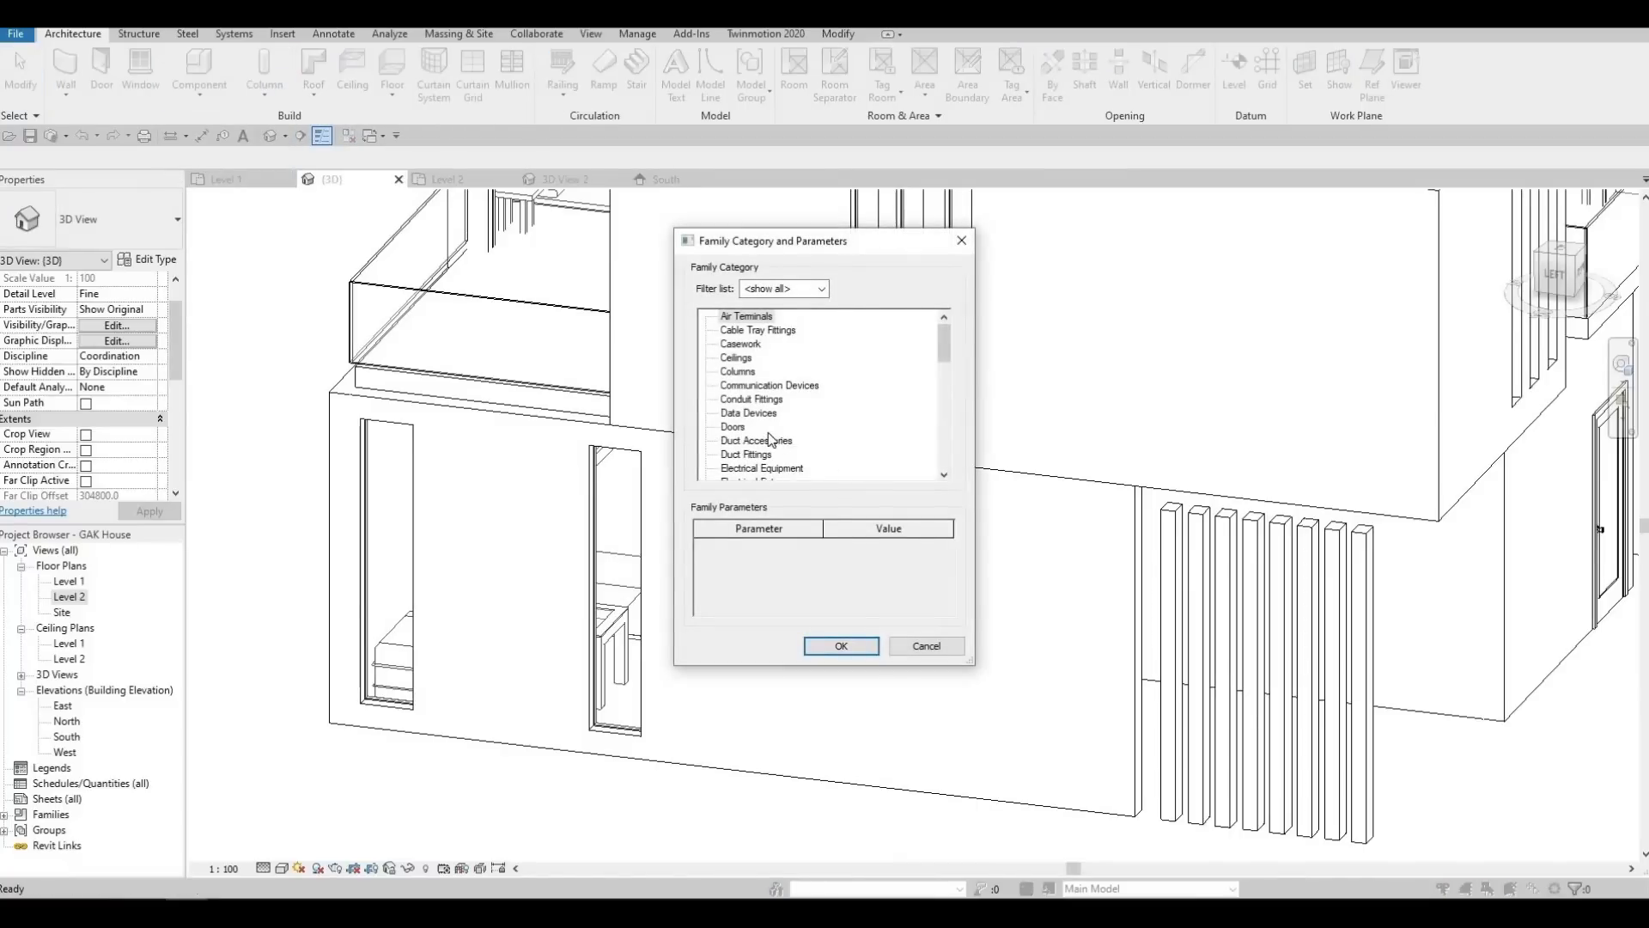
scroll(771, 440, down, 3)
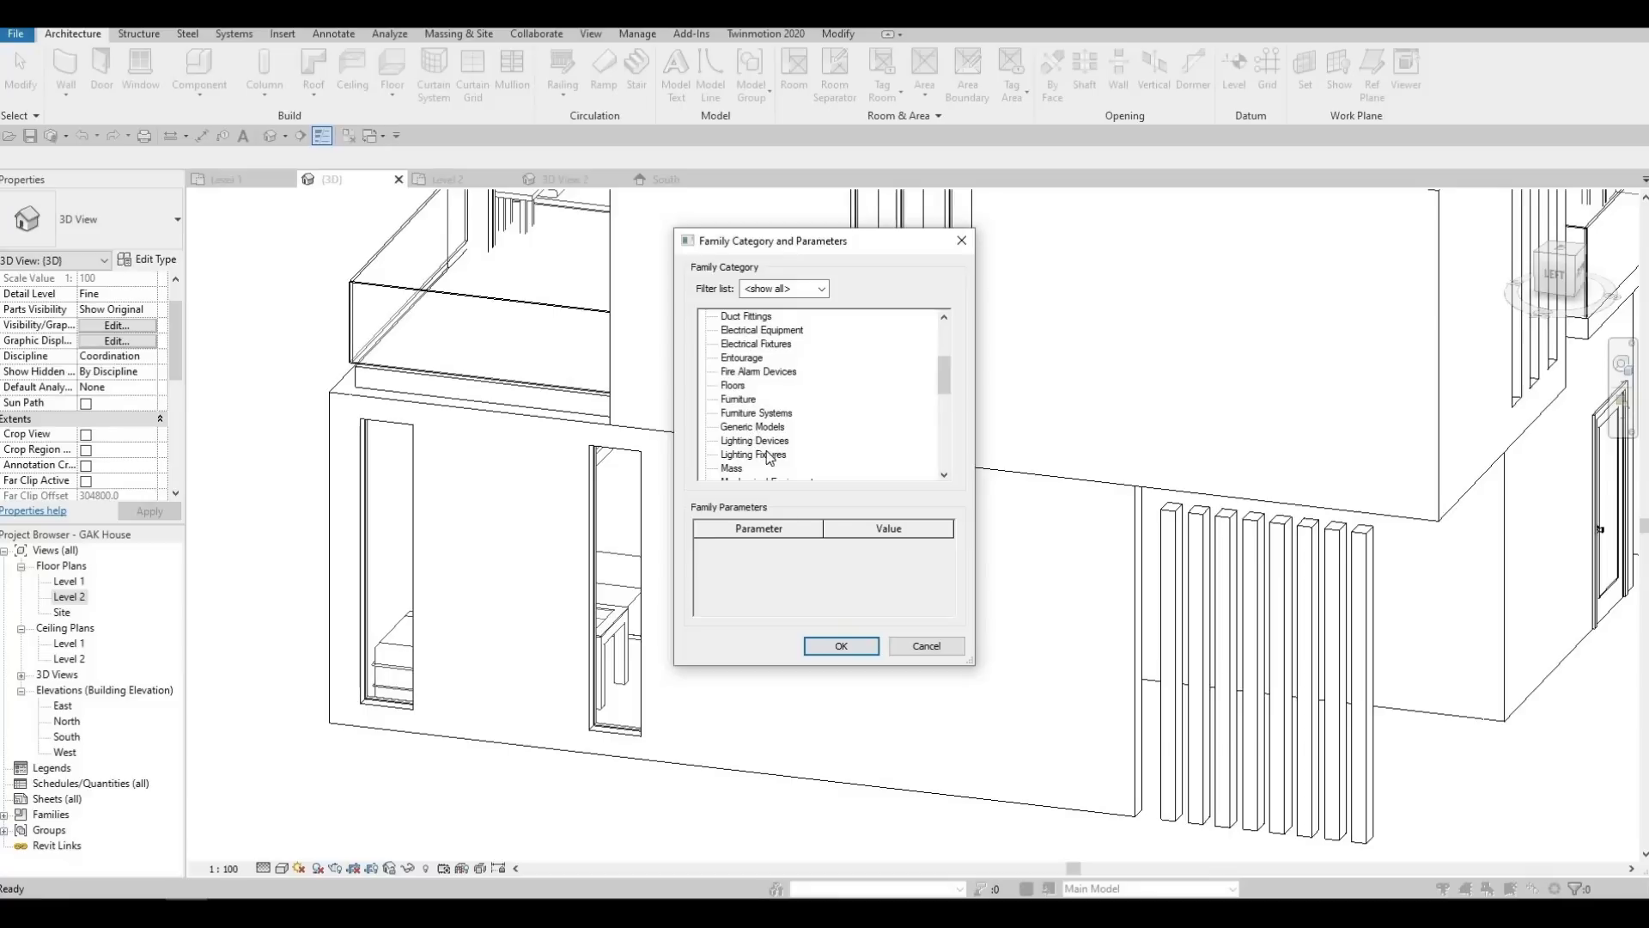
click(816, 648)
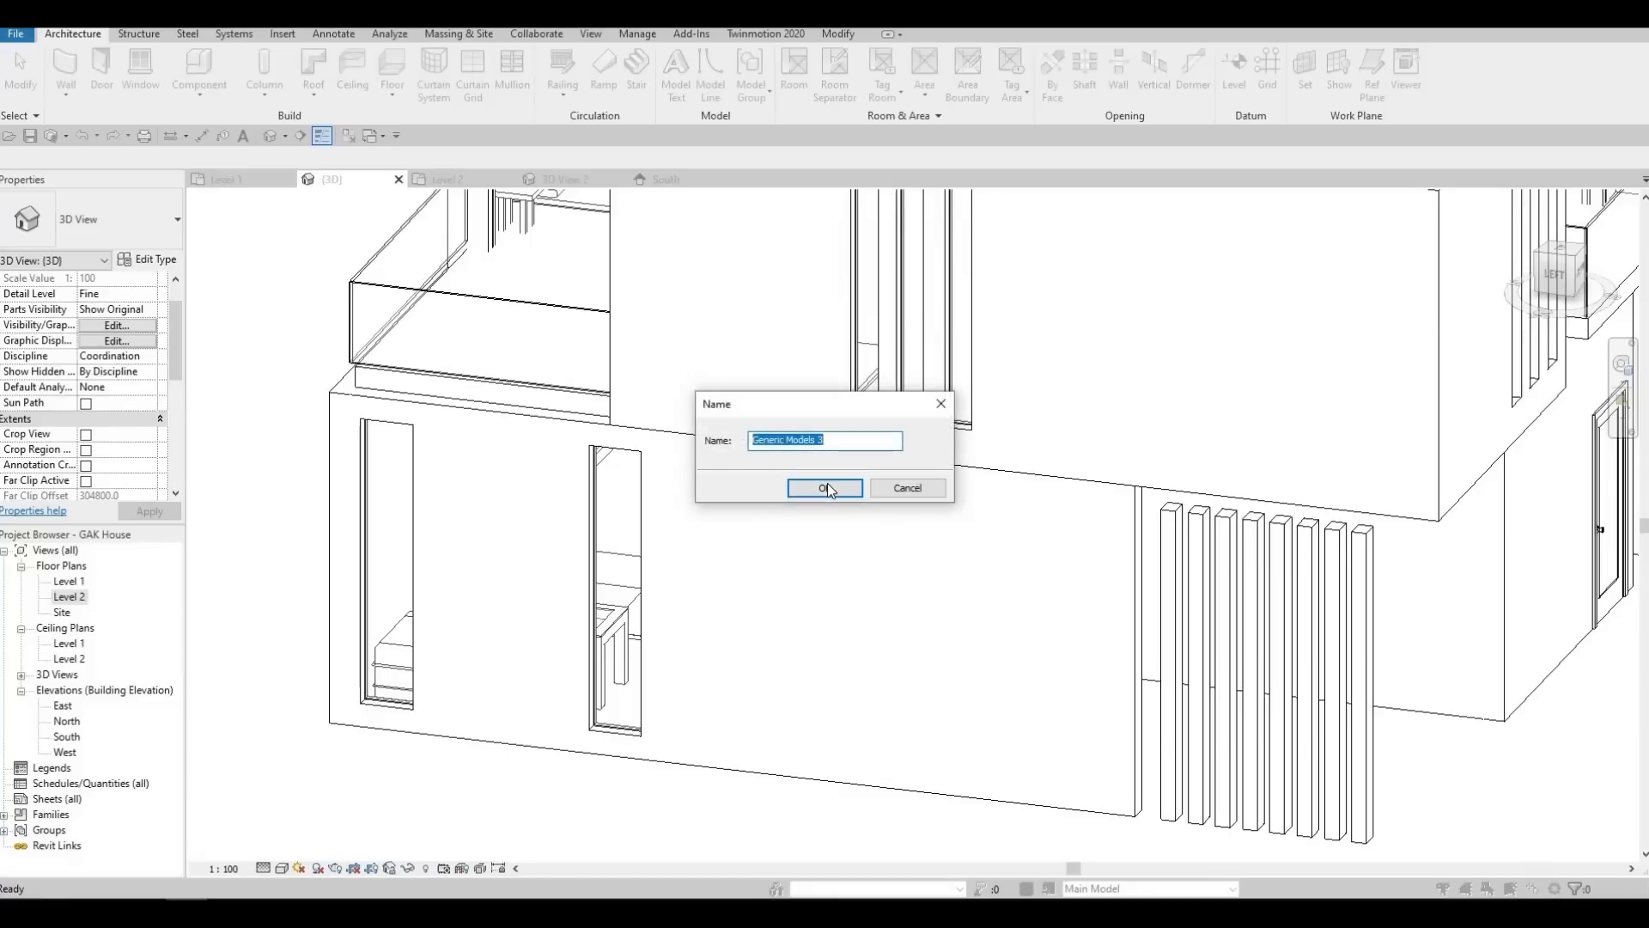
click(825, 488)
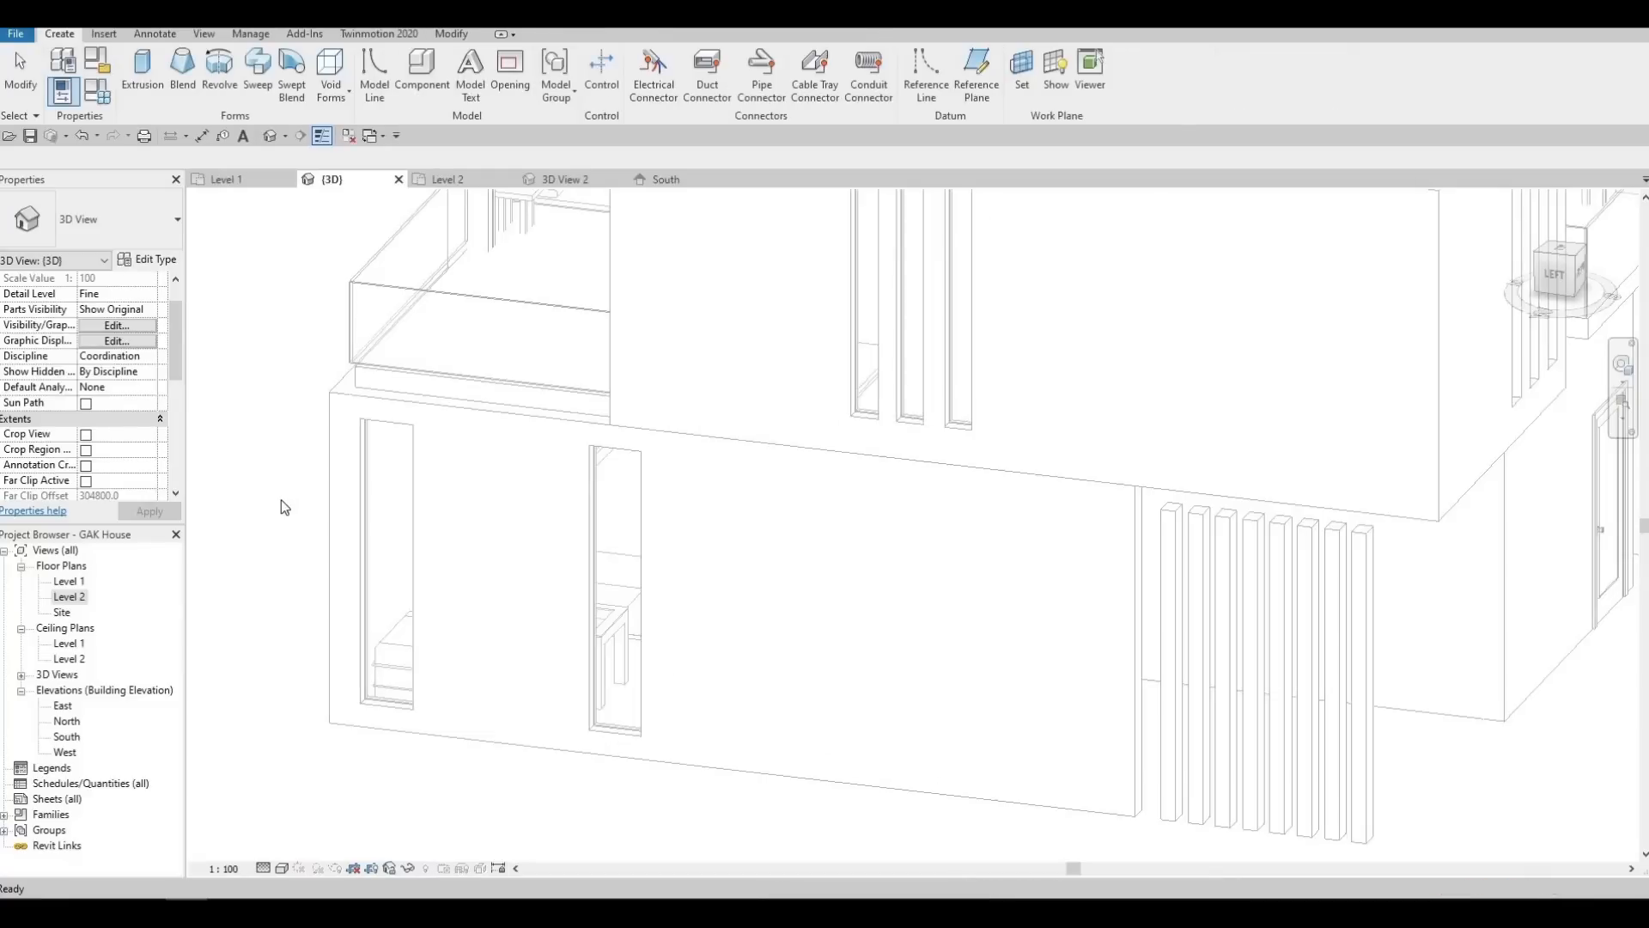
Switch to the Level 2 floor plan and specify Level : Level 2 as the work plane for the in-place model
double_click(68, 596)
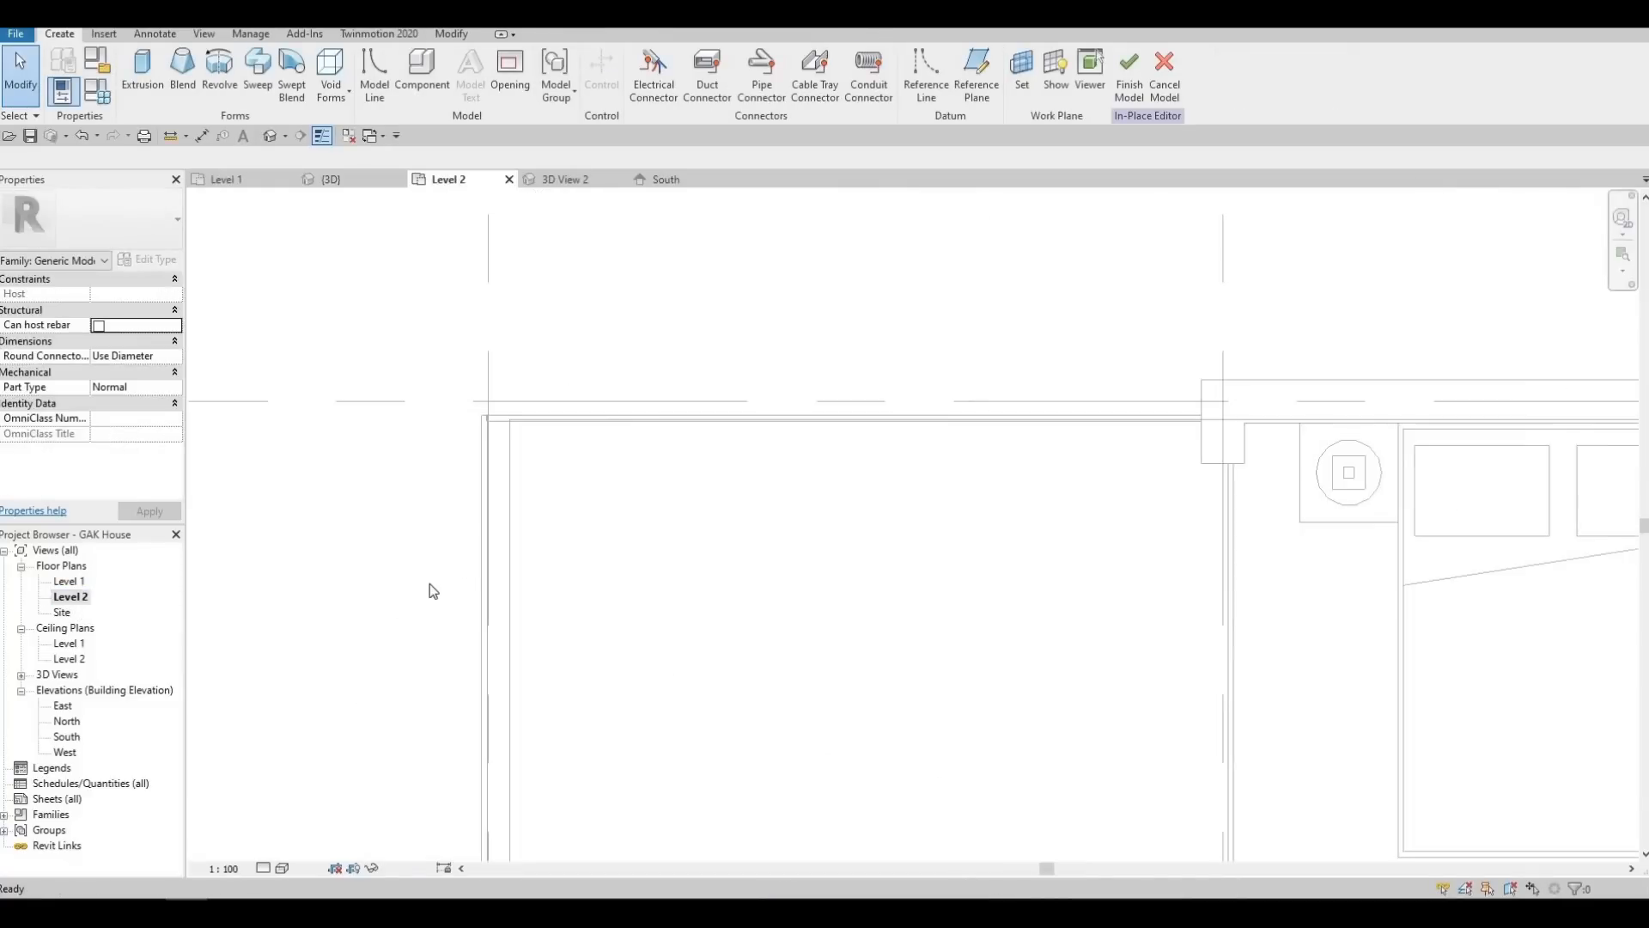
middle_drag(975, 166, 998, 147)
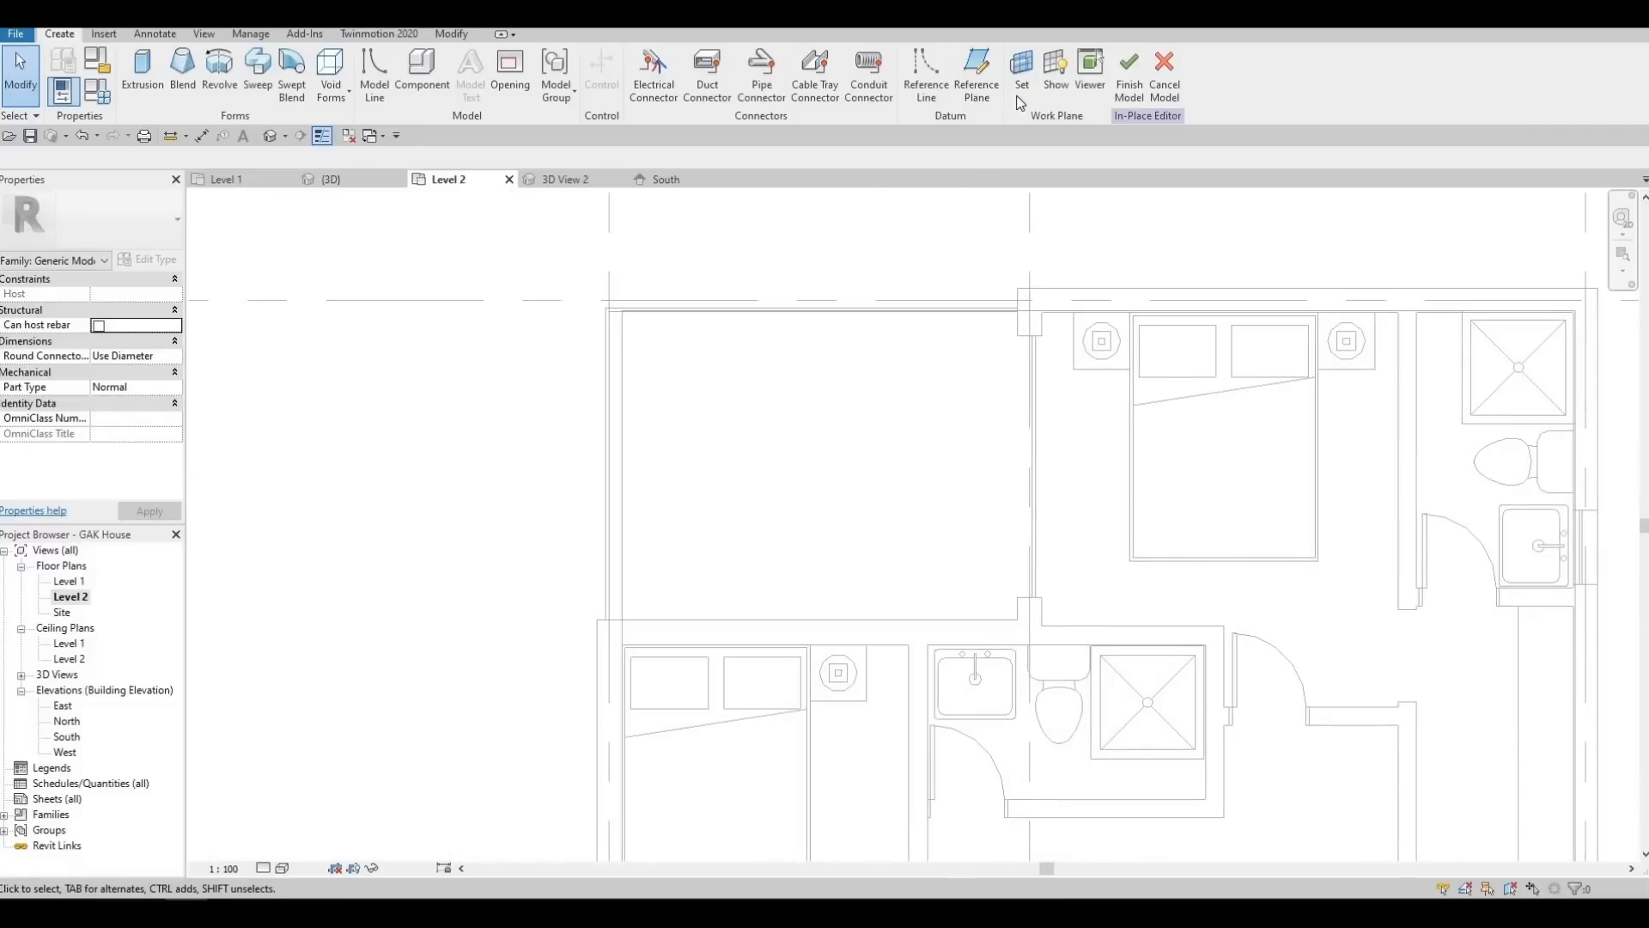
click(1022, 96)
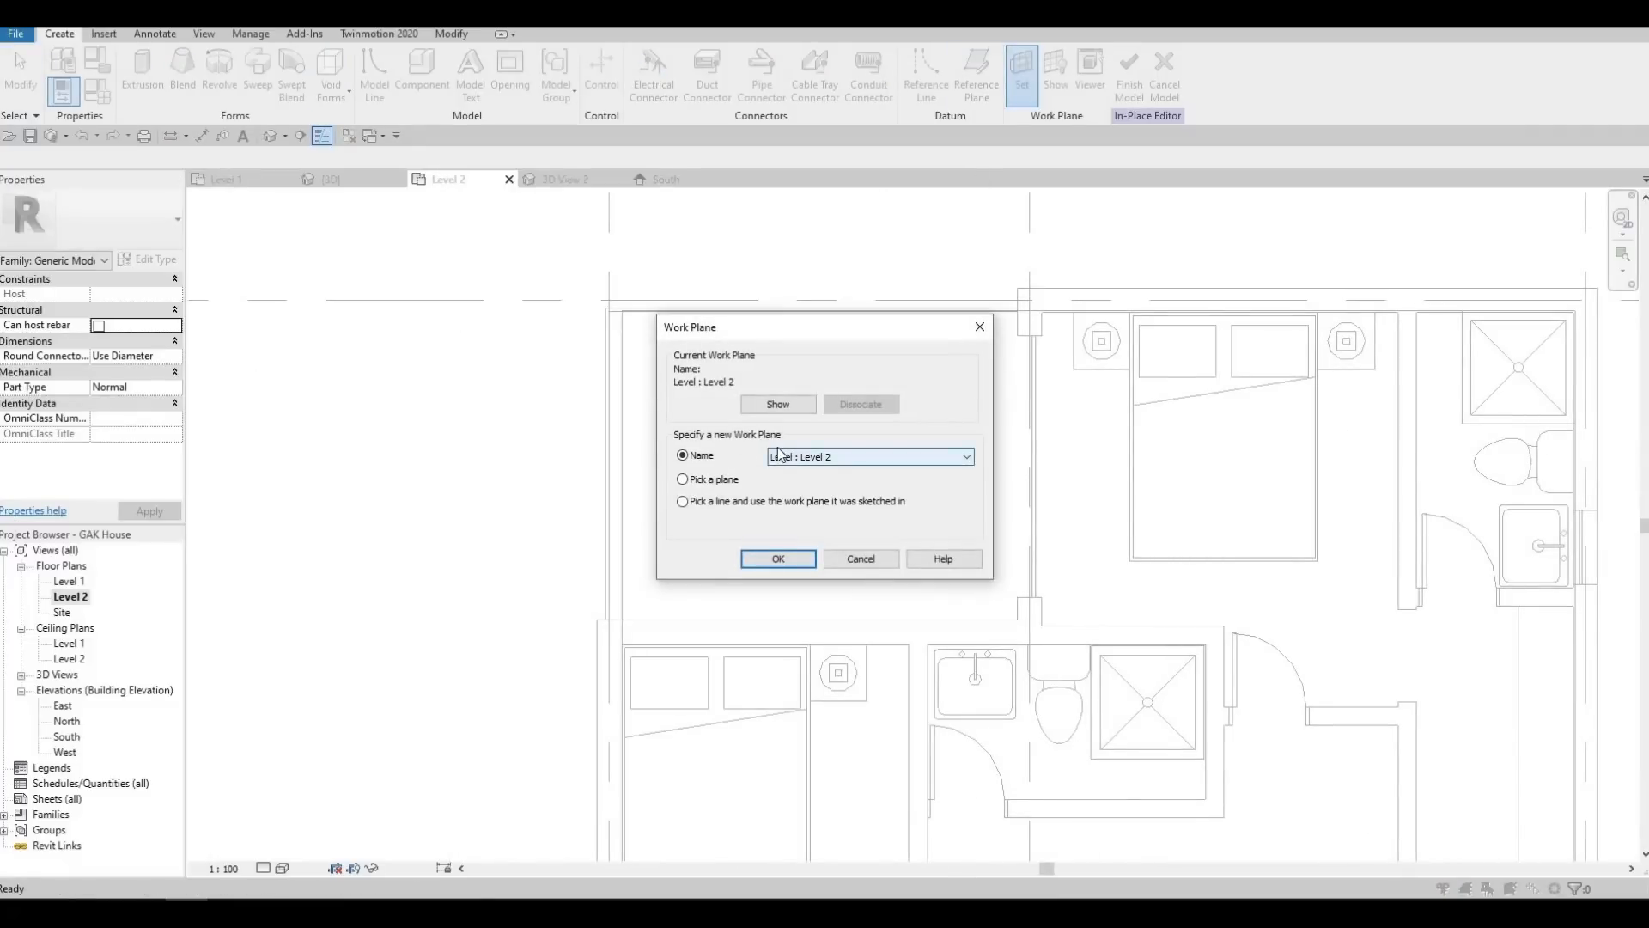
click(778, 403)
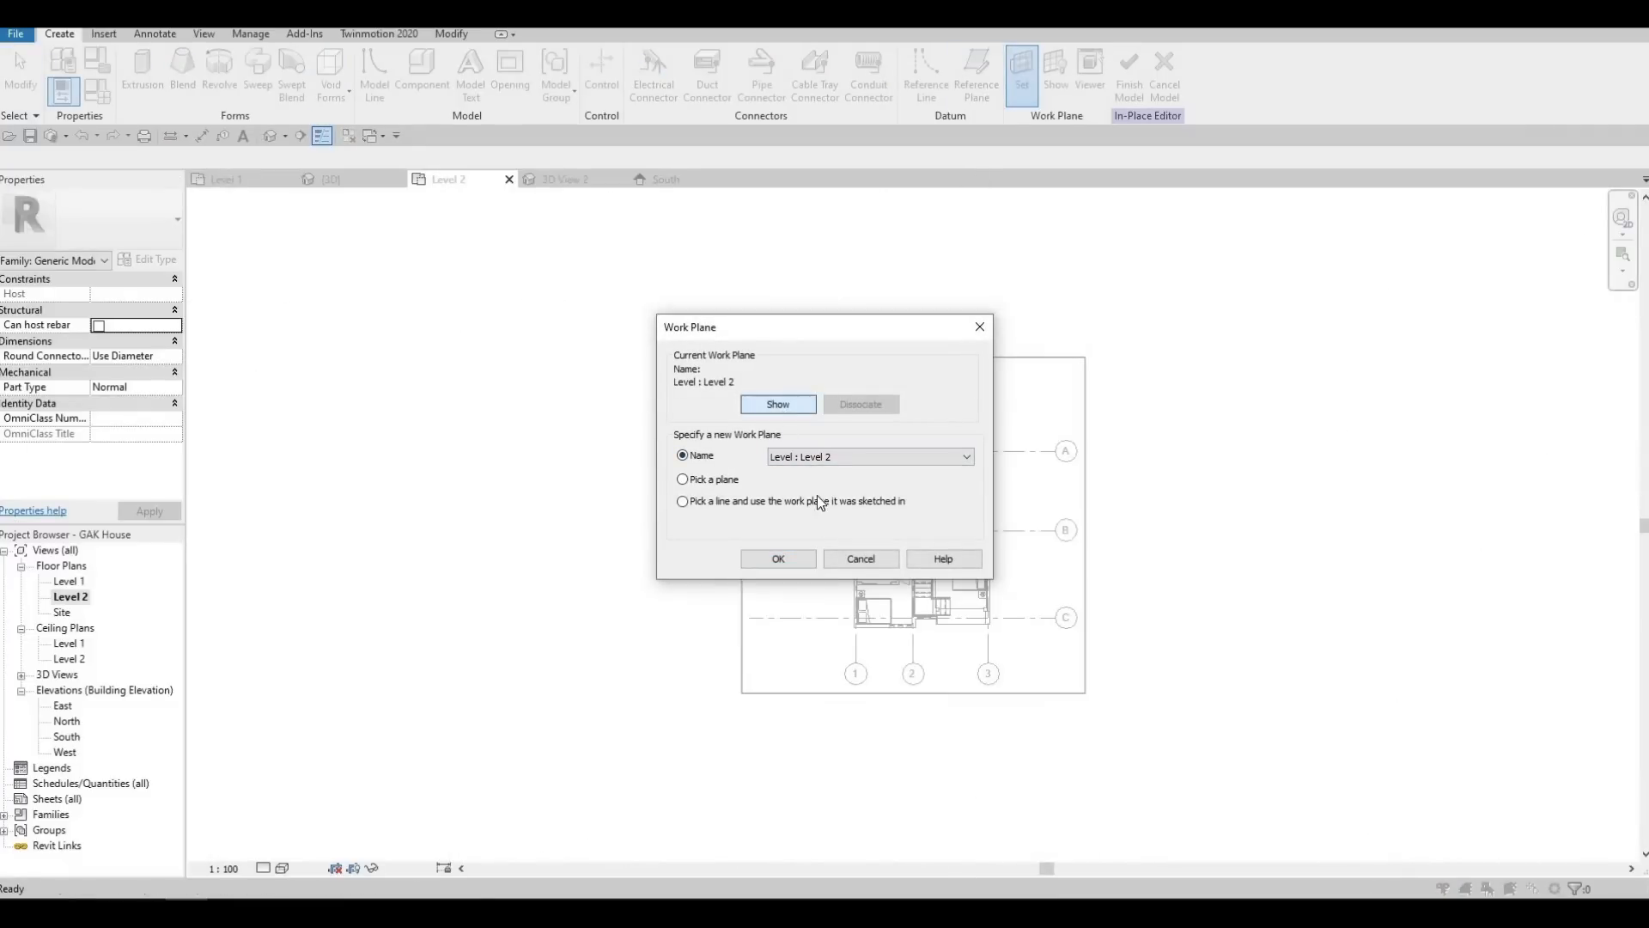
click(776, 563)
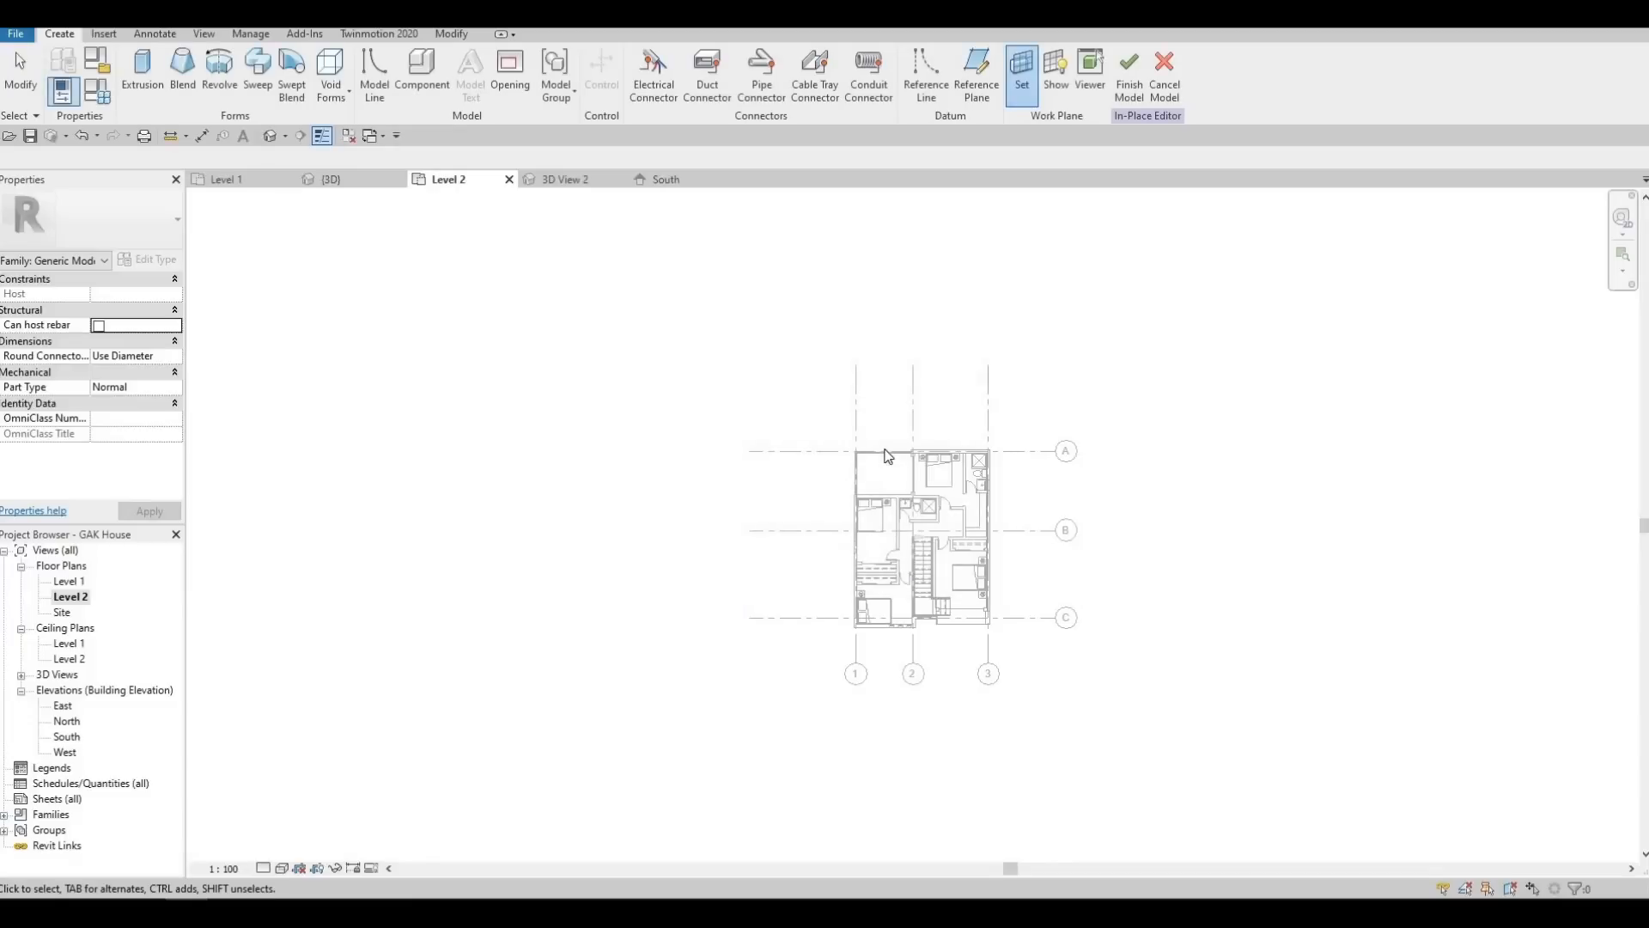
Start an extrusion and sketch a rectangle about 3440 mm by 320 mm along the rear terrace's north edge, beginning at the exterior wall corner
scroll(893, 461, up, 5)
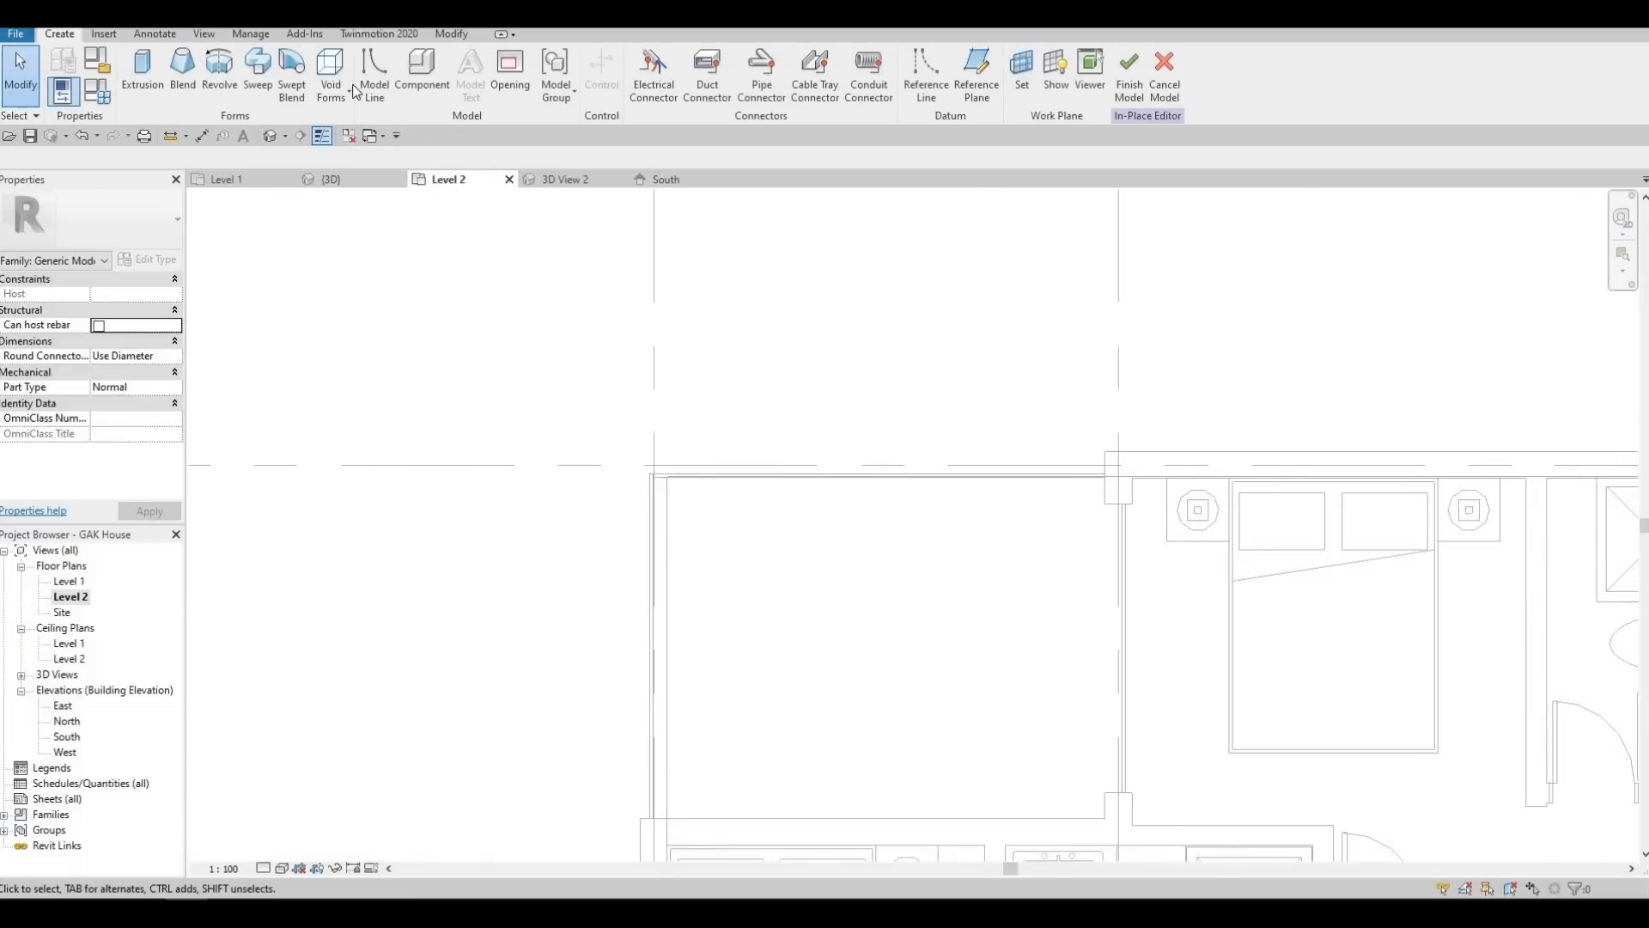
click(142, 69)
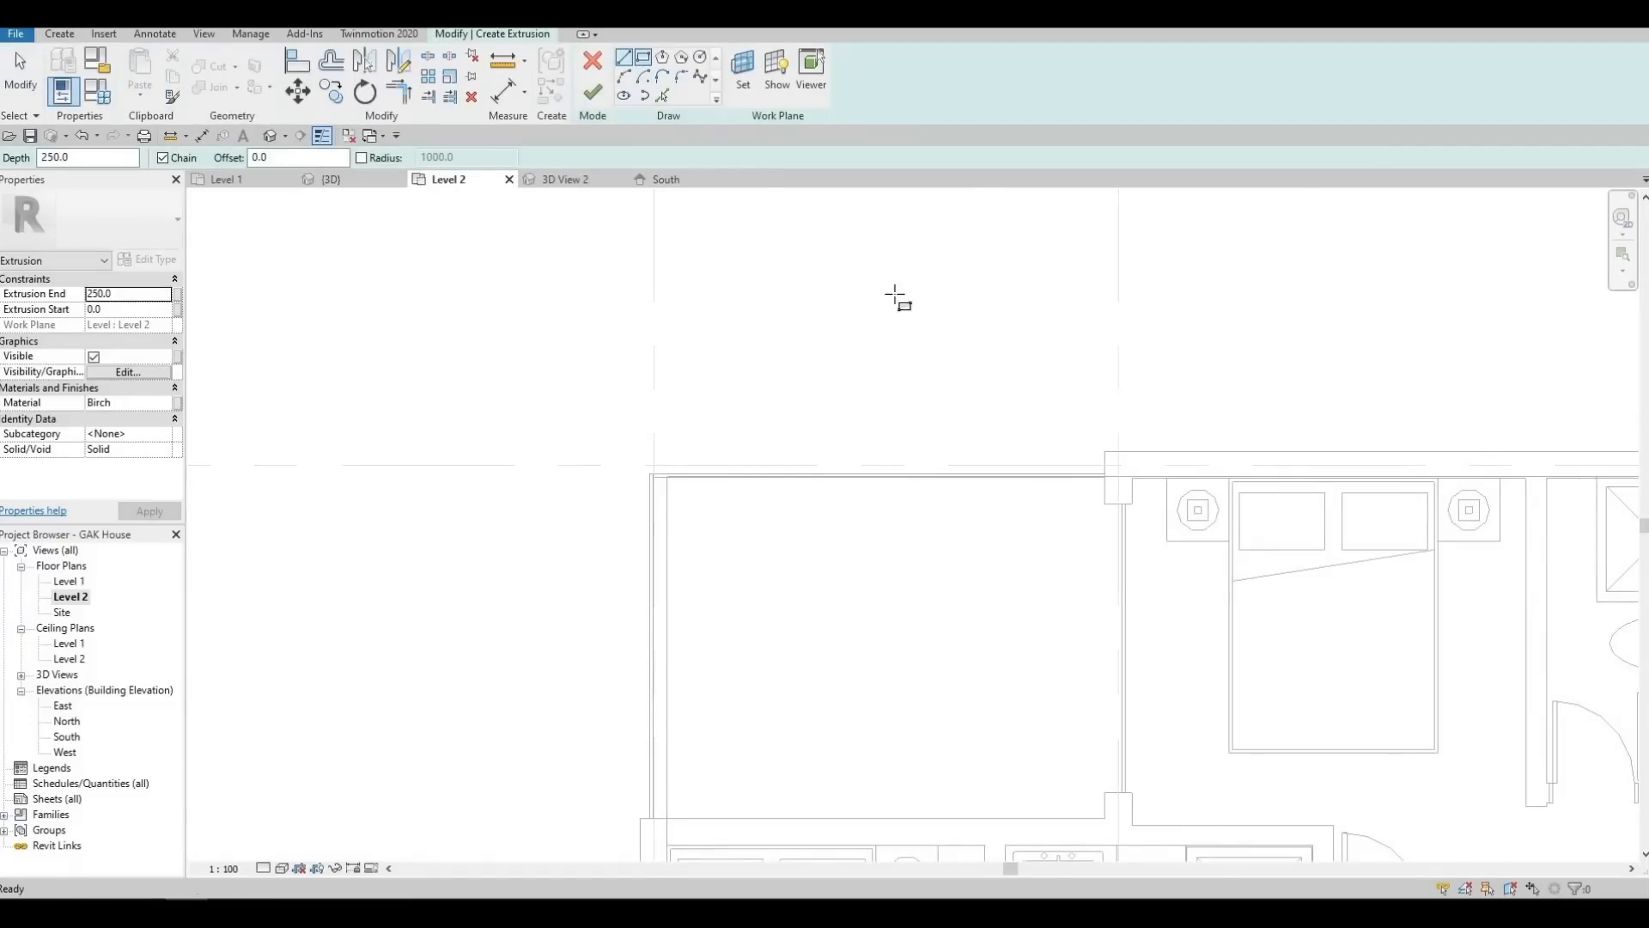
scroll(1090, 449, up, 1)
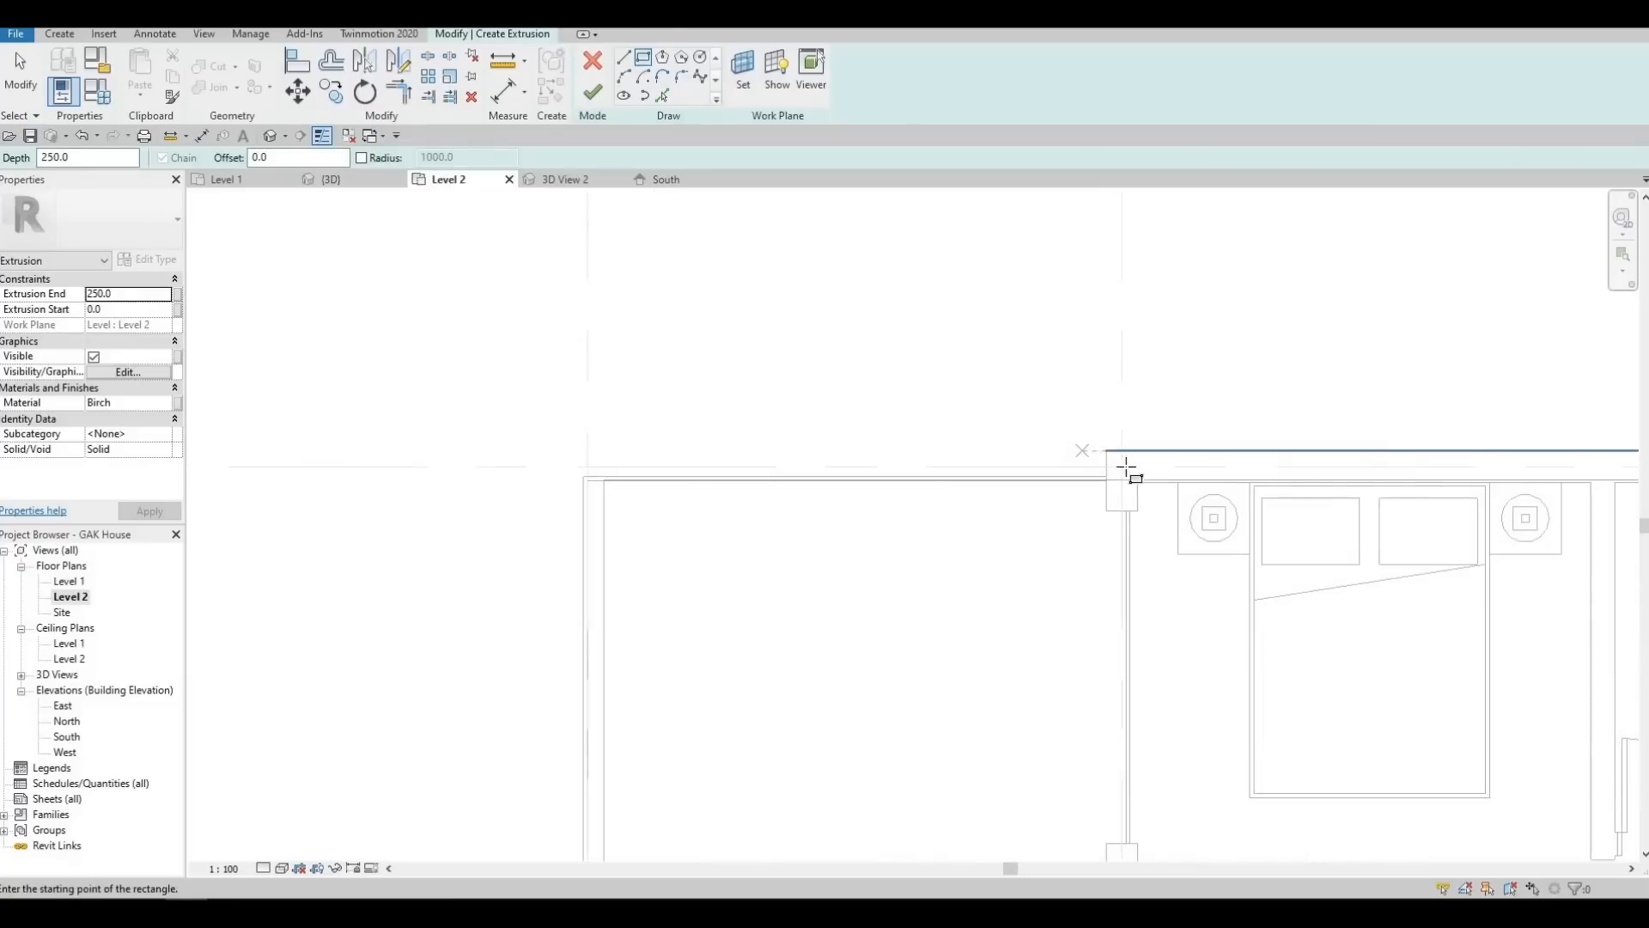
scroll(1117, 472, up, 2)
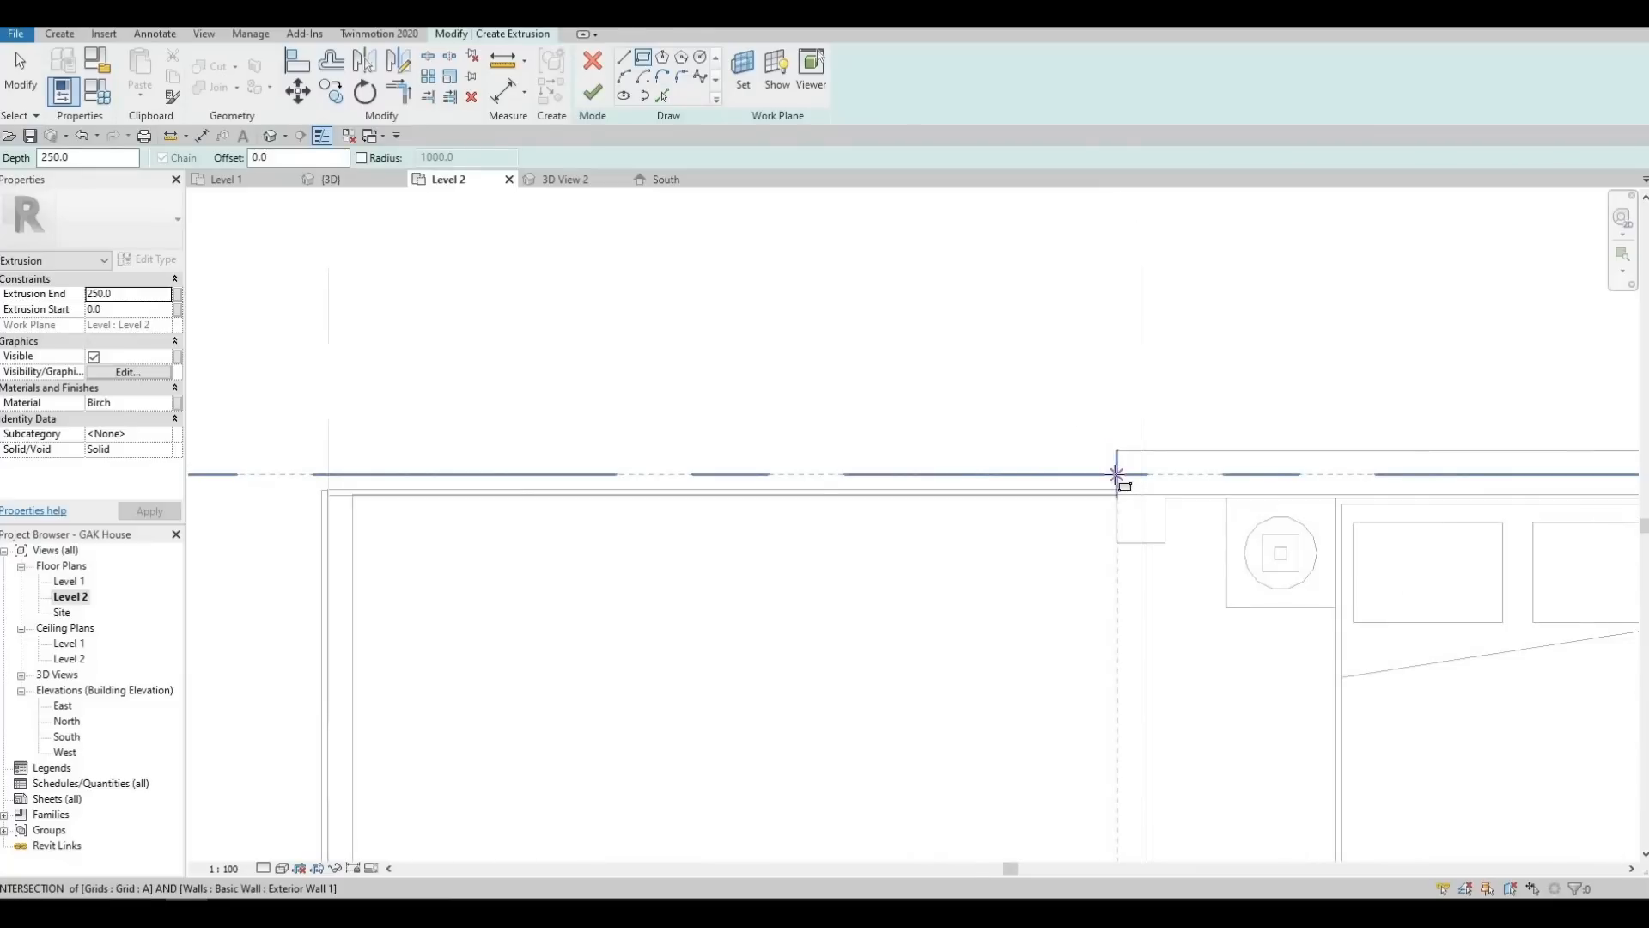
click(1116, 444)
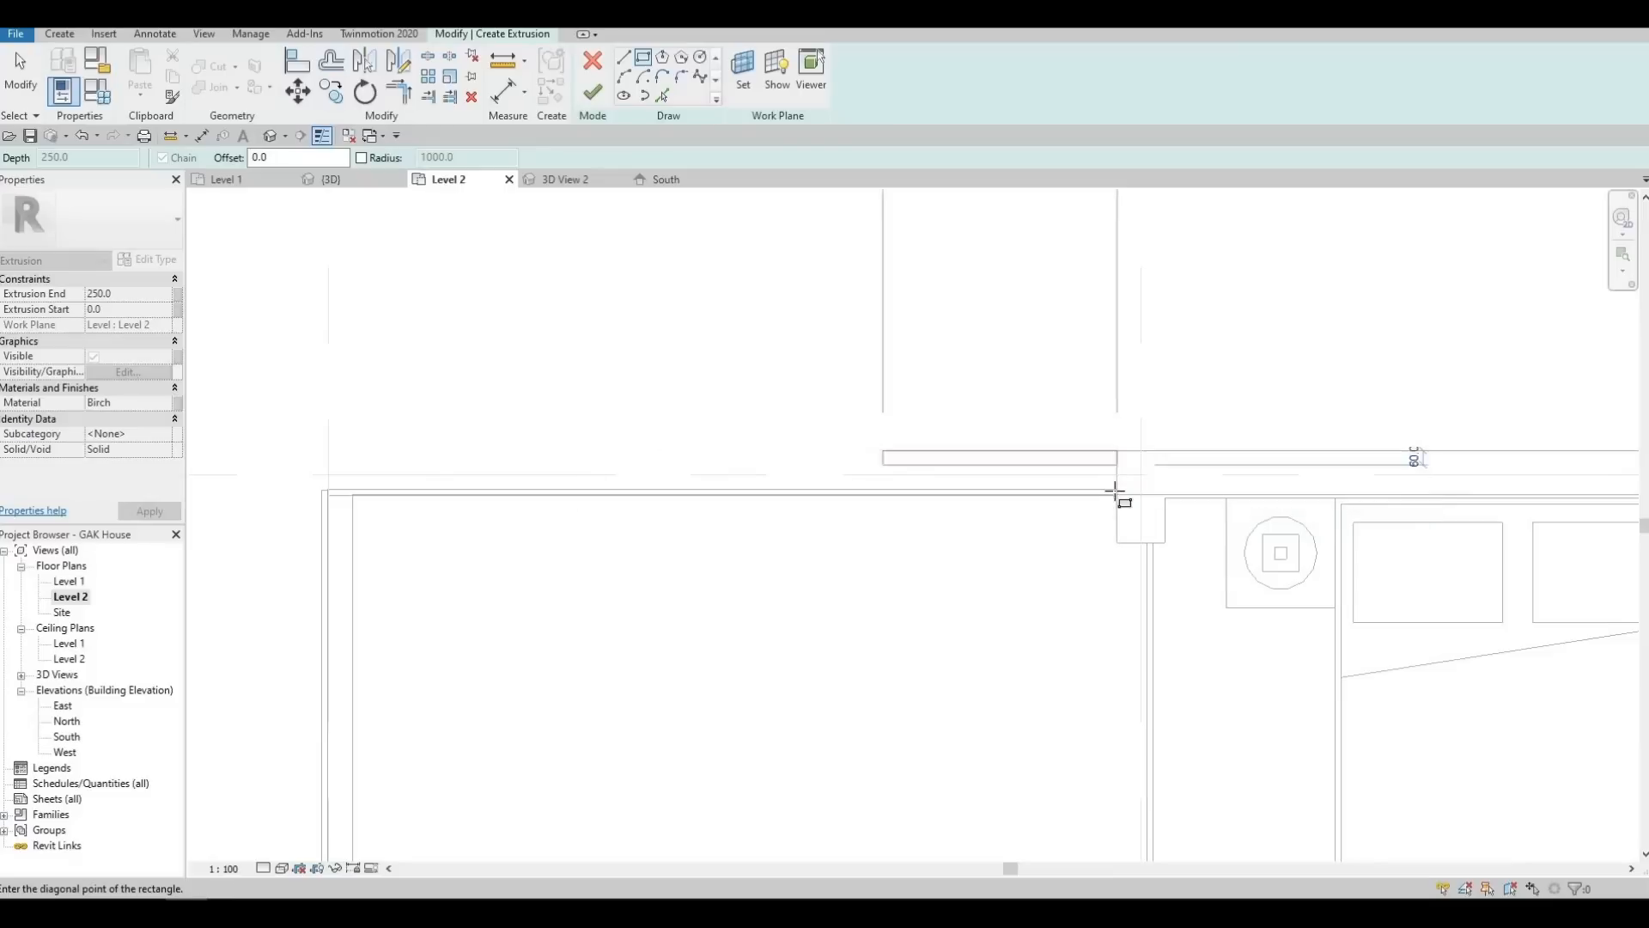
key(Escape)
scroll(1119, 498, up, 2)
middle_drag(1119, 499, 1126, 626)
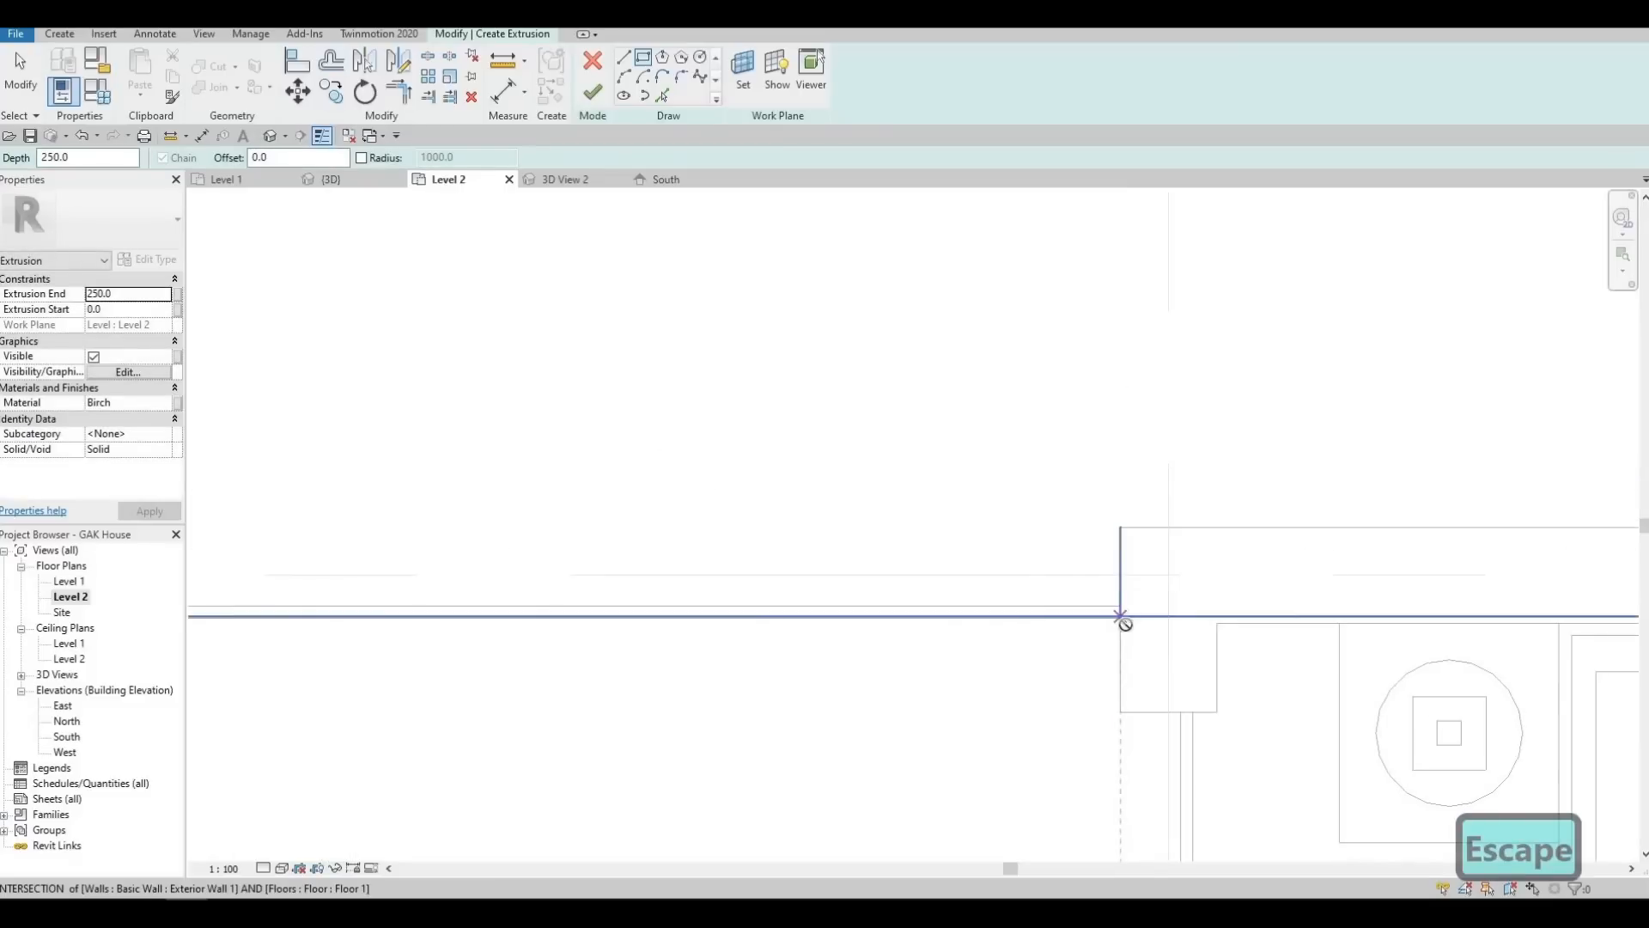
click(1121, 623)
middle_drag(513, 478, 828, 483)
scroll(829, 483, down, 1)
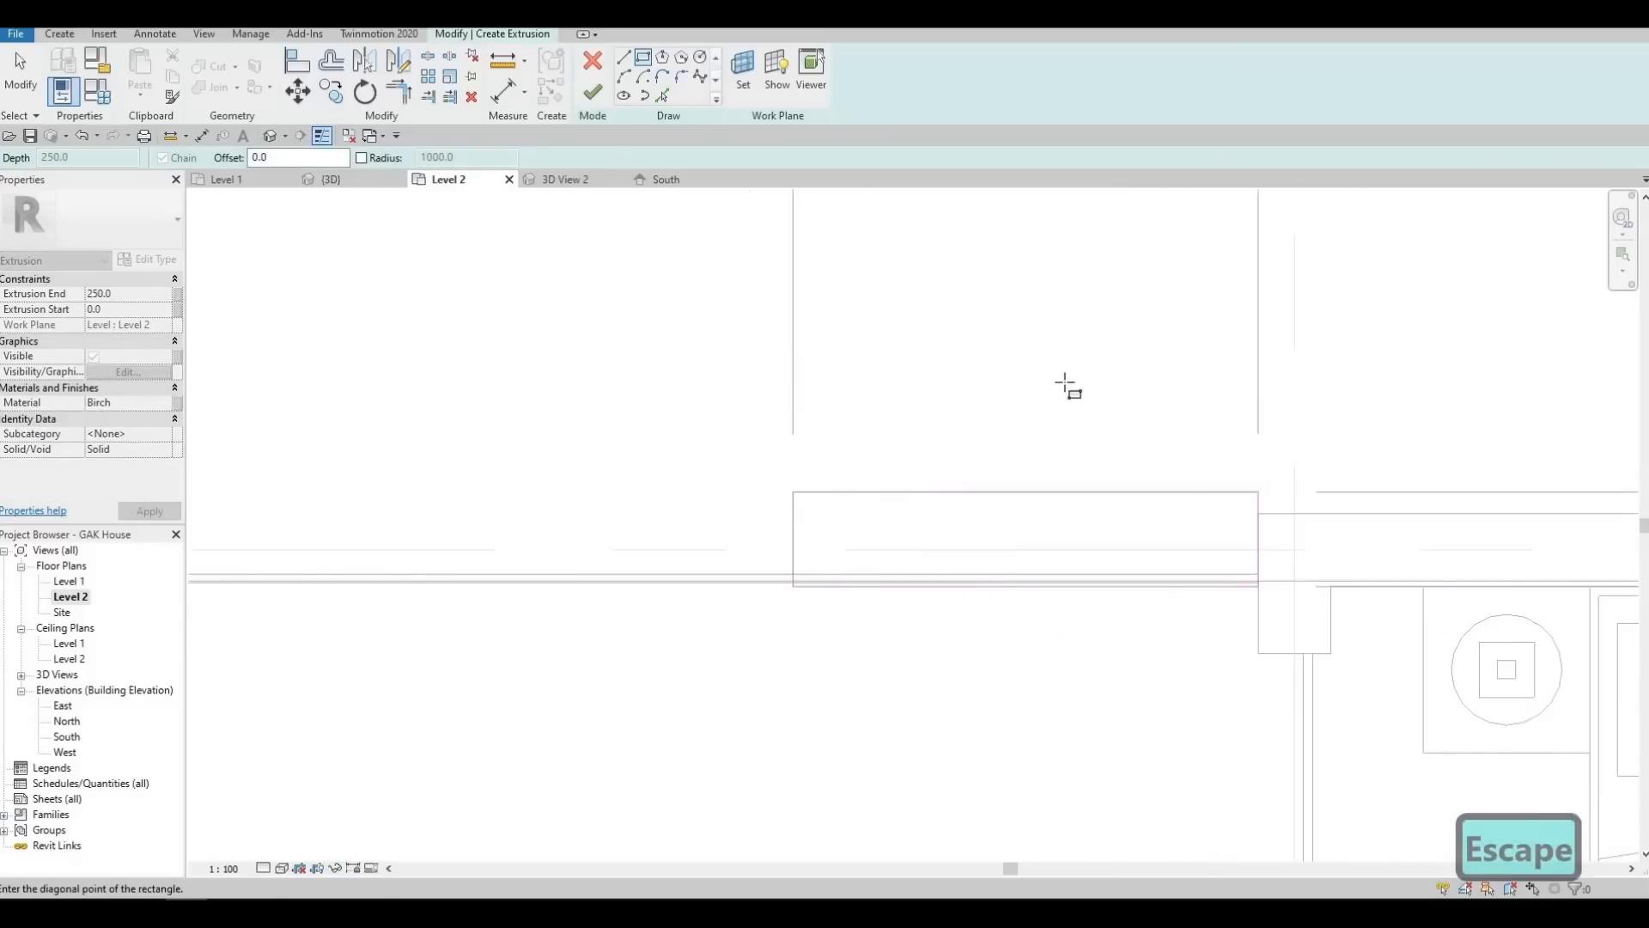
middle_drag(476, 463, 863, 384)
scroll(864, 384, down, 1)
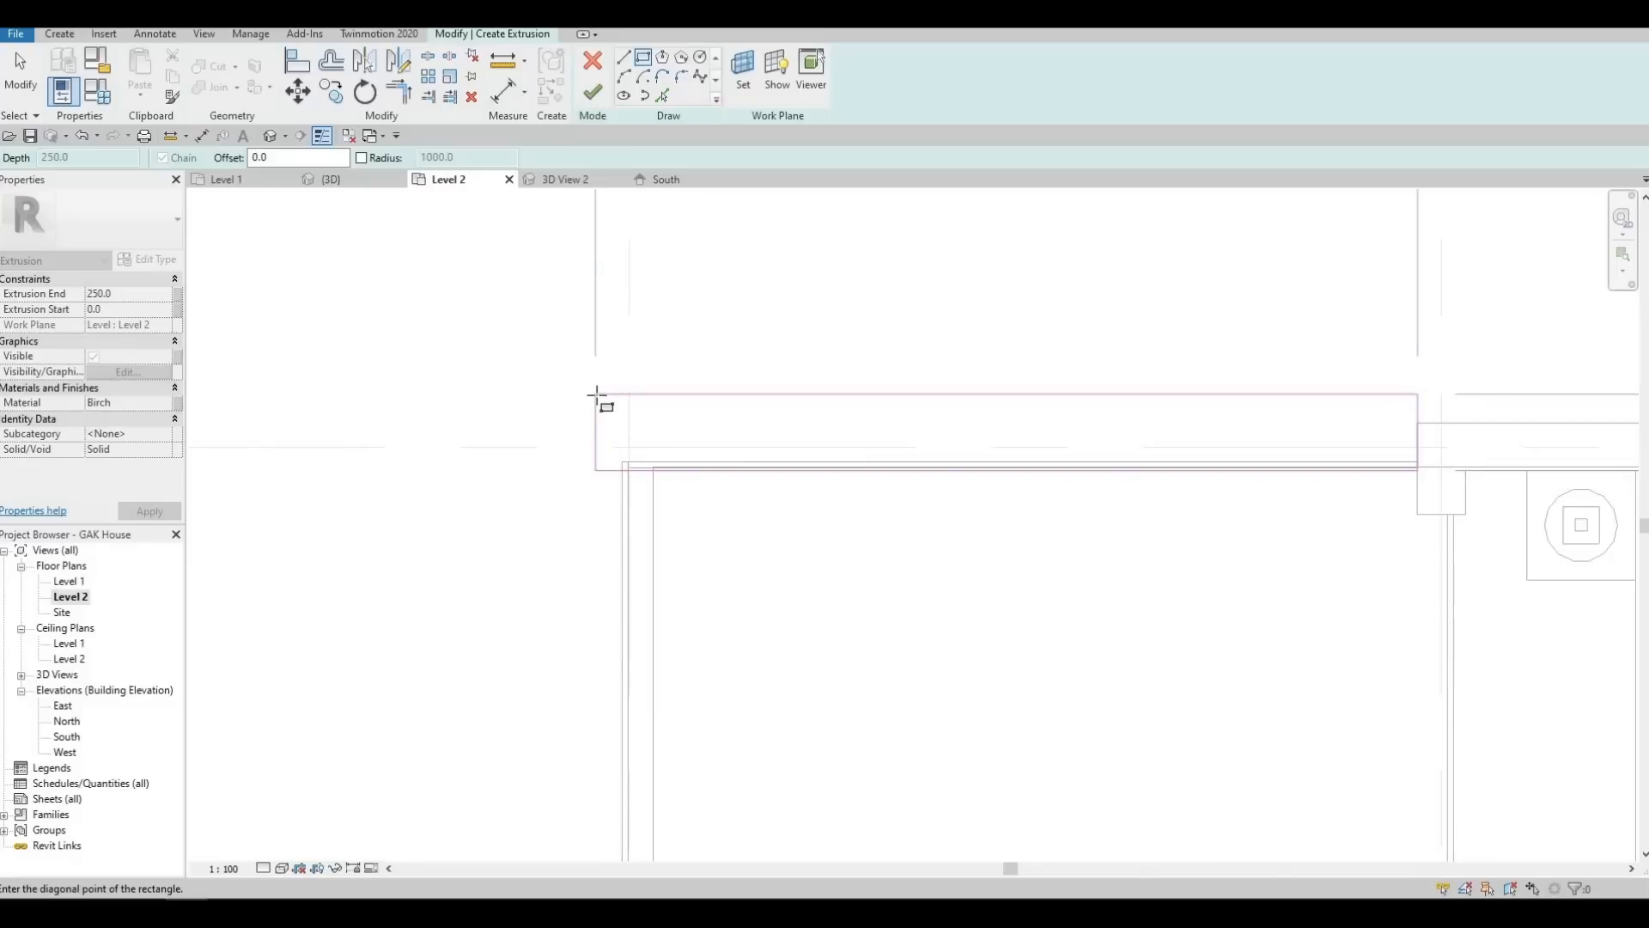
click(682, 417)
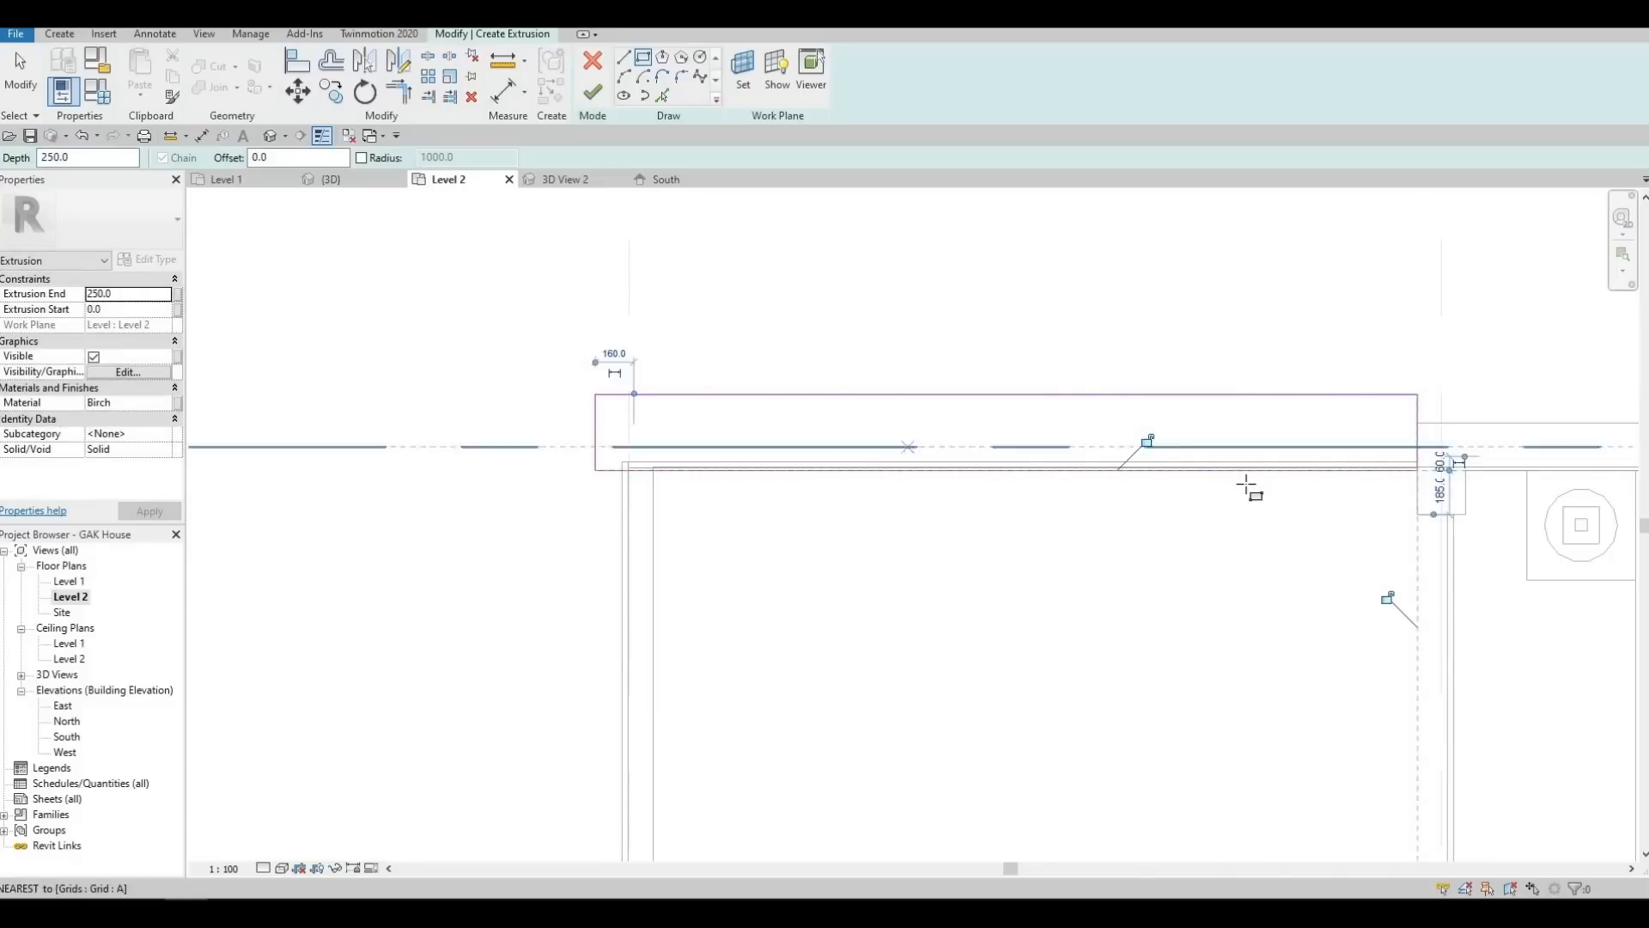
Set the sketched rectangle's width to 300 mm by moving its lower long edge
key(Escape)
key(Escape)
click(1289, 469)
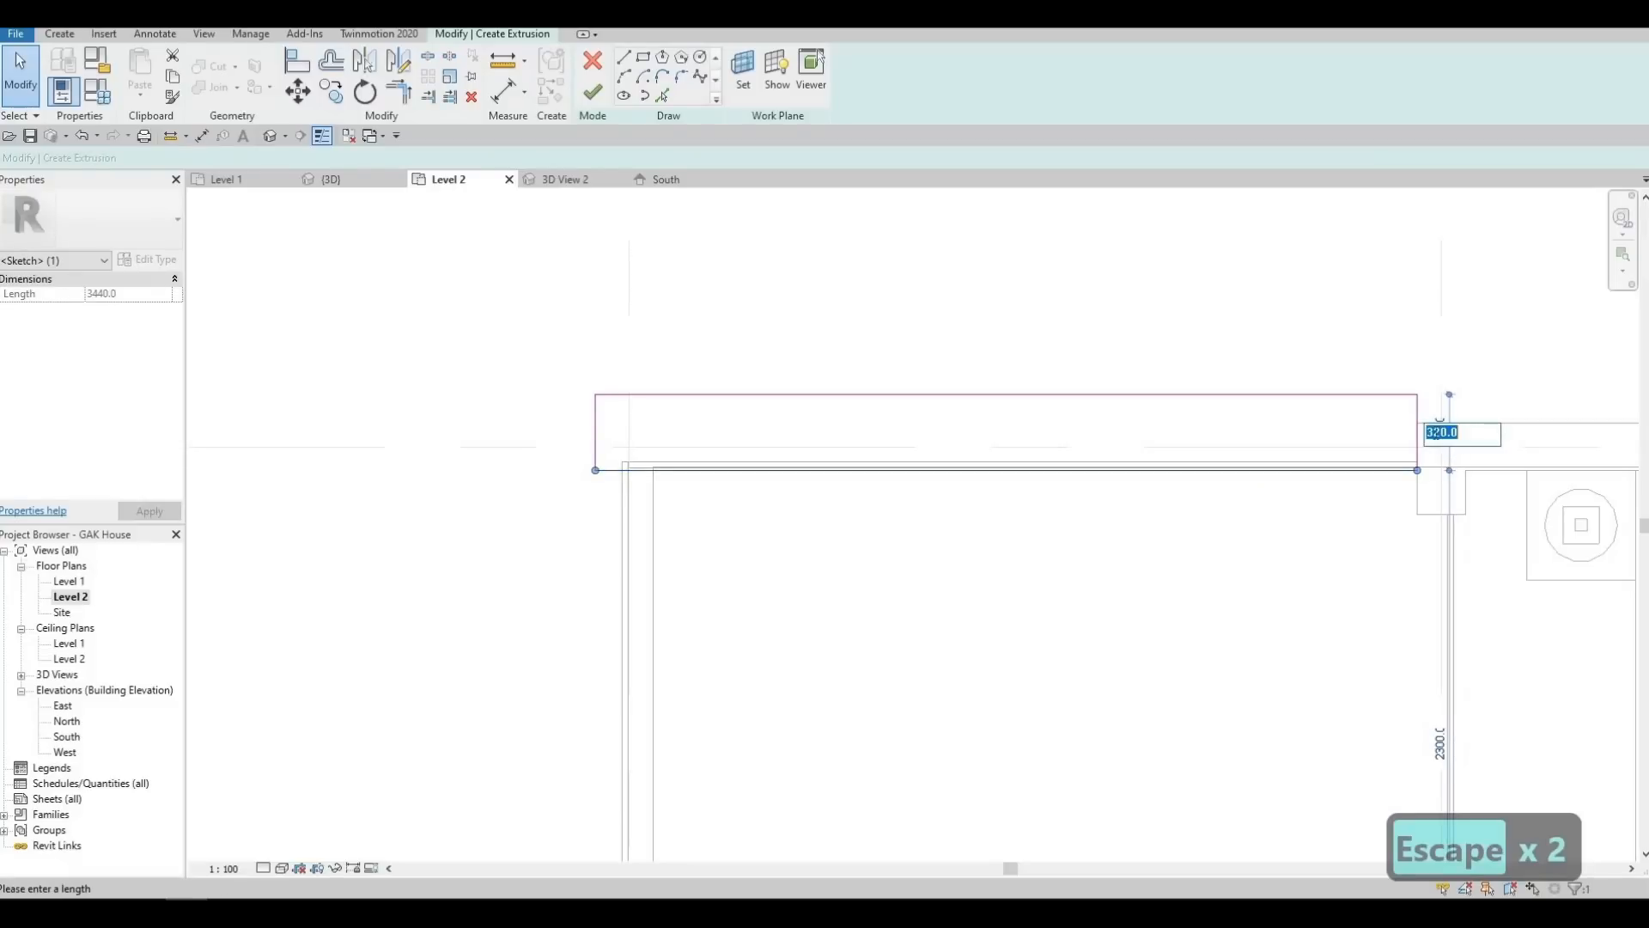
text(300)
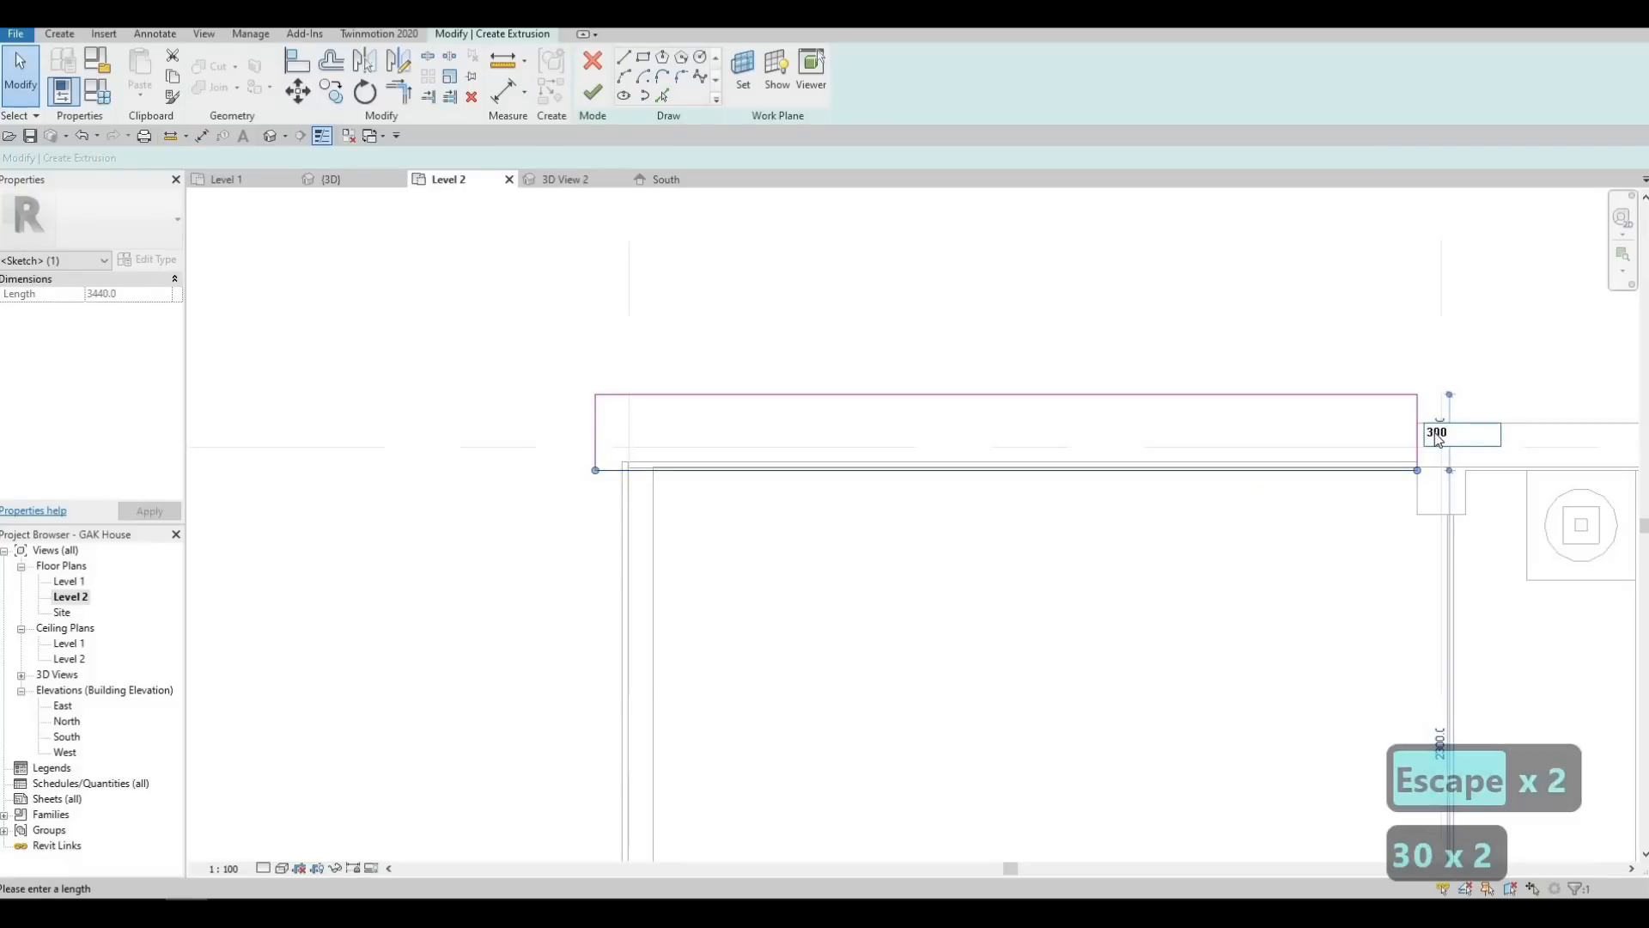
key(Return)
key(Escape)
key(Escape)
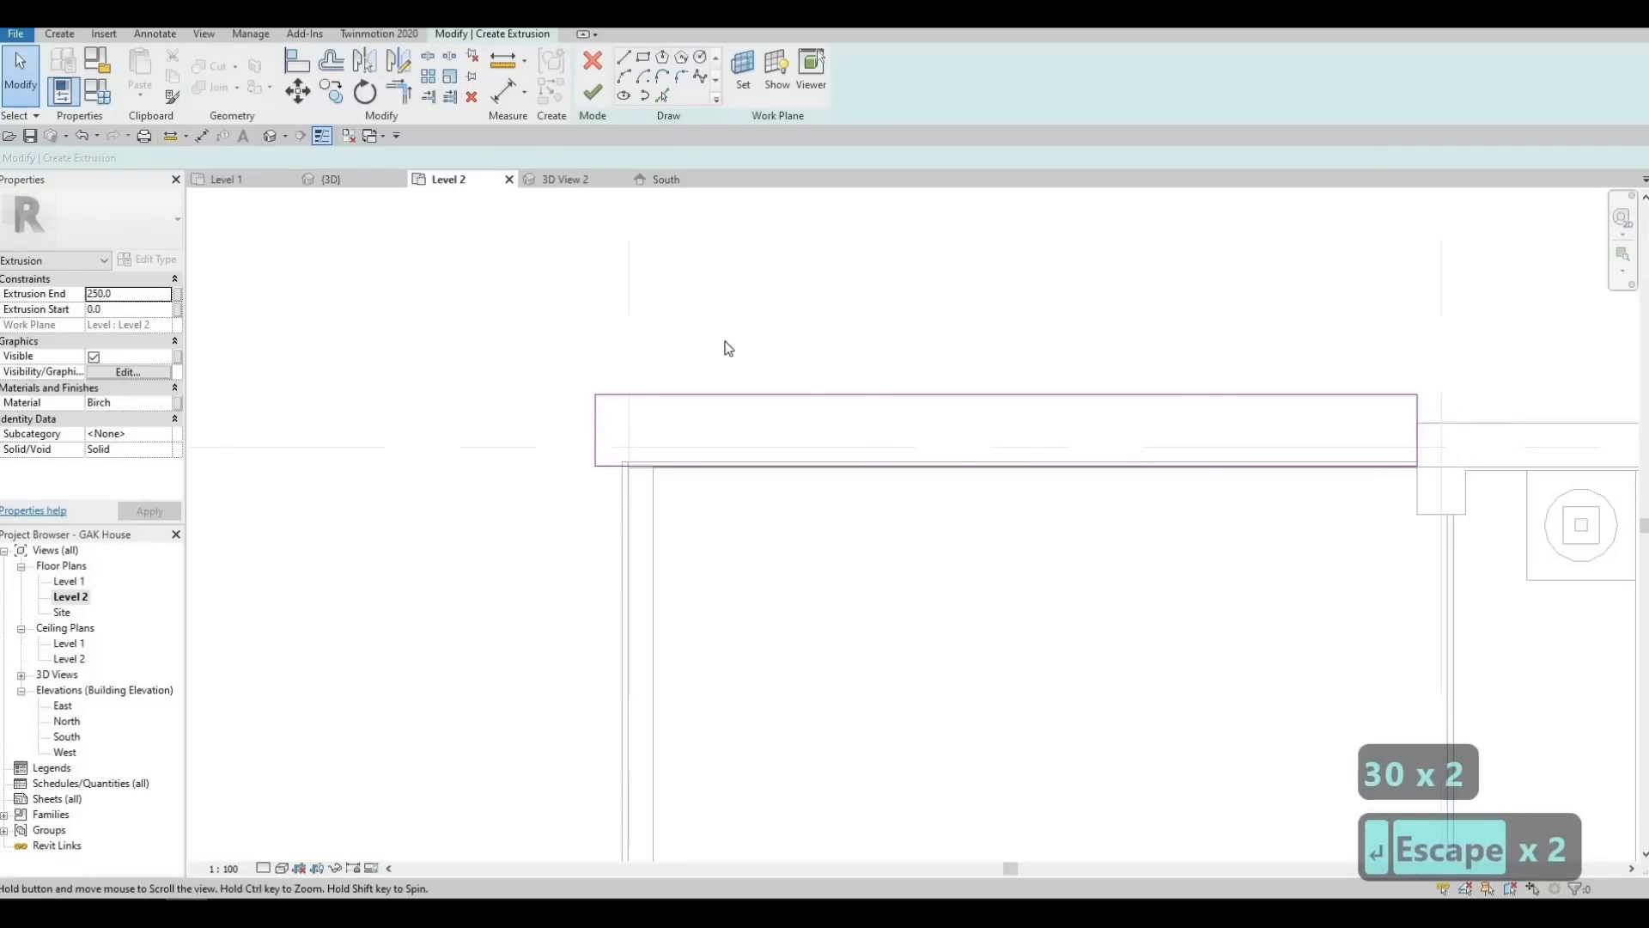
Select the whole rectangle and nudge it four increments south so that it straddles the terrace's north curtain wall
middle_drag(478, 437, 456, 287)
scroll(475, 276, up, 4)
mouse_move(624, 317)
middle_down()
mouse_move(475, 276)
mouse_move(541, 342)
middle_up()
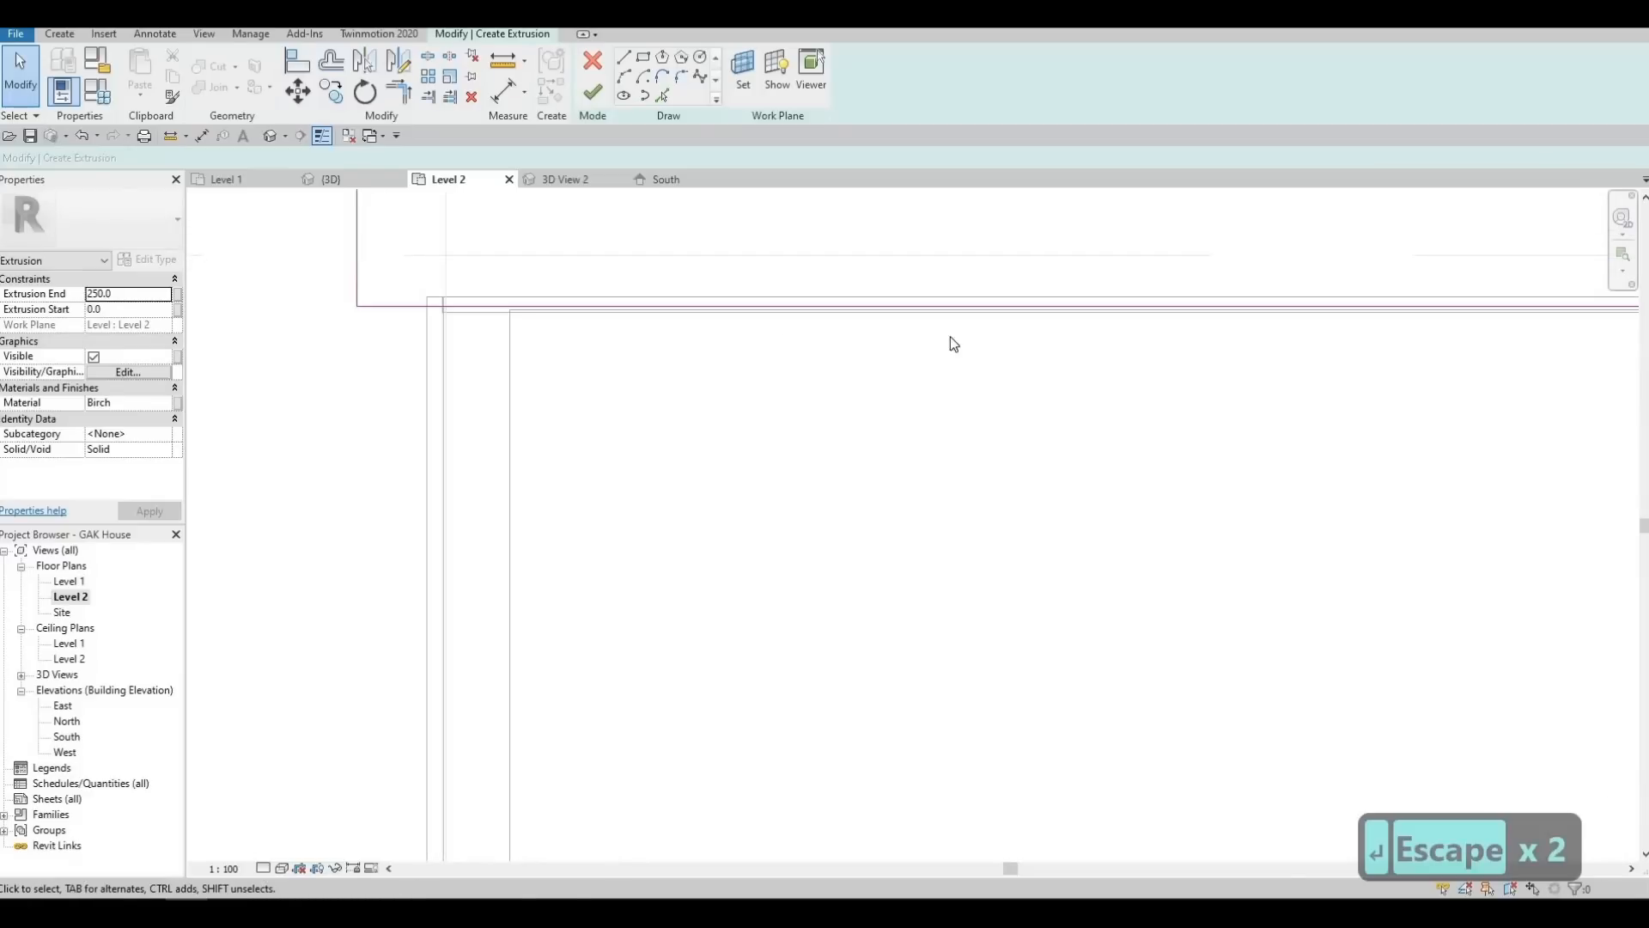
scroll(1042, 335, down, 3)
scroll(1138, 257, down, 2)
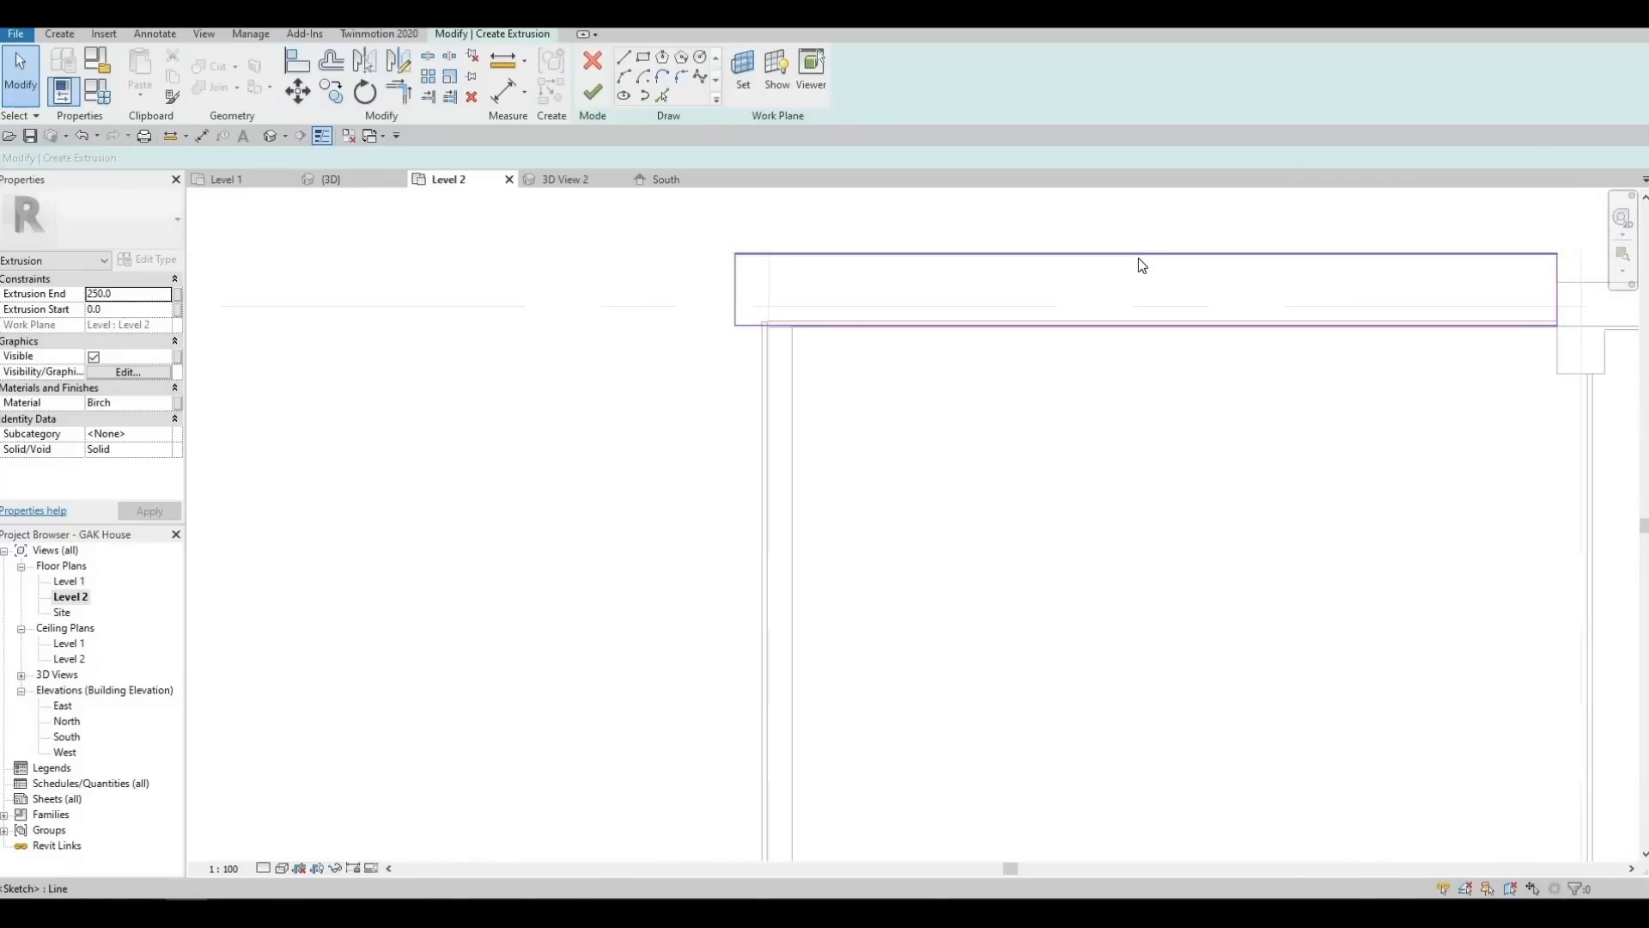
key(Tab)
click(1139, 259)
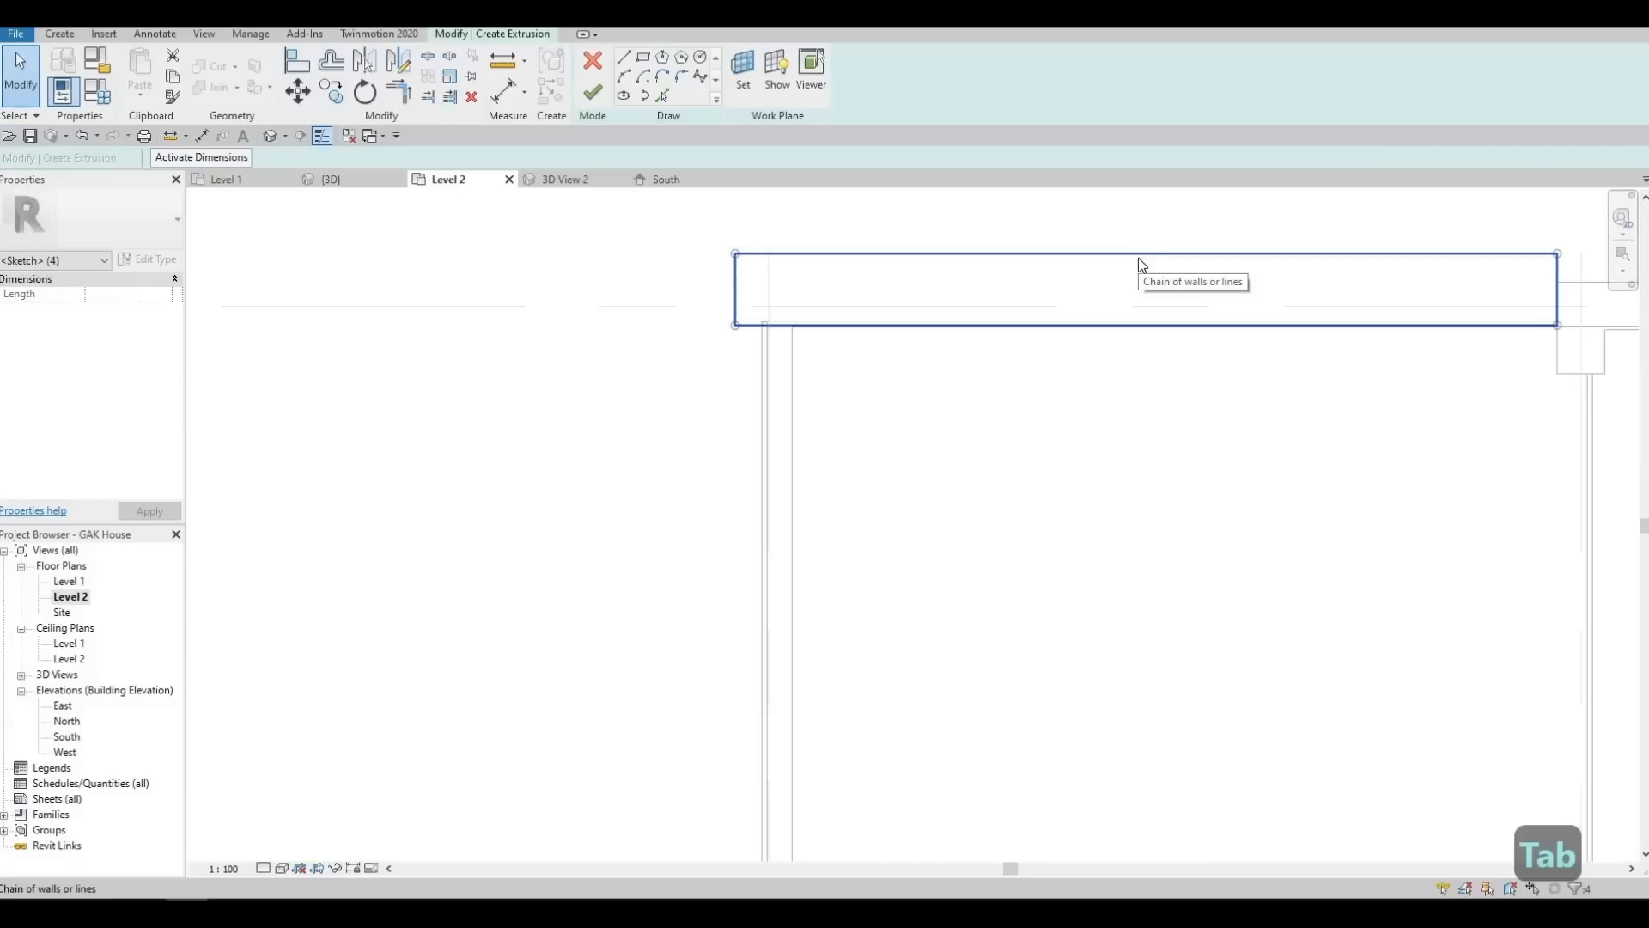
key(Down)
key(Down)
key(Down)
key(Down)
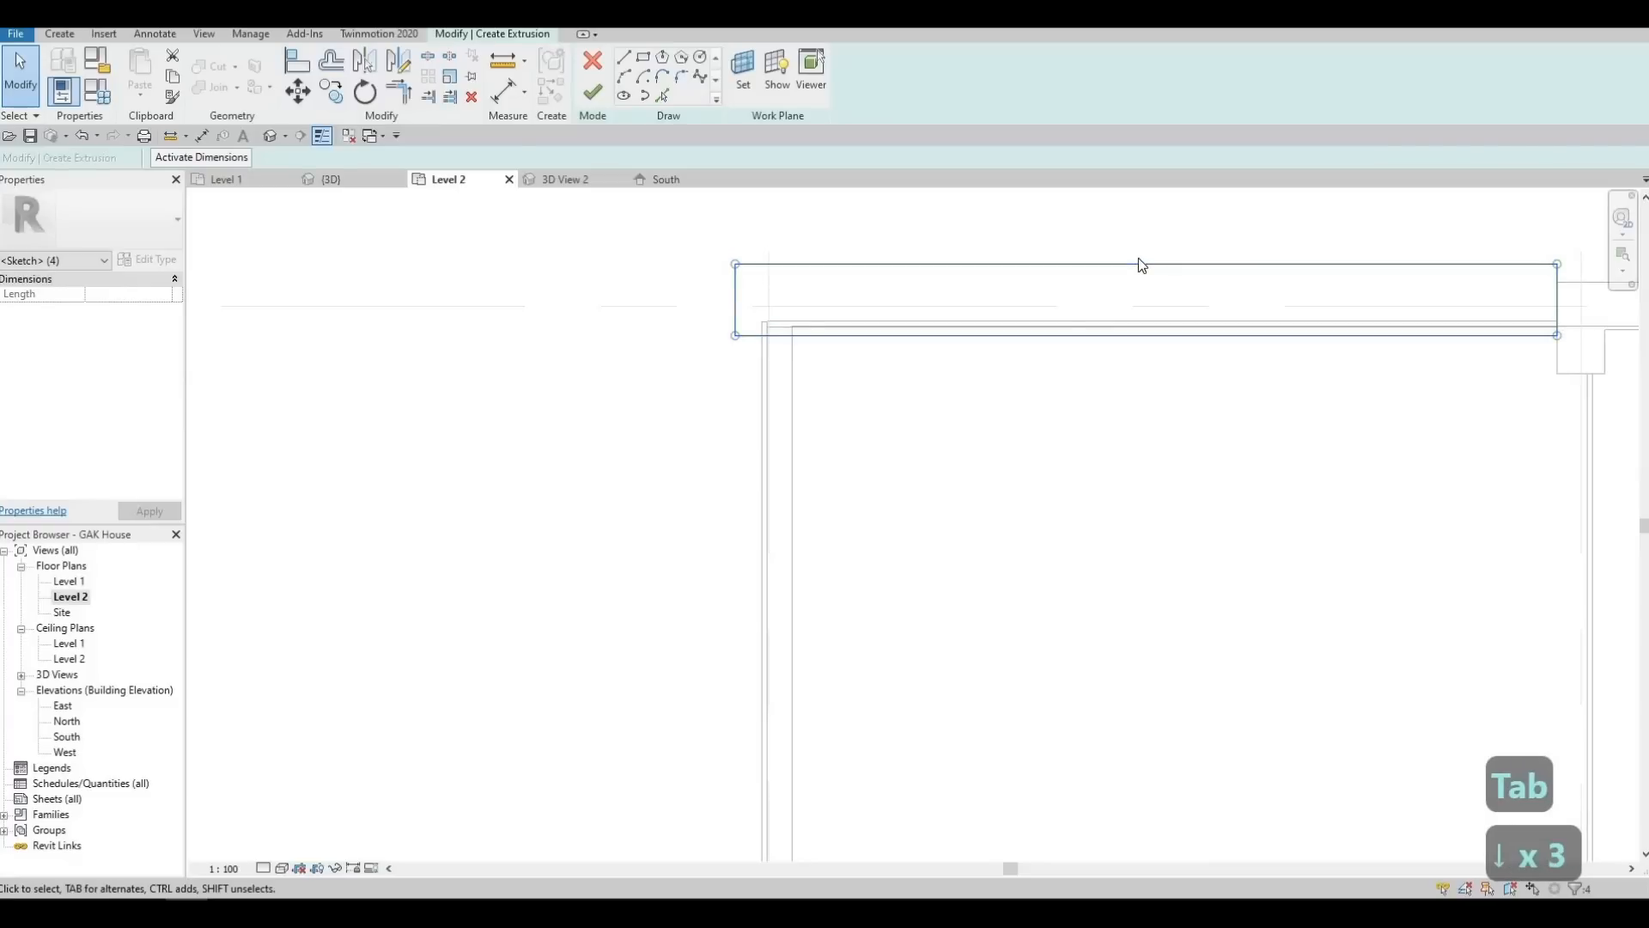
key(Escape)
key(Escape)
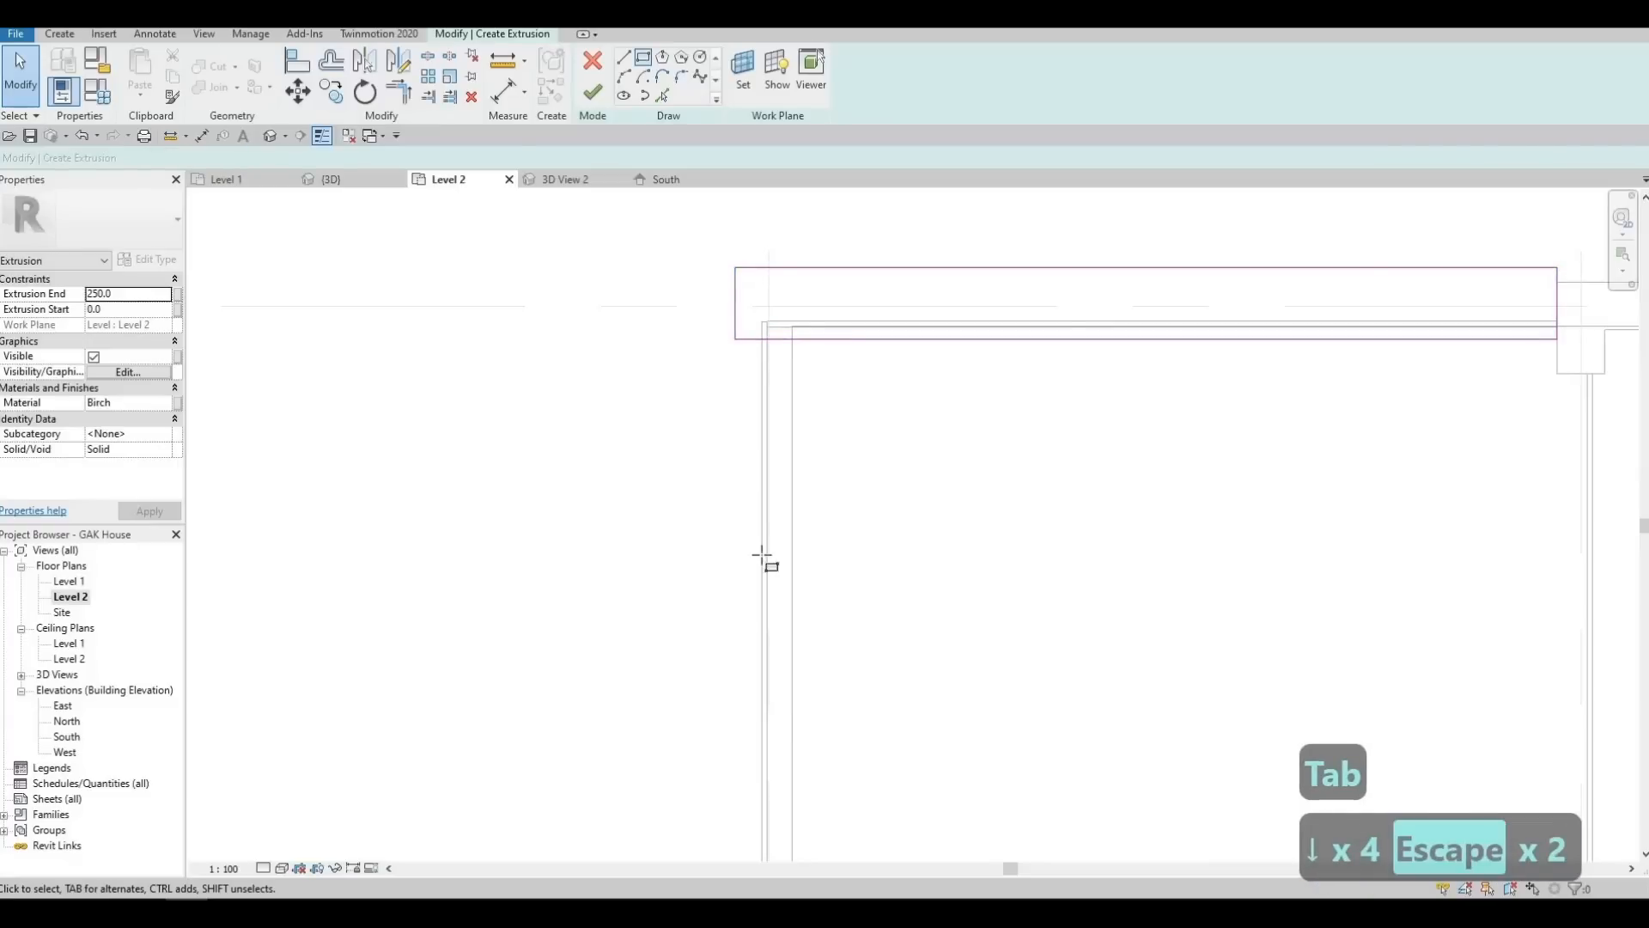
Sketch a second rectangle about 2445 mm by 240 mm along the terrace's west edge, from the south exterior wall up to the first rectangle
middle_drag(806, 654, 796, 386)
middle_drag(753, 712, 729, 596)
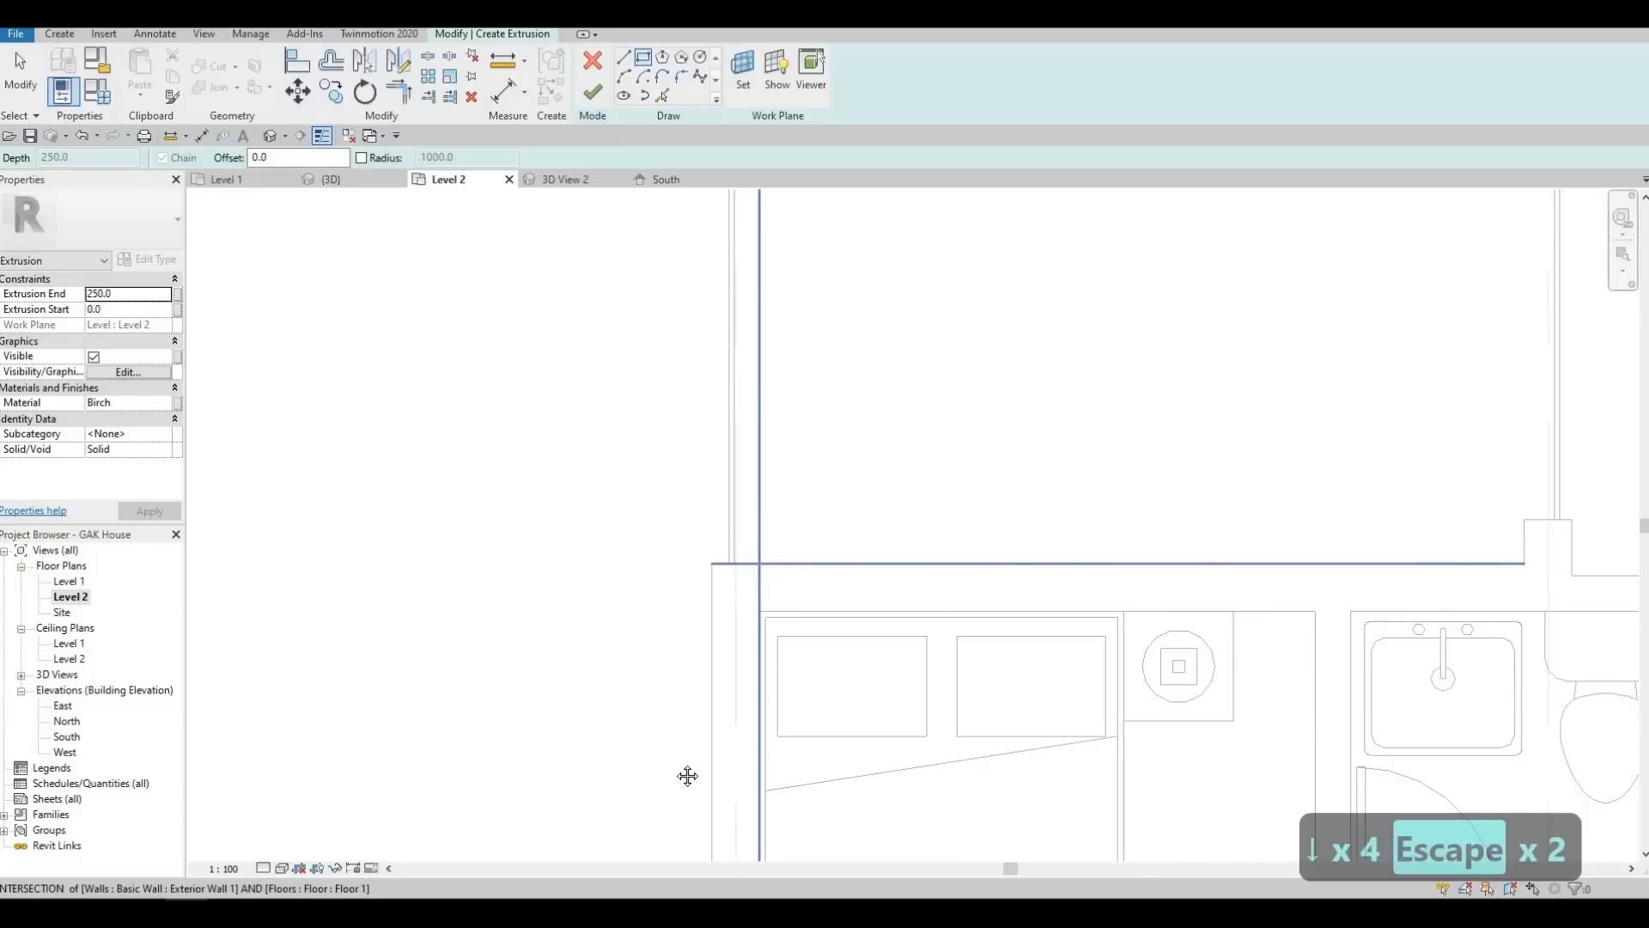
click(759, 564)
middle_drag(685, 334, 687, 775)
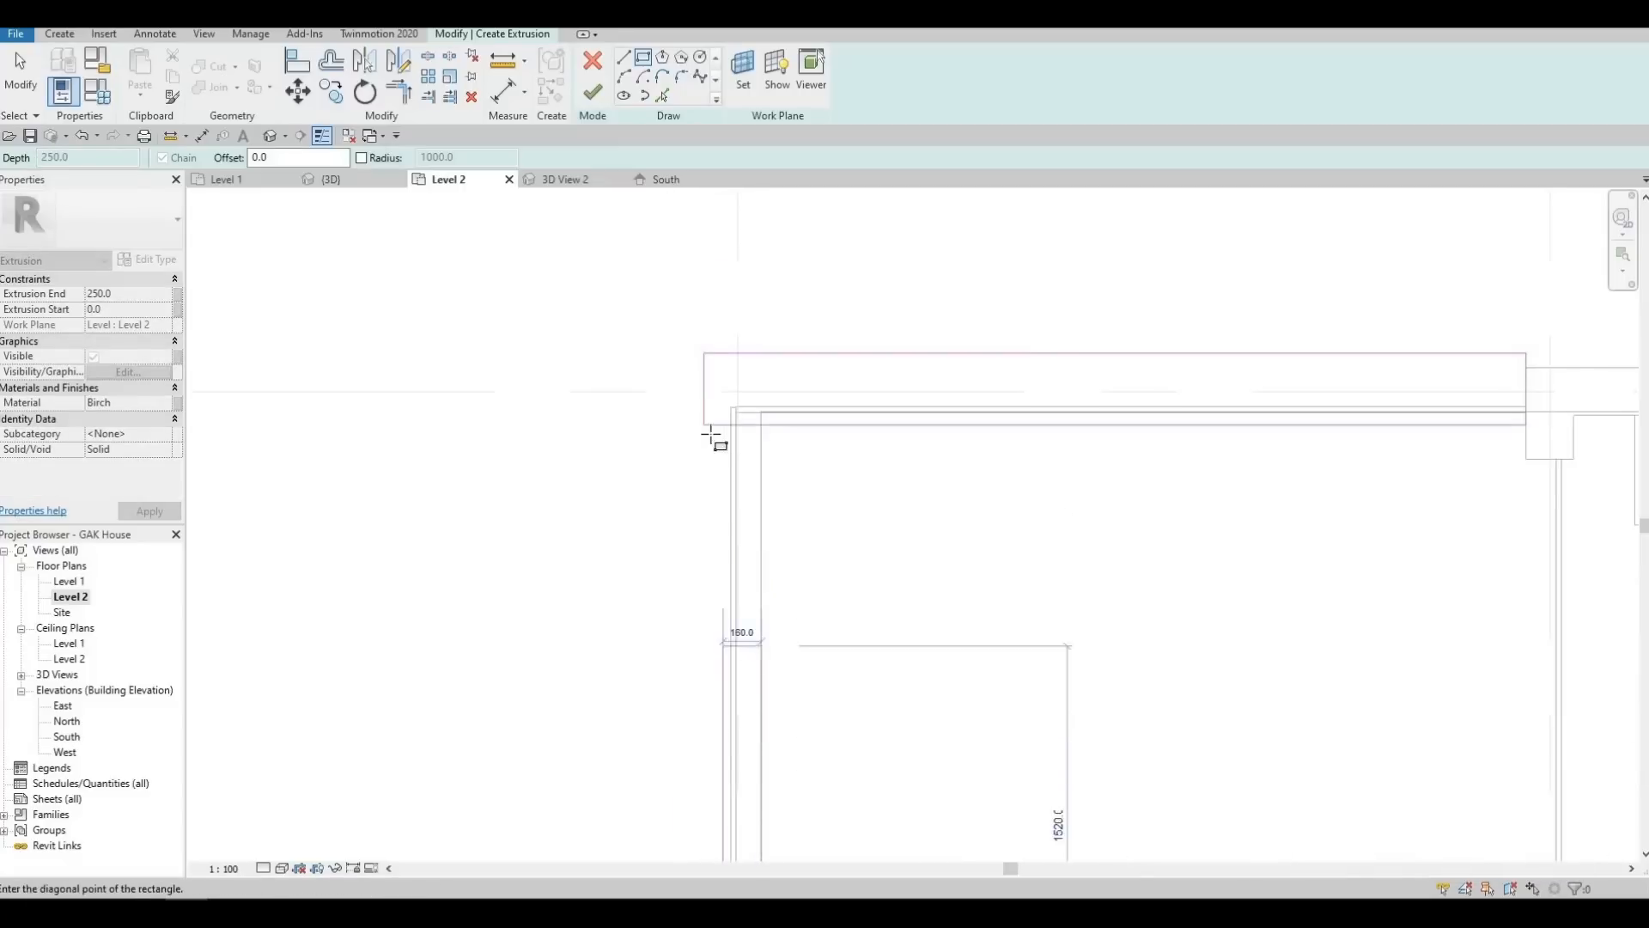
click(733, 474)
key(Escape)
key(Escape)
Set the second rectangle's width to 300 mm by moving its inner long edge
click(759, 482)
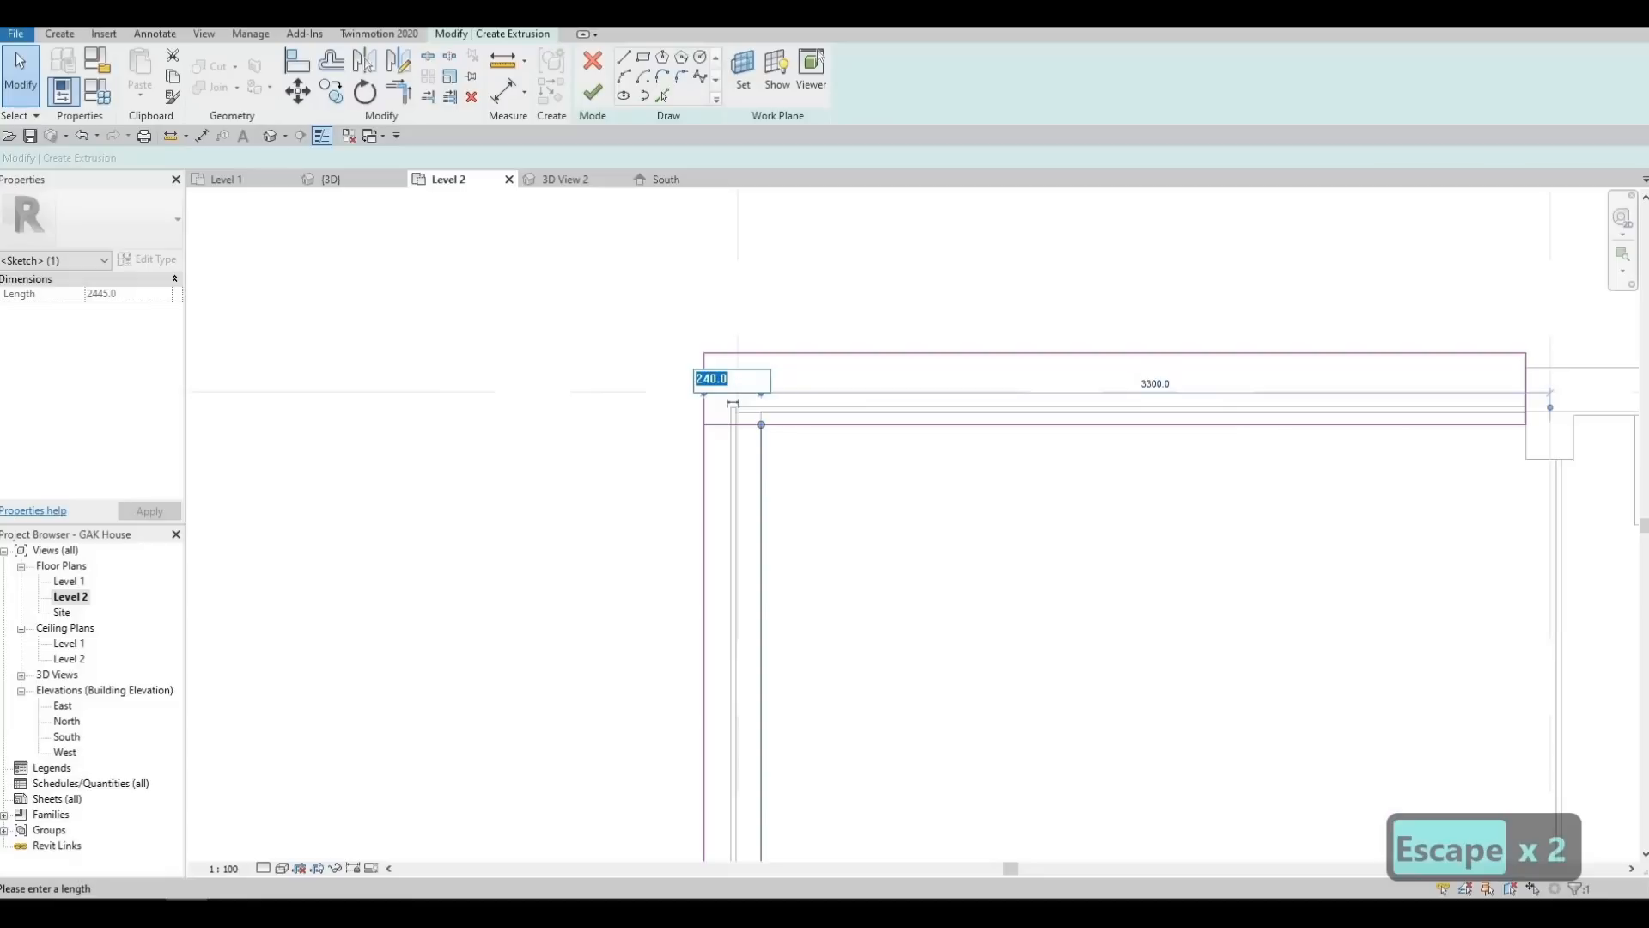
text(300)
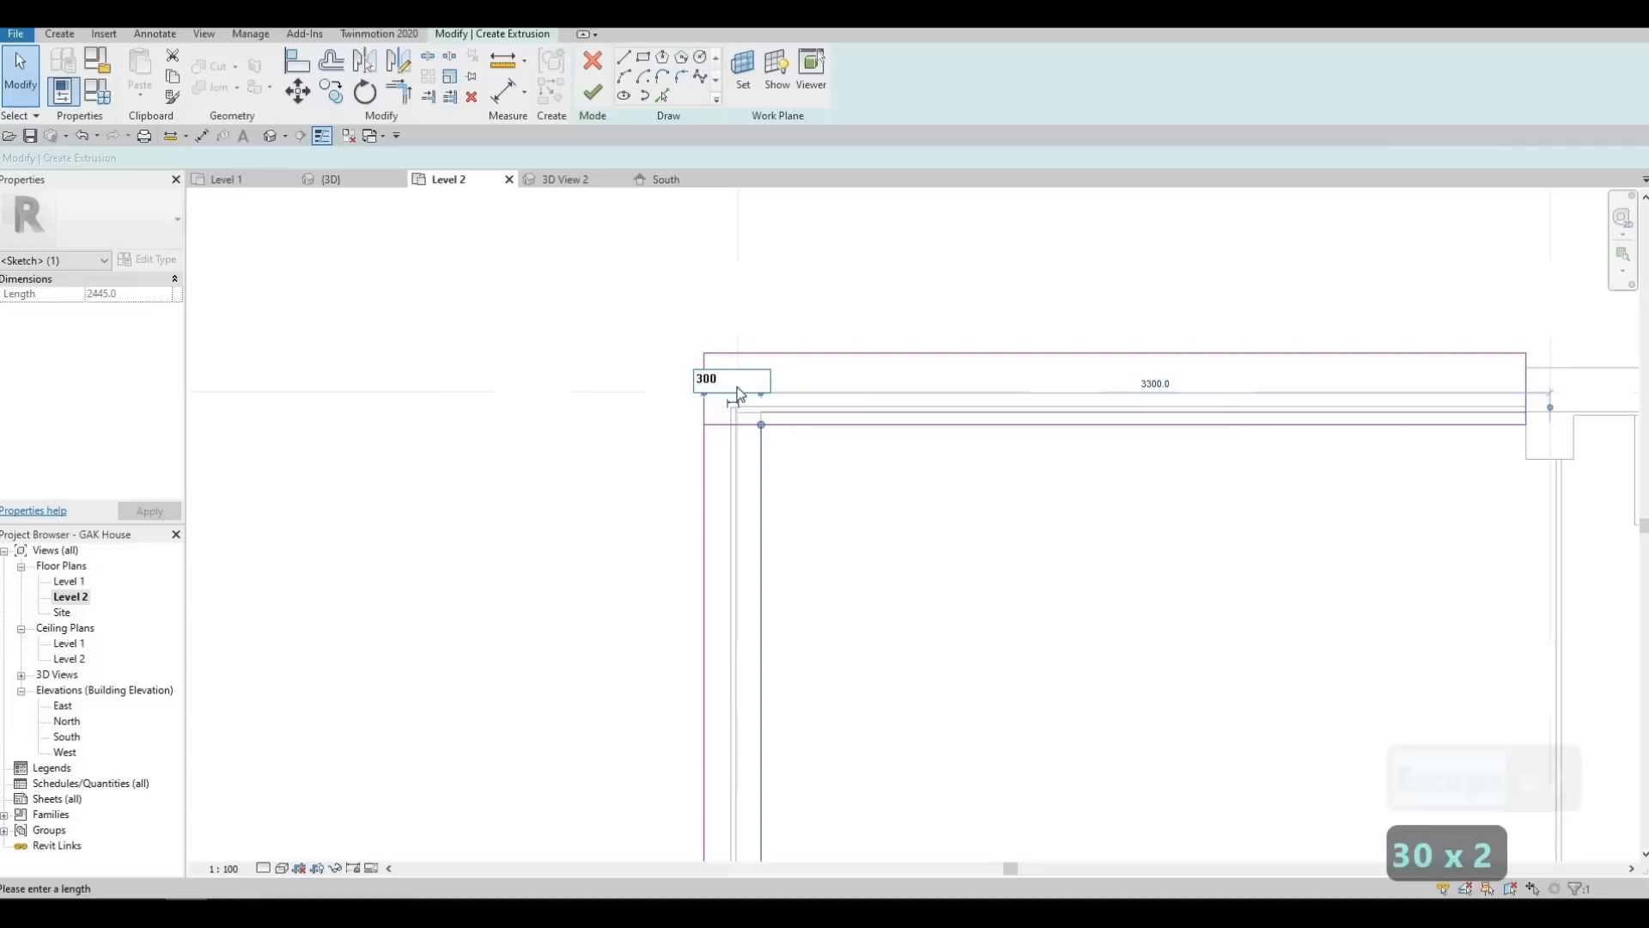
key(Return)
key(Escape)
scroll(773, 420, down, 3)
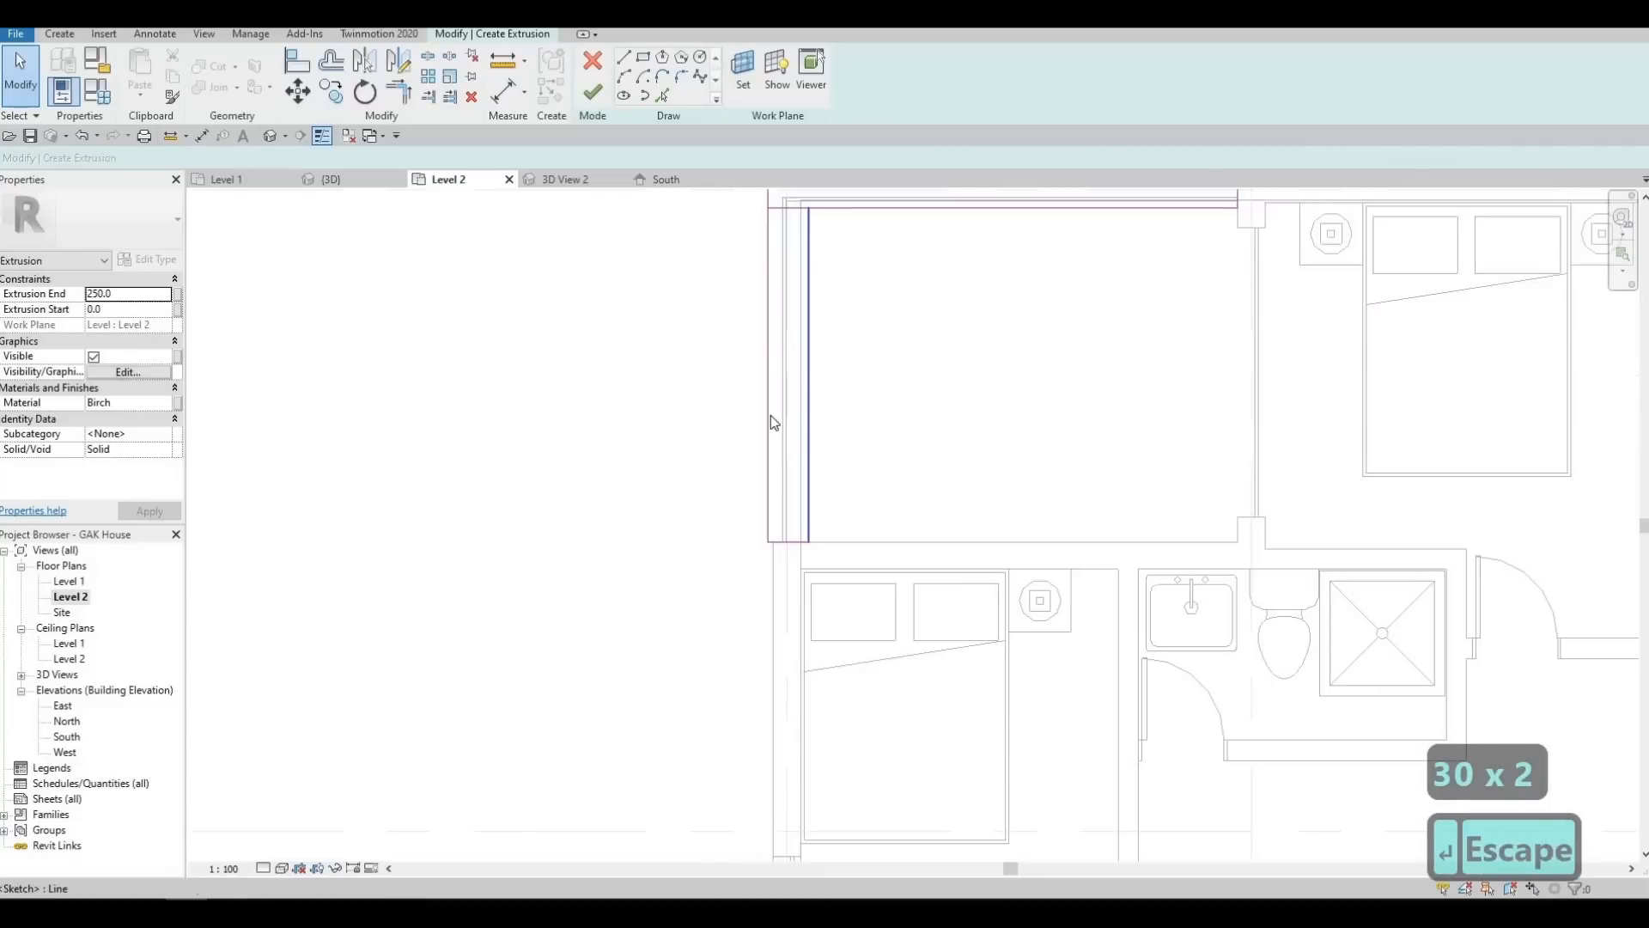
Trim the inner and outer edges of the two rectangles to each other at the terrace's northwest corner
key(t)
key(r)
click(809, 247)
click(773, 241)
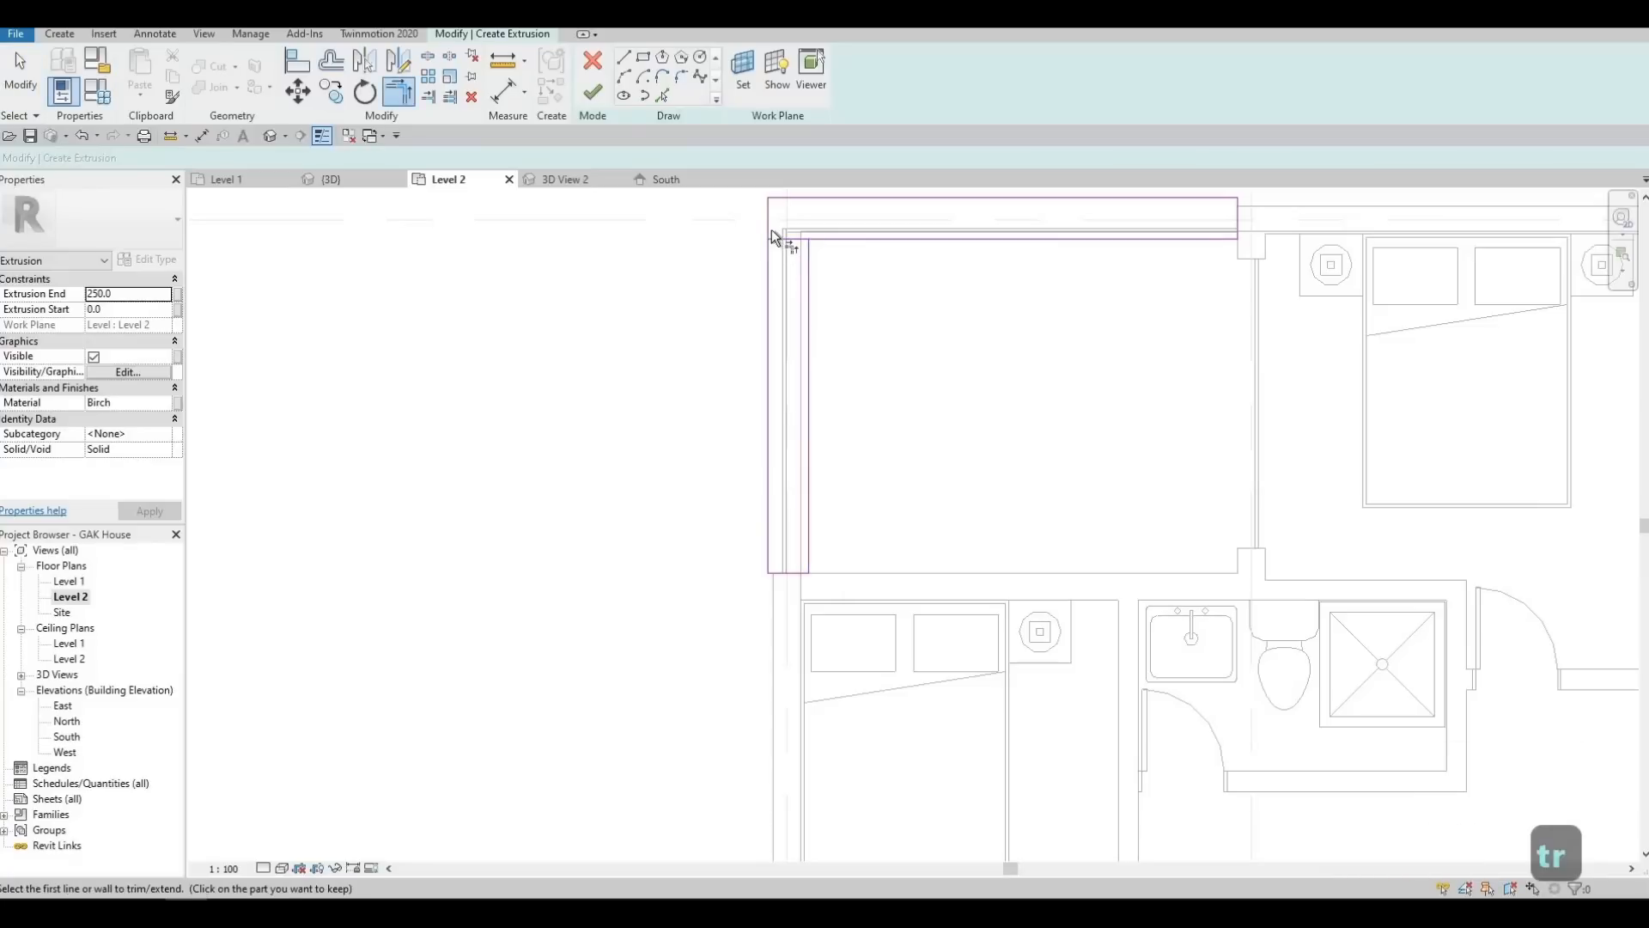
click(802, 195)
click(774, 237)
key(Escape)
key(Escape)
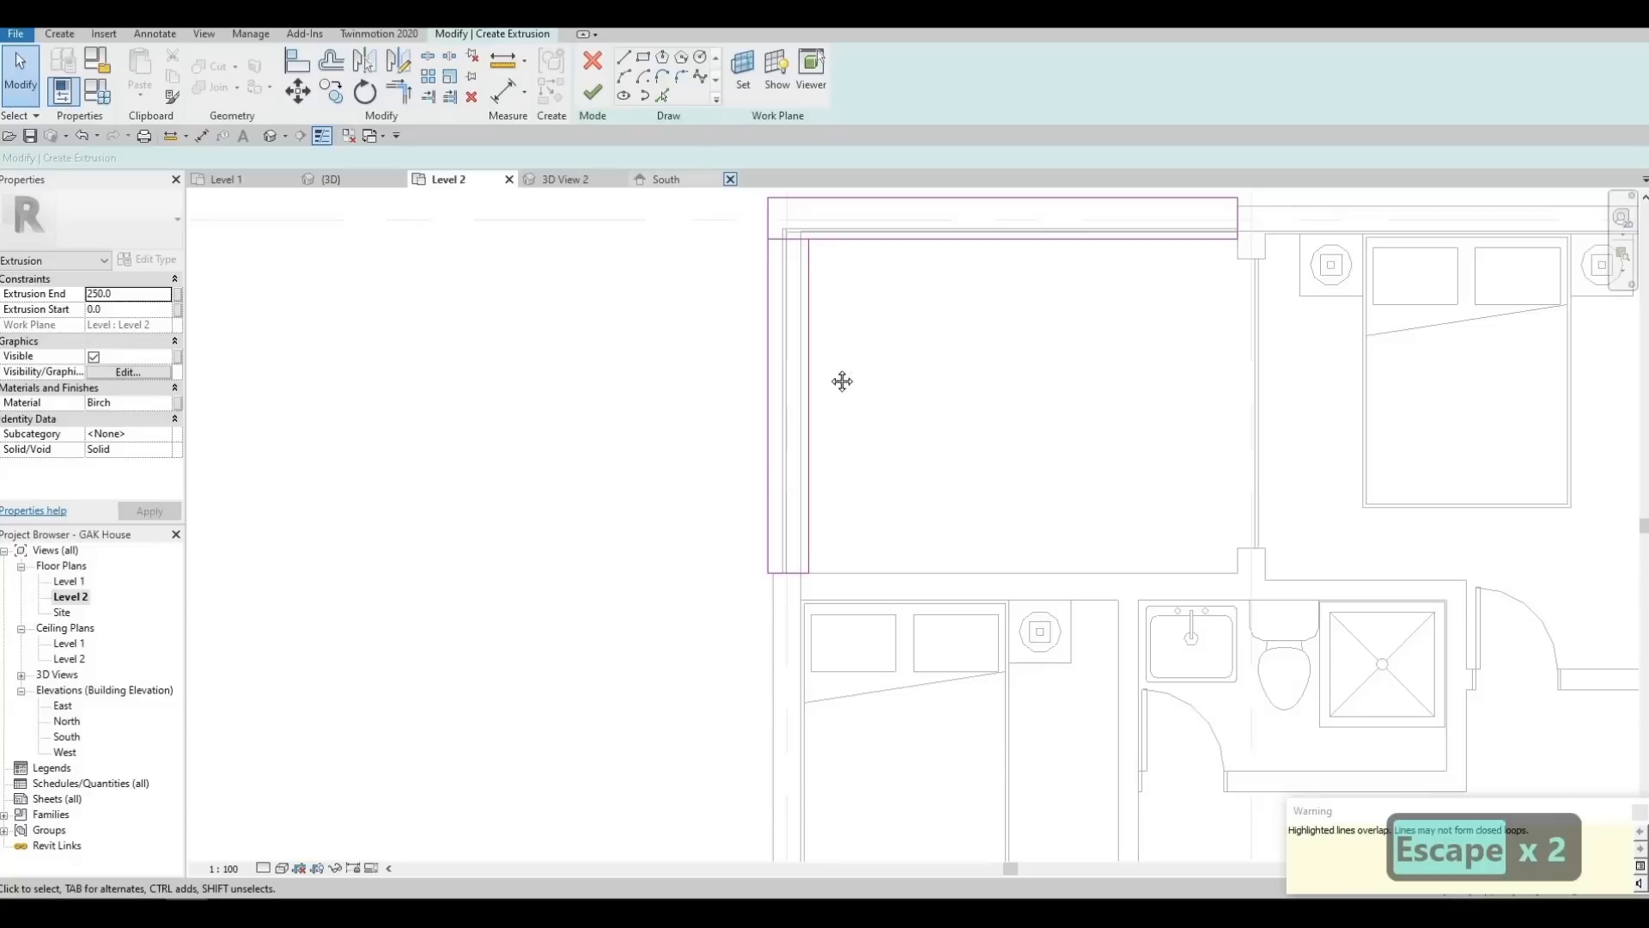
Delete the leftover short lines inside the northwest corner to leave one L-shaped outline, and finish the extrusion
middle_drag(816, 278, 816, 449)
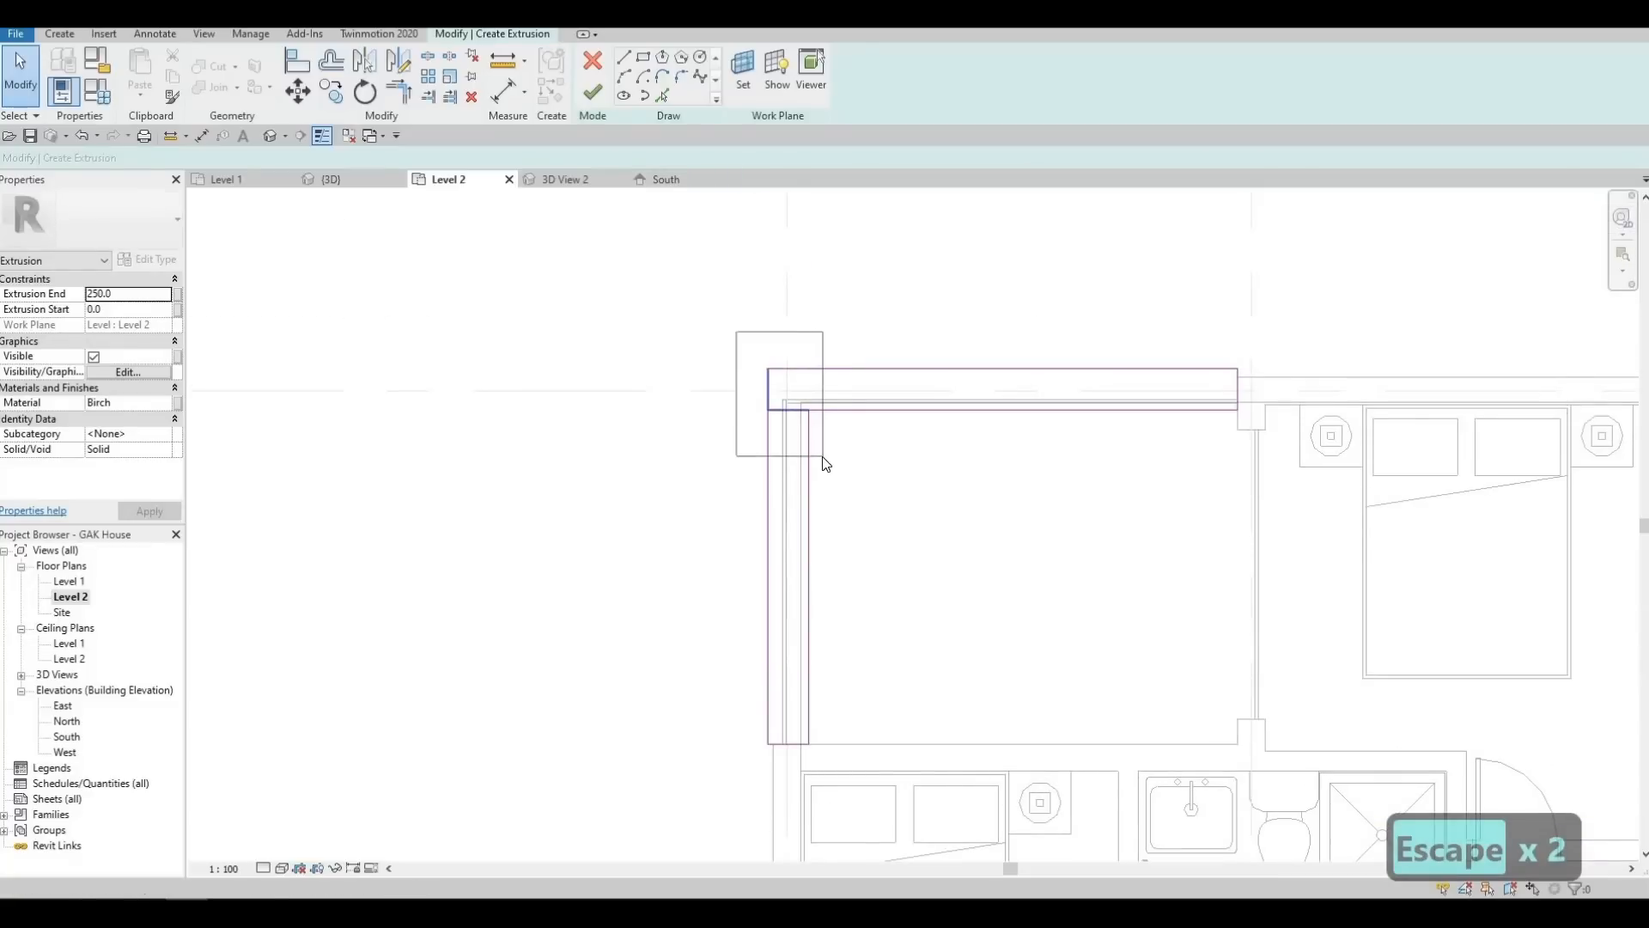
drag(736, 332, 823, 456)
key(Delete)
key(Escape)
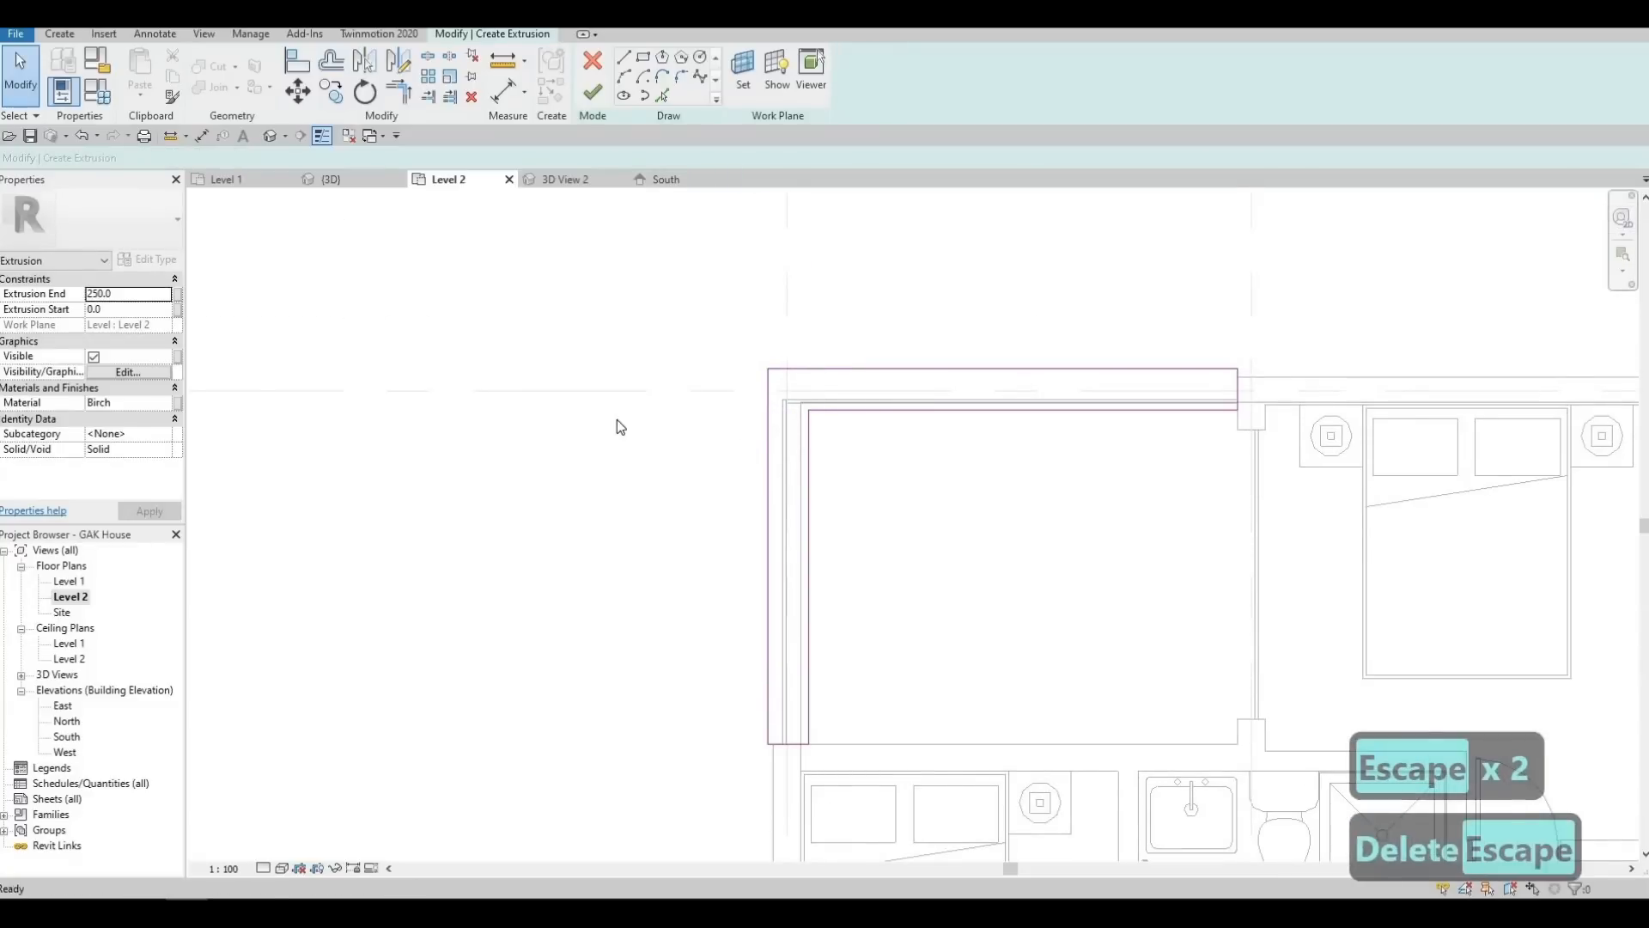
click(592, 93)
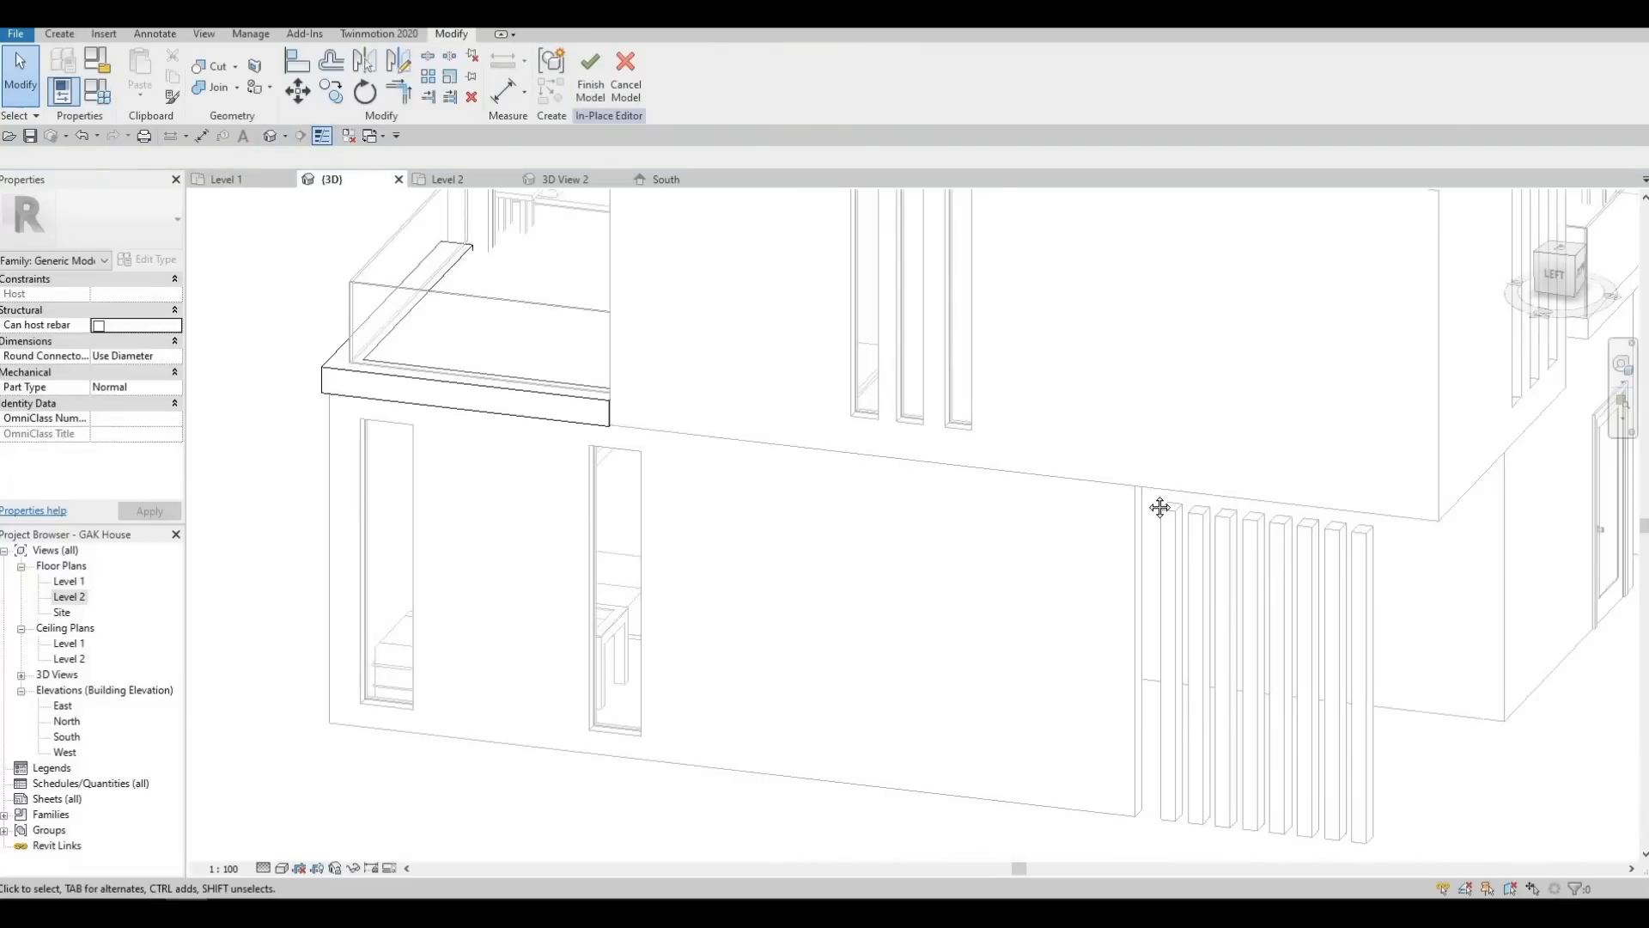
shift+middle_drag(1160, 507, 566, 404)
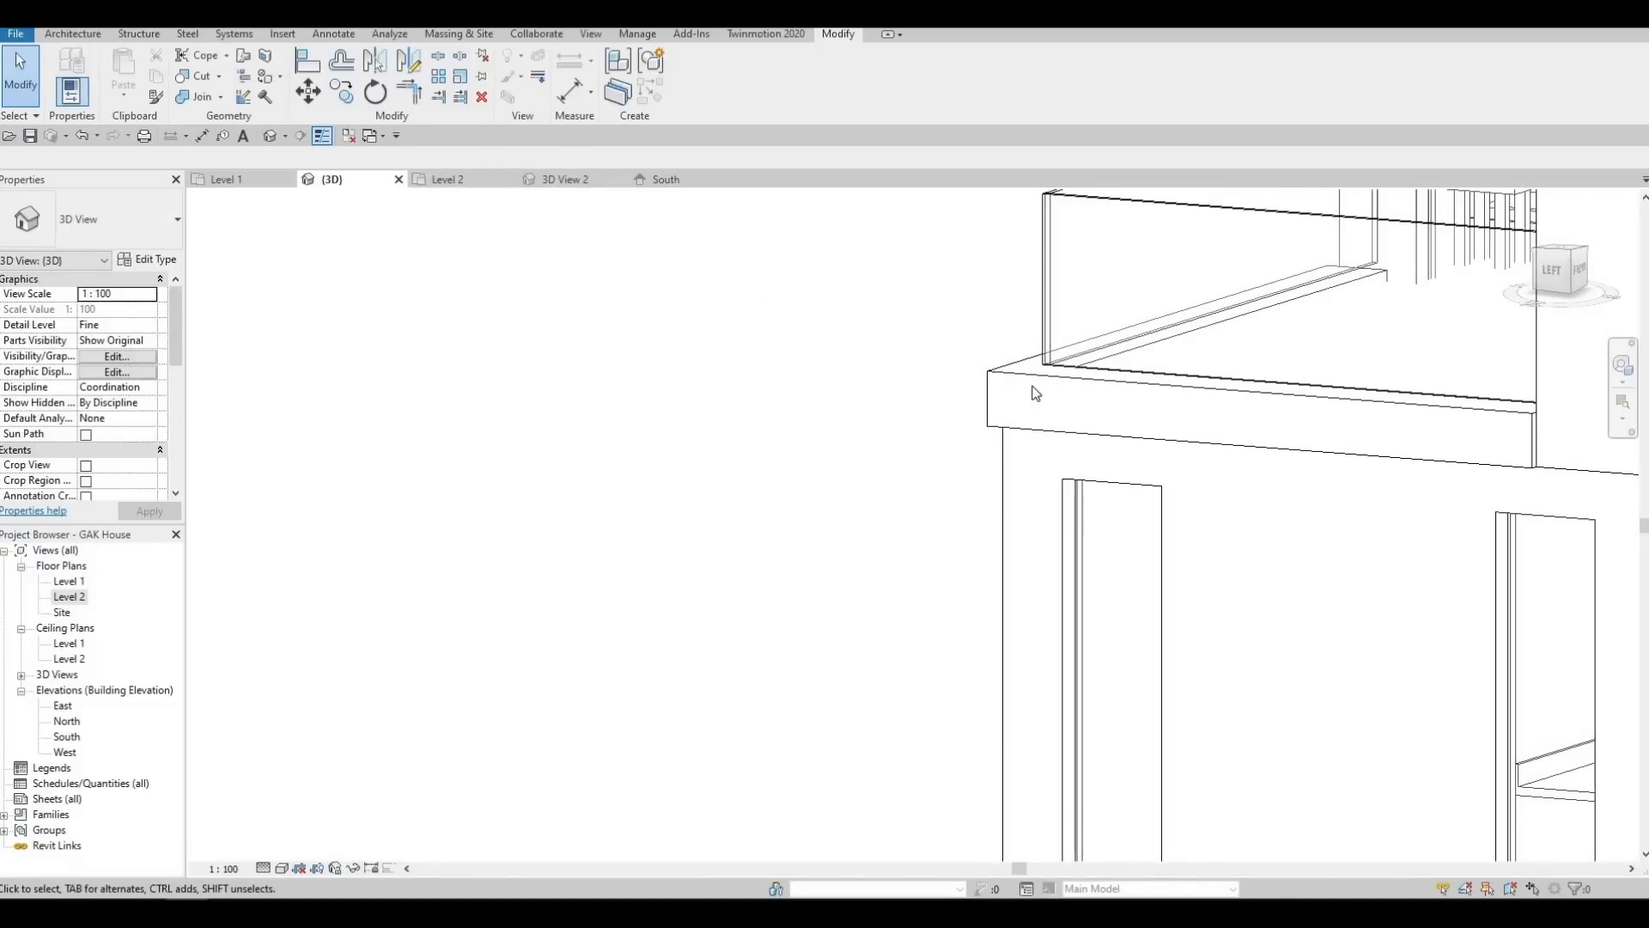
click(989, 398)
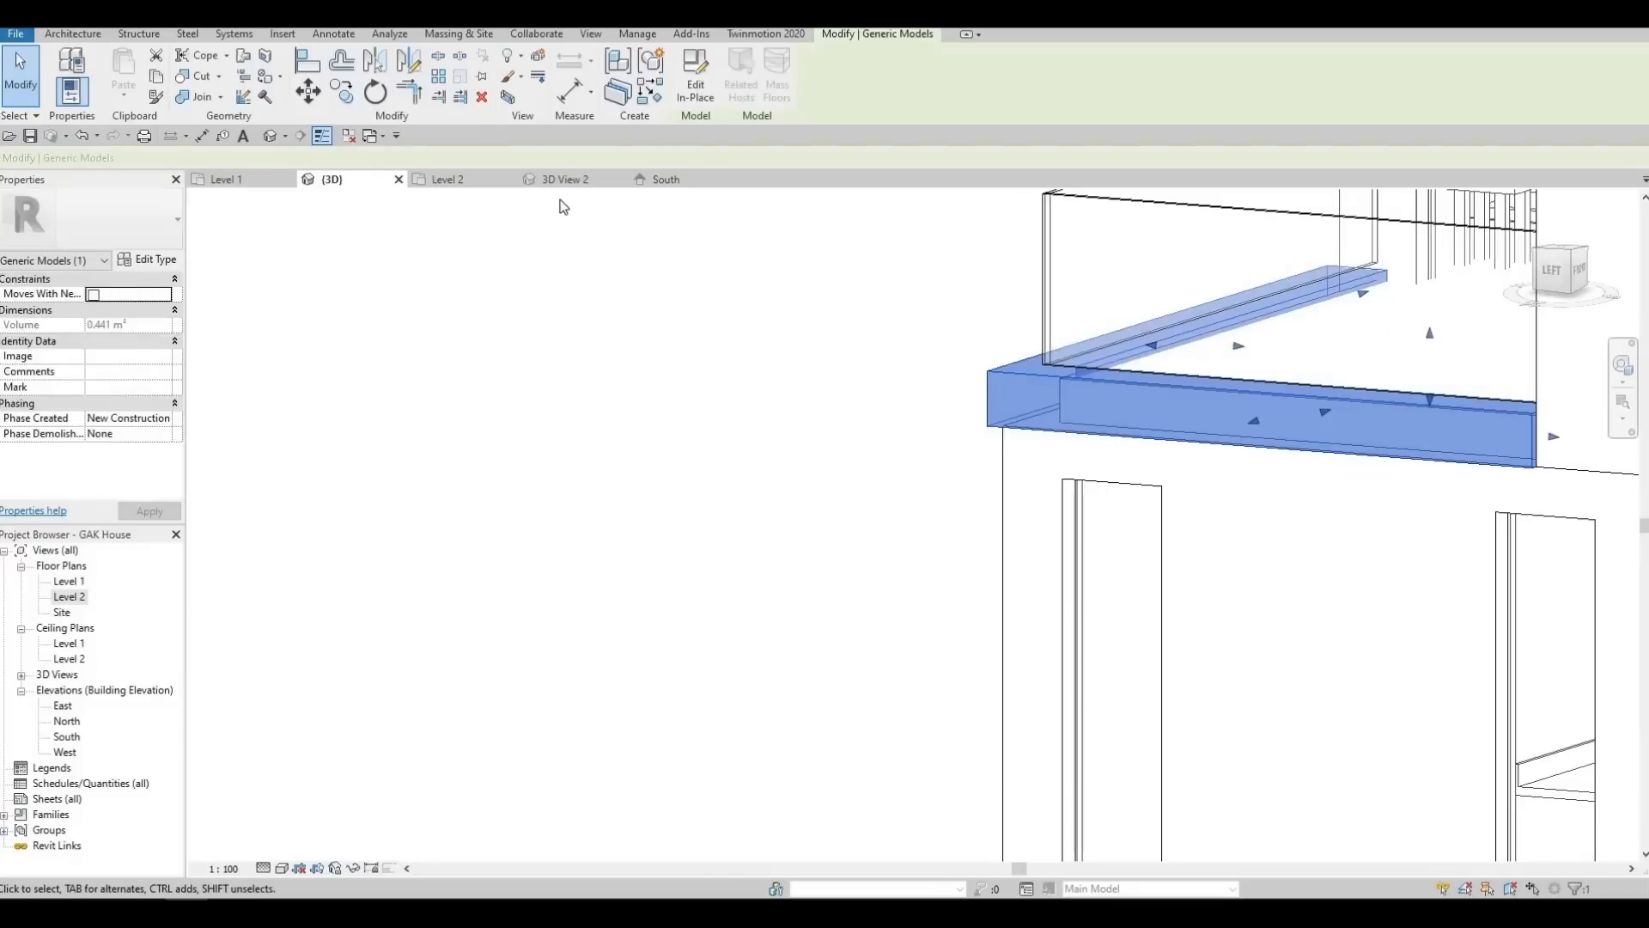
double_click(1012, 407)
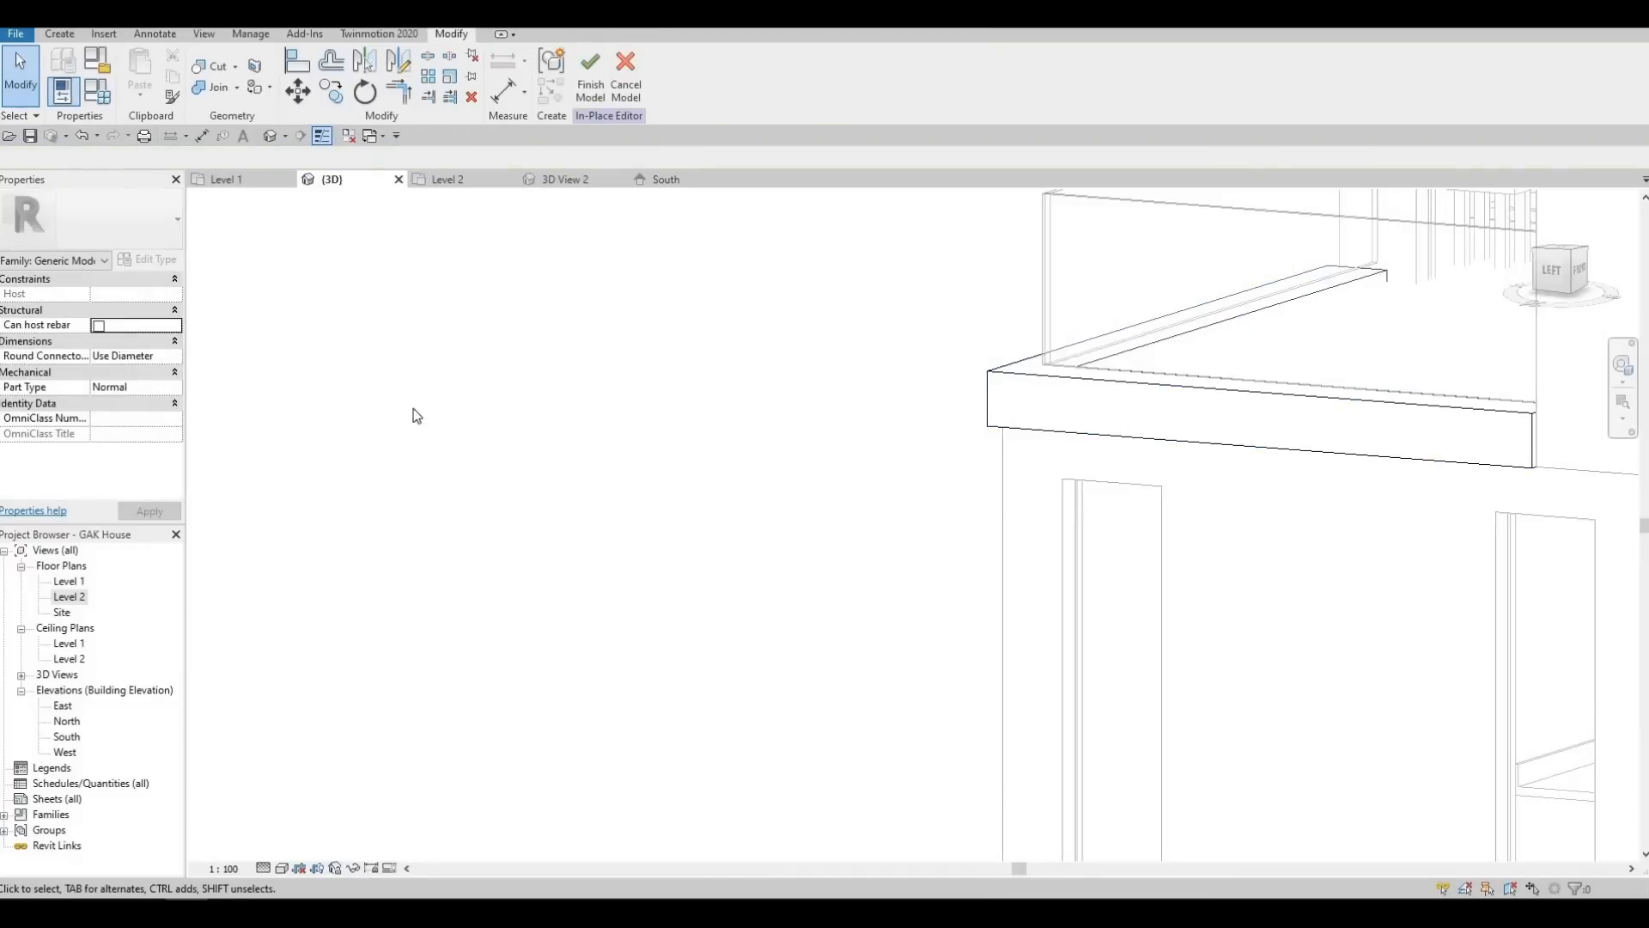
click(1001, 404)
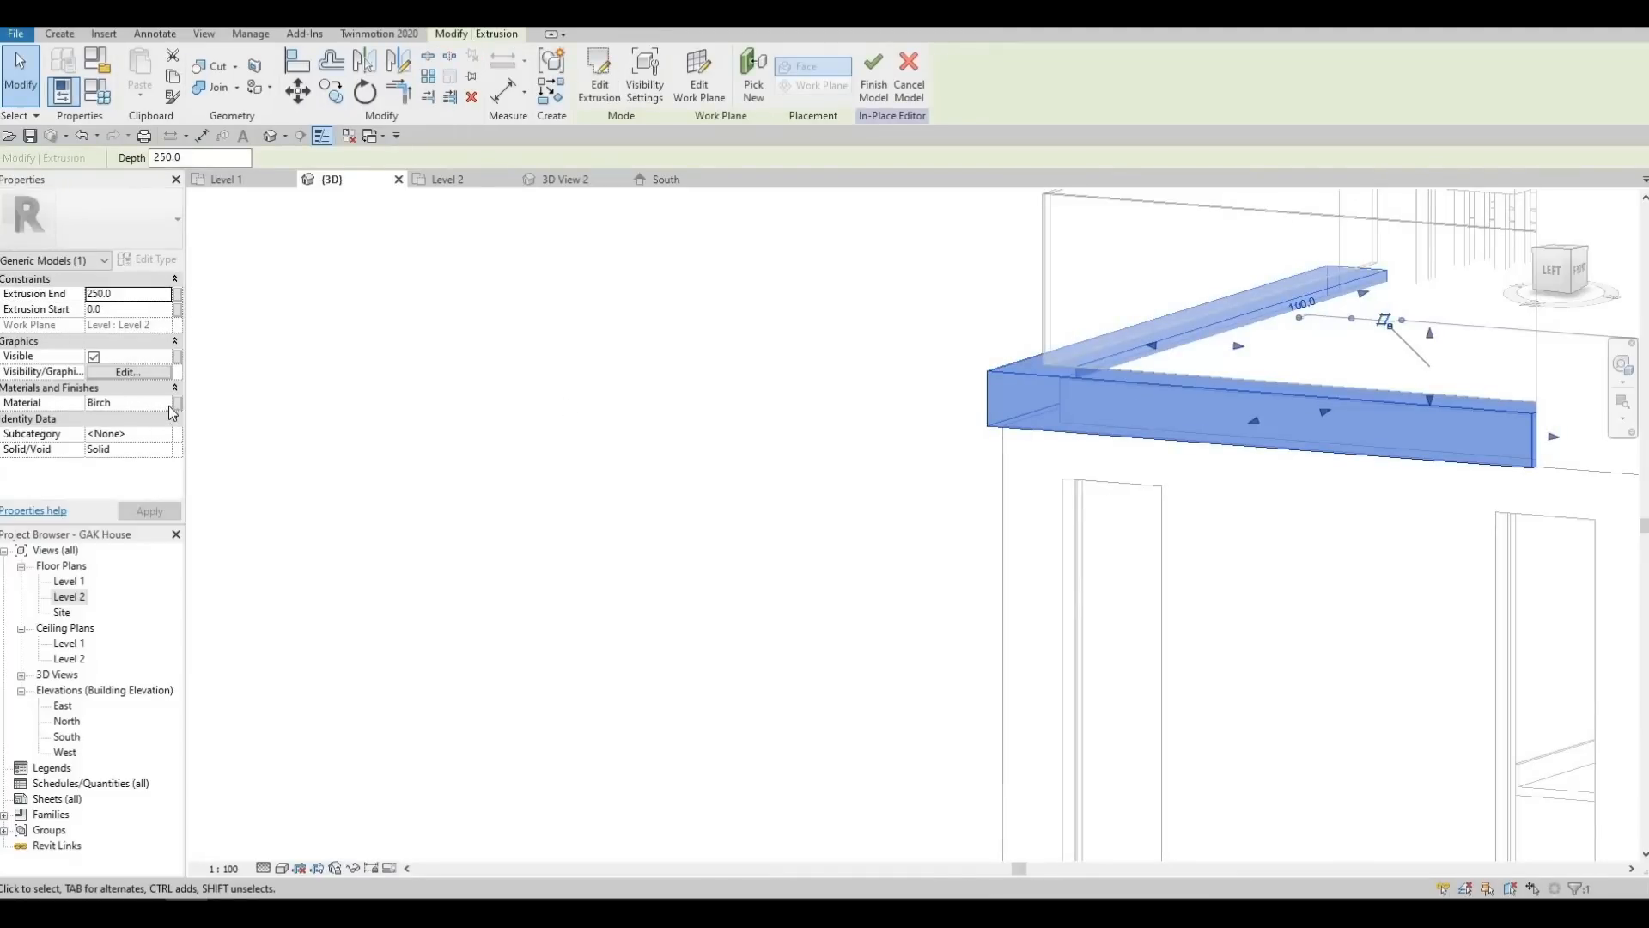
click(173, 404)
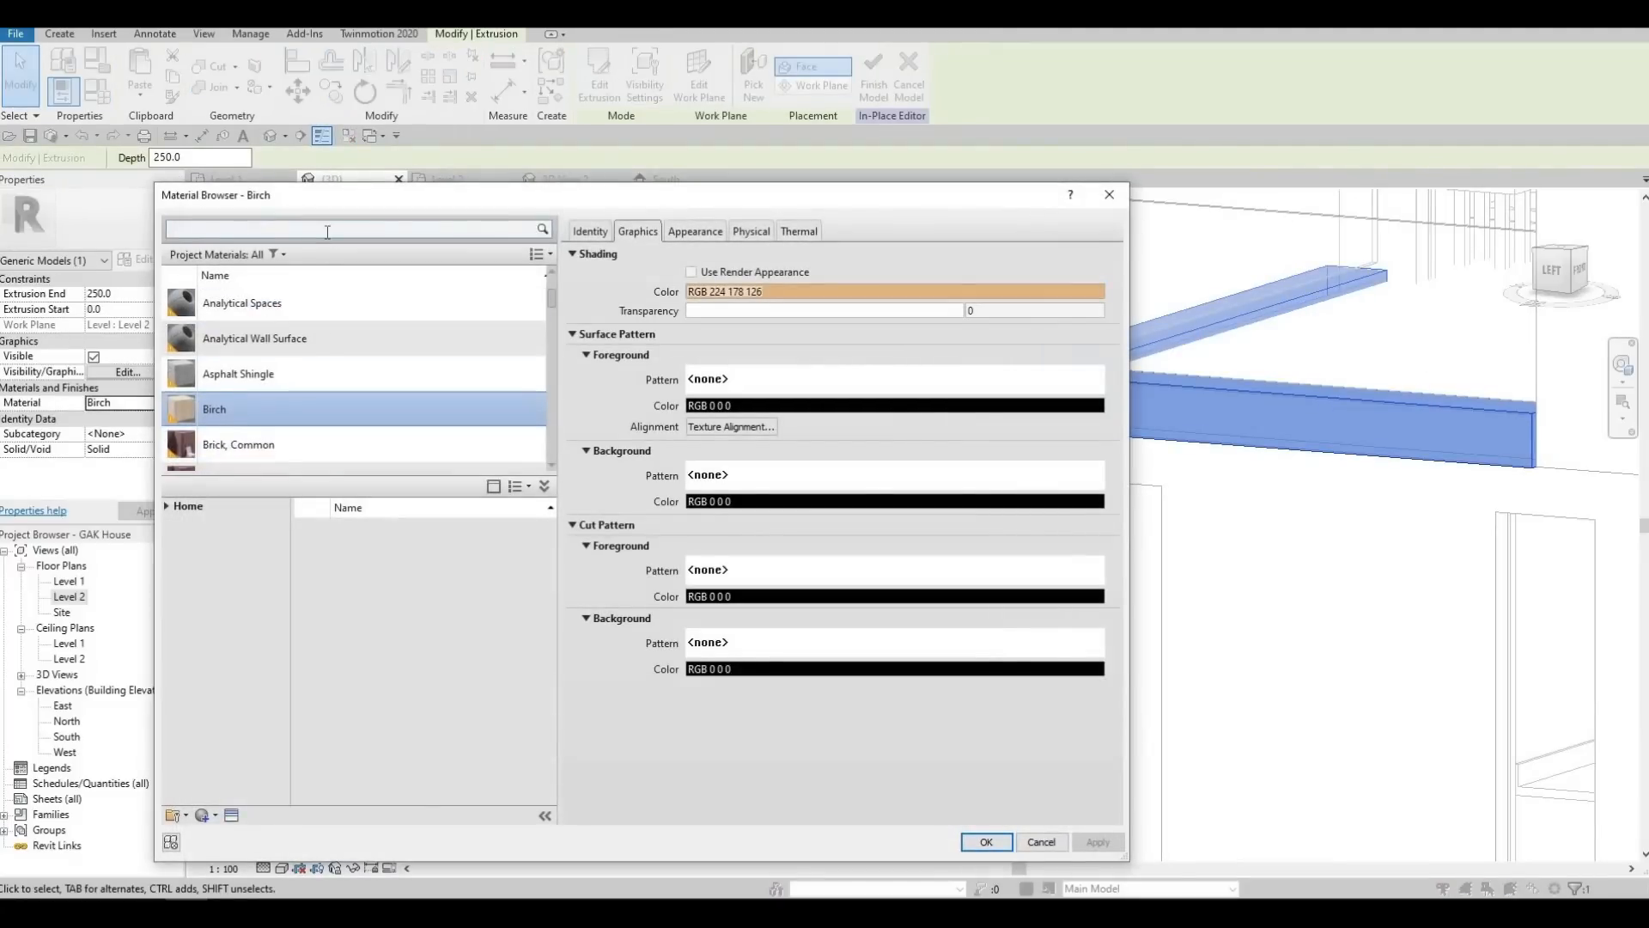
click(328, 226)
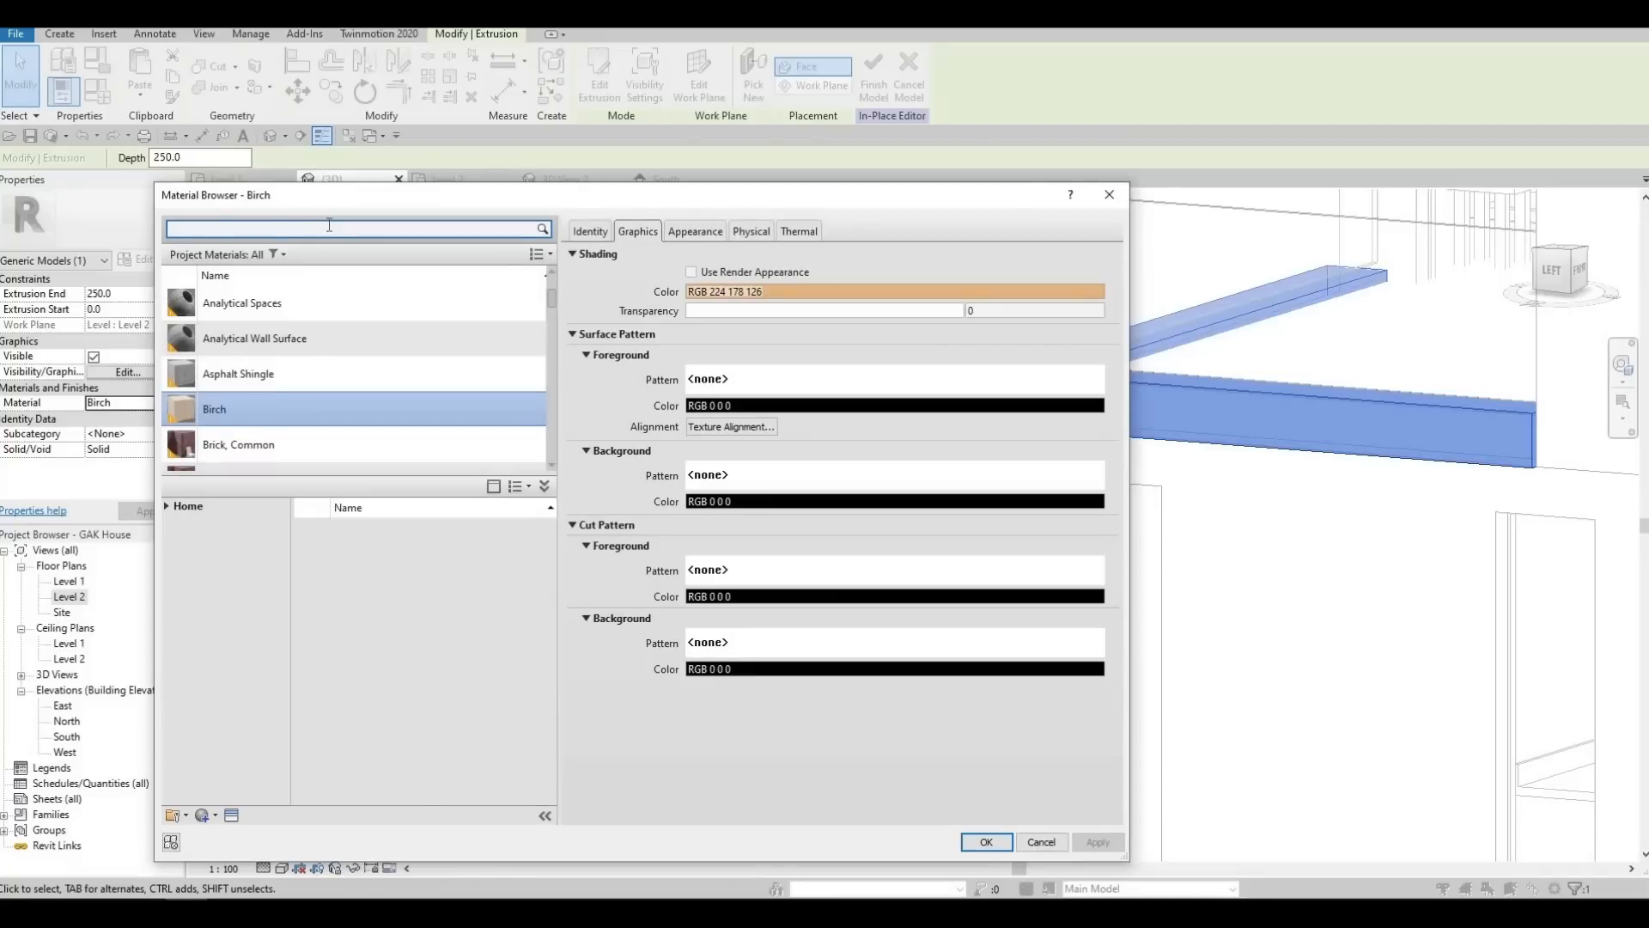
text(cv)
key(BackSpace)
key(BackSpace)
key(BackSpace)
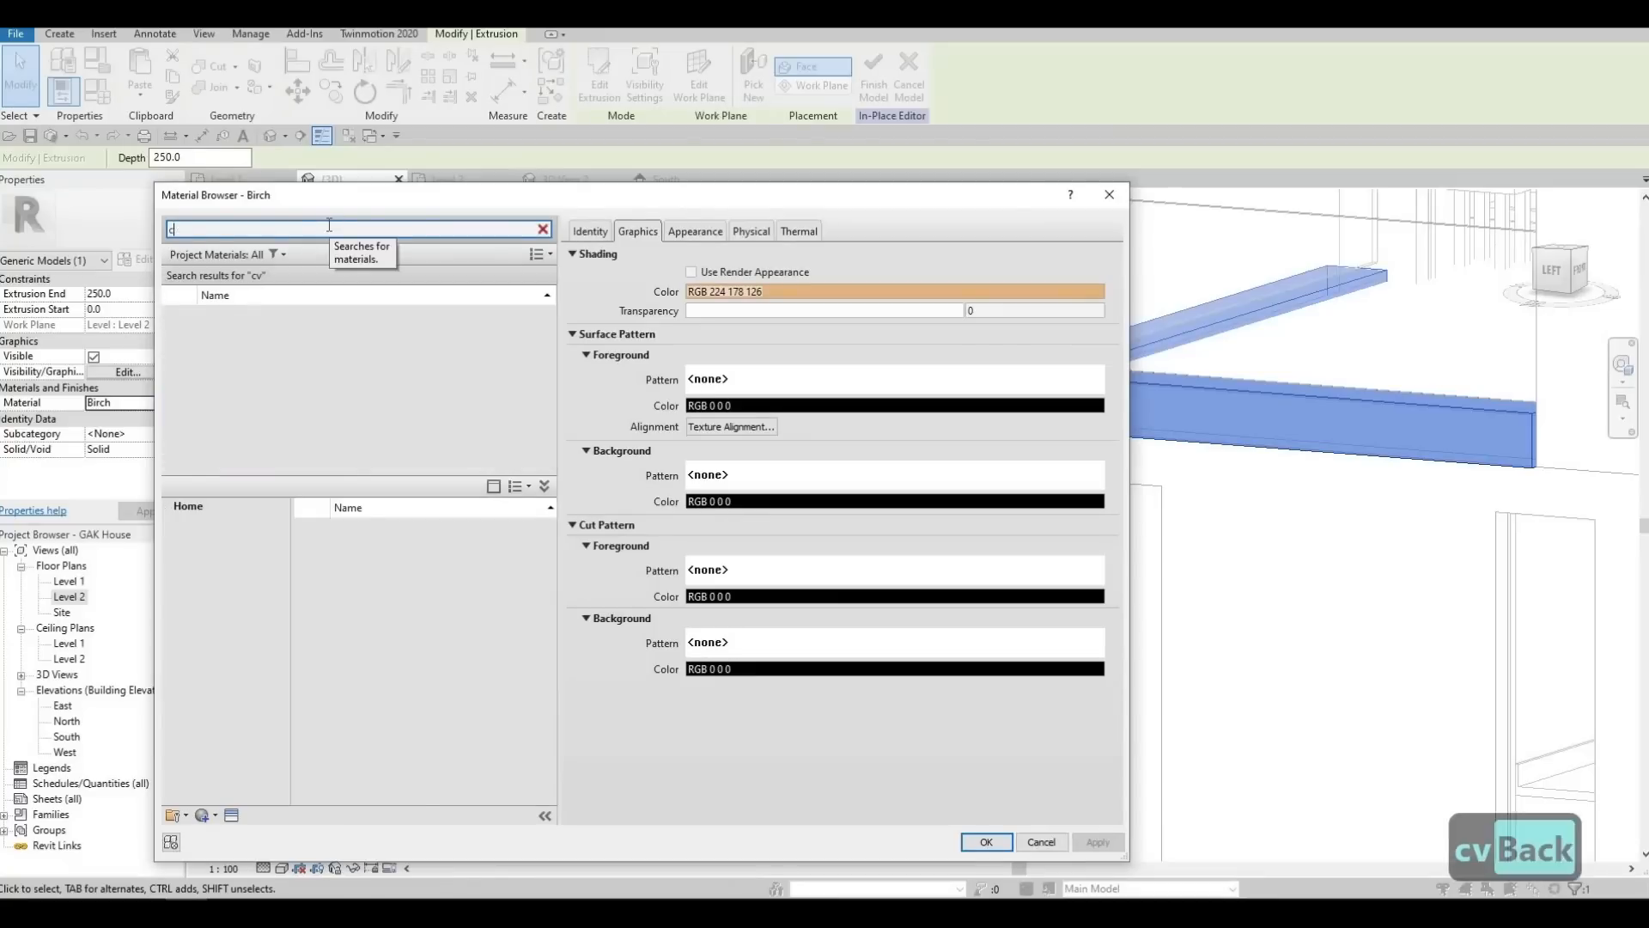
text(cla)
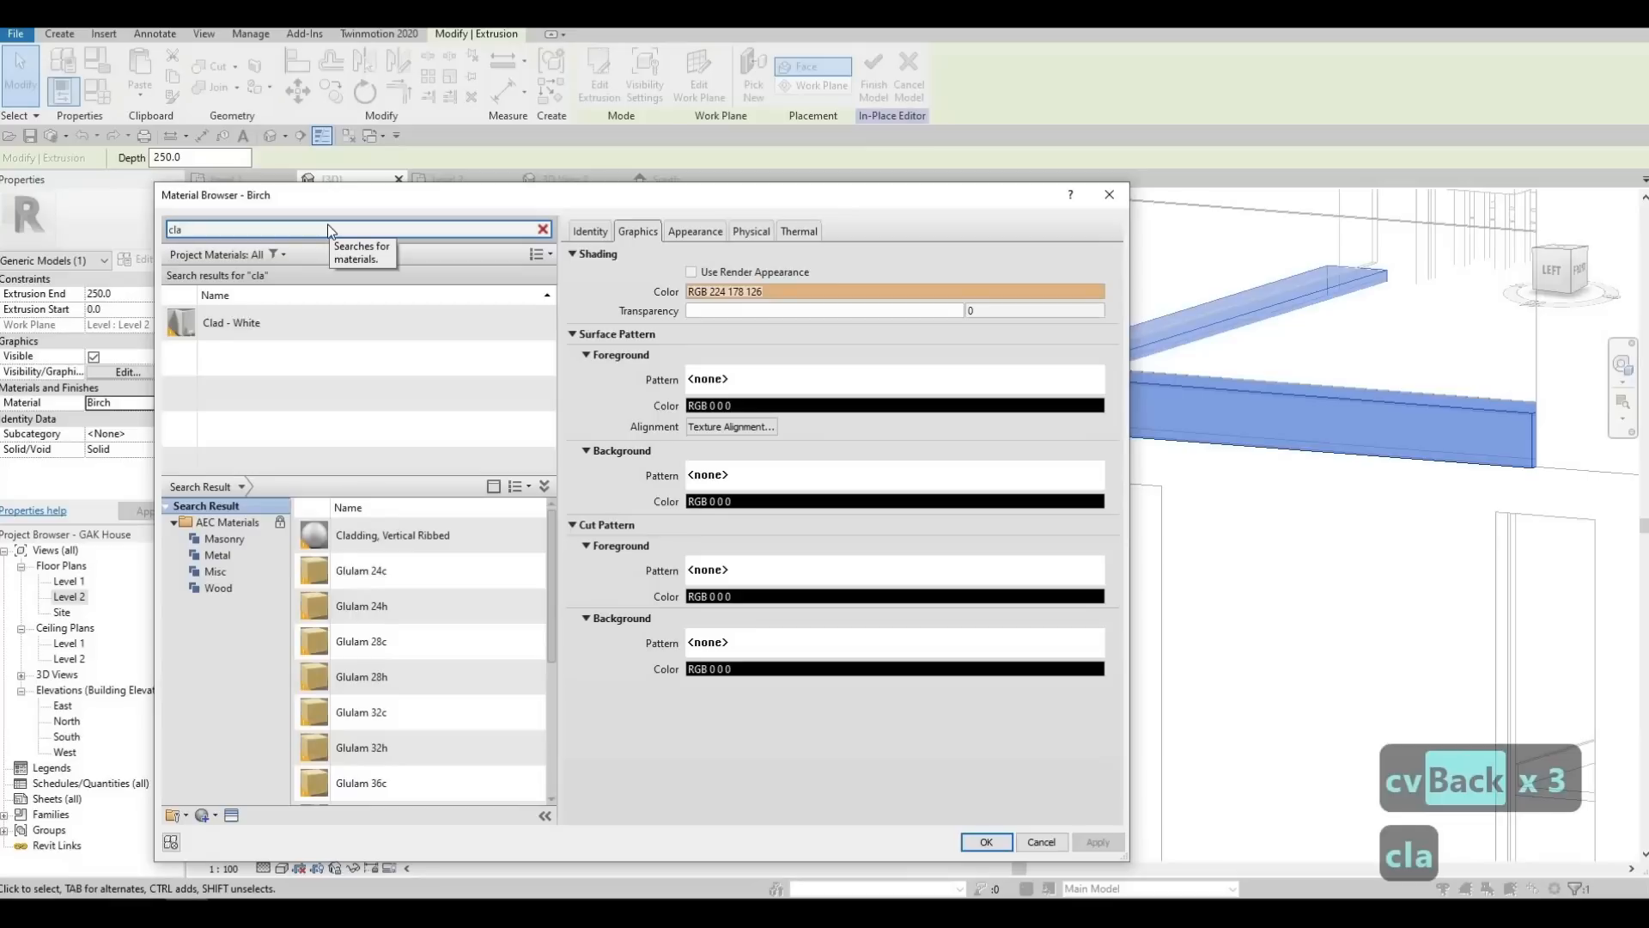
key(Escape)
key(Escape)
key(Escape)
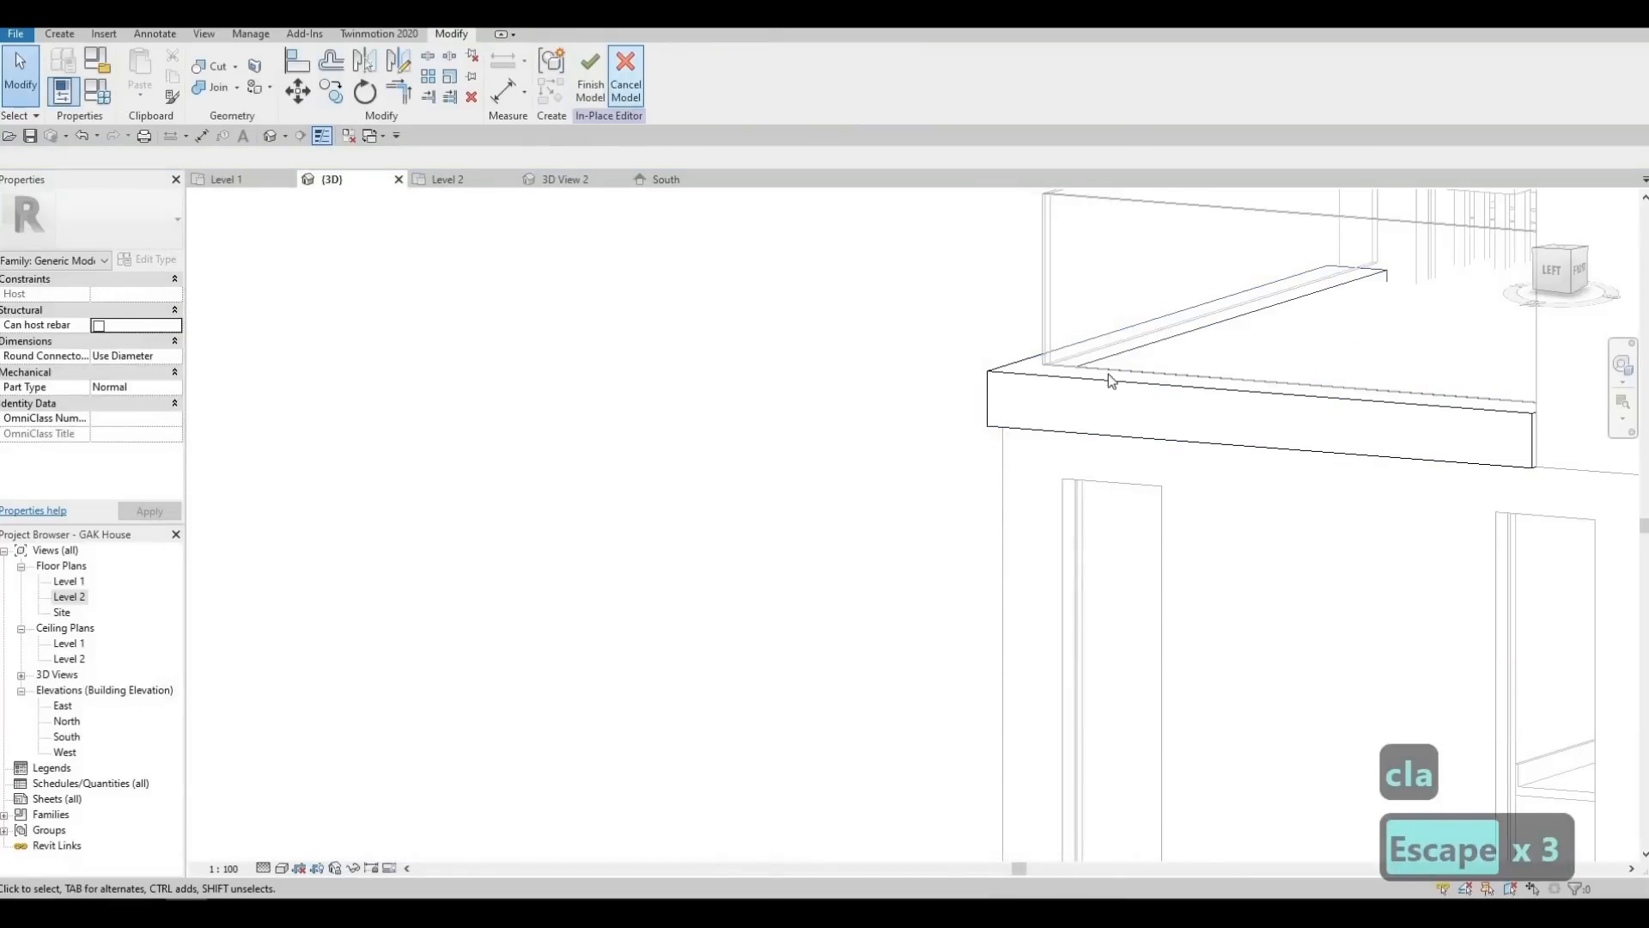
Align the bases of the rear terrace's north and west glass curtain walls with the top face of the L-shaped edging
middle_drag(1178, 567, 1023, 535)
scroll(1178, 566, down, 2)
shift+middle_drag(1237, 488, 1215, 608)
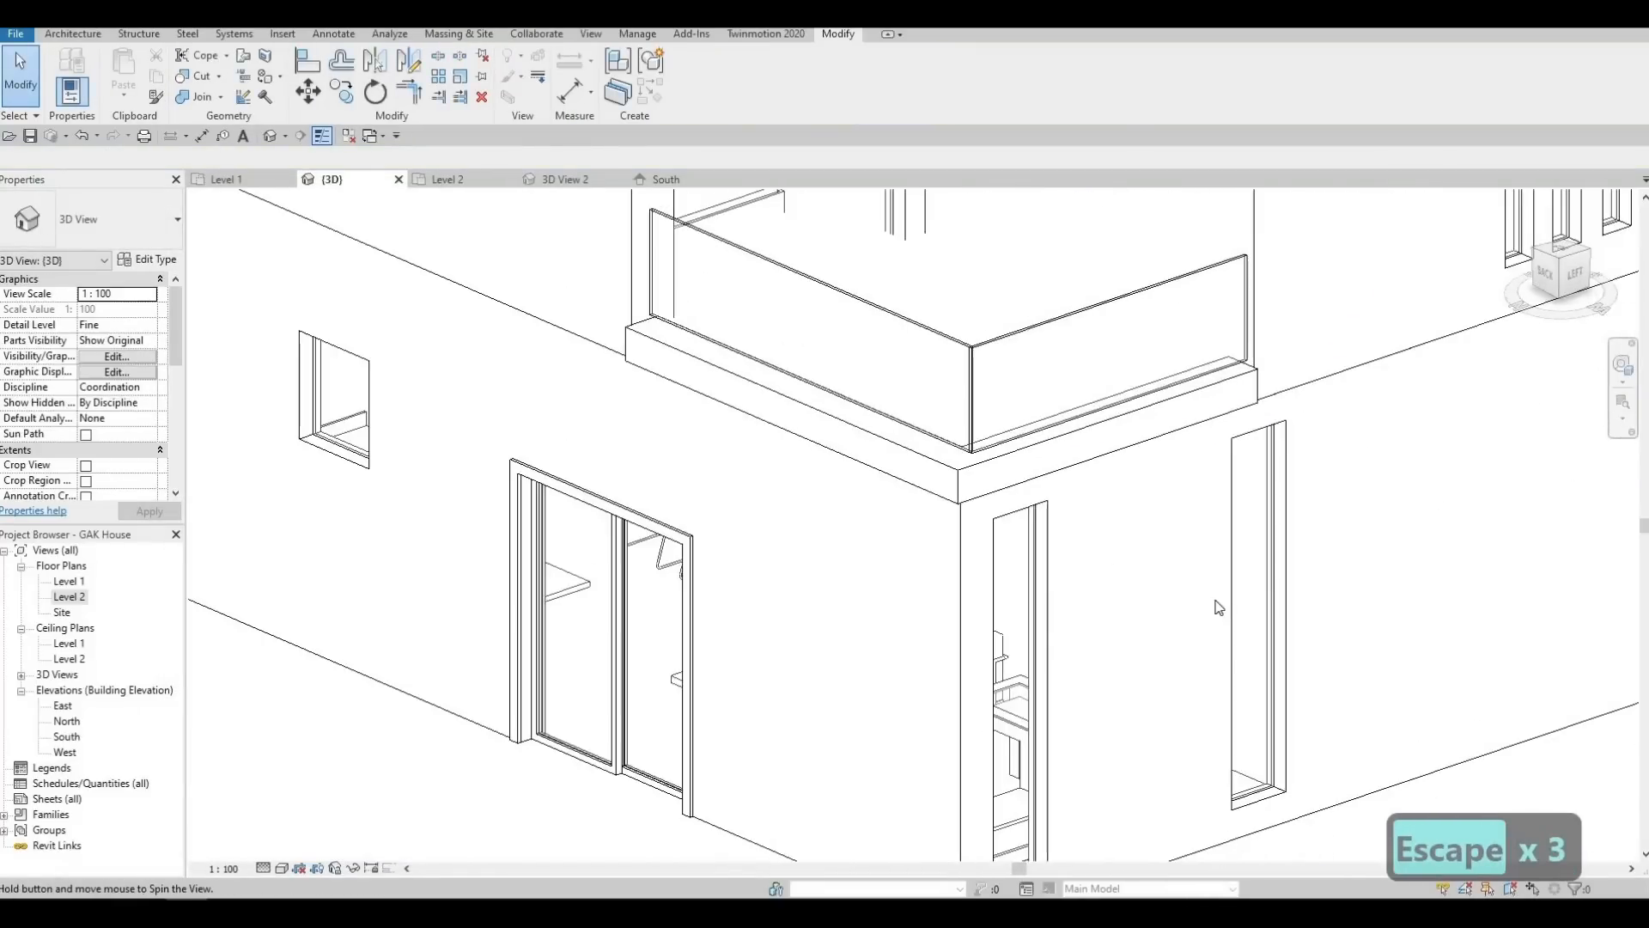
middle_drag(1089, 442, 1079, 527)
shift+middle_drag(788, 471, 766, 434)
scroll(755, 464, up, 2)
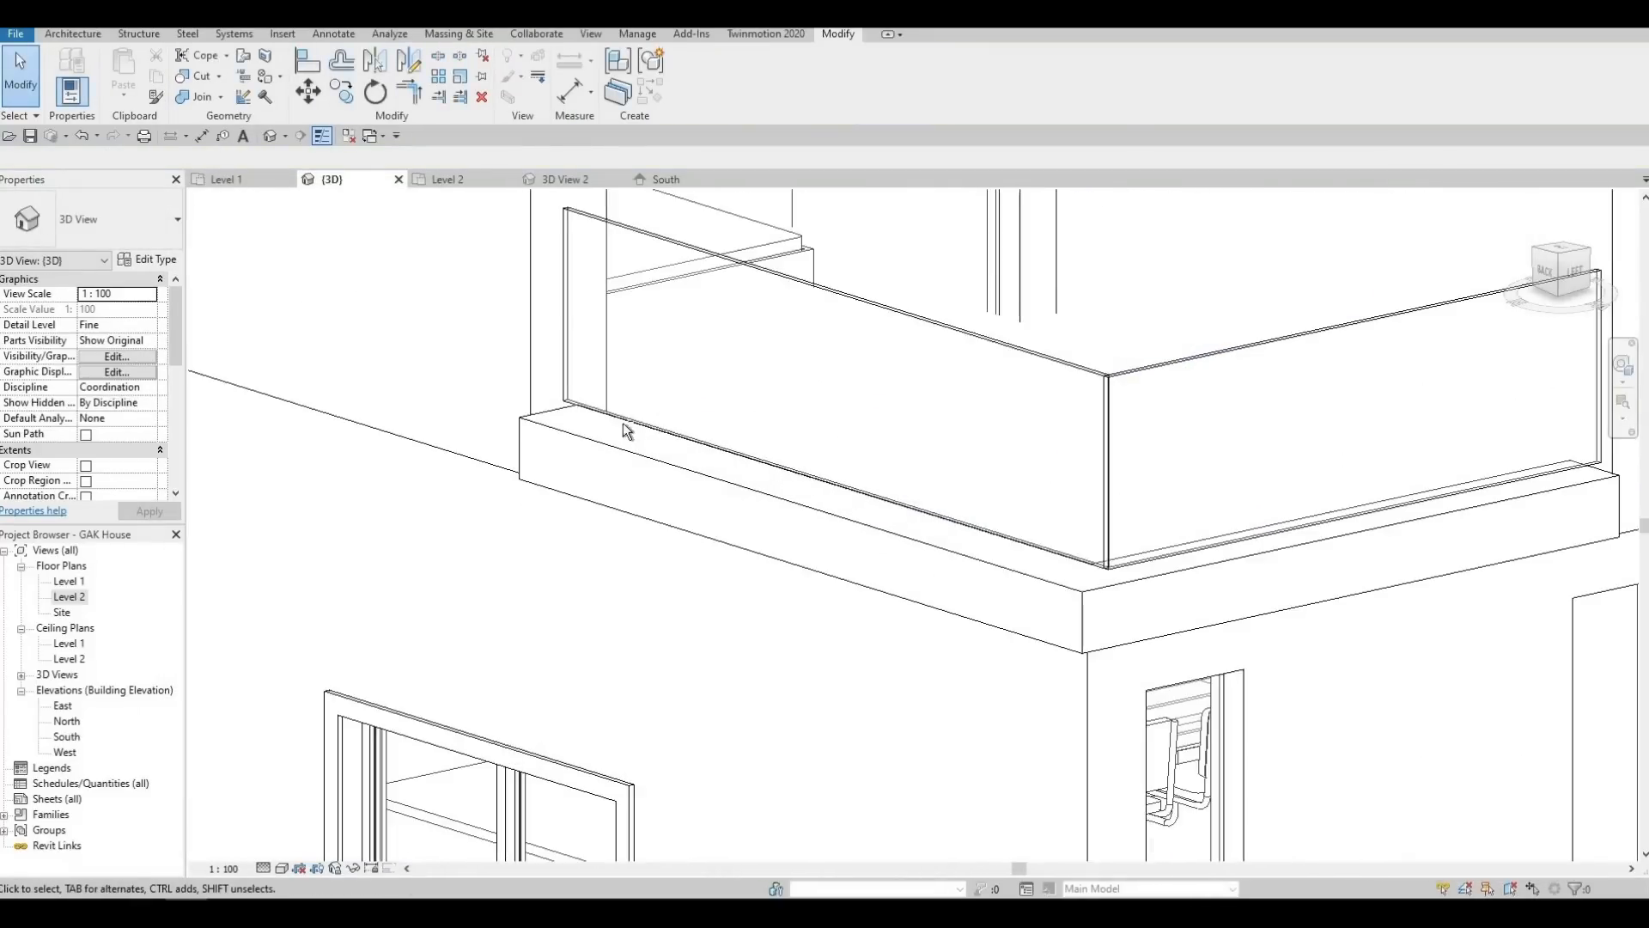
shift+middle_drag(497, 472, 498, 542)
scroll(498, 543, up, 3)
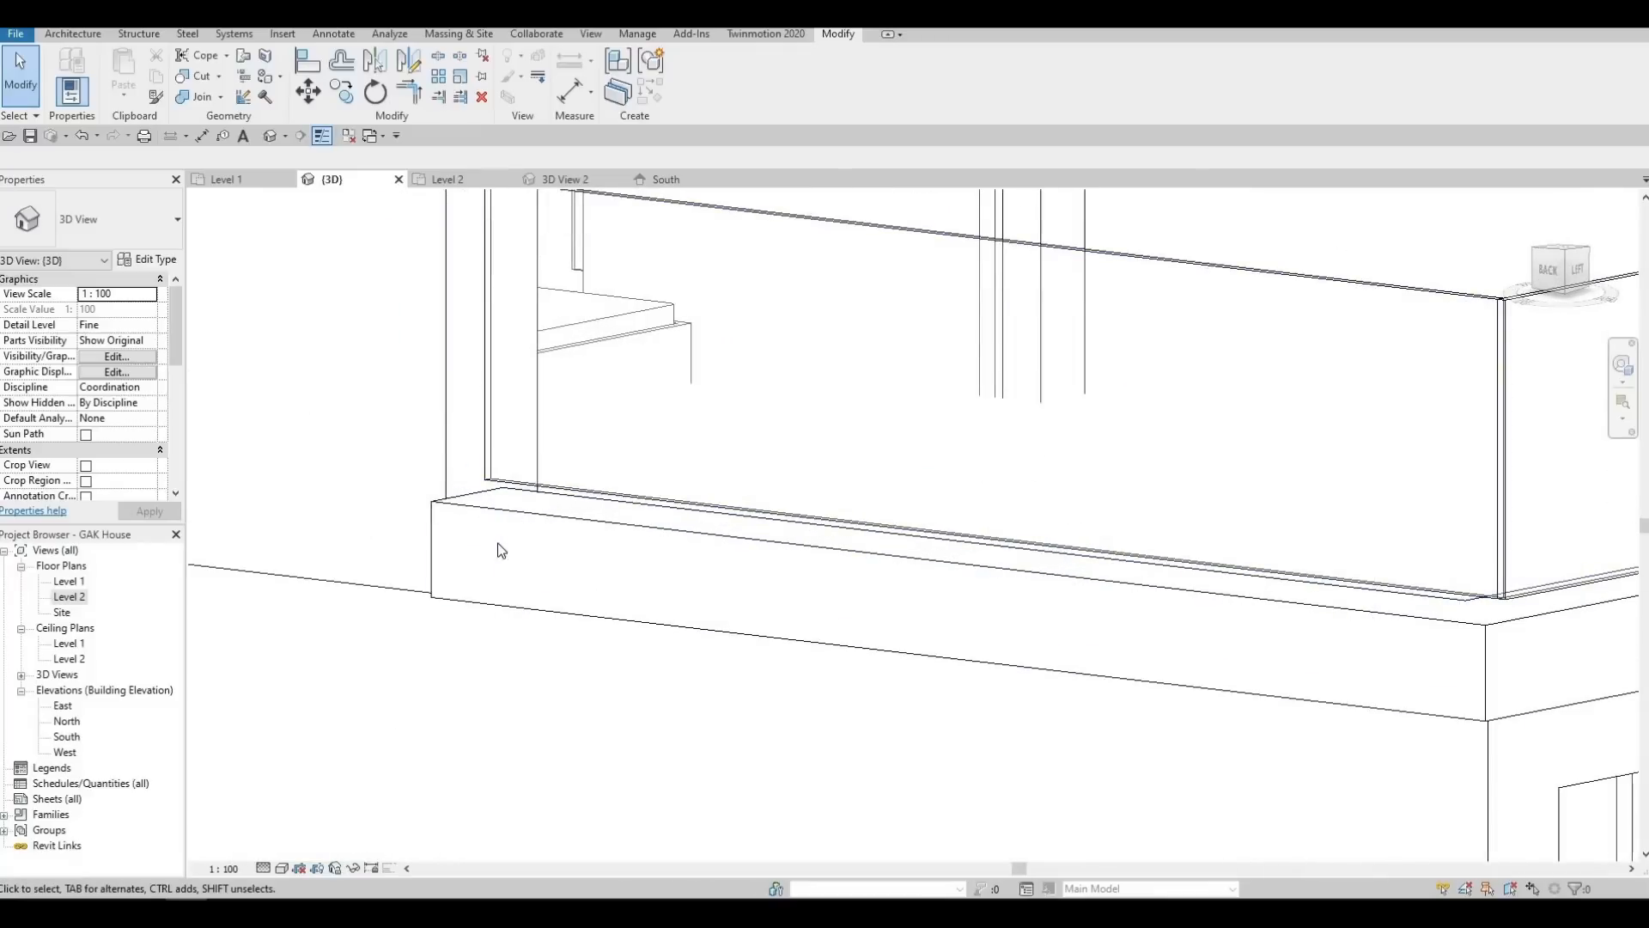
key(a)
key(l)
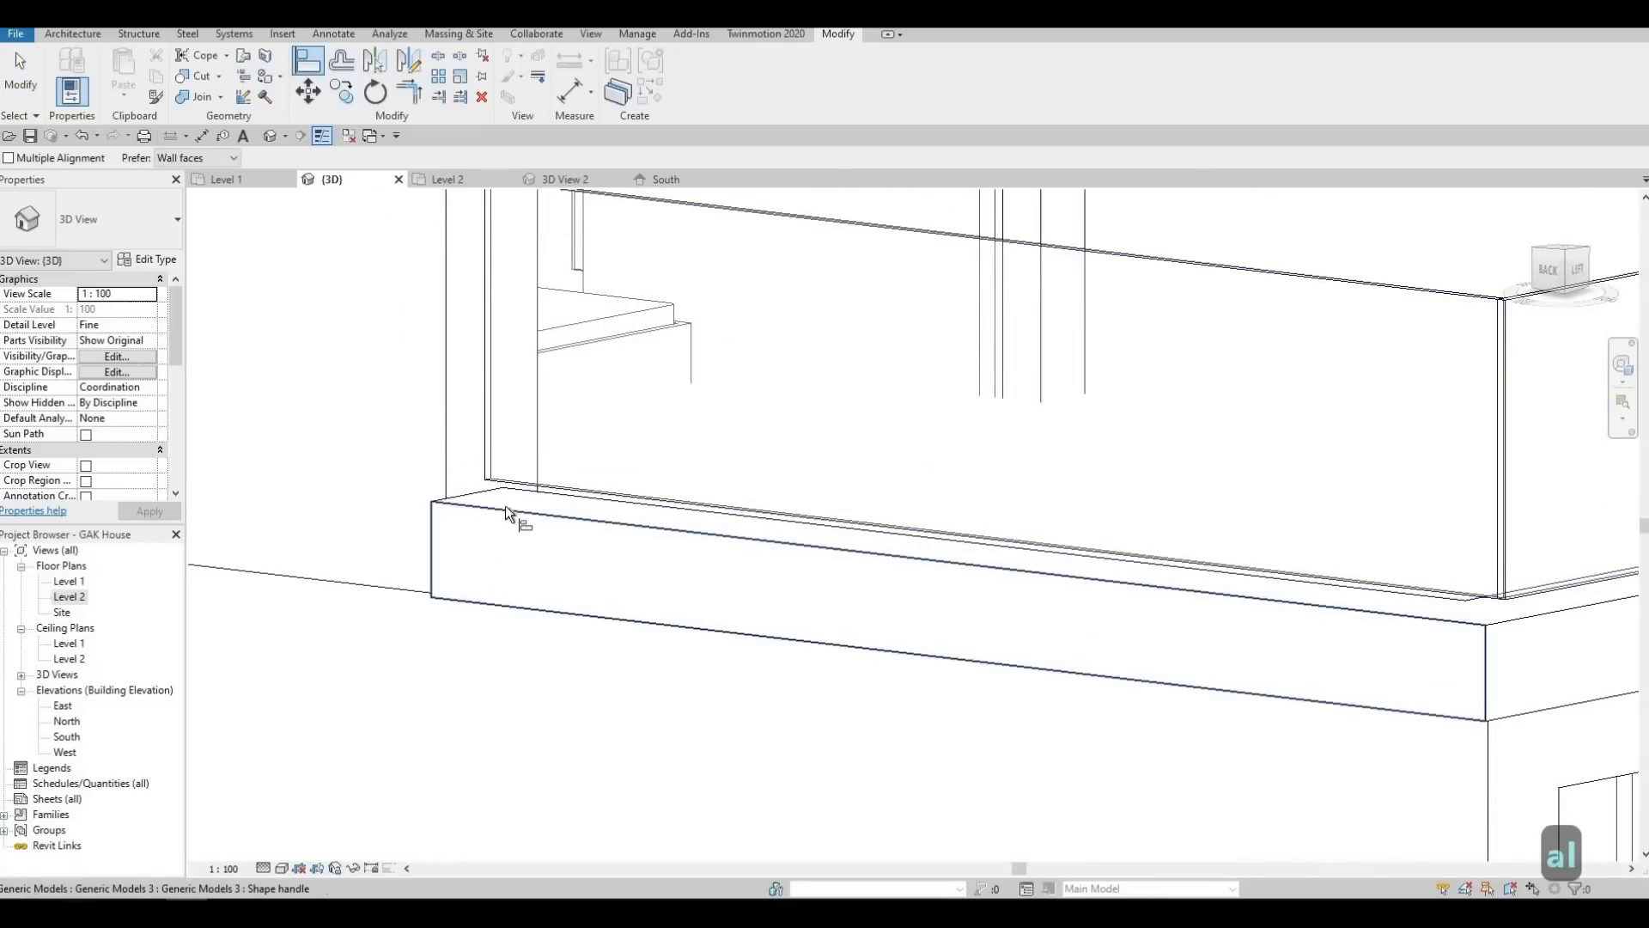
click(505, 505)
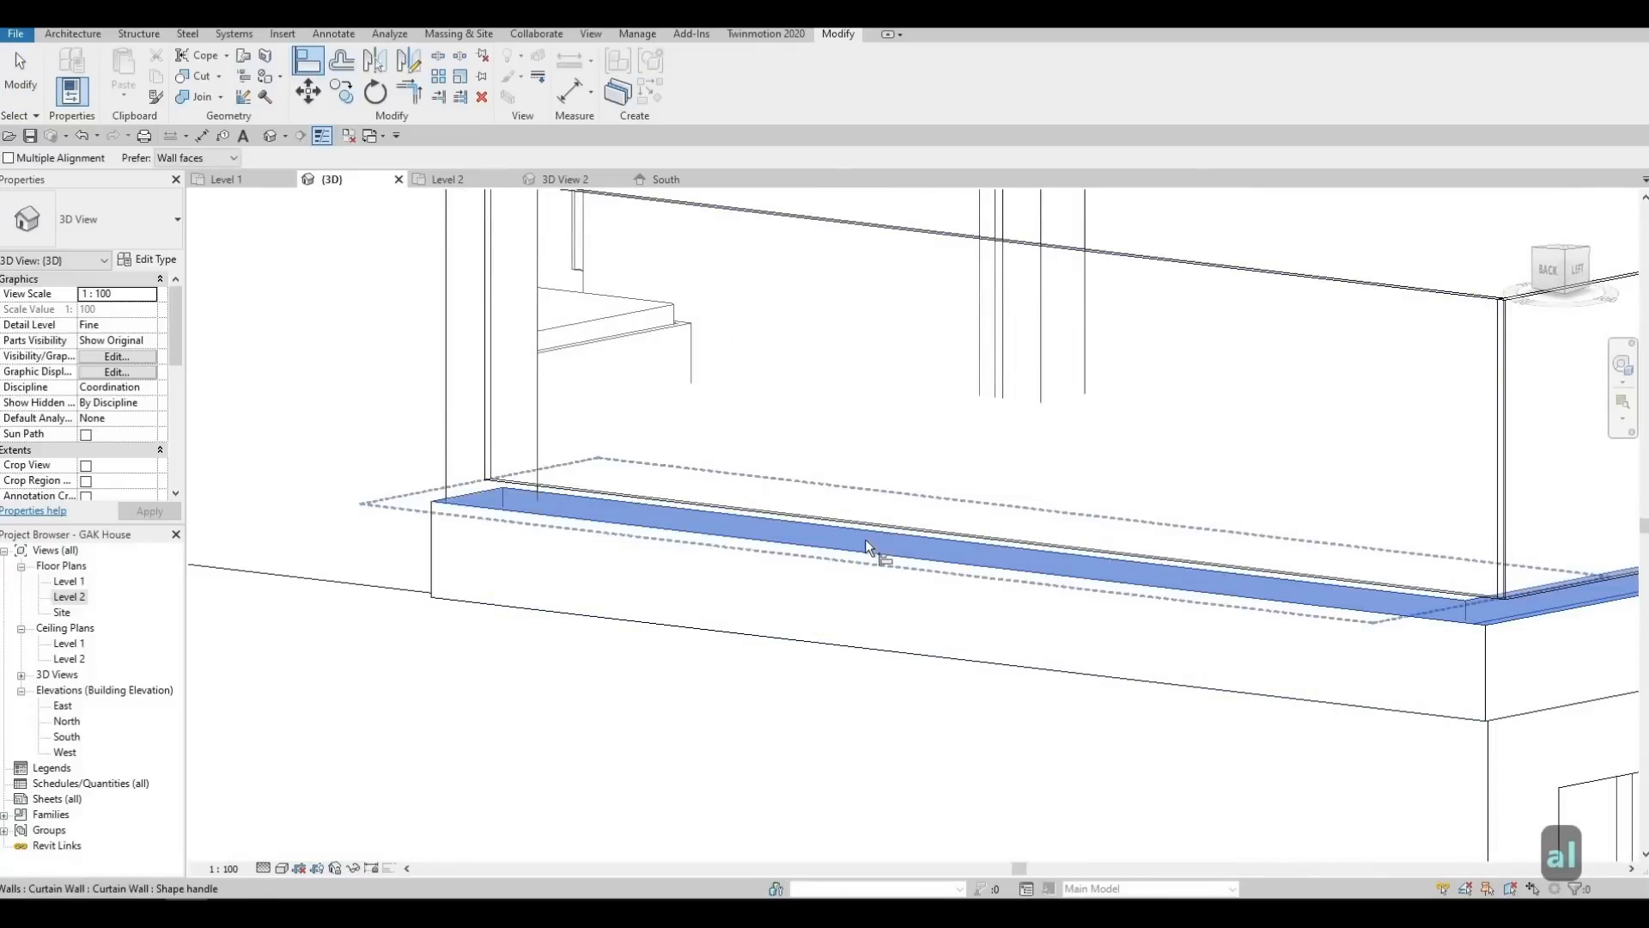
middle_drag(1228, 604, 621, 597)
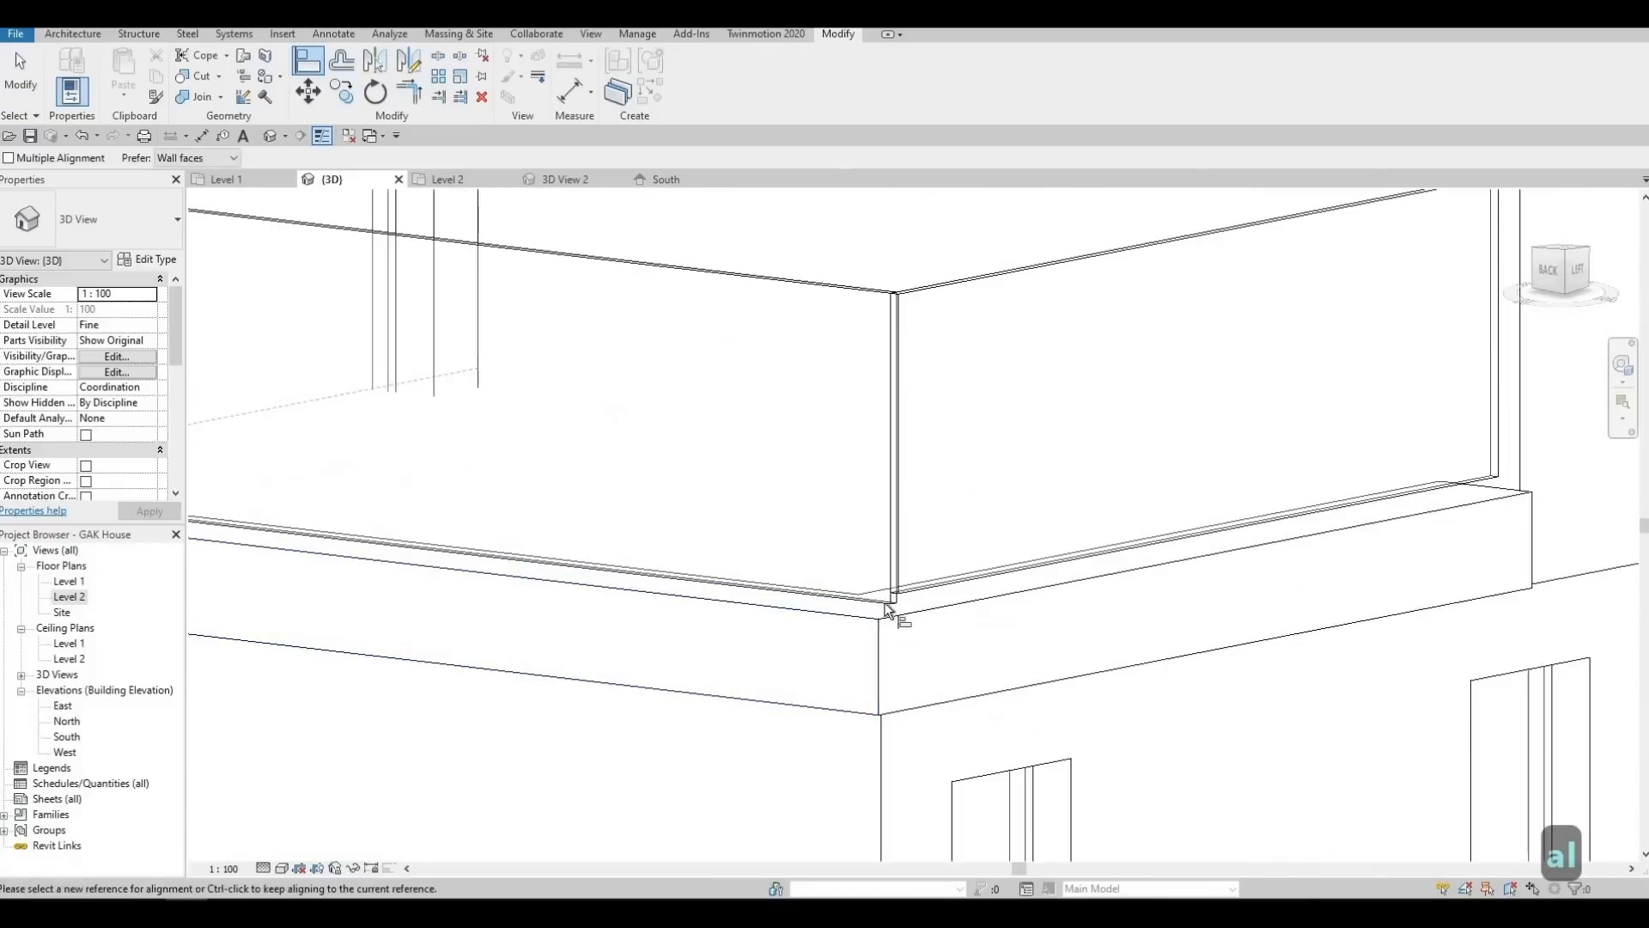
click(965, 574)
key(Escape)
key(Escape)
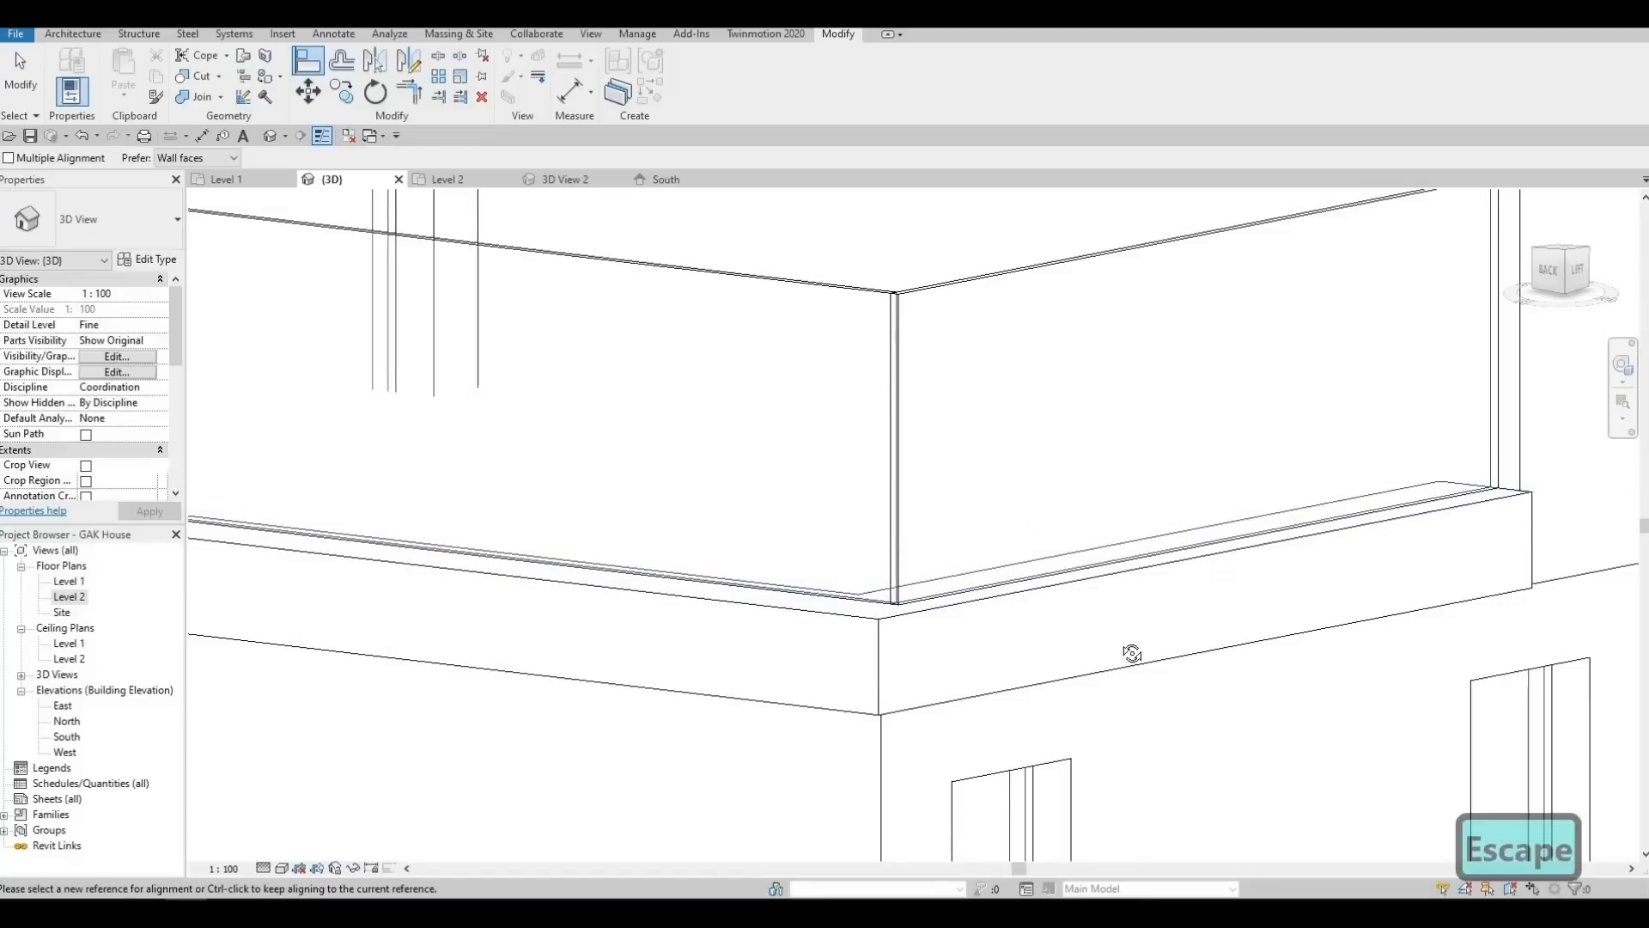
Align the tops of the vertical slats beneath the front overhang with the underside of the Level 2 exterior wall
scroll(1132, 652, down, 2)
shift+middle_drag(1019, 688, 834, 685)
middle_drag(1229, 699, 1052, 694)
middle_drag(1052, 694, 883, 607)
scroll(1031, 700, down, 4)
scroll(878, 634, up, 2)
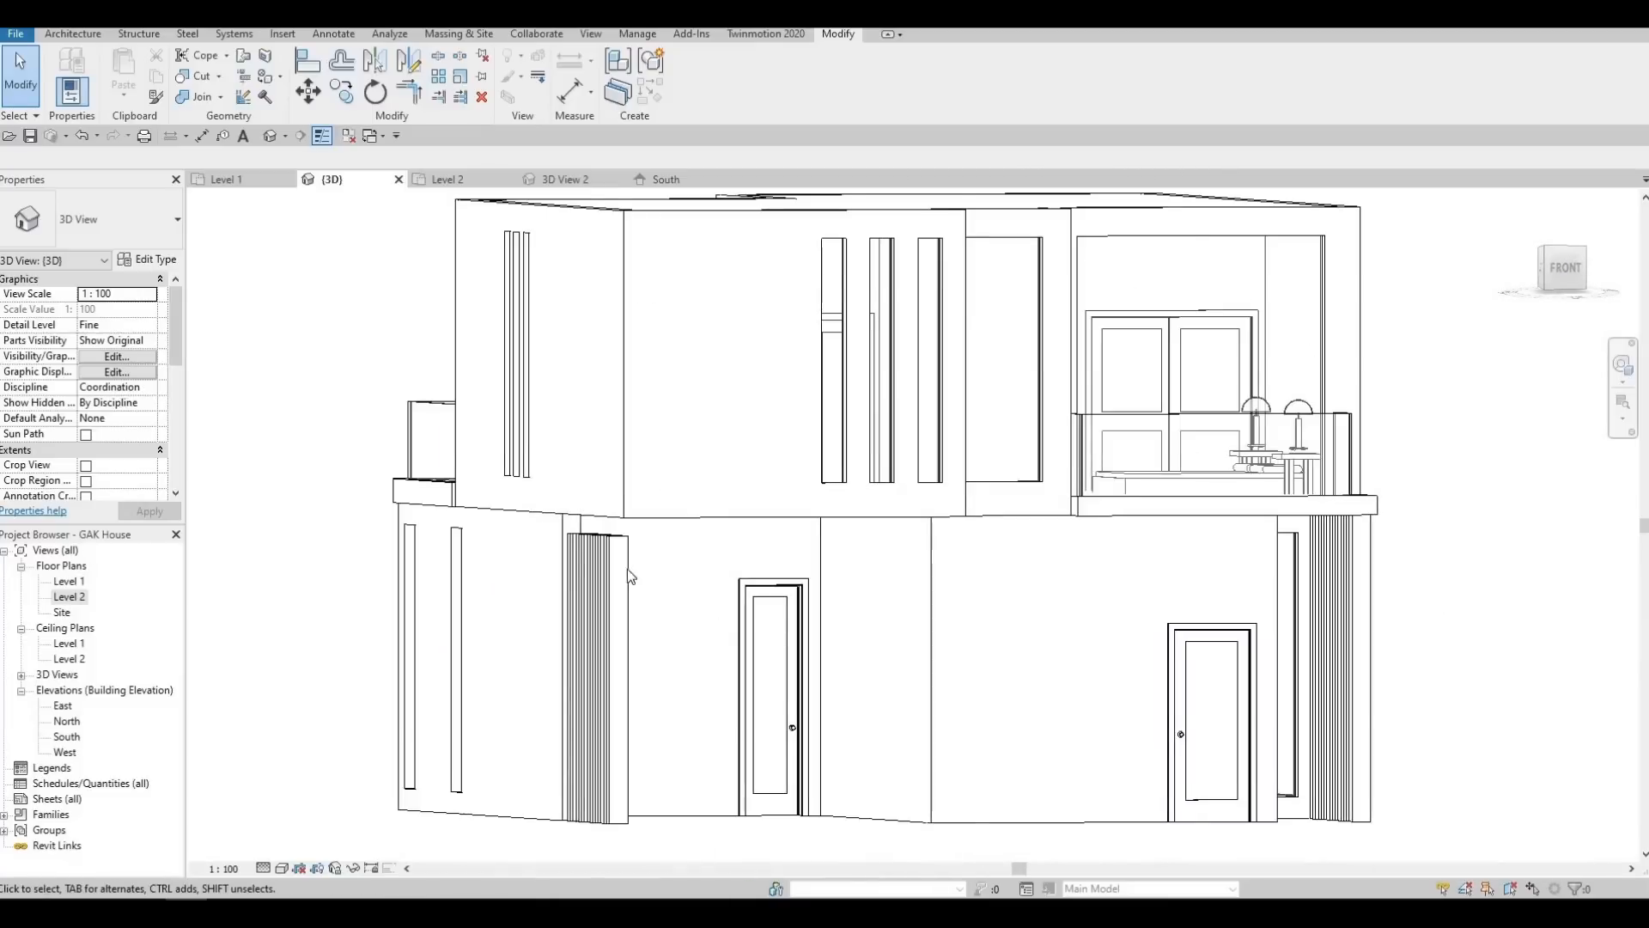
shift+middle_drag(630, 576, 905, 501)
scroll(902, 485, up, 4)
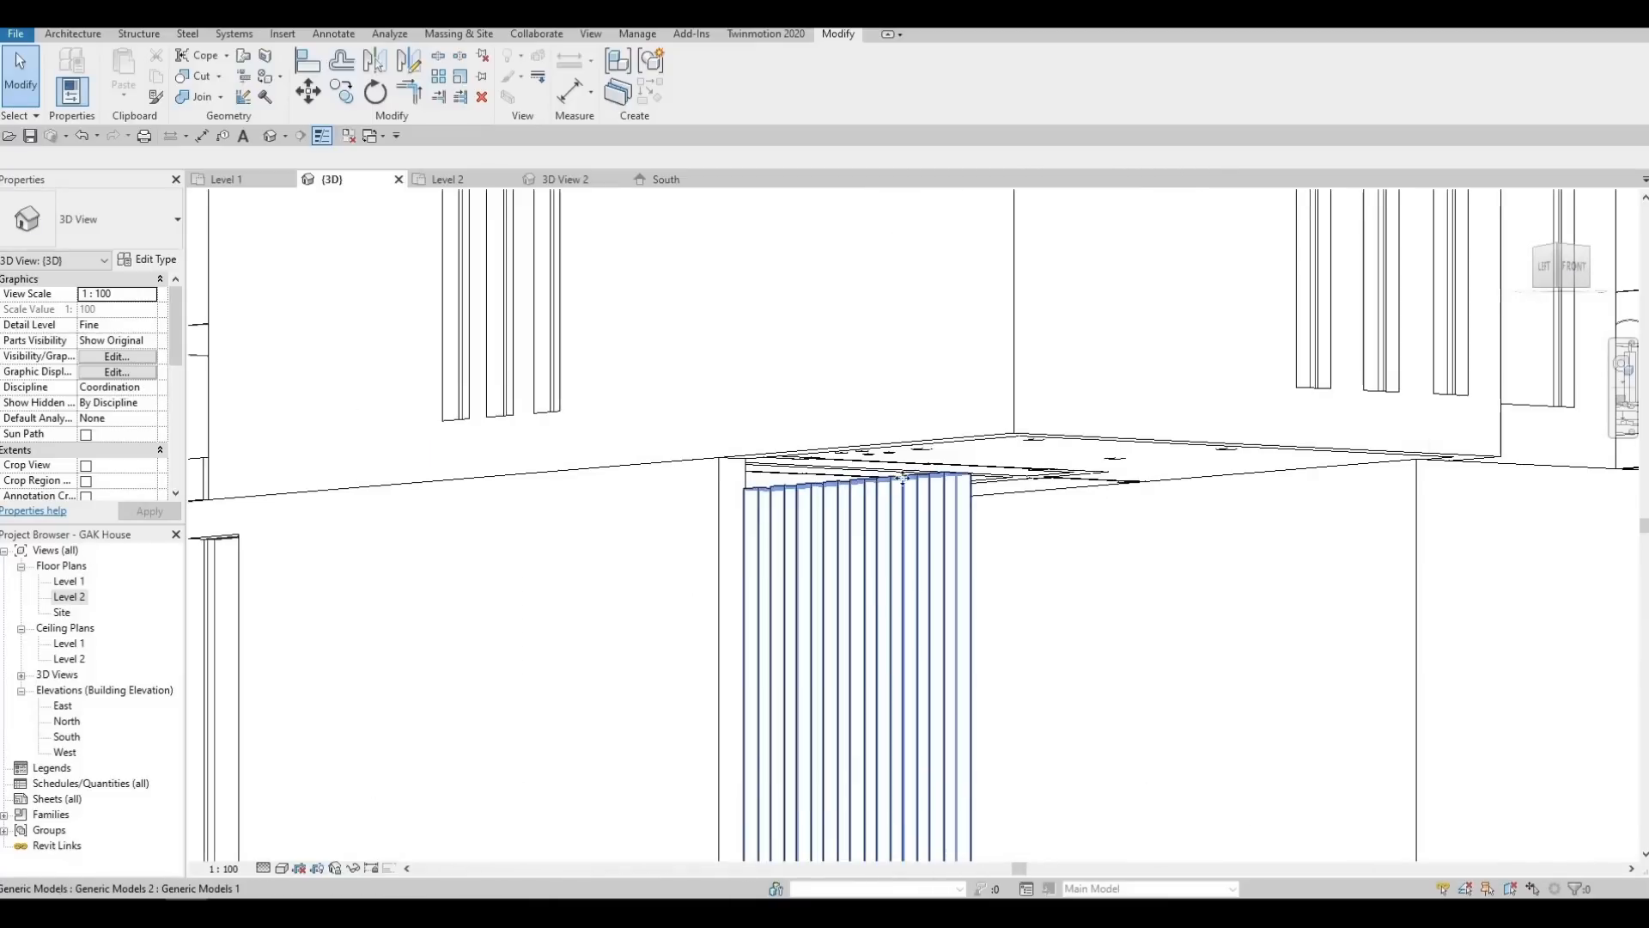
click(898, 479)
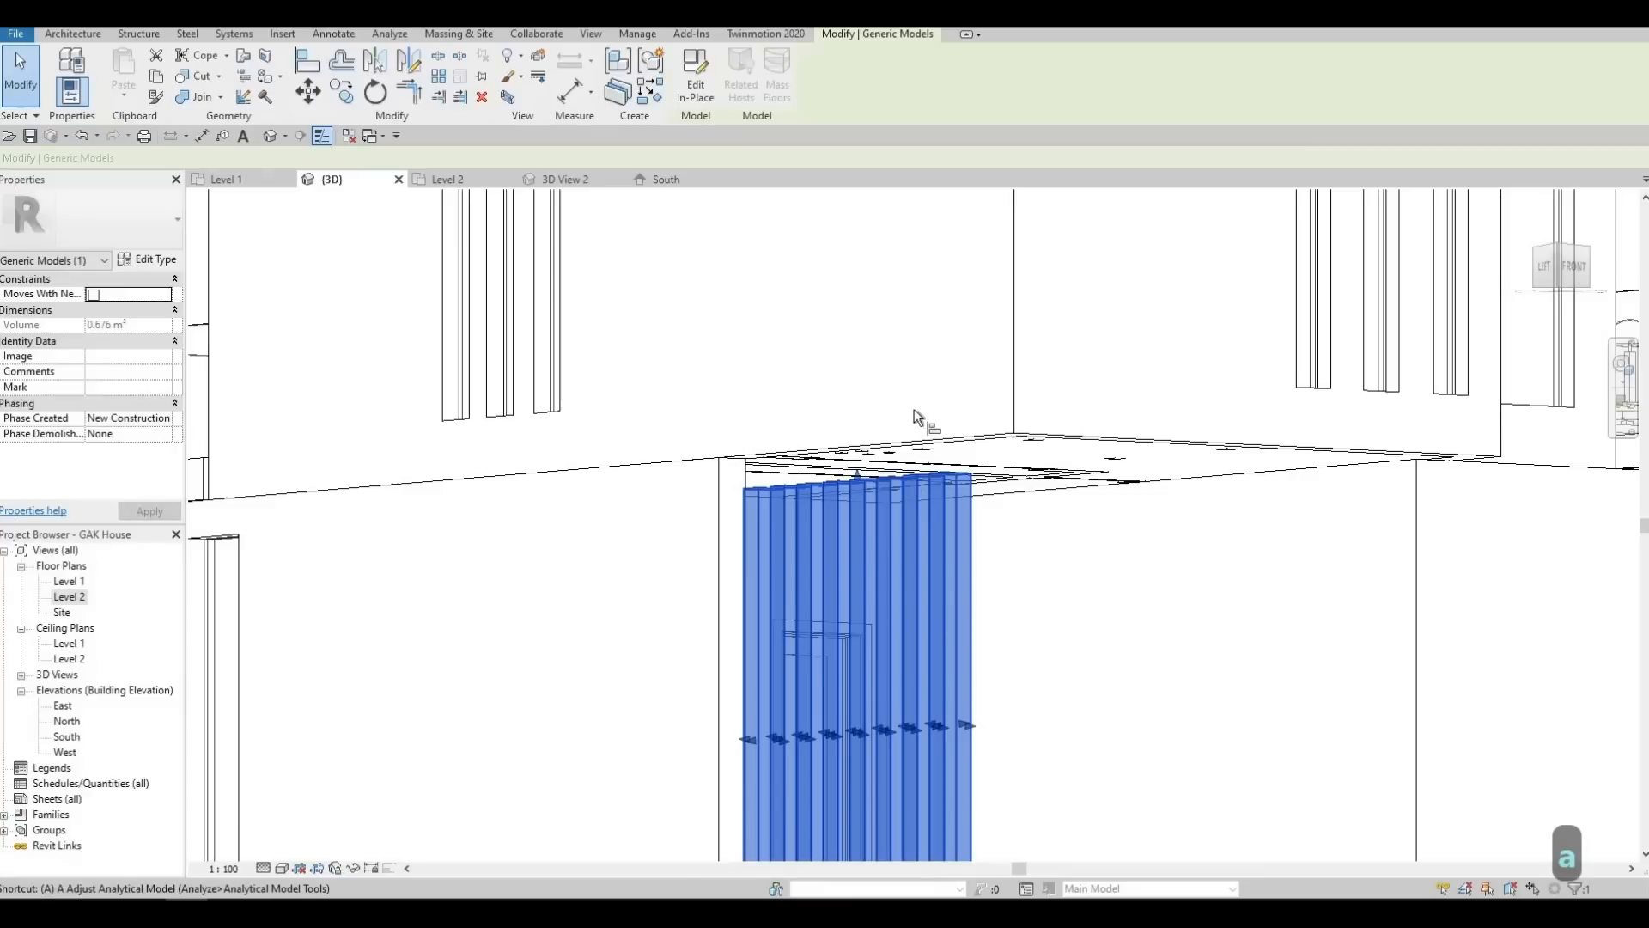
key(a)
key(l)
scroll(914, 413, up, 2)
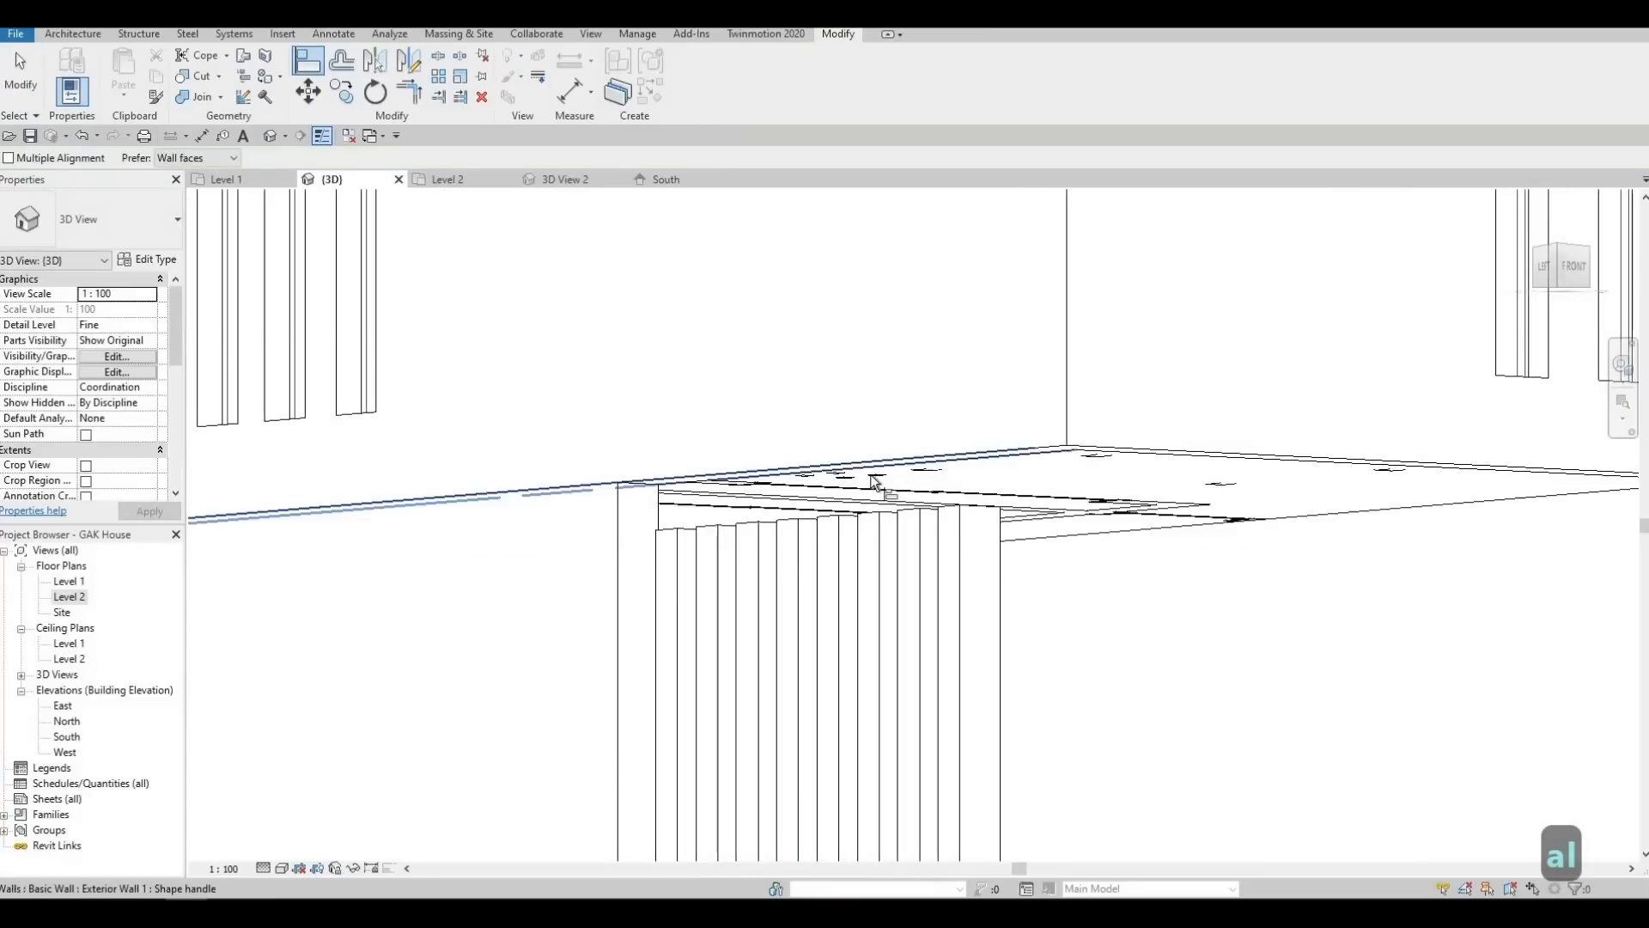
click(846, 519)
scroll(832, 646, up, 4)
scroll(794, 584, down, 4)
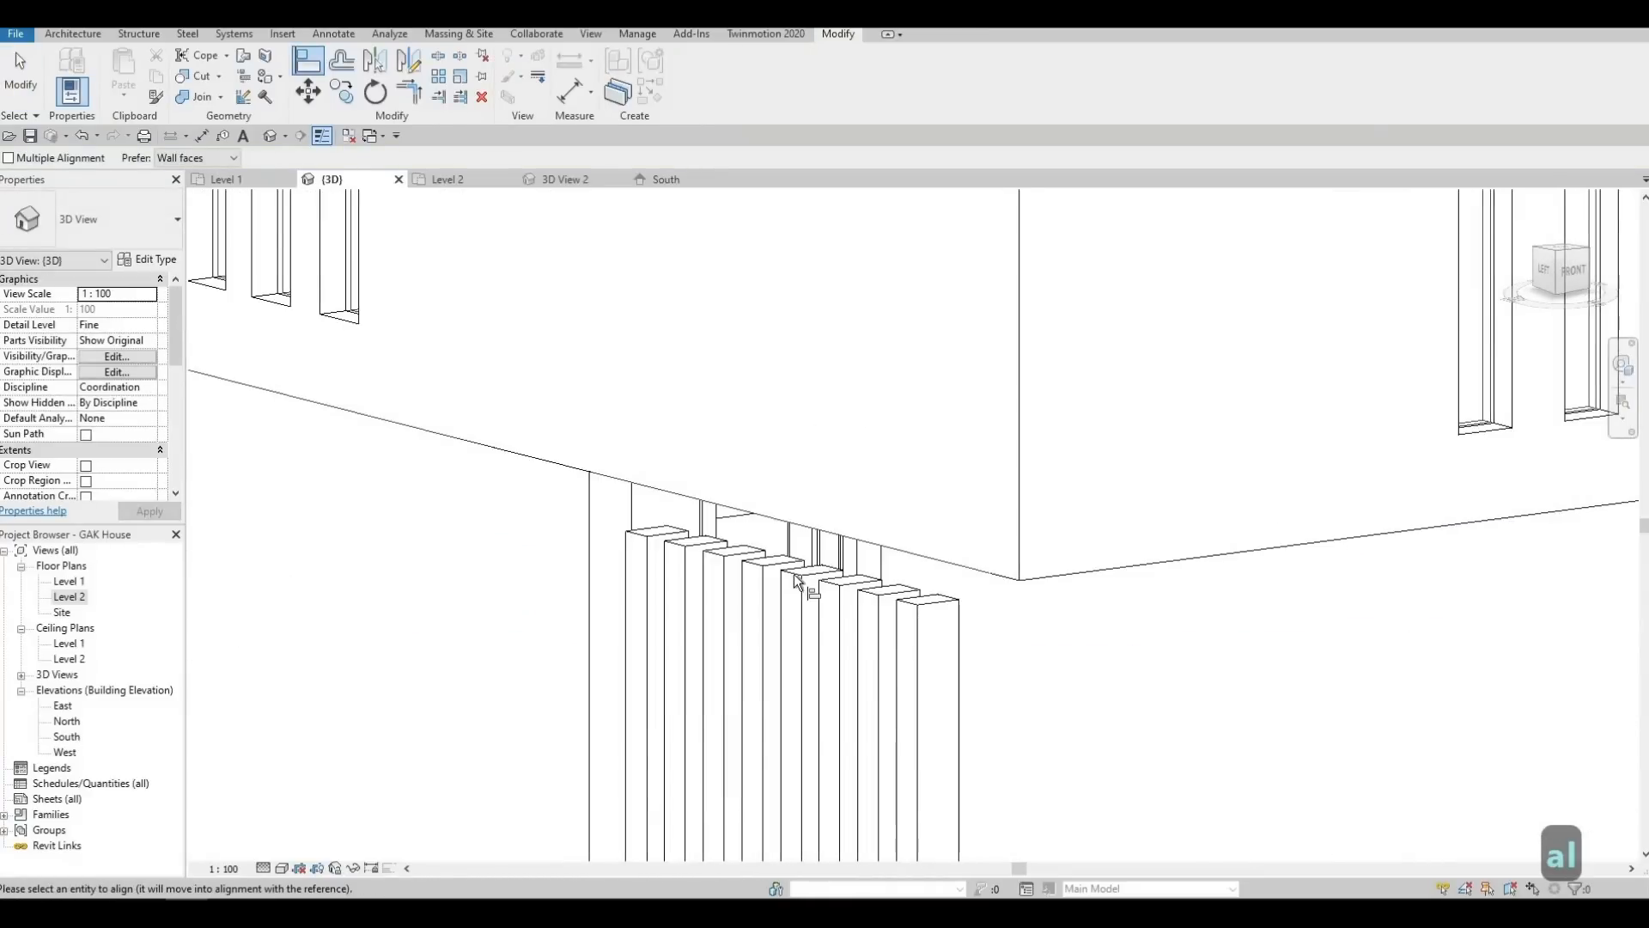
click(700, 431)
shift+middle_drag(840, 464, 831, 555)
key(Escape)
scroll(711, 433, down, 3)
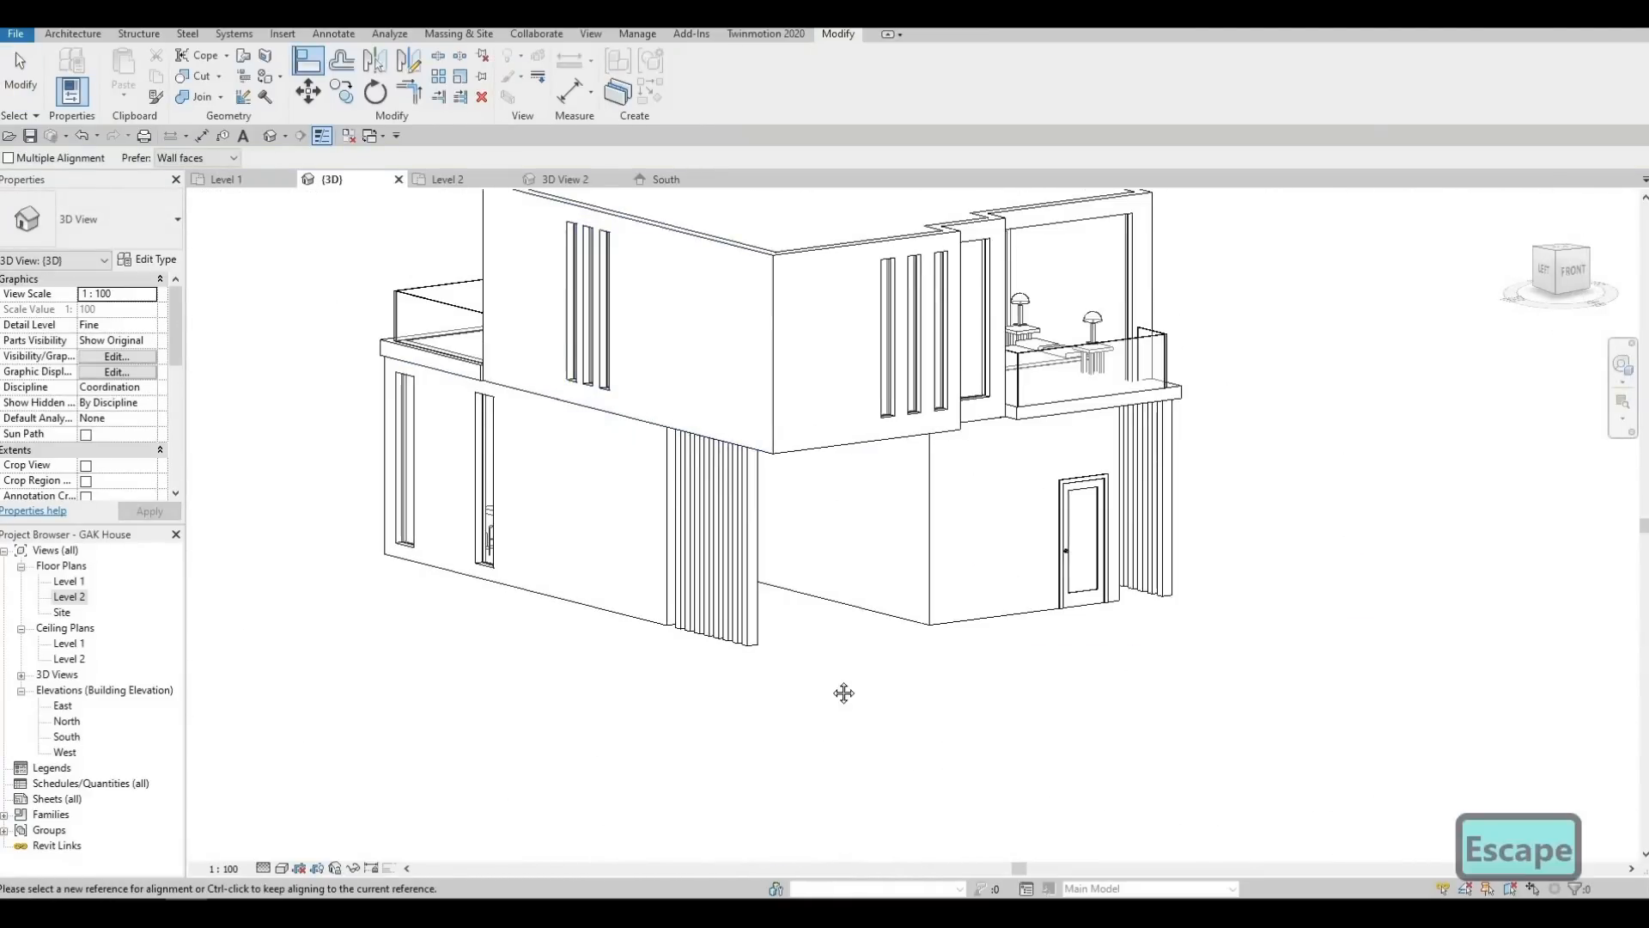
Exit the Align command and save the project
shift+middle_drag(843, 693, 884, 750)
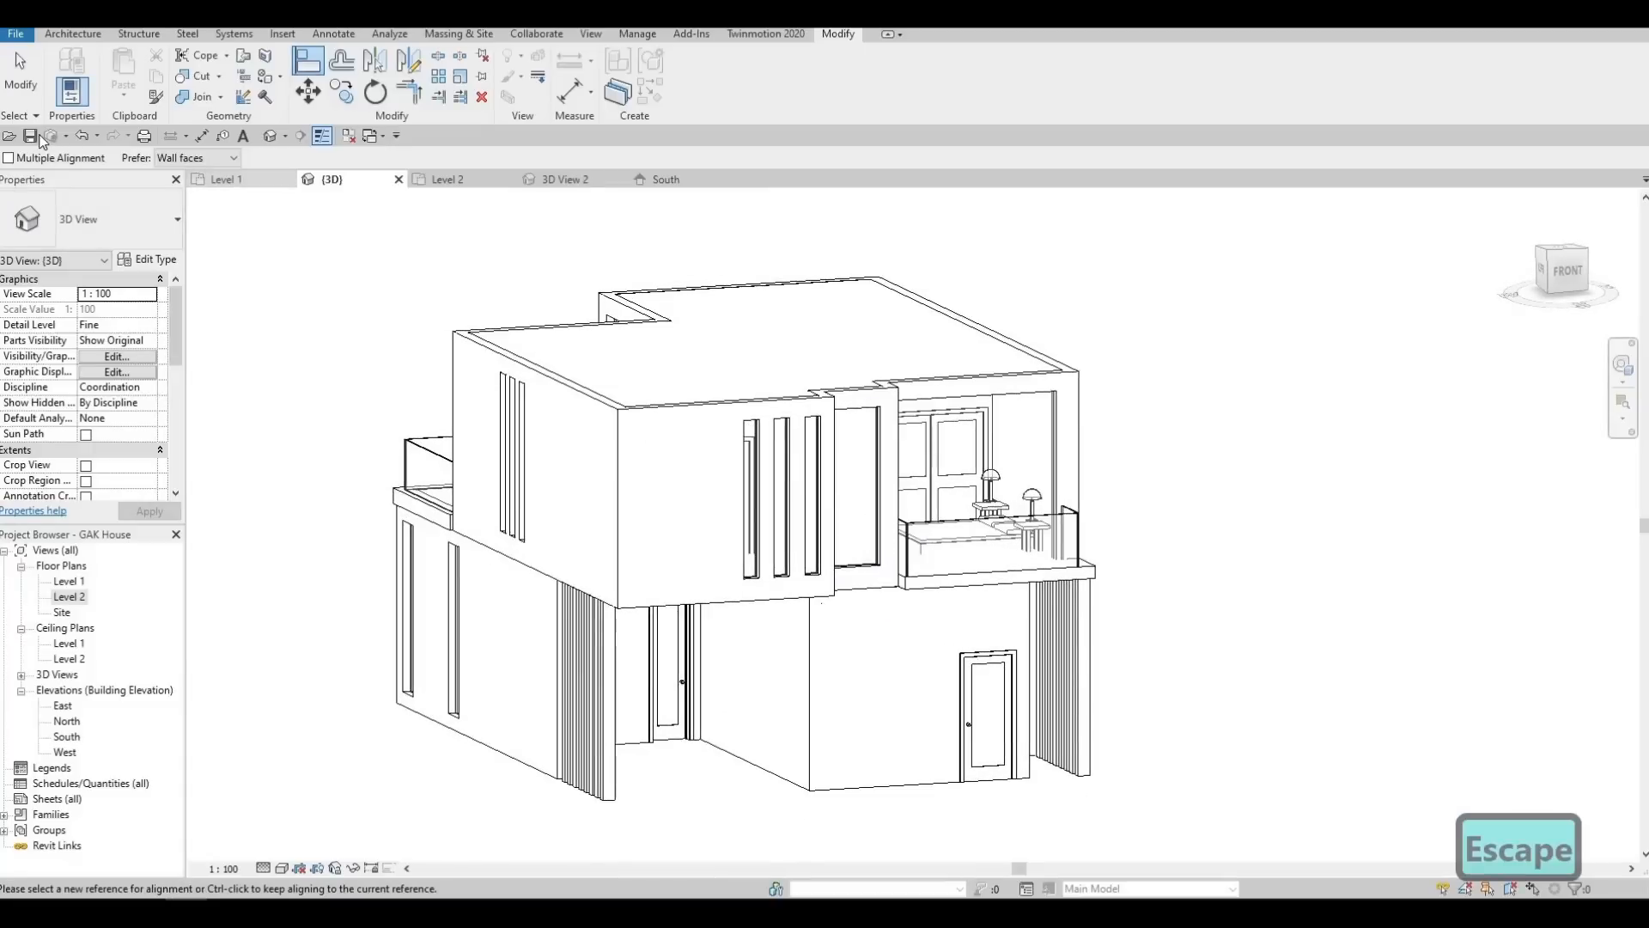
key(Escape)
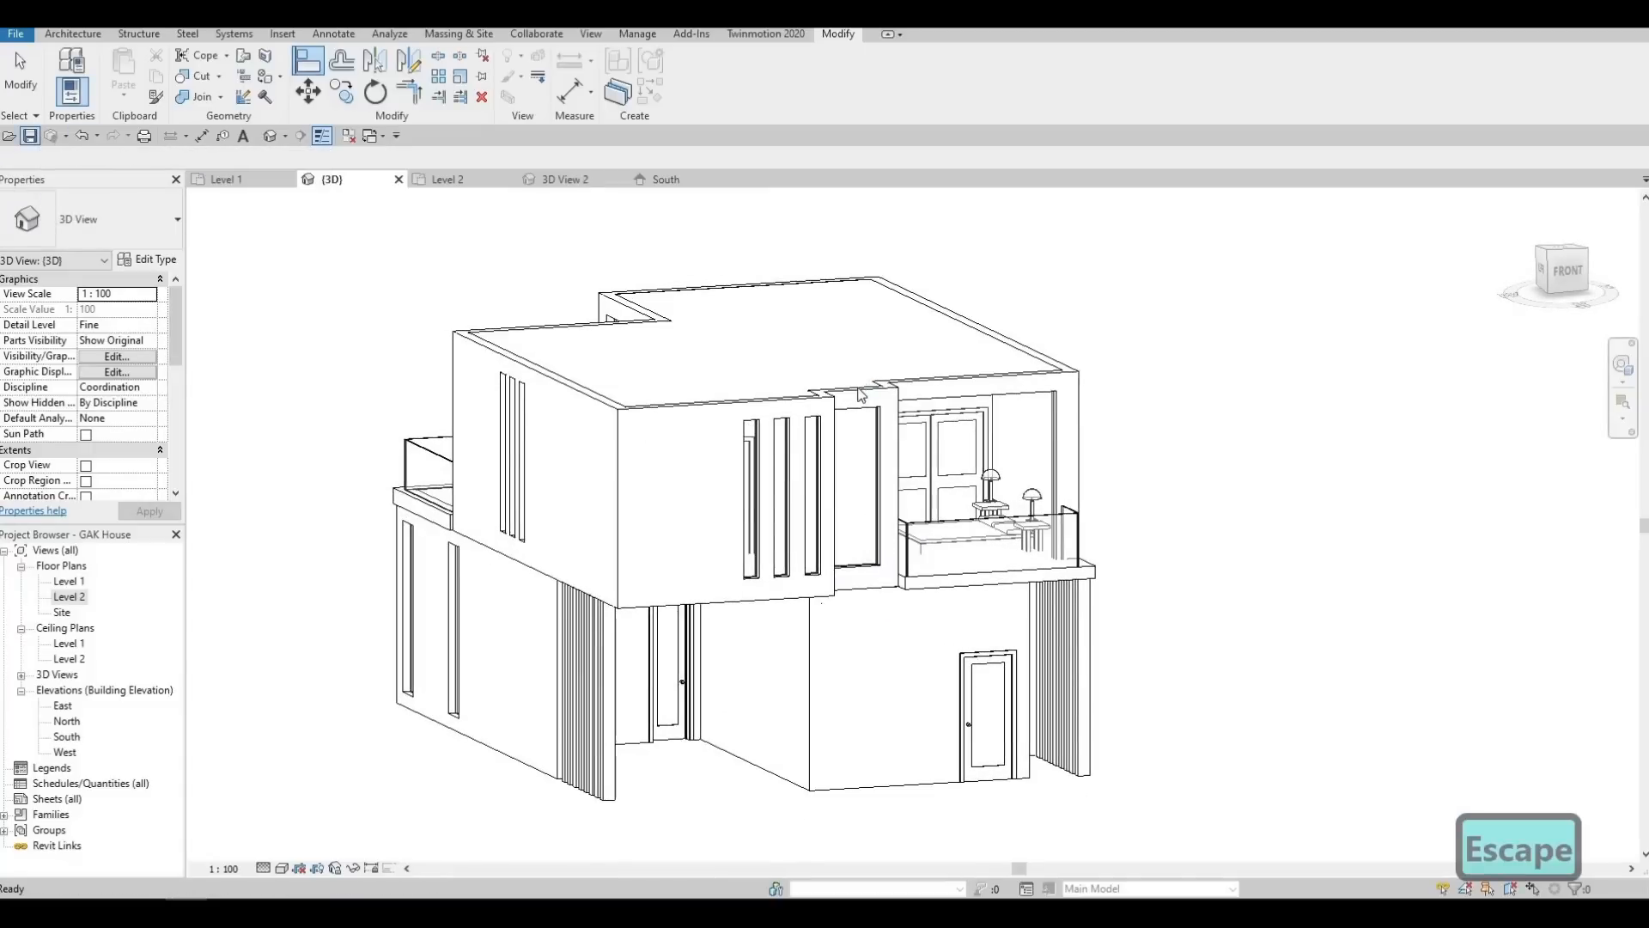
scroll(352, 730, up, 1)
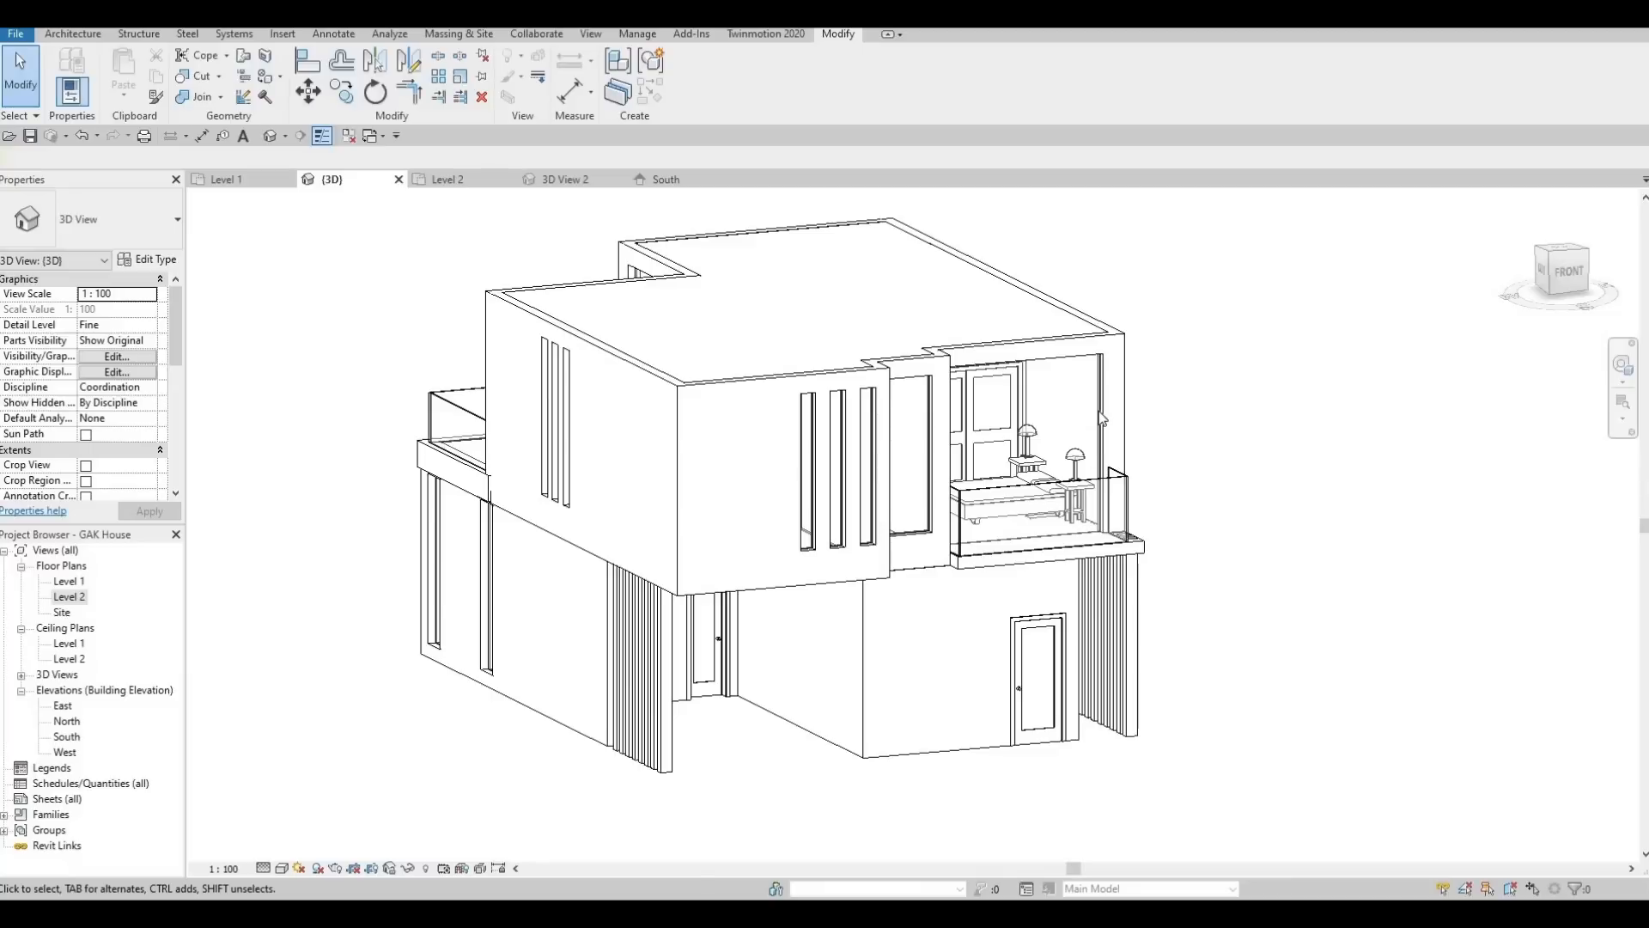
Open the Level 2 plan and shorten the front balcony's recessed curtain wall to 1840 mm by moving its east end
double_click(69, 596)
scroll(736, 607, up, 1)
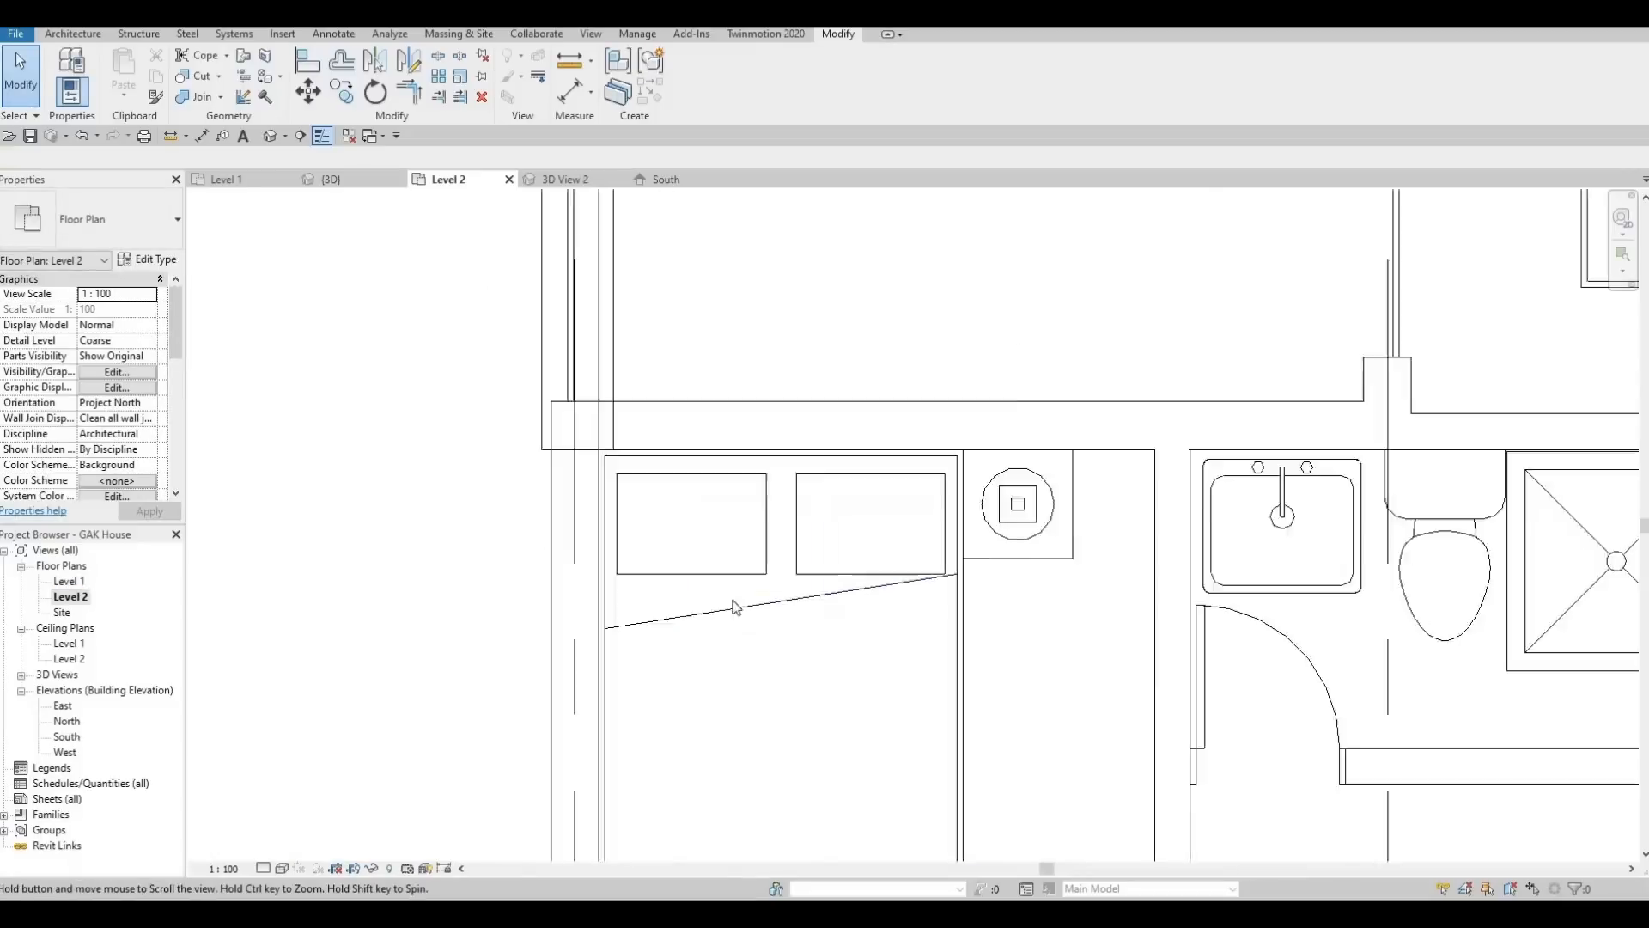
scroll(736, 608, down, 4)
middle_drag(1188, 688, 765, 593)
scroll(765, 593, down, 2)
middle_drag(900, 775, 779, 403)
scroll(915, 598, up, 4)
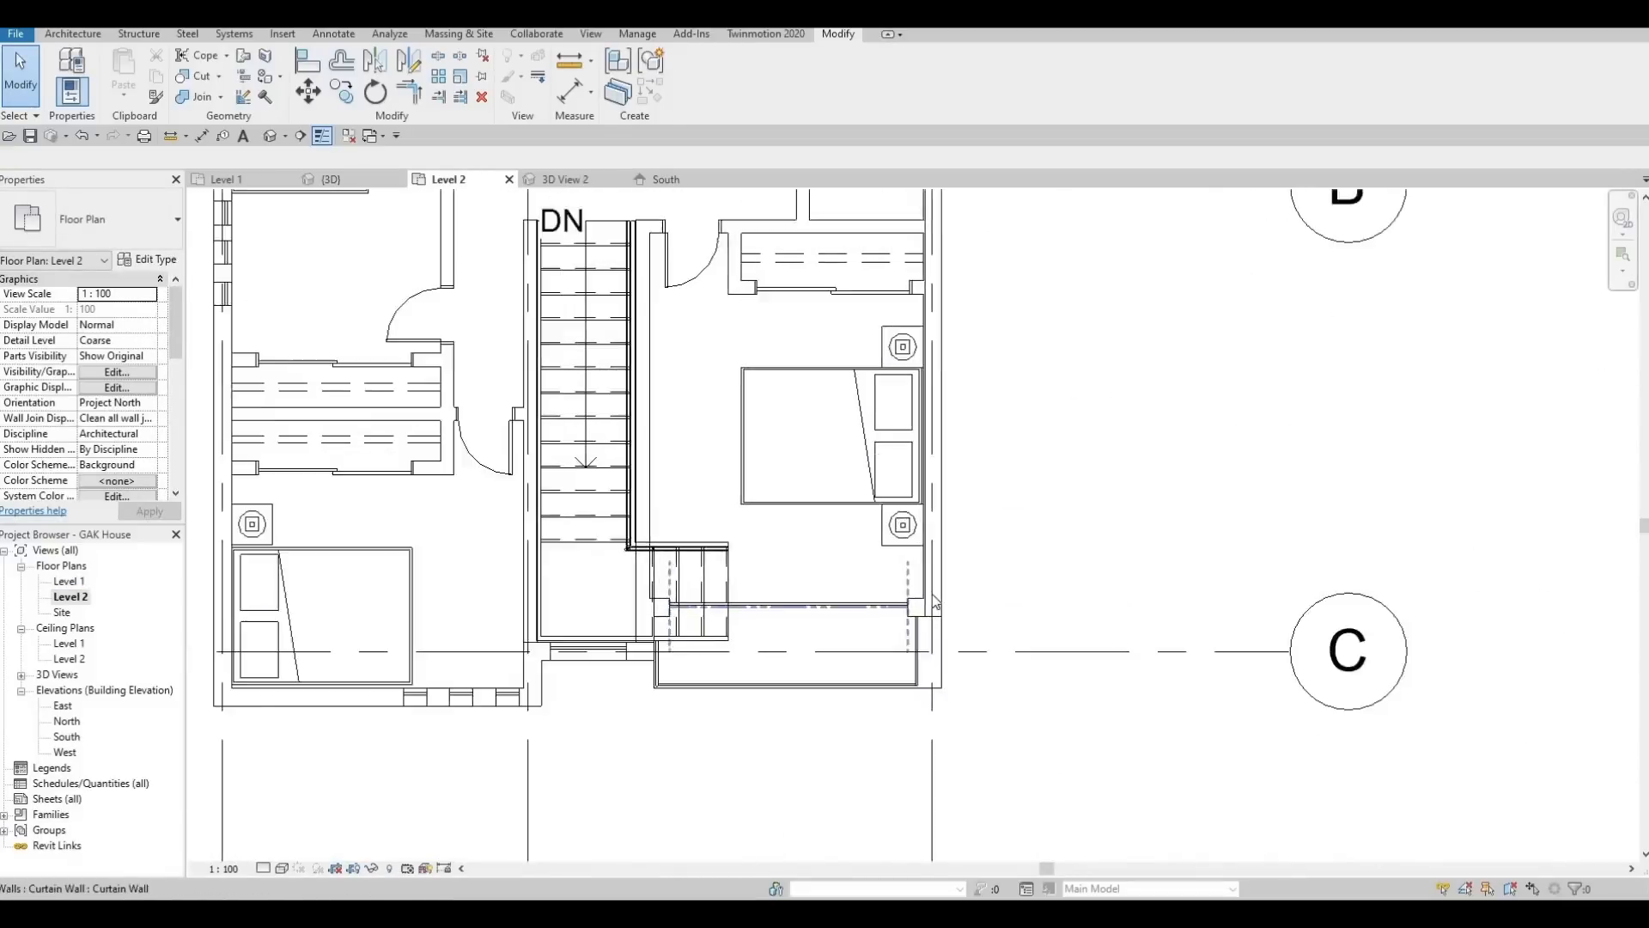
click(954, 602)
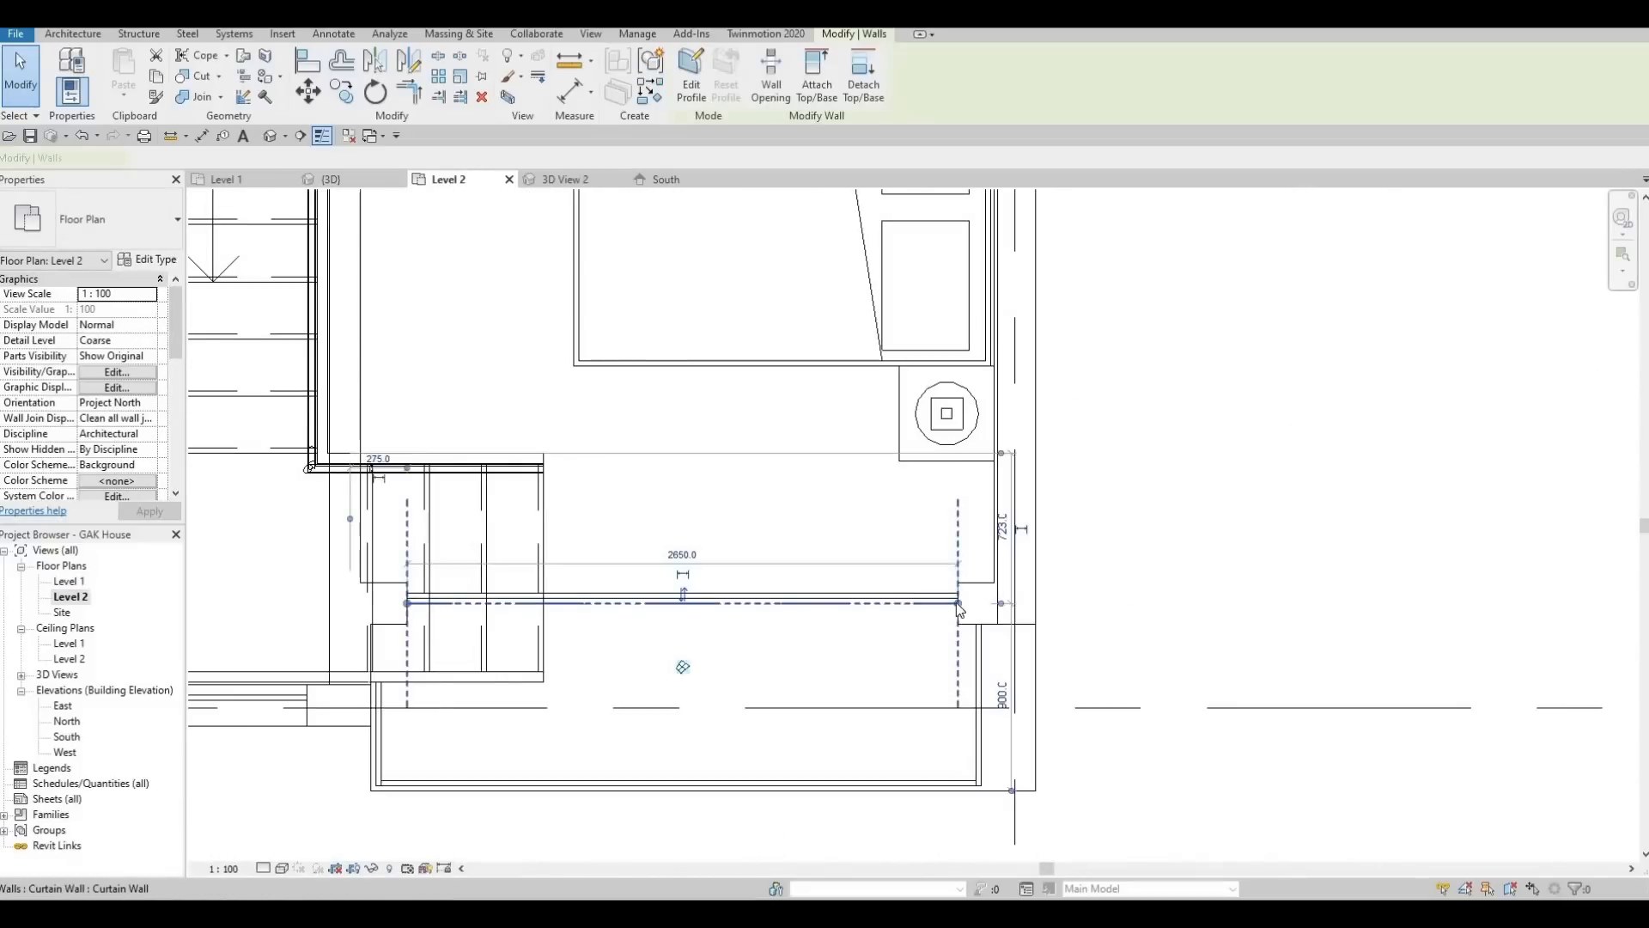
drag(790, 606, 790, 607)
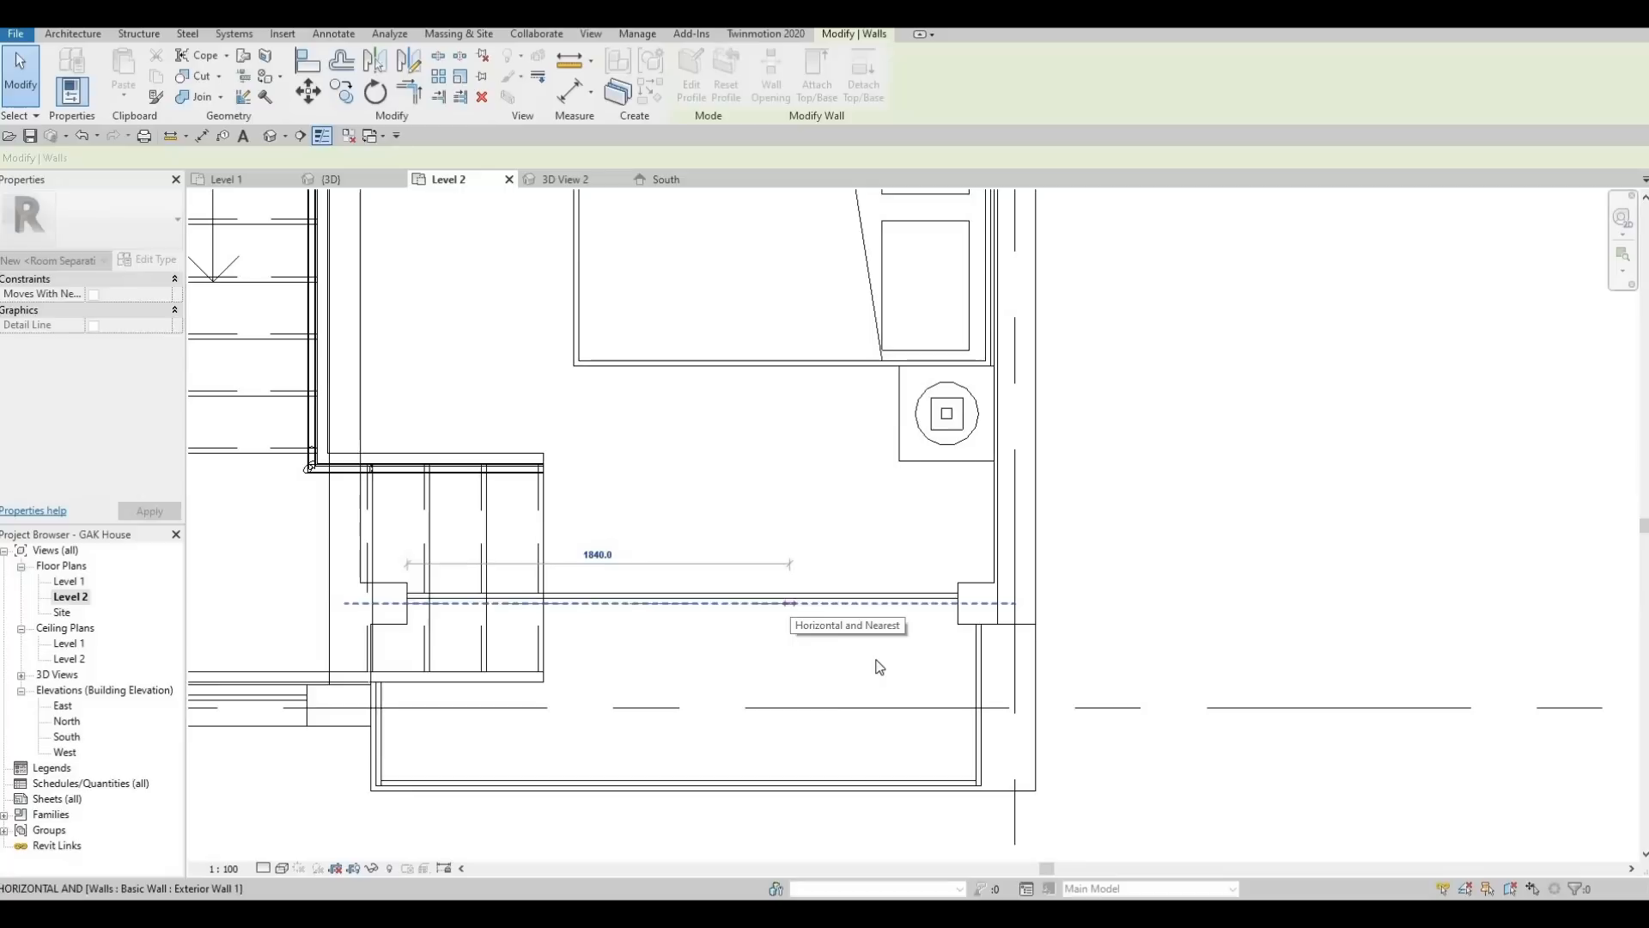
key(Escape)
key(Escape)
Nudge the front balcony's east glass balustrade westward until it sits about 245 mm from the east grid line
click(978, 658)
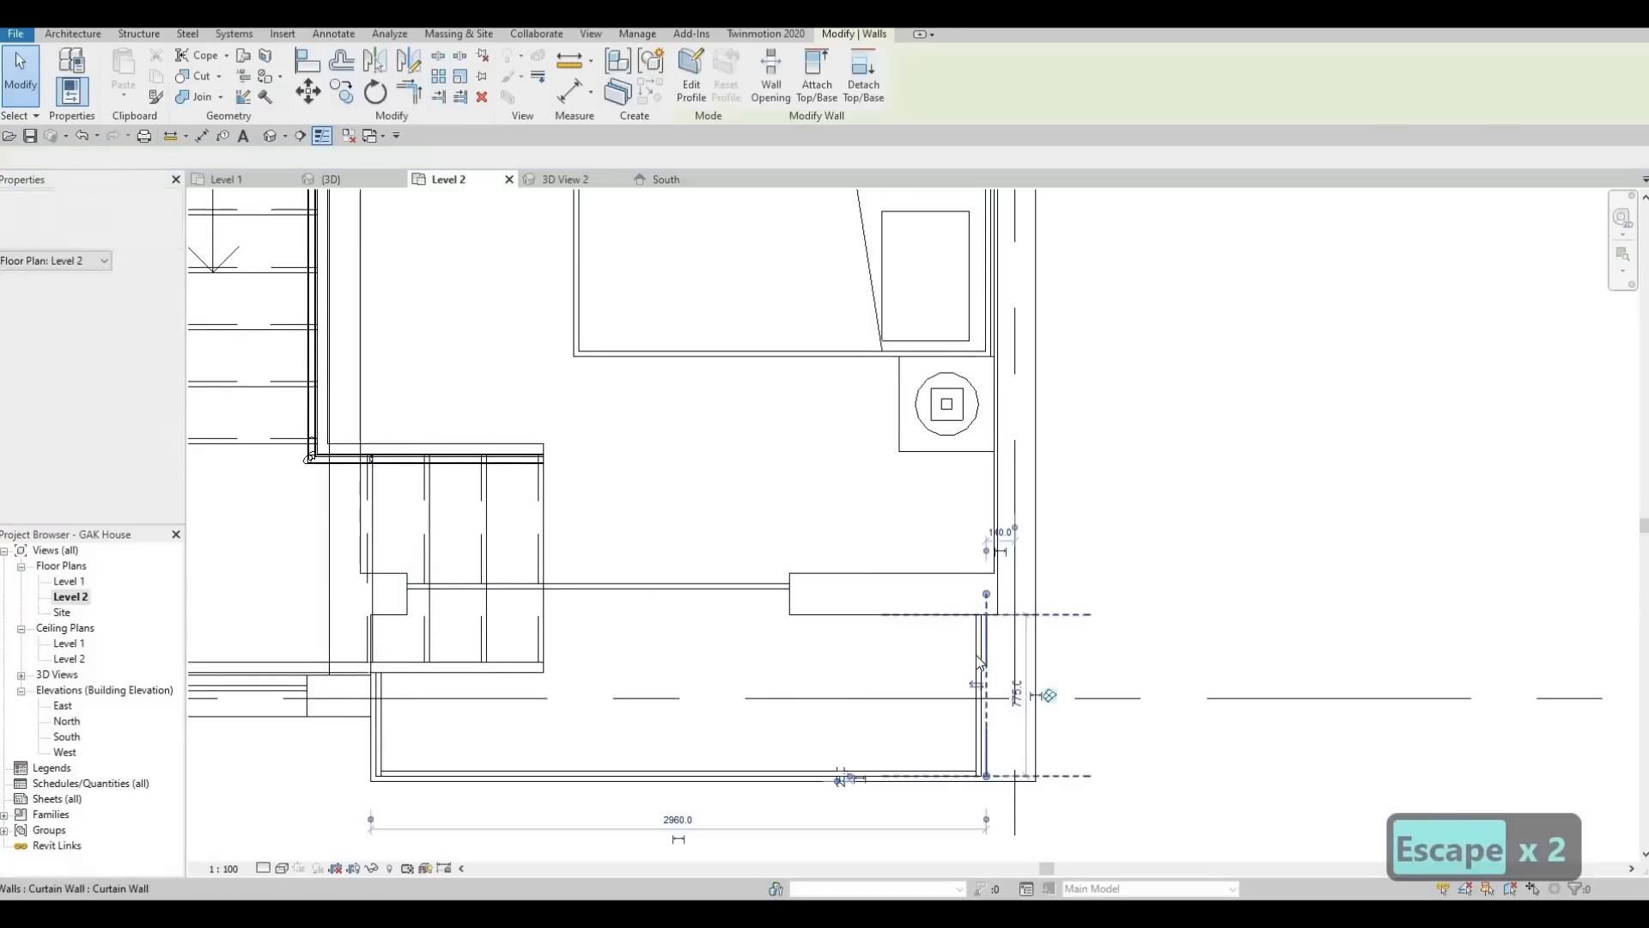
key(Left)
key(Left)
key(Left)
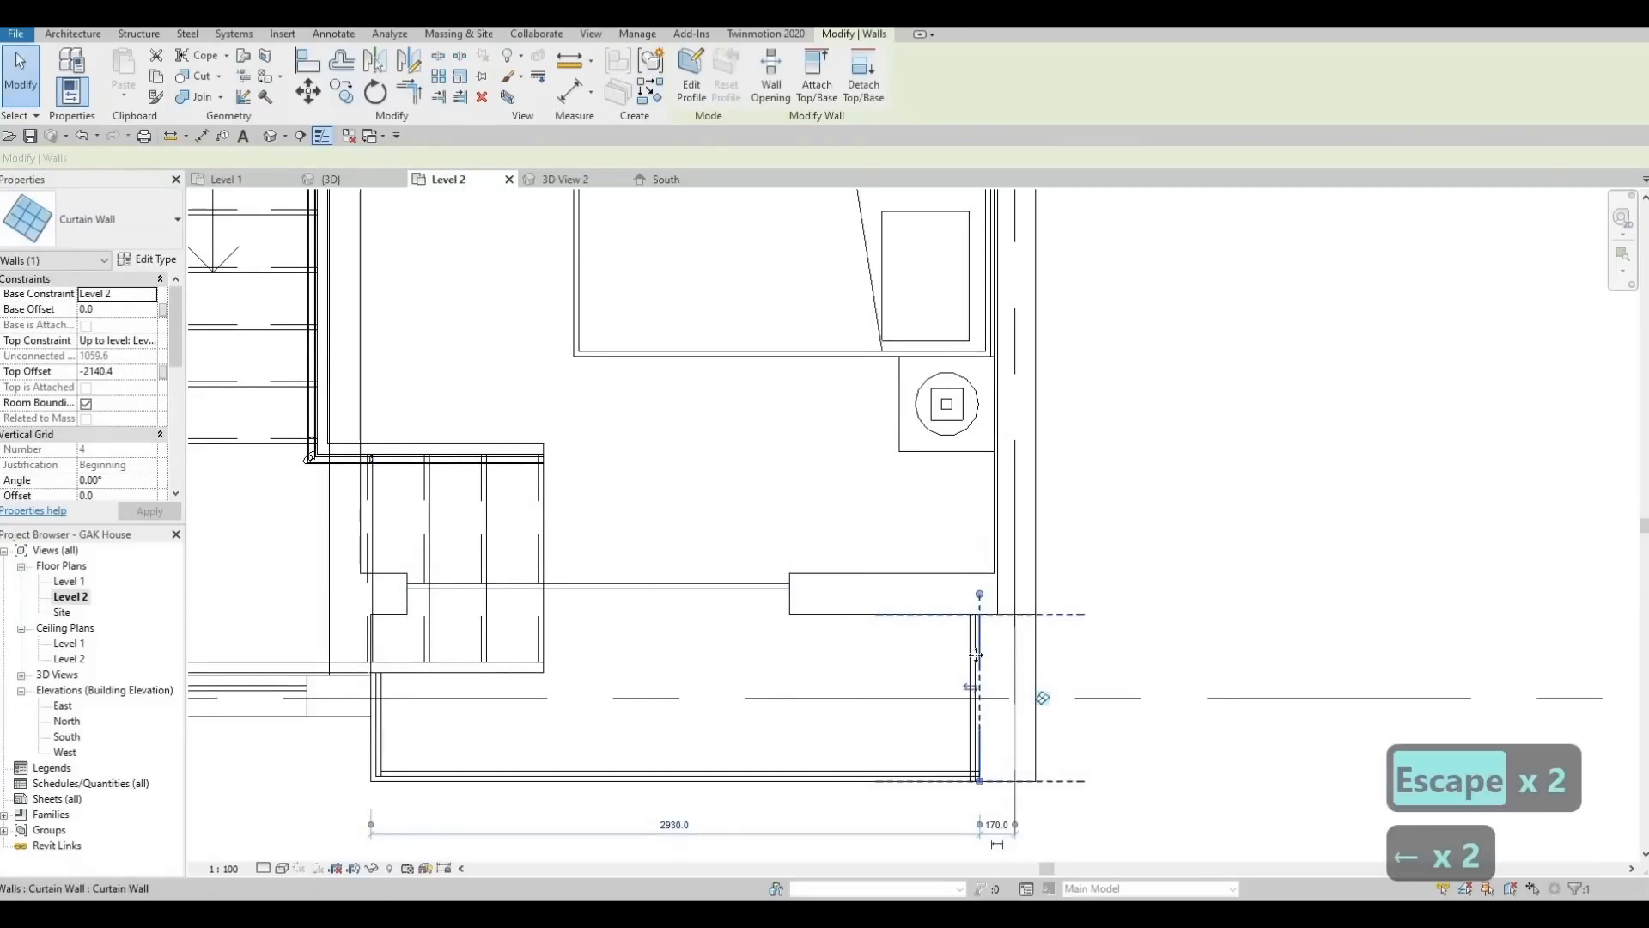
key(Left)
key(Left)
key(Left)
key(Left)
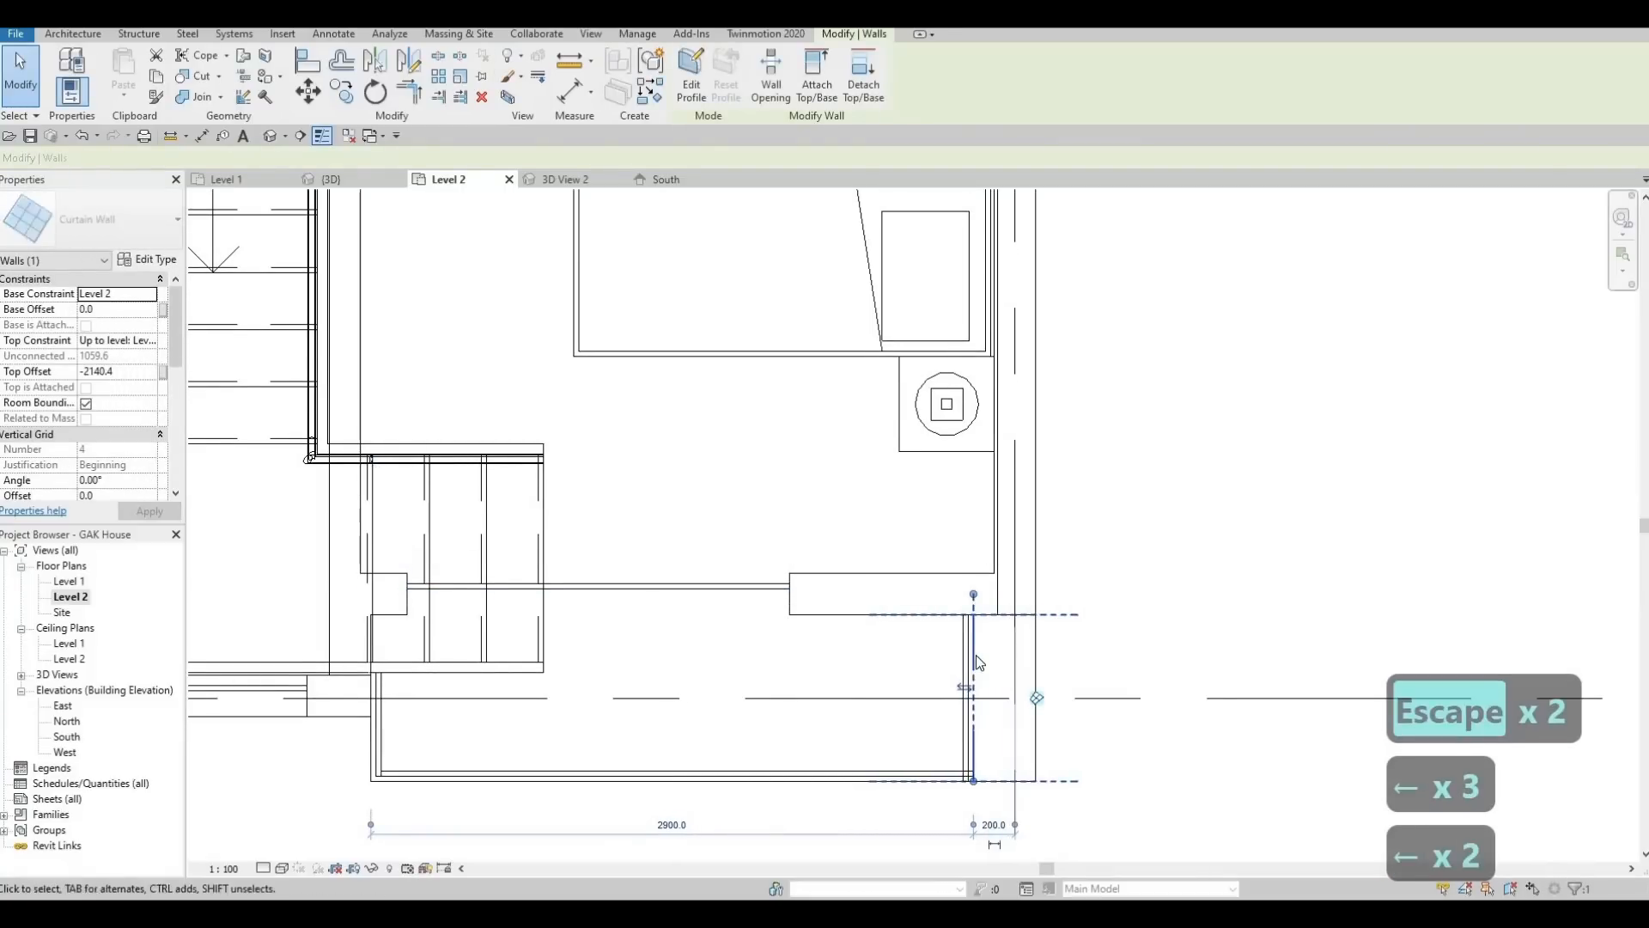
key(Escape)
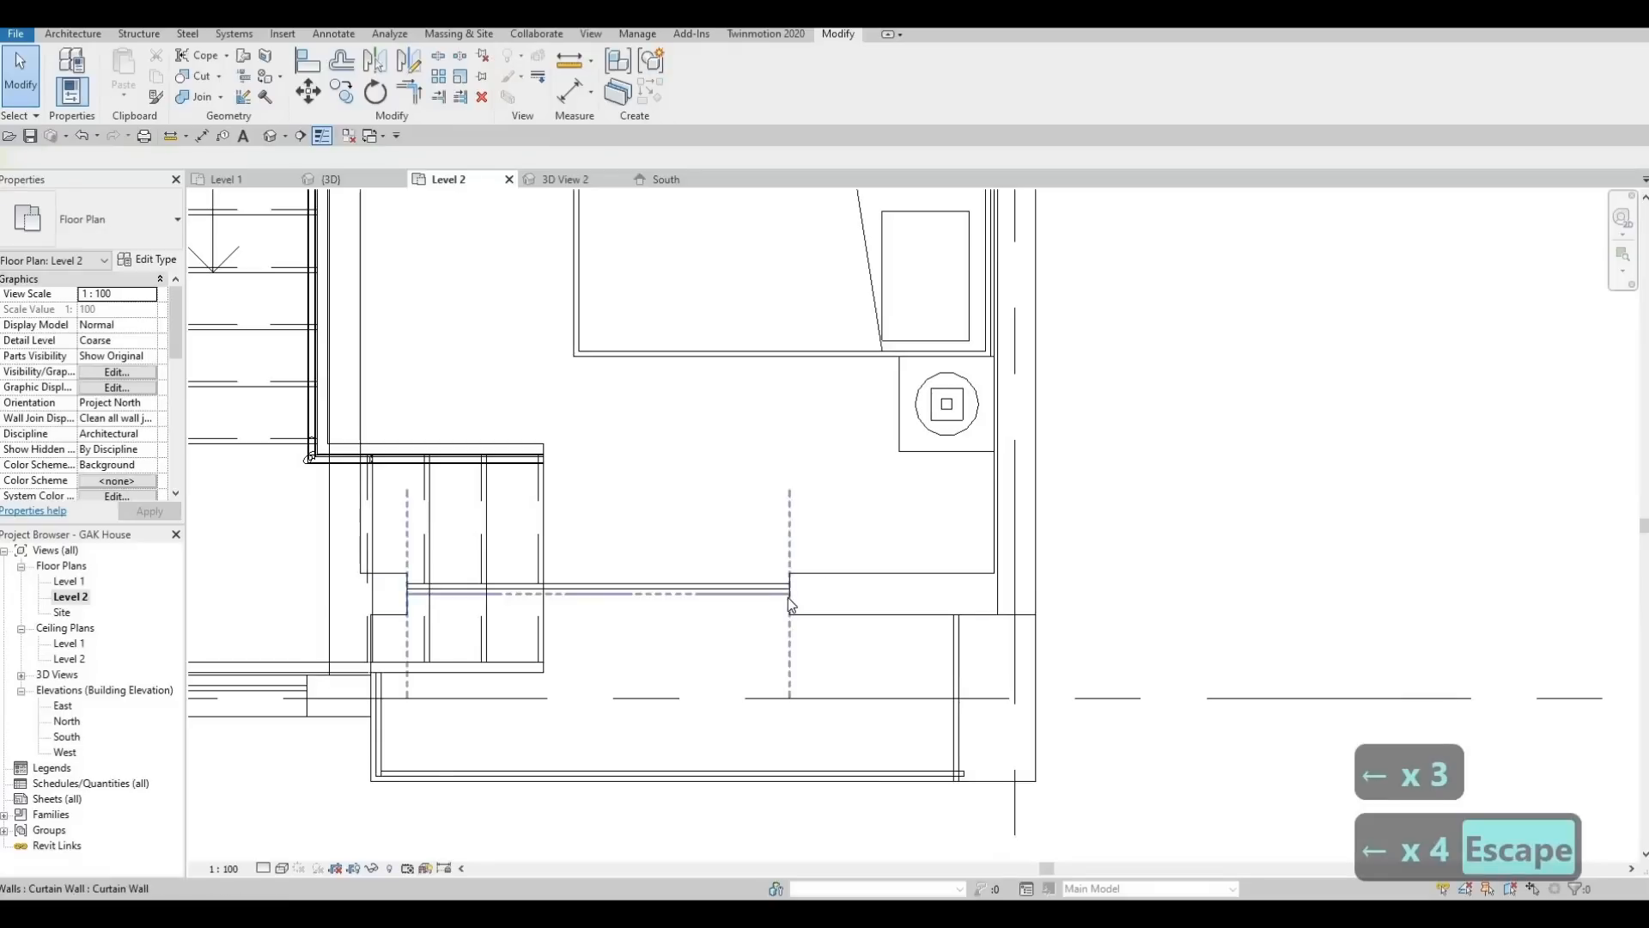
Shorten the front balcony's recessed curtain wall further by moving its east end to a length of 1640 mm
click(789, 594)
drag(788, 595, 748, 594)
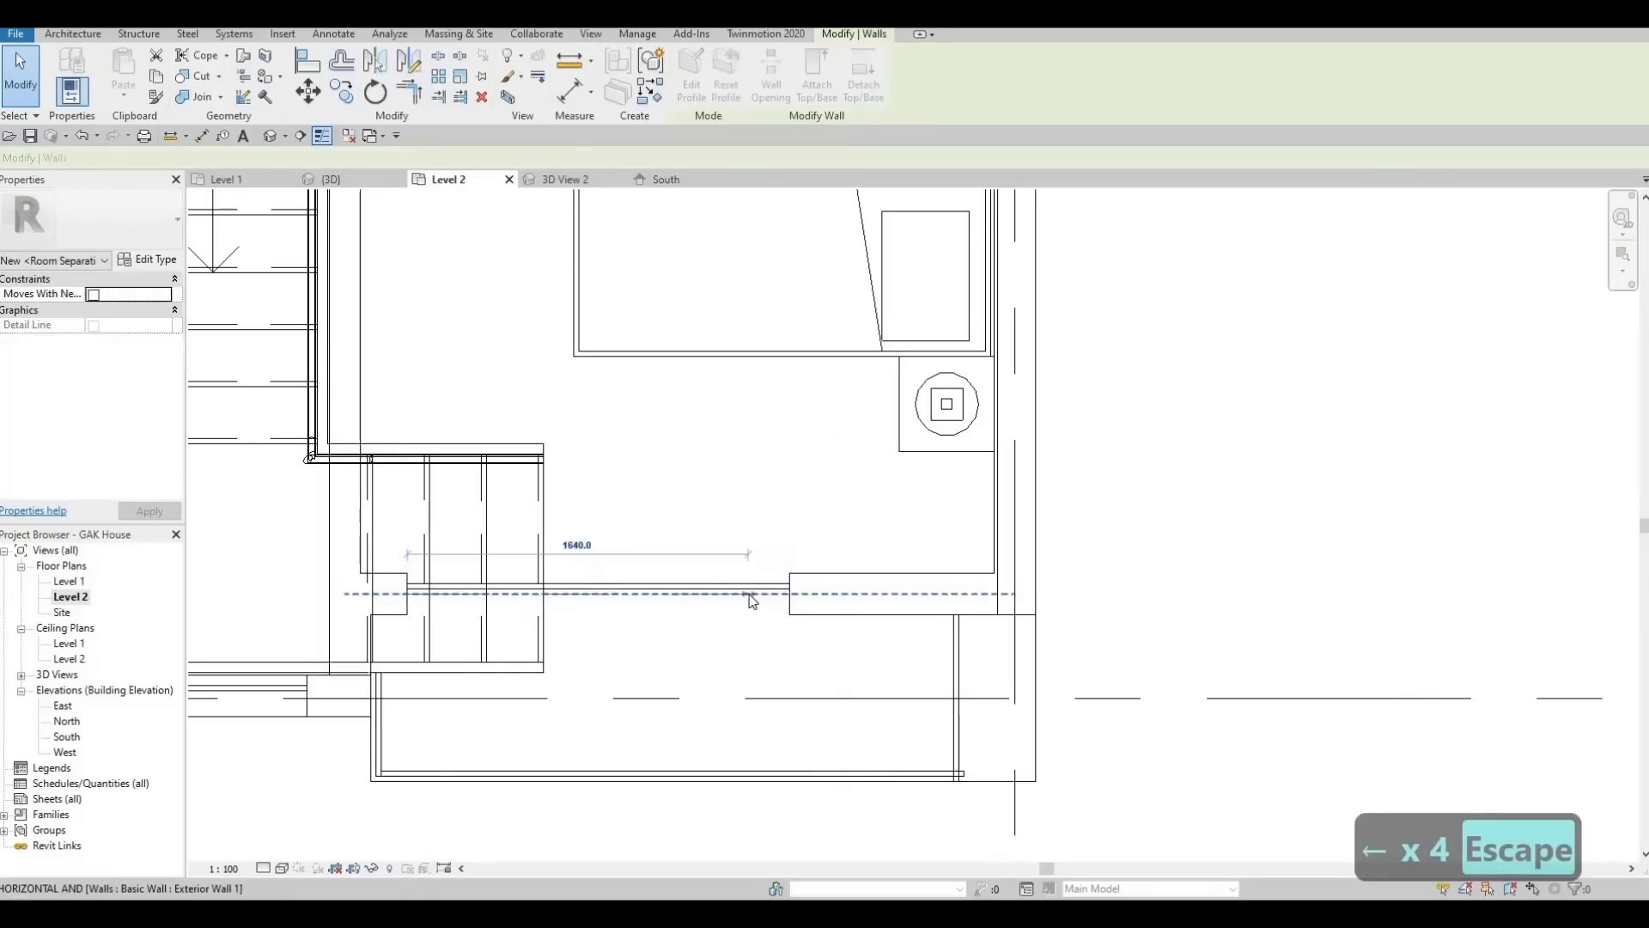
key(Escape)
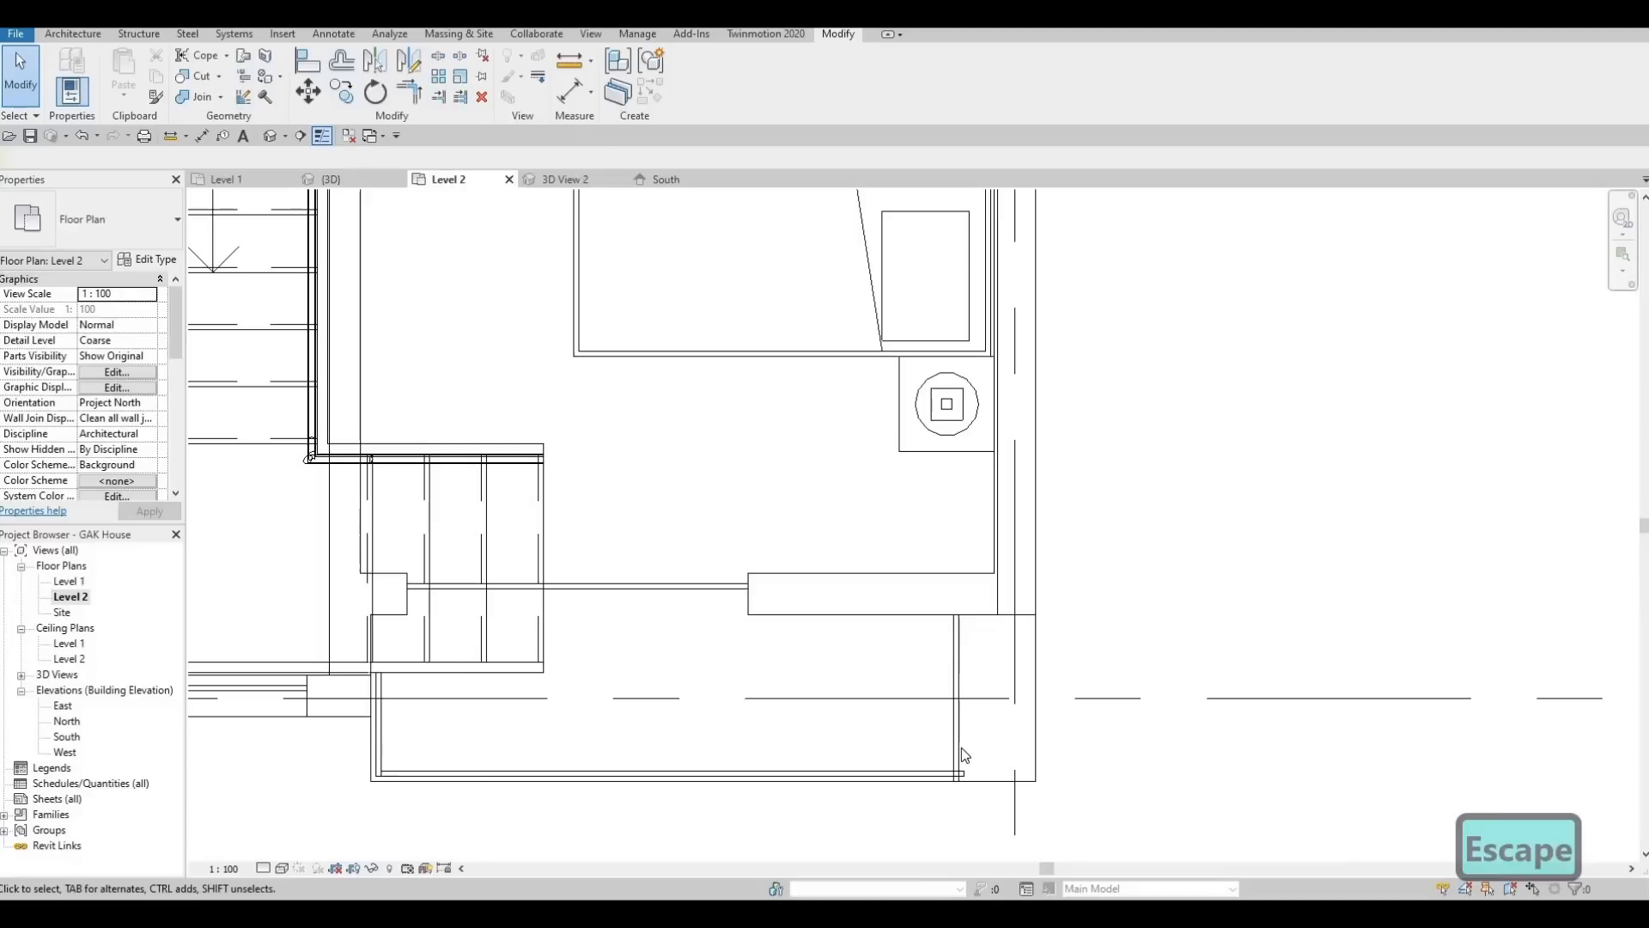
Pull the east end of the balcony's south glass balustrade back to the inner face of the east balustrade
scroll(962, 786, up, 2)
scroll(968, 792, up, 2)
click(971, 819)
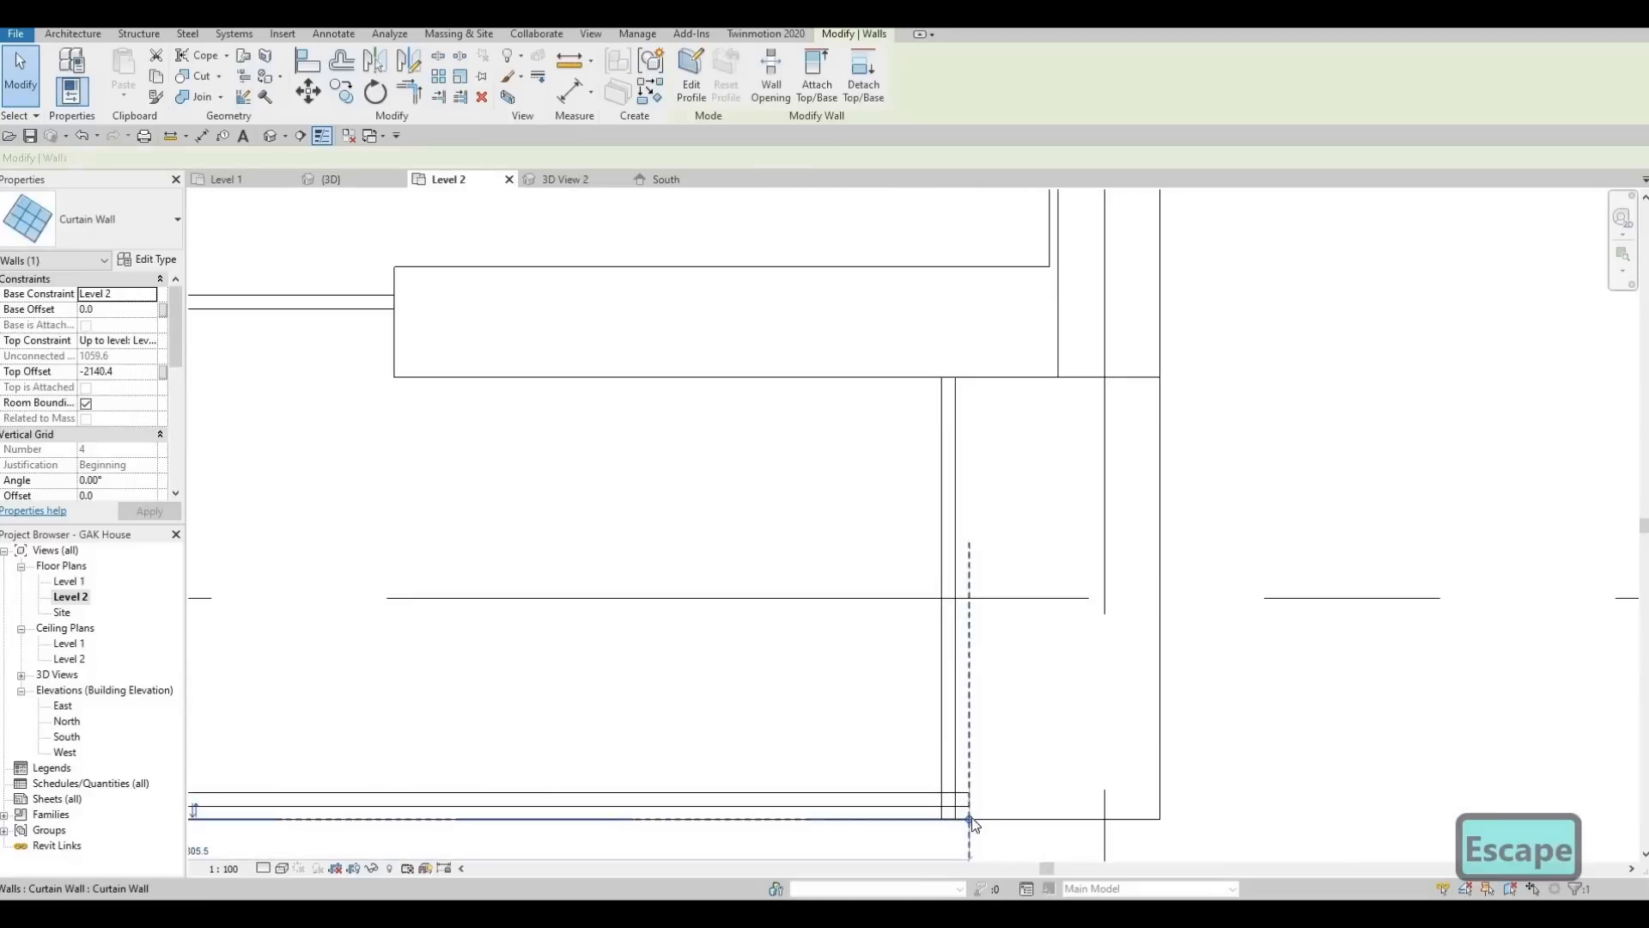
drag(940, 815, 942, 817)
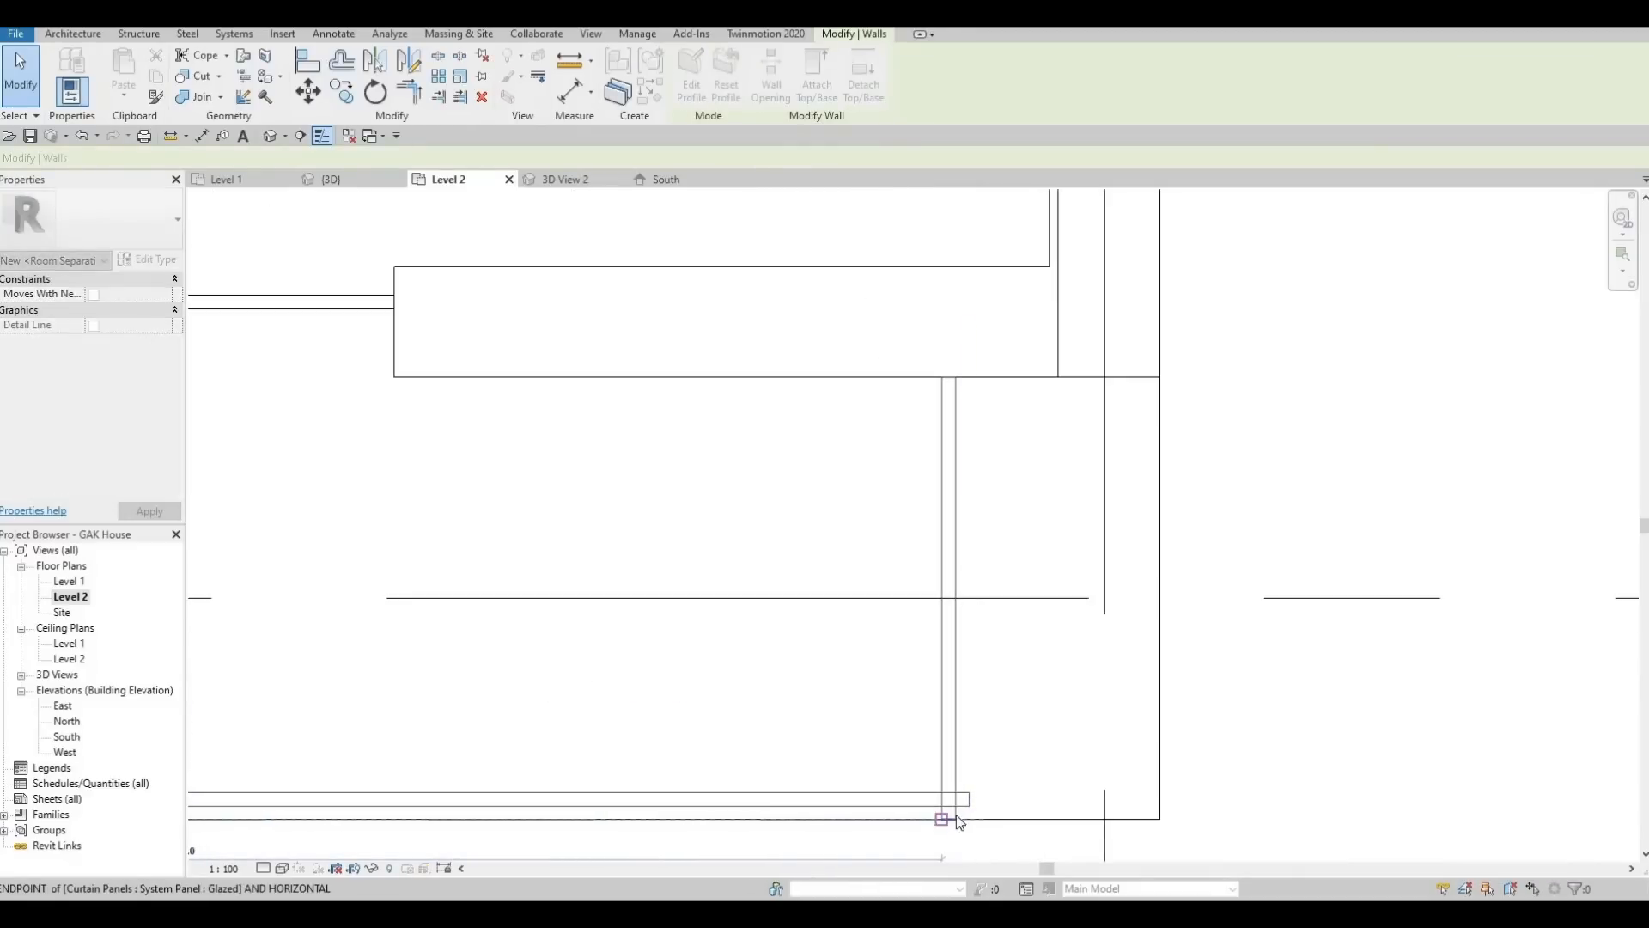
Shorten the balcony's east glass balustrade to 780 mm by moving its south end at the corner
click(969, 818)
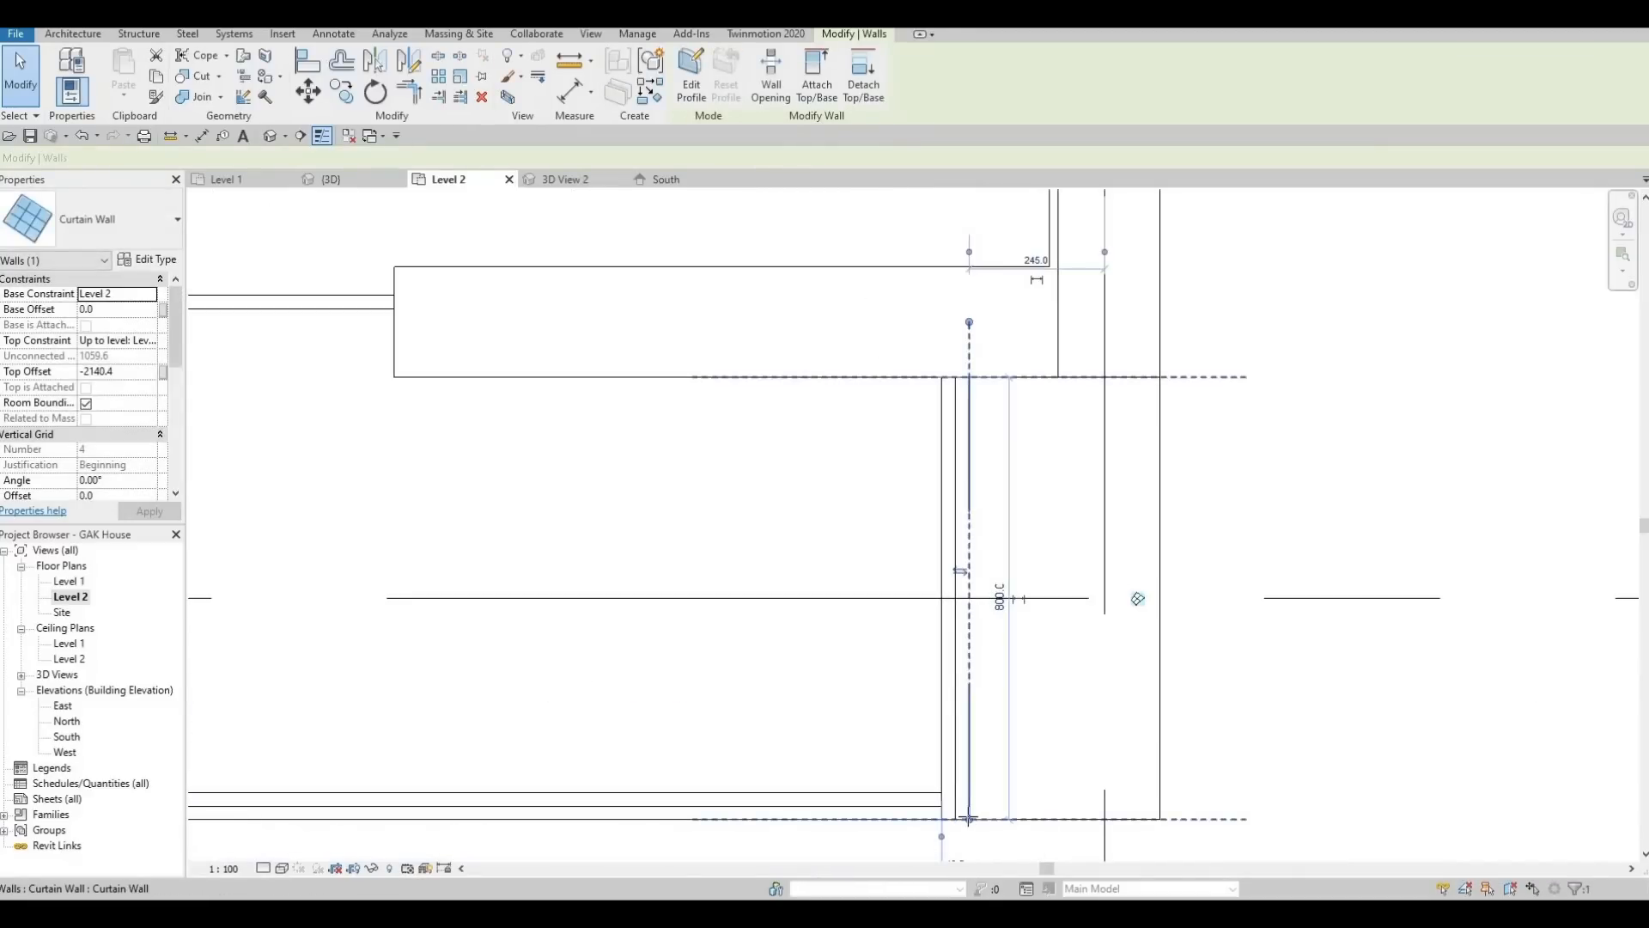
drag(968, 819, 975, 791)
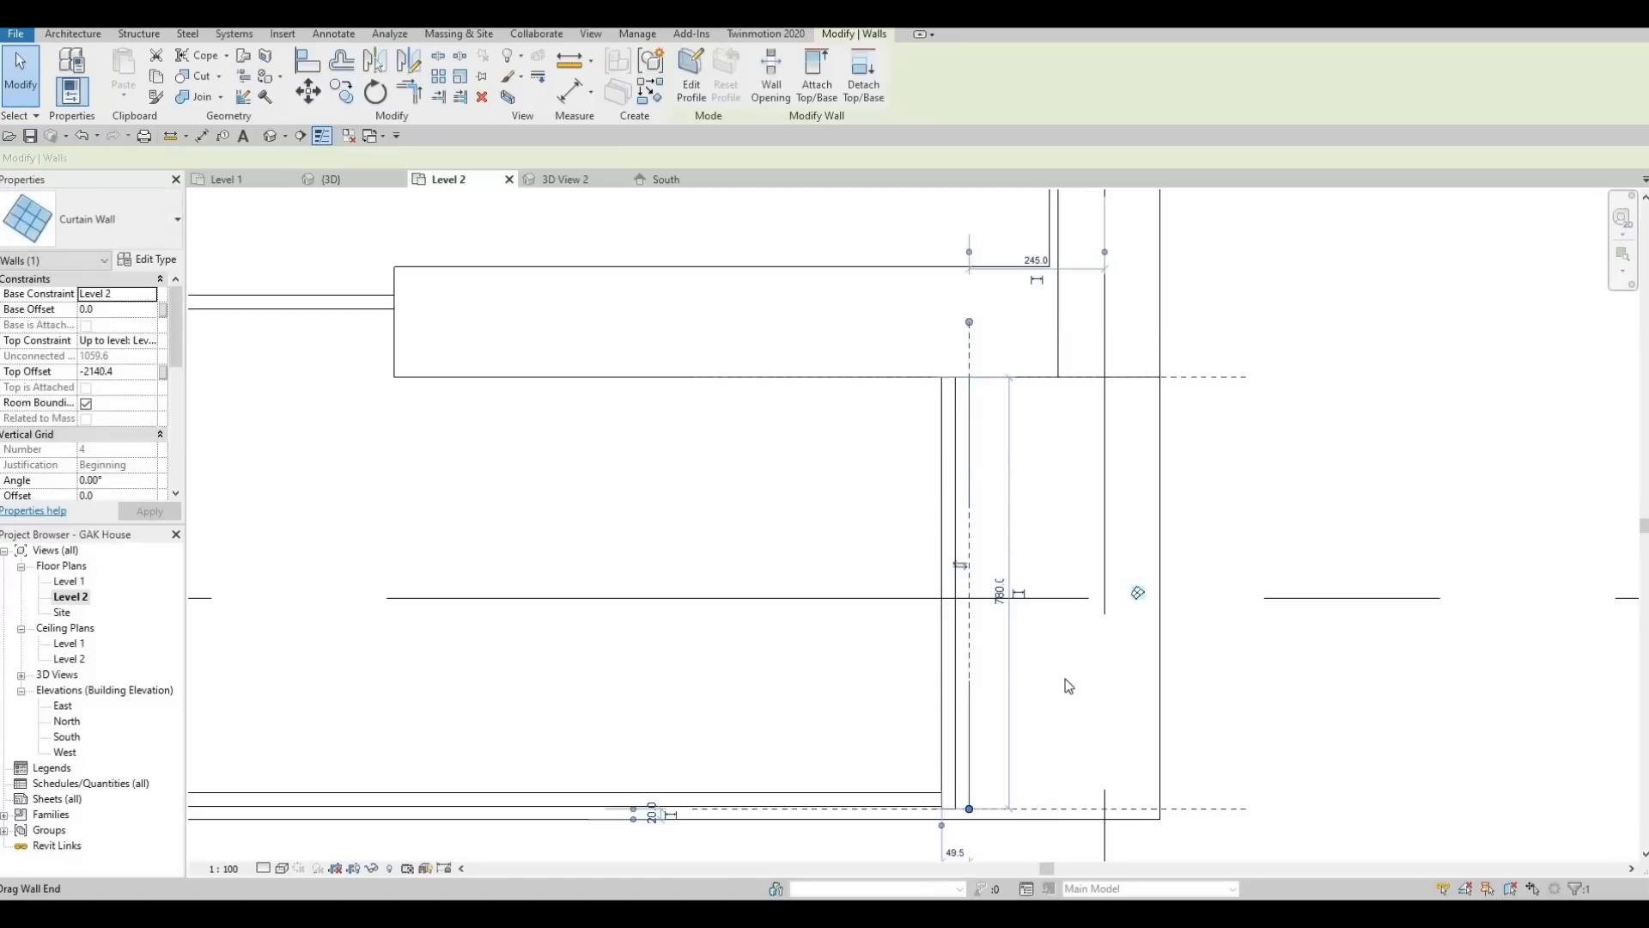
key(Escape)
scroll(961, 717, down, 3)
key(Escape)
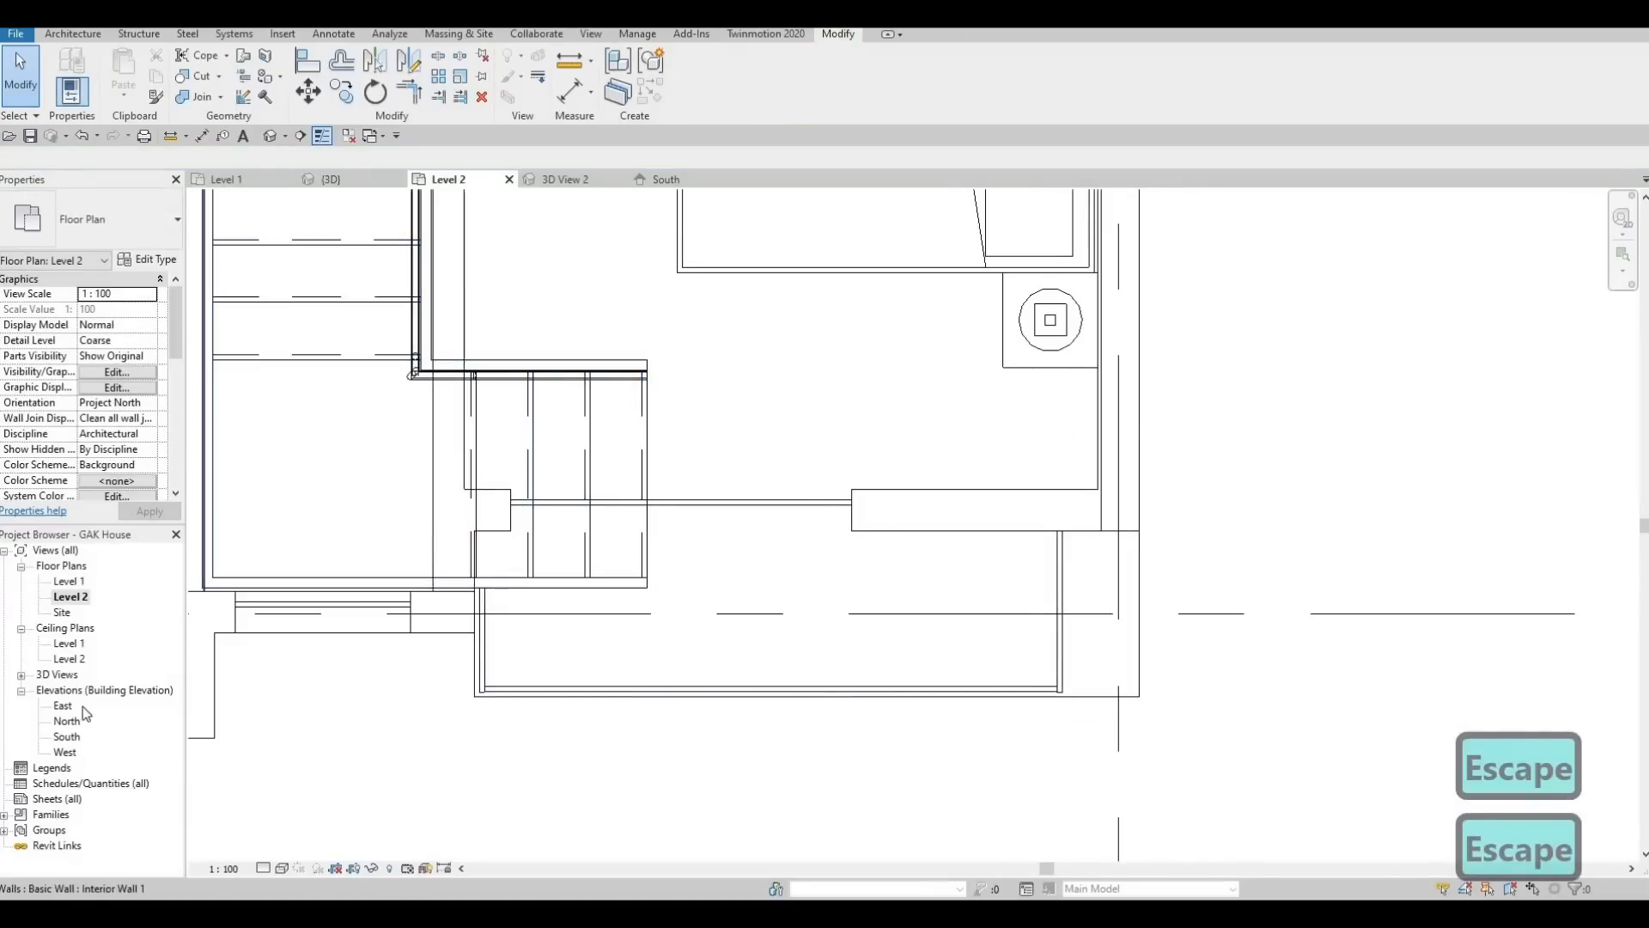
Open the South elevation and start an in-place model in the Generic Models category, keeping the default name
double_click(67, 737)
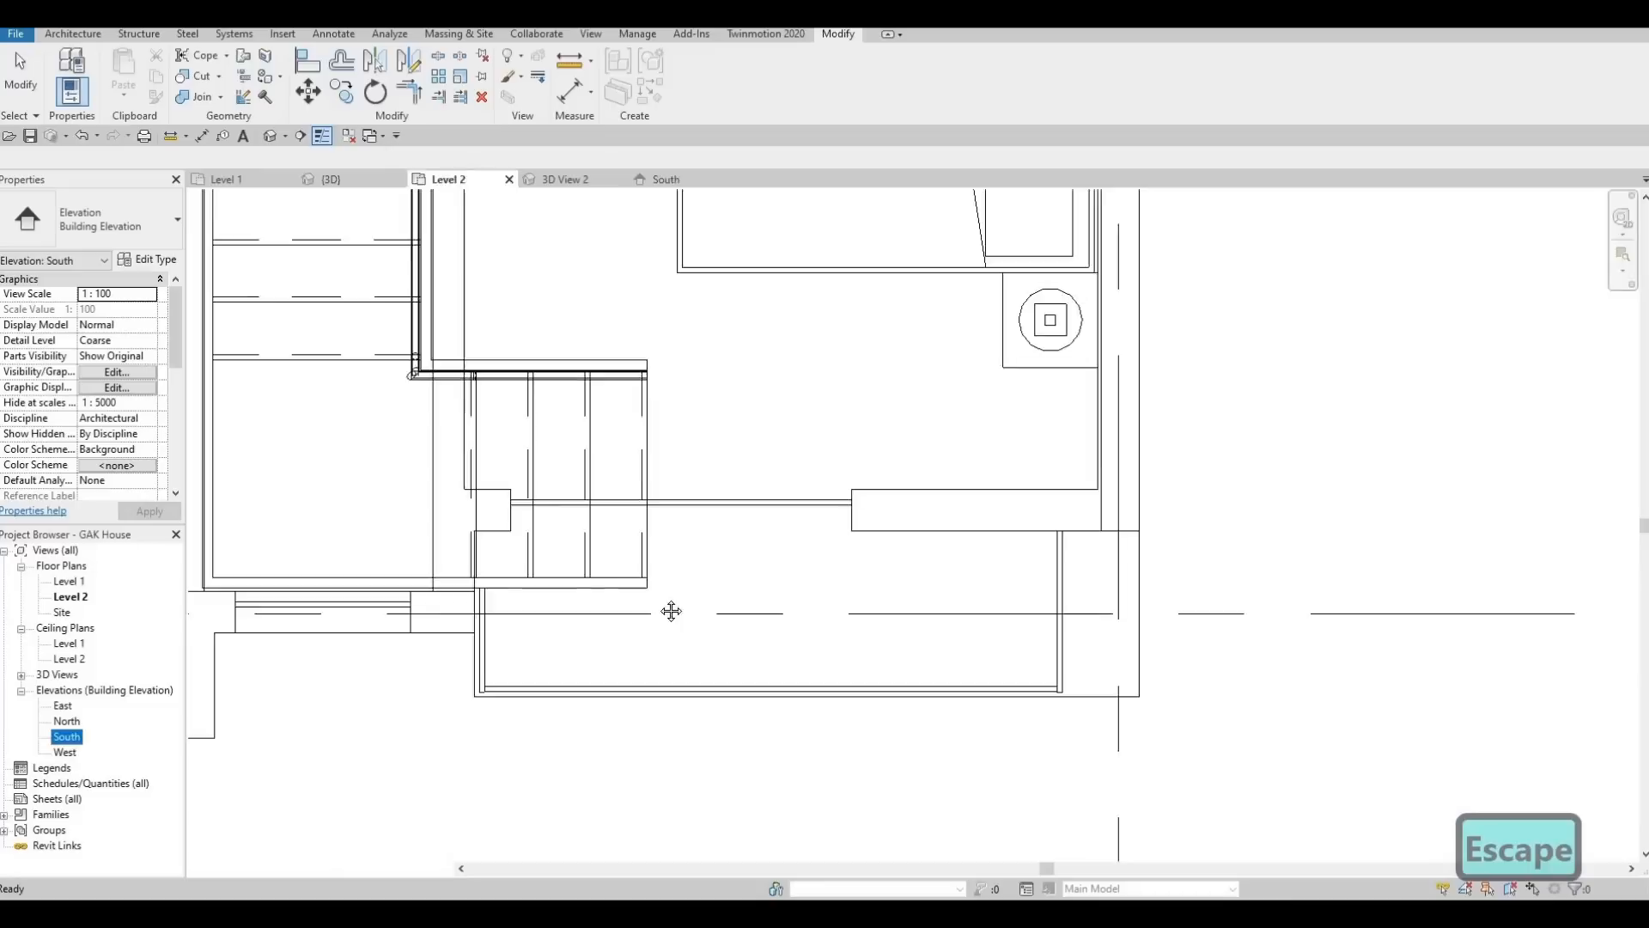
scroll(588, 382, up, 2)
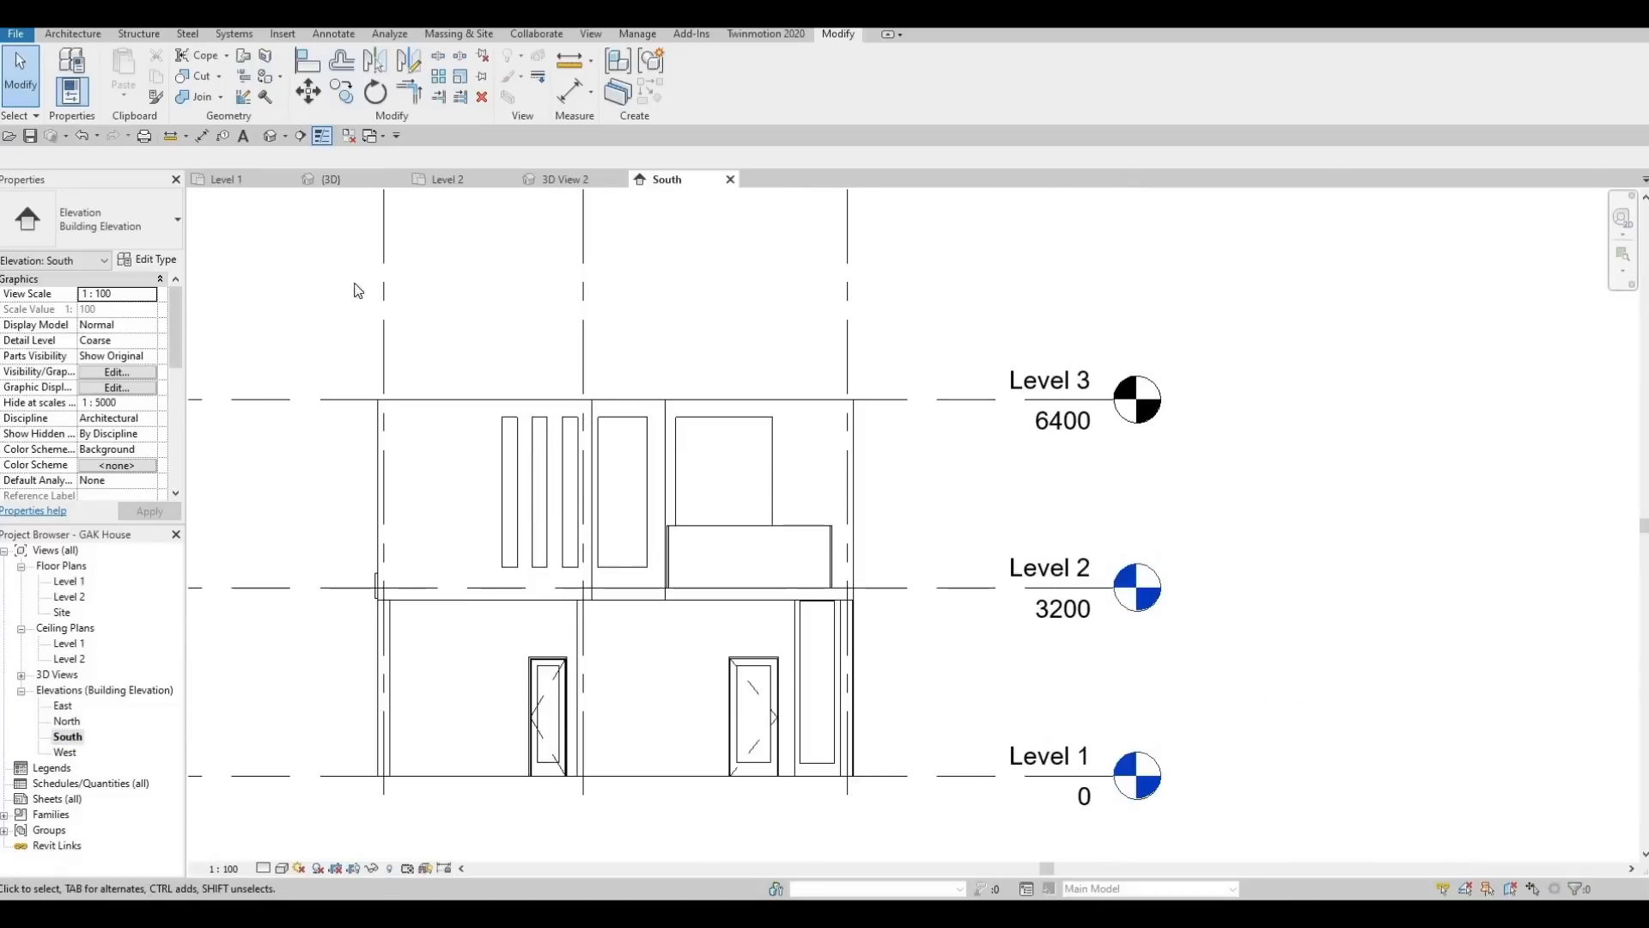
click(75, 35)
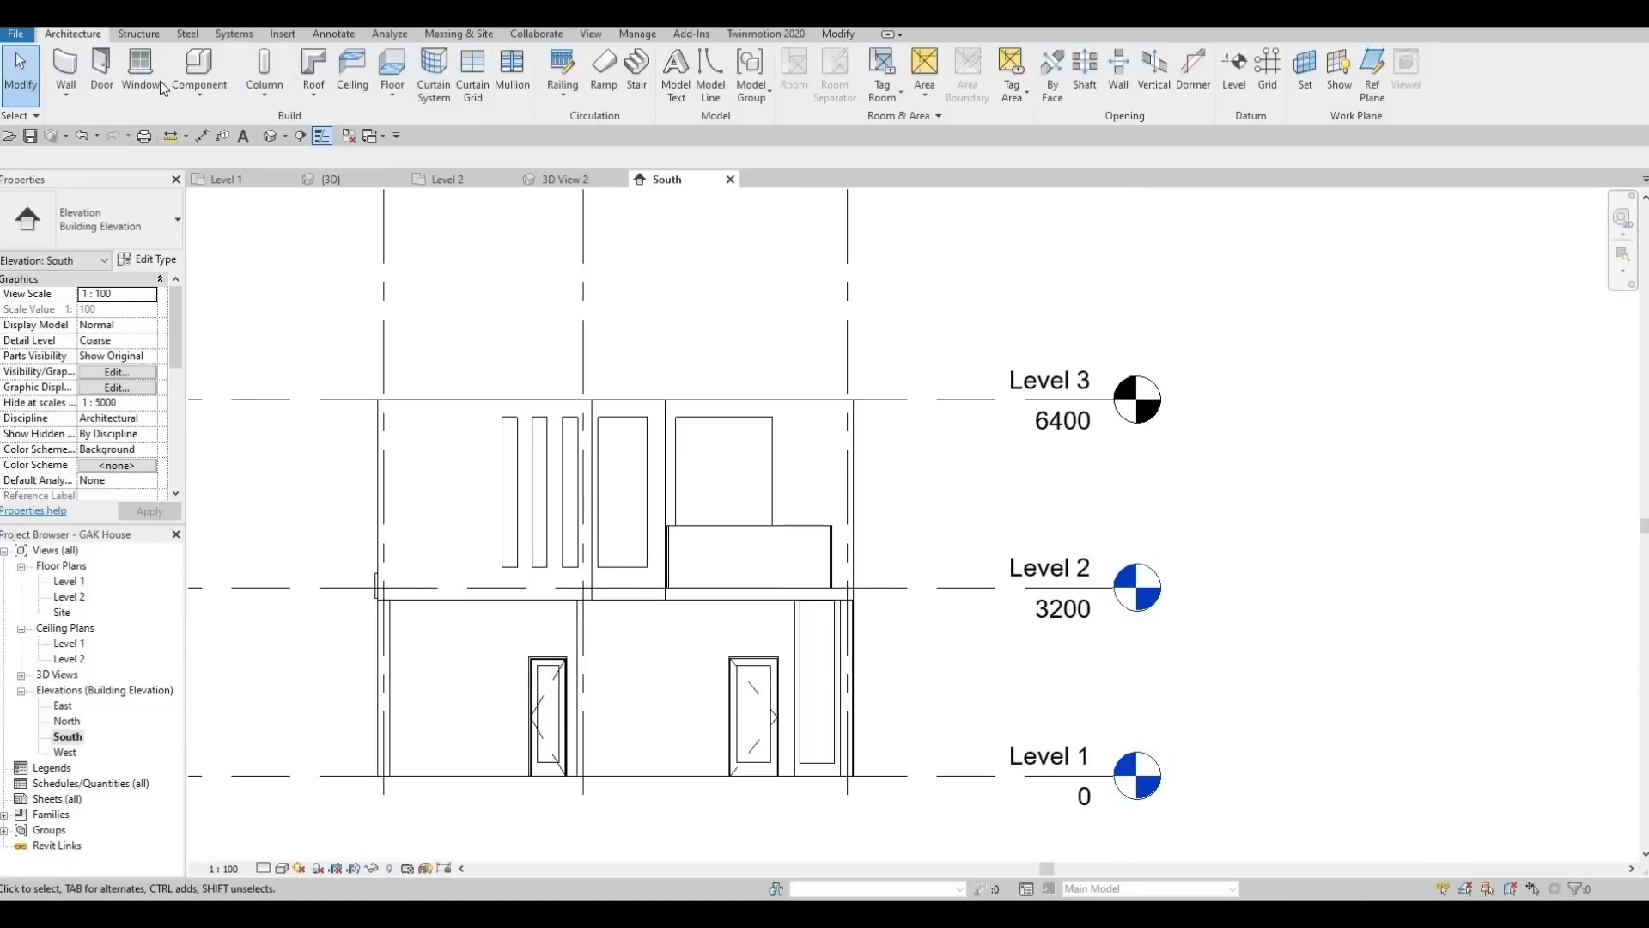
click(211, 92)
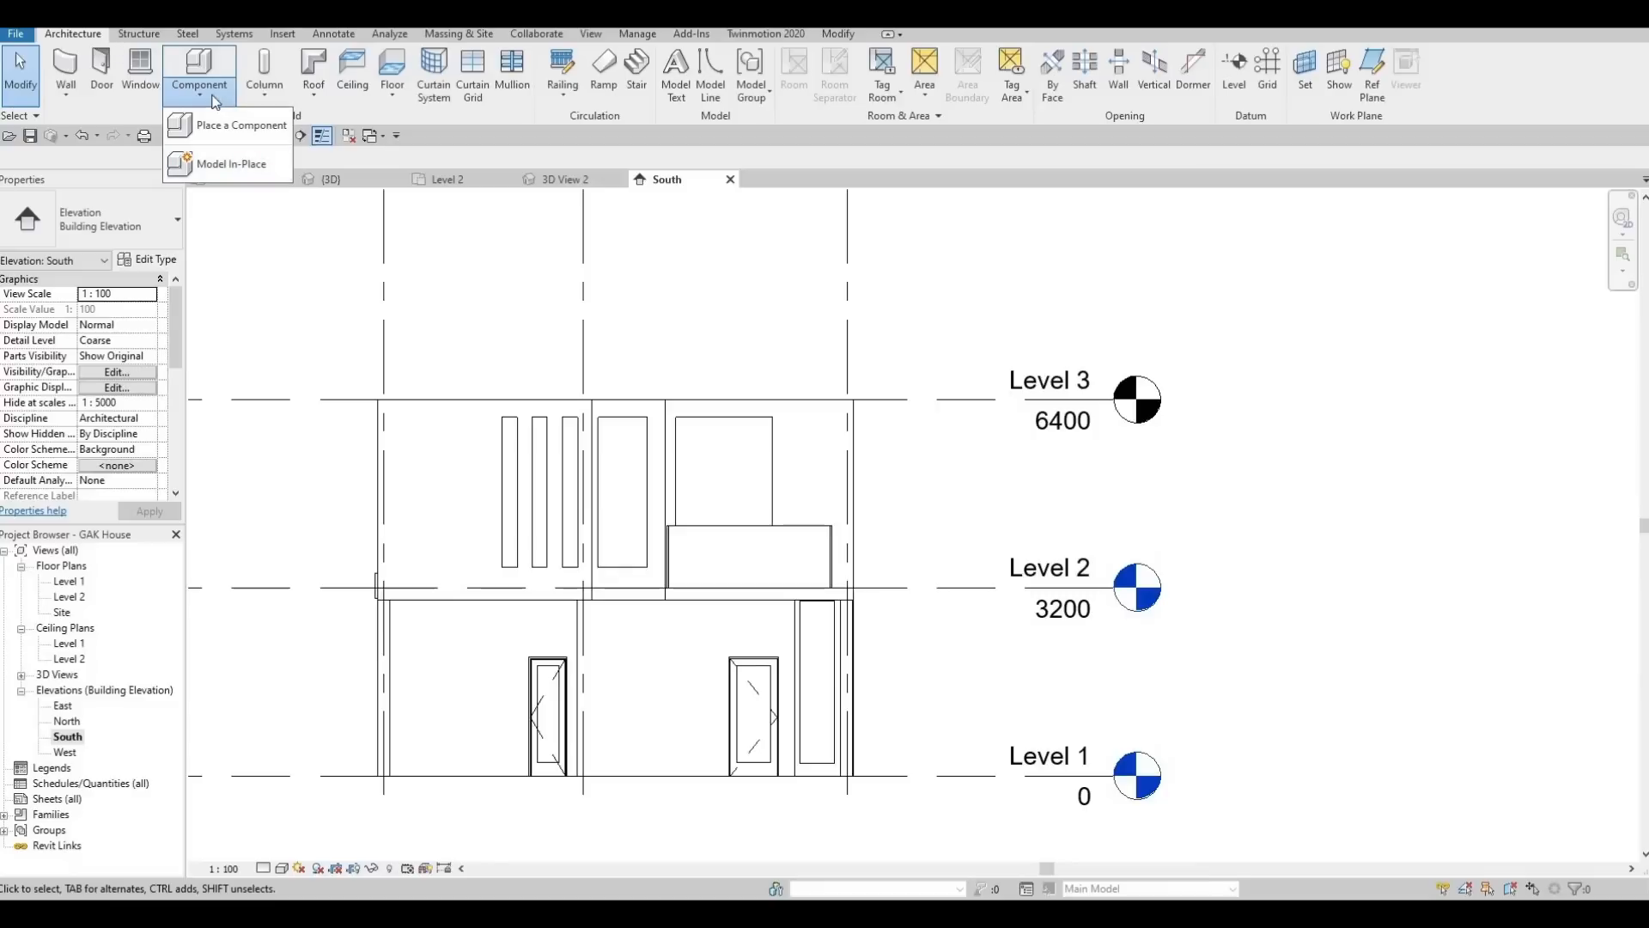
click(227, 163)
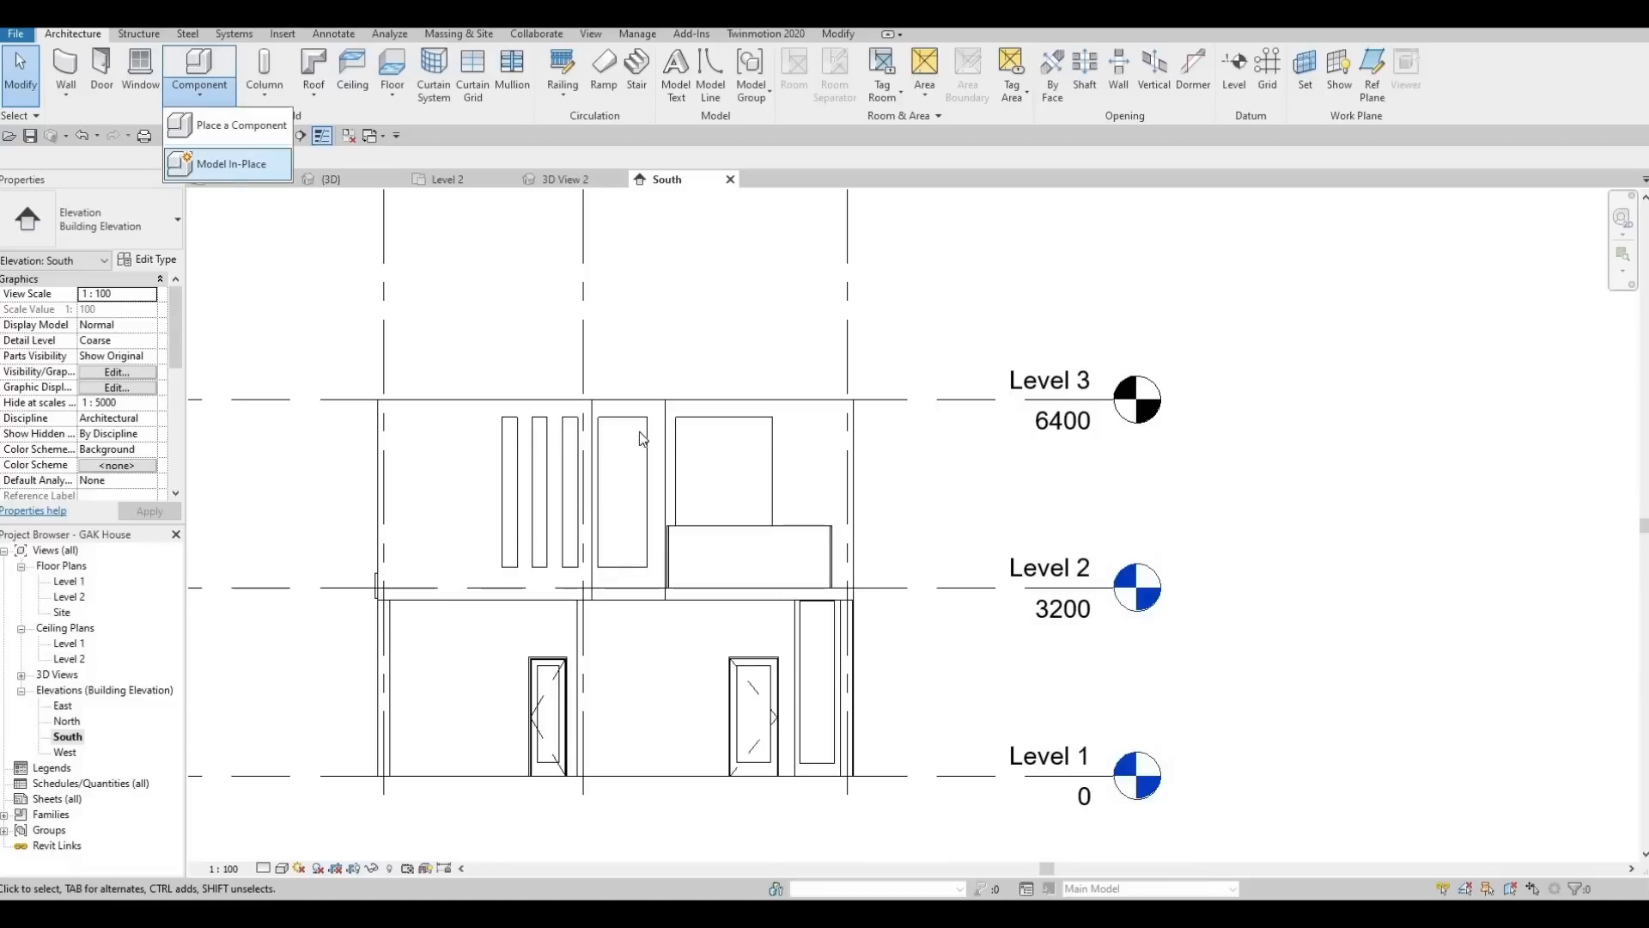
scroll(756, 425, down, 3)
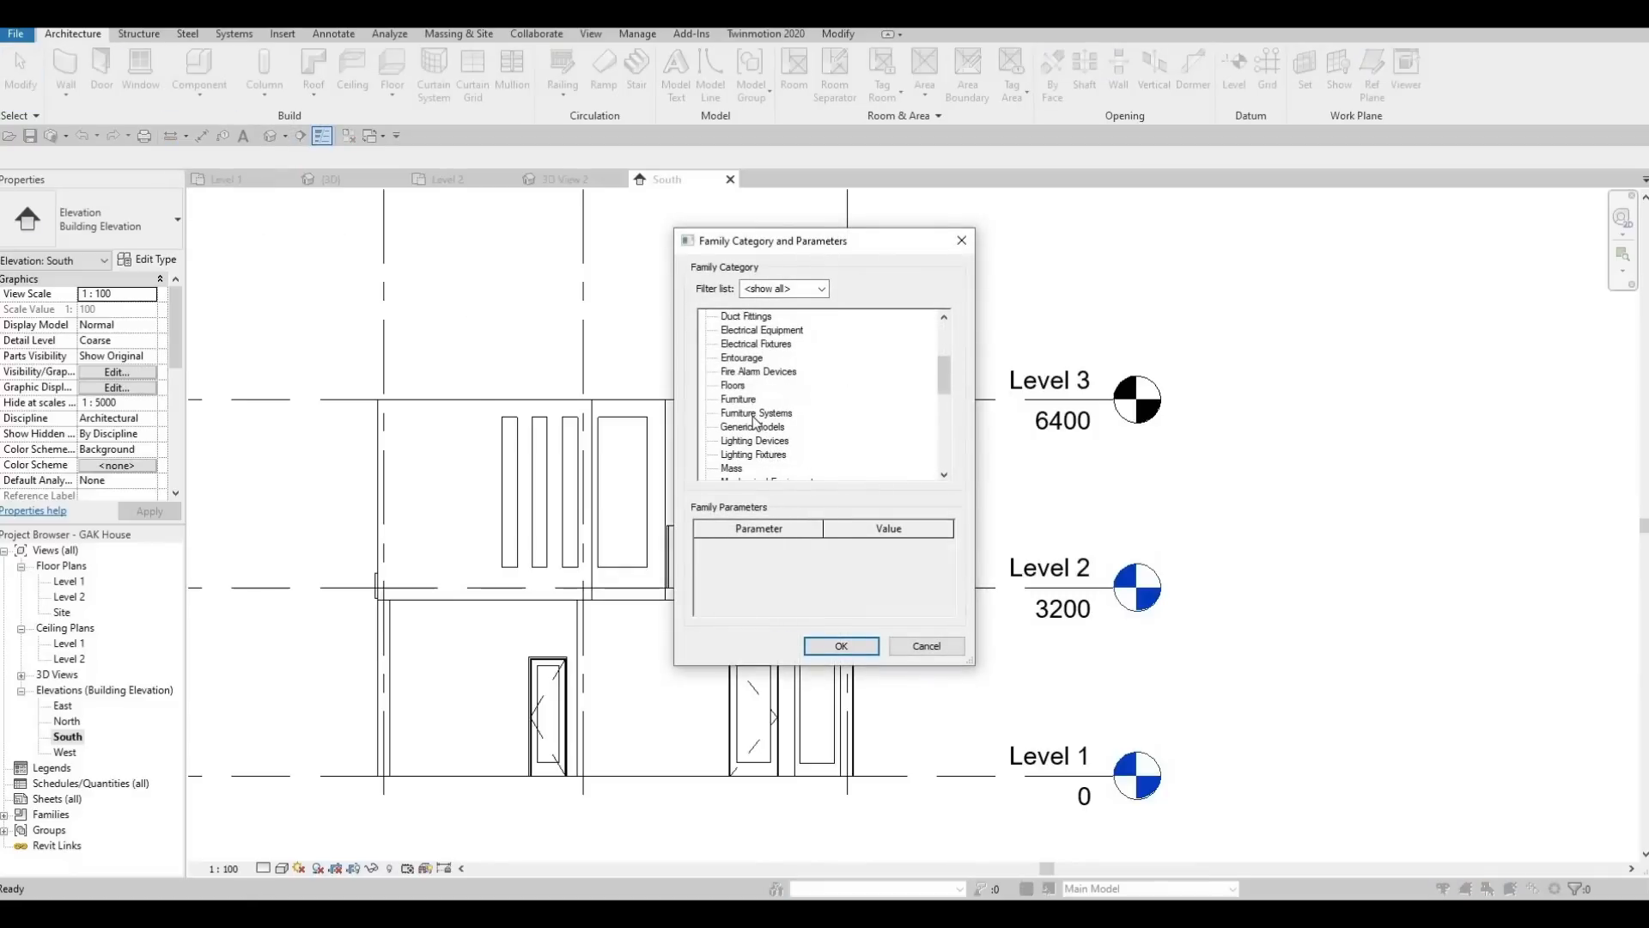
click(828, 647)
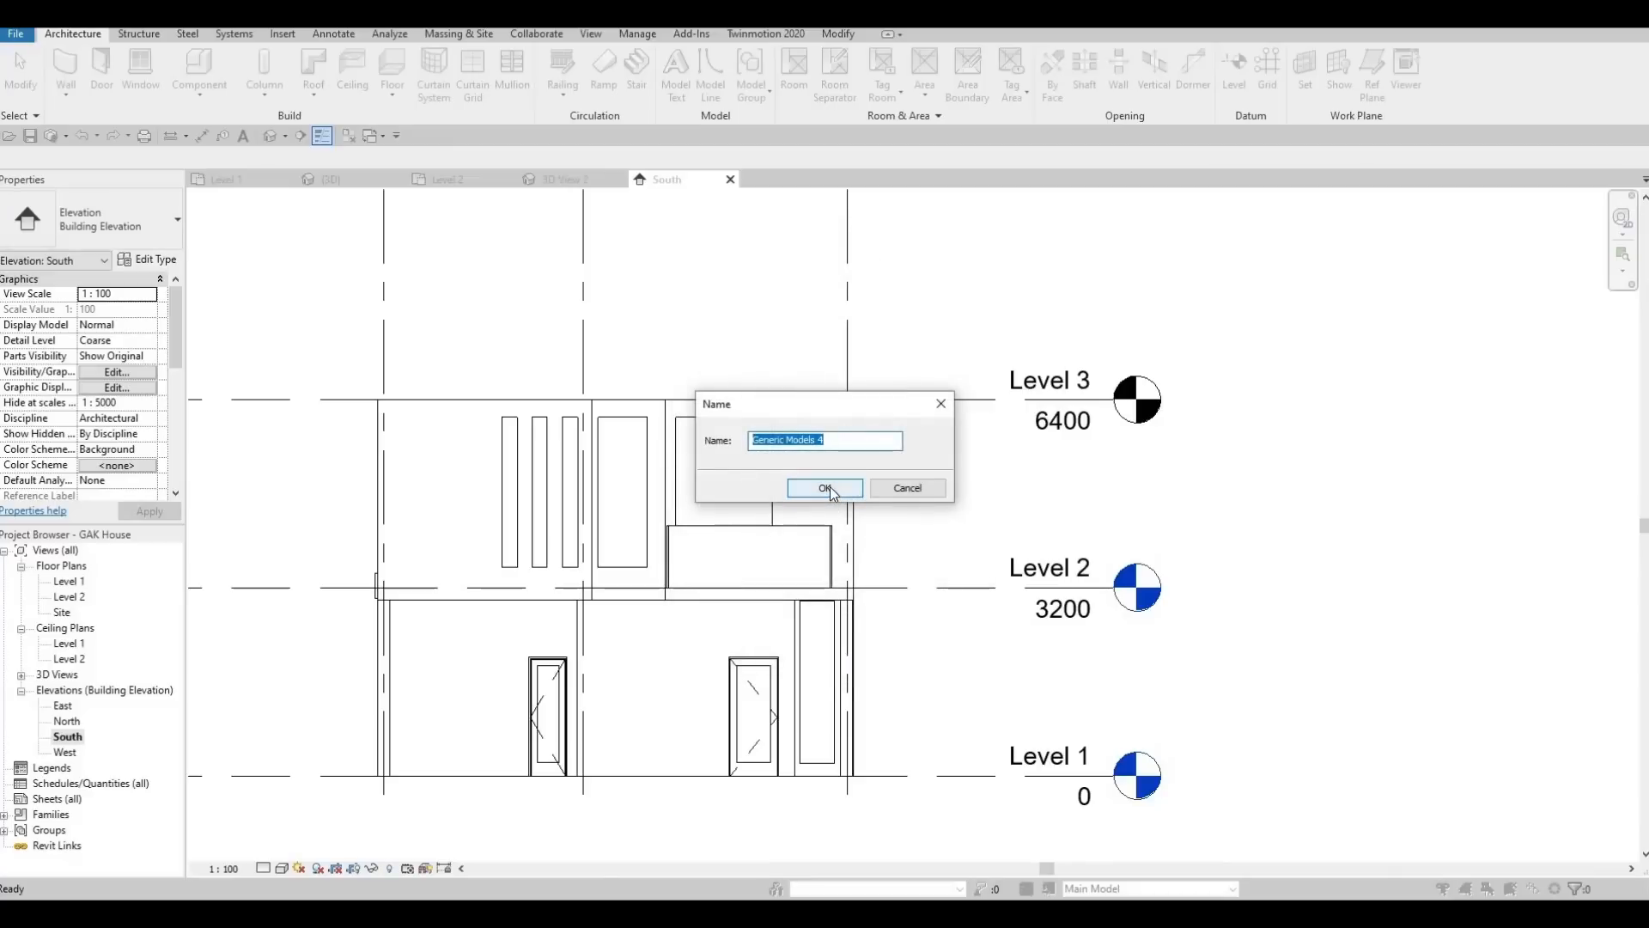
click(824, 487)
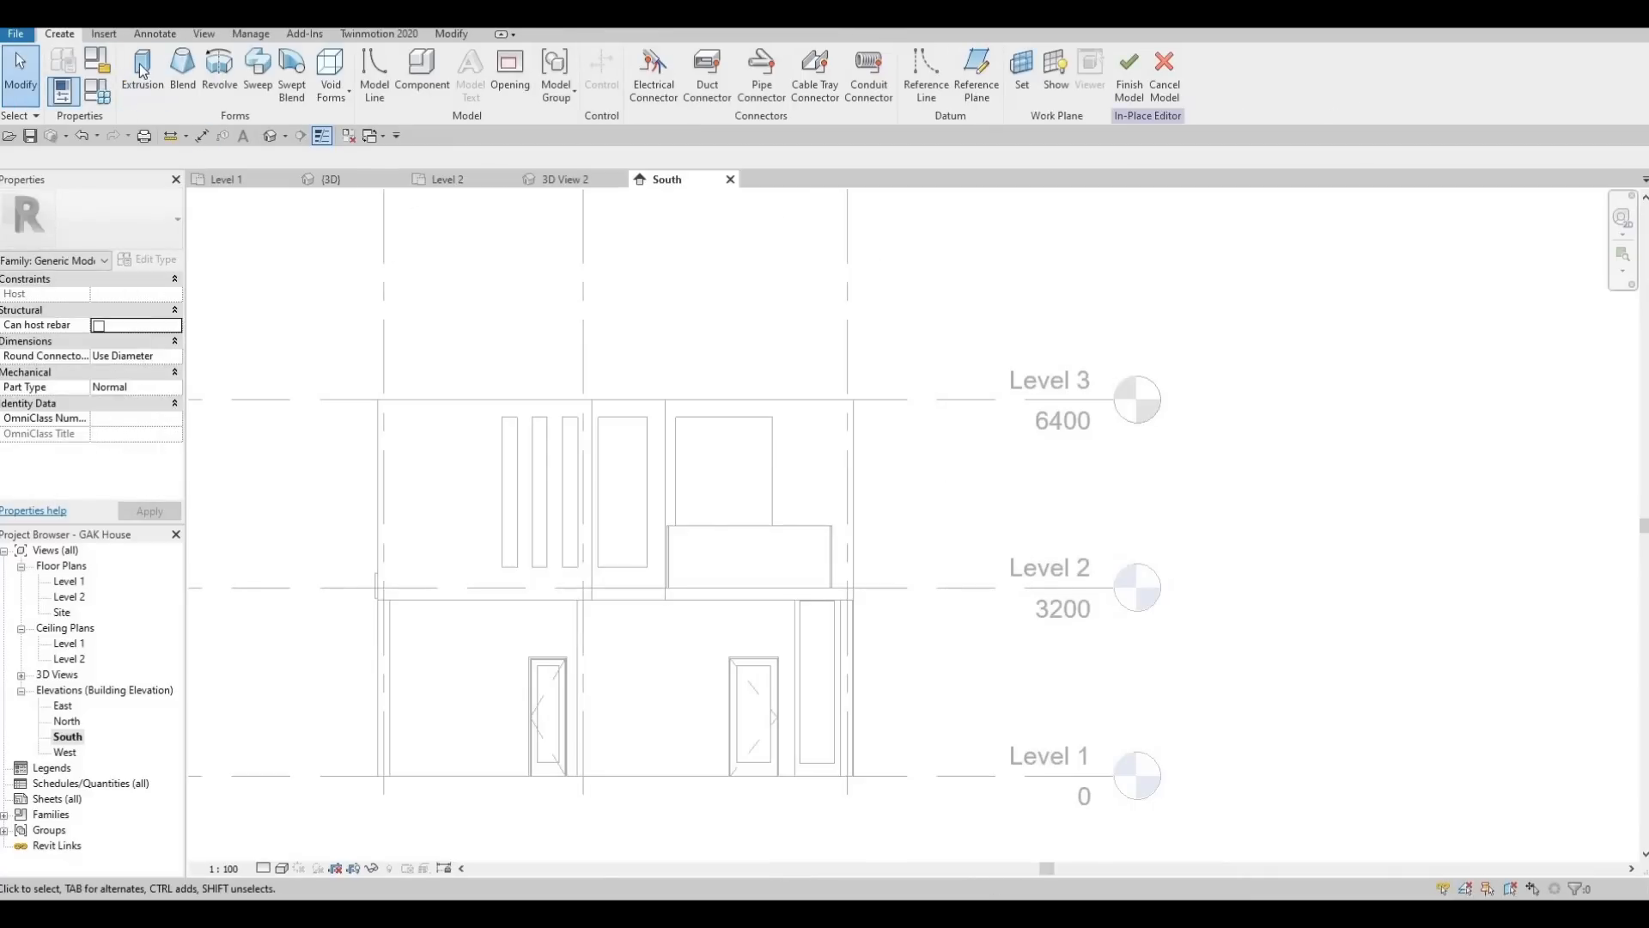
Set the work plane by picking the face of the Level 2 exterior wall behind the front balcony
click(1011, 86)
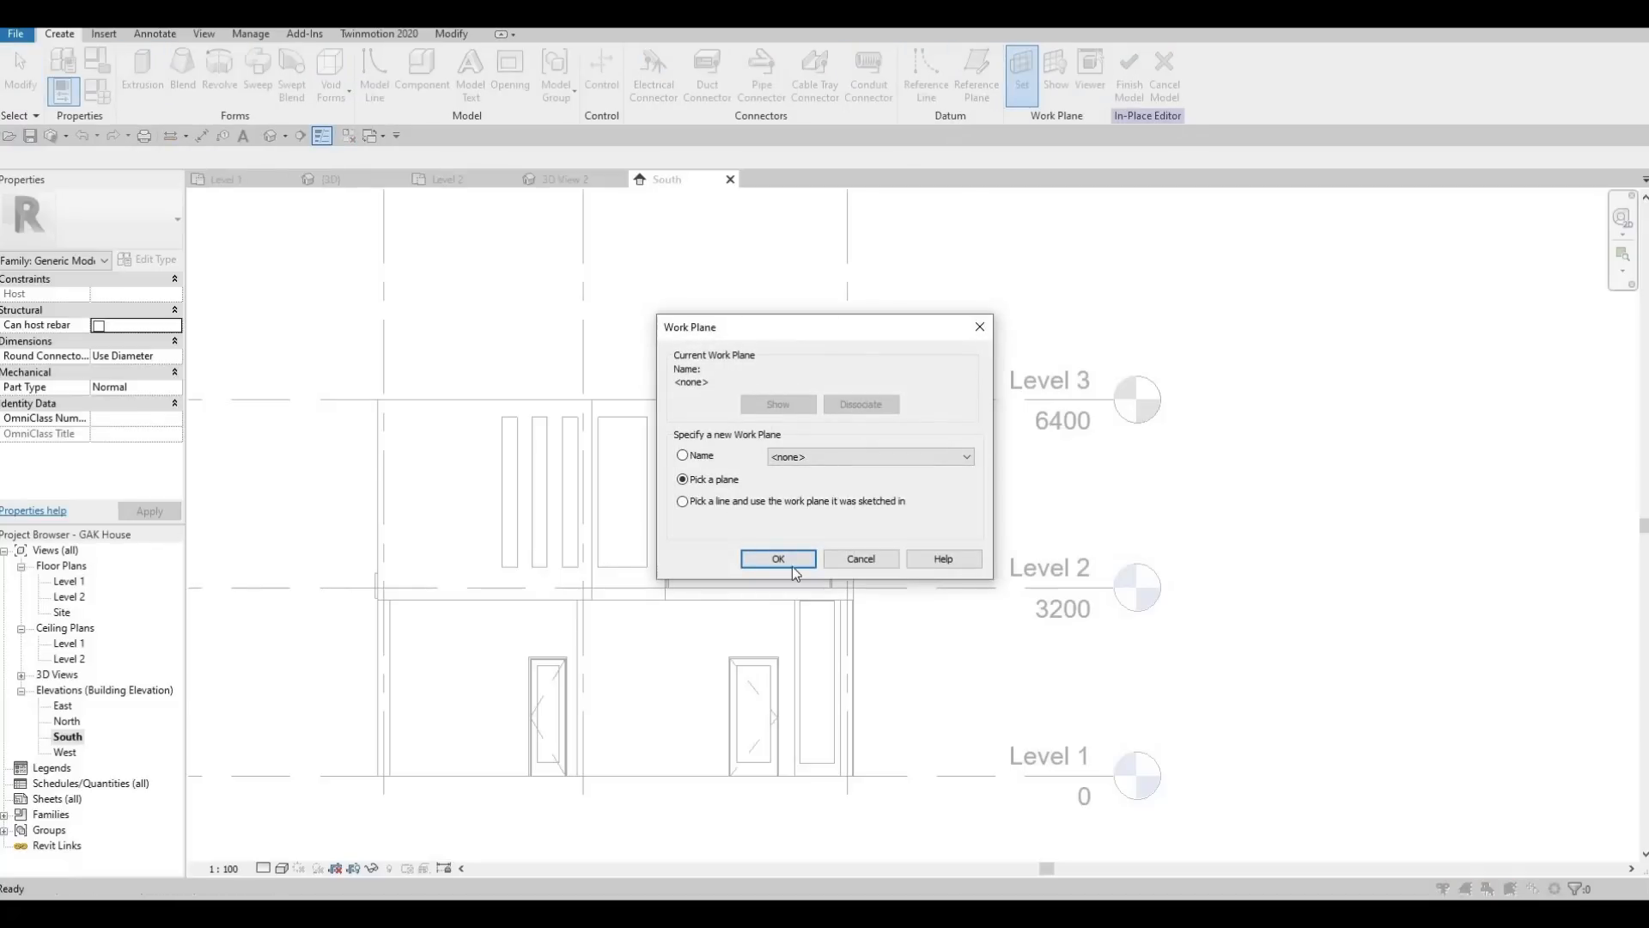
click(777, 559)
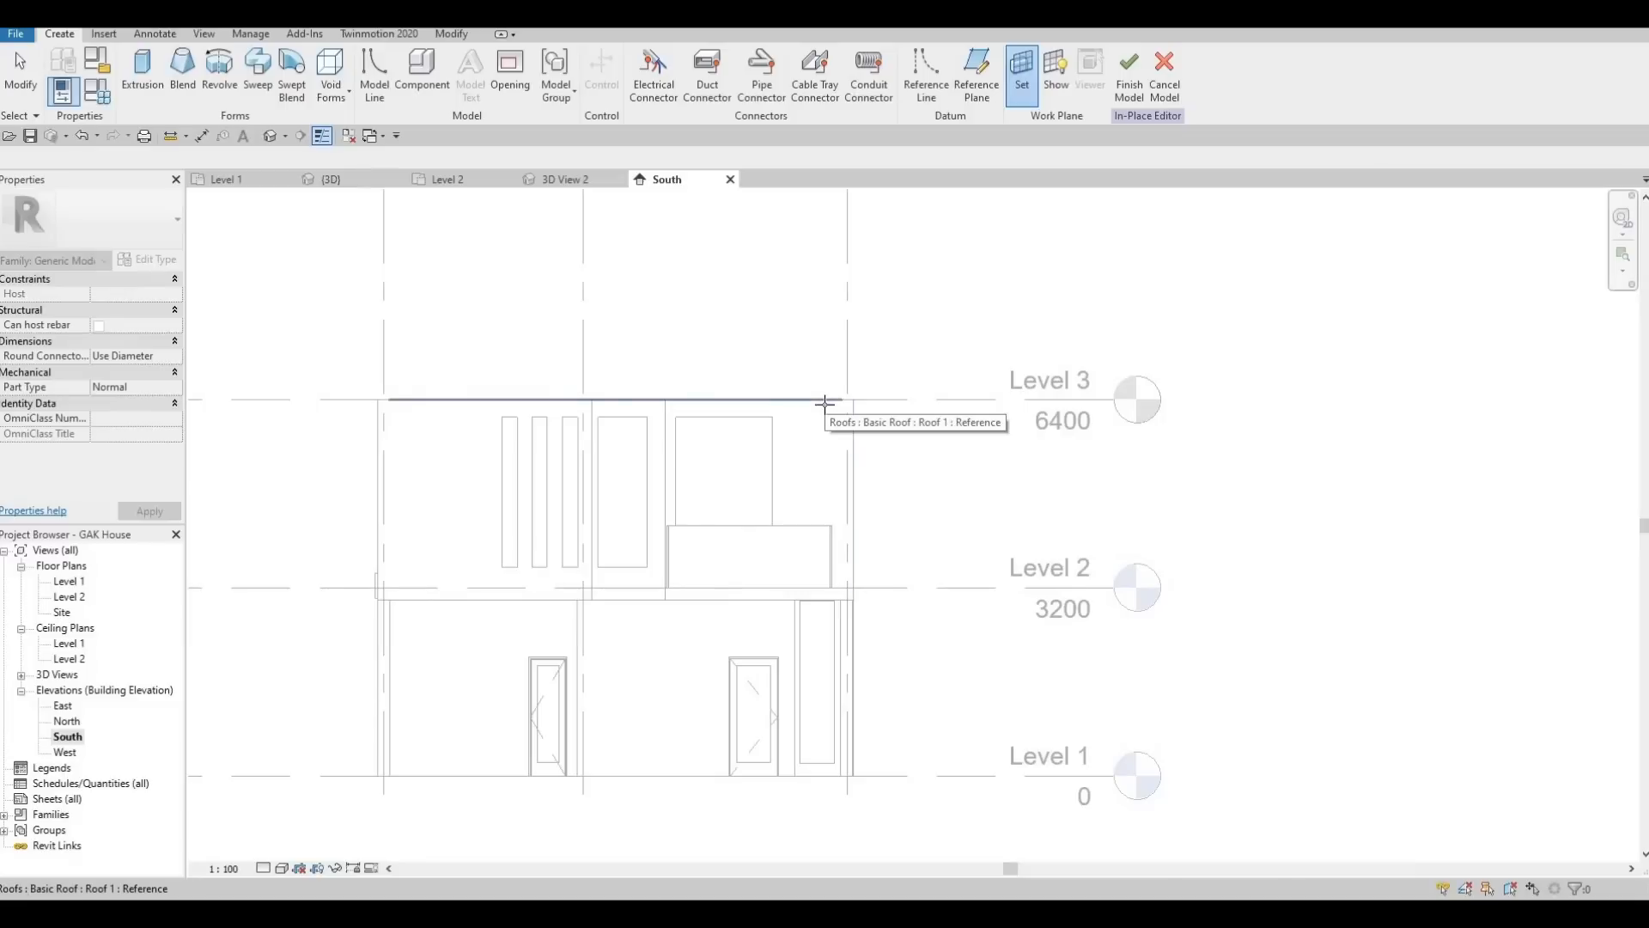
key(Tab)
key(Tab)
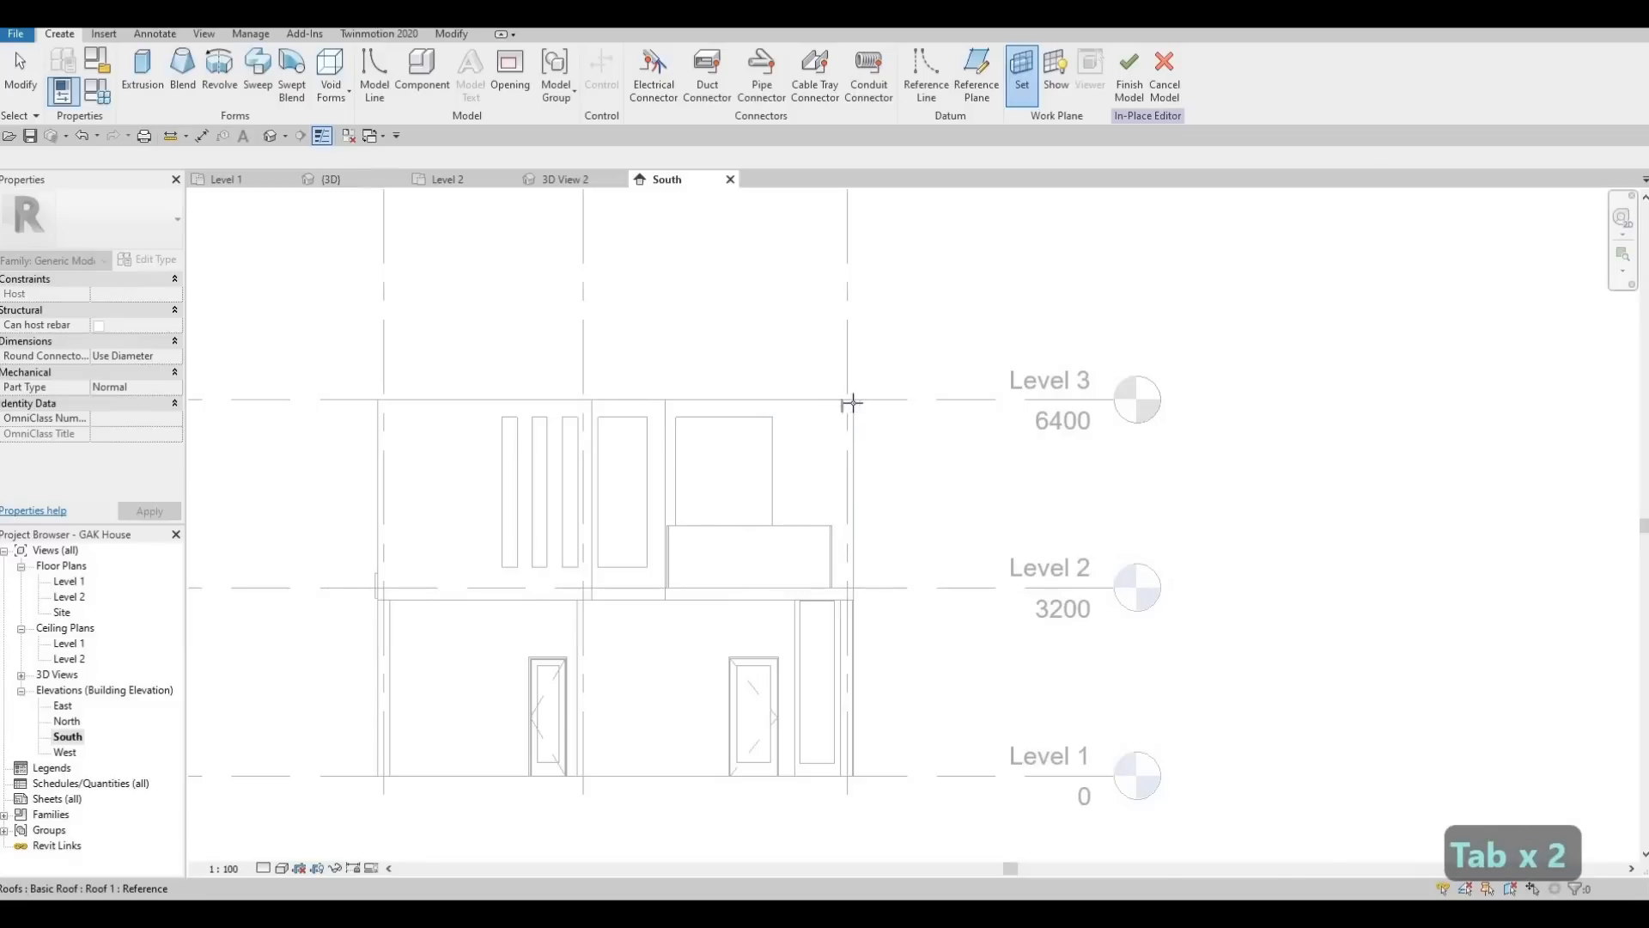
key(Tab)
key(Tab)
key(Tab)
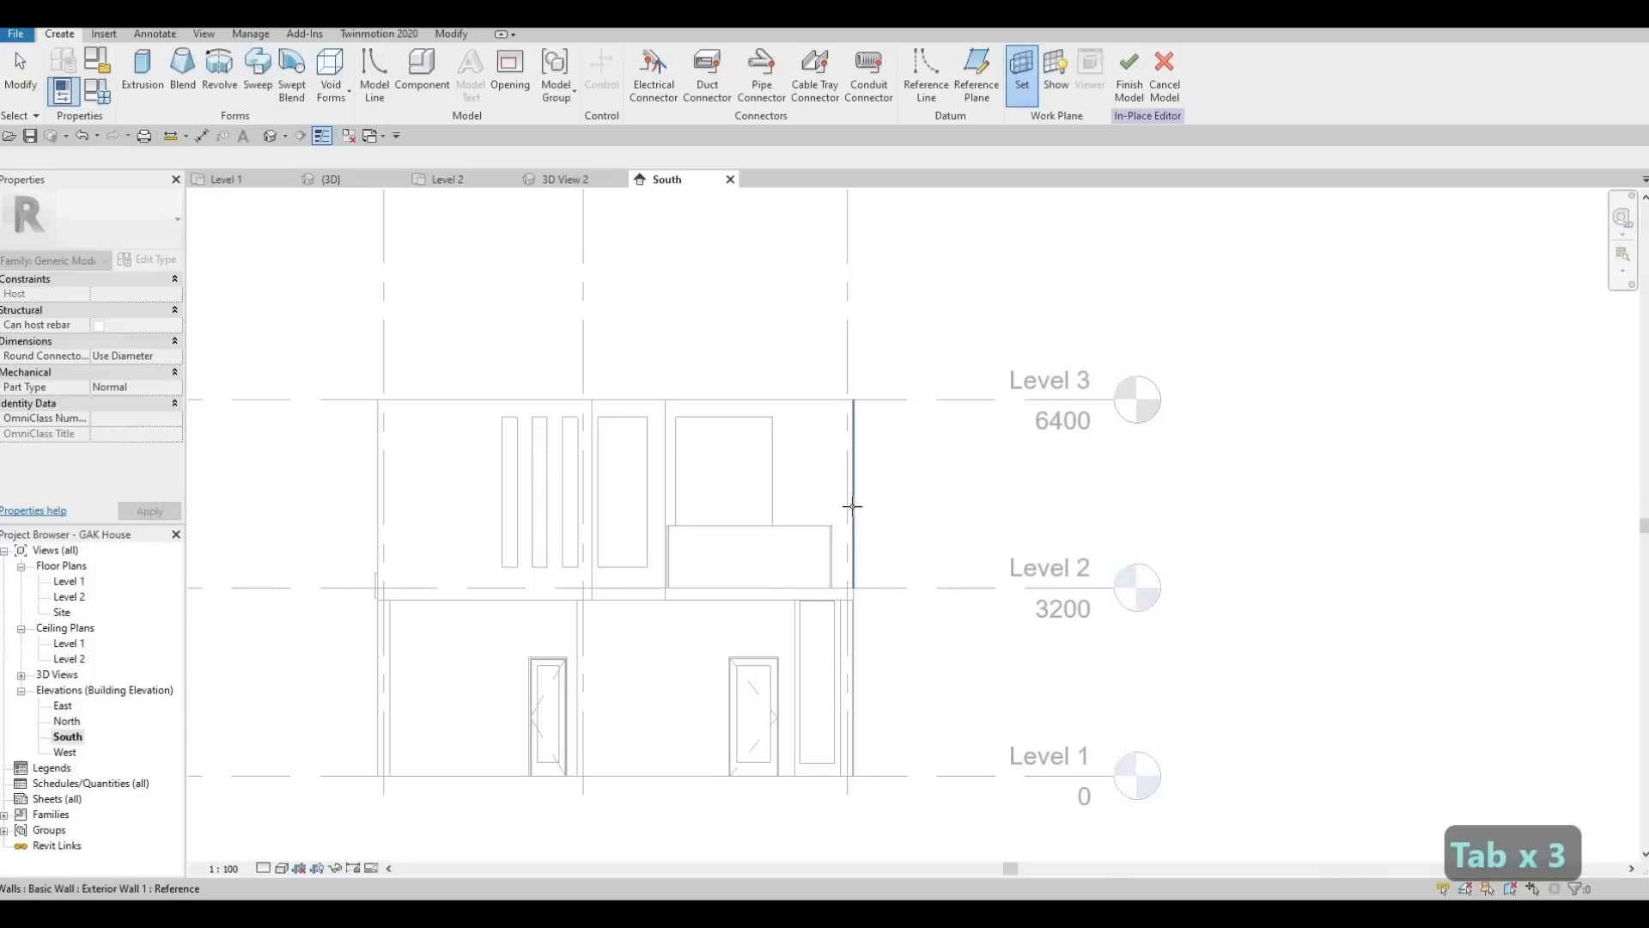
key(Tab)
key(Tab)
key(Tab)
key(Tab)
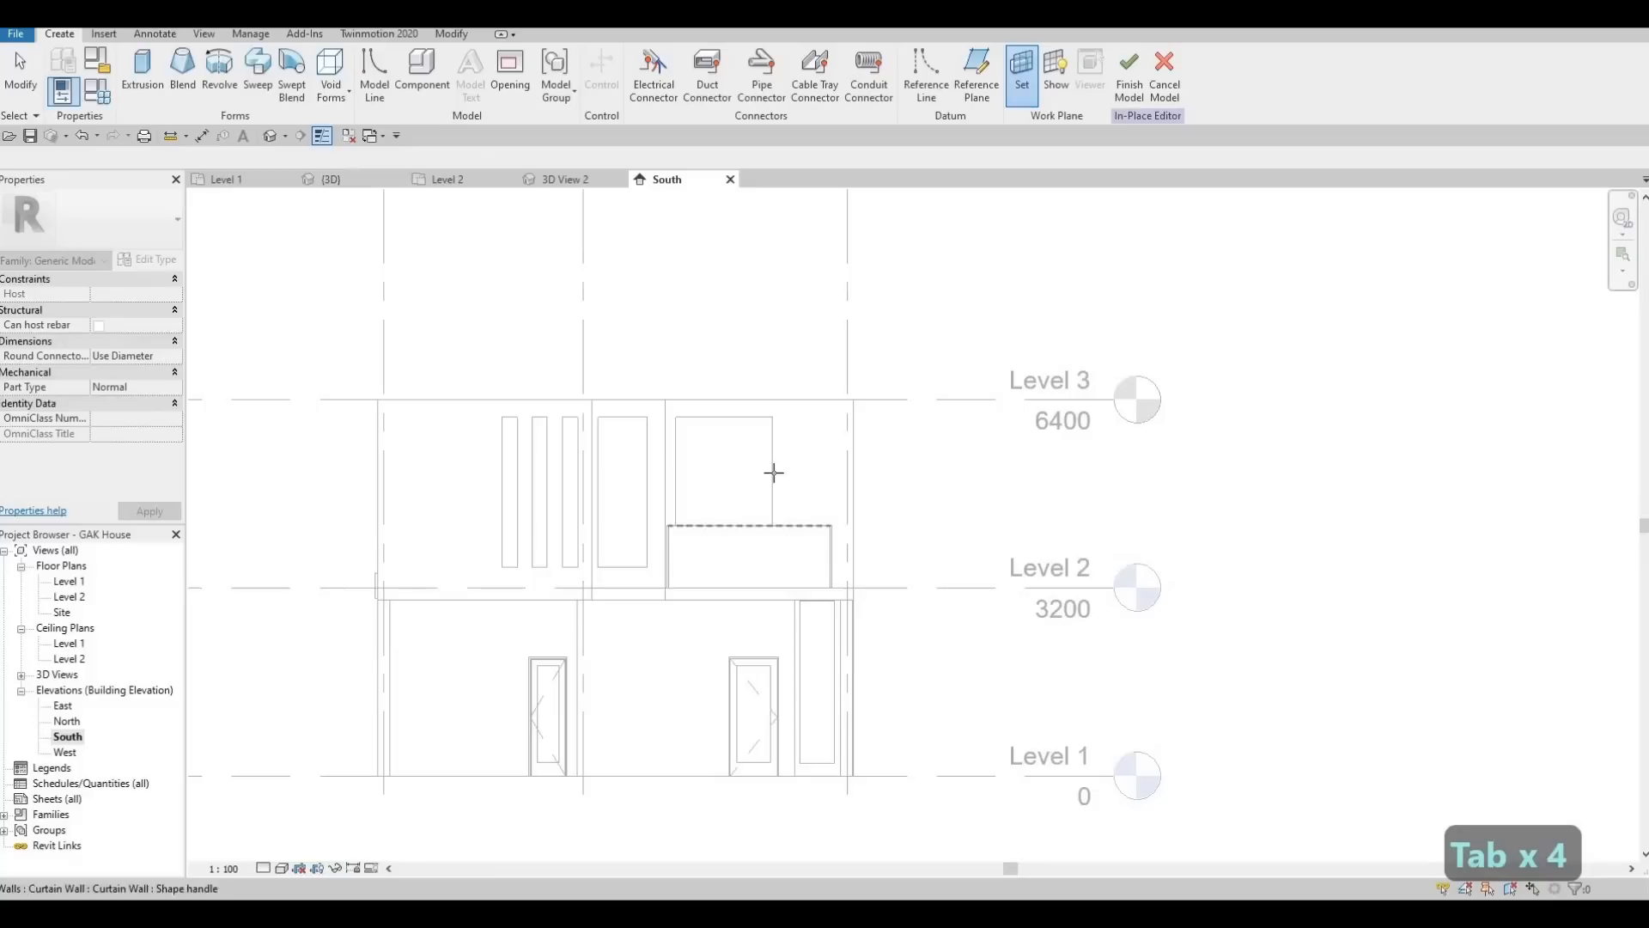
key(Tab)
key(Tab)
key(Tab)
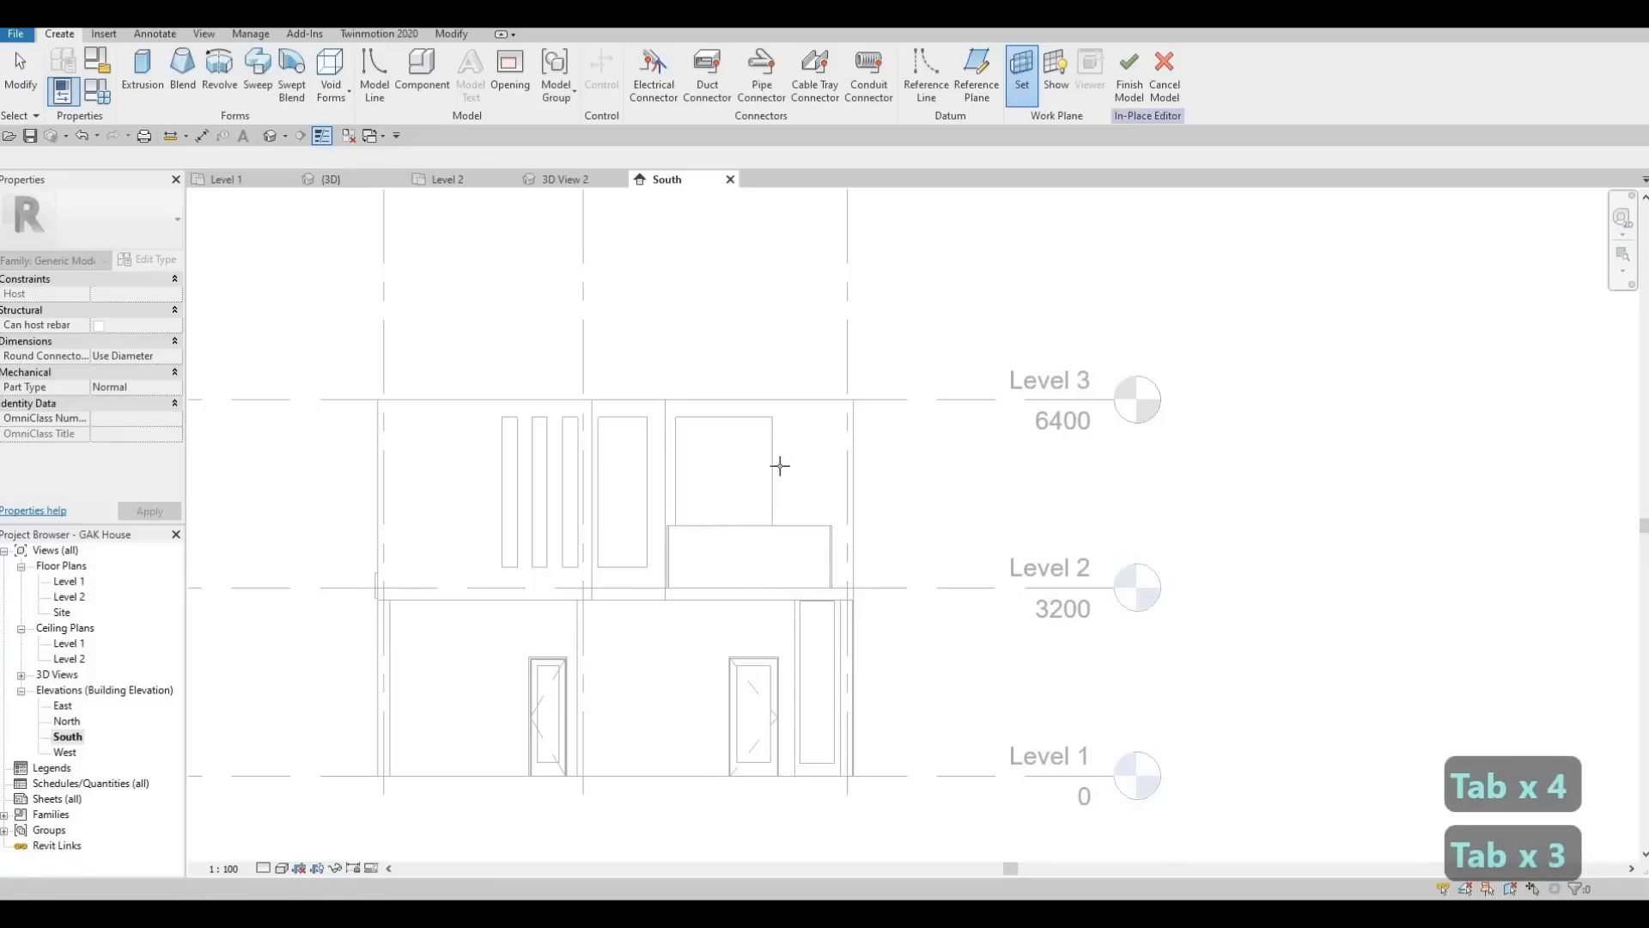
key(Tab)
key(Tab)
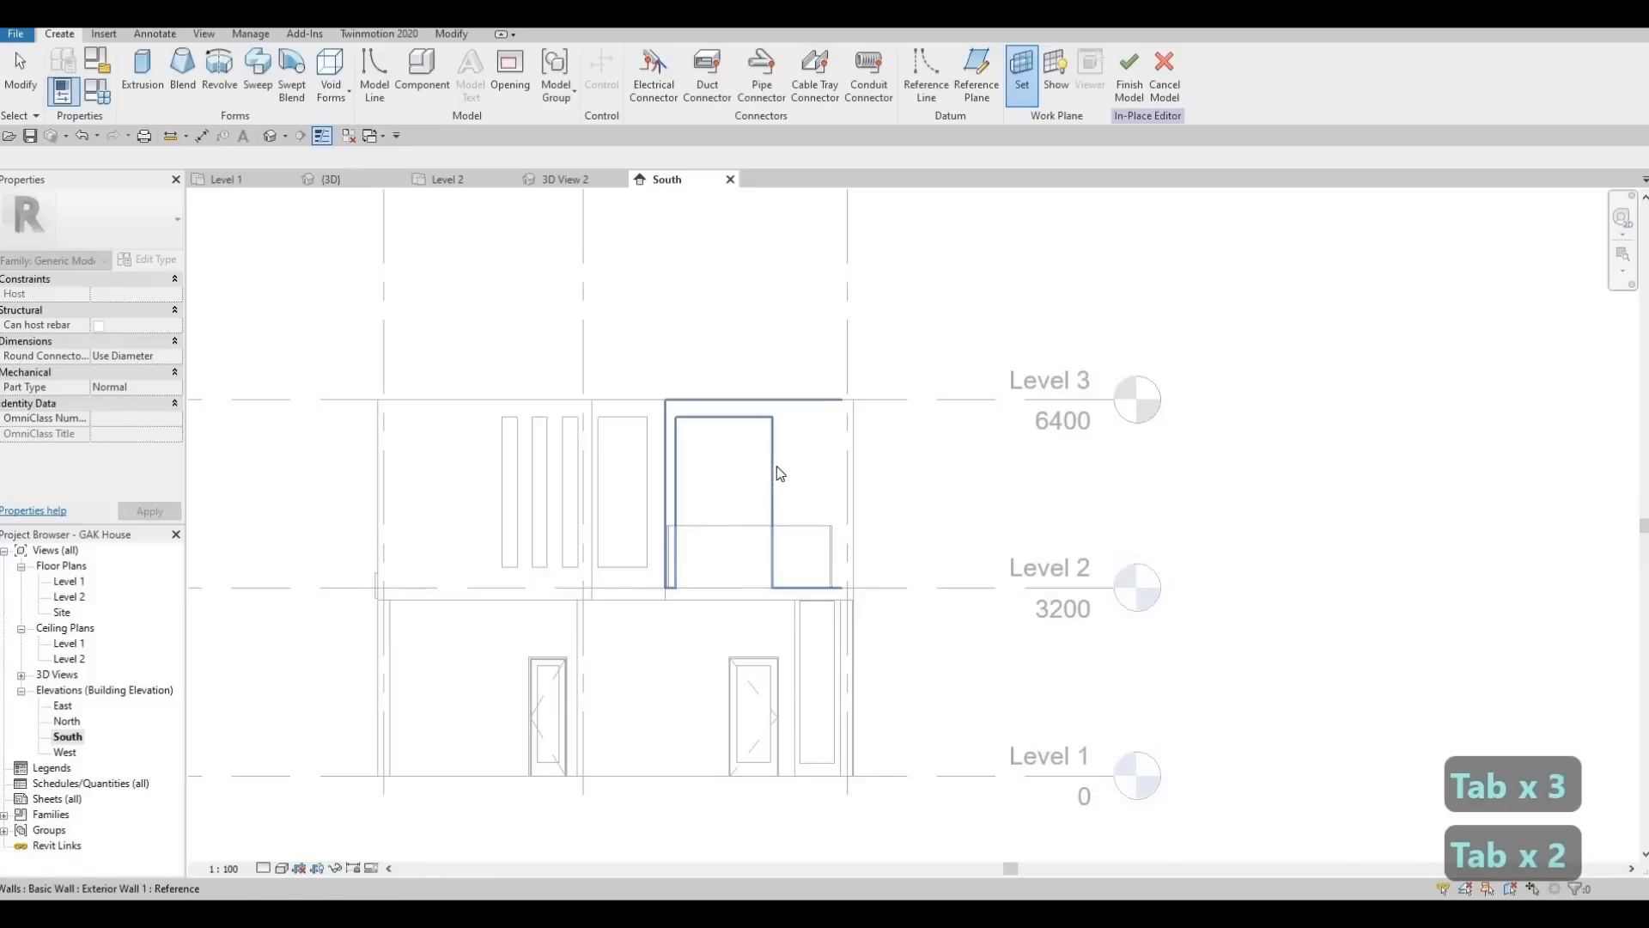
click(829, 446)
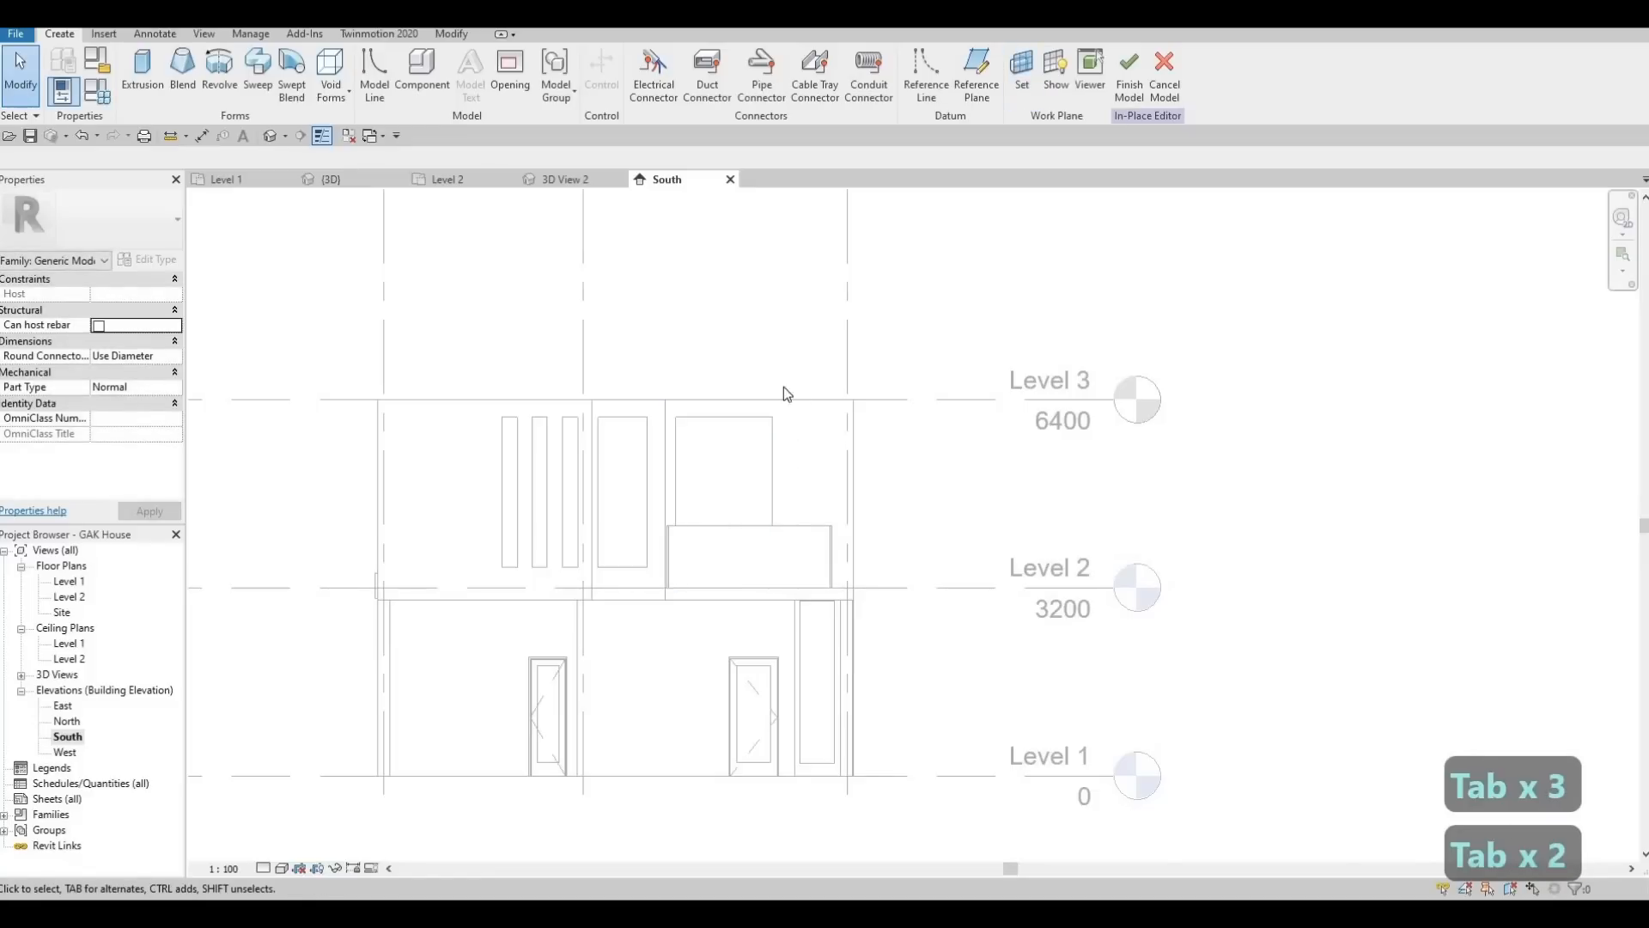
Start an extrusion in the in-place model and set its material to Damp-proofing
click(141, 73)
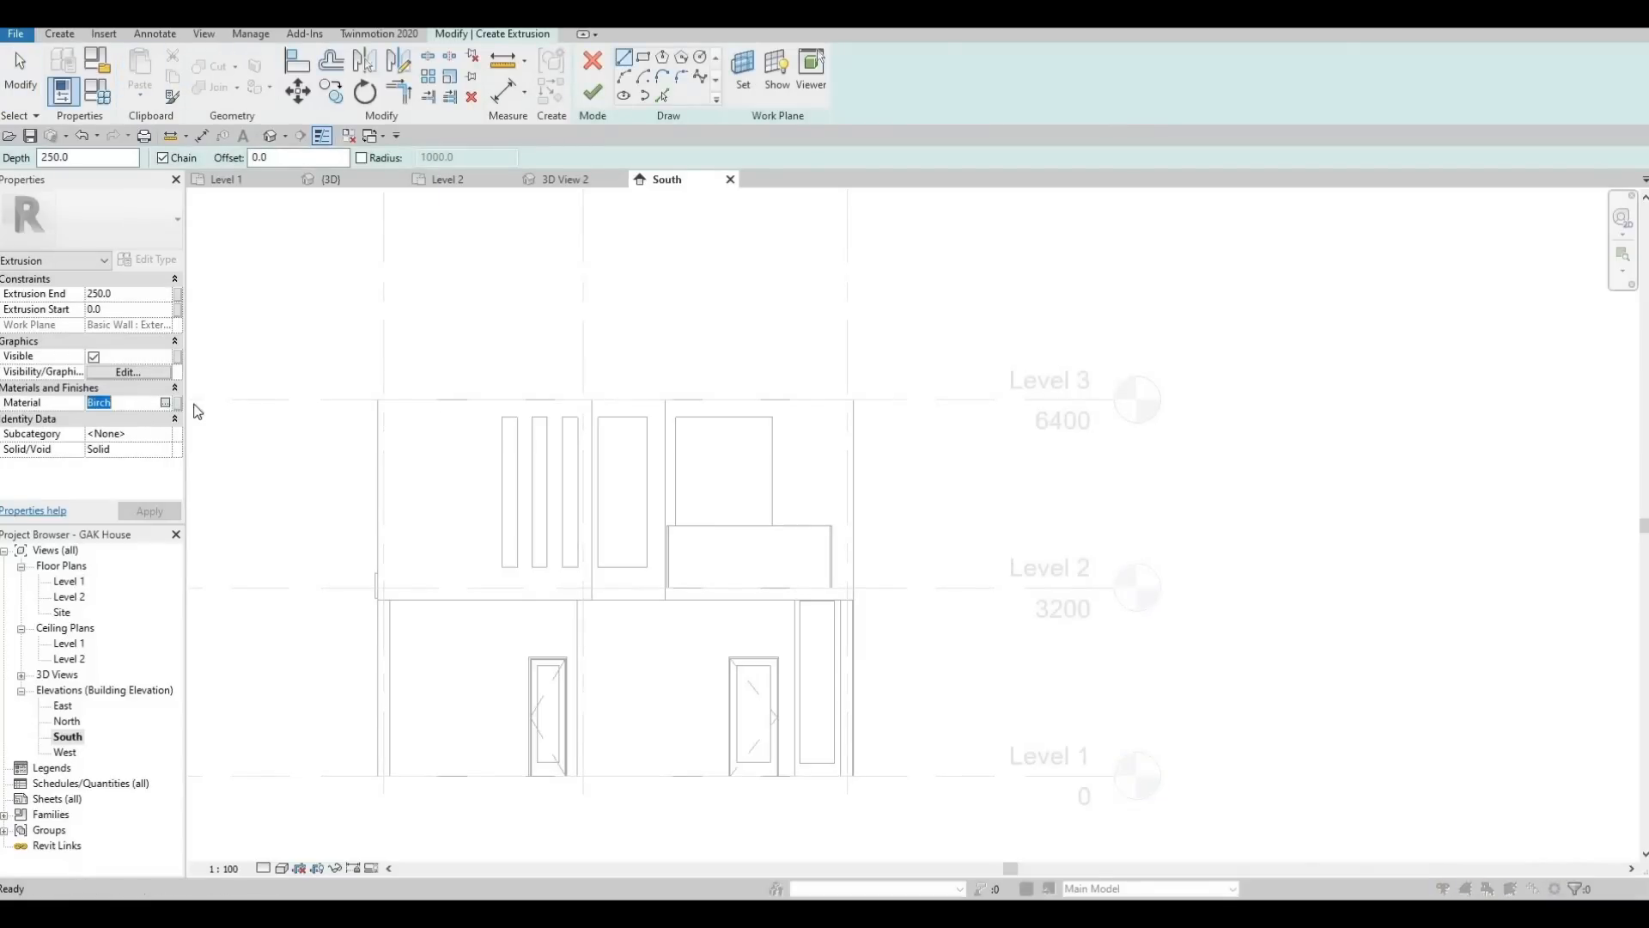
click(170, 402)
scroll(266, 391, down, 3)
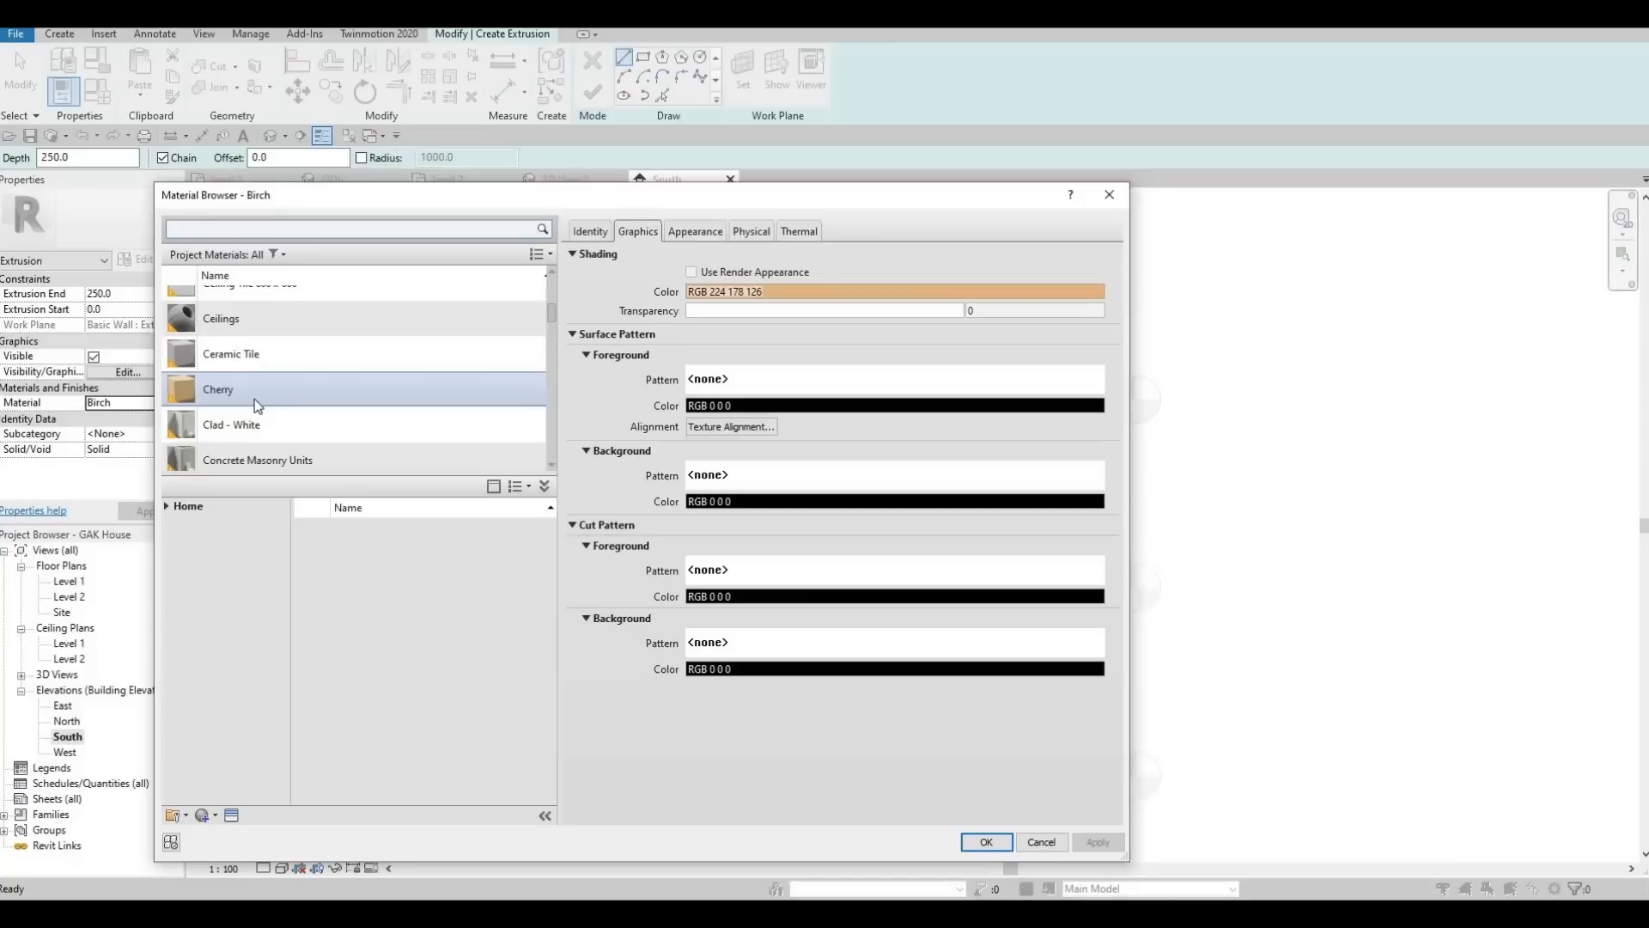
scroll(254, 399, down, 3)
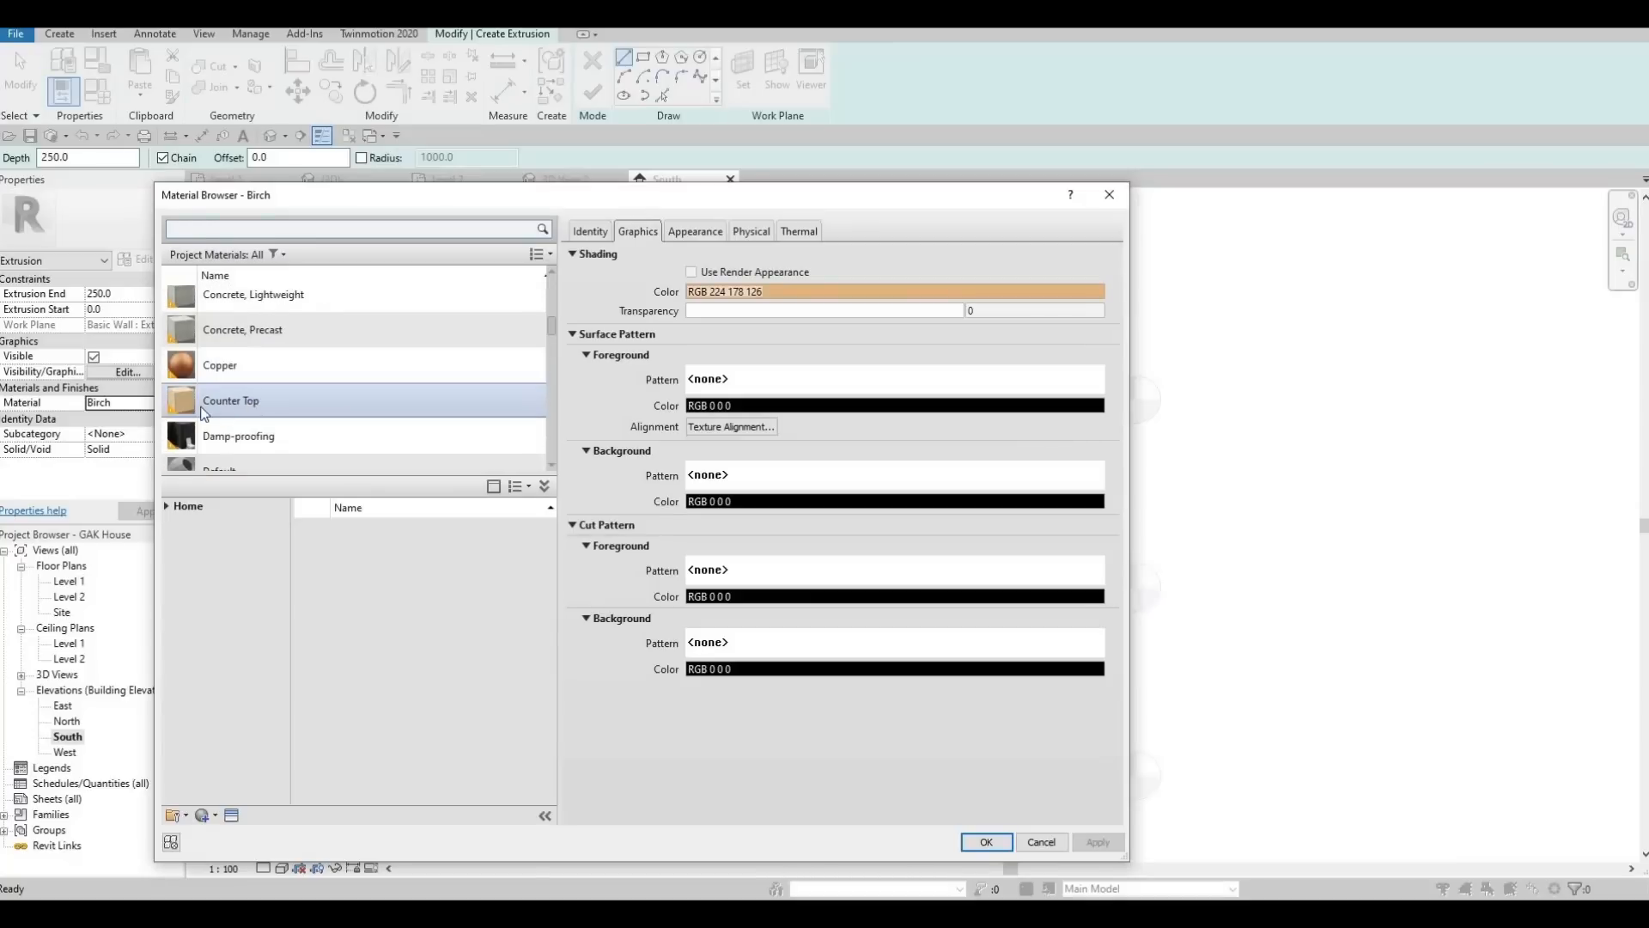
scroll(204, 414, up, 1)
click(215, 420)
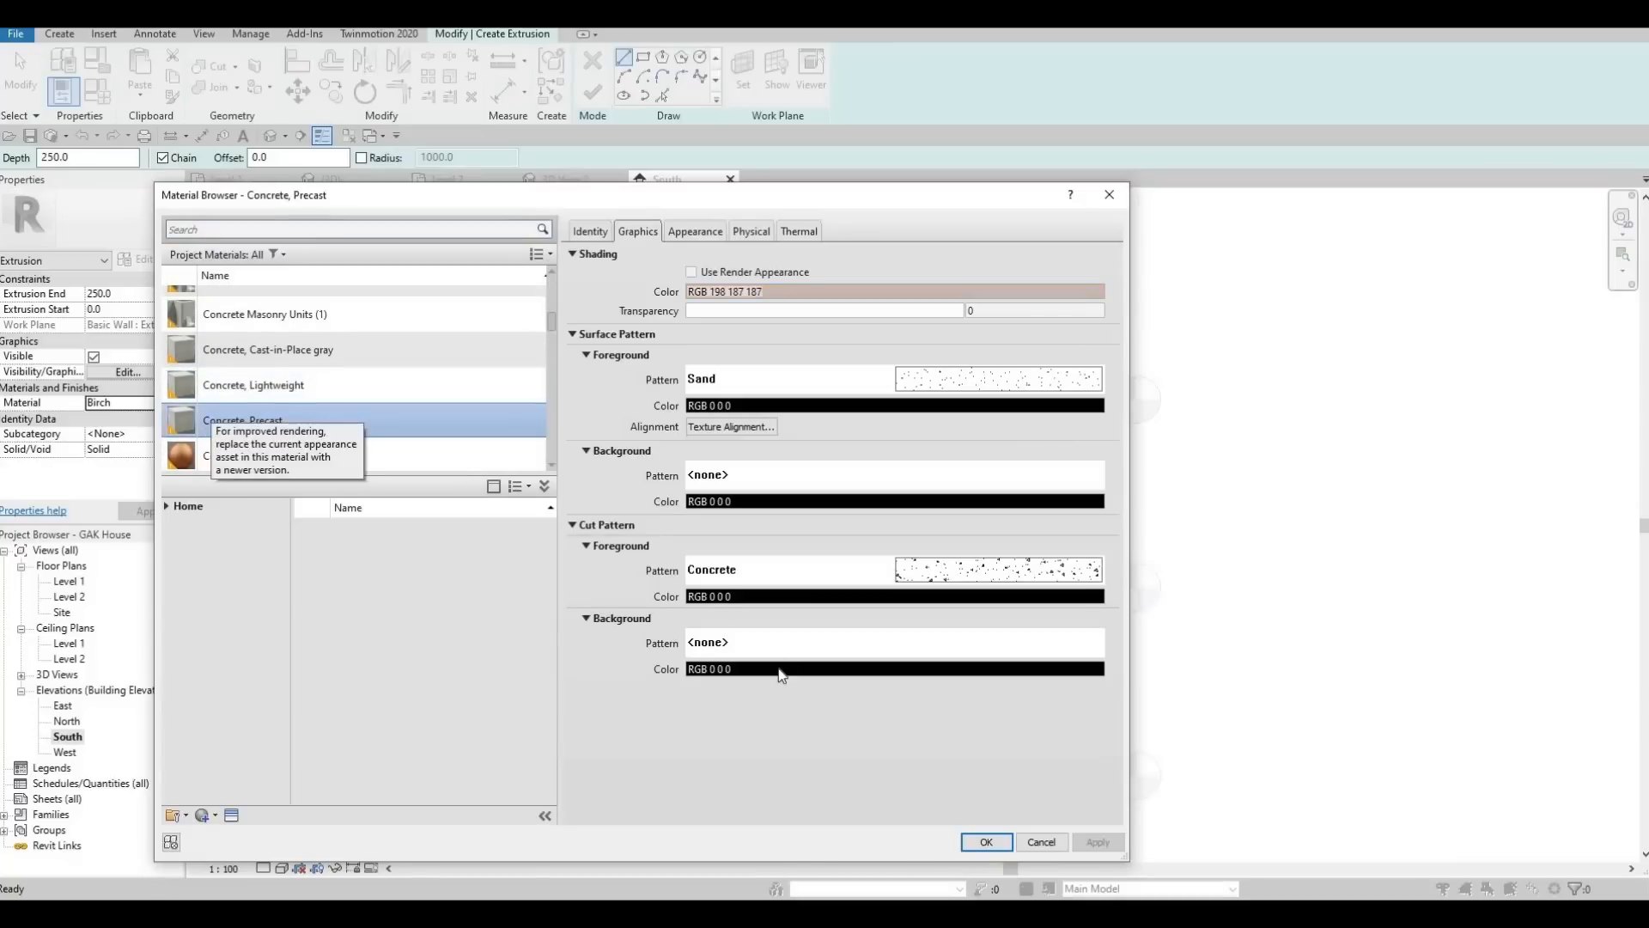
scroll(282, 401, down, 3)
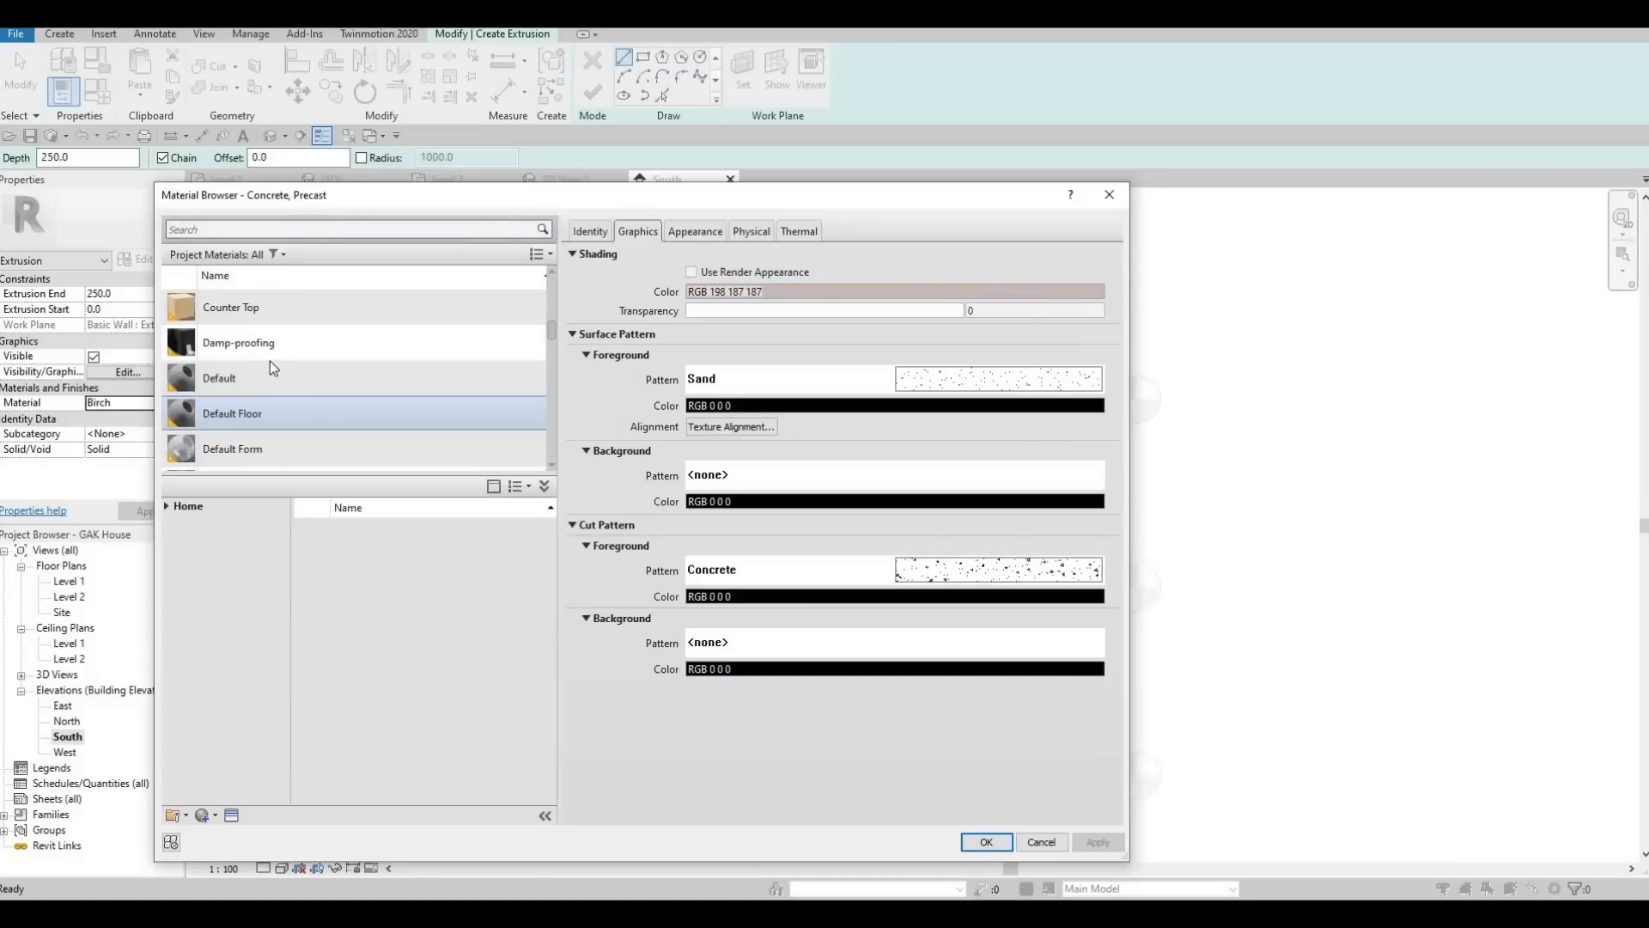
click(265, 345)
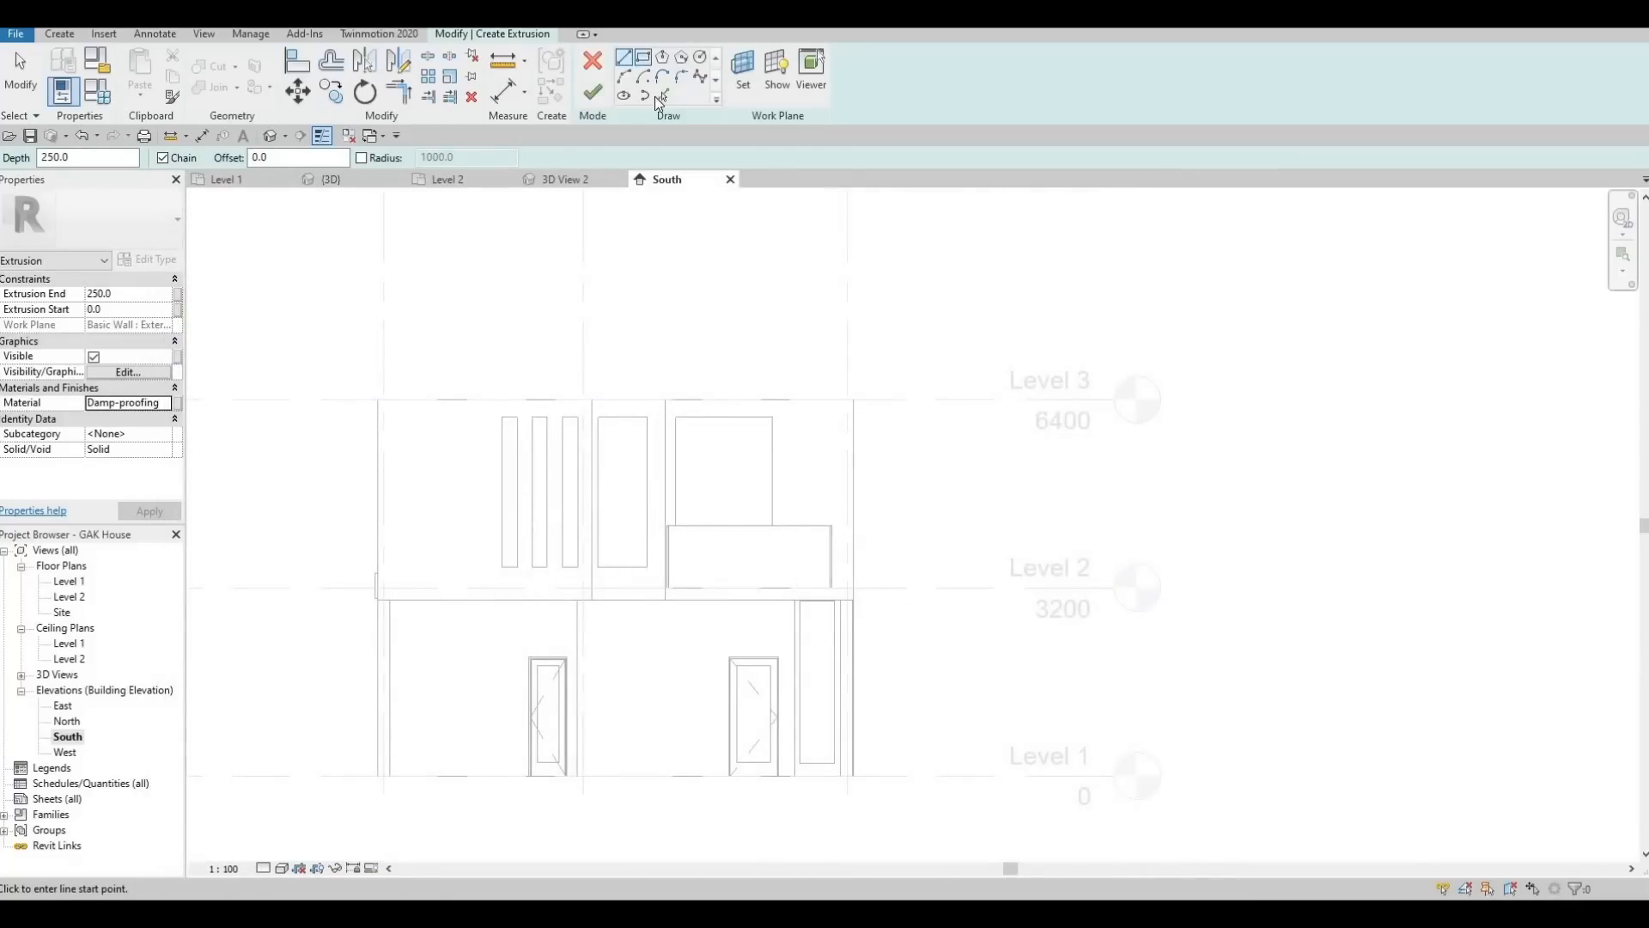
Sketch a horizontal rectangle 8100 mm long and about 295 mm high below the Level 3 line, spanning the facade's full width
click(643, 56)
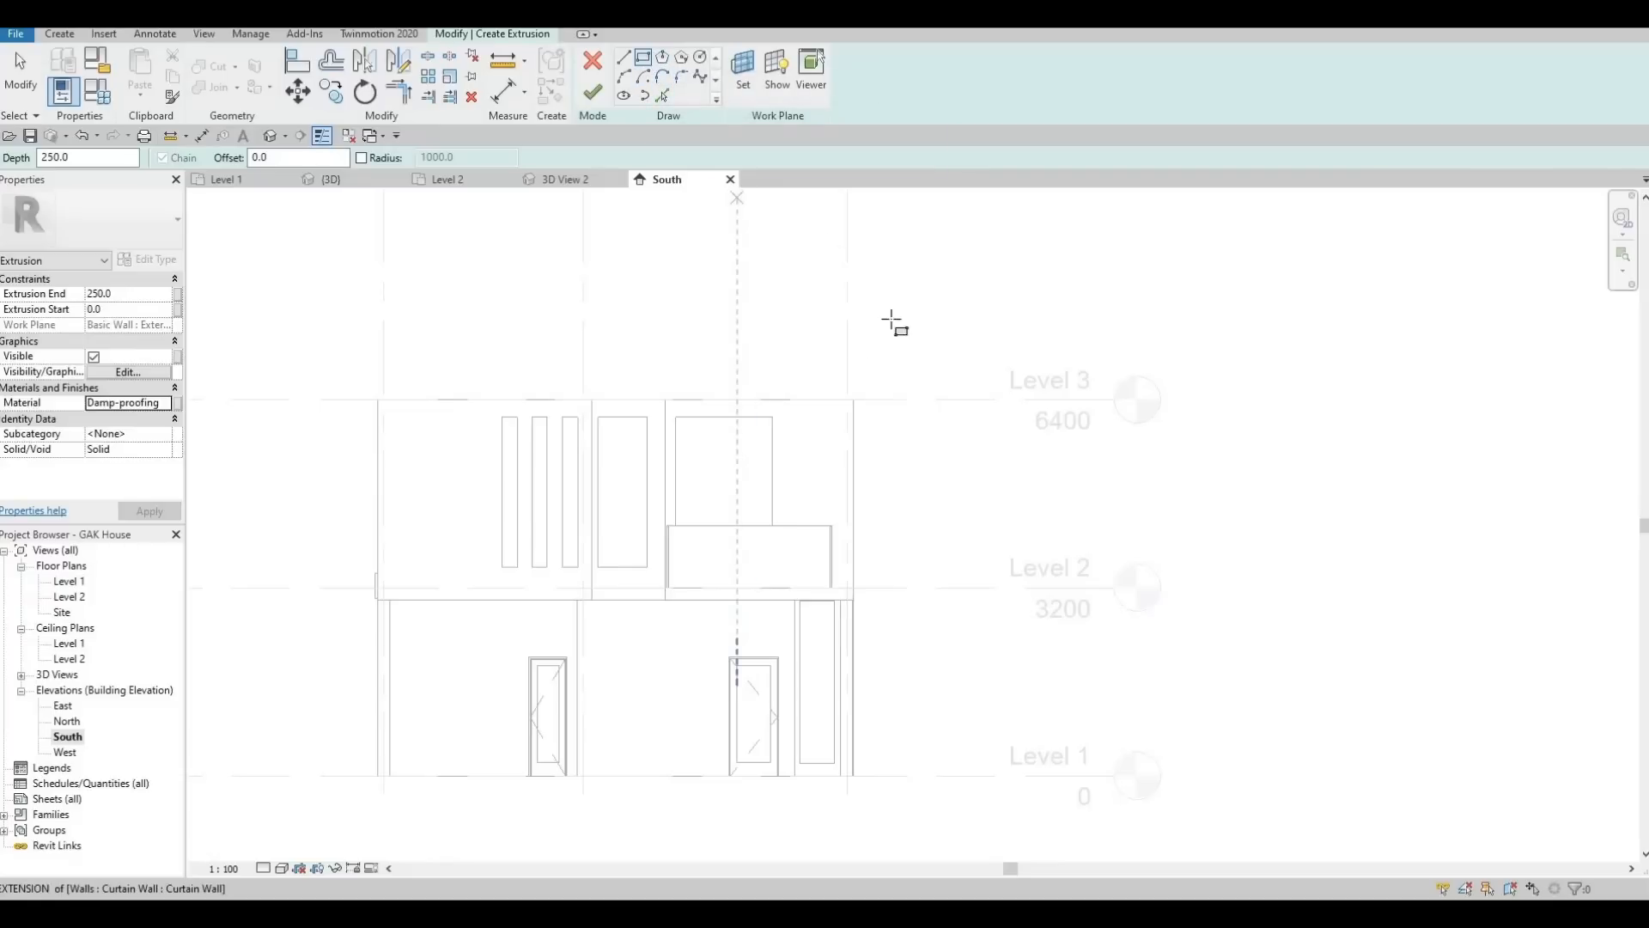
scroll(842, 407, up, 2)
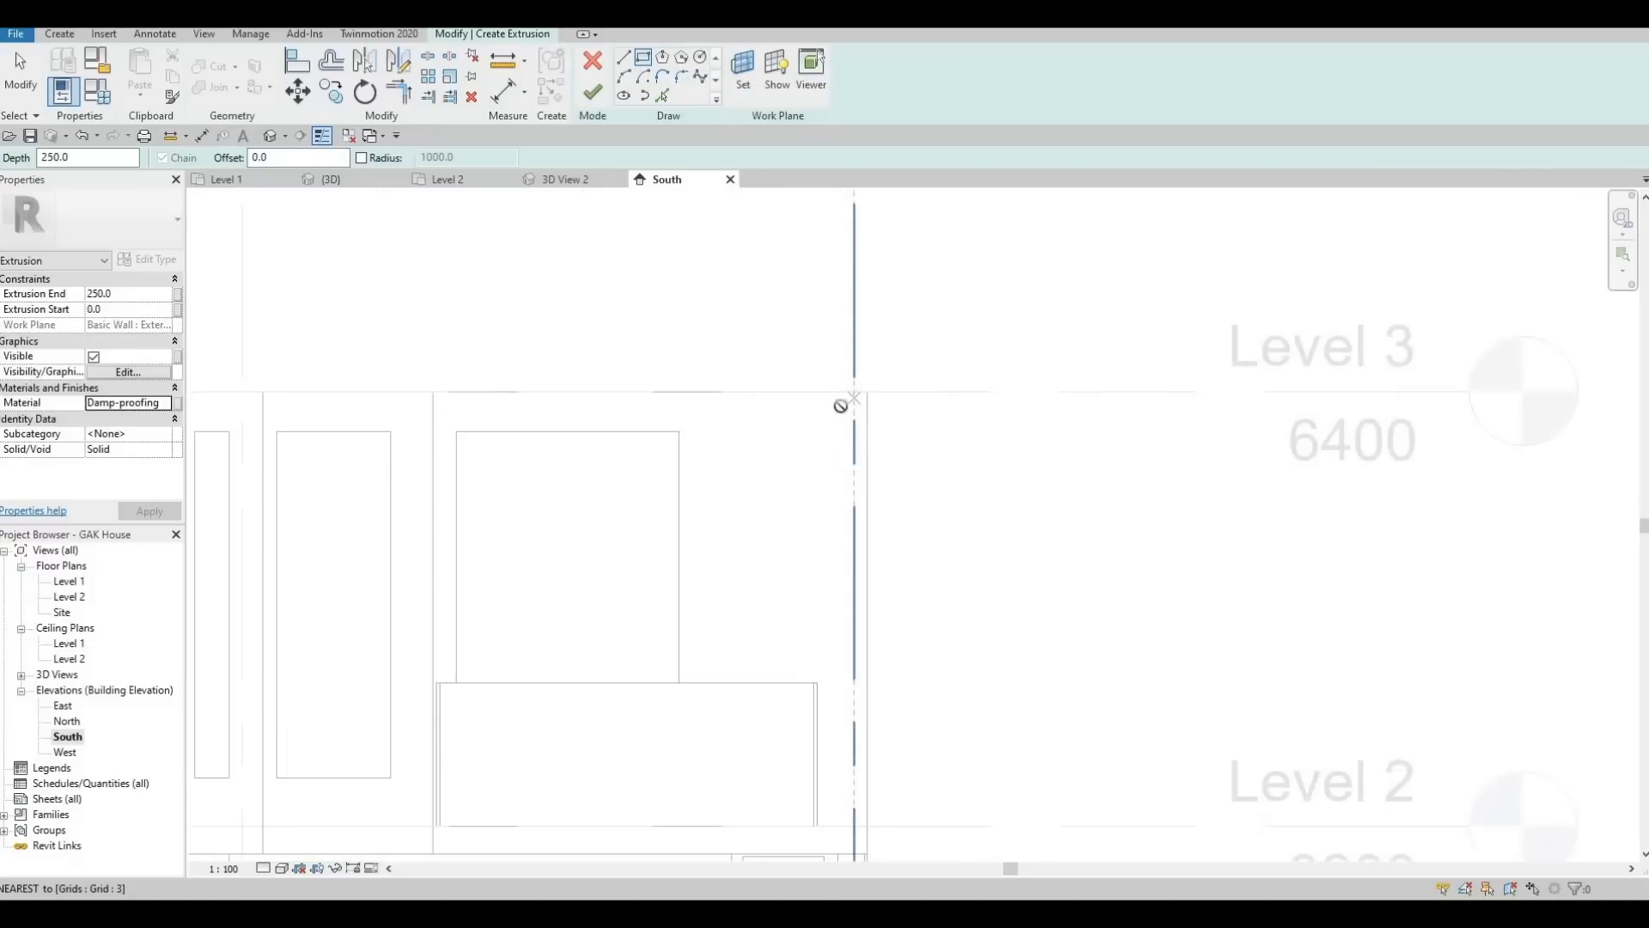
click(866, 392)
middle_drag(415, 435, 876, 453)
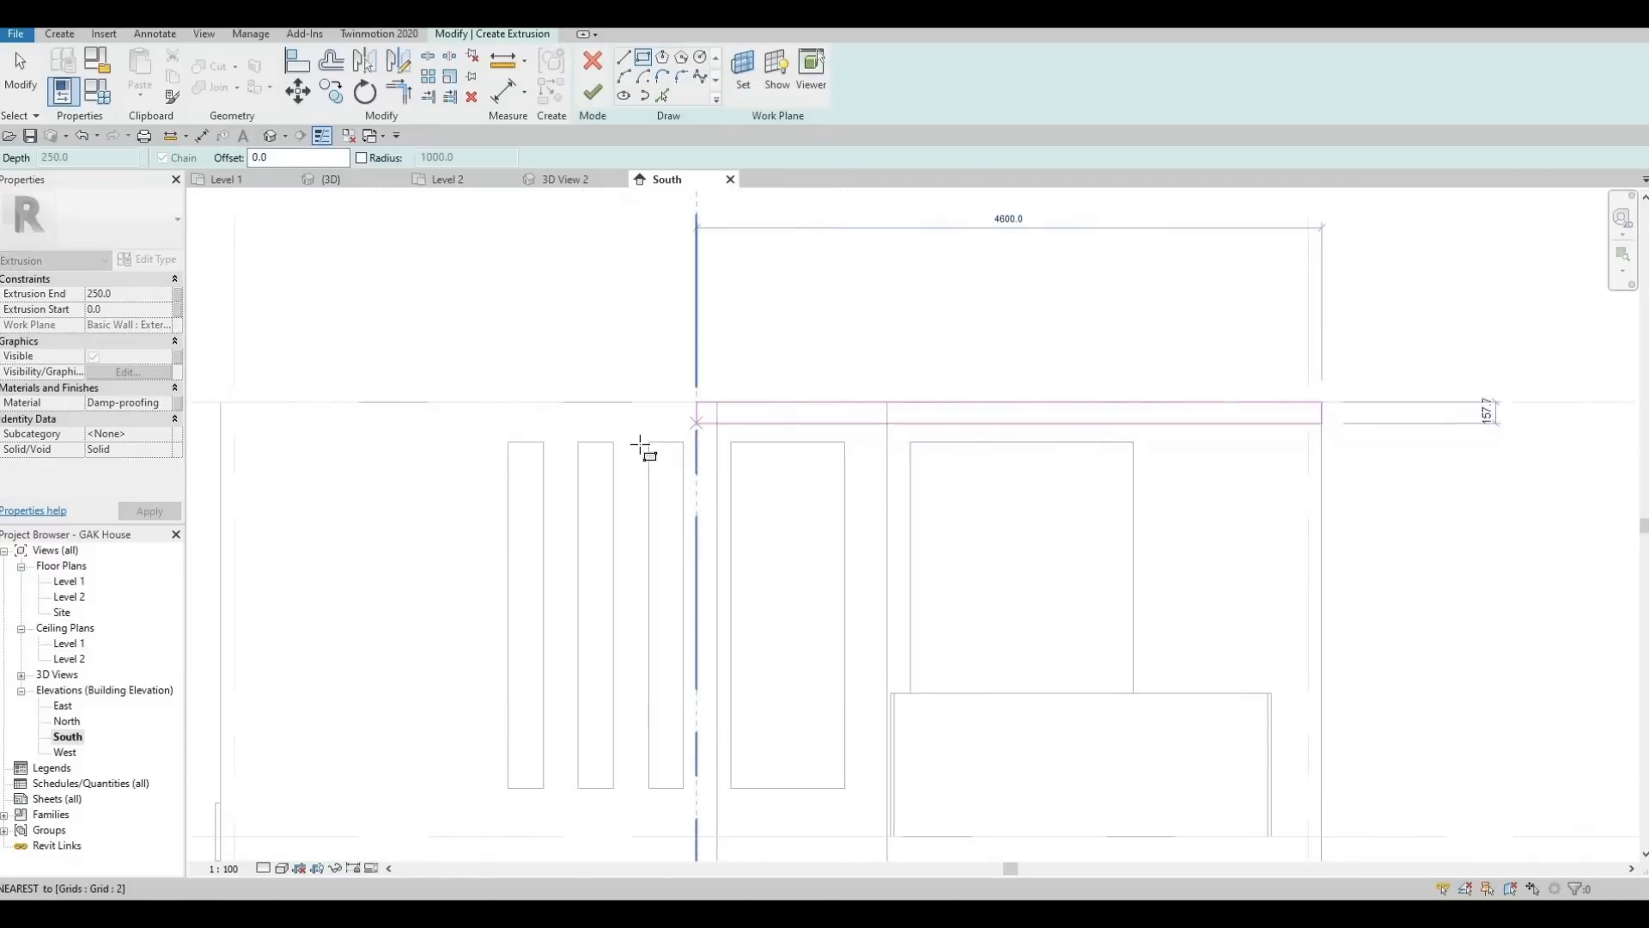
middle_drag(313, 438, 505, 438)
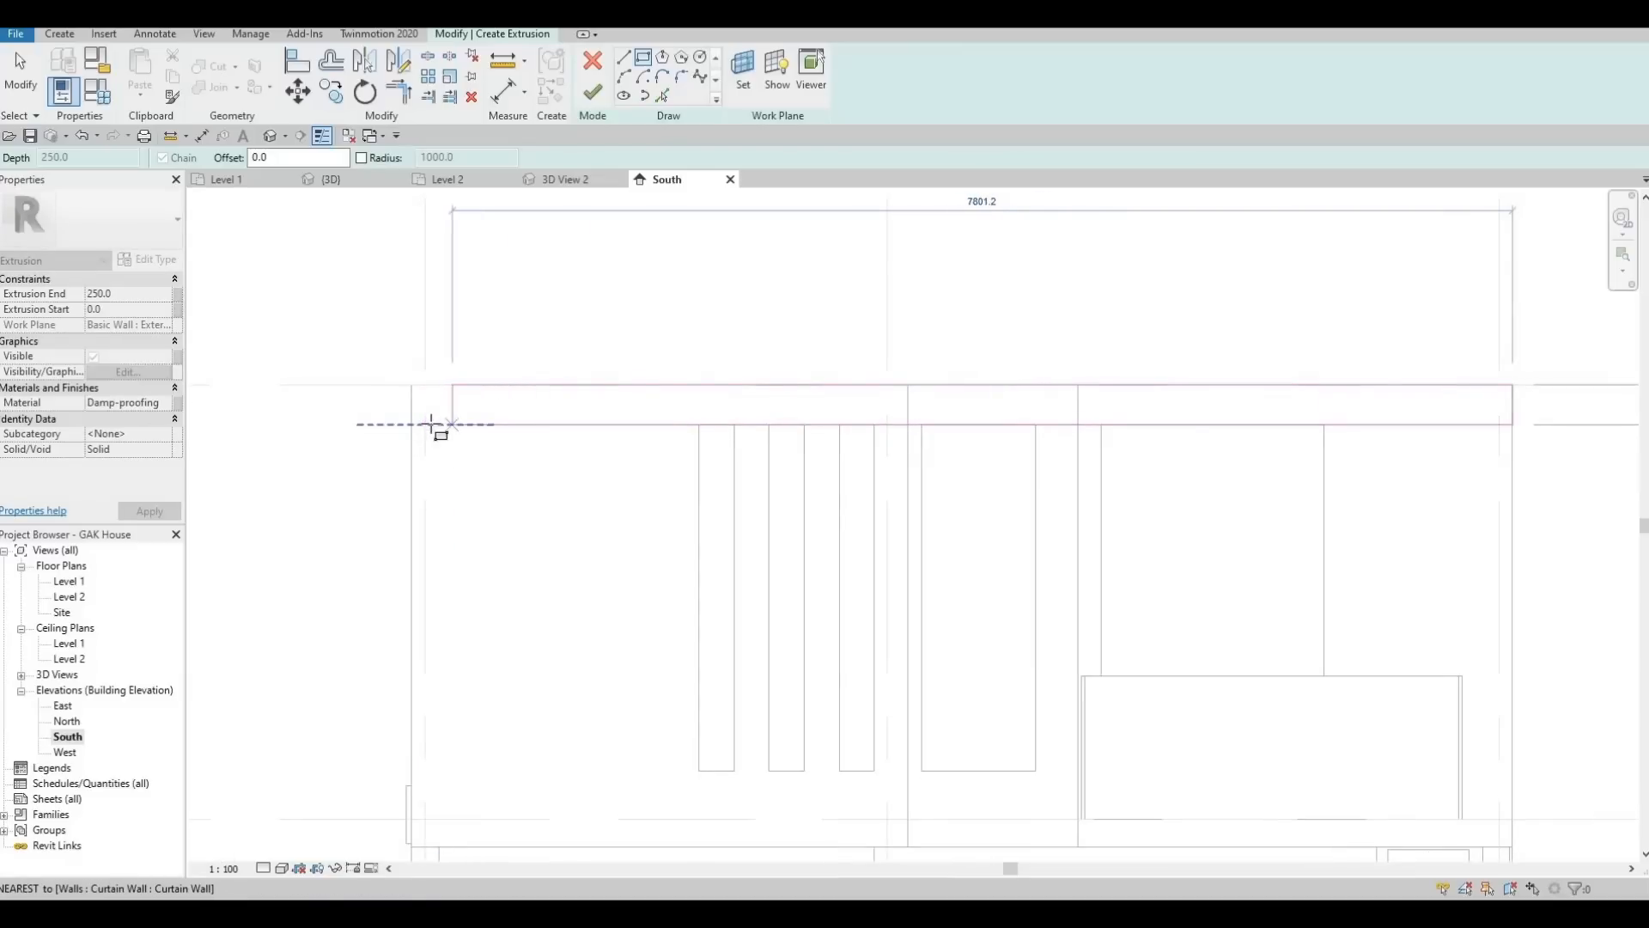
click(412, 424)
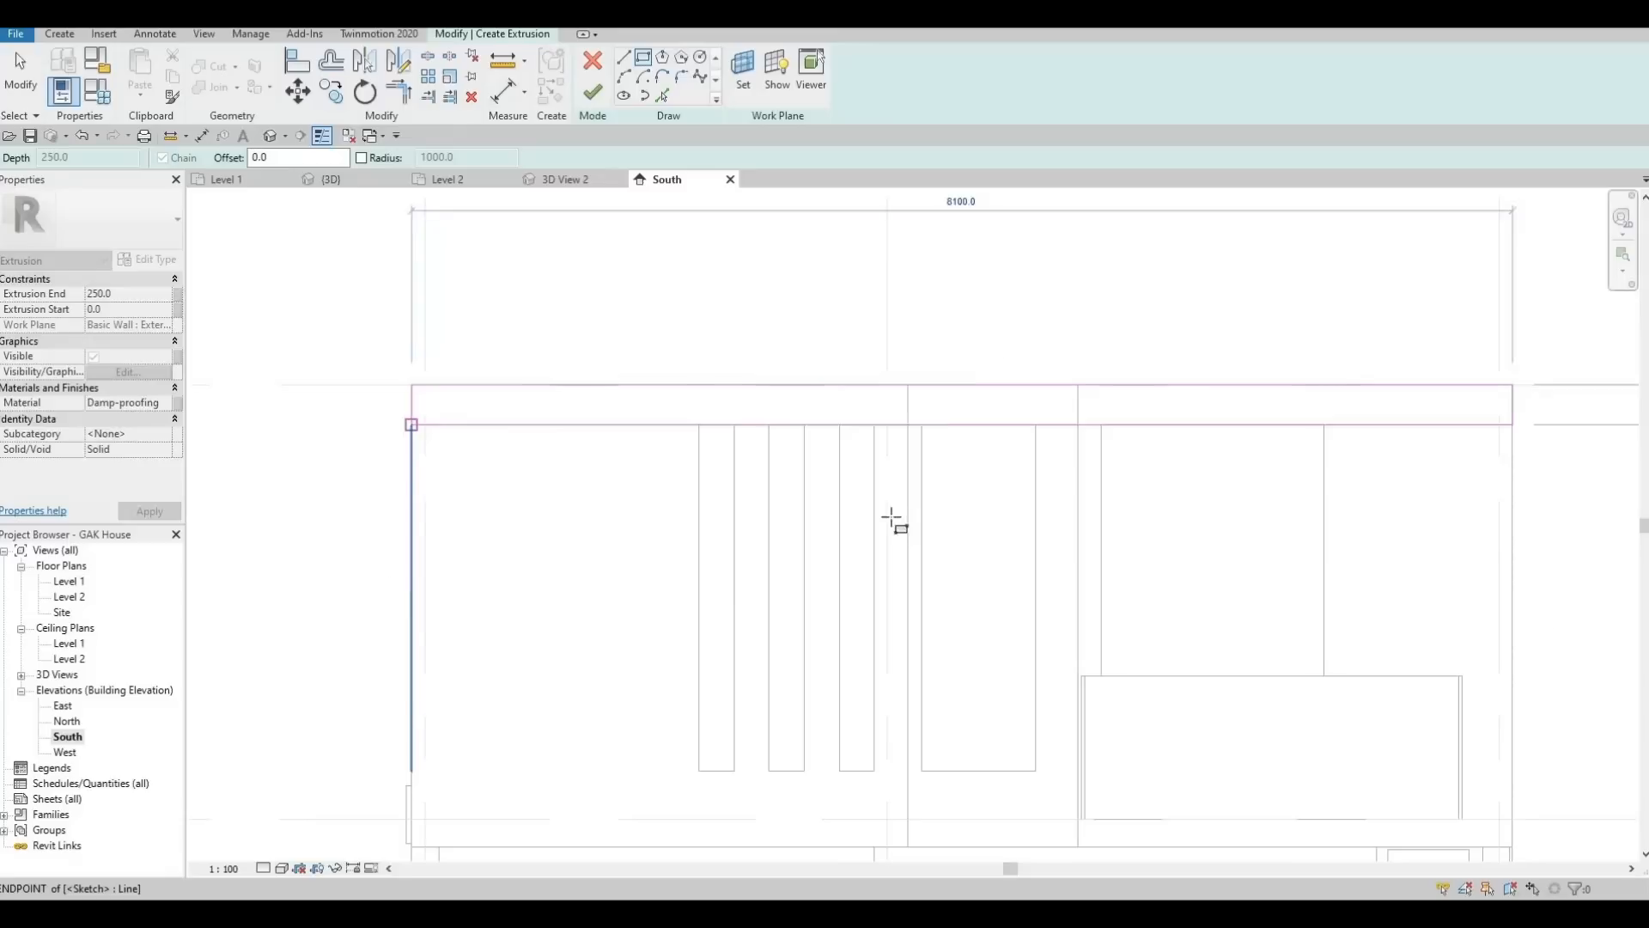
Sketch a second full-width rectangle from the upper storey wall's bottom west corner up to the Level 2 line at the east edge
middle_drag(1130, 351, 788, 226)
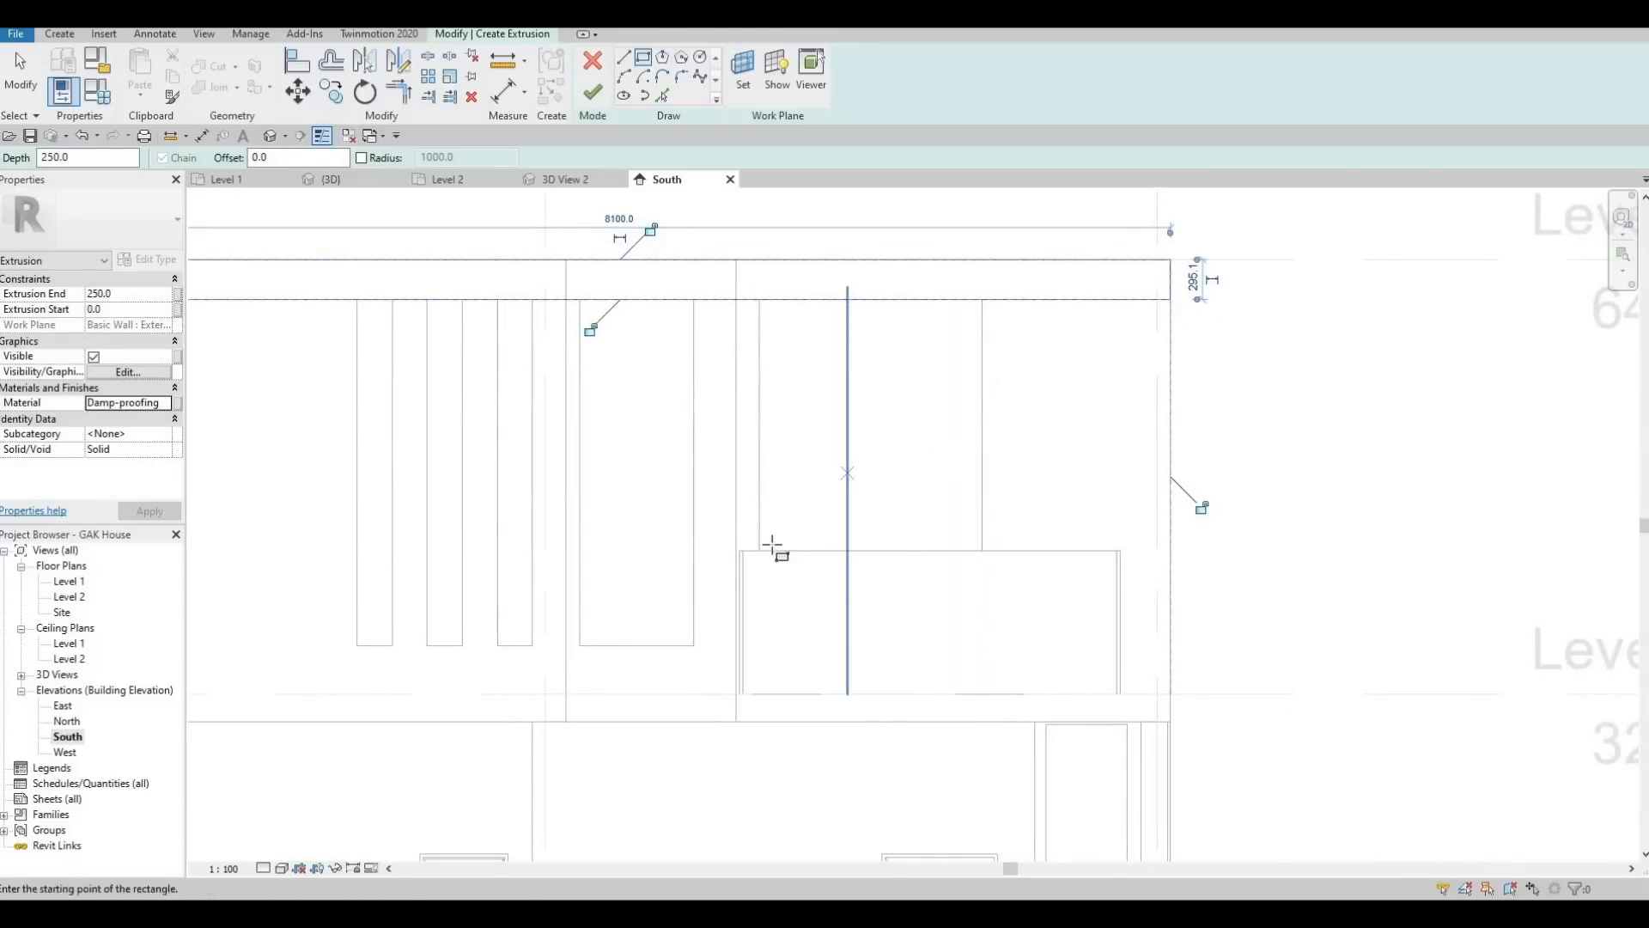
middle_drag(649, 462, 914, 569)
middle_drag(716, 706, 755, 649)
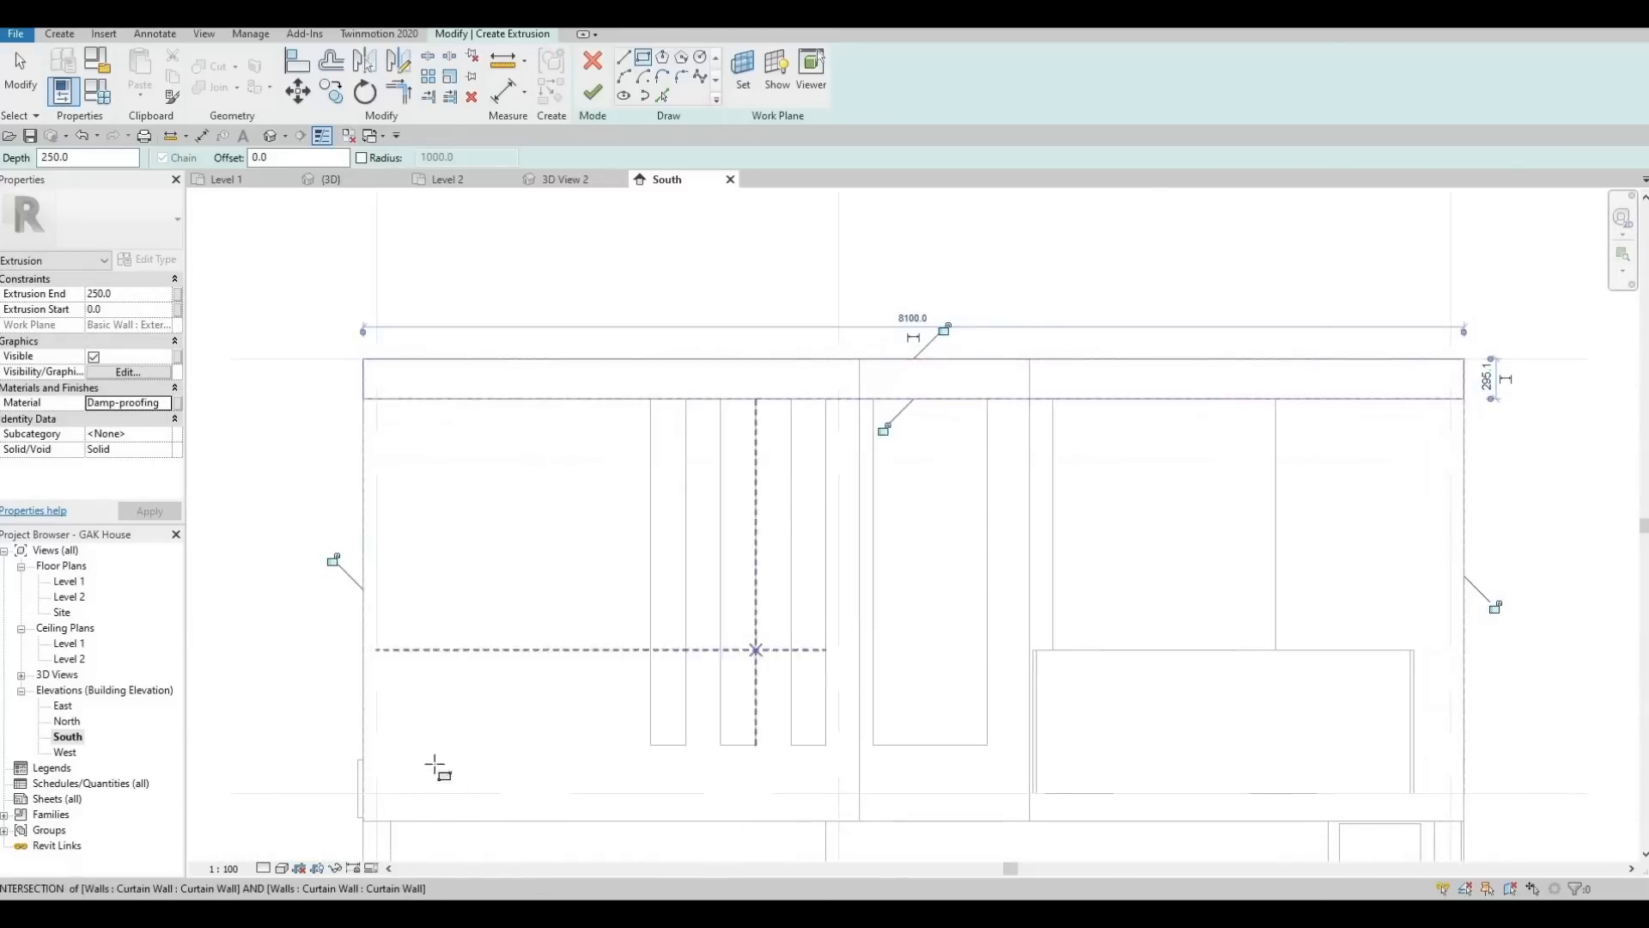
middle_drag(370, 820, 415, 722)
click(409, 722)
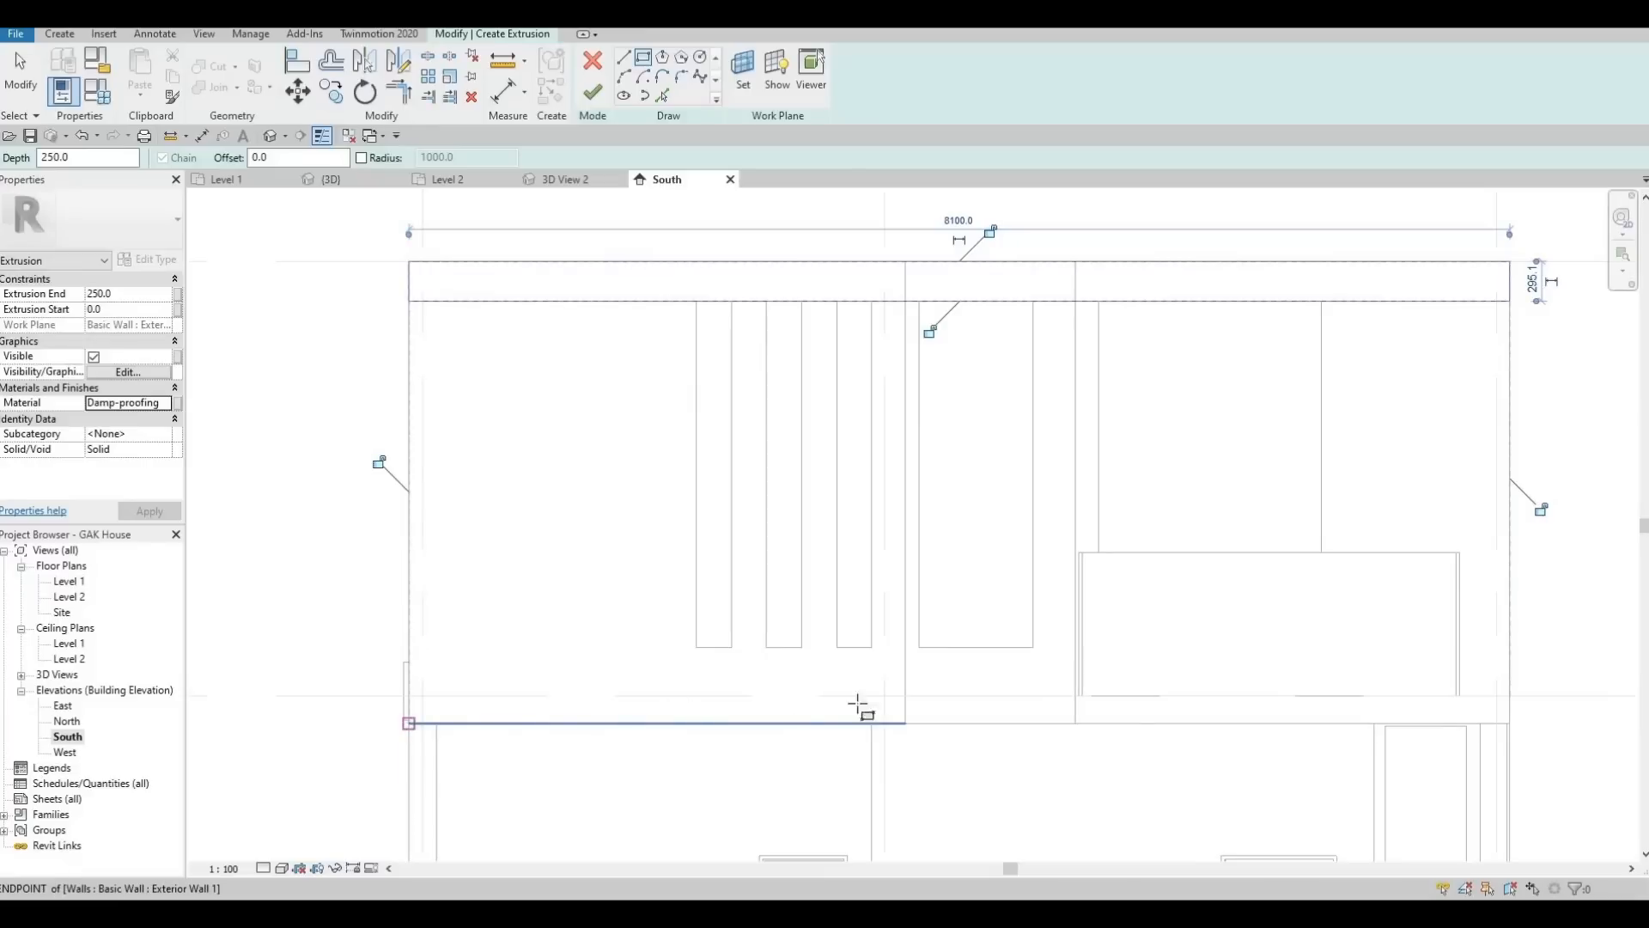
middle_drag(1358, 662, 895, 651)
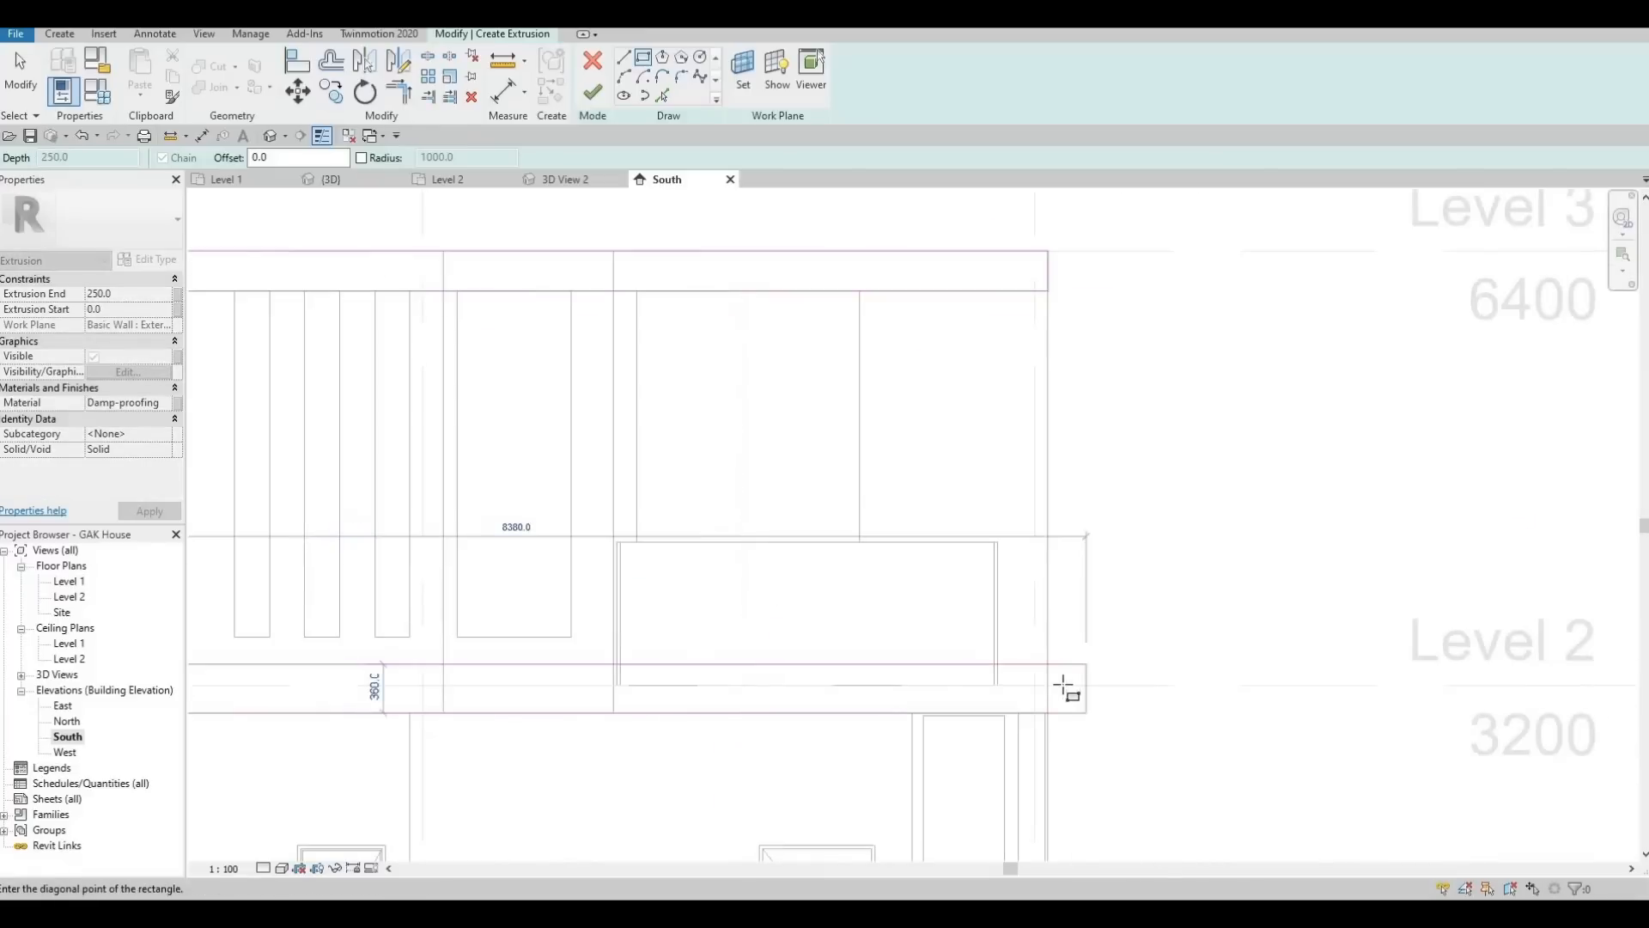
click(1048, 685)
key(Escape)
key(Escape)
key(Escape)
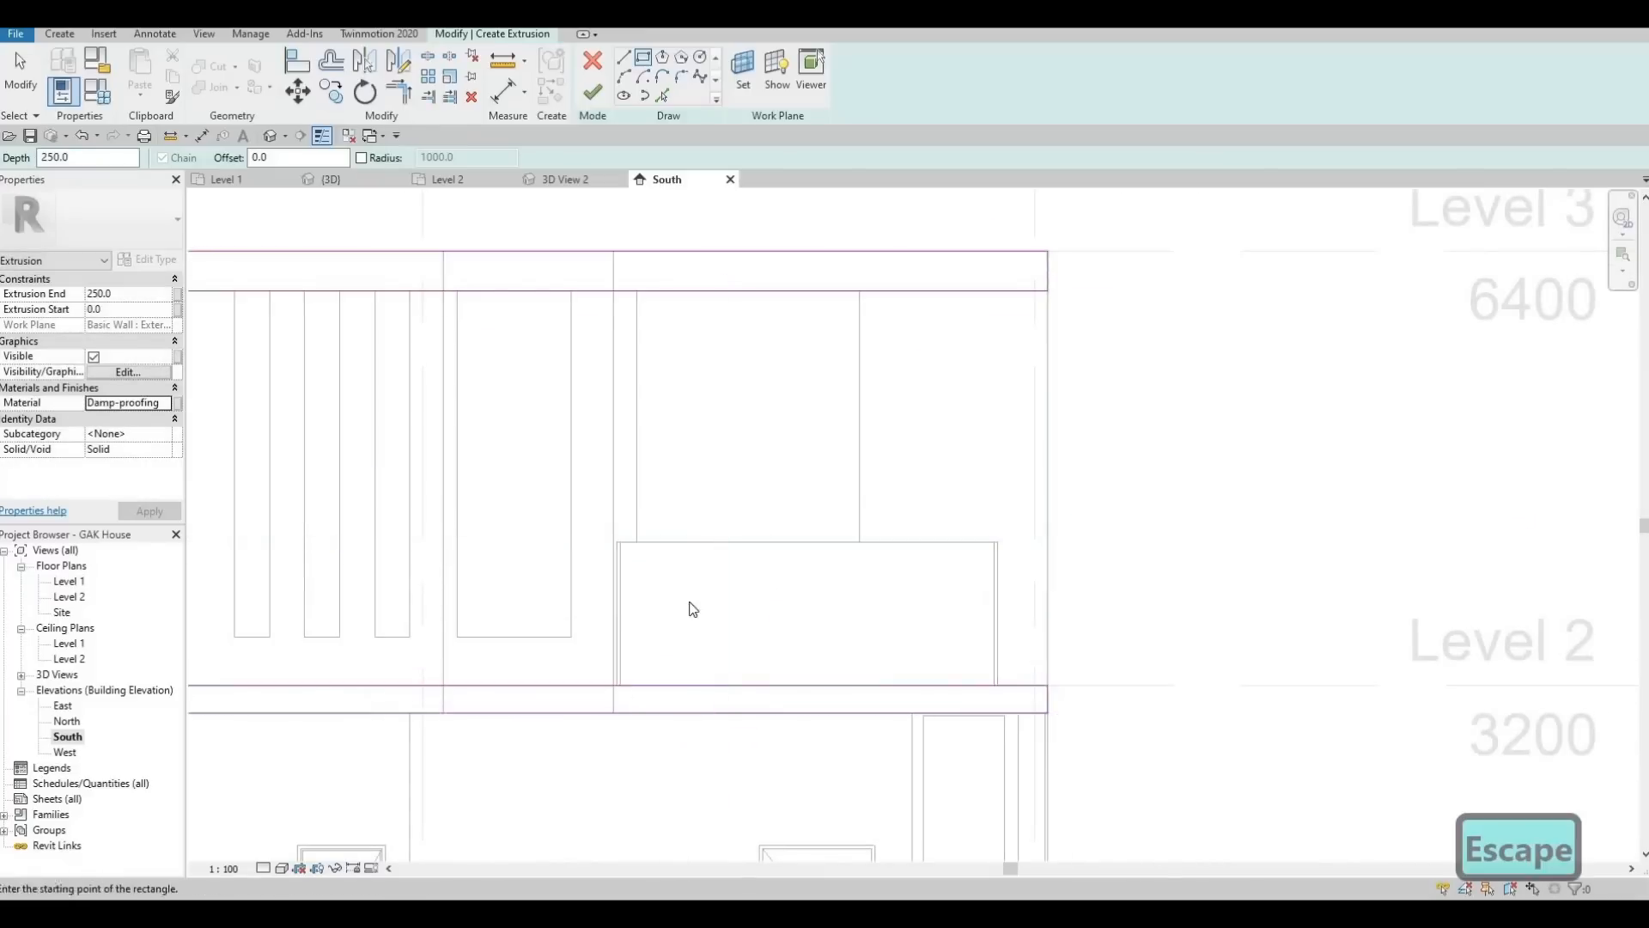
Set the height of the Level 3 rectangle to 200 mm by moving its lower line
middle_drag(437, 714, 743, 684)
middle_drag(525, 318, 530, 388)
key(Escape)
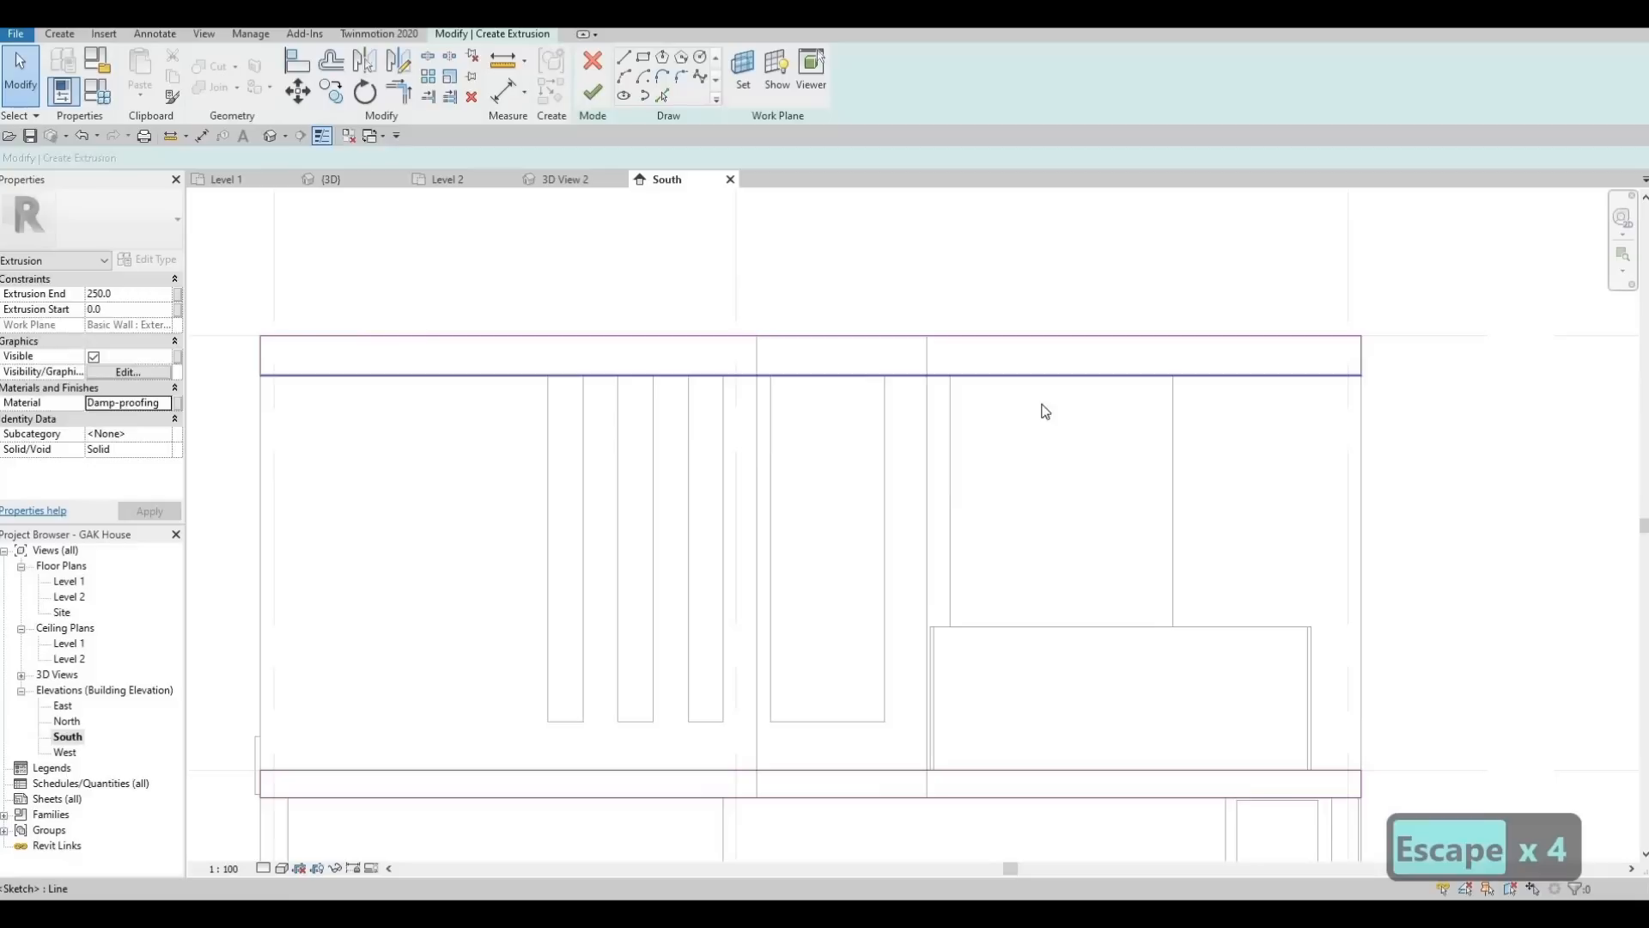
click(243, 378)
click(220, 354)
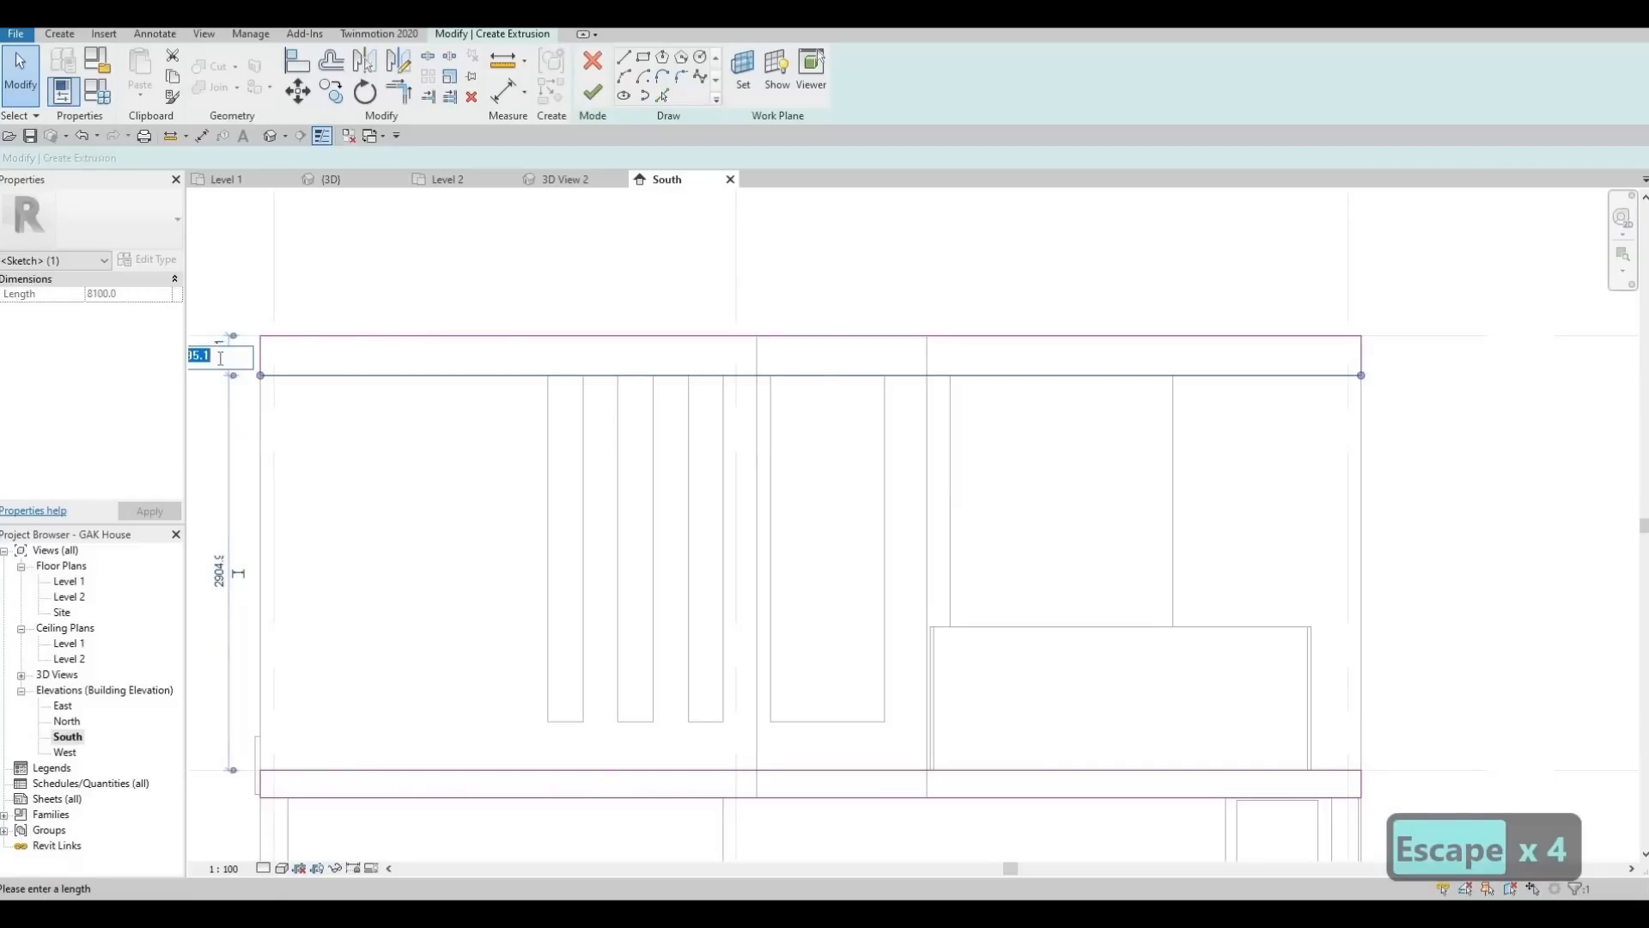
text(200)
key(Return)
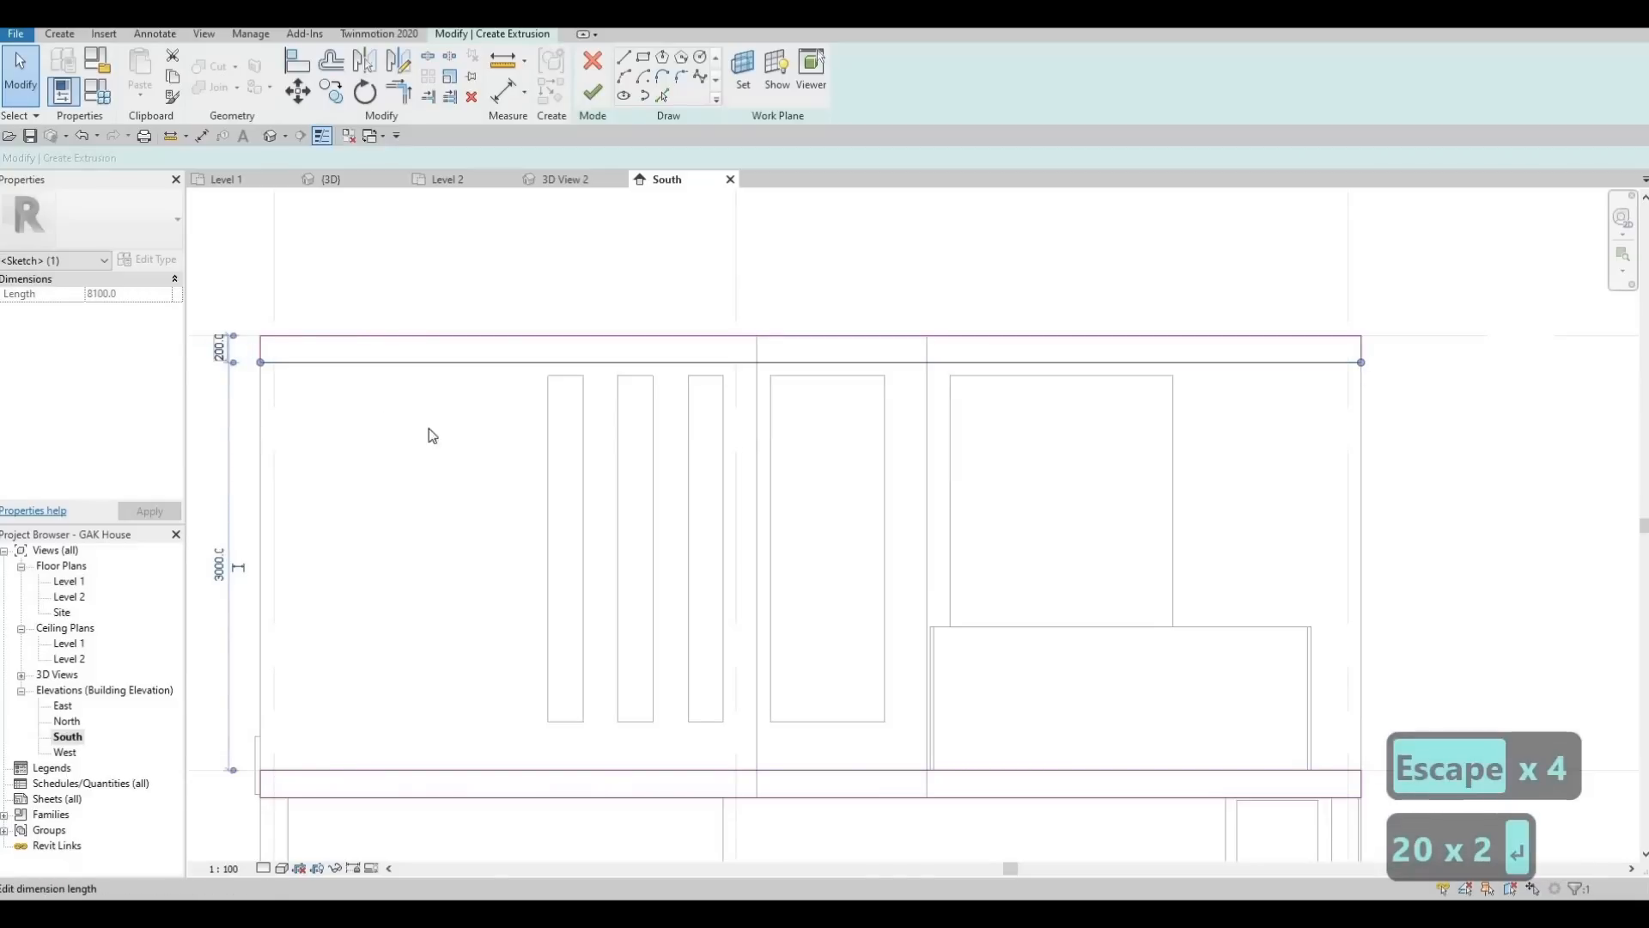
key(Escape)
key(Escape)
Sketch a vertical rectangle about 185 mm wide and 3000 mm high between the two bands along the facade's east edge
click(443, 770)
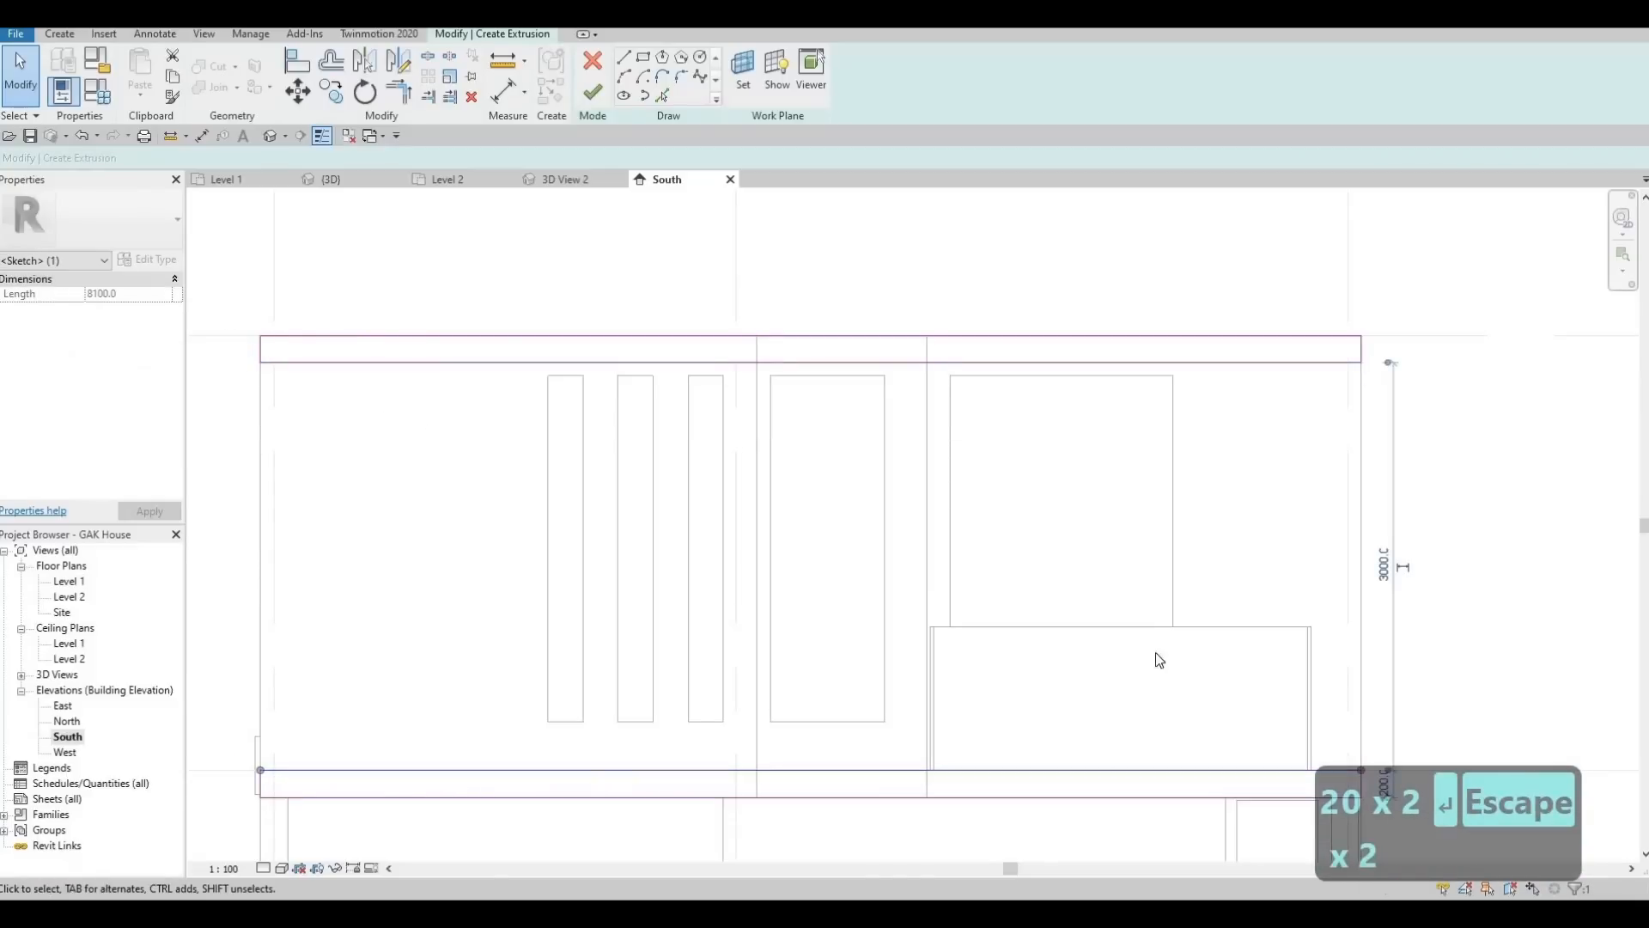
middle_drag(1157, 659, 1002, 439)
scroll(1182, 605, down, 4)
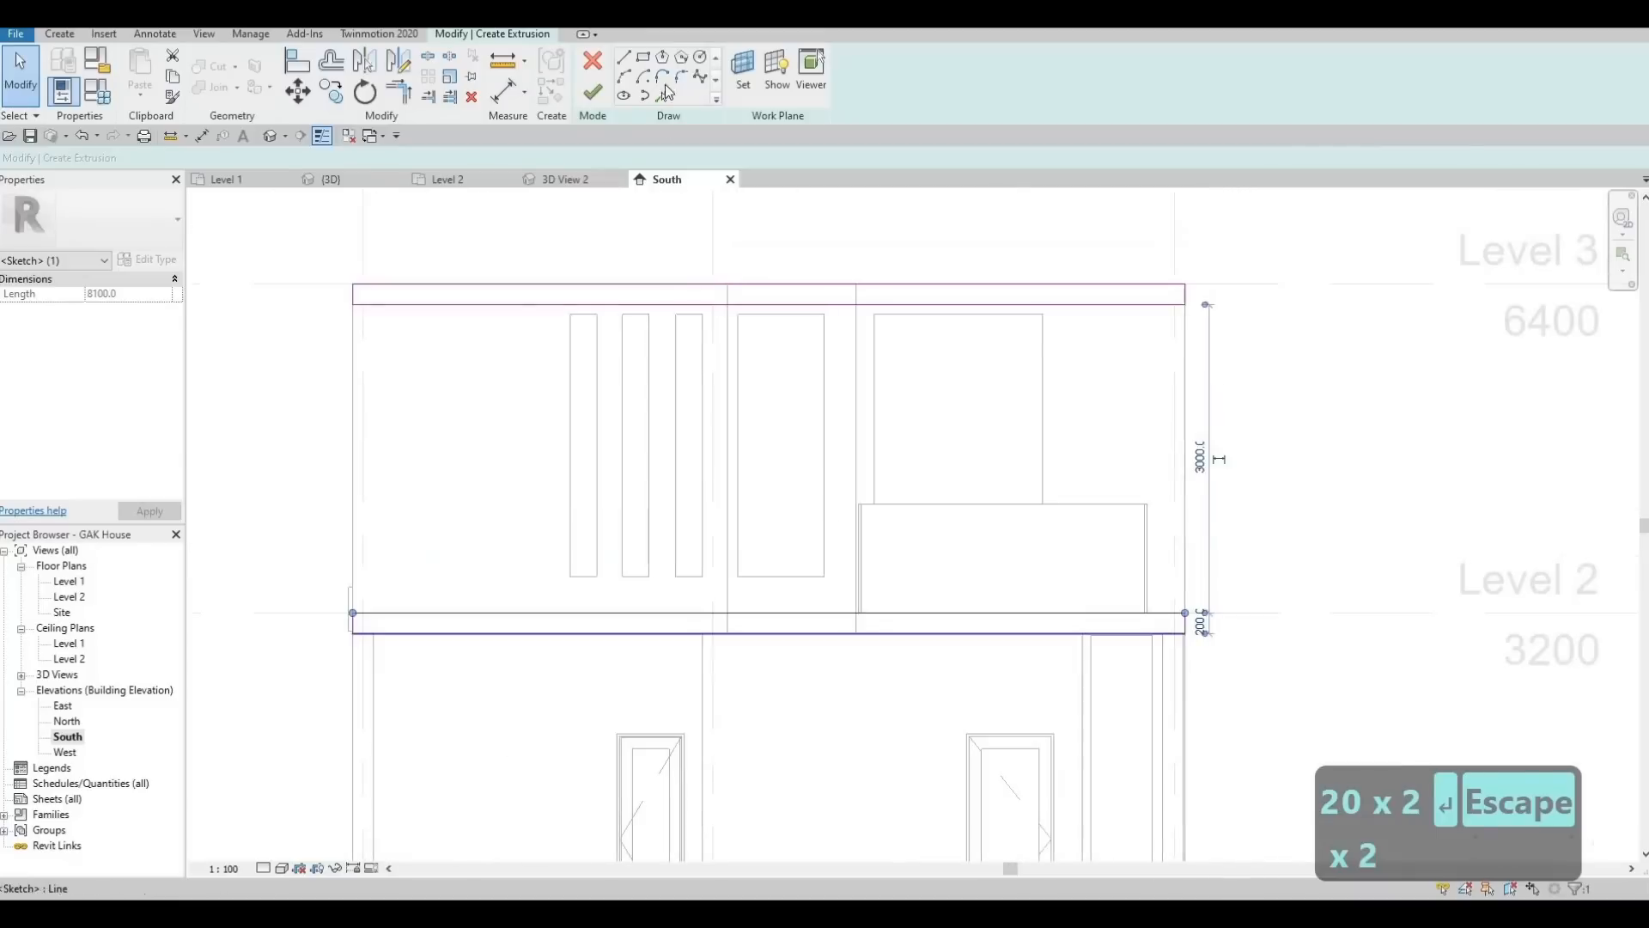
key(Escape)
click(625, 60)
click(644, 57)
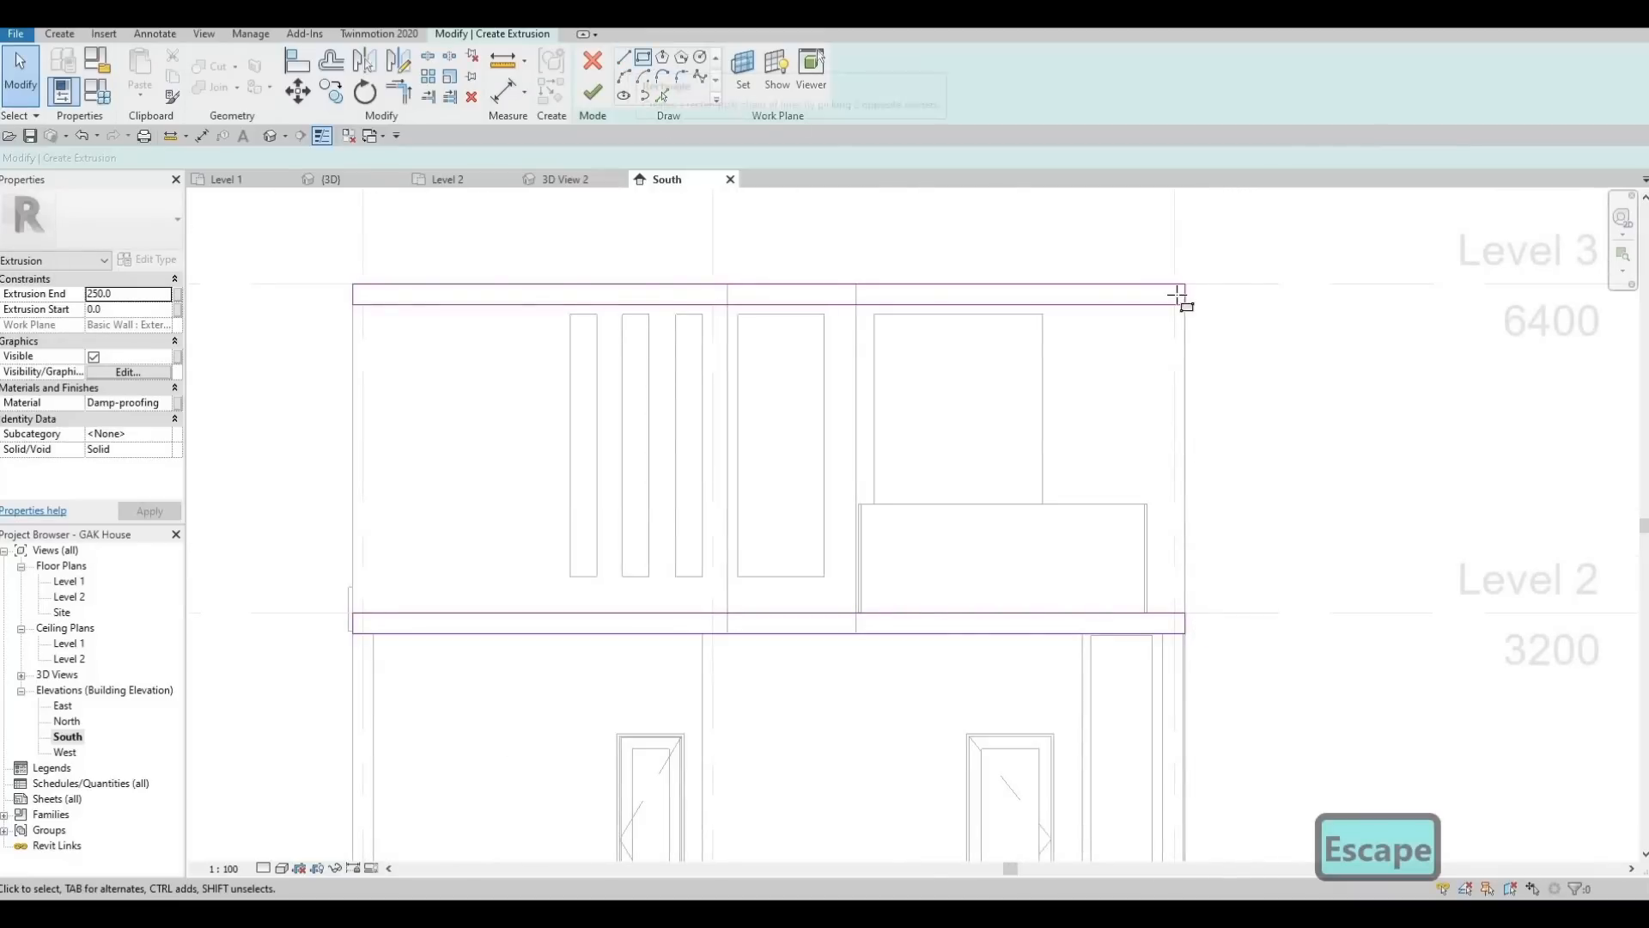
click(1167, 613)
key(Escape)
key(Escape)
key(Escape)
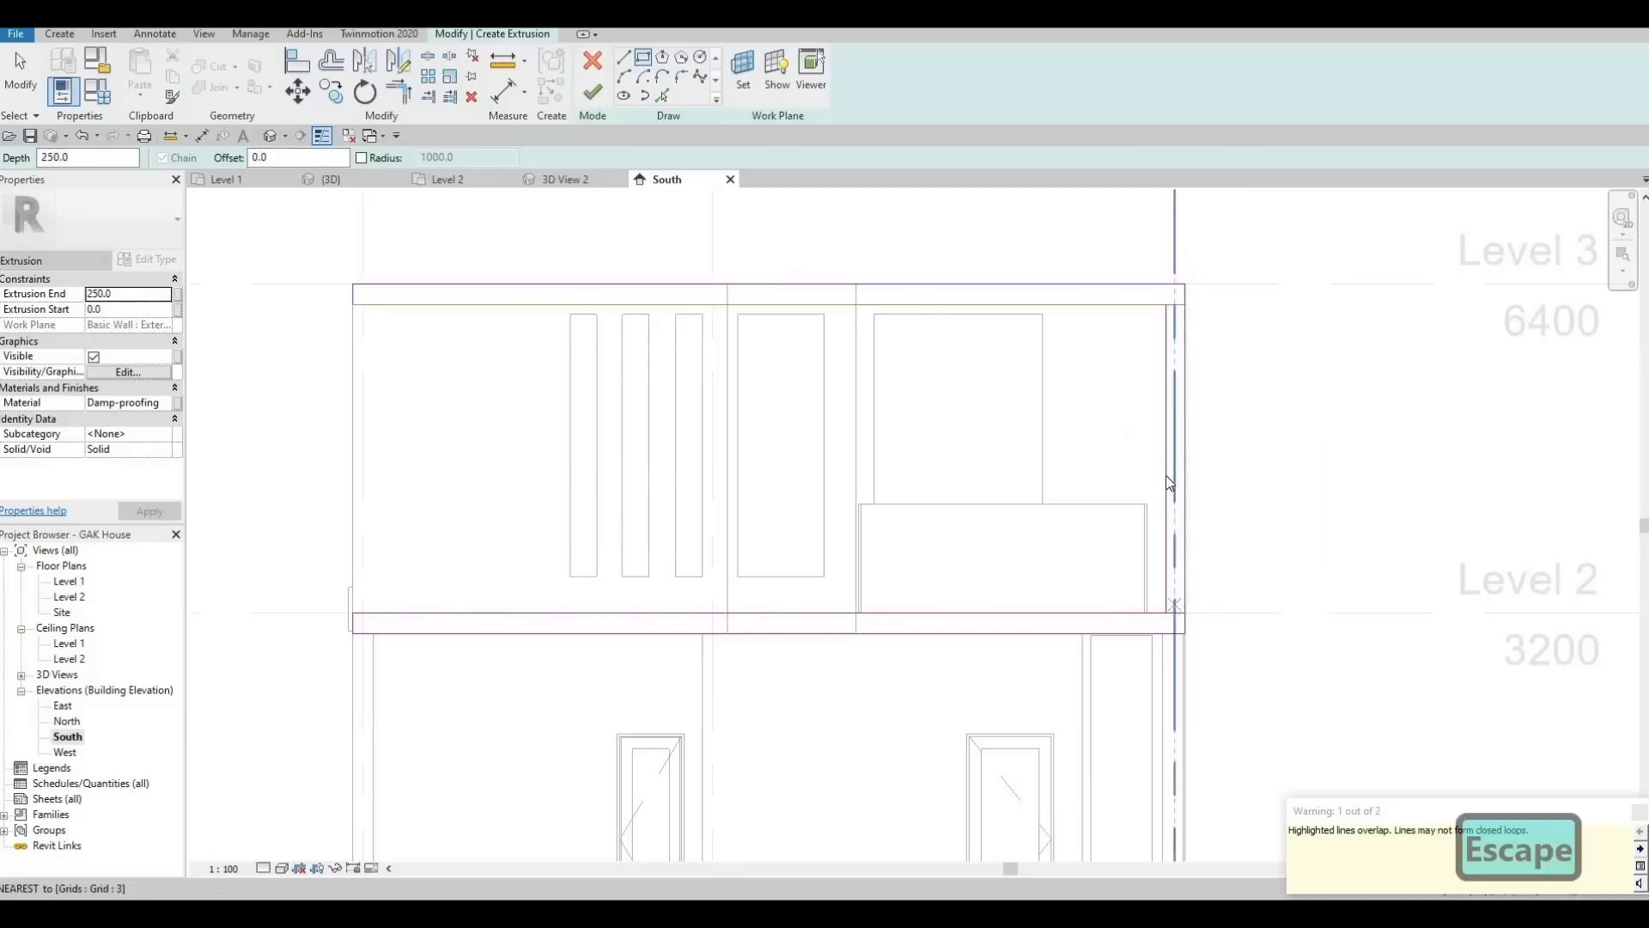
Set the width of the east vertical strip to 200 mm by moving its inner line
click(1167, 361)
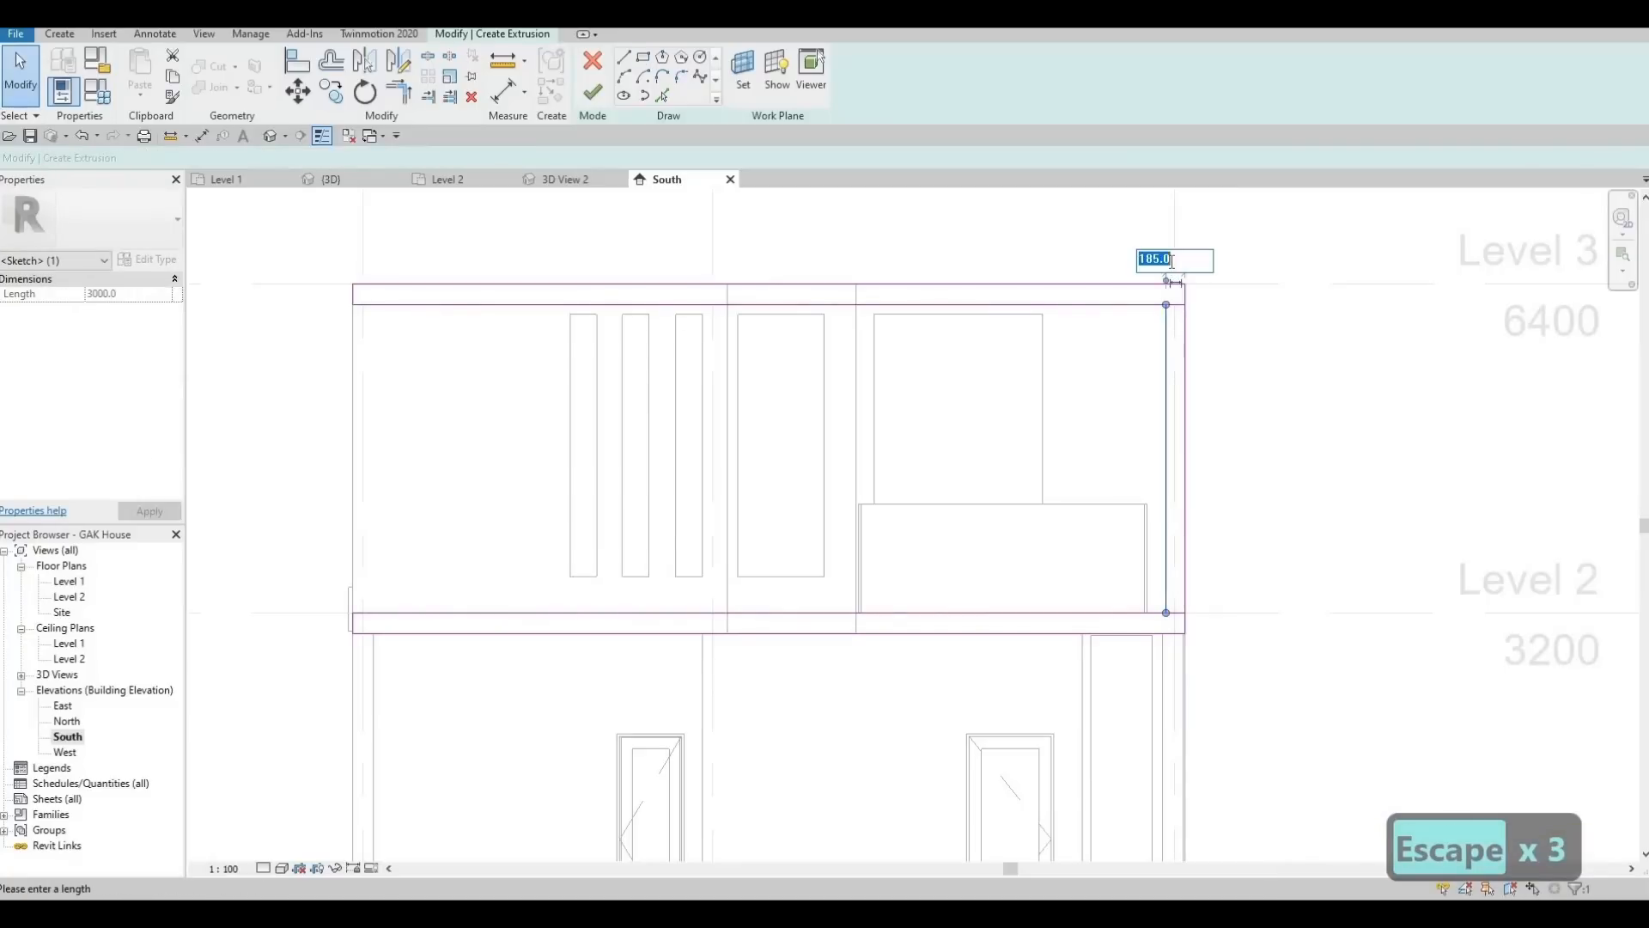
text(200)
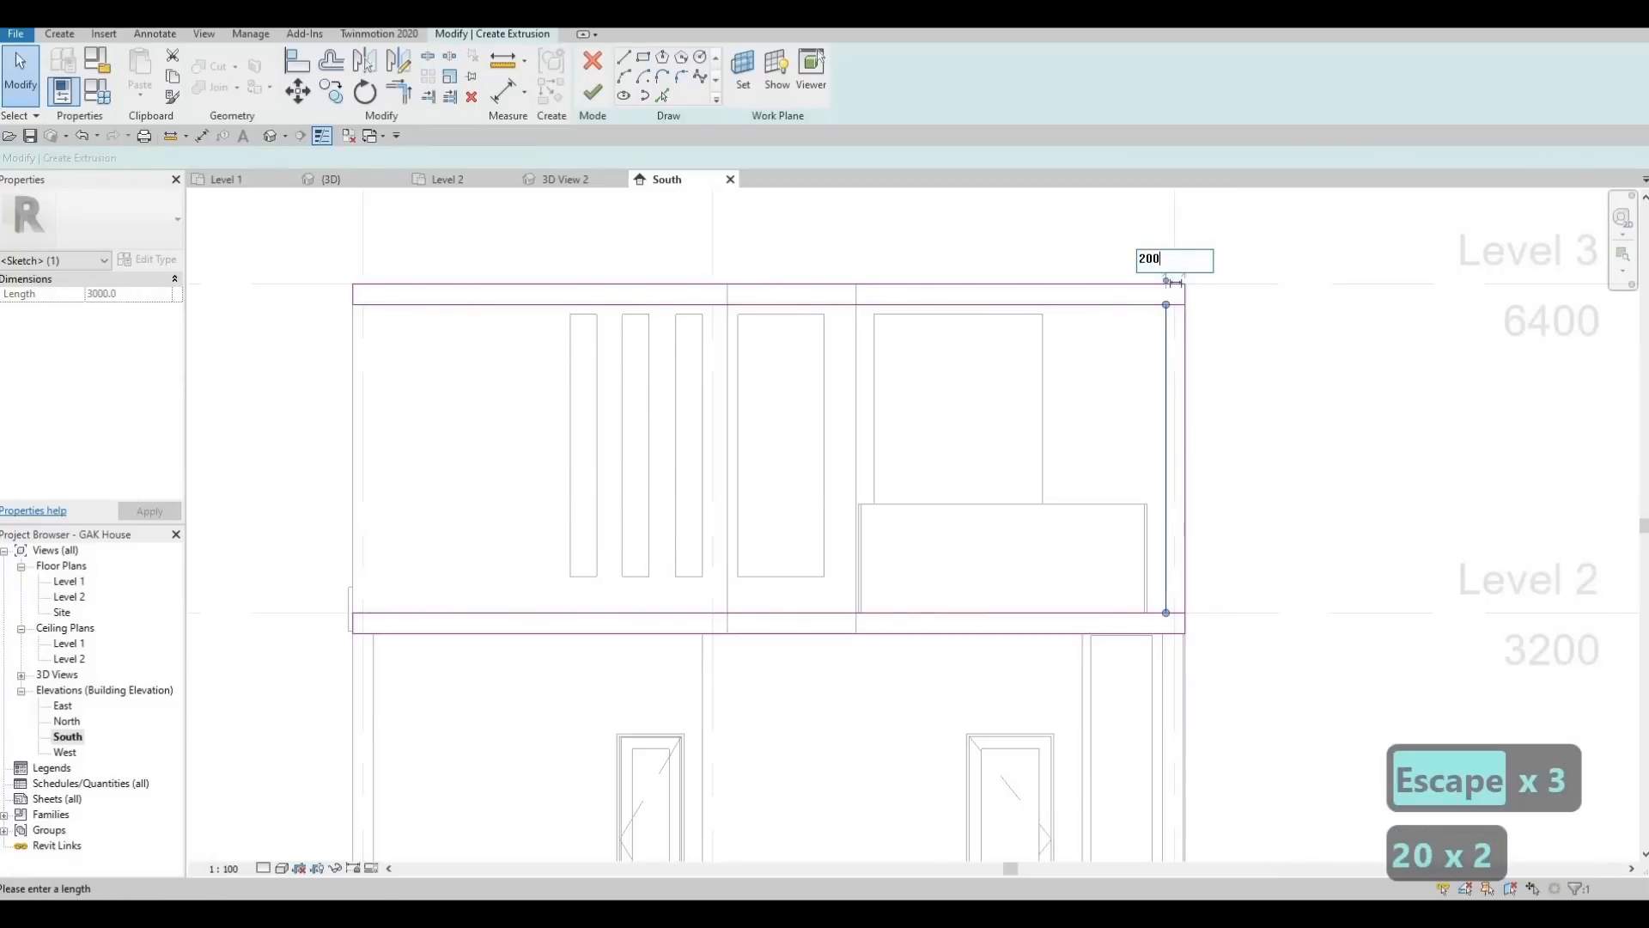
key(Return)
key(Escape)
key(Escape)
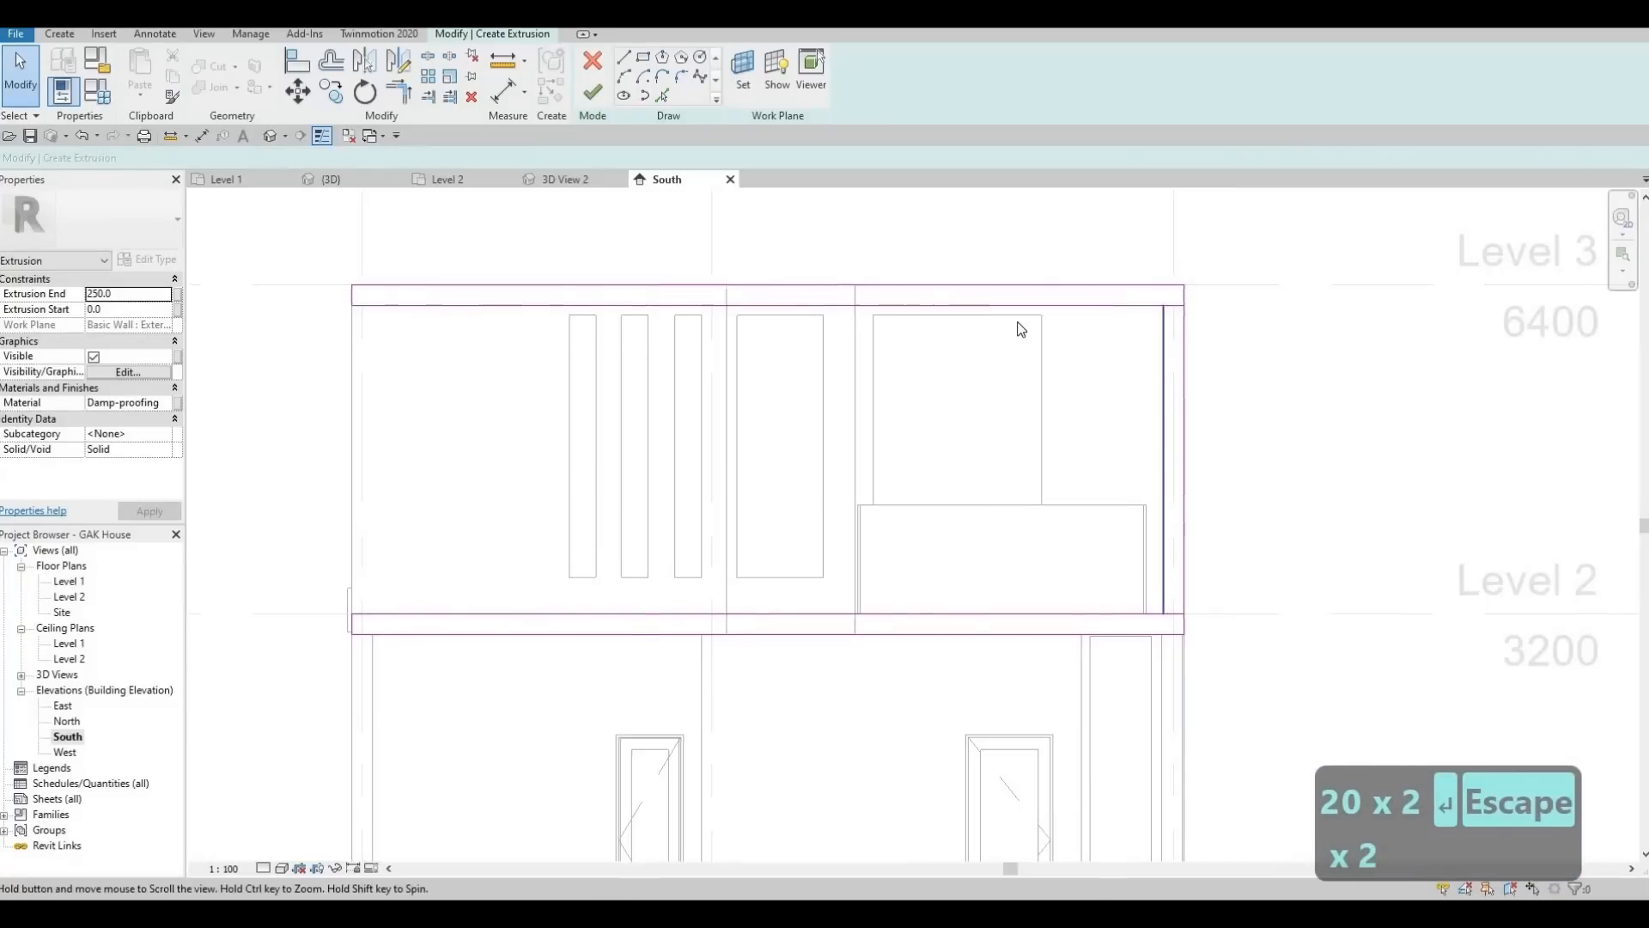
Trim the band lines to the vertical strip's inner and outer lines at the east end of the sketch
shift+scroll(1022, 329, right, 2)
key(t)
key(r)
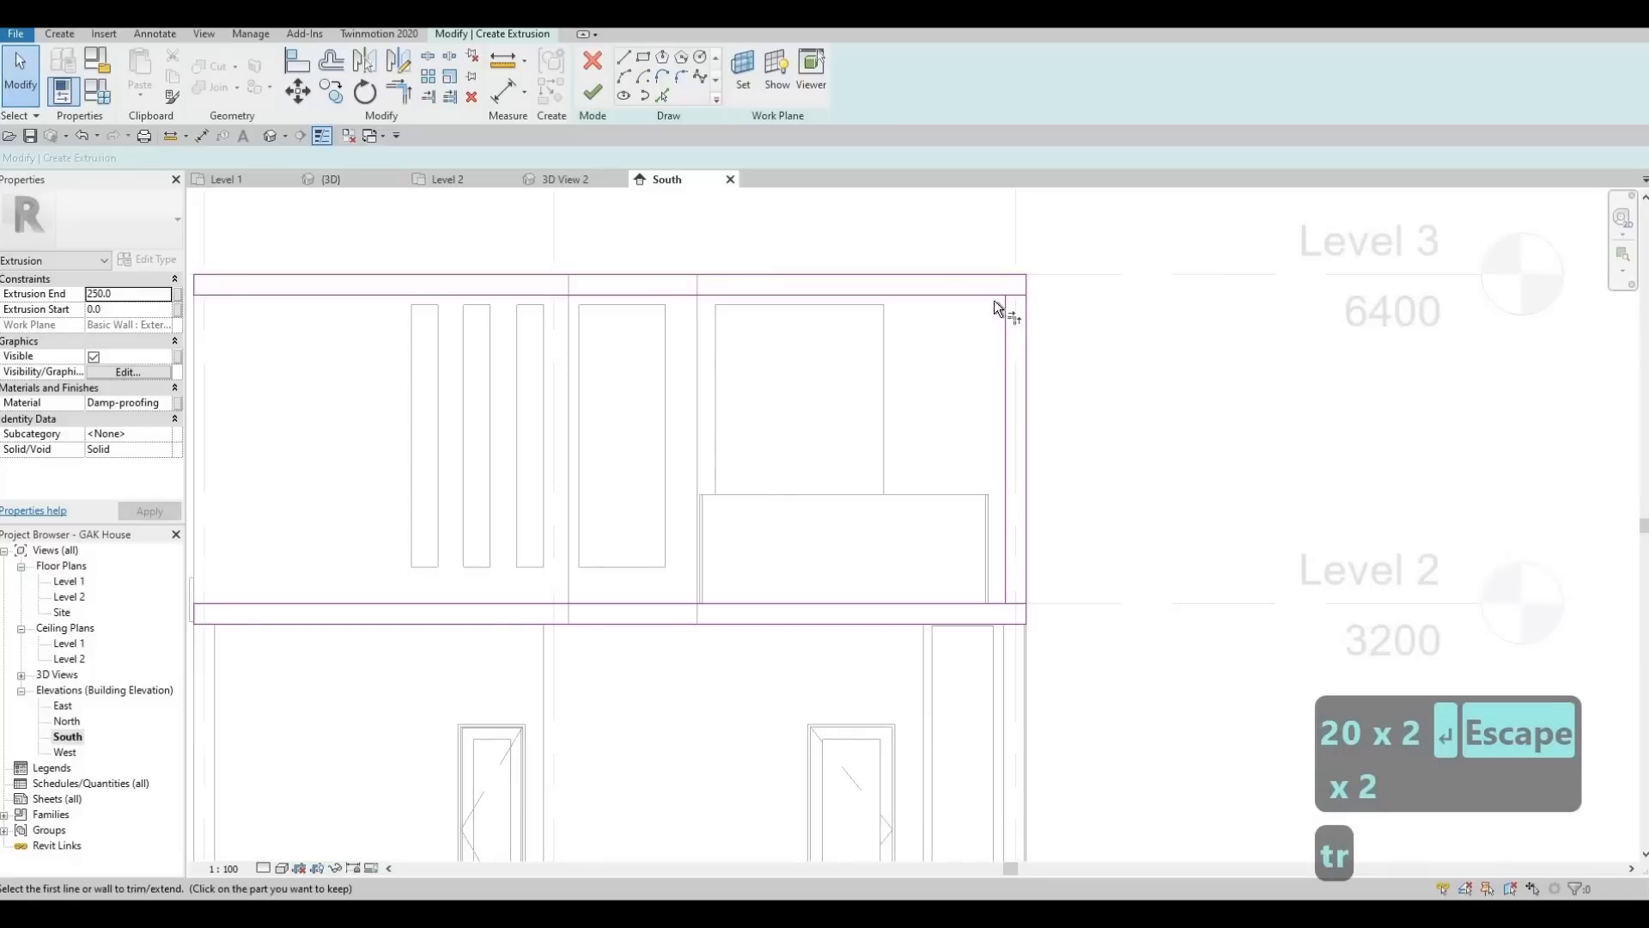
click(990, 294)
click(1005, 566)
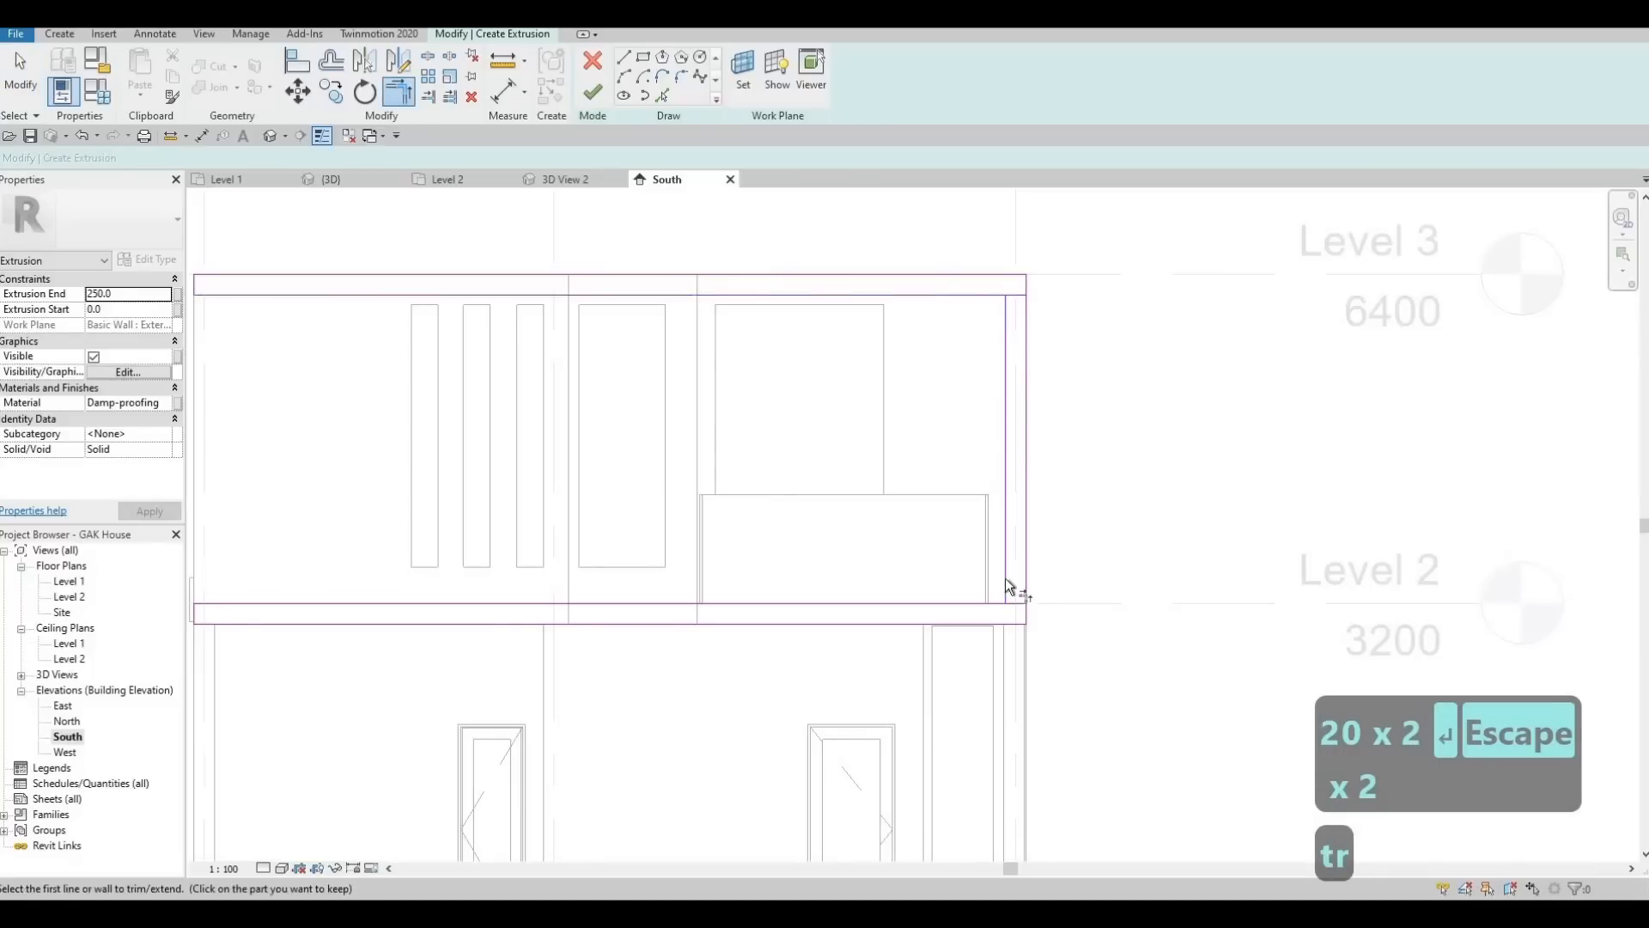
click(1021, 621)
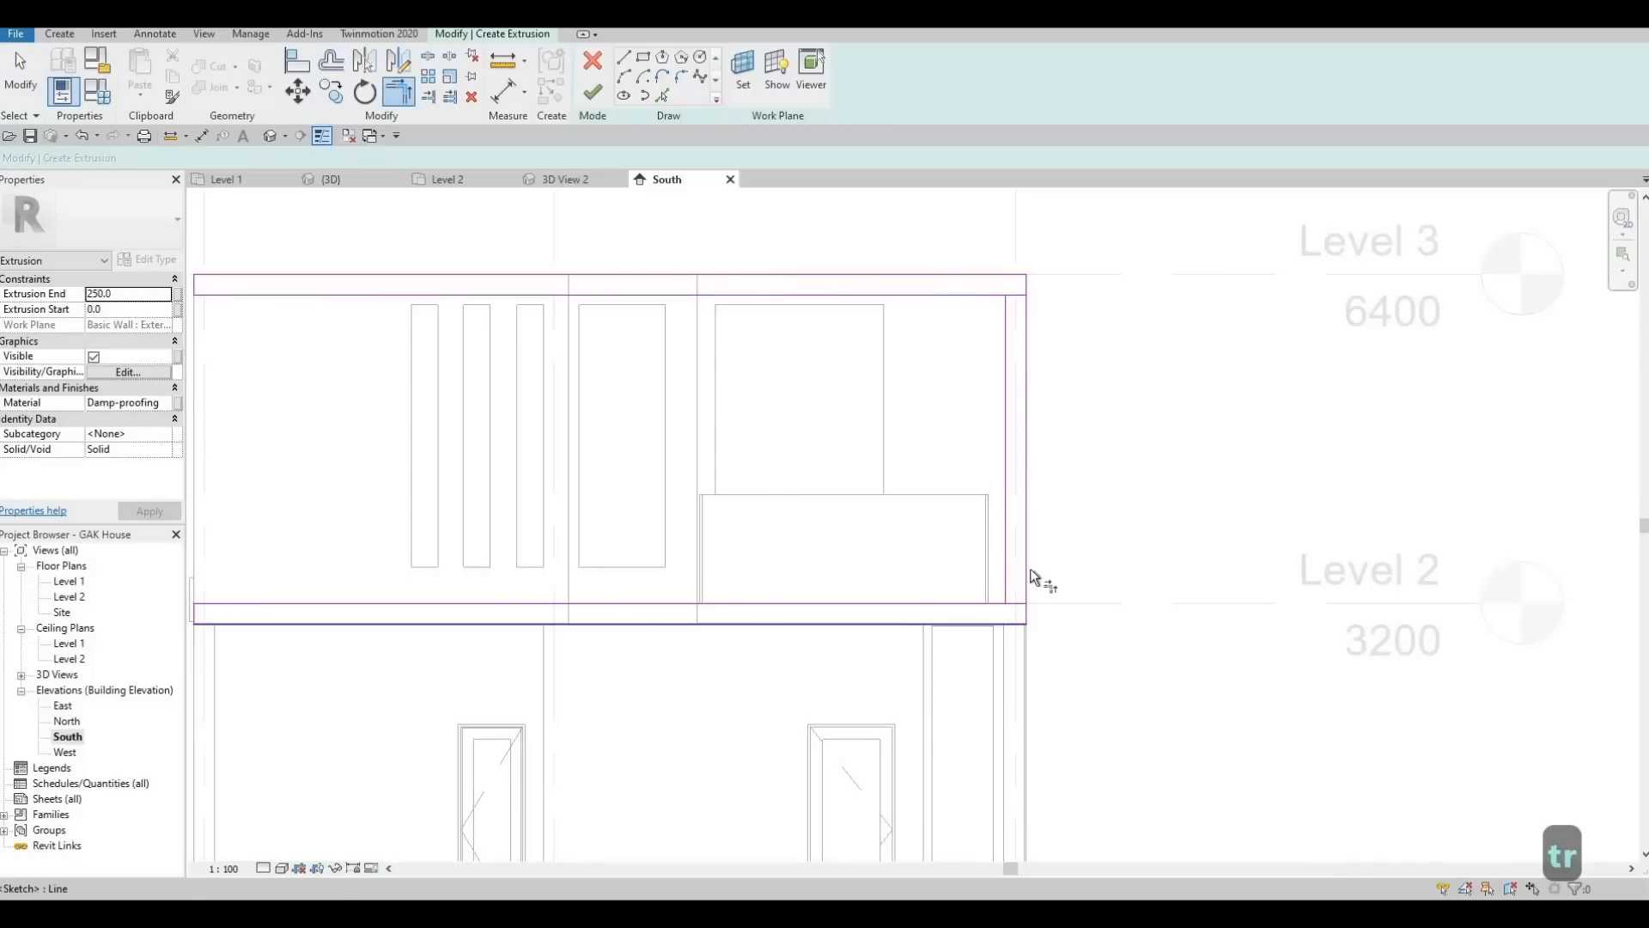
click(1024, 434)
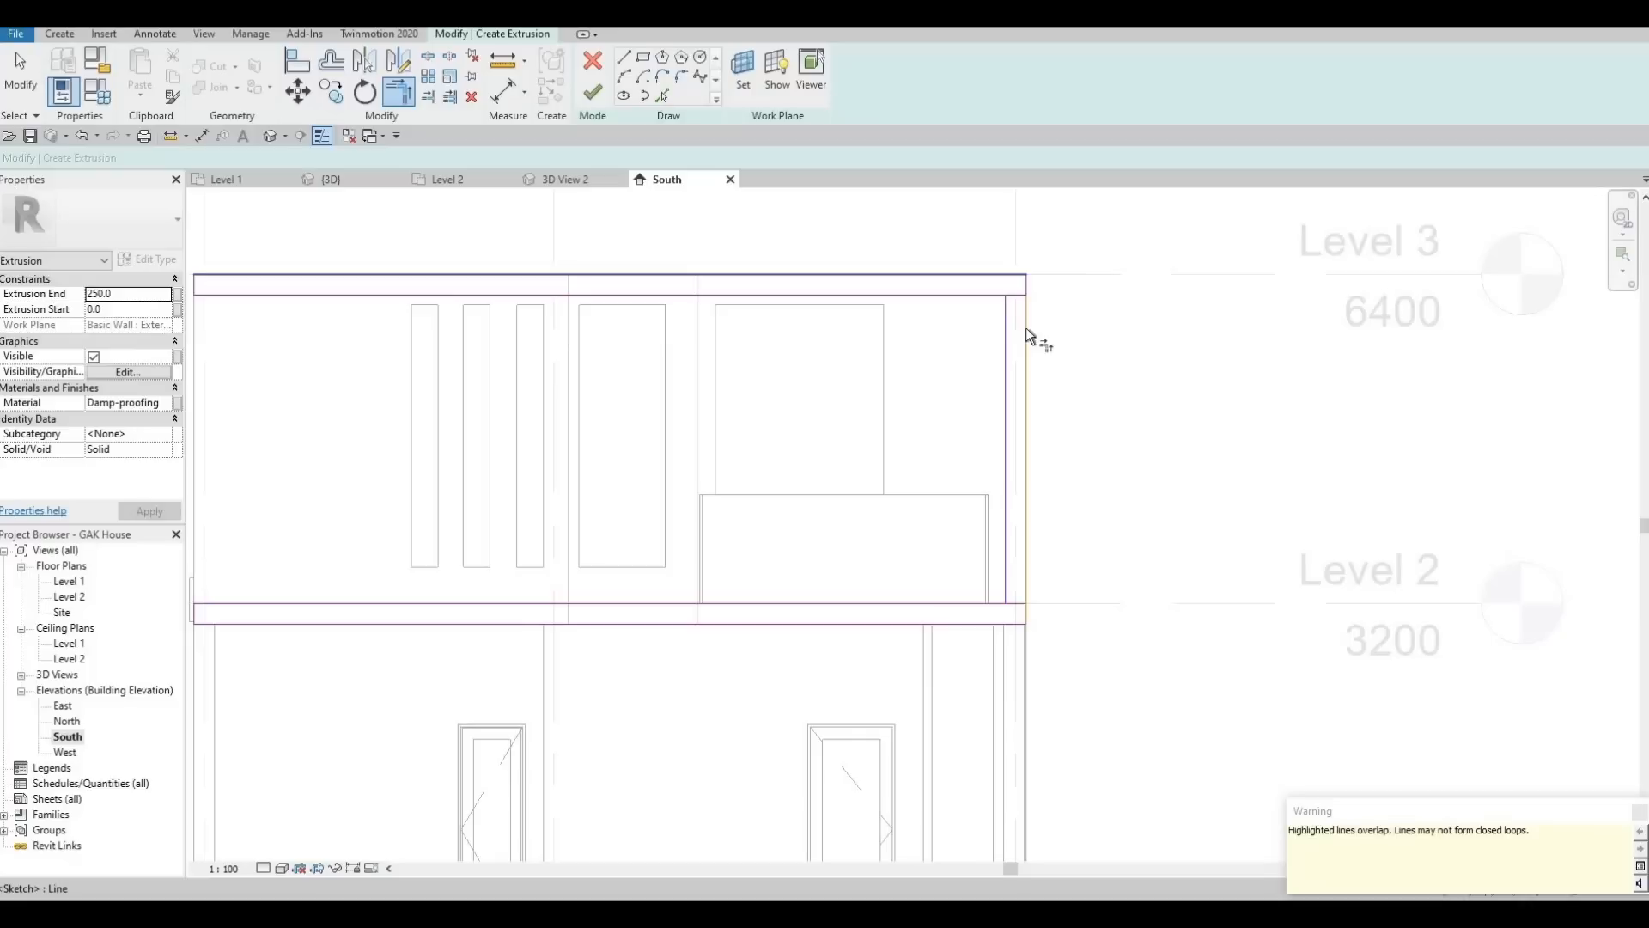
Delete the leftover short segments at the upper and lower east corners of the profile and finish the extrusion sketch
key(Escape)
key(Escape)
drag(950, 229, 1071, 354)
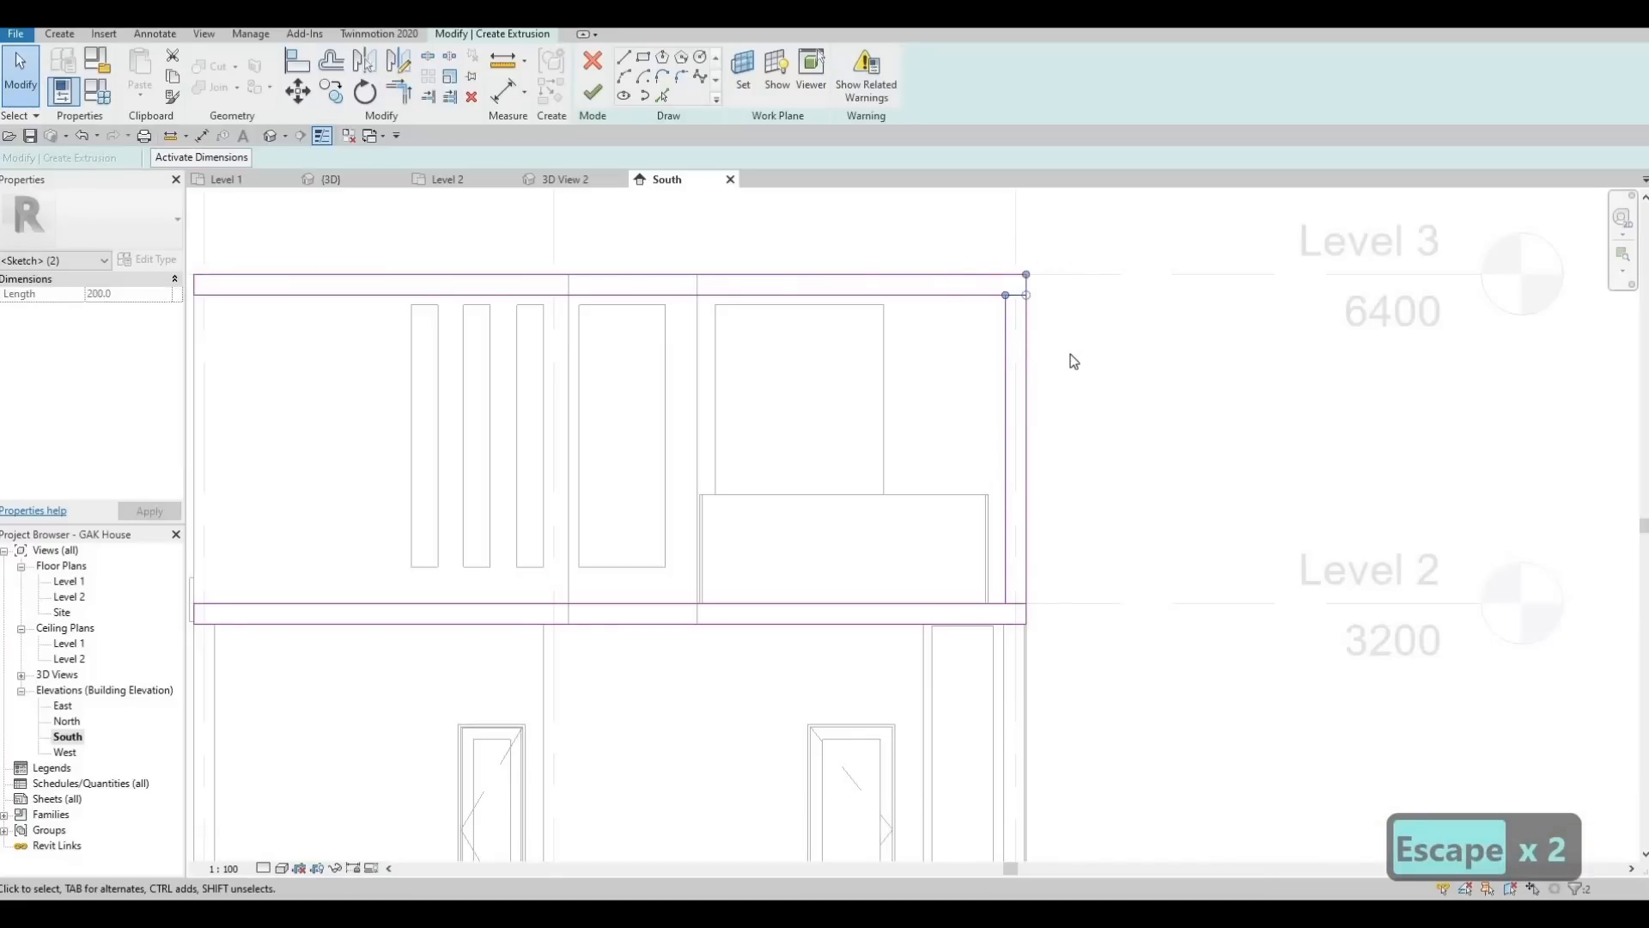
key(Delete)
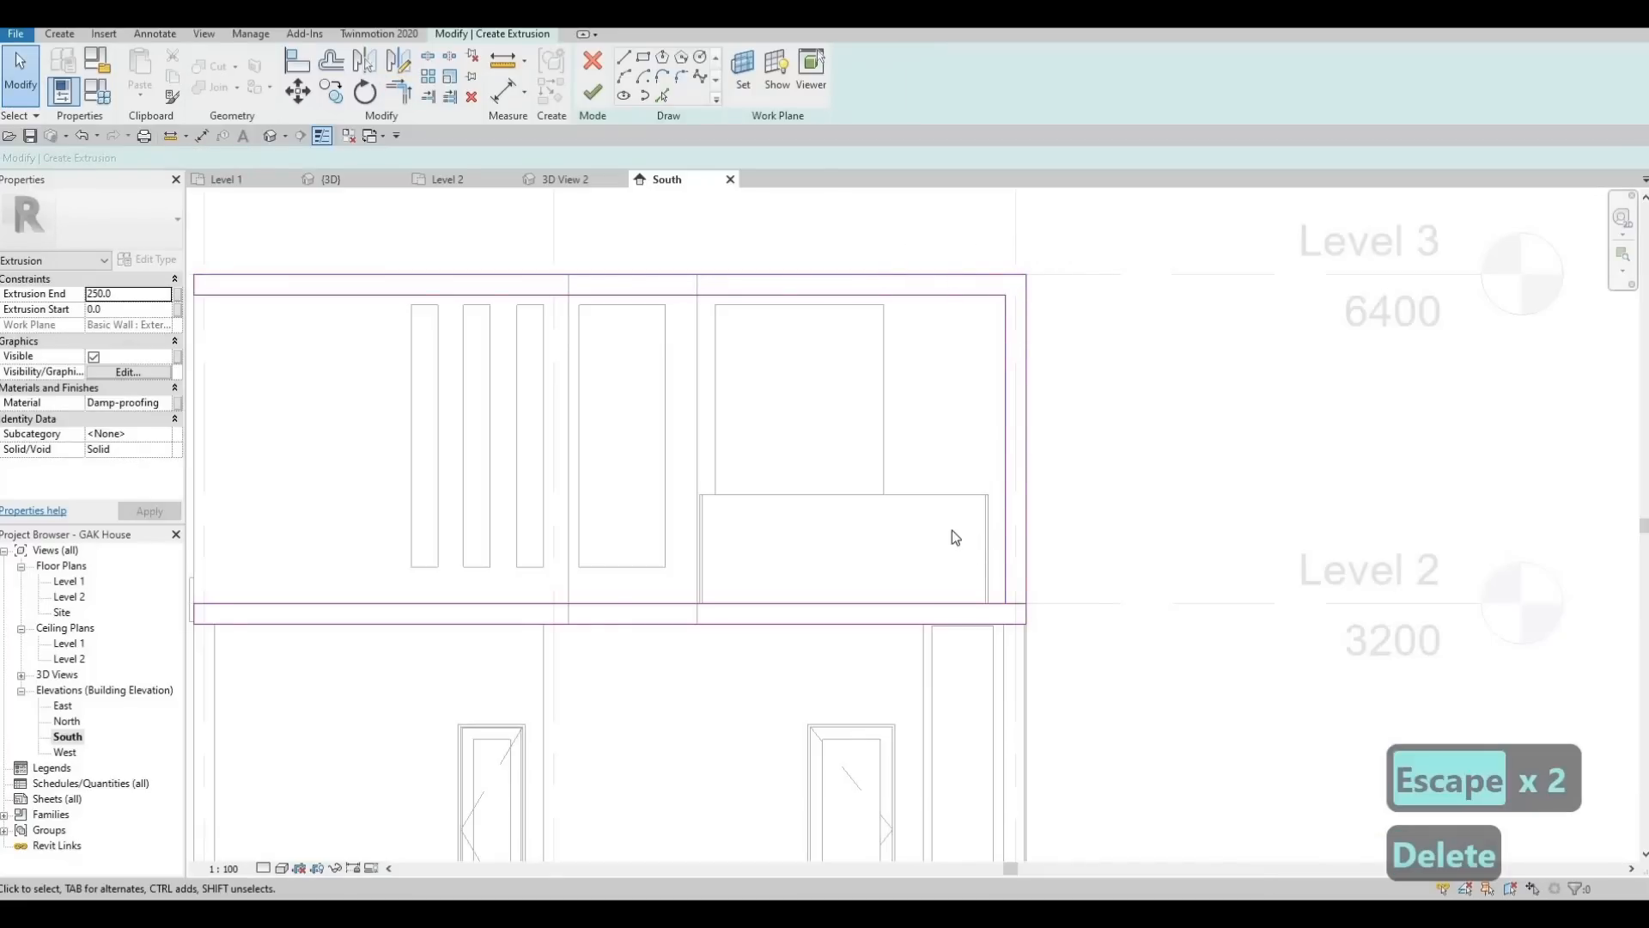
drag(951, 535, 1053, 664)
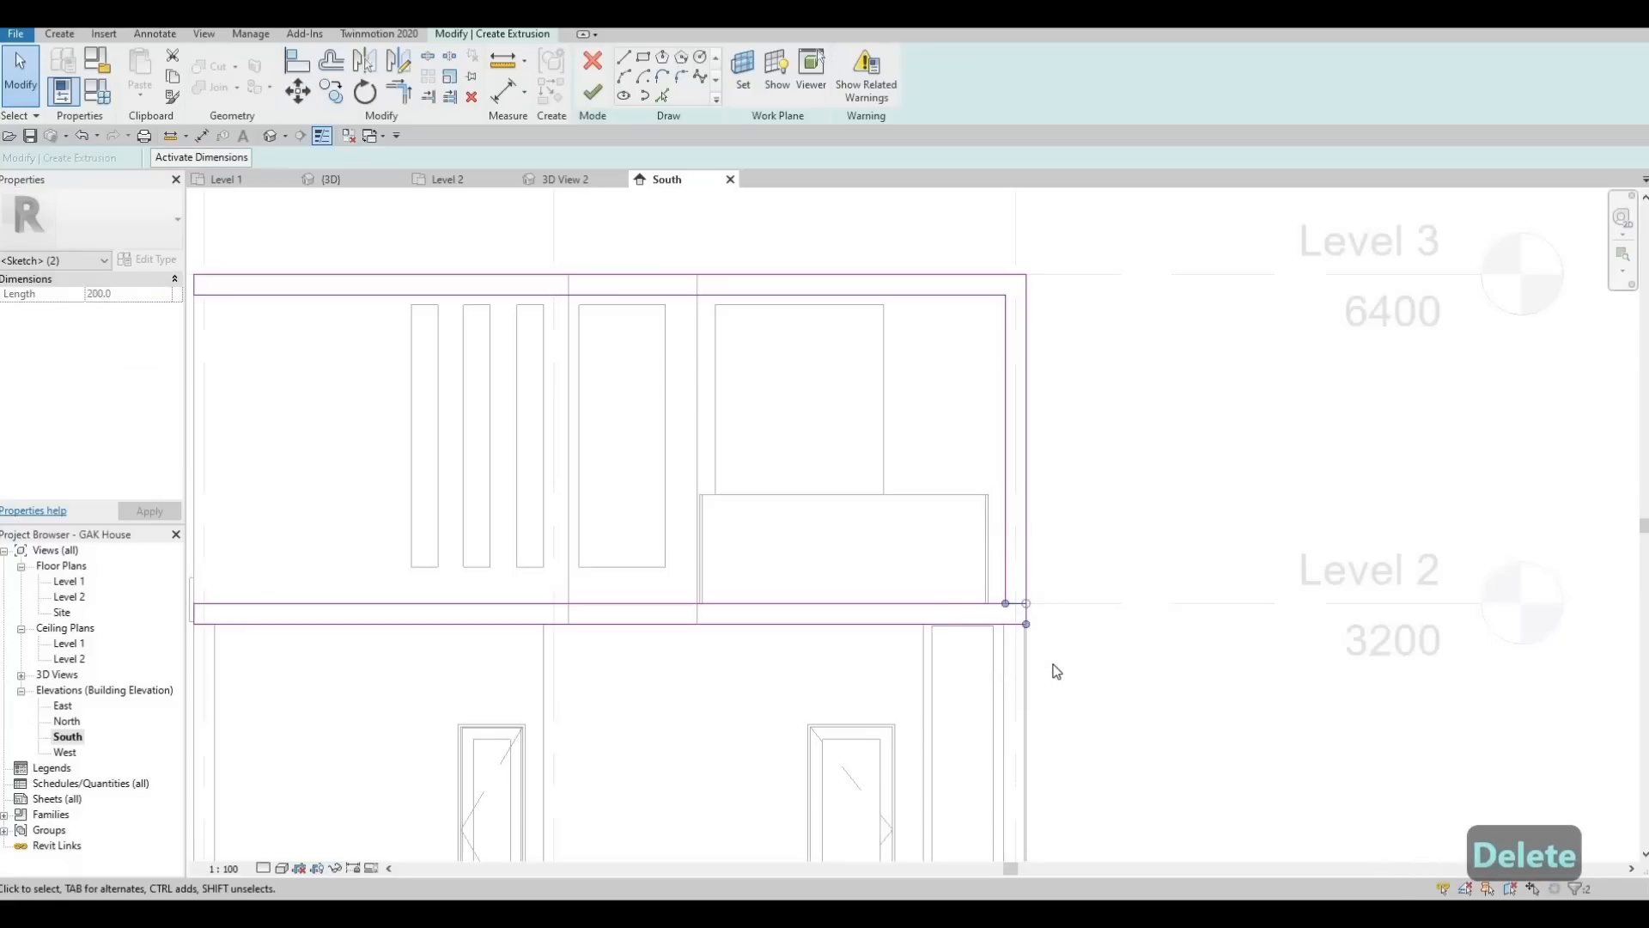
key(Delete)
key(Escape)
scroll(929, 518, down, 2)
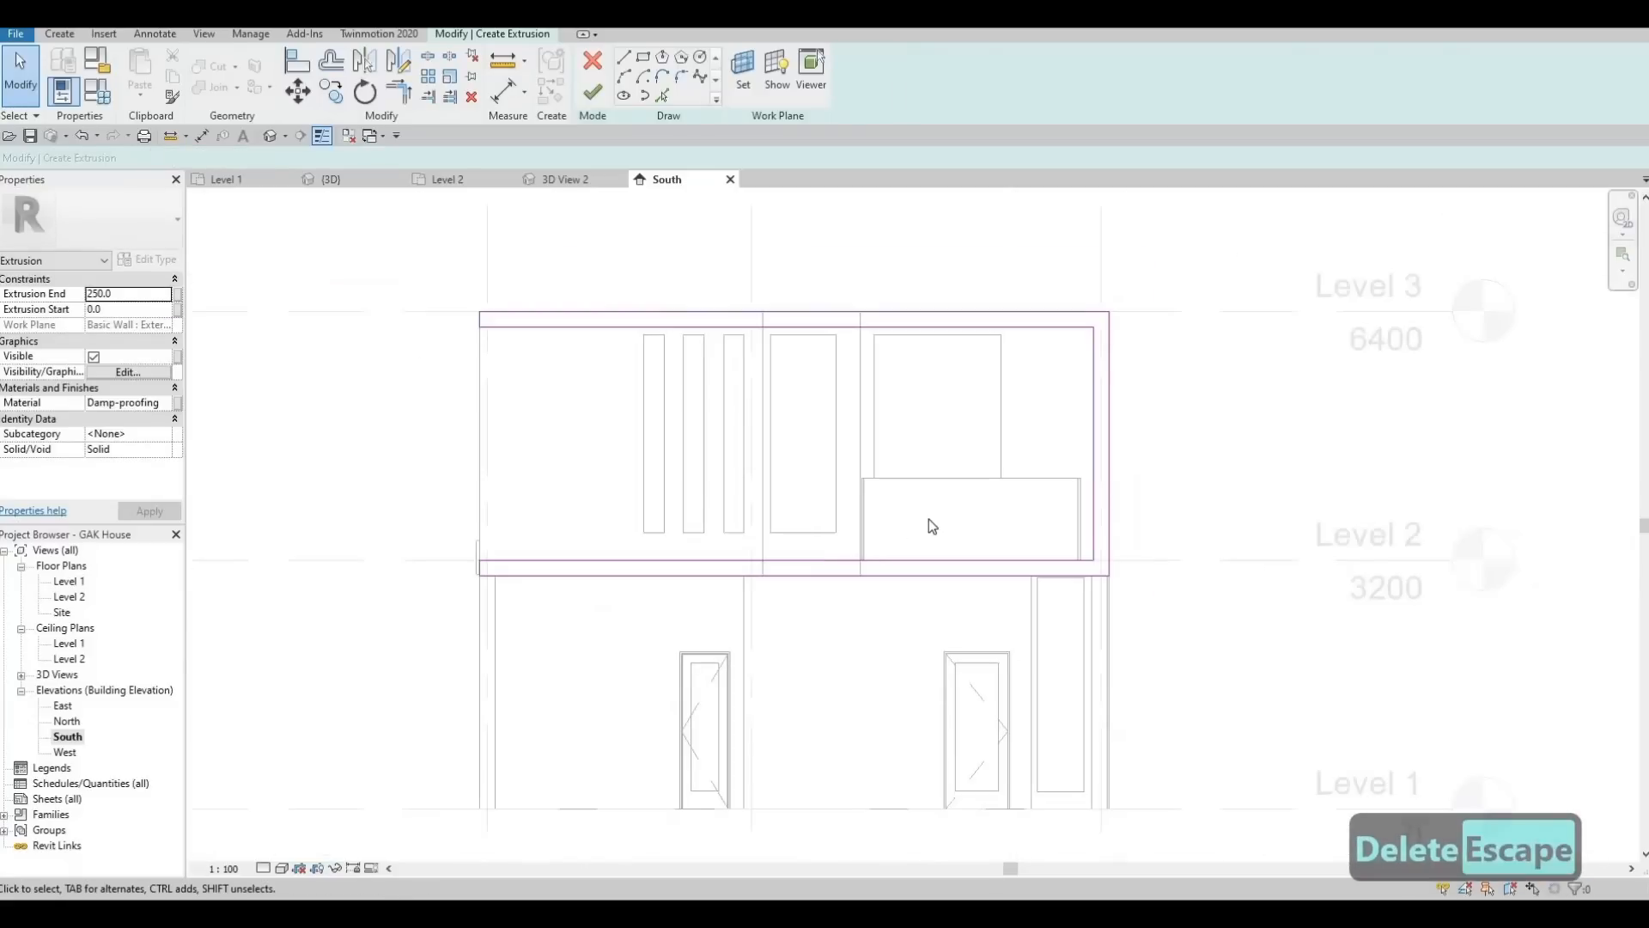
click(601, 101)
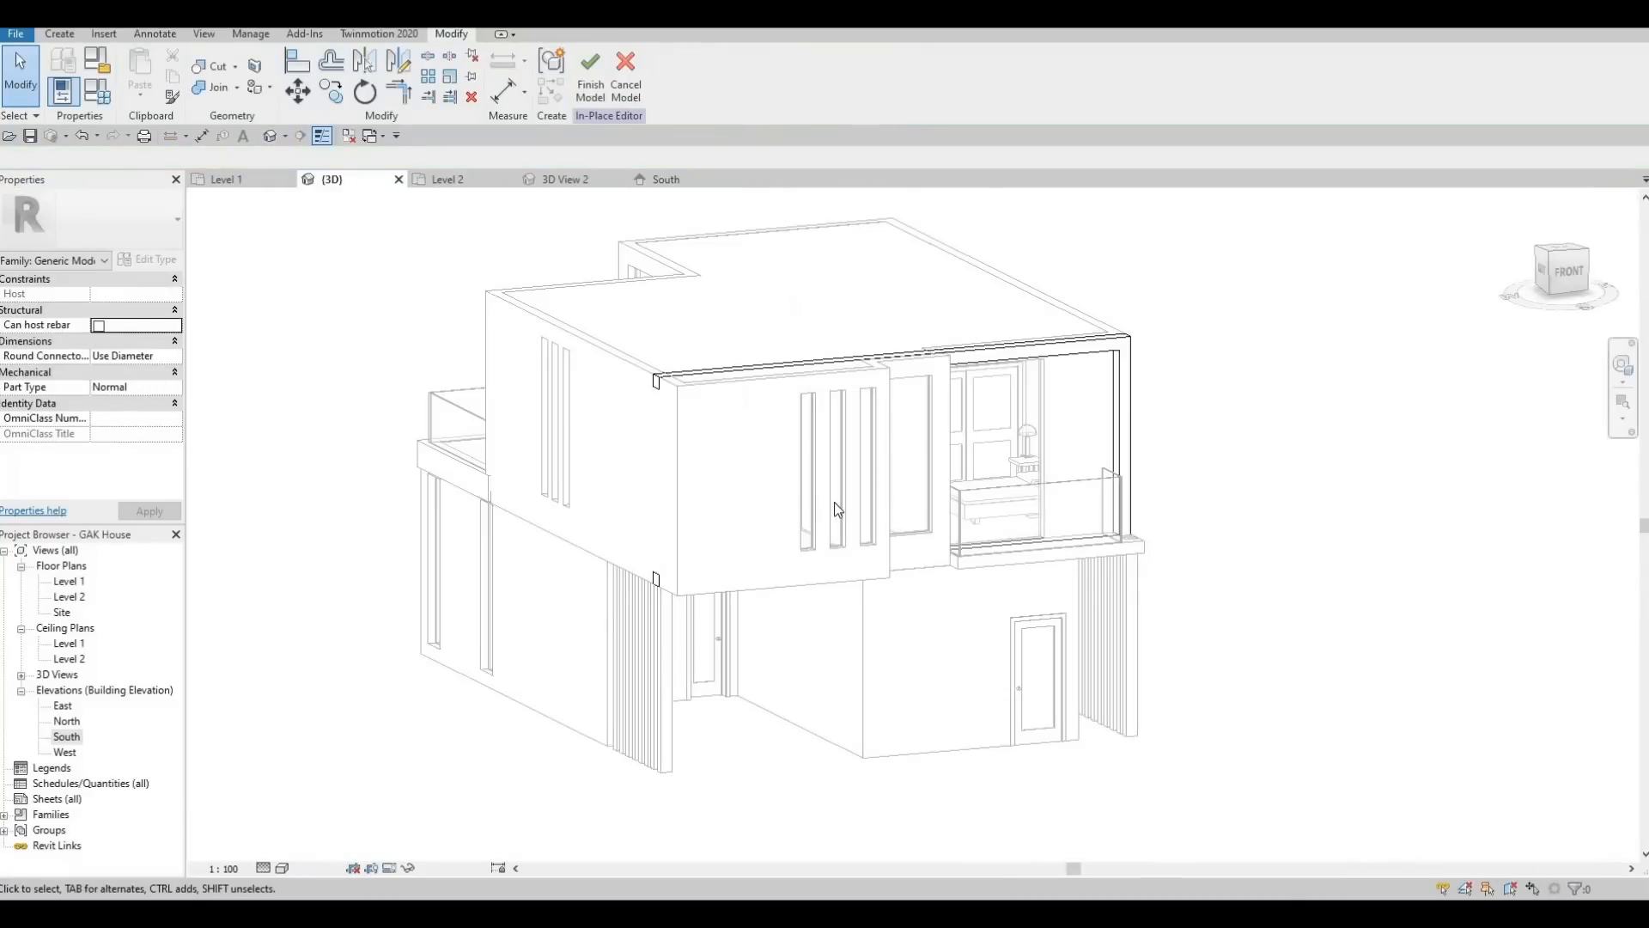
Select the C-shaped frame extrusion and shift its wall-side face to an extrusion start of about 64.7
shift+middle_drag(833, 501, 908, 577)
shift+middle_drag(1071, 477, 1033, 397)
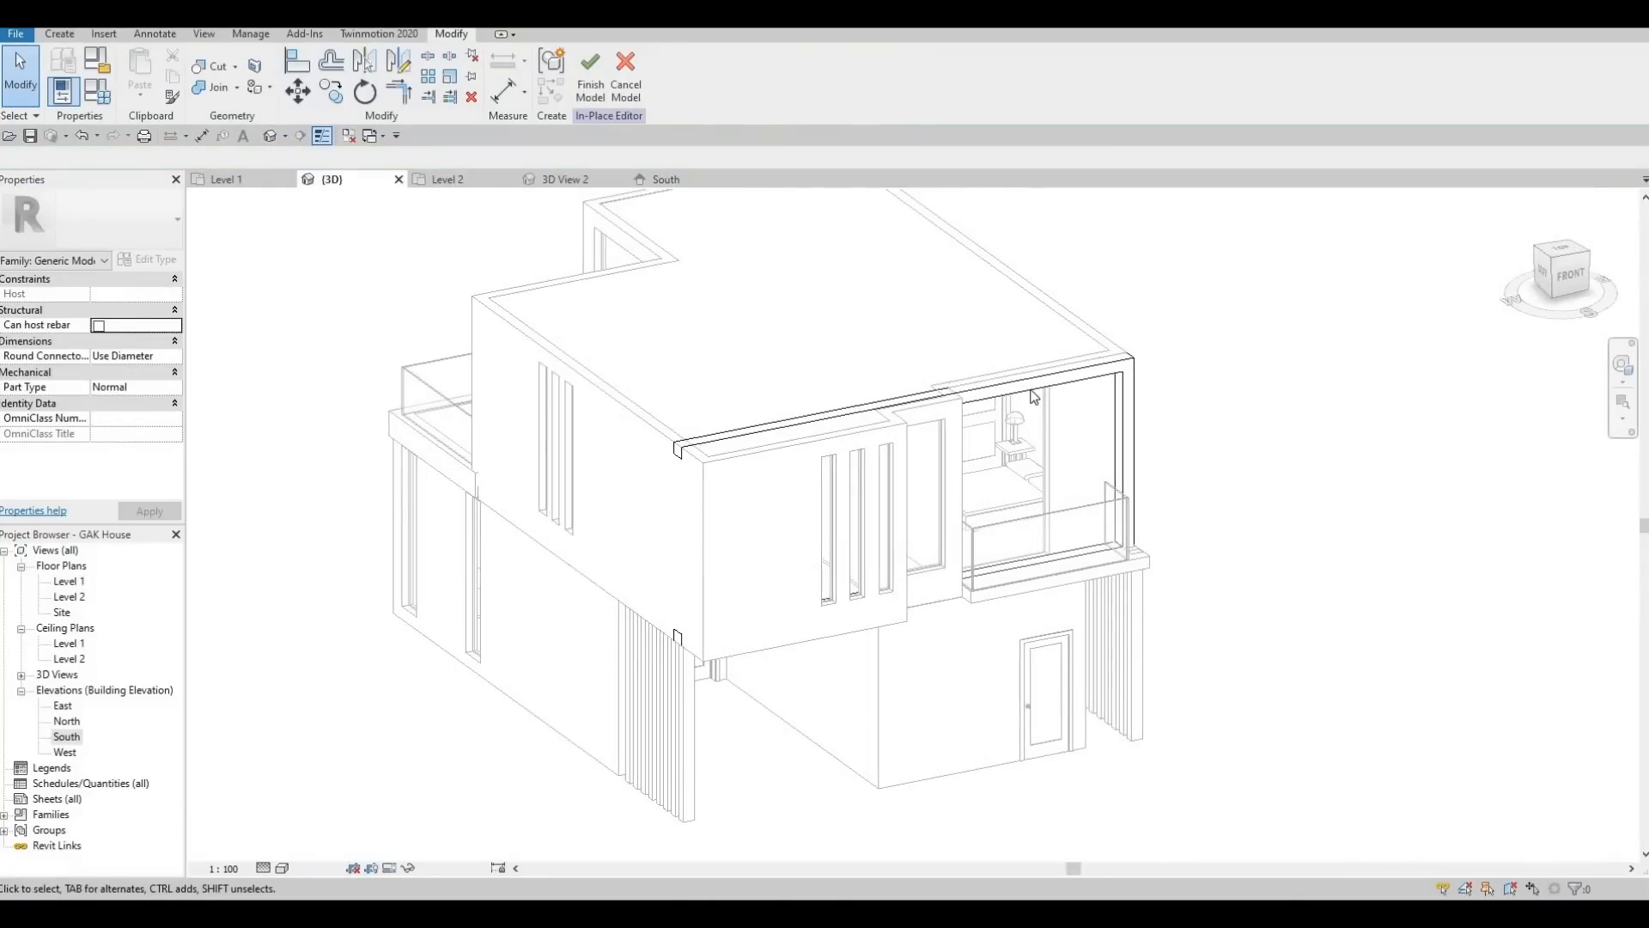
click(1035, 397)
drag(917, 509, 869, 525)
shift+middle_drag(957, 592, 1031, 586)
scroll(899, 510, up, 2)
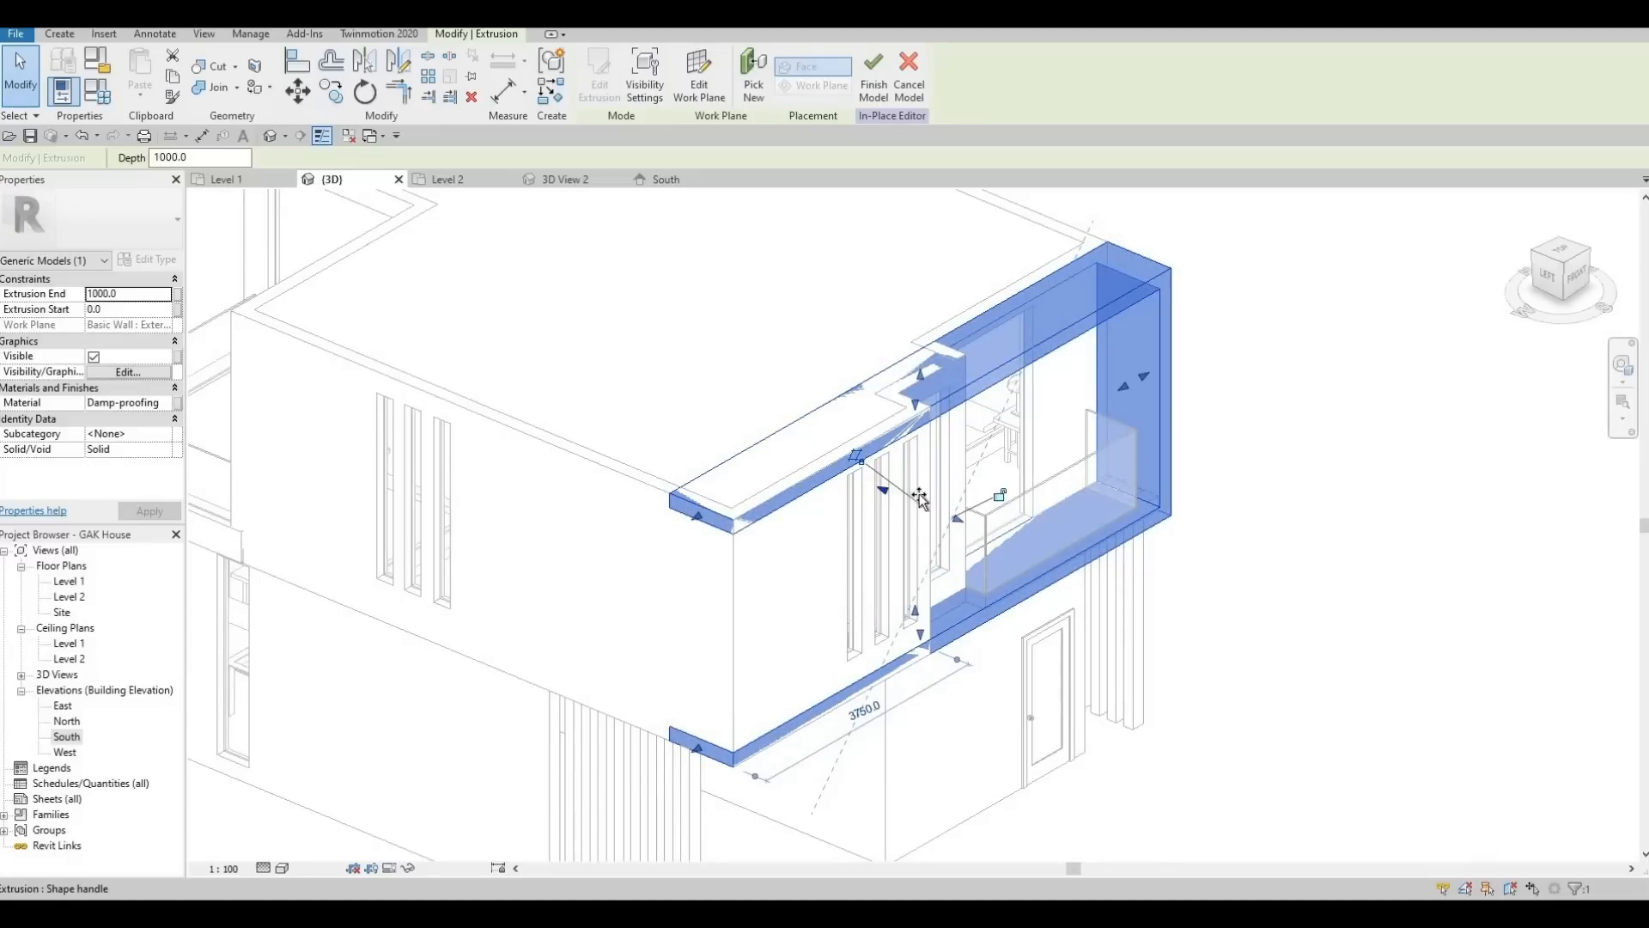
drag(920, 498, 923, 462)
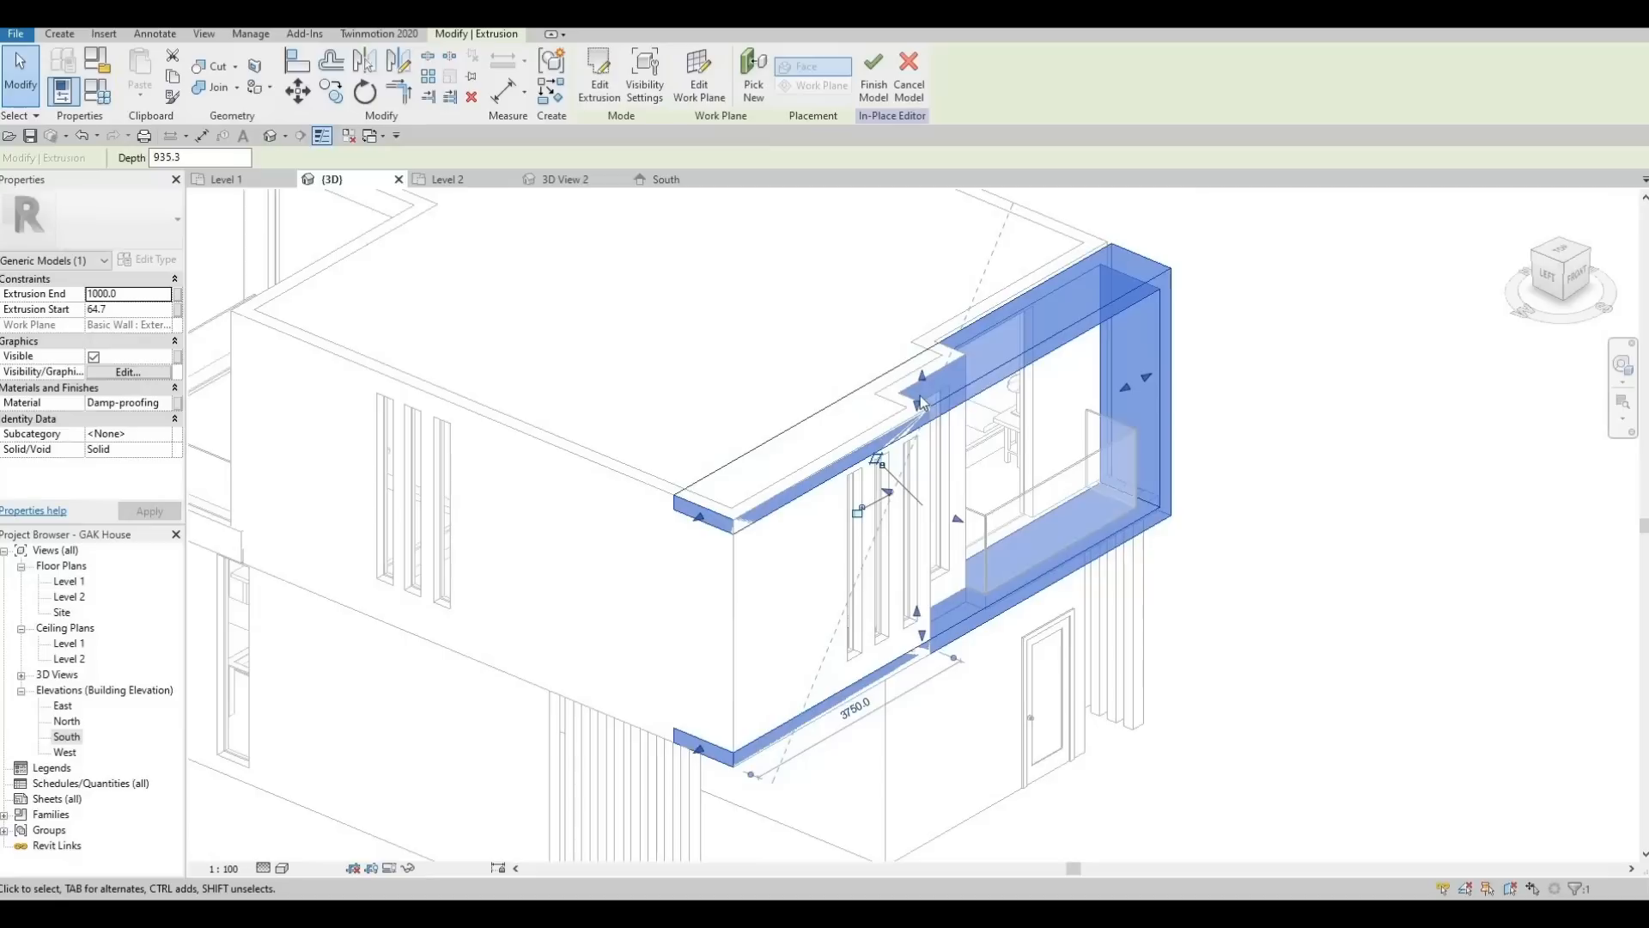
Stretch the frame's outer face to an extrusion end of about 1501.7 and undo the last shift of its wall-side face
drag(920, 373, 920, 408)
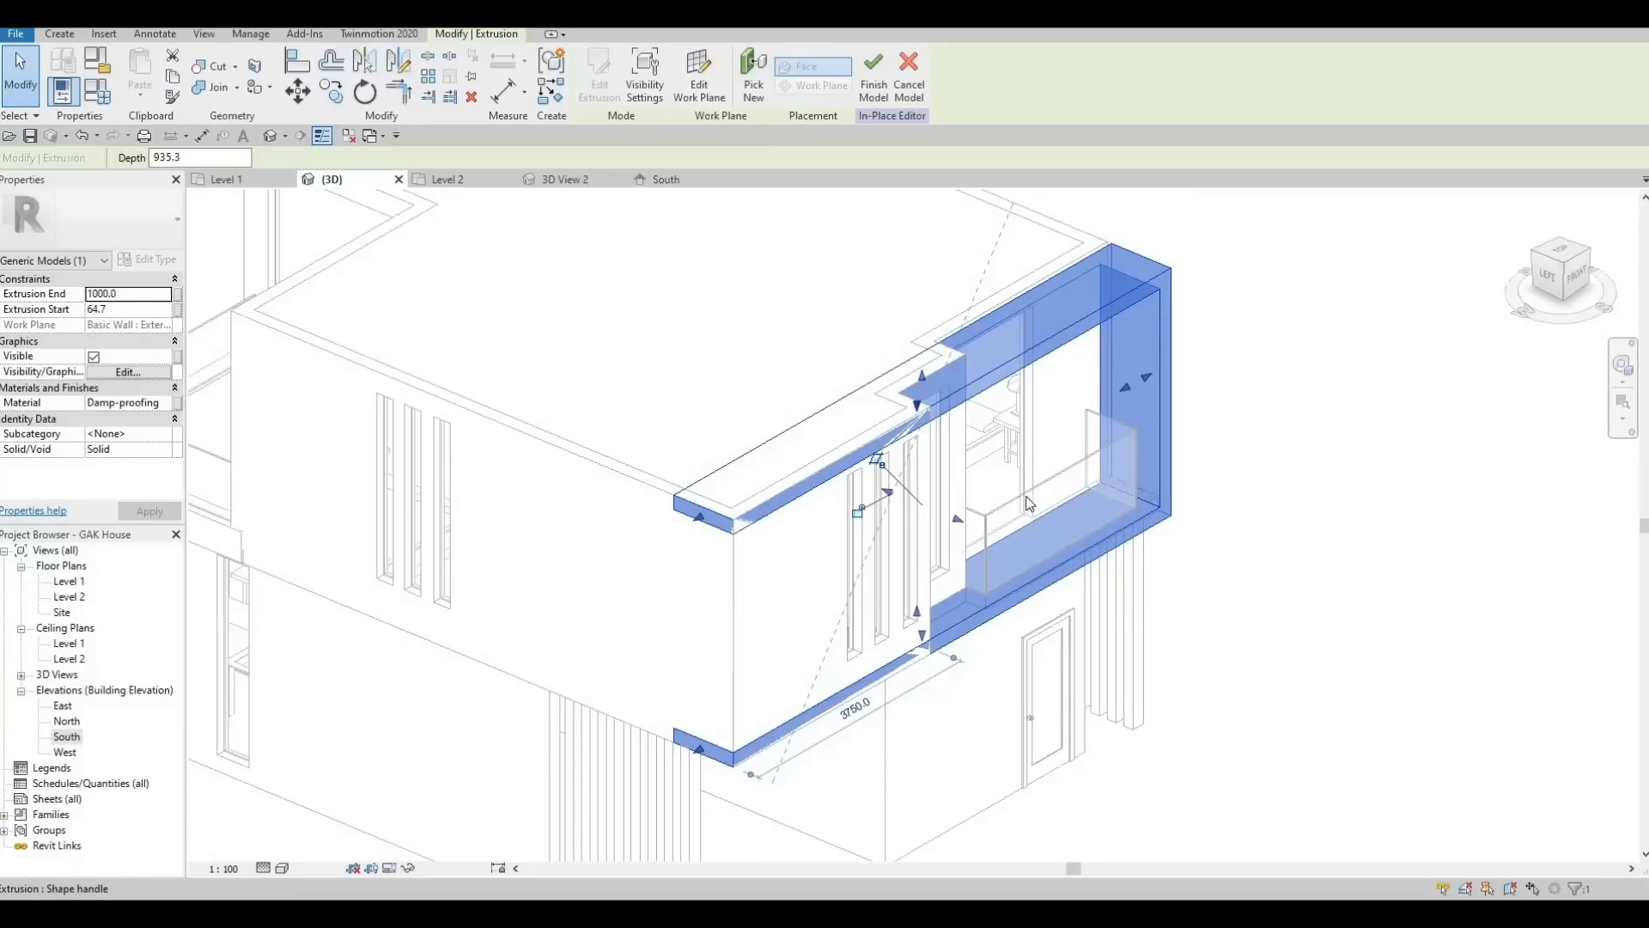
mouse_move(960, 524)
mouse_down()
mouse_move(986, 526)
mouse_move(901, 468)
mouse_move(971, 496)
mouse_up()
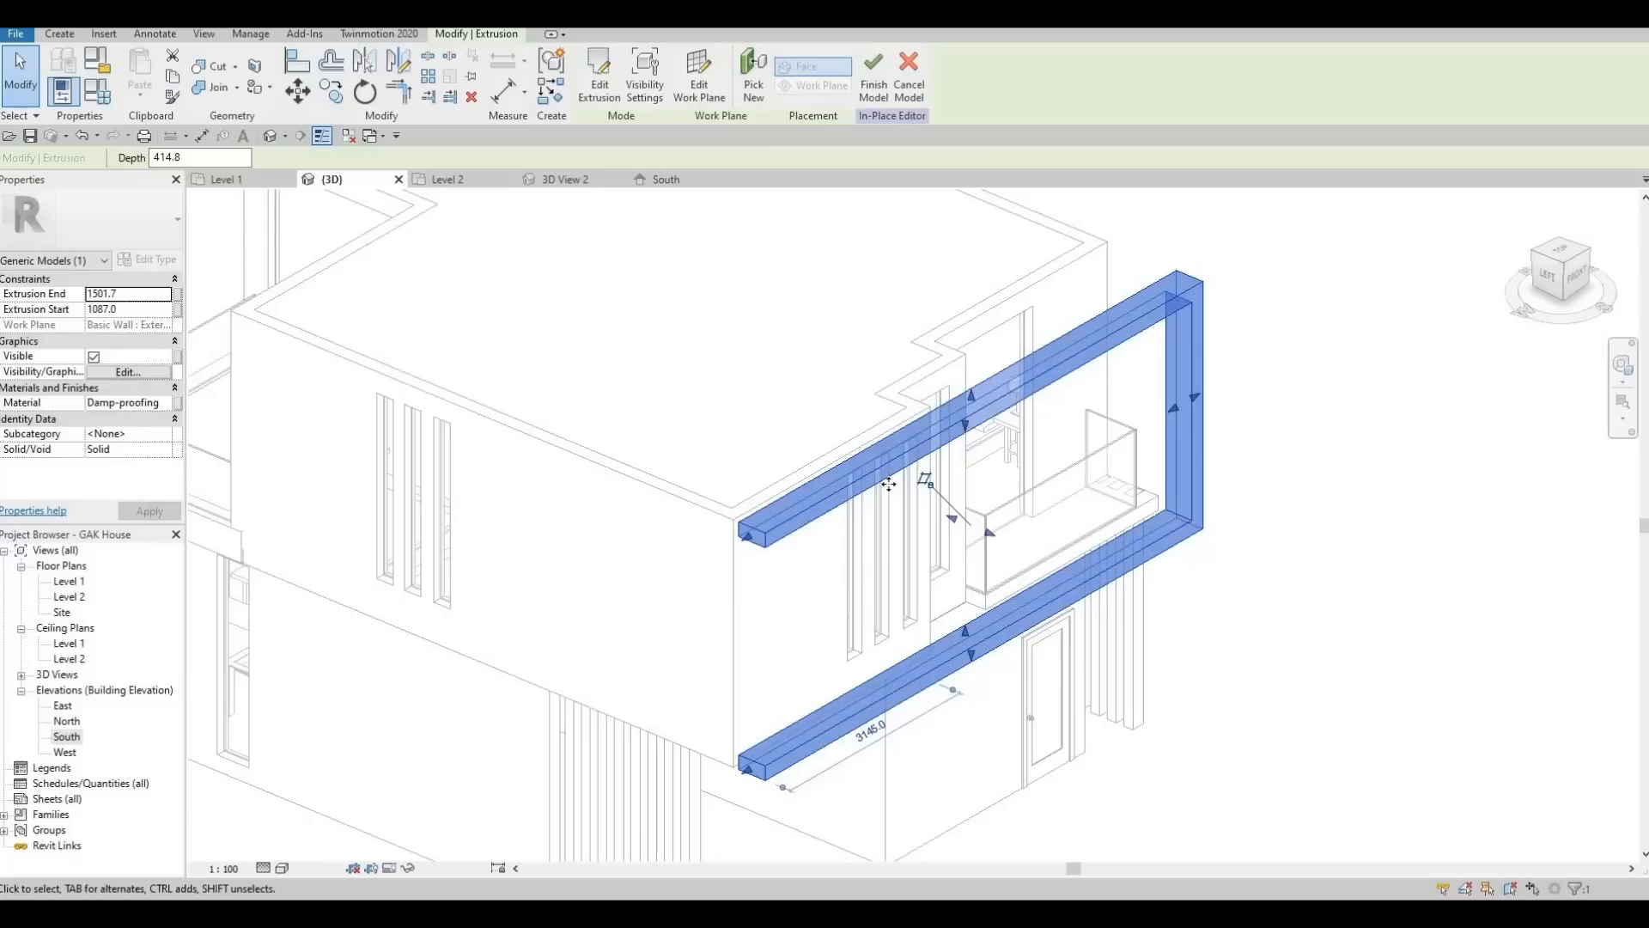
key(ctrl+z)
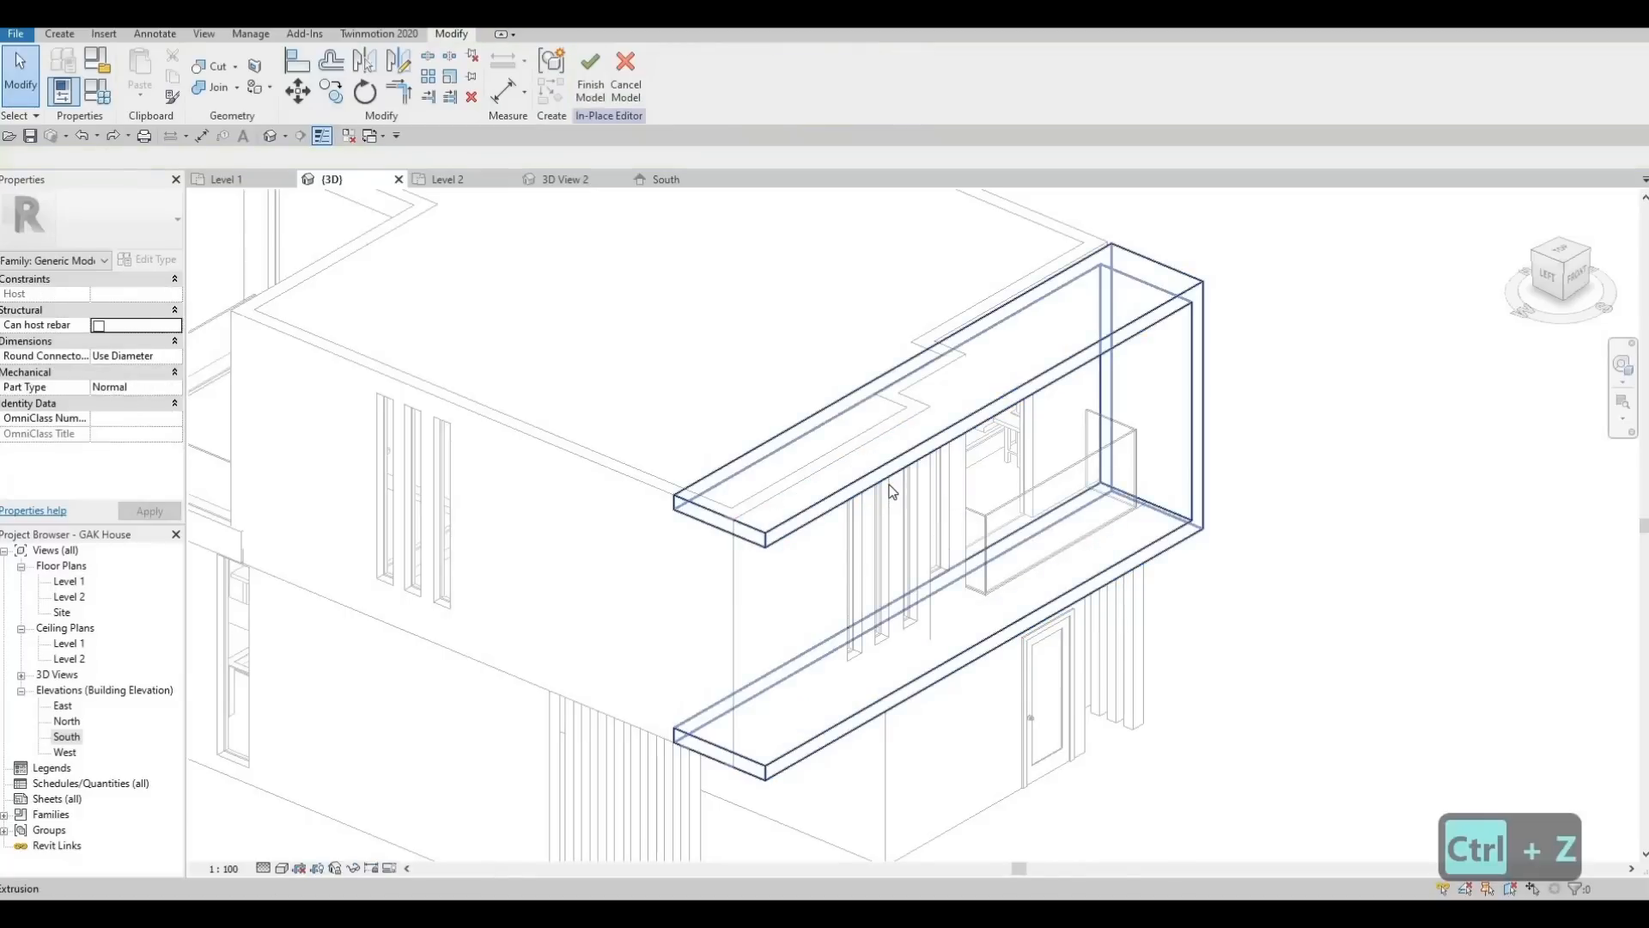
In the South elevation, shorten the frame's upper and lower bands so both end at the west edge of the balcony recess
double_click(113, 733)
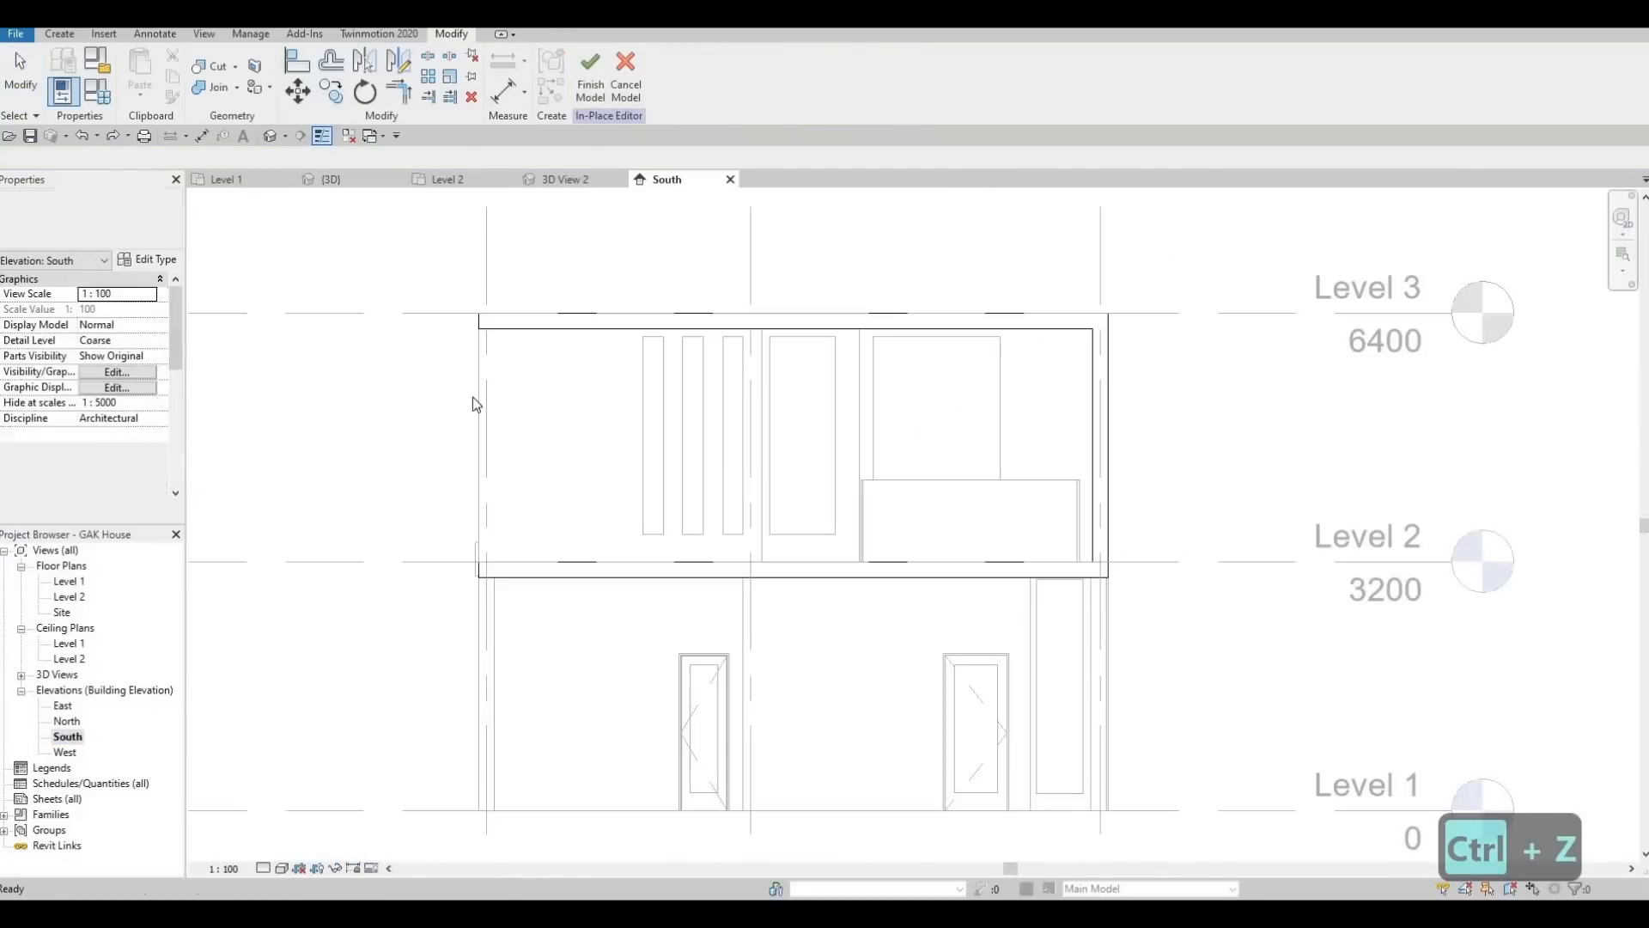
click(486, 322)
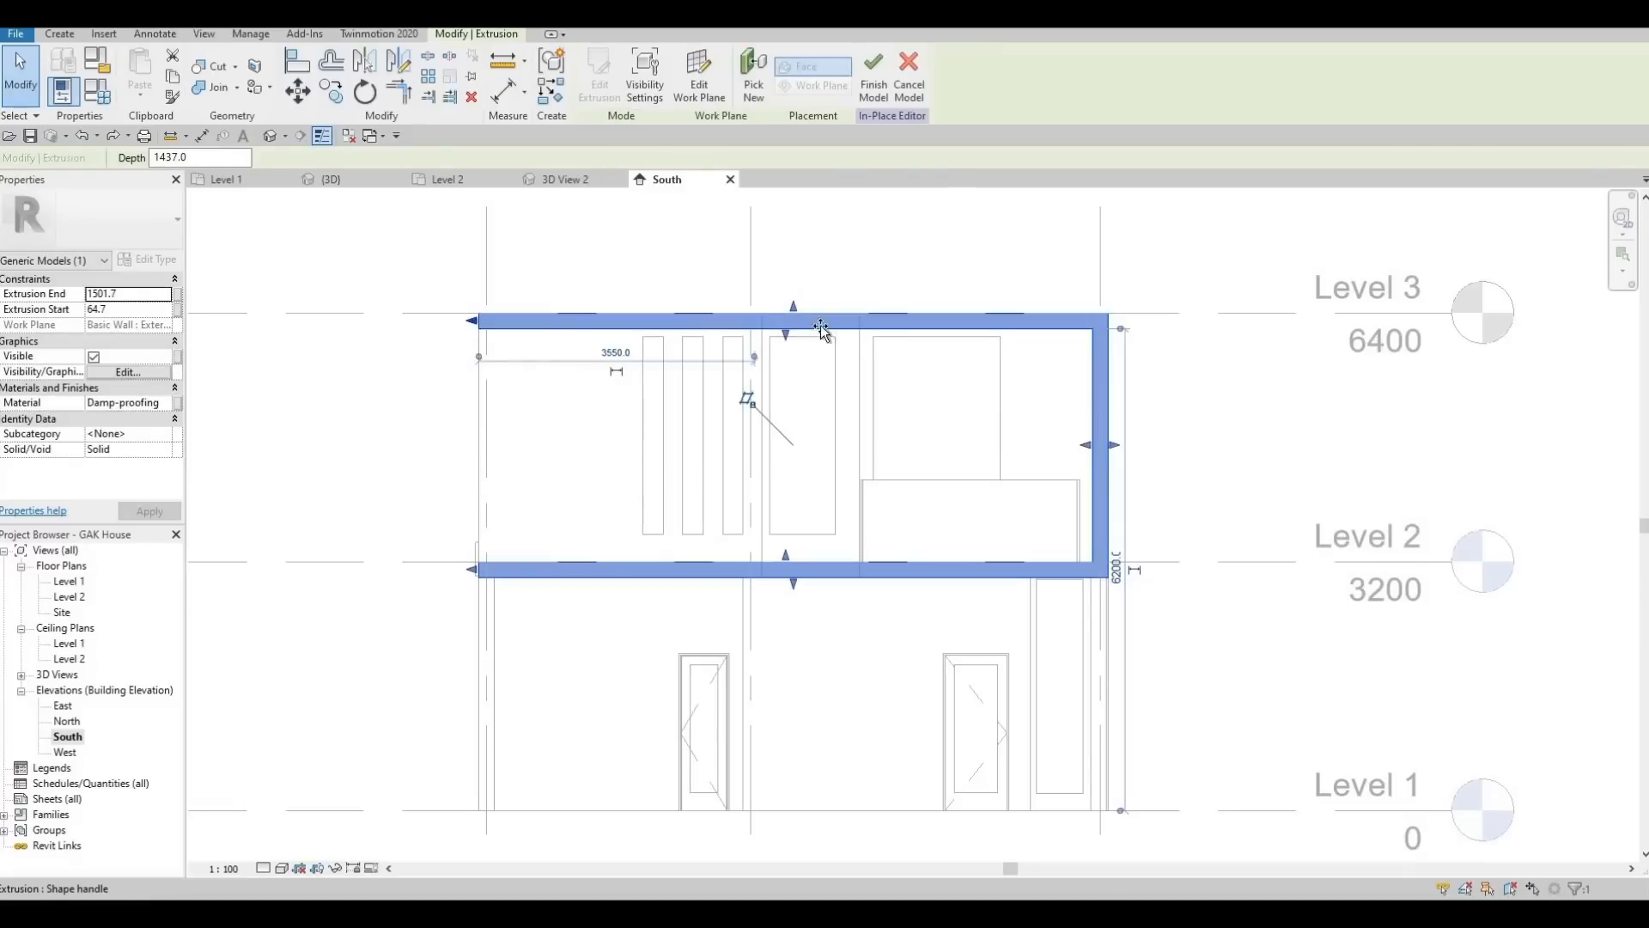
drag(889, 329, 856, 331)
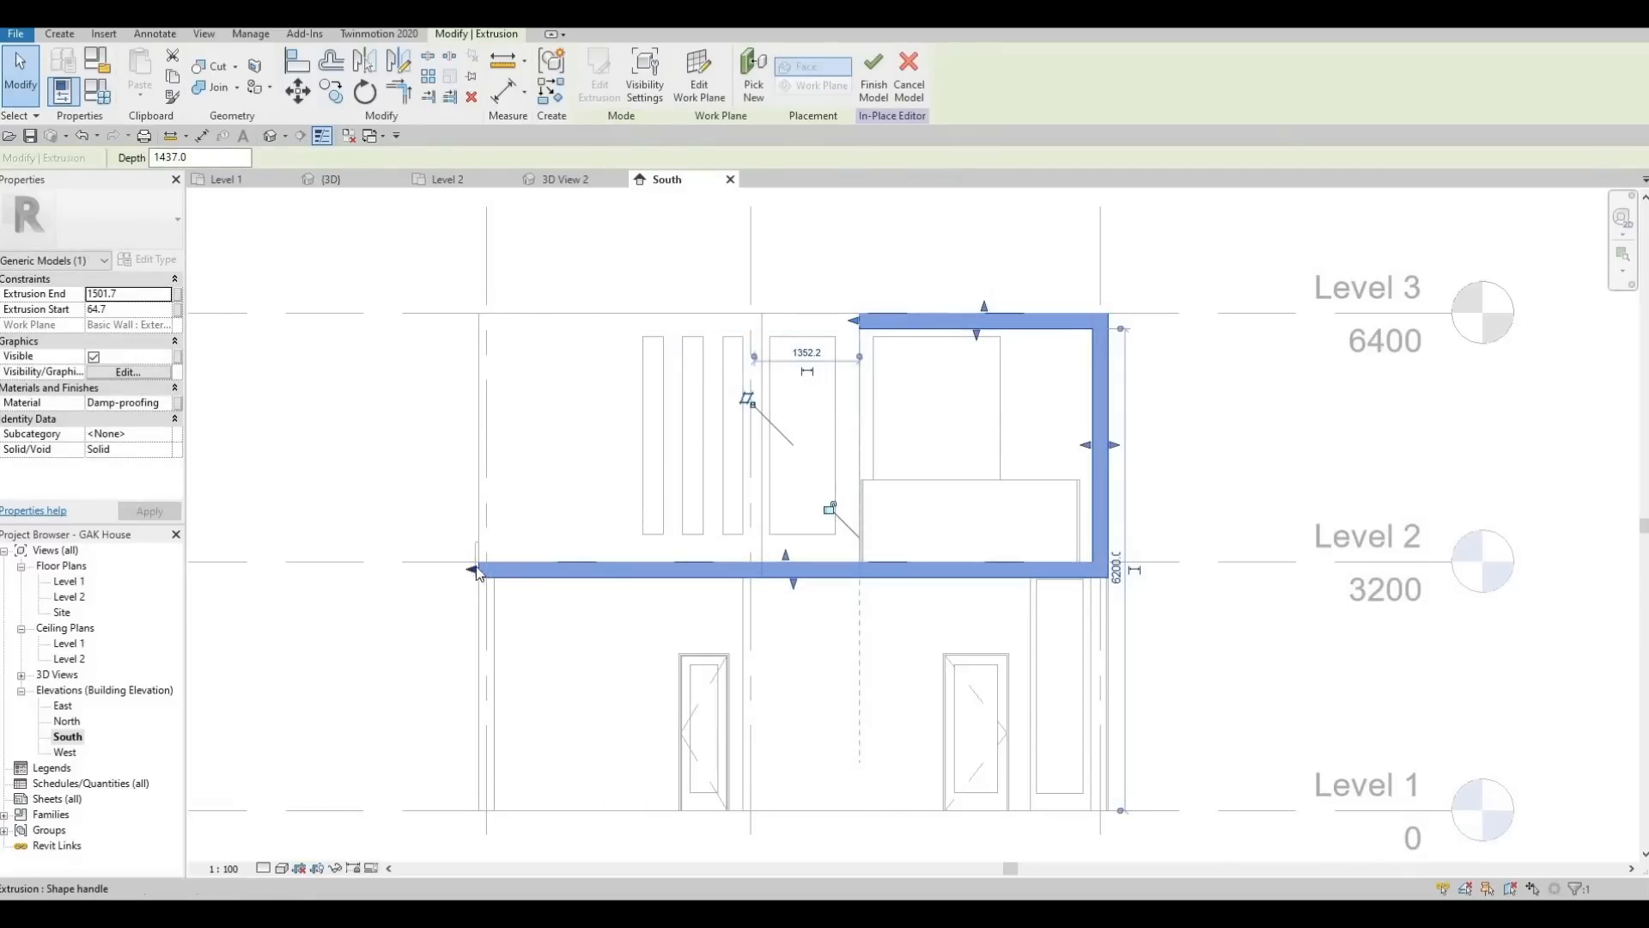
drag(780, 560, 859, 563)
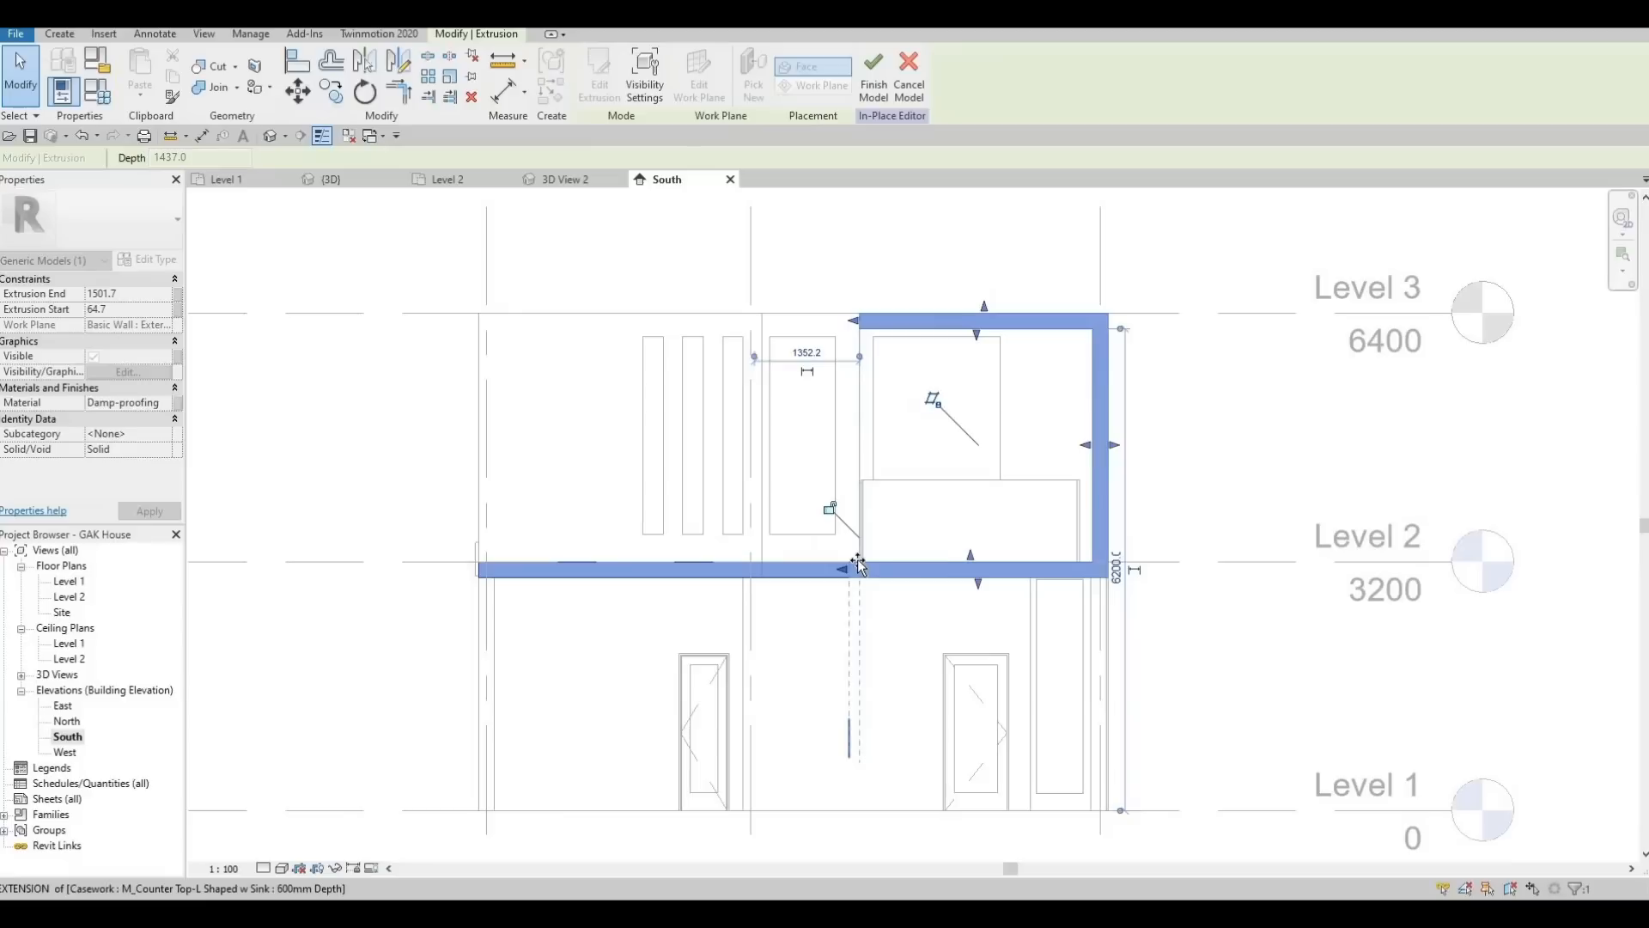
scroll(889, 412, up, 4)
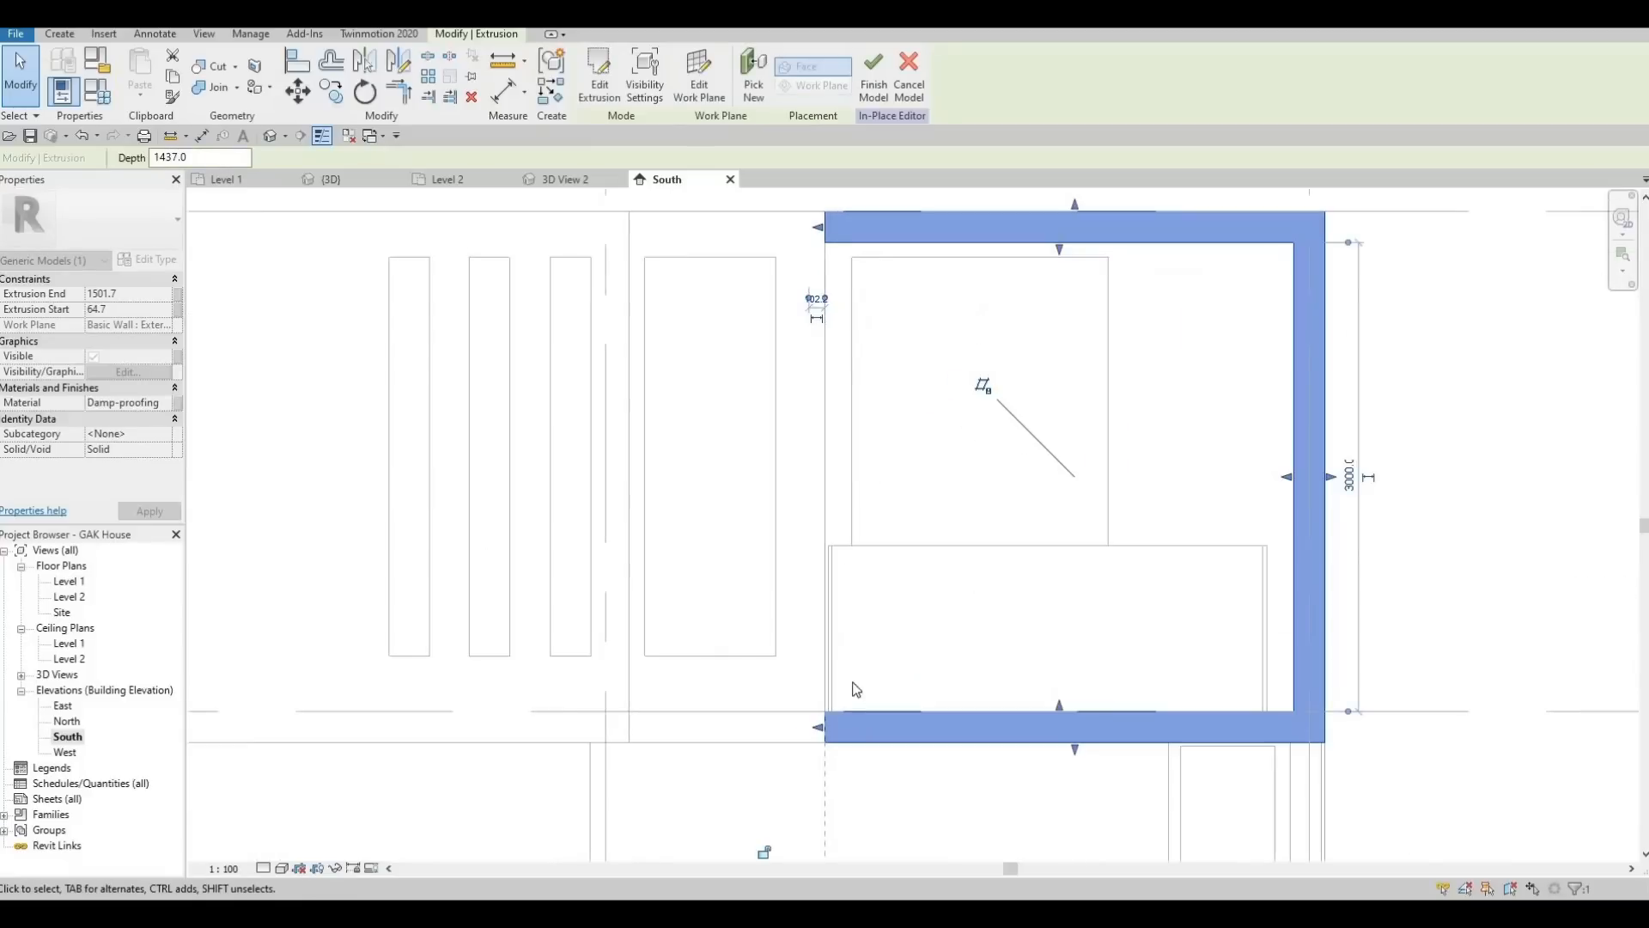
scroll(812, 698, up, 5)
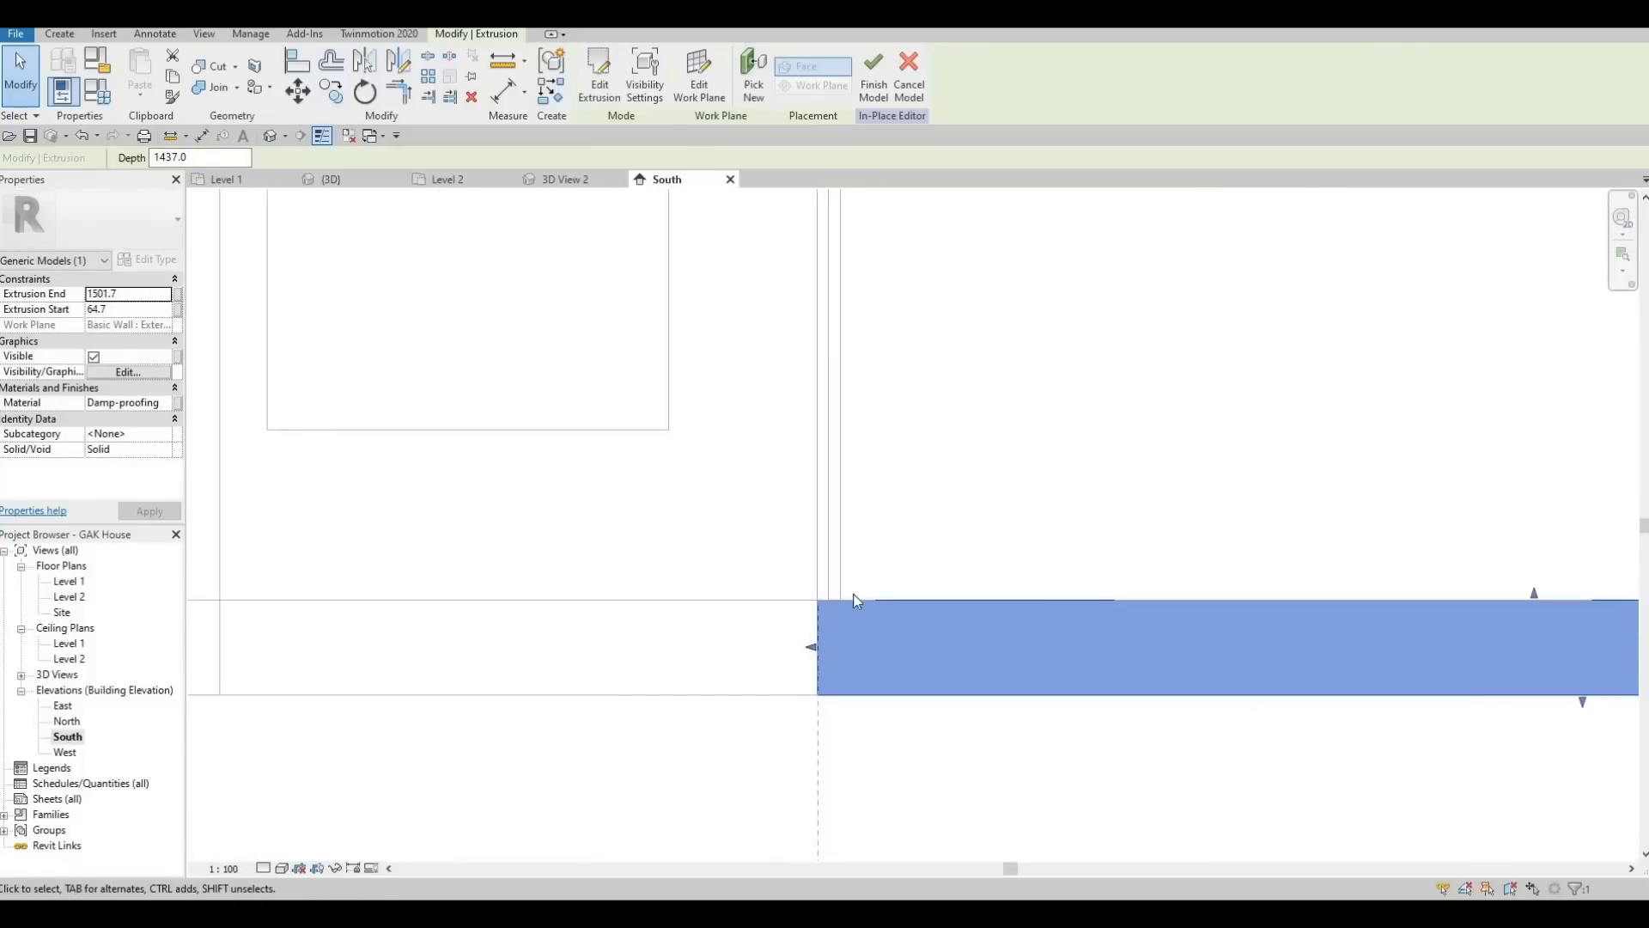
scroll(786, 588, down, 4)
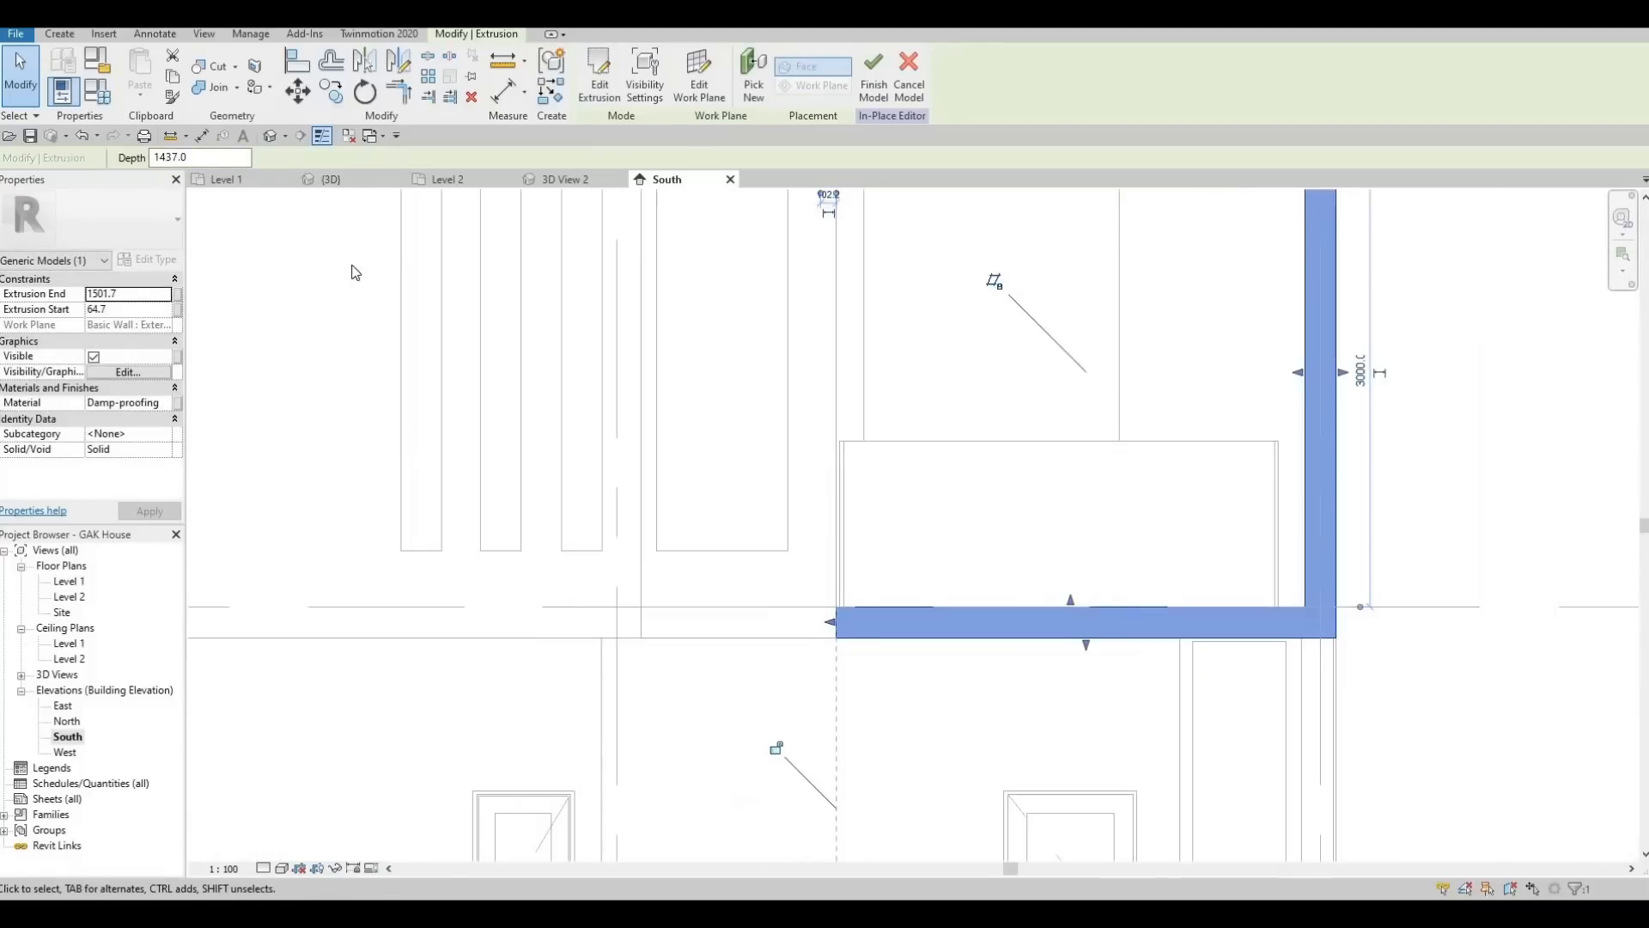
In the 3D view, pull the frame's wall-side face back against the balcony wall, to an extrusion start of 0
click(280, 138)
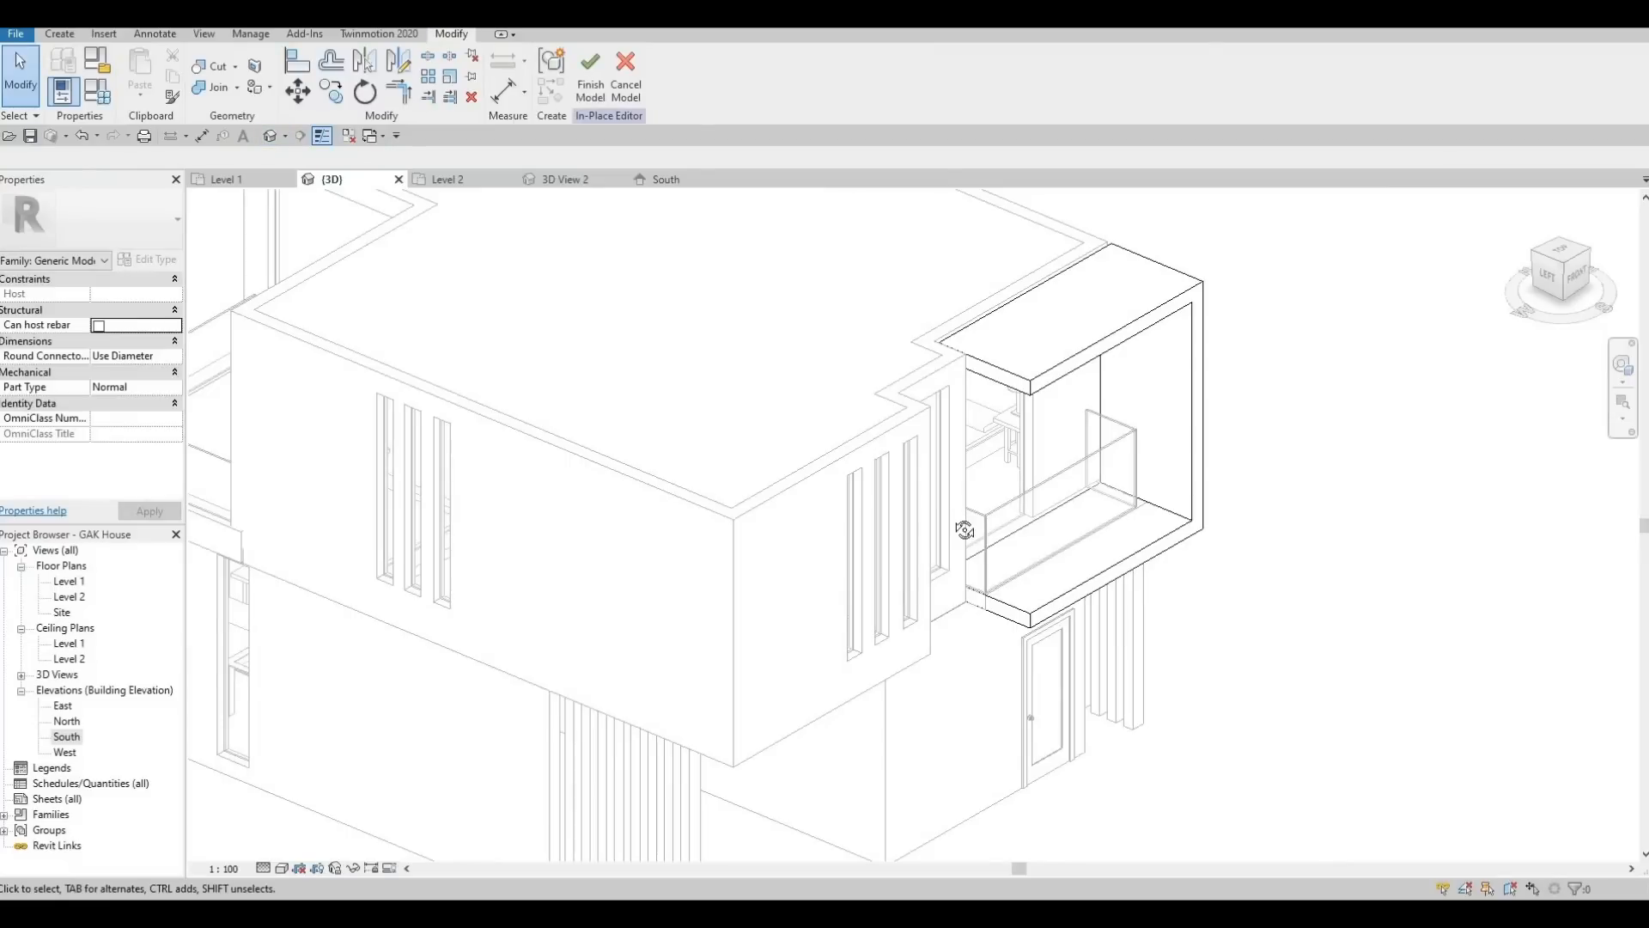
shift+middle_drag(936, 534, 854, 383)
scroll(855, 382, up, 6)
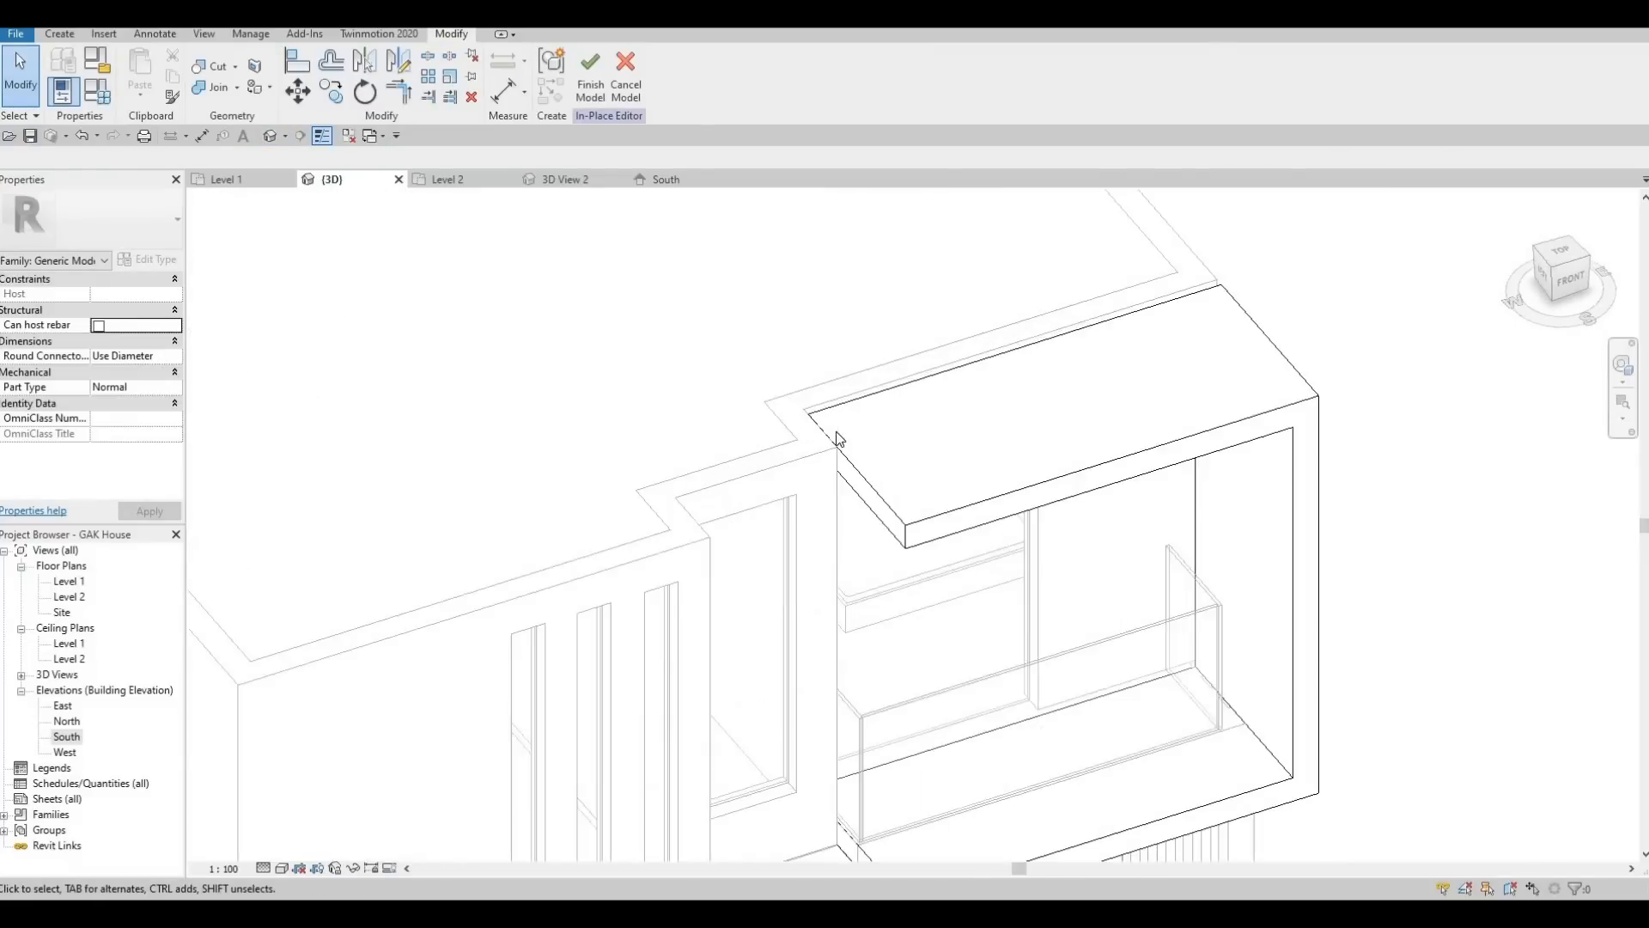
shift+middle_drag(747, 227, 821, 400)
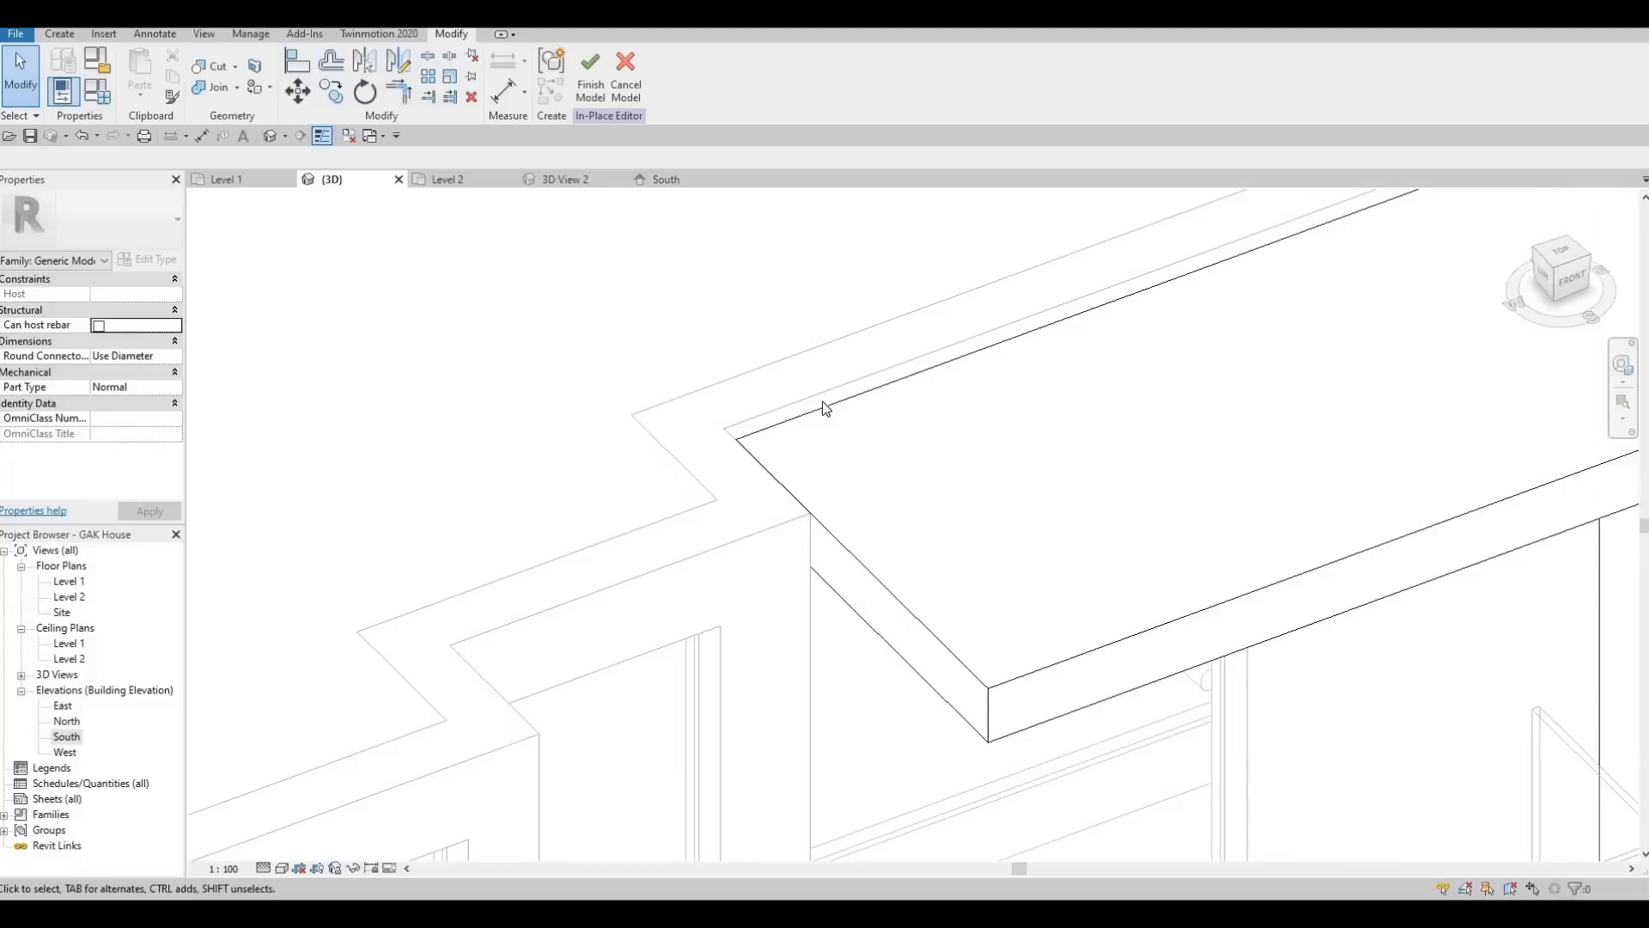
click(1043, 464)
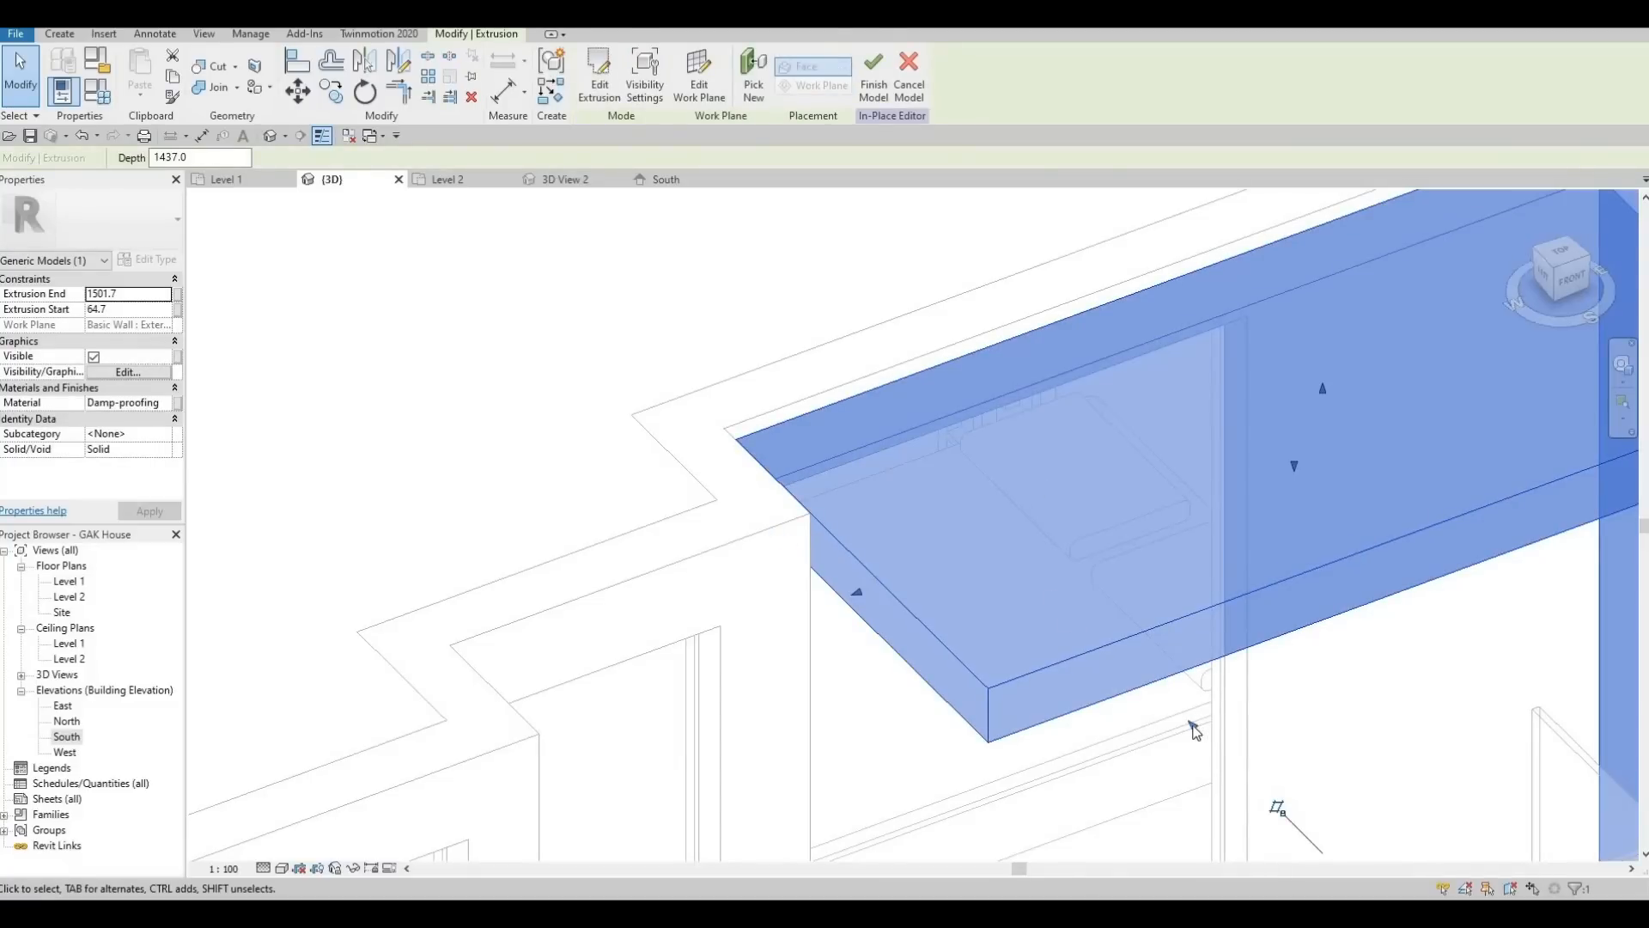
drag(1190, 723, 1097, 736)
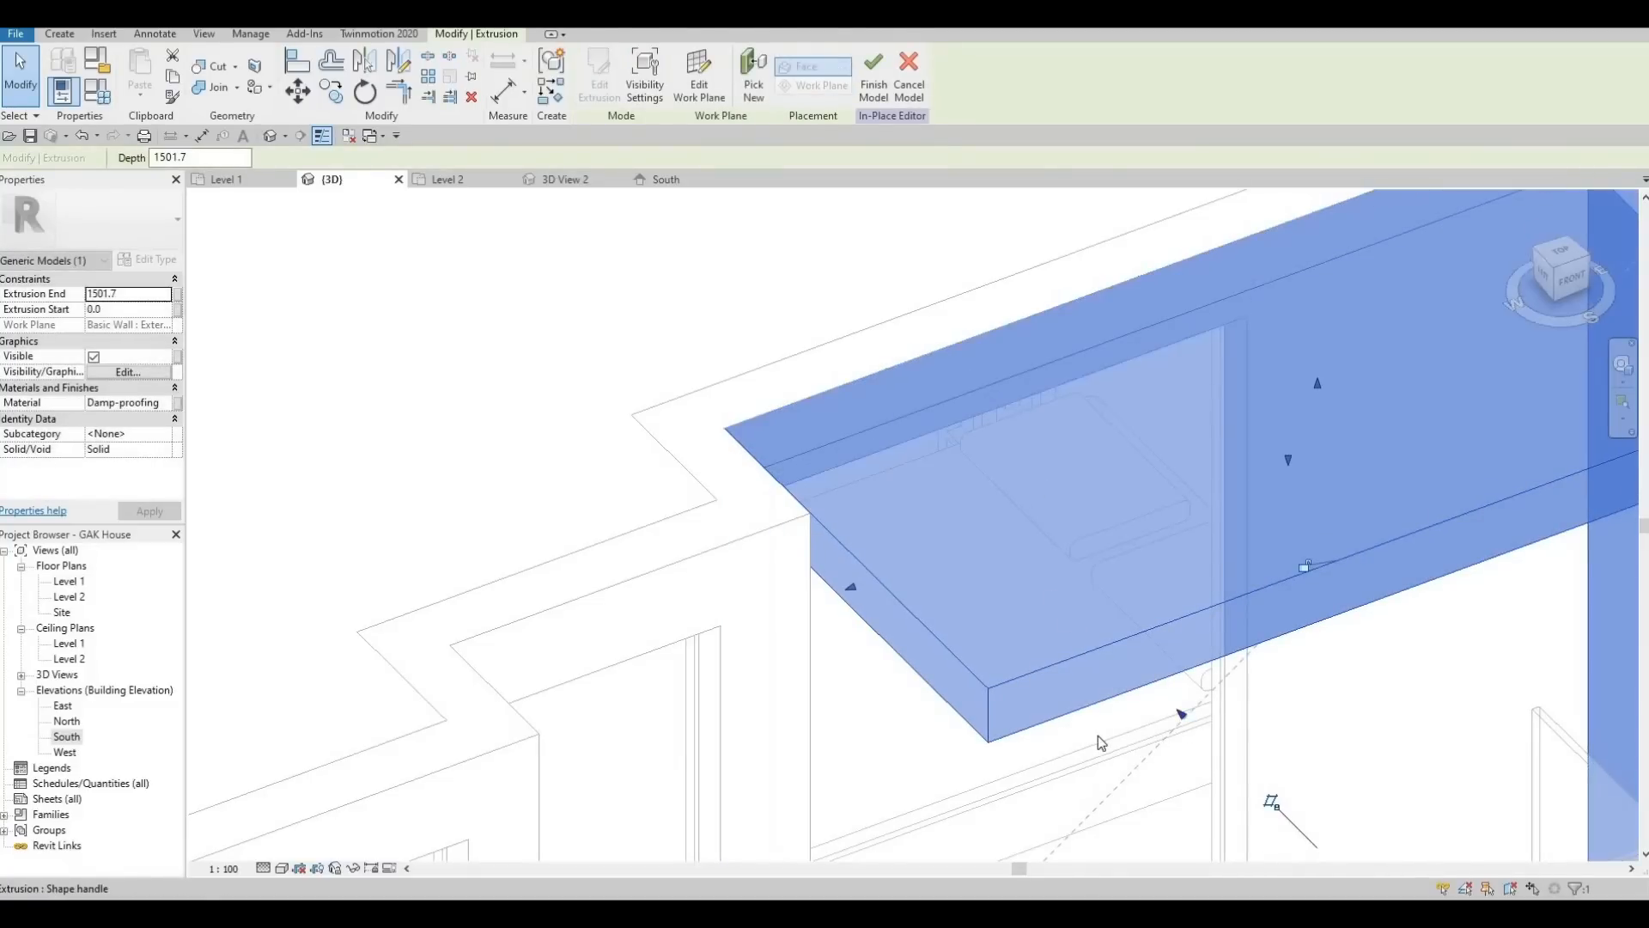
Examine from several angles how the frame's lower band and east side meet the balcony floor and glass railing
shift+middle_drag(1003, 645, 1125, 532)
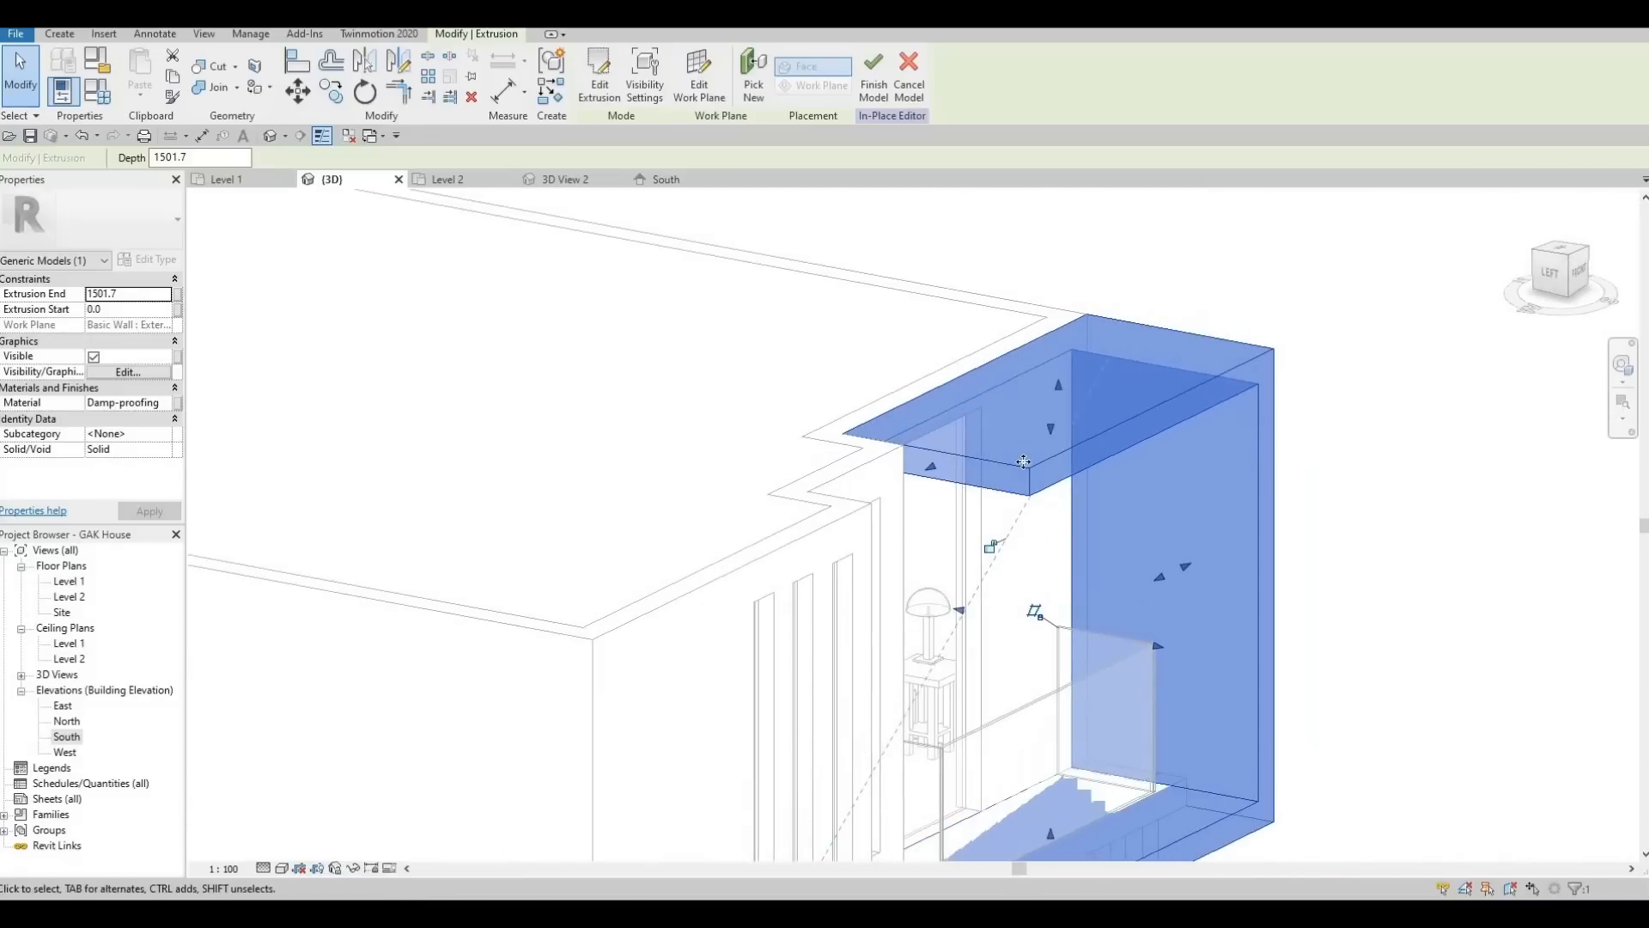
middle_drag(1044, 835, 994, 600)
shift+middle_drag(886, 560, 961, 606)
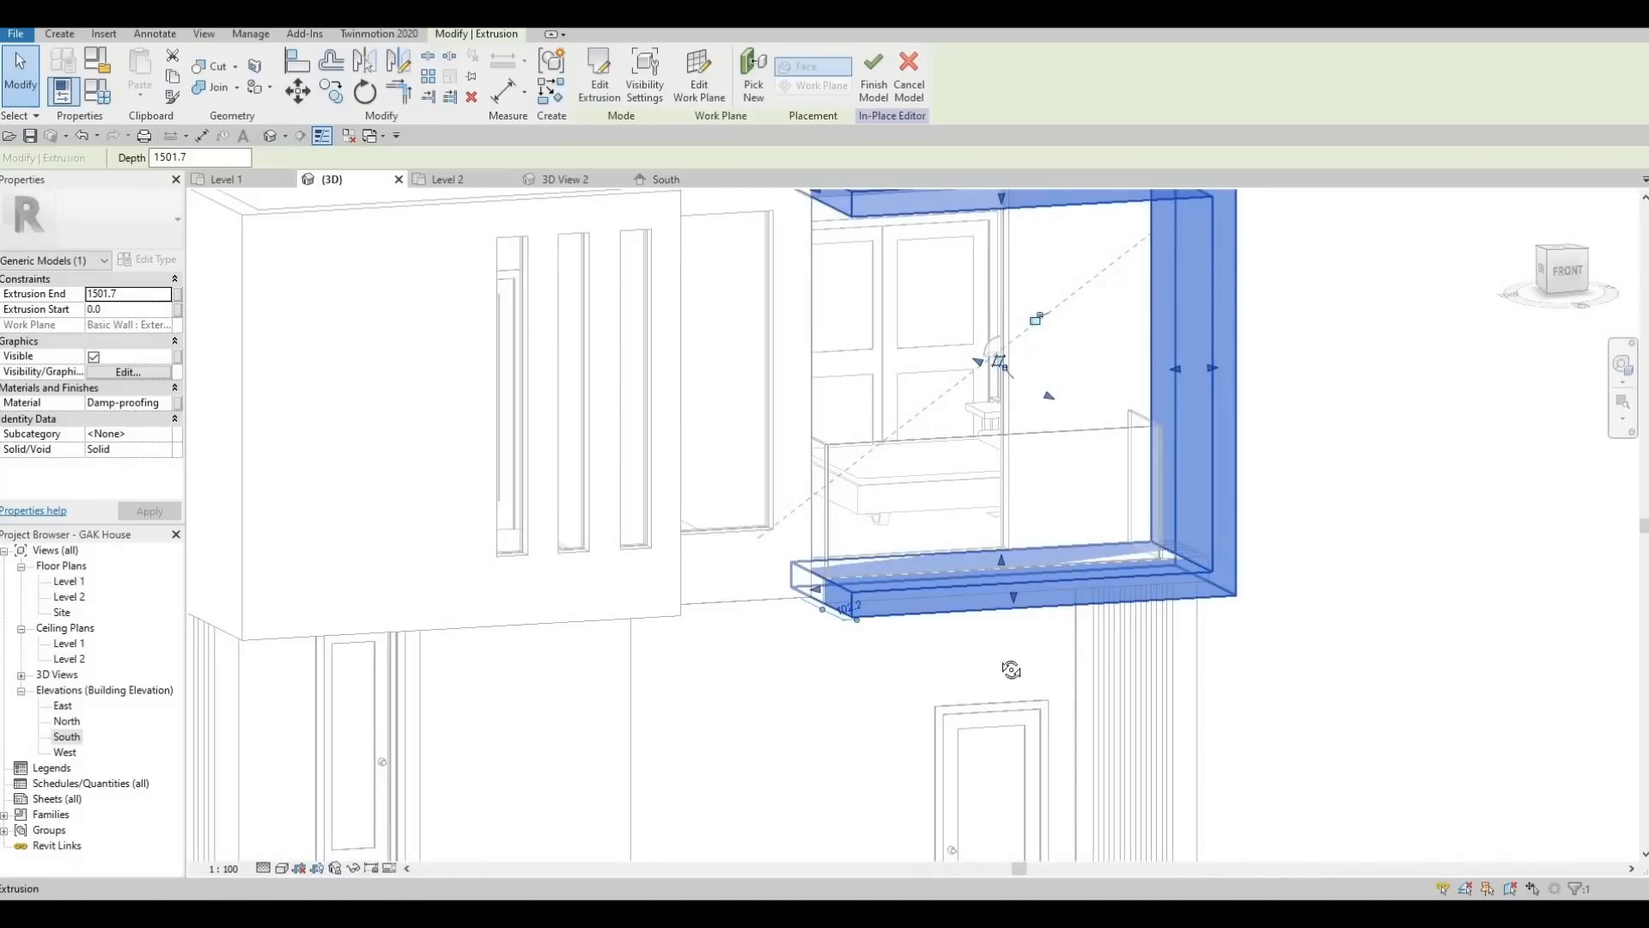
shift+middle_drag(1011, 669, 1179, 524)
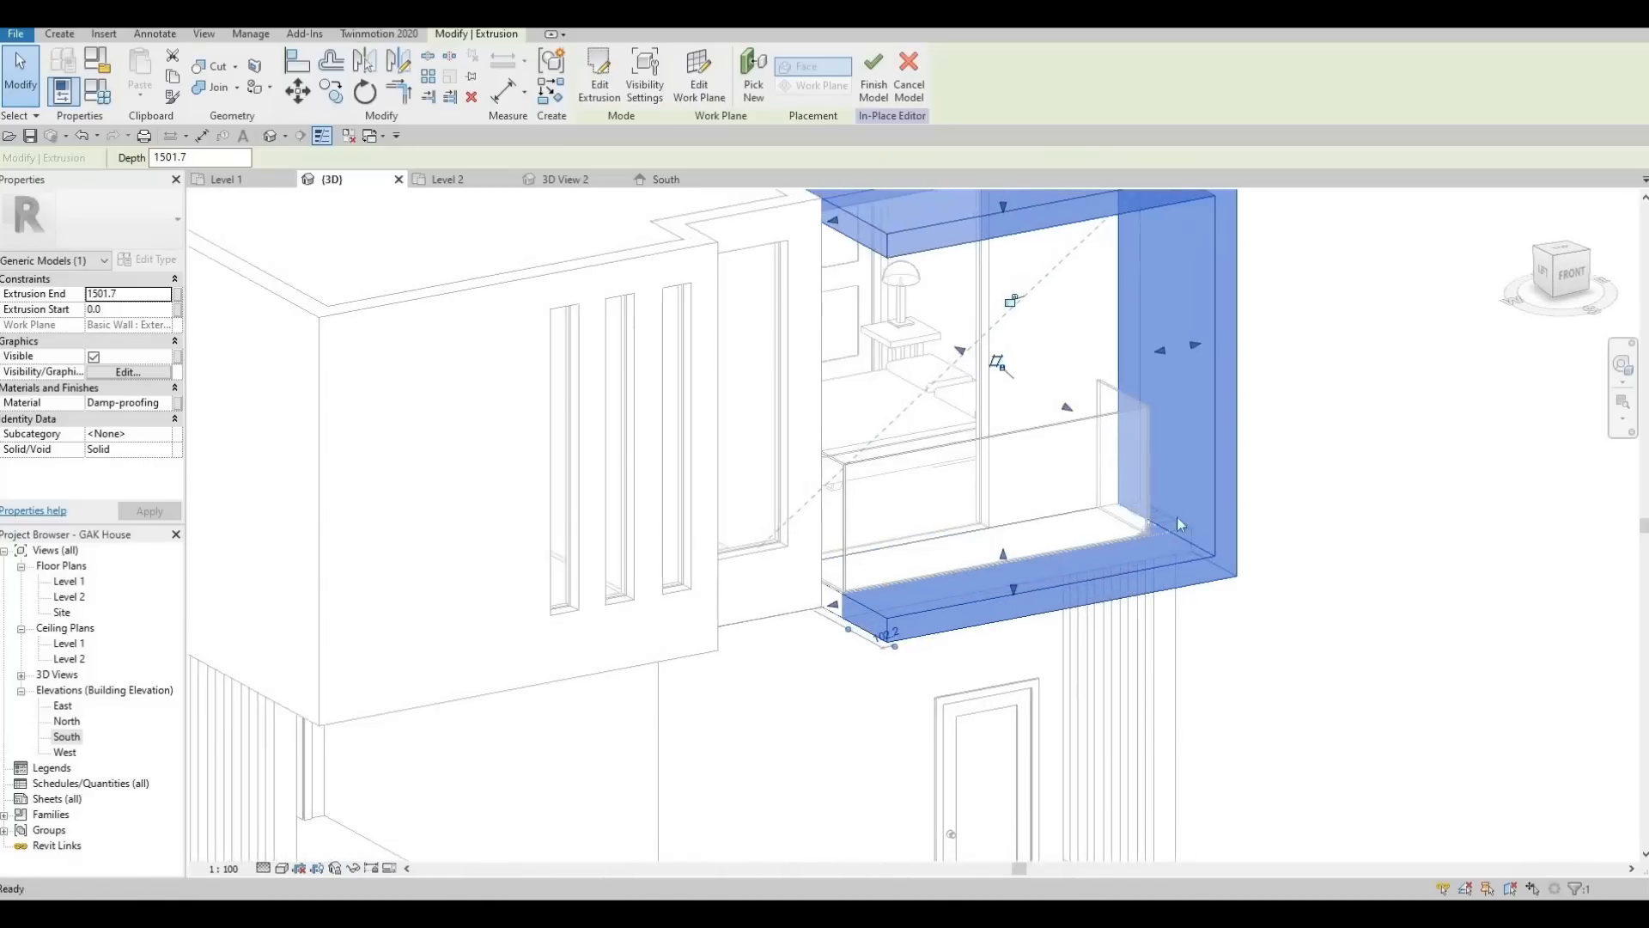
scroll(1178, 524, up, 1)
shift+middle_drag(1103, 586, 1076, 551)
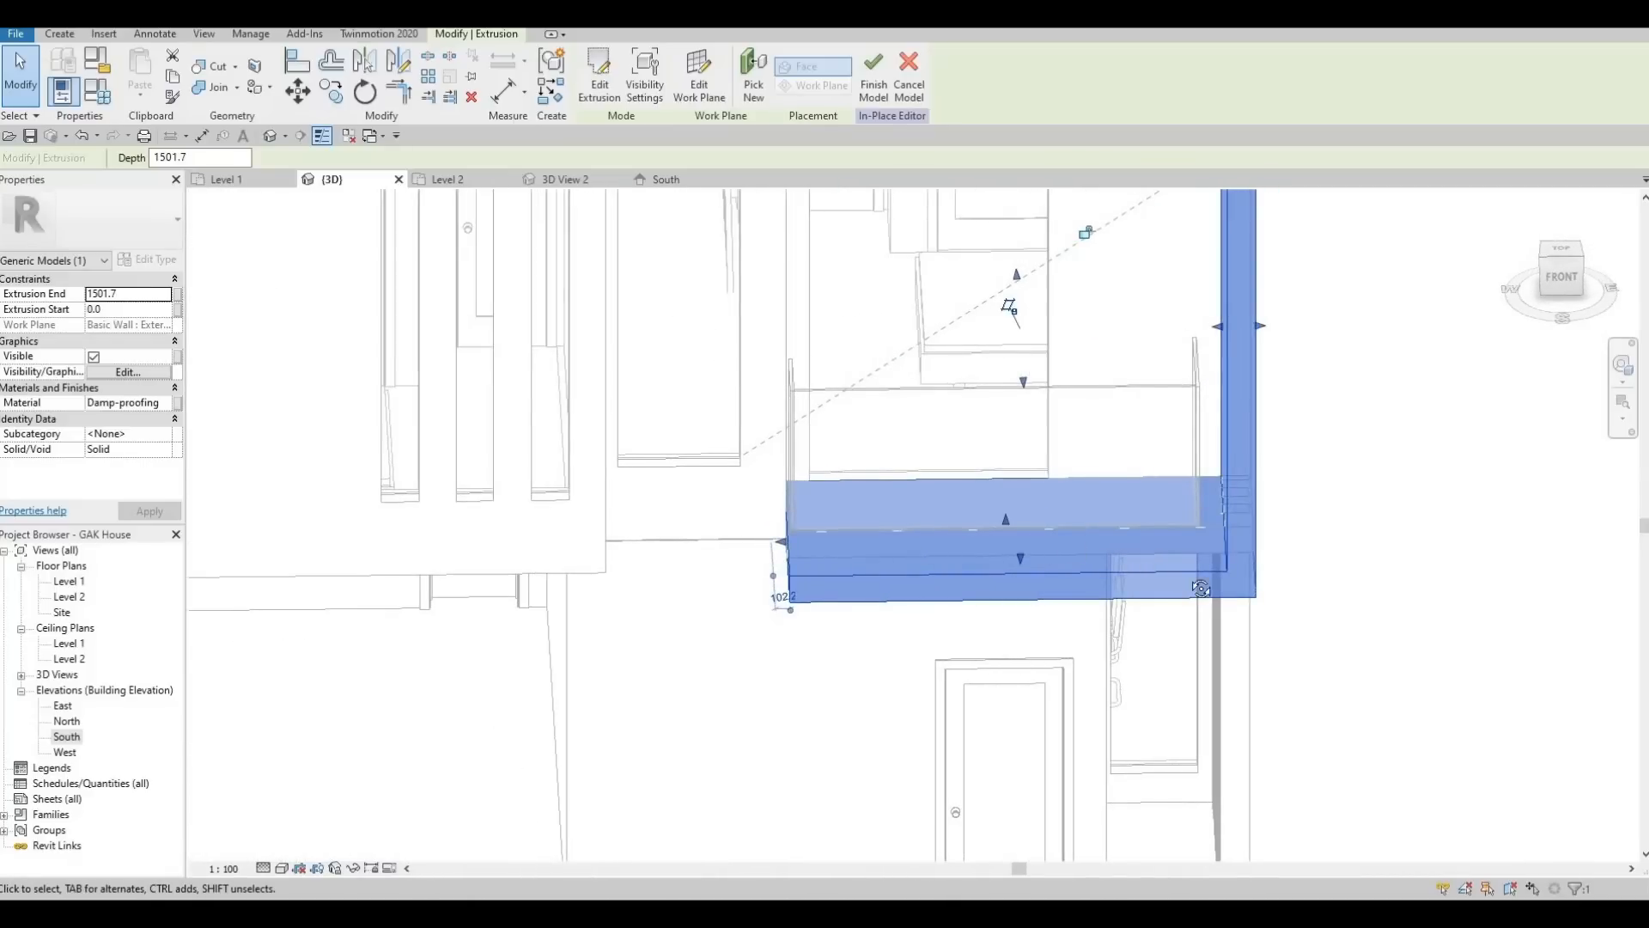
shift+middle_drag(1201, 588, 1039, 465)
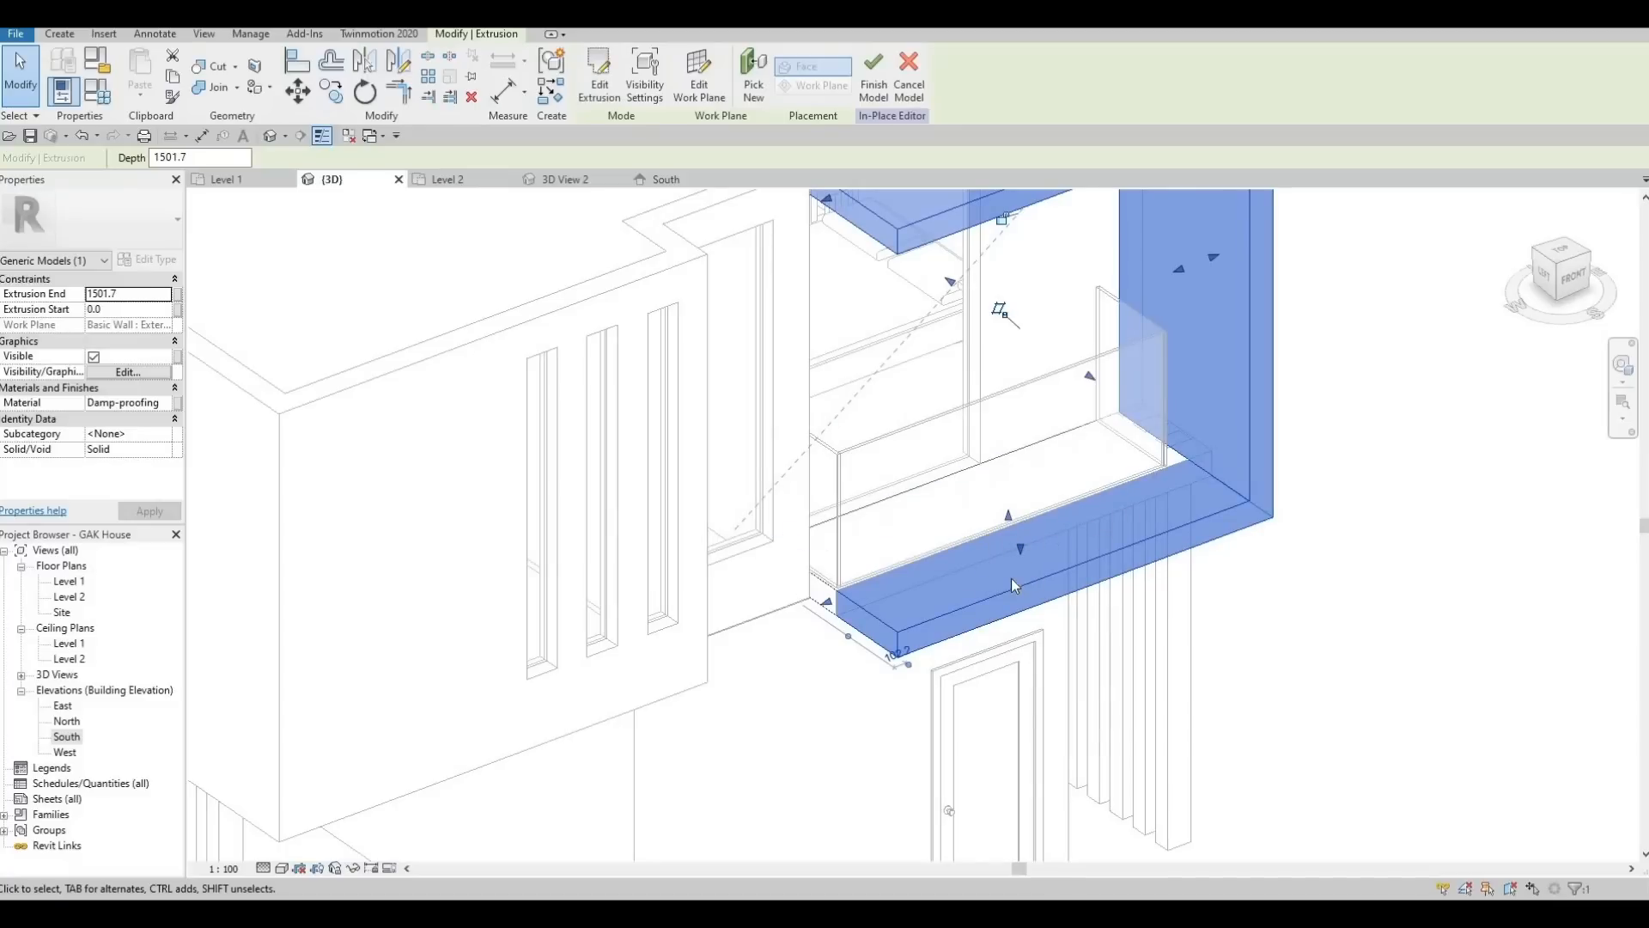
shift+middle_drag(1012, 579, 894, 588)
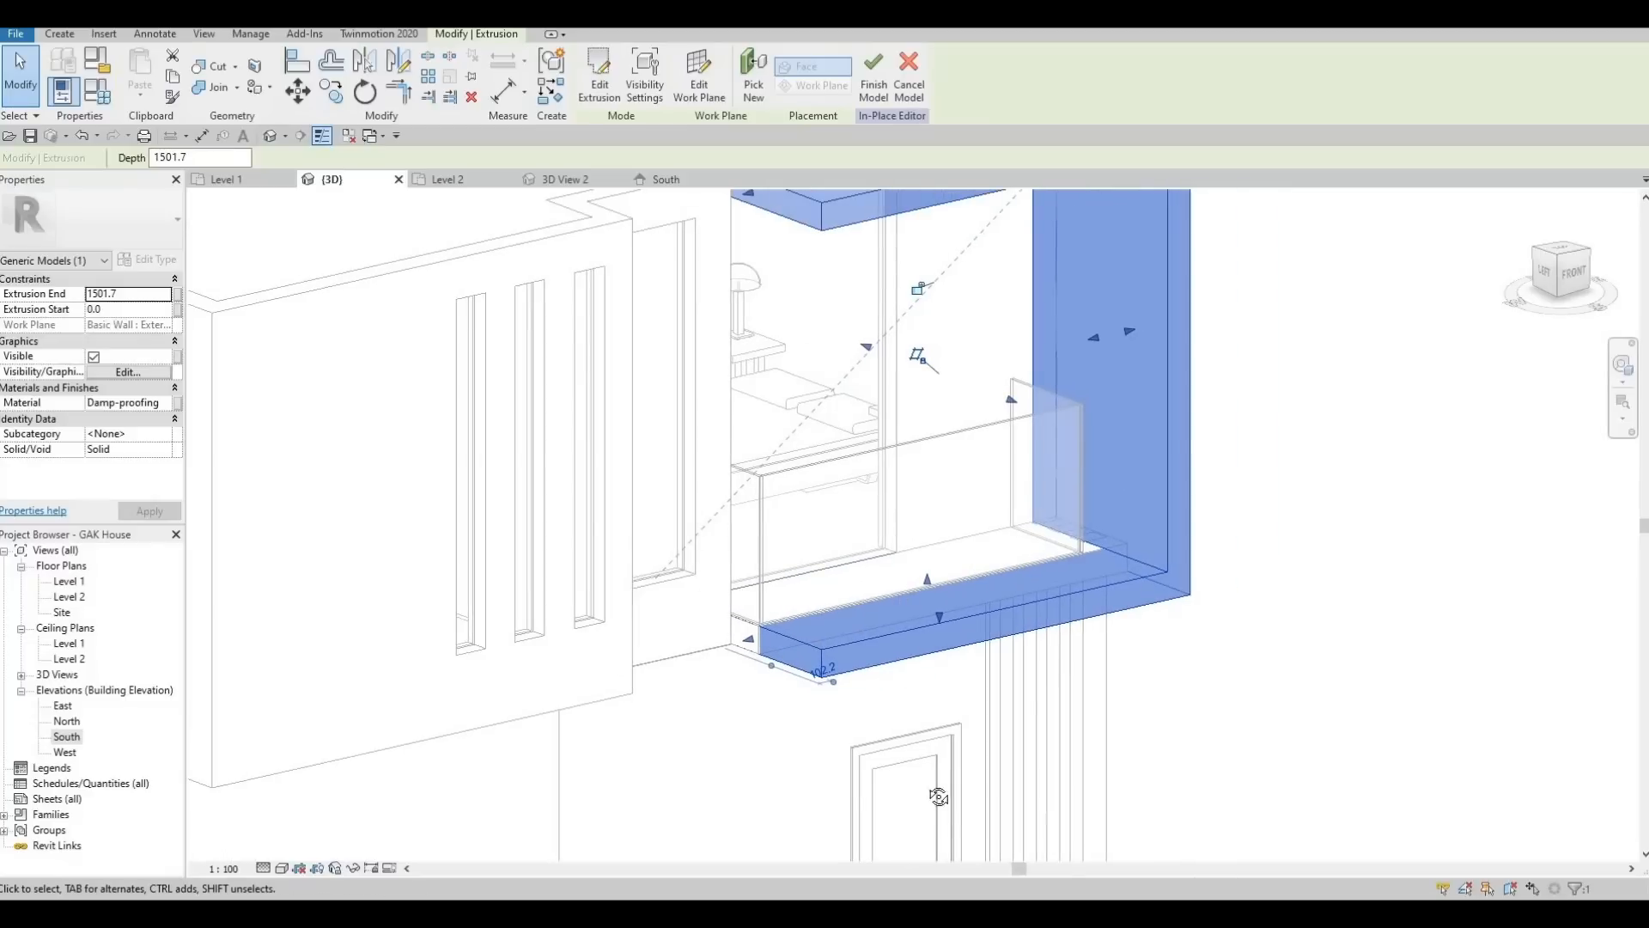
Stretch the frame's outer face further from the facade, to an extrusion end of about 1578.9
shift+middle_drag(939, 796, 1008, 579)
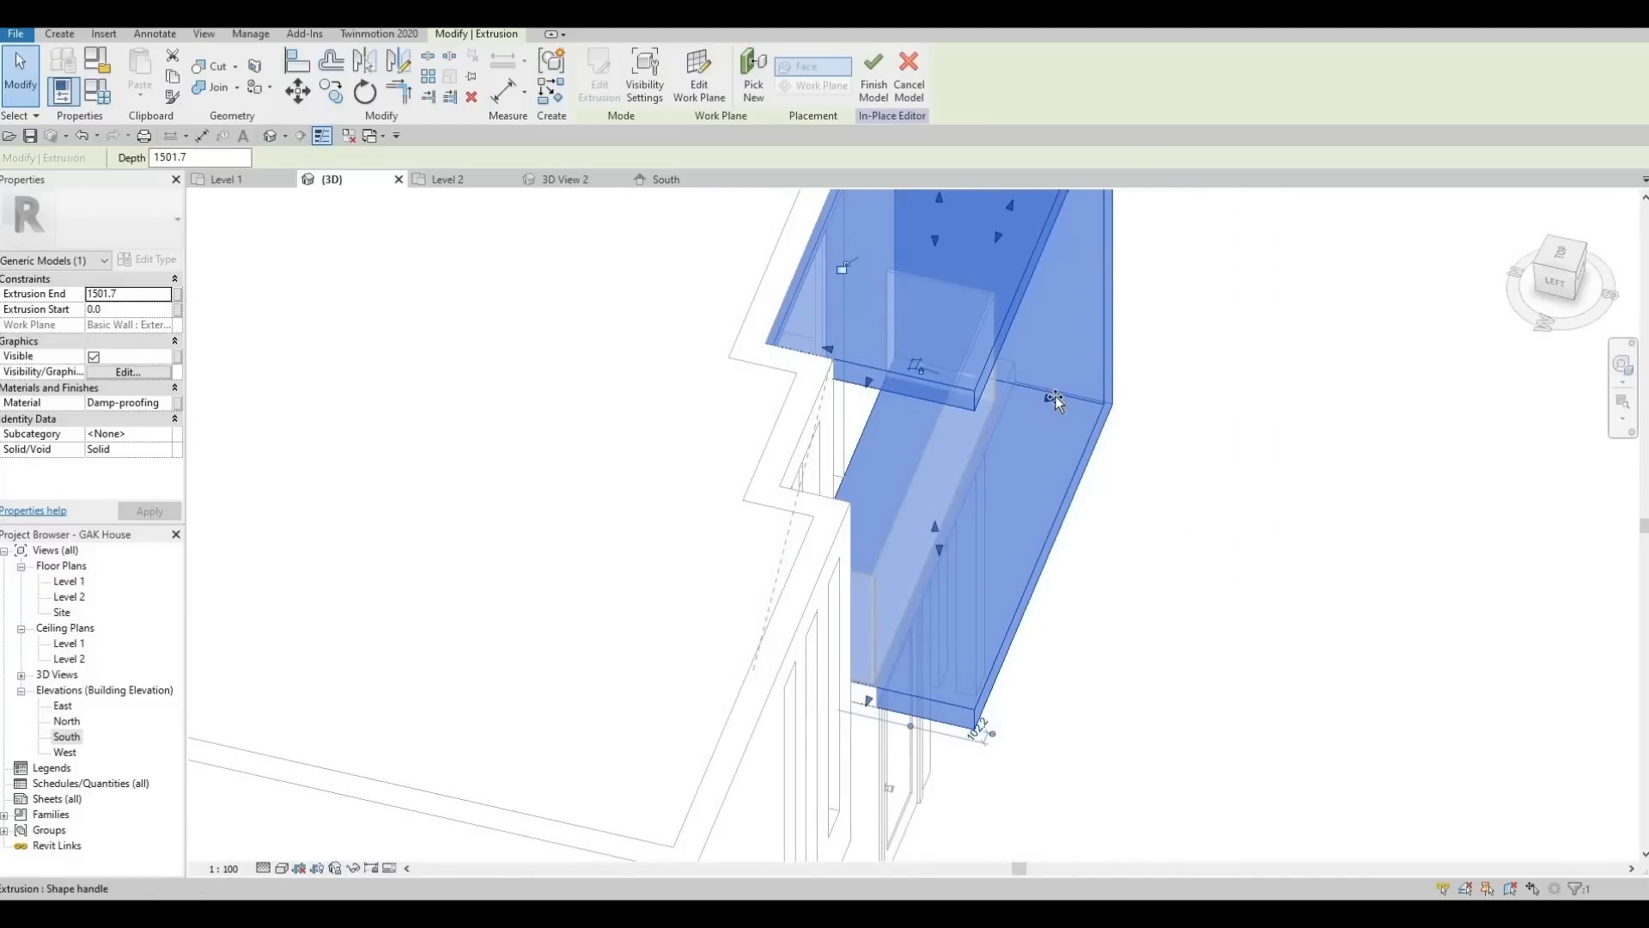
drag(1051, 400, 1077, 483)
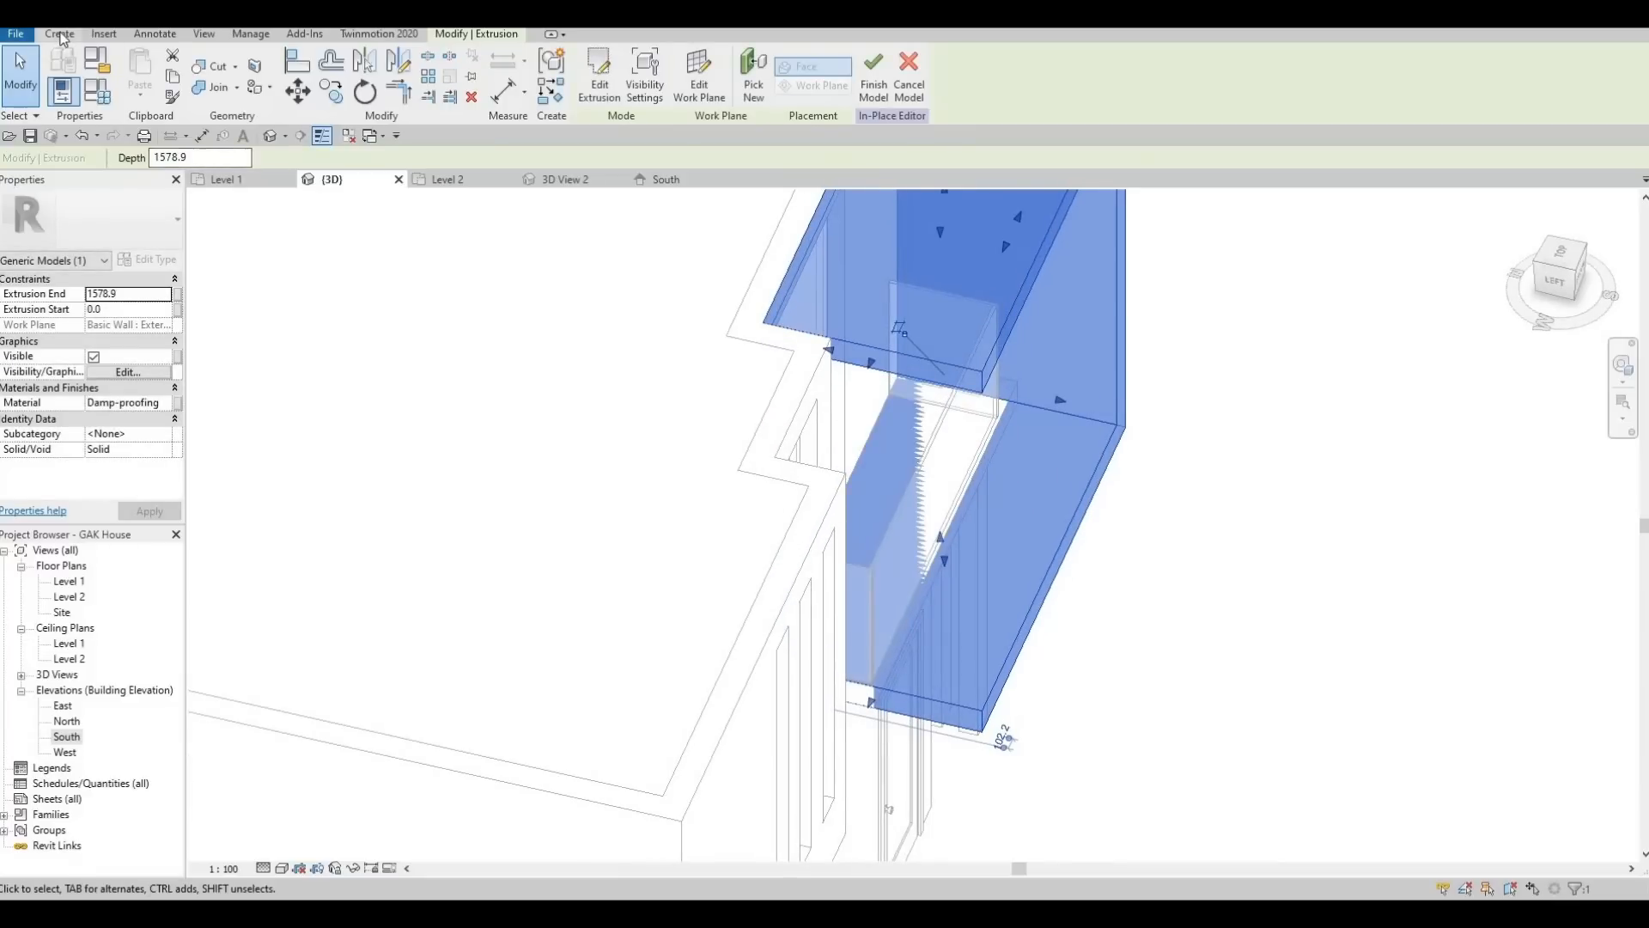
click(309, 537)
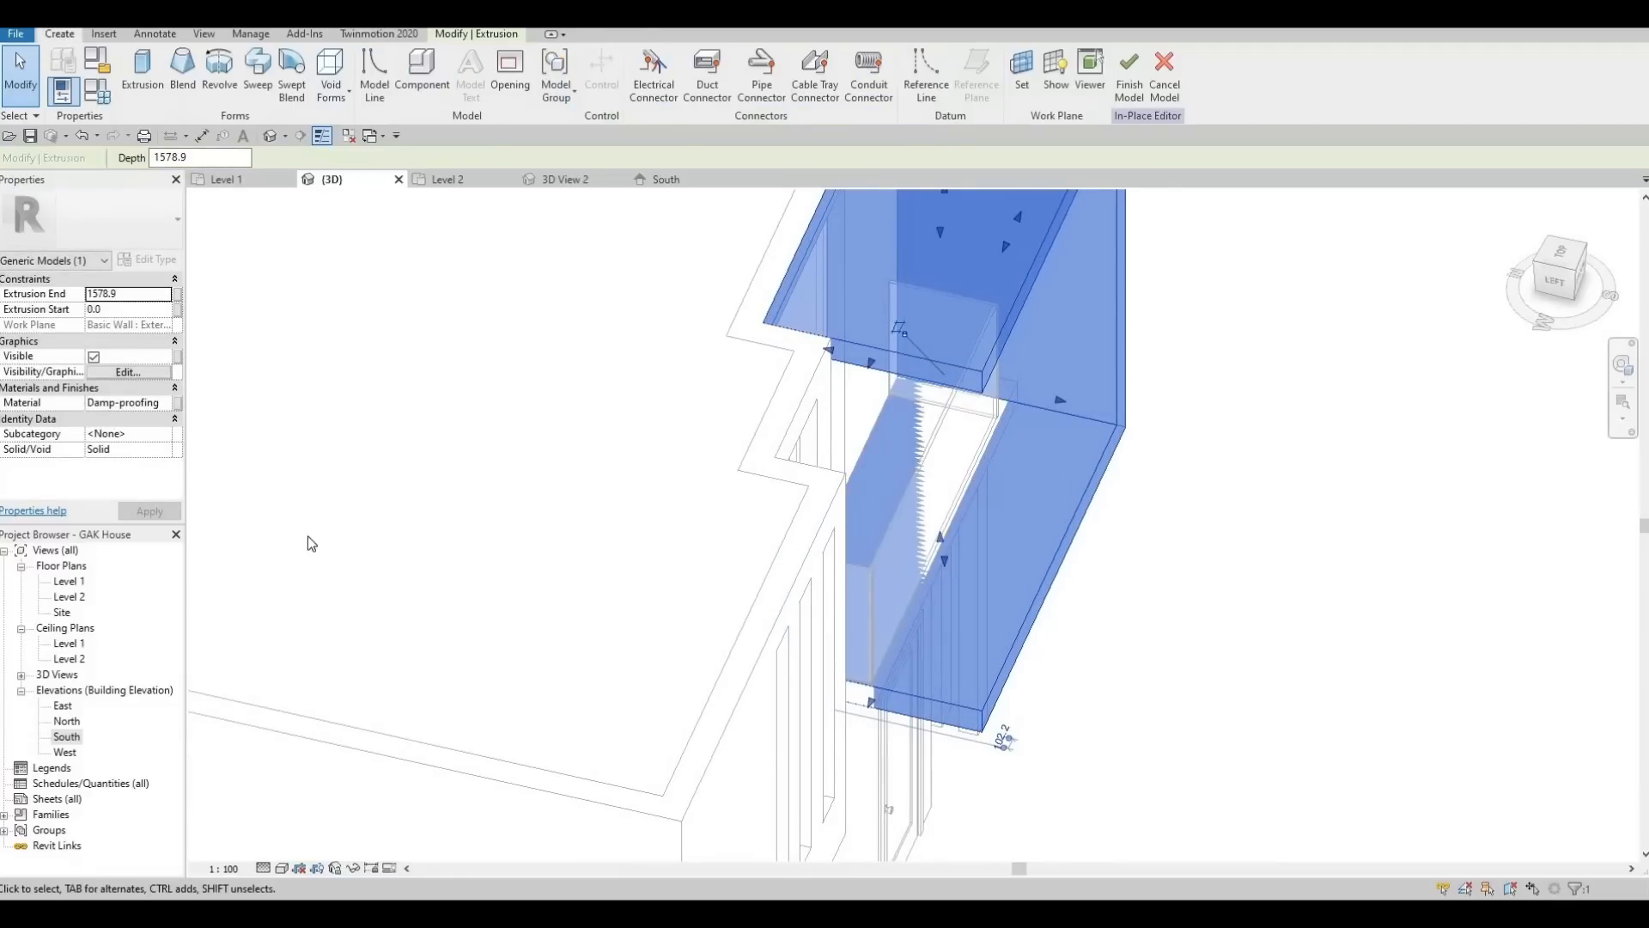
In the Level 2 plan, start a void extrusion and sketch a slanted line about 3480 mm long across the frame's projecting part
double_click(68, 596)
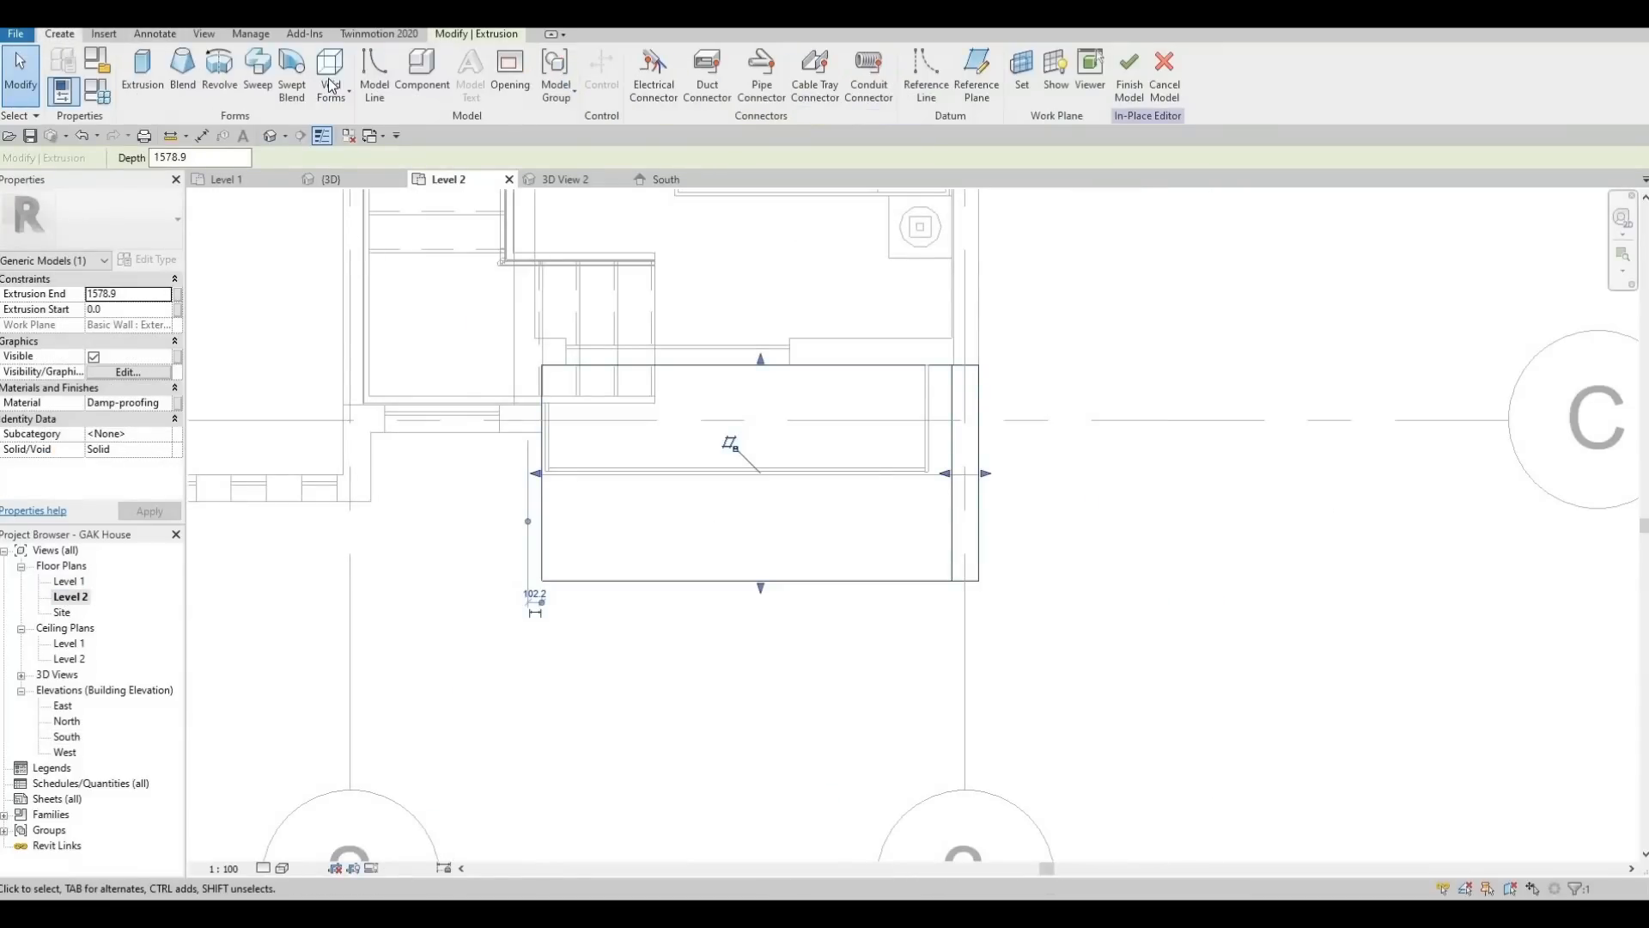
click(330, 90)
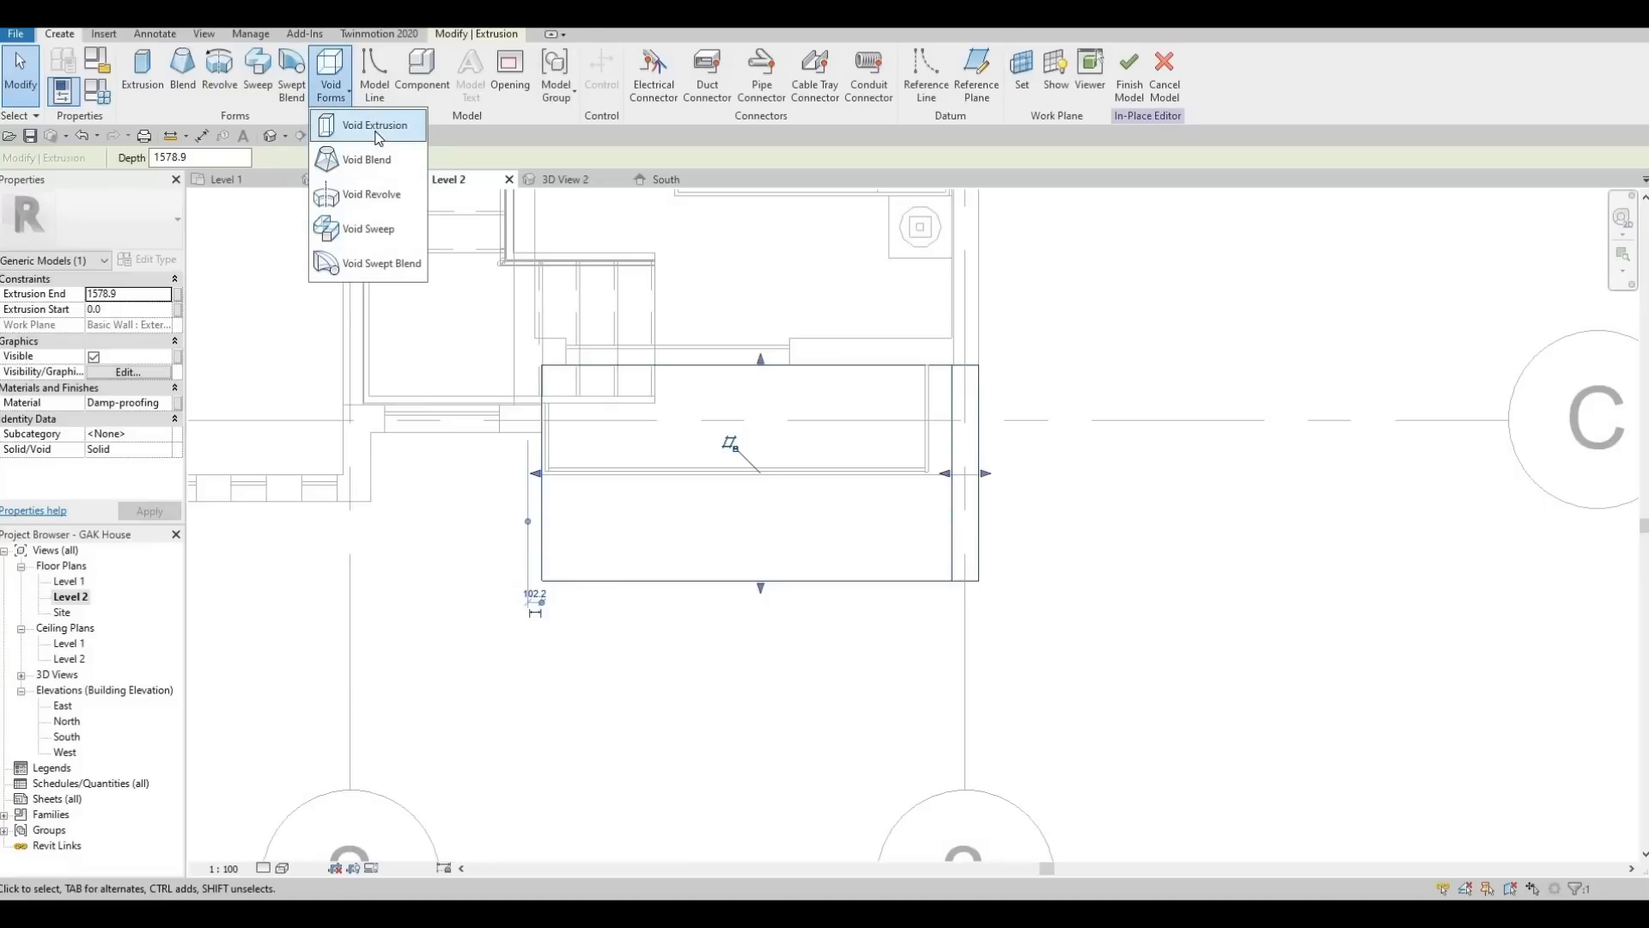
click(374, 125)
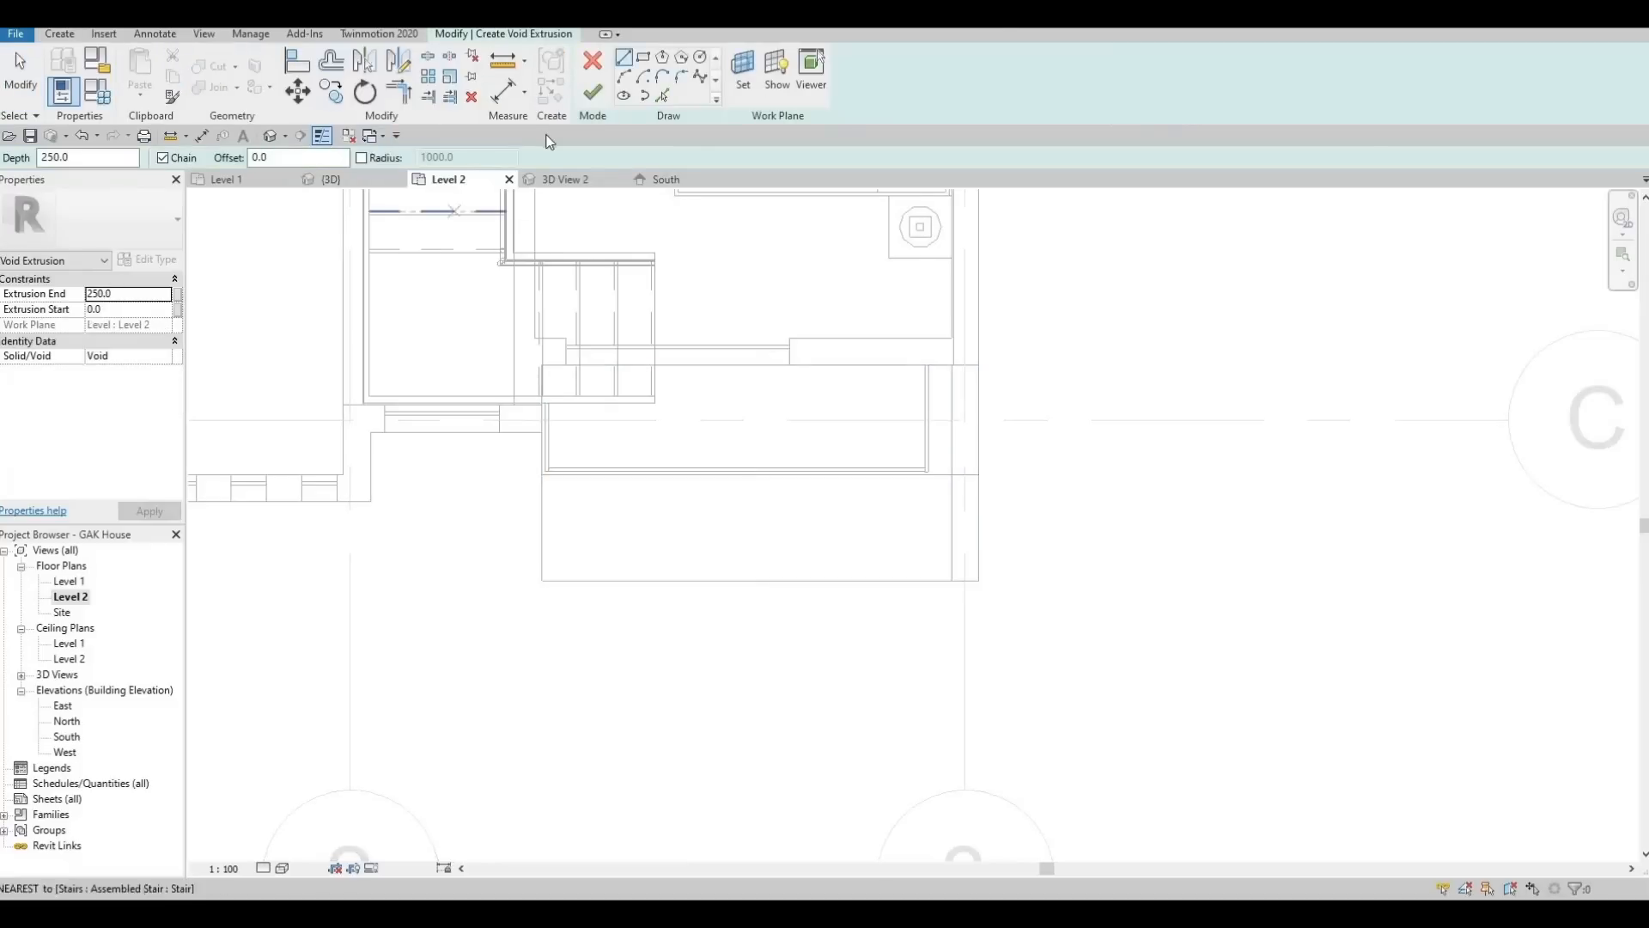
click(643, 58)
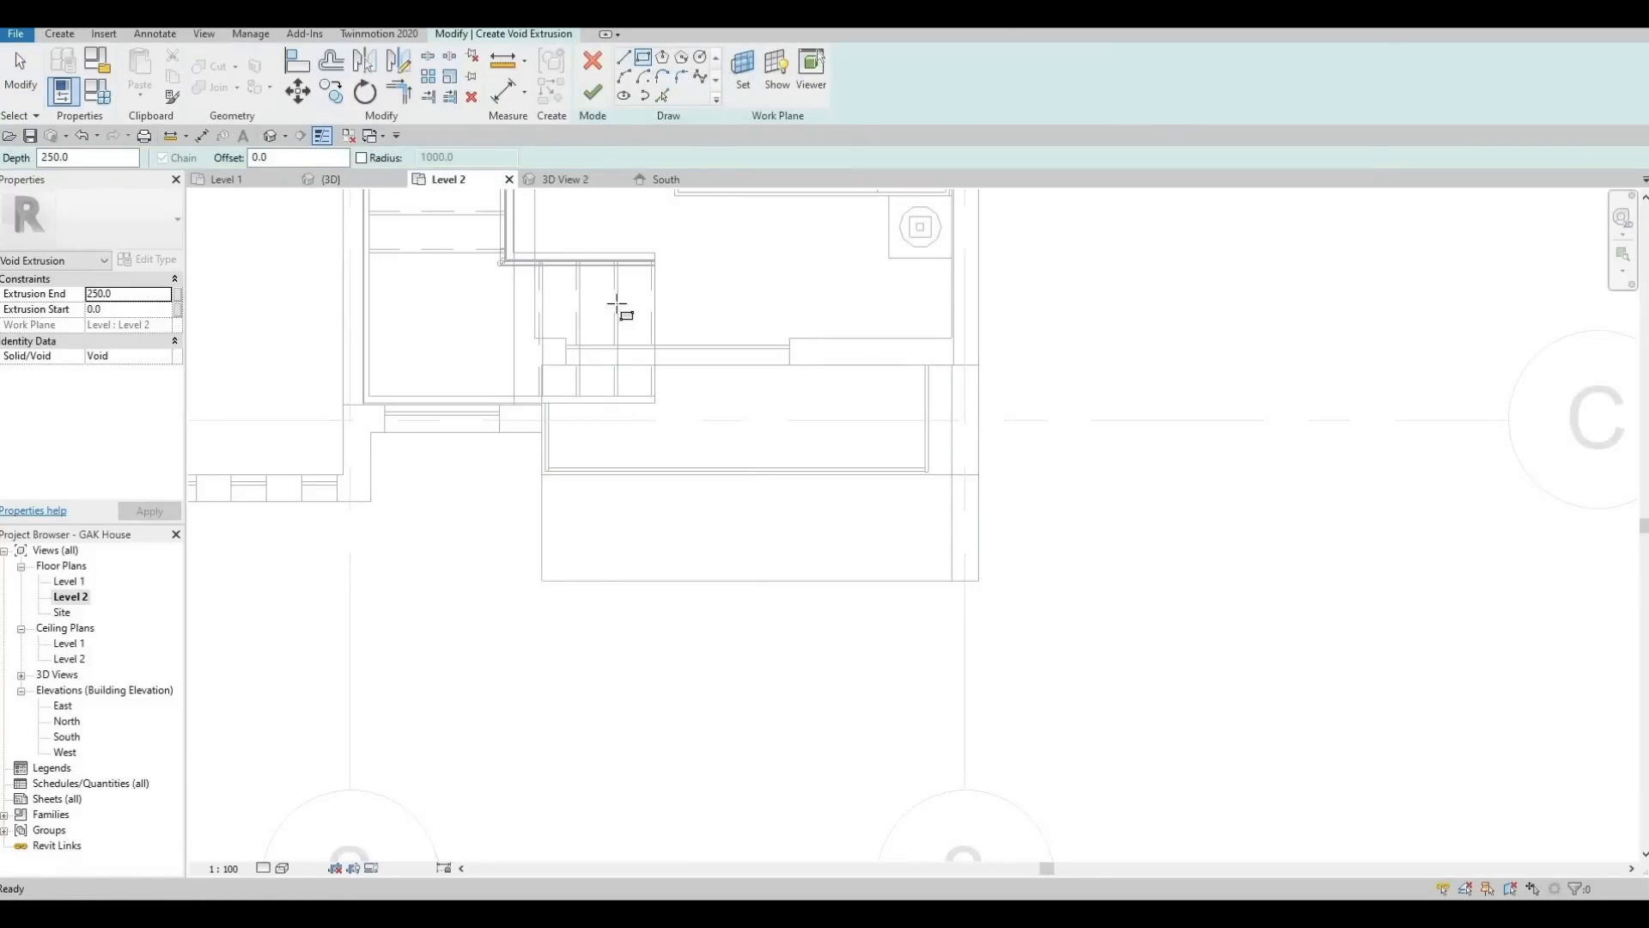
key(l)
key(i)
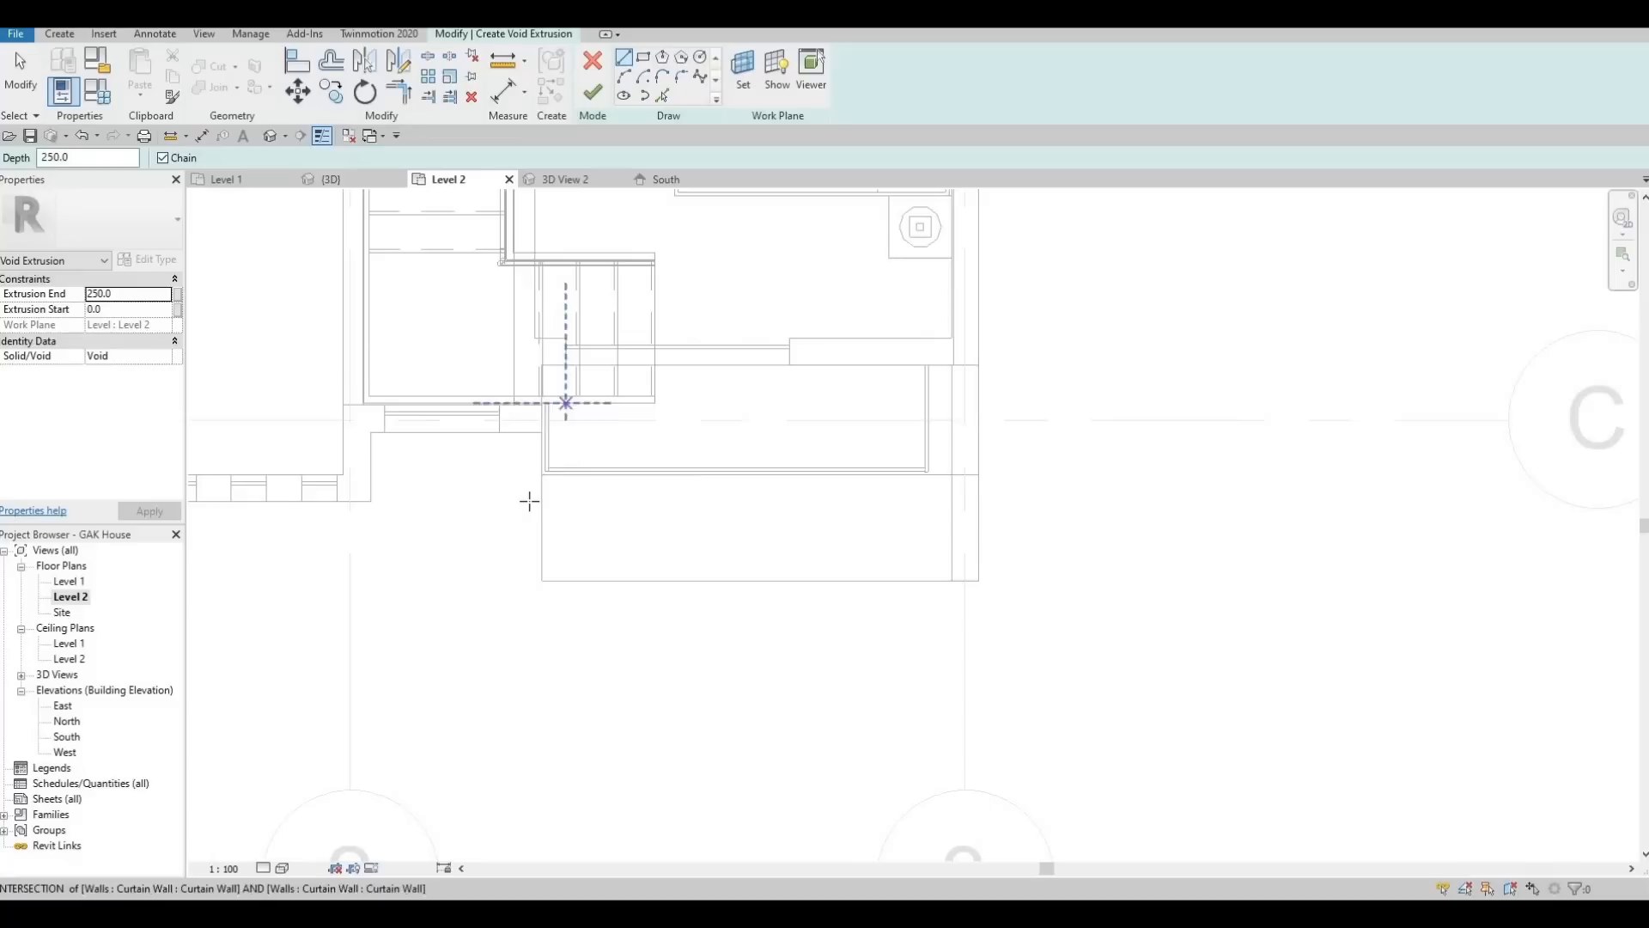
click(534, 501)
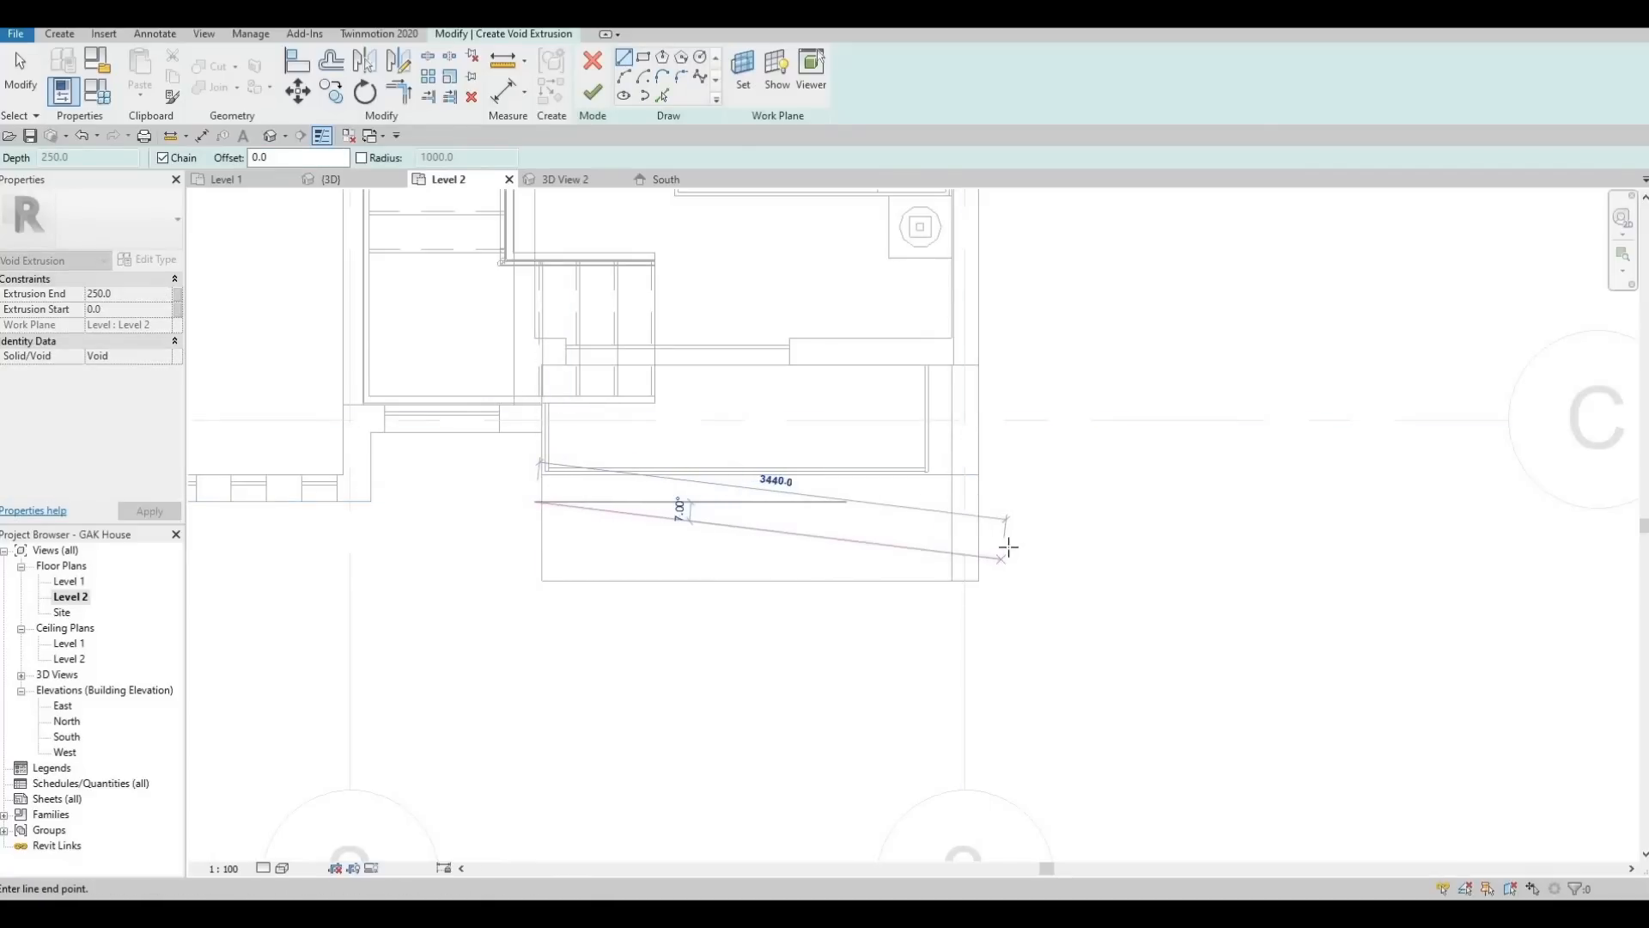
click(1021, 602)
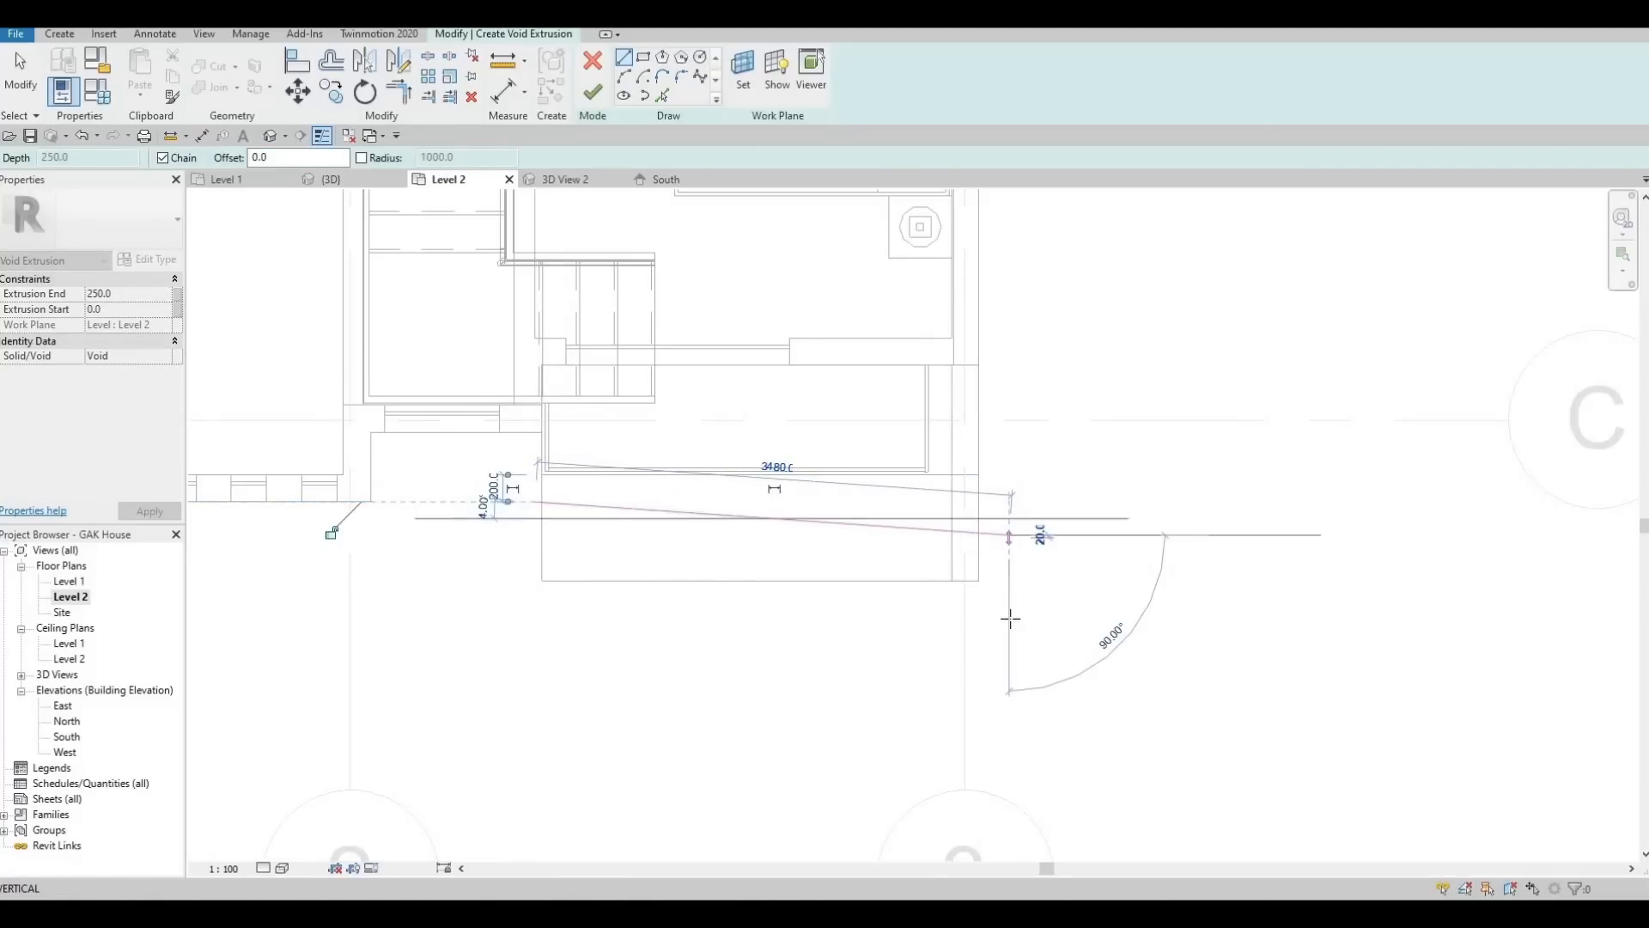
Close the void's four-sided outline beyond the frame's outer edge and finish the sketch
click(1007, 617)
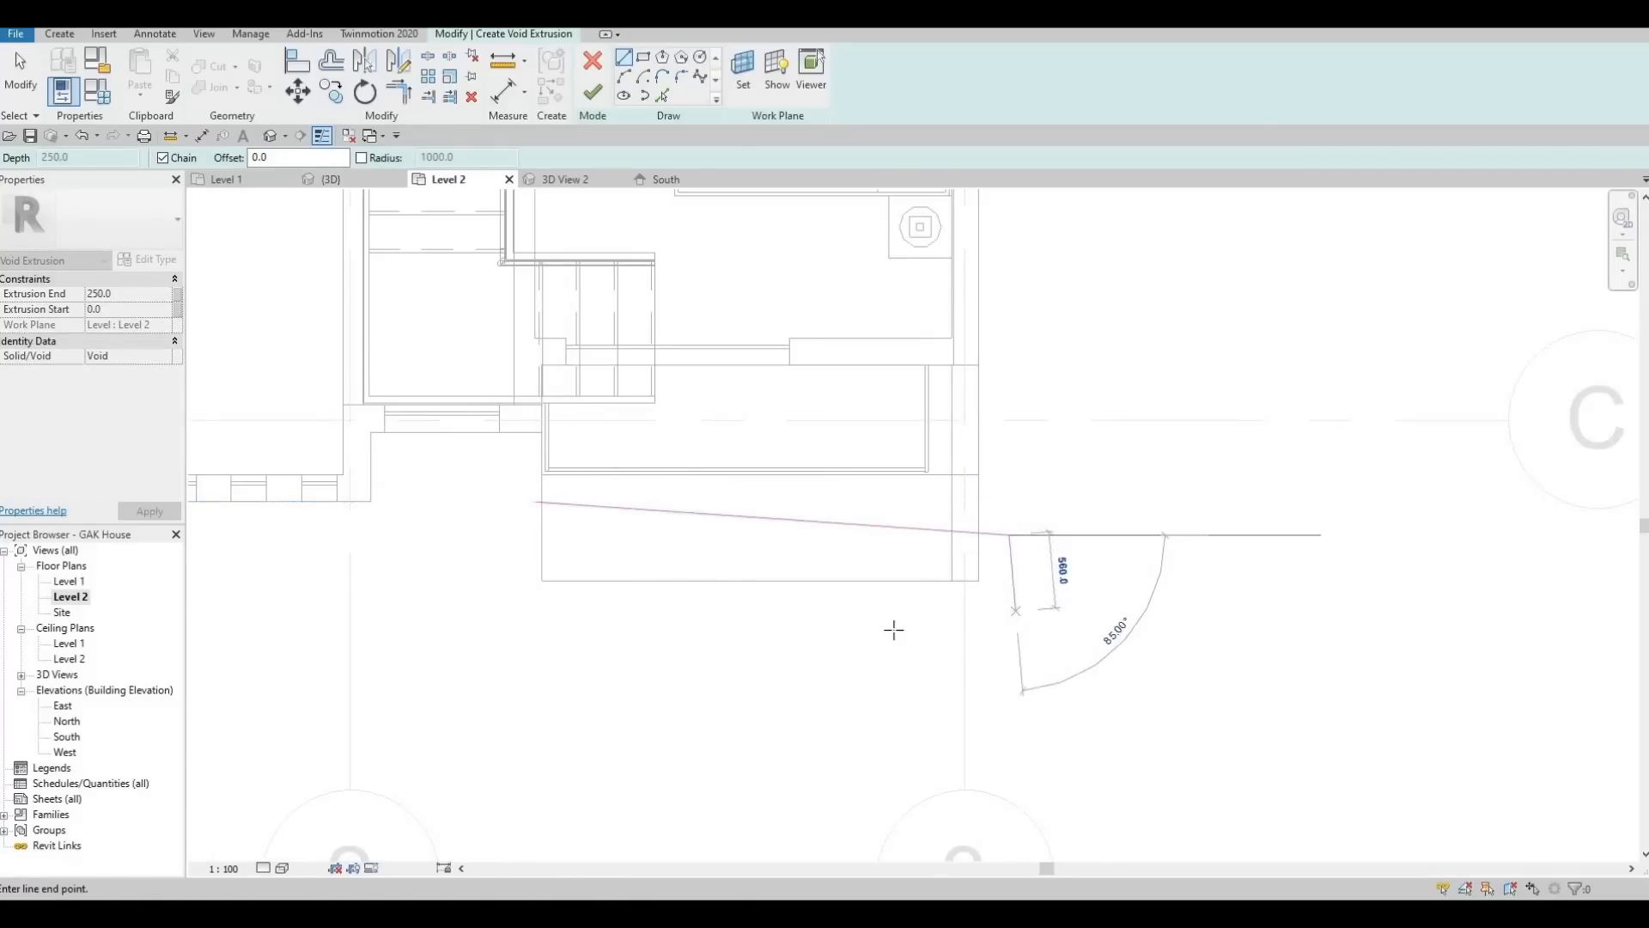
click(513, 618)
click(534, 501)
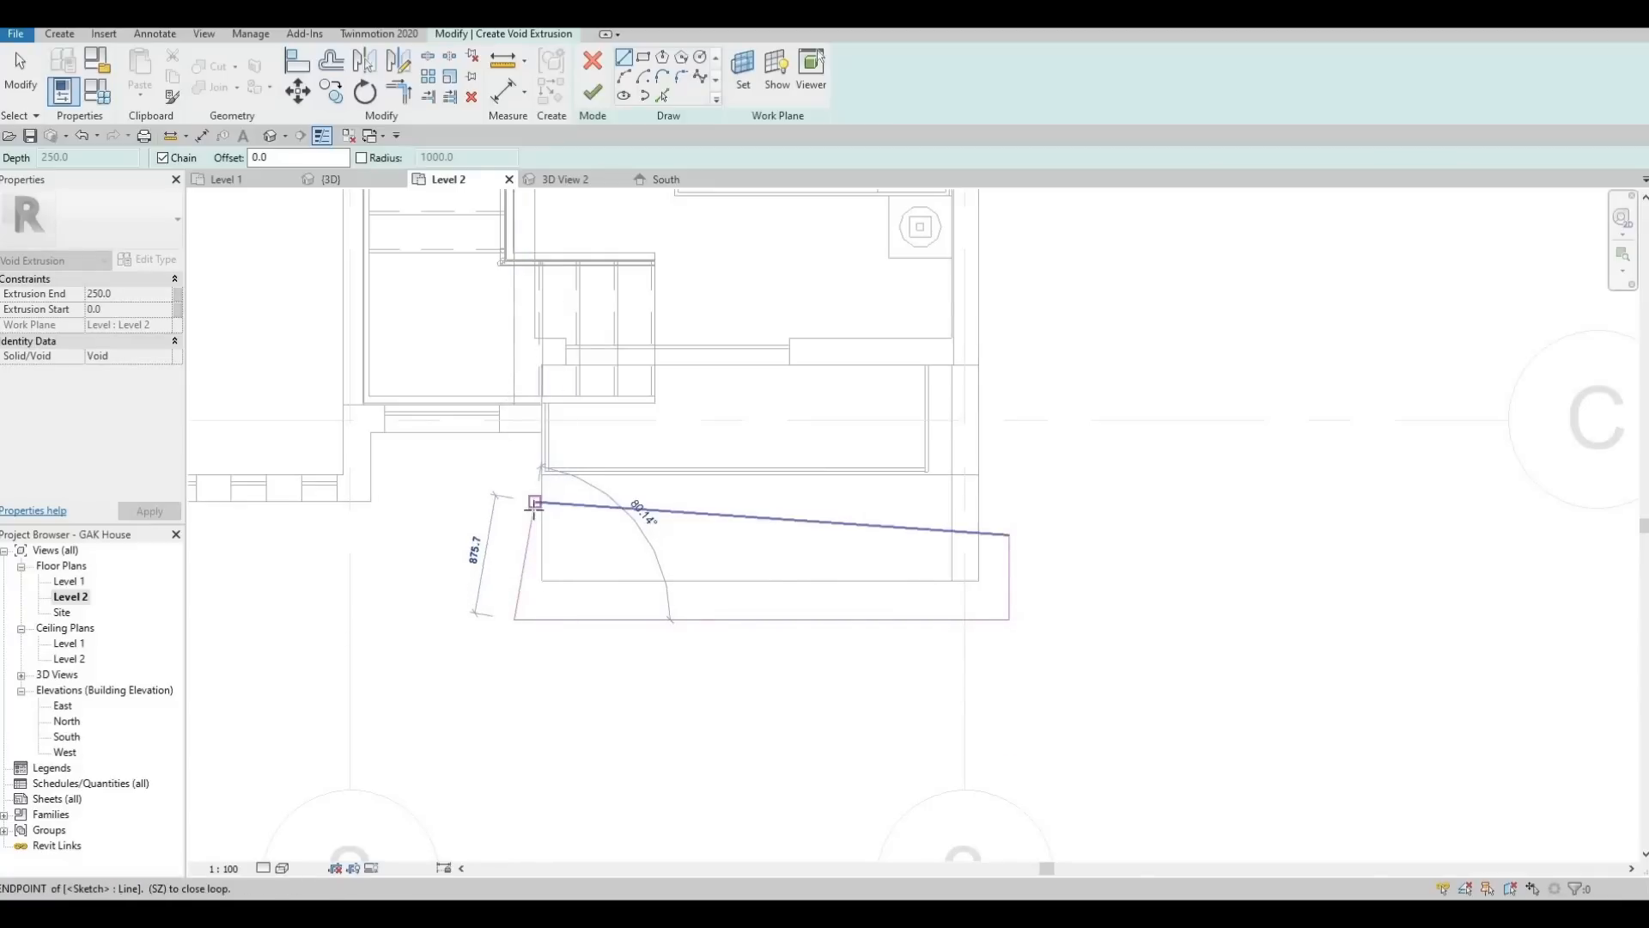
key(Escape)
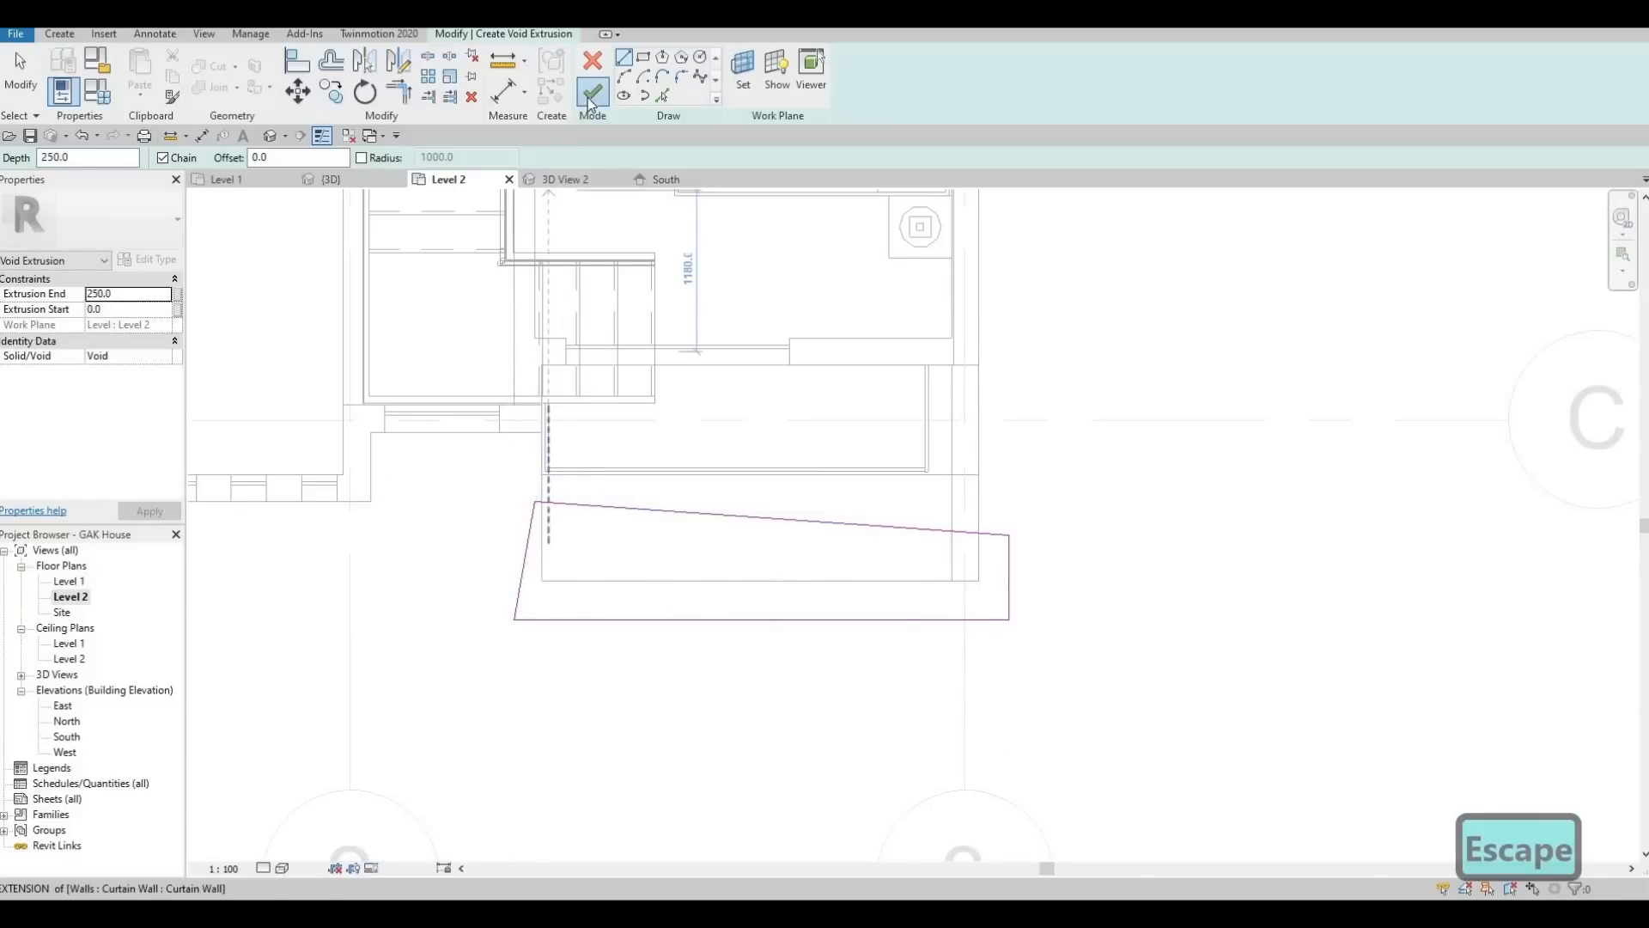
click(590, 98)
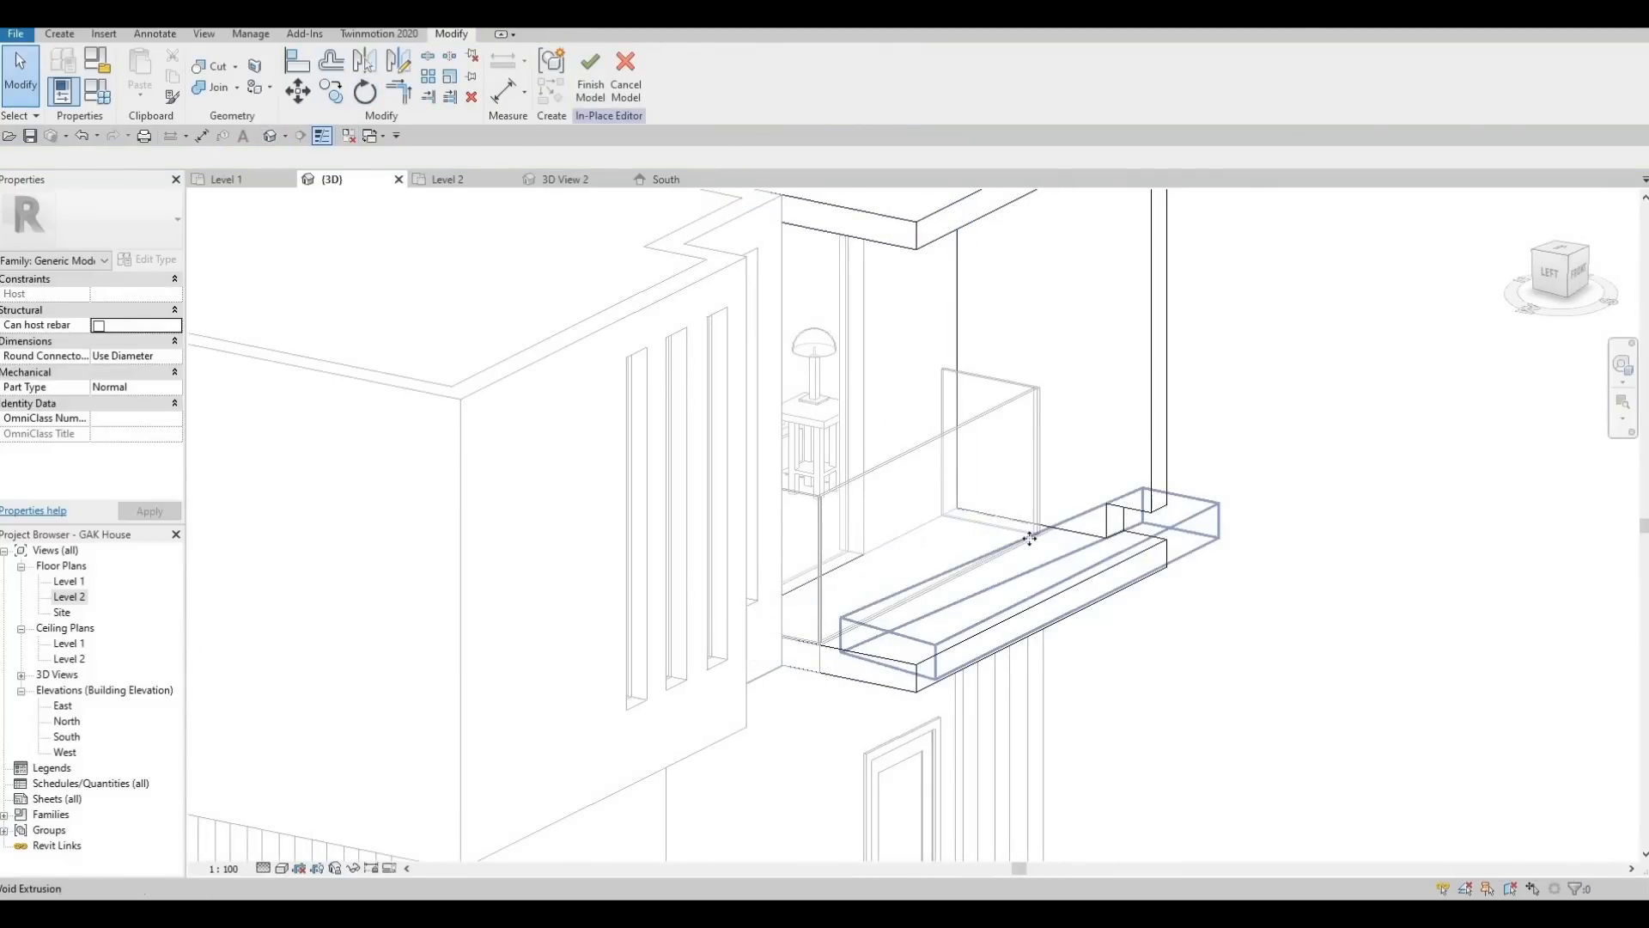
In the 3D view, stretch the void above and below the frame, to an extrusion end of 3264.0 and start of -355.6
click(1041, 554)
drag(1041, 554, 1022, 155)
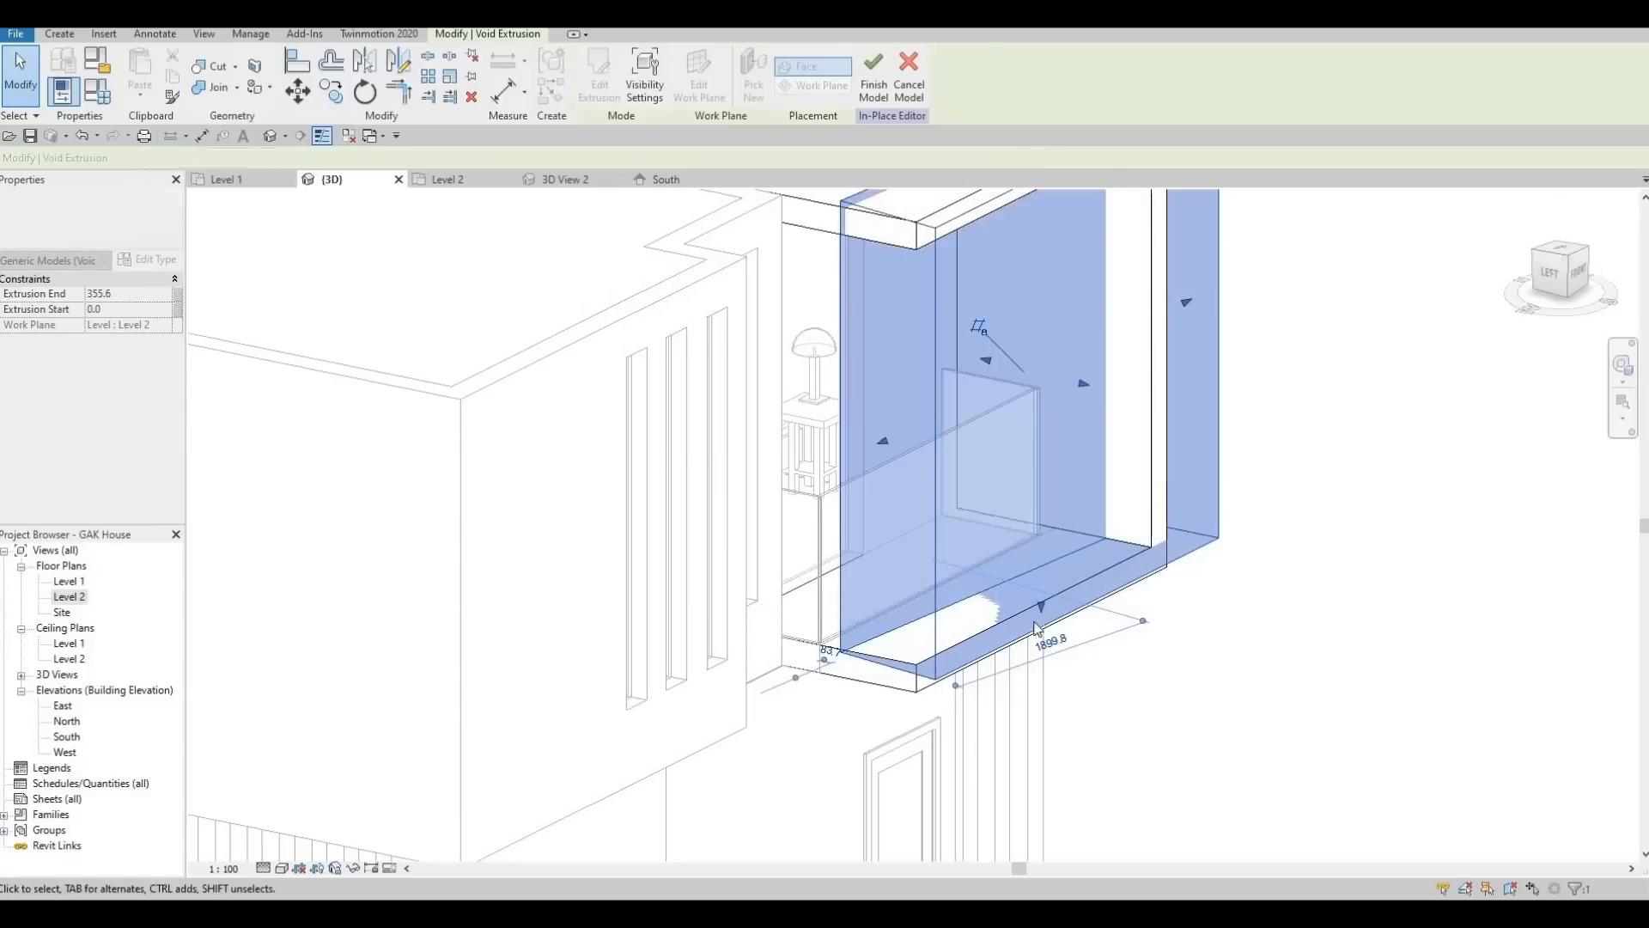
drag(1047, 648, 1062, 687)
key(Escape)
shift+middle_drag(807, 591, 1043, 535)
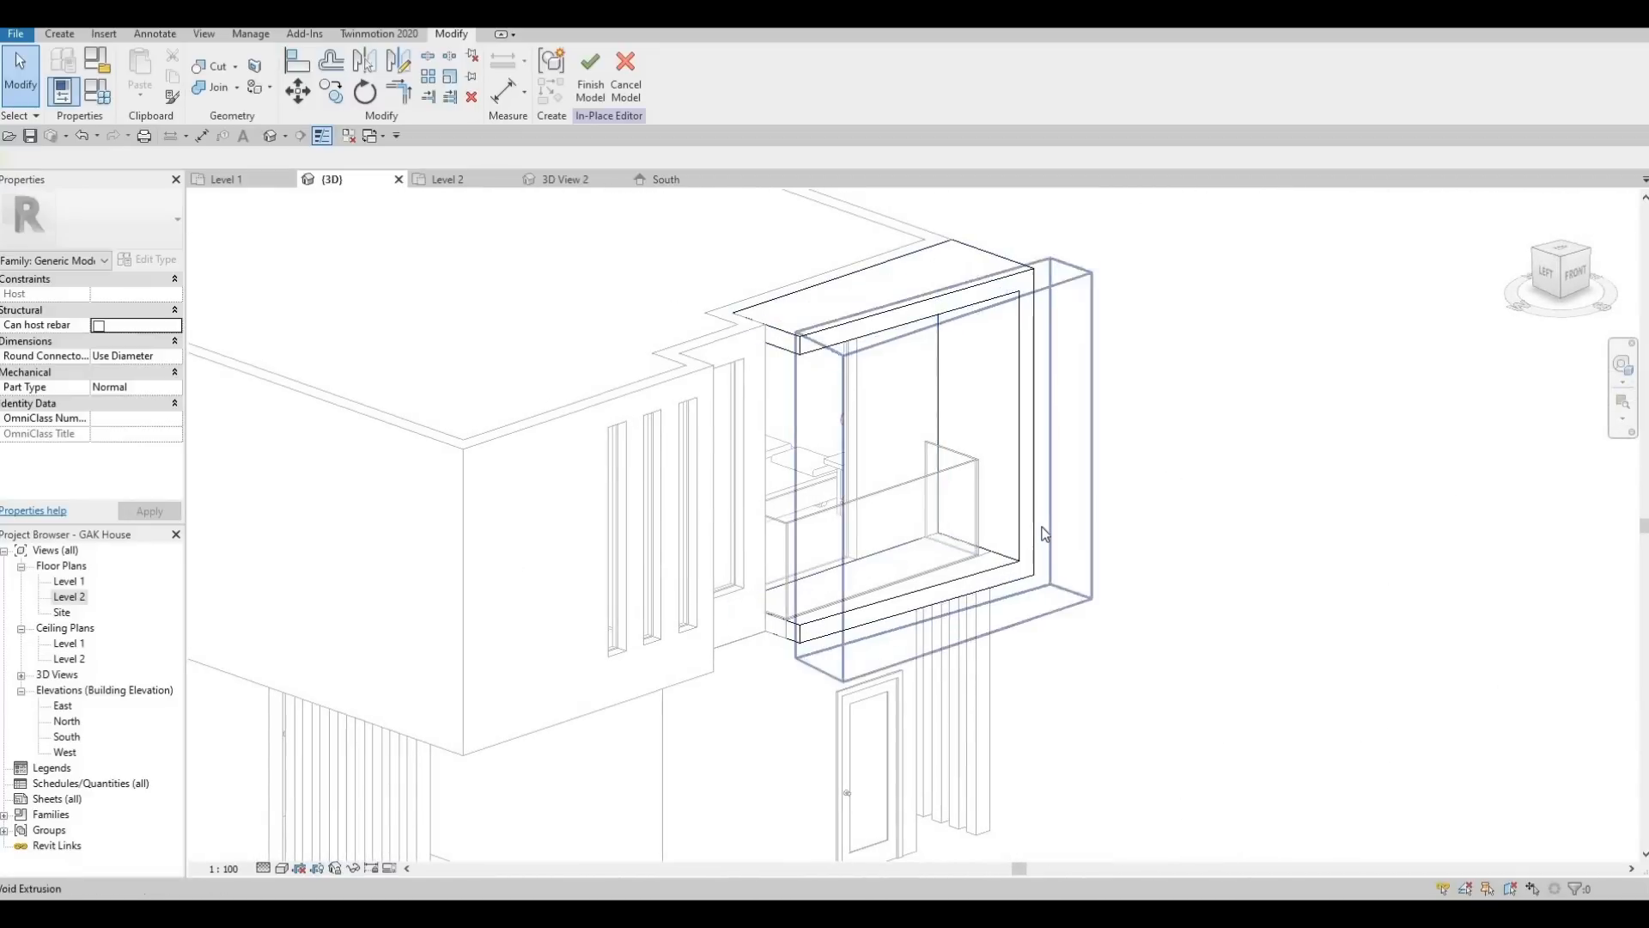
Open the void extrusion's sketch for editing
click(1044, 535)
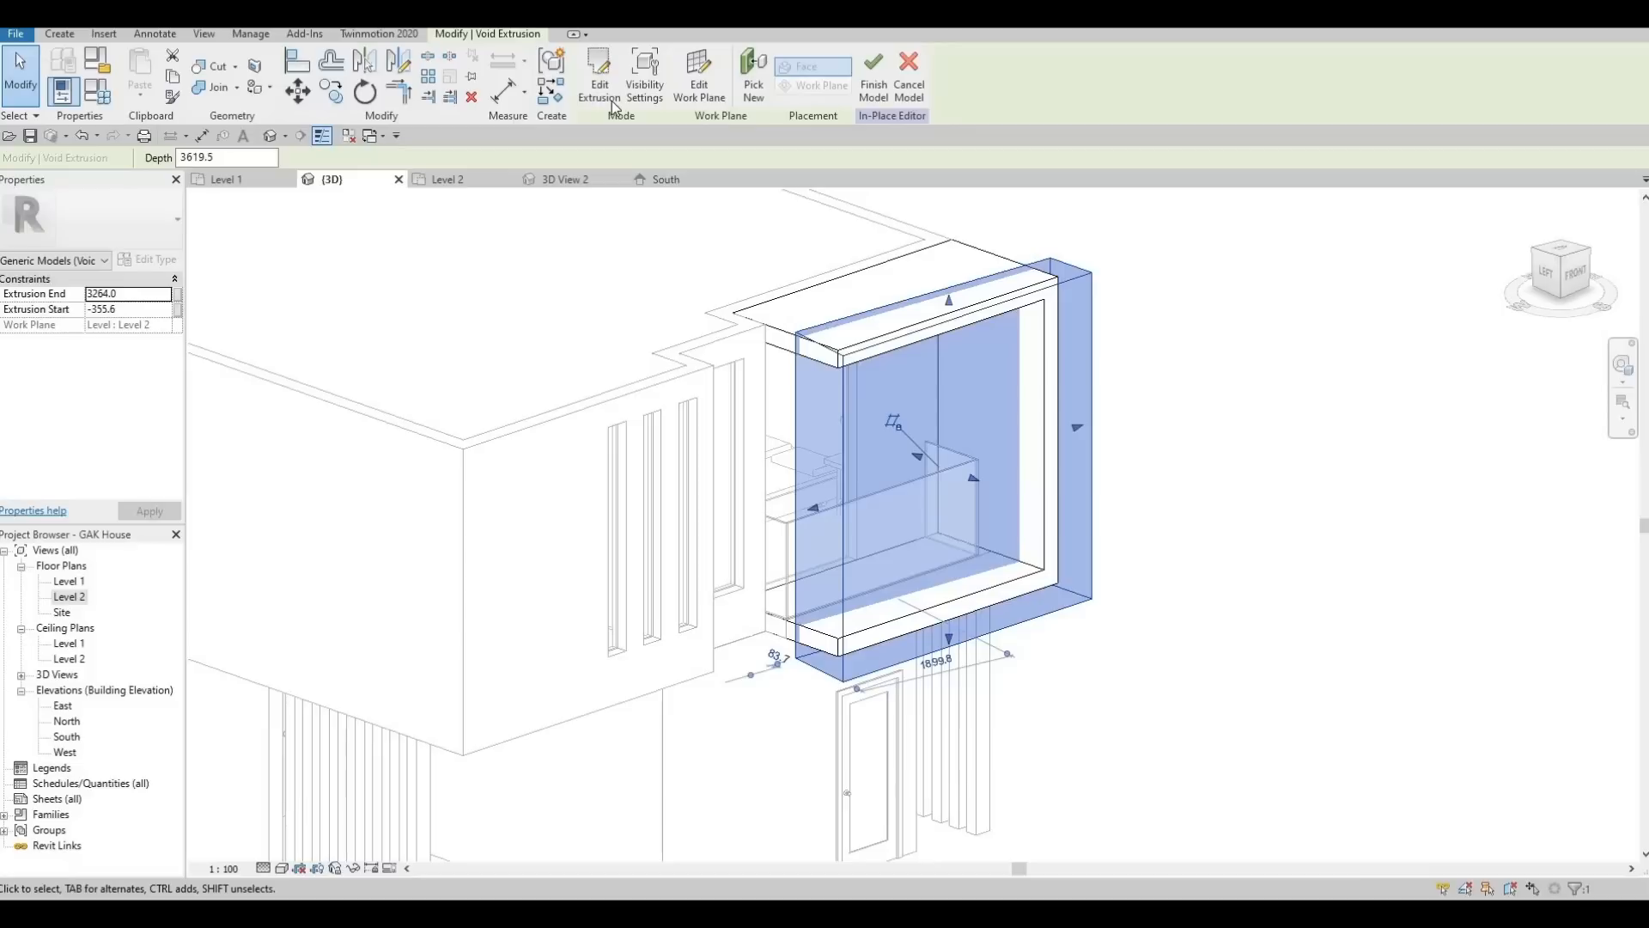
click(599, 78)
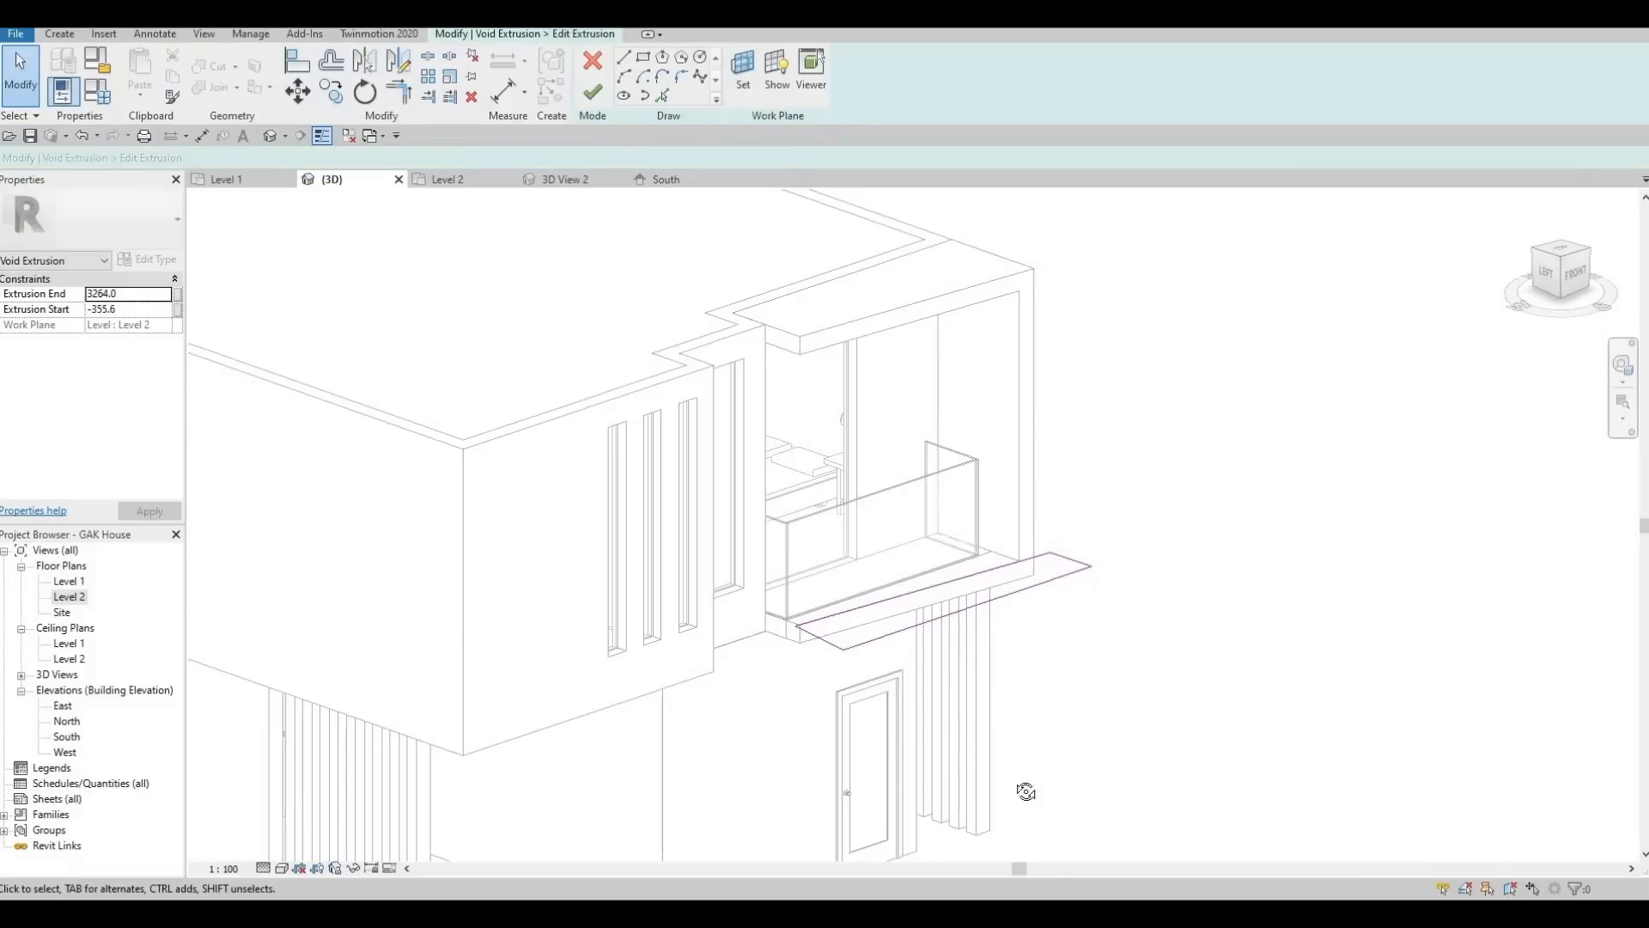
shift+middle_drag(1025, 791, 1020, 507)
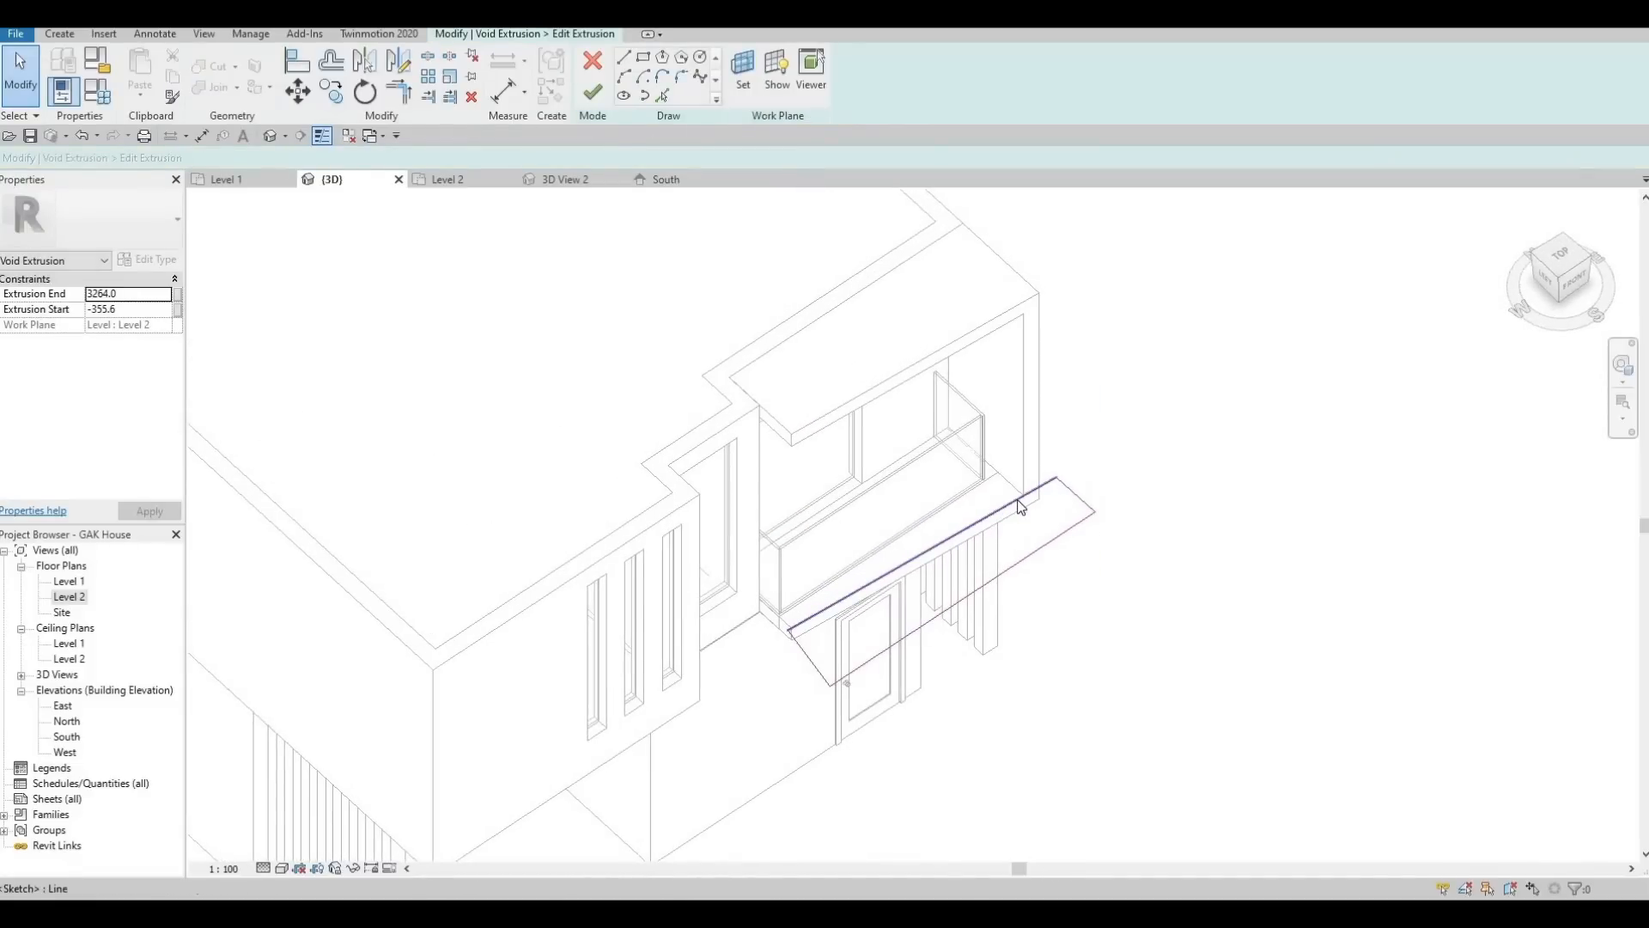
Try to move the void's slanted sketch line away from the balcony in the 3D view, and undo the move
click(1020, 501)
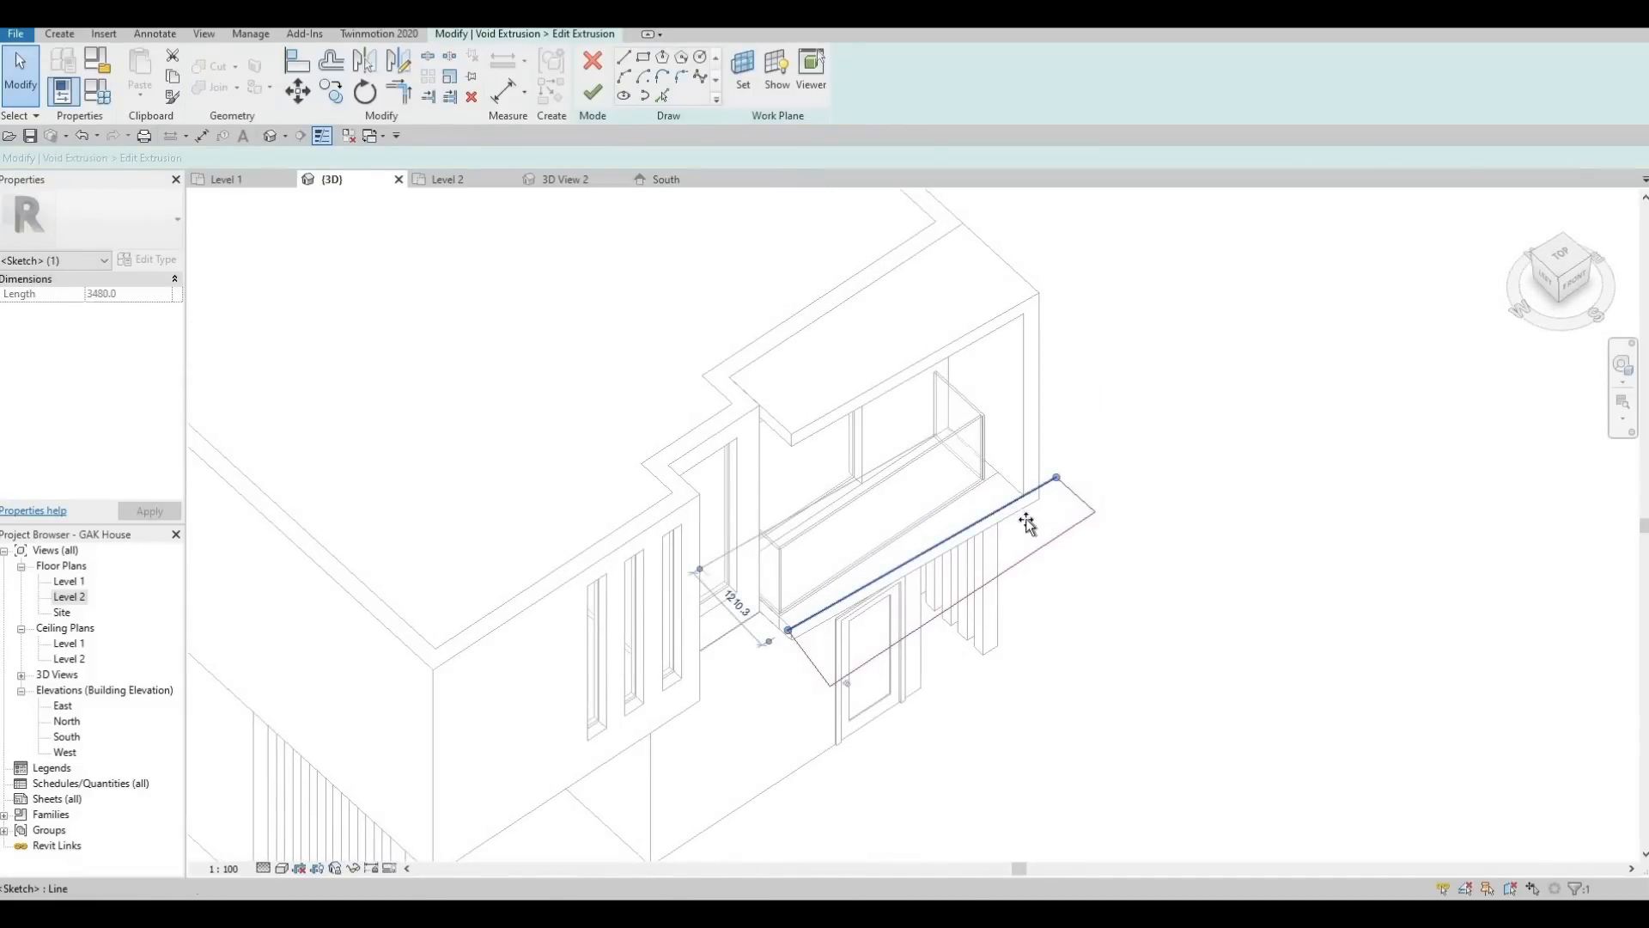
drag(1030, 532, 949, 562)
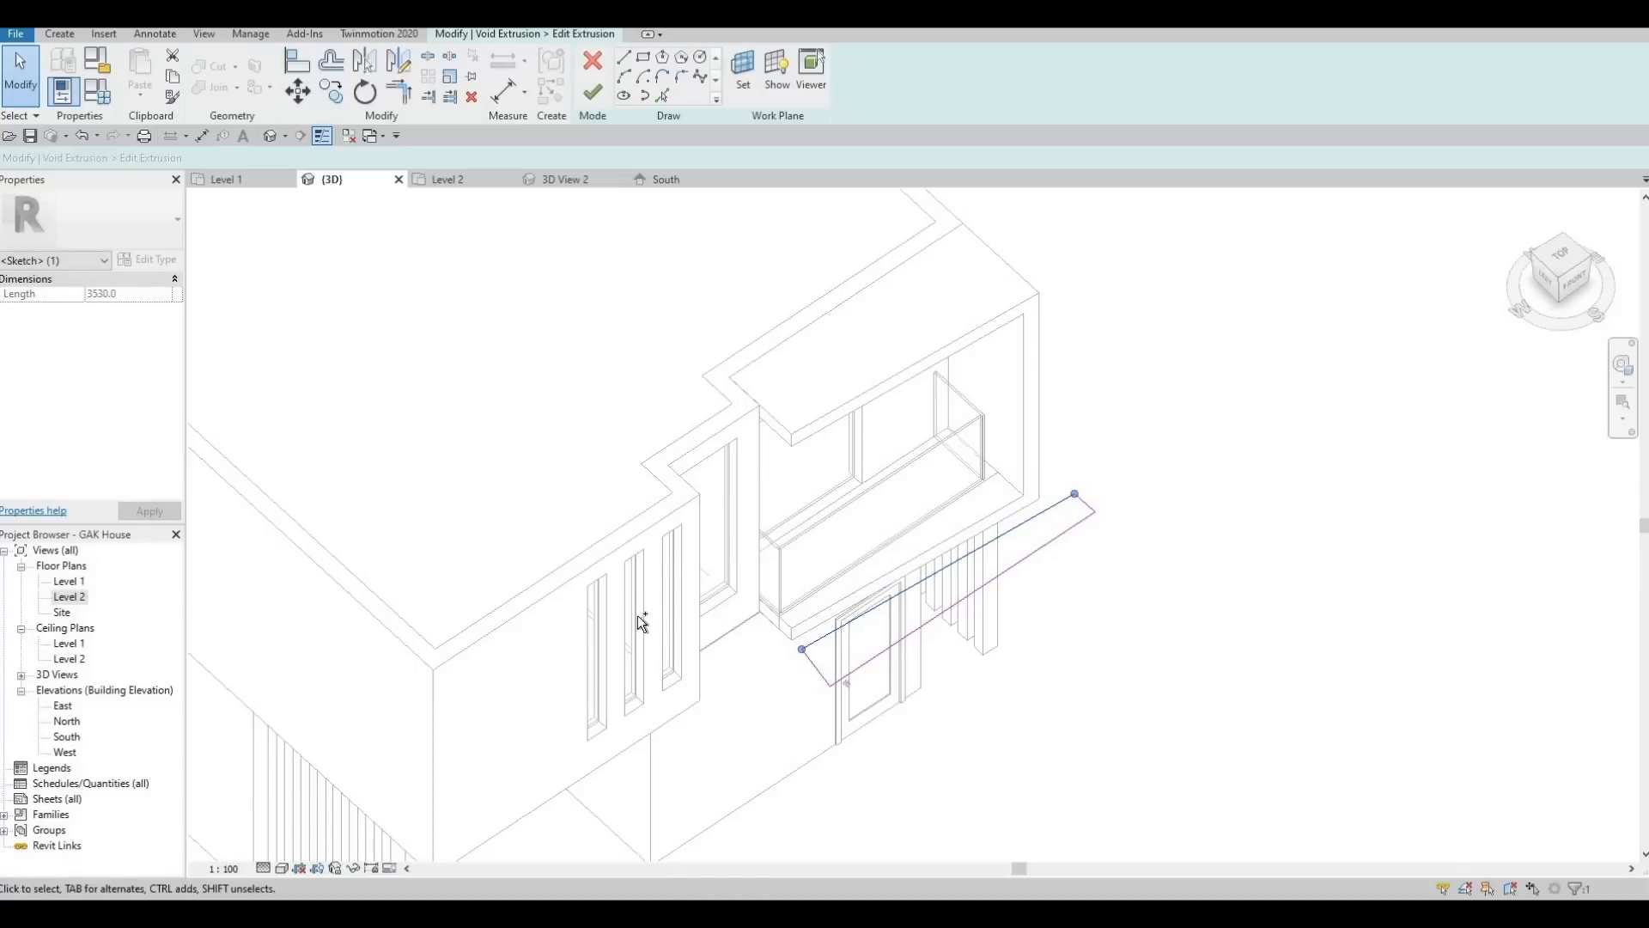
key(ctrl+z)
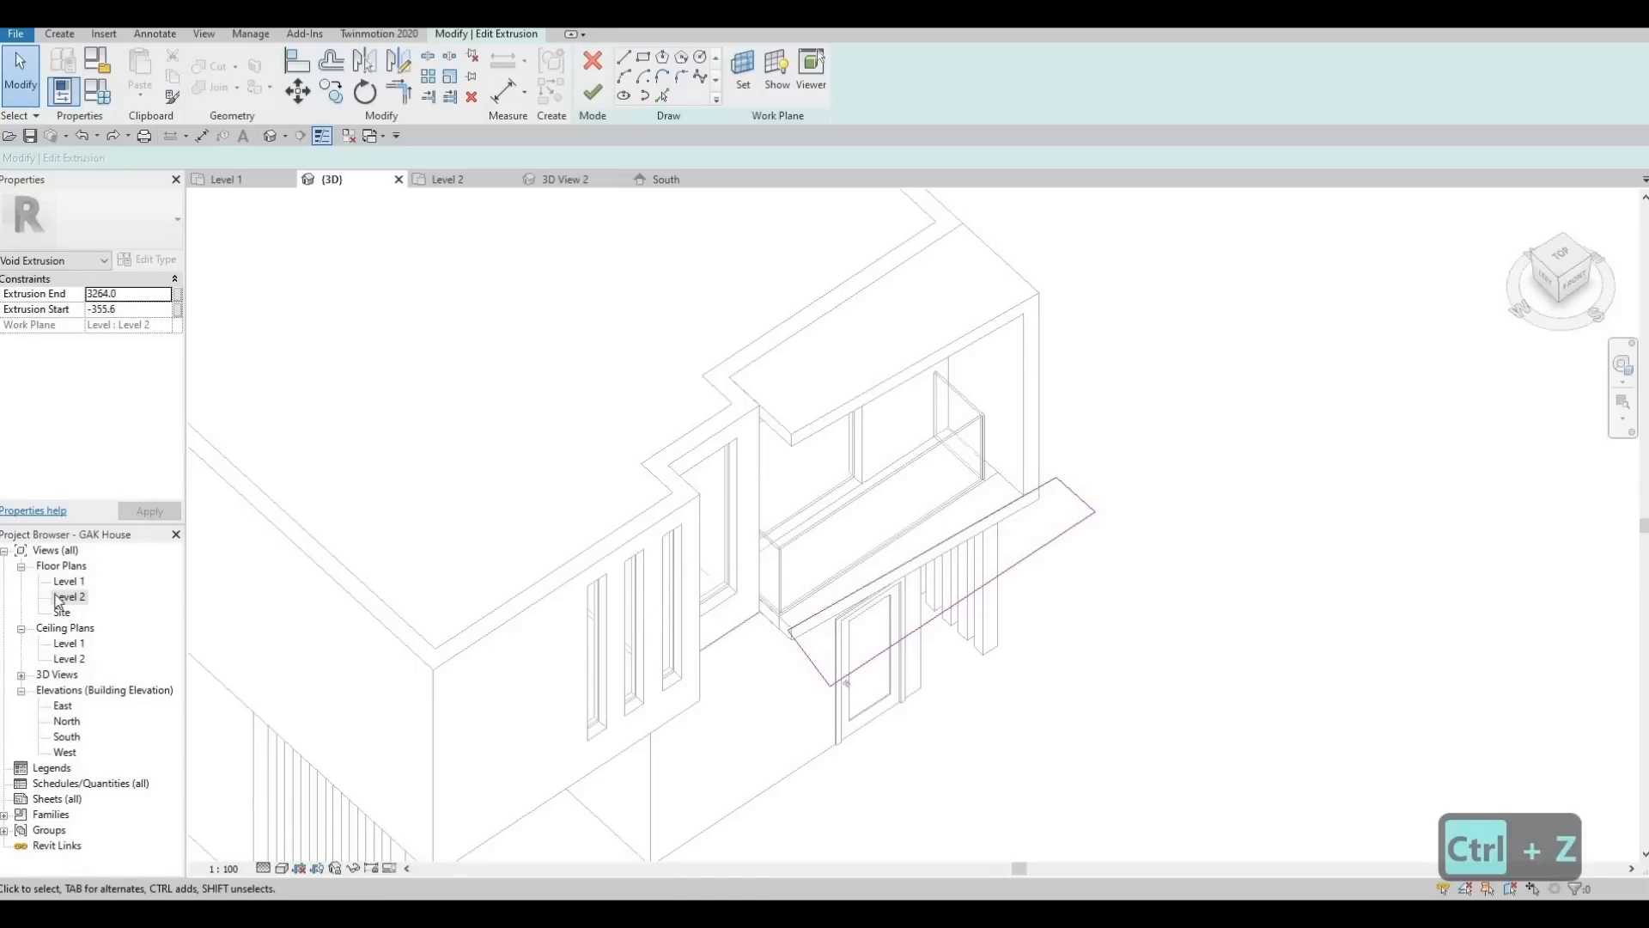
In the Level 2 plan, pull the slanted line's east end outward to a length of about 3497.6 mm and trim its corner with the east side
double_click(66, 598)
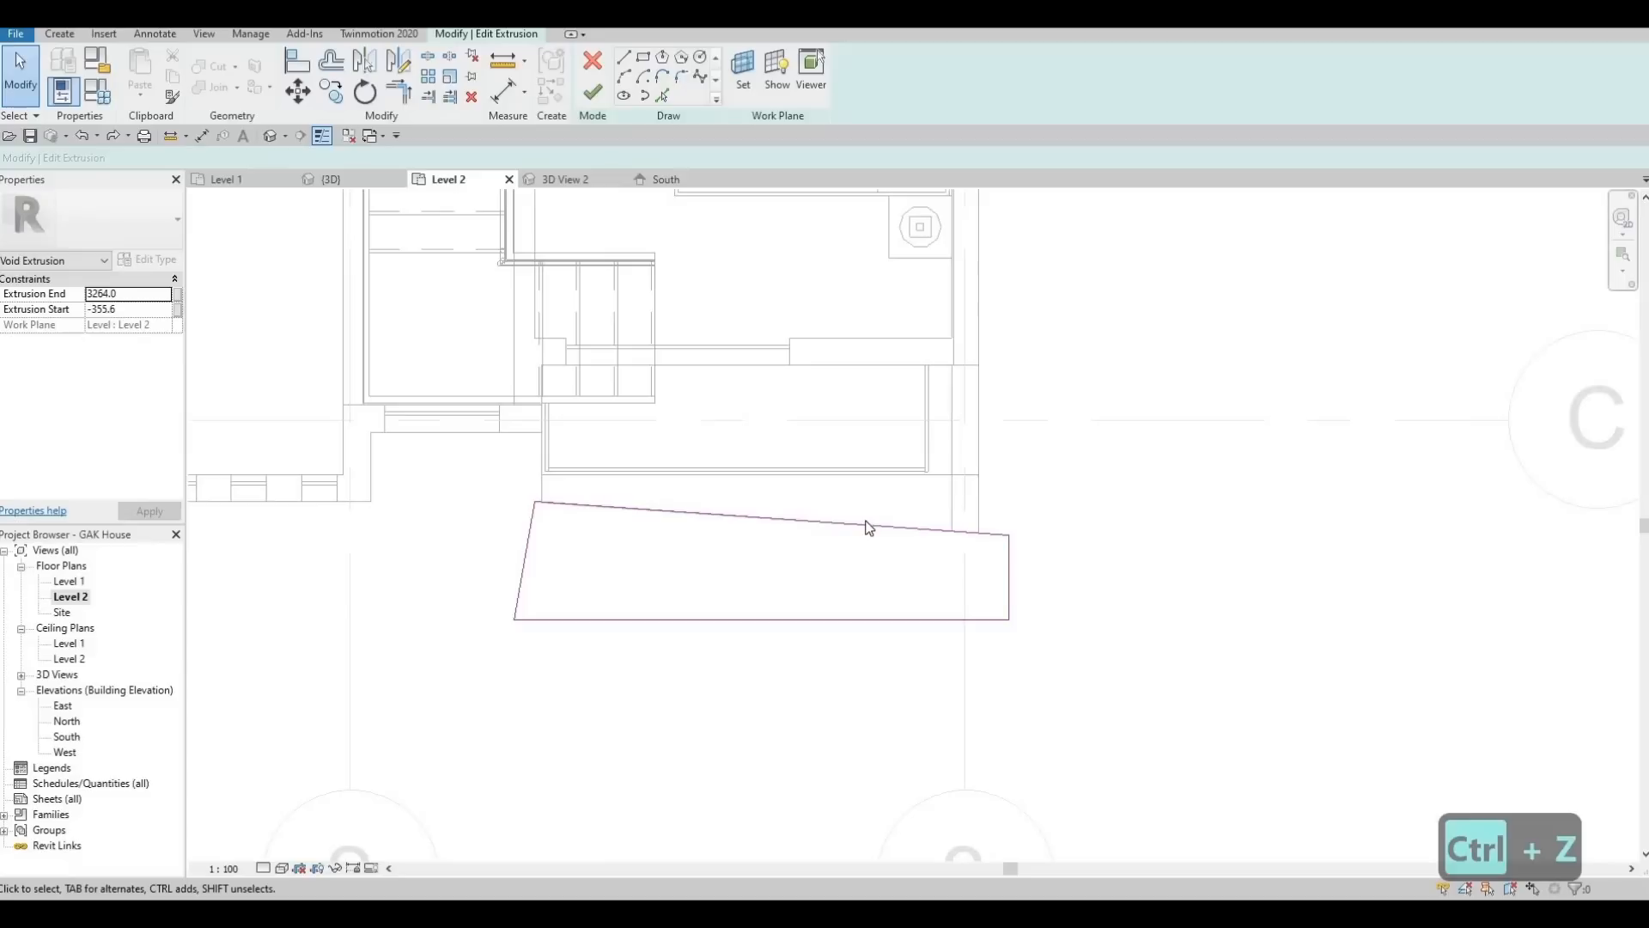
click(1009, 539)
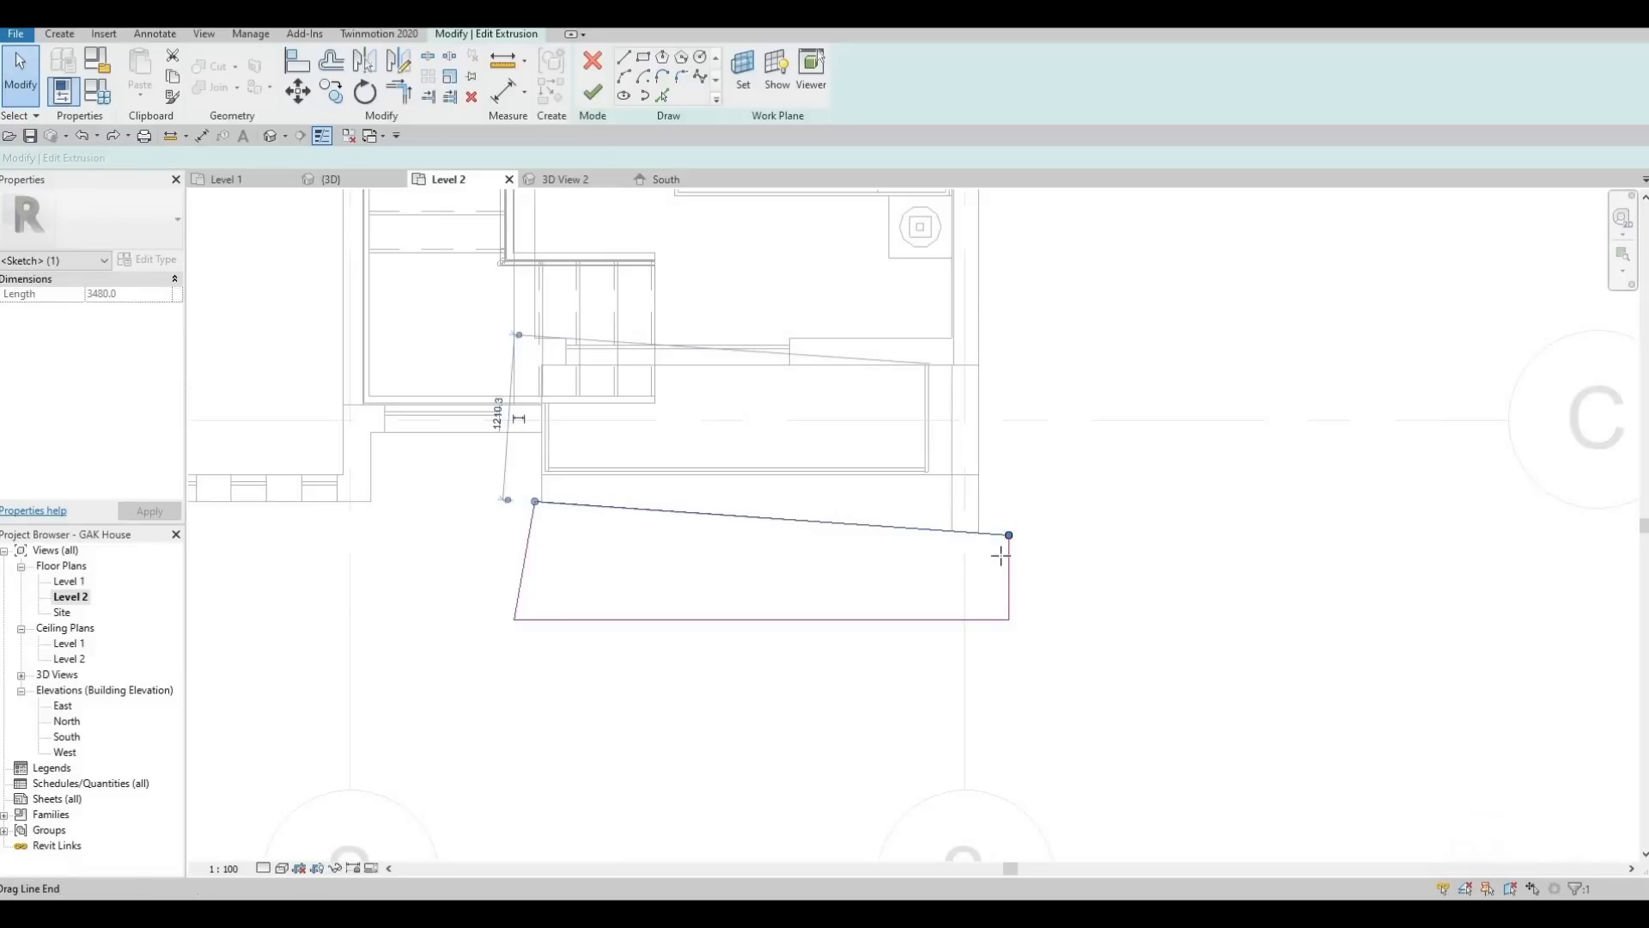
drag(1000, 555, 1006, 570)
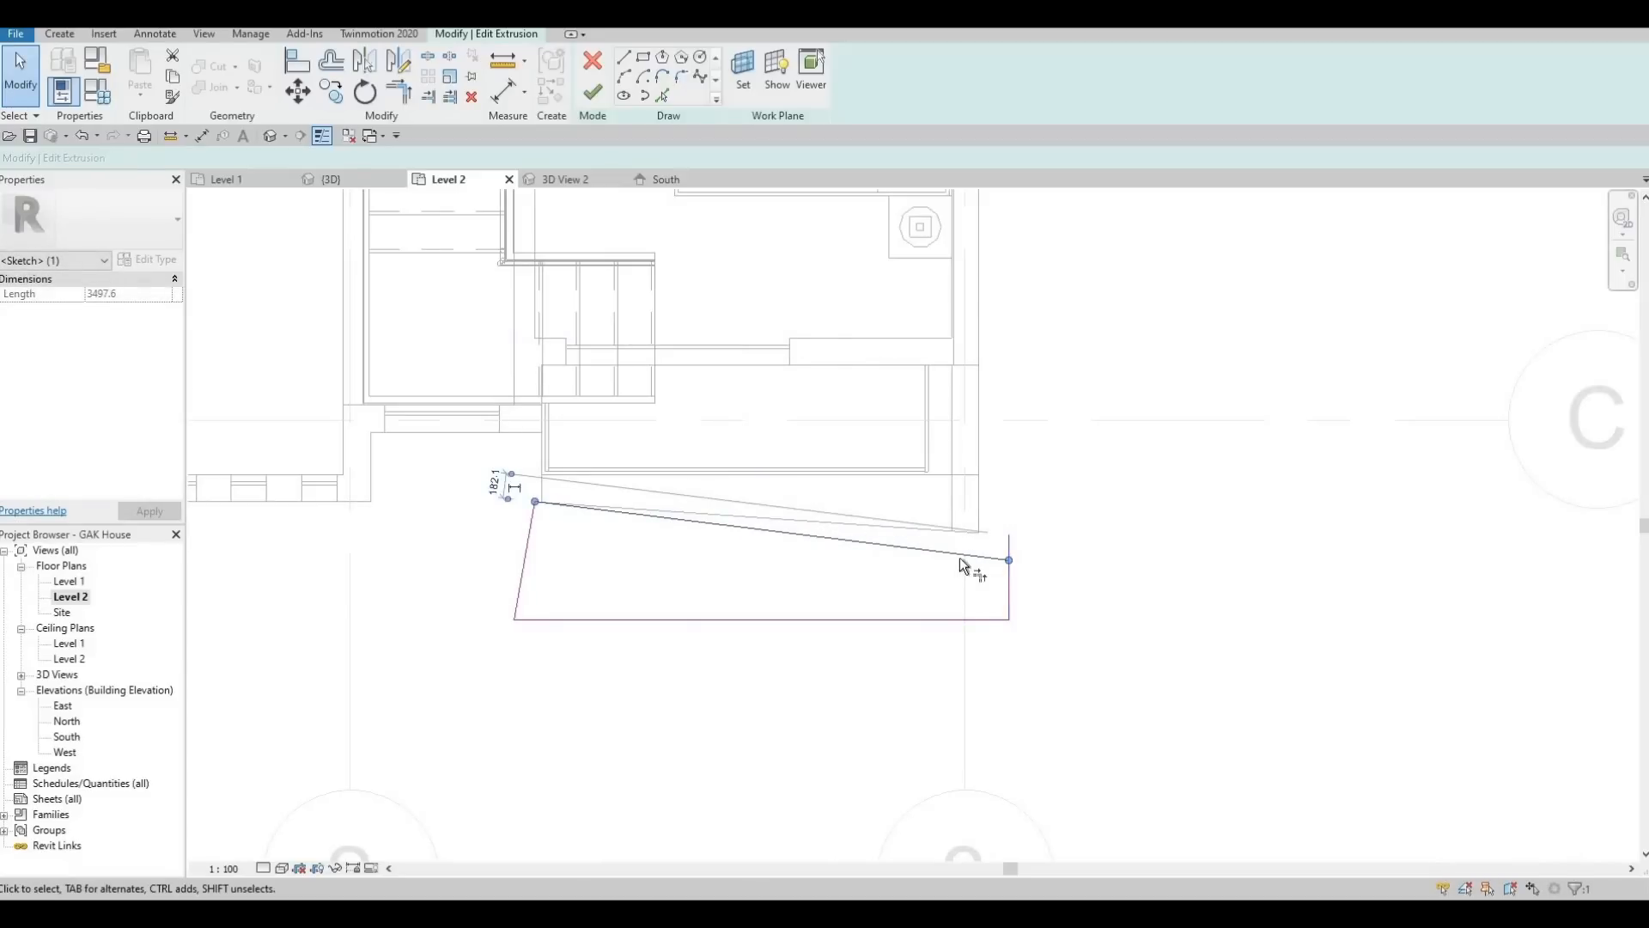
key(t)
key(r)
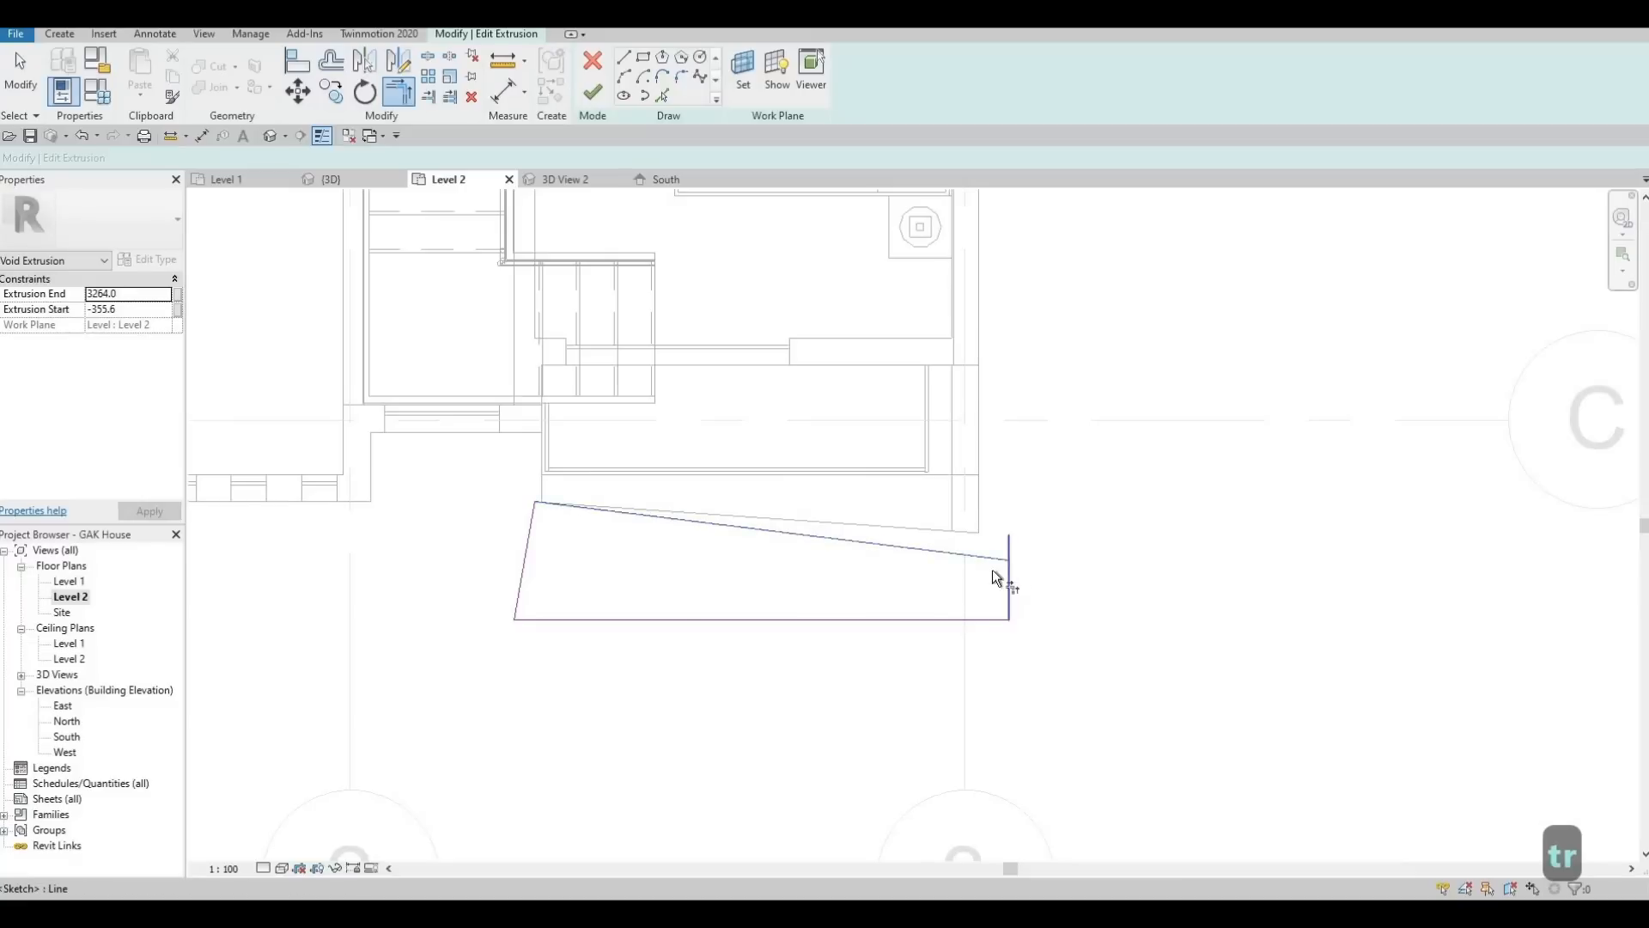
click(993, 569)
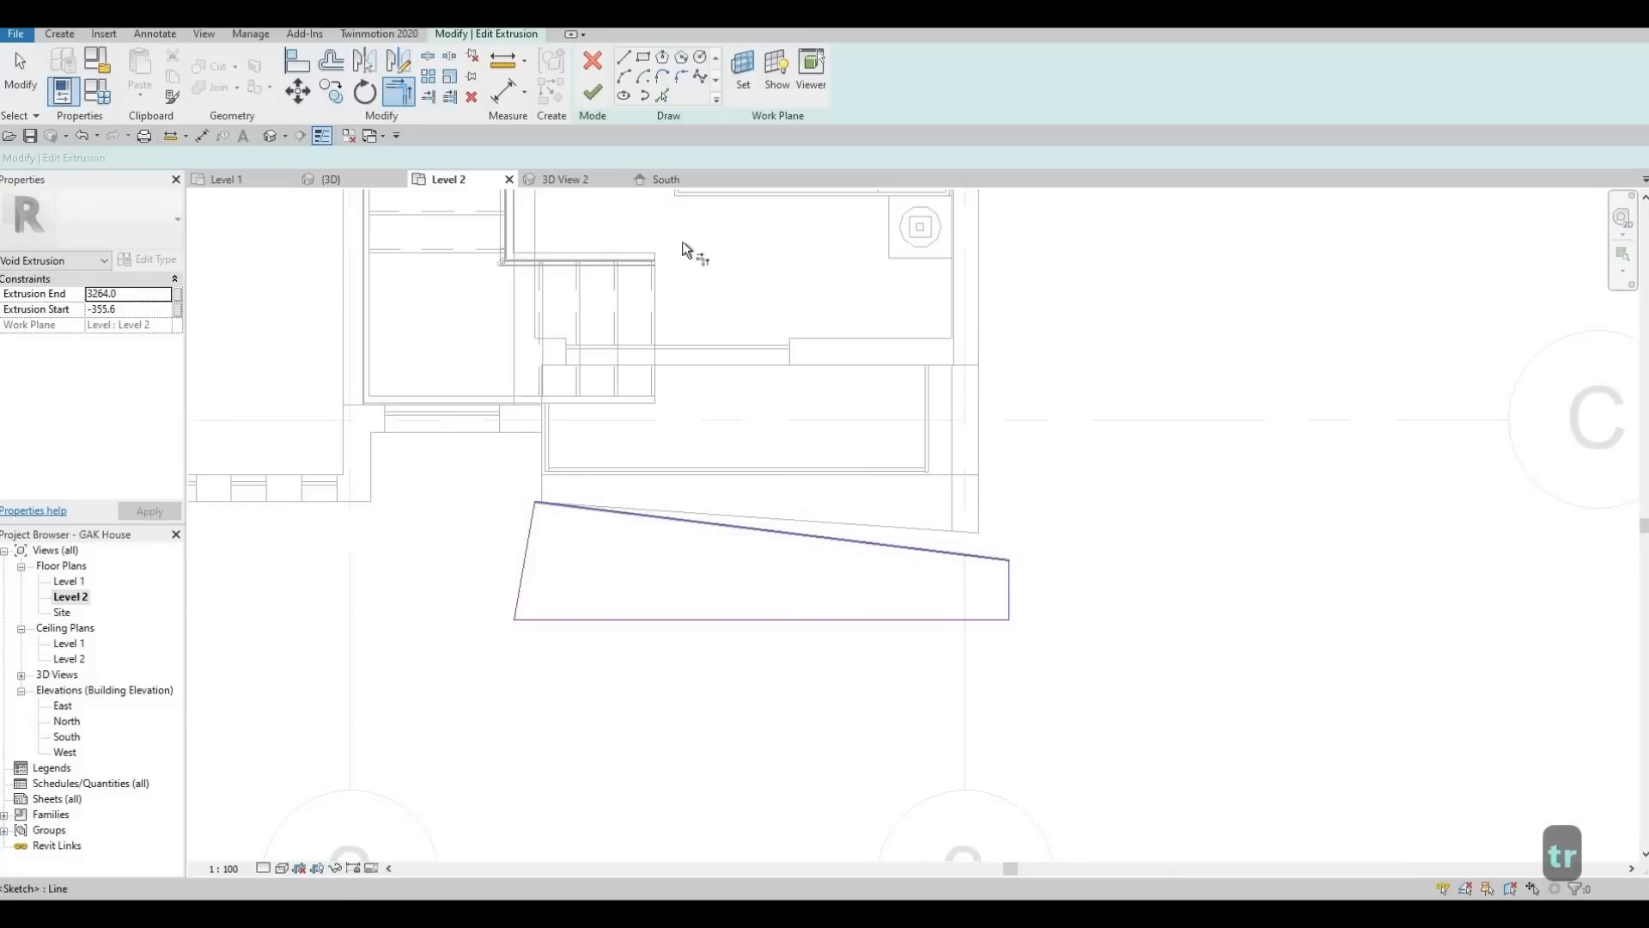
click(894, 551)
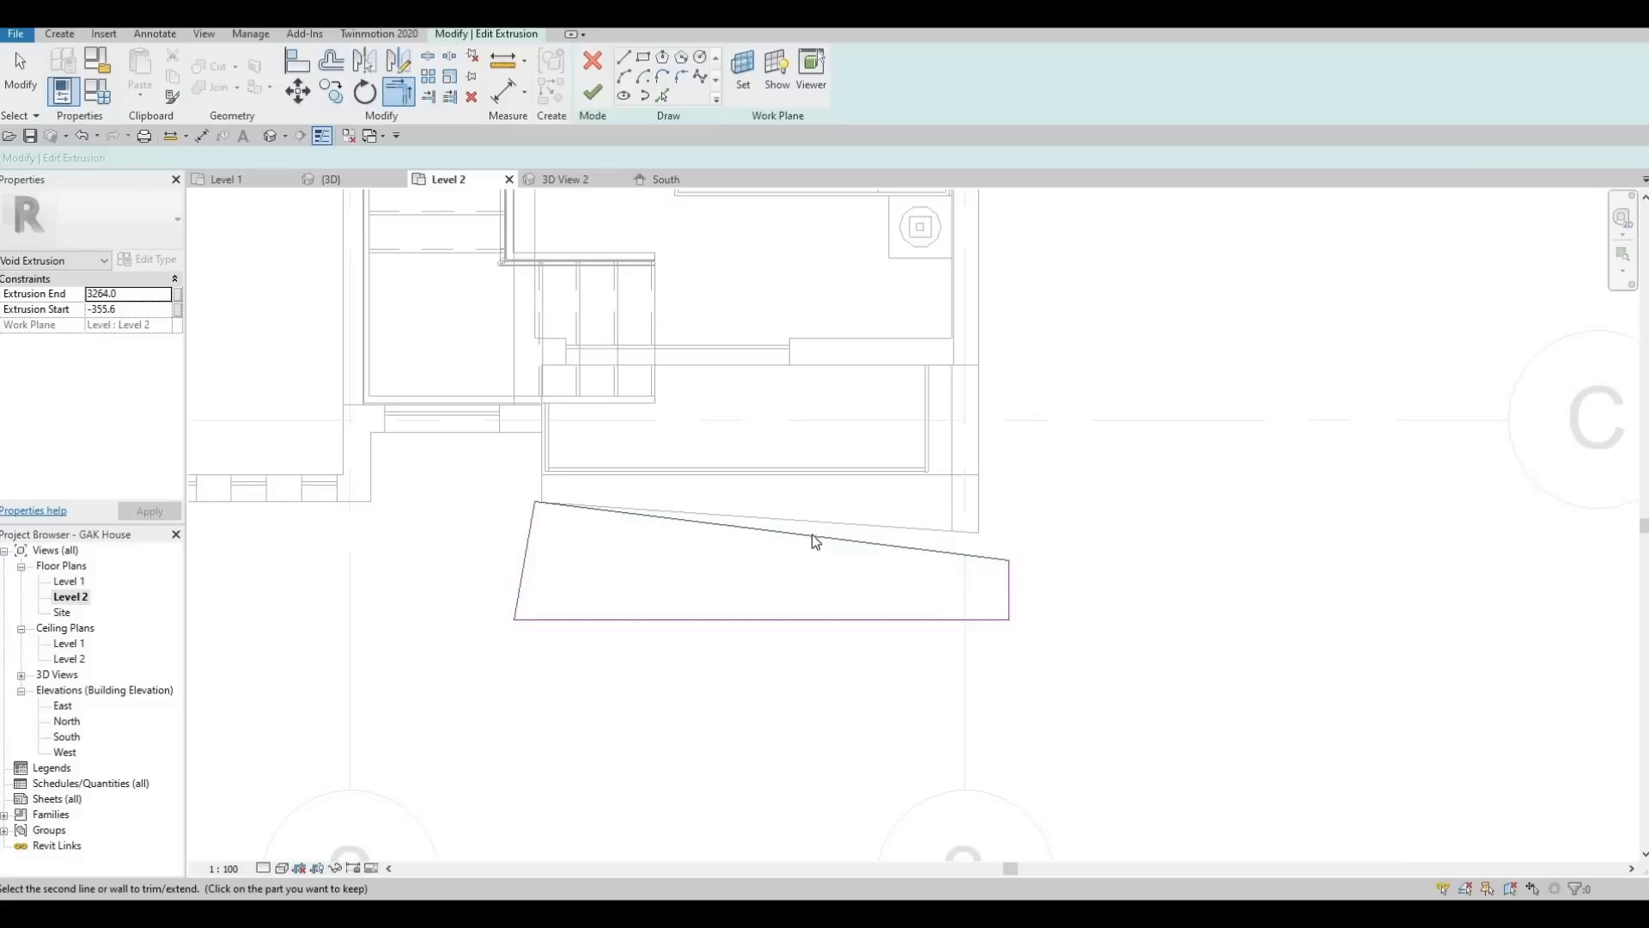
key(Escape)
key(Escape)
Move the void's slanted line closer to the balcony railing, then finish the sketch and the in-place model
click(802, 526)
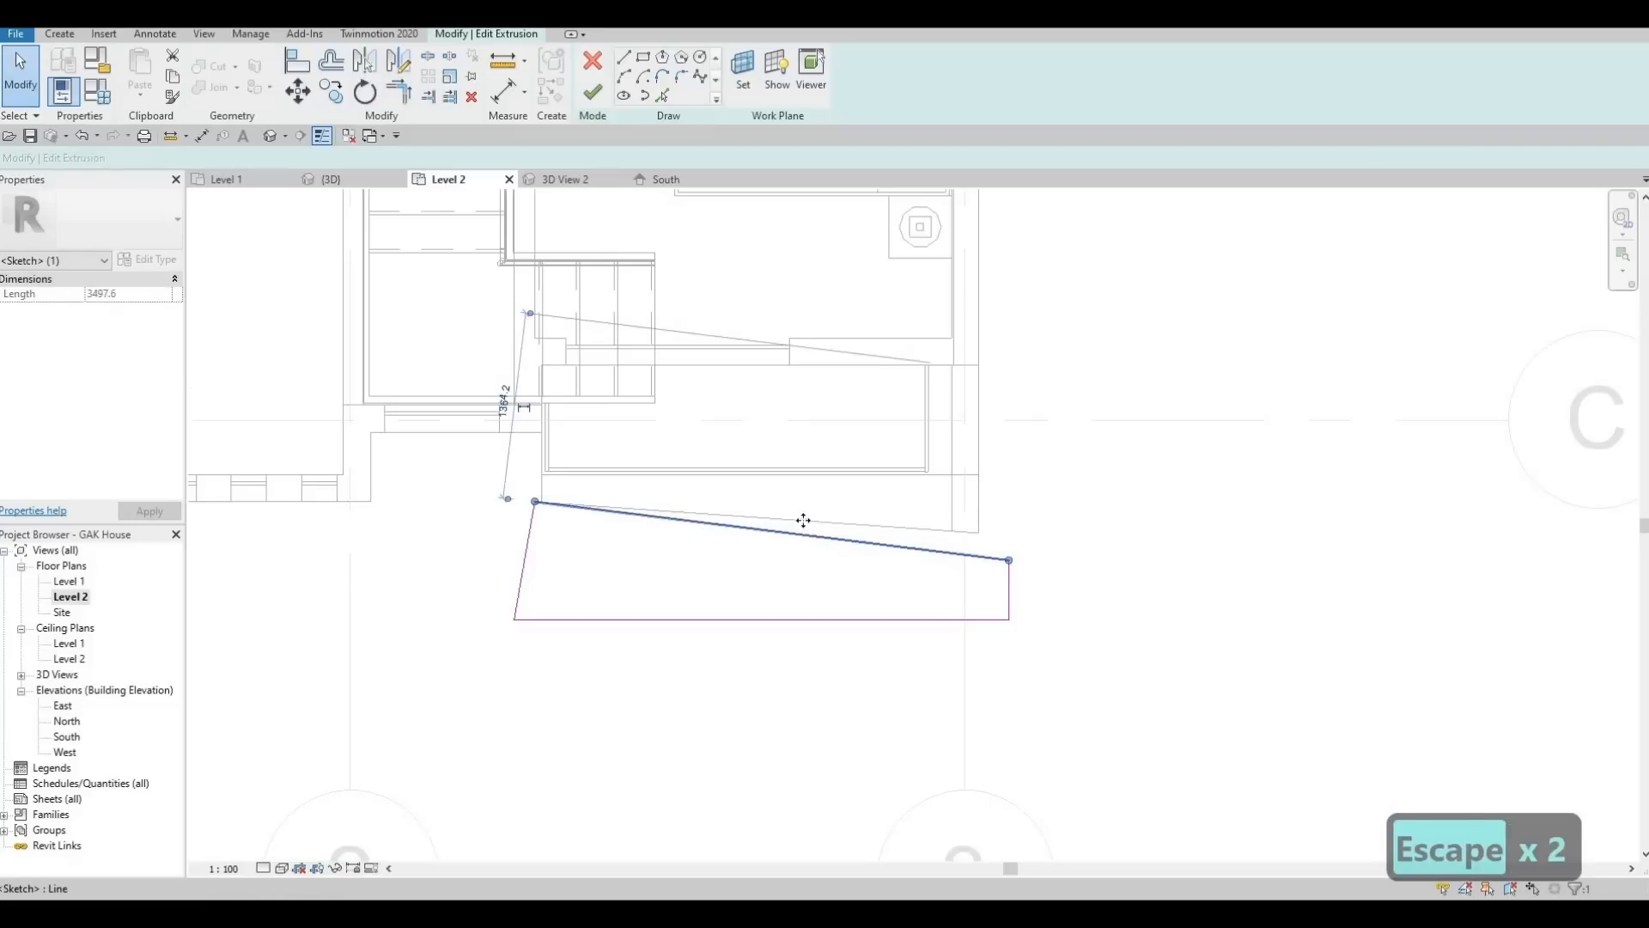
drag(804, 516, 804, 518)
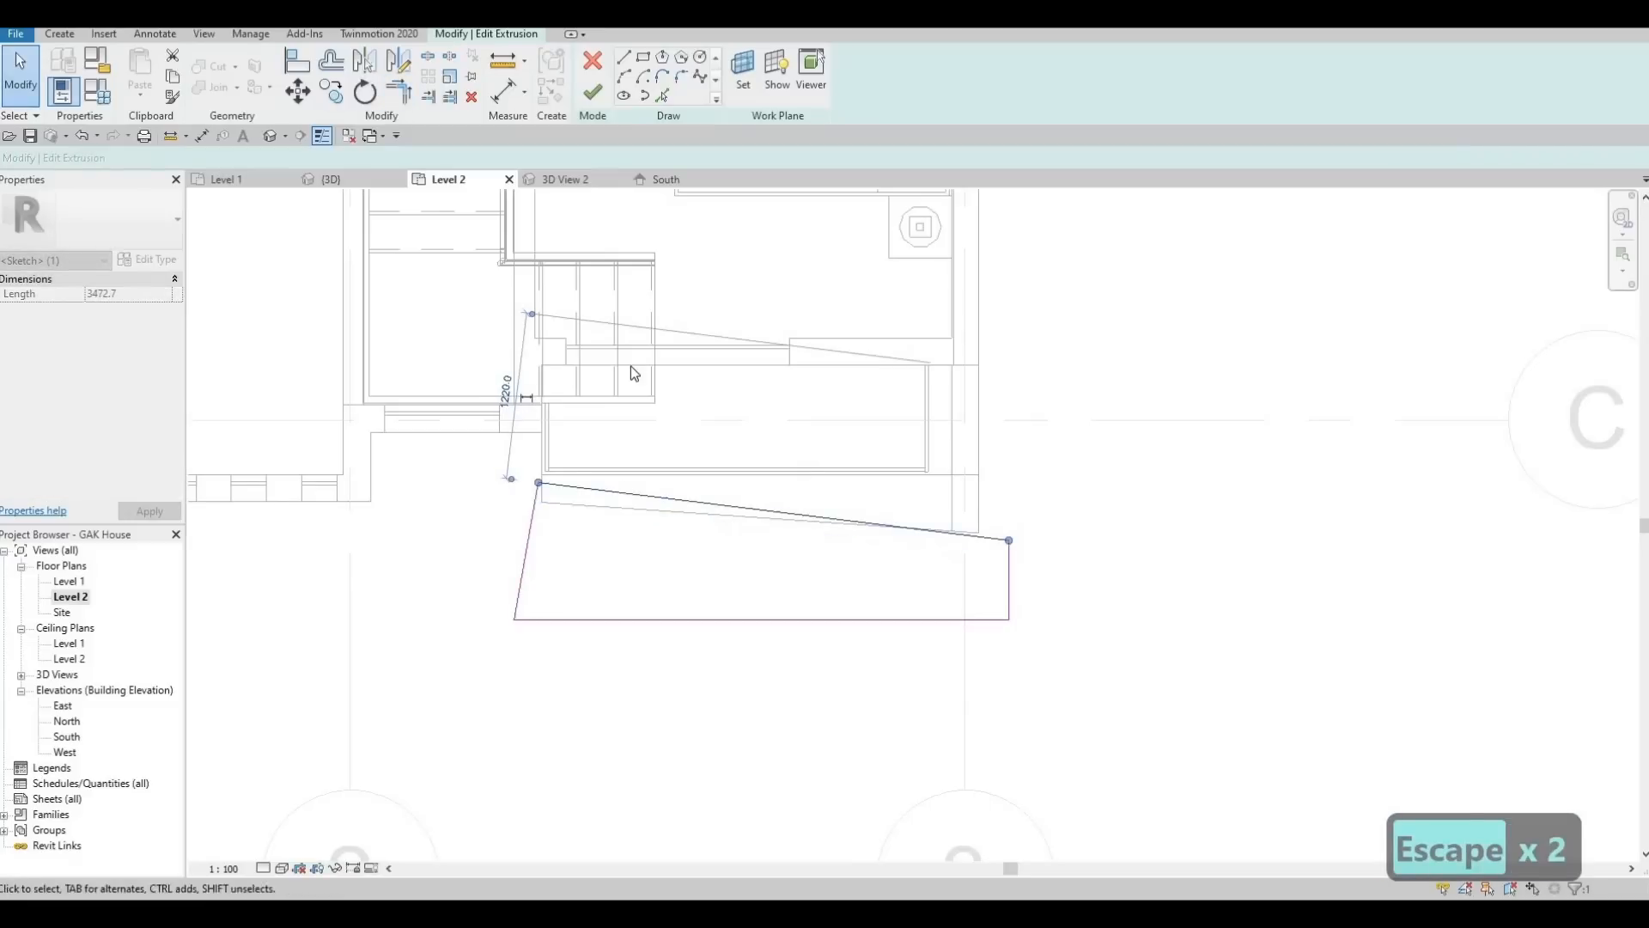
click(593, 91)
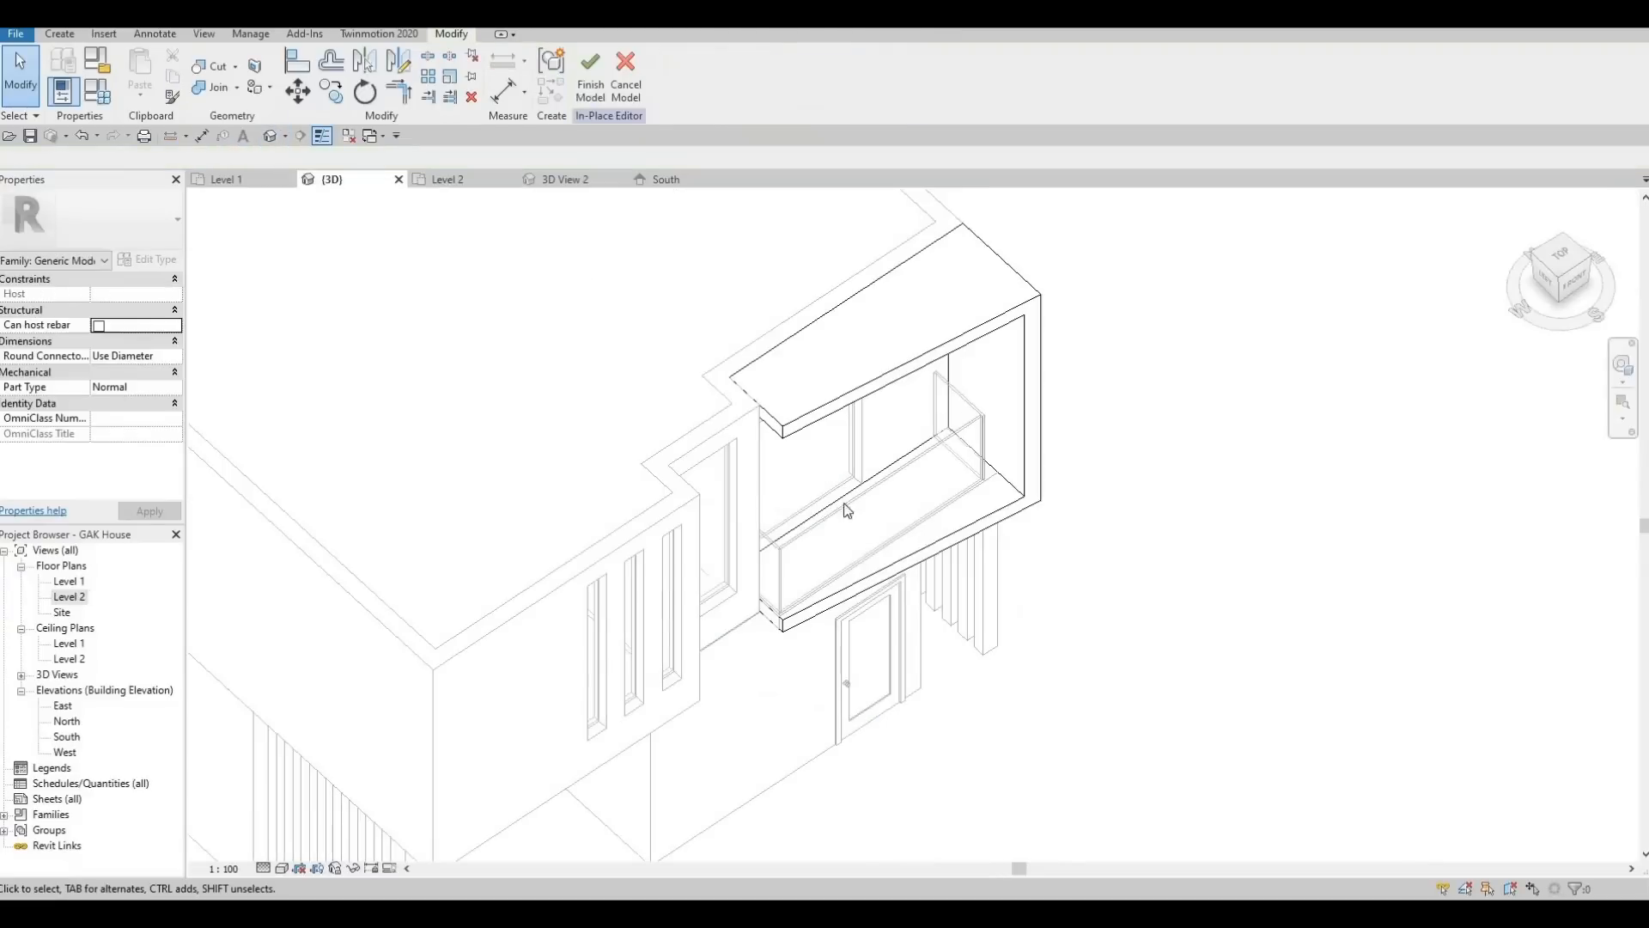
shift+middle_drag(974, 561, 756, 361)
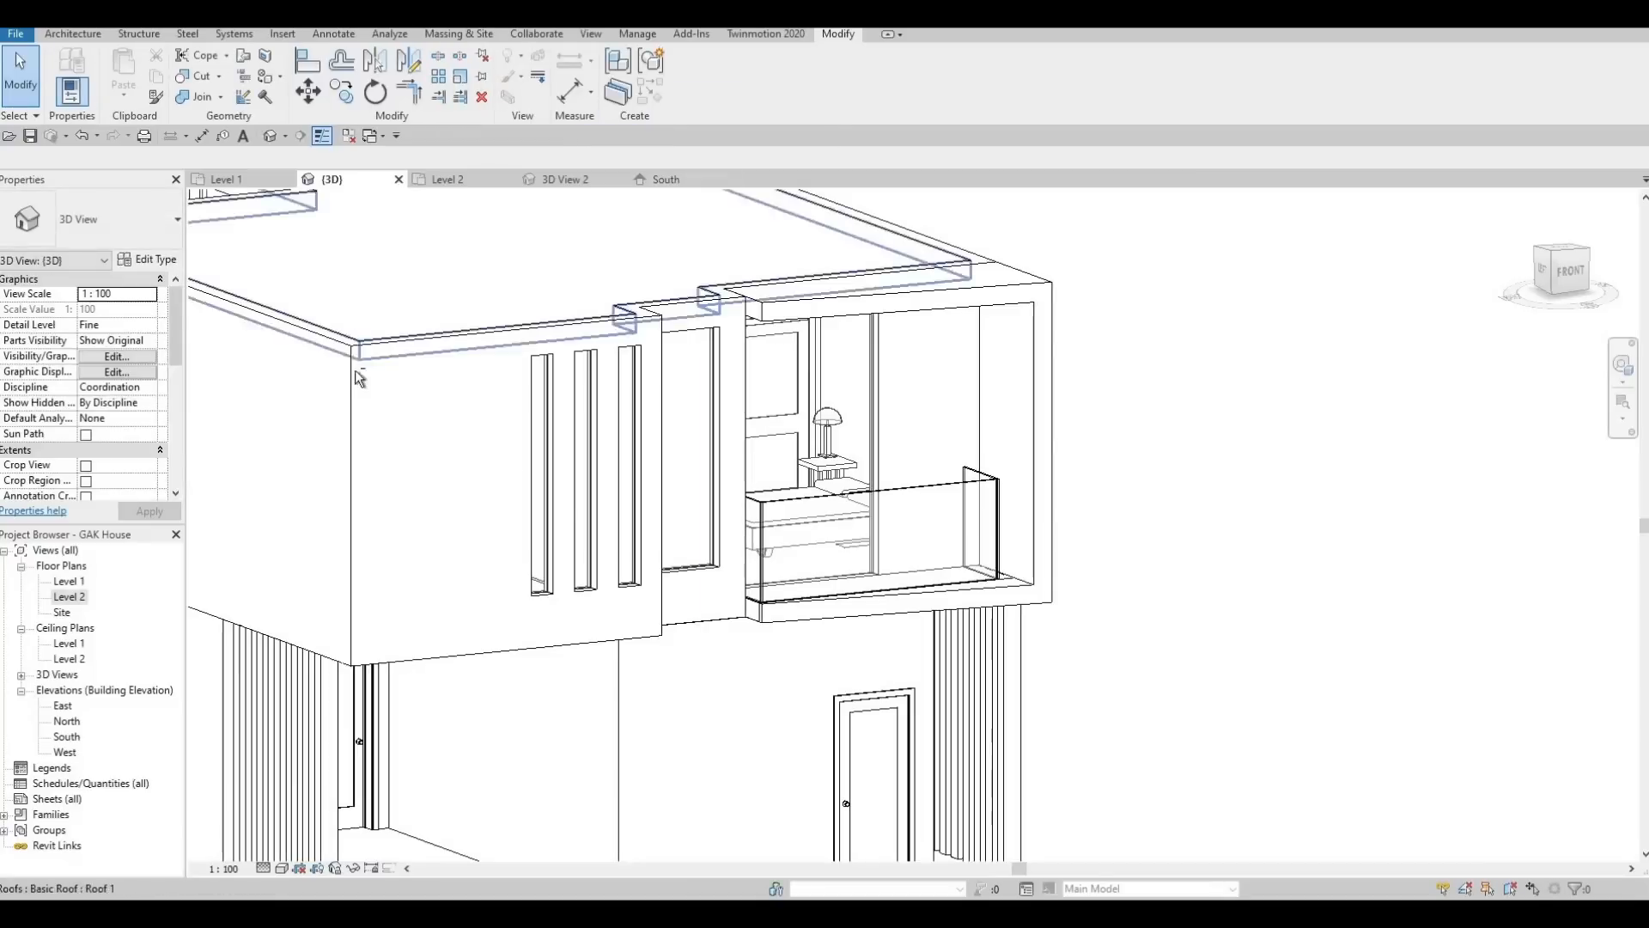
Examine from the front, east side and below how the slanted frame meets the facade, balcony floor and vertical slats
shift+middle_drag(228, 510, 387, 335)
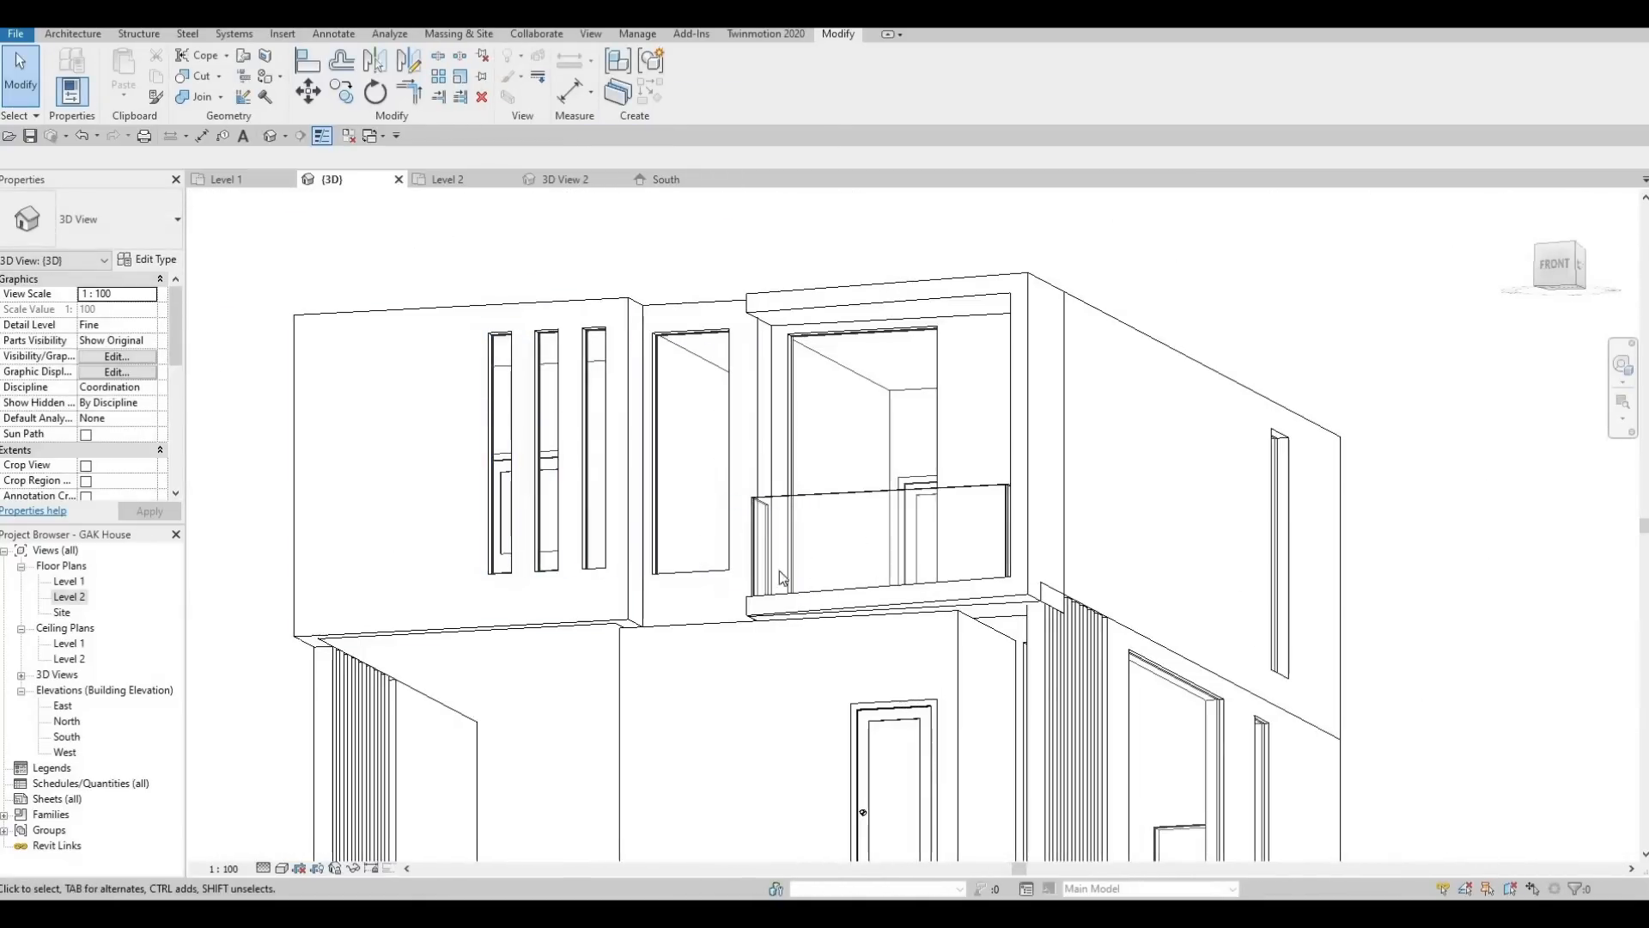
shift+middle_drag(777, 577, 895, 578)
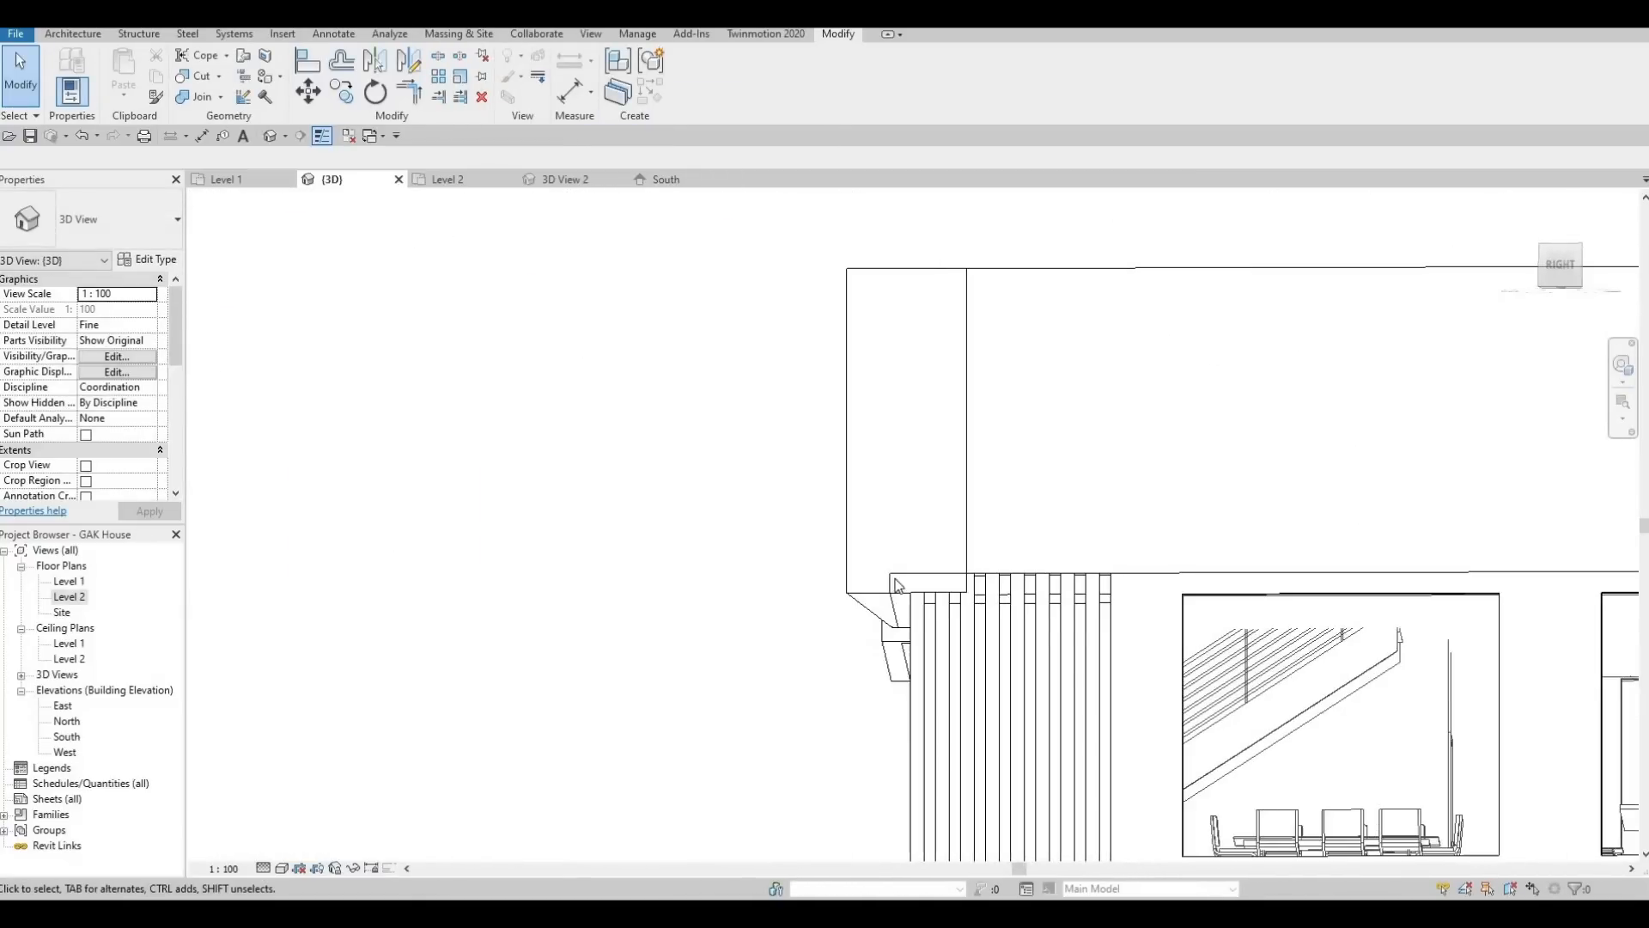
click(965, 587)
key(Escape)
scroll(901, 601, up, 3)
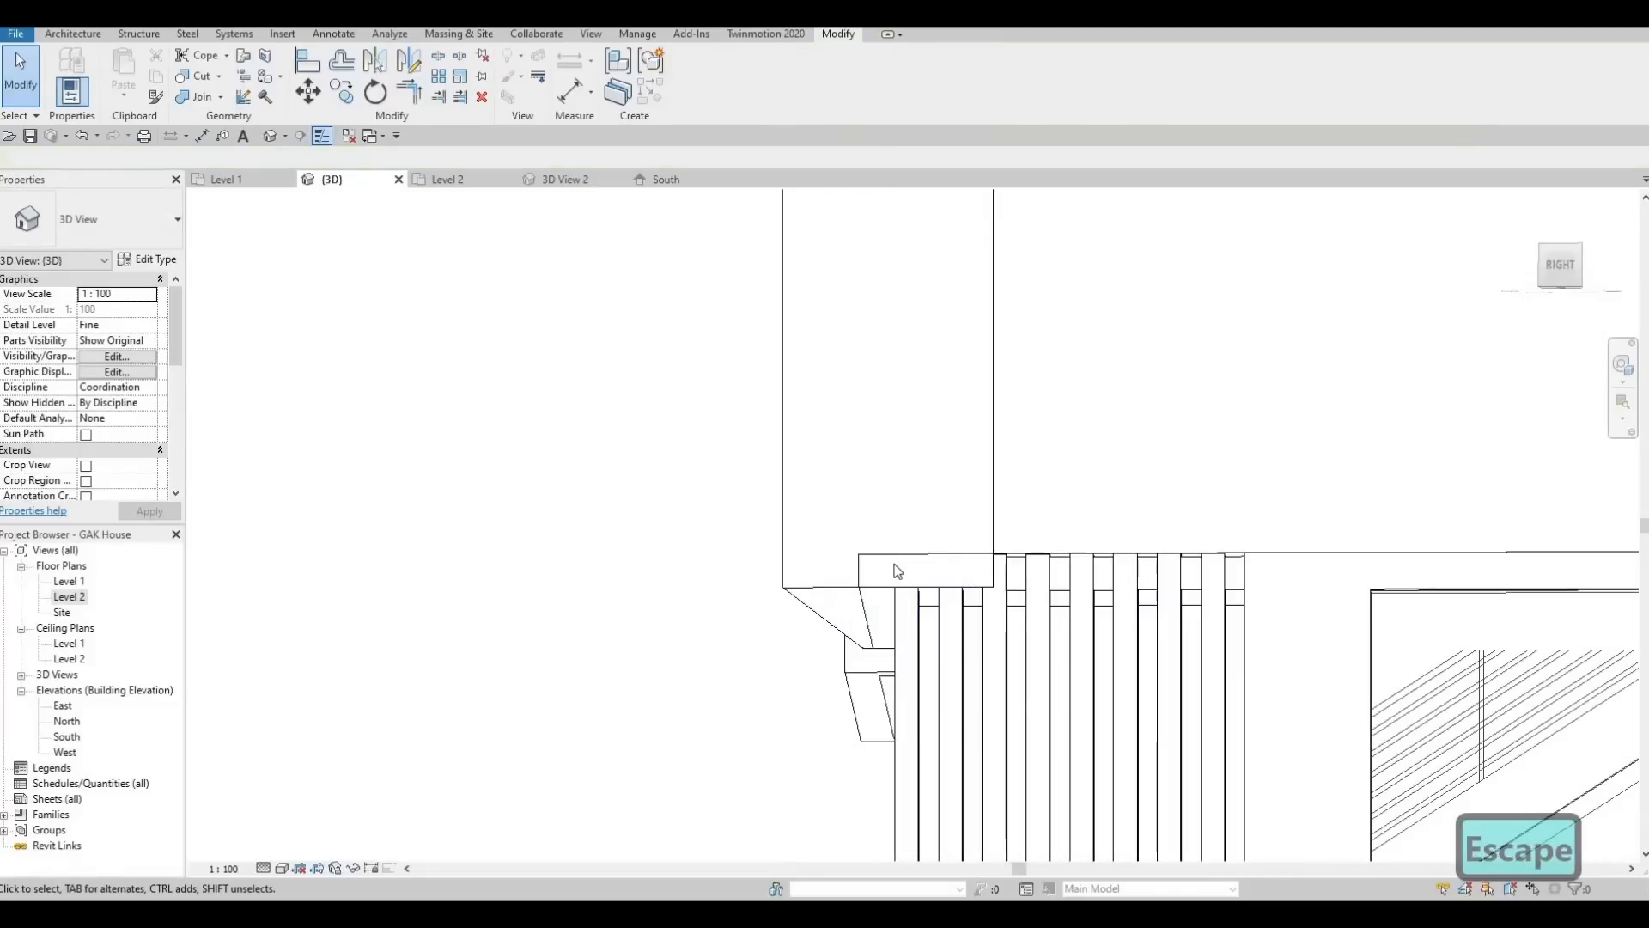
shift+middle_drag(995, 525, 1033, 550)
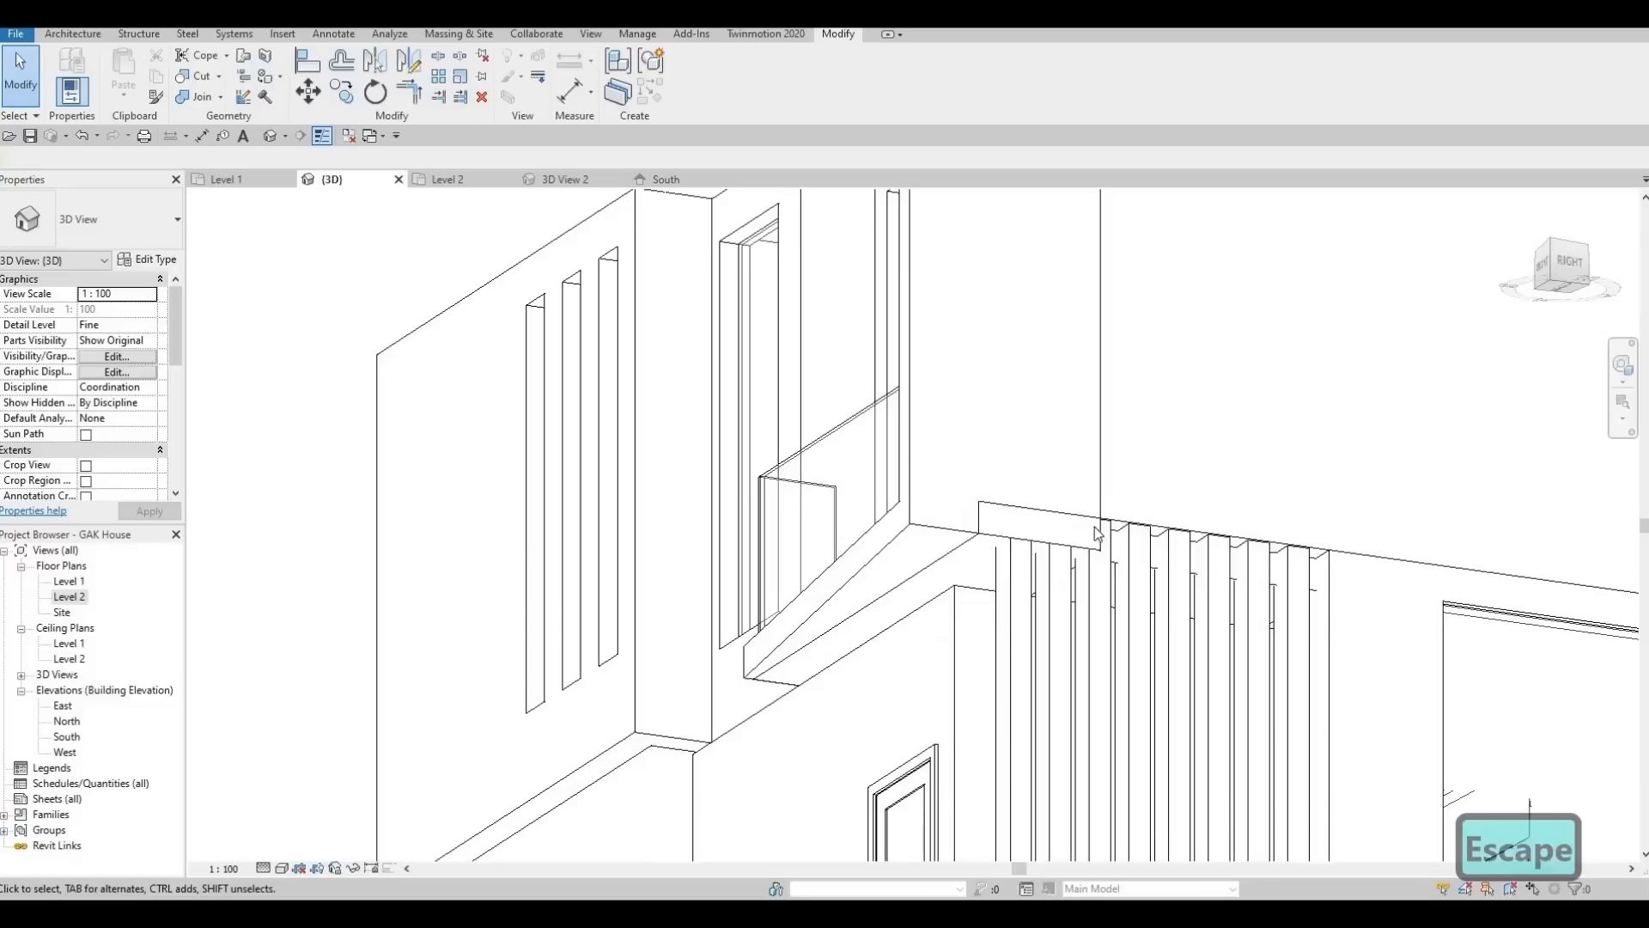
shift+middle_drag(1070, 619, 962, 548)
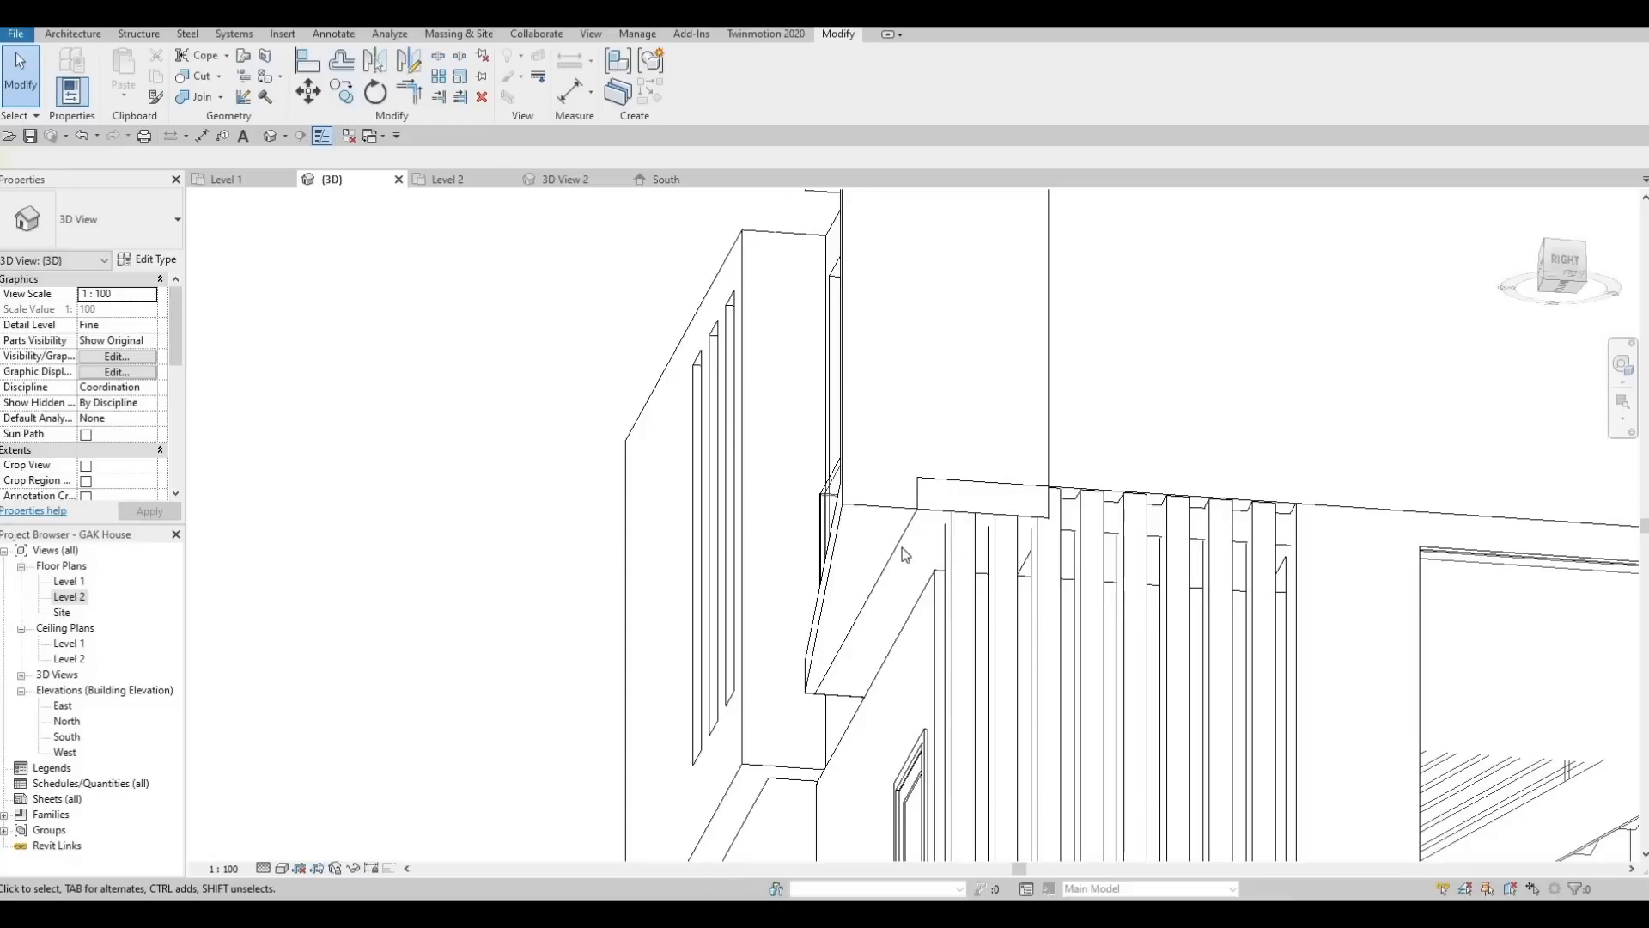
key(Escape)
shift+middle_drag(921, 649, 979, 576)
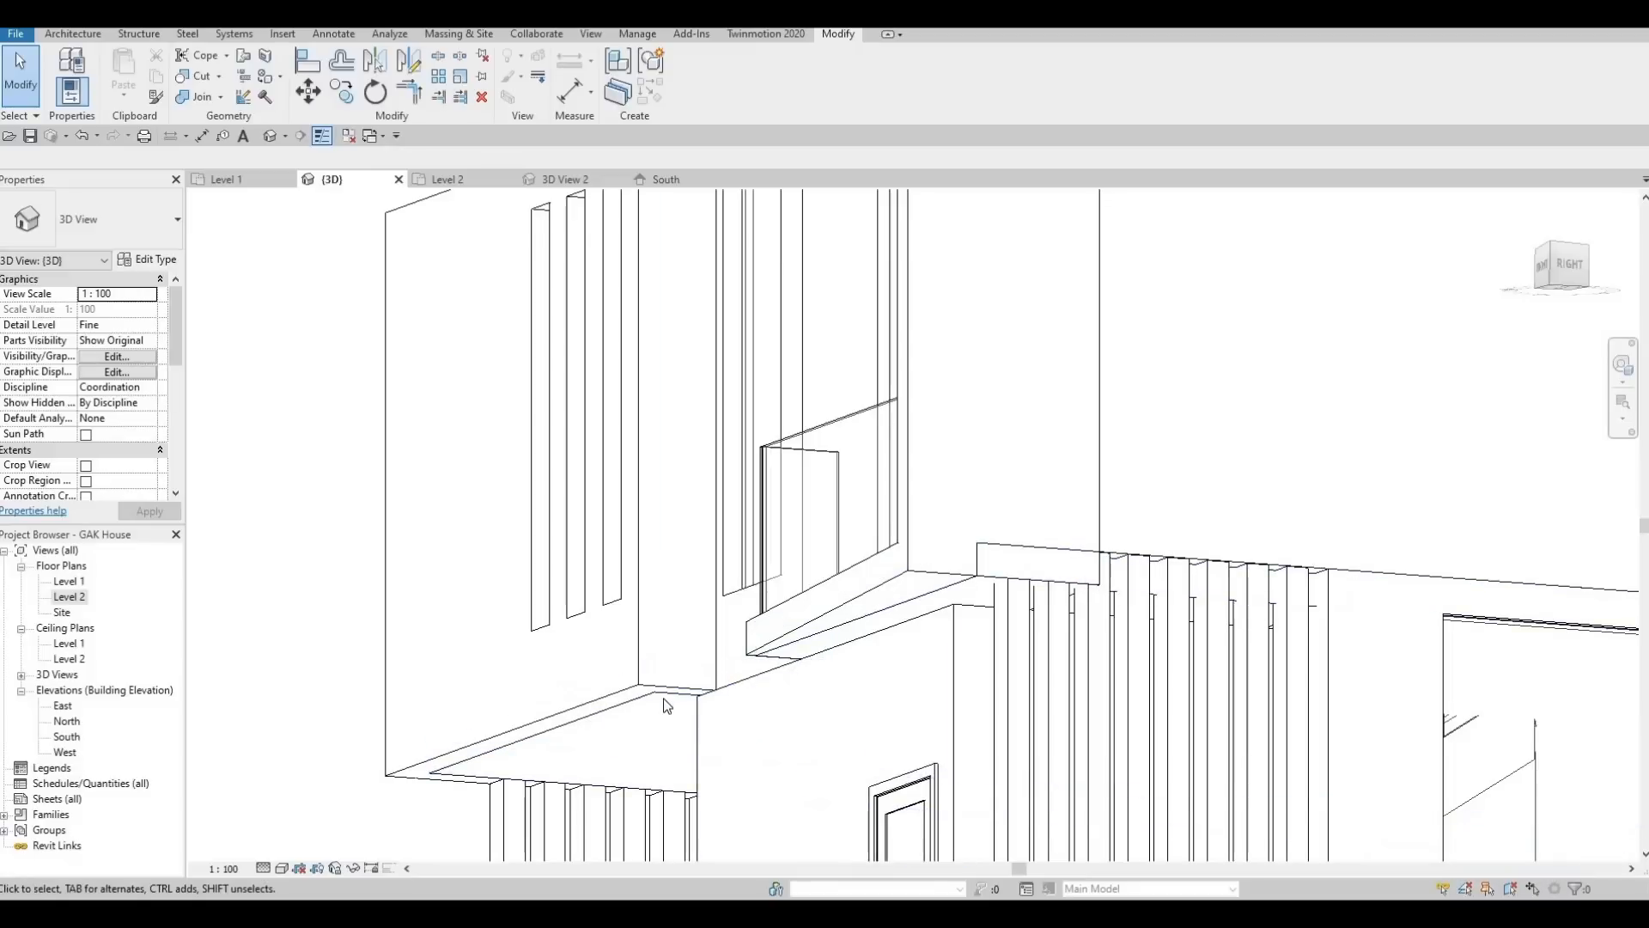
Edit the Level 2 floor's boundary in the Level 2 plan and delete its lines along the balcony's east and south edges
click(677, 672)
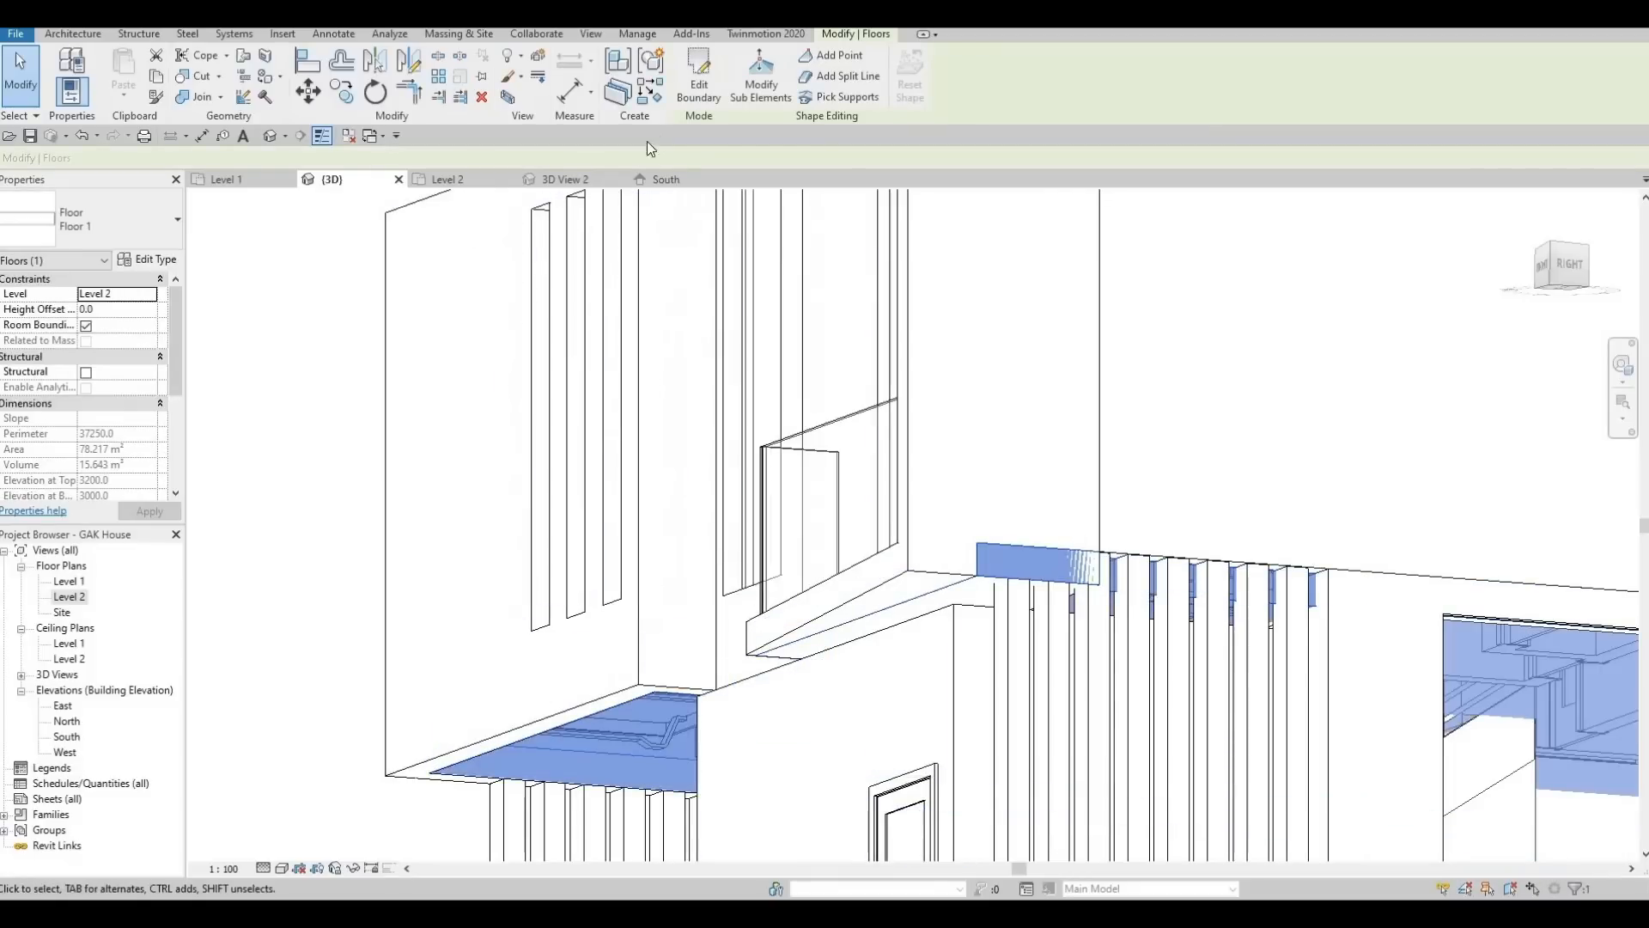
double_click(69, 597)
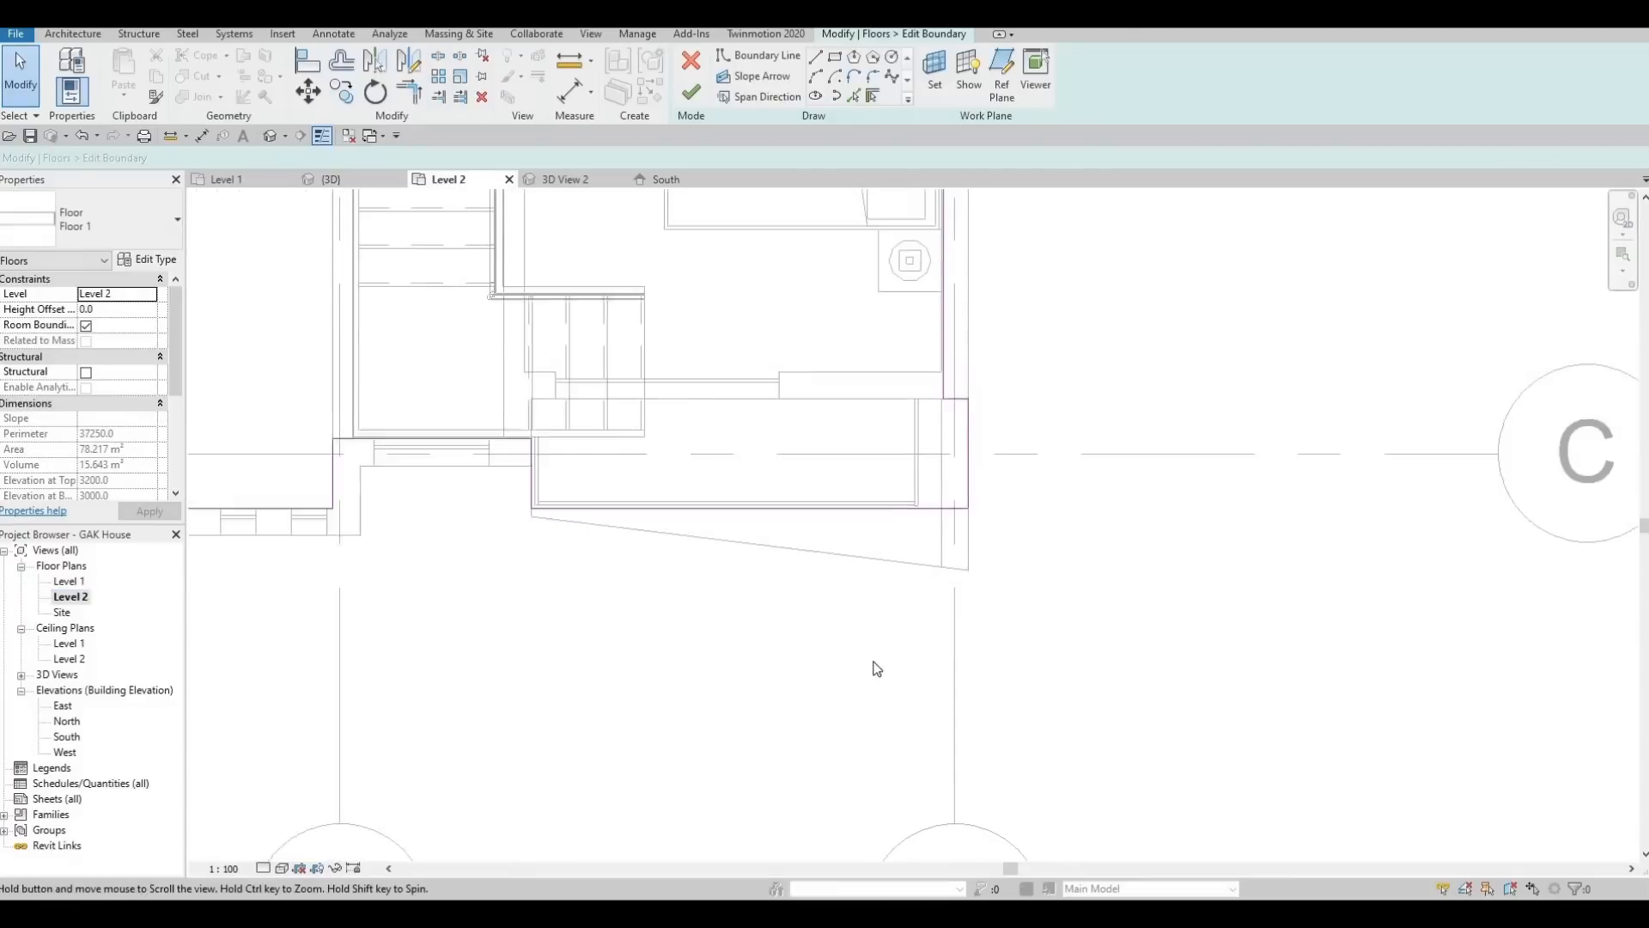
middle_drag(960, 523, 952, 579)
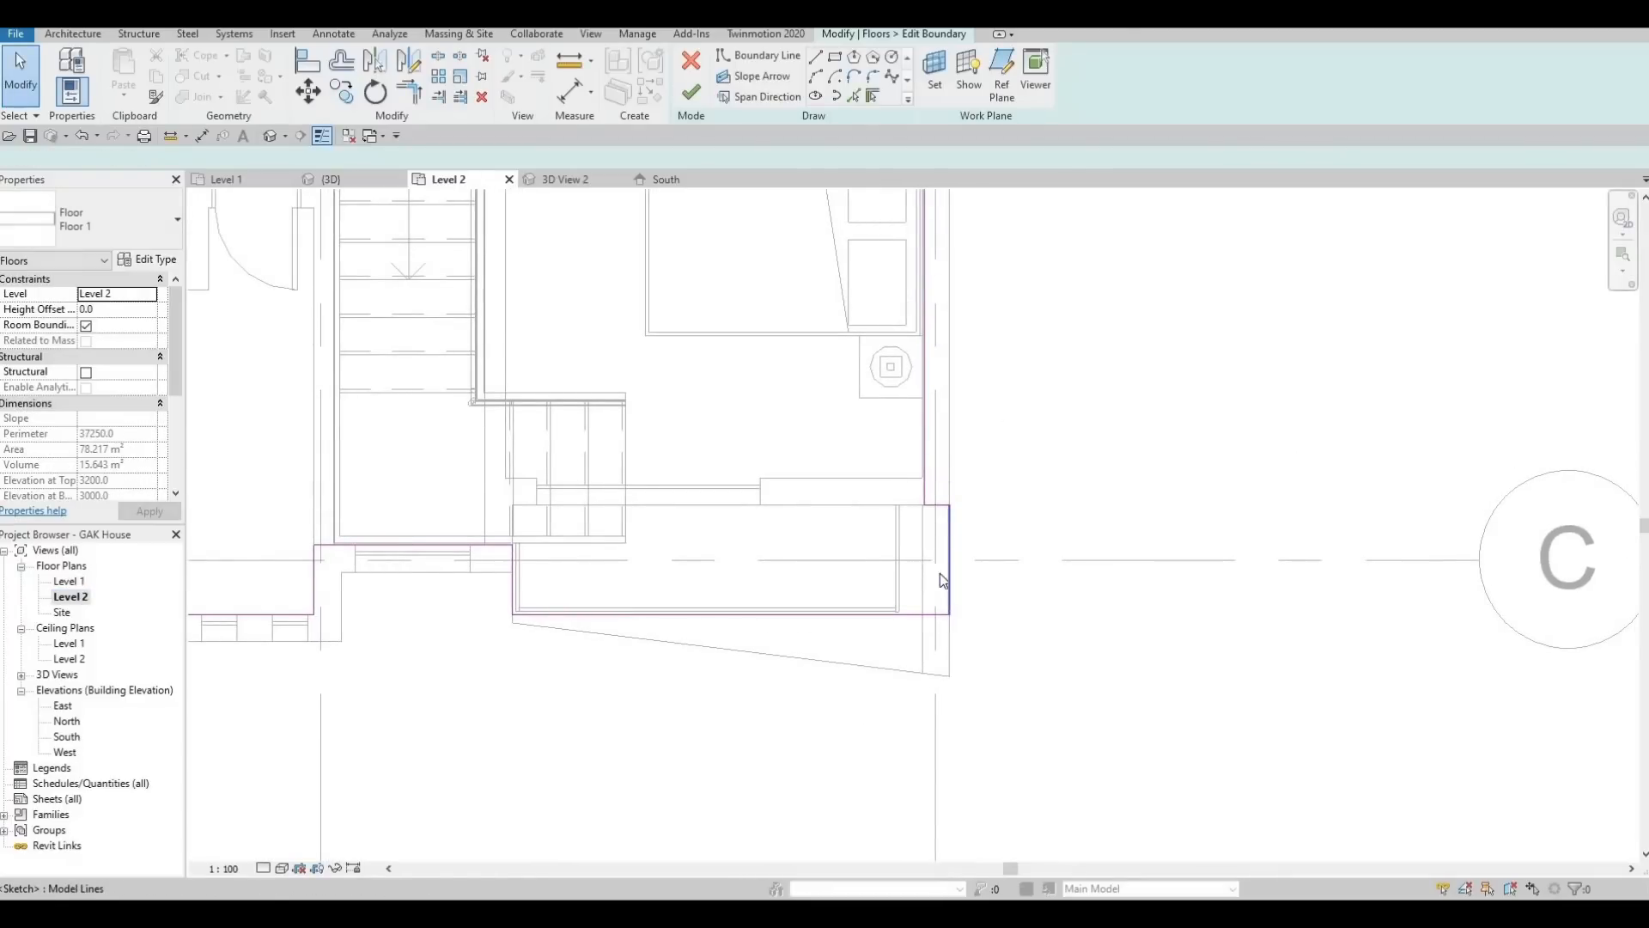
click(949, 574)
key(Delete)
click(896, 615)
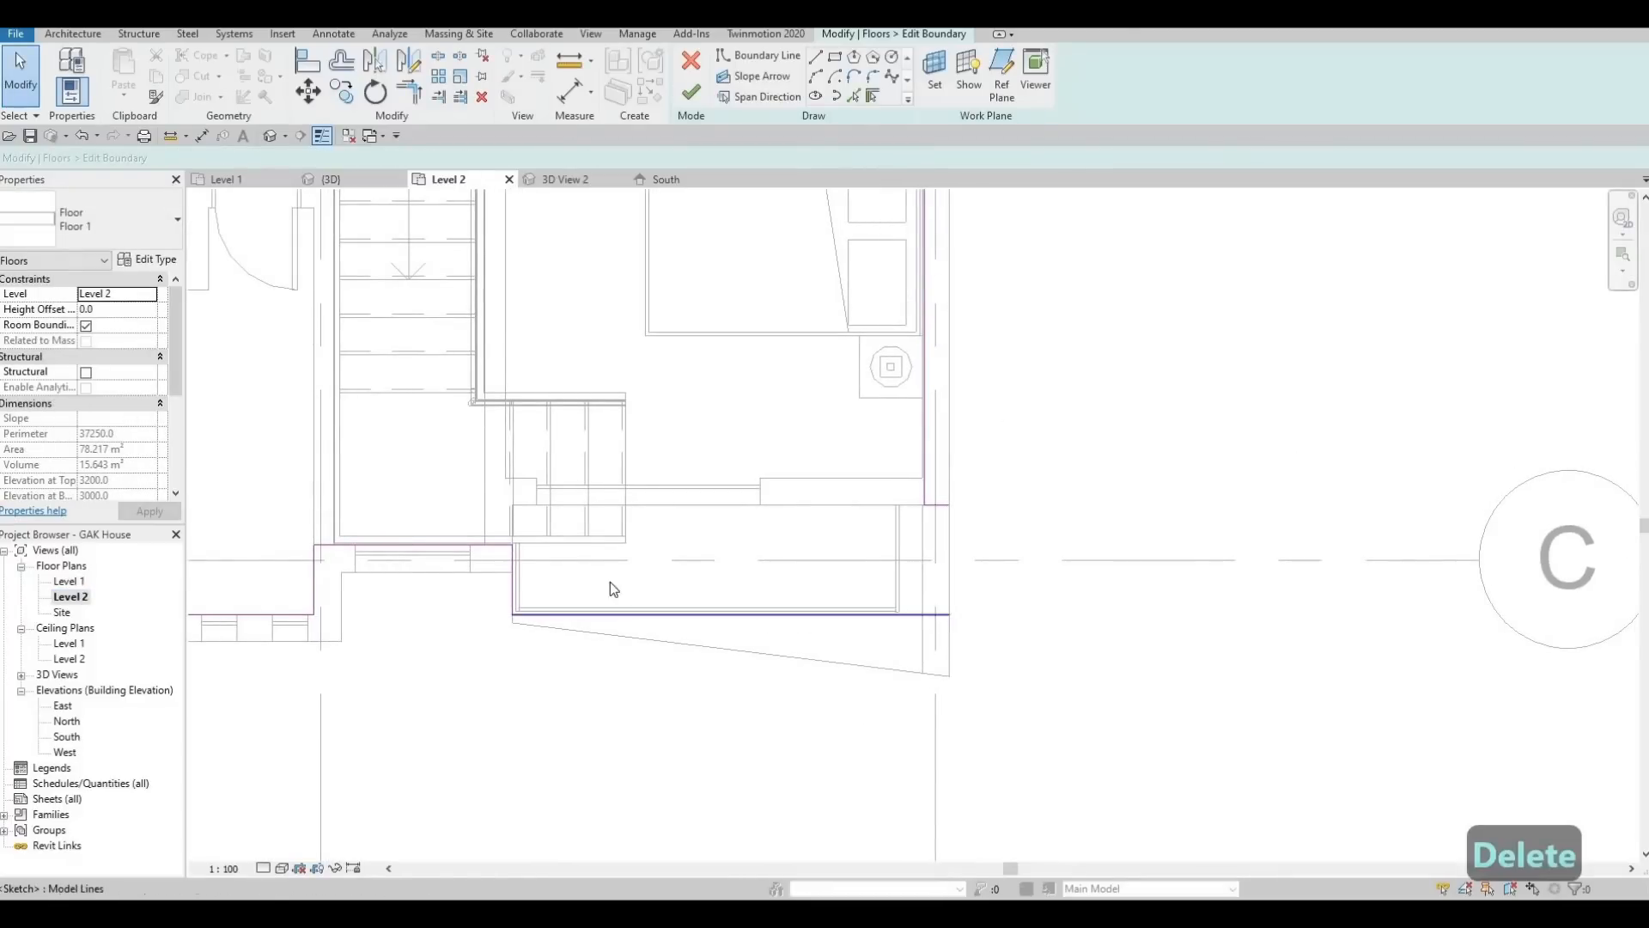
key(Delete)
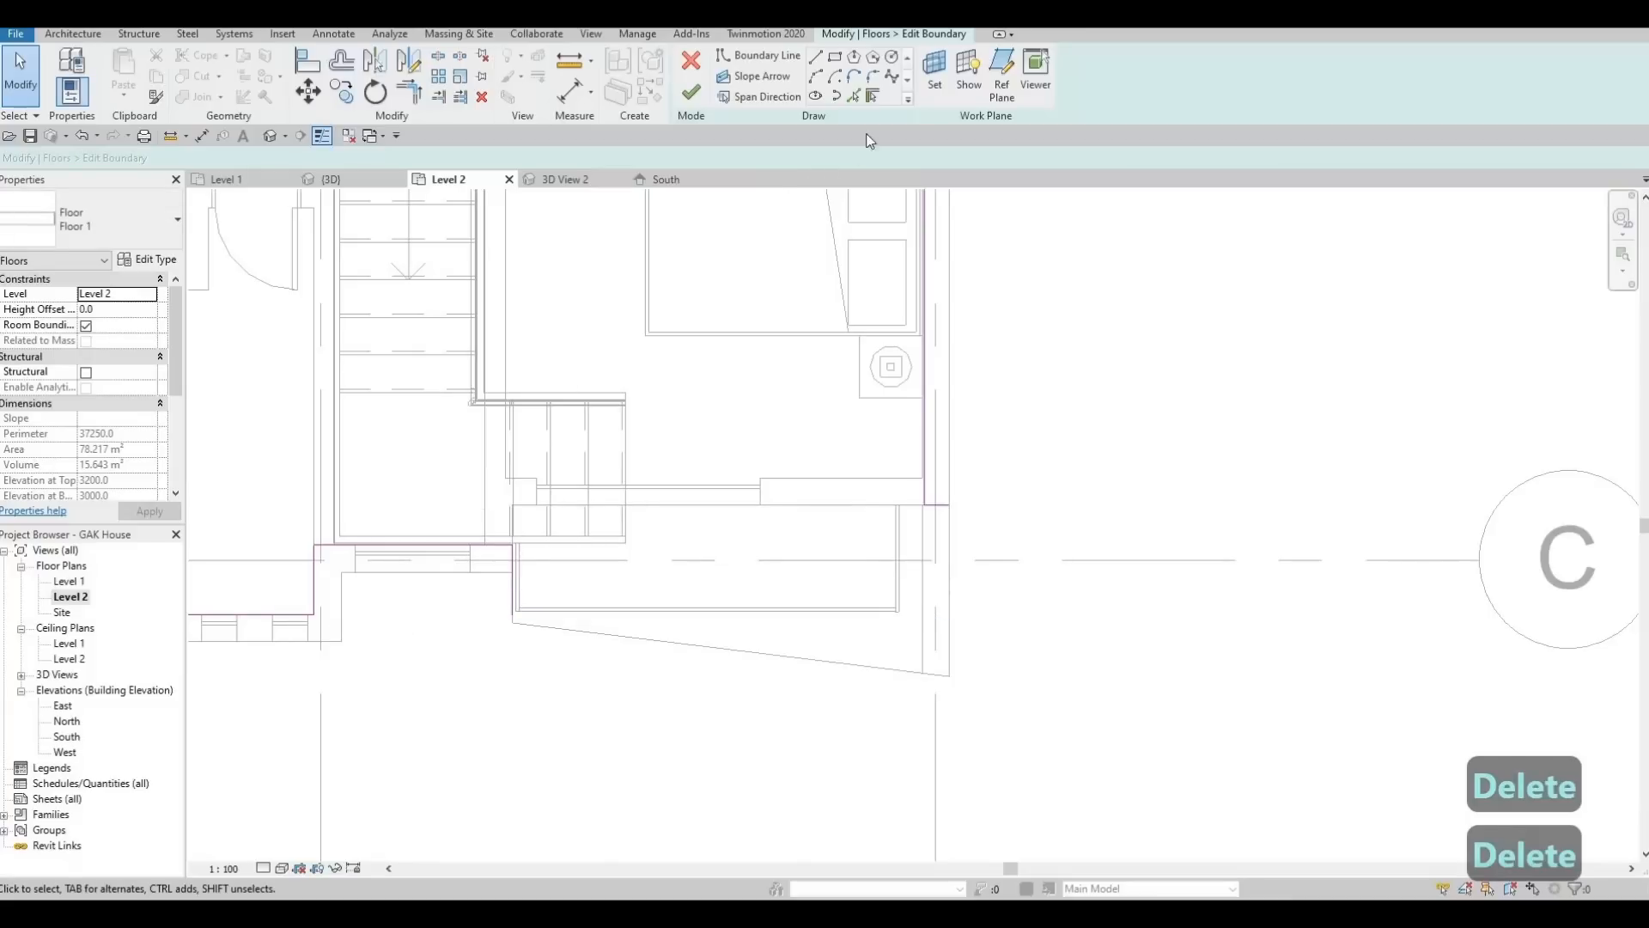
Pick floor boundary lines along the inner faces of the bedroom's west side and the front wall behind the balcony
key(p)
key(l)
scroll(541, 481, up, 3)
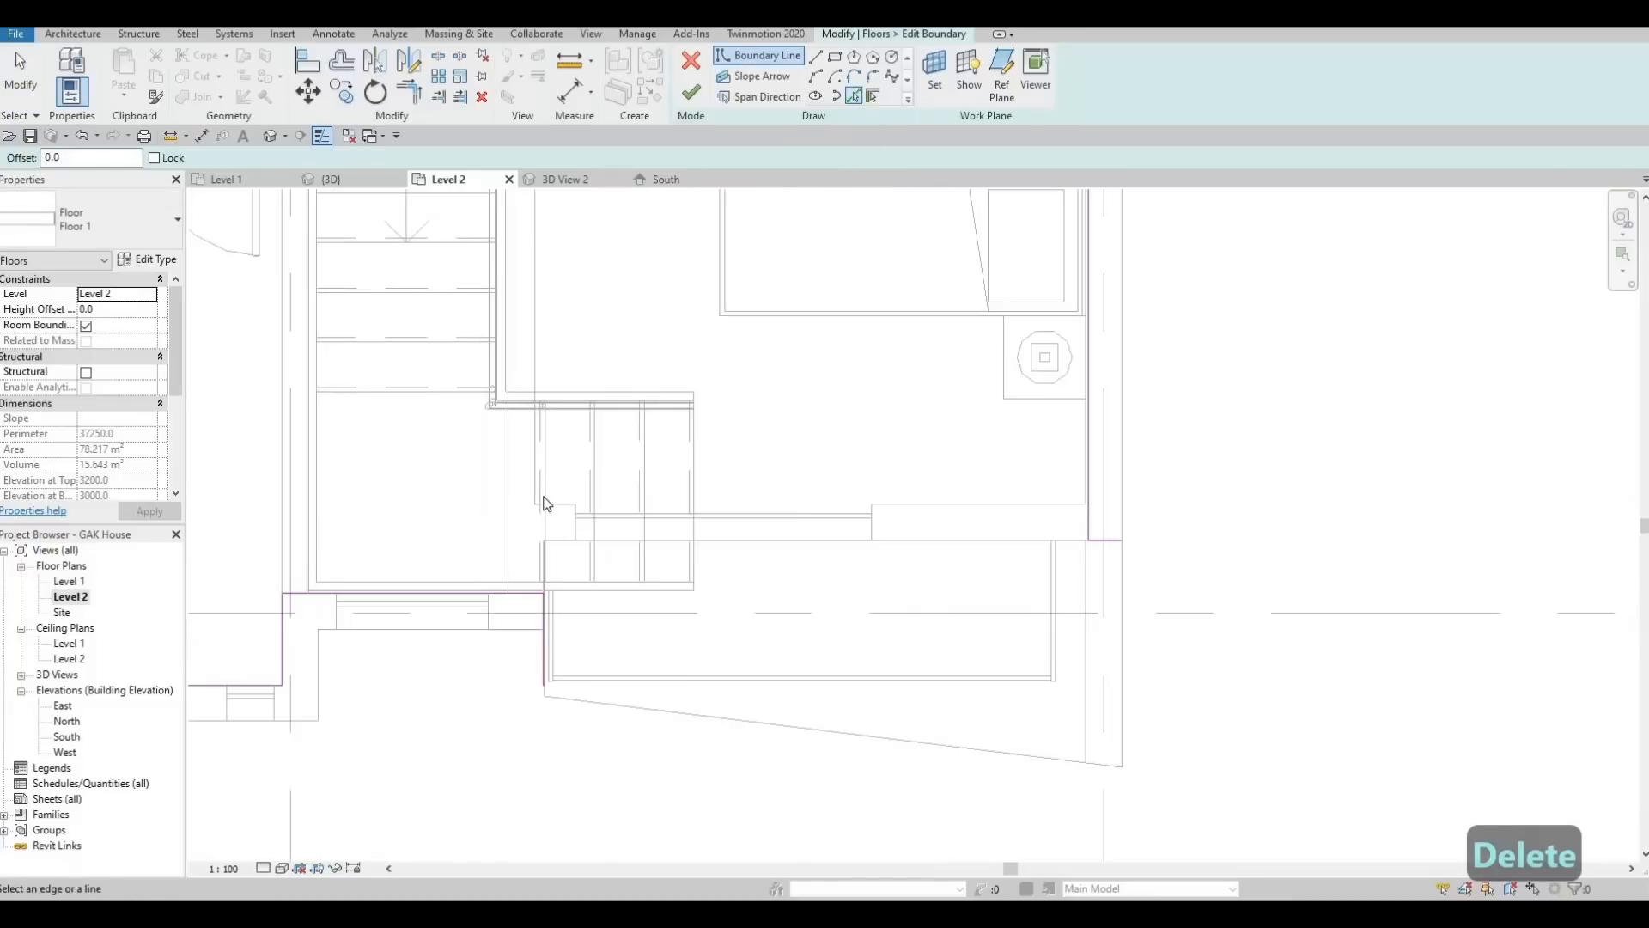
click(540, 479)
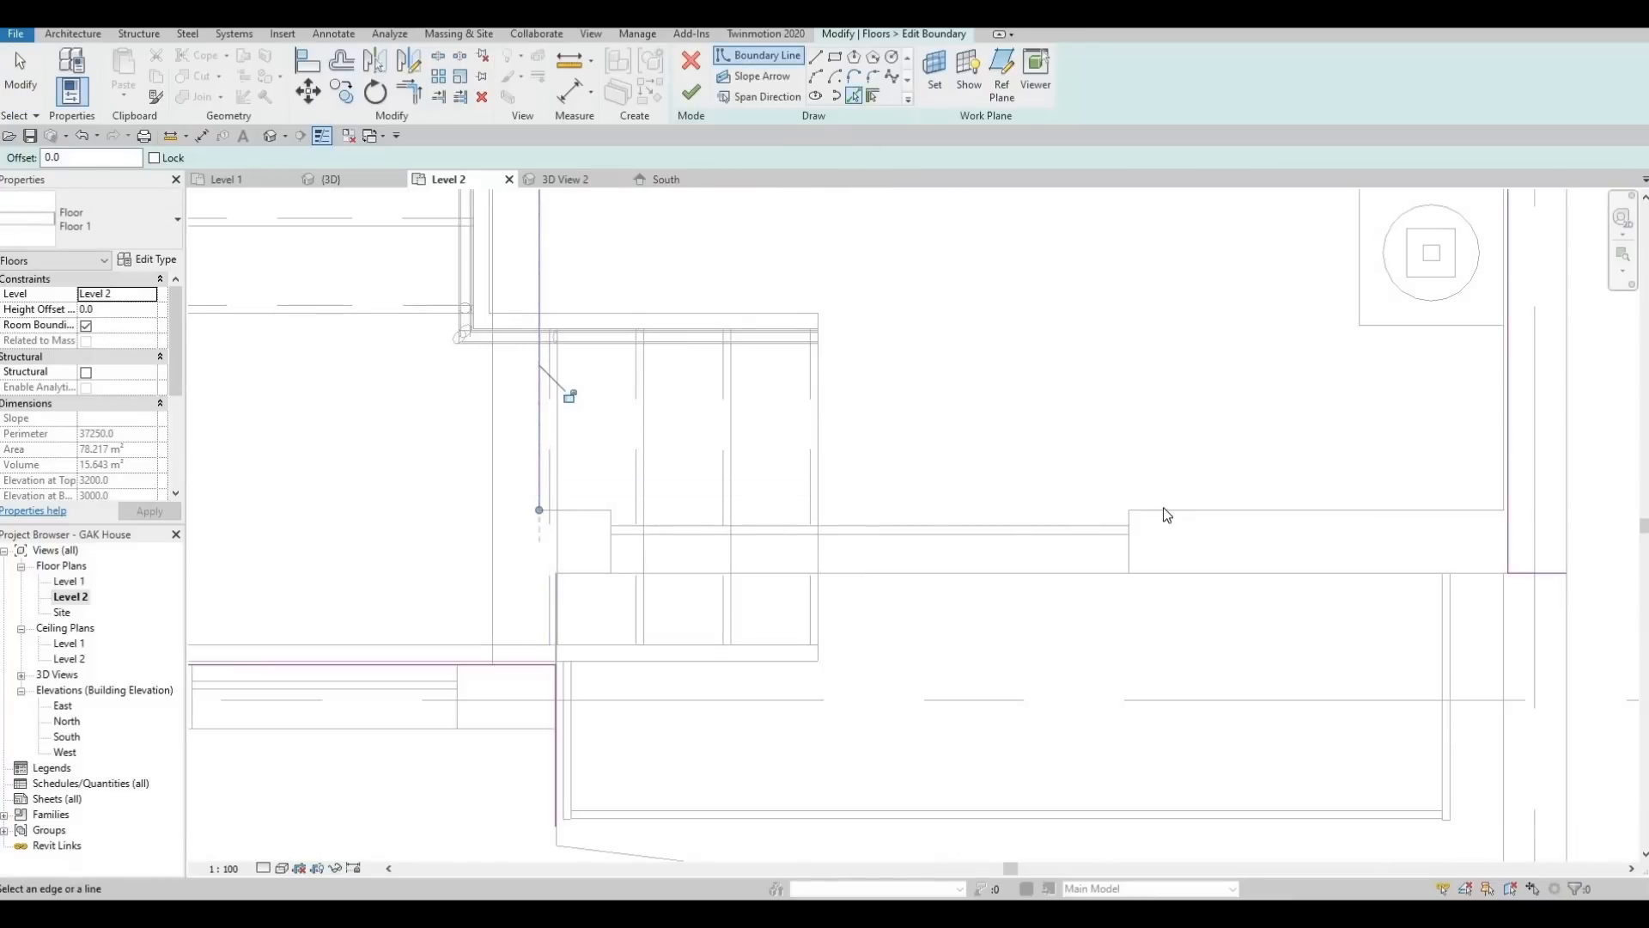
click(1166, 514)
middle_drag(1111, 534, 932, 539)
key(Escape)
key(Escape)
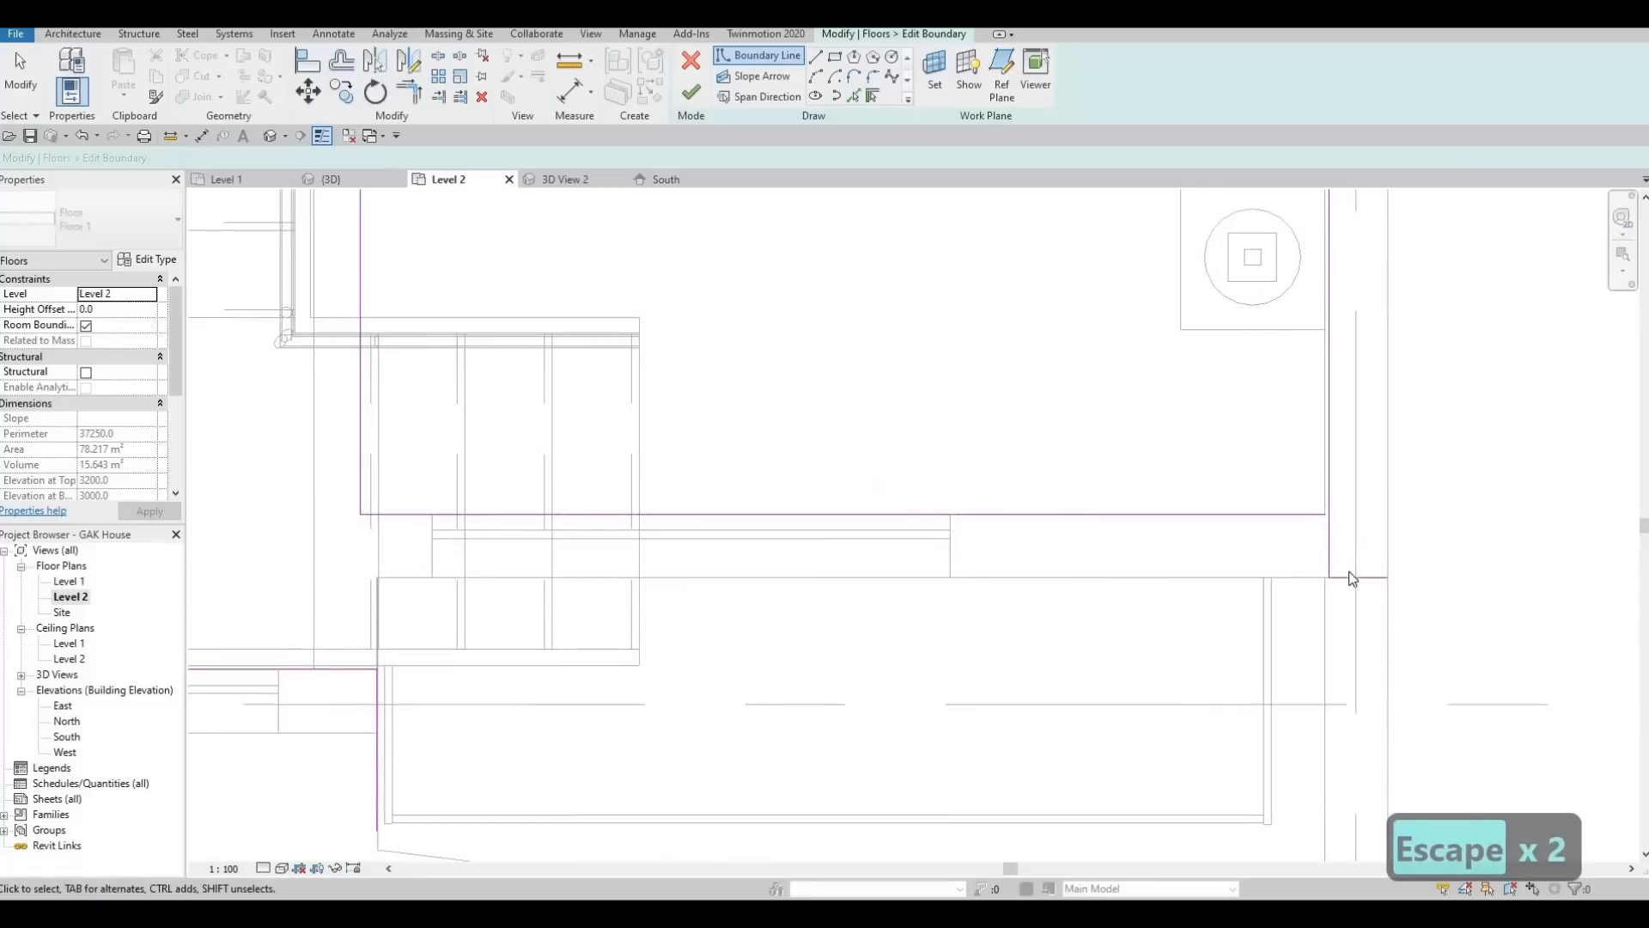
key(Escape)
Delete the short stub at the balcony's northeast corner and trim the front-wall boundary line to the floor's east line
click(1339, 576)
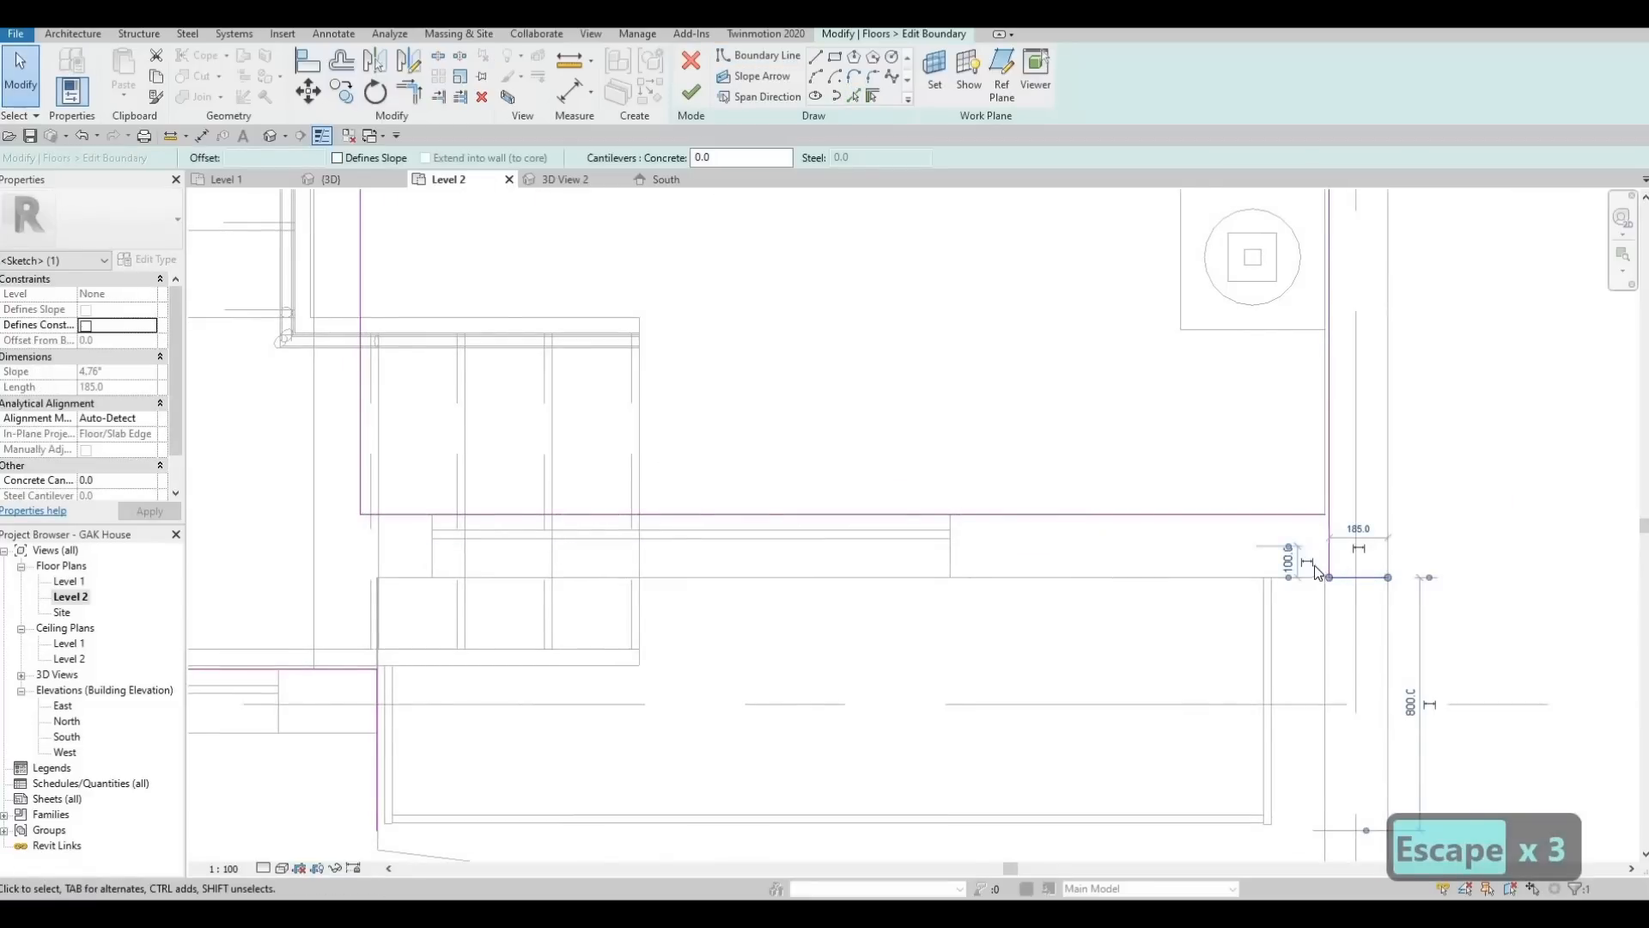
key(Delete)
click(1329, 497)
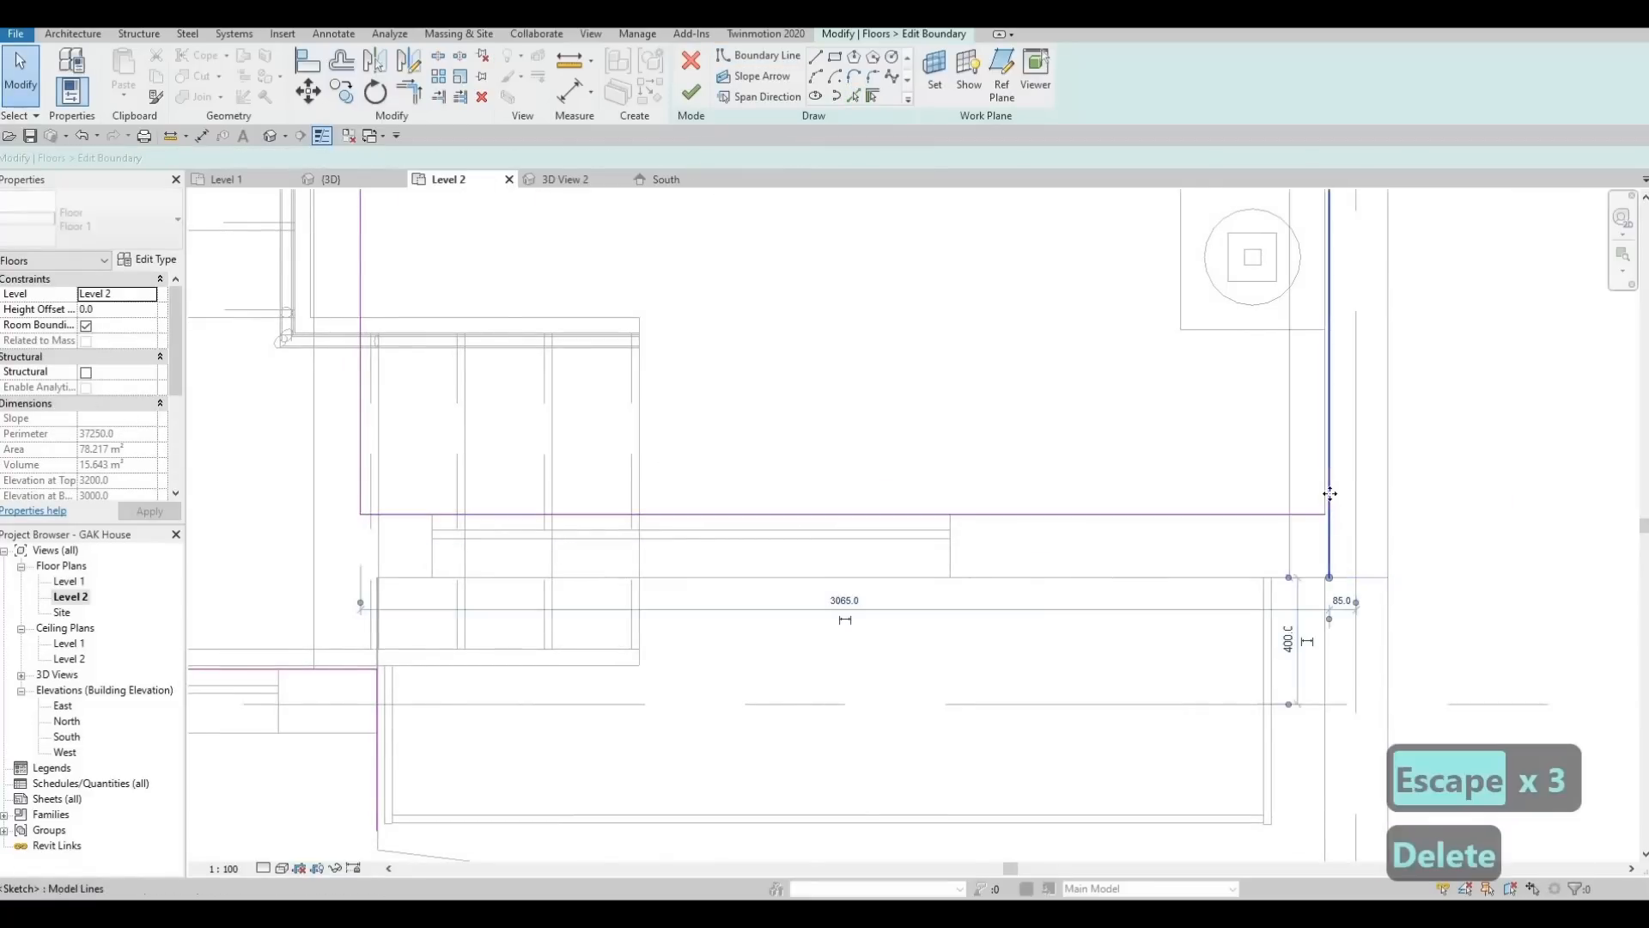
middle_drag(1329, 453, 951, 554)
scroll(951, 558, down, 3)
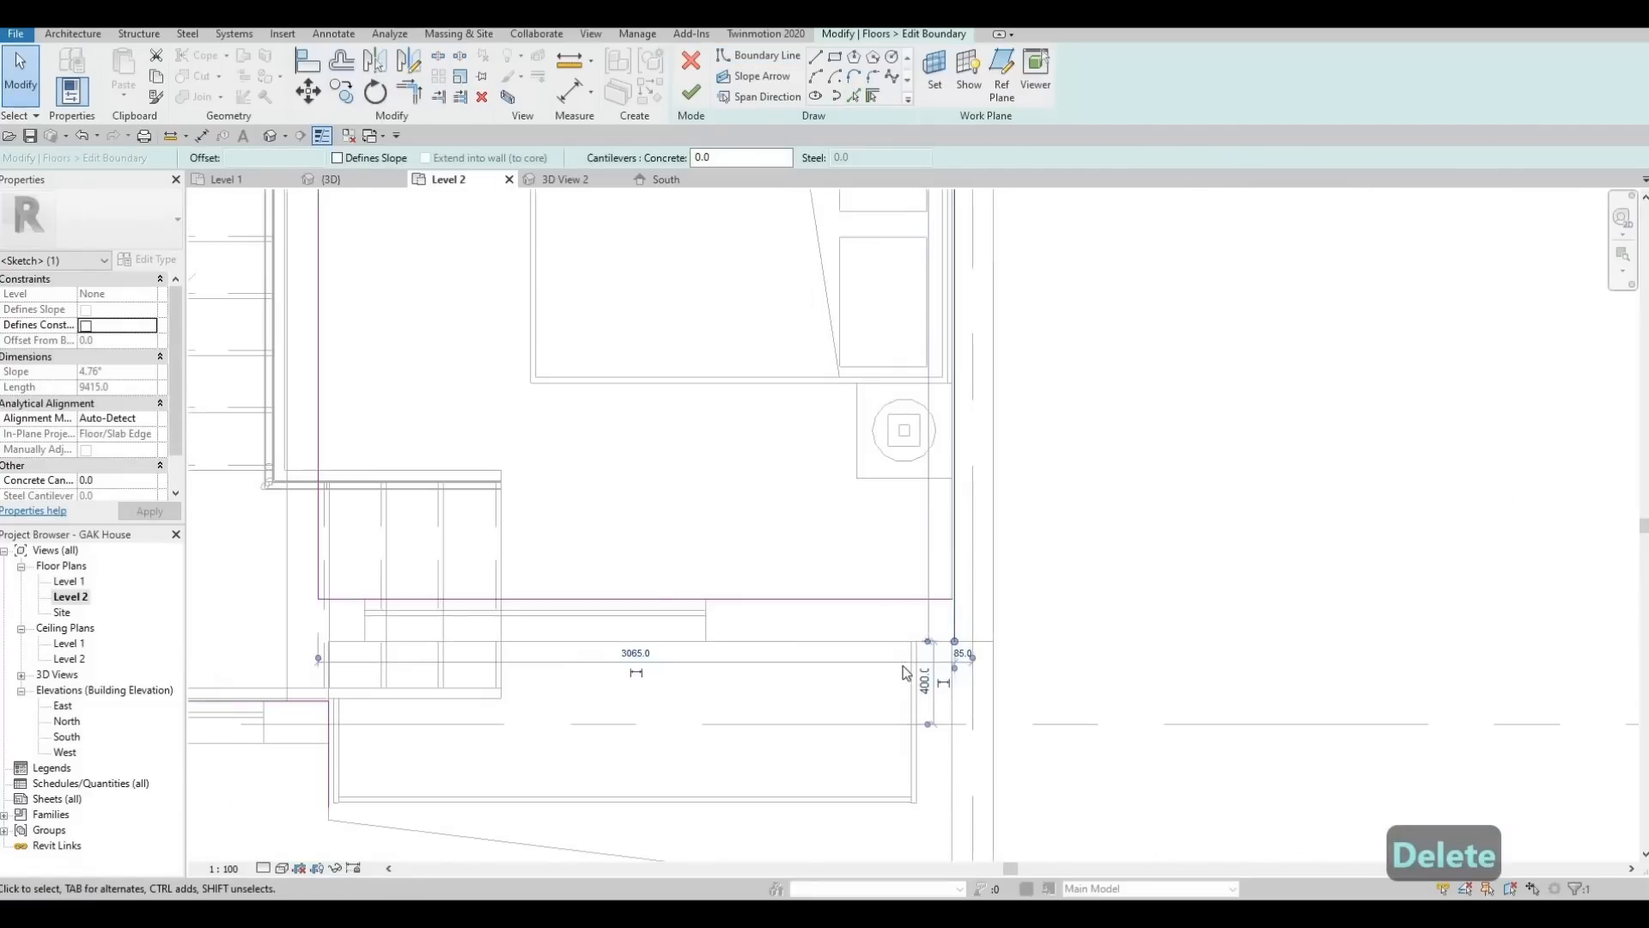
scroll(967, 550, up, 7)
mouse_move(947, 664)
middle_down()
mouse_move(953, 651)
mouse_move(945, 662)
middle_up()
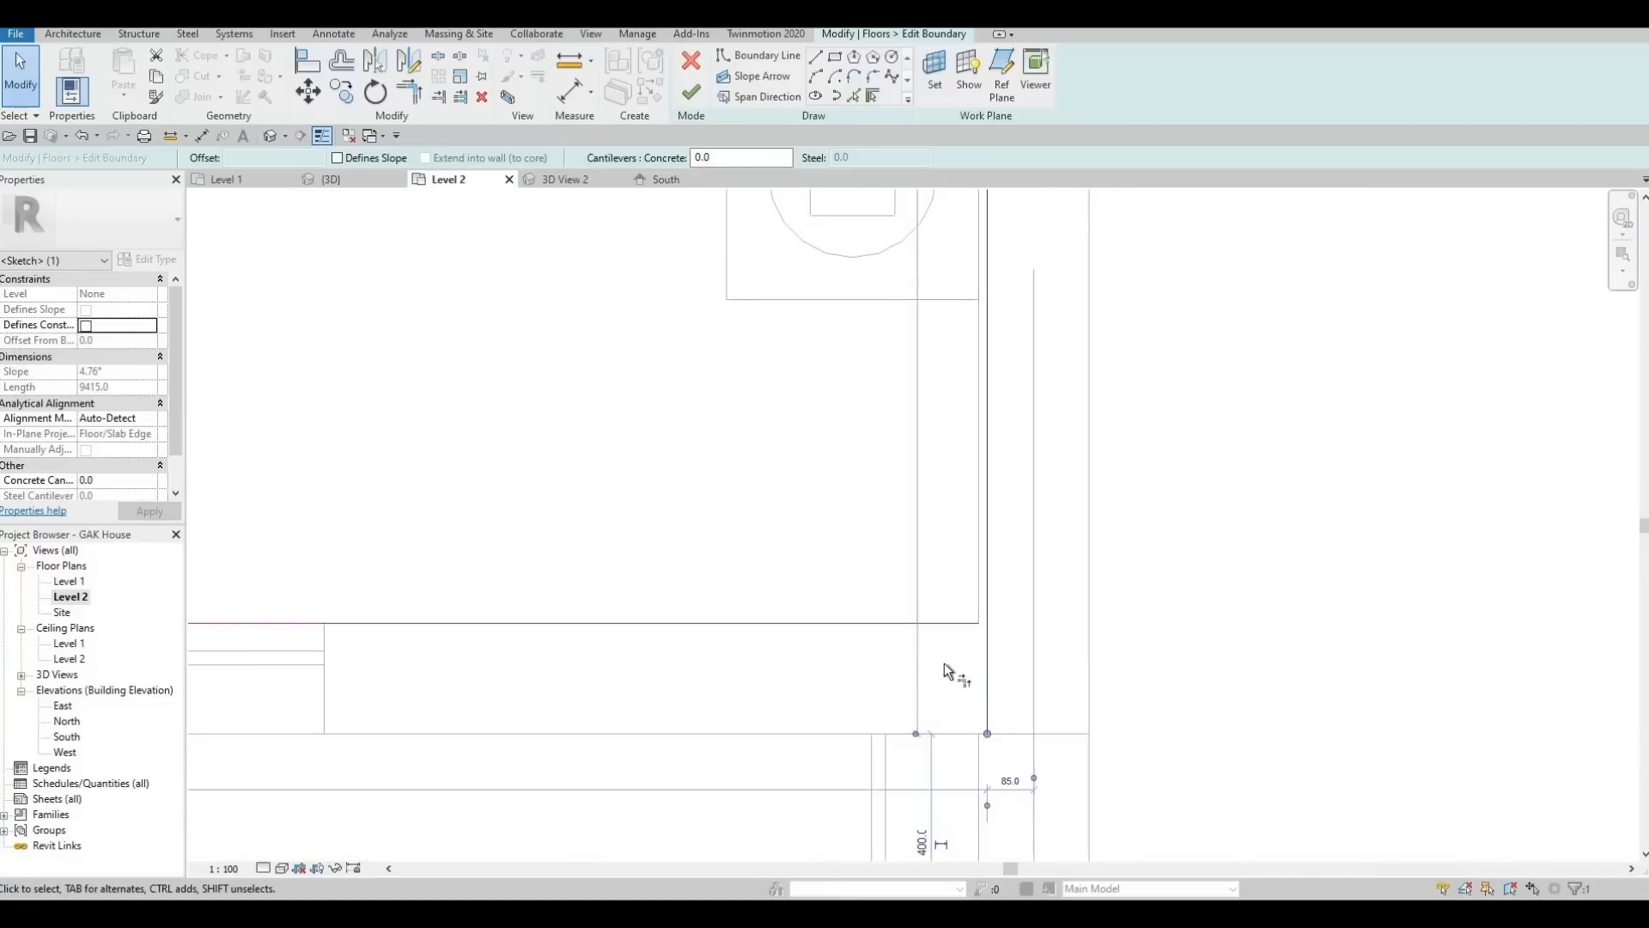
key(t)
key(r)
click(920, 621)
click(987, 557)
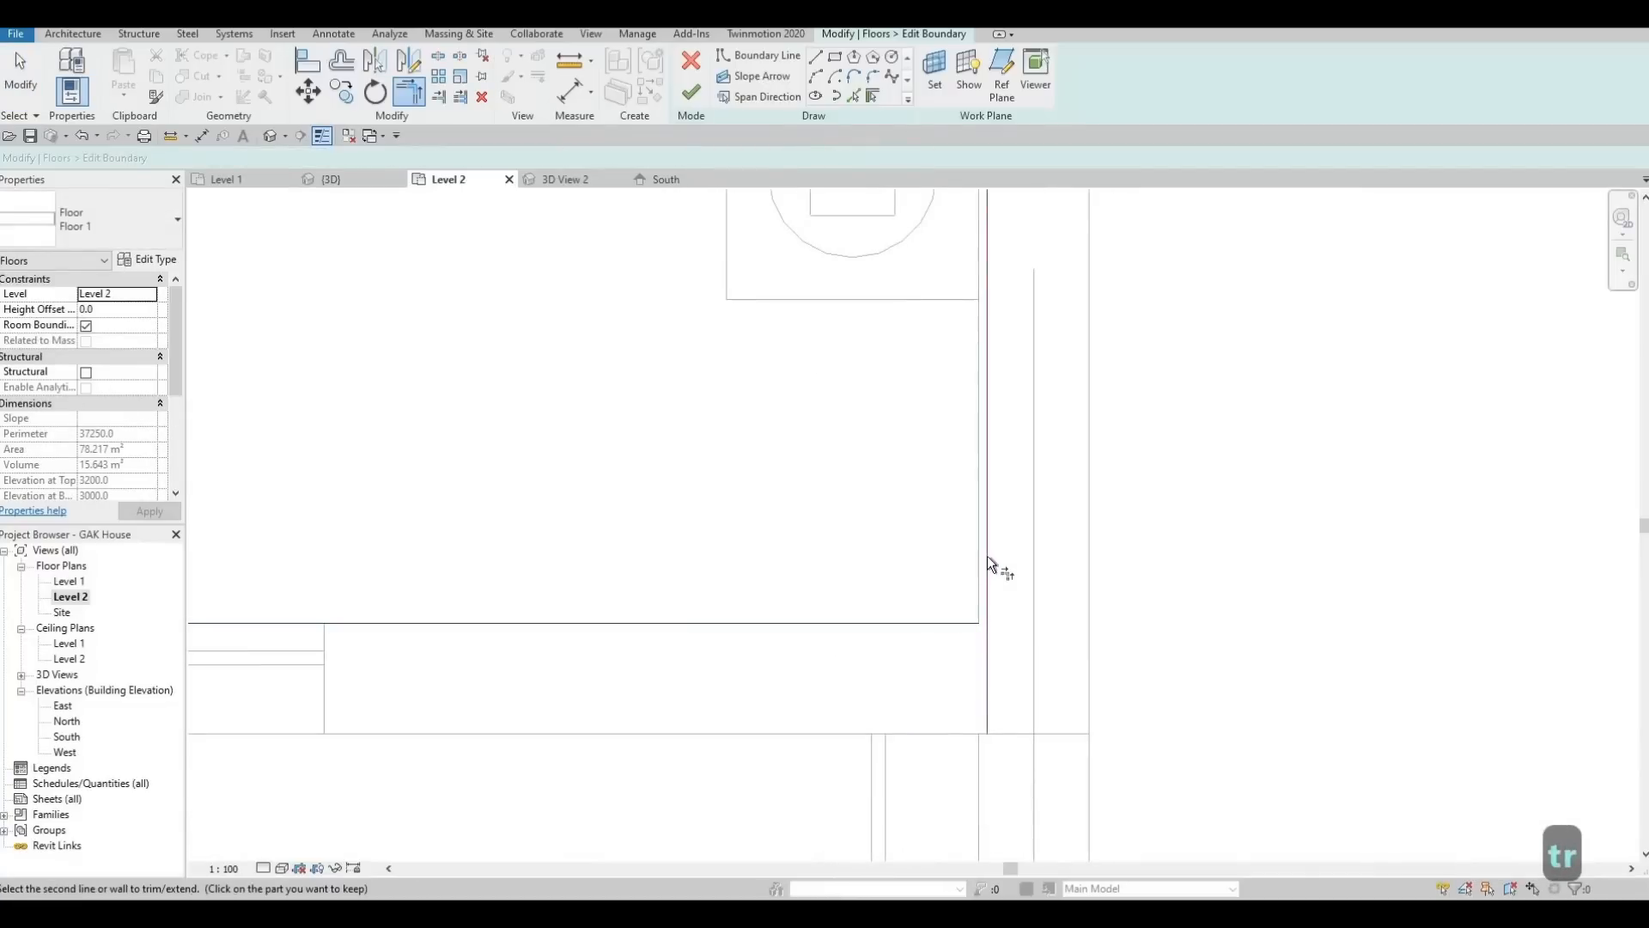
scroll(730, 545, down, 3)
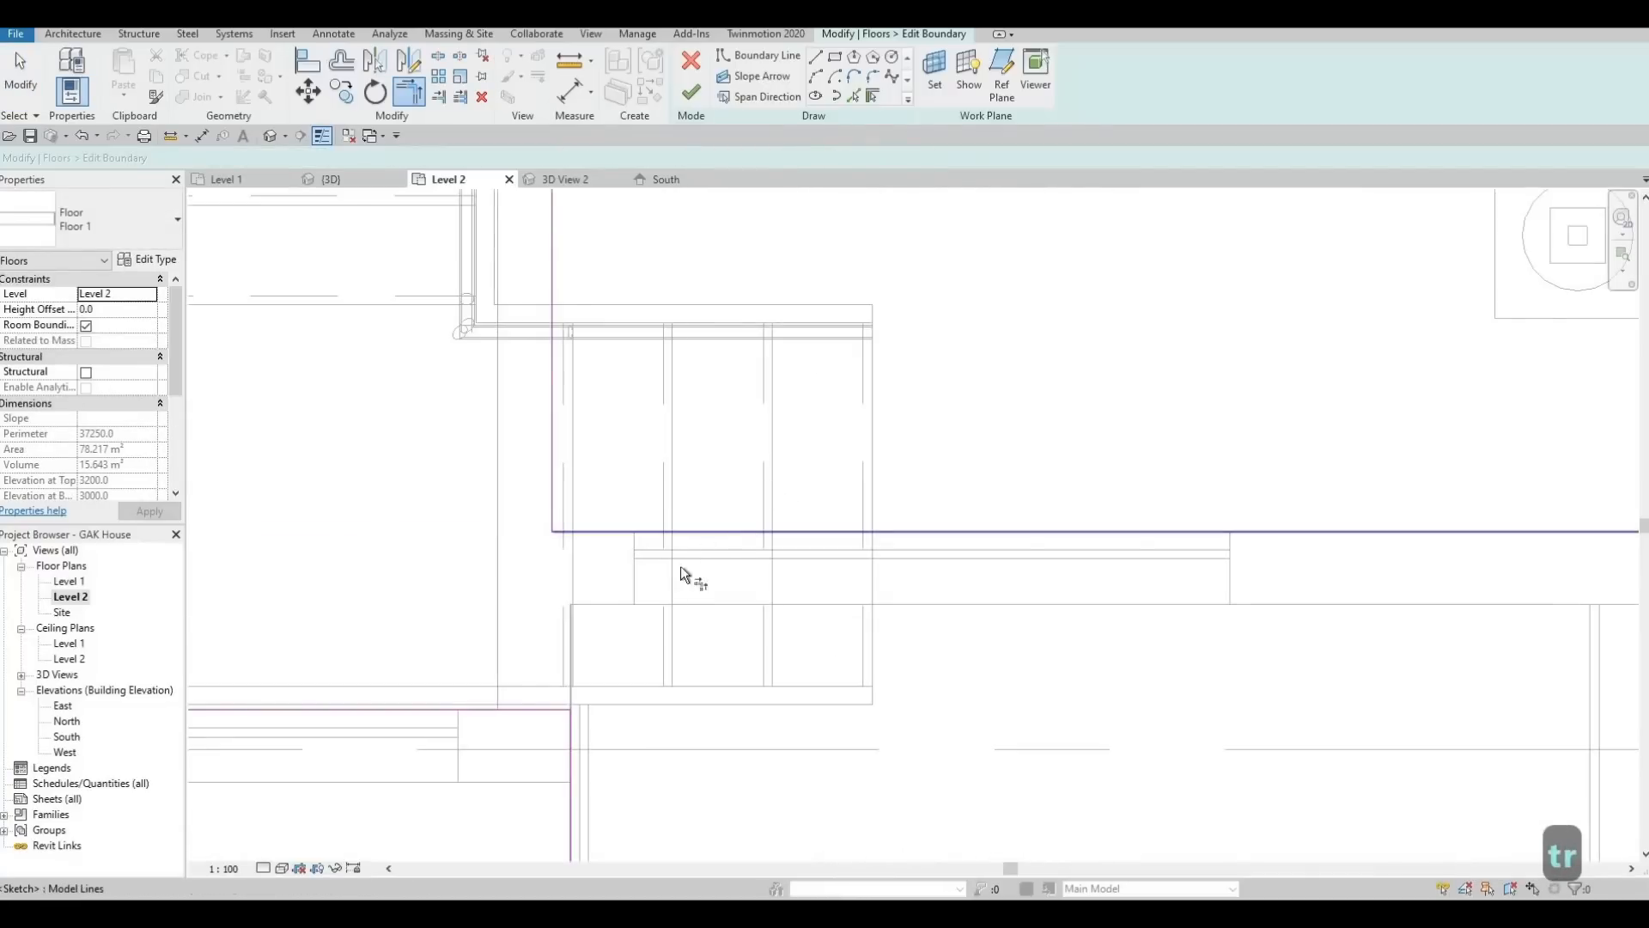
scroll(657, 602, up, 2)
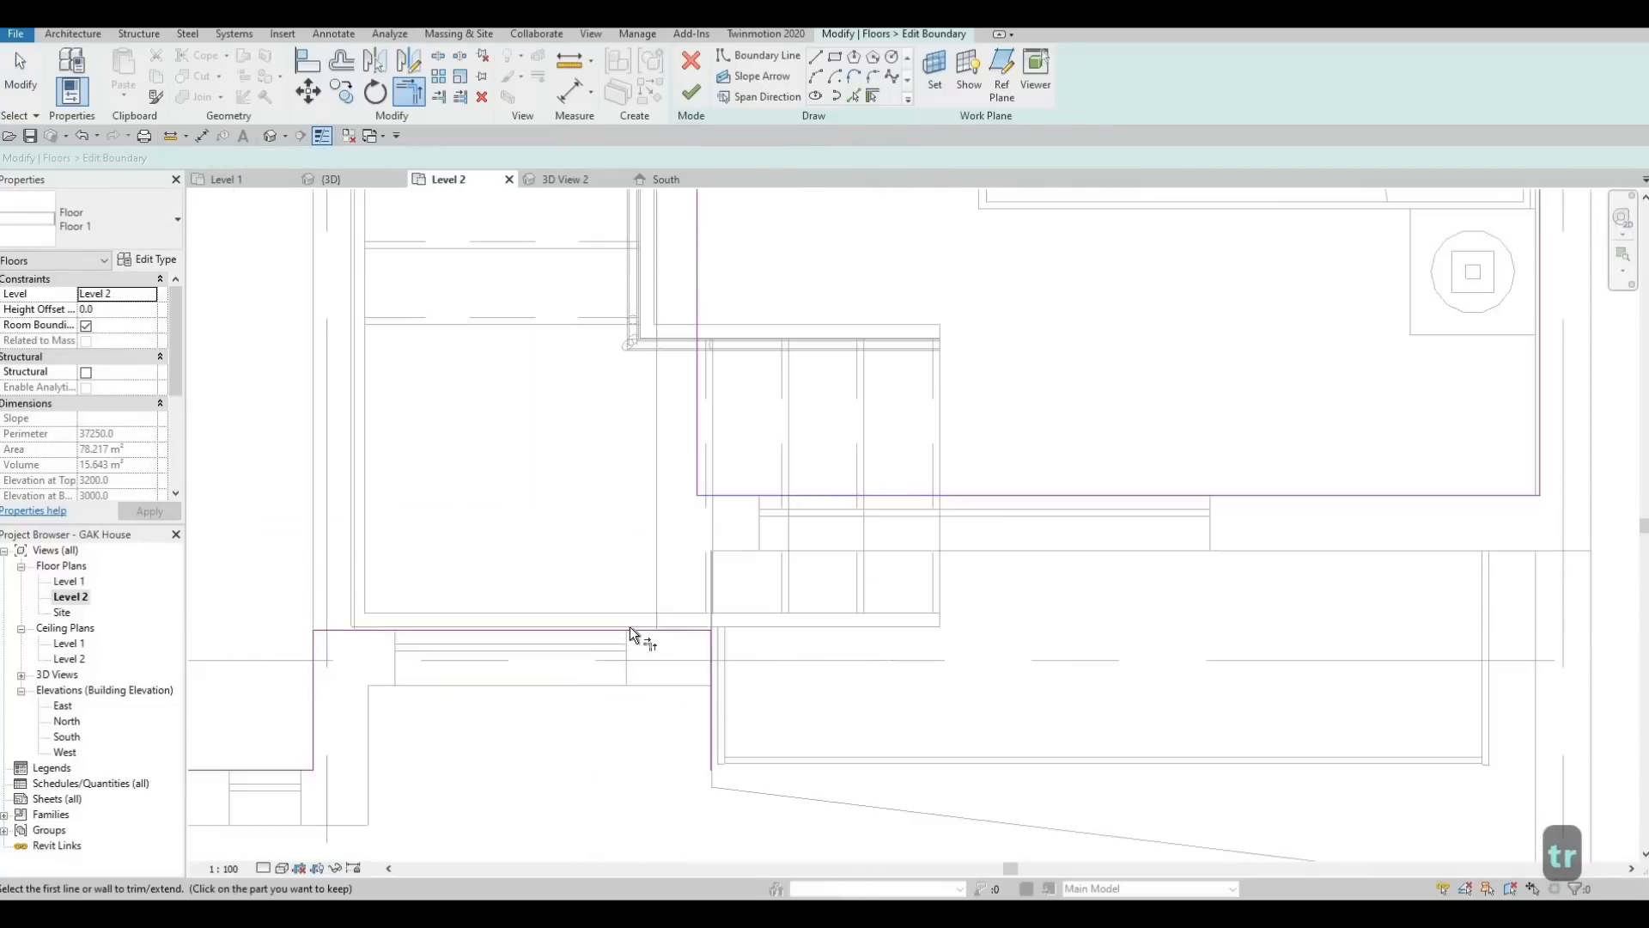
Trim the bedroom's west boundary line to the horizontal floor line in front of the stair landing
click(707, 483)
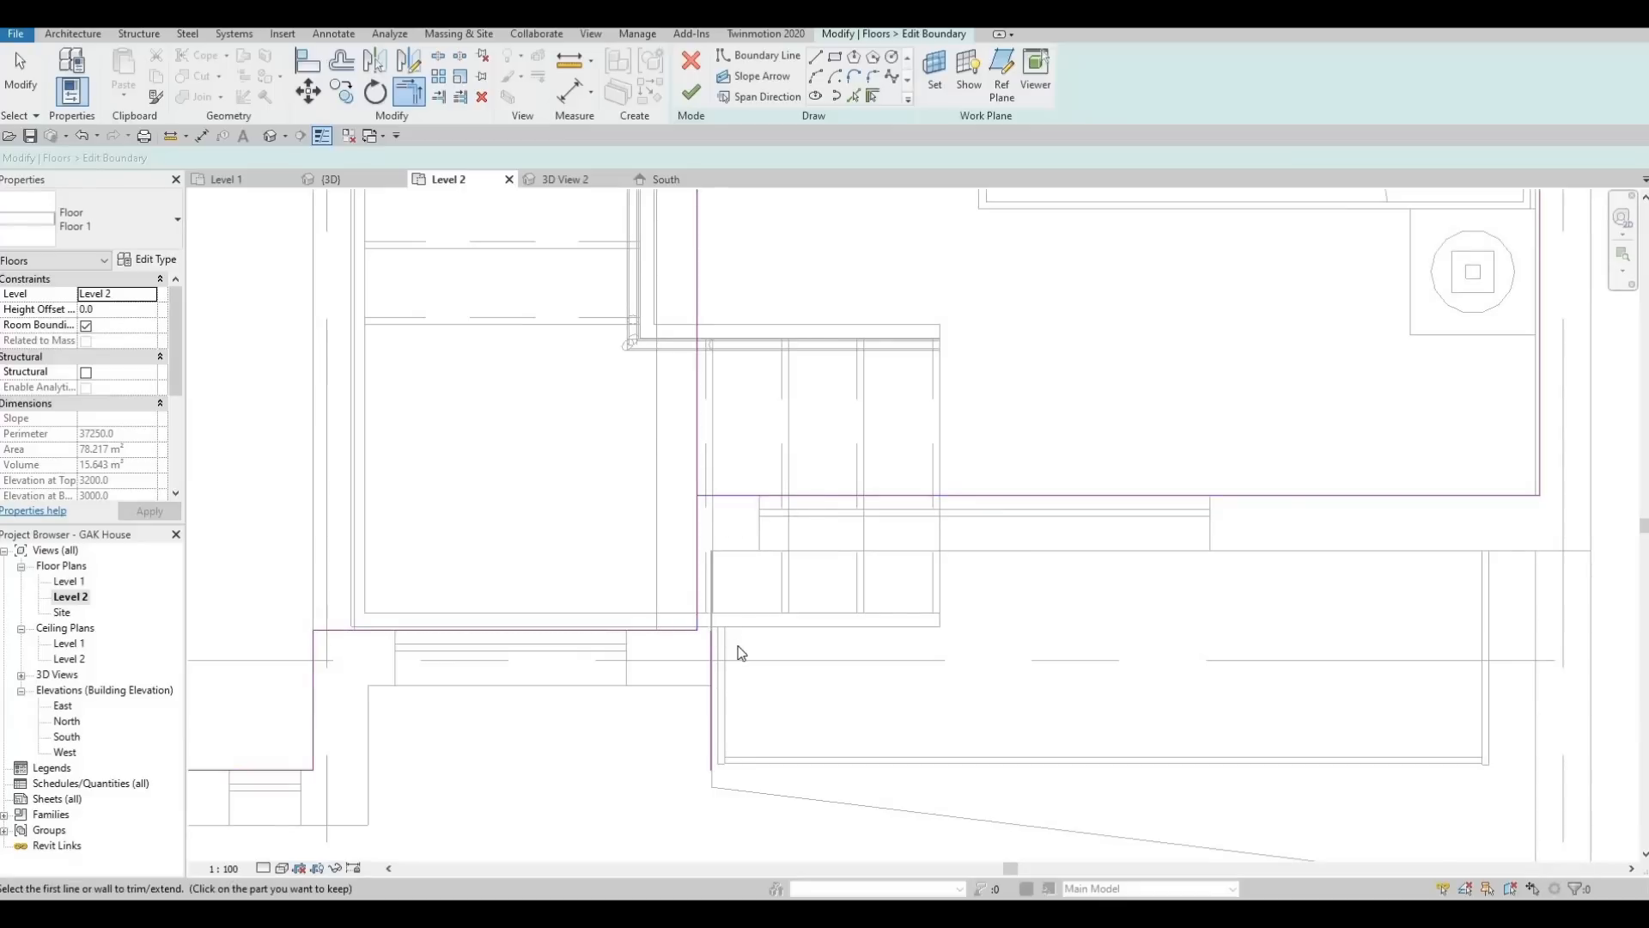
key(Escape)
key(Escape)
scroll(743, 586, down, 3)
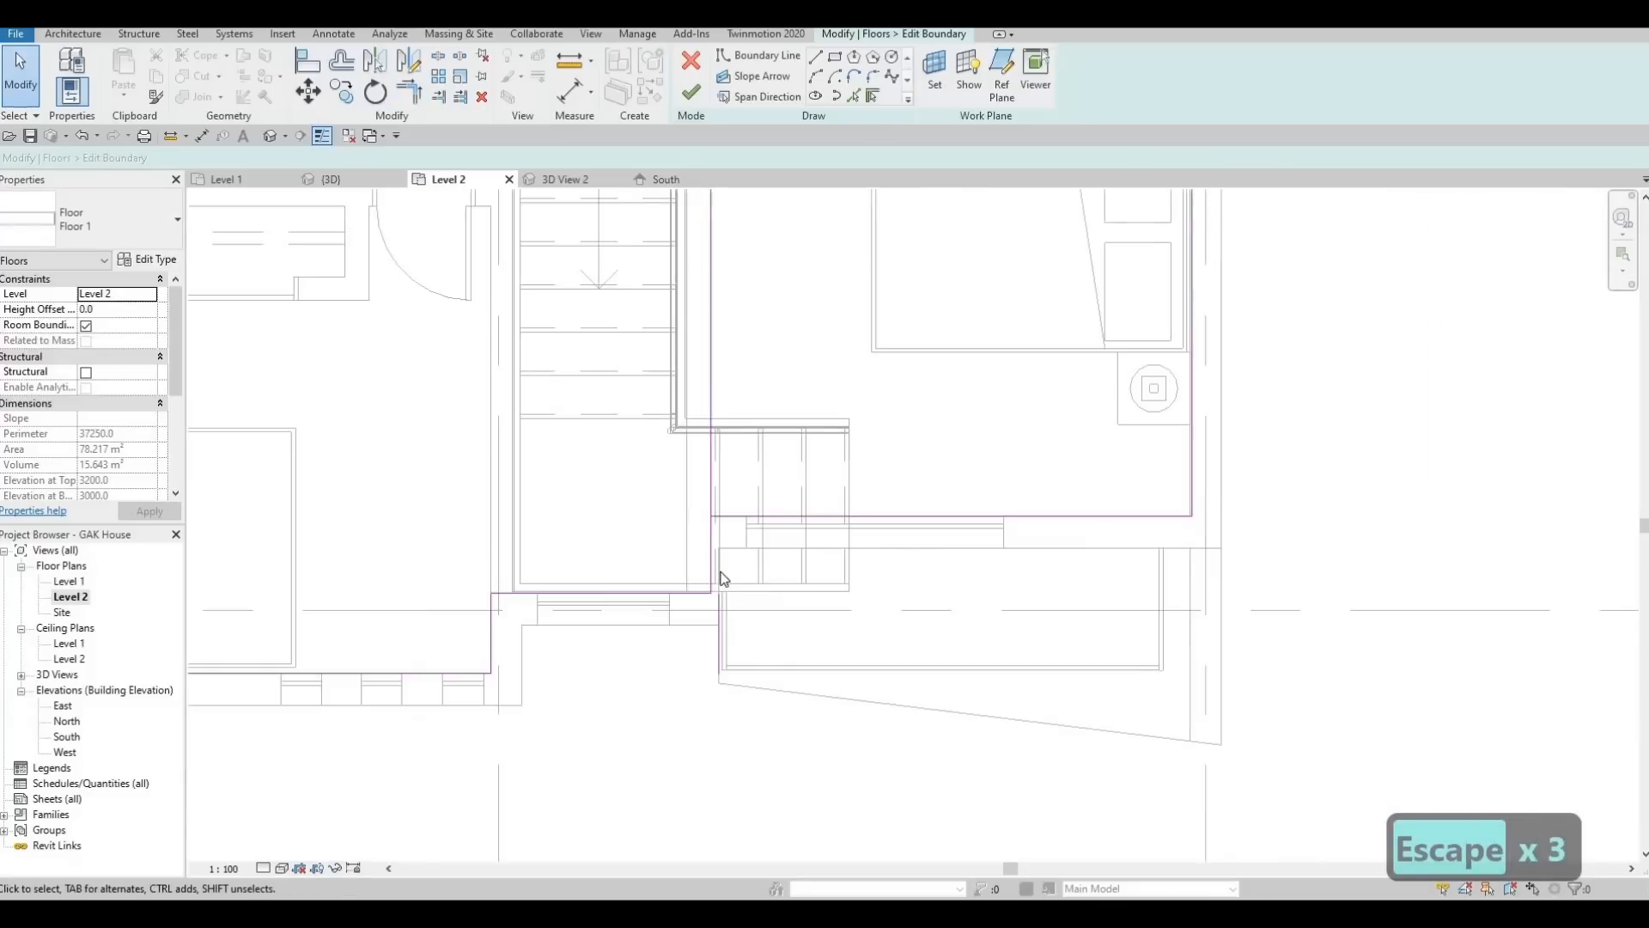
key(t)
key(r)
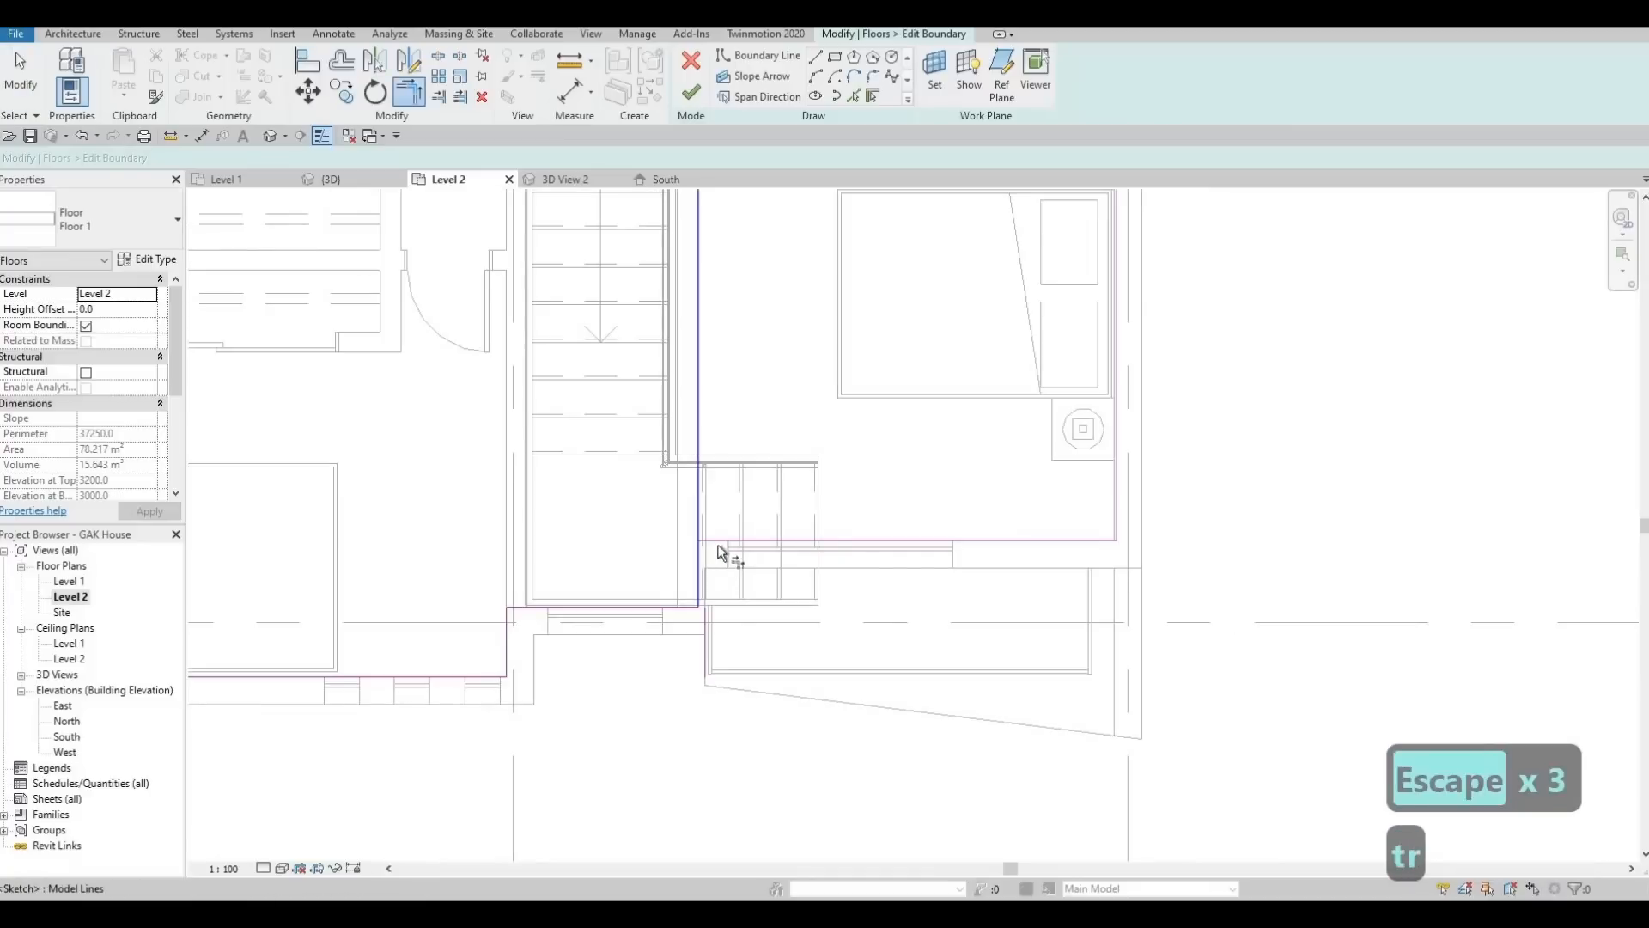
key(Escape)
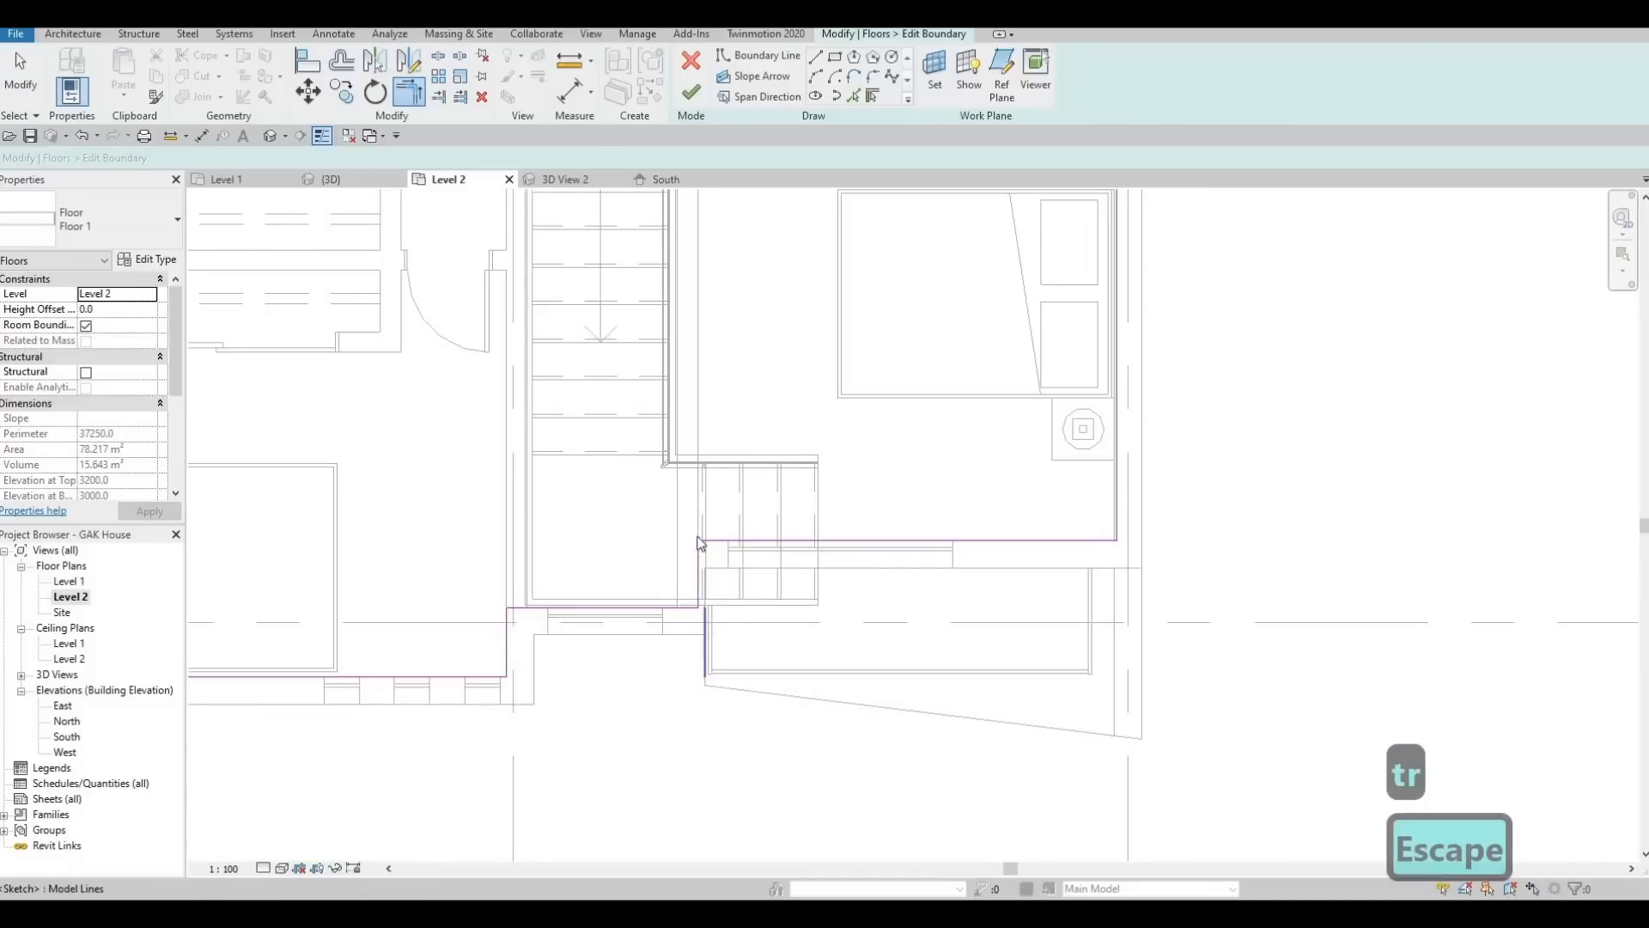
Shift the short vertical boundary line beside the stair landing west until it is 195 mm from the balcony's west edge
scroll(678, 520, up, 3)
key(Escape)
click(681, 522)
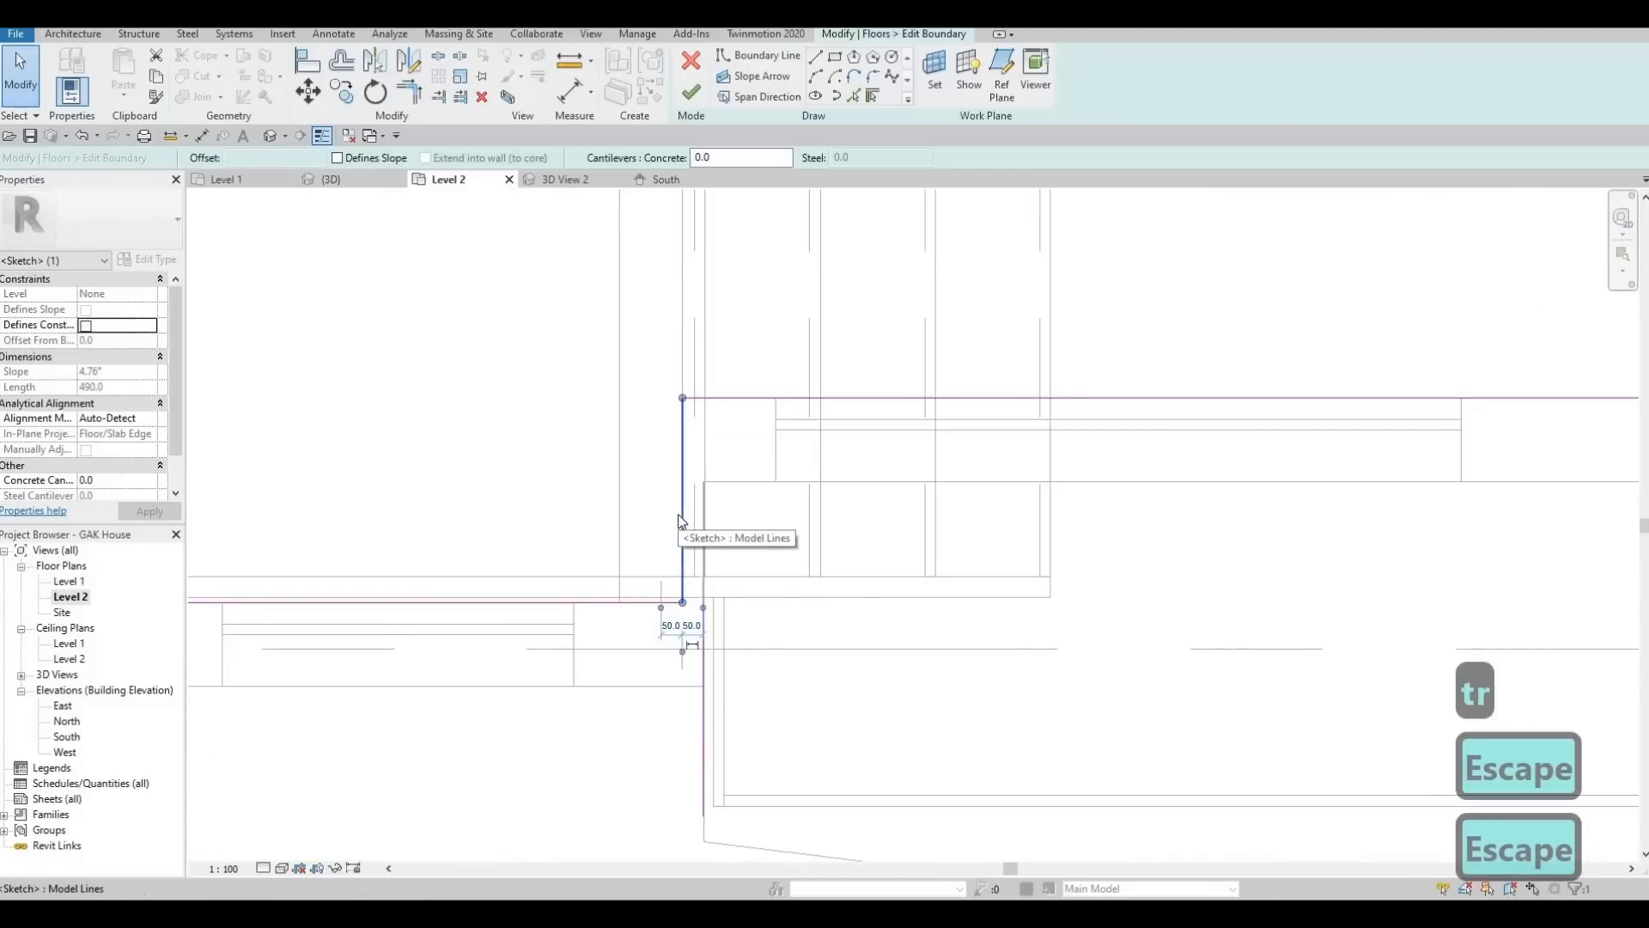
key(Left)
key(Left)
key(Left)
key(Left)
key(Left)
key(Left)
key(Left)
key(Left)
key(Left)
key(Left)
key(Left)
key(Left)
key(Left)
key(Left)
key(Left)
key(Left)
key(Left)
key(Left)
key(Left)
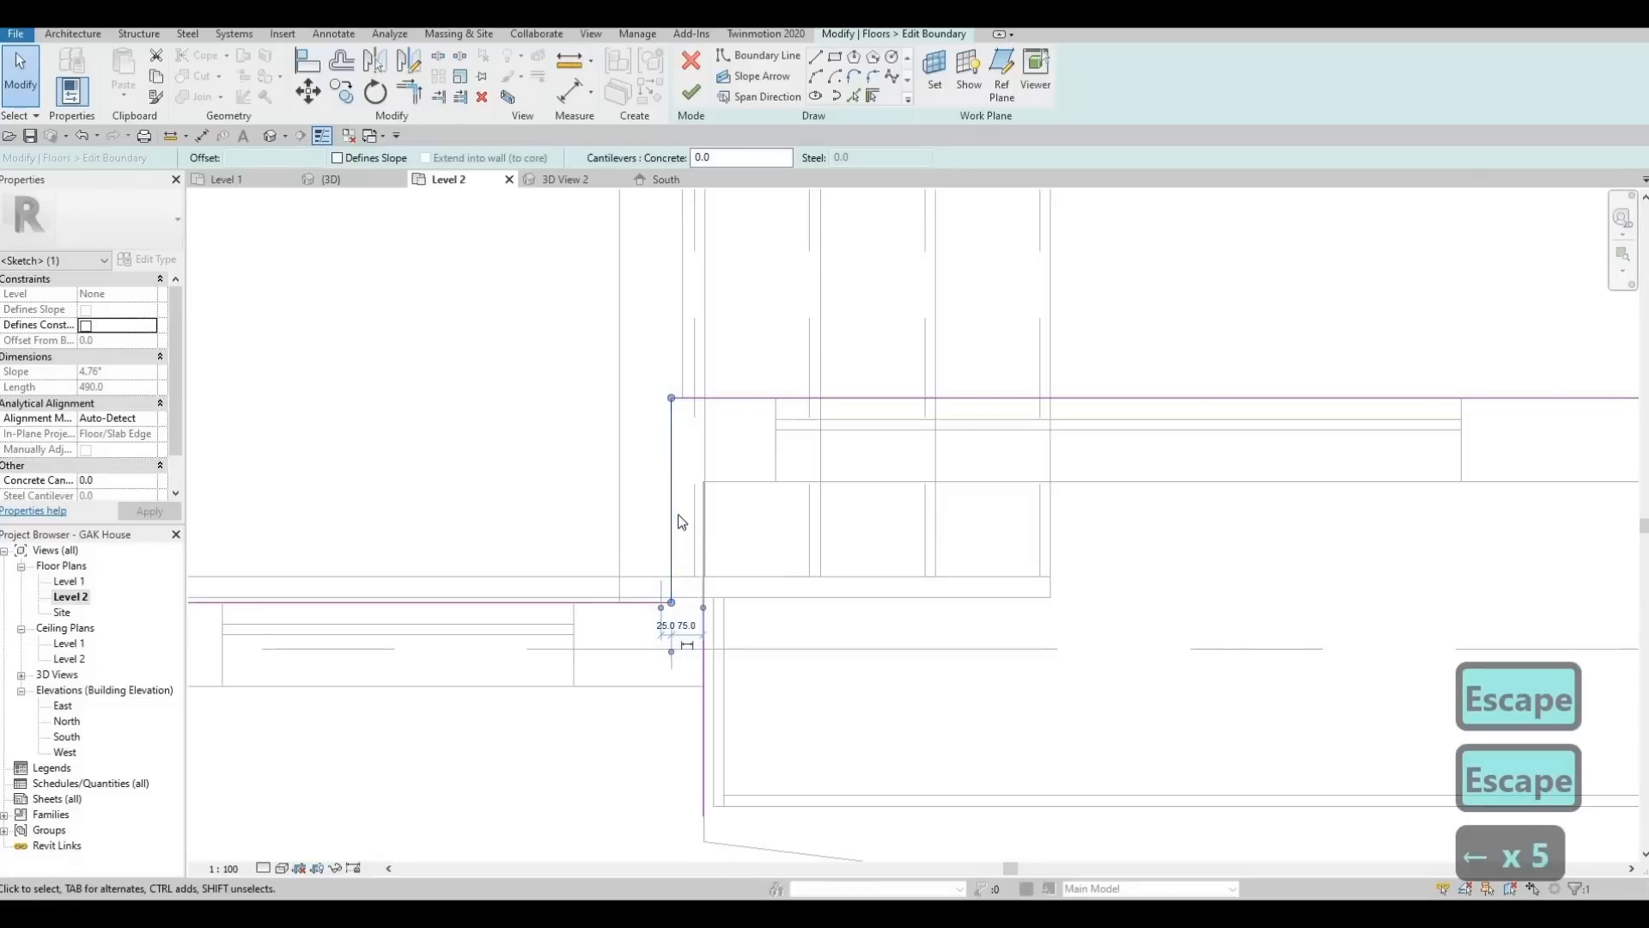
key(Left)
key(Left)
key(Left)
key(Left)
key(Left)
key(Left)
key(Left)
key(Left)
key(Left)
key(Left)
key(Left)
key(Left)
key(Left)
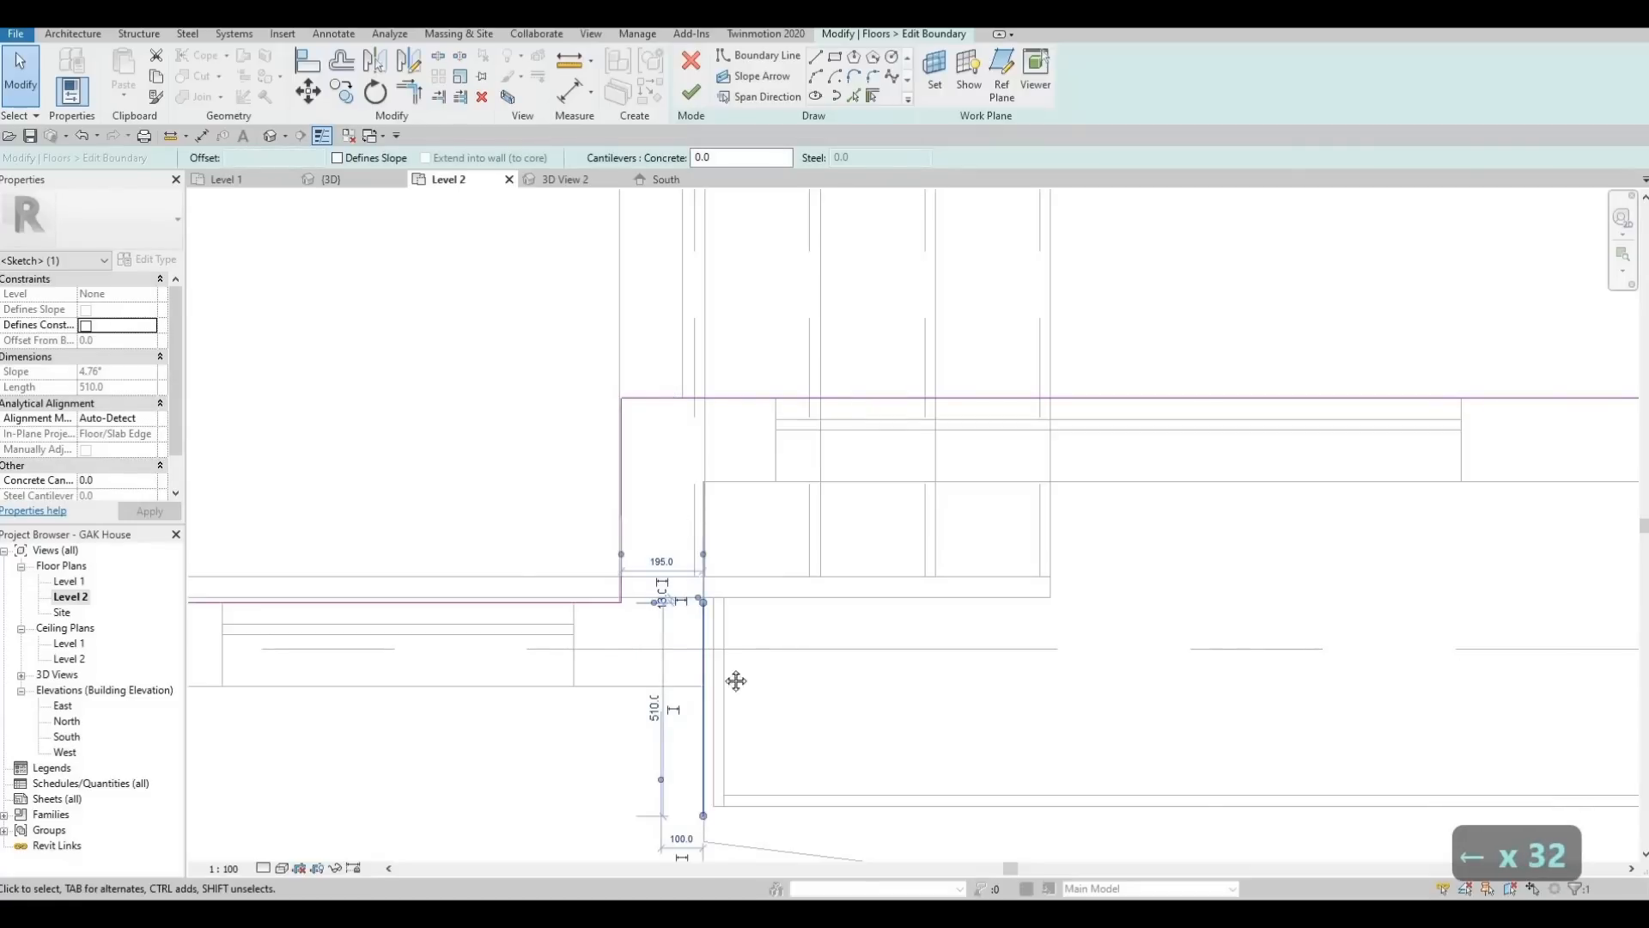
Delete the leftover boundary line on the balcony's west side and finish the floor sketch without attaching the walls
key(Delete)
scroll(710, 416, down, 5)
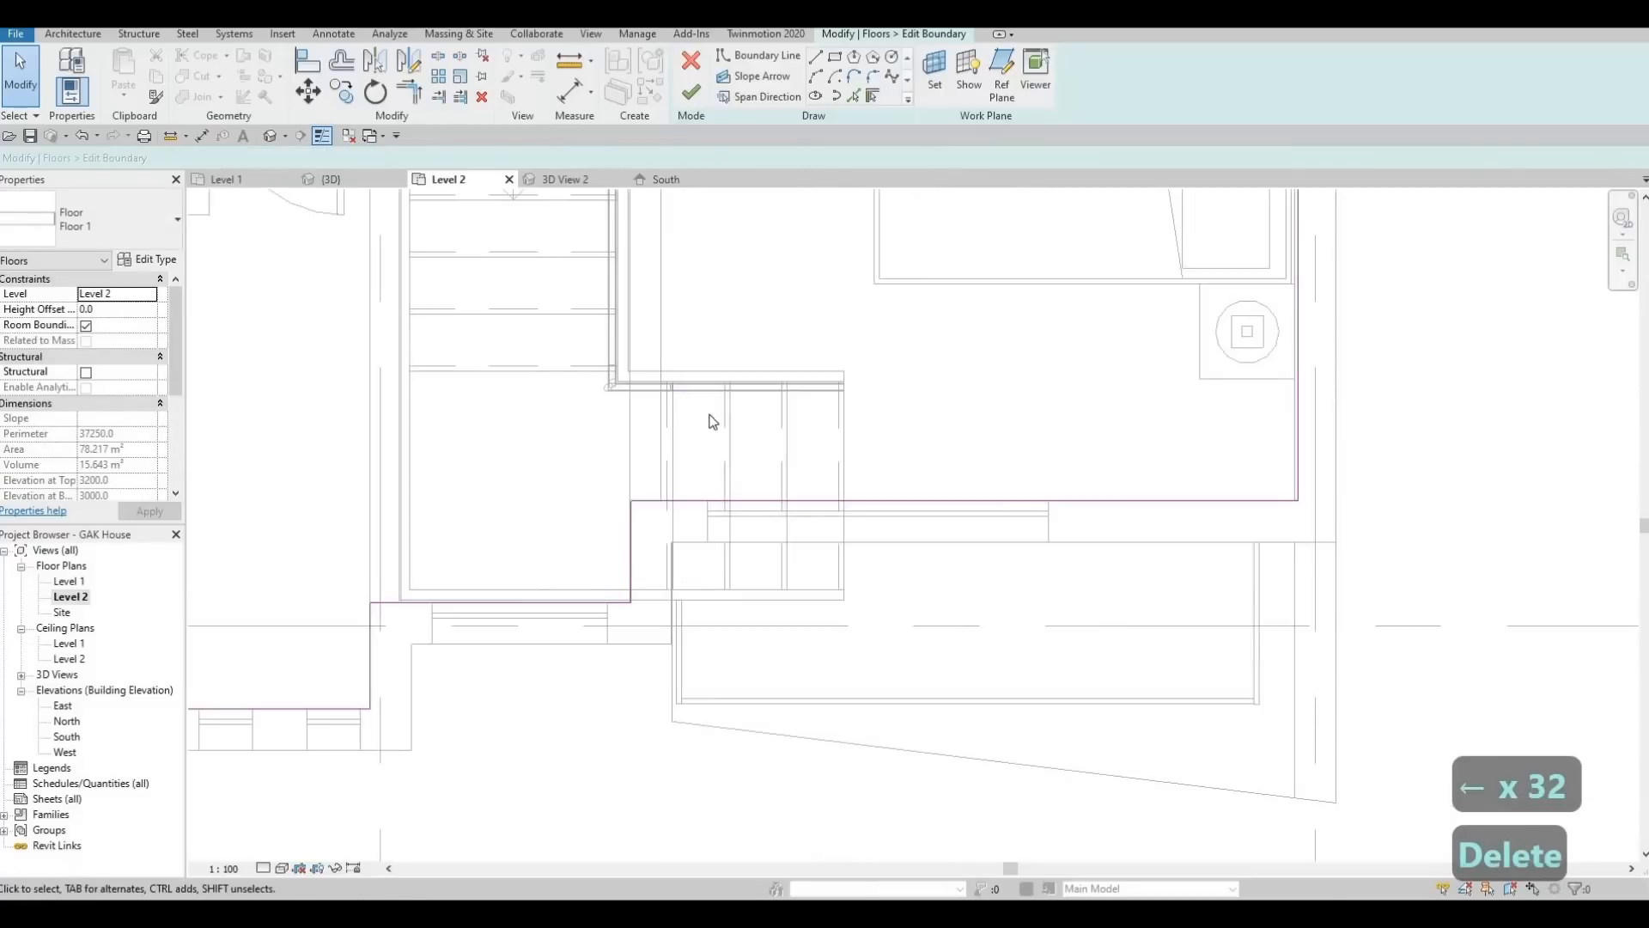
click(691, 92)
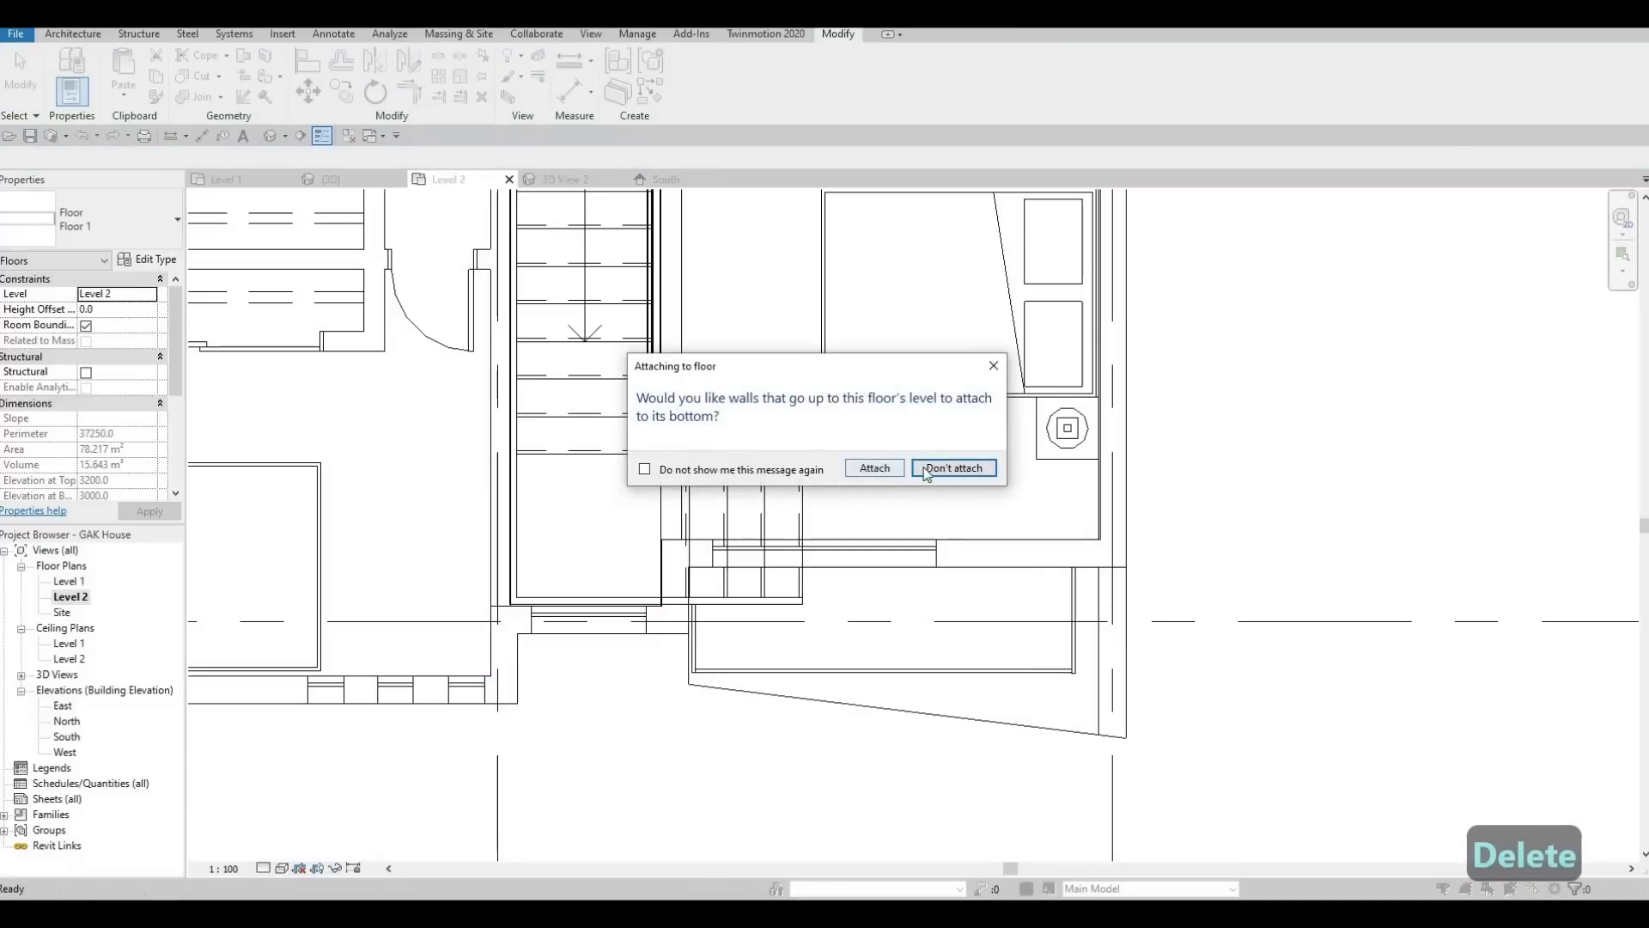
click(953, 467)
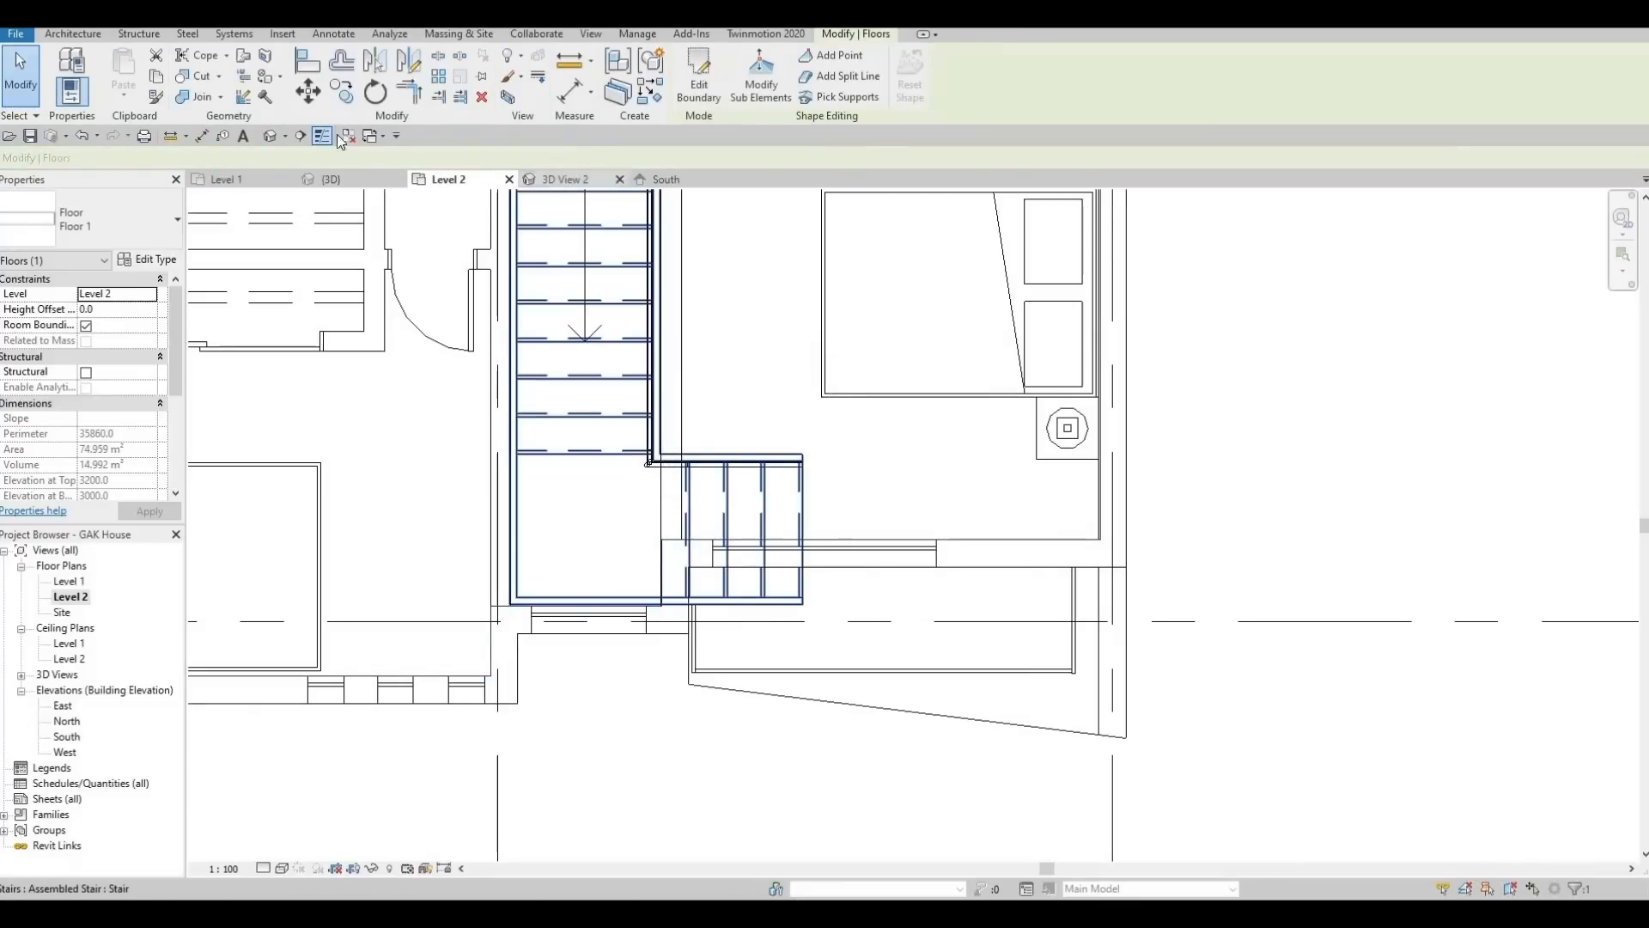
Examine the reshaped Level 2 floor's edge around the balcony from below in the 3D view
click(348, 180)
key(Escape)
key(Escape)
shift+middle_drag(617, 662, 934, 347)
Reopen the floor's boundary, align its front line with the outer face of the wall behind the balcony, and finish without attaching walls
click(1099, 560)
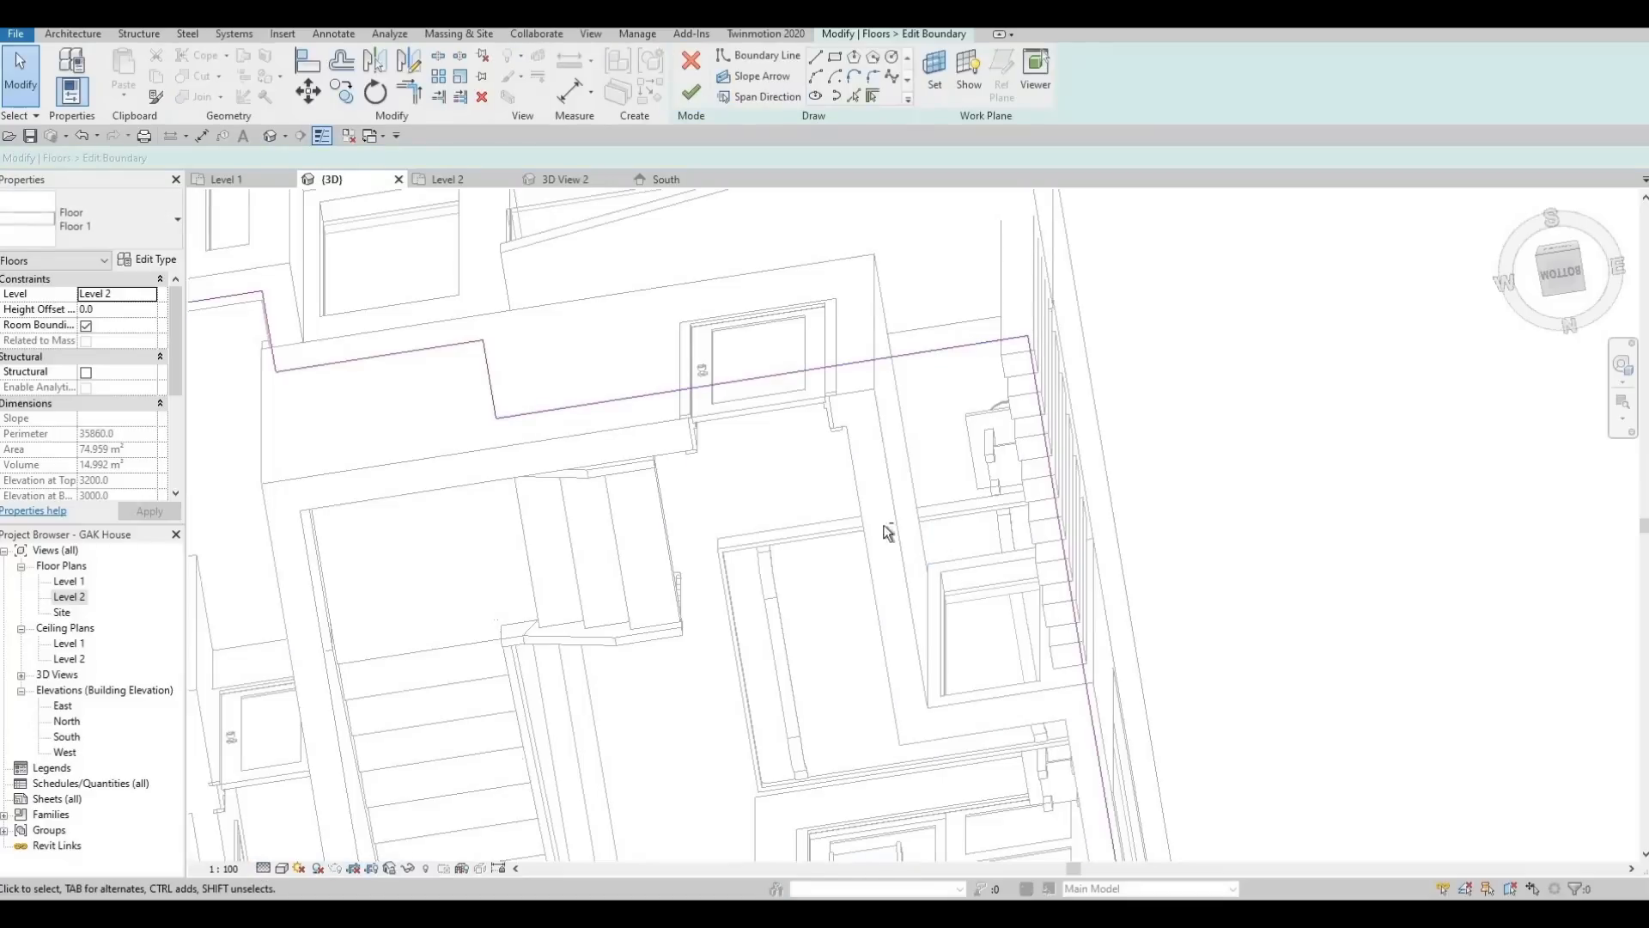
shift+middle_drag(884, 530, 898, 620)
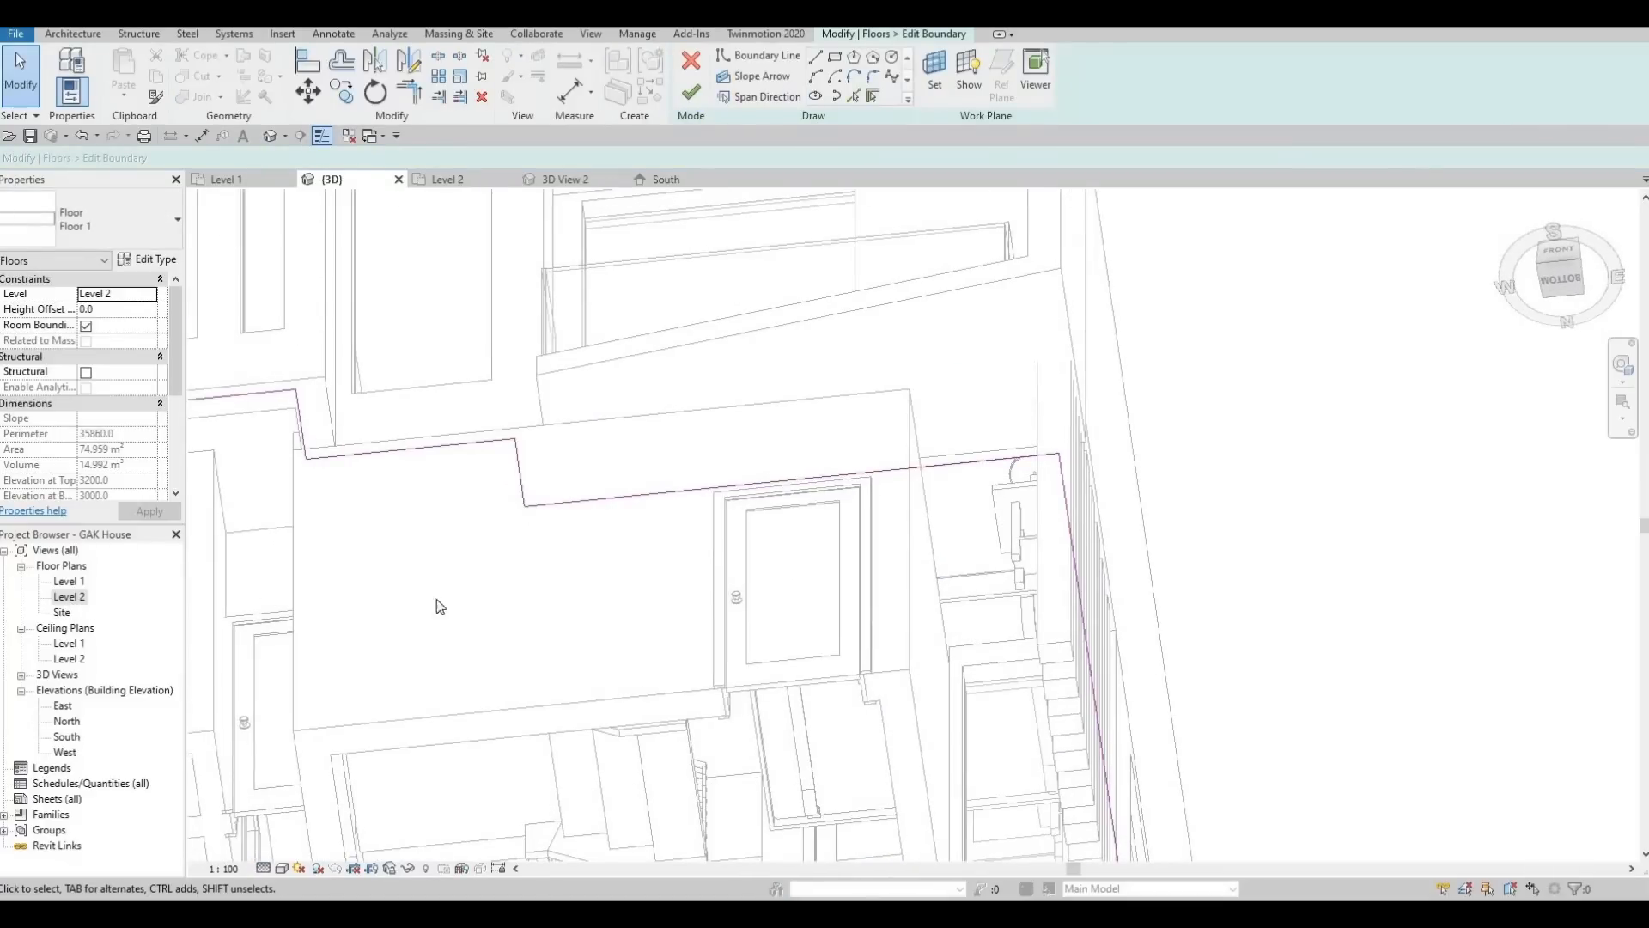
middle_drag(794, 612, 730, 613)
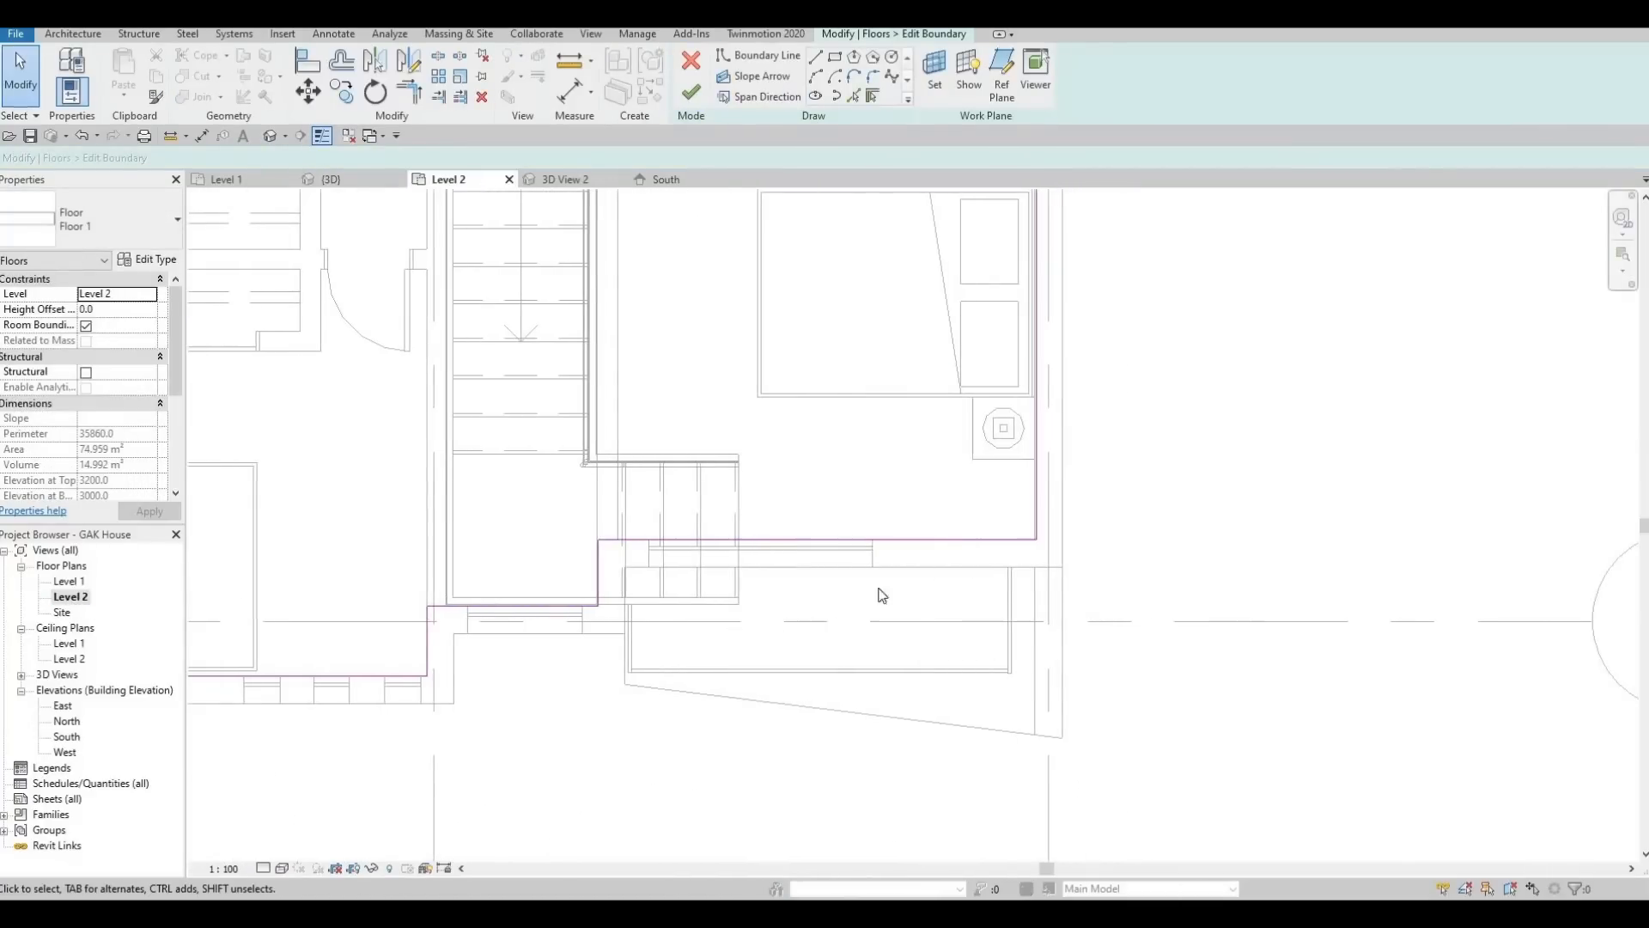
middle_drag(882, 594, 843, 595)
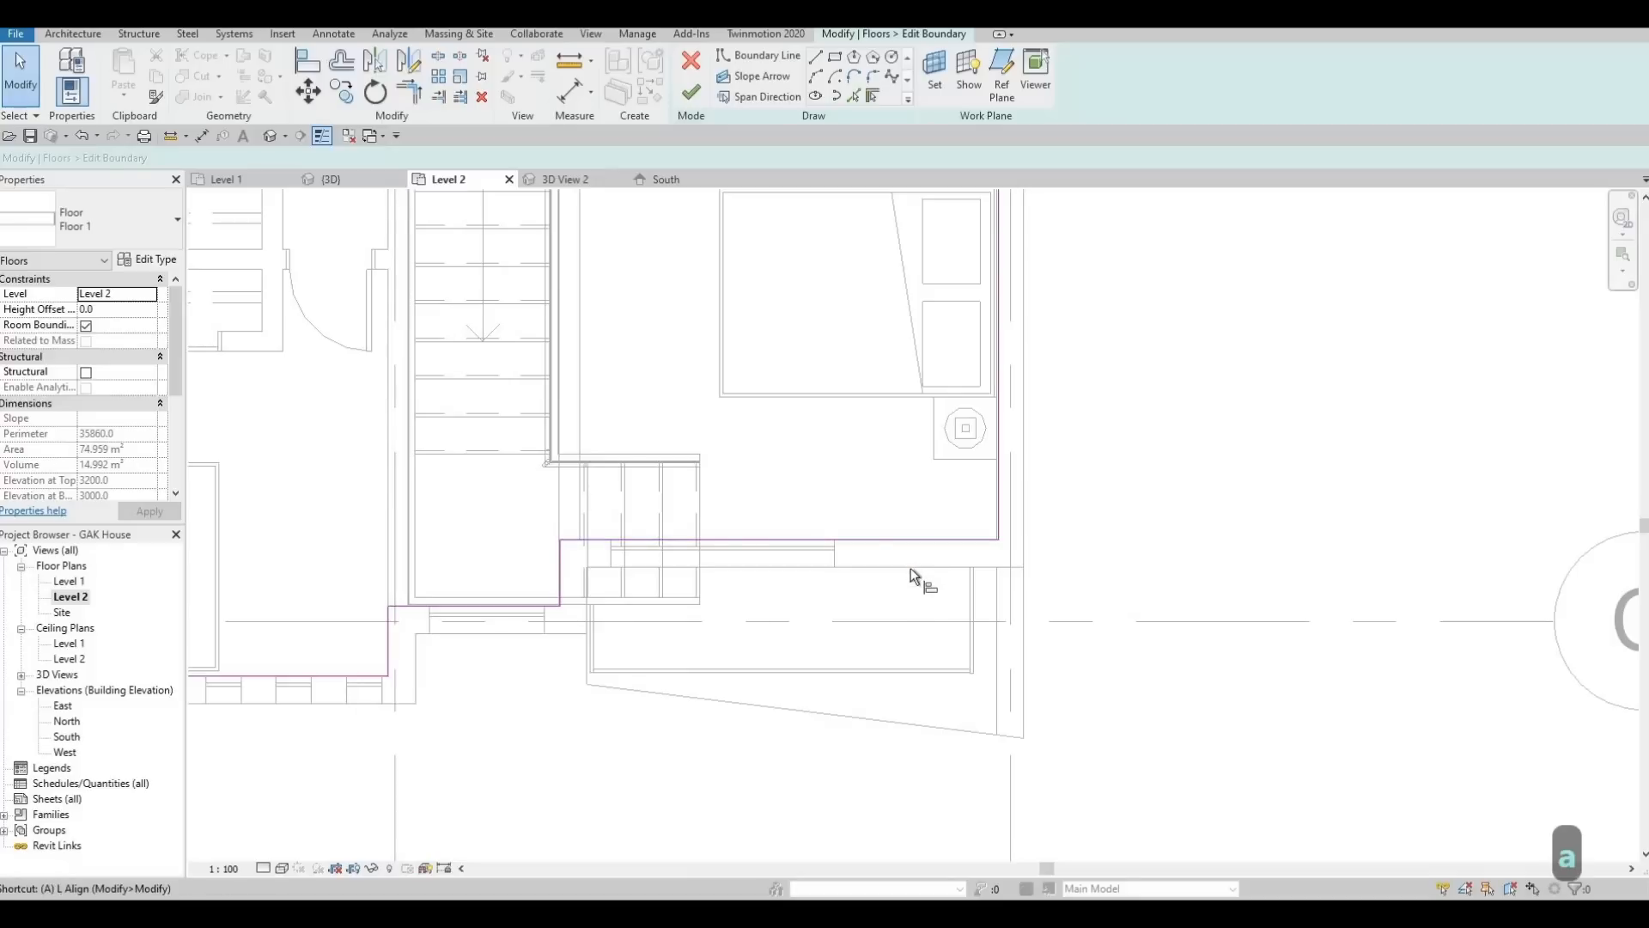
key(a)
key(l)
click(915, 547)
click(876, 539)
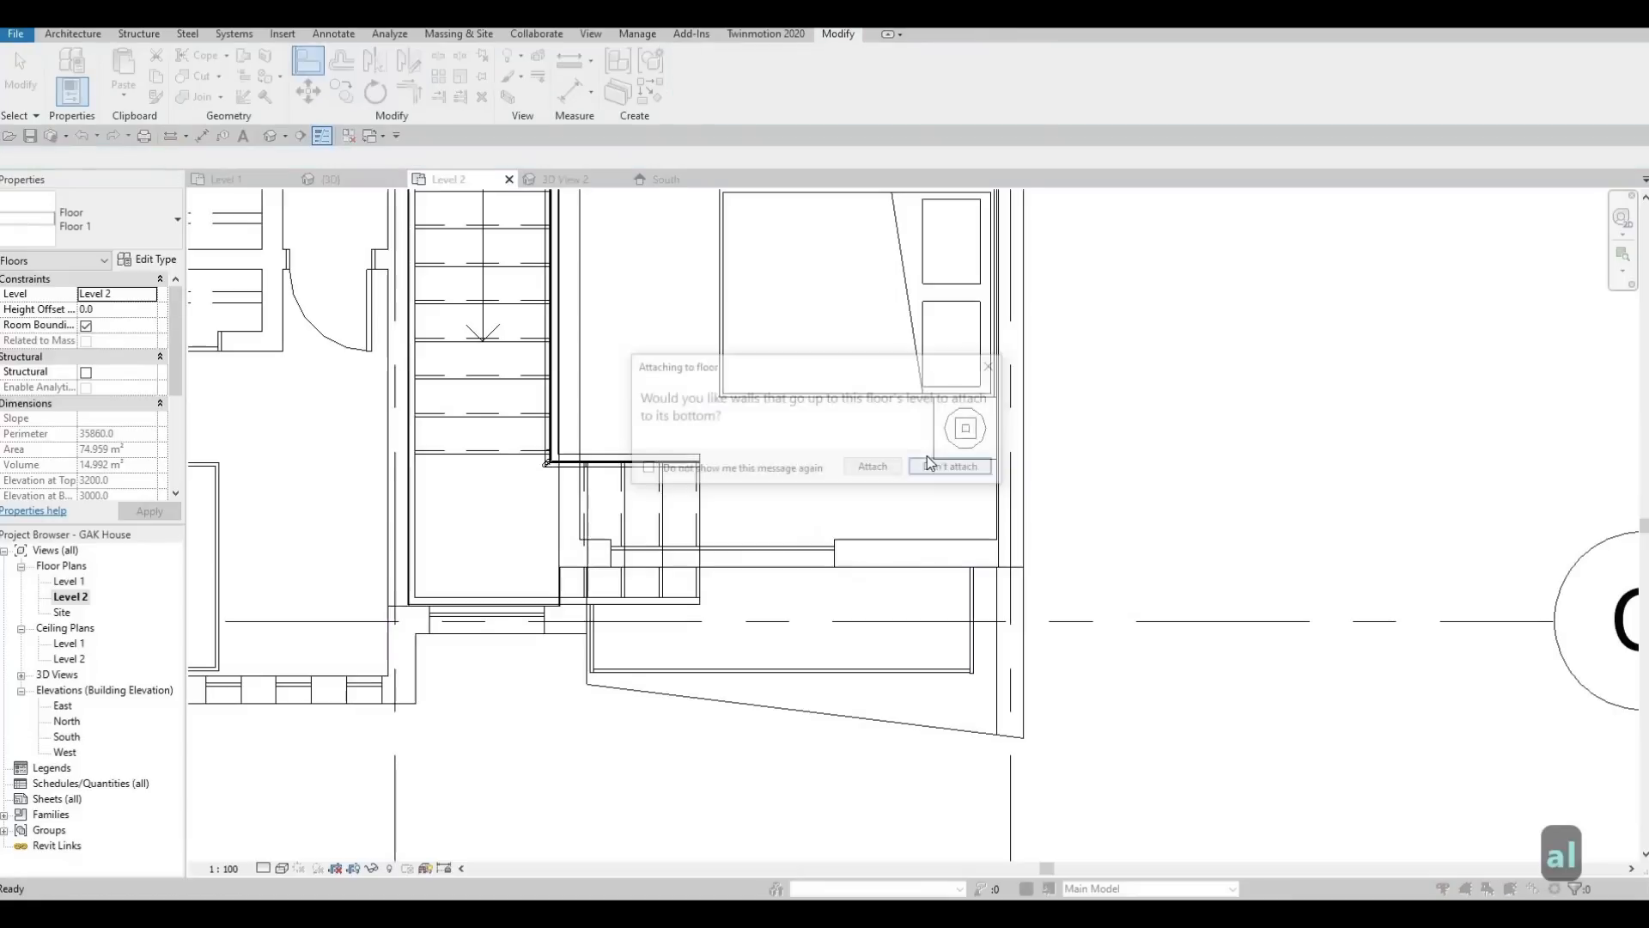
click(936, 472)
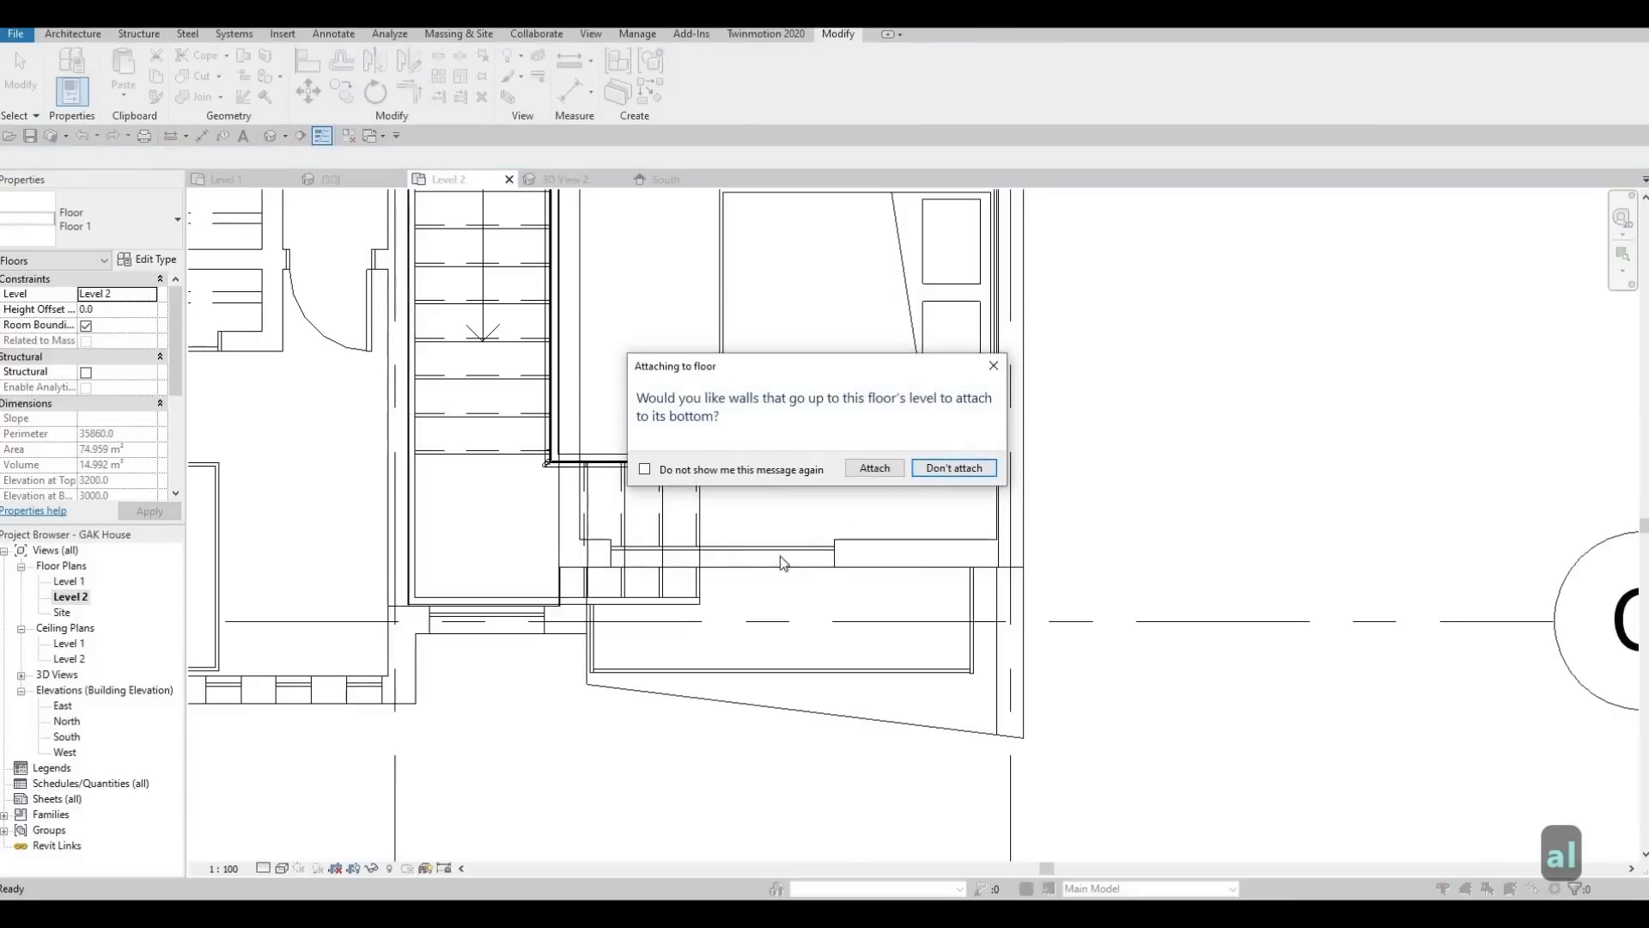
Delete the glass curtain wall panel on the balcony's east side in the 3D view
click(269, 137)
key(Escape)
shift+middle_drag(688, 493, 455, 554)
middle_drag(275, 678, 1046, 786)
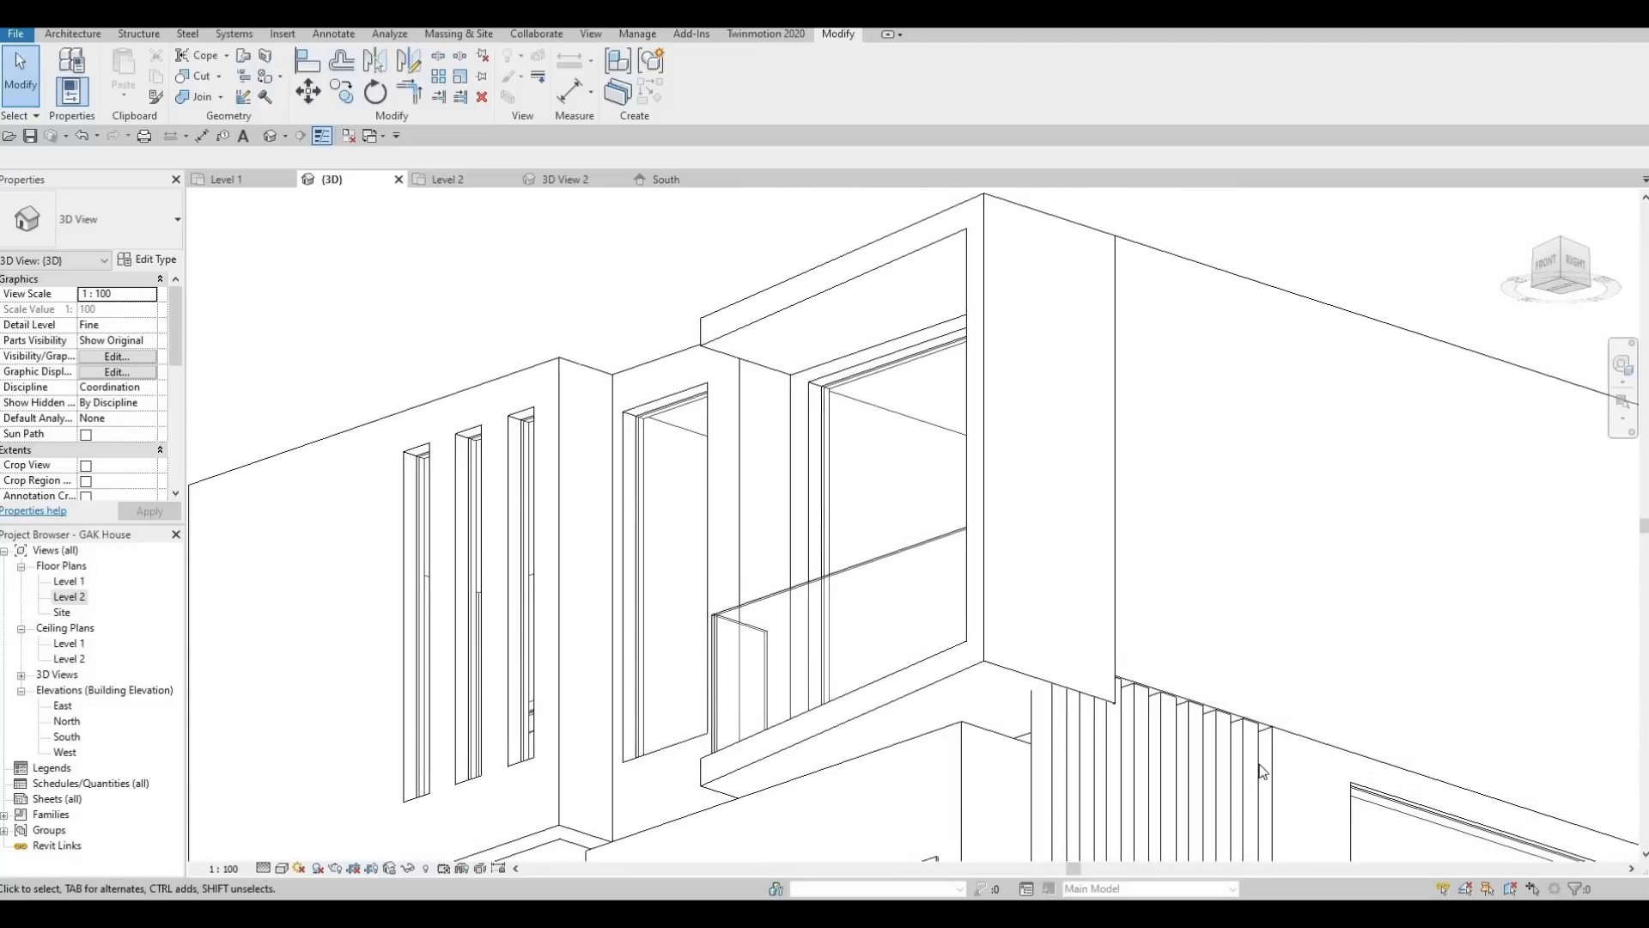
shift+middle_drag(343, 283, 1141, 312)
scroll(1141, 312, up, 2)
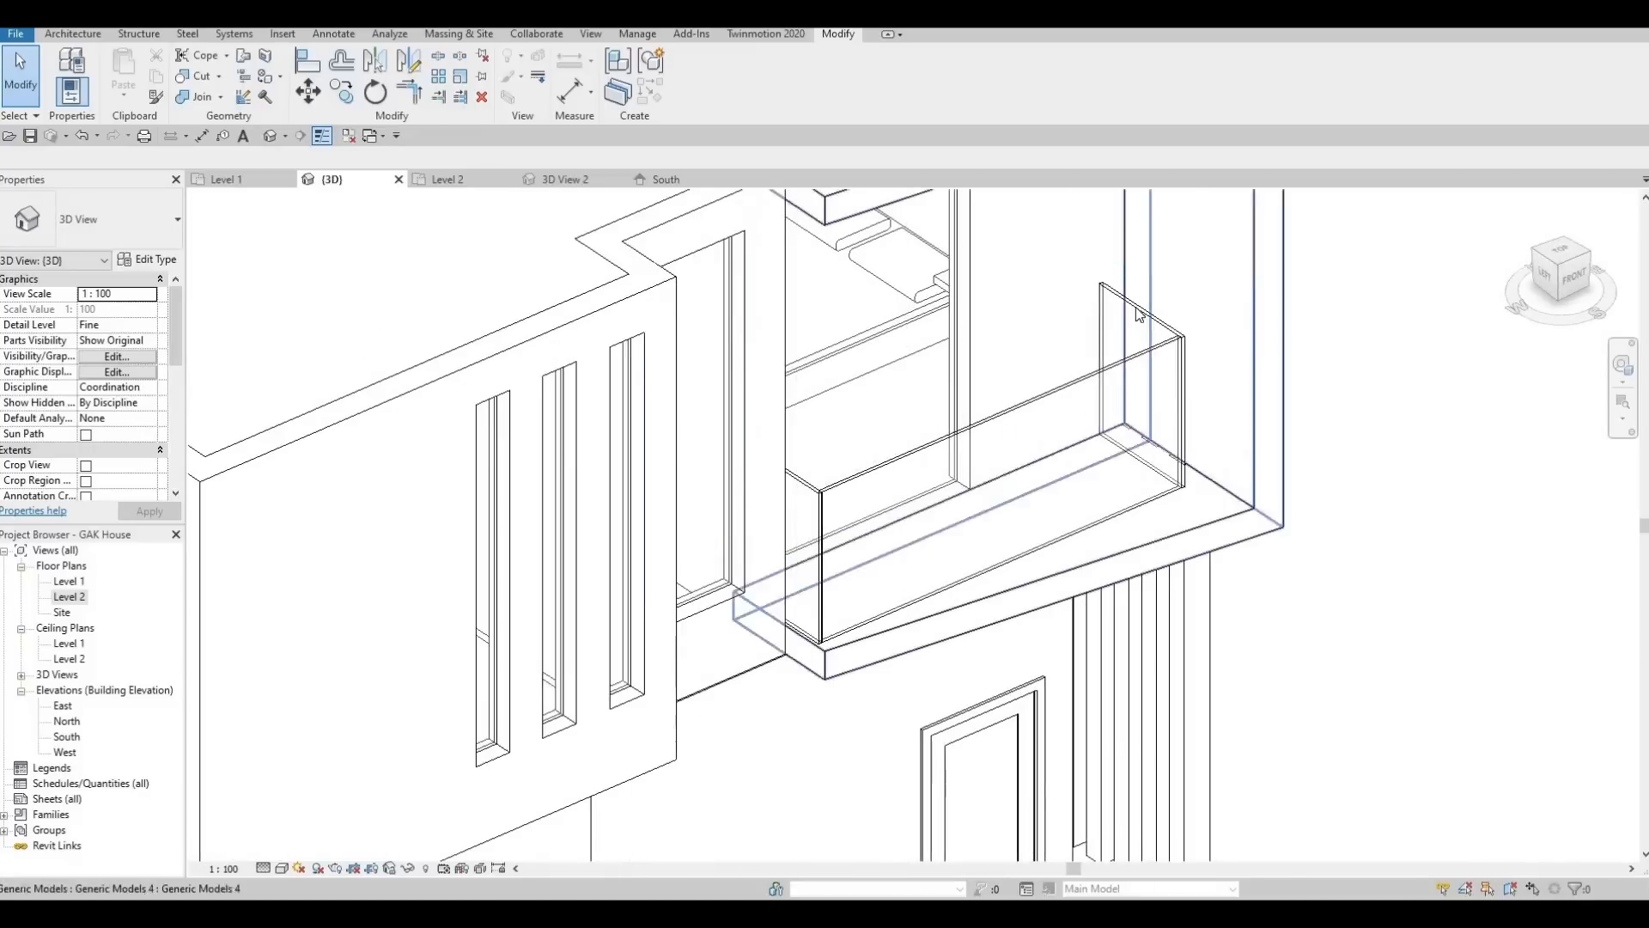
click(1108, 327)
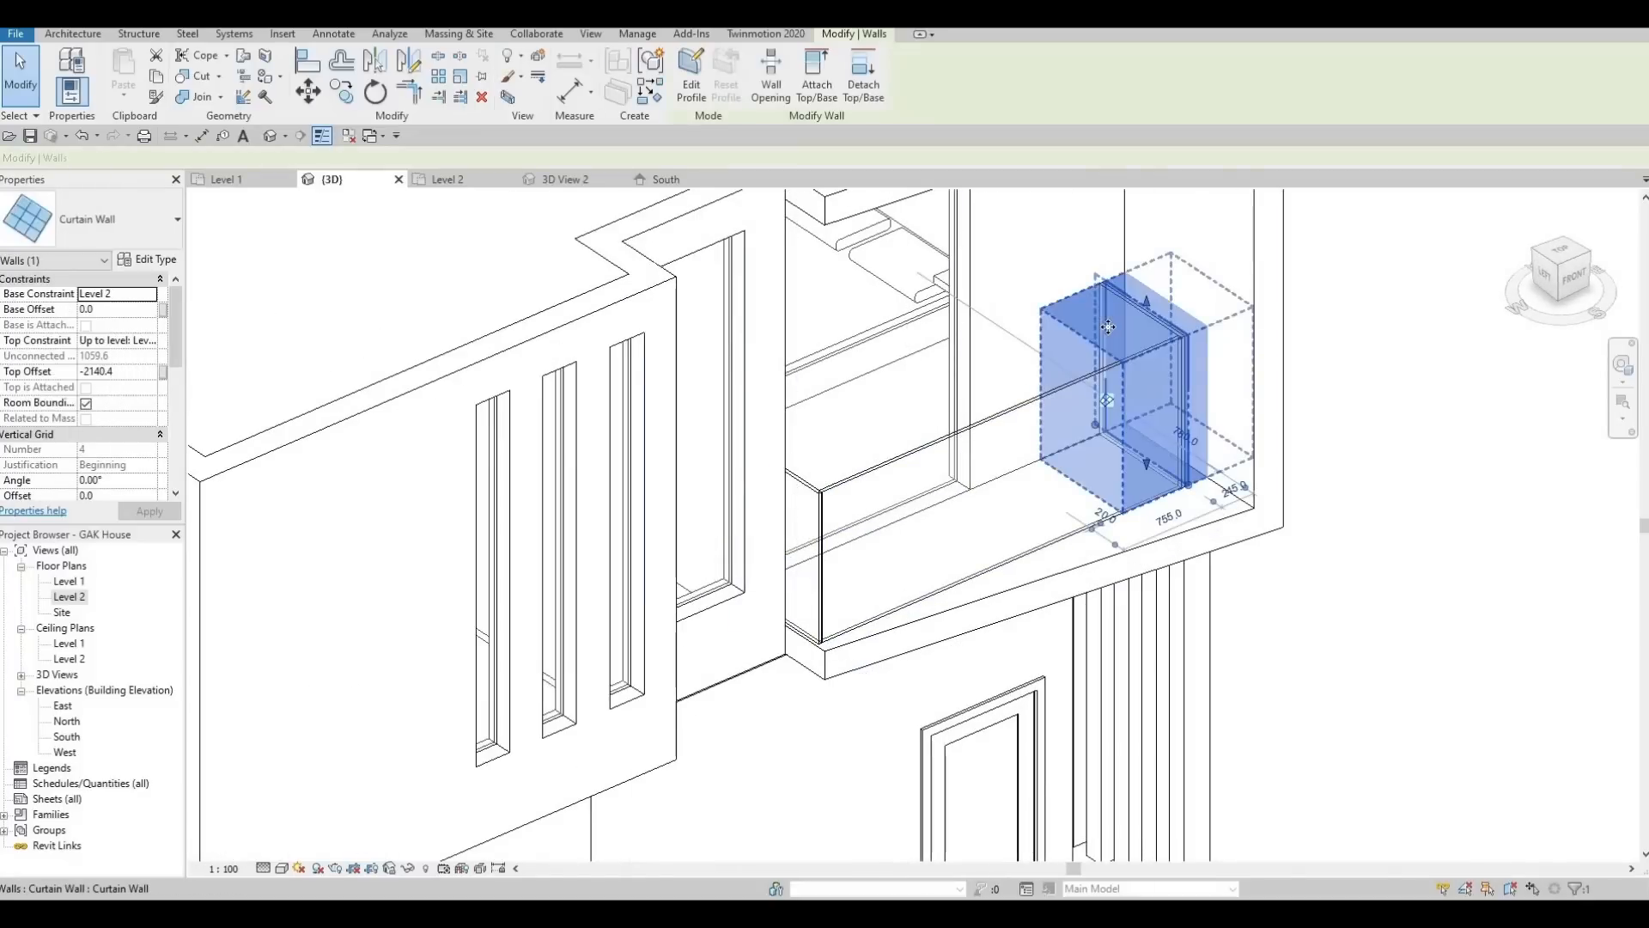
key(Delete)
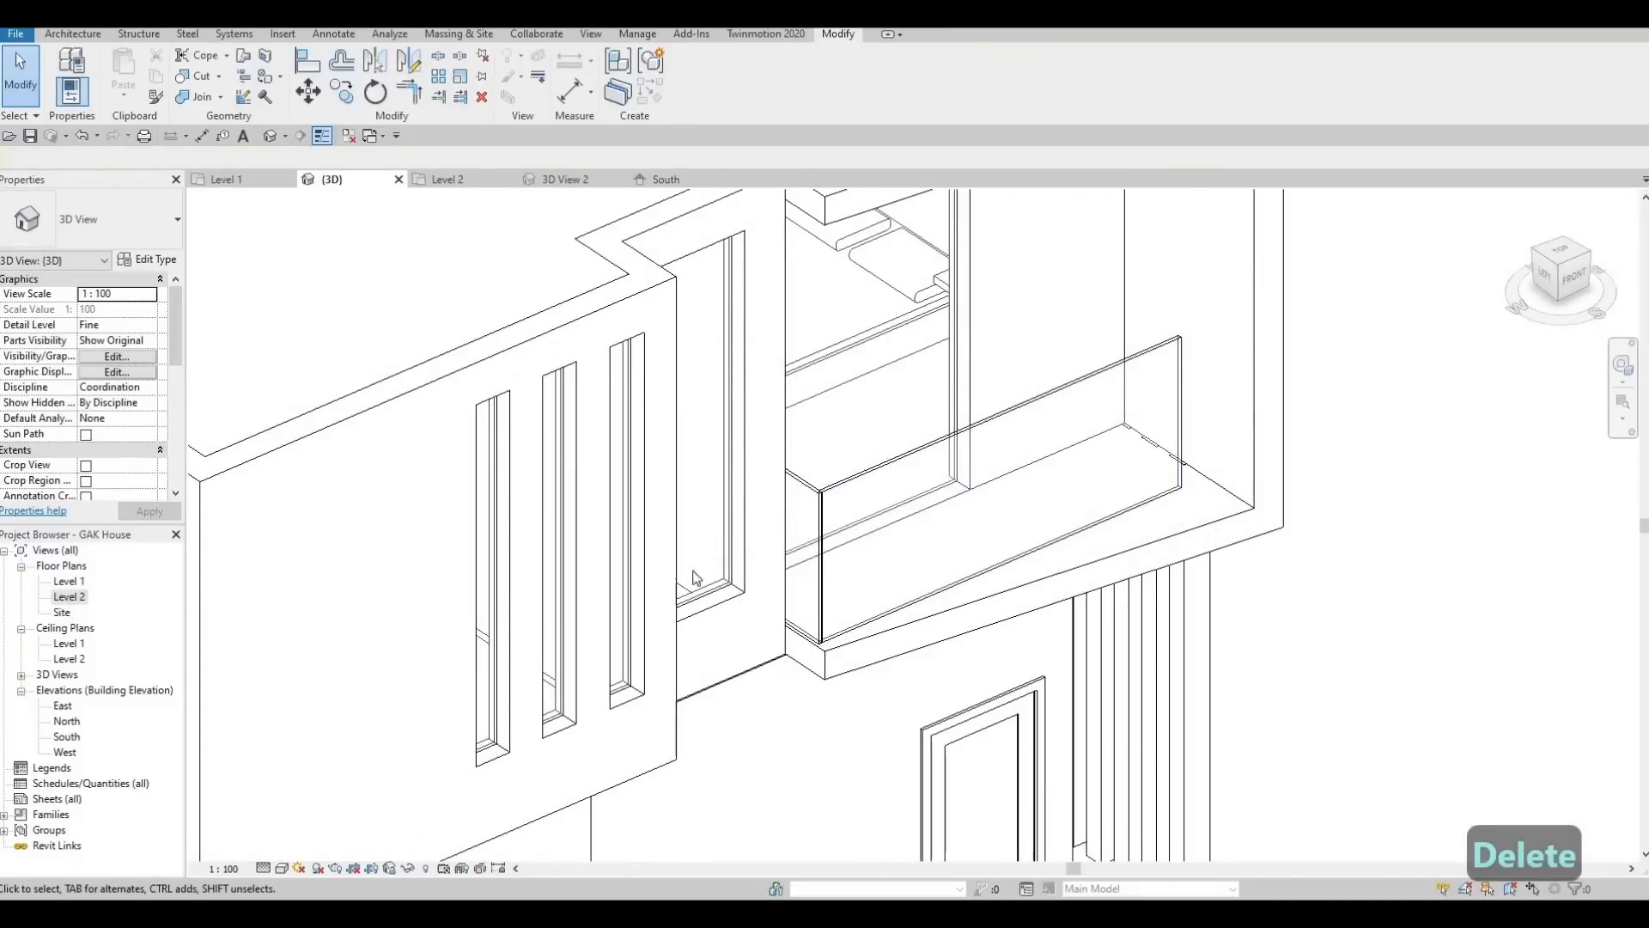
In the Level 2 plan, extend the balcony's front glass curtain wall east to the inner face of the slanted frame
double_click(70, 597)
middle_drag(784, 655, 837, 616)
scroll(838, 616, up, 2)
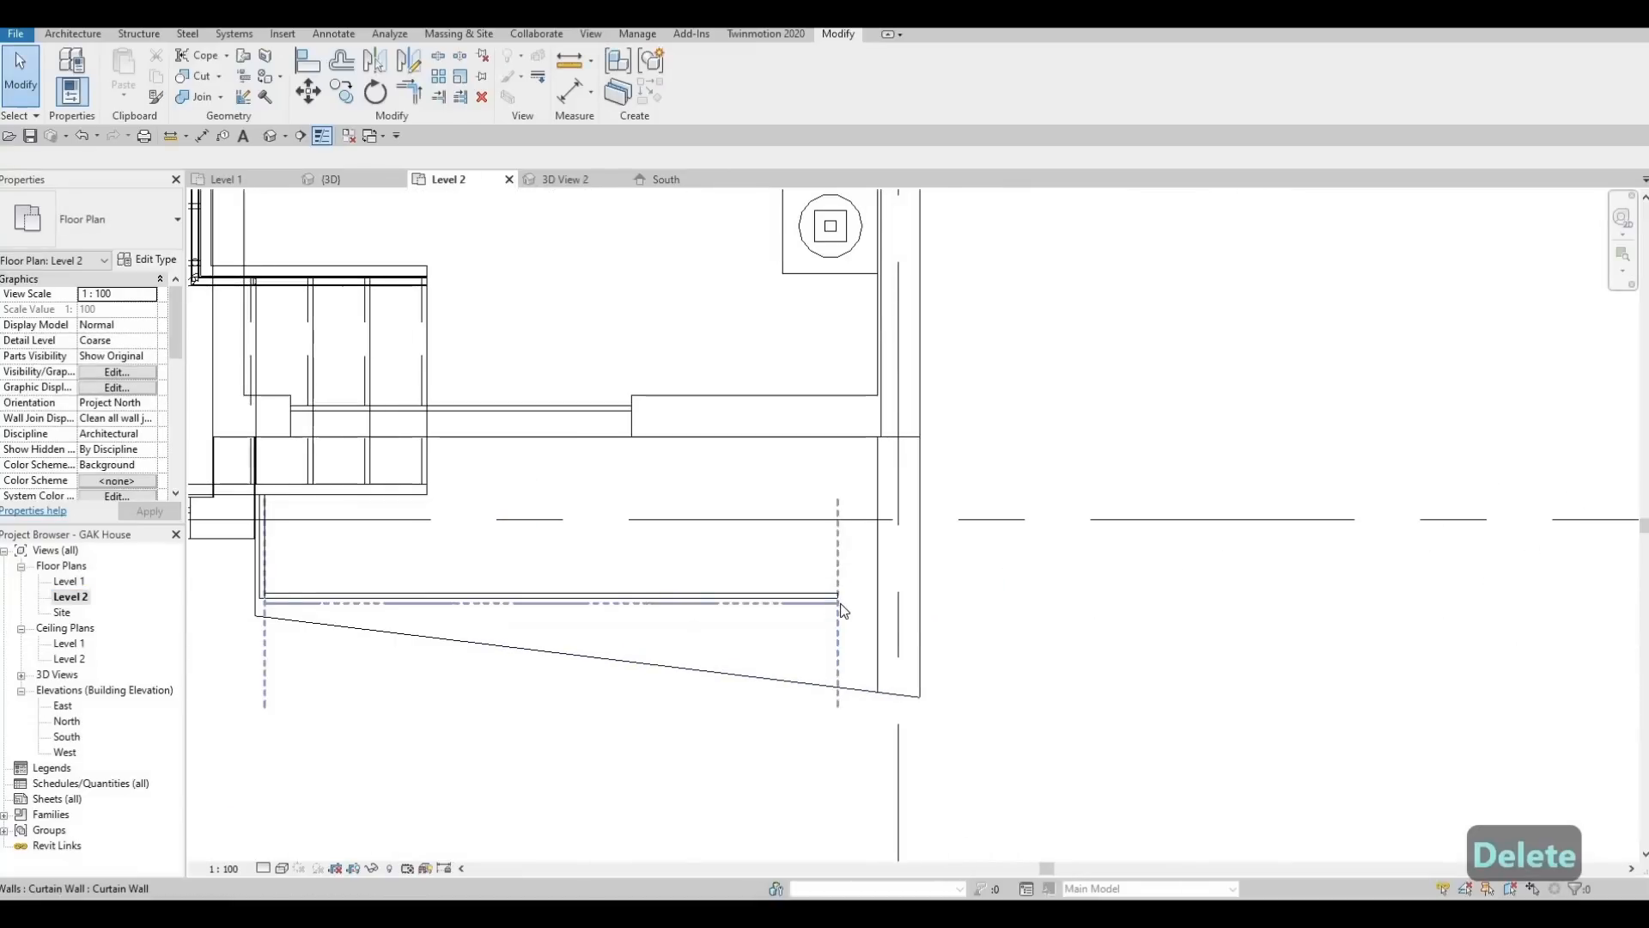
click(842, 608)
drag(839, 603, 881, 611)
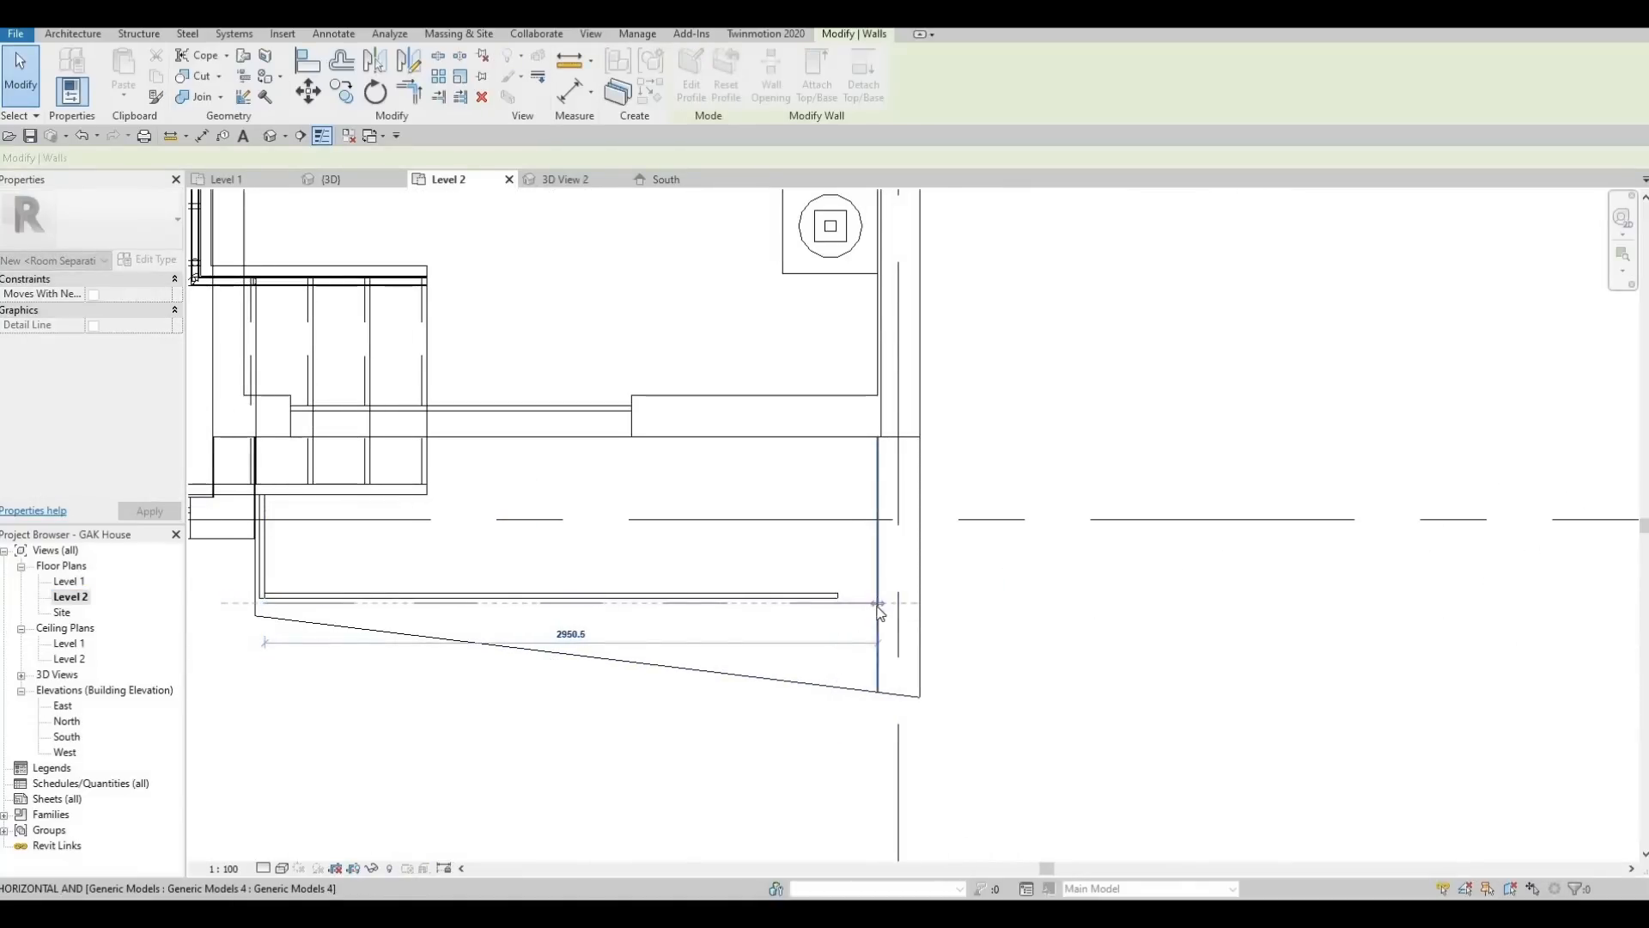
key(Escape)
middle_drag(700, 626, 866, 571)
scroll(866, 571, down, 1)
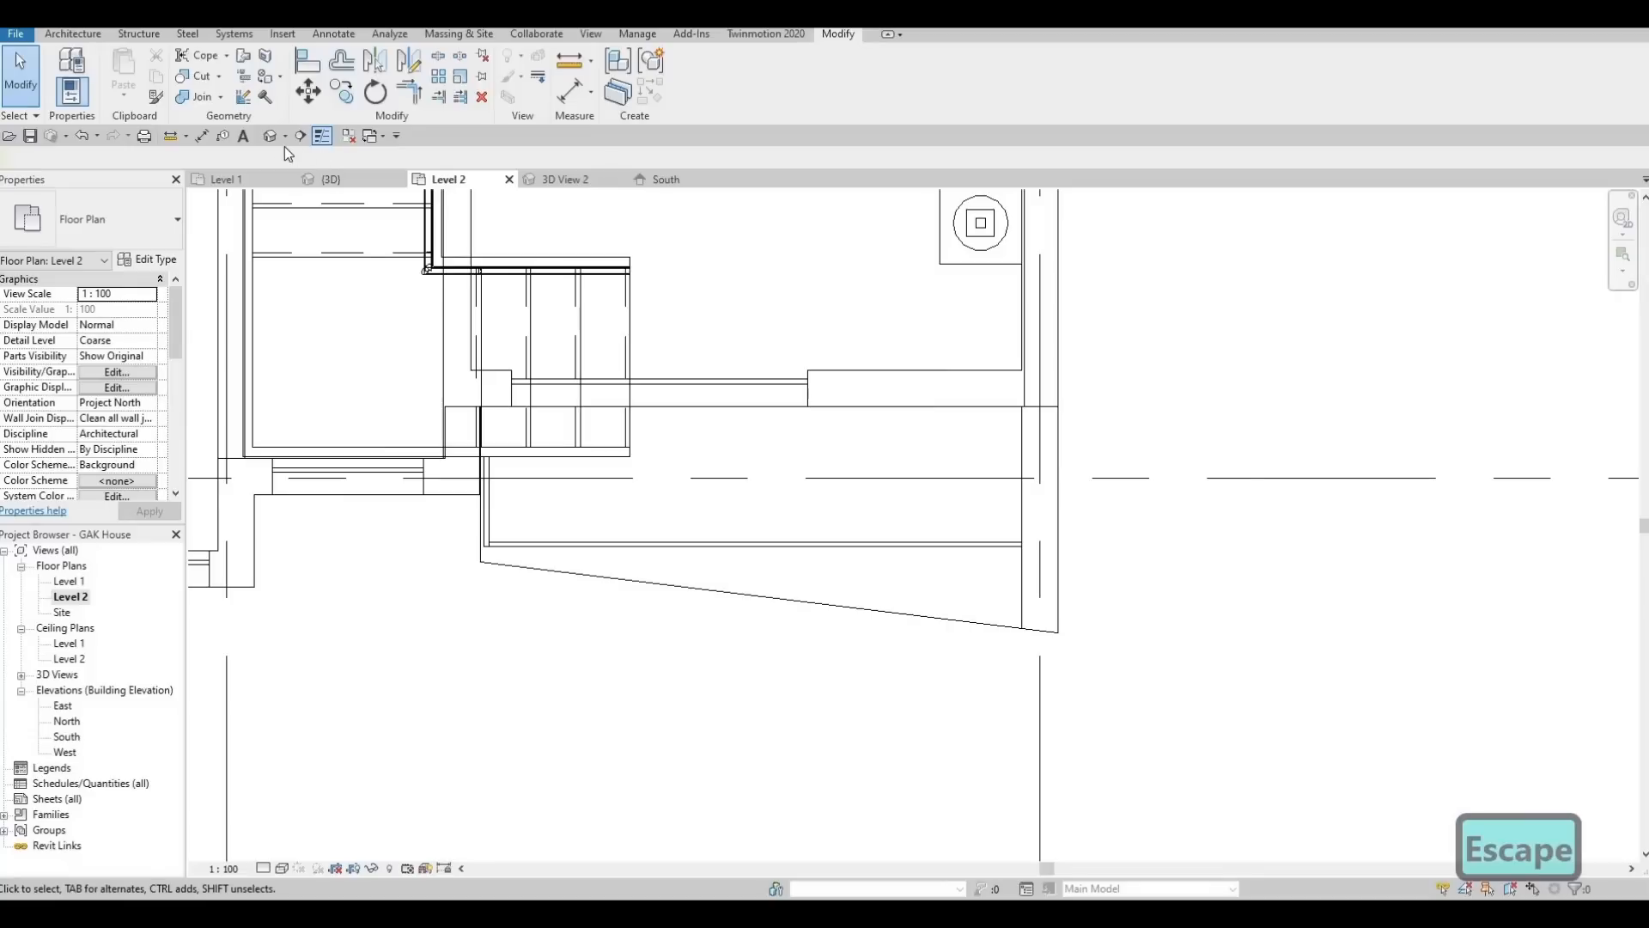
Examine the balcony and the front facade of the house from several sides in the 3D view
shift+middle_drag(618, 476, 421, 620)
scroll(819, 586, down, 2)
shift+middle_drag(377, 619, 889, 325)
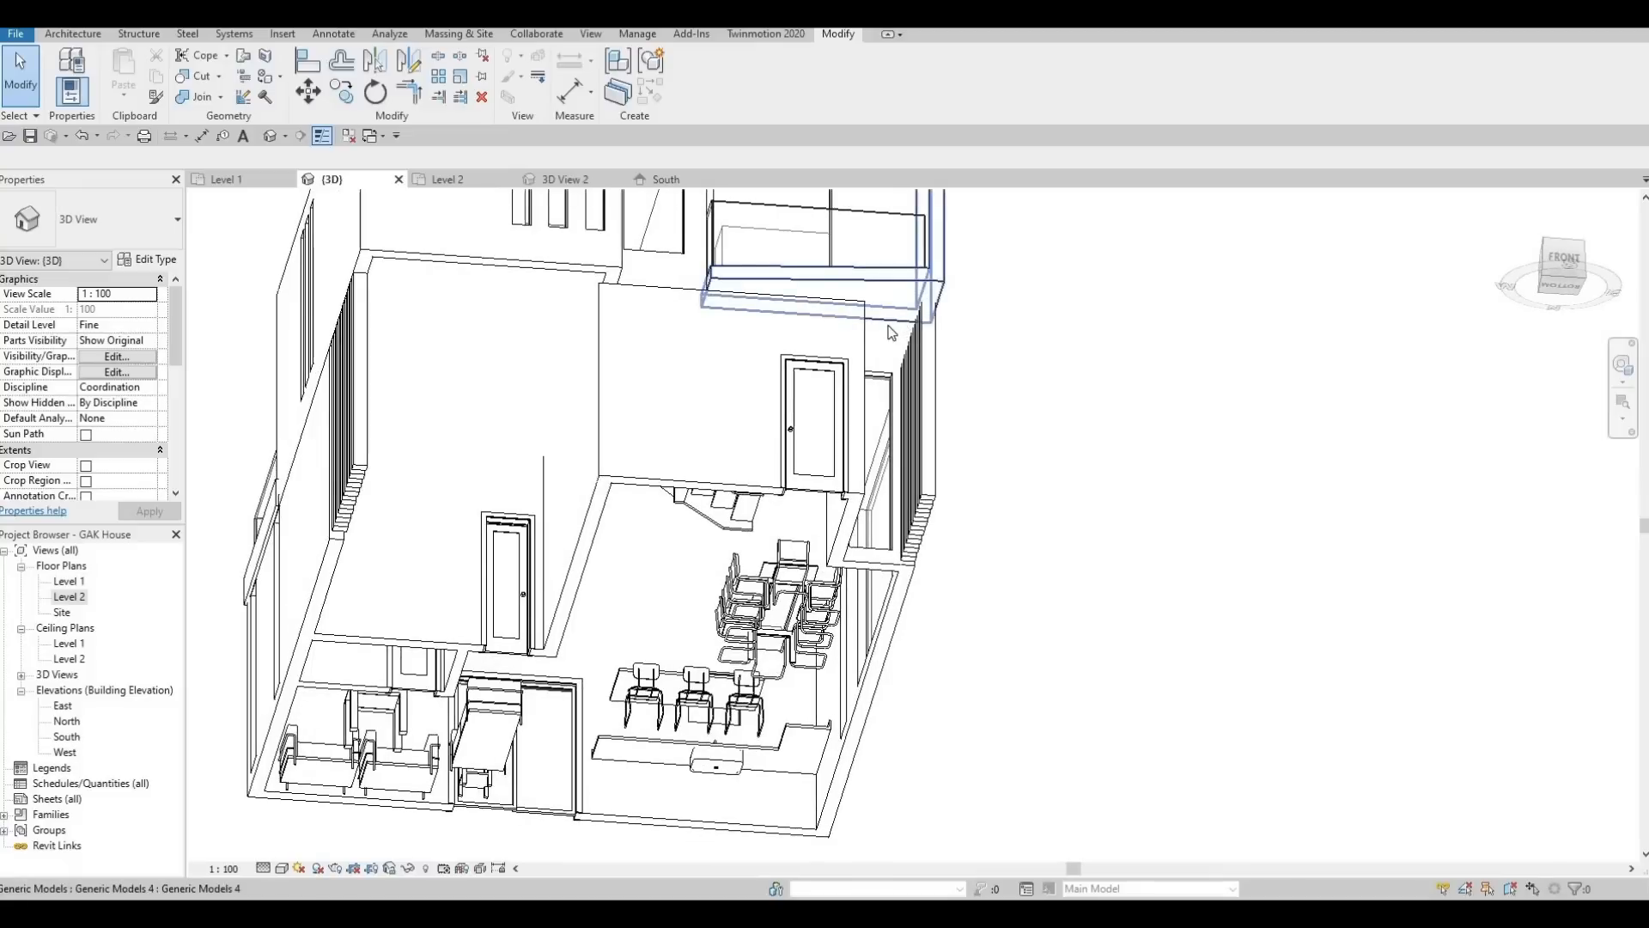
shift+middle_drag(600, 610, 694, 647)
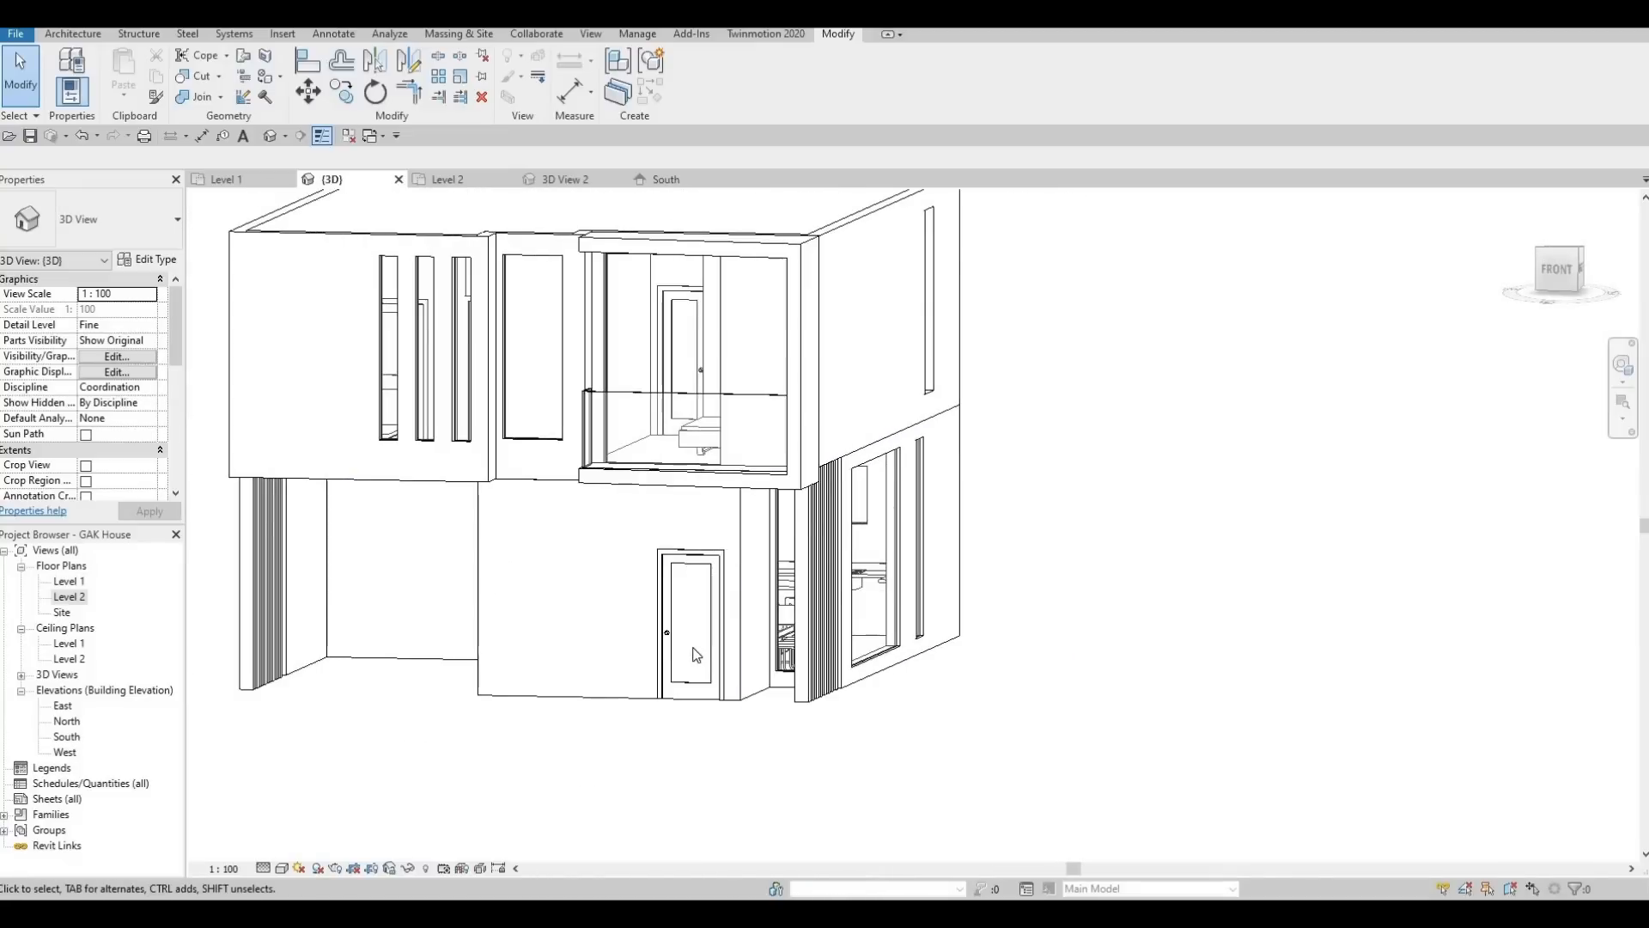
shift+middle_drag(702, 740, 688, 750)
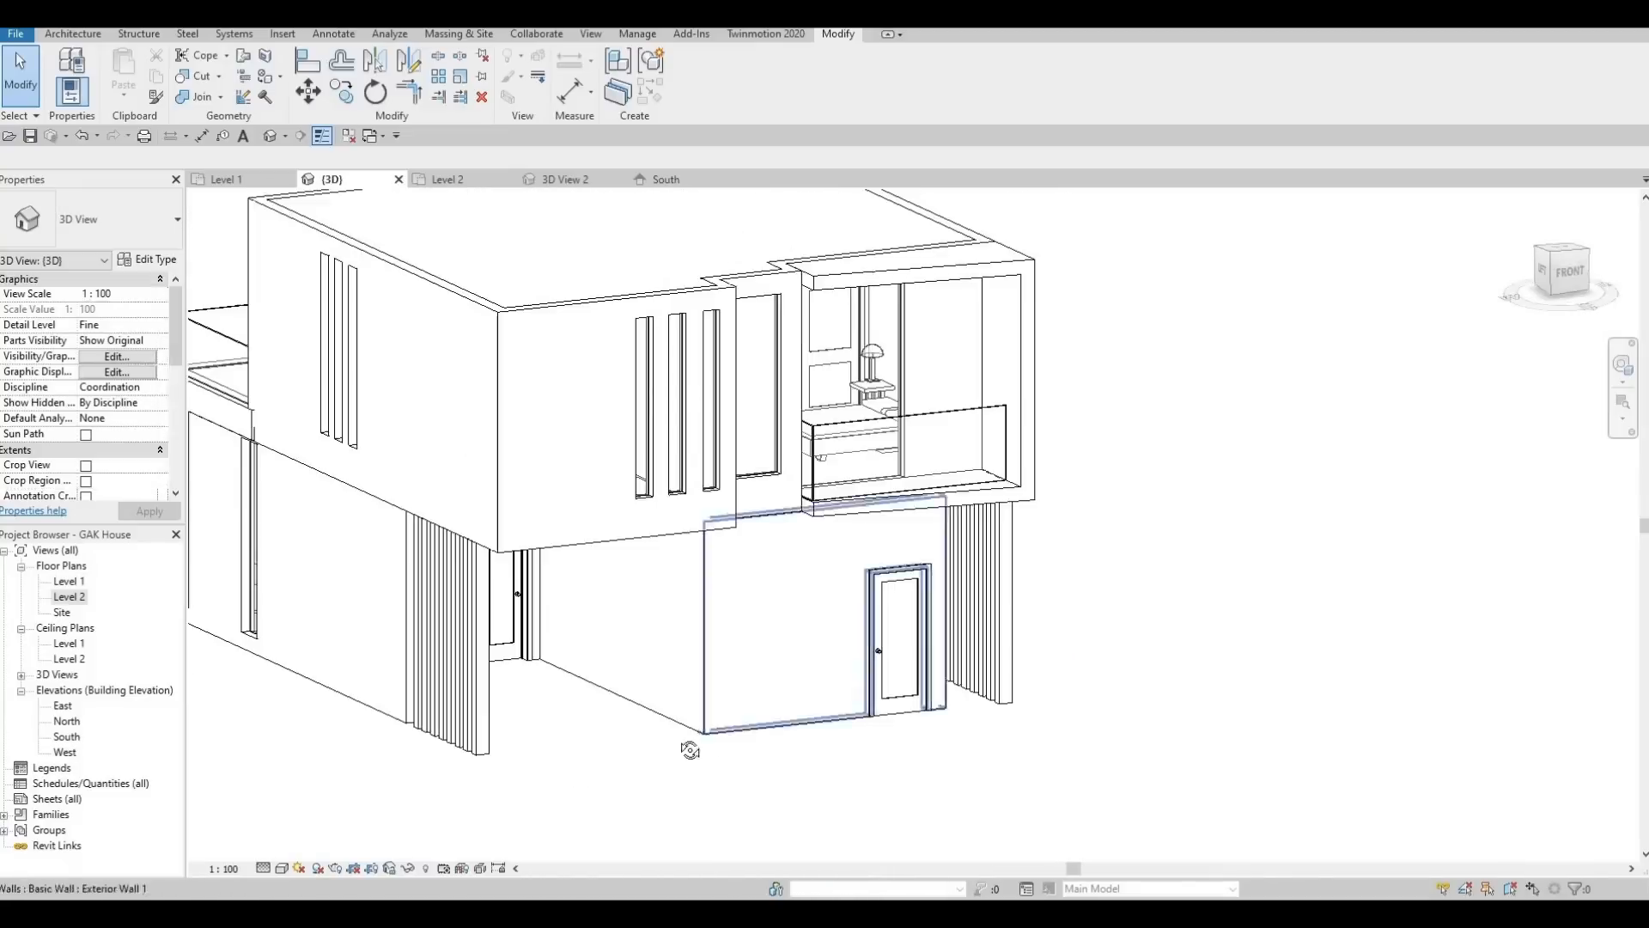
shift+middle_drag(585, 692, 435, 384)
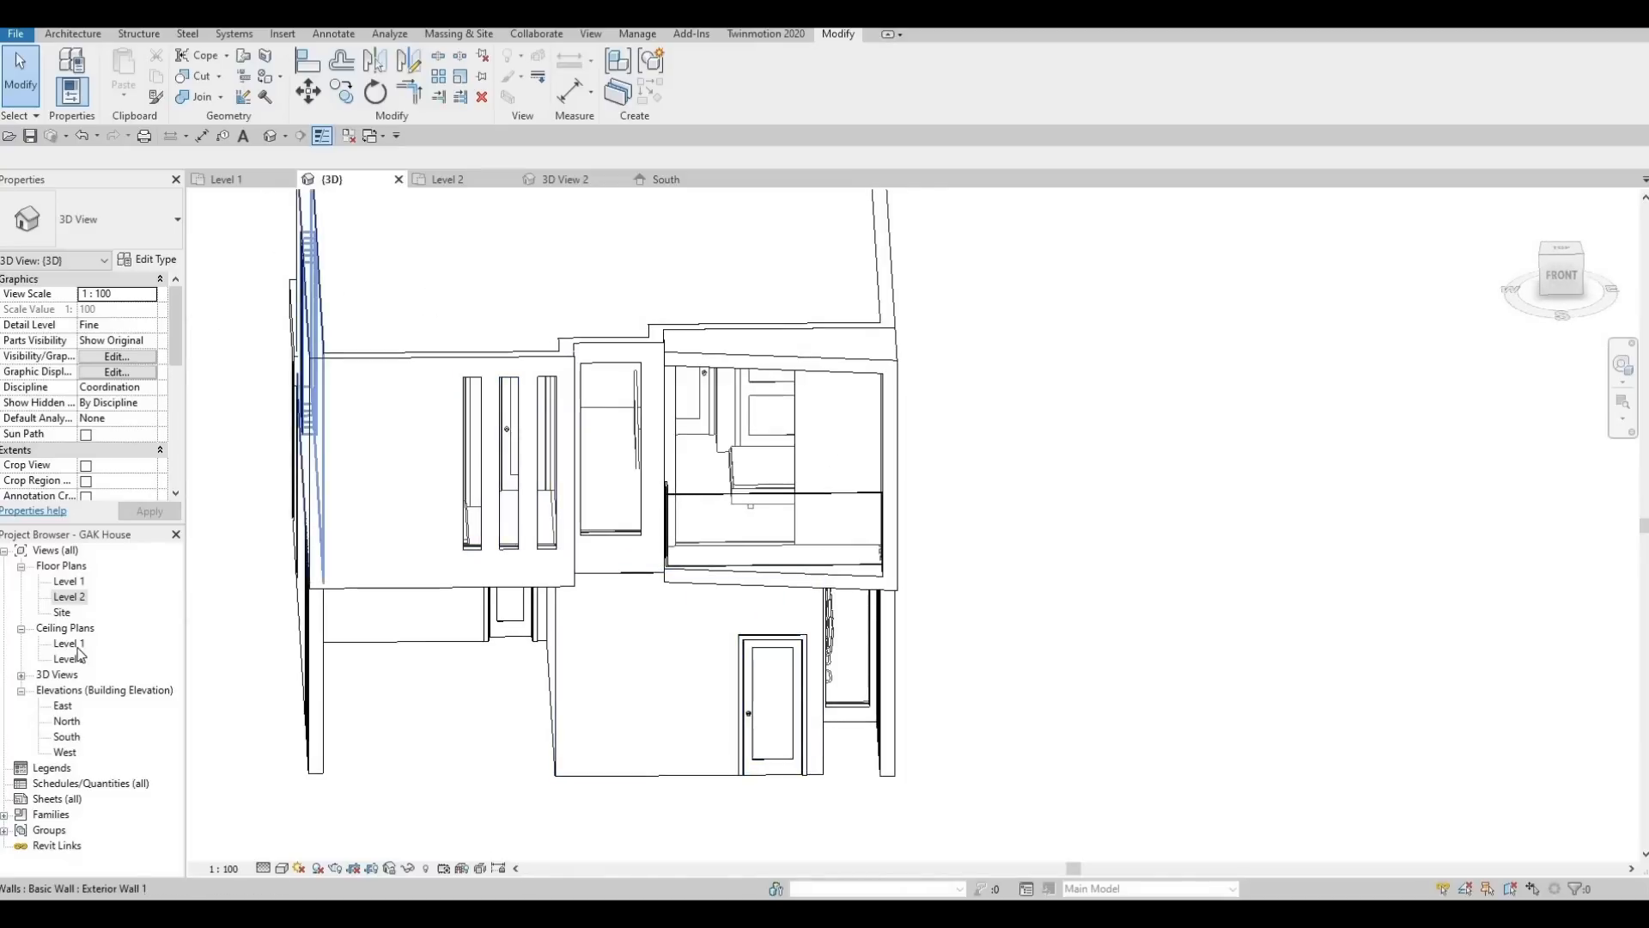
double_click(132, 596)
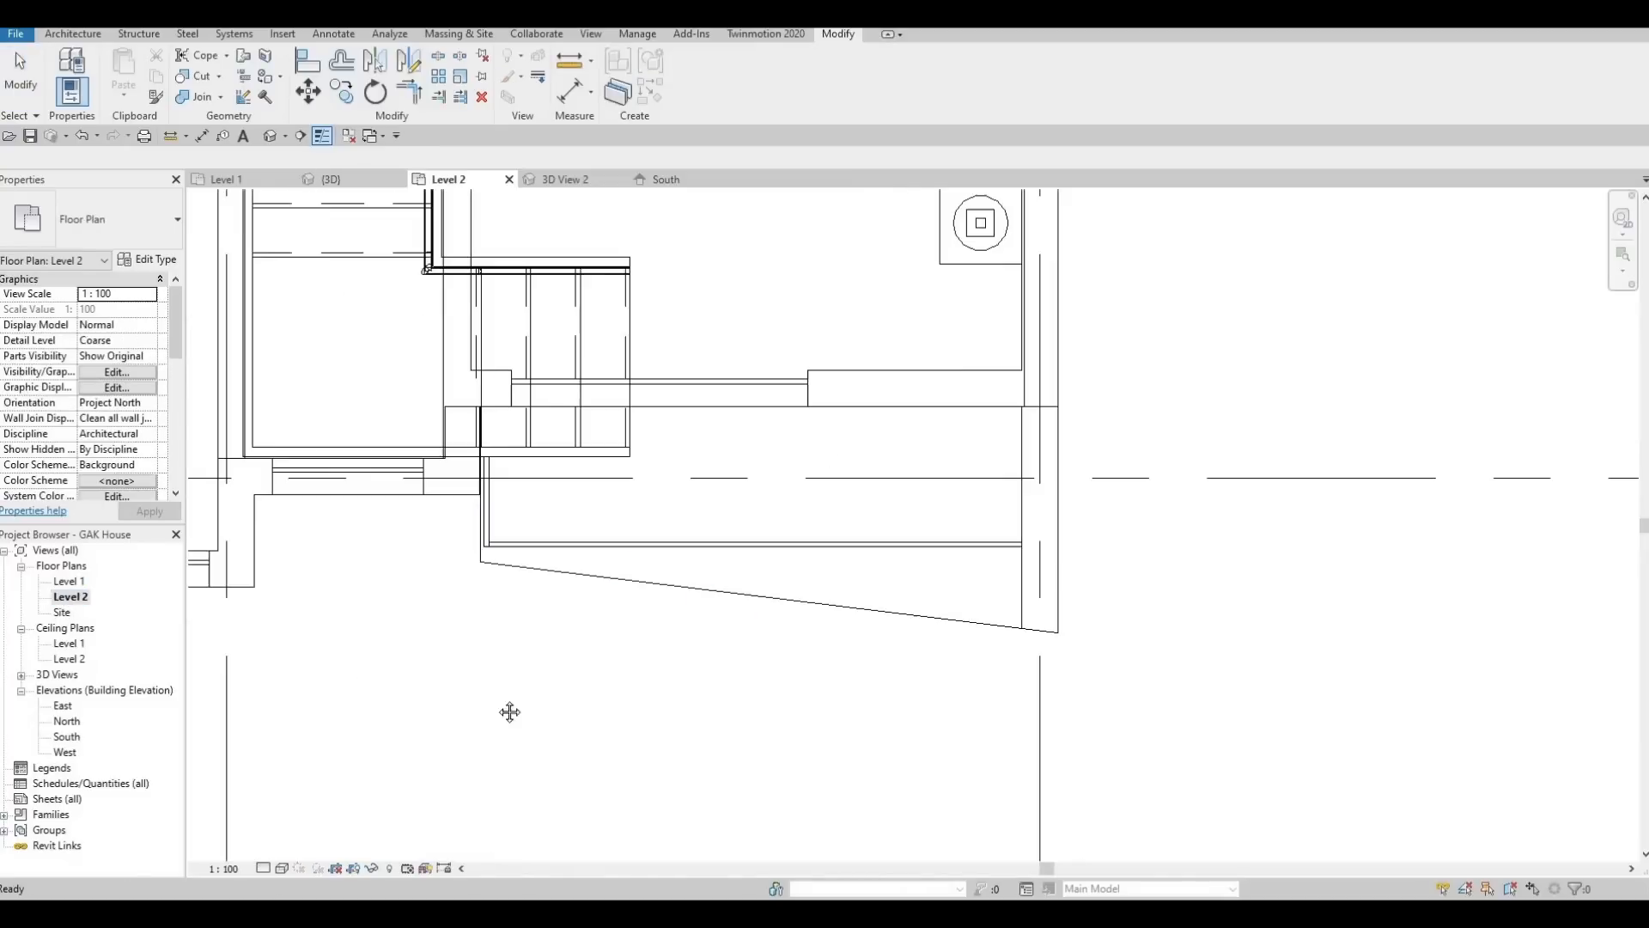
Open the South elevation and create an in-place Generic Models component, keeping the suggested name Generic Models 5
double_click(67, 736)
scroll(764, 379, down, 4)
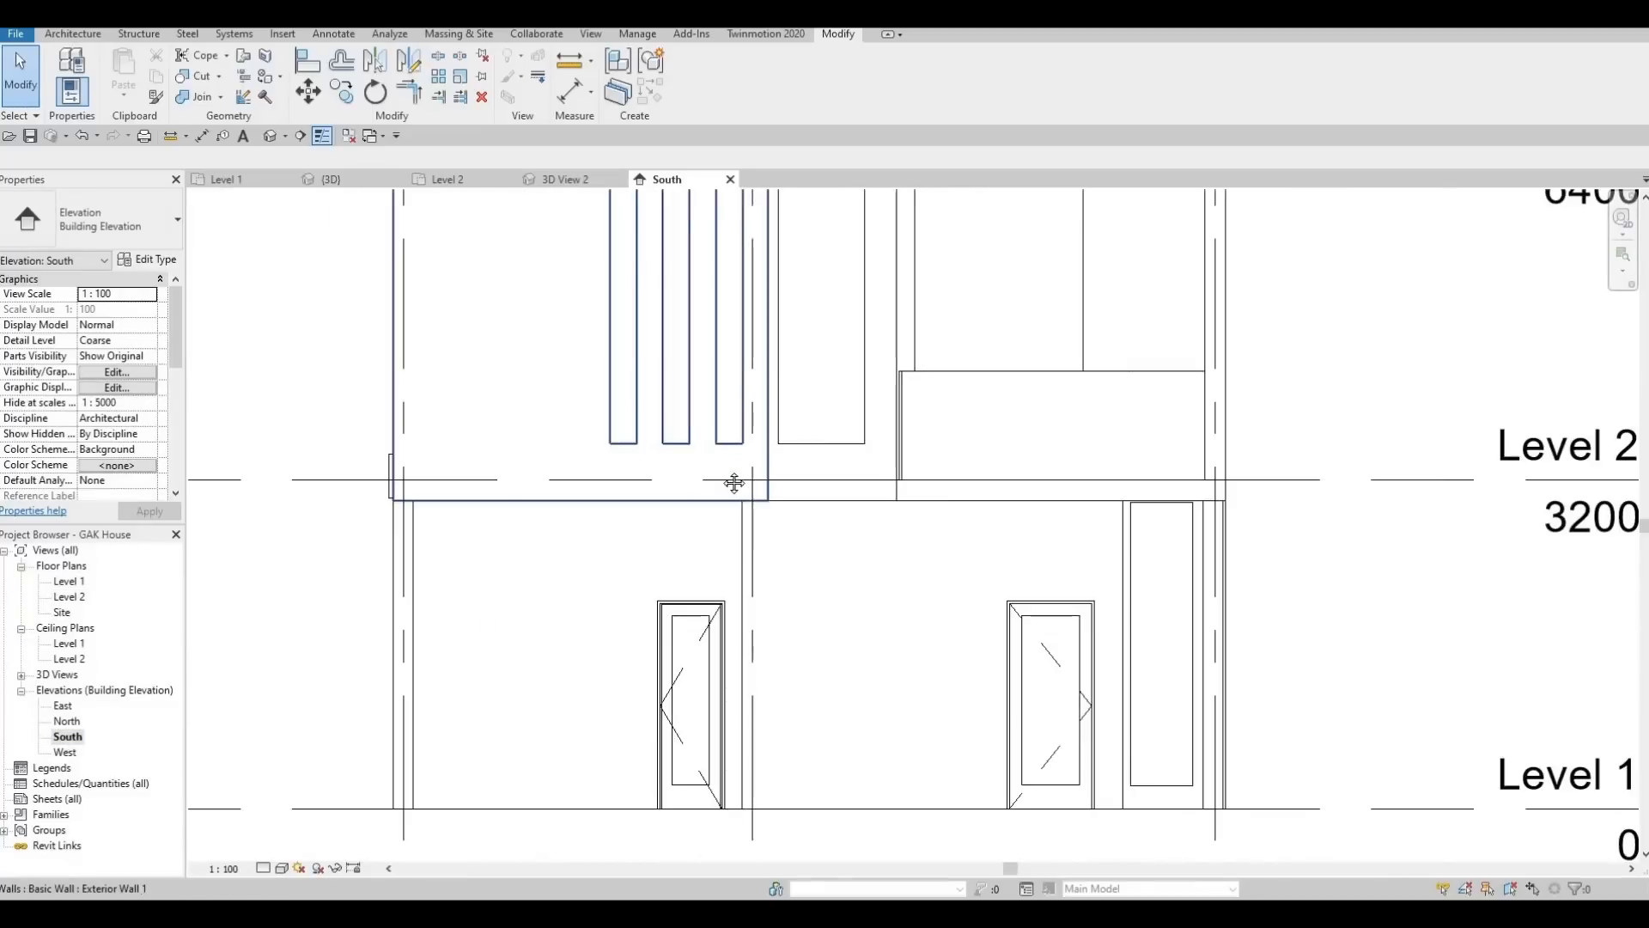
middle_drag(849, 410, 824, 477)
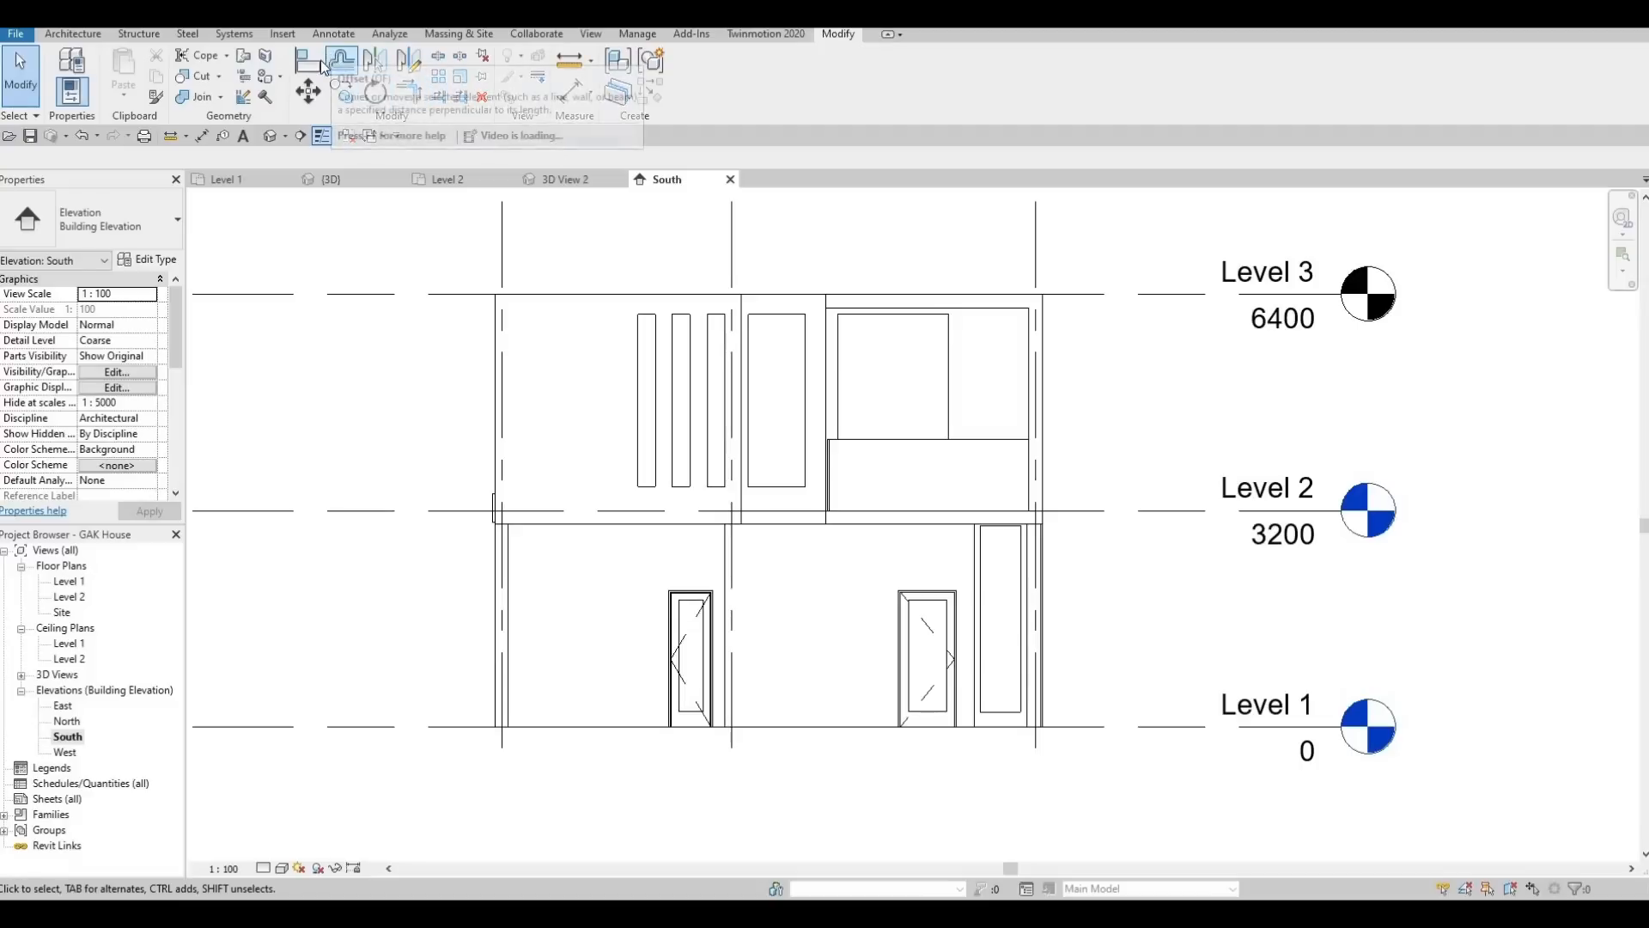
click(73, 34)
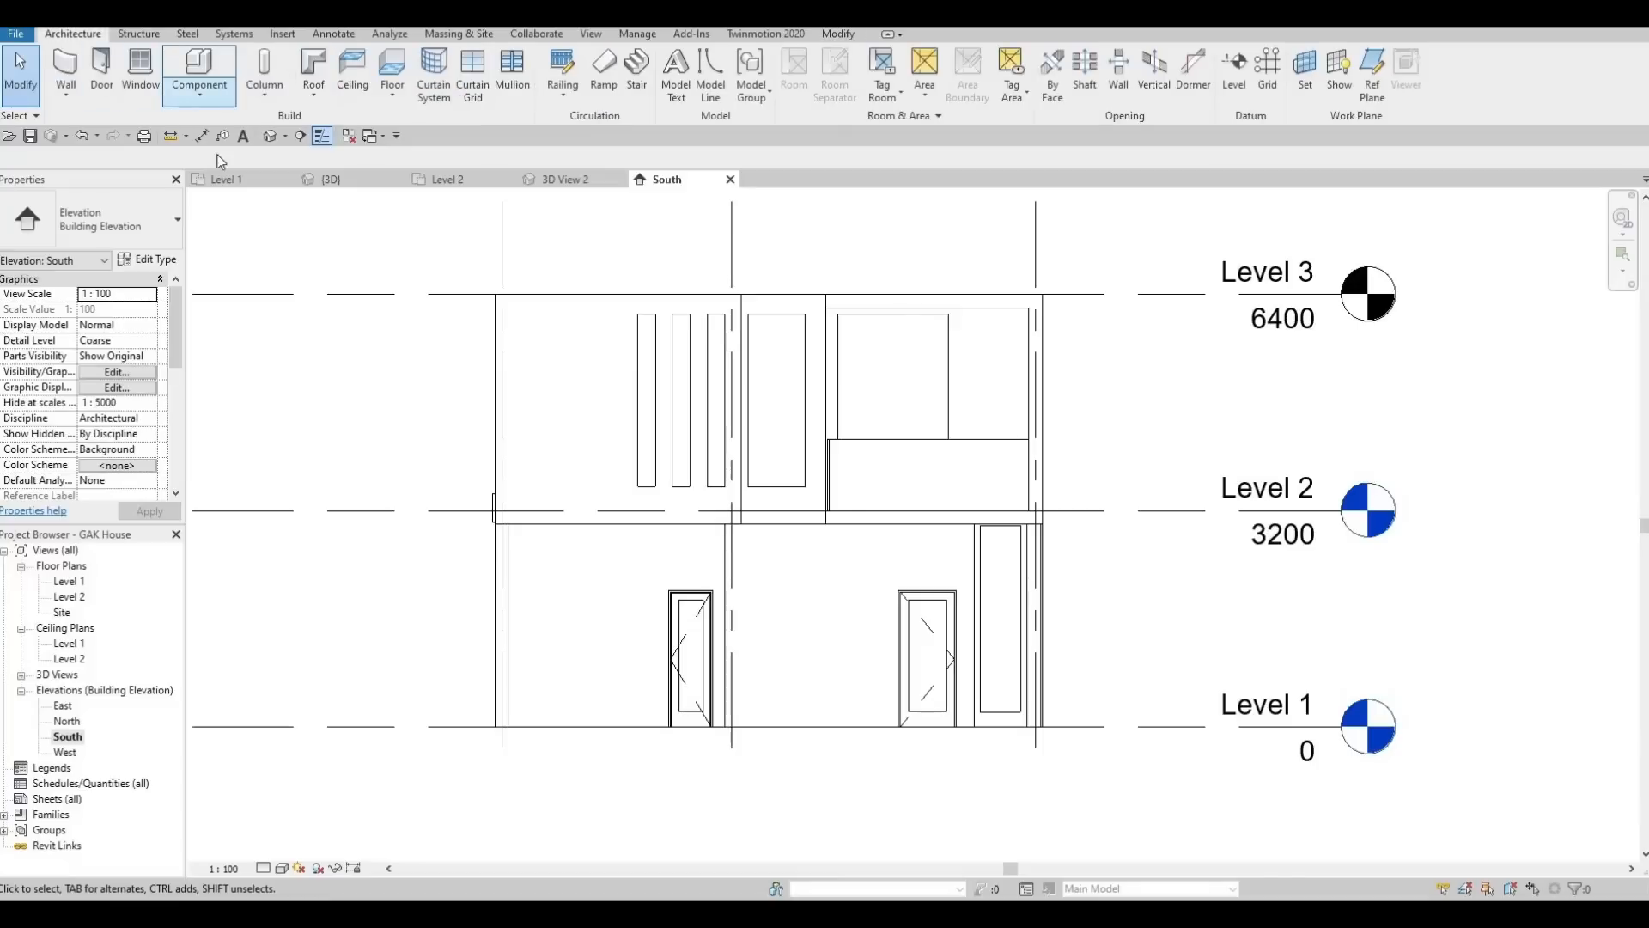
click(200, 86)
click(231, 163)
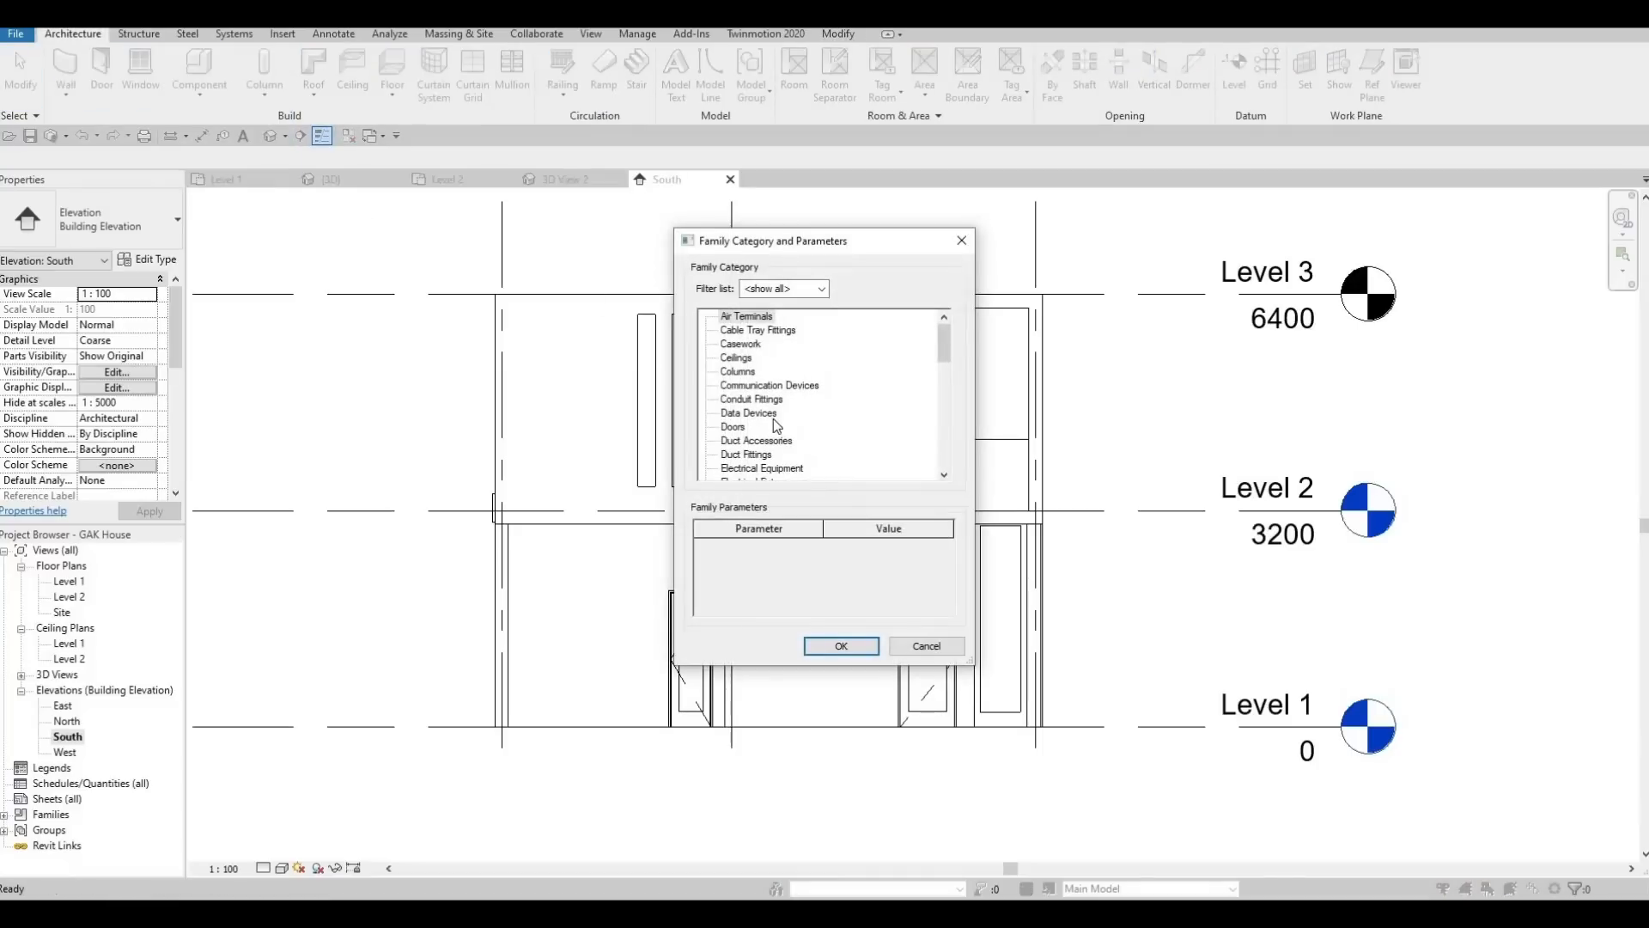
scroll(773, 419, down, 3)
scroll(758, 411, down, 1)
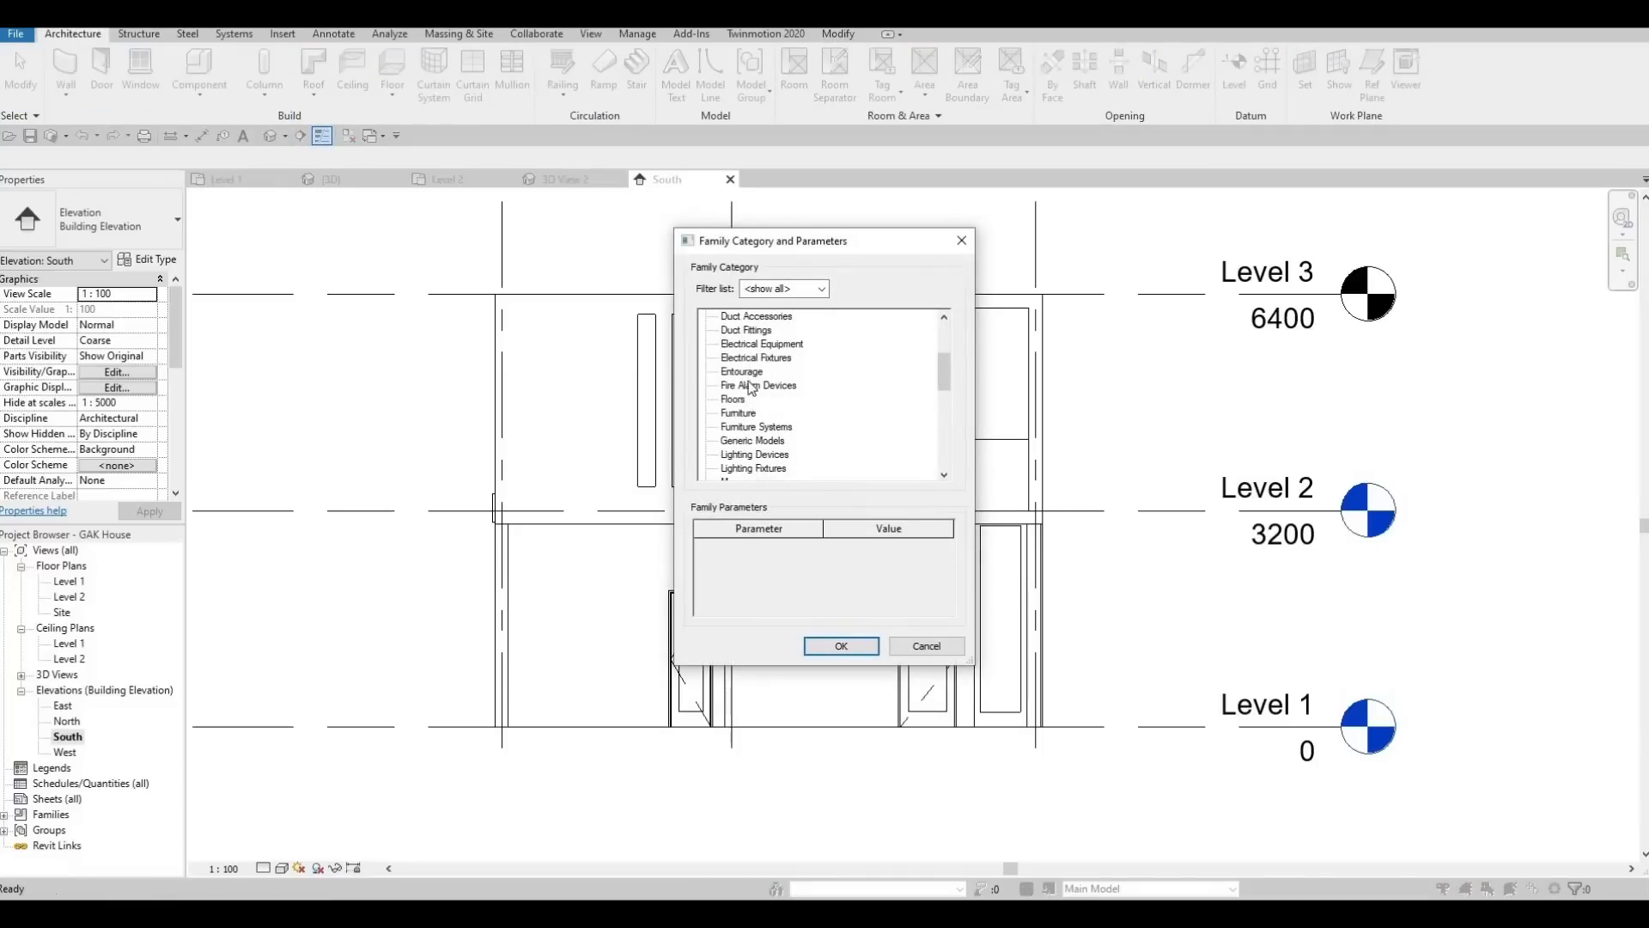
scroll(756, 433, up, 1)
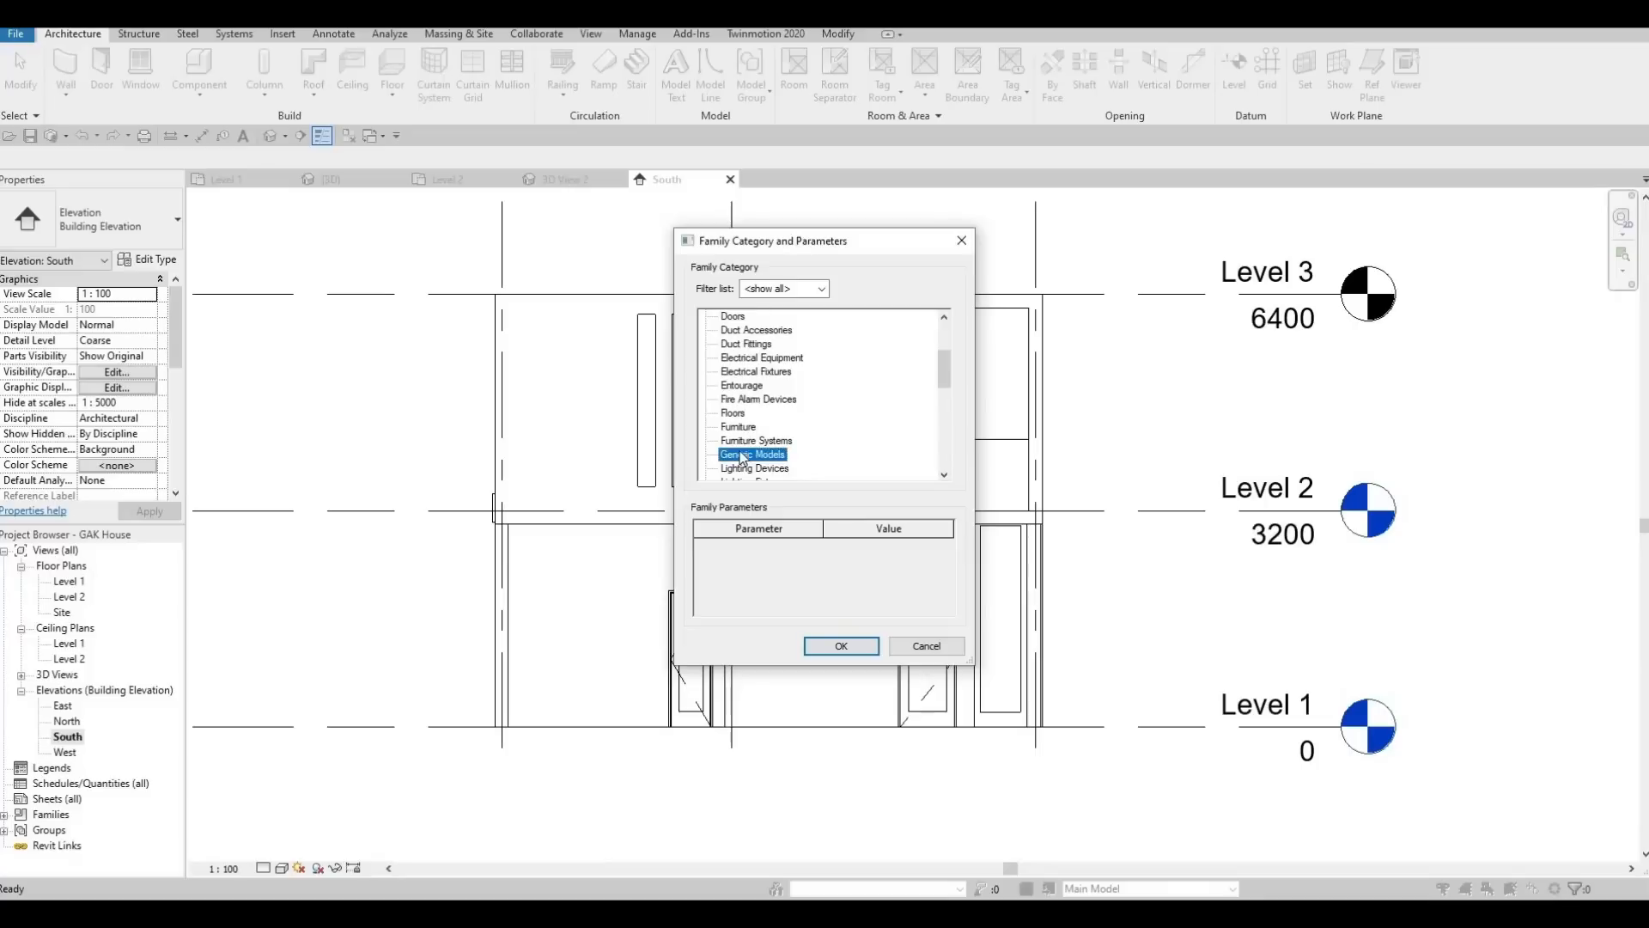
click(841, 646)
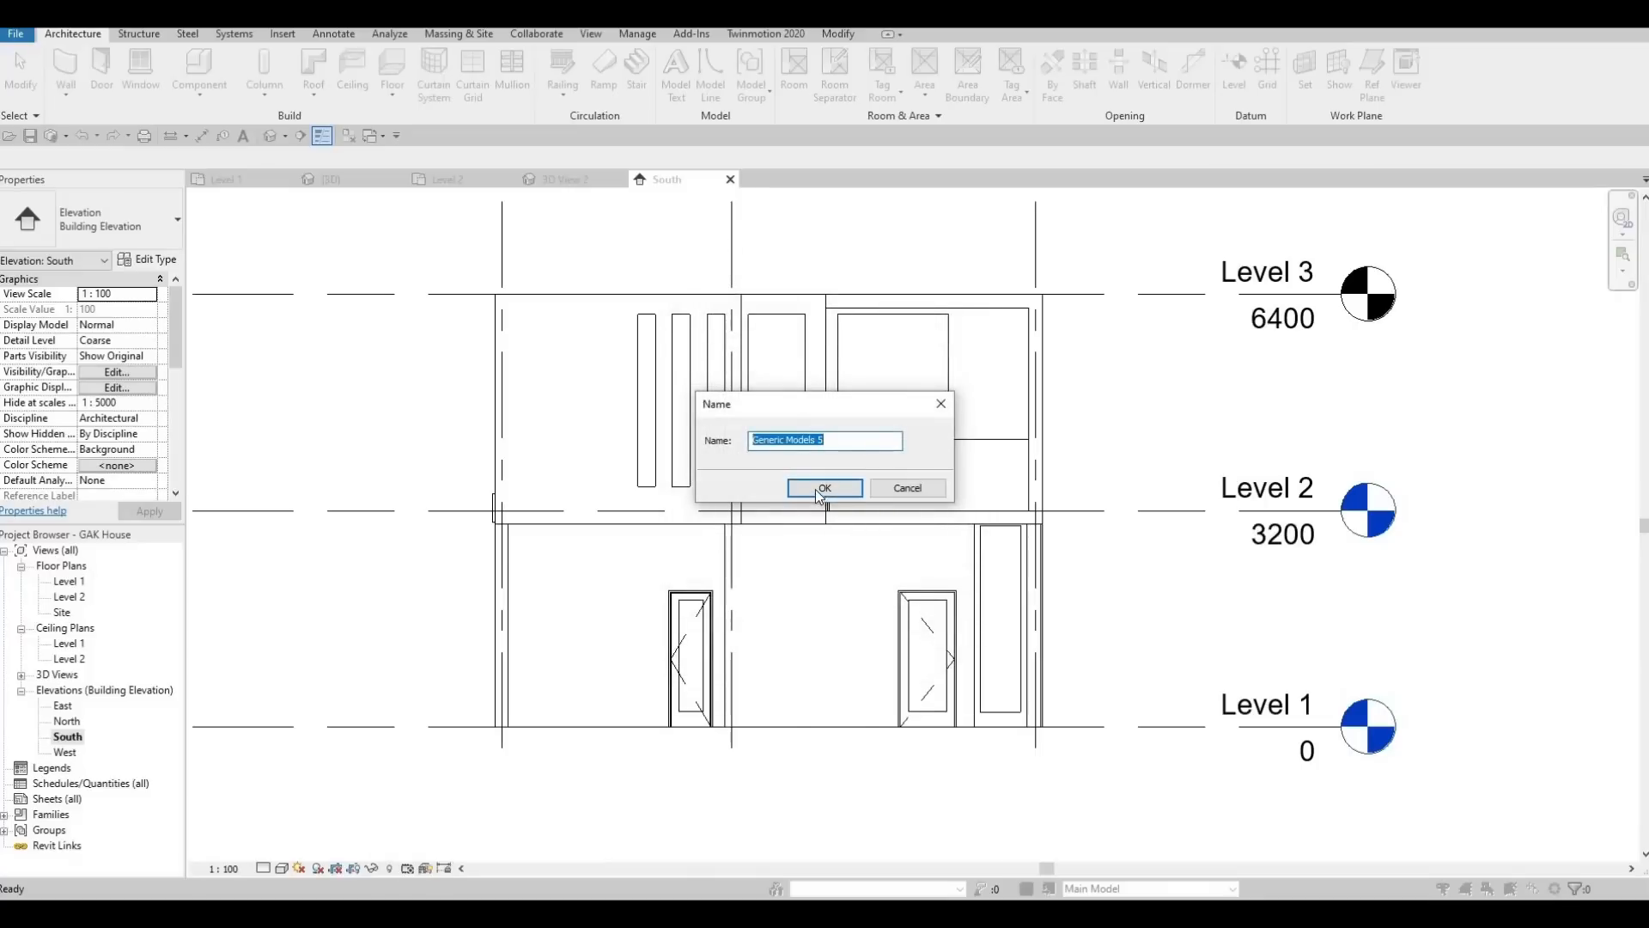
click(816, 487)
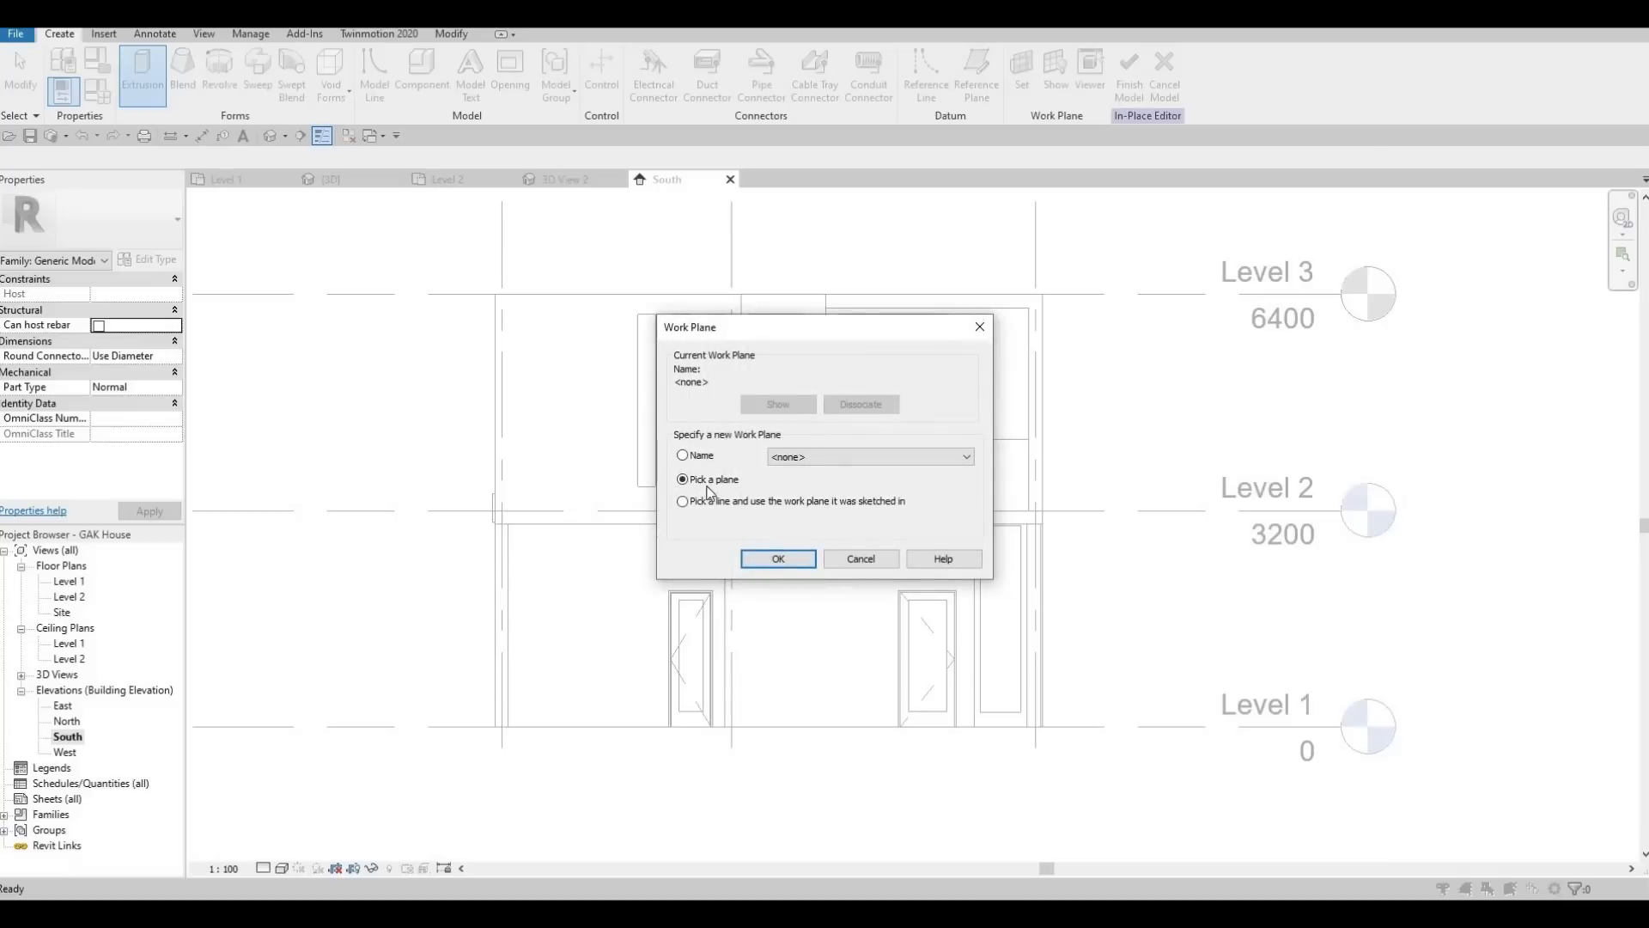
Start an extrusion on the upper west front wall's face and sketch a rectangle 3650 mm wide and about 295 mm high along its top
key(Return)
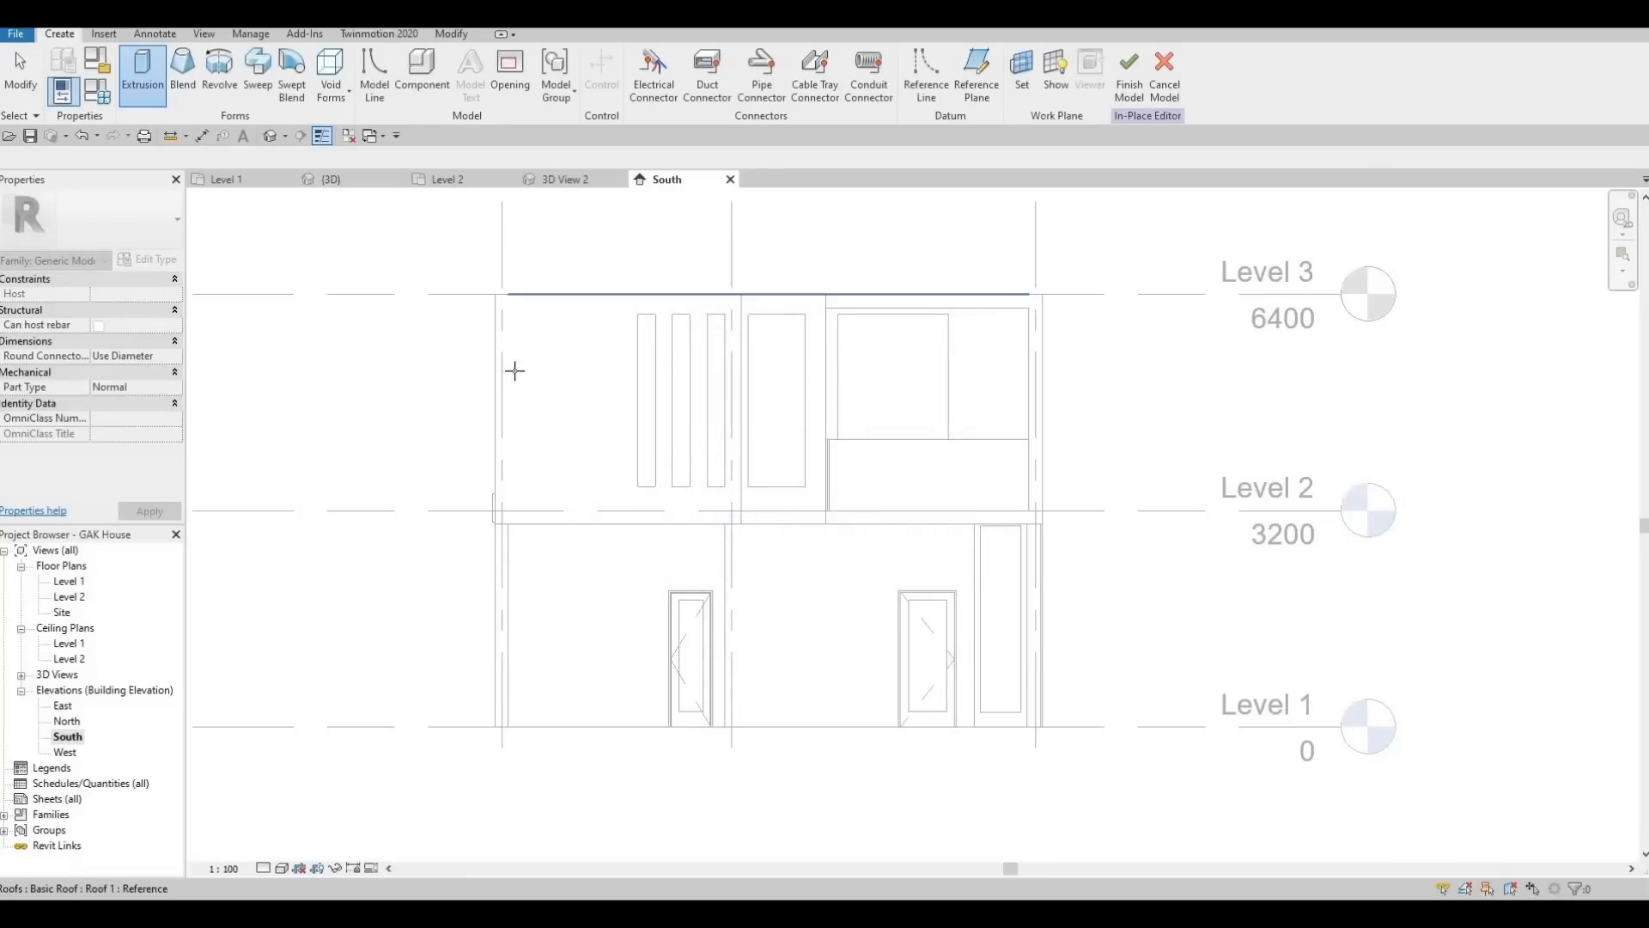
click(582, 353)
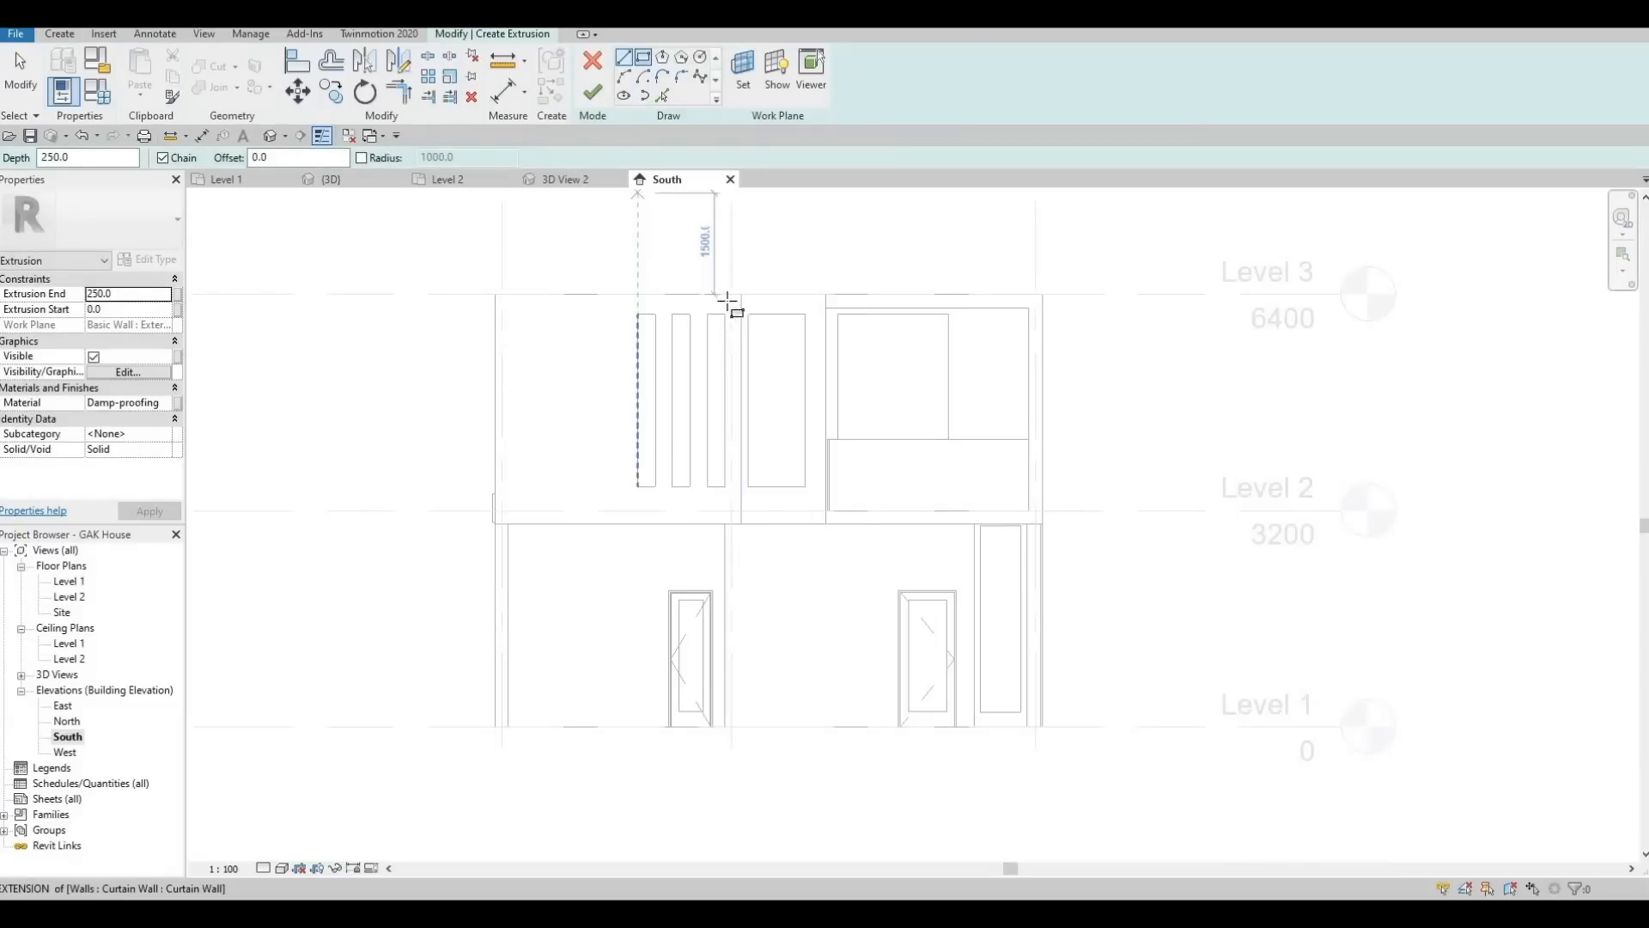
click(644, 59)
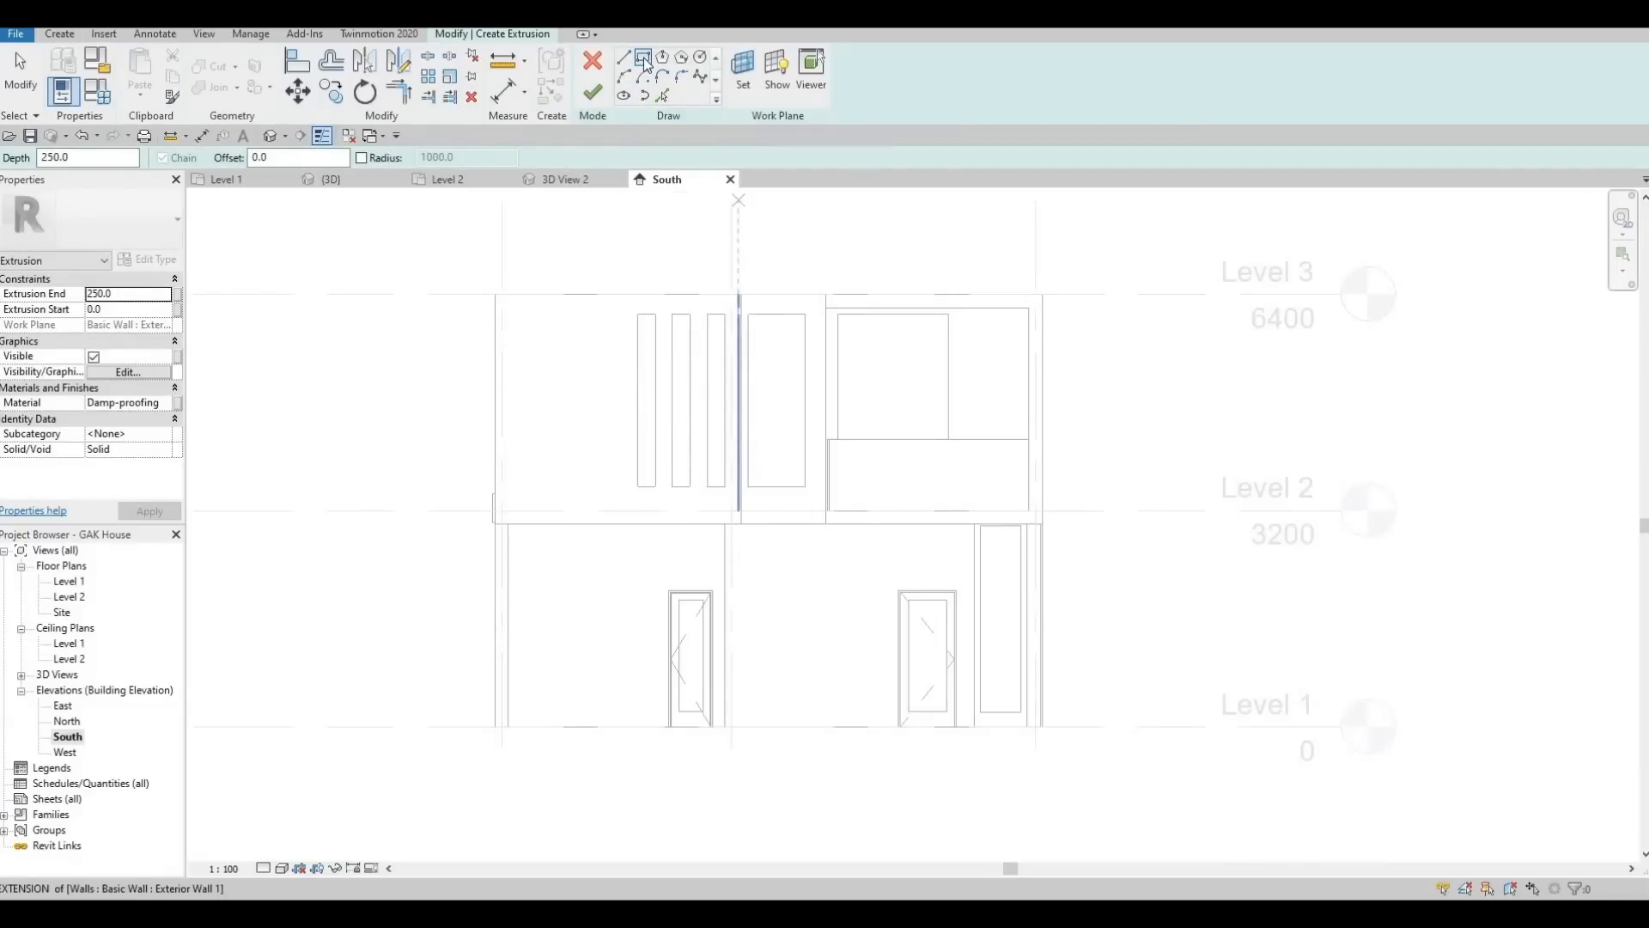
click(741, 293)
click(495, 314)
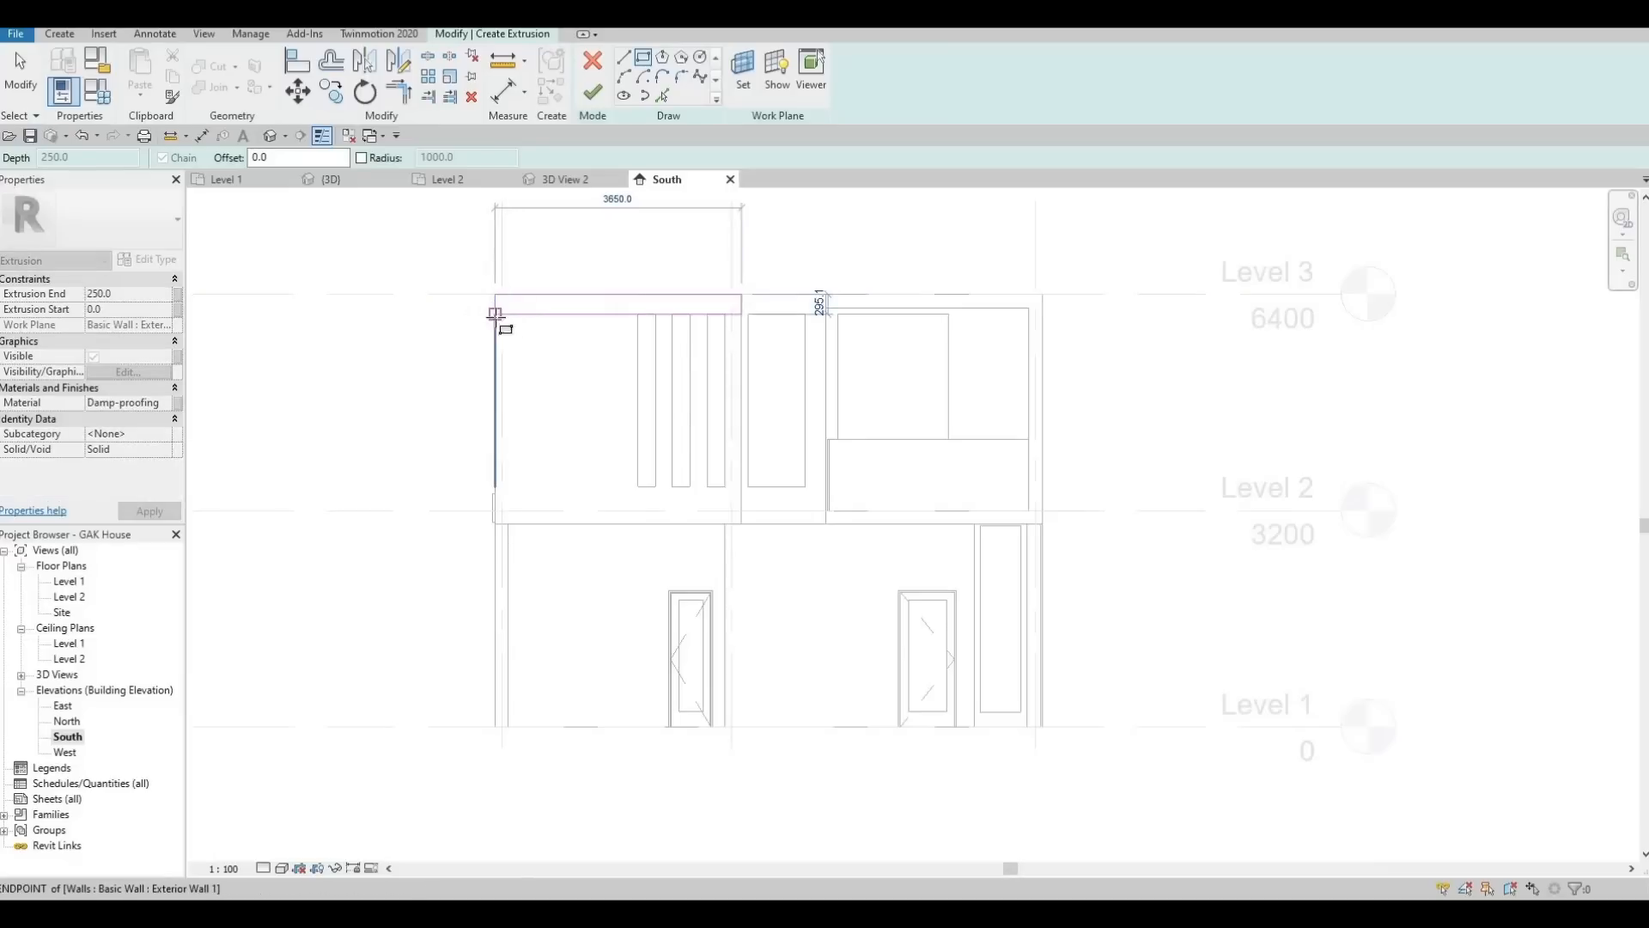
key(Escape)
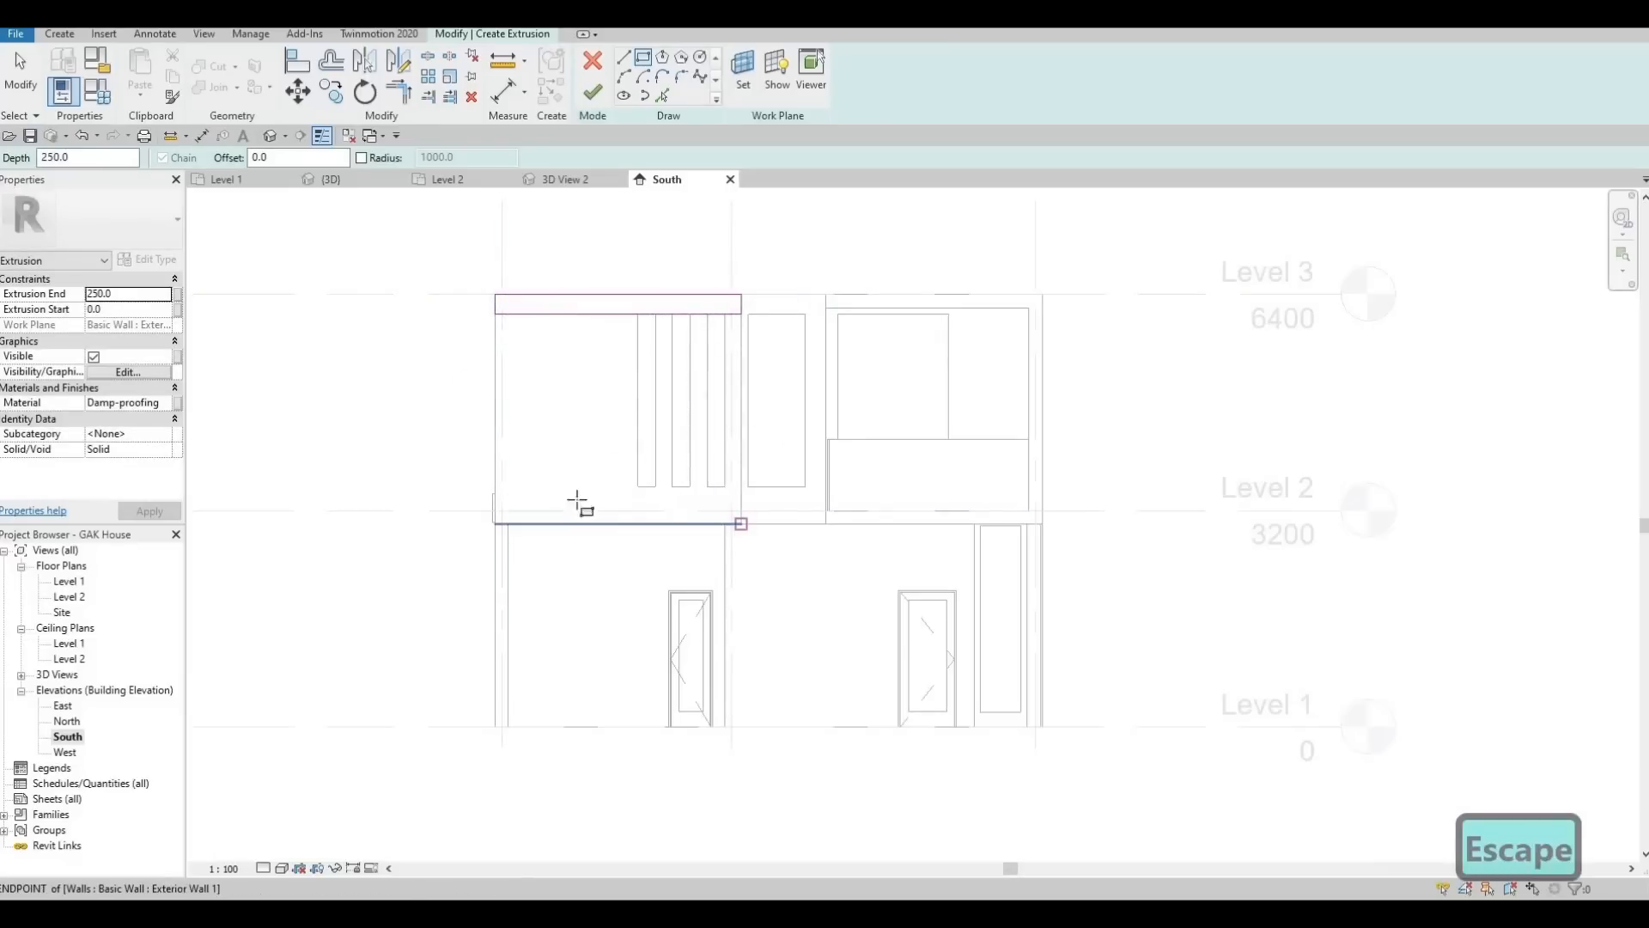
Sketch a 3650 by 200 mm rectangle along the wall's base and a 200 mm wide upright one along its west edge
click(496, 509)
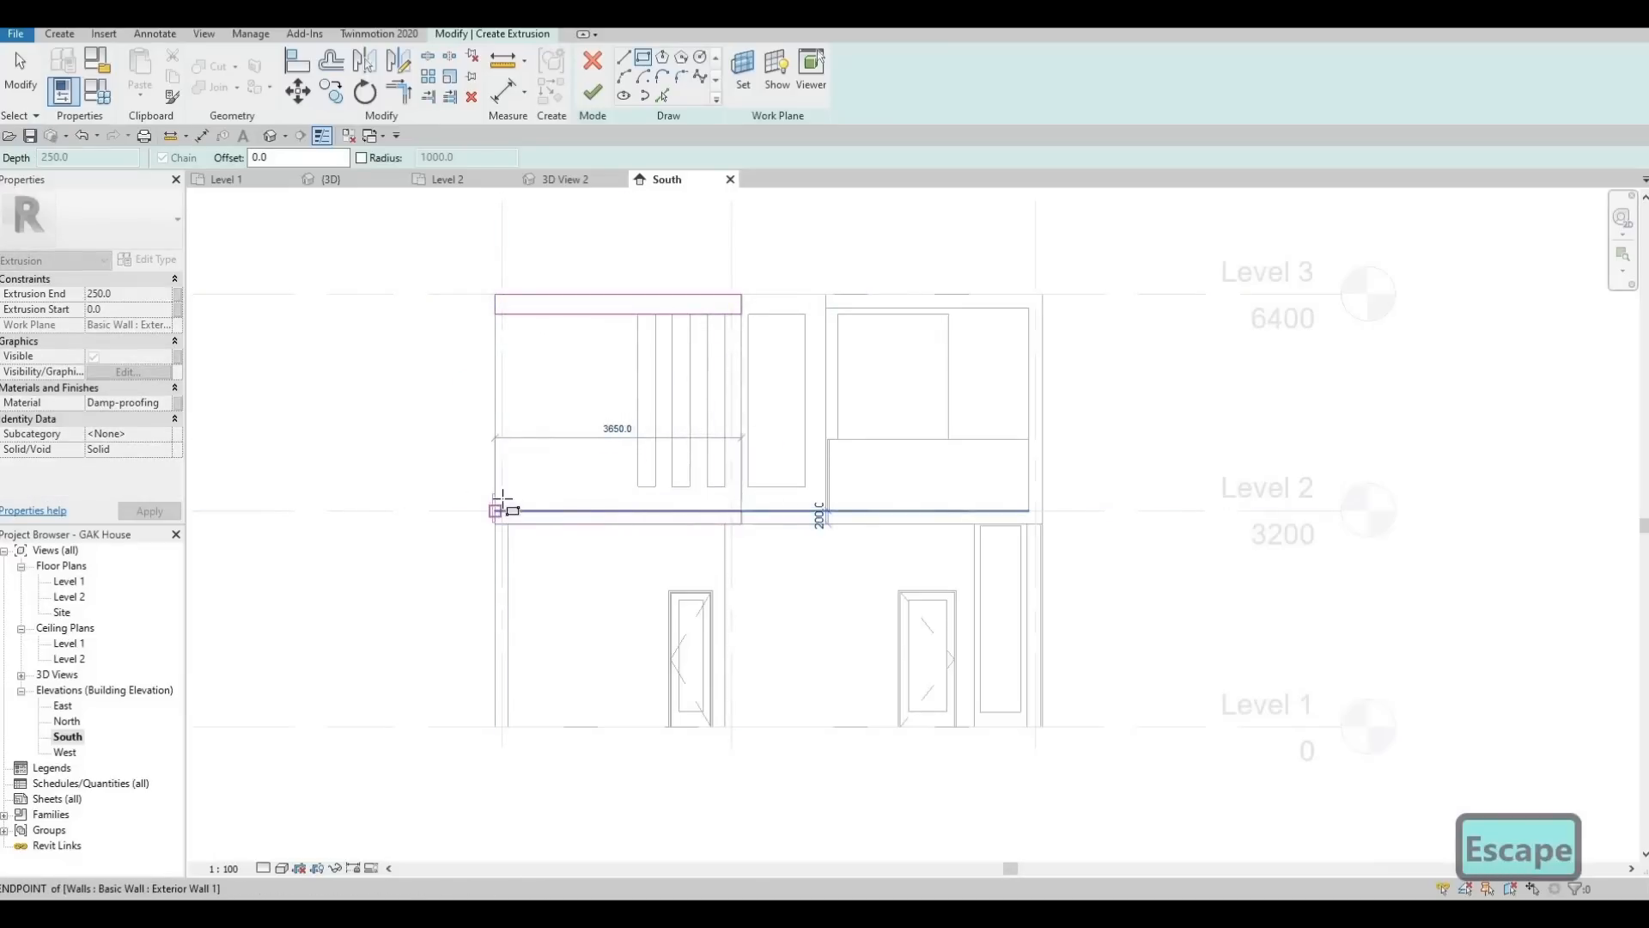
key(Escape)
click(496, 510)
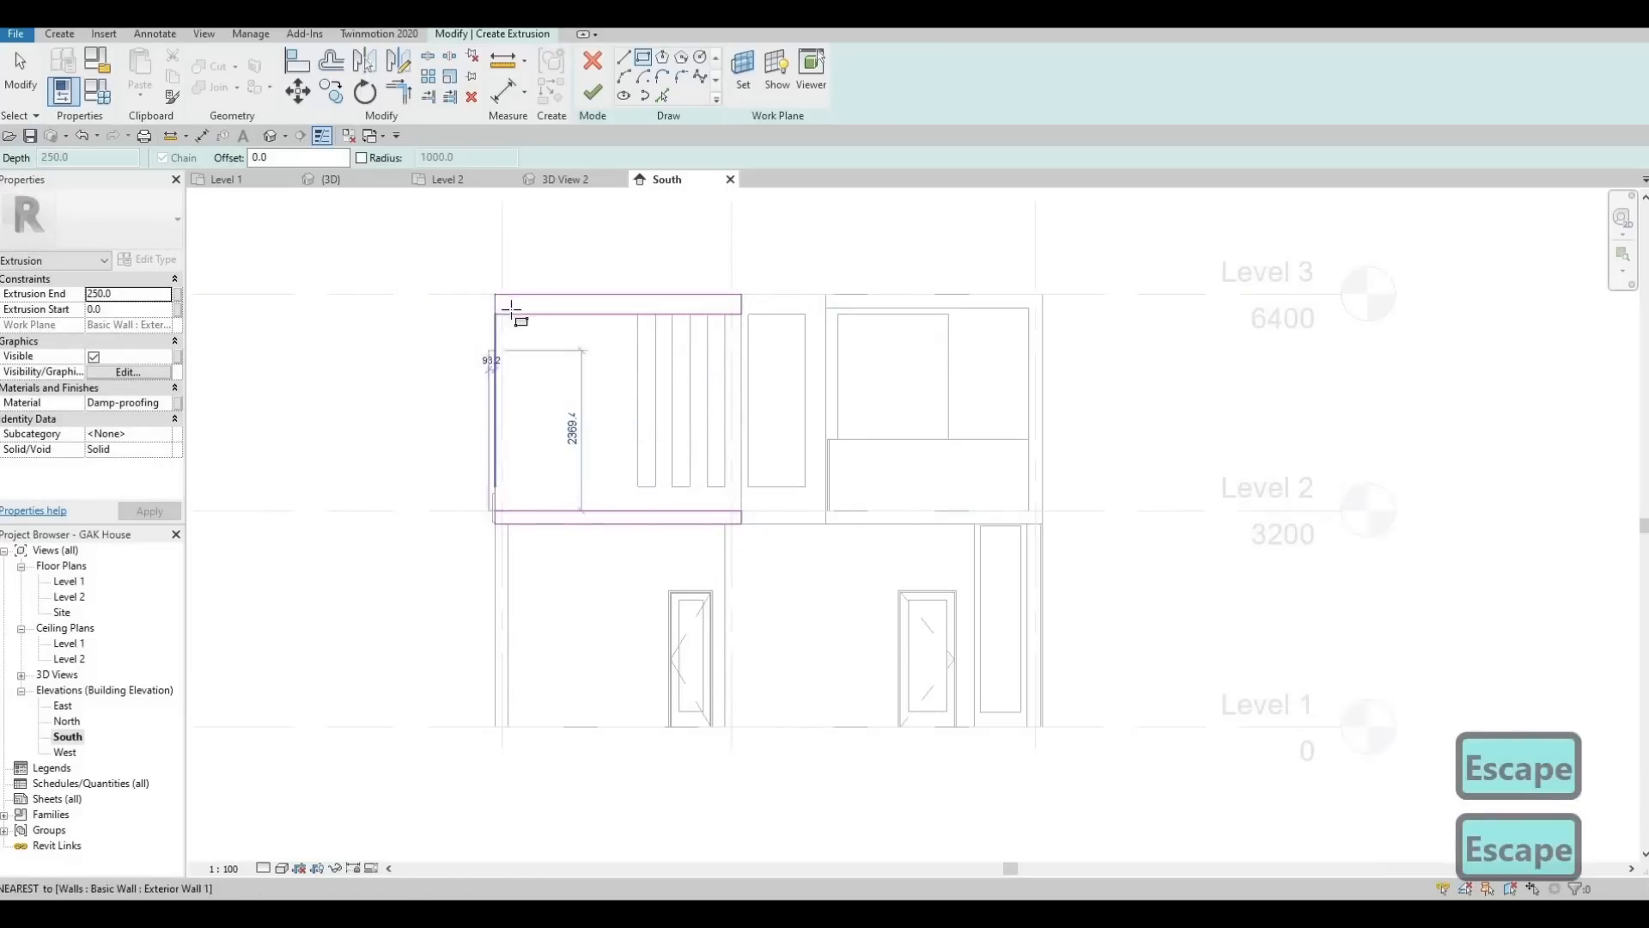
key(Escape)
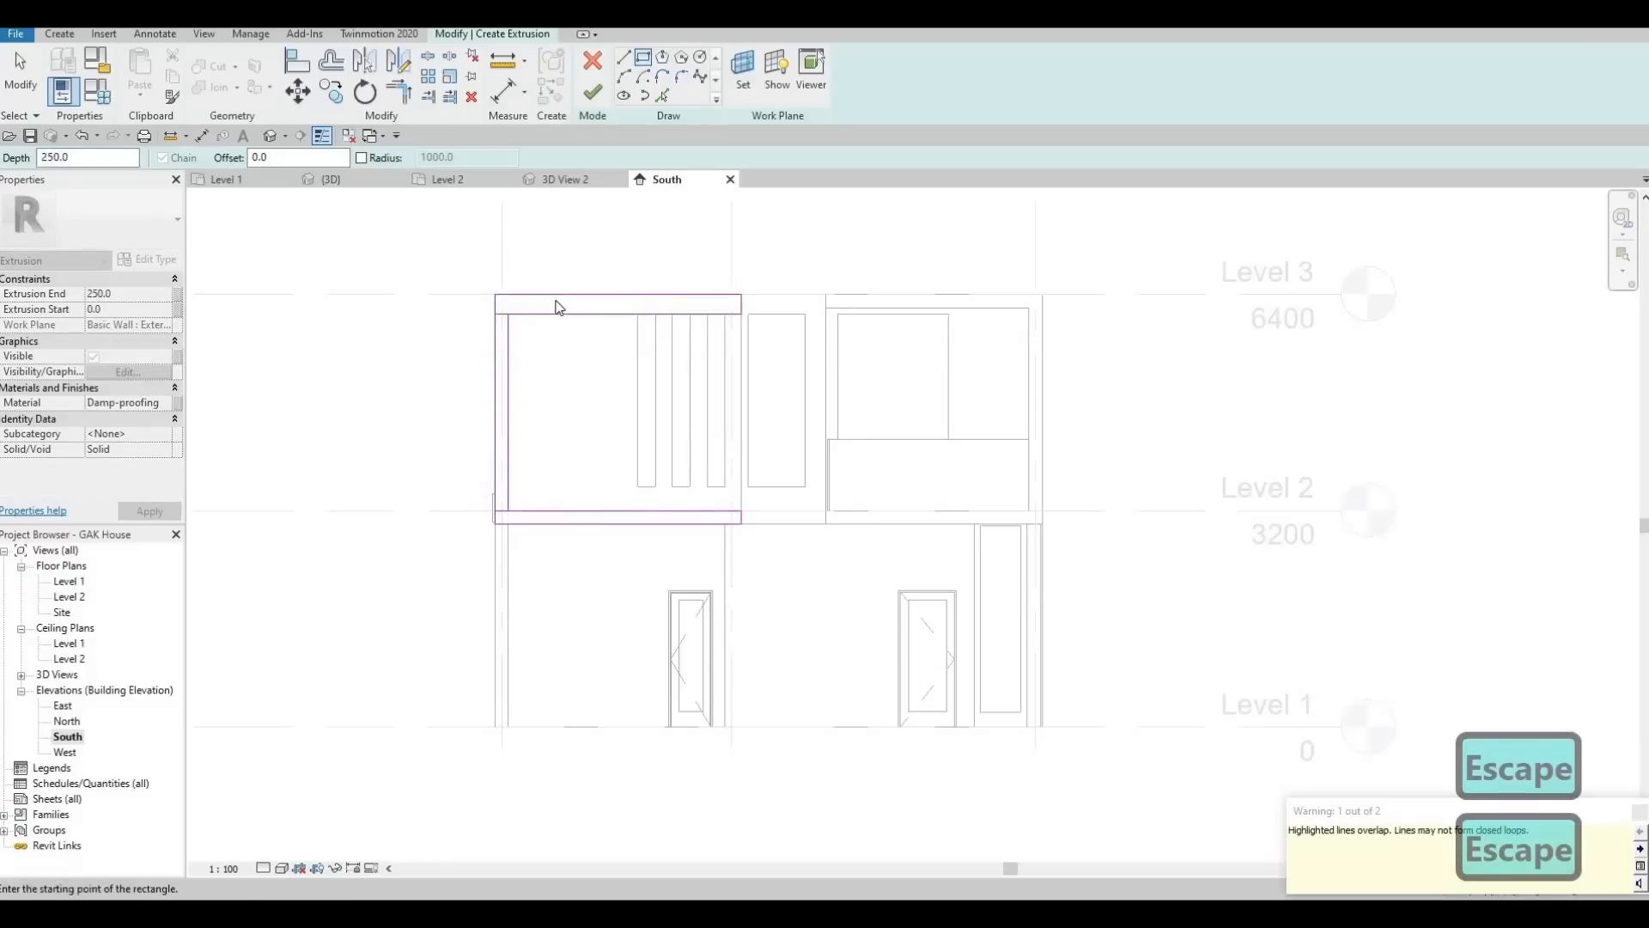
key(Escape)
Set the height of the extrusion sketch's upper rectangle to 200 mm
scroll(554, 283, up, 3)
key(Escape)
click(454, 341)
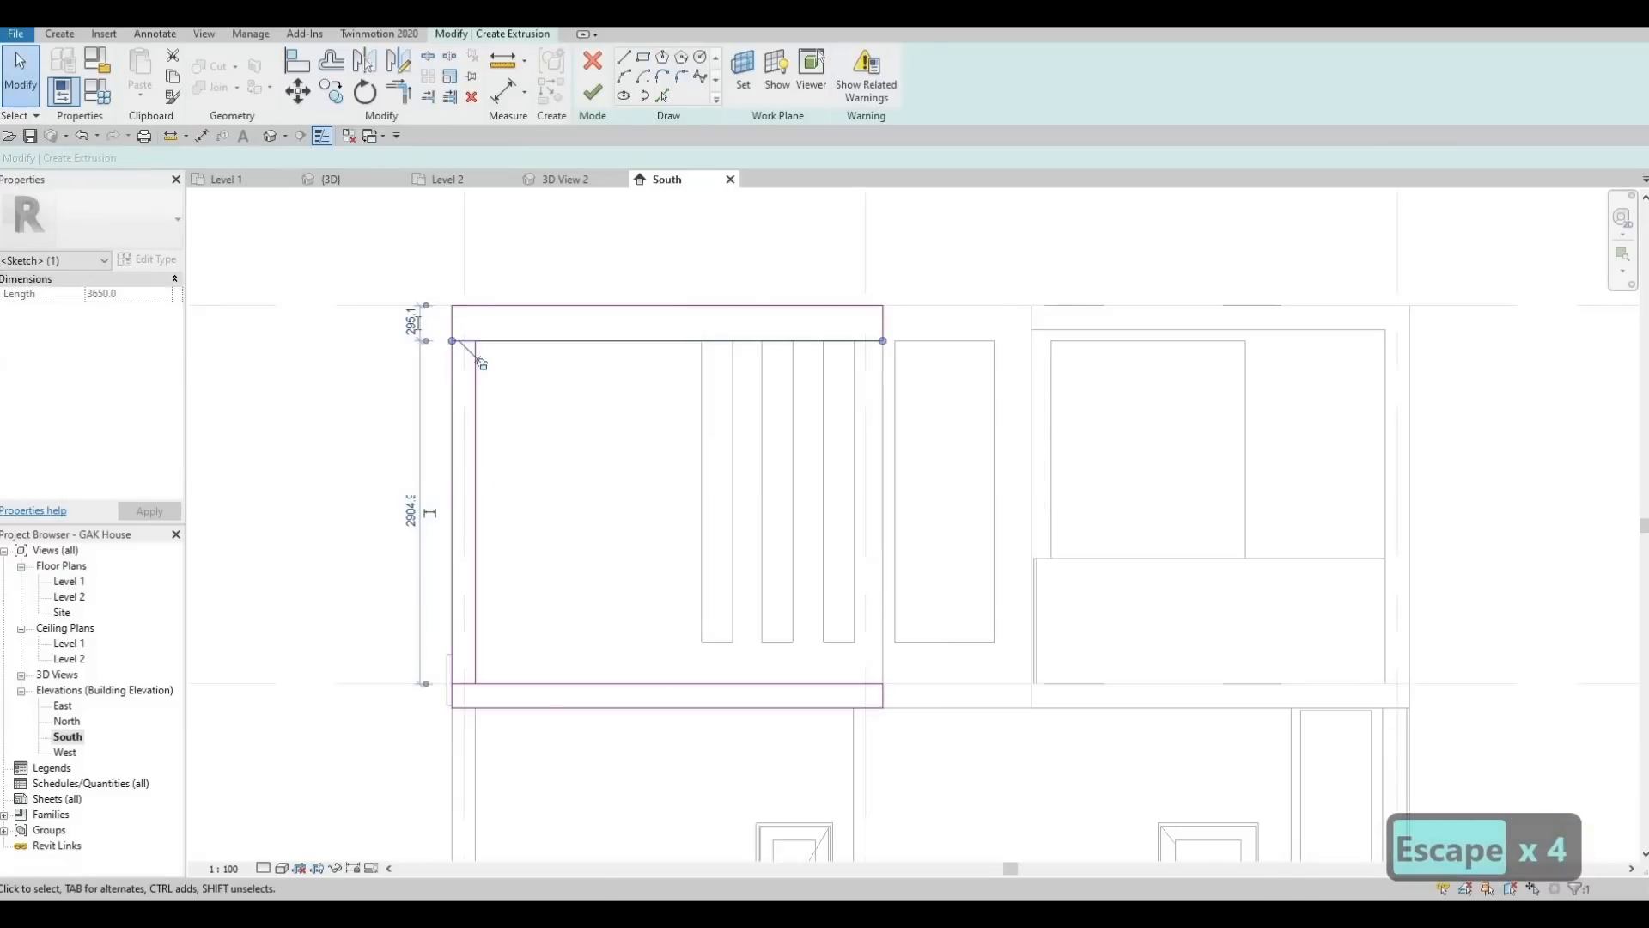
click(410, 323)
text(200)
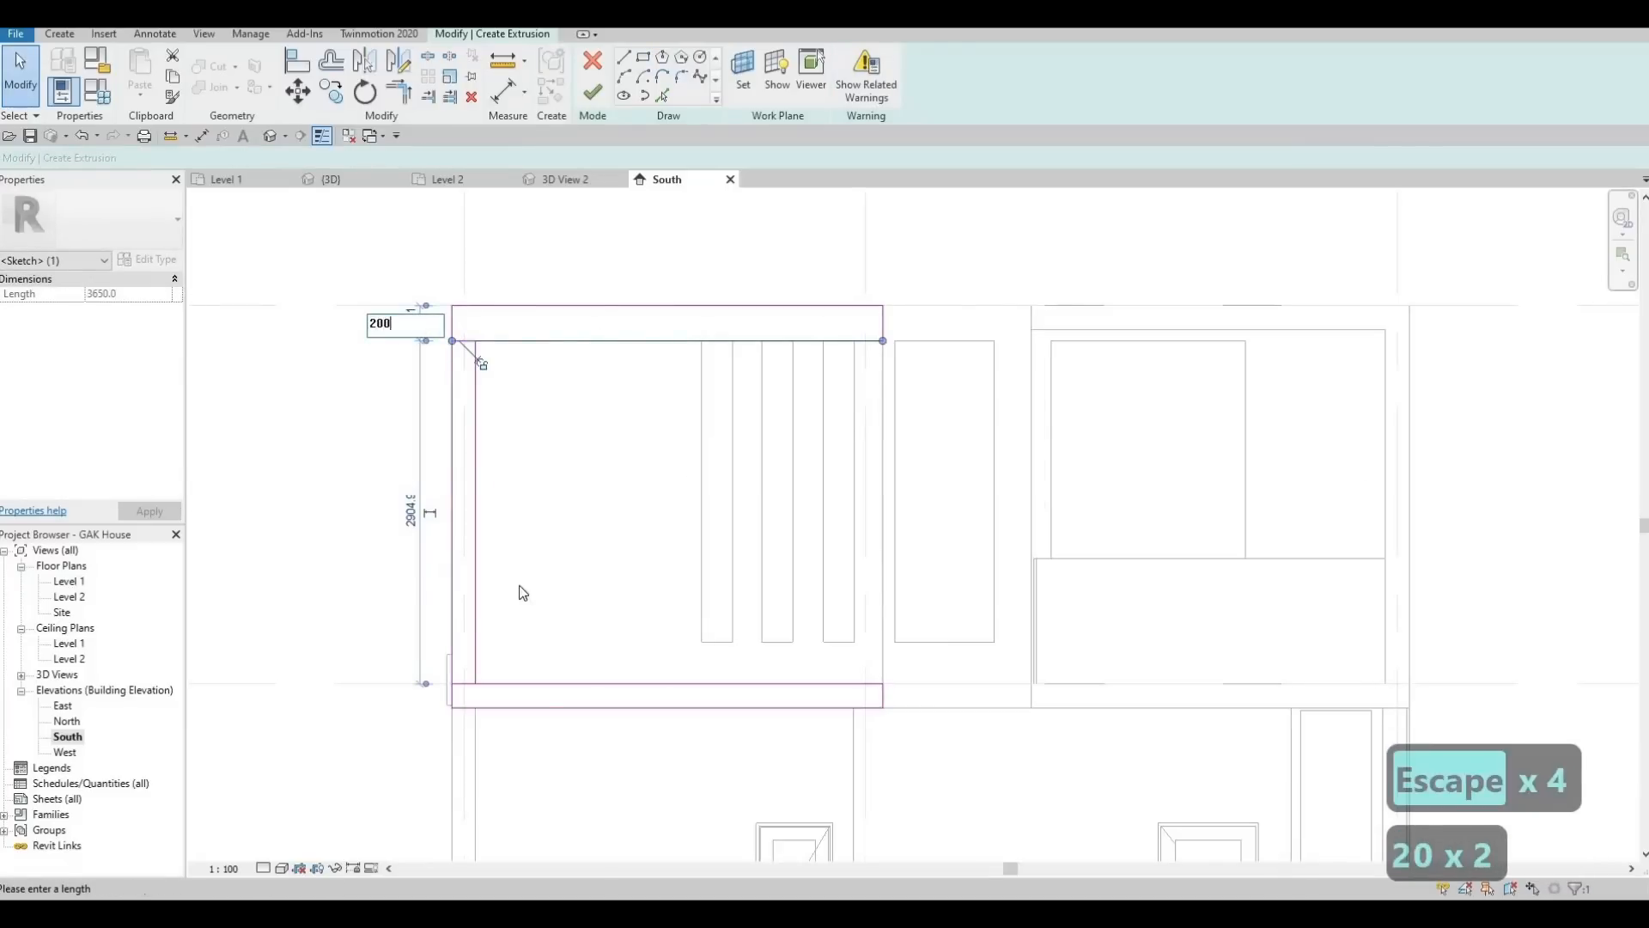
key(Return)
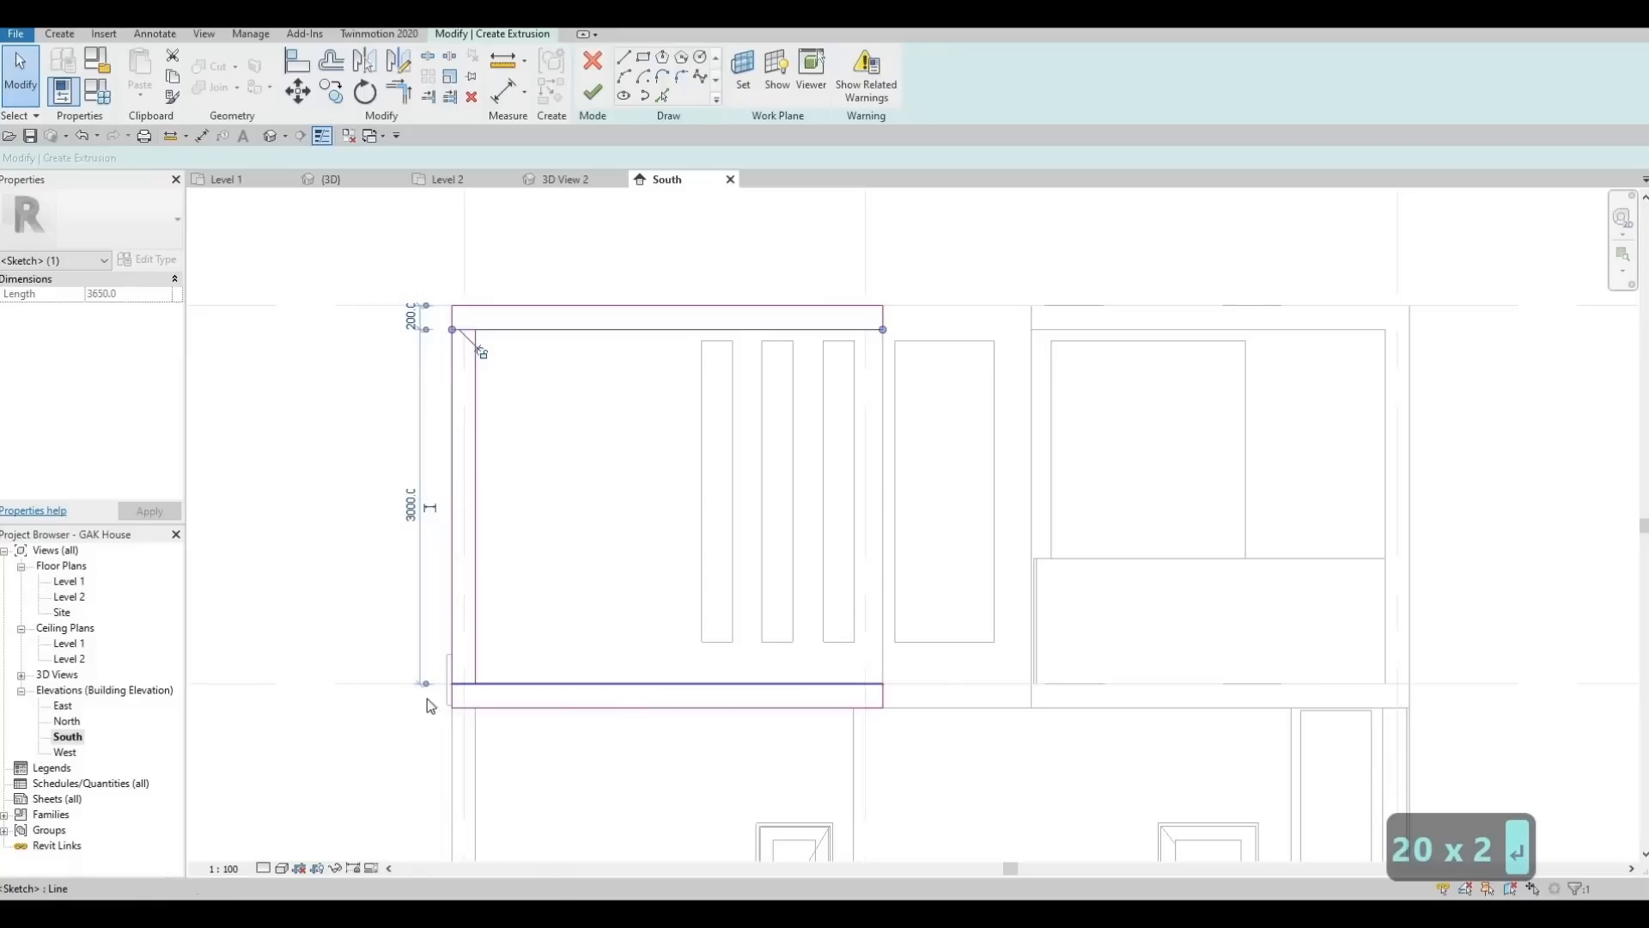
click(590, 684)
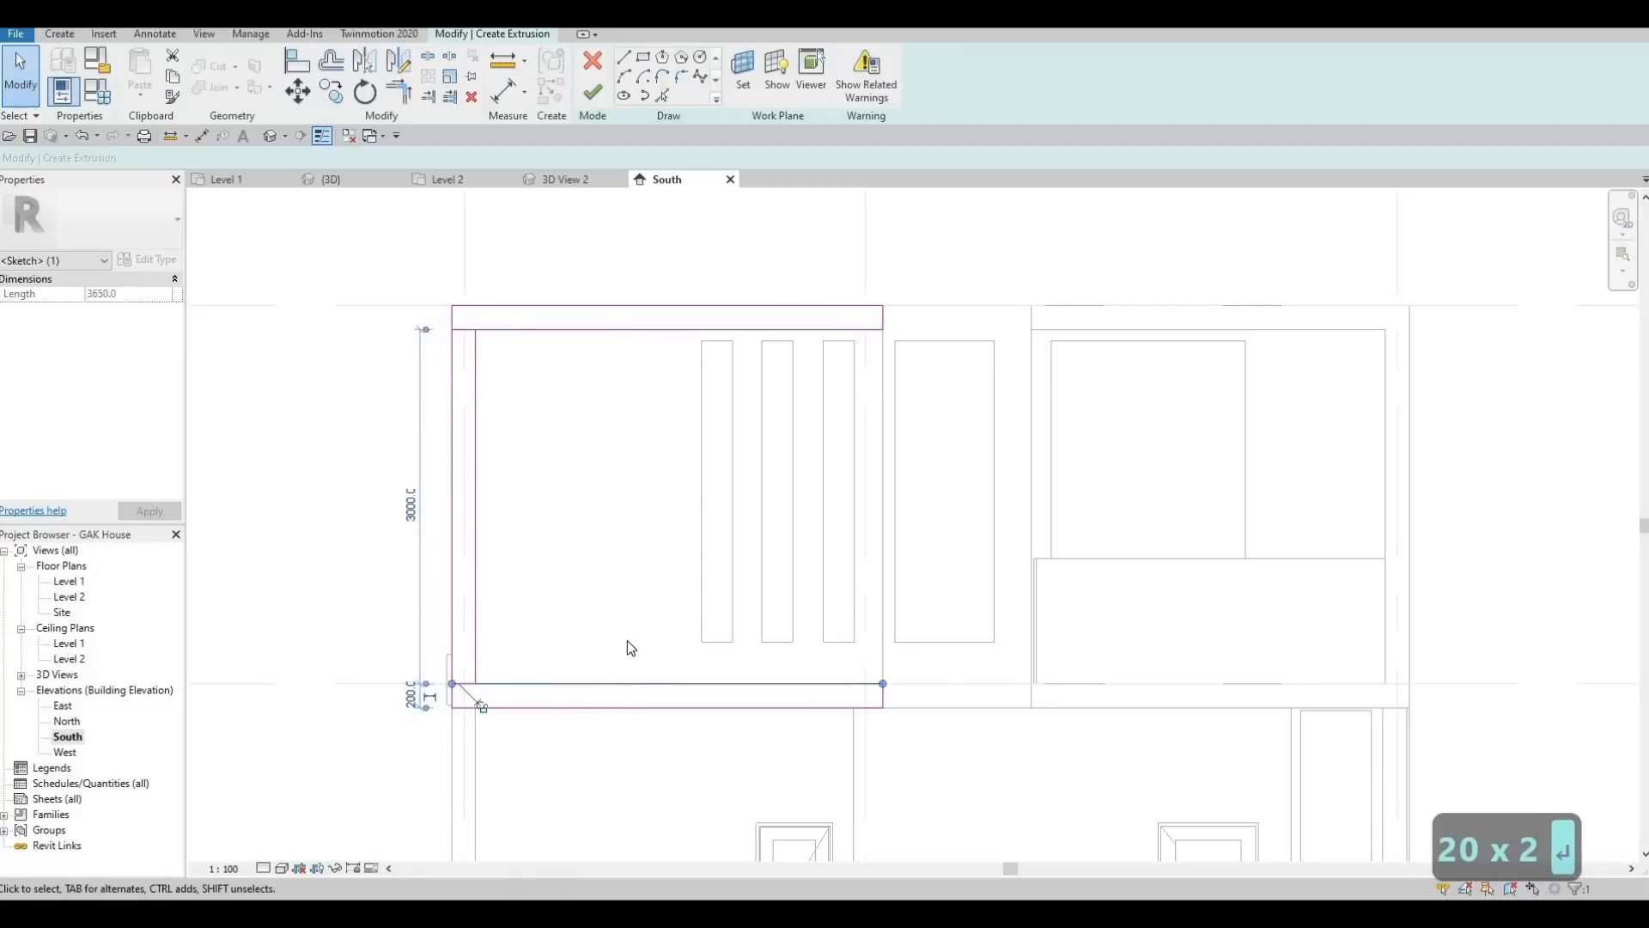
key(Escape)
Trim the overlapping sketch lines where the west upright meets the upper and lower strips into corners
key(t)
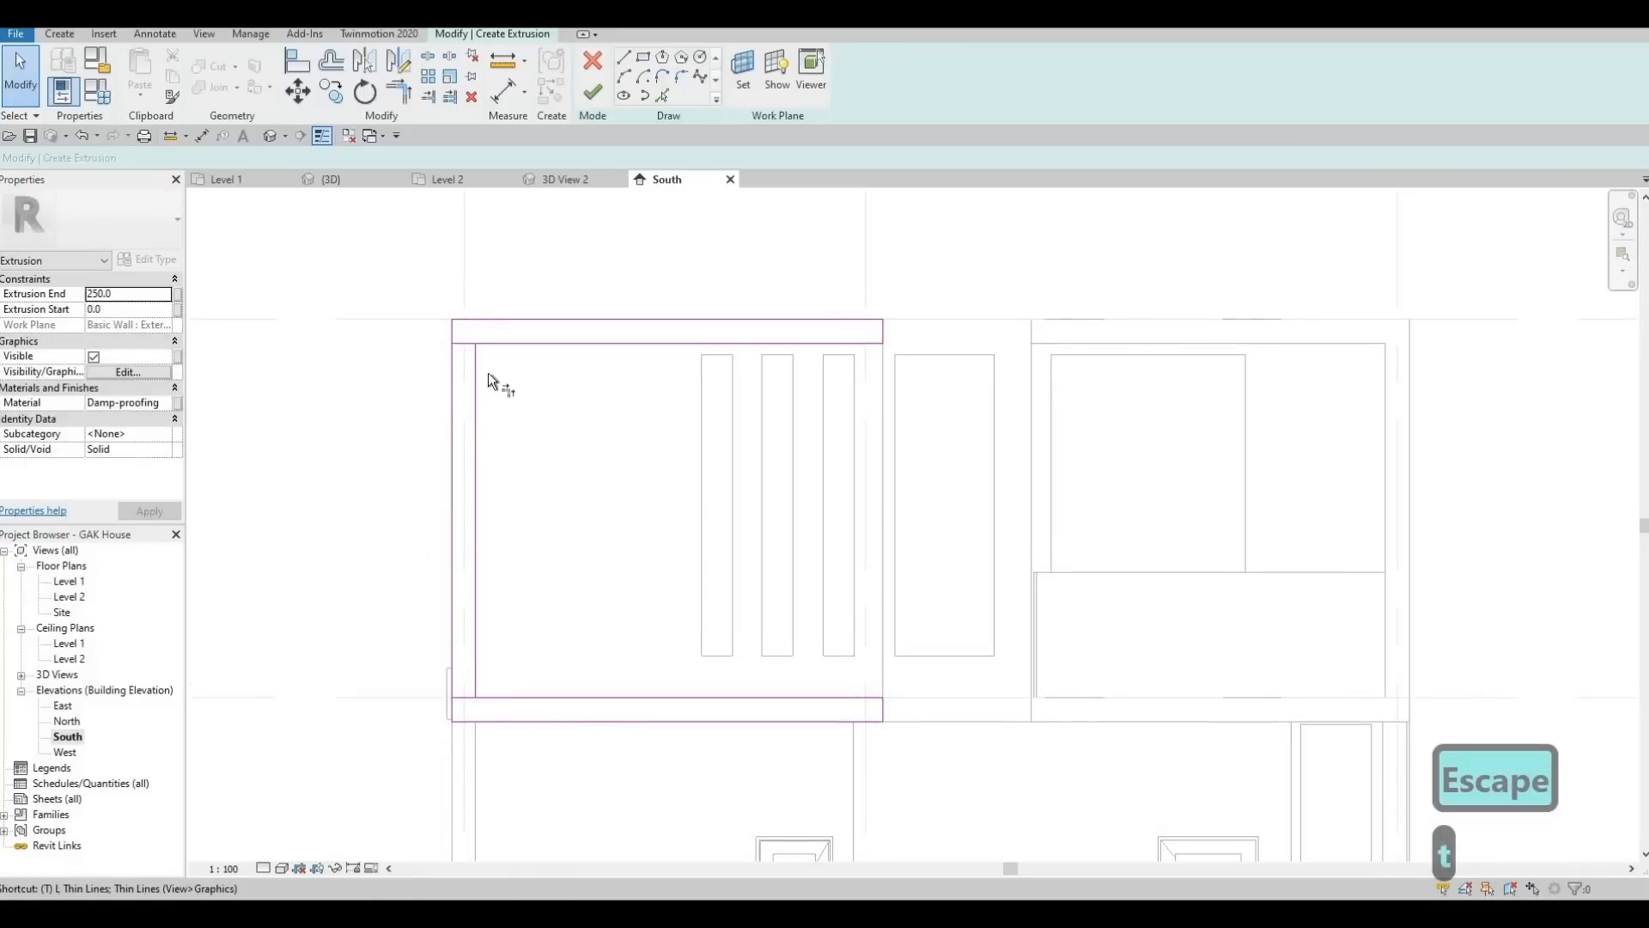
key(r)
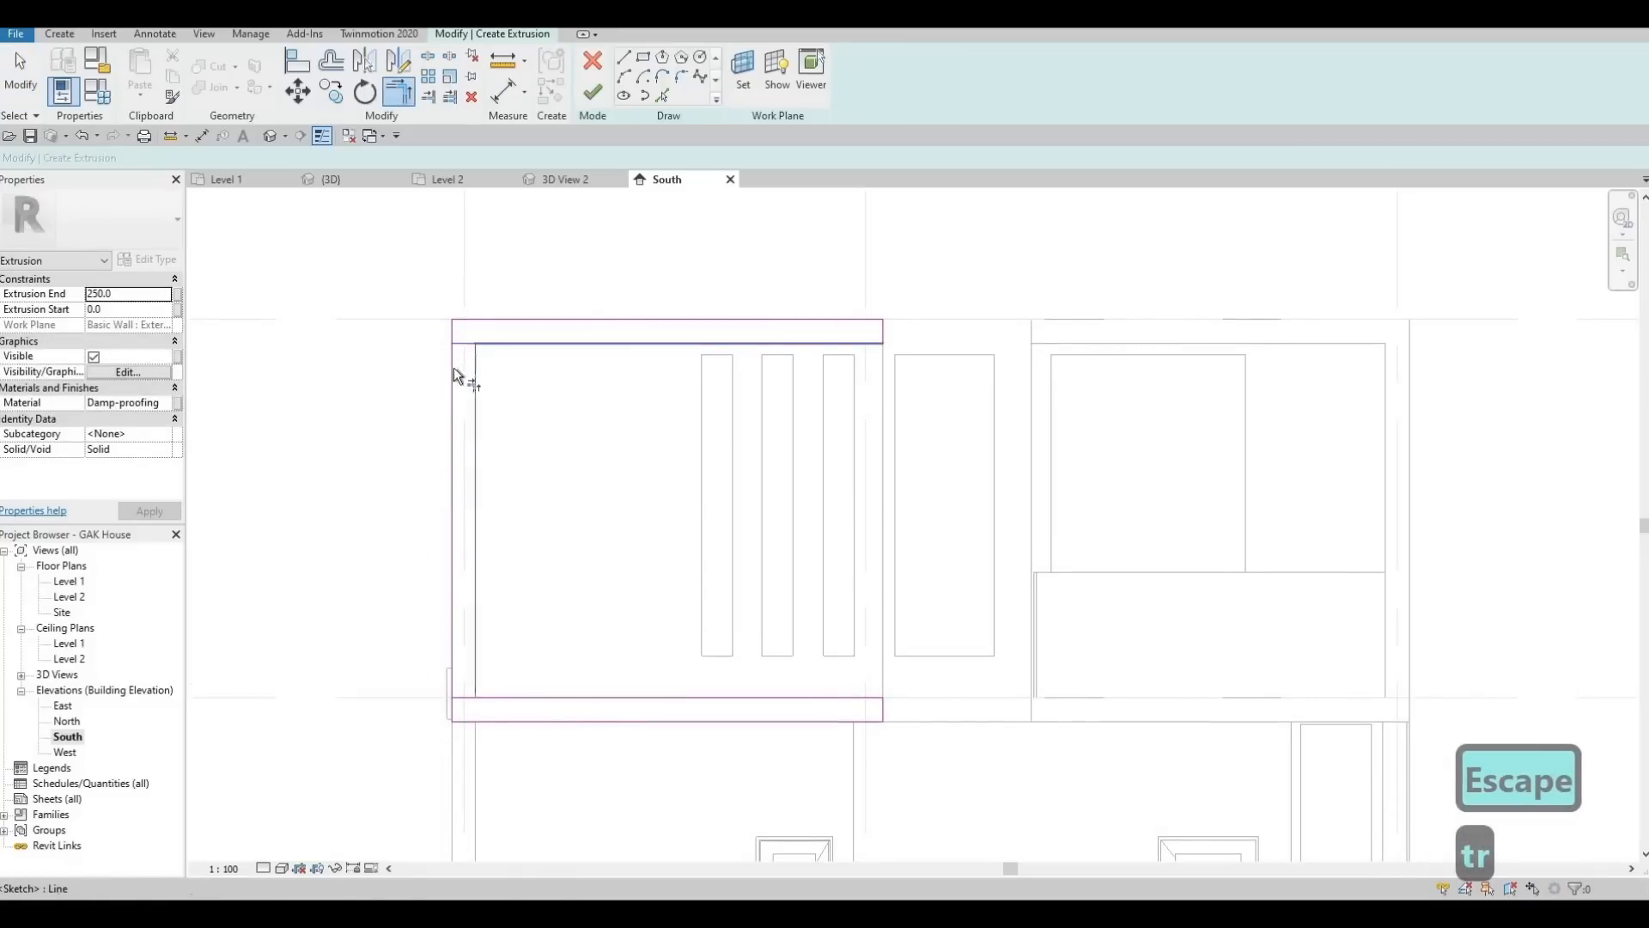
click(453, 368)
click(486, 317)
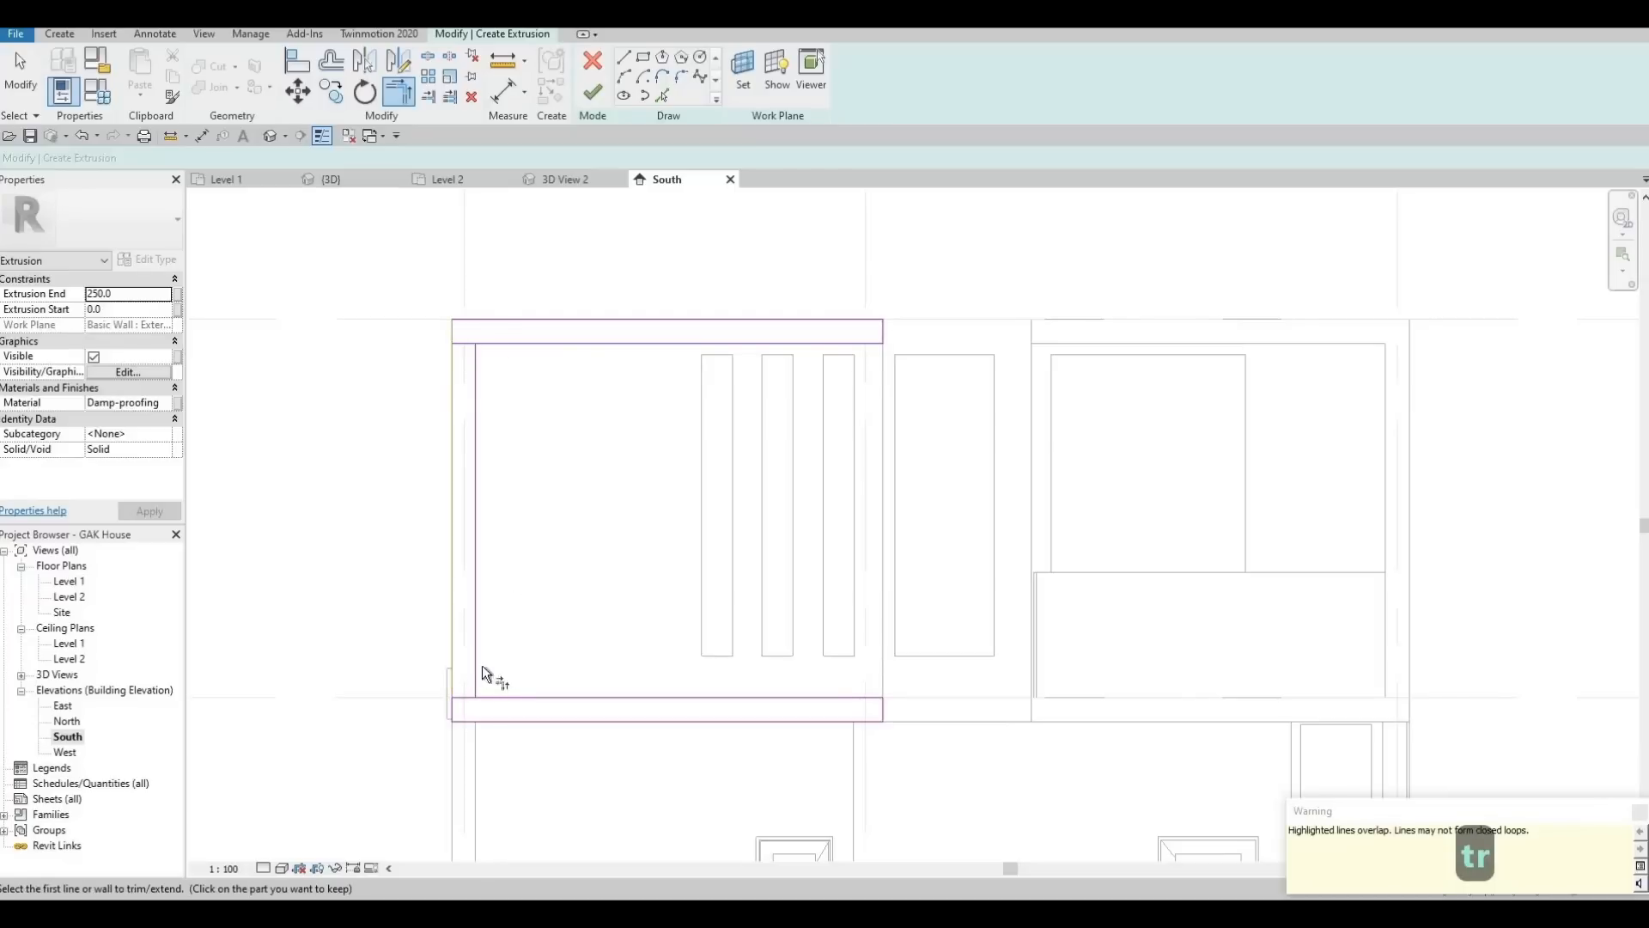
click(490, 720)
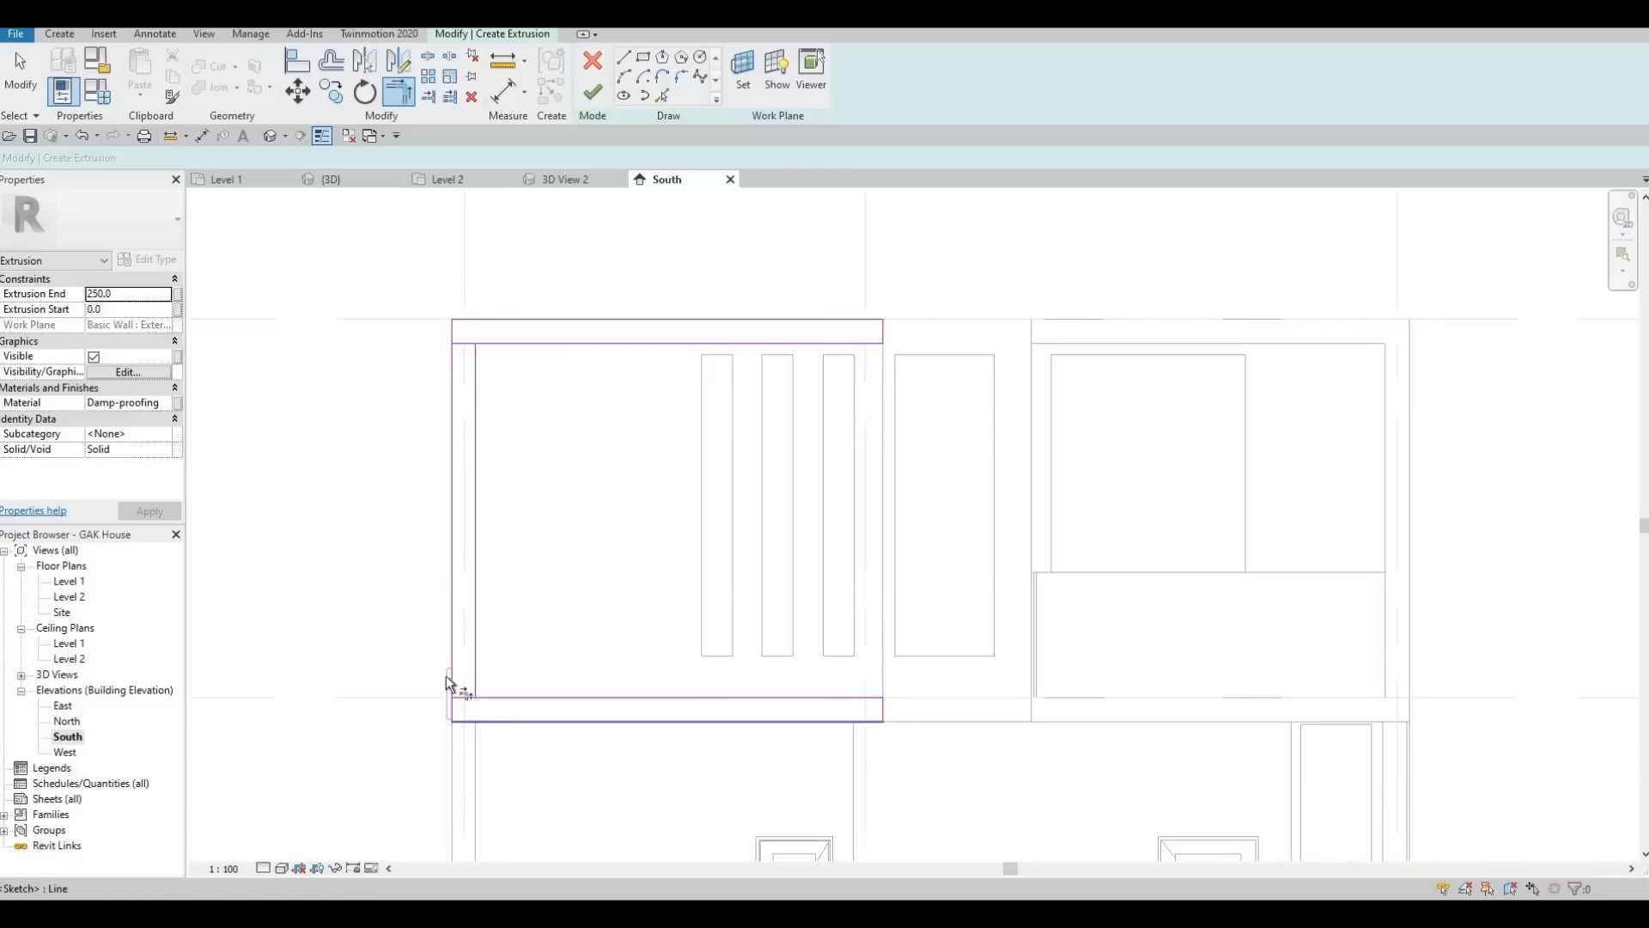
click(446, 670)
key(Escape)
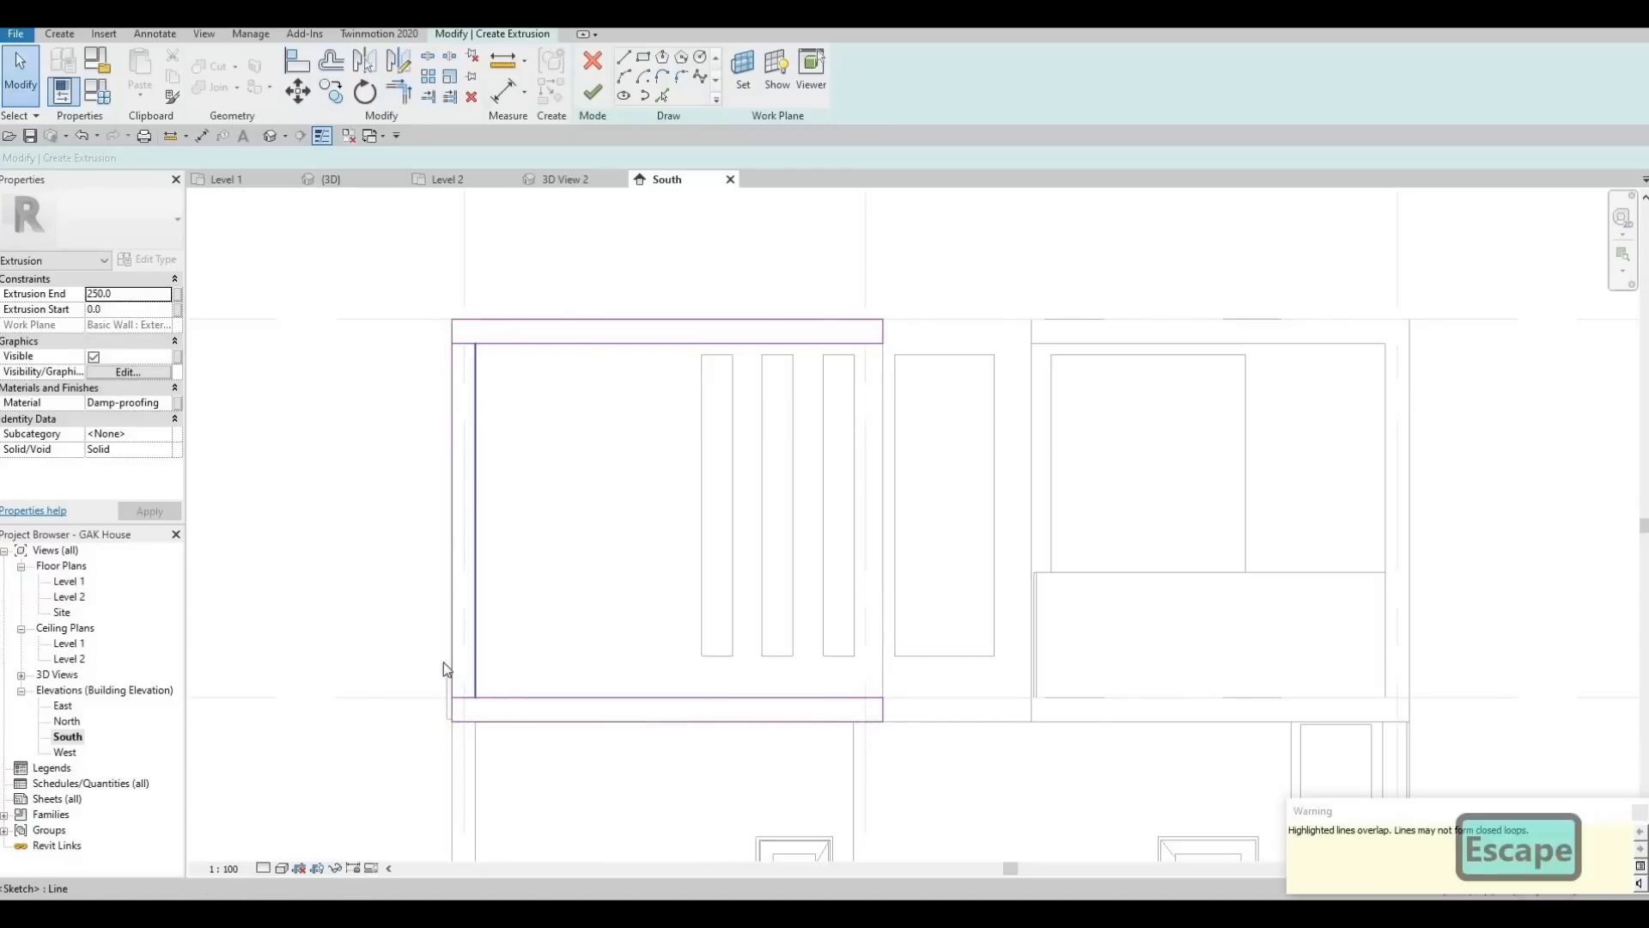
key(Escape)
Delete the leftover short lines at the lower and upper west corners, leaving one continuous C-shaped outline
drag(383, 646, 528, 755)
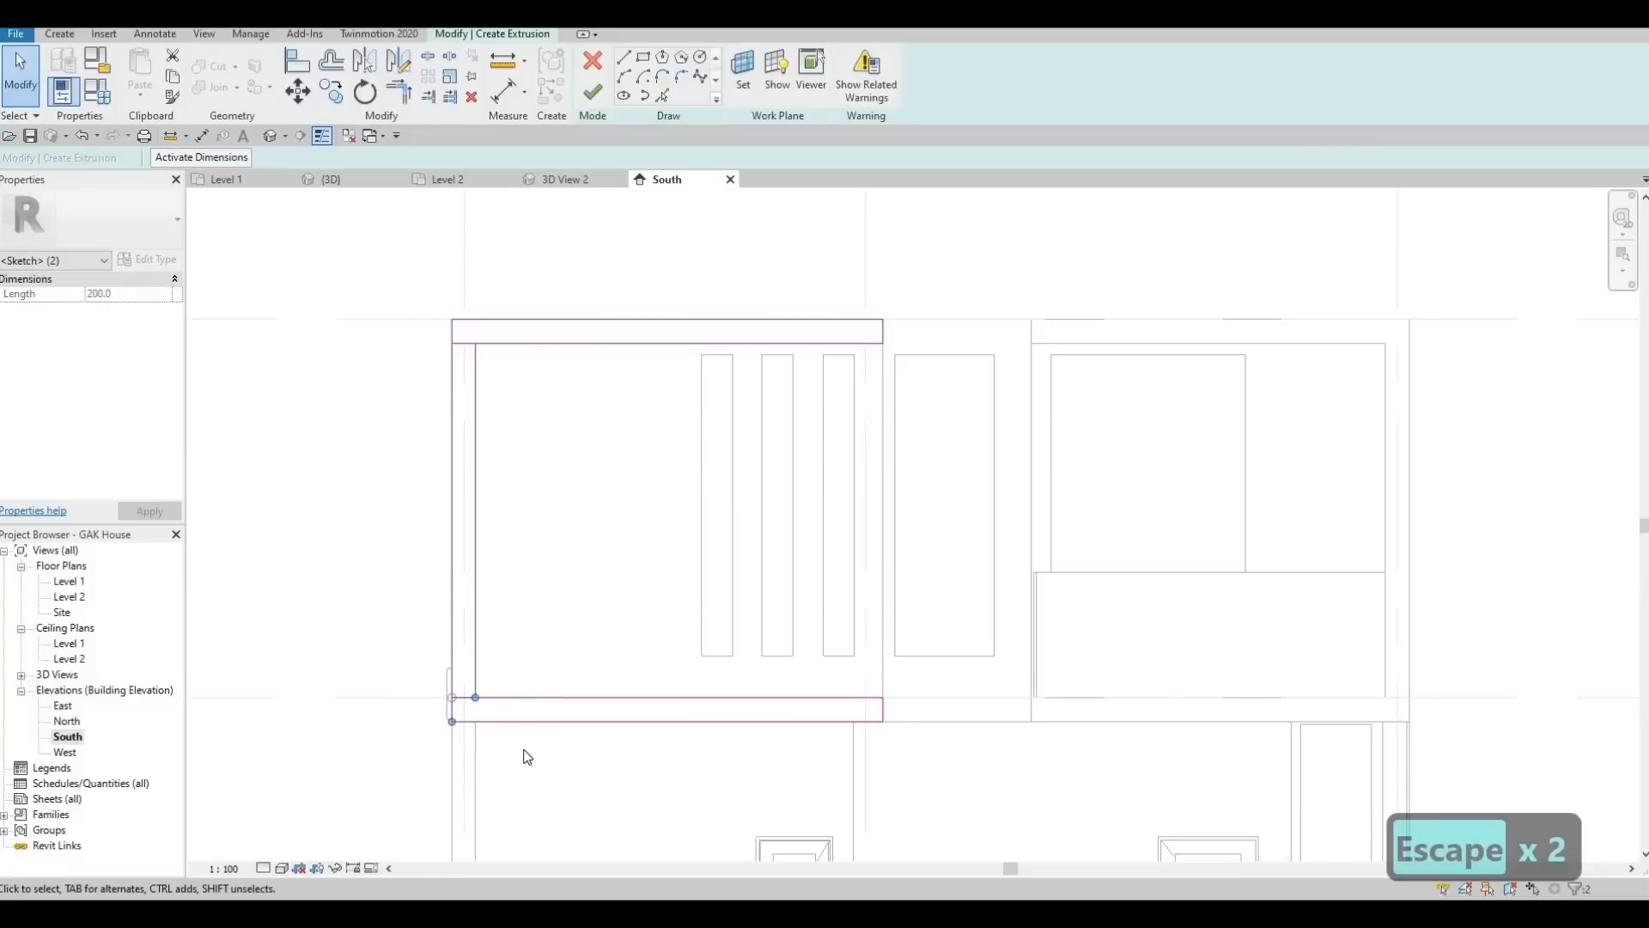
key(Delete)
drag(407, 288, 586, 402)
key(Delete)
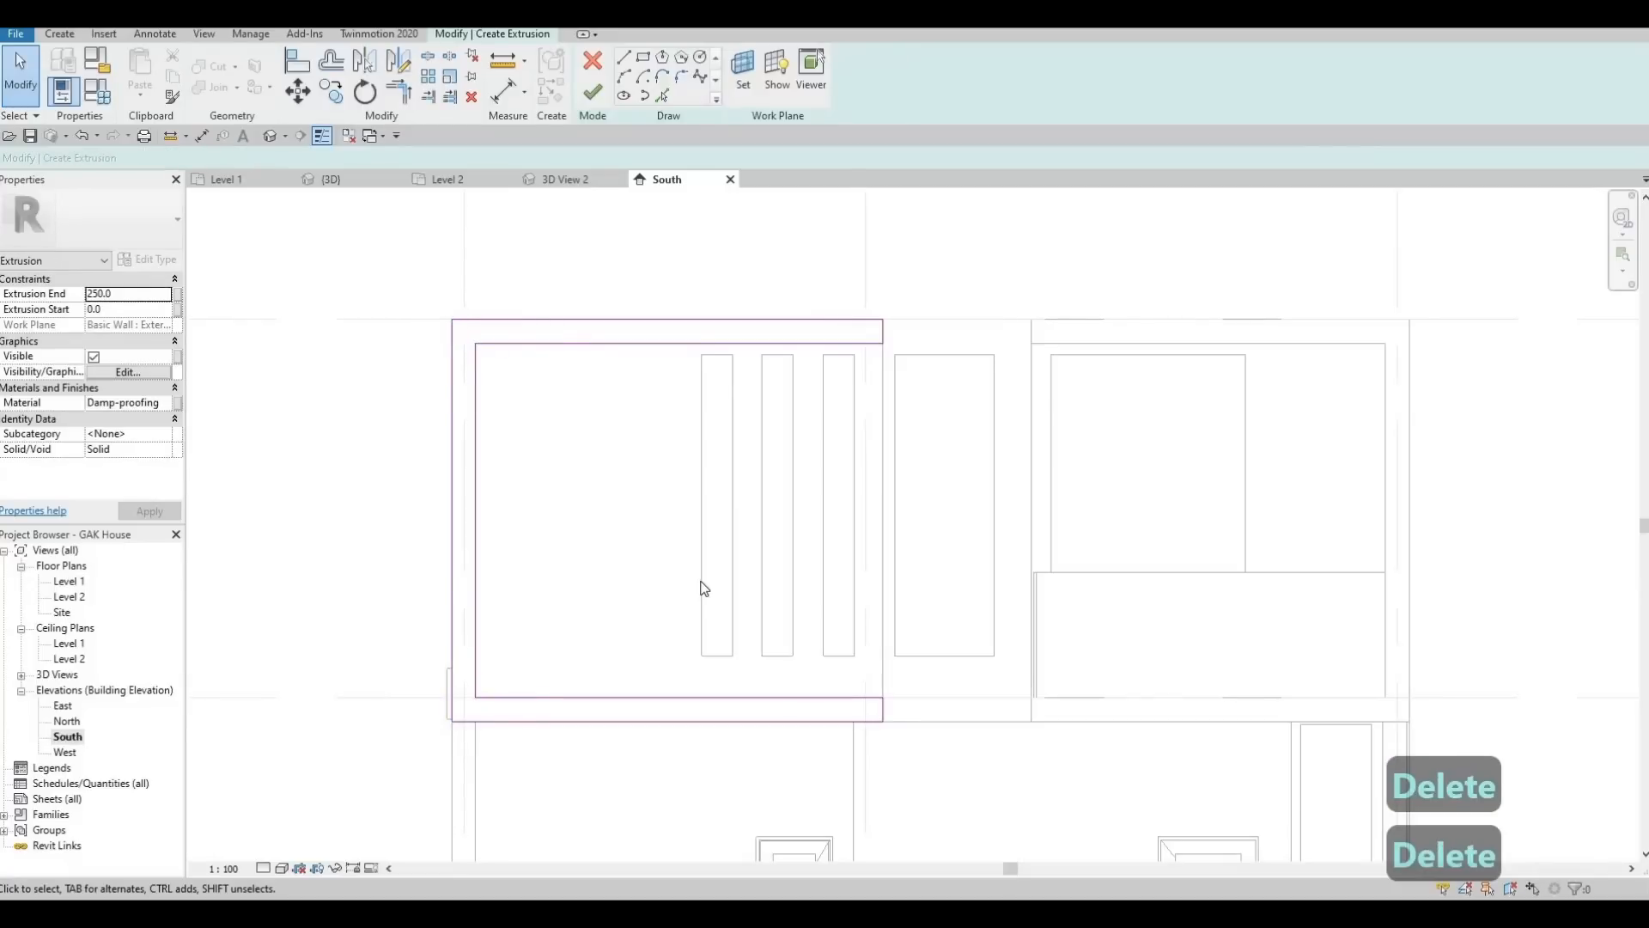
Finish the C-shaped extrusion and, in the 3D view, stretch its depth outward from the wall to about 1246 mm
click(596, 87)
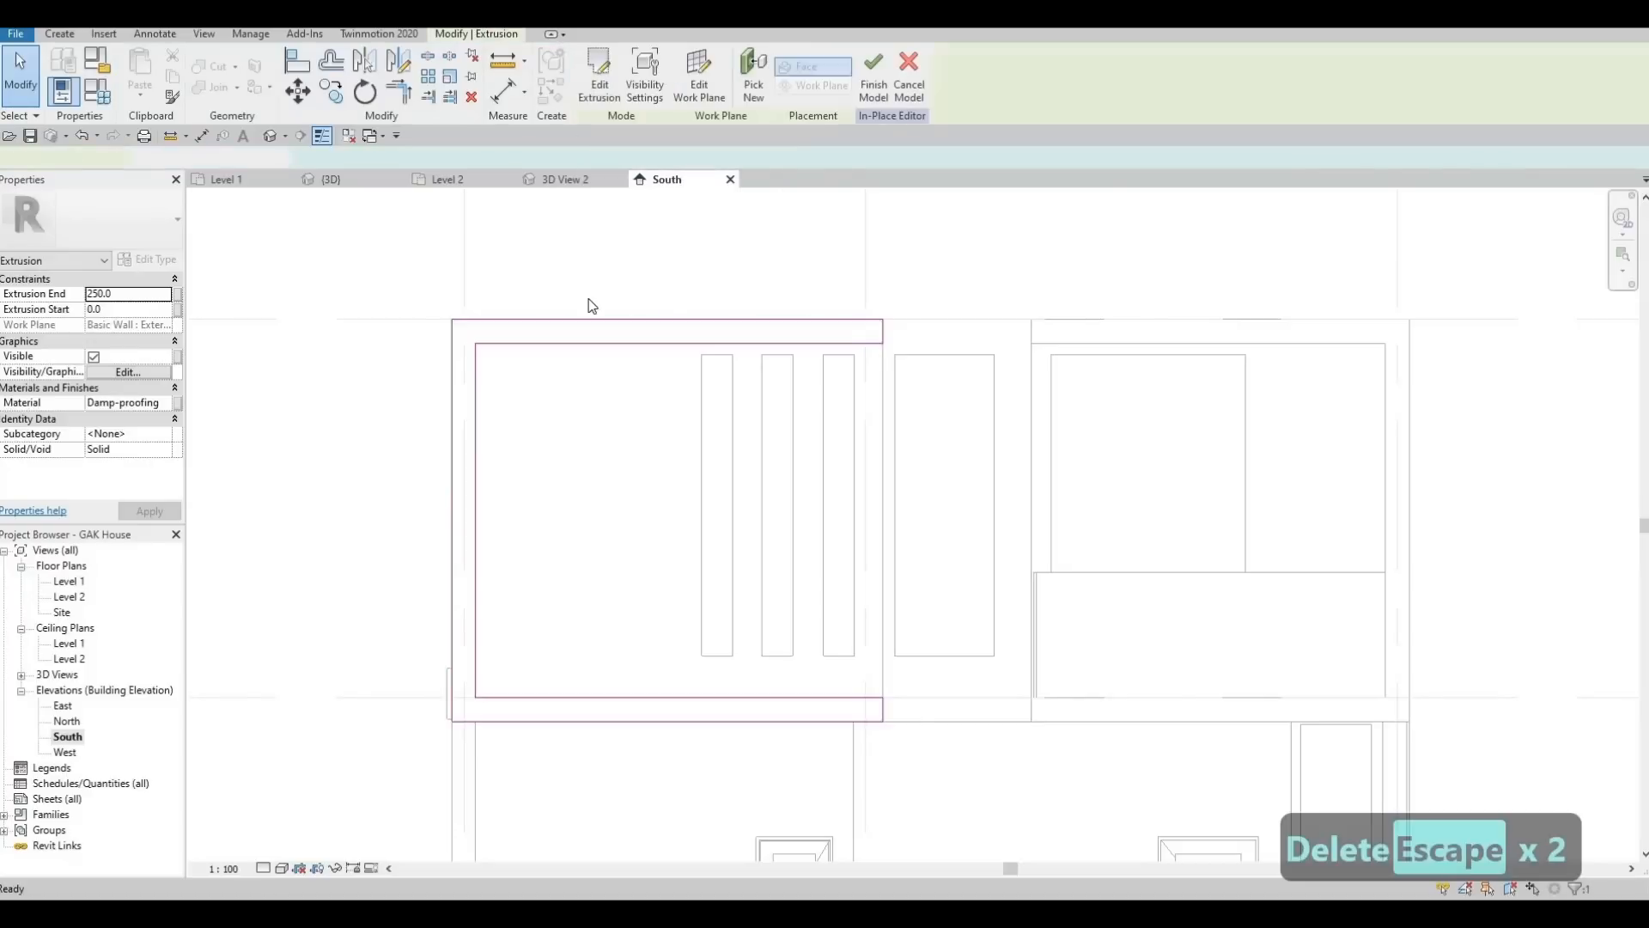
click(274, 136)
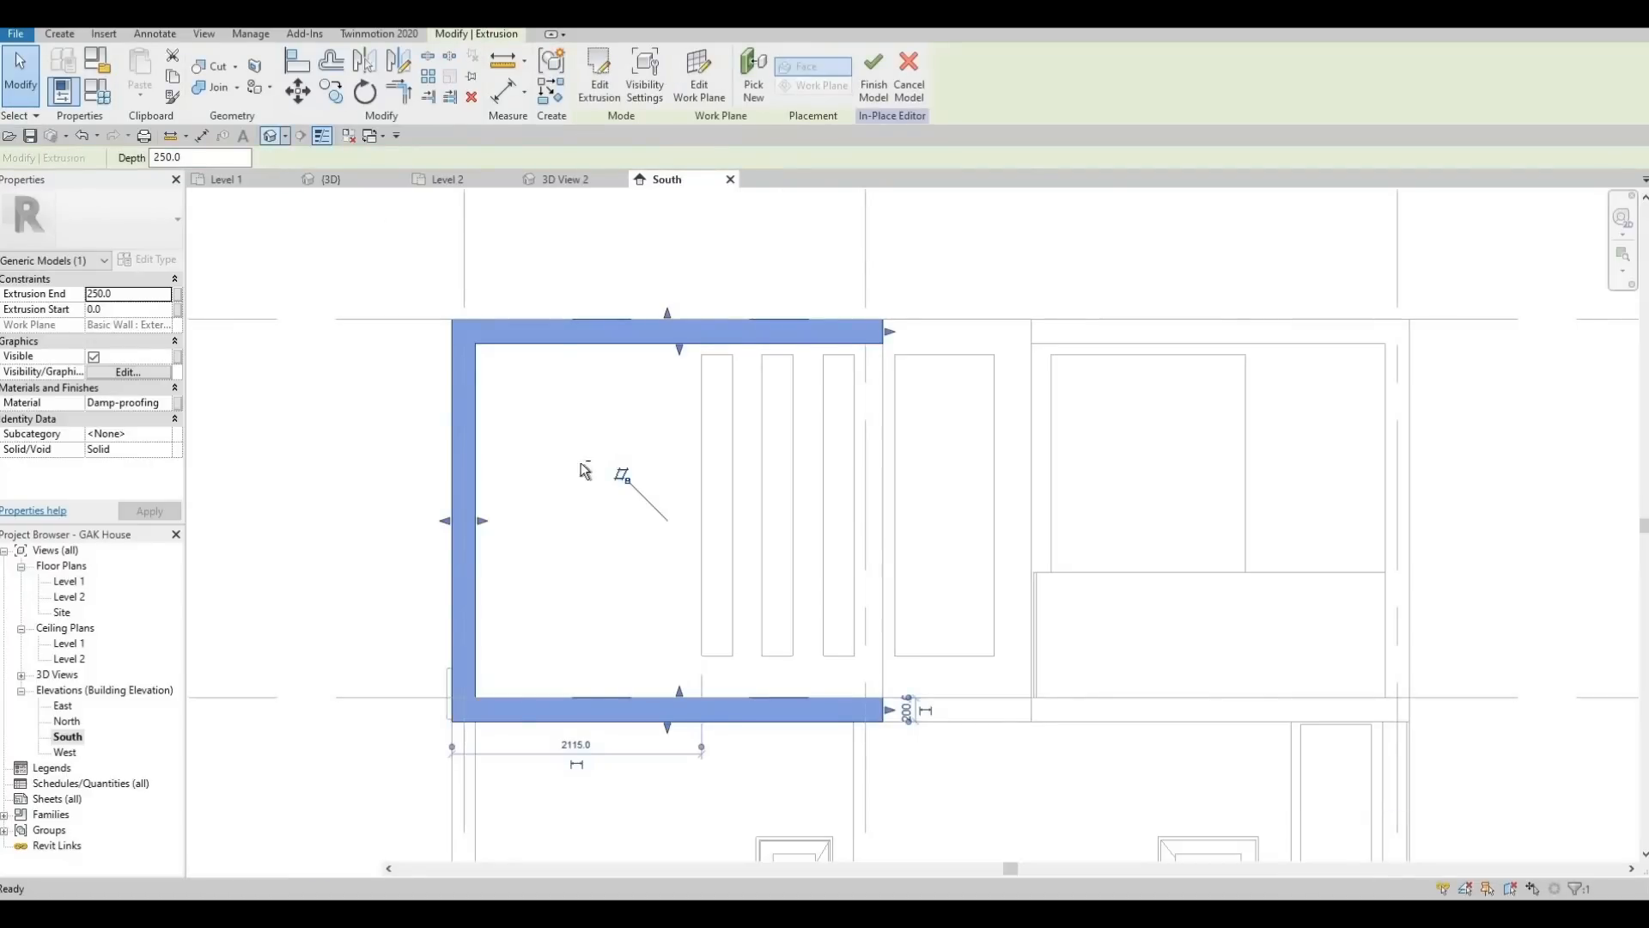
shift+middle_drag(741, 554, 717, 530)
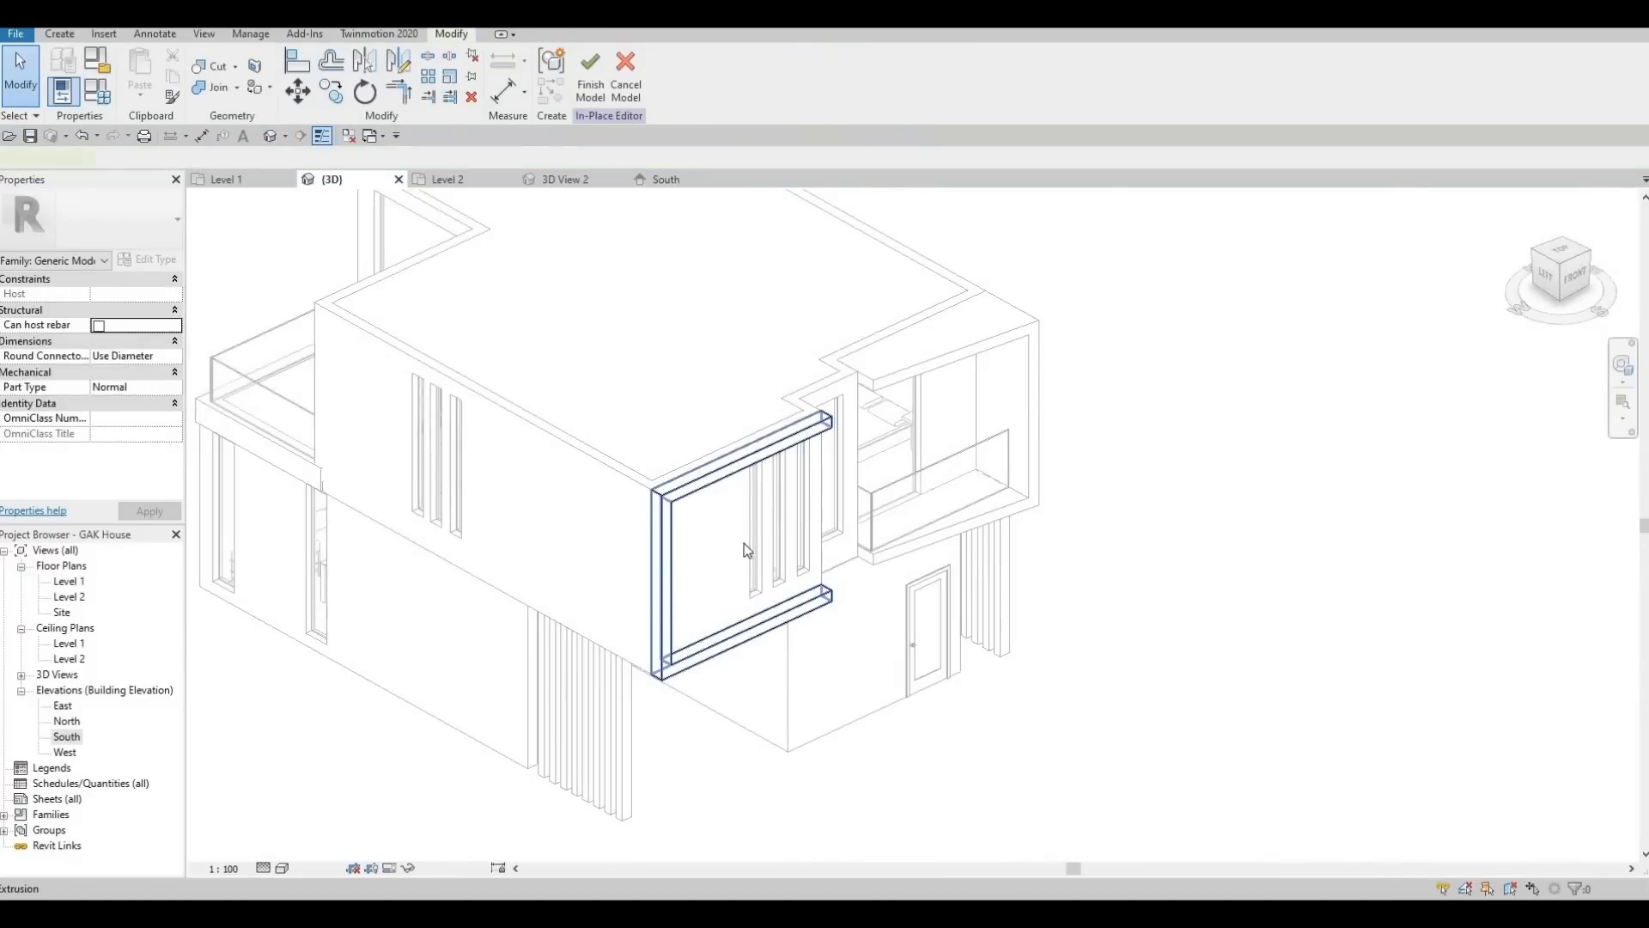
click(745, 550)
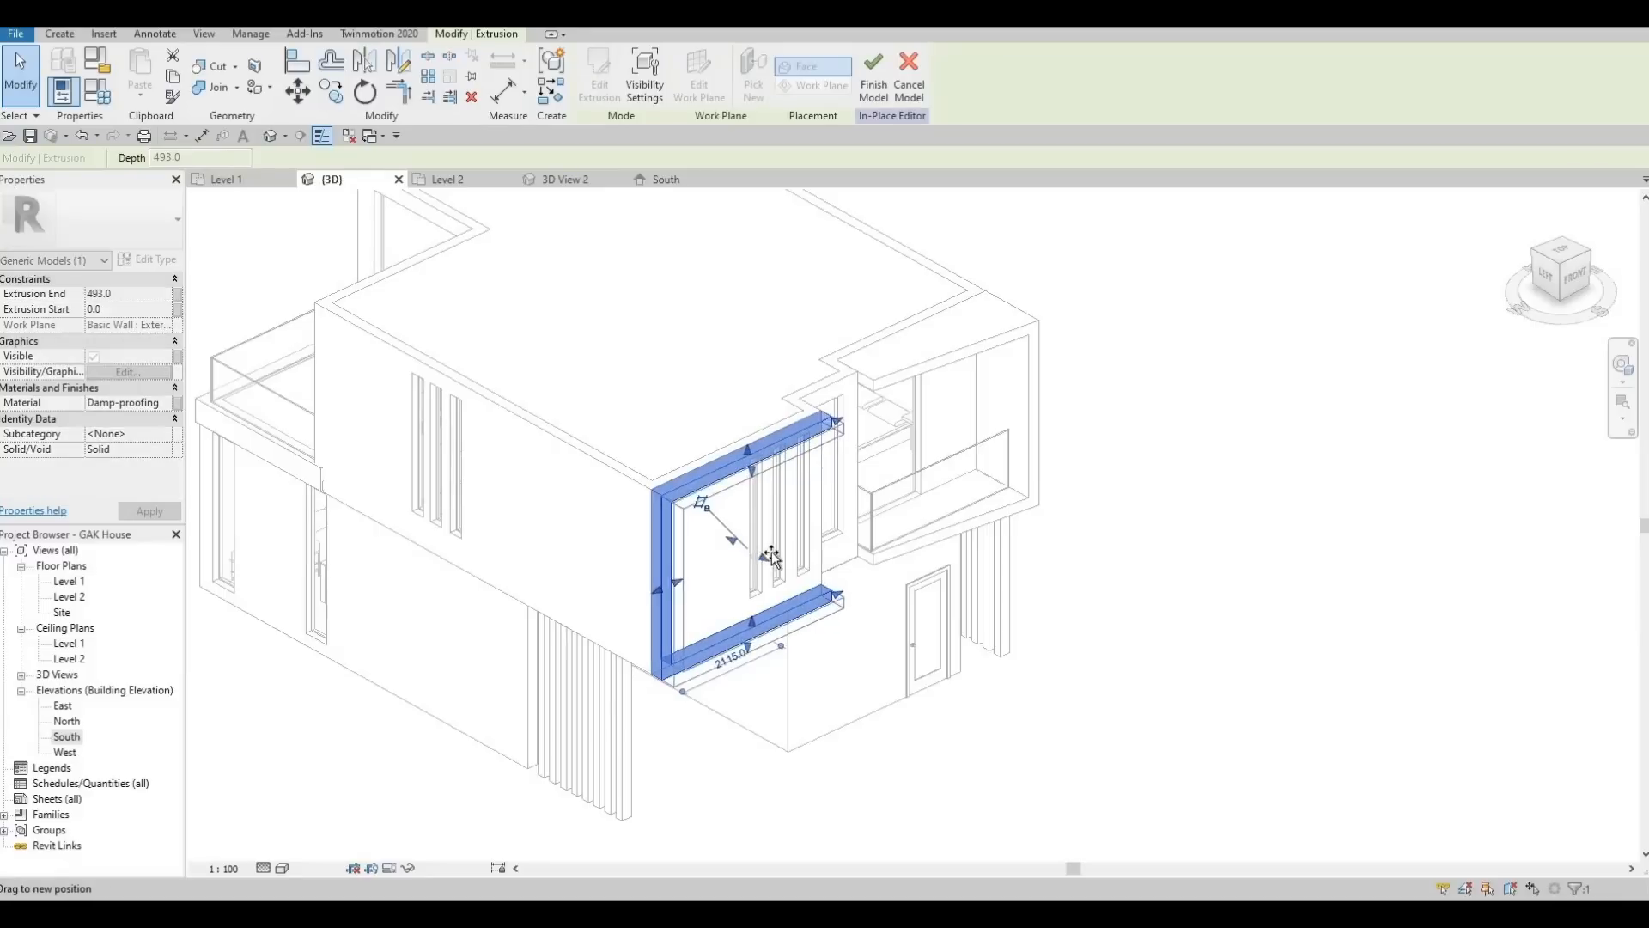
mouse_move(771, 556)
mouse_down()
mouse_move(759, 590)
mouse_move(793, 574)
mouse_up()
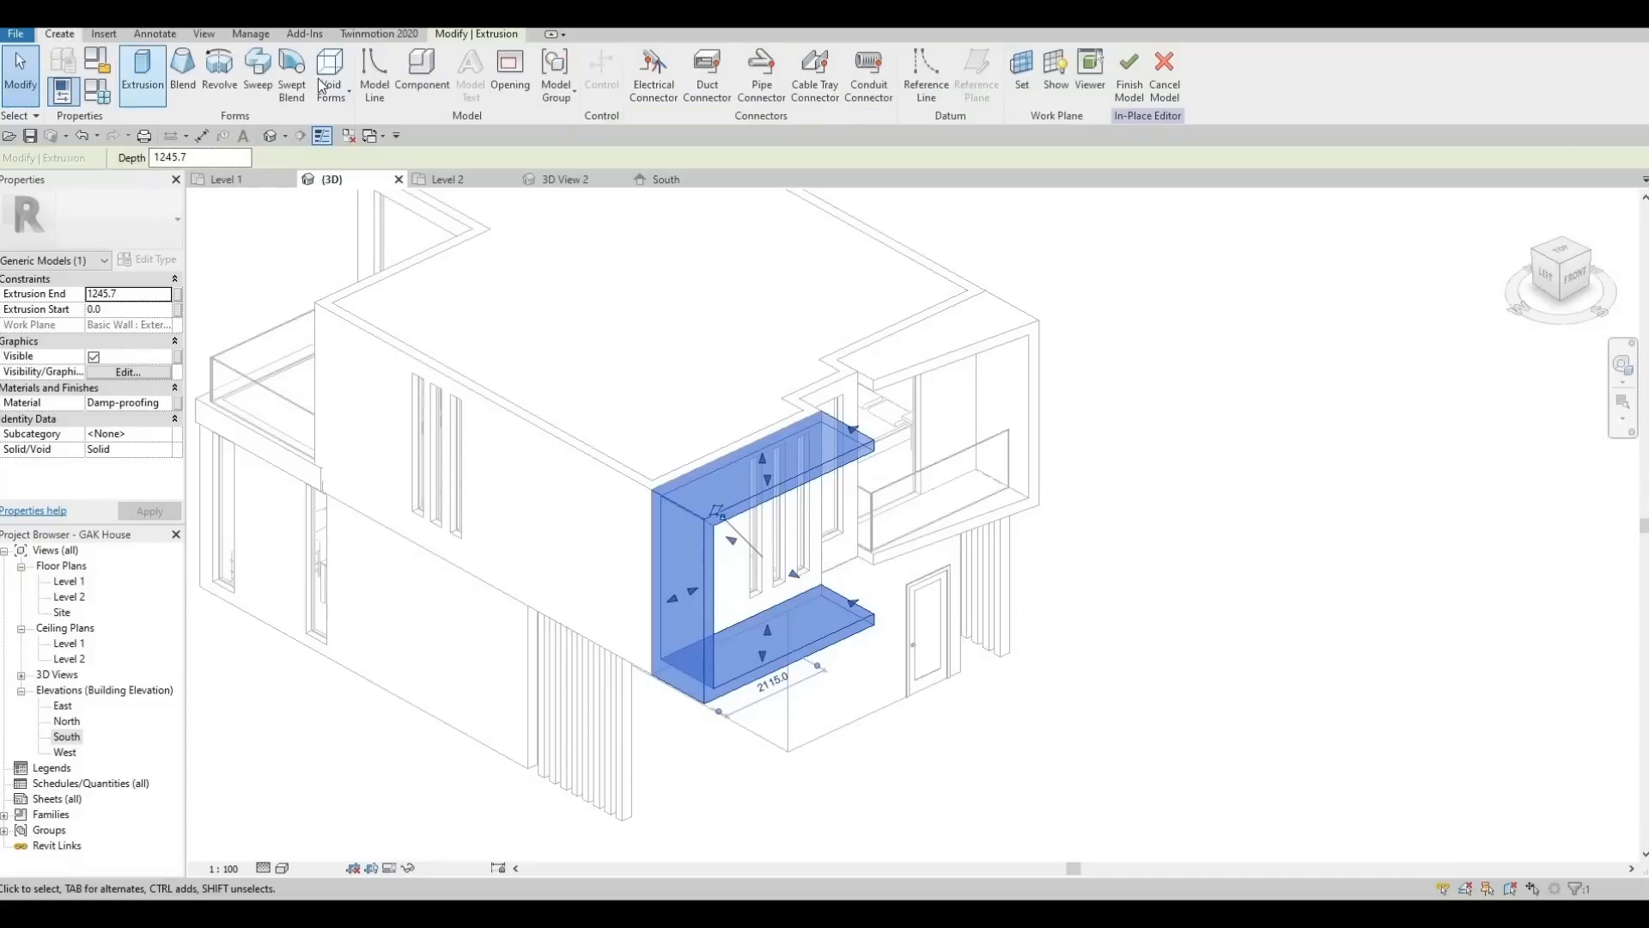
Start a void extrusion in the Level 2 plan and pick the upper face of the frame's lower strip as its work plane
click(331, 86)
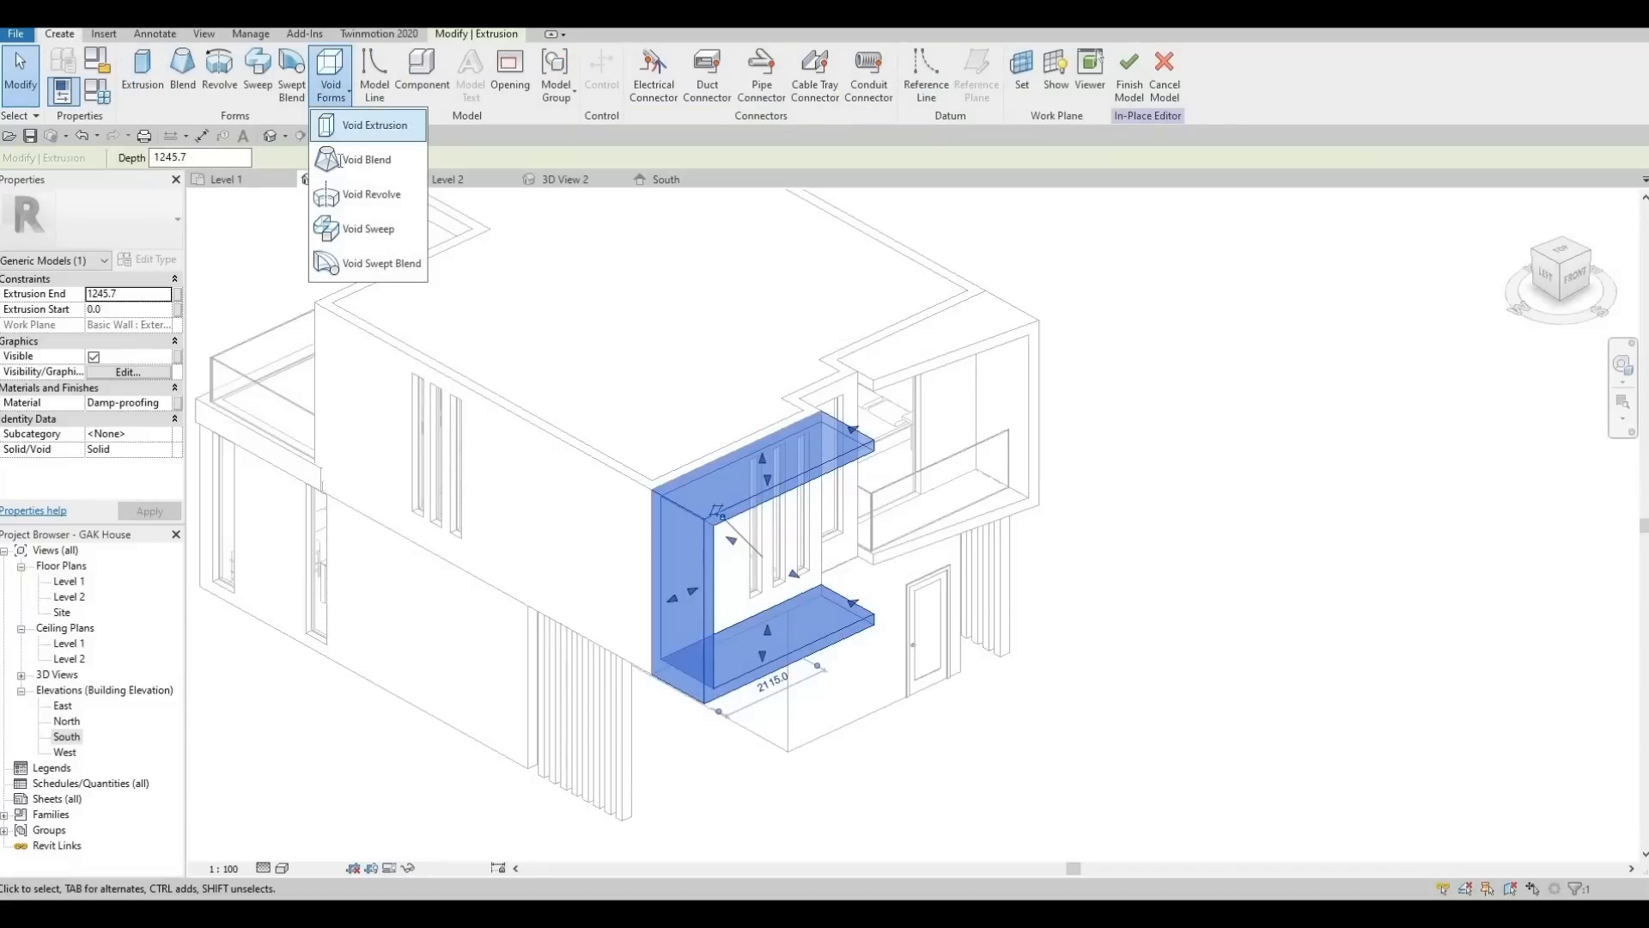
click(353, 127)
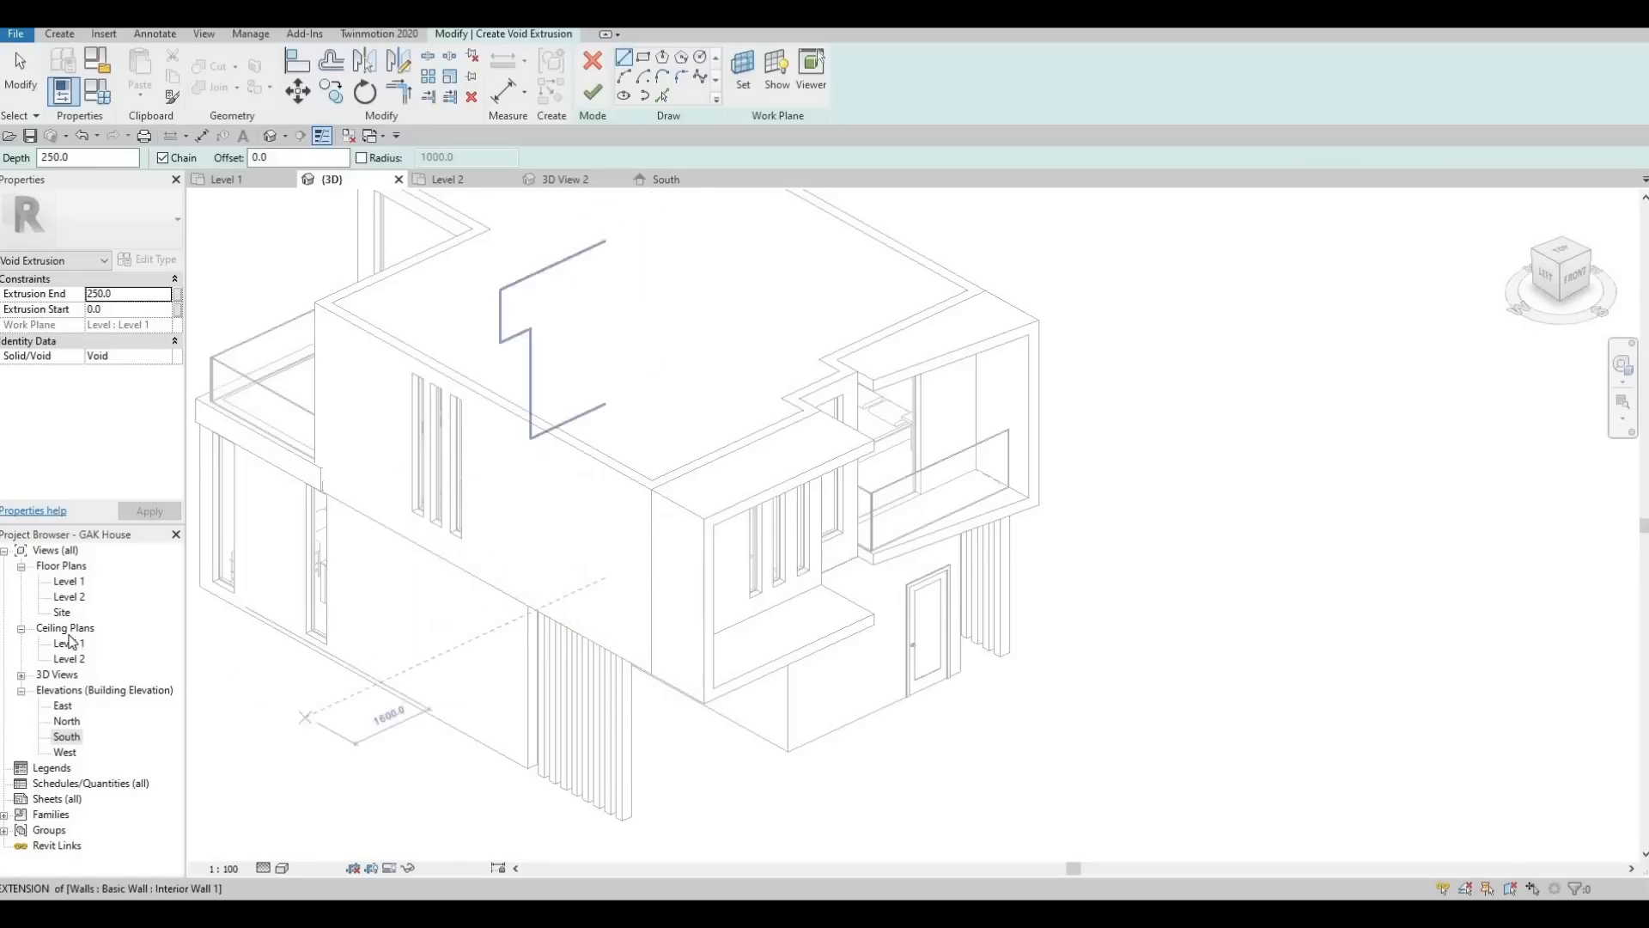
double_click(69, 597)
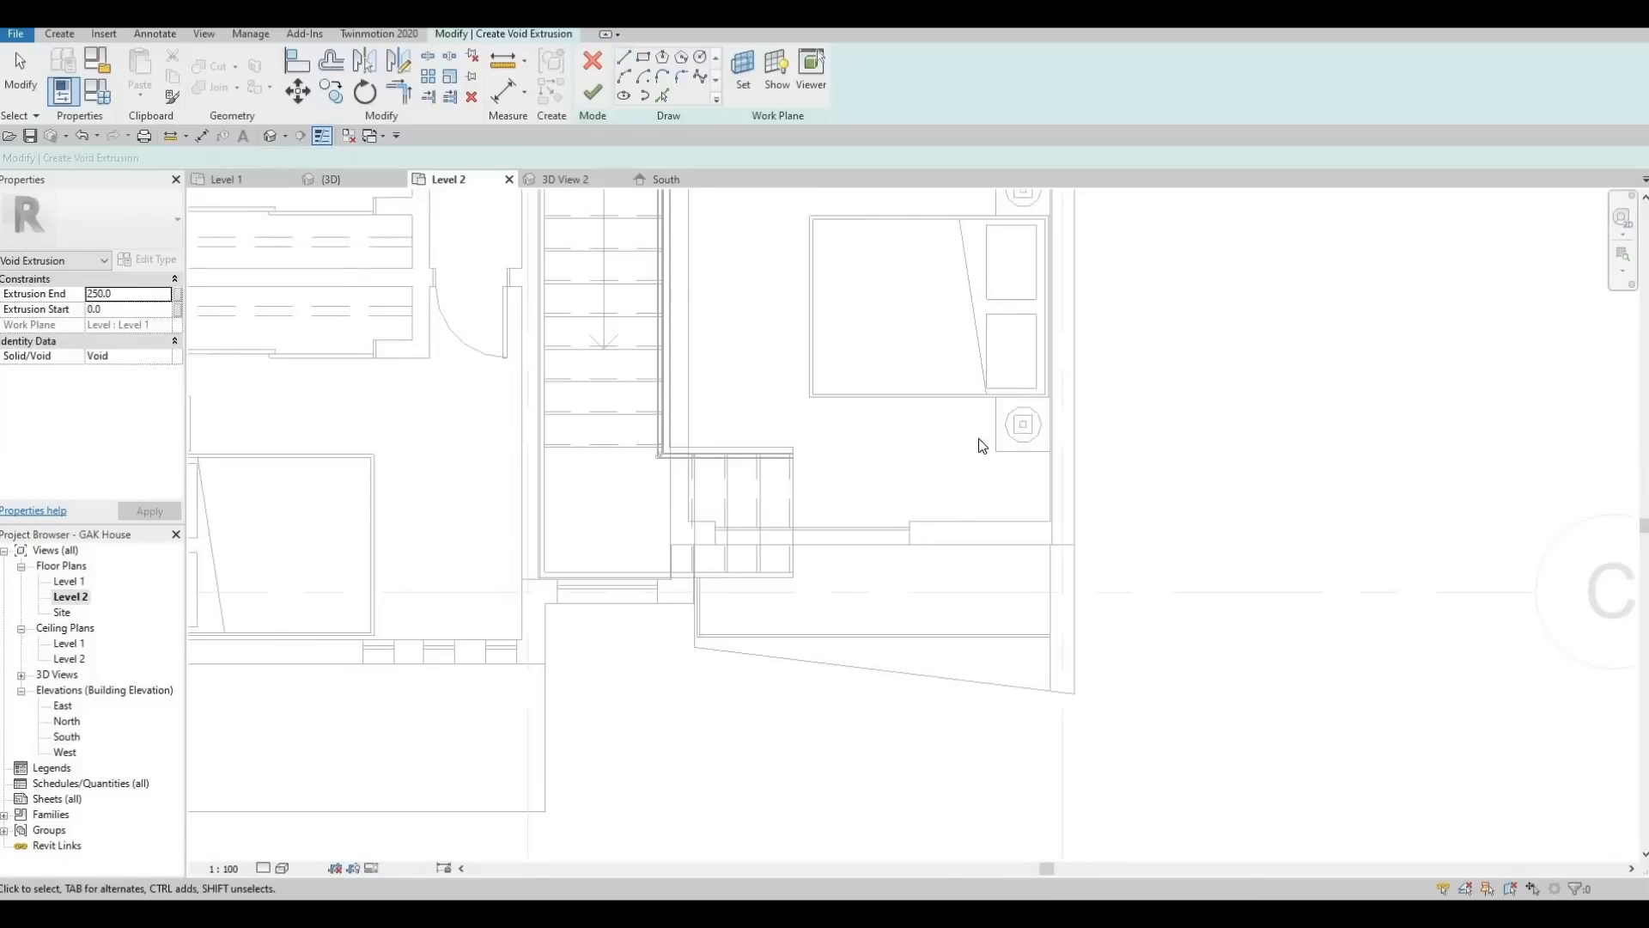
click(746, 79)
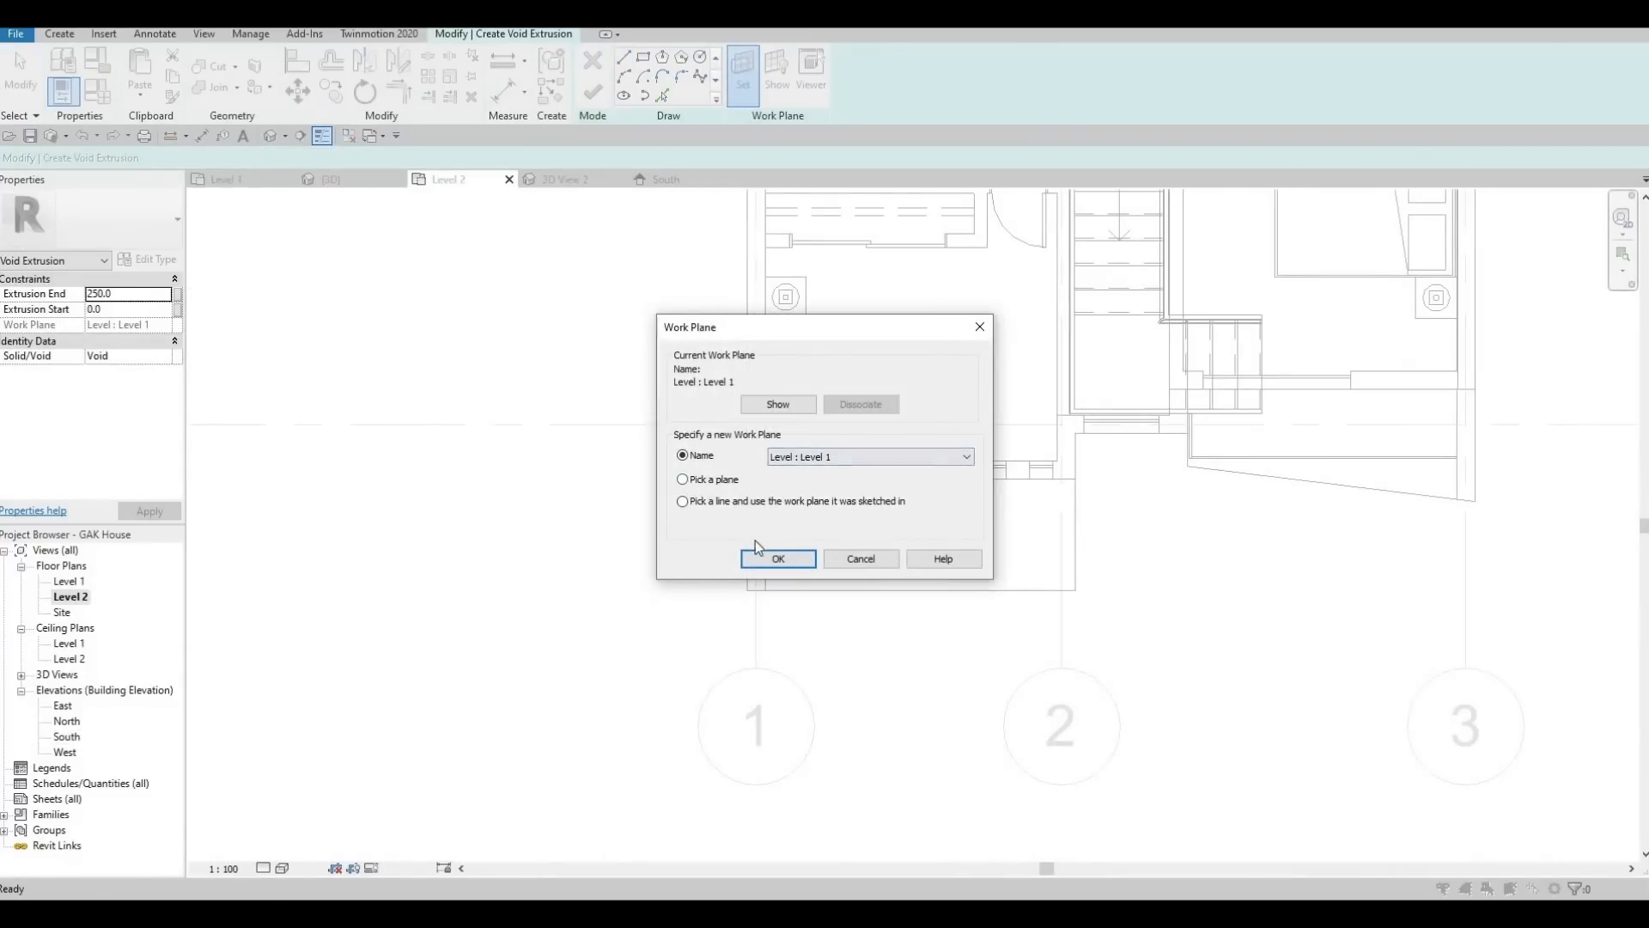
key(Return)
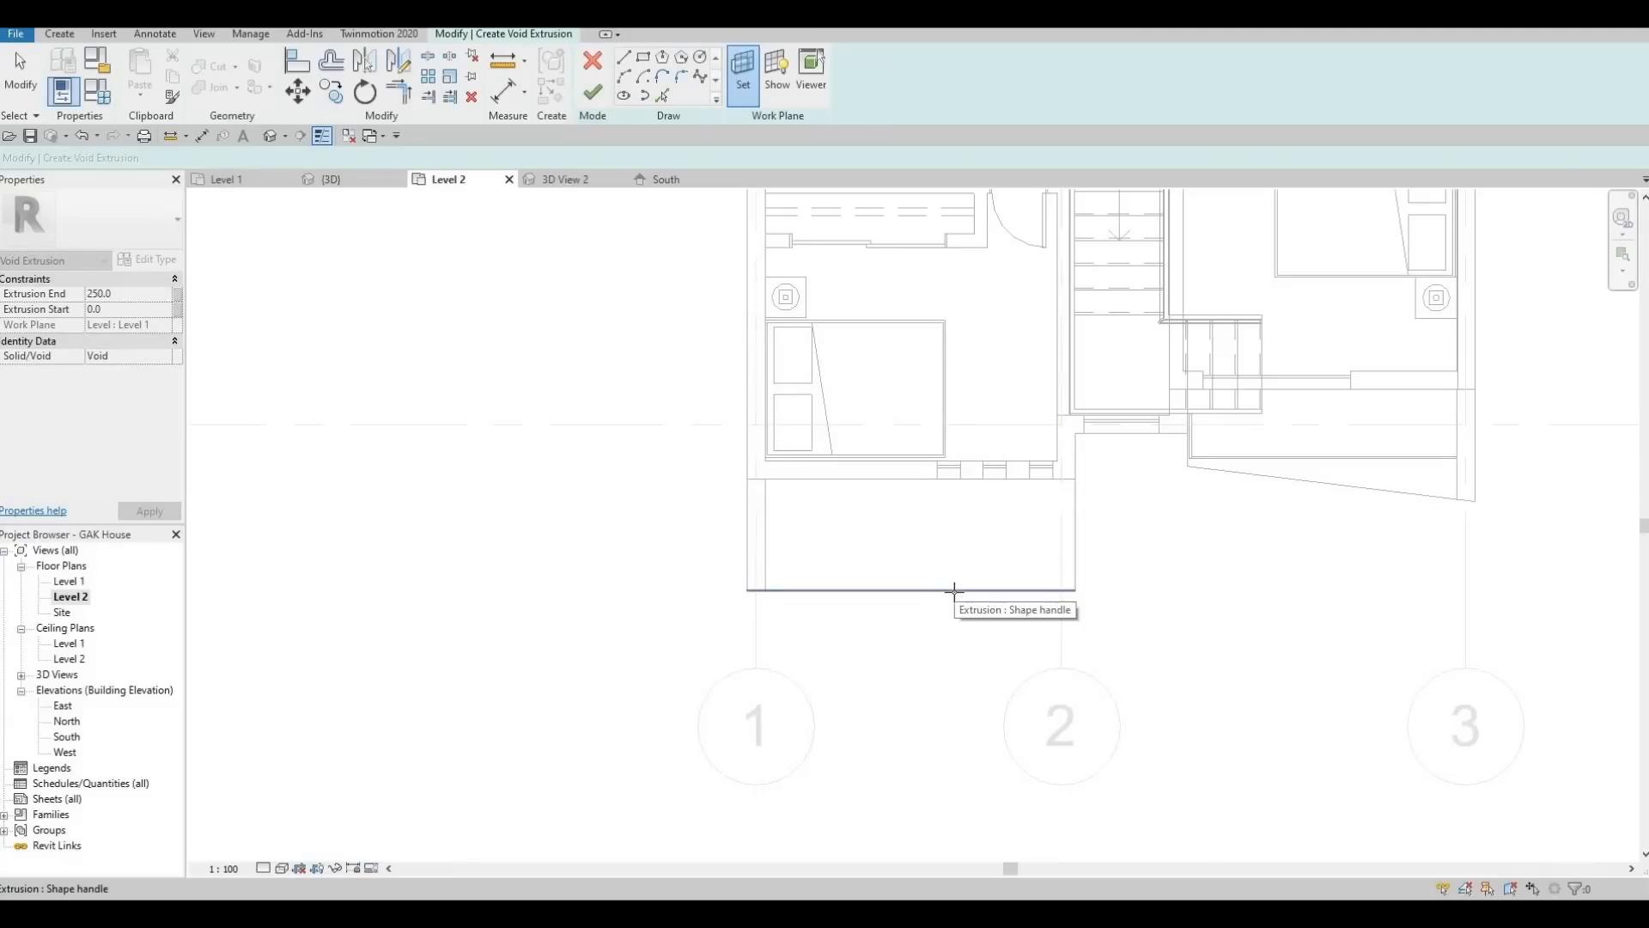
key(Tab)
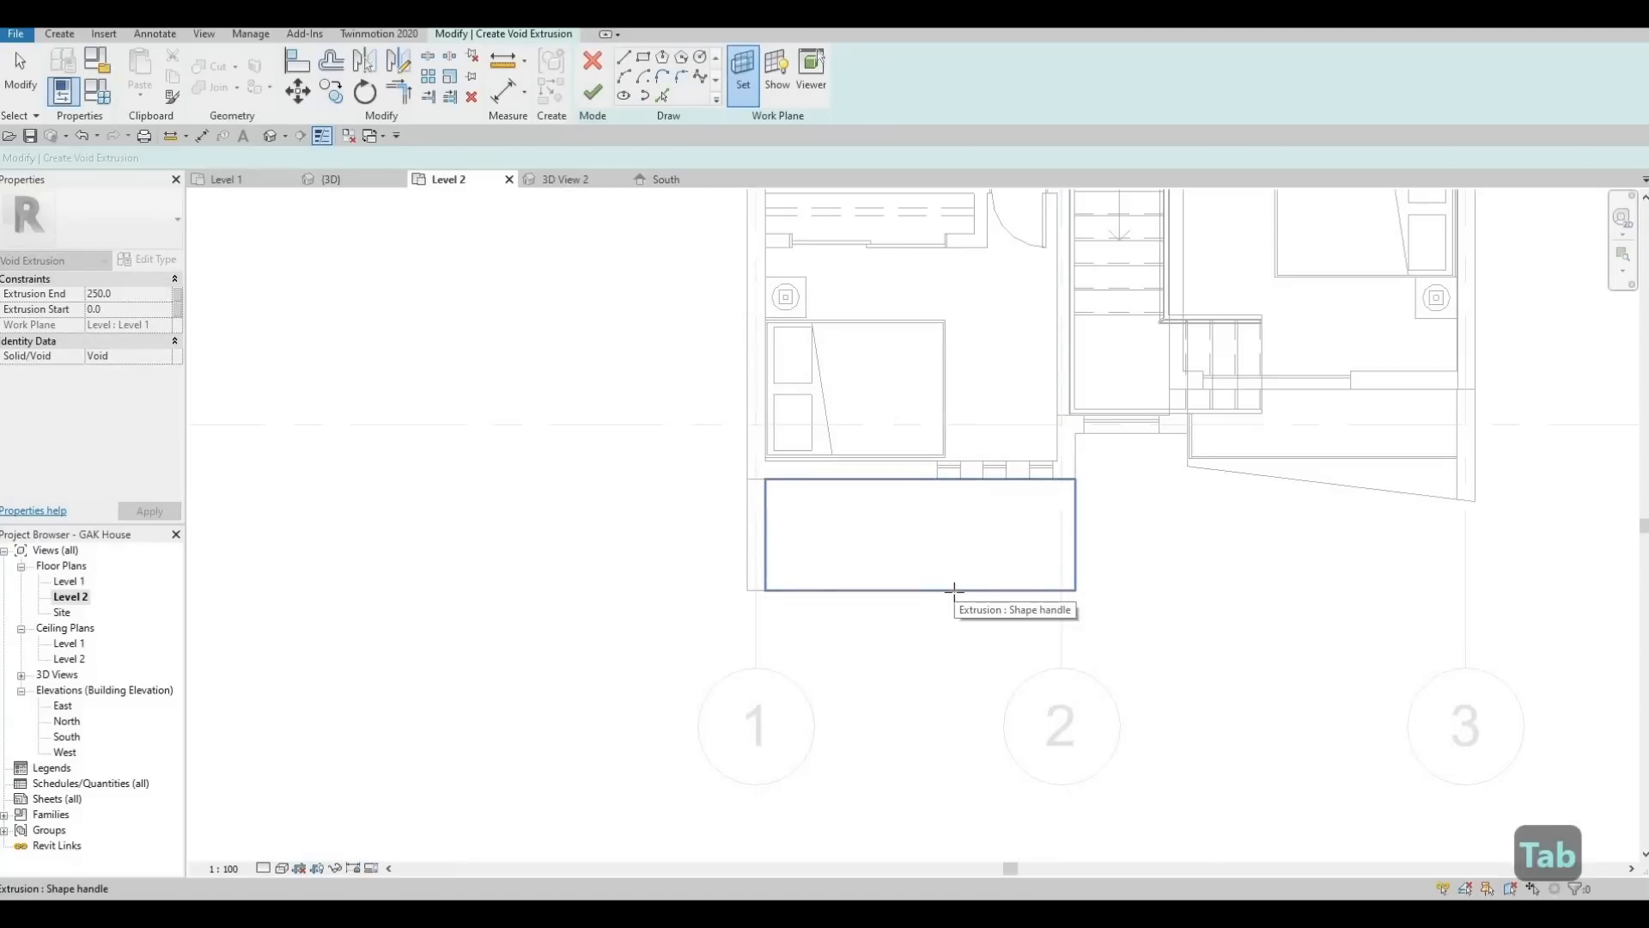
click(950, 590)
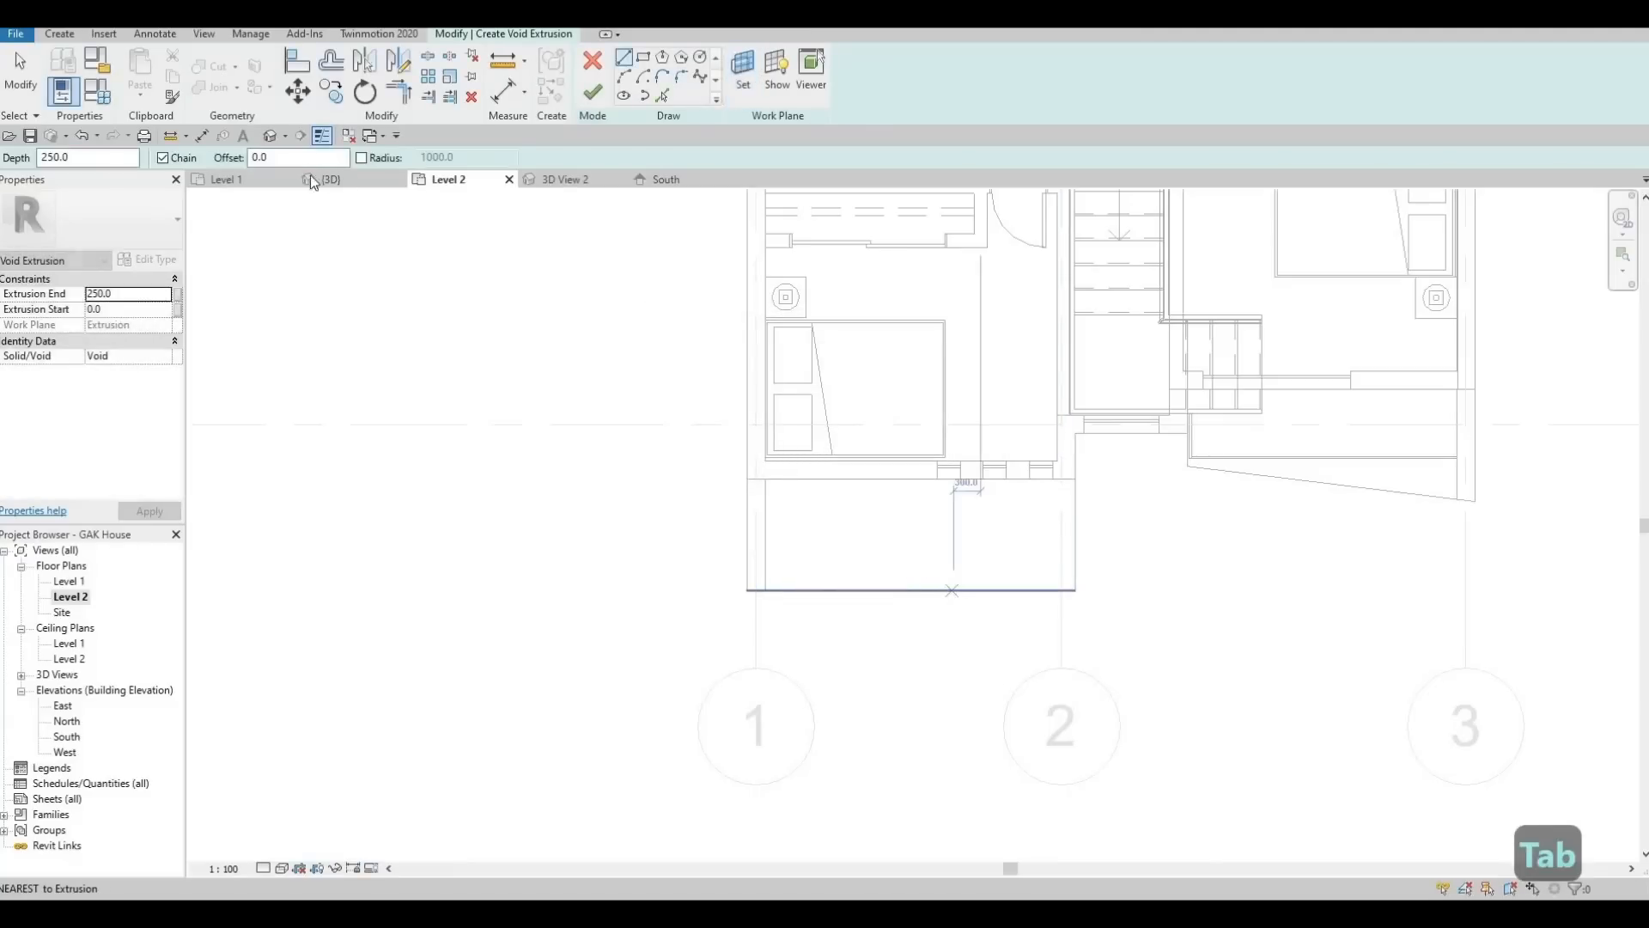
click(59, 33)
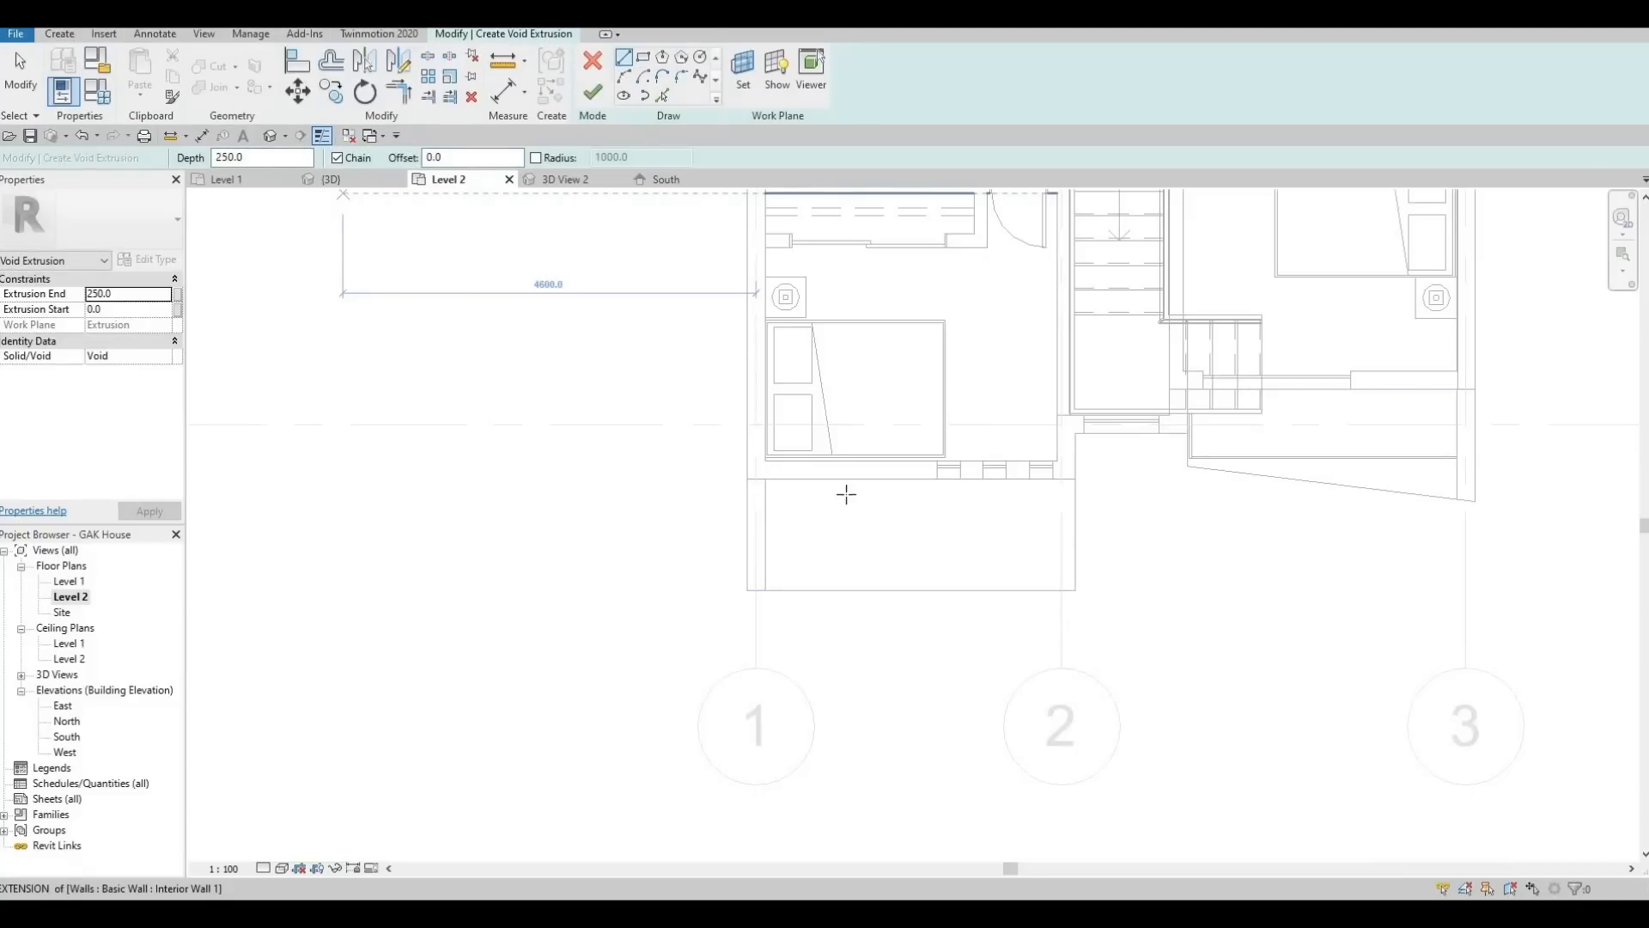
Sketch a closed four-sided void profile over the frame's front, with a slanted inner edge about 4200 mm and a straight outer edge 4400 mm long
click(1091, 499)
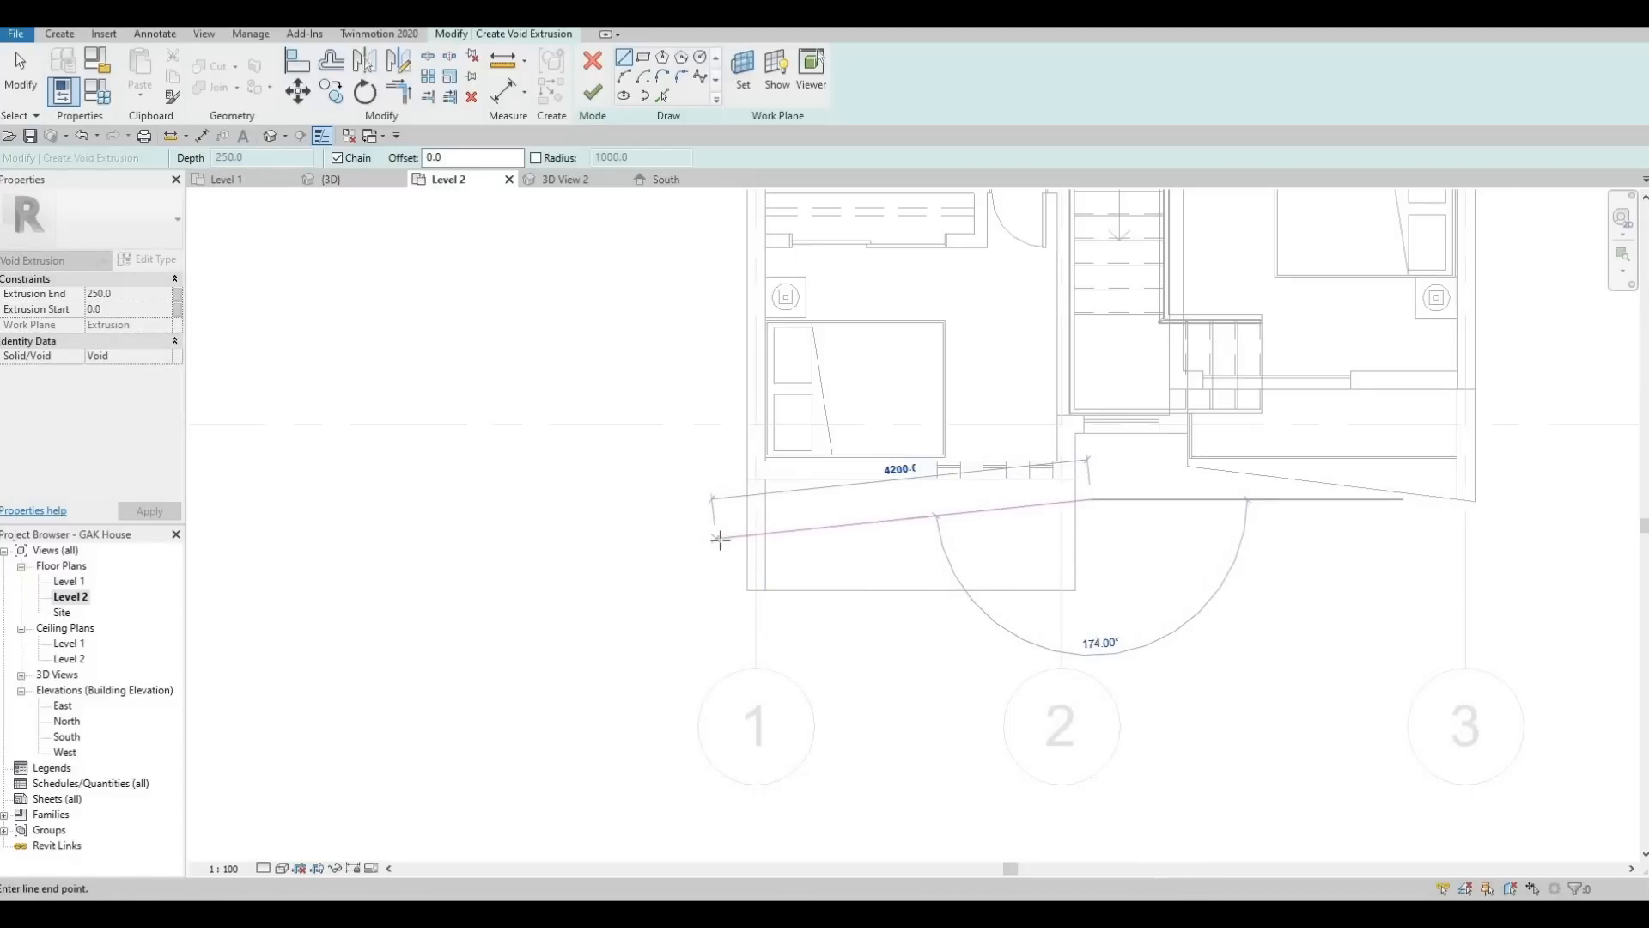
click(721, 591)
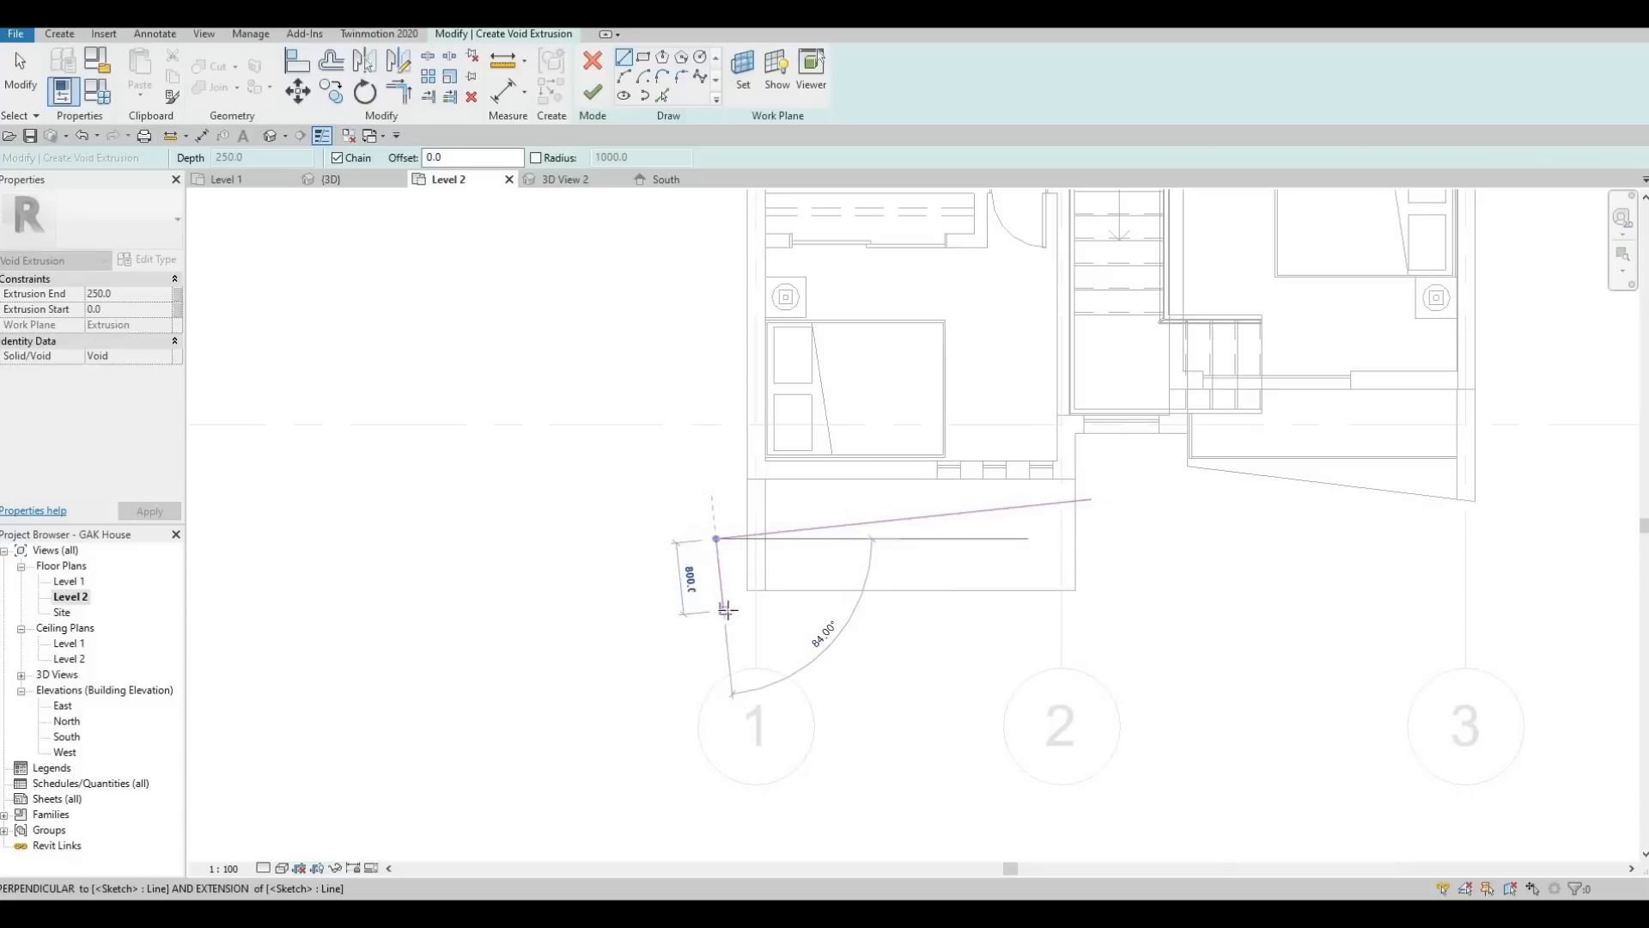
click(718, 609)
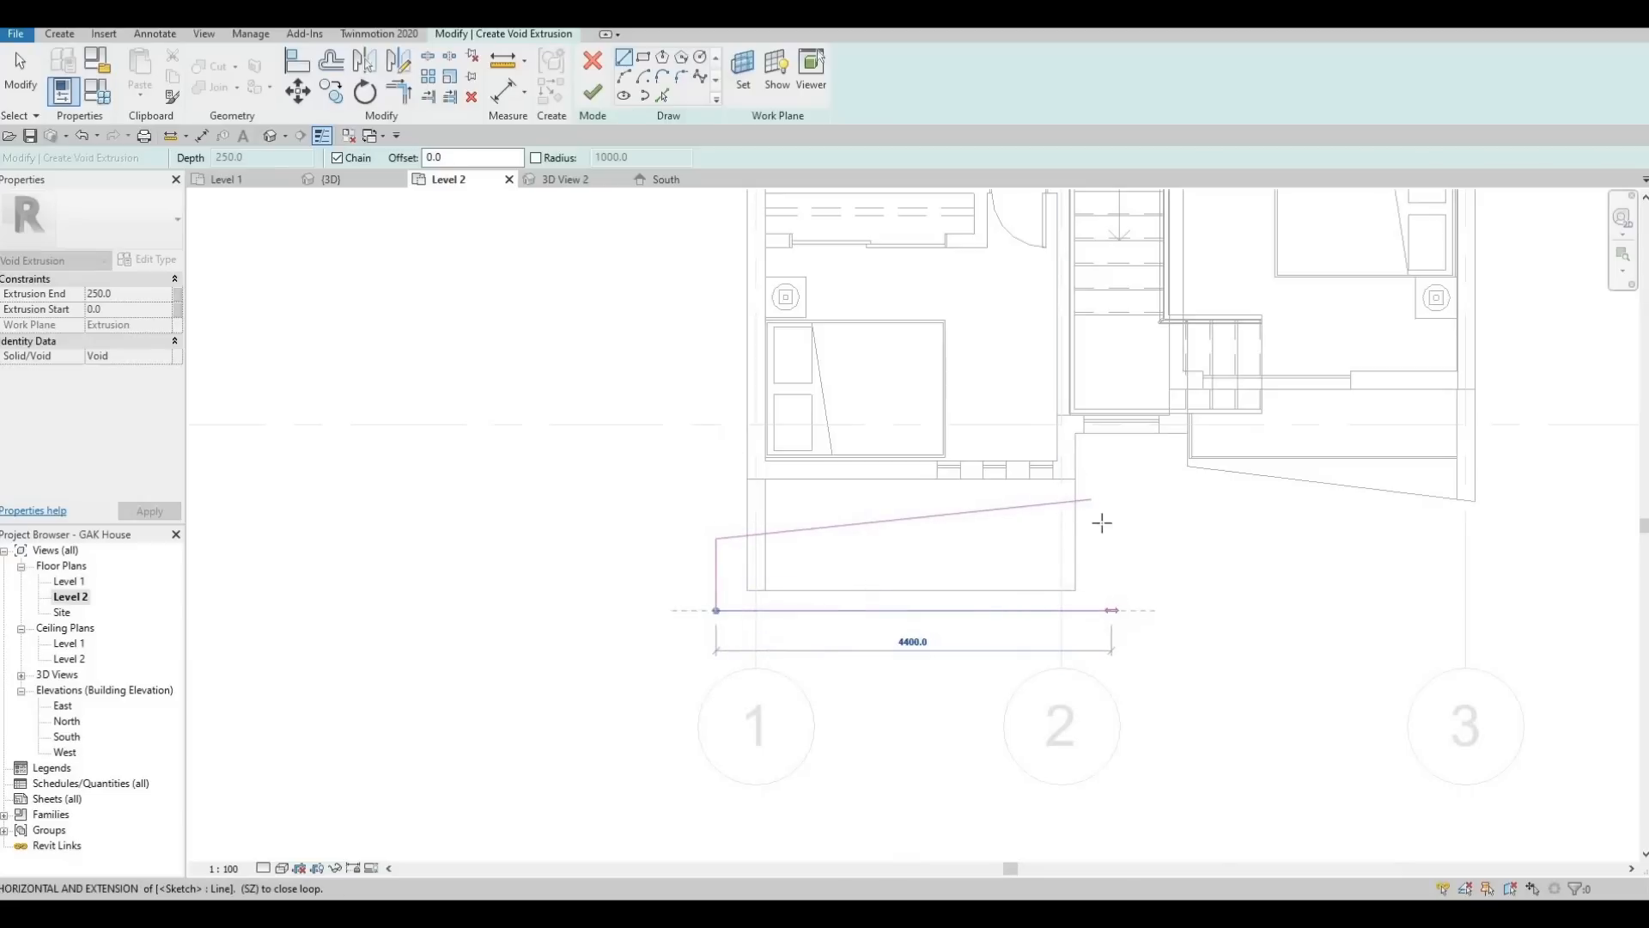
click(1112, 610)
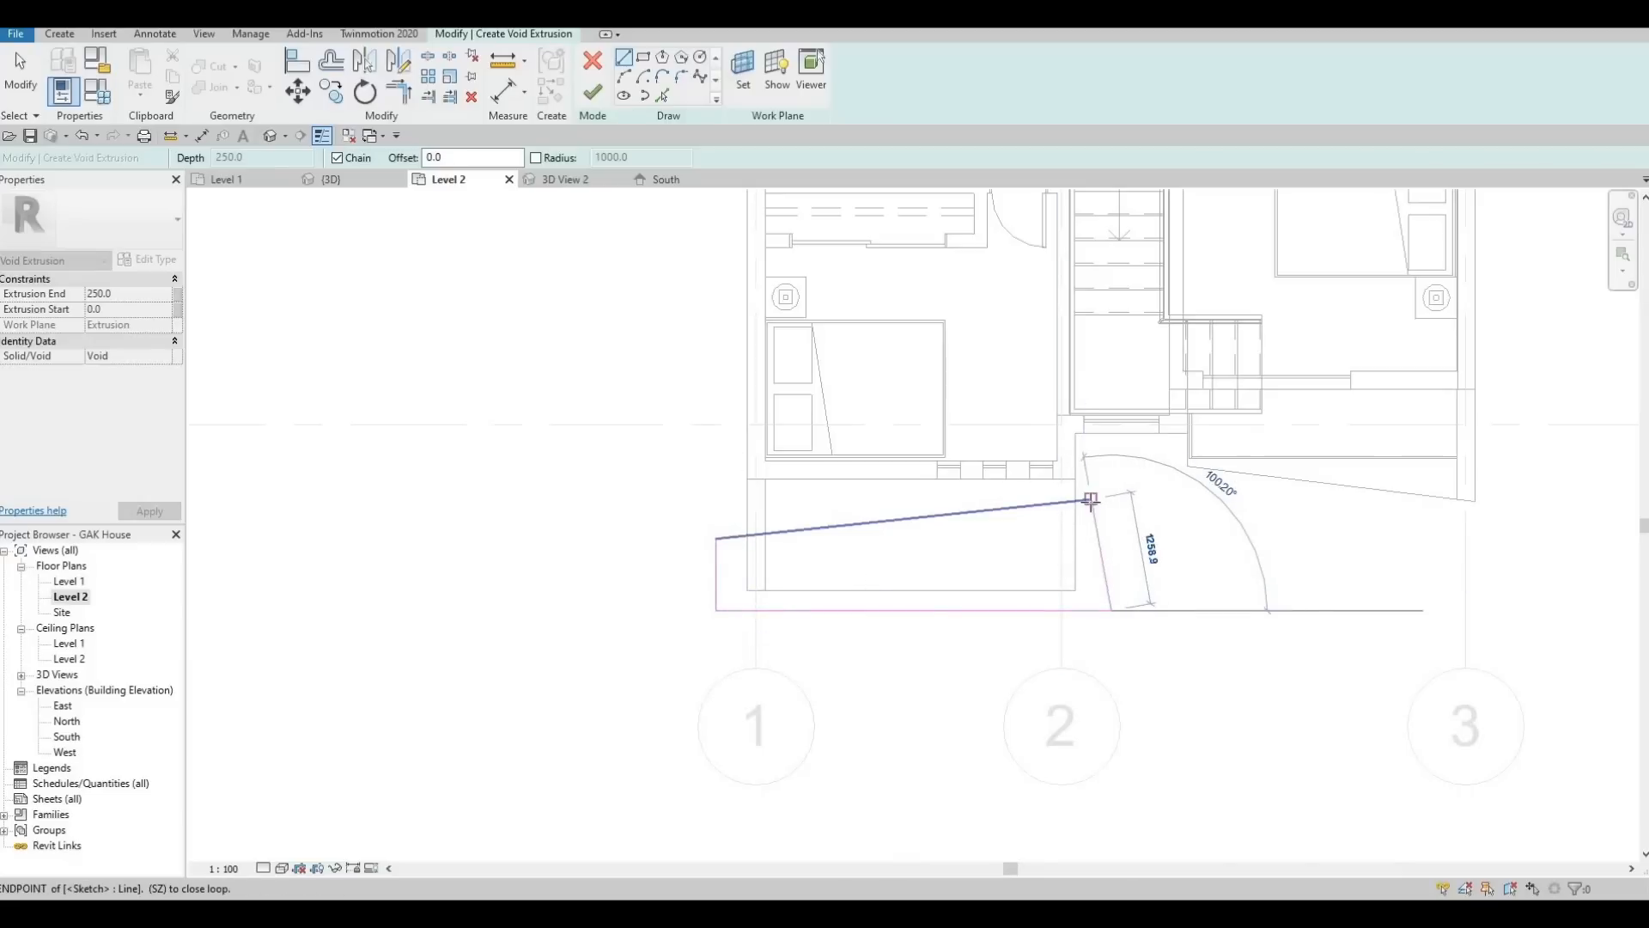
click(1091, 499)
key(Escape)
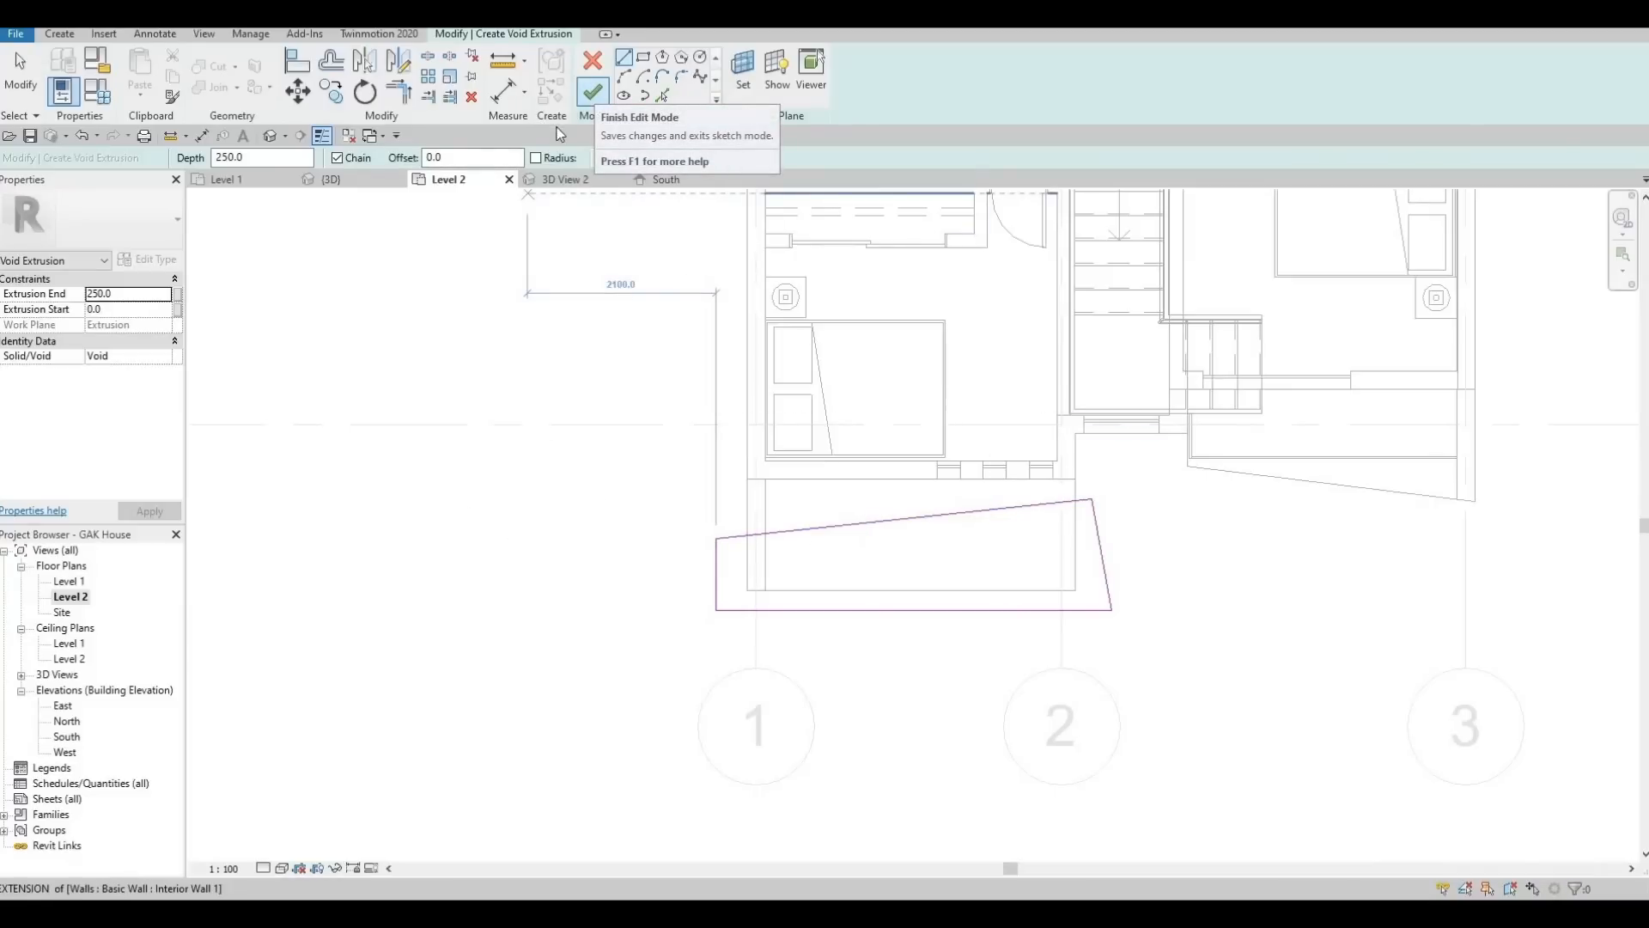
click(594, 91)
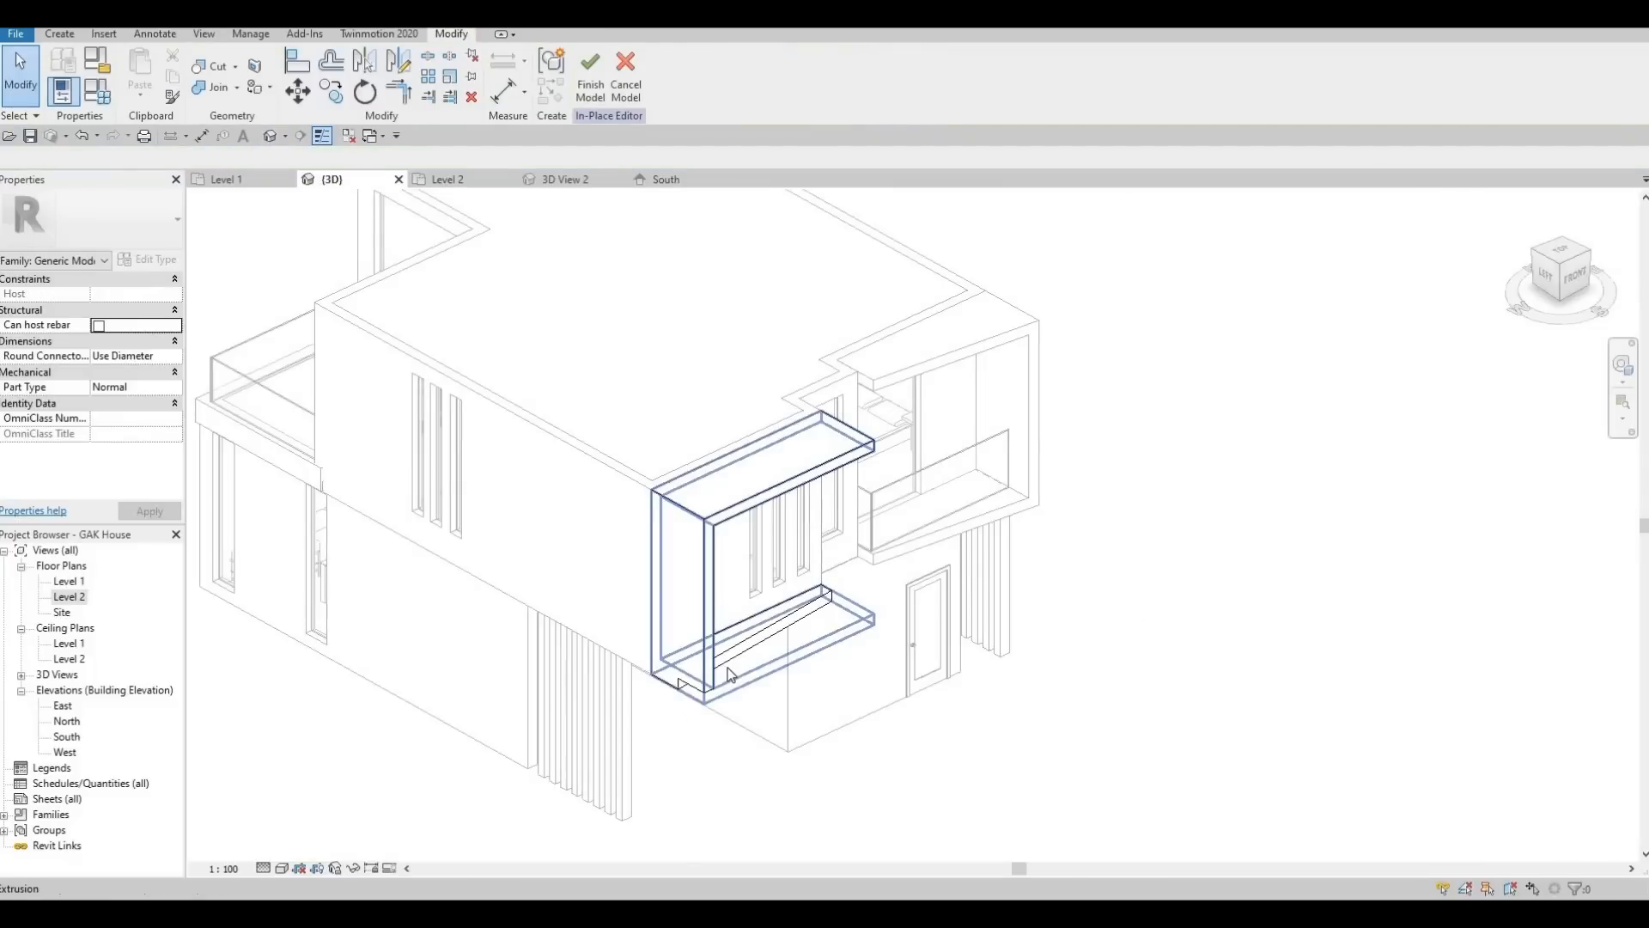
Stretch the void through the frame's full height, from about -3624 to 533 mm, and finish the in-place model
click(770, 644)
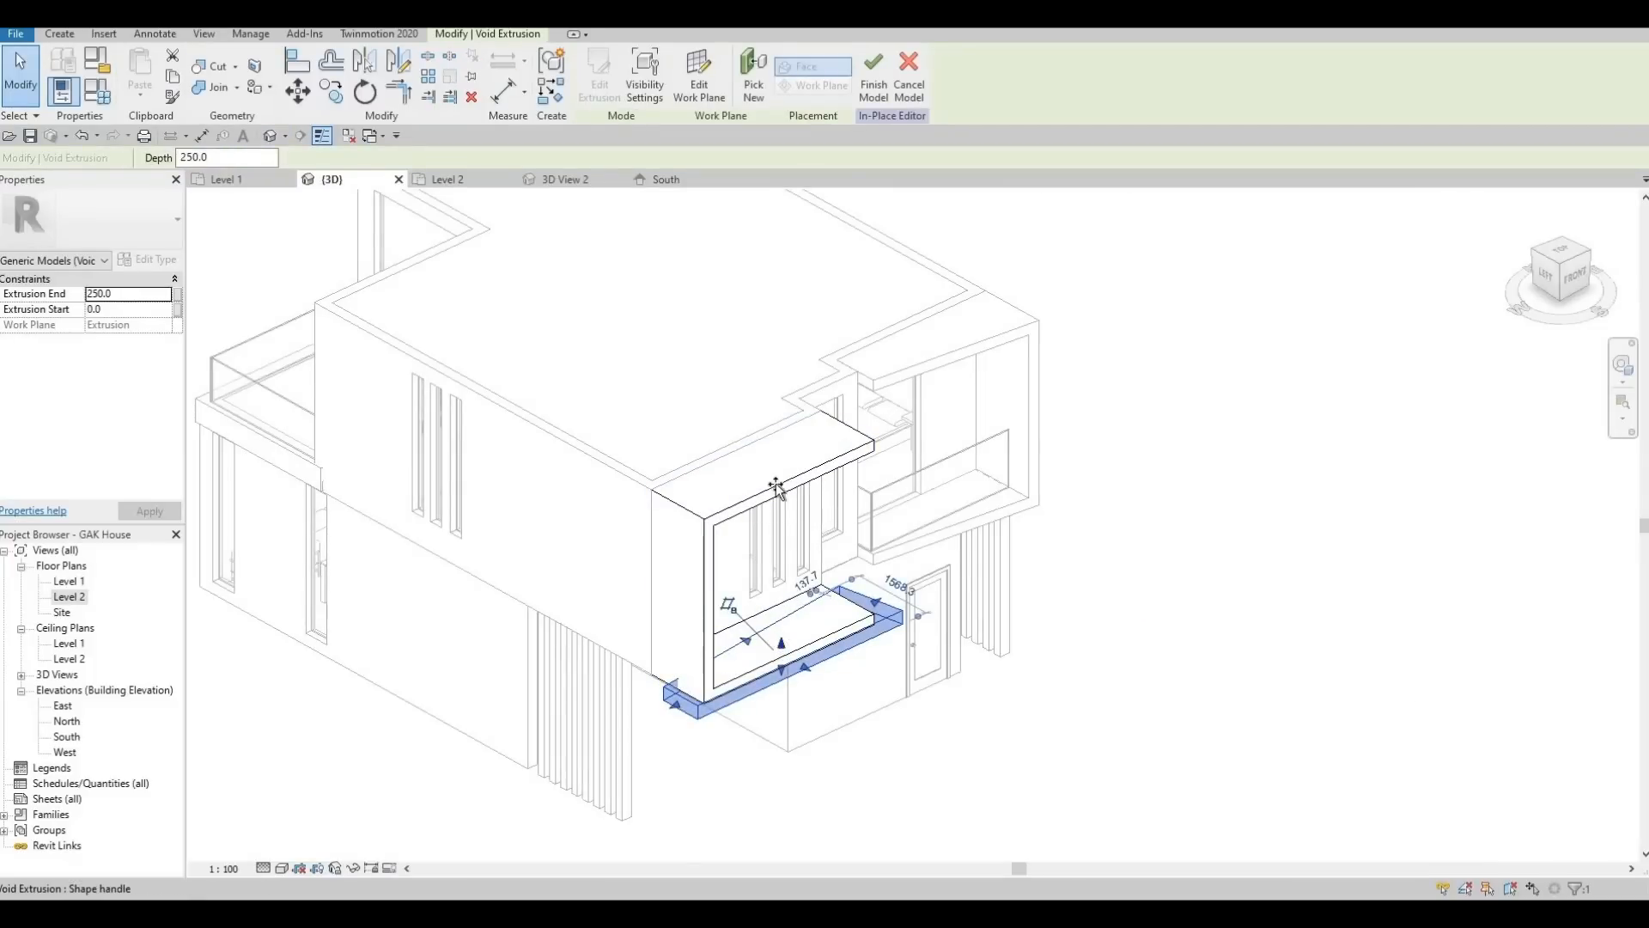
drag(776, 487, 775, 452)
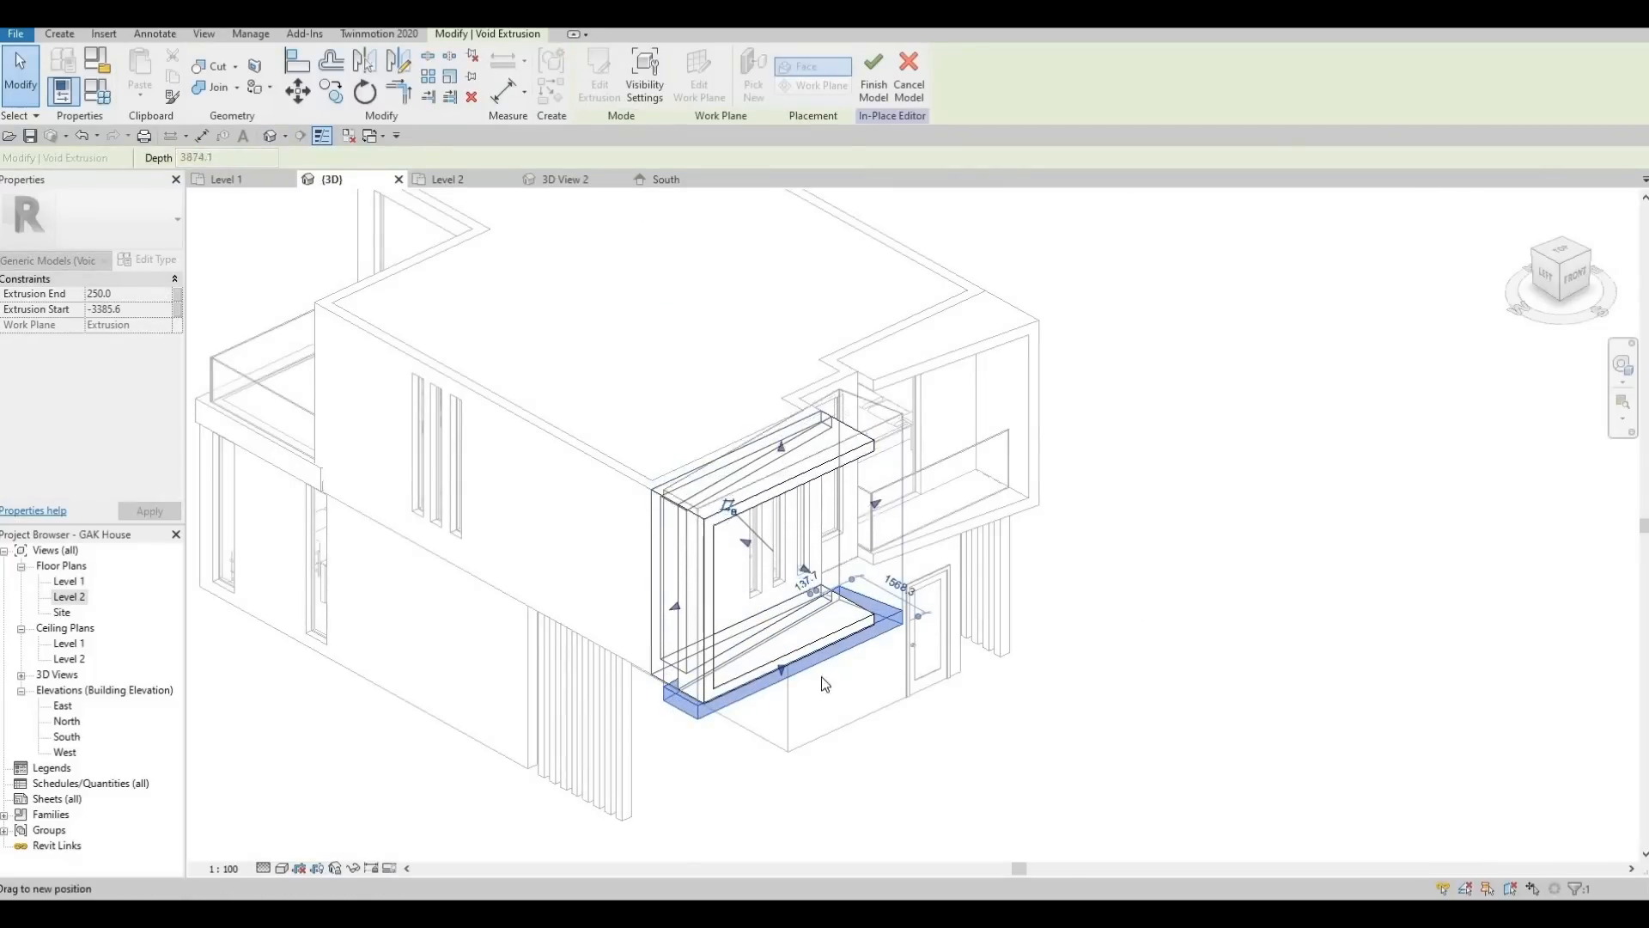
drag(783, 670, 782, 680)
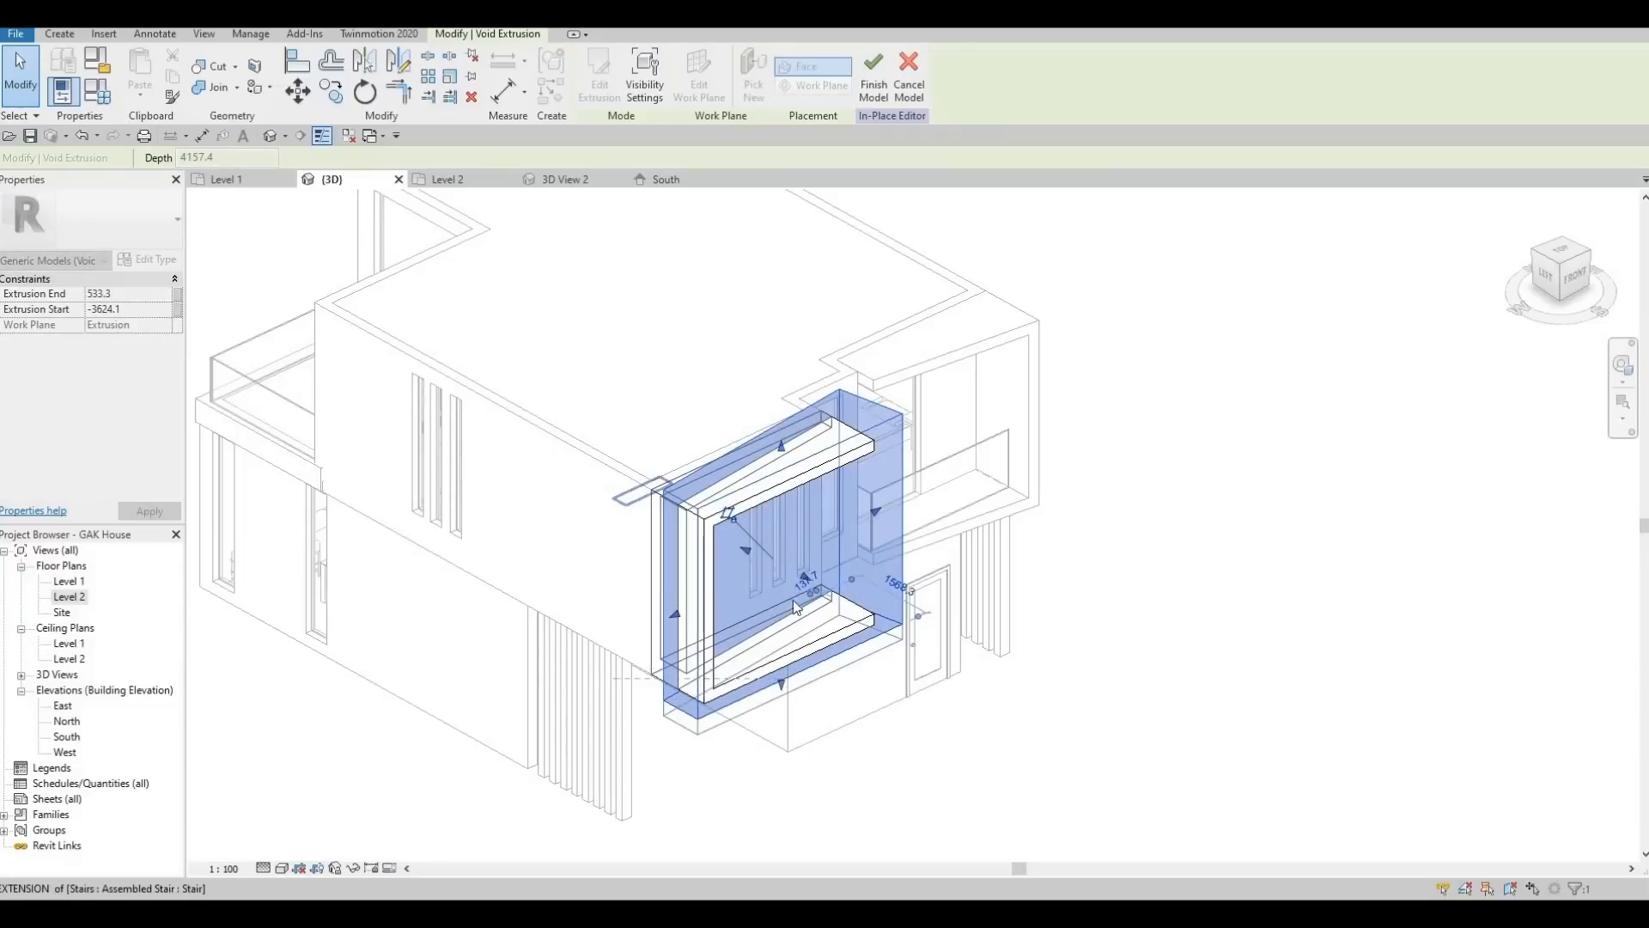
click(874, 86)
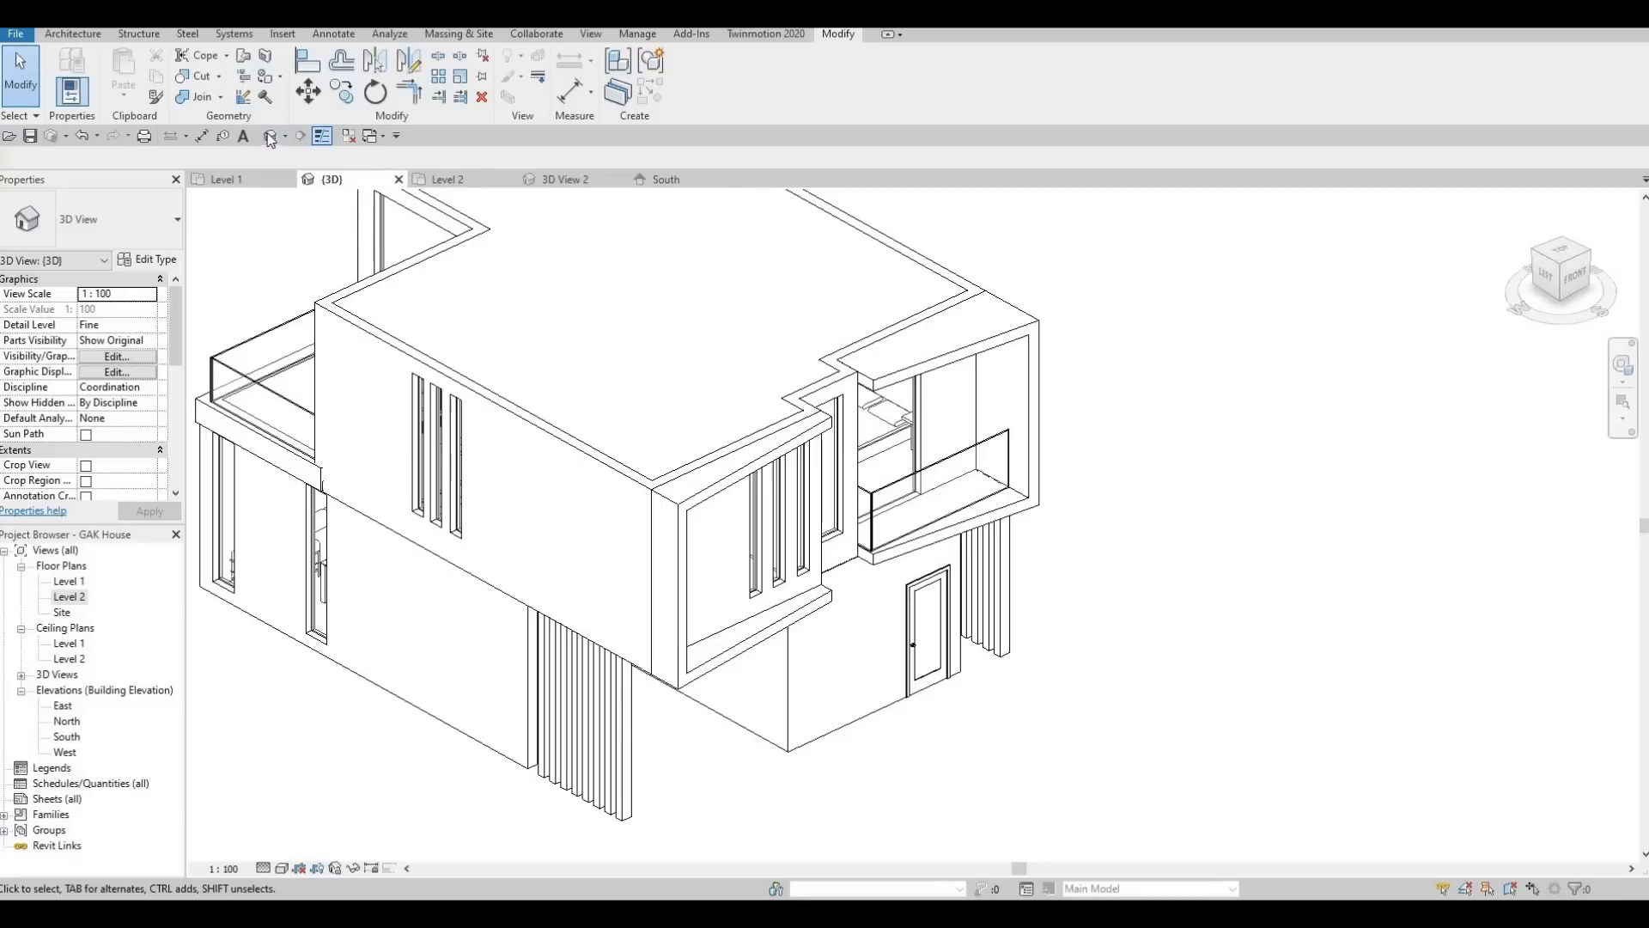
Examine the front facade's two frames and the wall between them in 3D and in the straight front view
shift+middle_drag(619, 269, 566, 292)
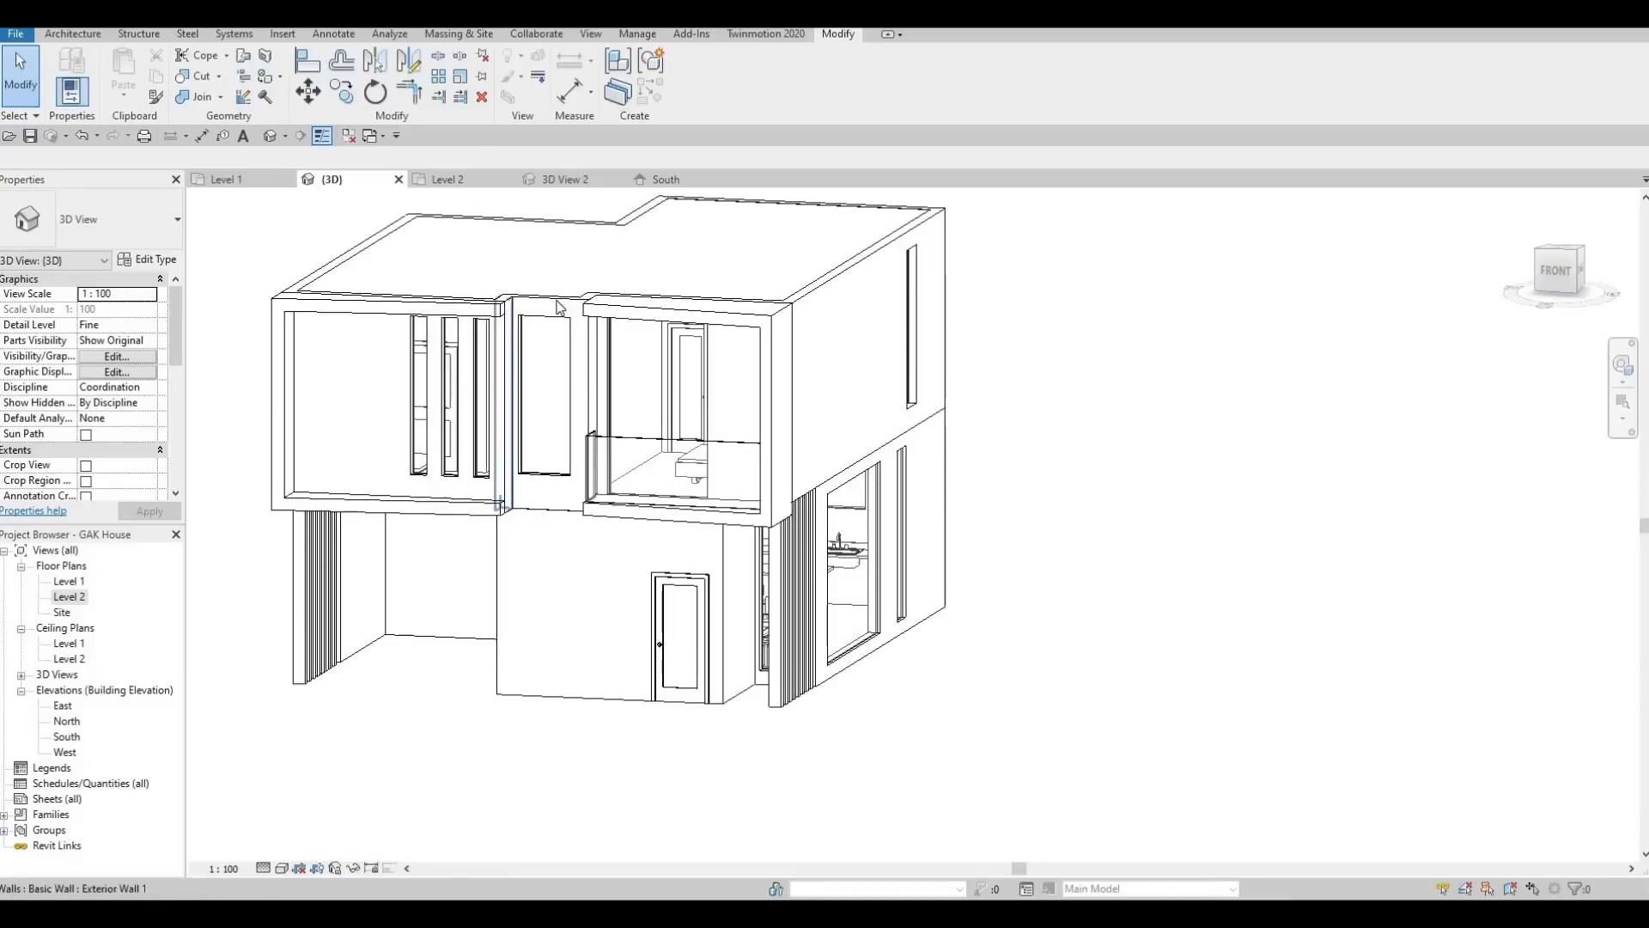
scroll(550, 343, up, 2)
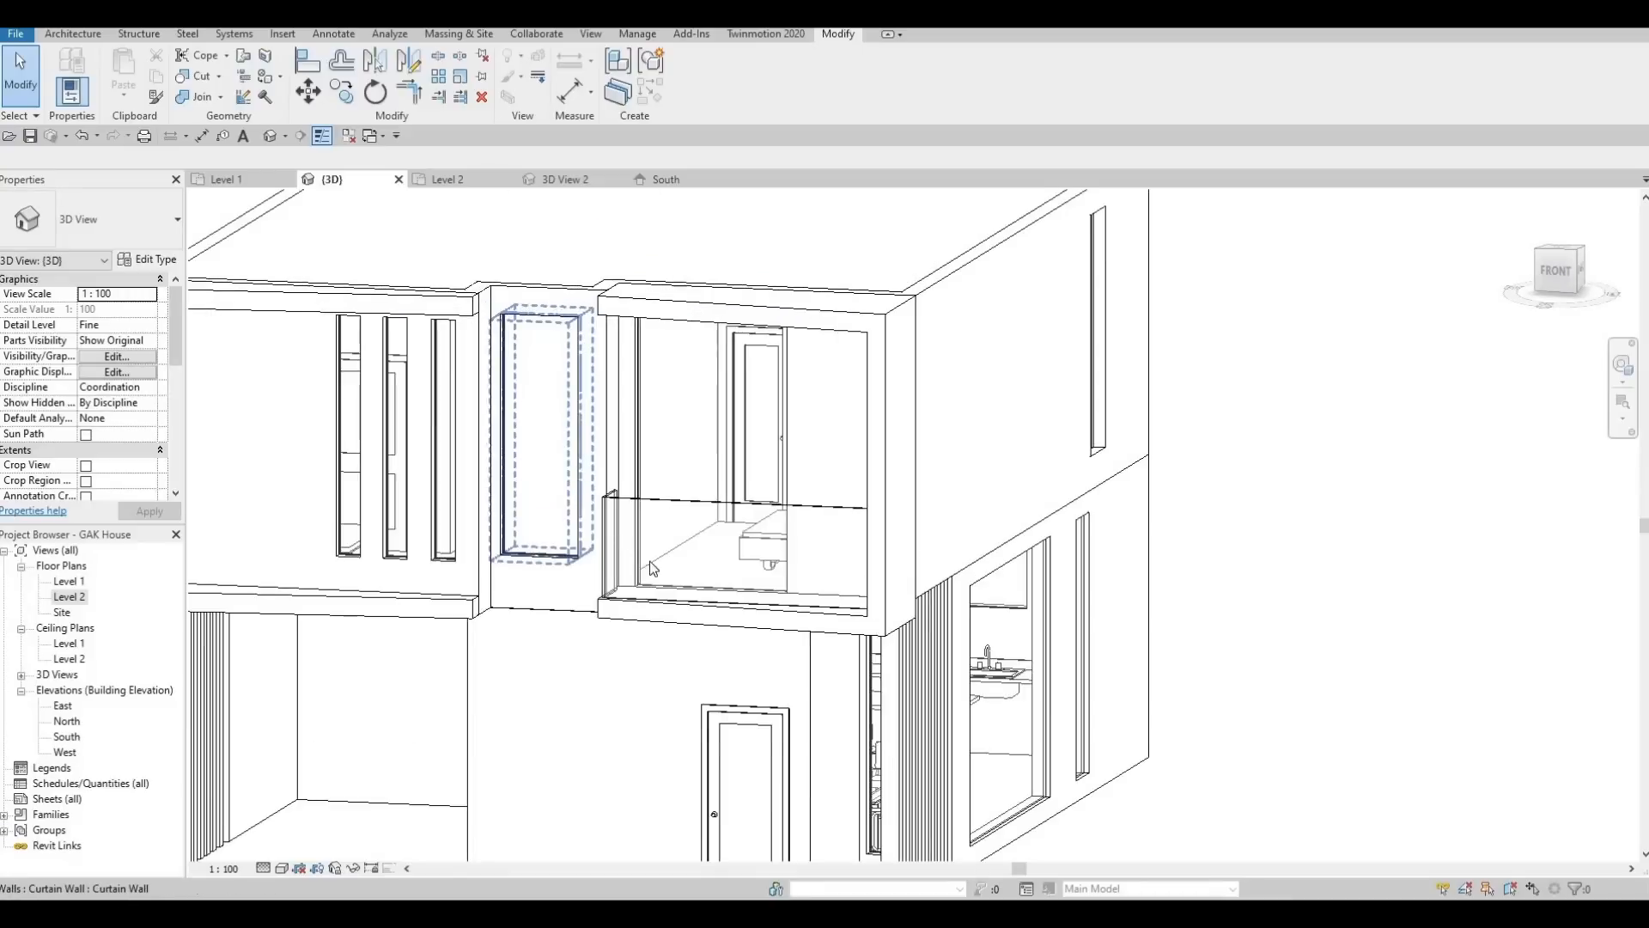
shift+middle_drag(589, 461, 663, 552)
shift+middle_drag(670, 481, 670, 418)
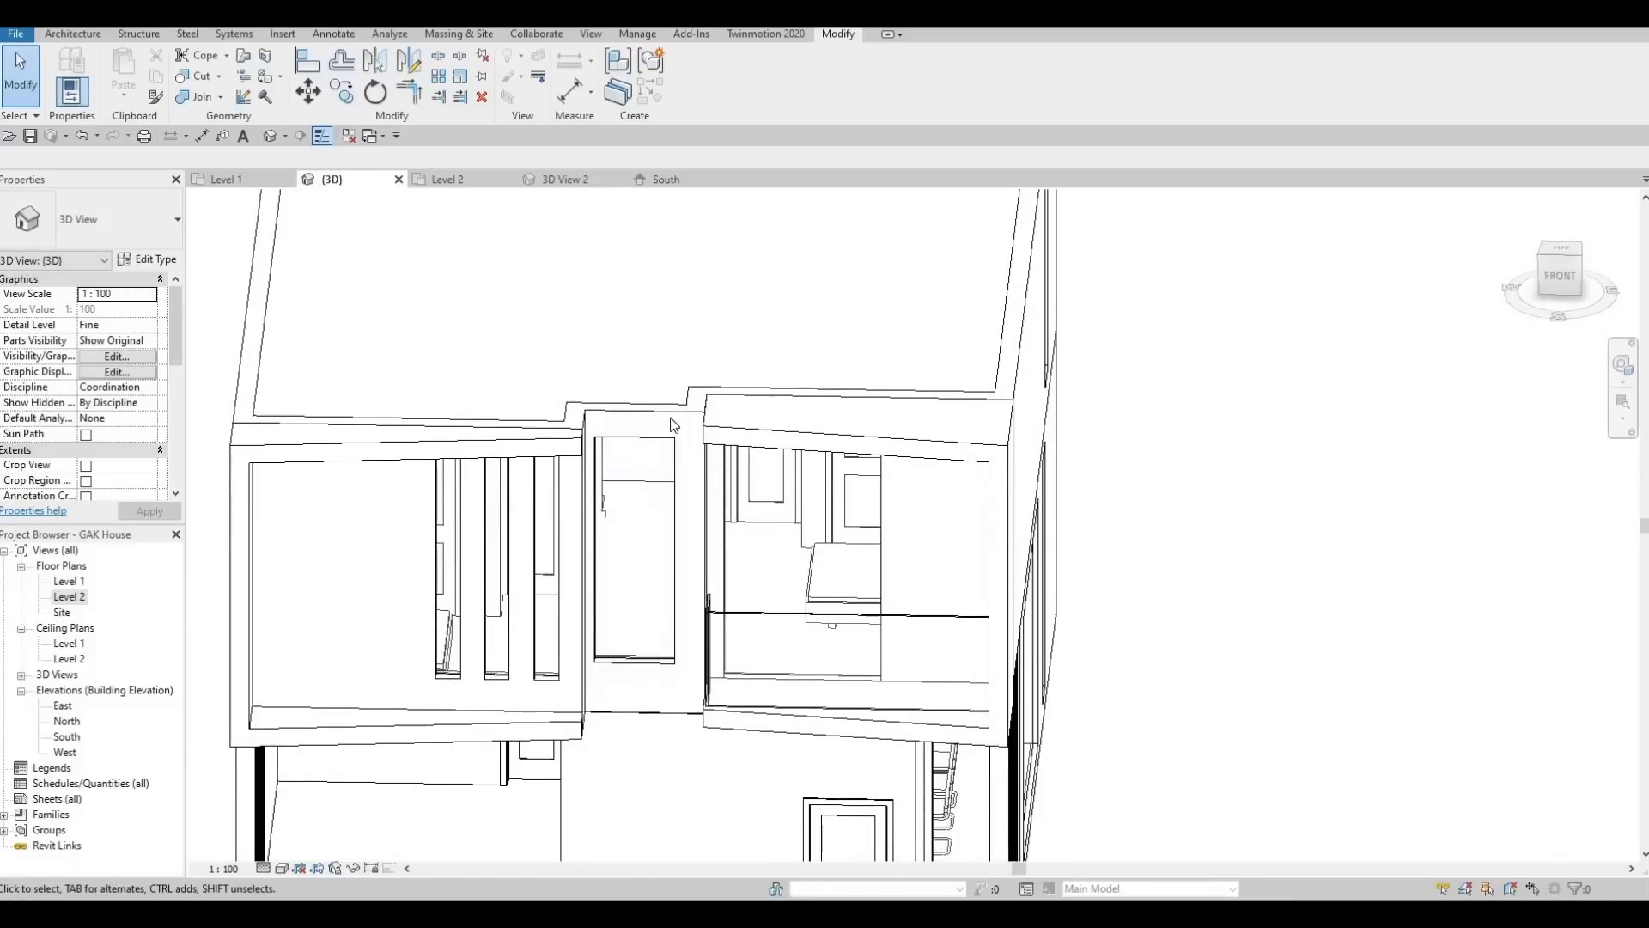
click(675, 502)
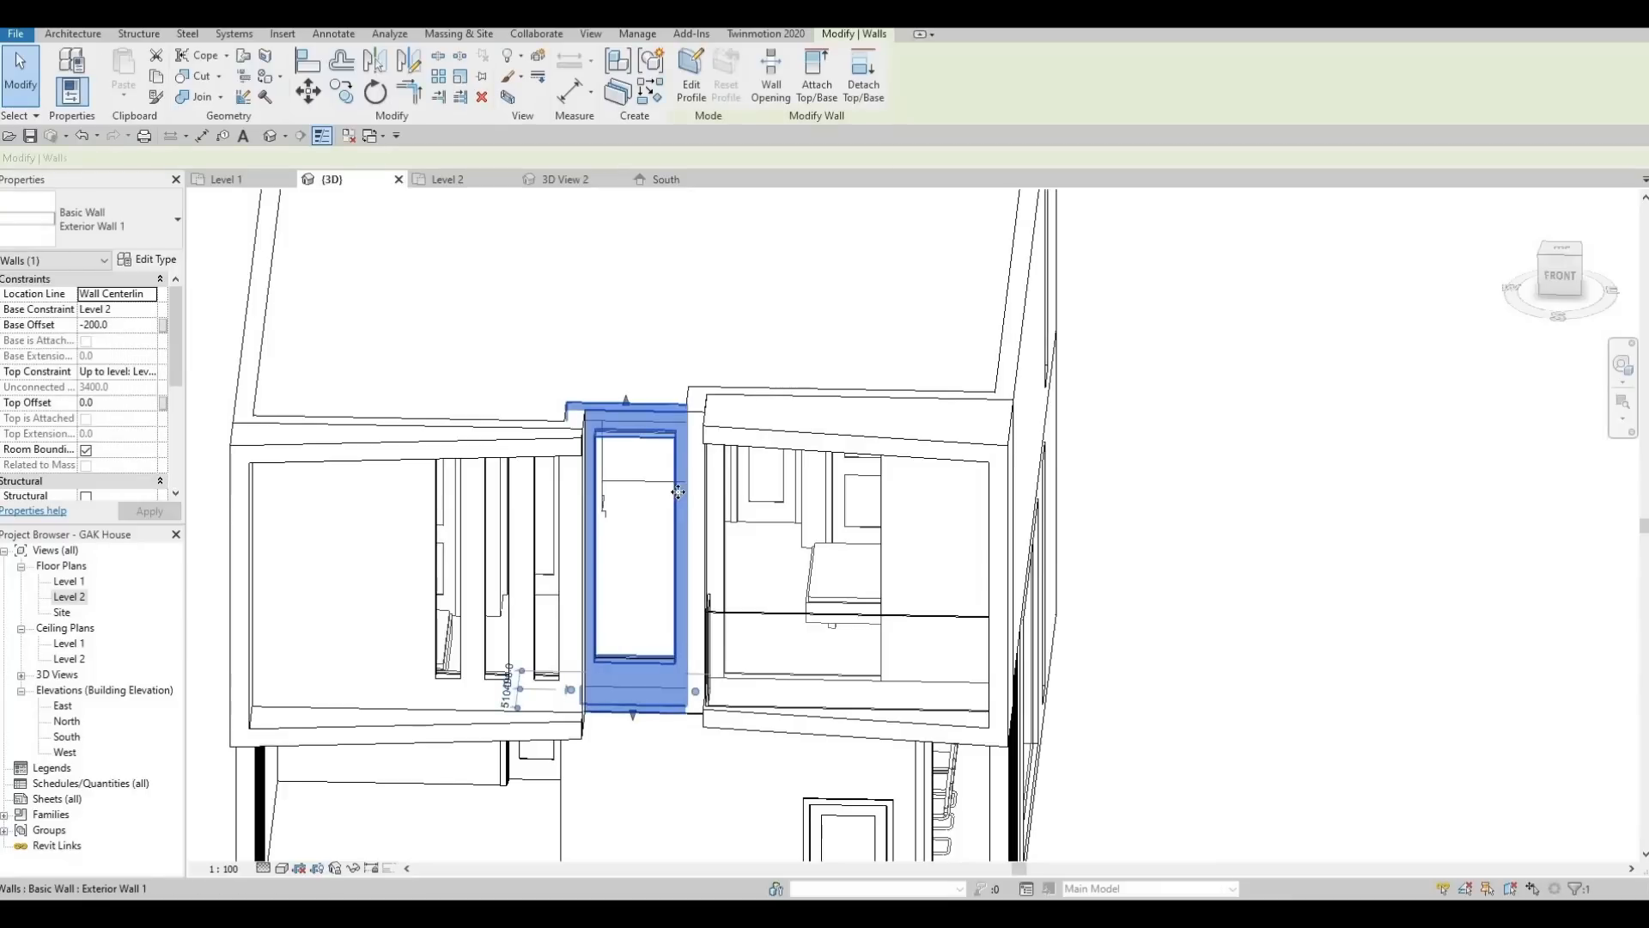
shift+middle_drag(615, 396, 740, 508)
key(Escape)
click(1549, 272)
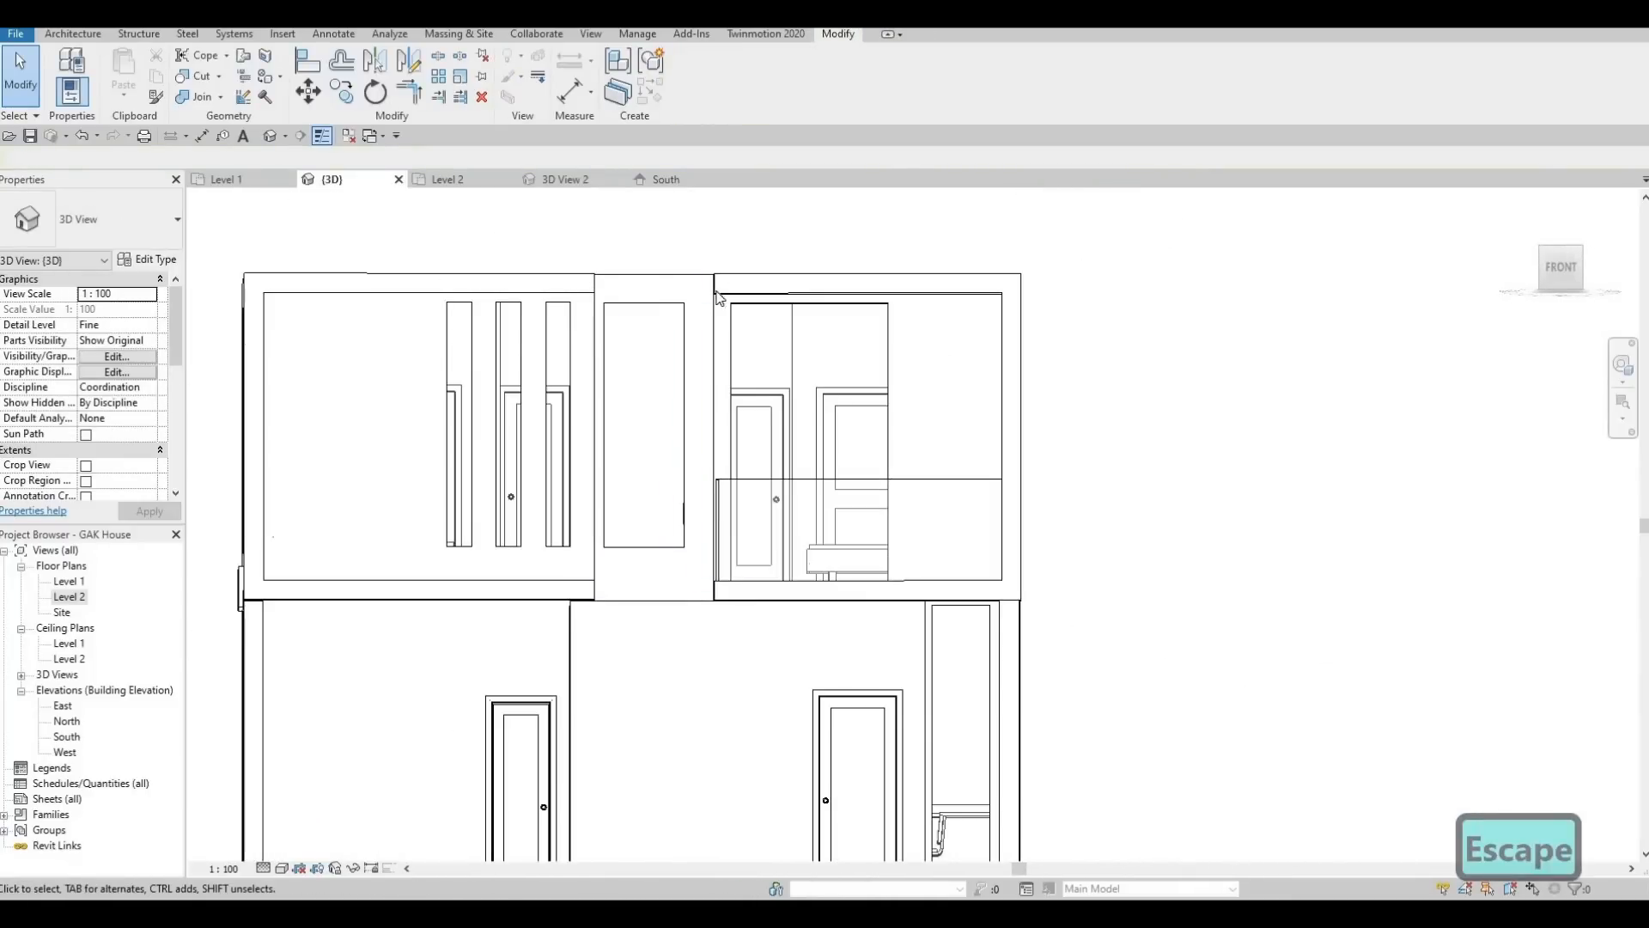
Paint the front face of the upper wall between the two frames with the Oak Flooring material
shift+middle_drag(668, 490, 666, 428)
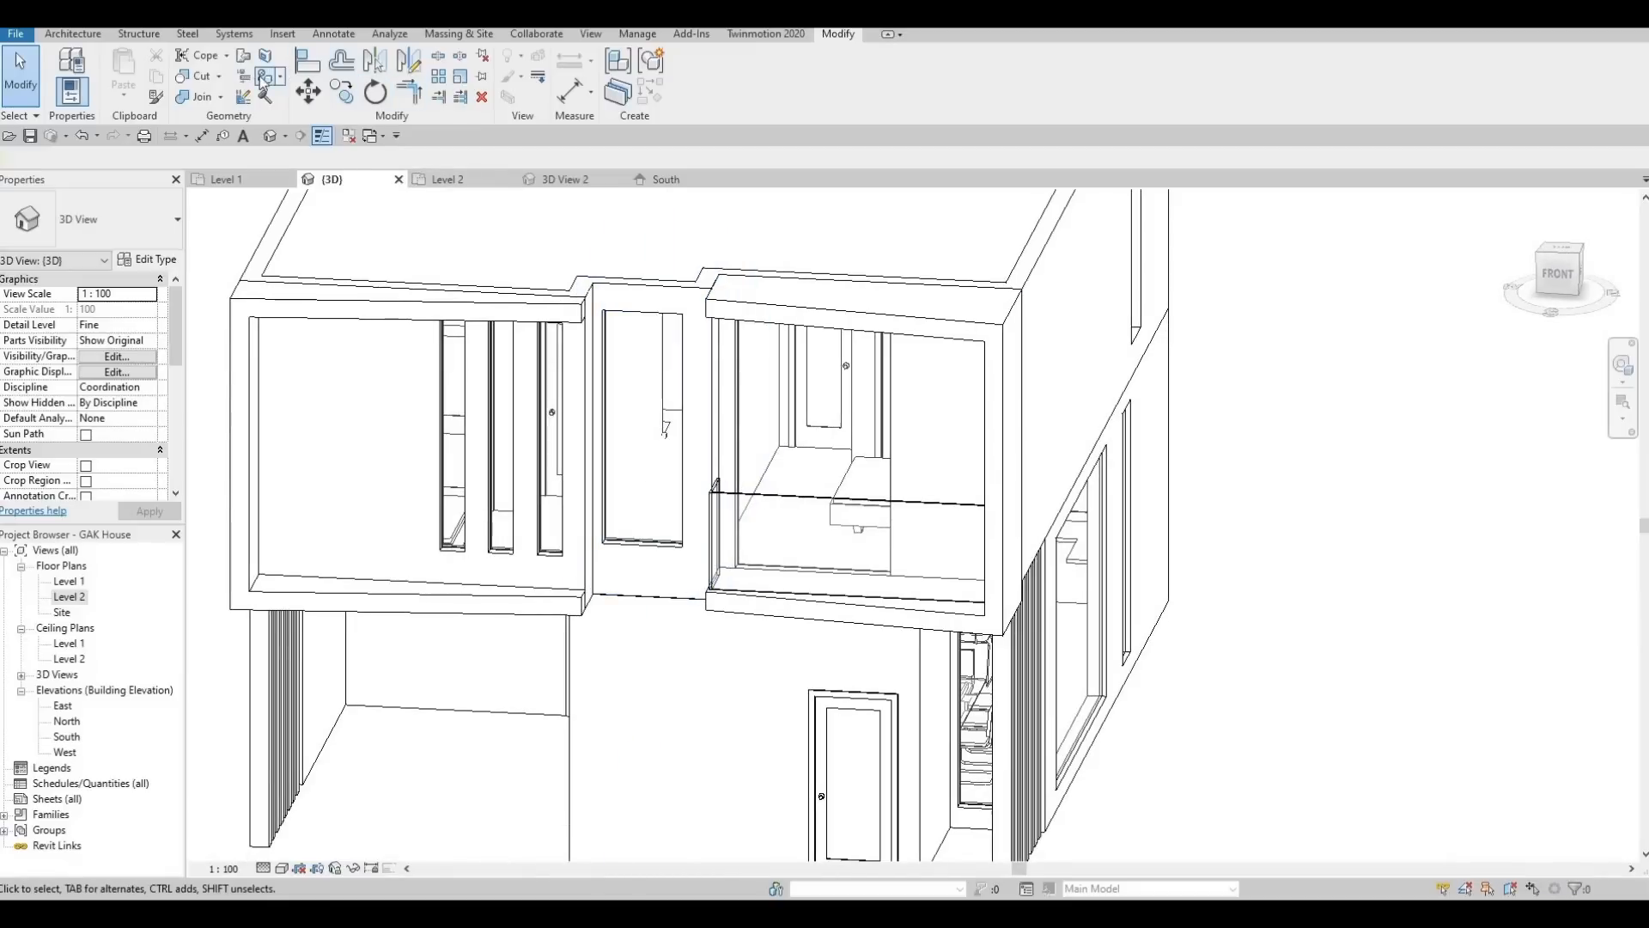
key(p)
key(t)
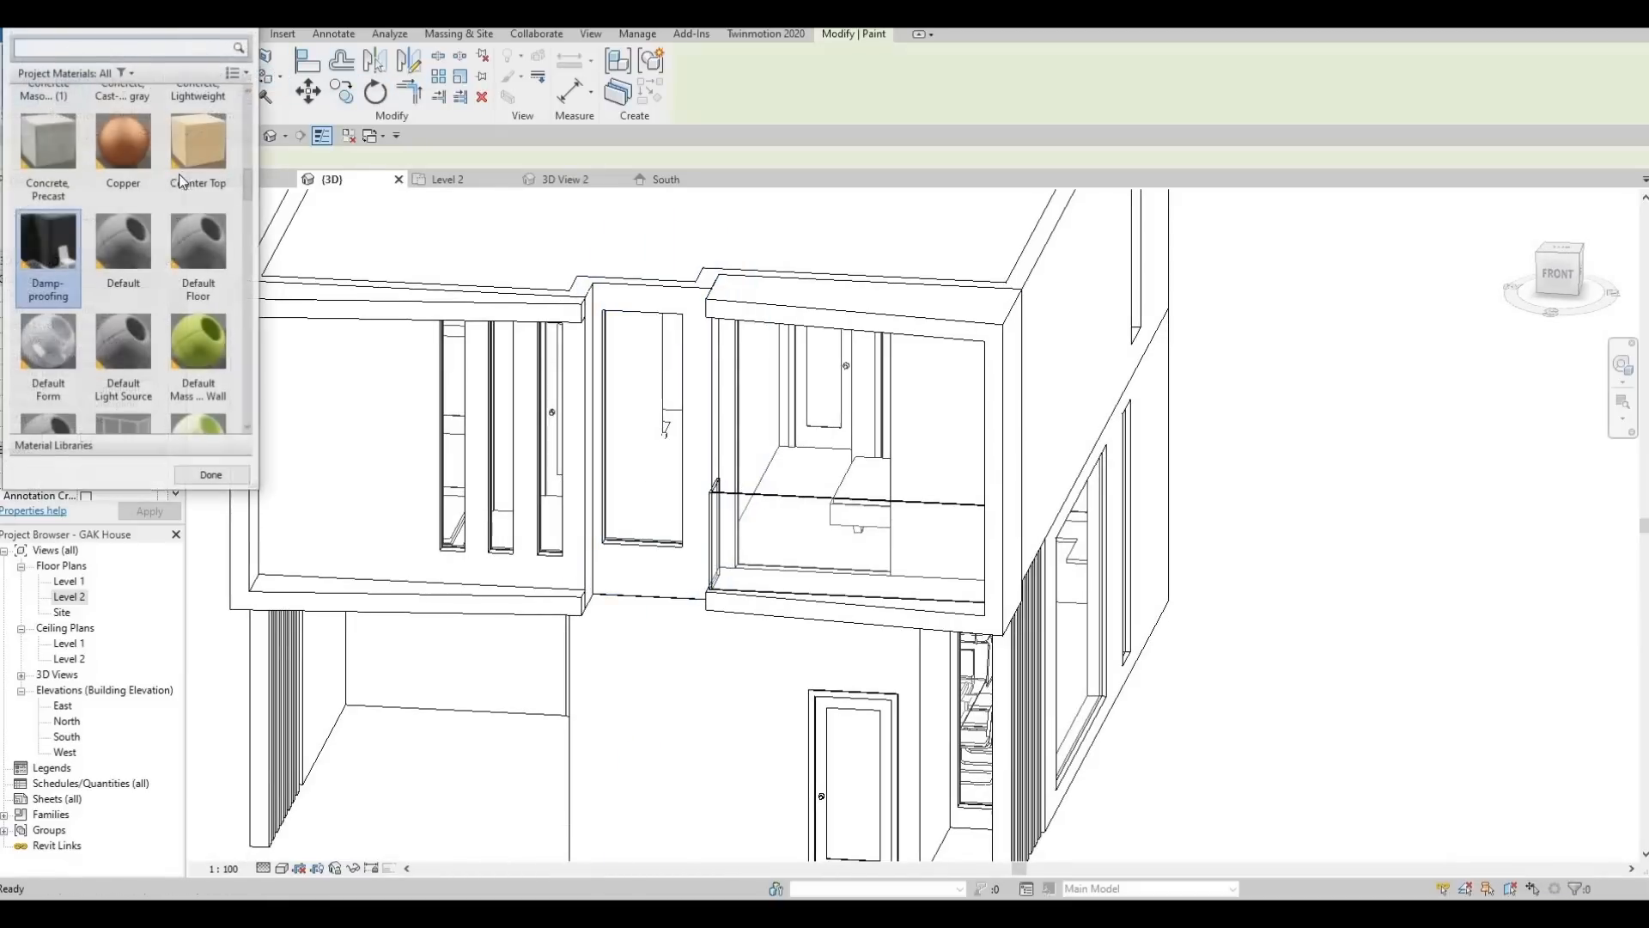
scroll(163, 307, down, 3)
scroll(164, 307, down, 3)
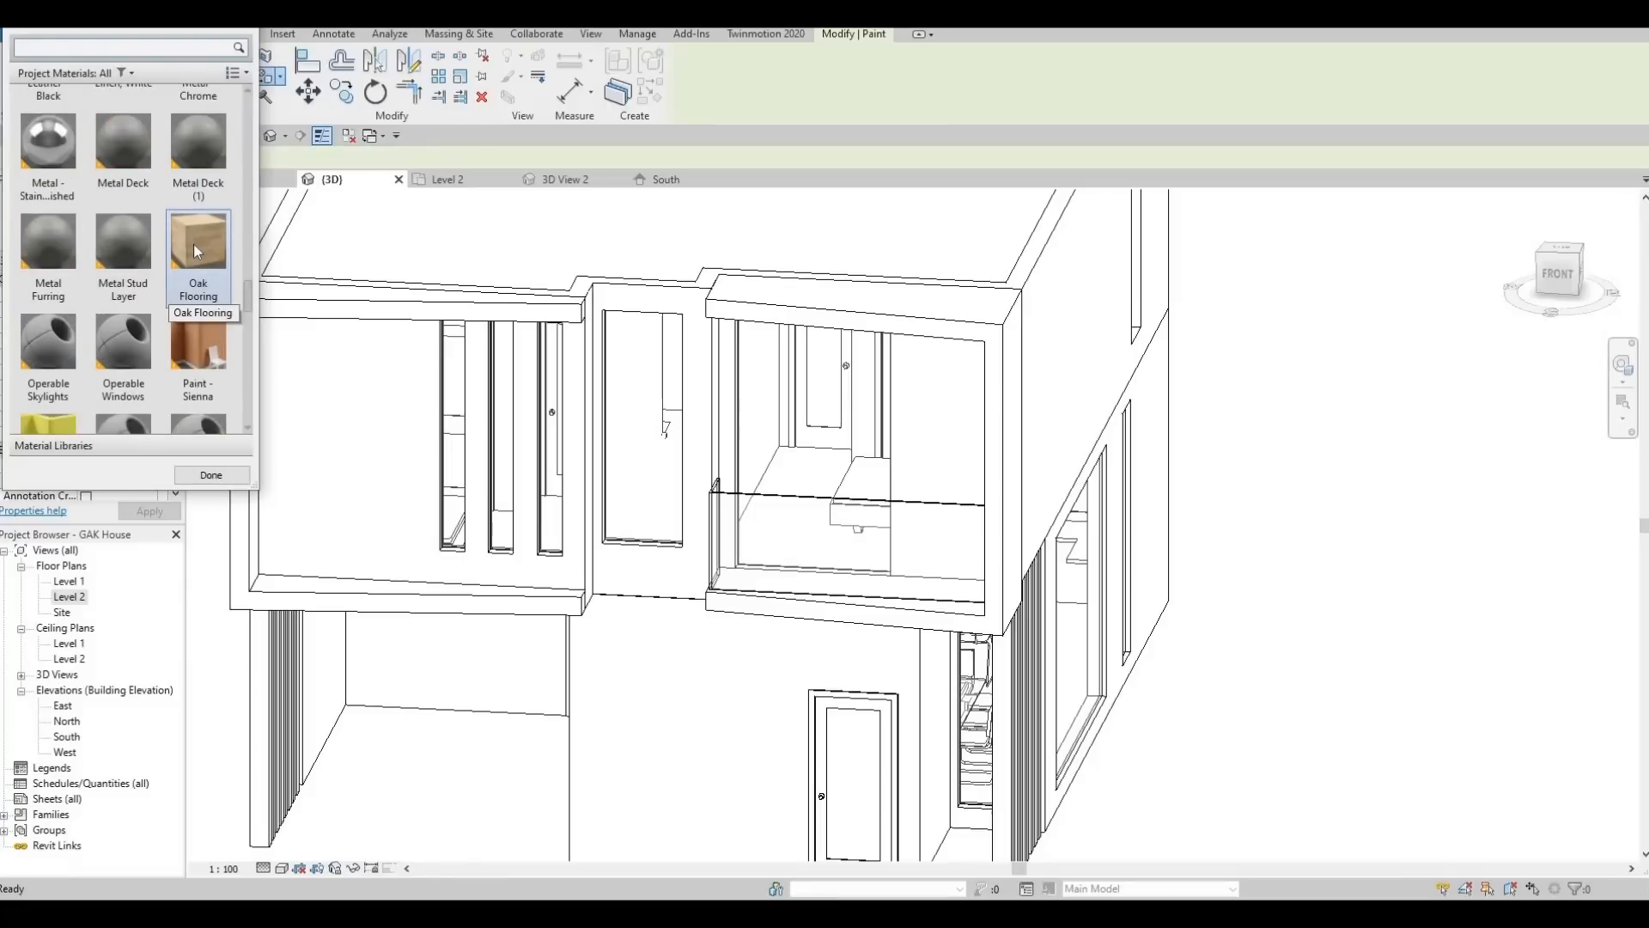
click(198, 251)
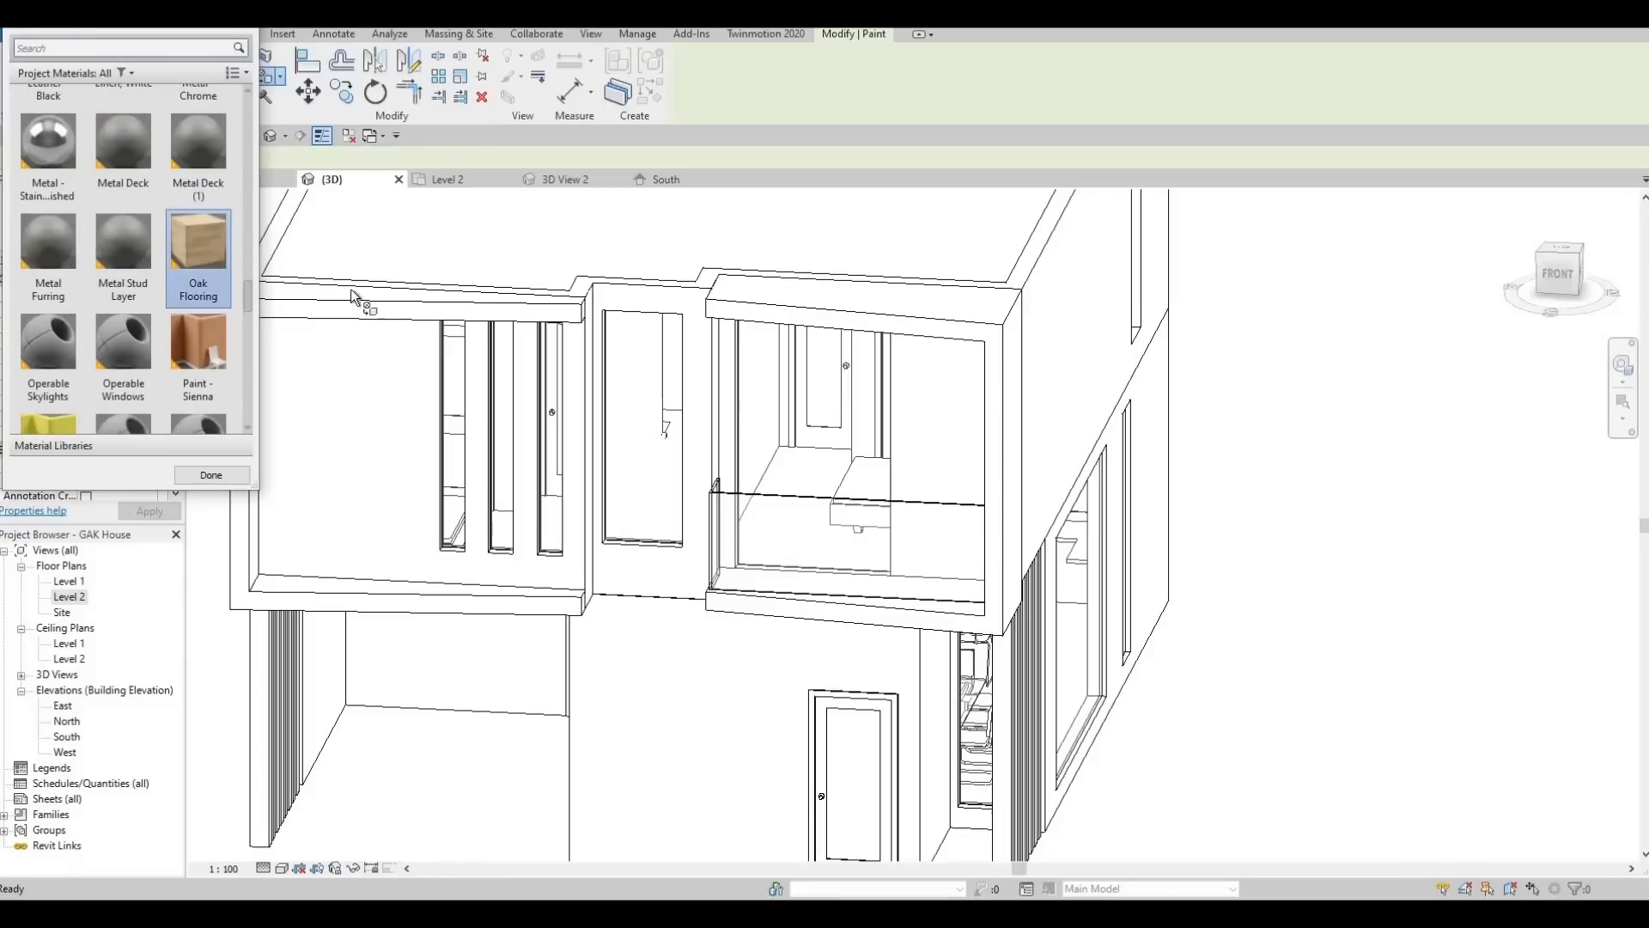
click(648, 294)
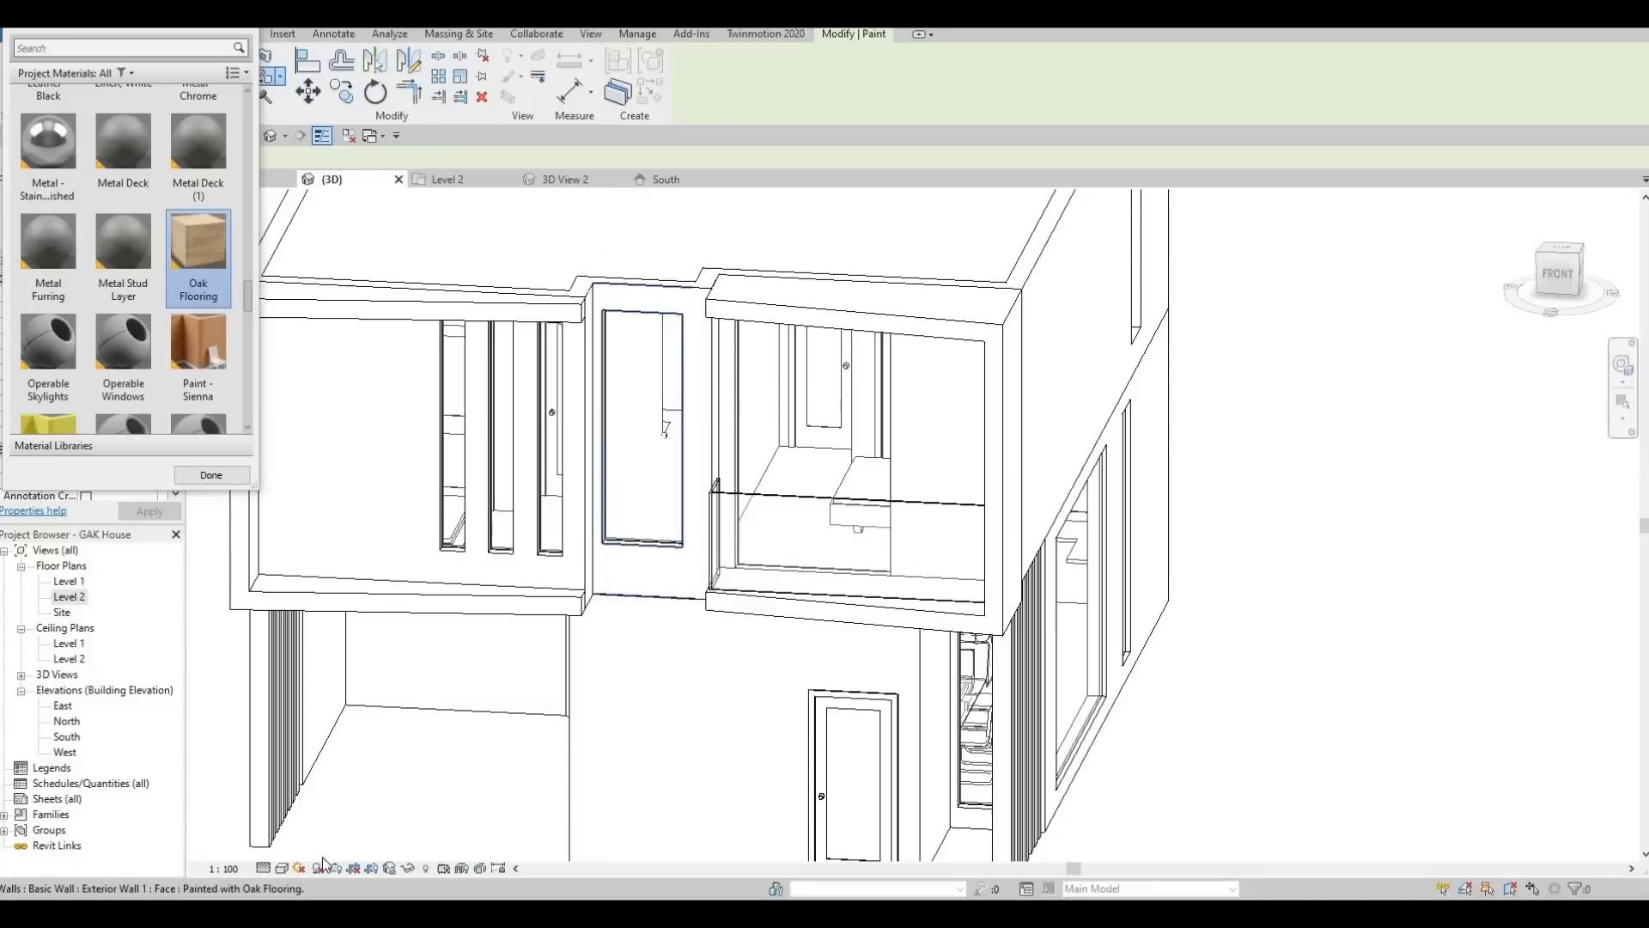
key(Escape)
Set the 3D view's visual style to Shaded
click(282, 869)
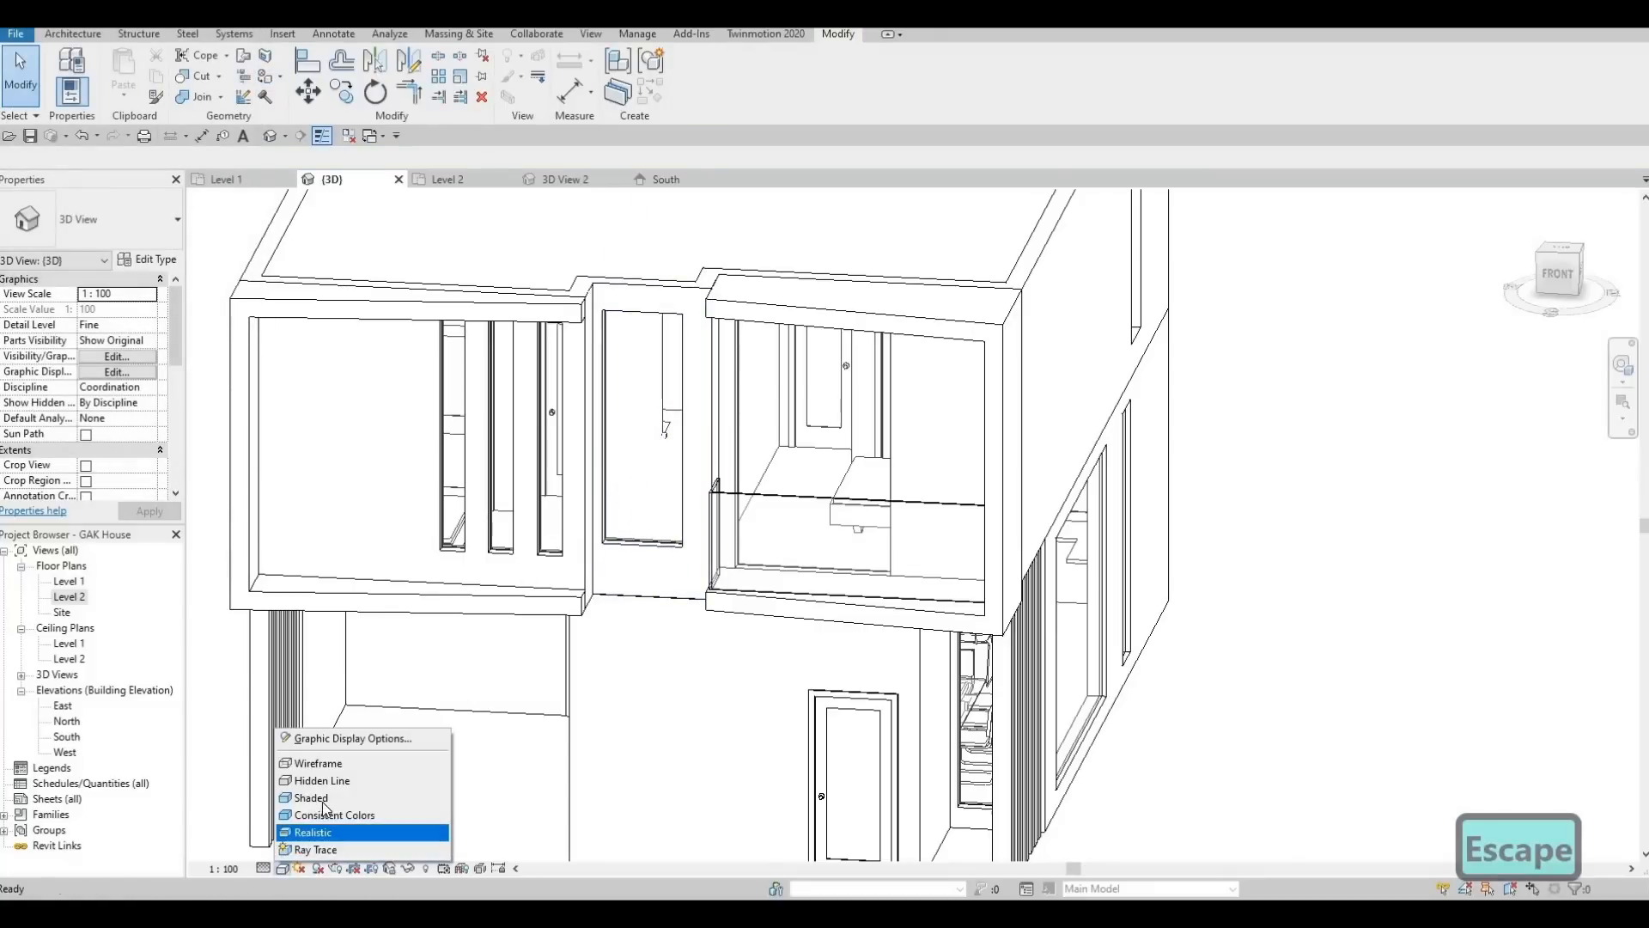
click(404, 797)
key(Escape)
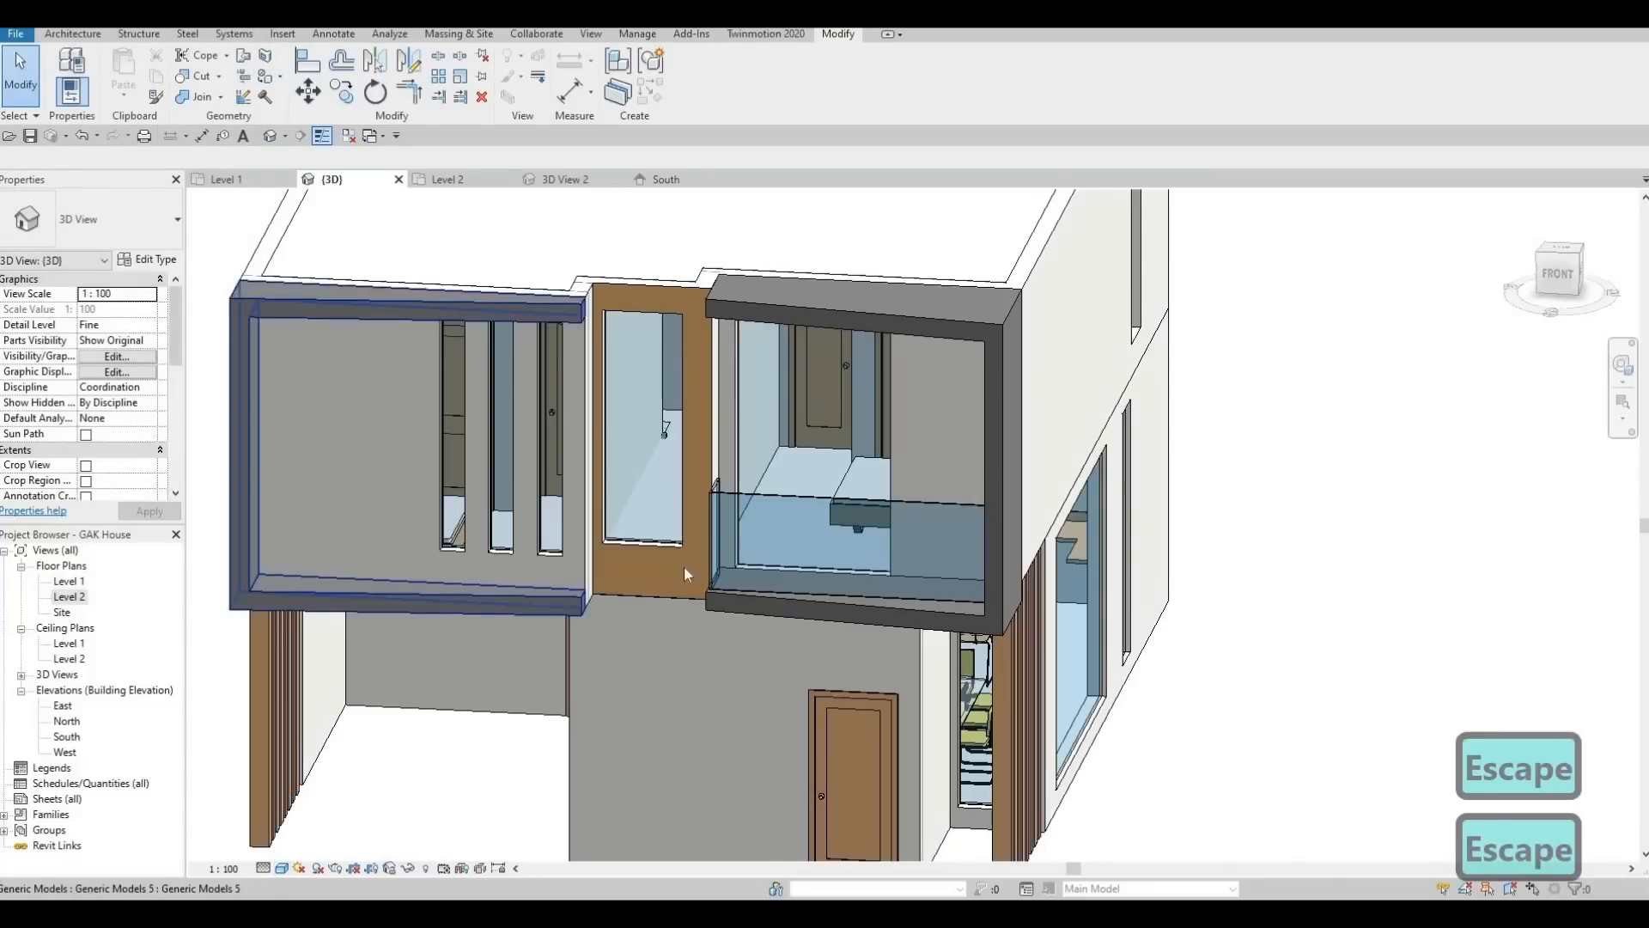
Stretch the leftmost of the three narrow upper curtain-wall windows down to base offset 0.0 and up to the frame's upper bar
mouse_move(683, 567)
shift+middle_down()
mouse_move(727, 587)
mouse_move(684, 398)
mouse_move(717, 298)
mouse_move(514, 439)
shift+middle_up()
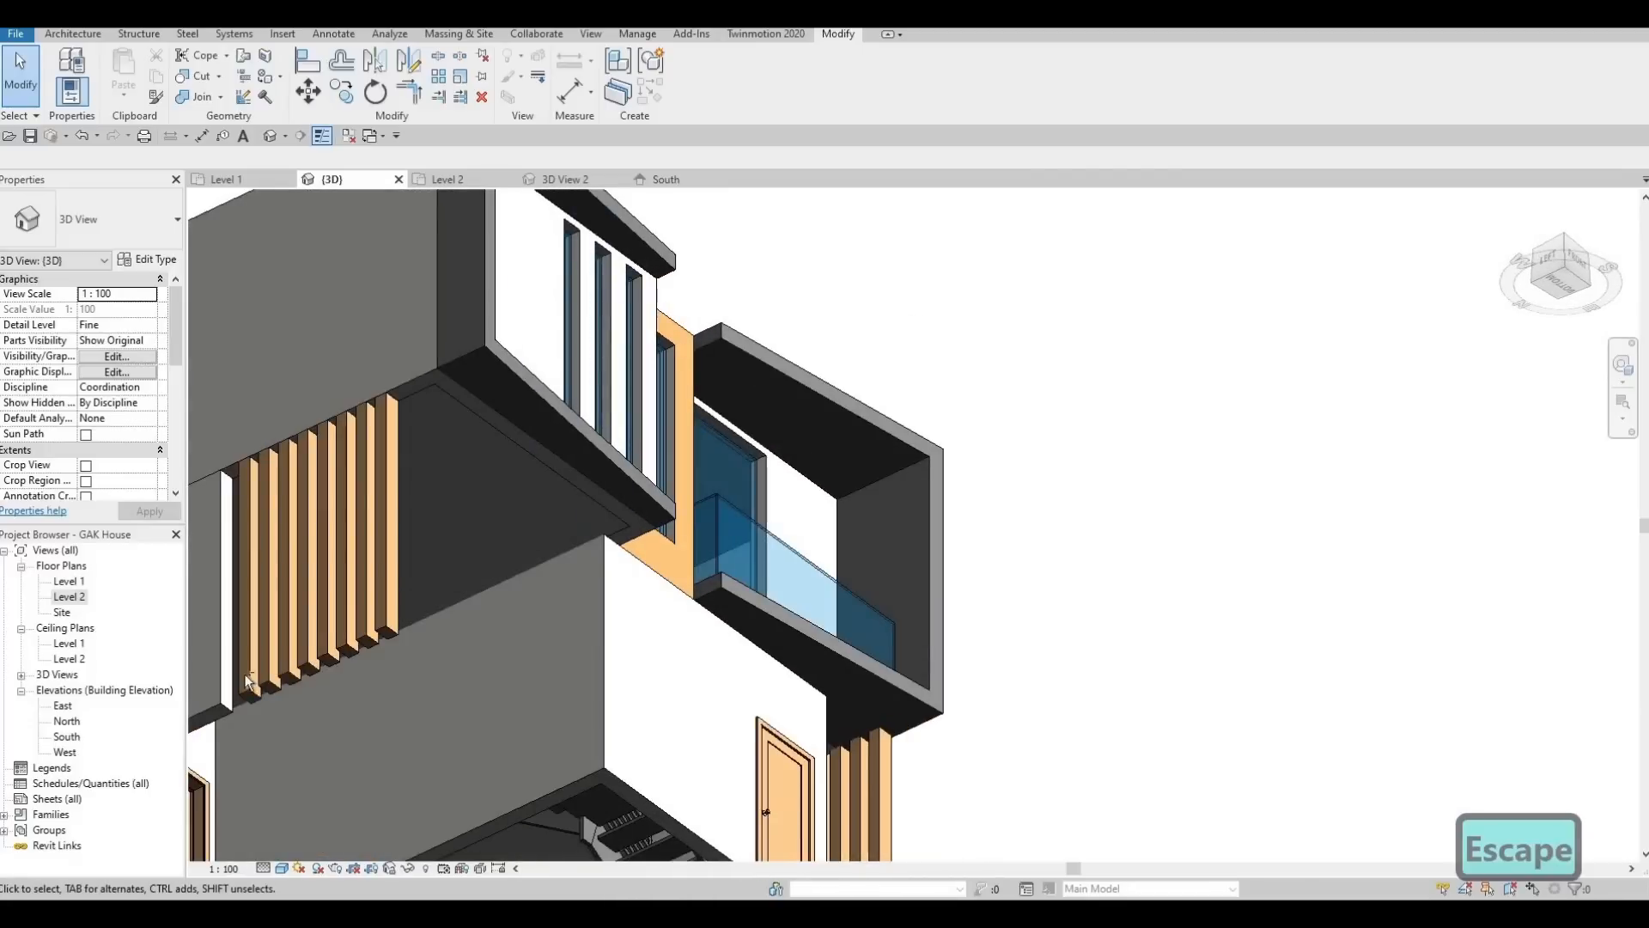
shift+middle_drag(247, 681, 443, 317)
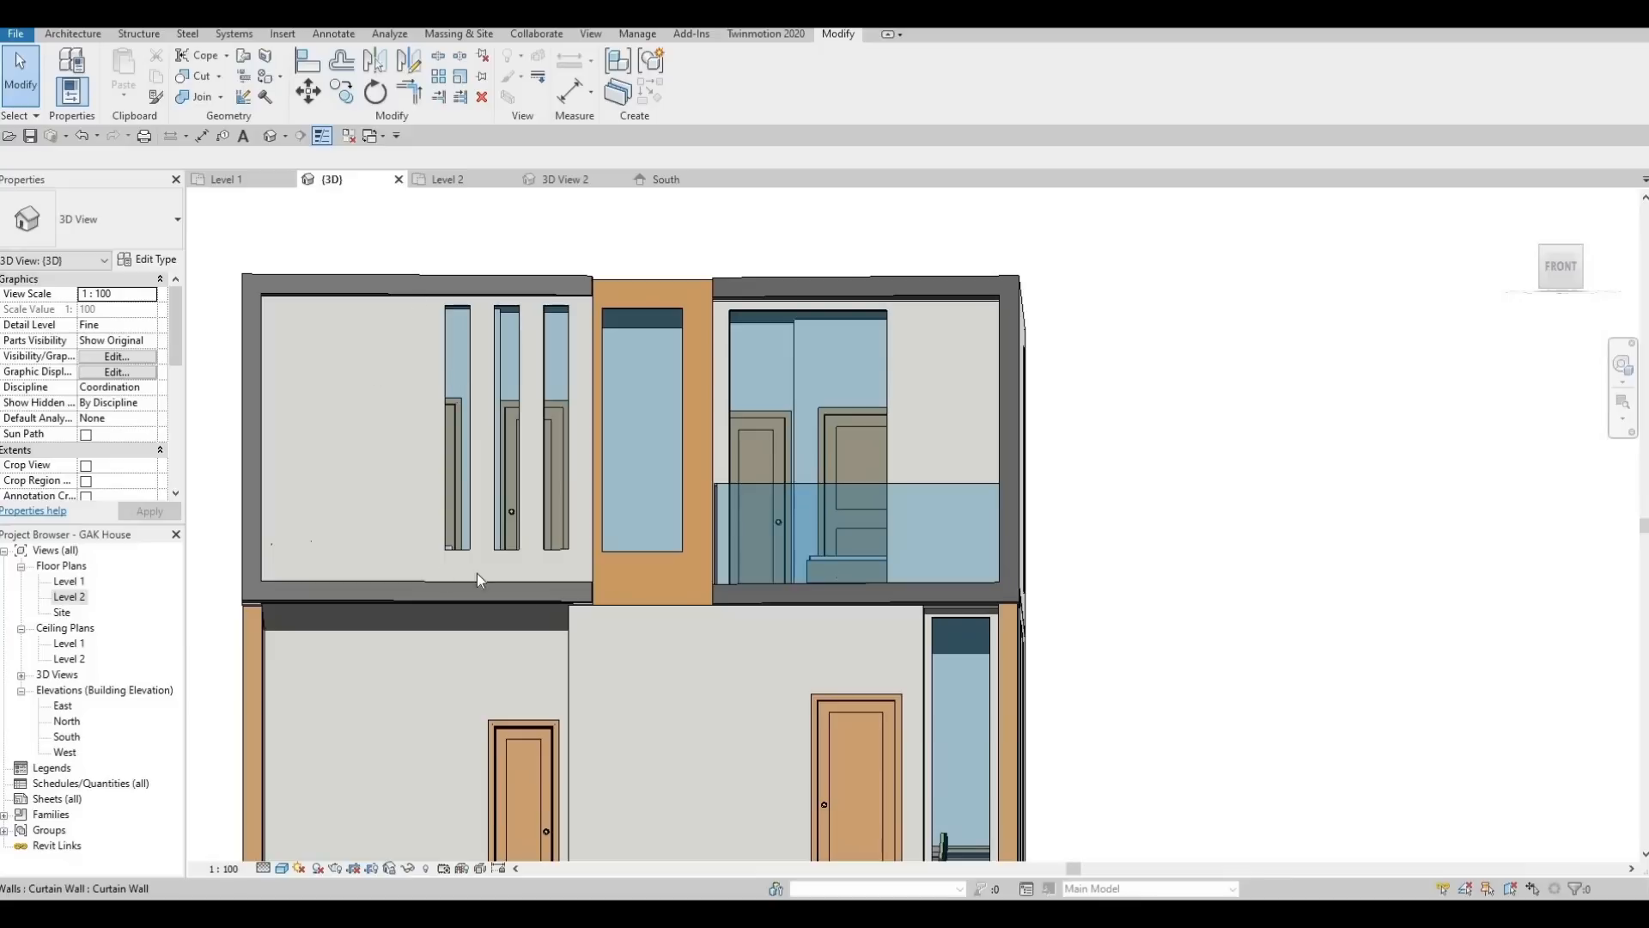
shift+middle_drag(599, 598, 517, 529)
shift+middle_drag(466, 594, 441, 571)
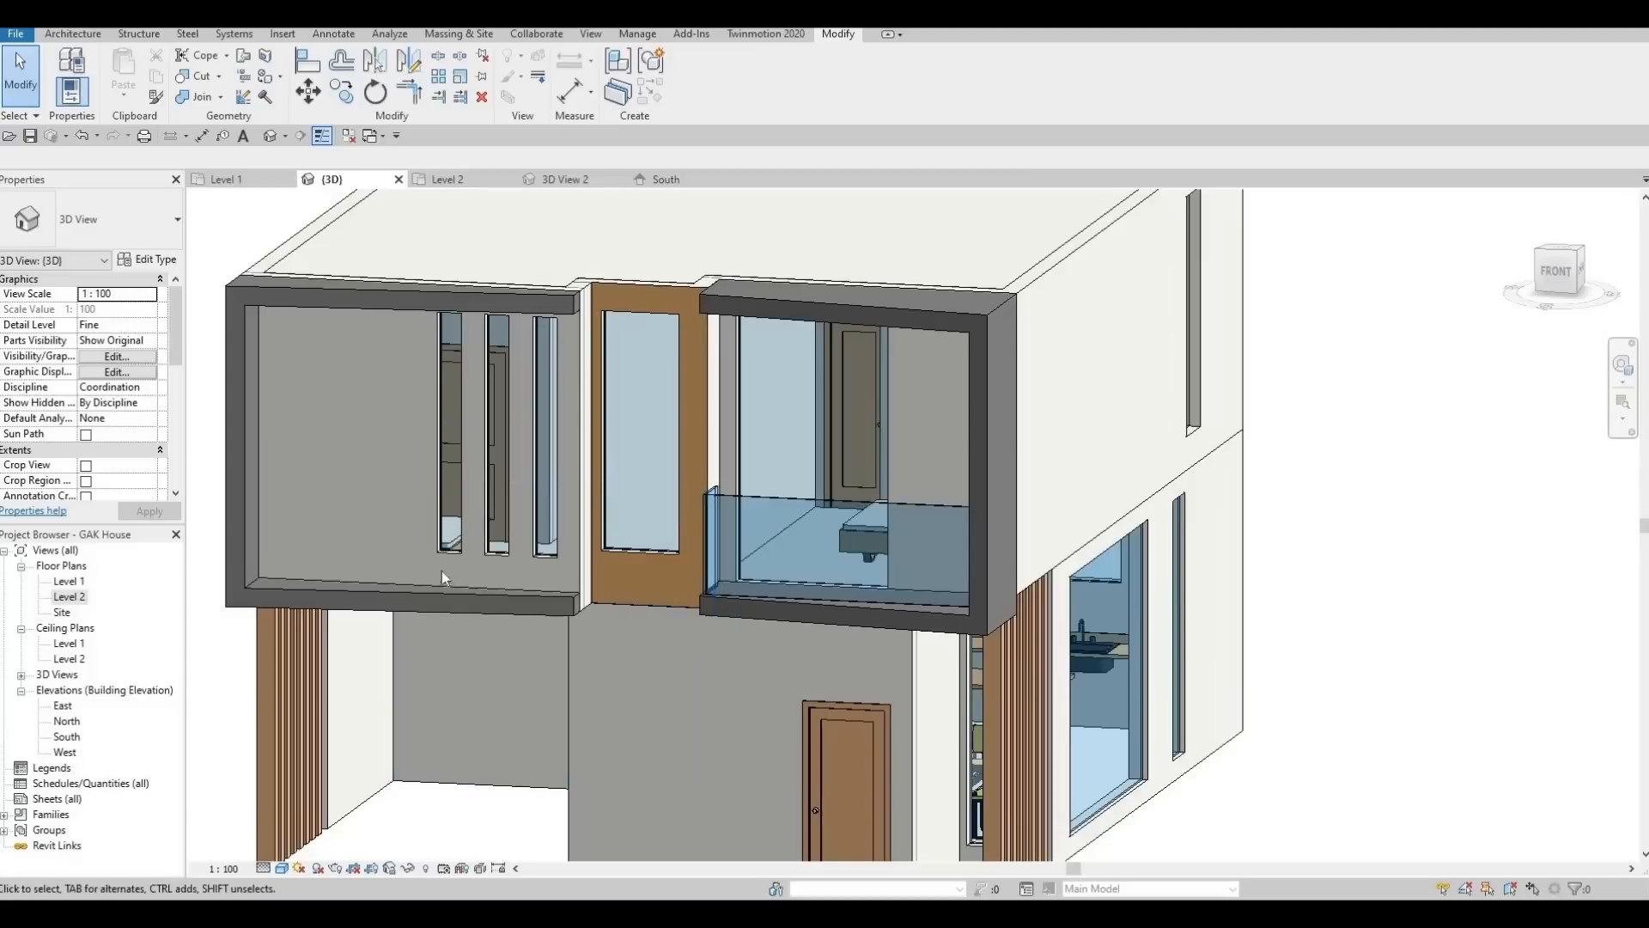
click(446, 557)
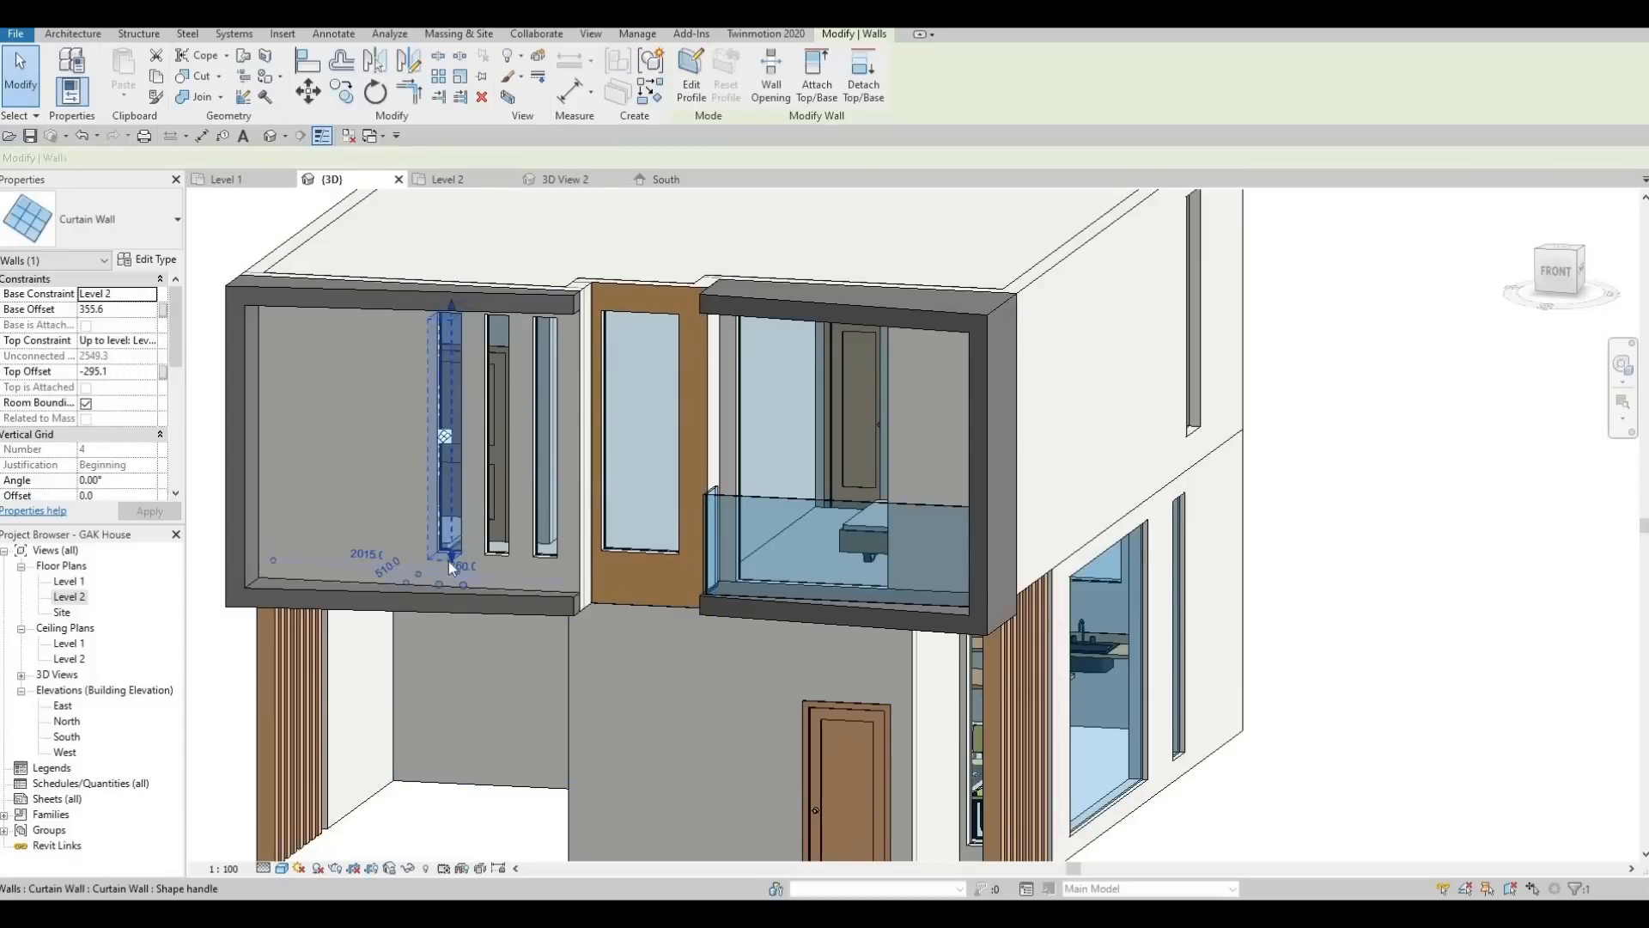
drag(447, 583, 496, 603)
key(Escape)
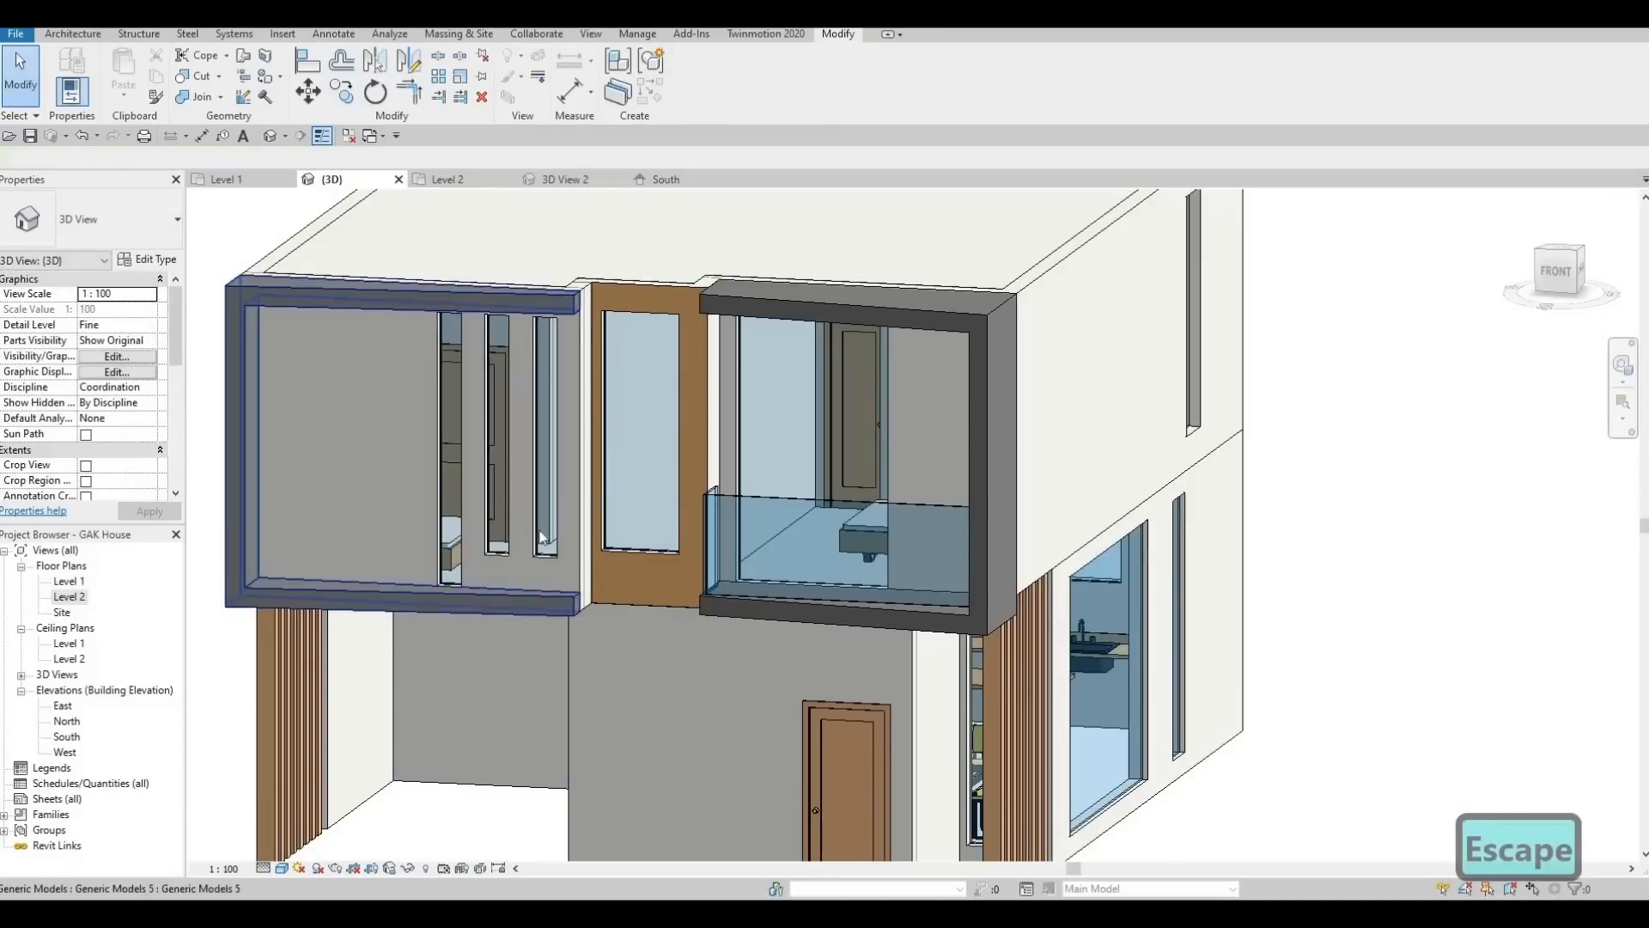
shift+middle_drag(481, 601, 507, 554)
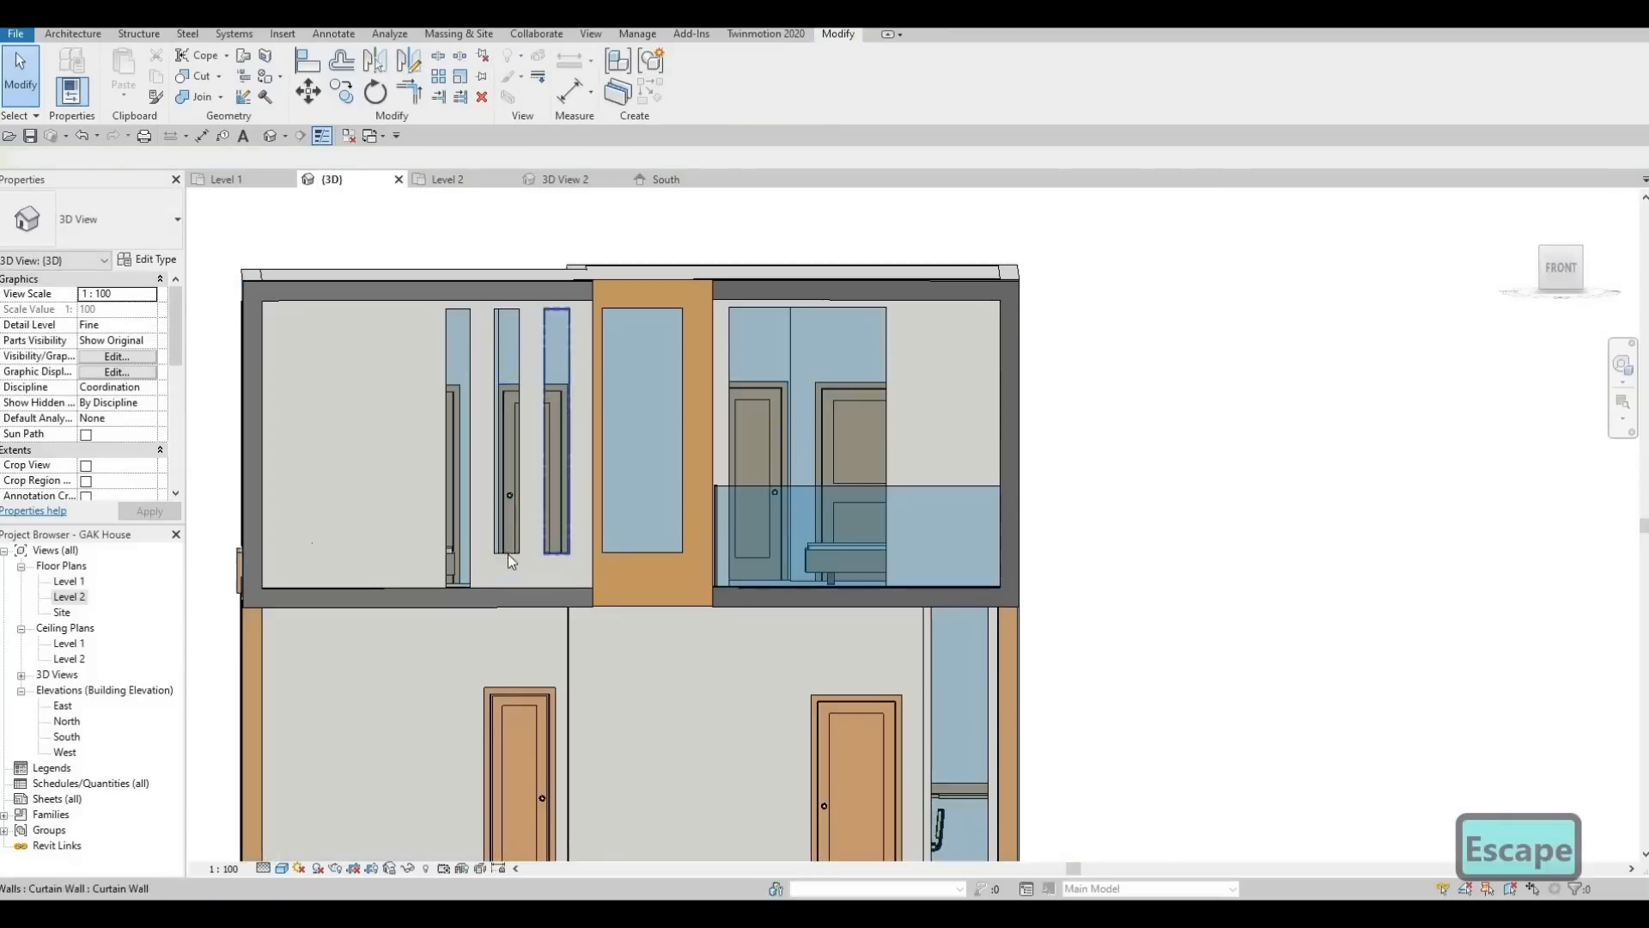
click(459, 310)
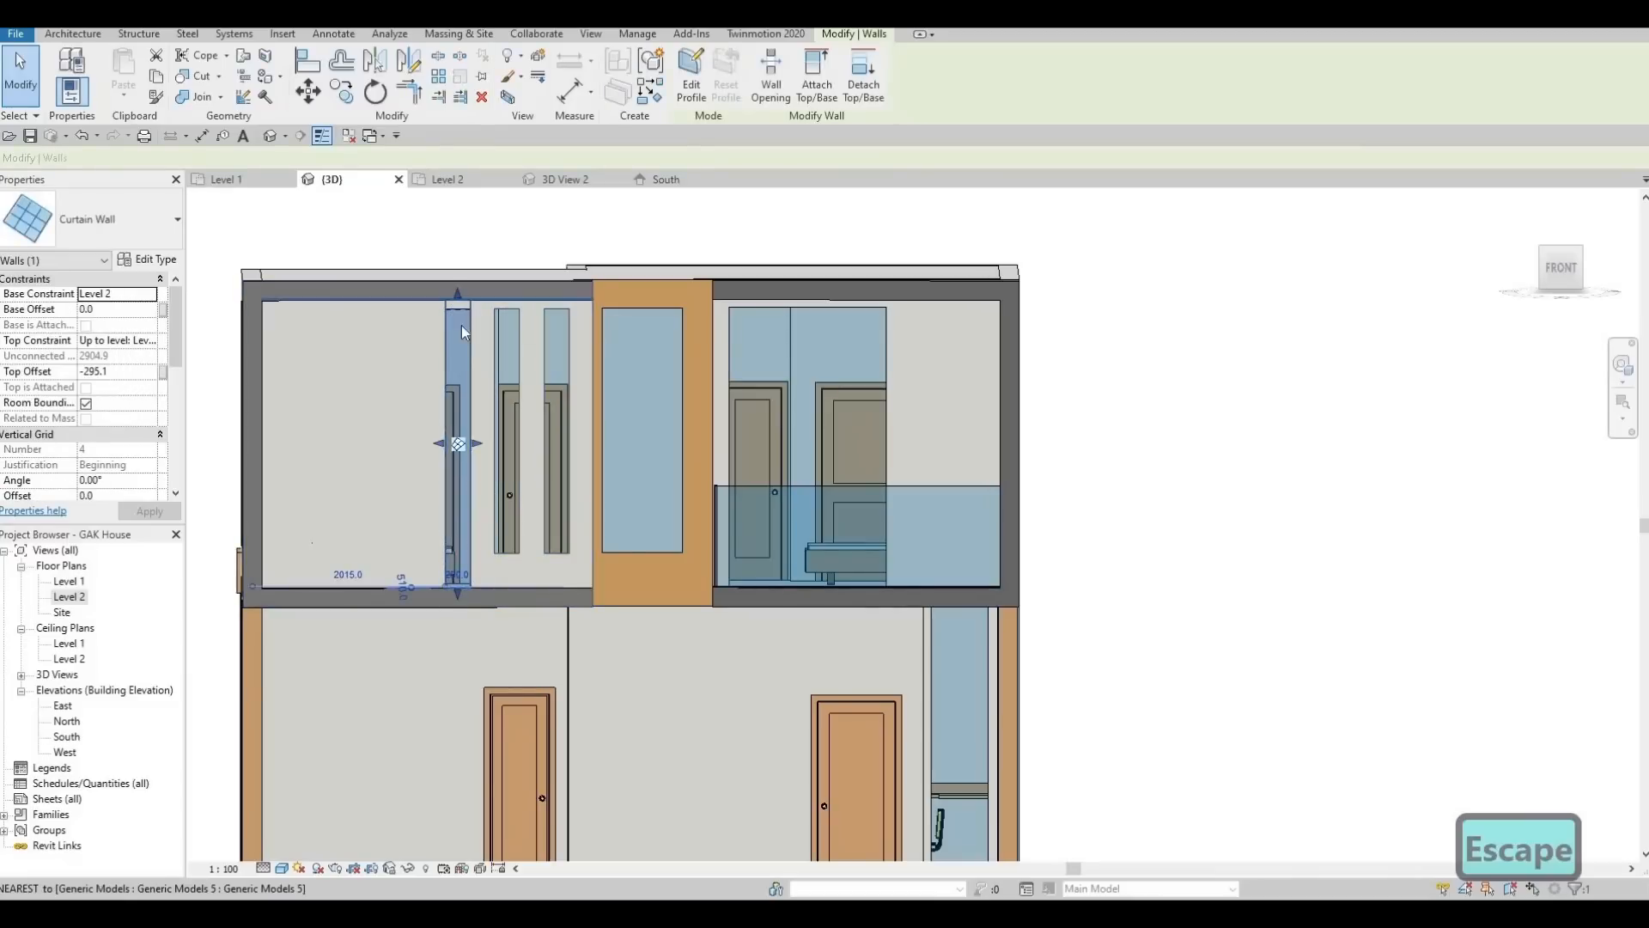
key(Escape)
Try to align the middle narrow window with the leftmost one
shift+middle_drag(511, 327, 510, 321)
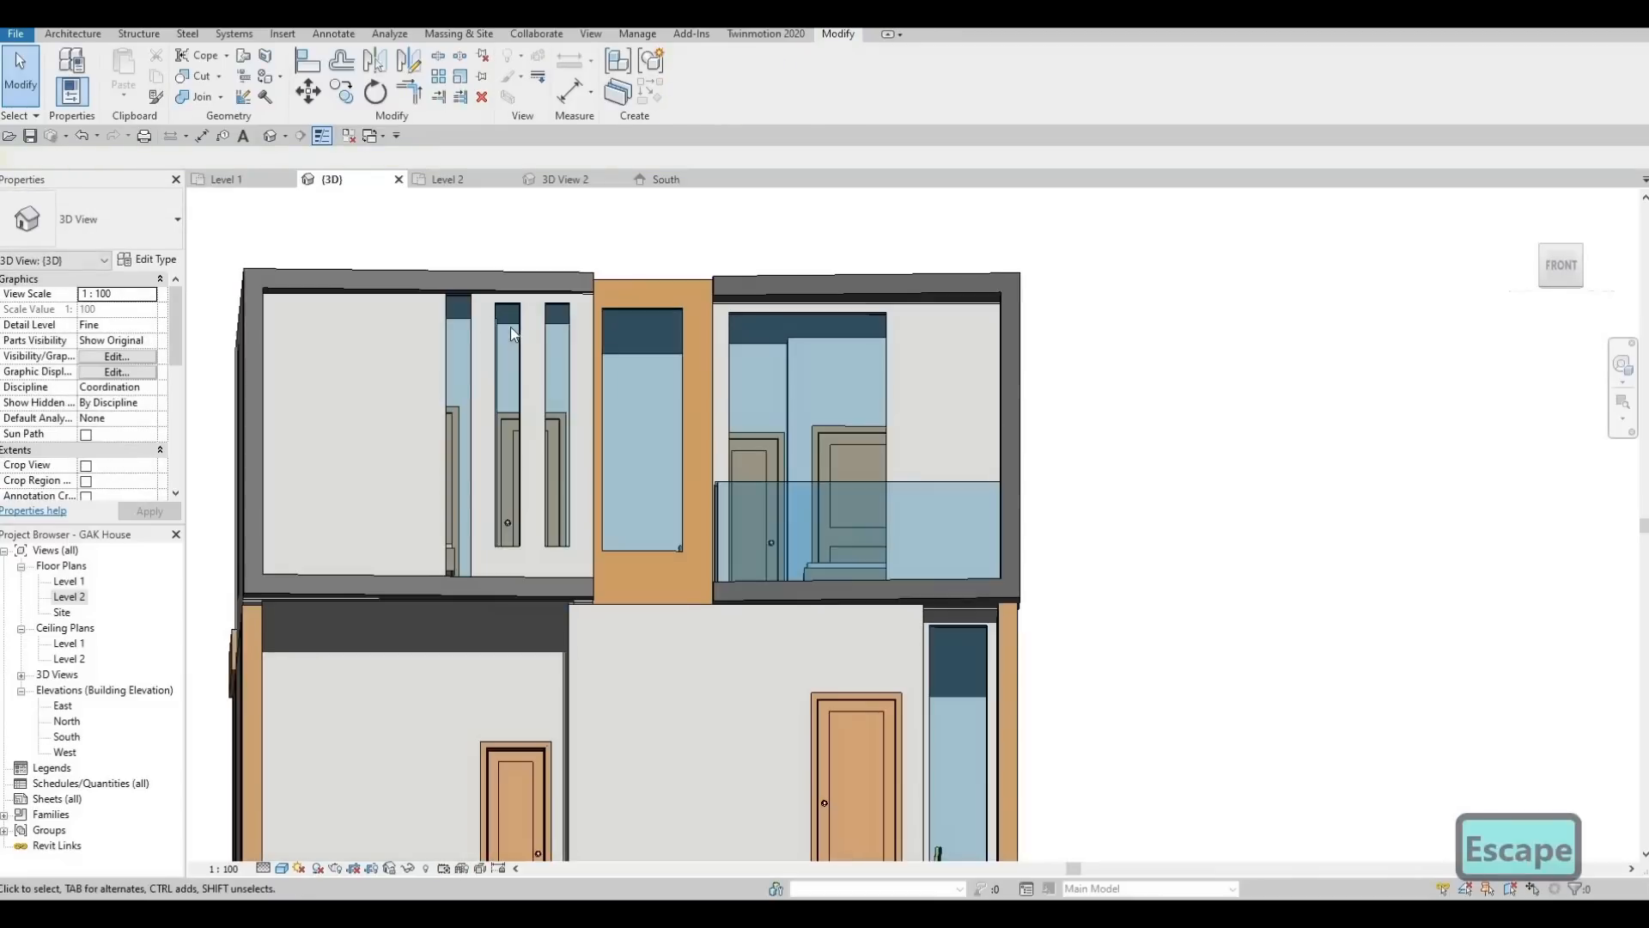
key(a)
key(l)
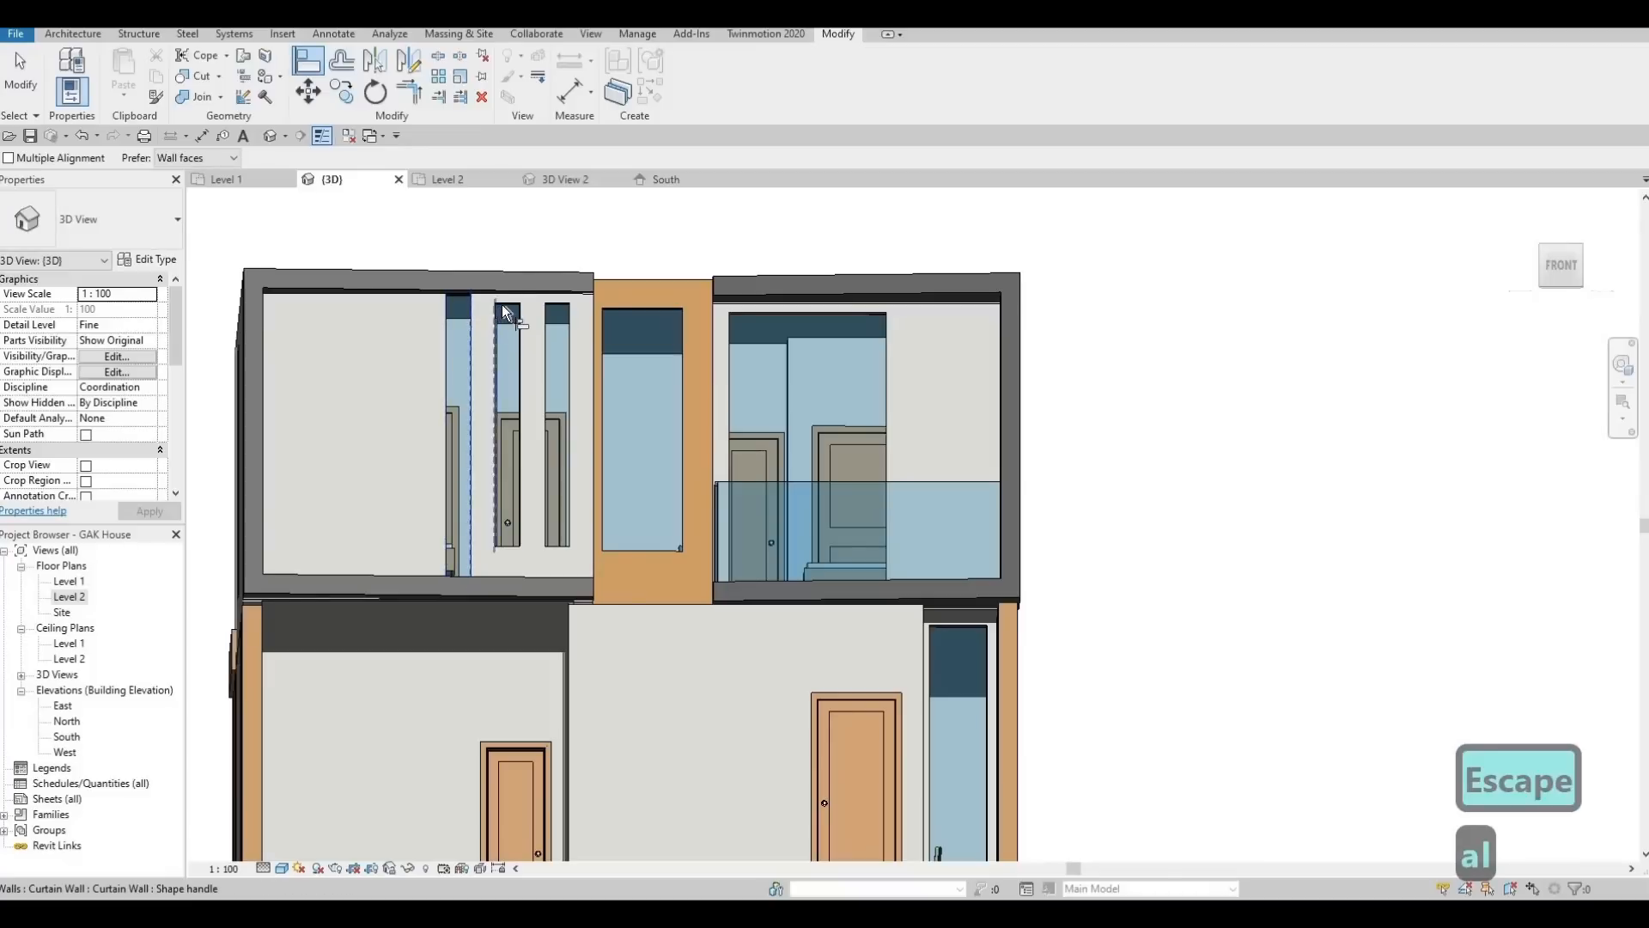
click(496, 315)
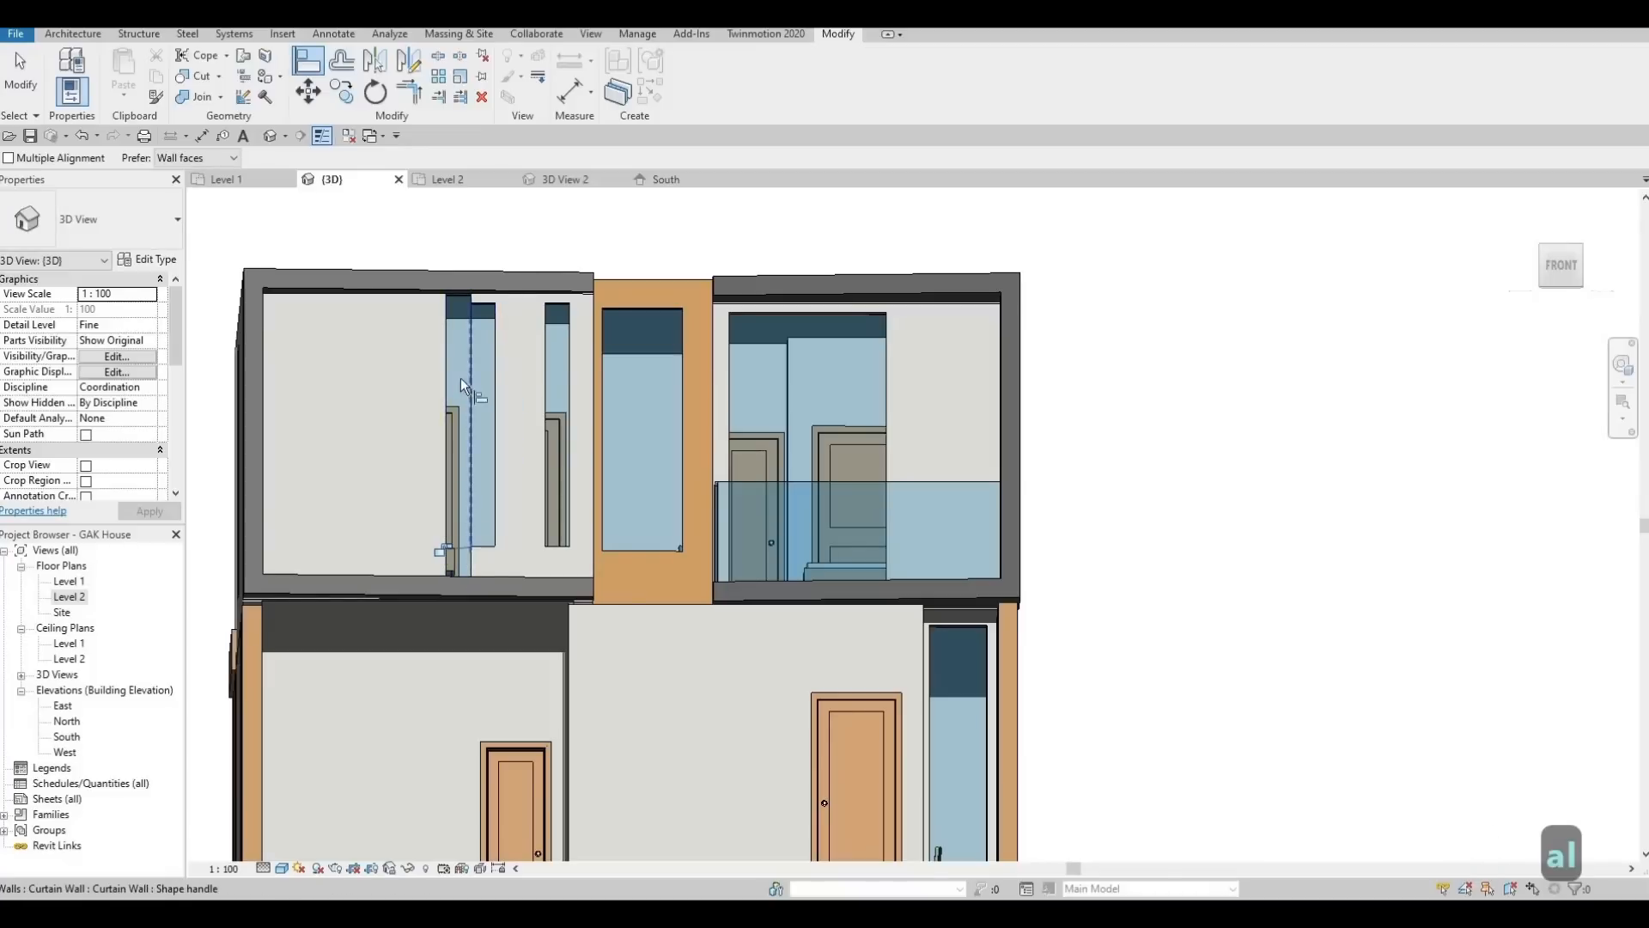
key(ctrl+z)
key(Escape)
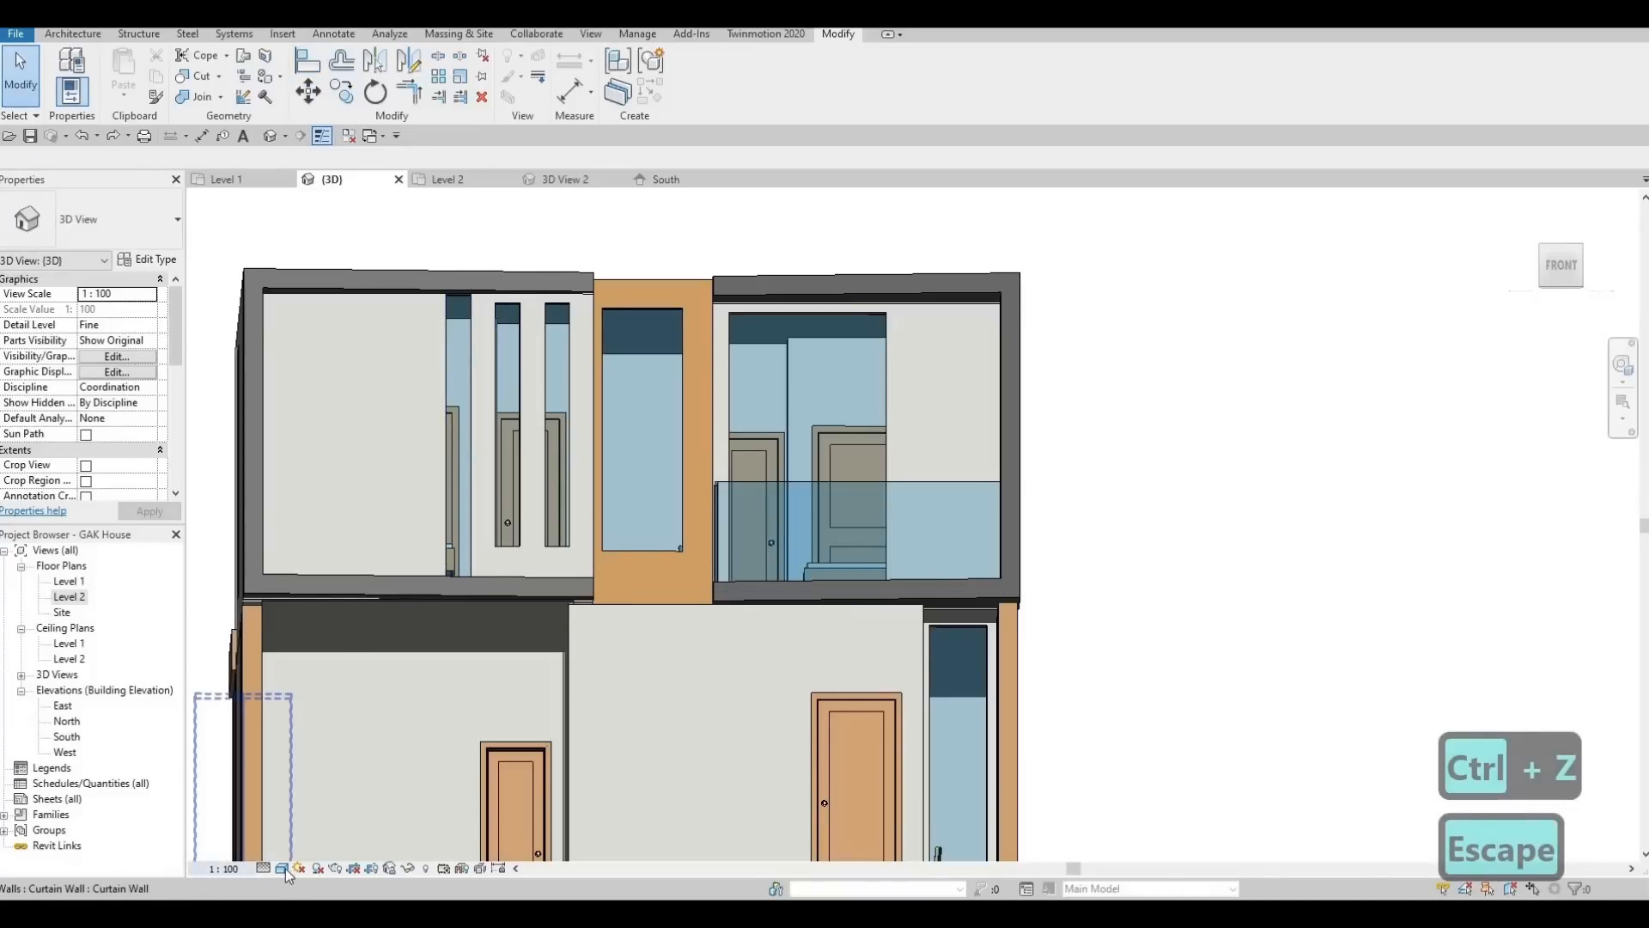
Set the visual style to Hidden Line and align the middle narrow window's top with the leftmost window's top
click(283, 868)
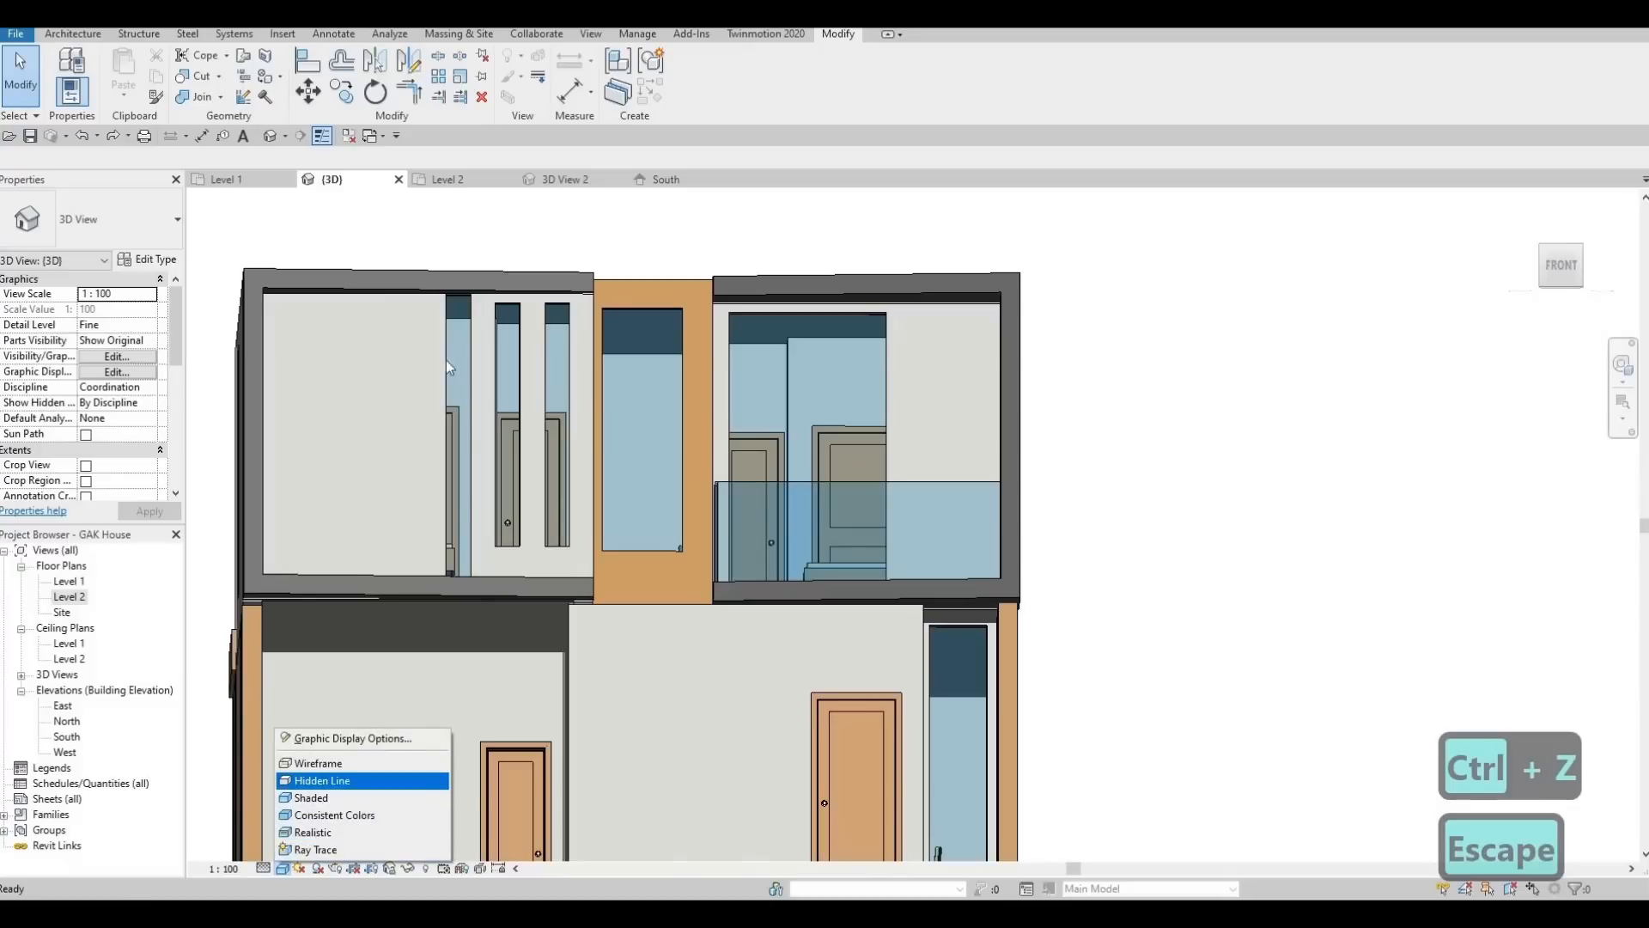
click(319, 780)
scroll(442, 361, up, 2)
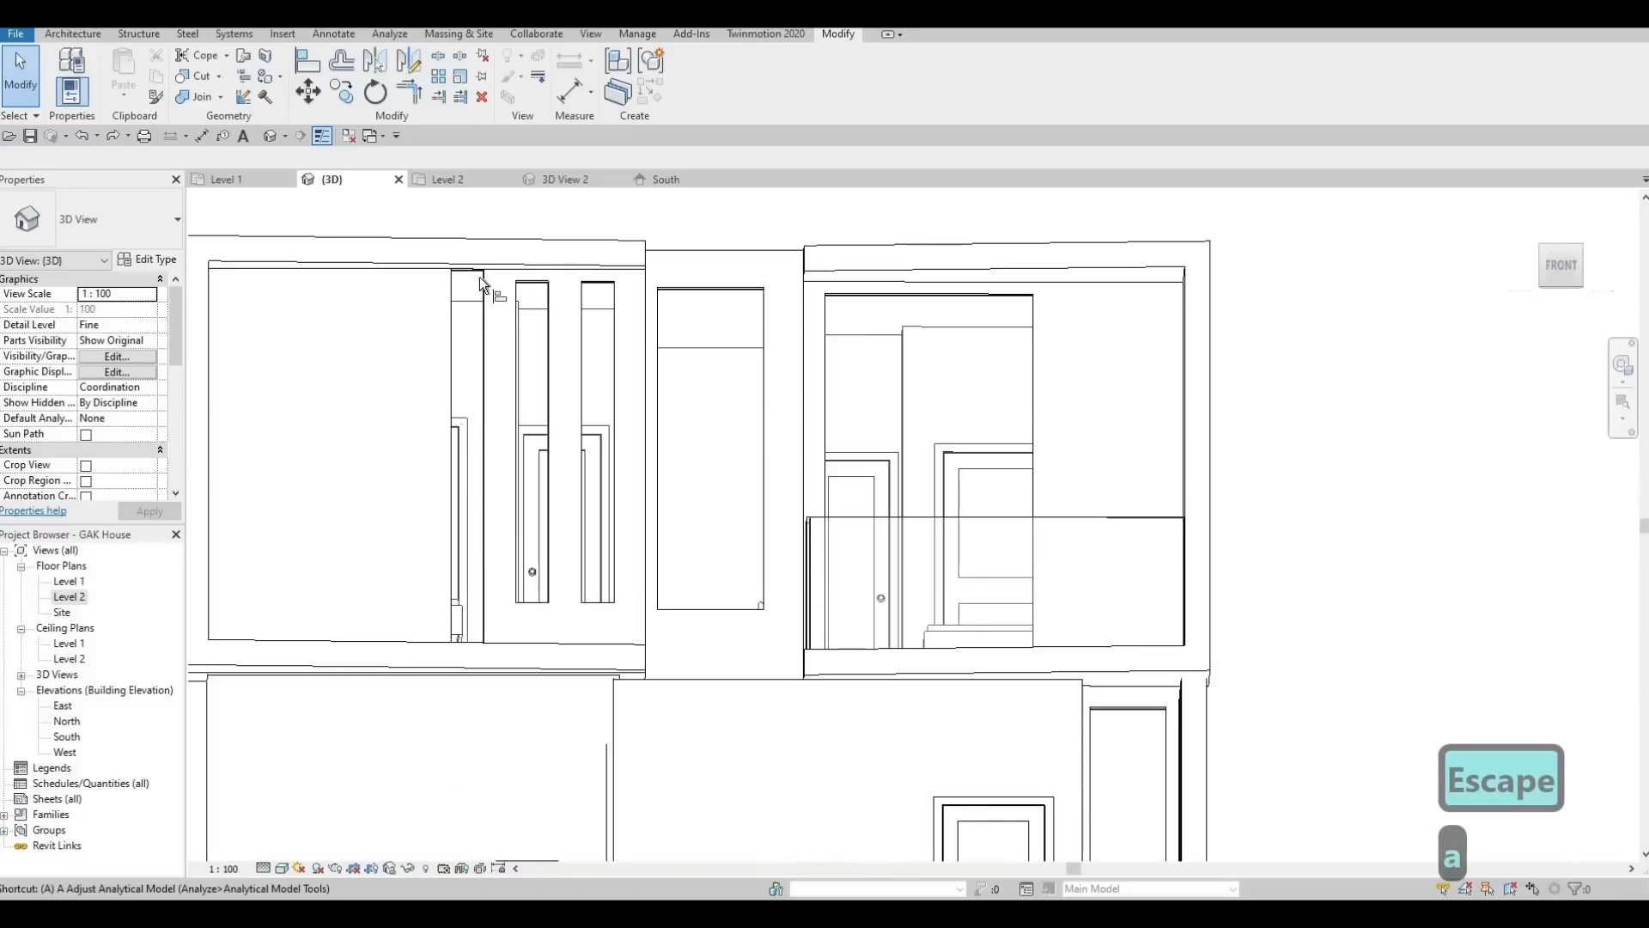
key(a)
key(l)
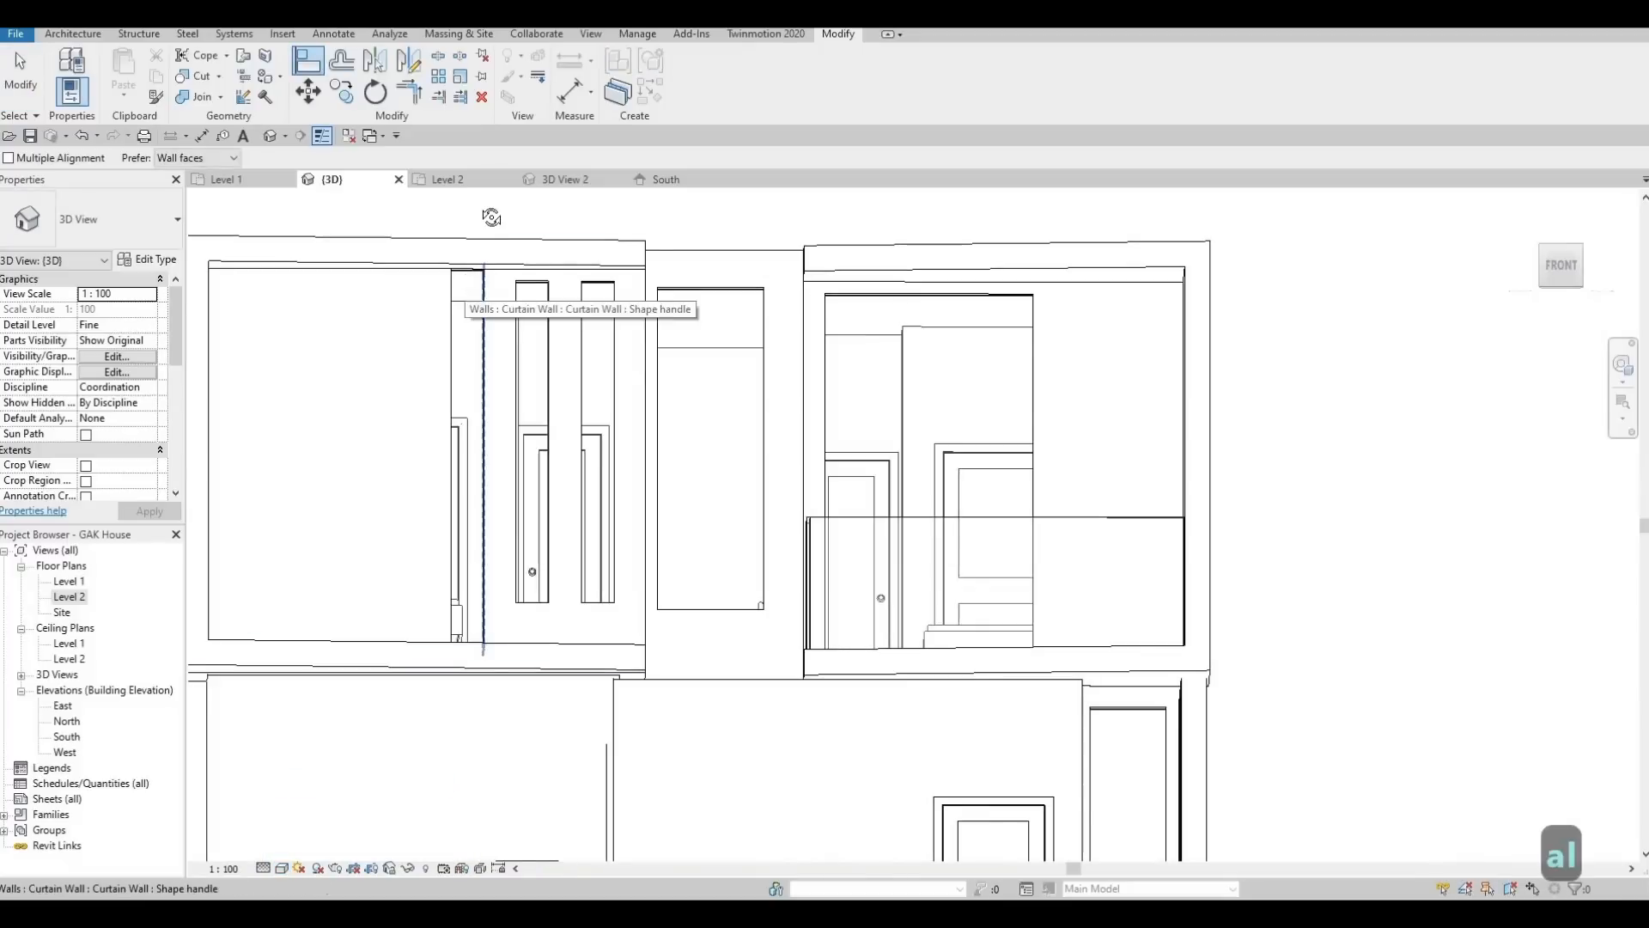
mouse_move(462, 275)
shift+middle_down()
mouse_move(466, 250)
mouse_move(460, 269)
shift+middle_up()
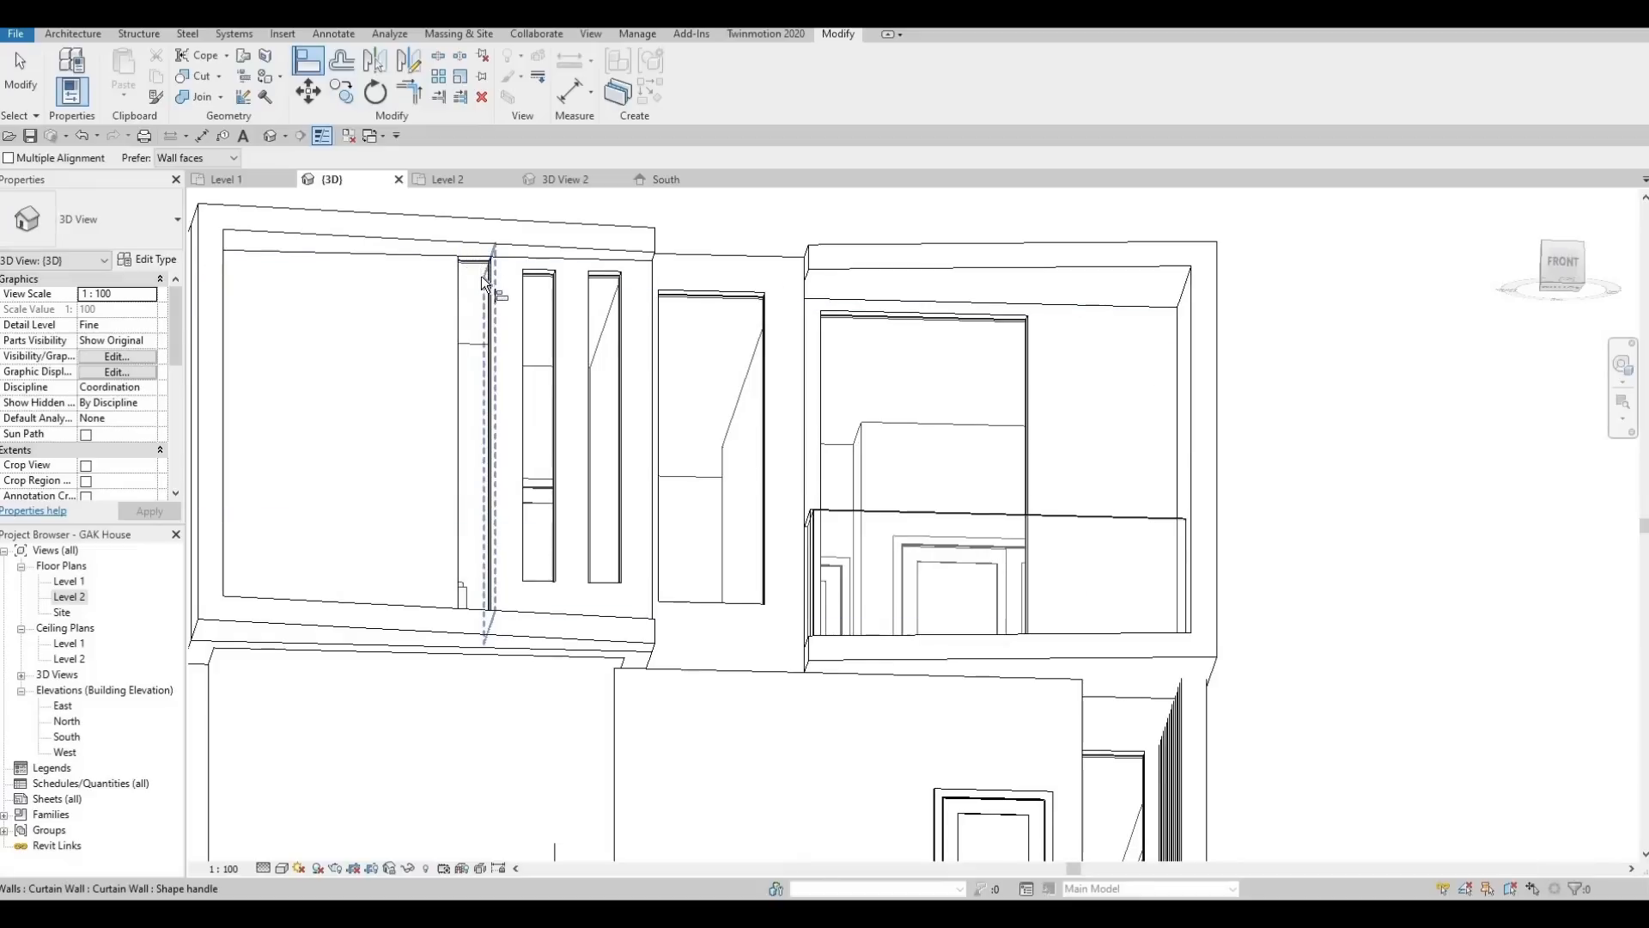
click(482, 278)
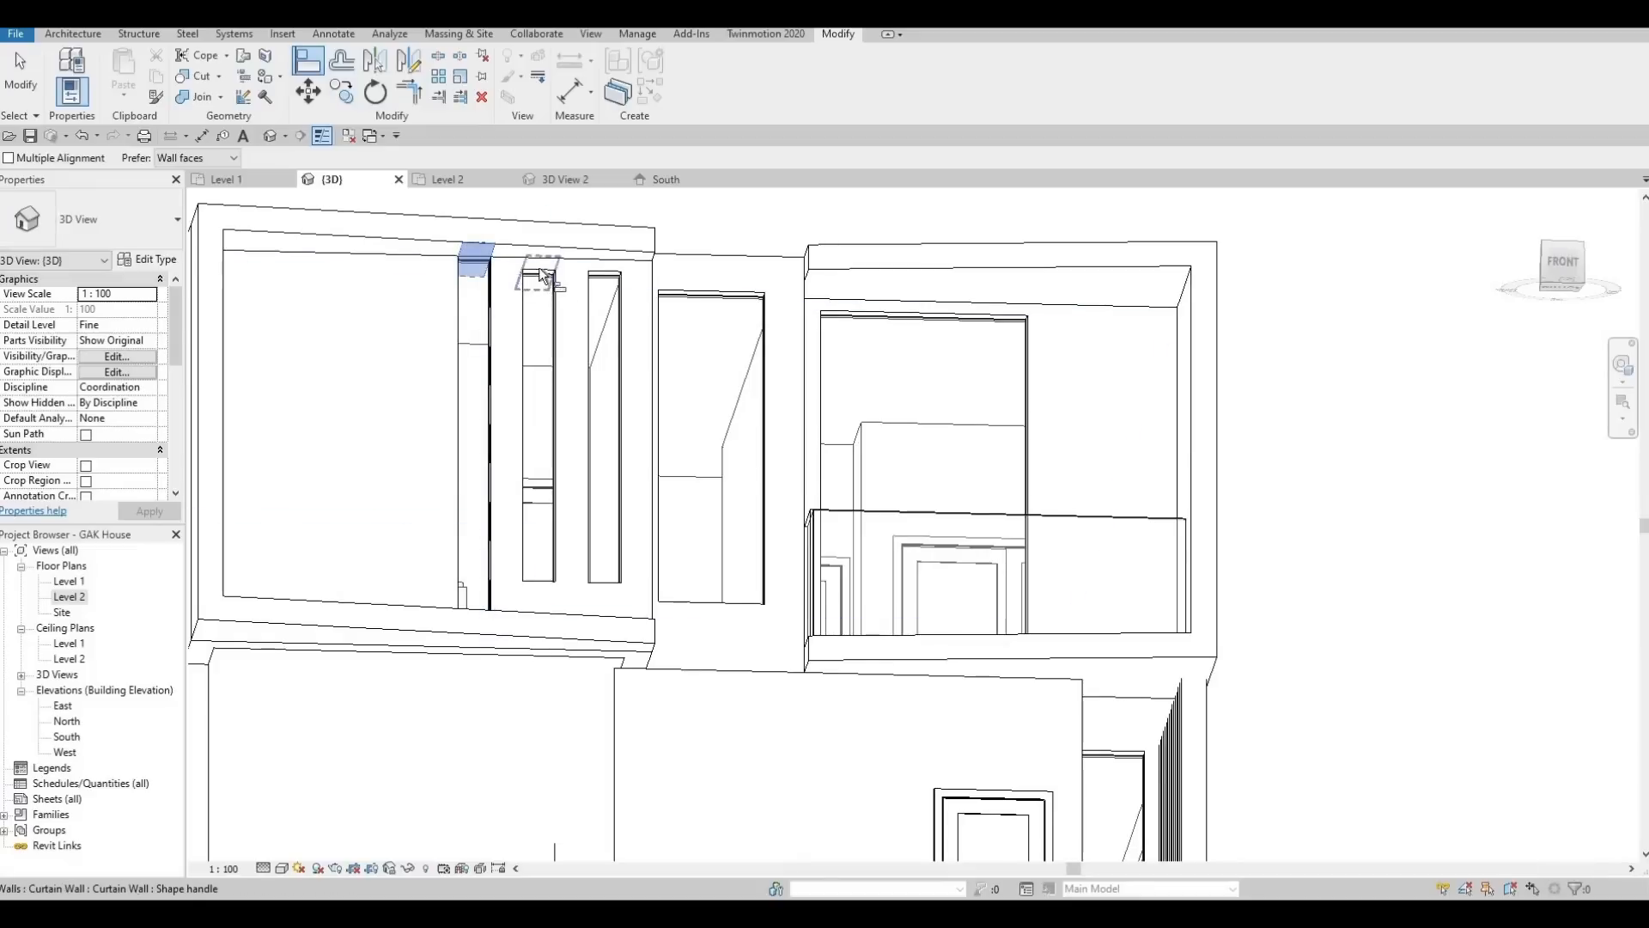
click(539, 268)
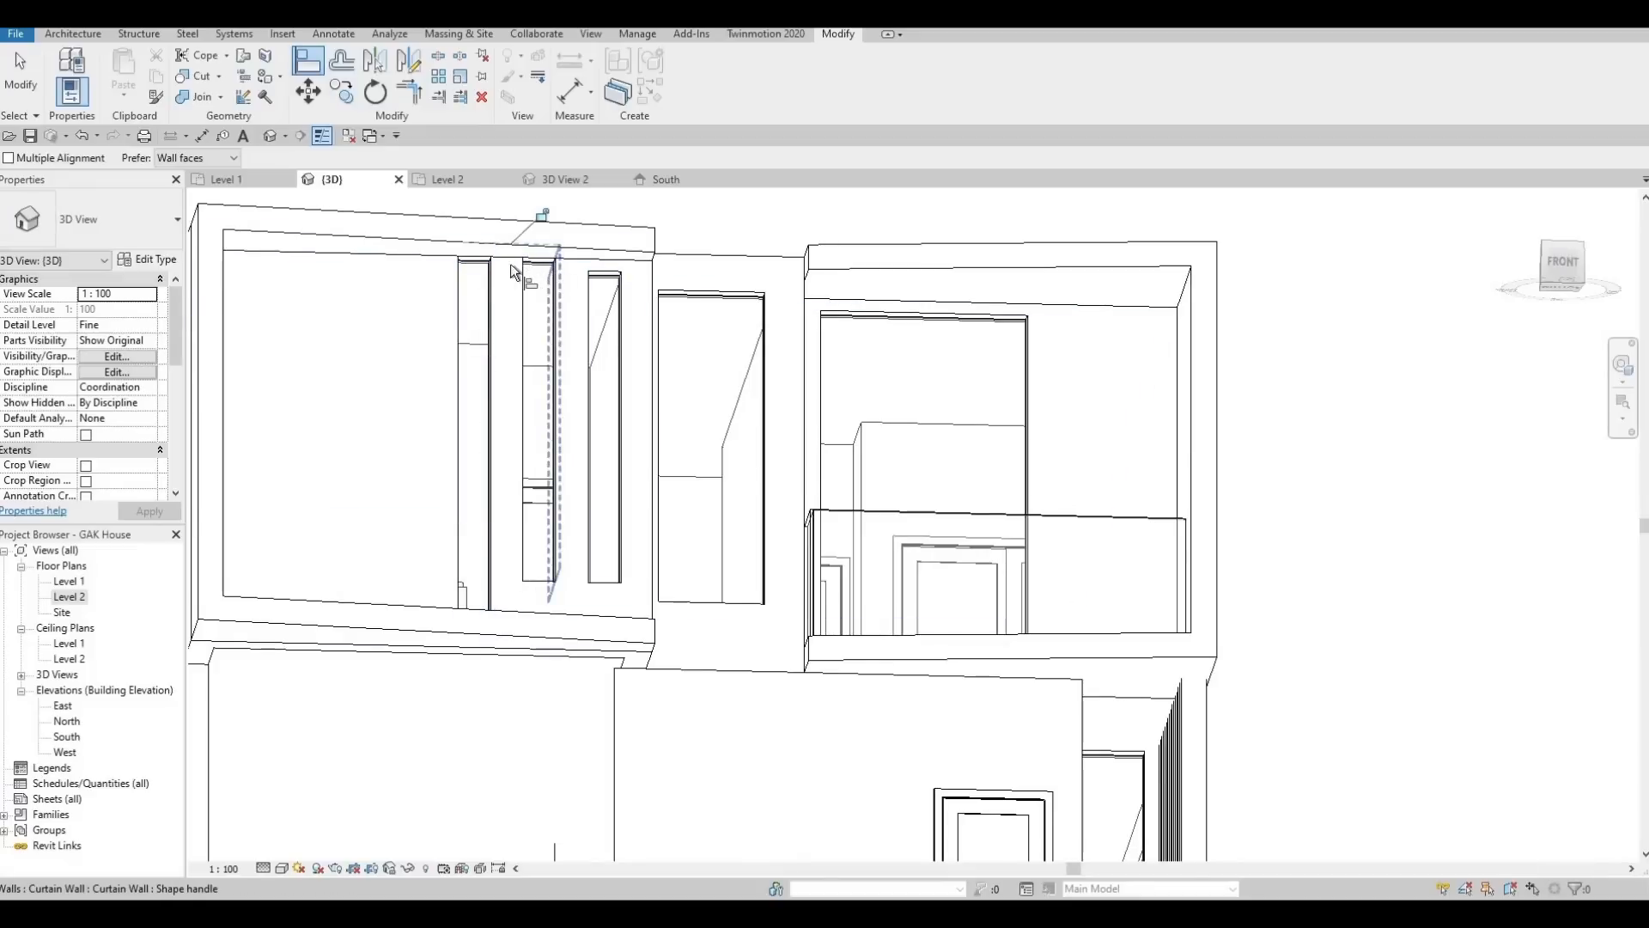
Align the middle narrow window's bottom with the leftmost window's bottom, and the rightmost window's top with the middle one's
click(456, 281)
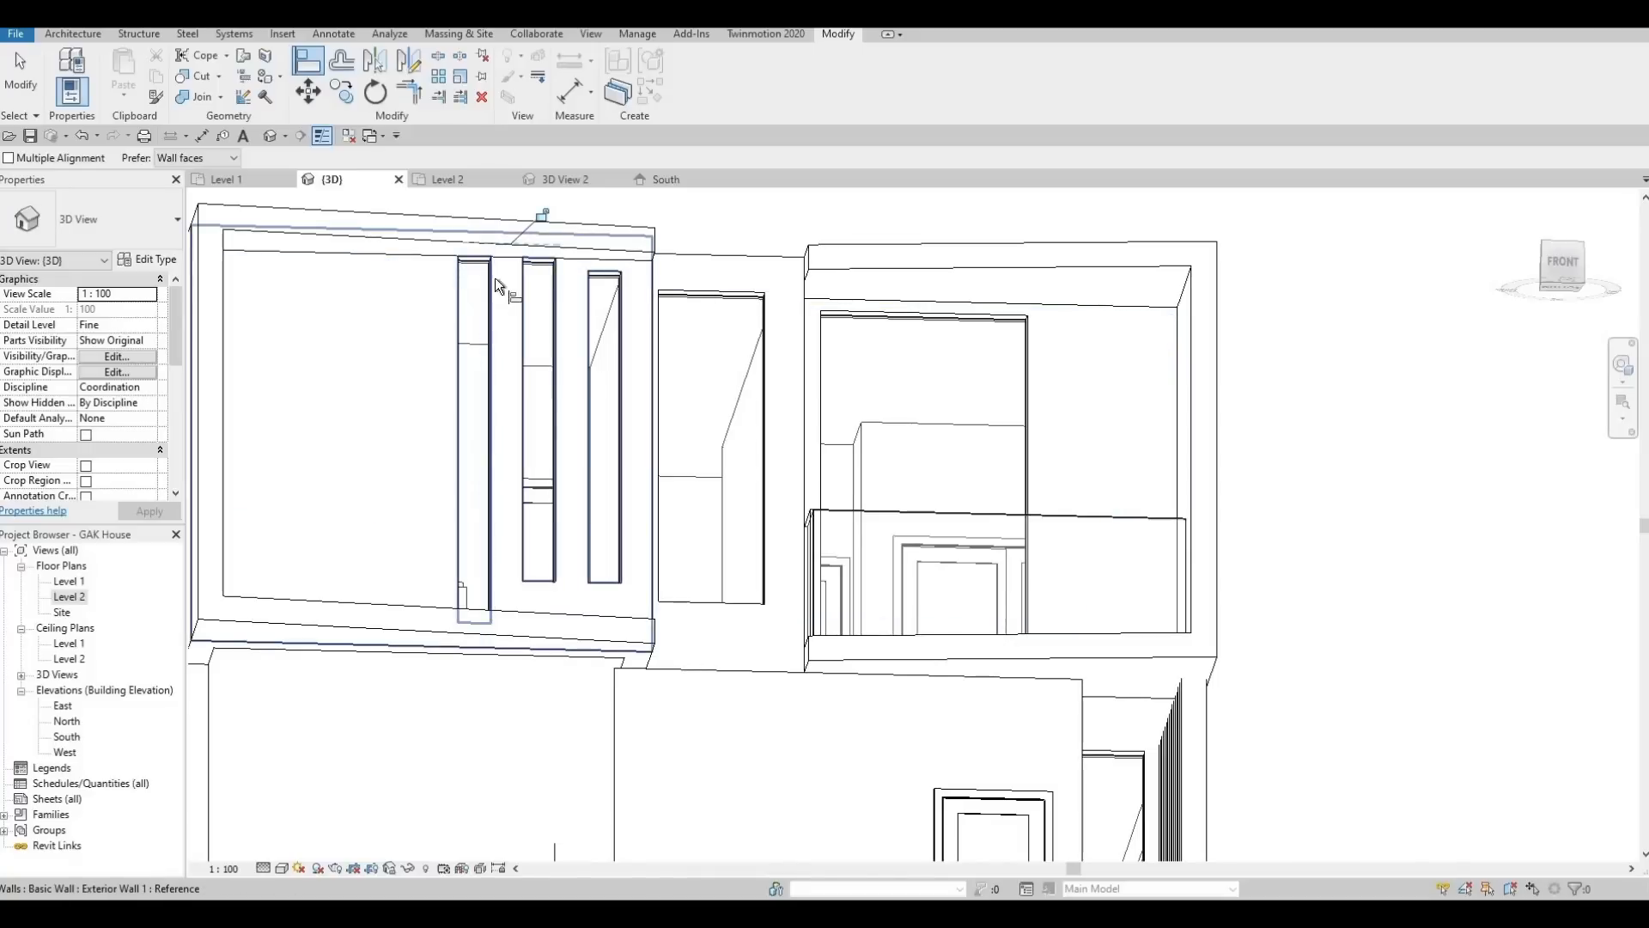
shift+middle_drag(479, 273, 473, 279)
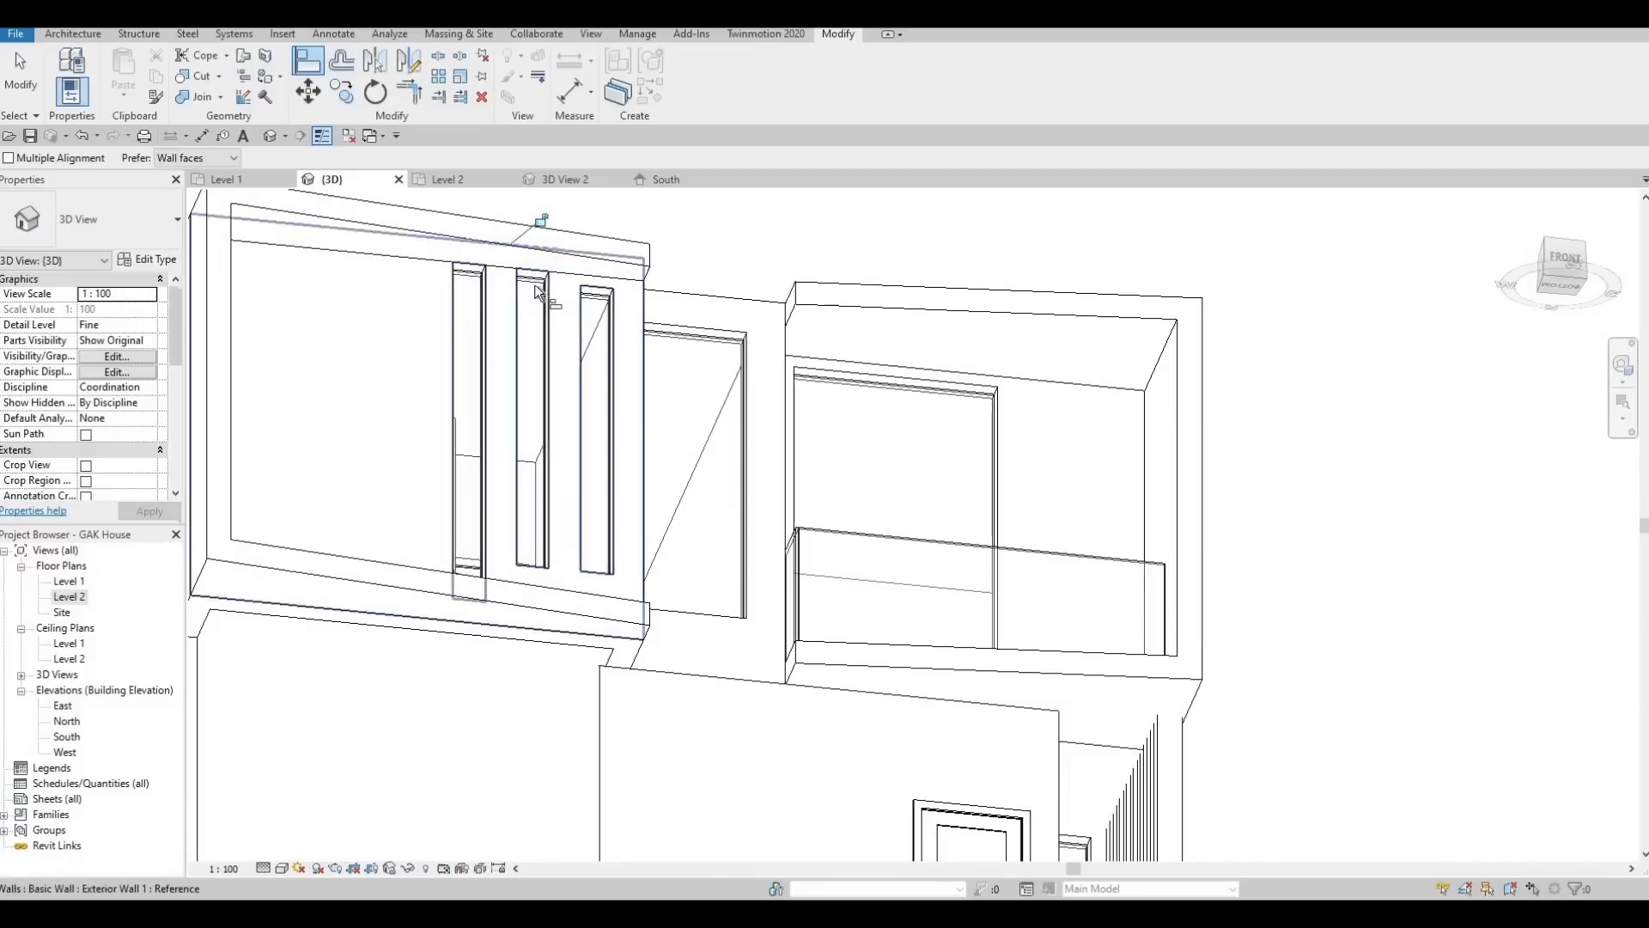
shift+middle_drag(522, 274, 560, 332)
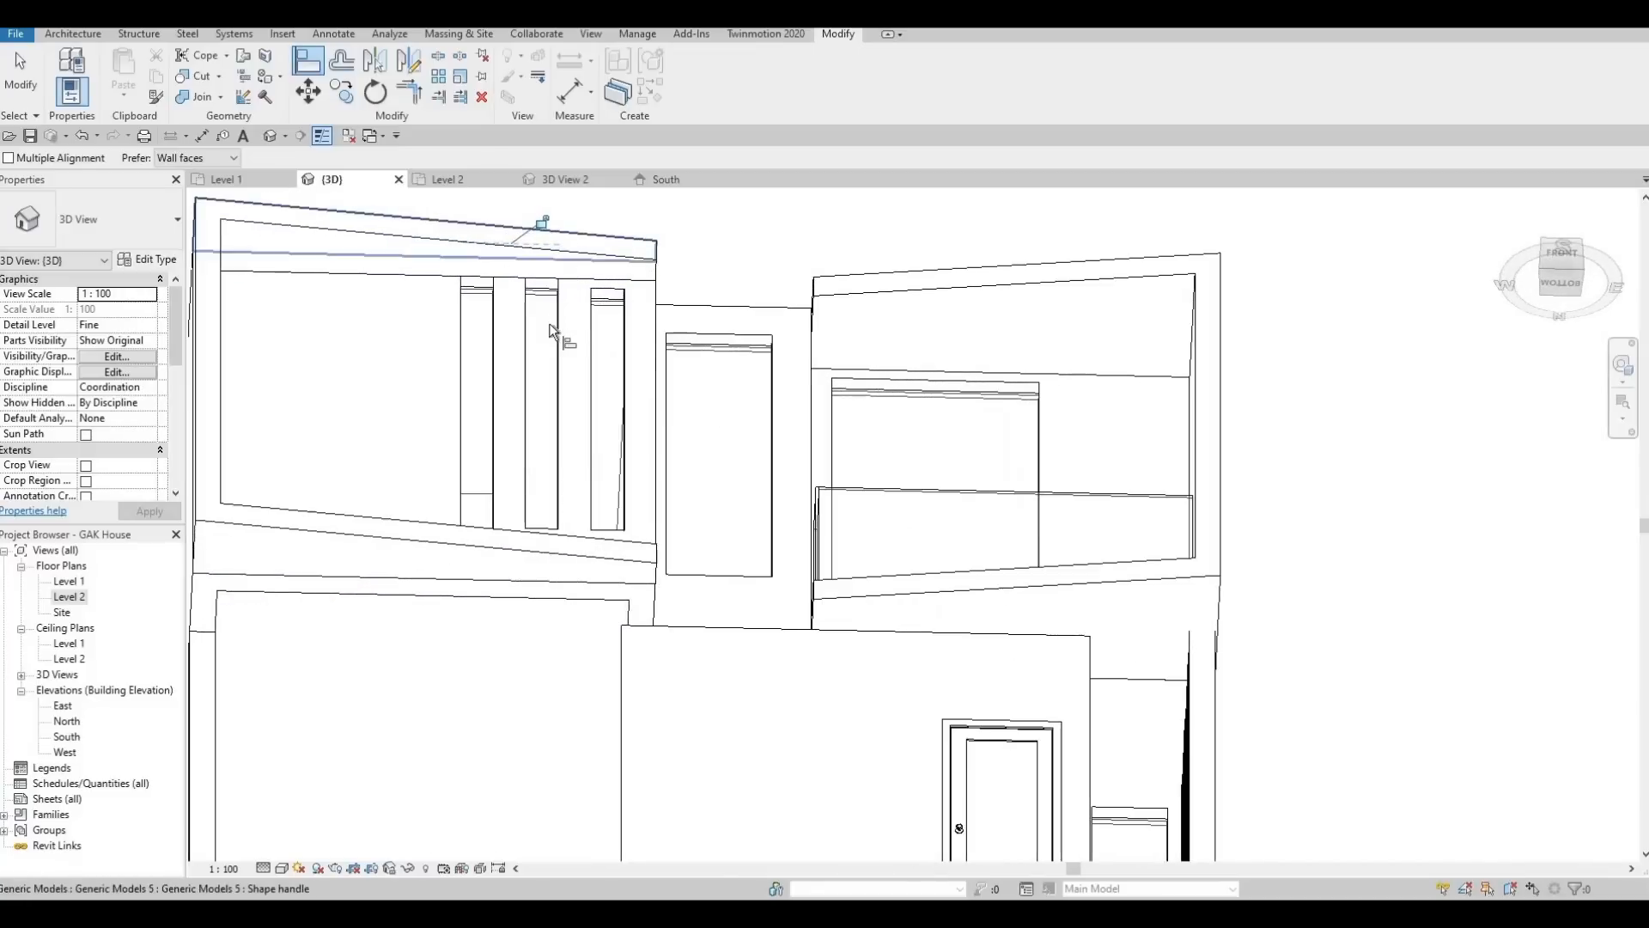
scroll(552, 313, up, 3)
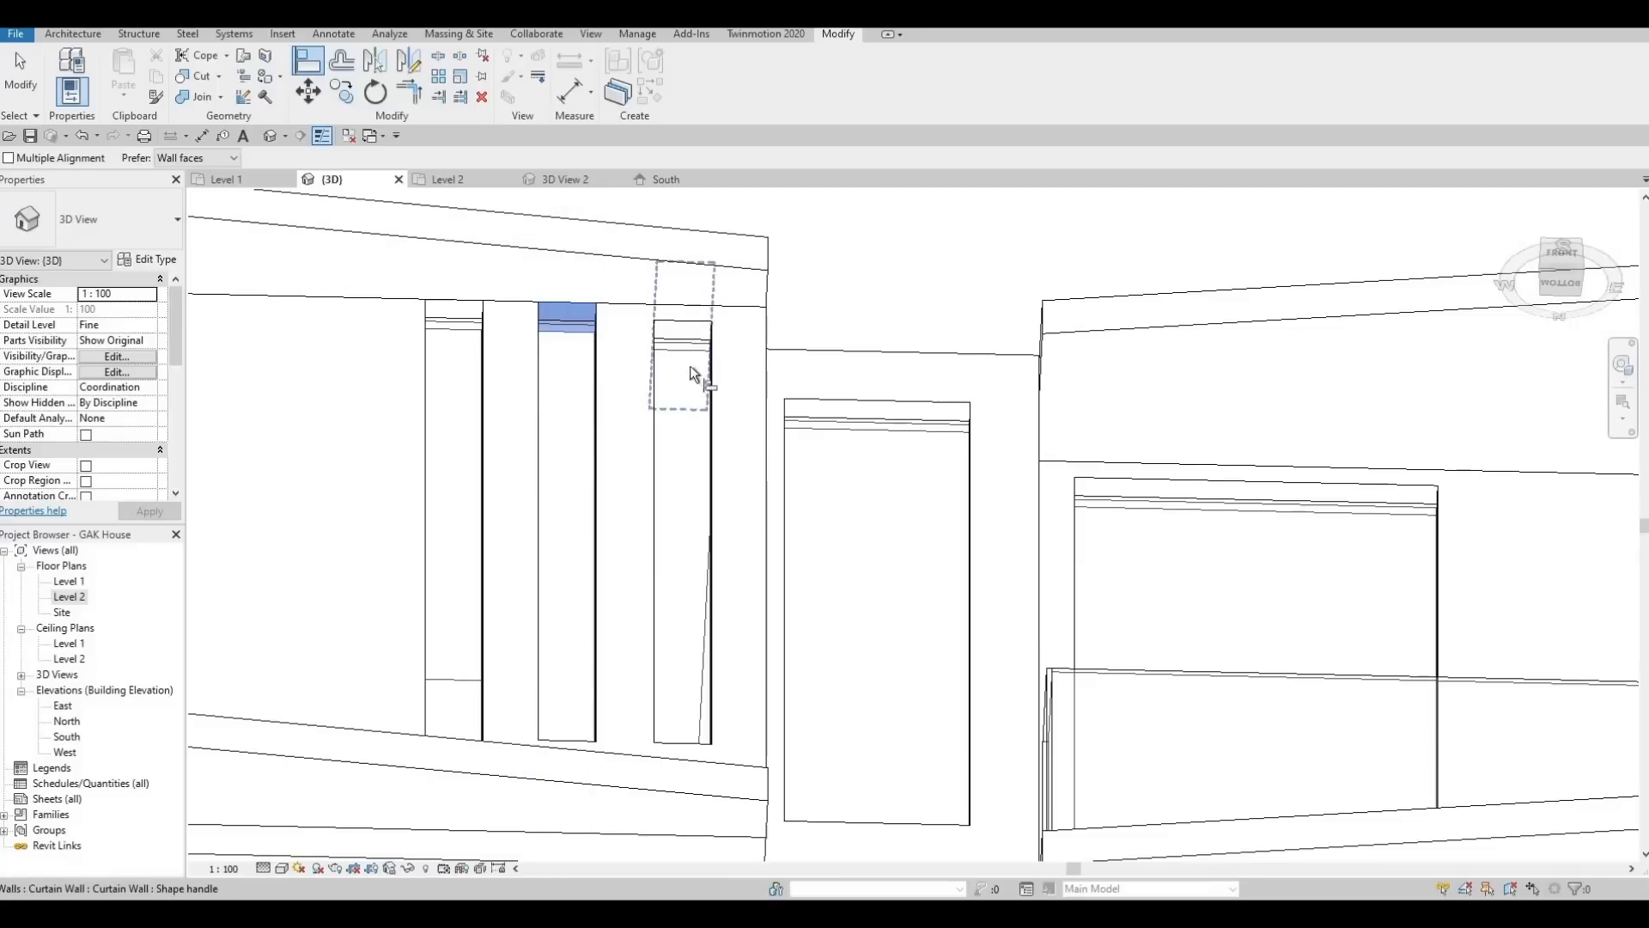
shift+middle_drag(661, 251, 462, 783)
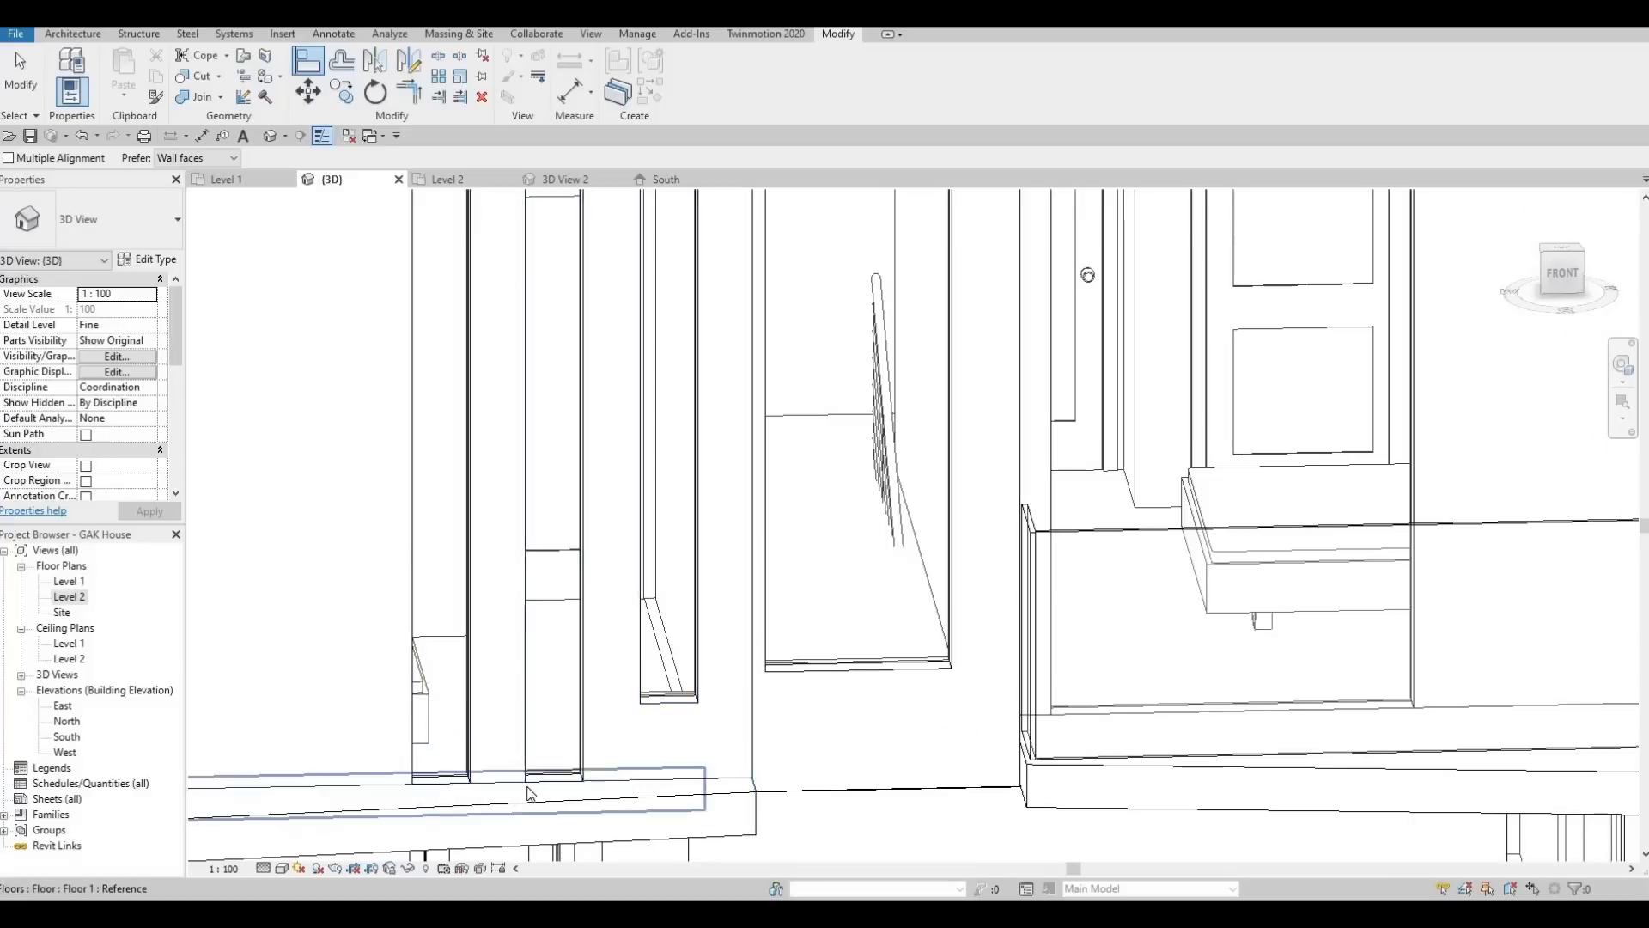
Align the bottom of the rightmost narrow window with the bottom of the middle one
key(Escape)
key(Escape)
key(a)
key(l)
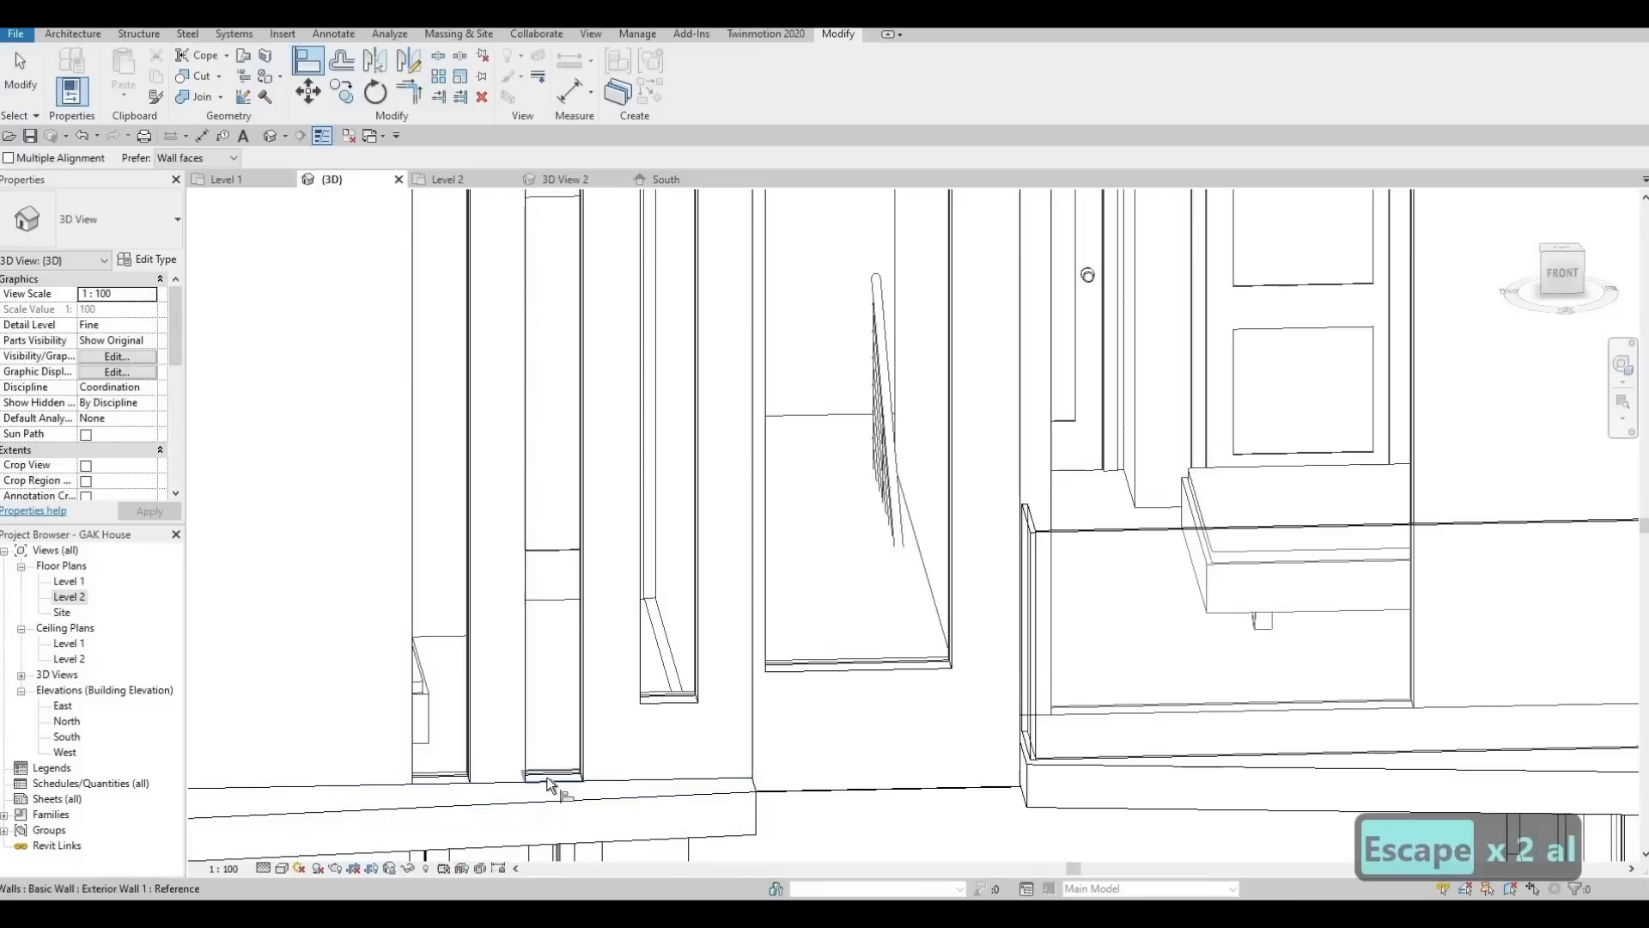
click(546, 777)
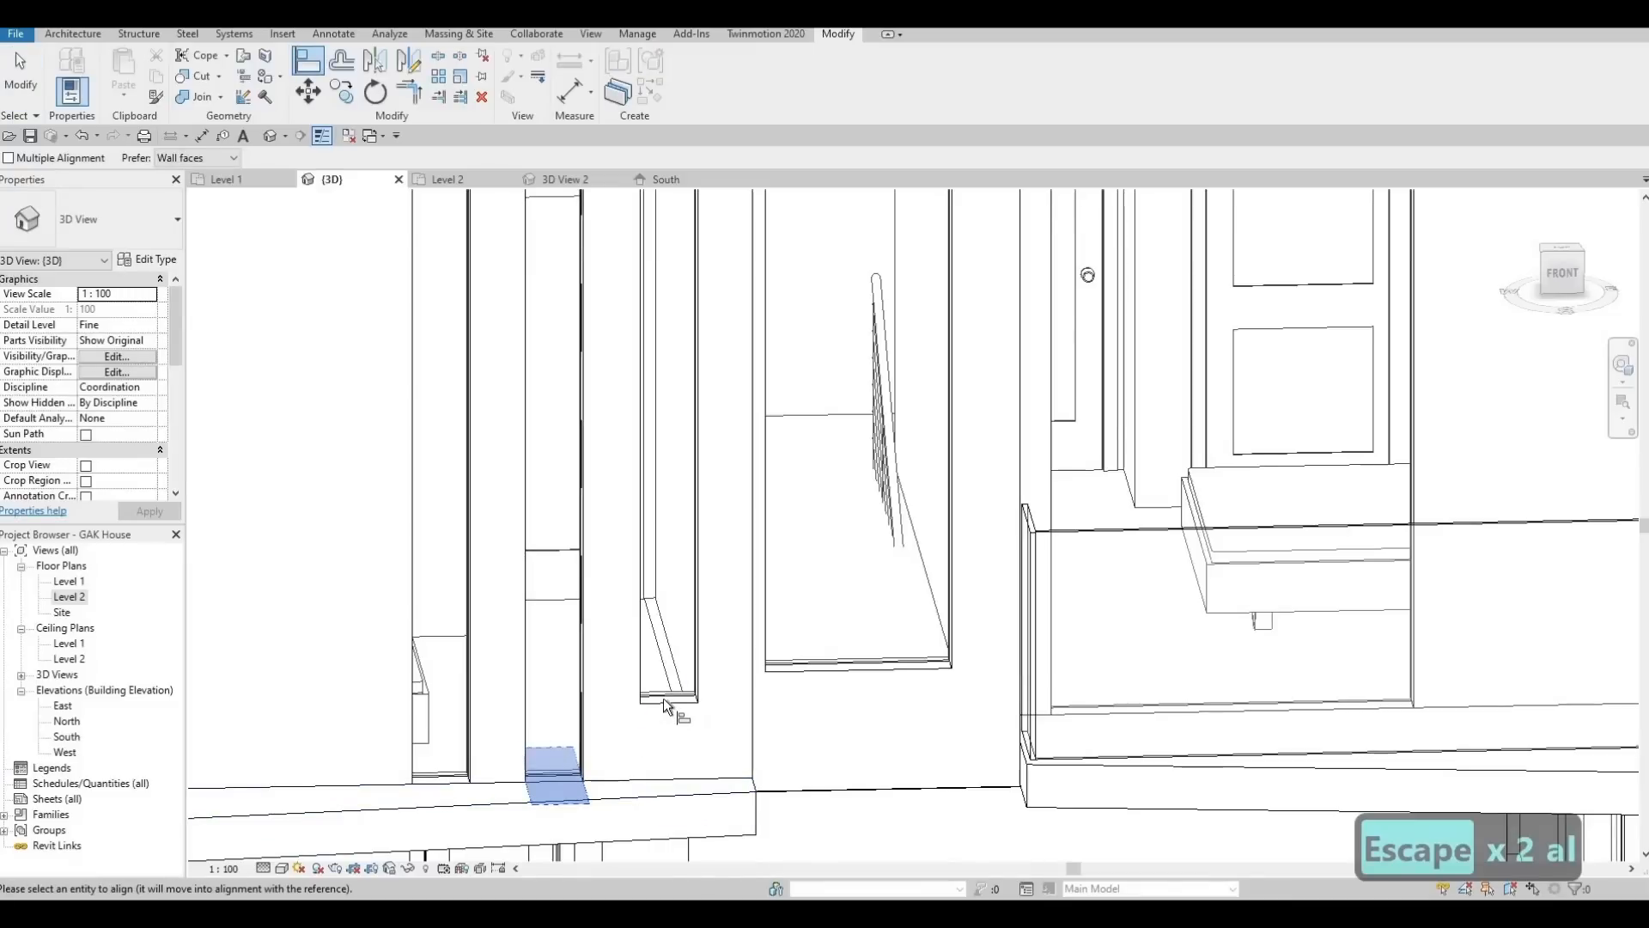
key(Escape)
scroll(589, 468, down, 3)
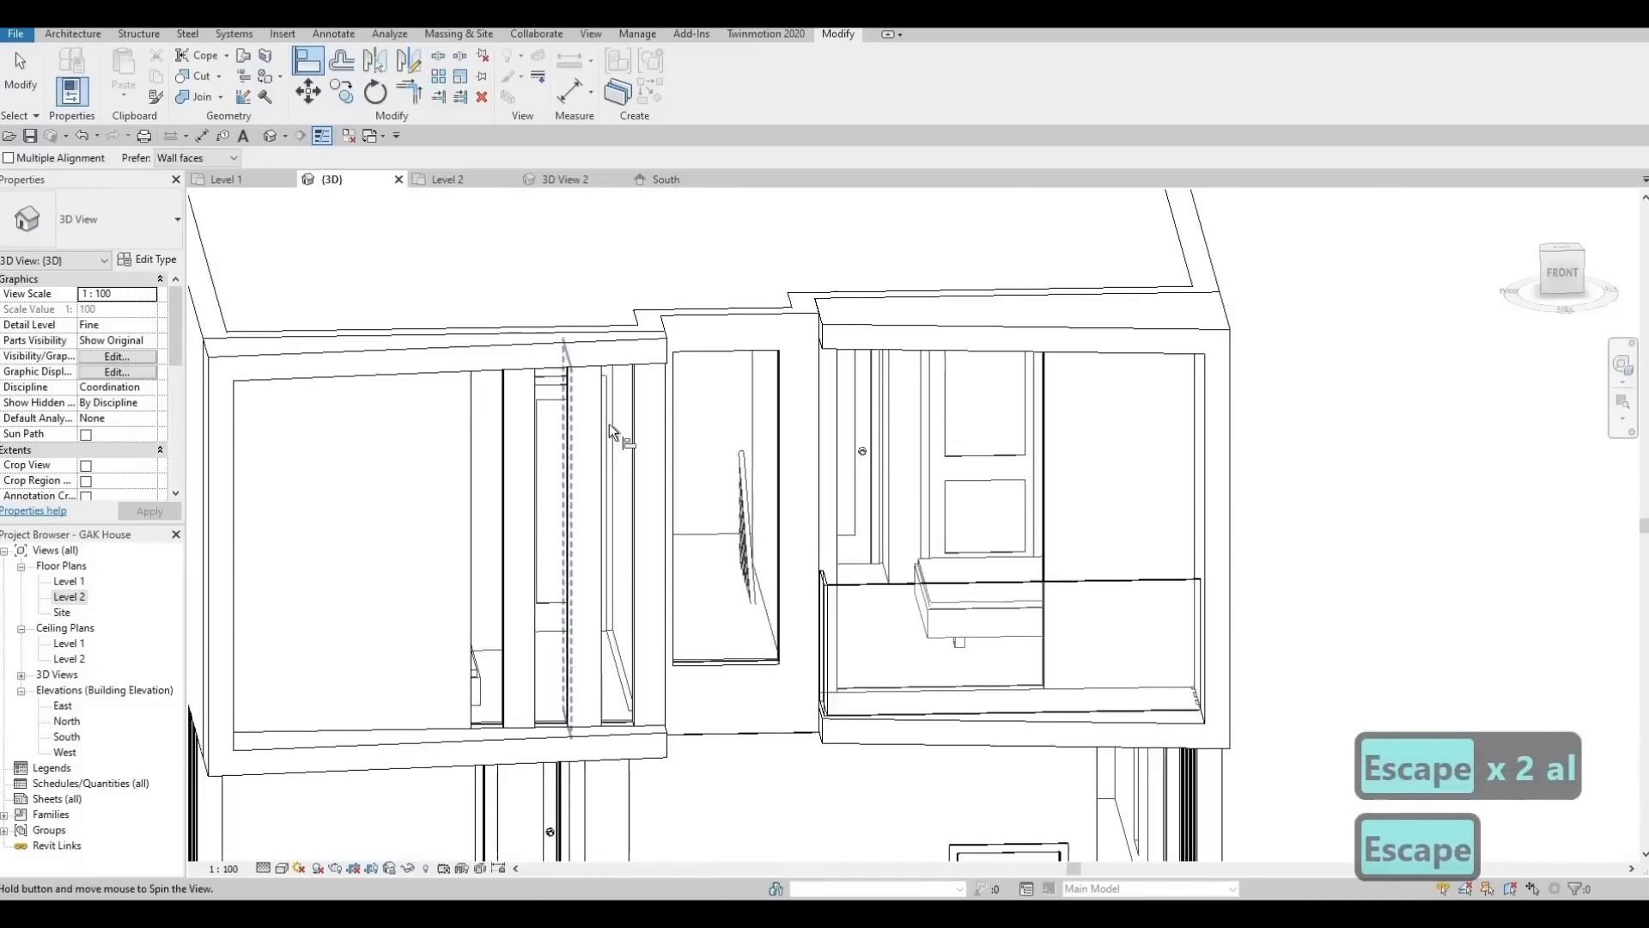
Examine the three full-height narrow windows and the two upper frames from several angles in 3D
shift+middle_drag(610, 424, 518, 442)
scroll(443, 565, up, 1)
shift+middle_drag(443, 565, 499, 692)
scroll(384, 641, up, 1)
key(Escape)
key(Escape)
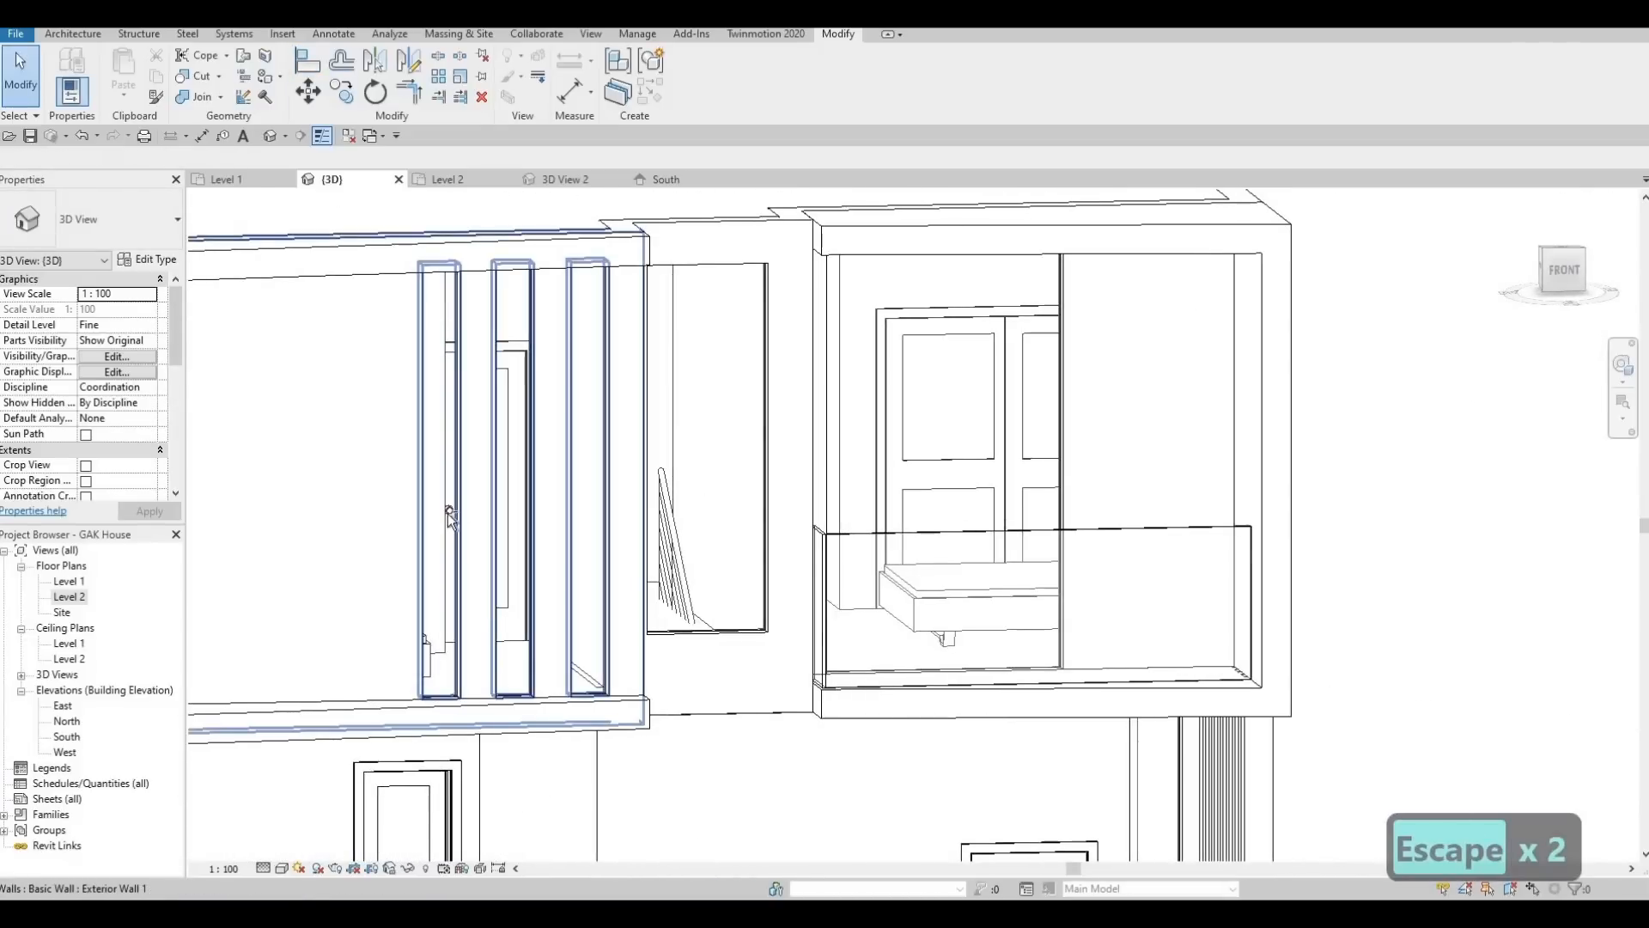
middle_drag(447, 521, 662, 455)
scroll(662, 456, down, 6)
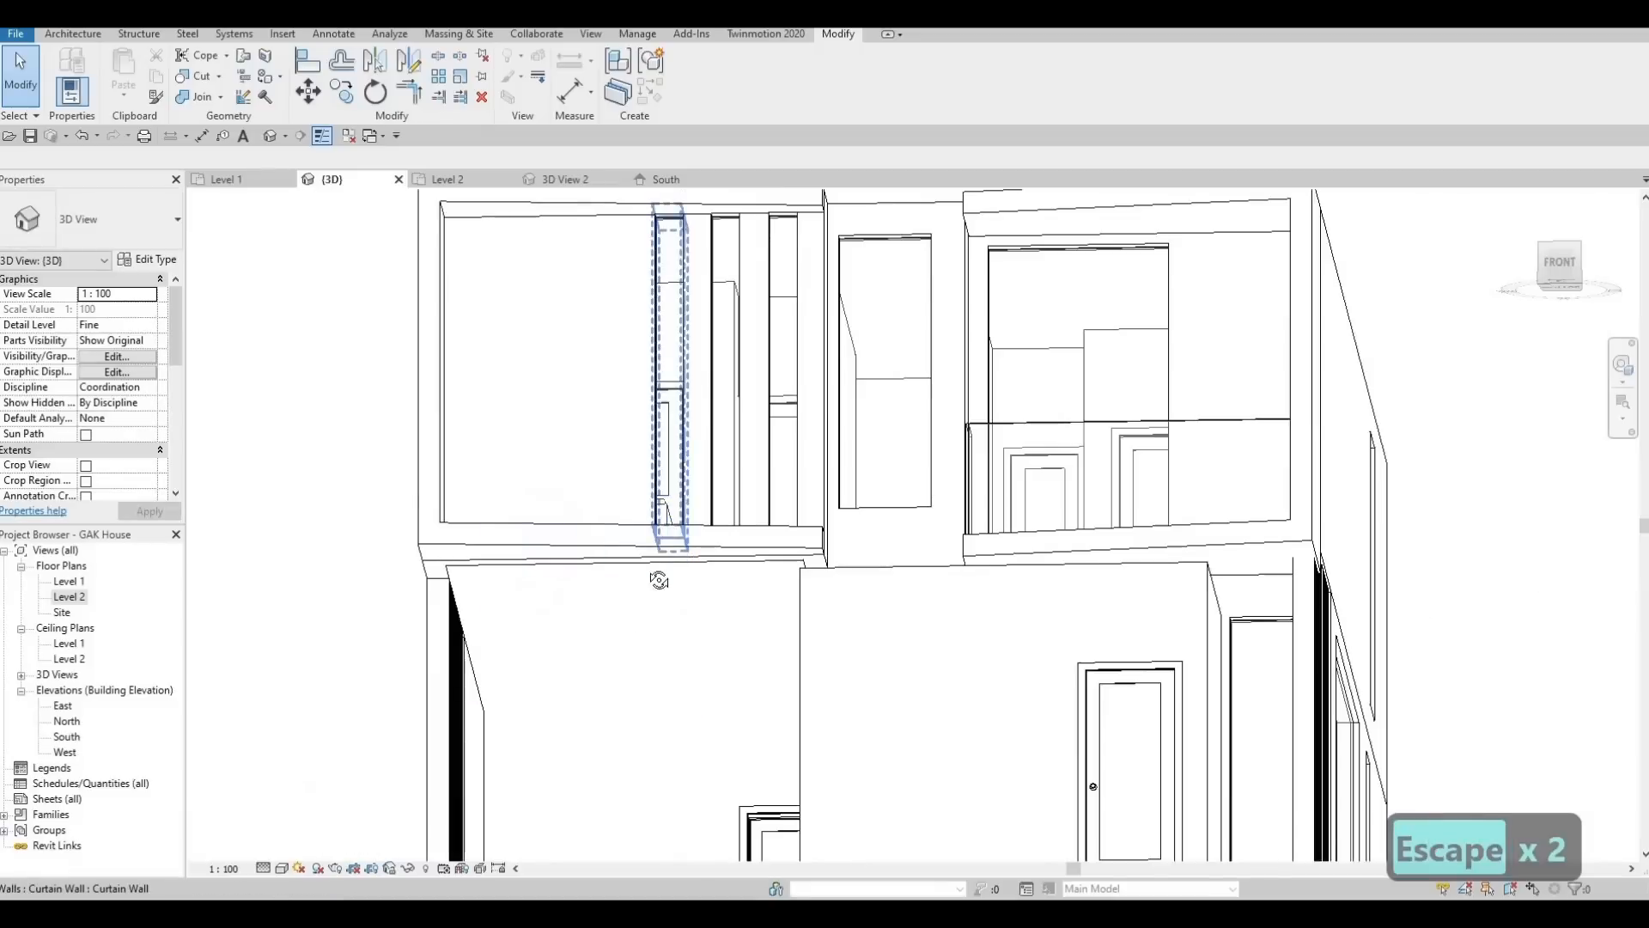
shift+middle_drag(564, 769, 523, 678)
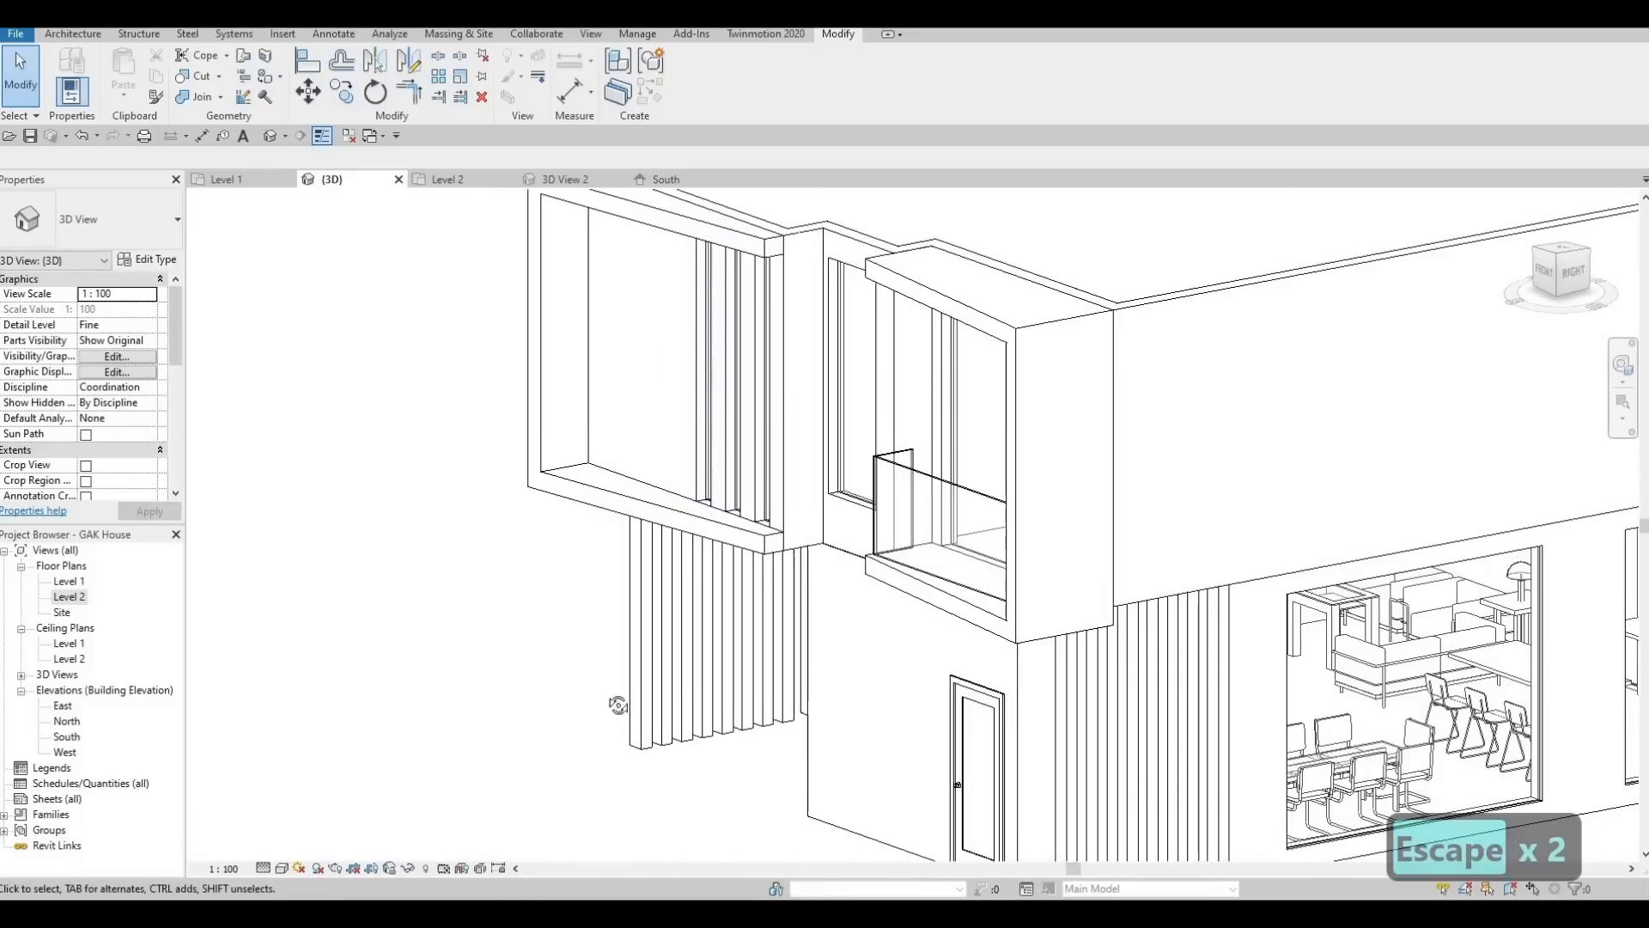
Examine the upper-floor front exterior wall, its vertical strip windows and the adjoining balcony opening
shift+middle_drag(618, 703, 657, 405)
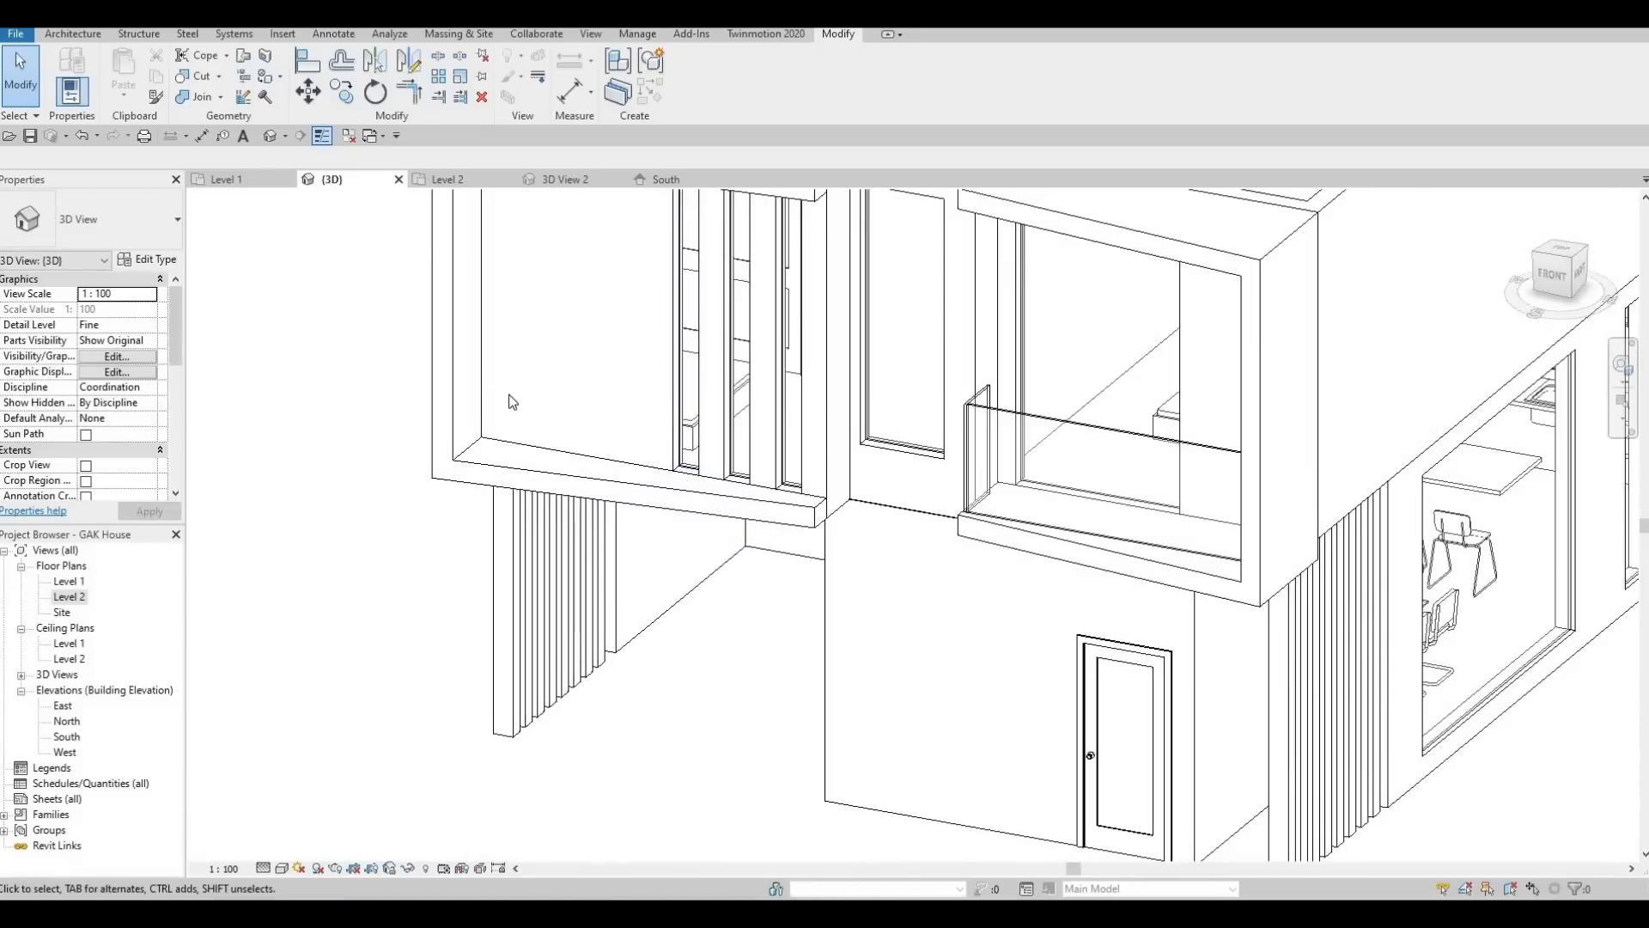
middle_drag(667, 274, 739, 404)
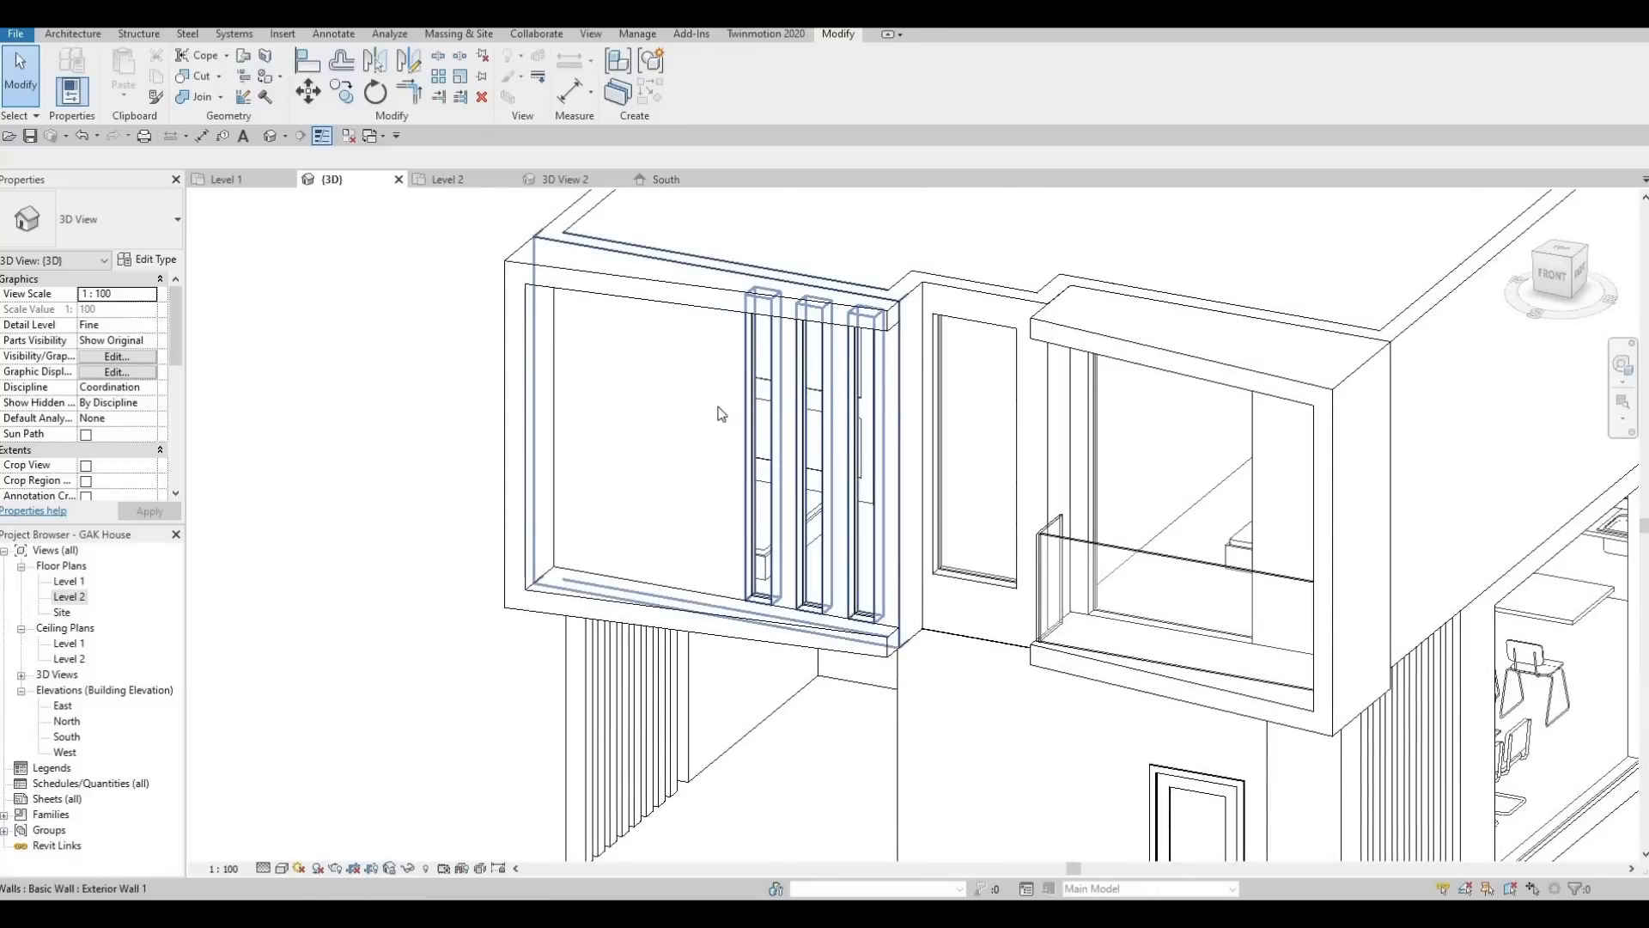
click(720, 414)
shift+middle_drag(740, 252, 724, 297)
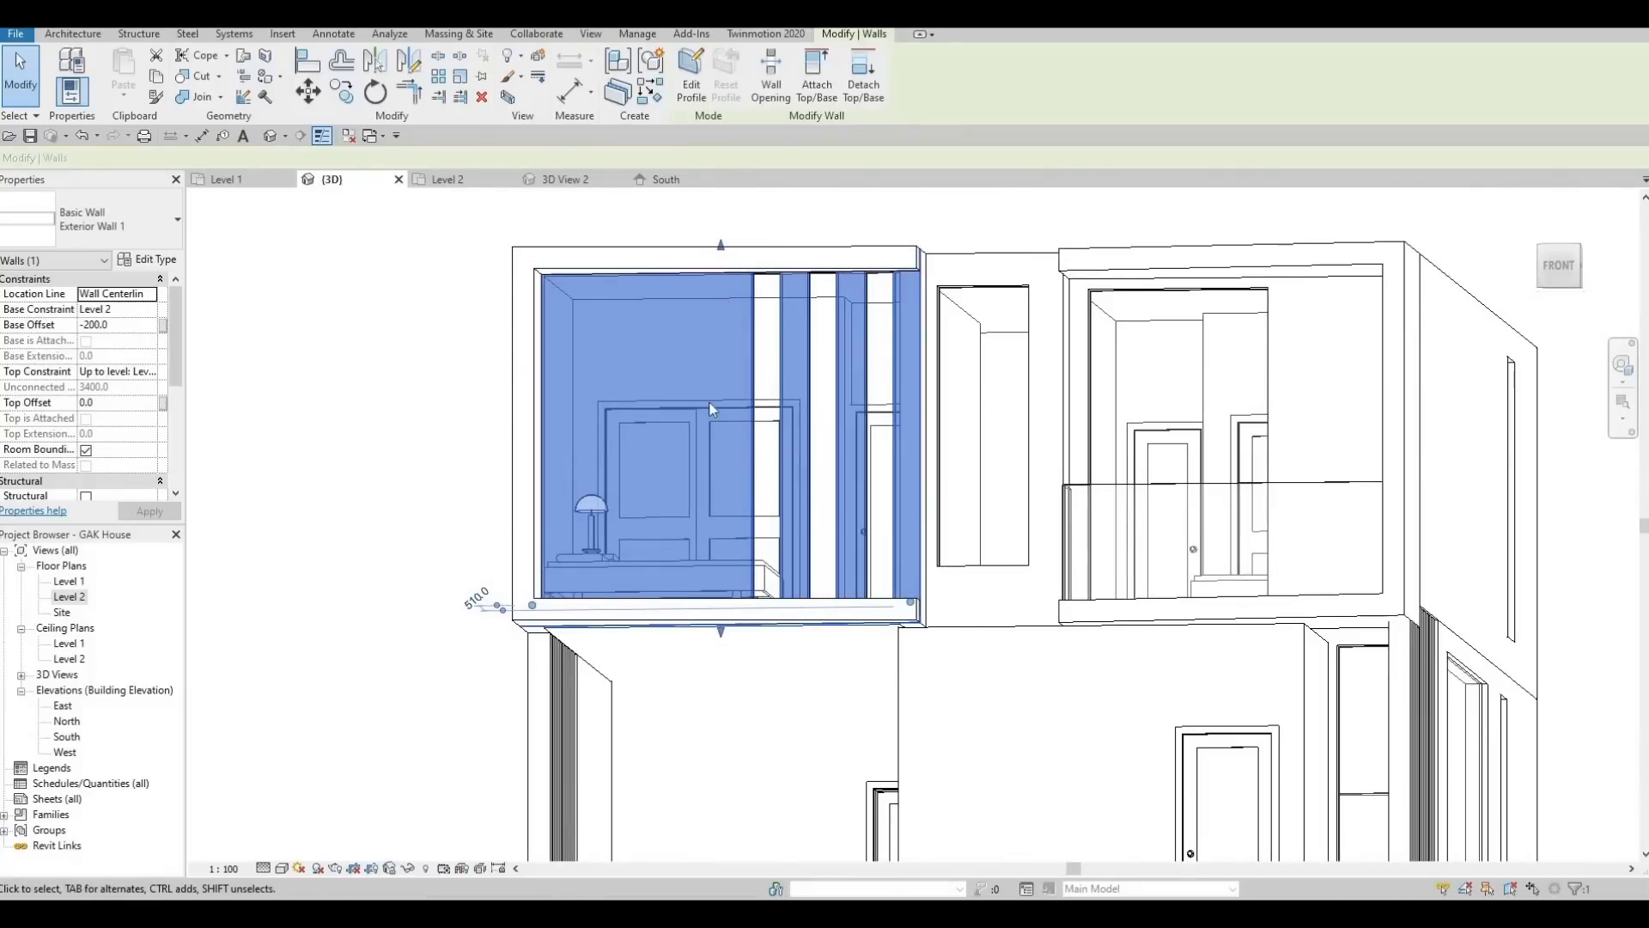
shift+middle_drag(730, 420, 847, 456)
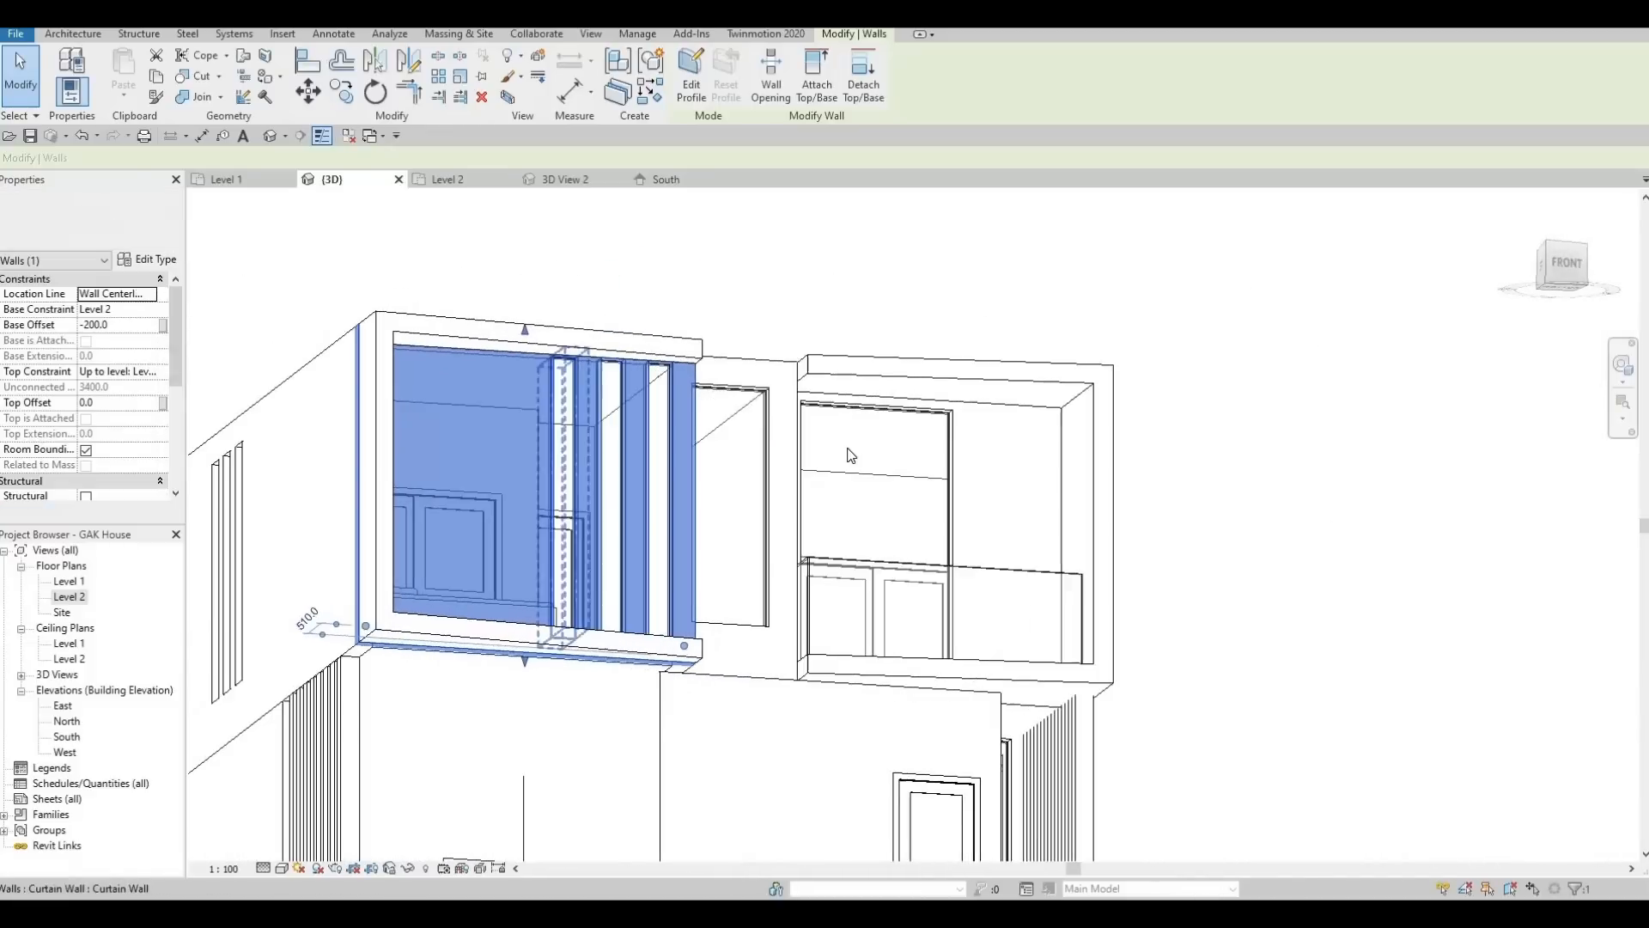
scroll(839, 442, up, 3)
key(Escape)
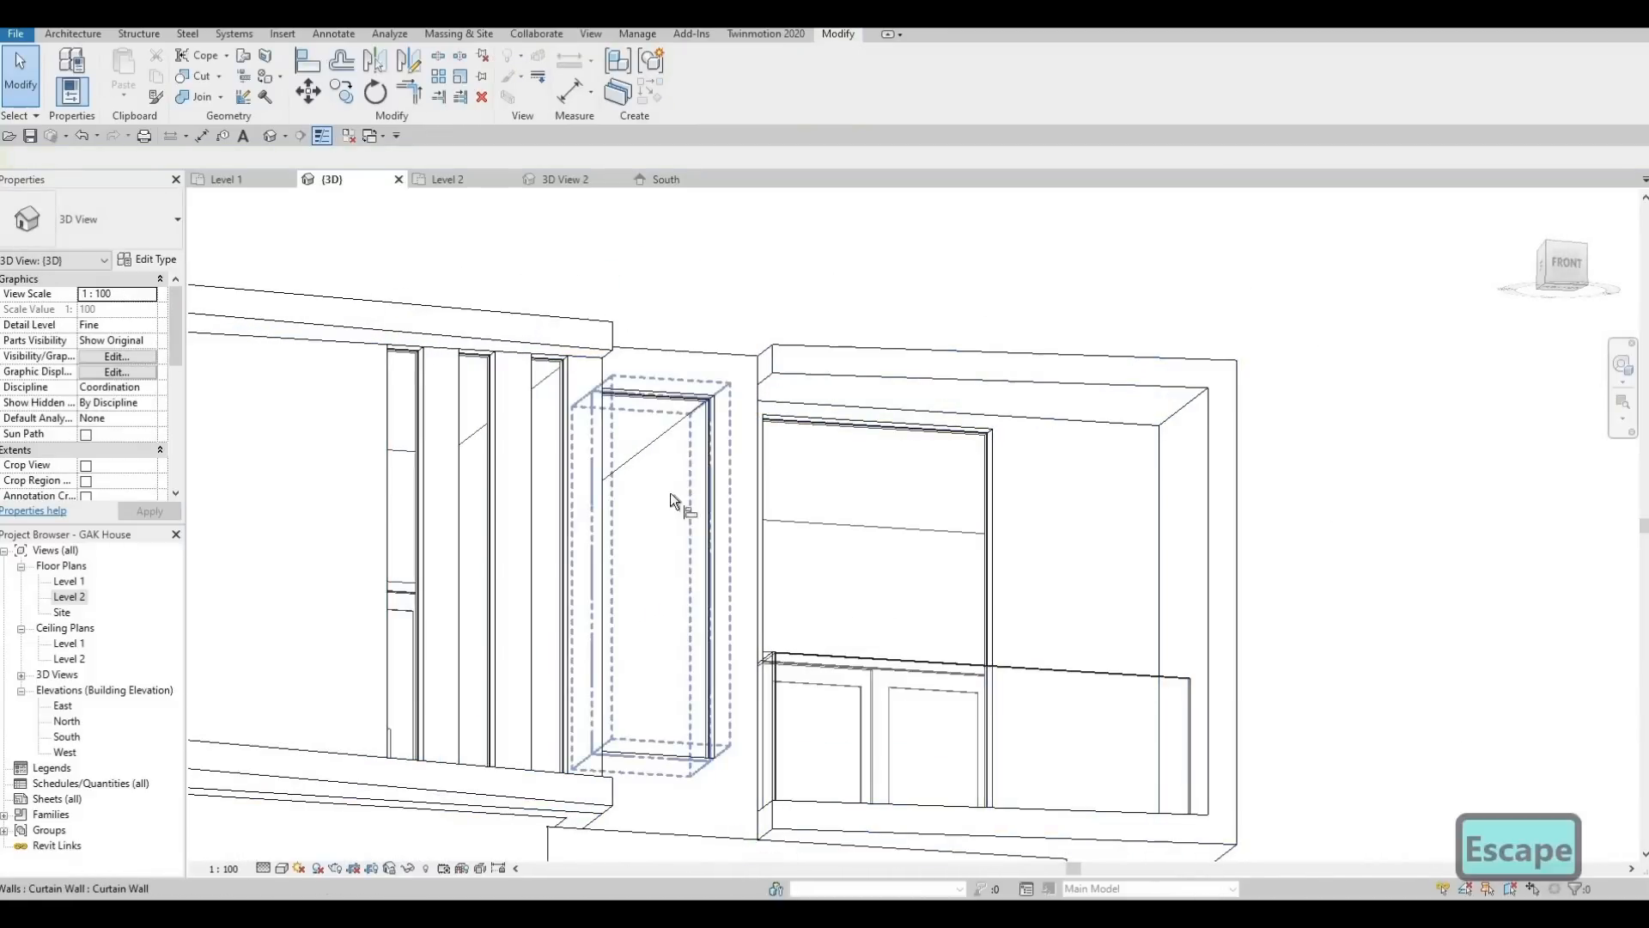
Align the top of the balcony's curtain wall with the head of the neighbouring vertical strip windows
key(a)
key(l)
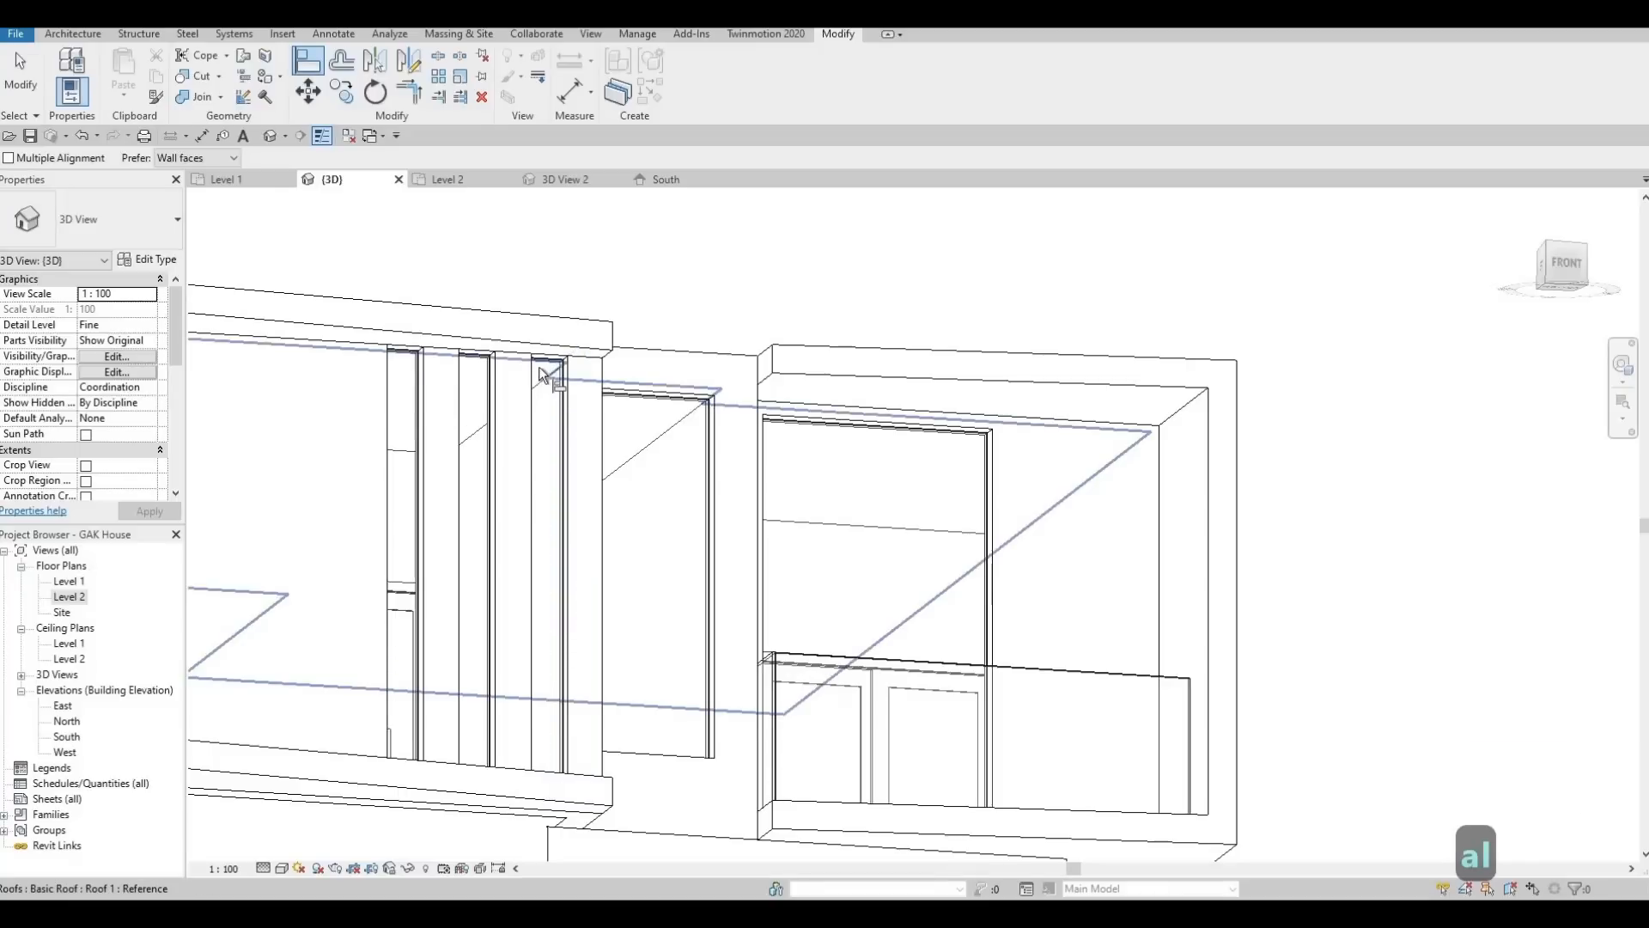
click(542, 371)
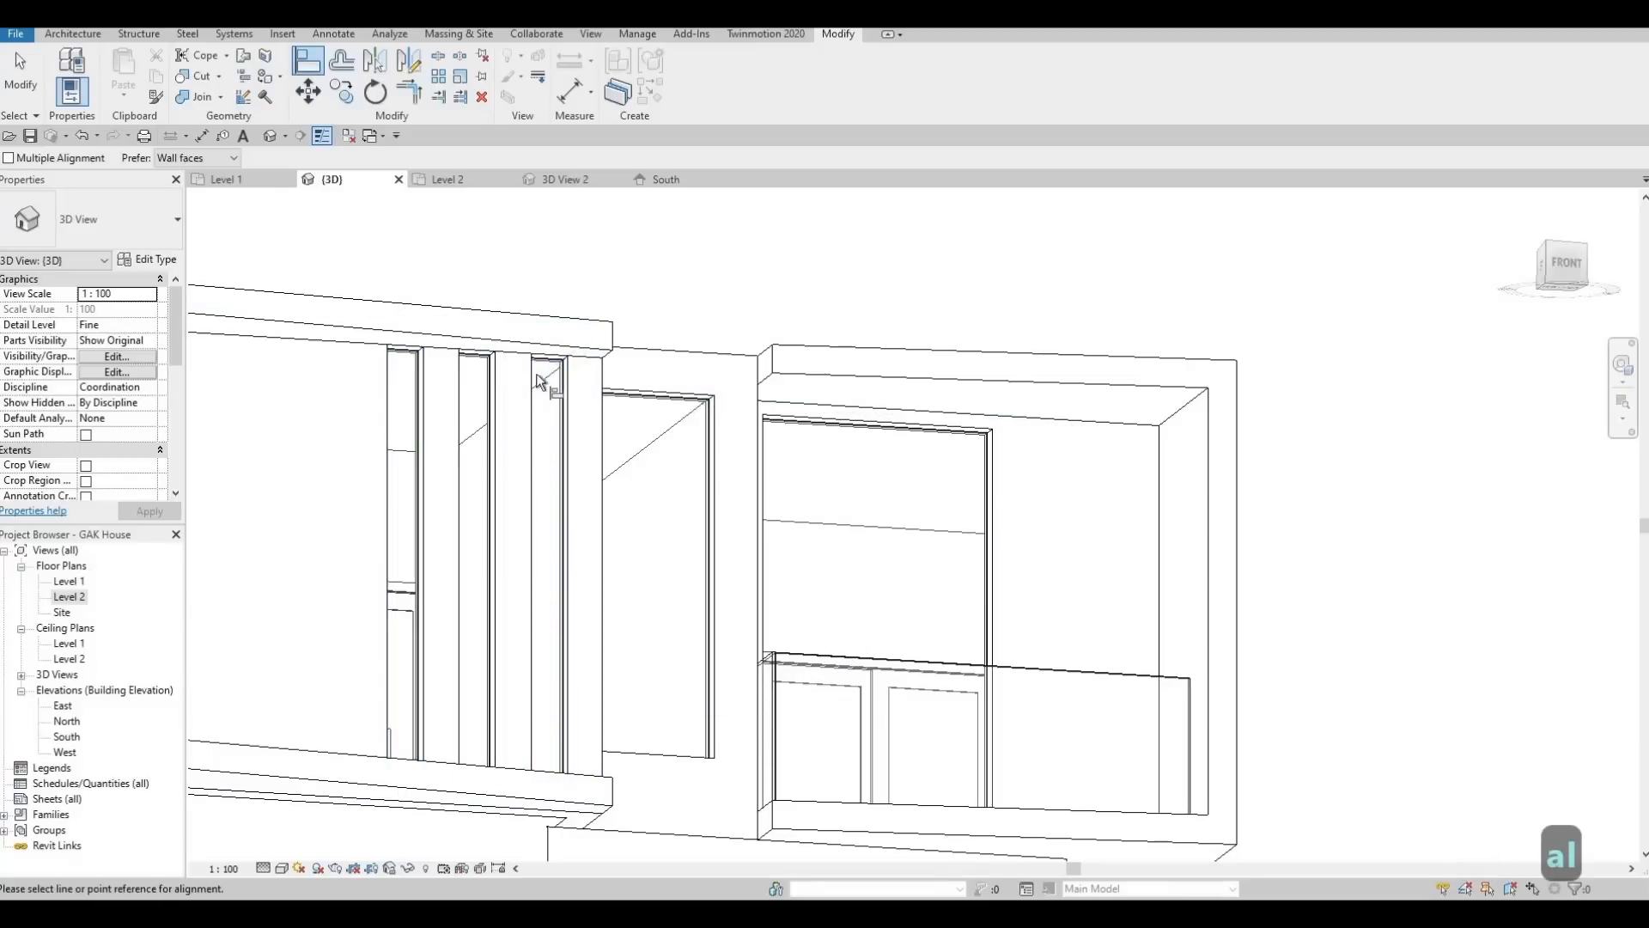
click(779, 434)
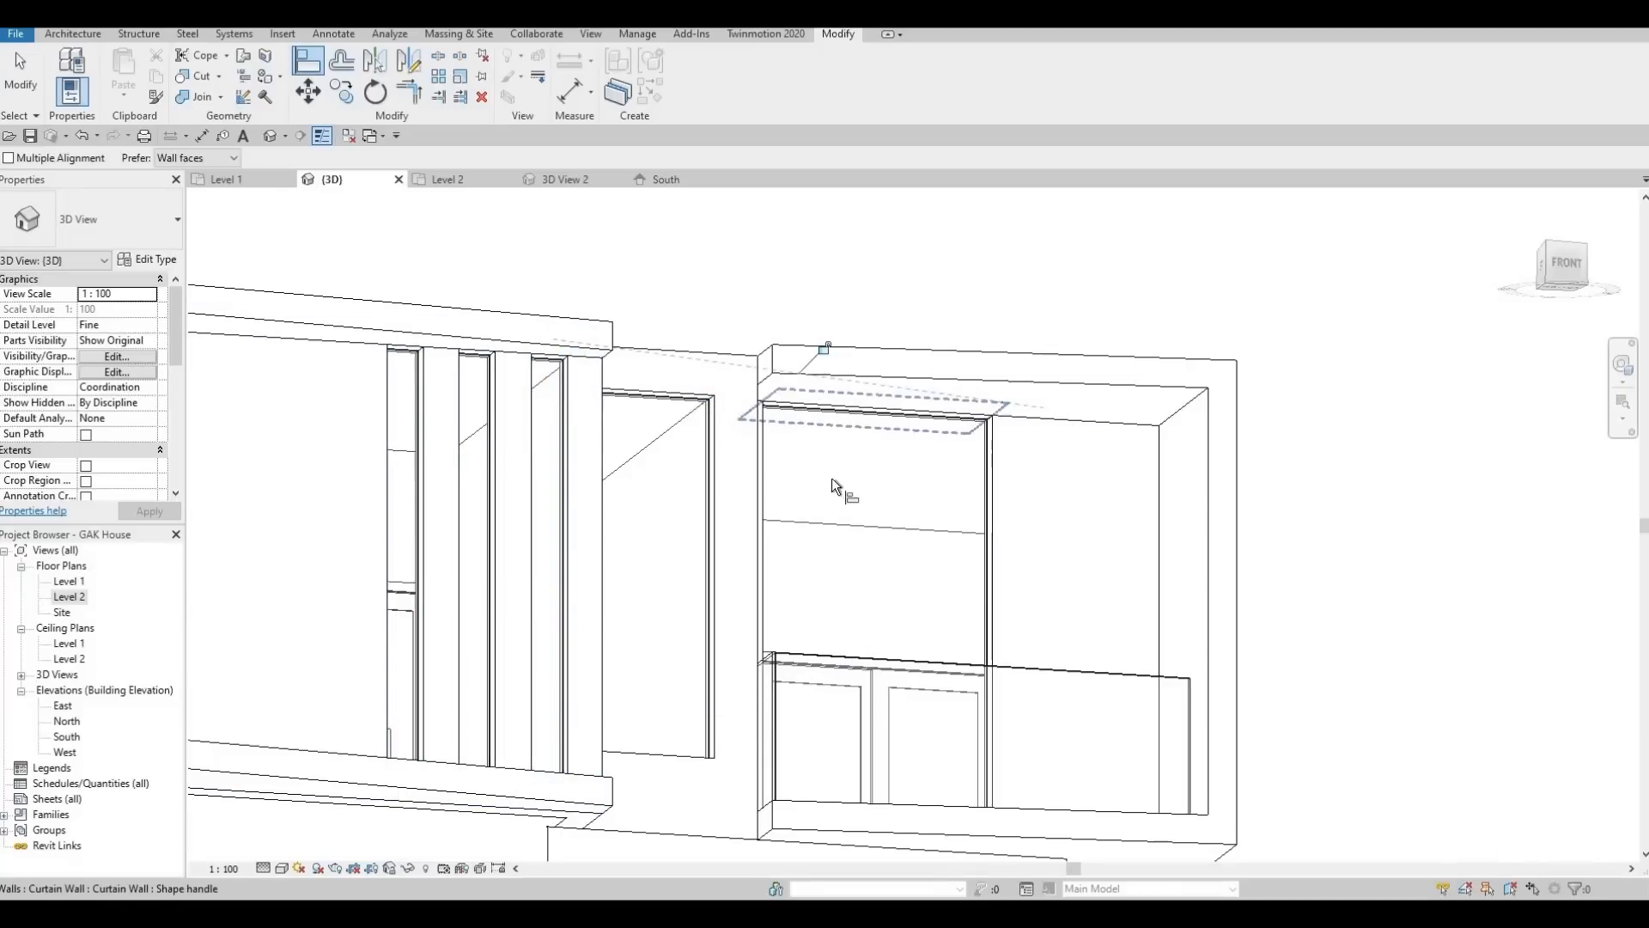
shift+middle_drag(801, 870, 977, 658)
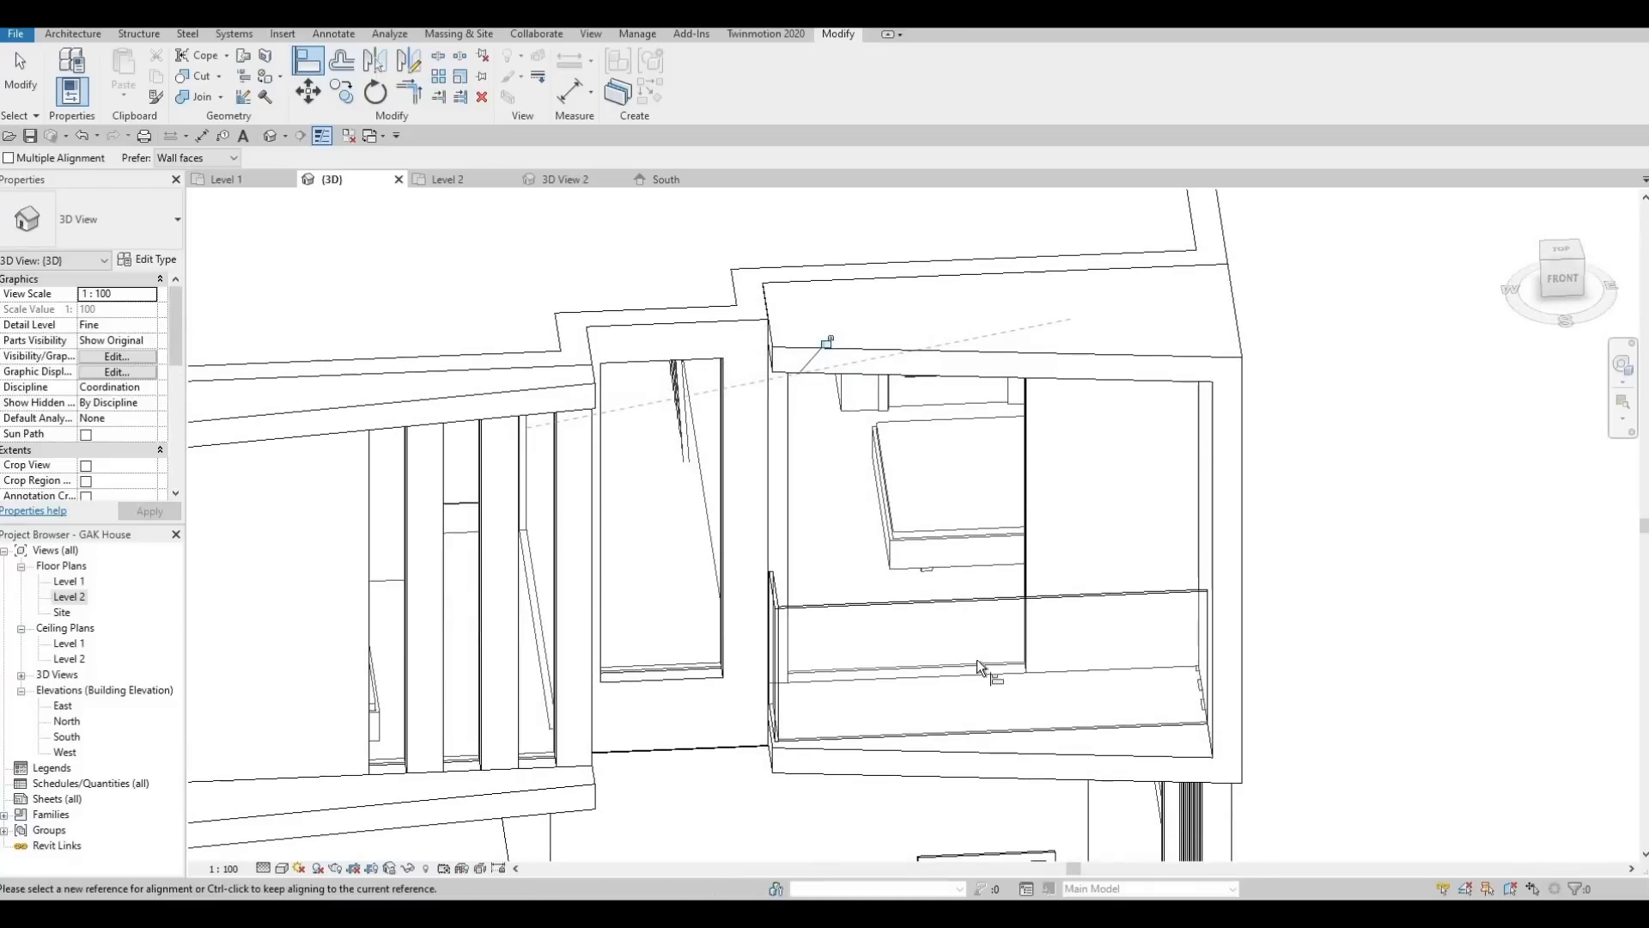
click(967, 663)
key(Escape)
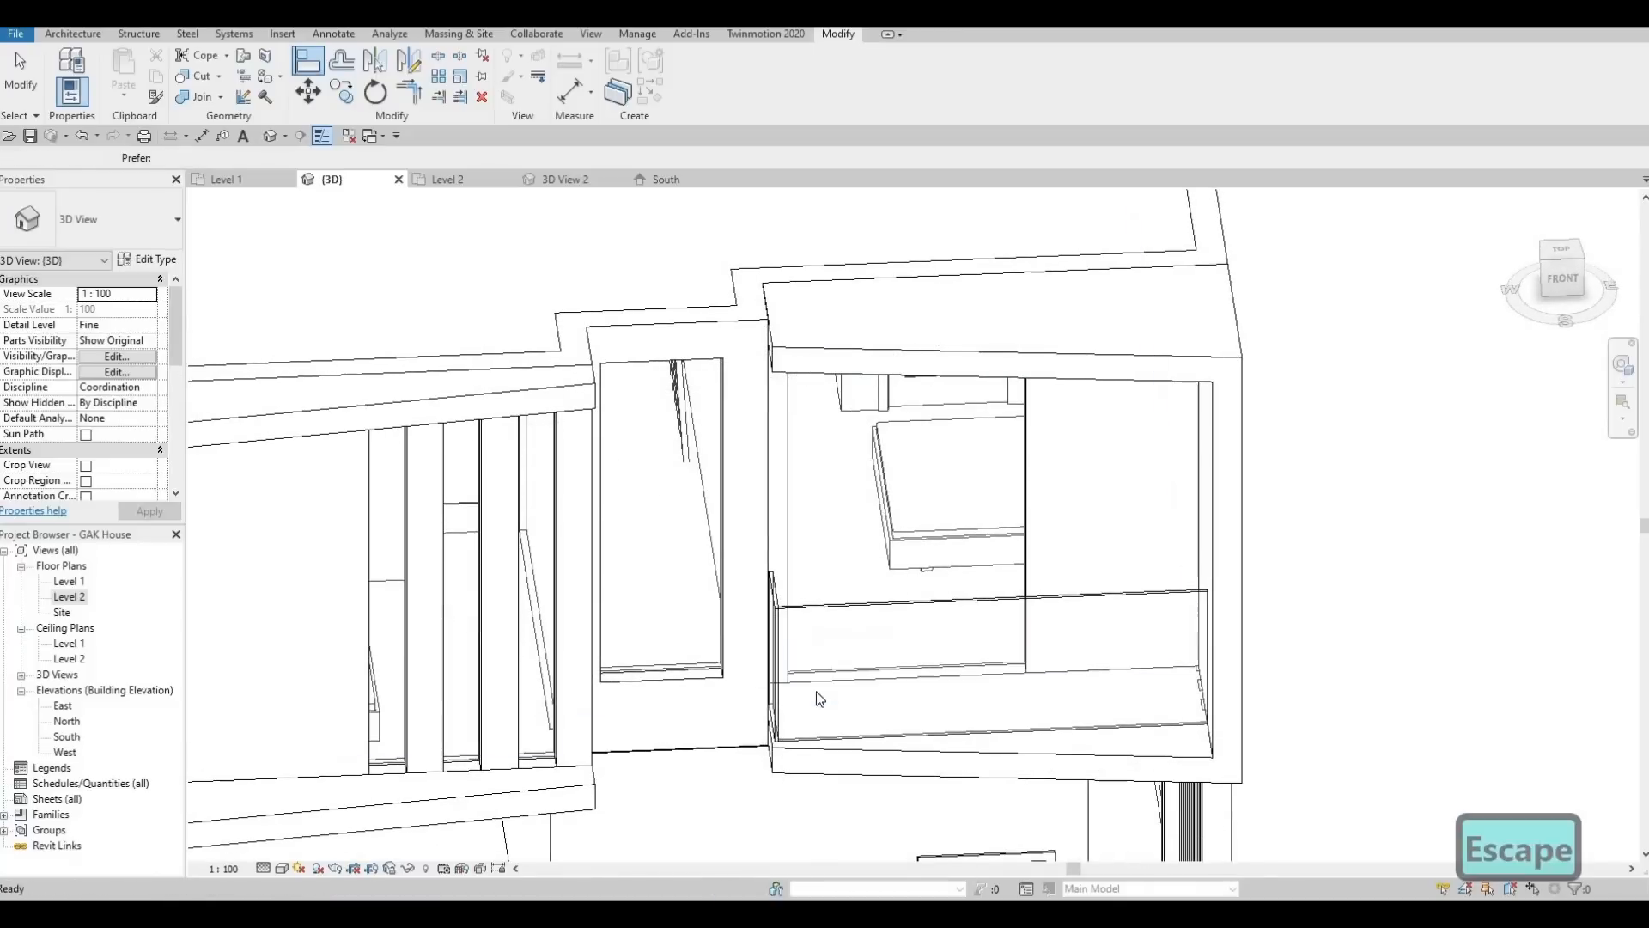
key(Escape)
Examine the balcony's curtain wall and surrounding frame from the front and from oblique angles
shift+middle_drag(877, 374, 699, 632)
shift+middle_drag(889, 589, 650, 405)
scroll(591, 548, down, 3)
middle_drag(979, 765, 1013, 468)
scroll(618, 507, down, 1)
middle_drag(1014, 468, 787, 464)
scroll(639, 449, up, 3)
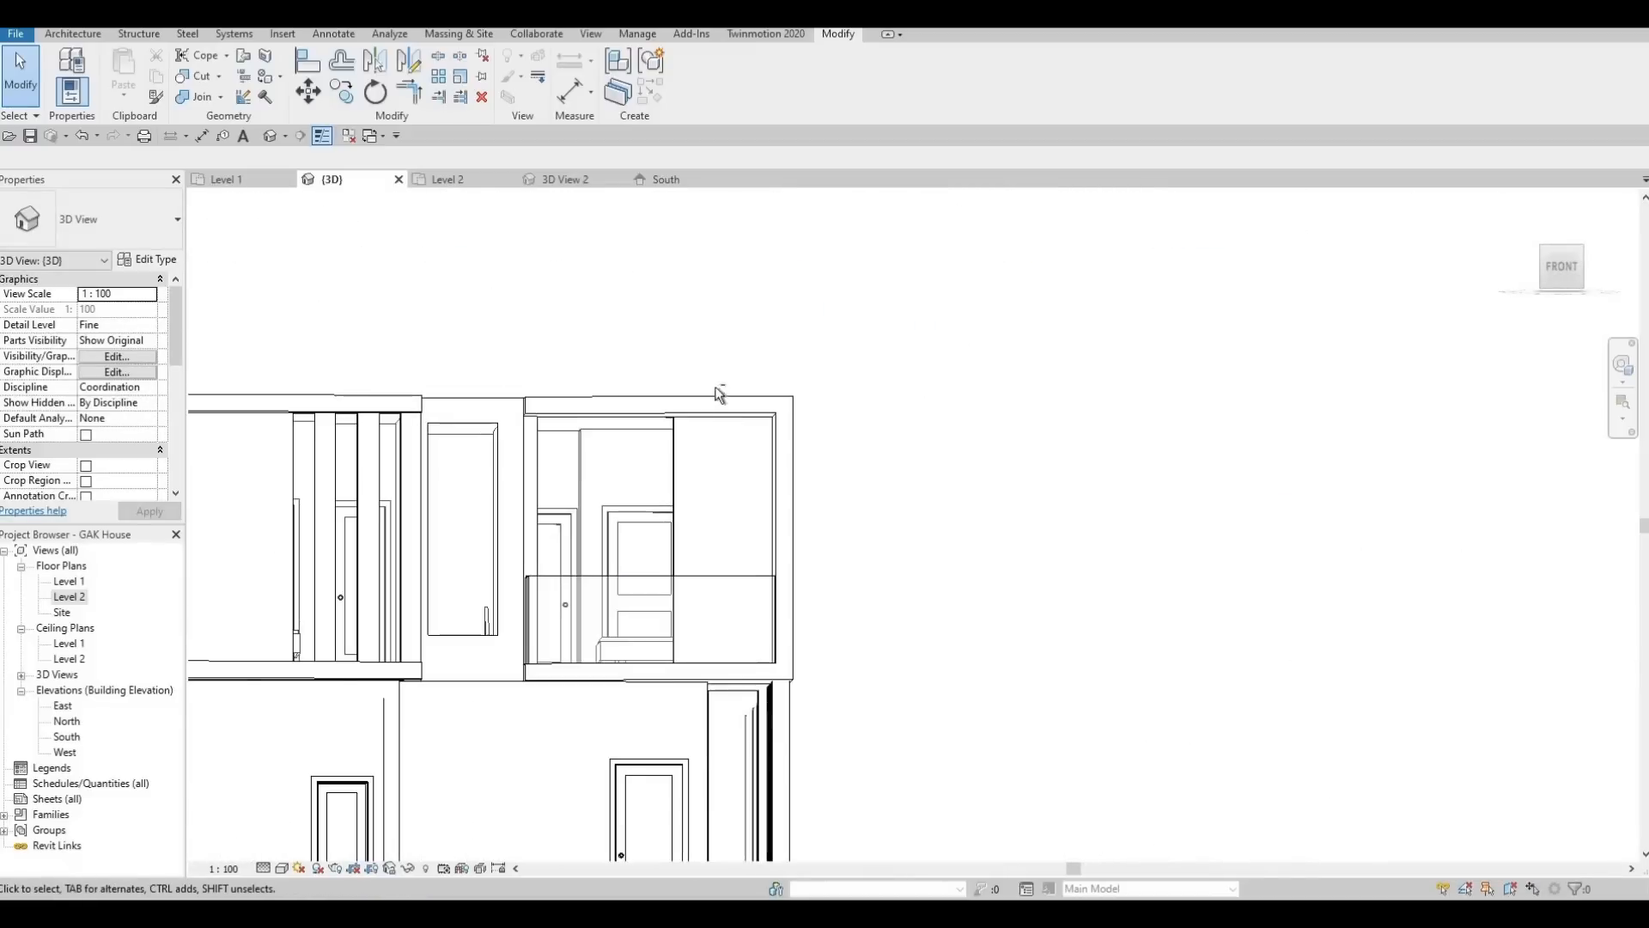
shift+middle_drag(749, 406, 675, 476)
scroll(653, 464, up, 2)
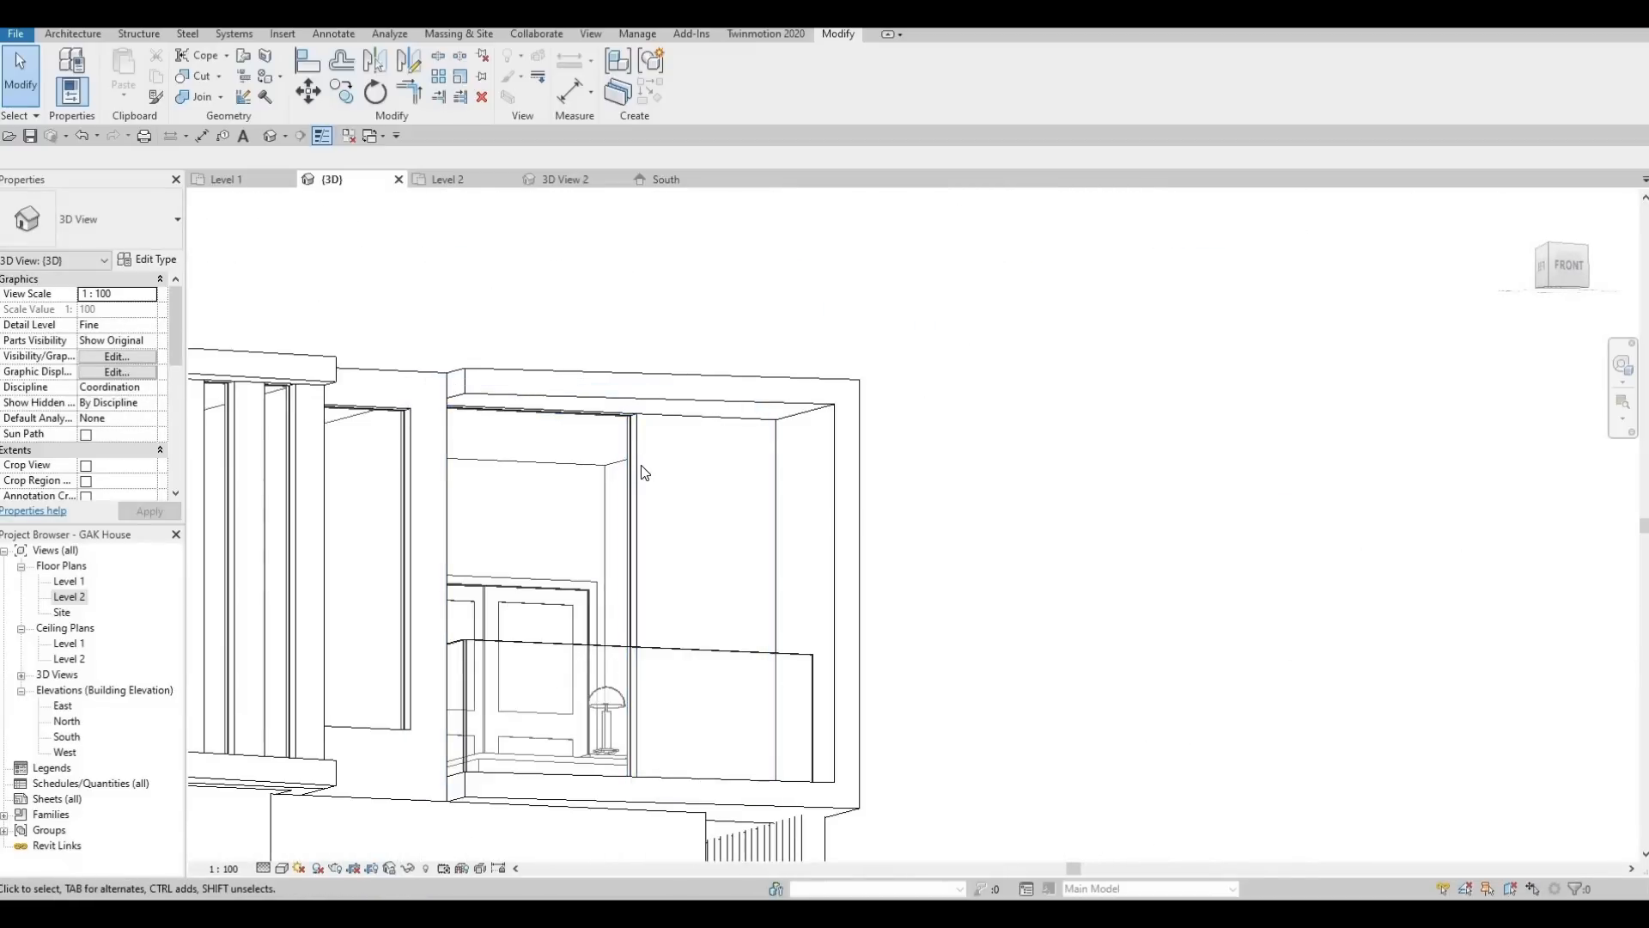
click(637, 536)
shift+middle_drag(637, 536, 670, 472)
key(Escape)
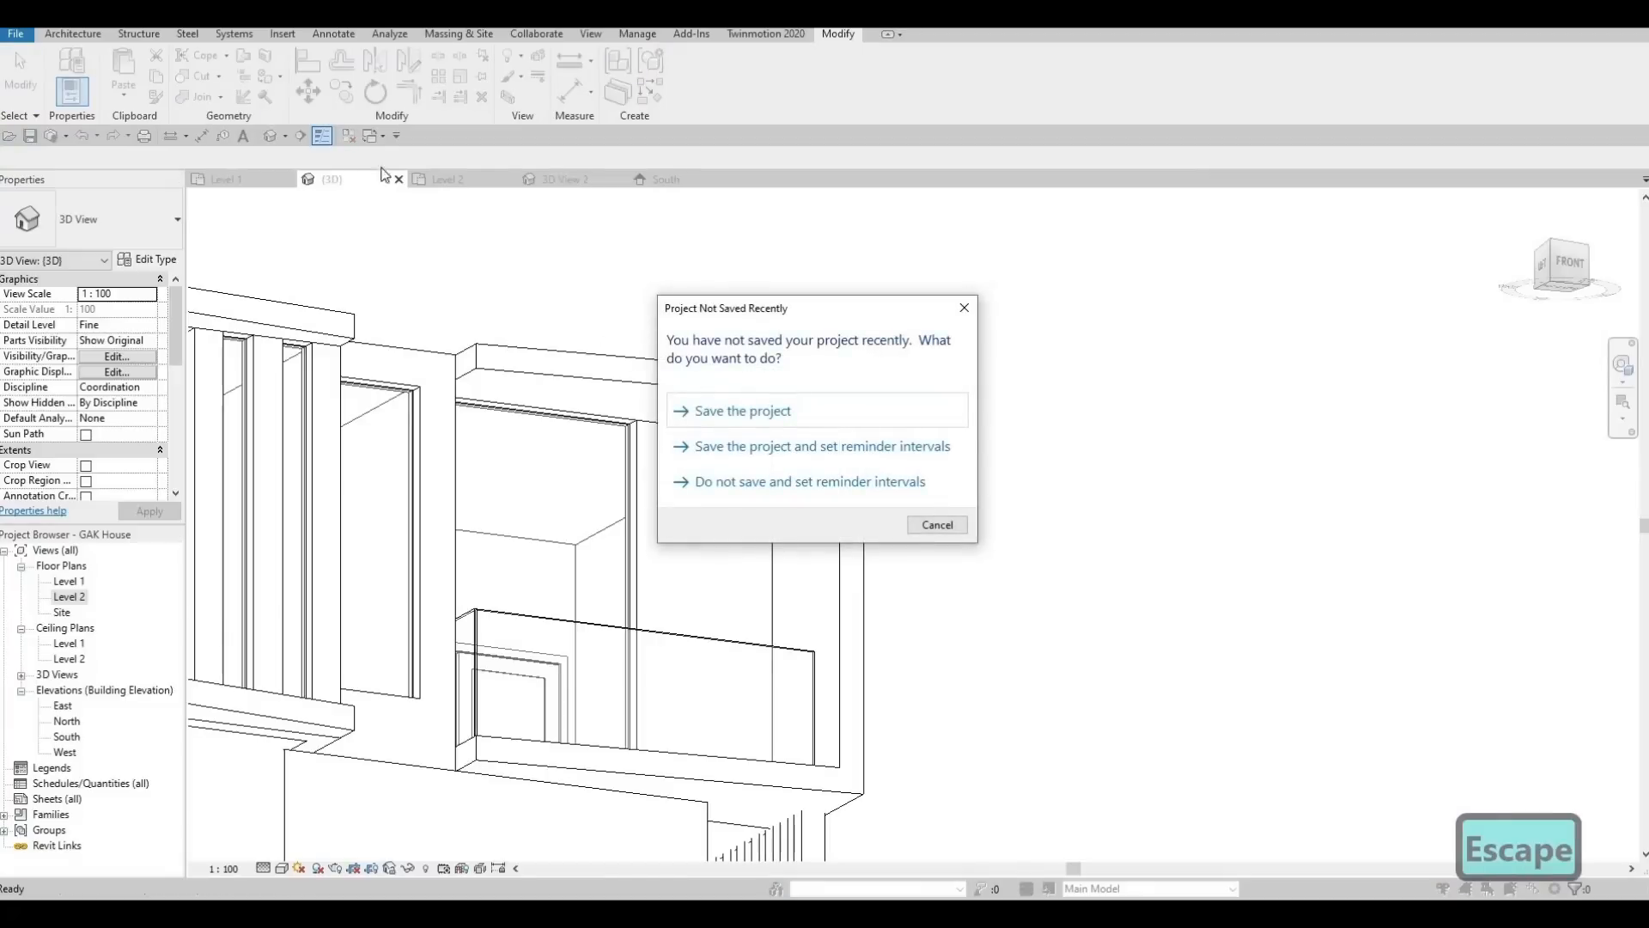
Dismiss the save reminder and choose Sash as the material for the Paint tool
key(Escape)
key(p)
key(t)
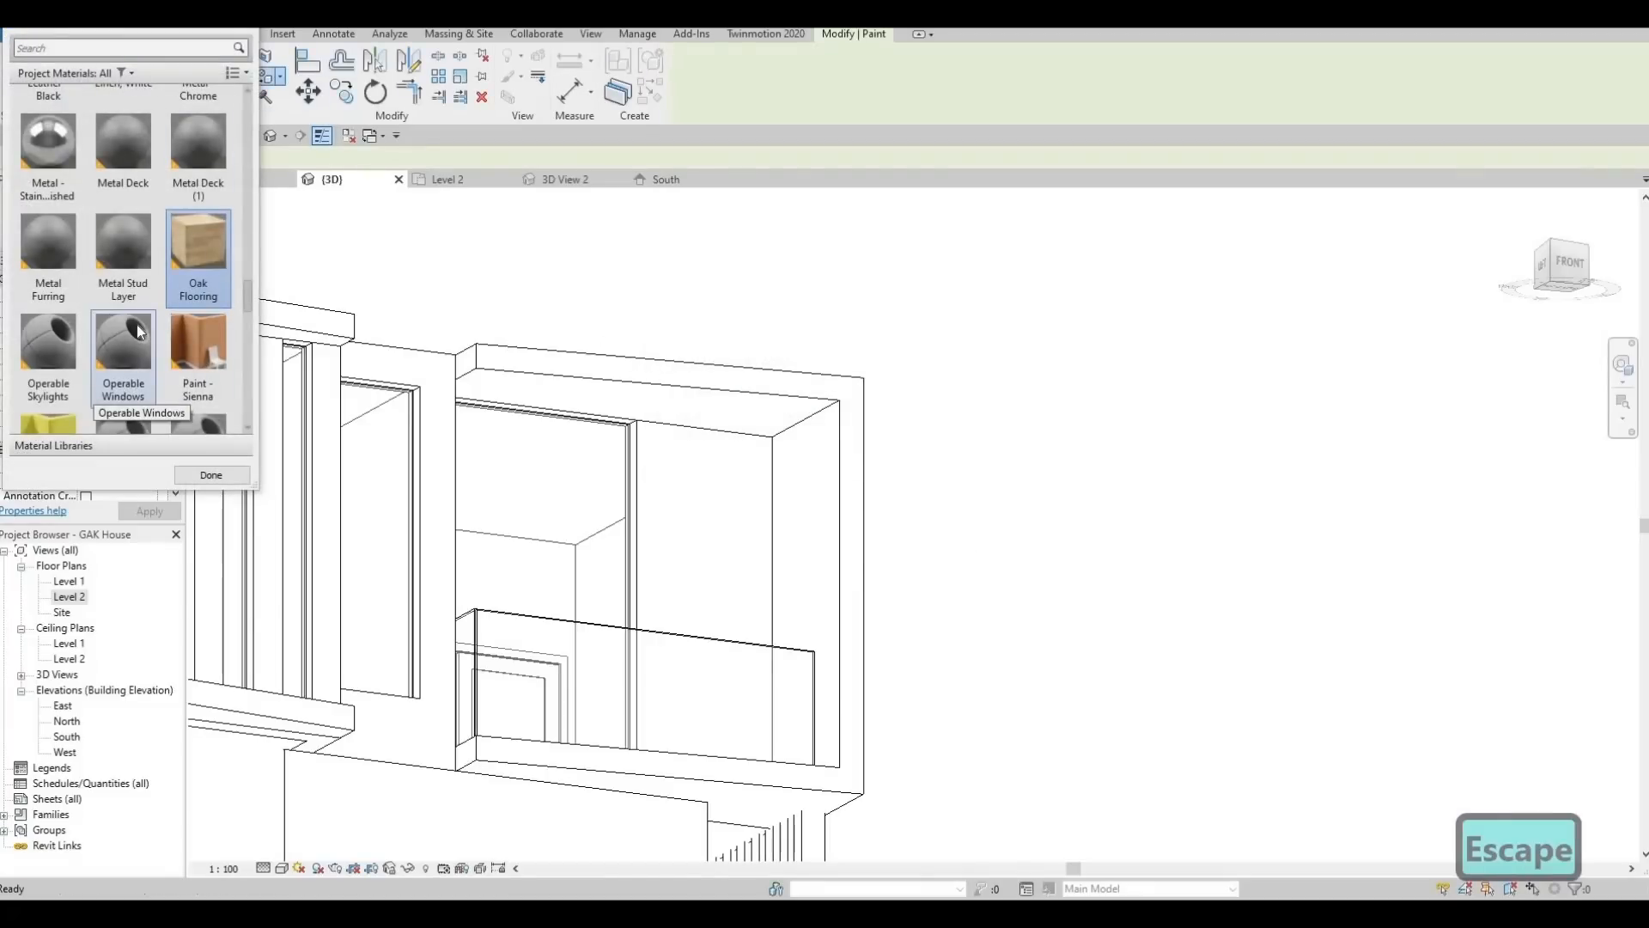
scroll(122, 339, down, 5)
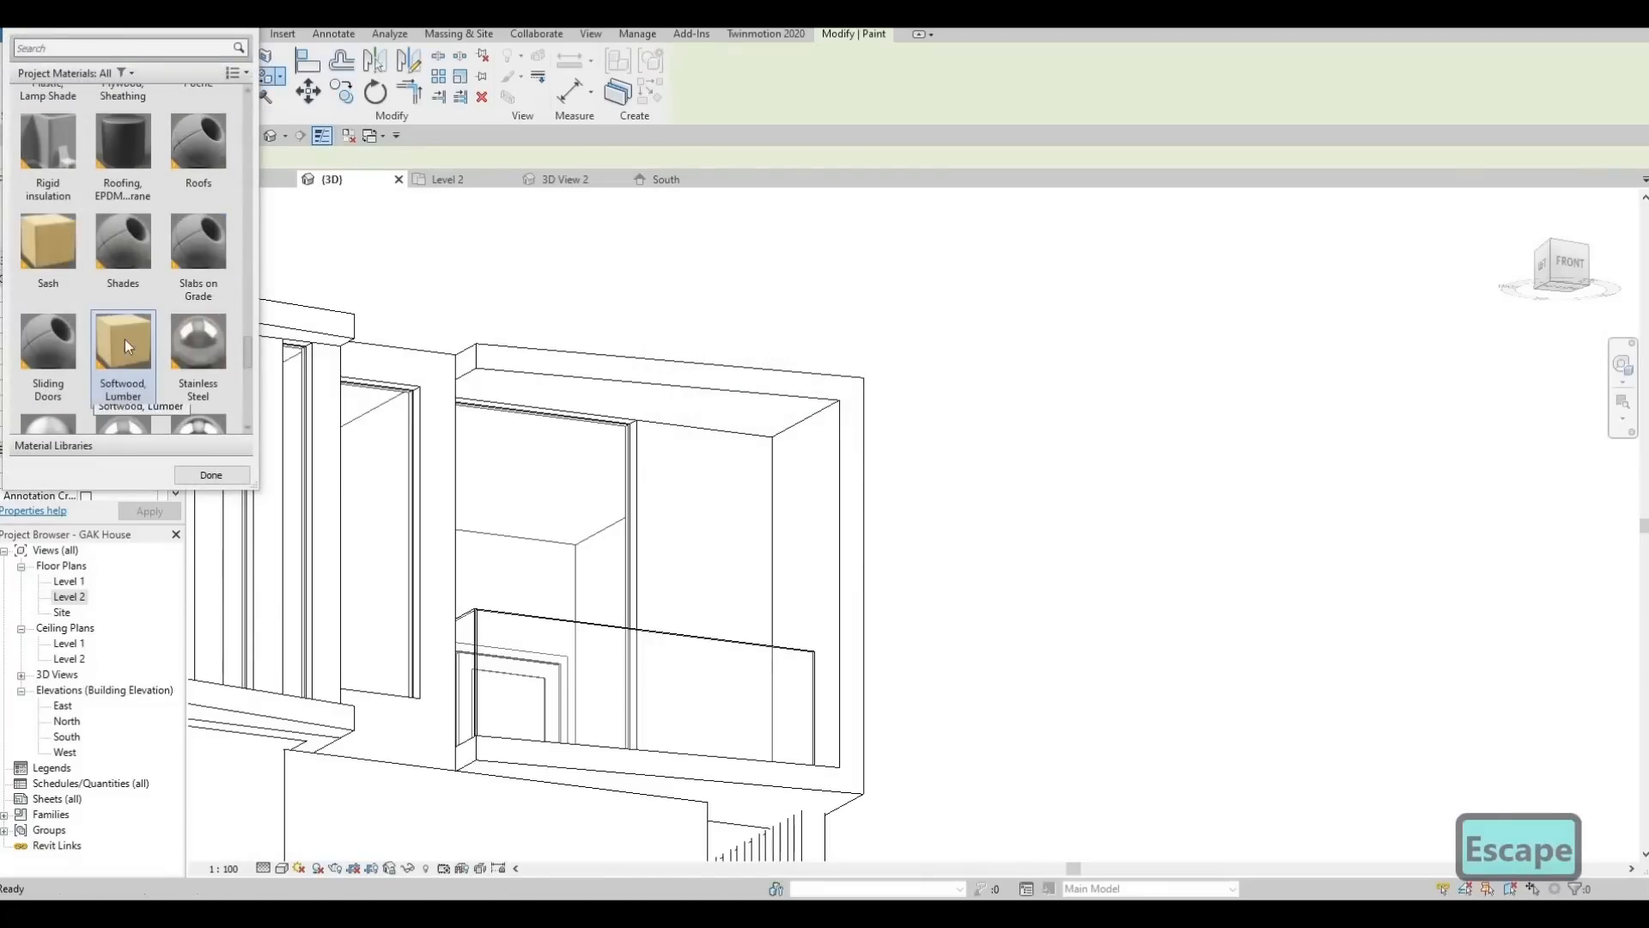
scroll(194, 337, down, 1)
scroll(151, 316, up, 1)
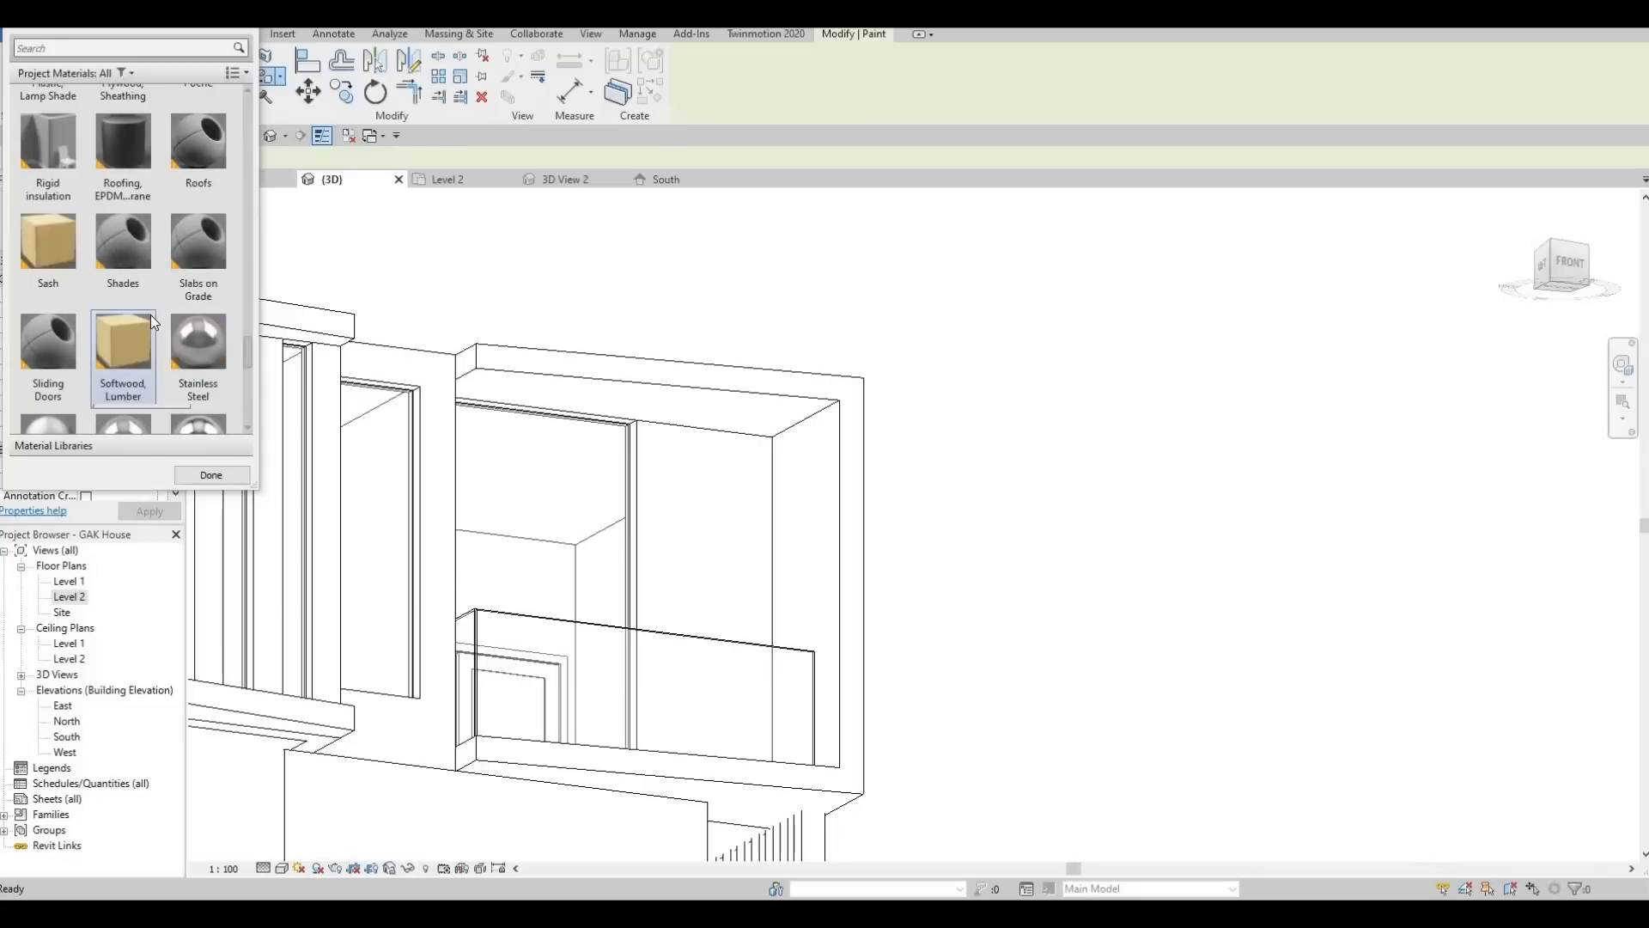
scroll(152, 315, down, 1)
scroll(141, 309, up, 1)
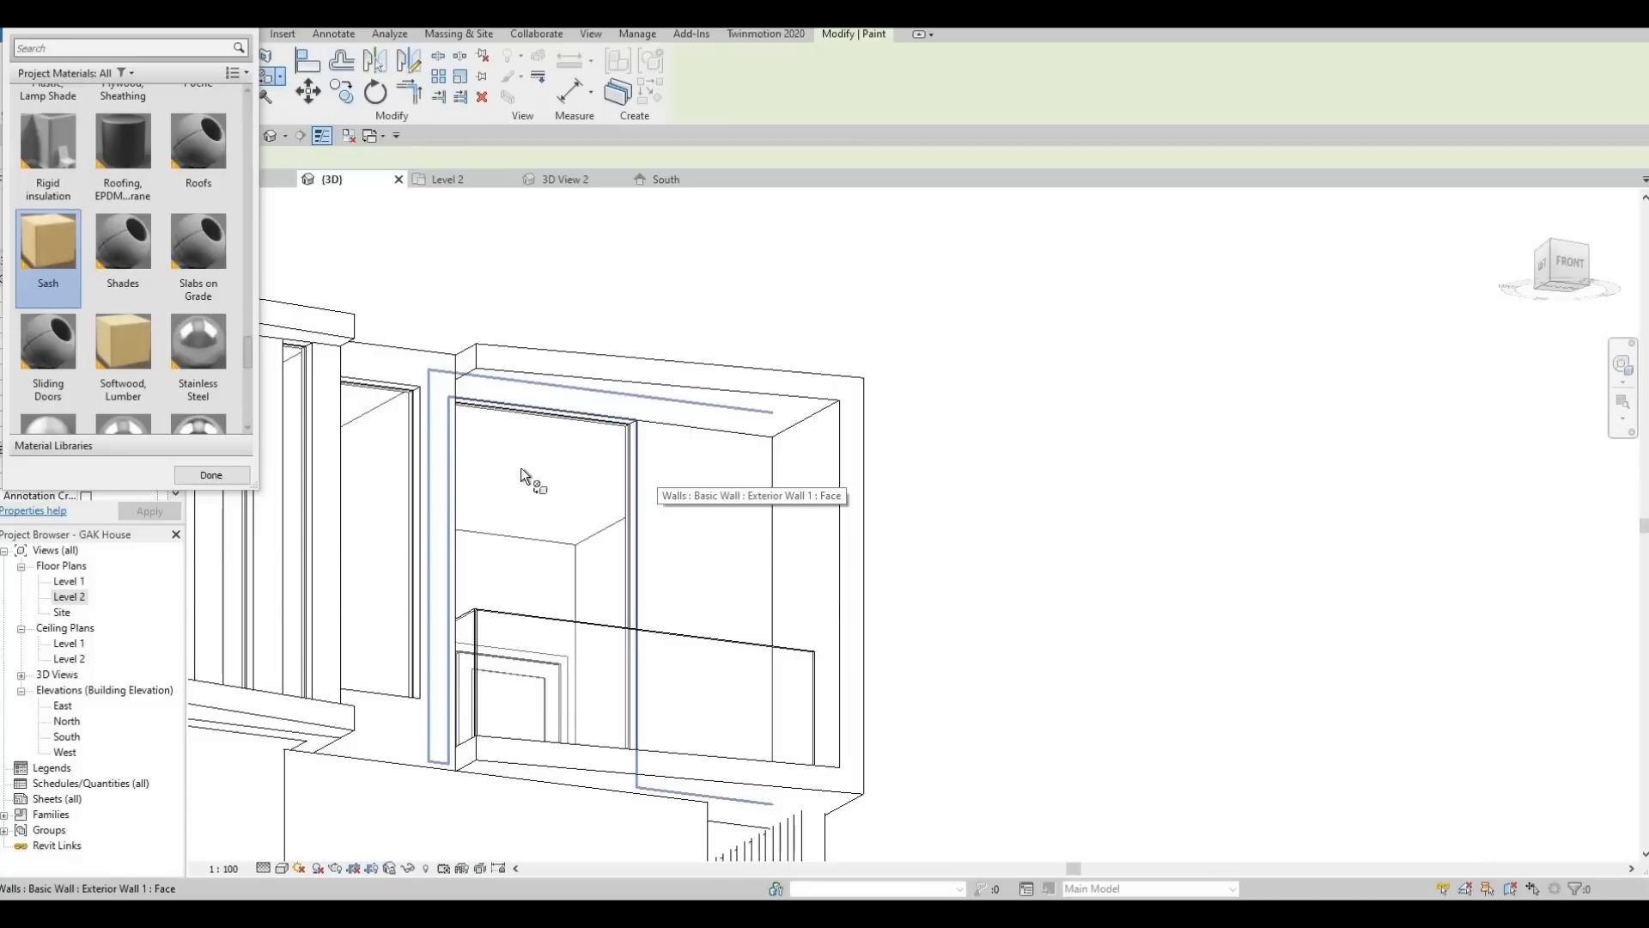
shift+middle_drag(521, 467, 459, 482)
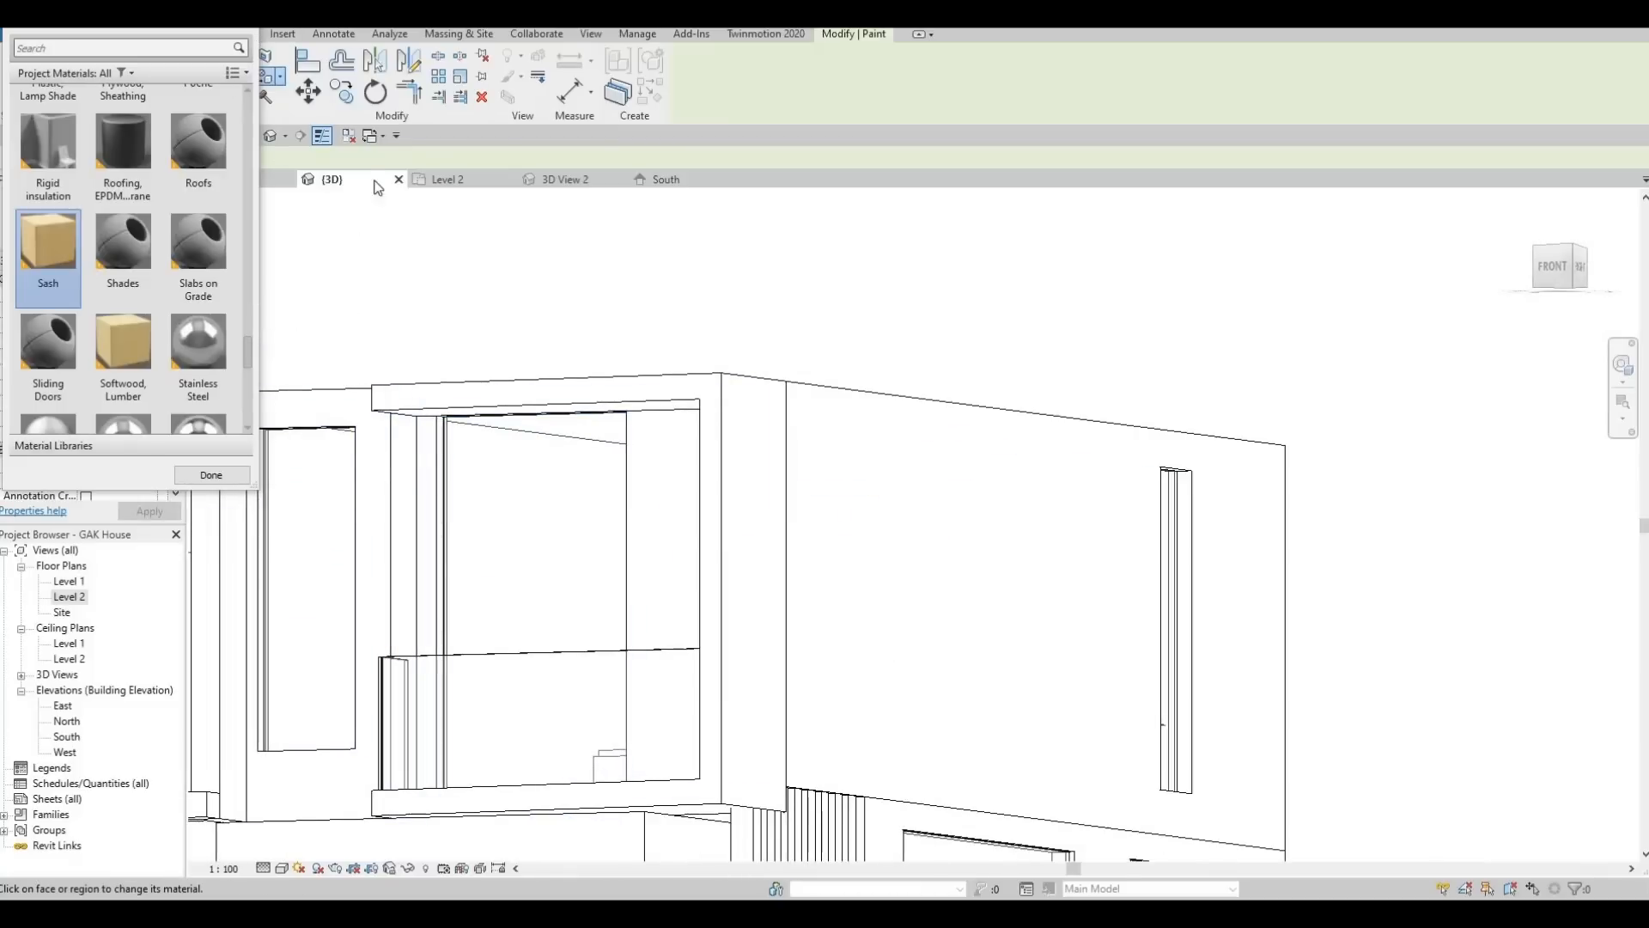
key(Escape)
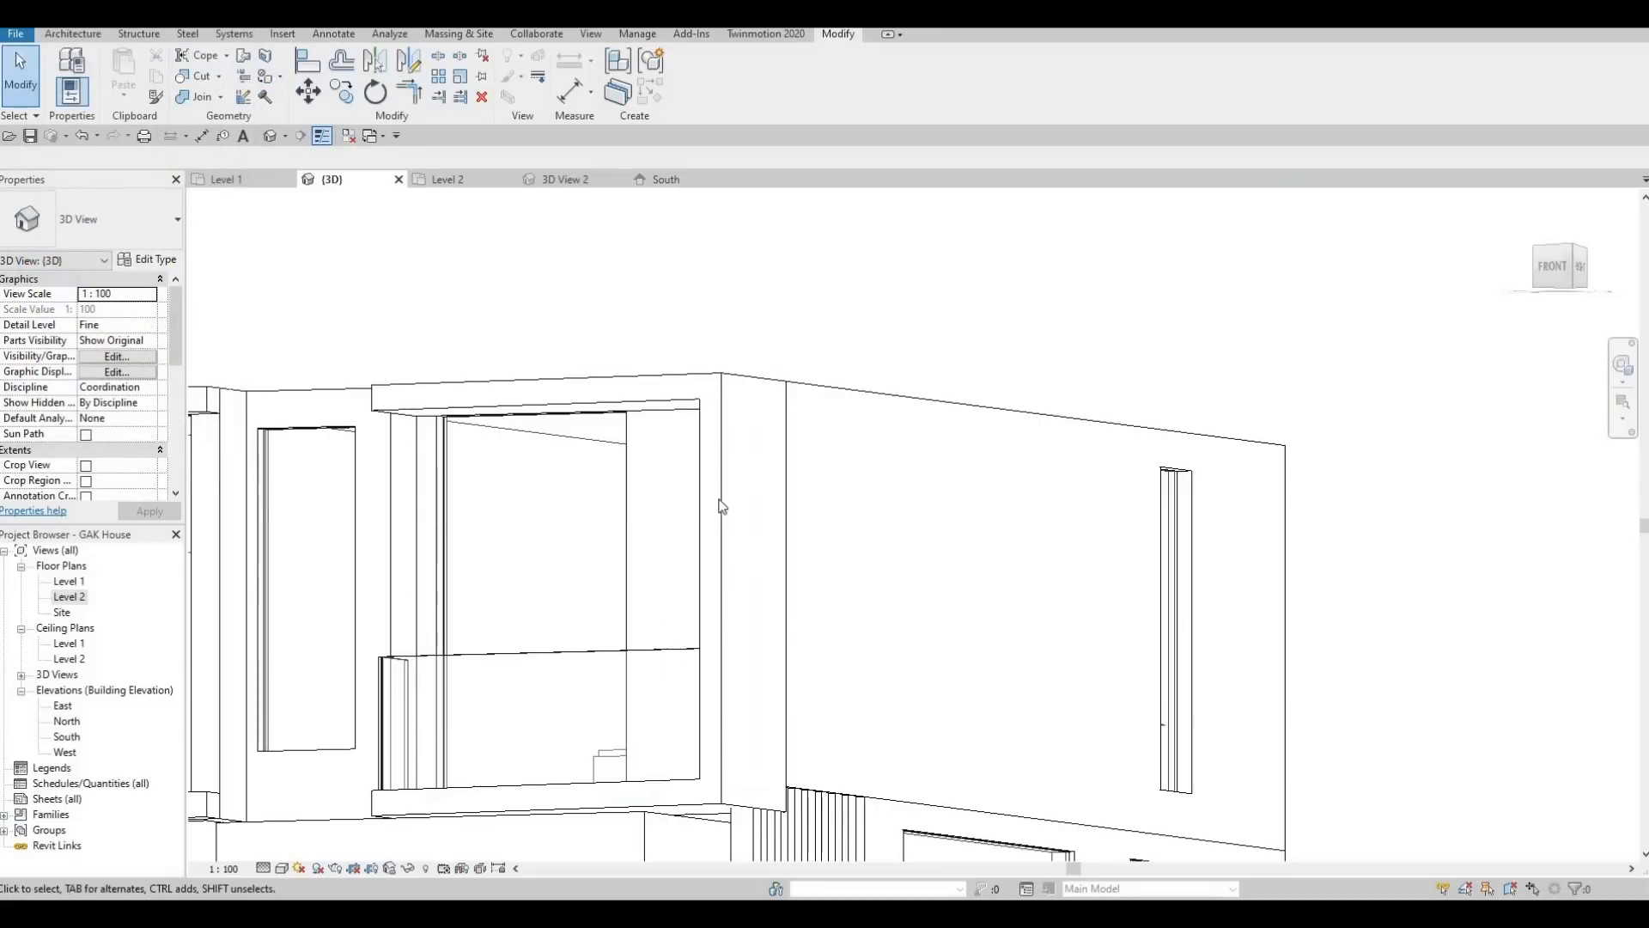
Set the 3D view's visual style to Consistent Colors
shift+middle_drag(721, 506, 499, 545)
middle_drag(245, 807, 388, 708)
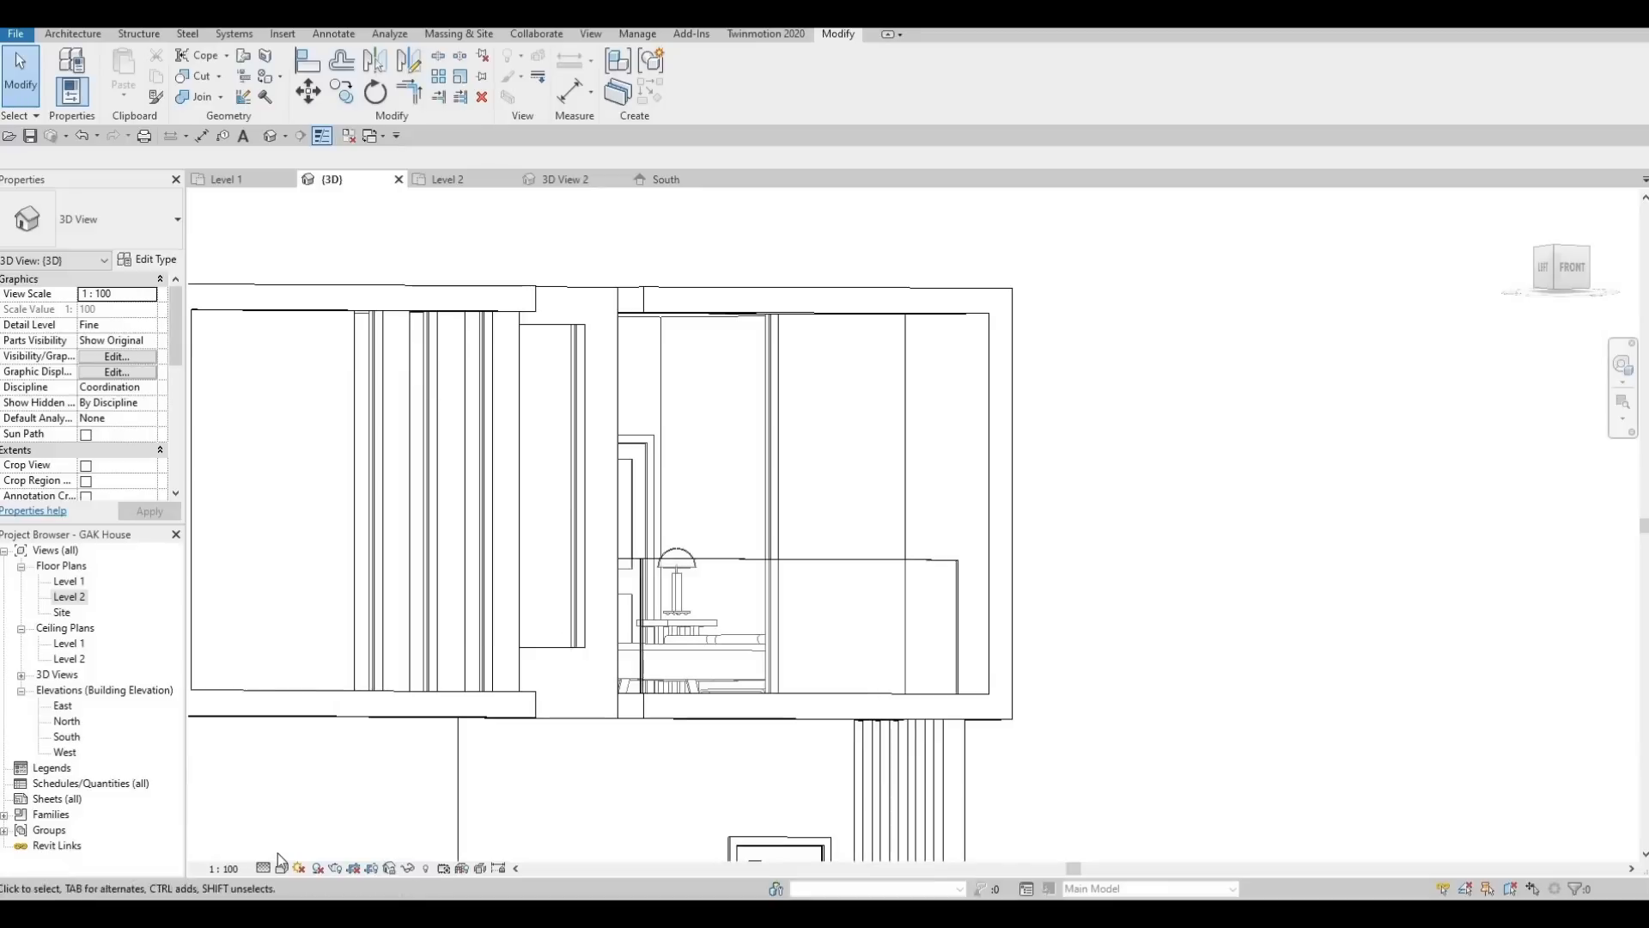
click(282, 868)
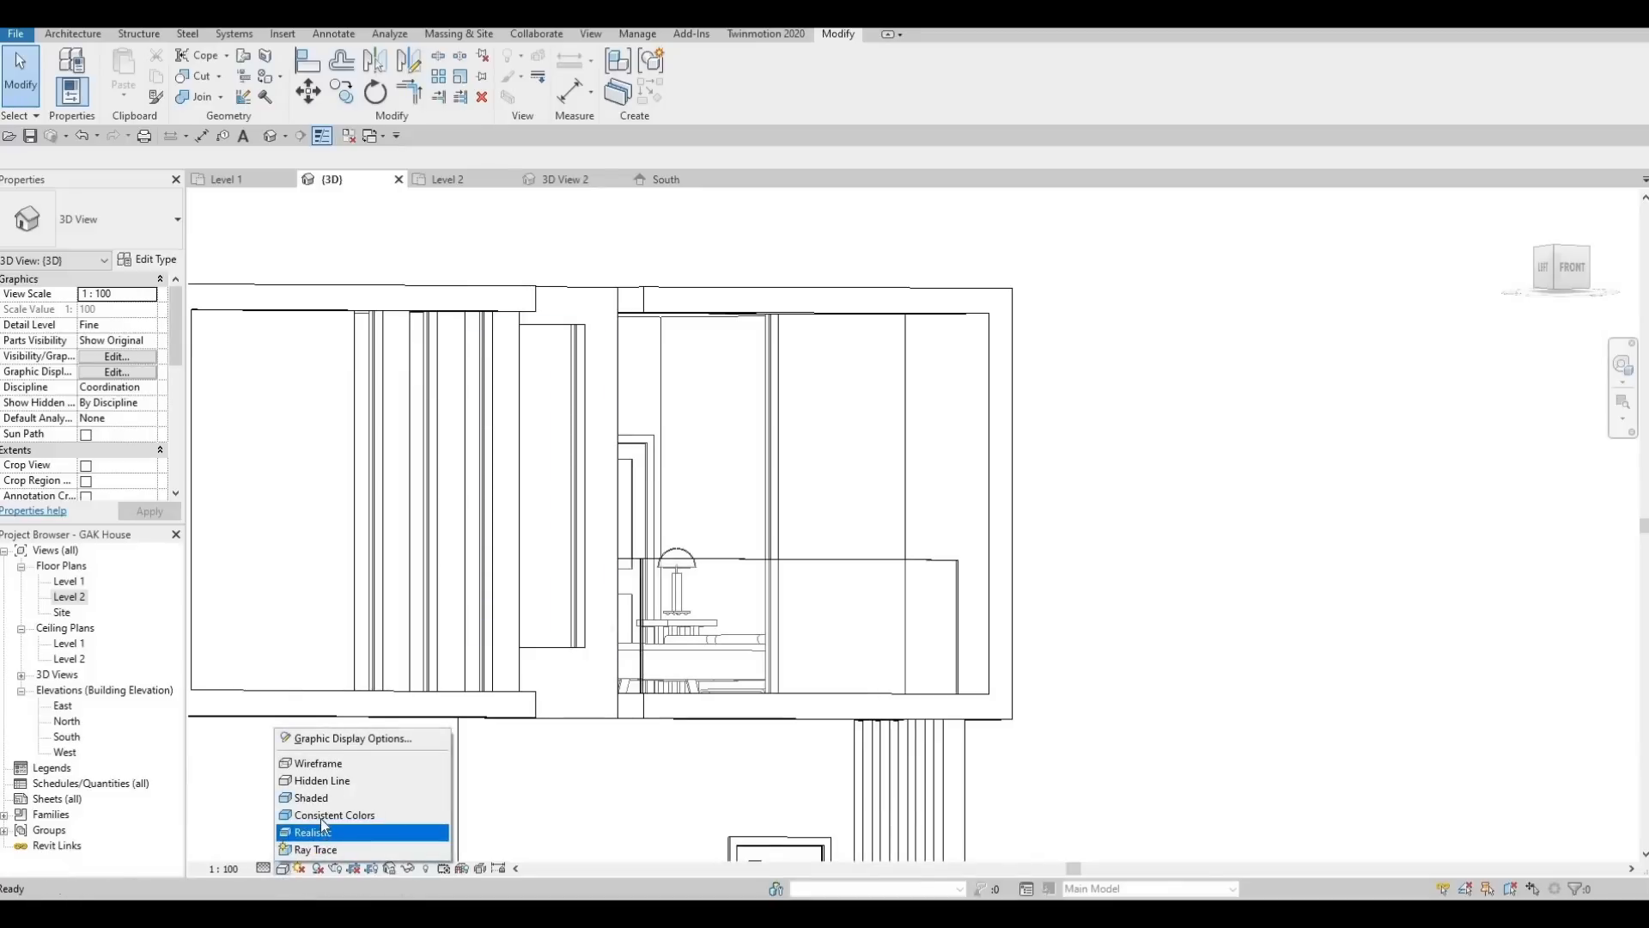
click(321, 814)
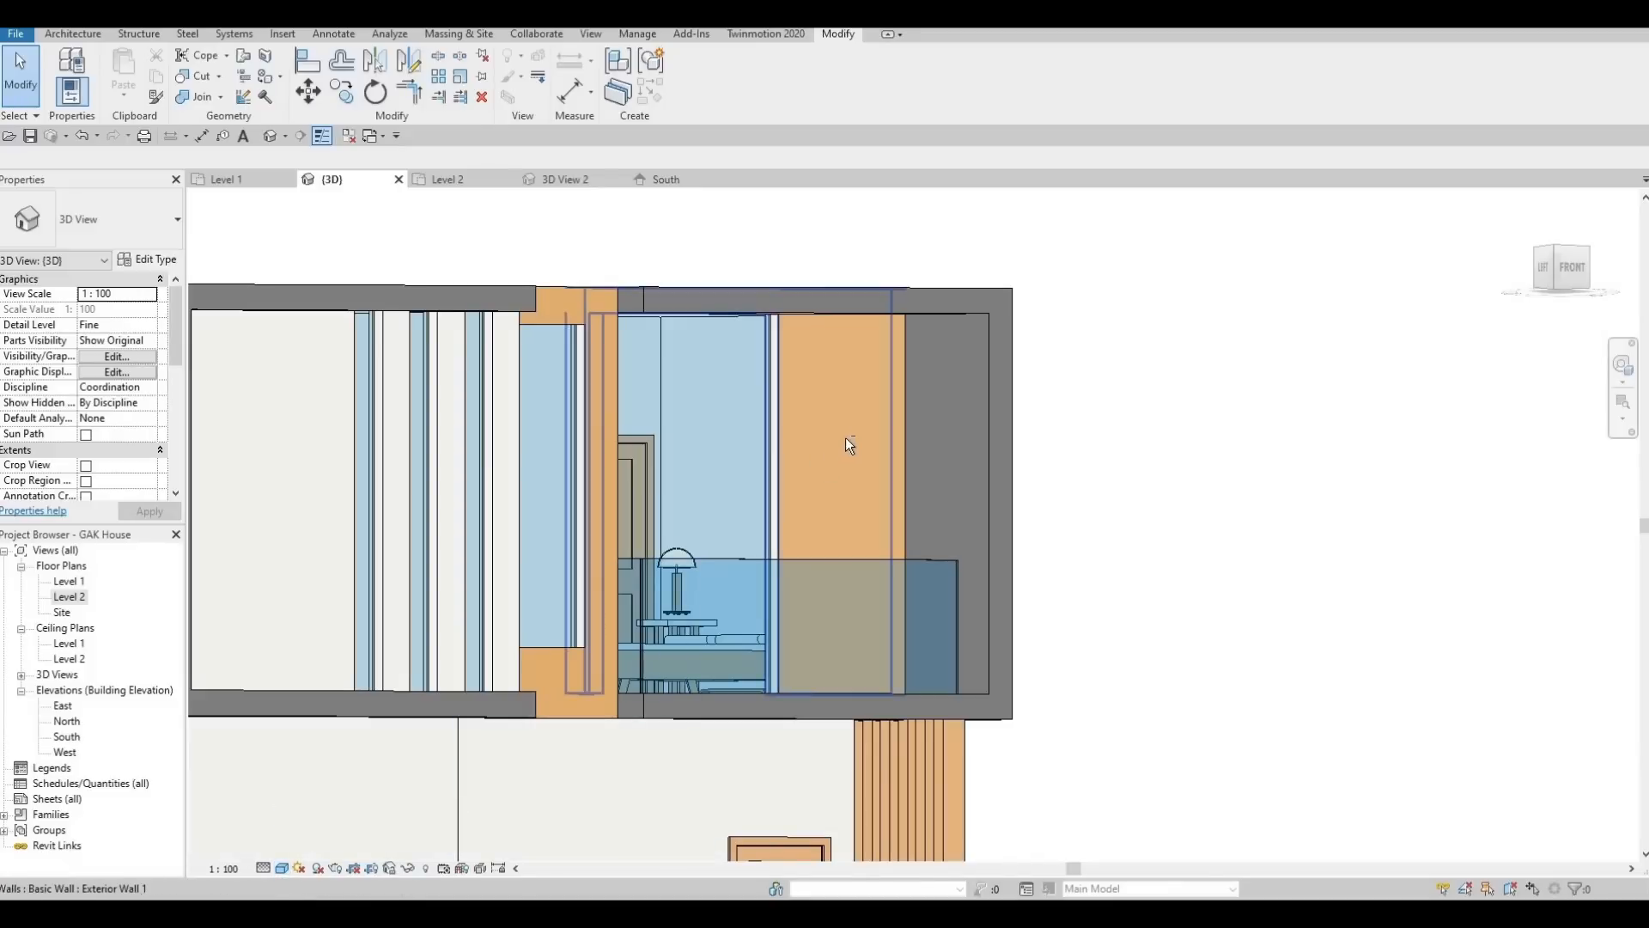
Paint the white side wall face of the balcony and the adjacent jamb of its glazed opening with Sash
shift+middle_drag(839, 405, 427, 563)
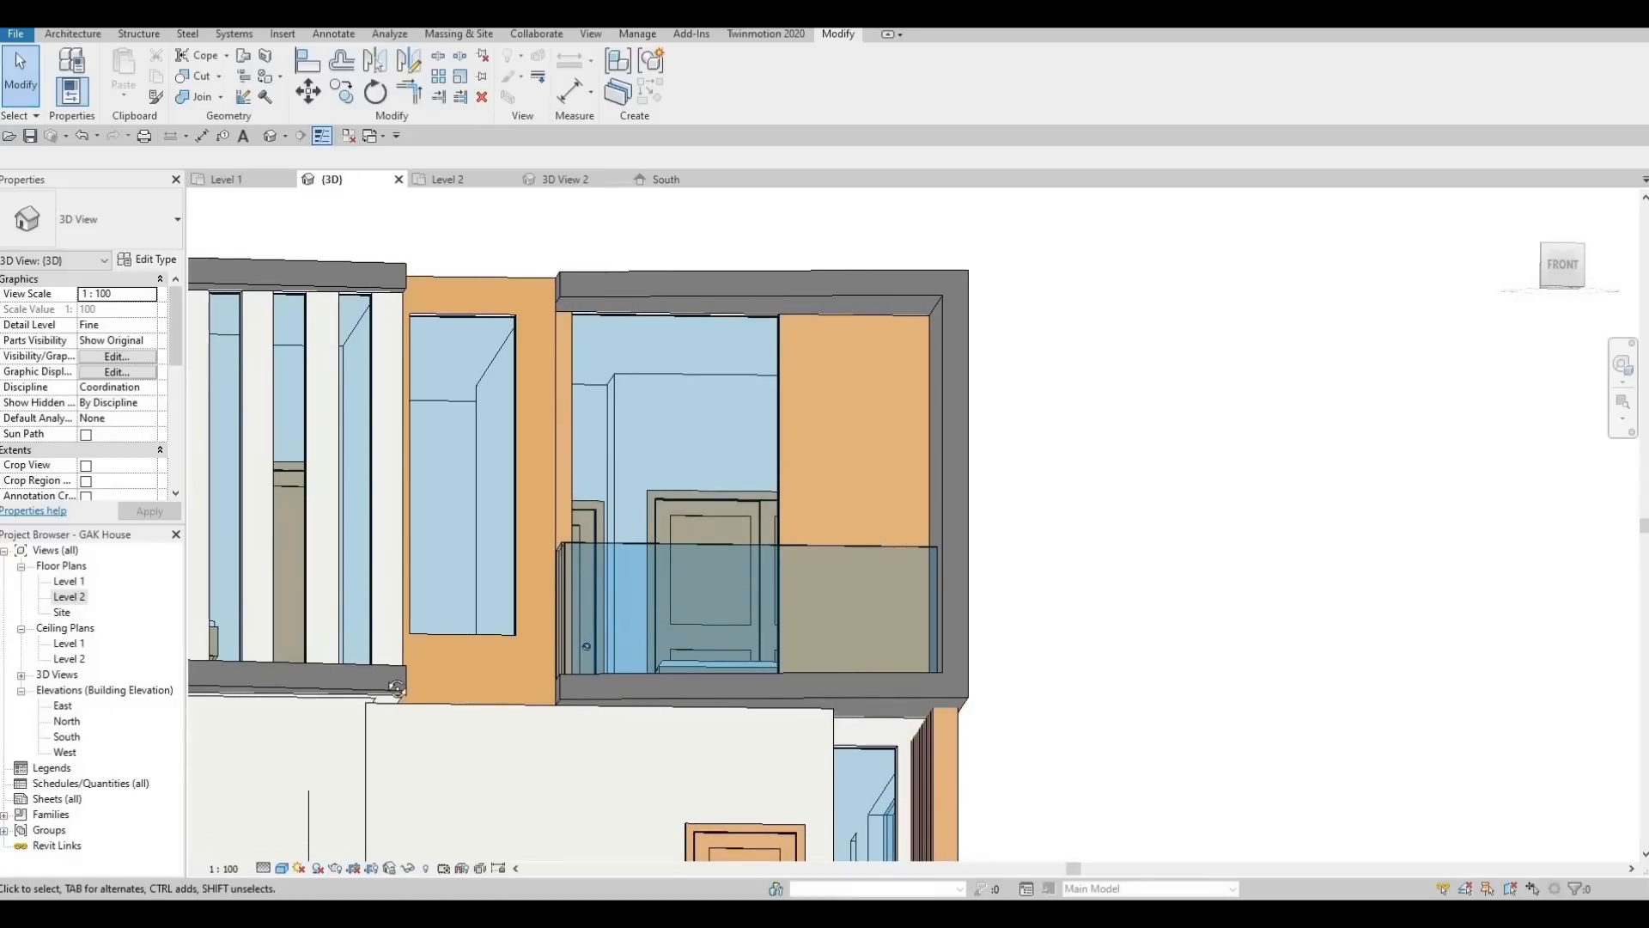
shift+middle_drag(397, 687, 423, 610)
shift+middle_drag(550, 488, 596, 461)
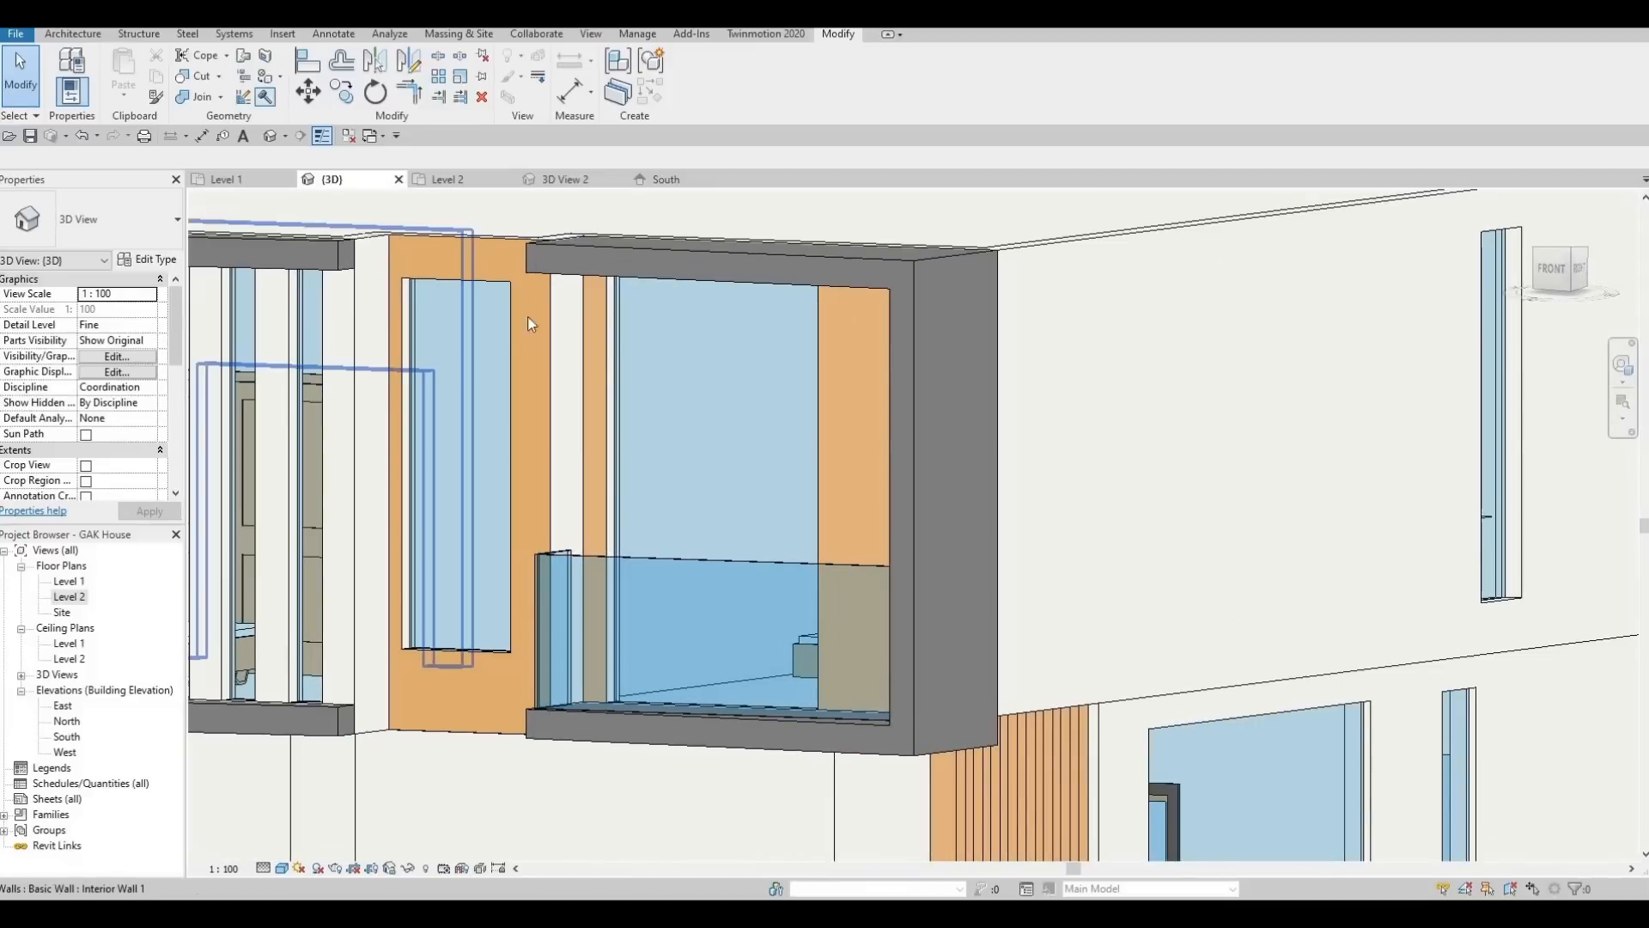
key(p)
key(t)
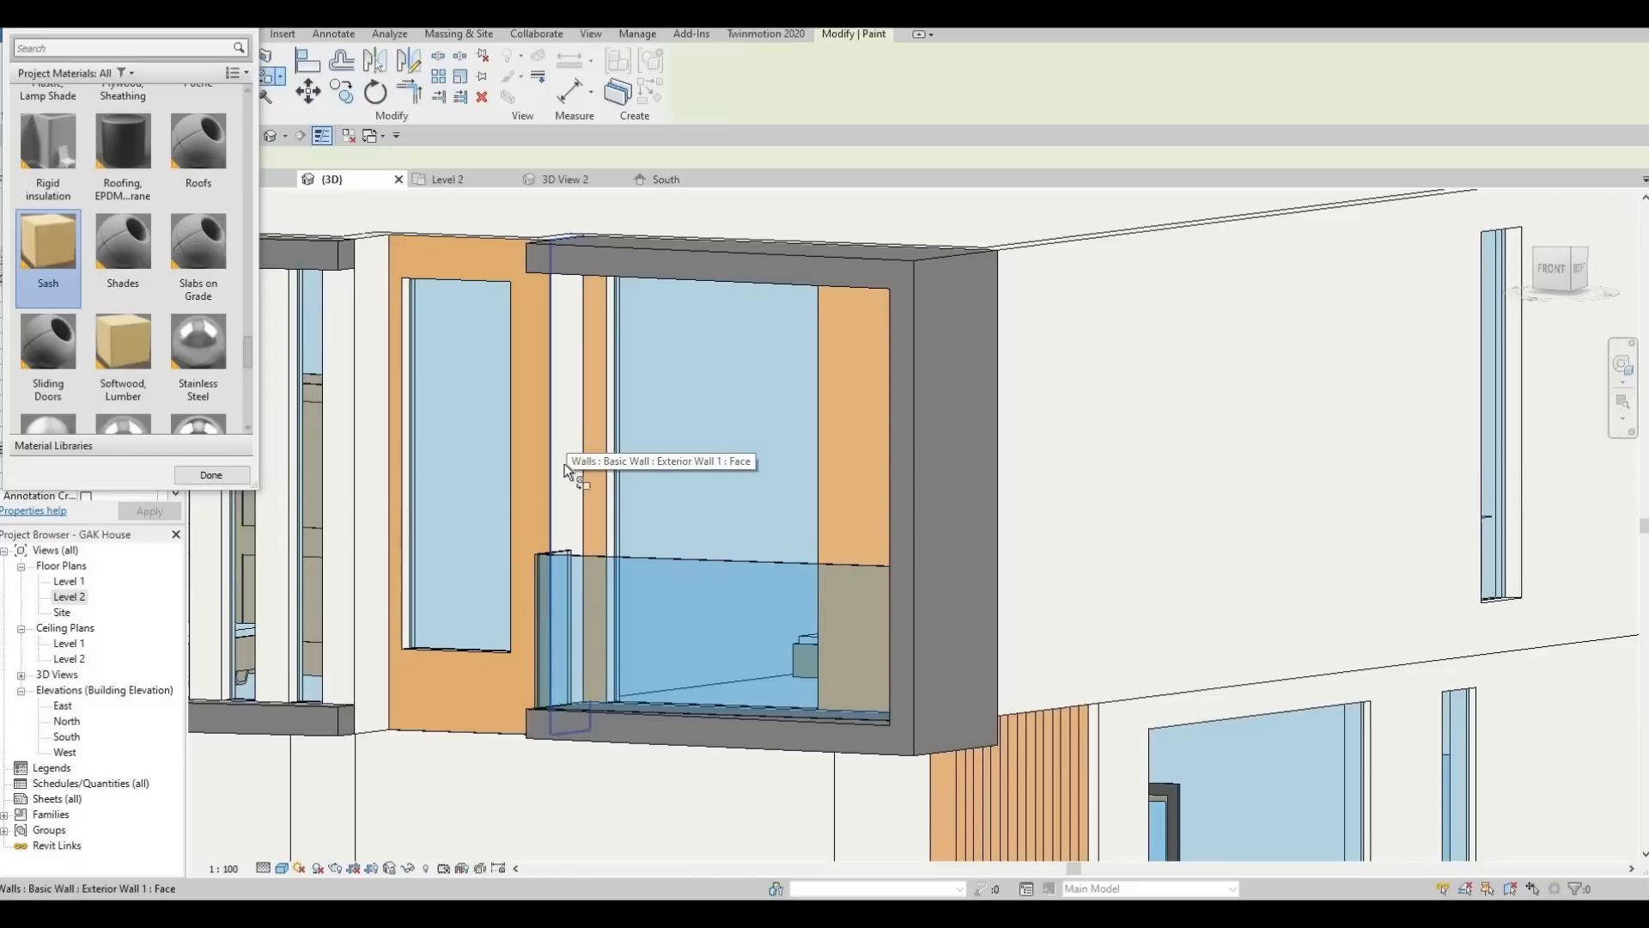
click(567, 470)
mouse_move(589, 375)
shift+middle_down()
mouse_move(489, 332)
mouse_move(472, 360)
mouse_move(939, 649)
mouse_move(779, 462)
mouse_move(736, 653)
mouse_move(565, 720)
mouse_move(607, 601)
shift+middle_up()
click(668, 477)
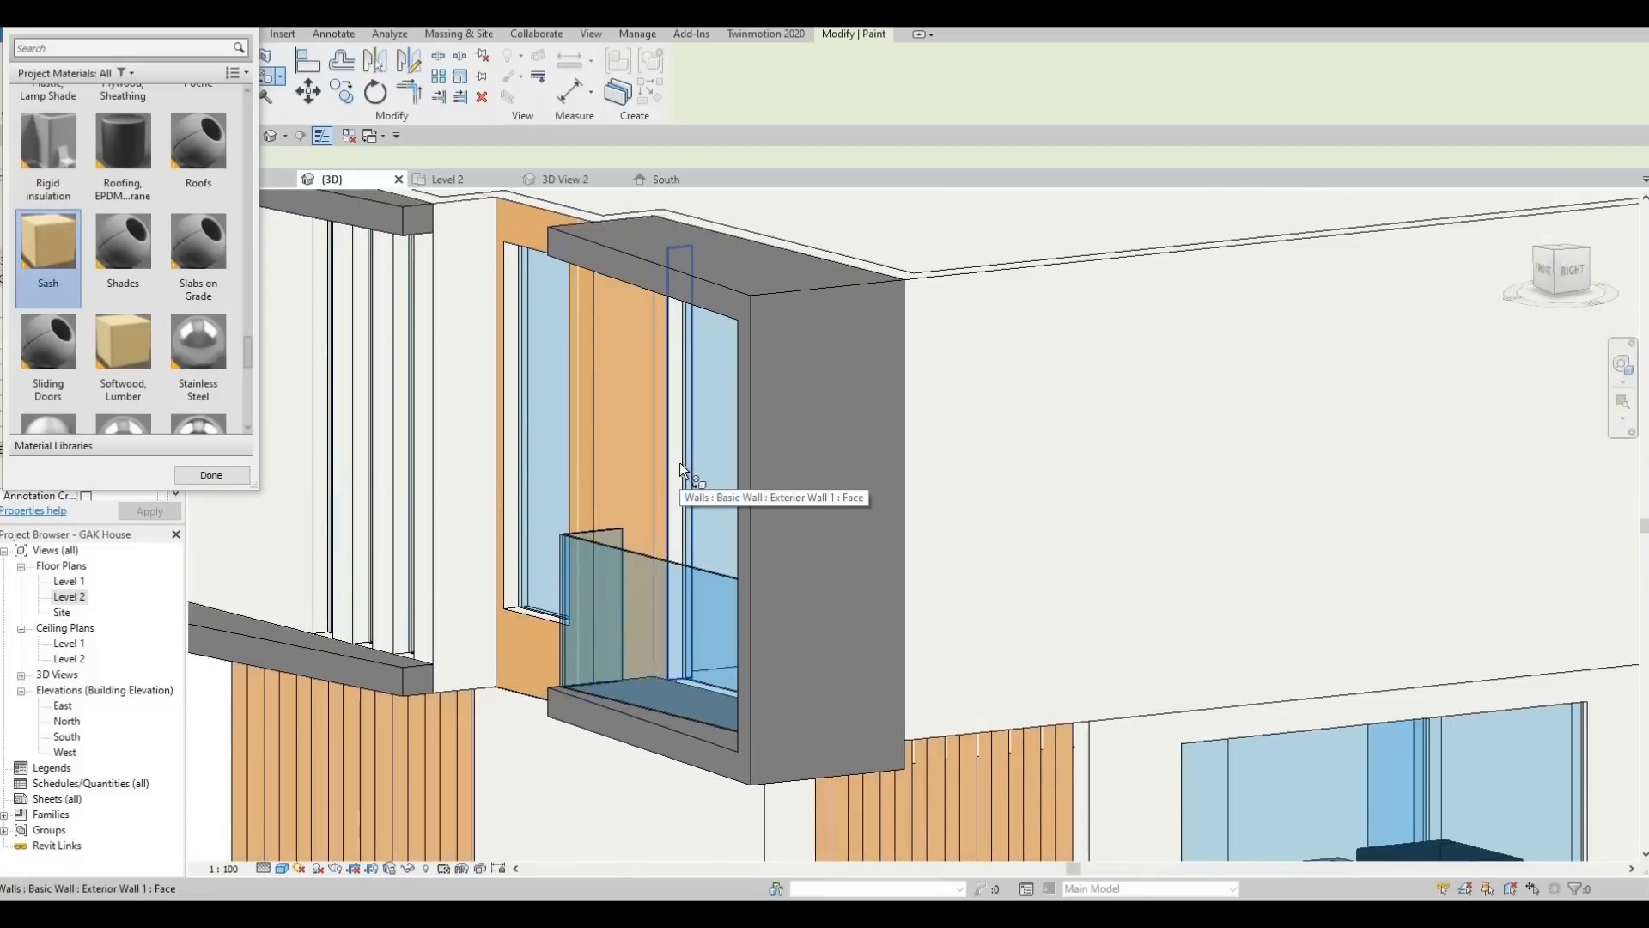
click(678, 462)
Paint the head and the remaining white jamb of the balcony's glazed opening with Sash
mouse_move(678, 462)
shift+middle_down()
mouse_move(754, 298)
mouse_move(789, 266)
mouse_move(777, 301)
shift+middle_up()
scroll(775, 291, up, 2)
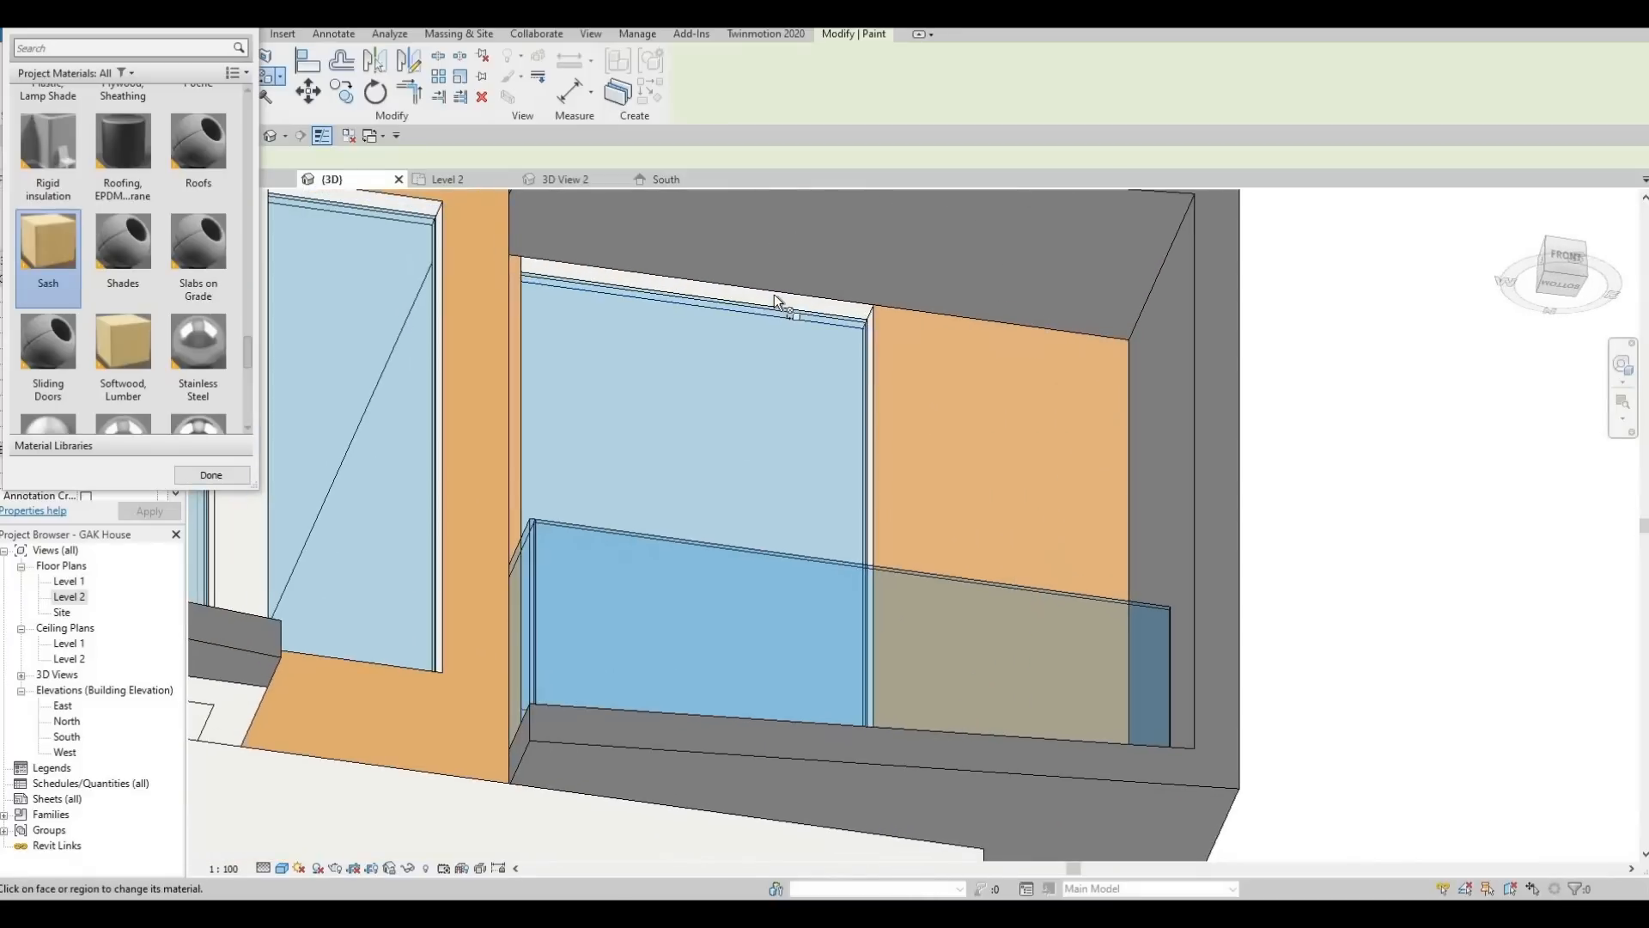
shift+middle_drag(883, 472, 865, 521)
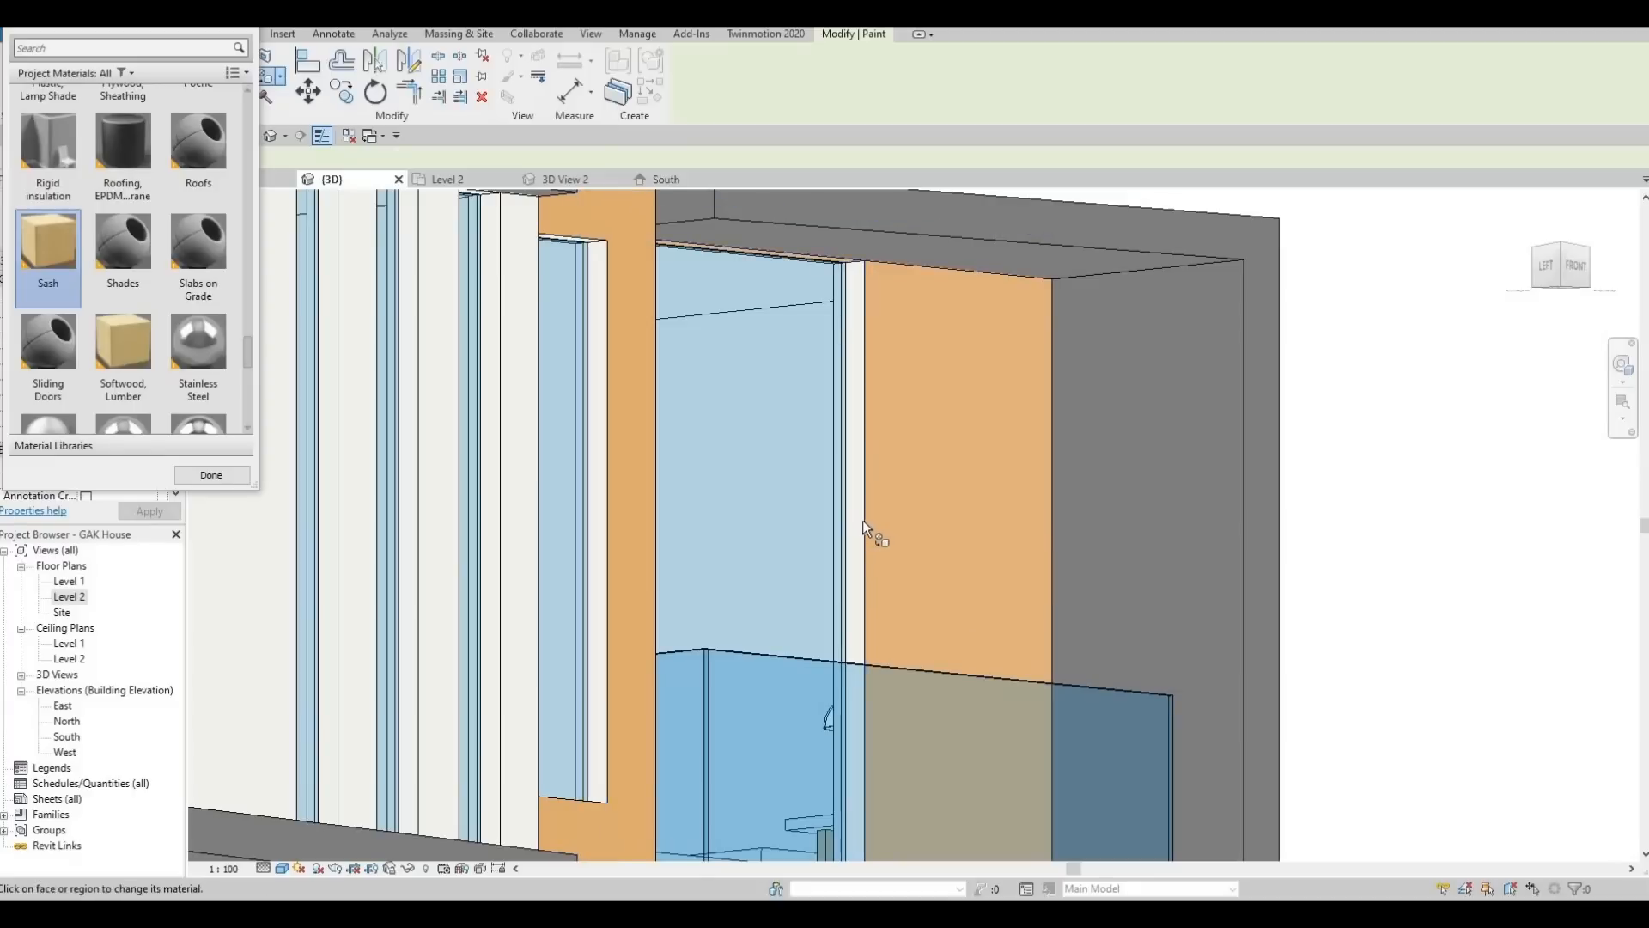
click(851, 630)
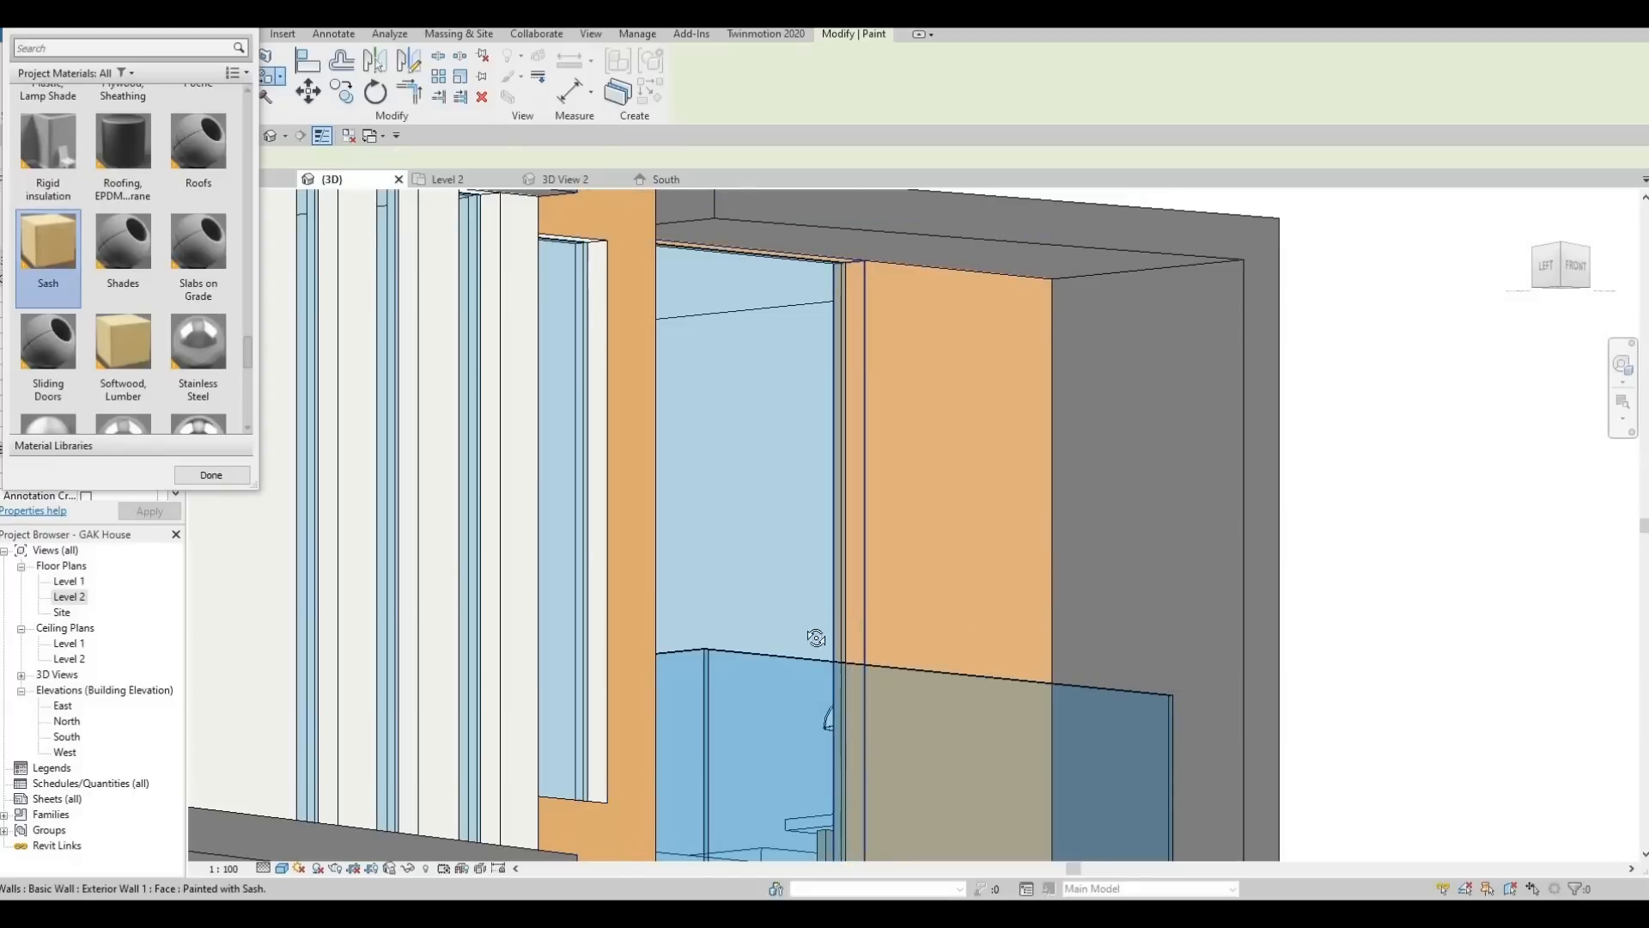
key(Escape)
Examine the painted balcony walls, the adjoining window and the whole front facade from several angles
mouse_move(816, 638)
shift+middle_down()
mouse_move(821, 596)
mouse_move(663, 577)
mouse_move(683, 569)
mouse_move(709, 462)
mouse_move(601, 482)
mouse_move(618, 622)
shift+middle_up()
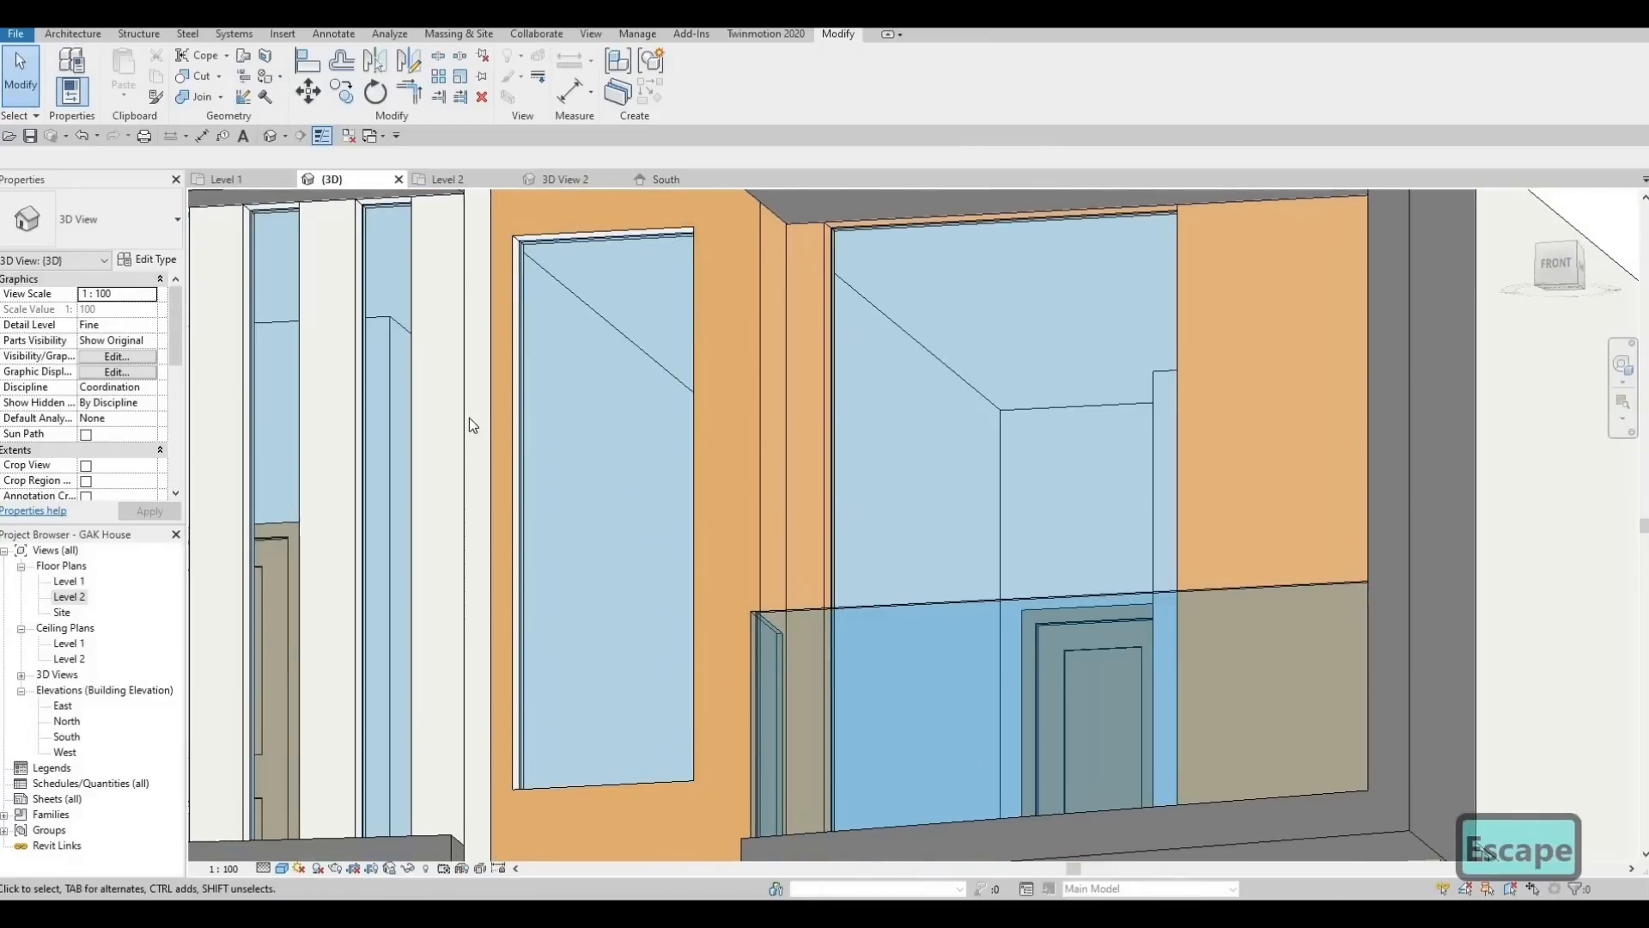
middle_drag(469, 417, 476, 467)
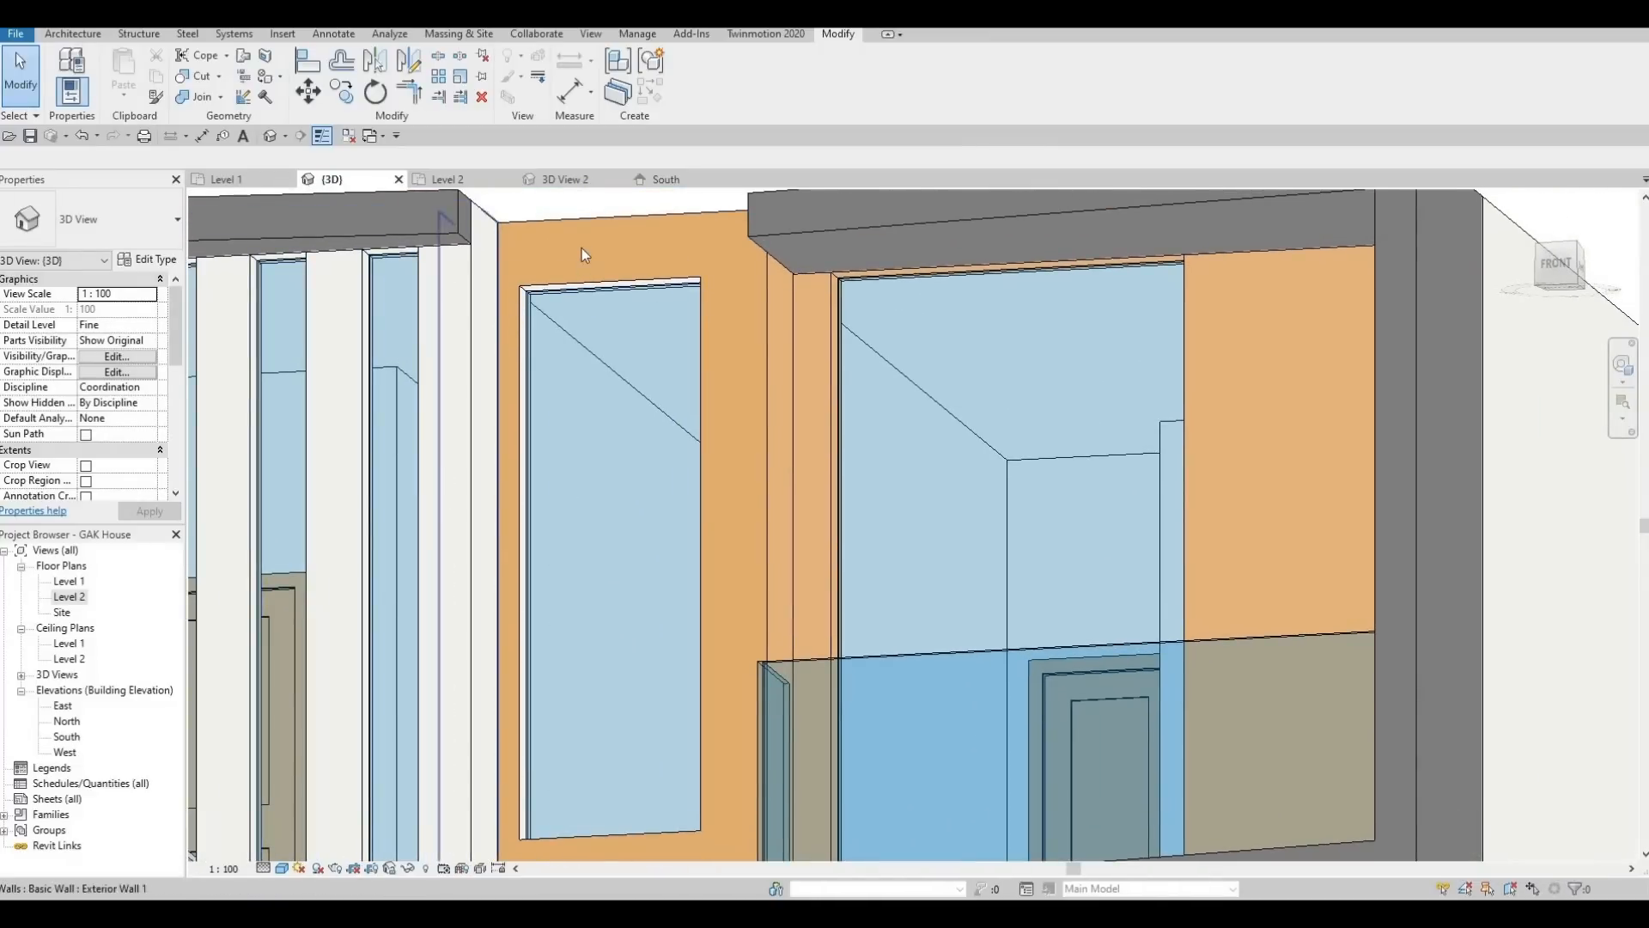
key(Escape)
key(Escape)
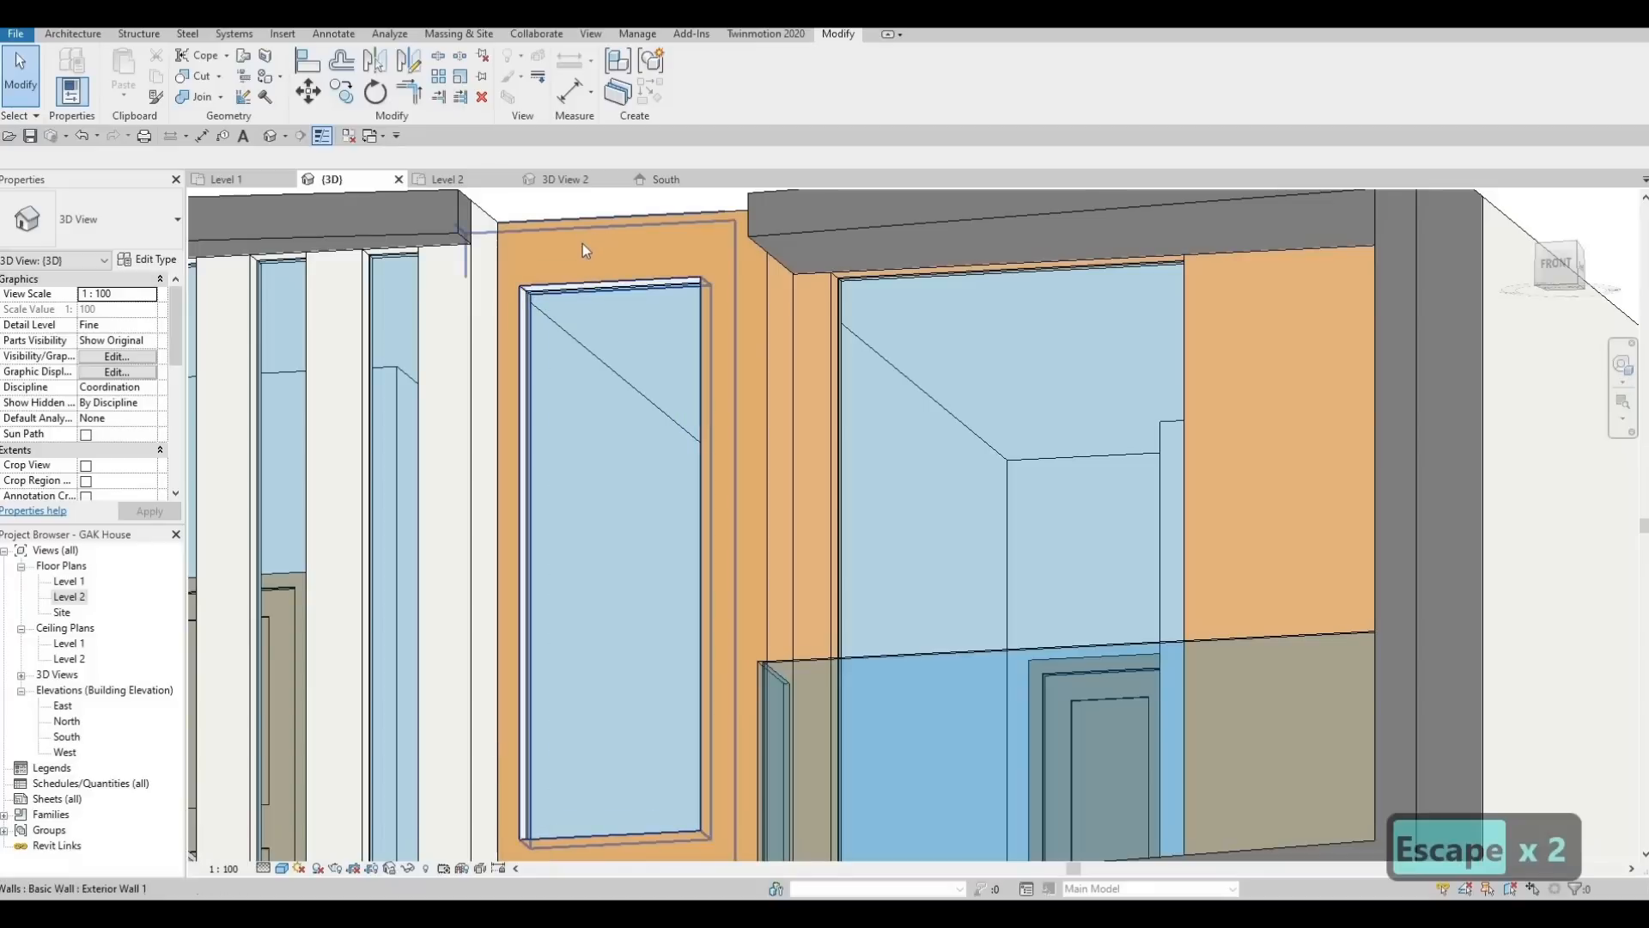
click(584, 251)
key(Escape)
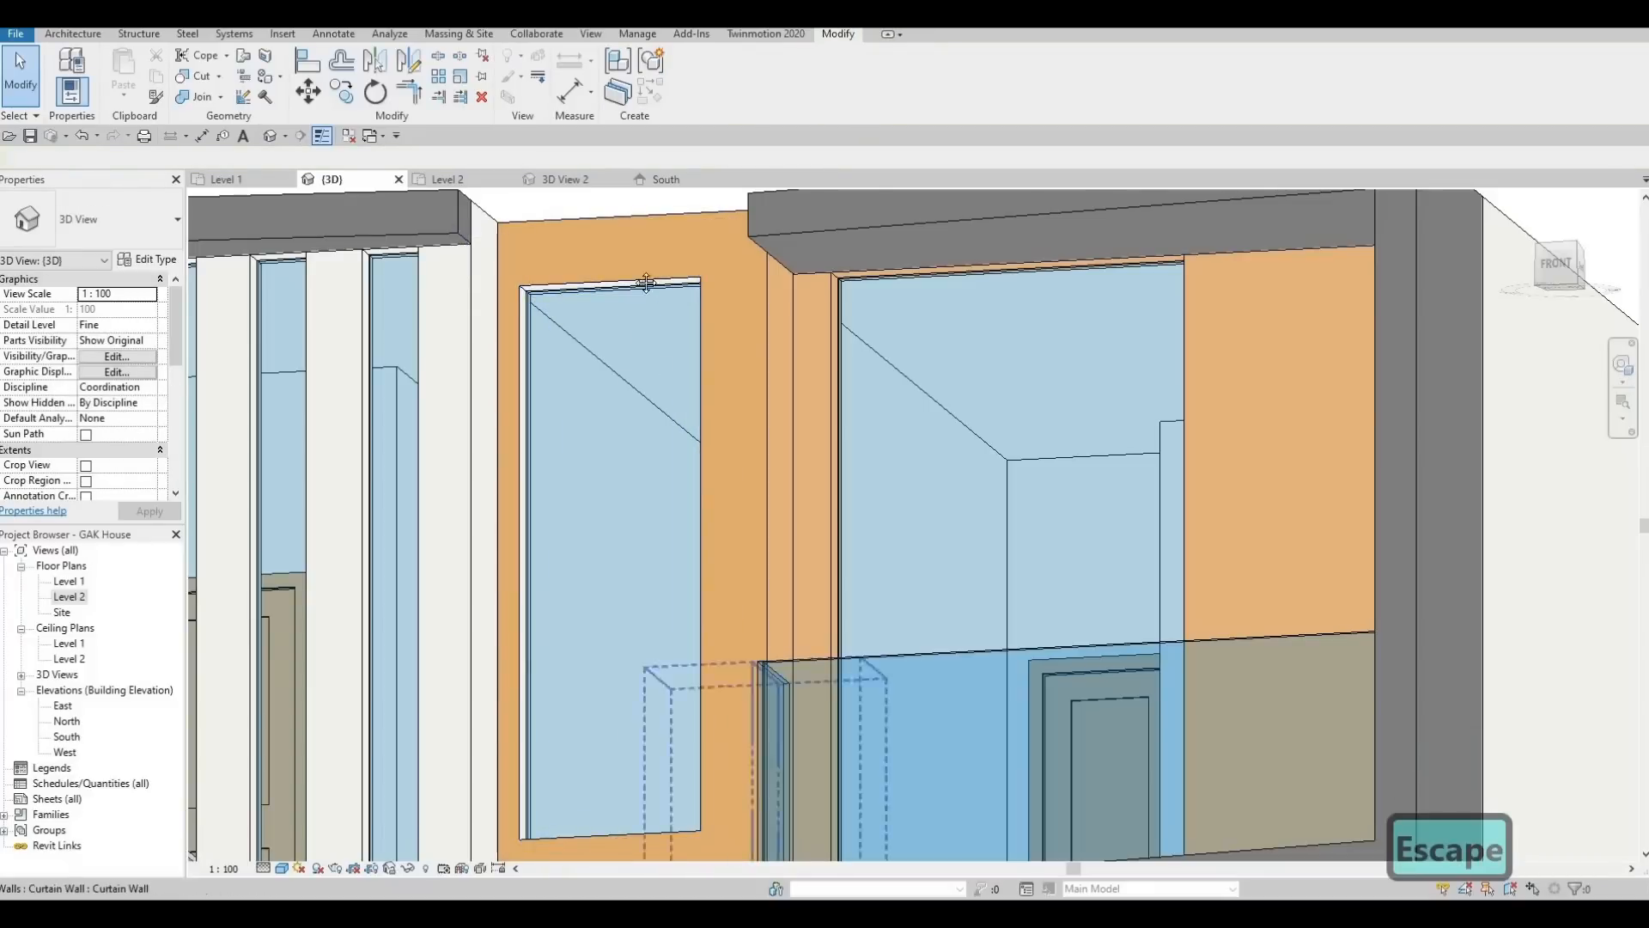
middle_drag(615, 383, 631, 273)
scroll(638, 275, down, 3)
shift+middle_drag(644, 589, 547, 621)
scroll(601, 653, down, 1)
middle_drag(799, 722, 590, 564)
scroll(591, 563, up, 2)
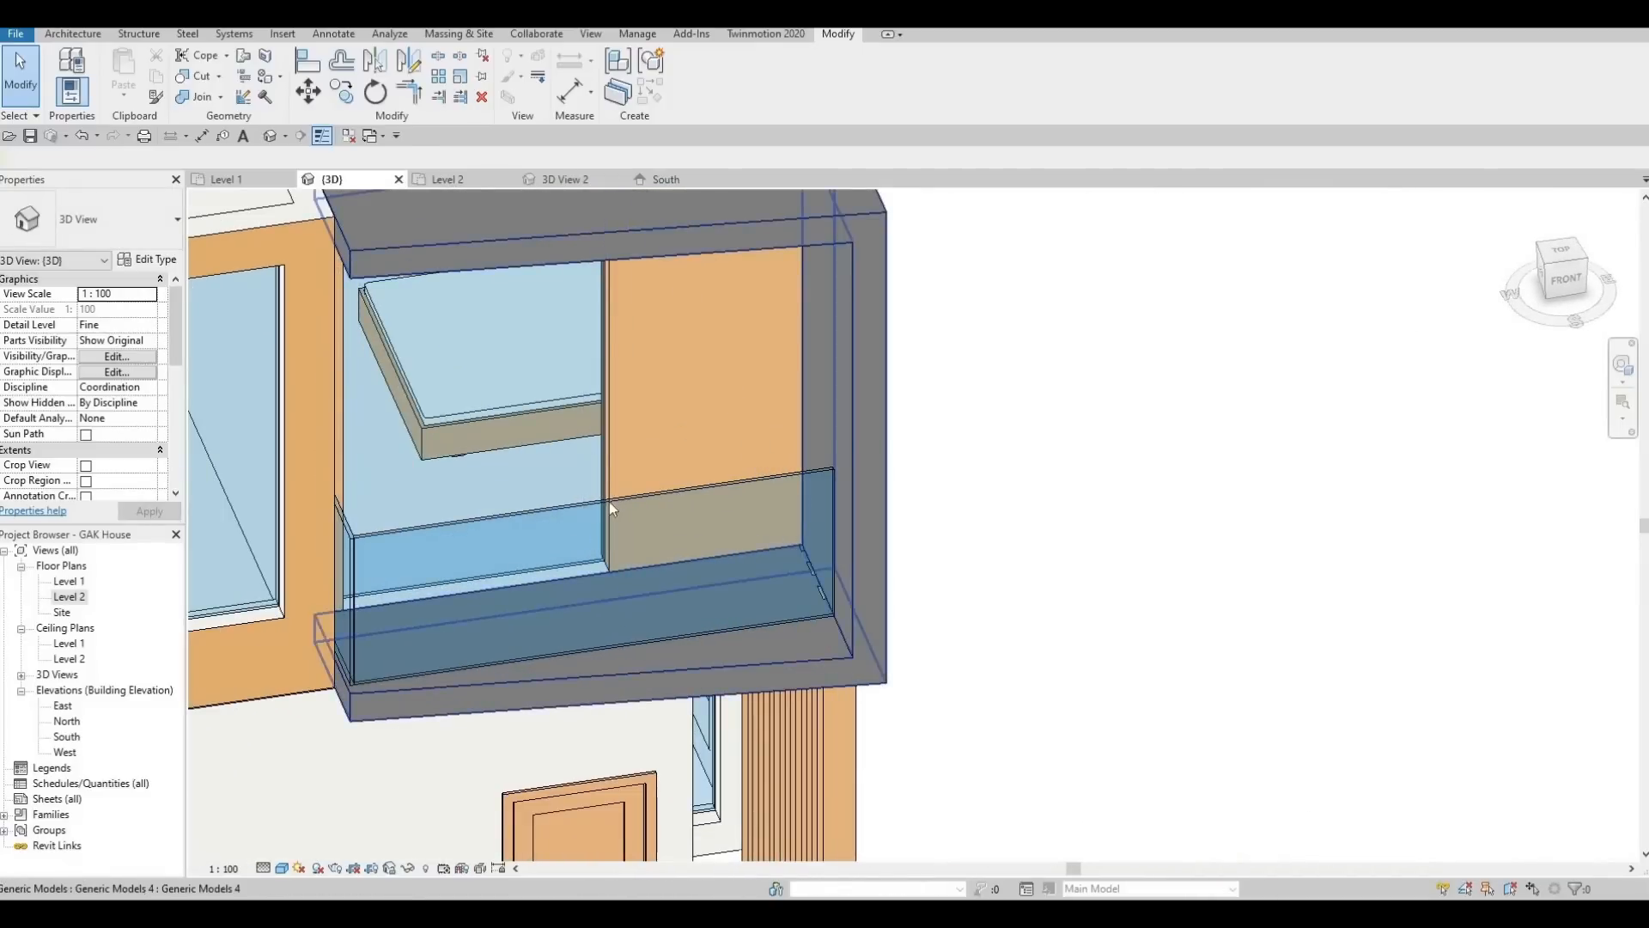
scroll(613, 509, down, 2)
shift+middle_drag(612, 508, 560, 502)
shift+middle_drag(485, 541, 816, 472)
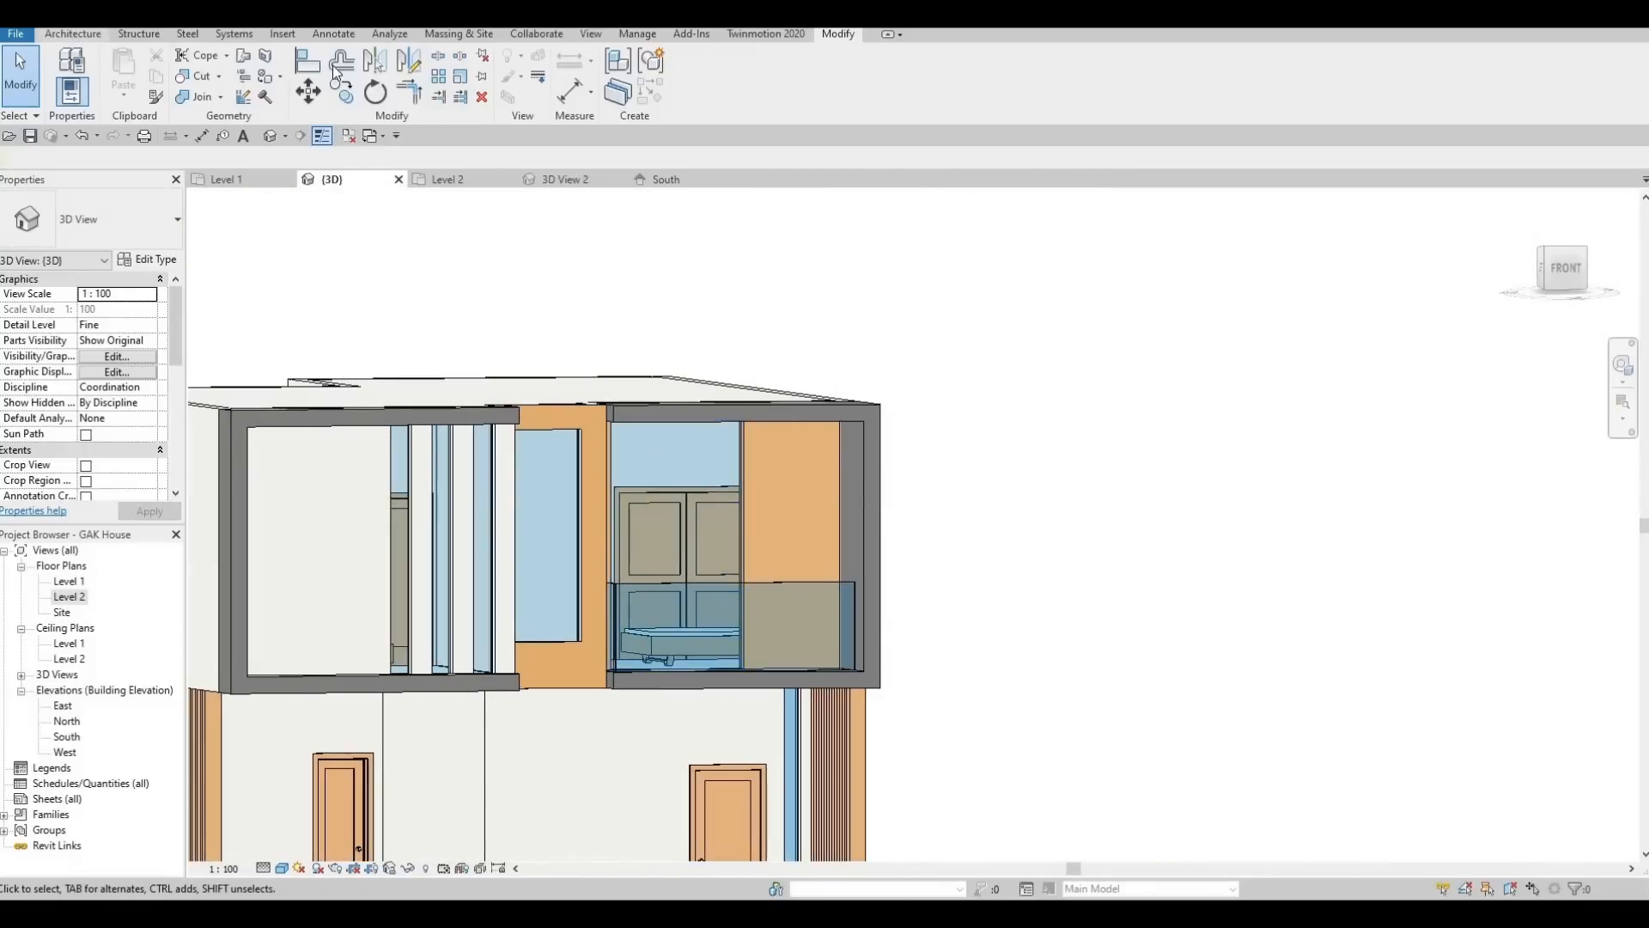
Add a horizontal curtain grid line 700 mm below the head of the balcony glazing and a vertical one at its midpoint
click(72, 33)
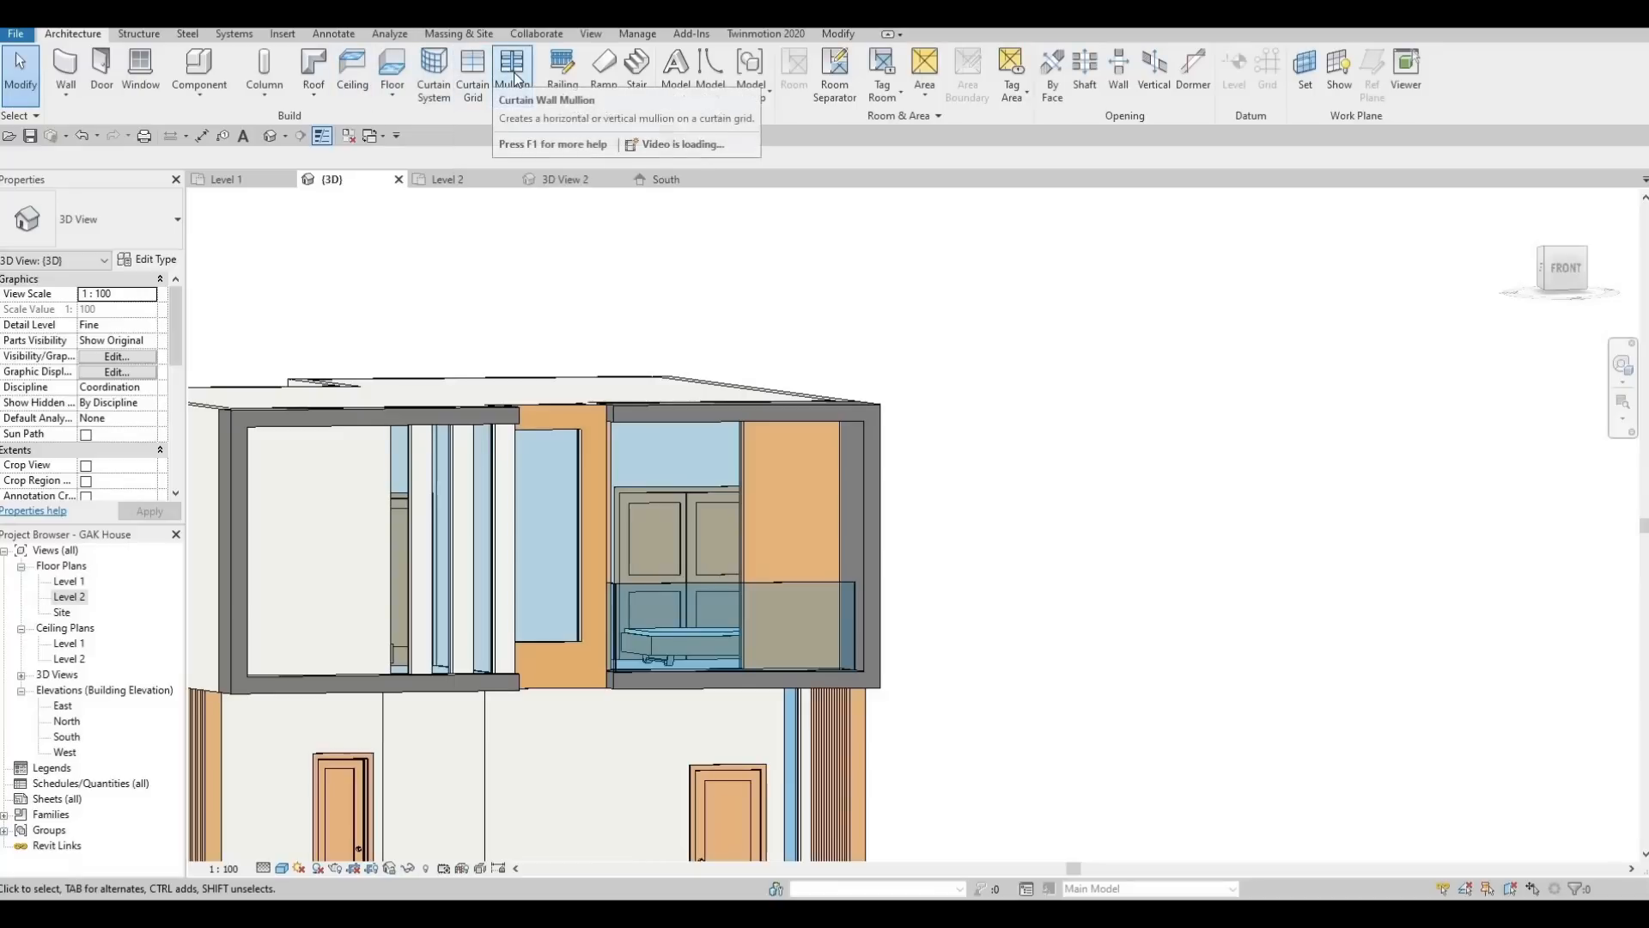
click(481, 76)
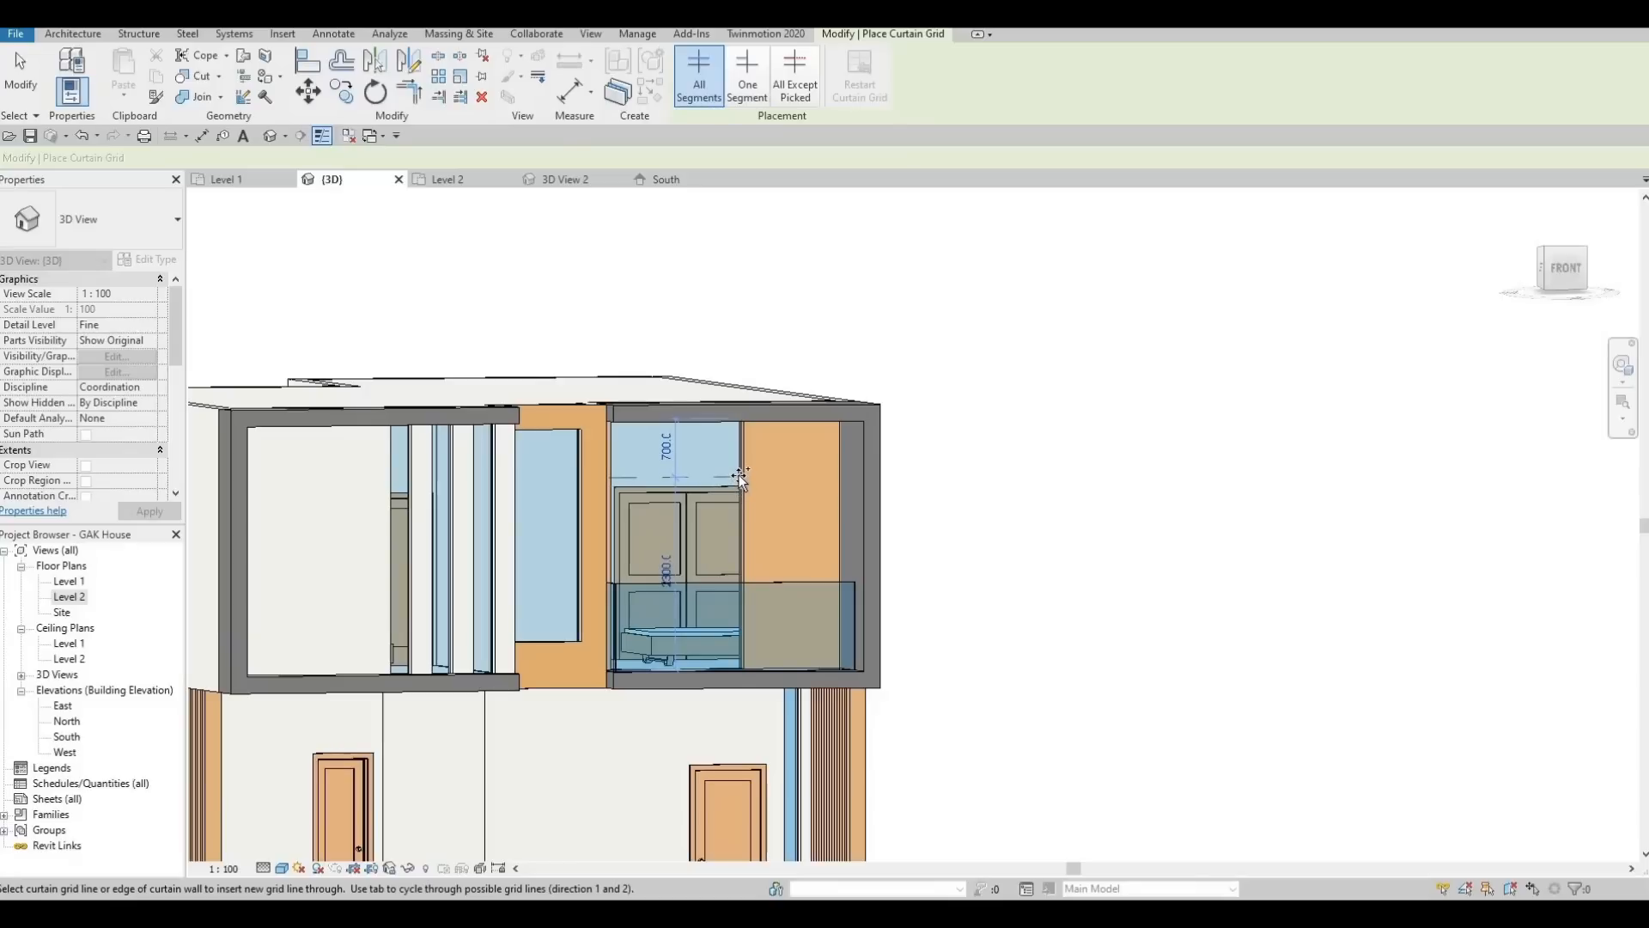
click(738, 474)
shift+middle_drag(585, 548, 677, 476)
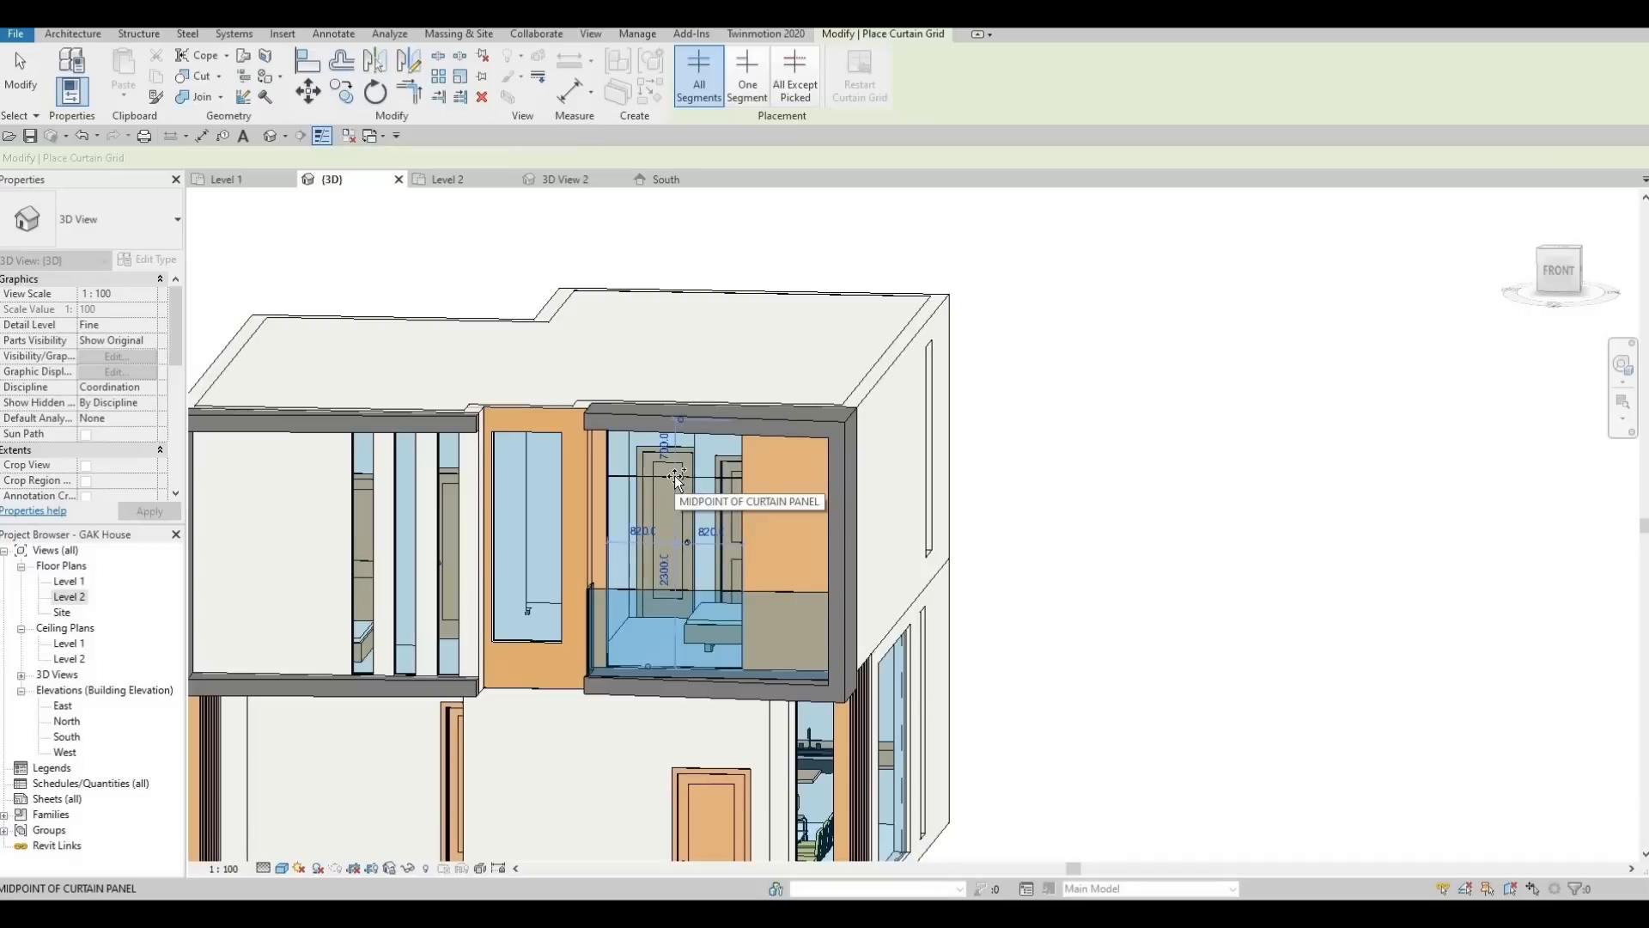
click(671, 546)
key(Escape)
key(Escape)
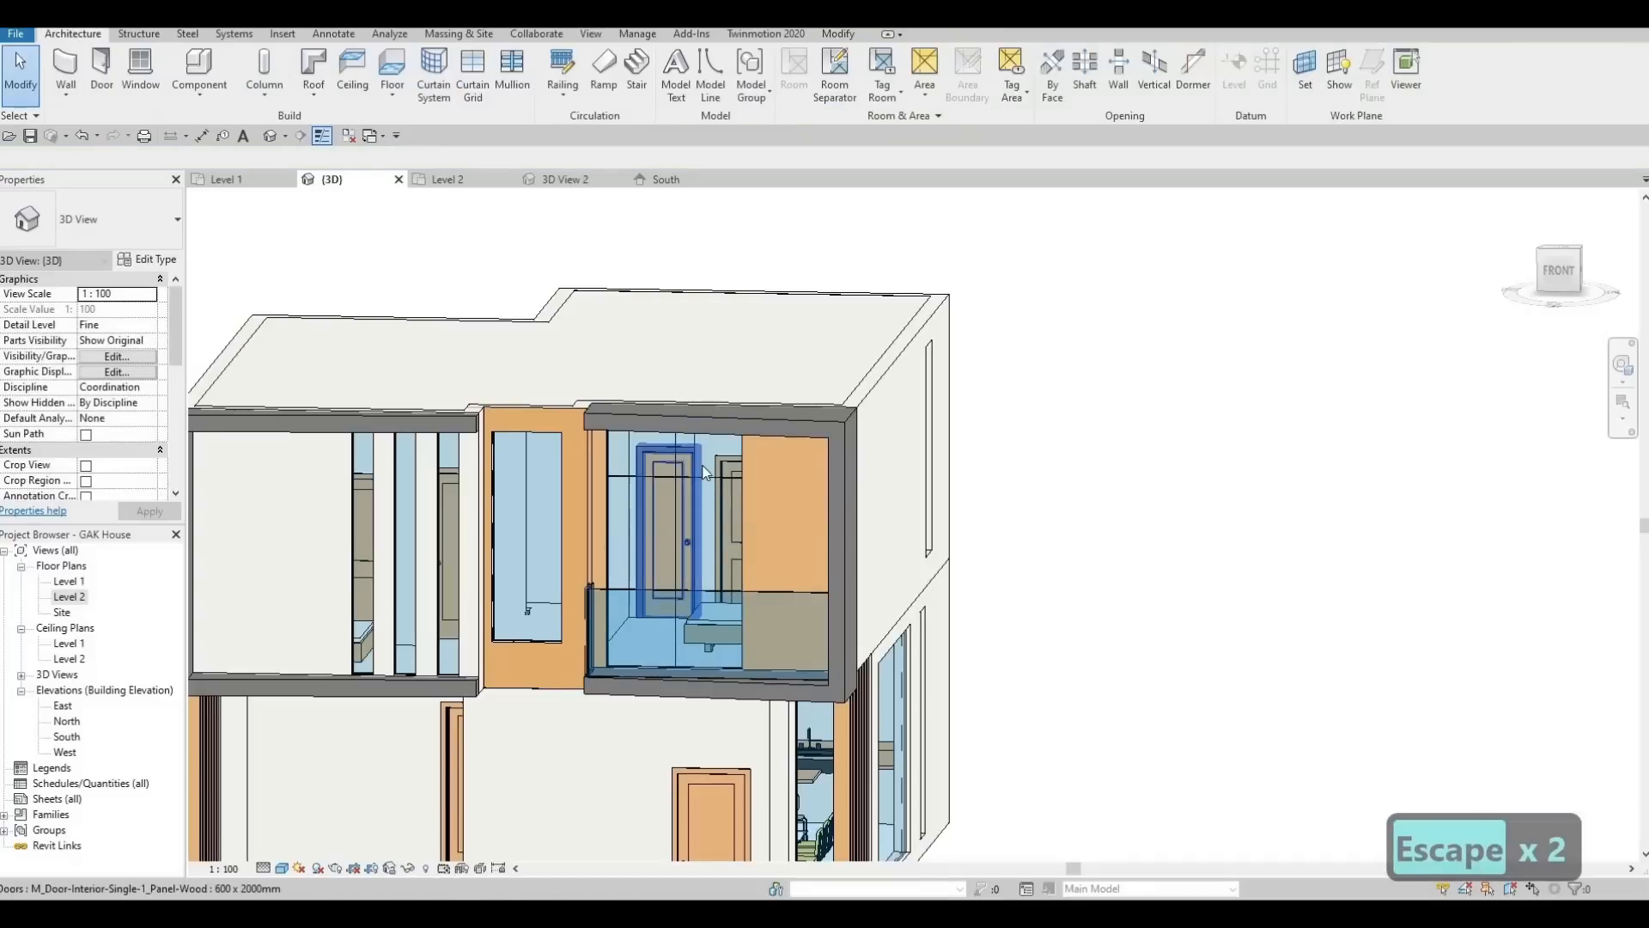
Add two vertical grid lines to the large ground-floor dining window, 800 mm from its left edge and about 700 mm from its right
shift+middle_drag(649, 592, 472, 320)
scroll(630, 743, up, 1)
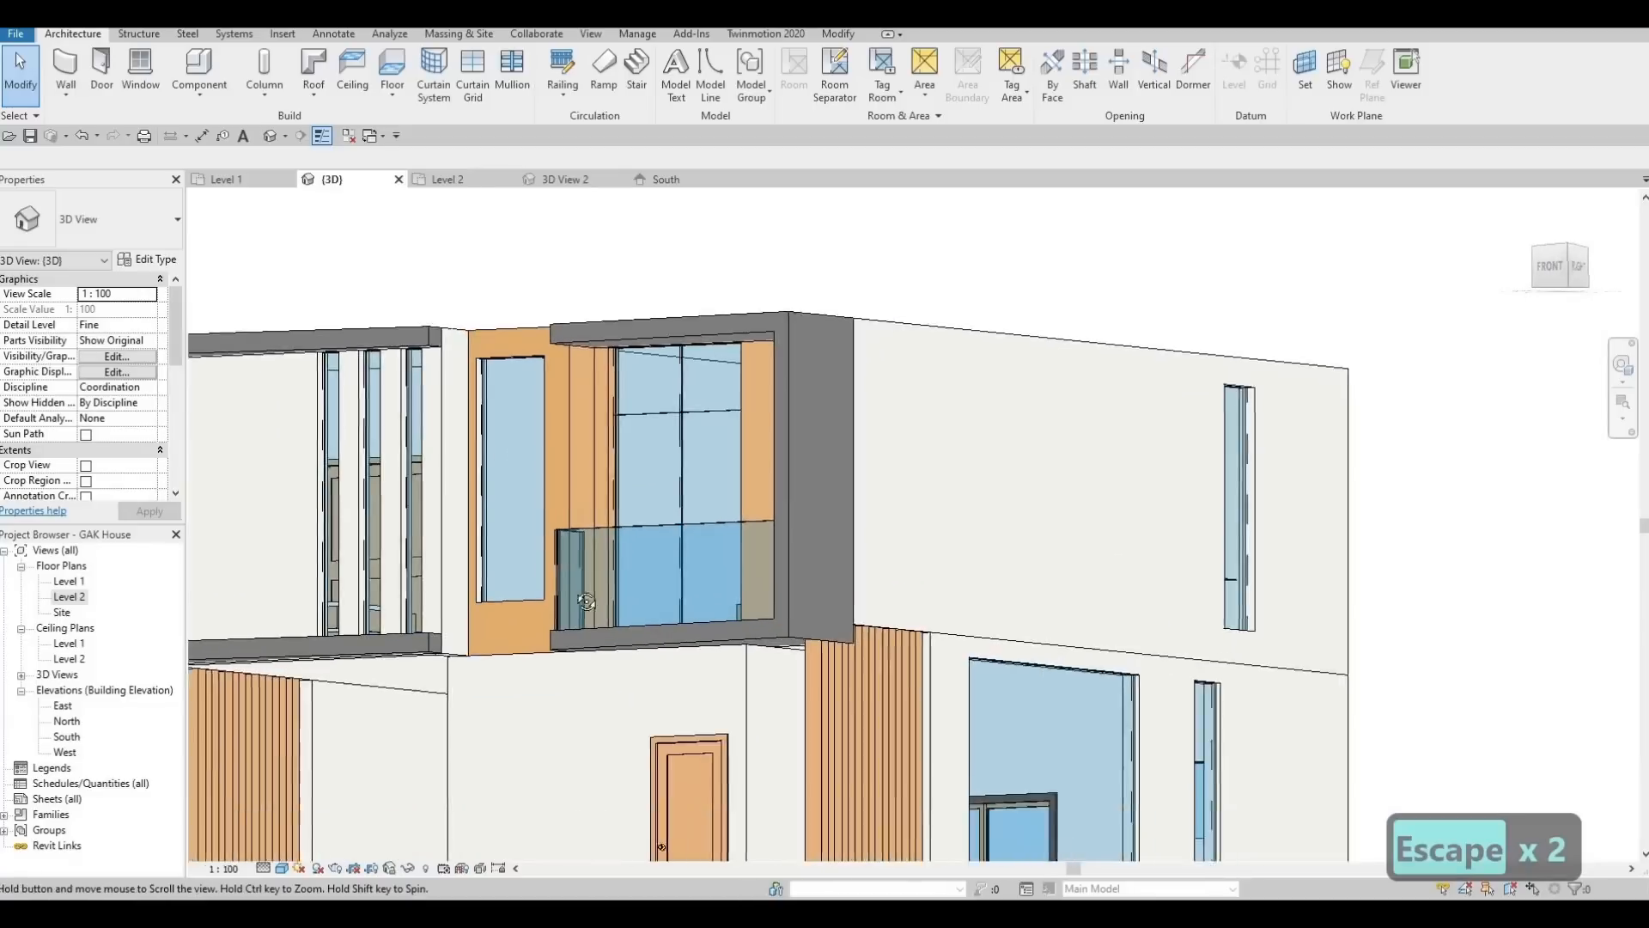
middle_drag(630, 743, 641, 405)
click(641, 405)
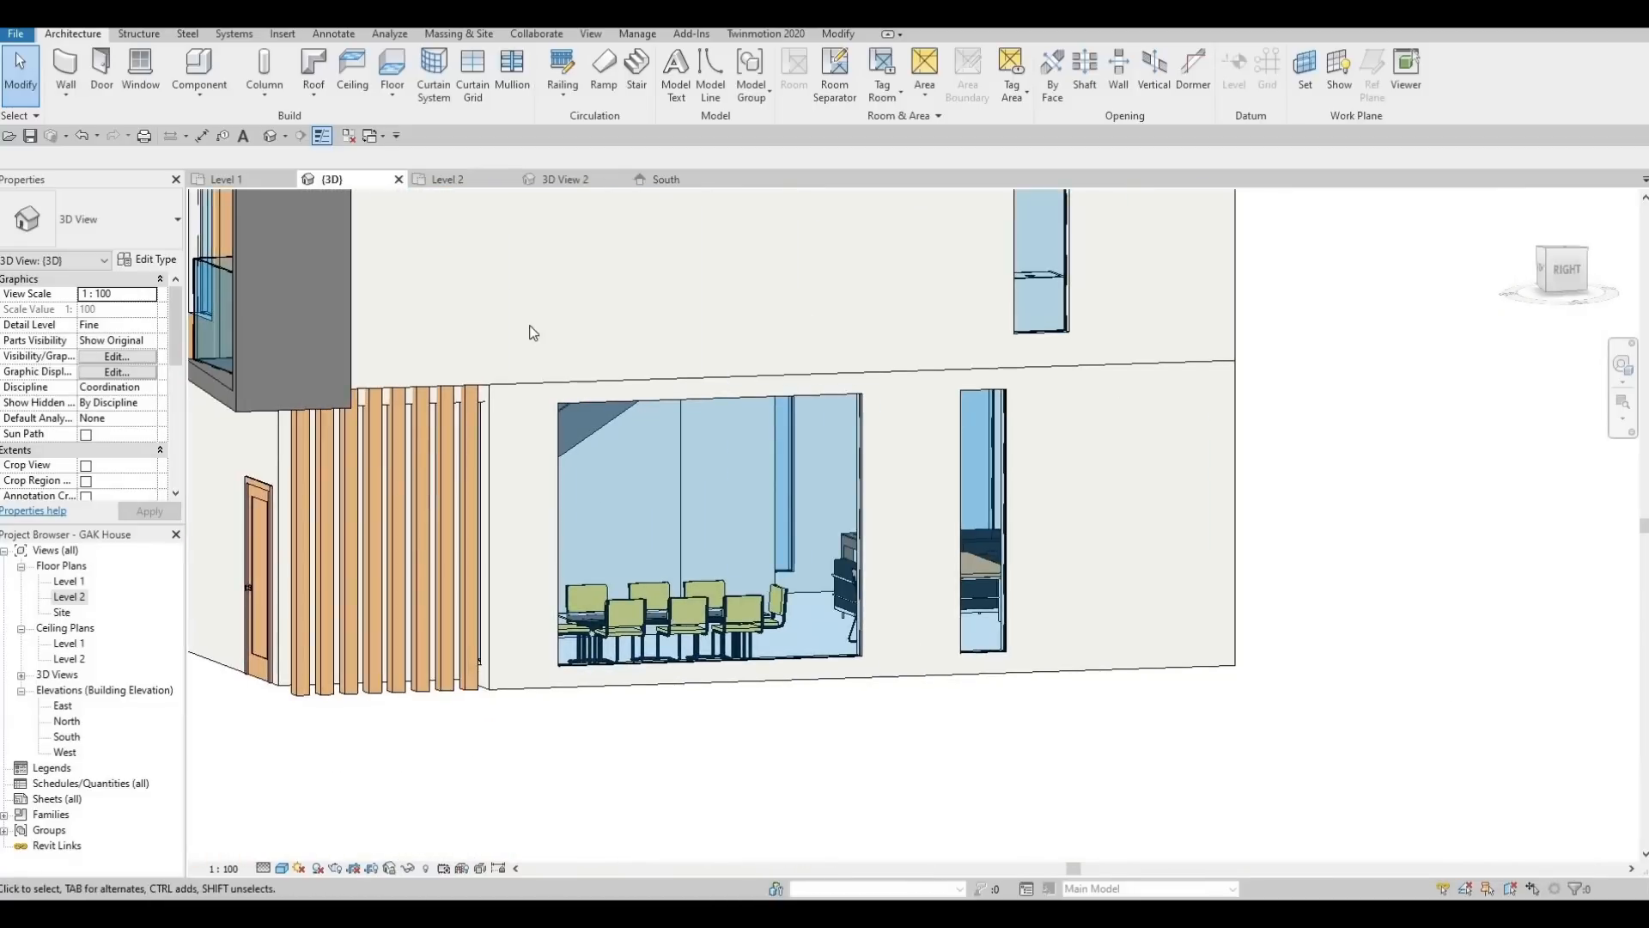
key(c)
key(g)
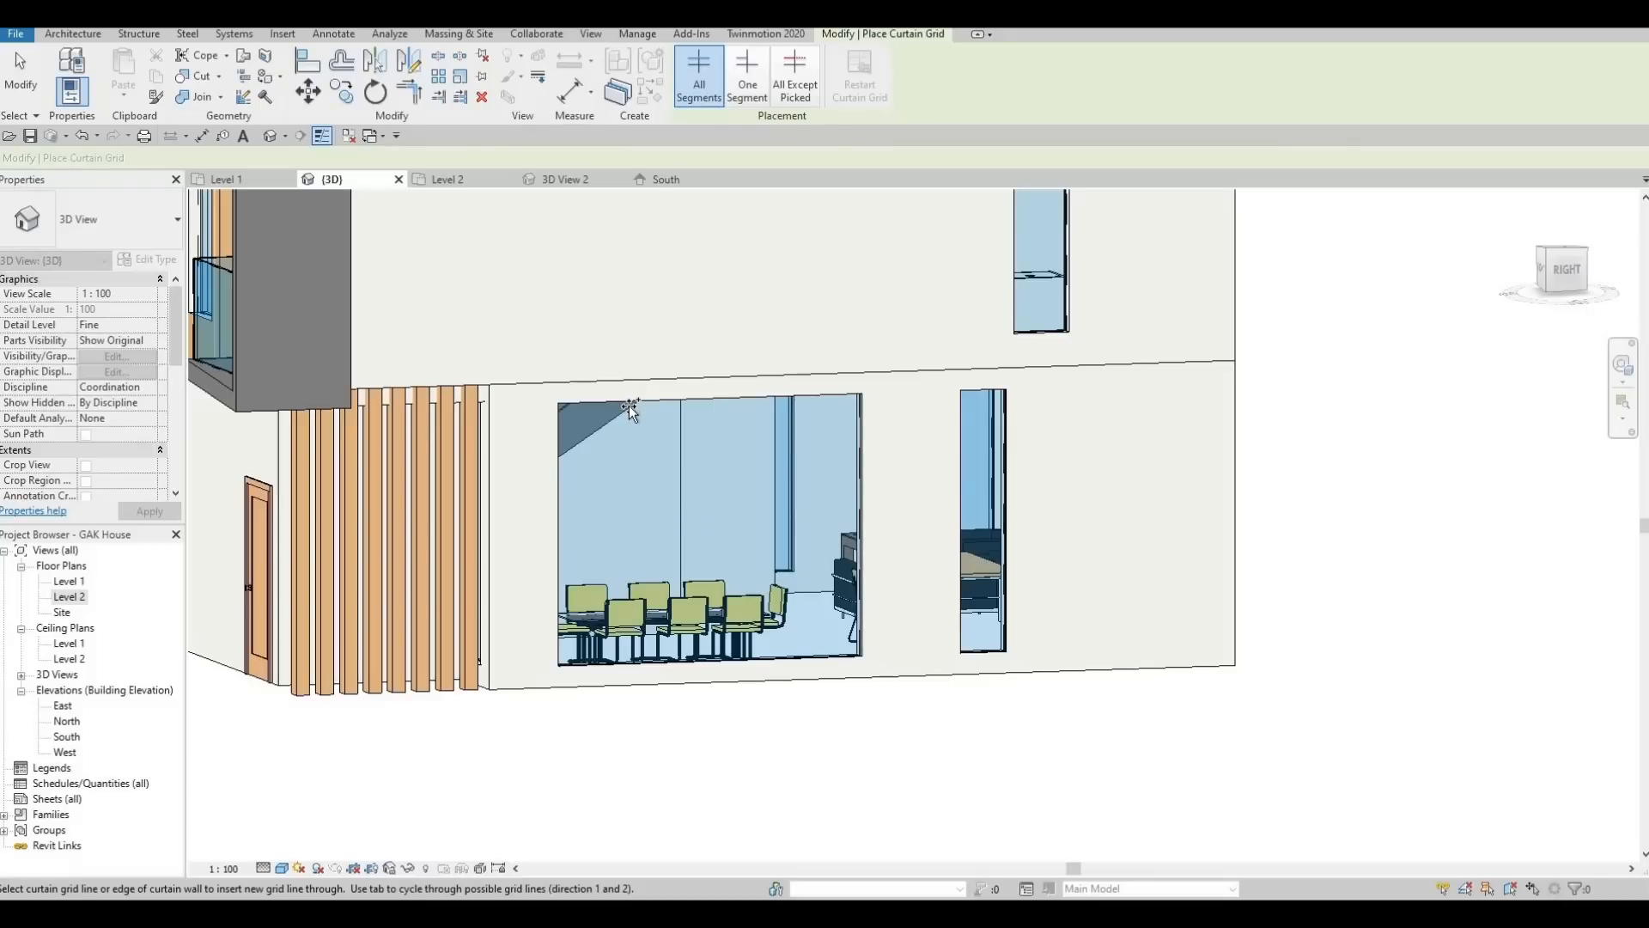
click(633, 405)
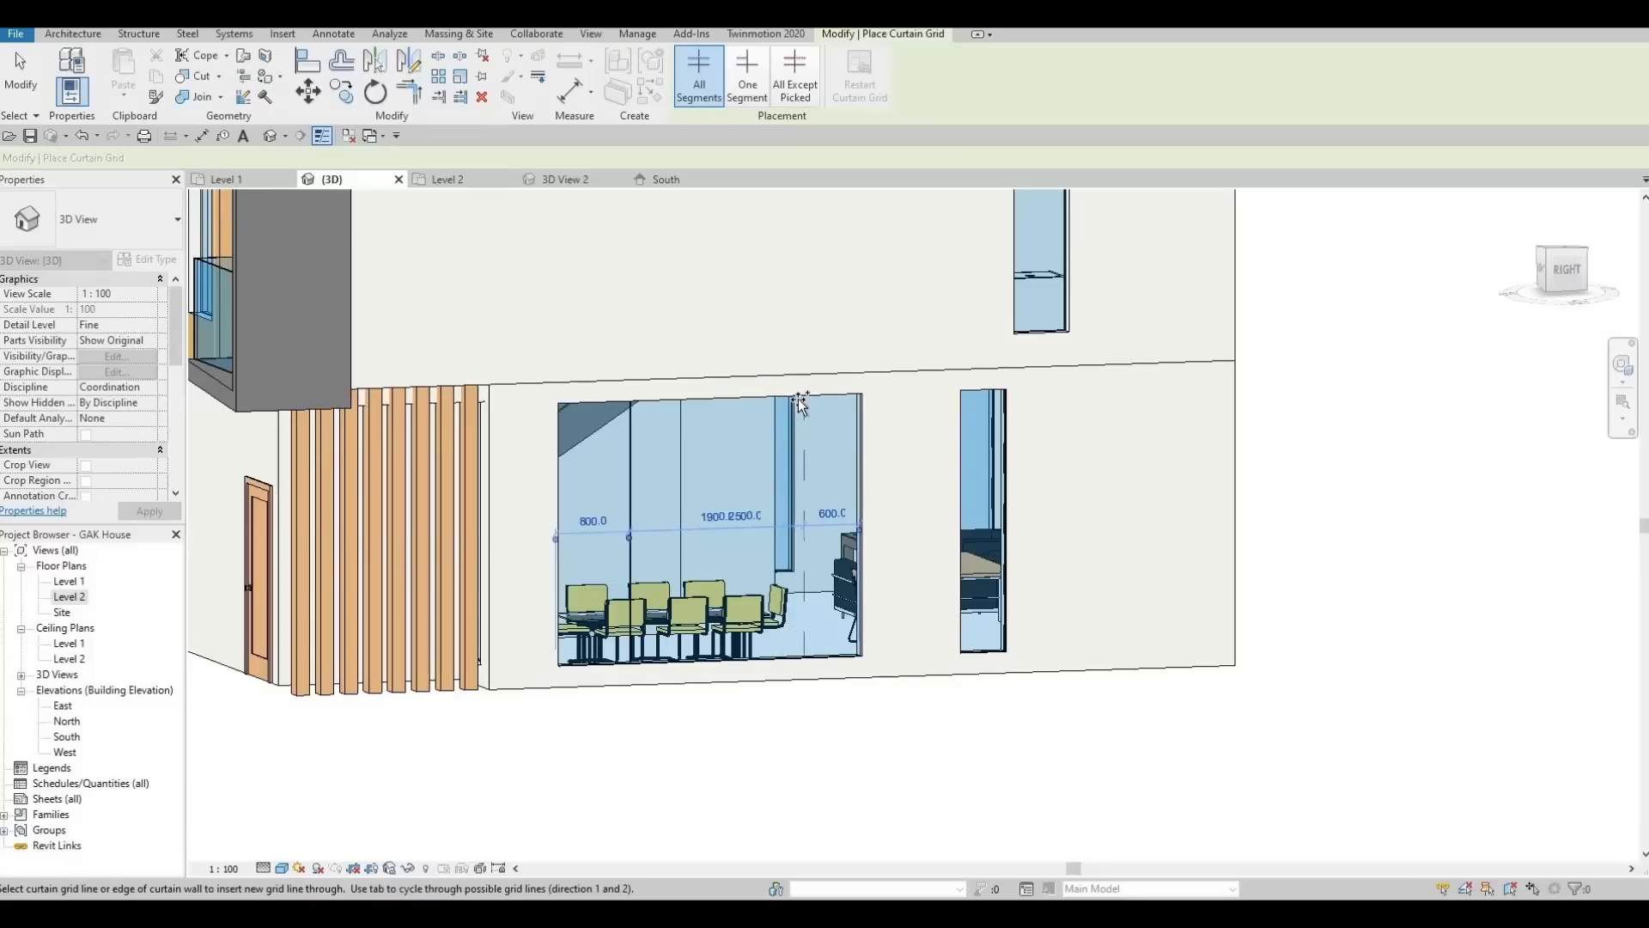
key(Escape)
key(Escape)
key(Escape)
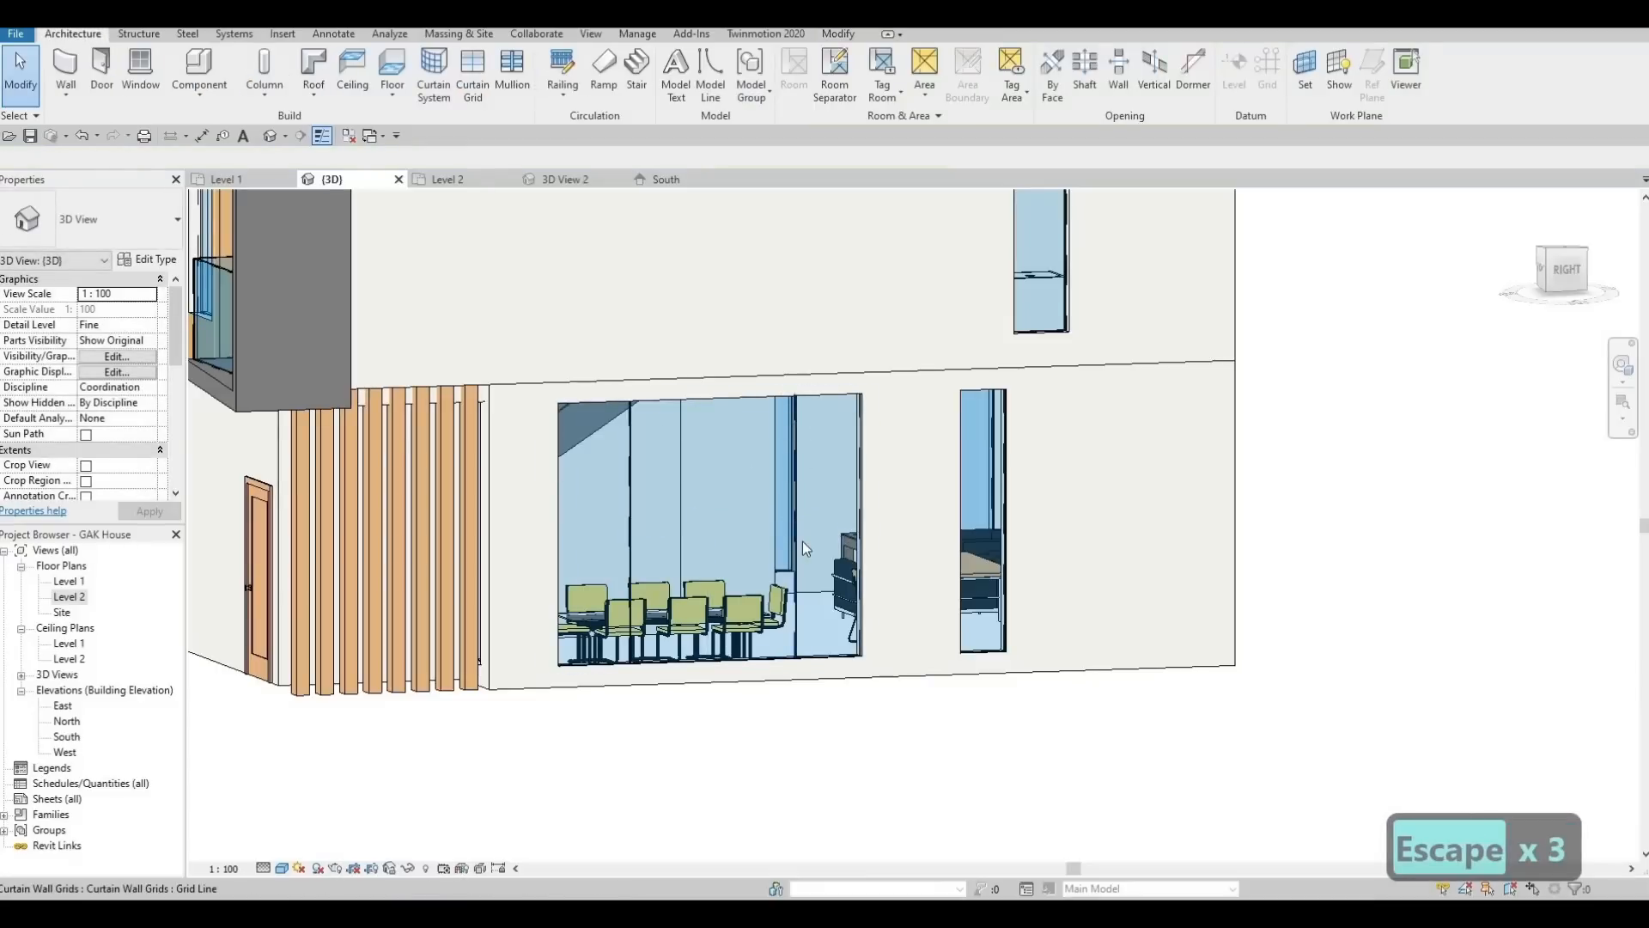
Set the distance between the dining window's right-hand vertical grid line and the window's right edge to 800 mm
key(Tab)
key(Tab)
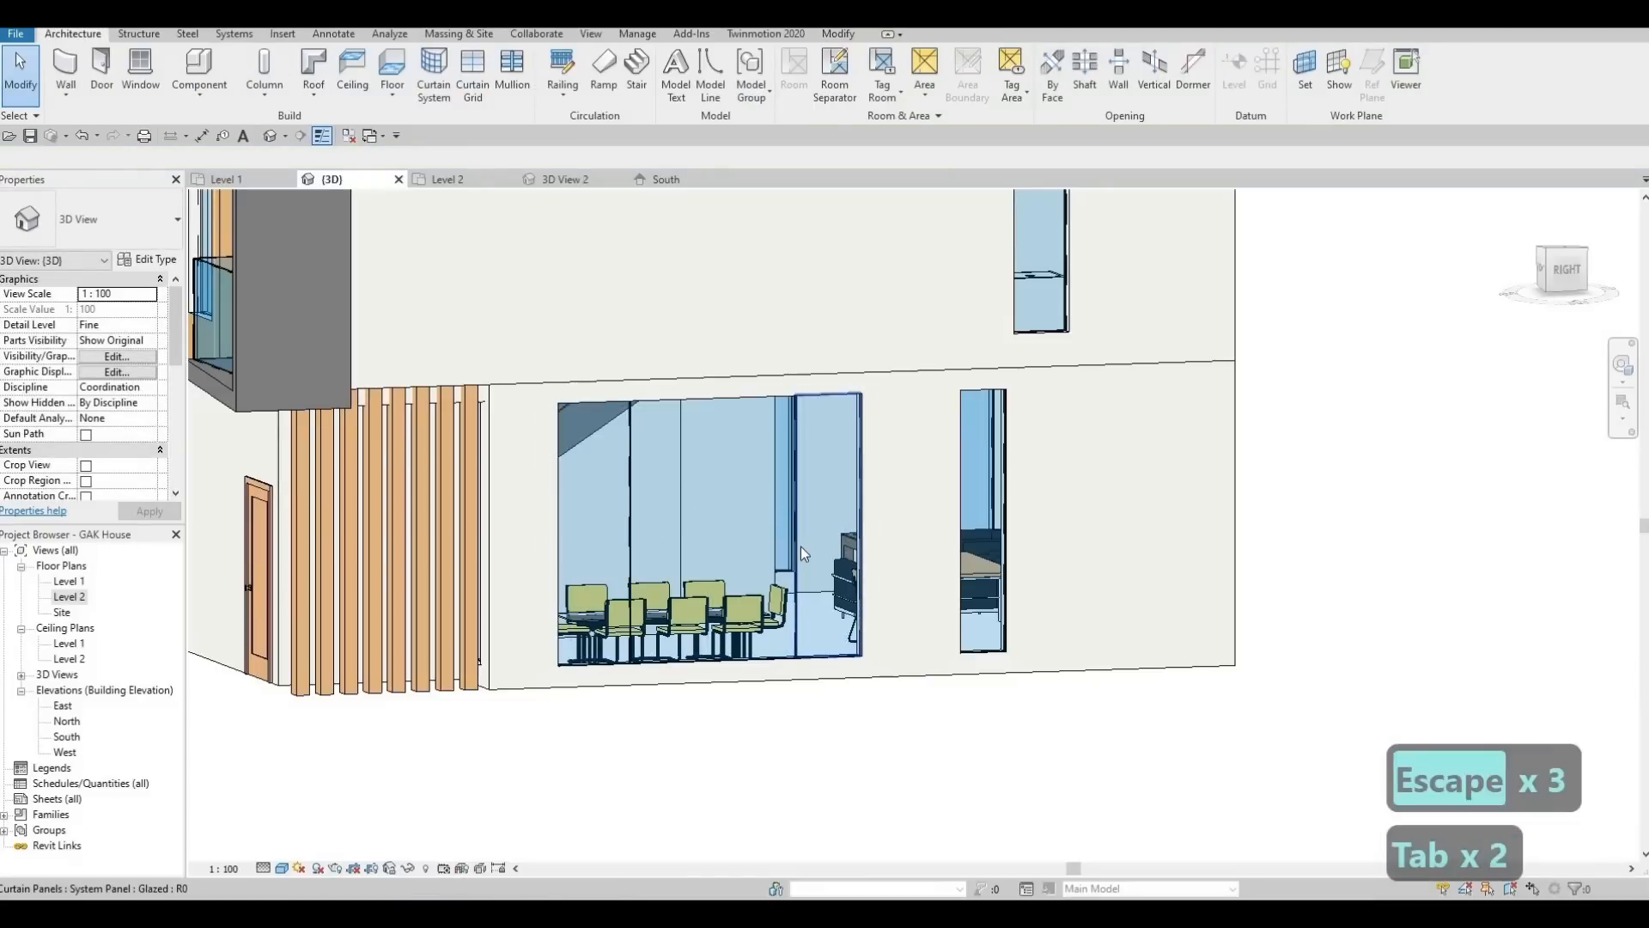
click(800, 546)
key(Escape)
shift+middle_drag(688, 550, 707, 536)
click(705, 536)
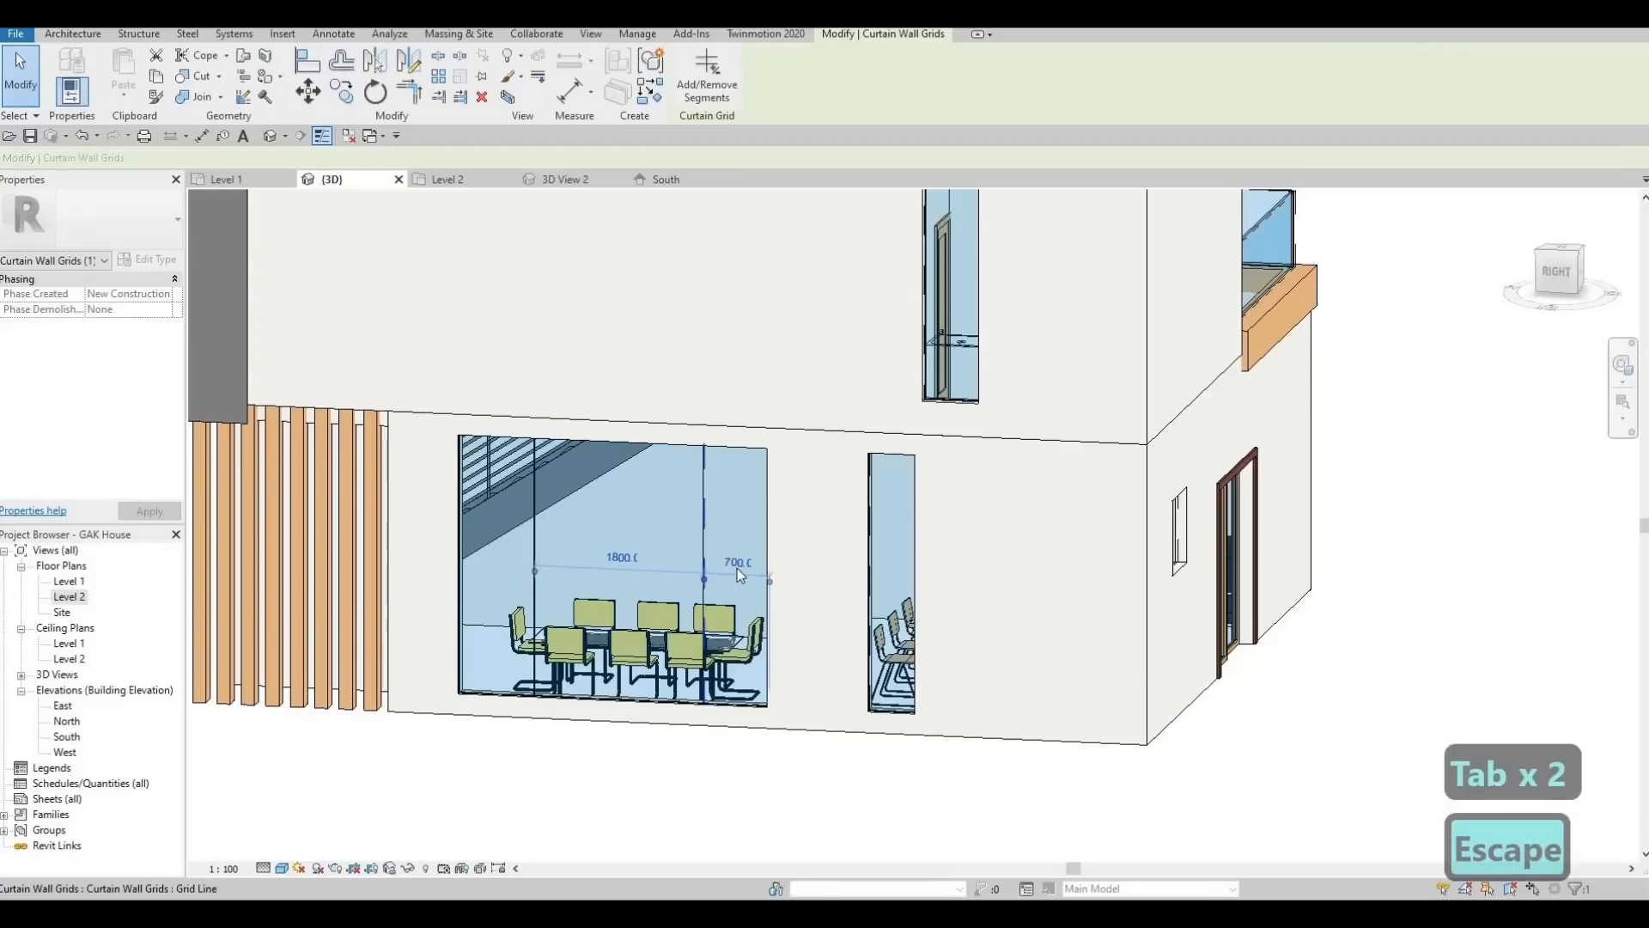
text(800)
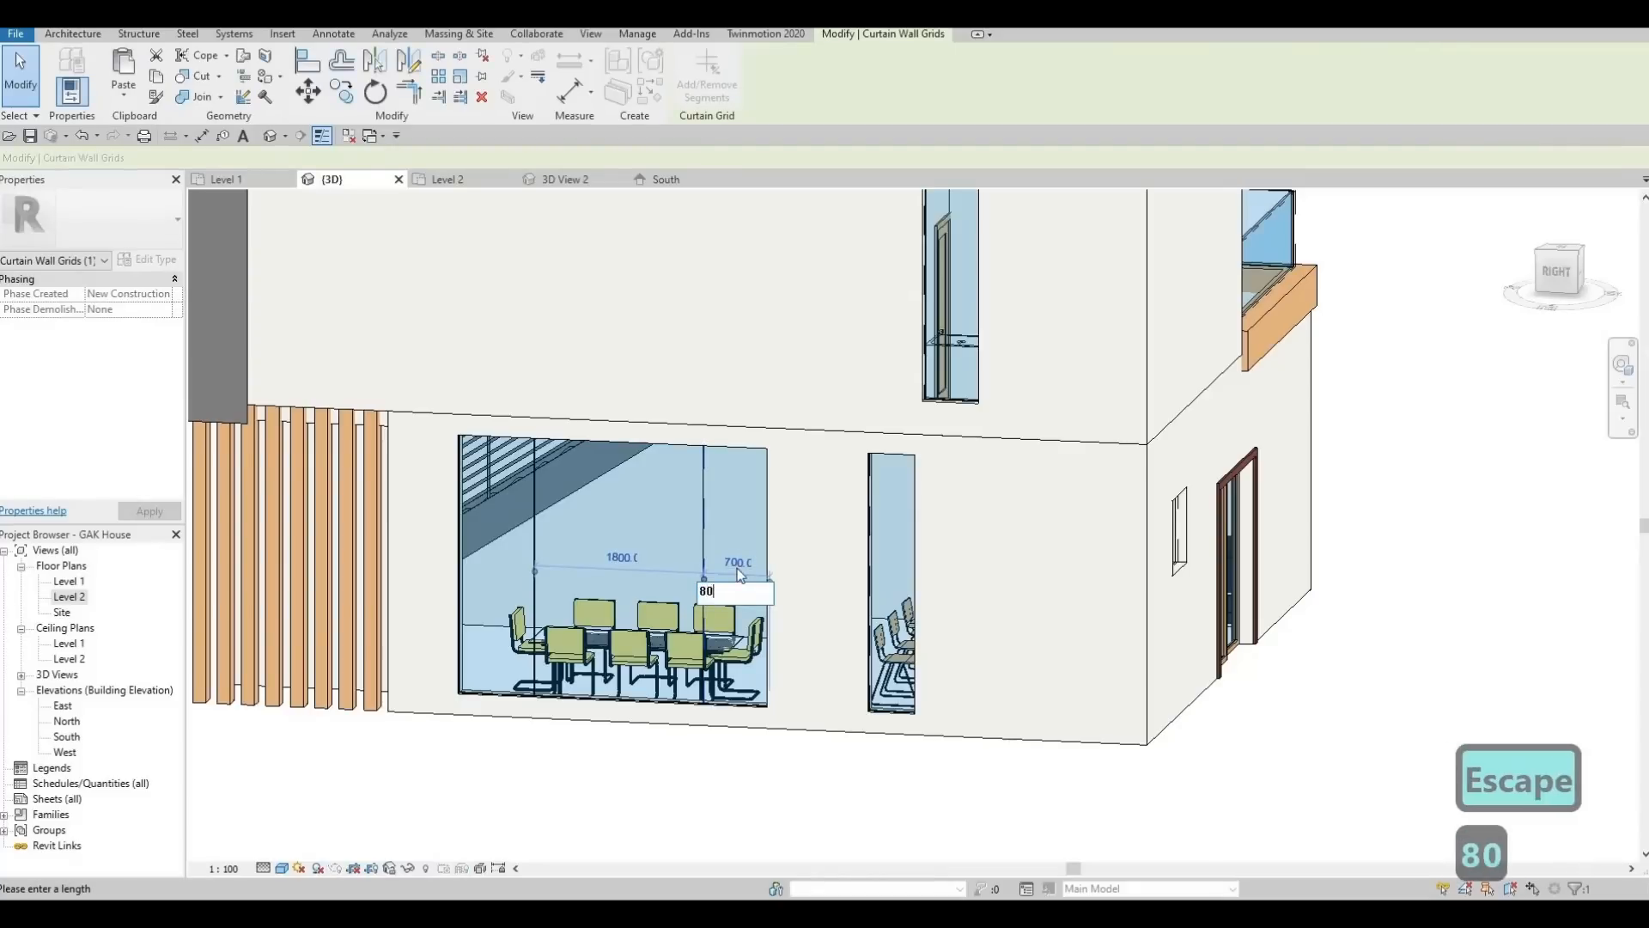
key(Return)
key(Escape)
key(Escape)
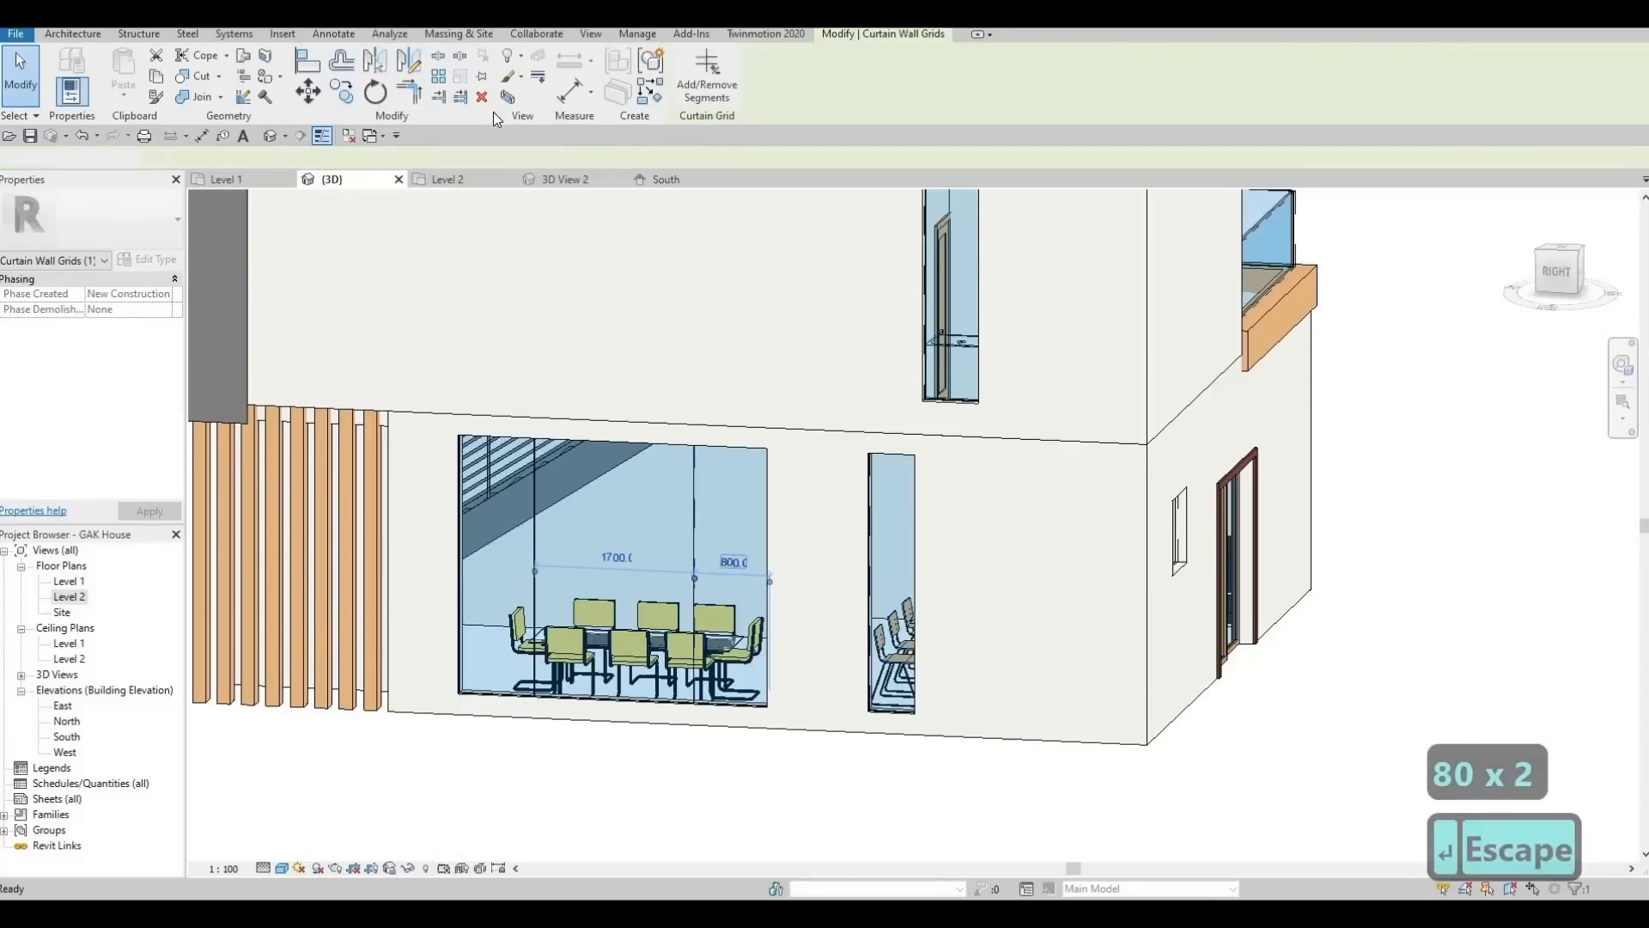
Add single-segment horizontal grid lines to both side bays of the dining window, 700 mm below the head and about 685 mm above the sill
click(472, 84)
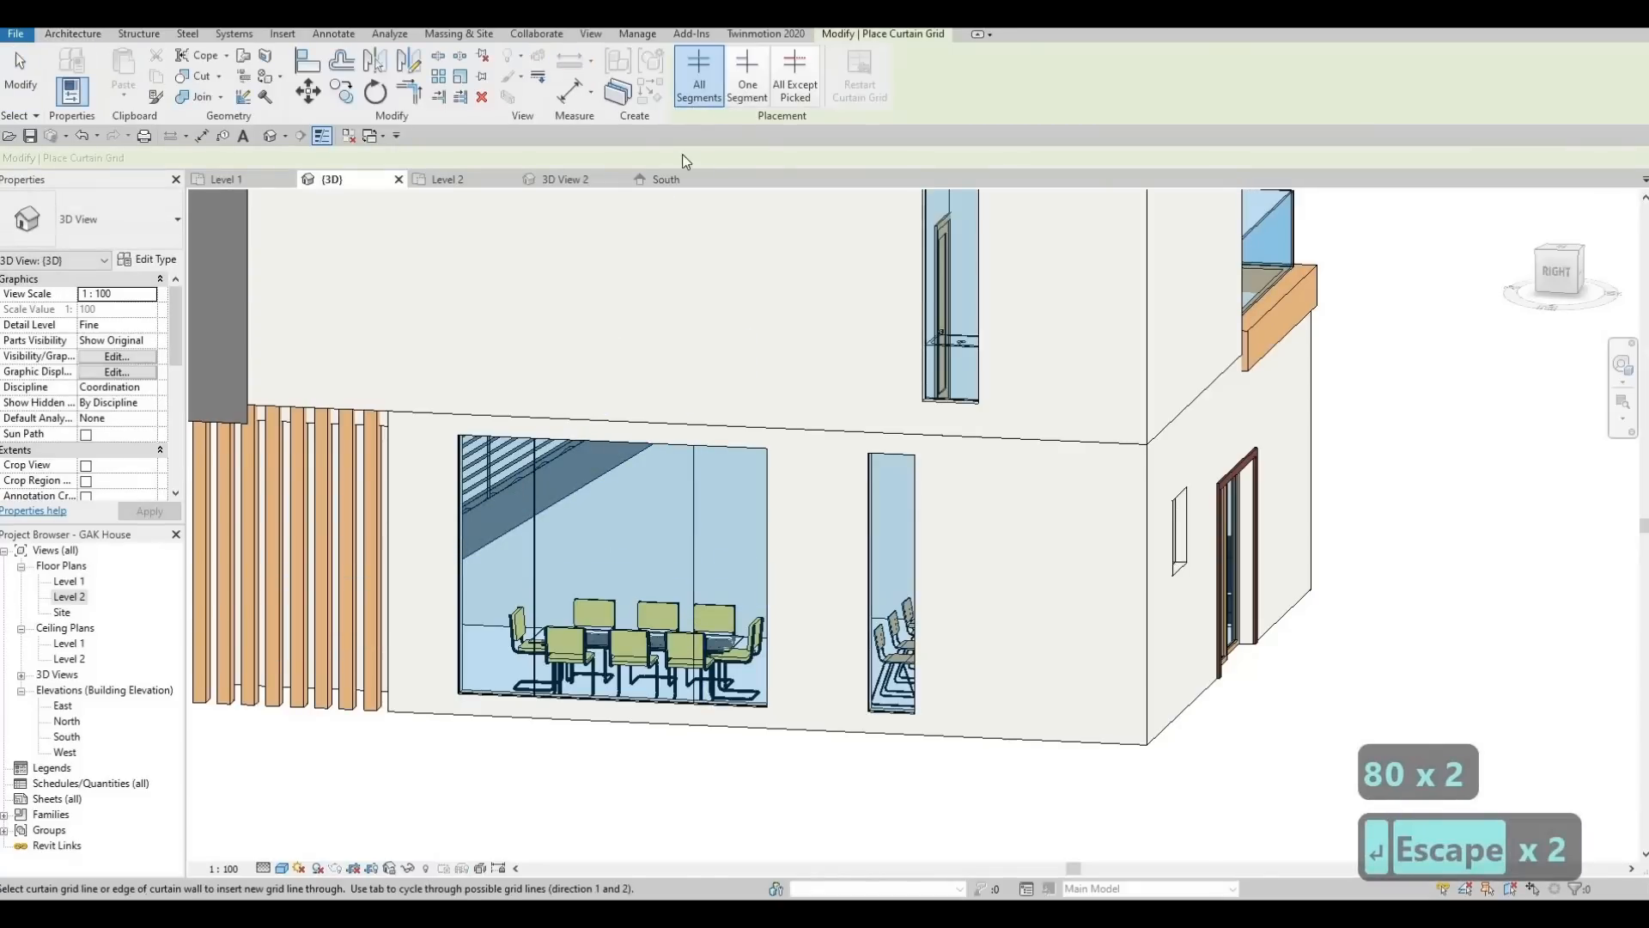
click(745, 76)
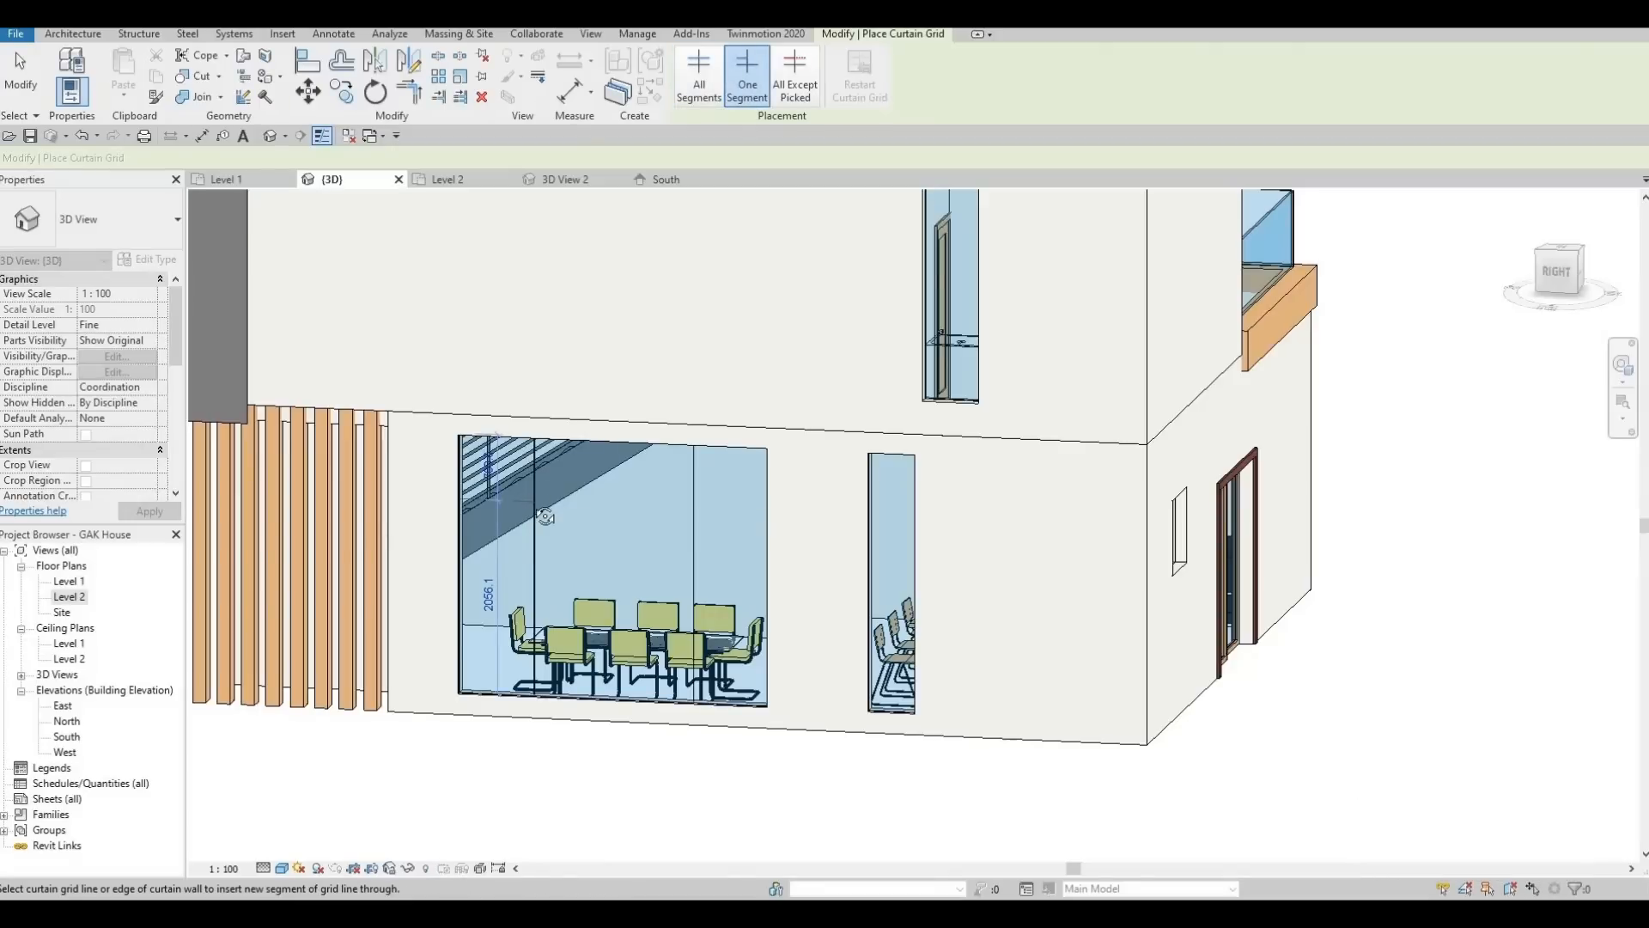
shift+middle_drag(589, 357, 593, 427)
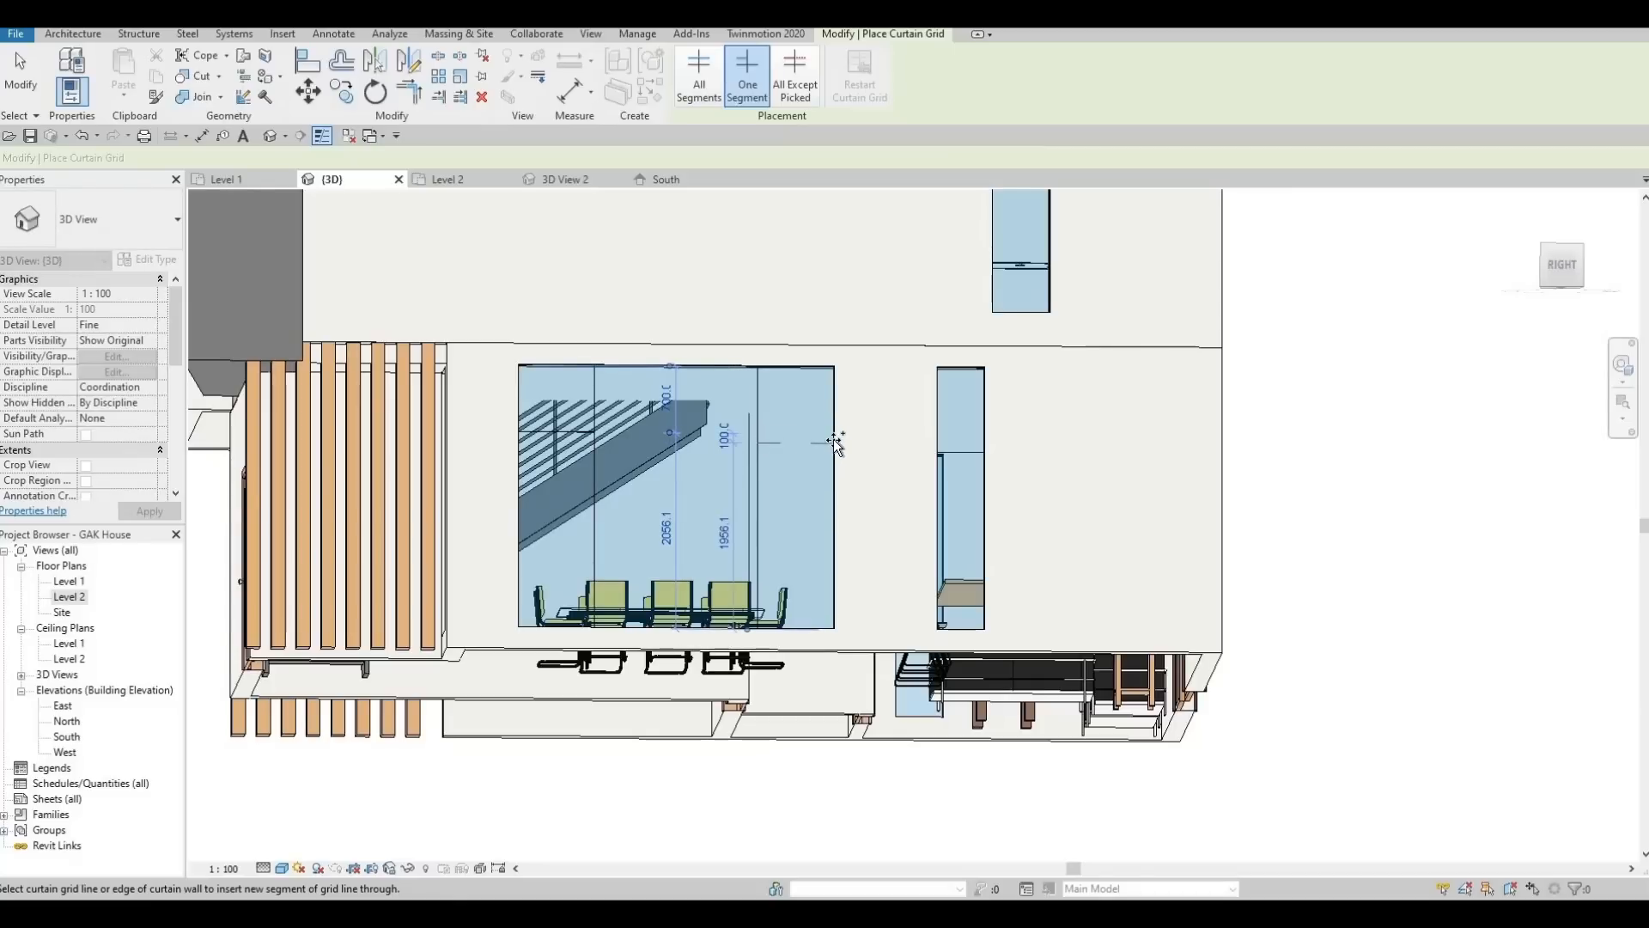
click(757, 435)
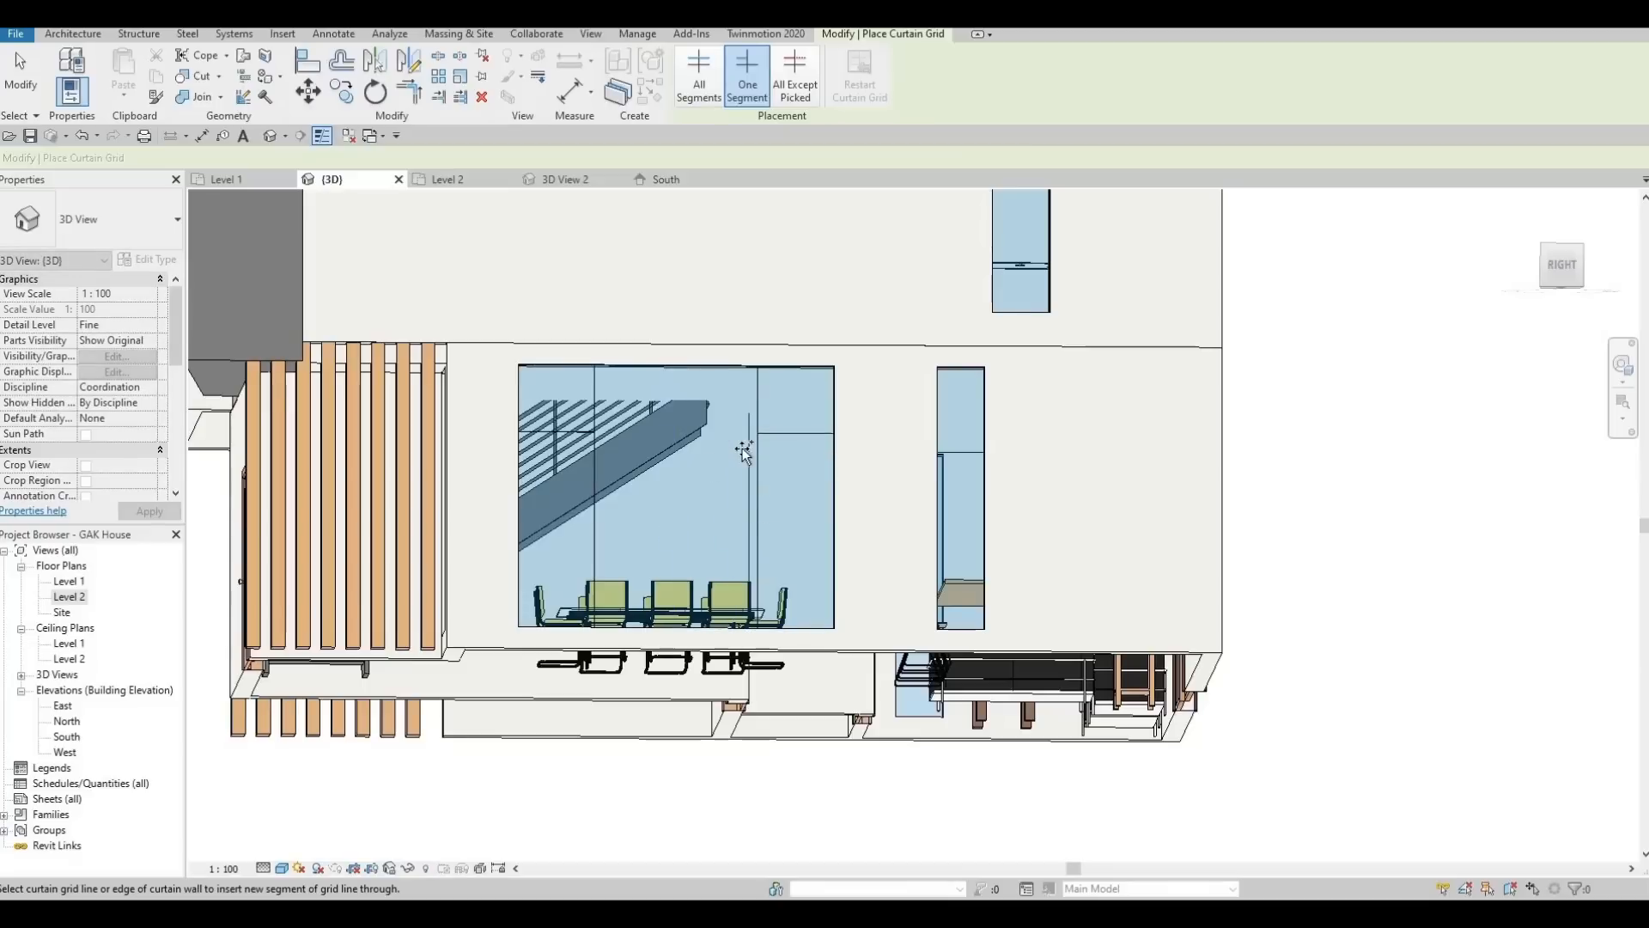
middle_drag(598, 563, 610, 453)
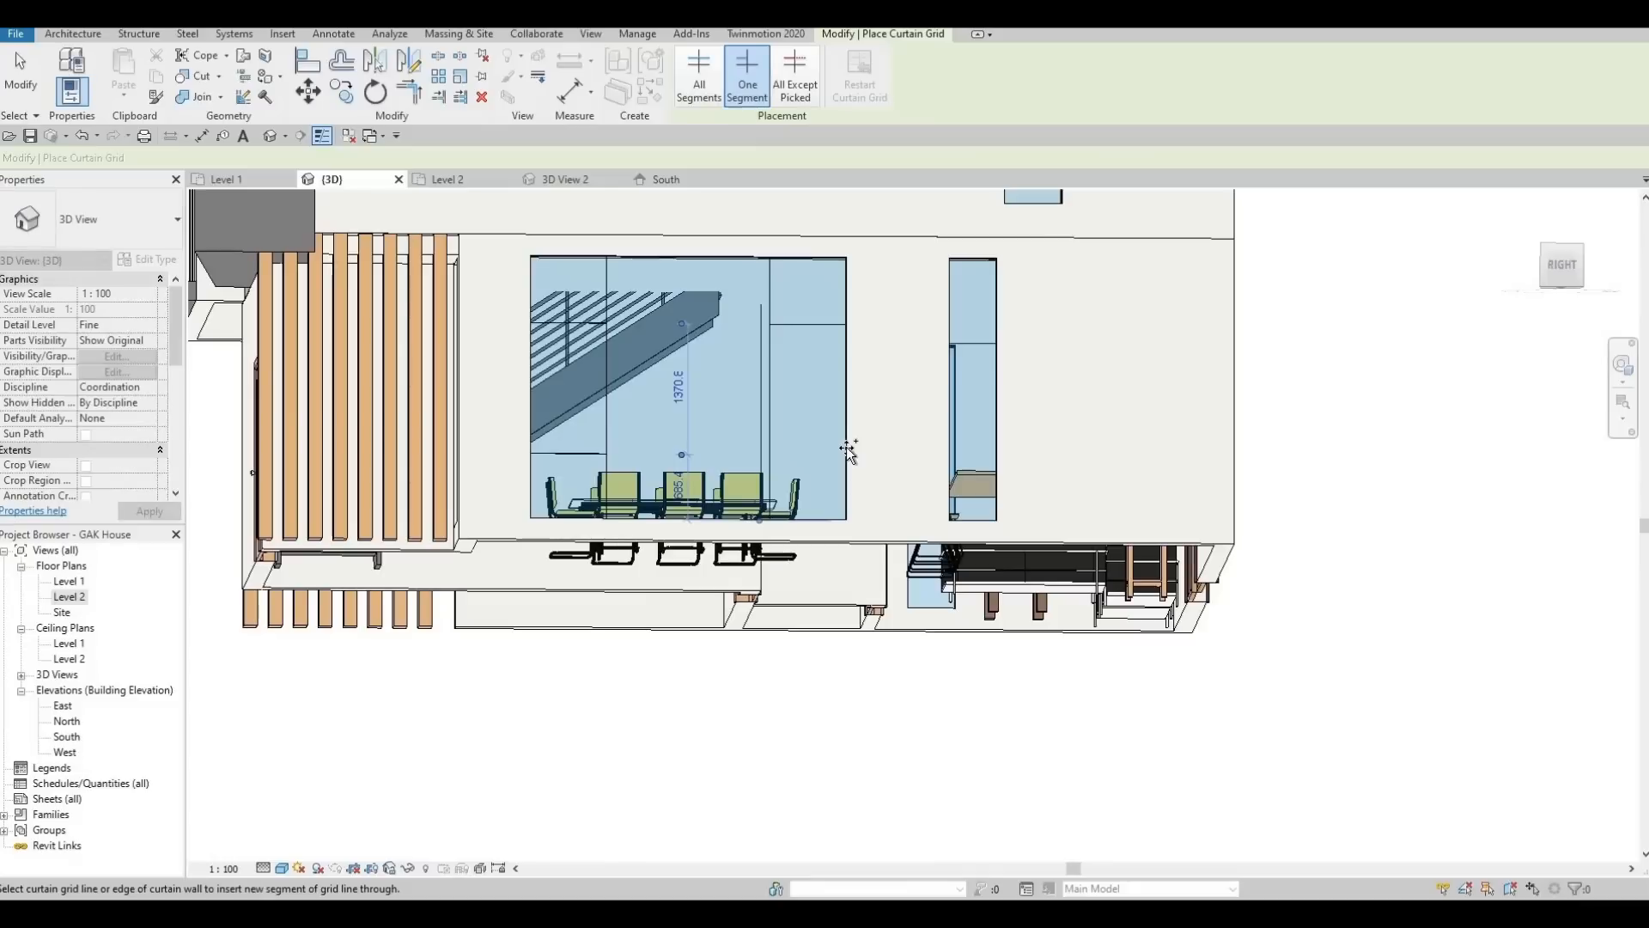
key(Escape)
key(Escape)
shift+middle_drag(552, 582, 496, 479)
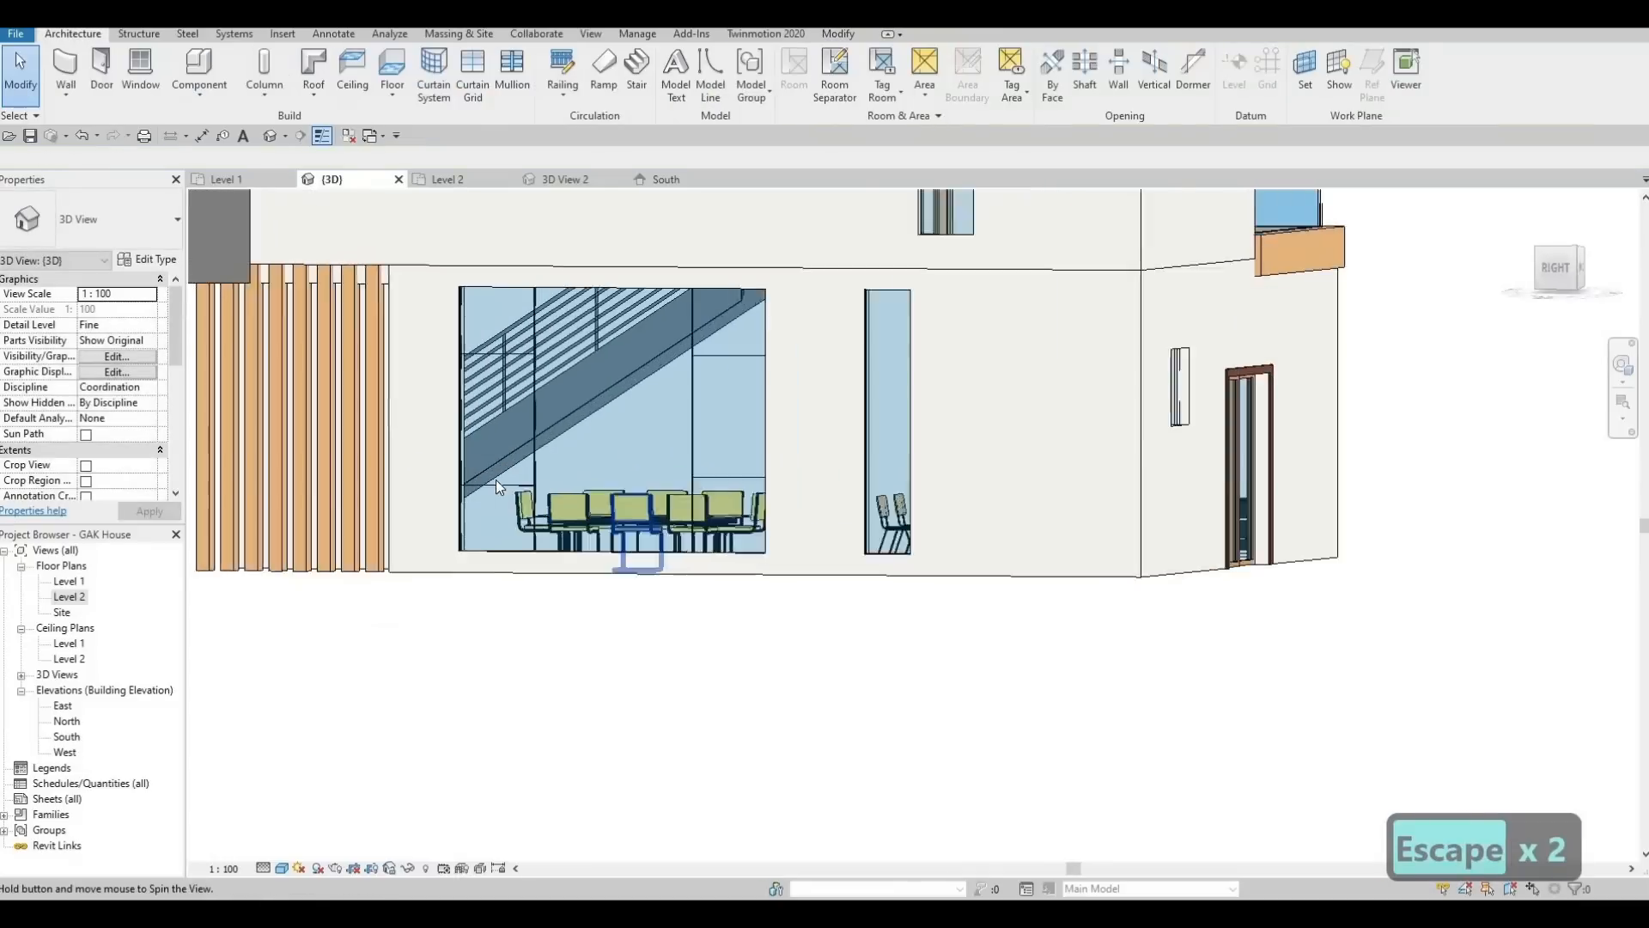
key(a)
key(l)
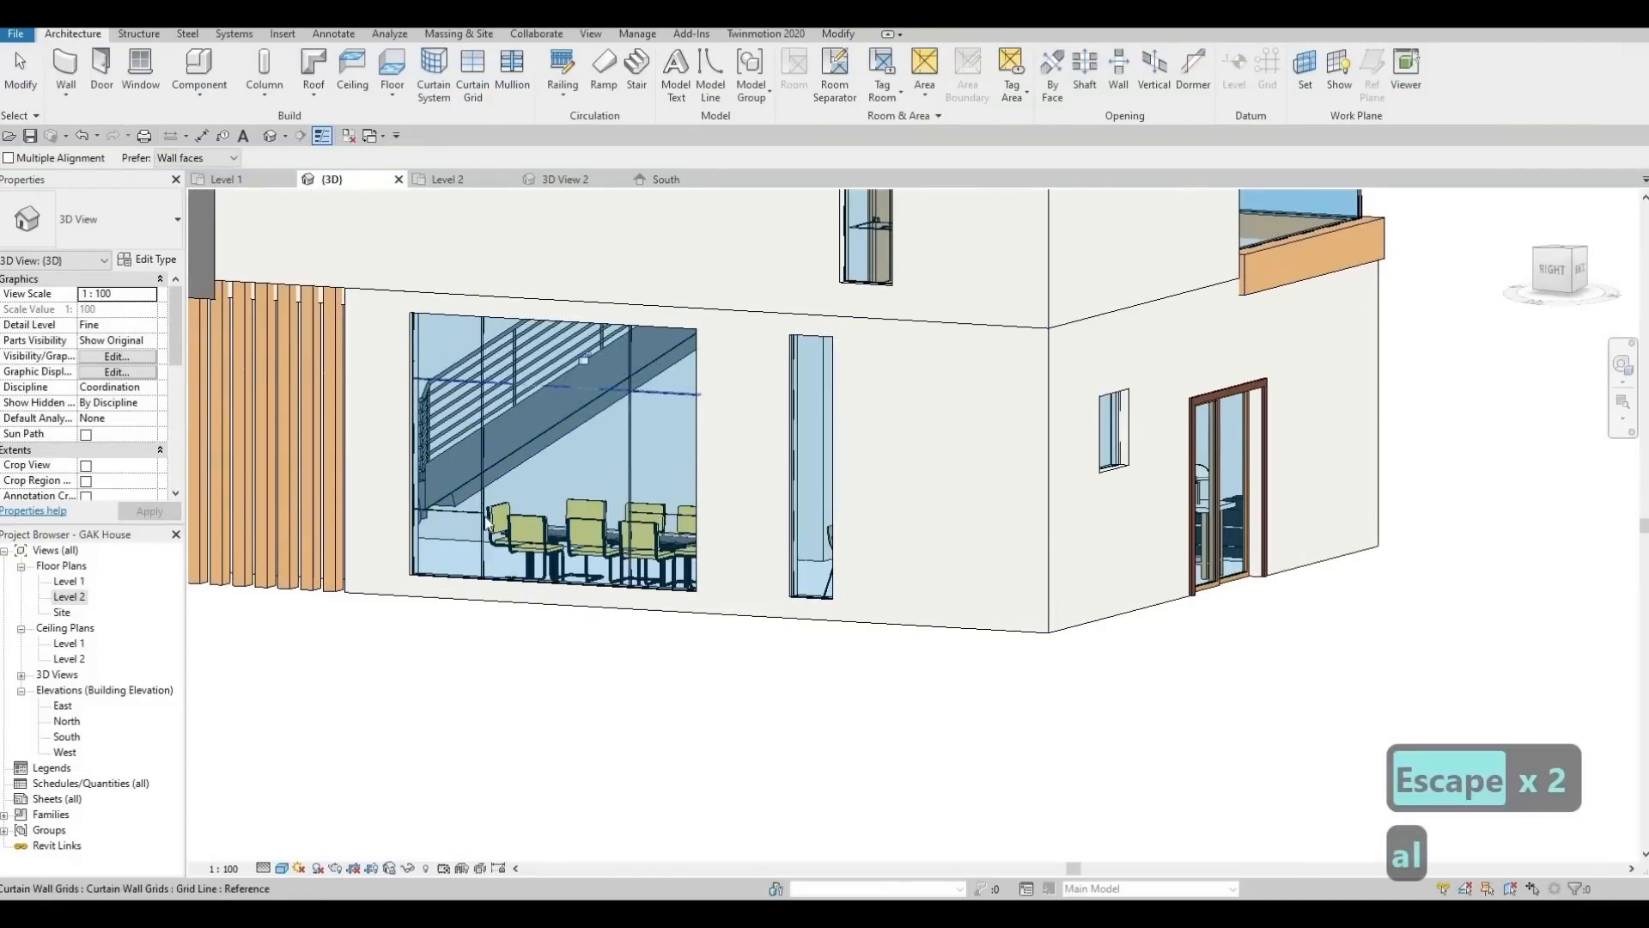
key(Escape)
key(Escape)
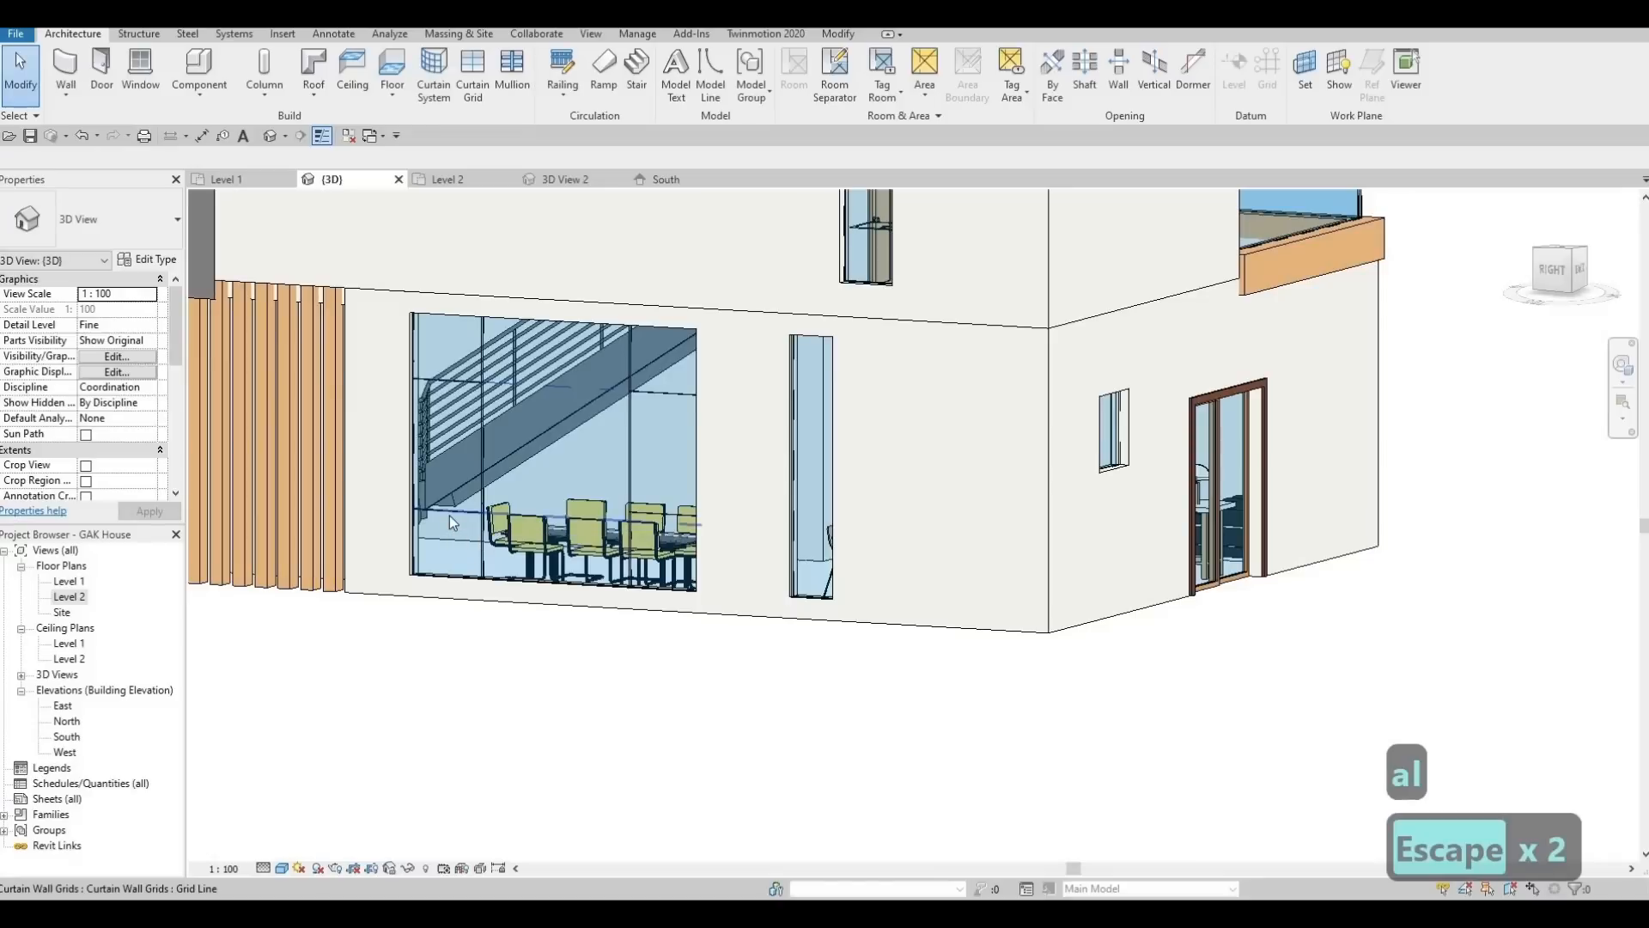
click(450, 515)
key(Escape)
key(Tab)
key(Tab)
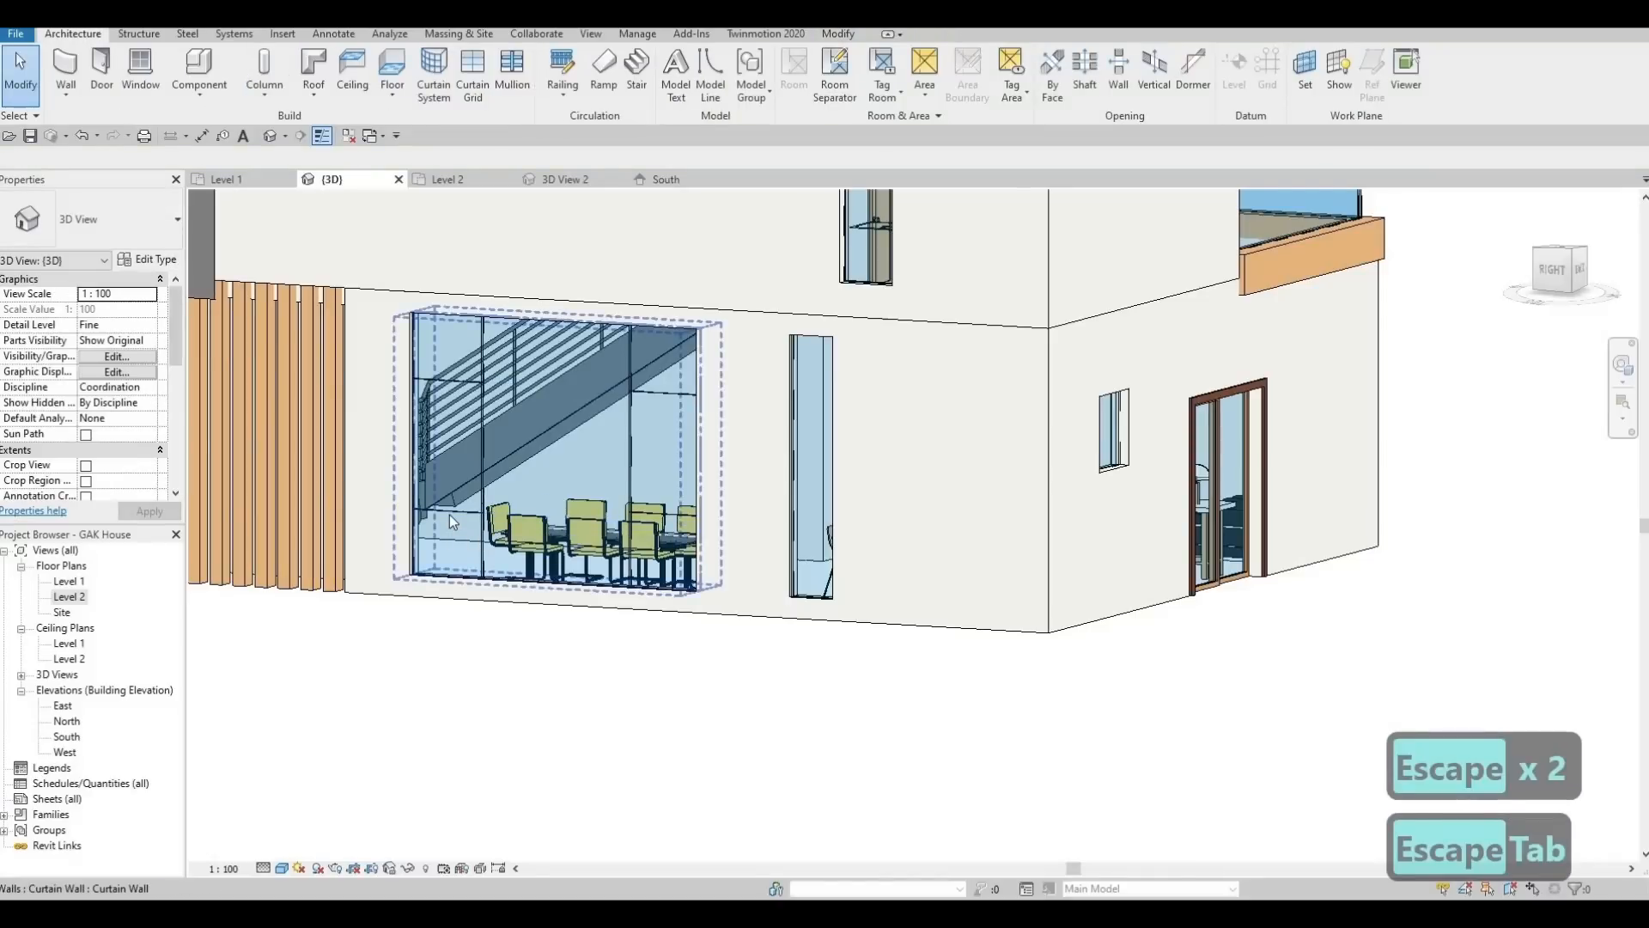
click(450, 523)
key(Escape)
Set the lower horizontal grid line in the dining window's left bay to 700 mm above the window's bottom edge
scroll(670, 245, up, 5)
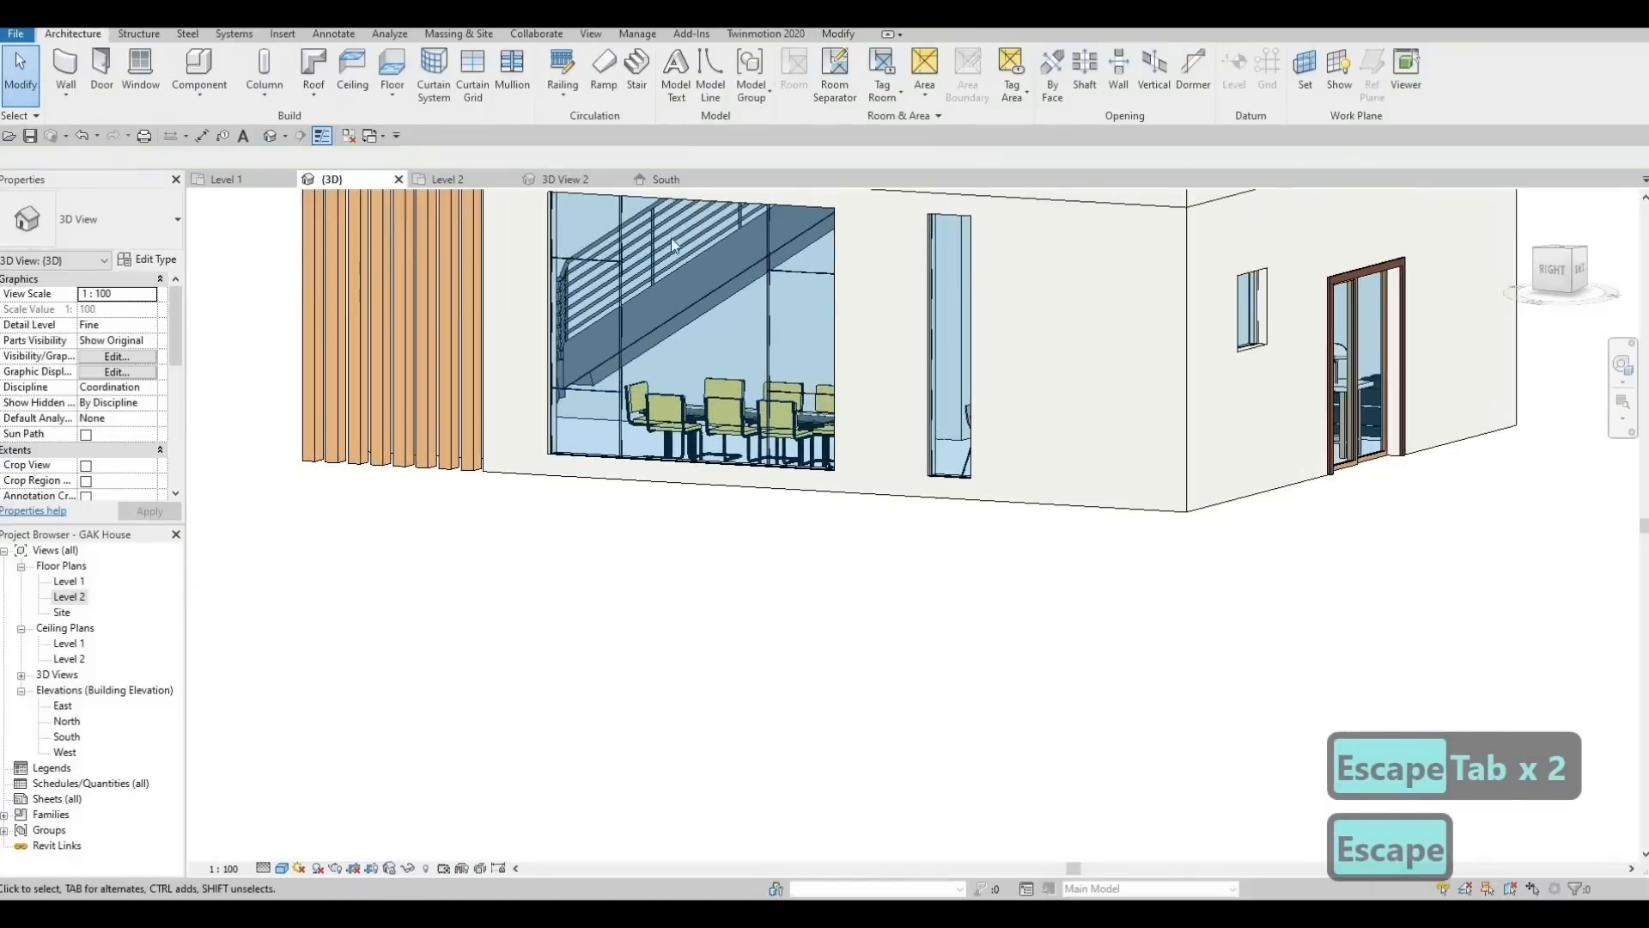
click(775, 271)
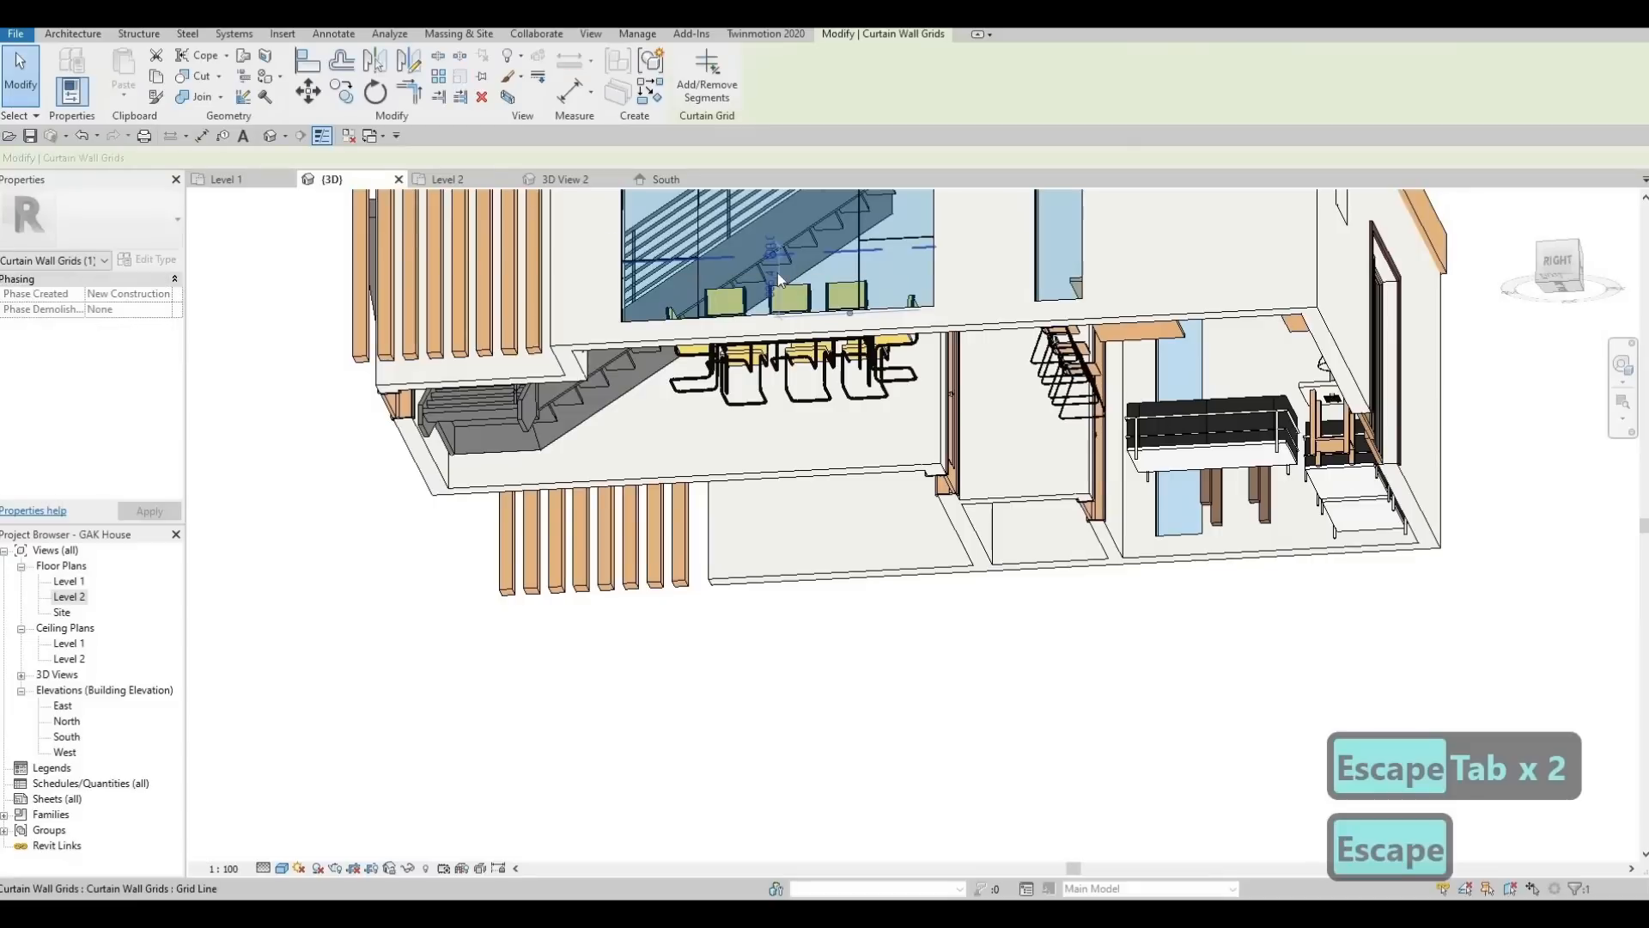
scroll(771, 289, up, 2)
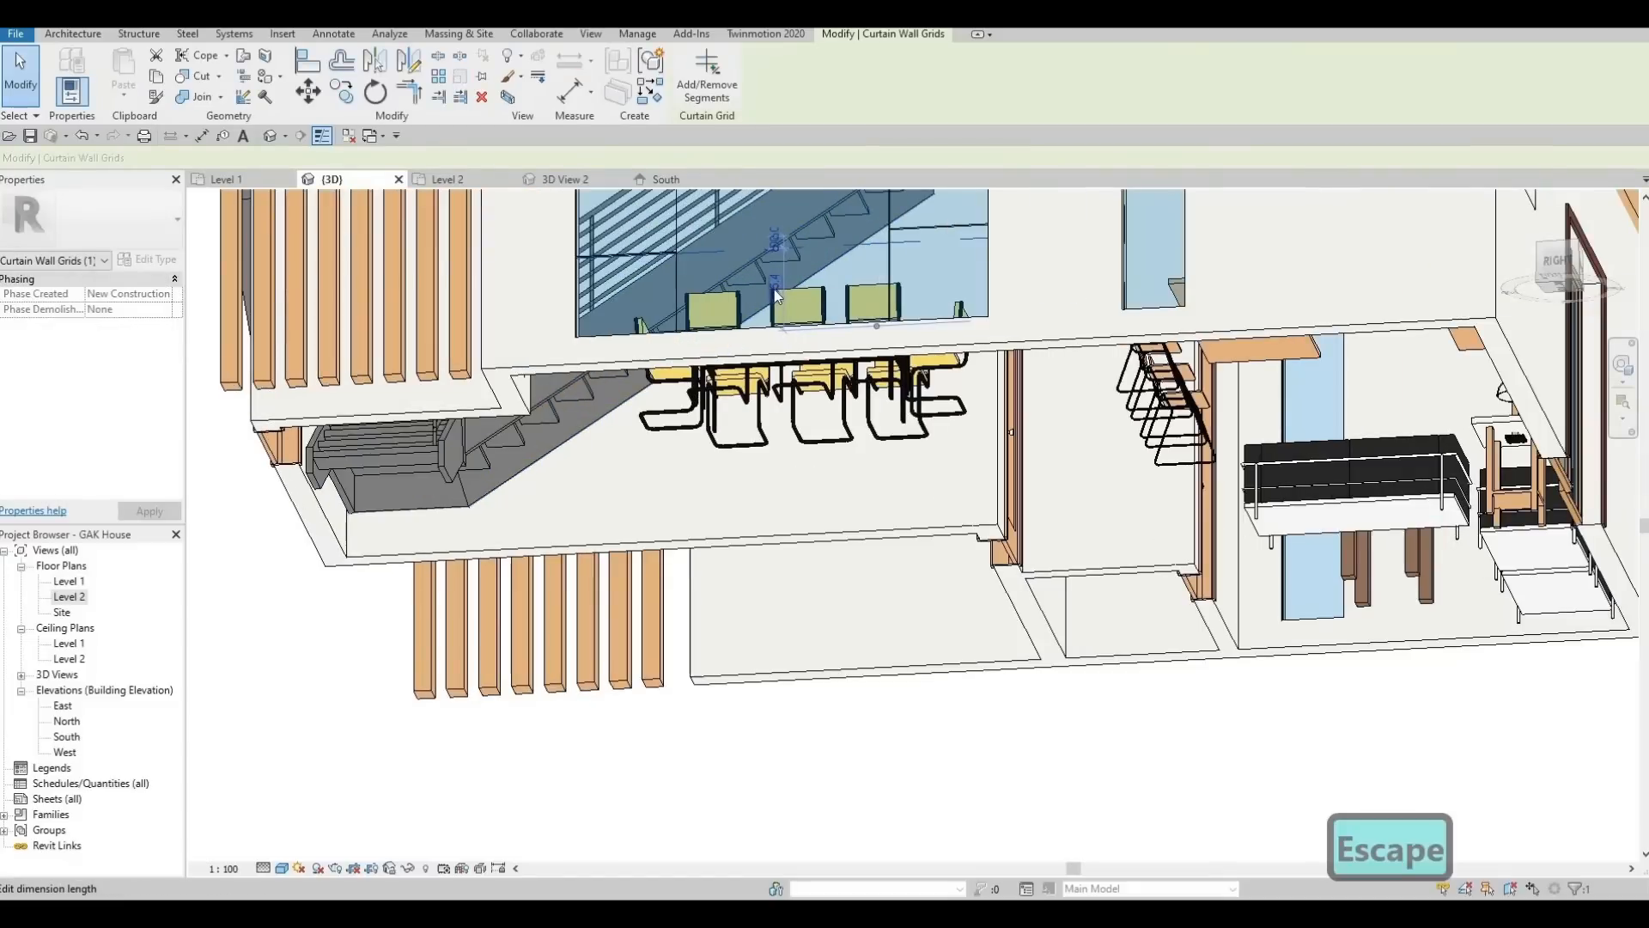
click(774, 292)
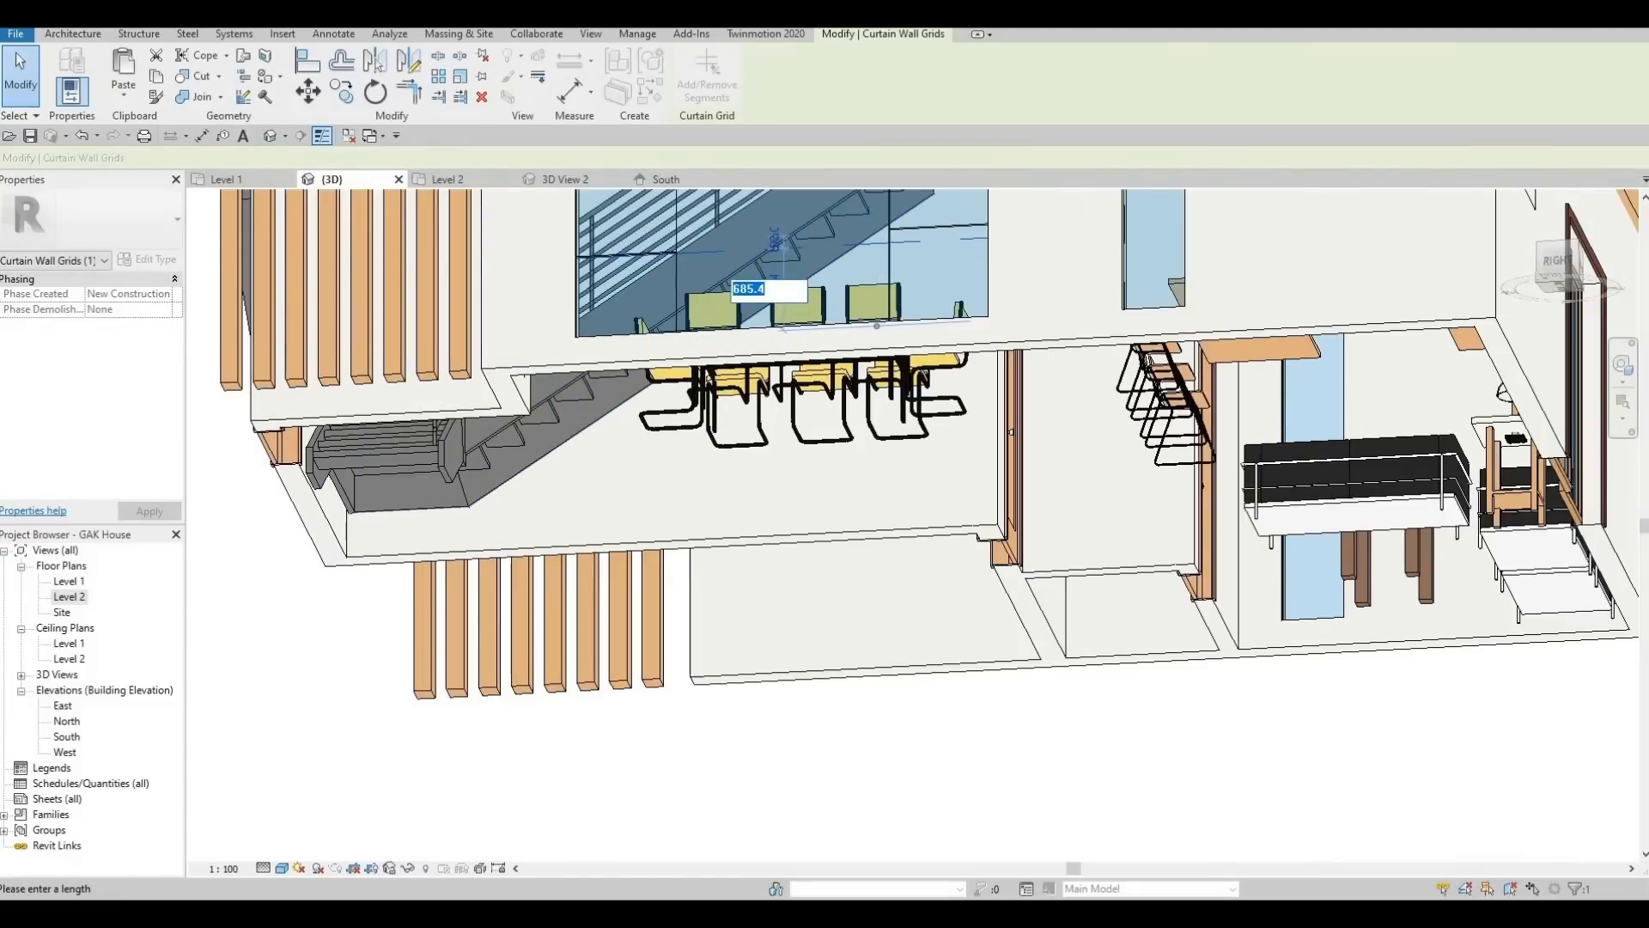
text(70)
key(Return)
key(Escape)
key(Escape)
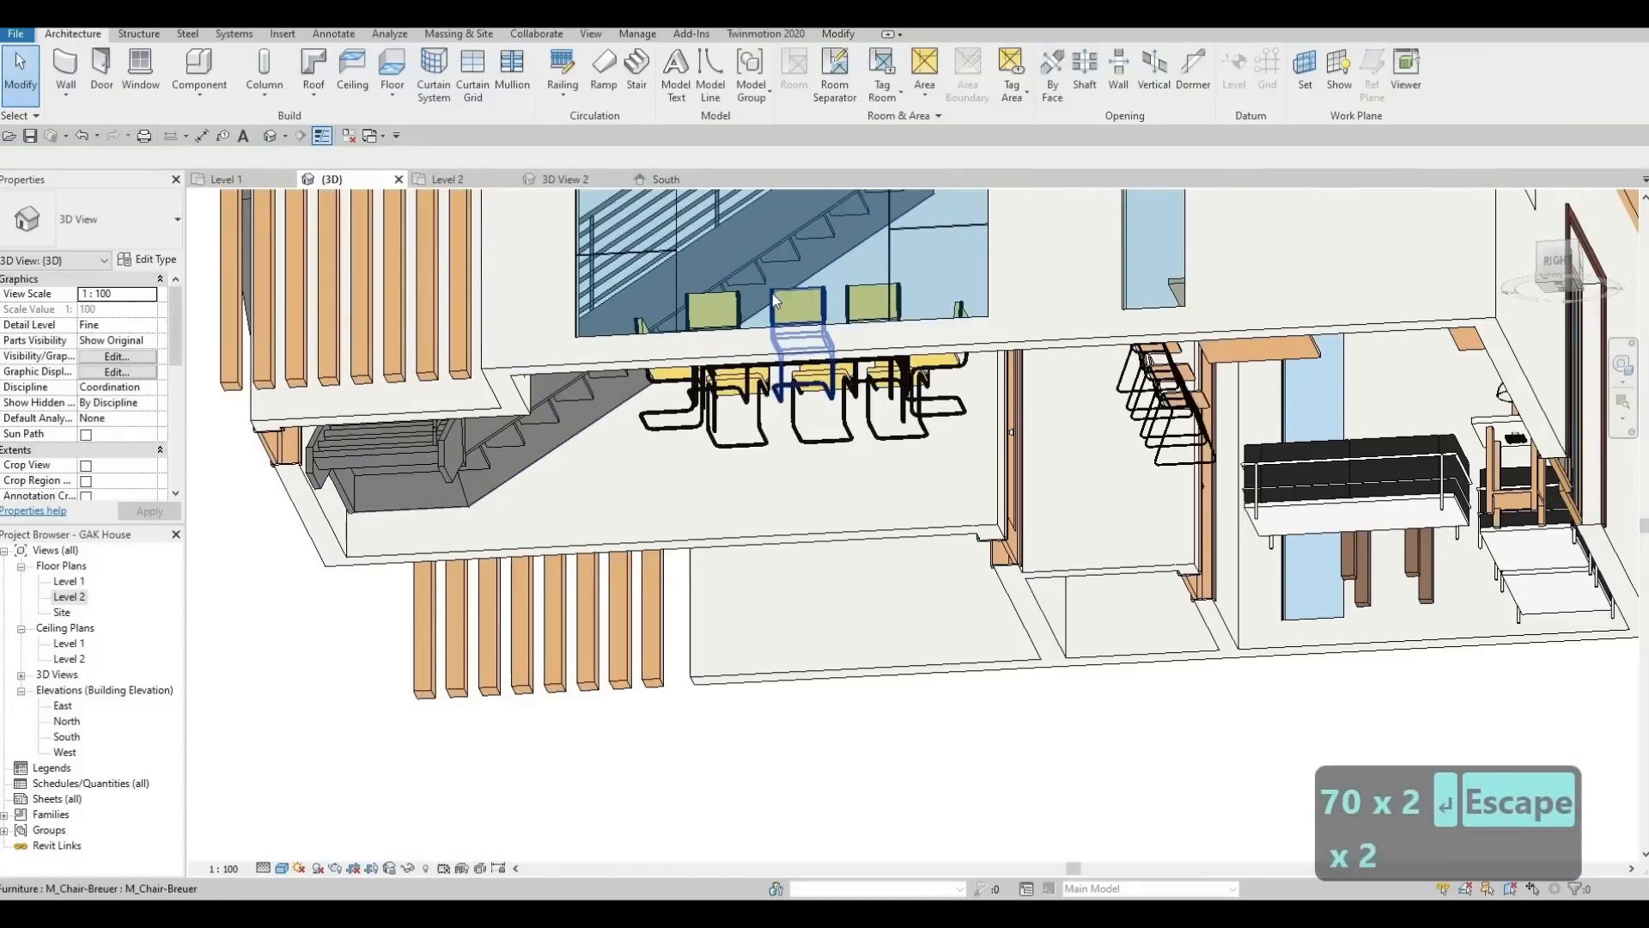
Align the lower horizontal grid line of the dining window's right bay with the one in the left bay
key(a)
key(l)
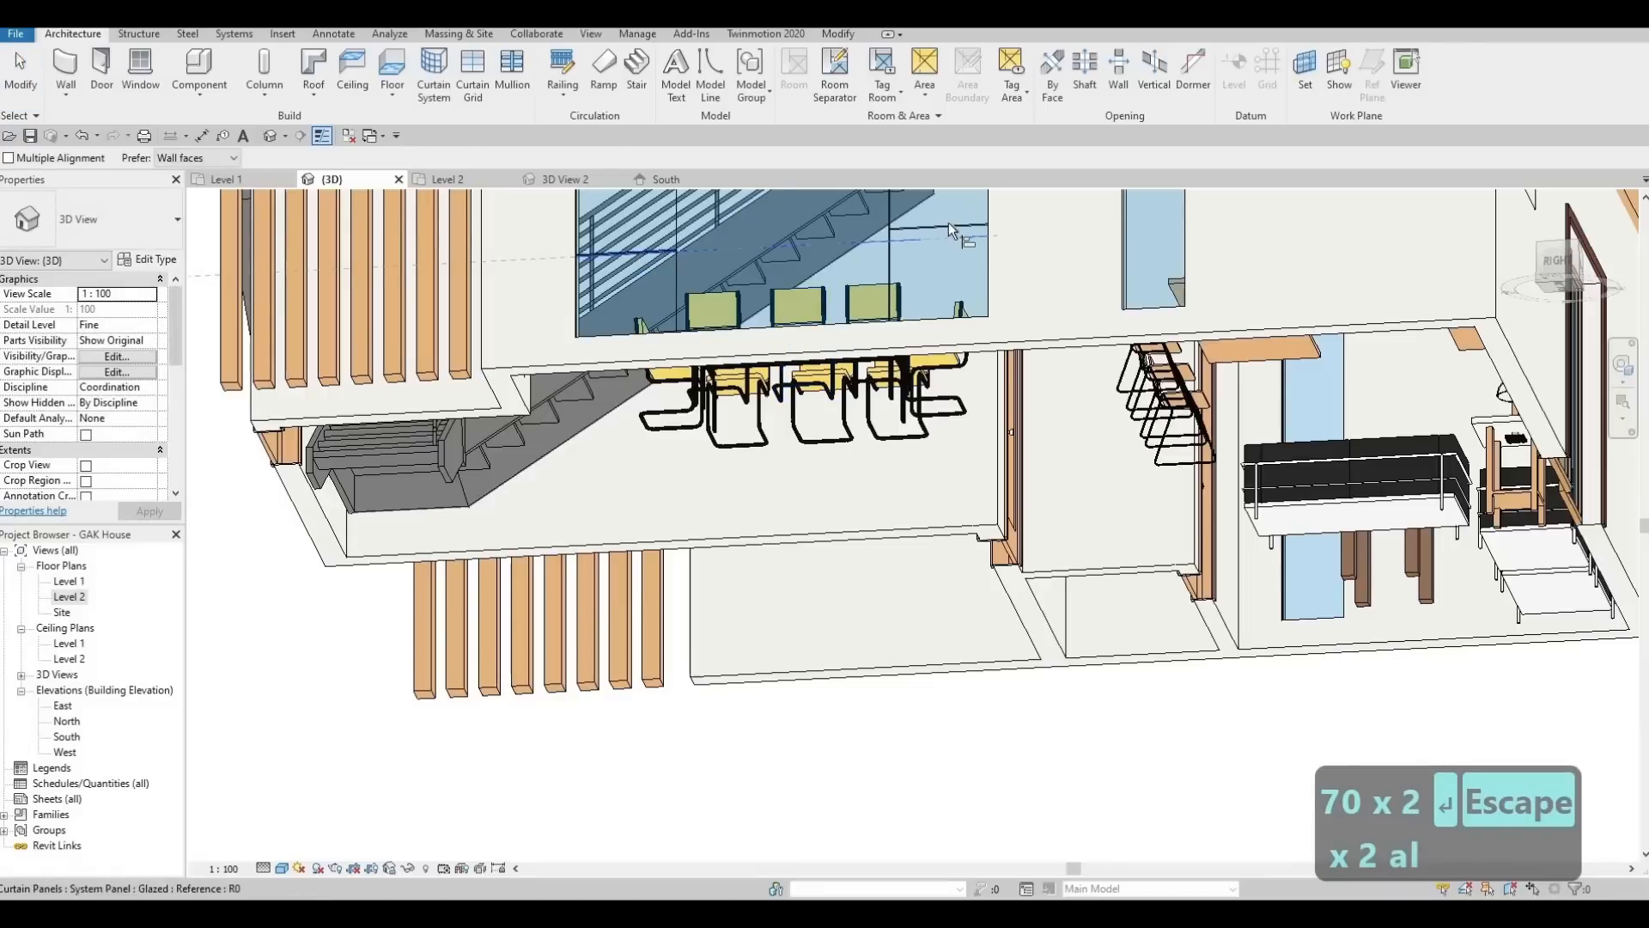
click(948, 225)
key(Escape)
shift+middle_drag(860, 476, 893, 605)
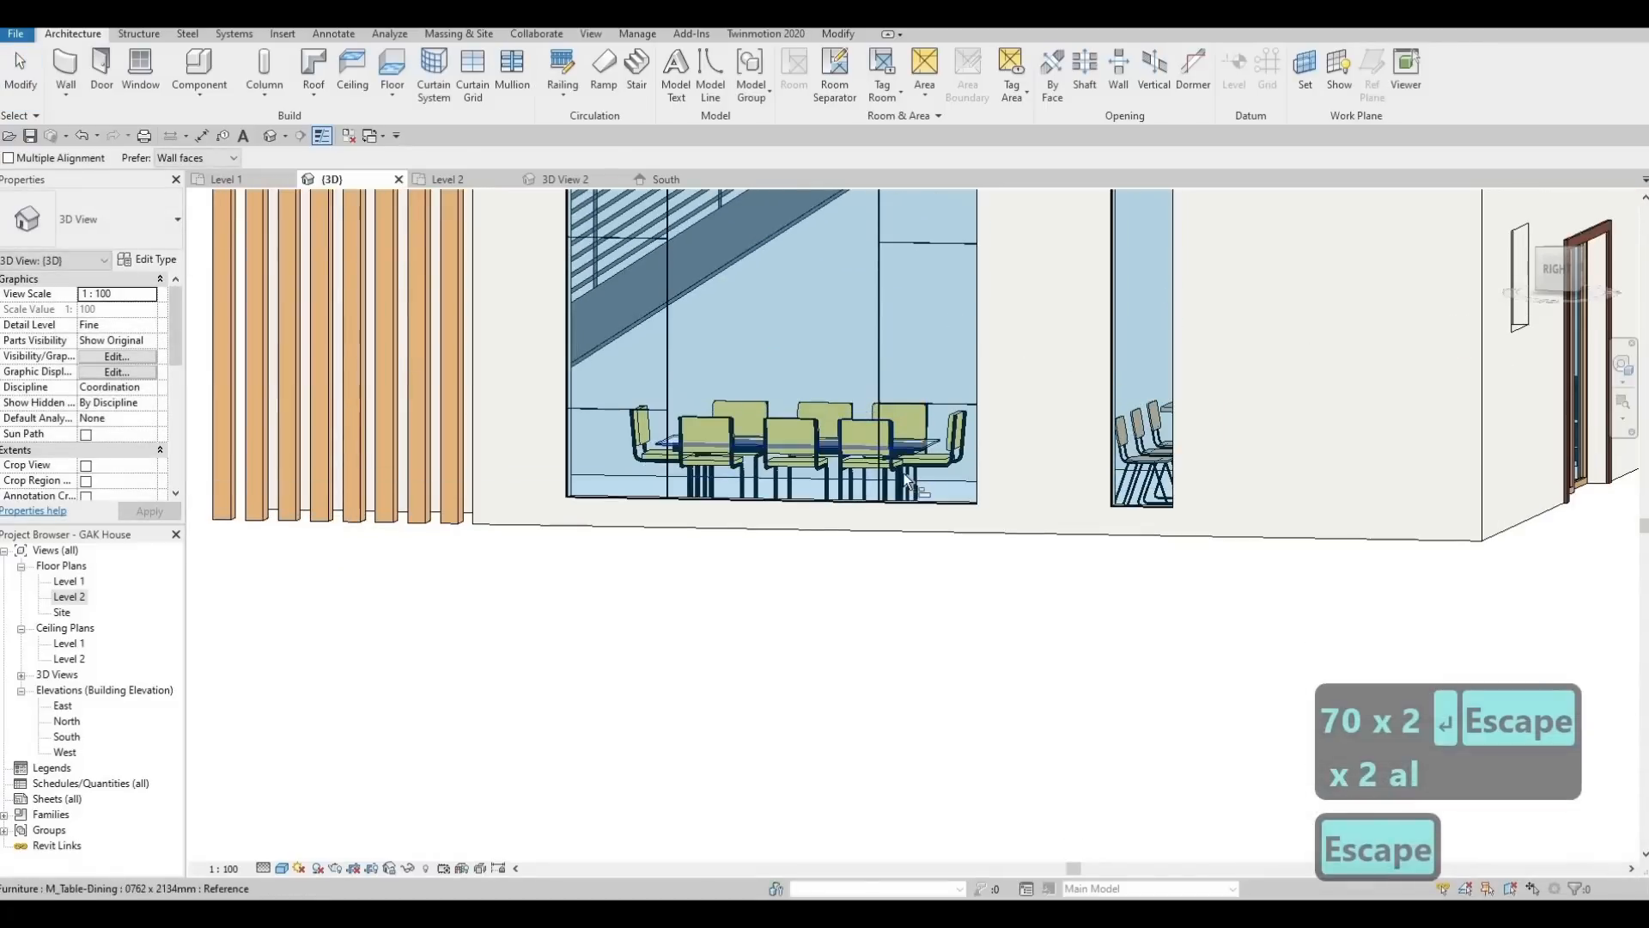
scroll(970, 477, down, 1)
shift+middle_drag(979, 468, 915, 426)
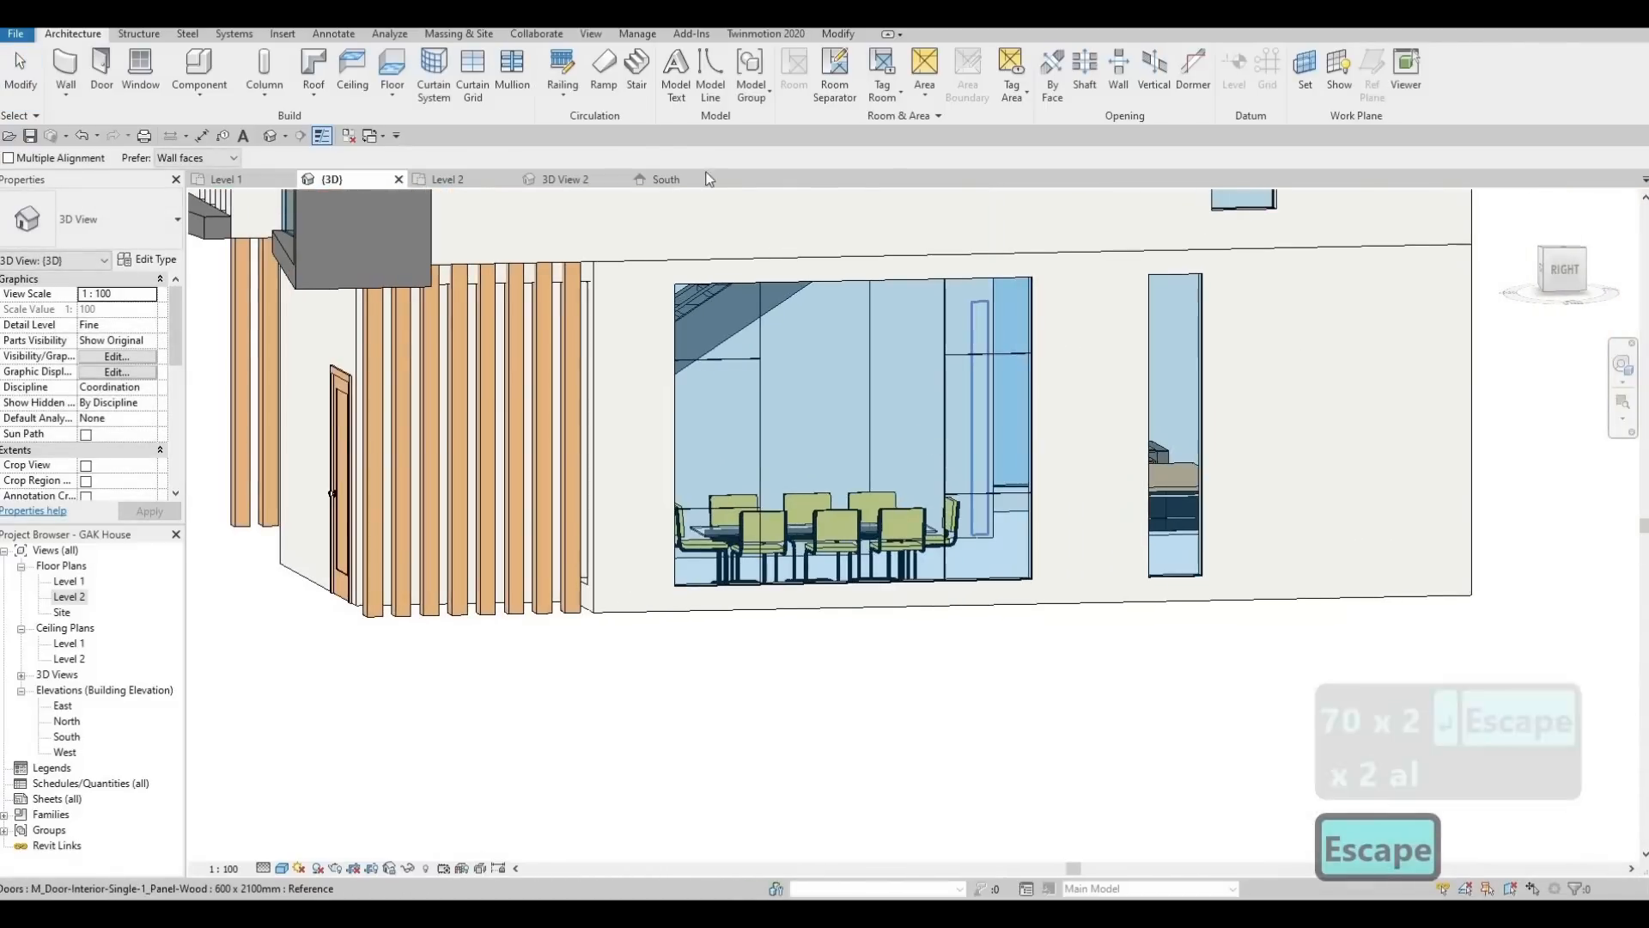
key(Escape)
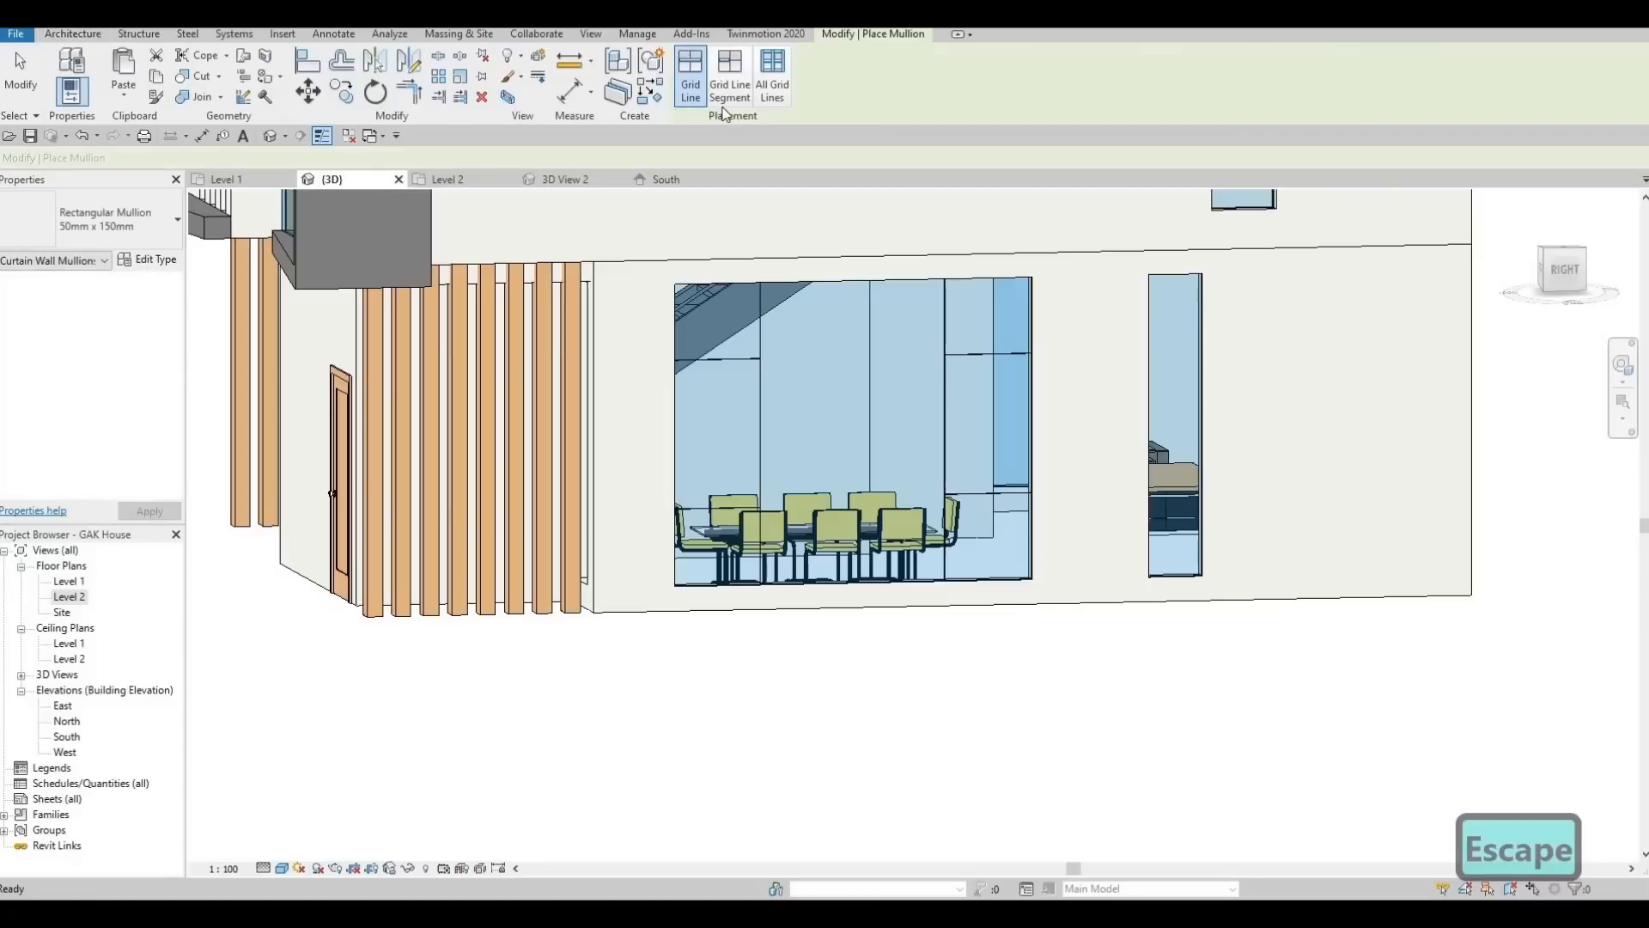
Place 50mm x 65mm rectangular mullions on all grid lines of the dining window and the narrow ground-floor window beside it
click(149, 235)
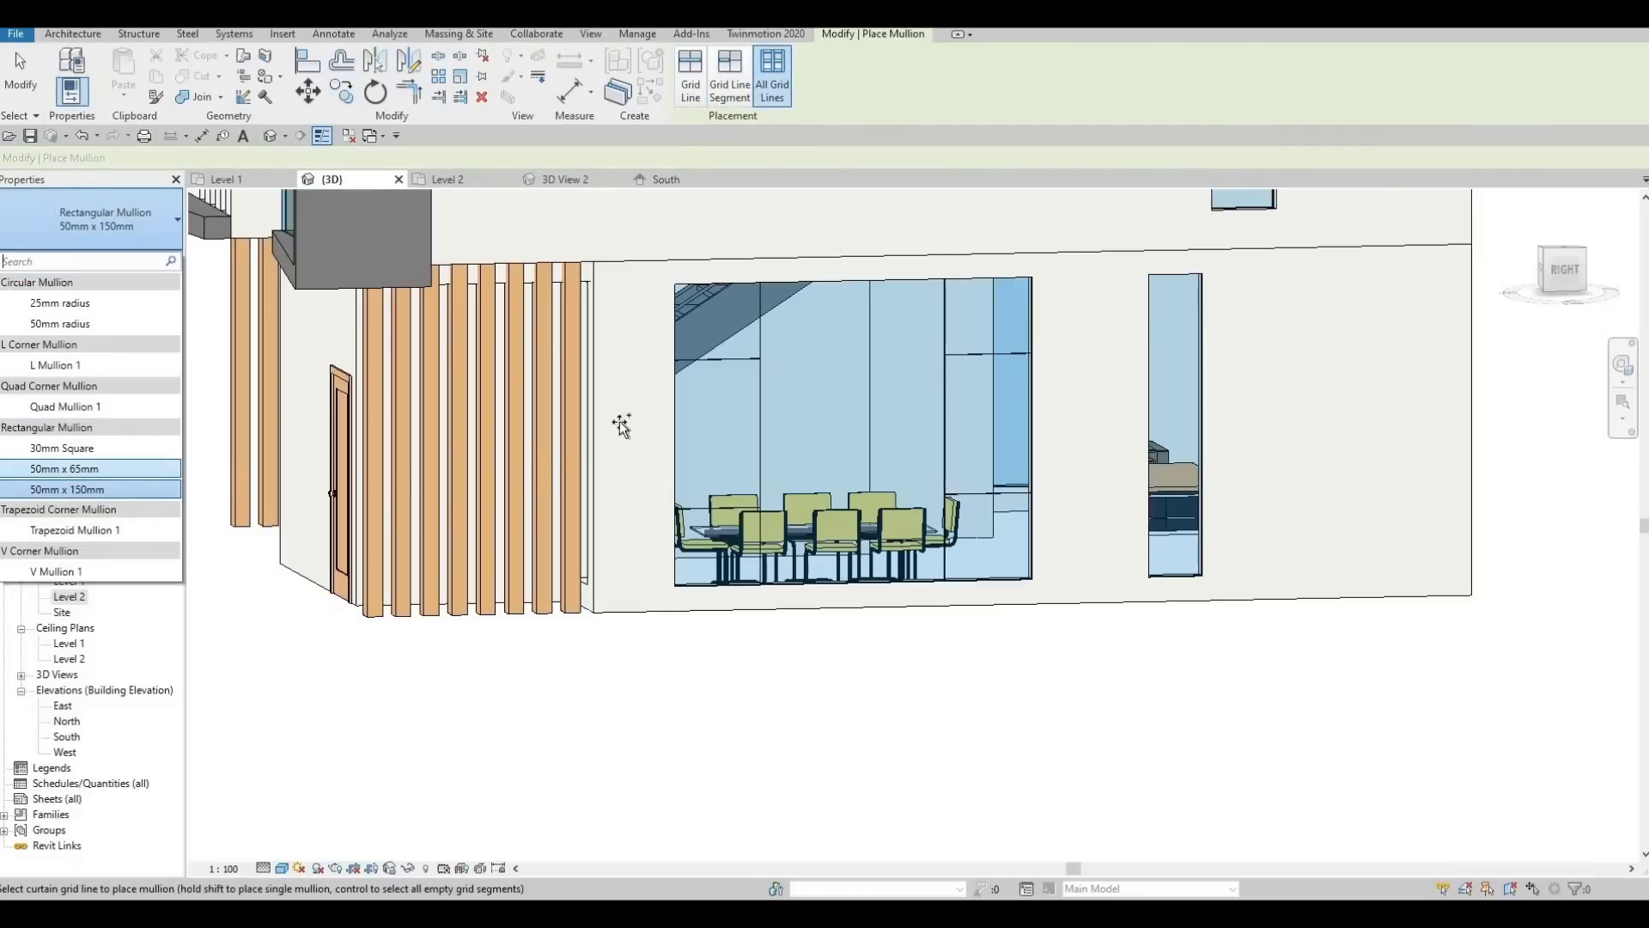
click(72, 473)
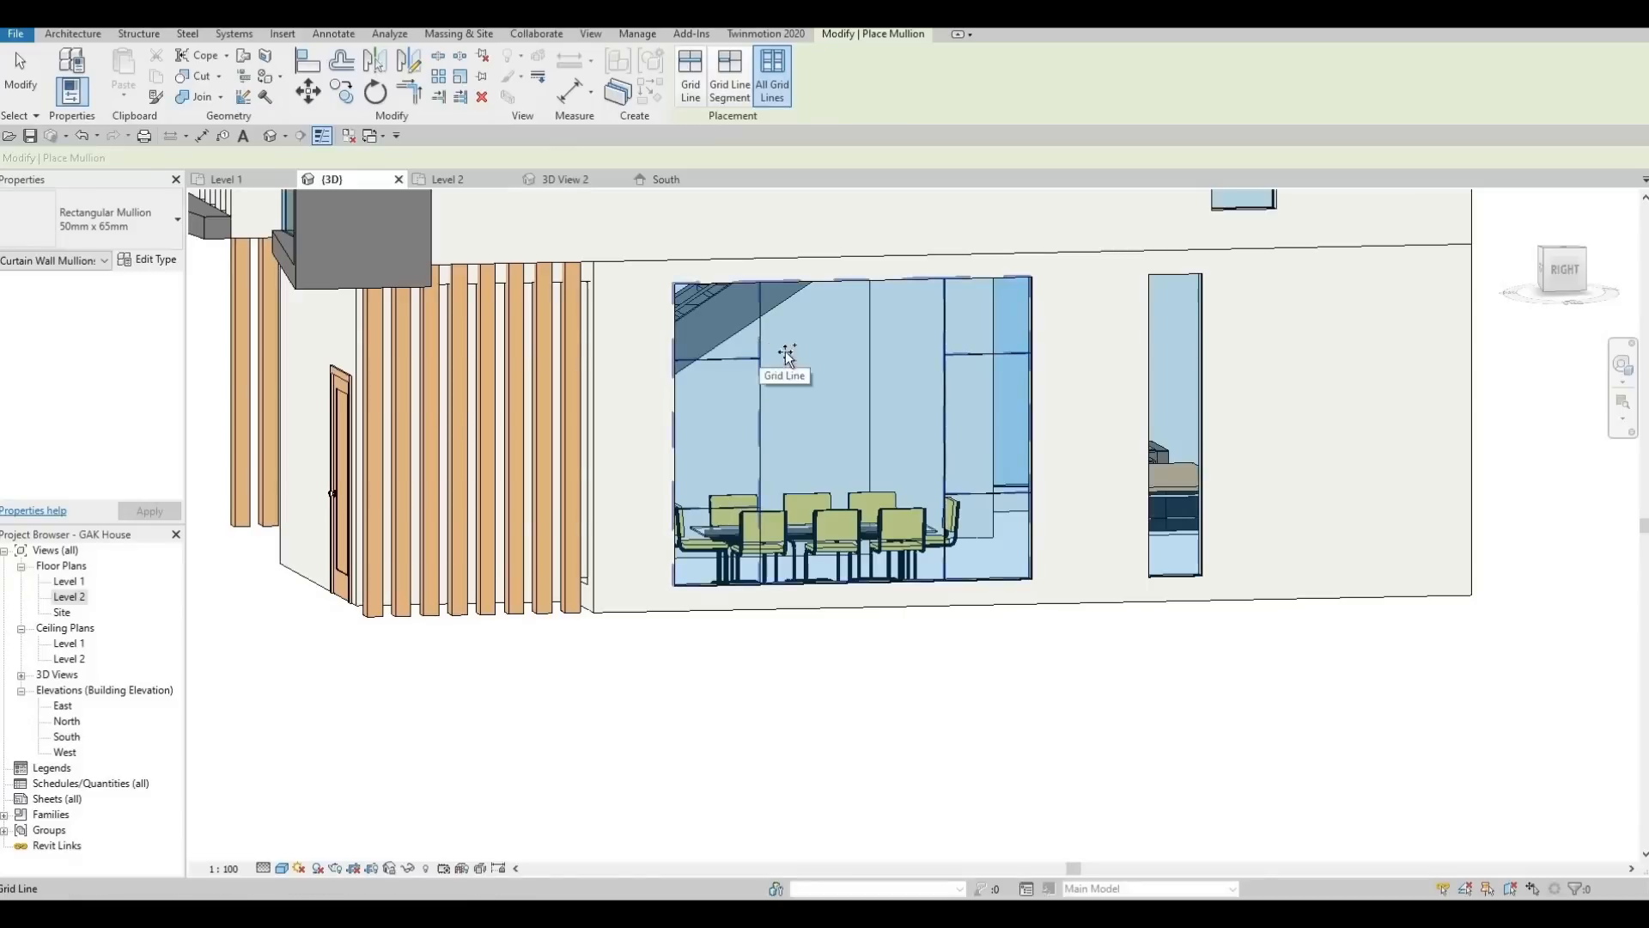
click(759, 349)
shift+middle_drag(832, 490, 1013, 404)
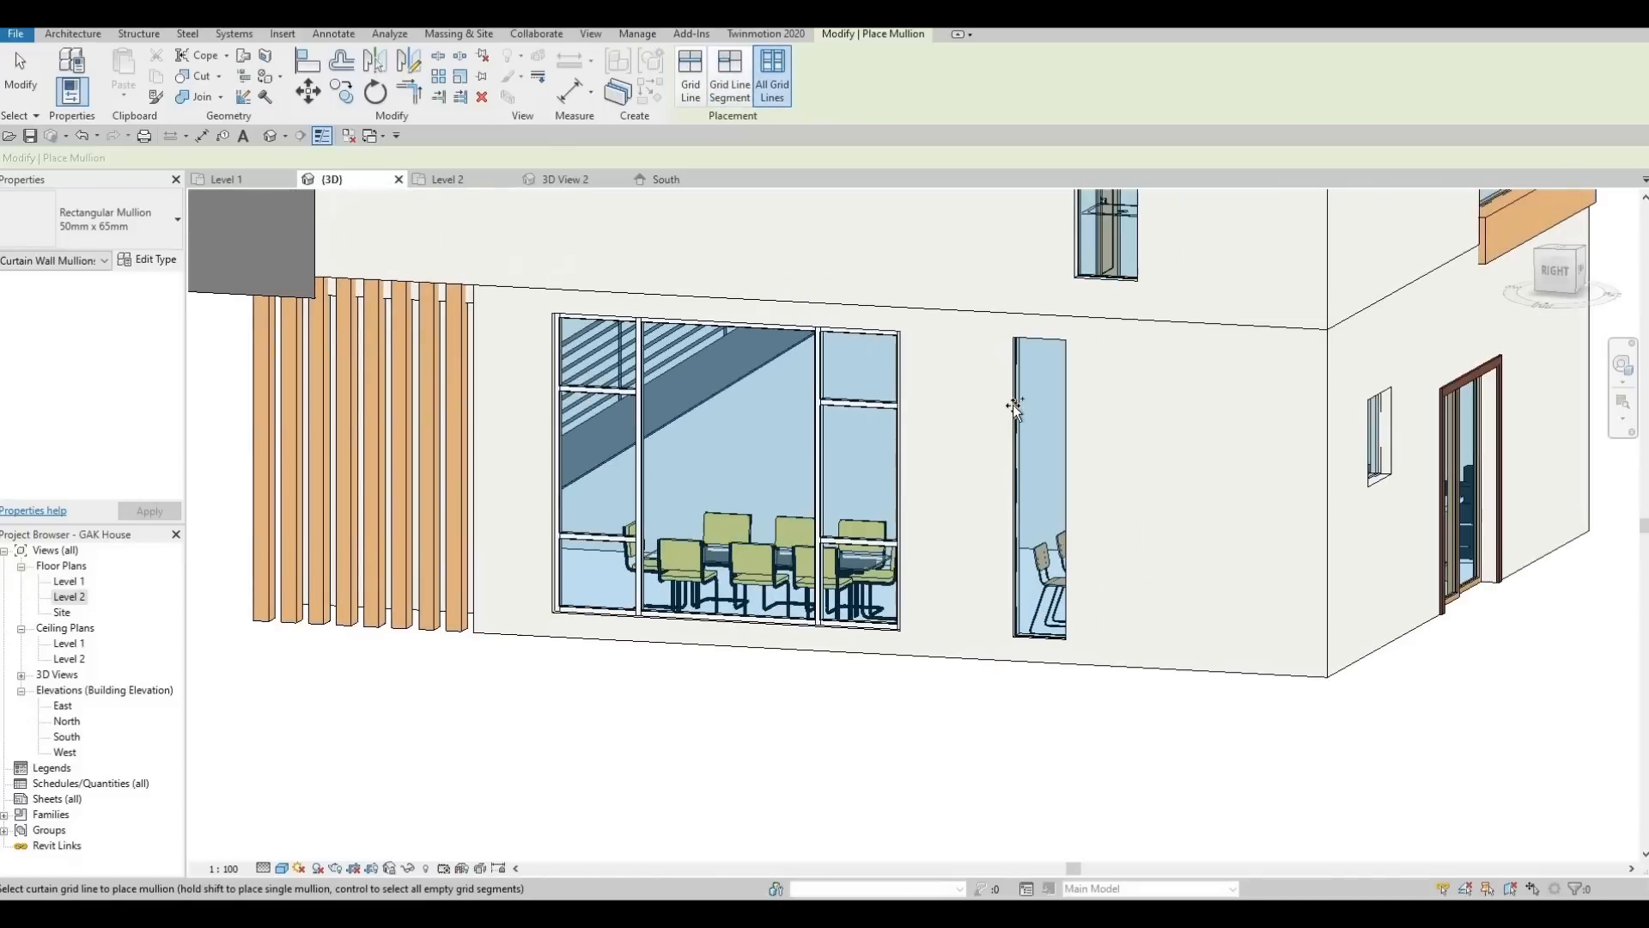
middle_drag(938, 550, 850, 726)
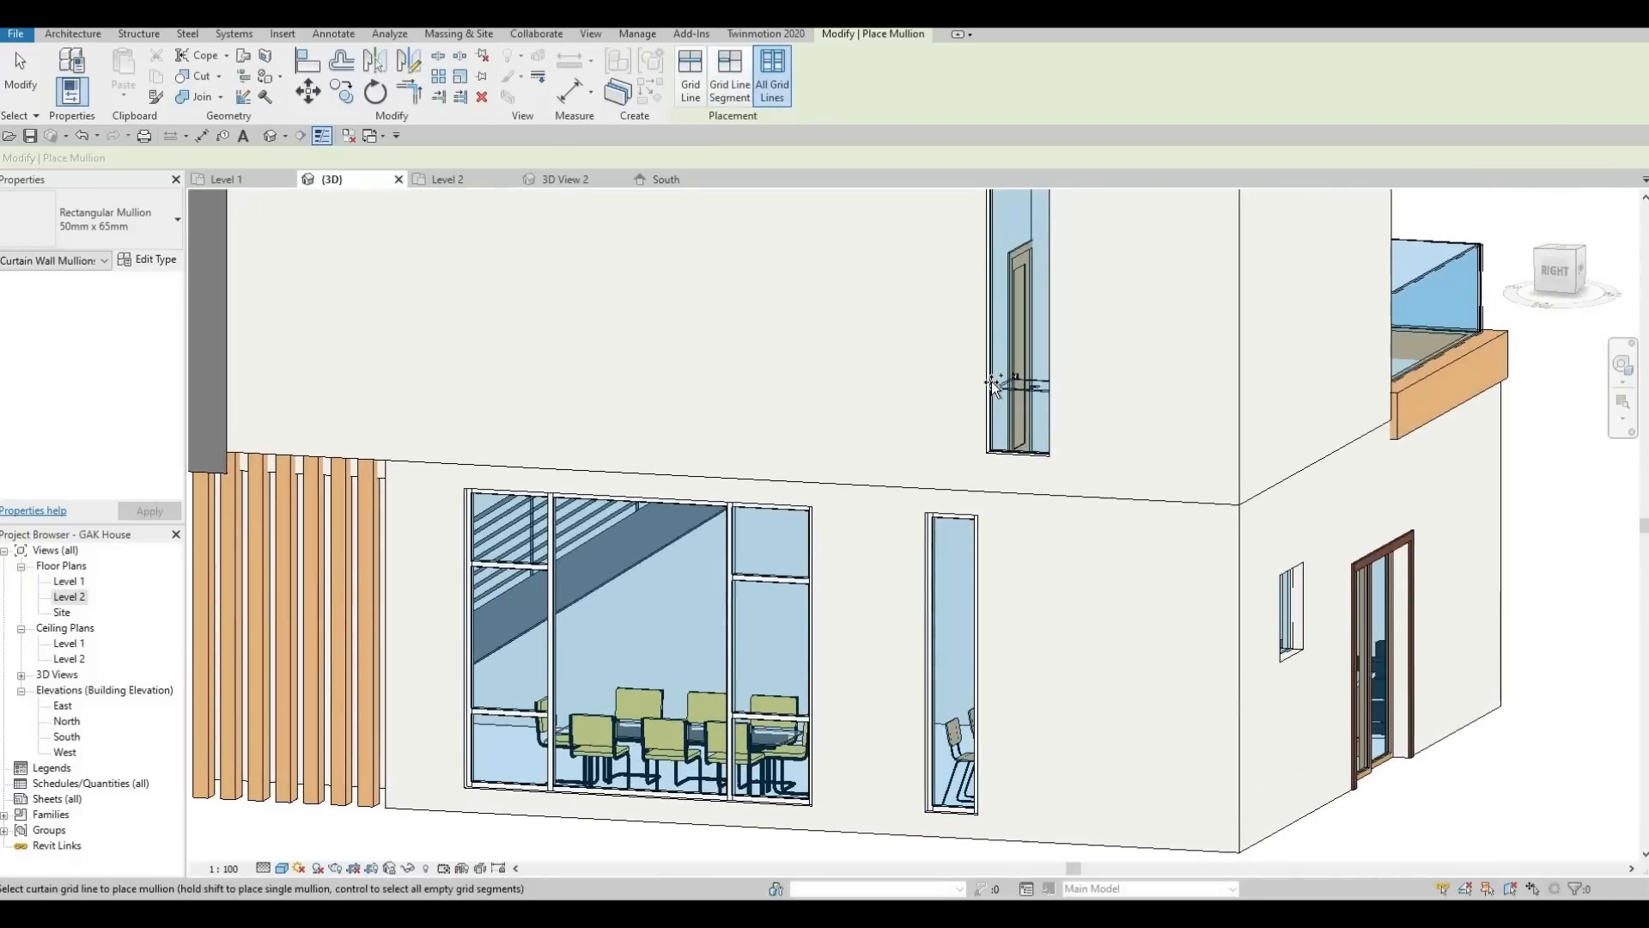
Shorten the tall narrow upper-floor window above the dining windows, lowering its top offset to about -1135 mm and raising its bottom edge
middle_drag(956, 343, 892, 455)
key(Escape)
key(Escape)
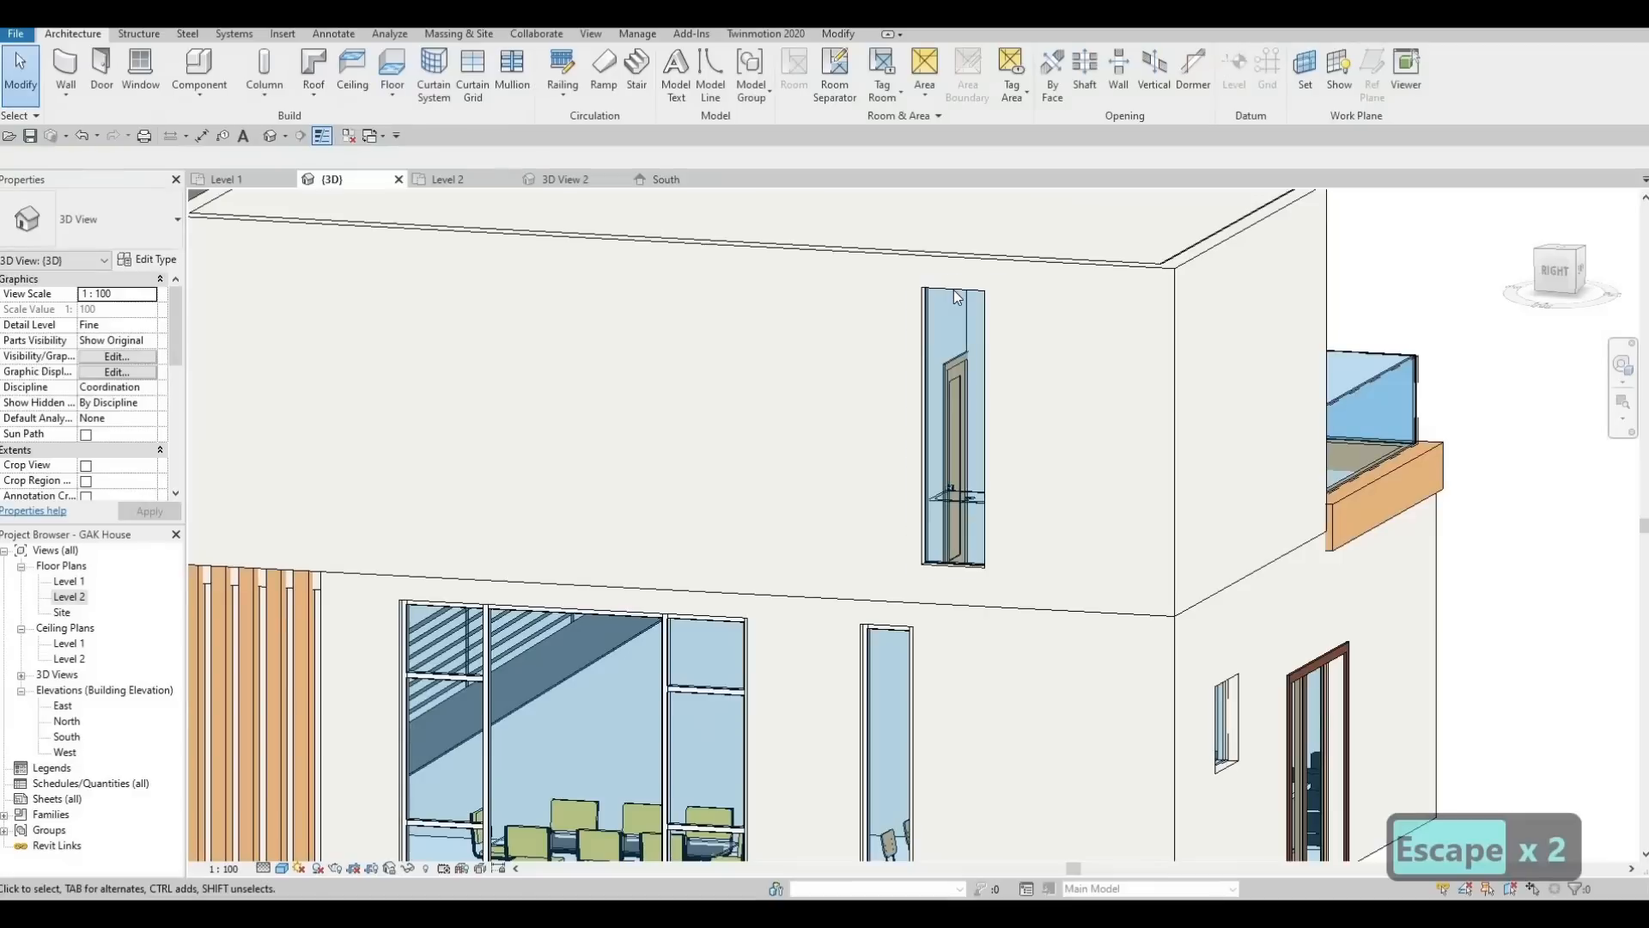
click(961, 333)
drag(961, 332, 963, 375)
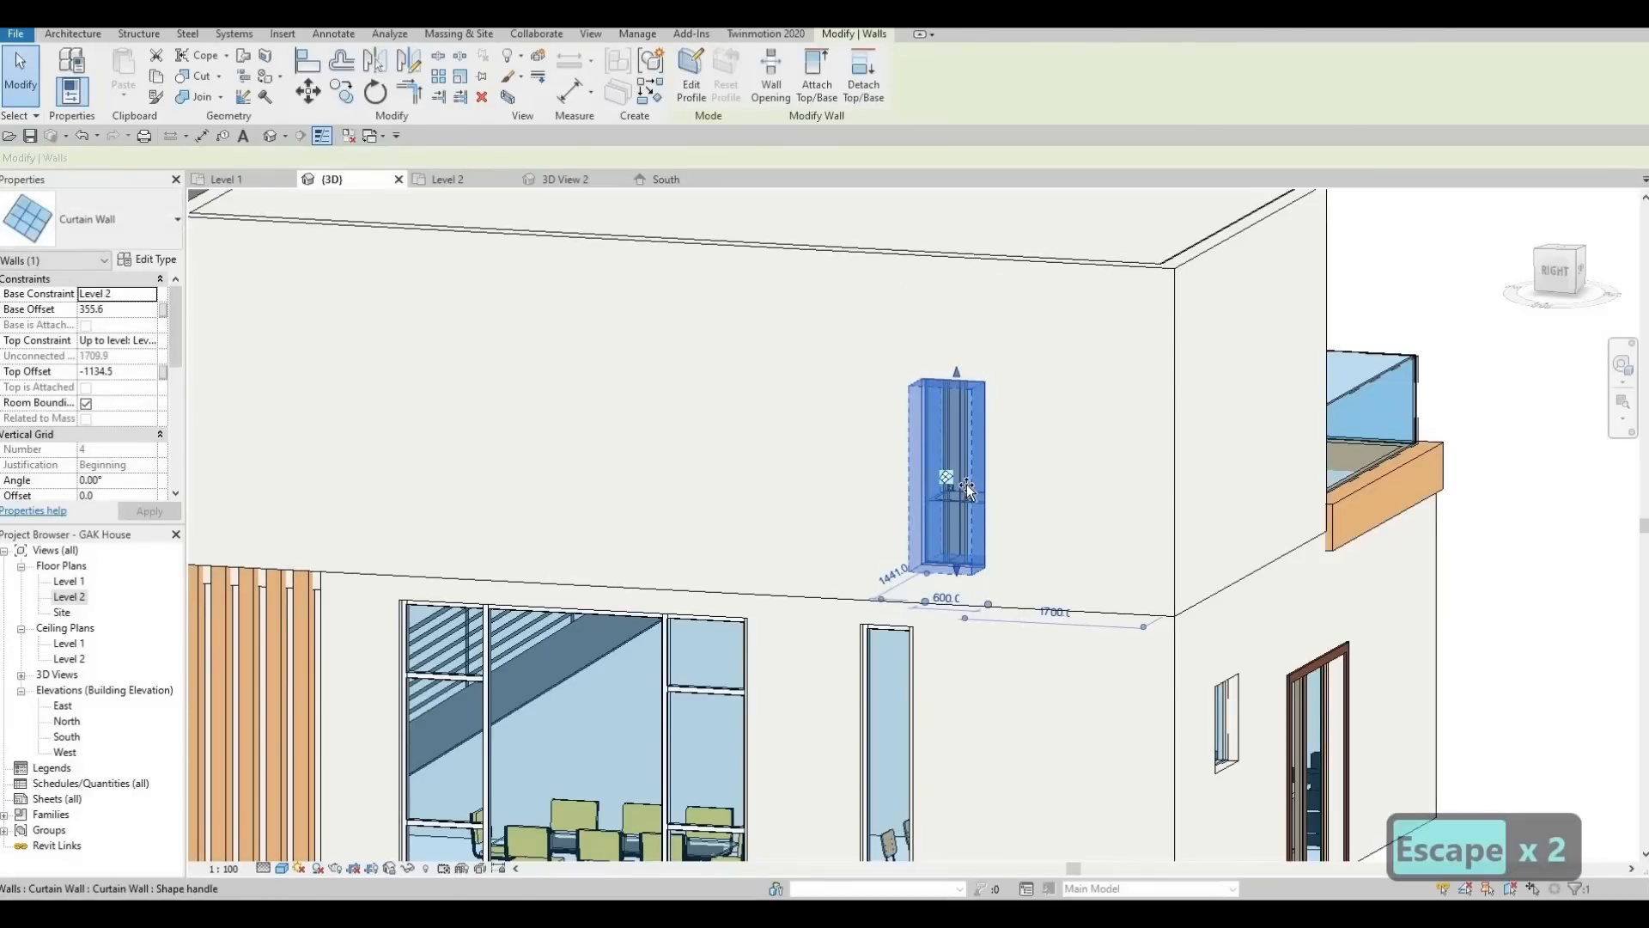
key(Escape)
key(Escape)
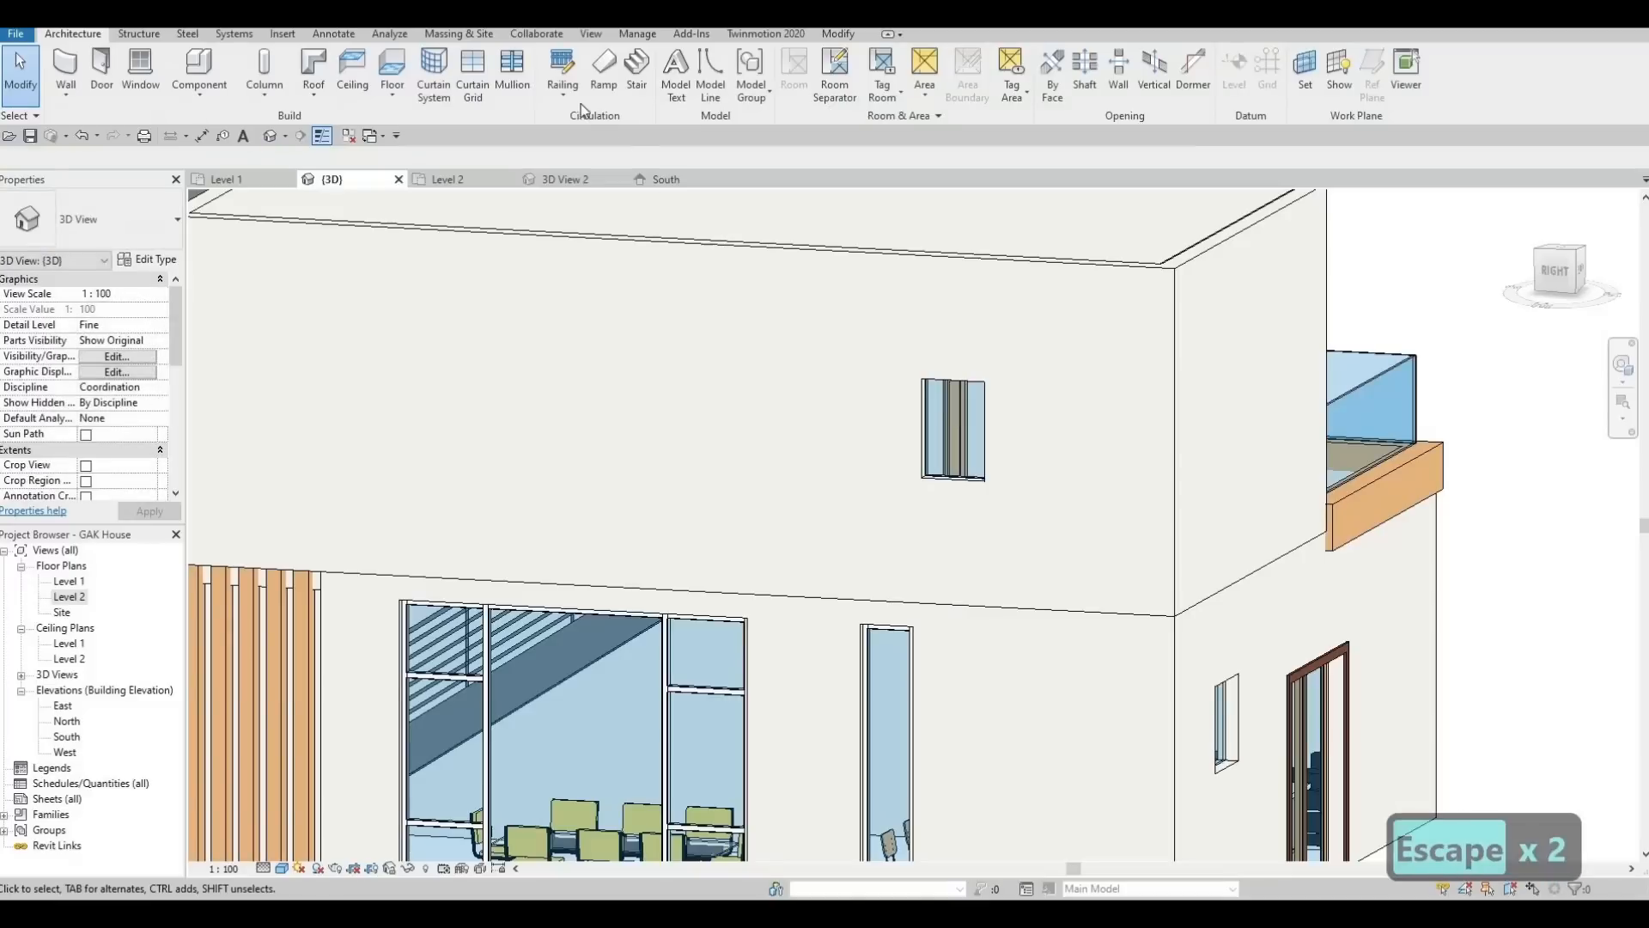
Place 50mm x 65mm rectangular mullions on all grid lines of the shortened upper window and the small ground-floor window around the corner
click(512, 73)
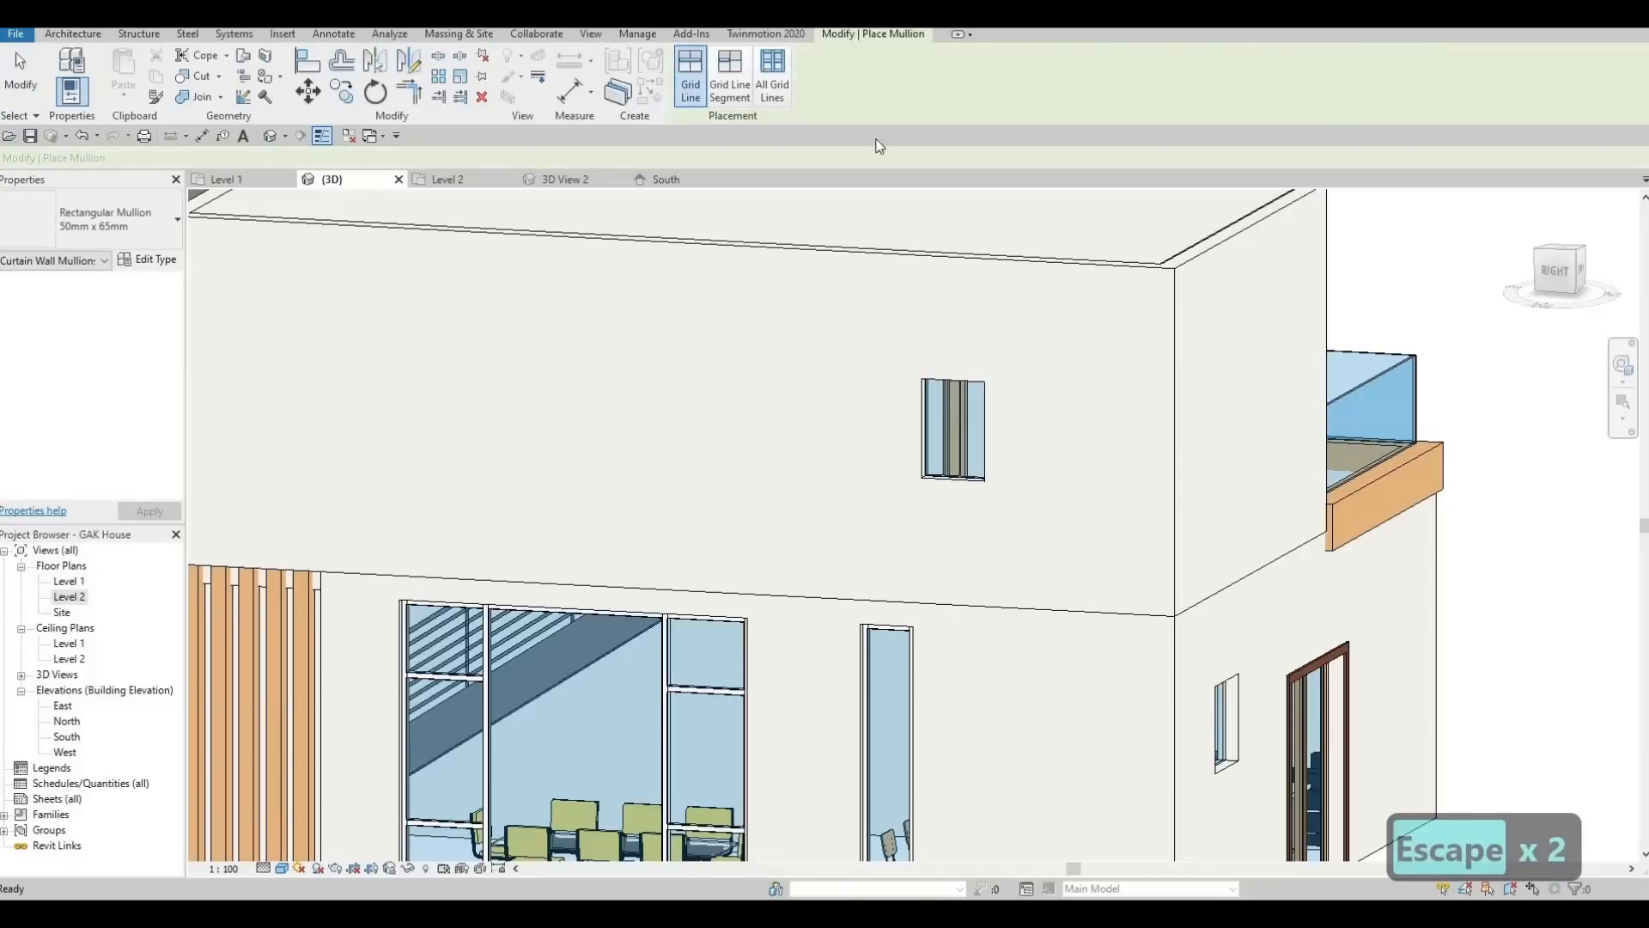
click(931, 389)
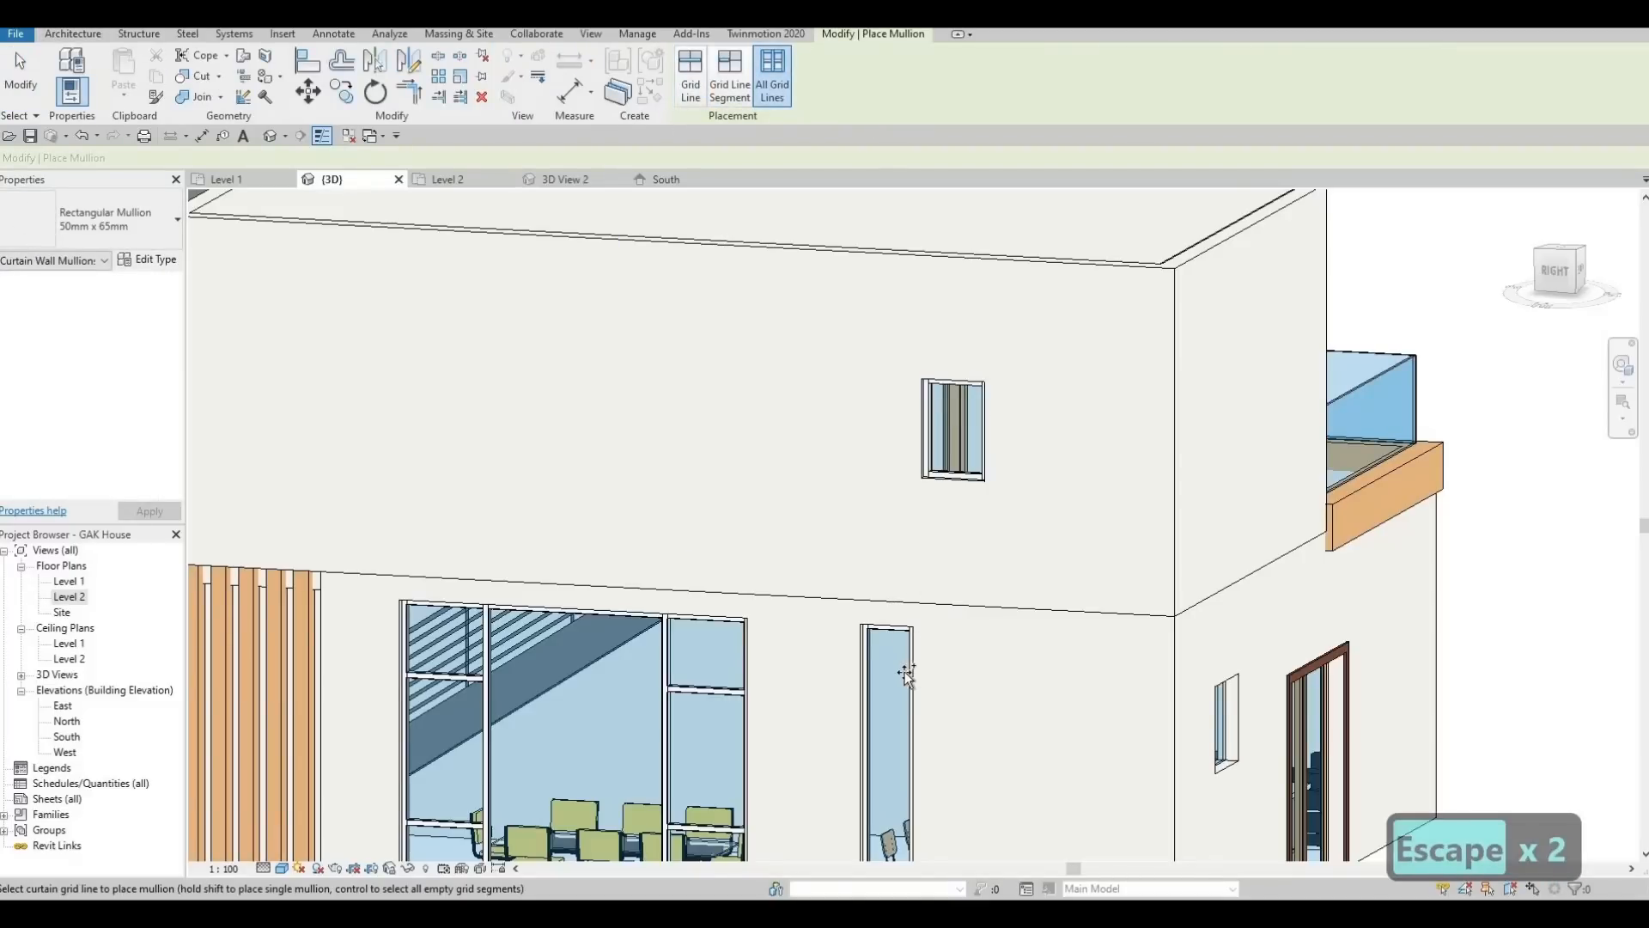
shift+middle_drag(872, 712, 769, 570)
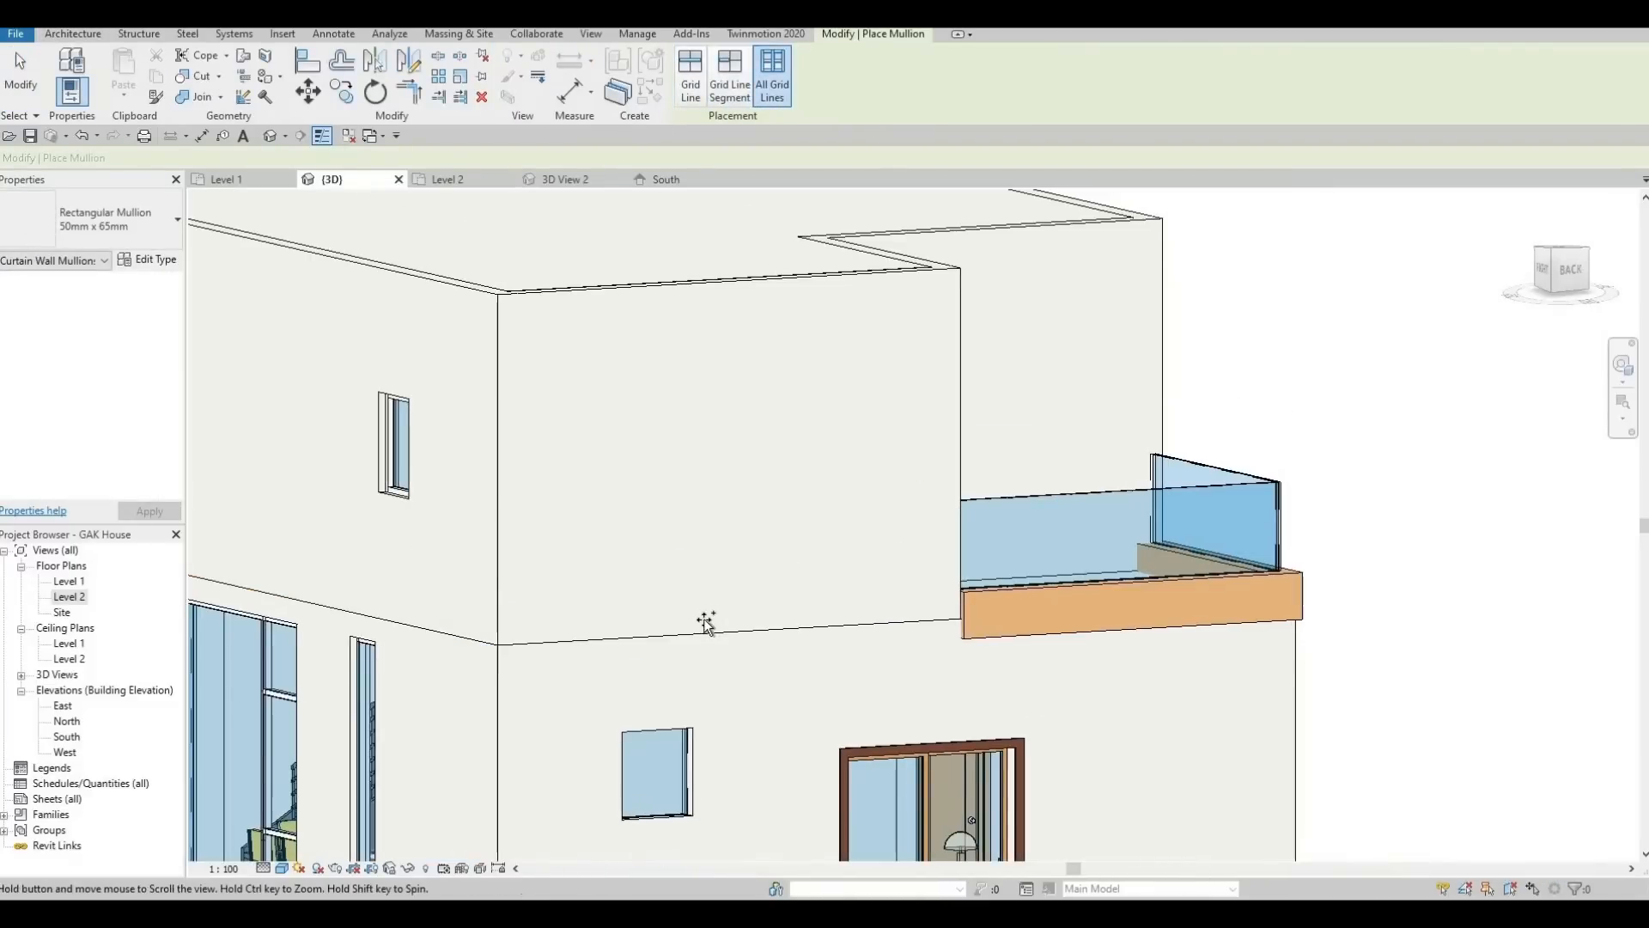
middle_drag(707, 619, 724, 469)
click(703, 653)
Place 50mm x 65mm rectangular mullions on all edges of the small upper-floor window beside the rear balcony's glazed opening
shift+middle_drag(938, 629, 1583, 644)
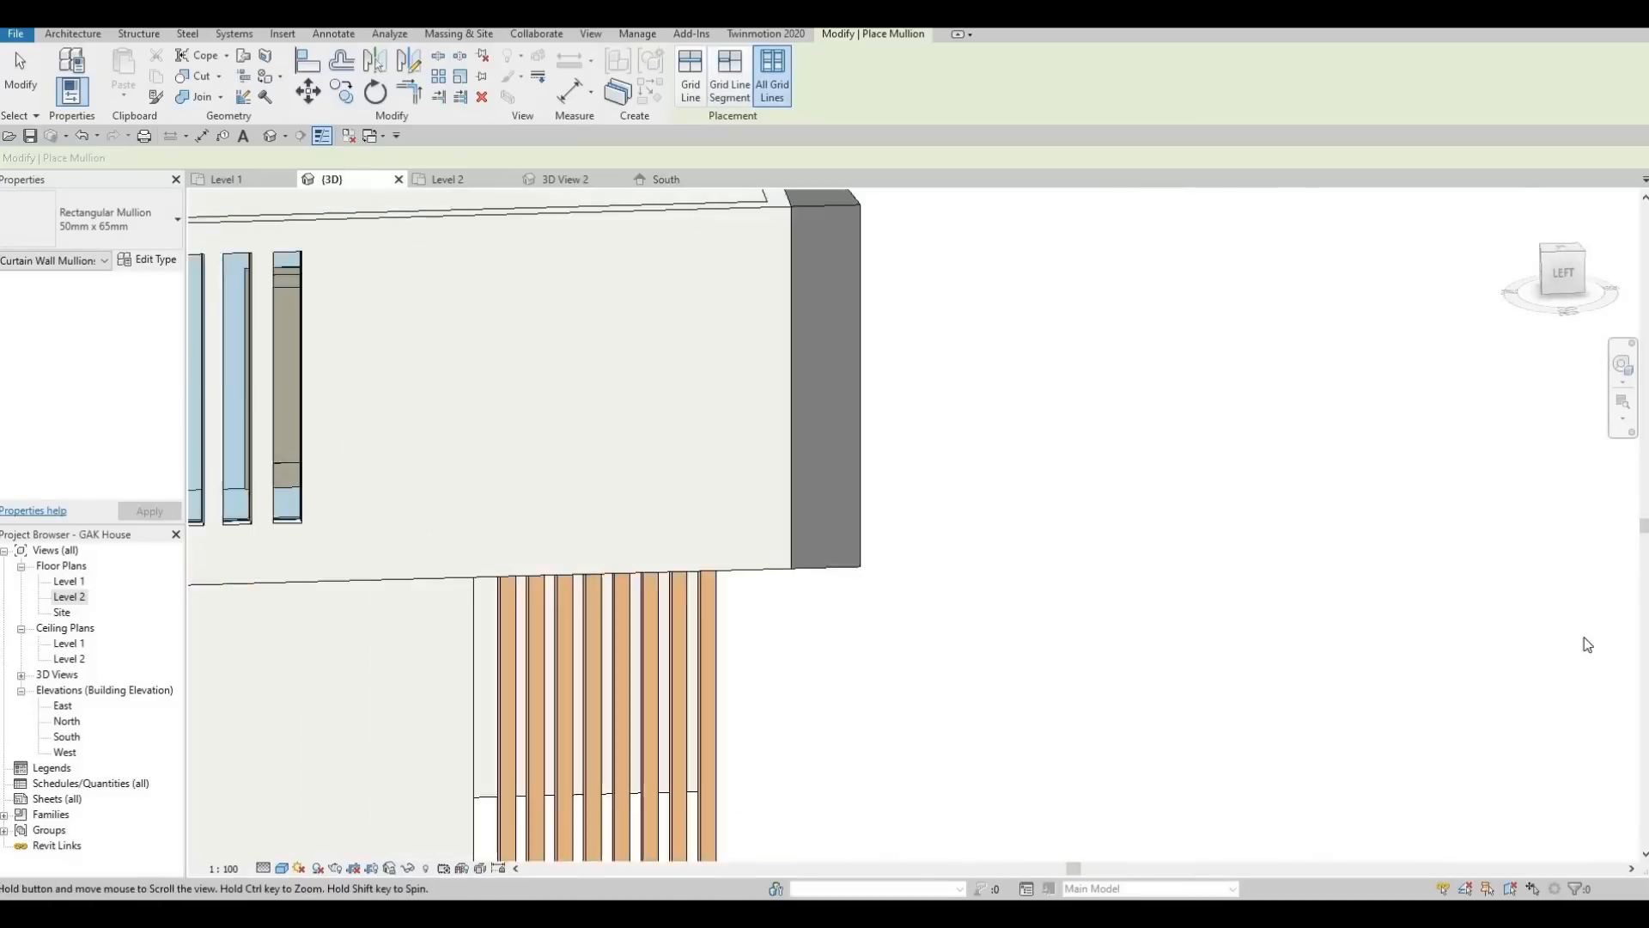
middle_drag(549, 484, 1216, 473)
middle_drag(630, 378, 1135, 468)
shift+middle_drag(1457, 440, 1550, 423)
click(1549, 424)
Place 50mm x 65mm rectangular mullions on all edges of the three tall slot windows on the left facade's upper floor
middle_drag(735, 513, 203, 378)
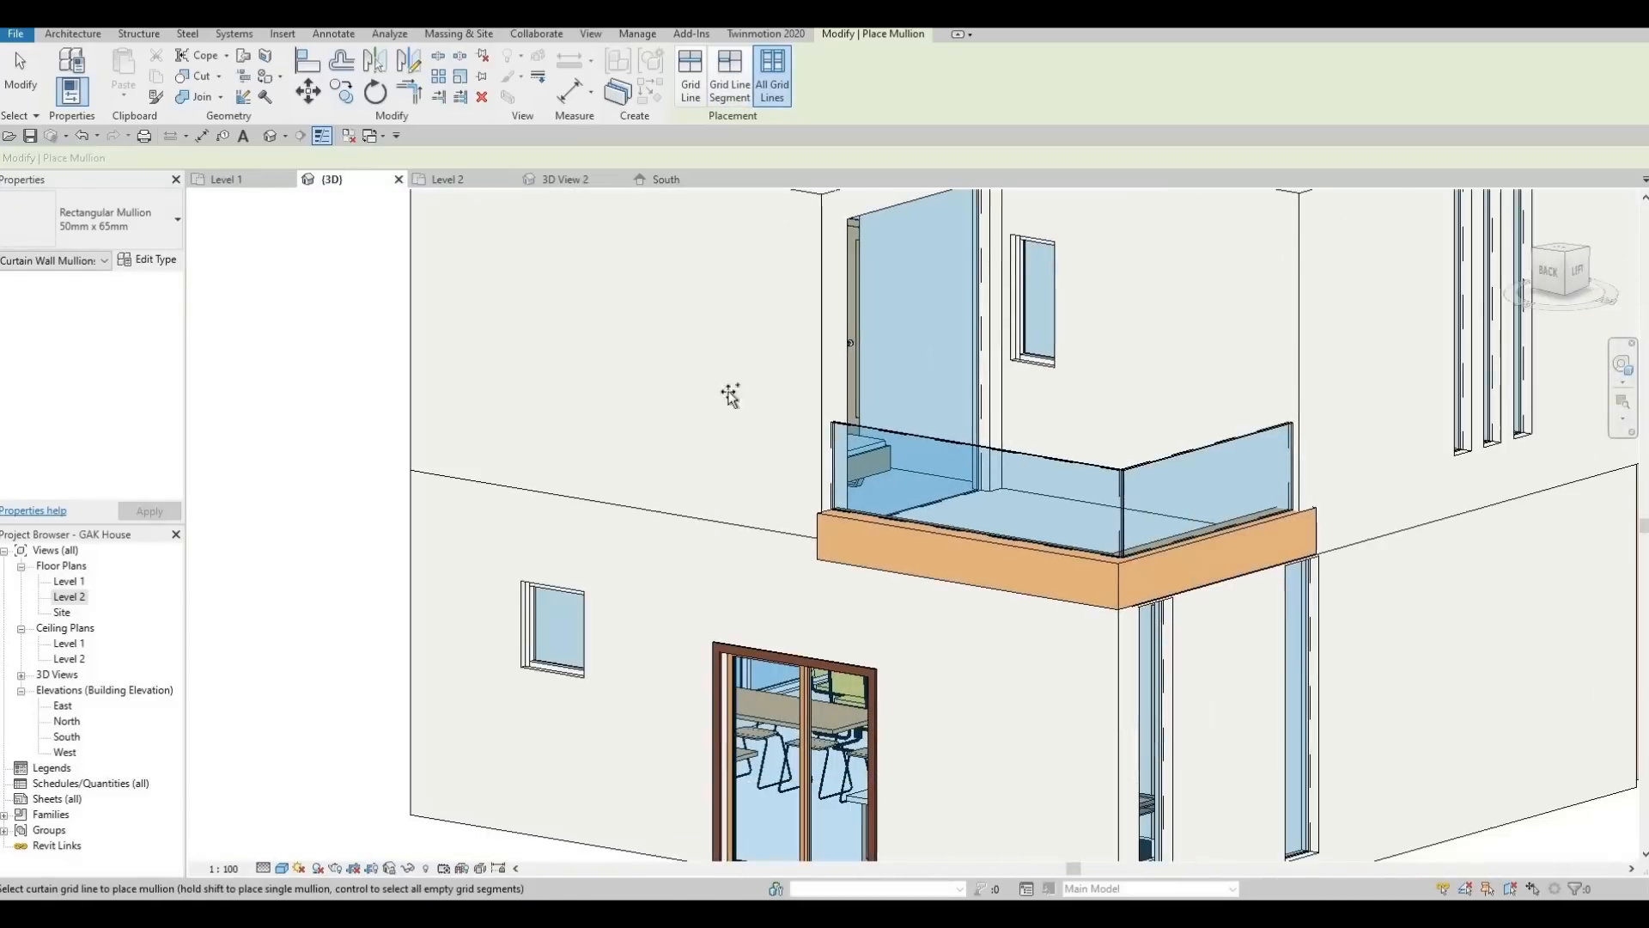
middle_drag(1455, 255, 802, 359)
click(802, 358)
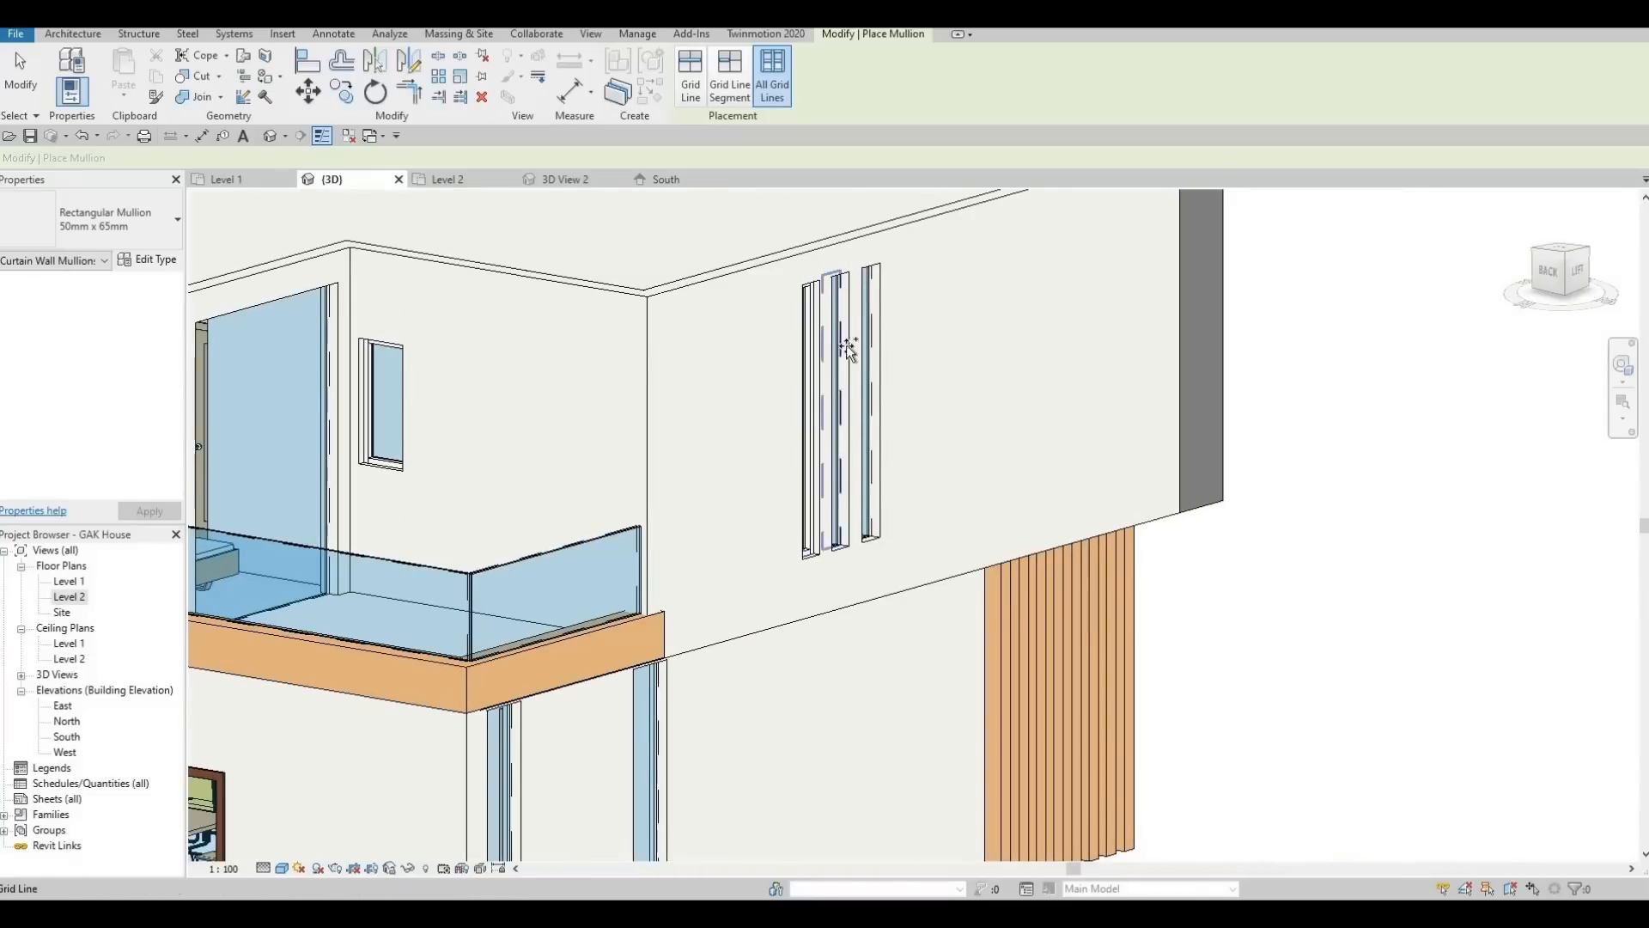
click(841, 347)
click(857, 453)
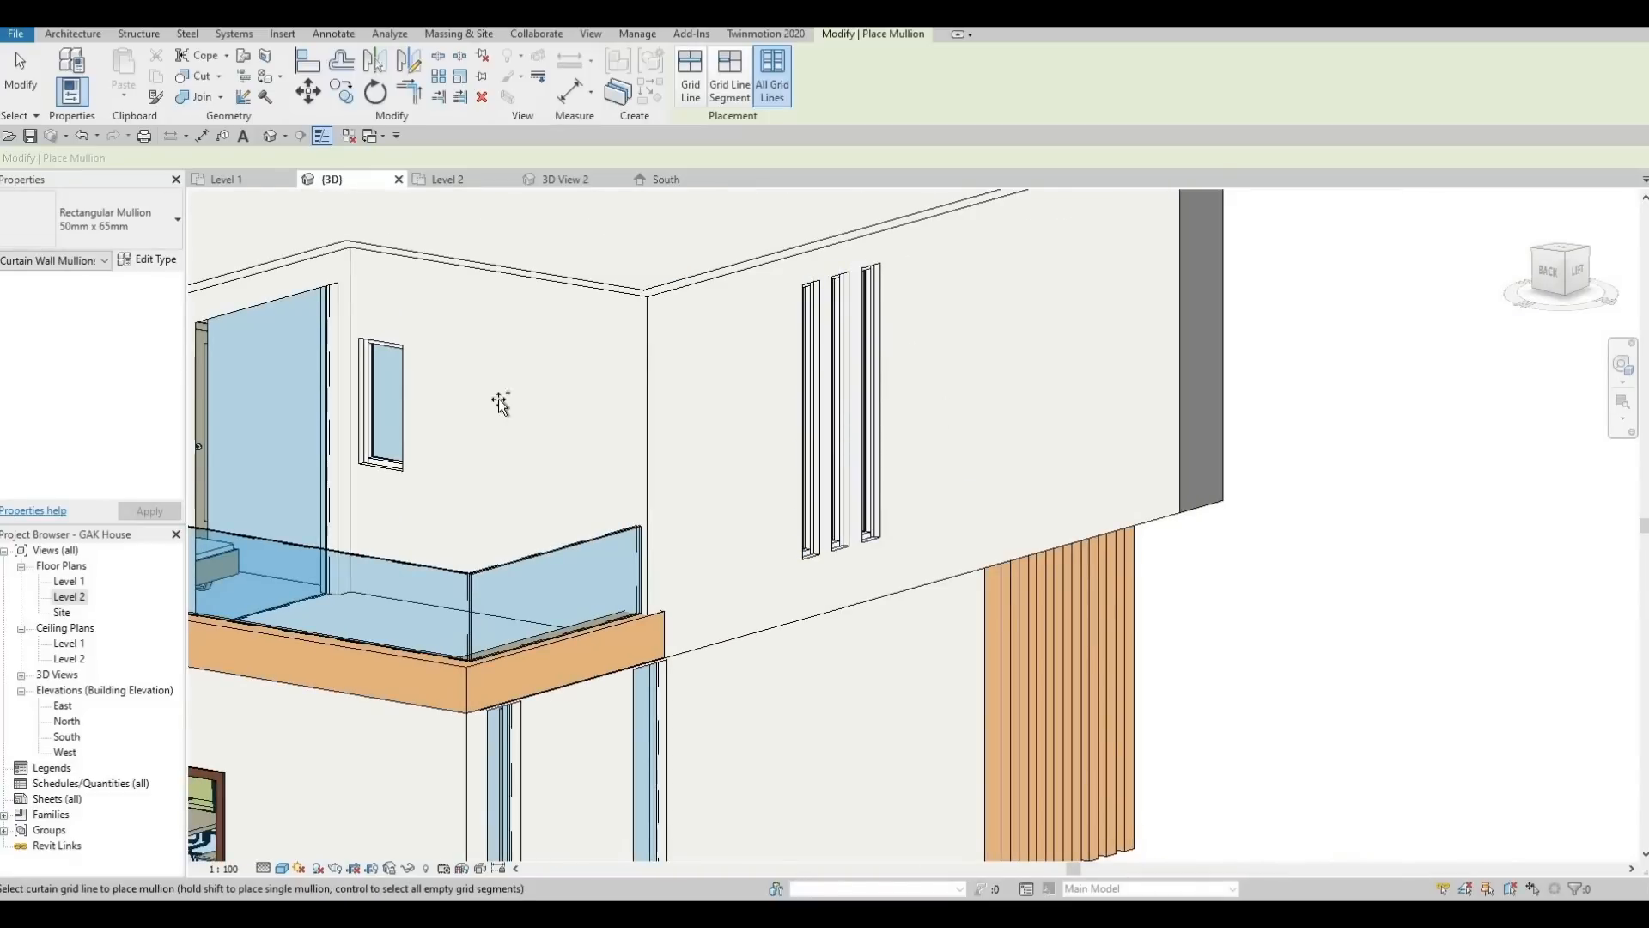
Place 50mm x 65mm rectangular mullions on the front facade's narrow strips, the window in the orange wall and the gridded balcony glazing
shift+middle_drag(496, 398, 457, 668)
middle_drag(319, 520, 440, 759)
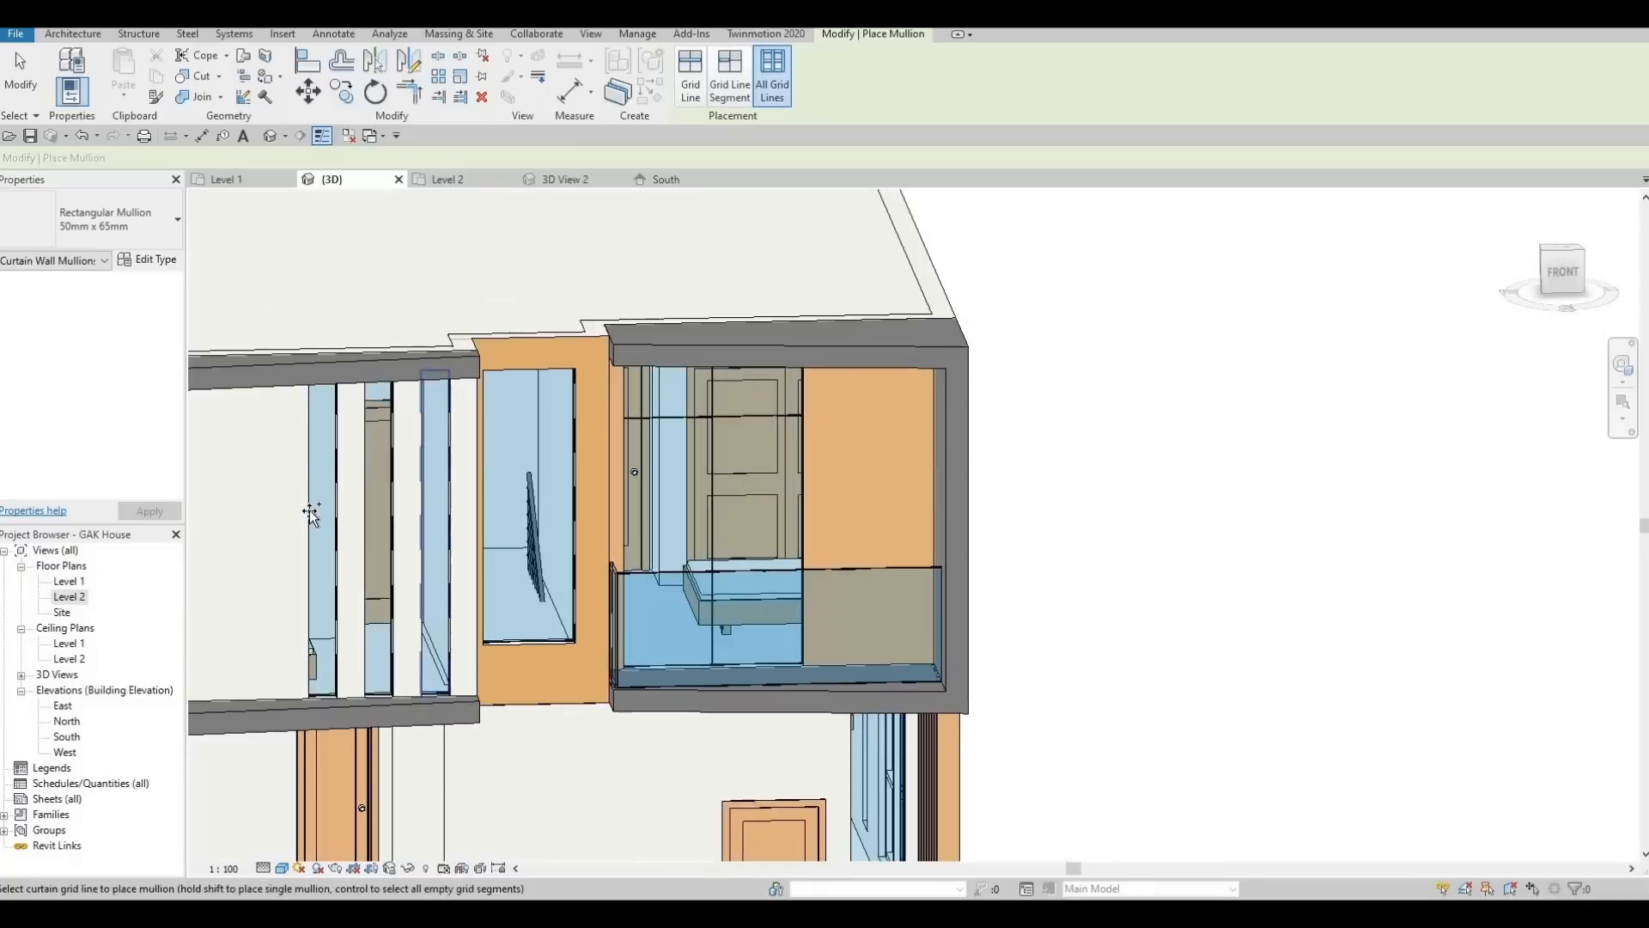
click(329, 500)
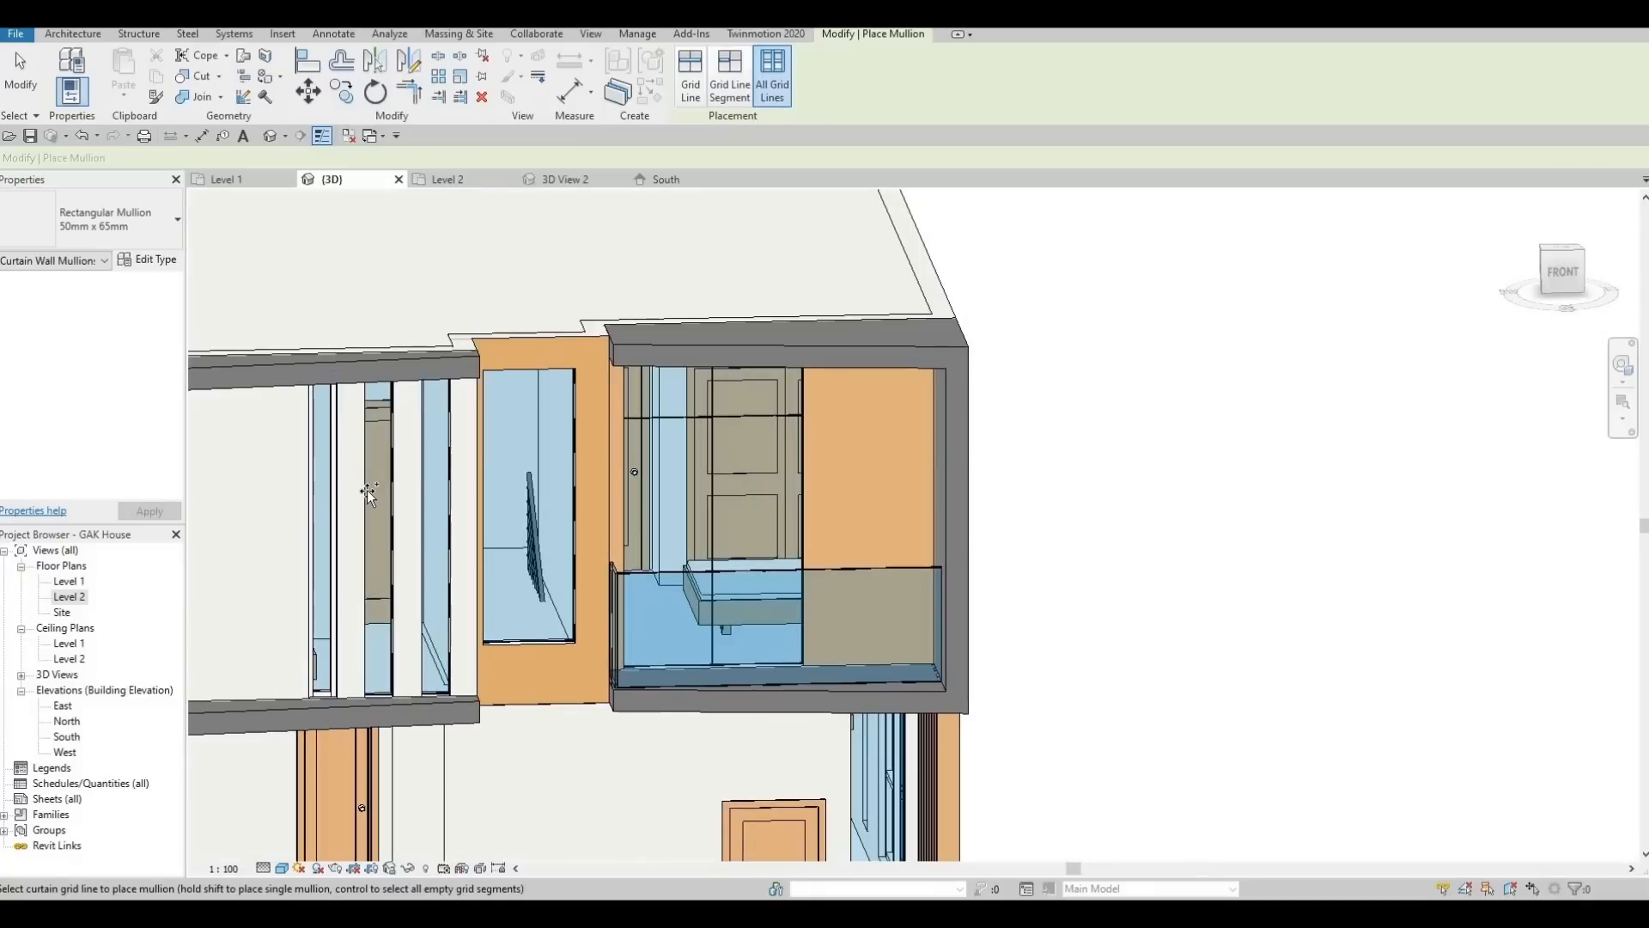
click(419, 487)
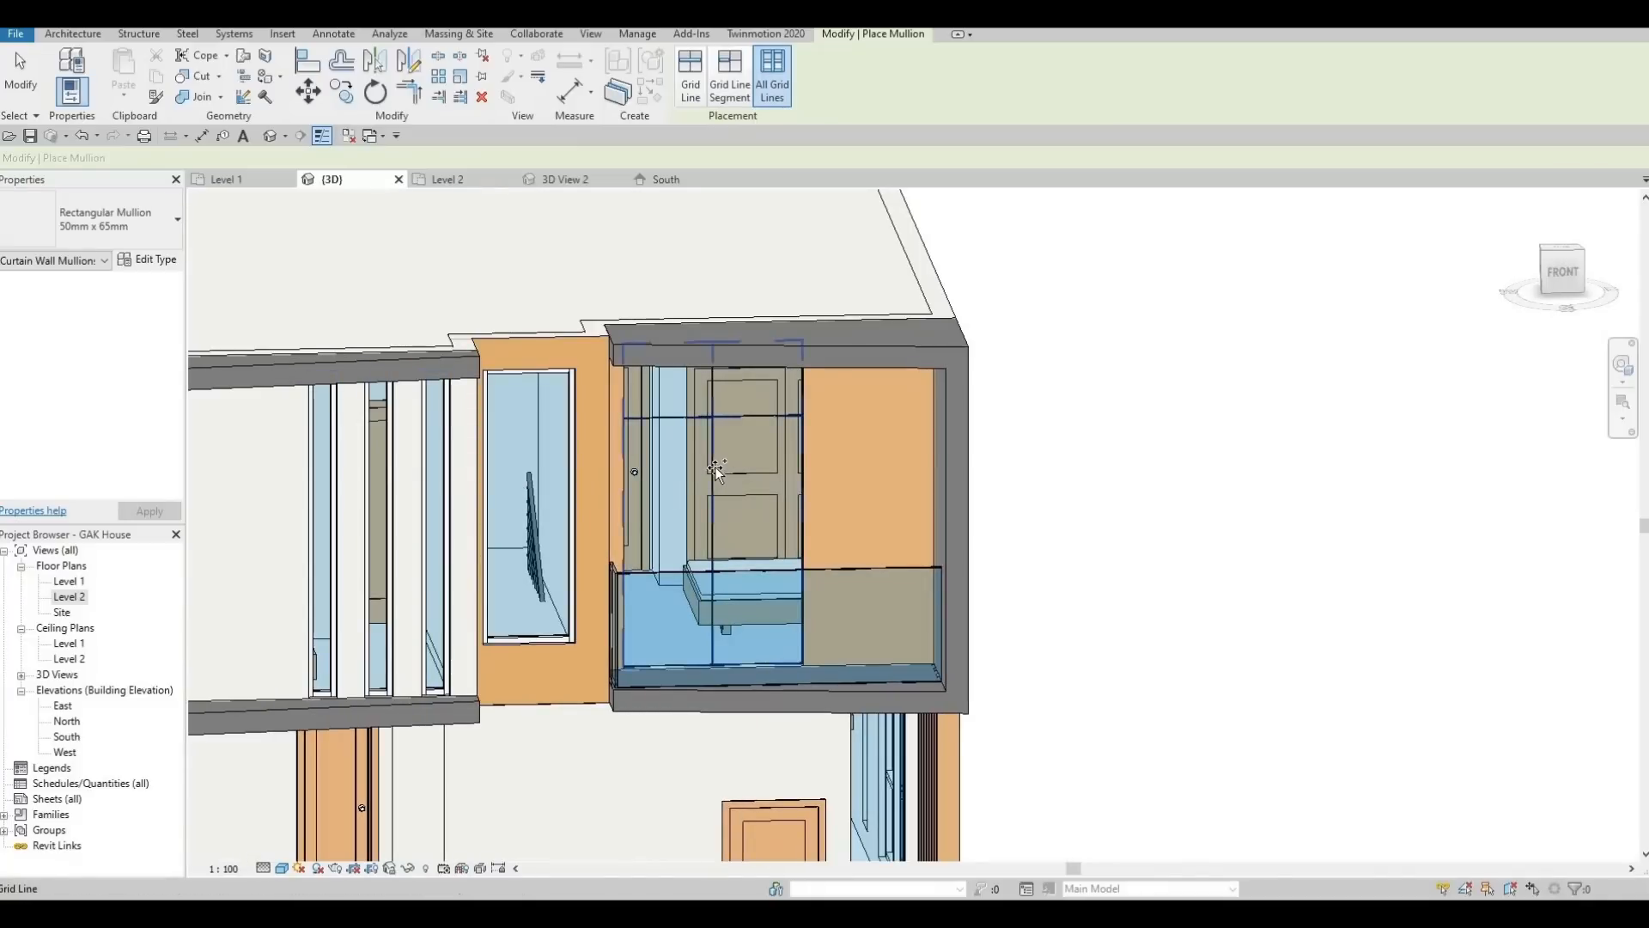
click(659, 556)
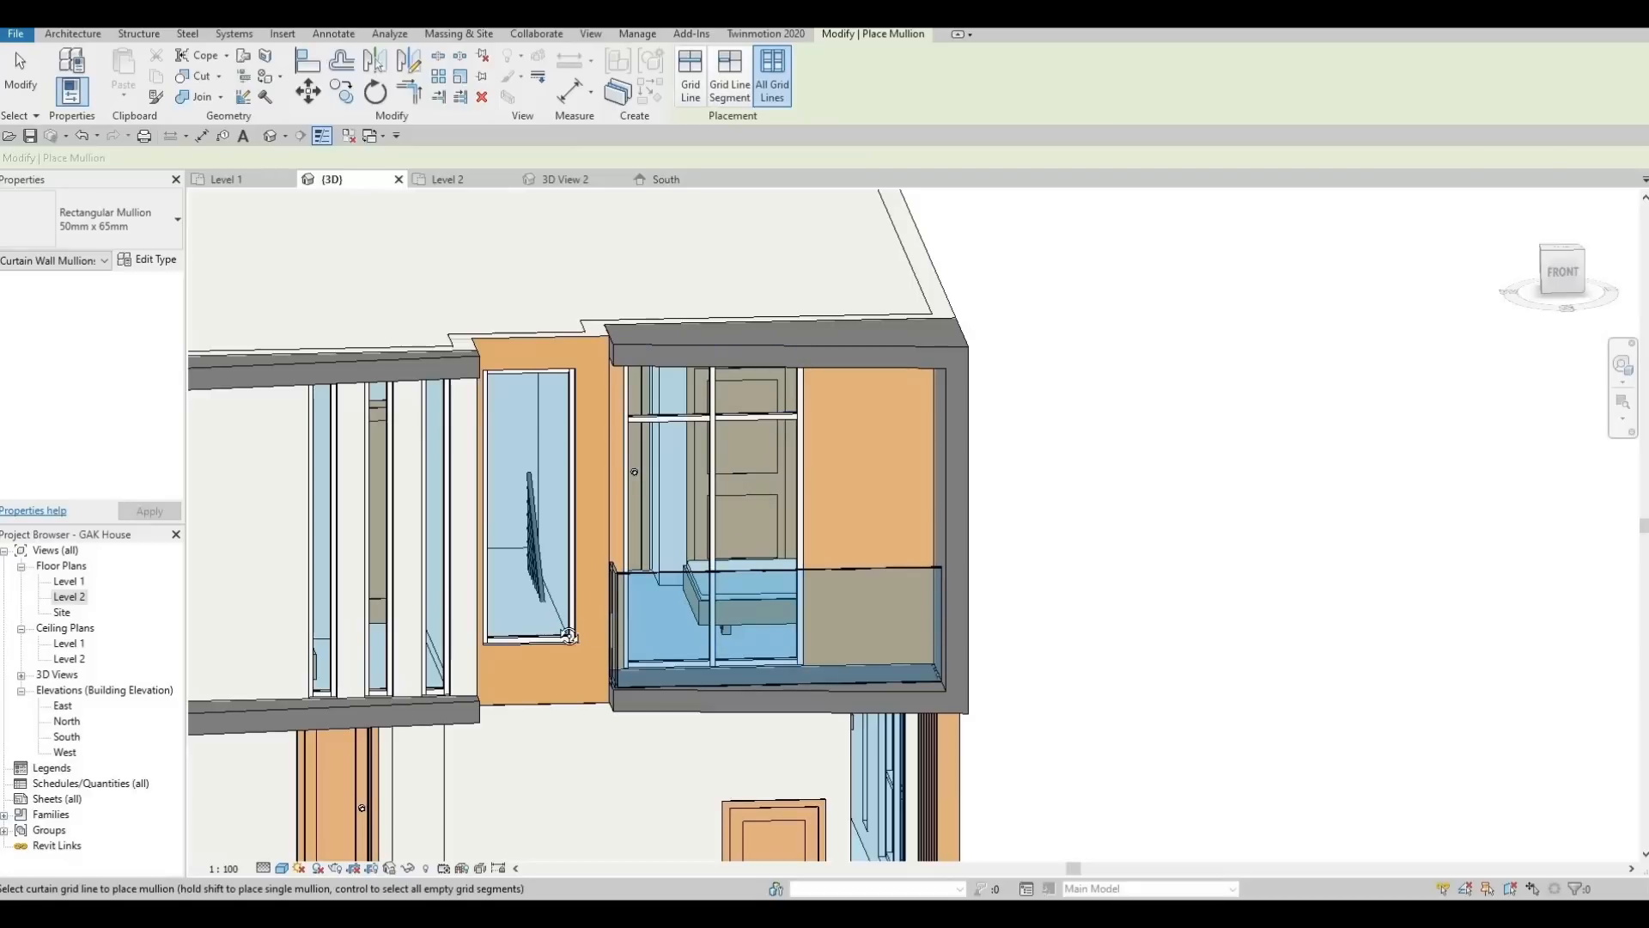
Divide the rear balcony's glazed opening with a horizontal grid line 700 mm below the head and a vertical one 800 mm from the inner-corner side
shift+middle_drag(569, 636, 421, 528)
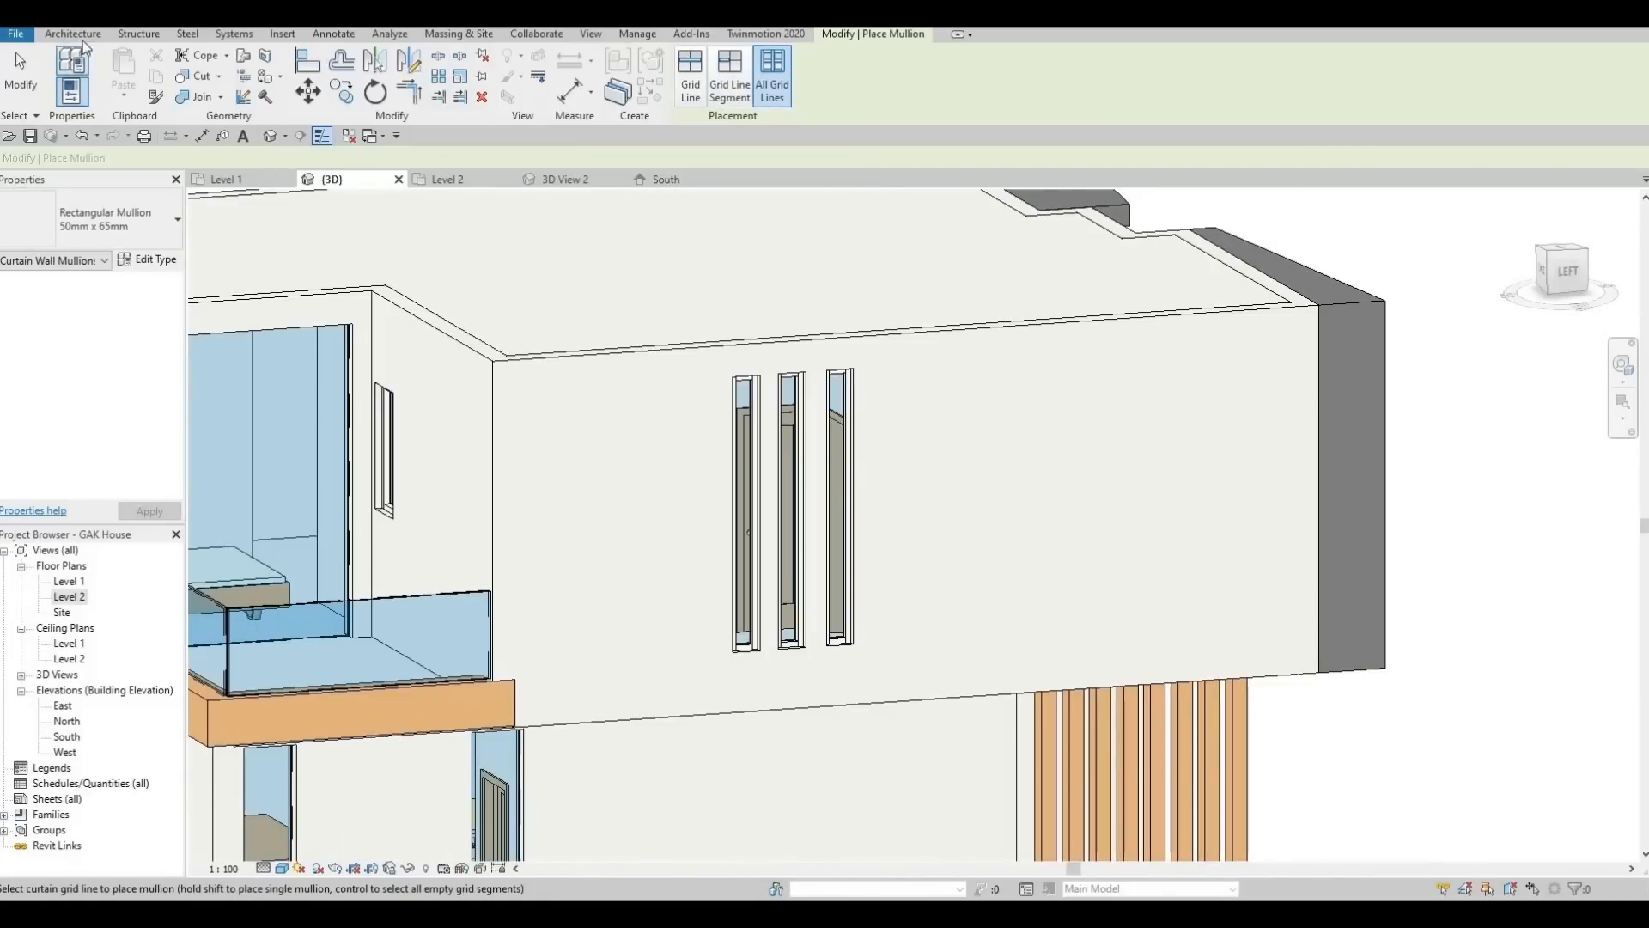
click(83, 38)
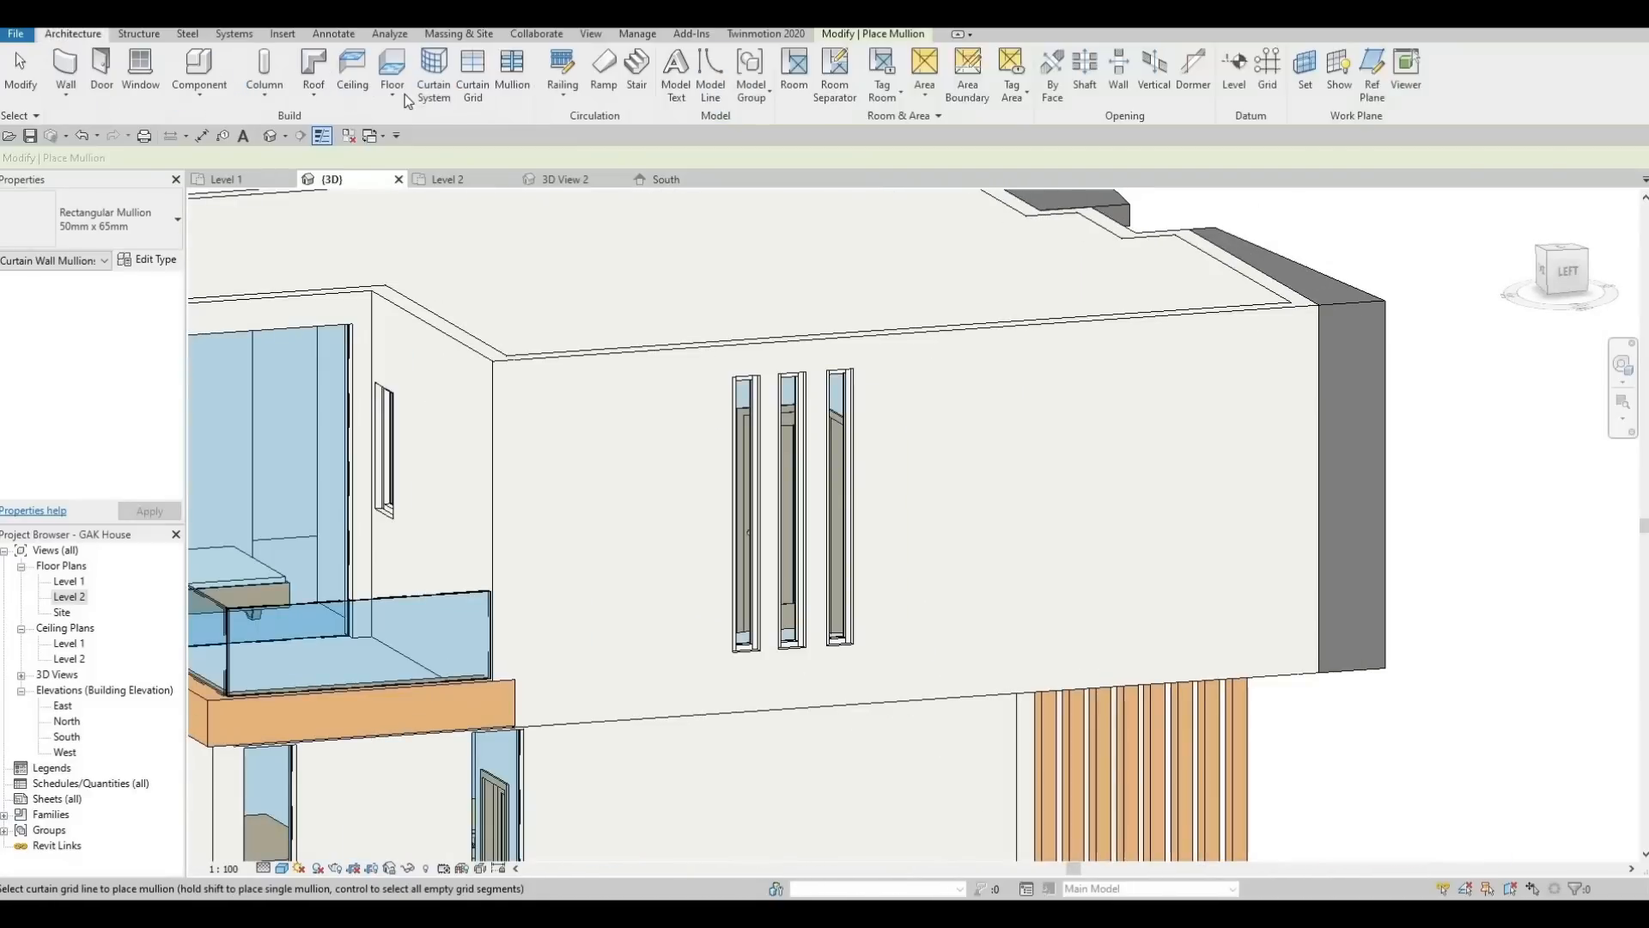
click(475, 82)
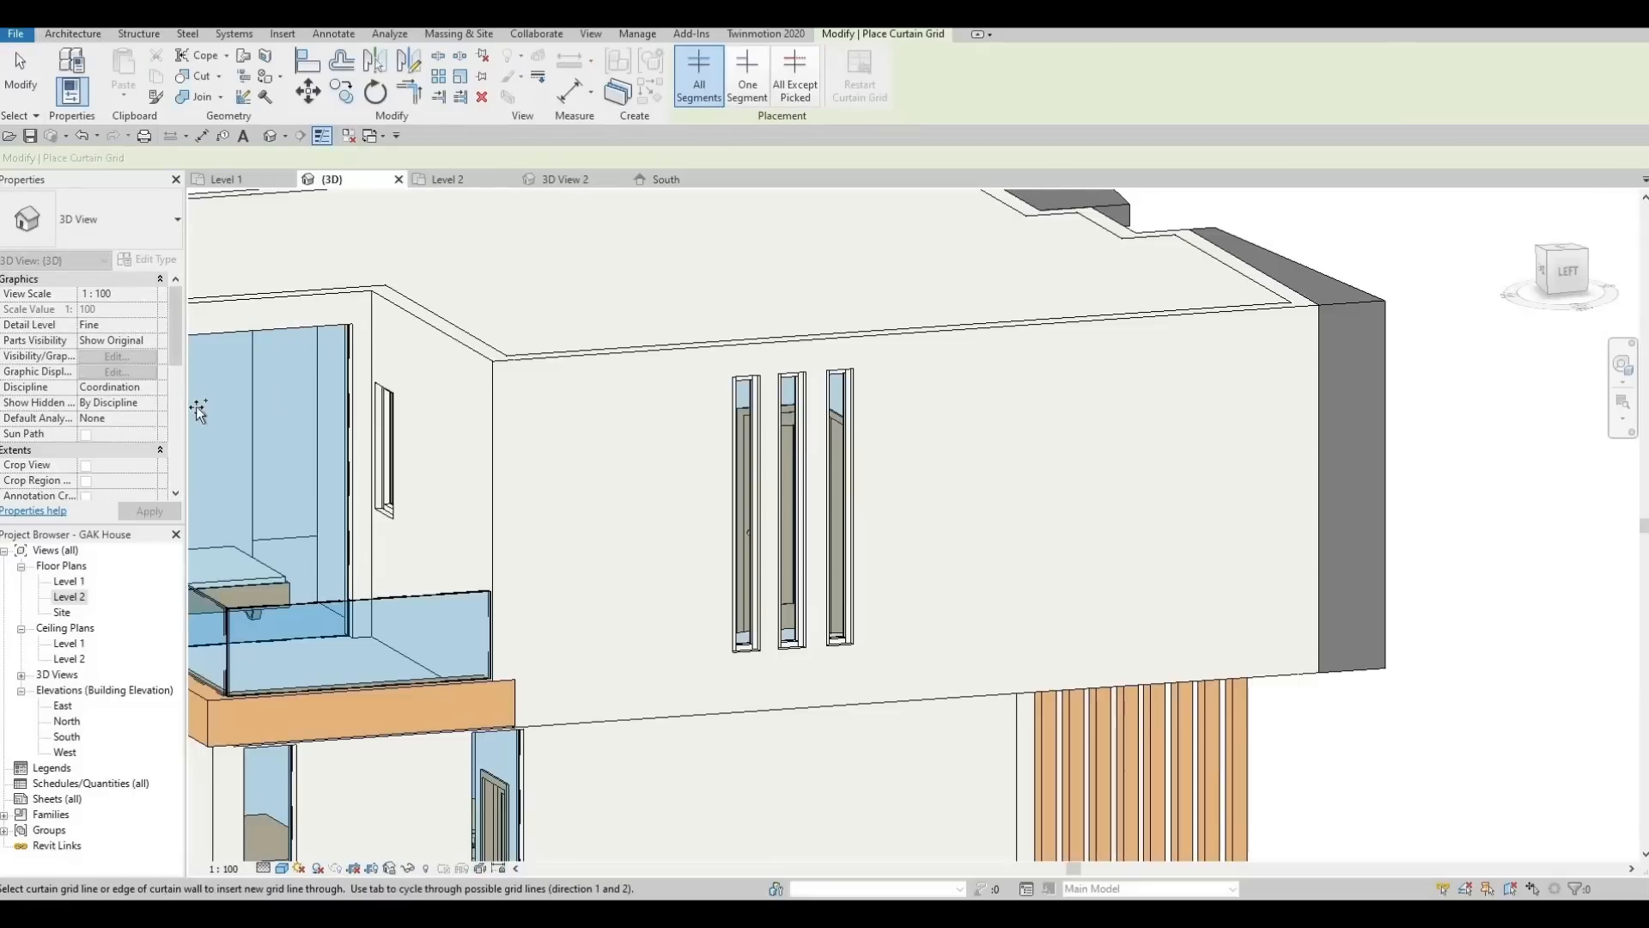
middle_drag(198, 411, 228, 401)
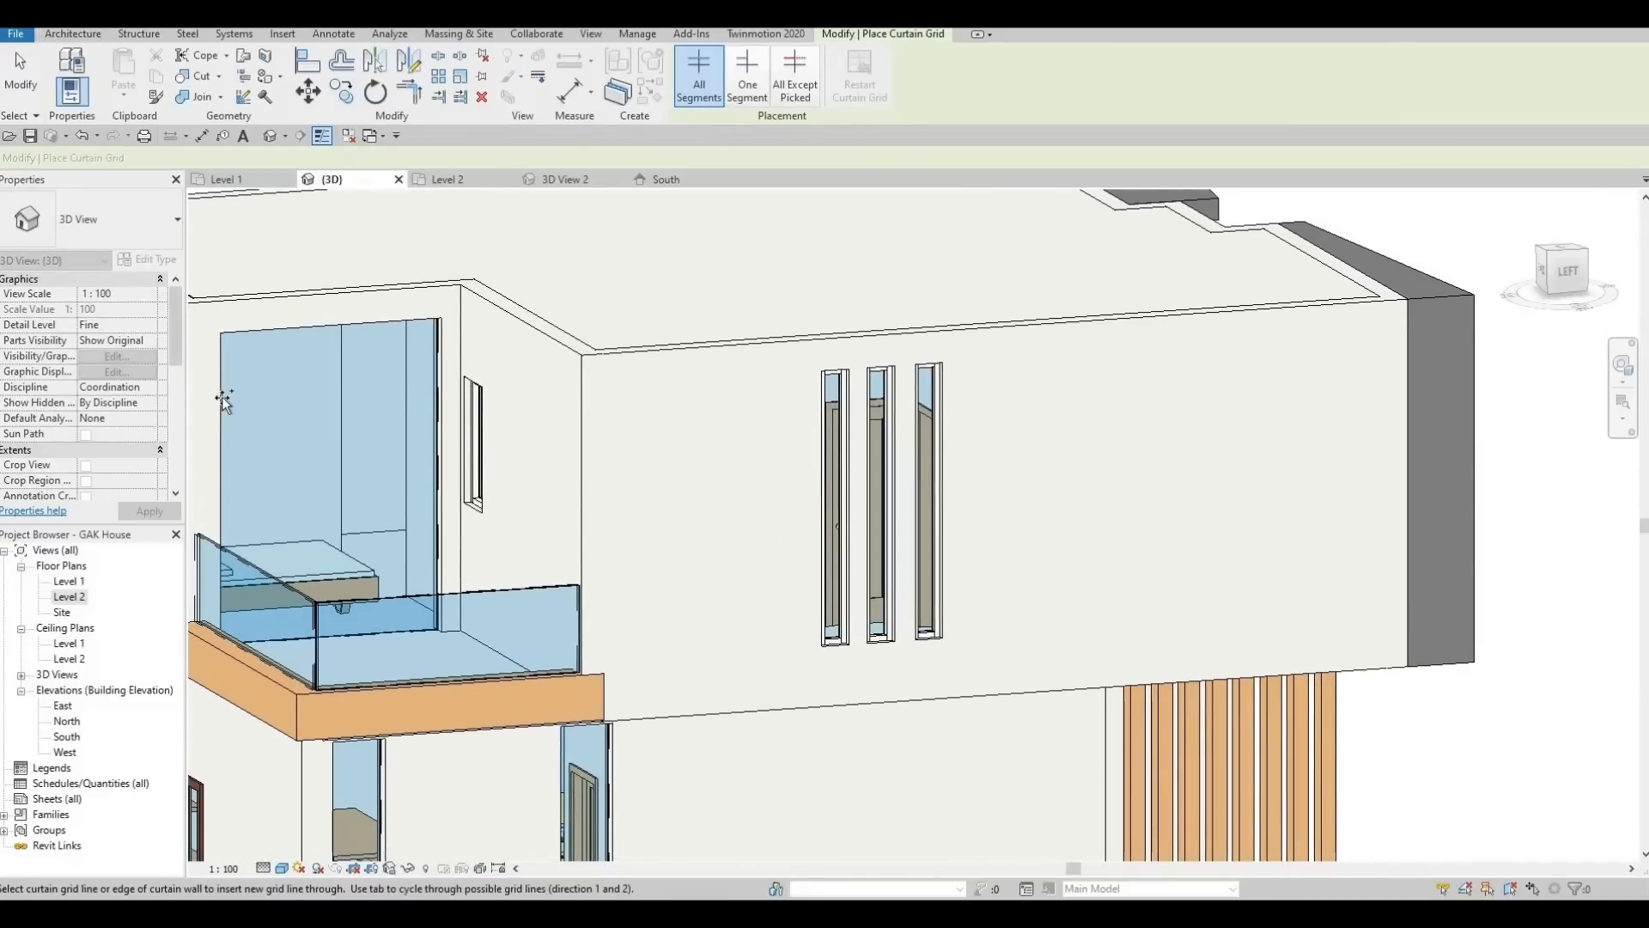
click(371, 402)
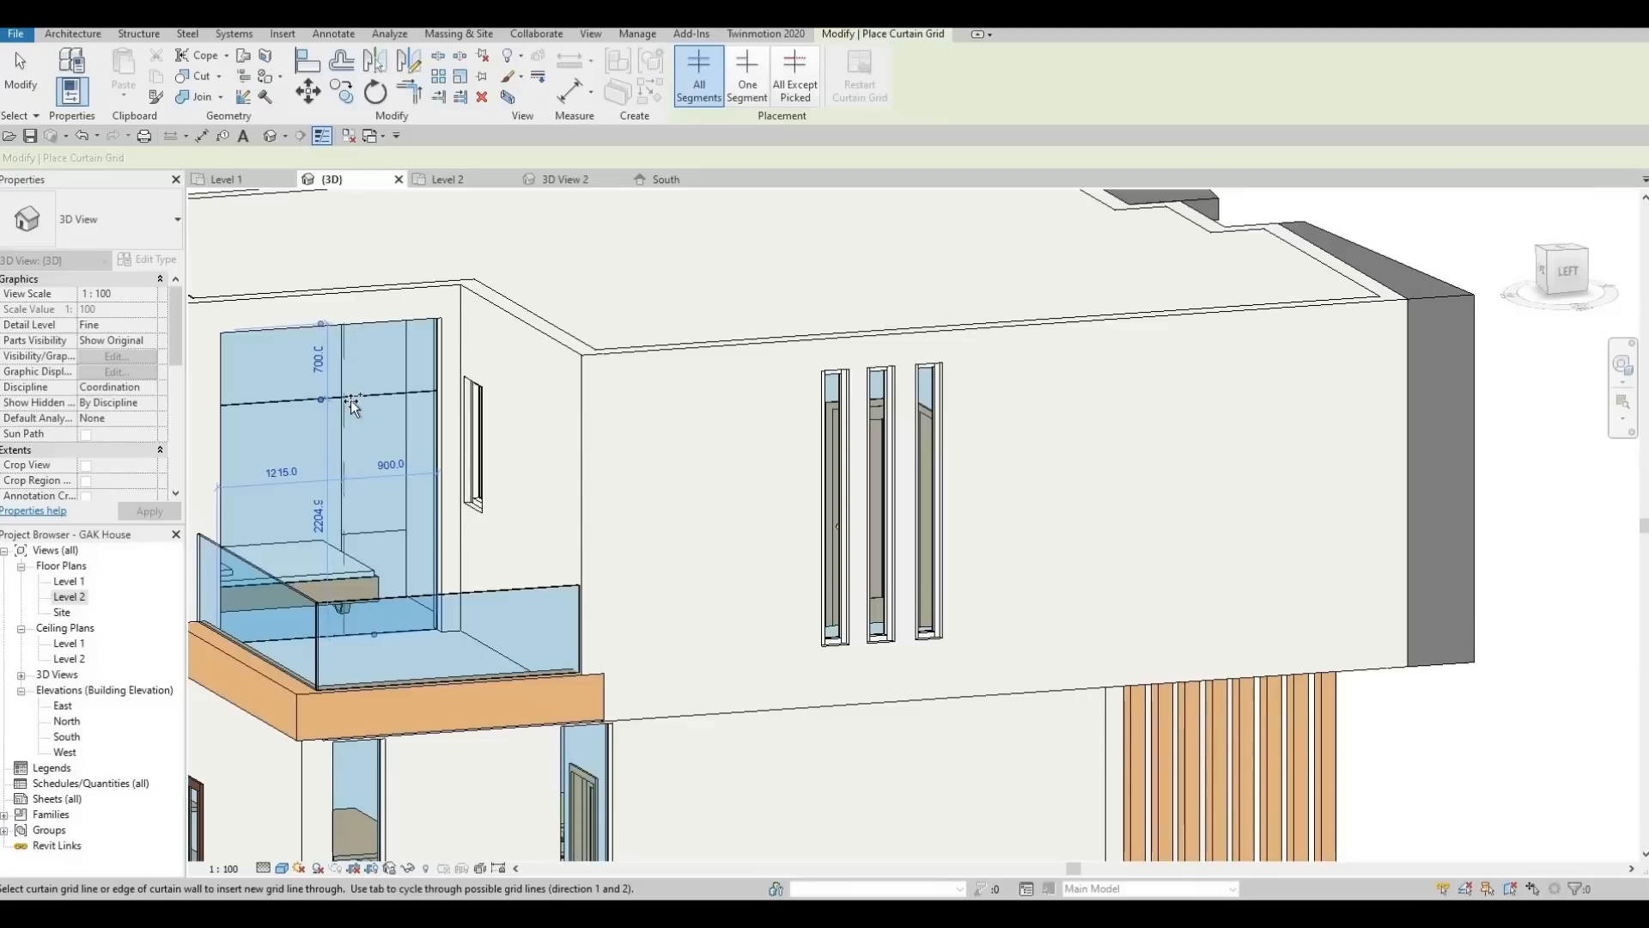
click(353, 401)
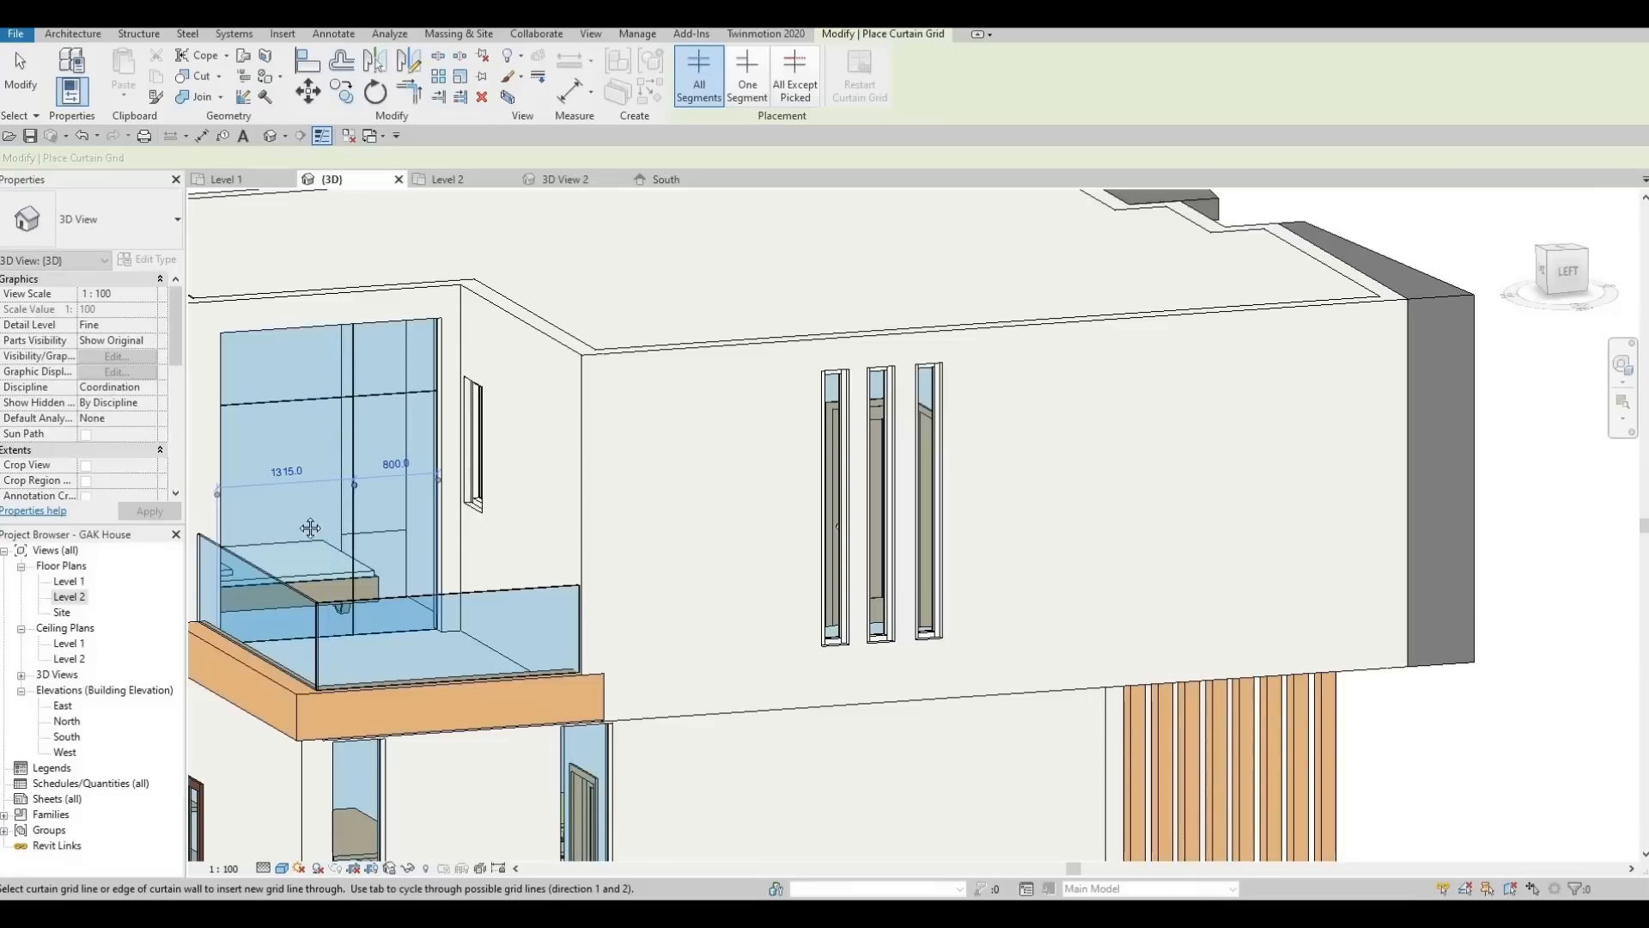
middle_drag(416, 434, 472, 417)
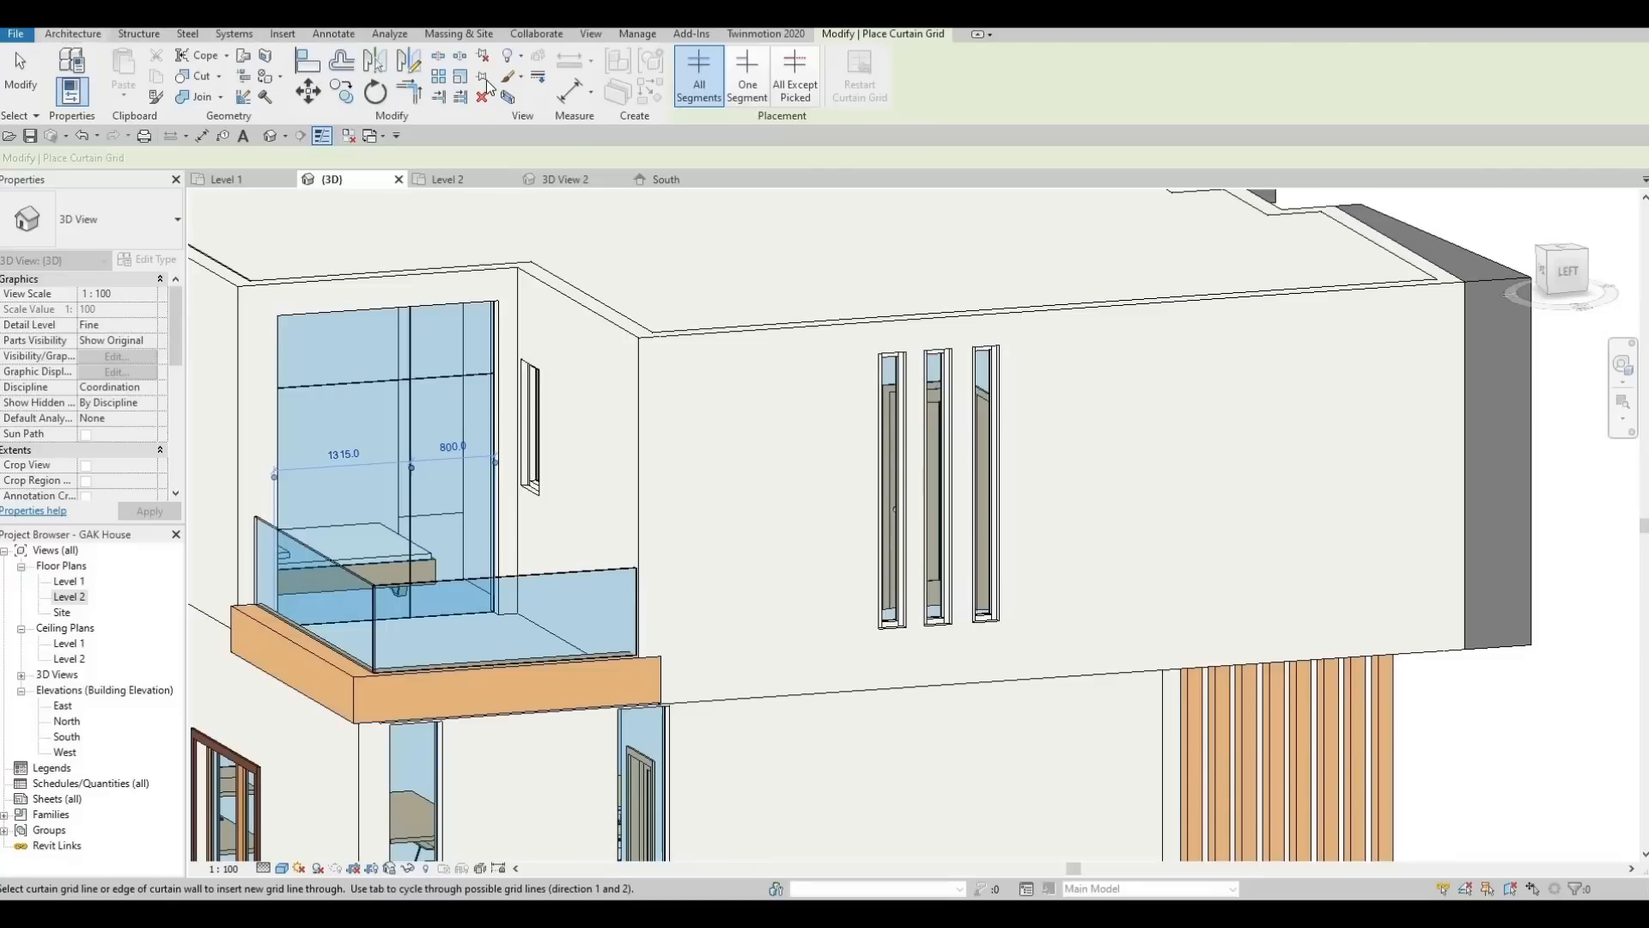
key(Escape)
Place 50mm x 65mm rectangular mullions on all grid lines of the rear balcony's glazed opening
click(513, 76)
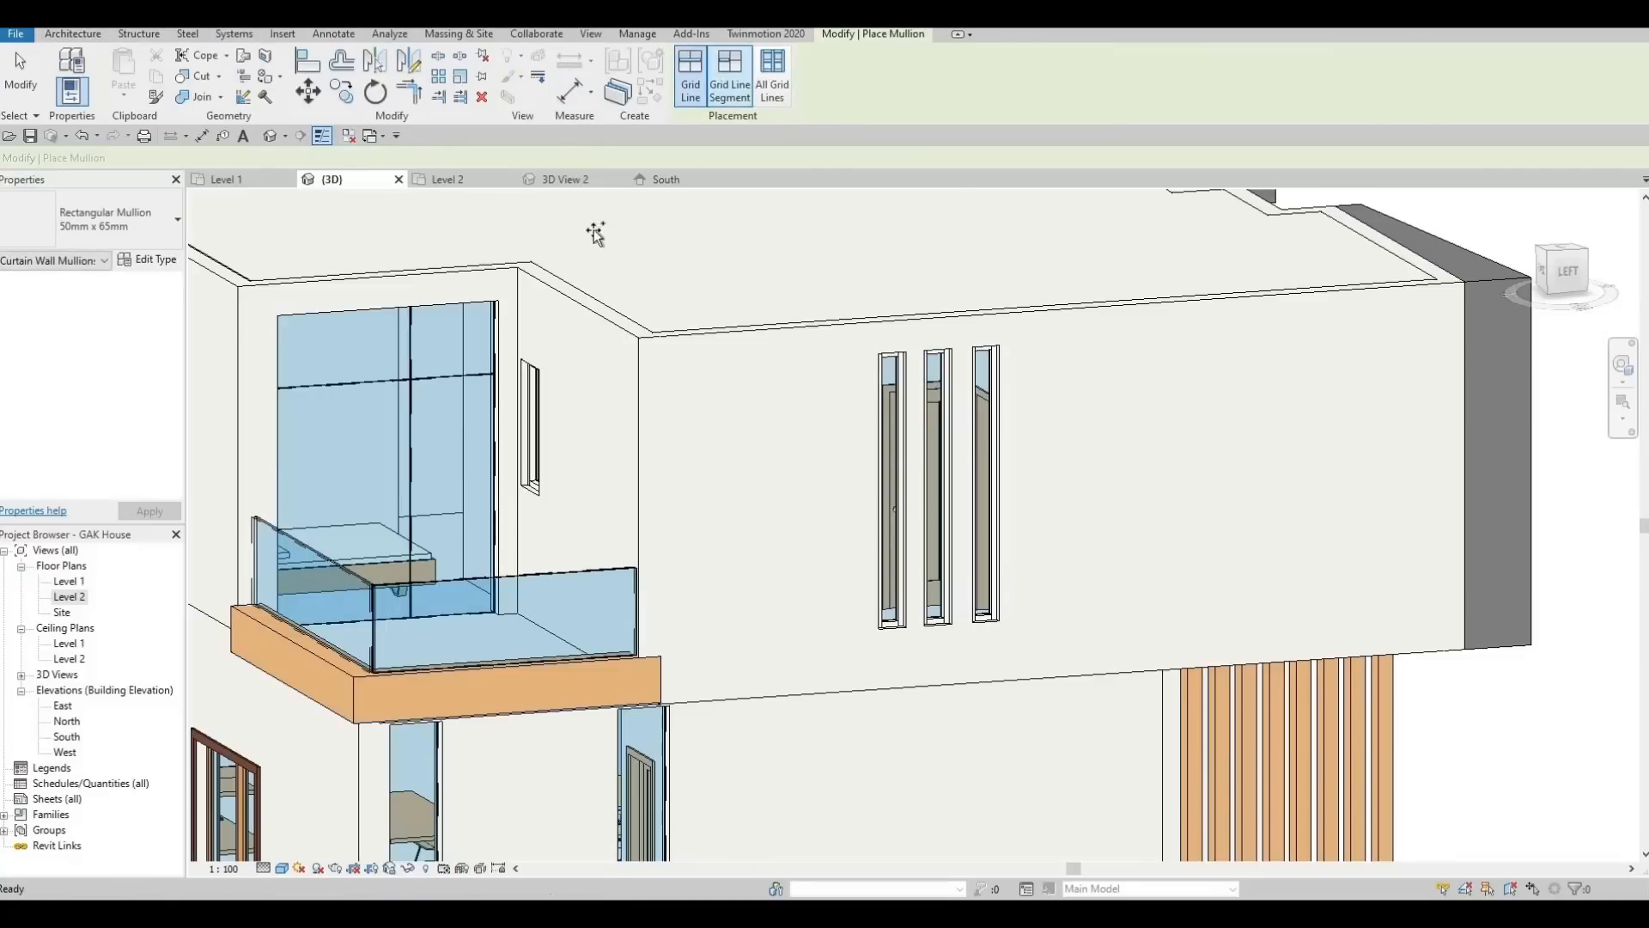
click(468, 357)
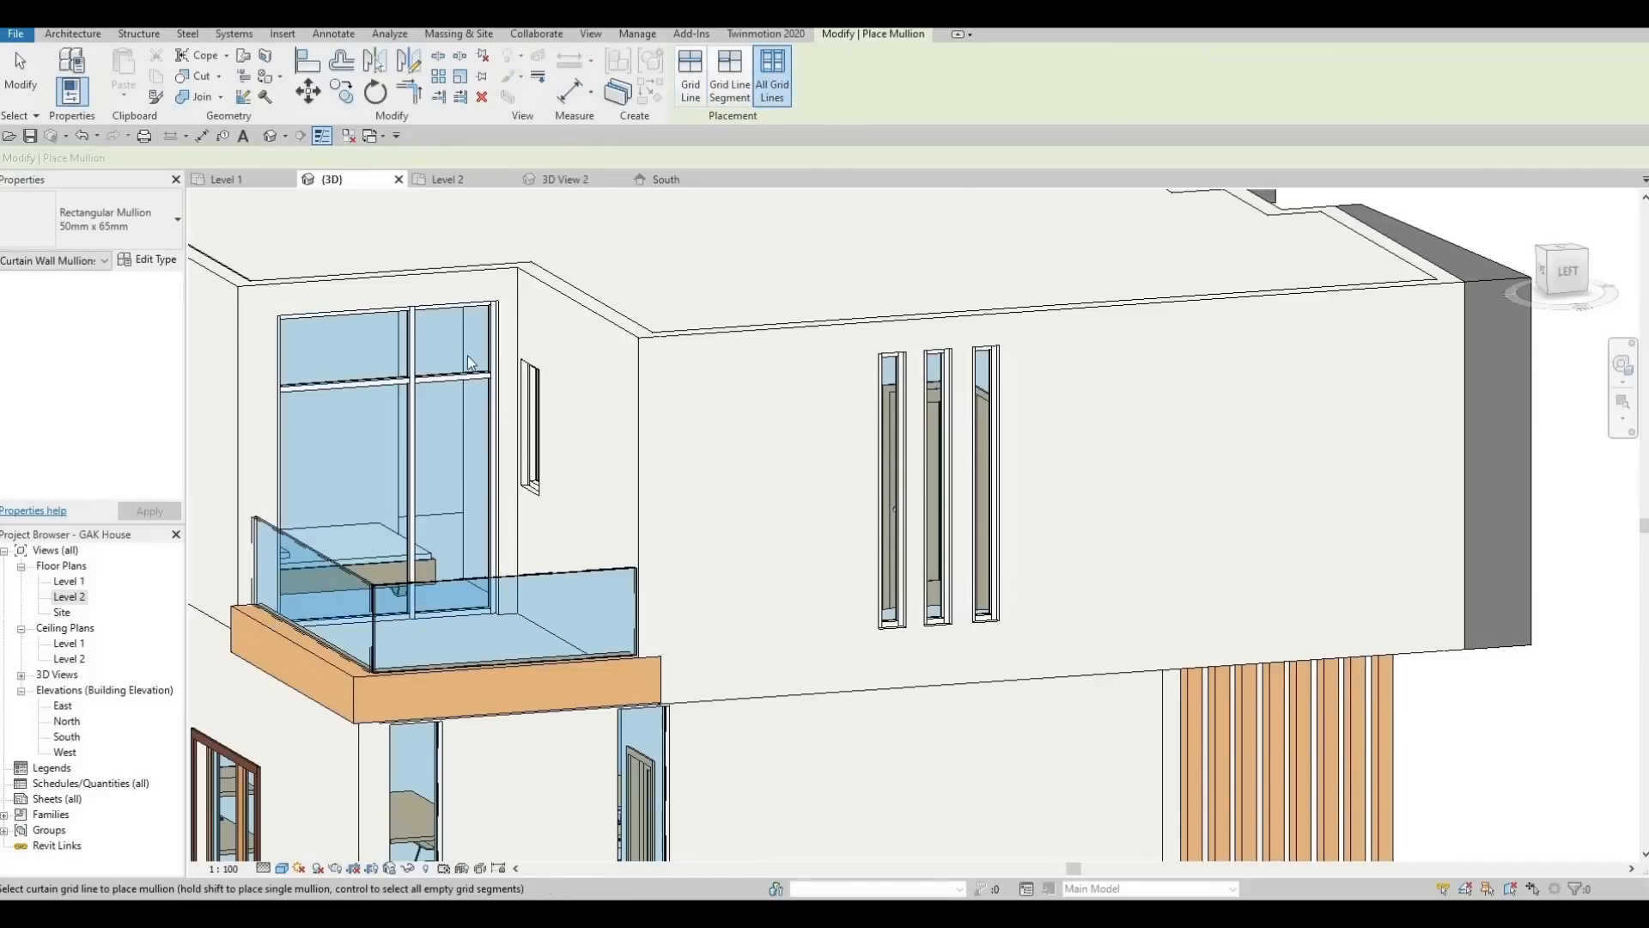
key(Escape)
Place 50mm x 65mm rectangular mullions grid line by grid line along the top edges and corner of the rear balcony's glass railing
scroll(440, 407, down, 2)
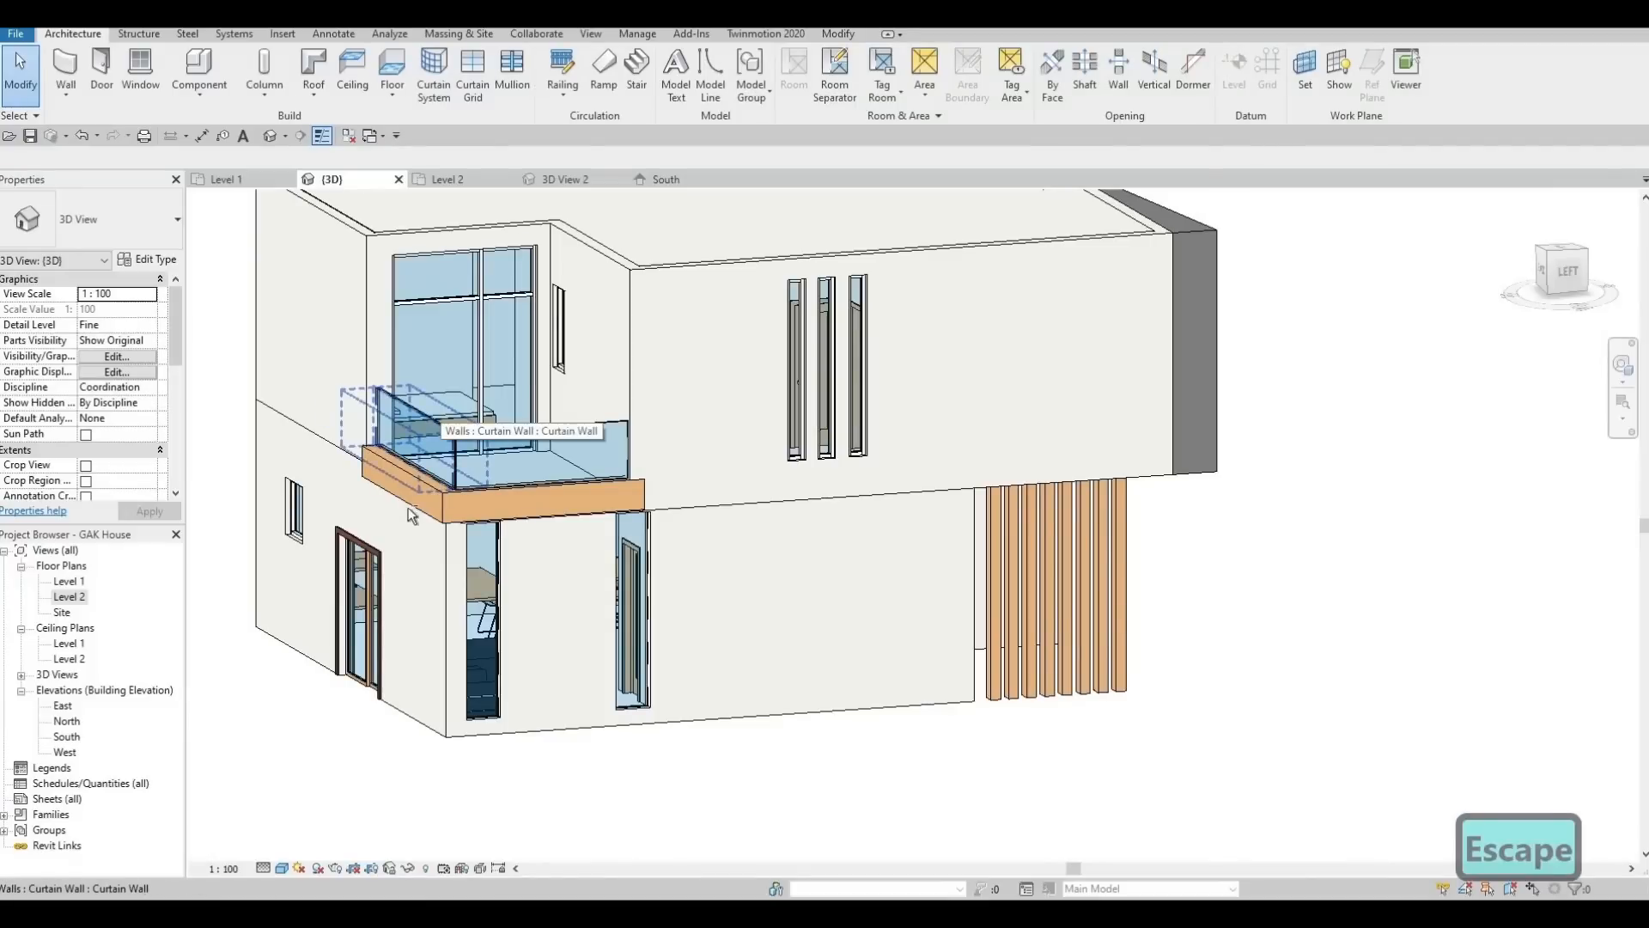
shift+middle_drag(202, 488, 508, 280)
middle_drag(928, 247, 584, 269)
click(512, 69)
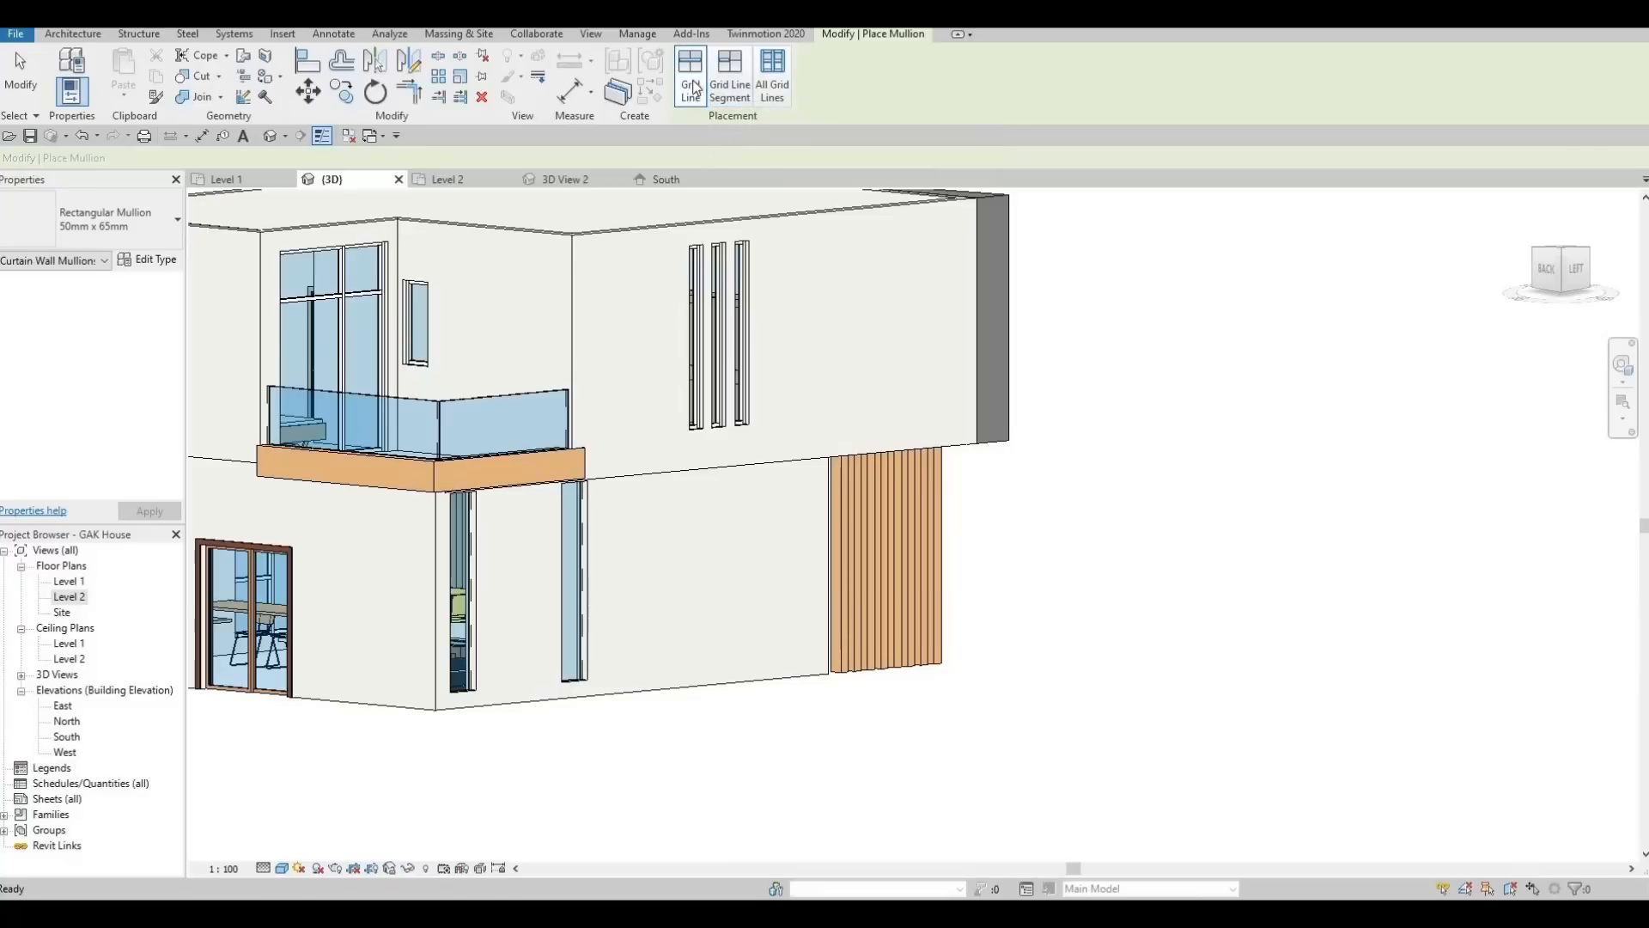
click(361, 393)
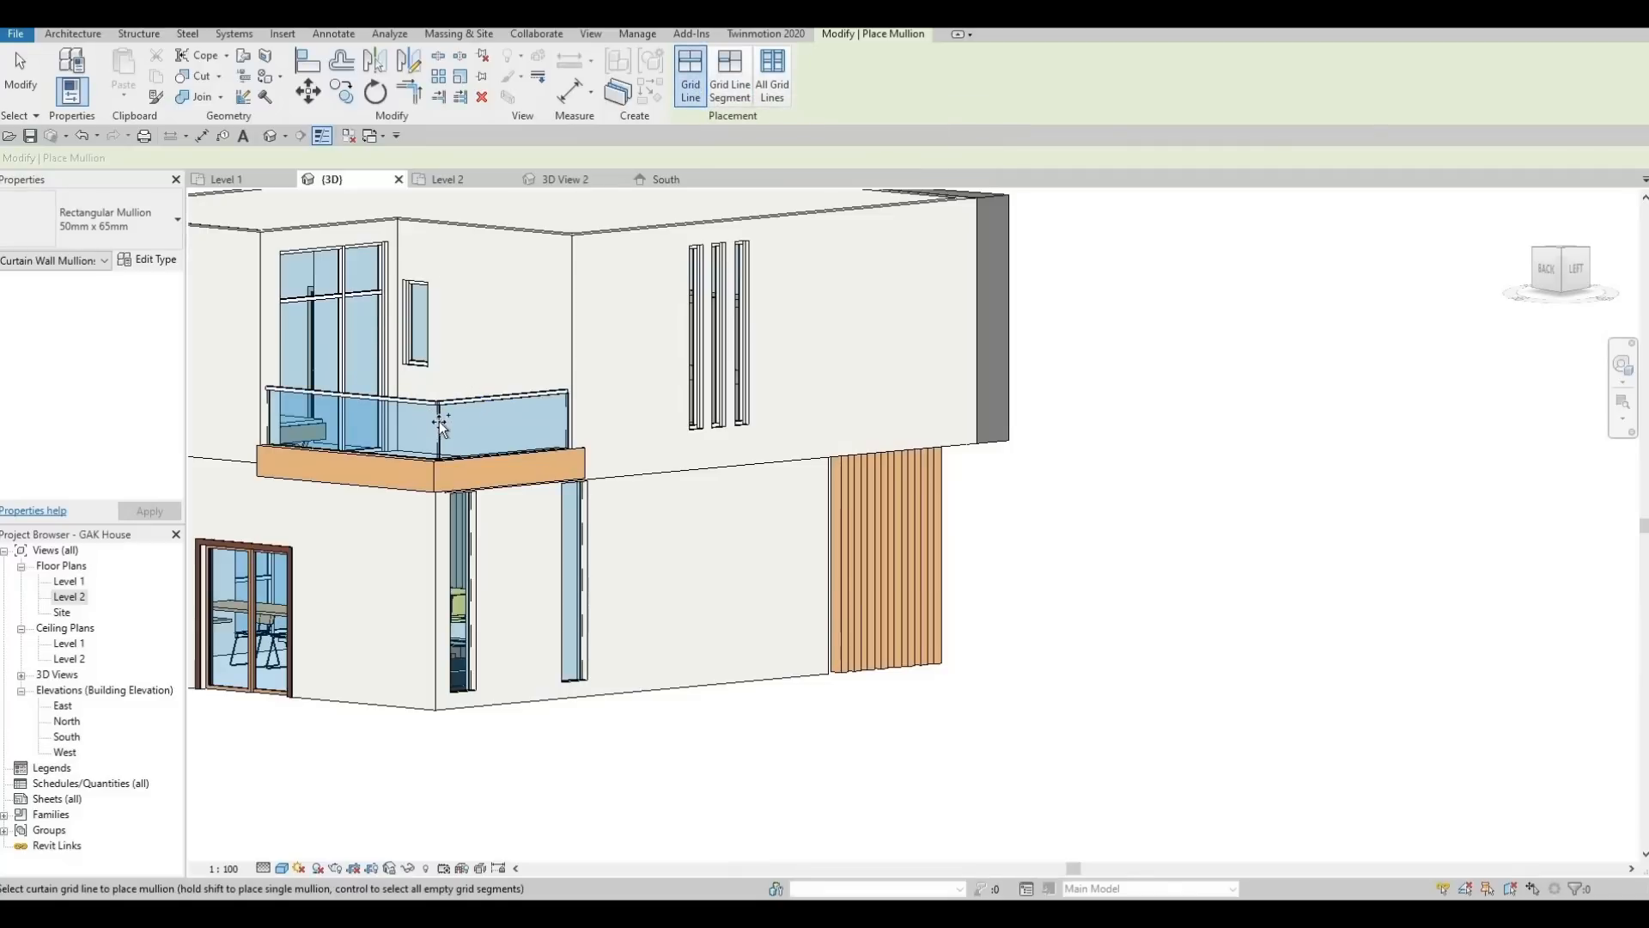
scroll(404, 451, up, 2)
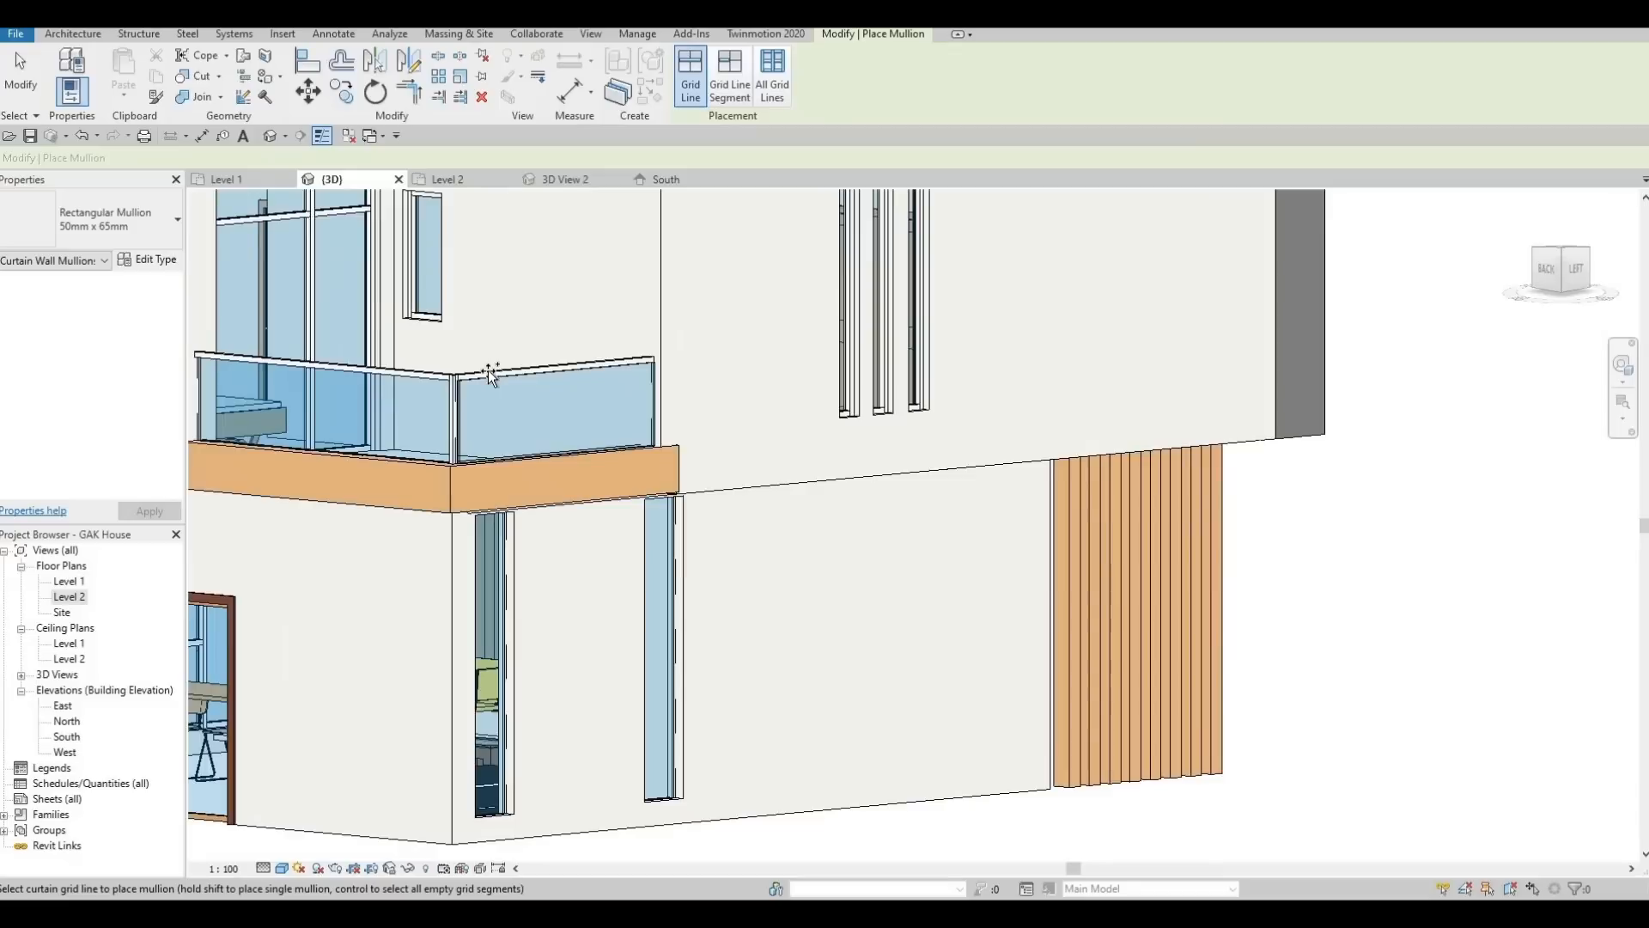
scroll(494, 378, up, 2)
scroll(501, 294, up, 3)
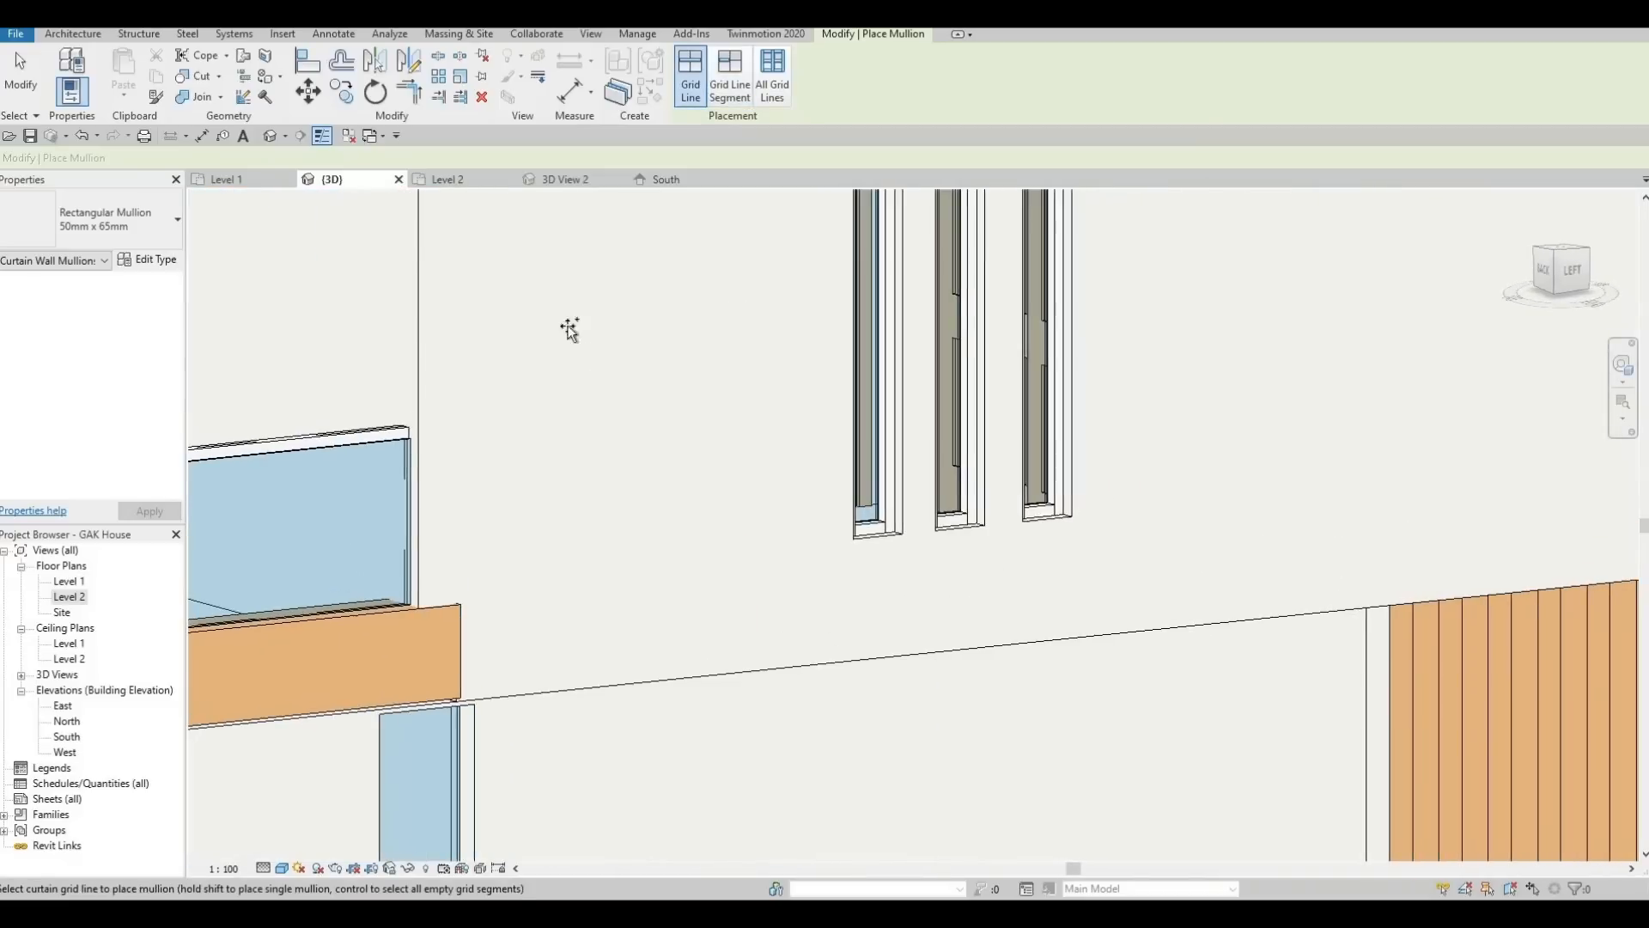
Place 50mm x 65mm rectangular mullions along the top edges and both sides of the free corner of the front balcony's glass railing
scroll(676, 335, down, 2)
scroll(605, 334, down, 2)
shift+middle_drag(434, 385, 794, 191)
middle_drag(793, 191, 718, 271)
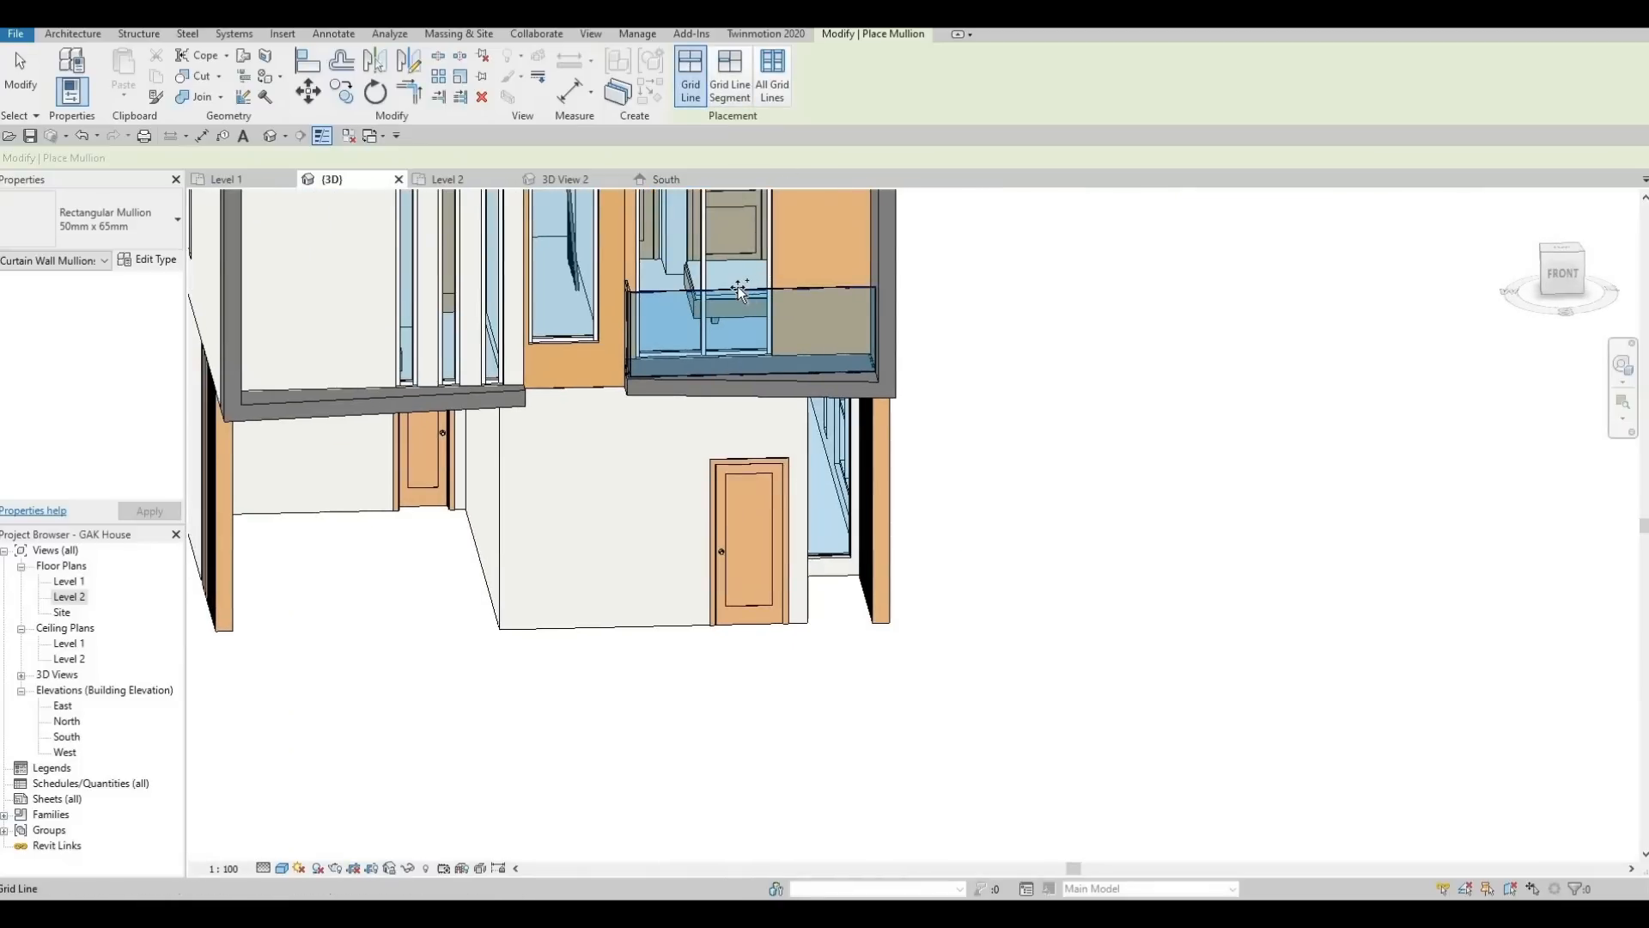
scroll(743, 293, up, 2)
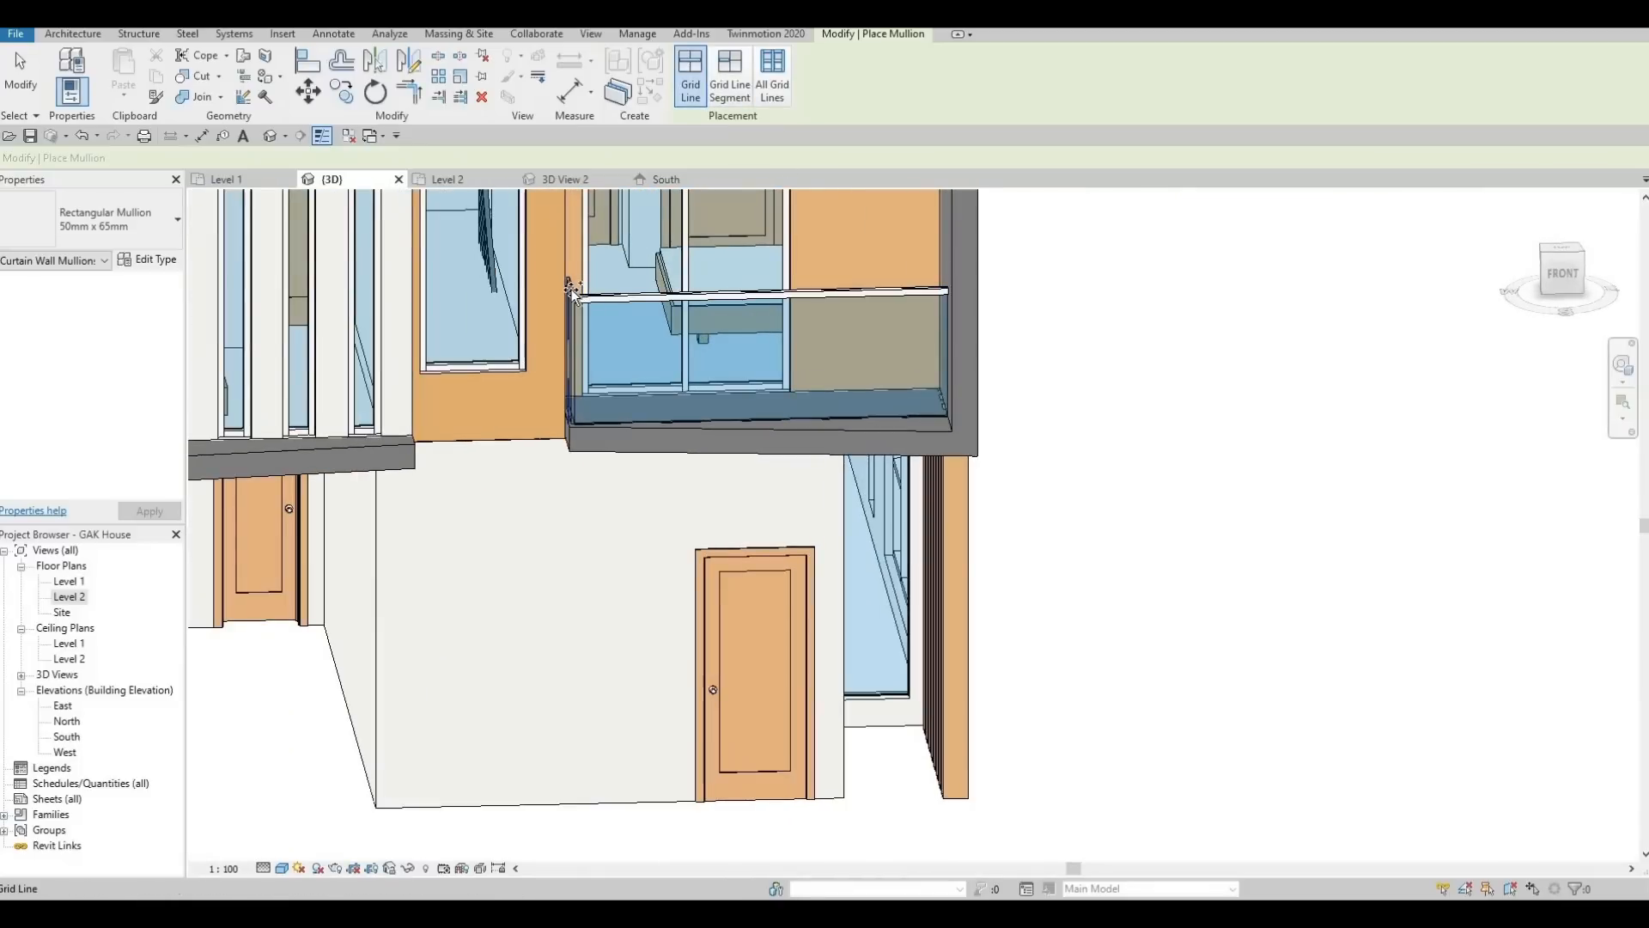
shift+middle_drag(642, 252, 627, 361)
scroll(623, 378, up, 2)
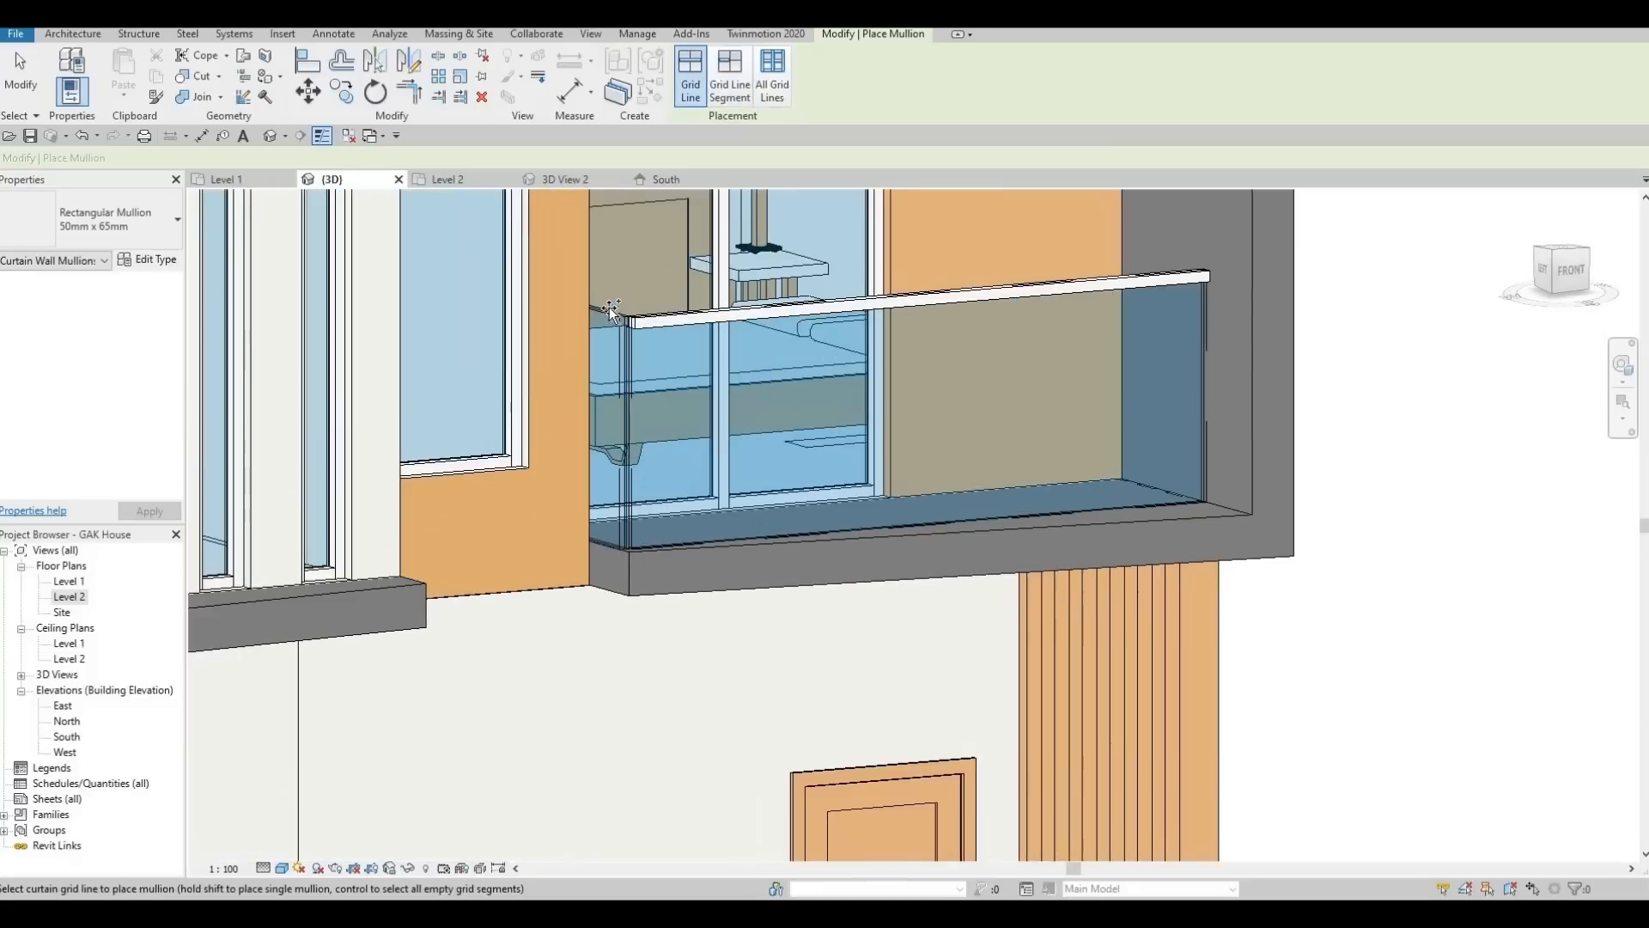
click(627, 368)
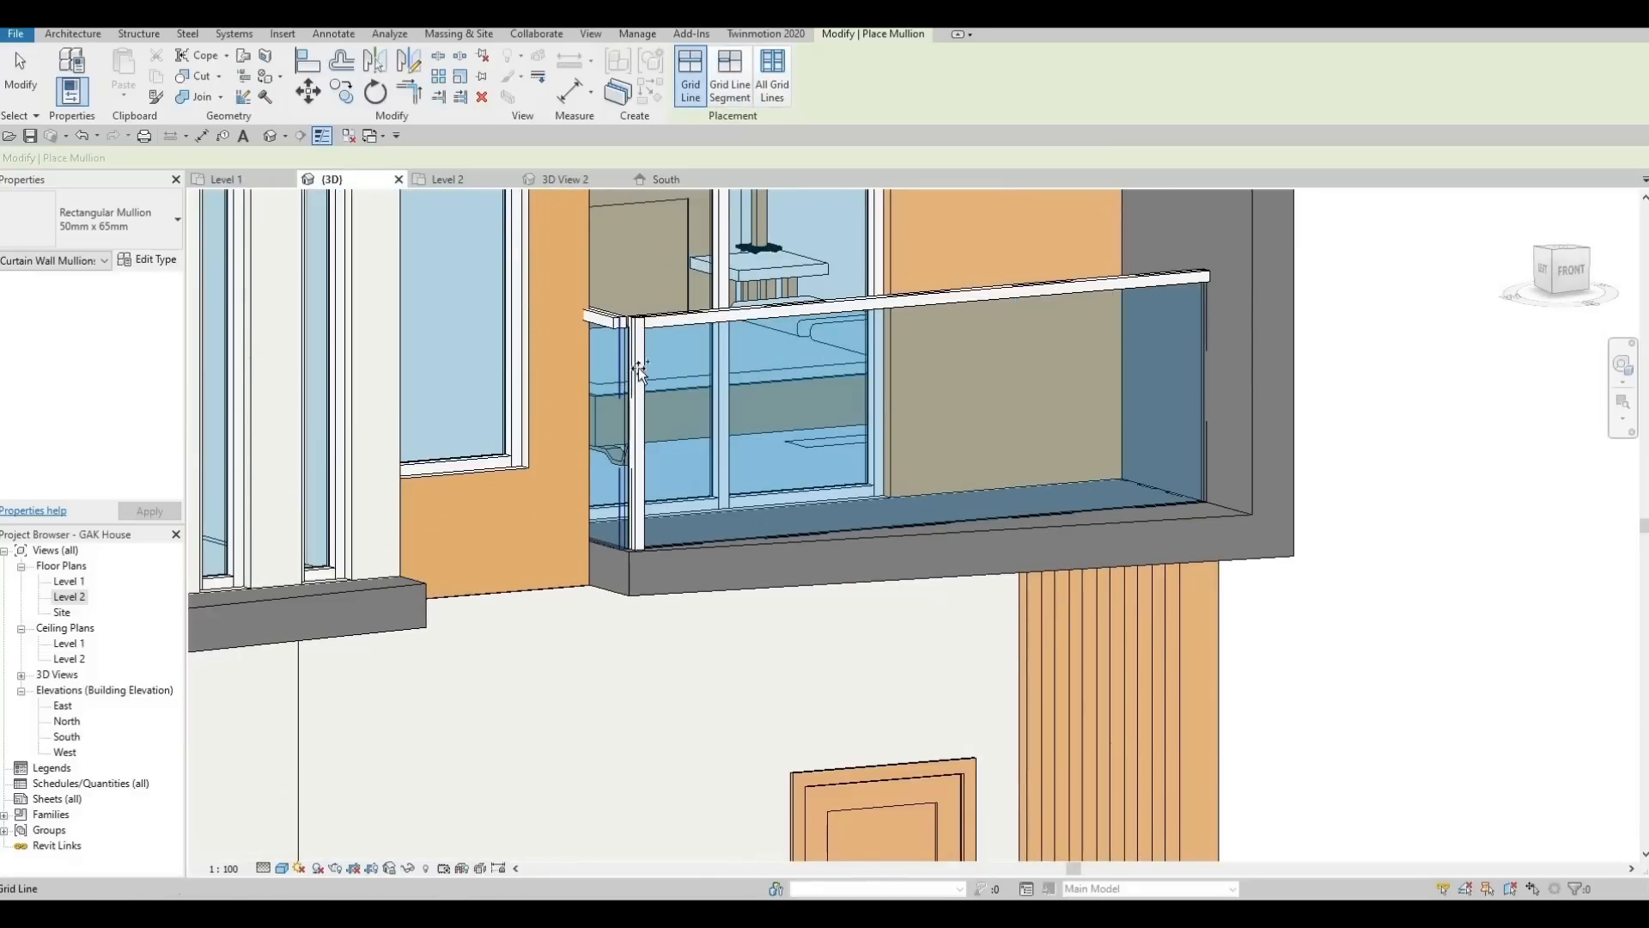
scroll(634, 335, up, 3)
key(Escape)
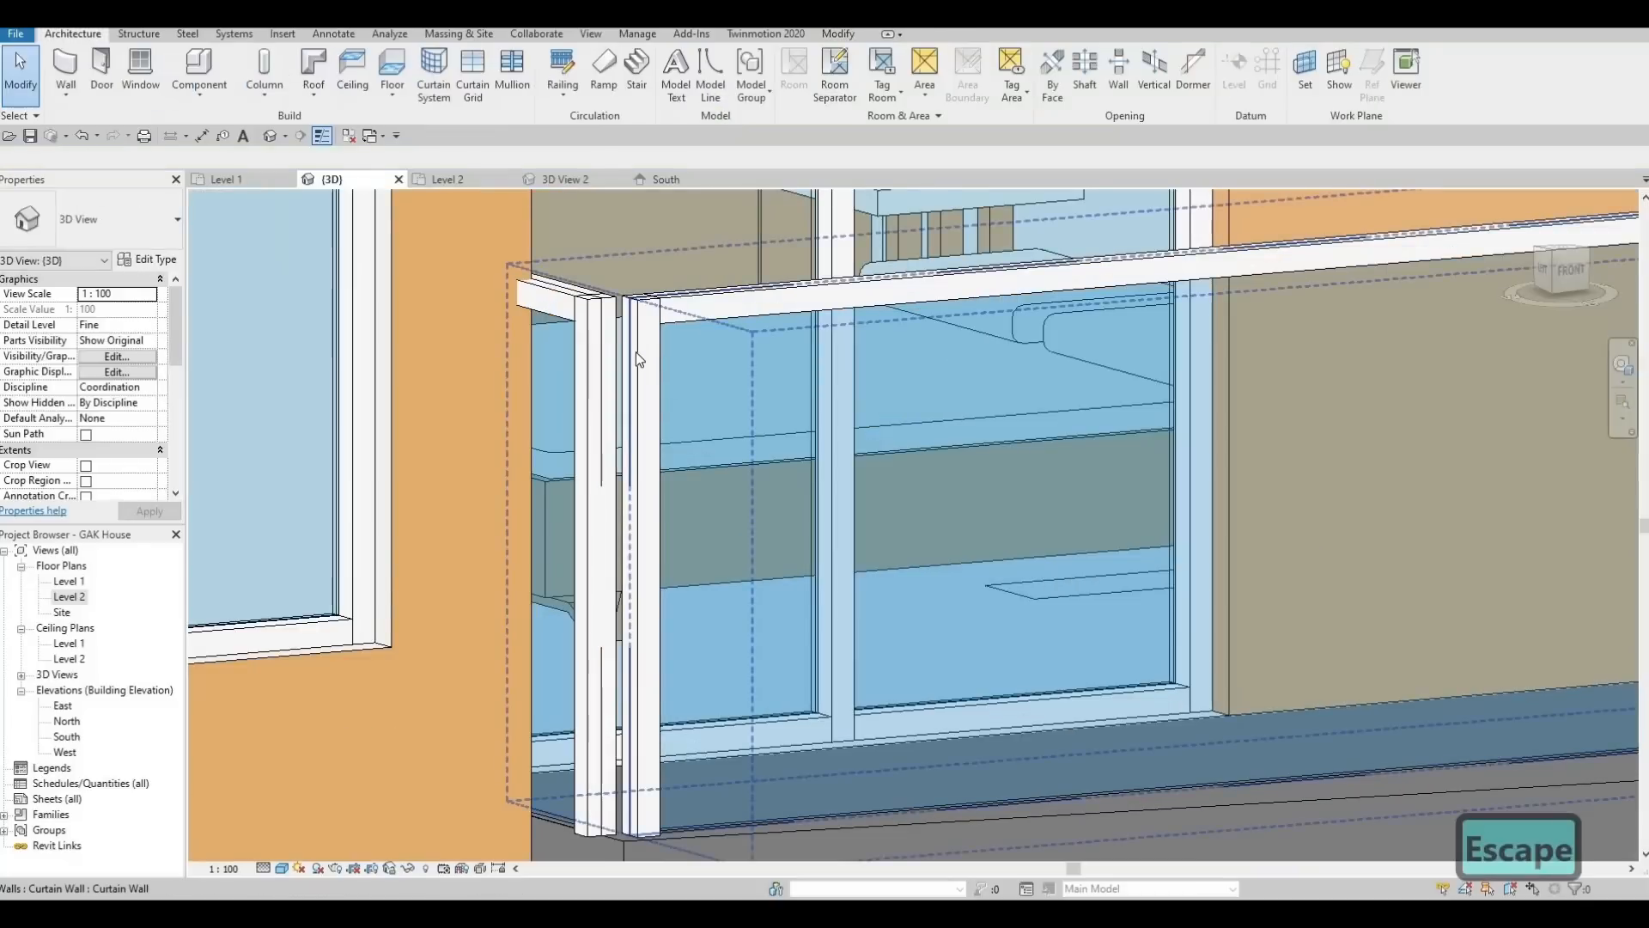
key(Escape)
click(608, 378)
key(Escape)
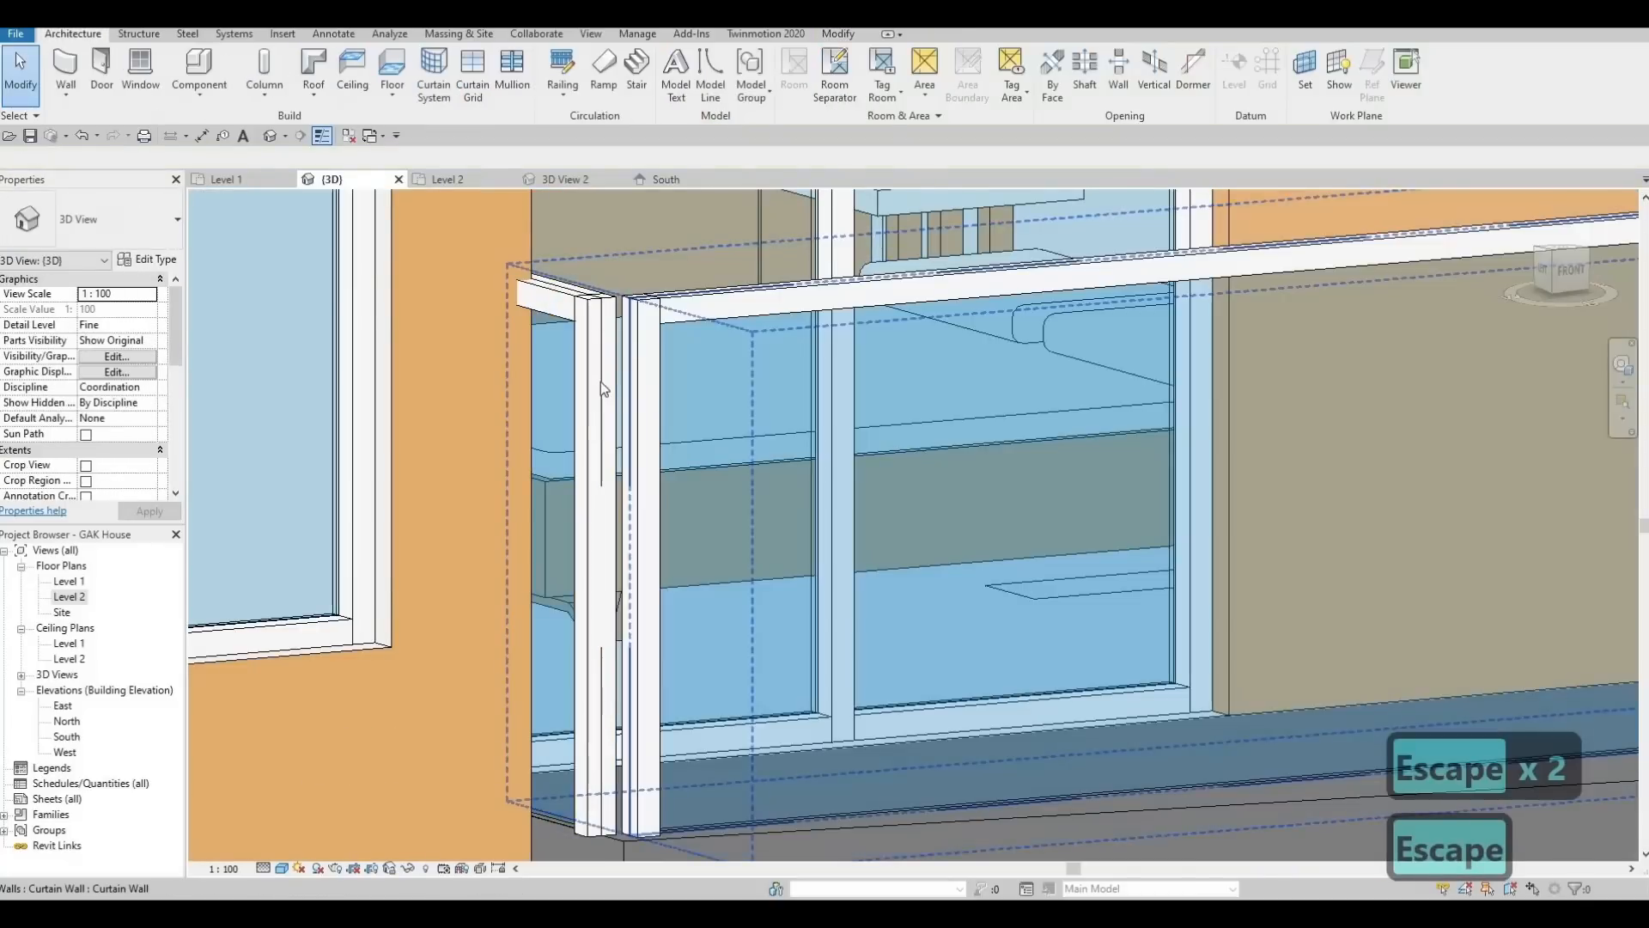
key(Tab)
key(Tab)
key(Escape)
key(Escape)
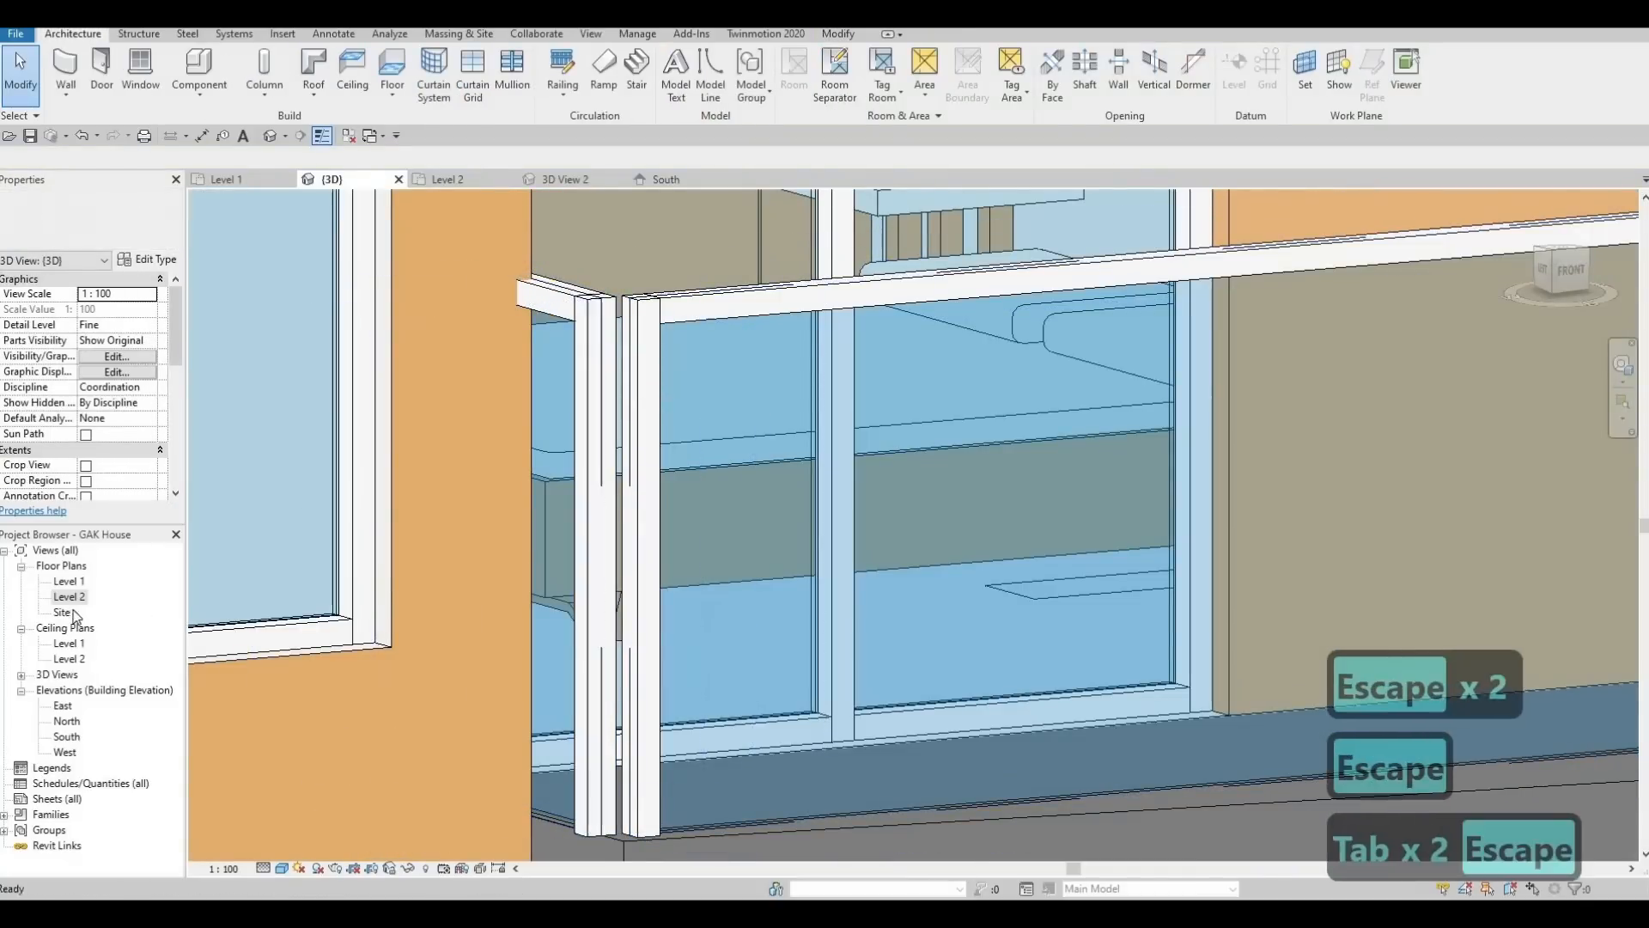
In the Level 2 floor plan, delete the corner post mullion at the free end of the front balcony's short side railing
double_click(69, 596)
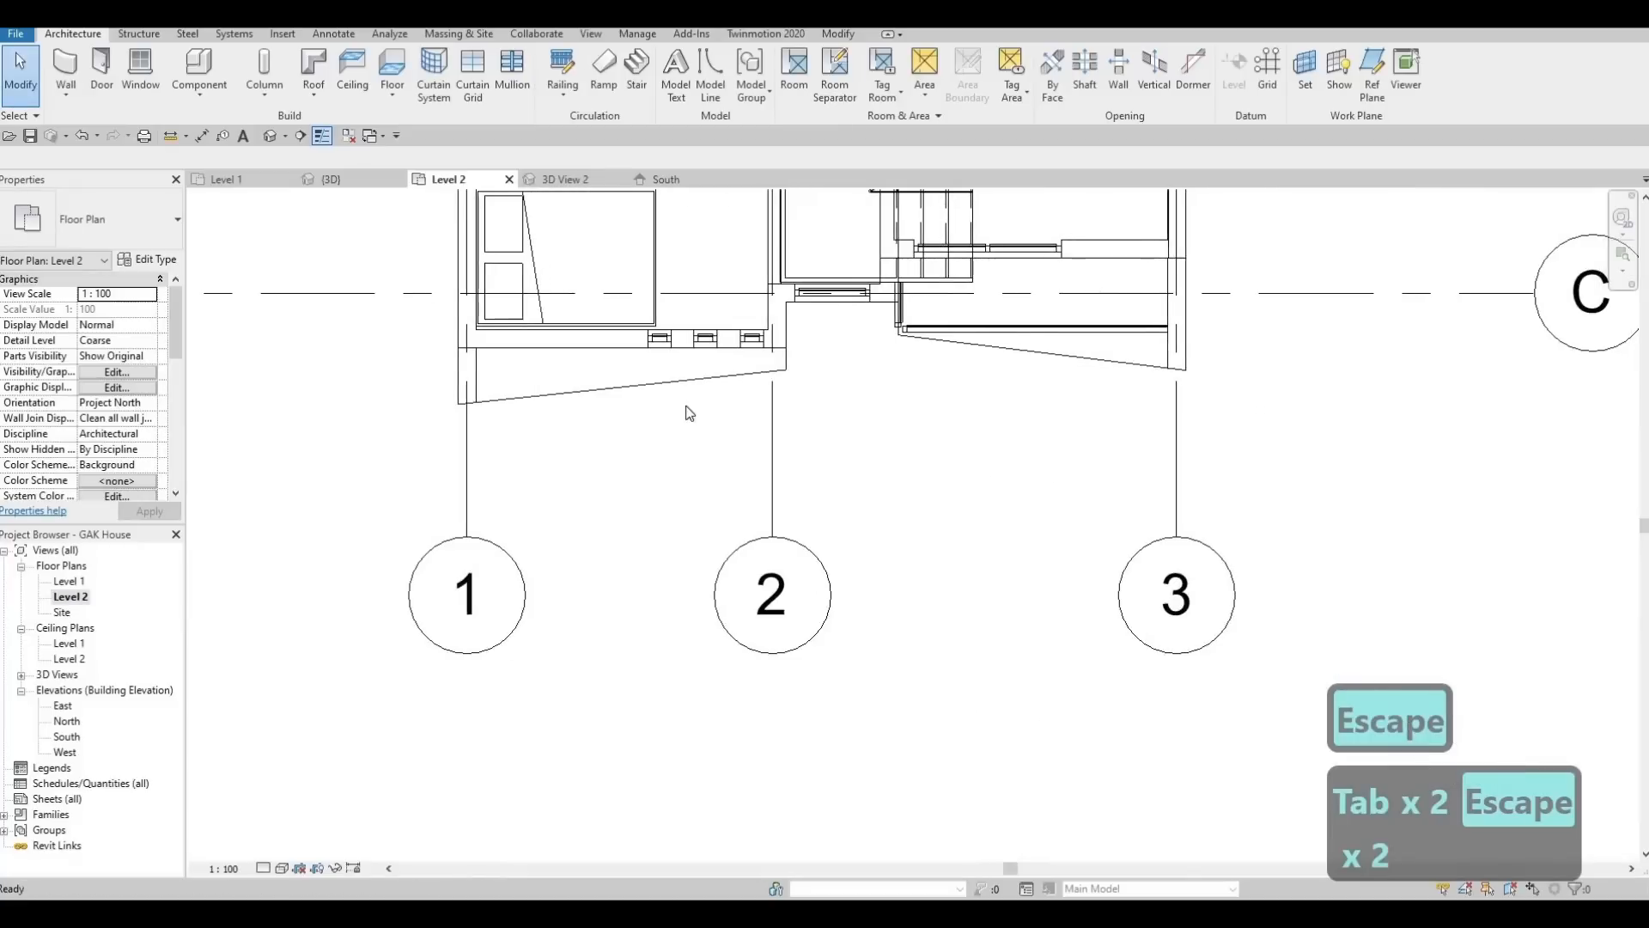
scroll(682, 365, up, 5)
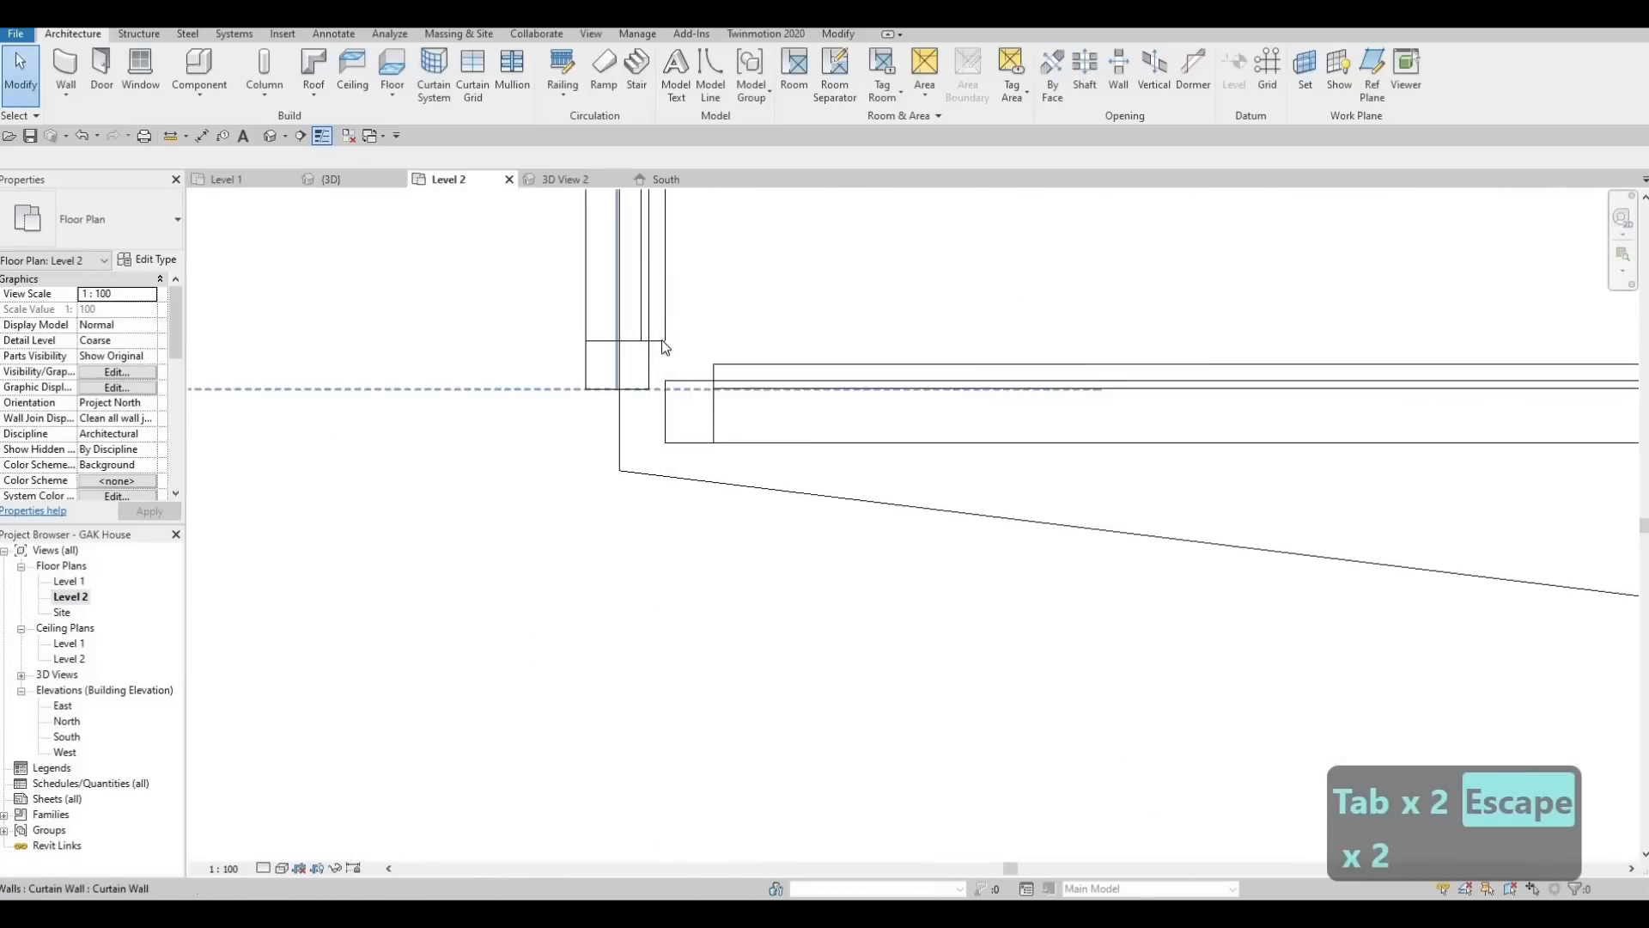
click(660, 347)
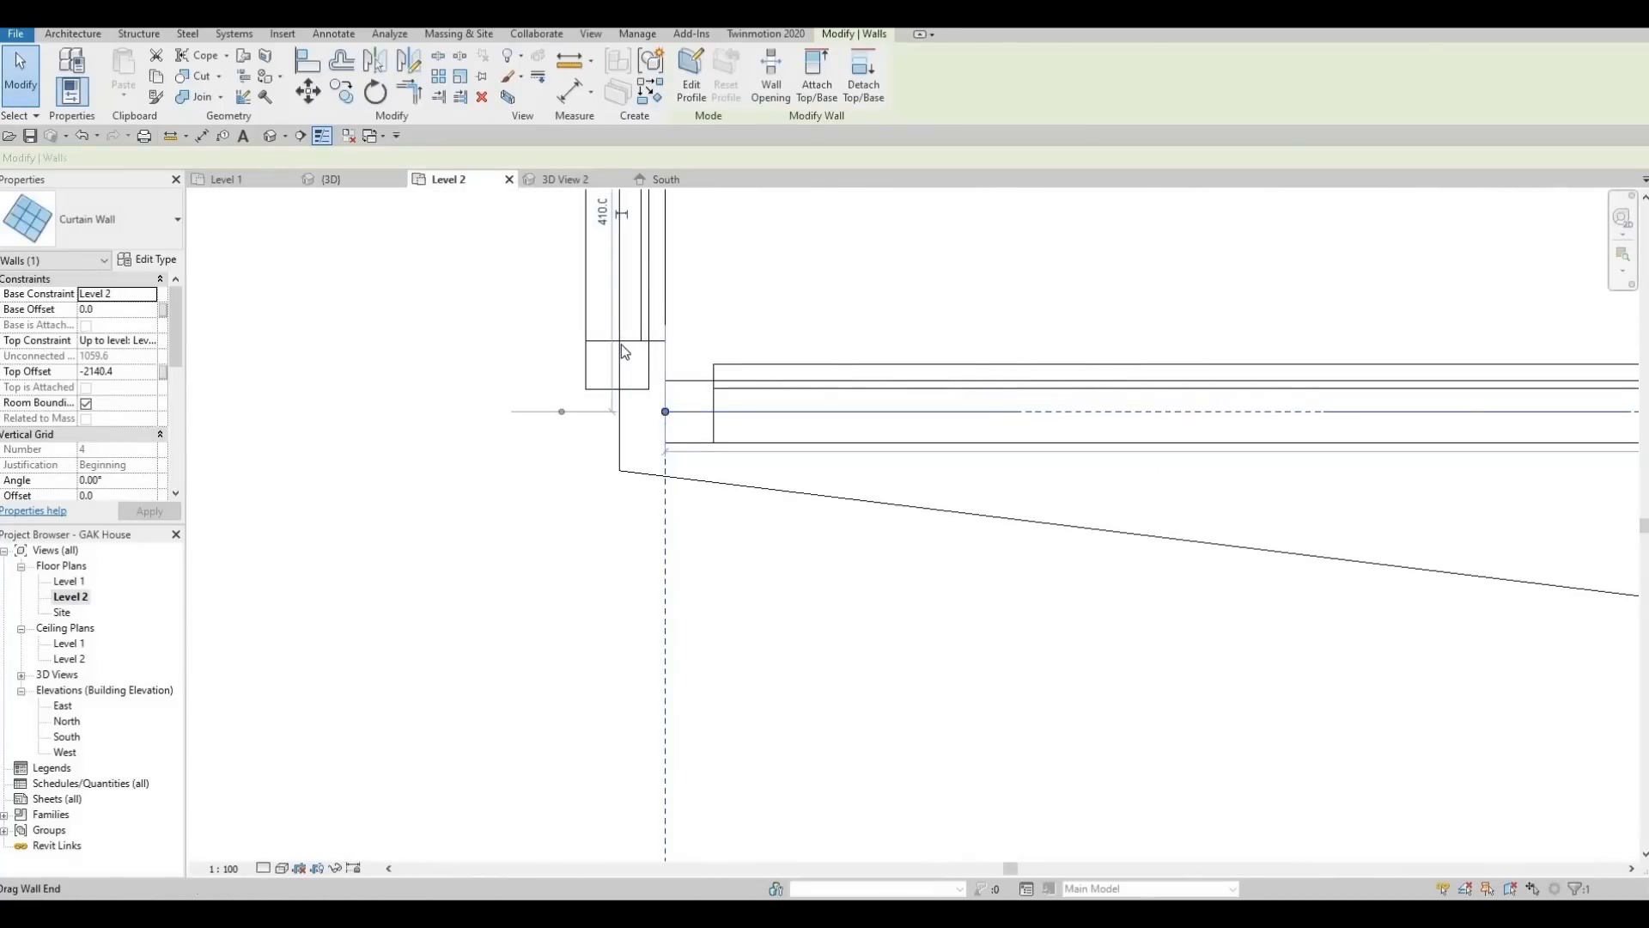
key(Escape)
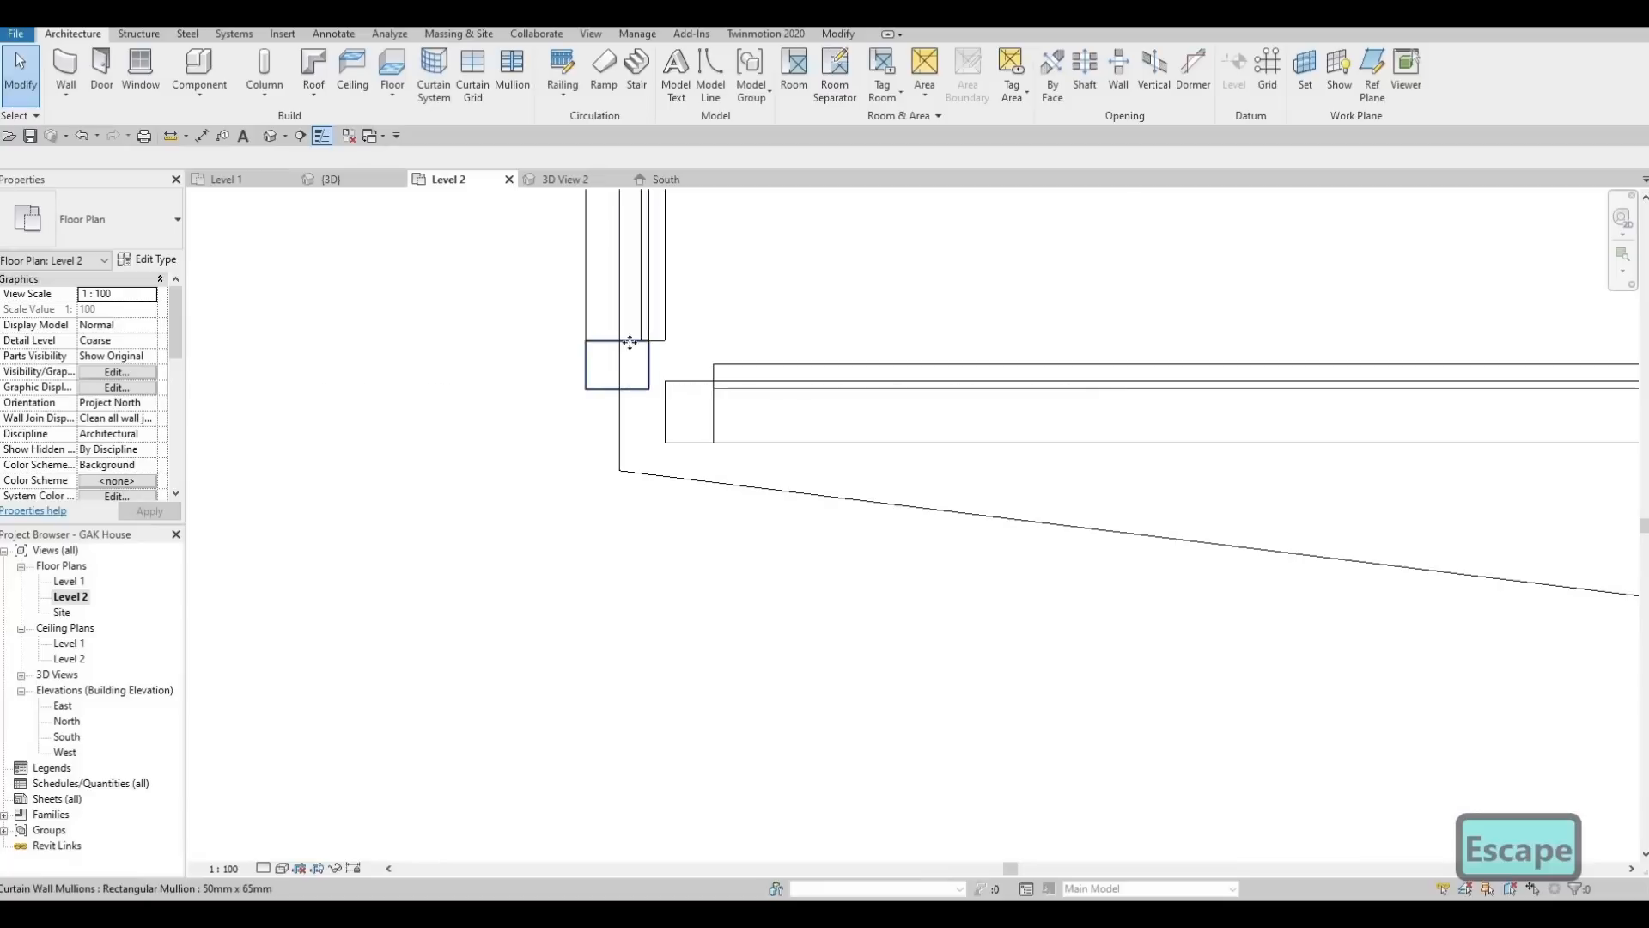
click(649, 361)
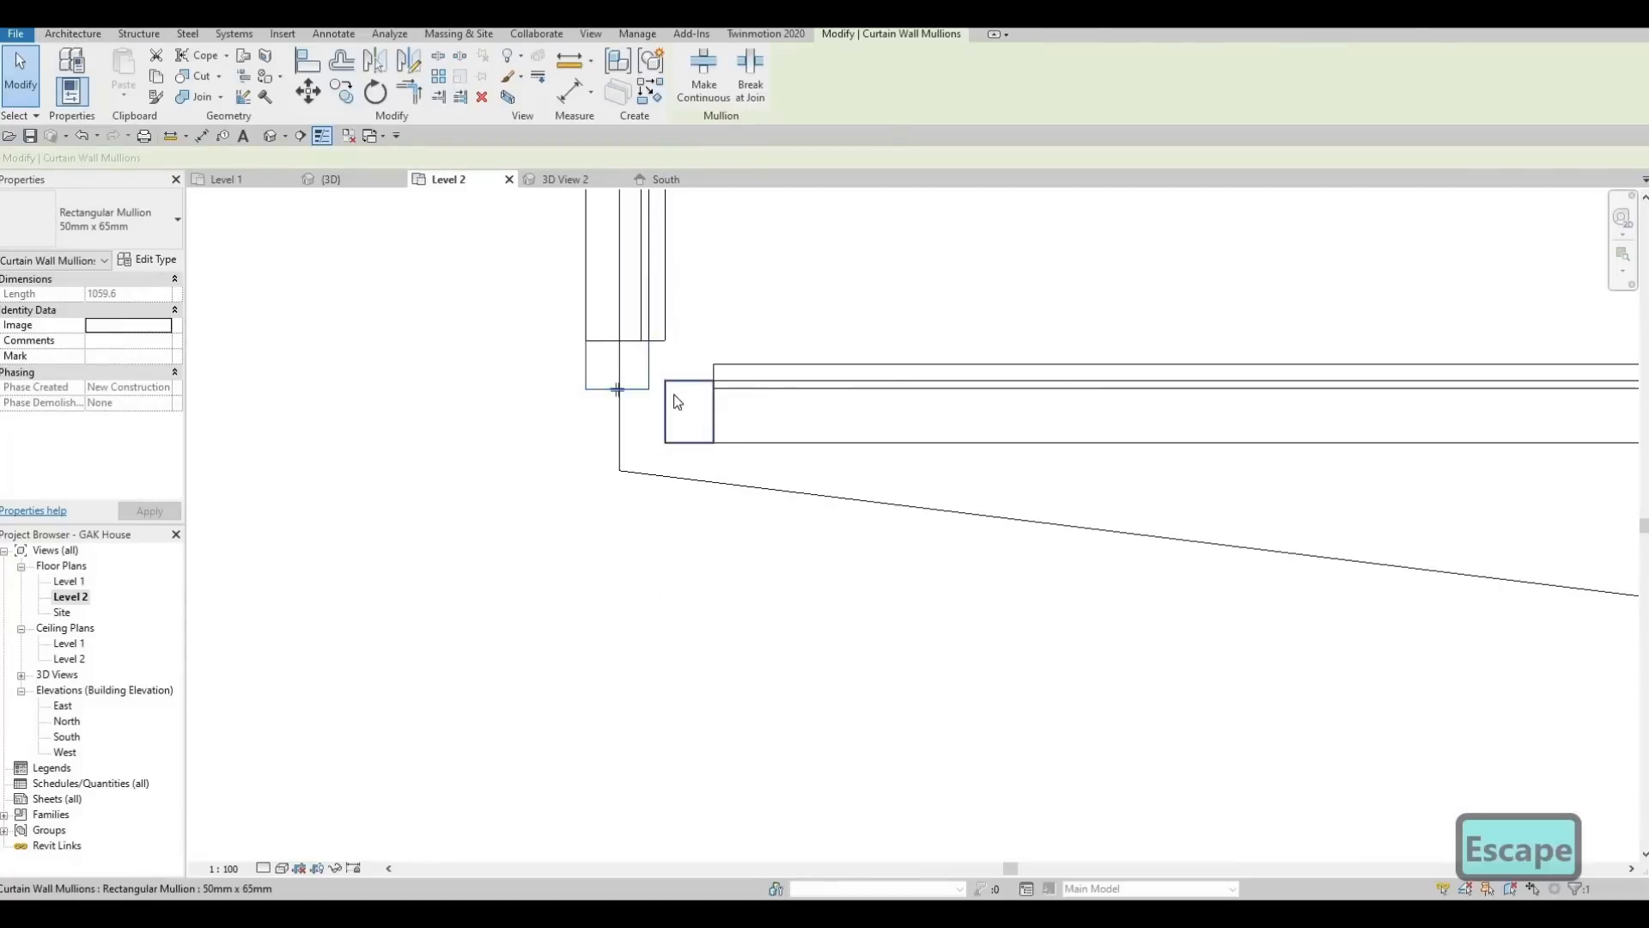
key(Delete)
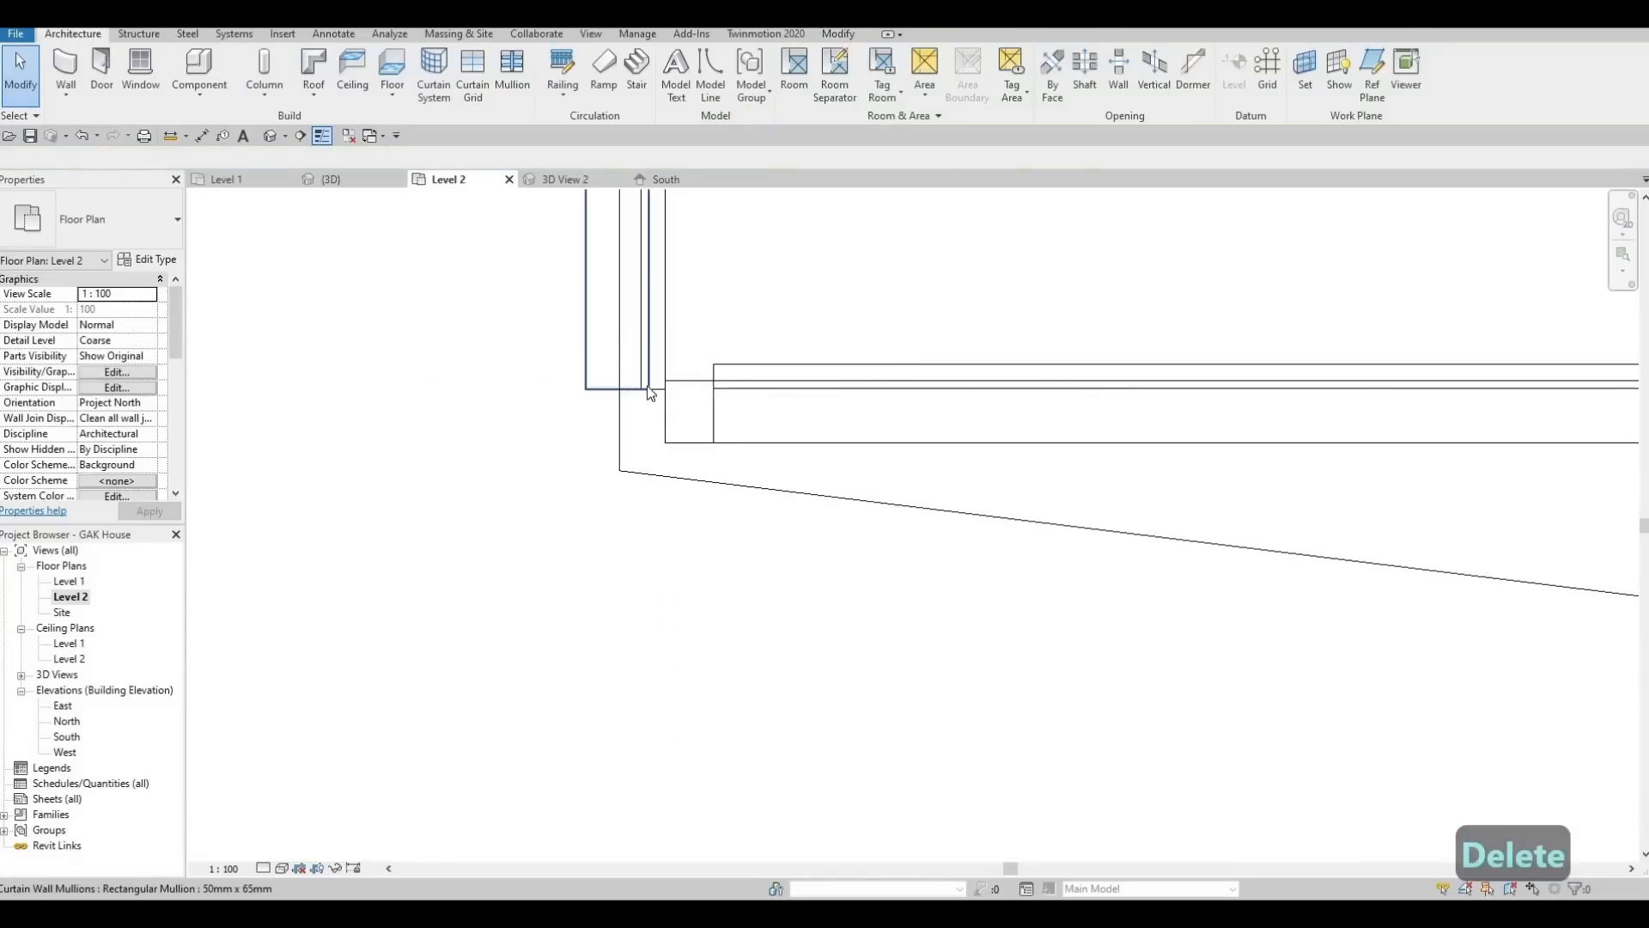
click(647, 388)
middle_drag(650, 399, 589, 644)
scroll(577, 537, down, 2)
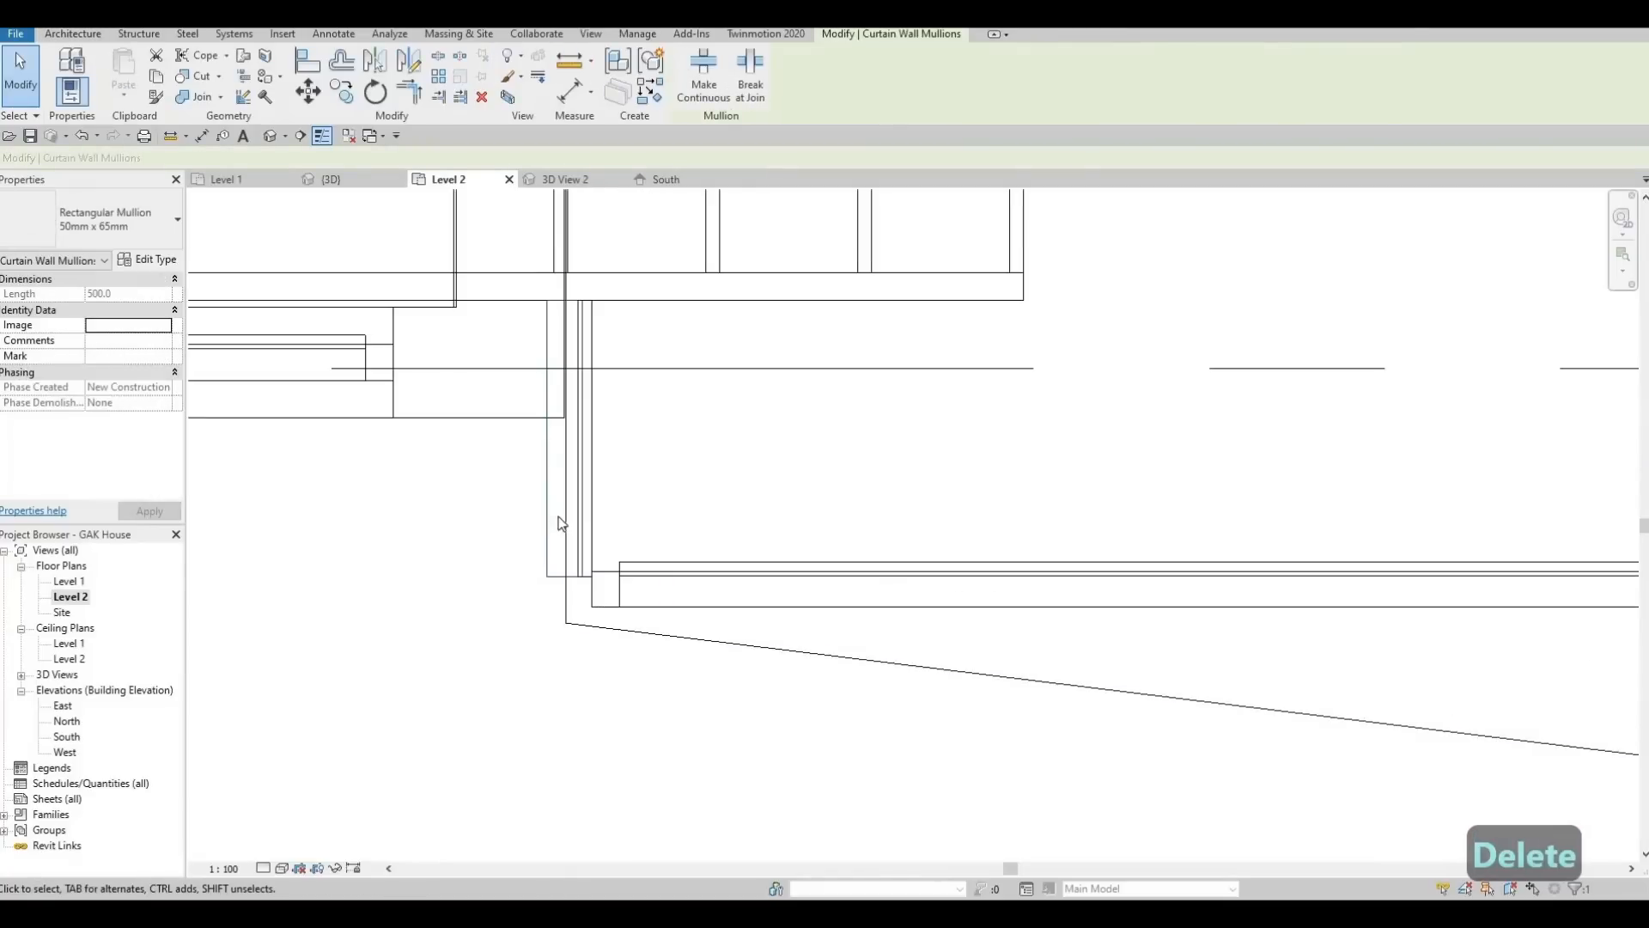
key(Escape)
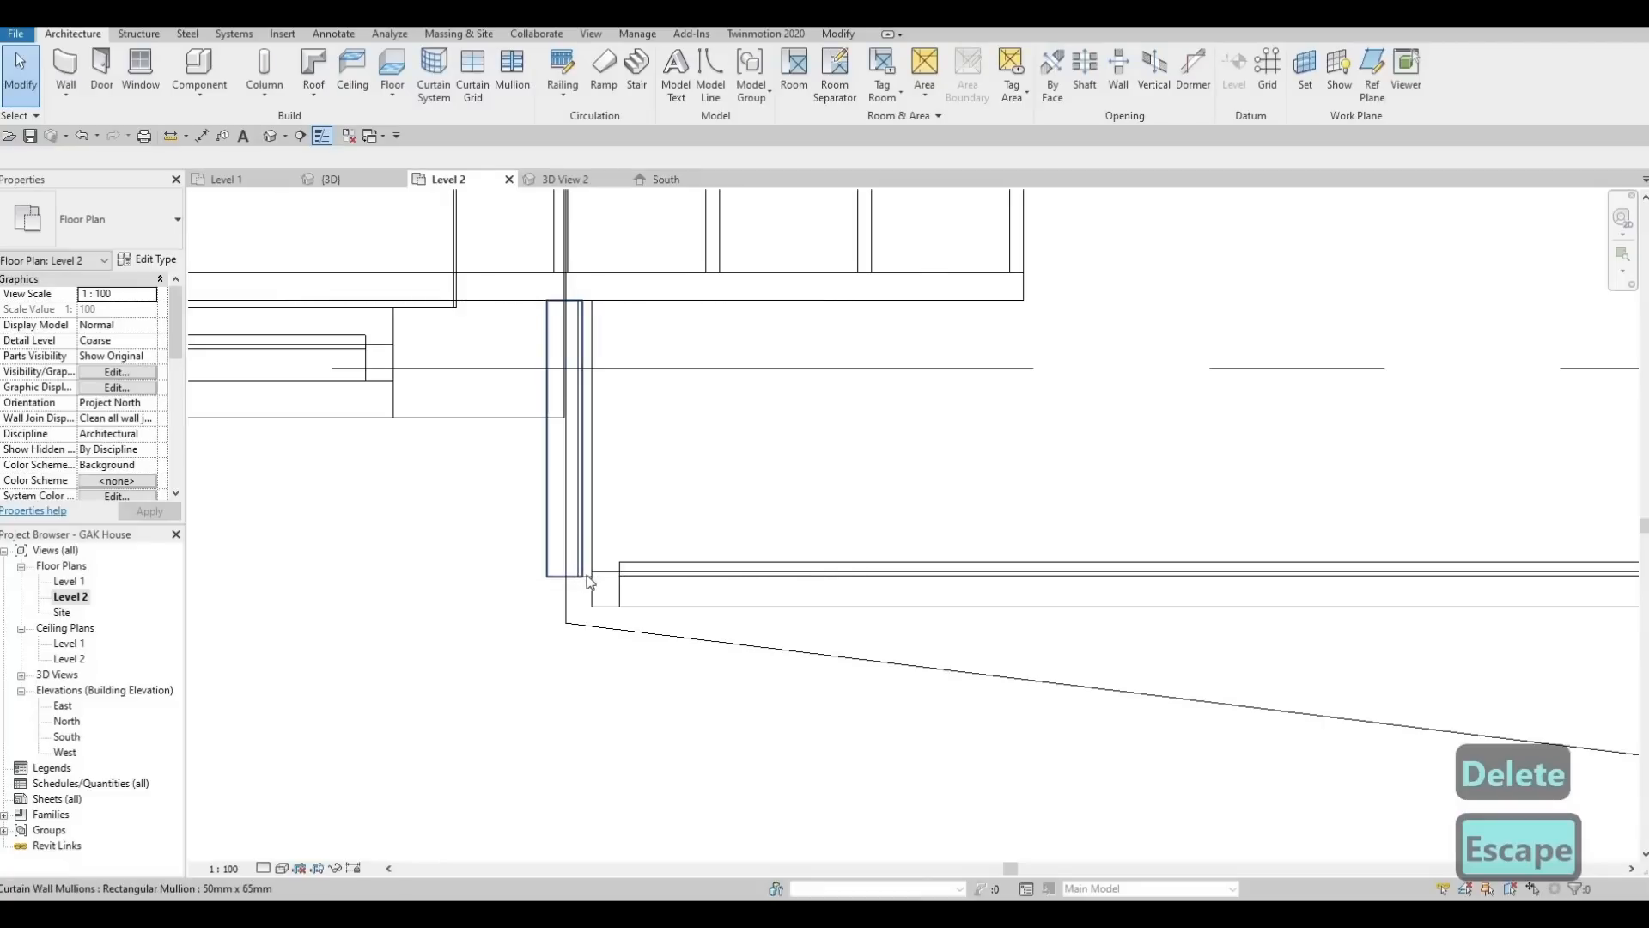
click(645, 579)
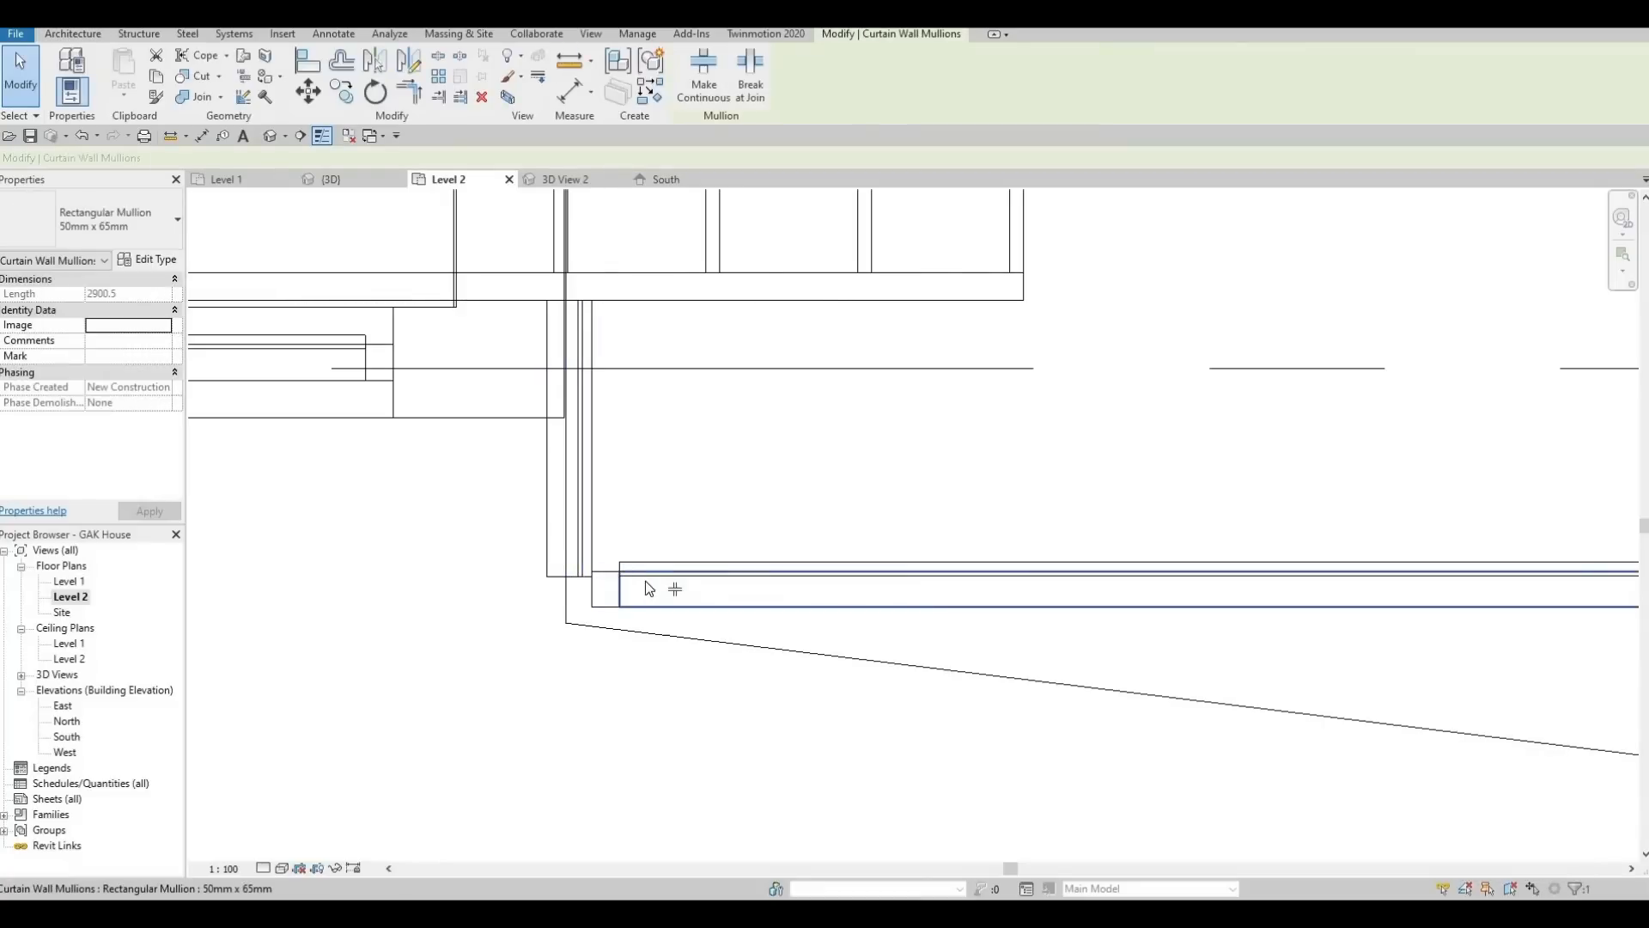
key(Escape)
click(565, 574)
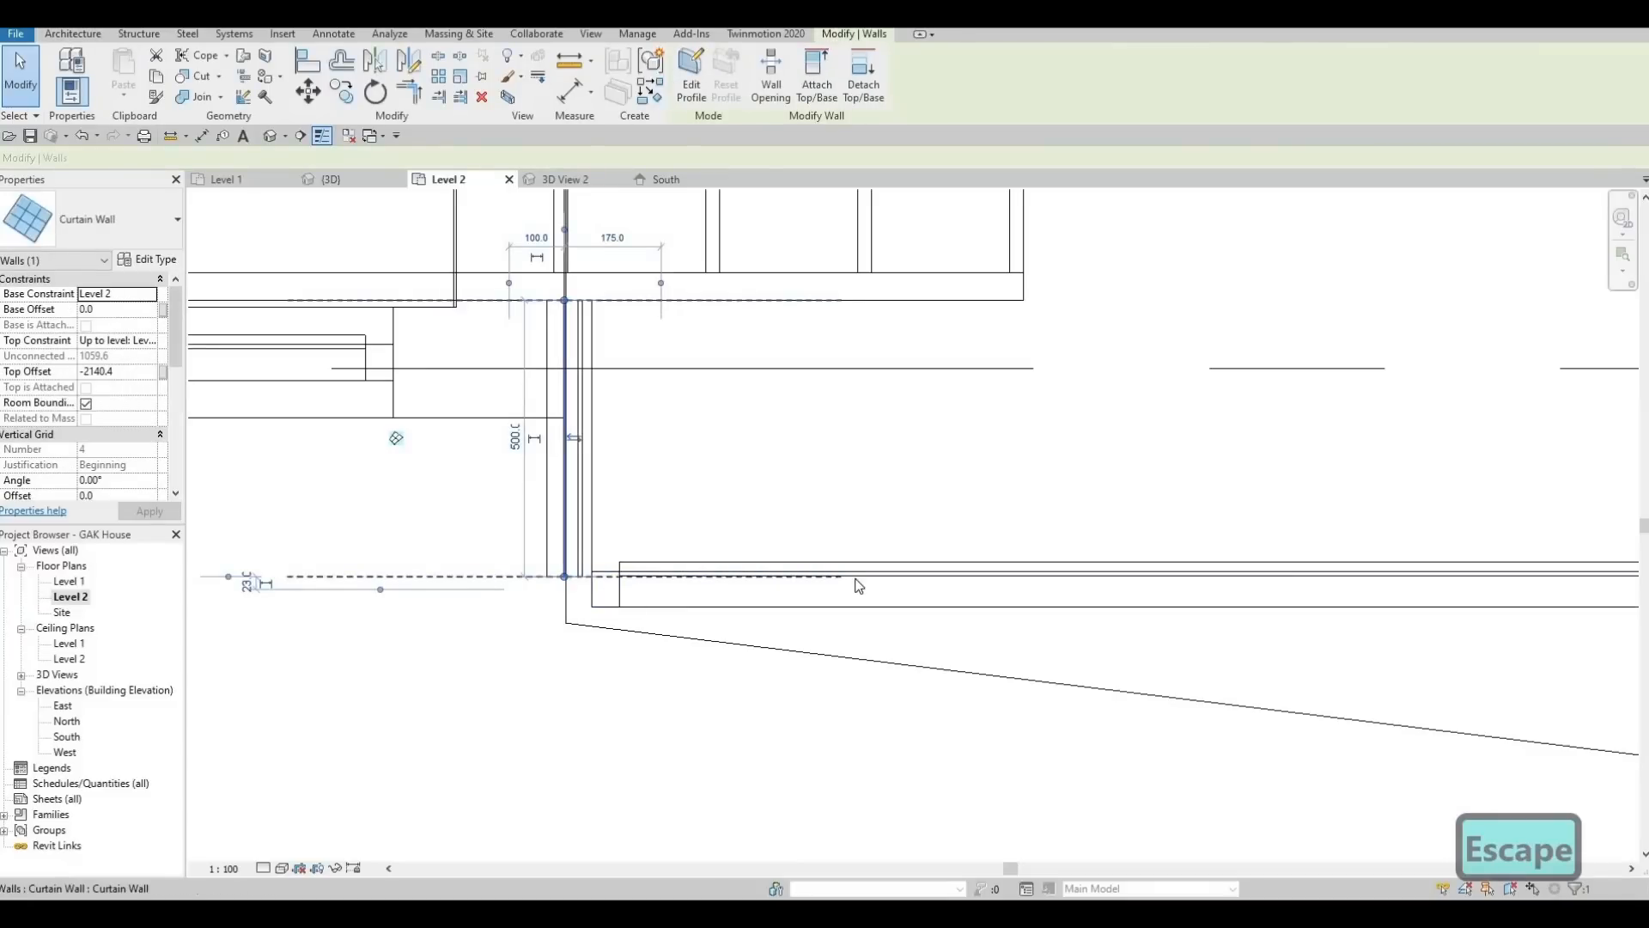
key(Escape)
Extend the long front railing's curtain wall end to the side railing's wall line and return to the 3D view
click(630, 569)
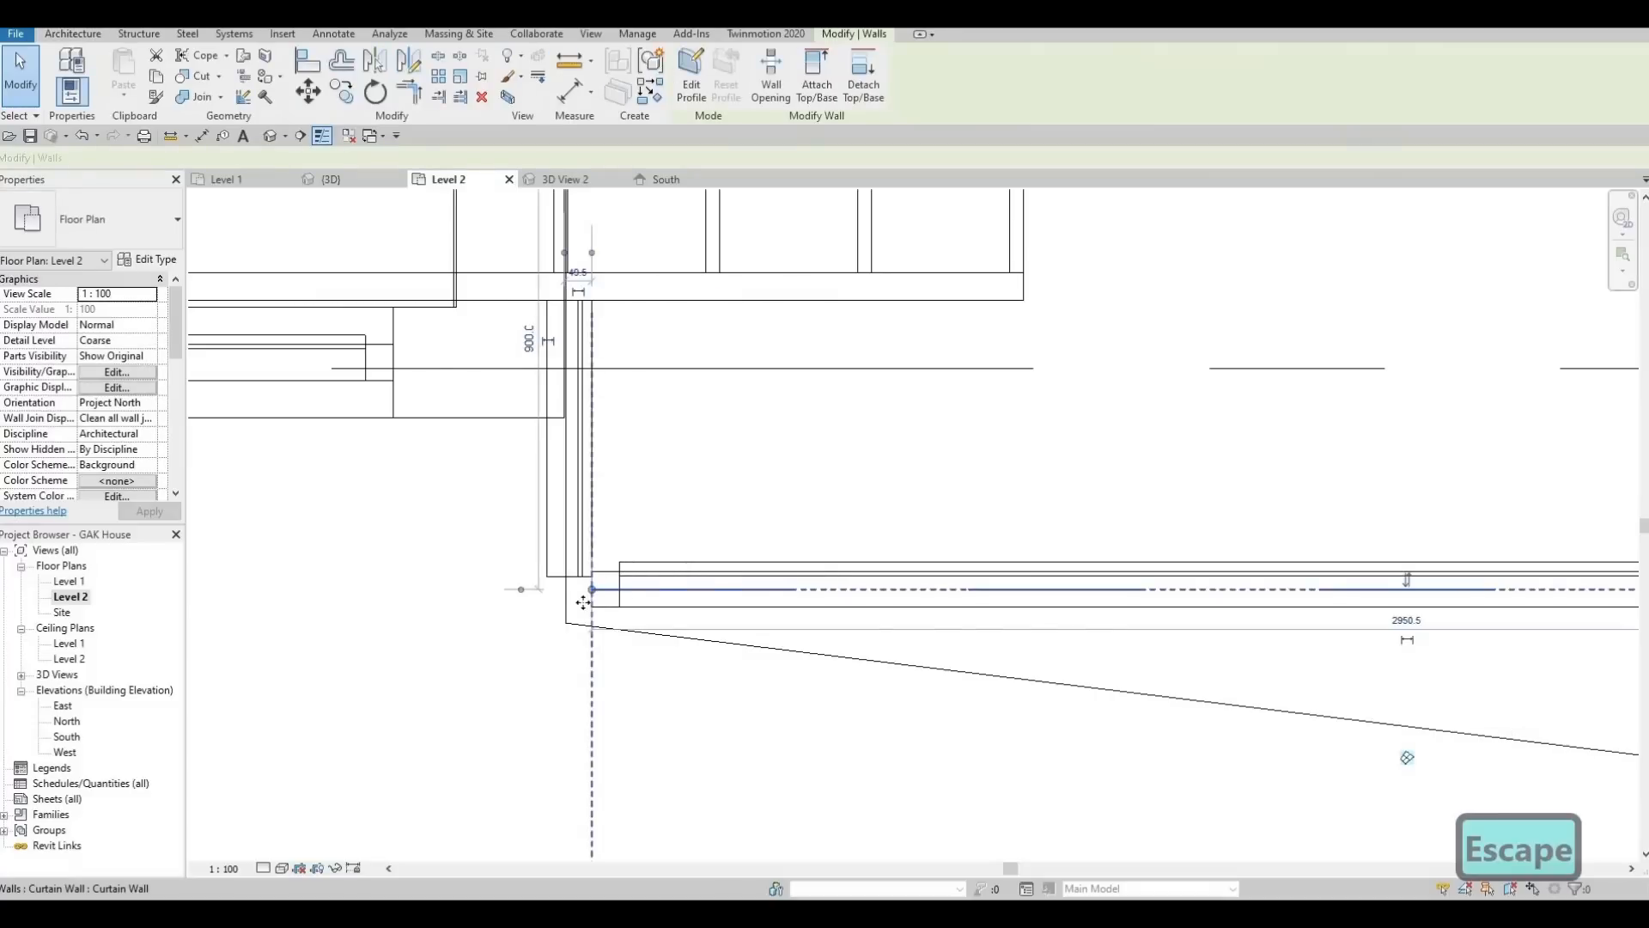
scroll(623, 573, up, 2)
drag(551, 596, 530, 599)
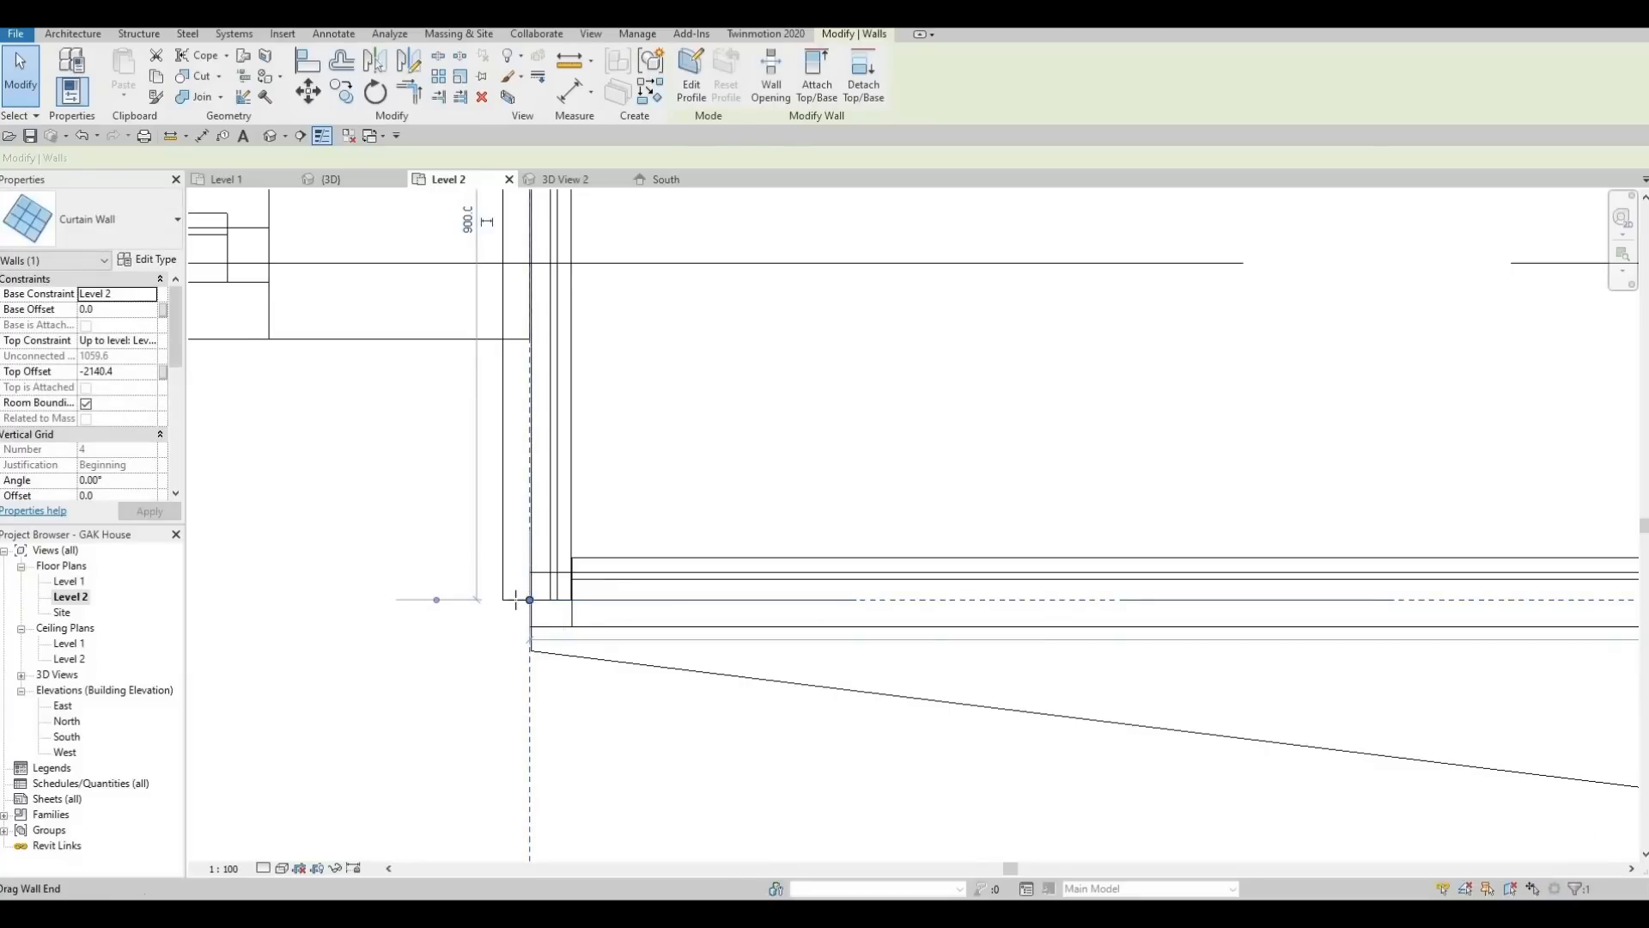
key(Escape)
key(Escape)
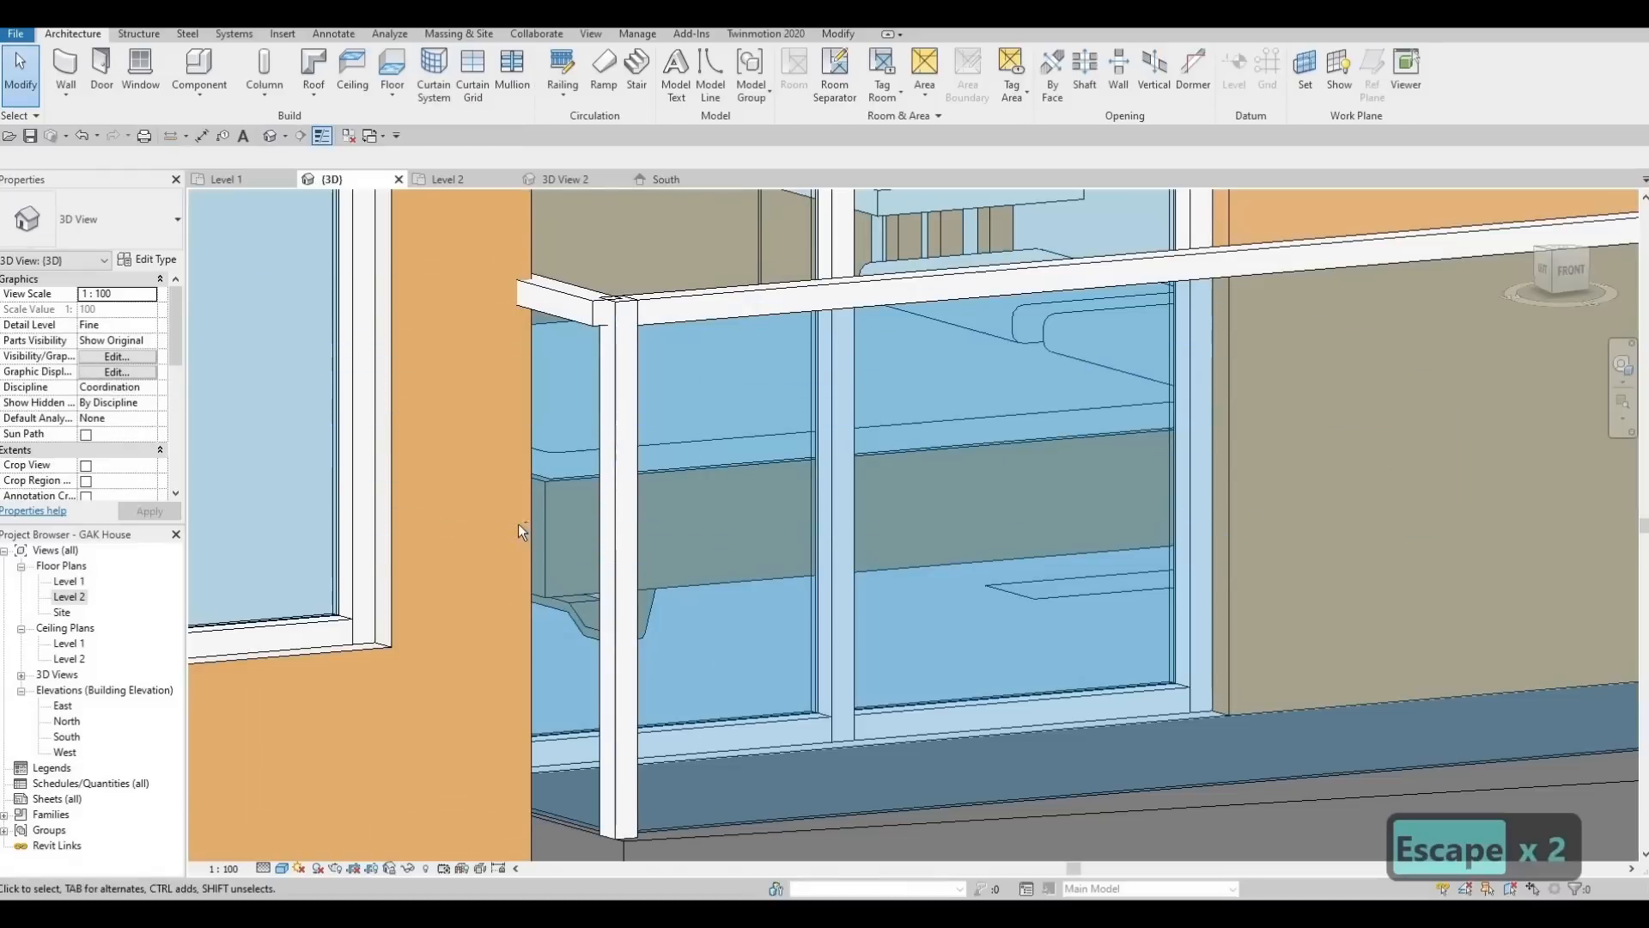
Delete the top mullion of the front balcony's short side railing and the remaining corner post mullion
shift+middle_drag(517, 524, 456, 593)
shift+middle_drag(221, 370, 219, 271)
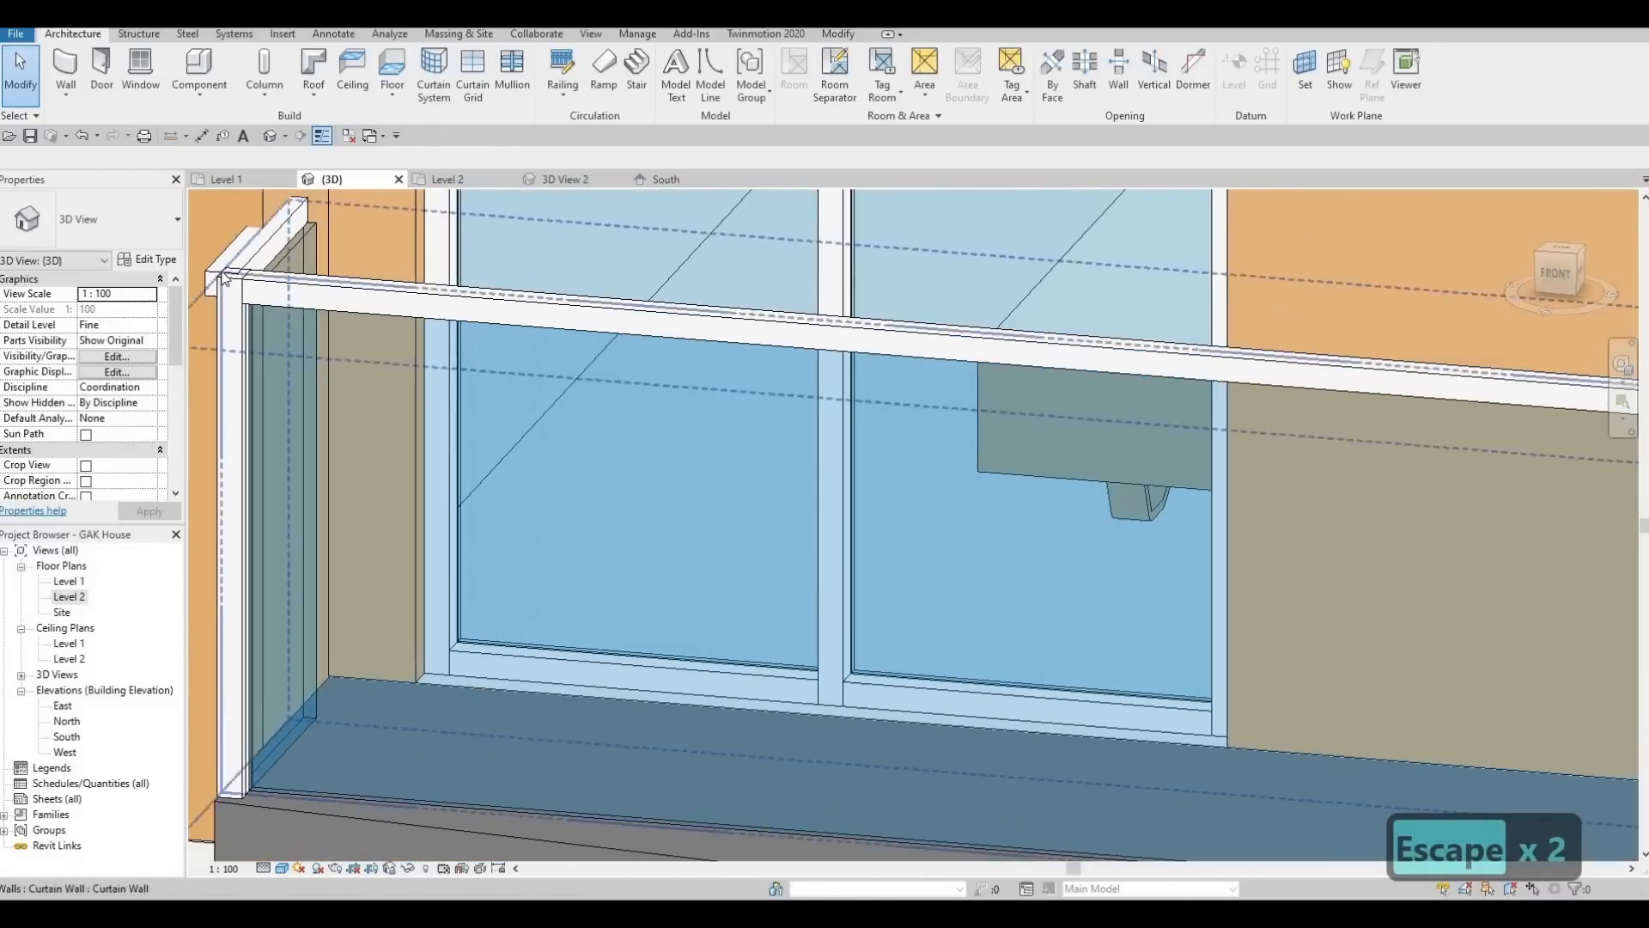
click(219, 272)
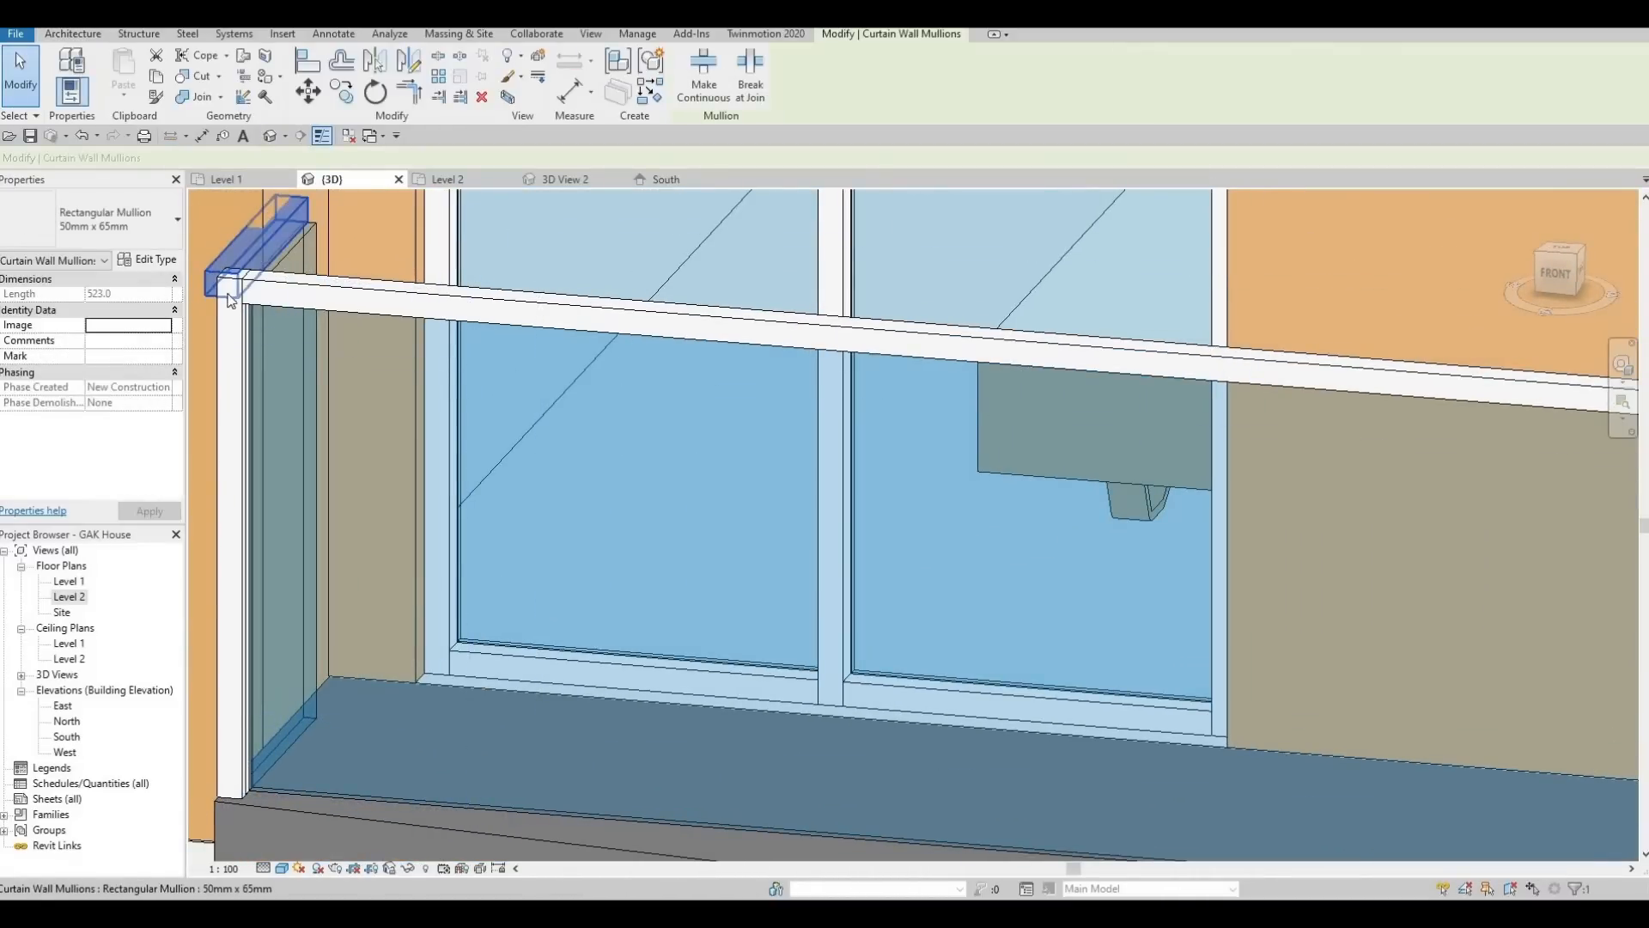
key(Delete)
shift+middle_drag(352, 430, 684, 471)
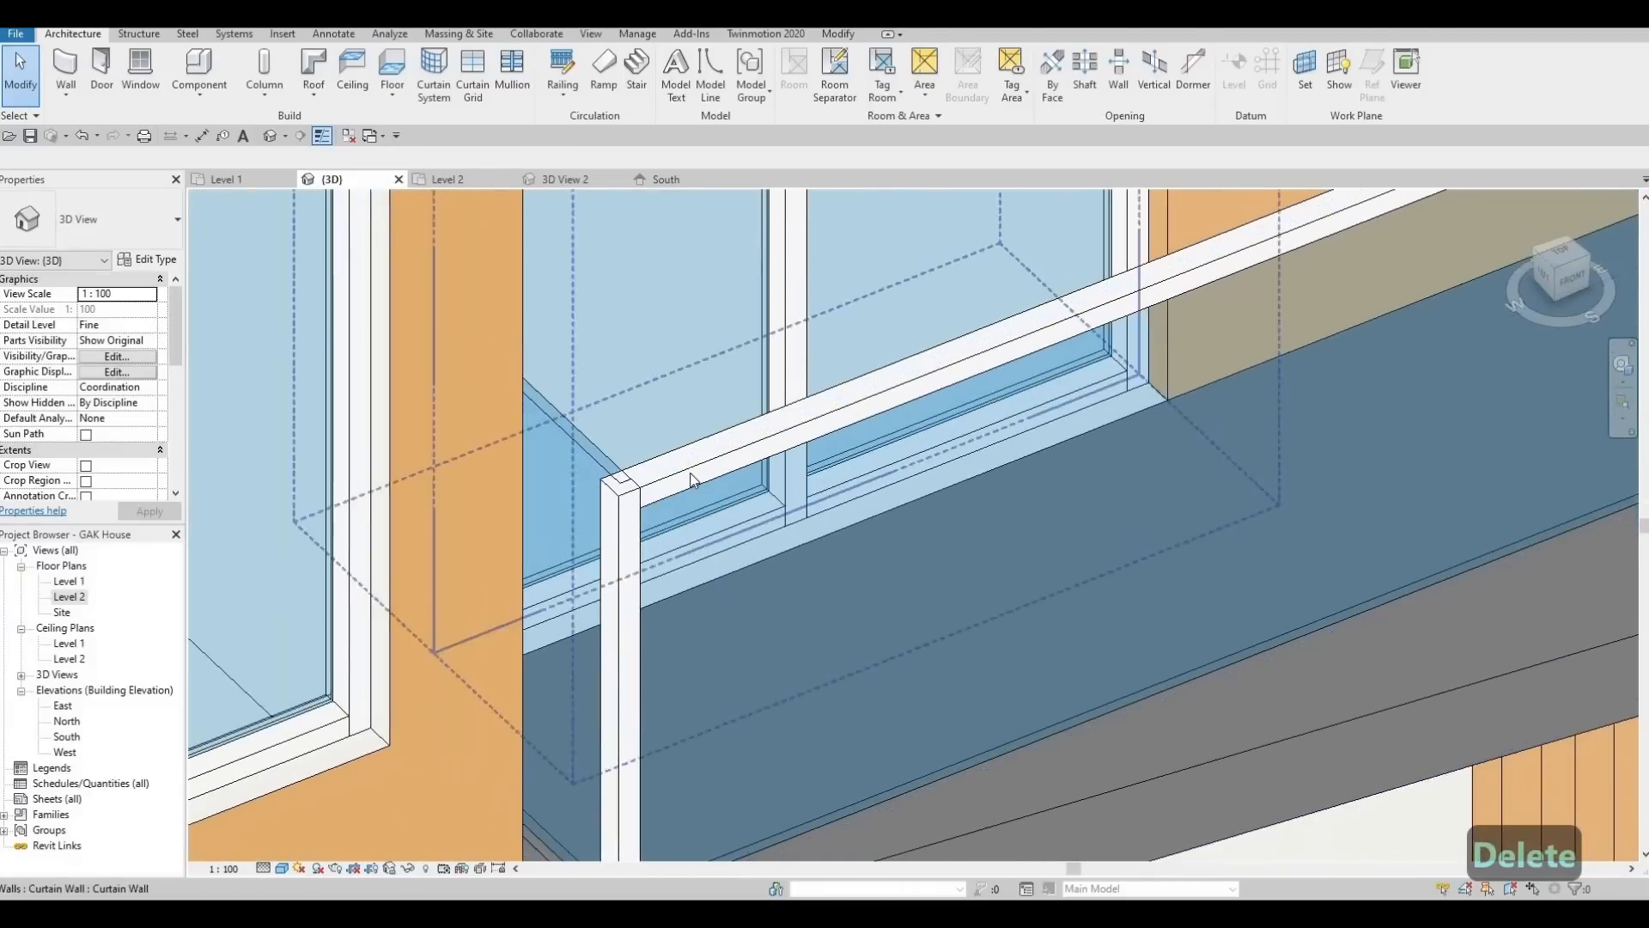
key(Tab)
click(638, 507)
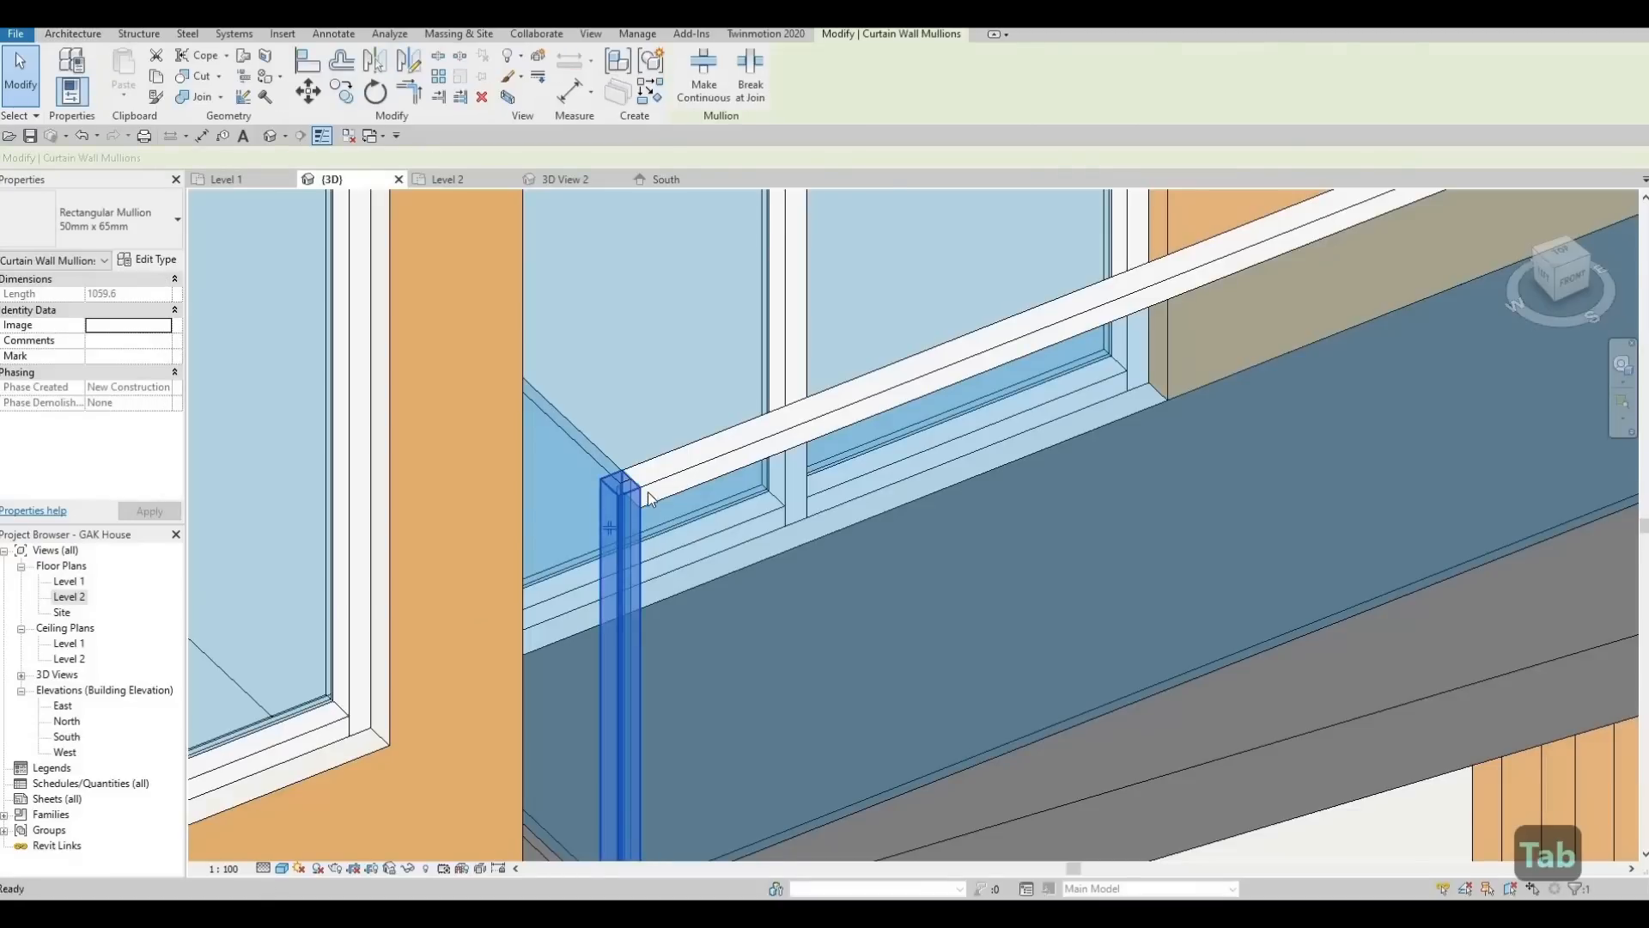
key(Delete)
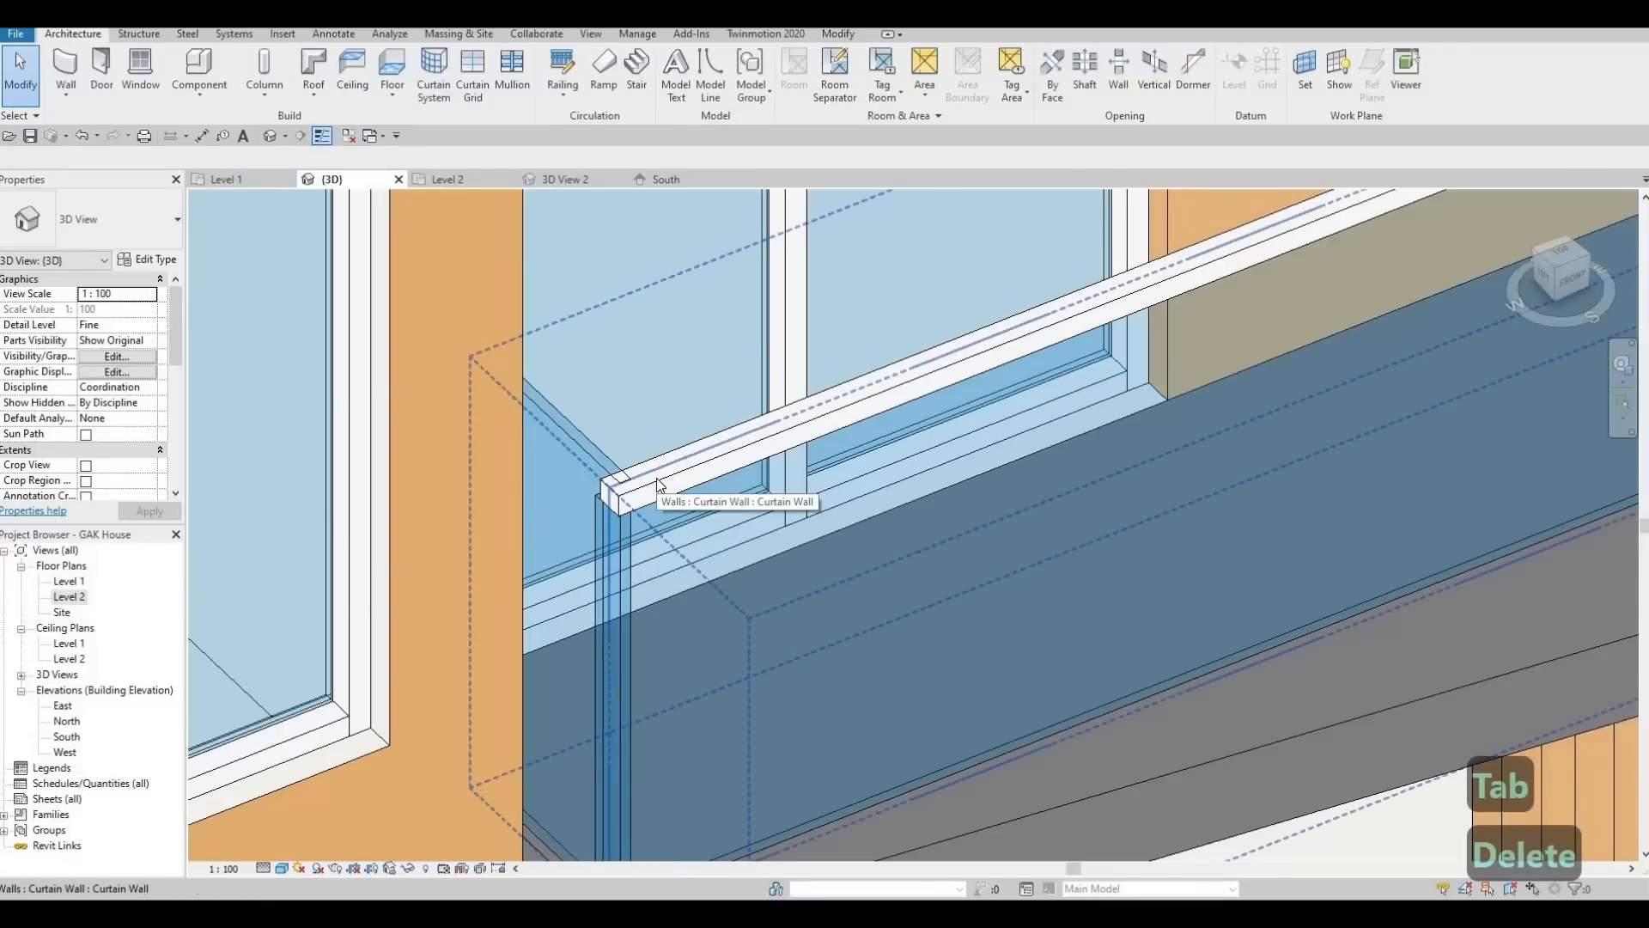
Delete the top mullion along the front balcony's long front glass railing
key(Tab)
key(Tab)
key(Tab)
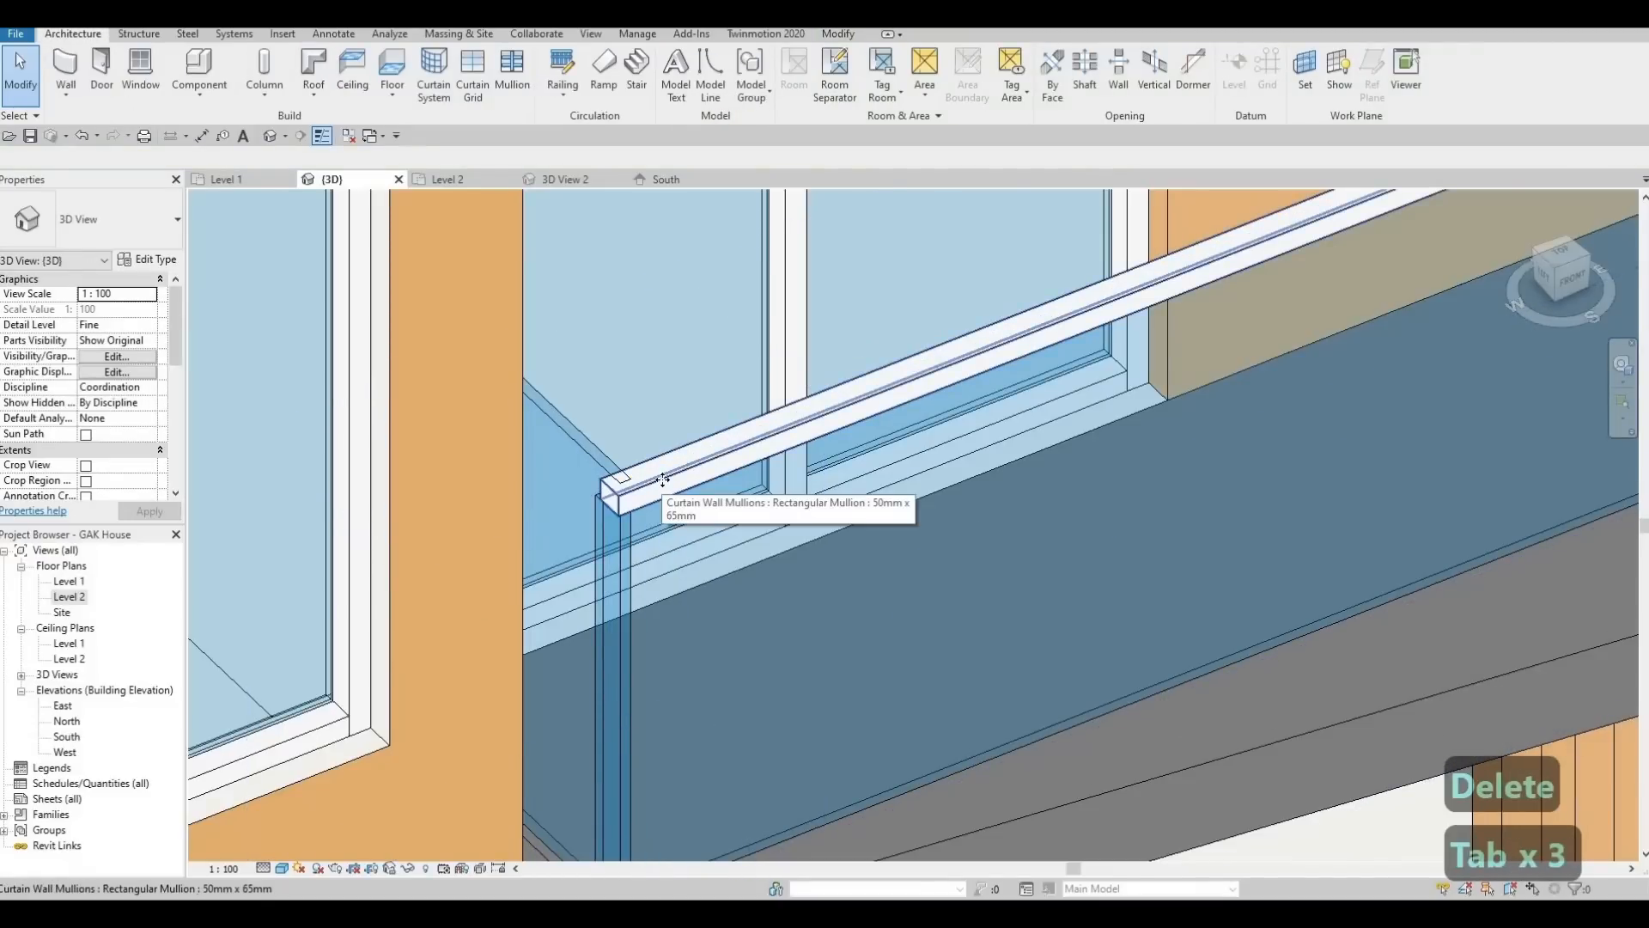
click(663, 488)
key(Delete)
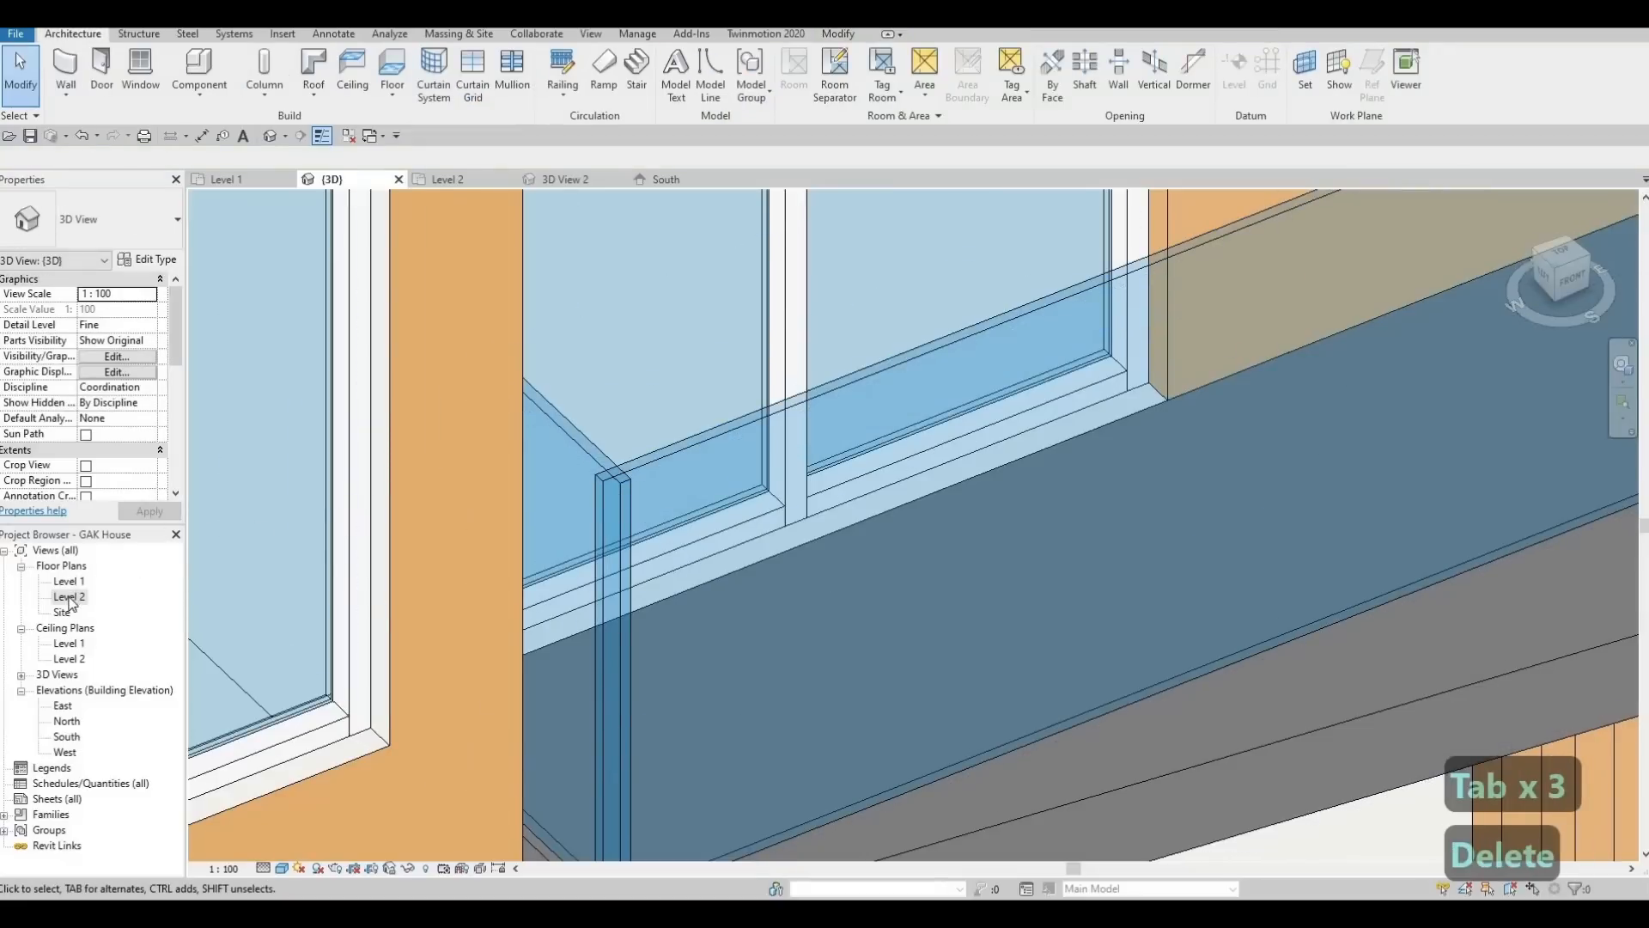
In the Level 2 plan, shorten the side railing wall to the front glass's inner face and the front railing wall to the side glass's outer face
double_click(69, 598)
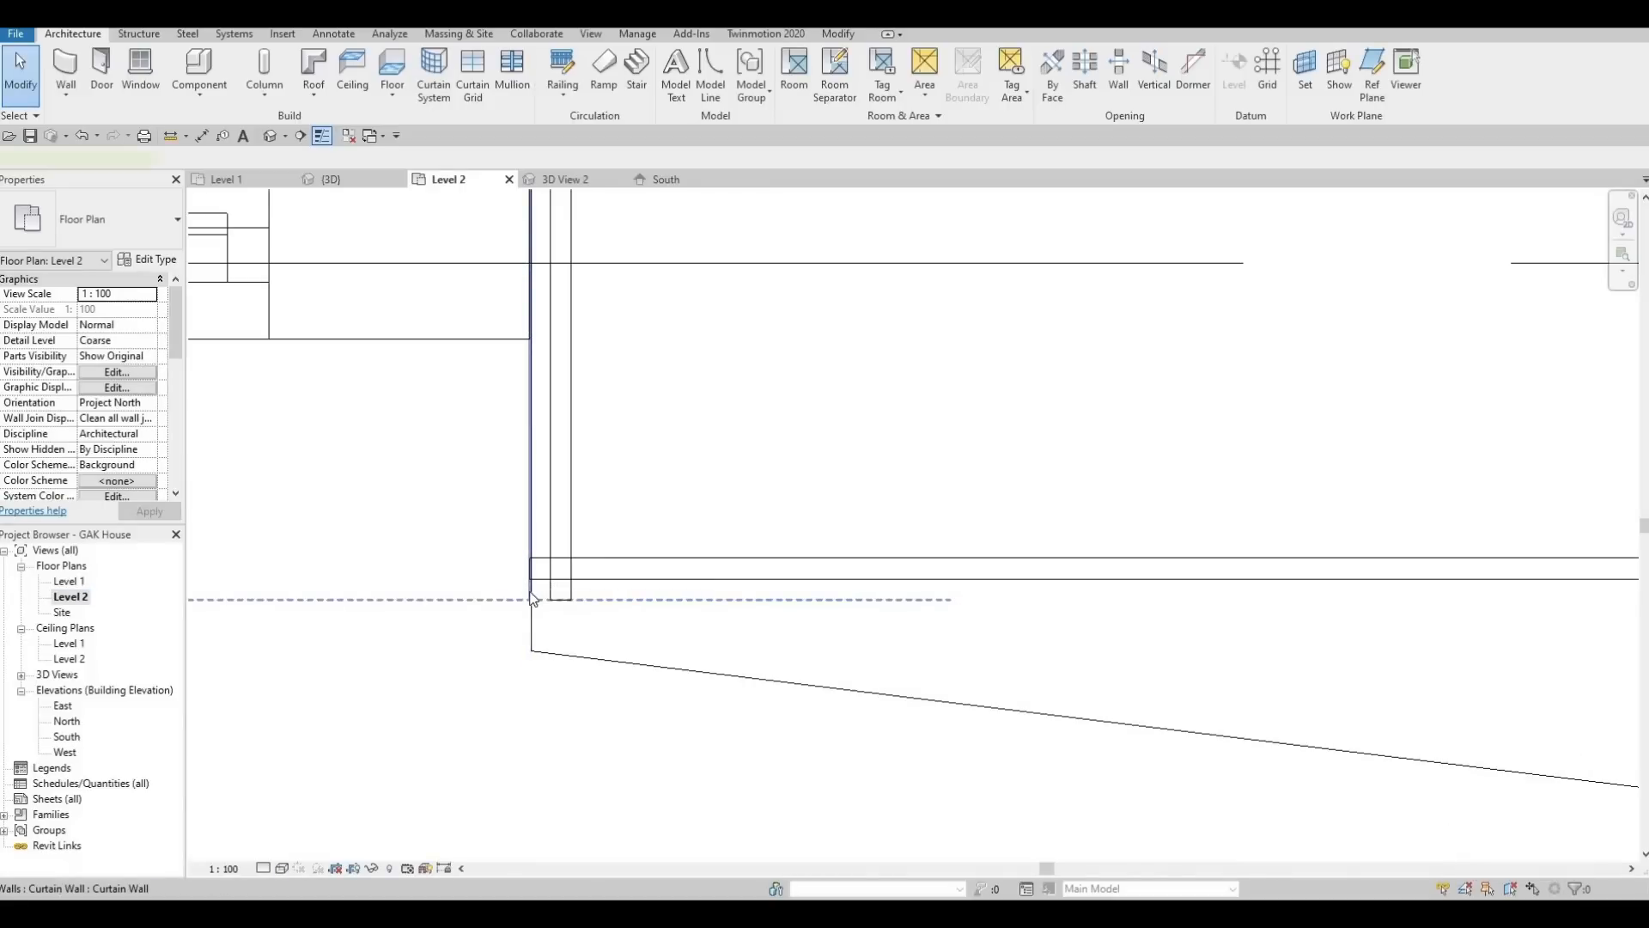
click(533, 567)
drag(533, 564, 531, 558)
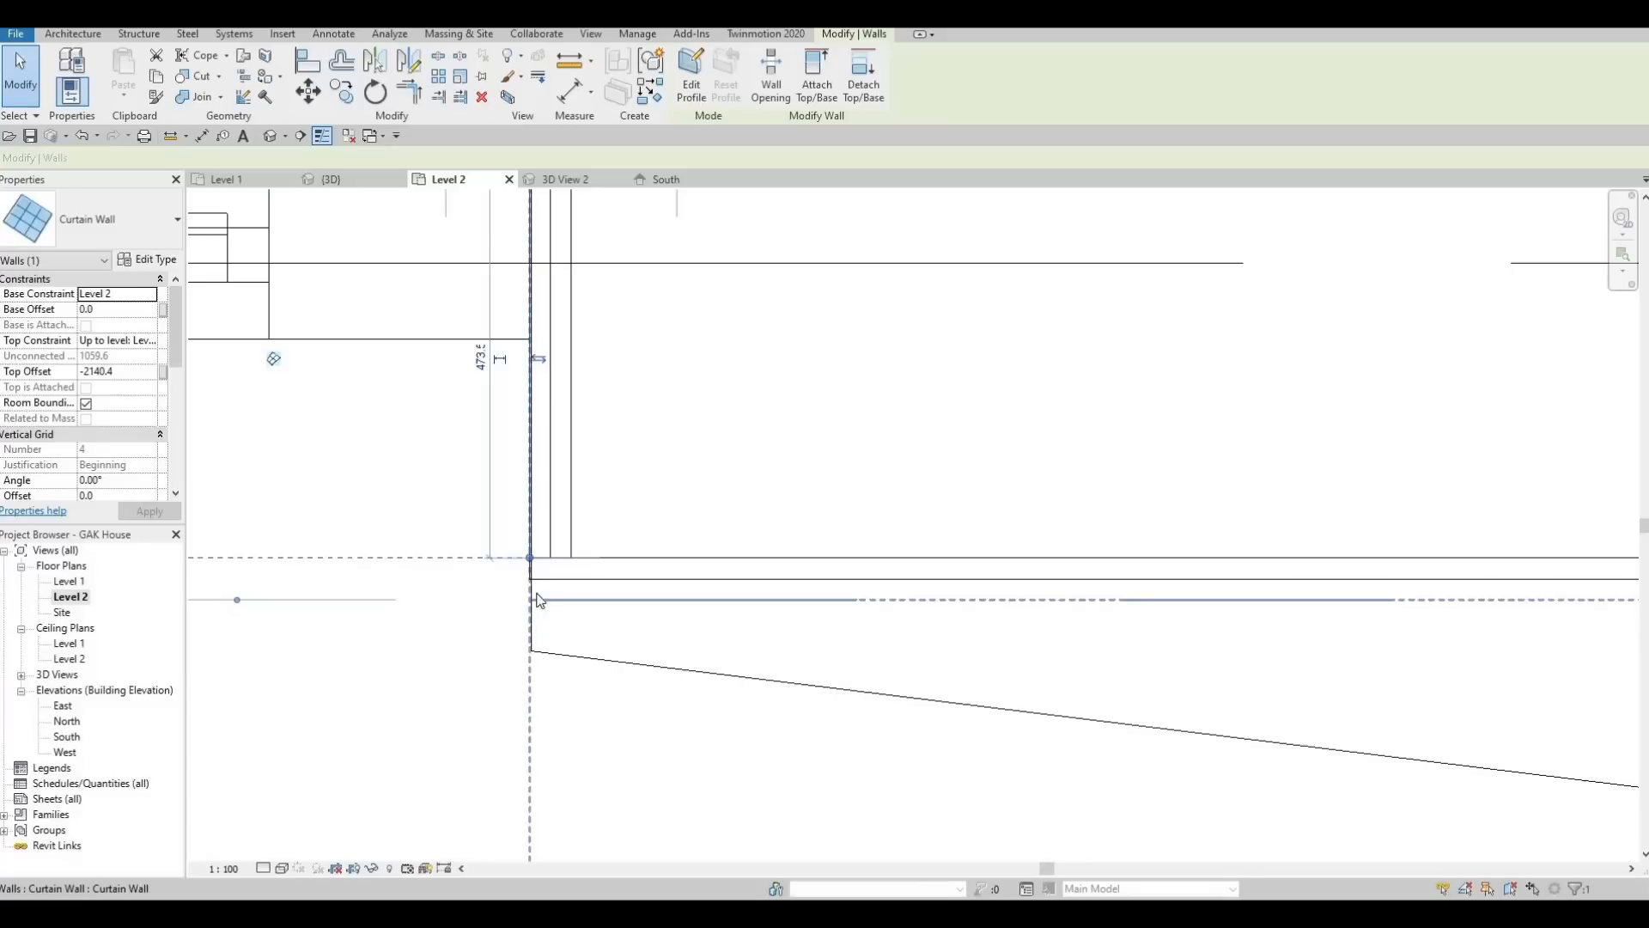
click(537, 599)
drag(536, 599, 551, 596)
key(Escape)
key(Escape)
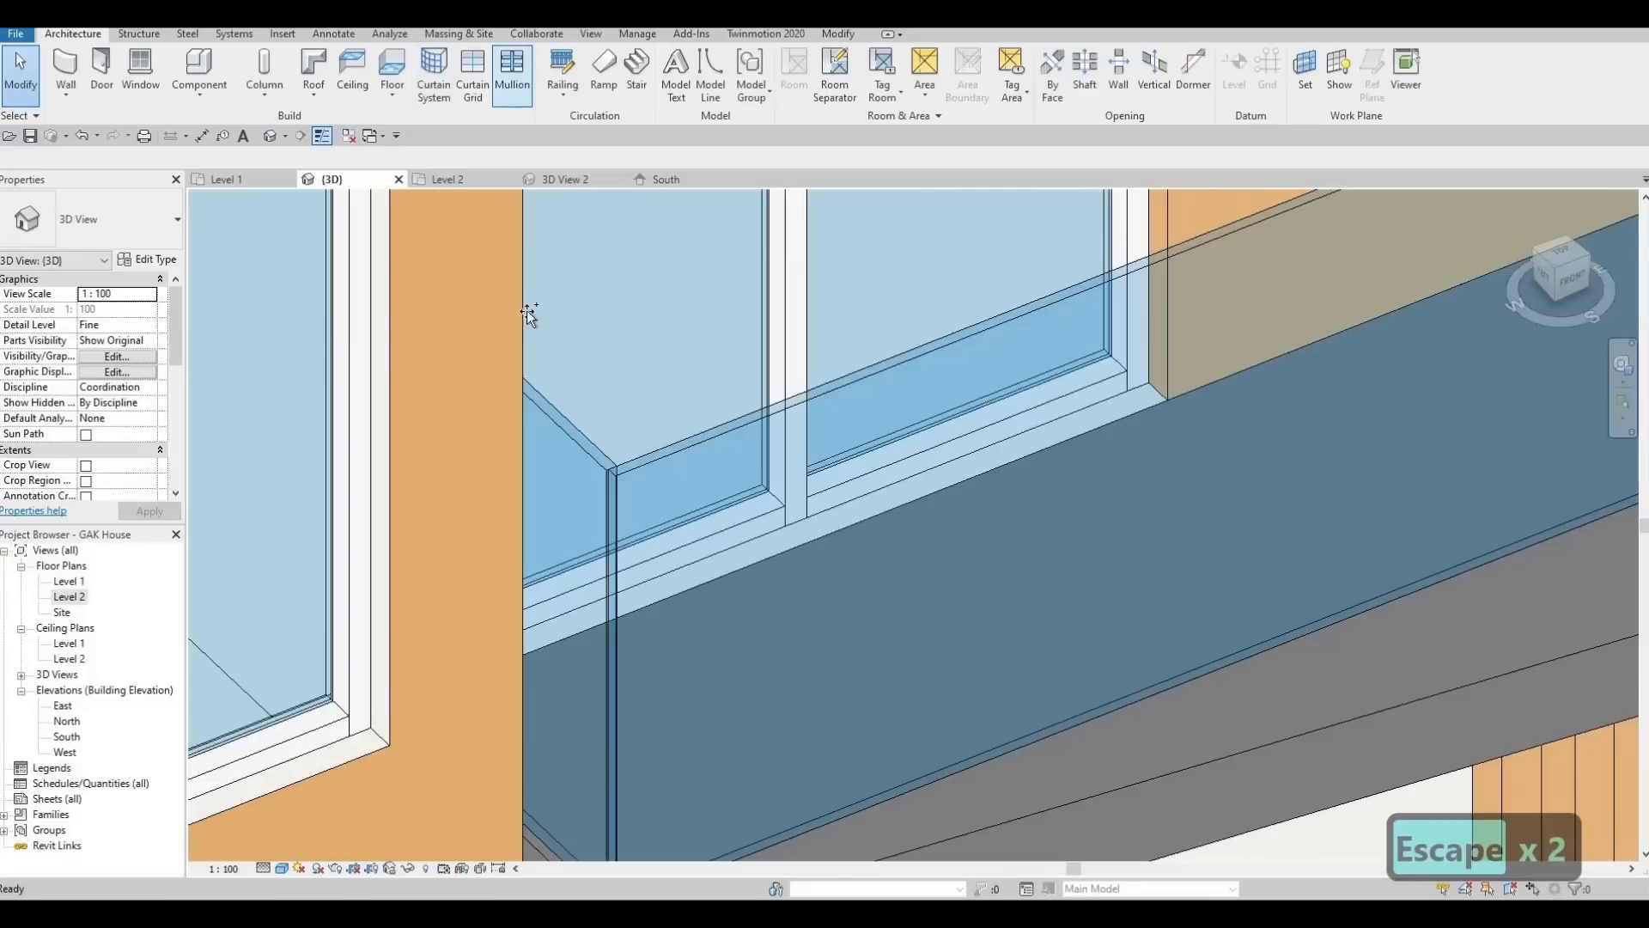
Place 50mm x 65mm rectangular mullions on both top edges and both vertical corner edges of the front balcony's glass railing
click(585, 455)
click(637, 462)
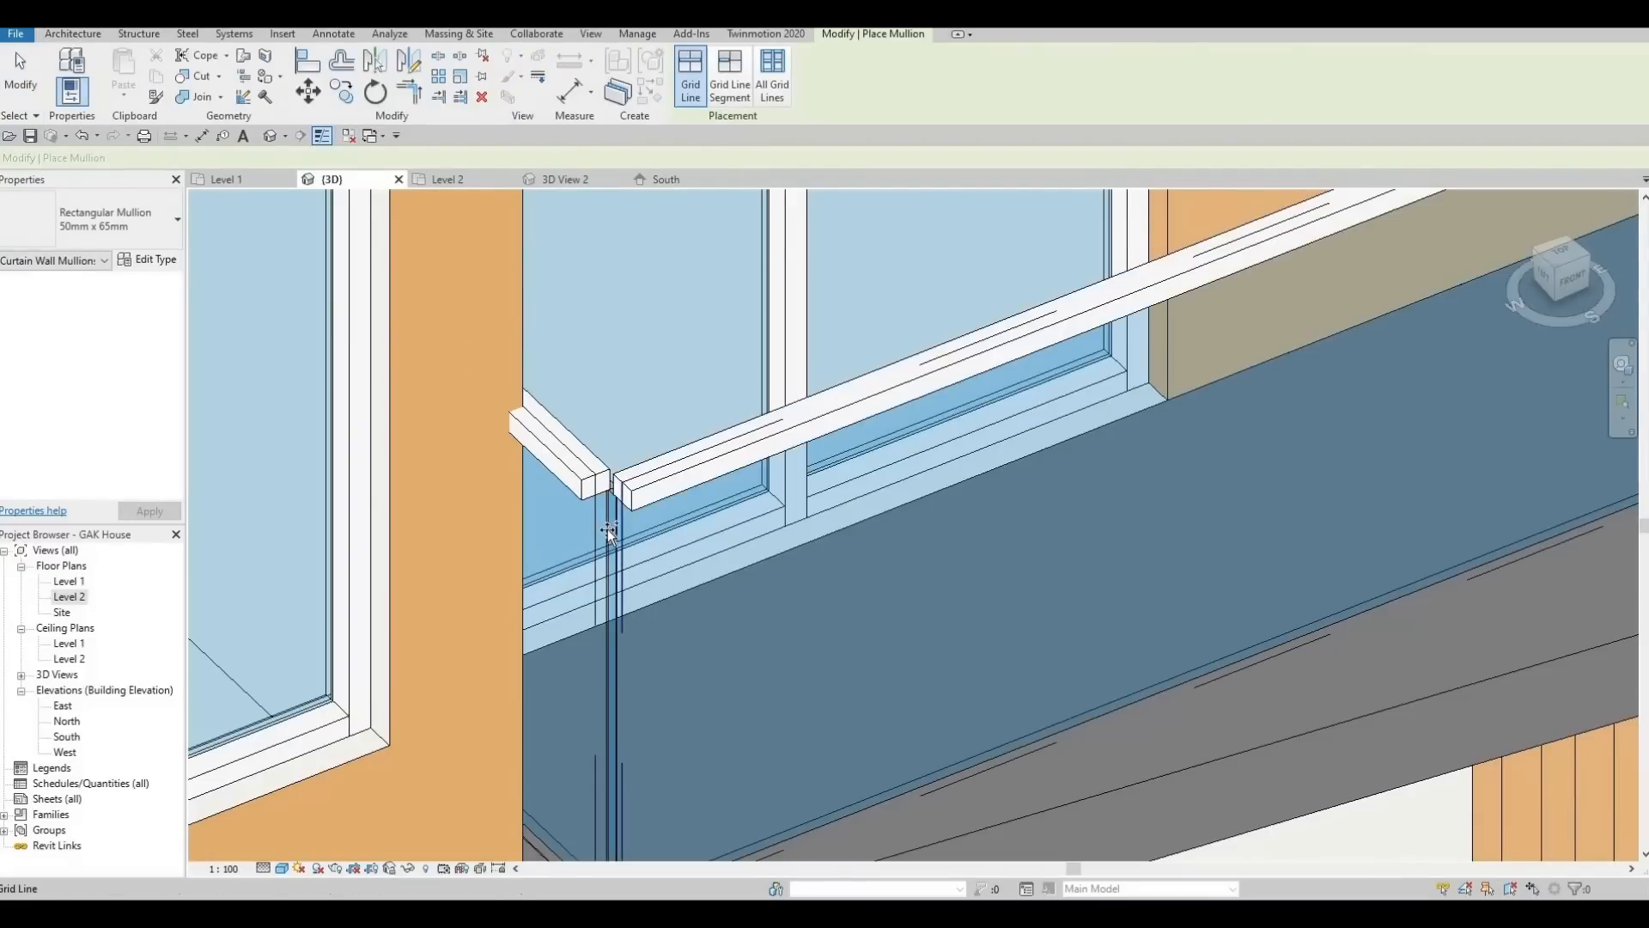
click(610, 533)
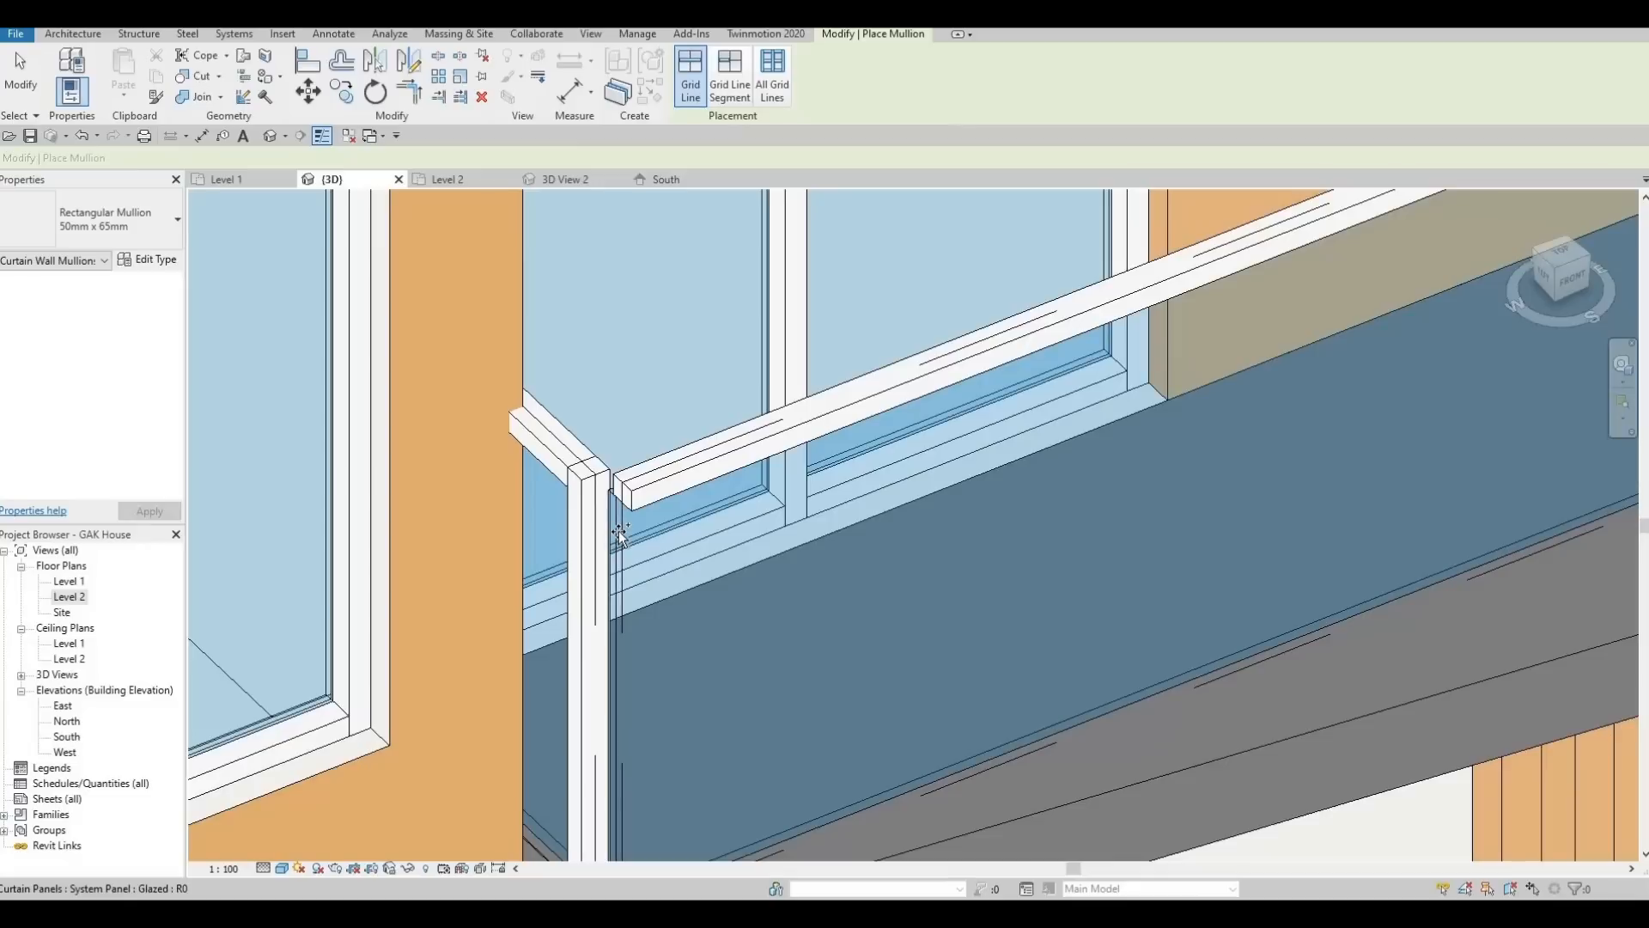
click(620, 534)
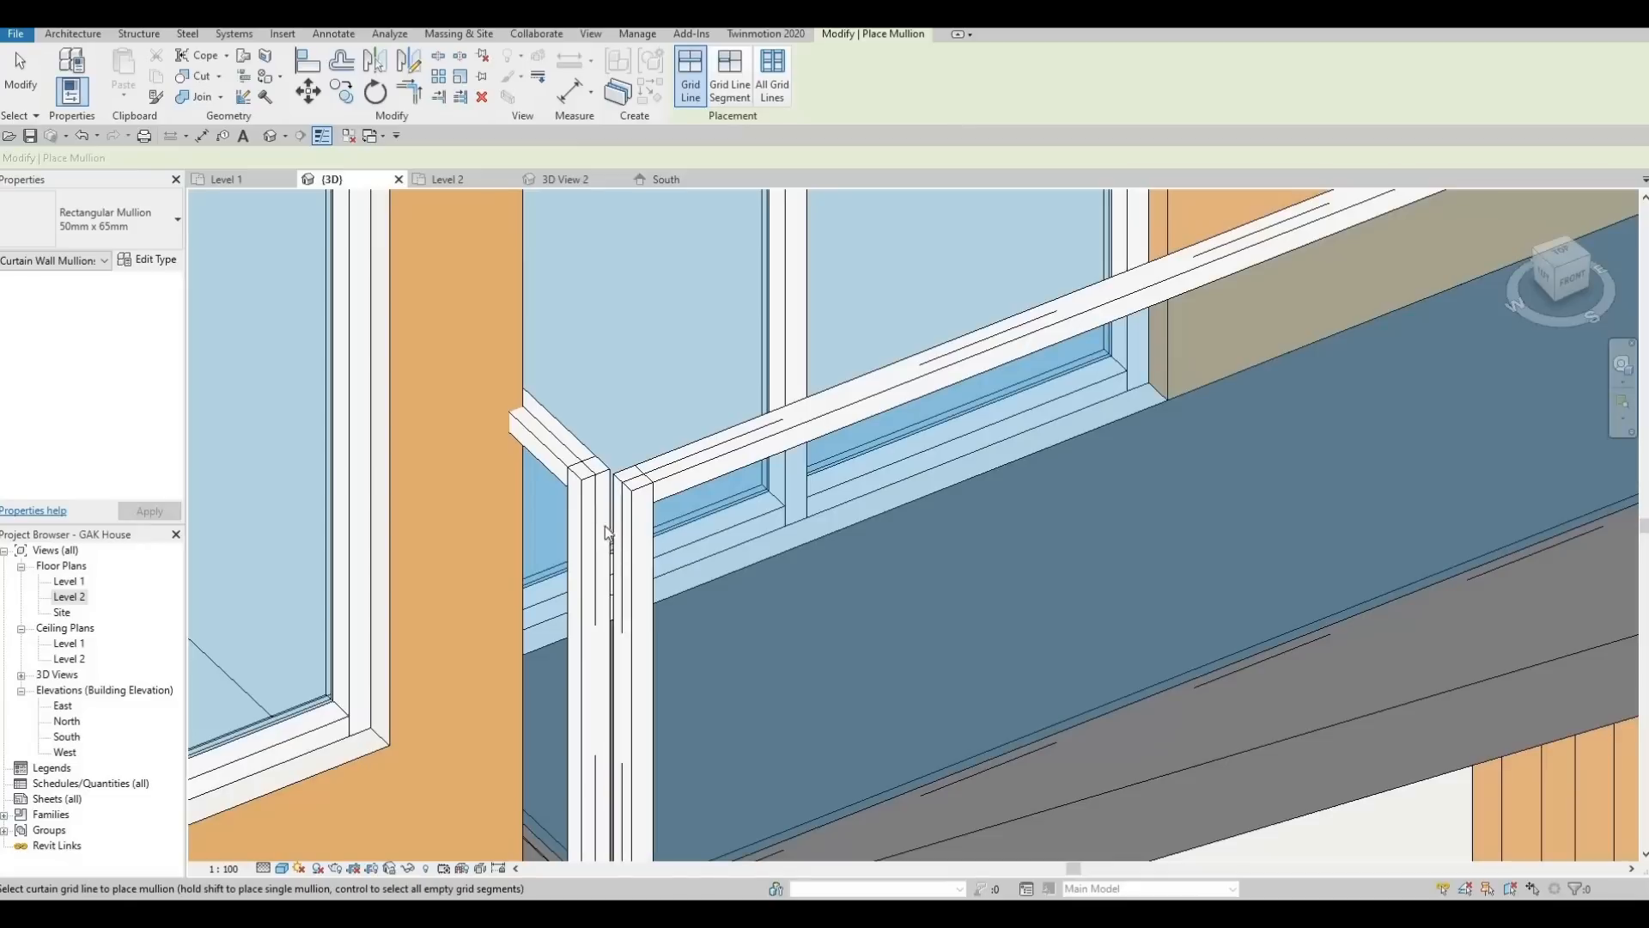
key(Escape)
key(Escape)
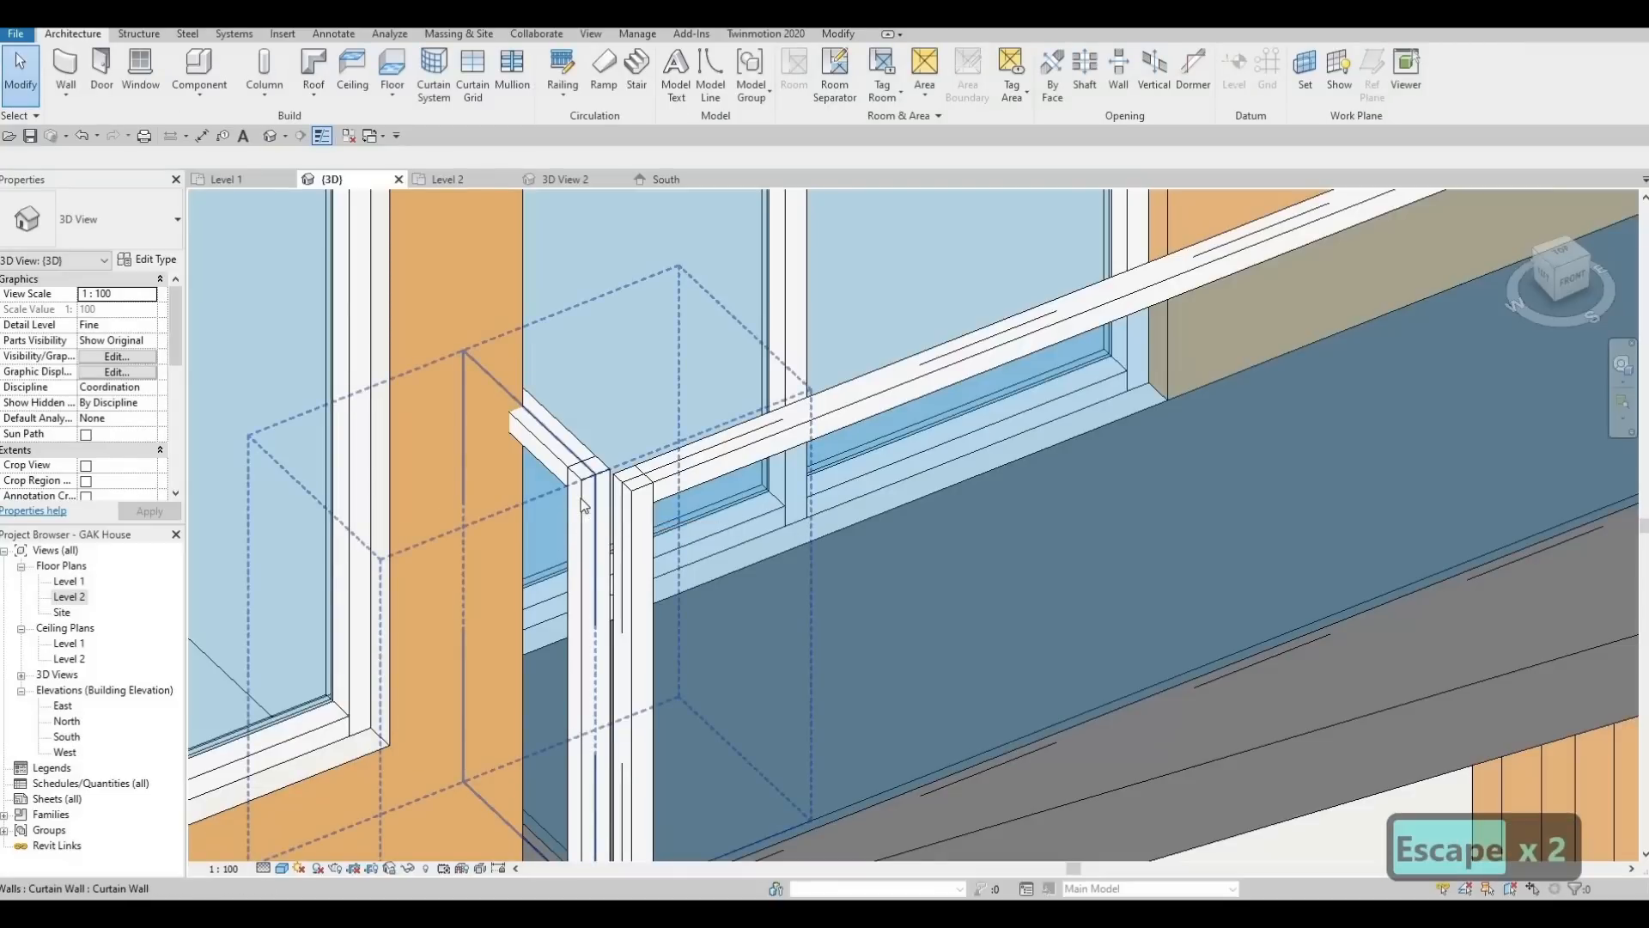
click(581, 500)
key(Escape)
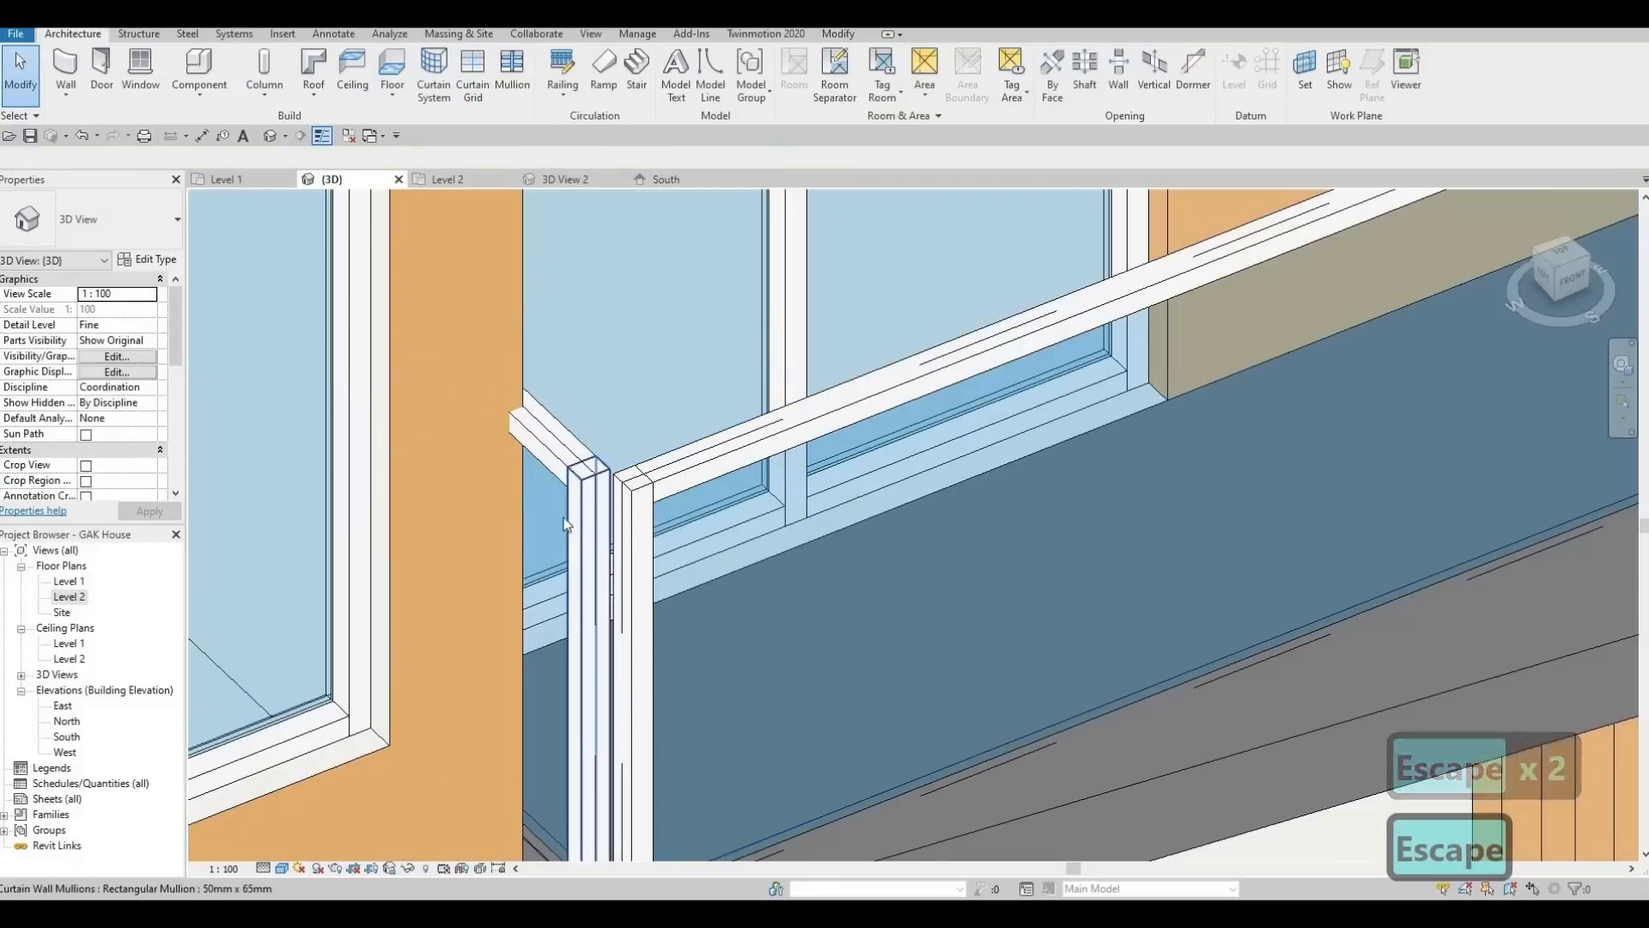
shift+middle_drag(275, 464, 597, 682)
middle_drag(258, 206, 462, 435)
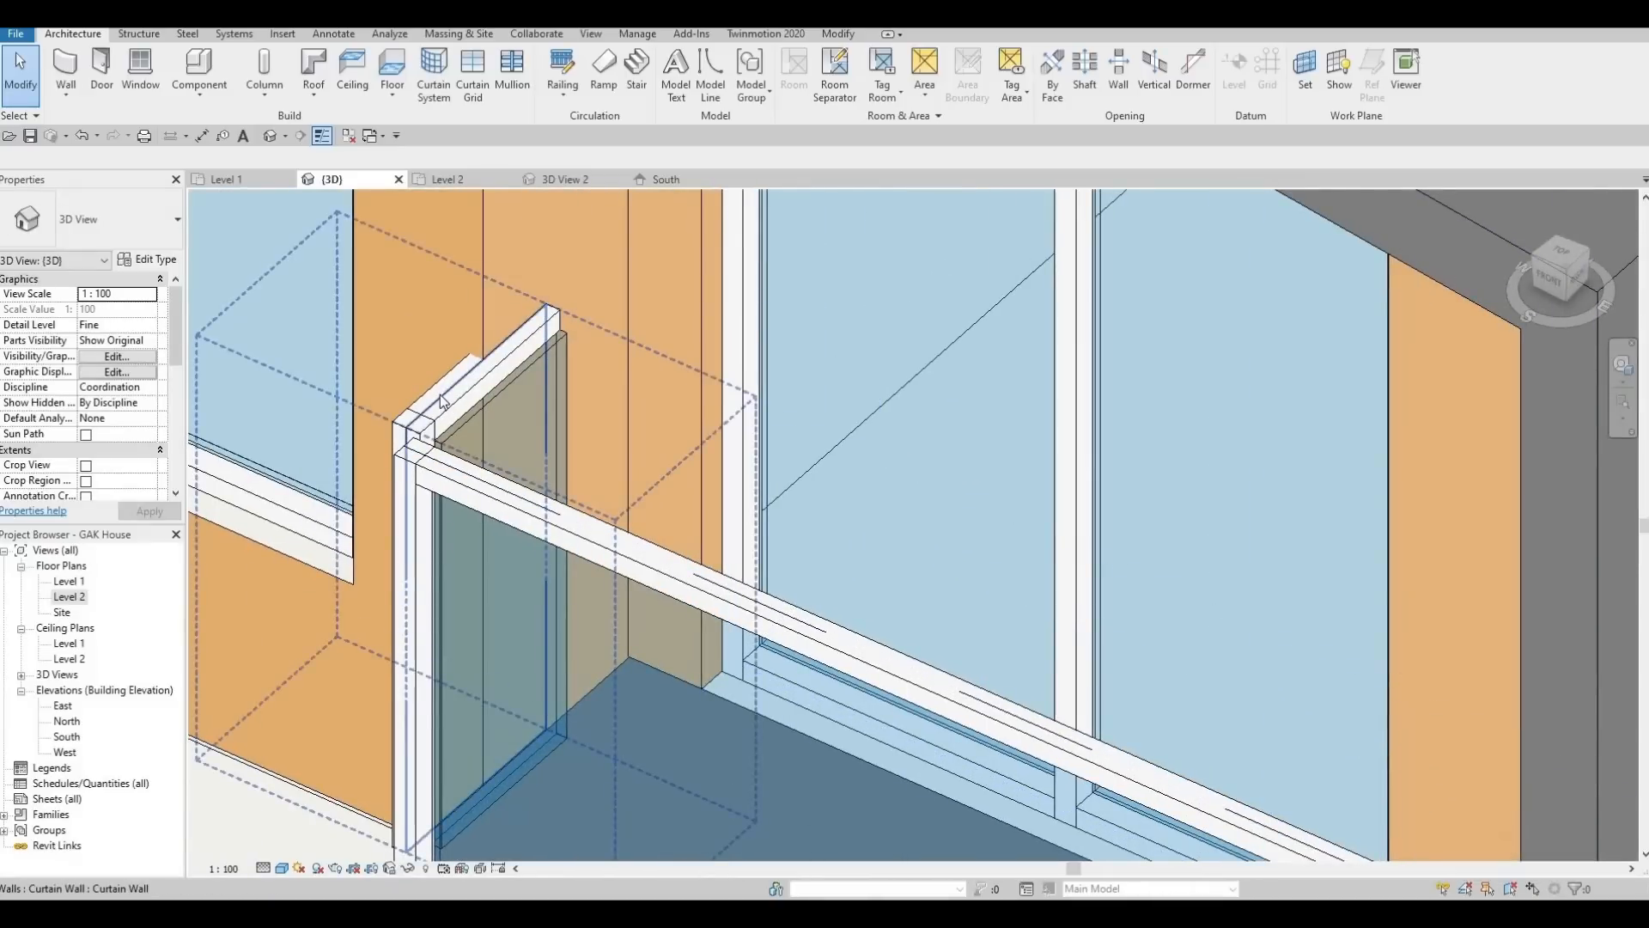
click(494, 443)
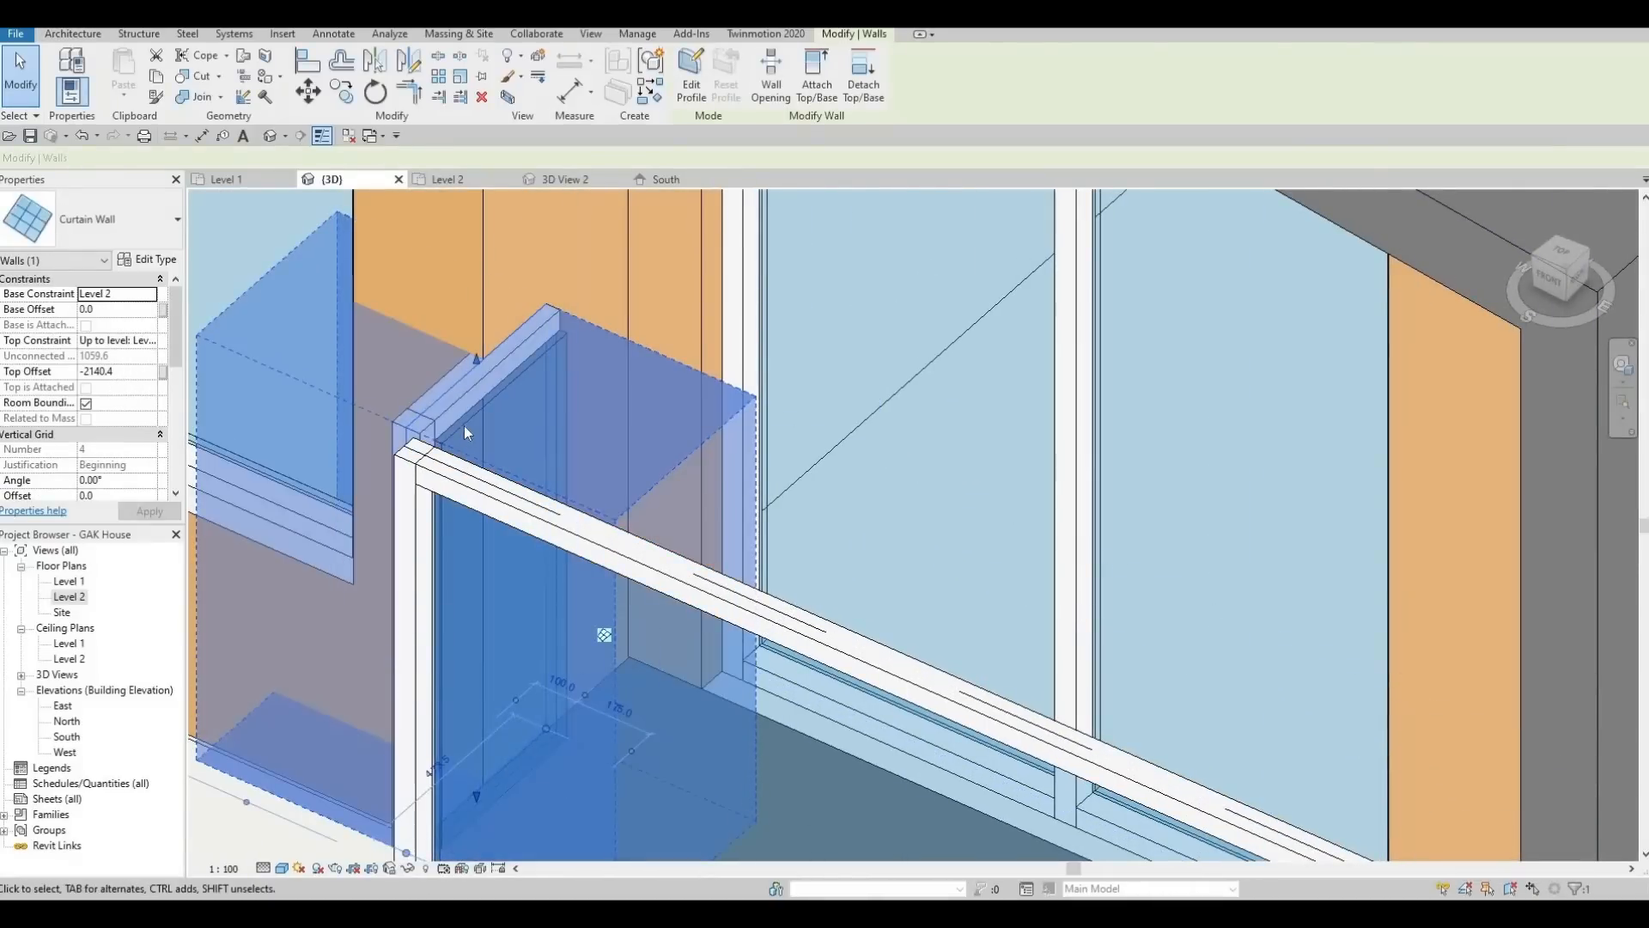
key(Escape)
key(Escape)
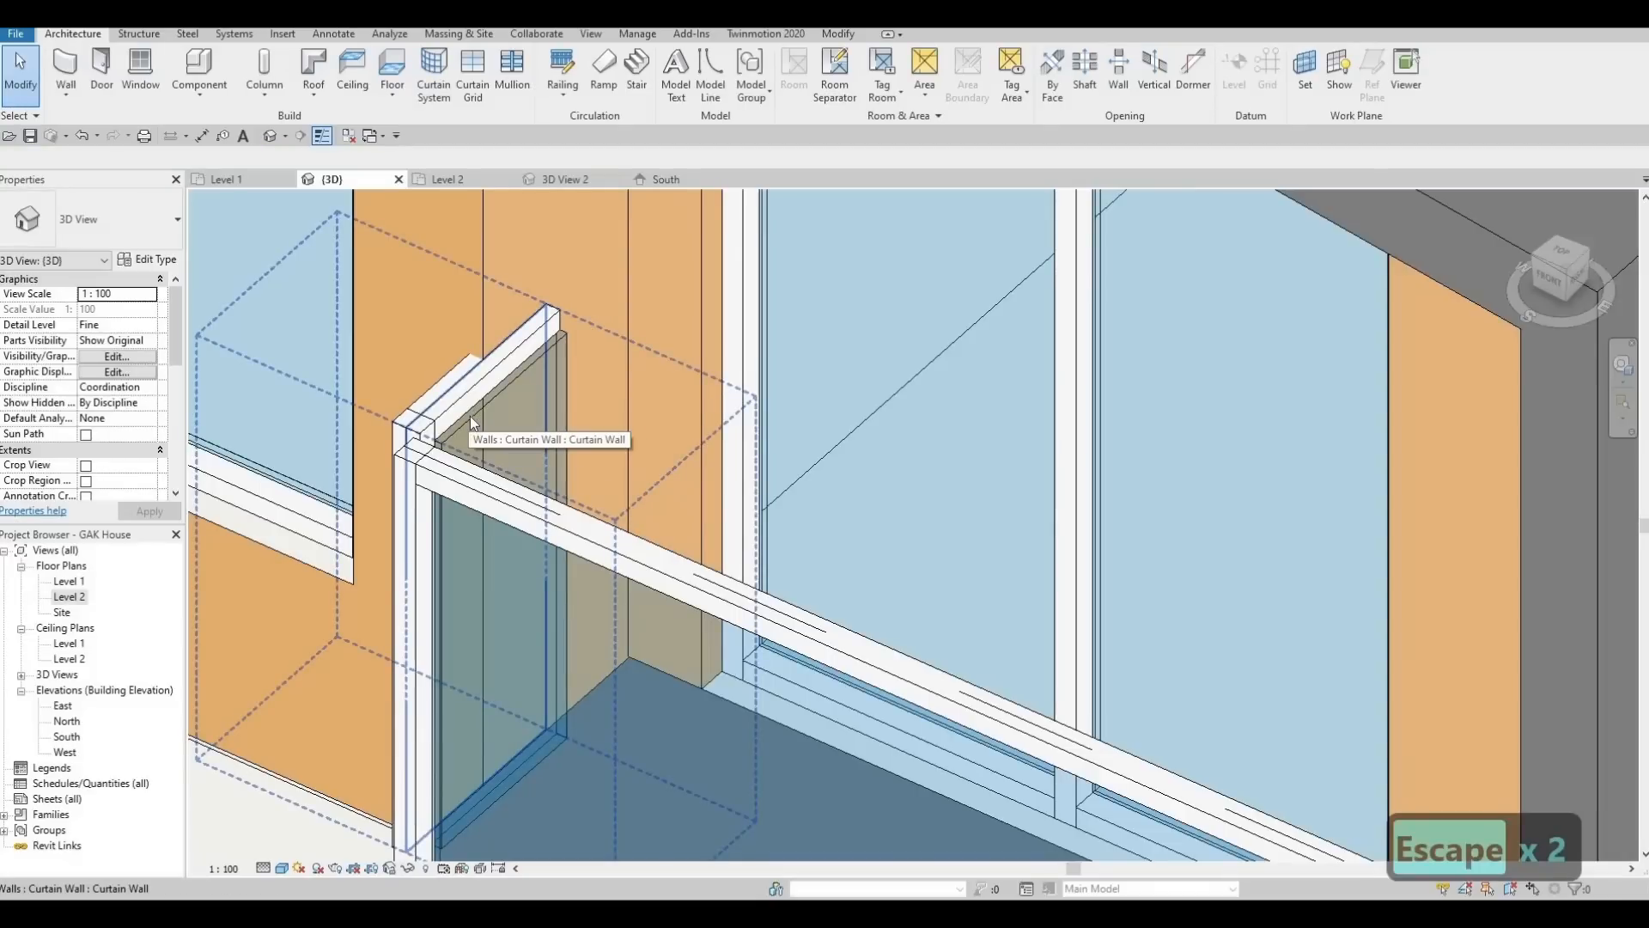
Try to flip the orientation of the short side railing's curtain wall in the Level 2 floor plan
click(471, 415)
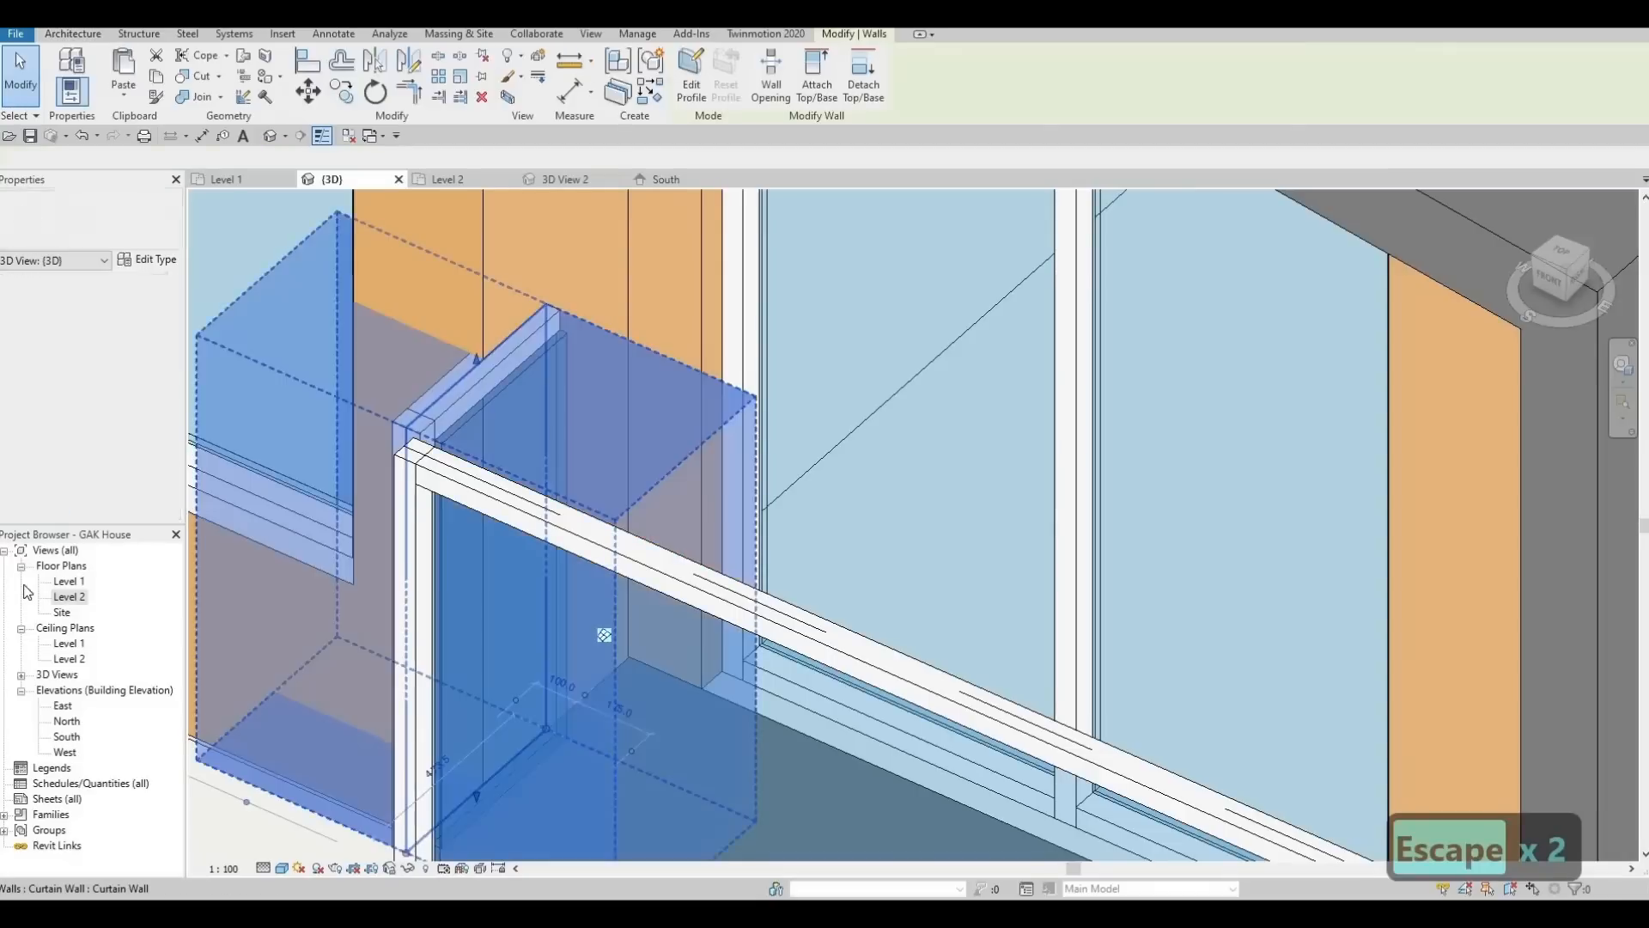
double_click(79, 595)
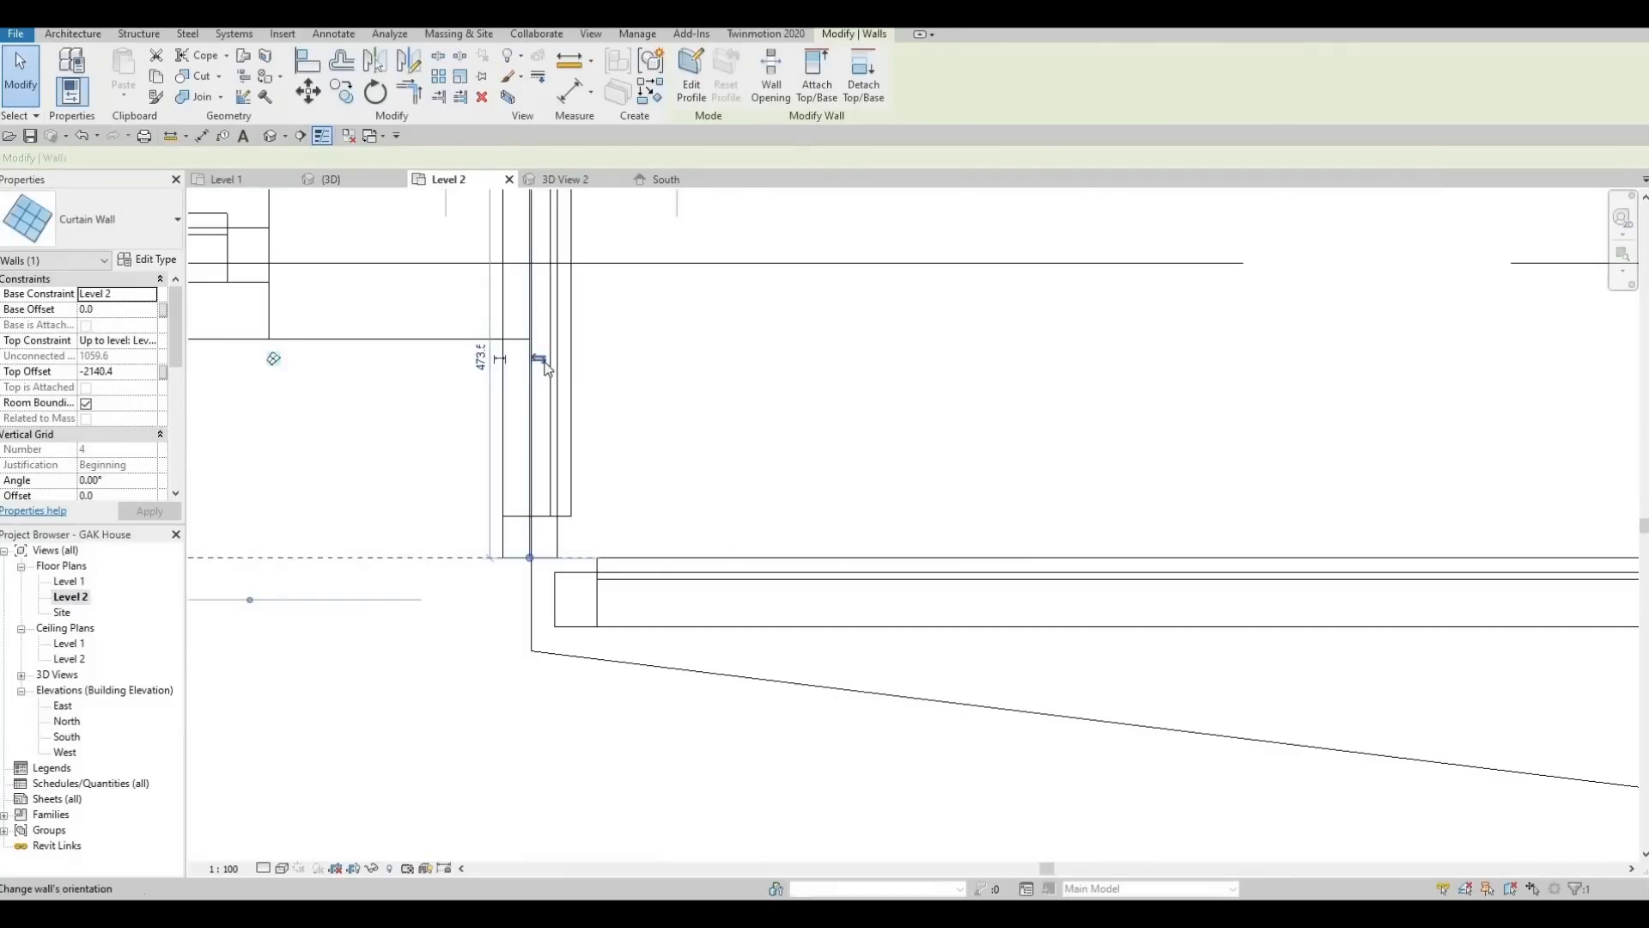
click(541, 361)
middle_drag(501, 521, 489, 618)
key(Escape)
key(Escape)
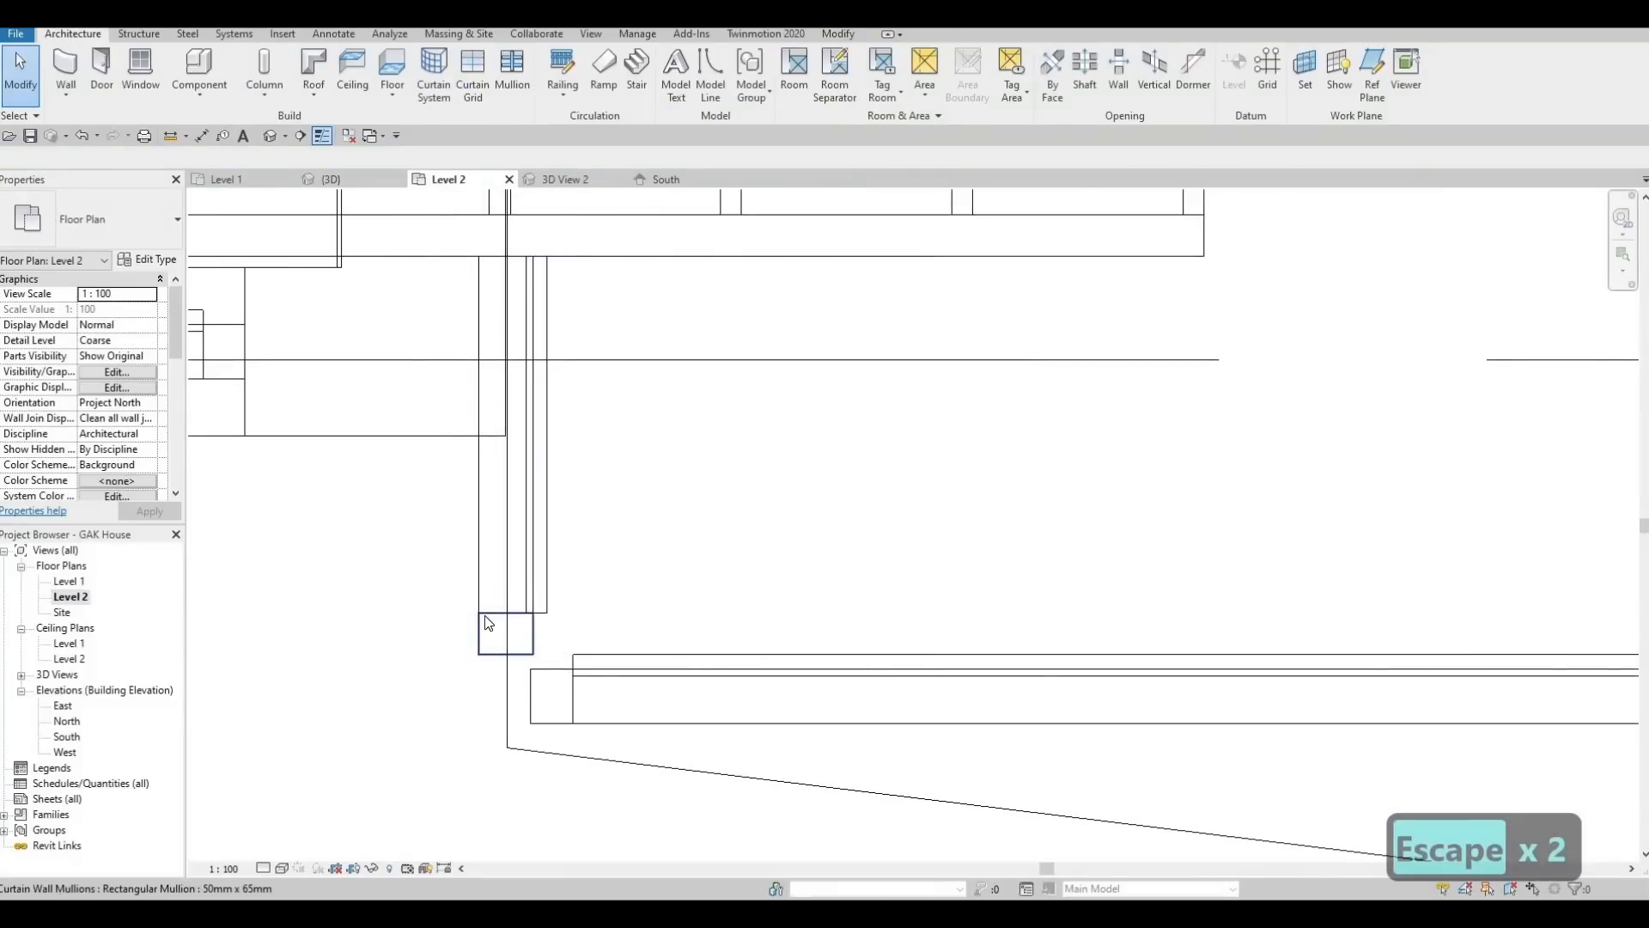
Delete the newly placed corner post mullion from the free end of the short side railing
click(476, 591)
key(Delete)
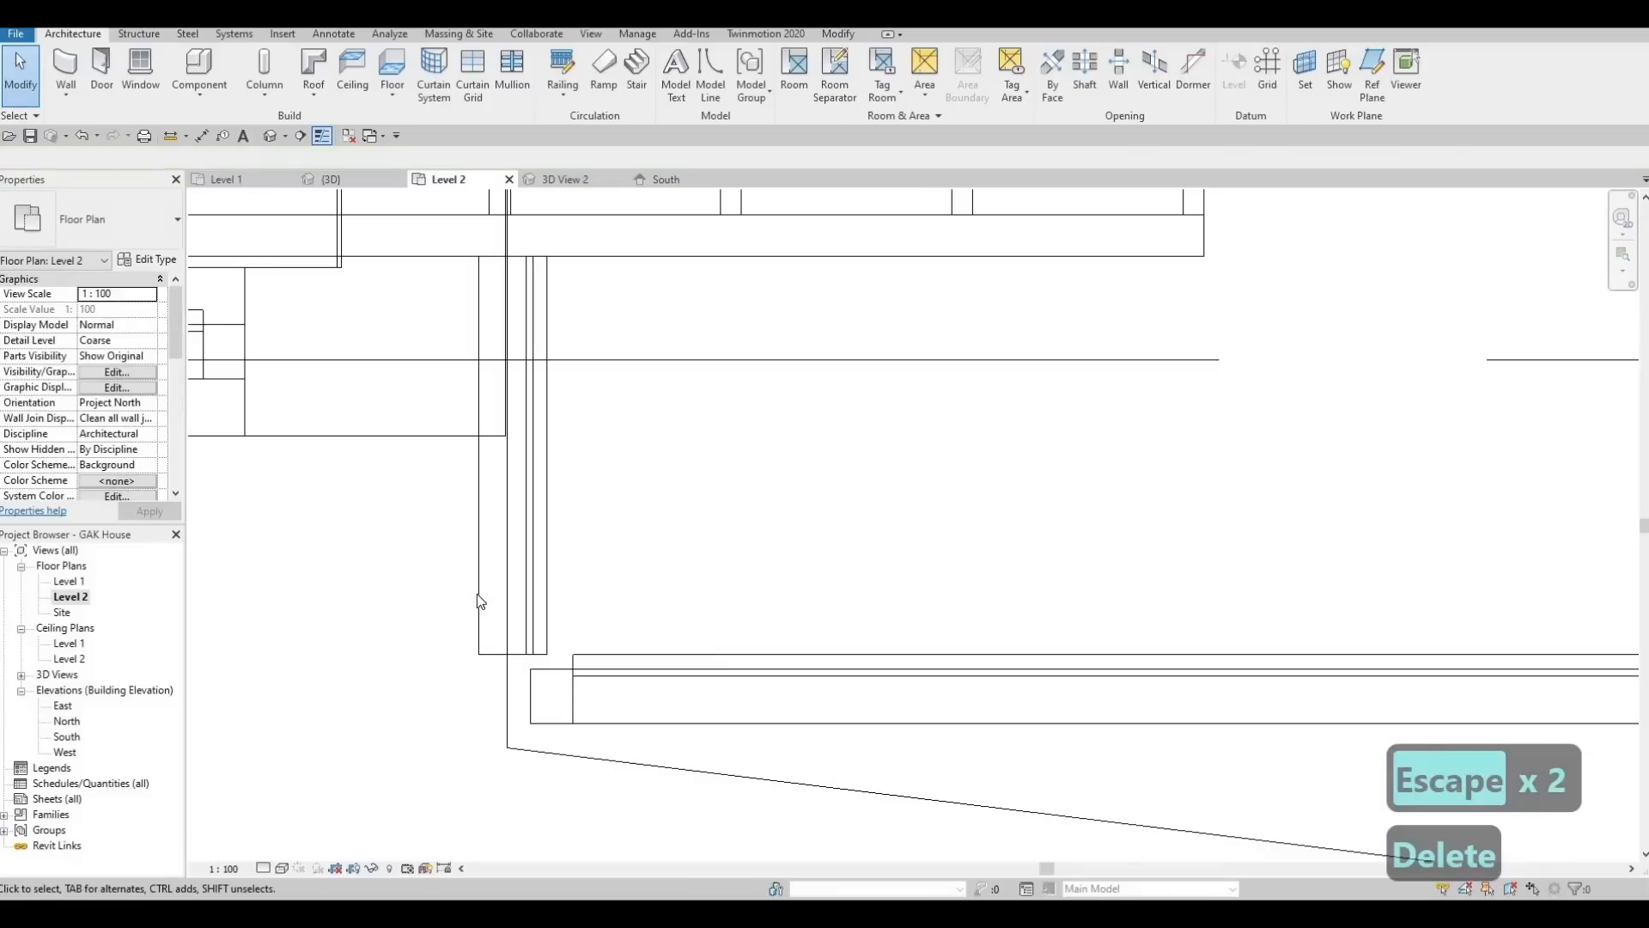
Delete the top mullion of the short side railing and nudge its curtain wall 45 mm toward the balcony's interior
click(533, 553)
key(Delete)
click(536, 548)
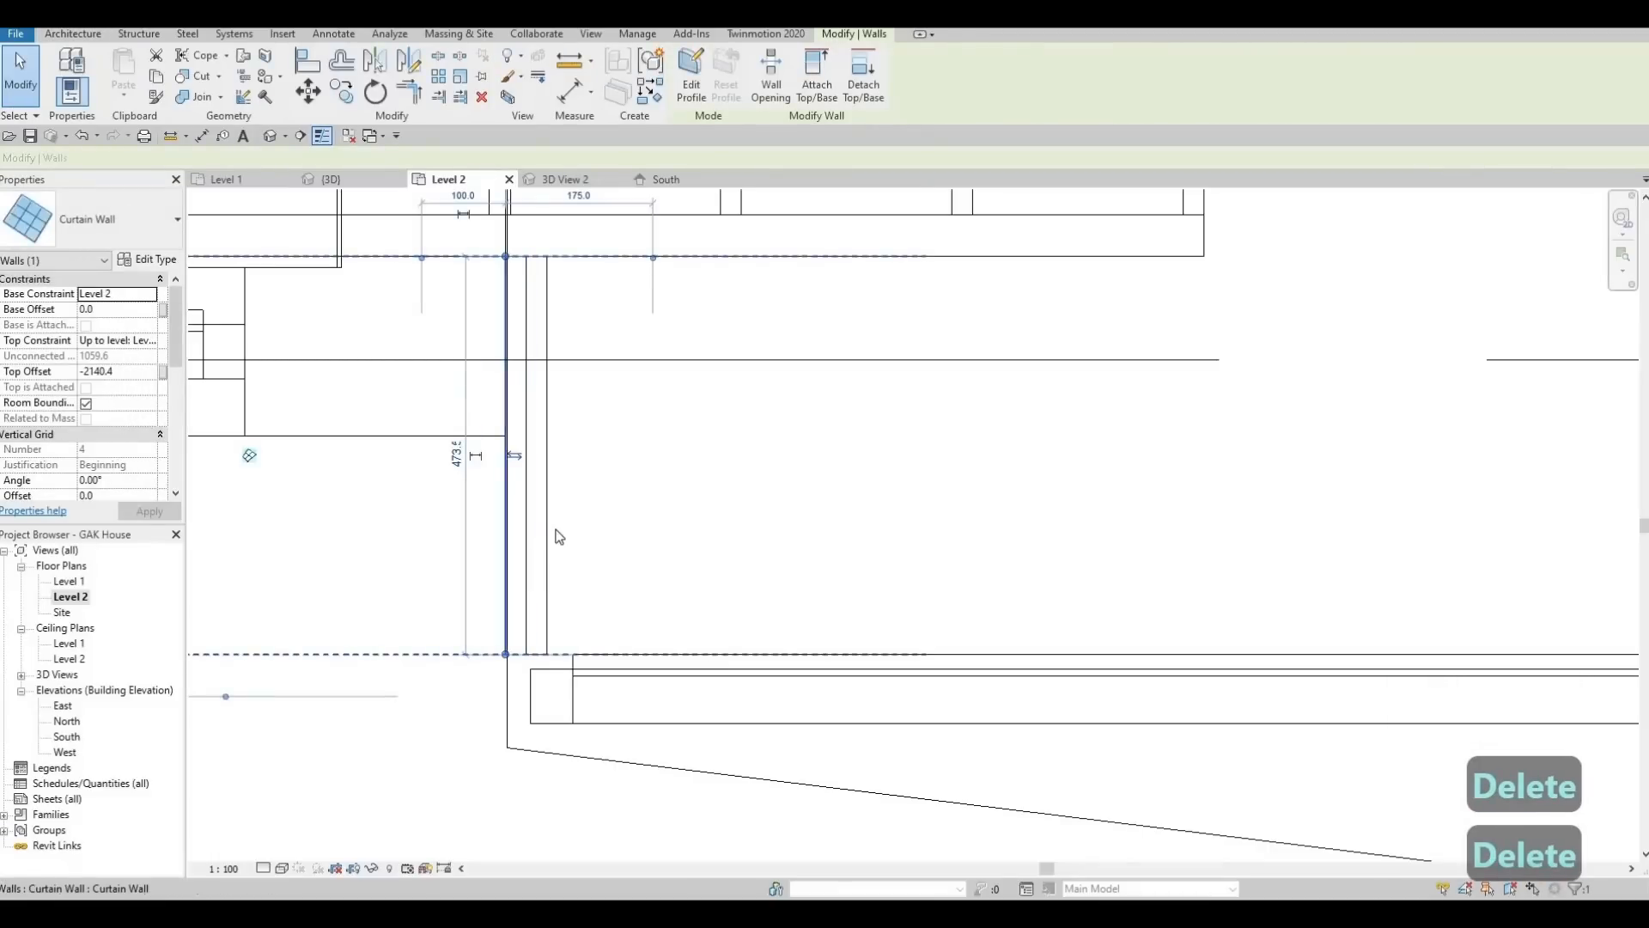
click(550, 542)
click(549, 542)
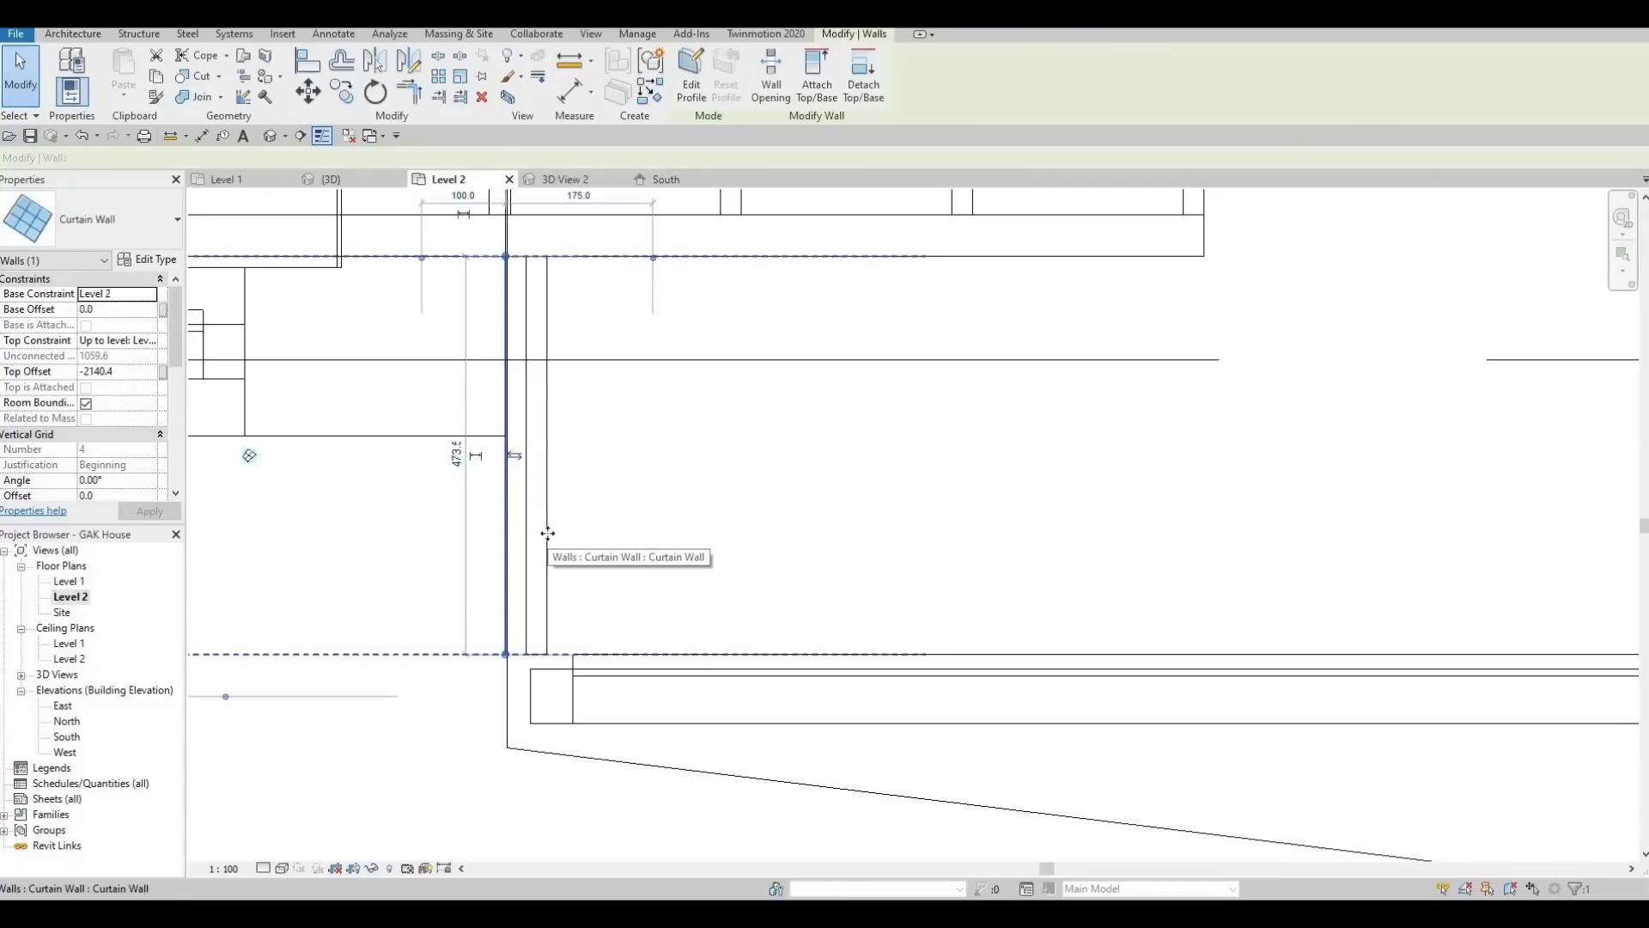
key(Right)
key(Right)
key(Right)
key(Right)
key(Right)
key(Right)
key(Right)
key(Right)
key(Right)
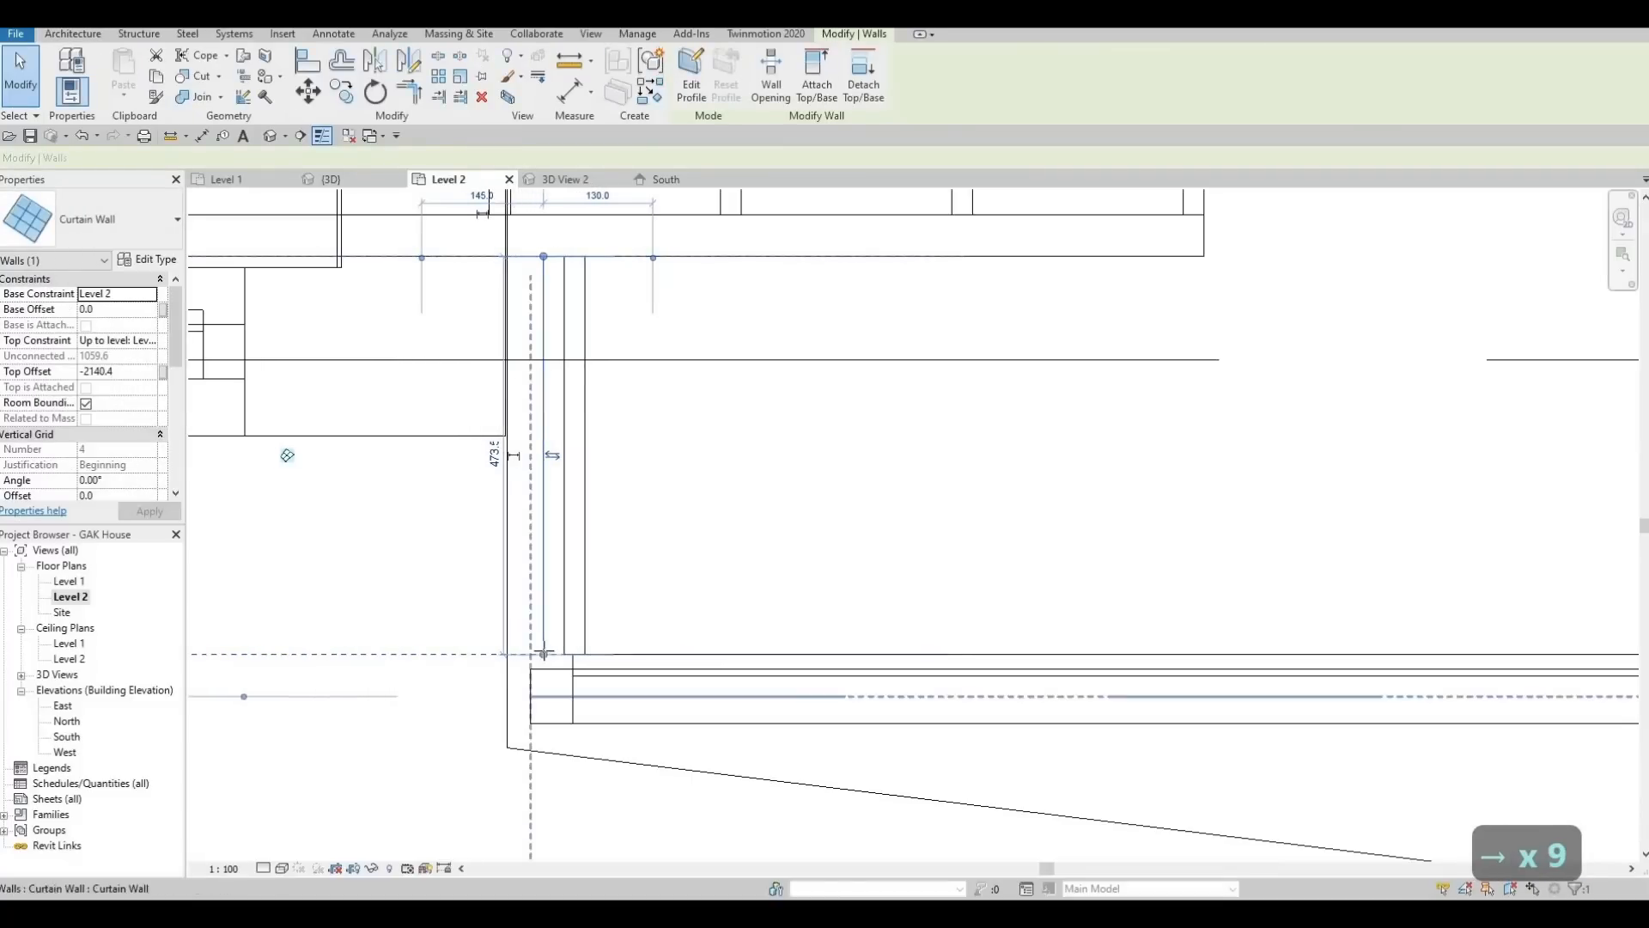
Stretch the side railing wall's front end to the back face of the front railing's corner post, about 490 mm long
drag(543, 655, 543, 670)
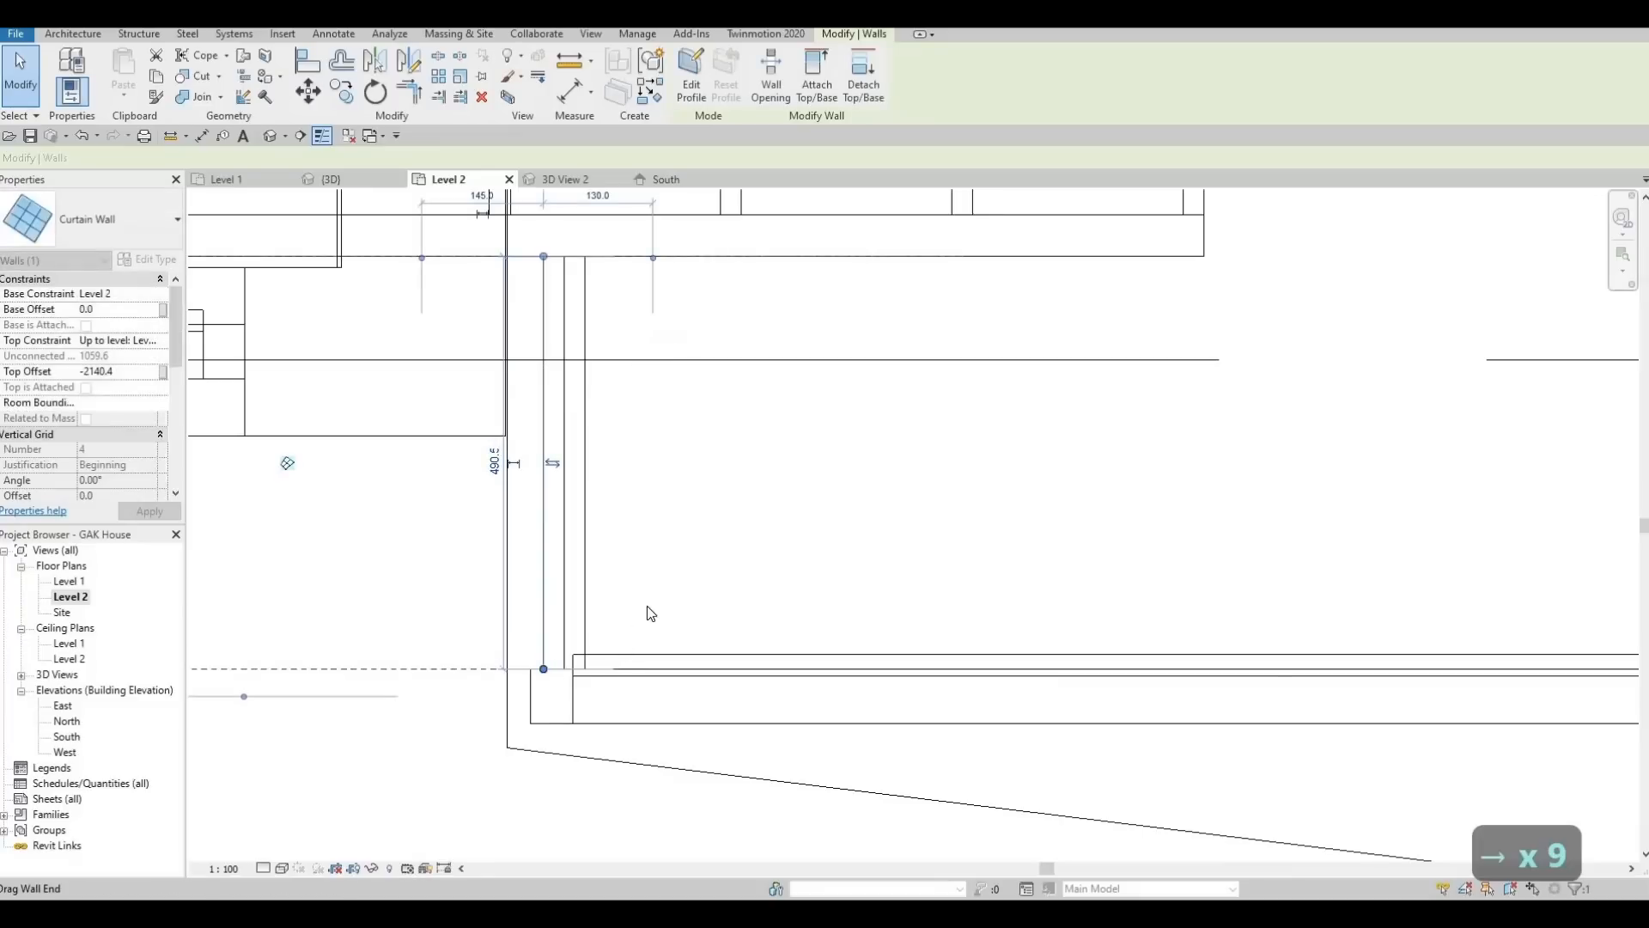
key(Escape)
key(Escape)
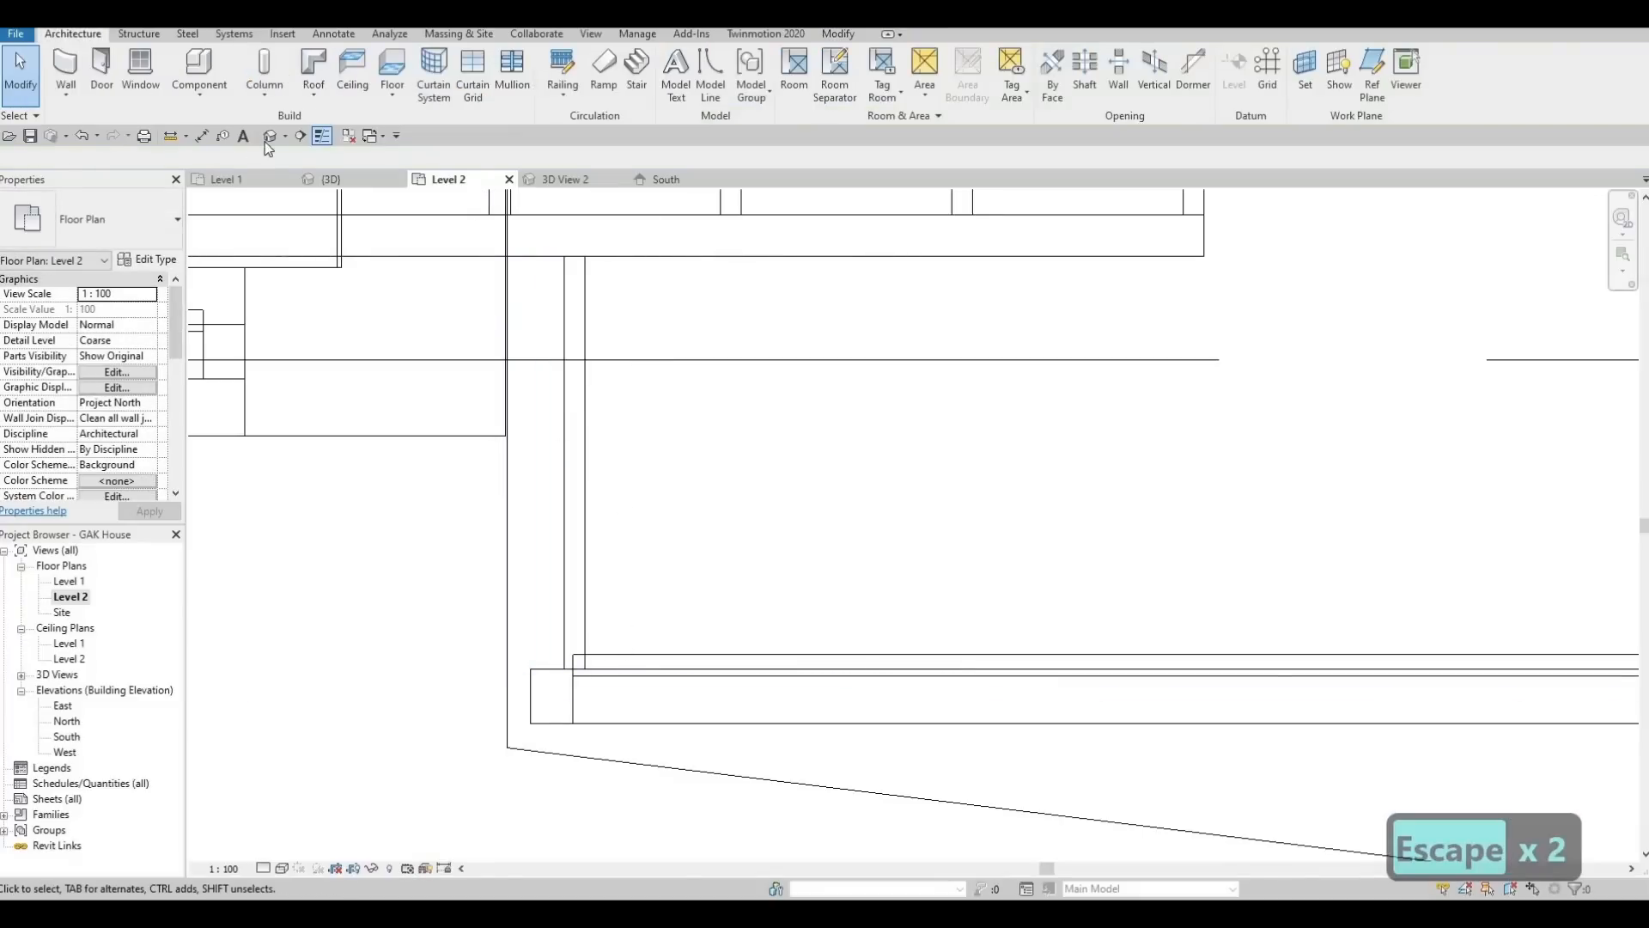
In the 3D view, place a 50mm x 65mm rectangular mullion along the short side railing's top edge and check the corner
click(331, 179)
shift+middle_drag(836, 379, 771, 507)
middle_drag(769, 584, 765, 388)
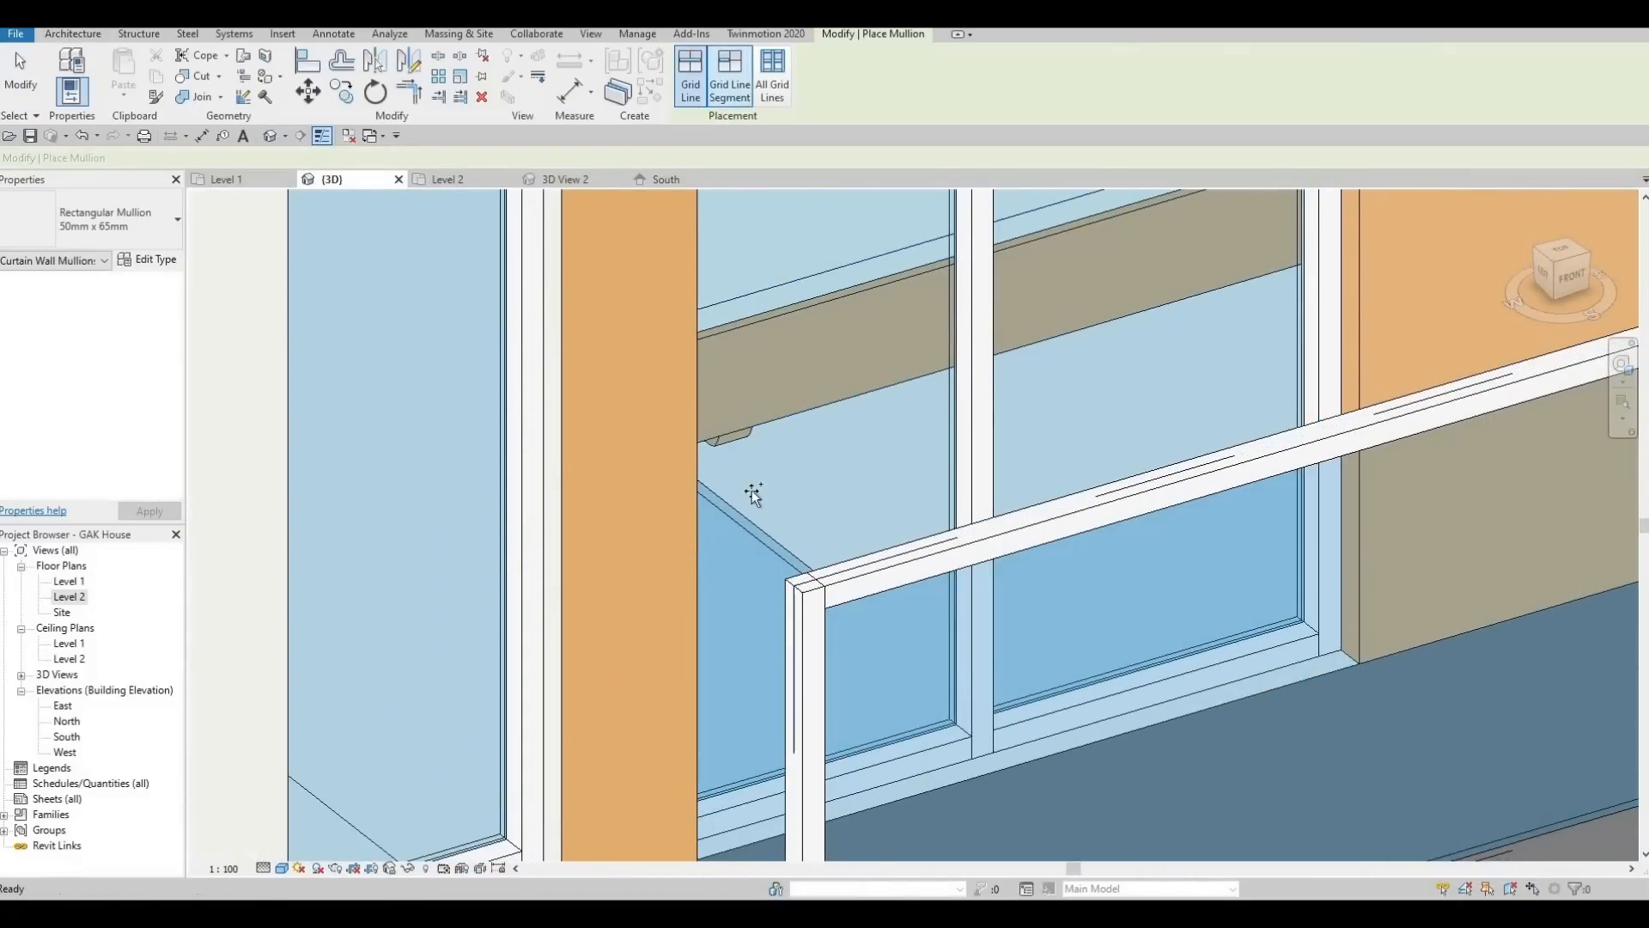
click(778, 537)
key(Escape)
key(Escape)
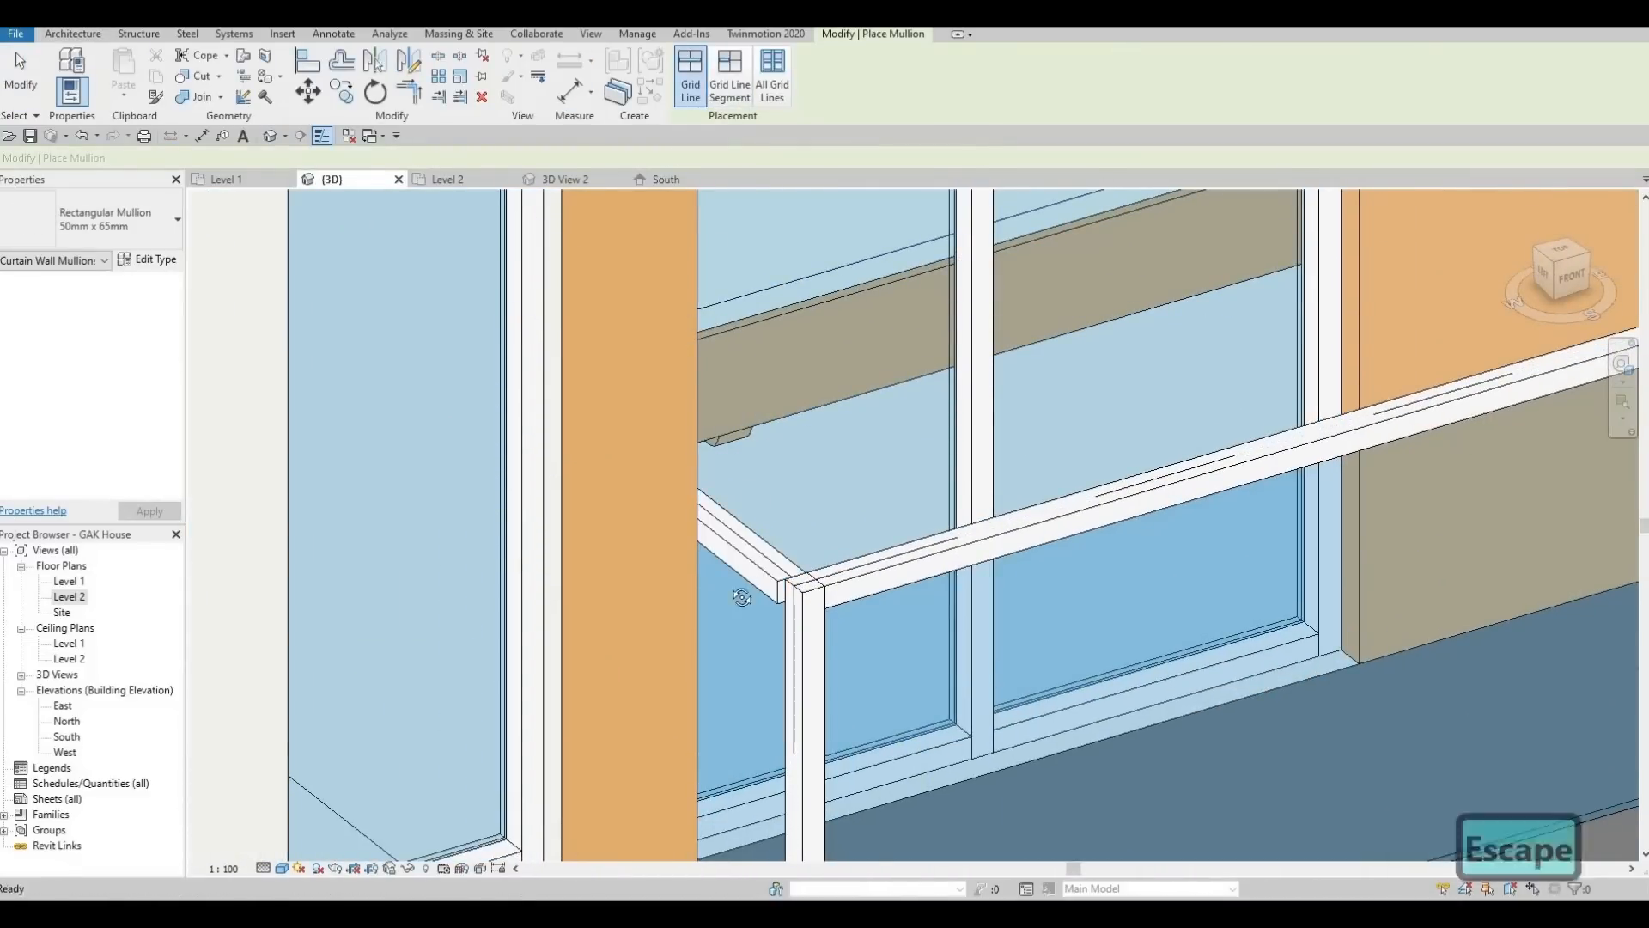
shift+middle_drag(452, 608, 462, 672)
scroll(260, 590, down, 2)
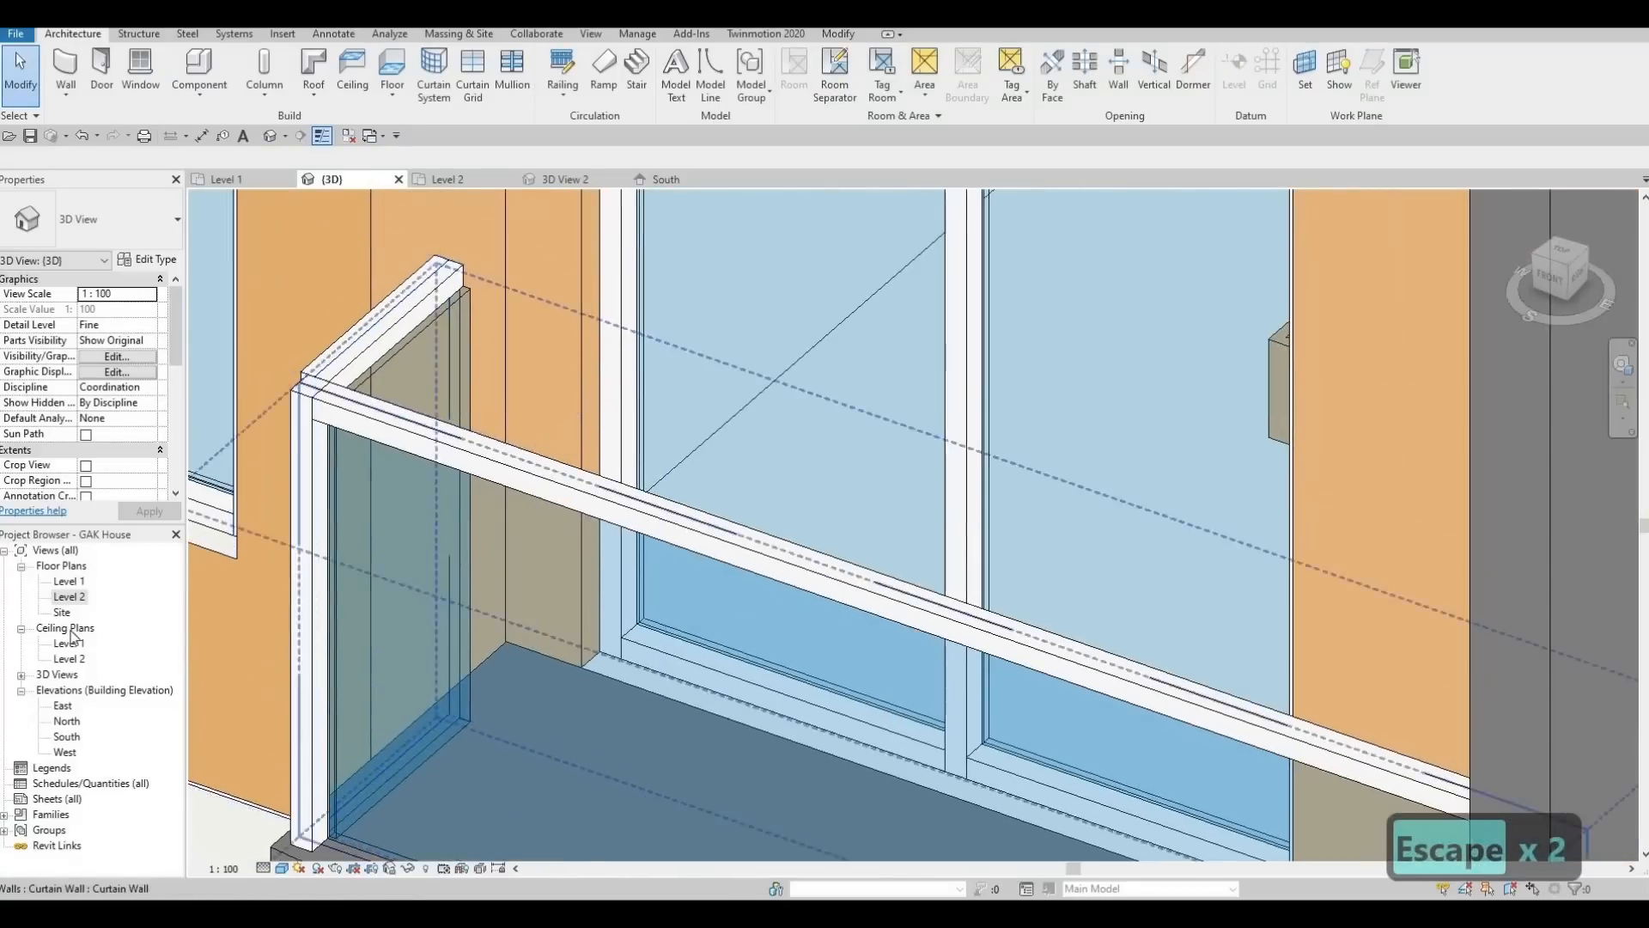
In the Level 2 plan, nudge the side railing's curtain wall another 20 mm toward the balcony's interior
double_click(69, 596)
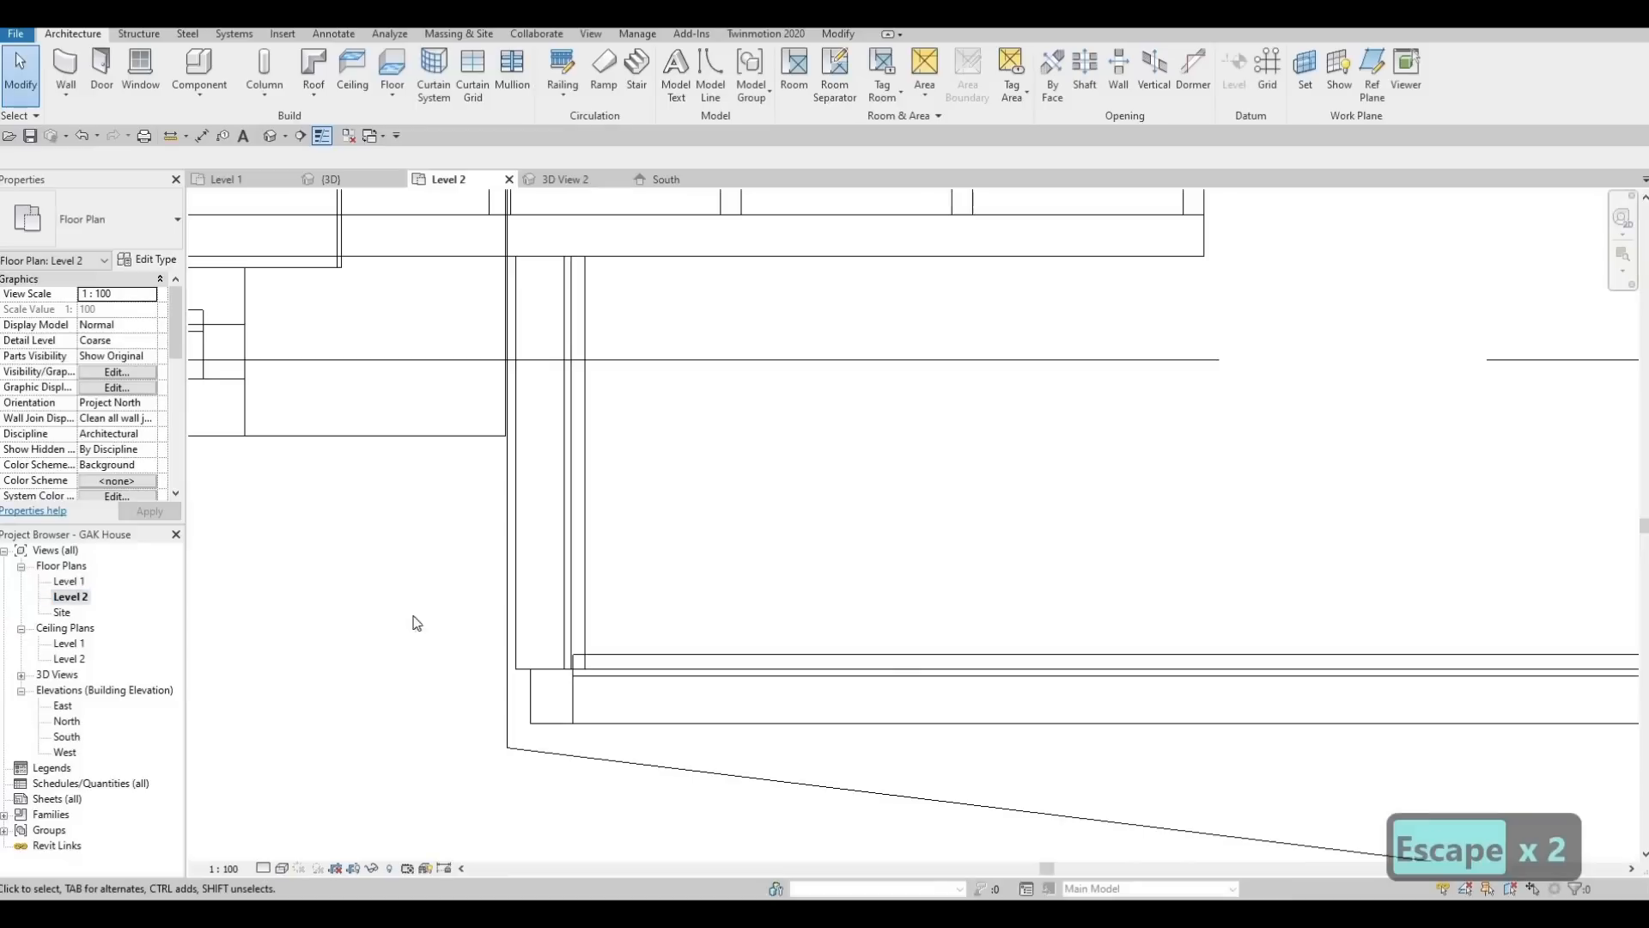
scroll(468, 584, up, 3)
scroll(486, 580, down, 2)
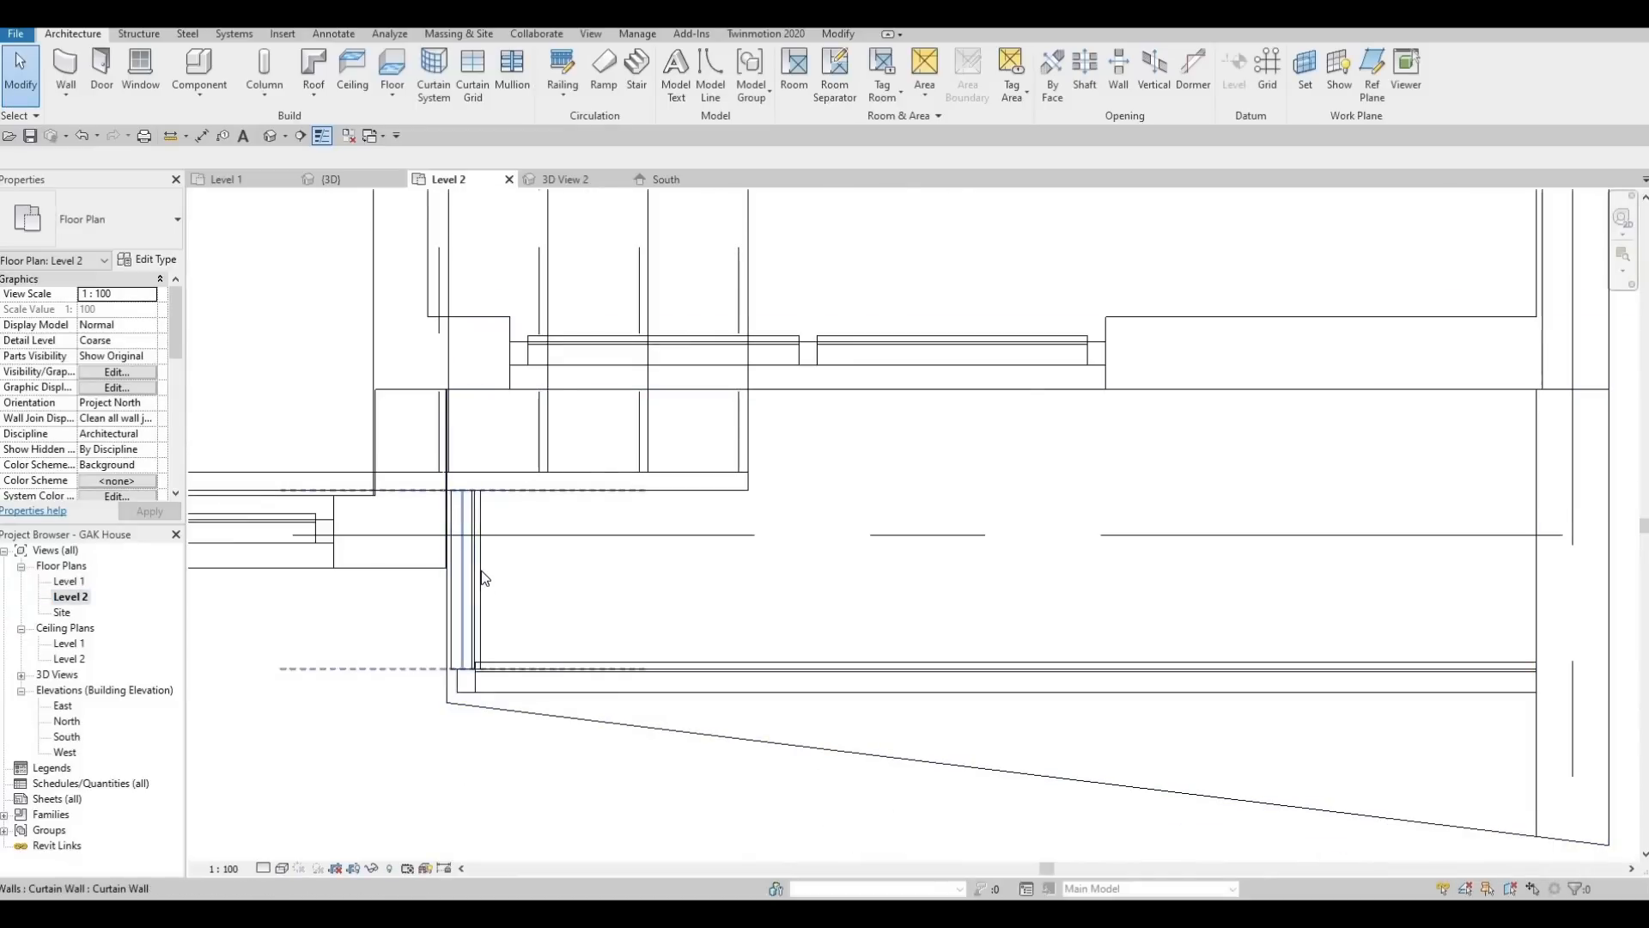
click(486, 567)
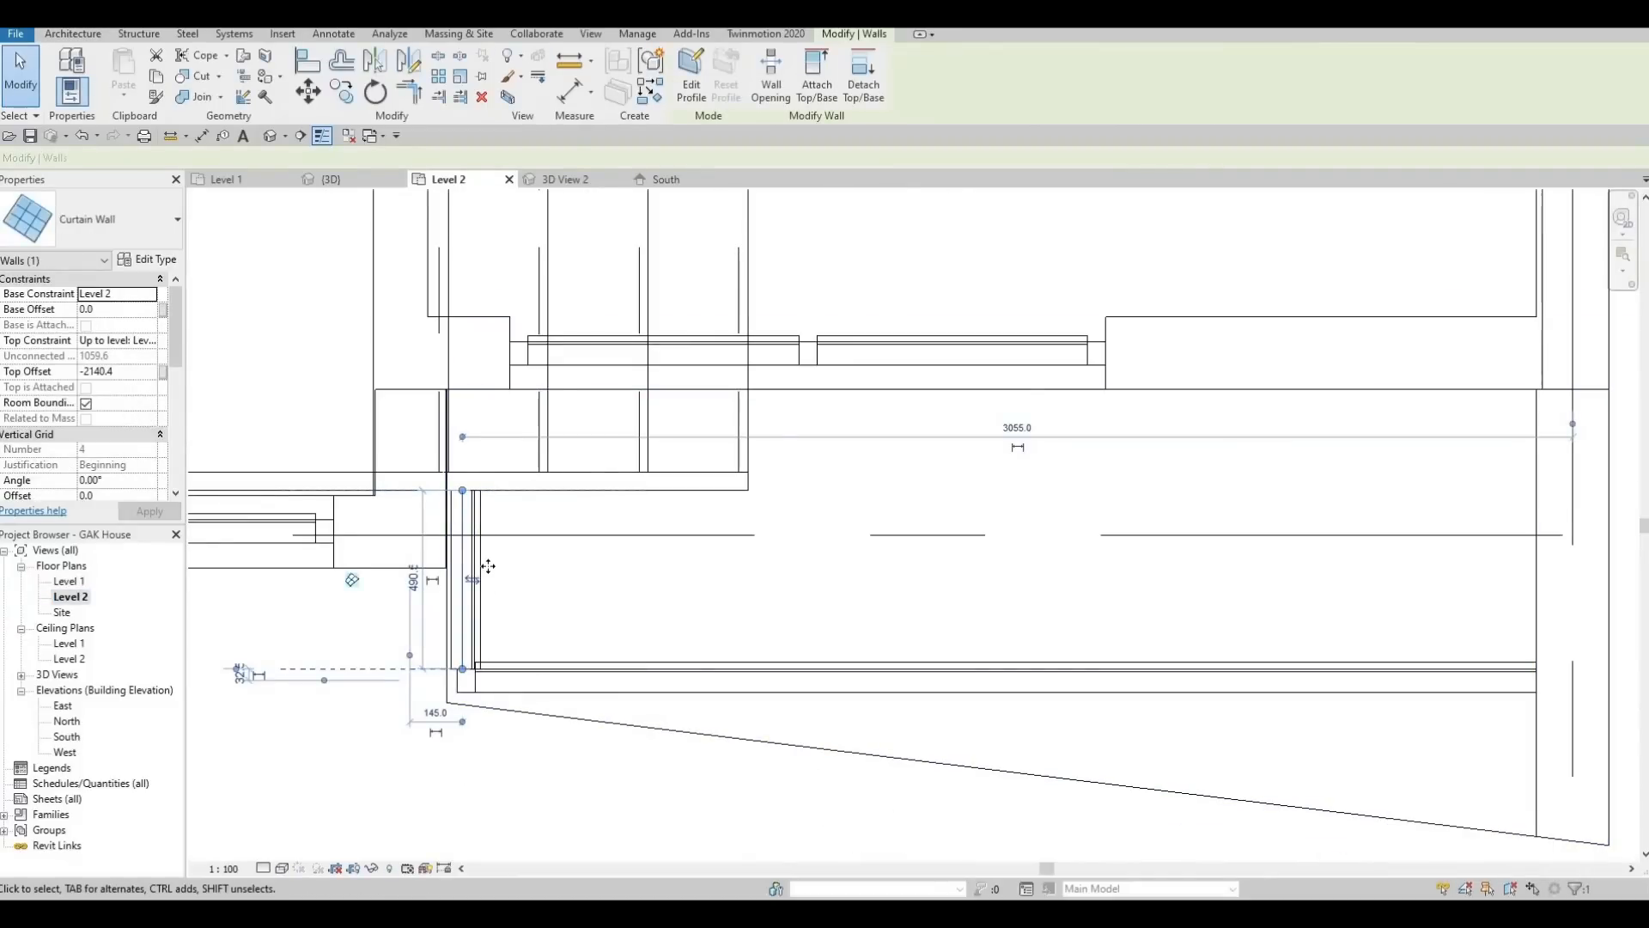
key(Right)
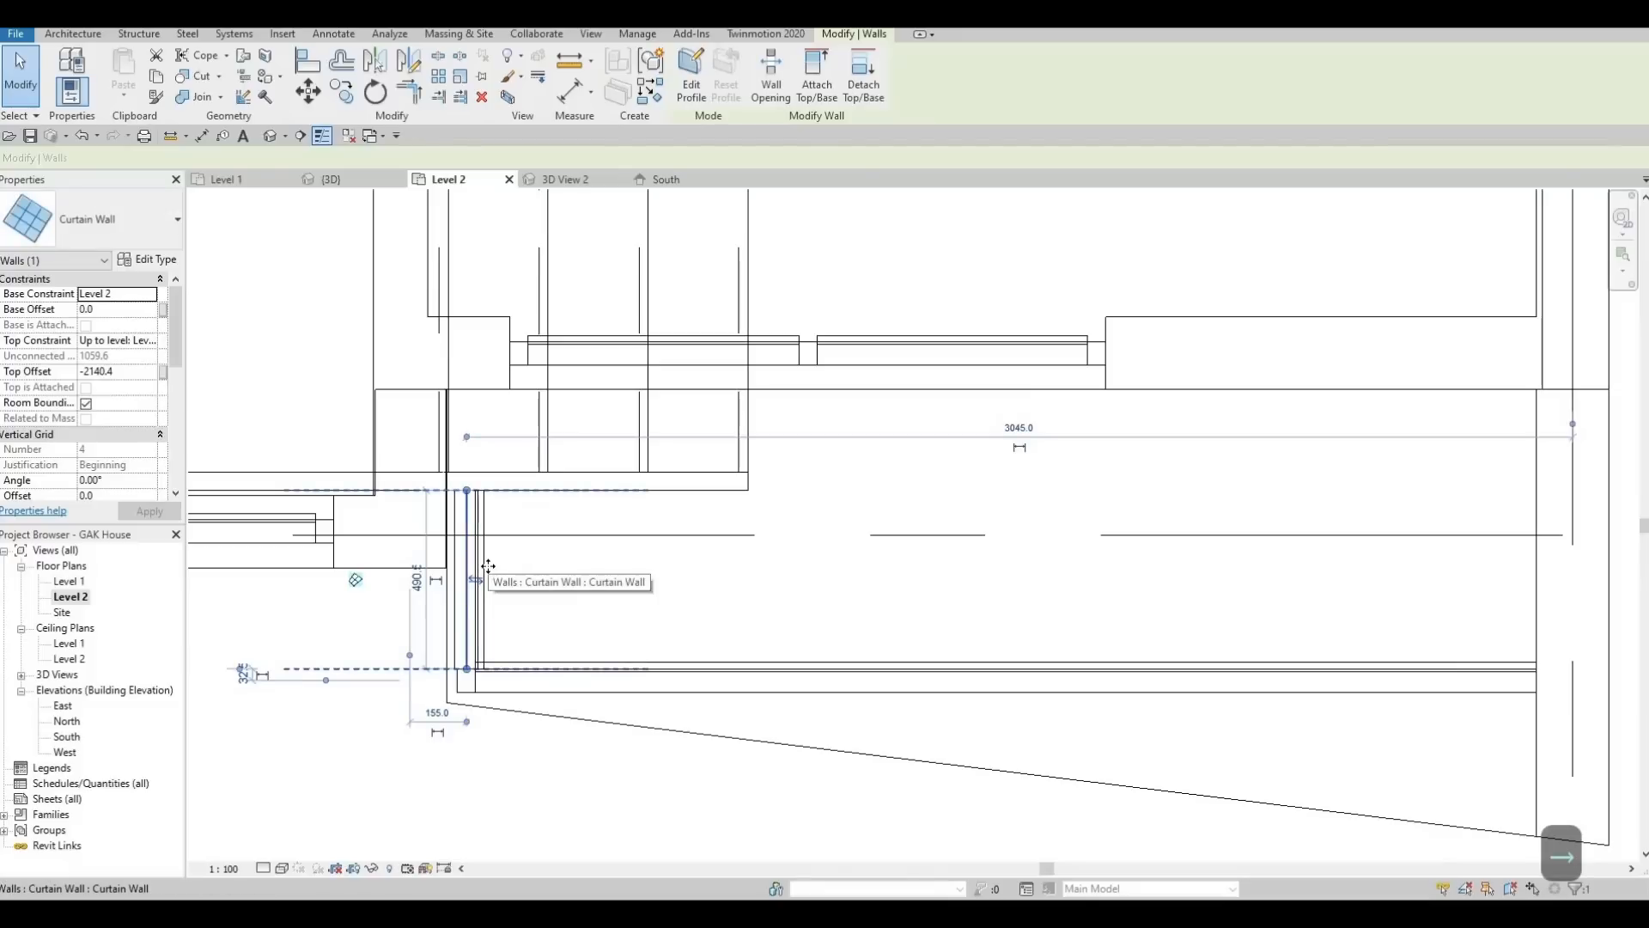
key(Right)
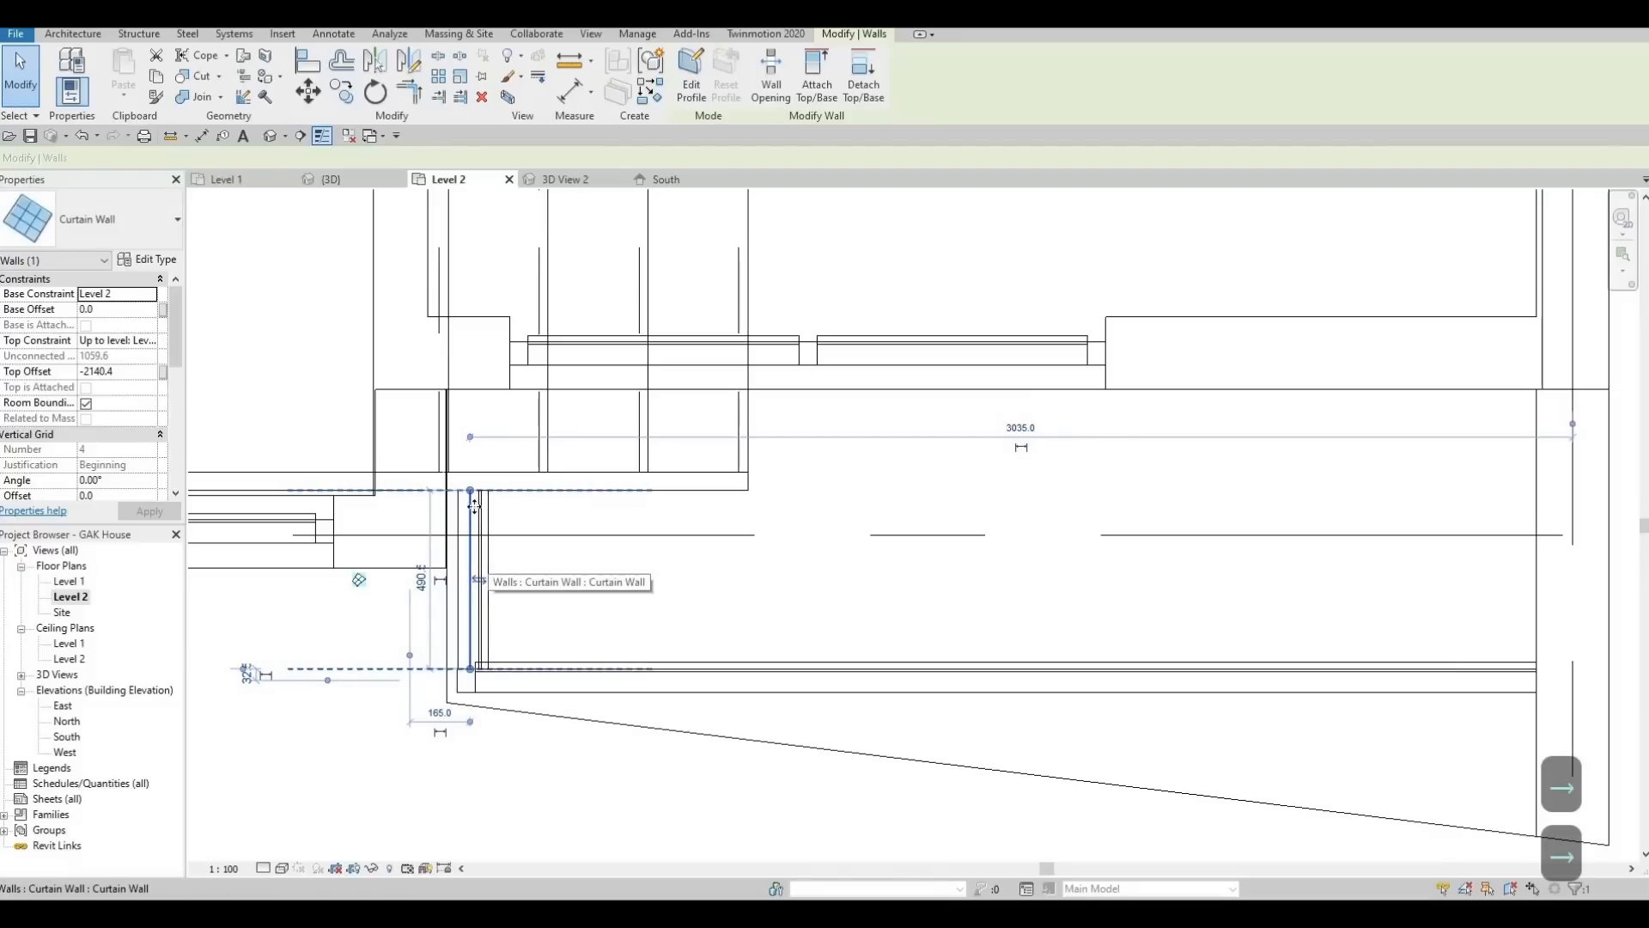
Extend the side railing's rear end to the house's exterior wall face and check the balcony railing in 3D
drag(471, 491, 469, 389)
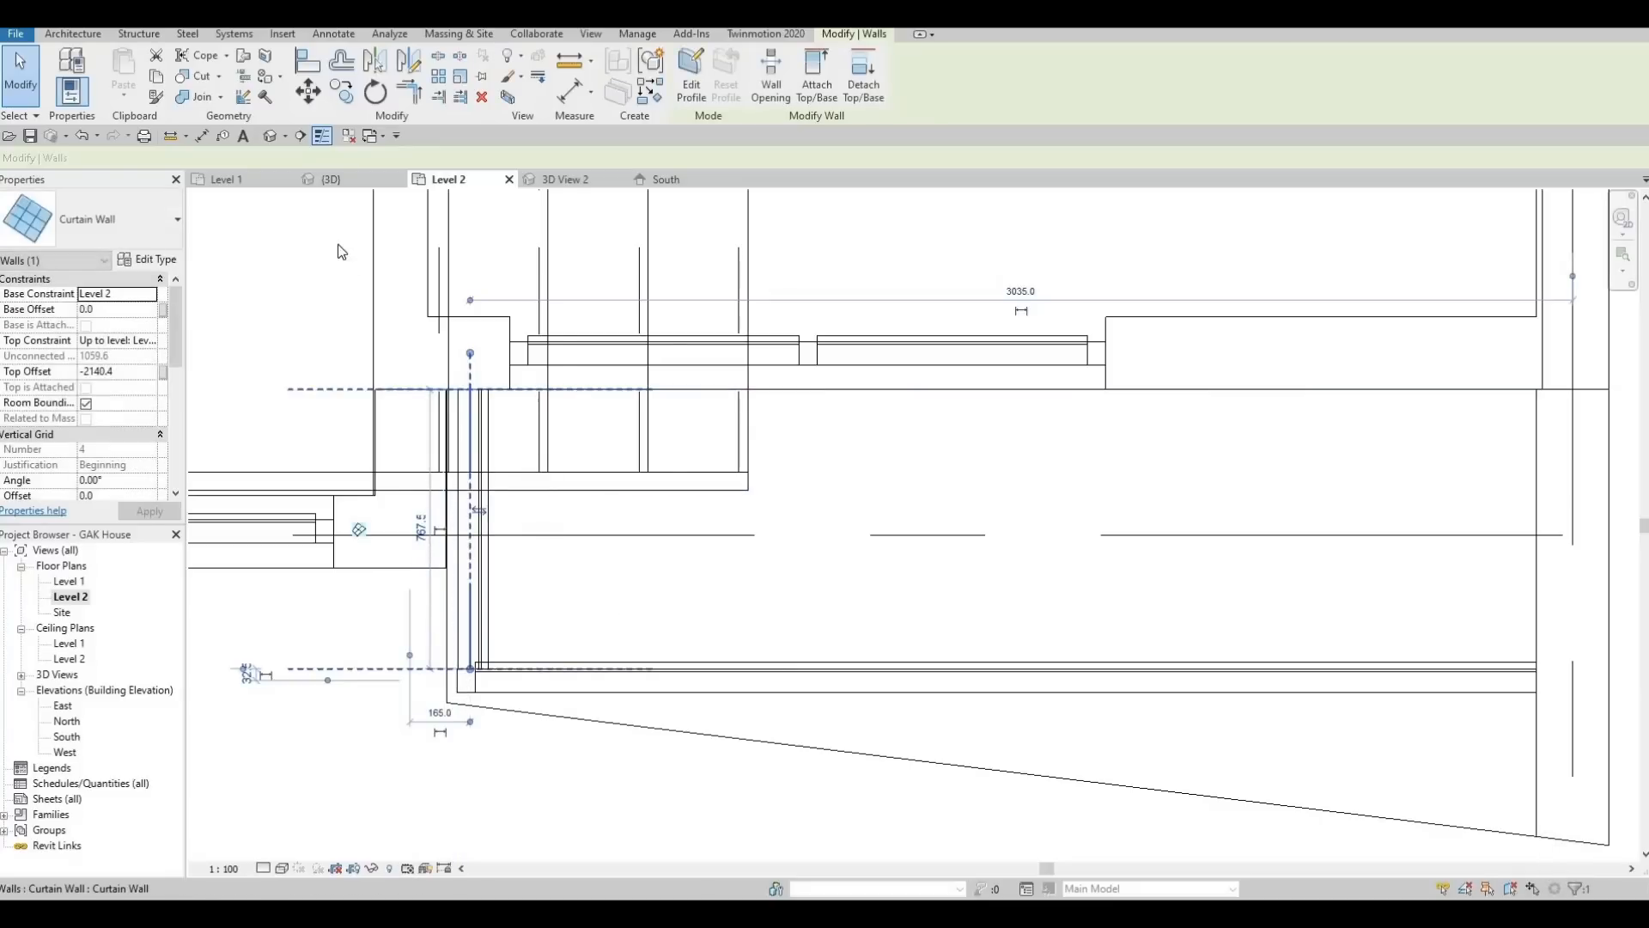
key(Escape)
click(330, 179)
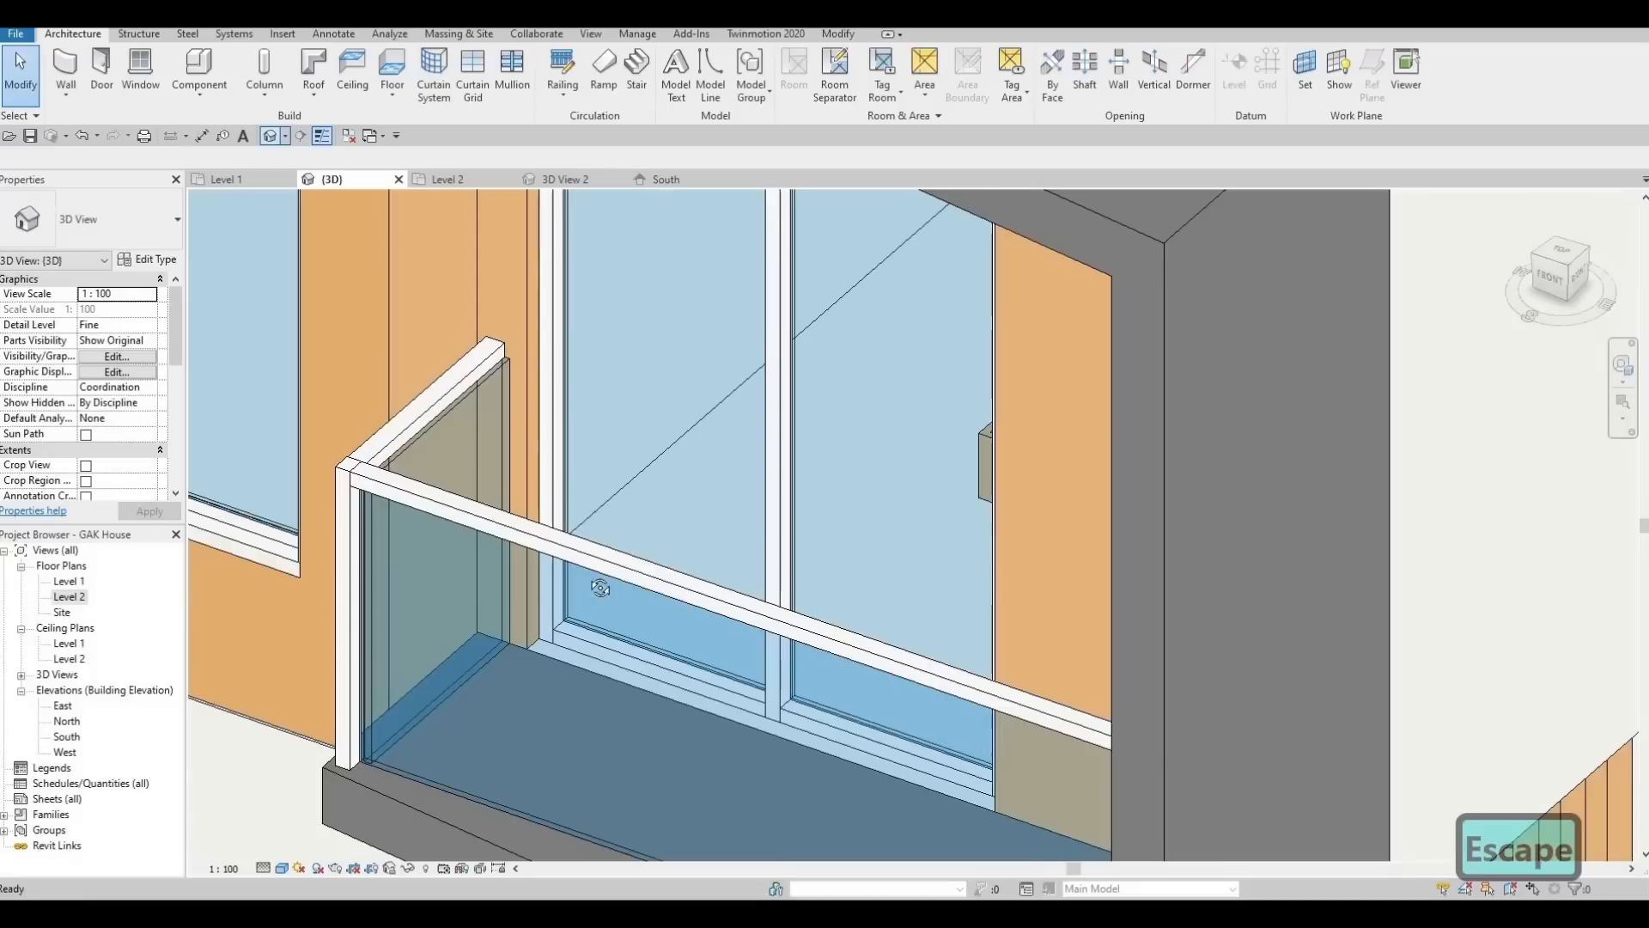
key(Escape)
shift+middle_drag(724, 513, 666, 666)
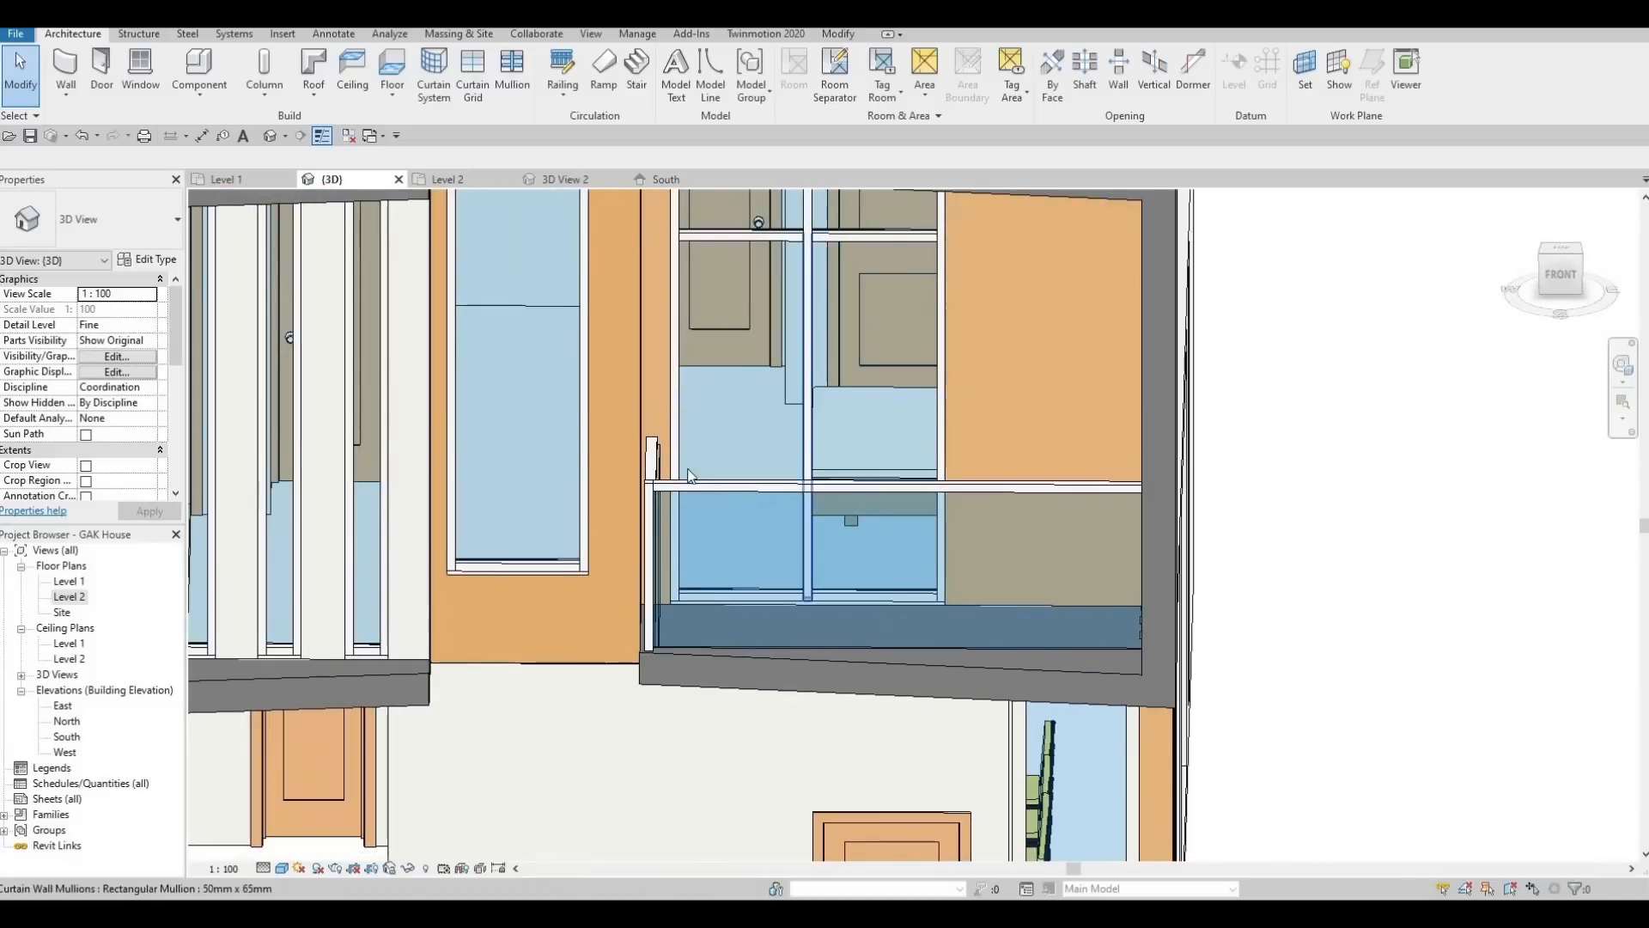
middle_drag(809, 481, 702, 566)
Load the M_Door-Curtain-Wall-Single-Glass family from the Canada library's Doors folder
click(278, 36)
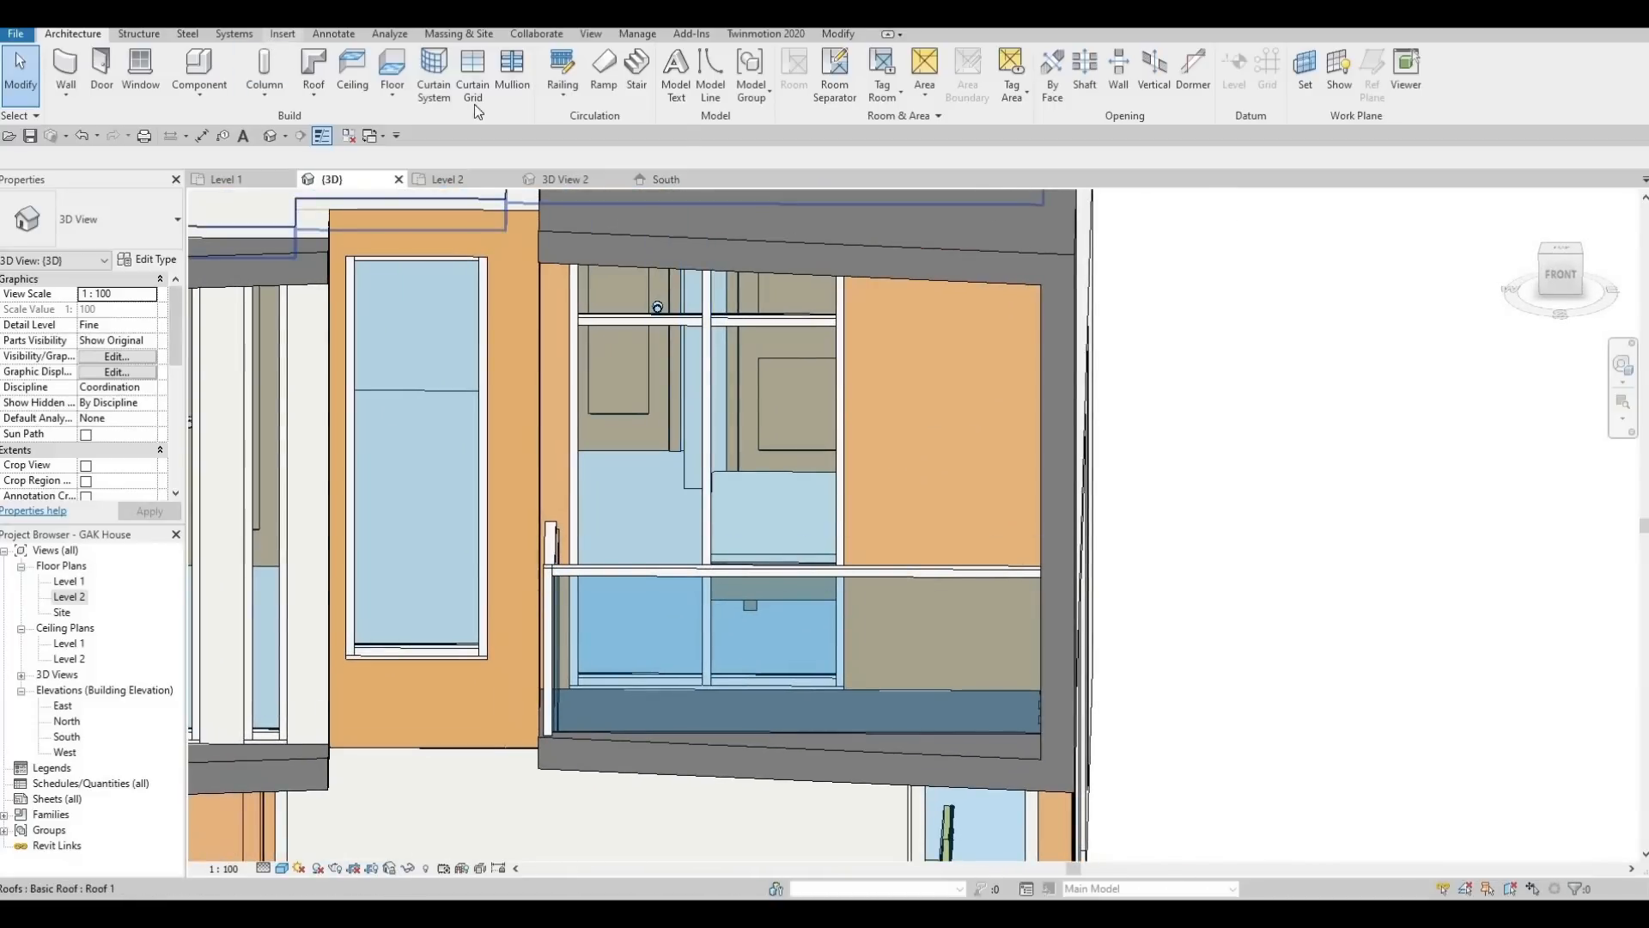
click(705, 71)
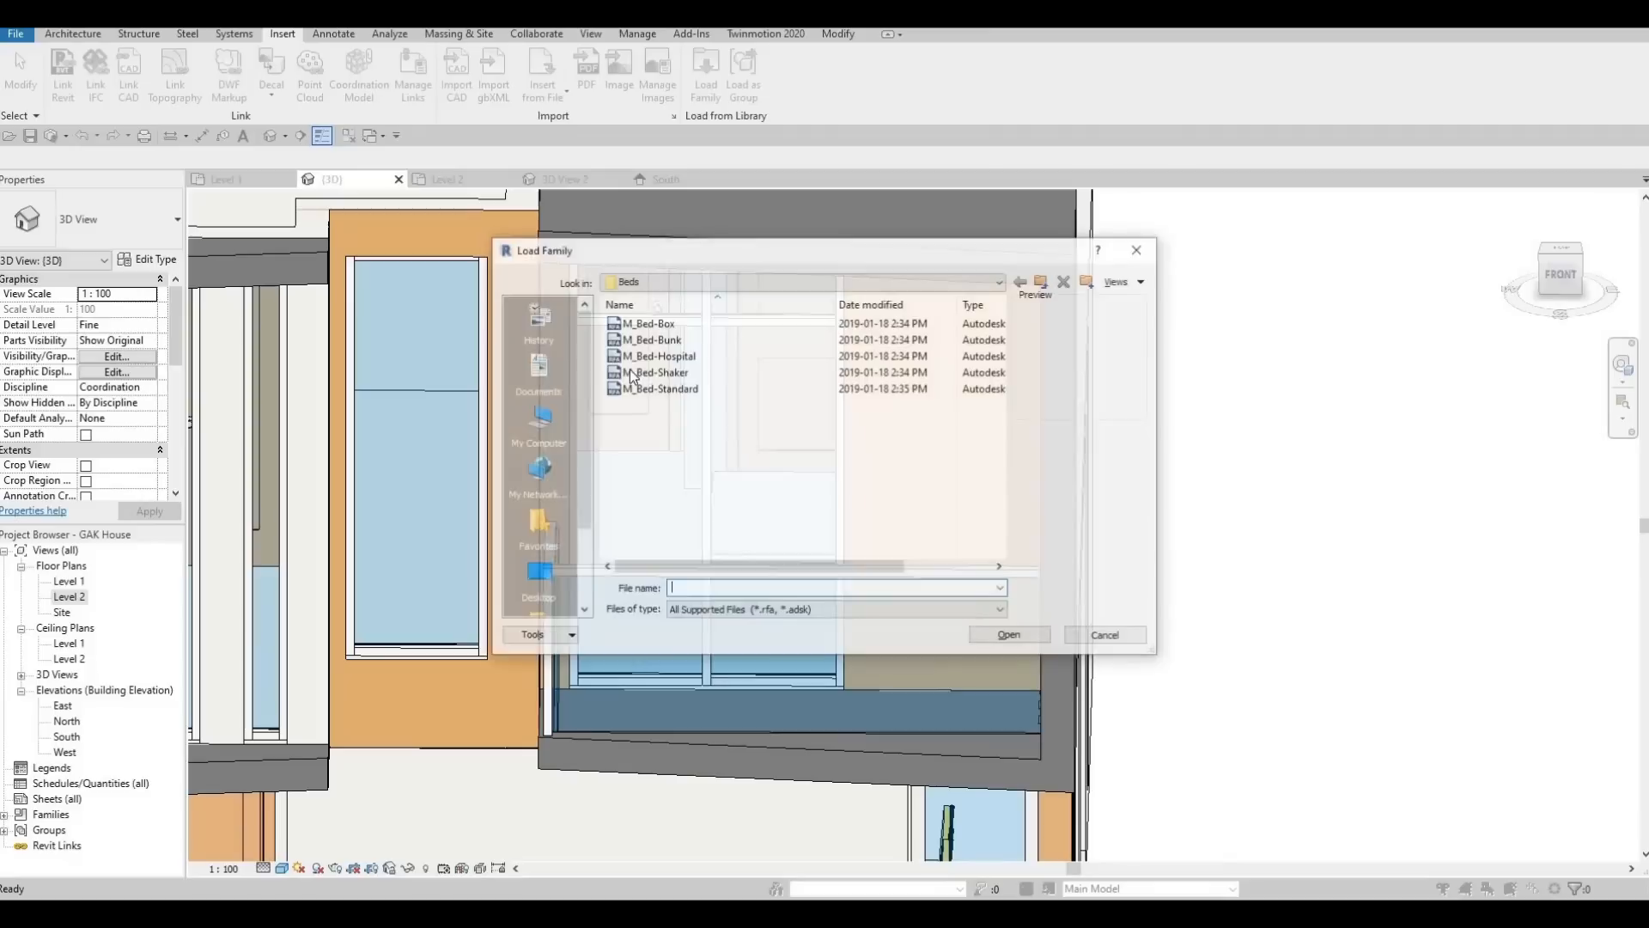
click(687, 283)
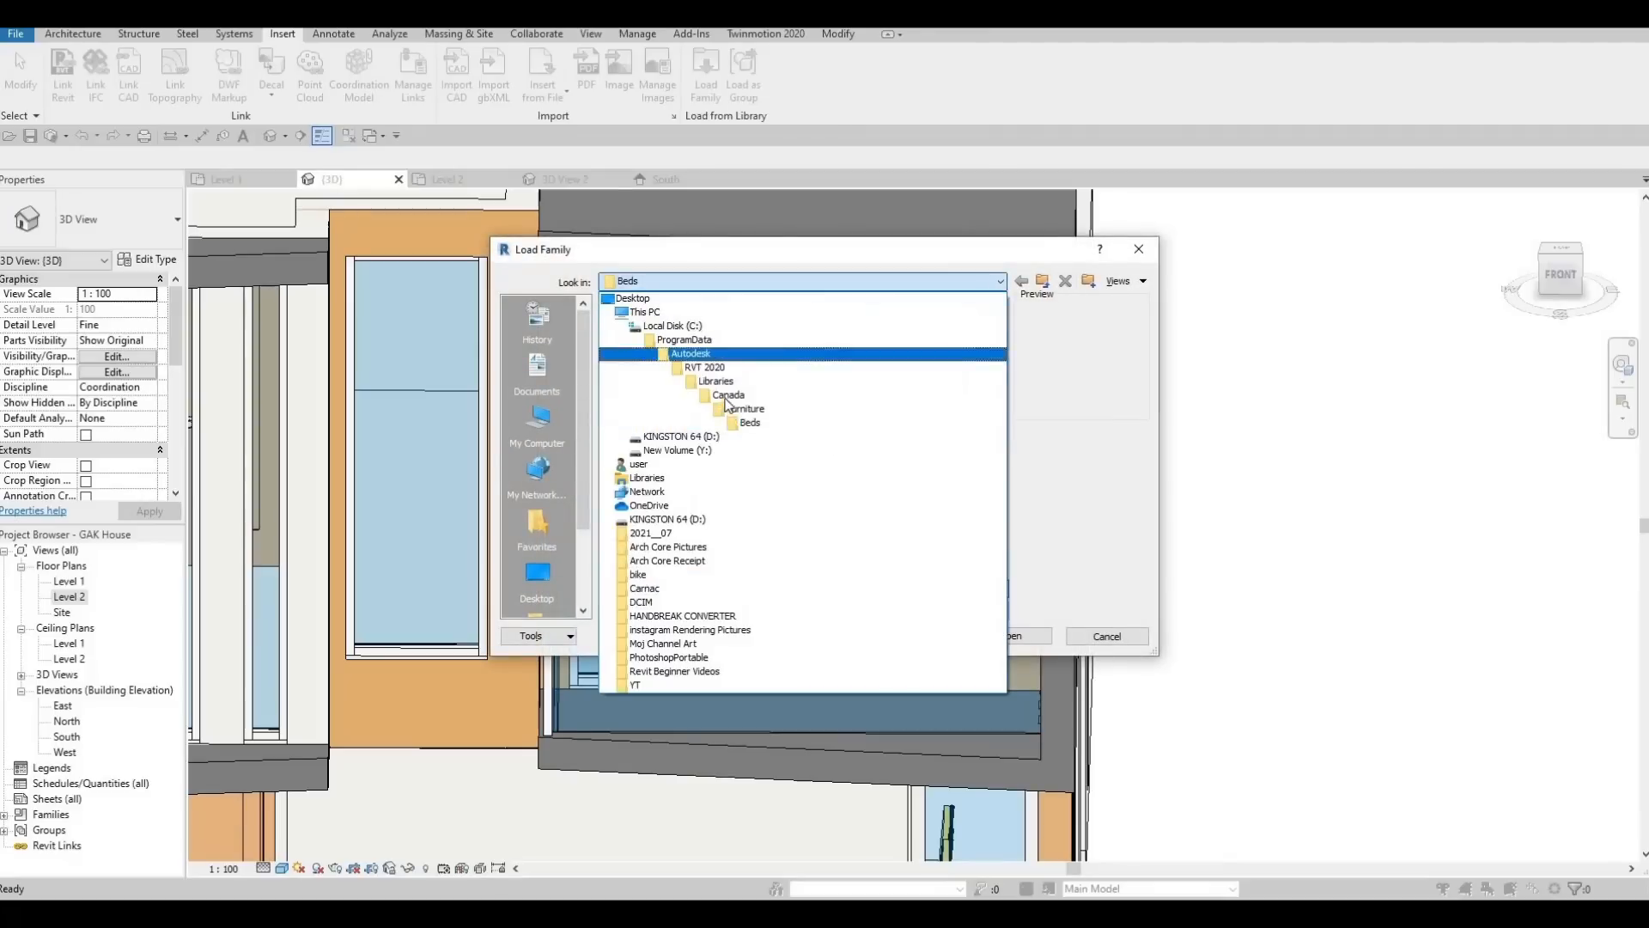
click(666, 396)
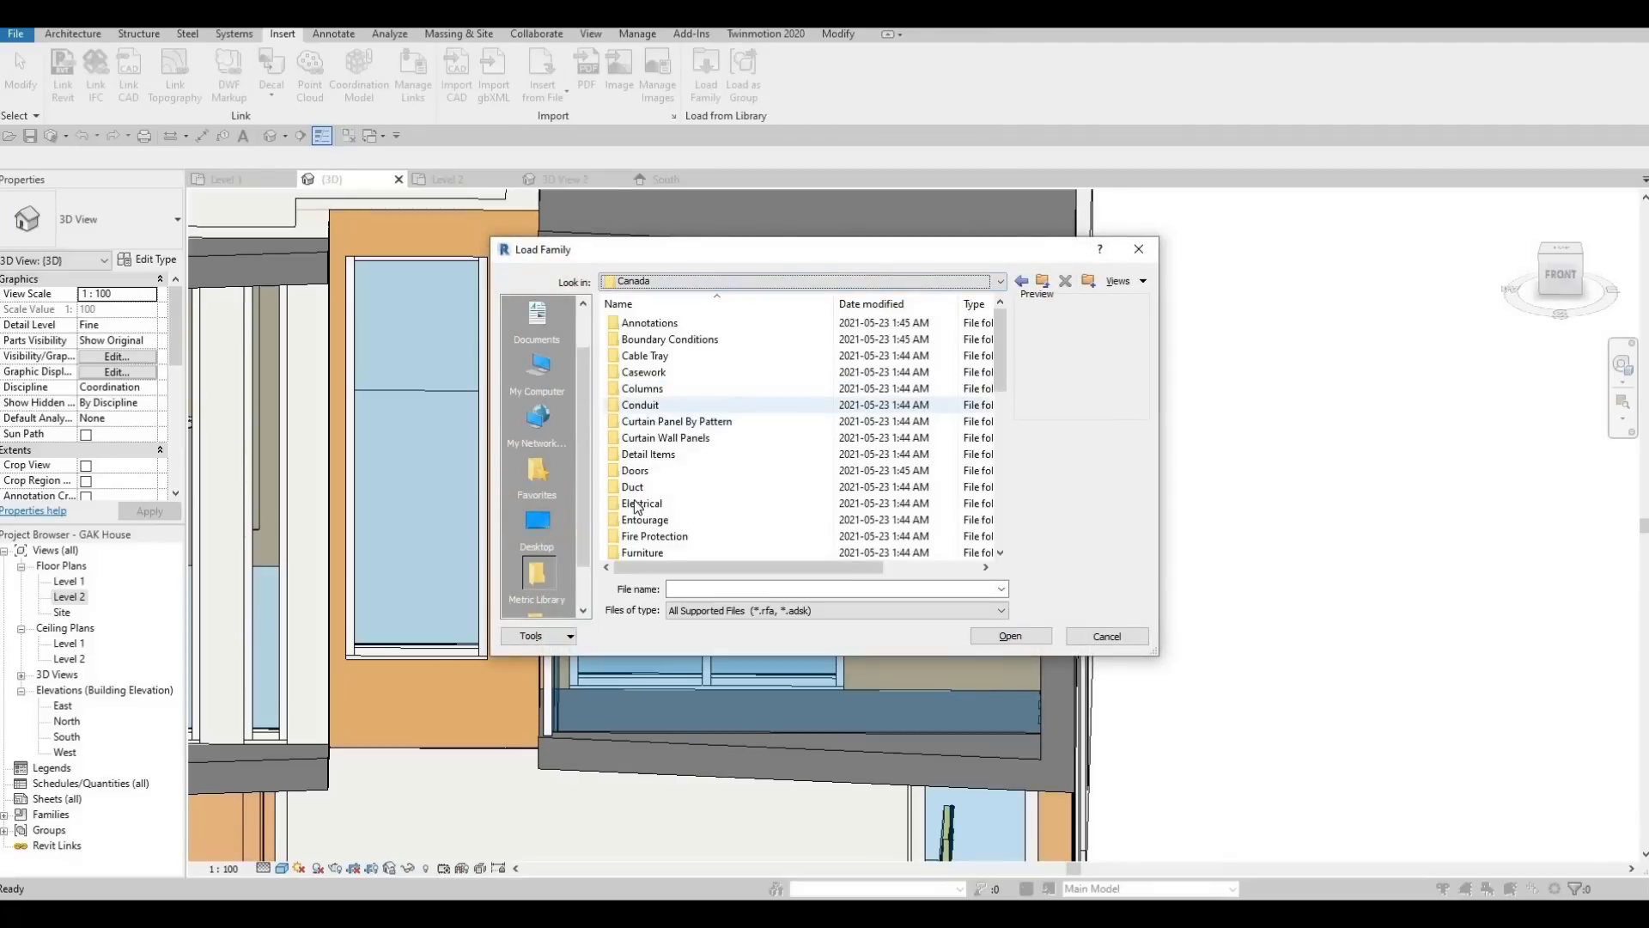
scroll(648, 498, down, 4)
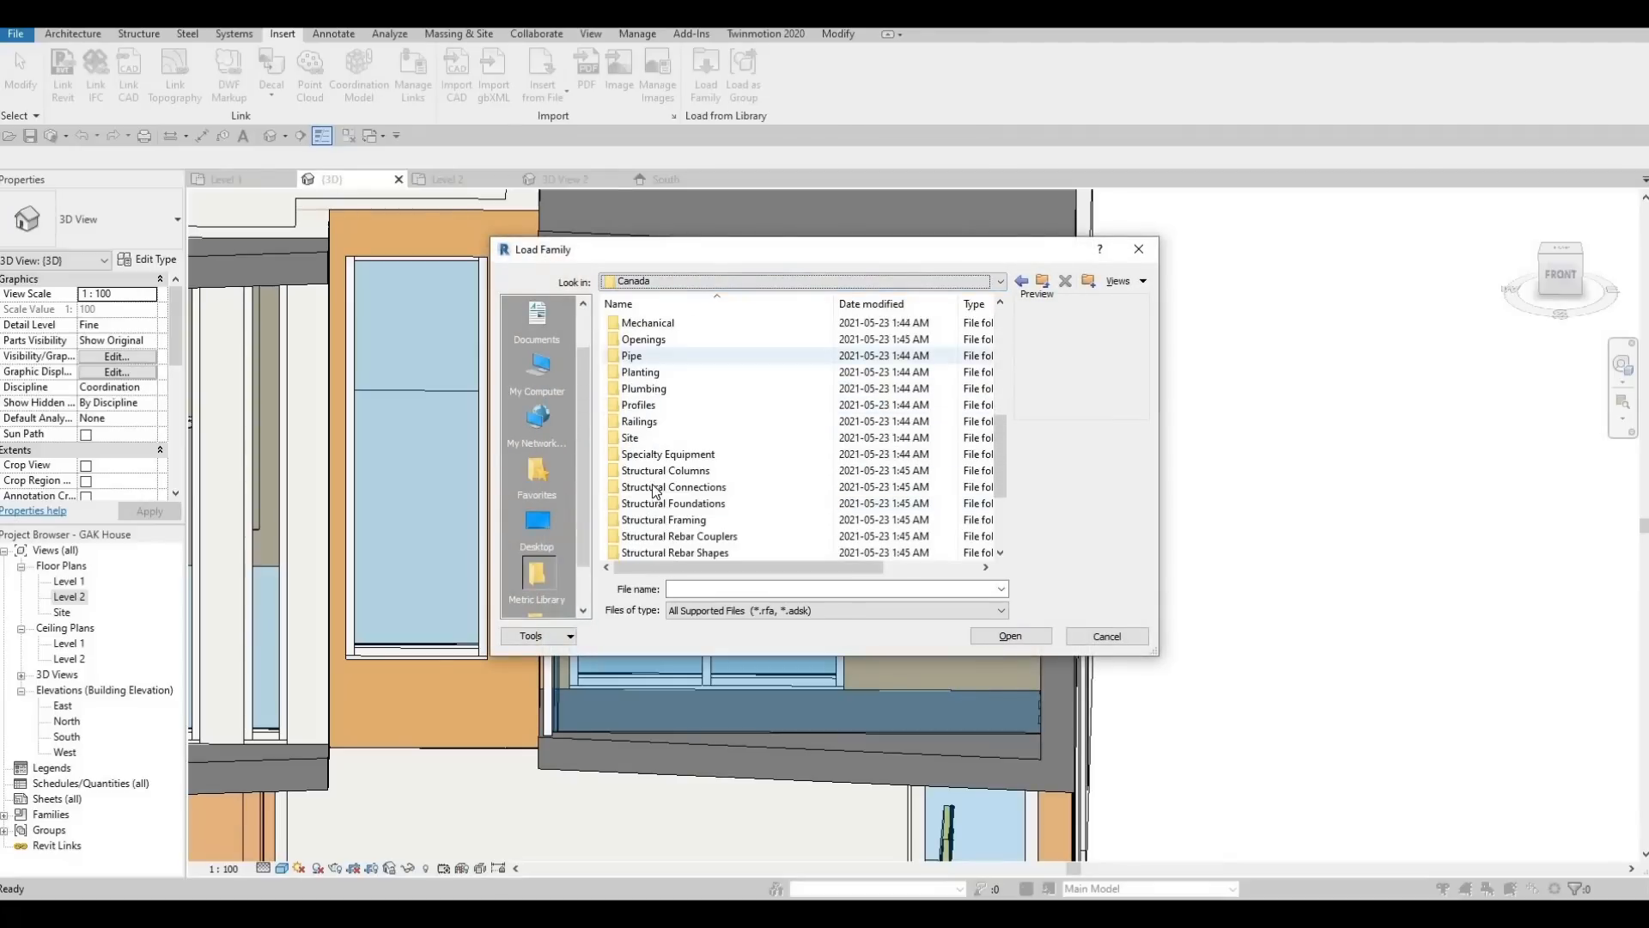
scroll(655, 447, up, 3)
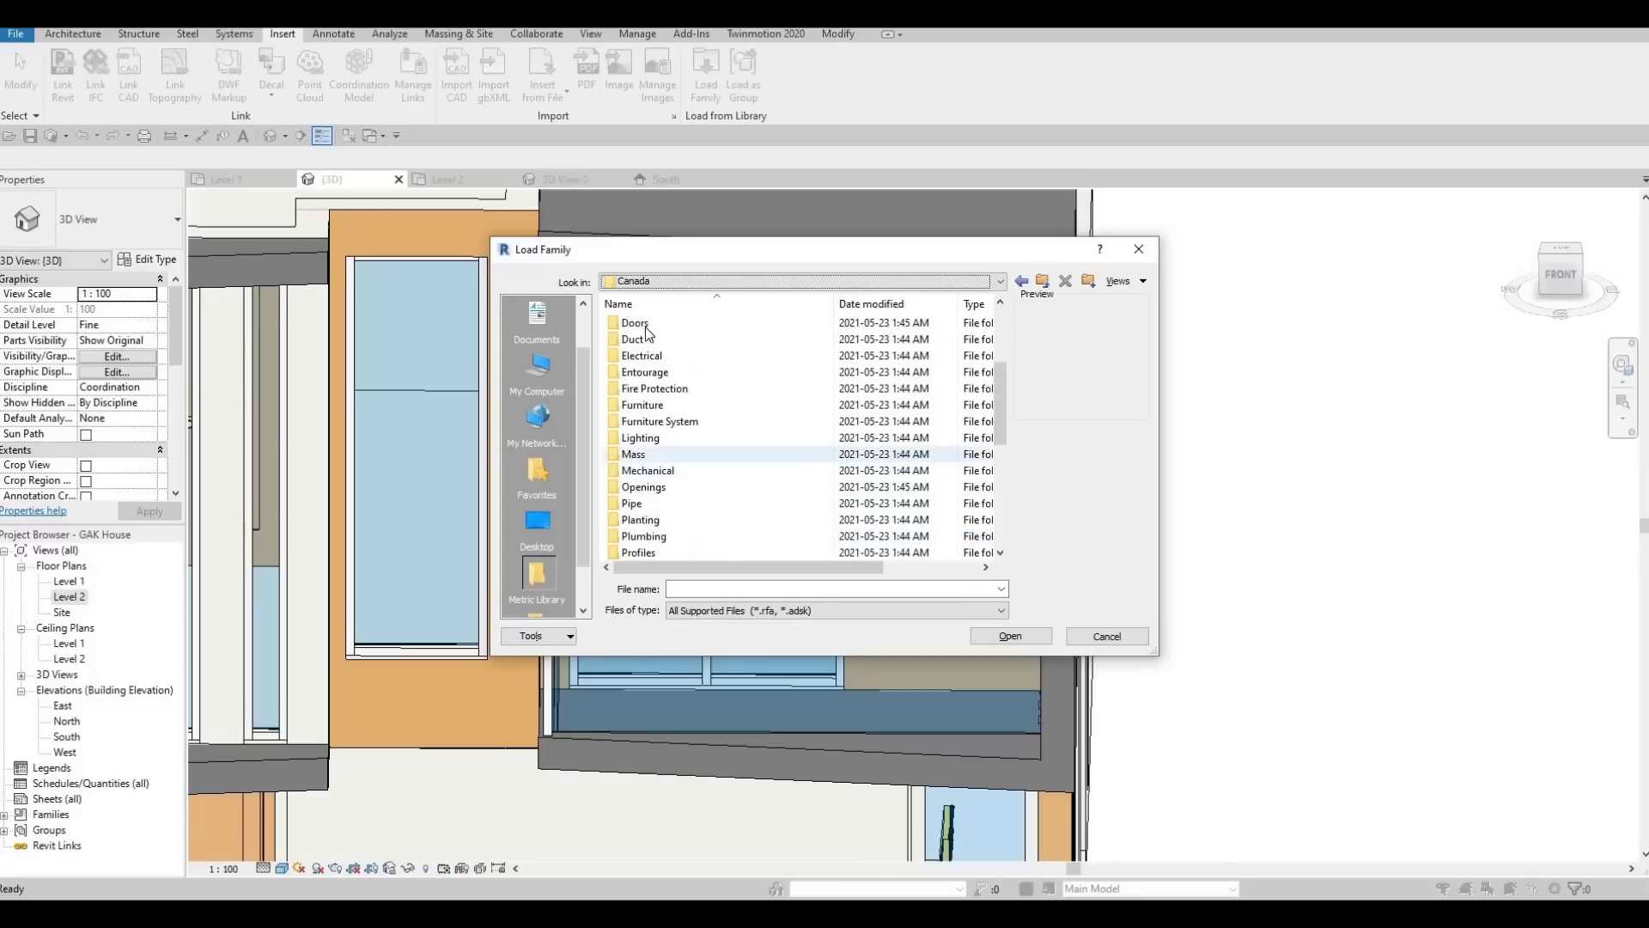
key(Return)
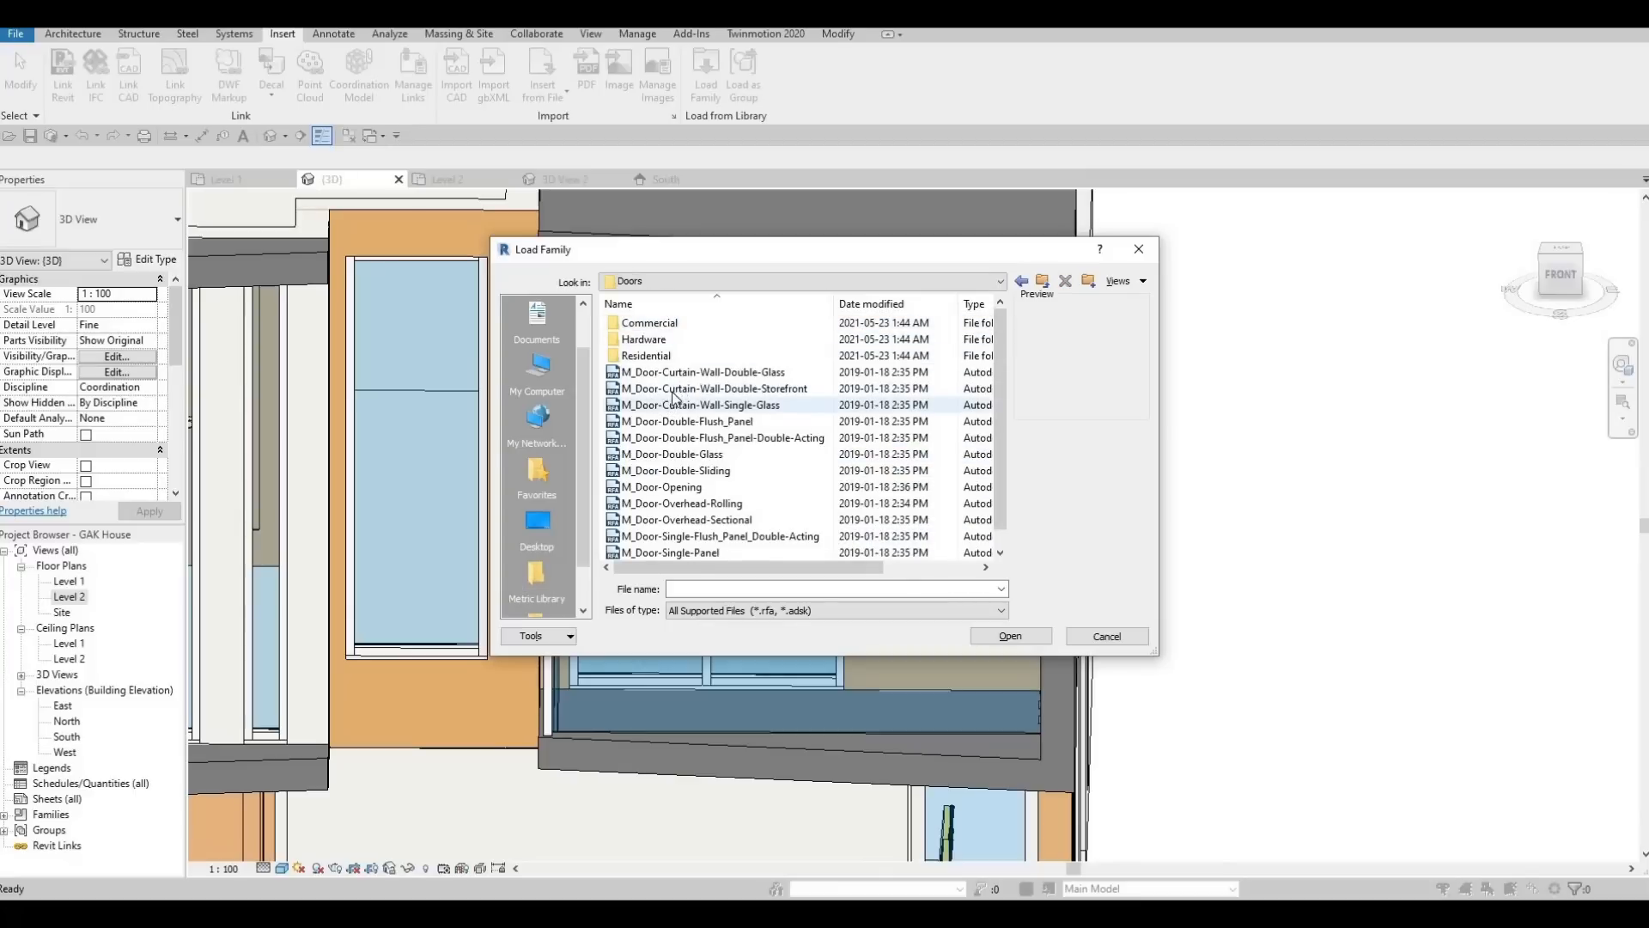
click(667, 407)
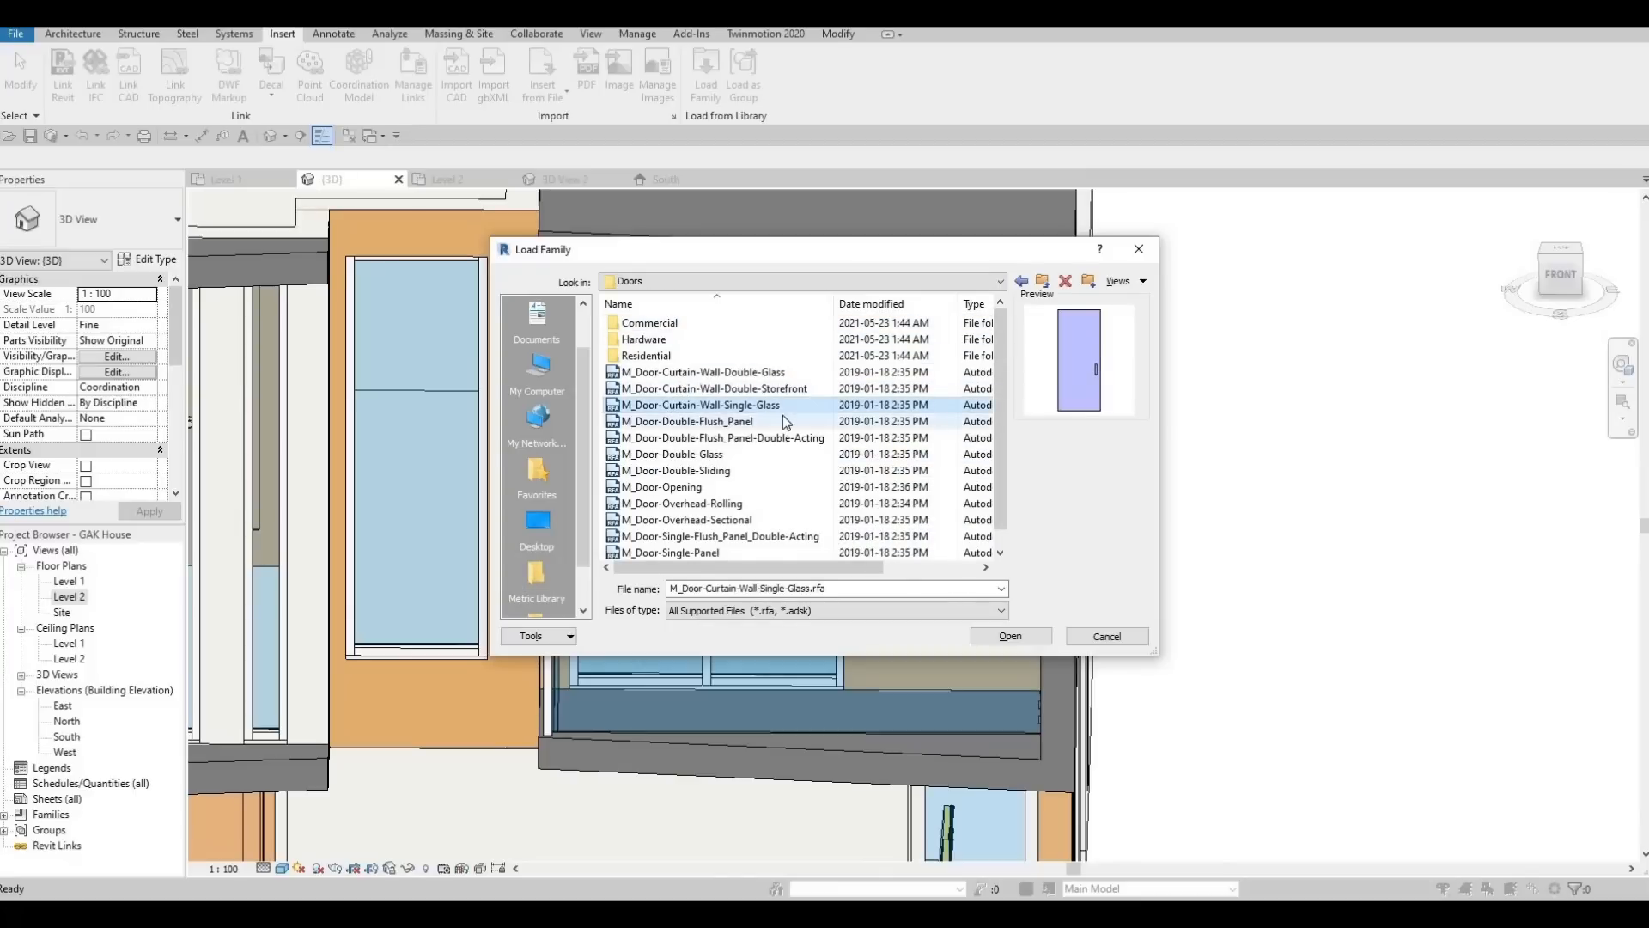
click(1000, 641)
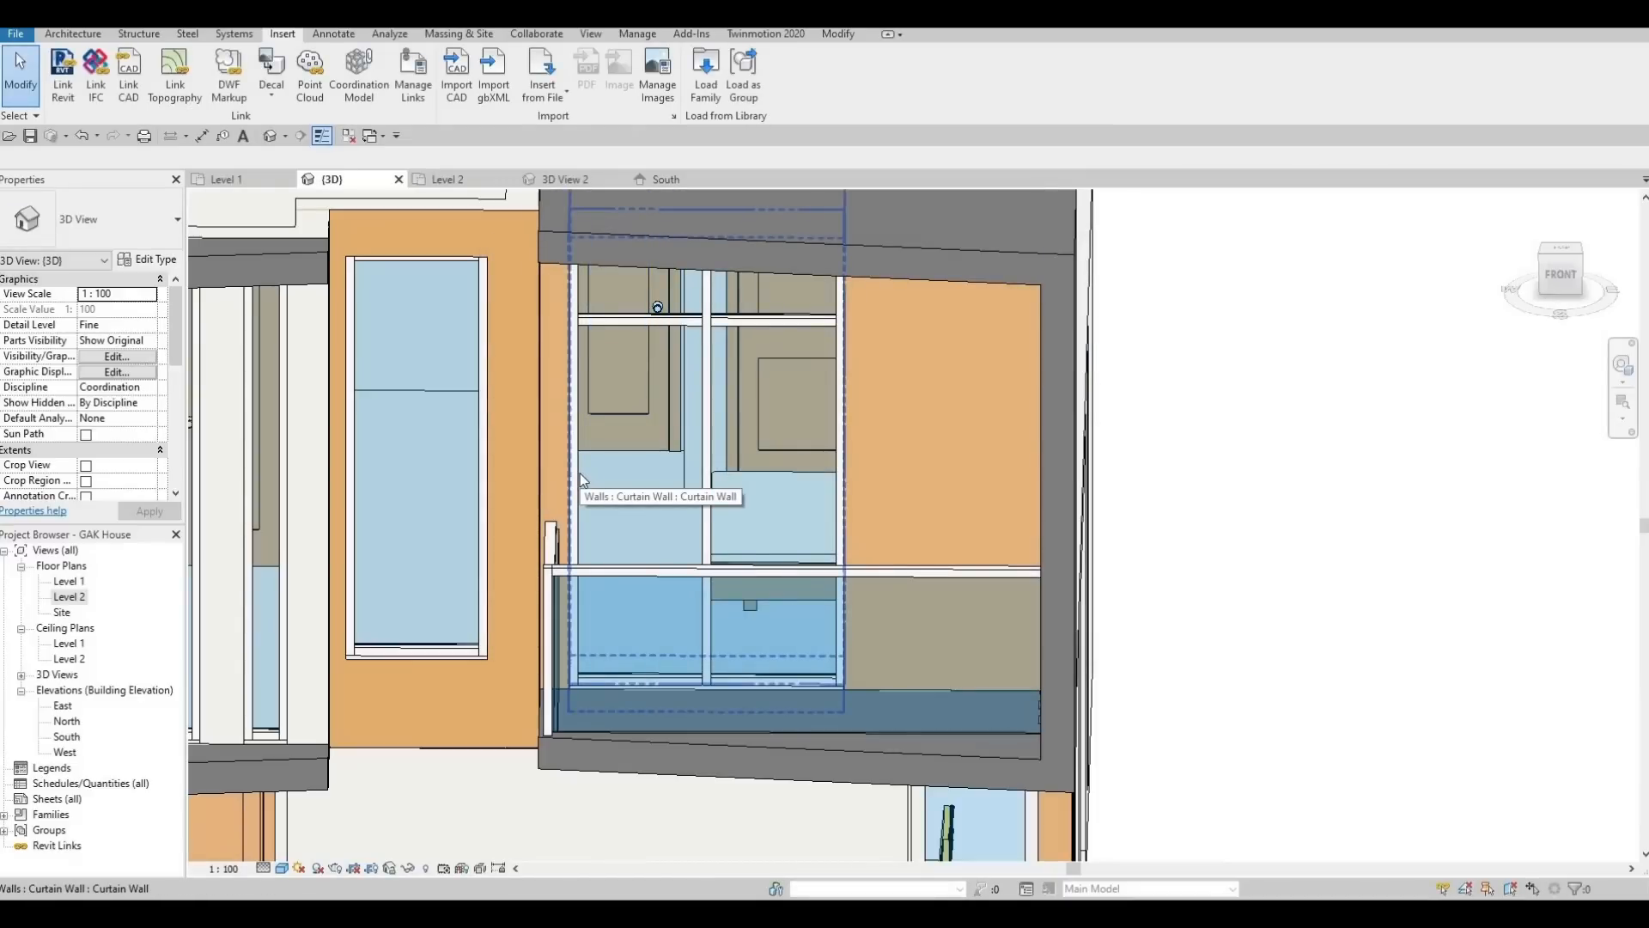
Replace the large left glazed panel of the front balcony's curtain wall with the M_Door-Curtain-Wall-Single-Glass door
key(Tab)
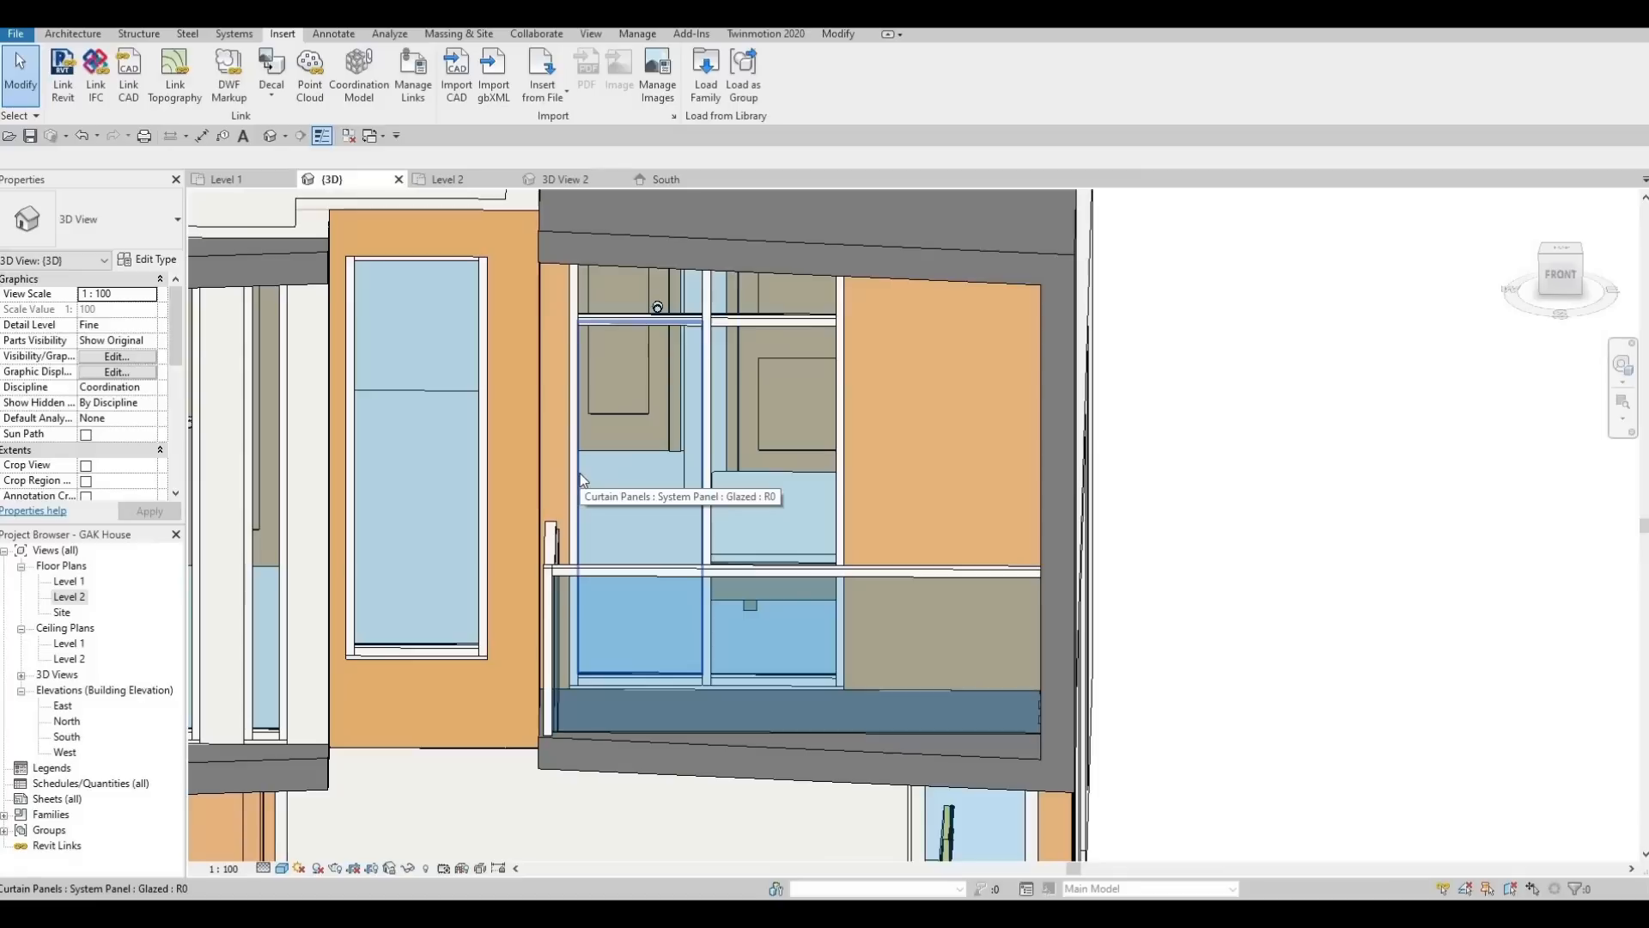
key(Tab)
key(Tab)
key(Tab)
key(Tab)
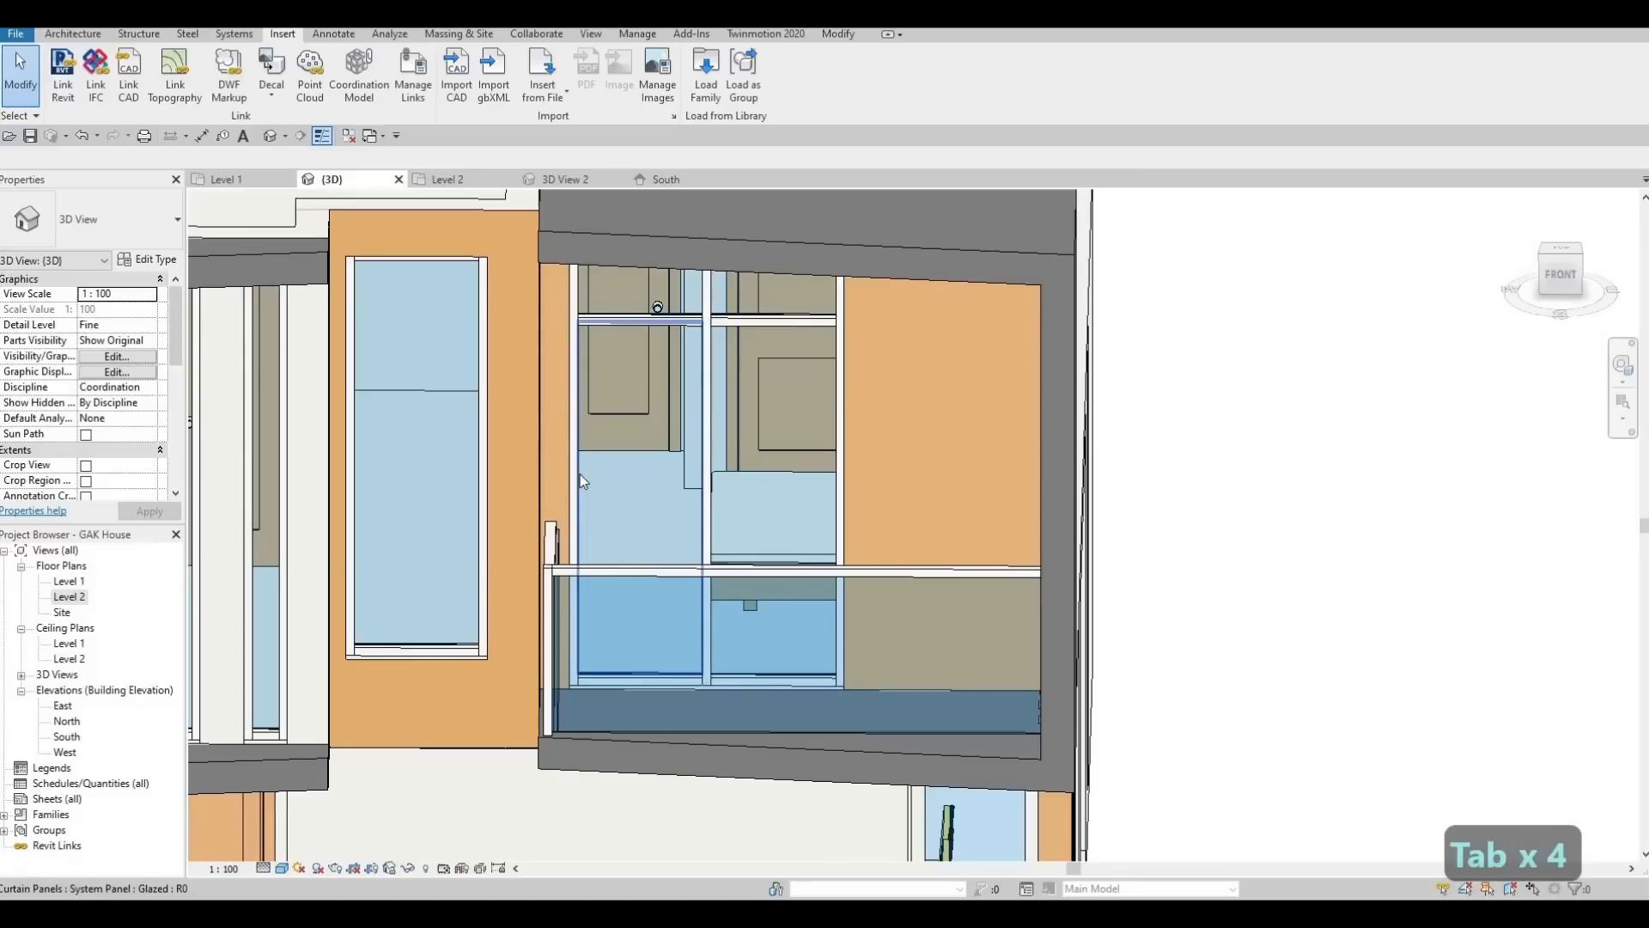
click(580, 474)
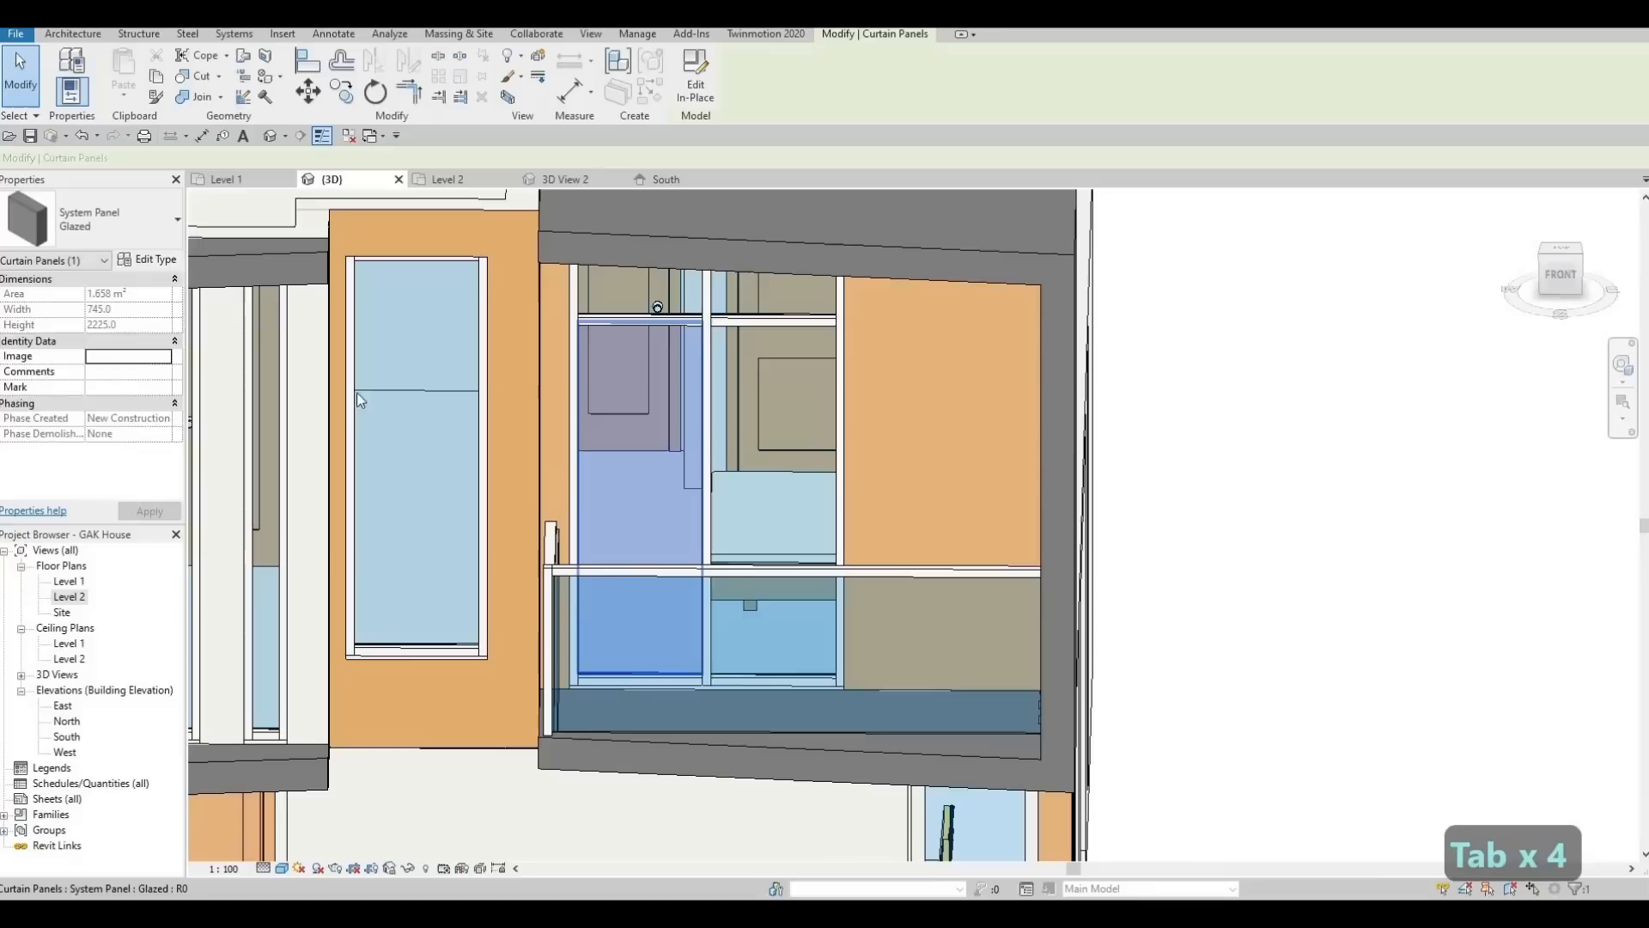
click(118, 235)
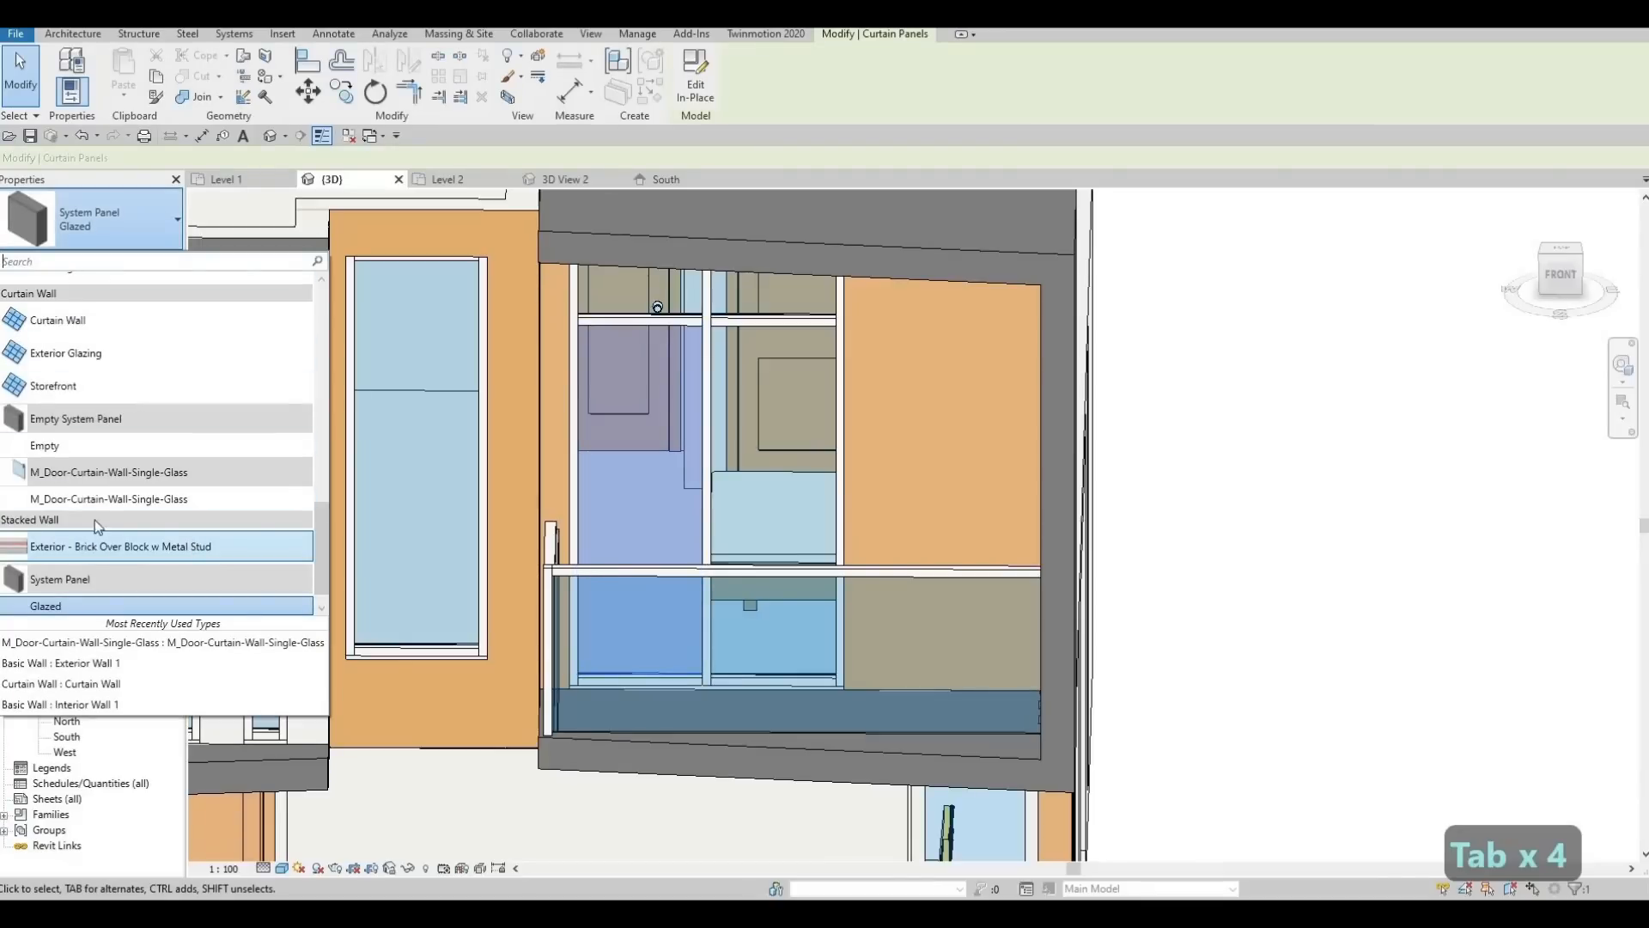
click(109, 498)
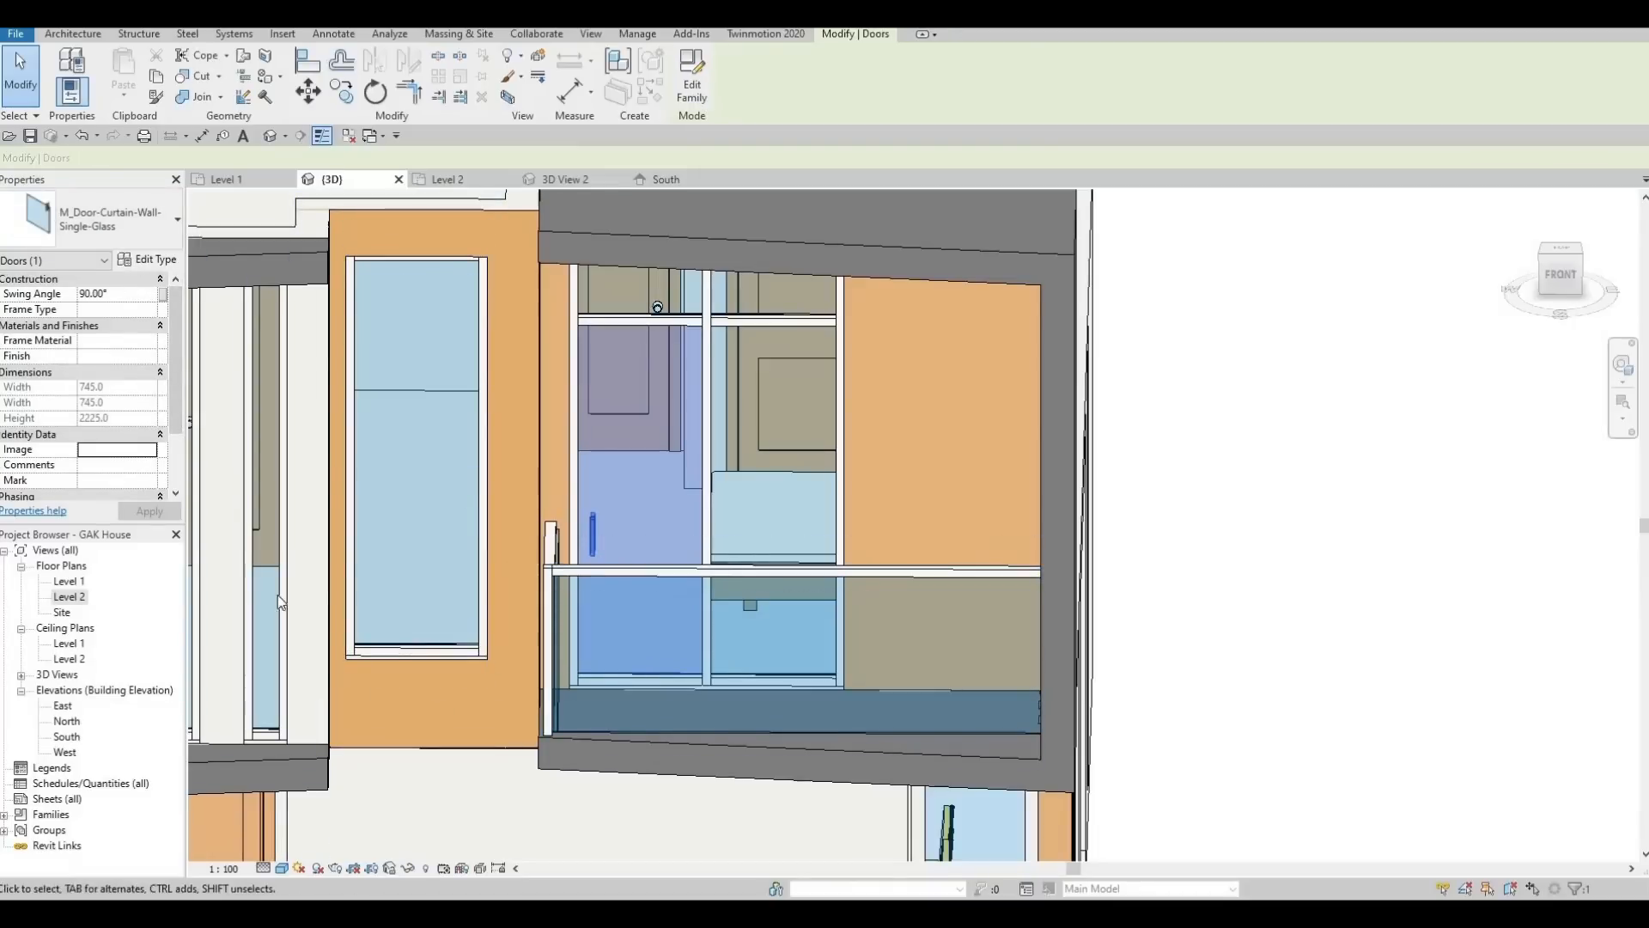
In the Level 2 plan, flip the balcony door's hand so its hinge is on the side nearest the short railing
double_click(69, 596)
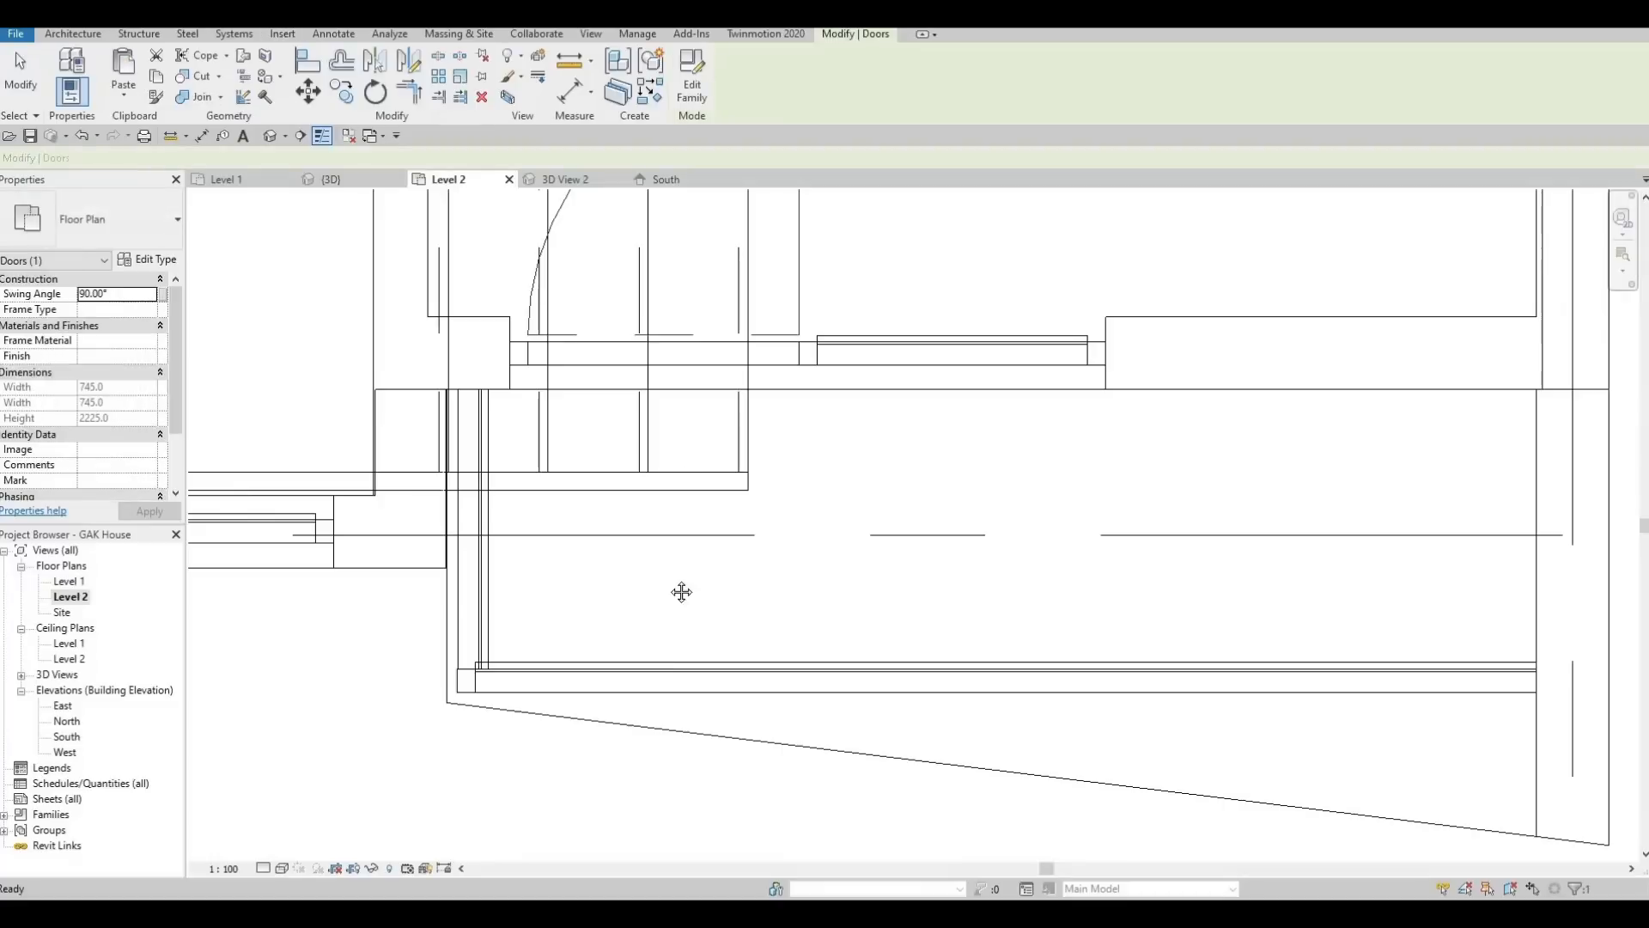
scroll(704, 515, down, 3)
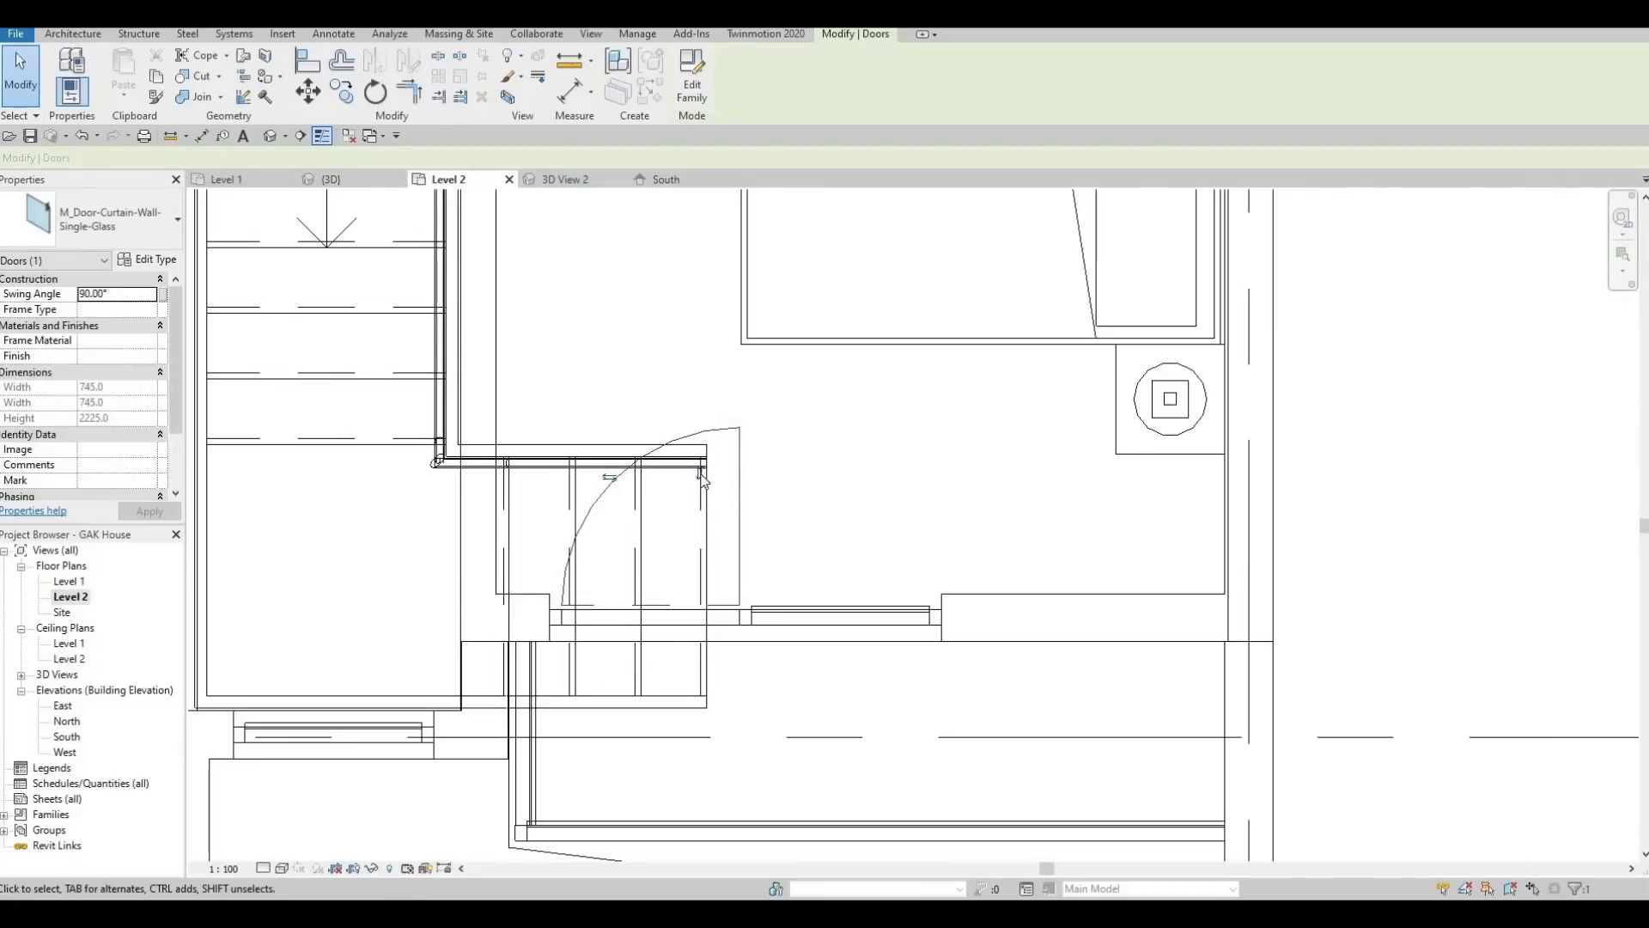
click(609, 478)
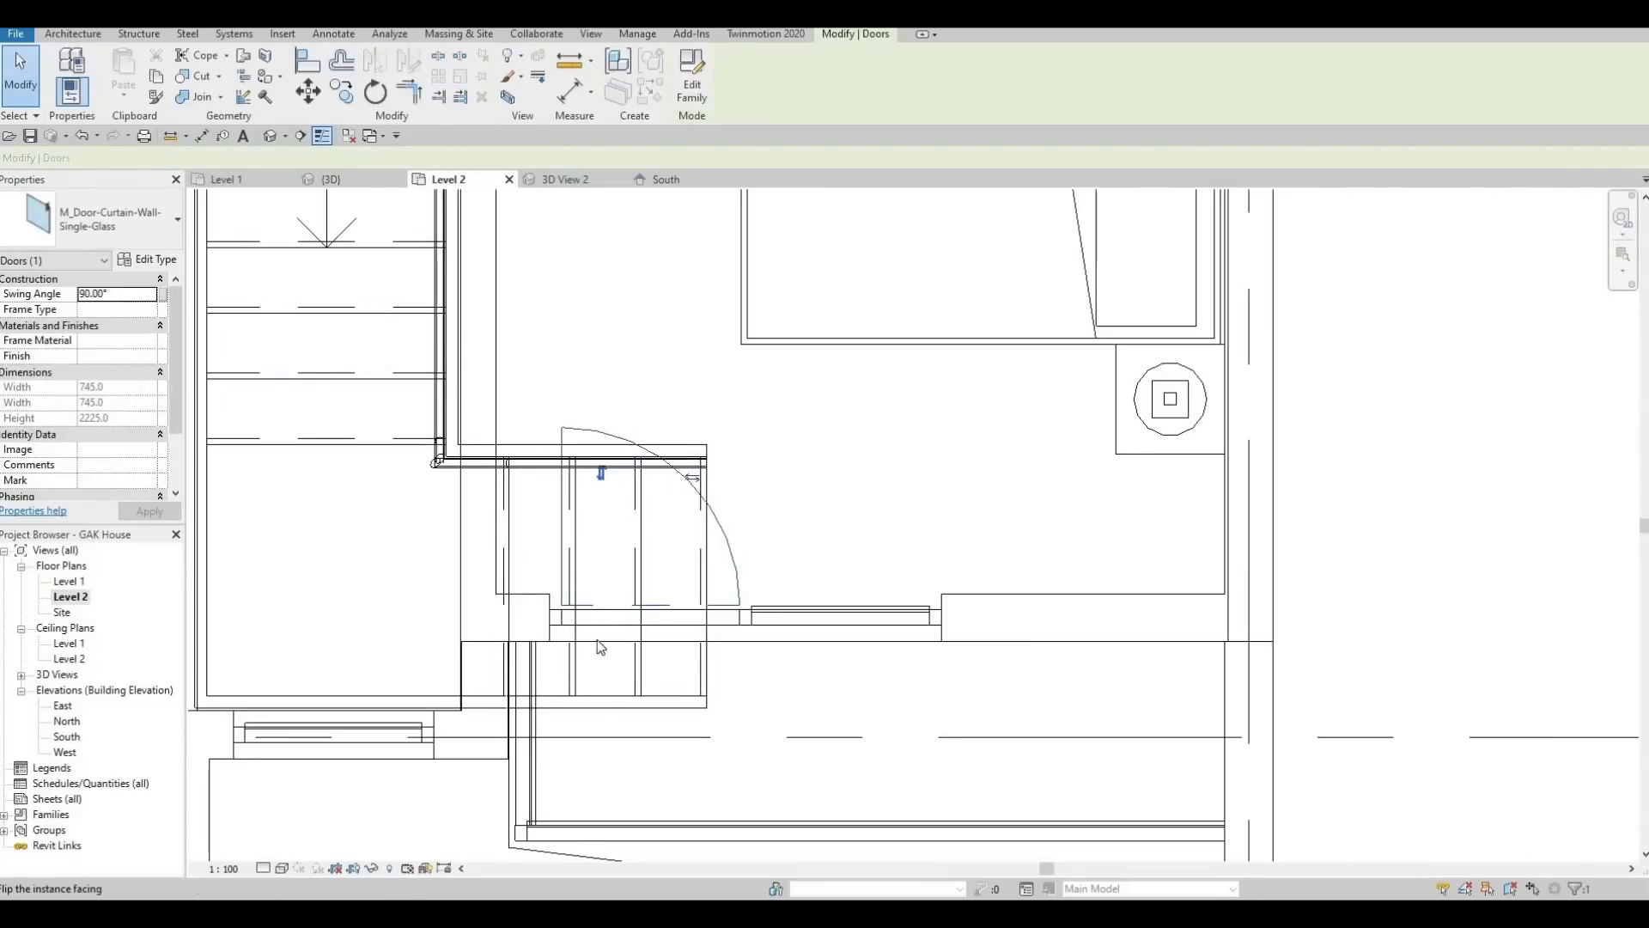
scroll(839, 806, down, 3)
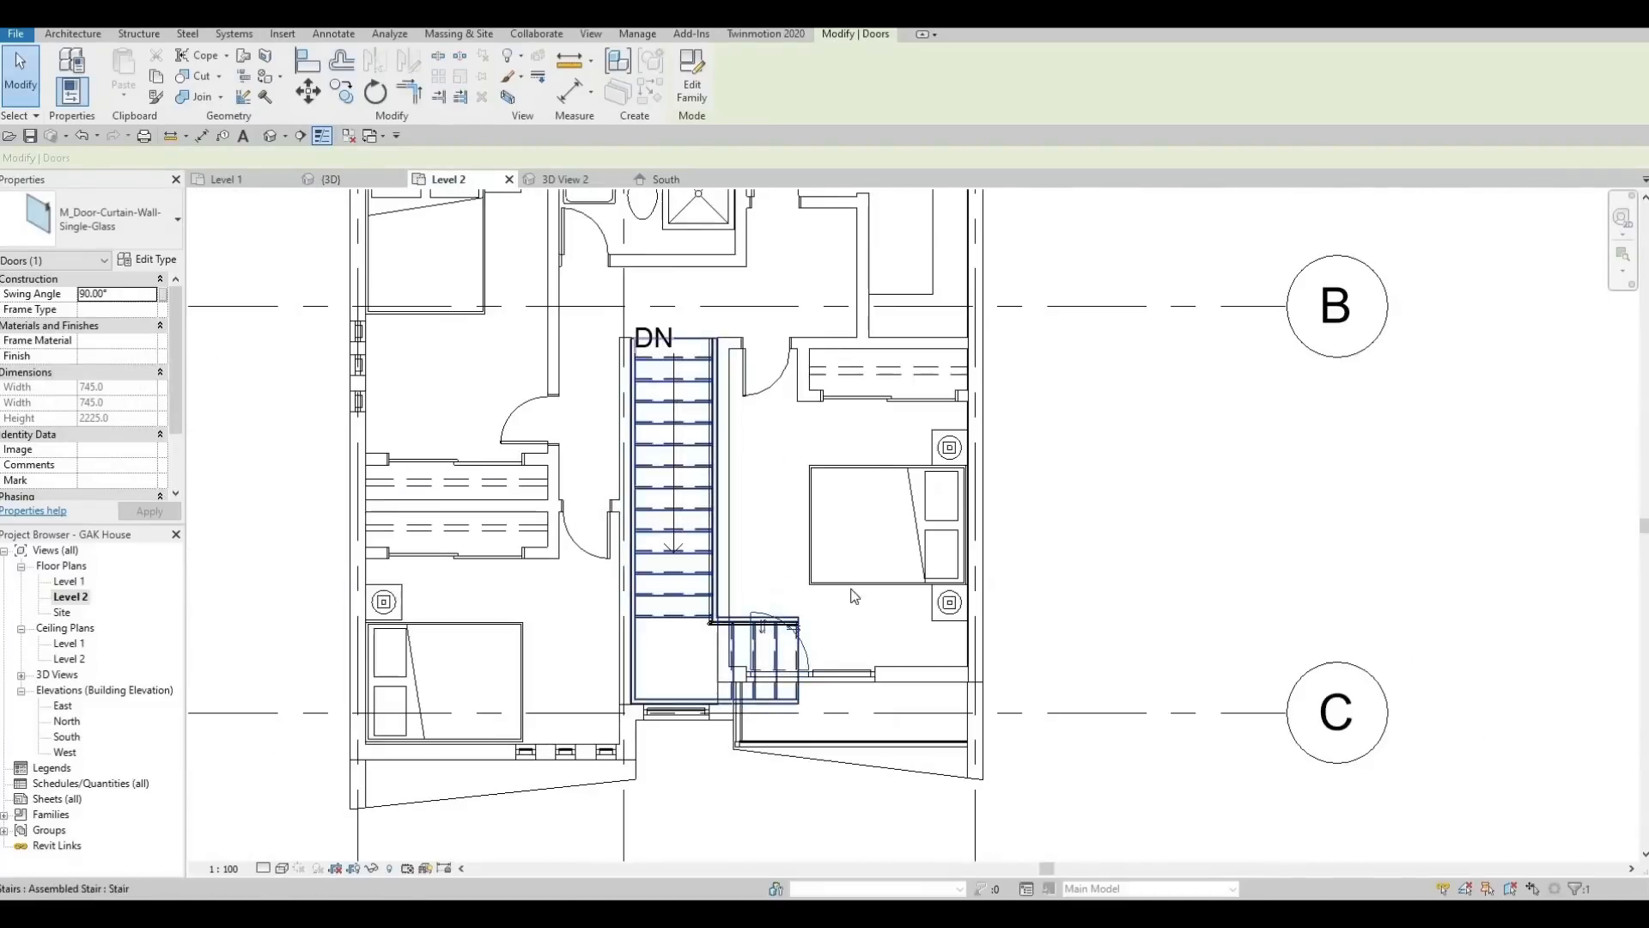
scroll(855, 596, down, 2)
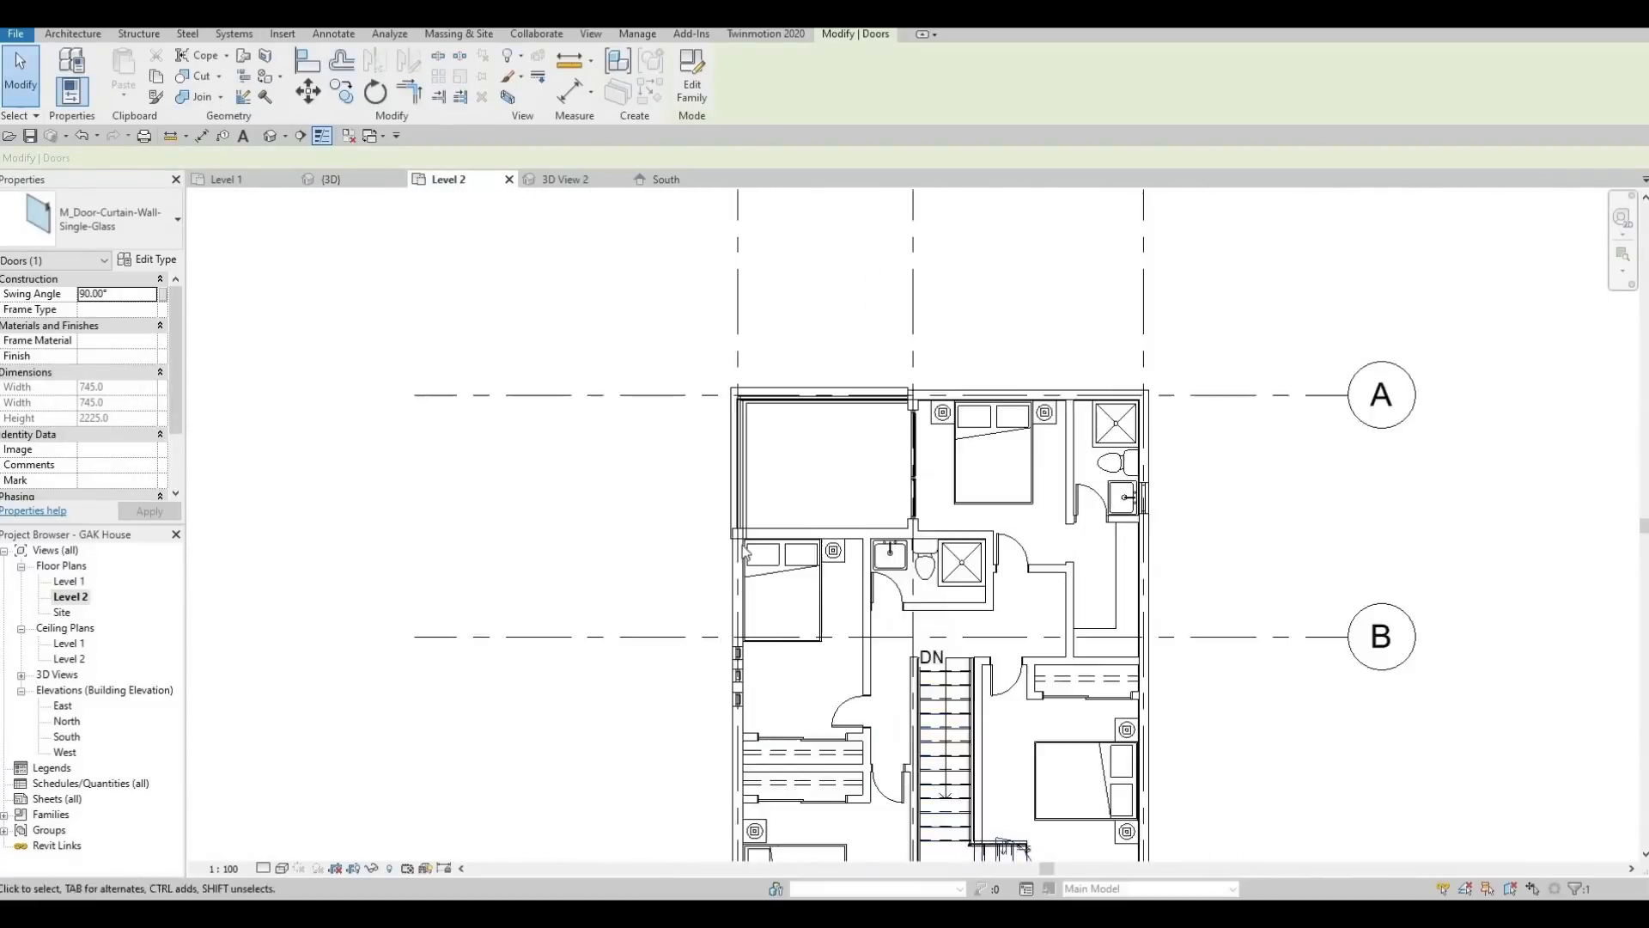
In the 3D view, replace the rear balcony curtain wall's large lower right glazed panel with the M_Door-Curtain-Wall-Single-Glass door
click(270, 135)
shift+middle_drag(1338, 495, 1041, 534)
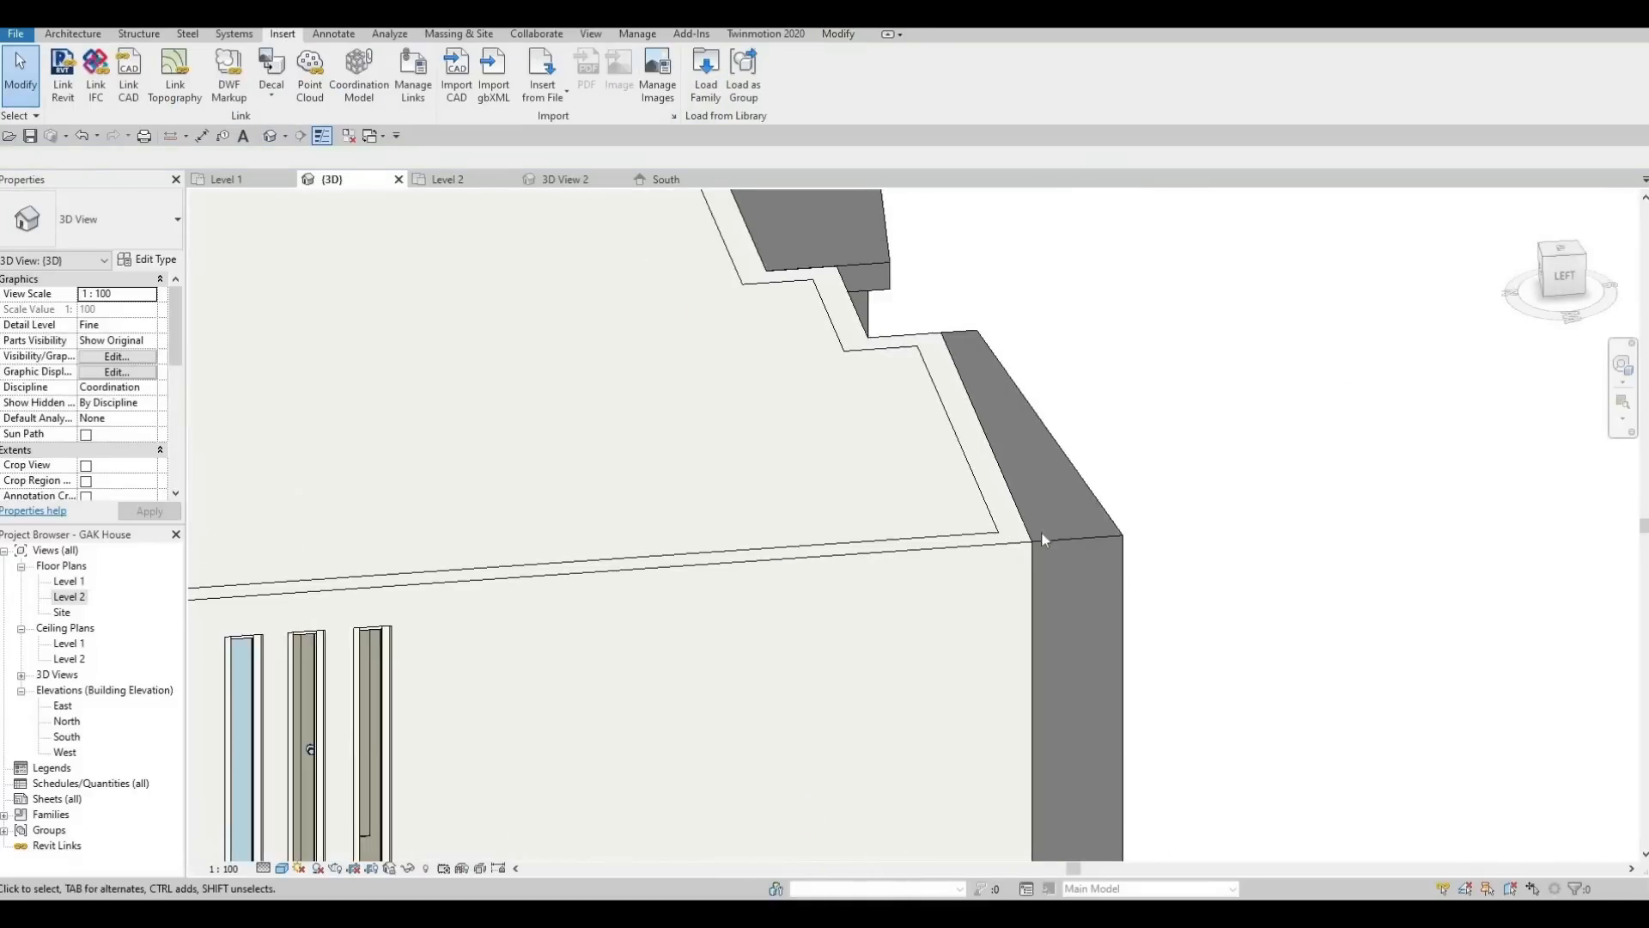
middle_drag(266, 589, 1207, 459)
shift+middle_drag(1014, 500, 1039, 490)
middle_drag(1189, 531, 1040, 488)
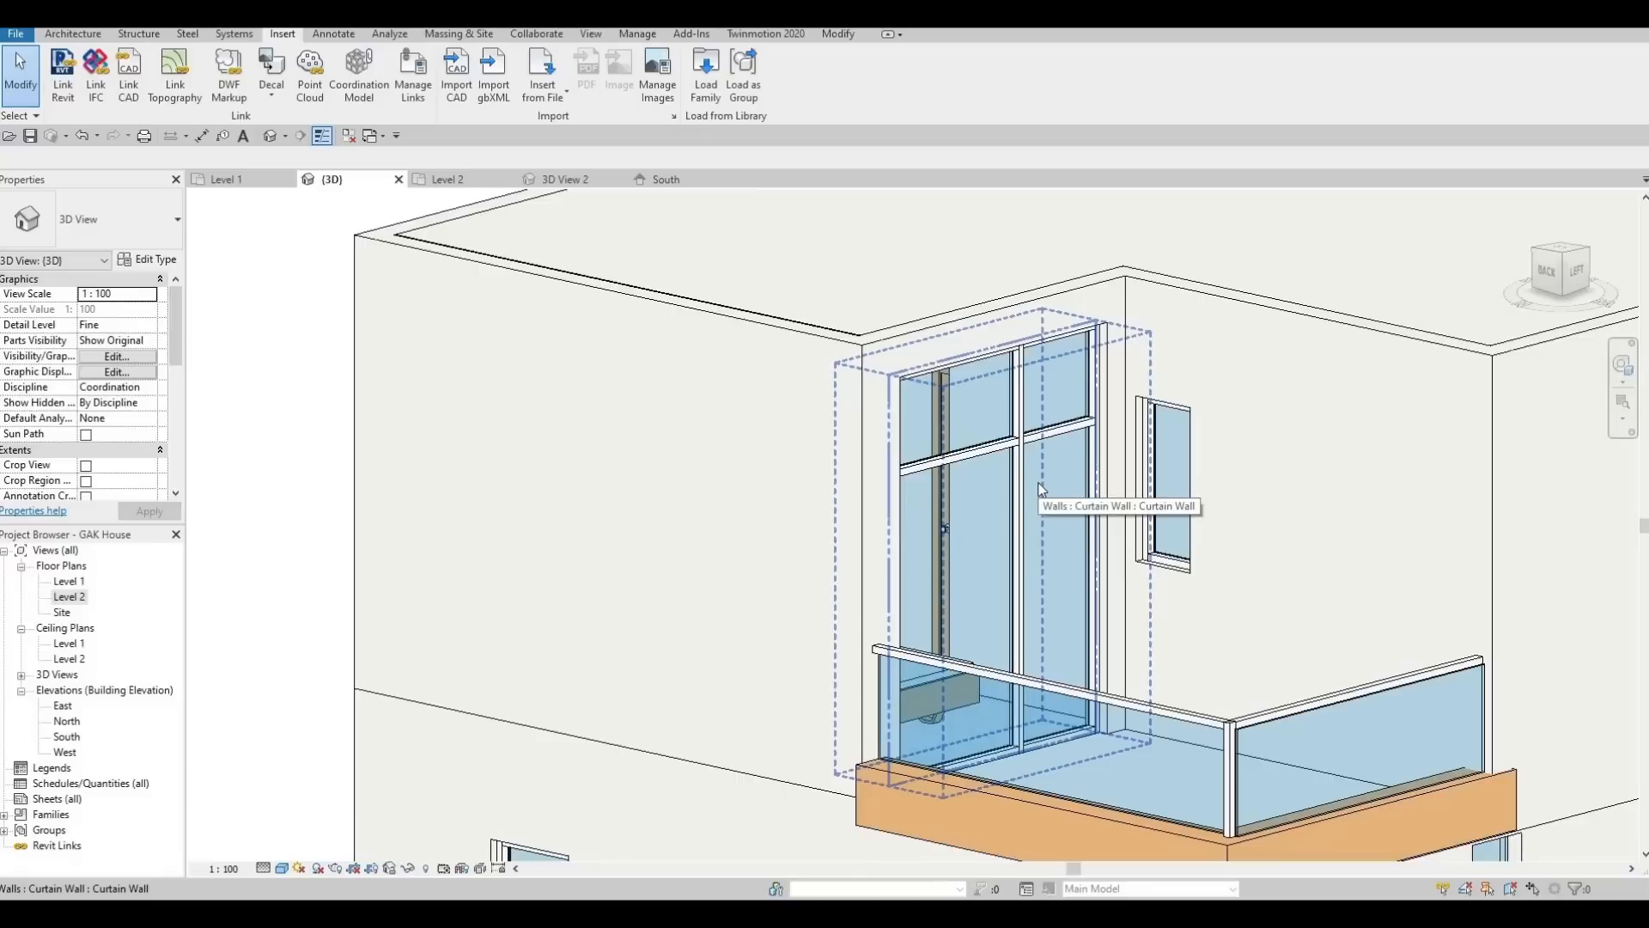
key(Tab)
key(Tab)
key(Tab)
key(Tab)
key(Tab)
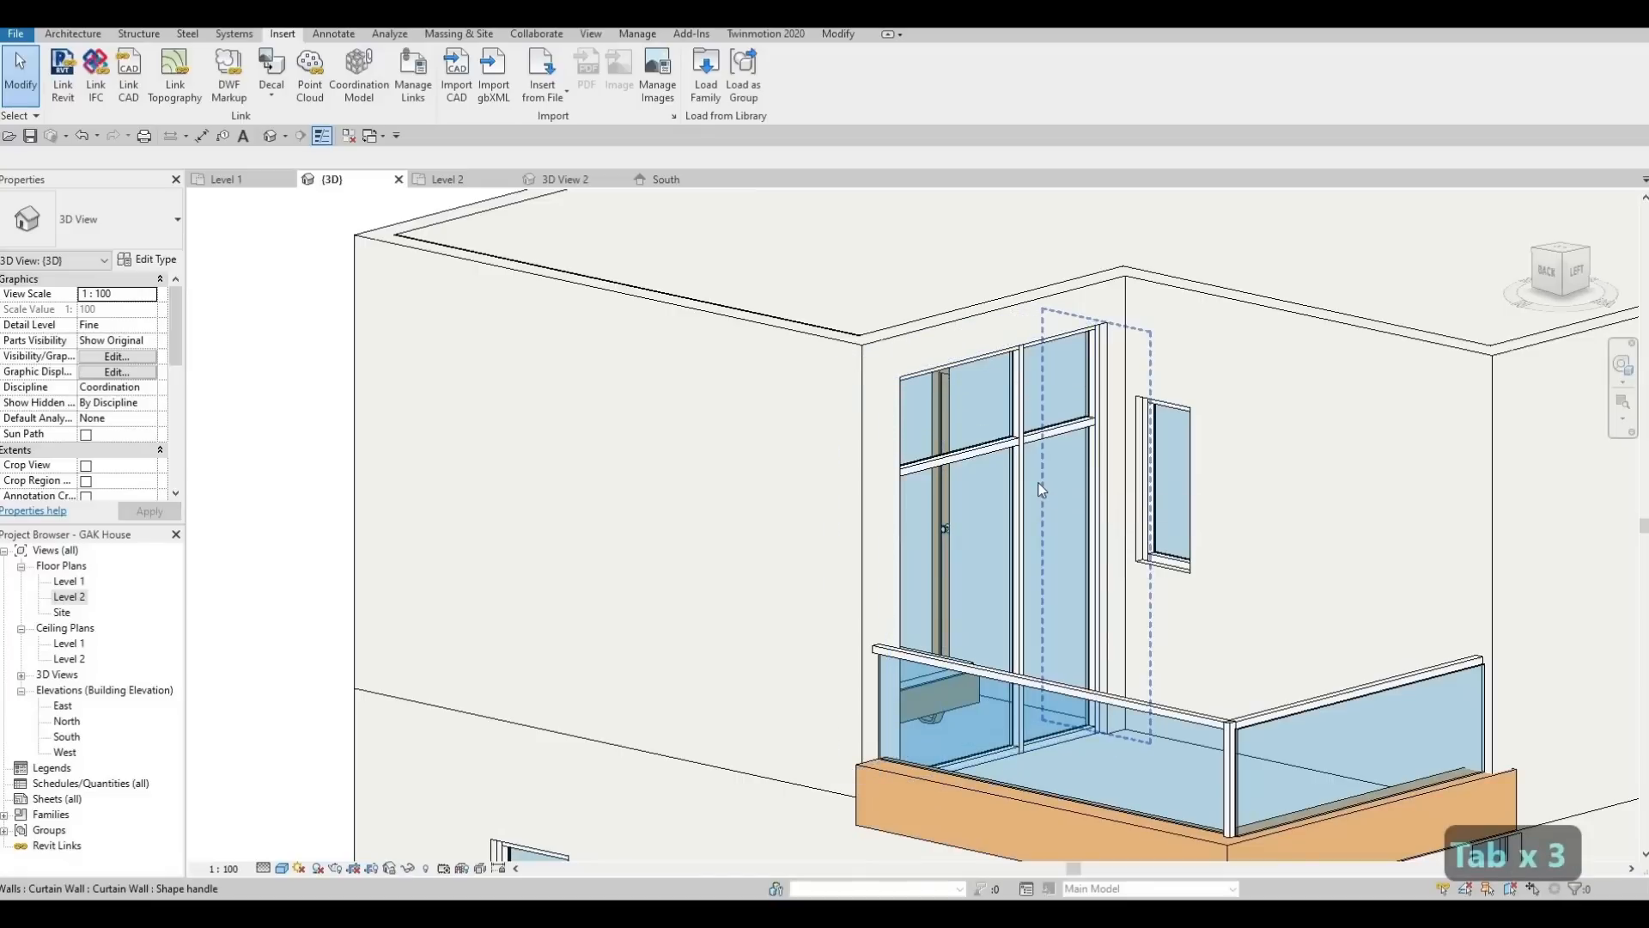
key(Tab)
key(Tab)
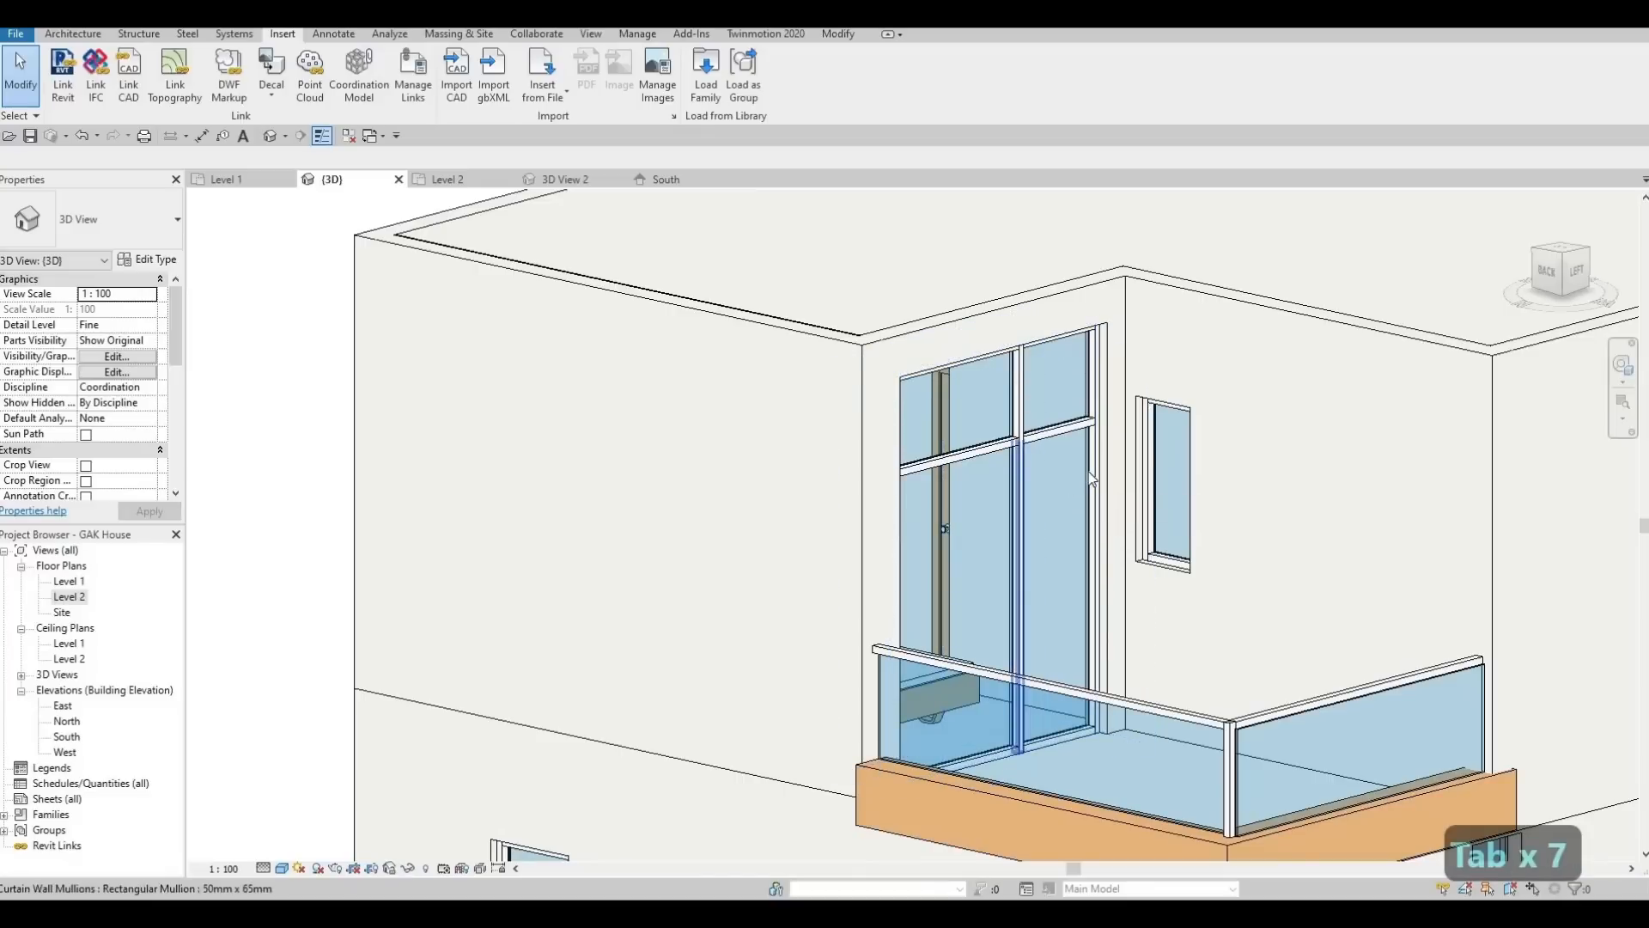
key(Tab)
key(Tab)
key(Tab)
key(Tab)
key(Tab)
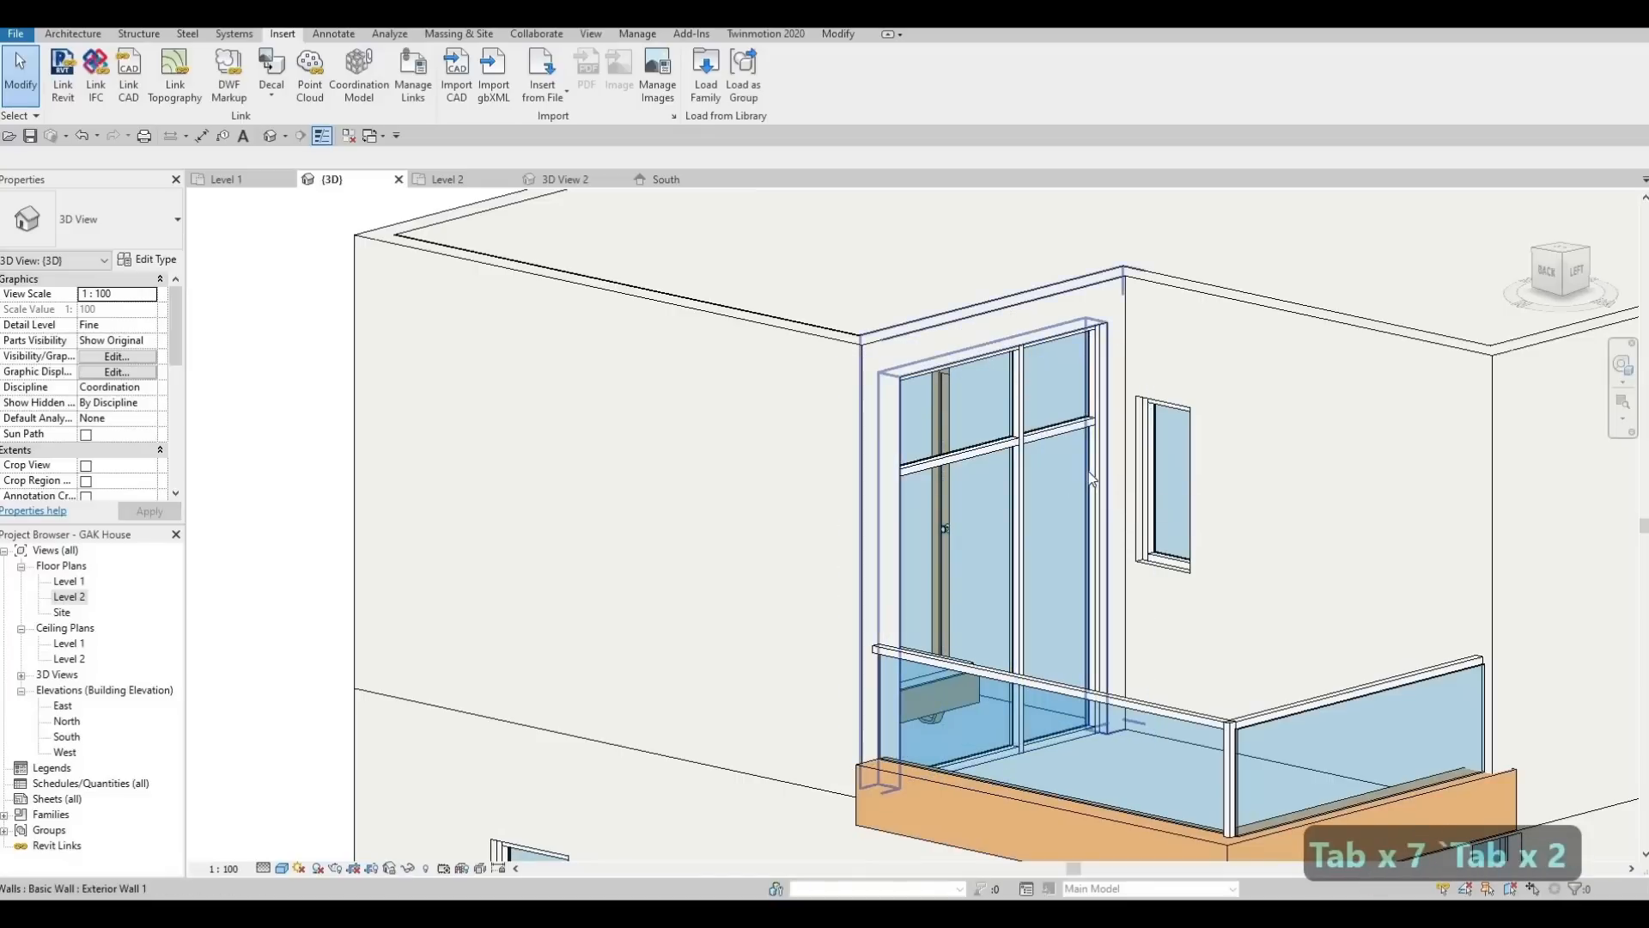
key(Tab)
key(Tab)
key(Tab)
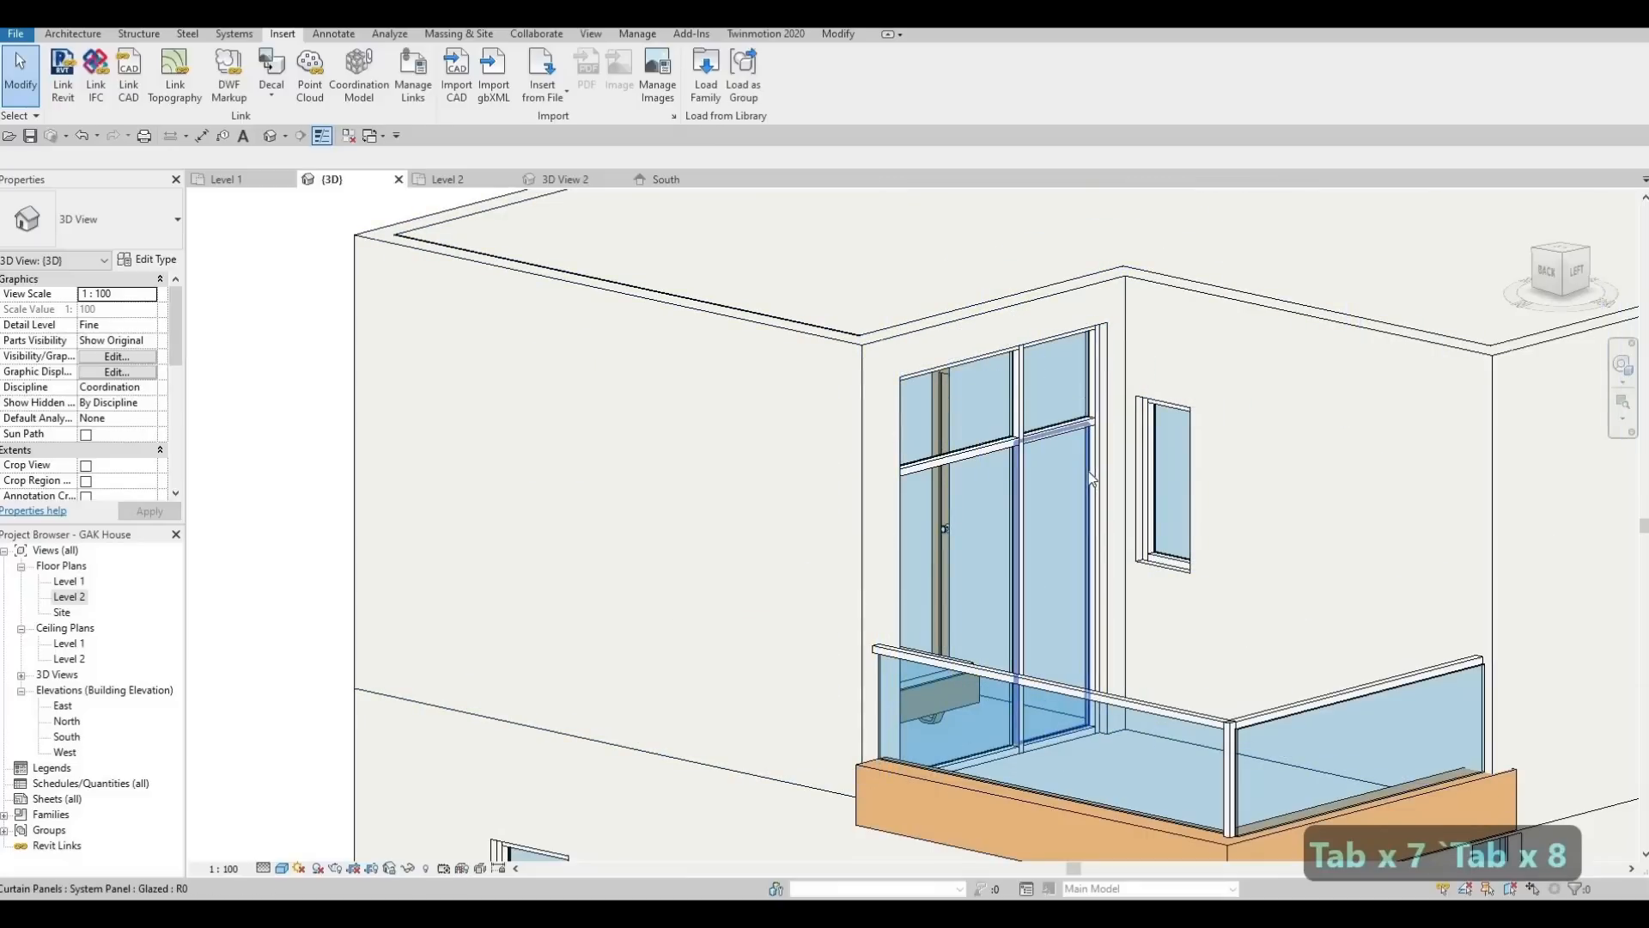
click(1089, 472)
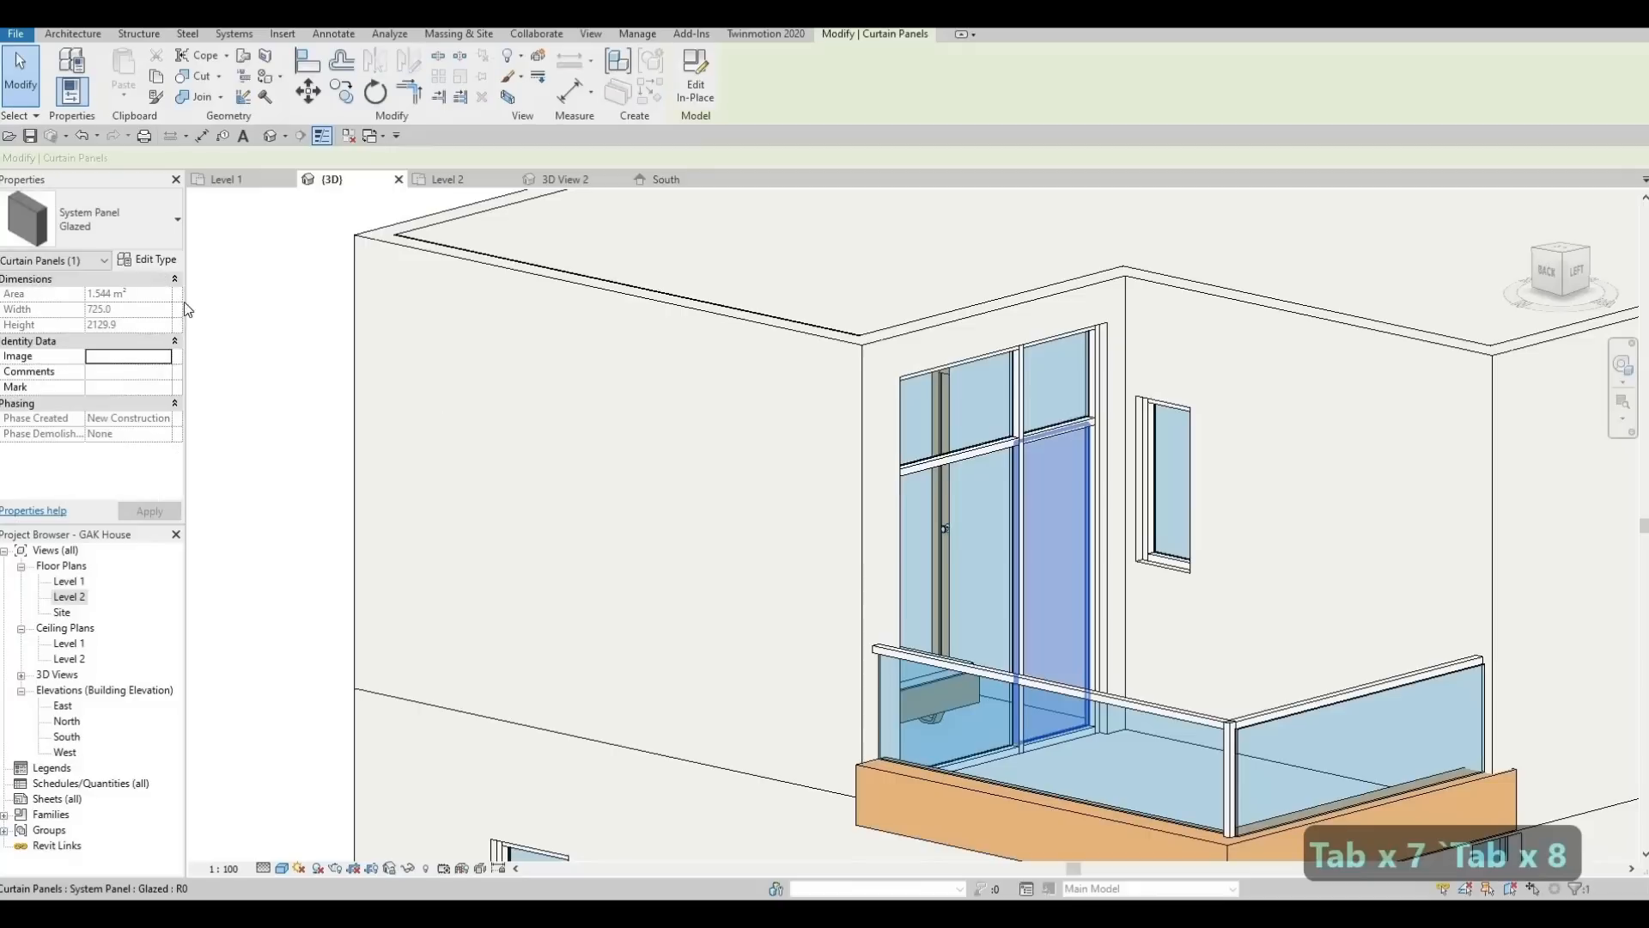
click(178, 228)
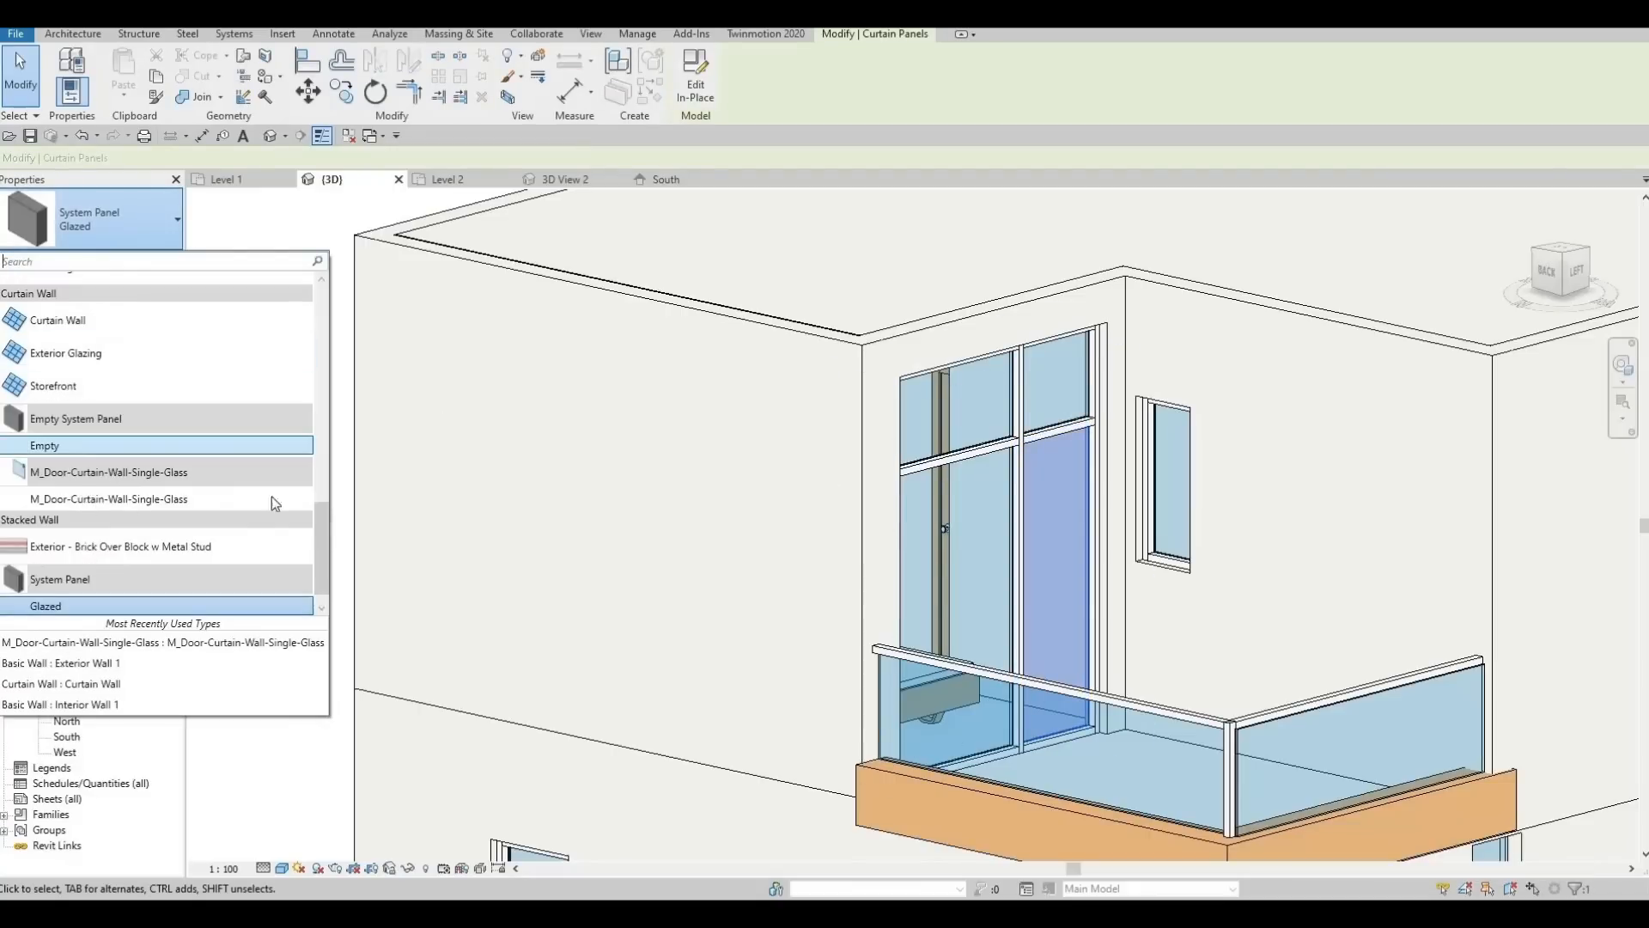
click(275, 499)
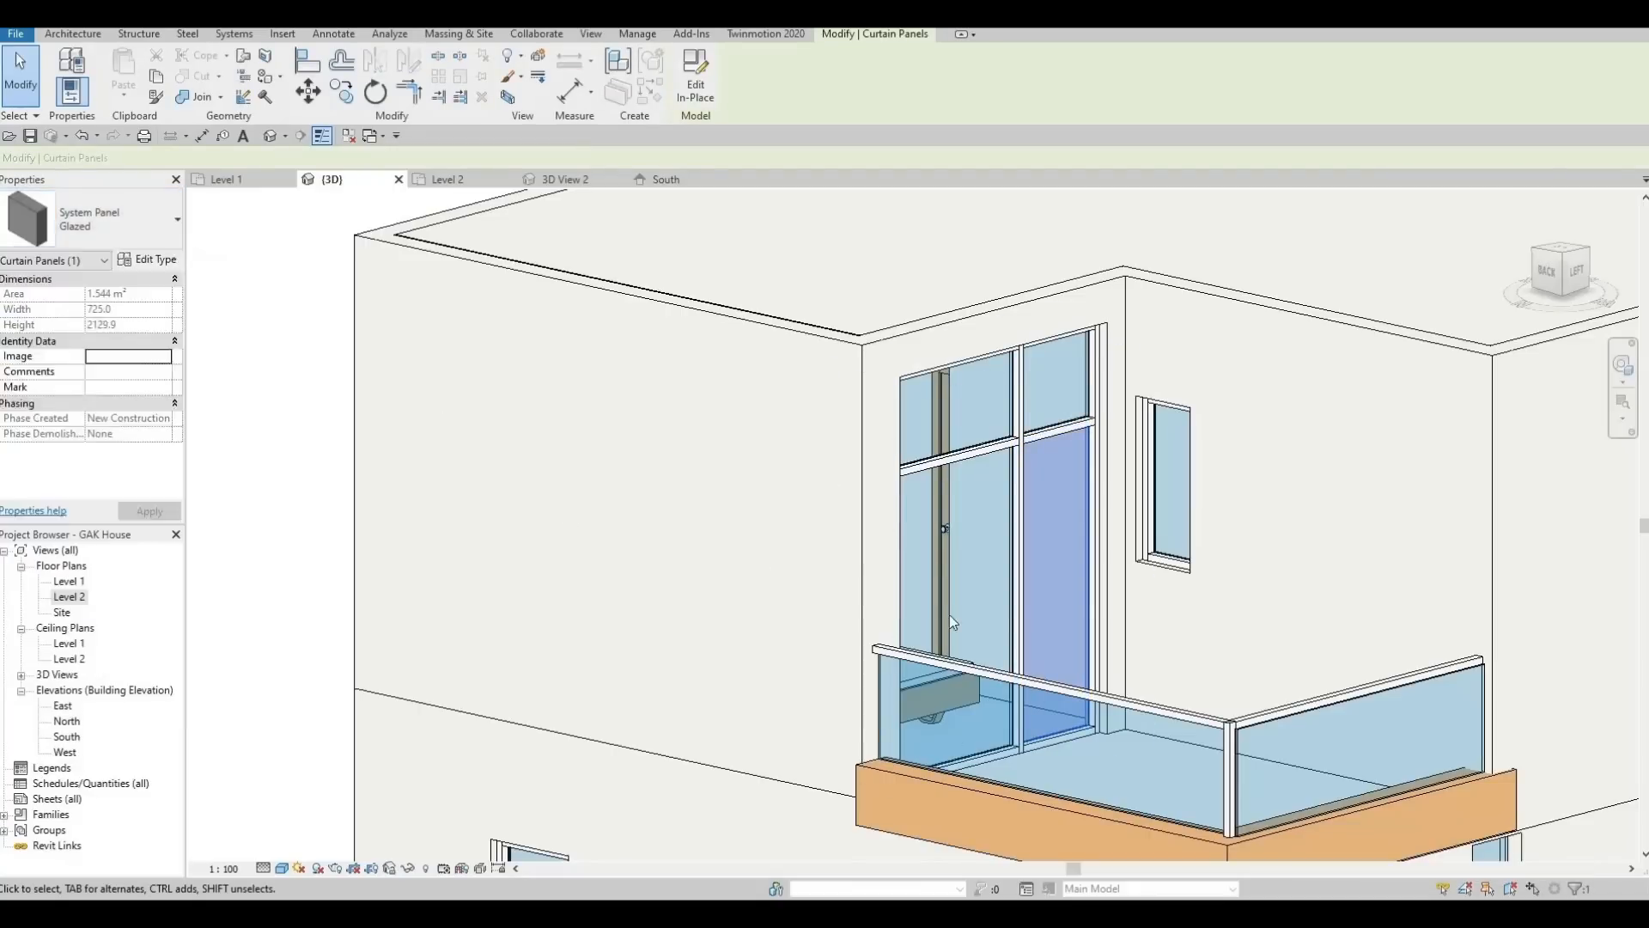
In the Level 2 plan, flip the rear balcony door's facing to swing onto the balcony and flip its hand to hinge near the bathroom wall
double_click(70, 596)
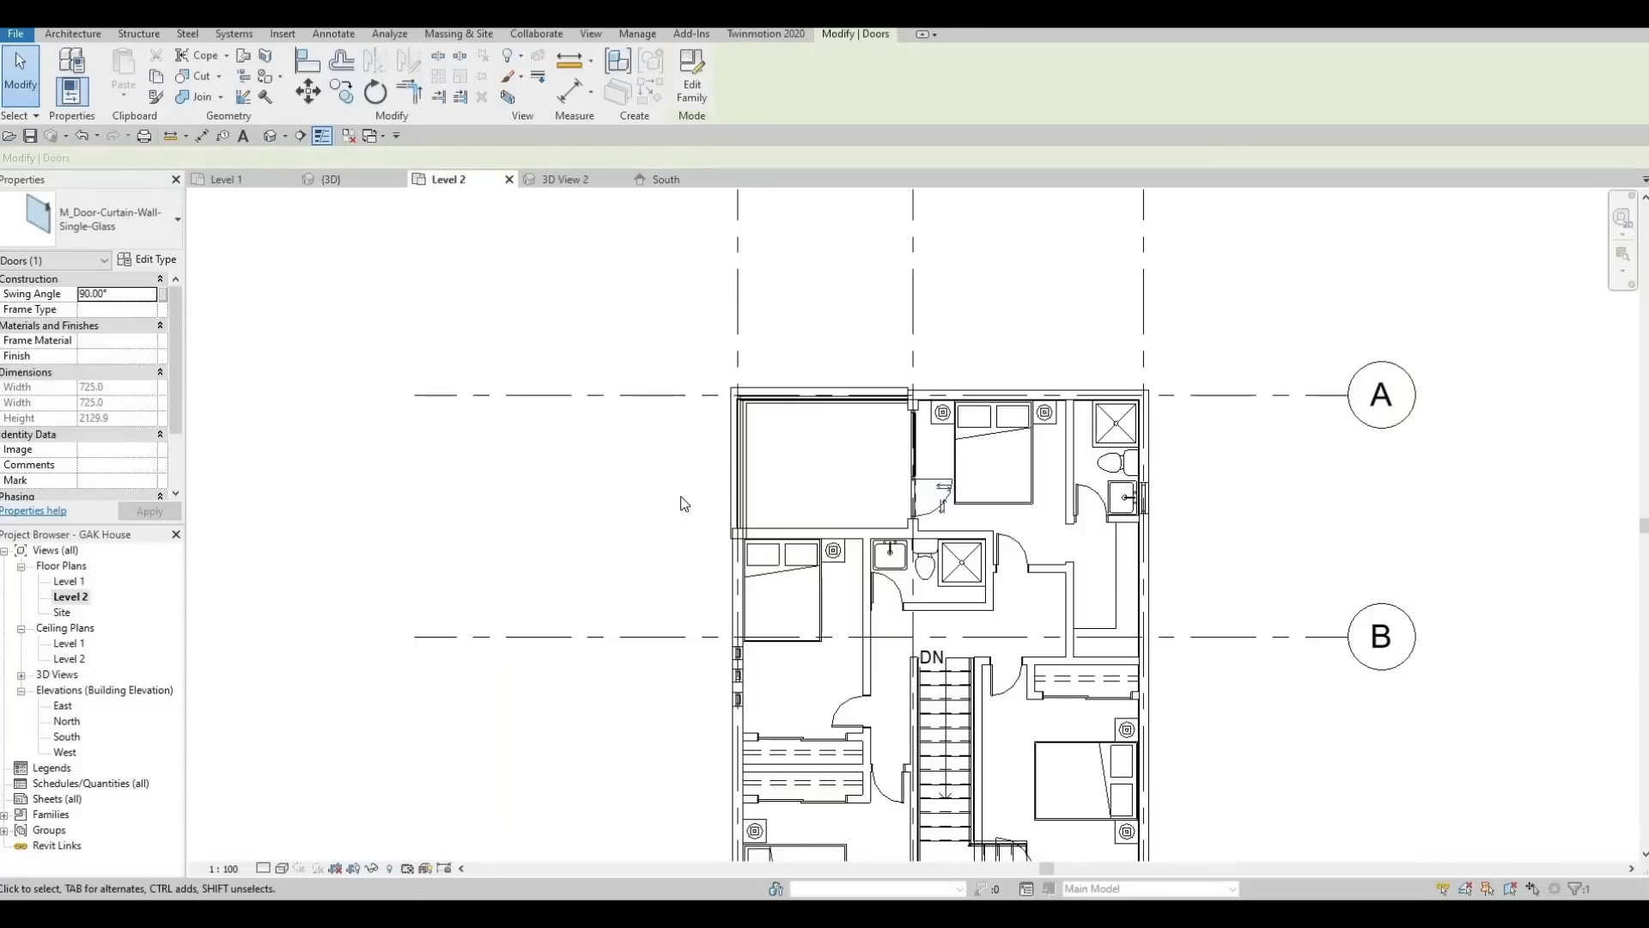
scroll(682, 492, up, 1)
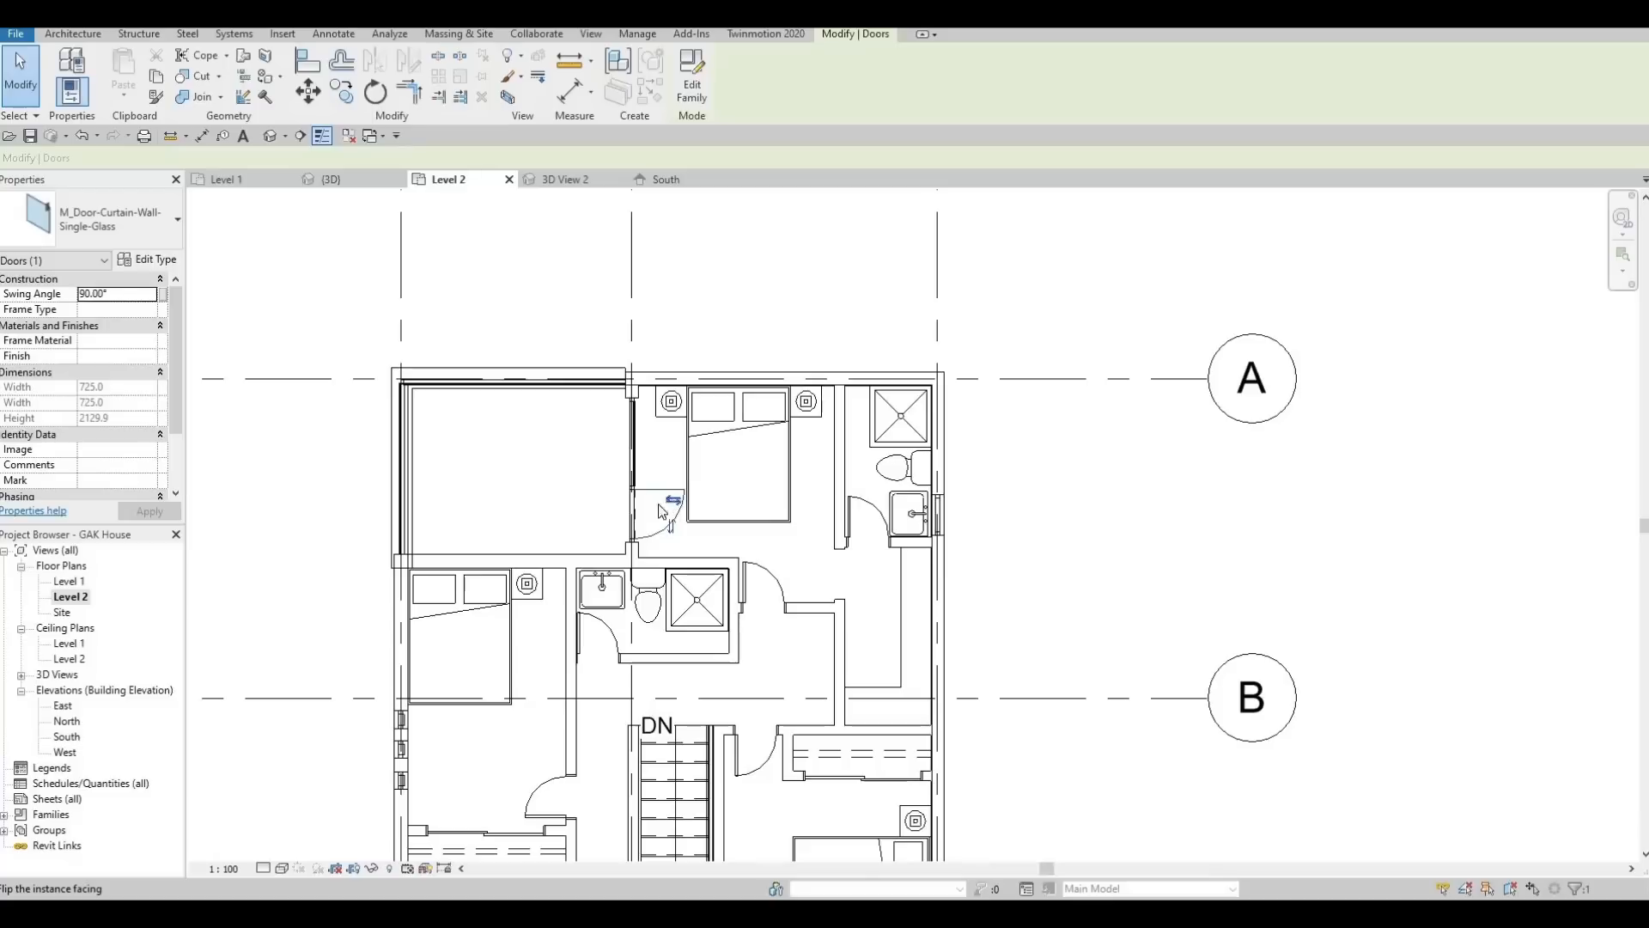
key(space)
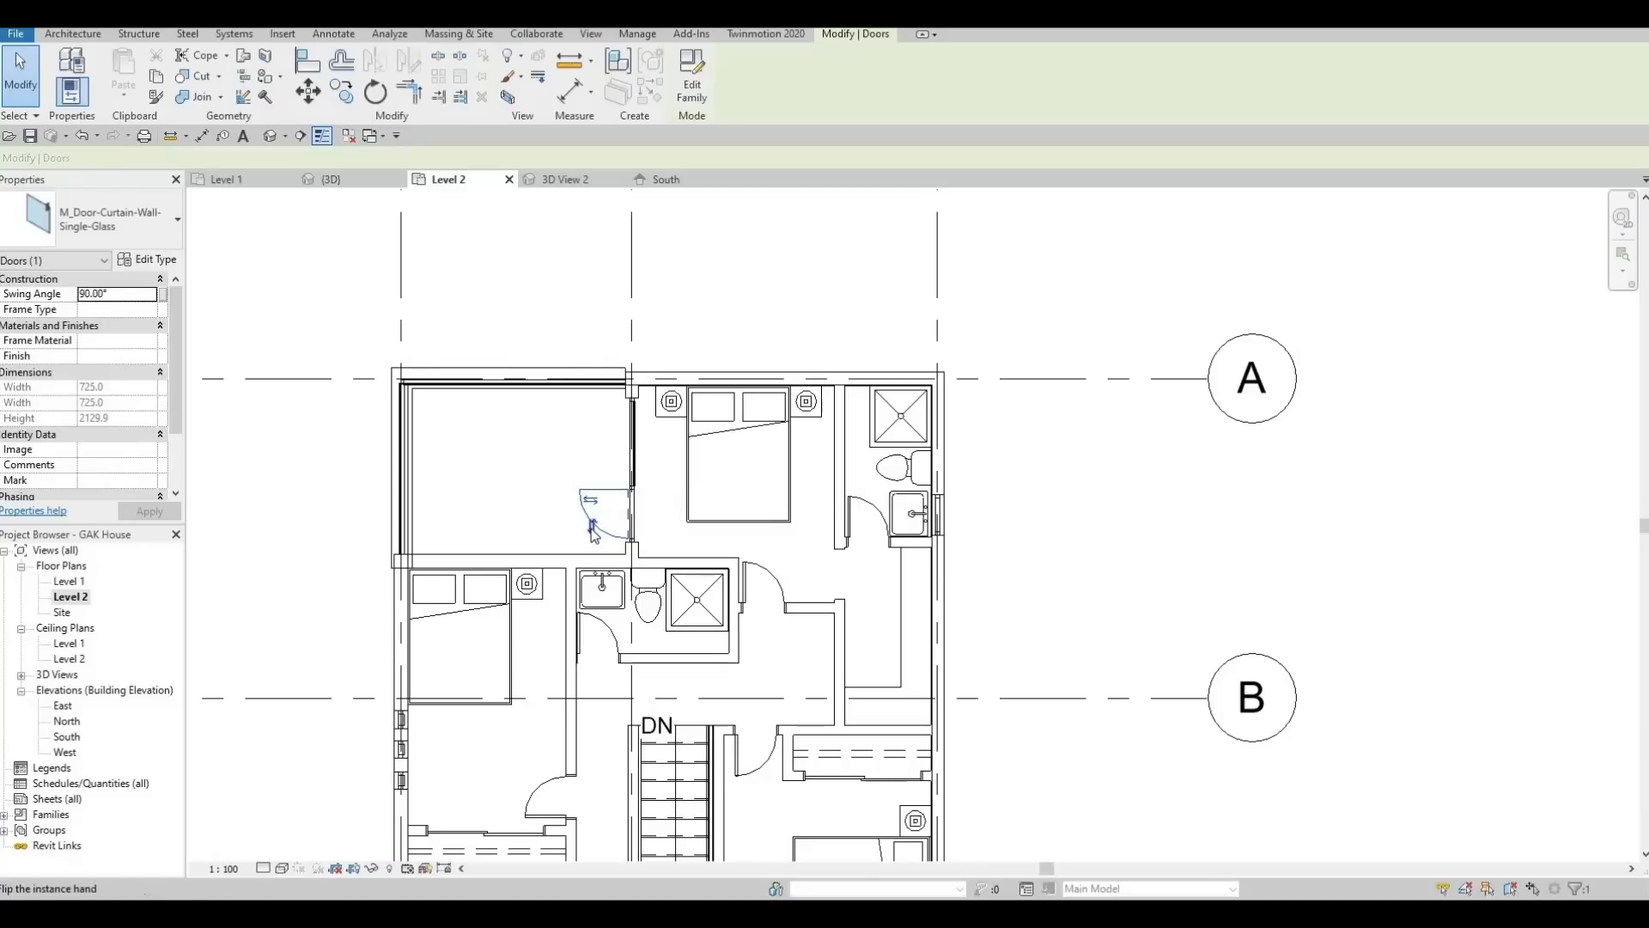
click(592, 530)
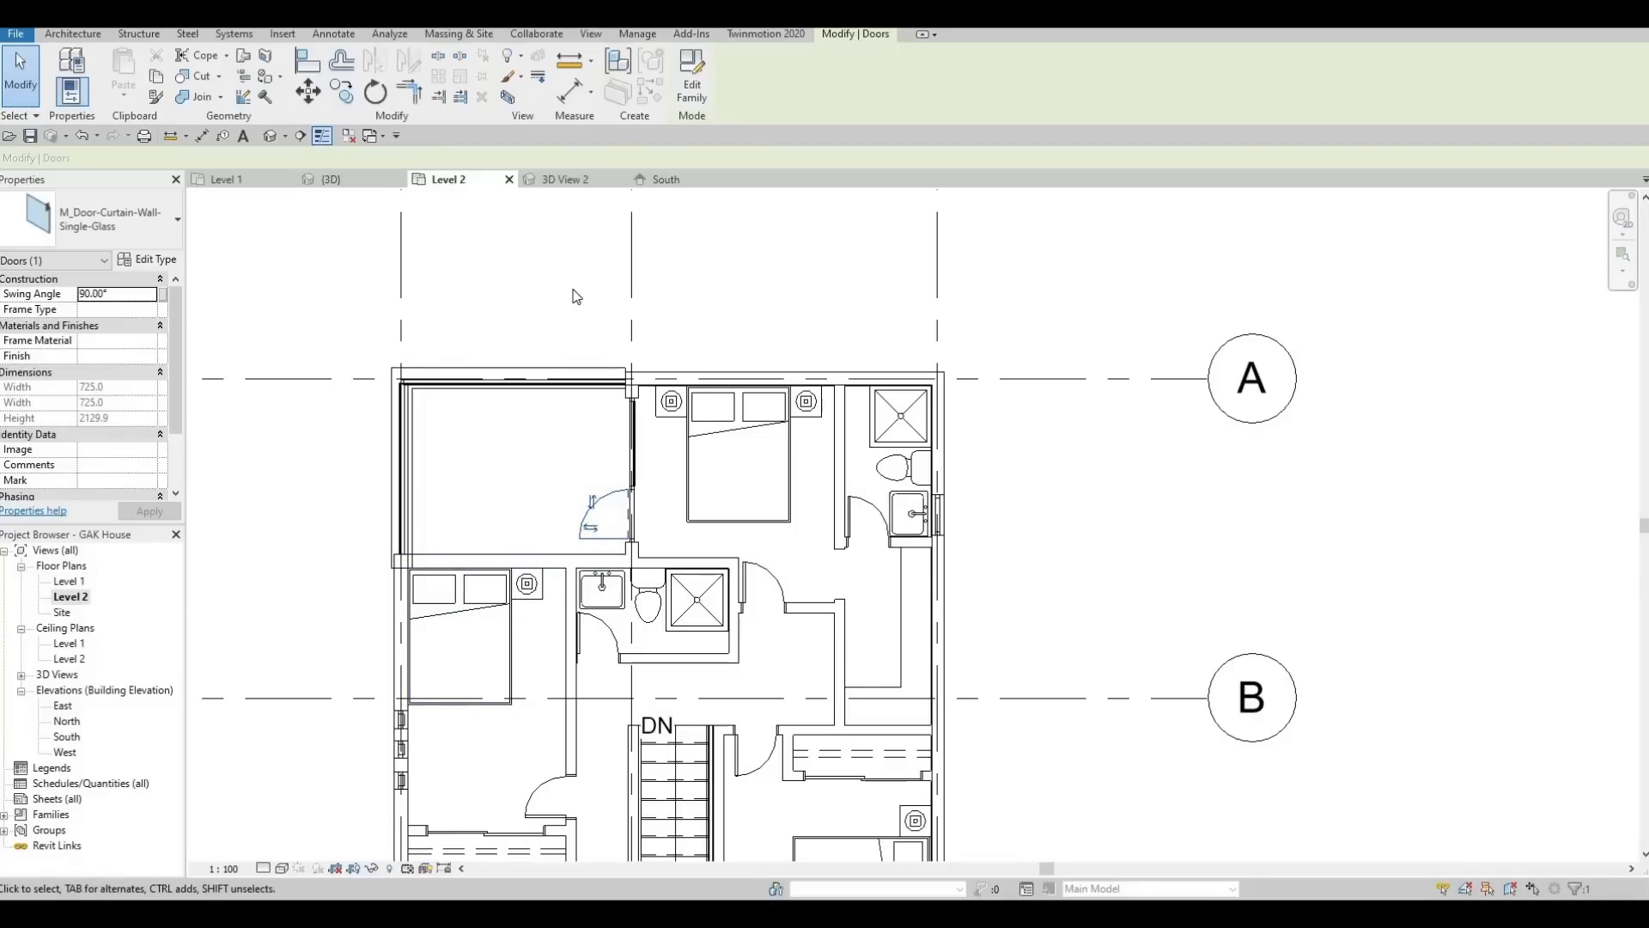
Check the house's front and sides in 3D and set the 3D view's visual style to Hidden Line
click(275, 135)
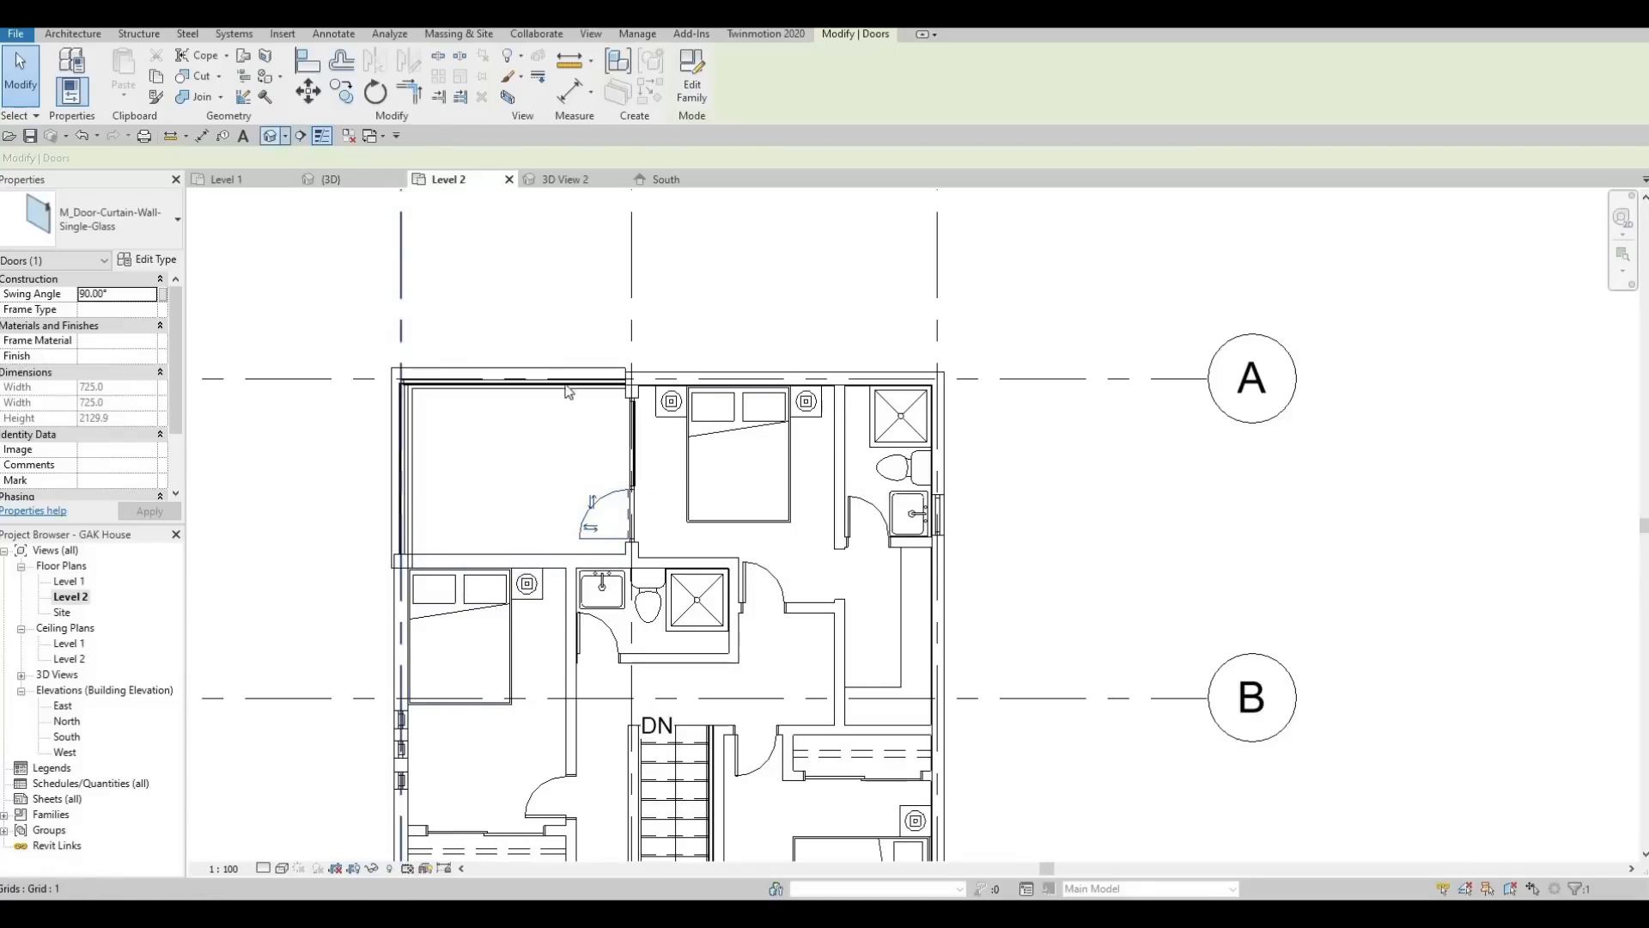
shift+middle_drag(434, 479, 909, 498)
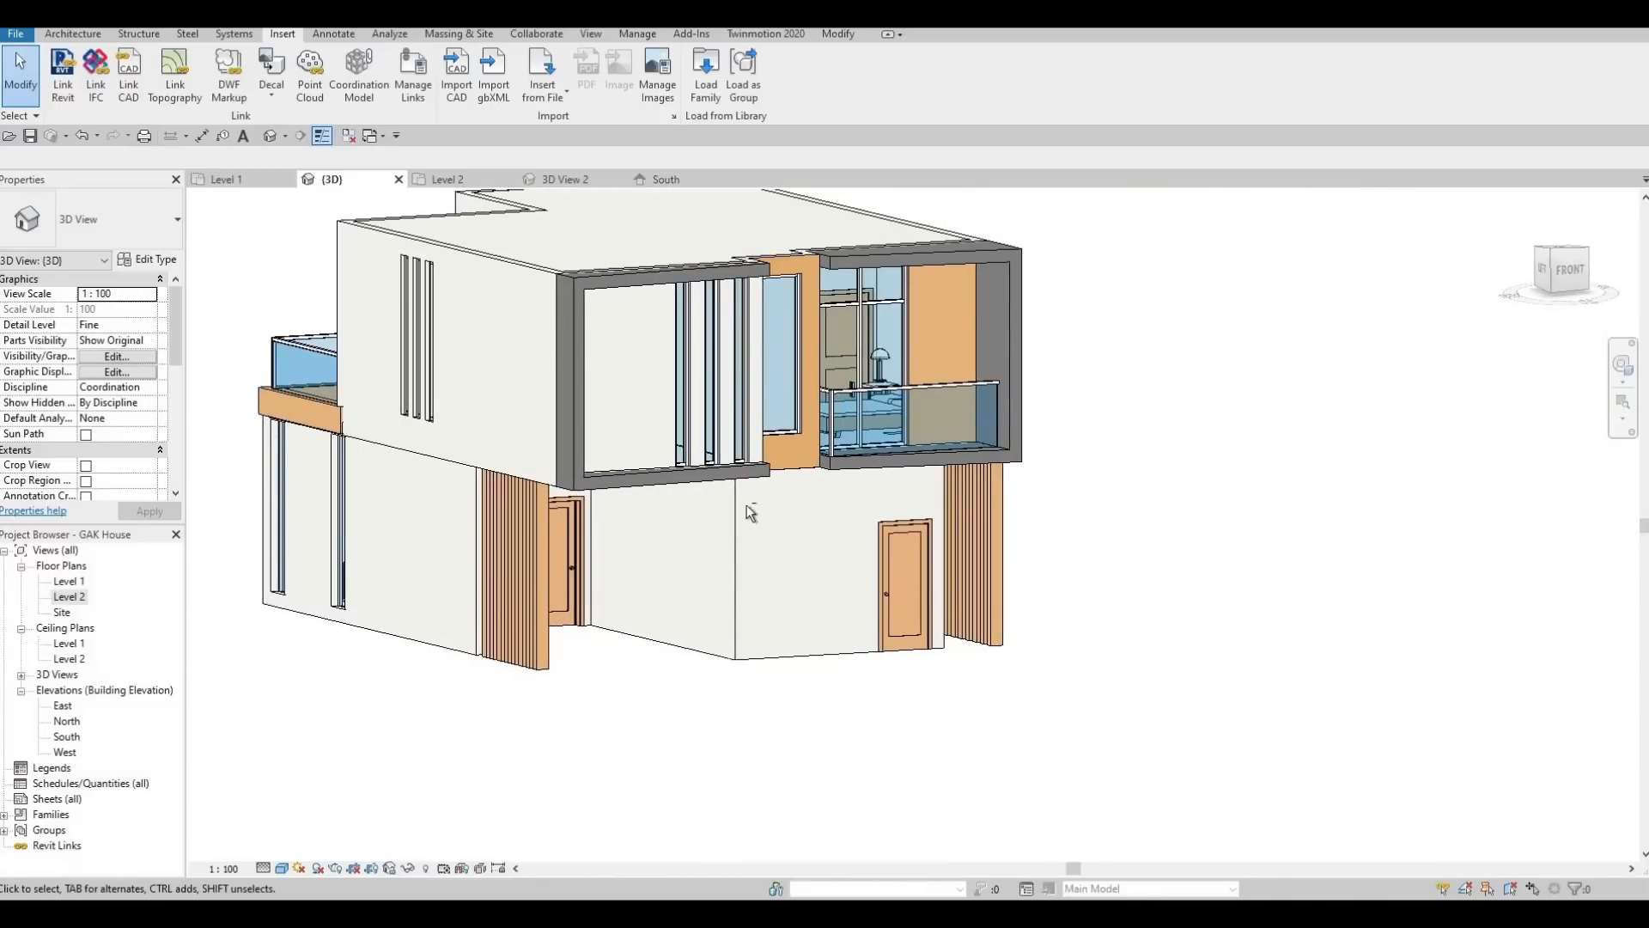
shift+middle_drag(747, 508, 728, 669)
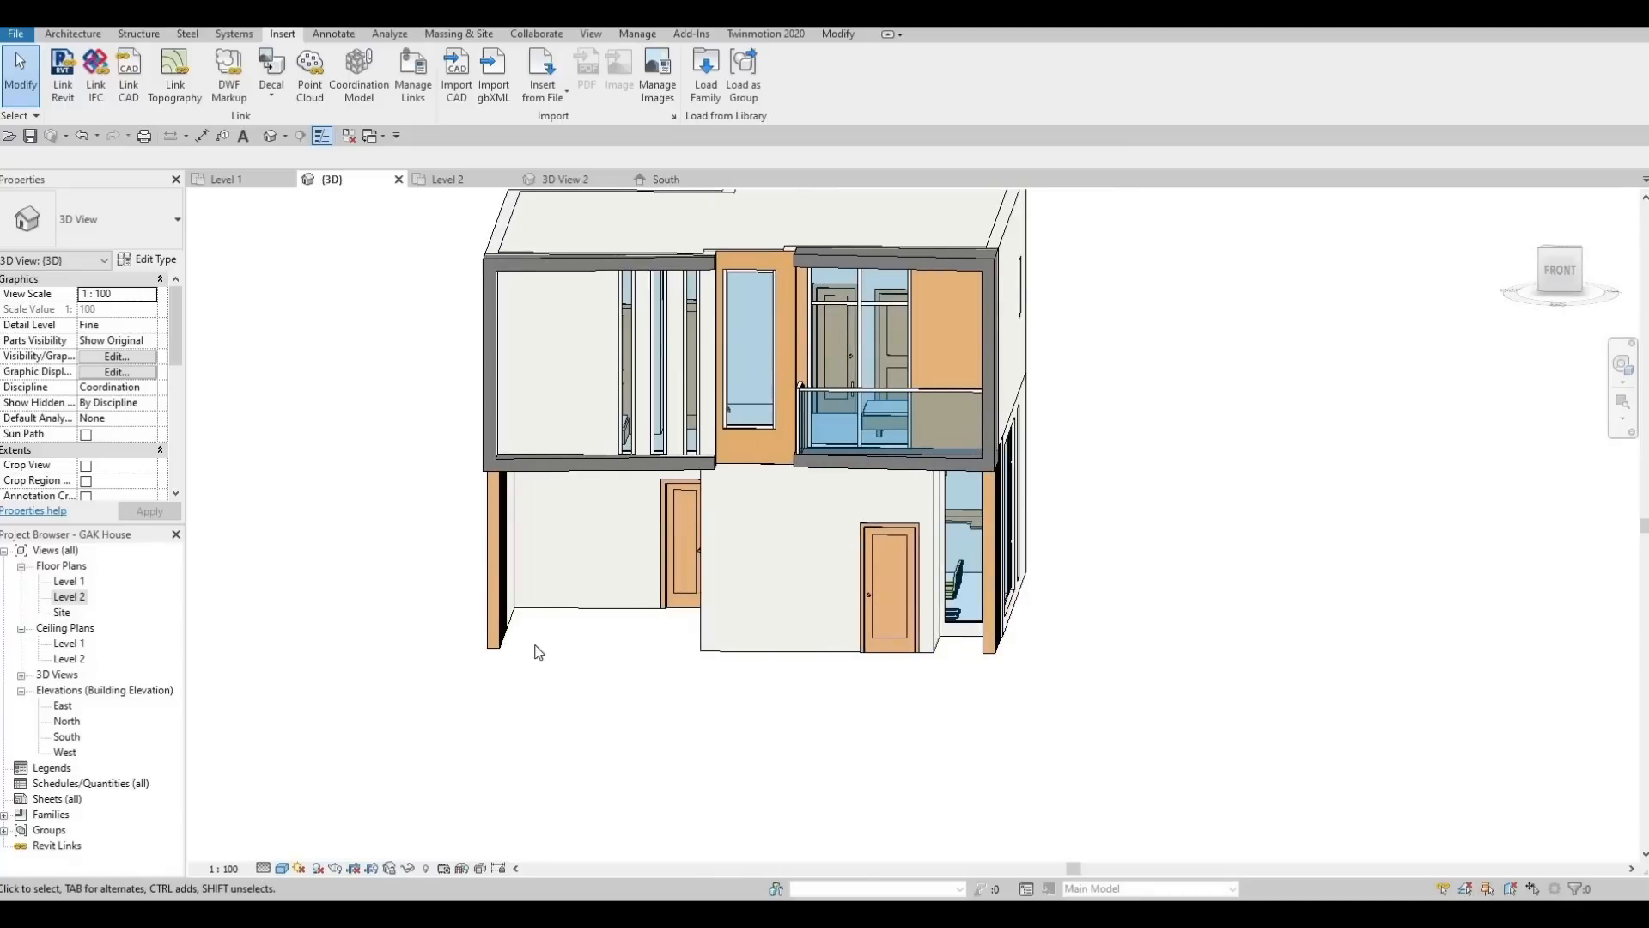
shift+middle_drag(556, 636, 593, 634)
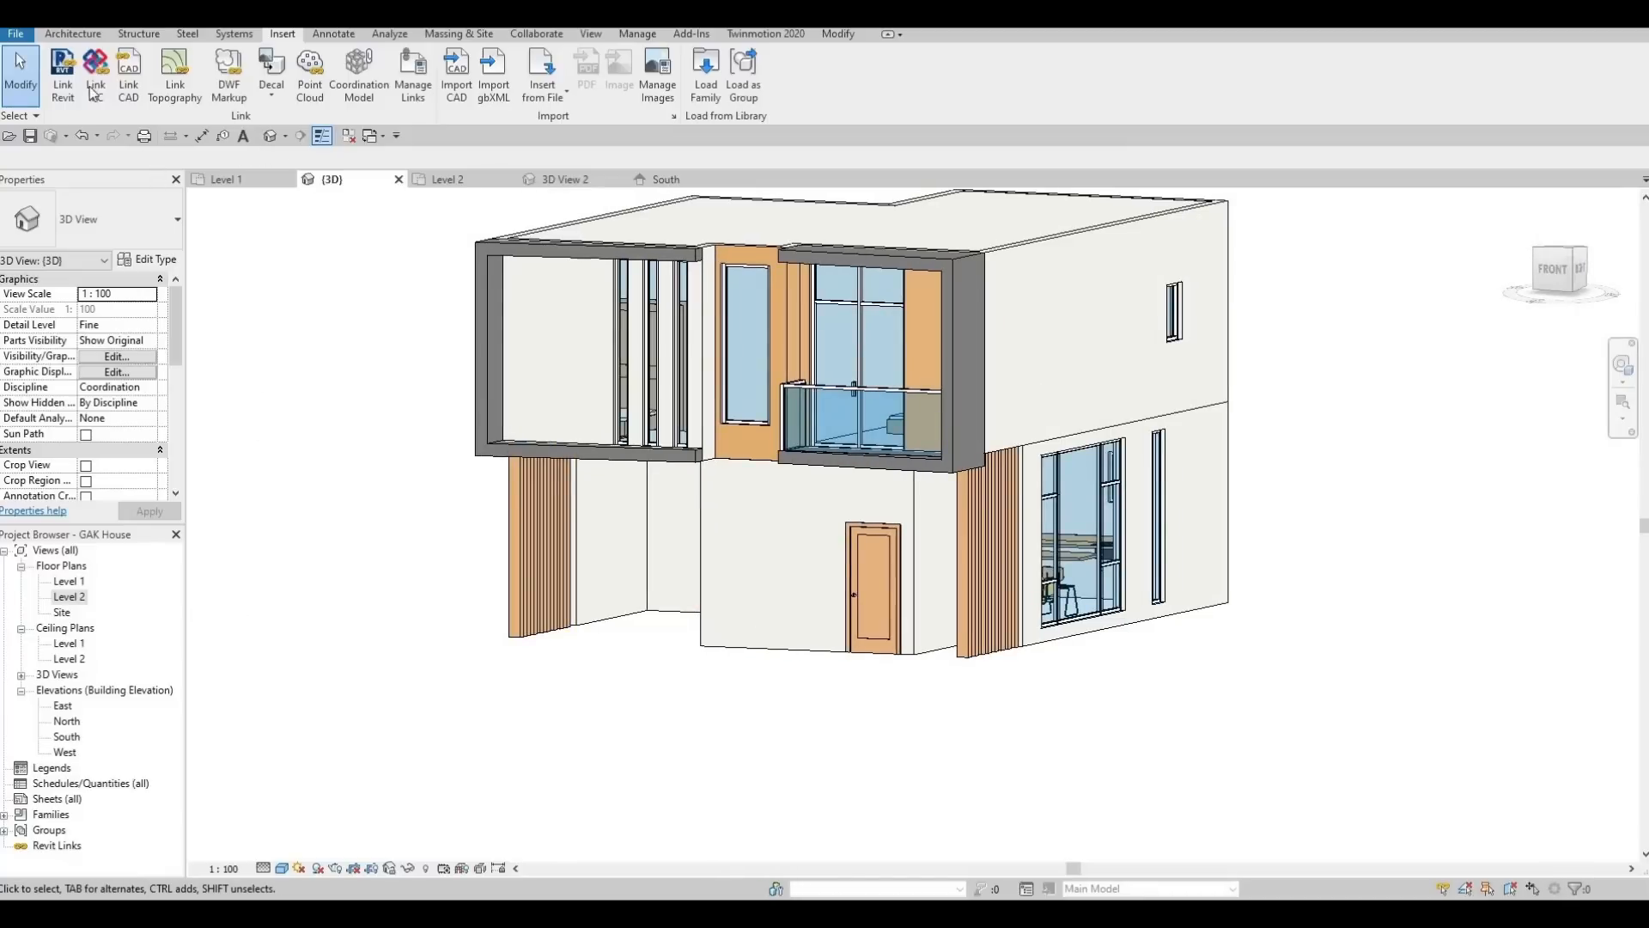
click(73, 33)
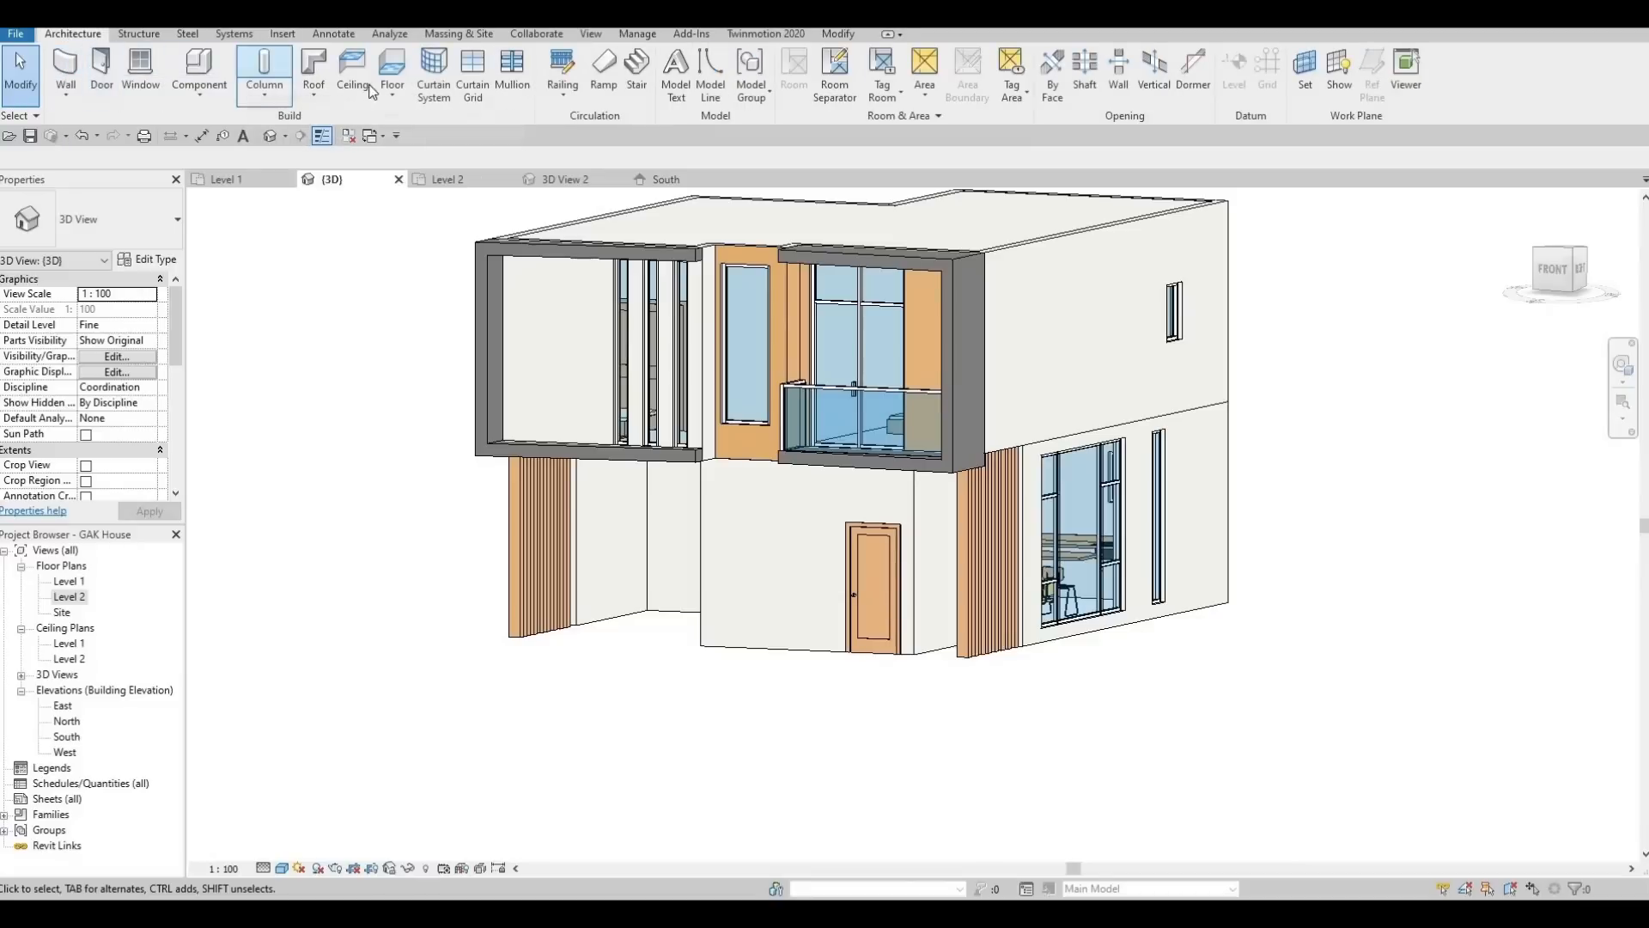
click(282, 868)
click(322, 780)
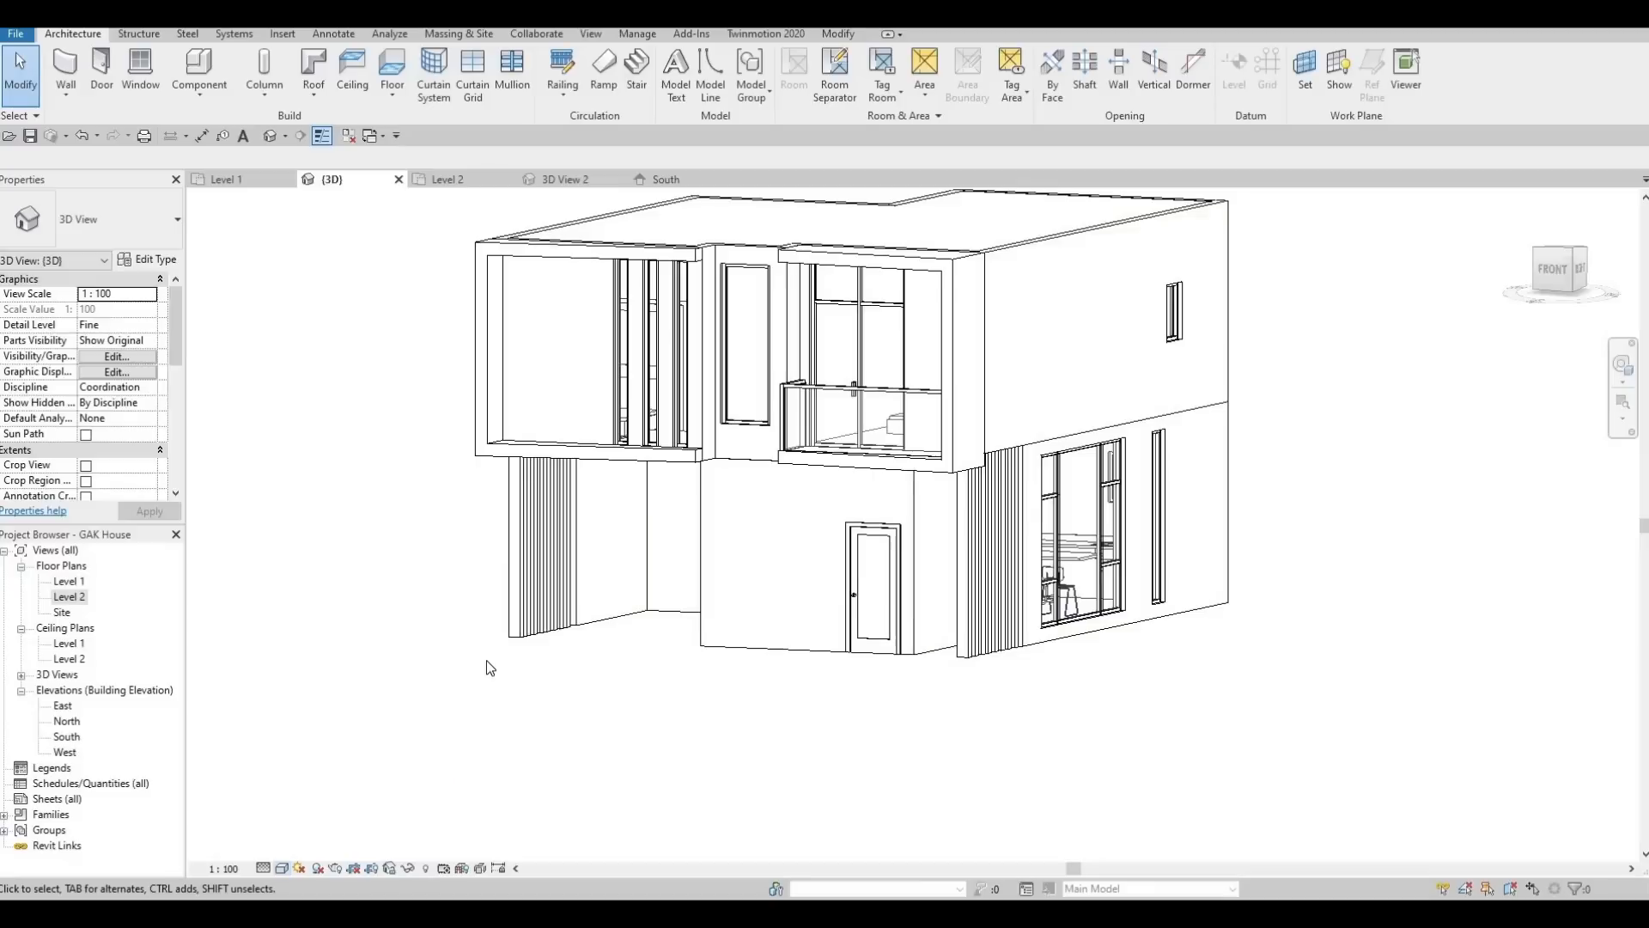
Start a new floor in the Level 1 plan and duplicate the Floor 1 type as Floor 2
click(69, 583)
double_click(69, 587)
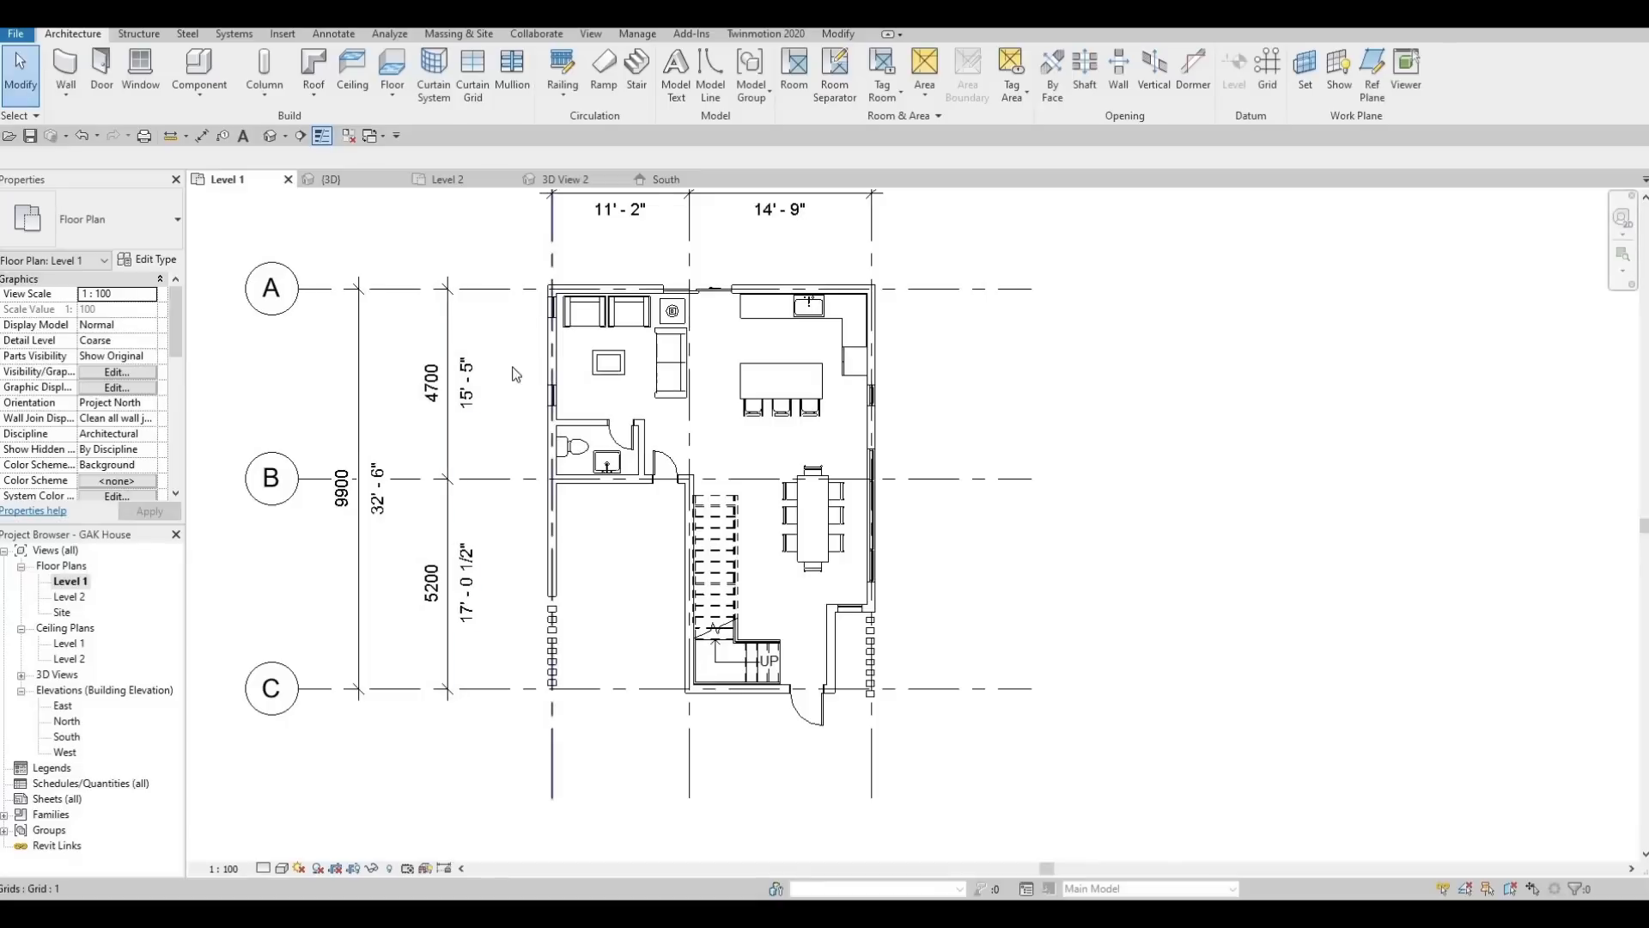
click(393, 67)
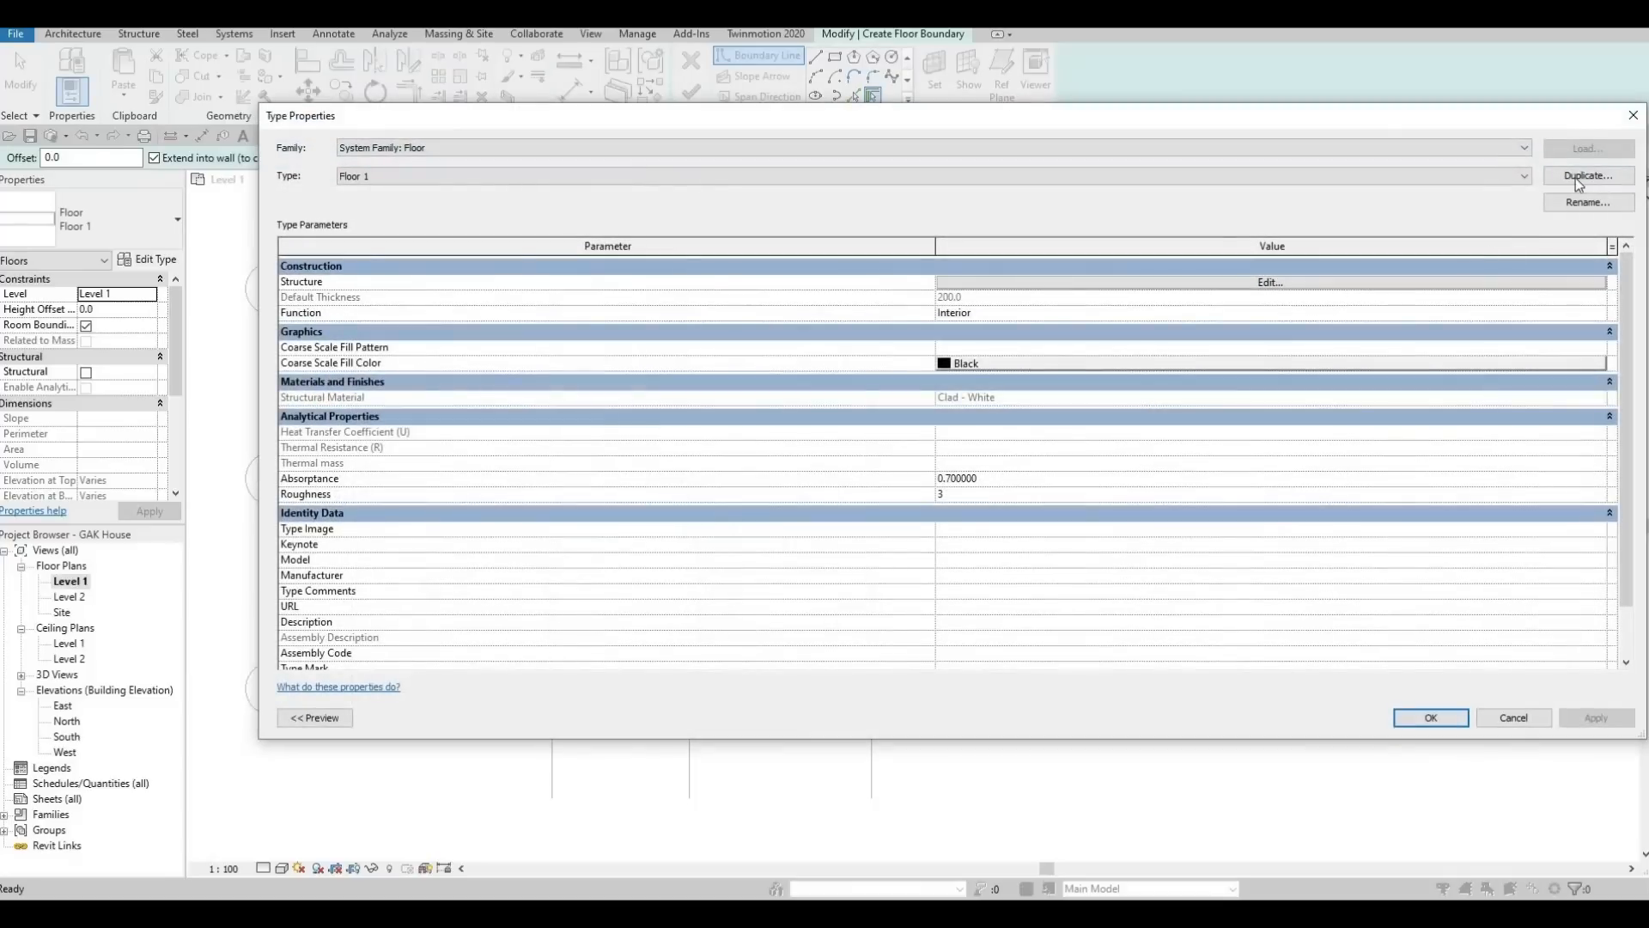
click(1580, 176)
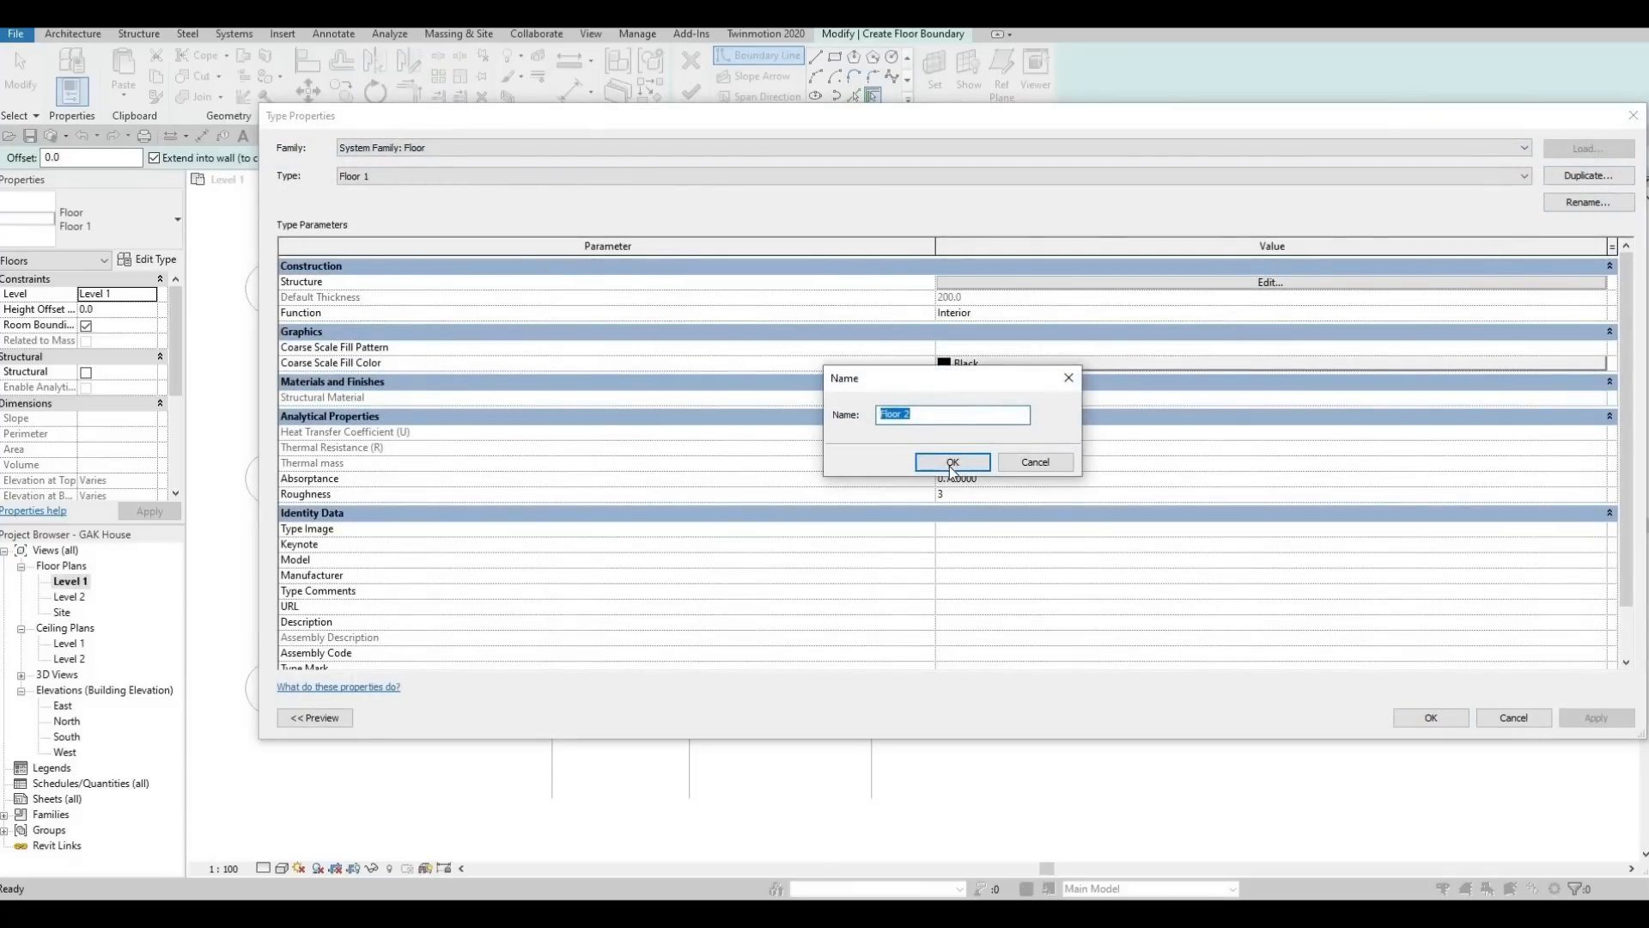
key(Return)
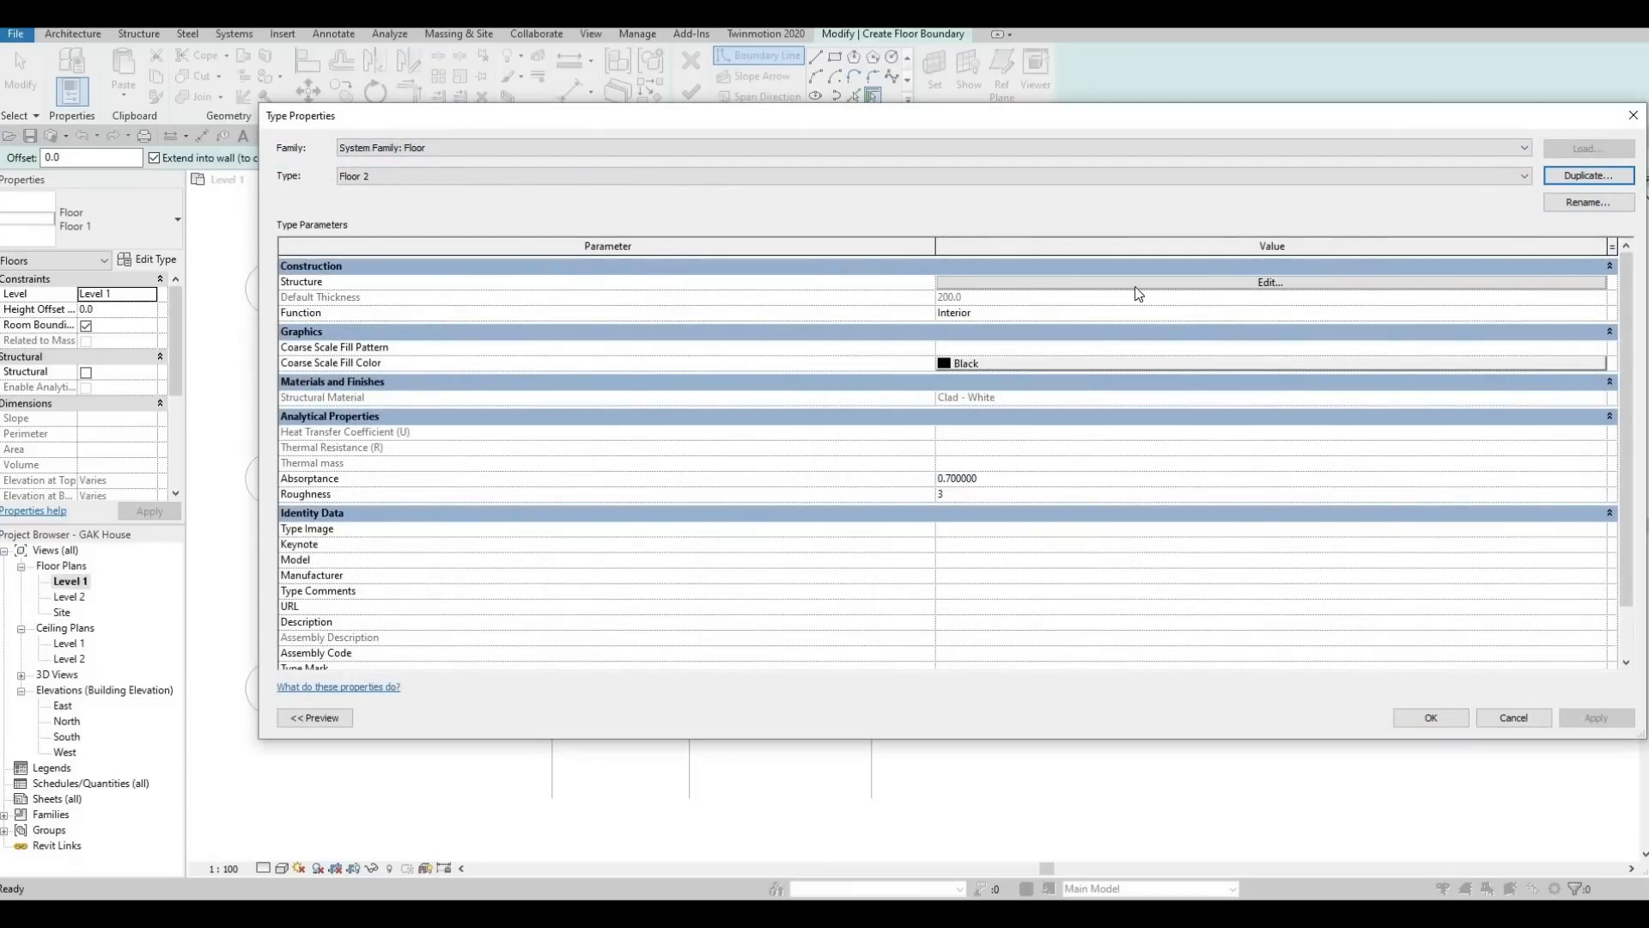
Set the Floor 2 structure layer's material to Limestone from the AEC Materials Stone library and accept the type changes
click(1134, 283)
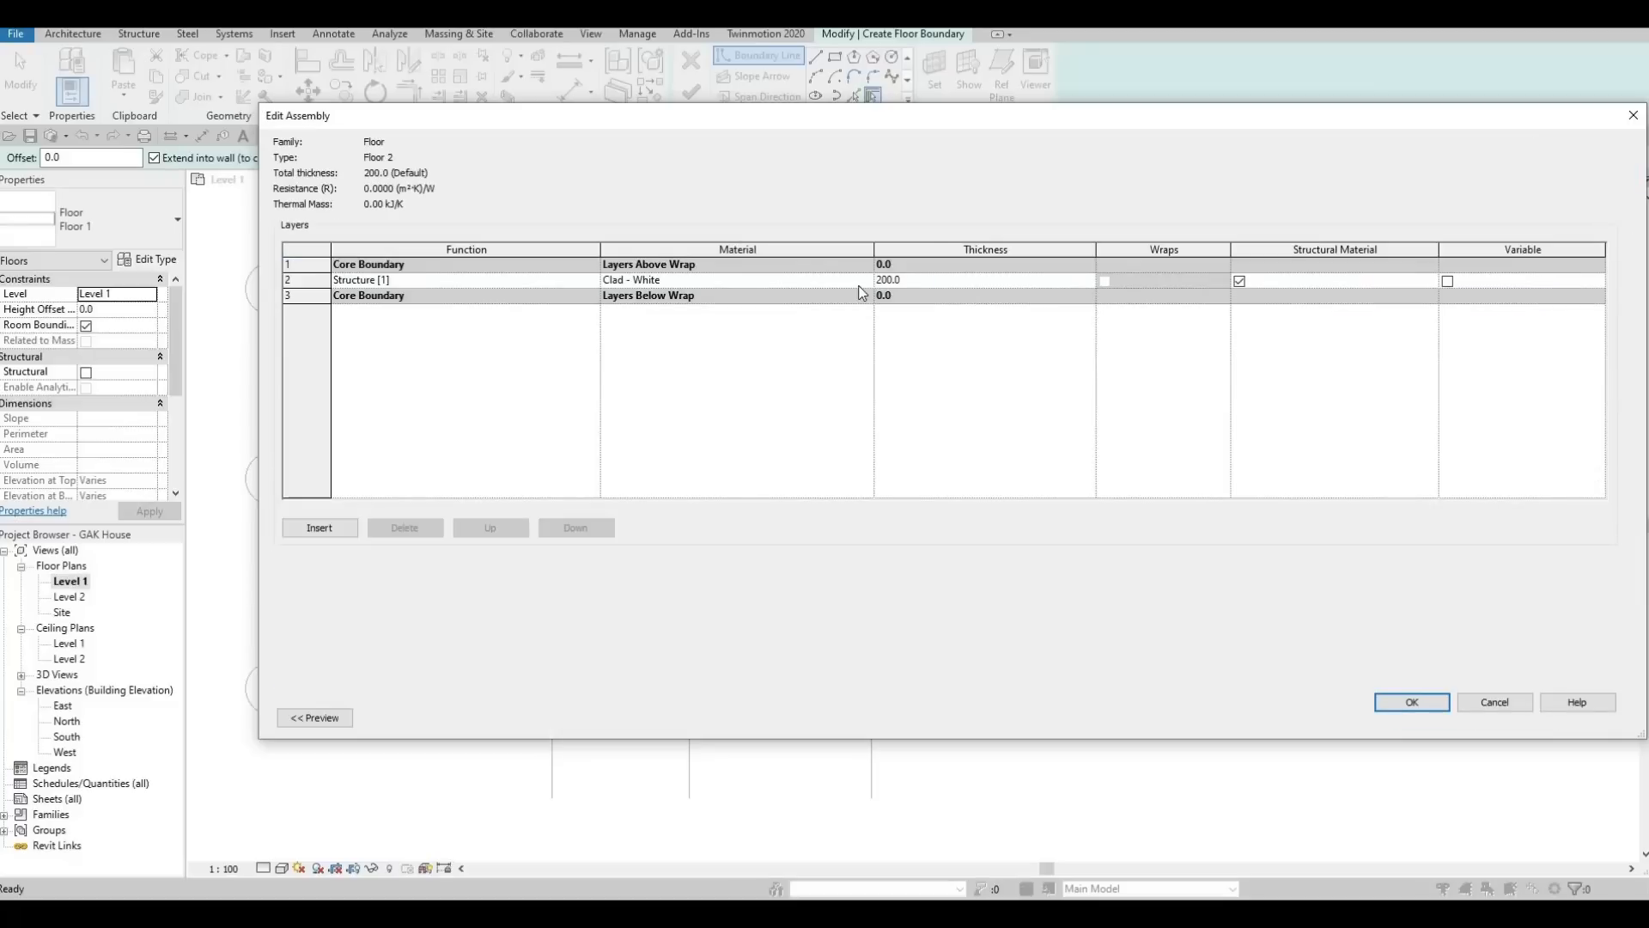
click(869, 282)
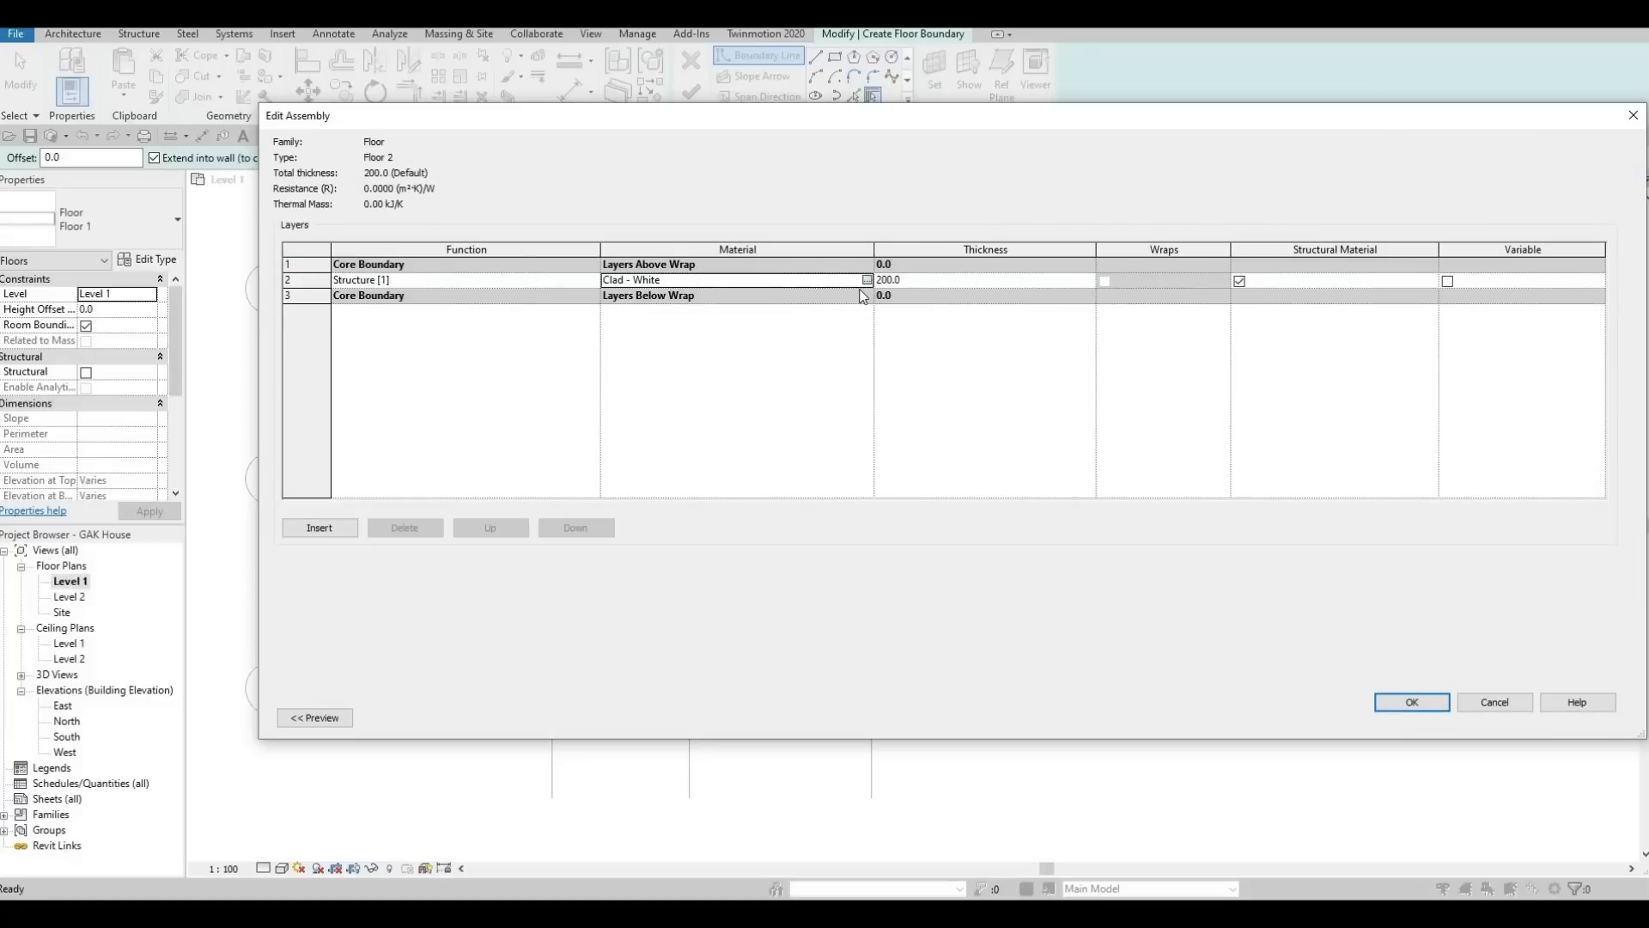
click(866, 281)
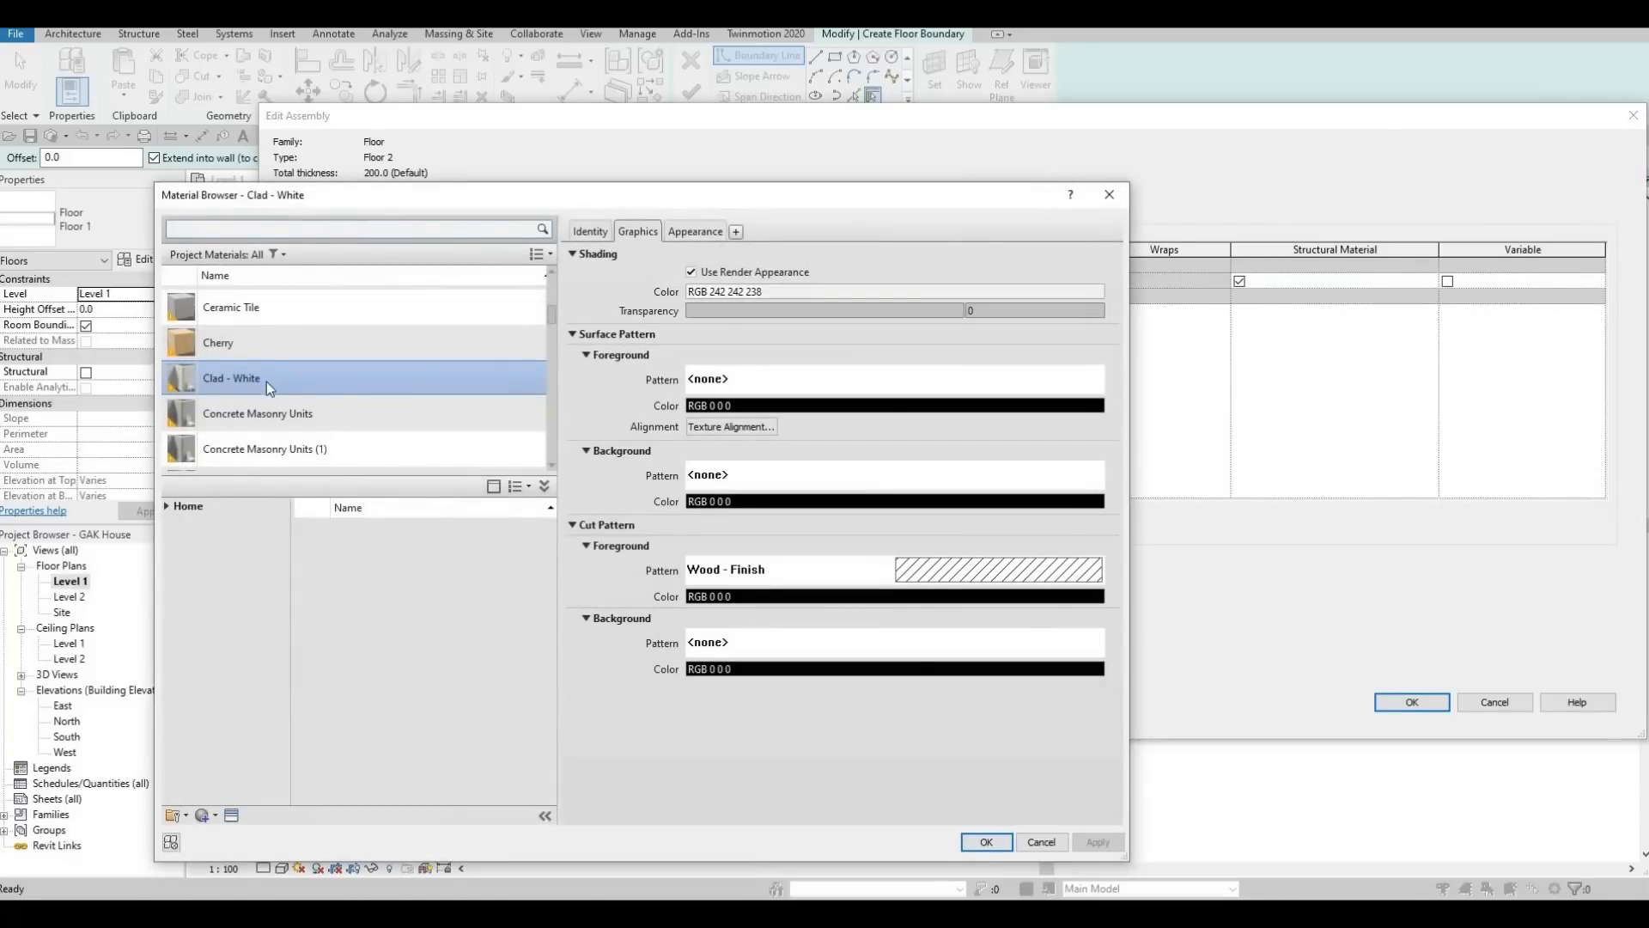
scroll(267, 395, down, 5)
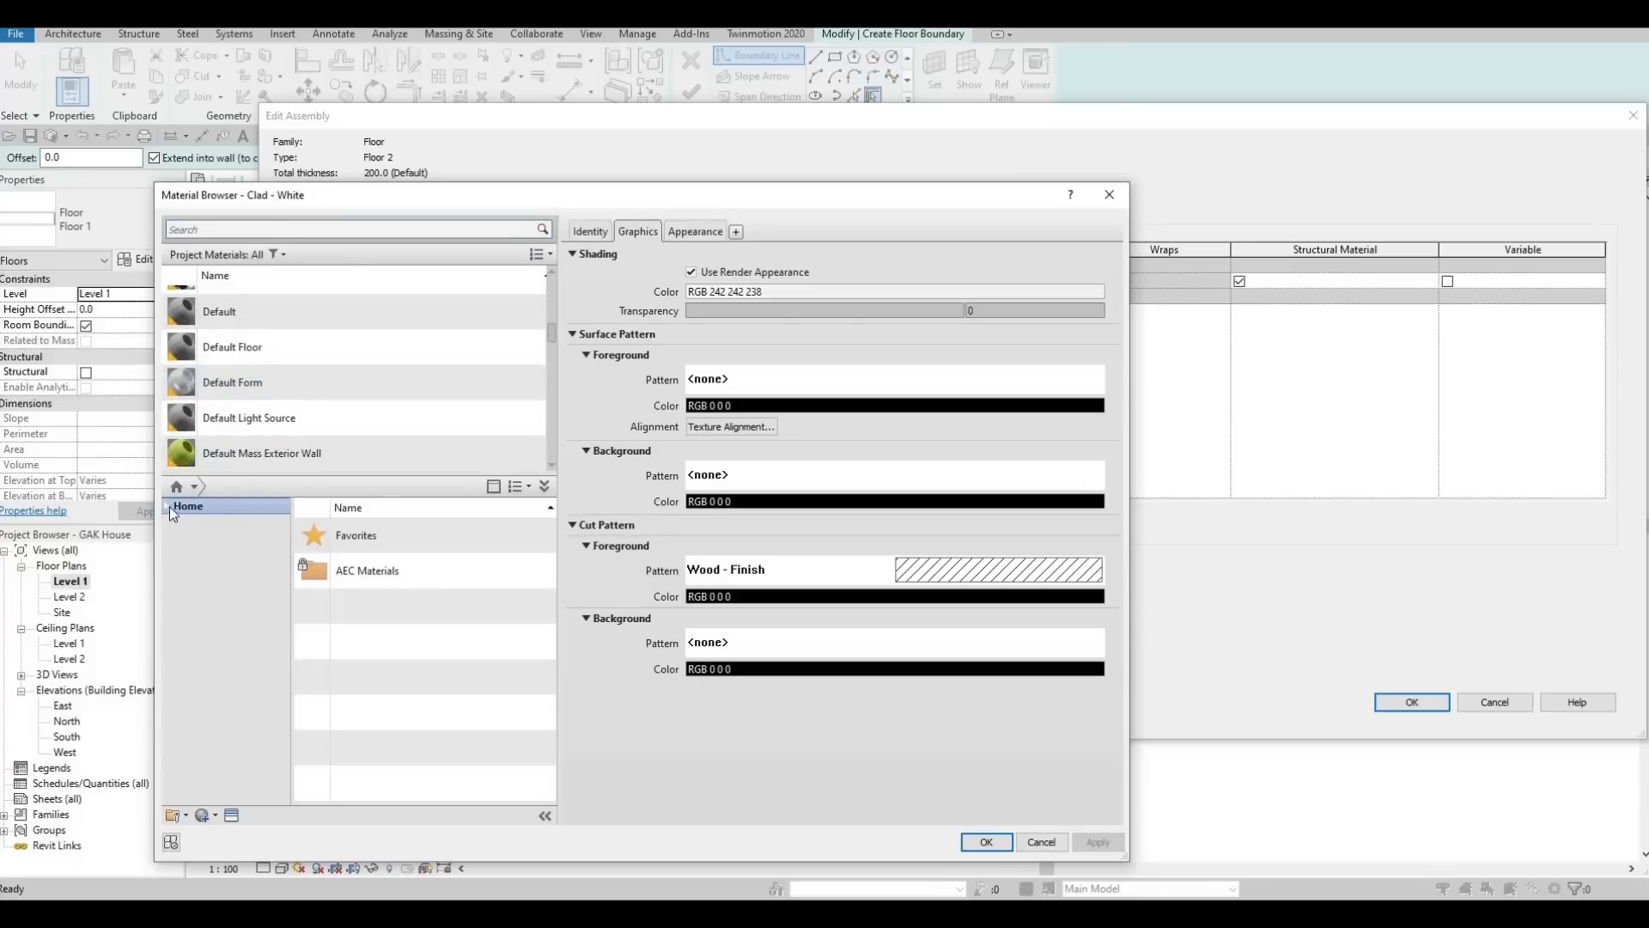
click(174, 538)
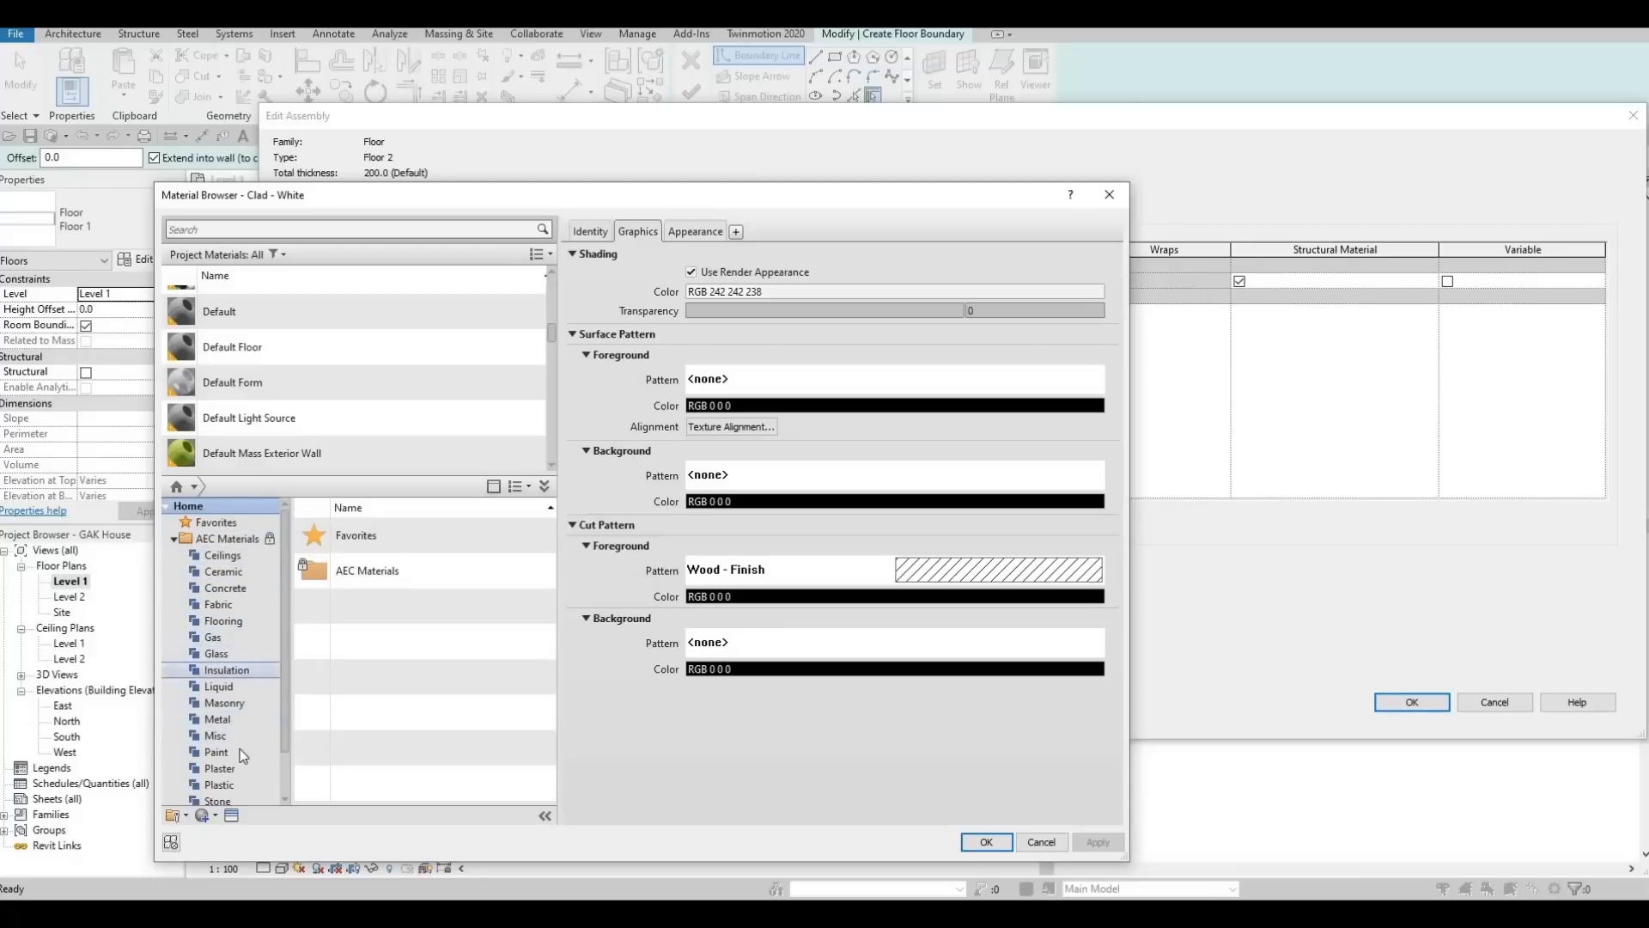
scroll(235, 756, down, 1)
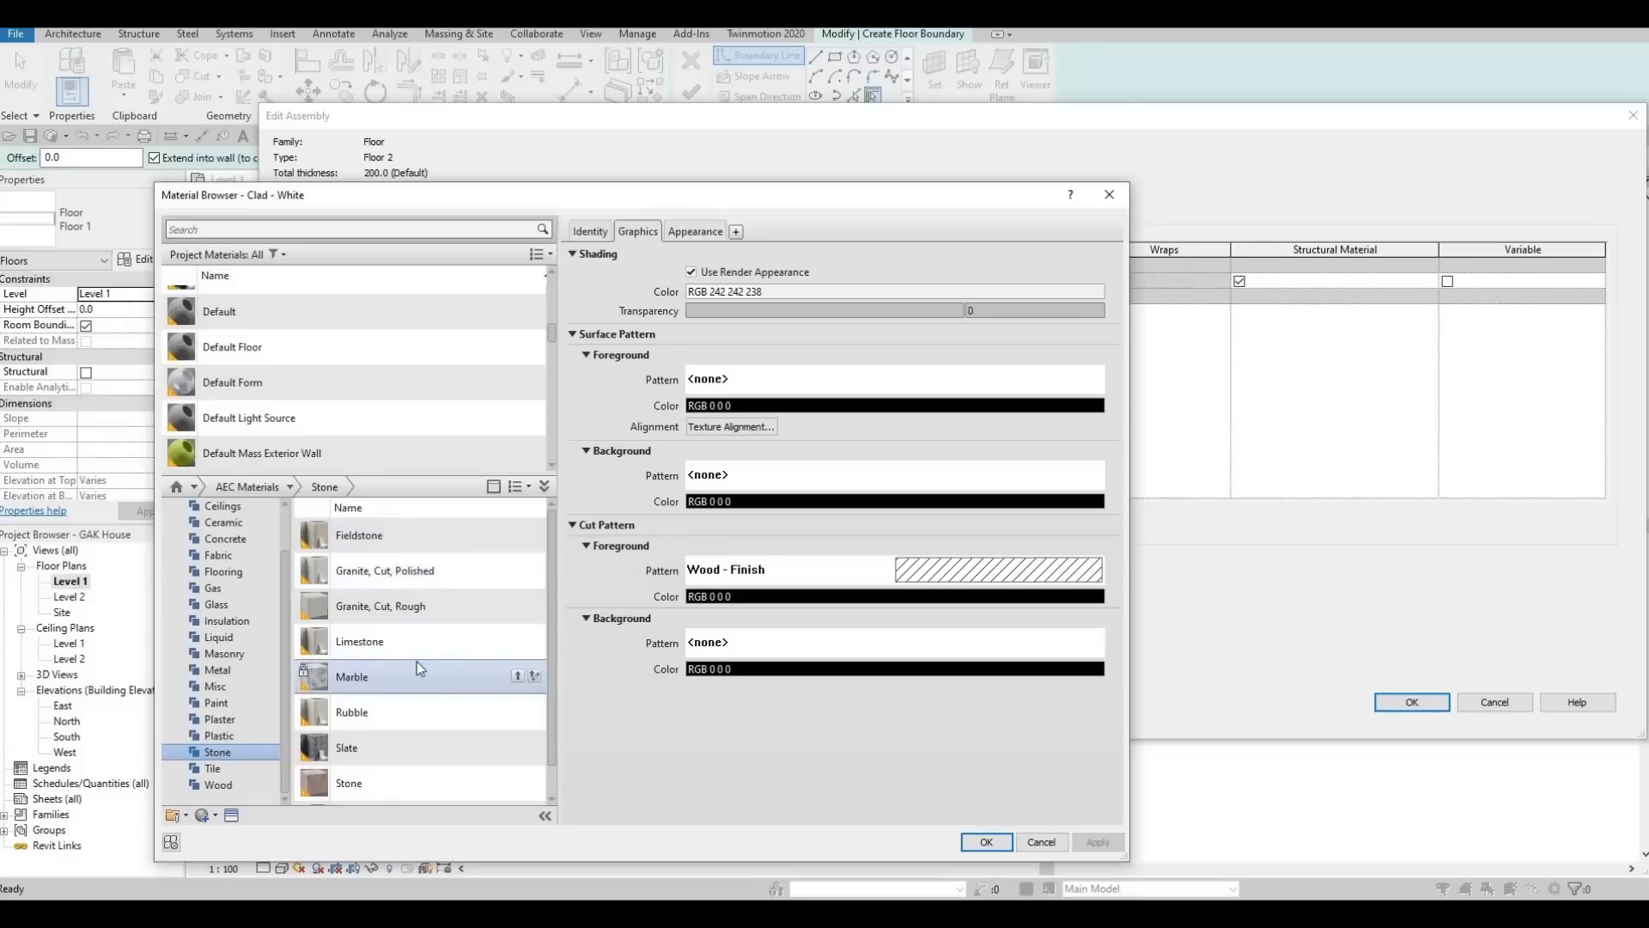
click(516, 640)
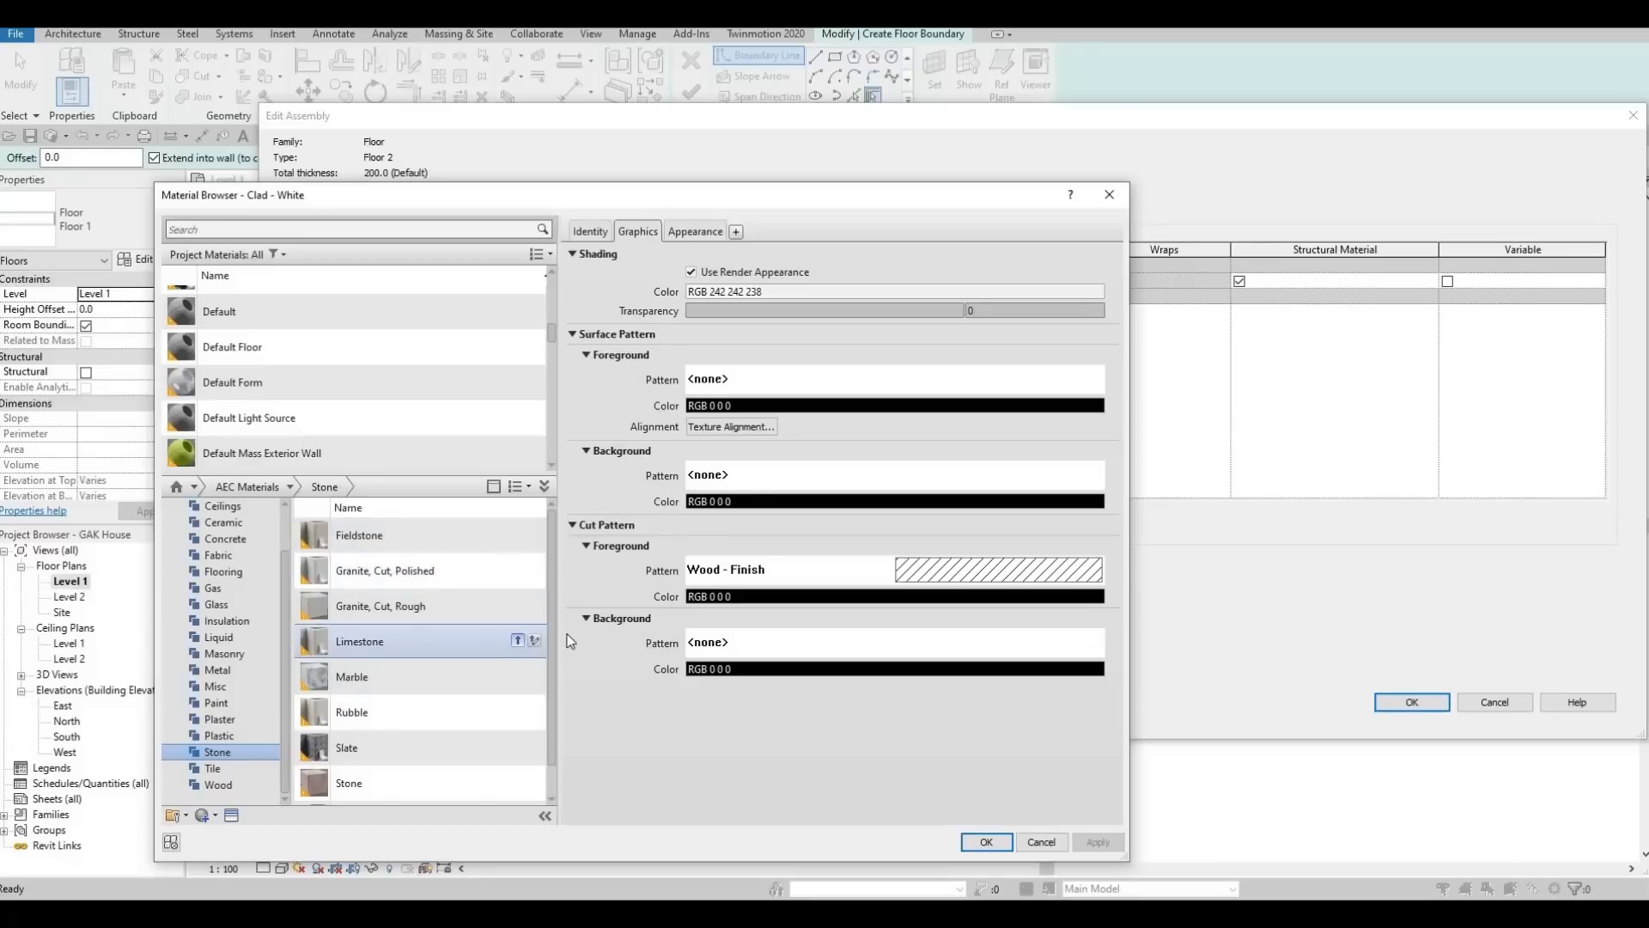
click(987, 843)
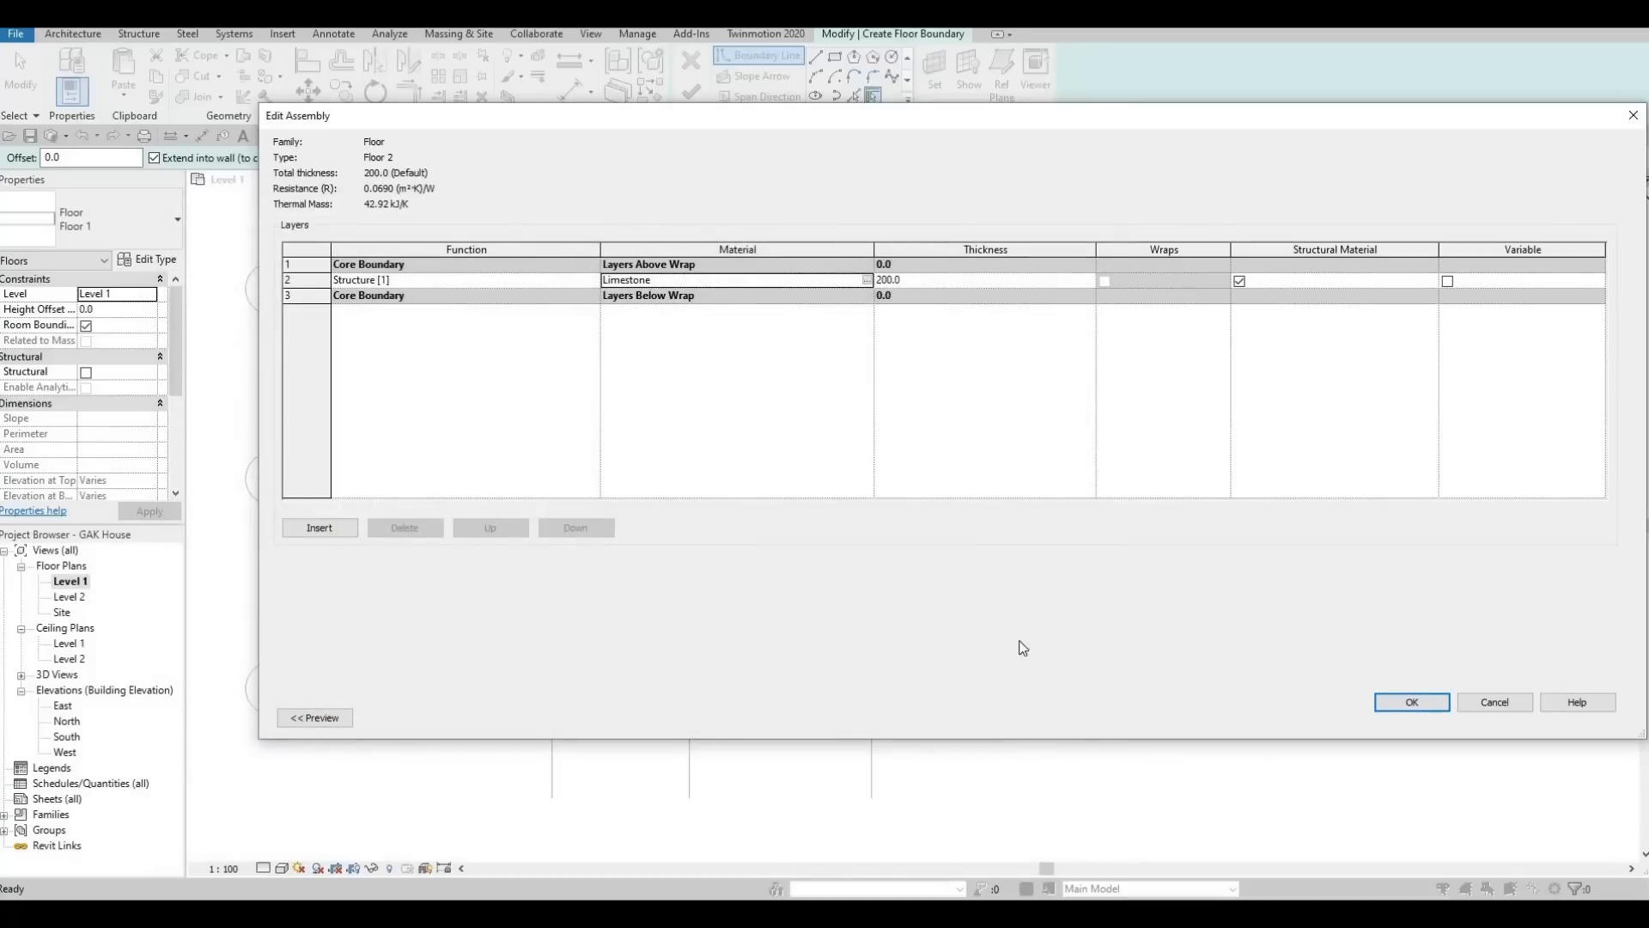
click(1411, 702)
key(Return)
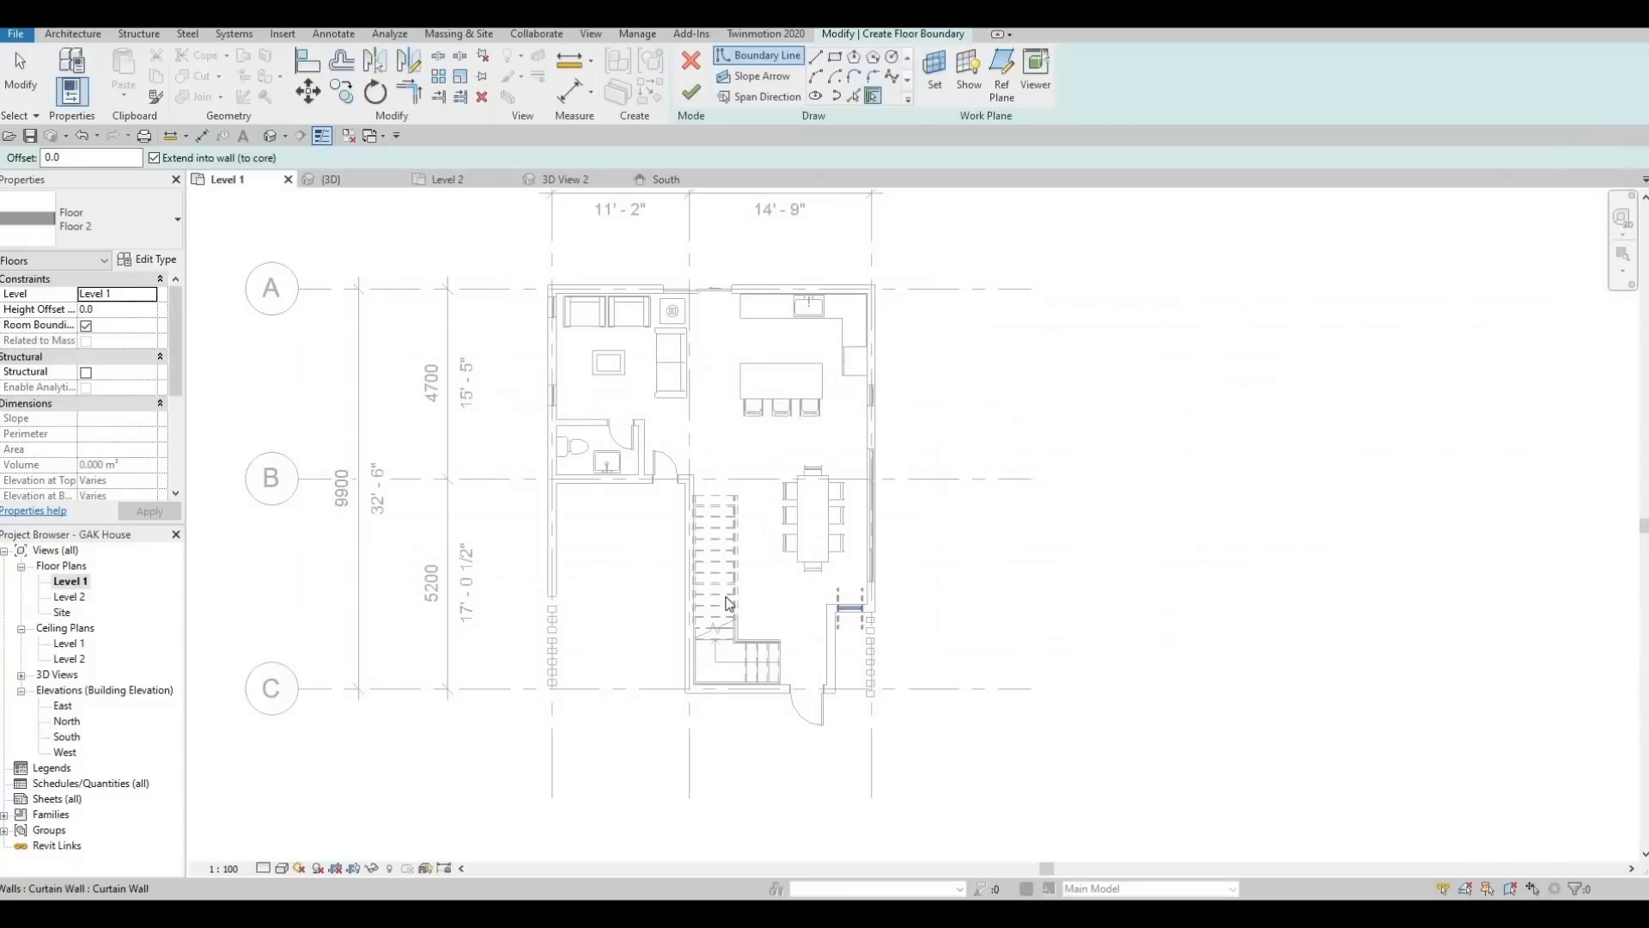
Pick the outer faces of the wall along grid A and of both side walls as Floor 2 boundary lines
click(853, 95)
scroll(646, 342, up, 5)
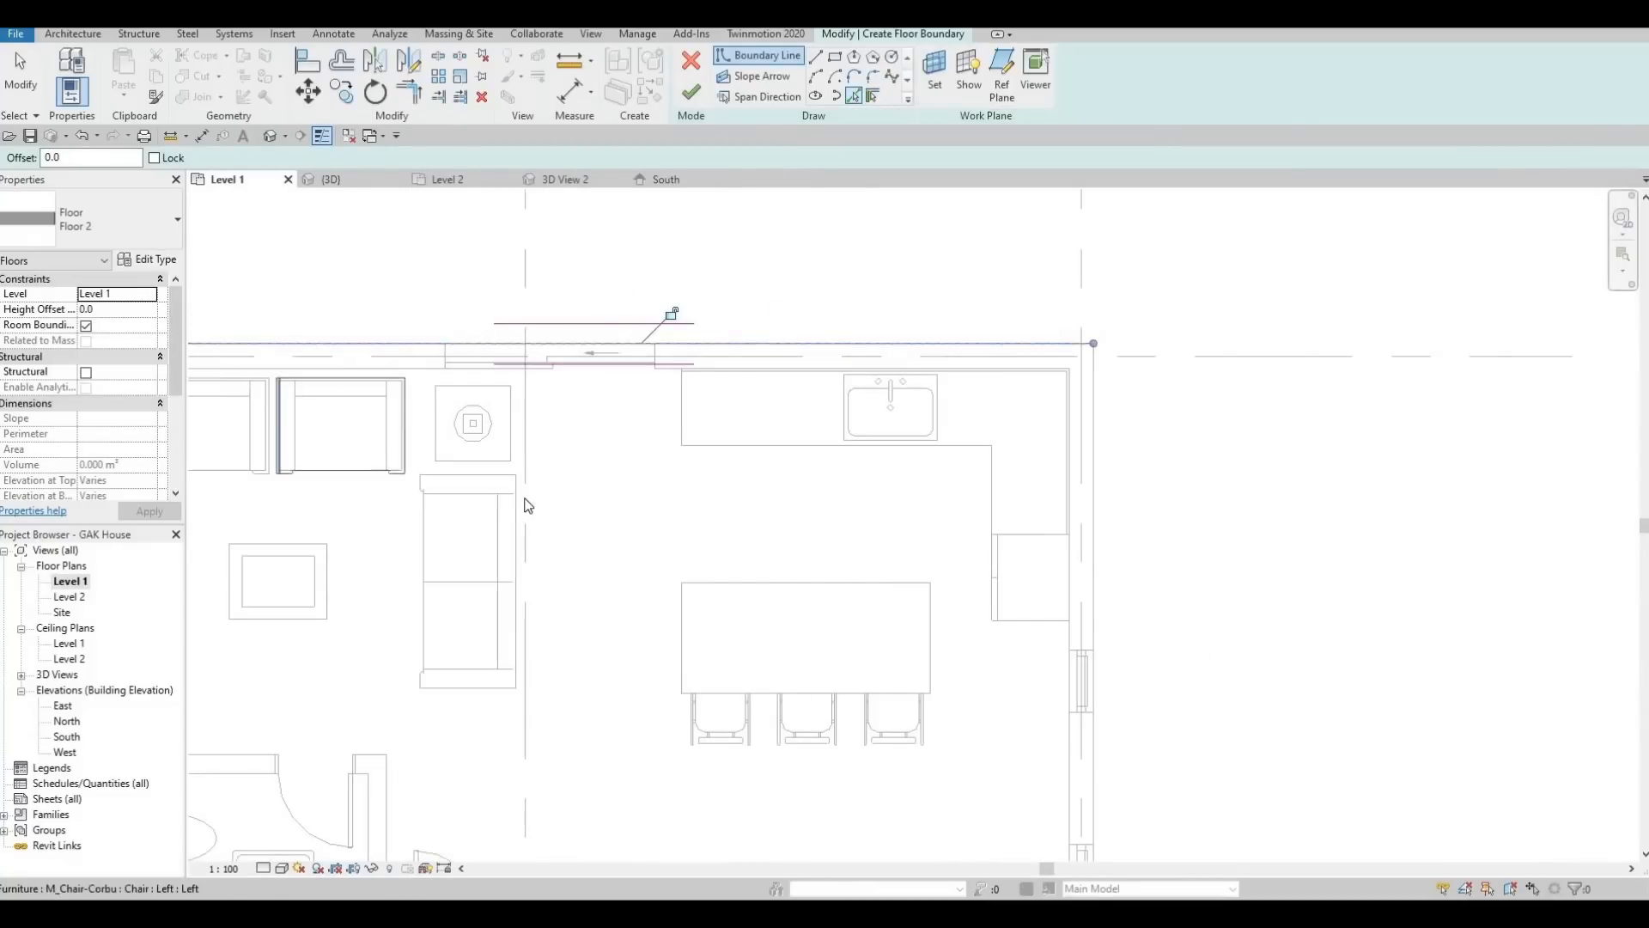
middle_drag(524, 500, 953, 500)
click(522, 506)
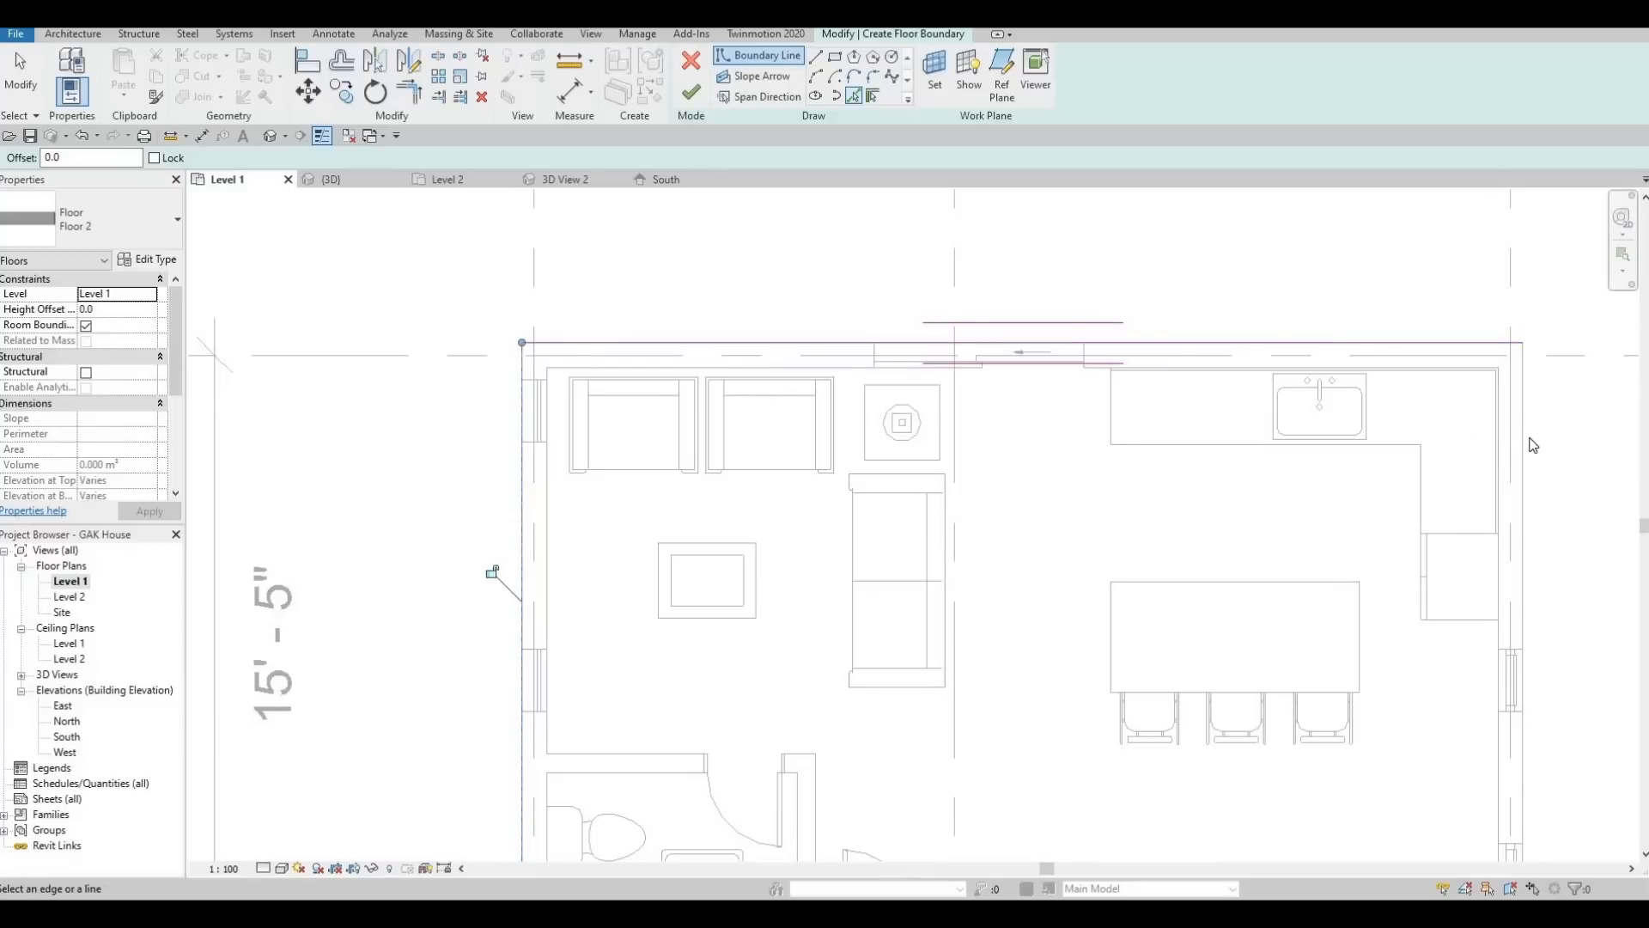
click(1522, 558)
scroll(876, 494, down, 2)
middle_drag(817, 589, 817, 374)
scroll(817, 375, down, 3)
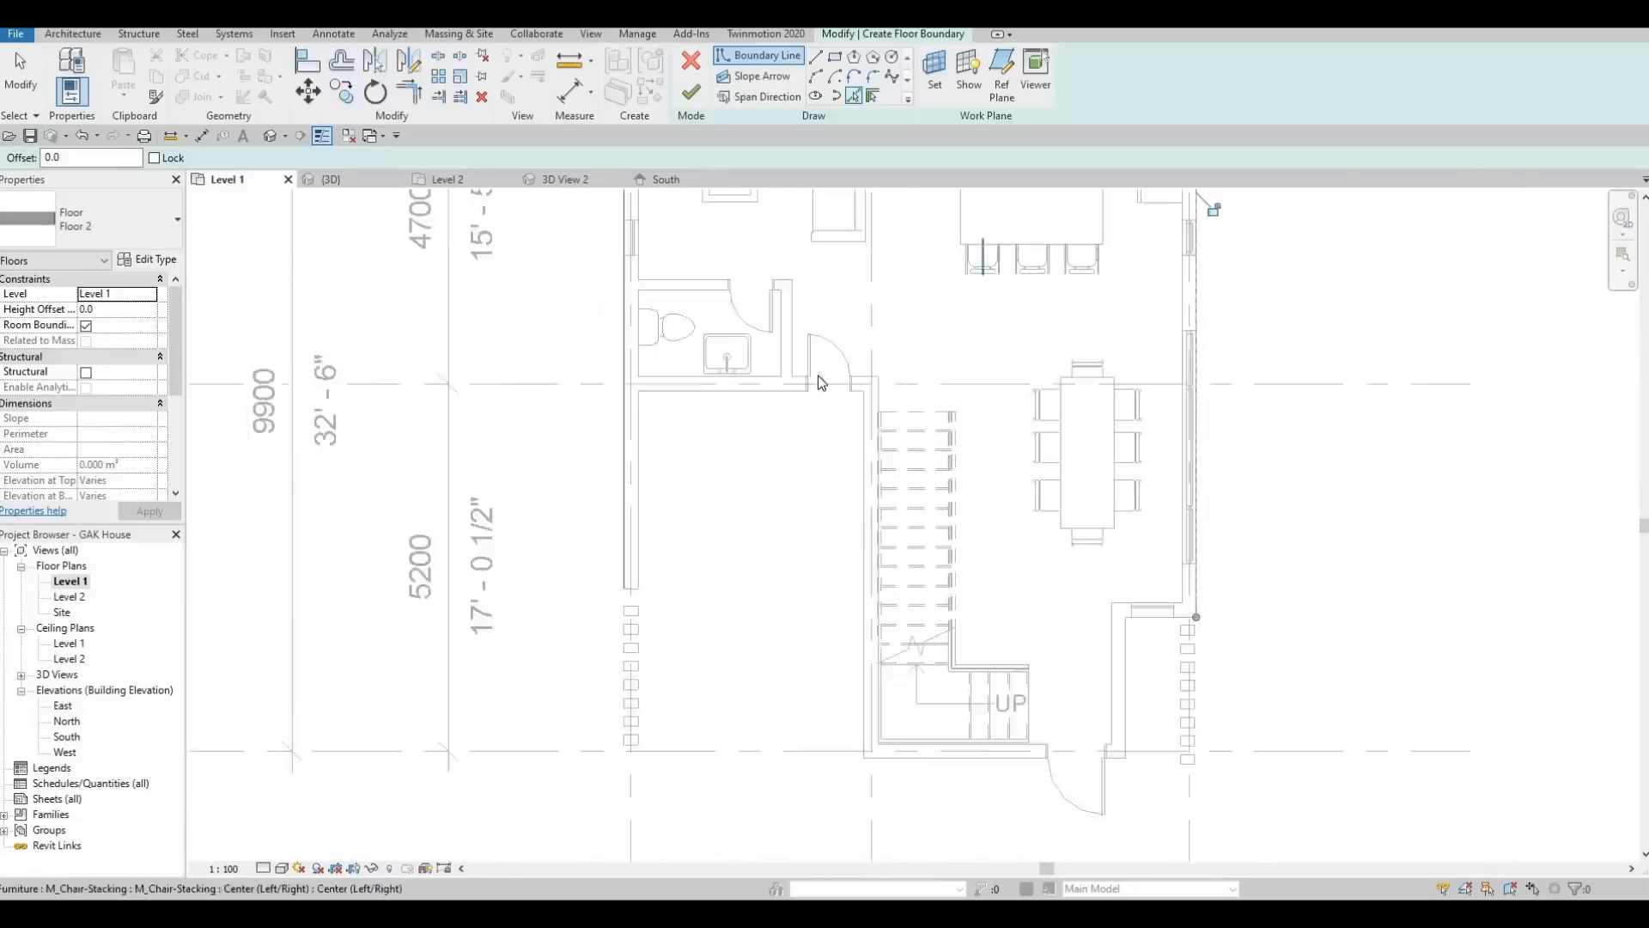
scroll(707, 435, up, 2)
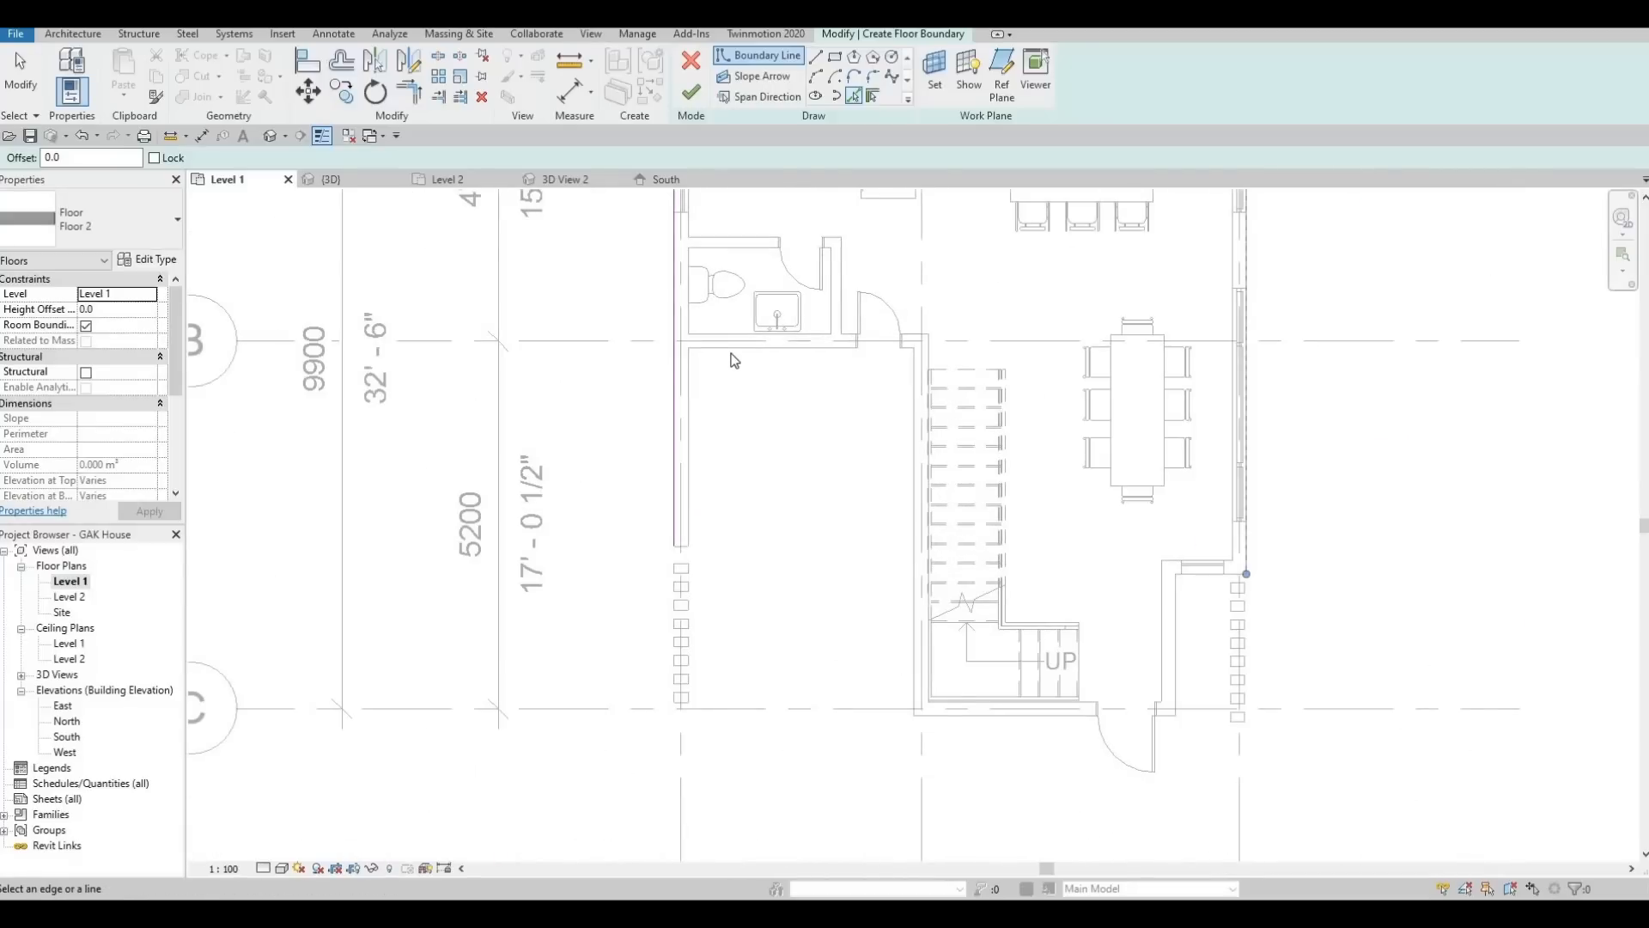
Continue the floor boundary with the outer faces of the grid B wall, the wall beside the stairs, the entrance wall and the recess beside the entrance
click(759, 348)
click(914, 421)
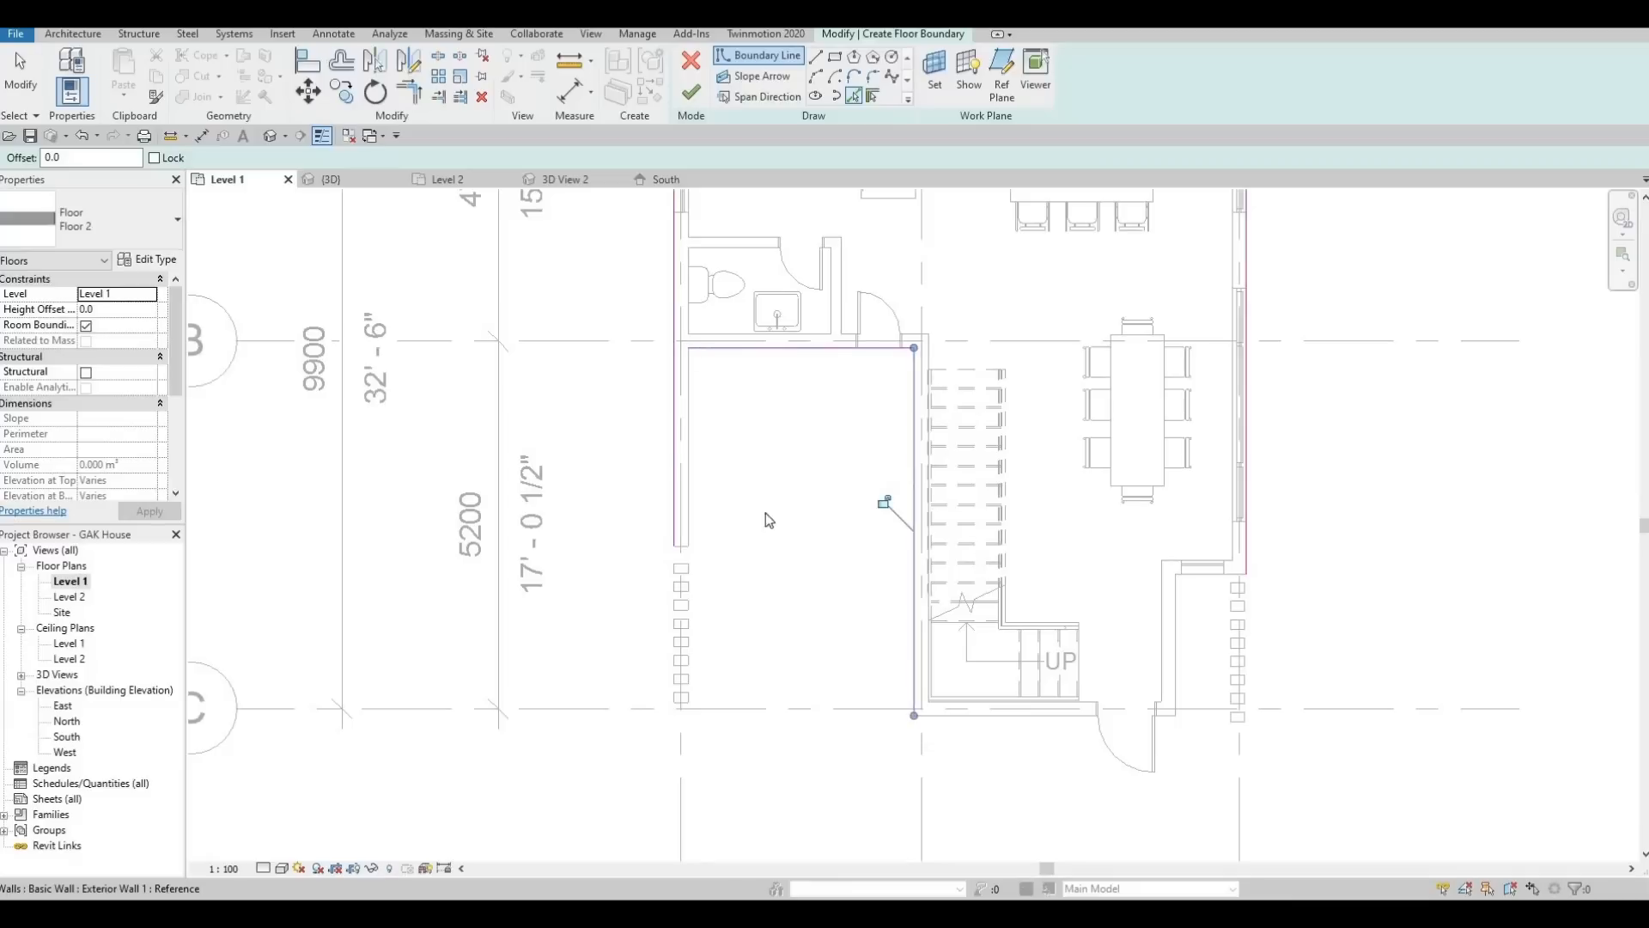
middle_drag(769, 519, 520, 410)
click(815, 608)
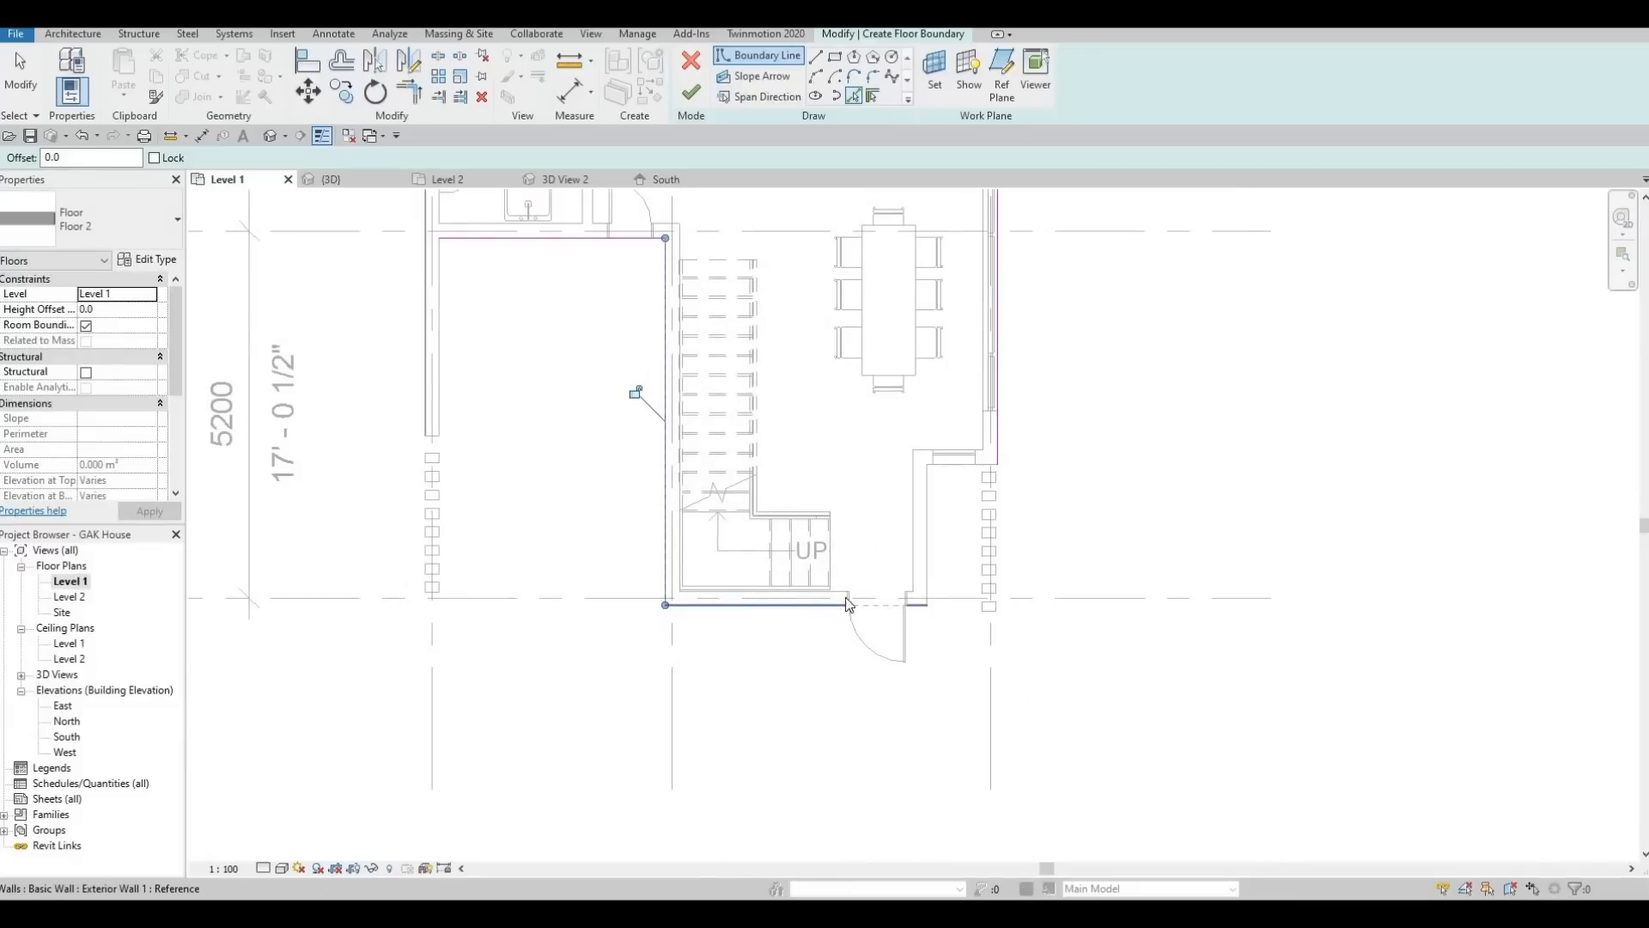
click(926, 537)
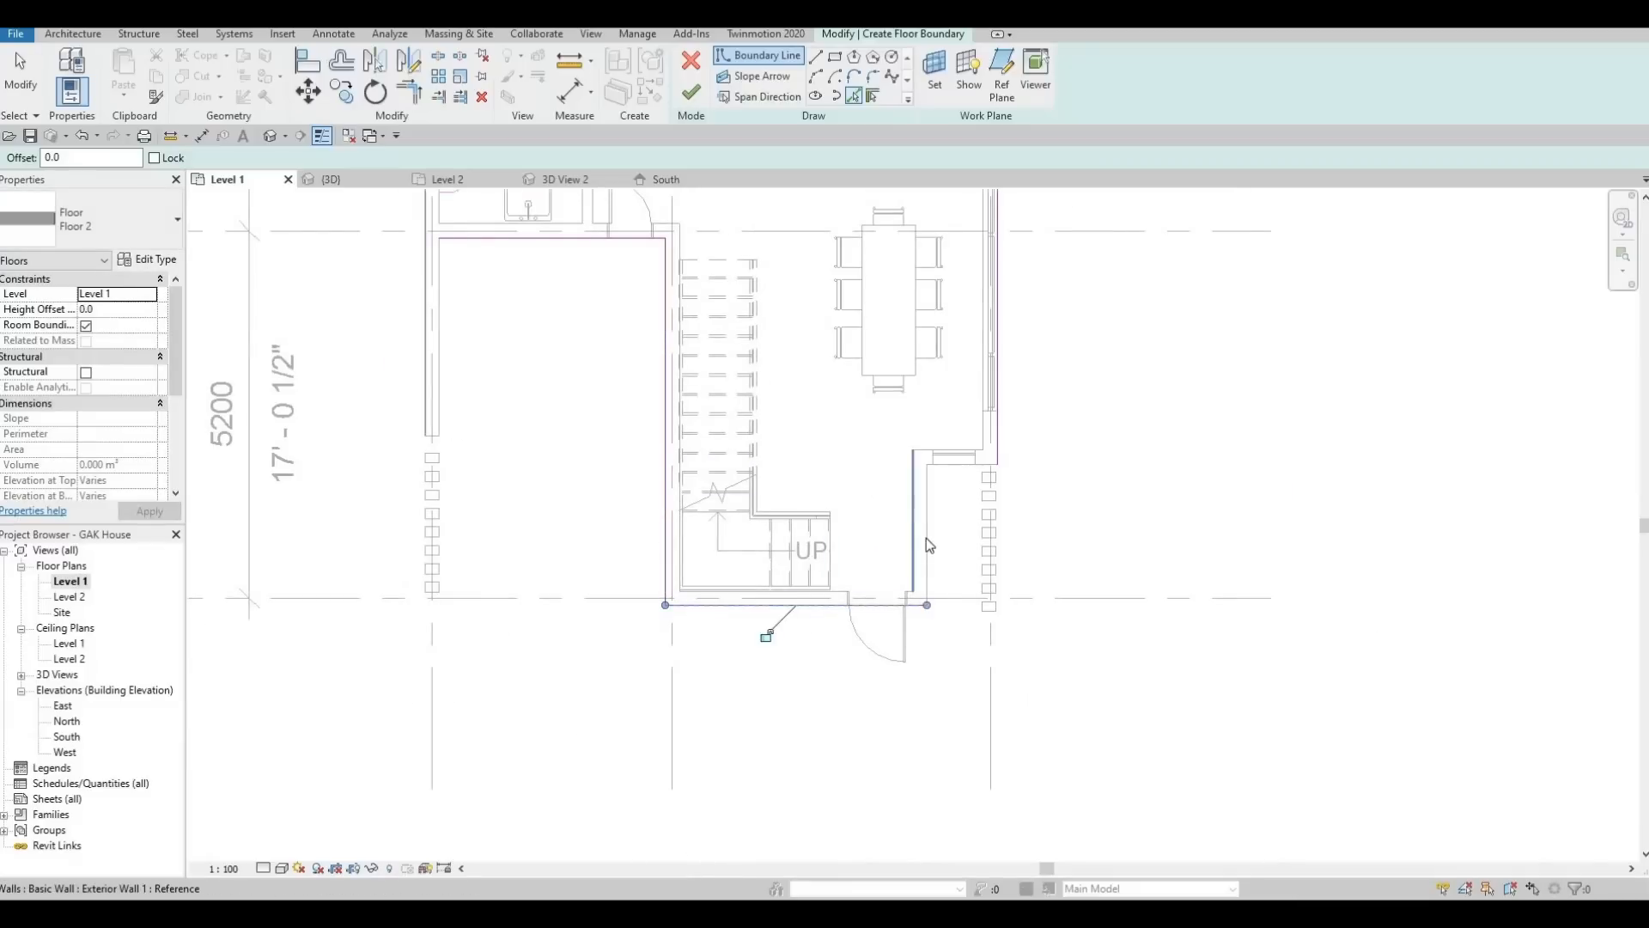
click(995, 462)
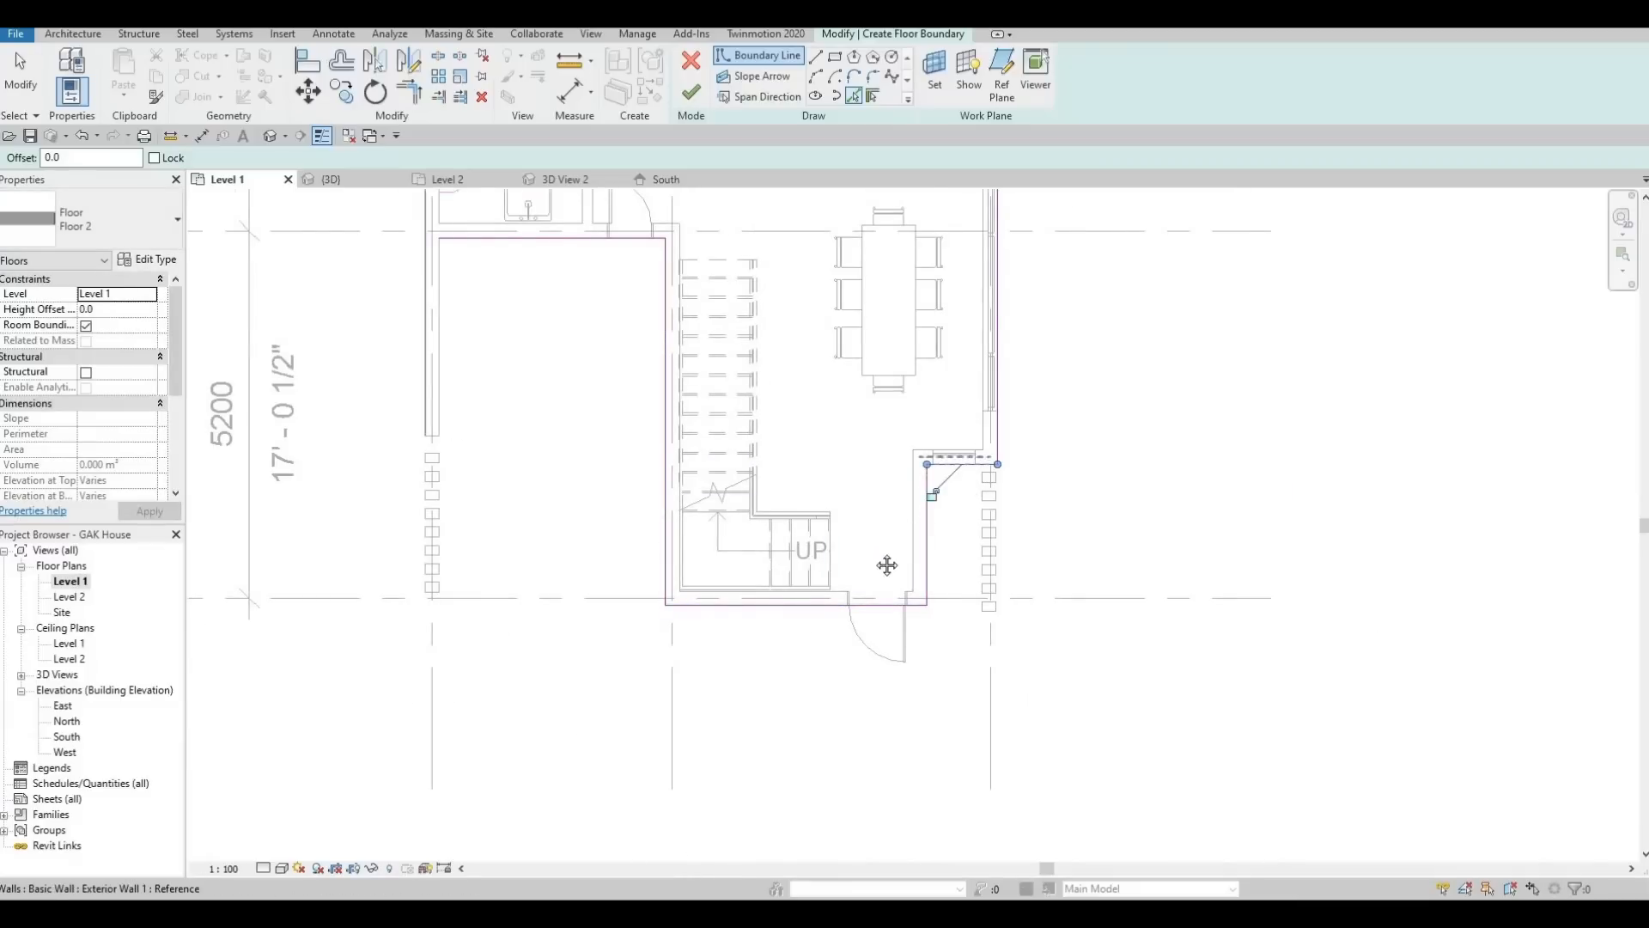
scroll(887, 564, down, 4)
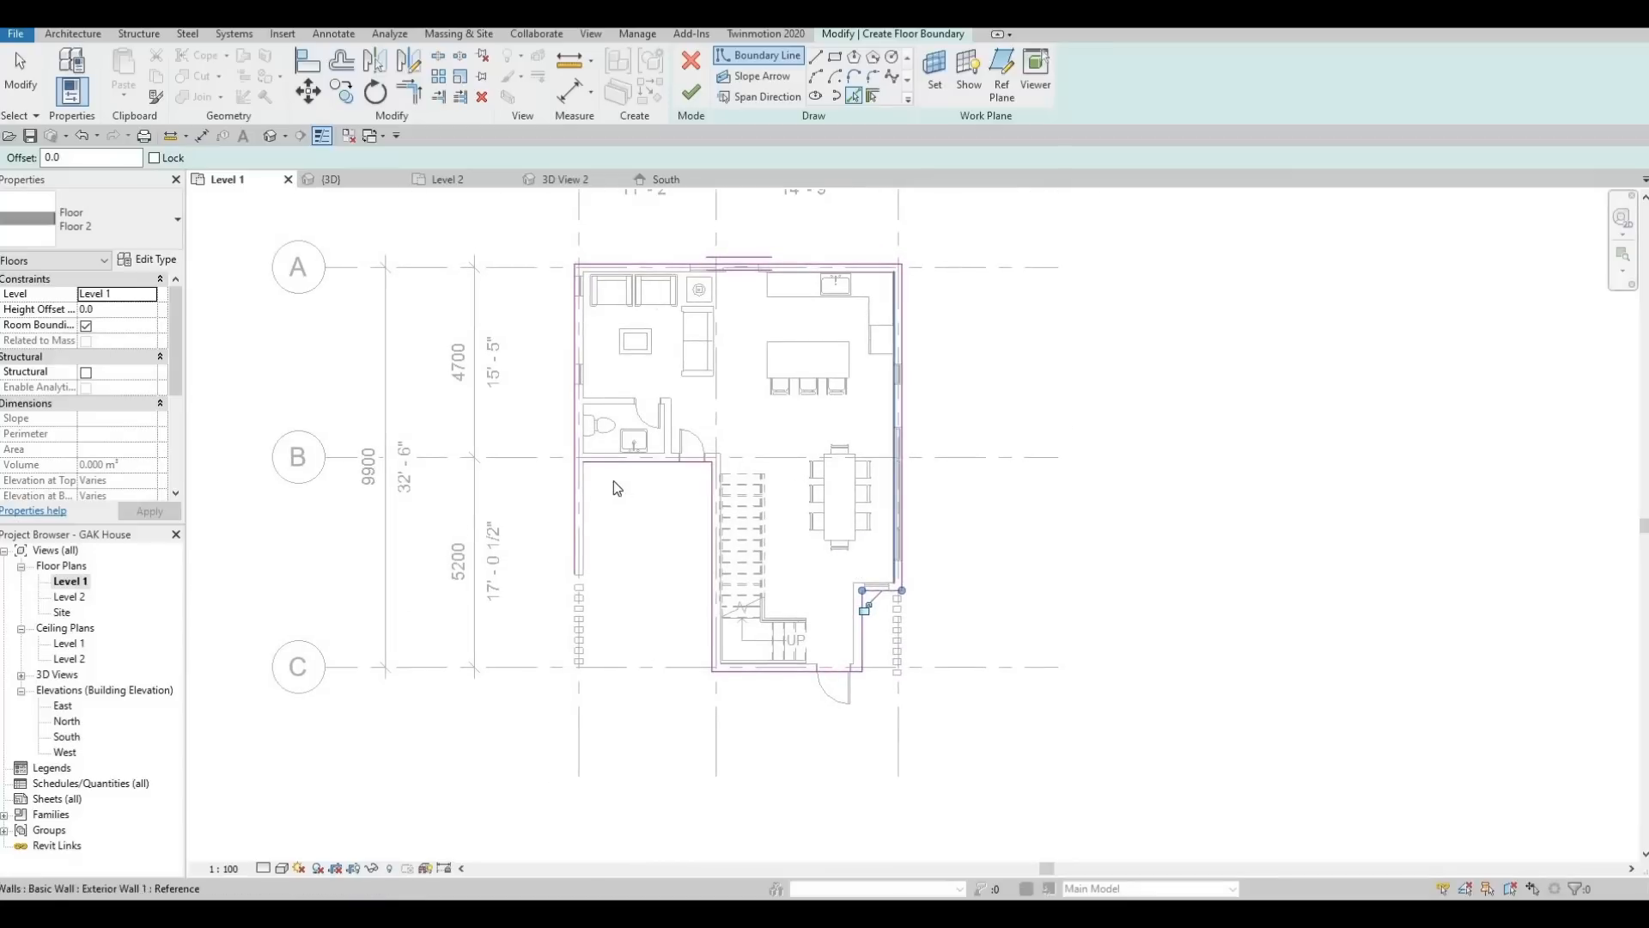
Trim the west side line to meet the grid B line at a corner and finish the Floor 2 sketch
key(t)
key(r)
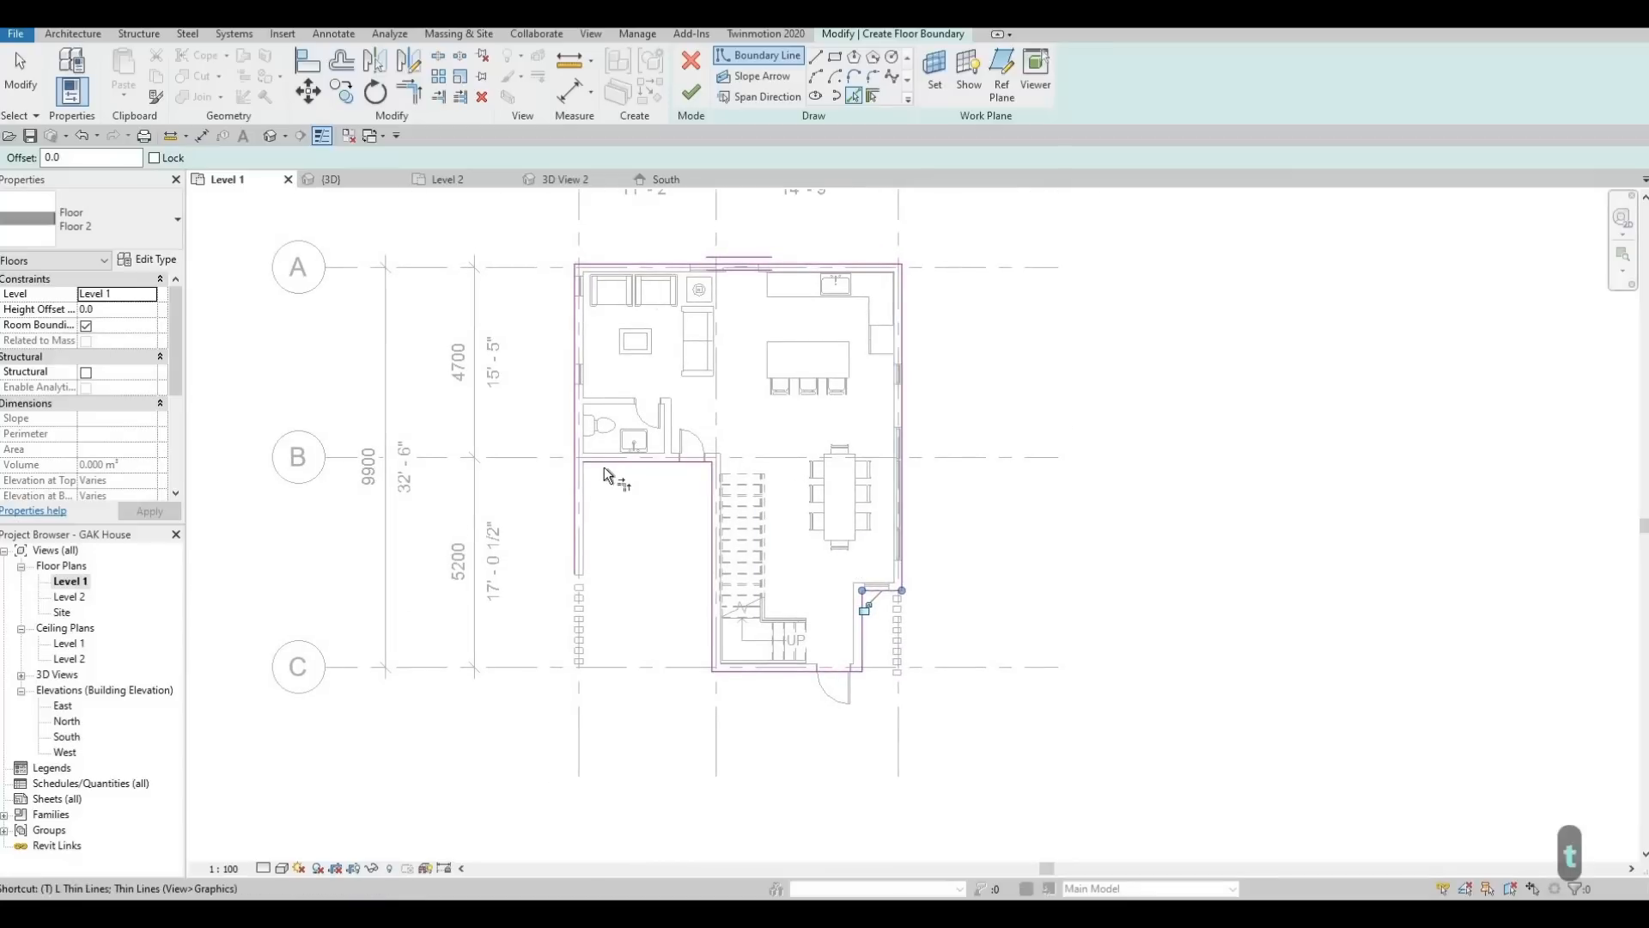
click(576, 440)
click(584, 461)
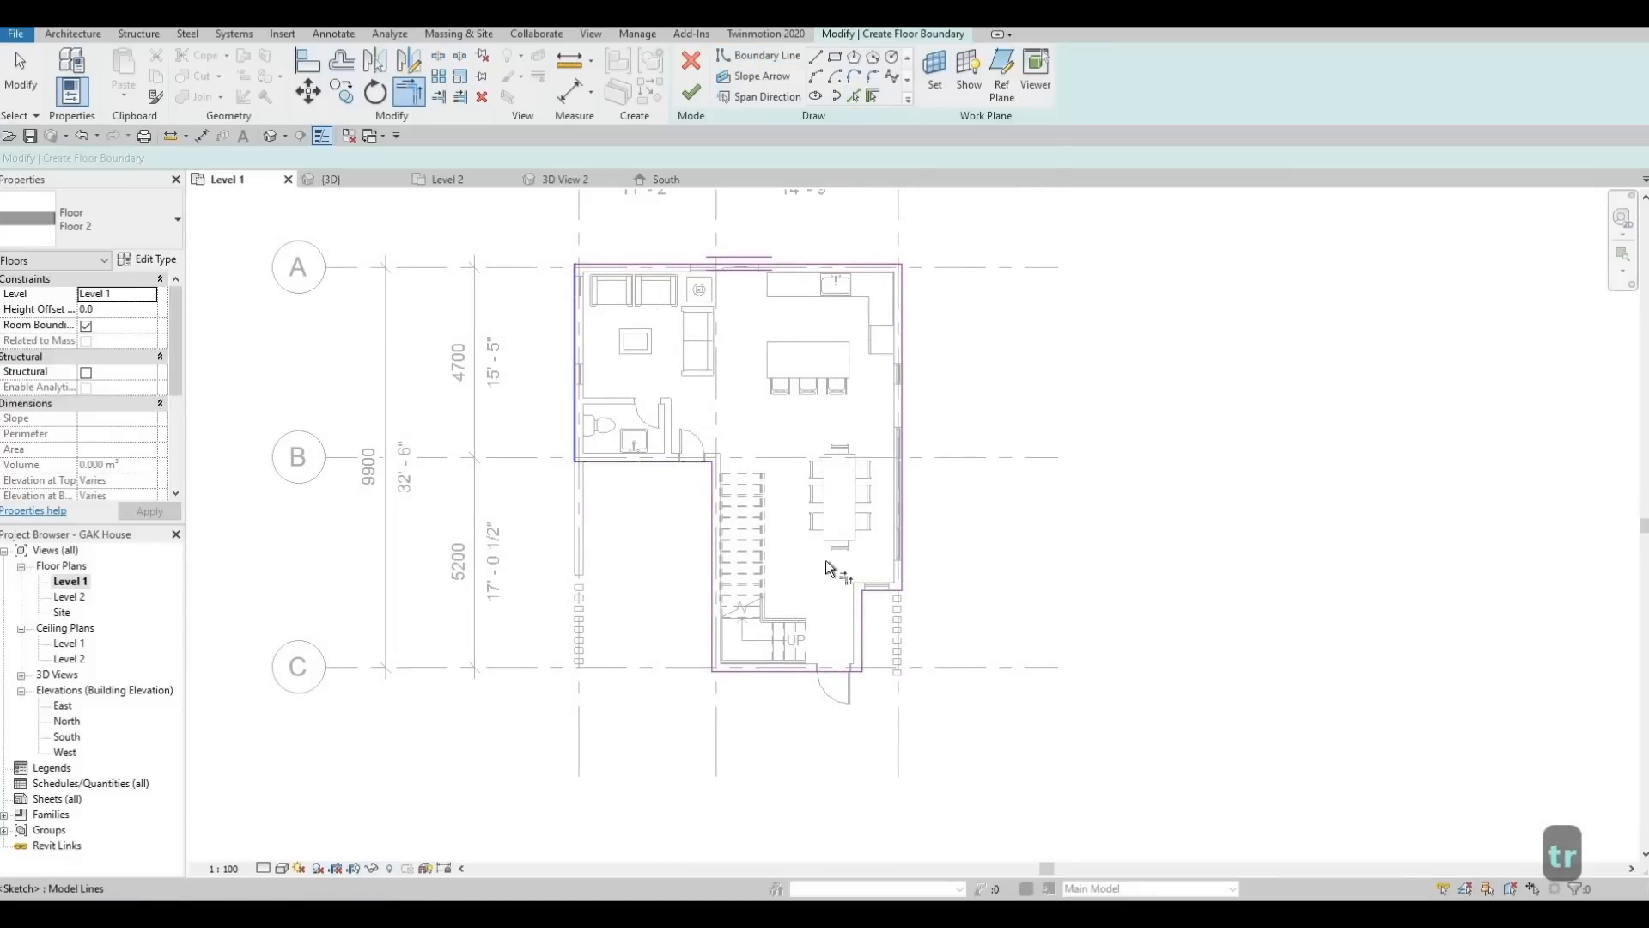
click(690, 107)
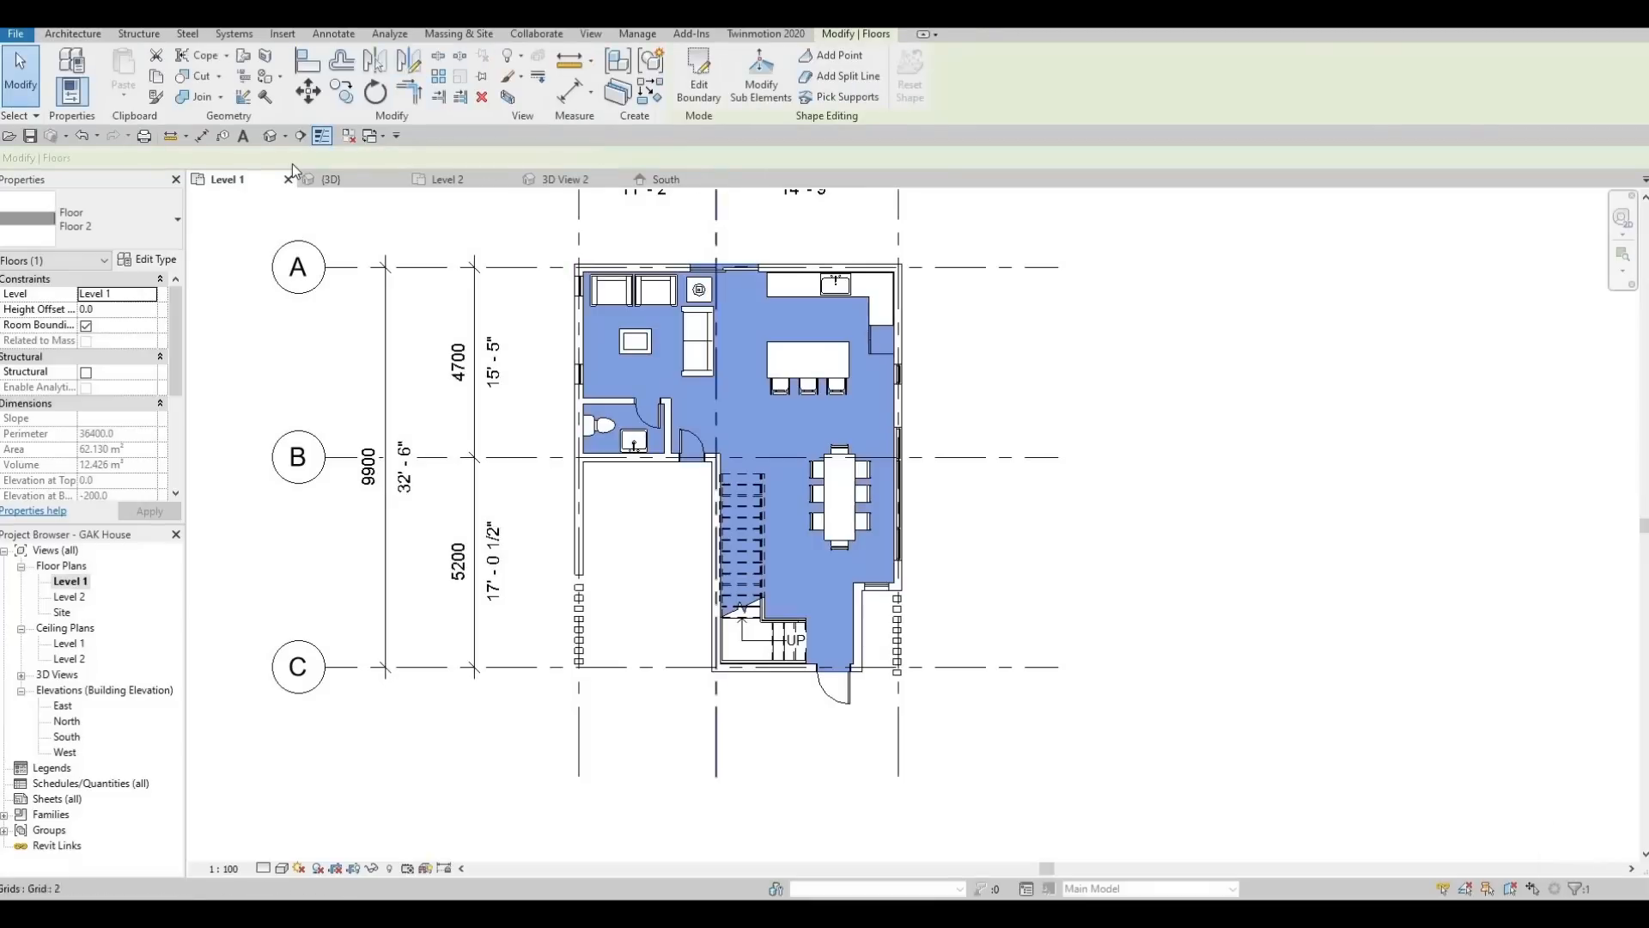
Open the 3D view and examine the new Floor 2 slab under the front entrance and the side door
click(271, 136)
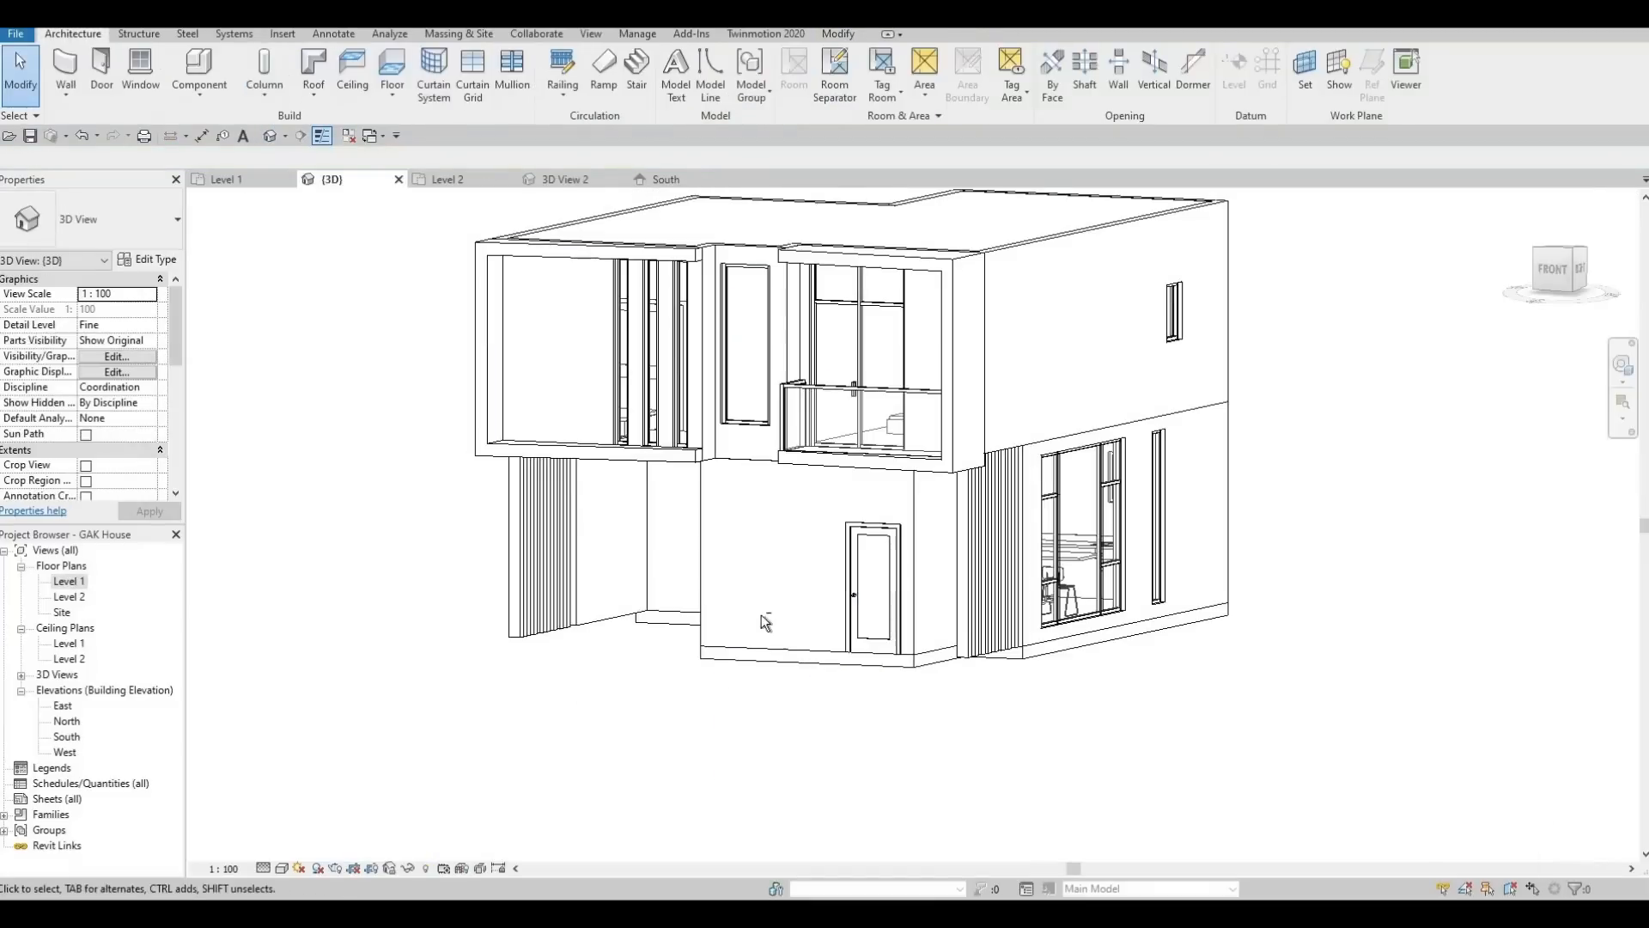
shift+middle_drag(888, 669, 915, 666)
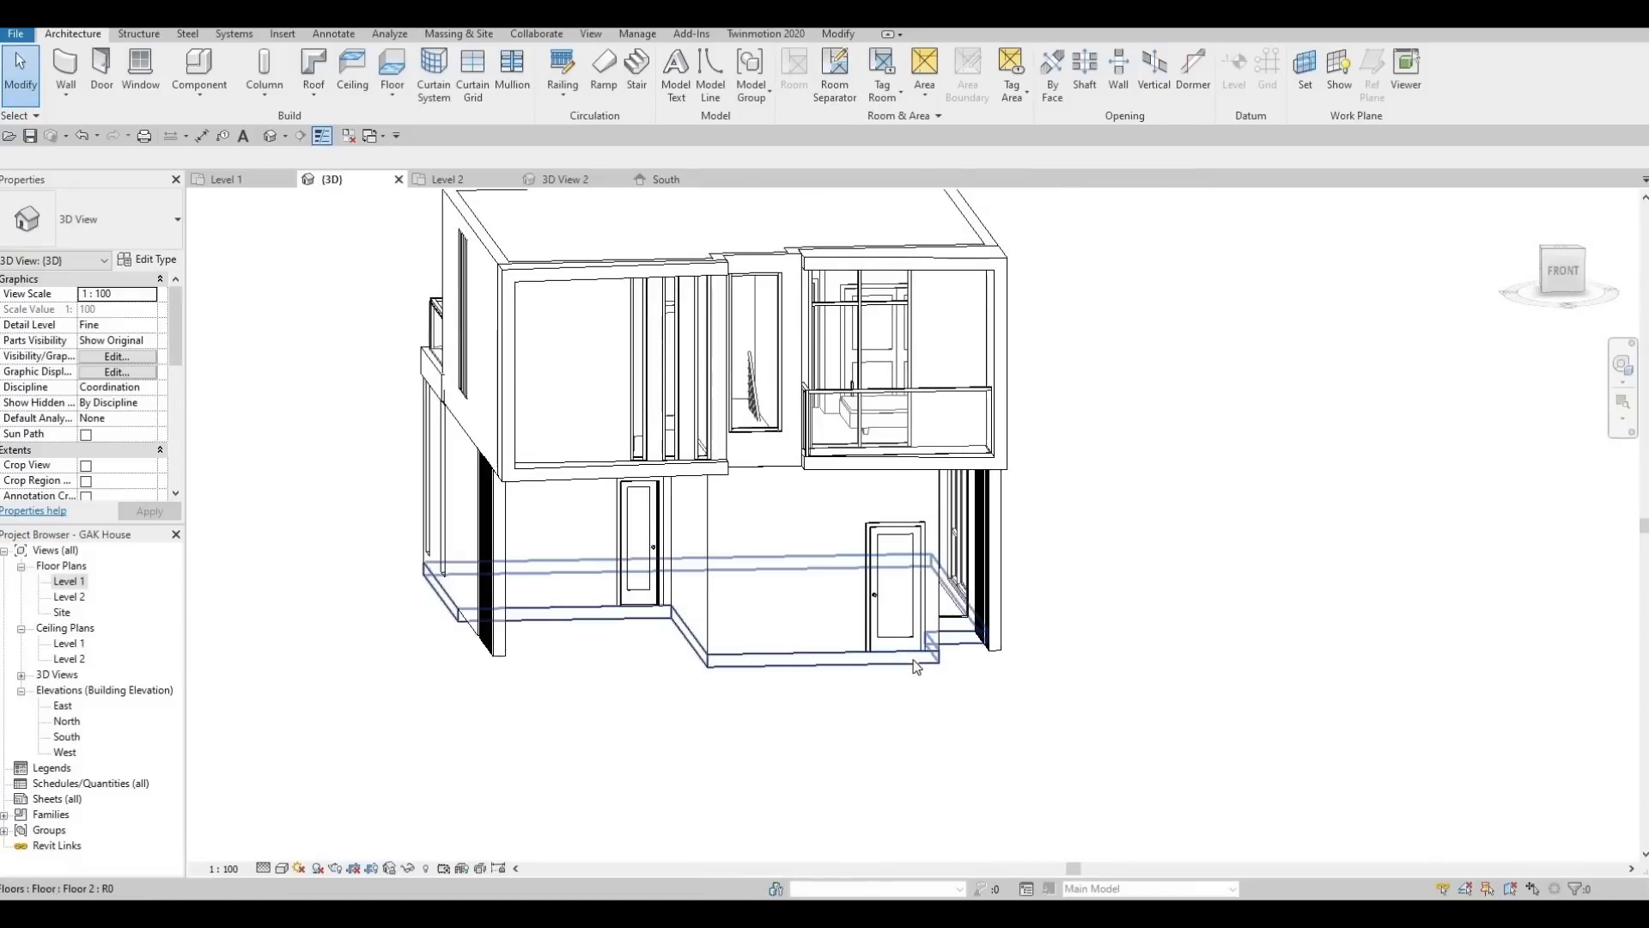
click(893, 649)
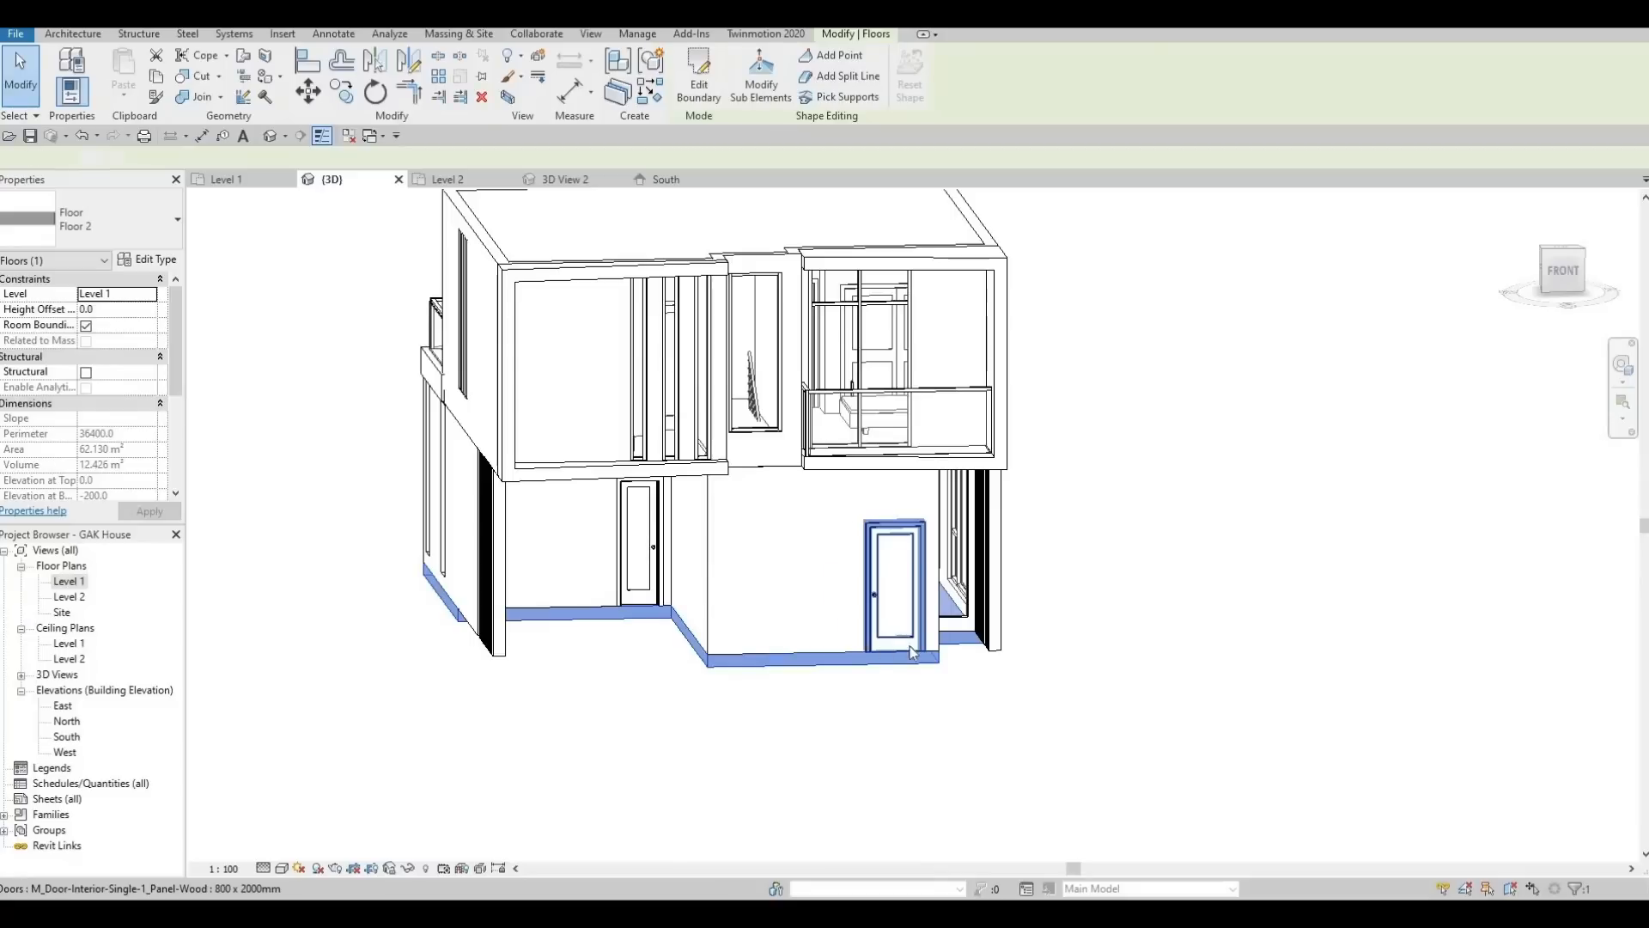
click(876, 649)
key(Escape)
middle_drag(622, 641, 519, 570)
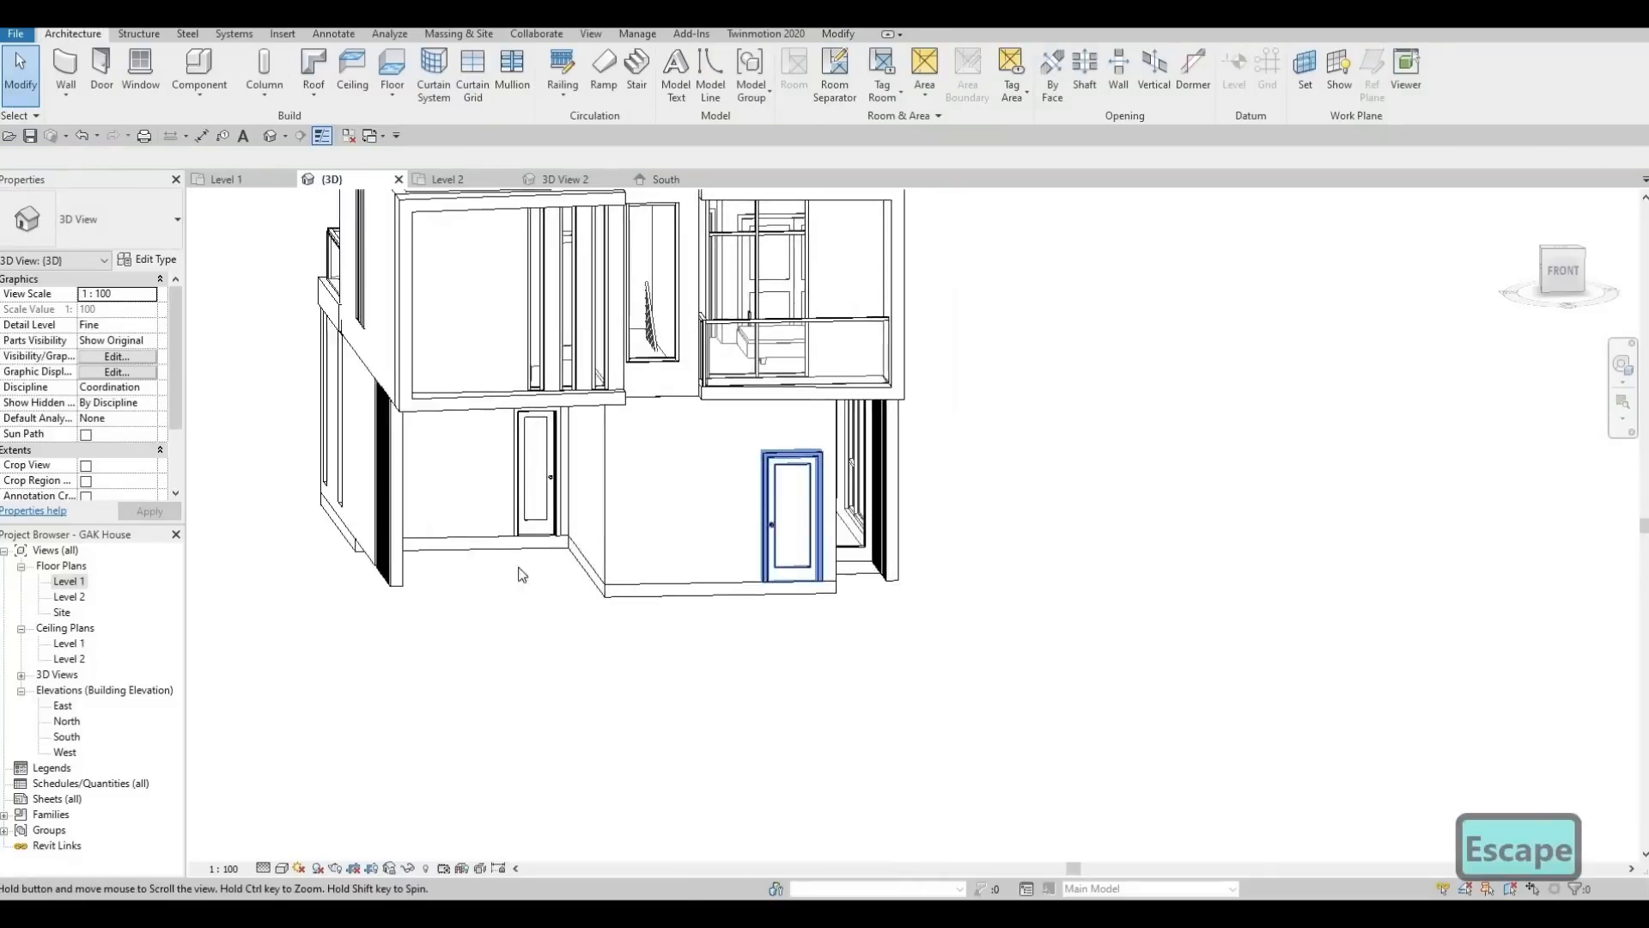
scroll(754, 558, down, 2)
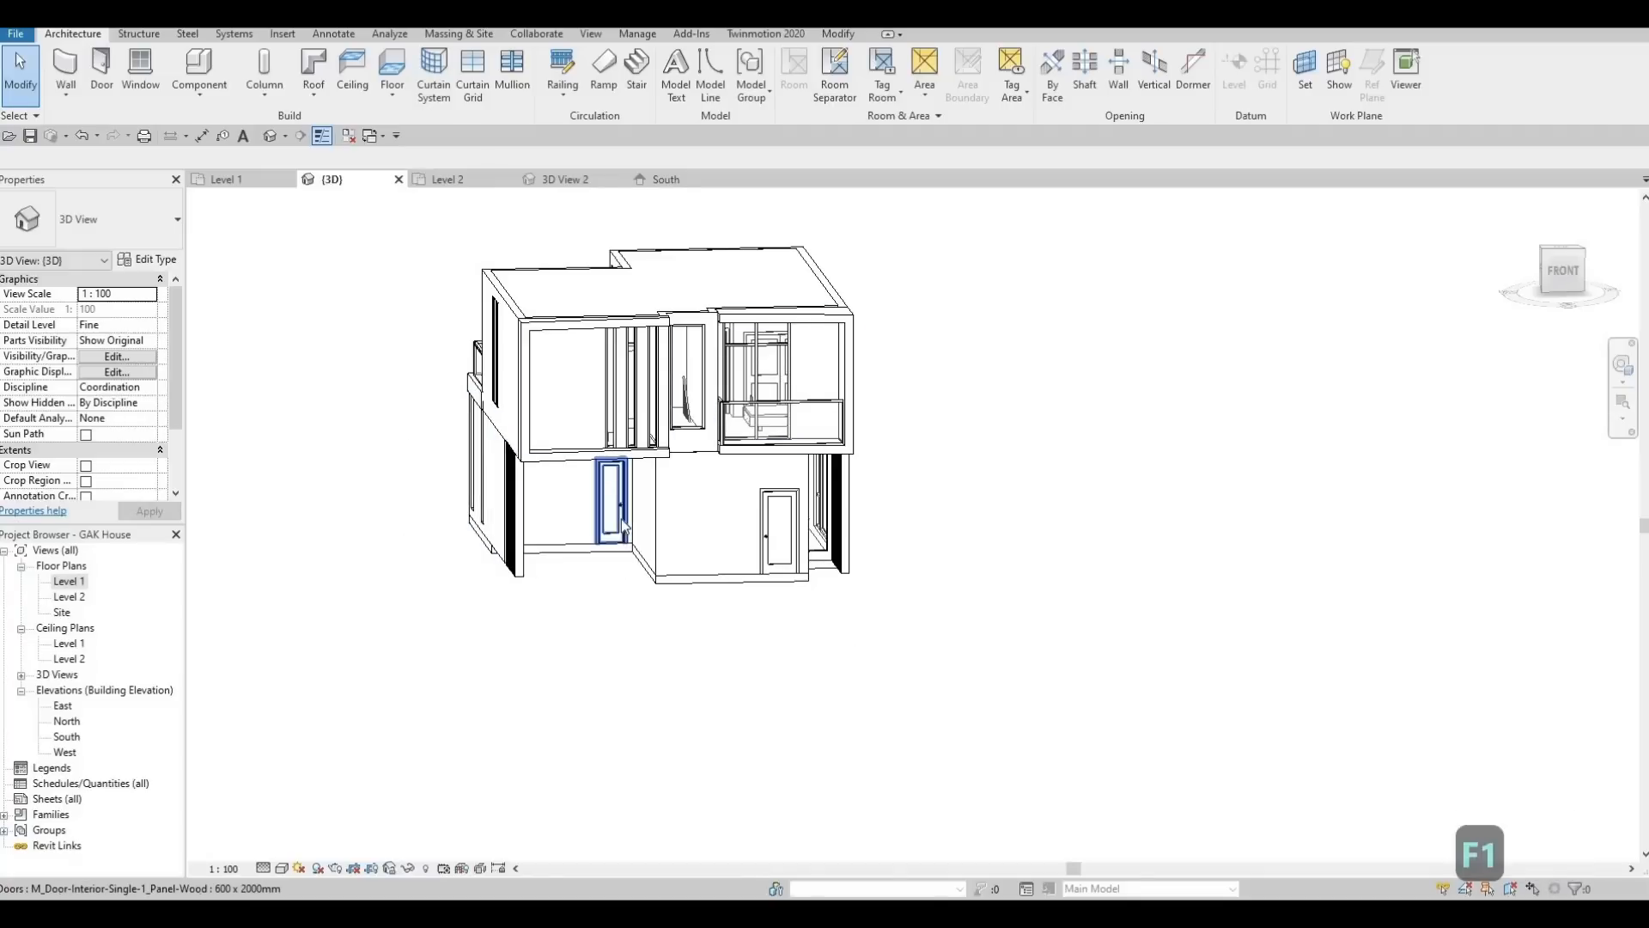
scroll(516, 635, up, 1)
scroll(558, 730, up, 1)
shift+middle_drag(633, 718, 666, 733)
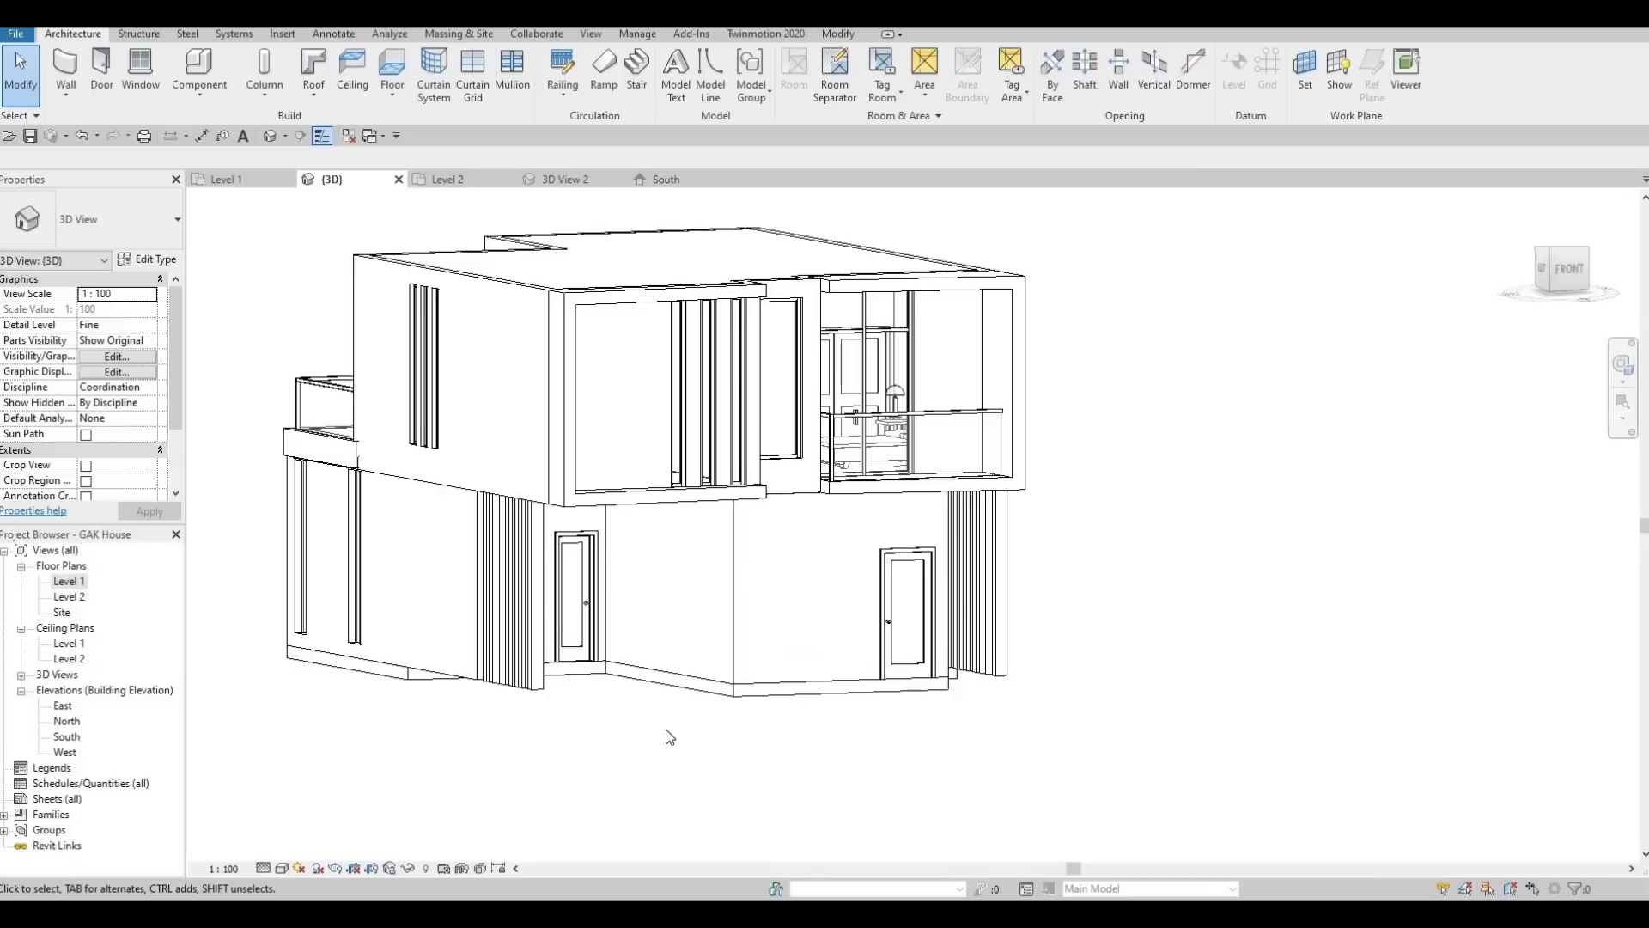
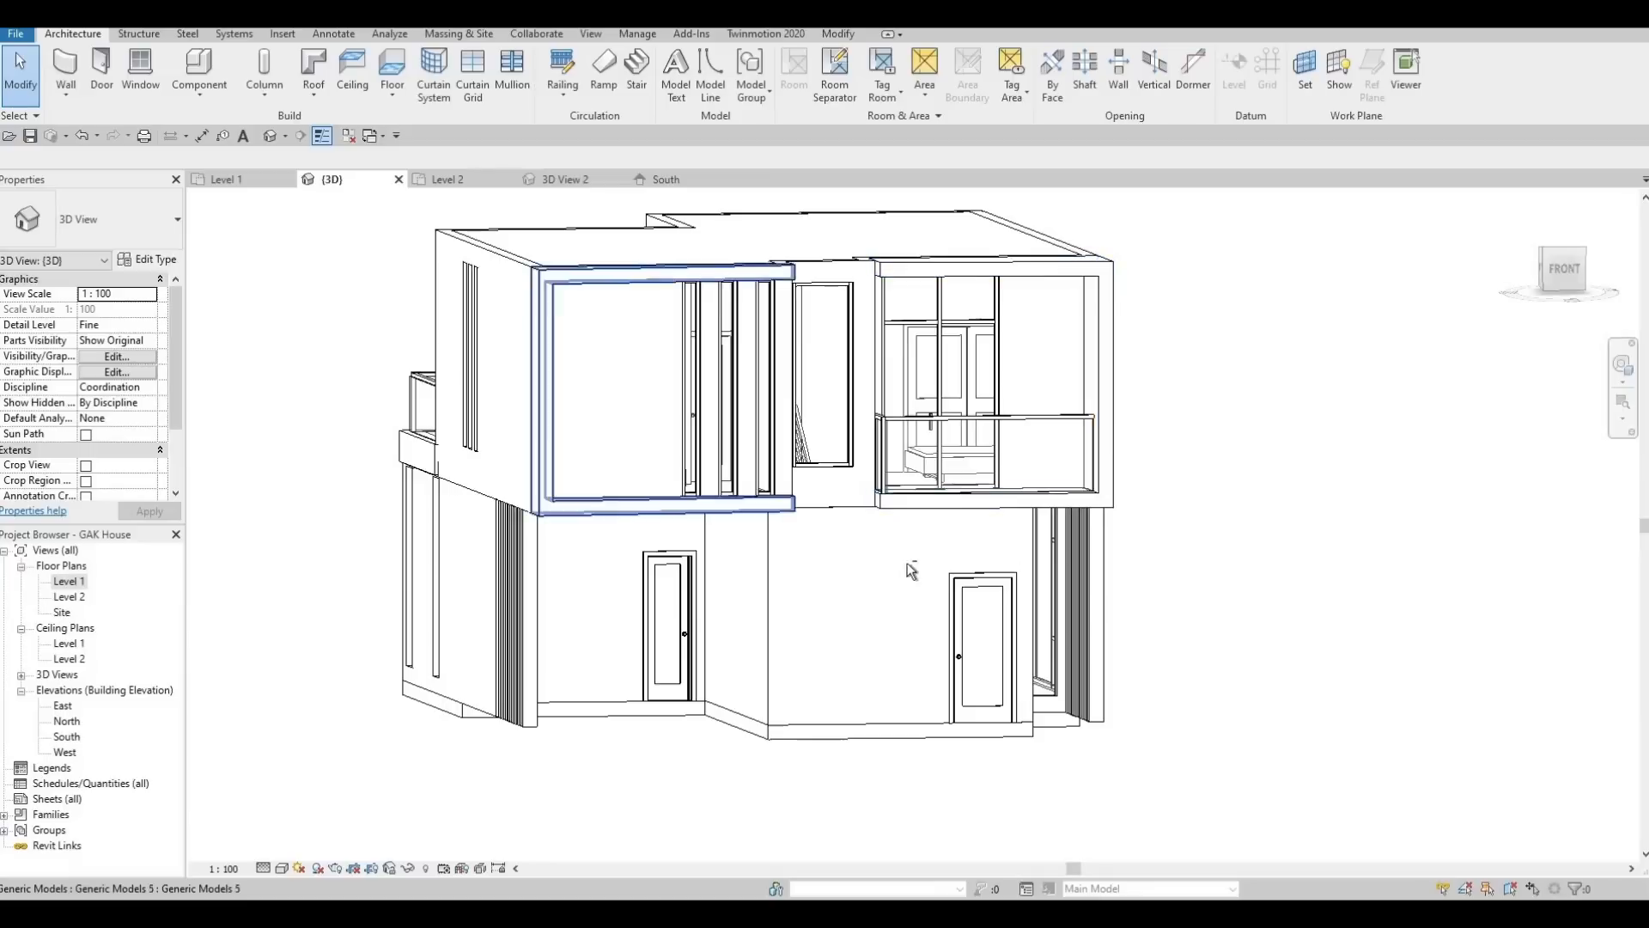
Examine the house's left side and front in 3D to see where the ground around the slab needs covering
shift+middle_drag(907, 563, 378, 454)
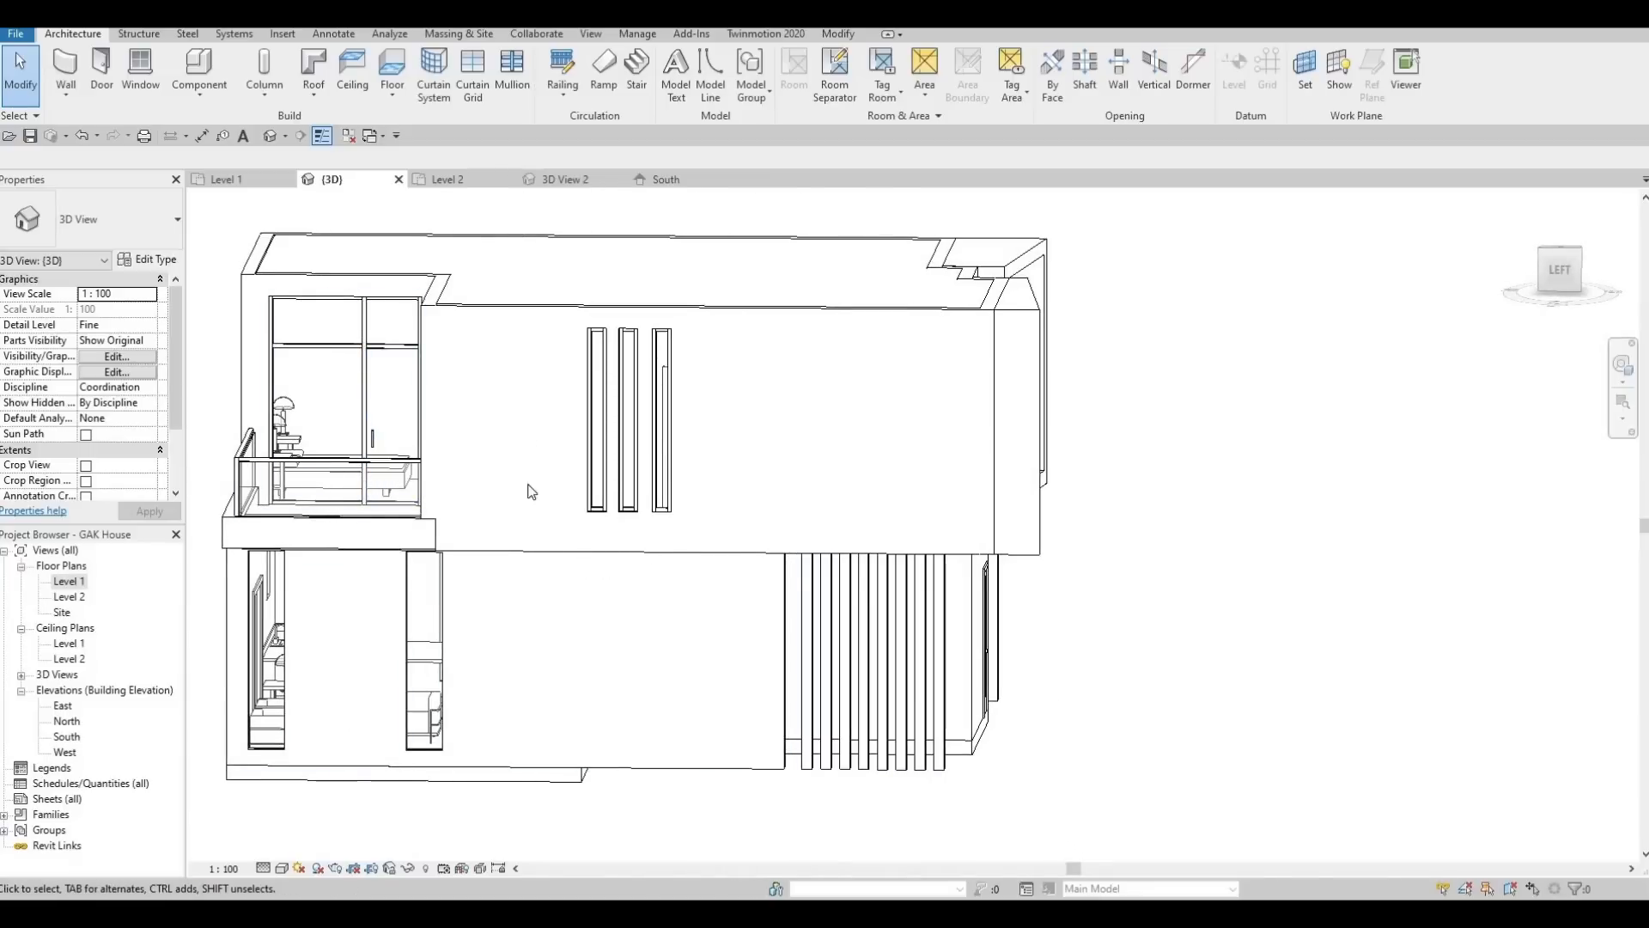
shift+middle_drag(530, 486, 710, 662)
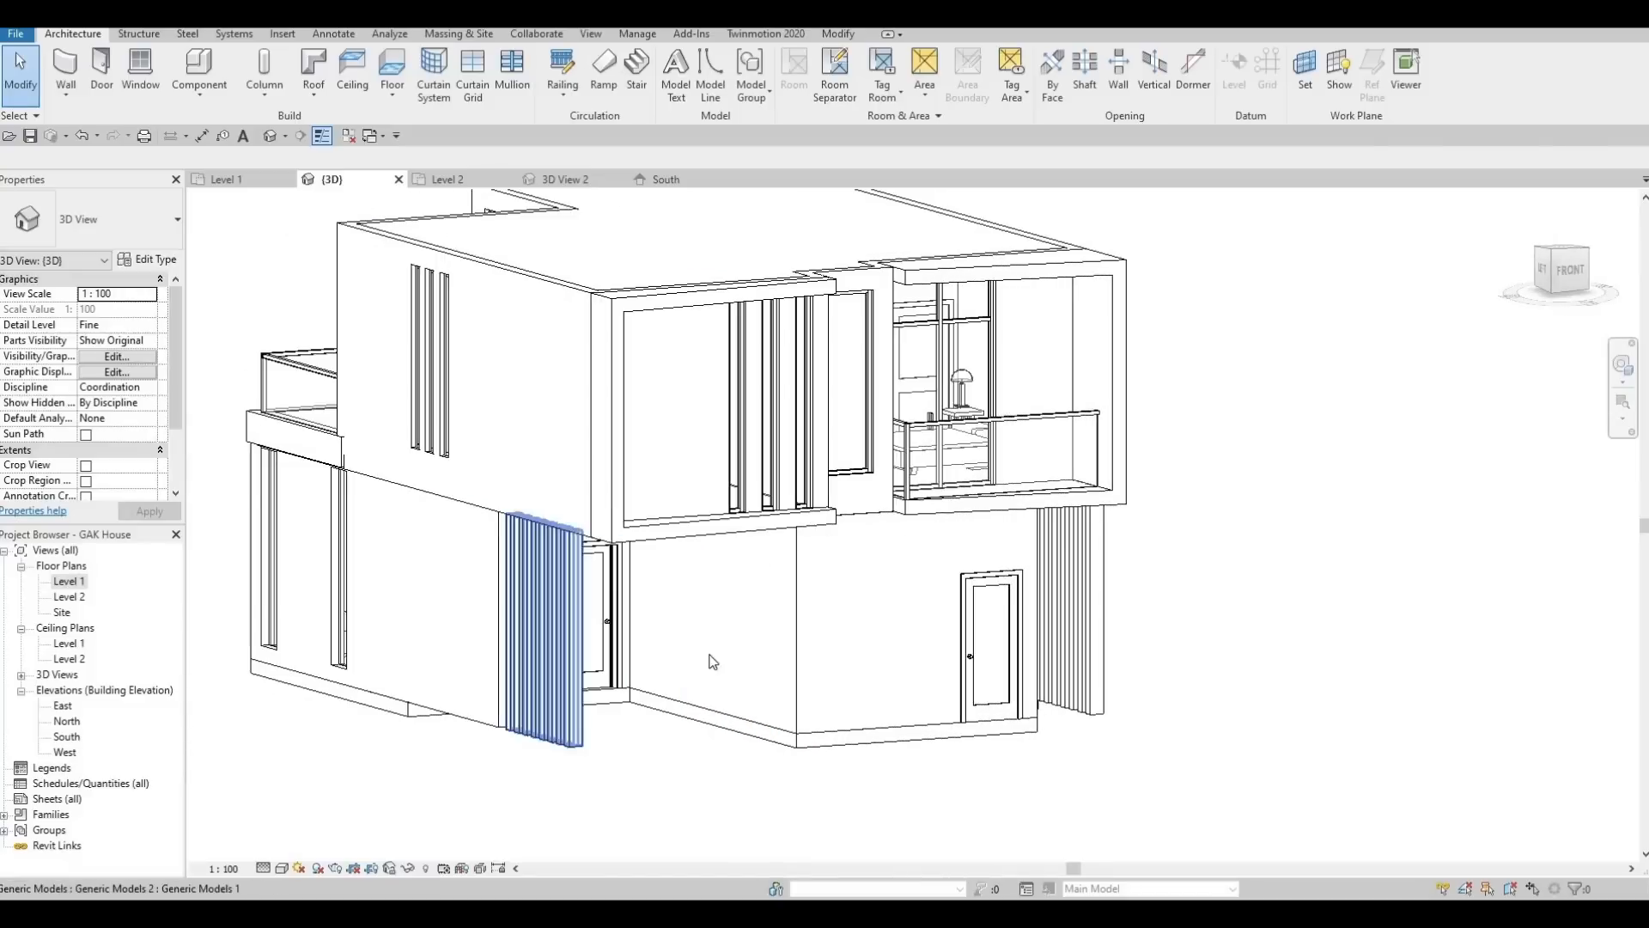
middle_drag(797, 752, 732, 609)
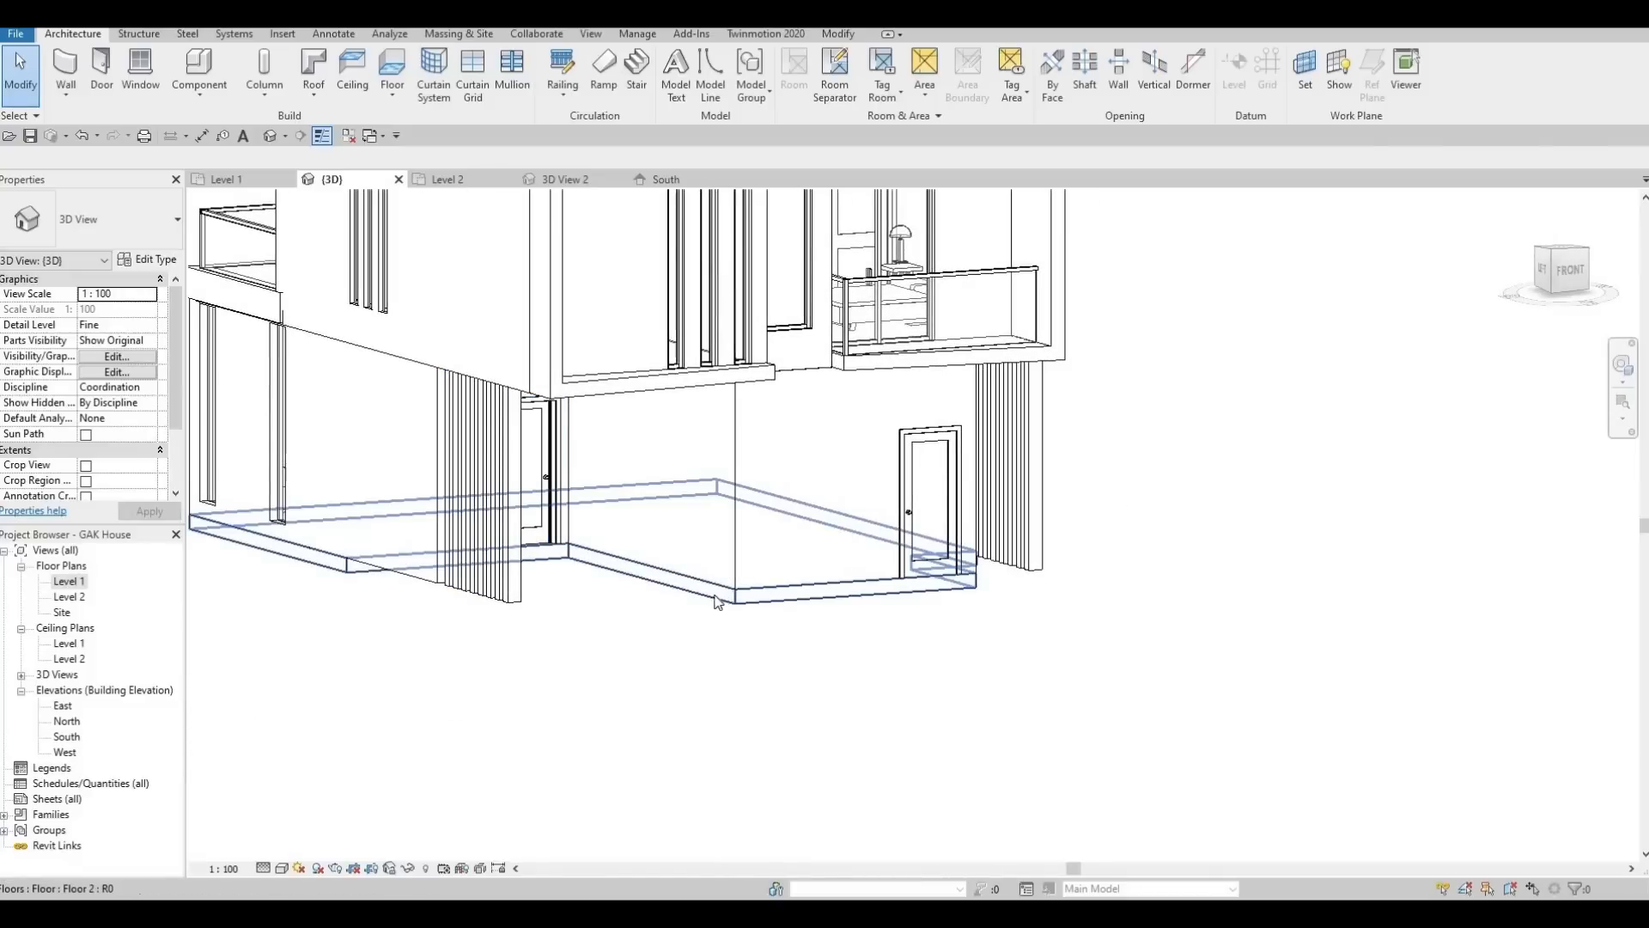
shift+middle_drag(589, 666, 765, 633)
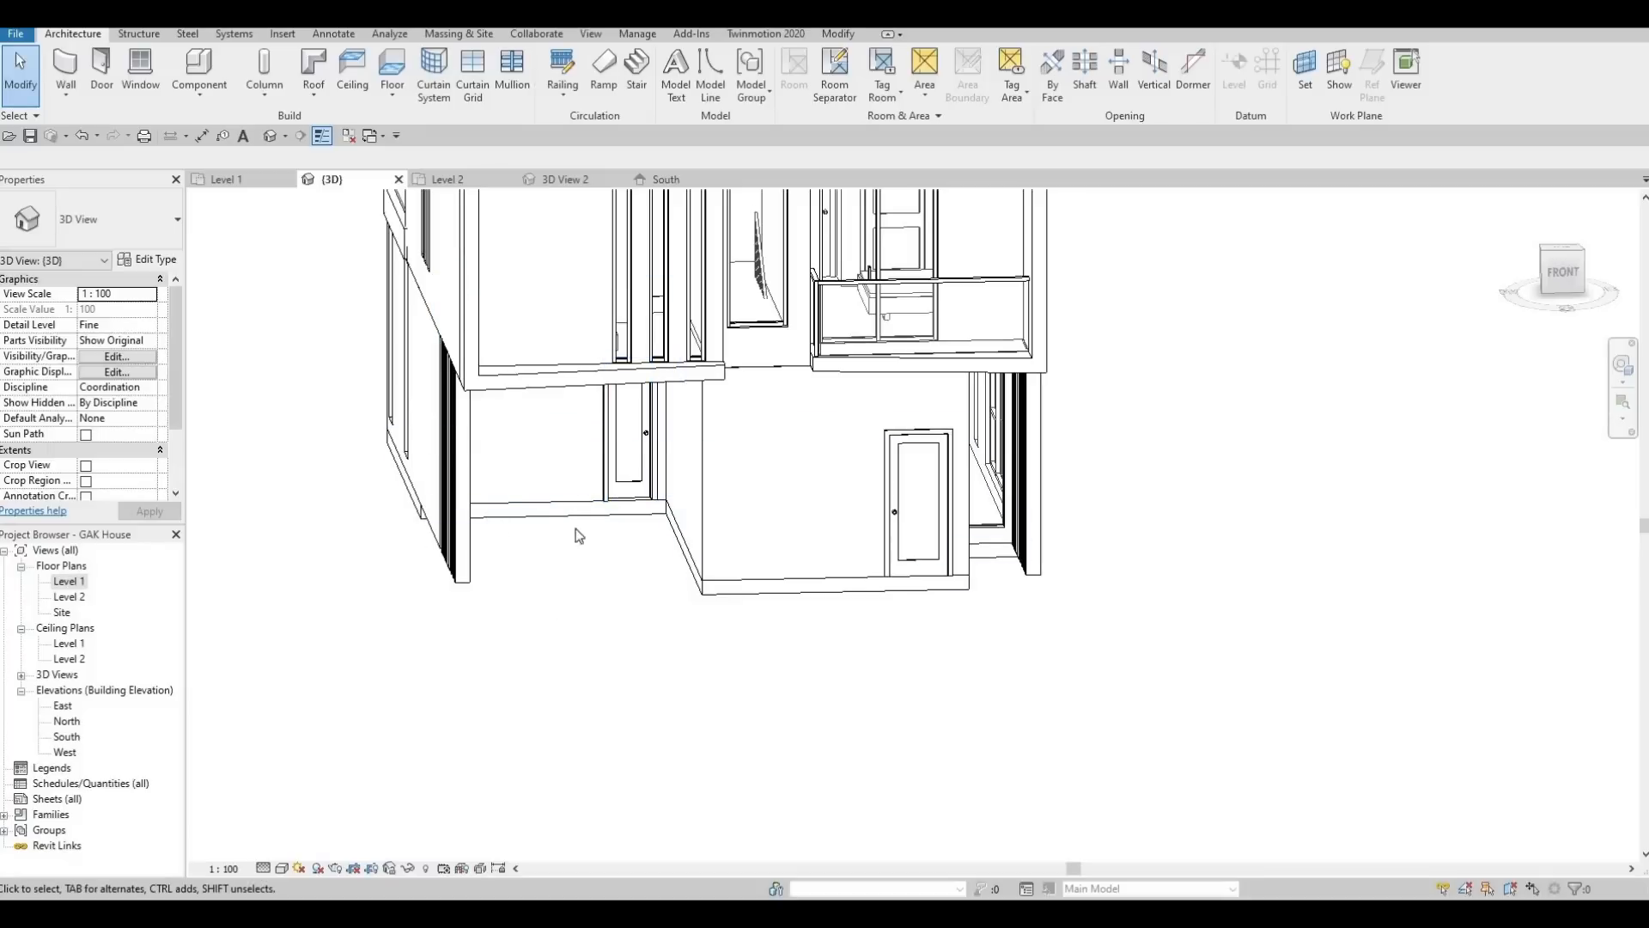
Start another floor in the Level 1 plan and duplicate the Floor 2 type as Floor 3
double_click(69, 580)
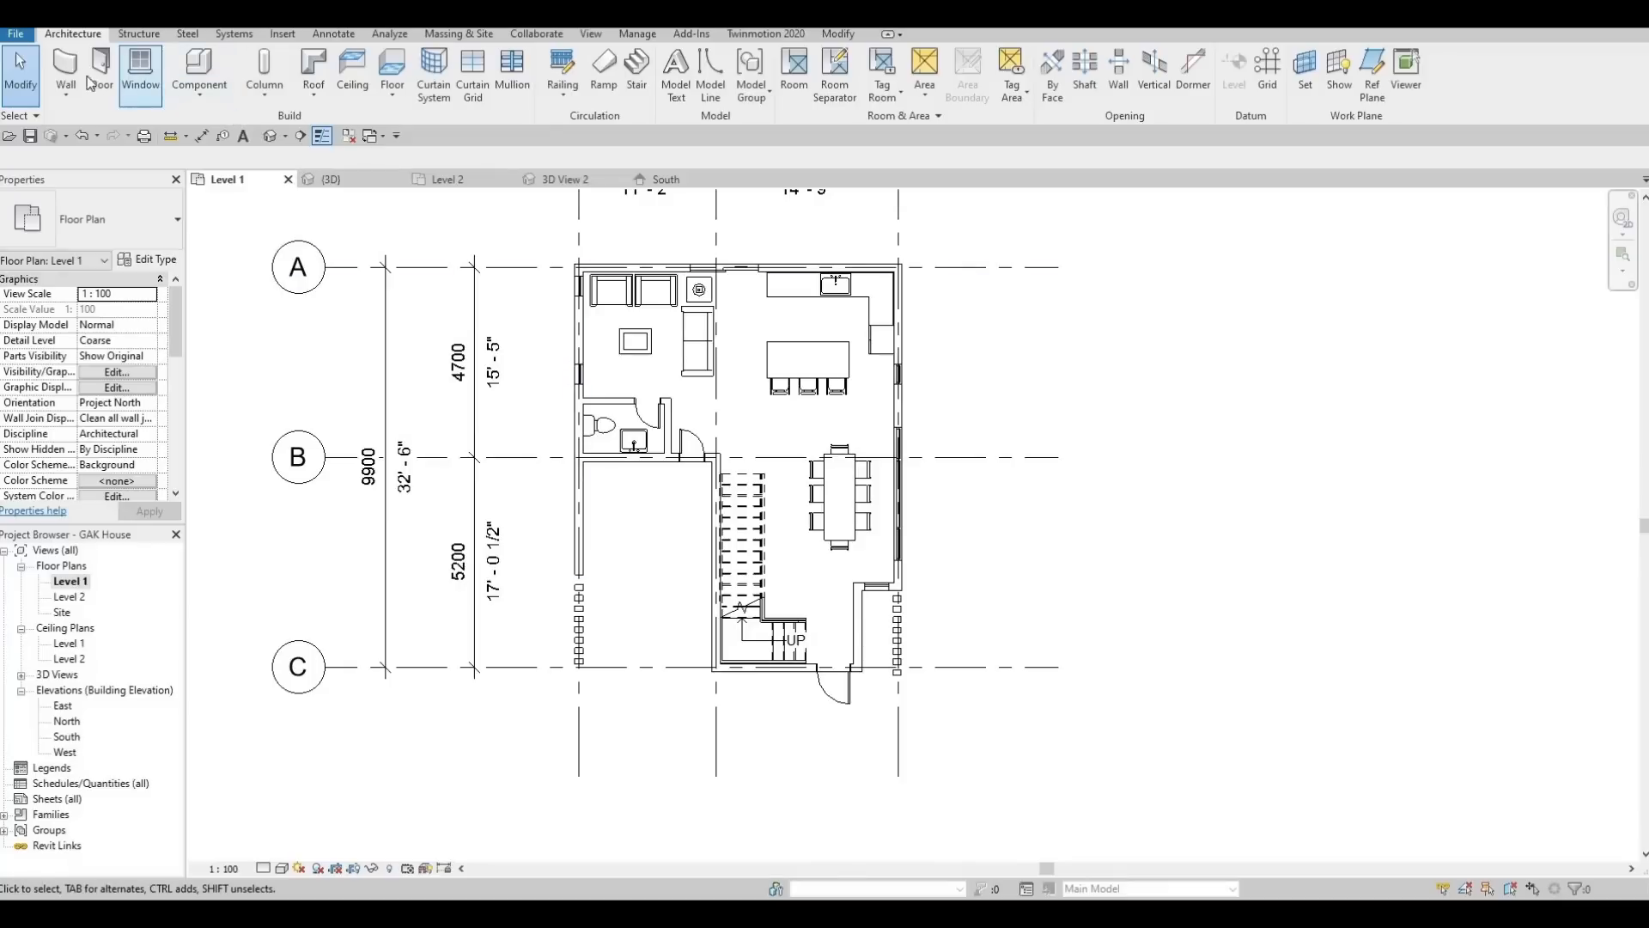
click(393, 69)
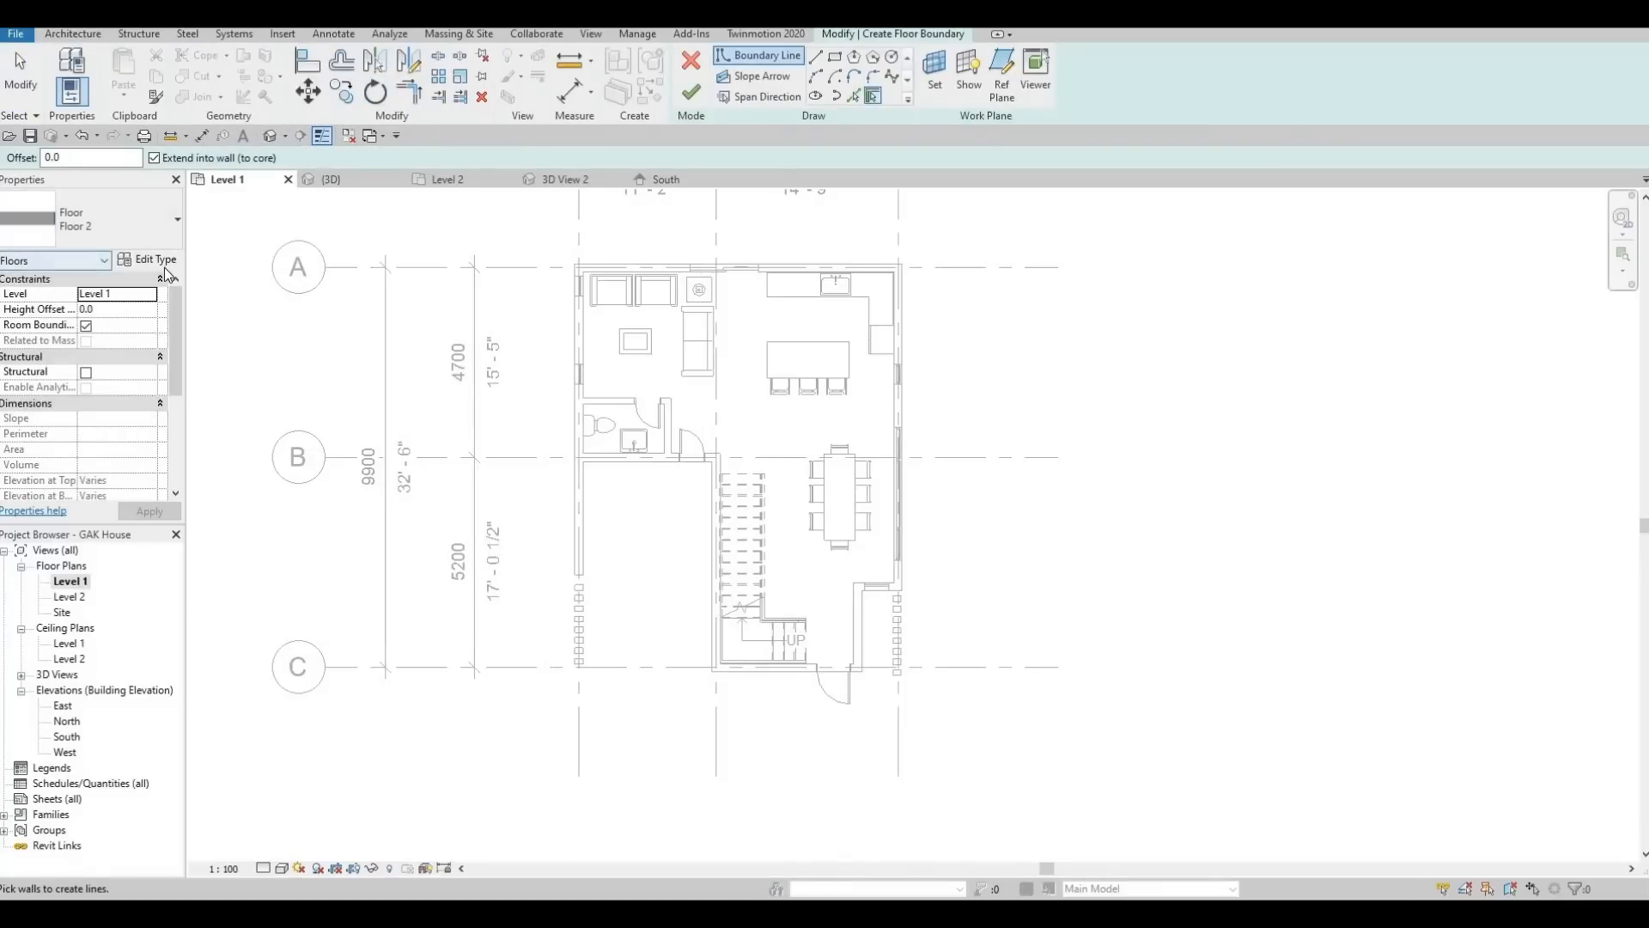
click(147, 259)
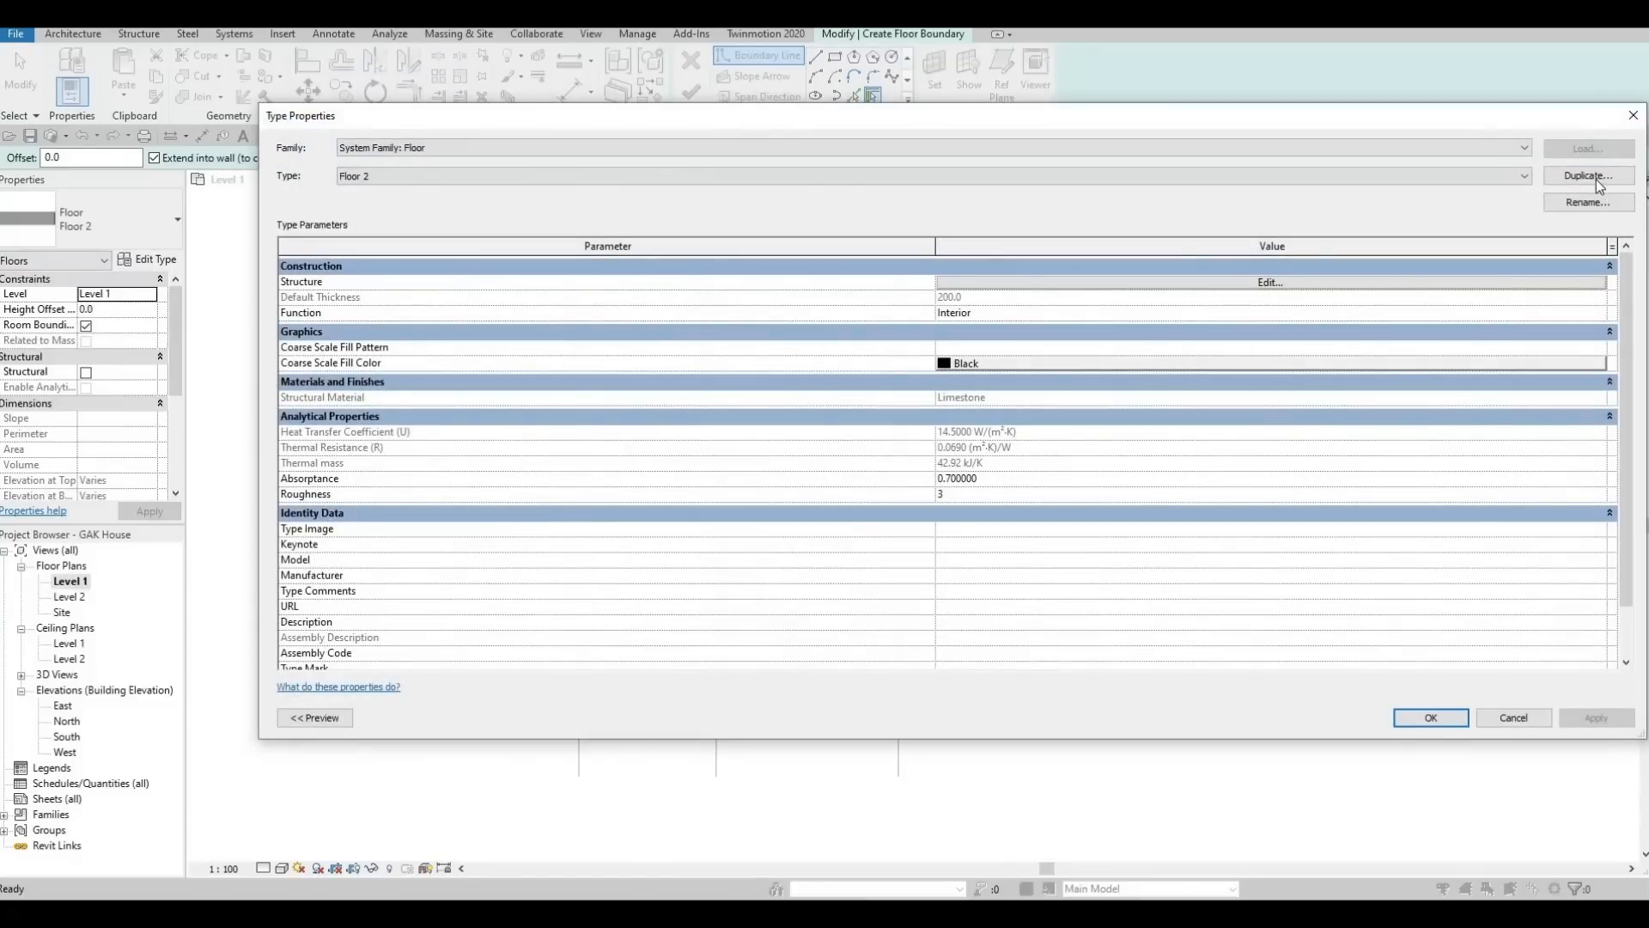
click(1595, 177)
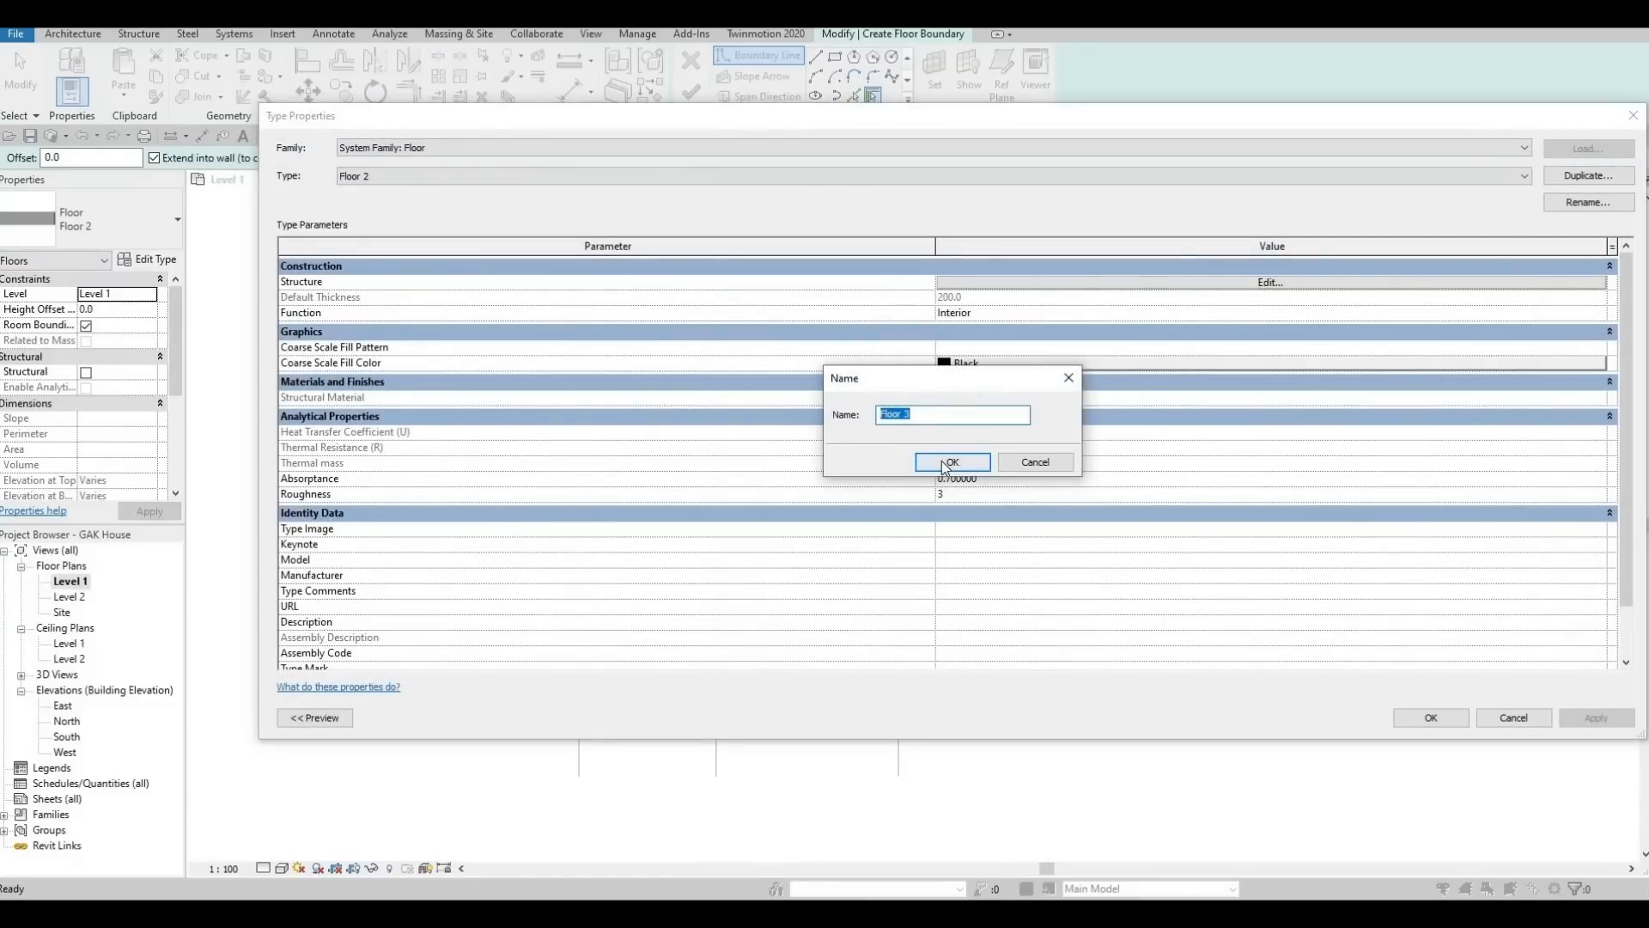
click(943, 461)
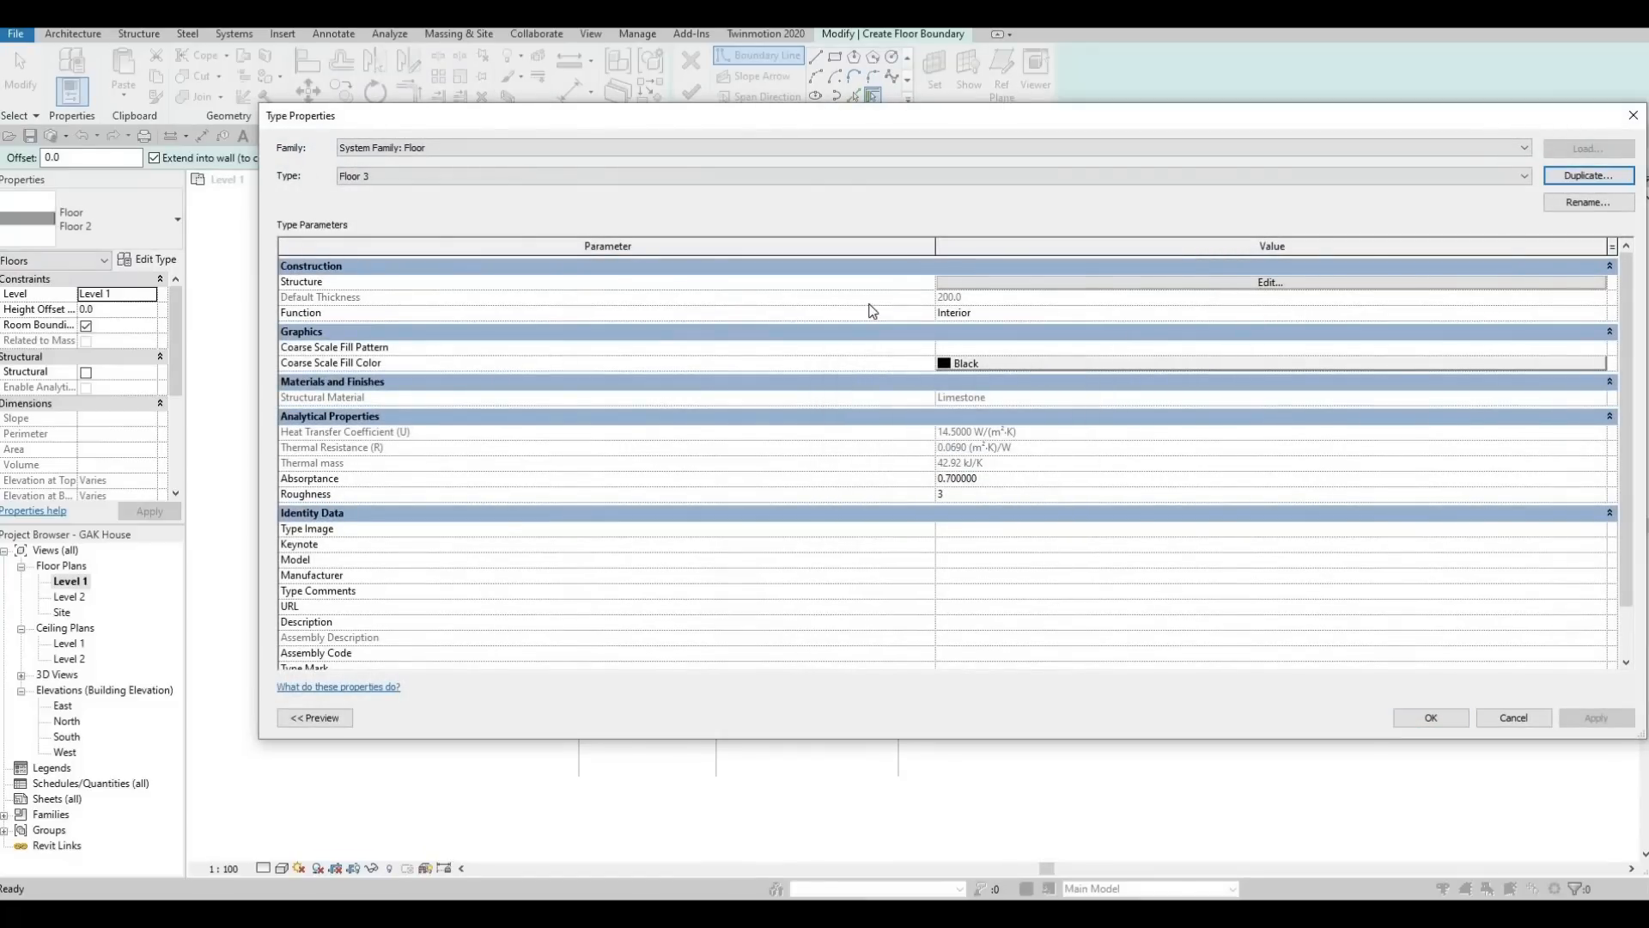
Open Floor 3's layer structure and try to assign the library's Grass material to its structure layer
click(951, 283)
click(865, 283)
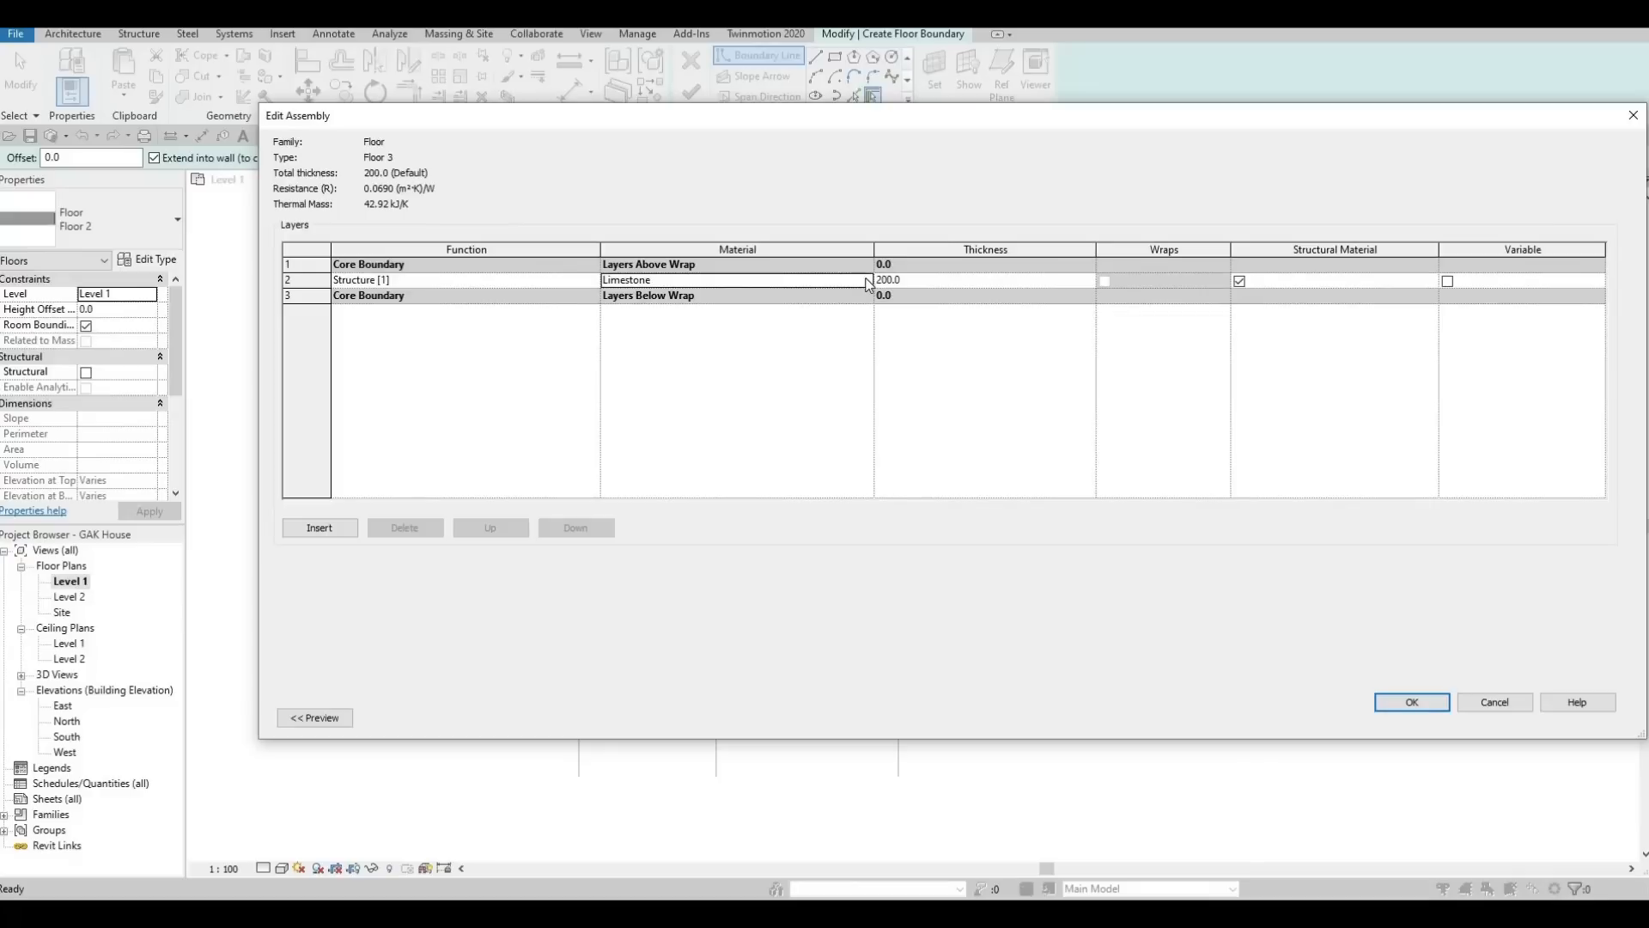
click(868, 281)
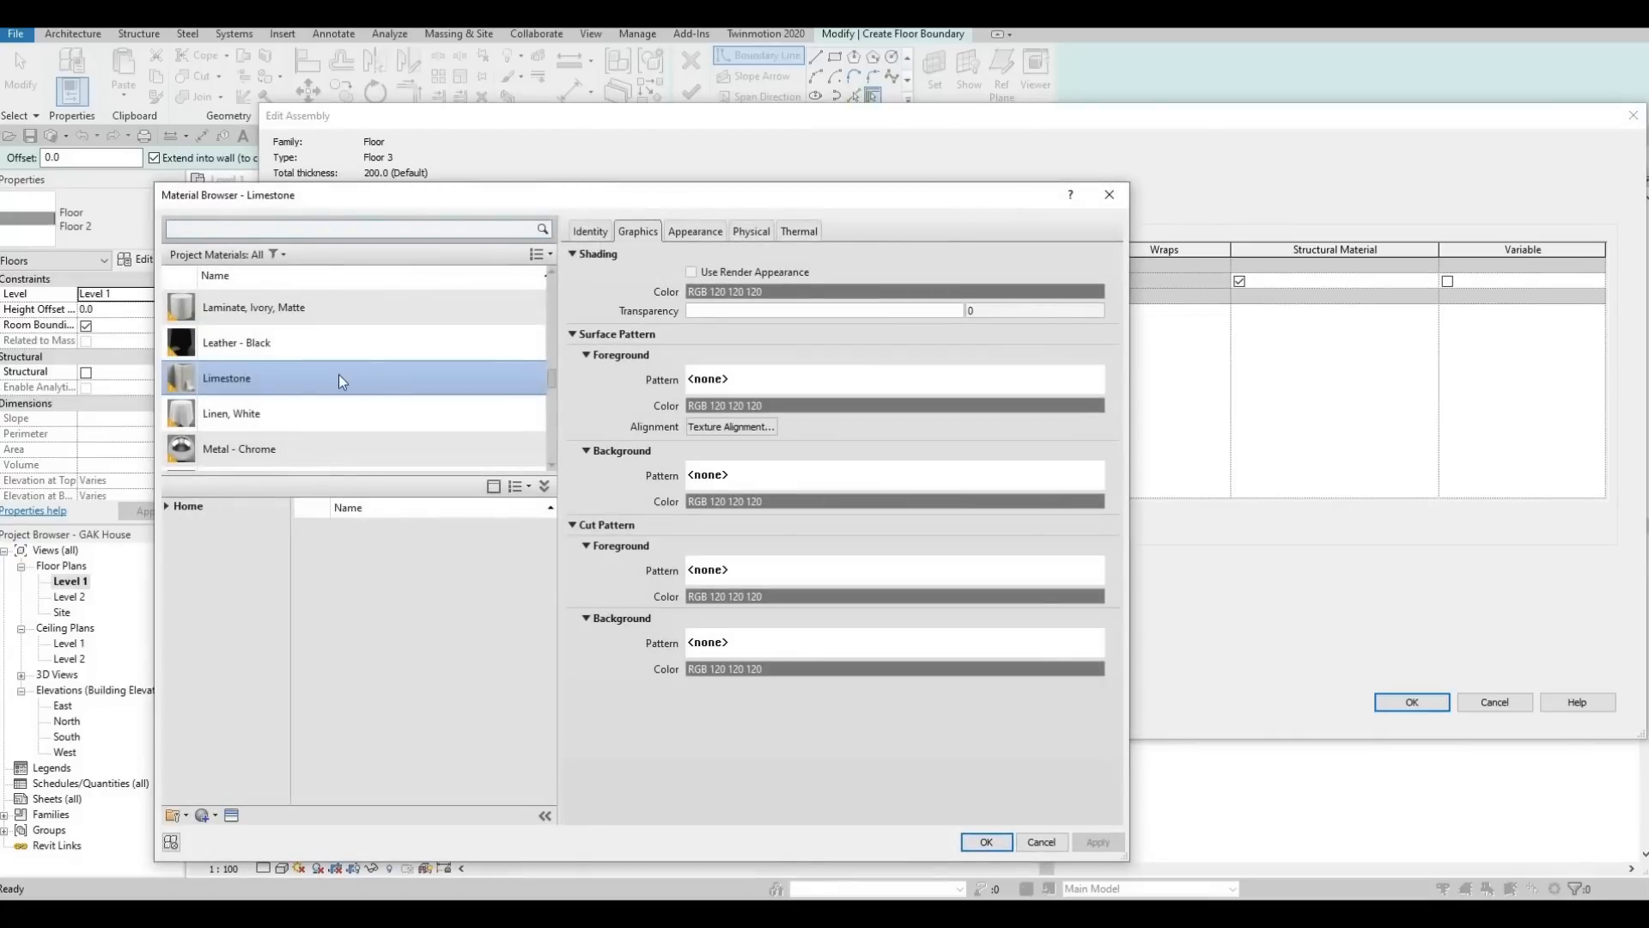
scroll(339, 374, up, 3)
scroll(295, 282, up, 3)
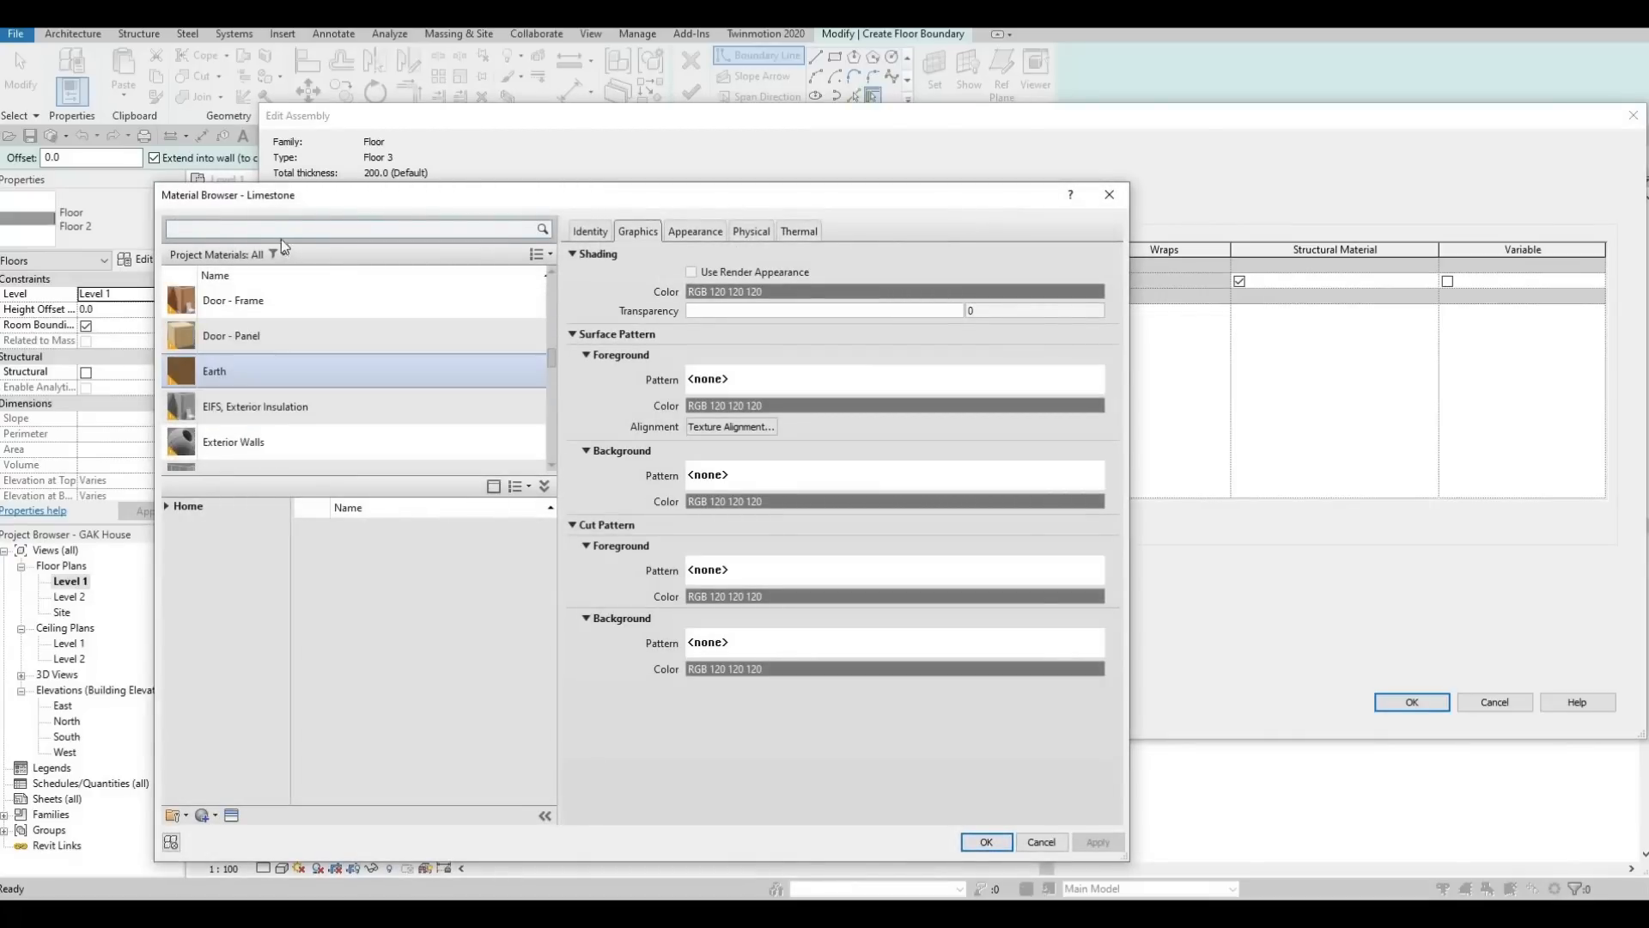
click(281, 230)
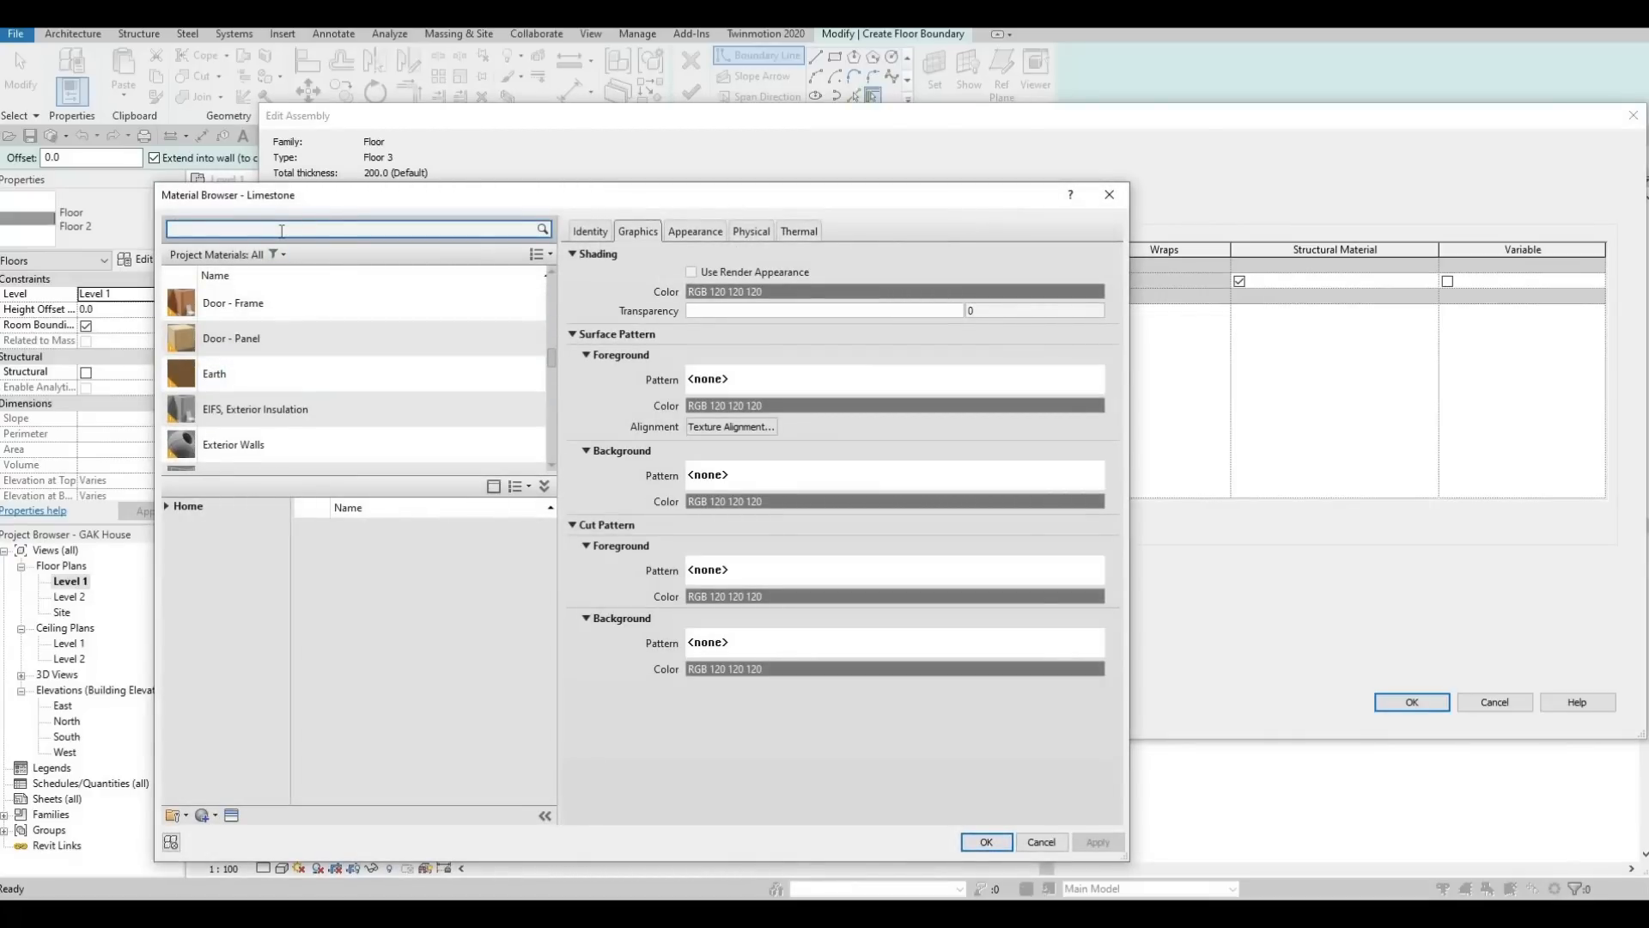
text(grass)
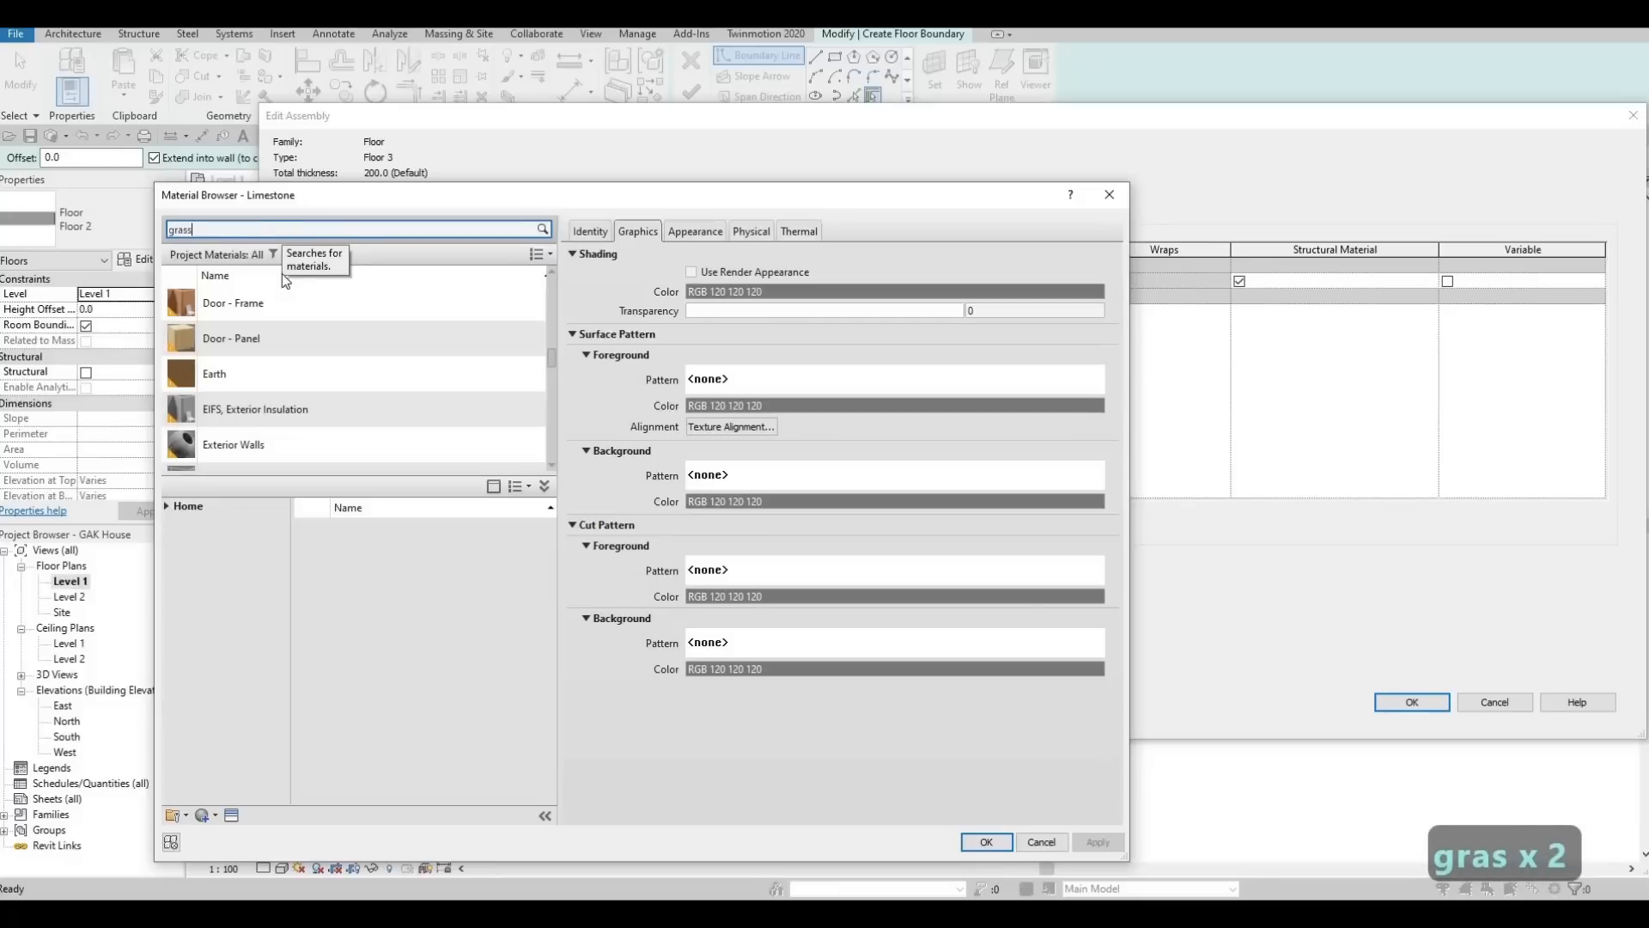
click(439, 541)
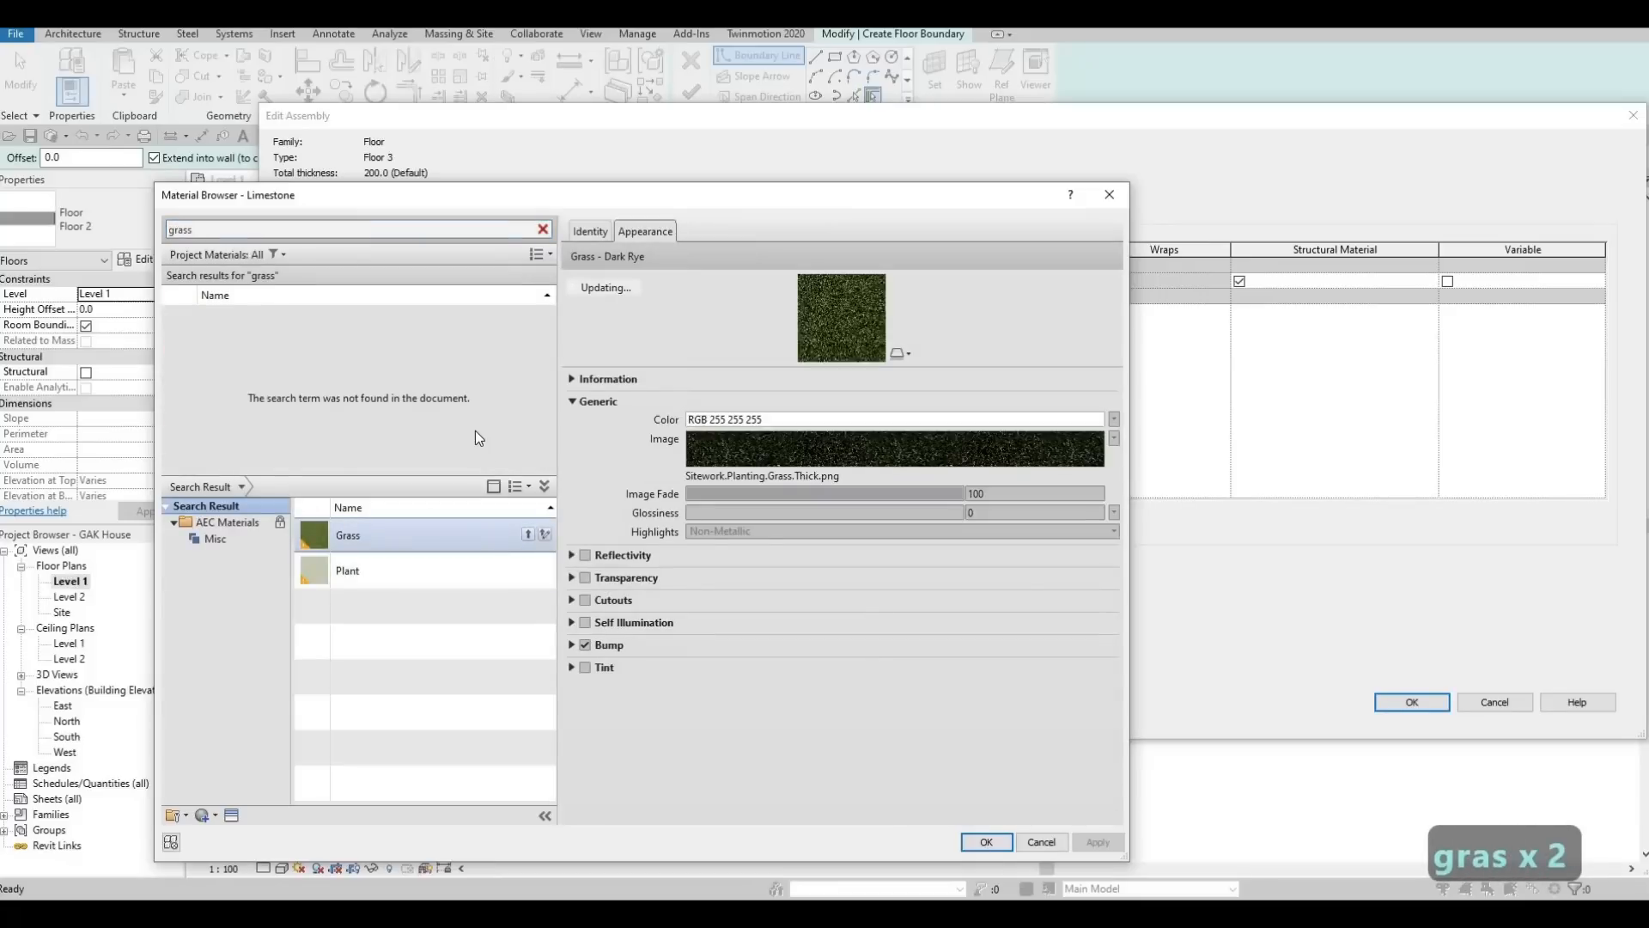
click(985, 841)
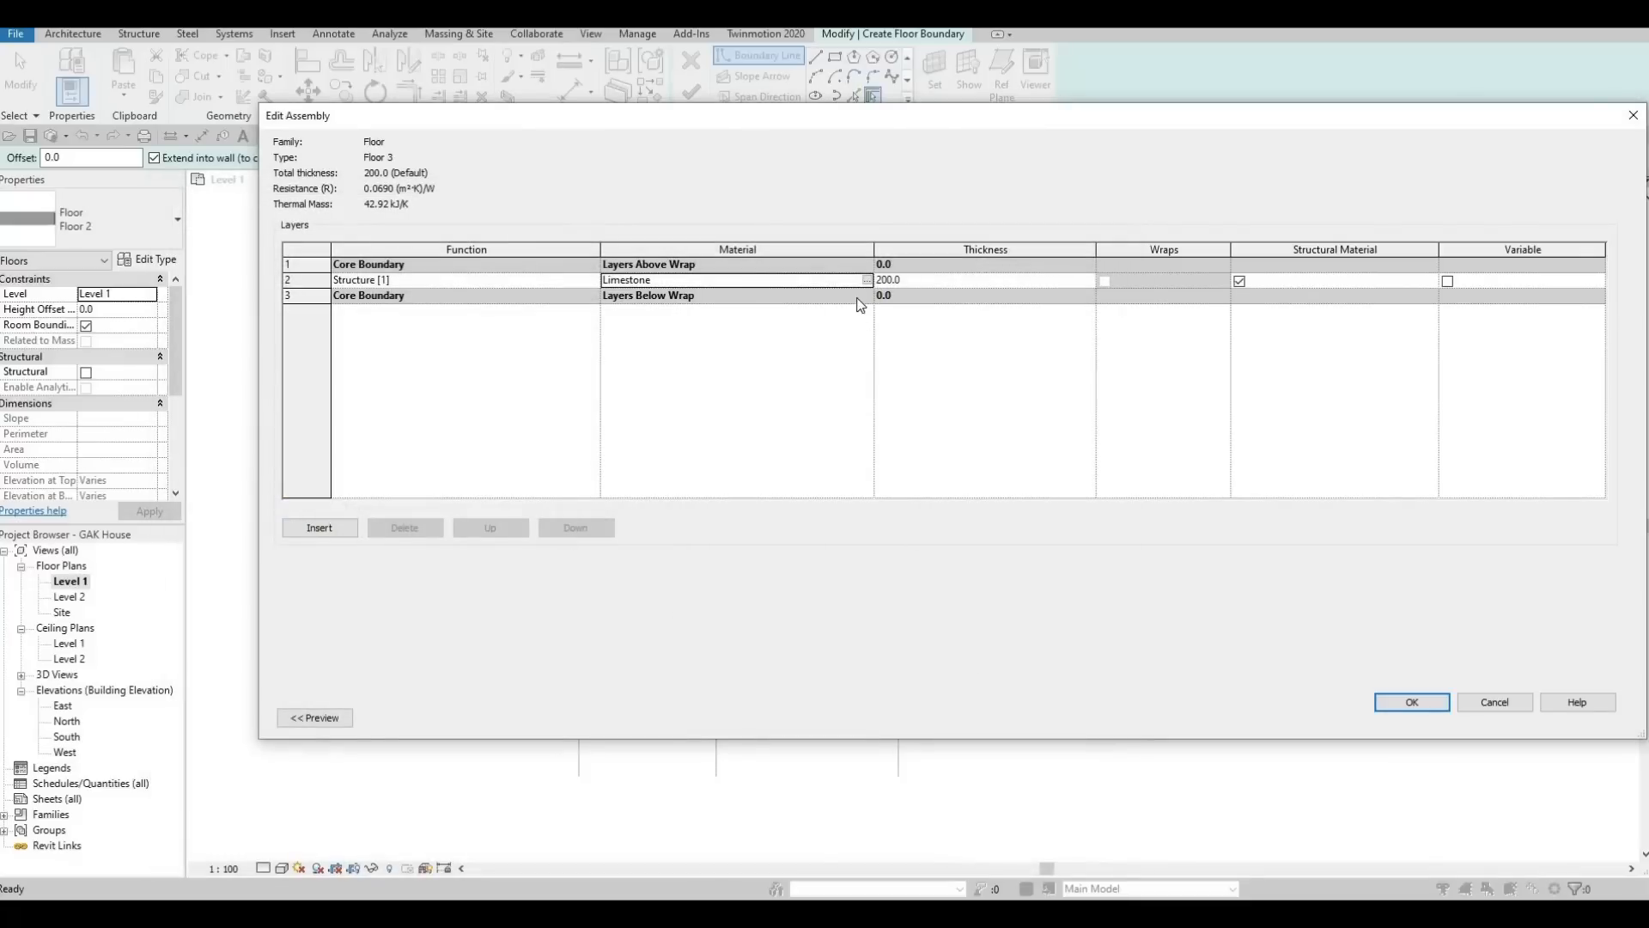
Add Grass from the material library to the project, set it as Floor 3's structure material, and confirm the type
click(859, 278)
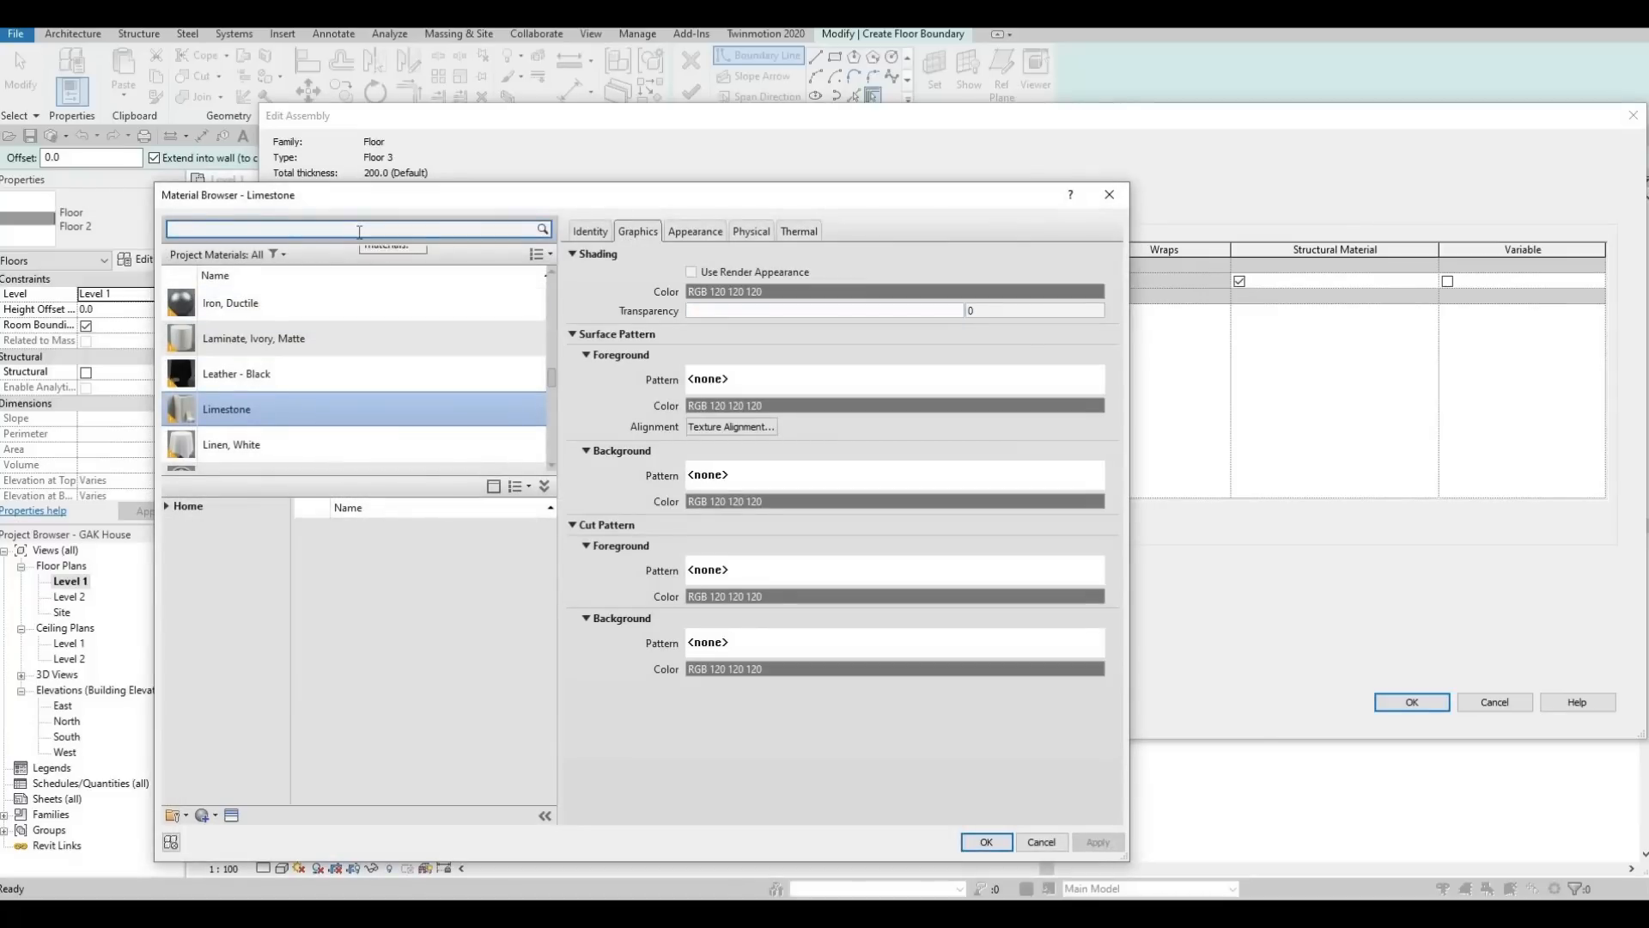
text(grass)
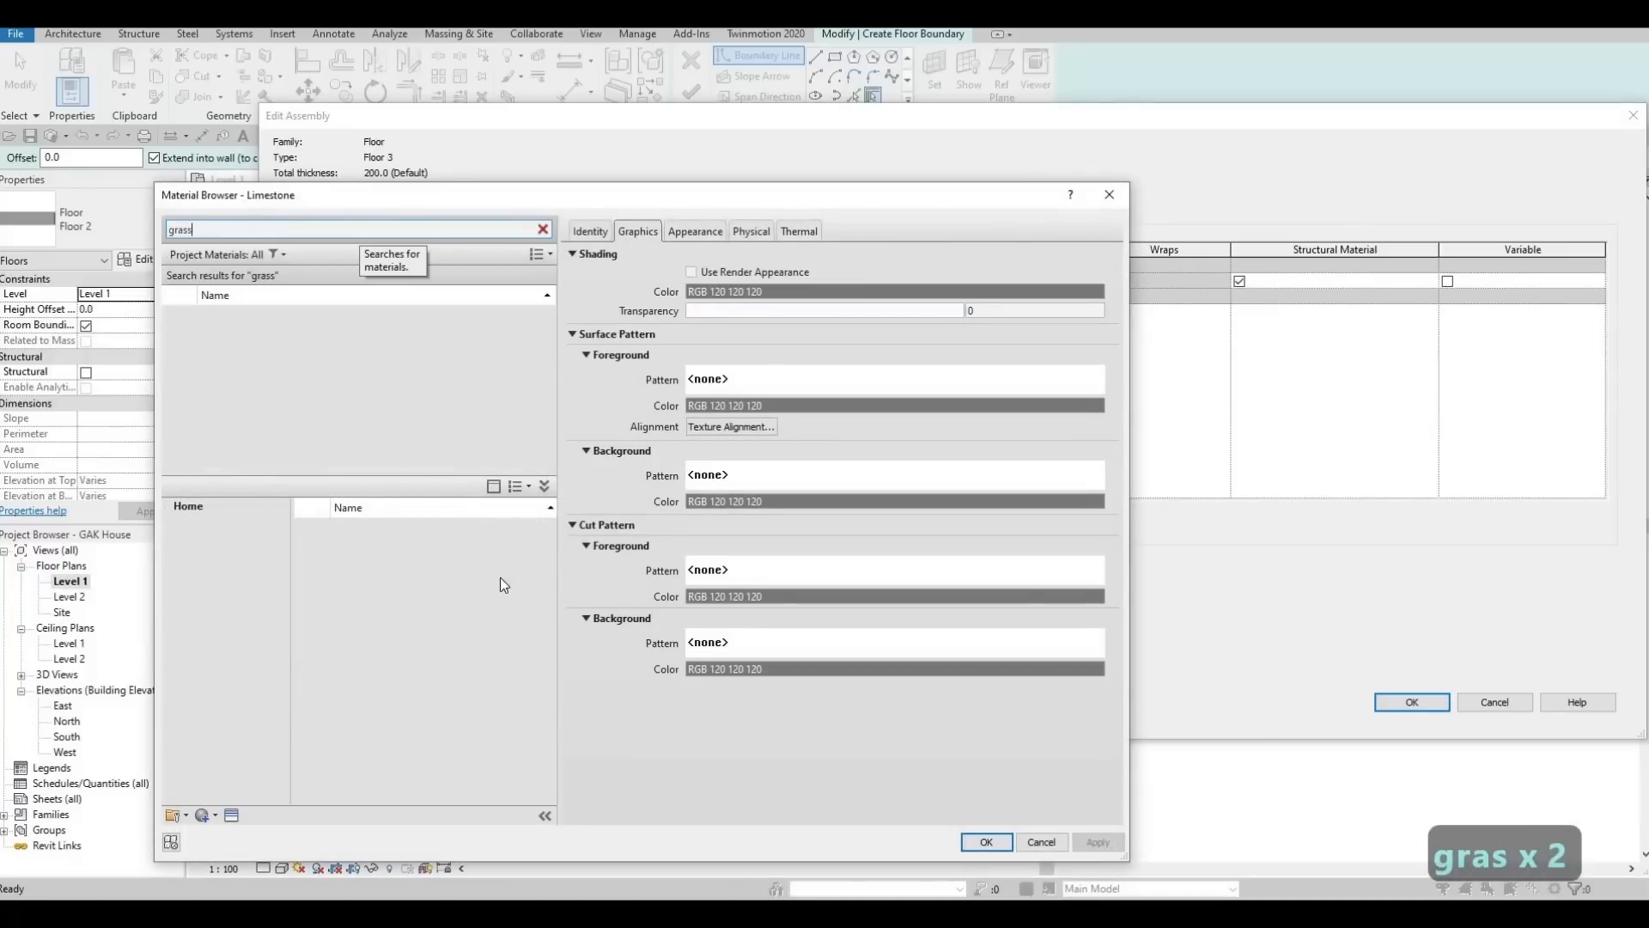
click(529, 534)
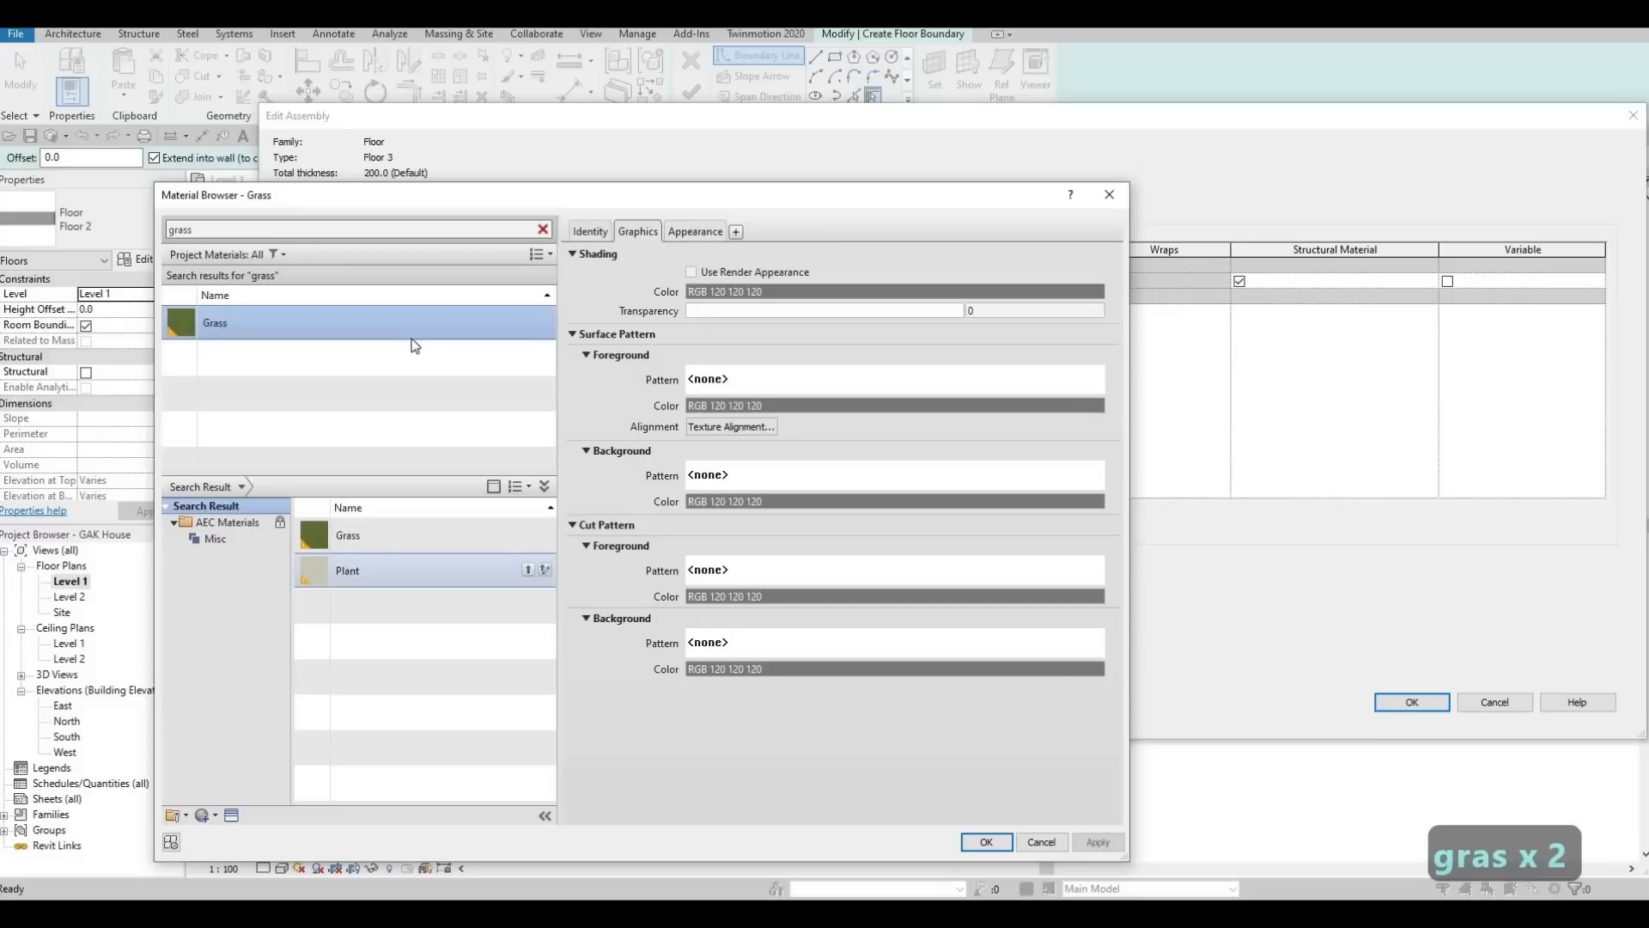
click(1090, 843)
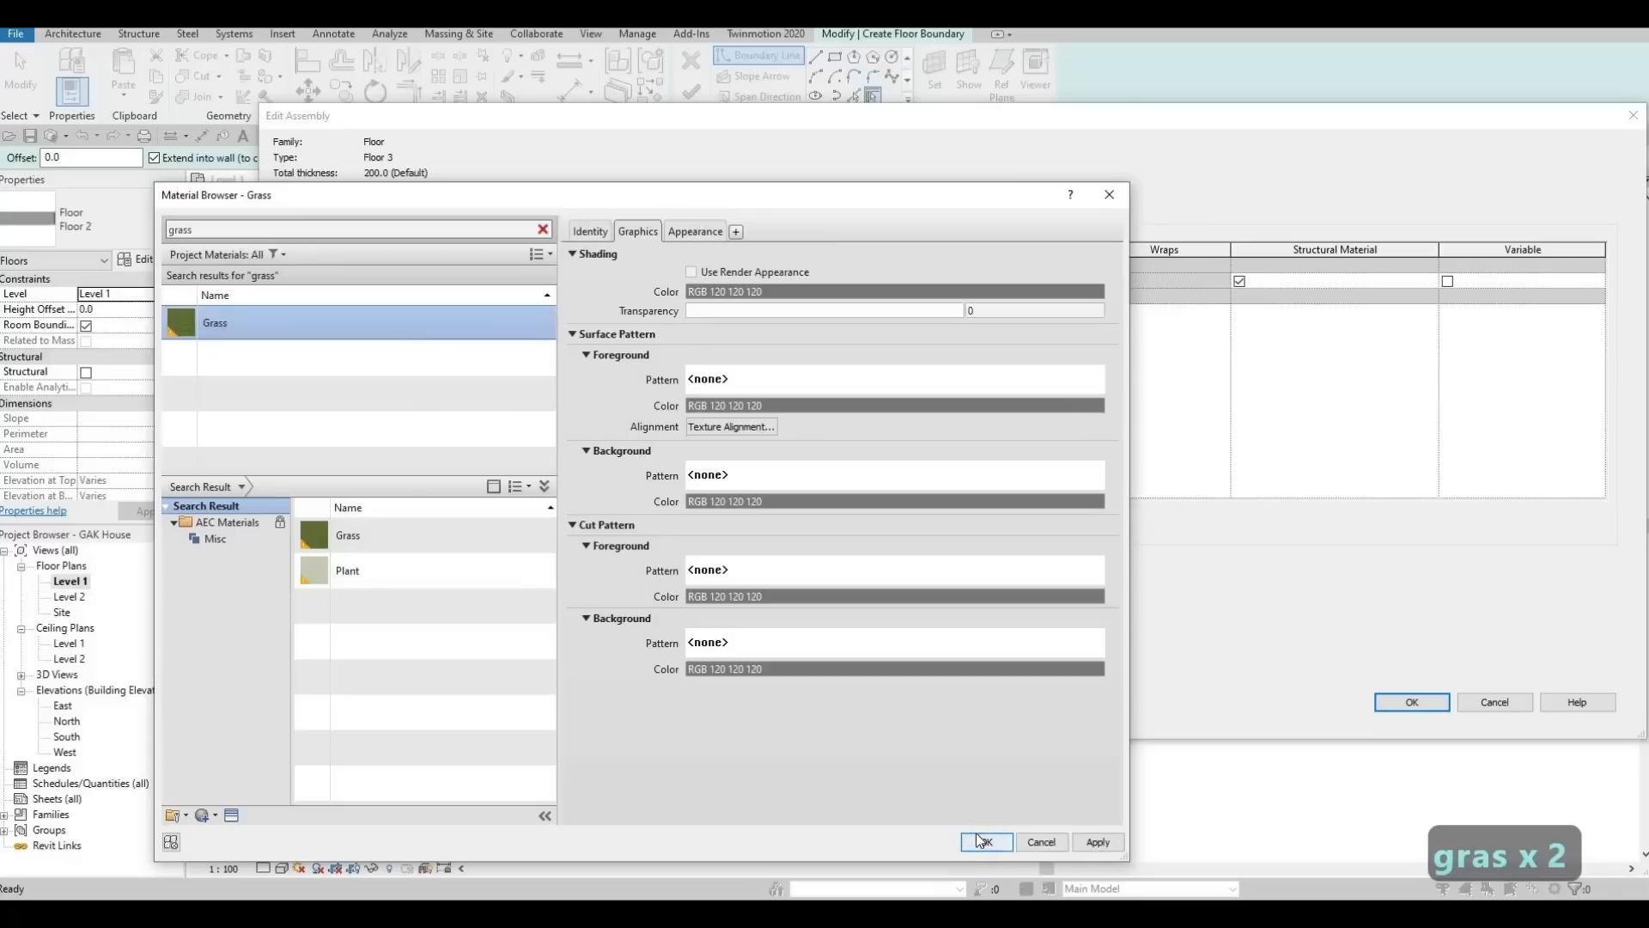
click(978, 835)
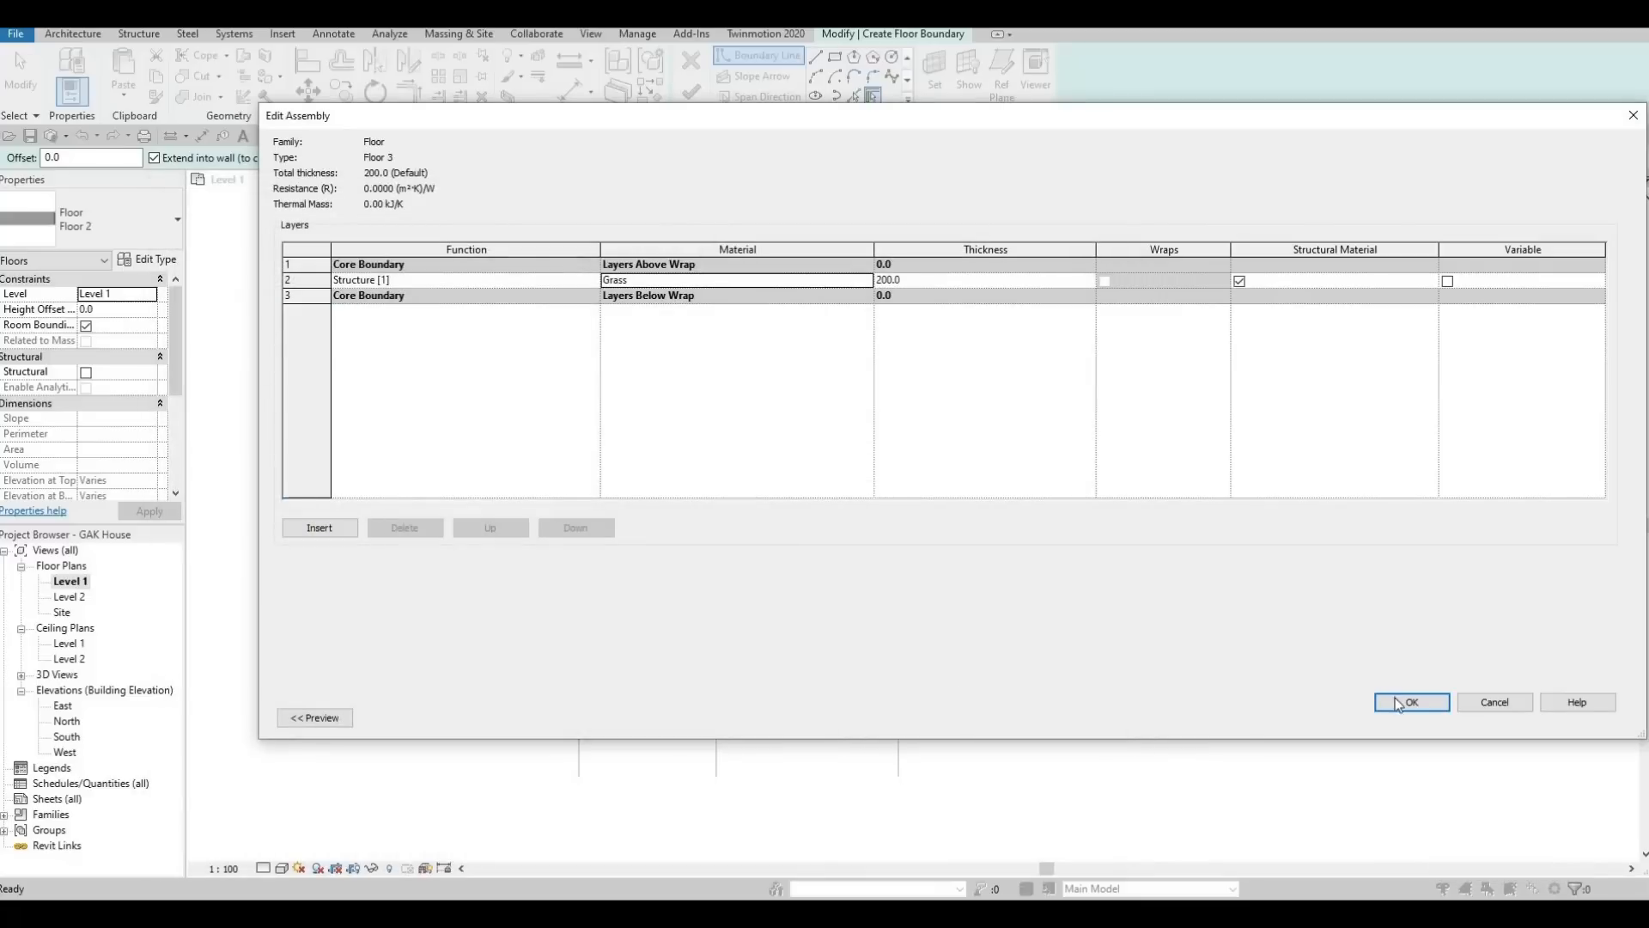
click(1412, 702)
key(Return)
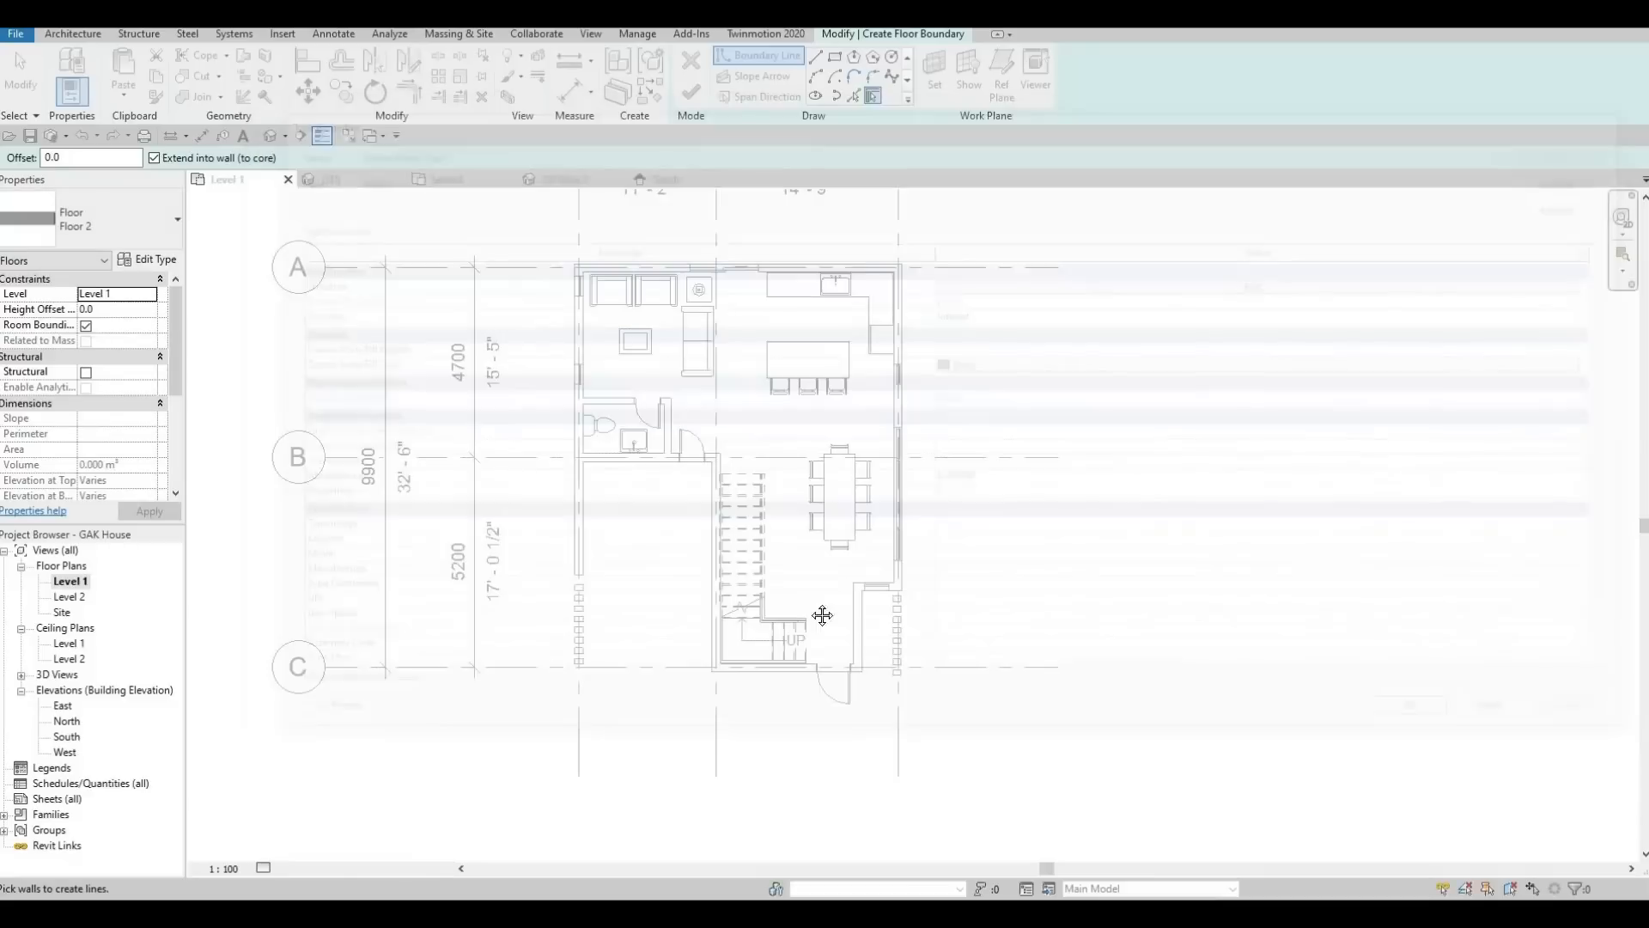
Sketch a rectangular floor boundary 1000 mm wide and about 2212 mm long in the recess east of the front entrance
middle_drag(803, 462, 702, 414)
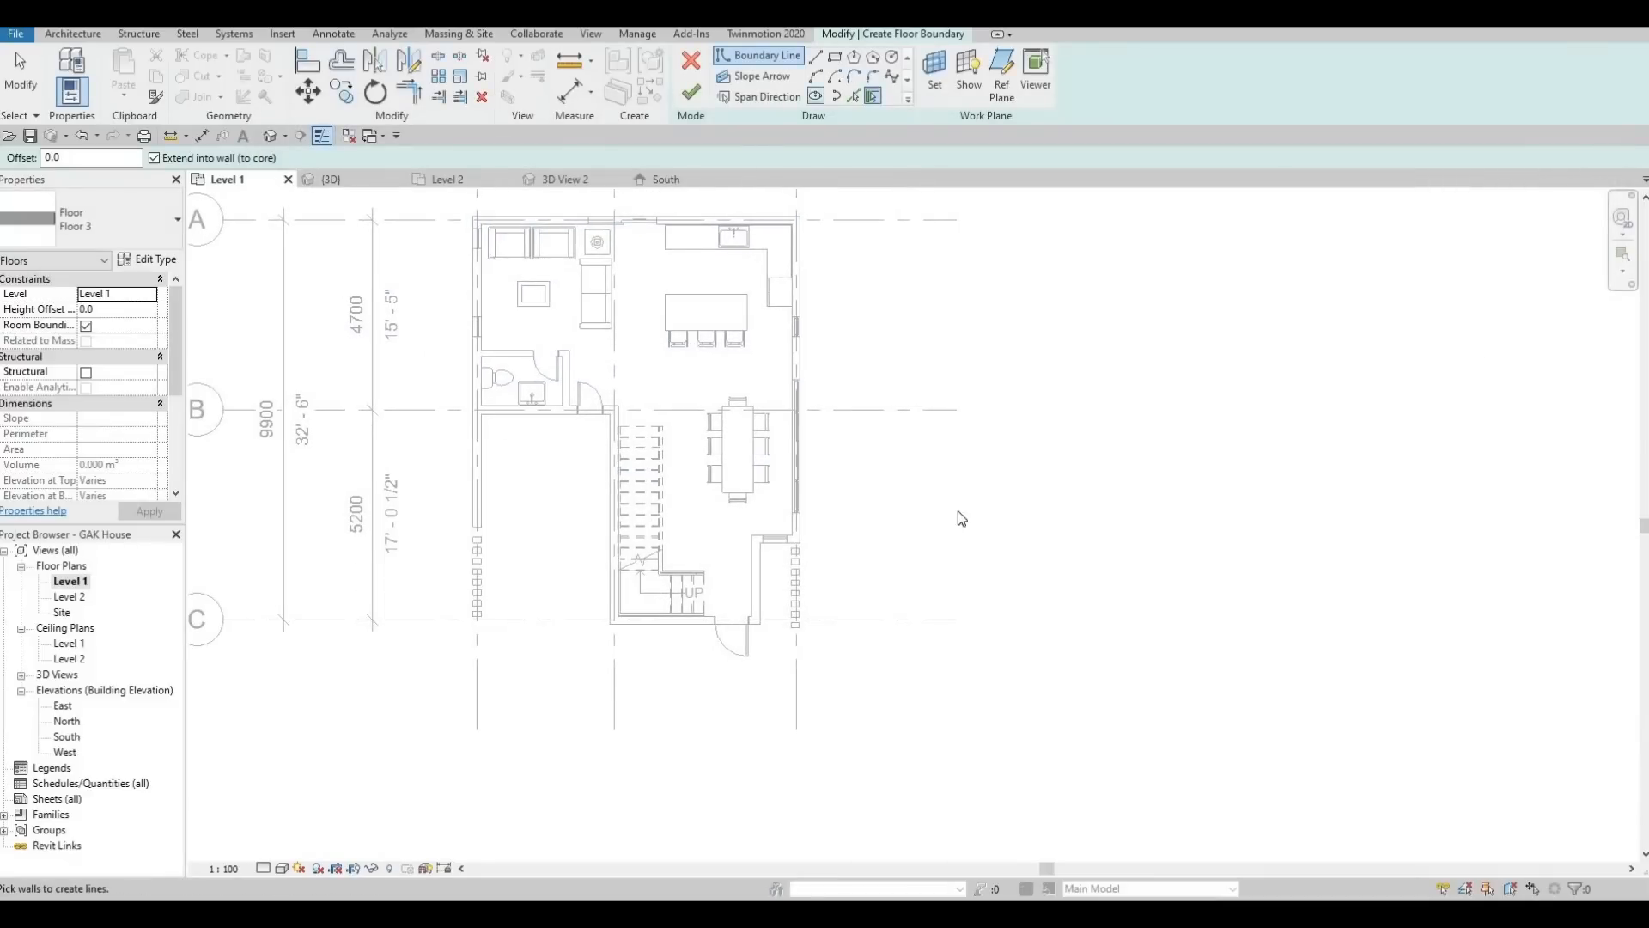
scroll(808, 572, up, 3)
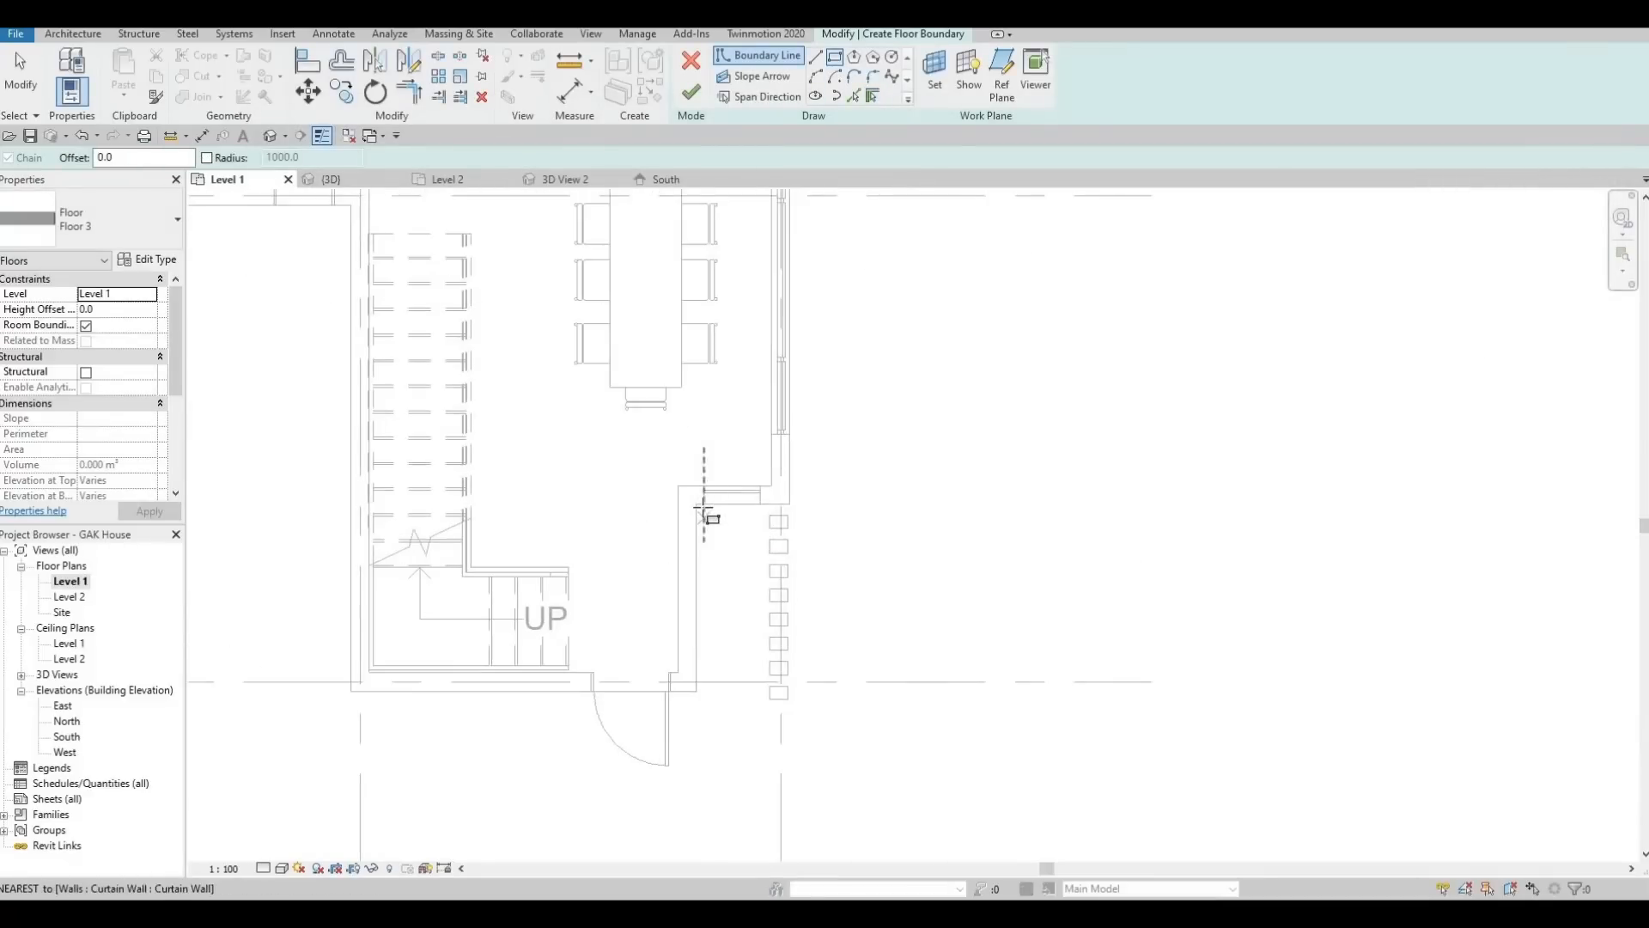
click(698, 504)
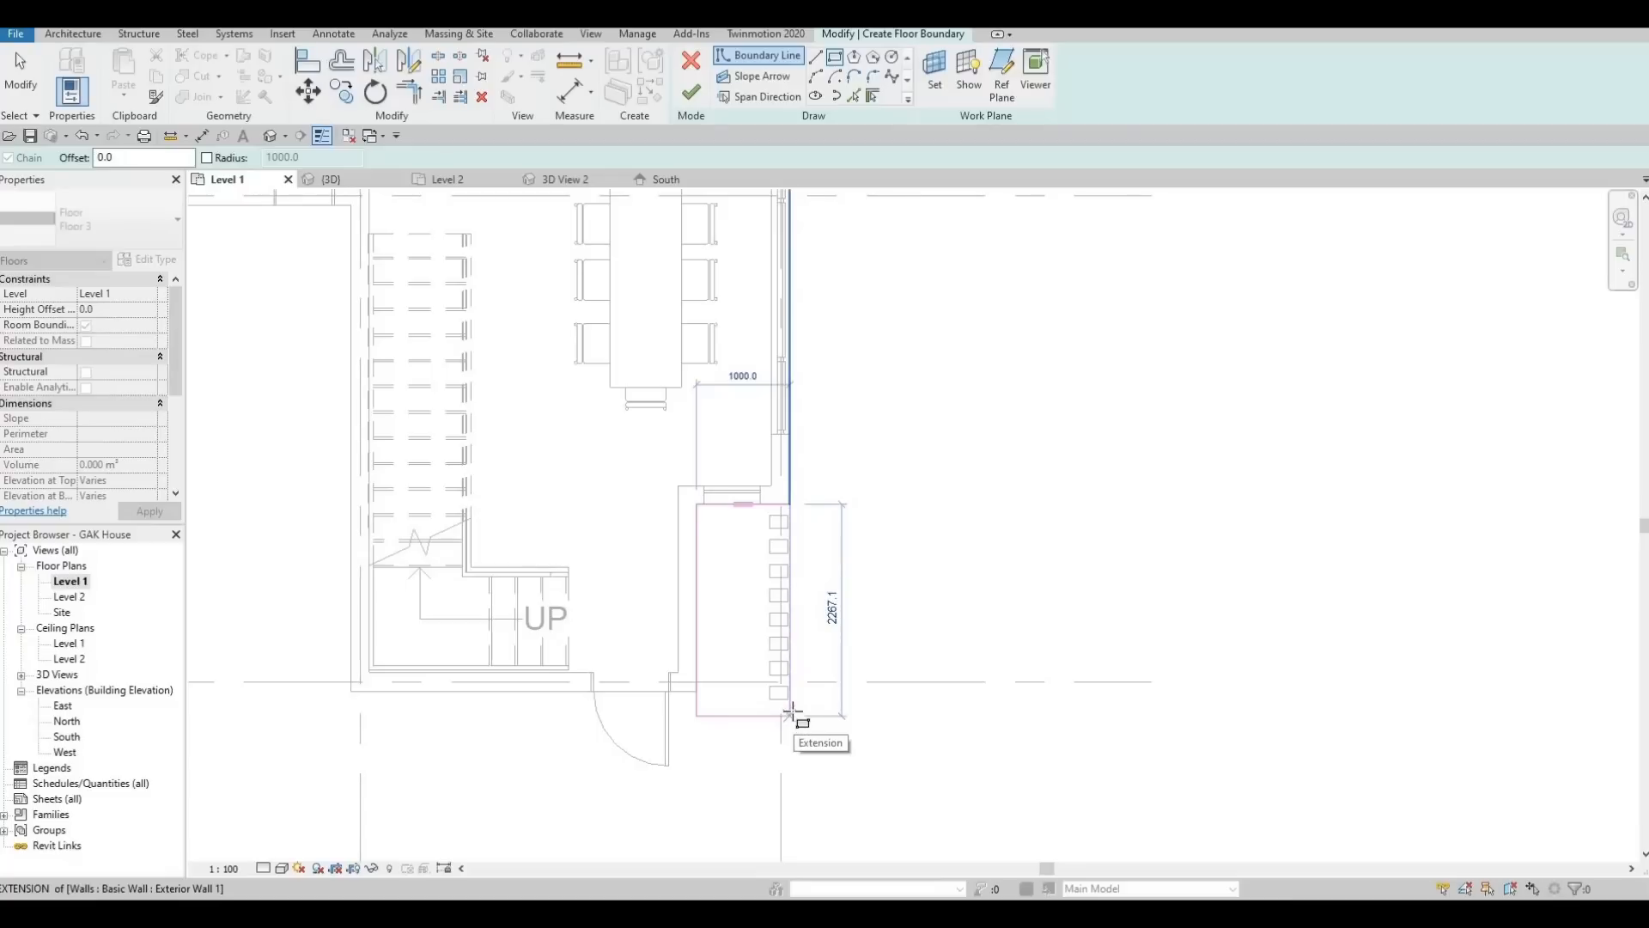
click(790, 712)
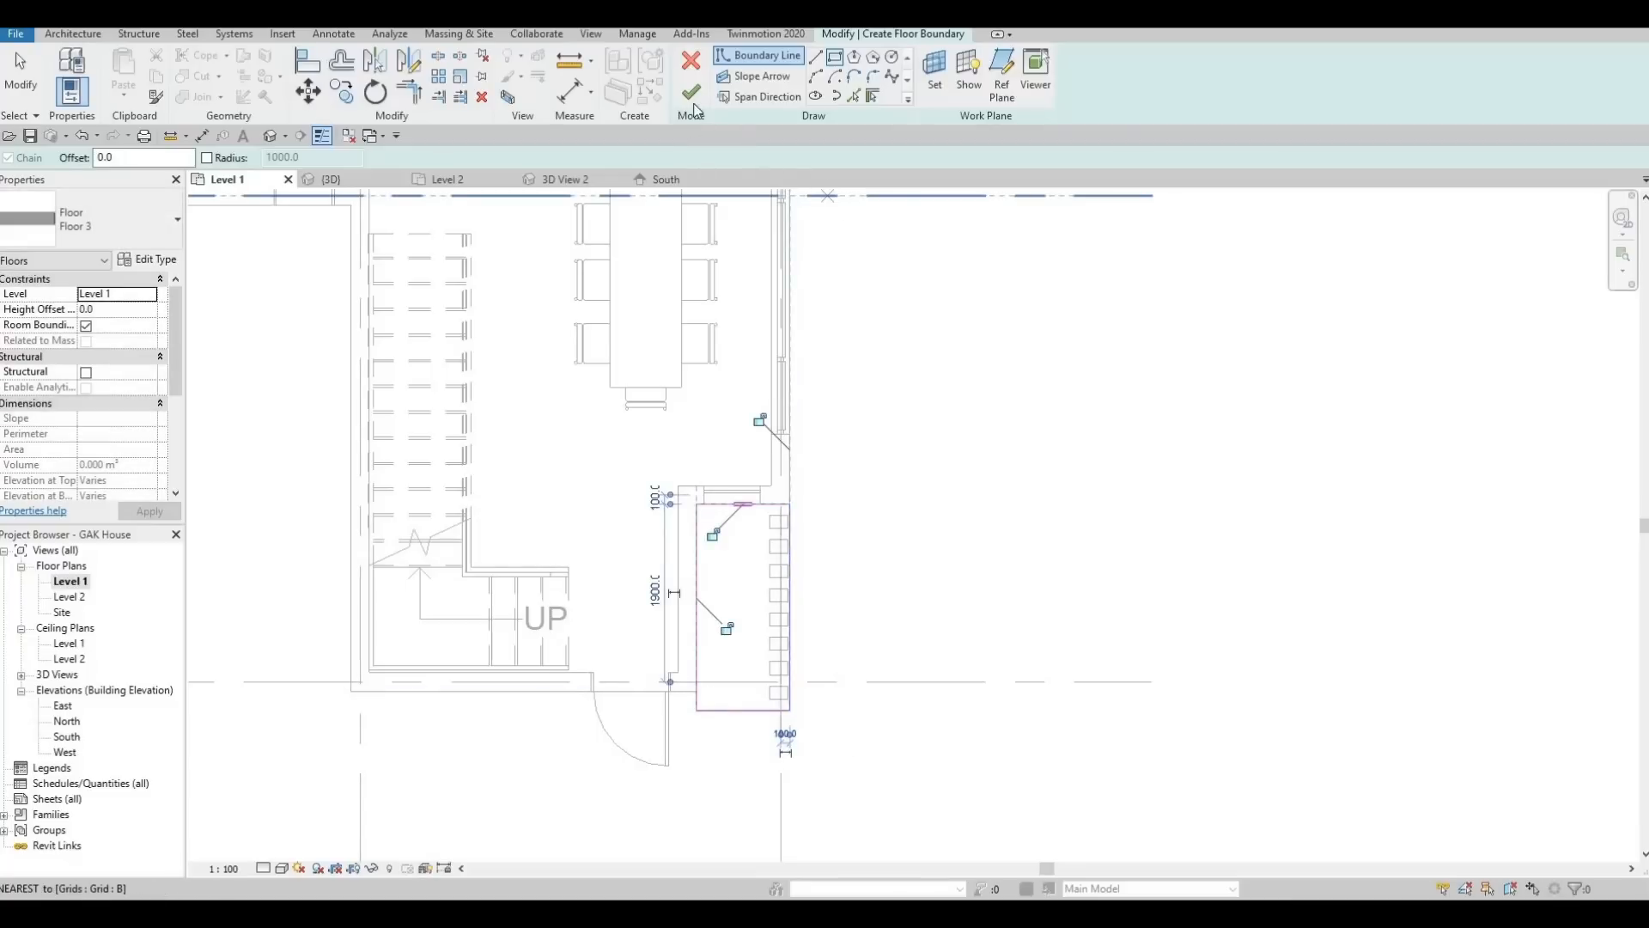
Sketch a second rectangle about 1254 mm wide and 7700 mm long outside the east wall, ending at the north wall's outer face
scroll(601, 335, down, 4)
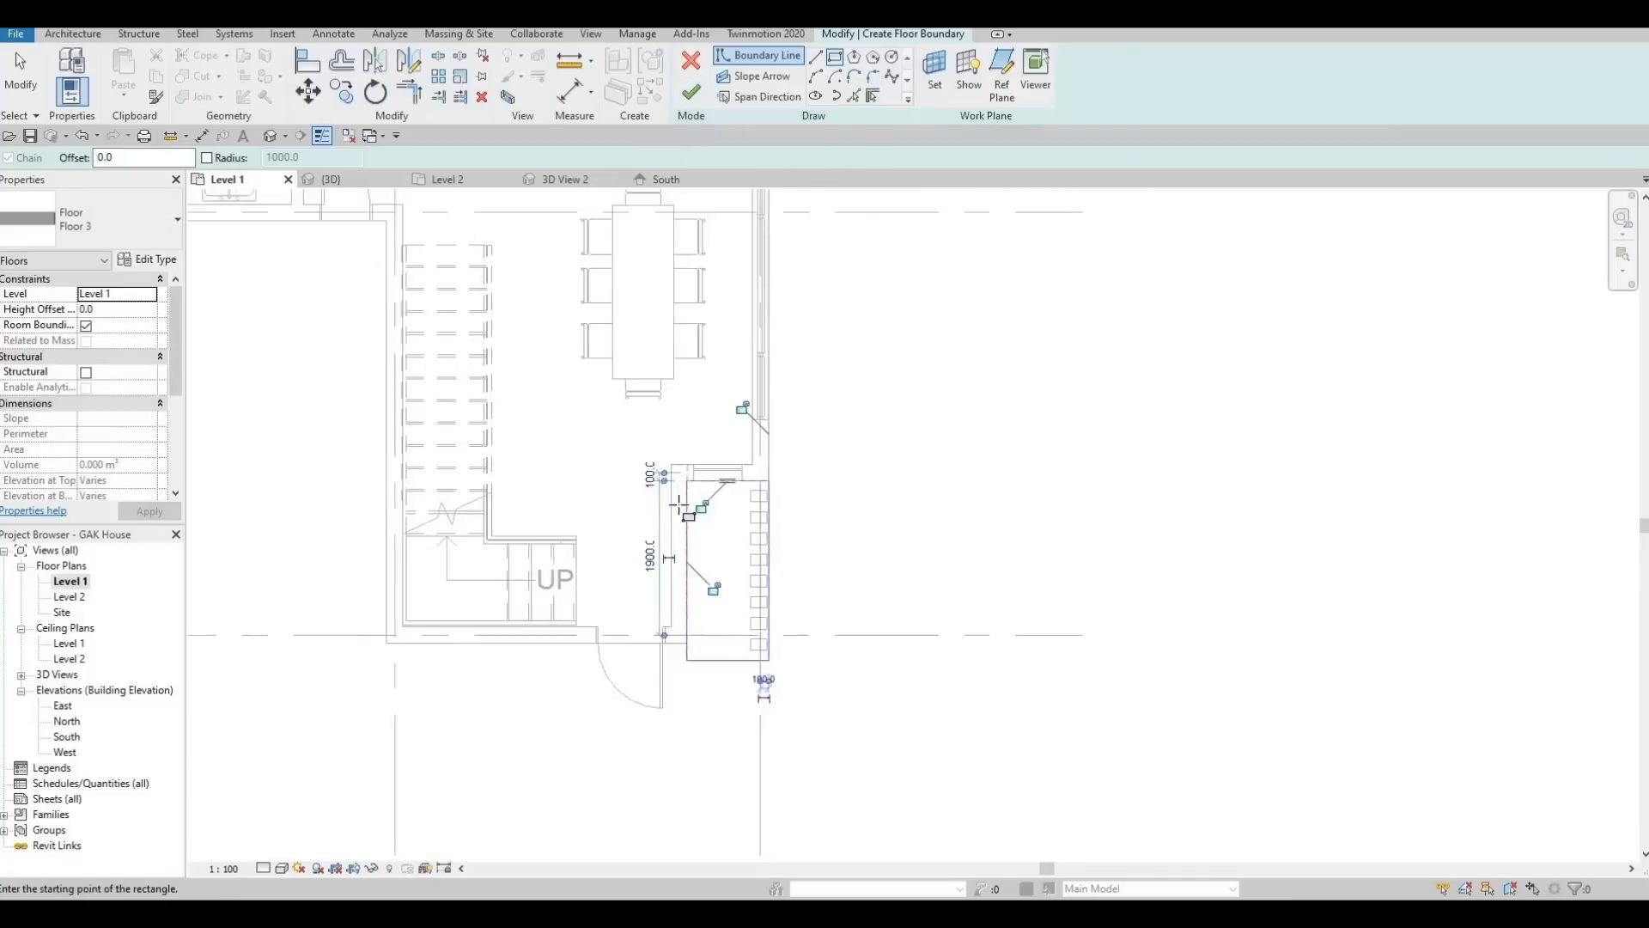
middle_drag(781, 421, 783, 495)
scroll(784, 496, down, 2)
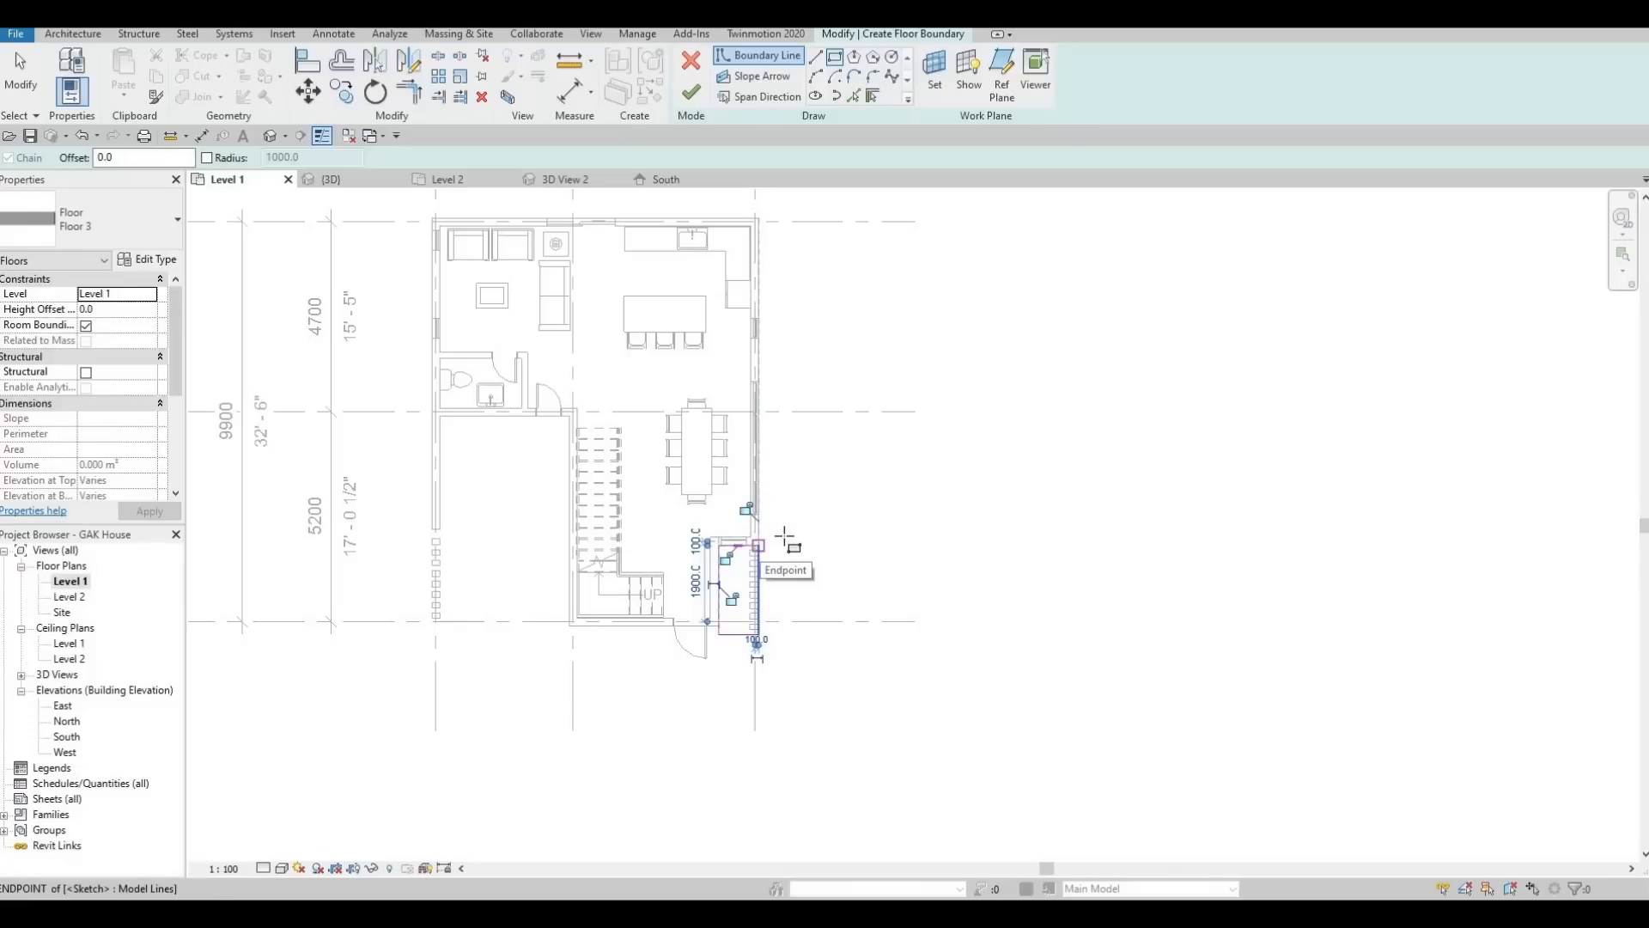
scroll(783, 529, up, 2)
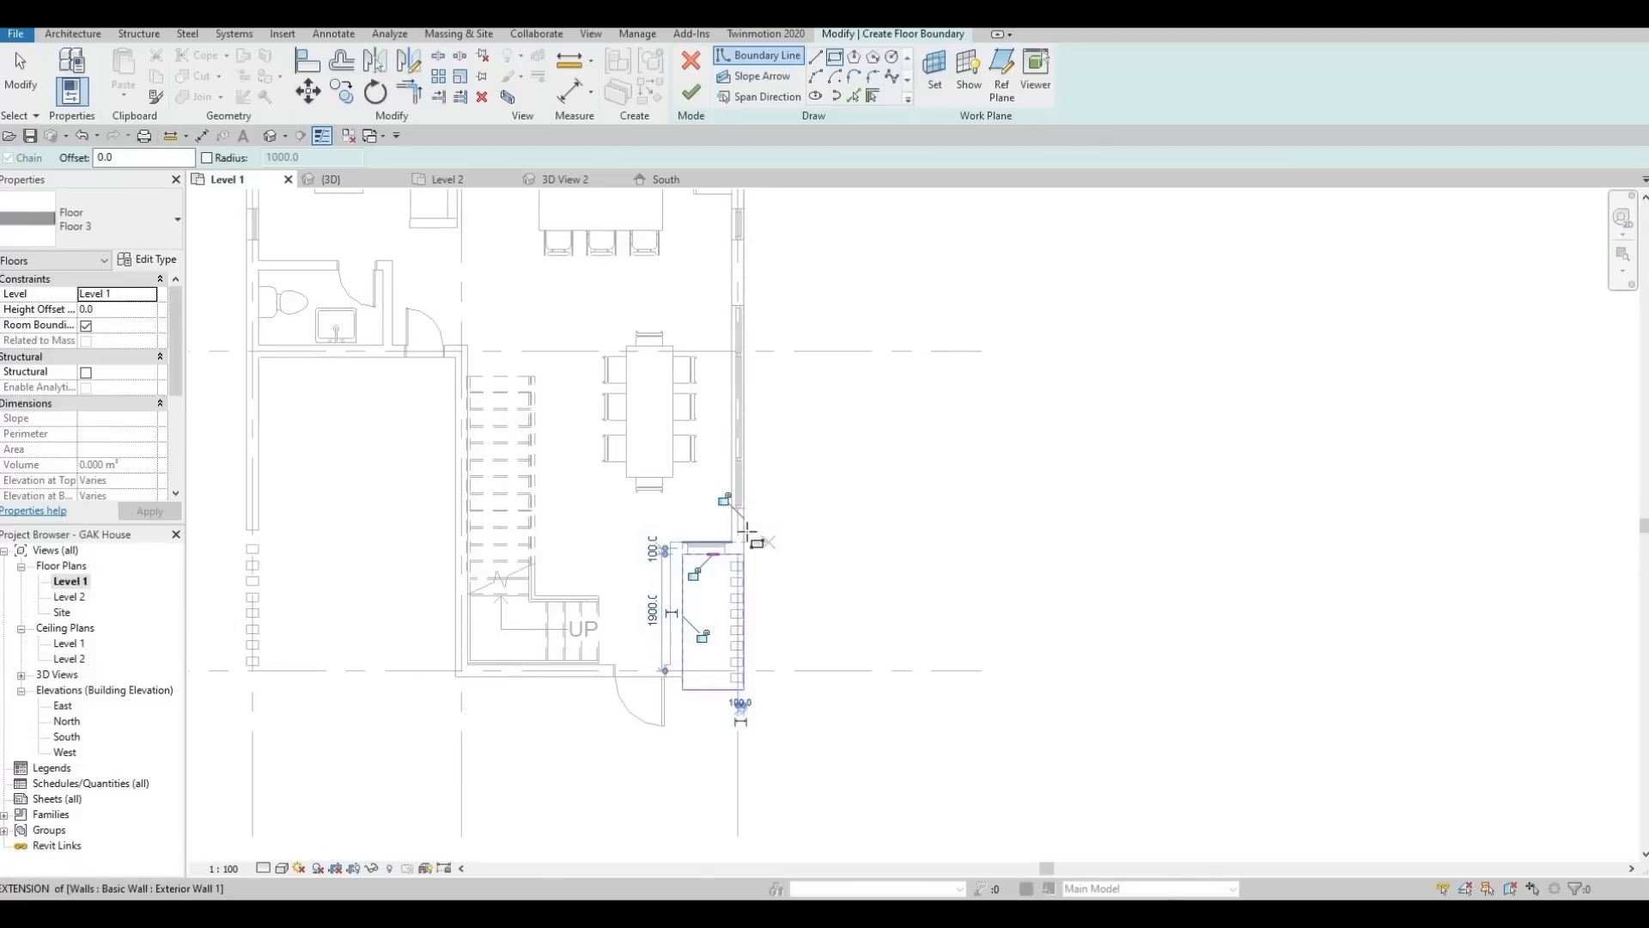
click(745, 530)
middle_drag(809, 201, 780, 396)
middle_drag(788, 251, 780, 323)
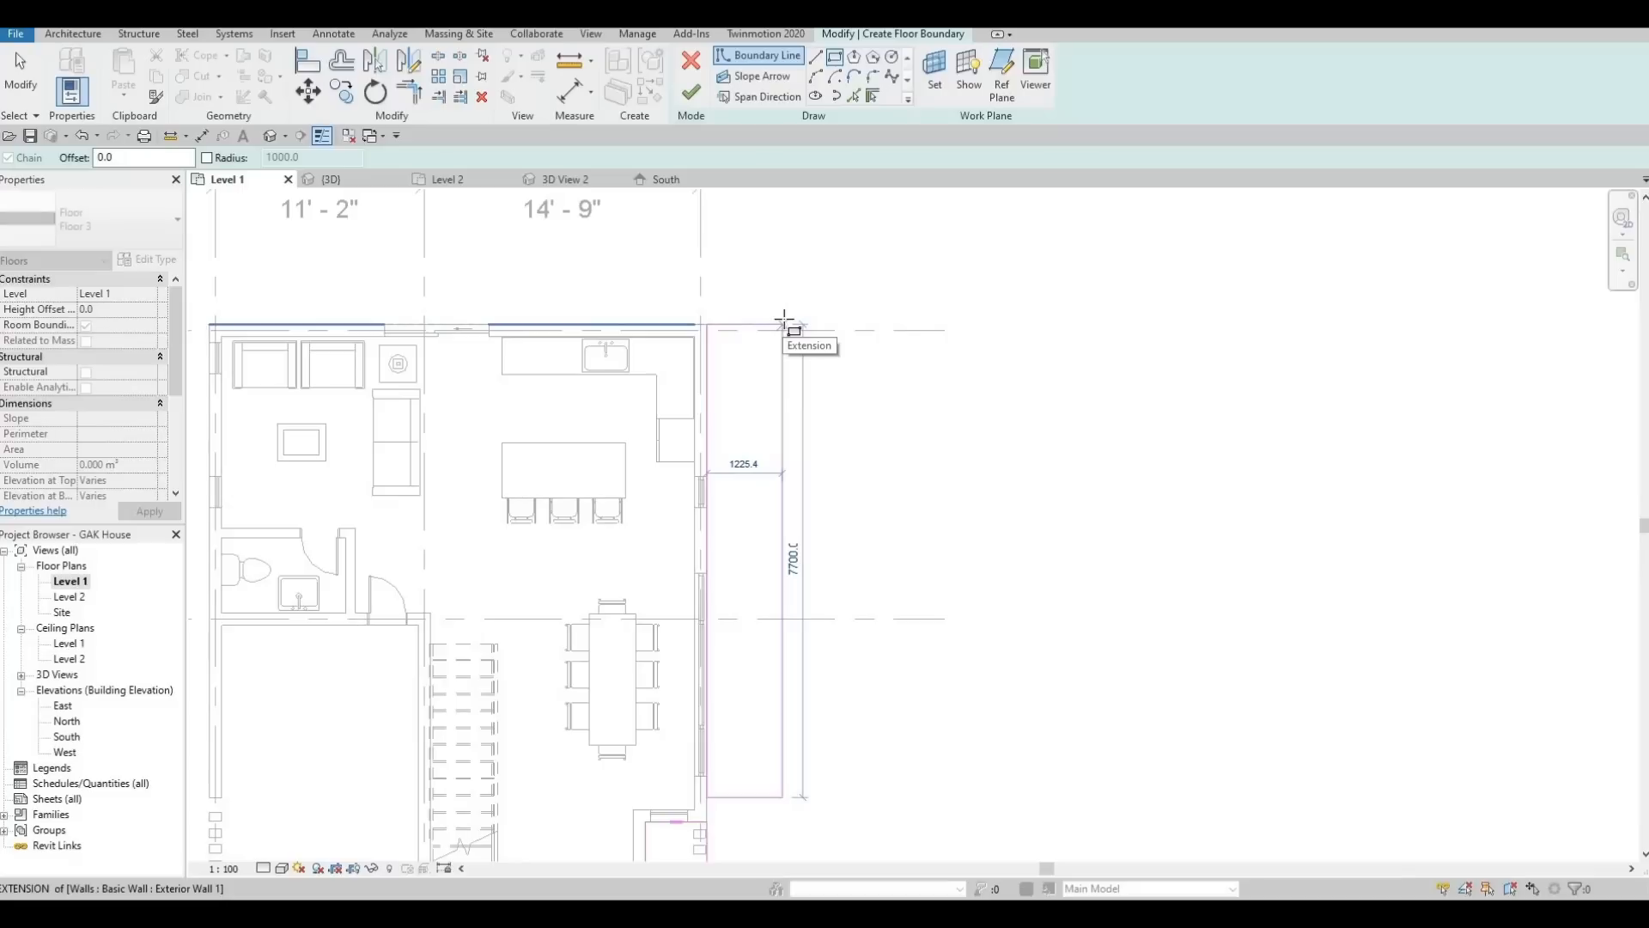
click(784, 325)
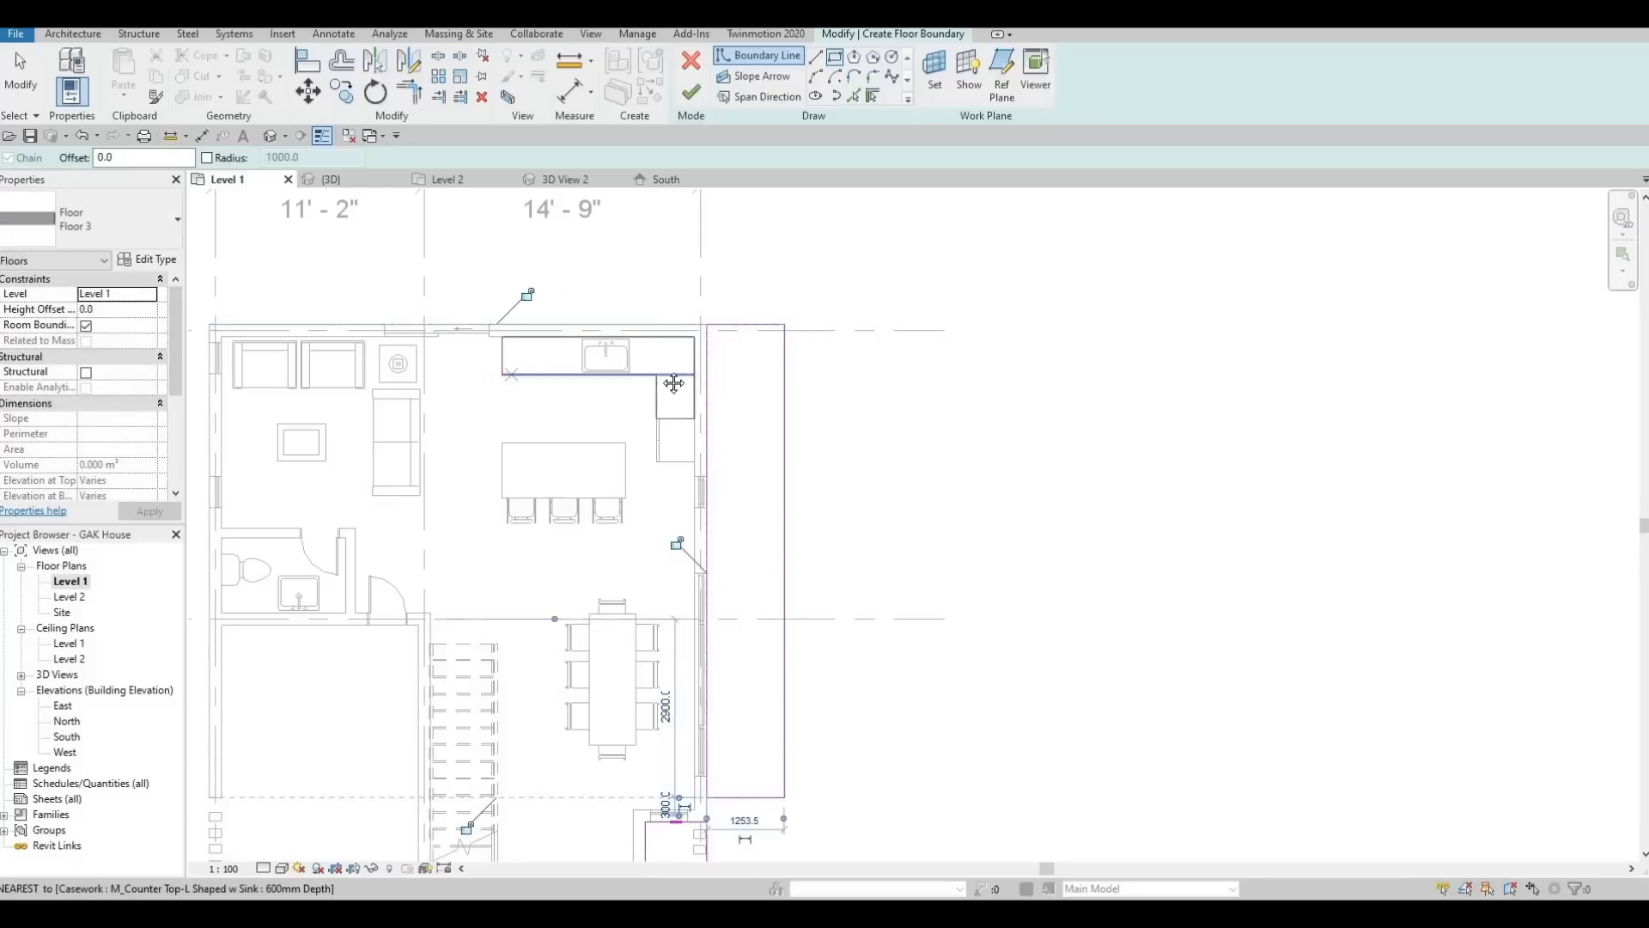
Sketch a third rectangle 10100 mm long outside the west wall, from the north wall's outer face to the south wall's outer face
scroll(674, 383, down, 3)
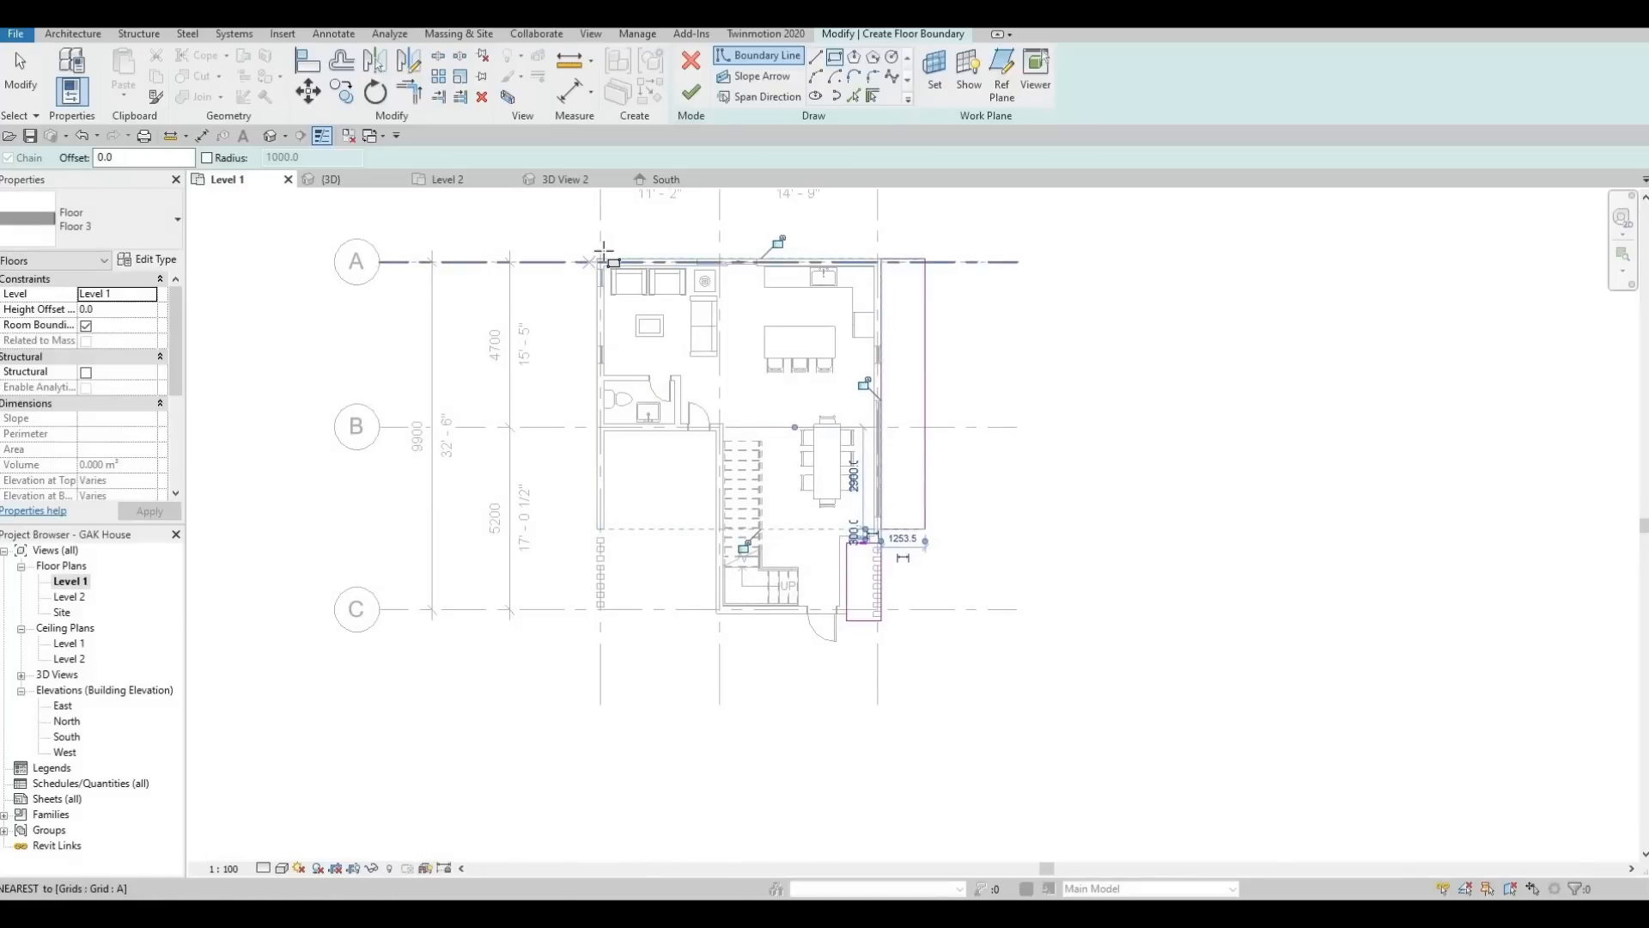
scroll(604, 251, up, 2)
click(599, 274)
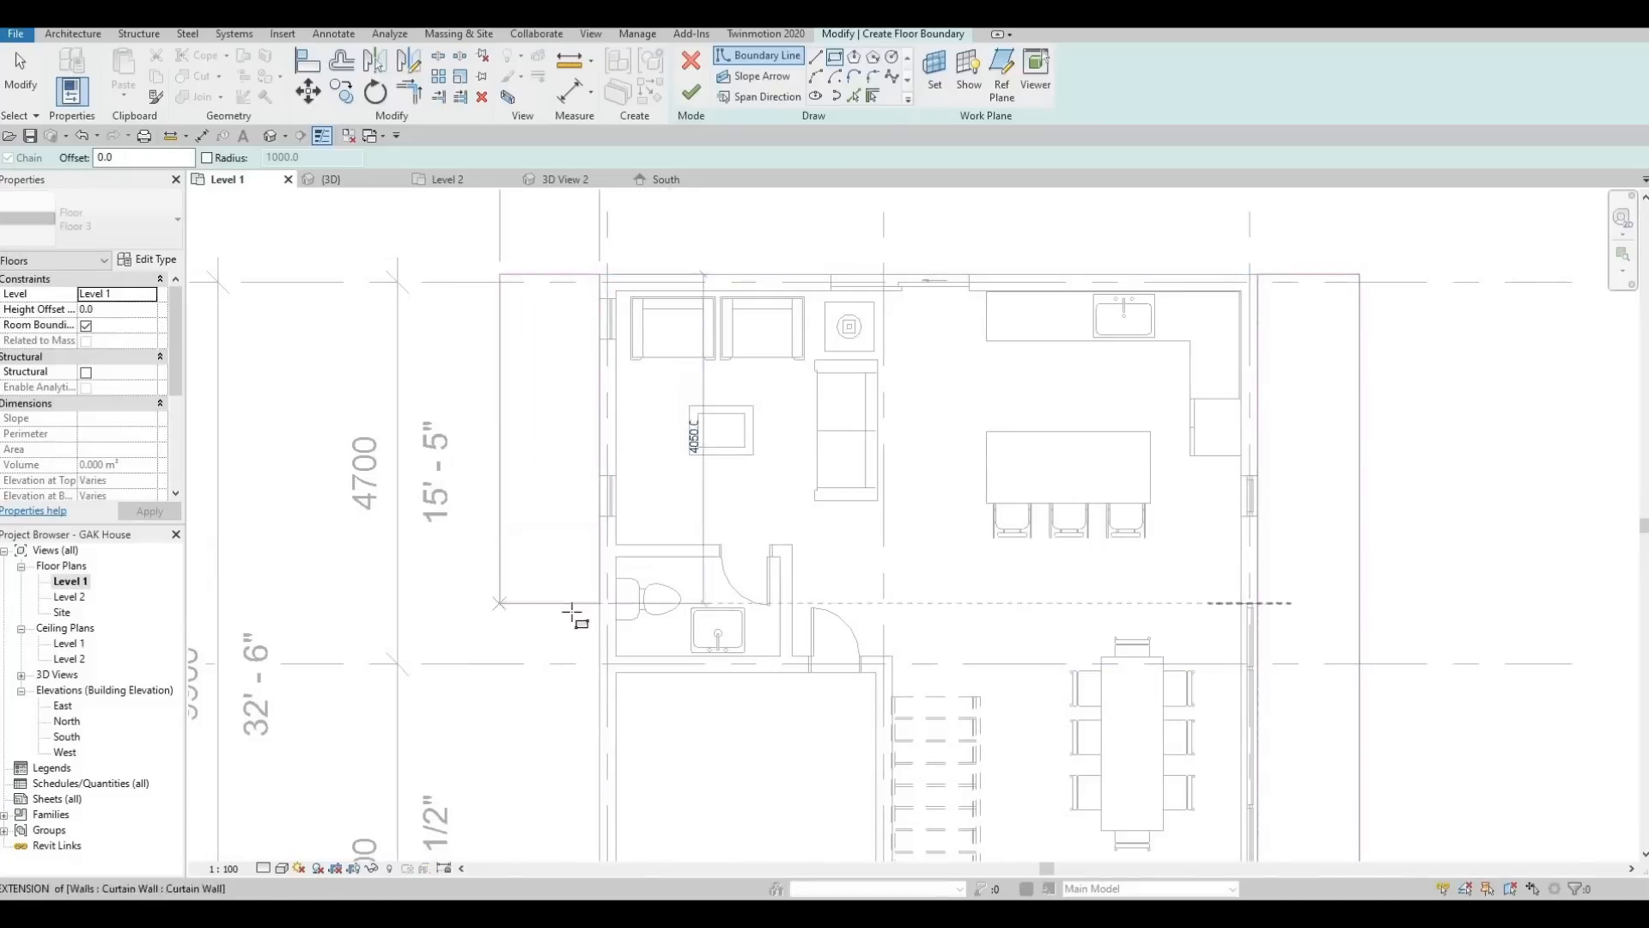
scroll(572, 615, down, 2)
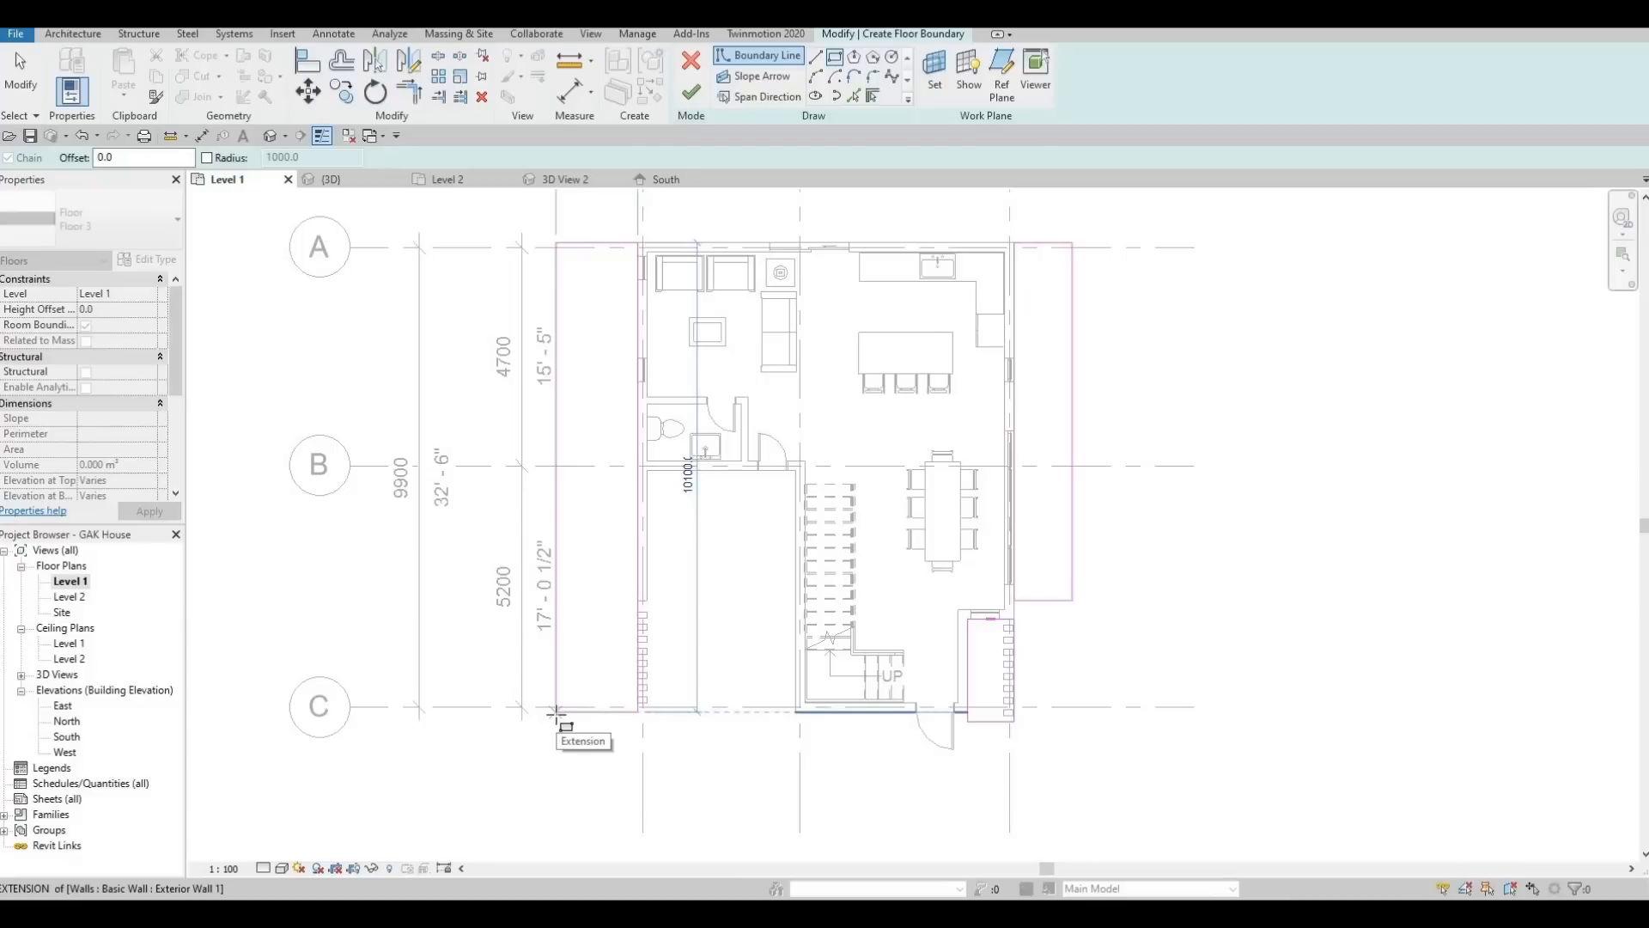
click(556, 714)
key(Escape)
Examine the Floor 3 sketch, checking the recess rectangle's outer edge beside the slats and the strips along both side walls
mouse_move(681, 712)
middle_down()
mouse_move(593, 687)
mouse_move(614, 616)
middle_up()
scroll(802, 556, down, 3)
middle_drag(900, 615, 736, 520)
scroll(755, 536, up, 3)
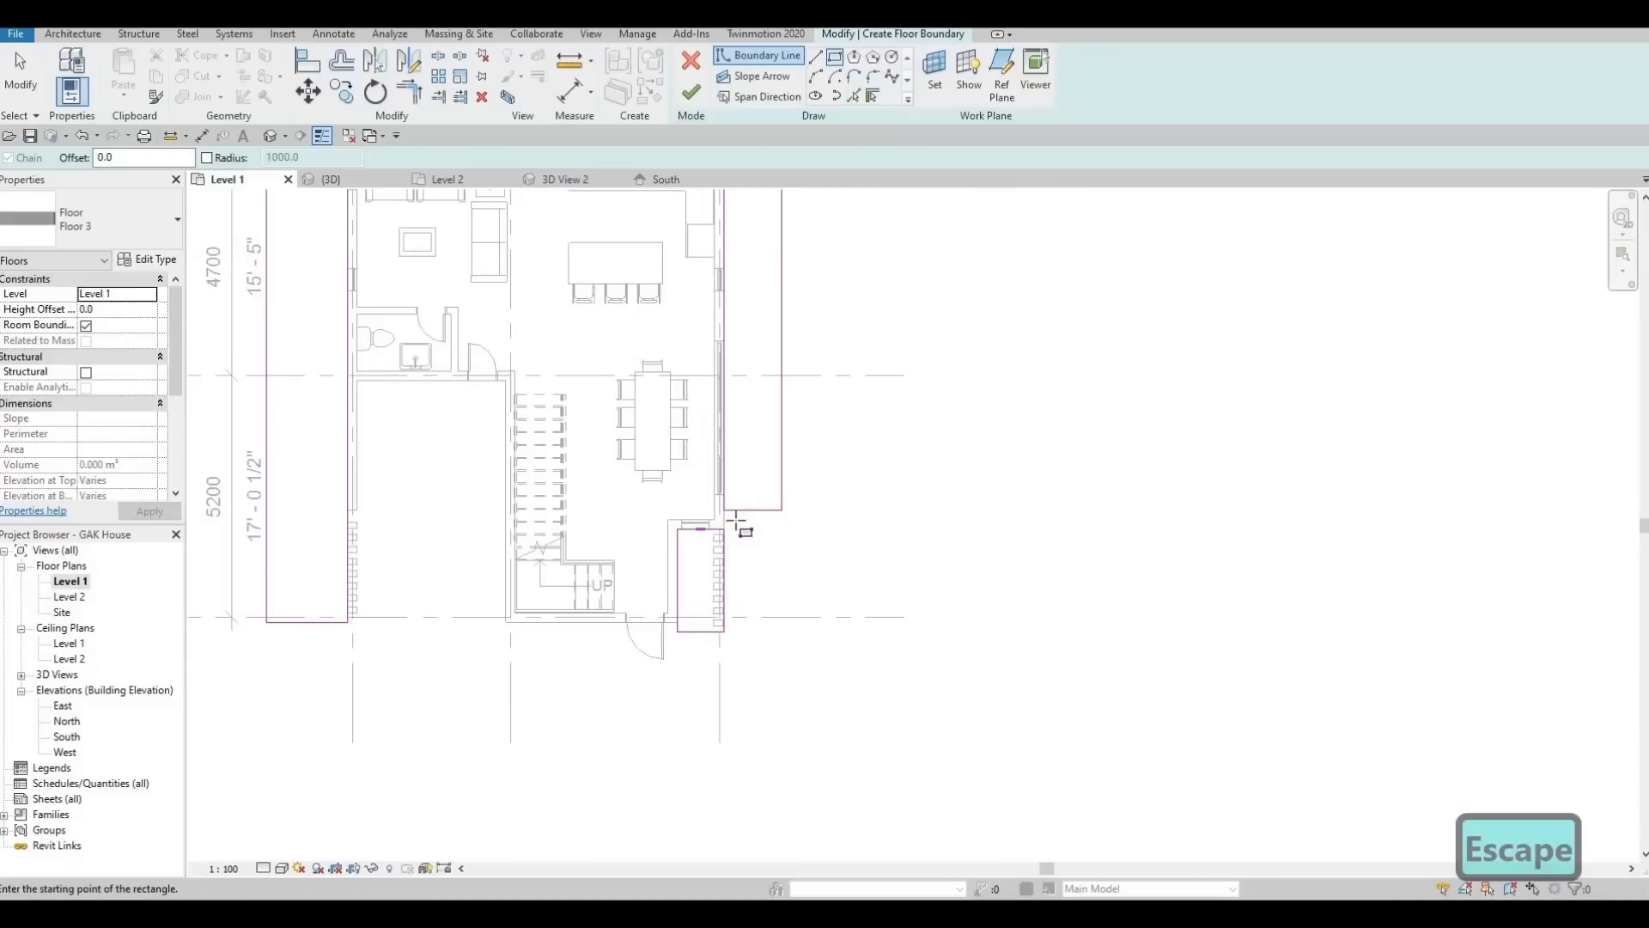
scroll(736, 522, up, 4)
key(Escape)
key(Escape)
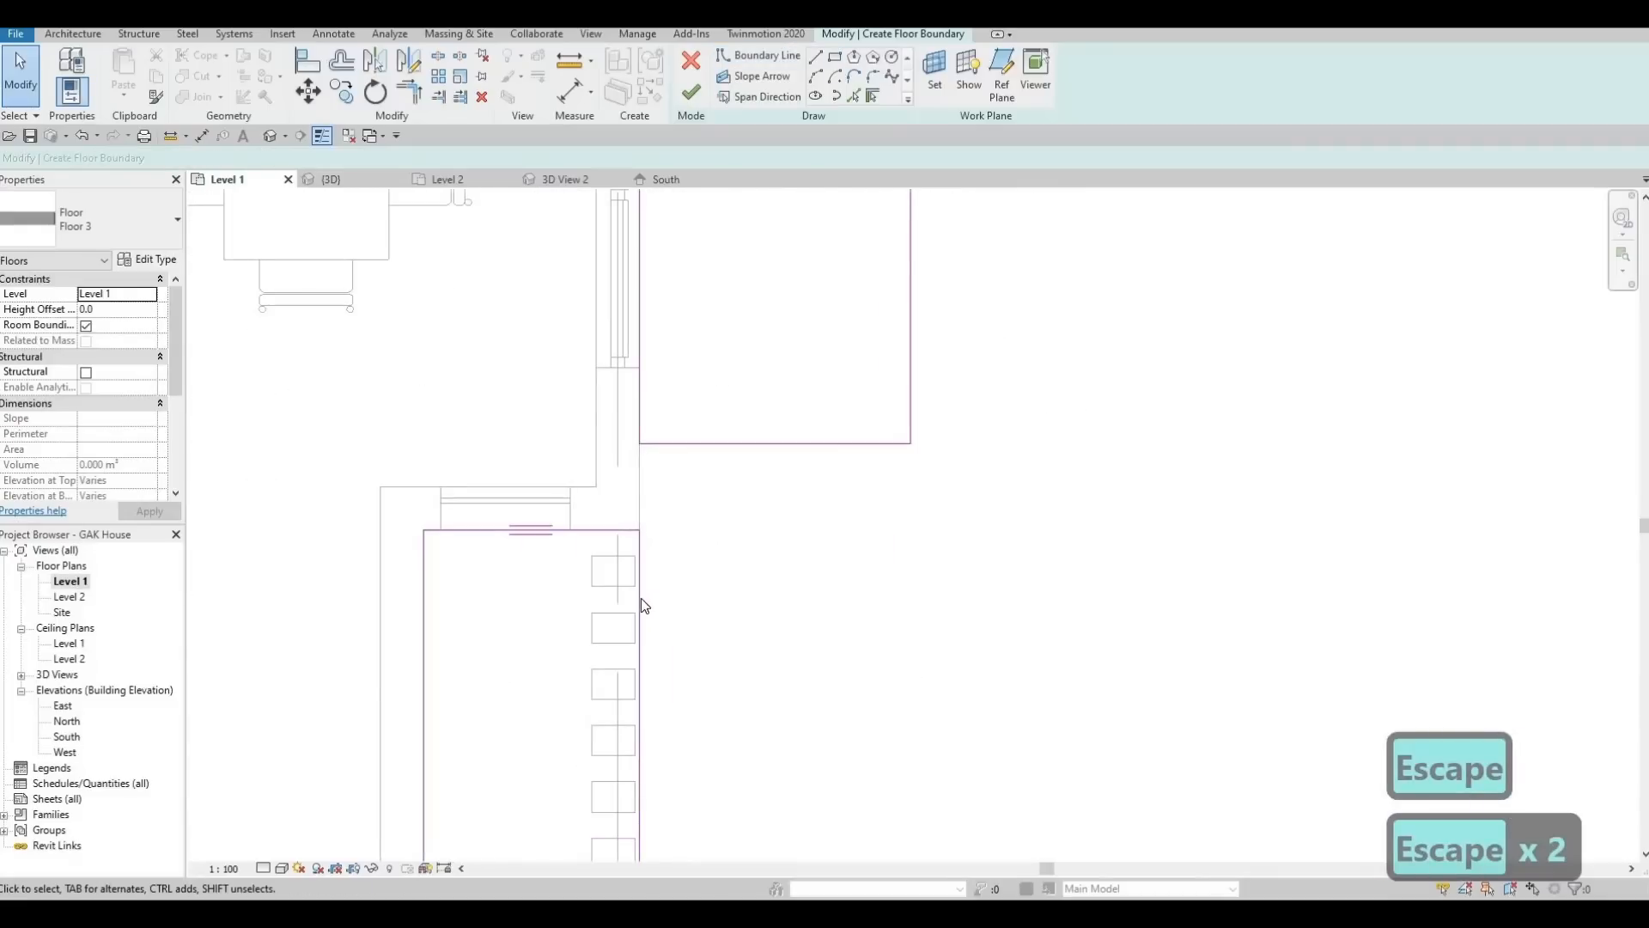
click(641, 598)
middle_drag(646, 662, 696, 578)
middle_drag(679, 708, 688, 636)
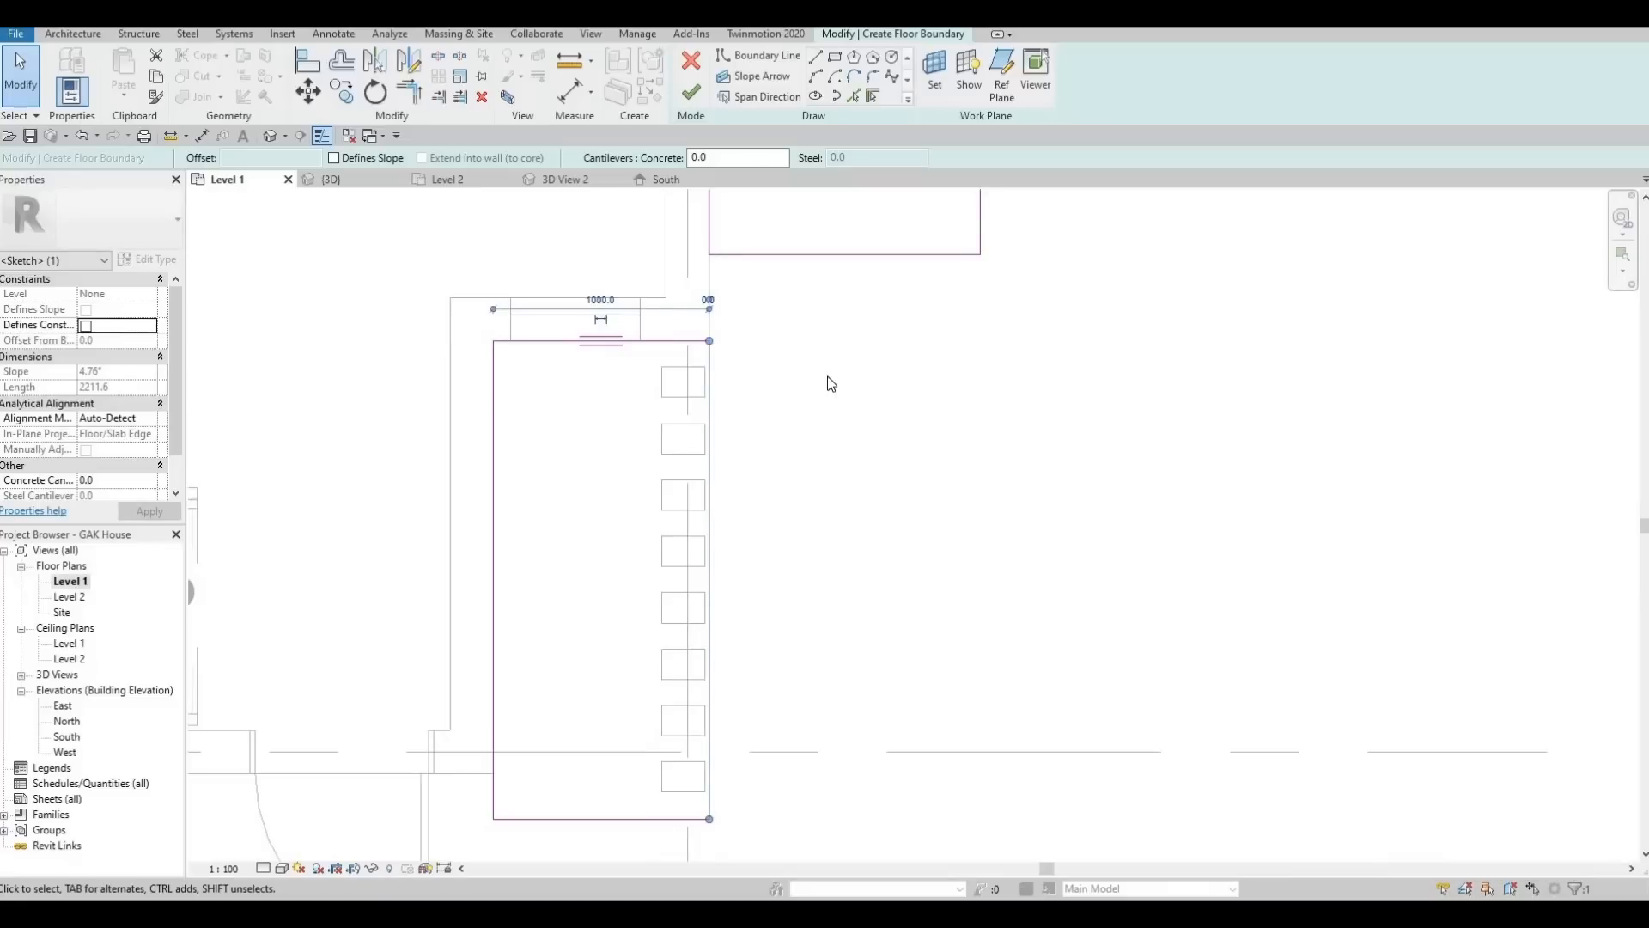
scroll(831, 384, down, 6)
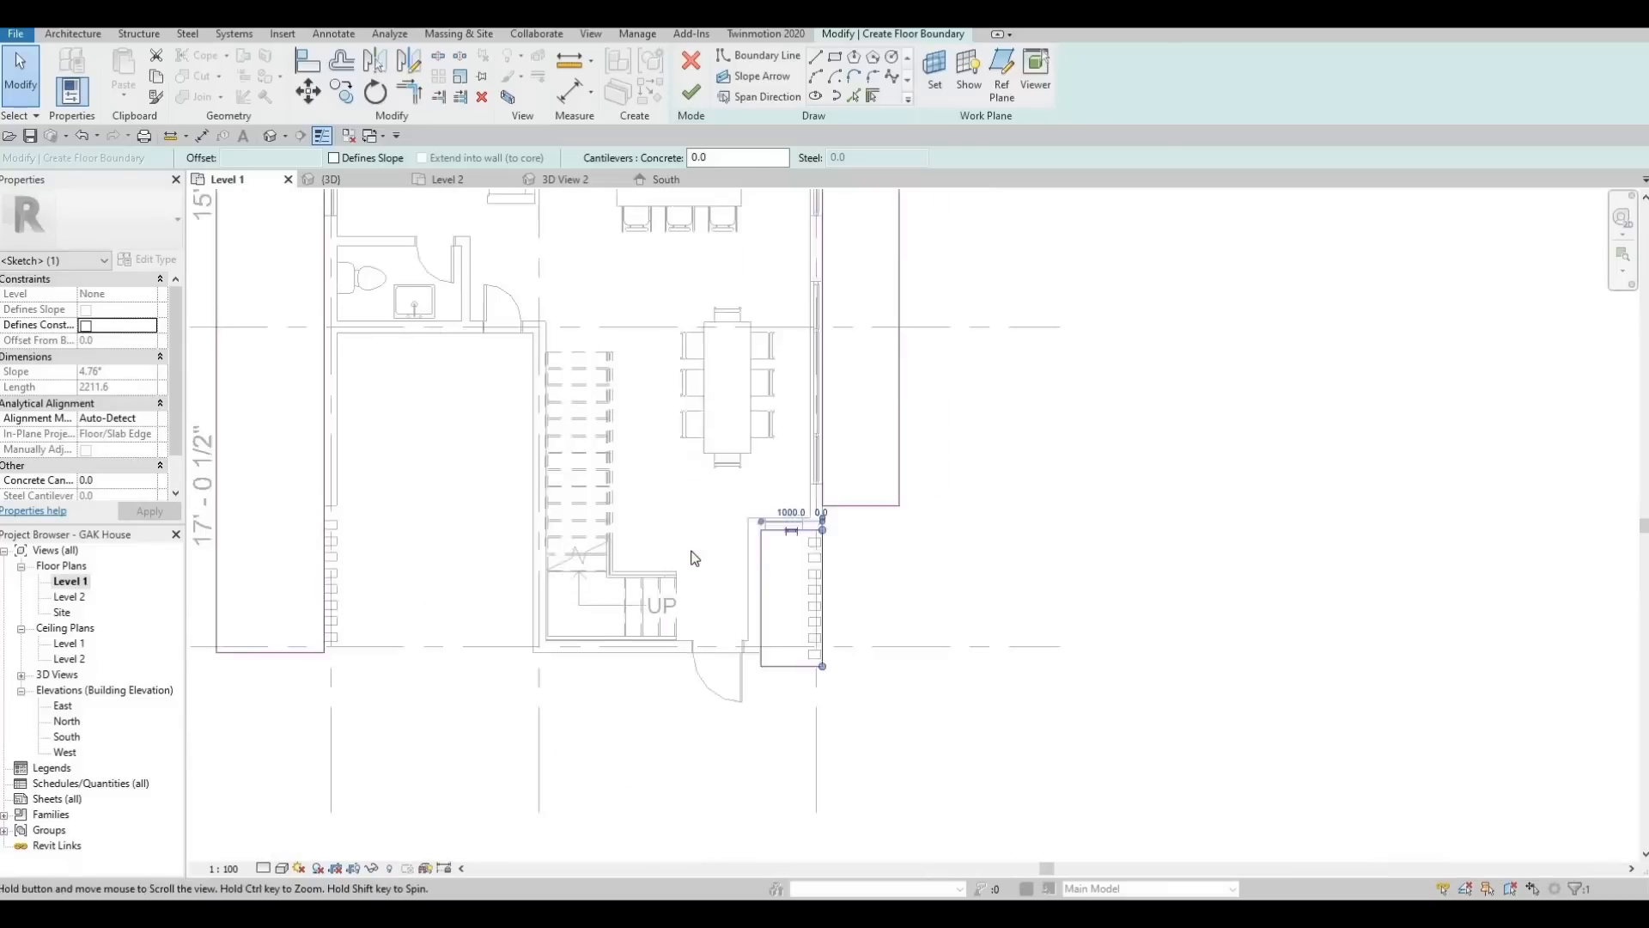
middle_drag(696, 558, 739, 540)
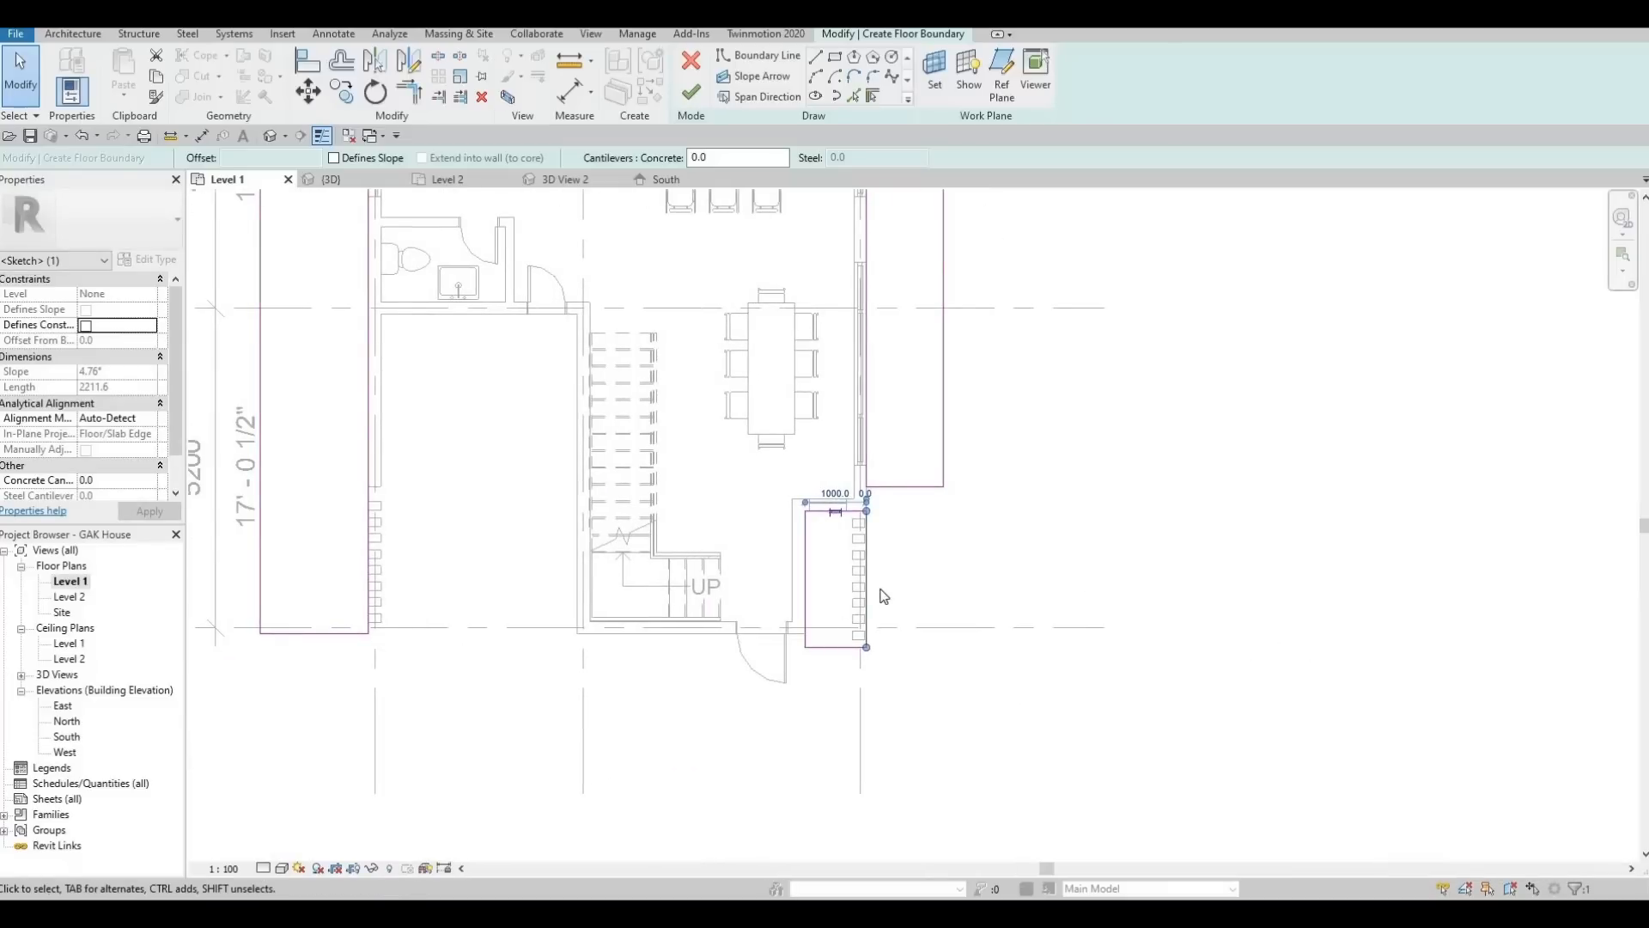
scroll(902, 295, down, 1)
middle_drag(902, 296, 850, 523)
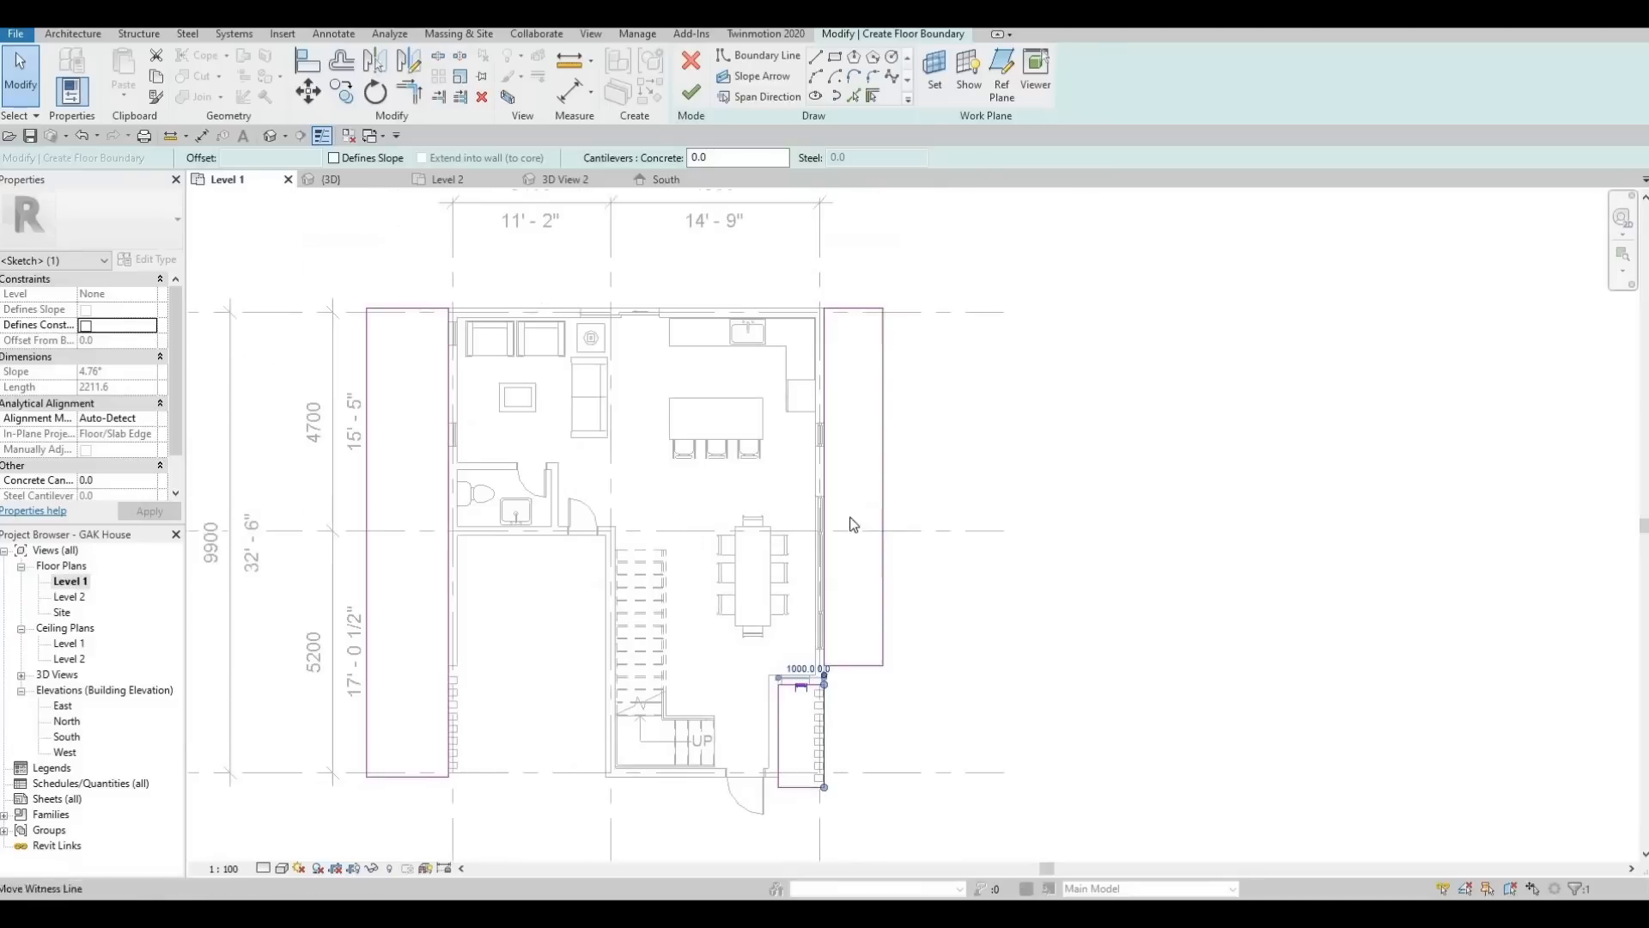
middle_drag(727, 303, 740, 394)
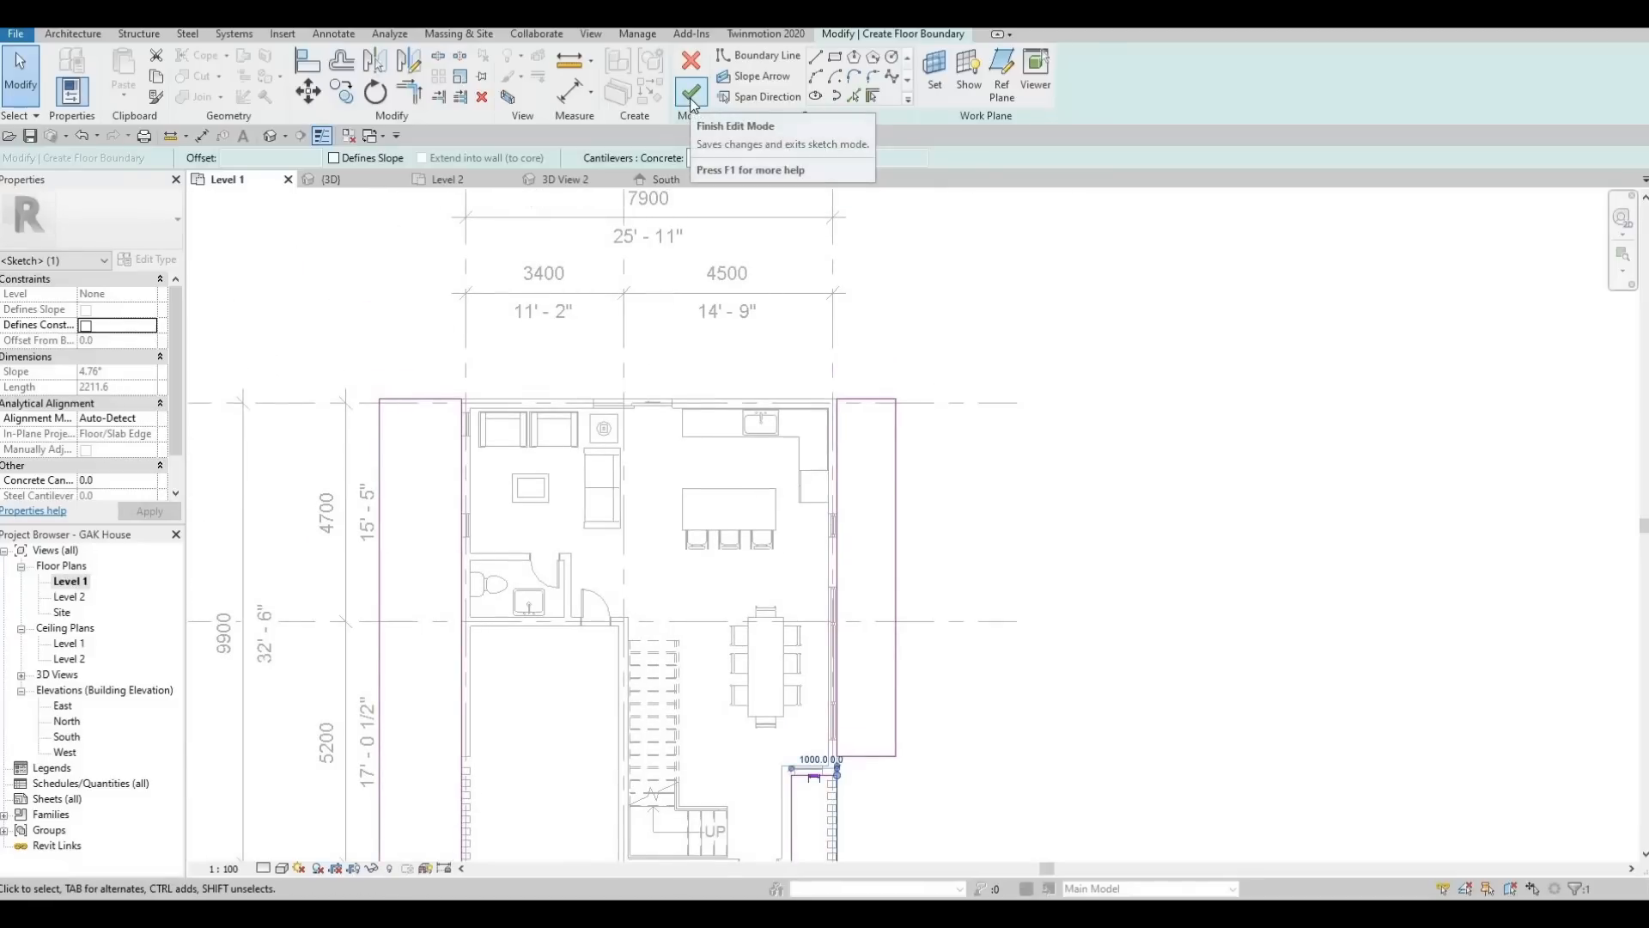
Finish the Floor 3 boundary sketch and check the grass areas around the house in plan
click(691, 96)
middle_drag(897, 724, 957, 495)
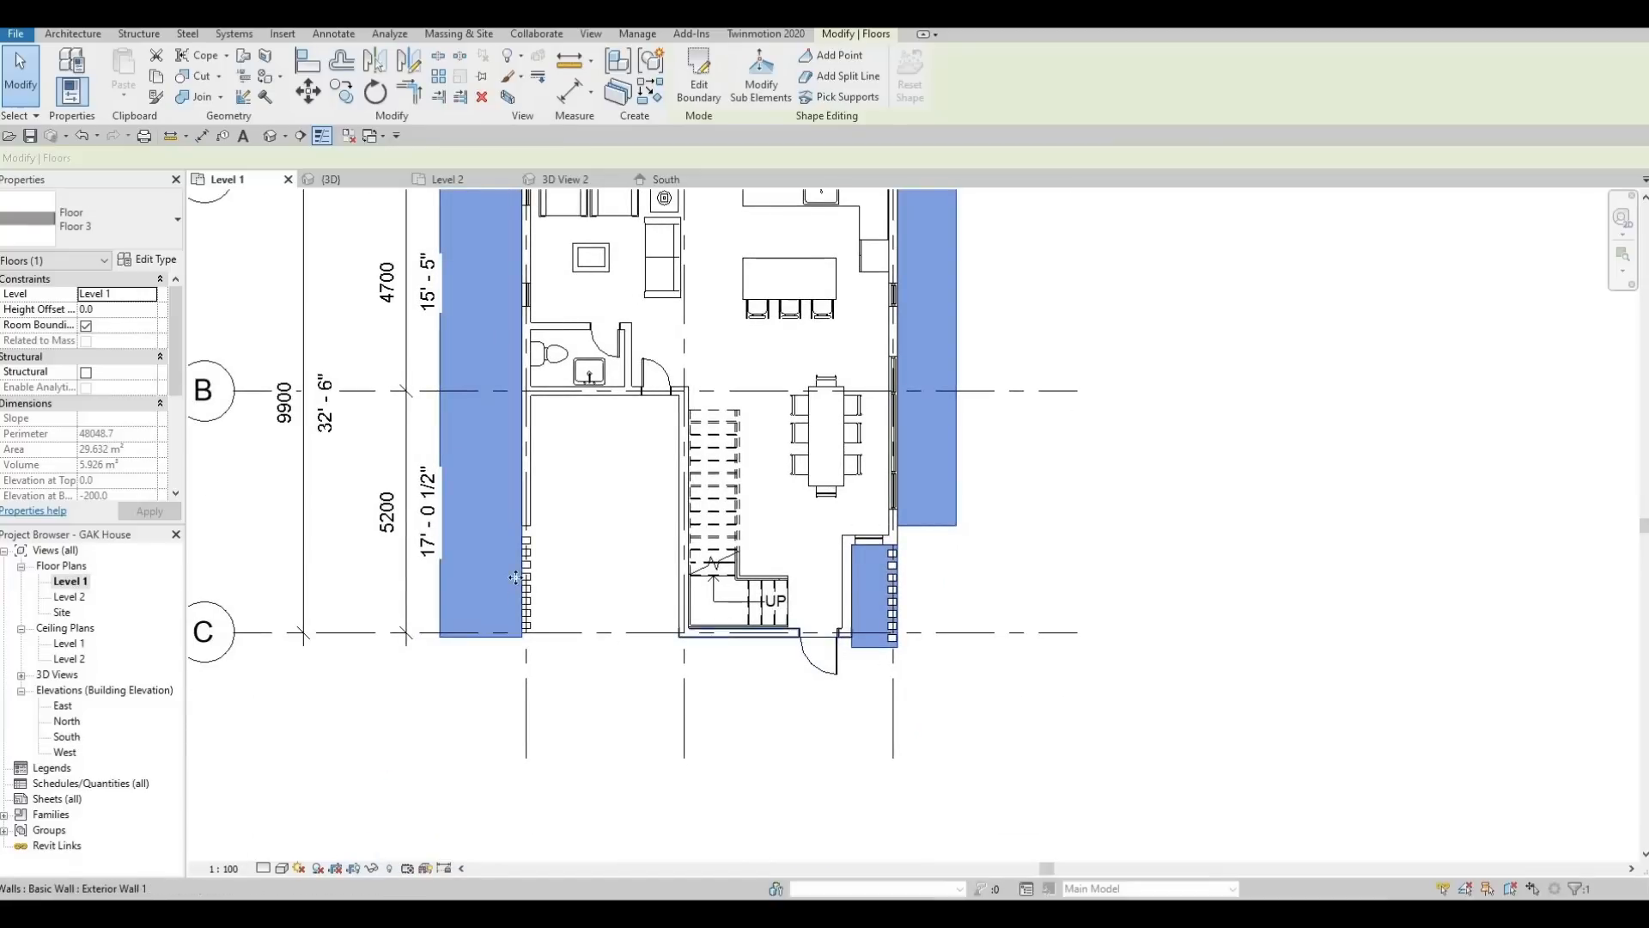
middle_drag(620, 536, 647, 739)
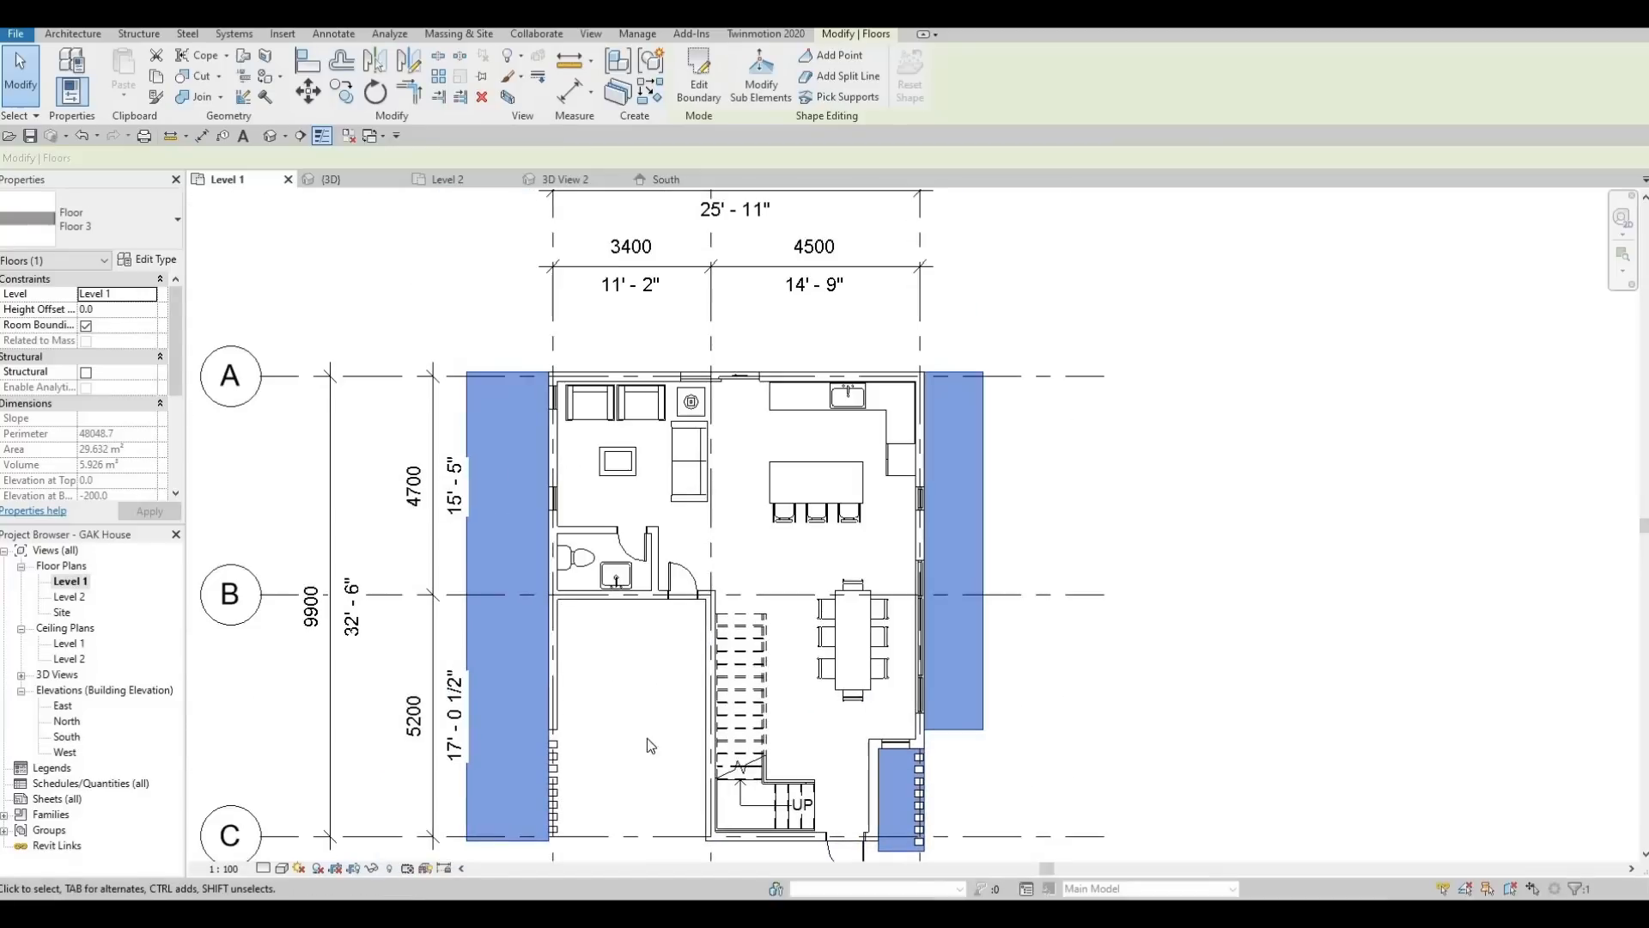
middle_drag(639, 627, 639, 506)
middle_drag(579, 798, 580, 774)
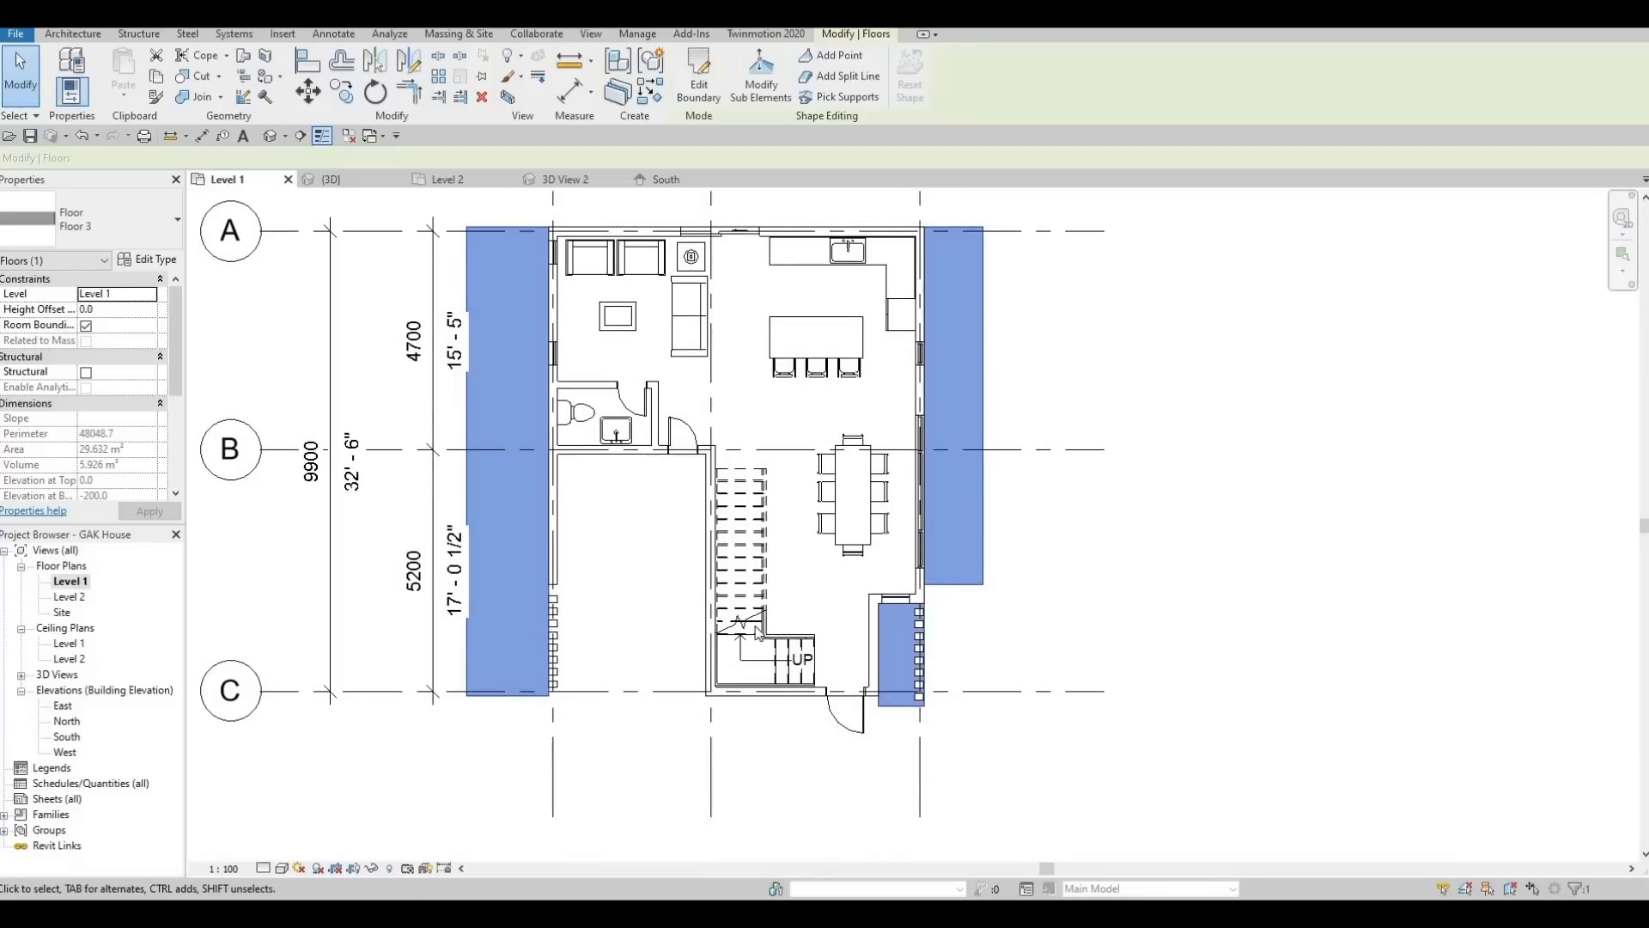
Start a new floor on Level 1 and duplicate the Floor 3 type as Floor 4
middle_drag(756, 633, 789, 556)
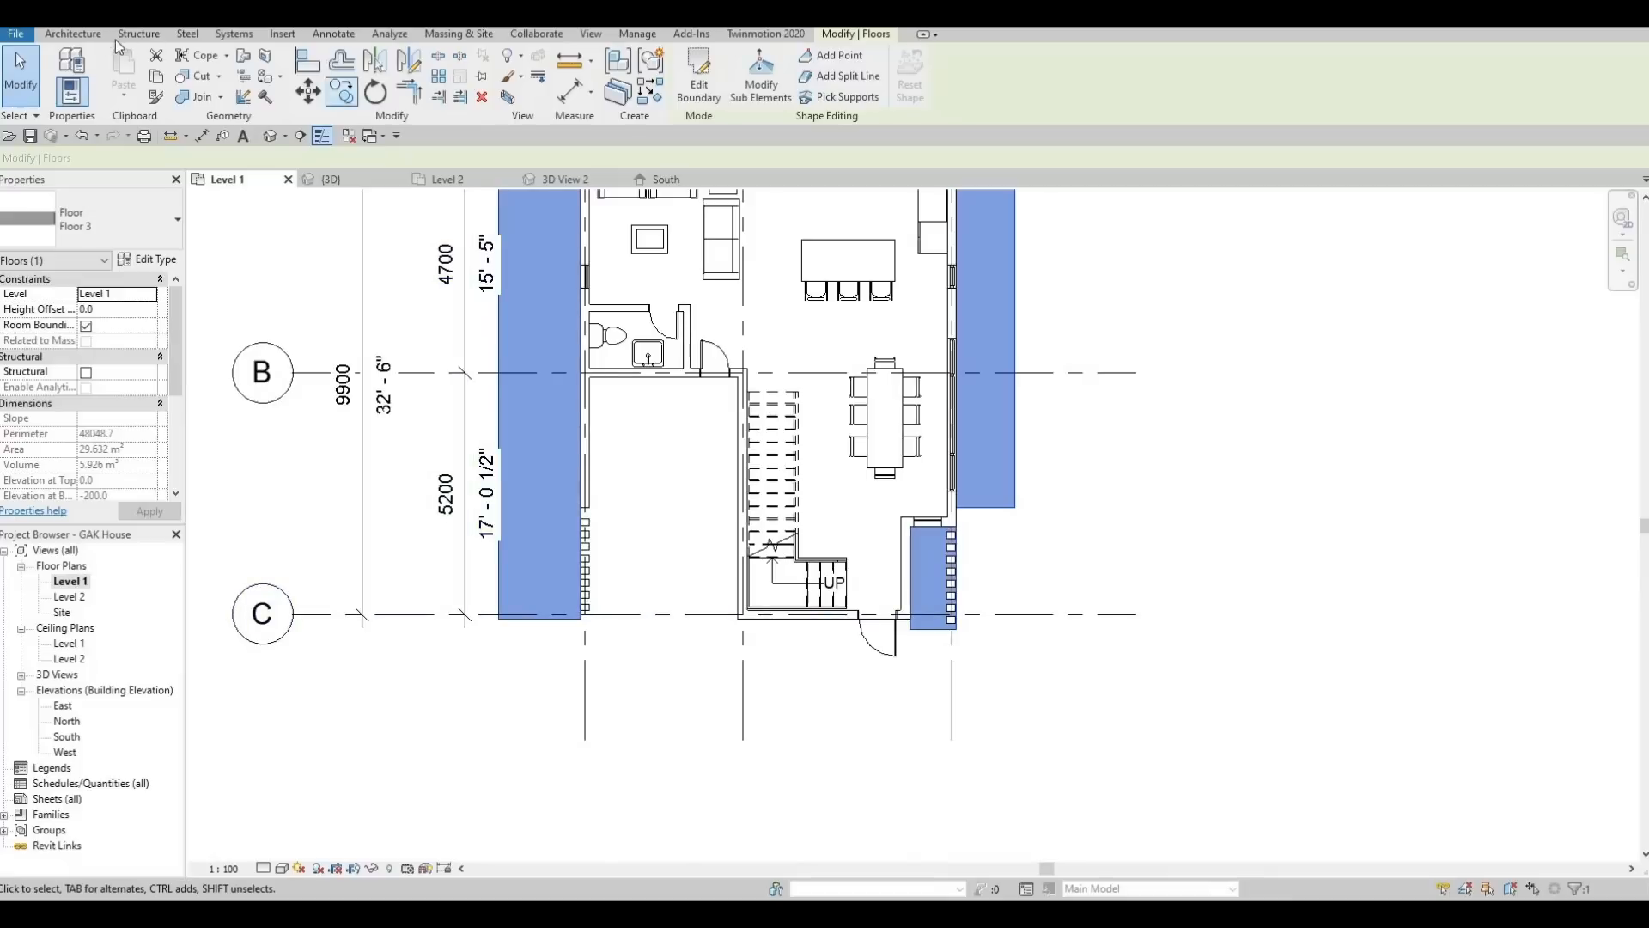
click(75, 35)
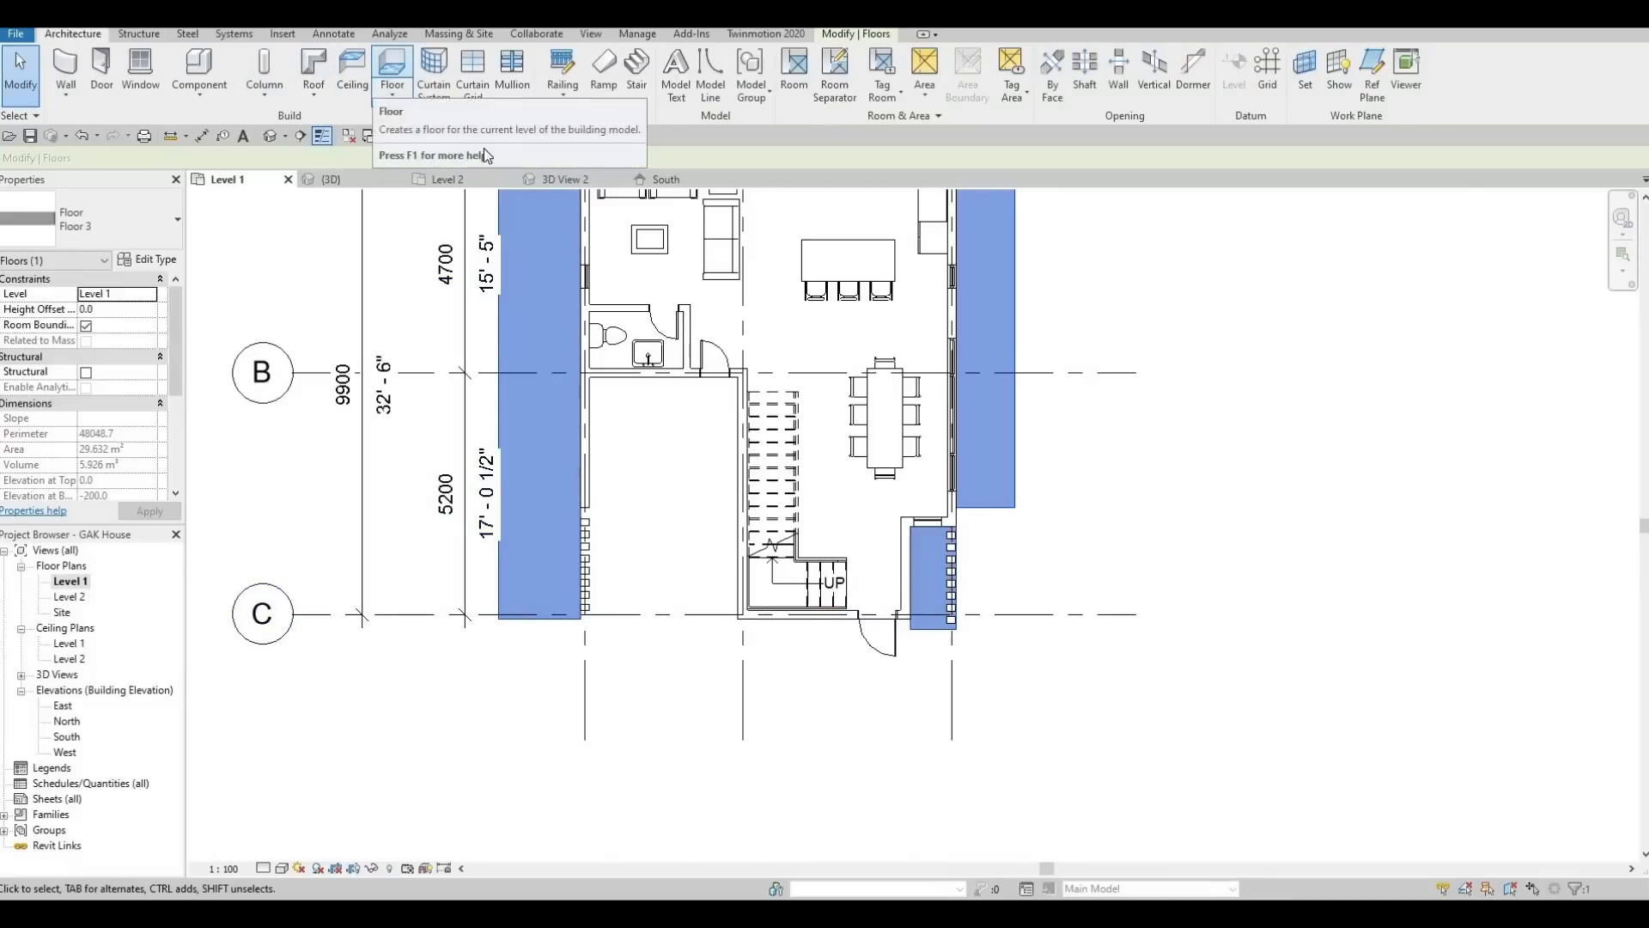
click(386, 79)
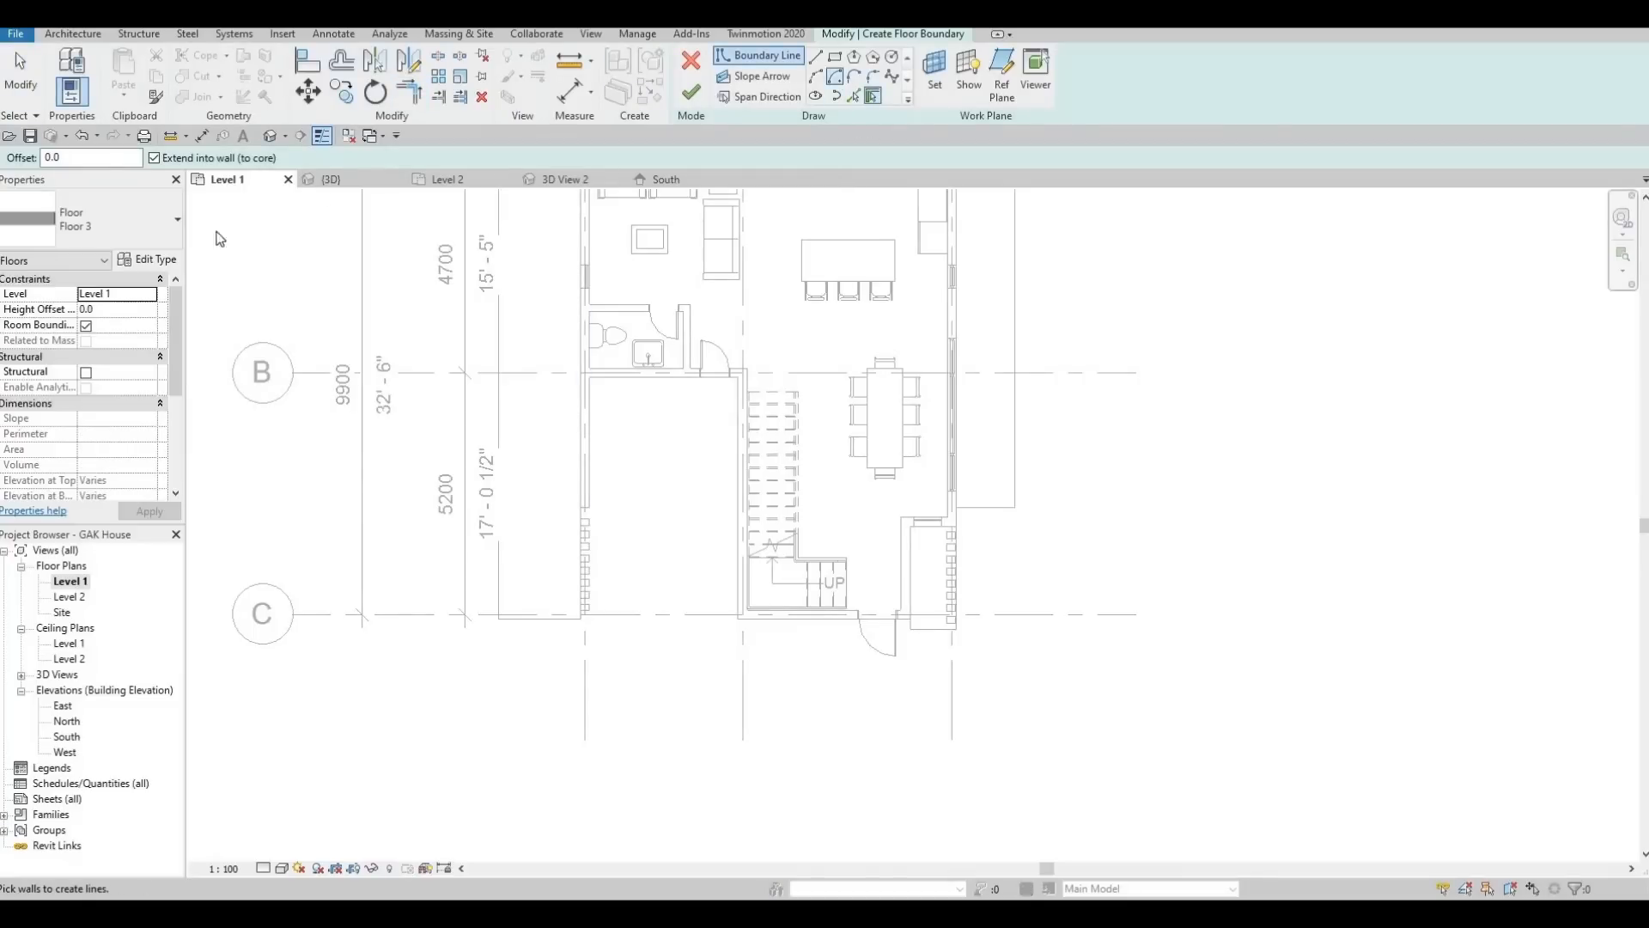
click(149, 258)
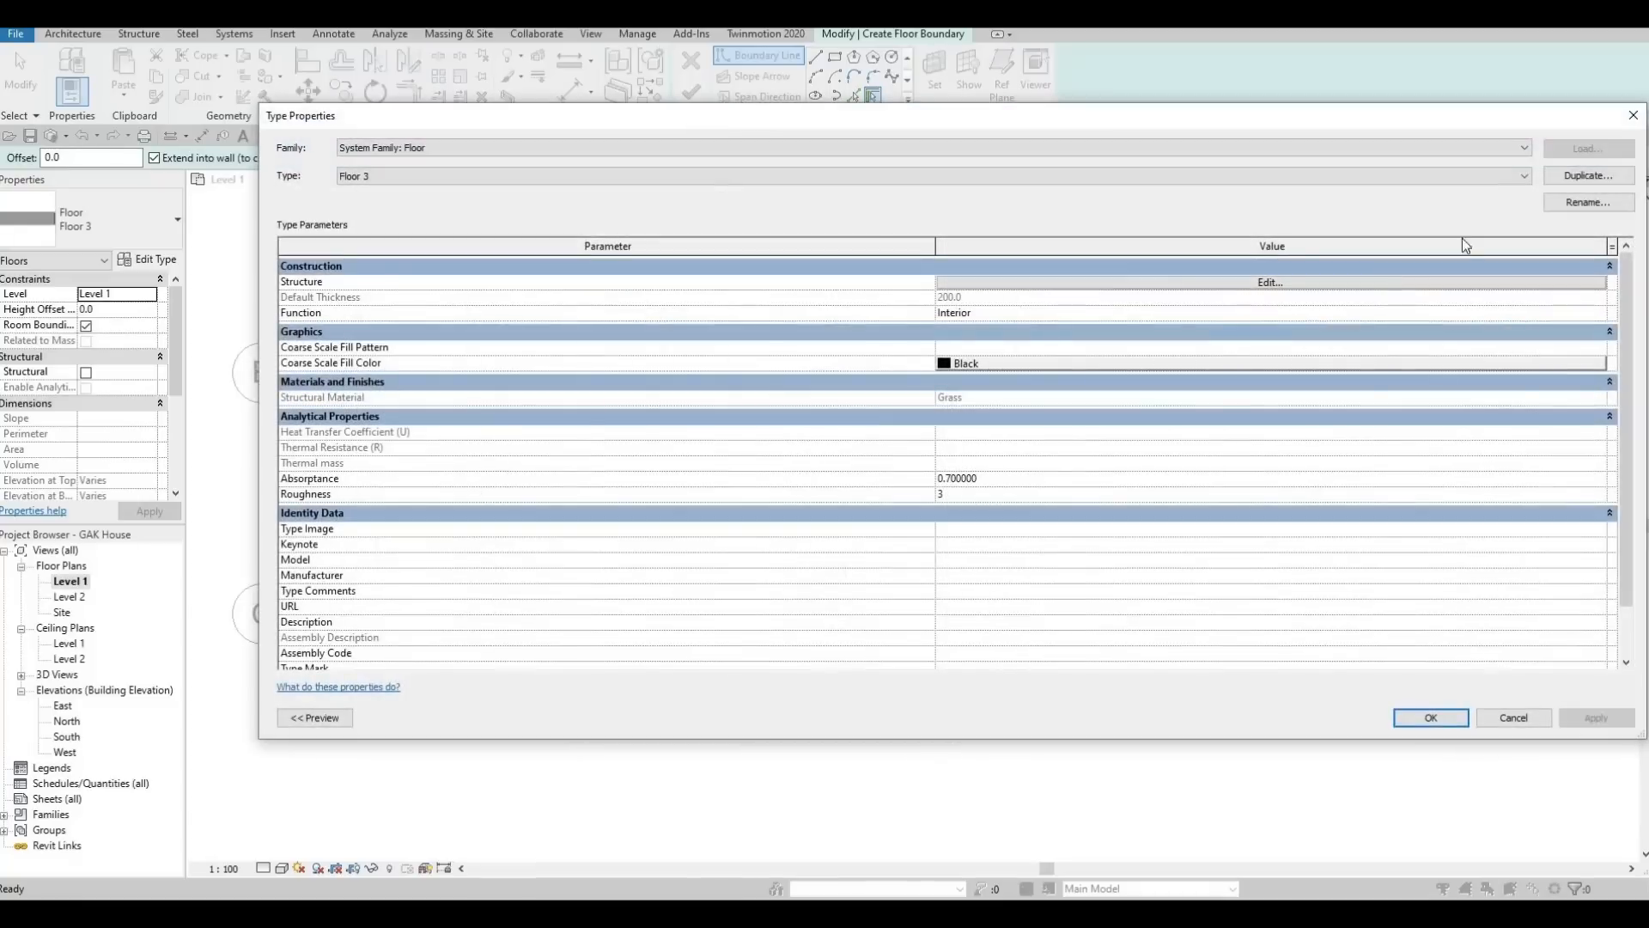
click(1575, 176)
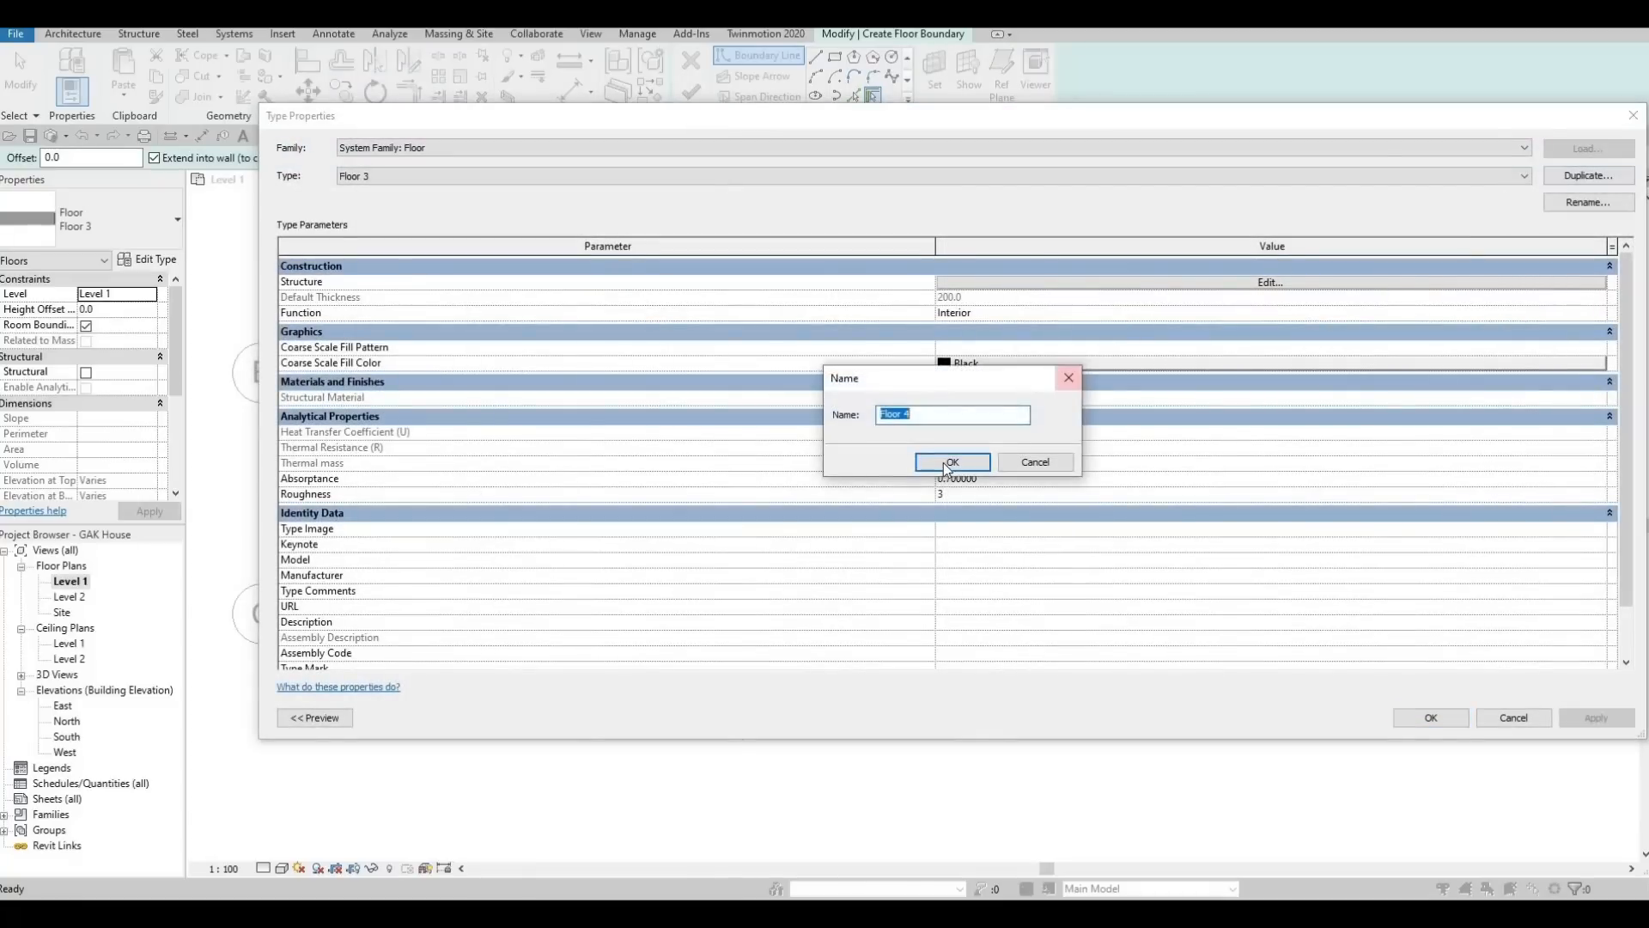
key(Return)
Set the Floor 4 structure layer's material to Concrete, Cast-in-Place gray and apply the type
click(1147, 283)
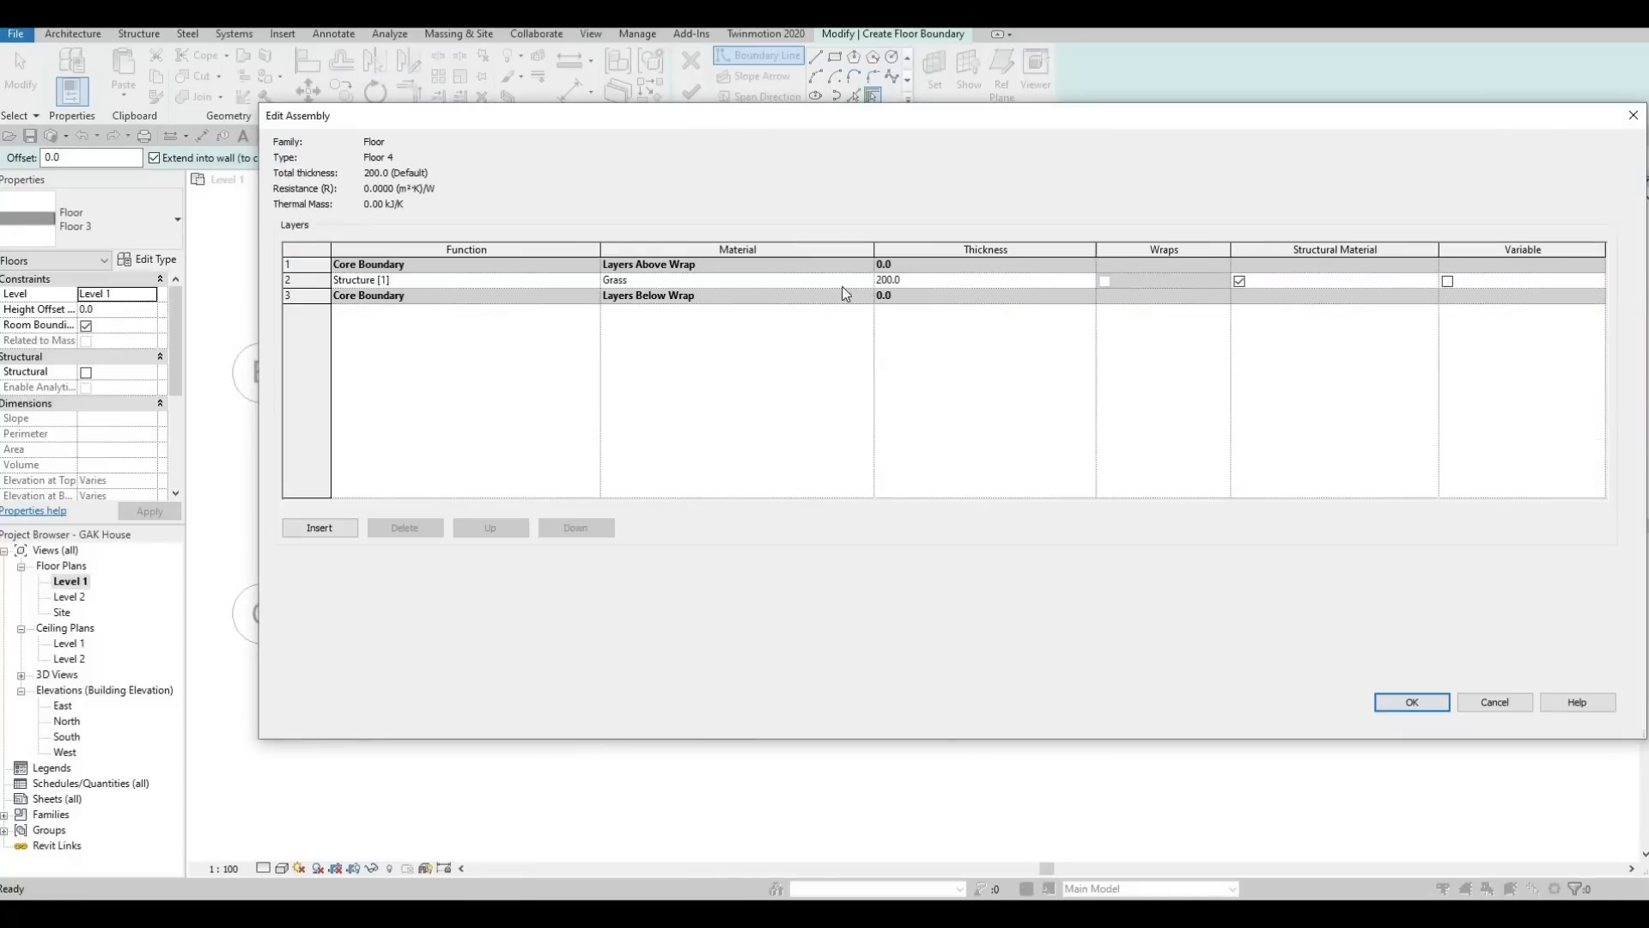
click(866, 281)
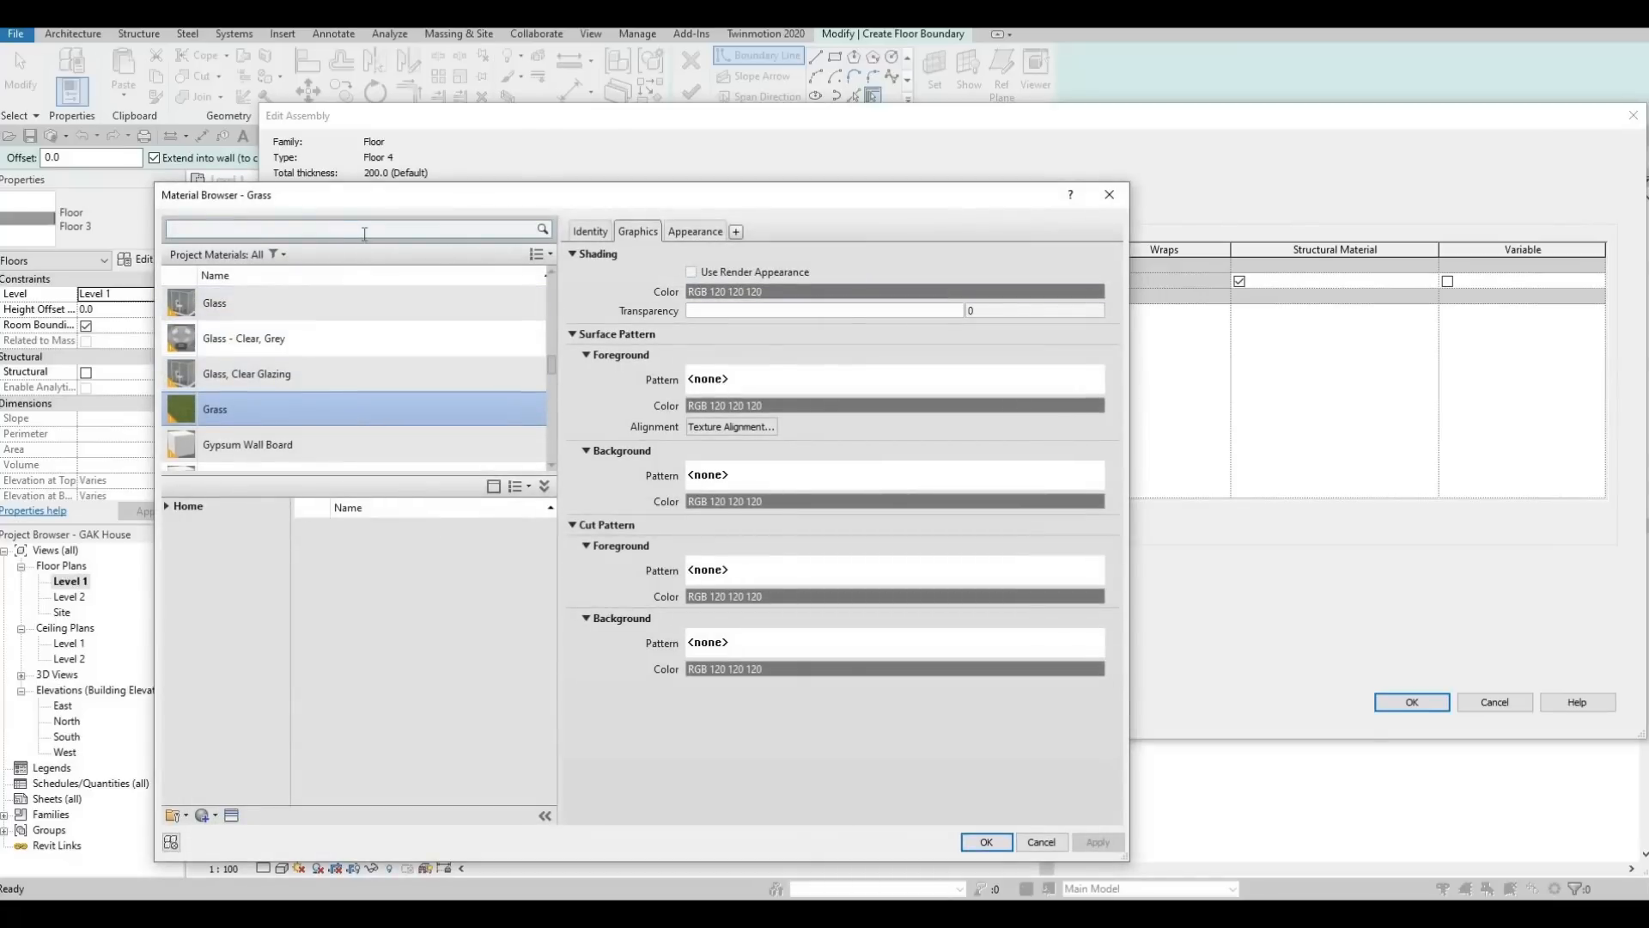
click(364, 233)
text(conc)
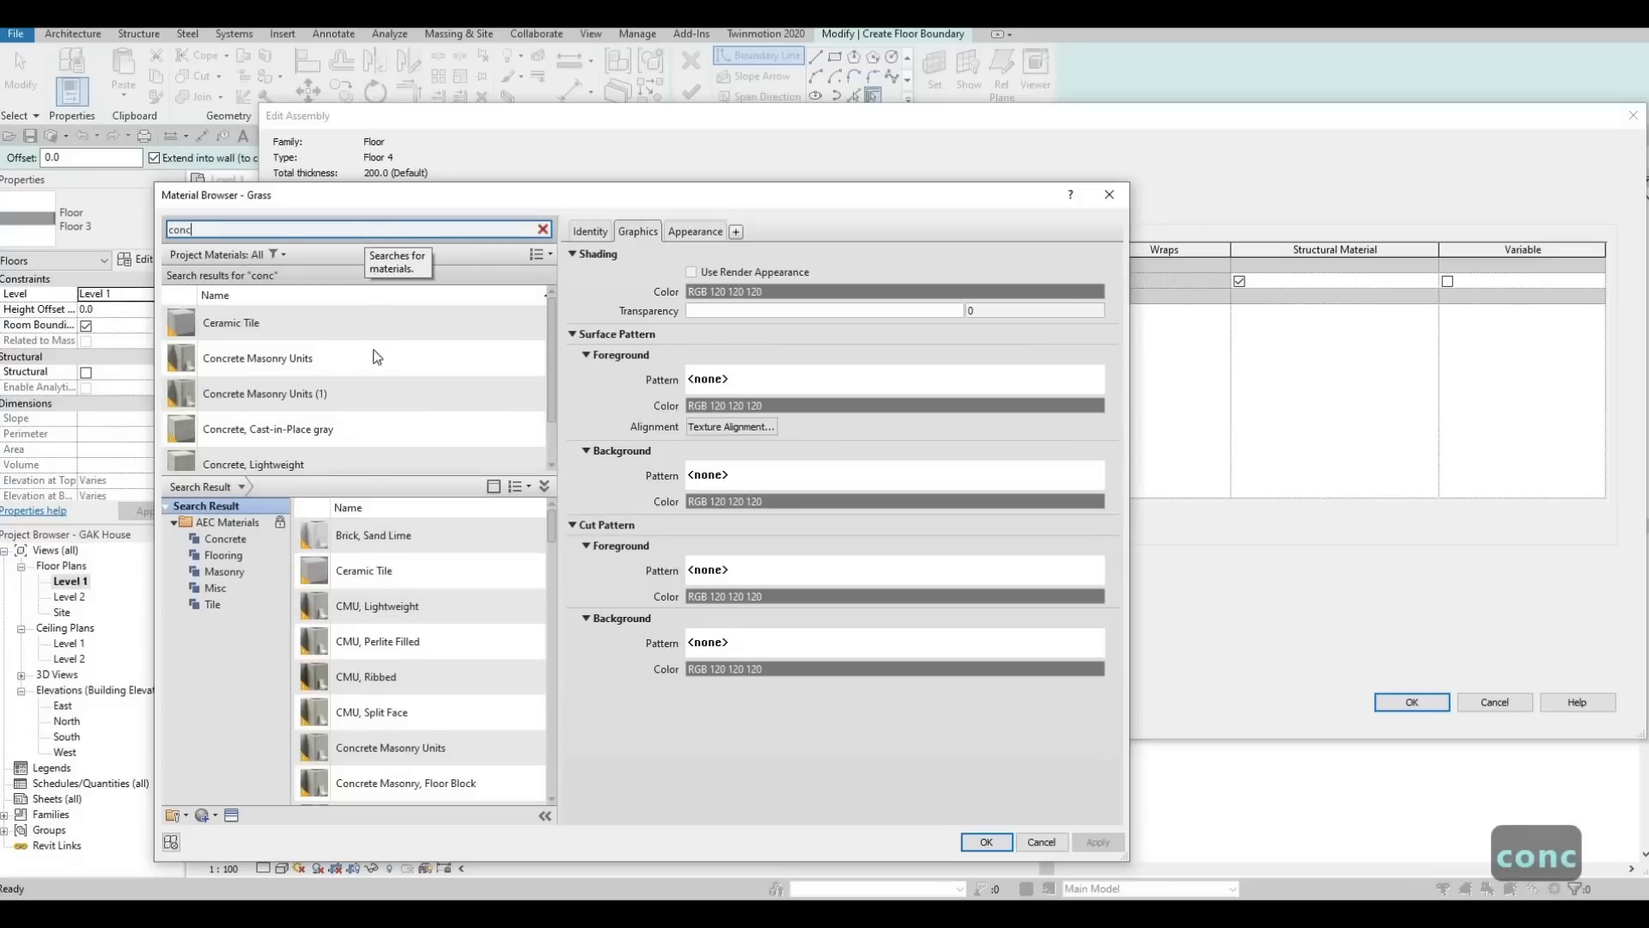
scroll(369, 443, down, 1)
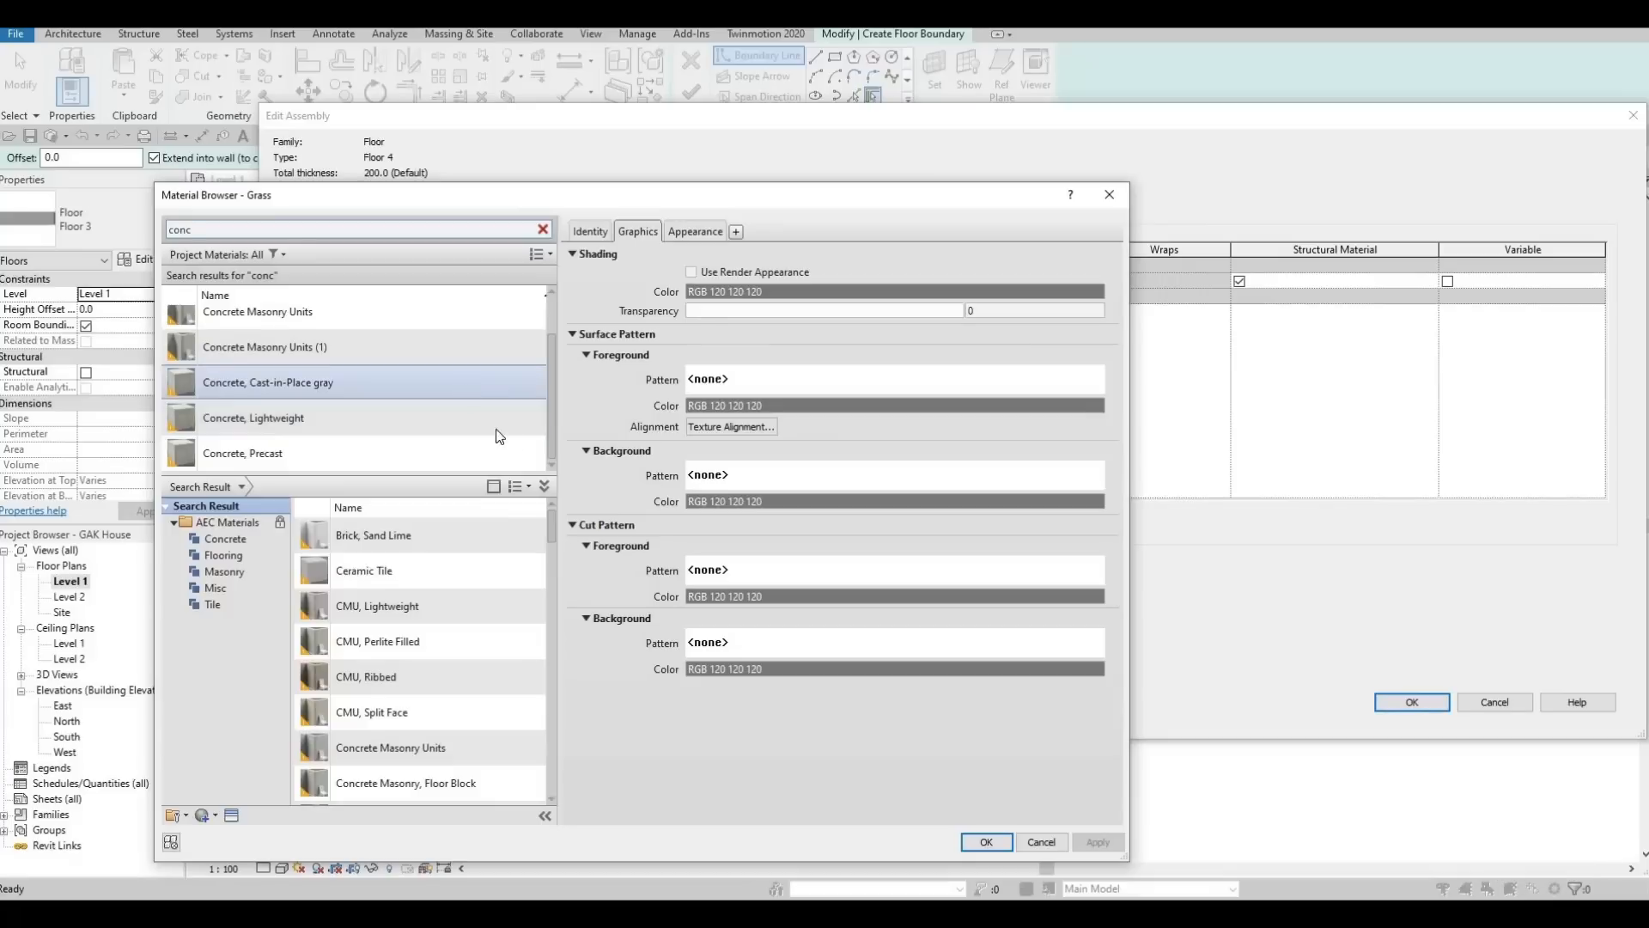
click(465, 383)
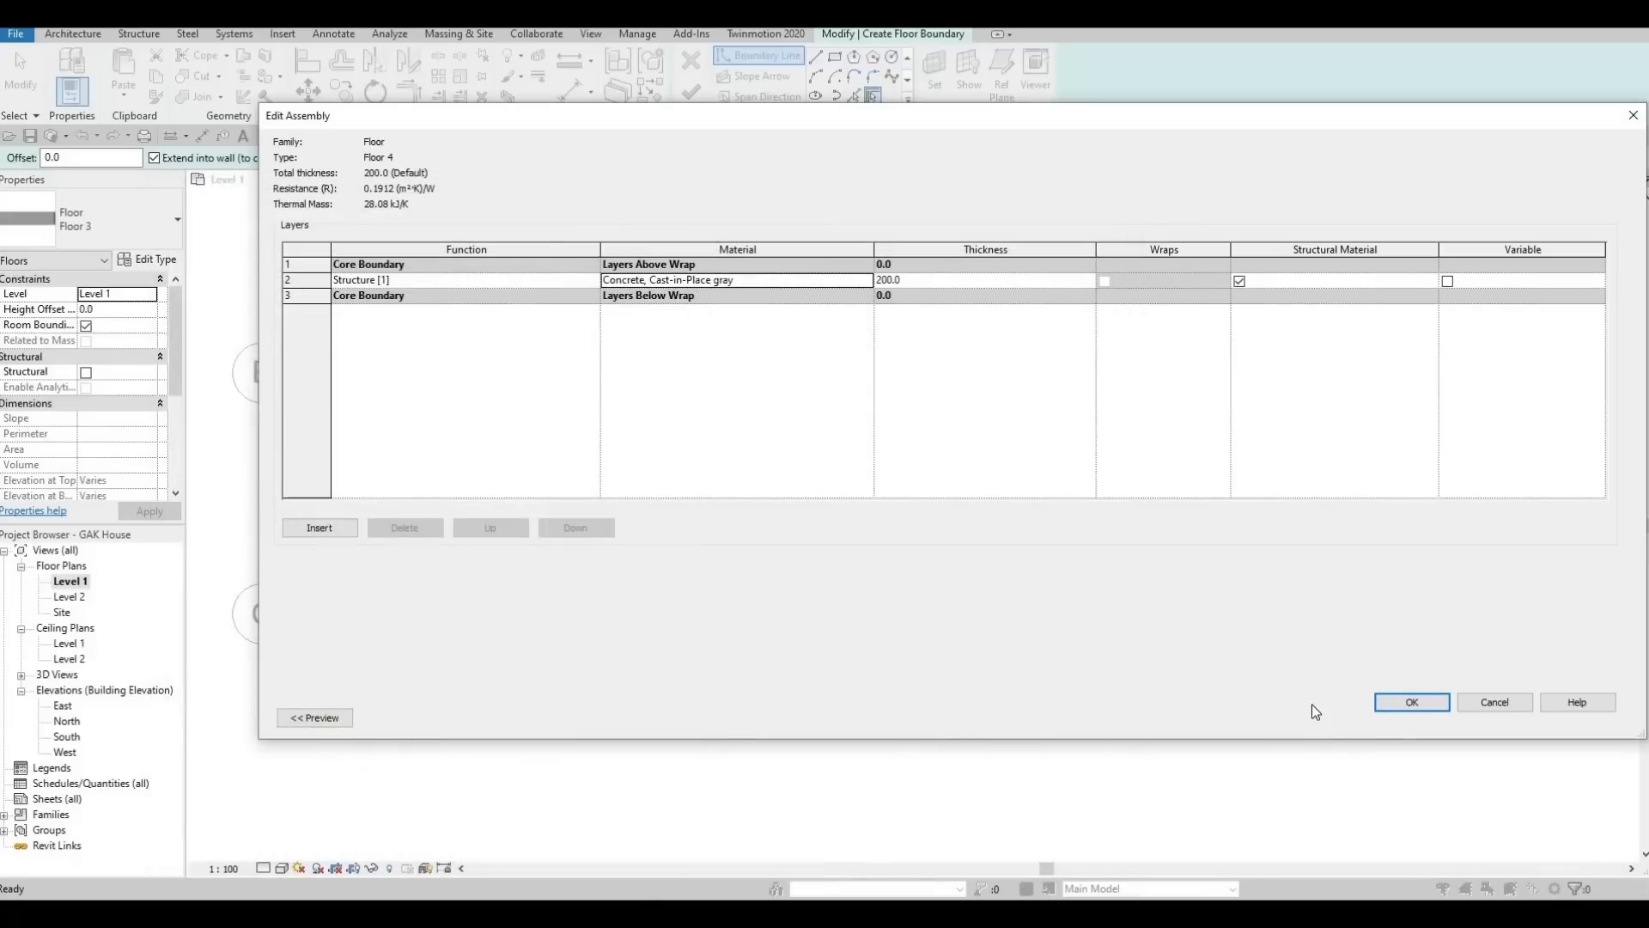
click(1411, 702)
click(1419, 713)
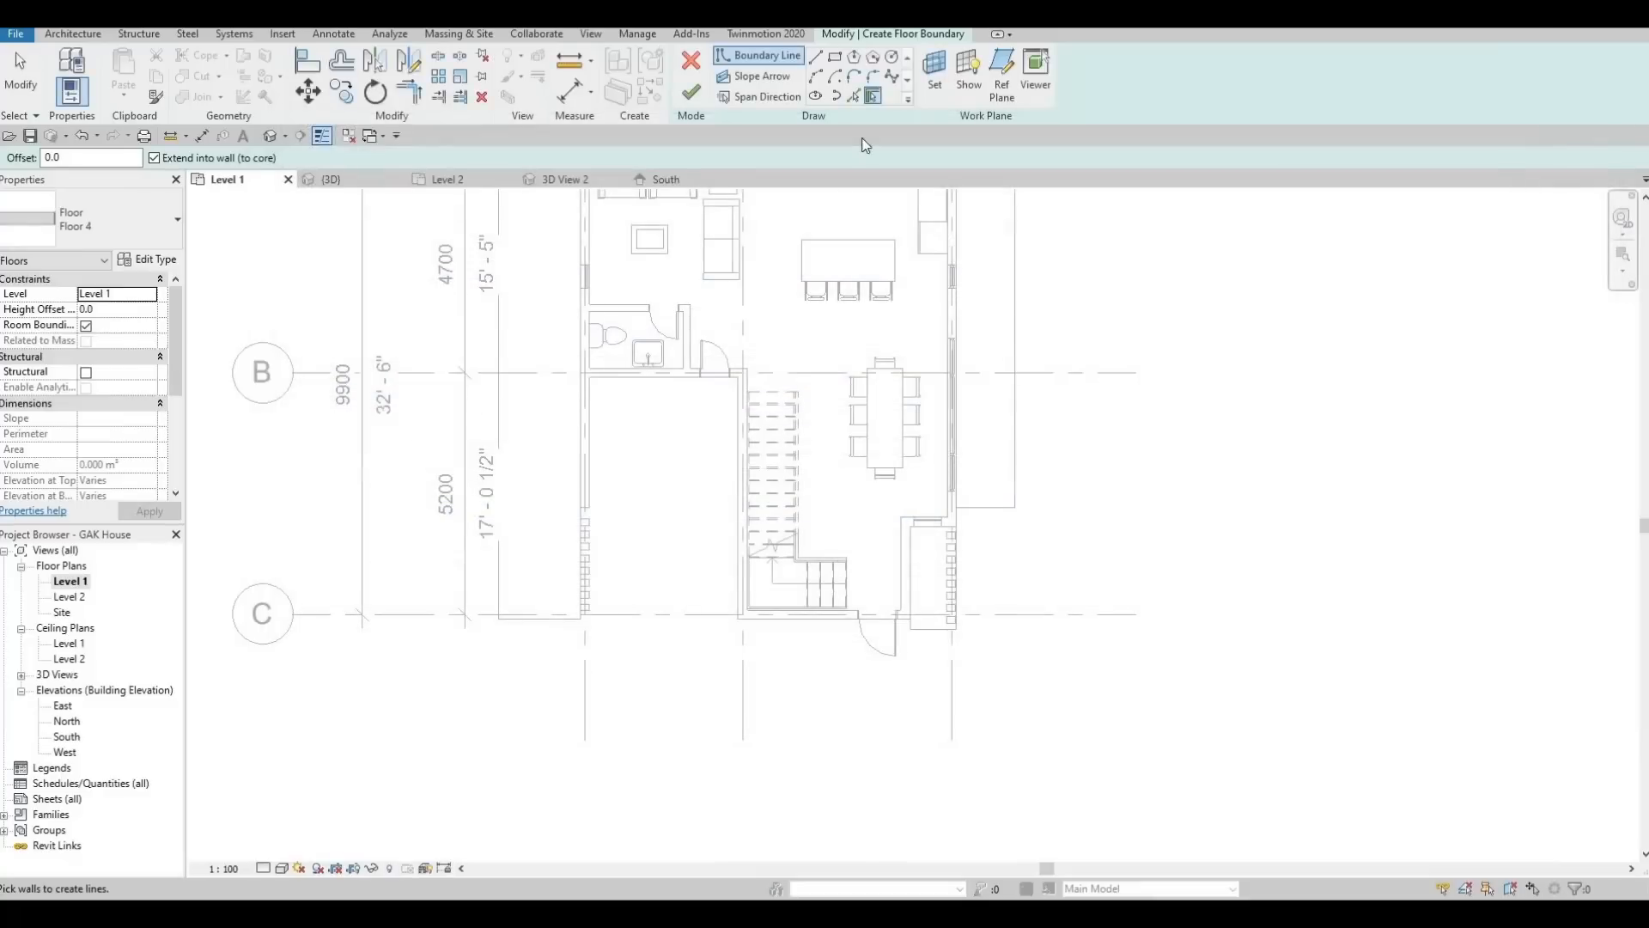
Sketch a 3200 by 5200 mm boundary rectangle filling the open bay below grid B, ending at the south wall's outer face
click(835, 58)
scroll(571, 421, up, 4)
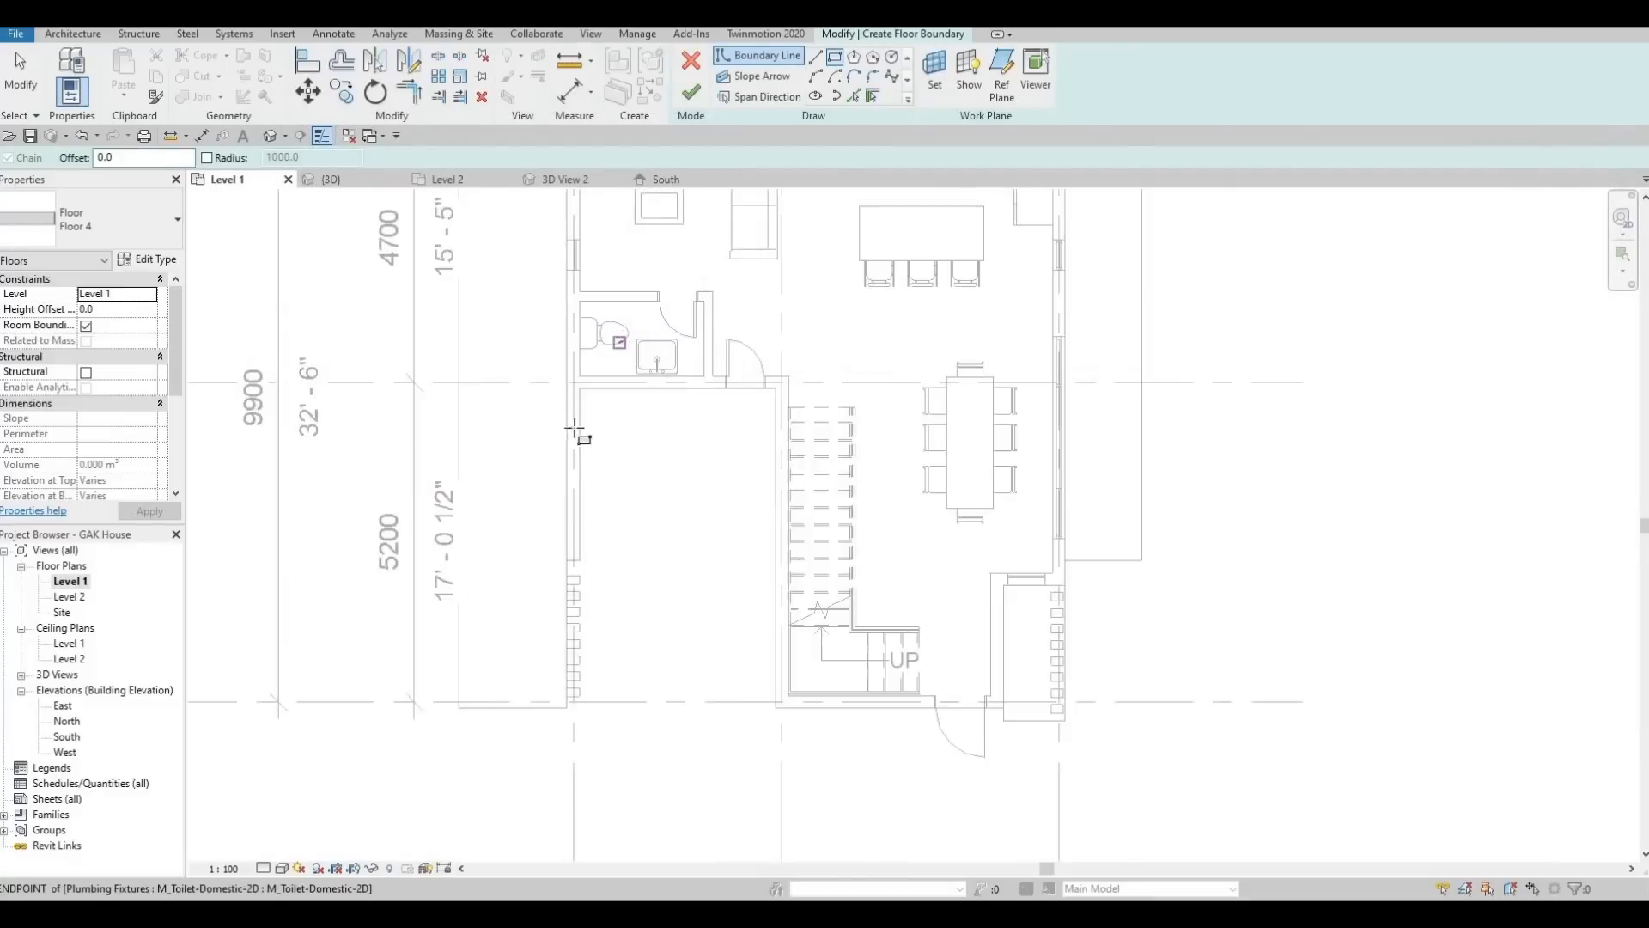
click(555, 406)
middle_drag(801, 683, 759, 350)
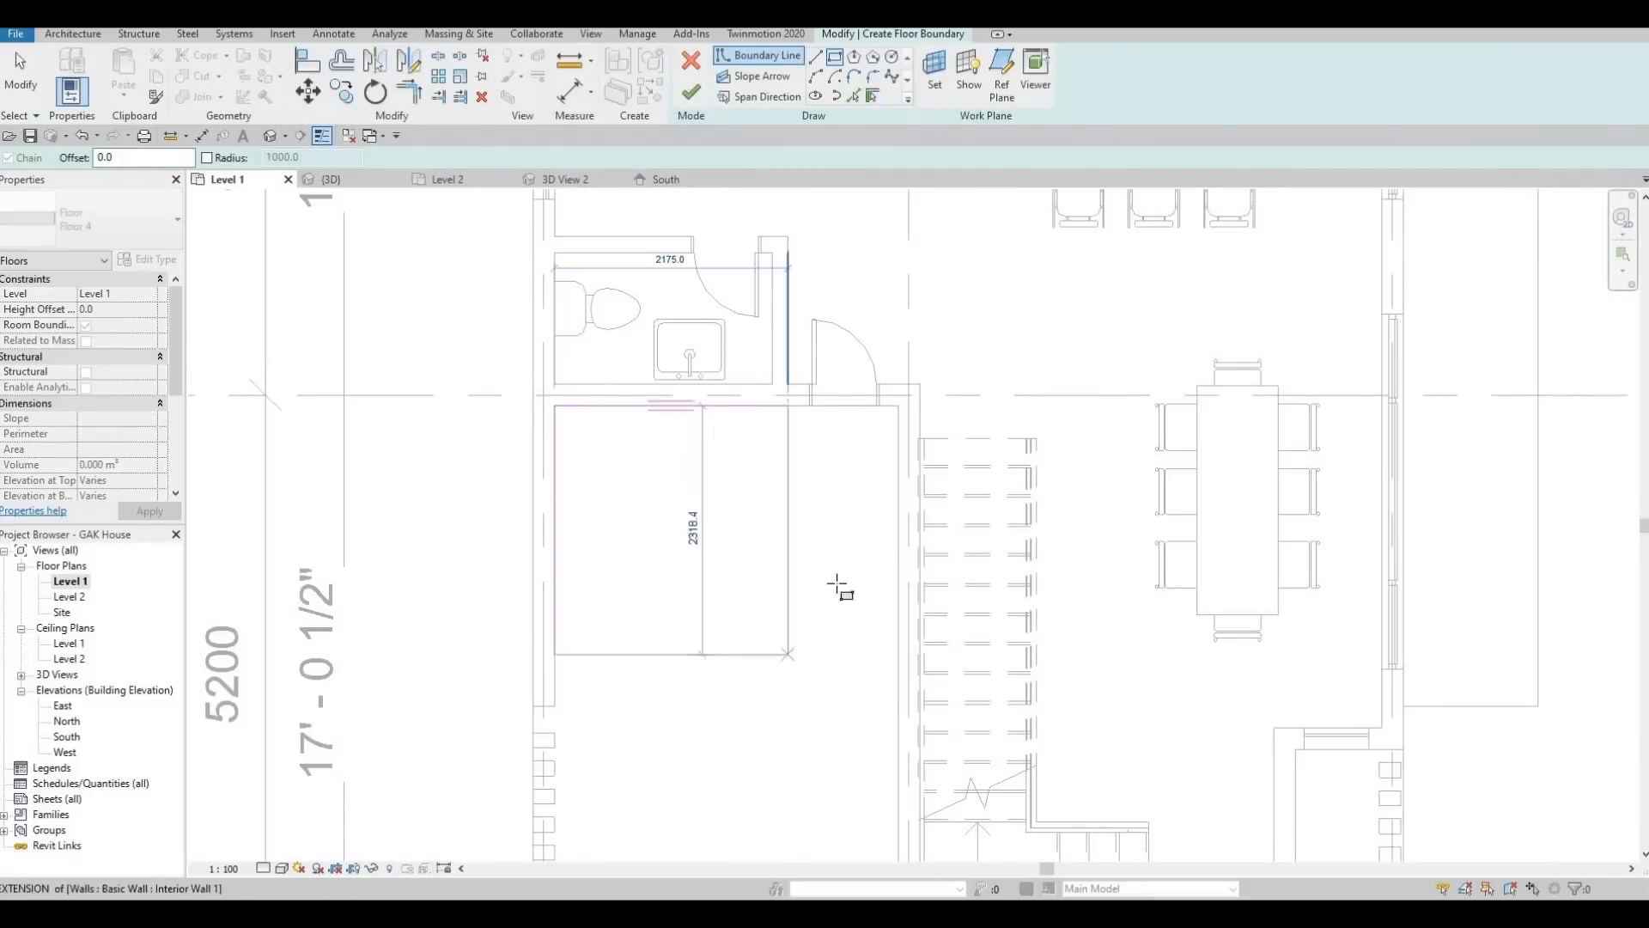
scroll(843, 611, down, 1)
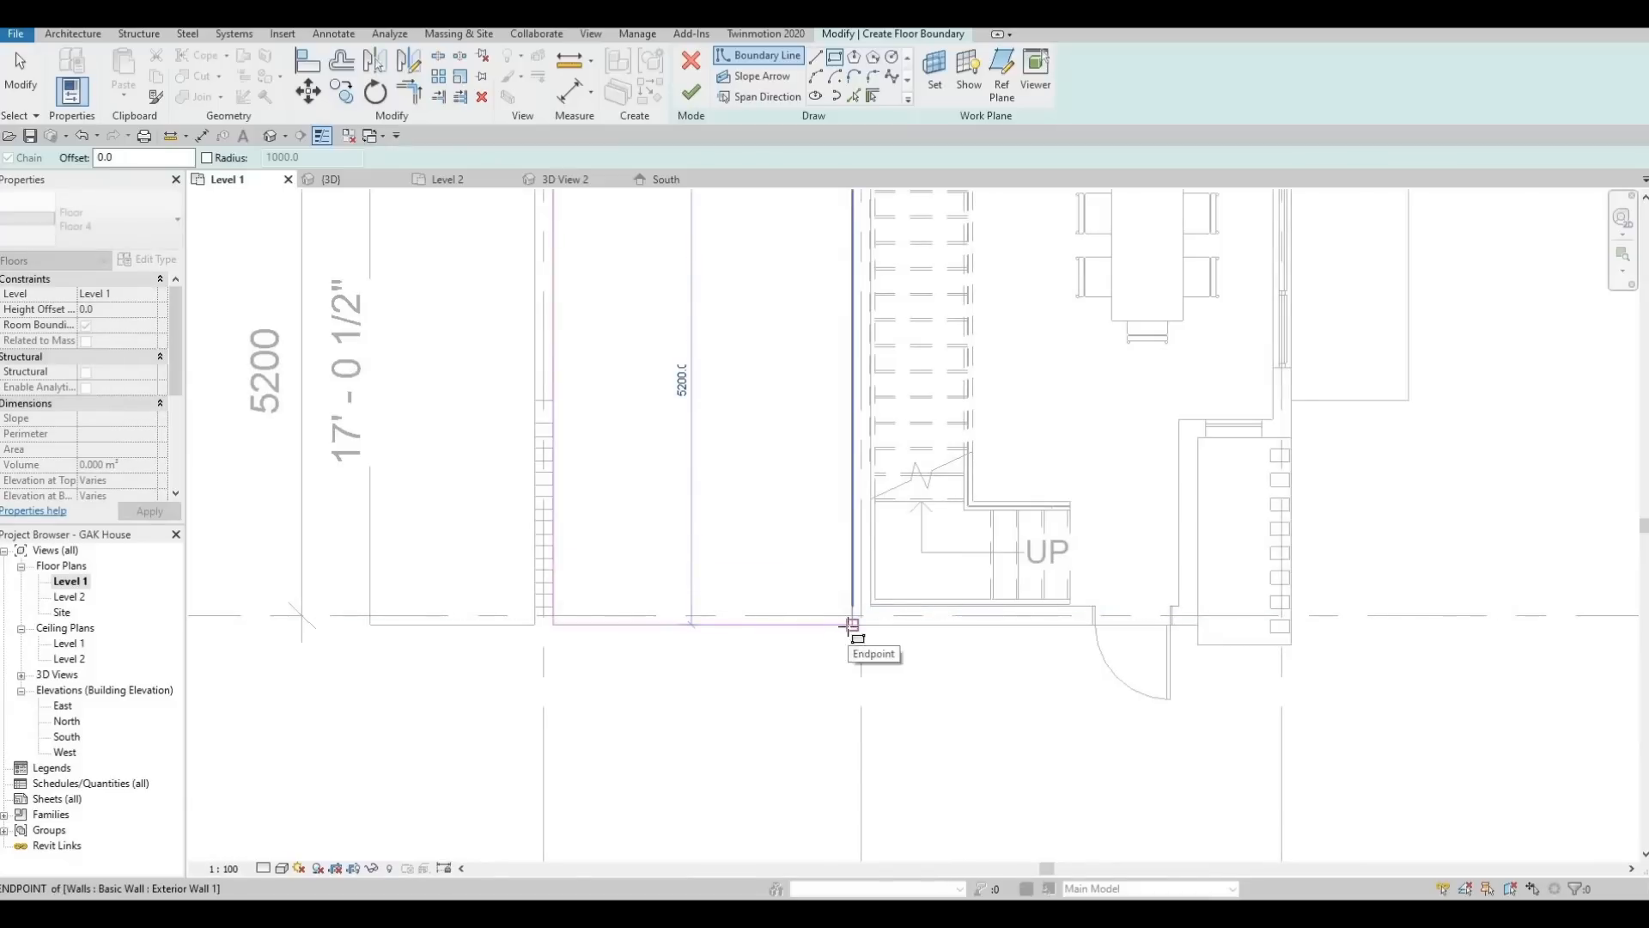
click(849, 628)
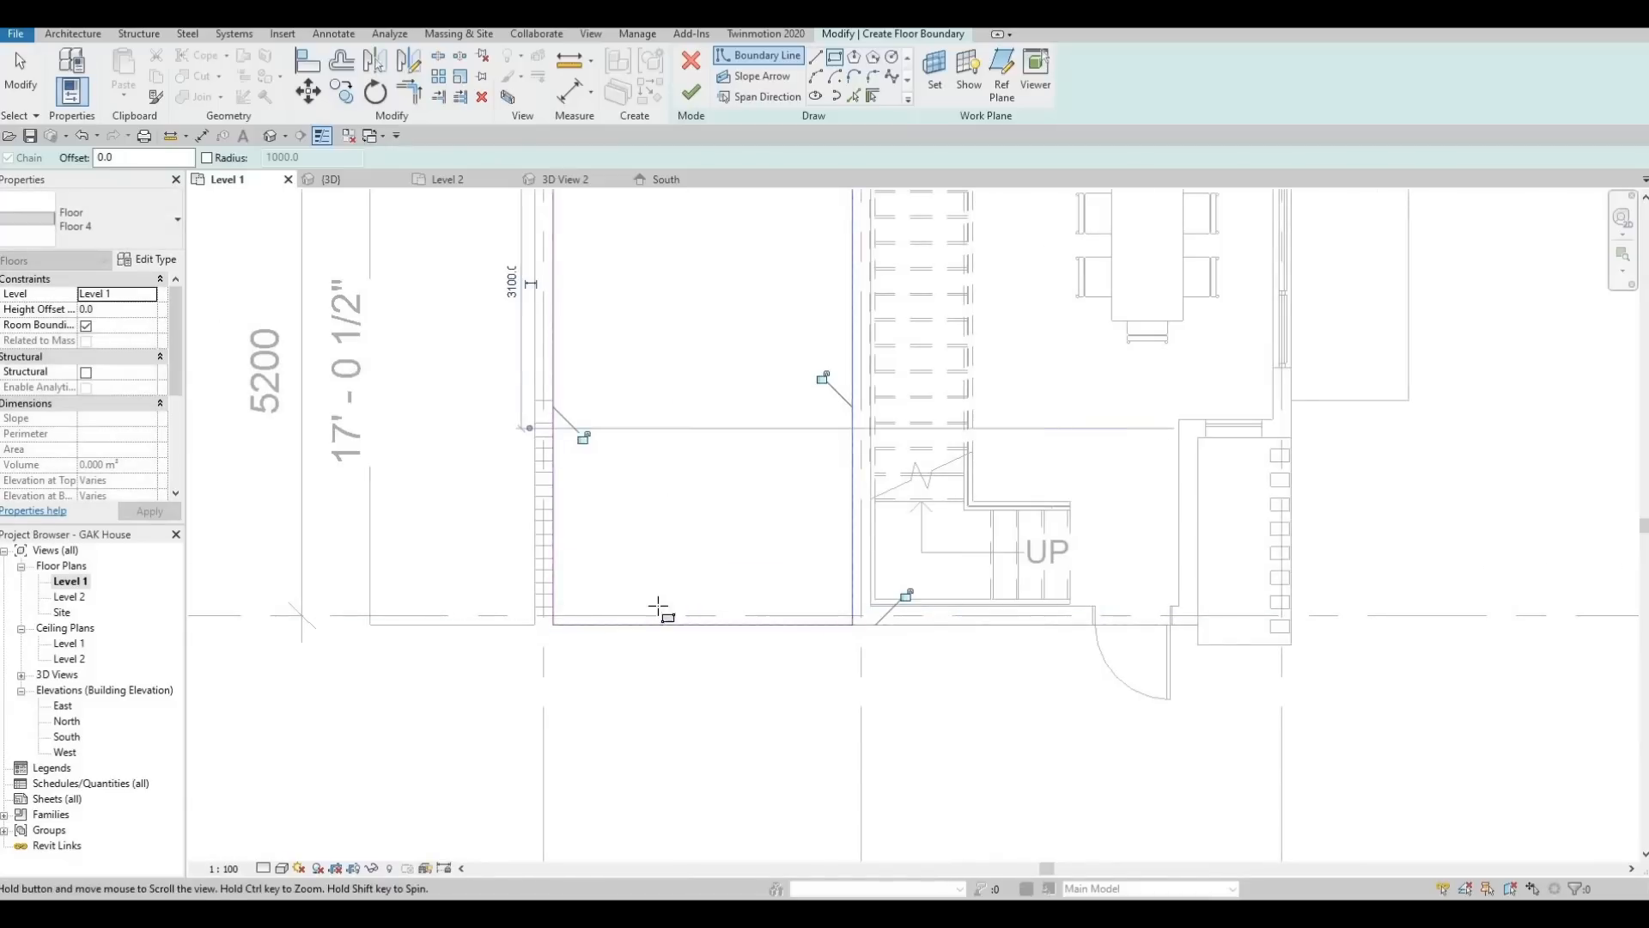
scroll(720, 341, down, 2)
middle_drag(656, 608, 653, 543)
scroll(720, 341, down, 2)
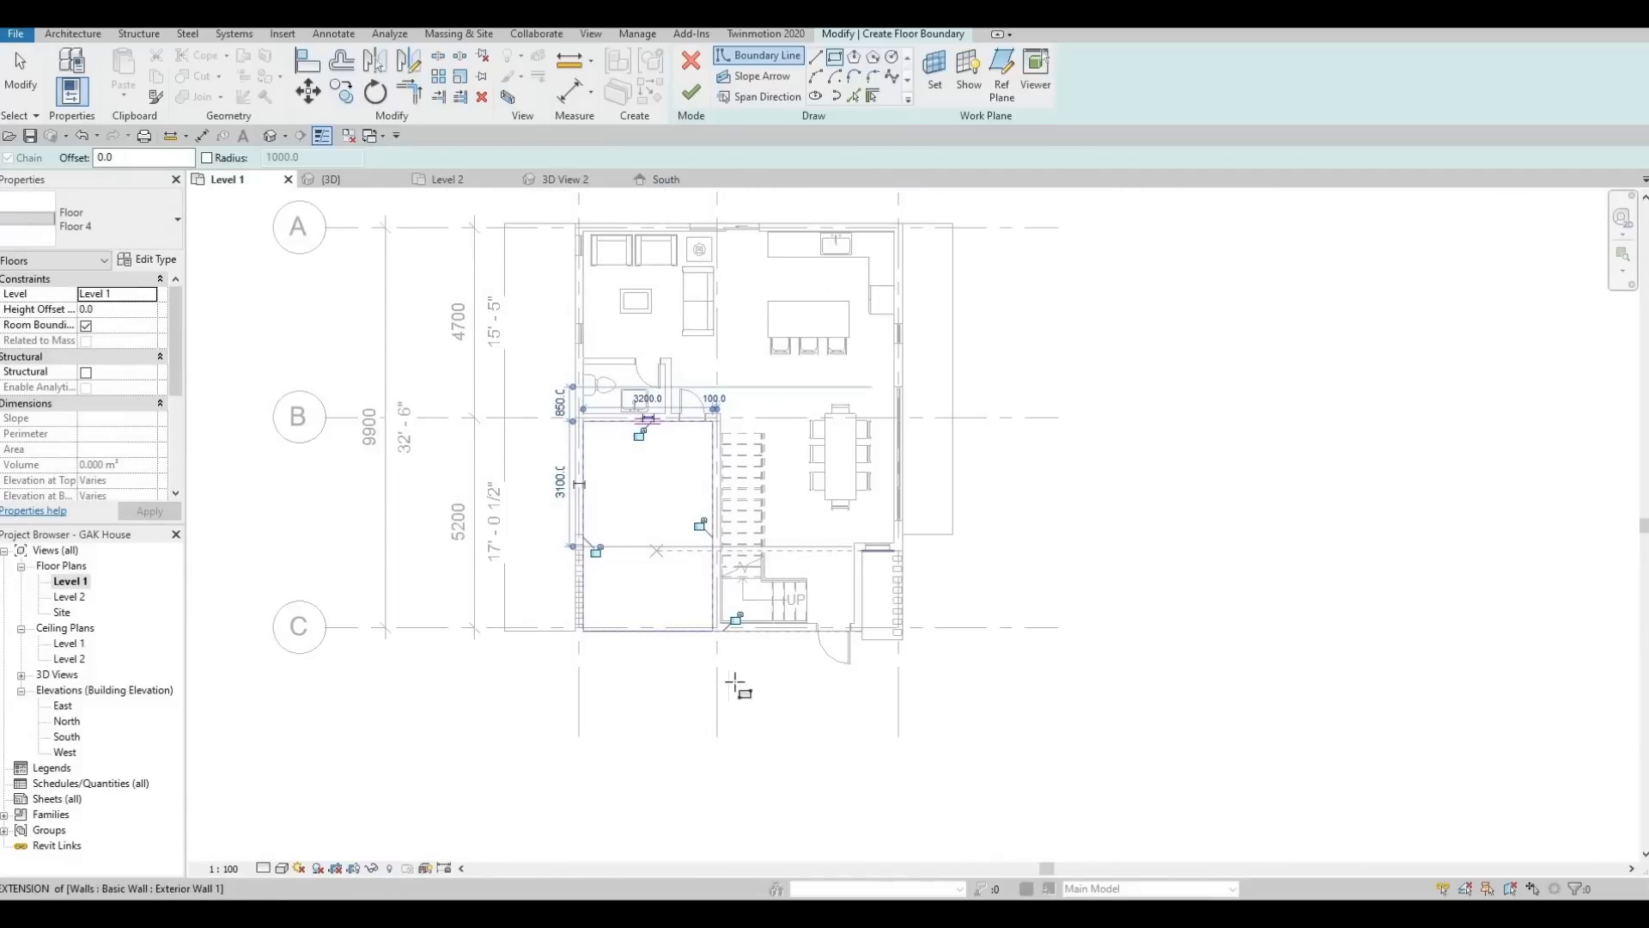
key(Escape)
scroll(636, 644, up, 2)
key(Escape)
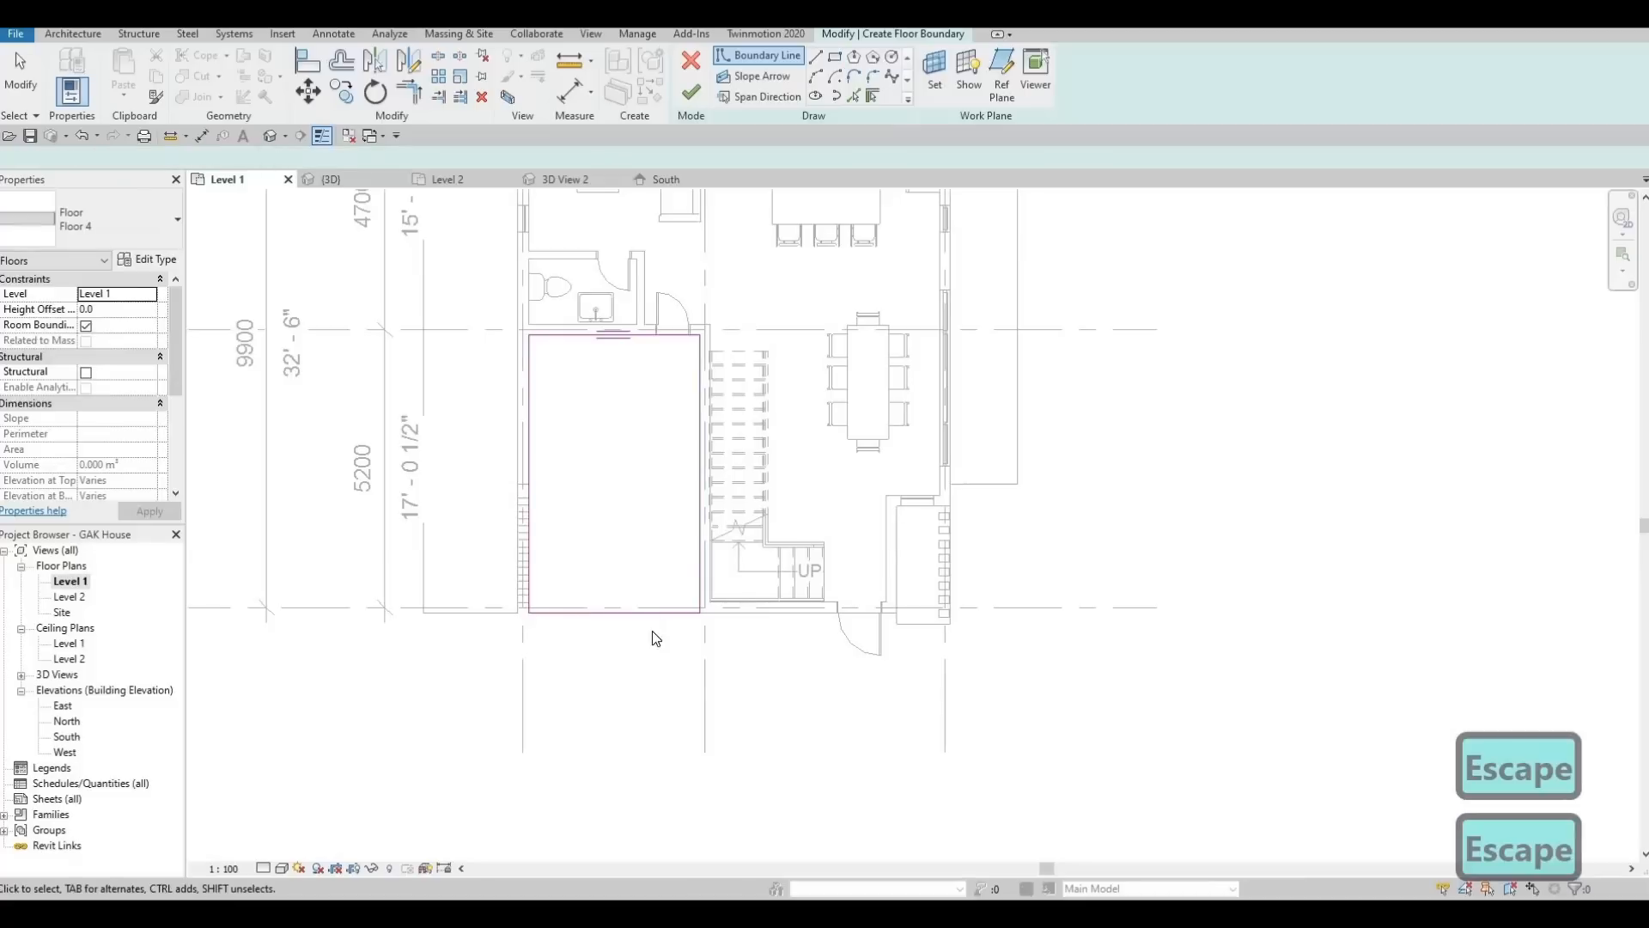
Stretch the rectangle's south edge well beyond grid C and finish the concrete floor, covering about 30 m²
click(638, 612)
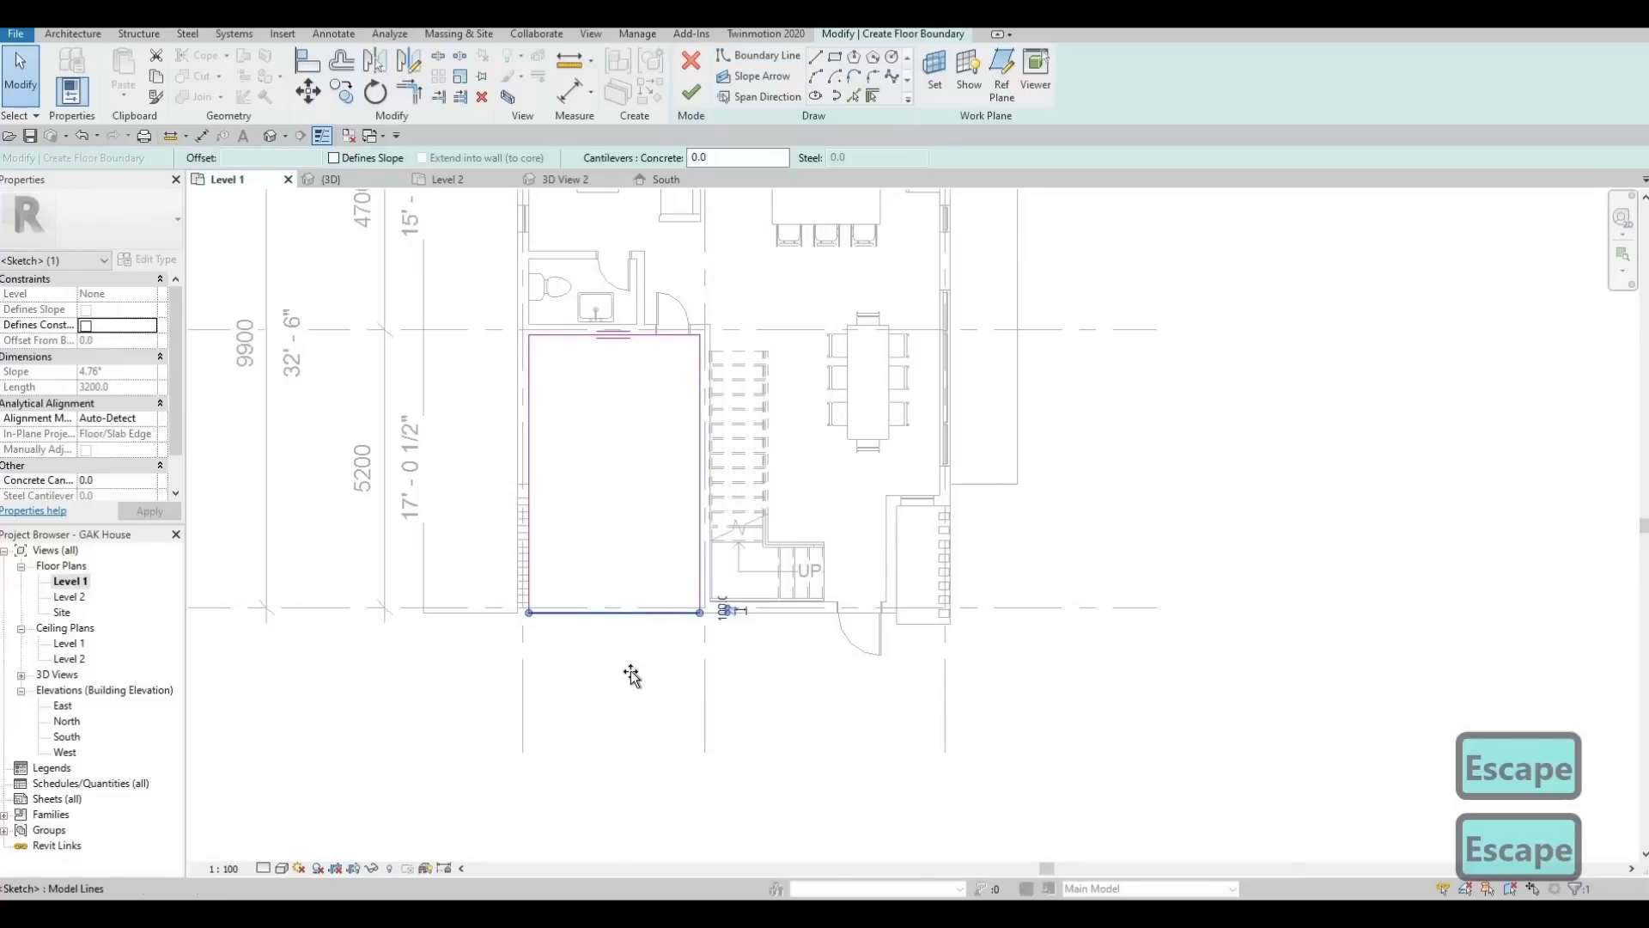
drag(632, 613, 624, 756)
middle_drag(641, 743, 625, 514)
scroll(625, 514, down, 2)
drag(613, 570, 594, 555)
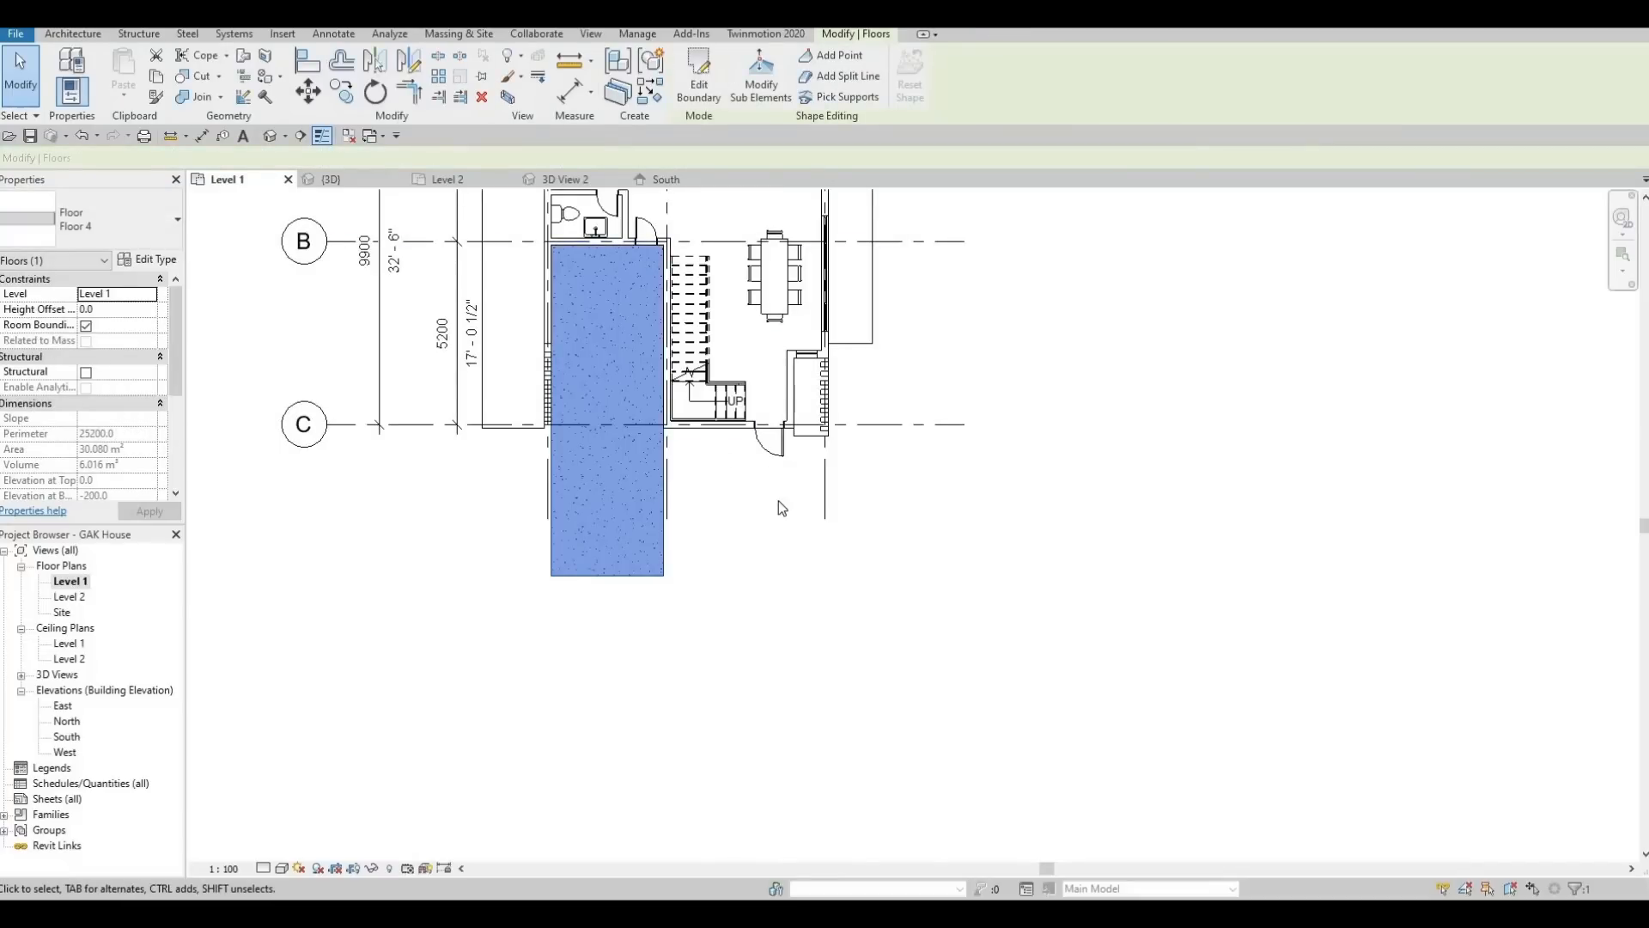
Edit the Floor 3 boundary and pick the south wall's outer face and the concrete slab's east edge as boundary lines
scroll(791, 476, down, 1)
scroll(783, 468, up, 1)
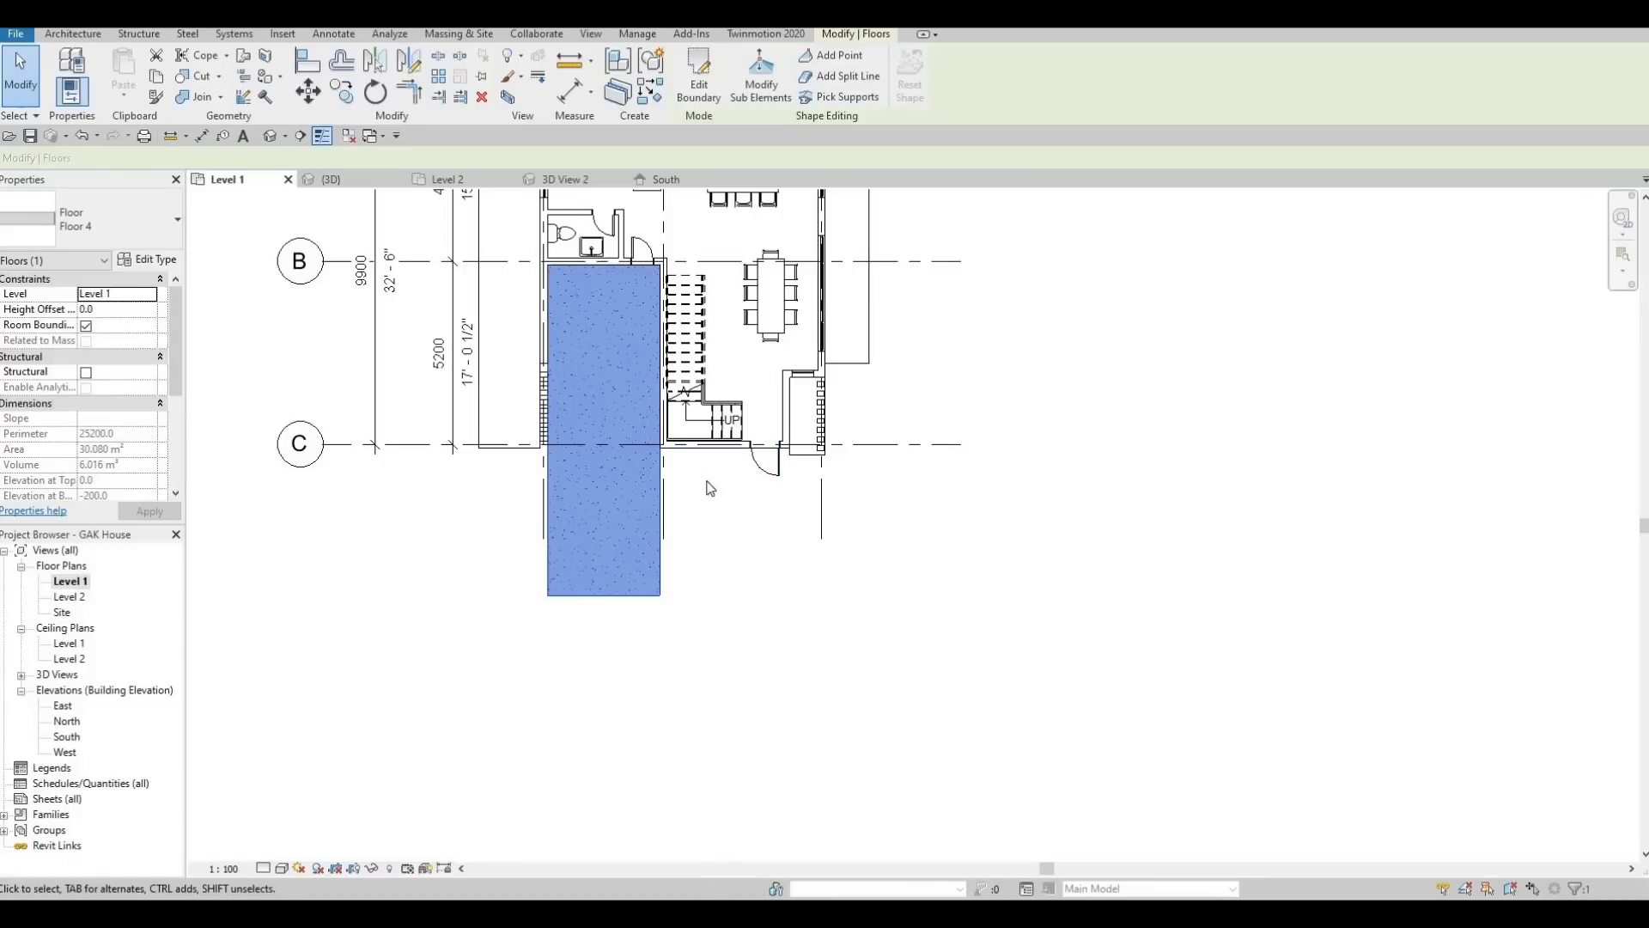
key(F1)
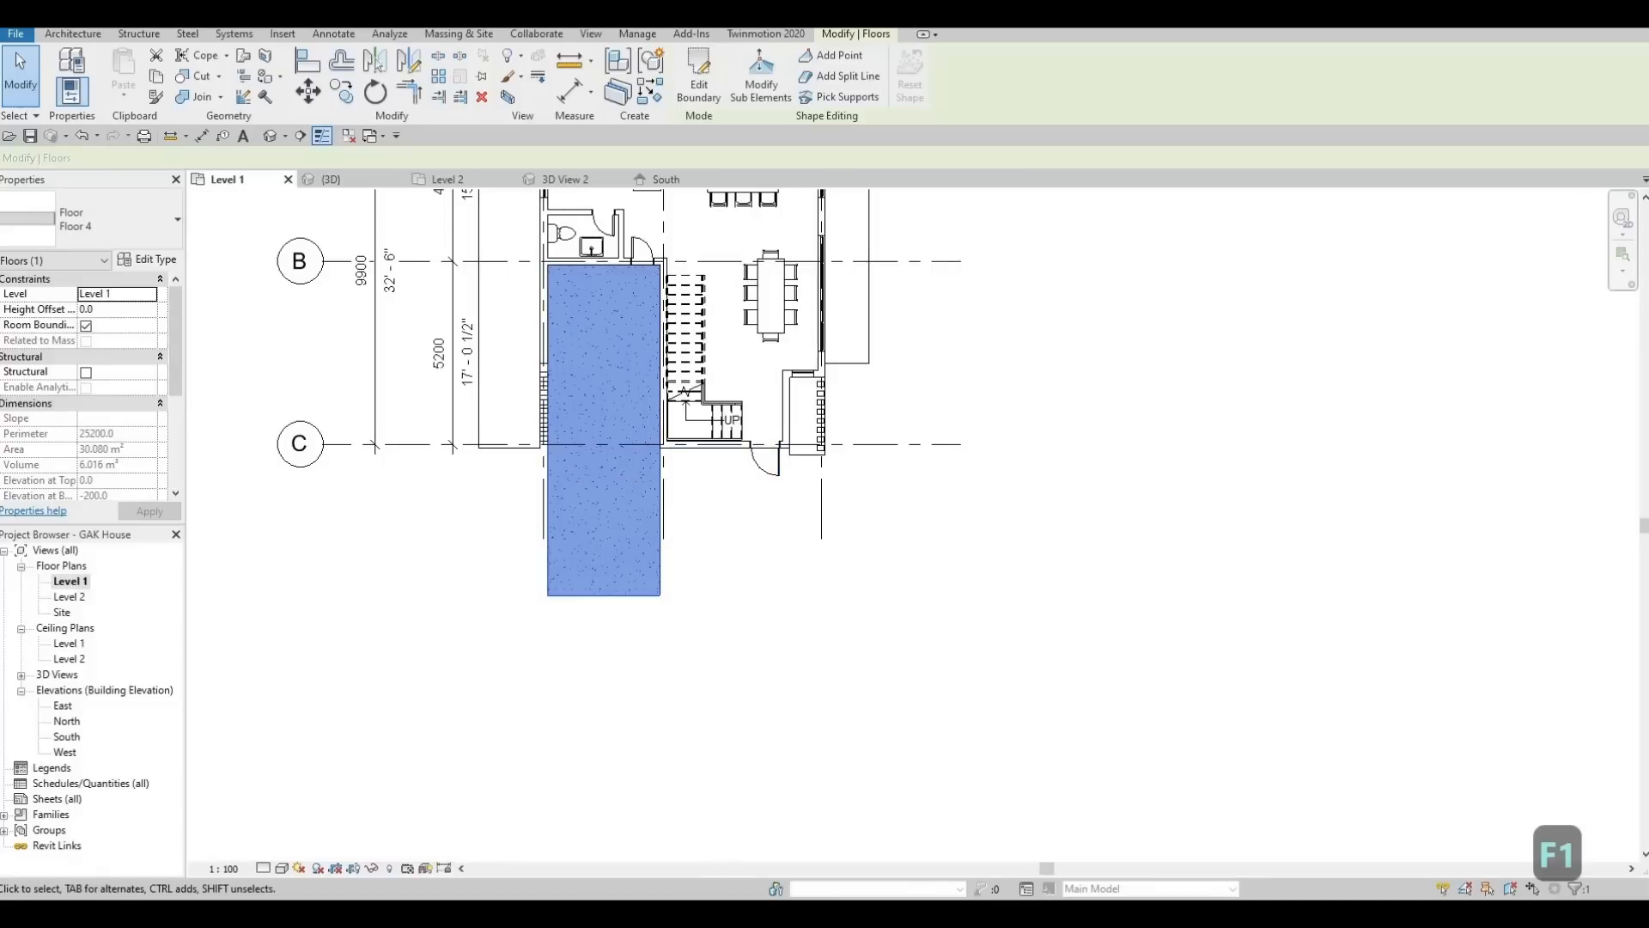
scroll(750, 502, up, 2)
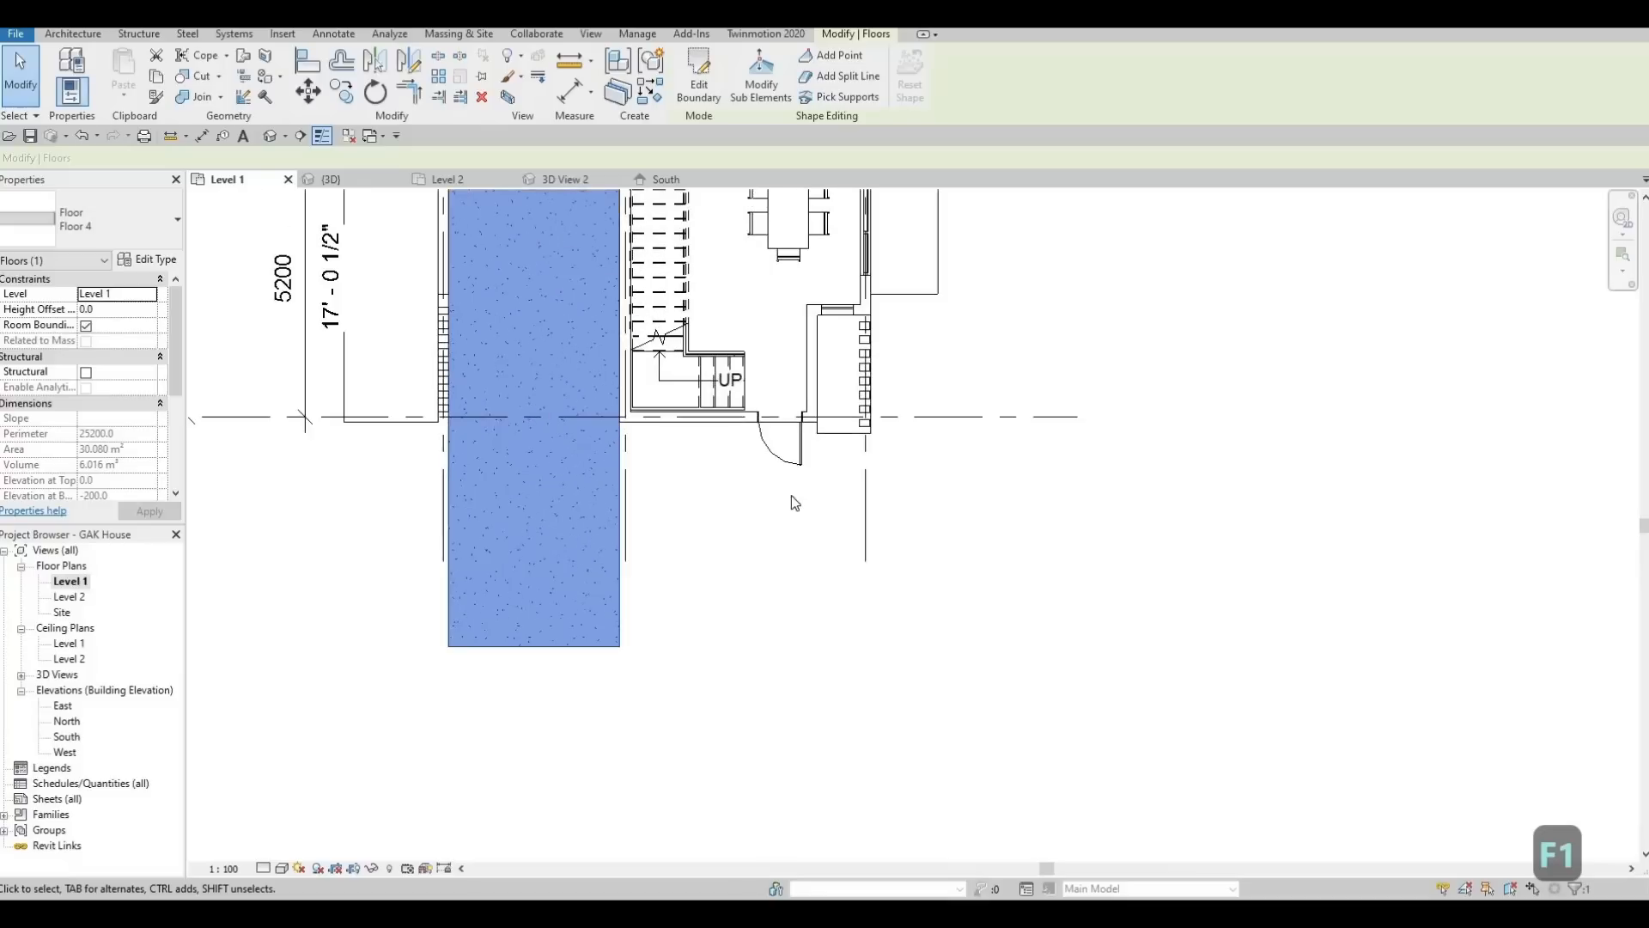
click(838, 423)
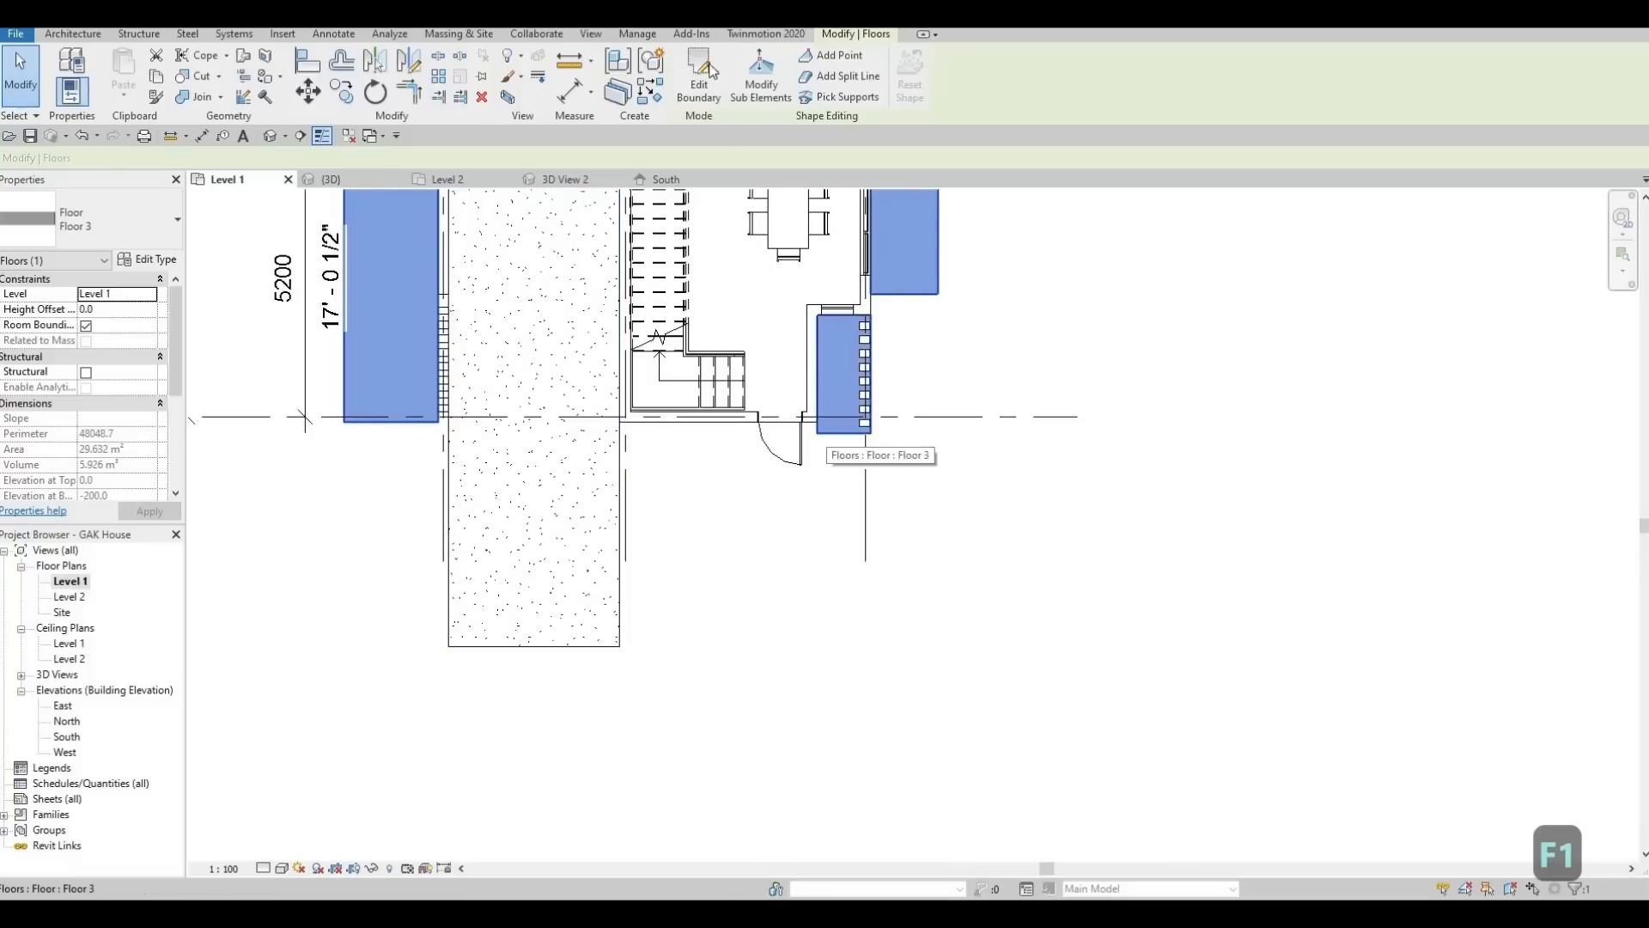
double_click(849, 440)
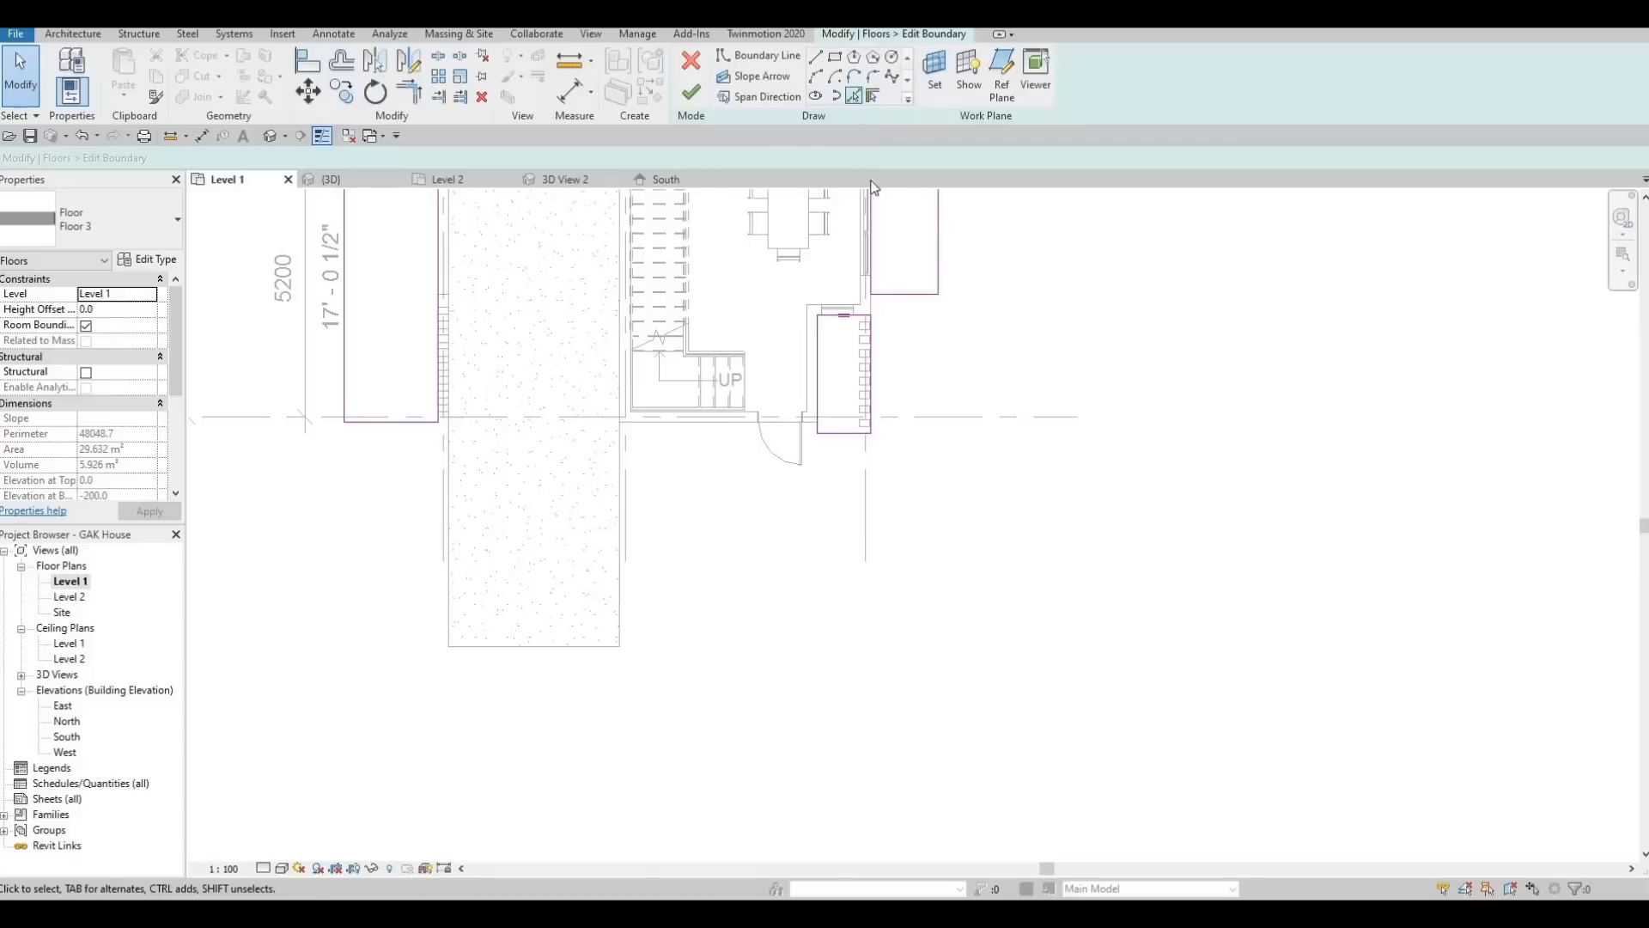
click(853, 95)
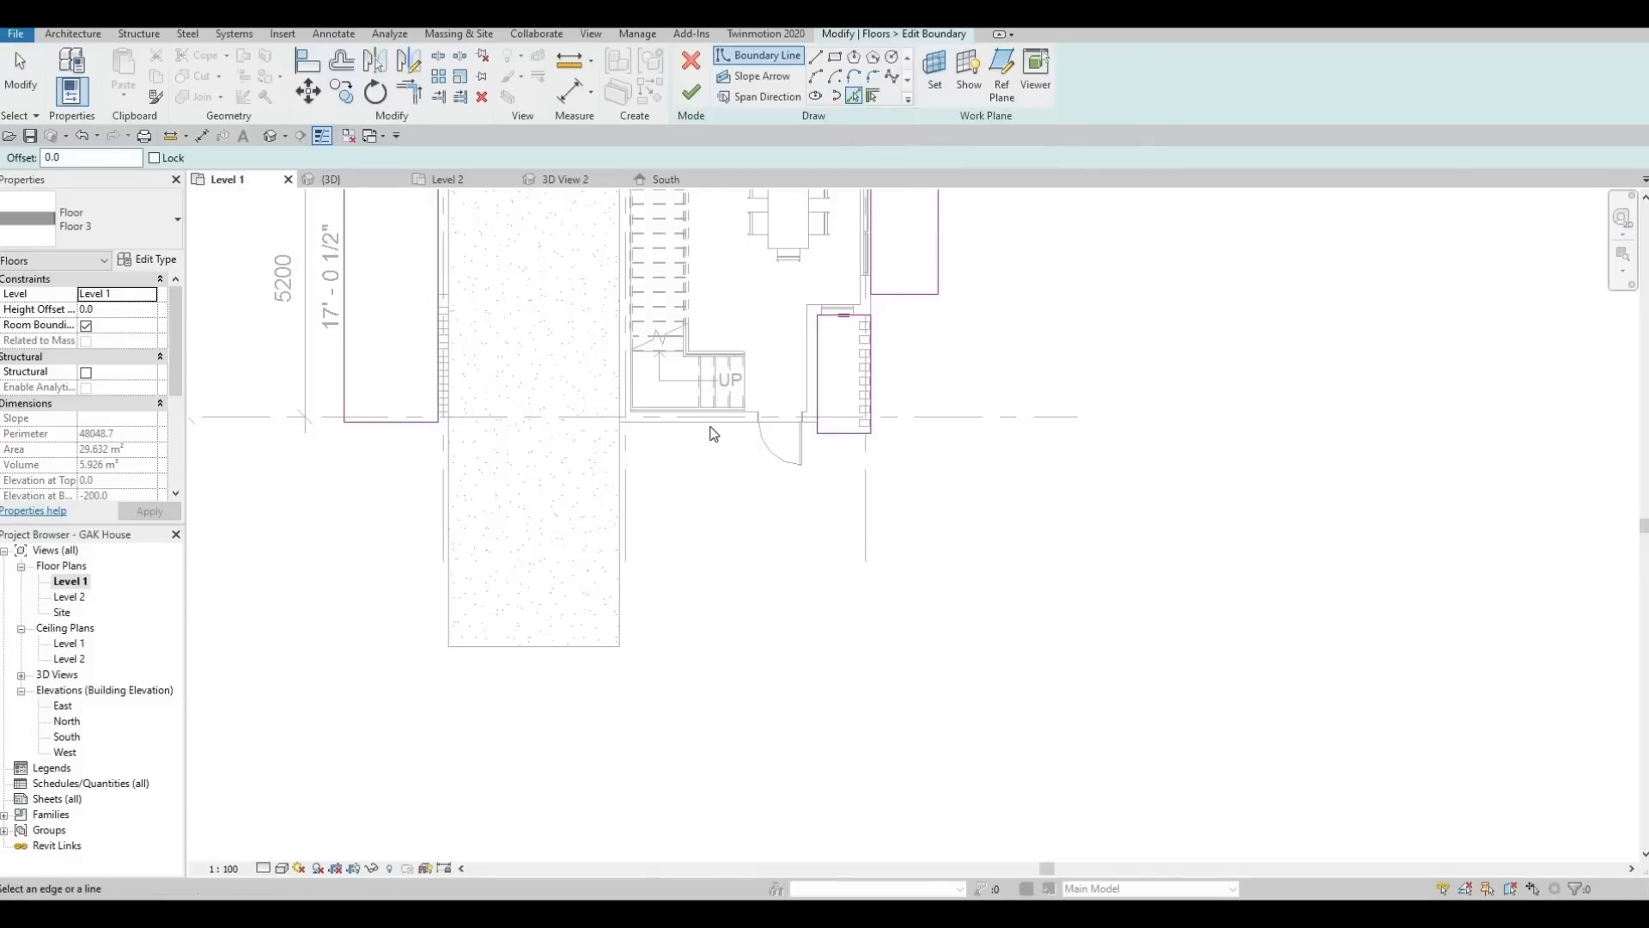
click(617, 514)
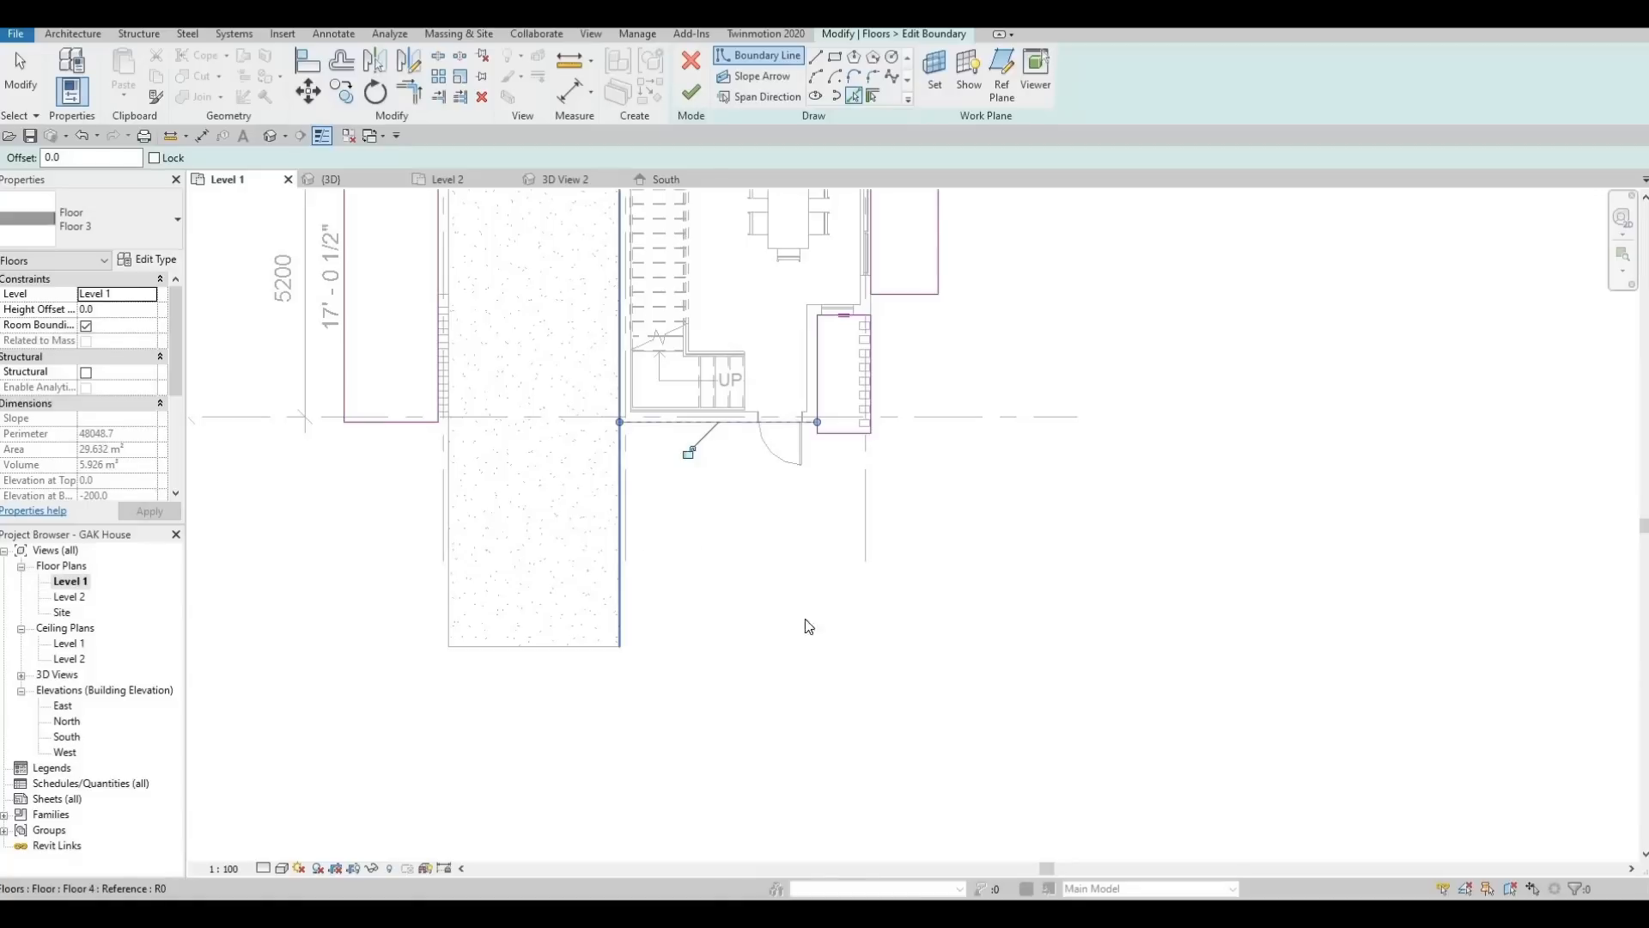
key(Escape)
key(Escape)
Delete the recess rectangle's south line and trim its west line to the south wall's boundary line
click(843, 433)
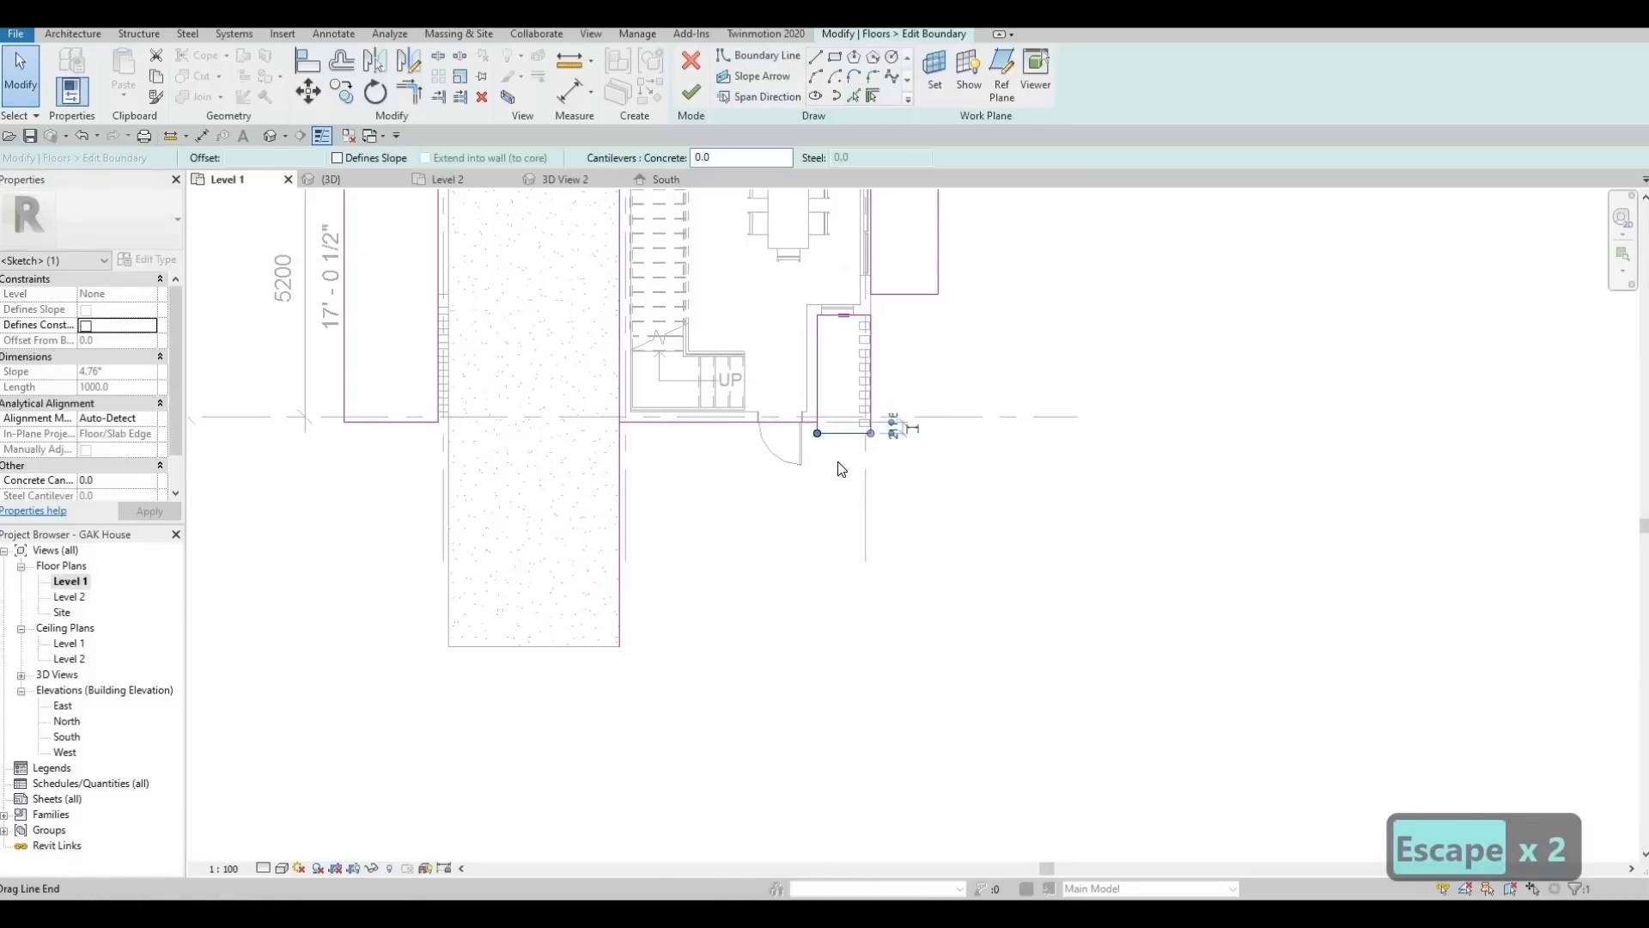
key(Delete)
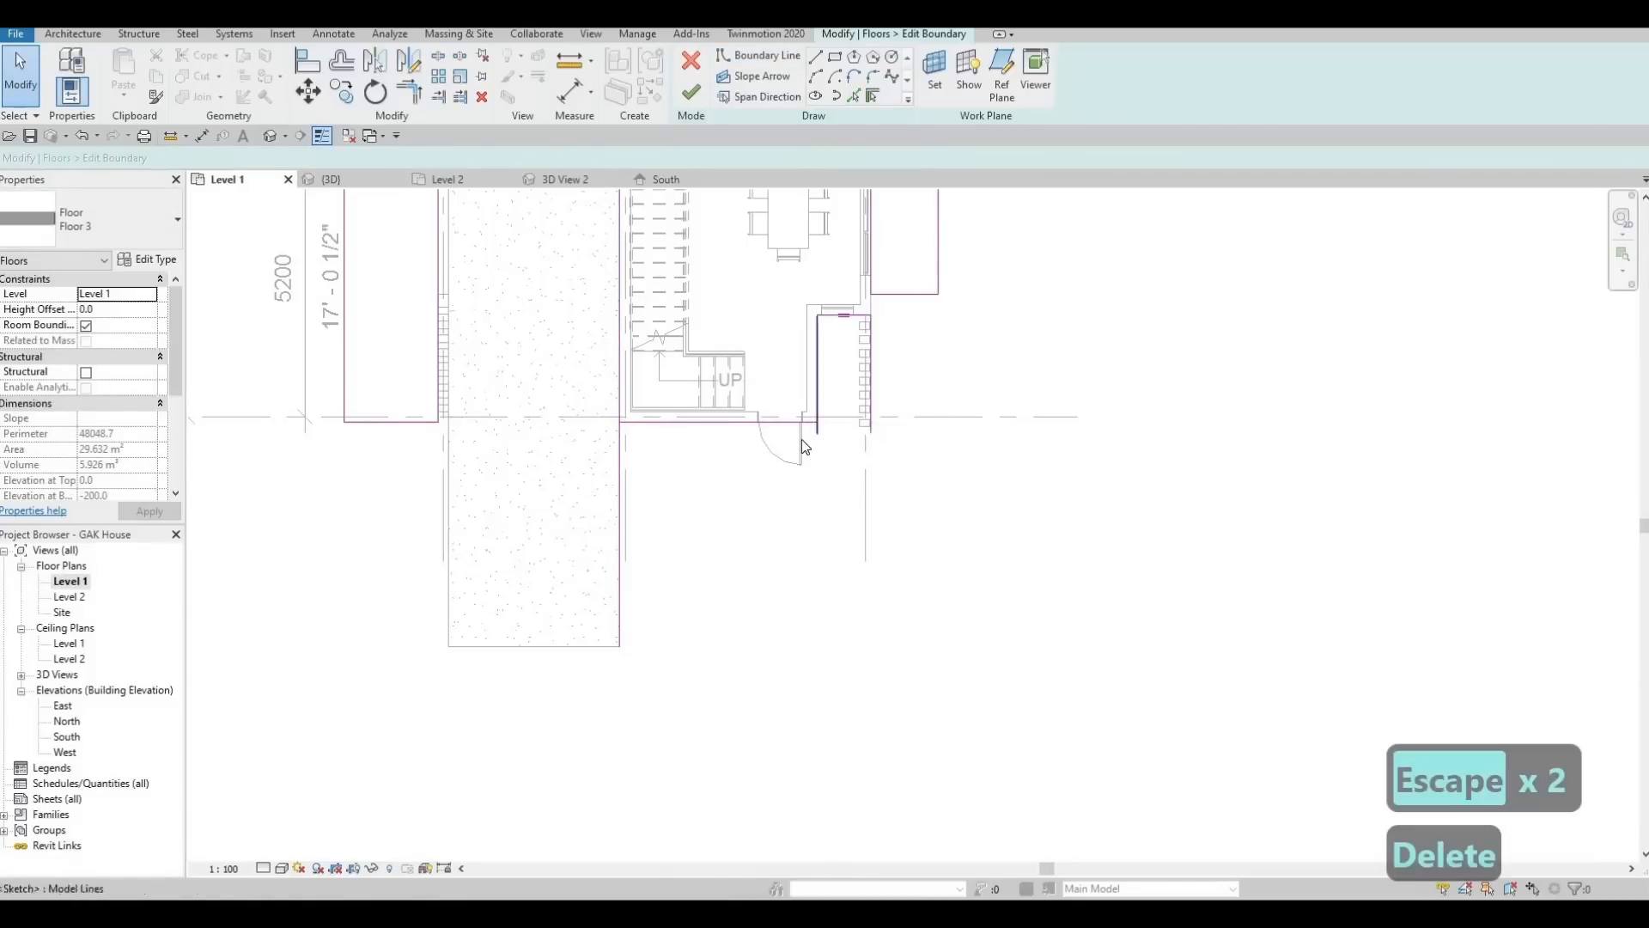
key(t)
key(r)
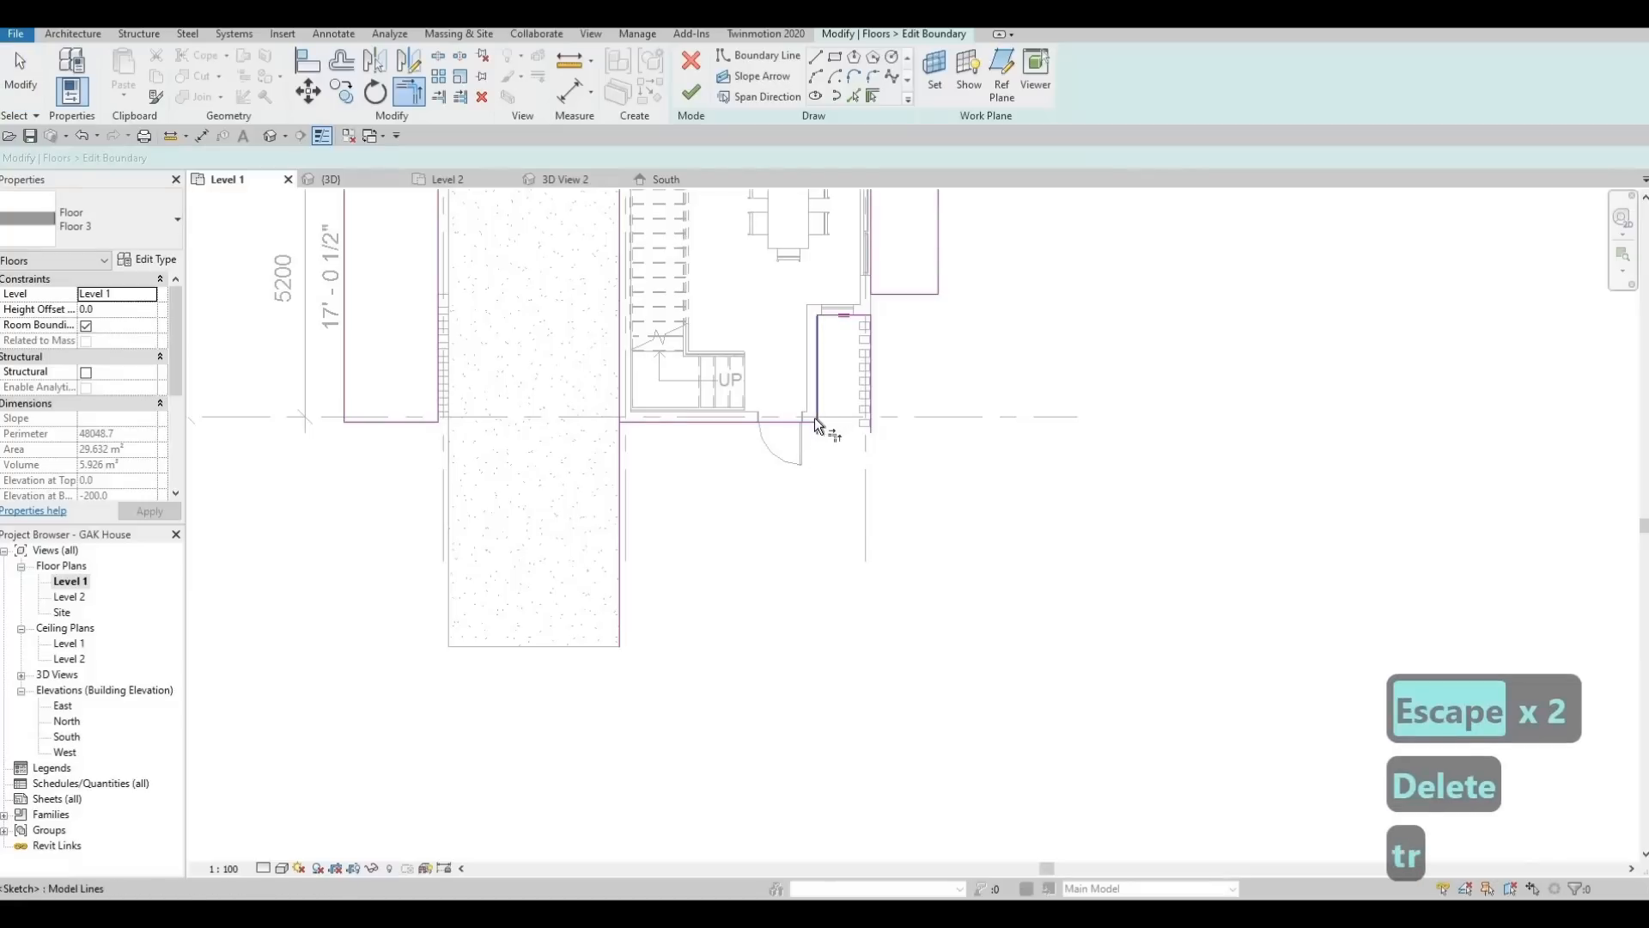
click(812, 421)
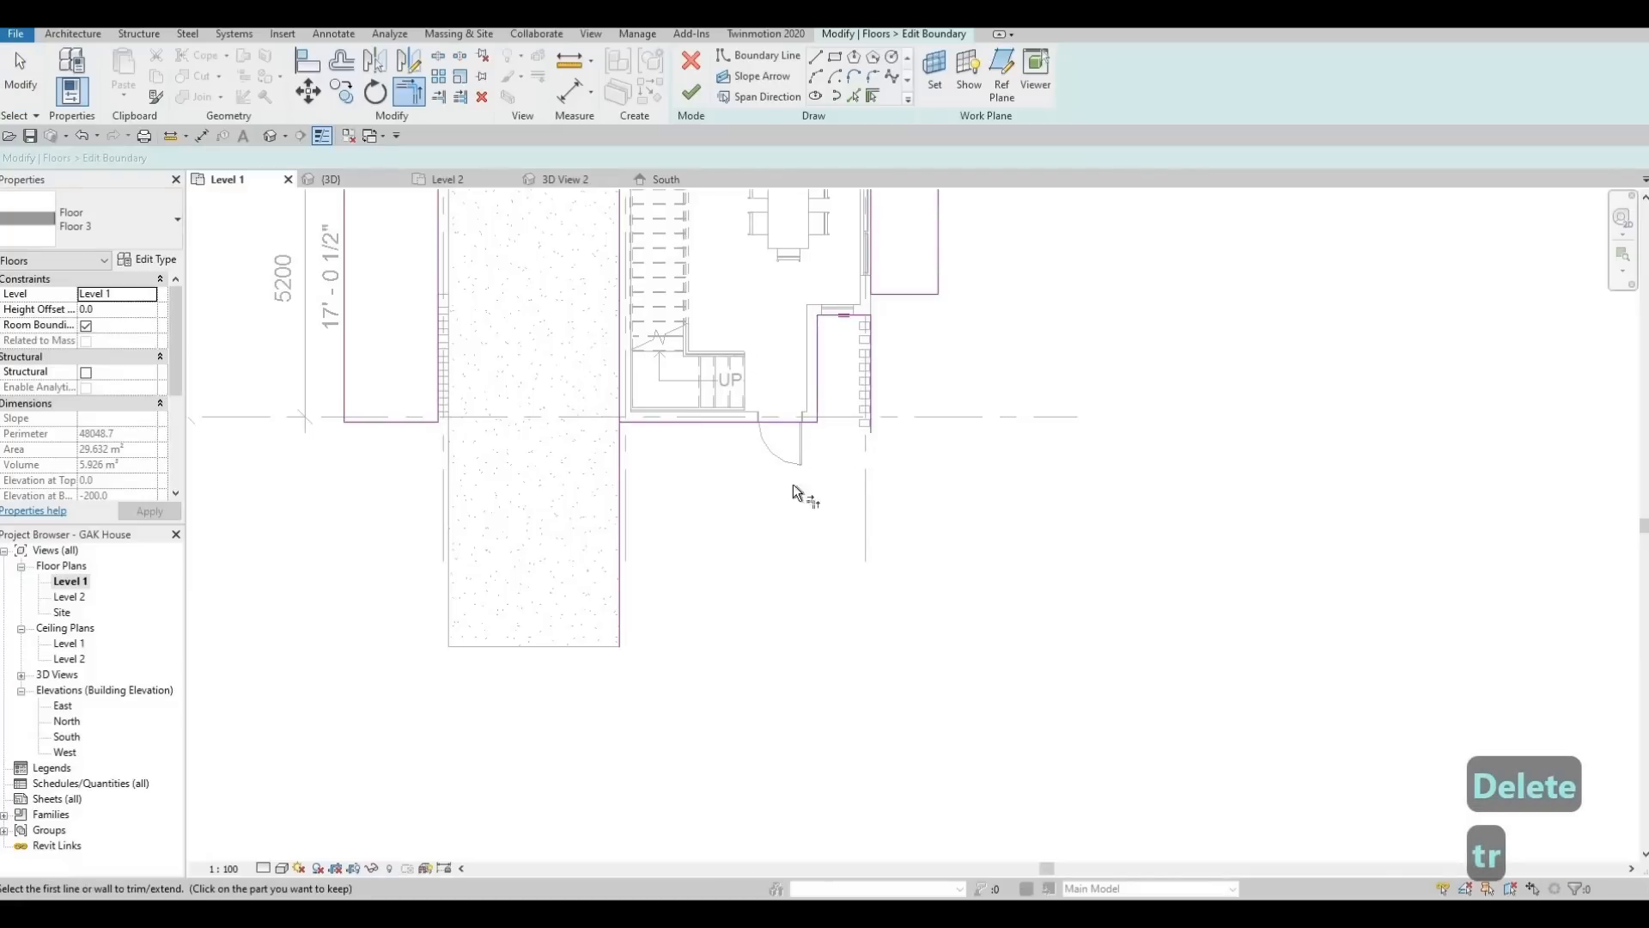
Draw a horizontal boundary line eastwards from the concrete slab's southeast corner
click(816, 58)
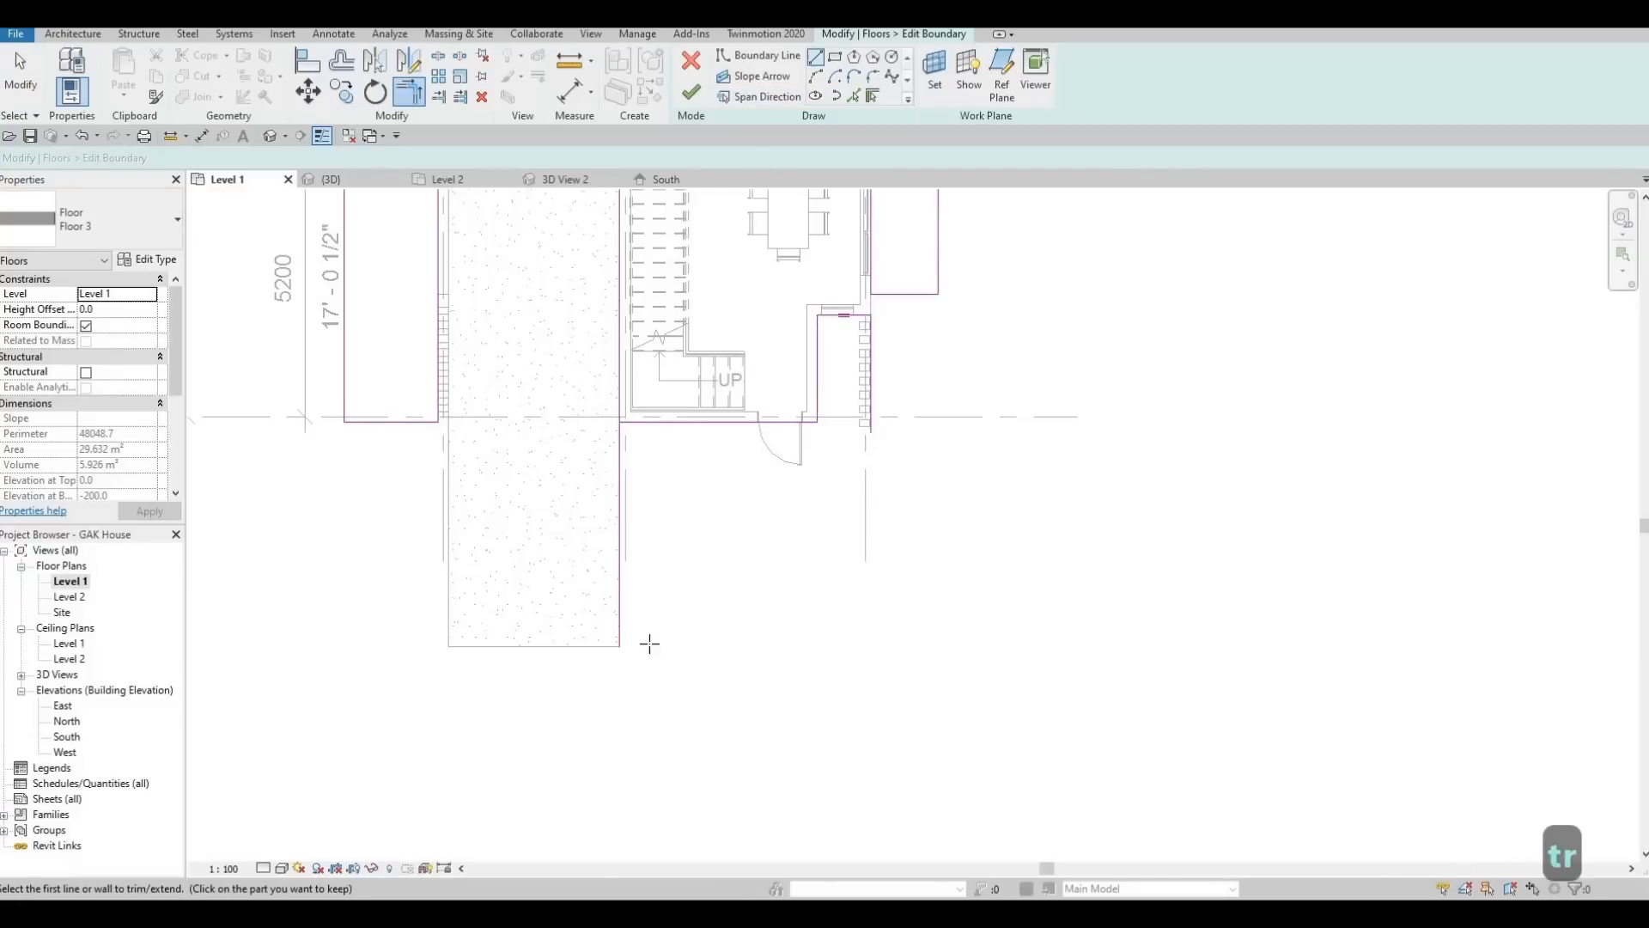
click(619, 646)
click(737, 646)
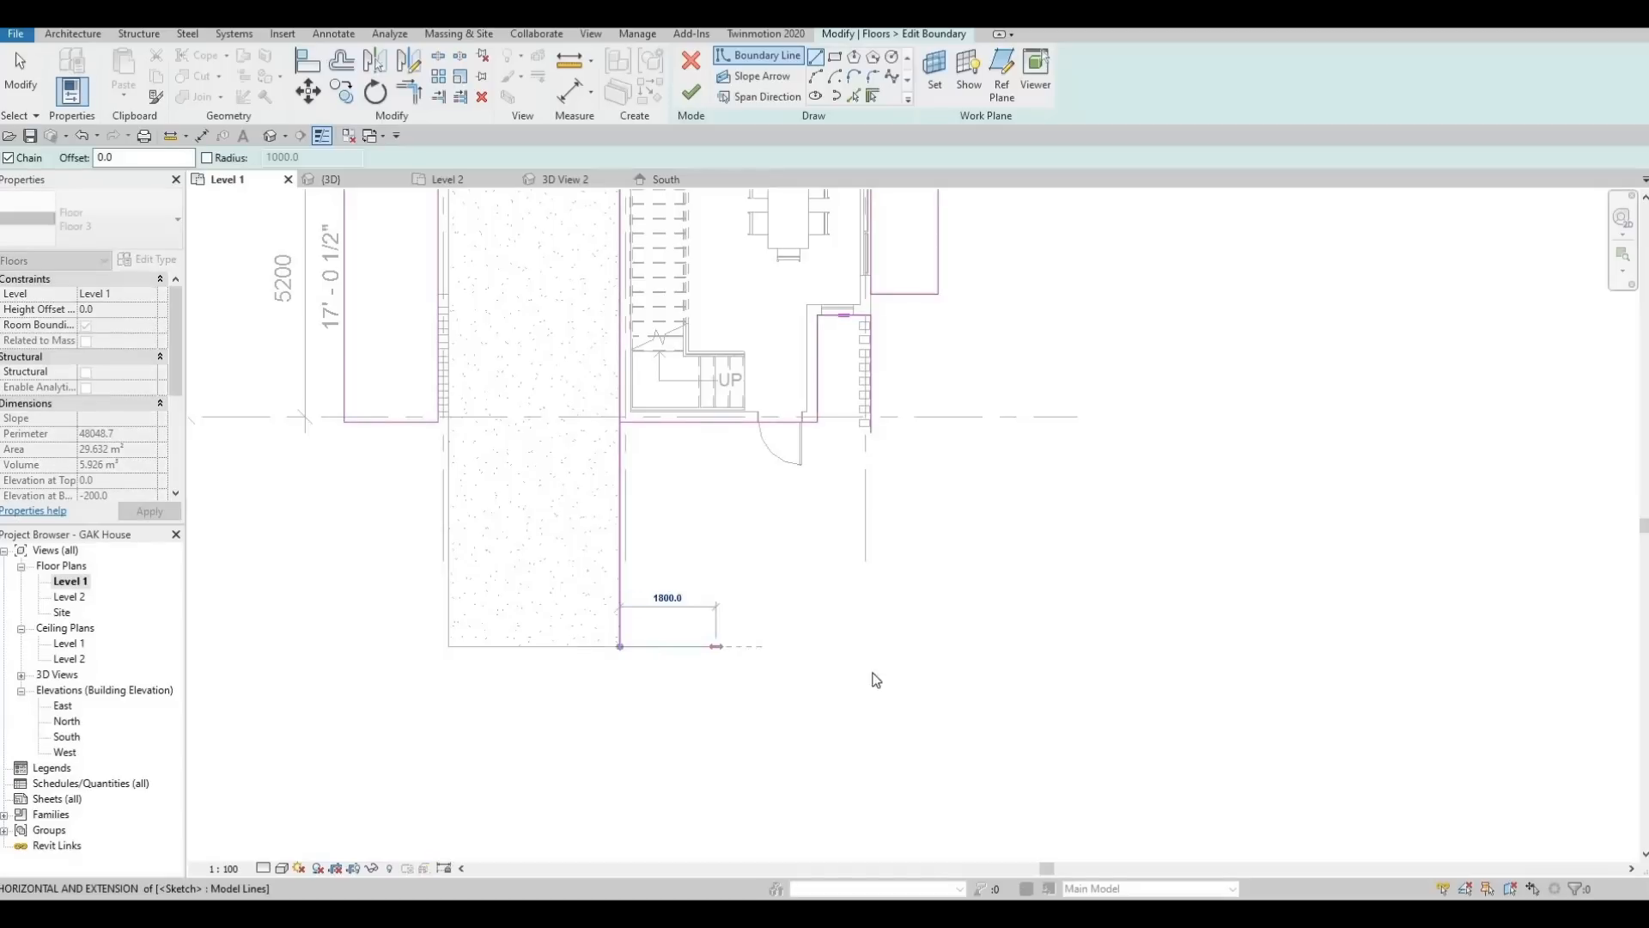
key(Escape)
key(Escape)
Trim the new south line and the boundary line along the slats into a corner, closing the front area's outline
key(t)
key(r)
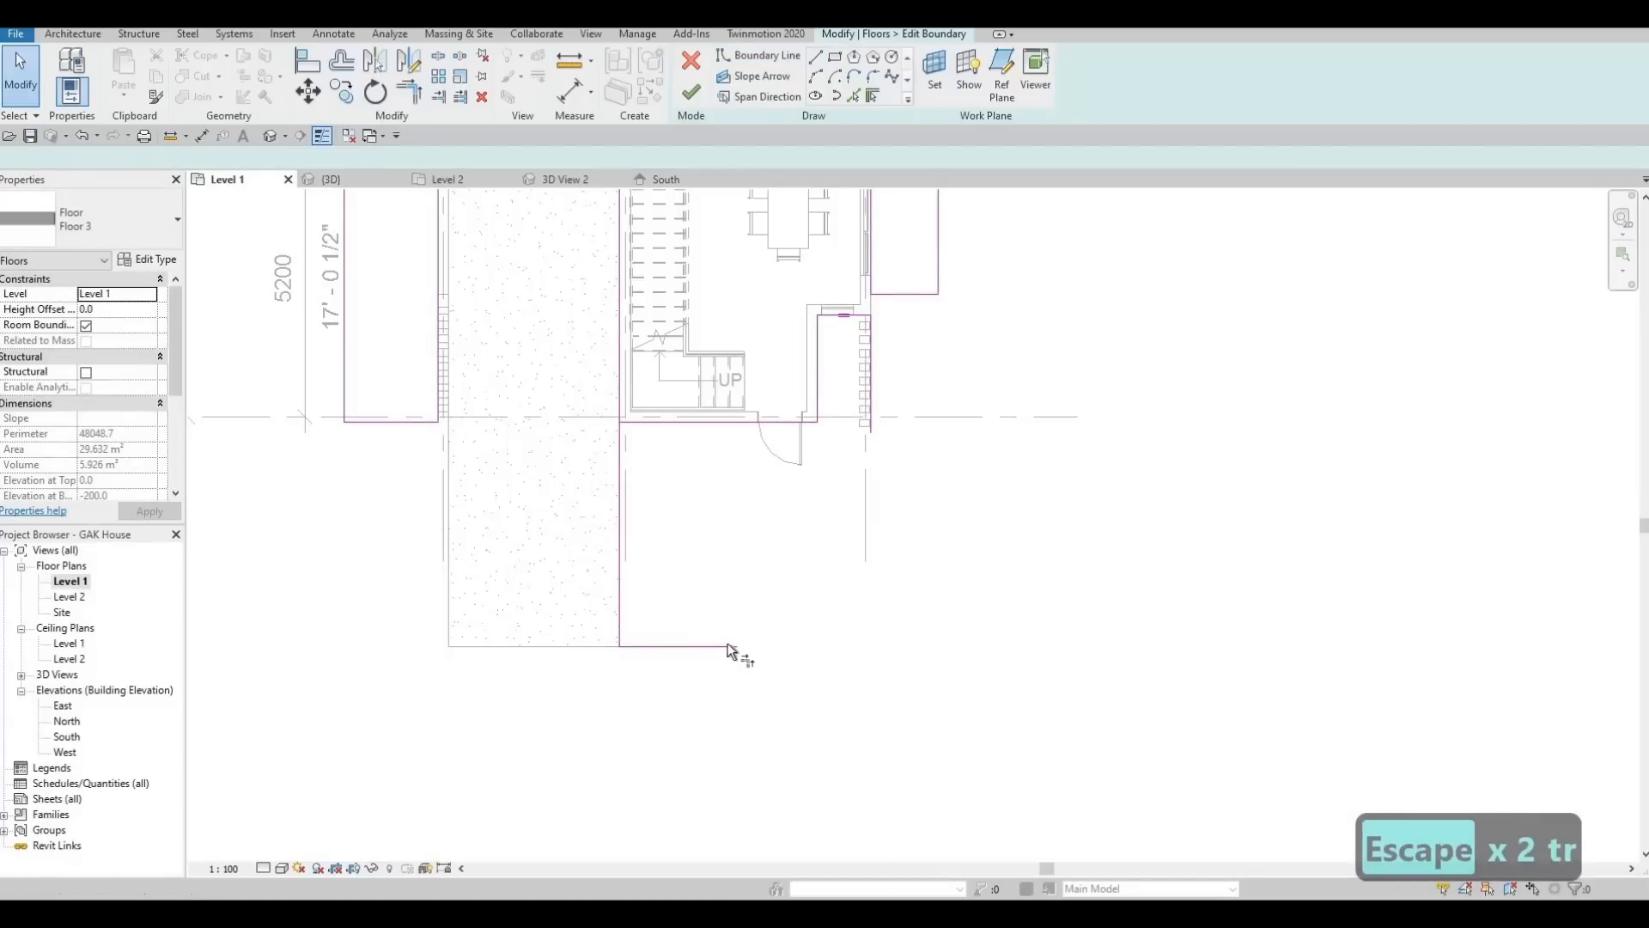
click(871, 429)
click(872, 428)
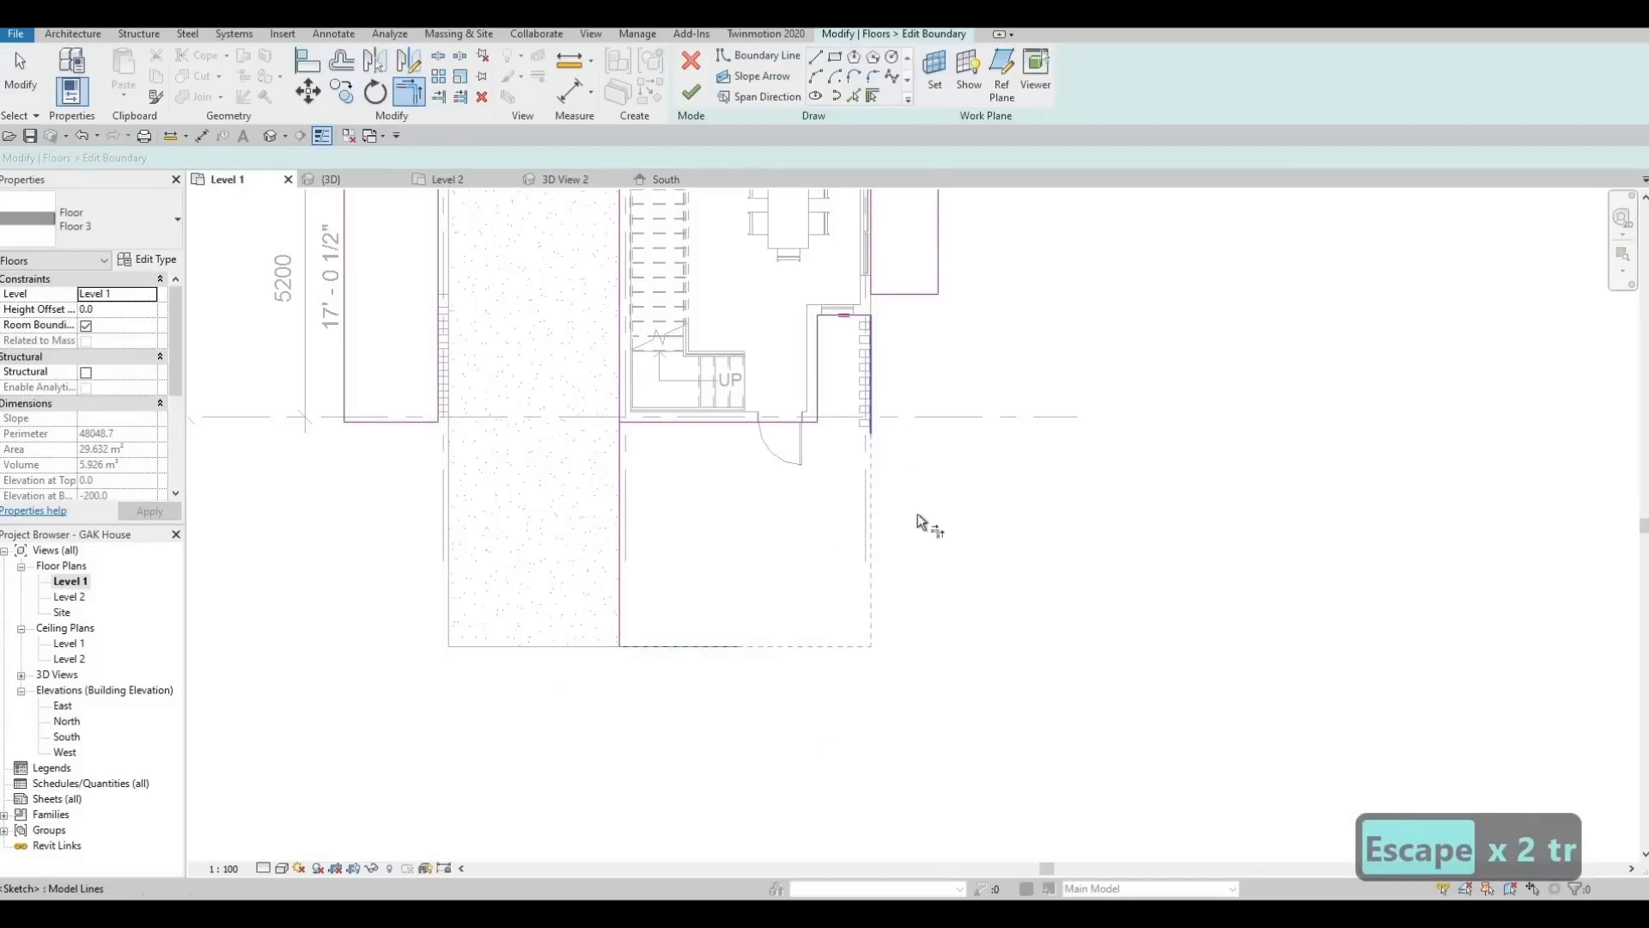
key(Escape)
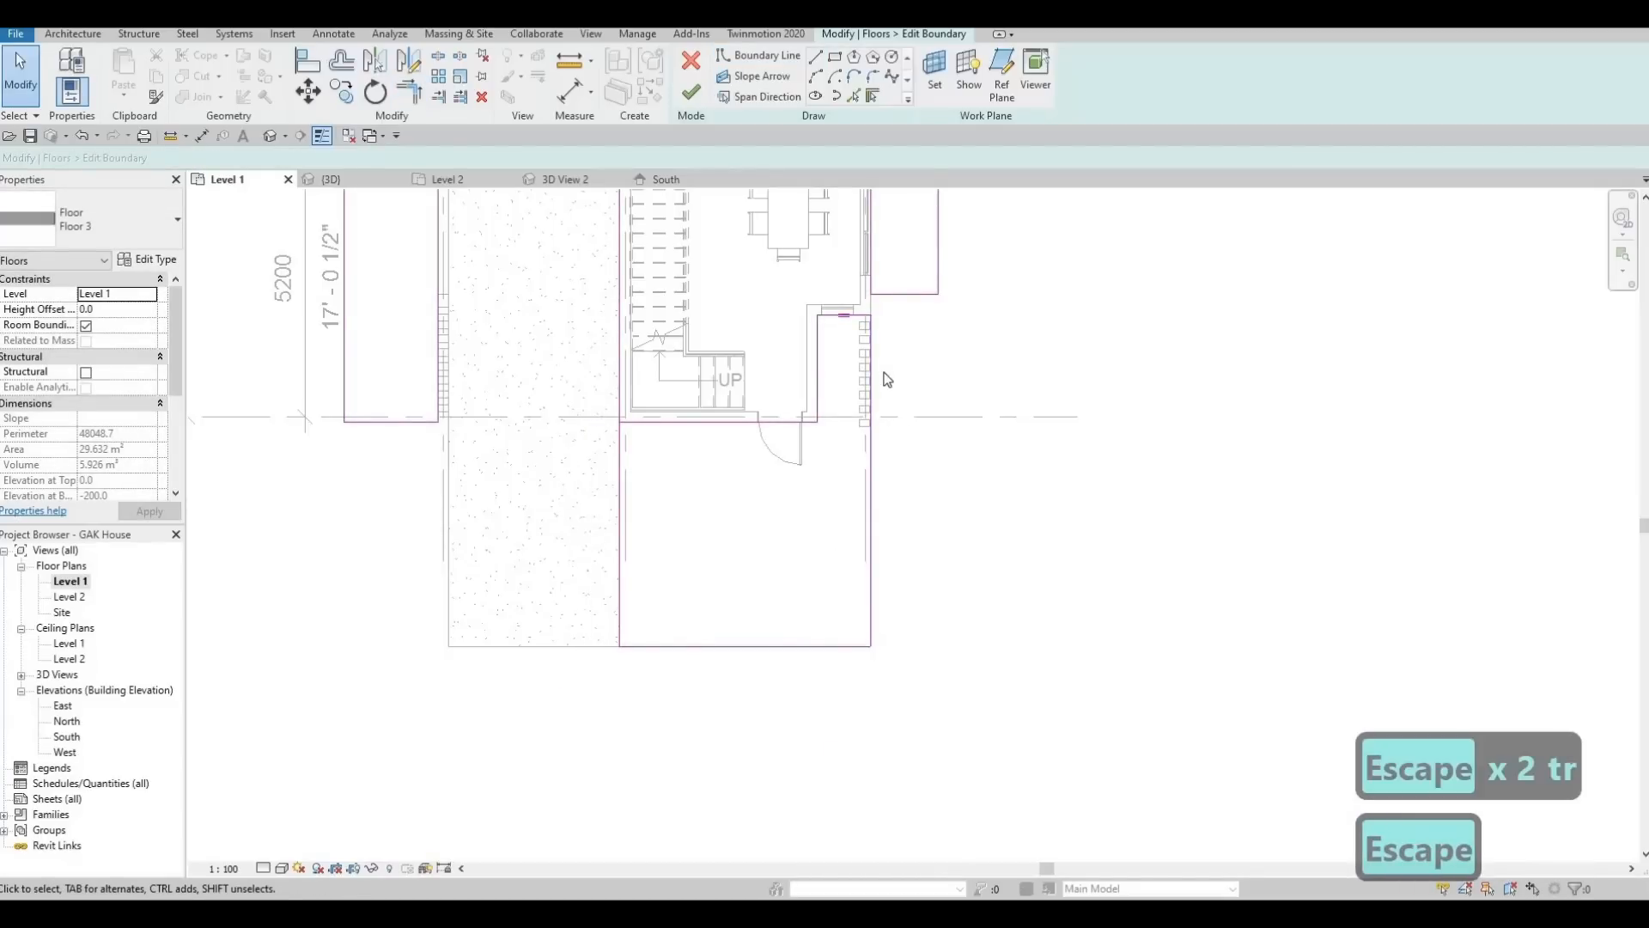
Trim the front area's south line into a corner with the east strip's outer line, and the east wall's line with the recess's north line
click(872, 377)
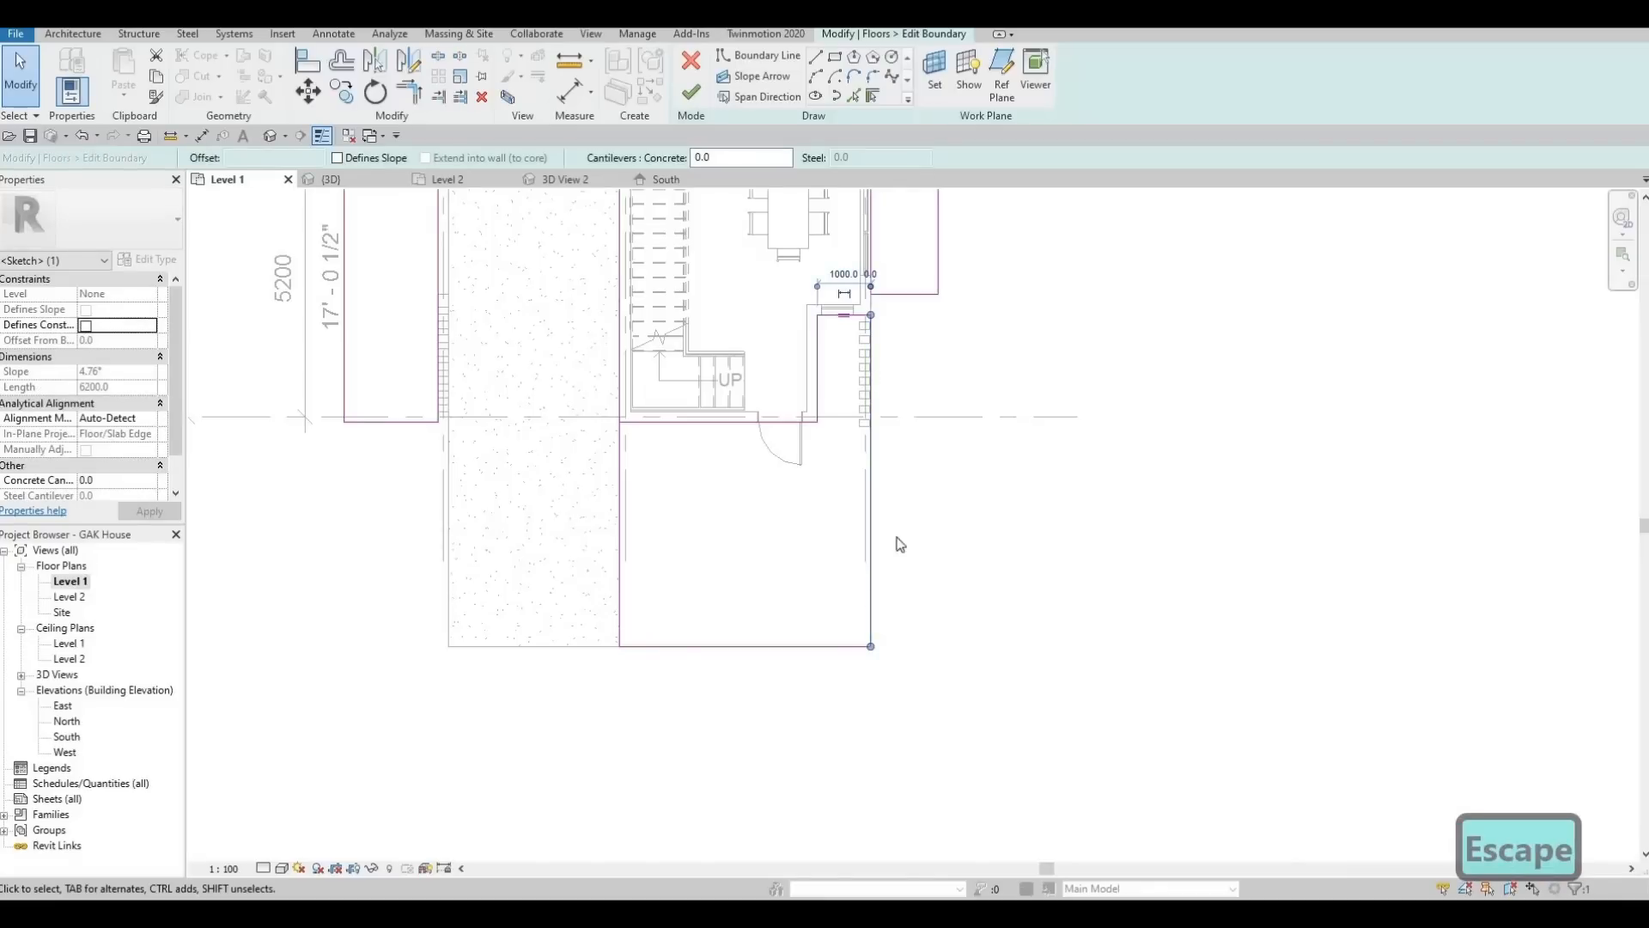
key(Escape)
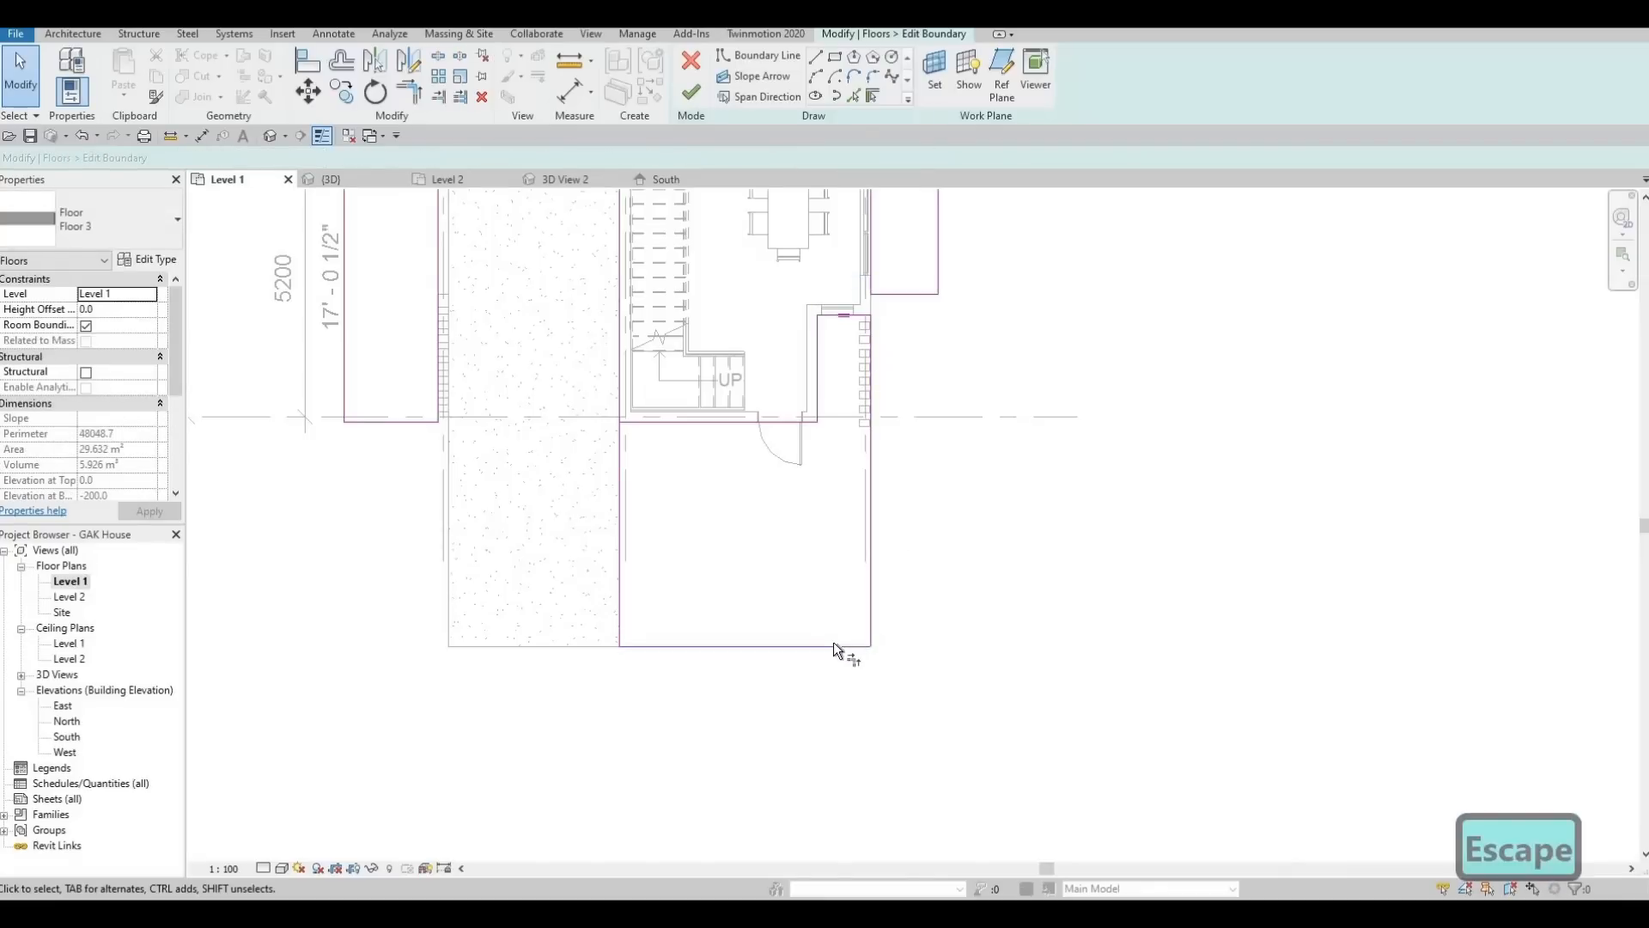
key(t)
key(r)
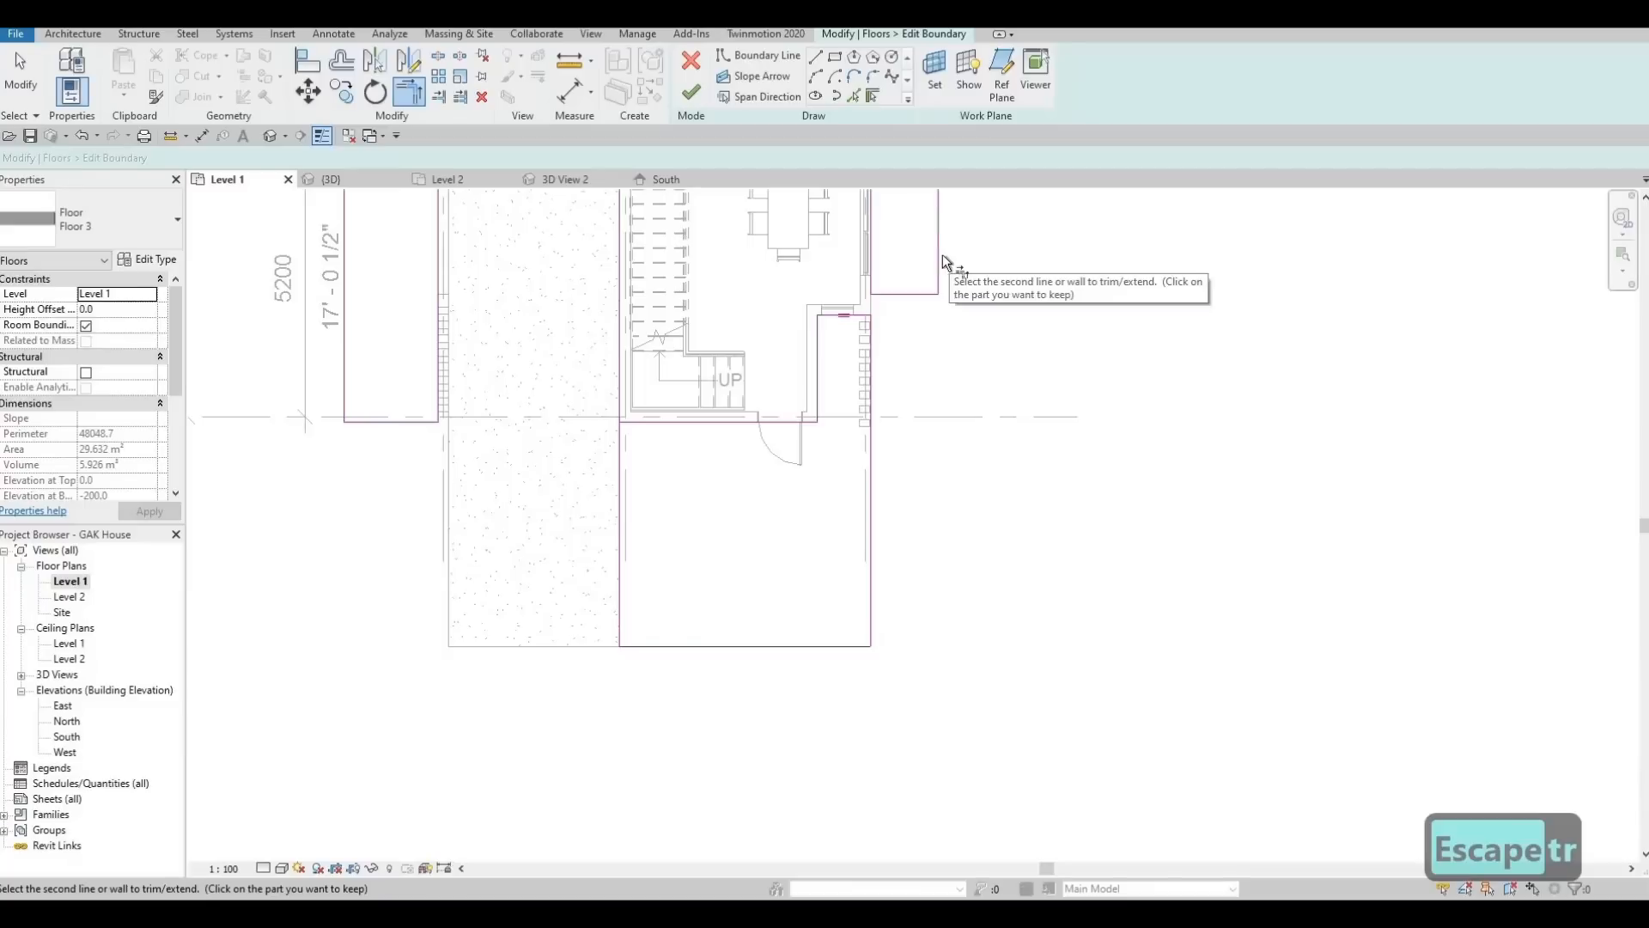
click(940, 258)
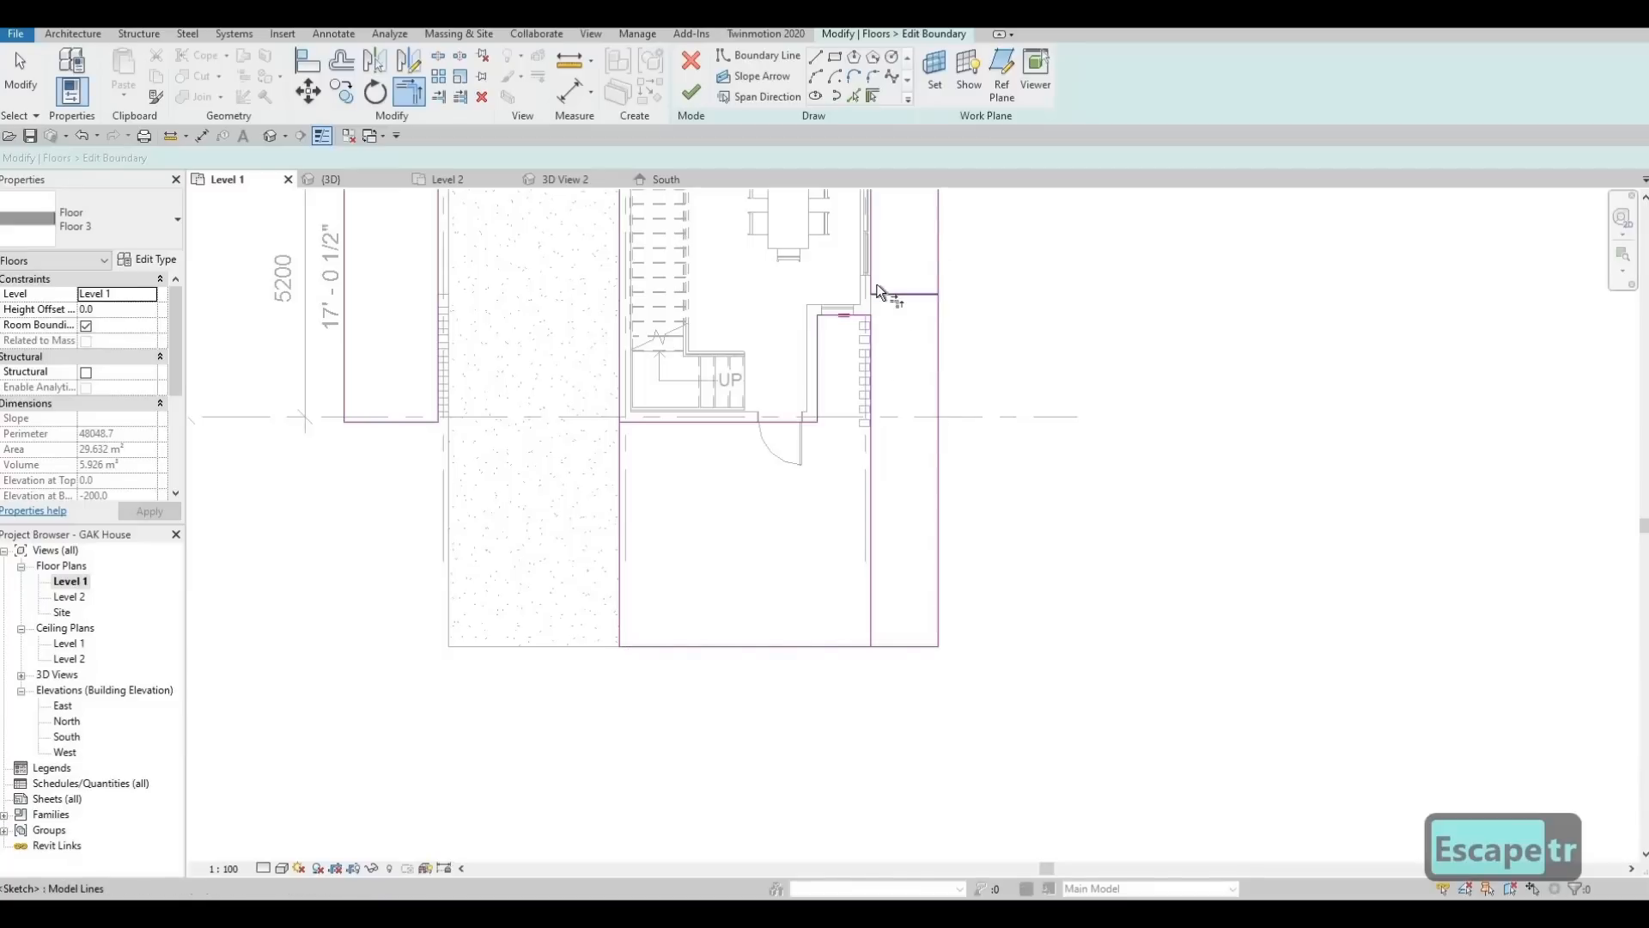
click(862, 315)
click(869, 378)
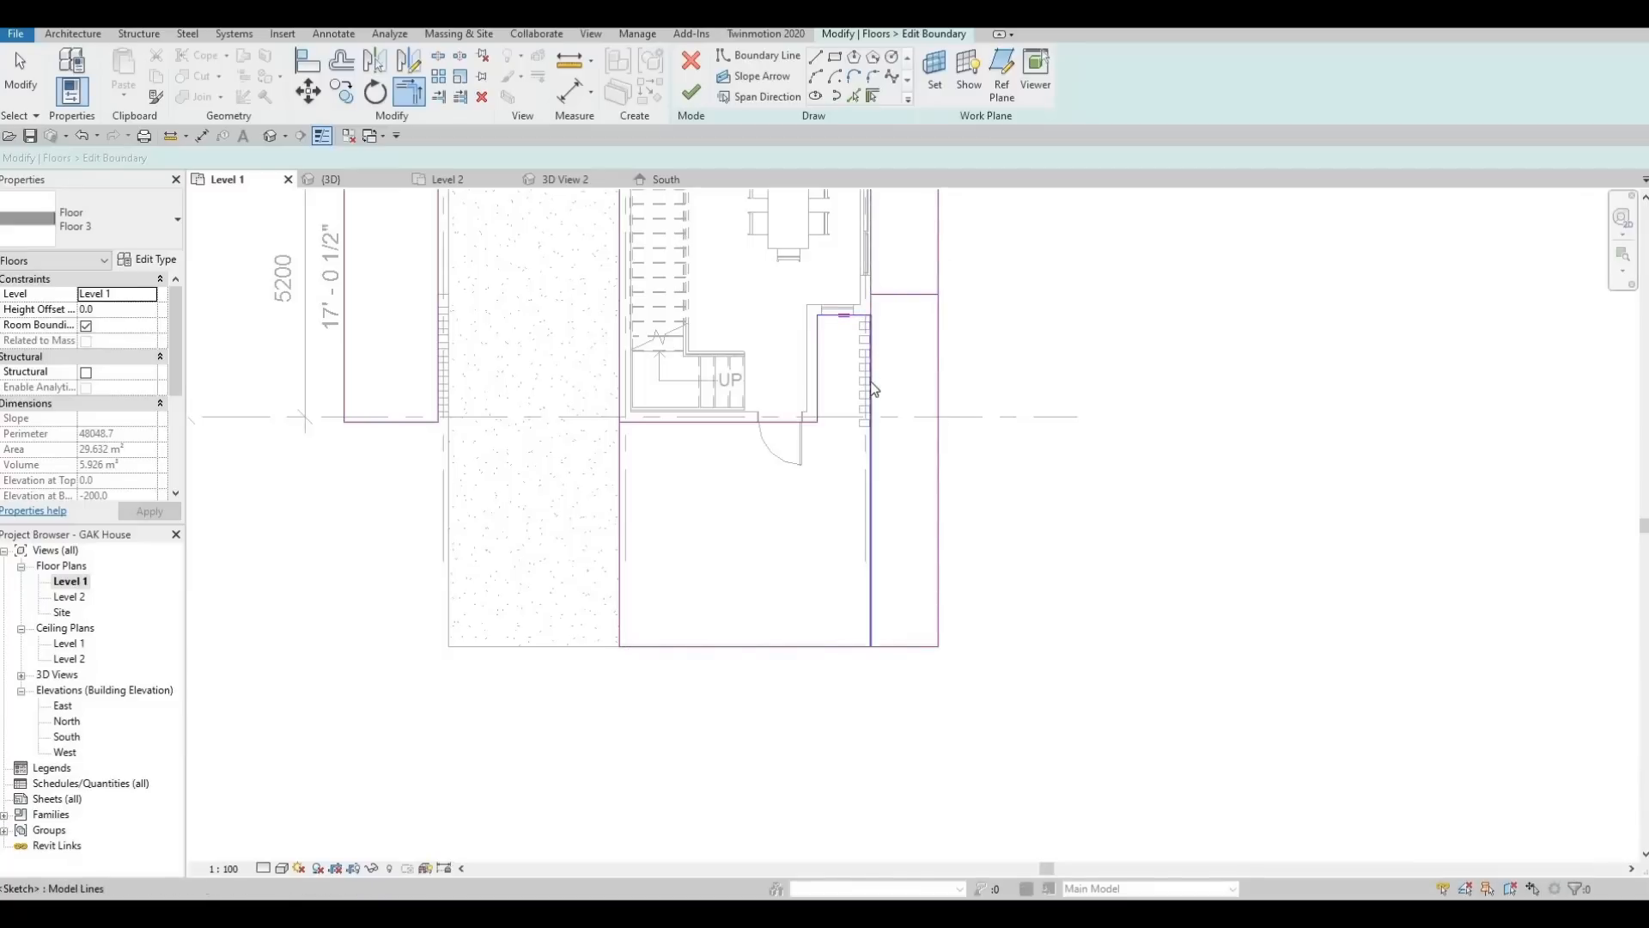
Delete the boundary line along the slats and the short line closing the east strip's south end
key(Escape)
key(Escape)
click(871, 380)
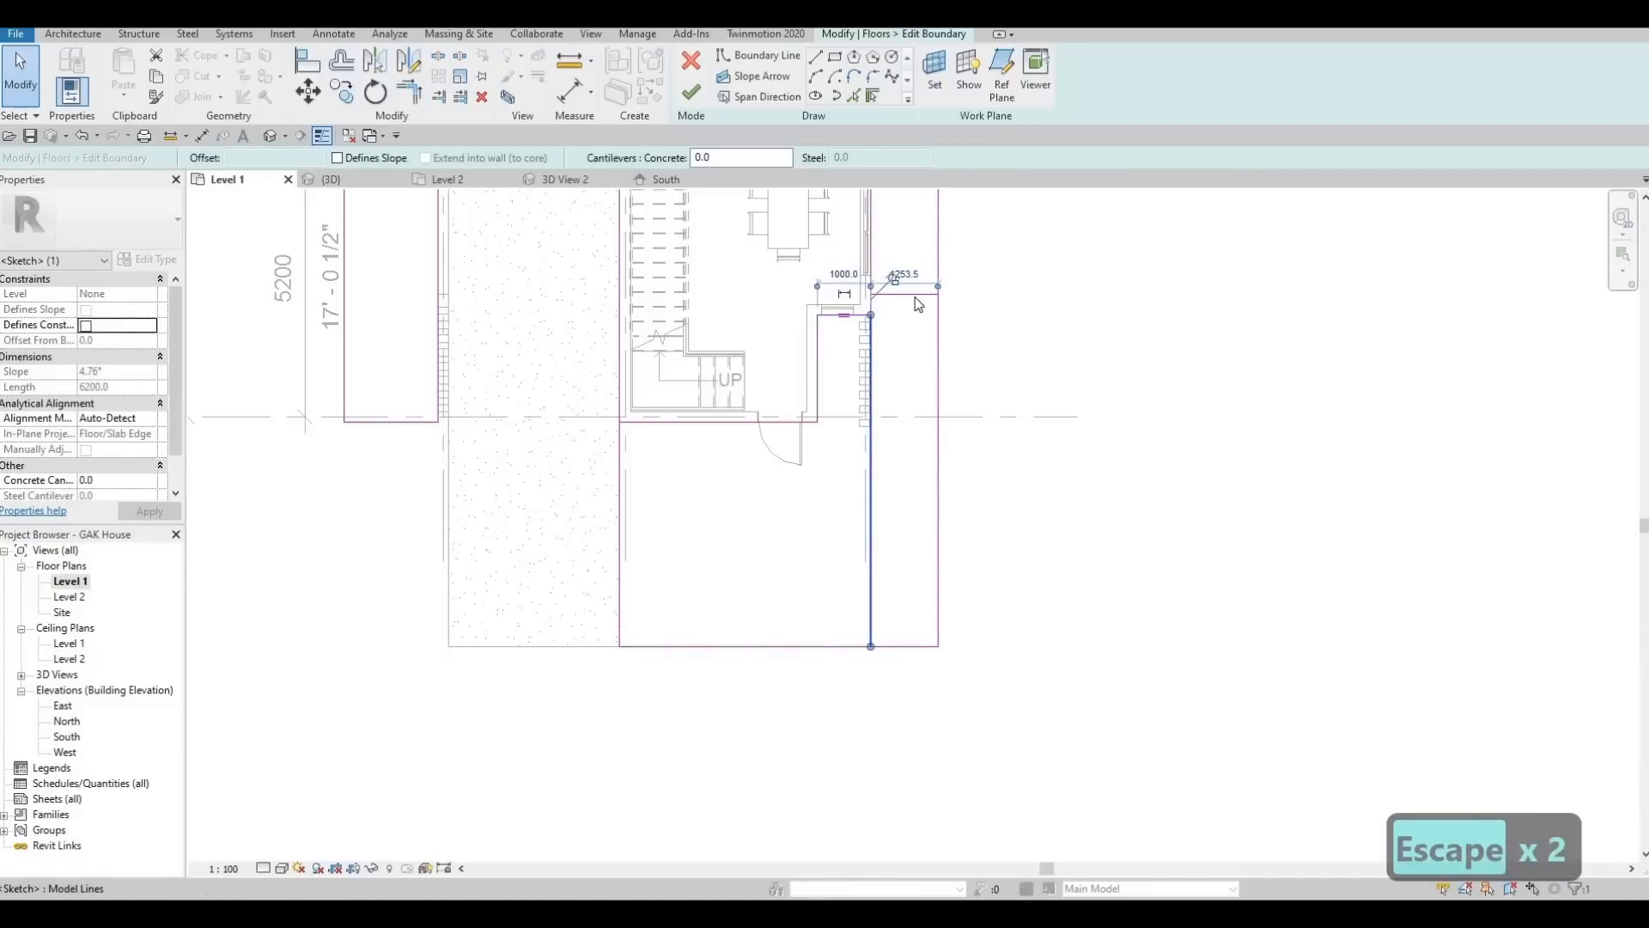
key(Delete)
key(Delete)
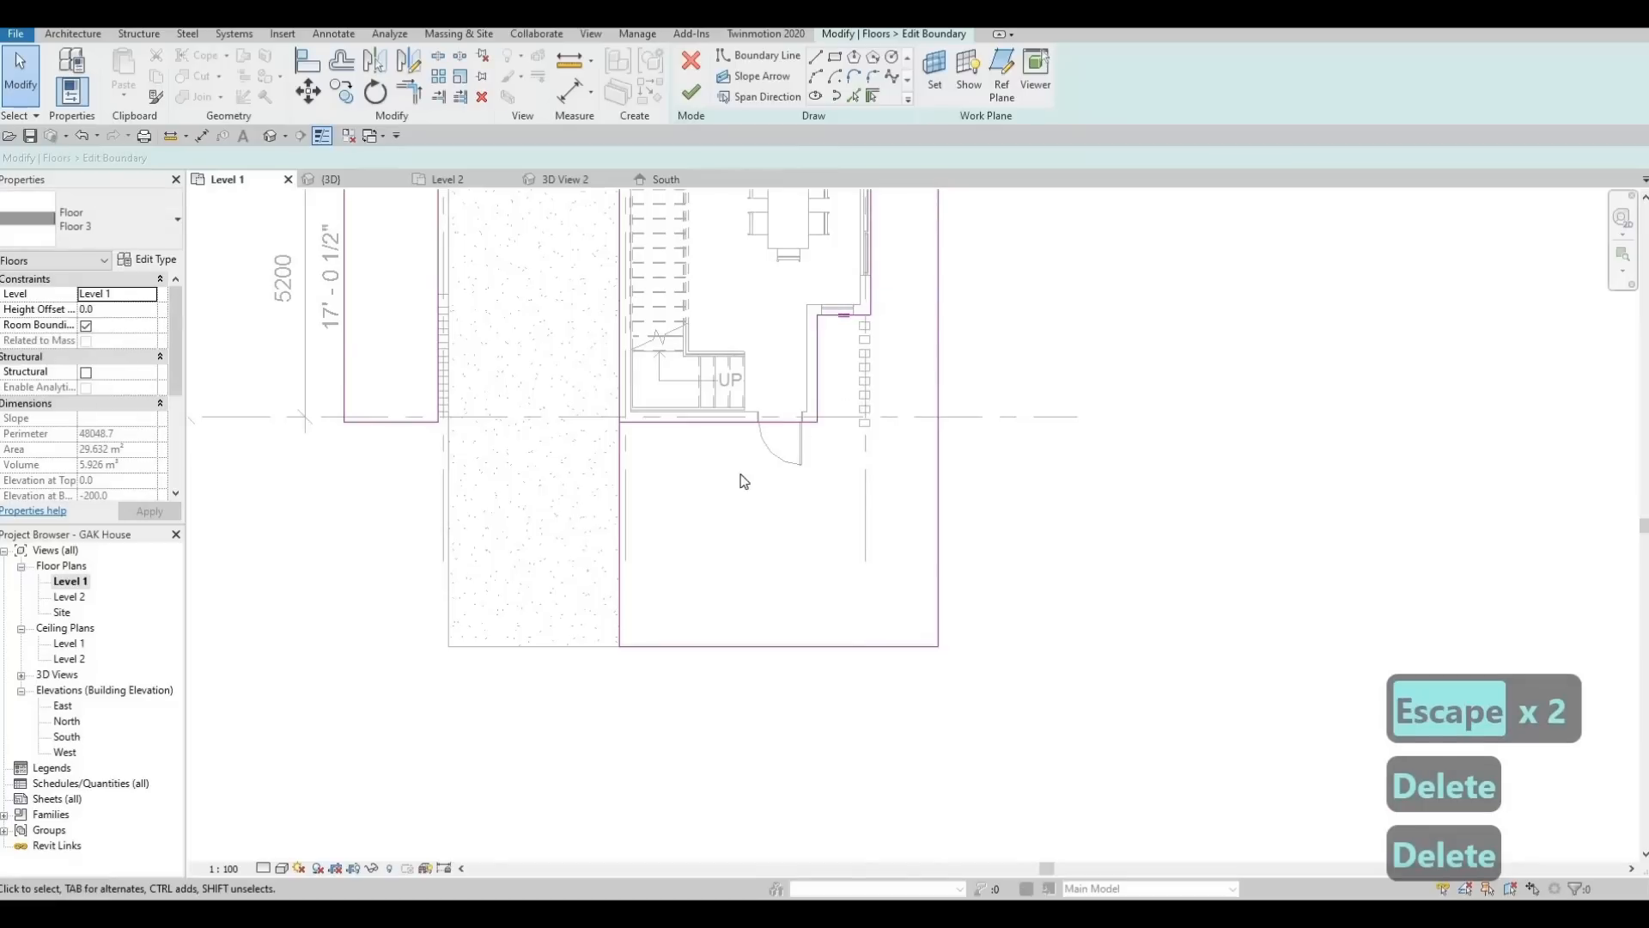
Trim the south wall's boundary line and the east wall's boundary line into a corner at the southern end of the slats
middle_drag(876, 537, 882, 563)
middle_drag(894, 501, 881, 545)
middle_drag(859, 477, 852, 494)
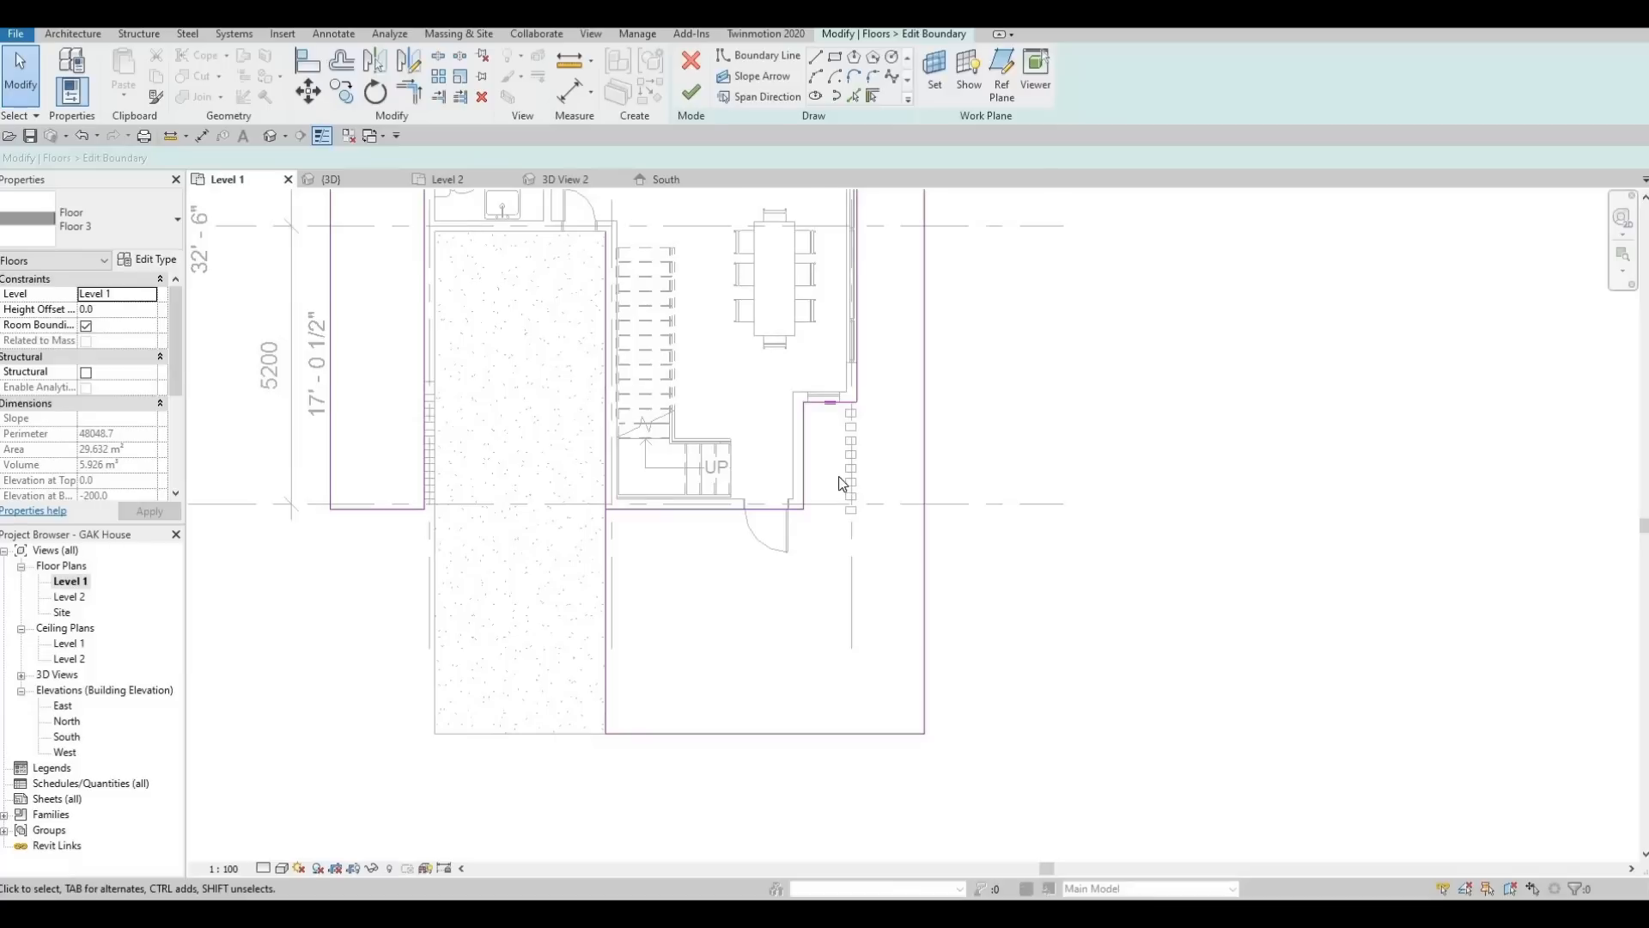
scroll(842, 484, up, 3)
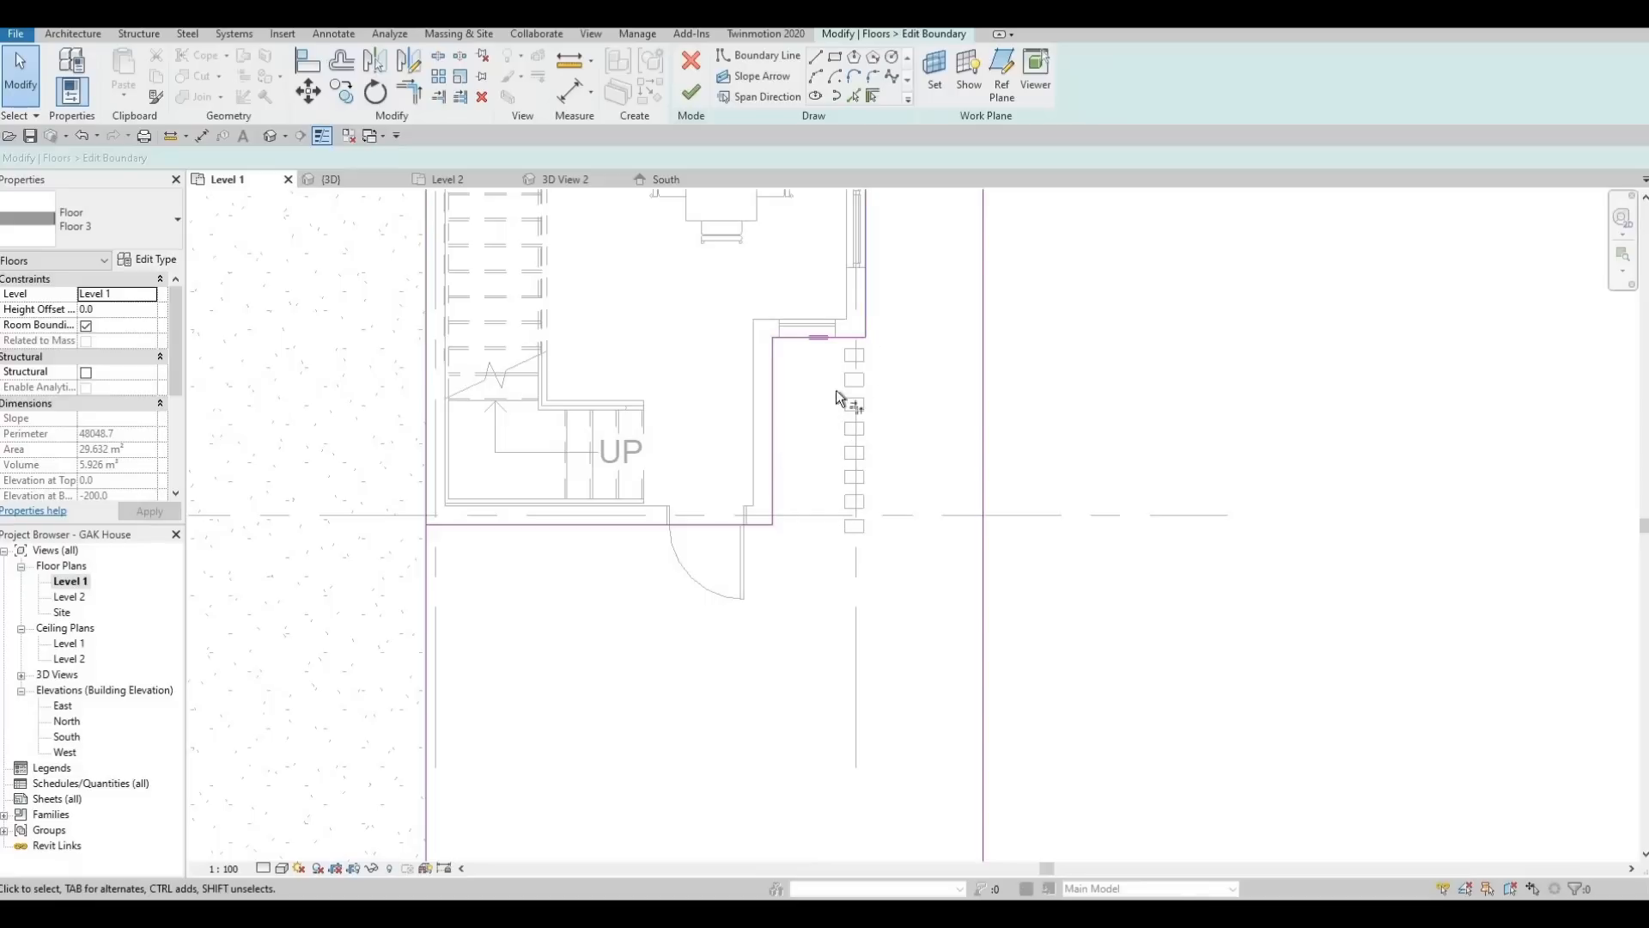
key(t)
key(r)
click(766, 525)
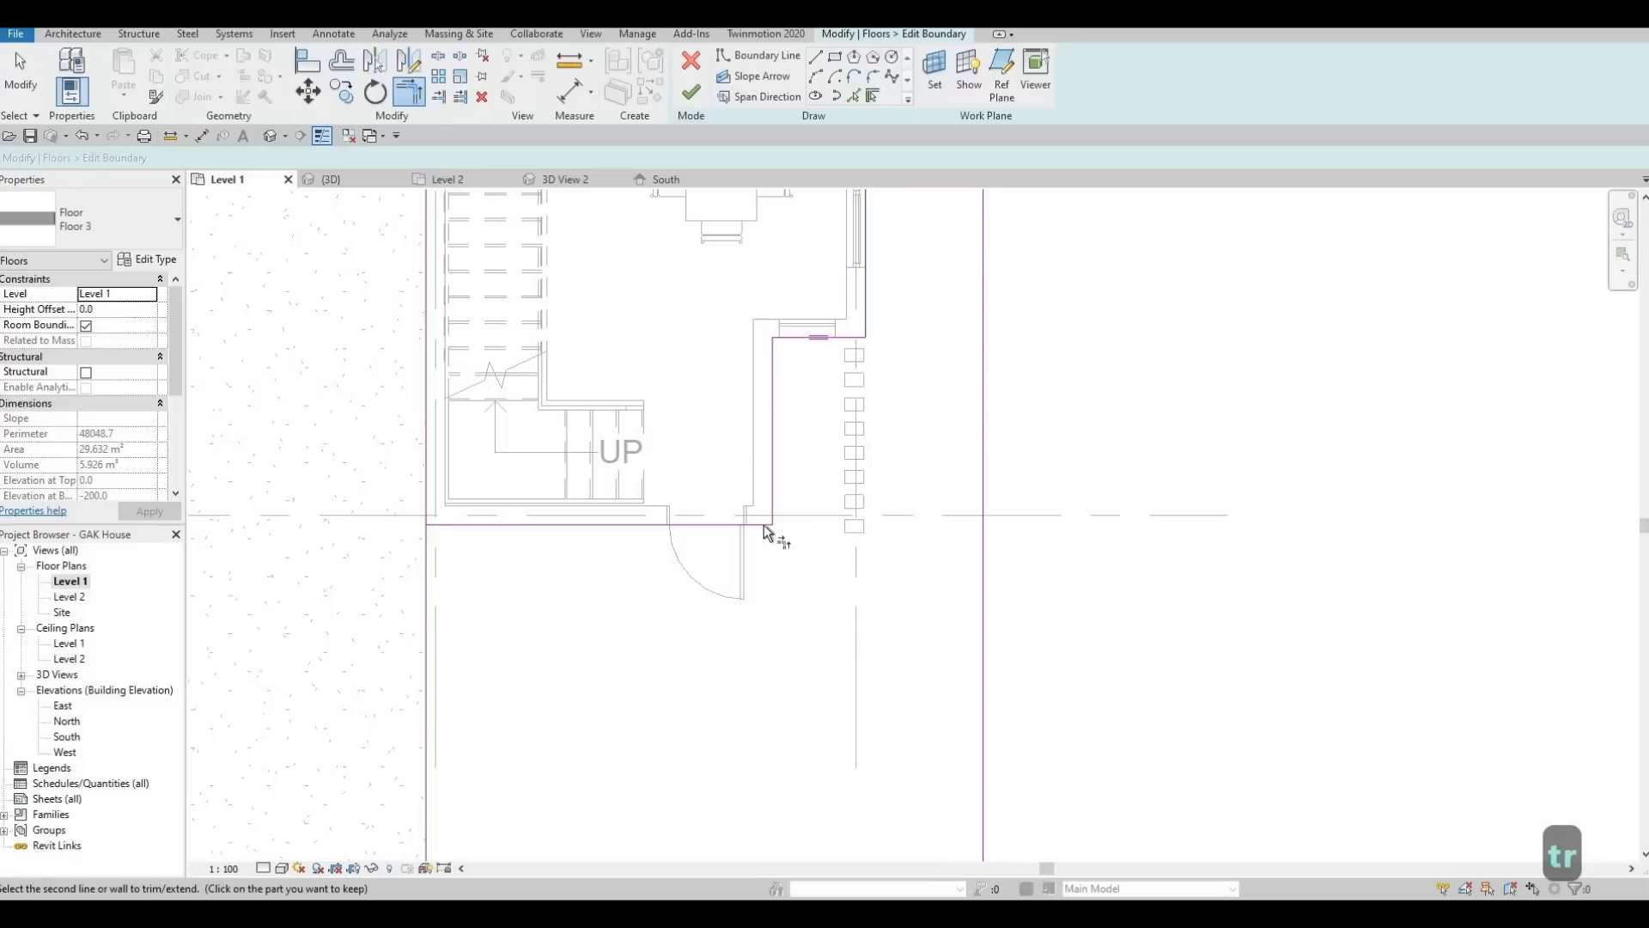
click(854, 527)
key(Escape)
key(Escape)
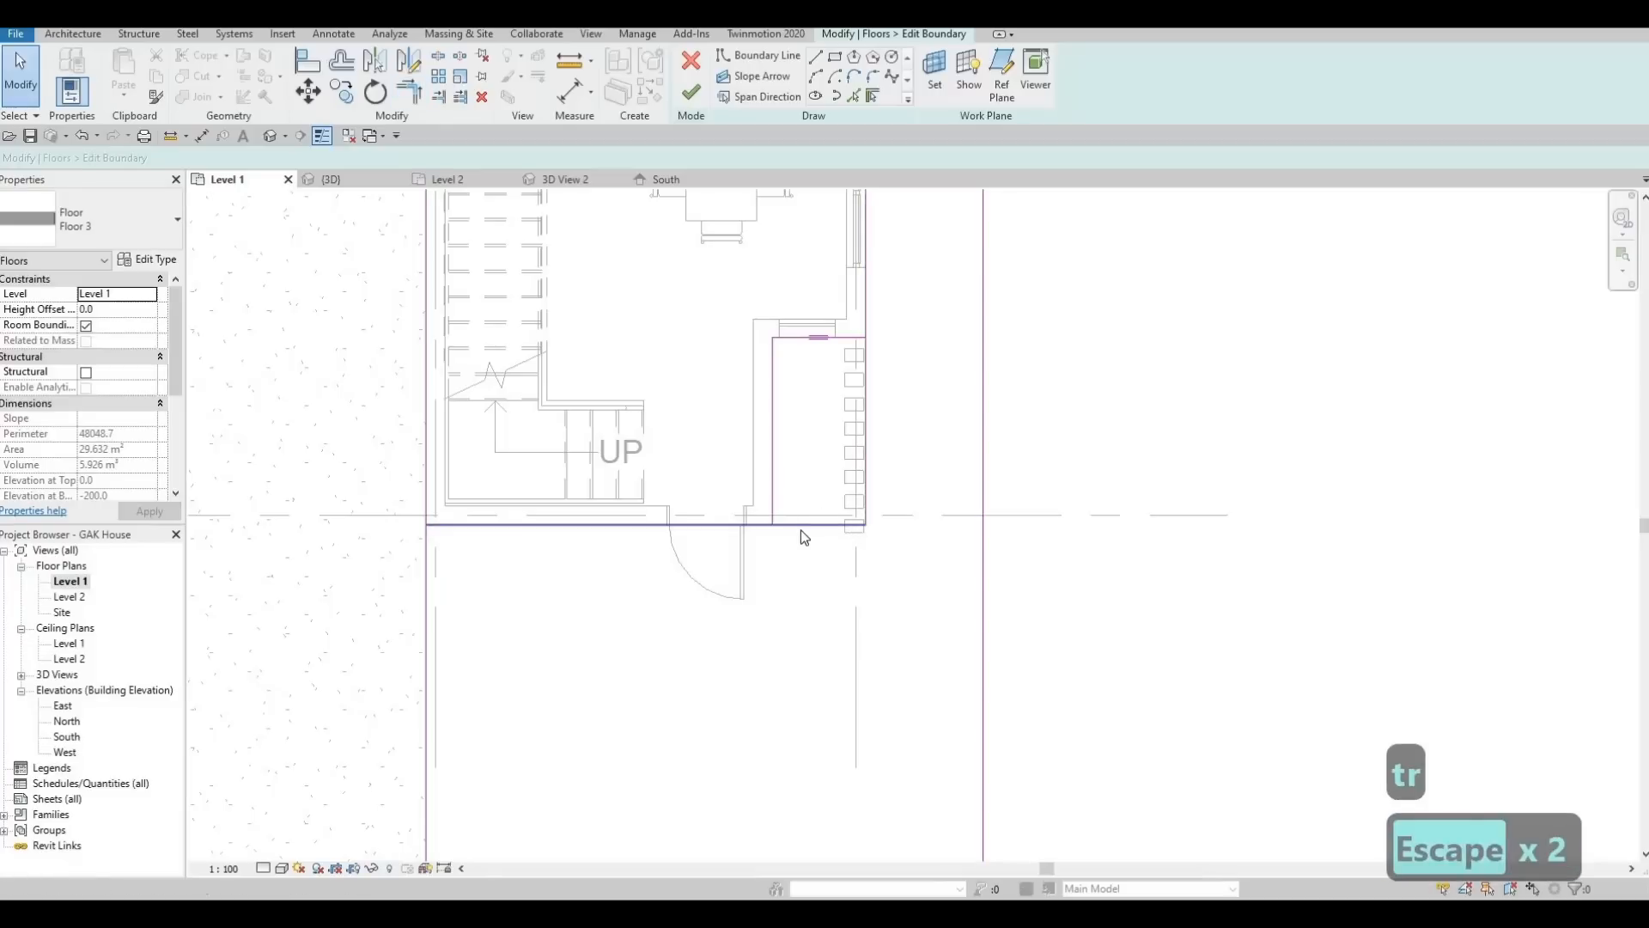
Delete the entrance recess's west and north boundary lines
key(Escape)
click(772, 445)
key(Delete)
click(826, 342)
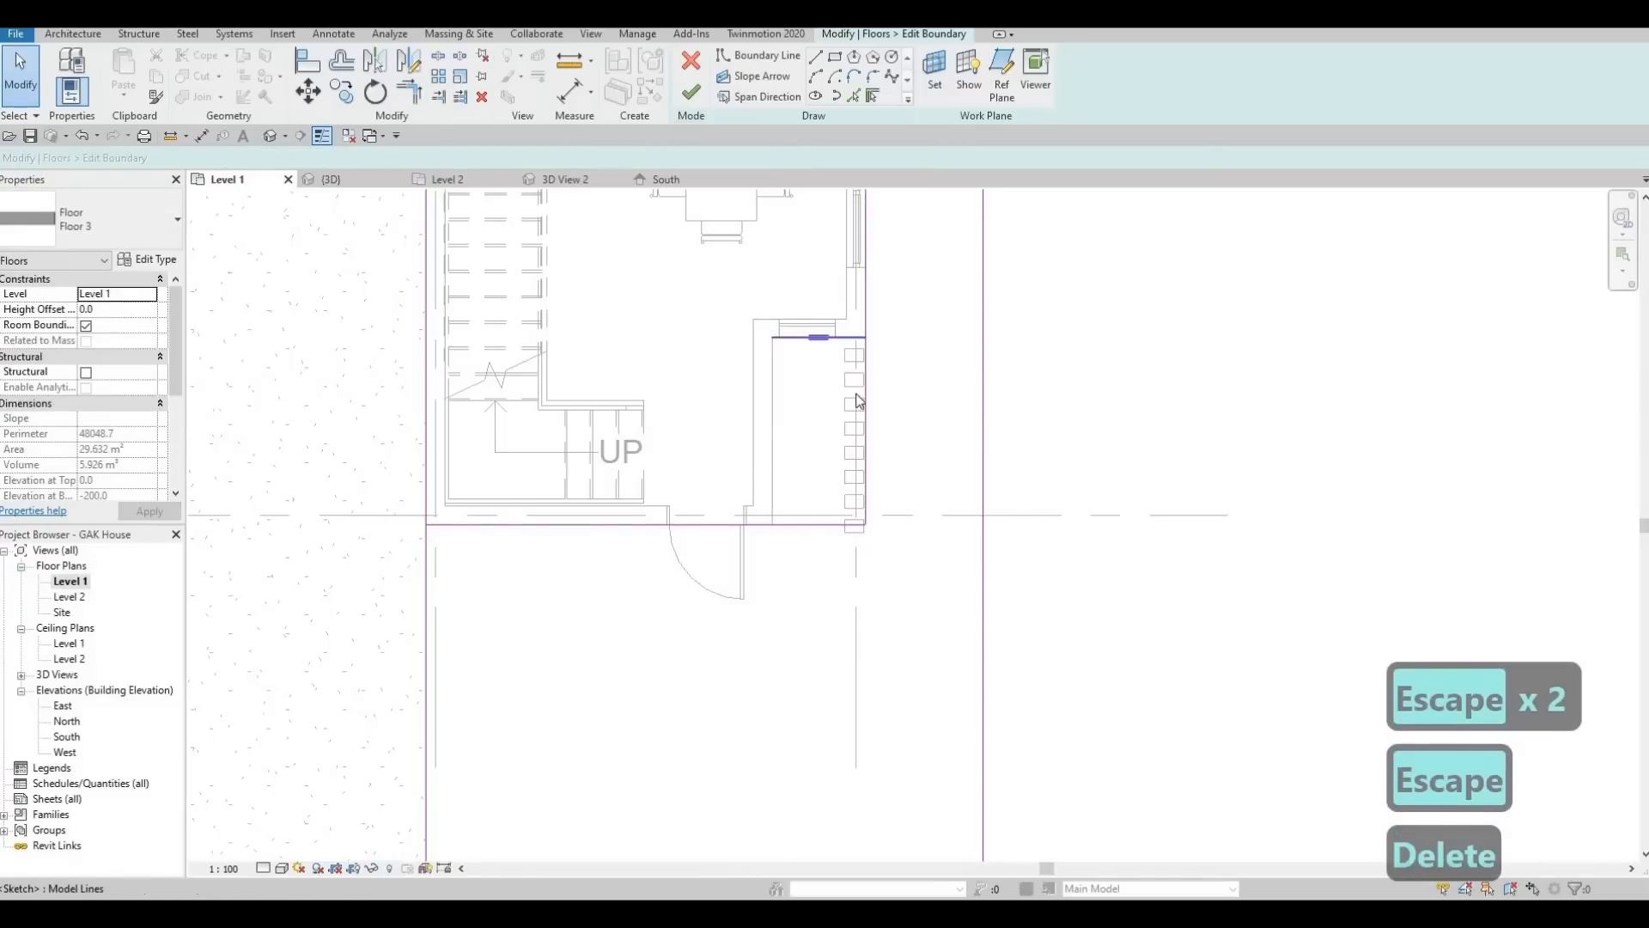
key(Delete)
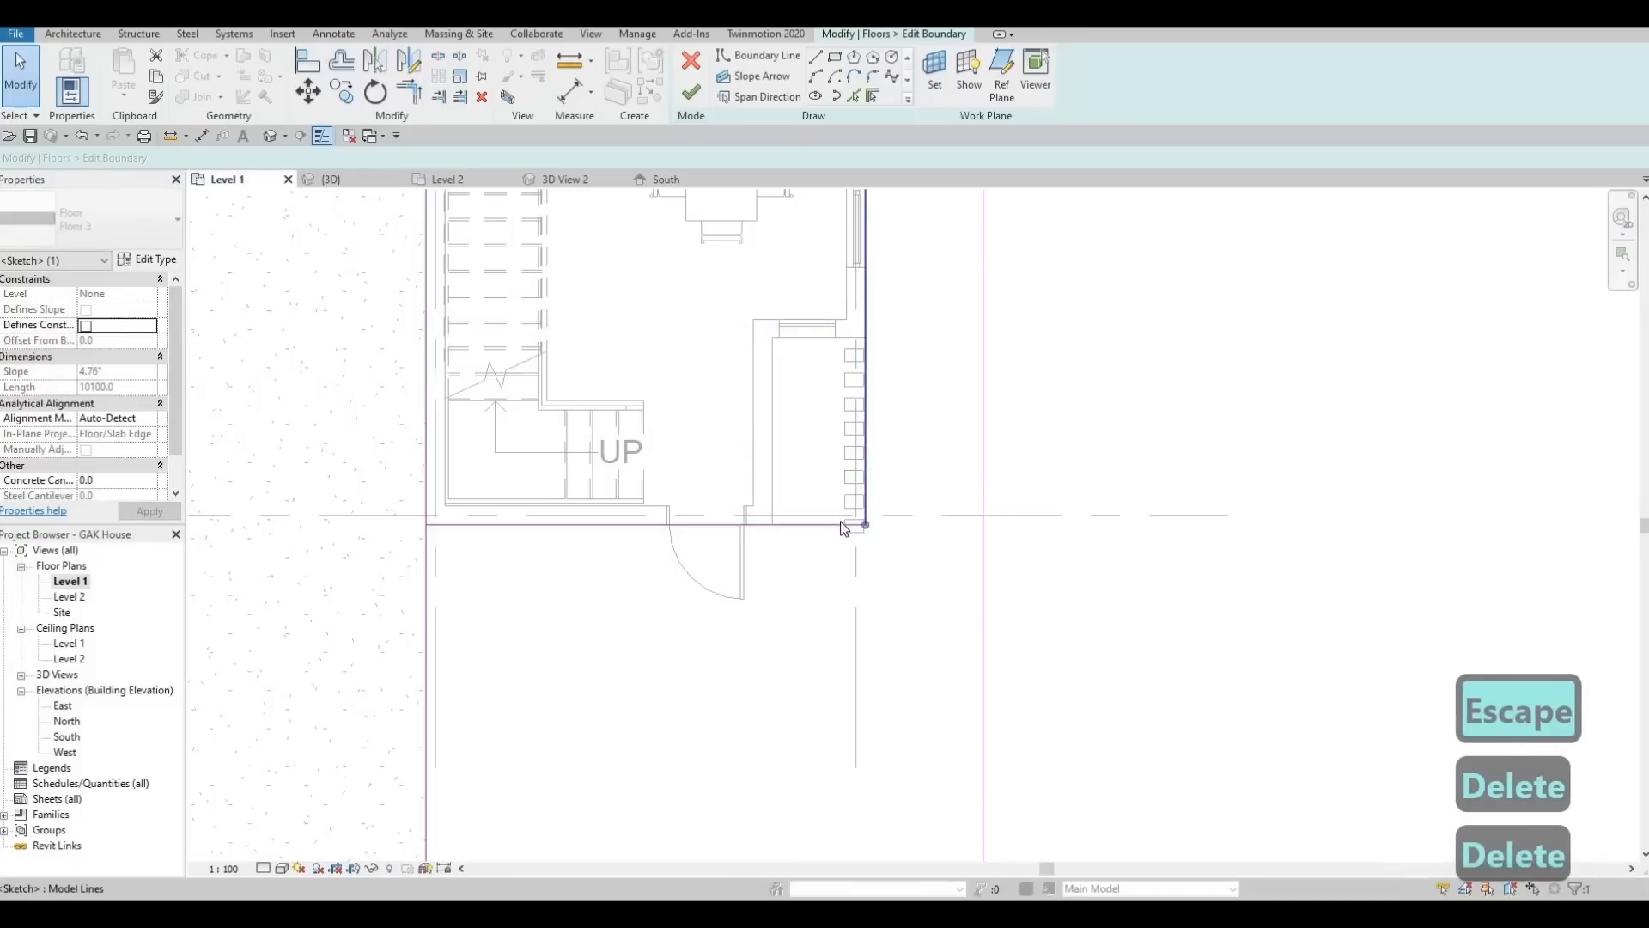
Trim the line along the concrete slab's east edge to the south wall's line and finish the Floor 3 boundary
click(845, 524)
click(865, 497)
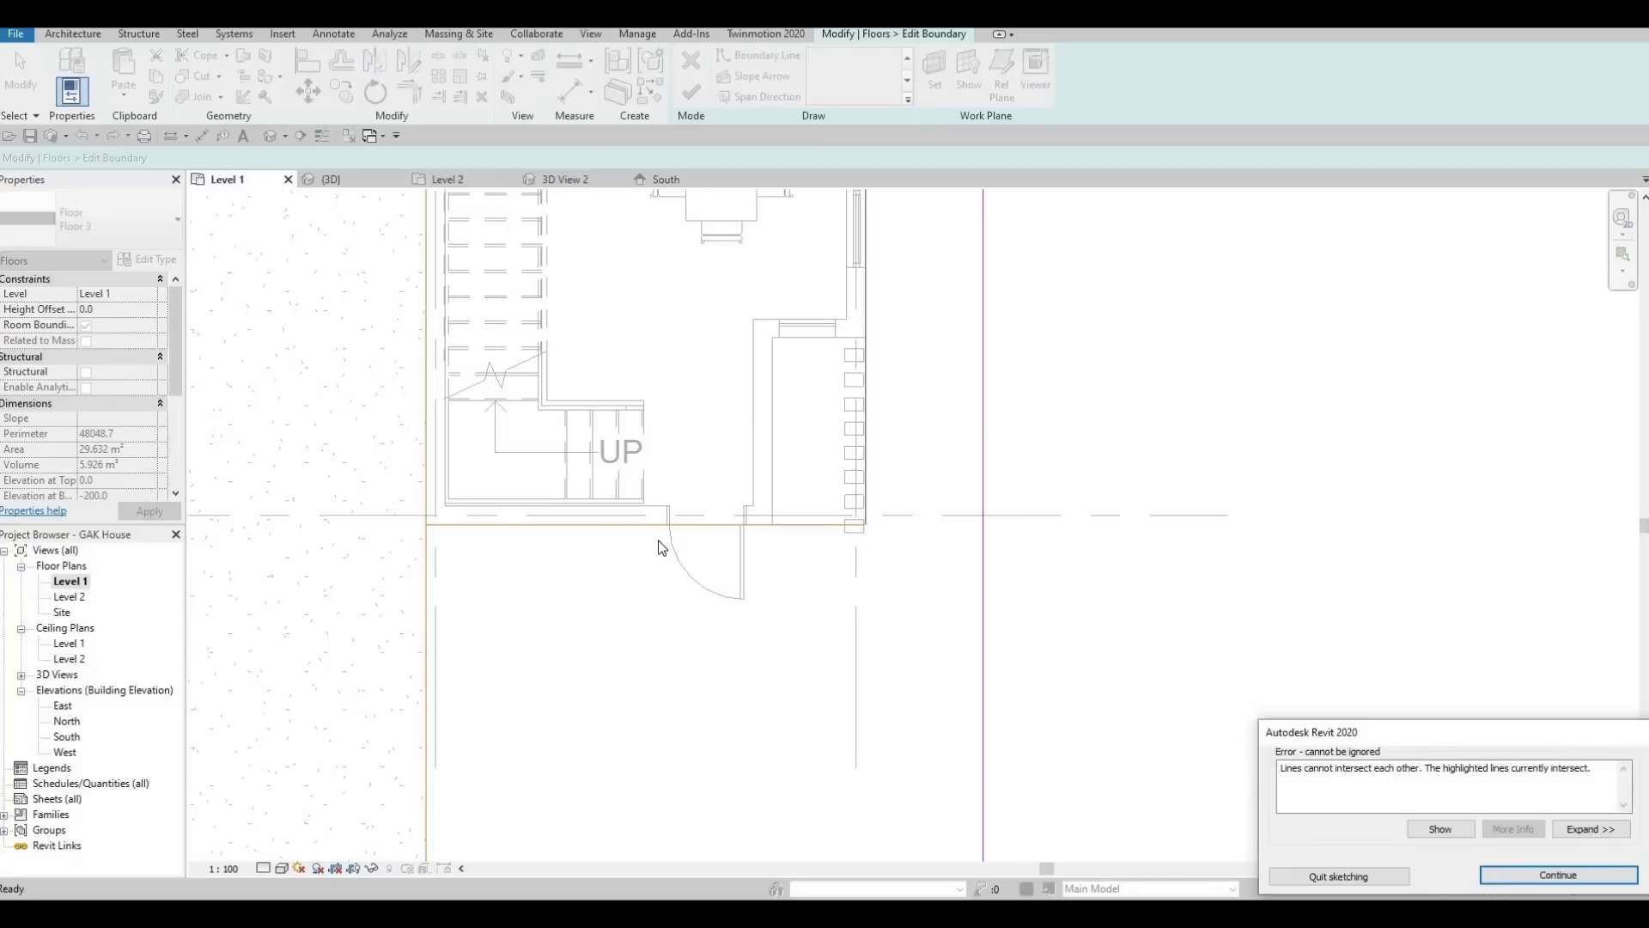
key(Escape)
key(Escape)
scroll(718, 537, down, 2)
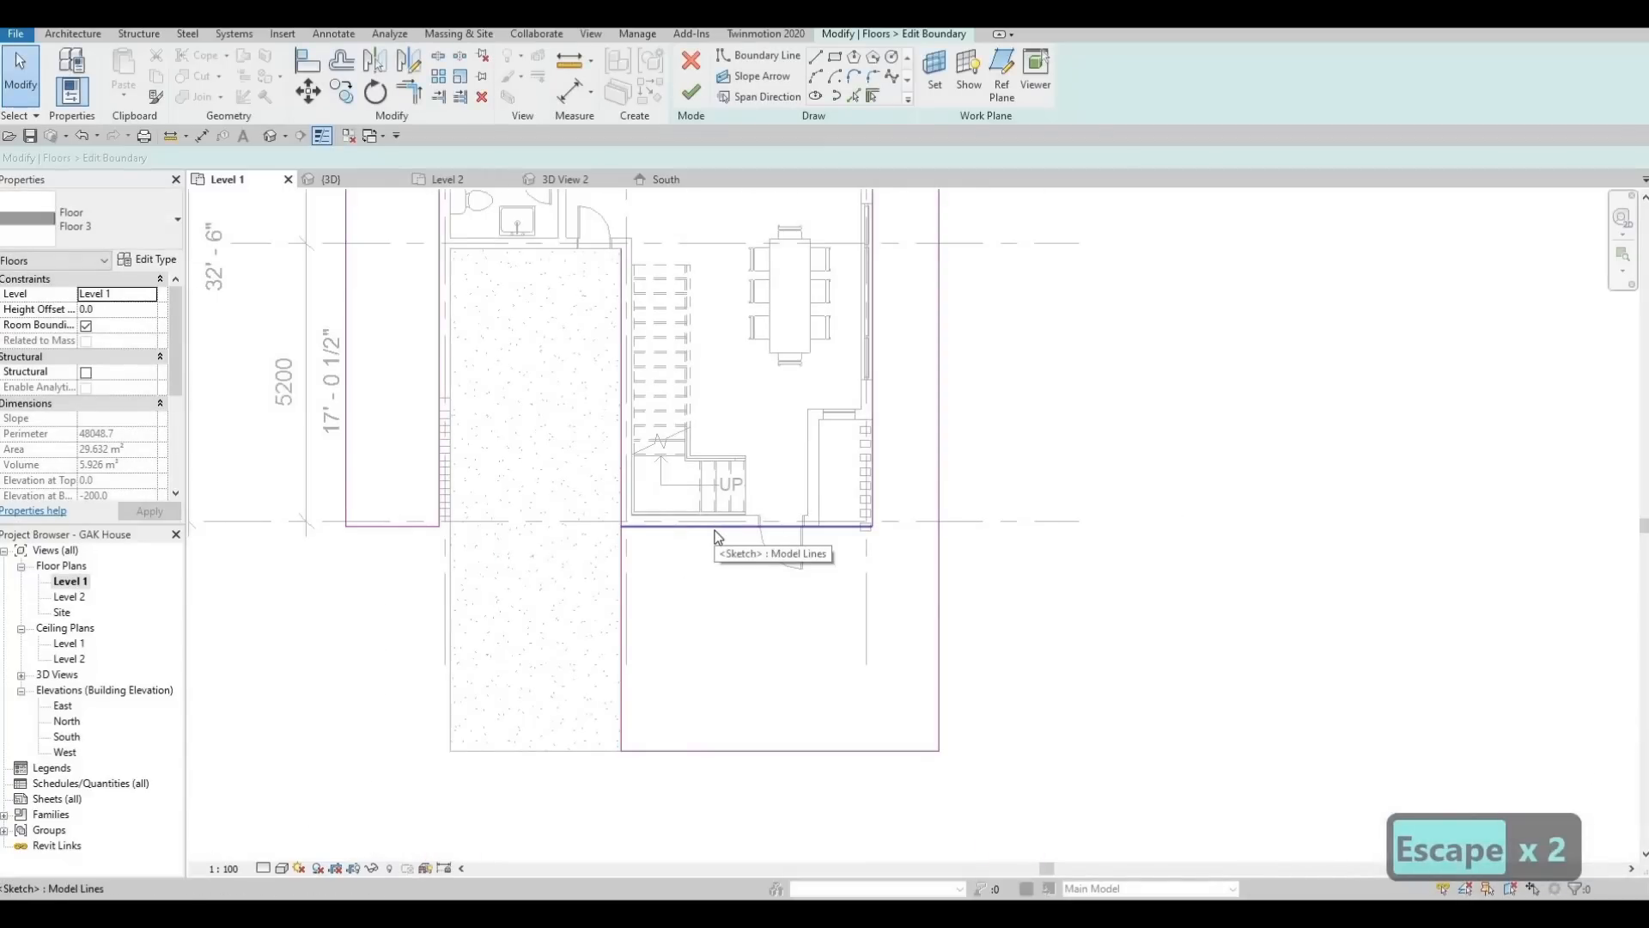
key(t)
key(r)
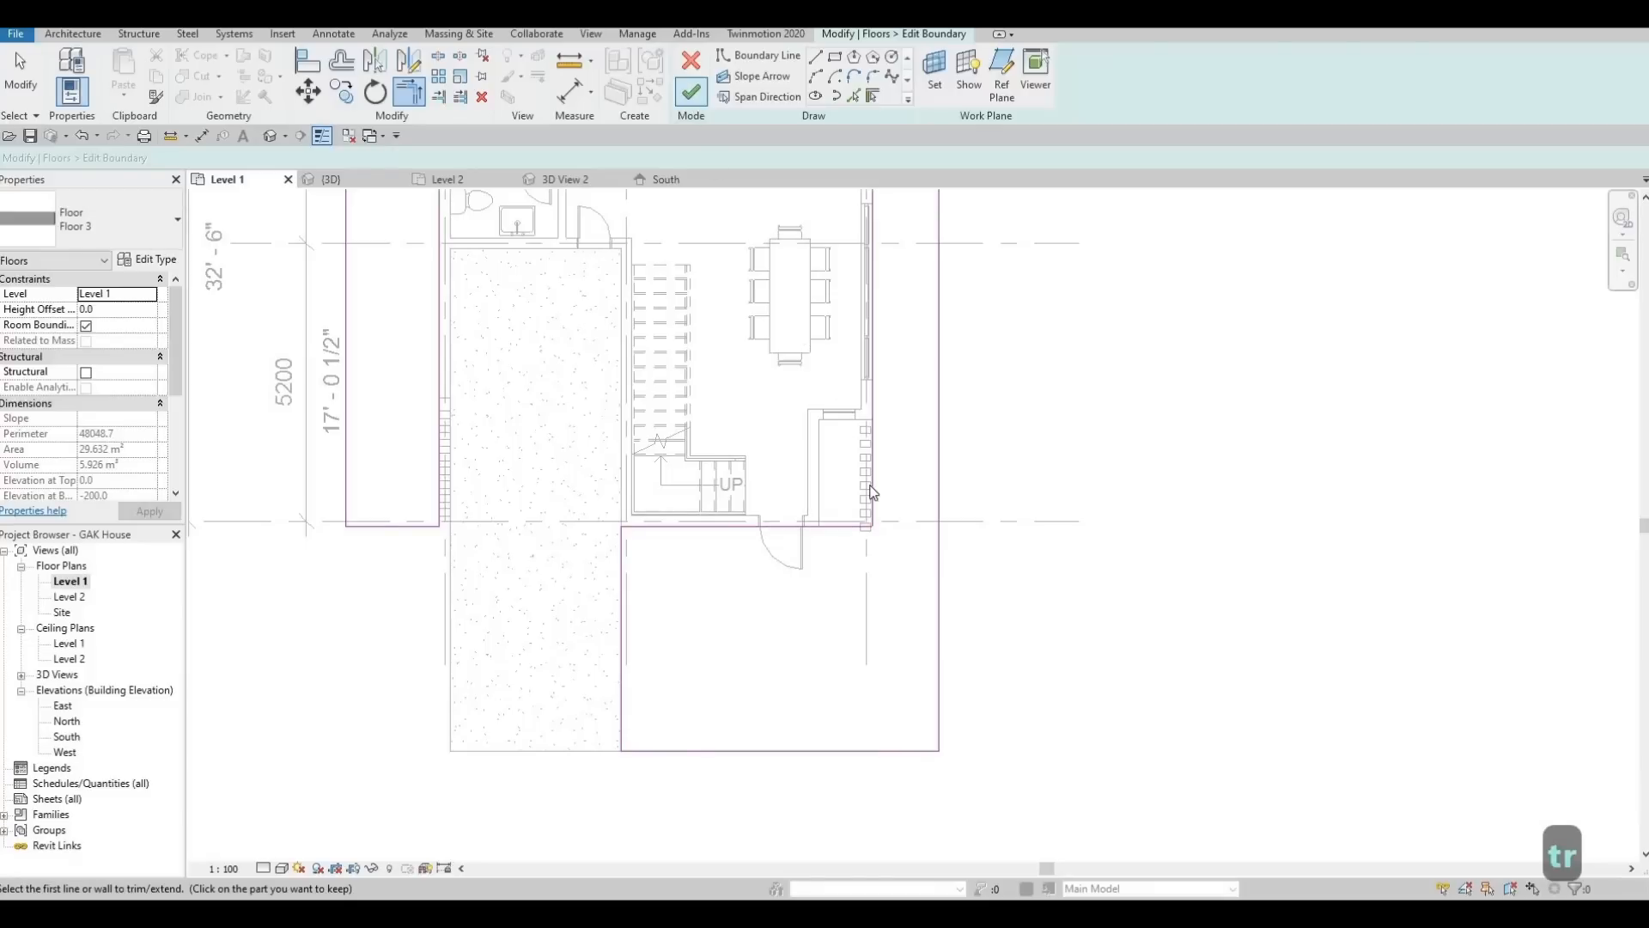
click(692, 92)
click(839, 482)
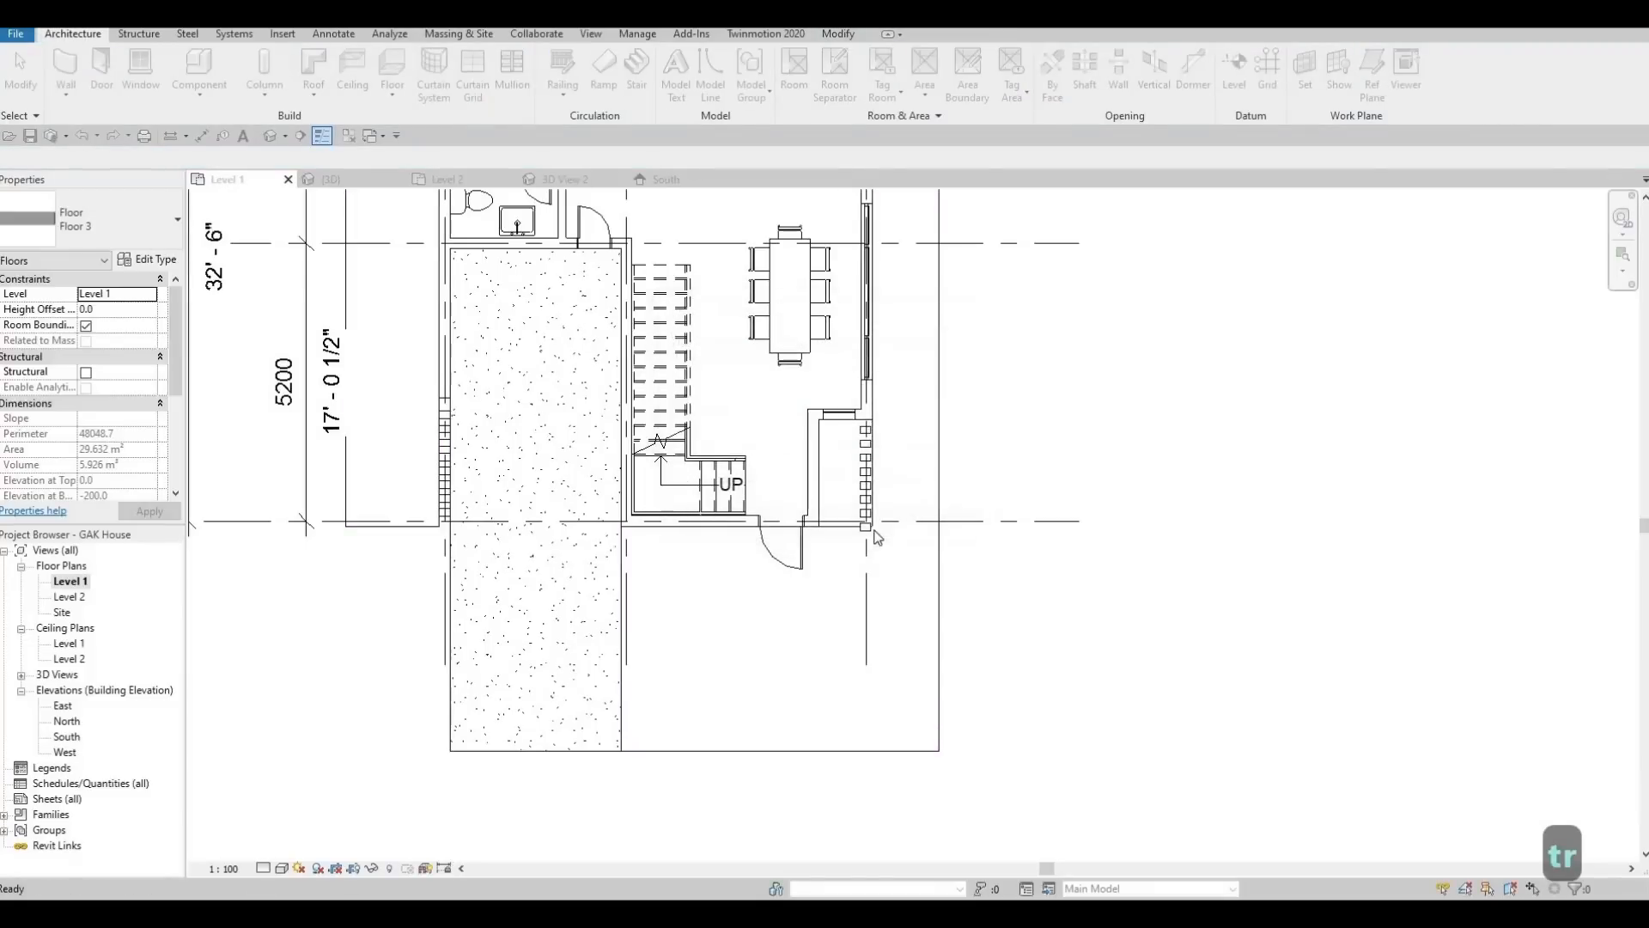
Nudge the entrance slats five steps north so they sit within the south wall's outer face
scroll(907, 464, up, 5)
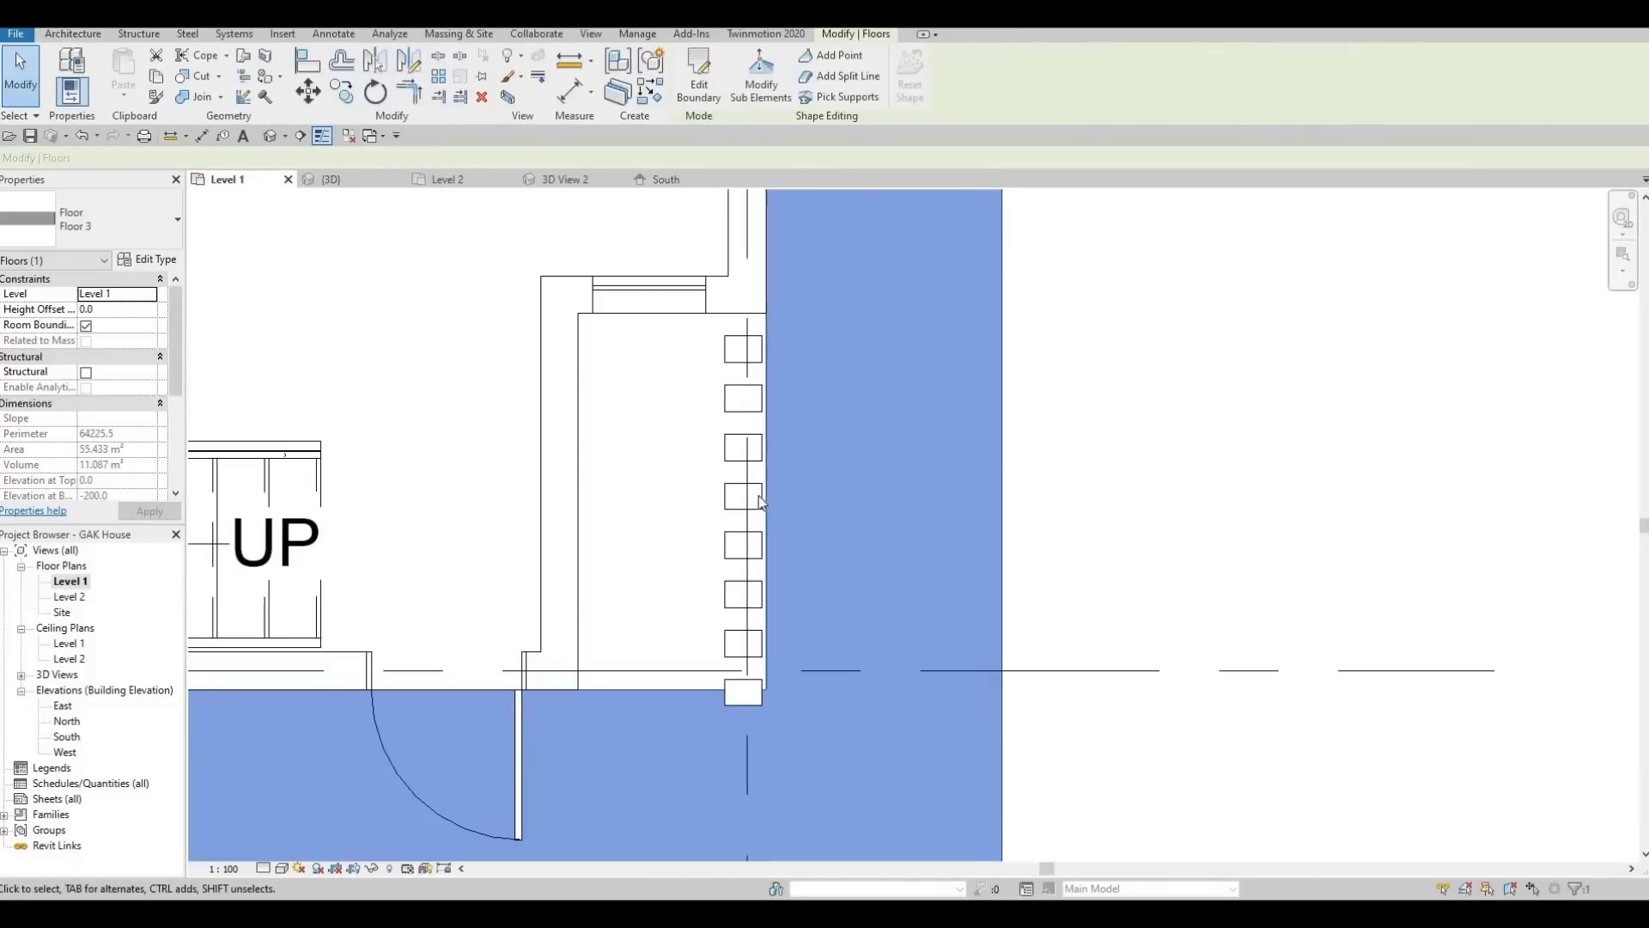
click(869, 472)
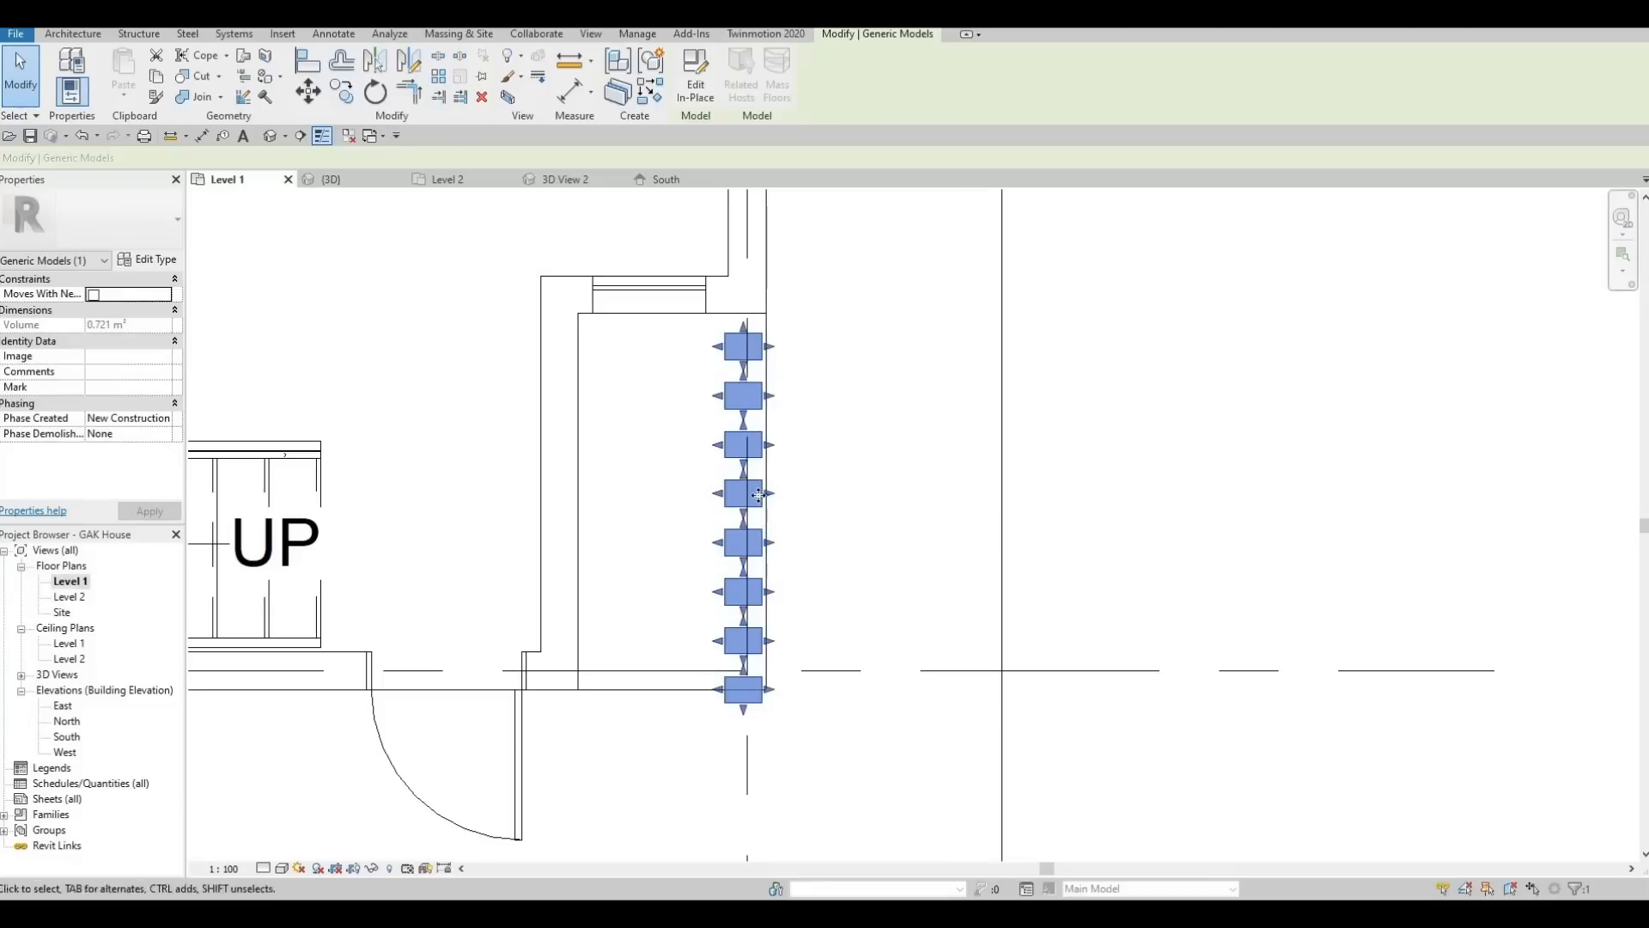
key(Up)
key(Up)
key(Up)
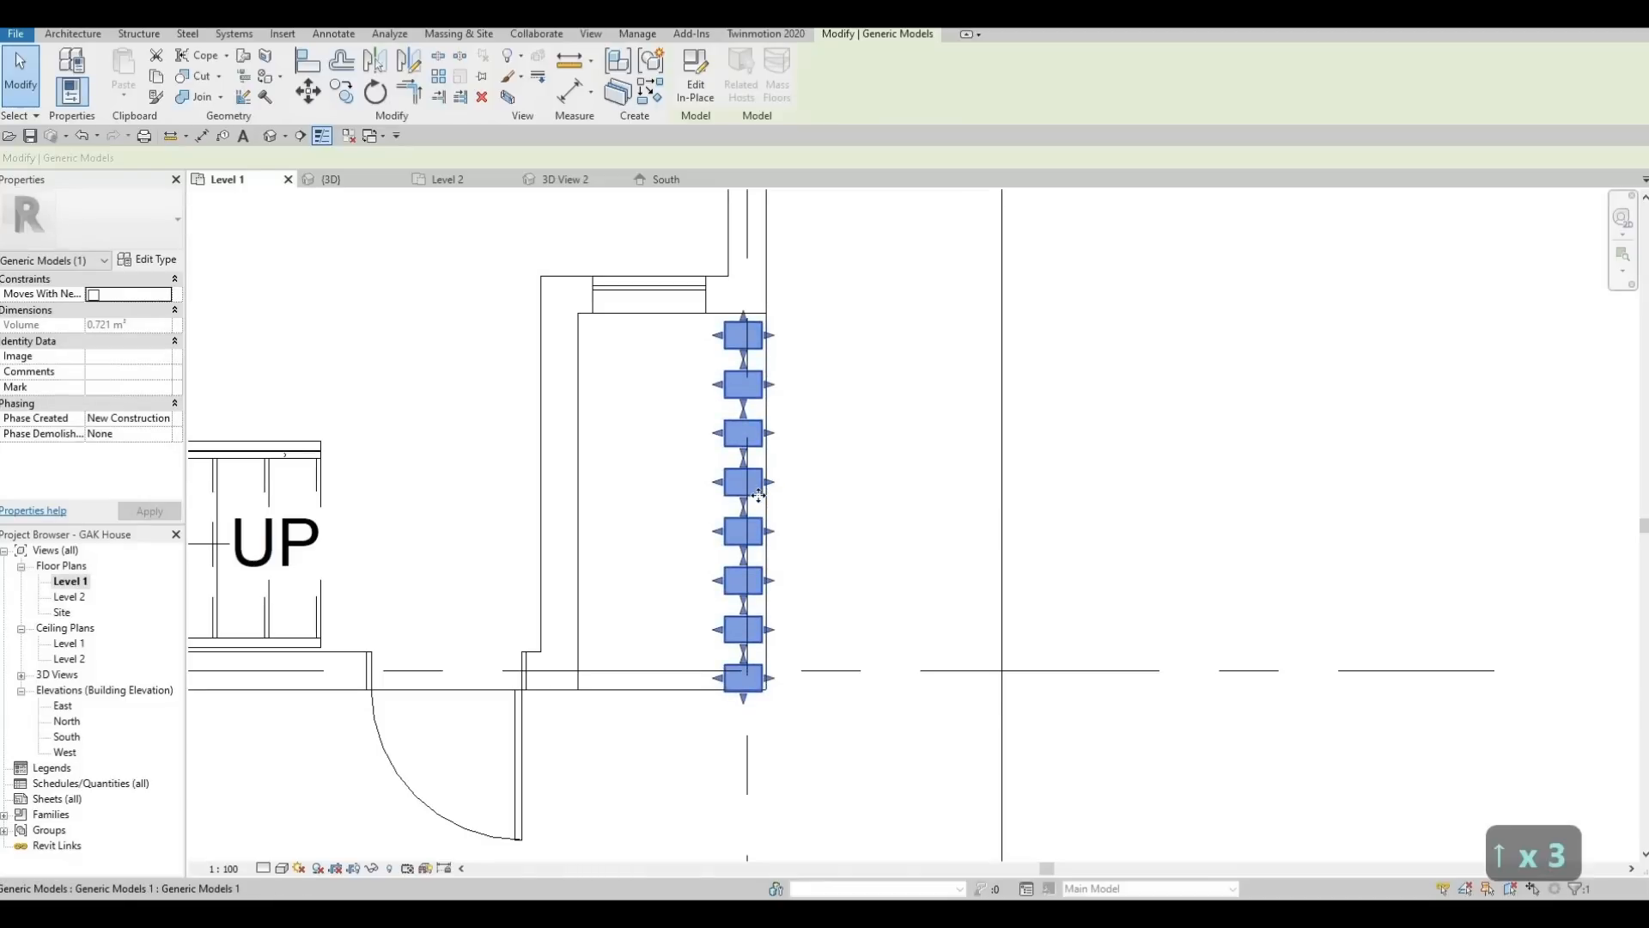
key(Up)
key(Up)
key(Escape)
key(Escape)
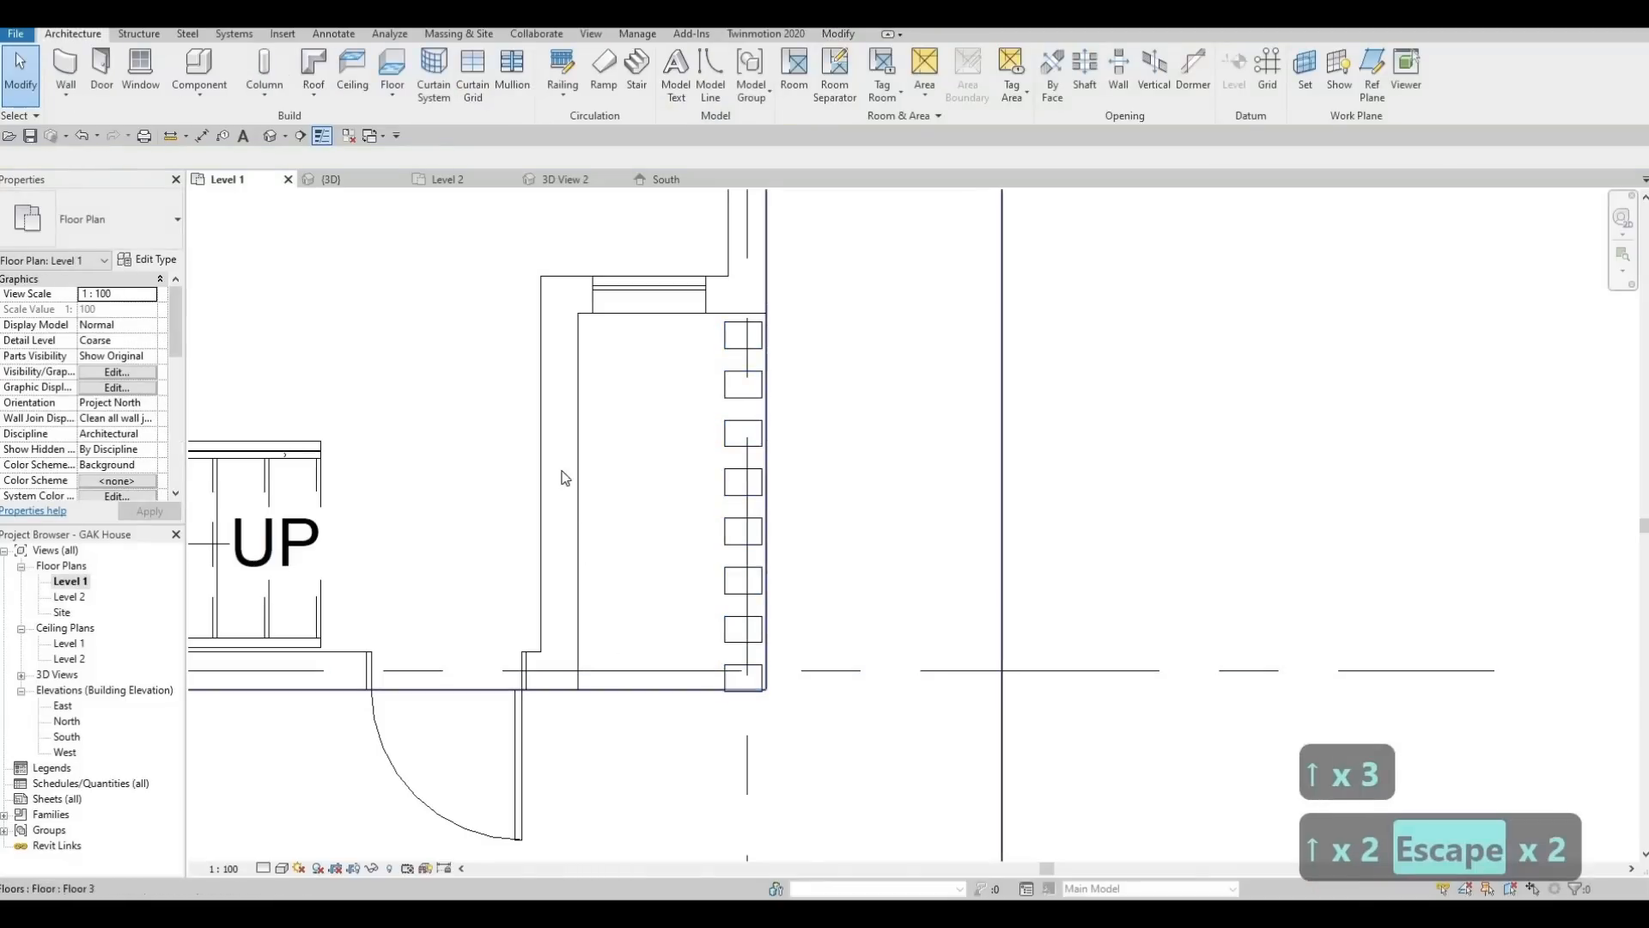
scroll(776, 507, down, 4)
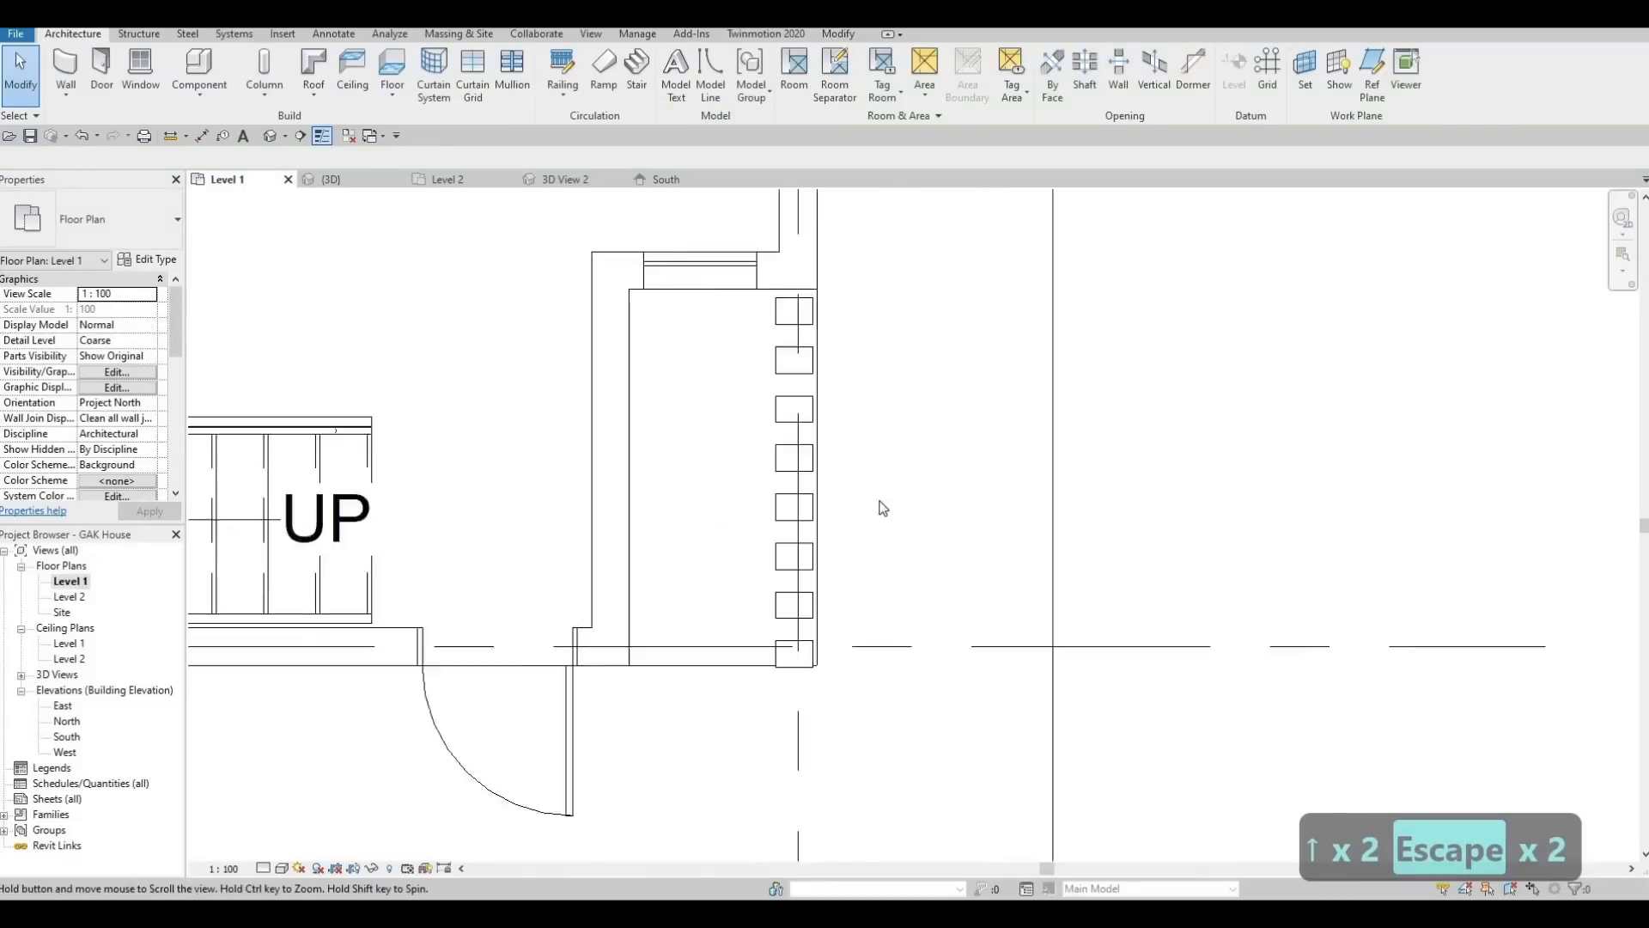
scroll(731, 539, down, 2)
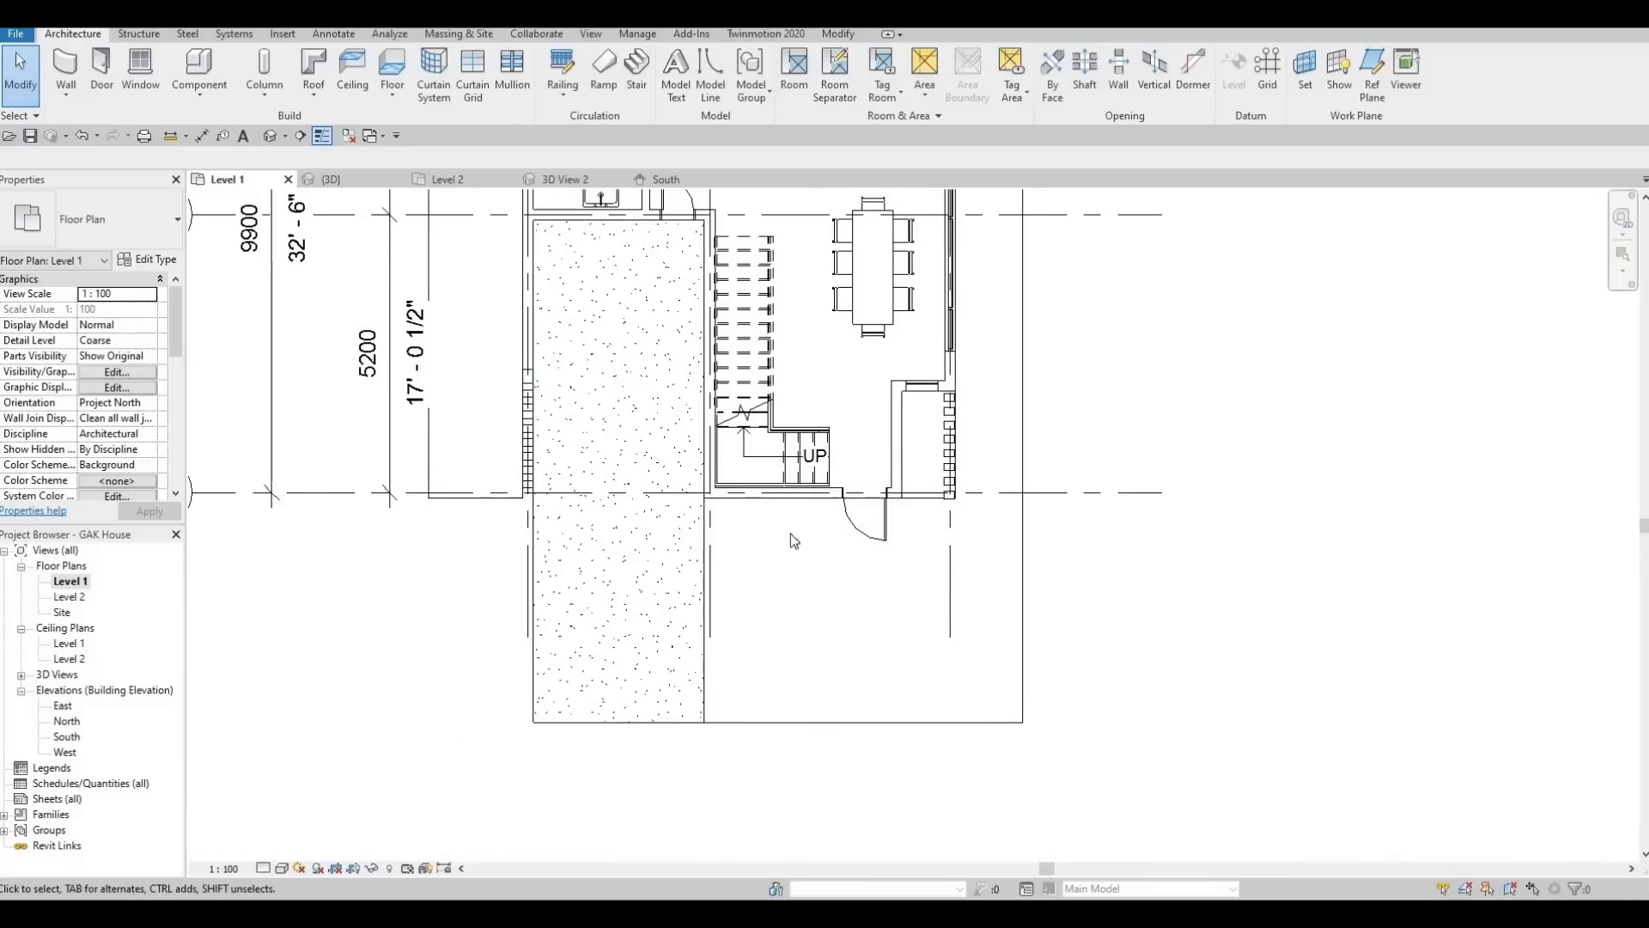
scroll(1113, 834, down, 1)
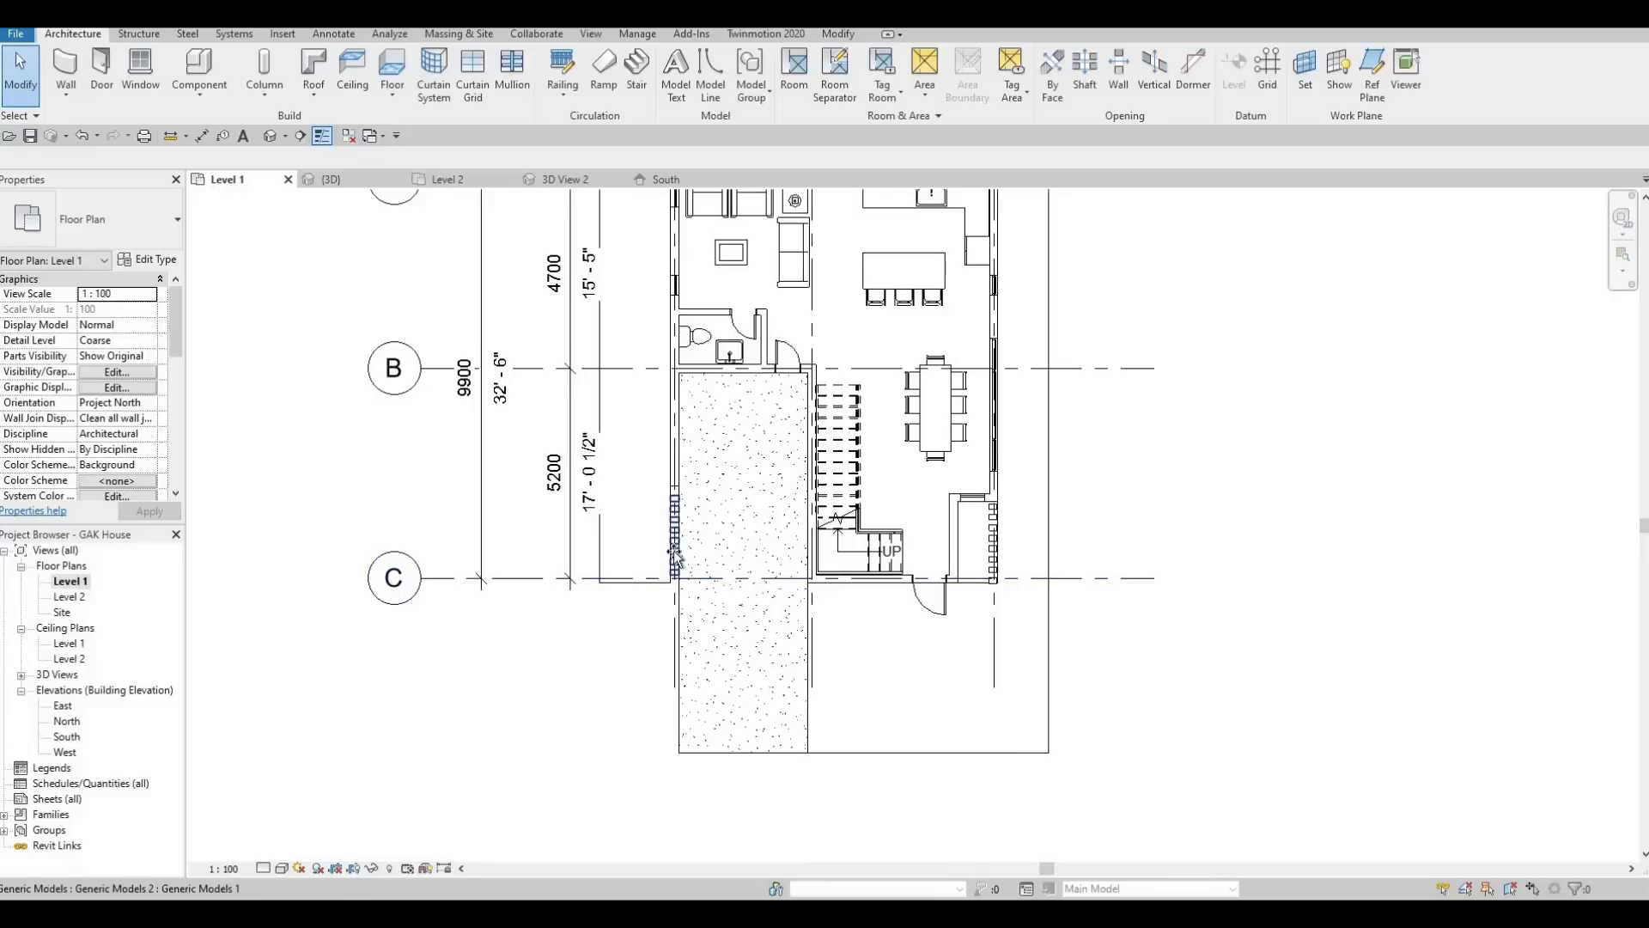
click(668, 590)
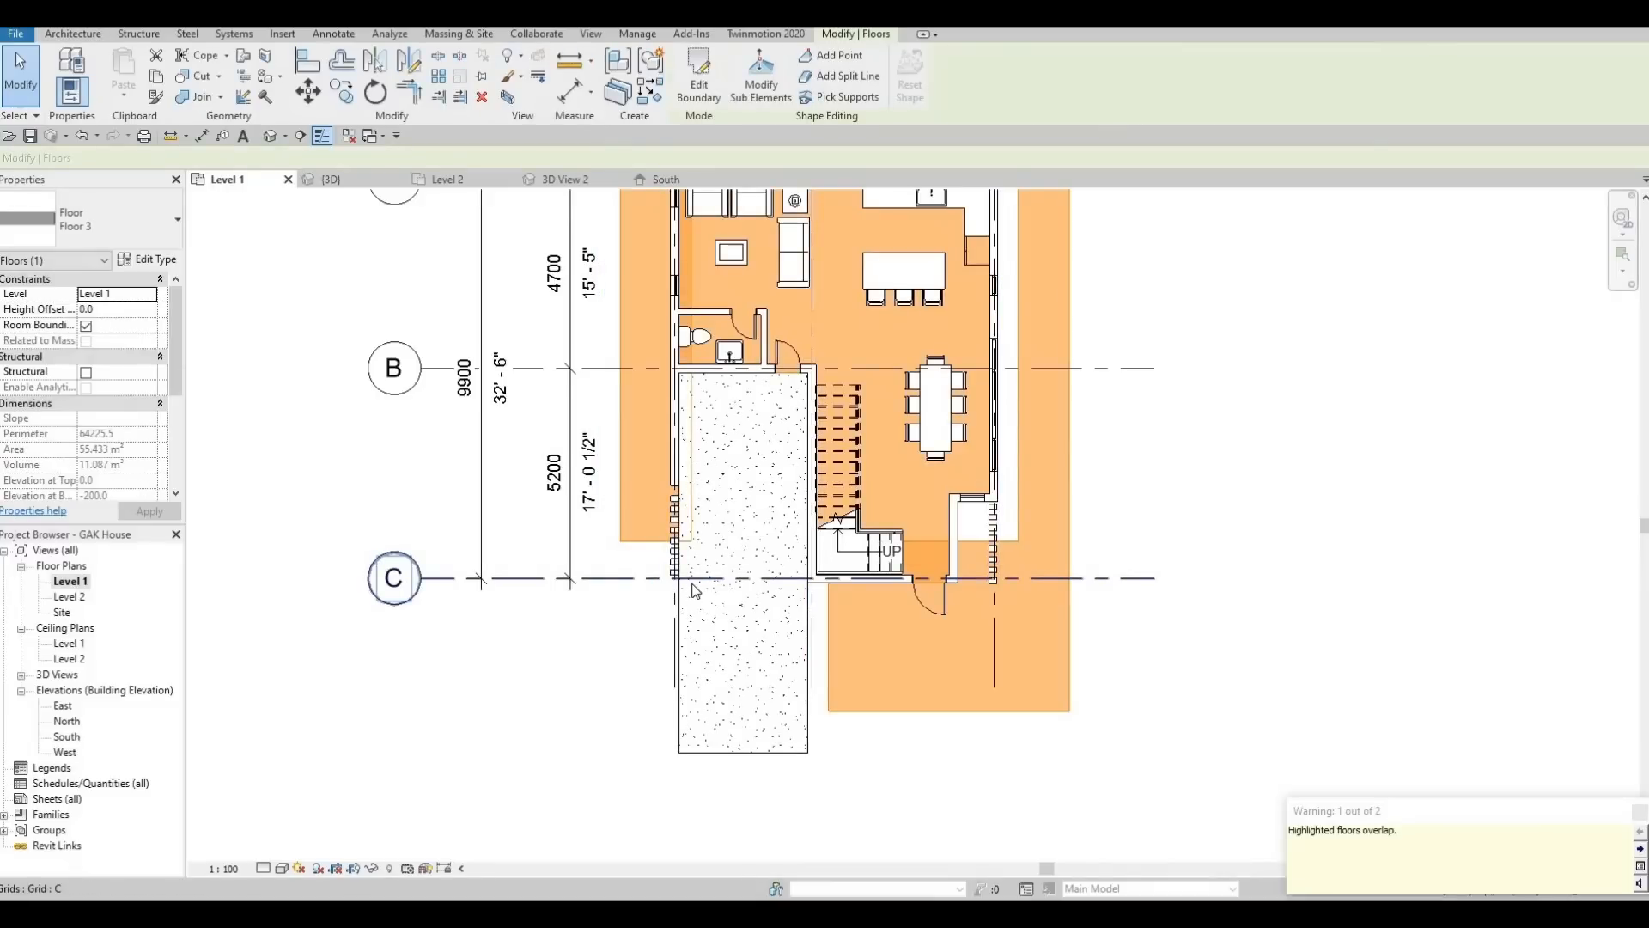
key(ctrl+z)
key(Escape)
key(Escape)
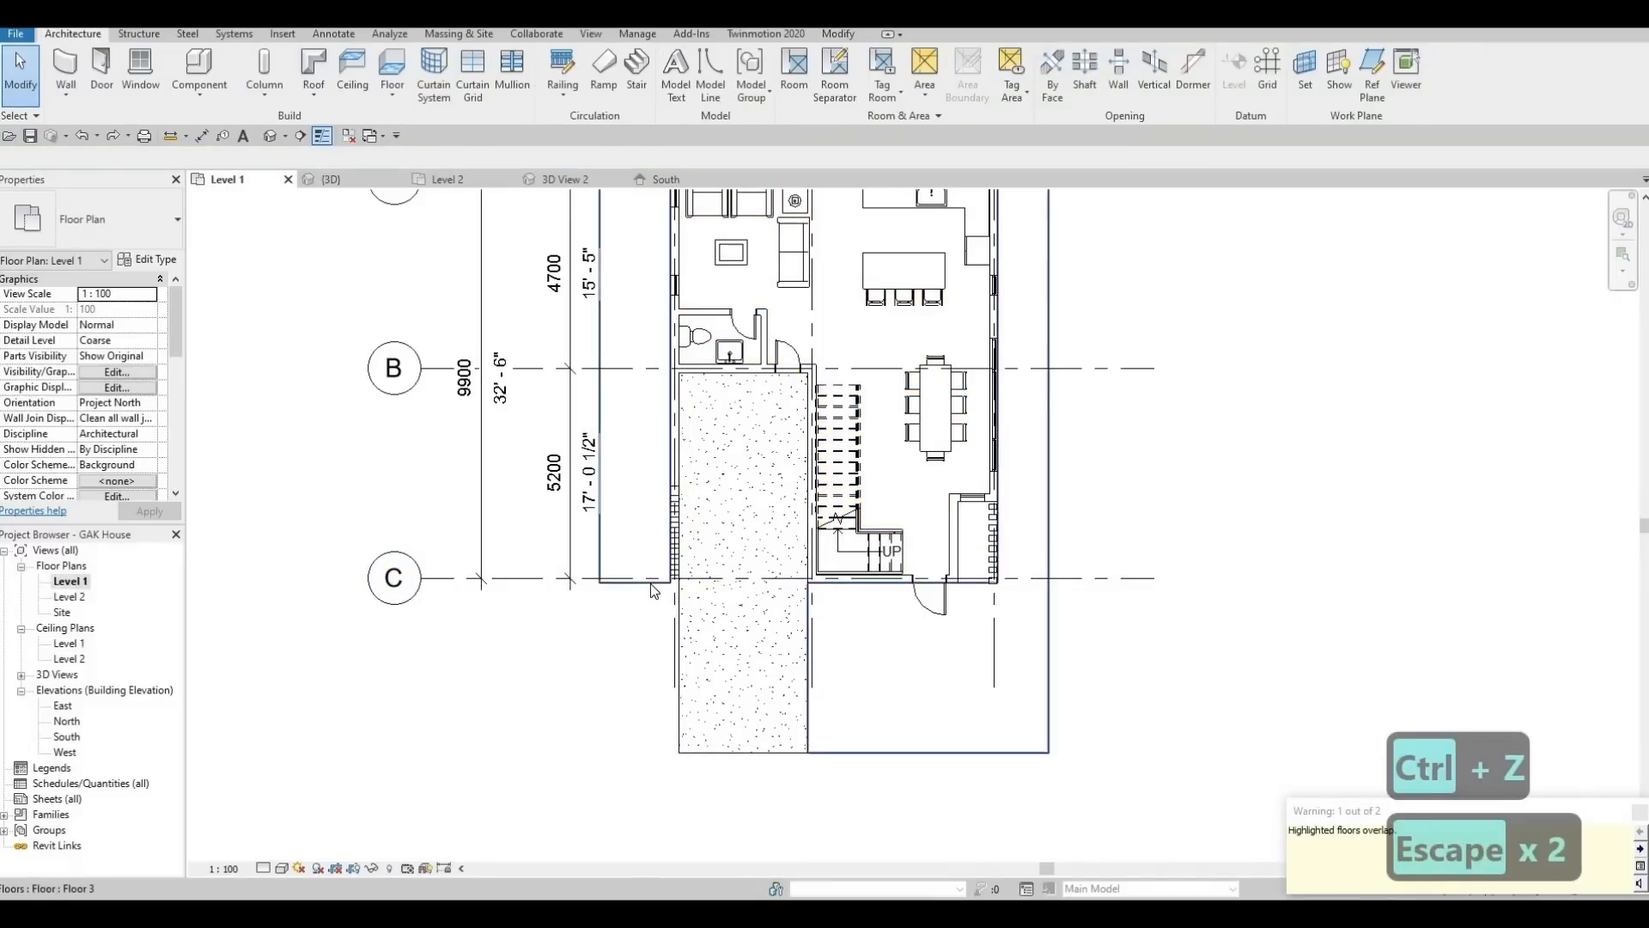
click(650, 591)
middle_drag(678, 615, 688, 590)
key(Escape)
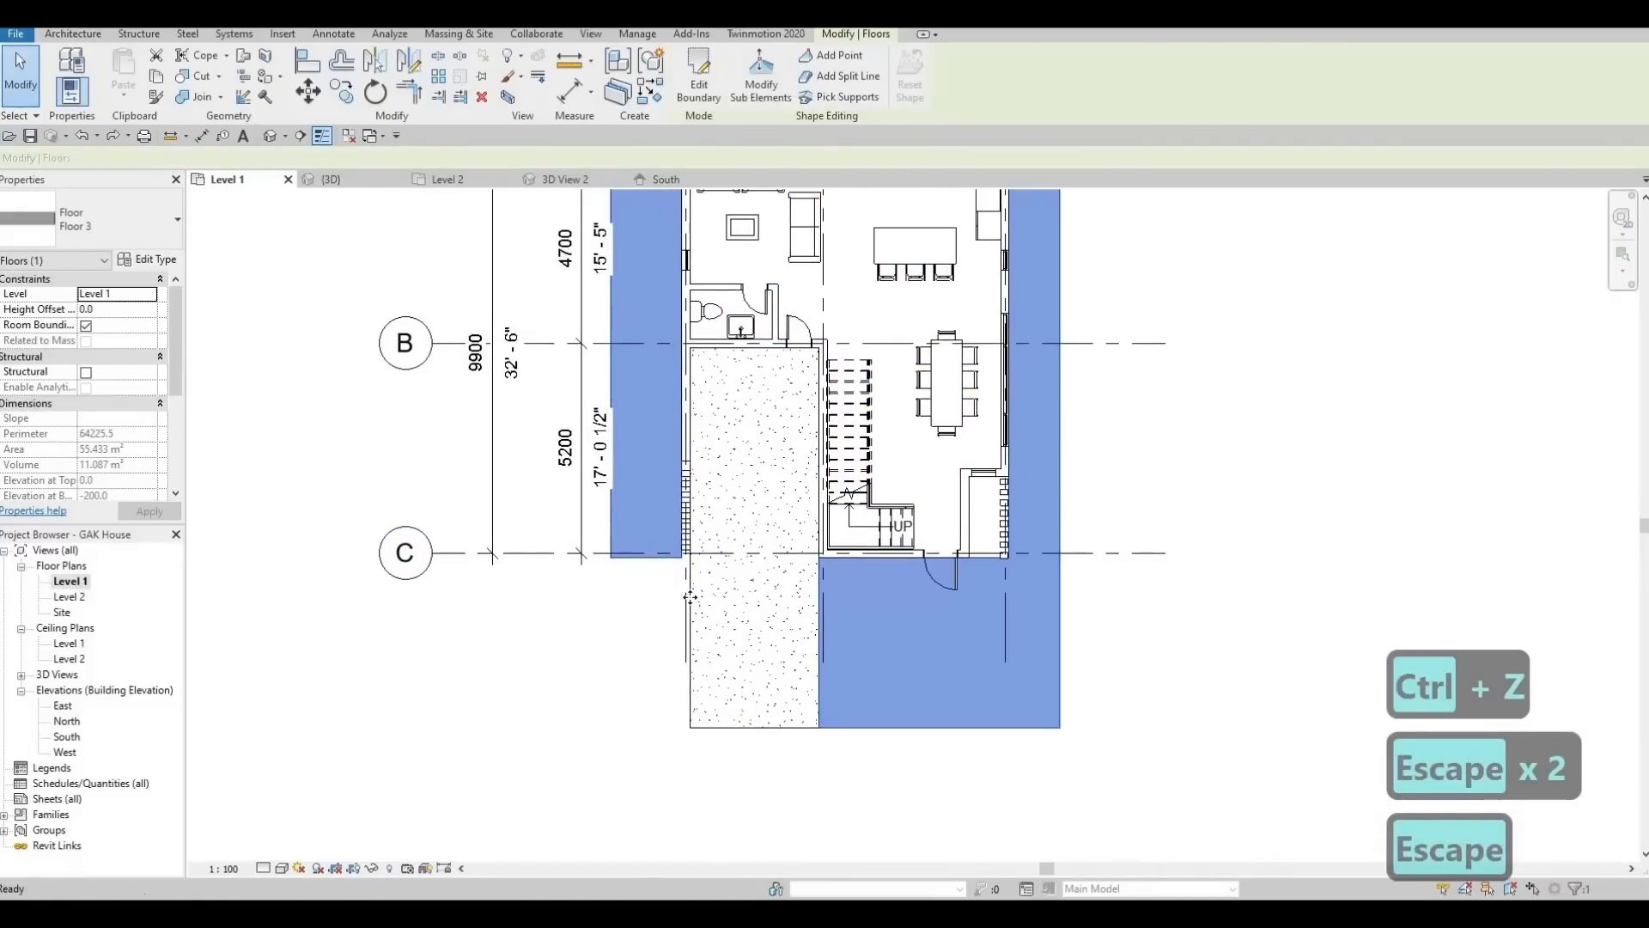
Edit the concrete Floor 4 boundary and draw a 200 mm horizontal line across the west wall's end at the garage slats
click(689, 595)
click(699, 90)
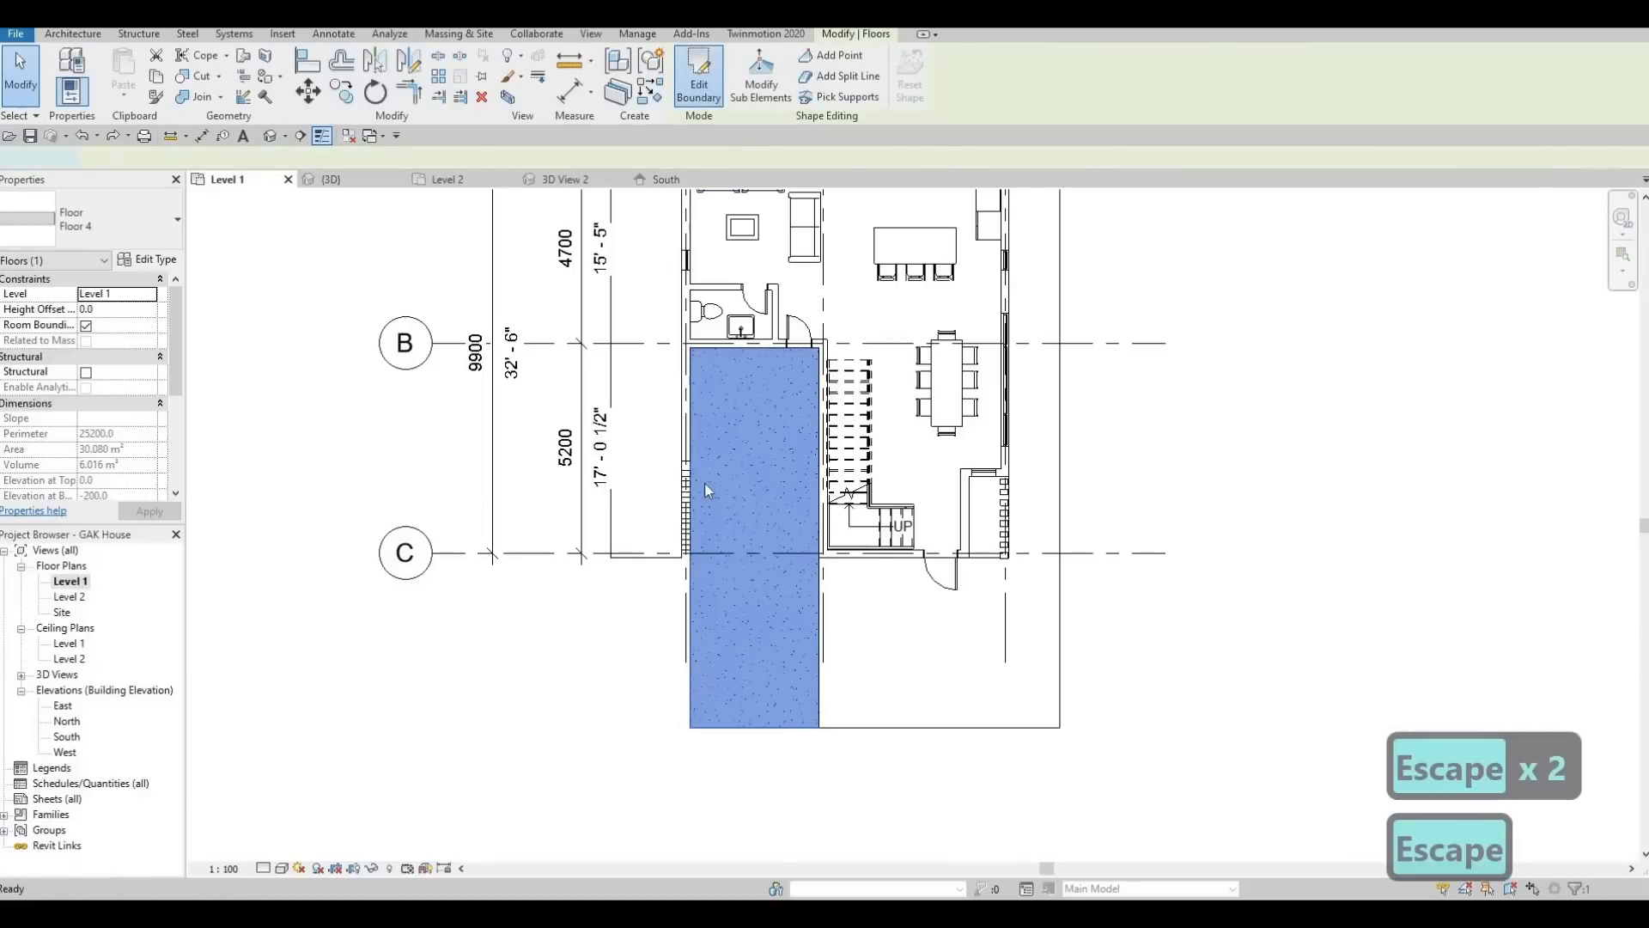
scroll(701, 472, up, 3)
scroll(669, 444, up, 2)
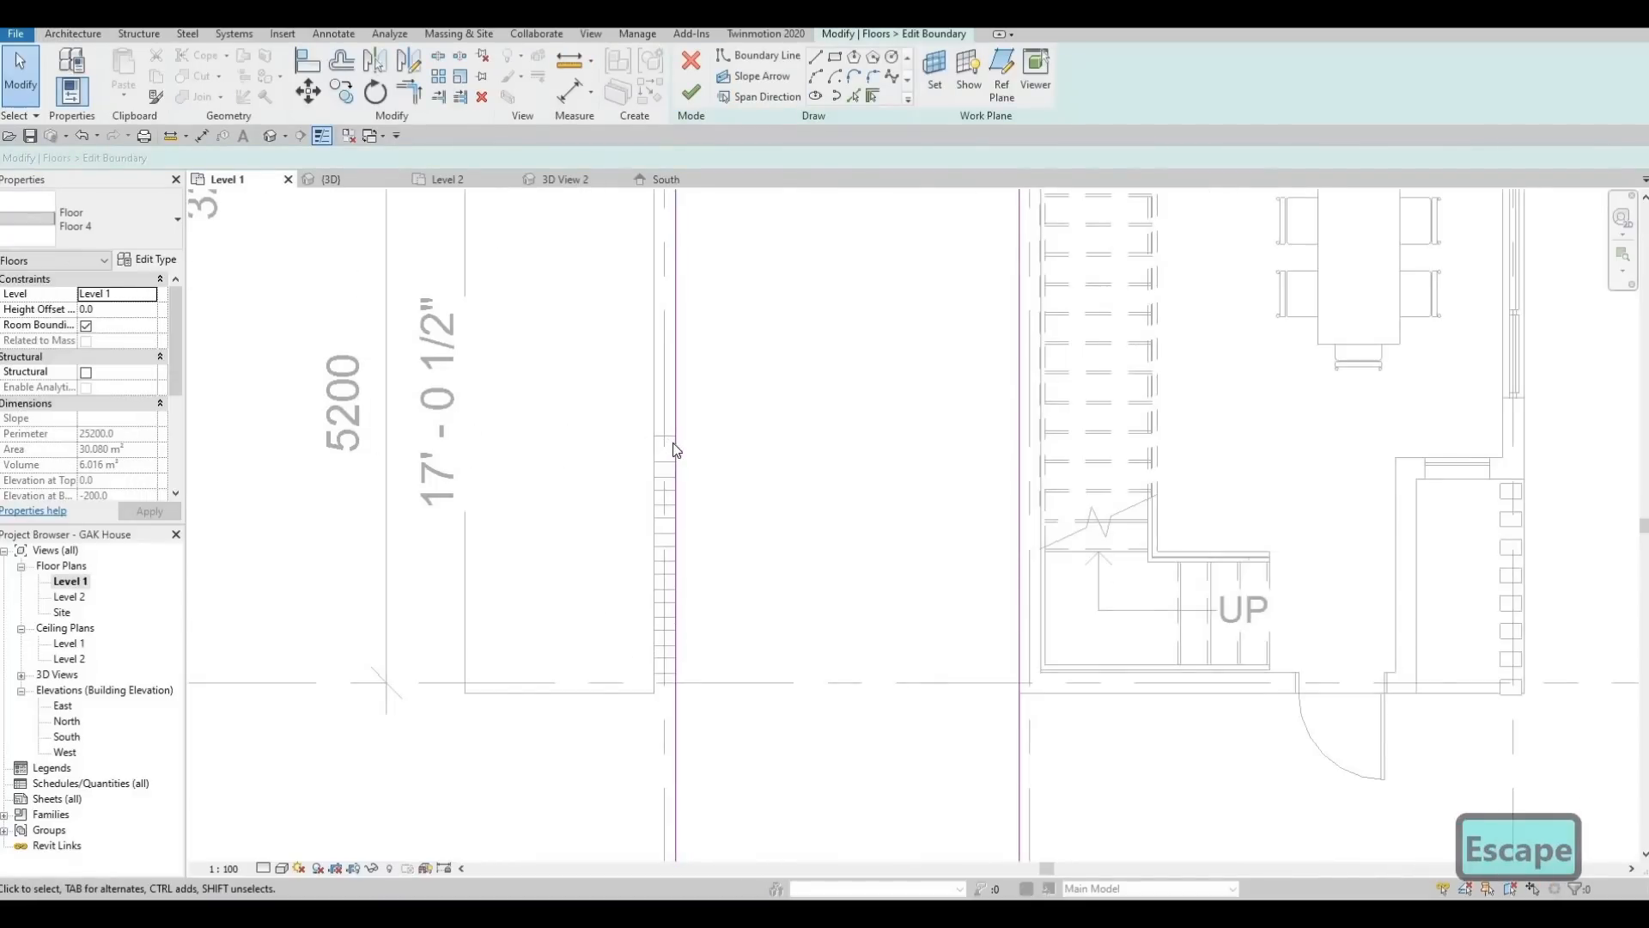
middle_drag(692, 640, 710, 555)
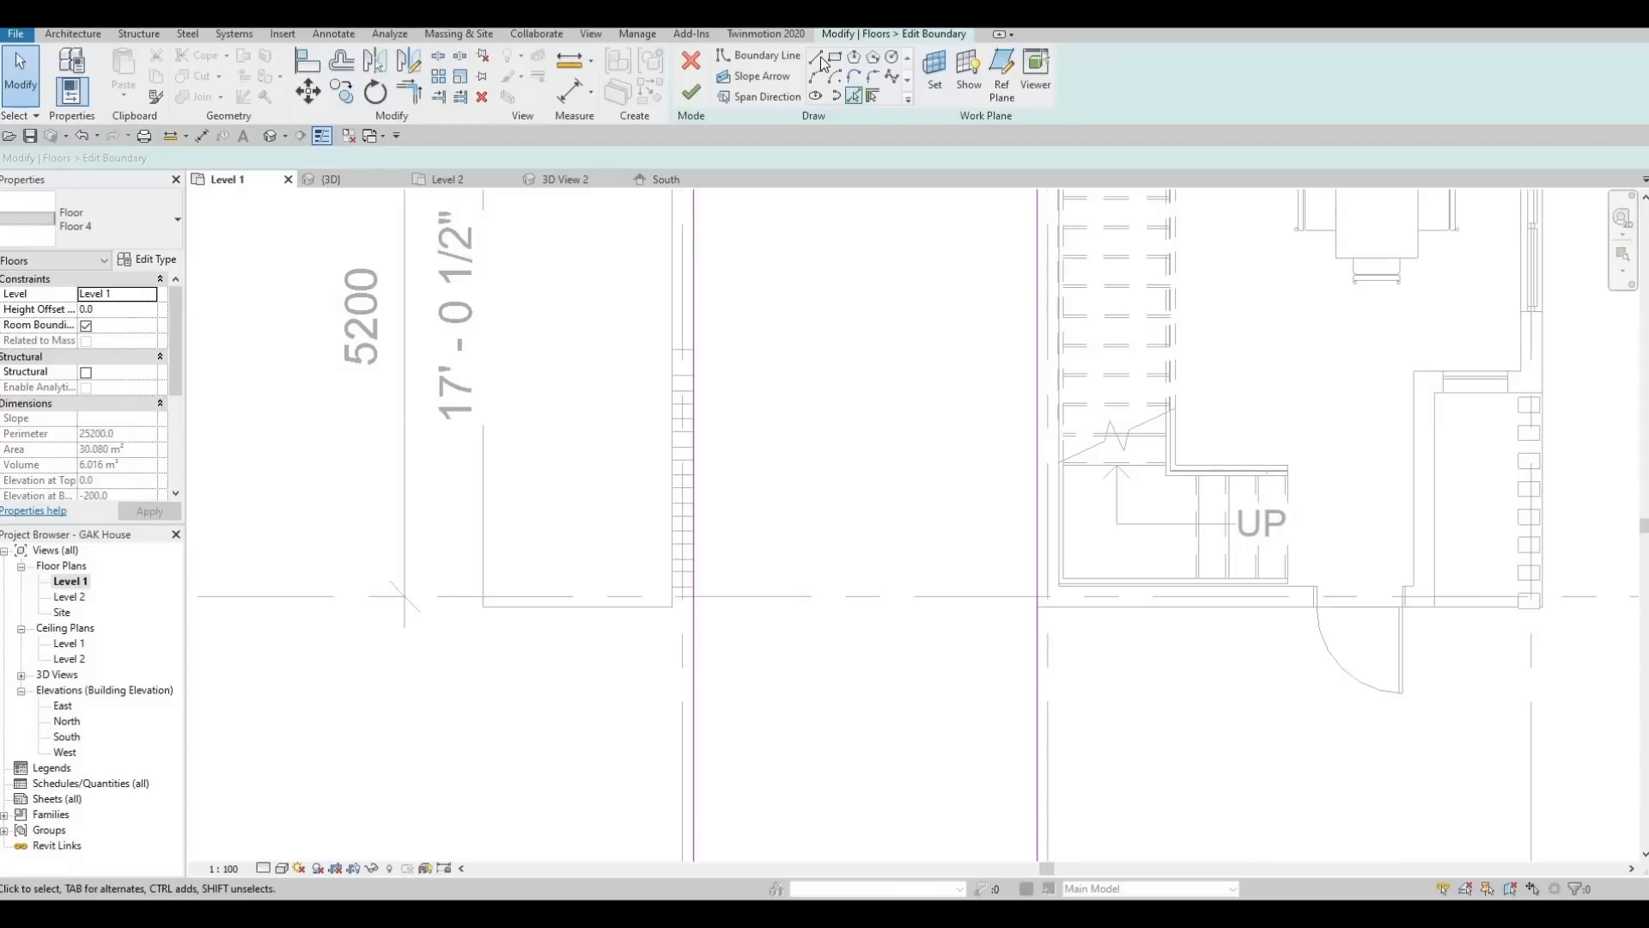
key(l)
key(i)
scroll(670, 395, up, 2)
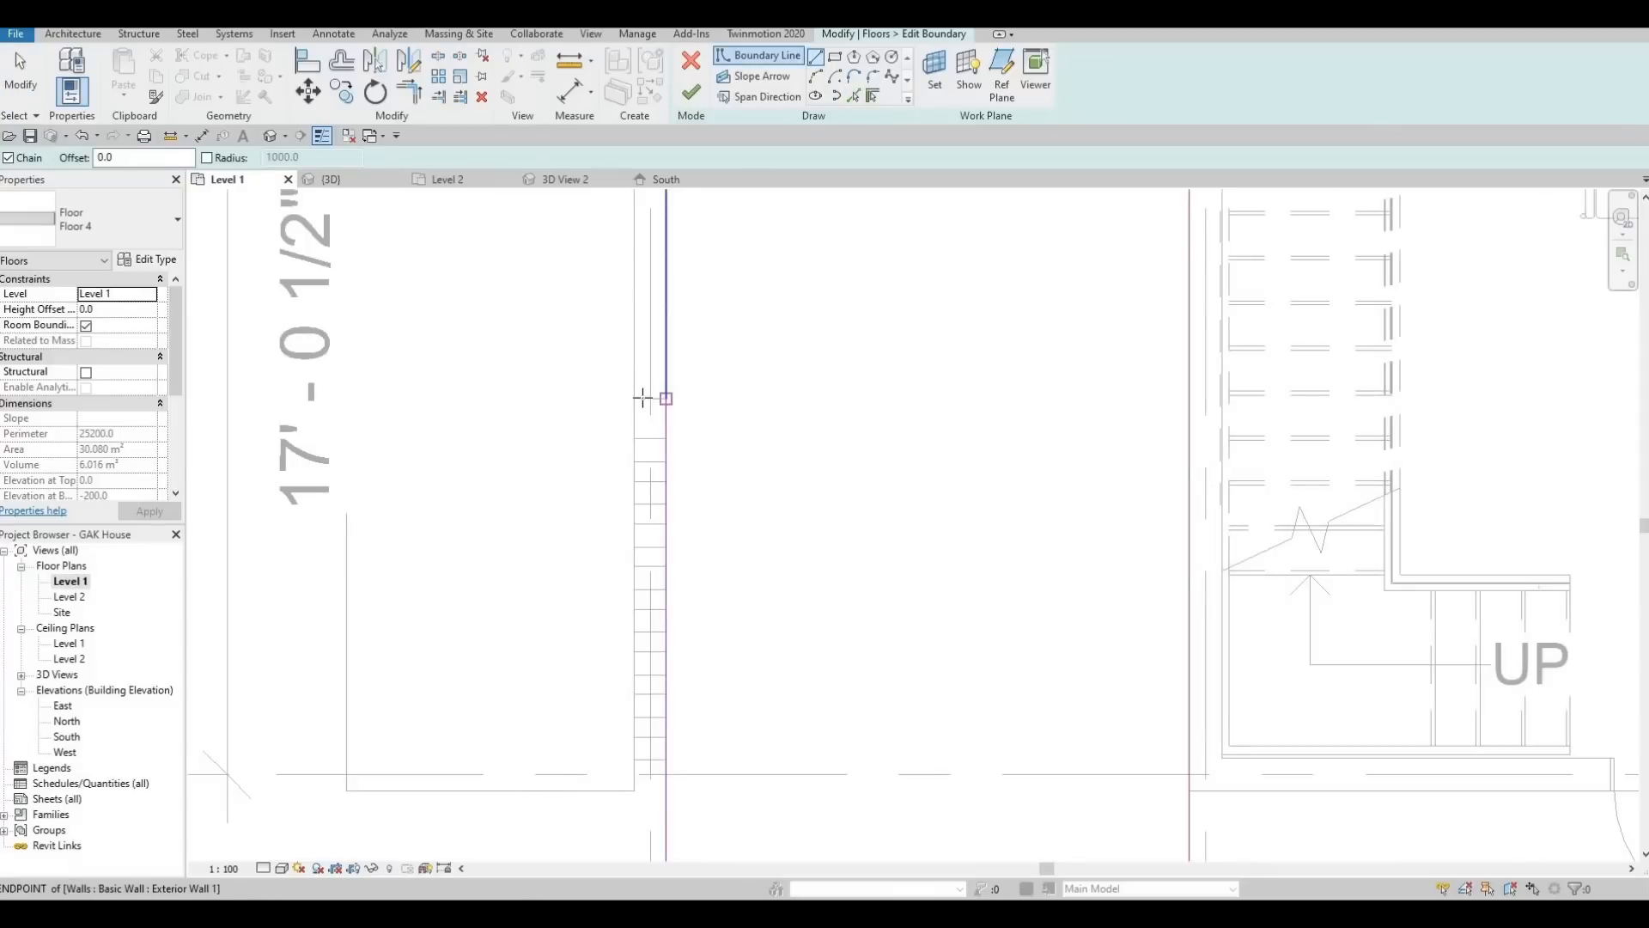
click(634, 398)
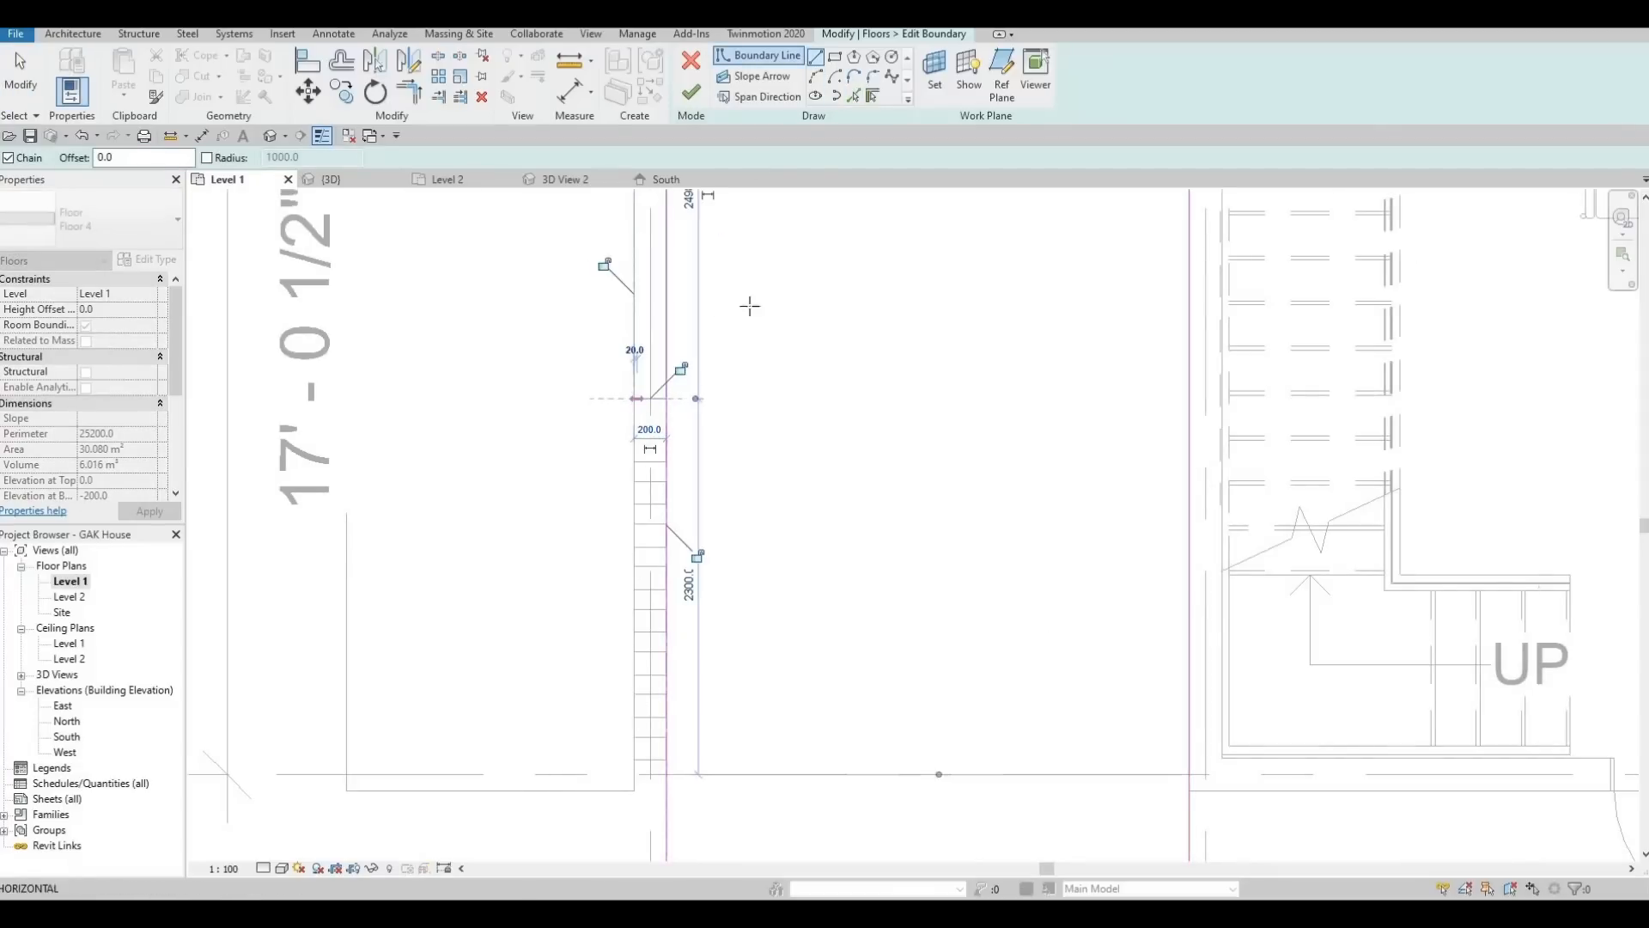
Continue the boundary with a vertical line southwards along the garage slats' outer face to near the driveway's south edge
middle_drag(720, 529, 750, 422)
middle_drag(696, 614, 778, 327)
middle_drag(758, 581, 773, 469)
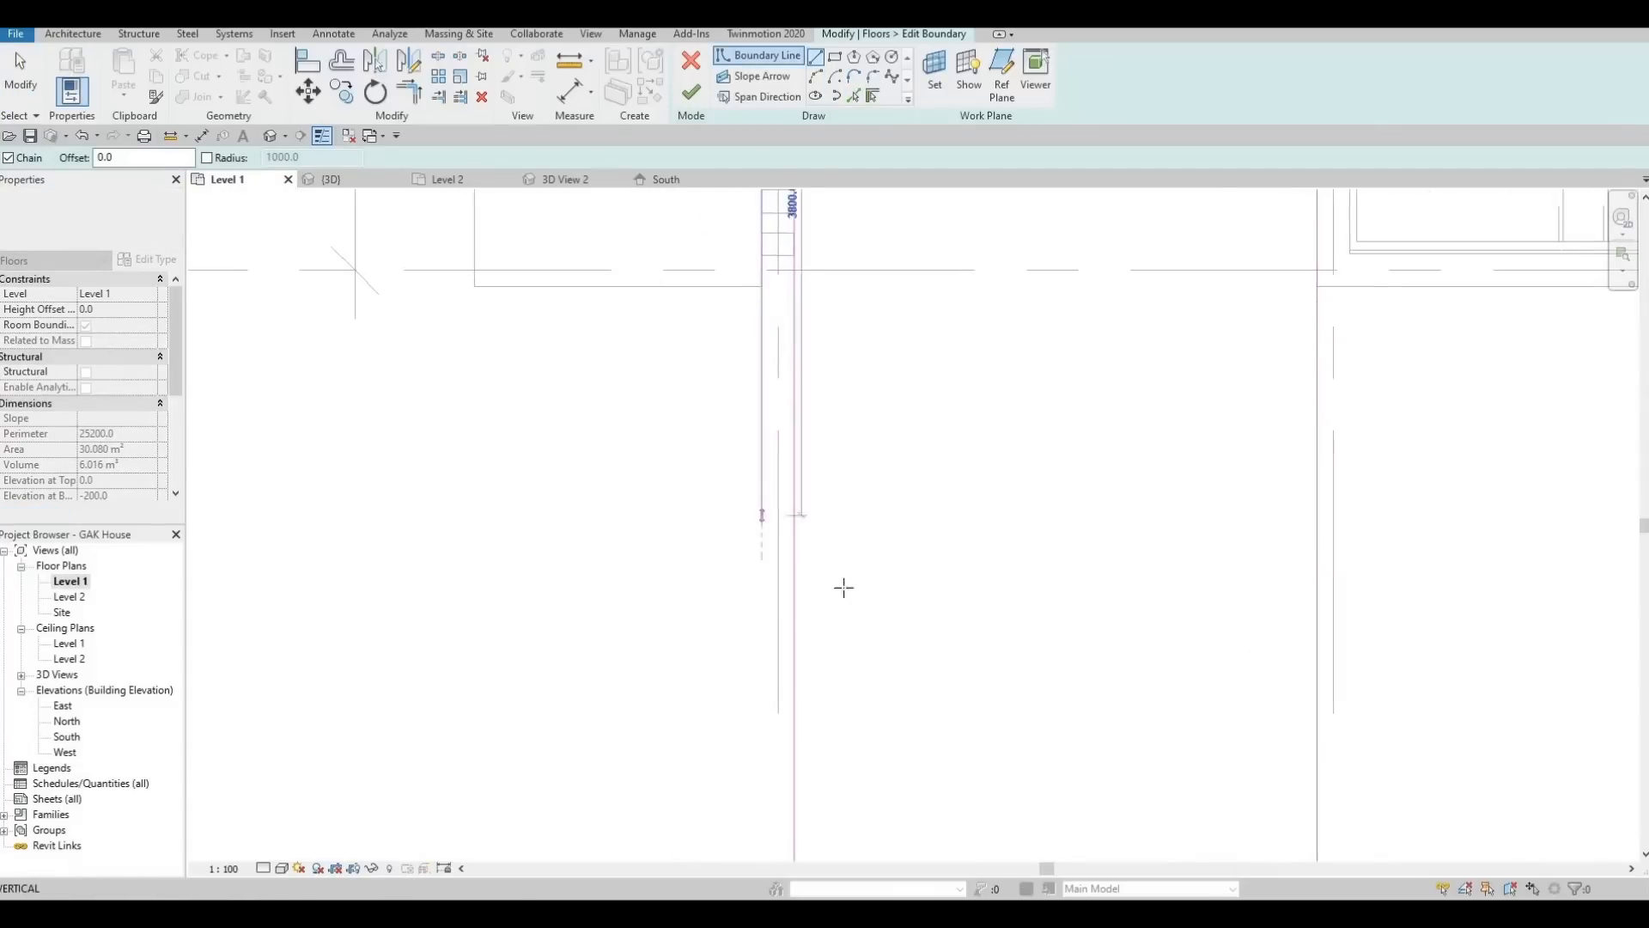
middle_drag(735, 718, 804, 413)
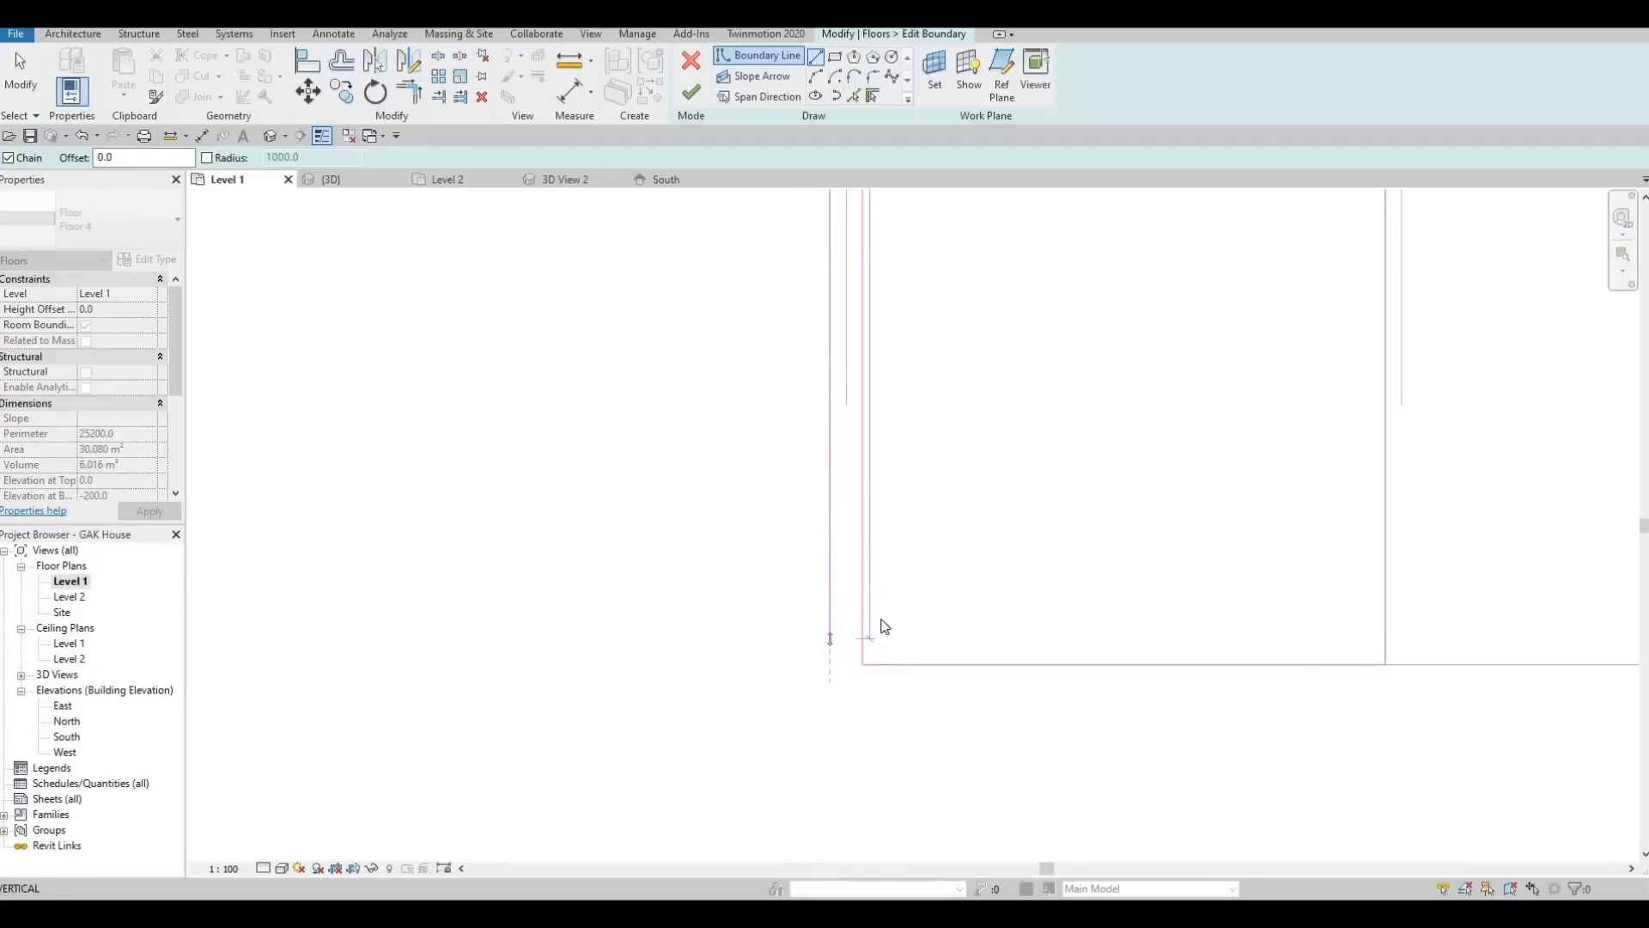
key(Escape)
key(Escape)
Trim the new vertical boundary line and the driveway's south edge to a corner
key(t)
key(r)
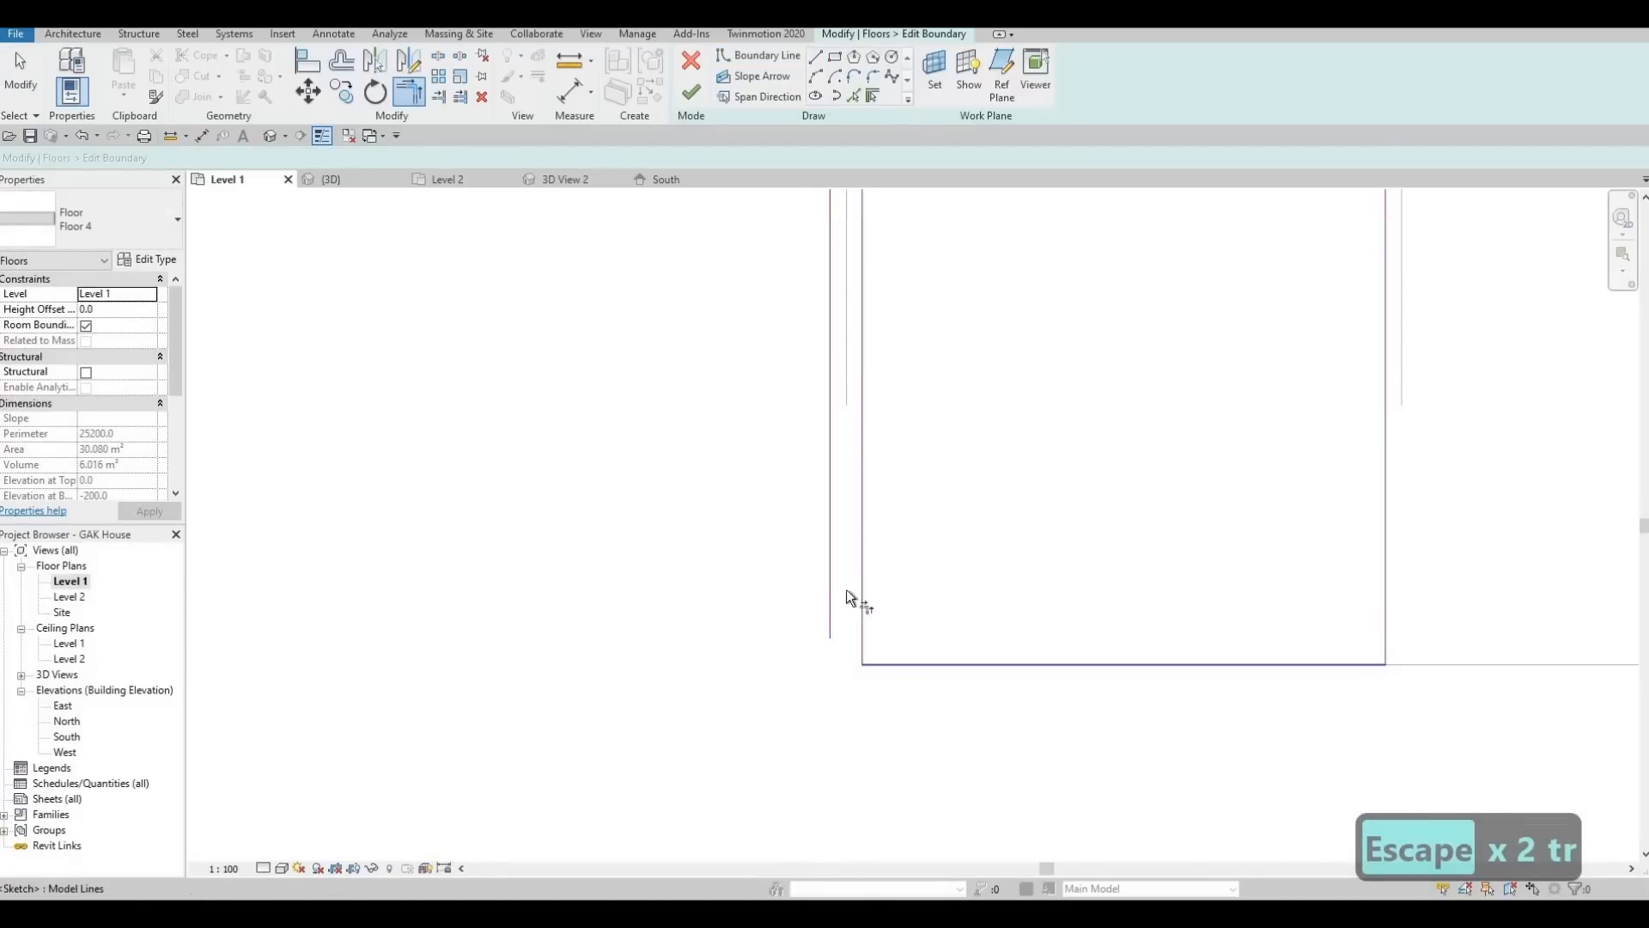
click(829, 573)
key(Escape)
key(Escape)
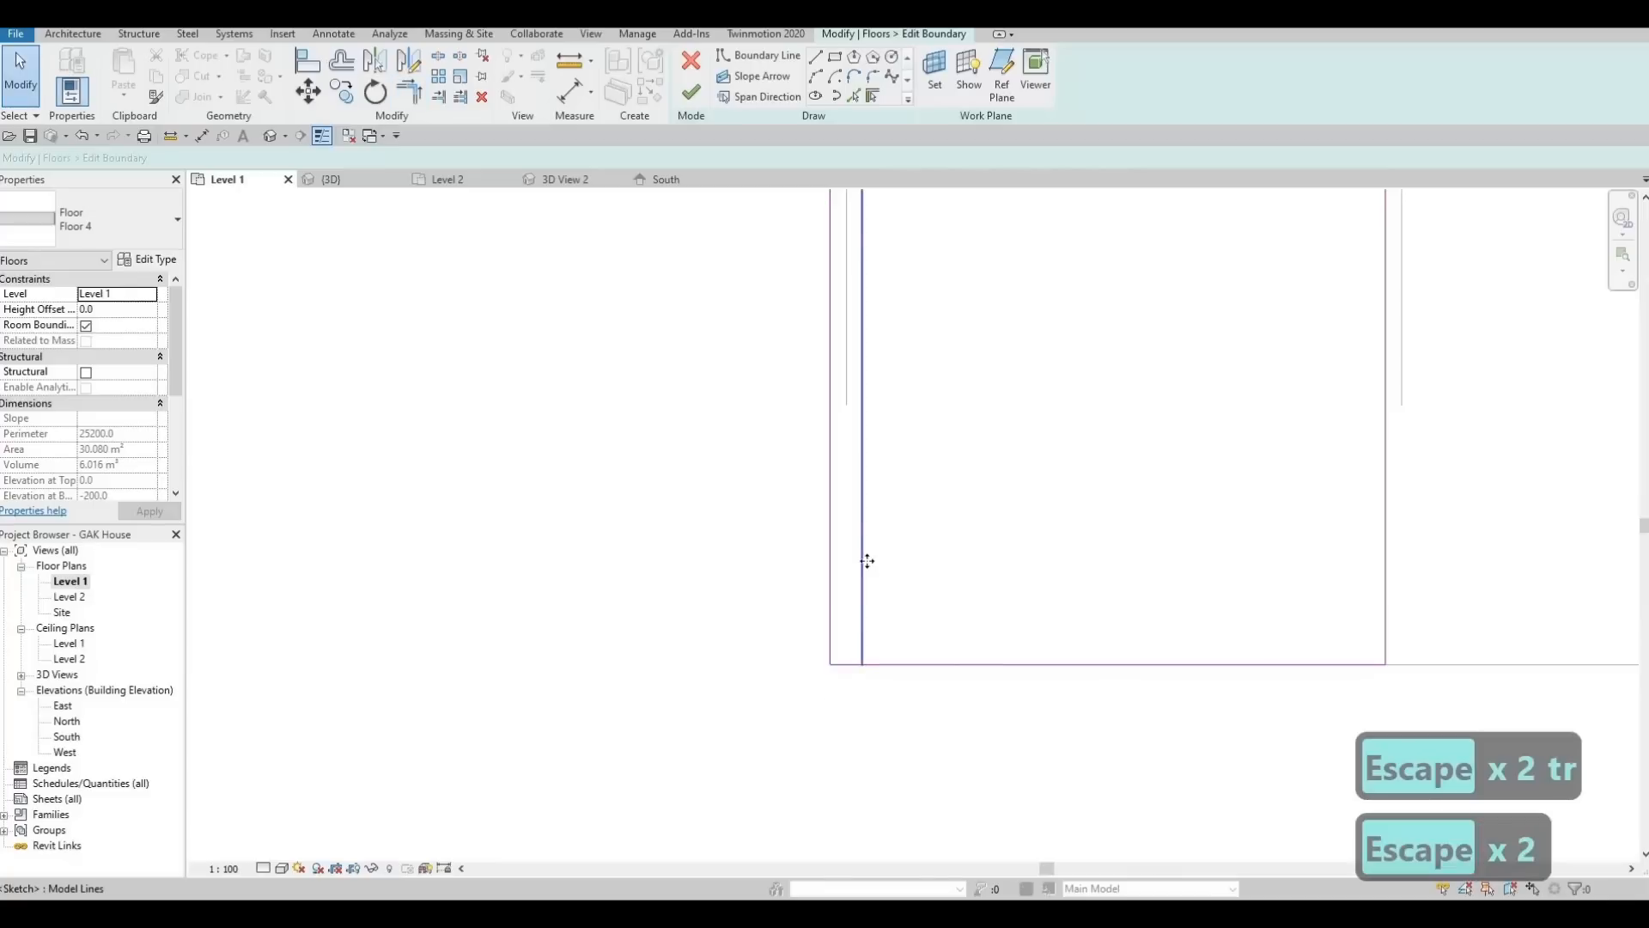
Try deleting the Floor 4 boundary's original west line and undo the deletion
click(864, 561)
key(Delete)
scroll(795, 524, down, 4)
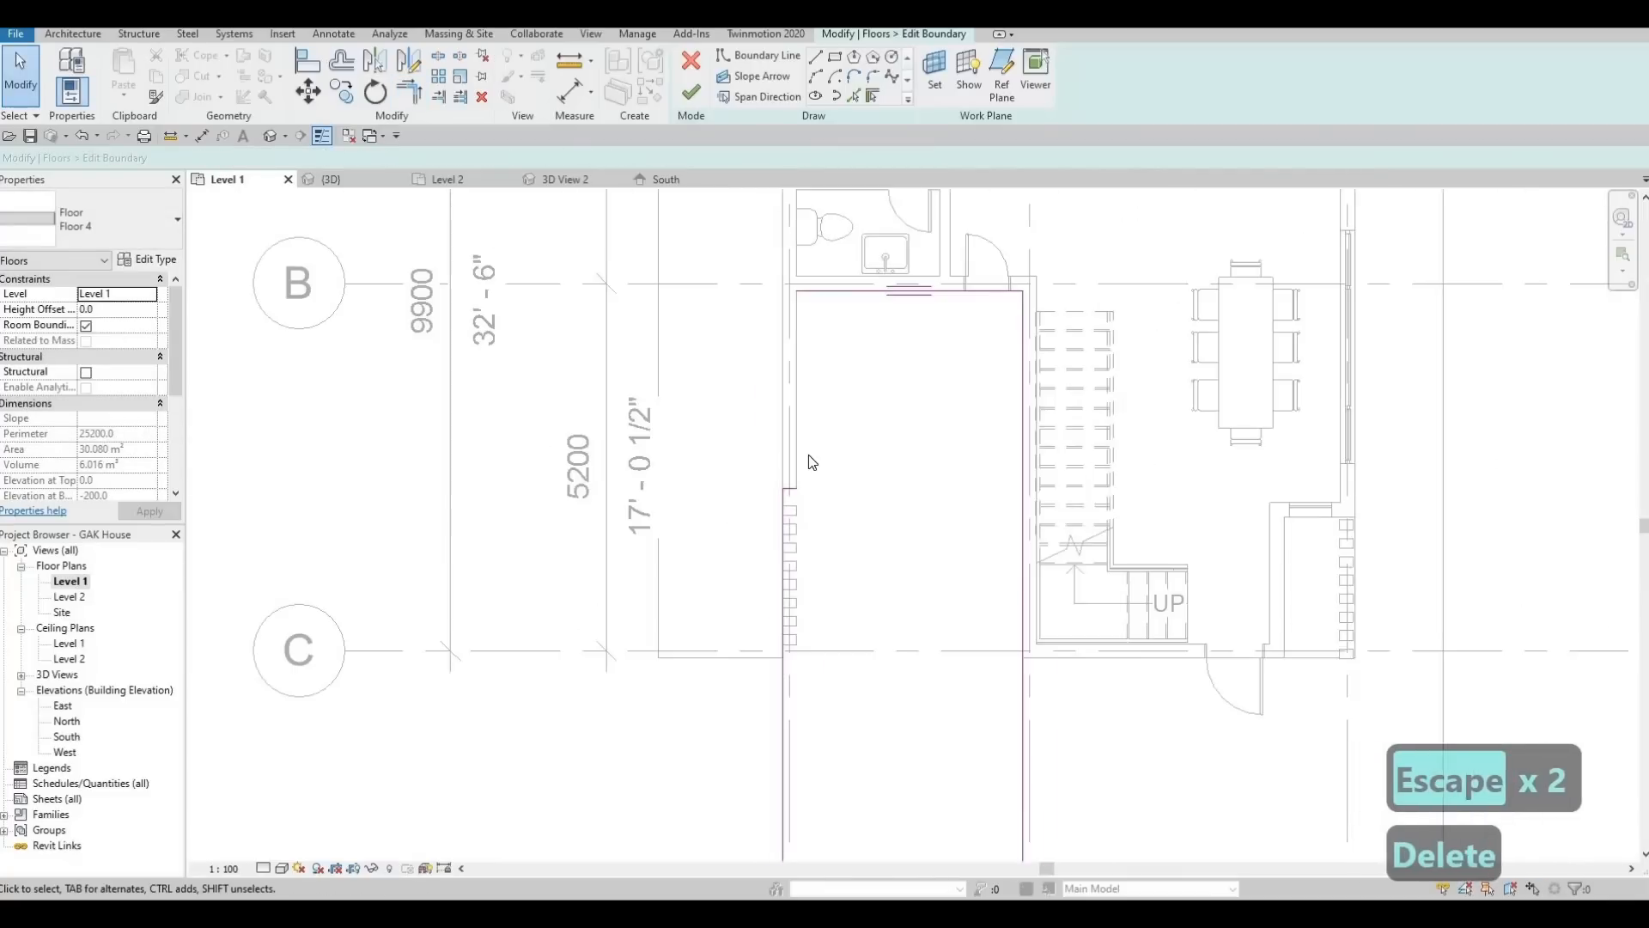
scroll(803, 574, up, 3)
scroll(802, 574, down, 2)
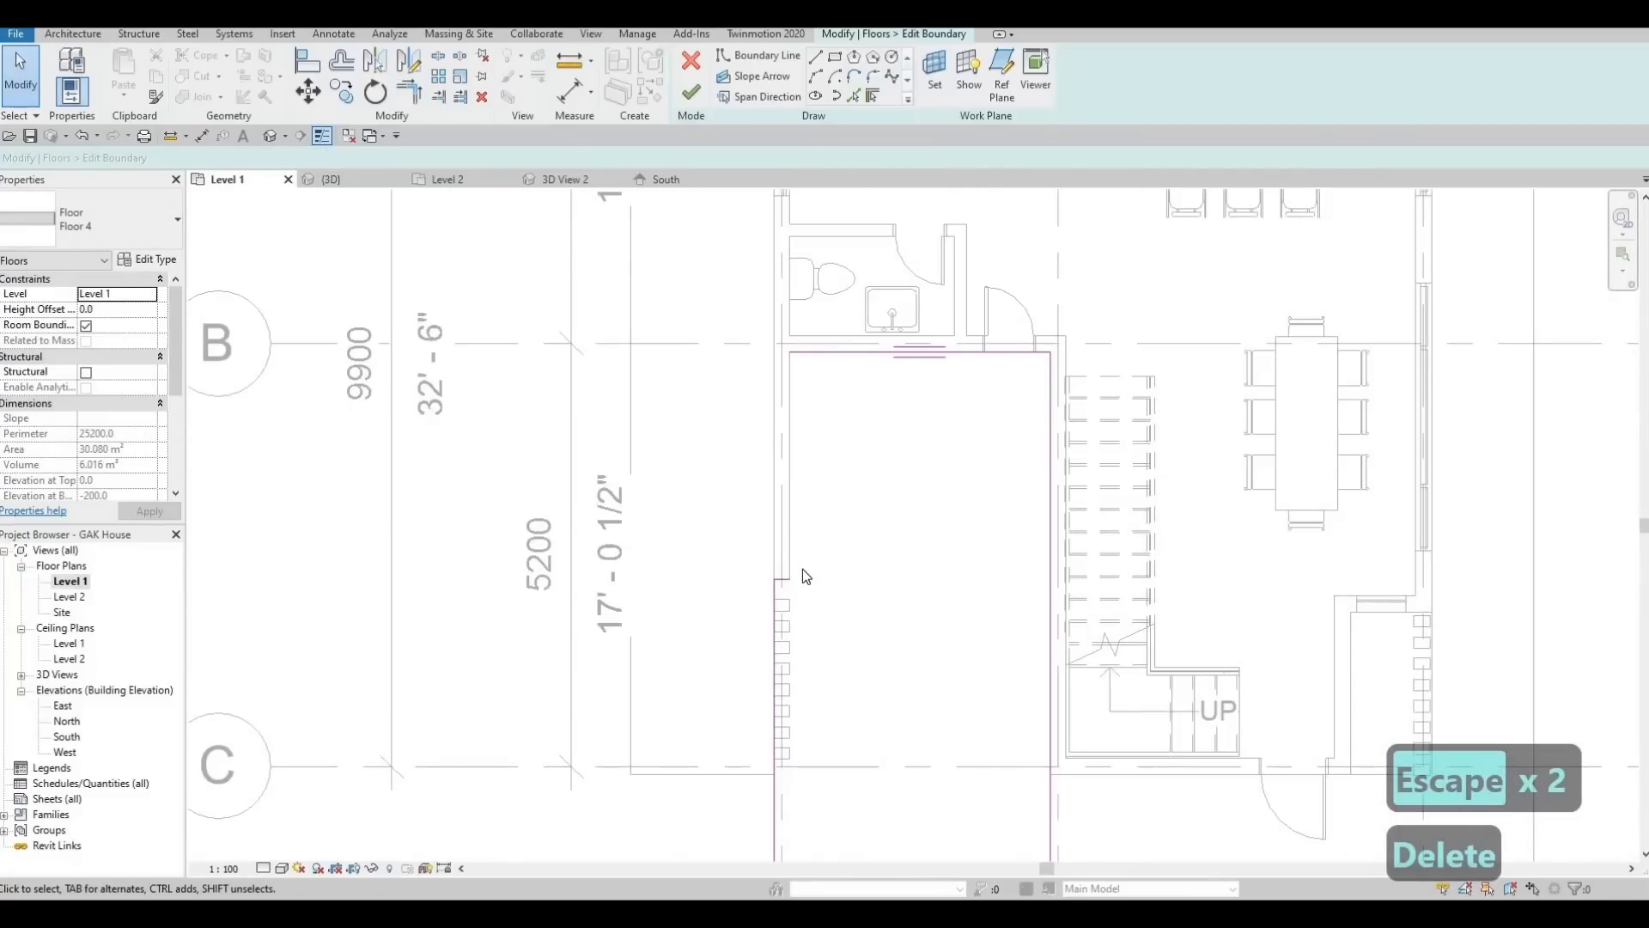
key(ctrl+z)
Trim the original west boundary line to the short horizontal line at the west wall's end above the garage slats
scroll(905, 688, up, 3)
scroll(888, 518, down, 2)
scroll(841, 462, up, 1)
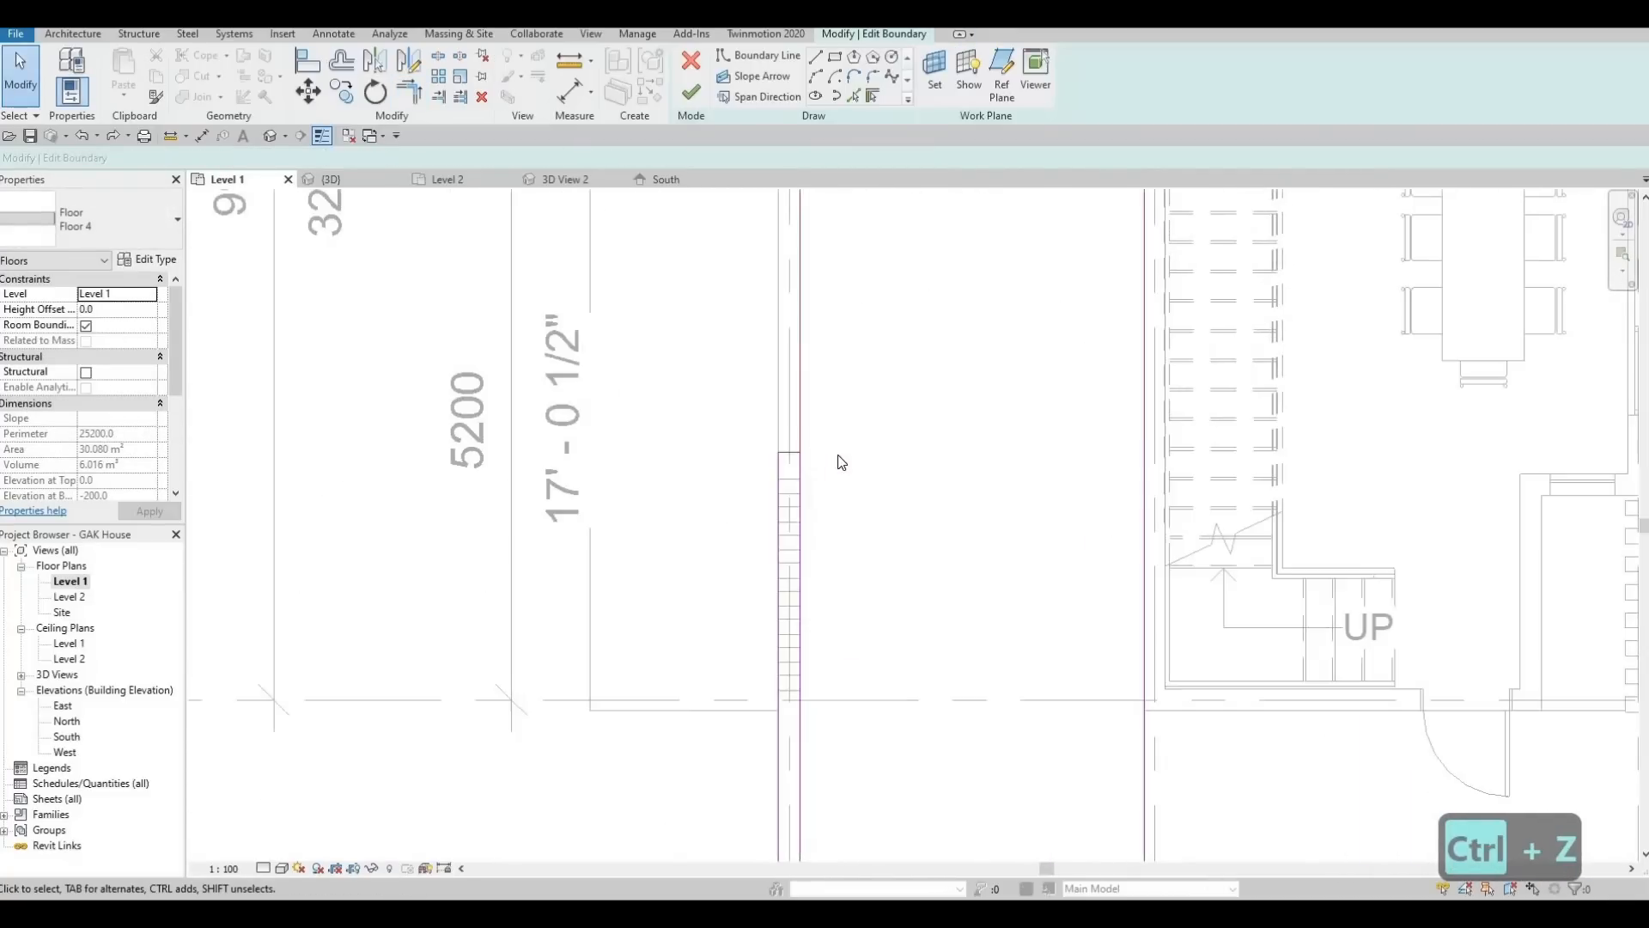
scroll(840, 462, up, 1)
key(t)
key(r)
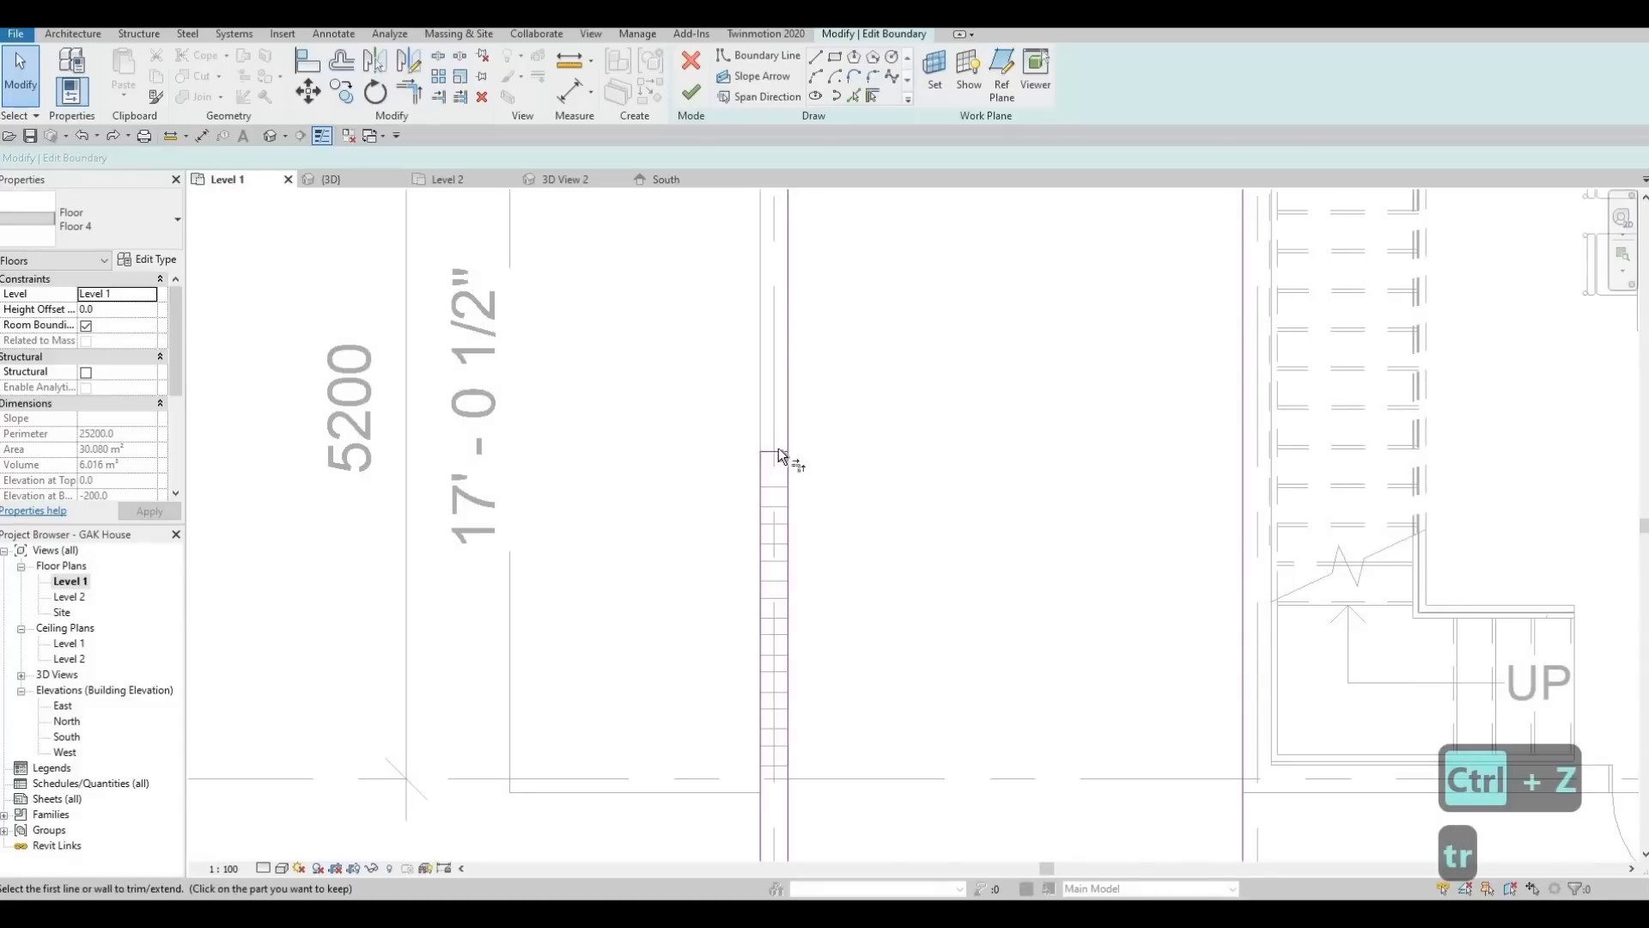
click(794, 421)
click(791, 414)
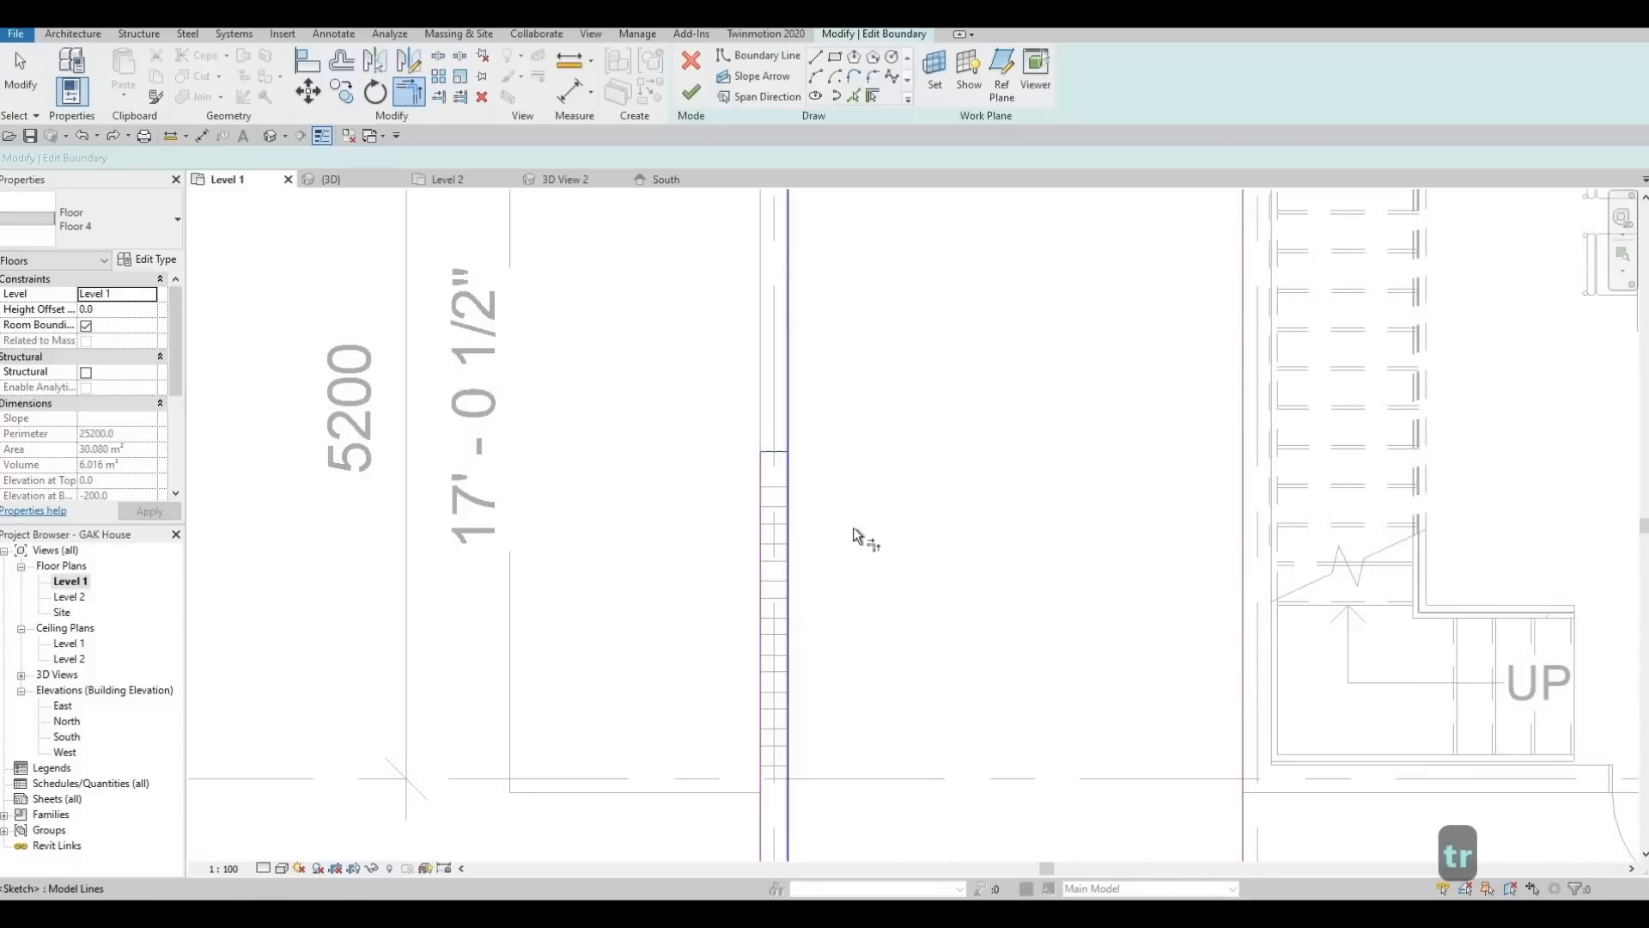
middle_drag(889, 451, 899, 427)
scroll(899, 438, down, 3)
key(Escape)
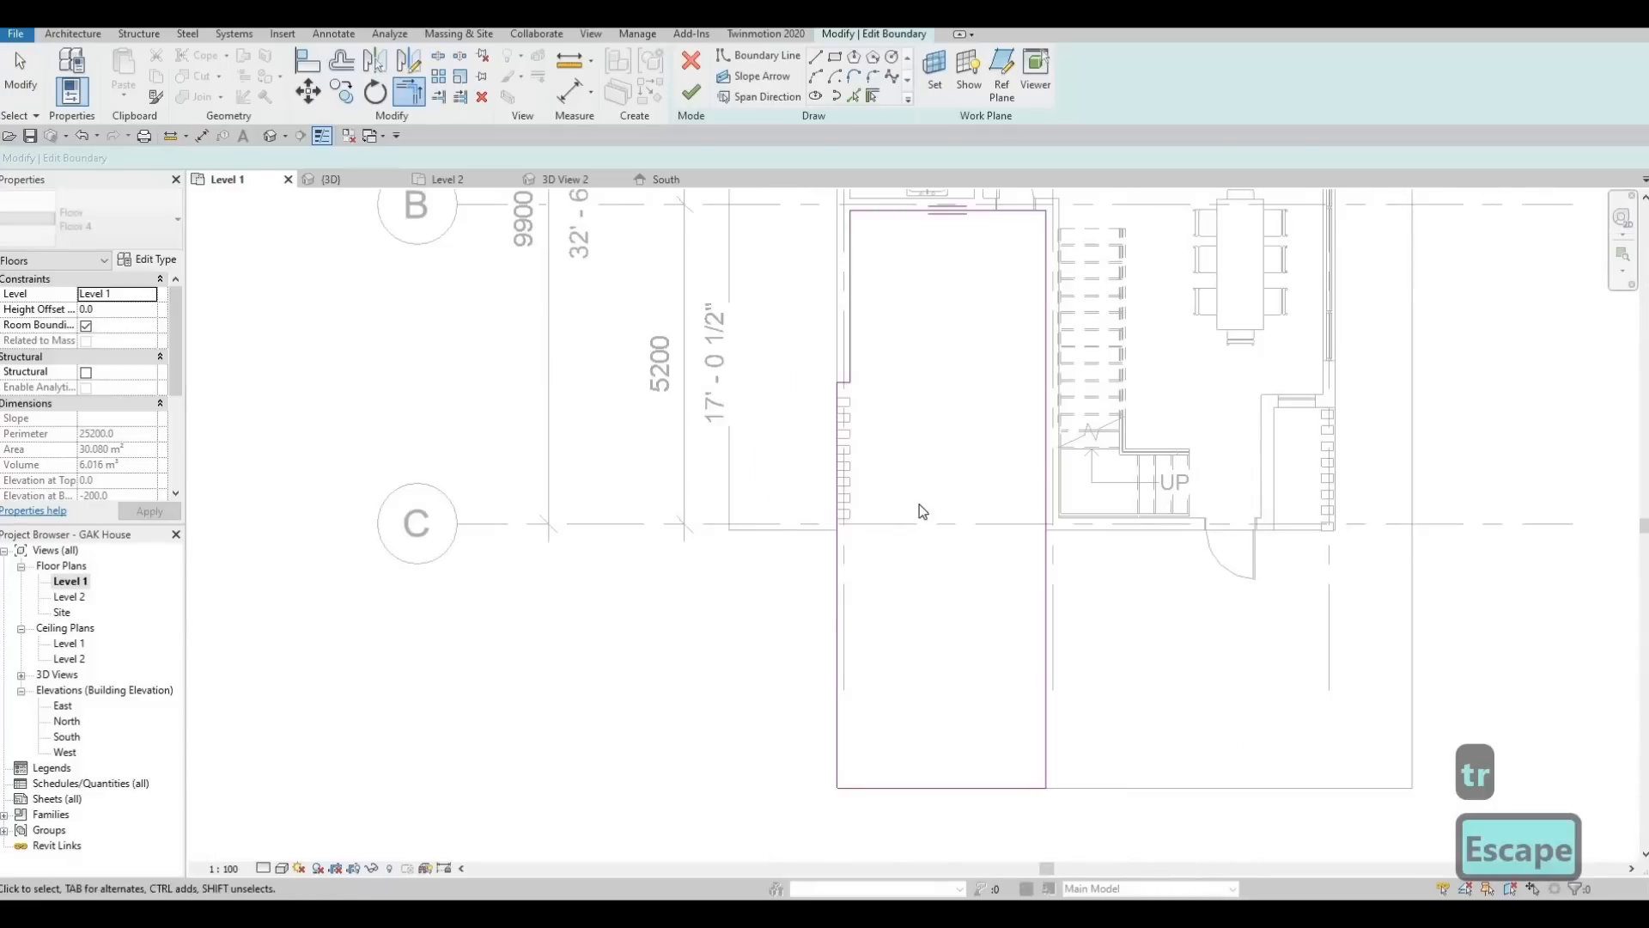
key(Escape)
Move the Floor 4 boundary's south line up to the south wall's outer face and finish the boundary
middle_drag(896, 563, 874, 533)
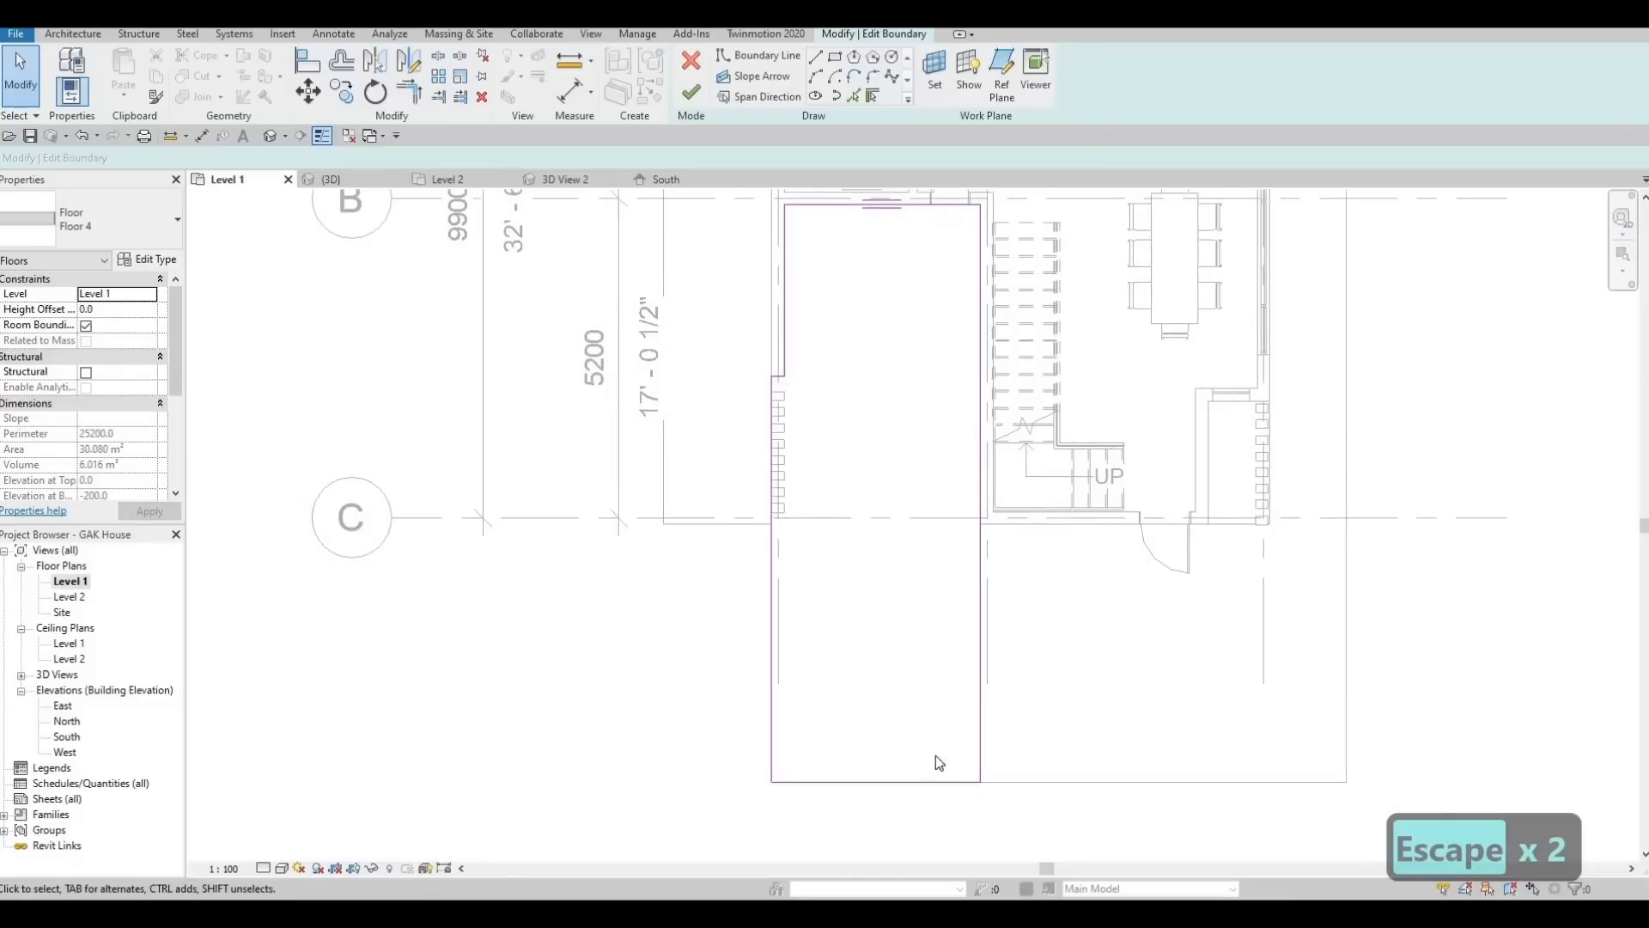
middle_drag(1032, 554, 955, 433)
middle_drag(811, 528, 811, 621)
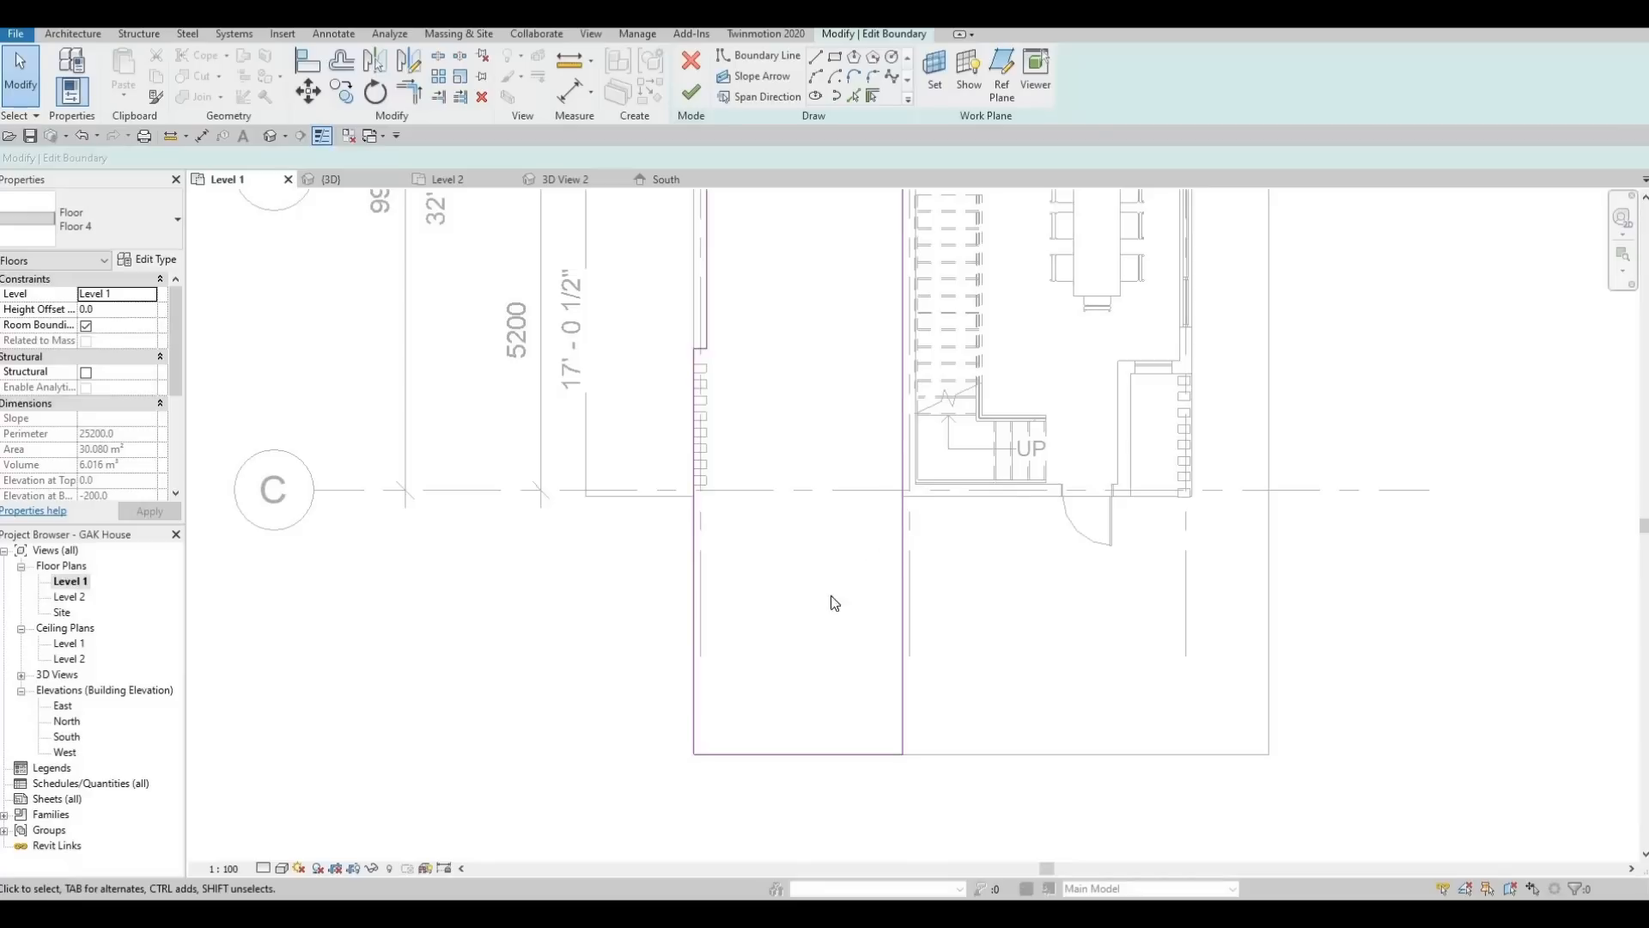
drag(835, 756, 855, 510)
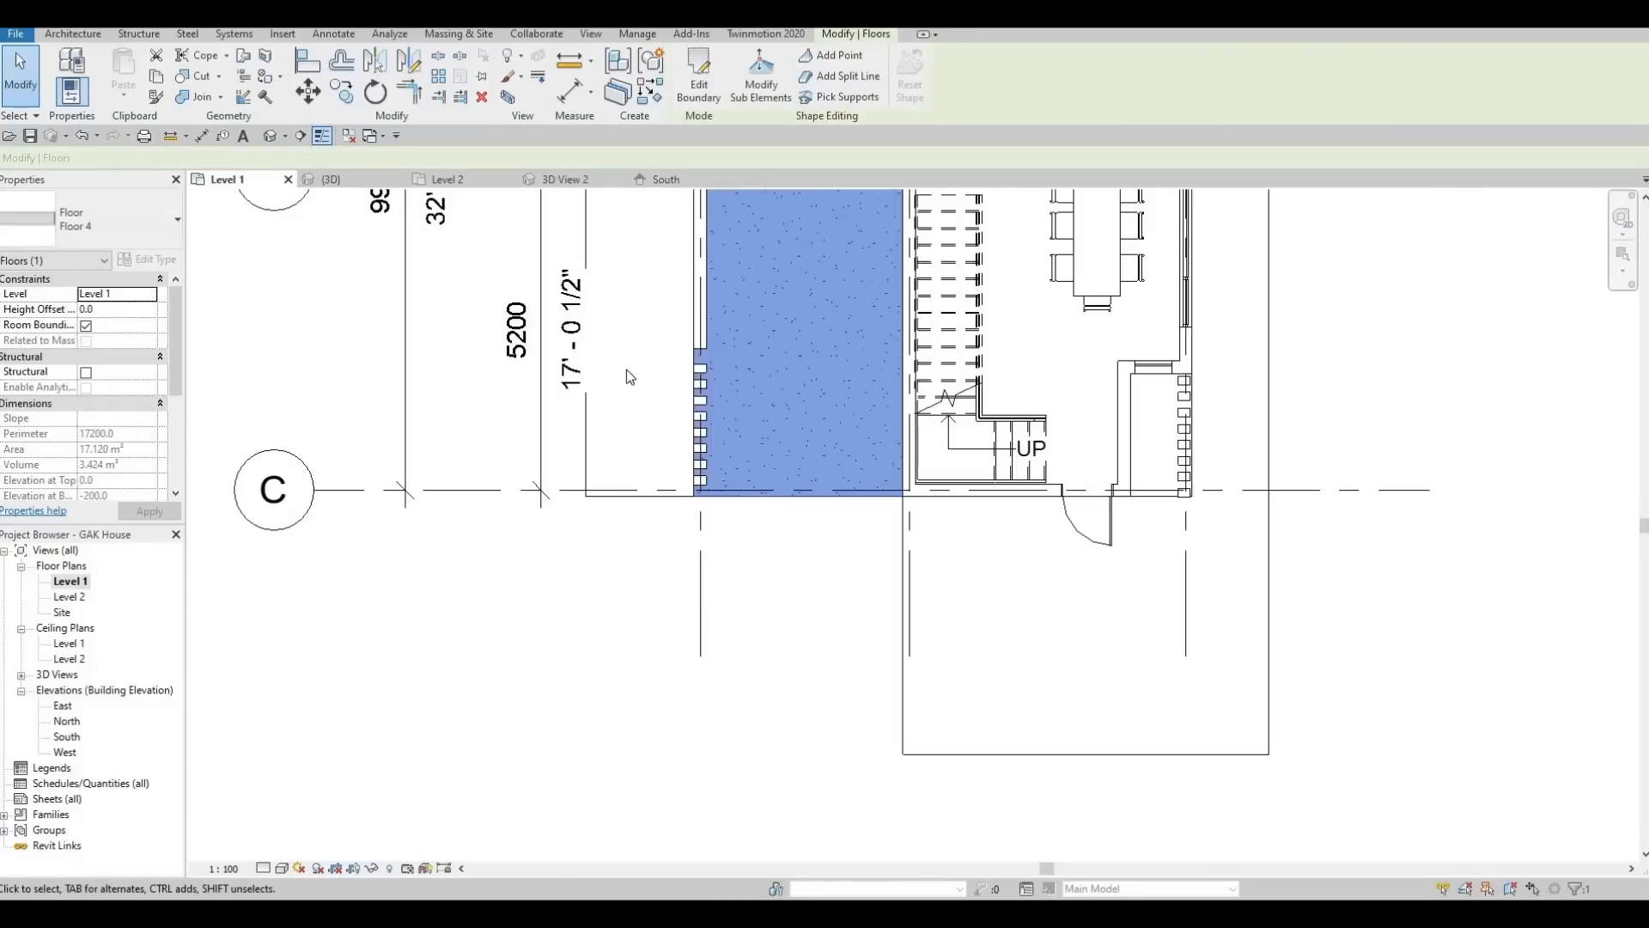
key(Escape)
key(Escape)
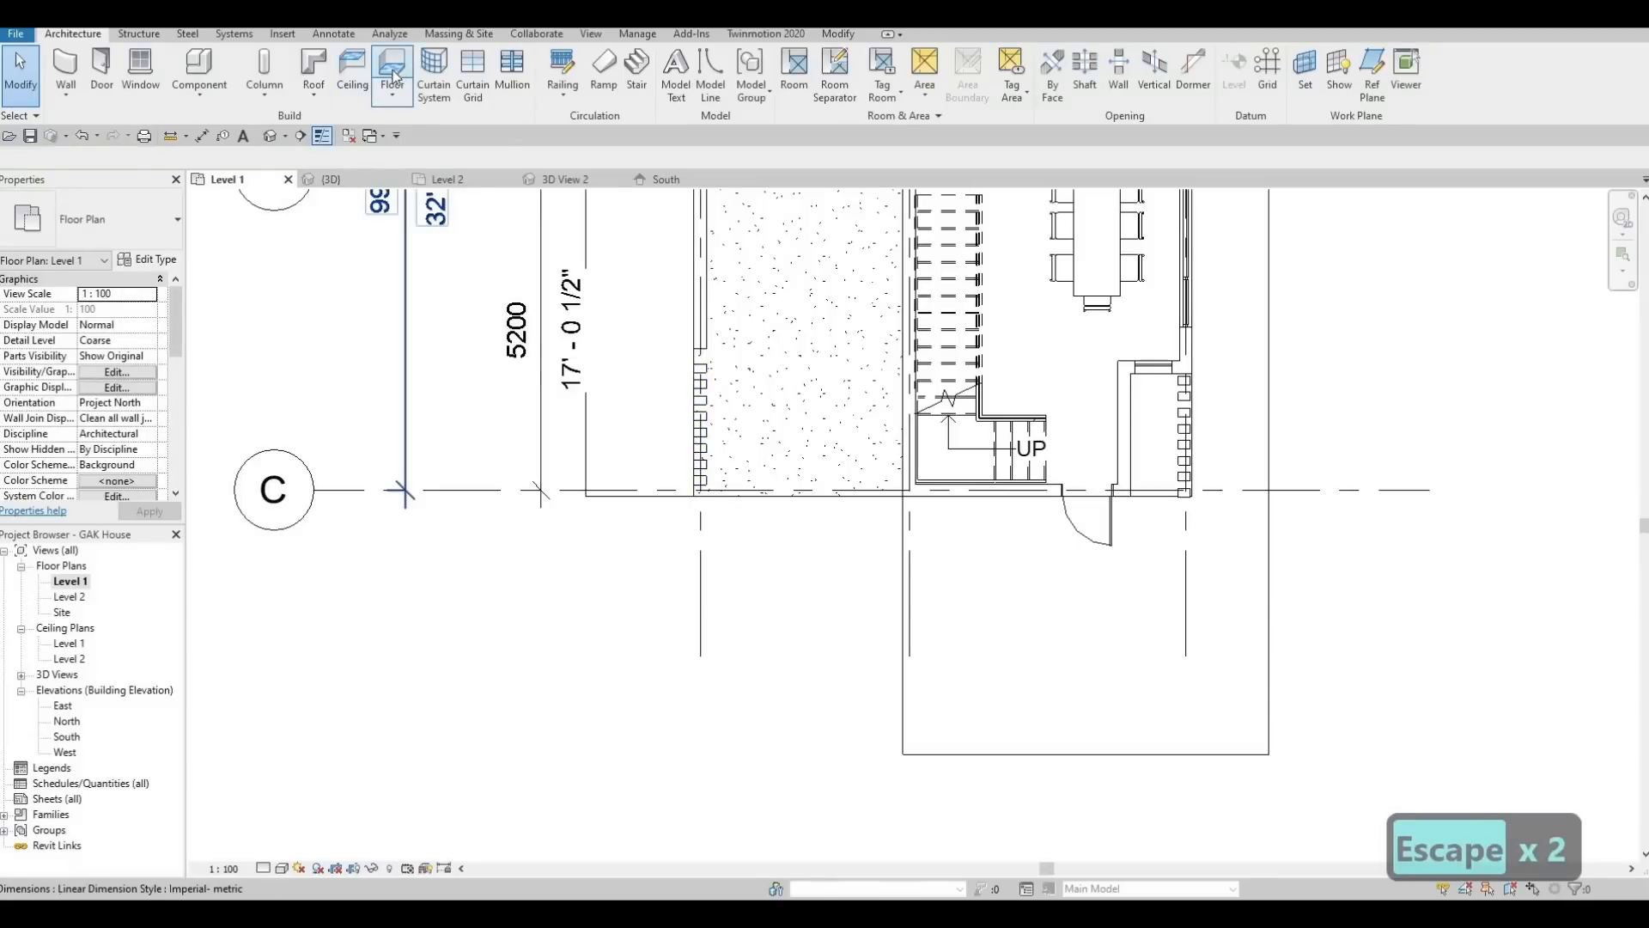
Start a new floor on Level 1 and duplicate the Floor 4 type as Floor 5
click(392, 67)
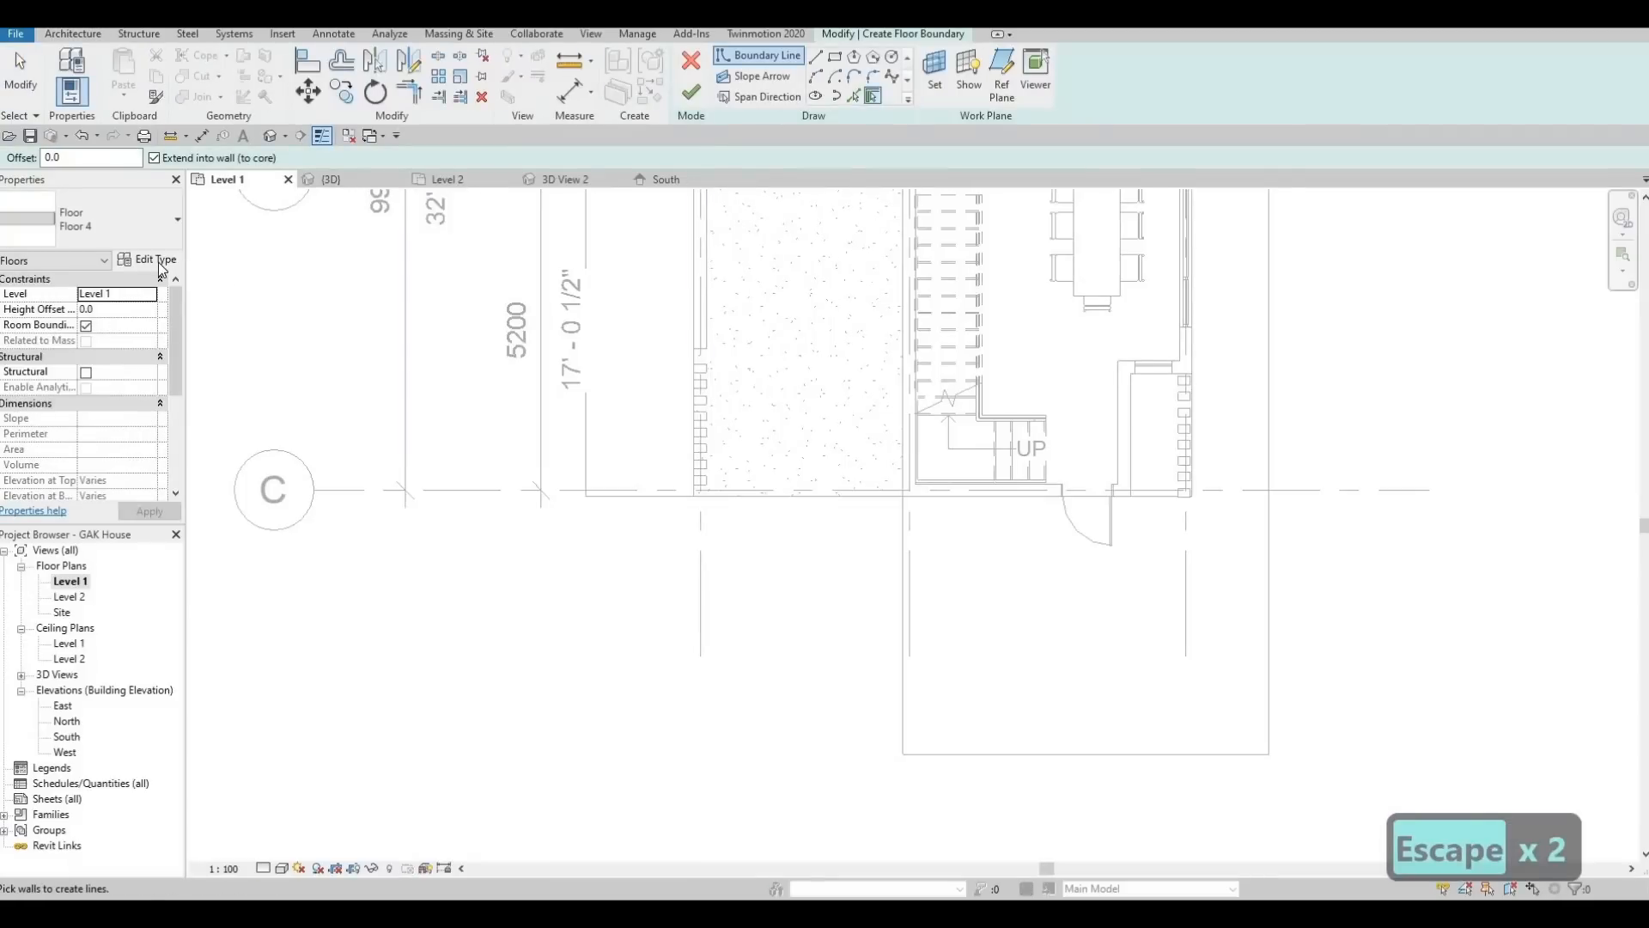
click(158, 261)
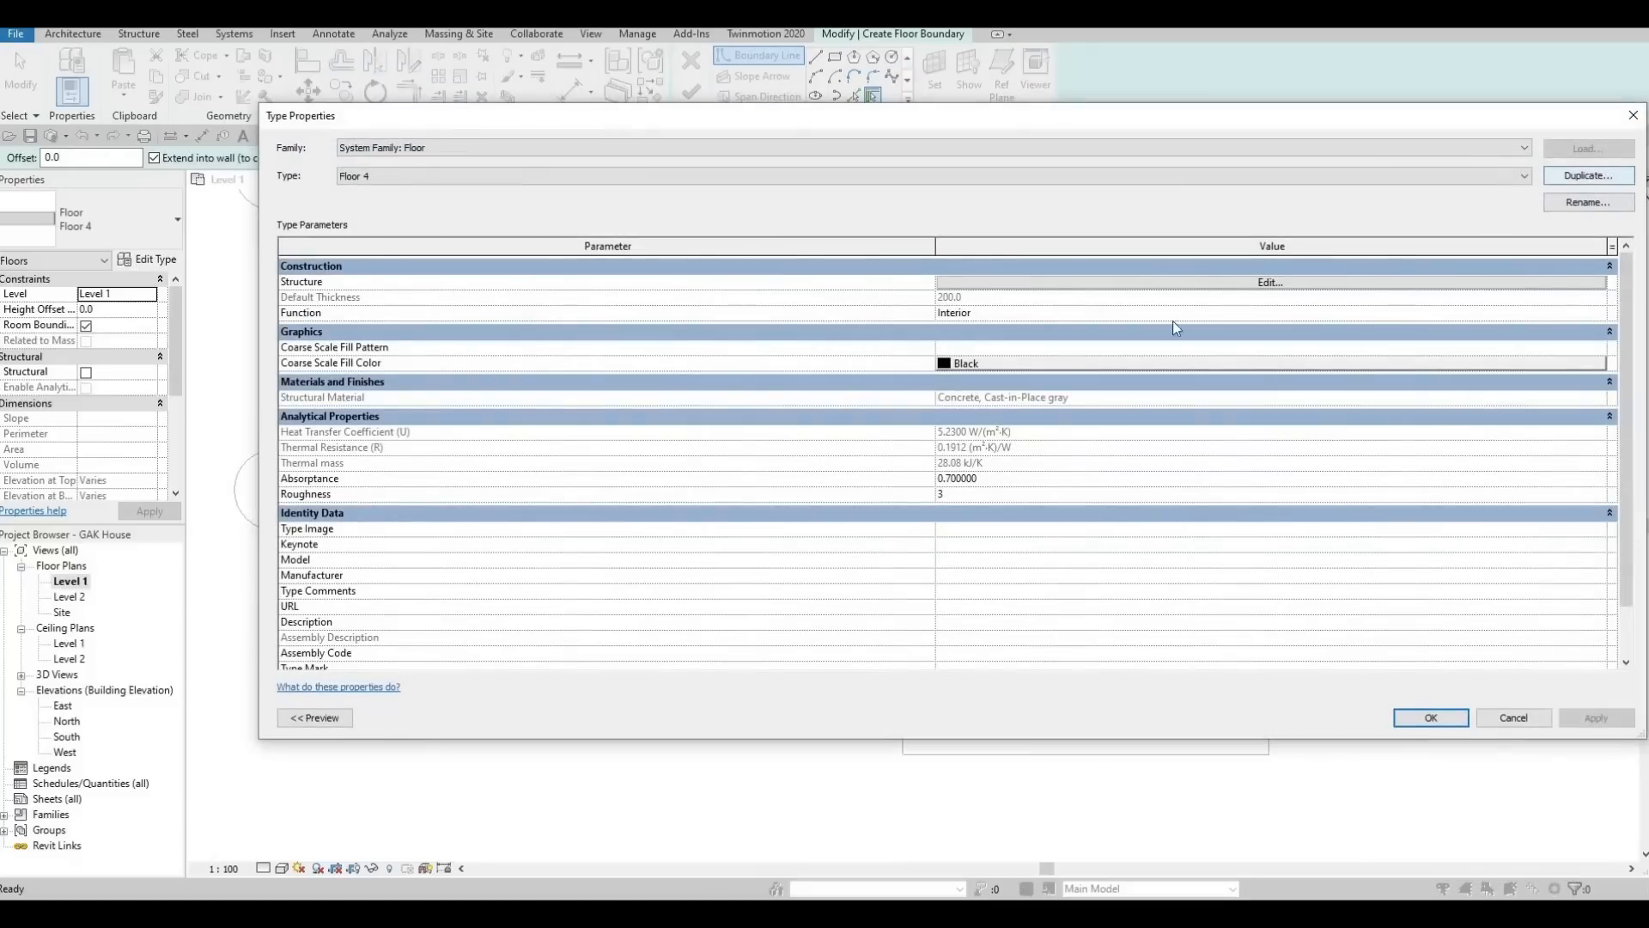
key(Return)
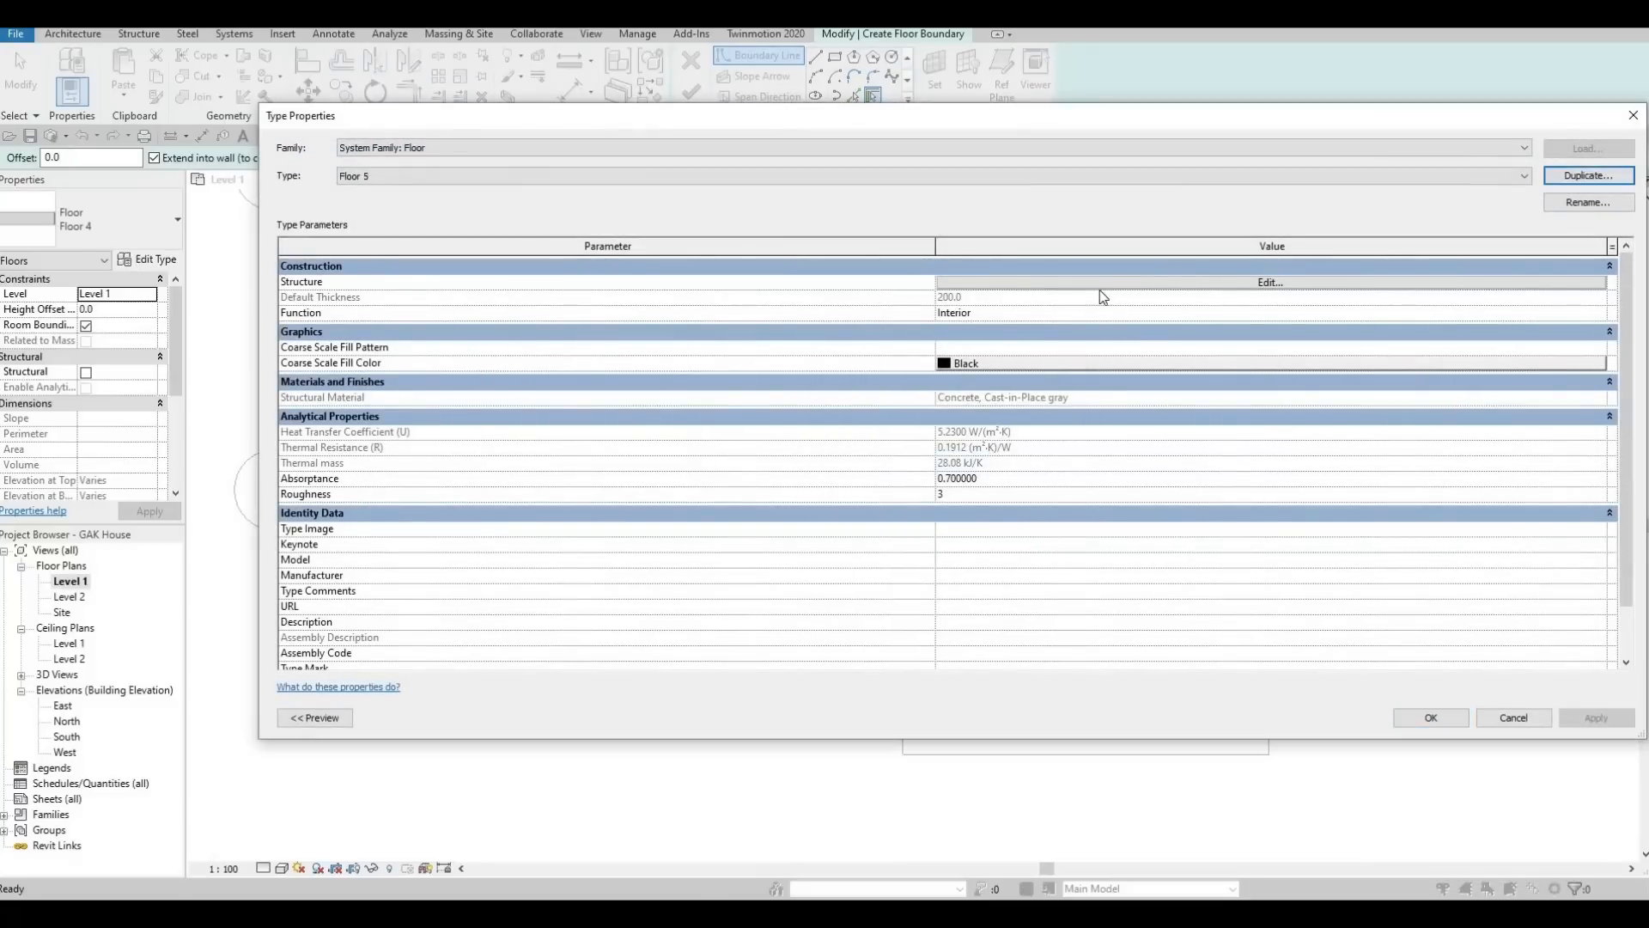
Set the Floor 5 structure layer's material to Concrete, Precast and accept the type changes
click(1107, 284)
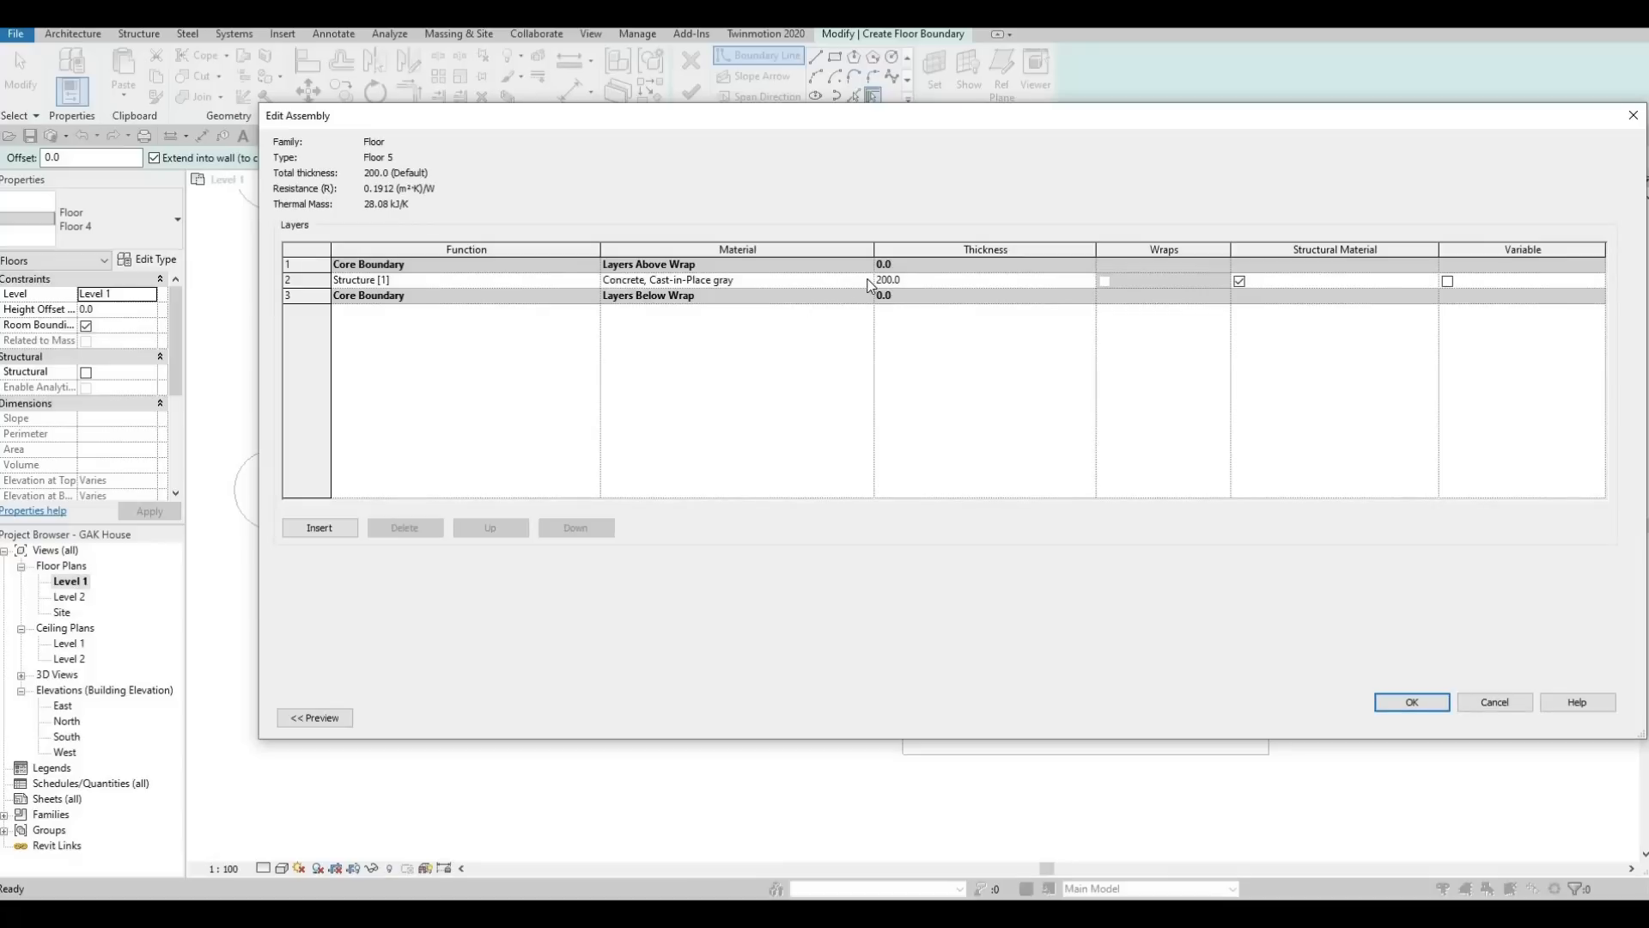
click(863, 281)
click(865, 280)
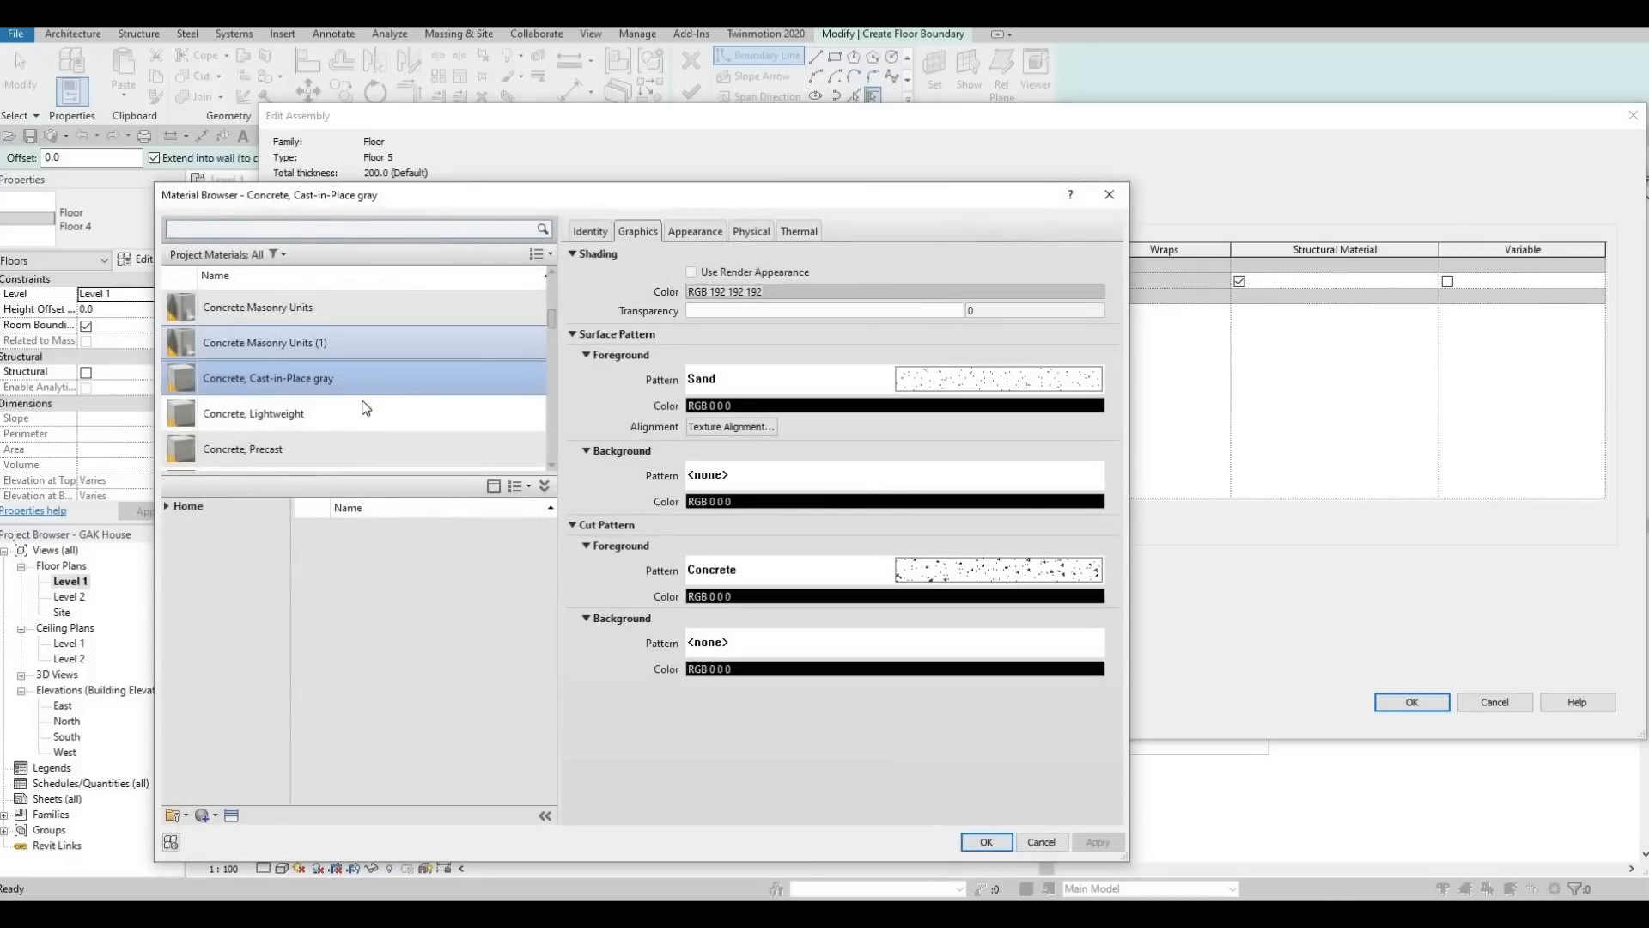
scroll(366, 407, down, 1)
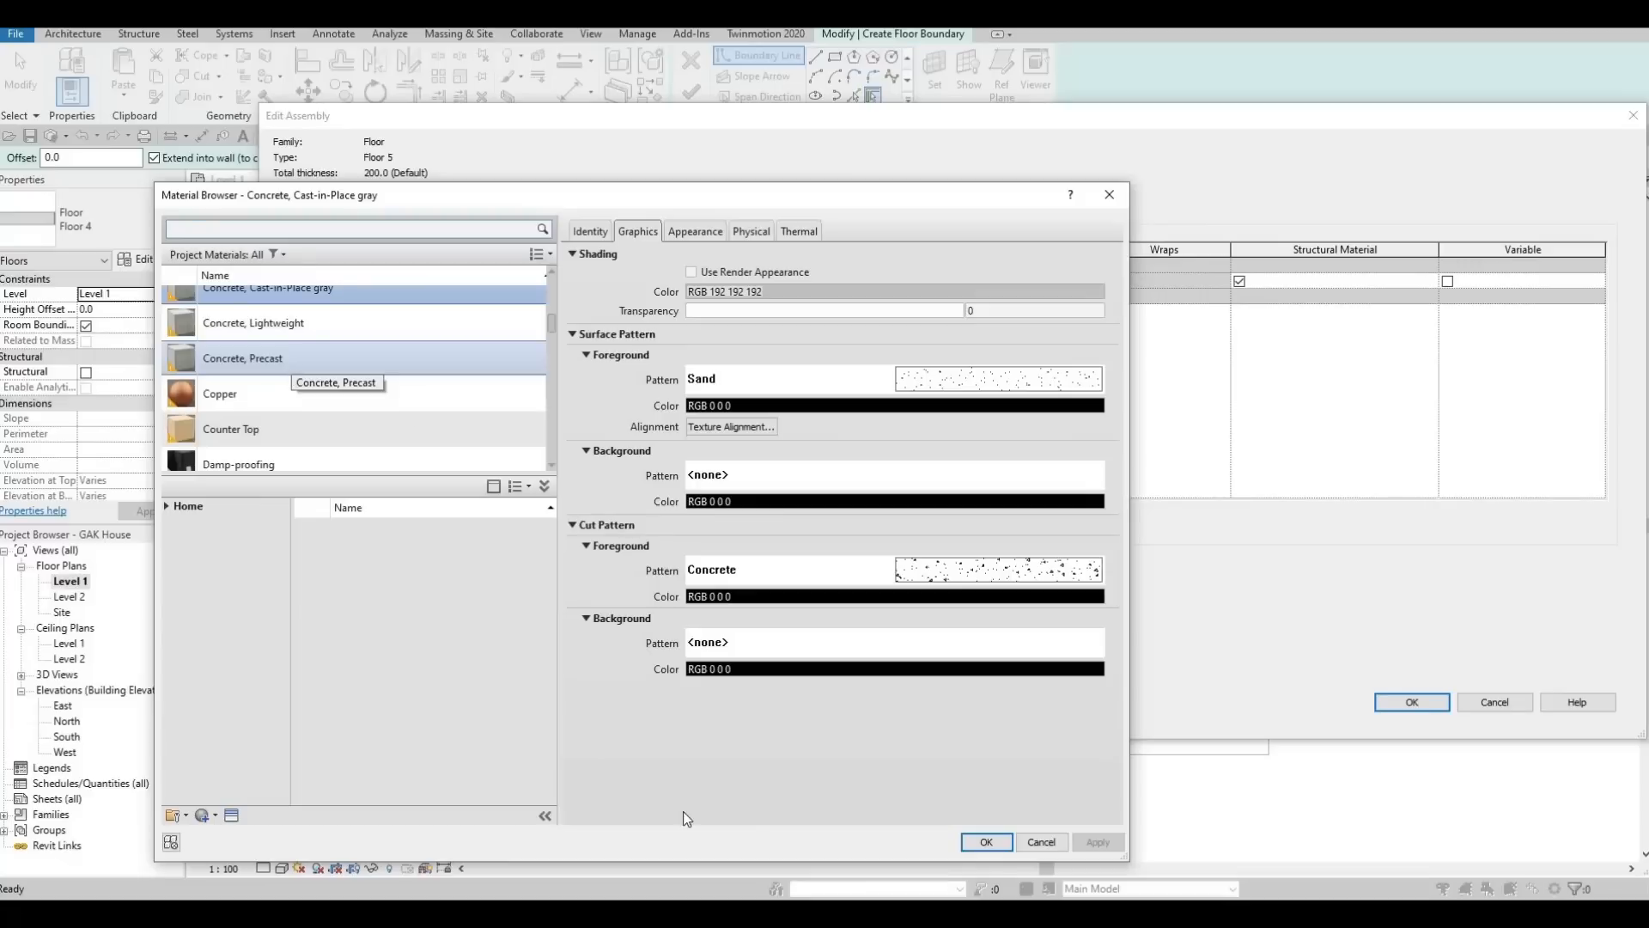
click(290, 368)
click(985, 842)
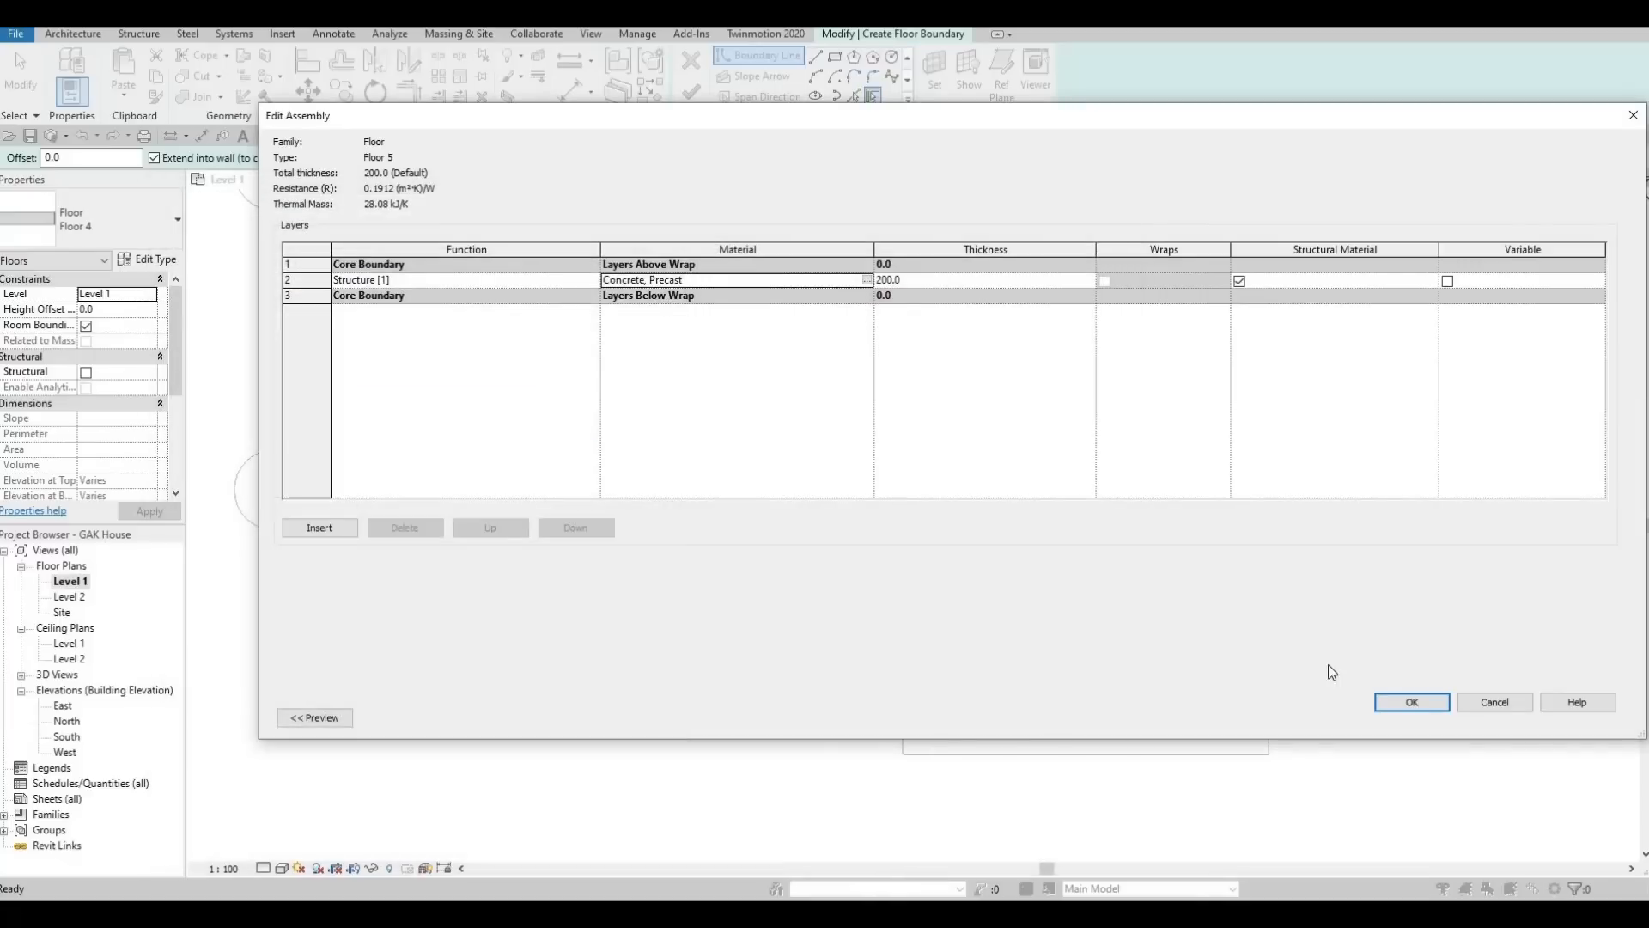
click(1411, 701)
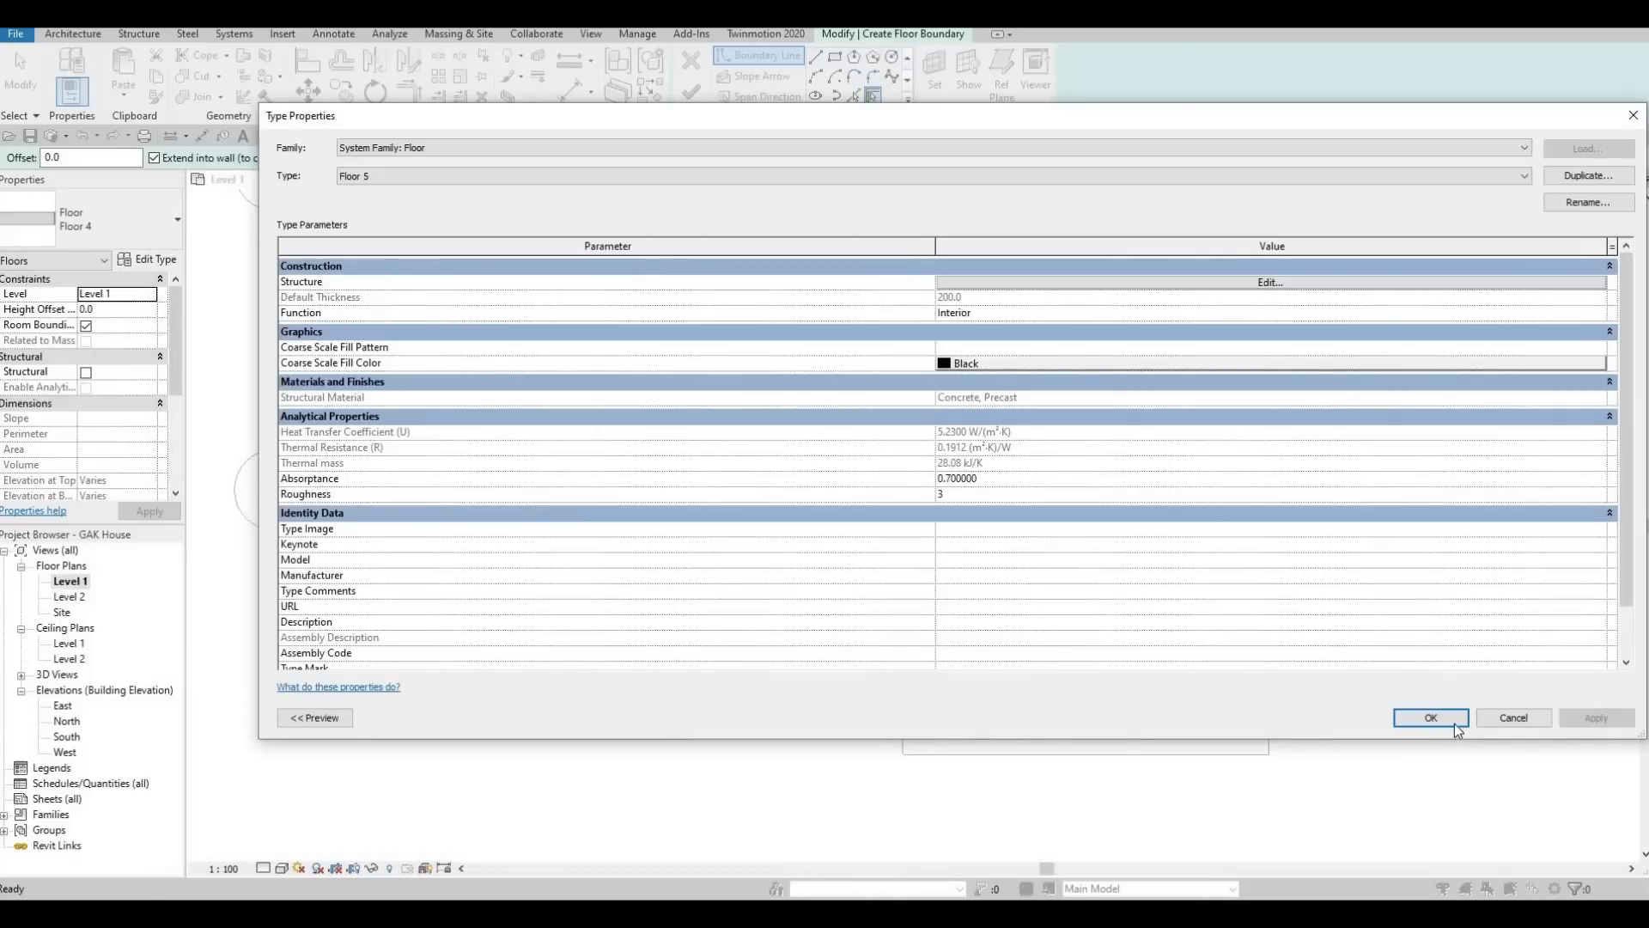
key(Return)
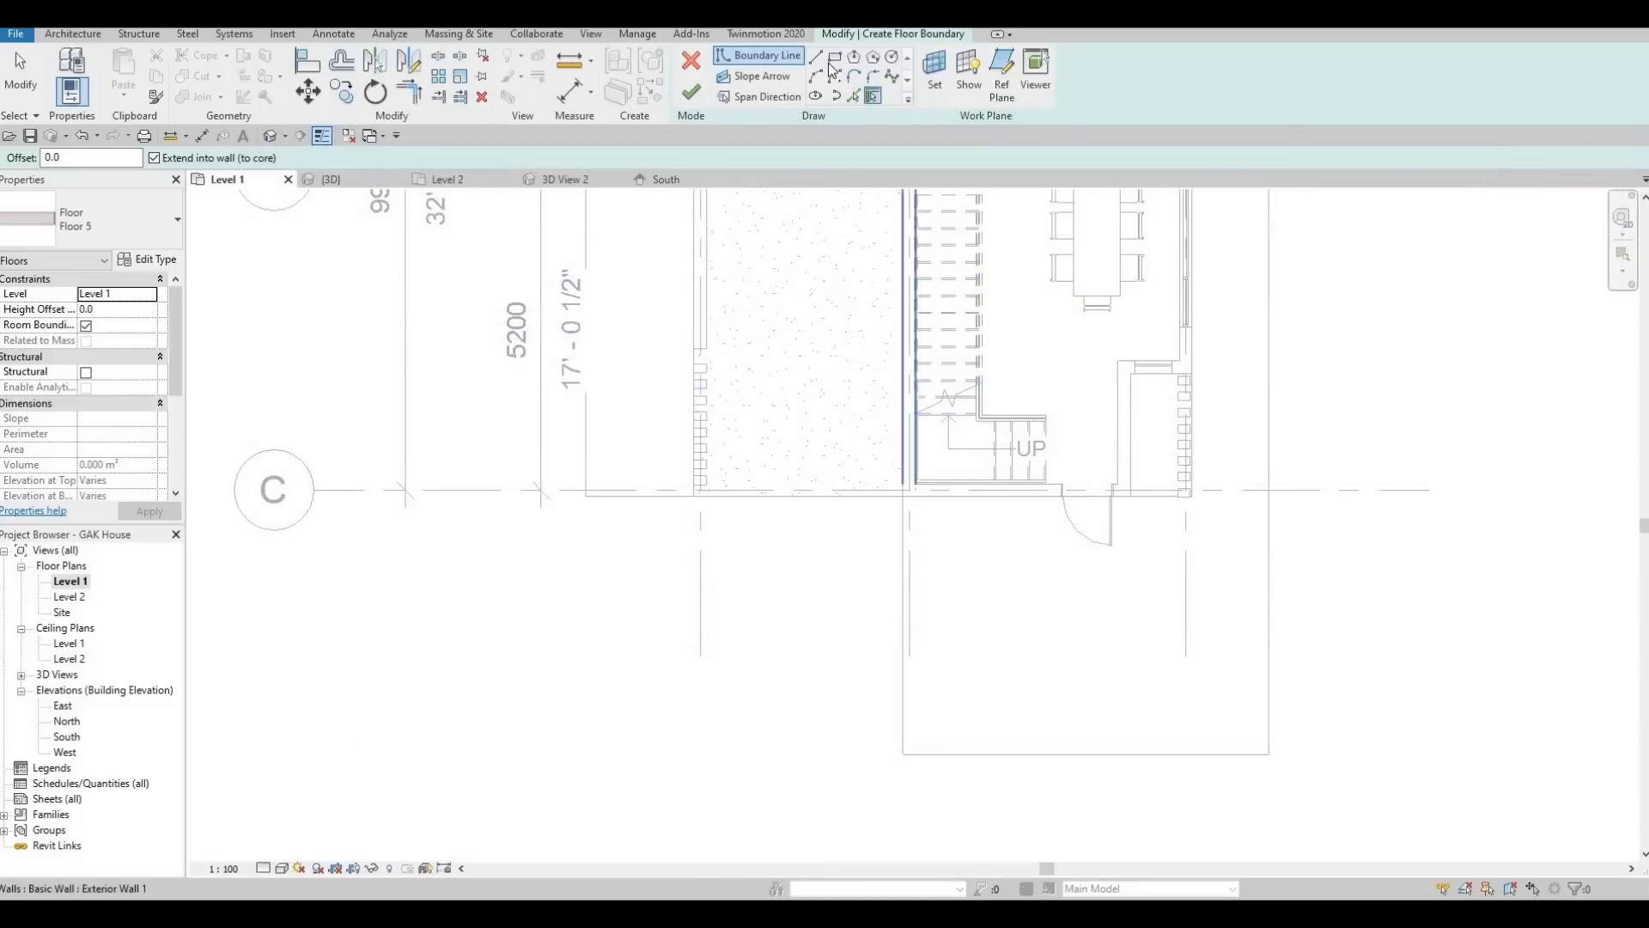
Create the Floor 5 driveway from a 3400 by 4200 mm rectangle south of the garage and finish the boundary
click(694, 496)
click(901, 754)
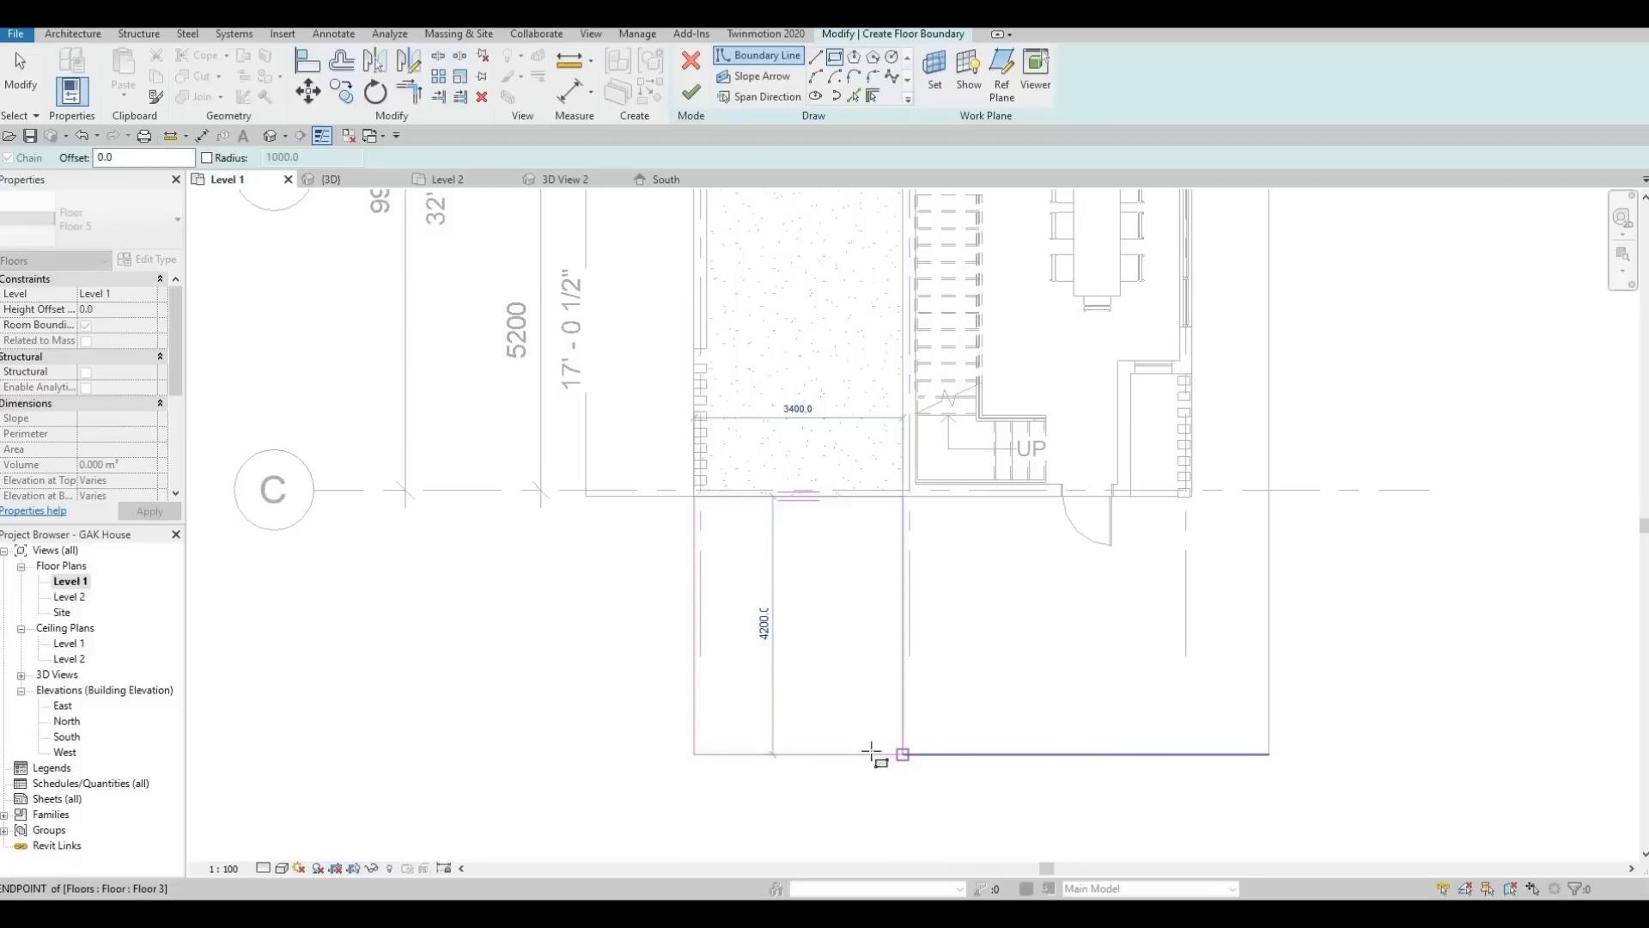
key(Escape)
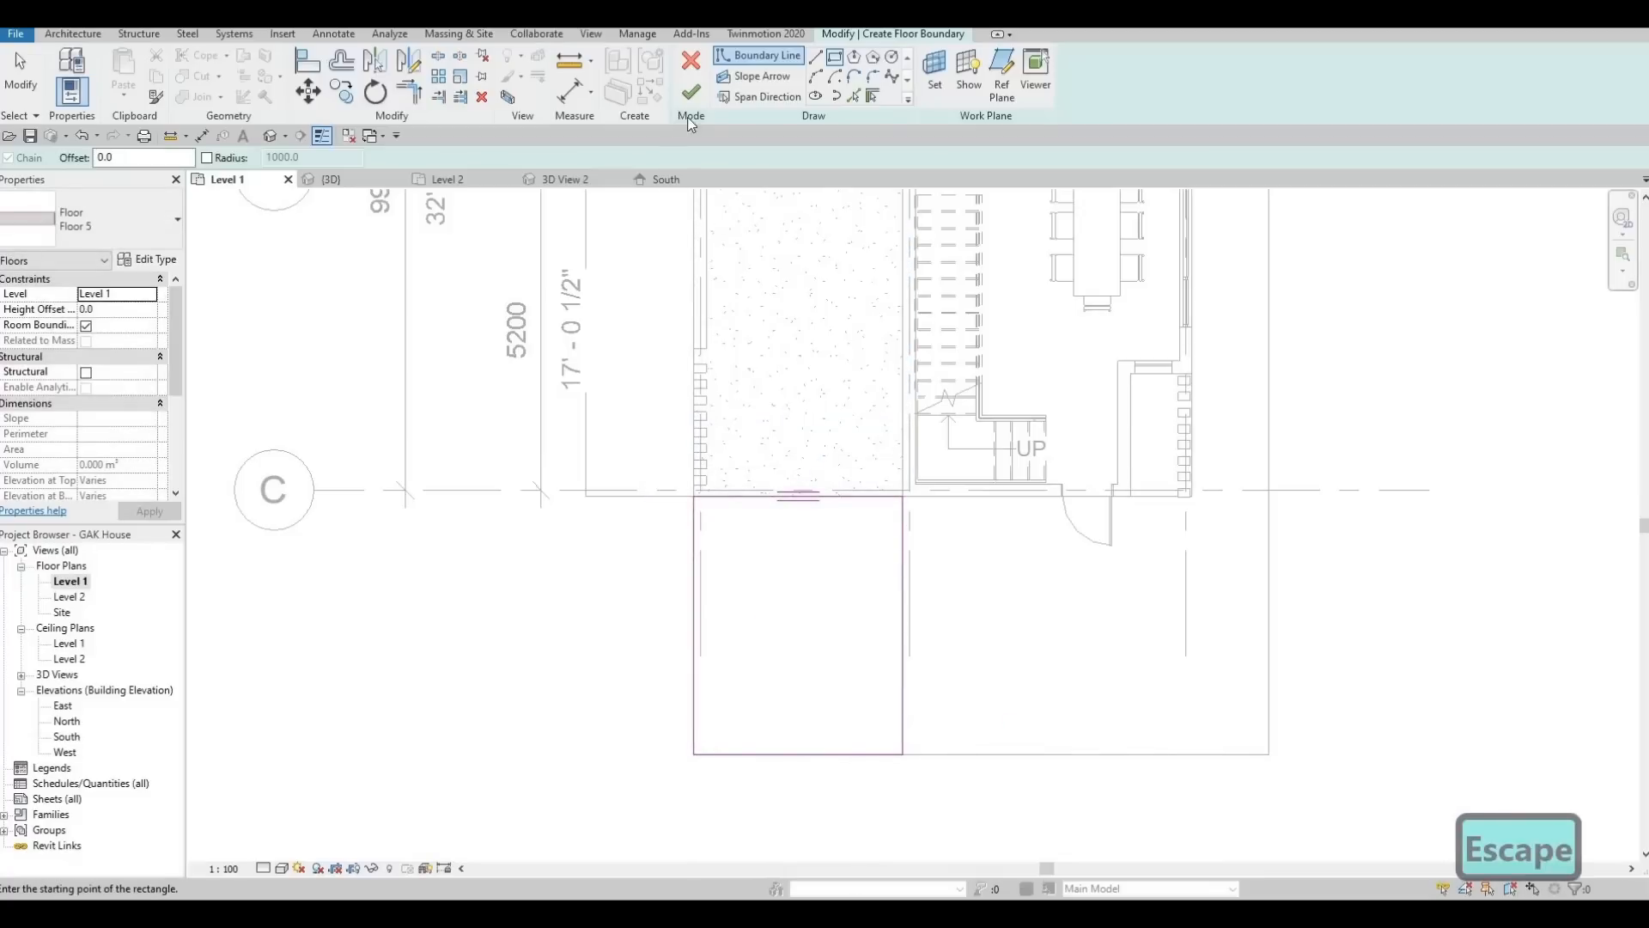
click(691, 92)
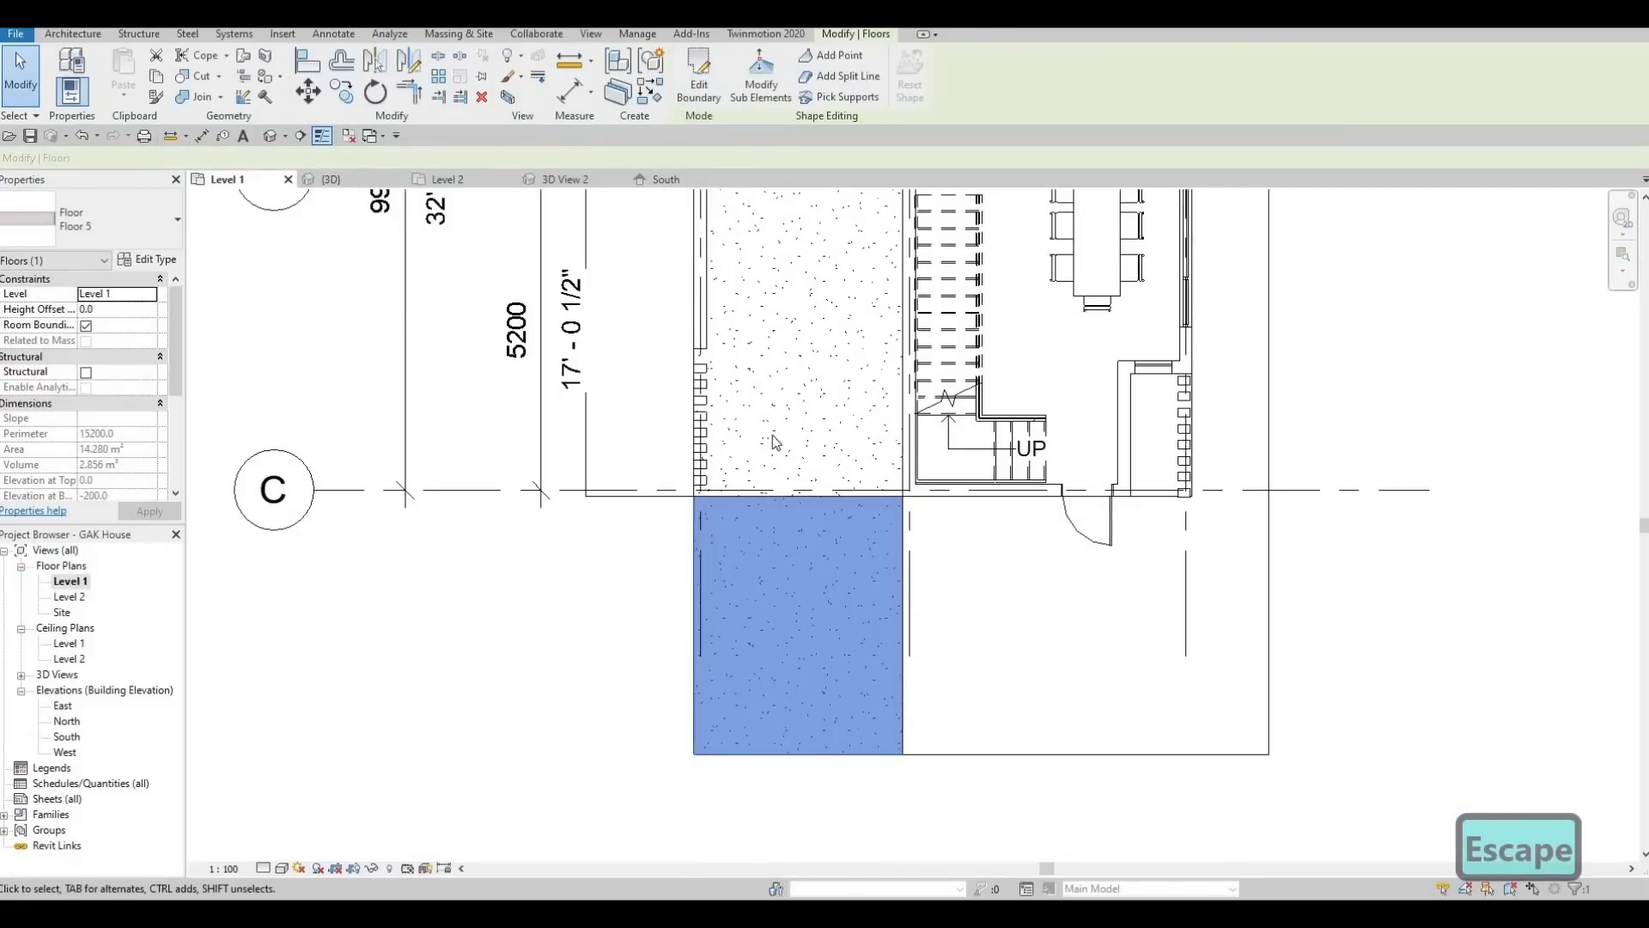
key(Escape)
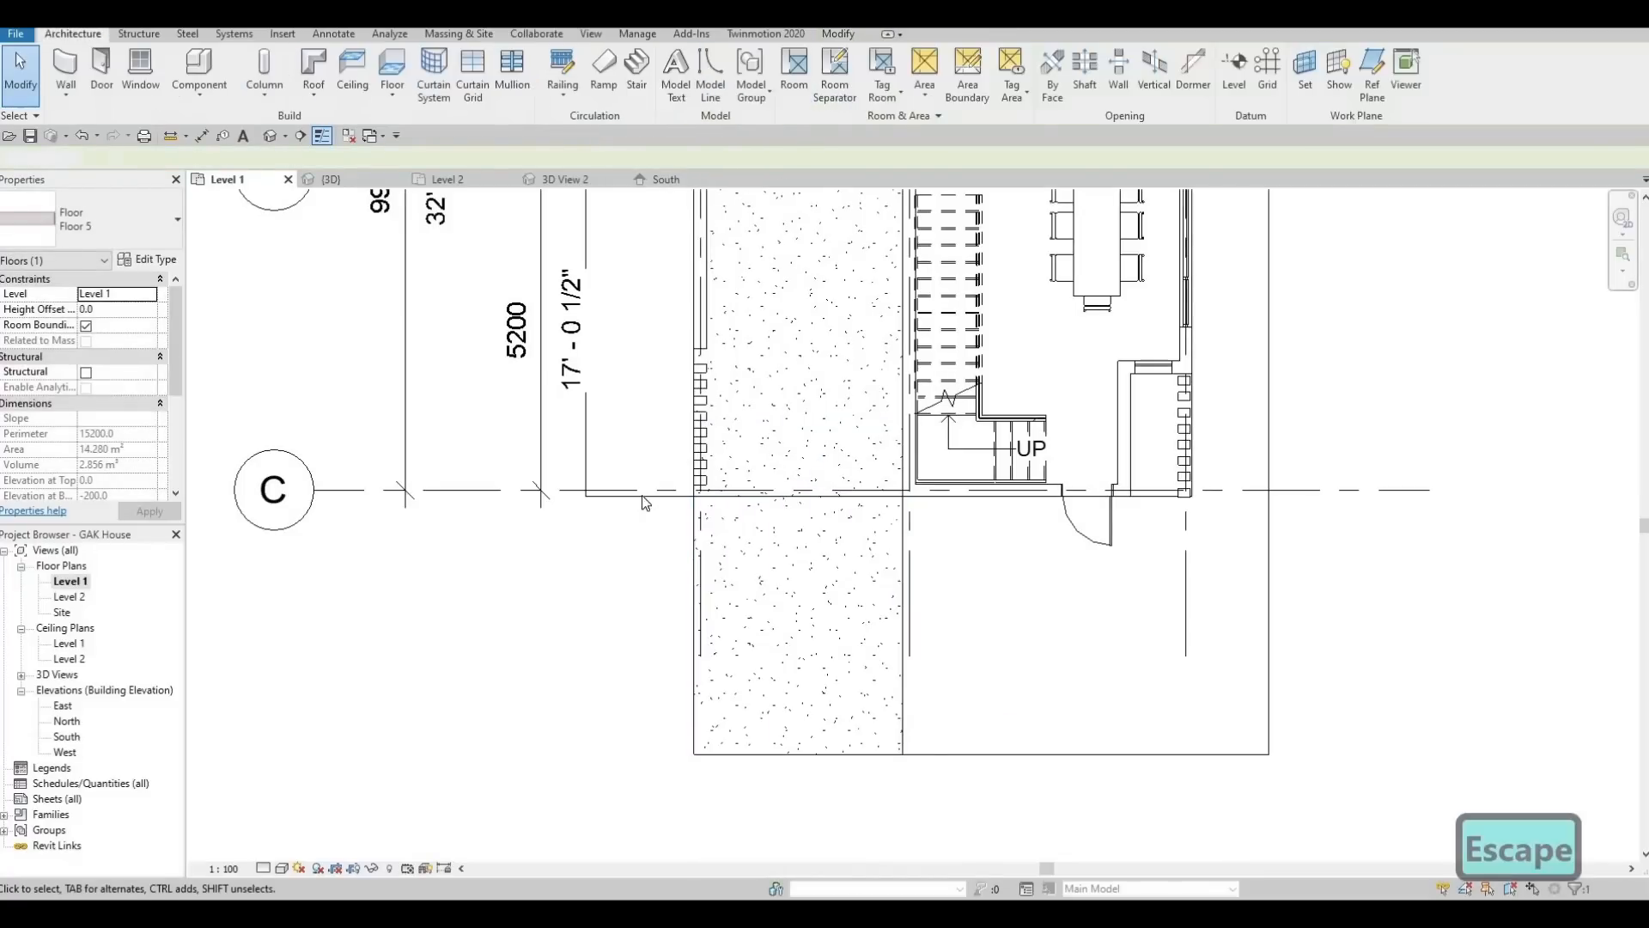
Open the boundary of the Floor 3 area around the house for editing
double_click(654, 499)
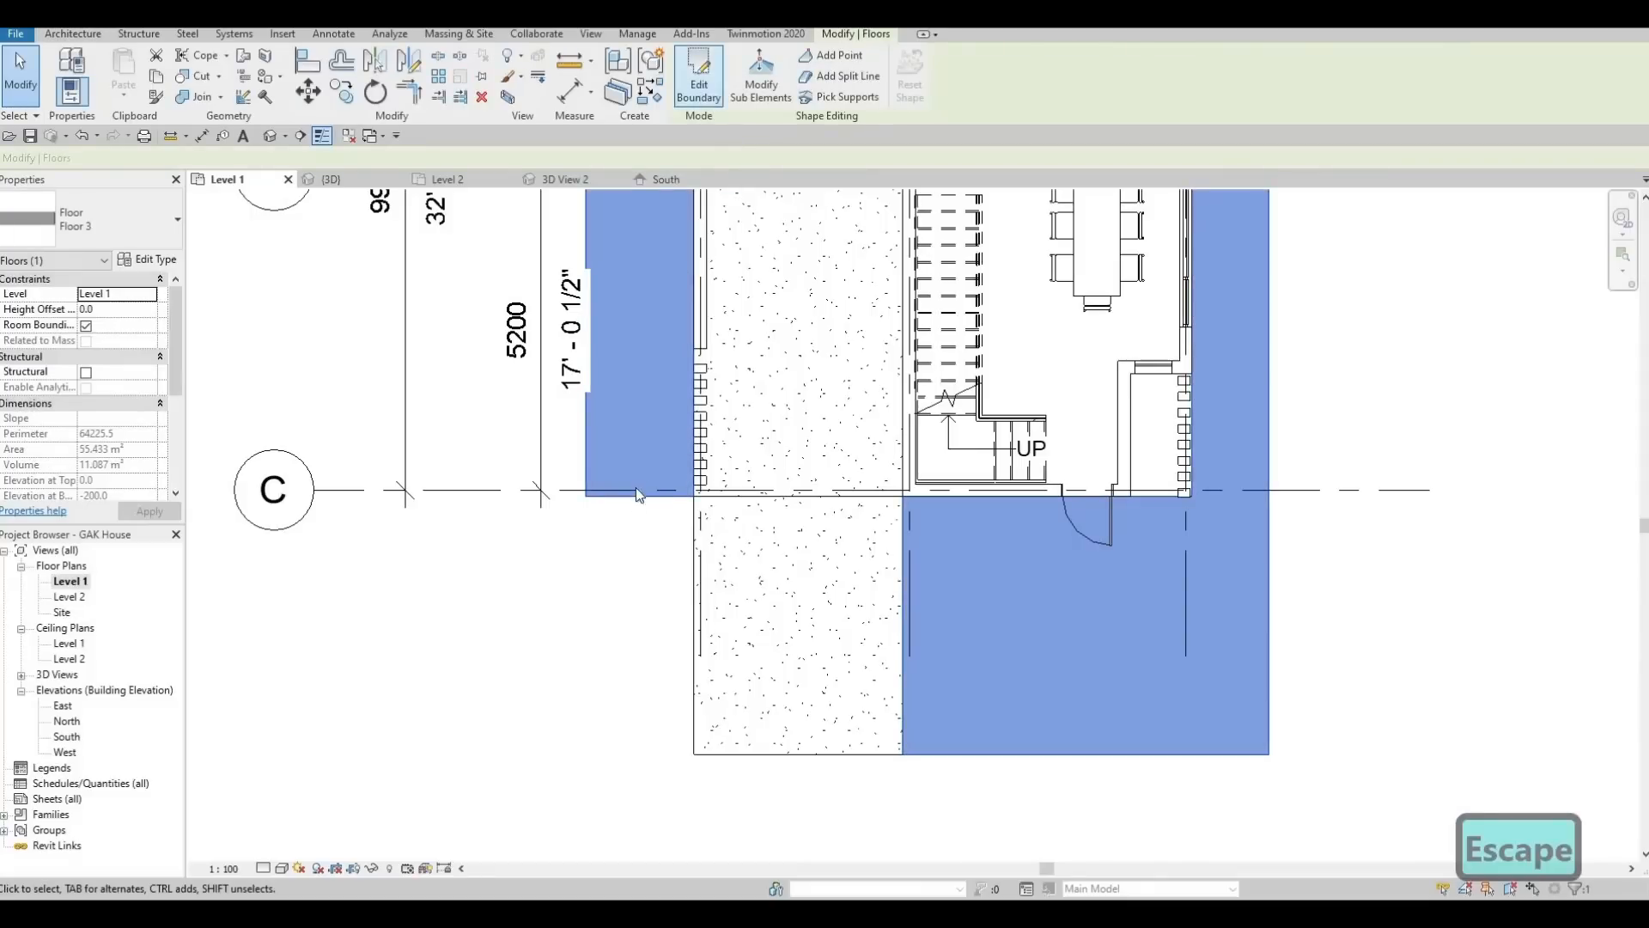
Edit the Floor 3 boundary, aligning its short edge beside grid C with the driveway's front edge, and finish the sketch
key(a)
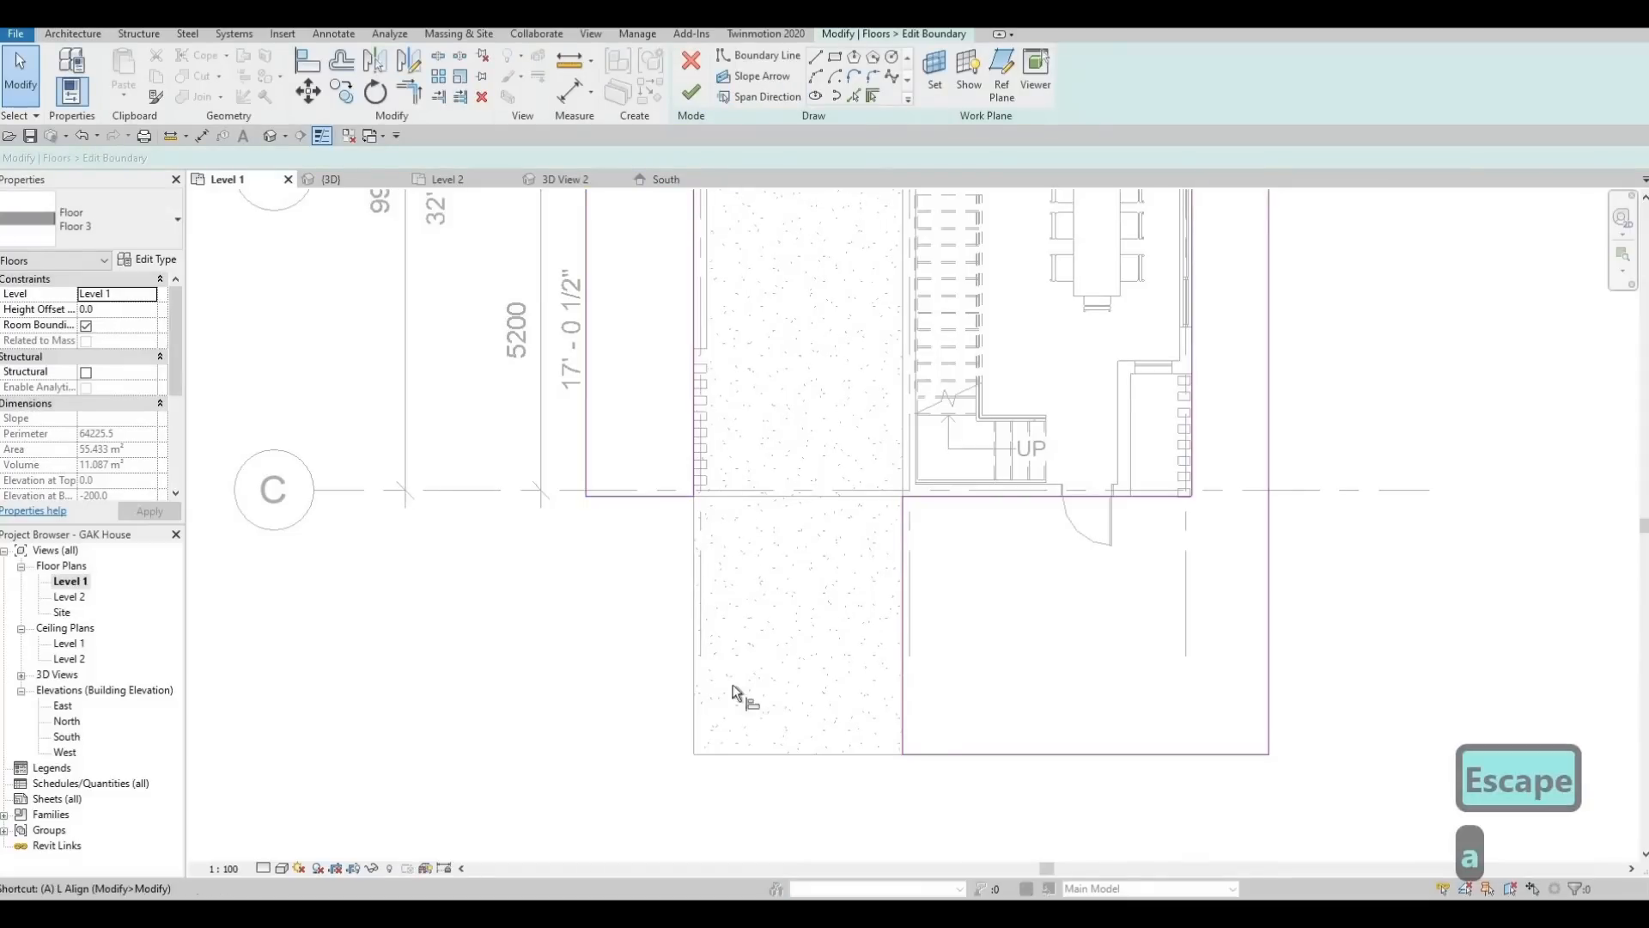
key(l)
click(770, 754)
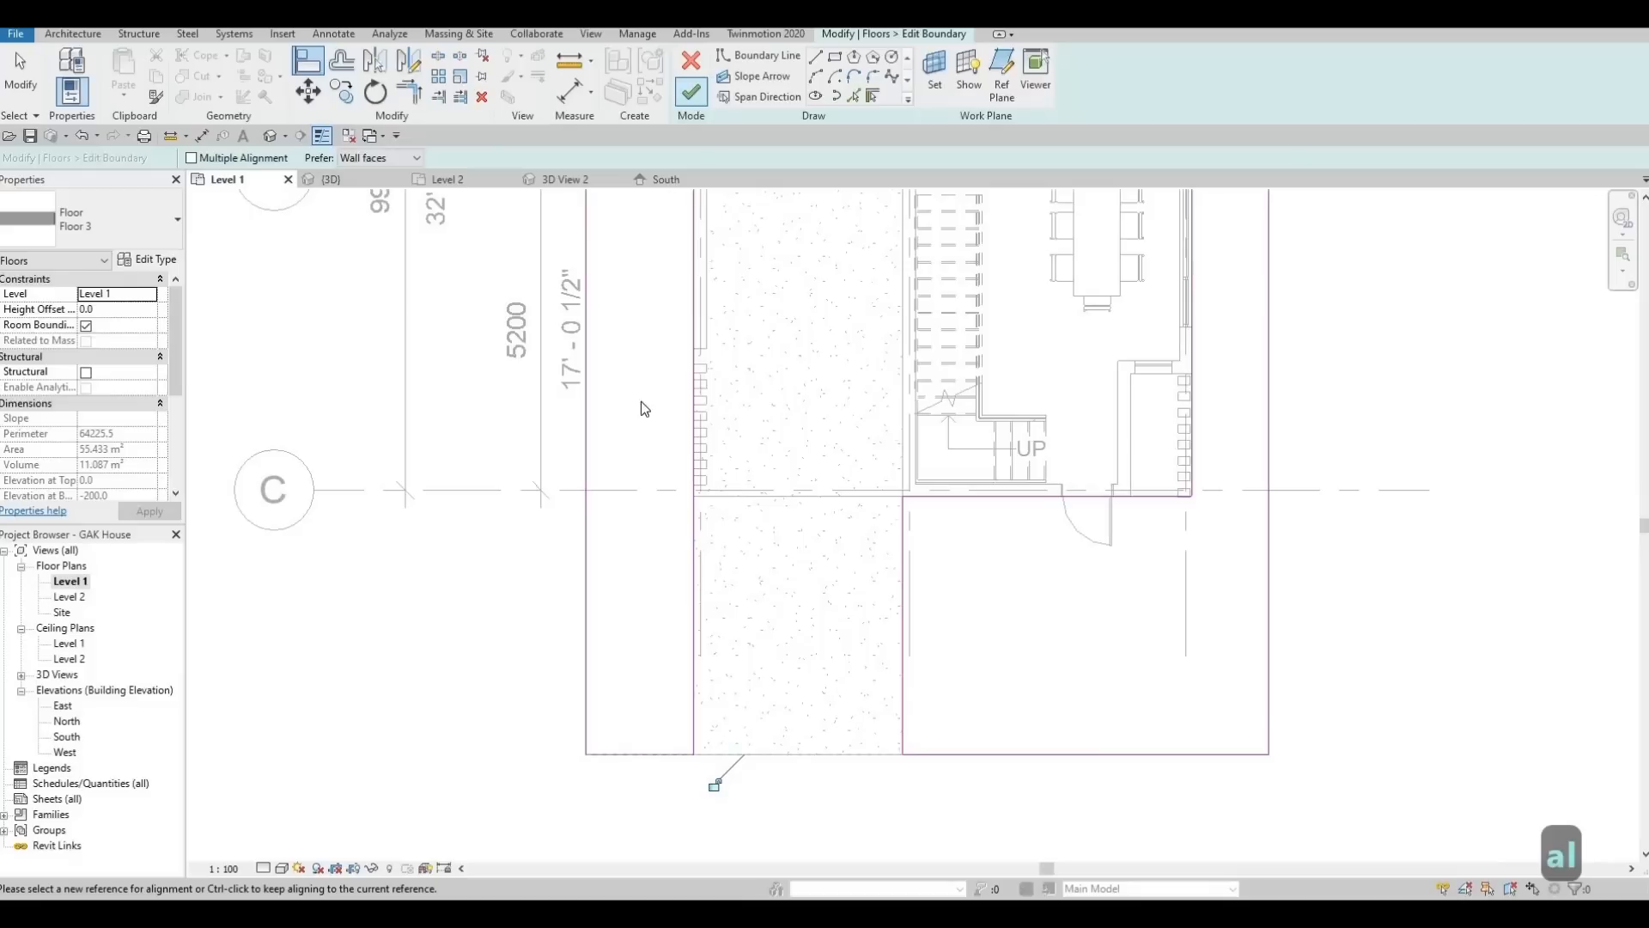
key(Escape)
key(Escape)
Start a wall on Level 1 using the Generic - 150mm basic wall type
scroll(678, 667, down, 2)
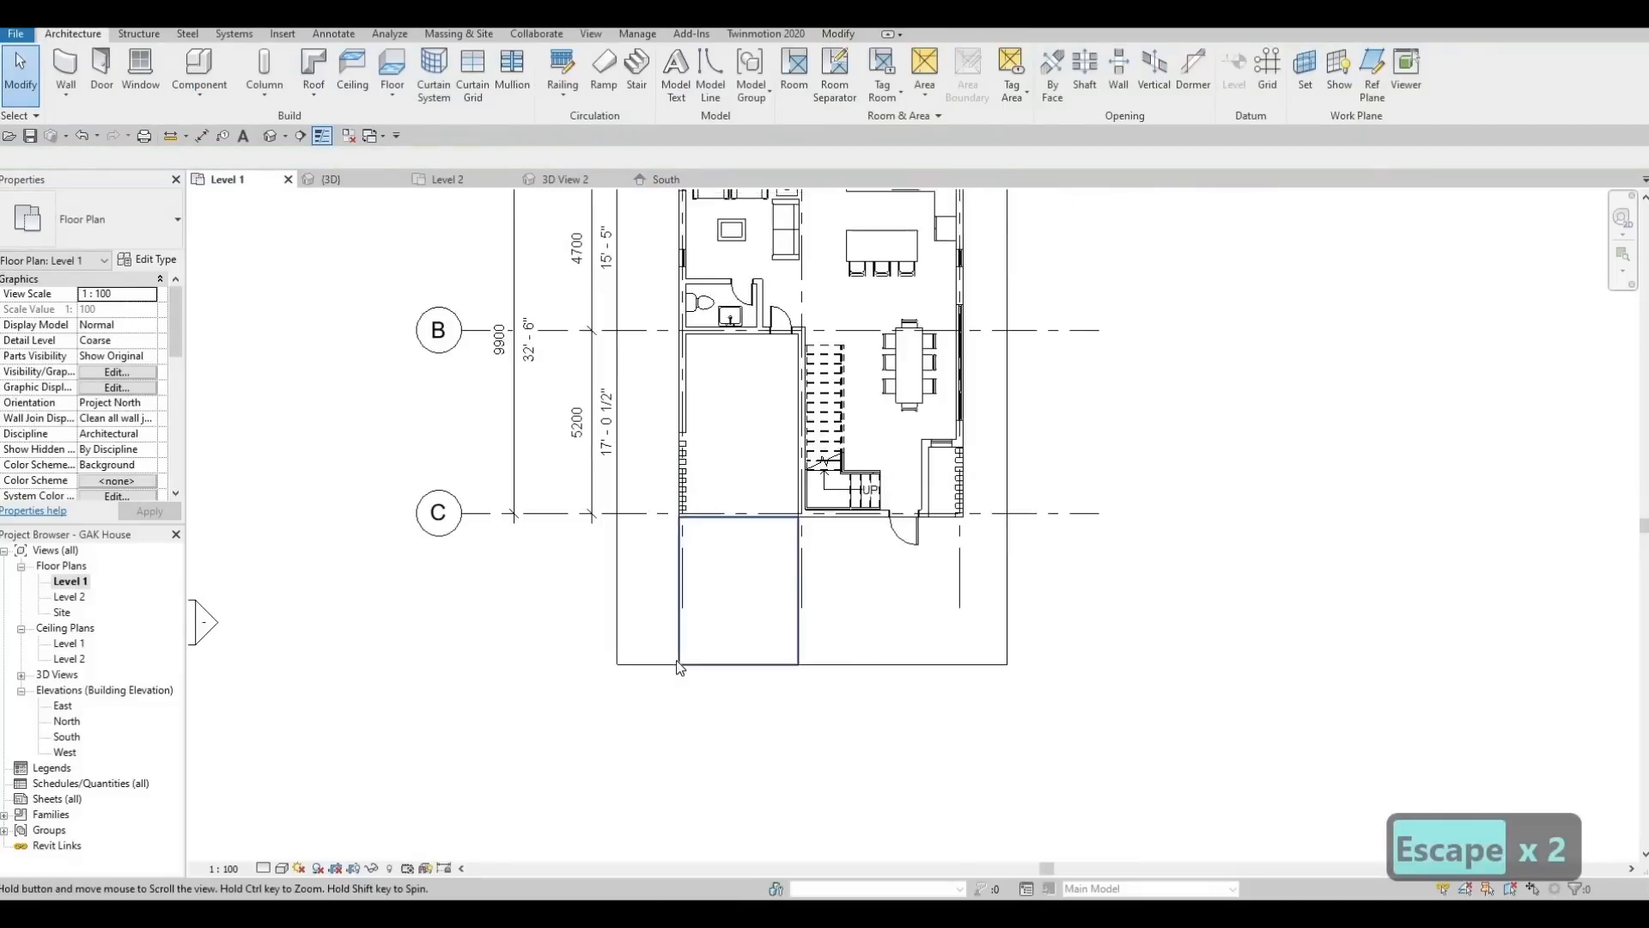
scroll(684, 666, down, 1)
middle_drag(677, 661, 627, 691)
scroll(692, 675, up, 1)
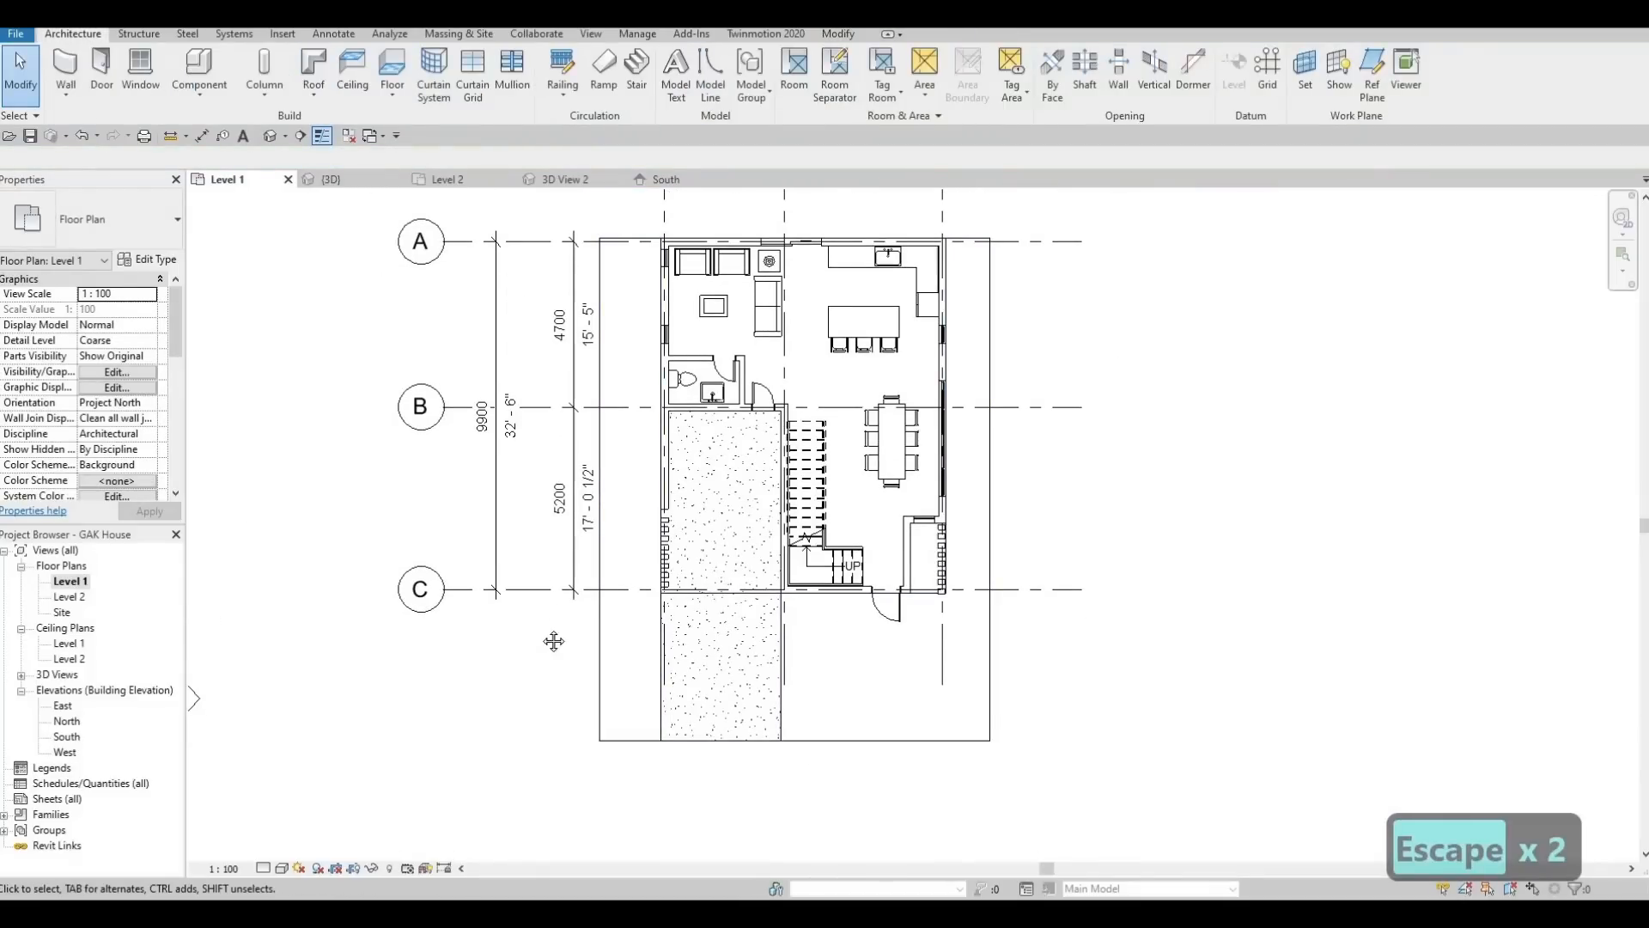
mouse_move(683, 689)
middle_down()
mouse_move(702, 633)
mouse_move(683, 694)
middle_up()
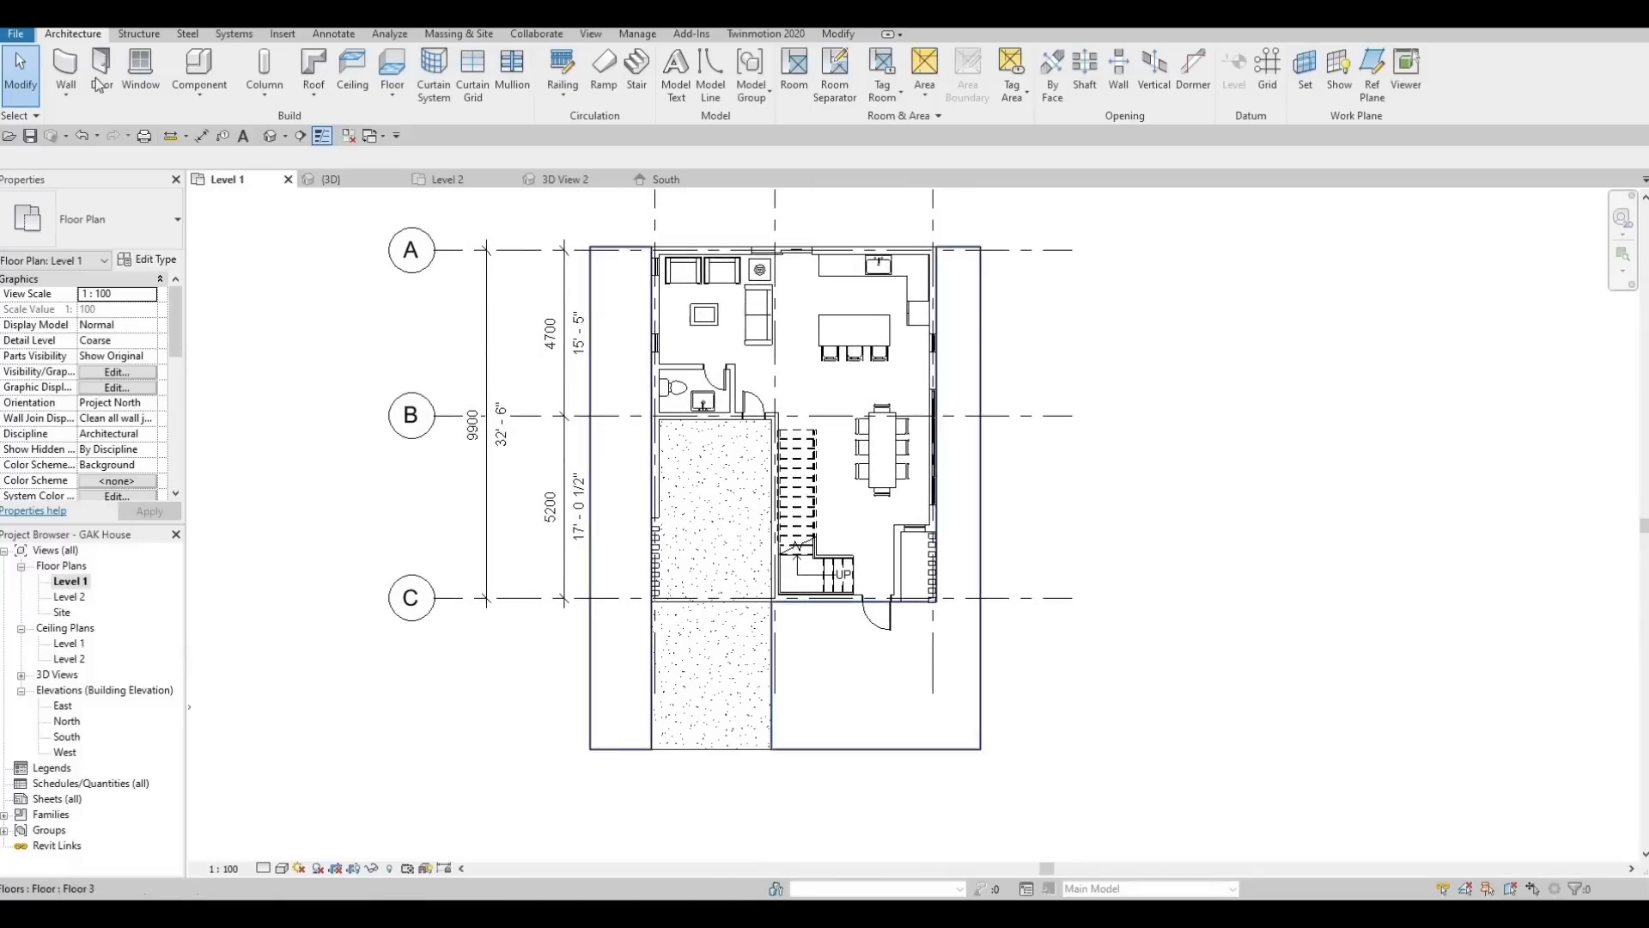
click(177, 219)
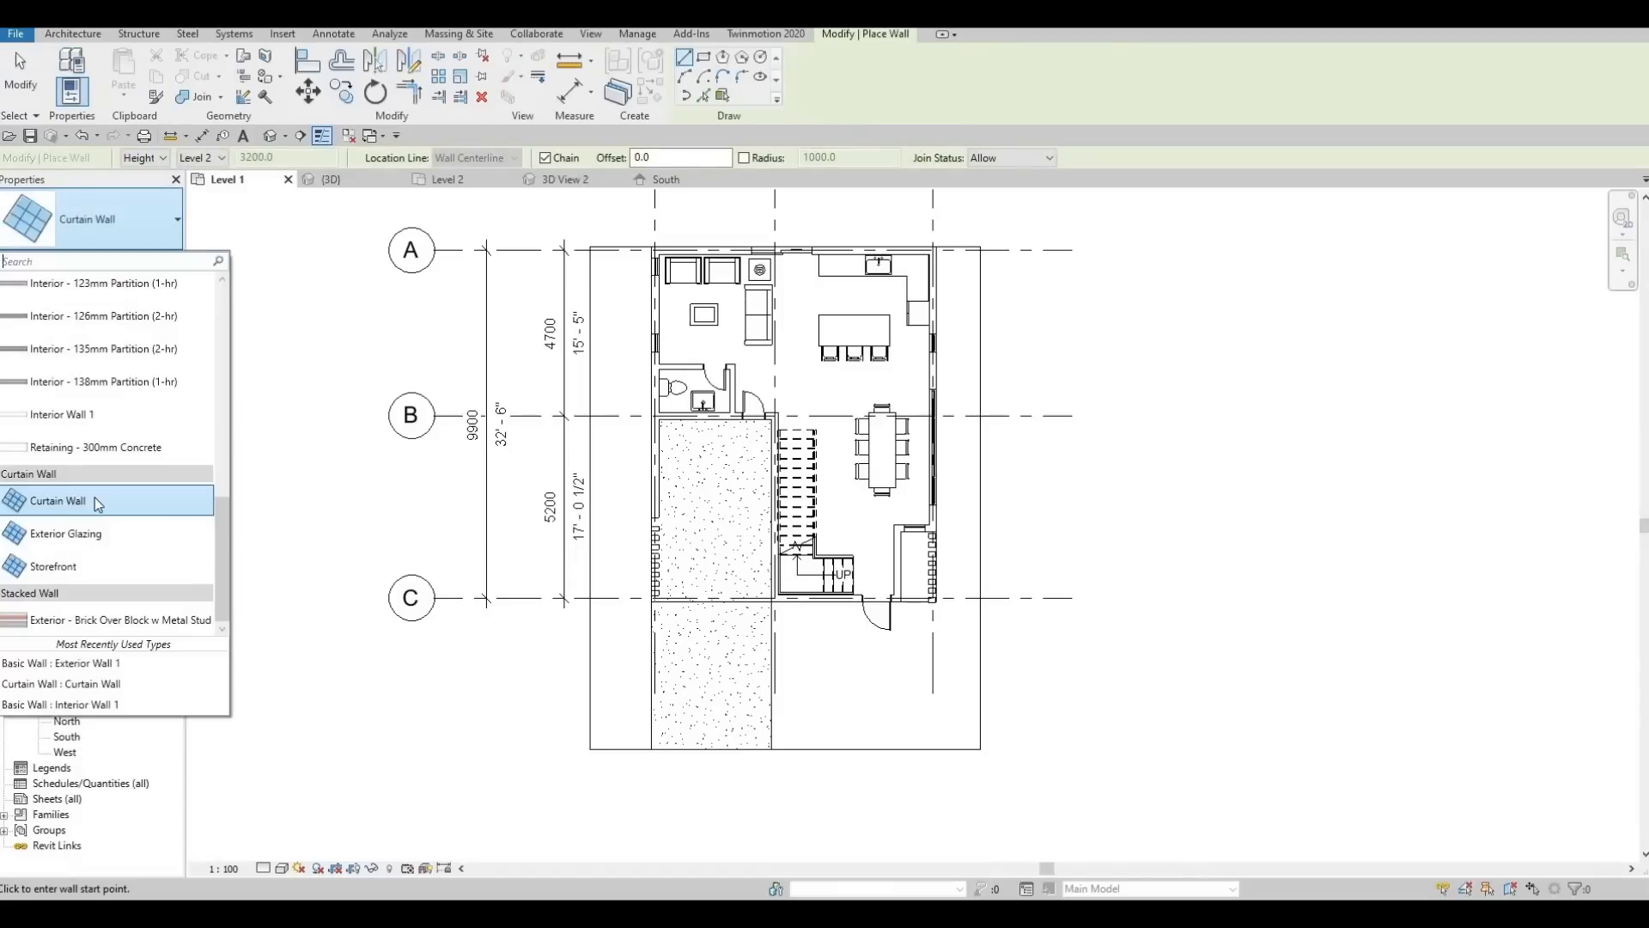
scroll(96, 502, up, 3)
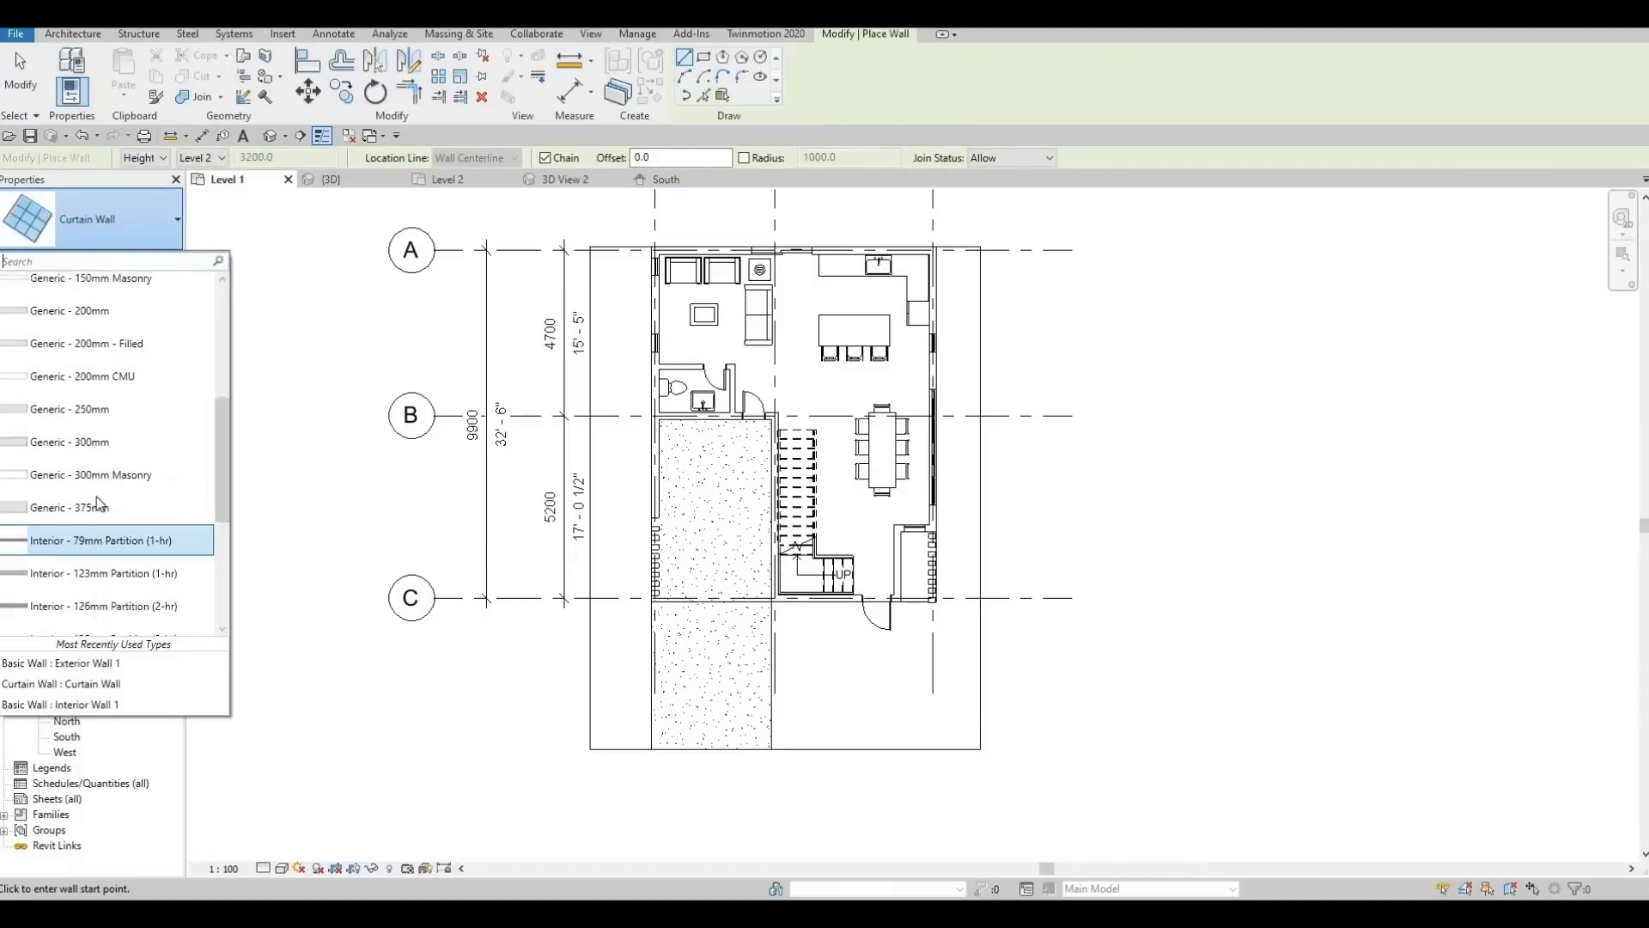
scroll(96, 501, up, 2)
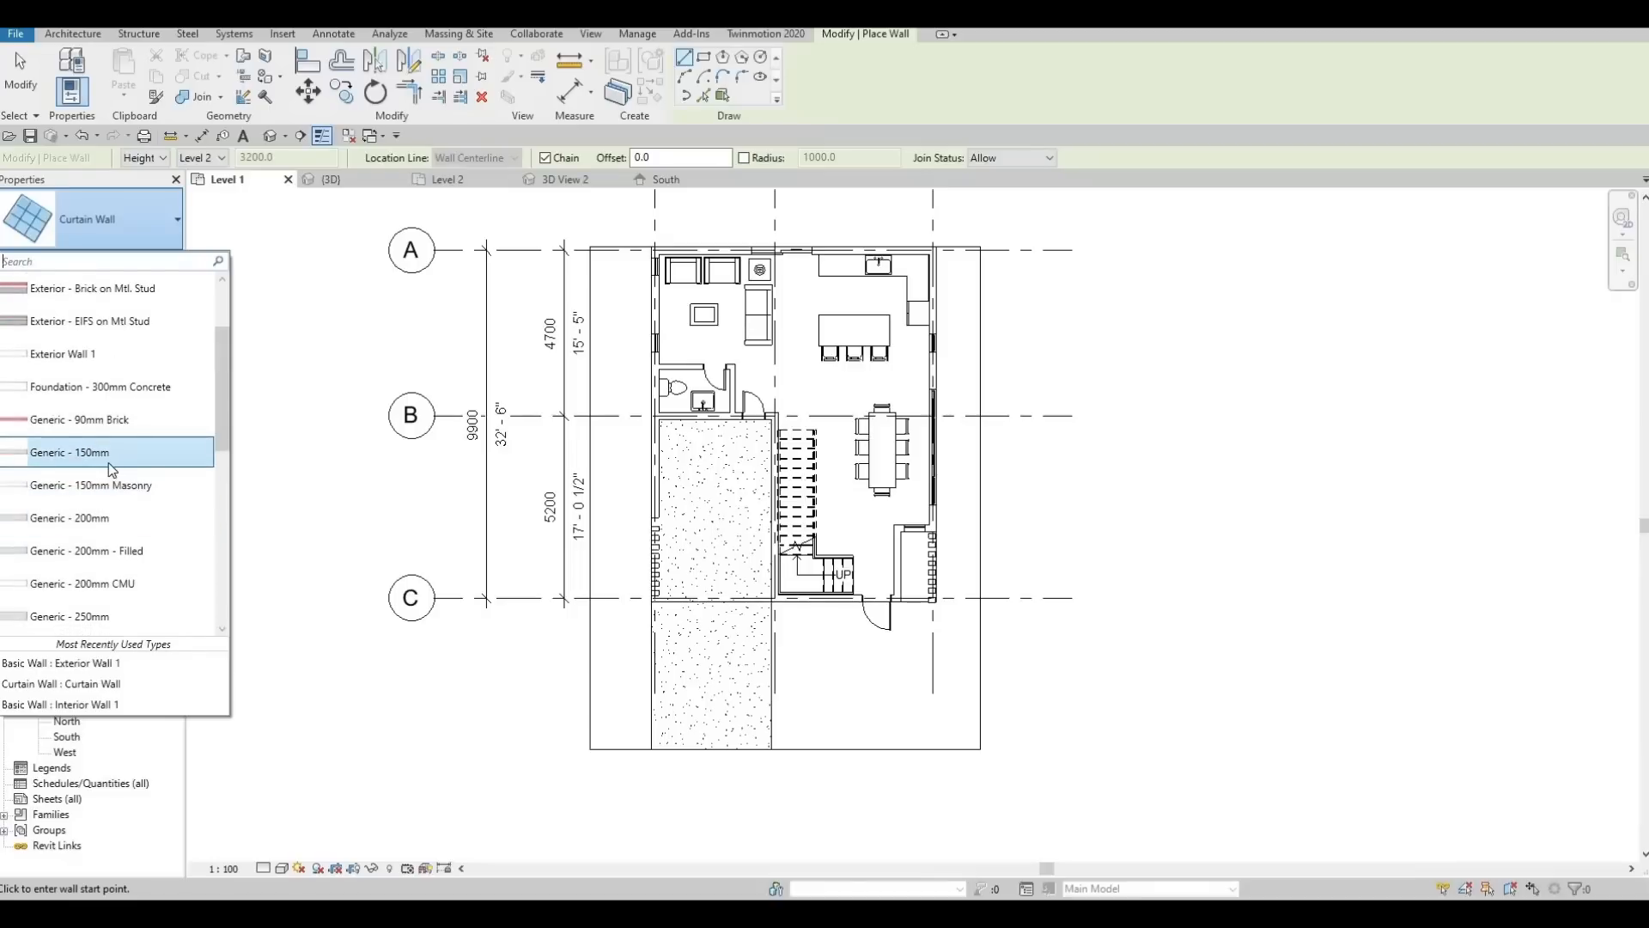
click(115, 452)
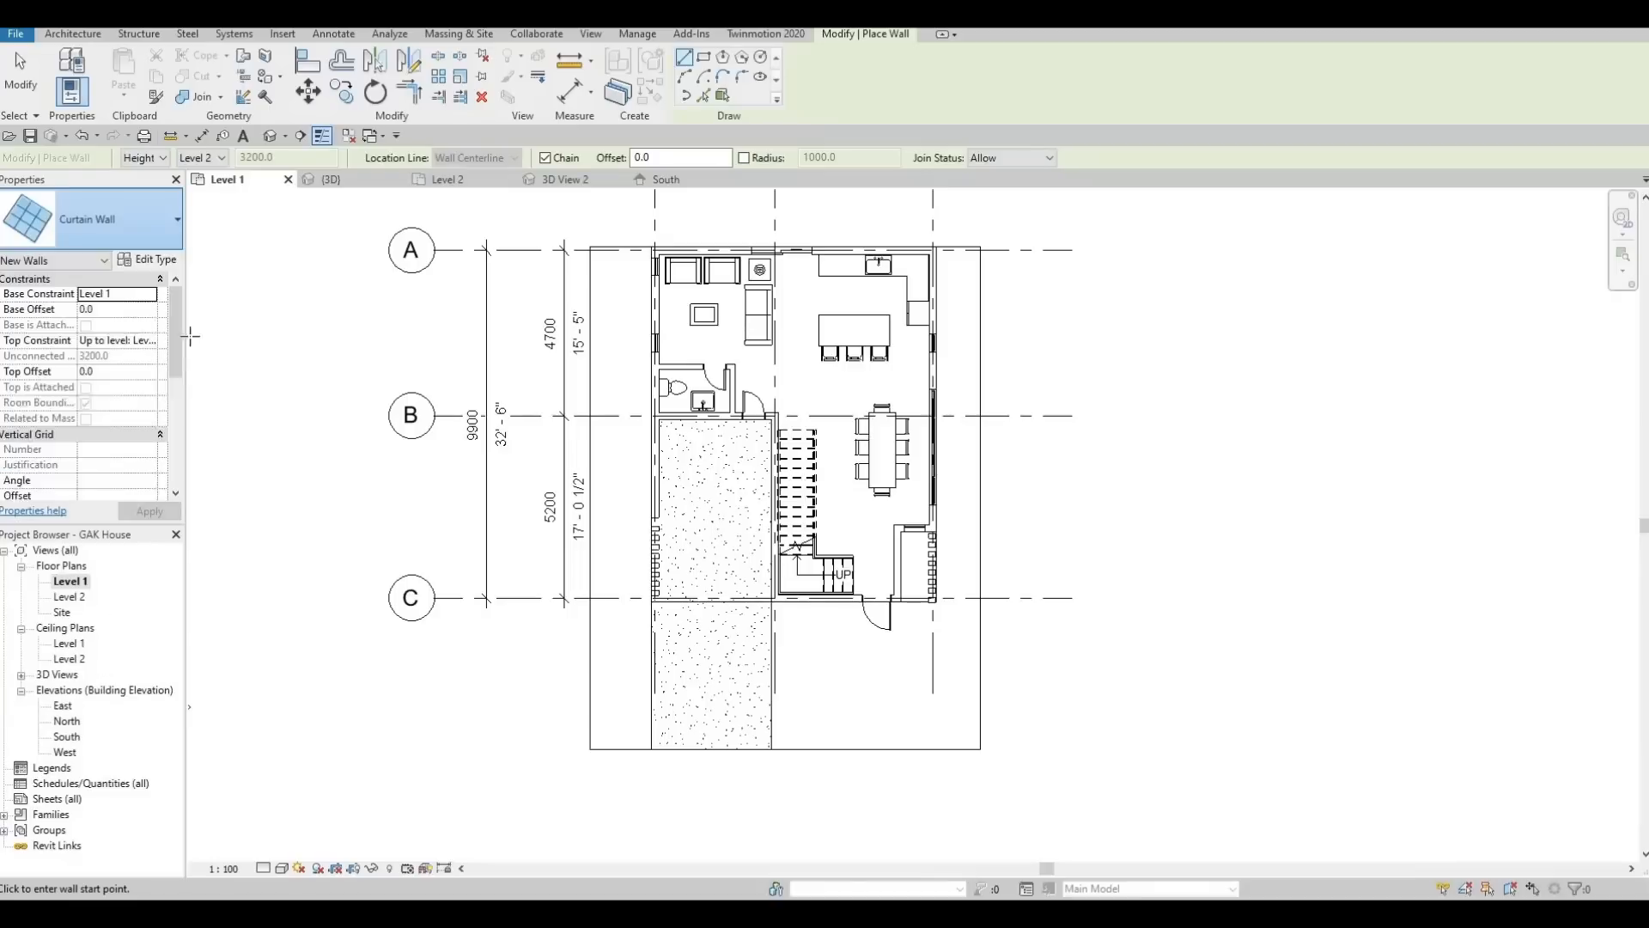
Duplicate the Generic - 150mm wall type under the name Boarder
click(146, 260)
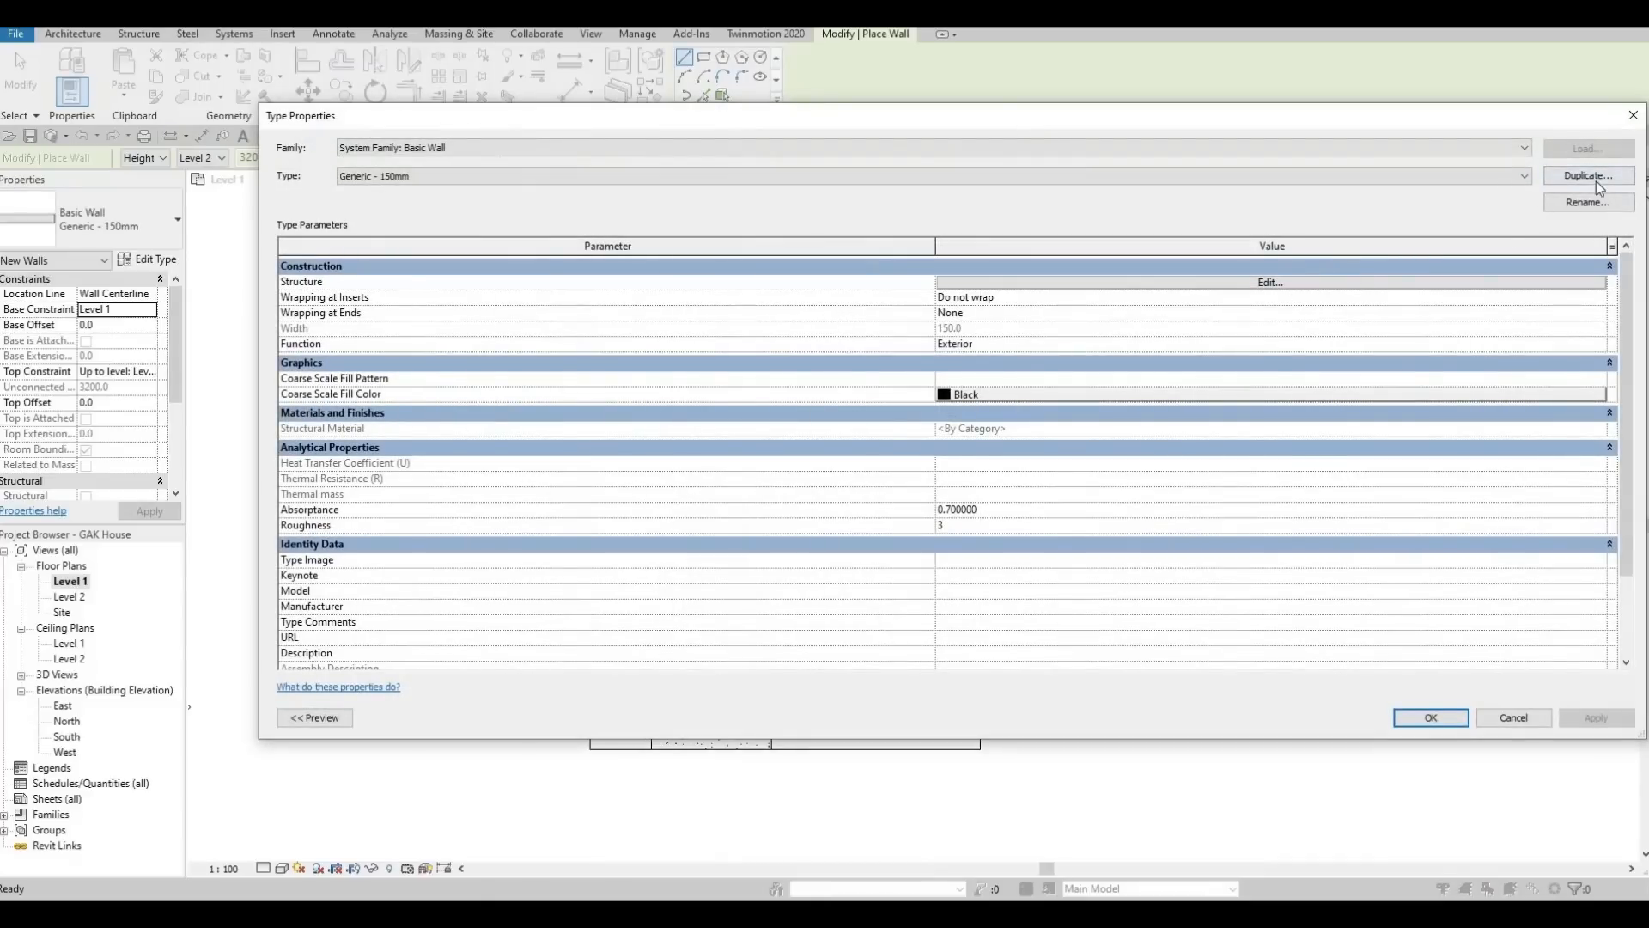
click(1587, 176)
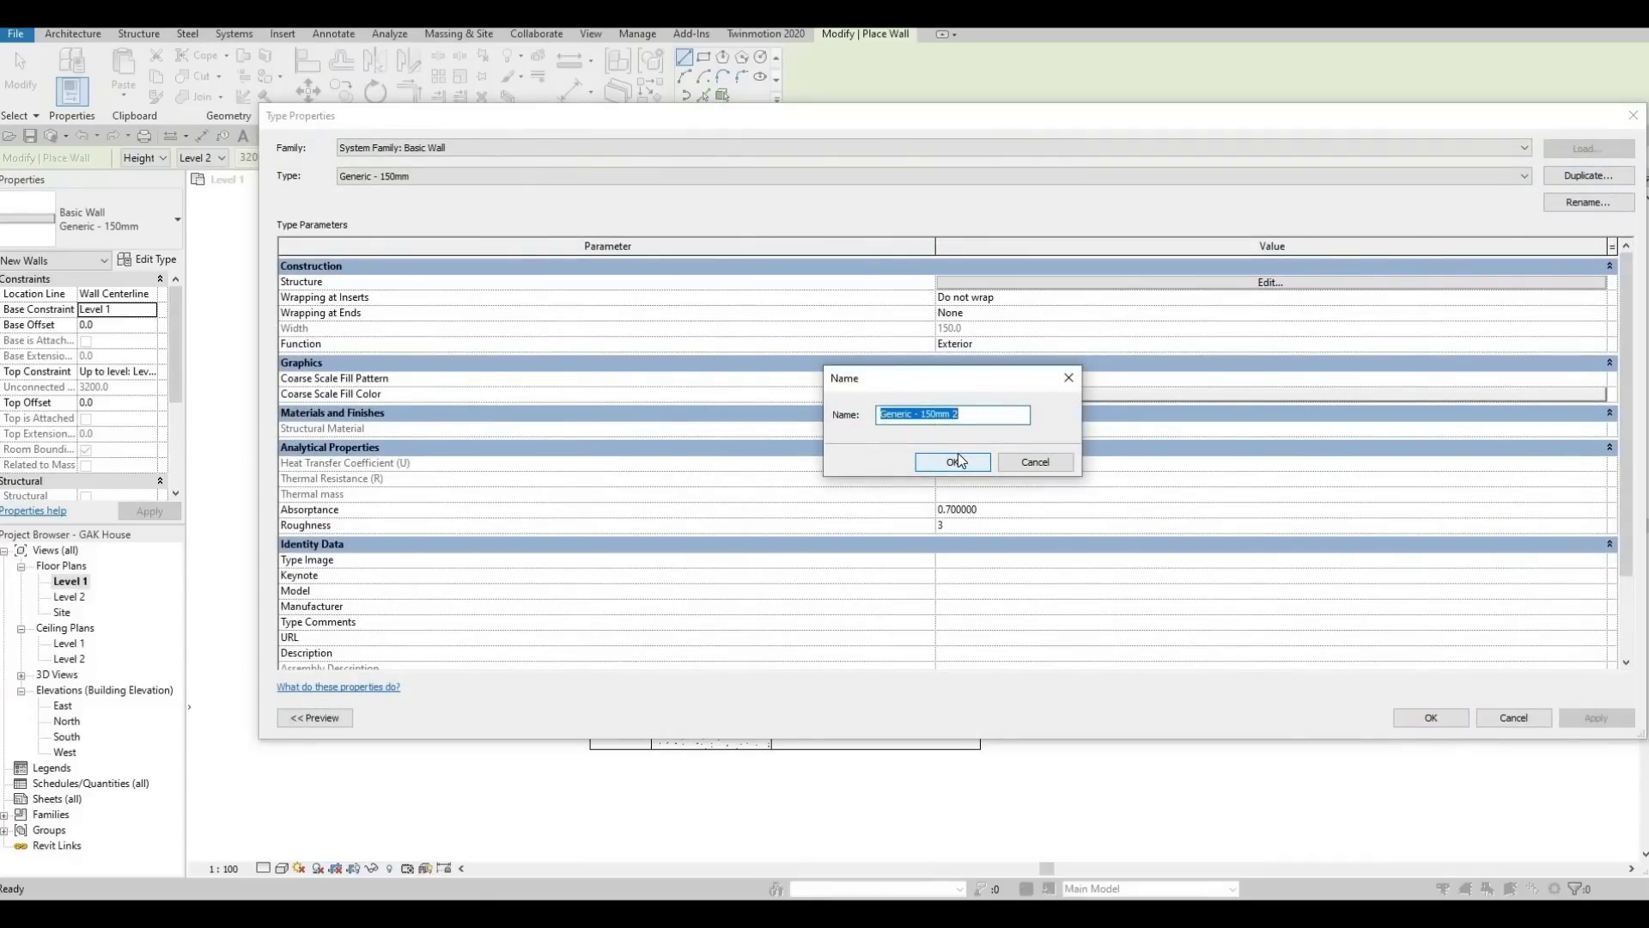
text(B)
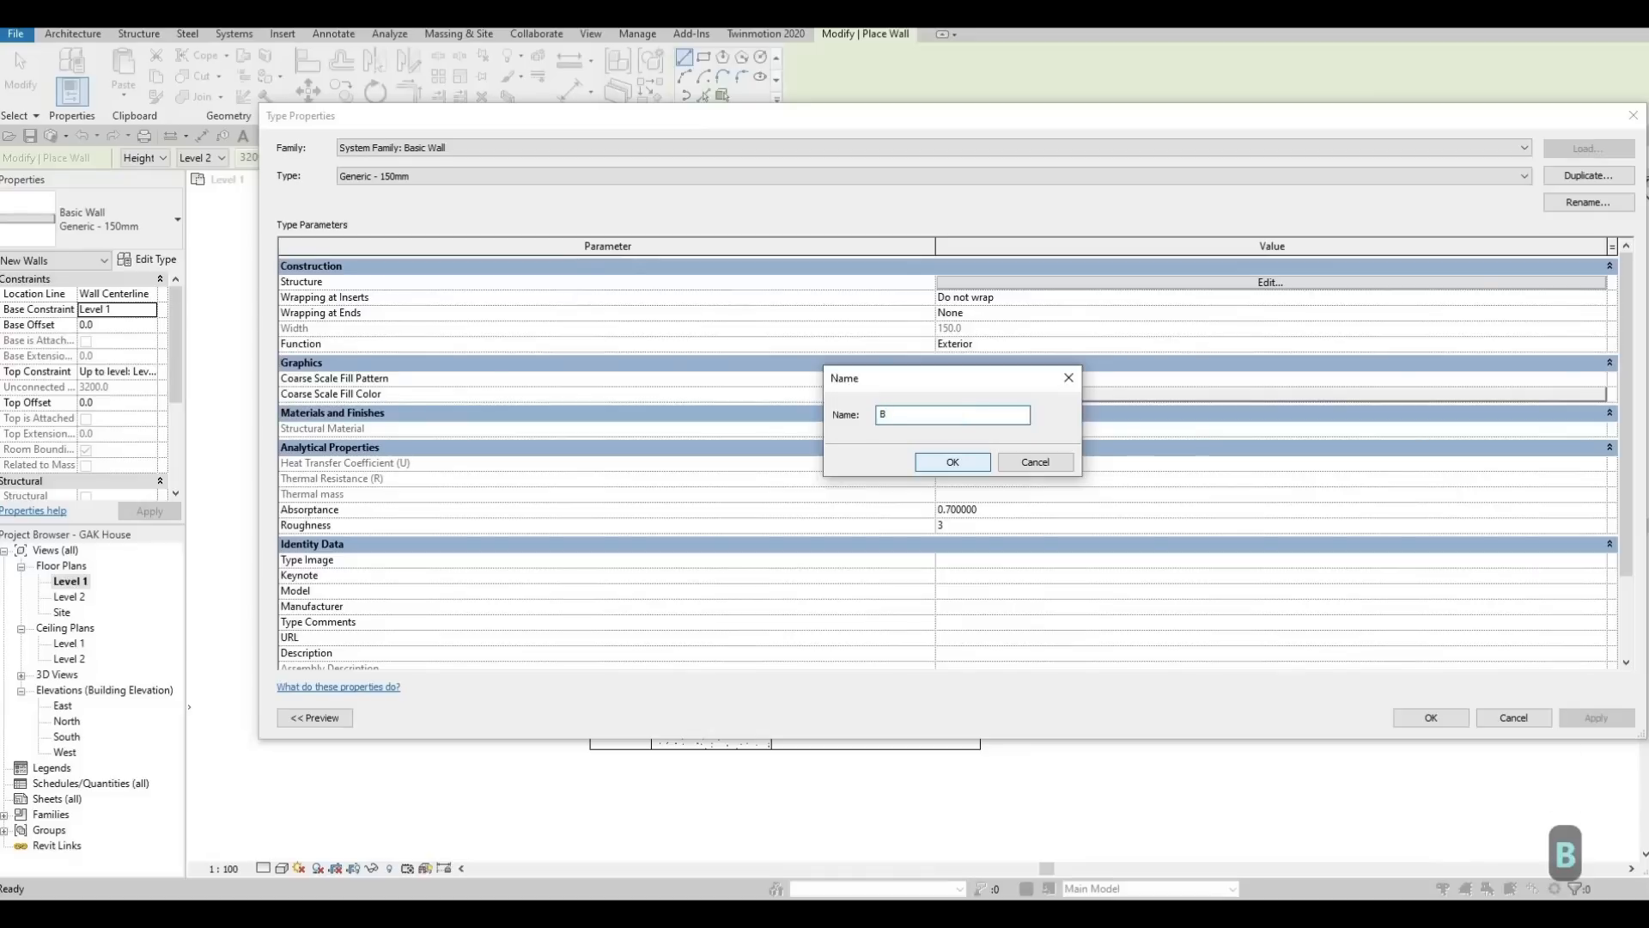
text(oarder)
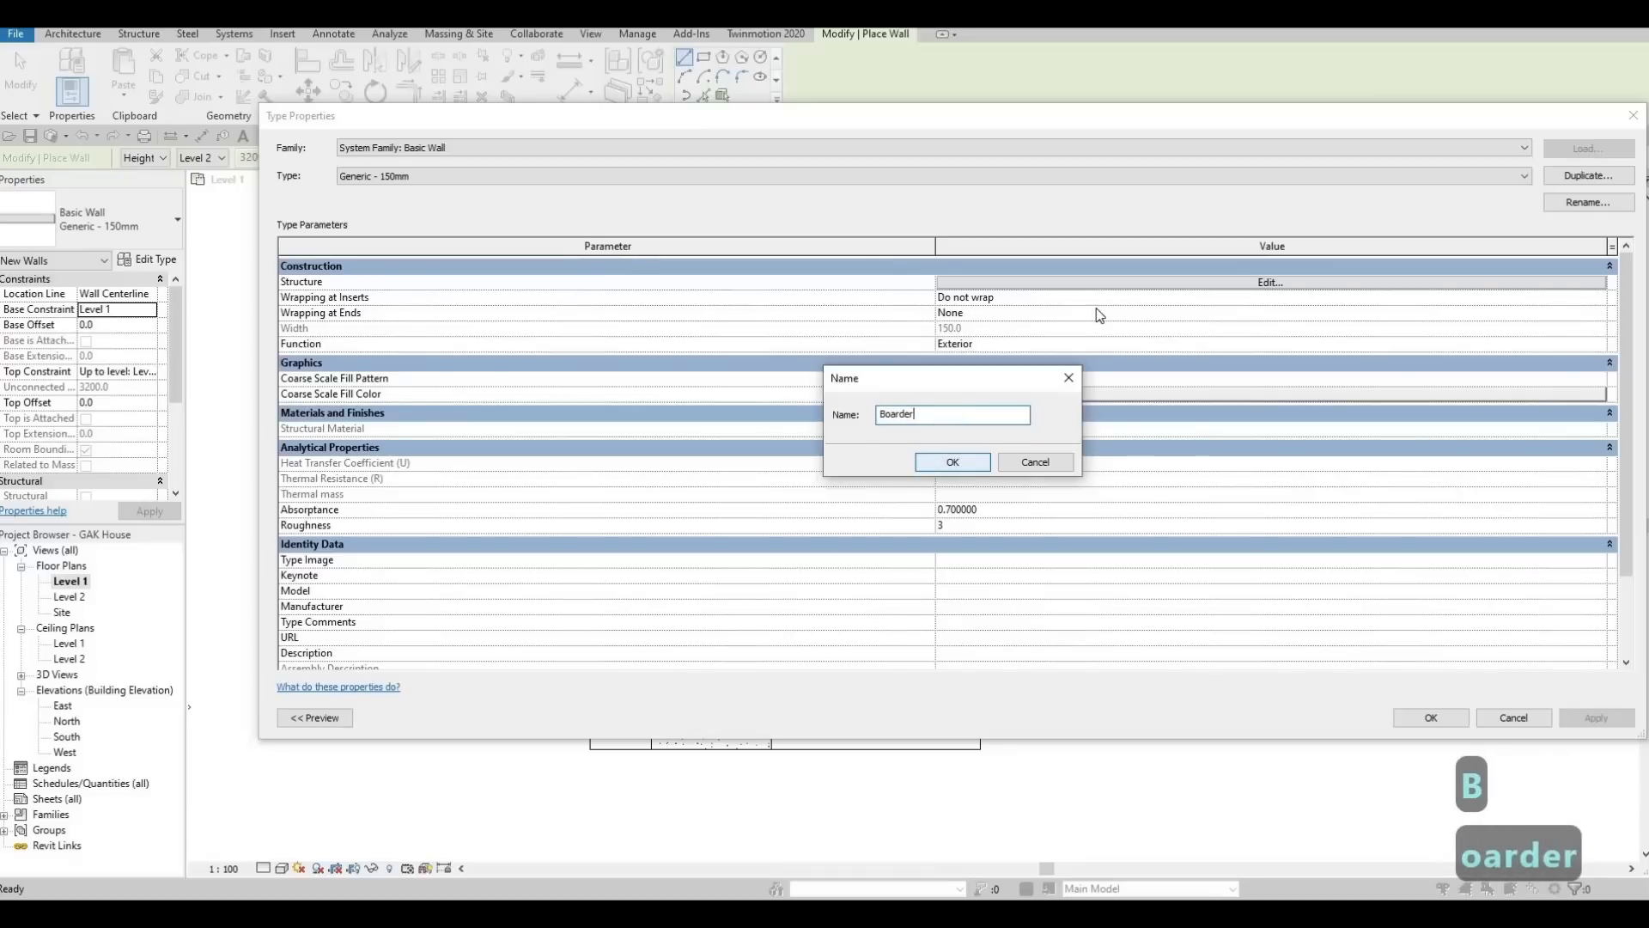
key(Return)
Assign the Plastic material to the structure layer of the Boarder wall type
click(950, 283)
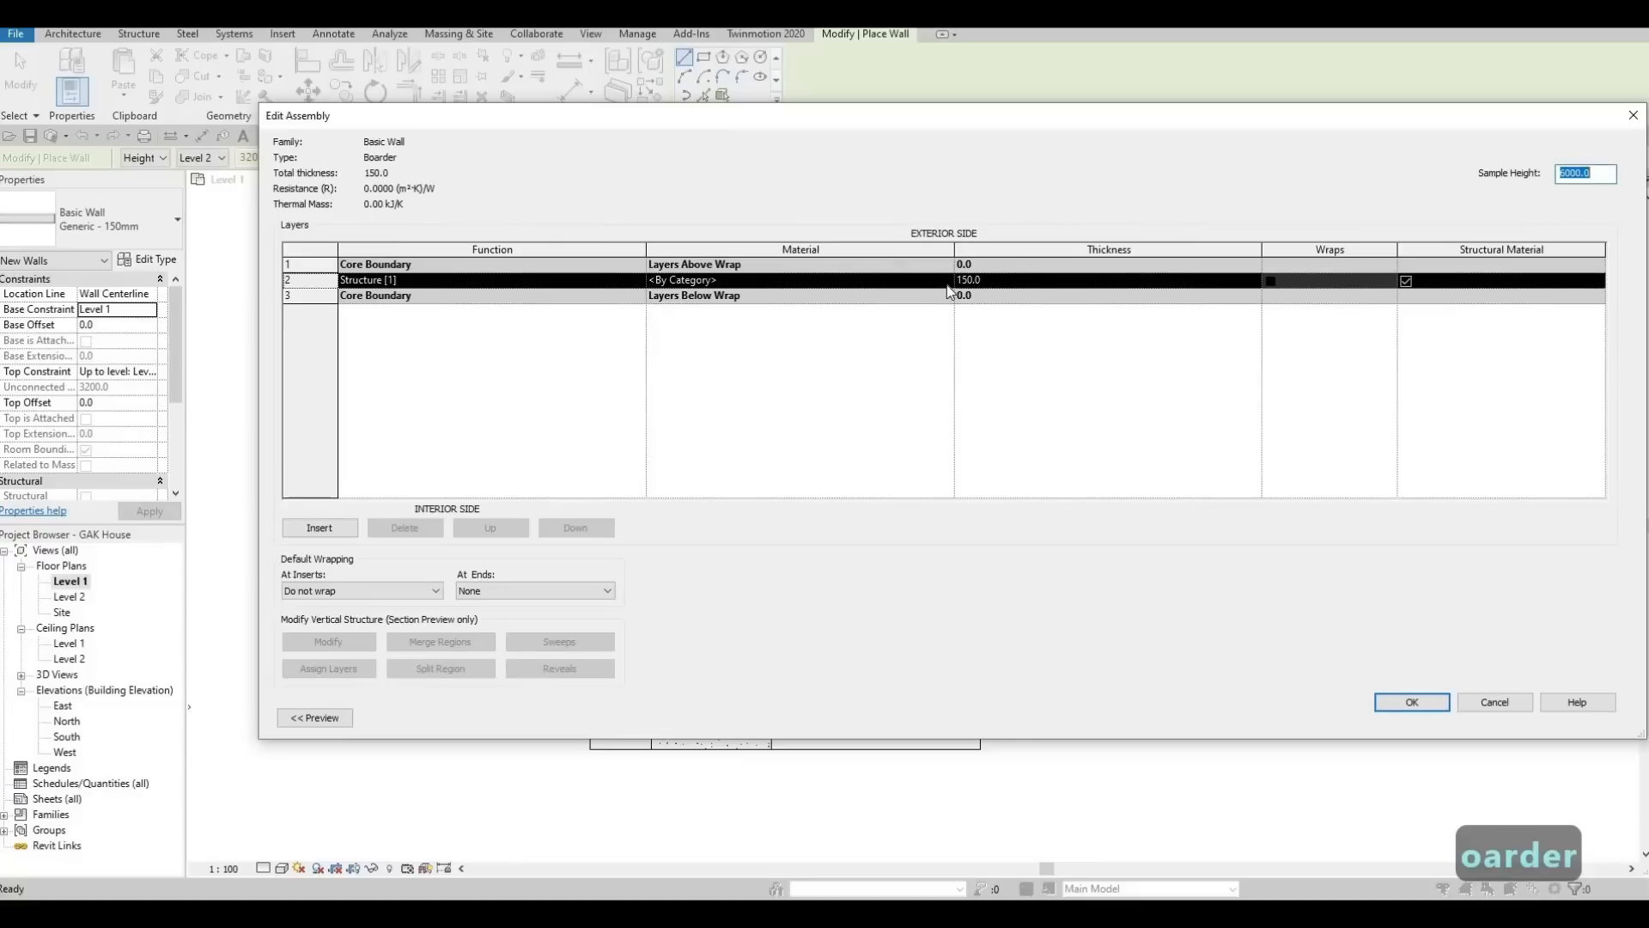
click(859, 280)
click(947, 280)
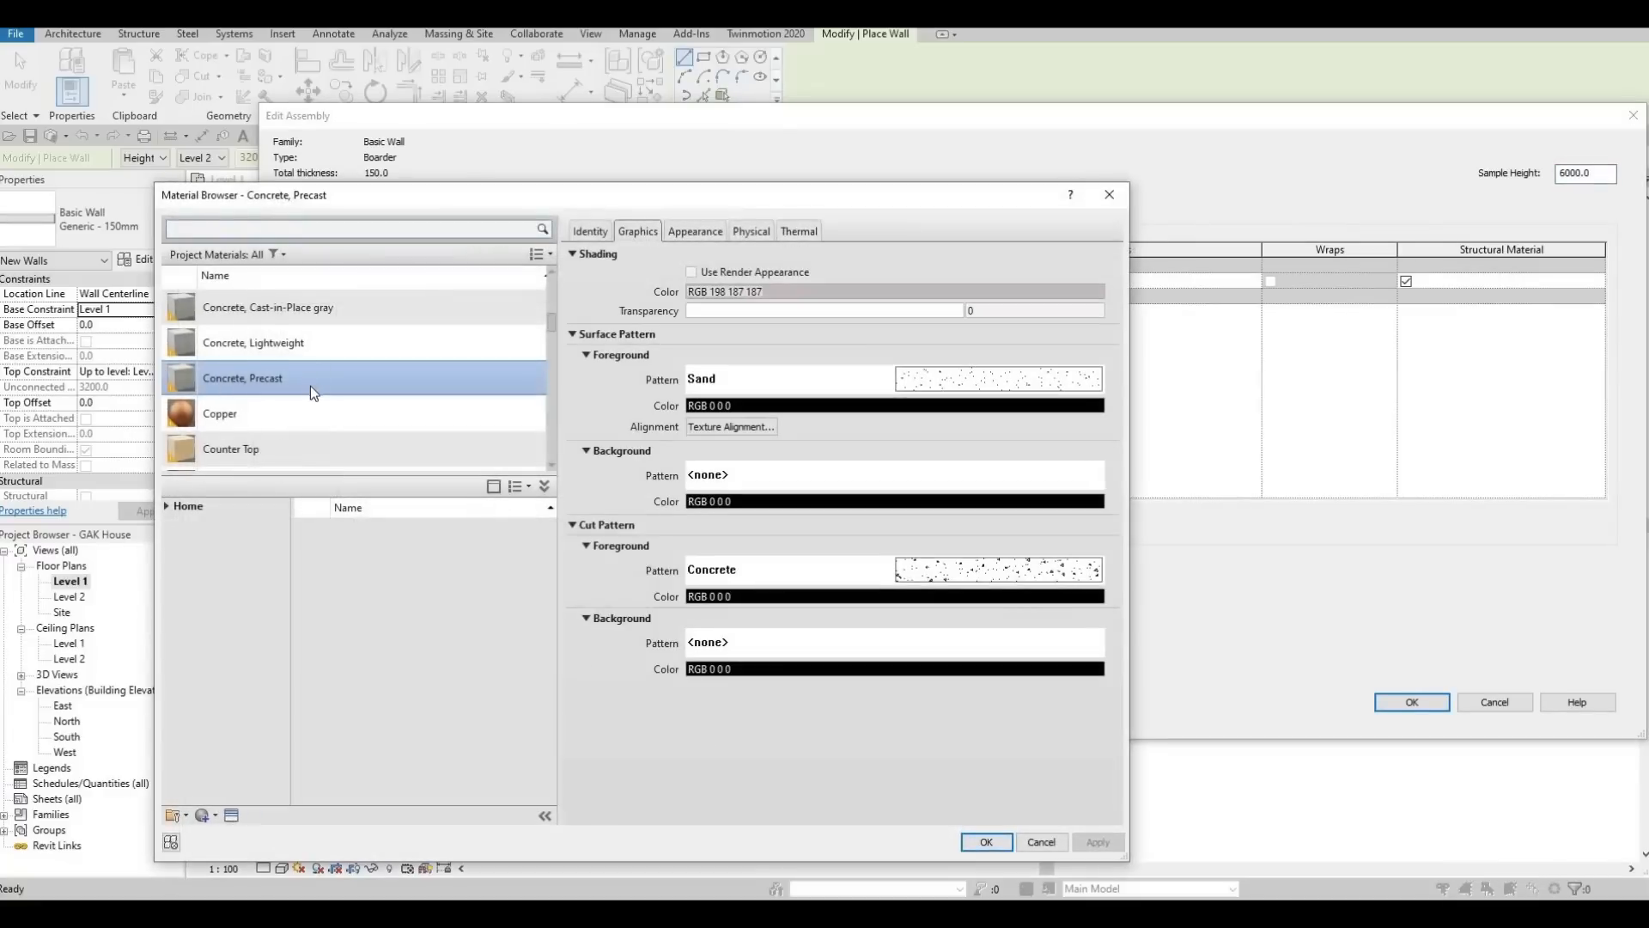
scroll(314, 352, down, 10)
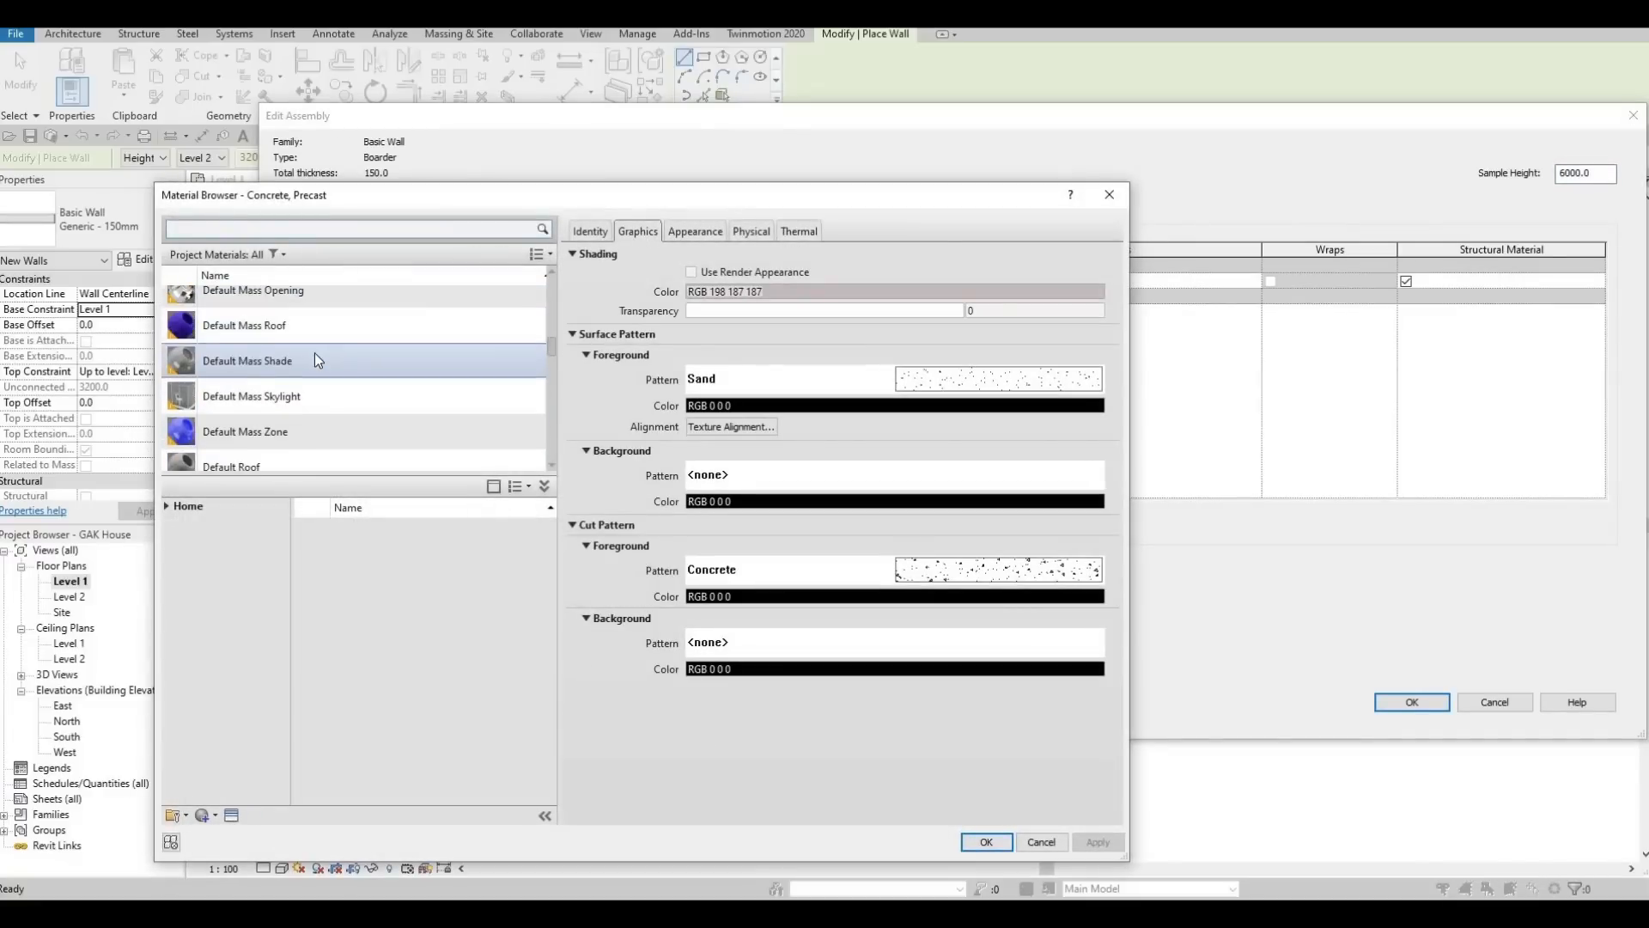
scroll(314, 353, down, 8)
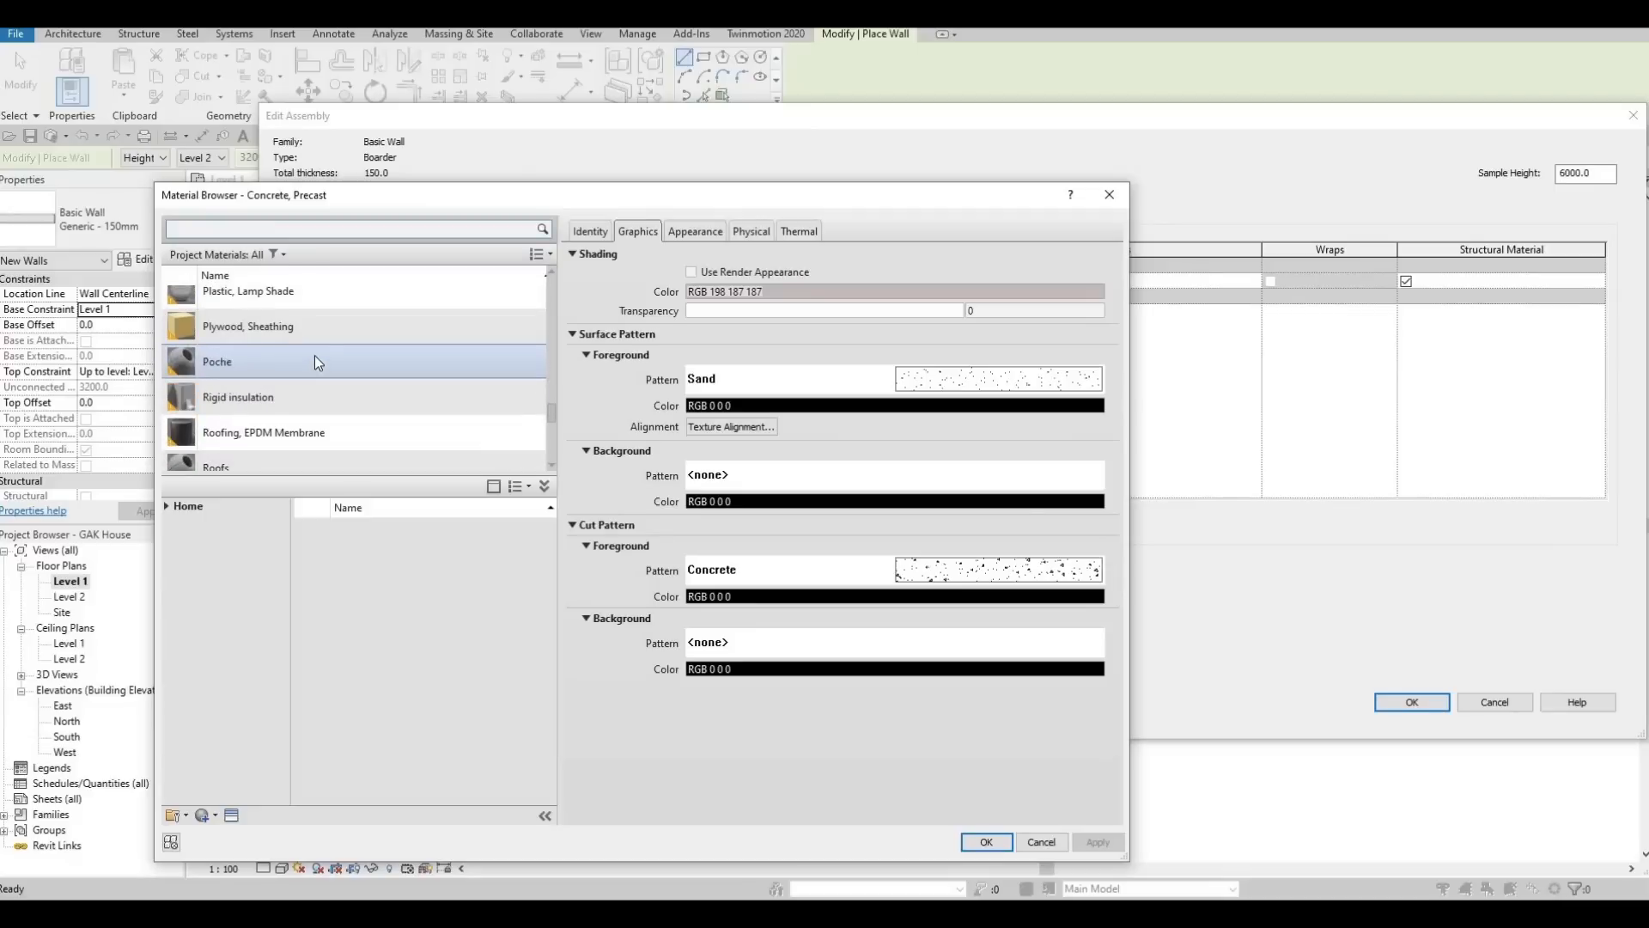
scroll(314, 358, down, 8)
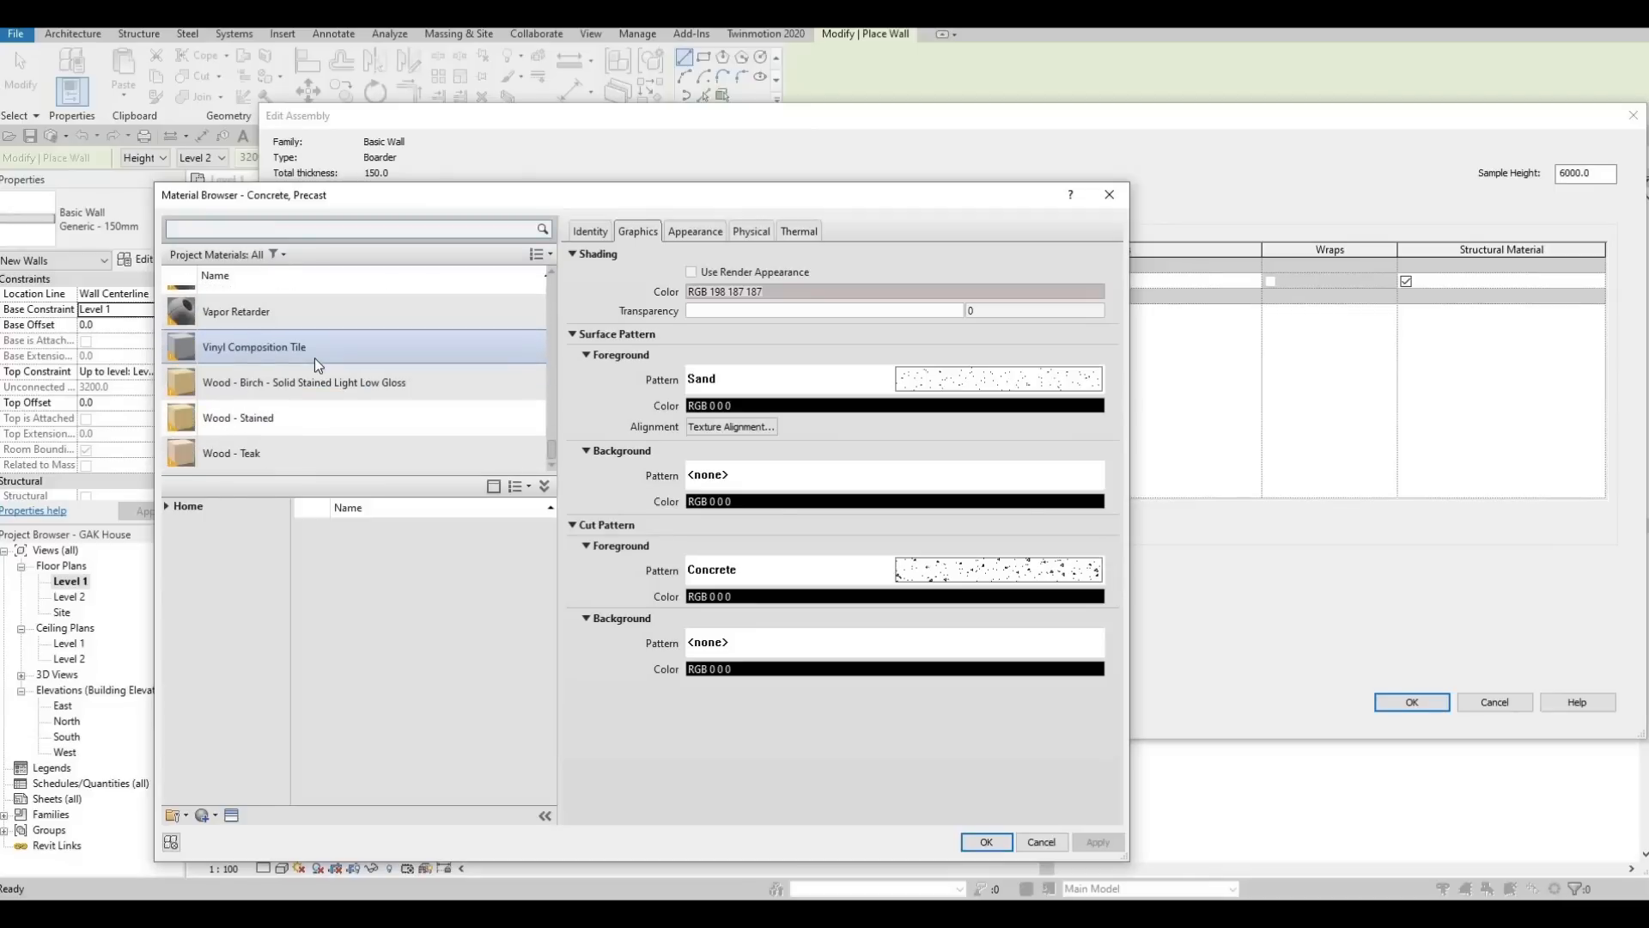
scroll(316, 359, up, 10)
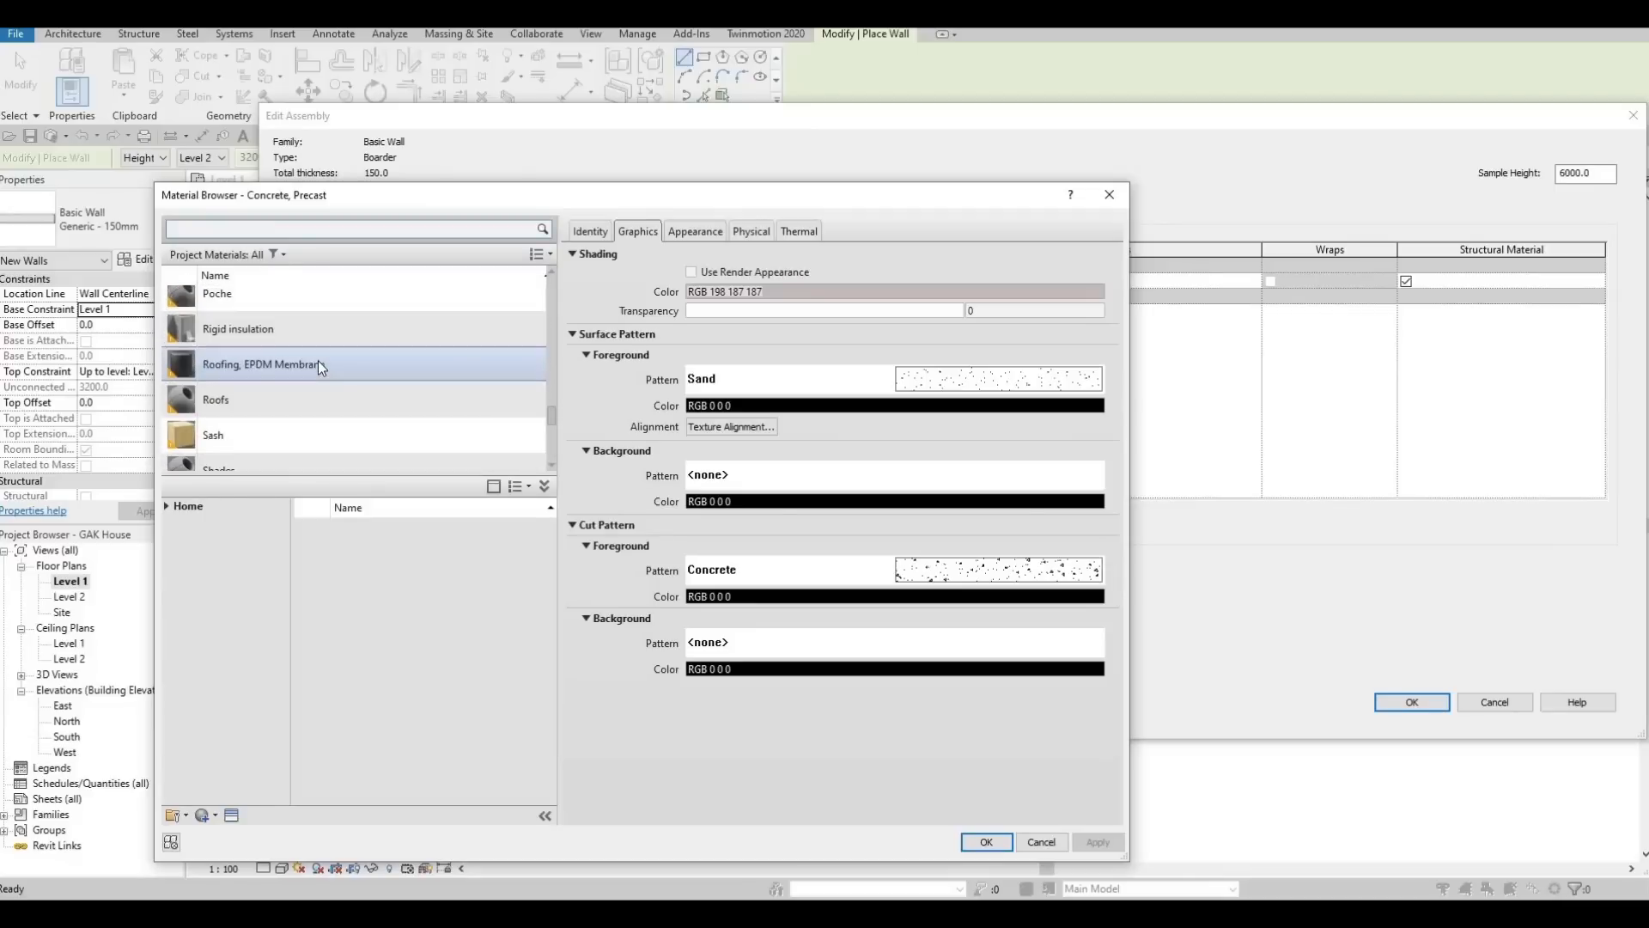
scroll(326, 386, down, 3)
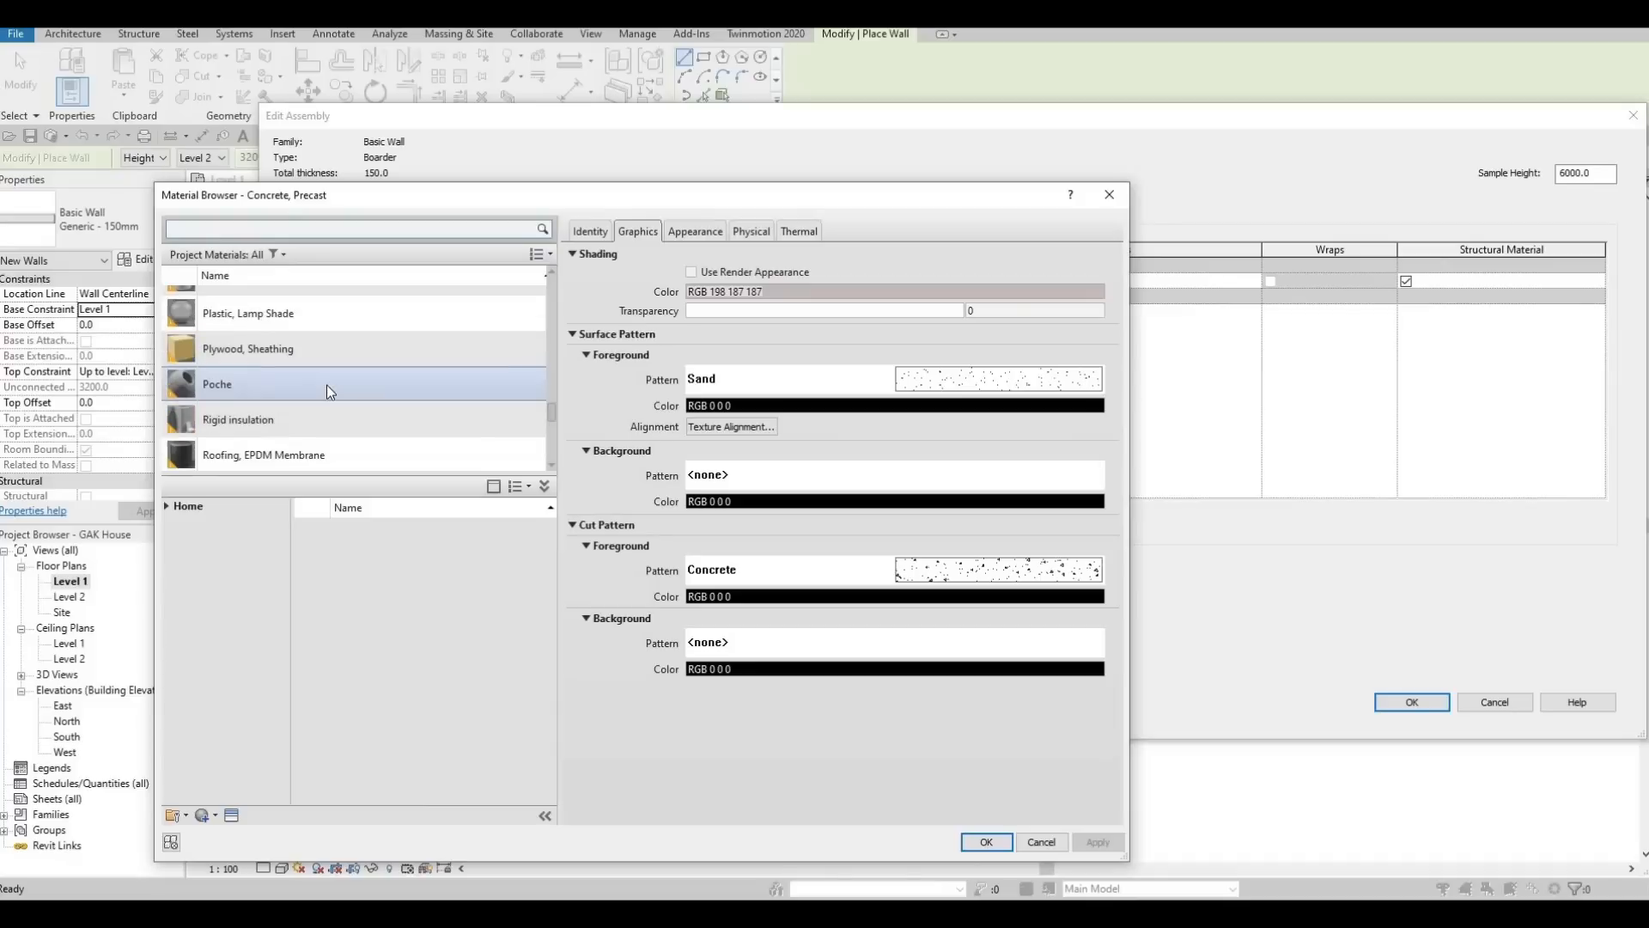
scroll(318, 378, up, 3)
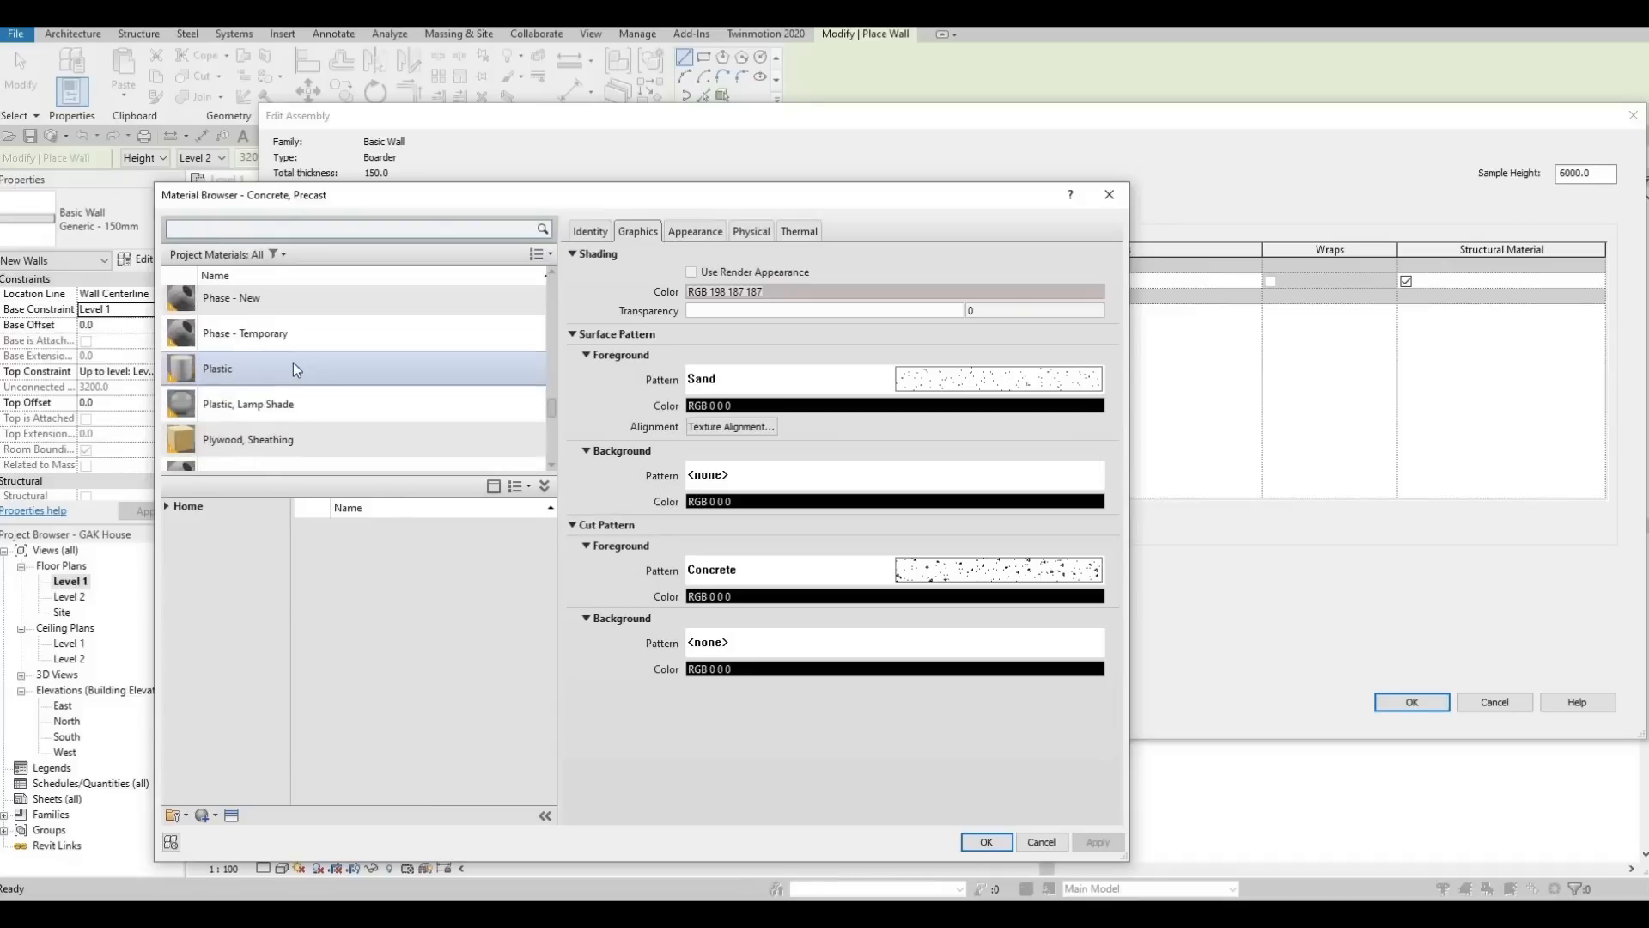
click(283, 368)
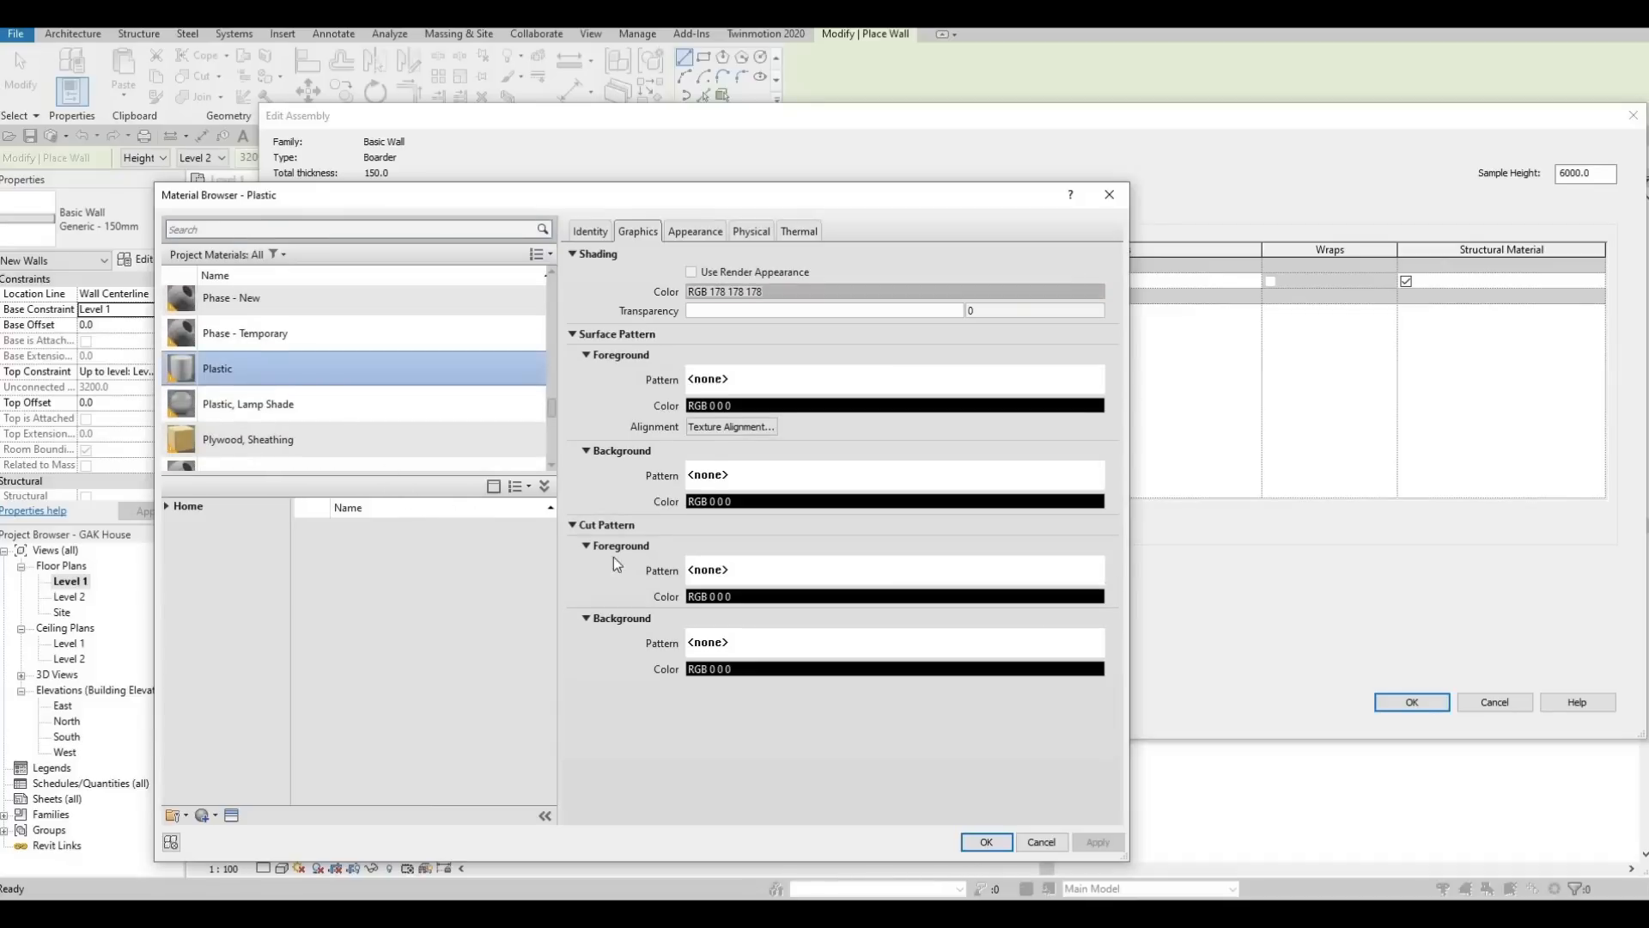
click(986, 841)
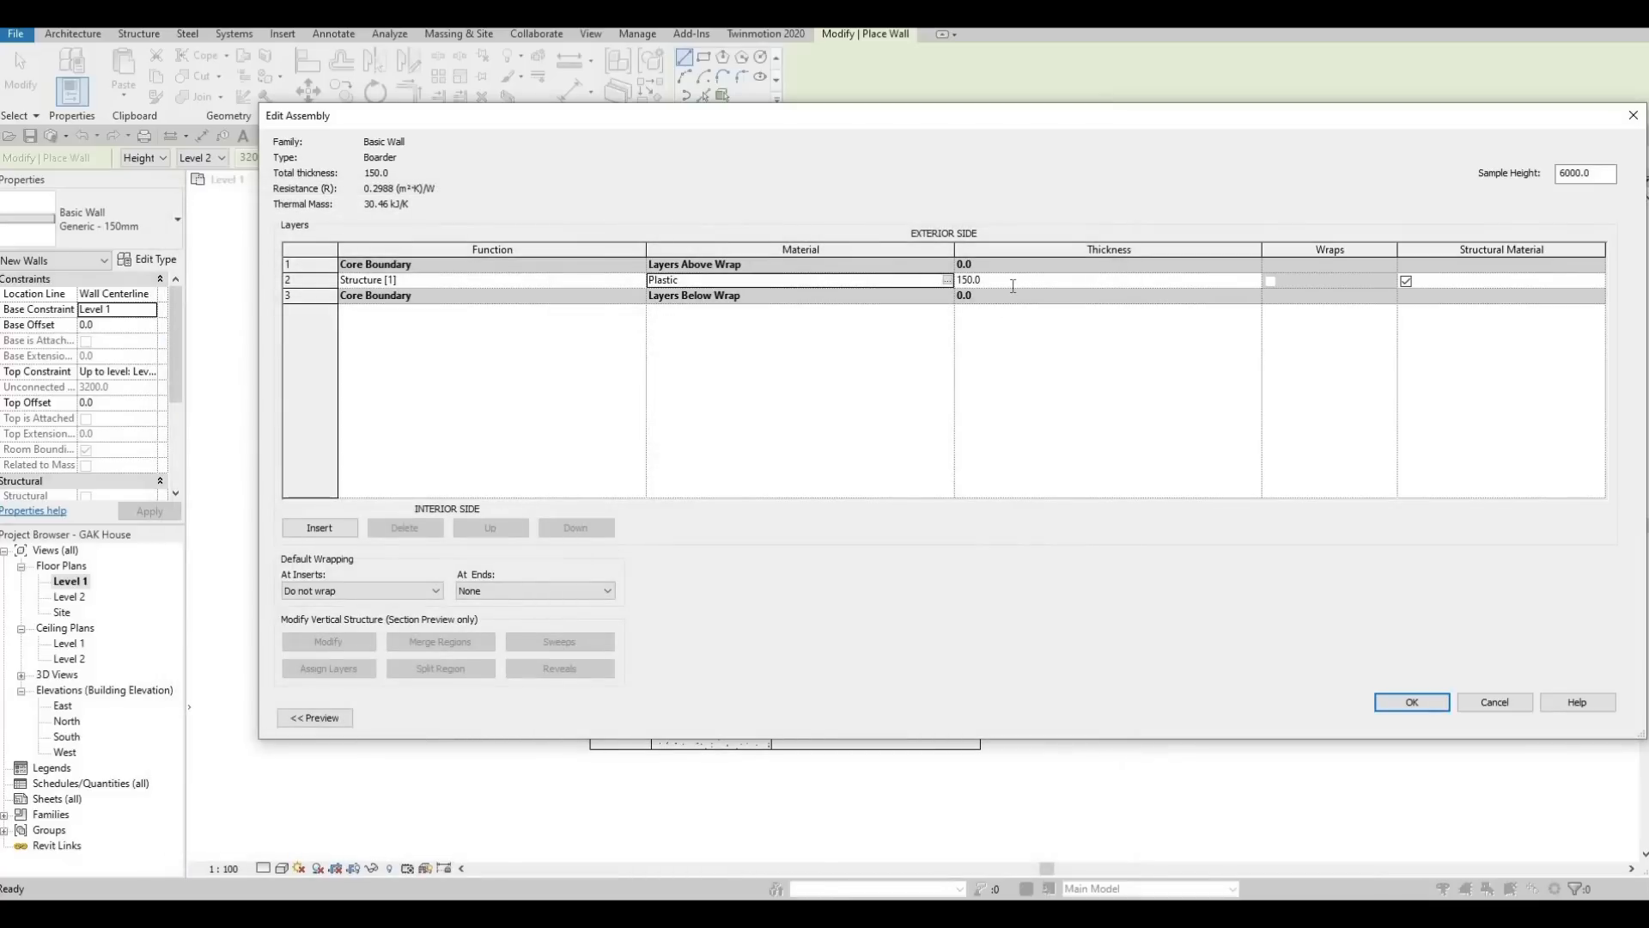
Set the Boarder wall's structure layer thickness to 200 and accept the type properties
click(1013, 285)
text(200)
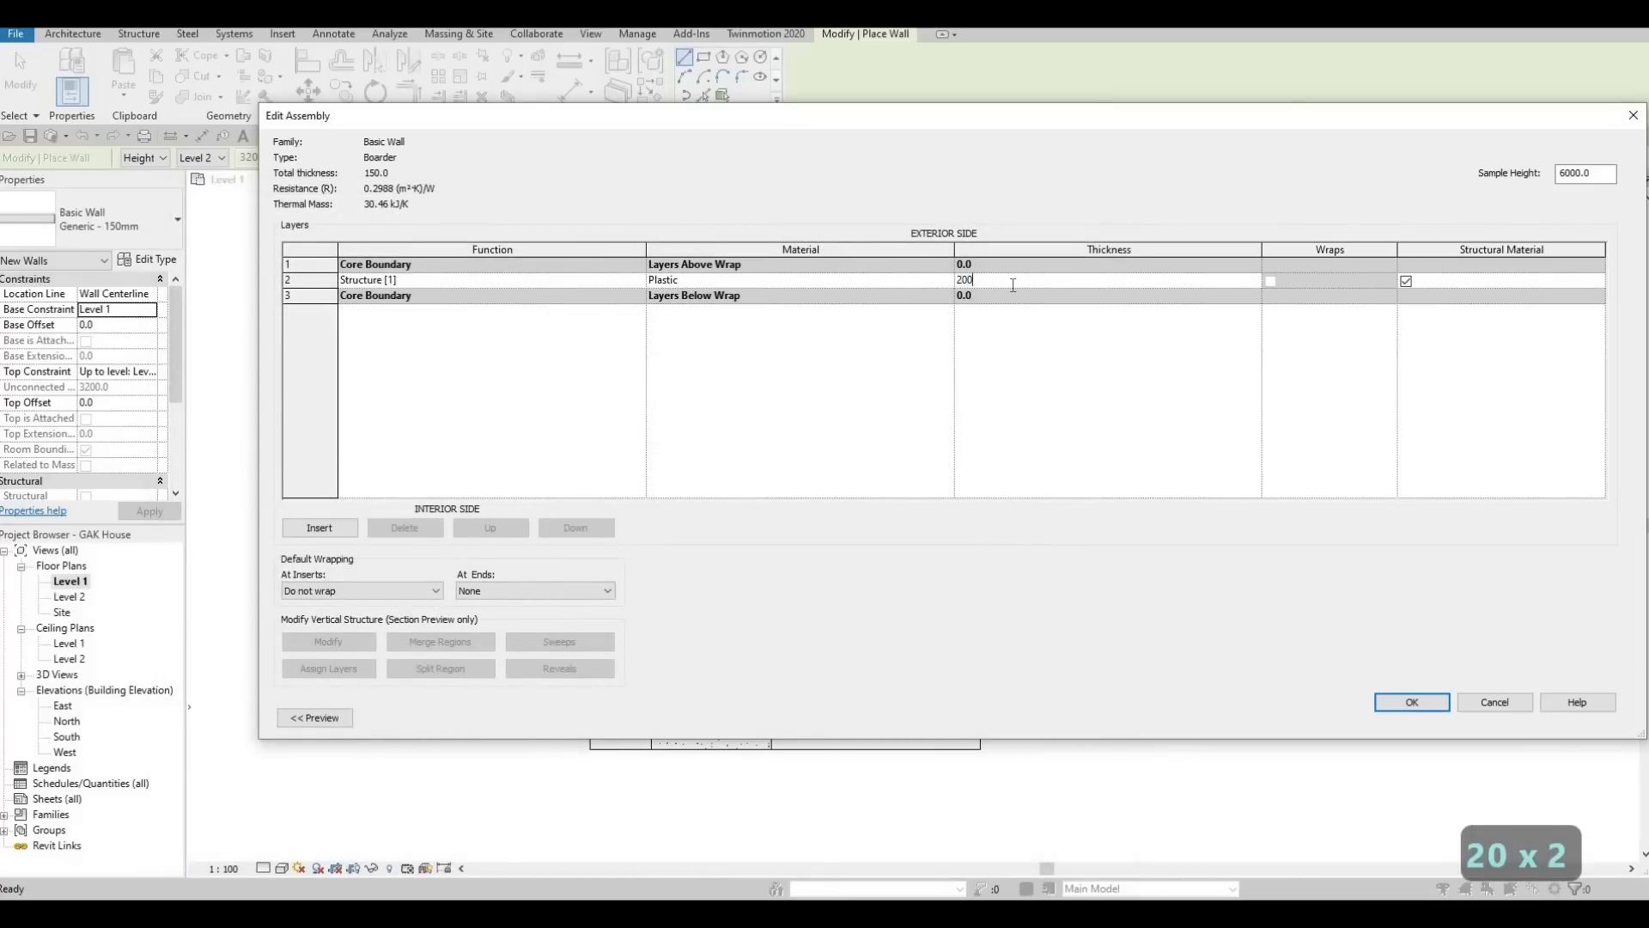
click(1411, 704)
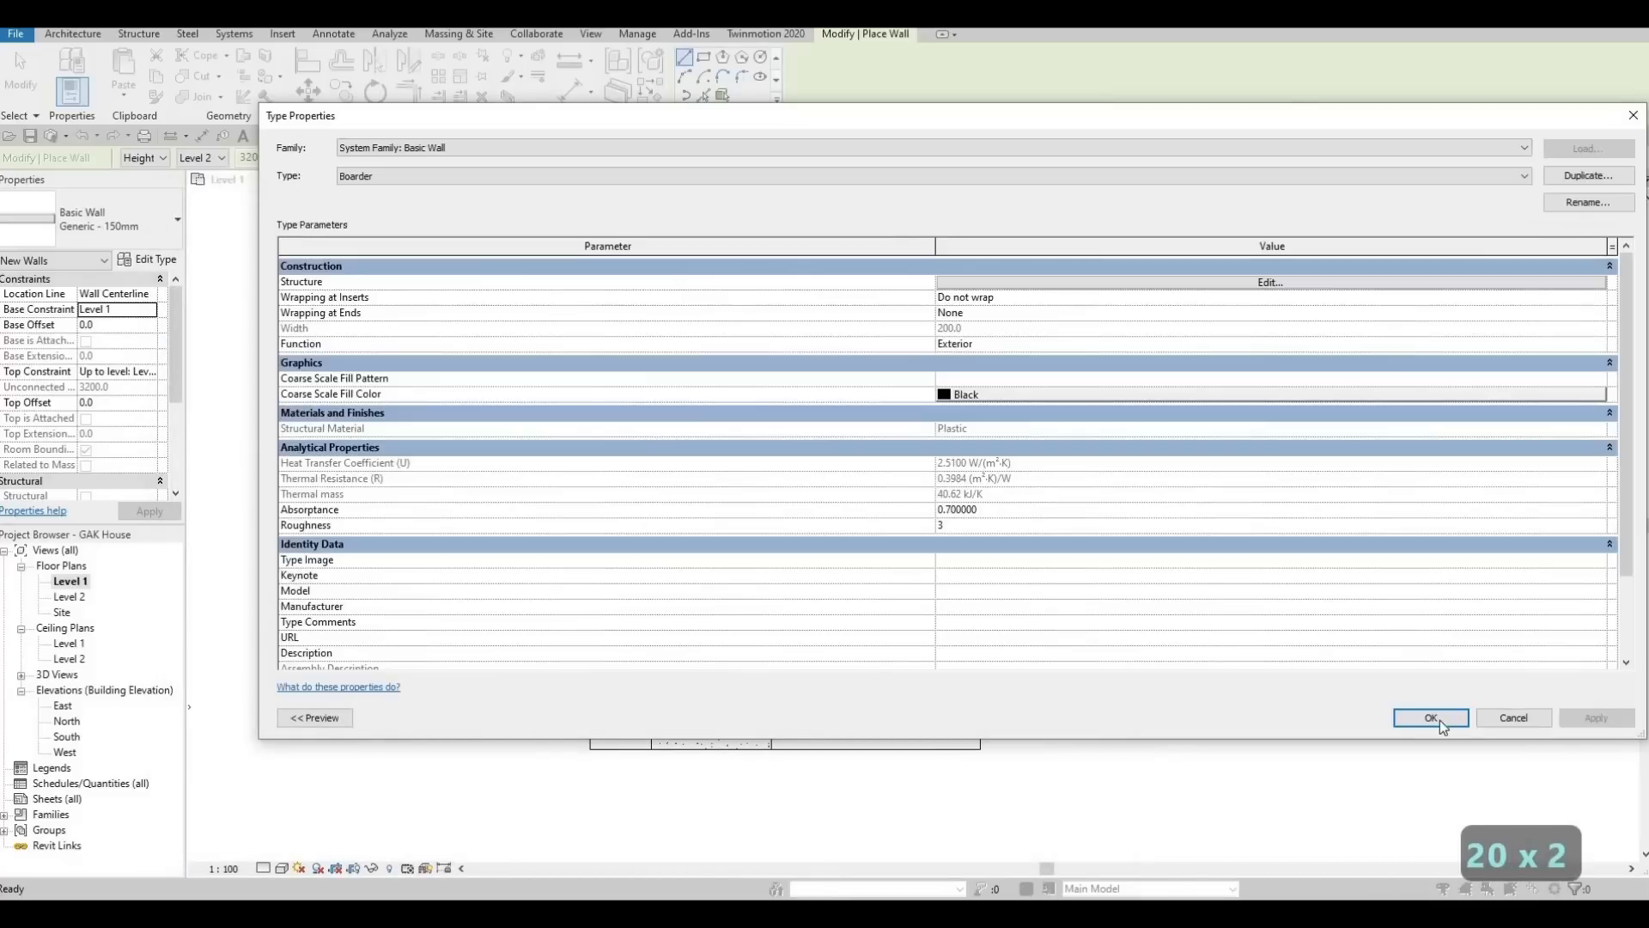
key(Return)
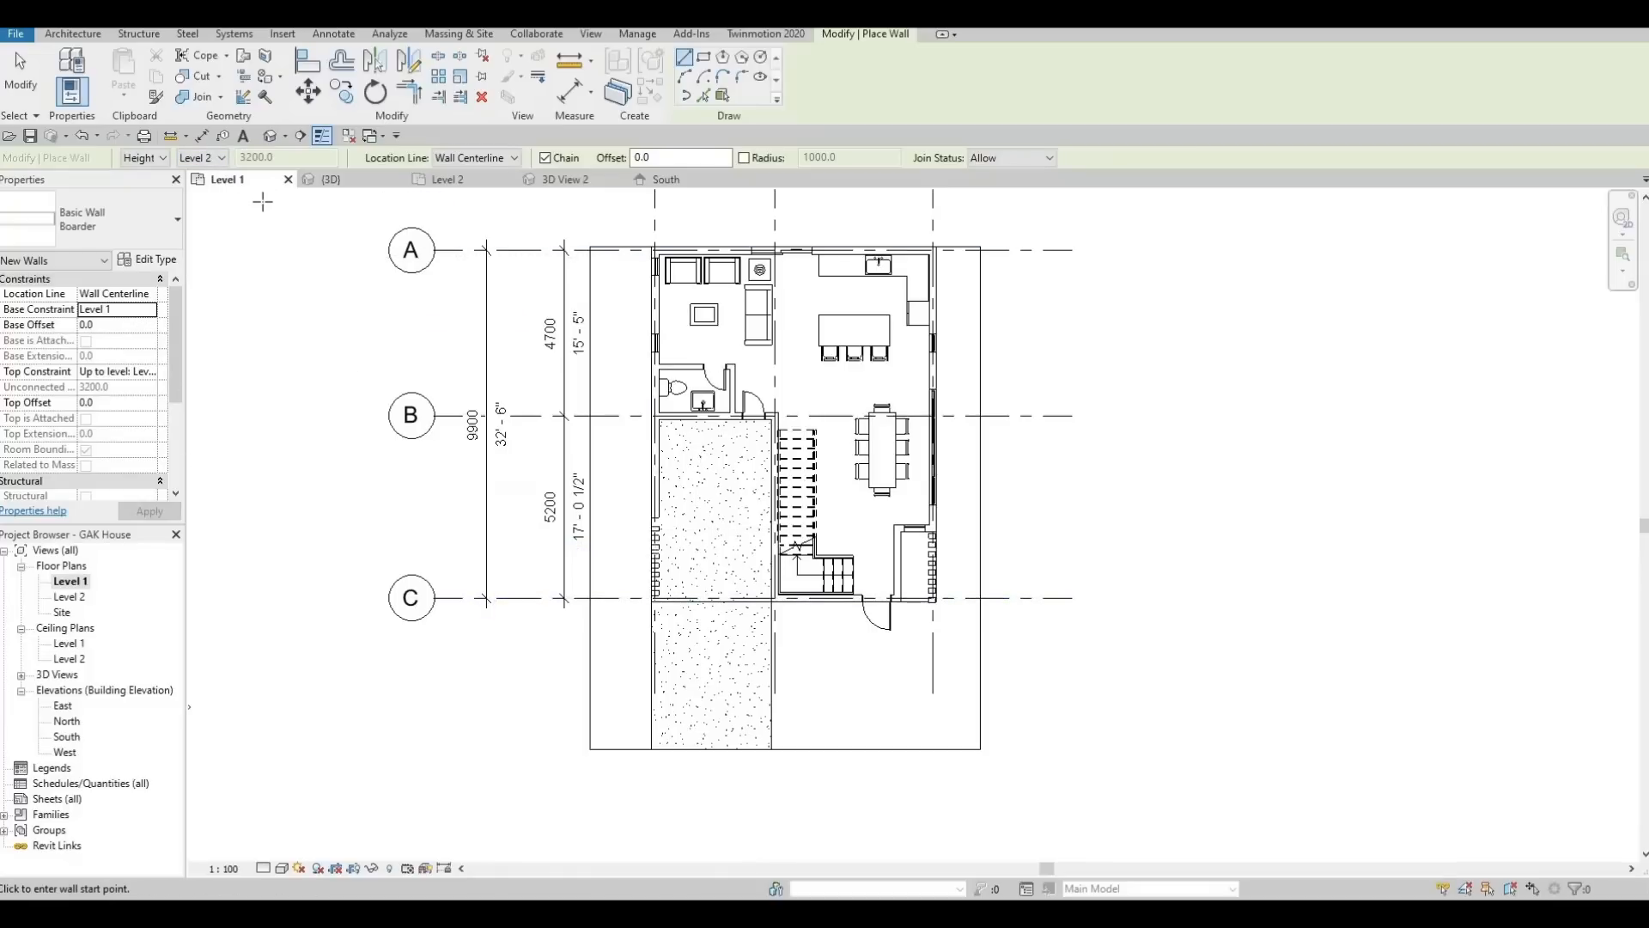
Draw a Boarder wall about 14300 mm long along the floor's west edge, from its front corner to its back corner
click(588, 749)
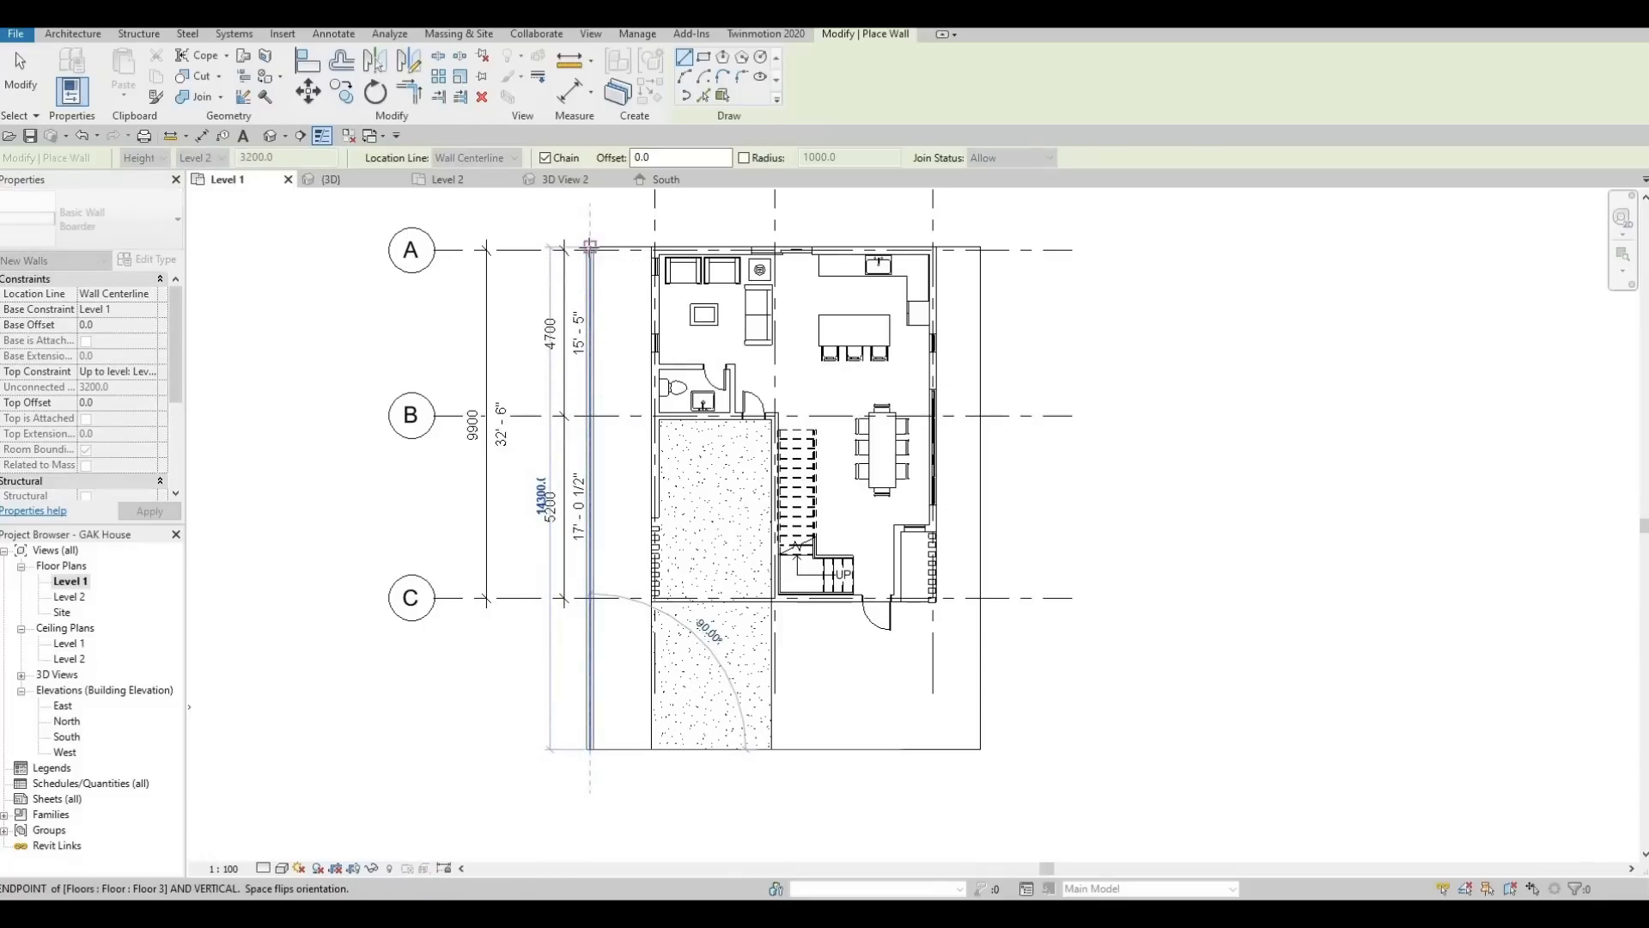
click(847, 248)
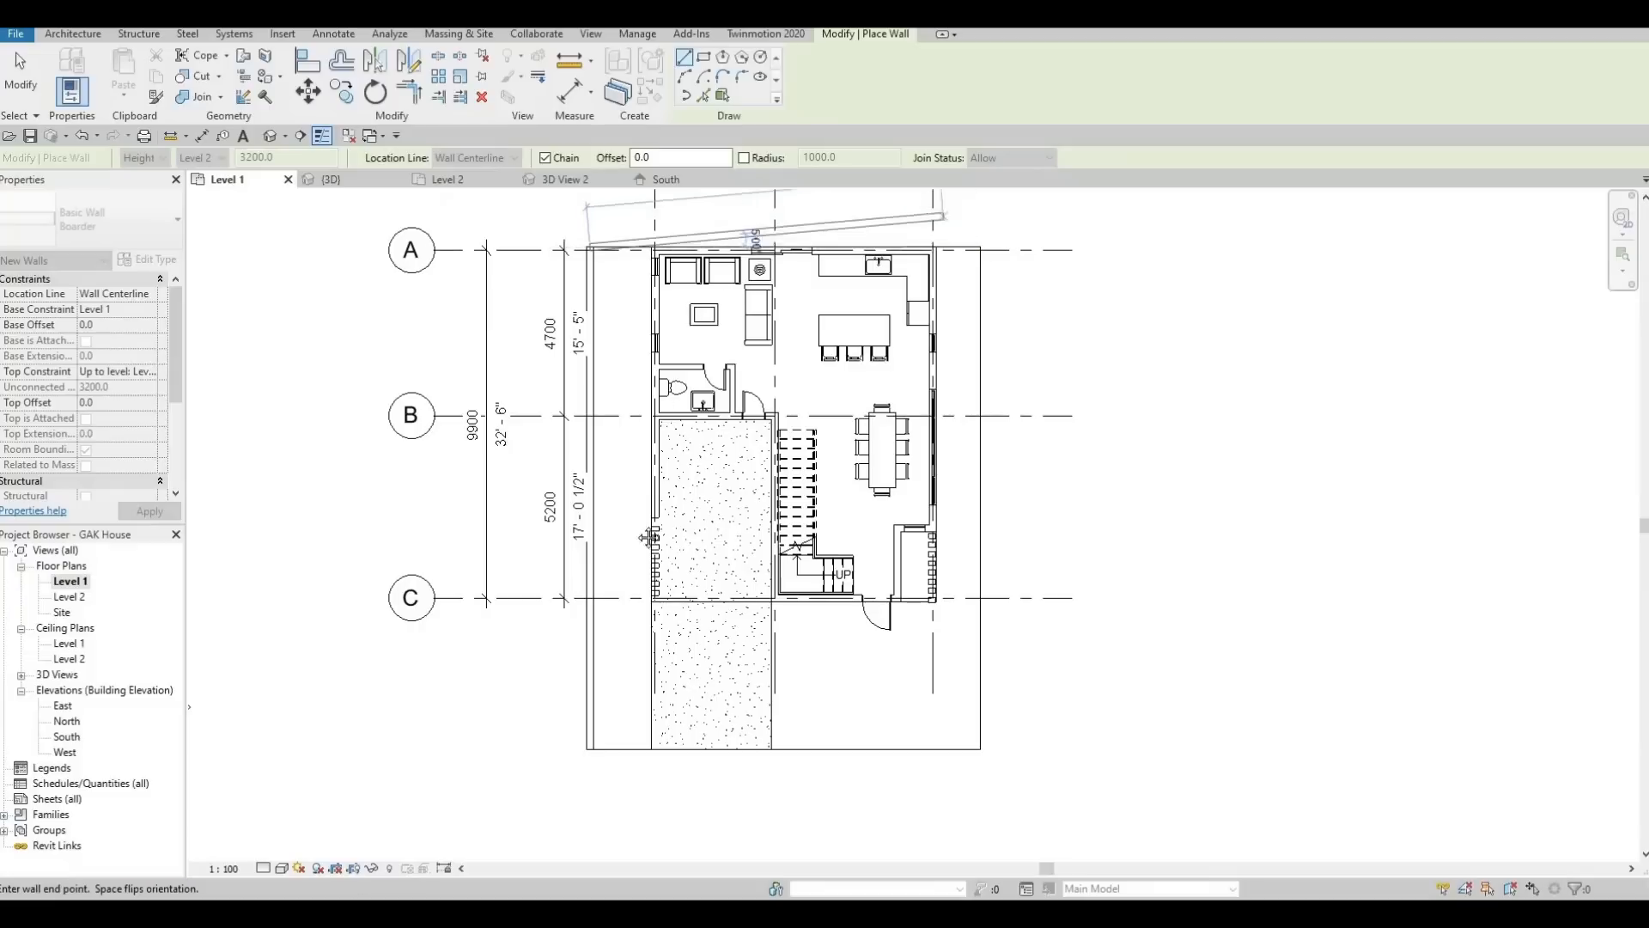
middle_drag(1115, 211, 1077, 370)
key(Escape)
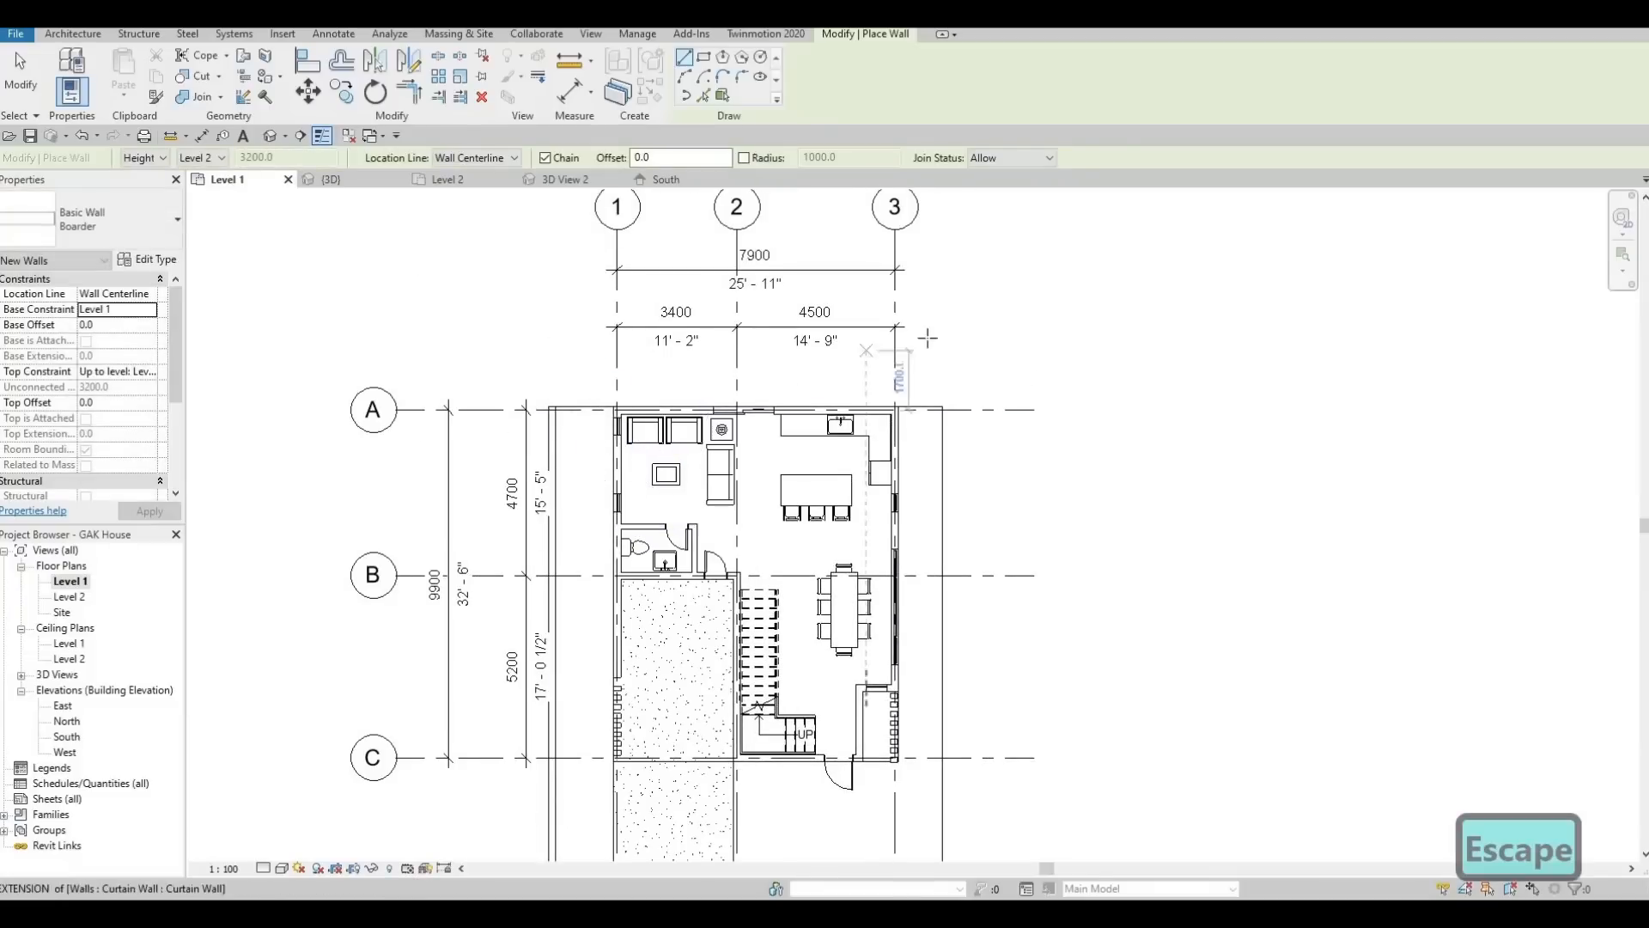
Draw a Boarder wall across the back of the plot, continuing about 16600 mm down the east side to the floor's front edge
click(551, 325)
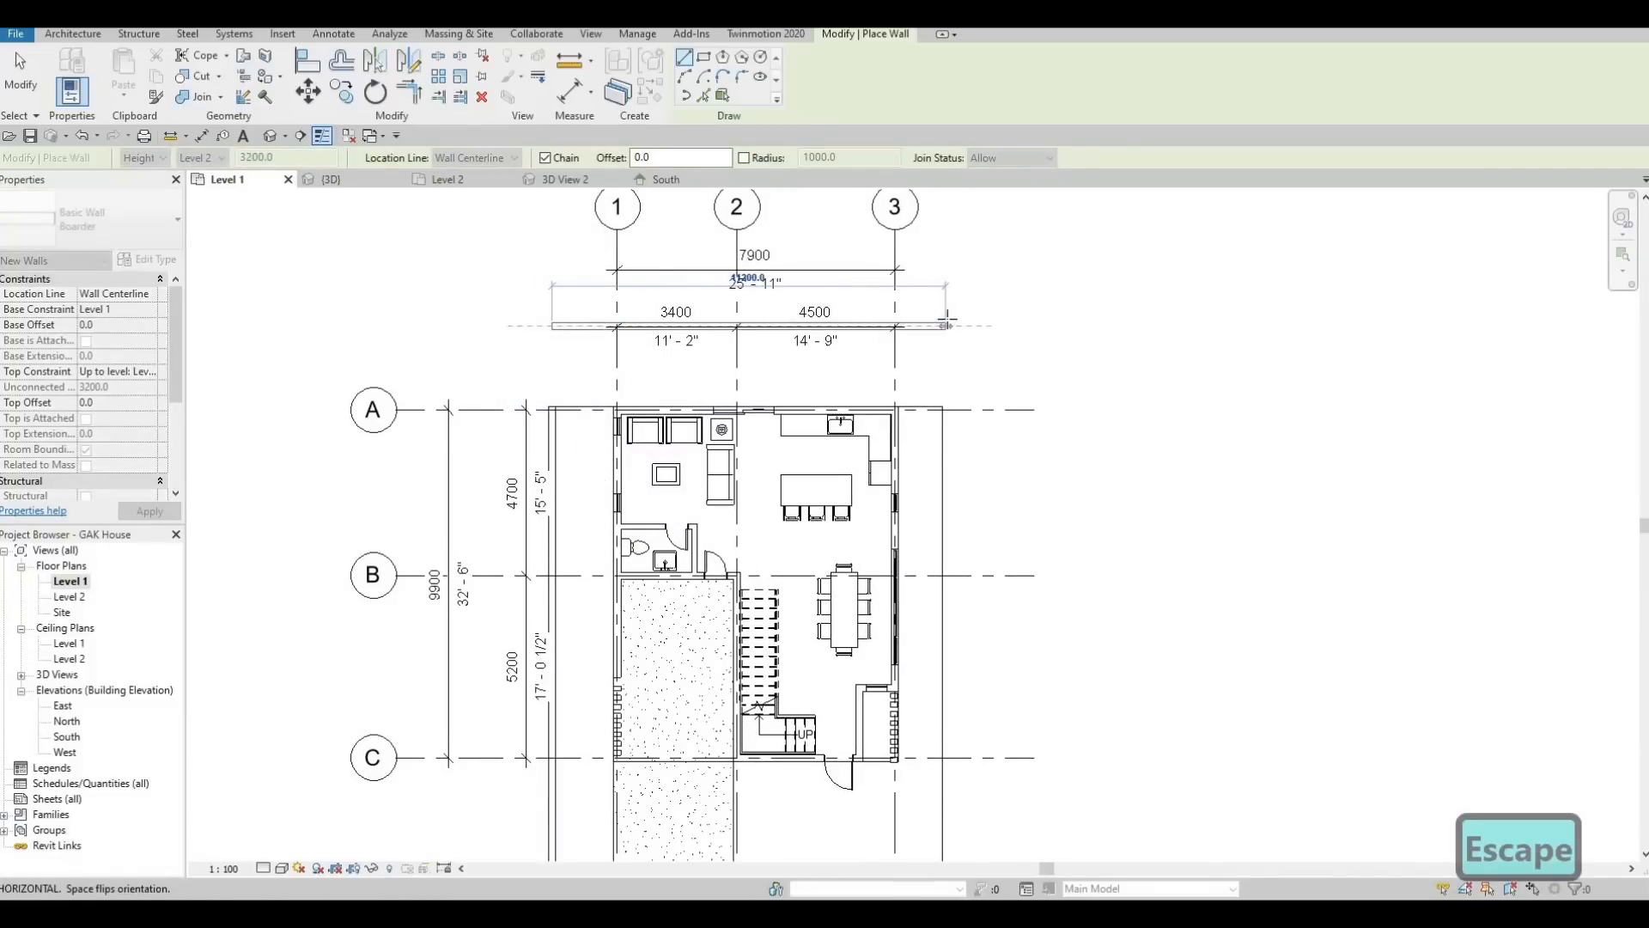
click(945, 325)
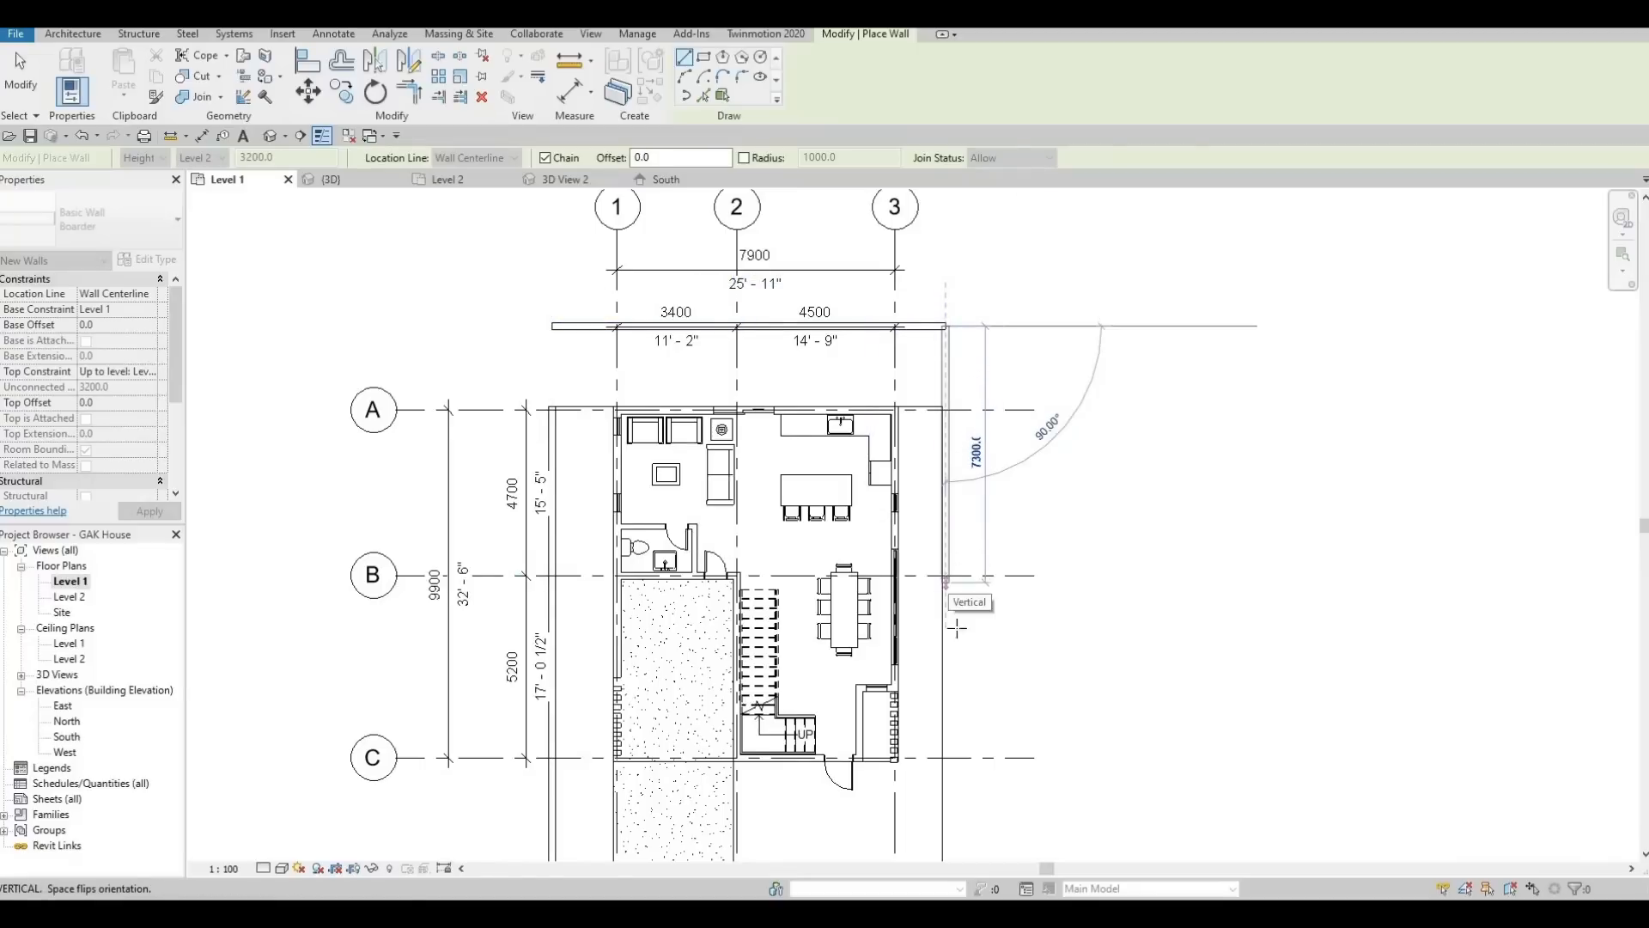
middle_drag(957, 628, 961, 412)
scroll(961, 412, down, 1)
click(952, 656)
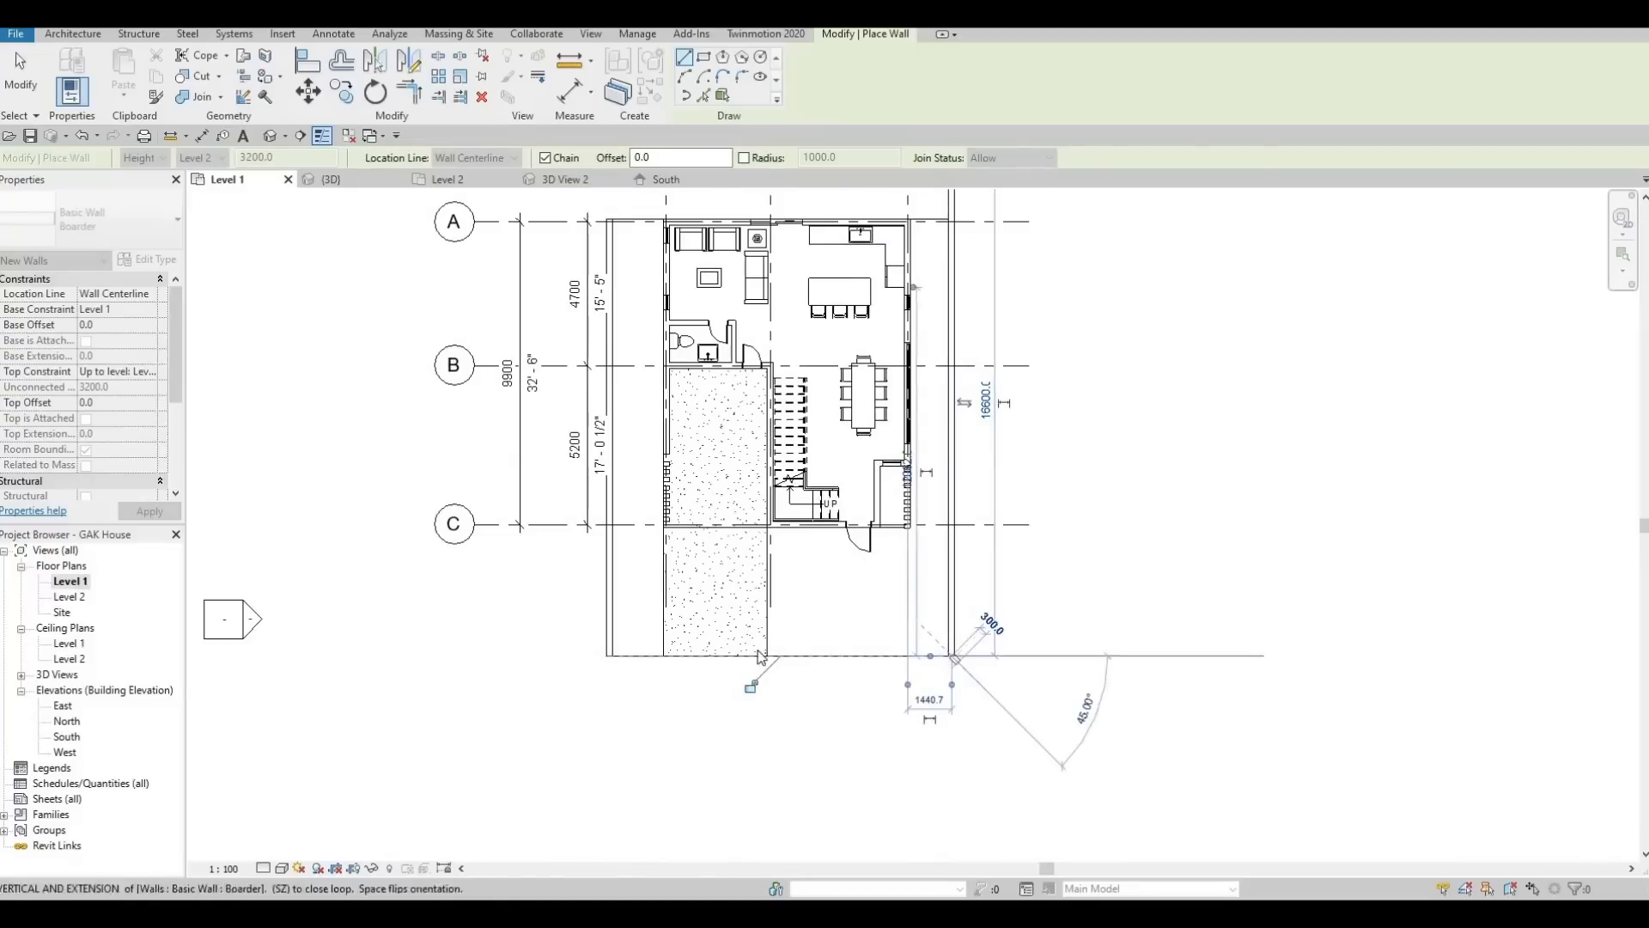
key(Escape)
key(Escape)
key(Escape)
scroll(553, 658, up, 4)
key(Escape)
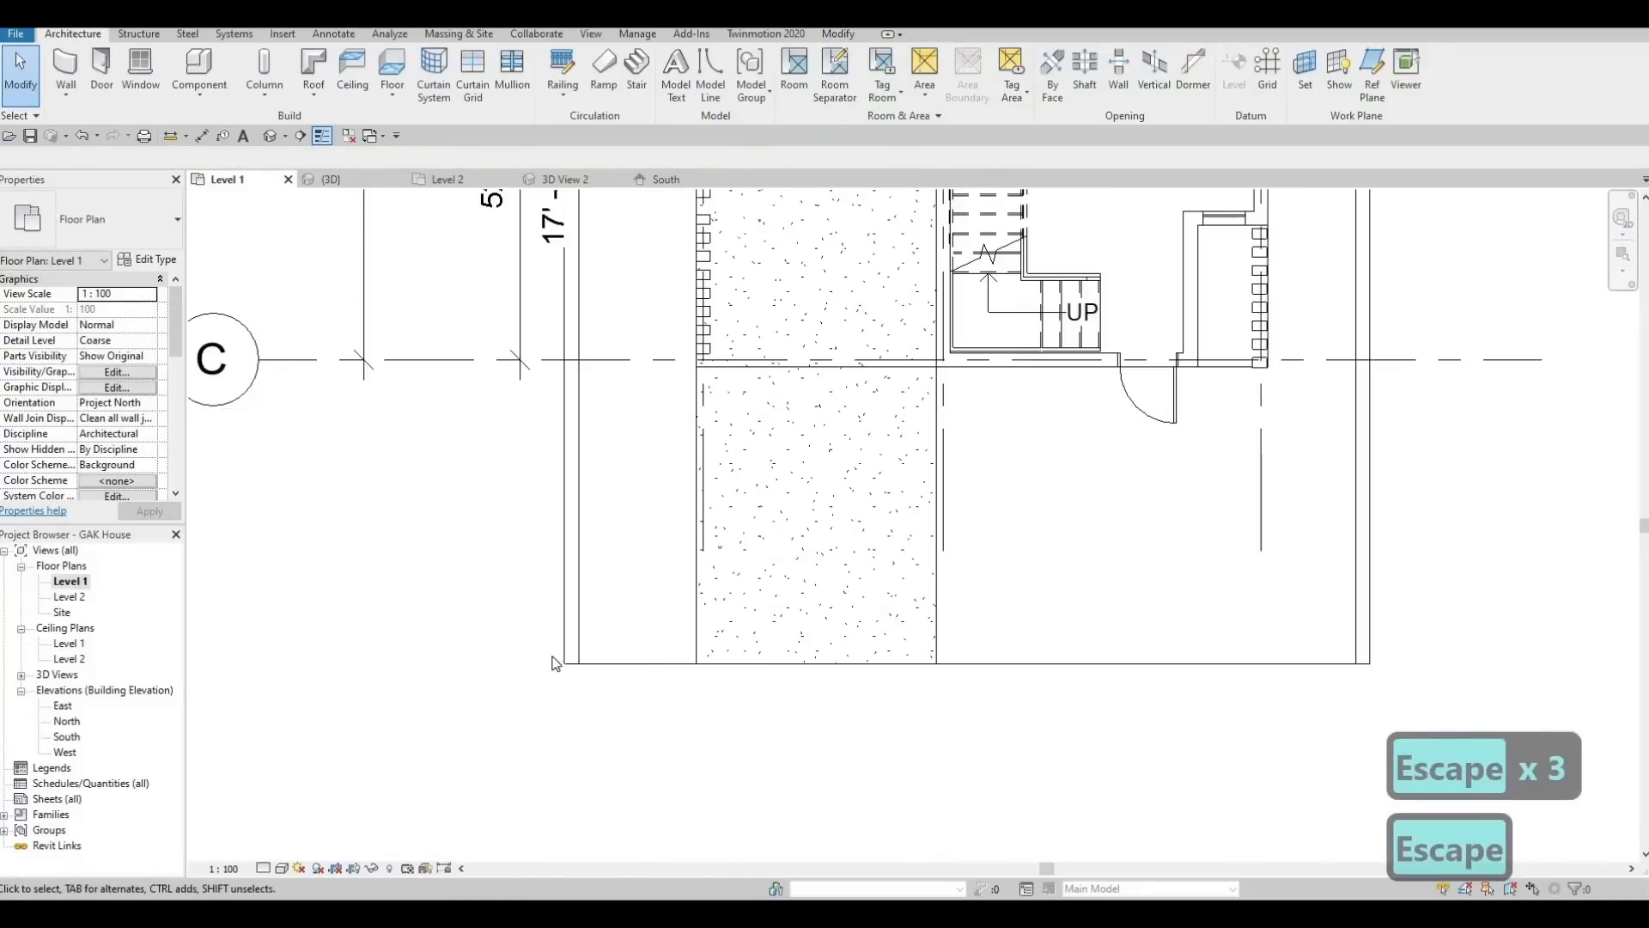
key(a)
key(l)
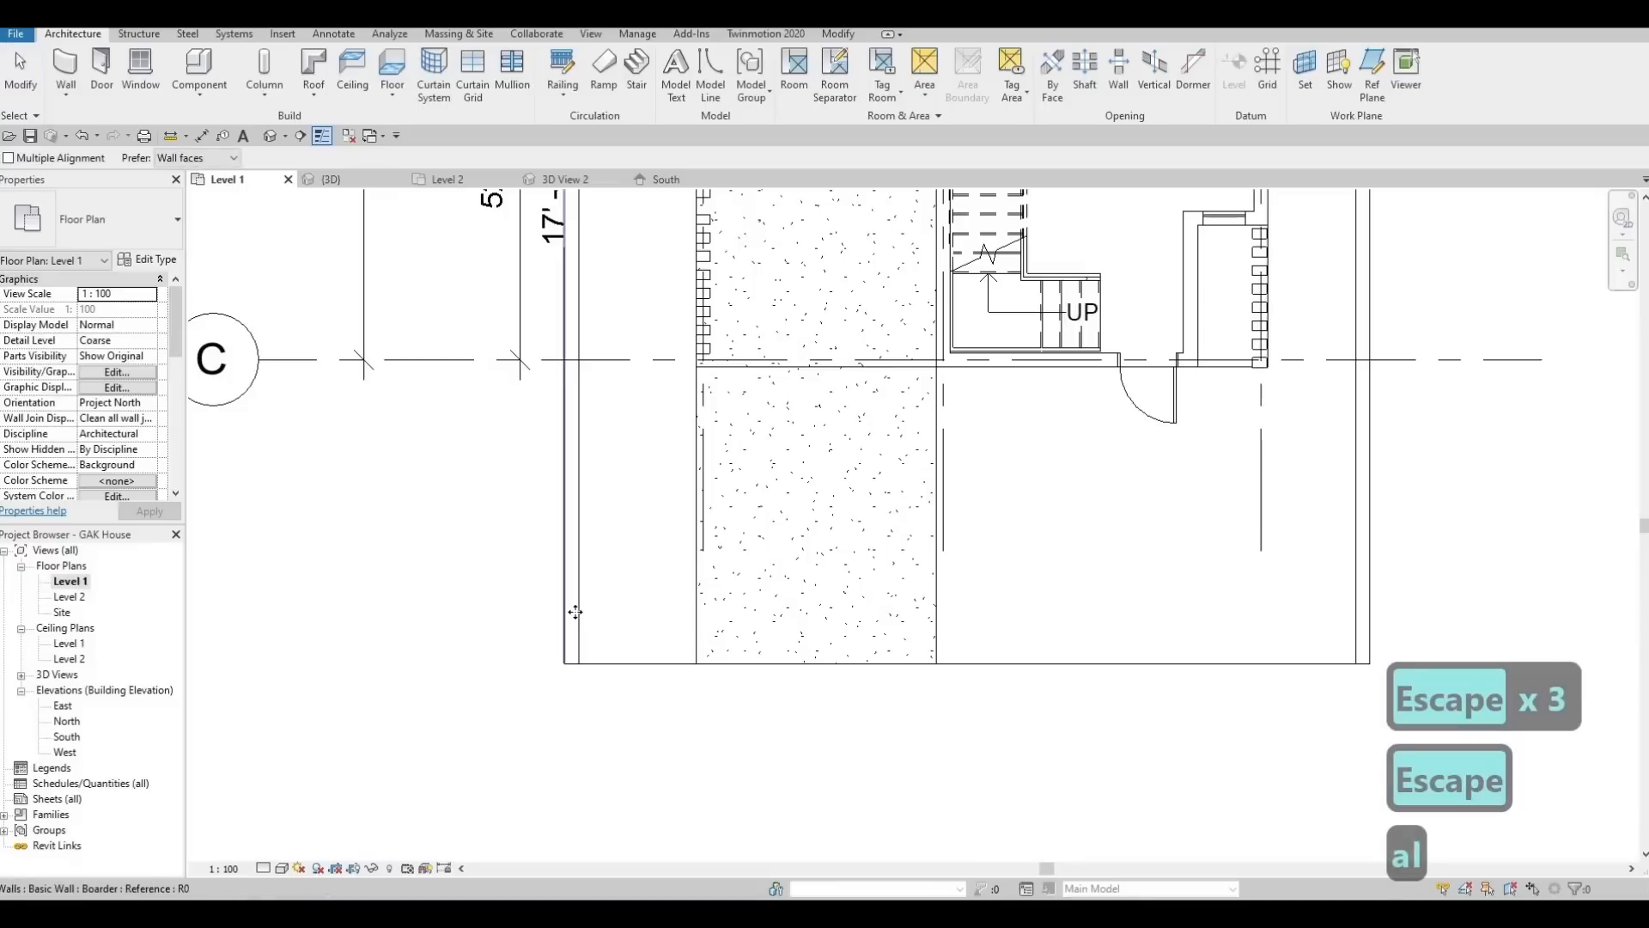
key(Escape)
Nudge the west Boarder wall inward, toward the driveway, until its outer face meets the floor edge
click(577, 619)
key(Right)
key(Right)
key(Right)
key(Right)
key(Right)
key(Right)
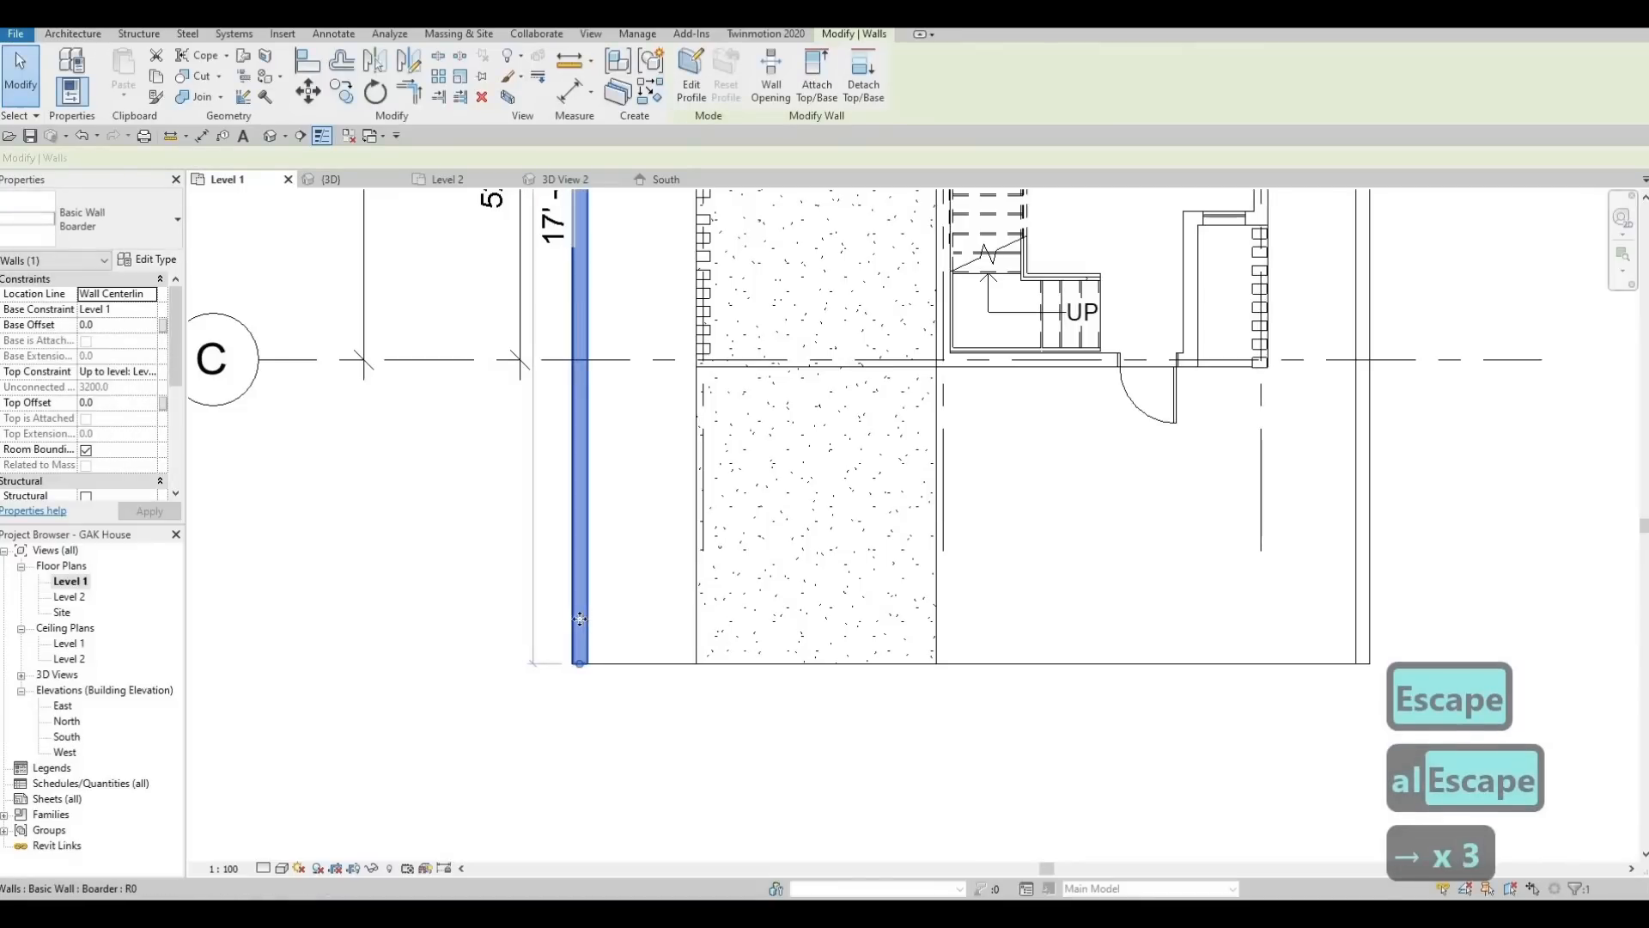
Align the outer face of the west Boarder wall with the floor's west edge
key(a)
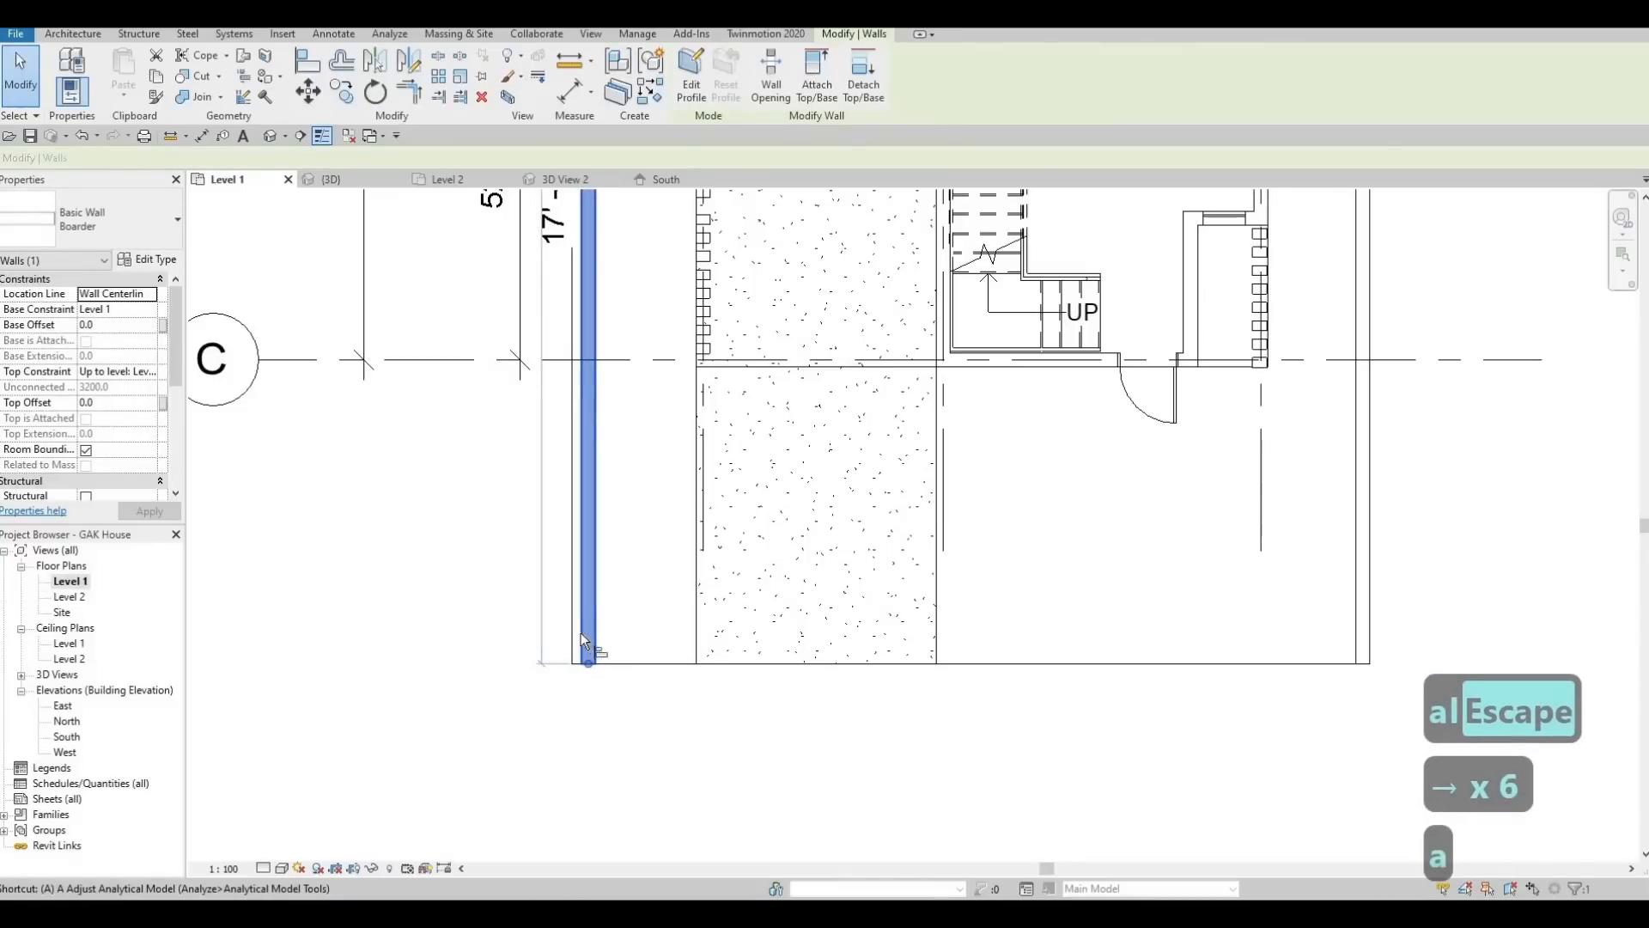
key(l)
click(574, 614)
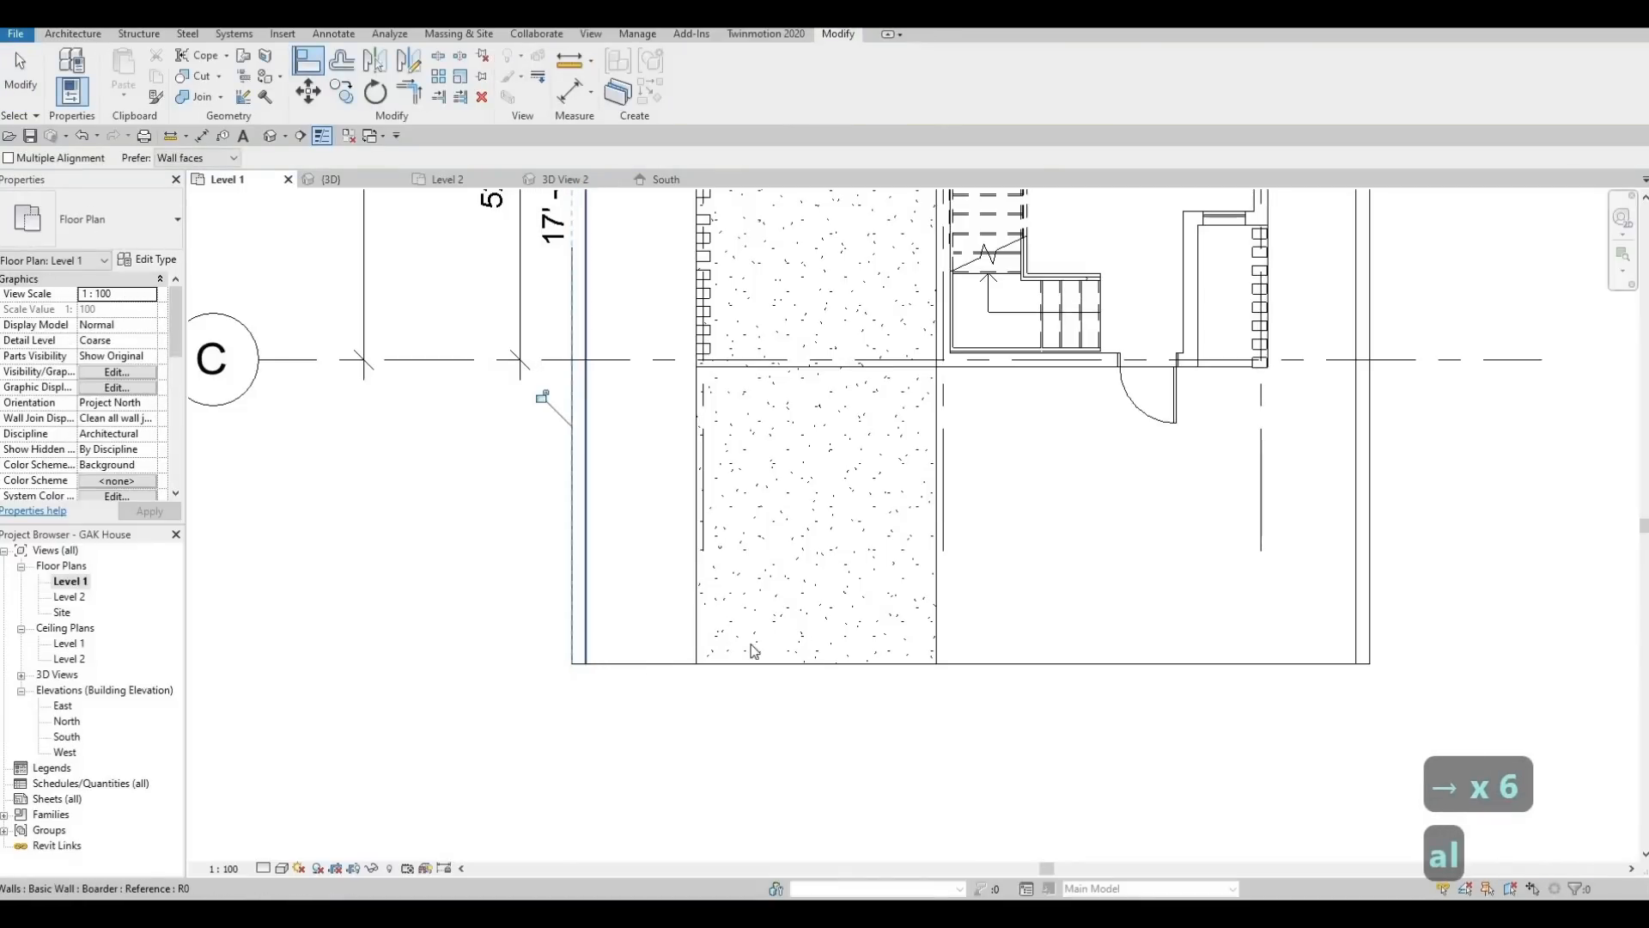
key(Escape)
Nudge the east Boarder wall inward, toward the house, until it clears the floor's east edge
middle_drag(1369, 576, 836, 600)
key(Escape)
key(Escape)
click(832, 597)
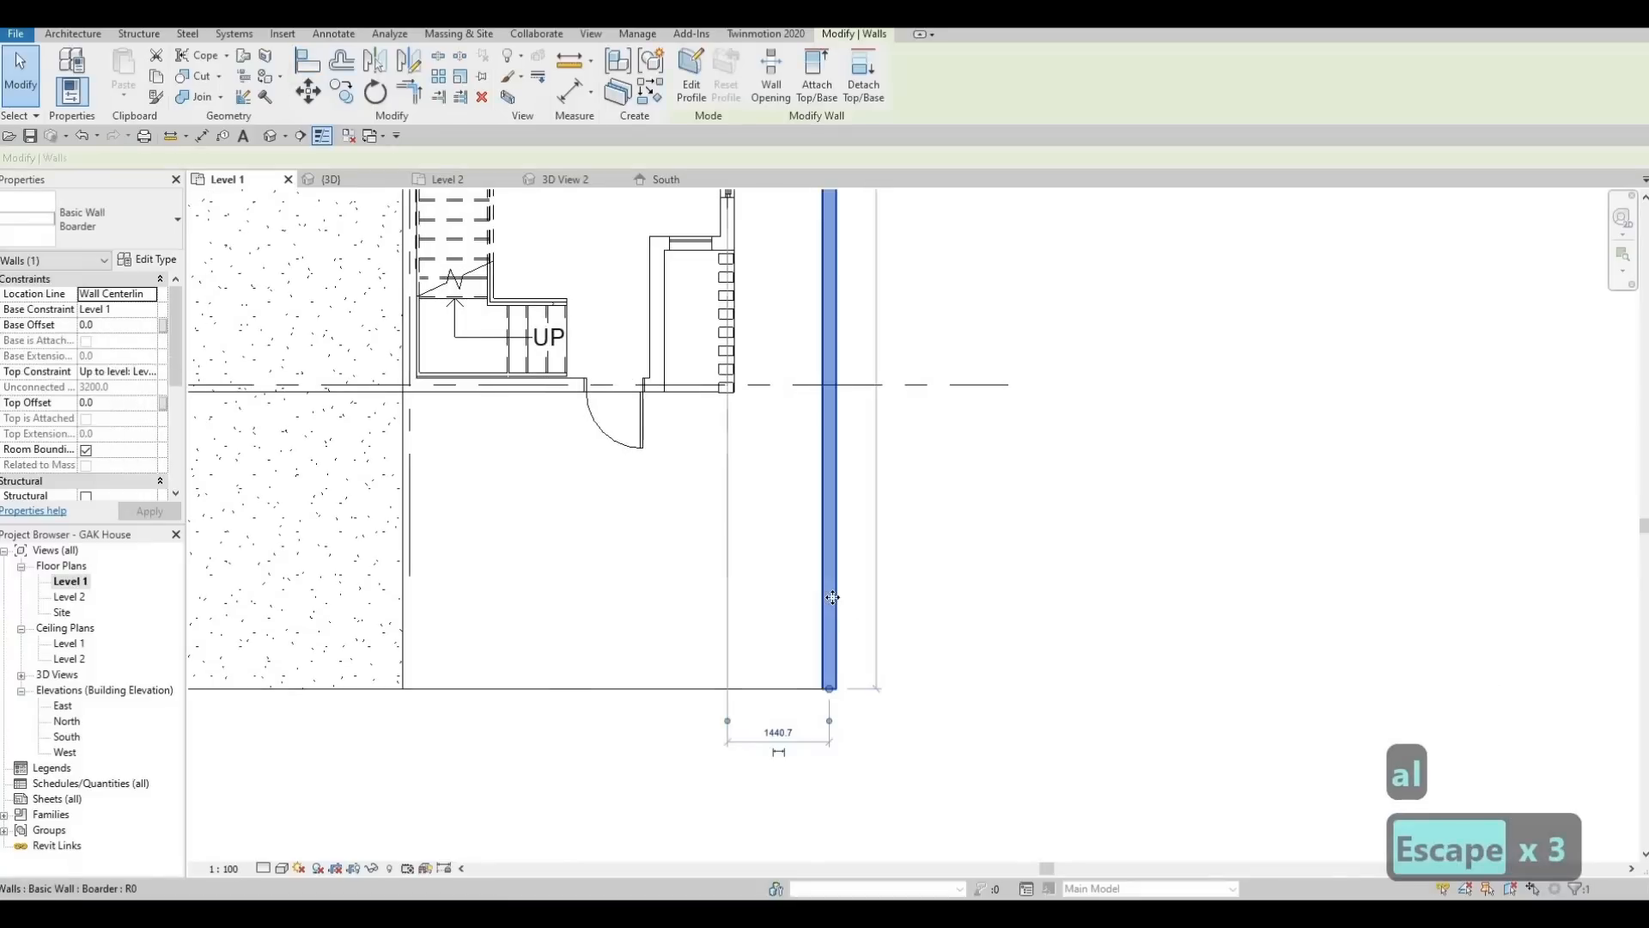
key(Left)
key(Left)
key(Left)
key(Left)
key(Left)
key(Left)
key(Left)
key(Left)
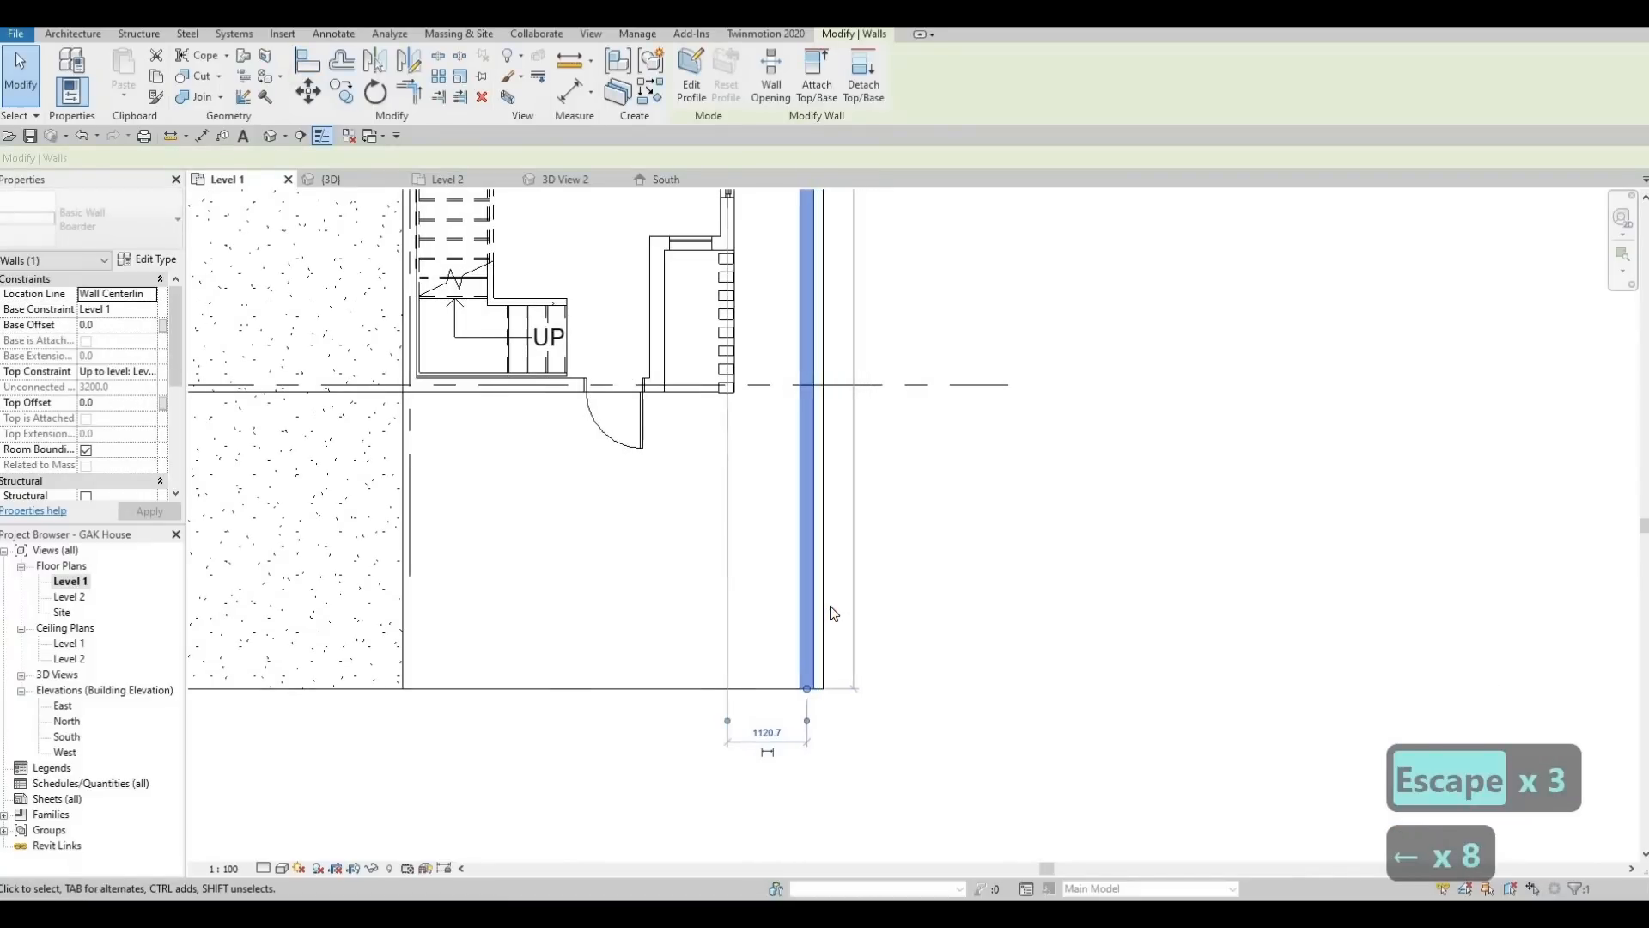
Align the outer face of the east Boarder wall with the floor's east edge
key(a)
key(l)
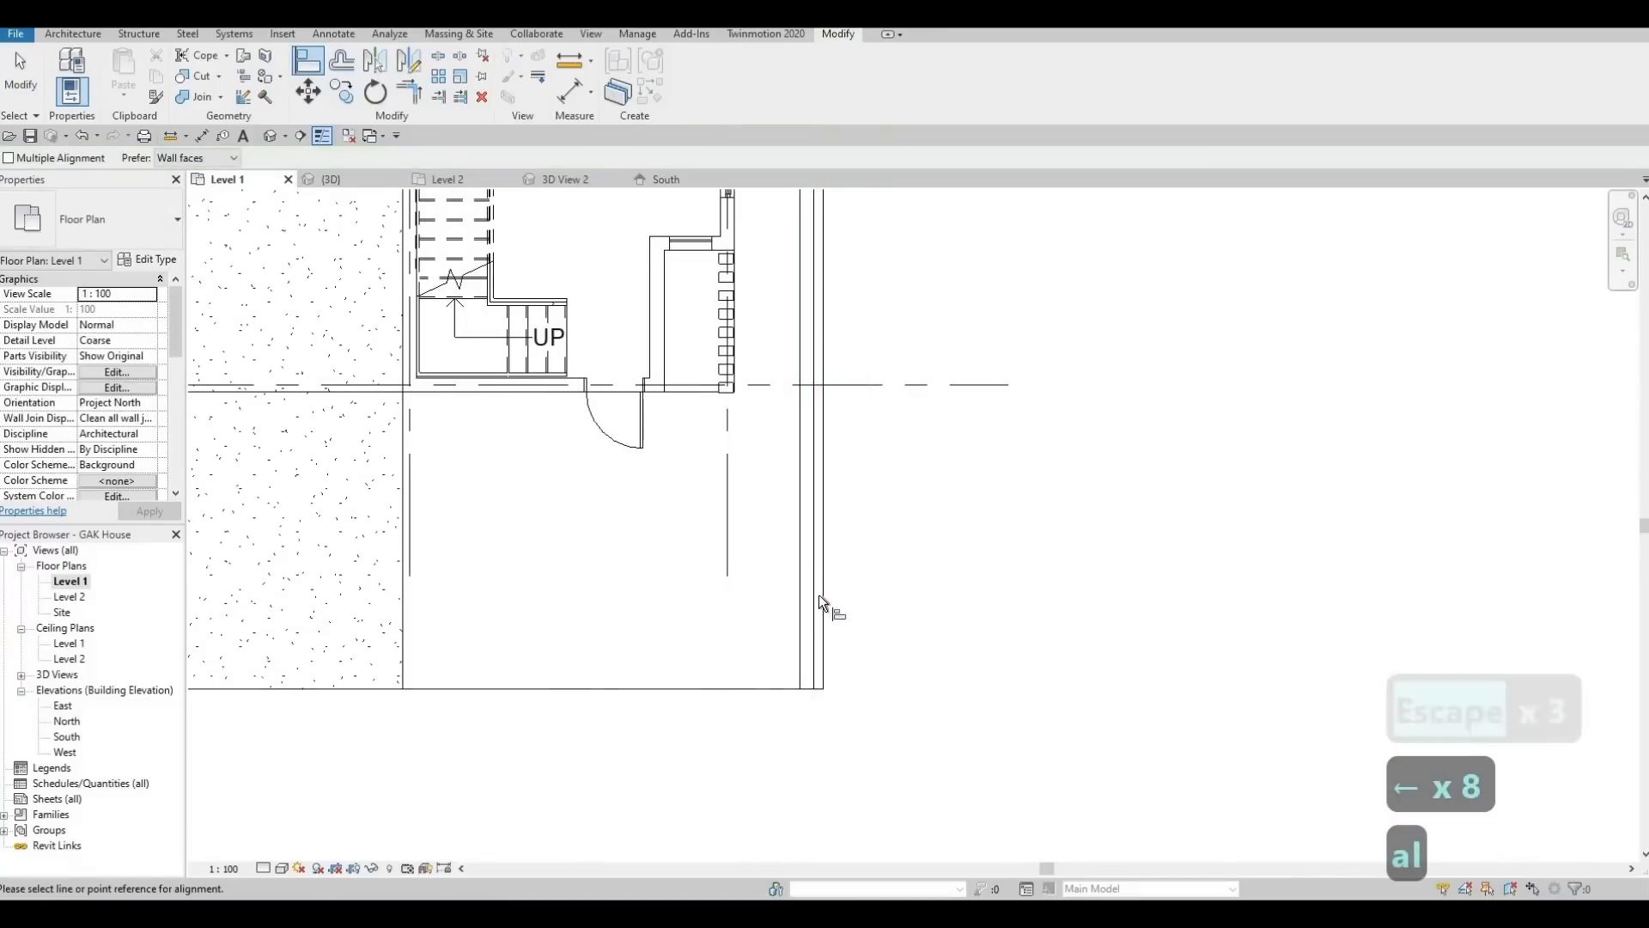
click(810, 587)
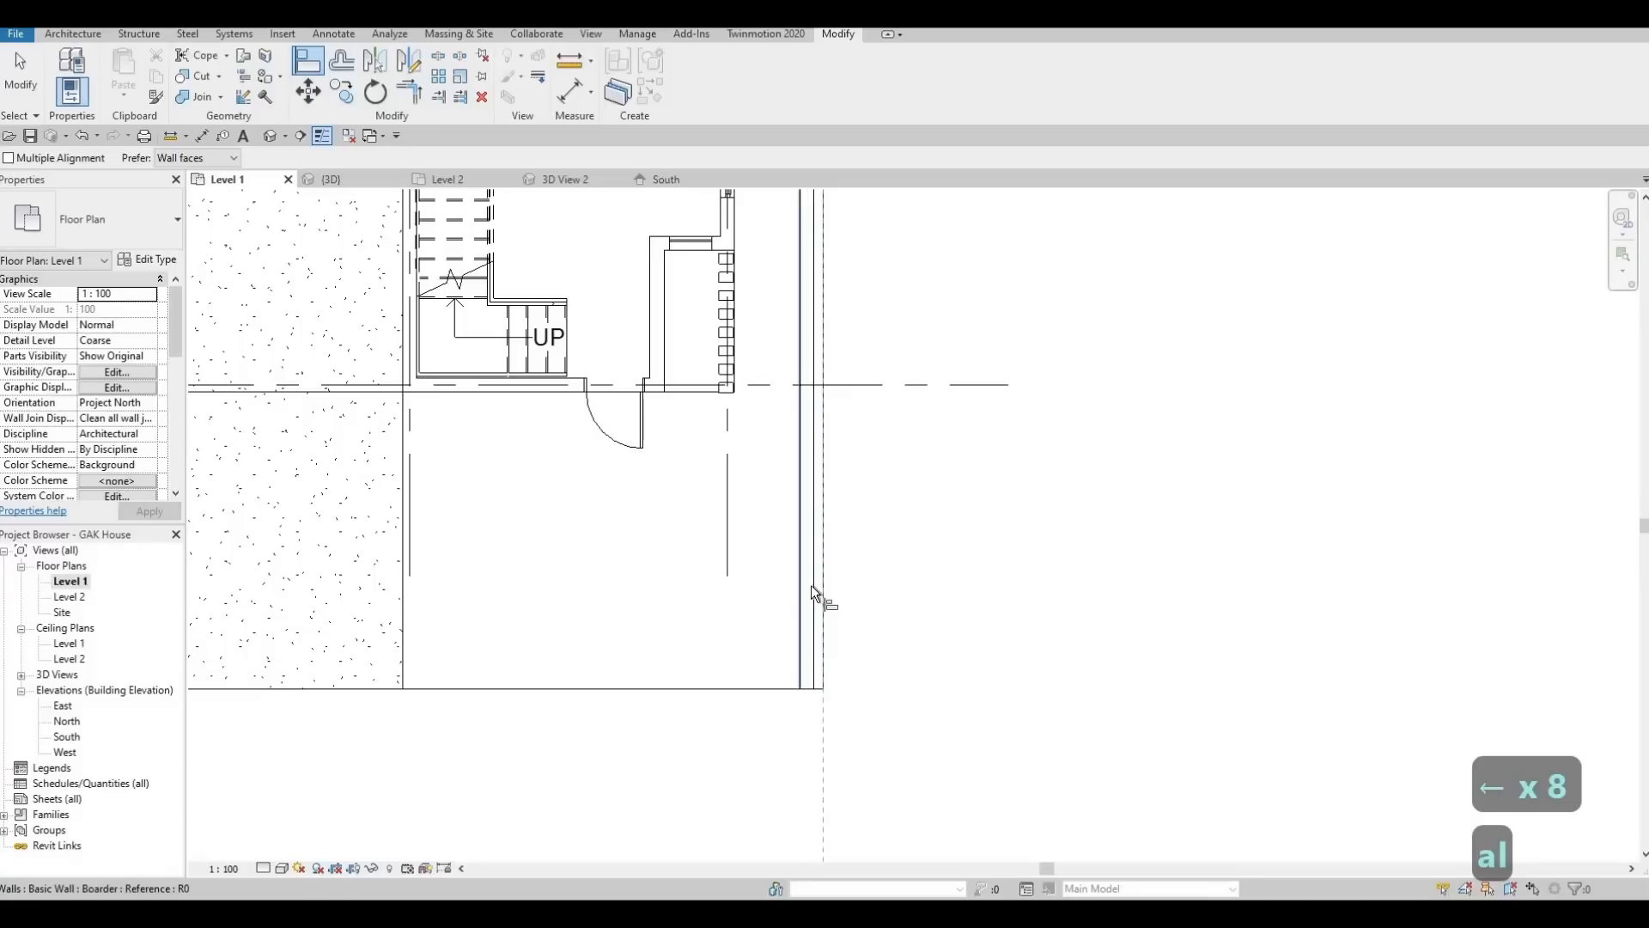
scroll(835, 559, down, 3)
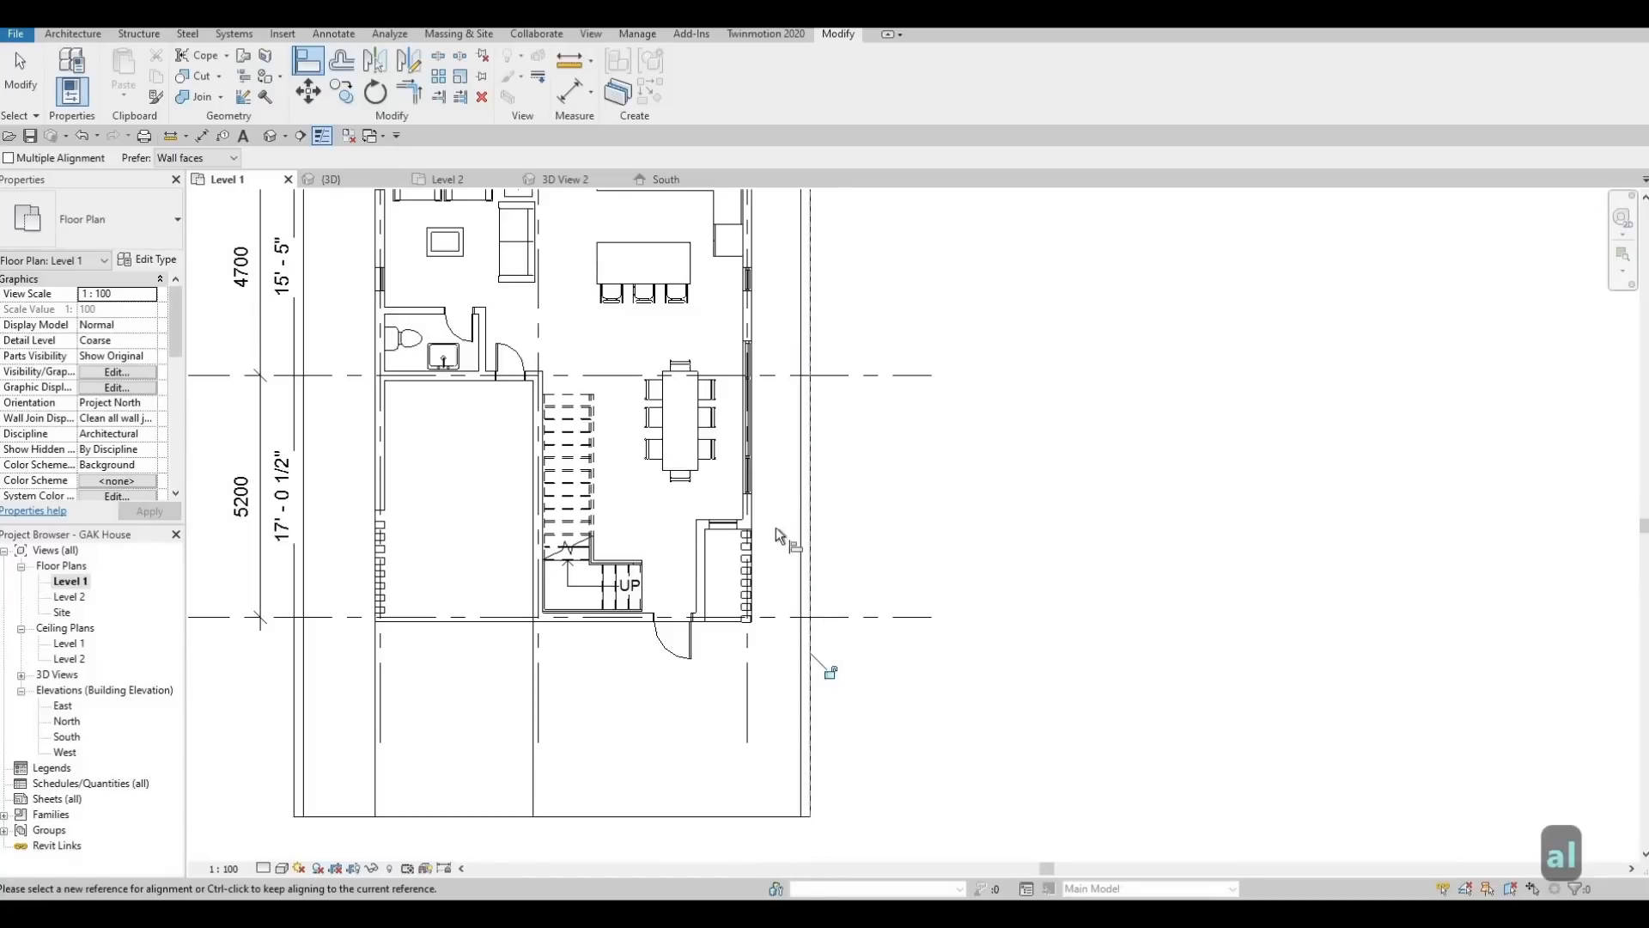
middle_drag(320, 570, 517, 579)
key(Escape)
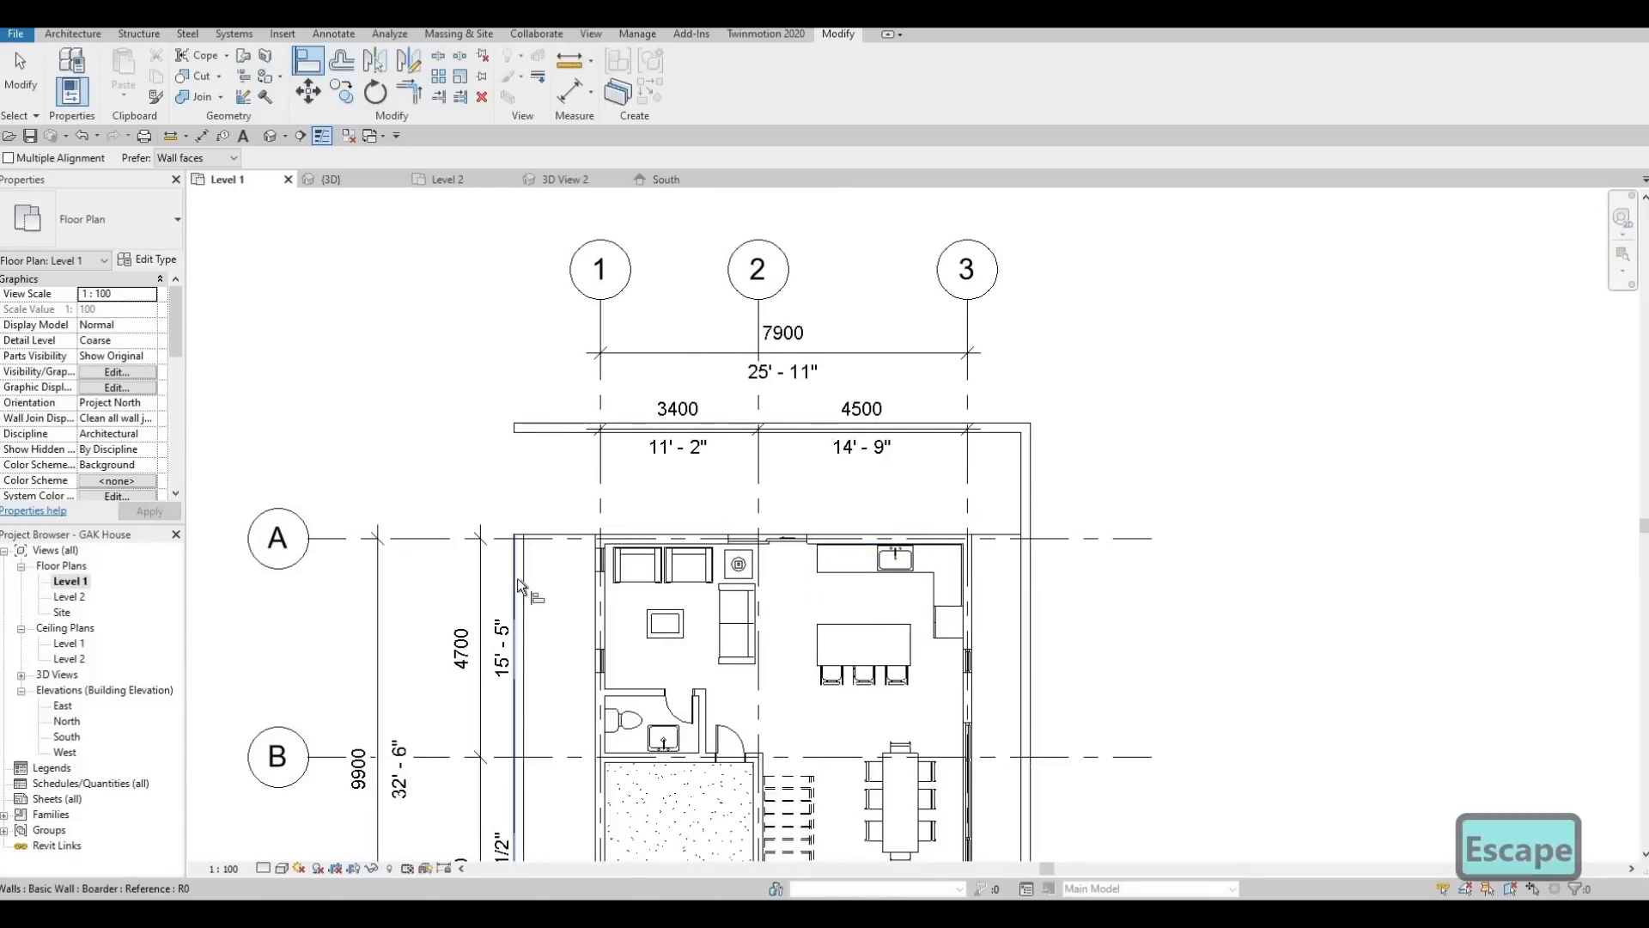
Trim/extend the west Boarder wall and the back Boarder wall to meet in a corner
key(t)
key(r)
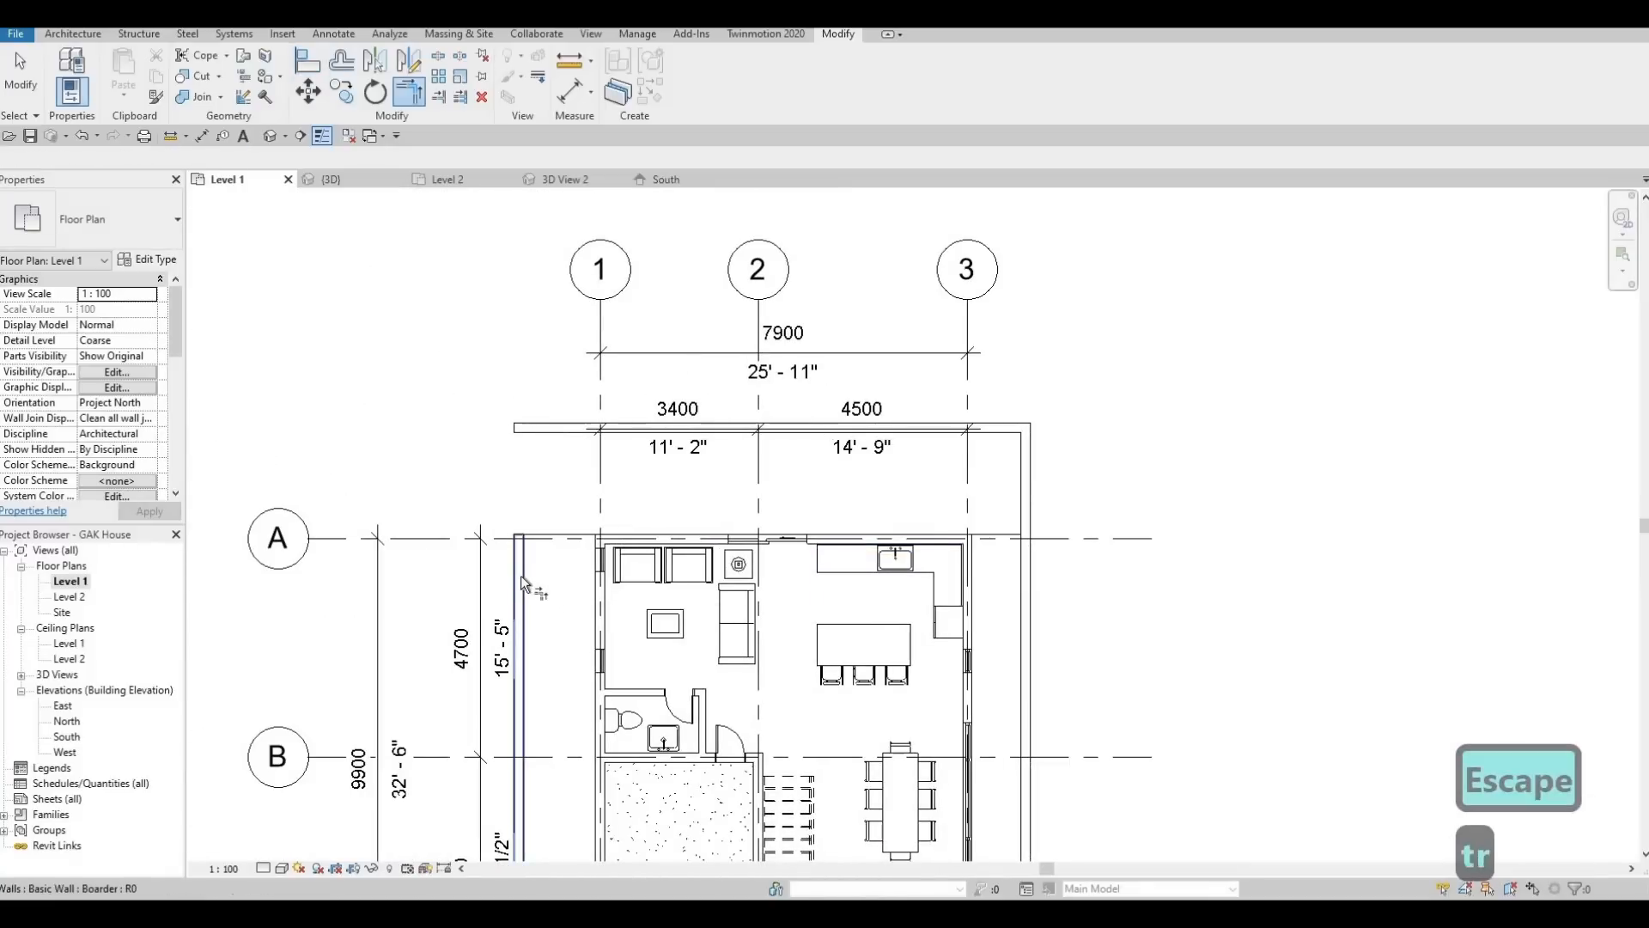
click(519, 580)
click(552, 436)
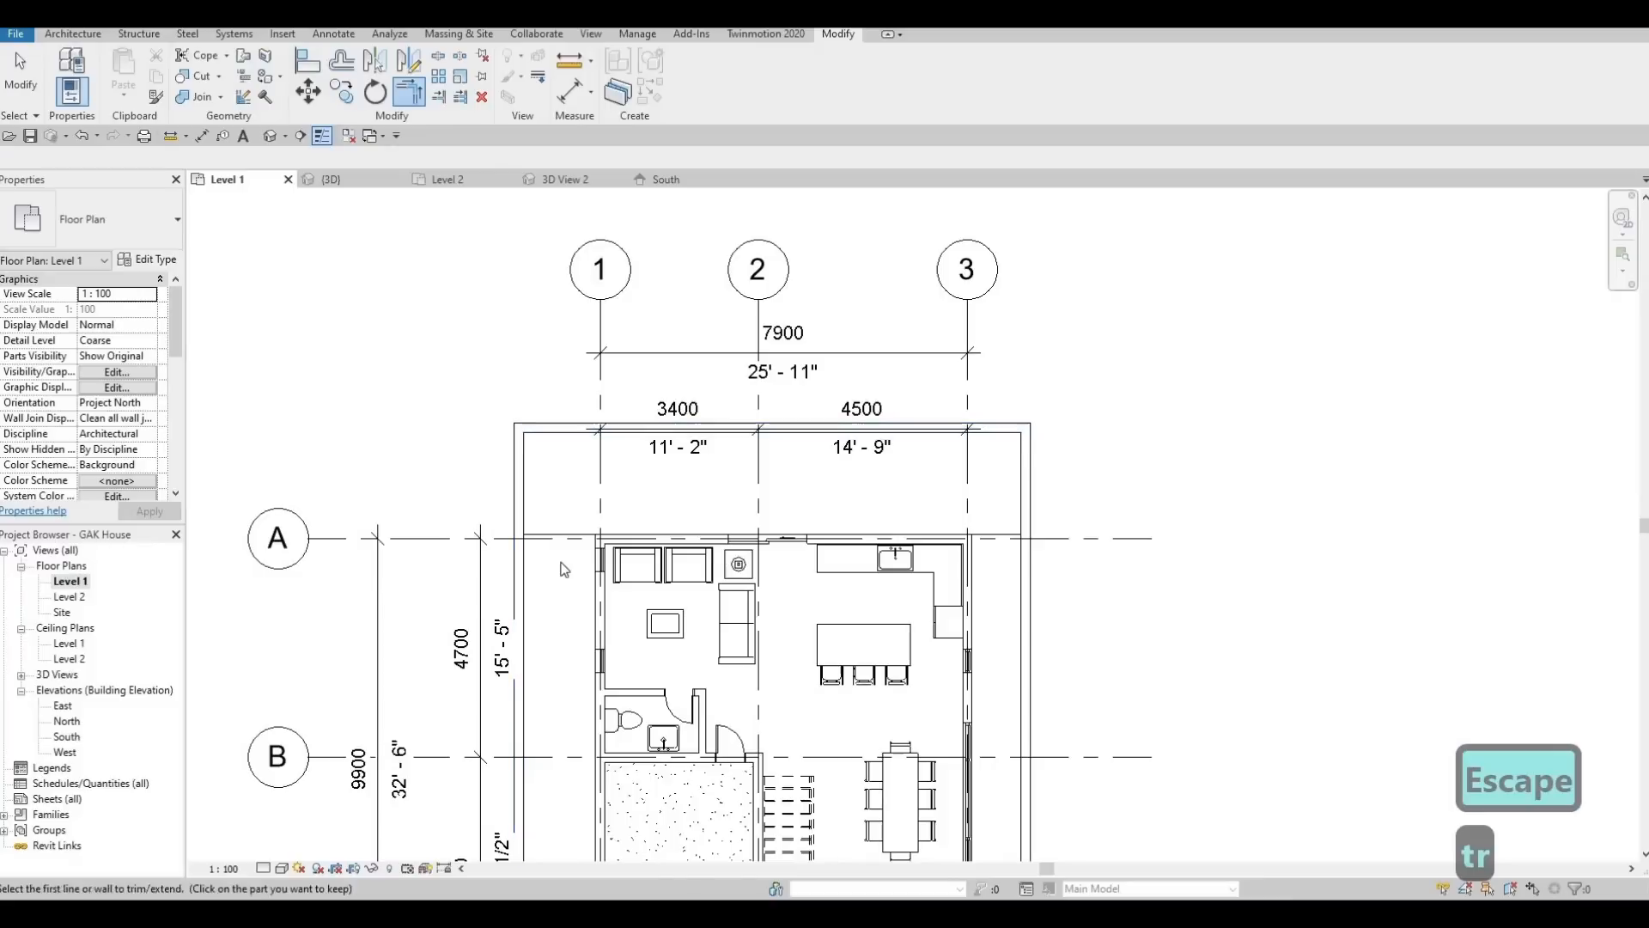
key(Escape)
key(Escape)
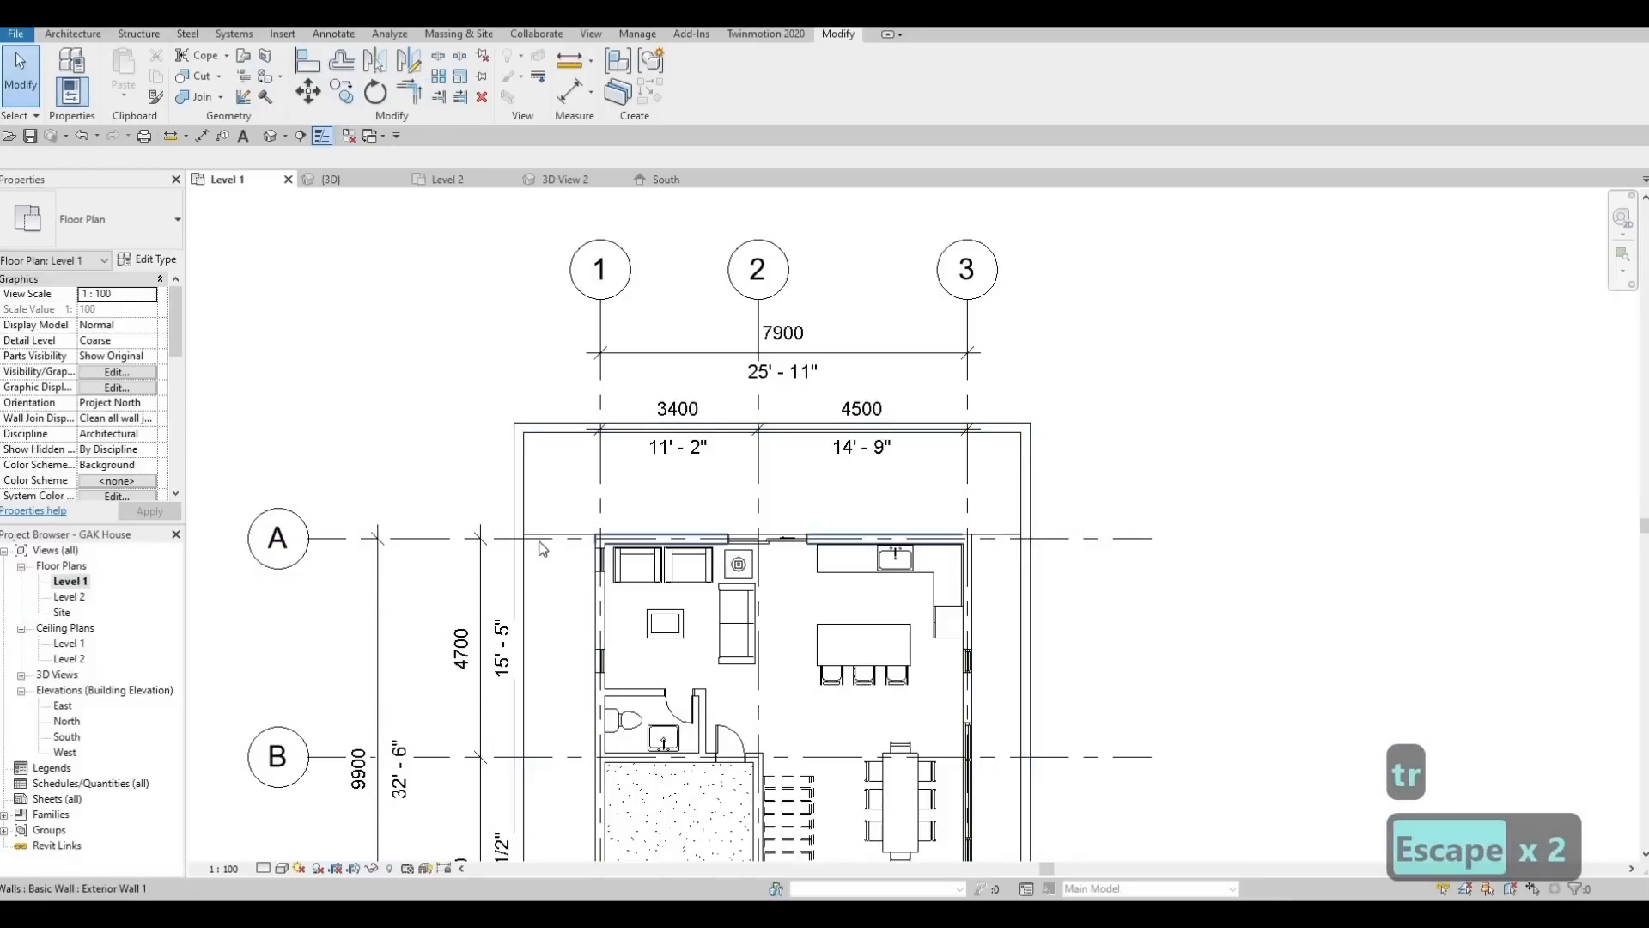
Edit the outdoor floor's boundary, aligning the rear edge of its west strip with the back Boarder wall's inner face
middle_drag(970, 540, 960, 543)
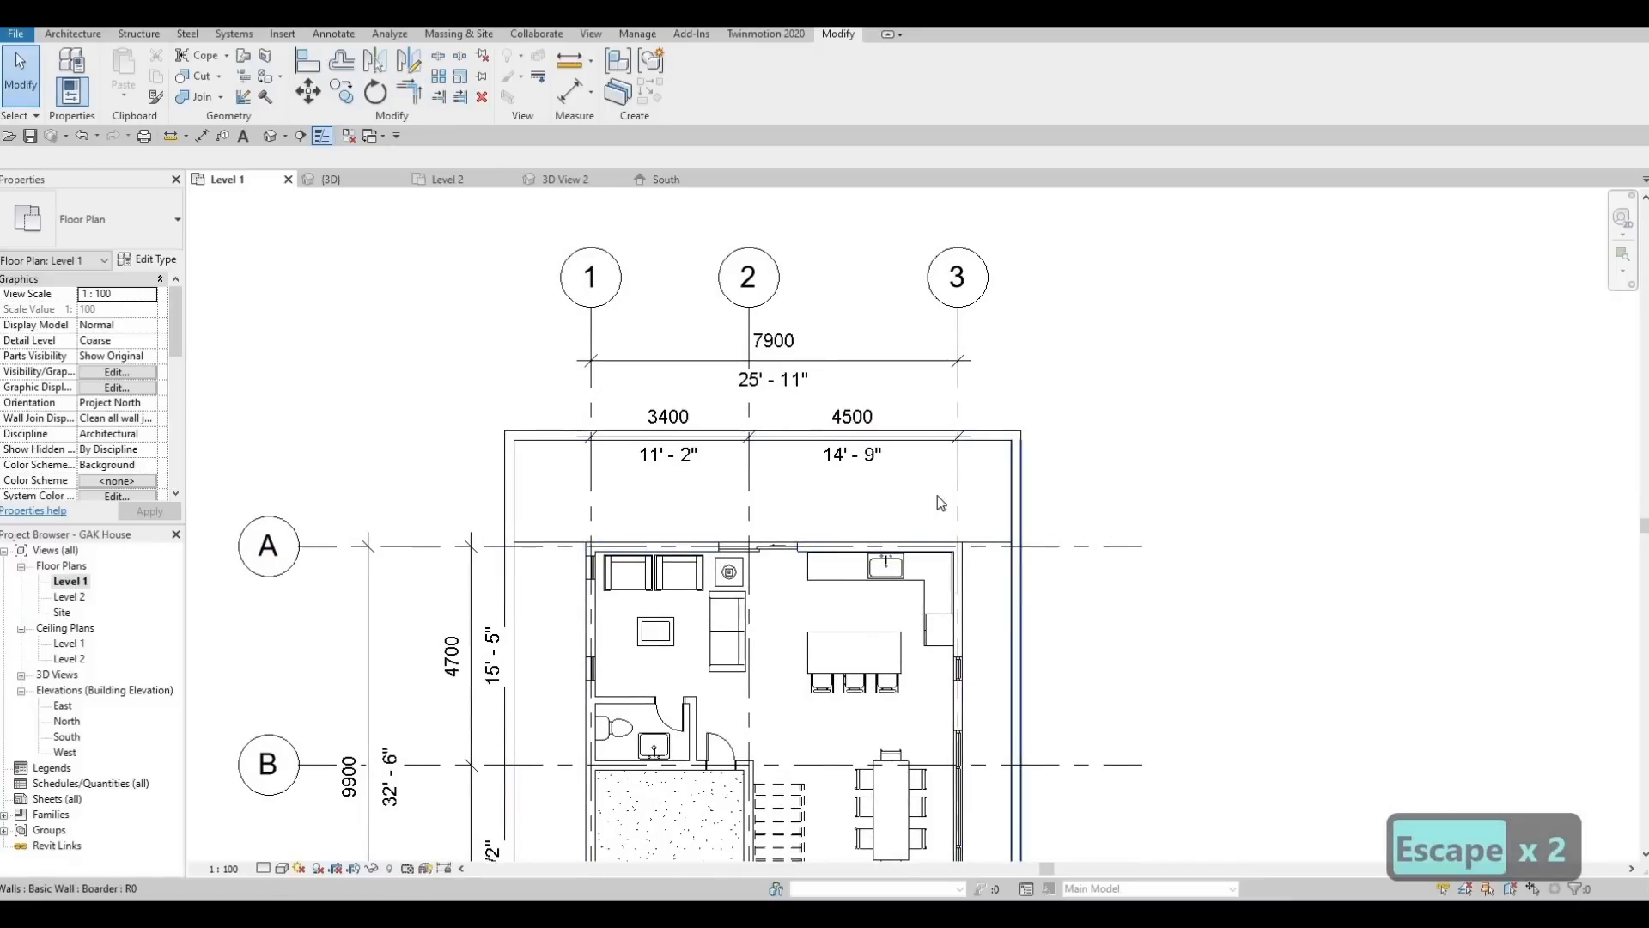
middle_drag(862, 463, 882, 296)
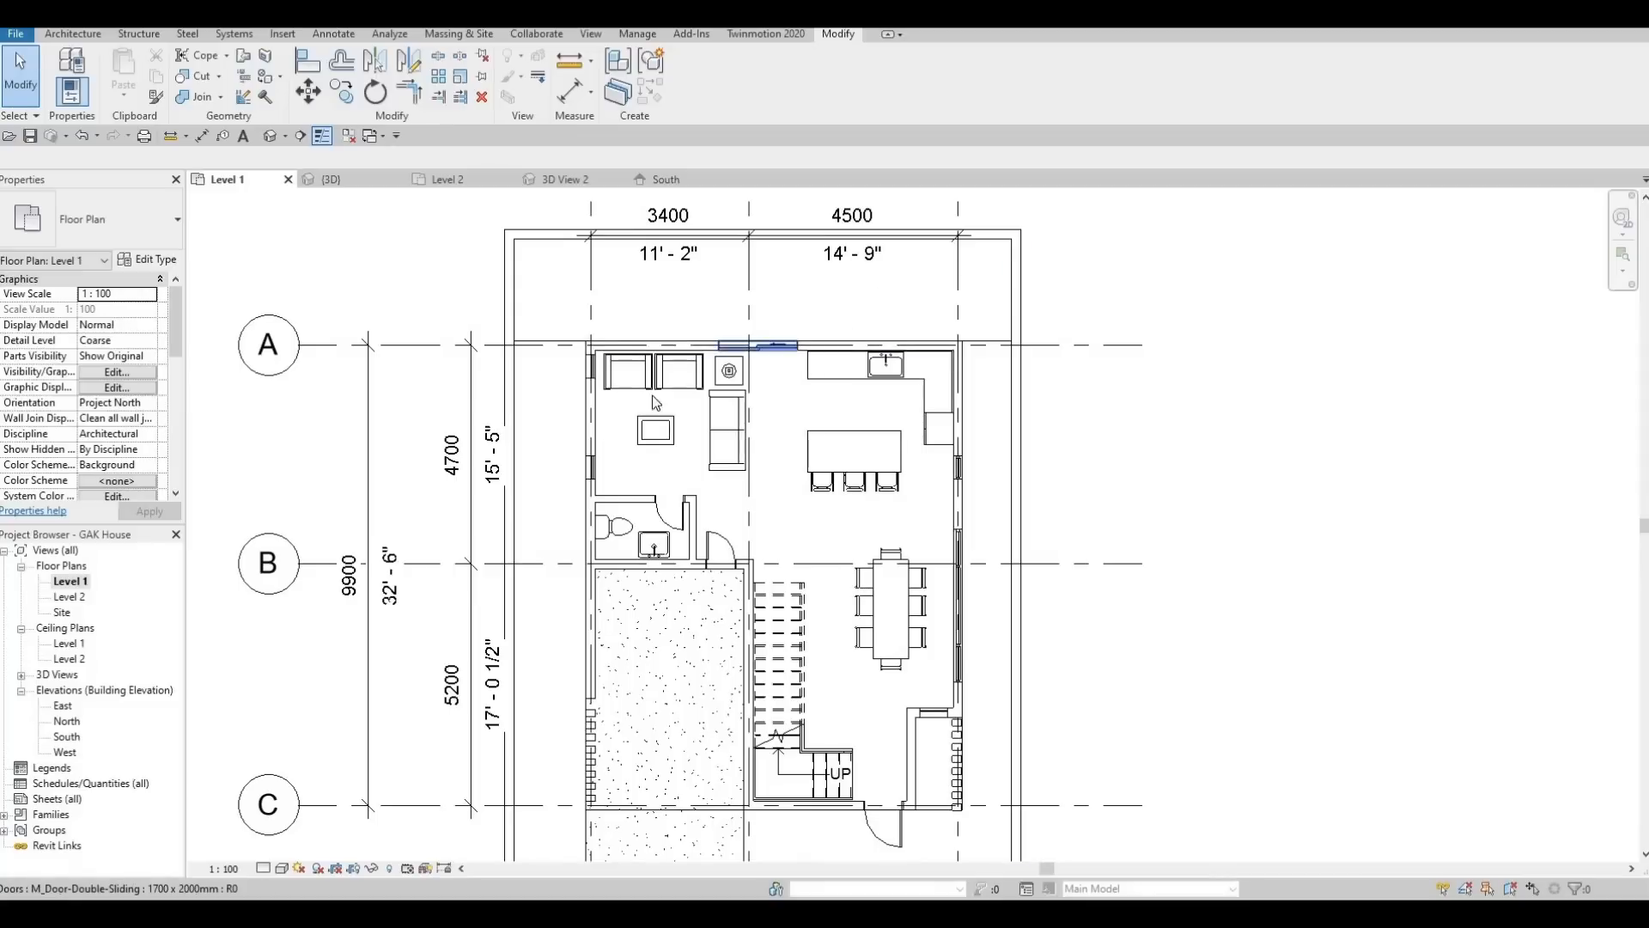
middle_drag(570, 341, 571, 374)
click(570, 379)
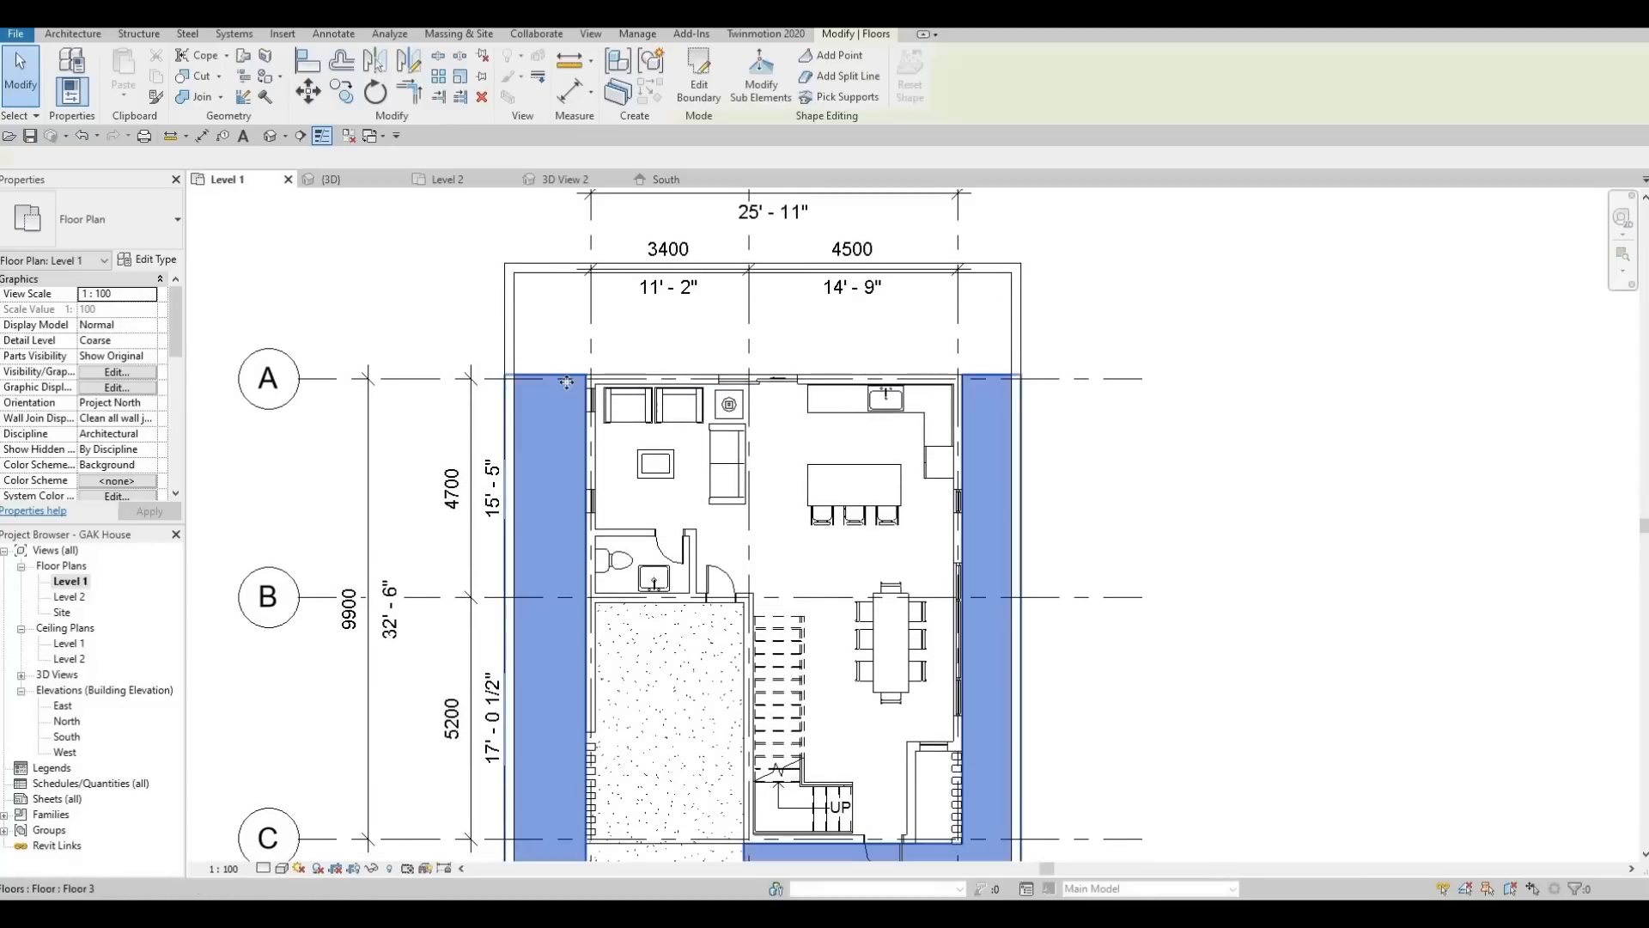
middle_drag(532, 527, 595, 404)
middle_drag(590, 193, 575, 357)
click(699, 90)
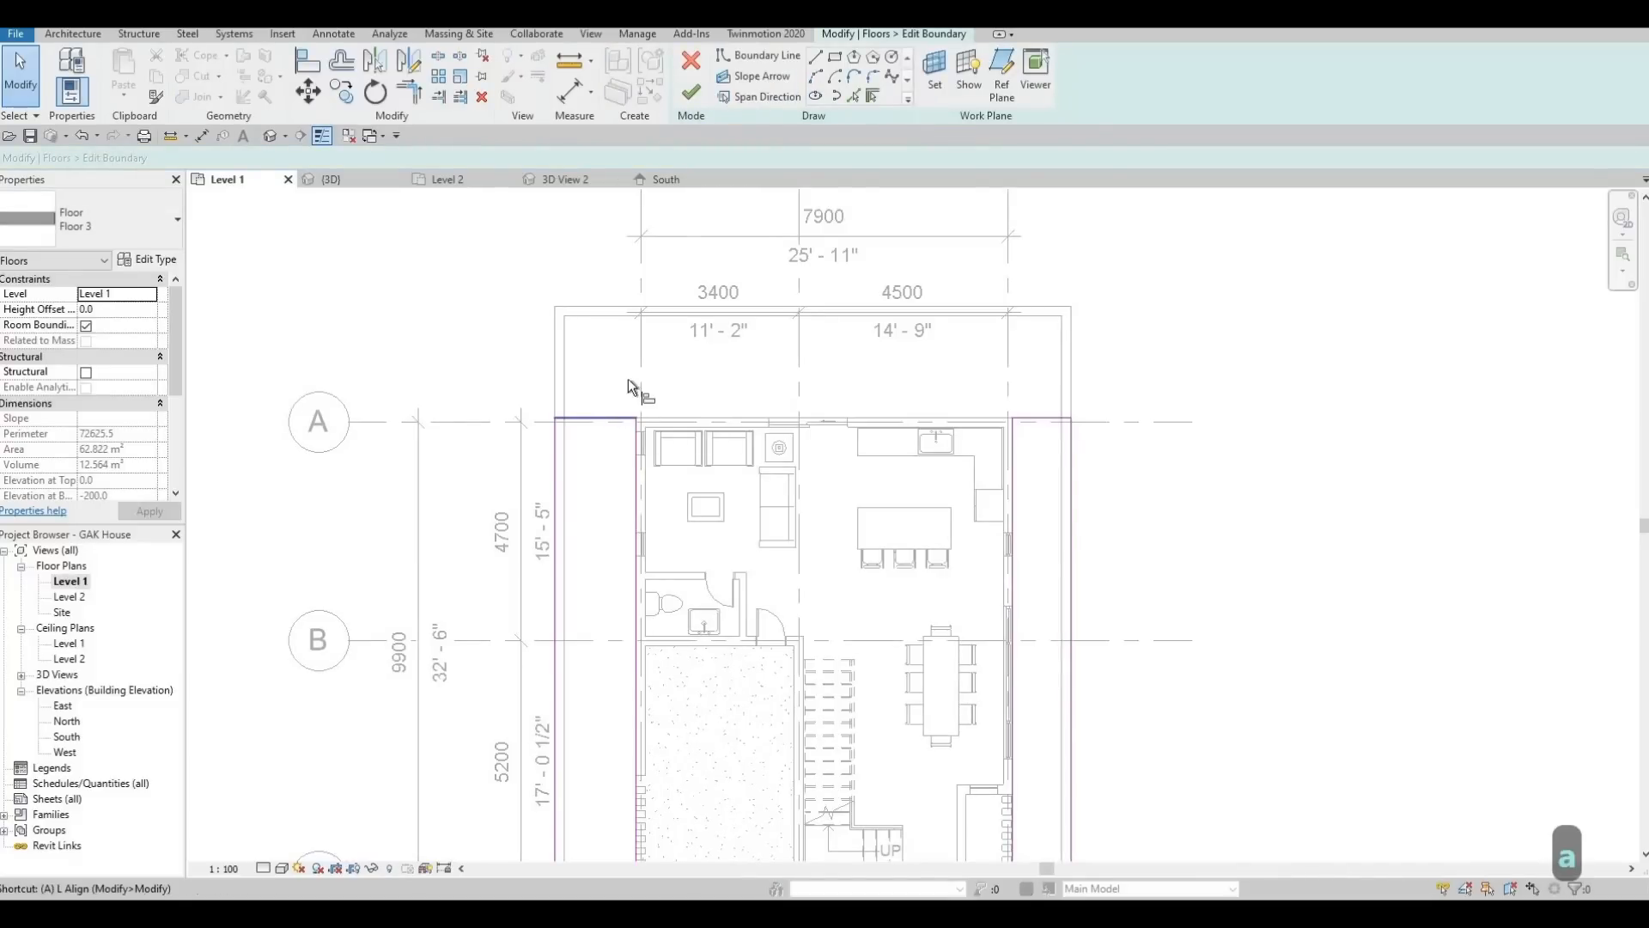
key(a)
key(l)
click(602, 314)
click(615, 419)
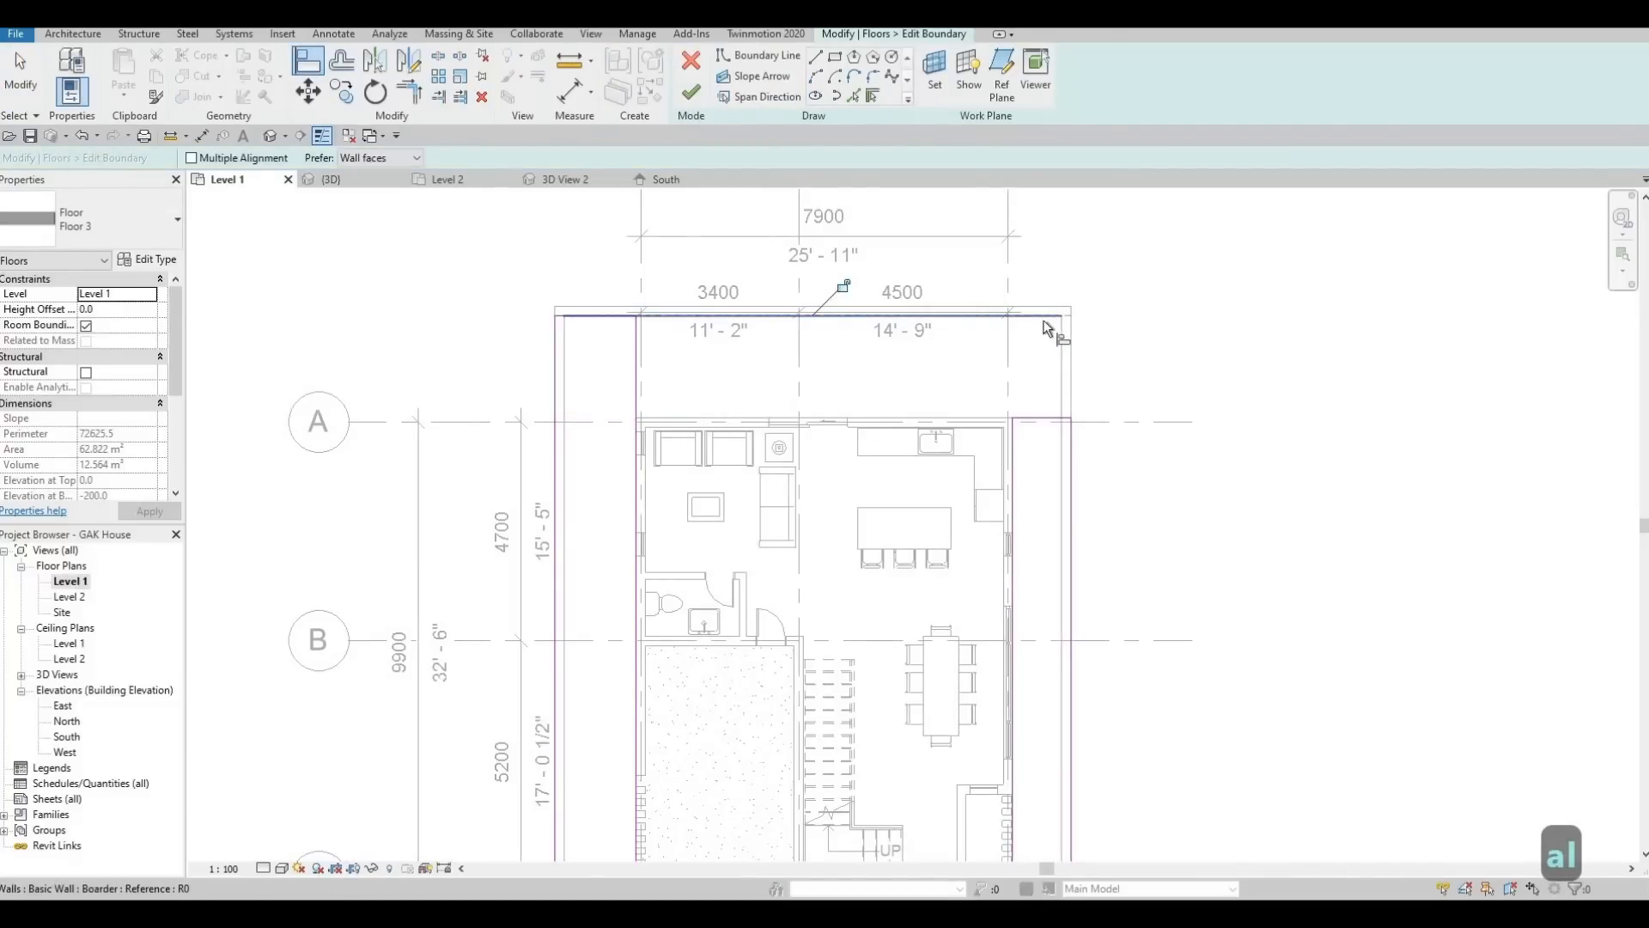
Align the rear edge of the floor's east strip with the same wall face and finish the boundary sketch
click(1042, 418)
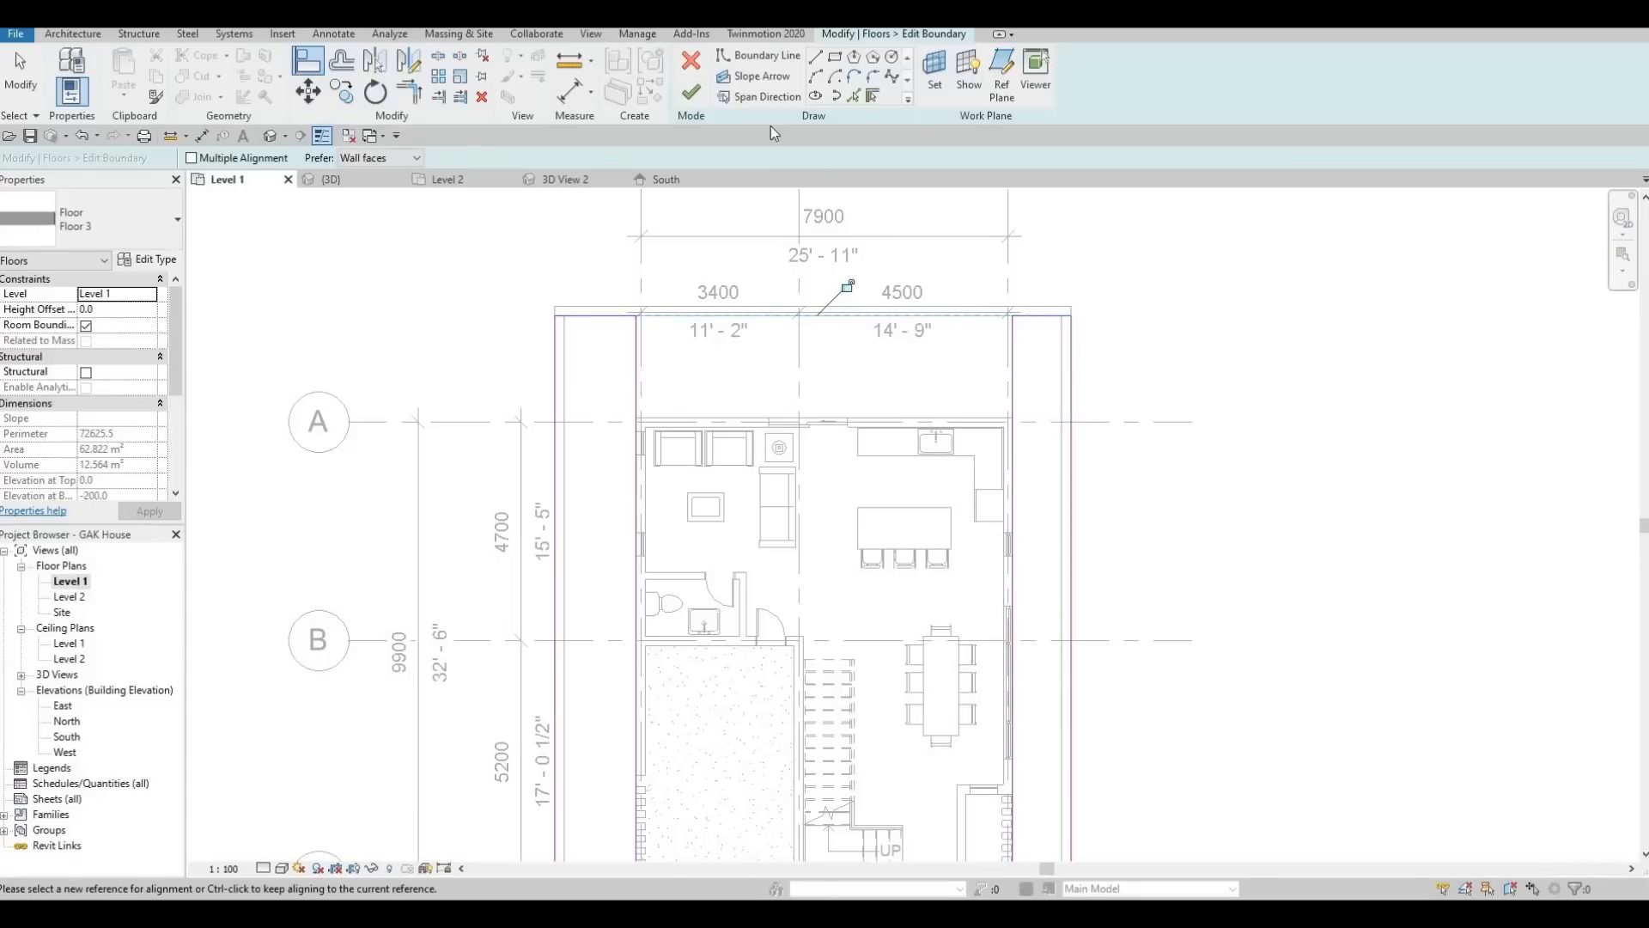
click(691, 92)
key(Escape)
key(Escape)
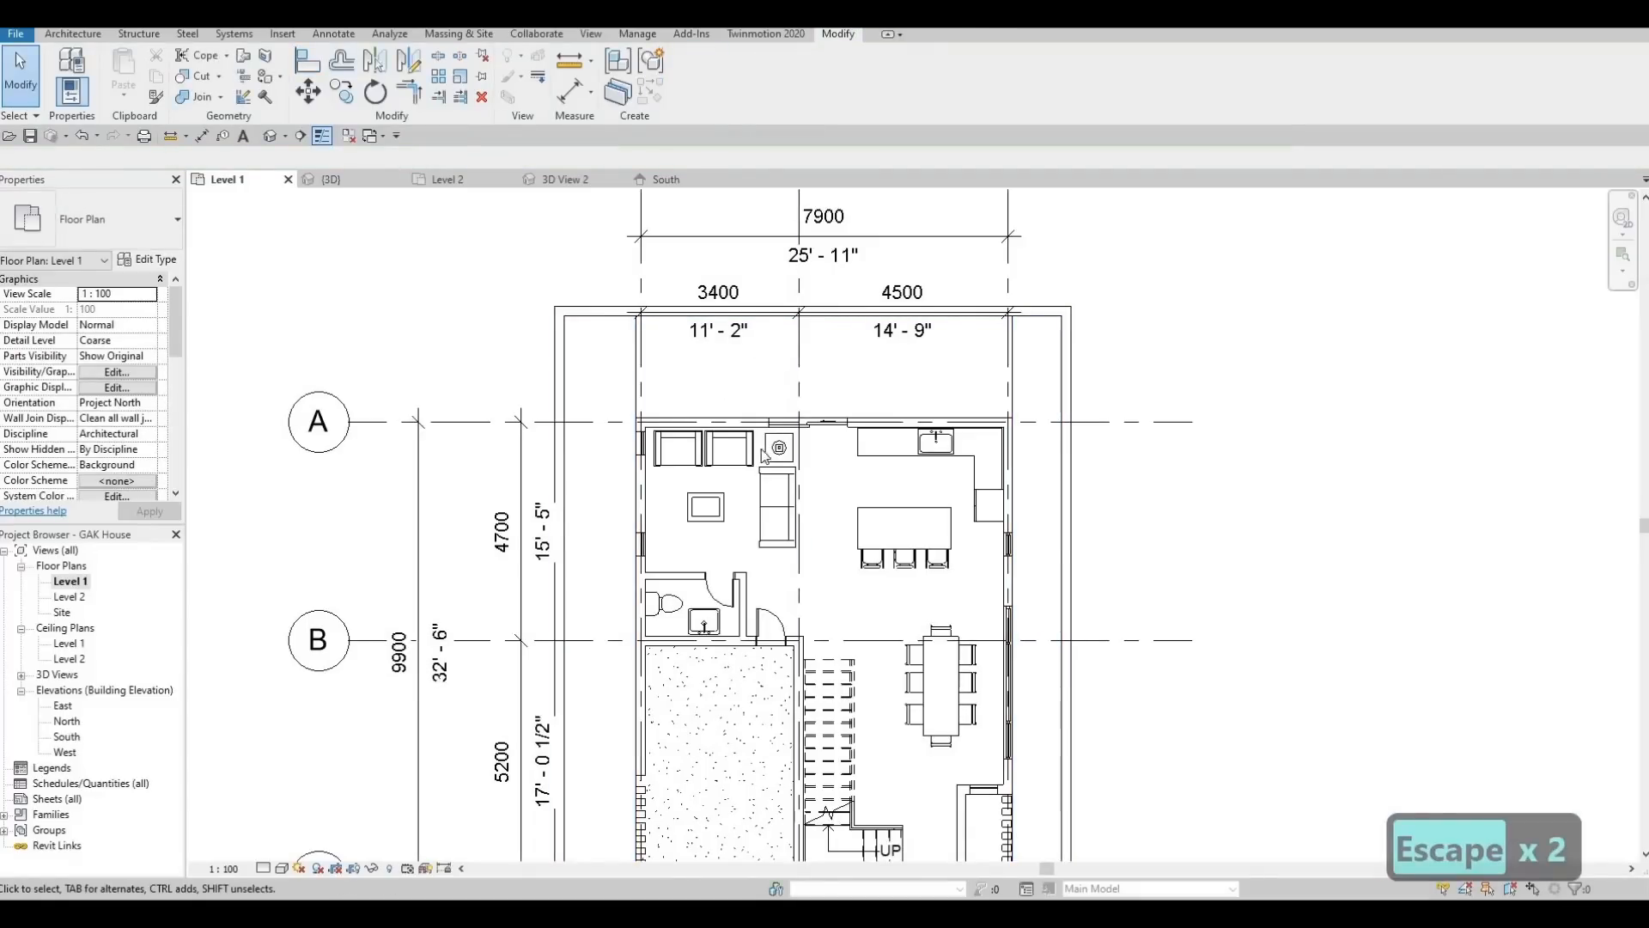
Open the boundary sketch of the garage floor for editing
scroll(748, 524, down, 2)
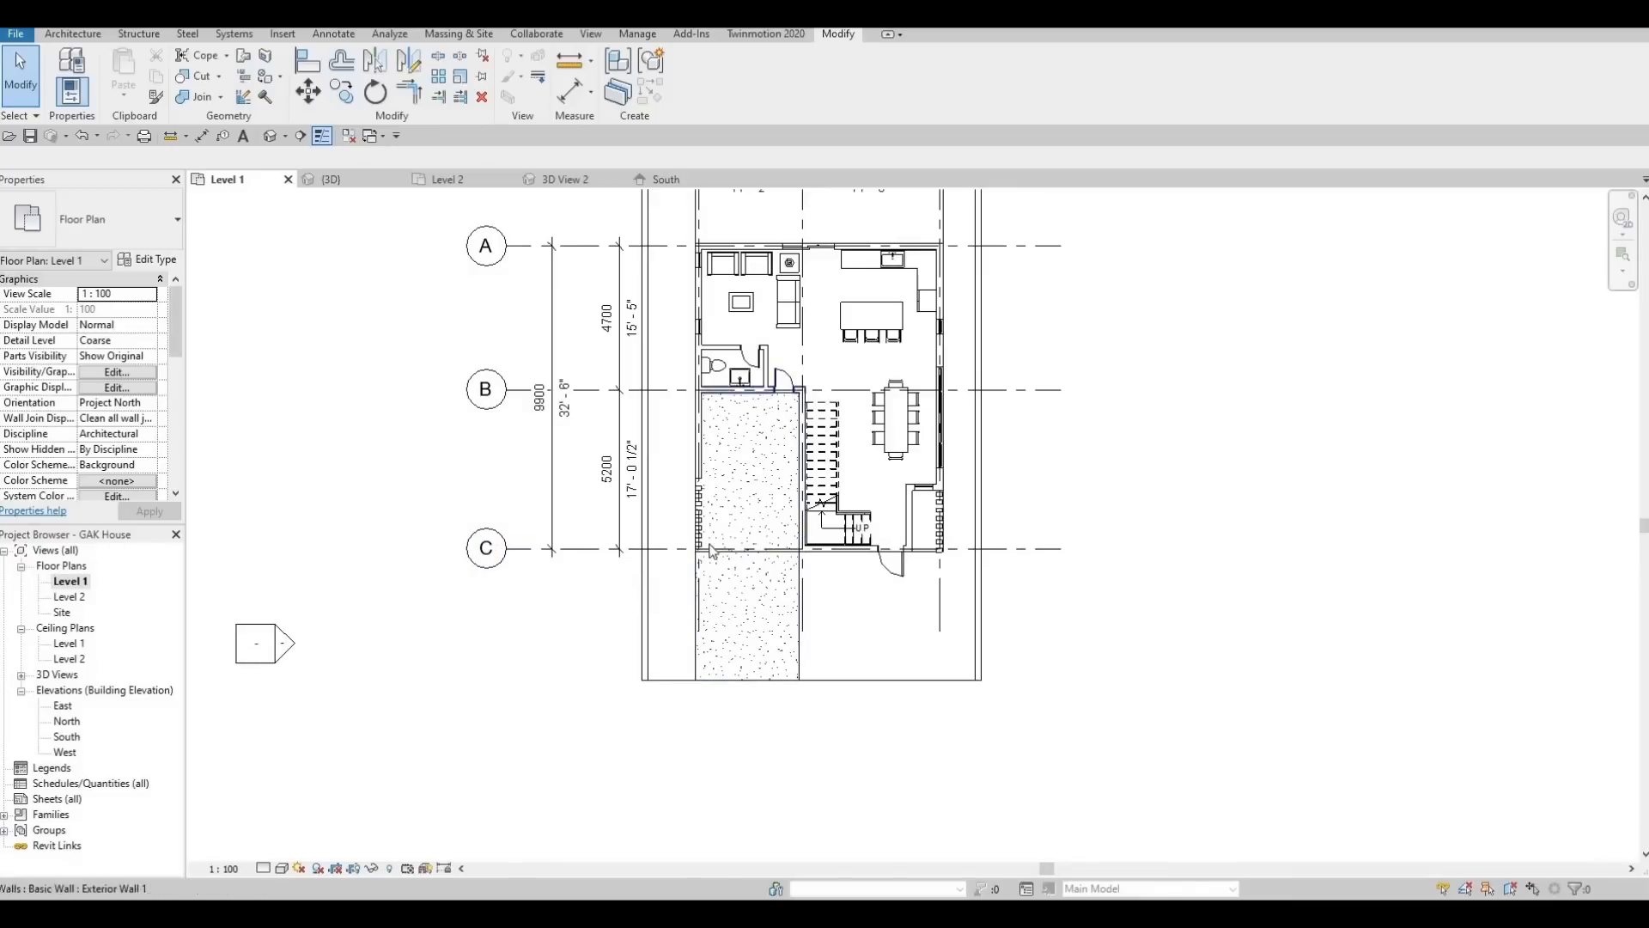
scroll(750, 476, up, 2)
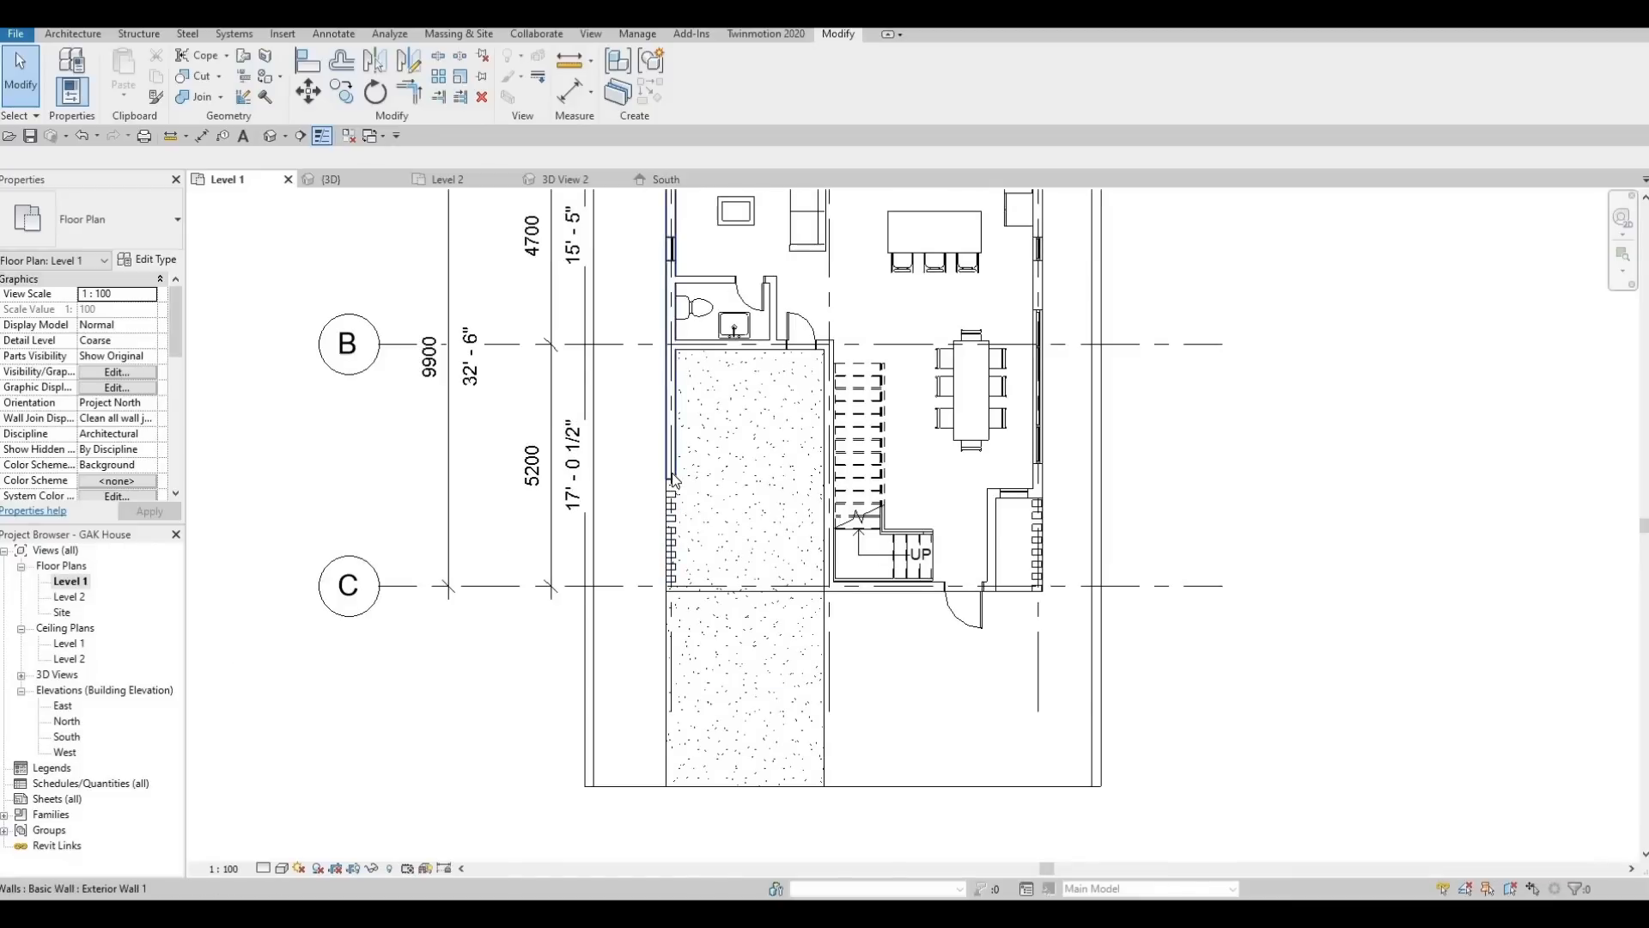
scroll(670, 491, up, 4)
click(806, 249)
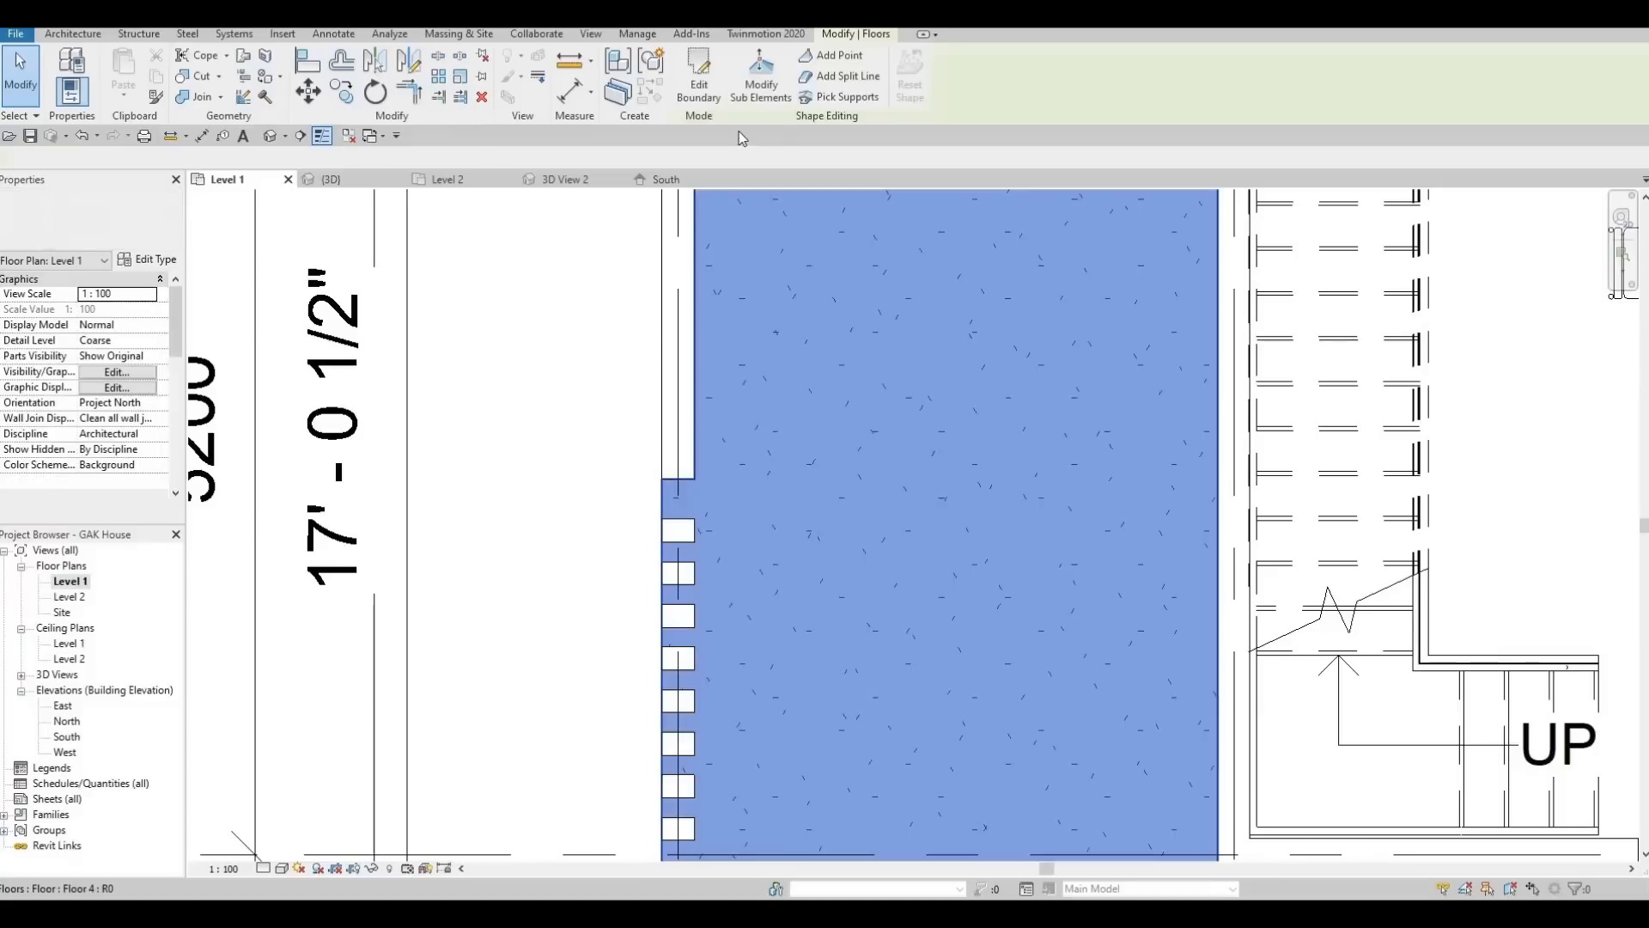
double_click(804, 249)
scroll(751, 566, down, 5)
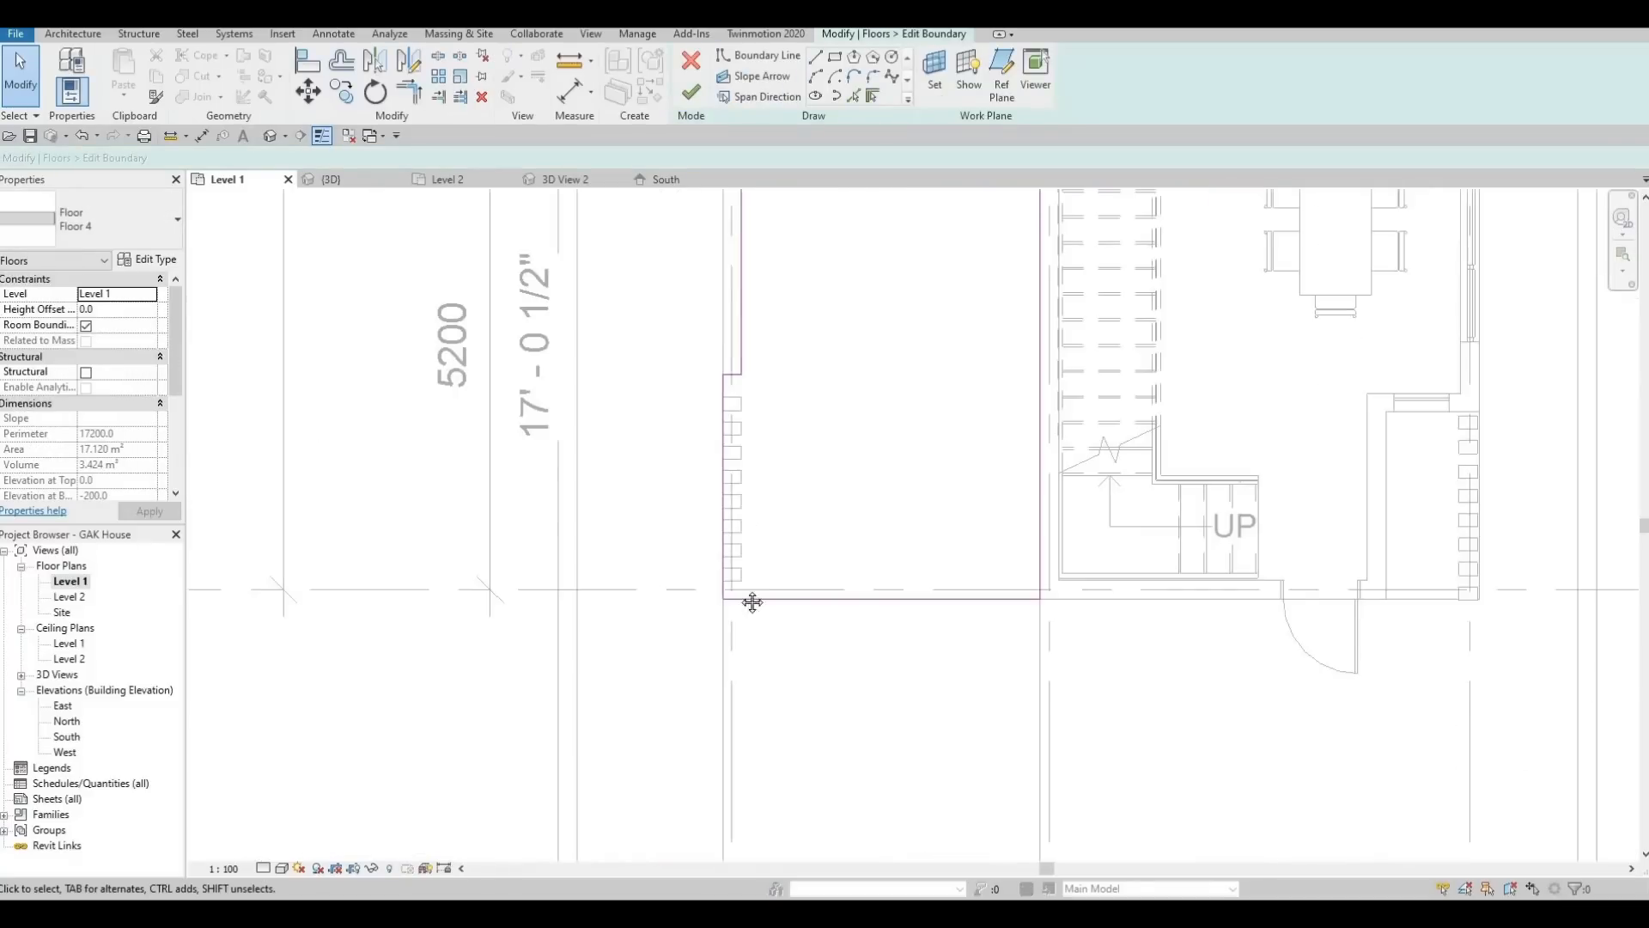
middle_drag(711, 473, 678, 720)
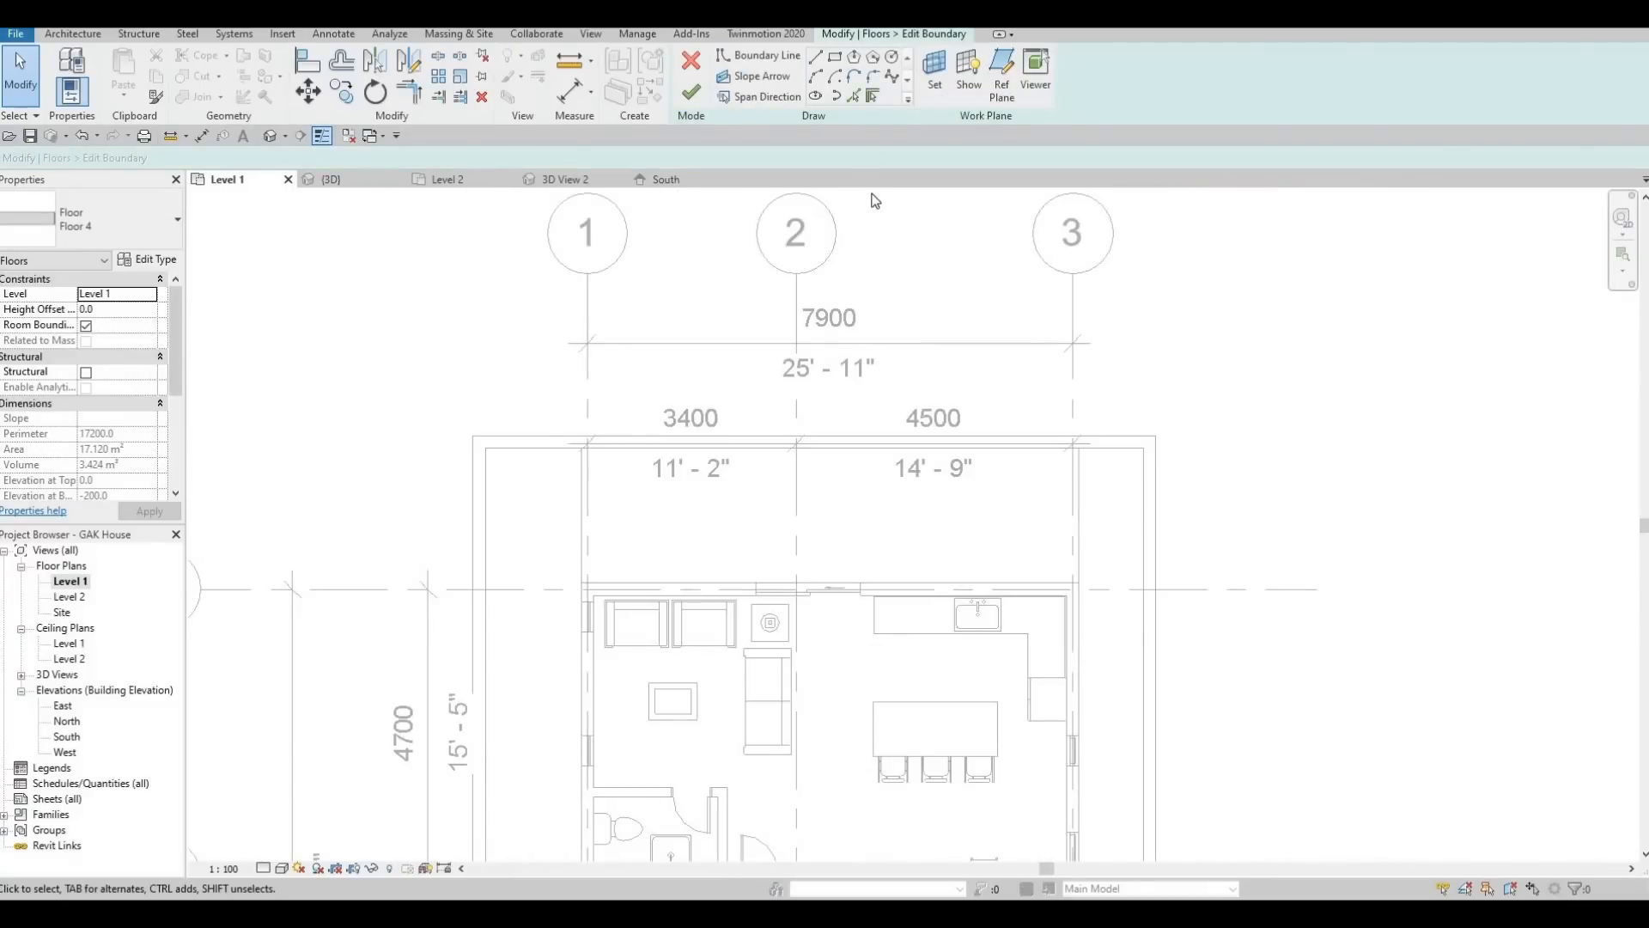
Add a rectangle spanning the house's width between its rear wall and the back Boarder wall, then finish the floor sketch
key(l)
key(i)
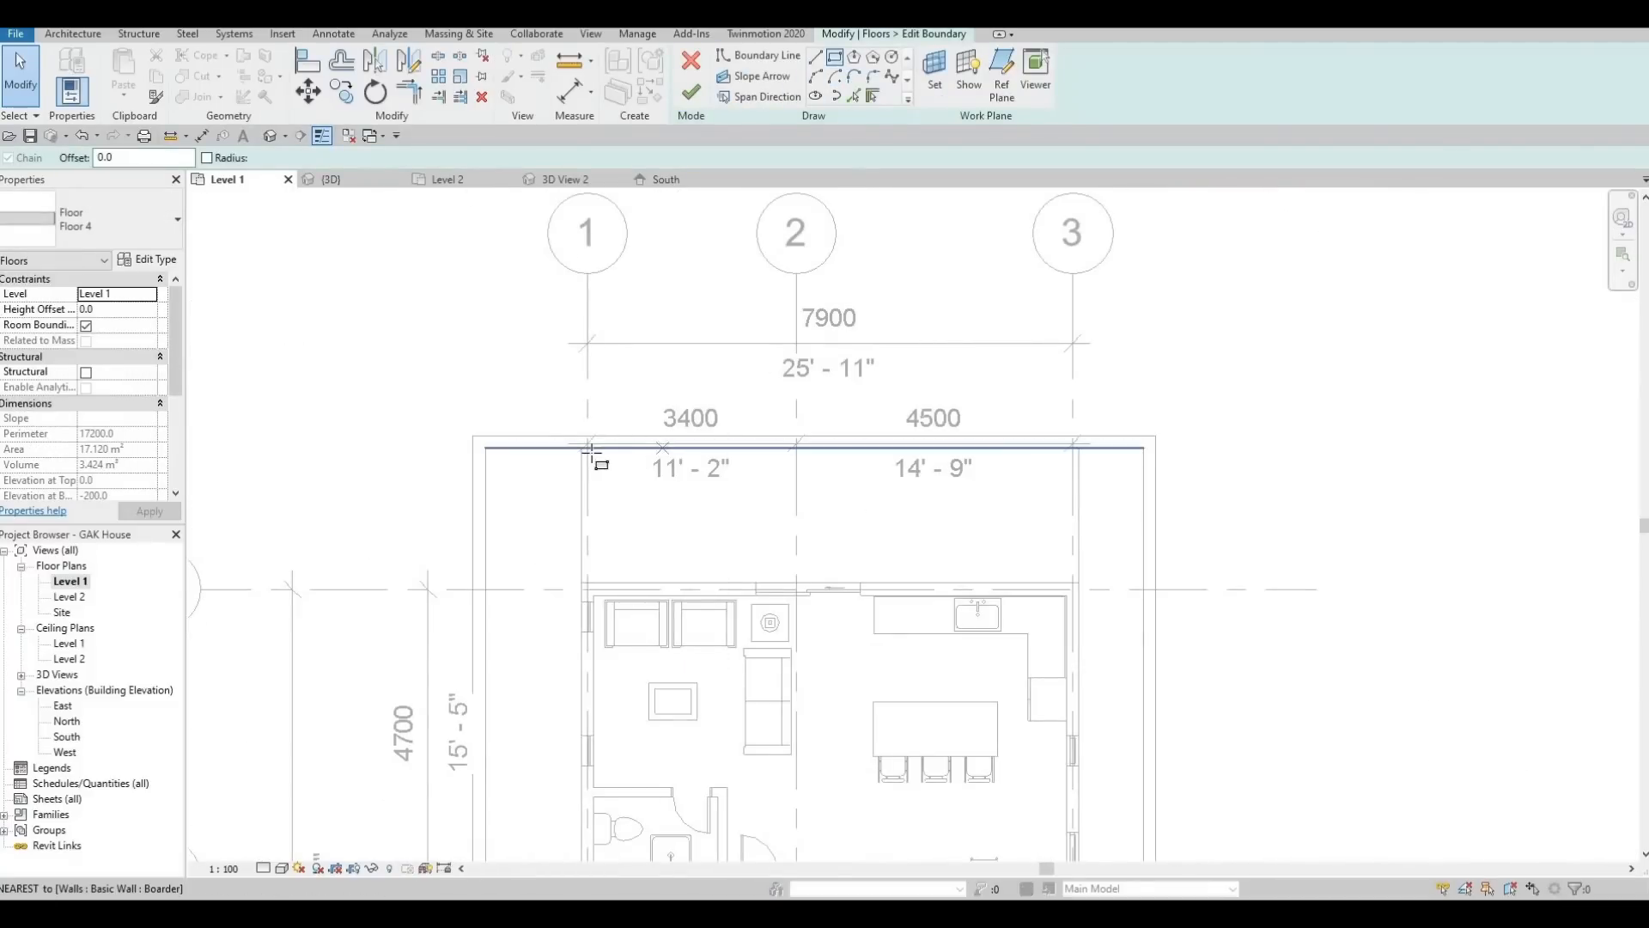
scroll(591, 452, up, 2)
click(576, 445)
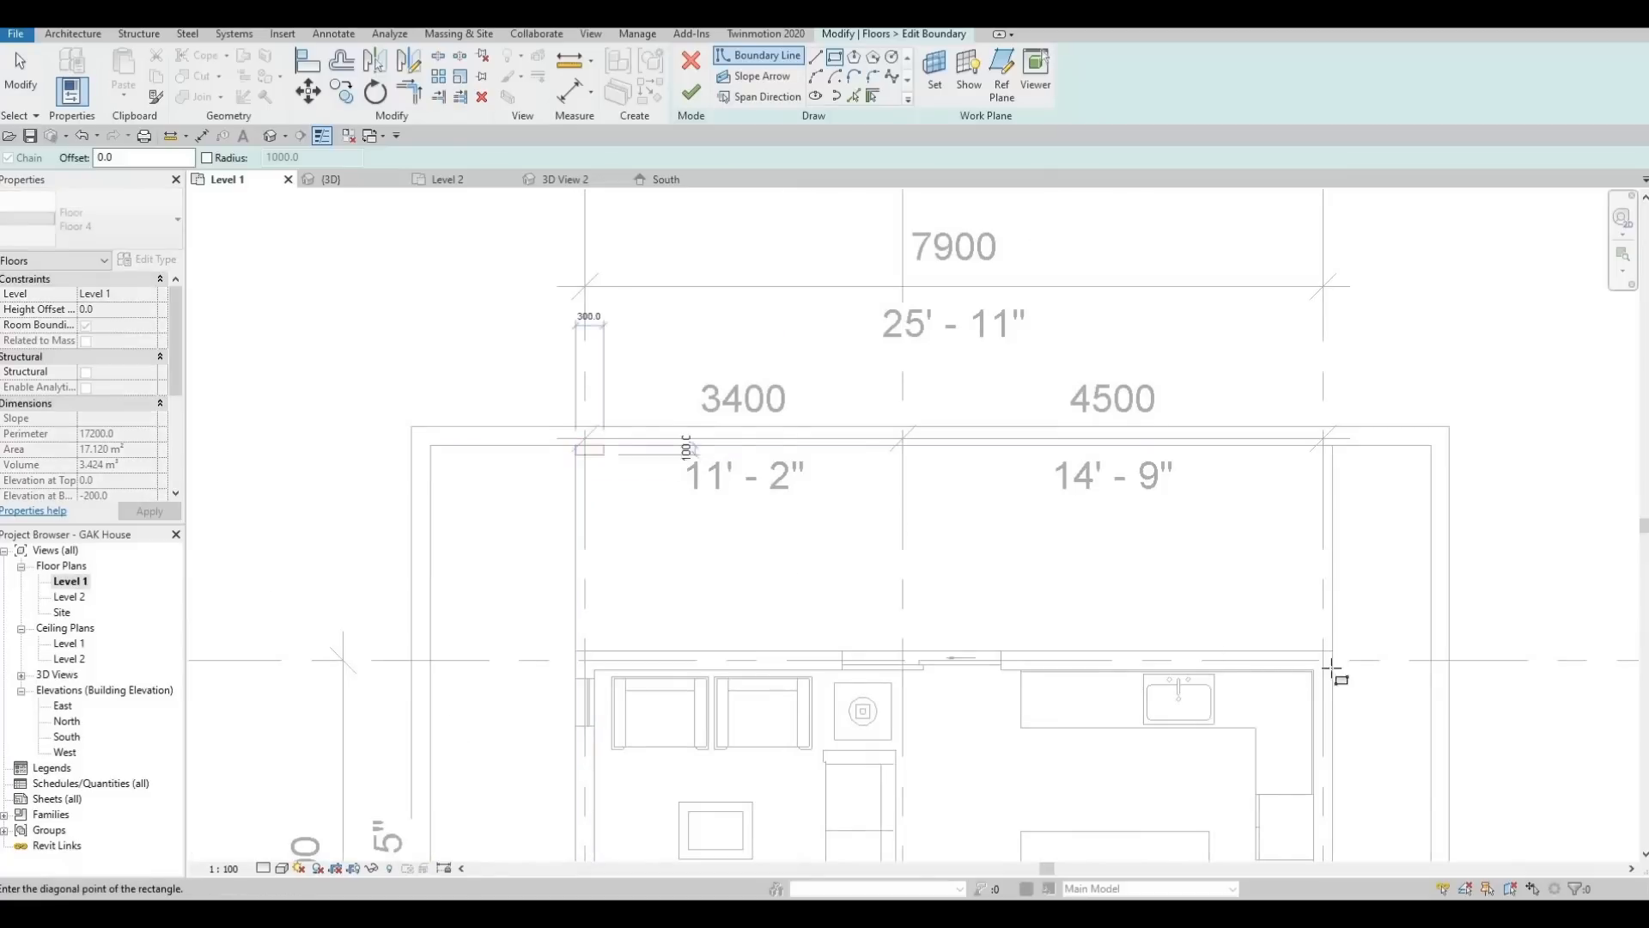
click(1332, 650)
key(Escape)
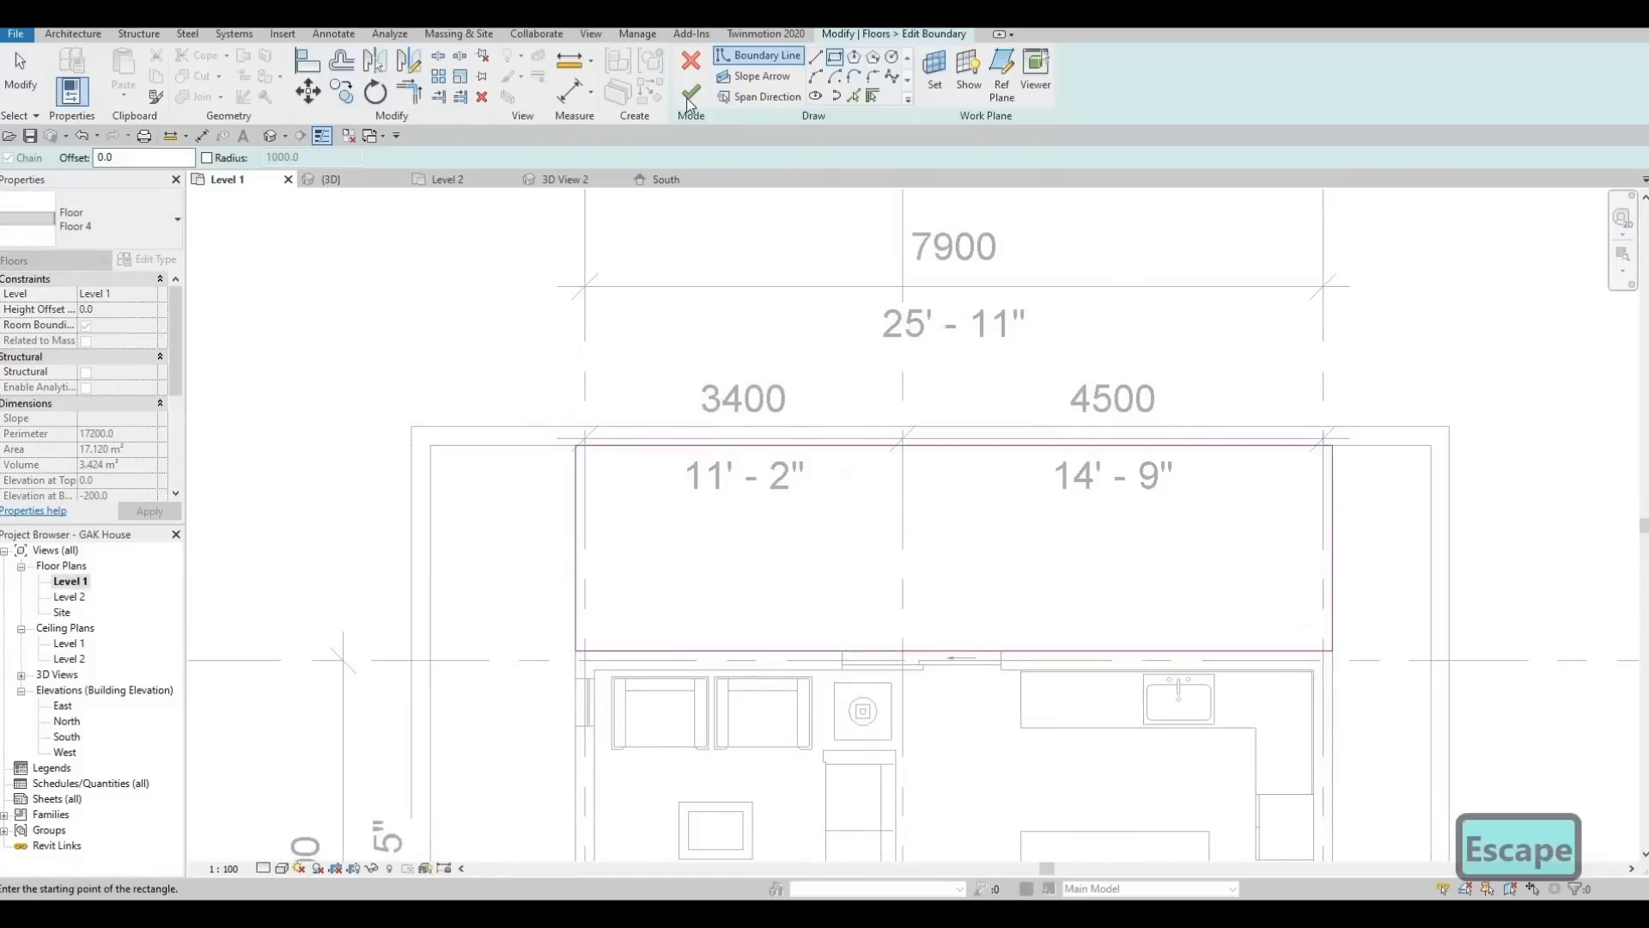
click(692, 92)
key(Escape)
key(Escape)
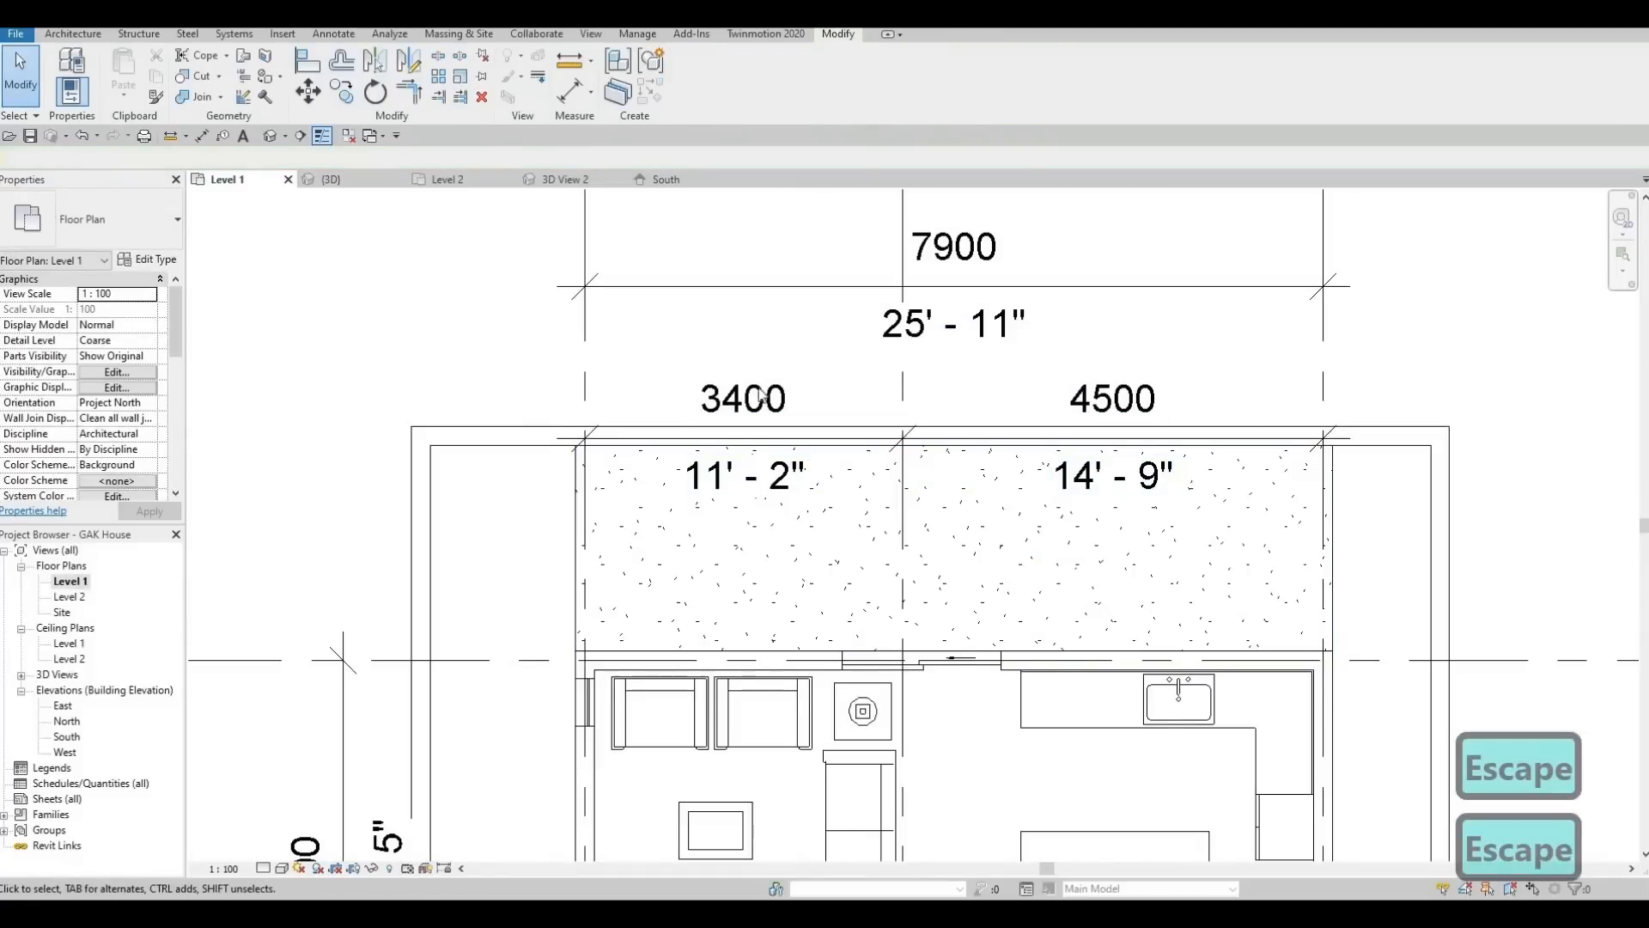
Open the boundary sketch of the driveway floor in front of the garage for editing
scroll(832, 519, down, 5)
middle_drag(829, 513, 829, 461)
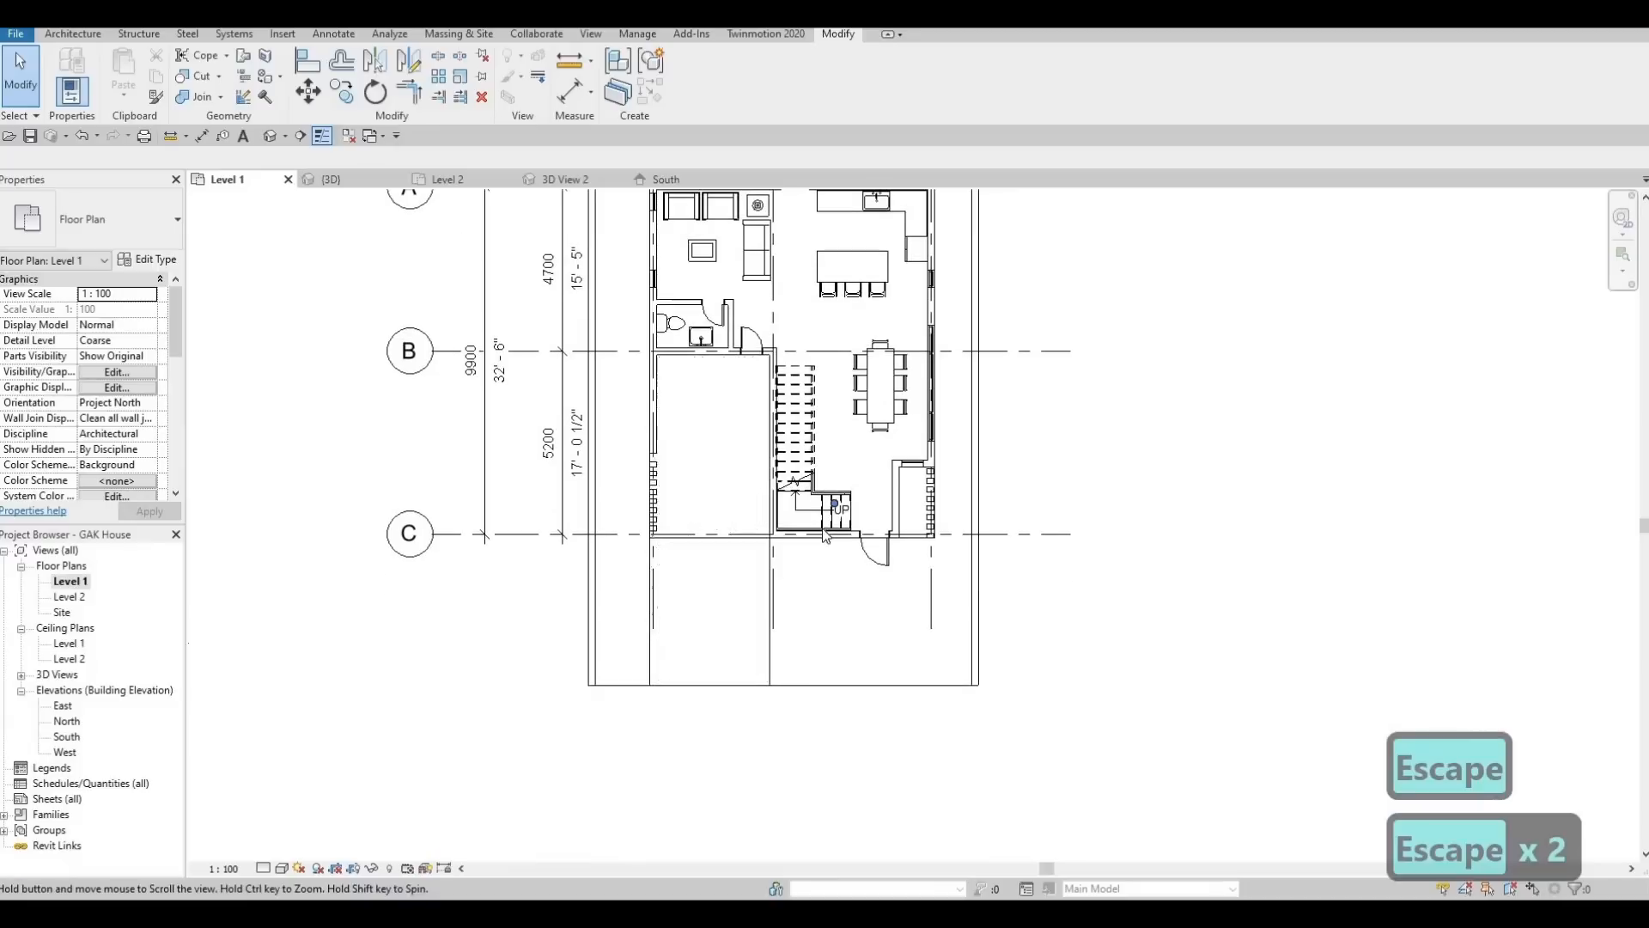
scroll(745, 560, up, 1)
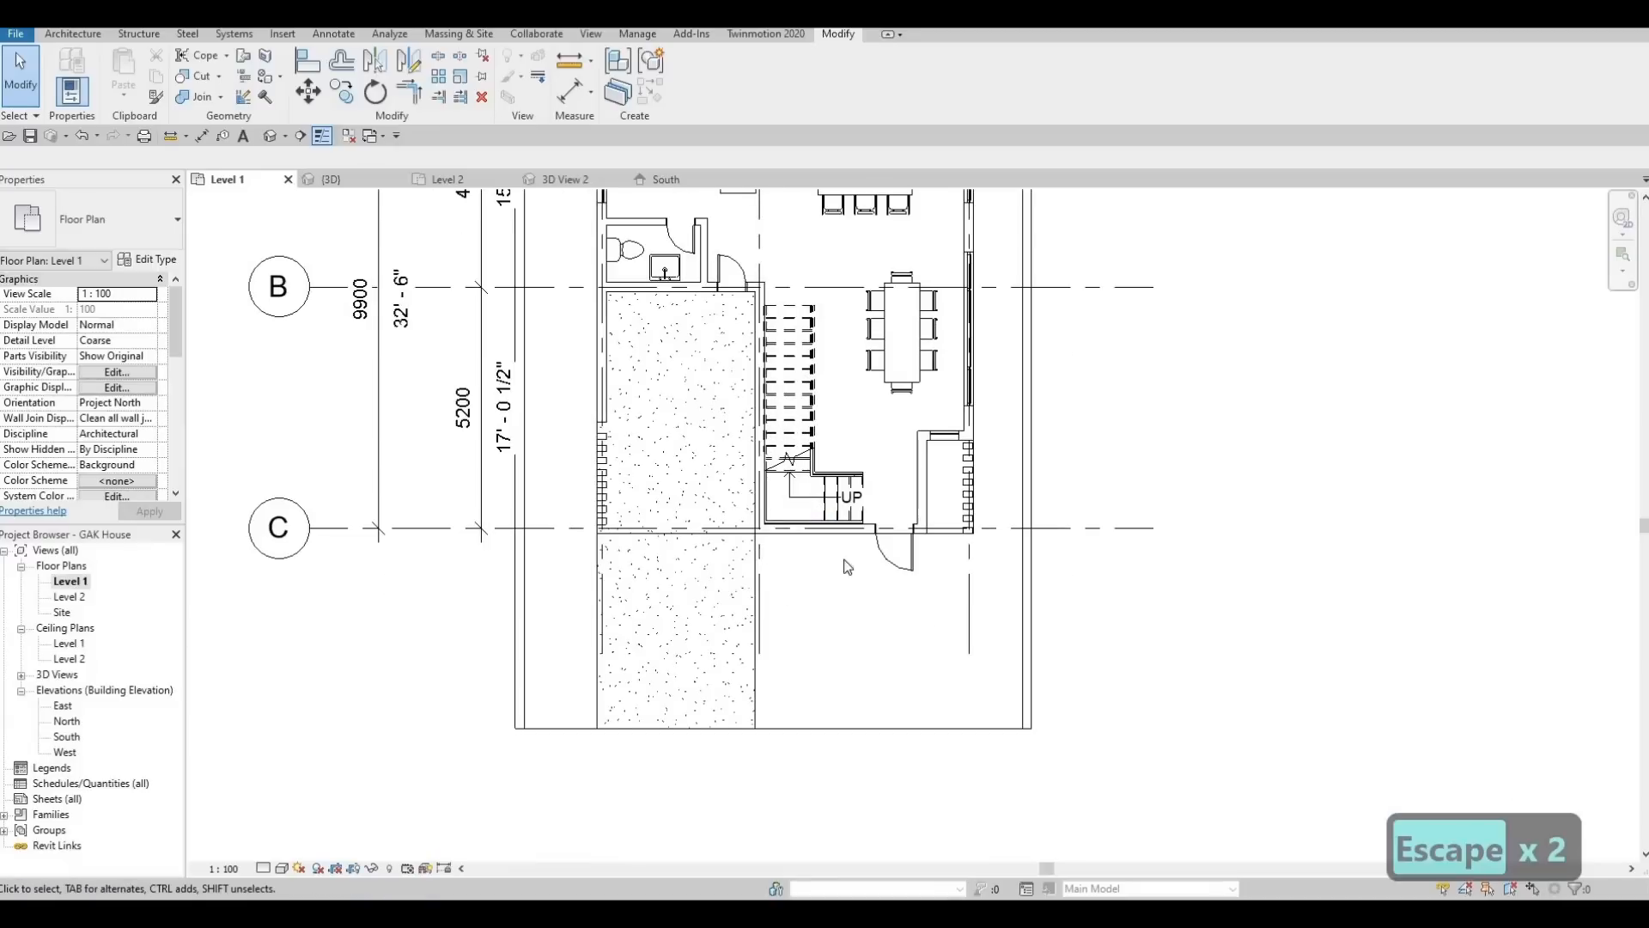
click(749, 576)
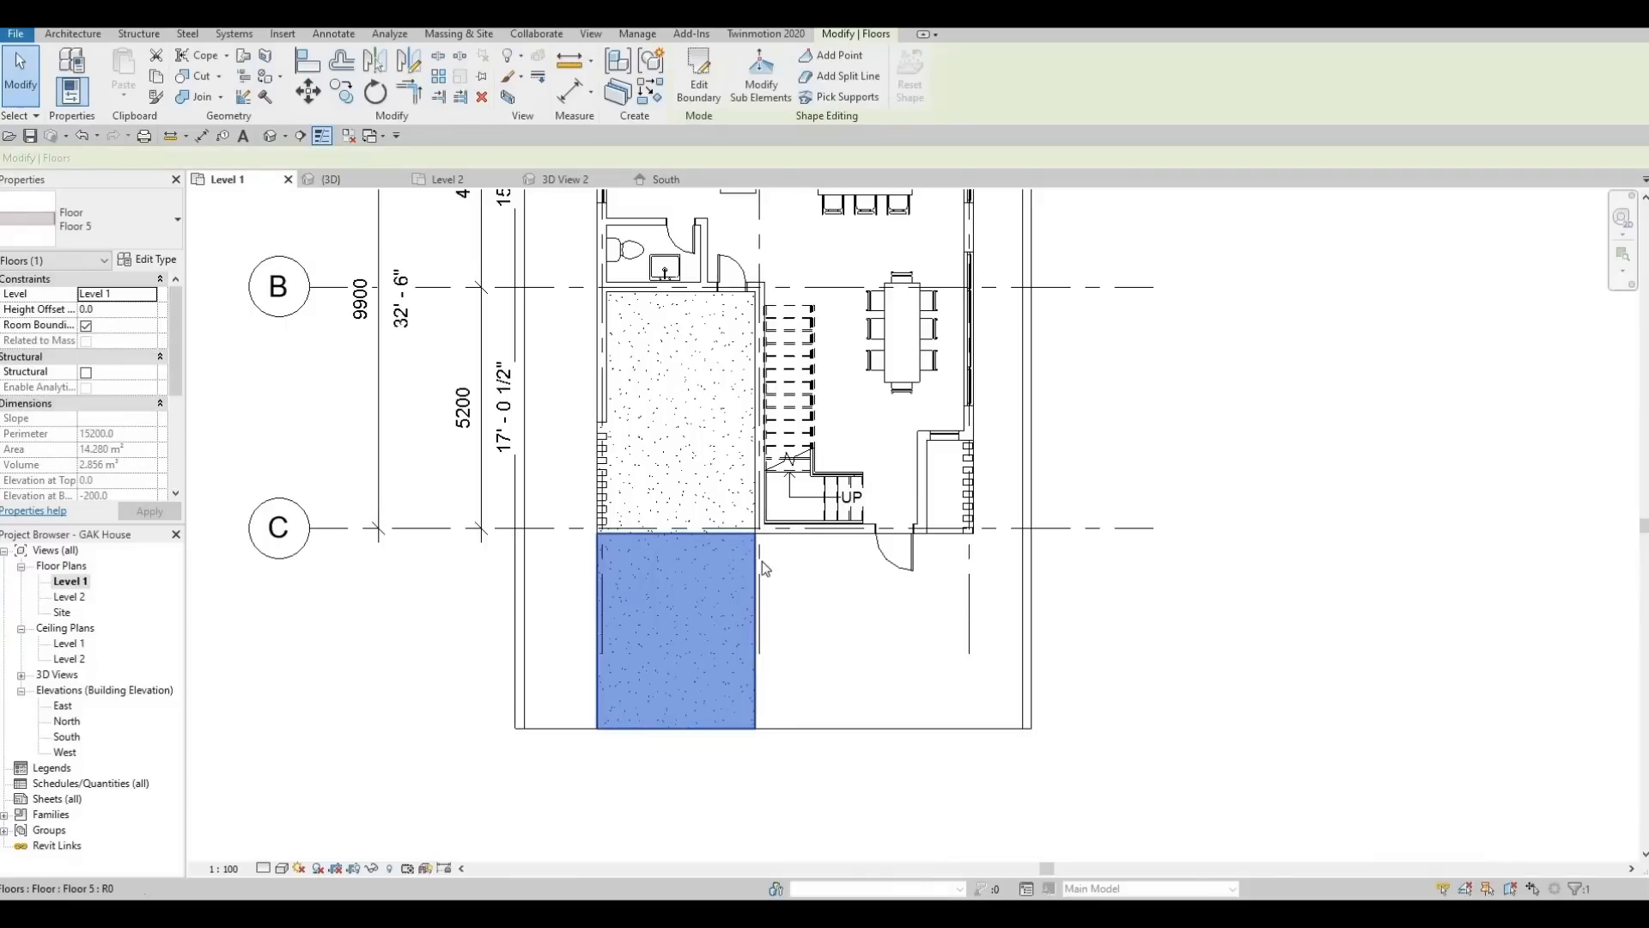
scroll(765, 569, up, 1)
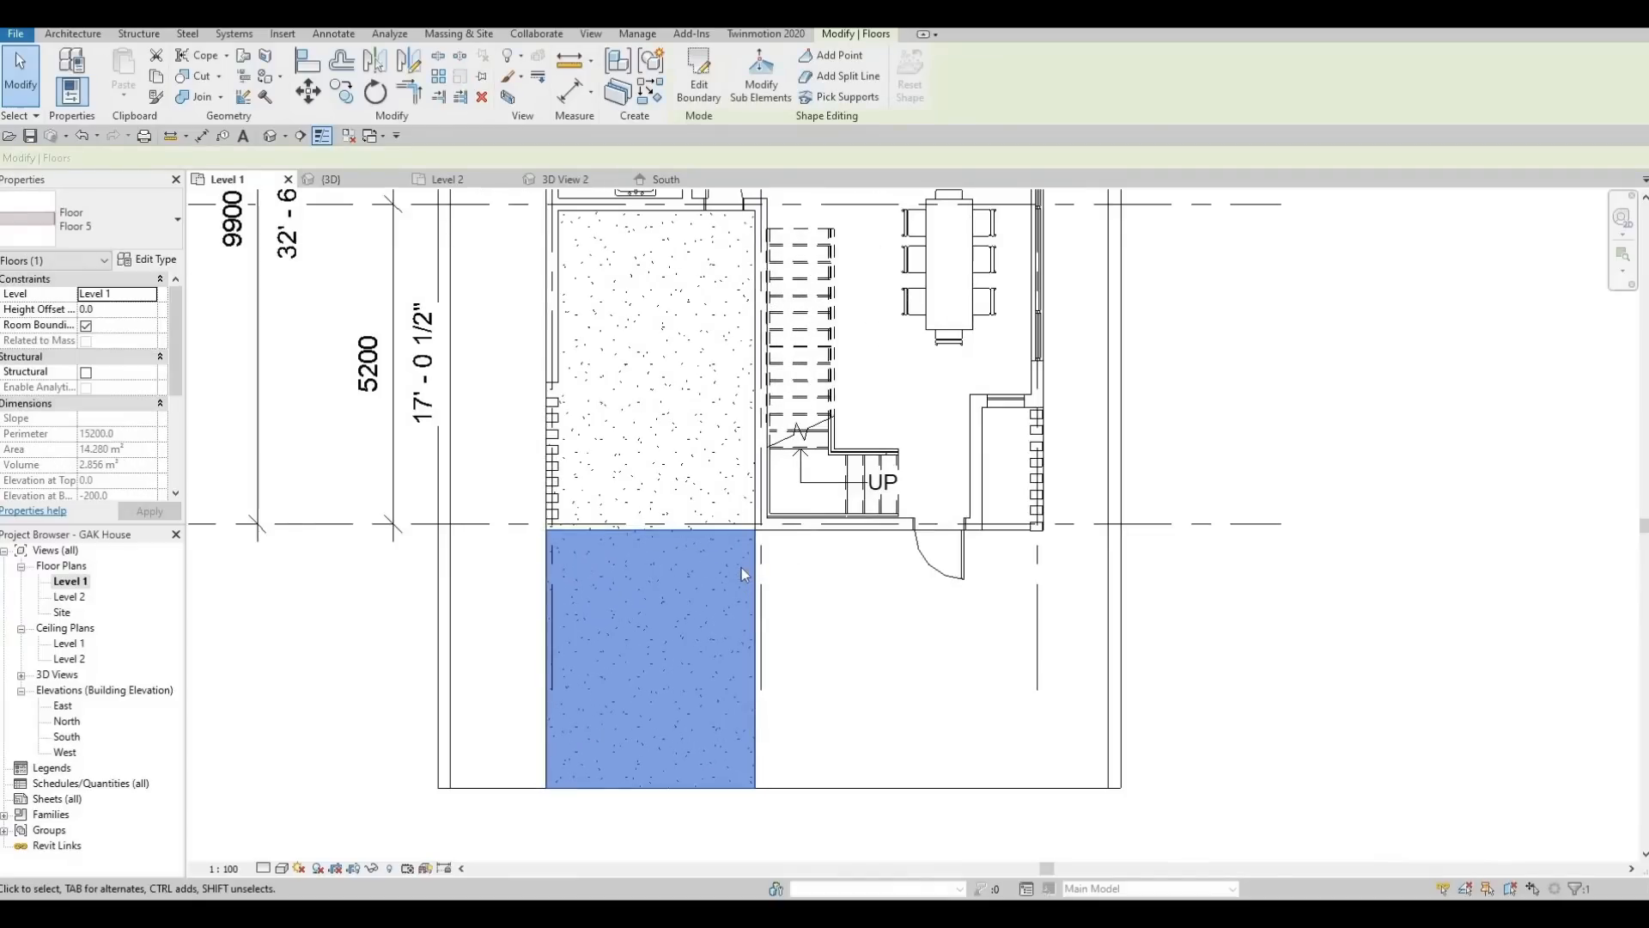
click(701, 91)
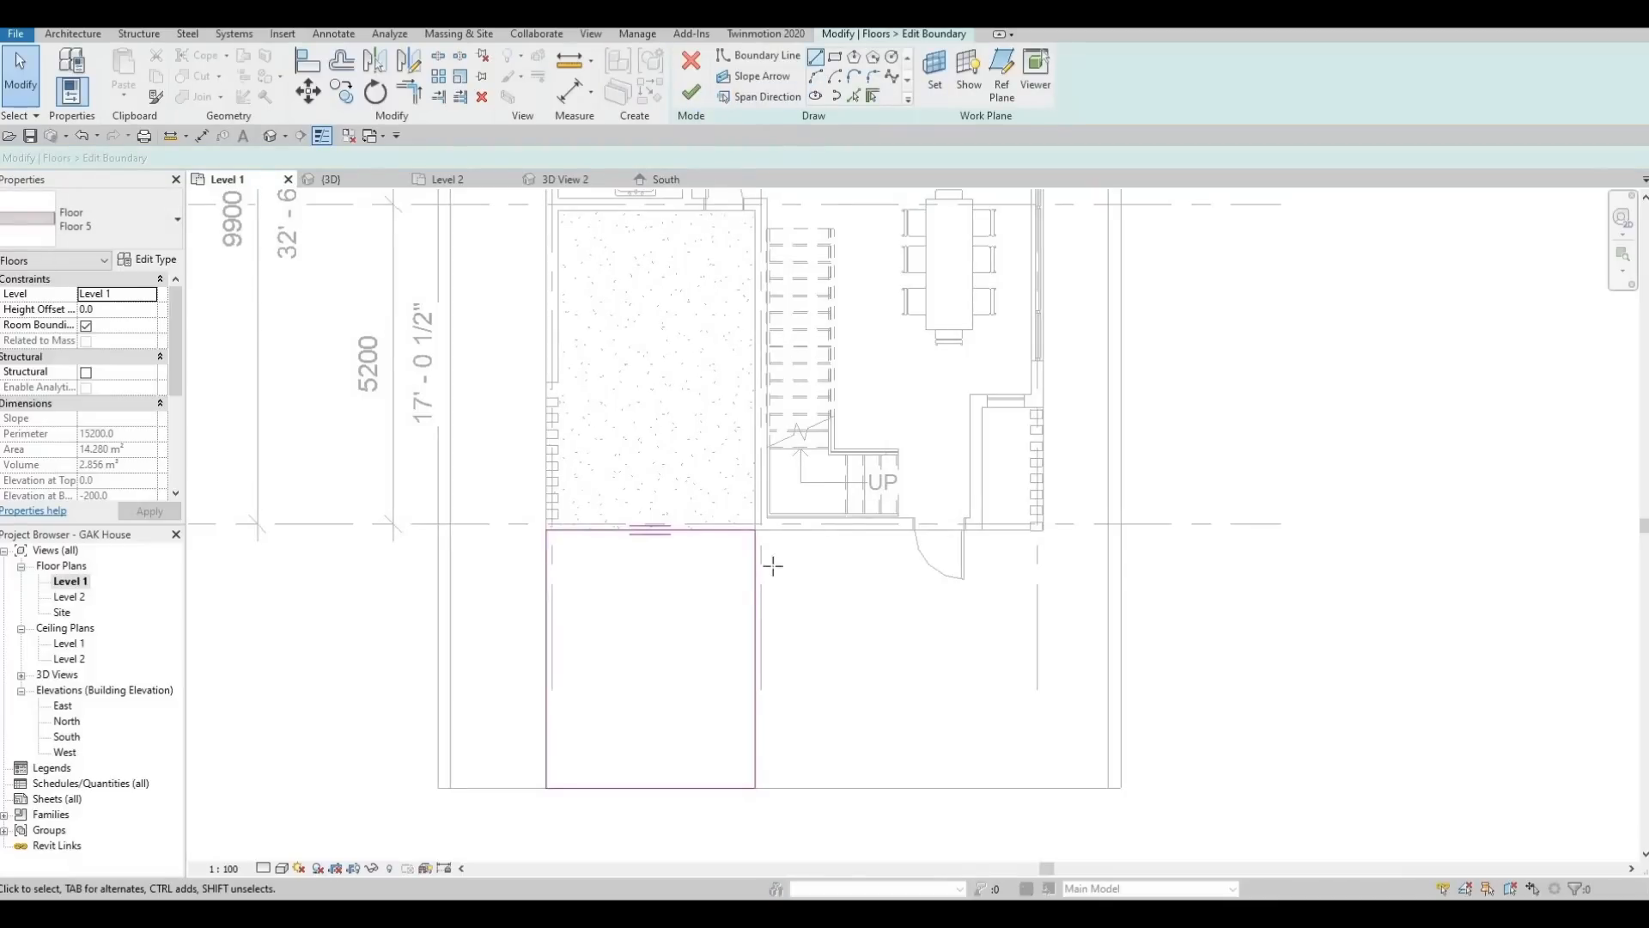
Sketch a rectangle 500 mm wide and 700 mm deep just east of the driveway, in front of the house
key(l)
key(i)
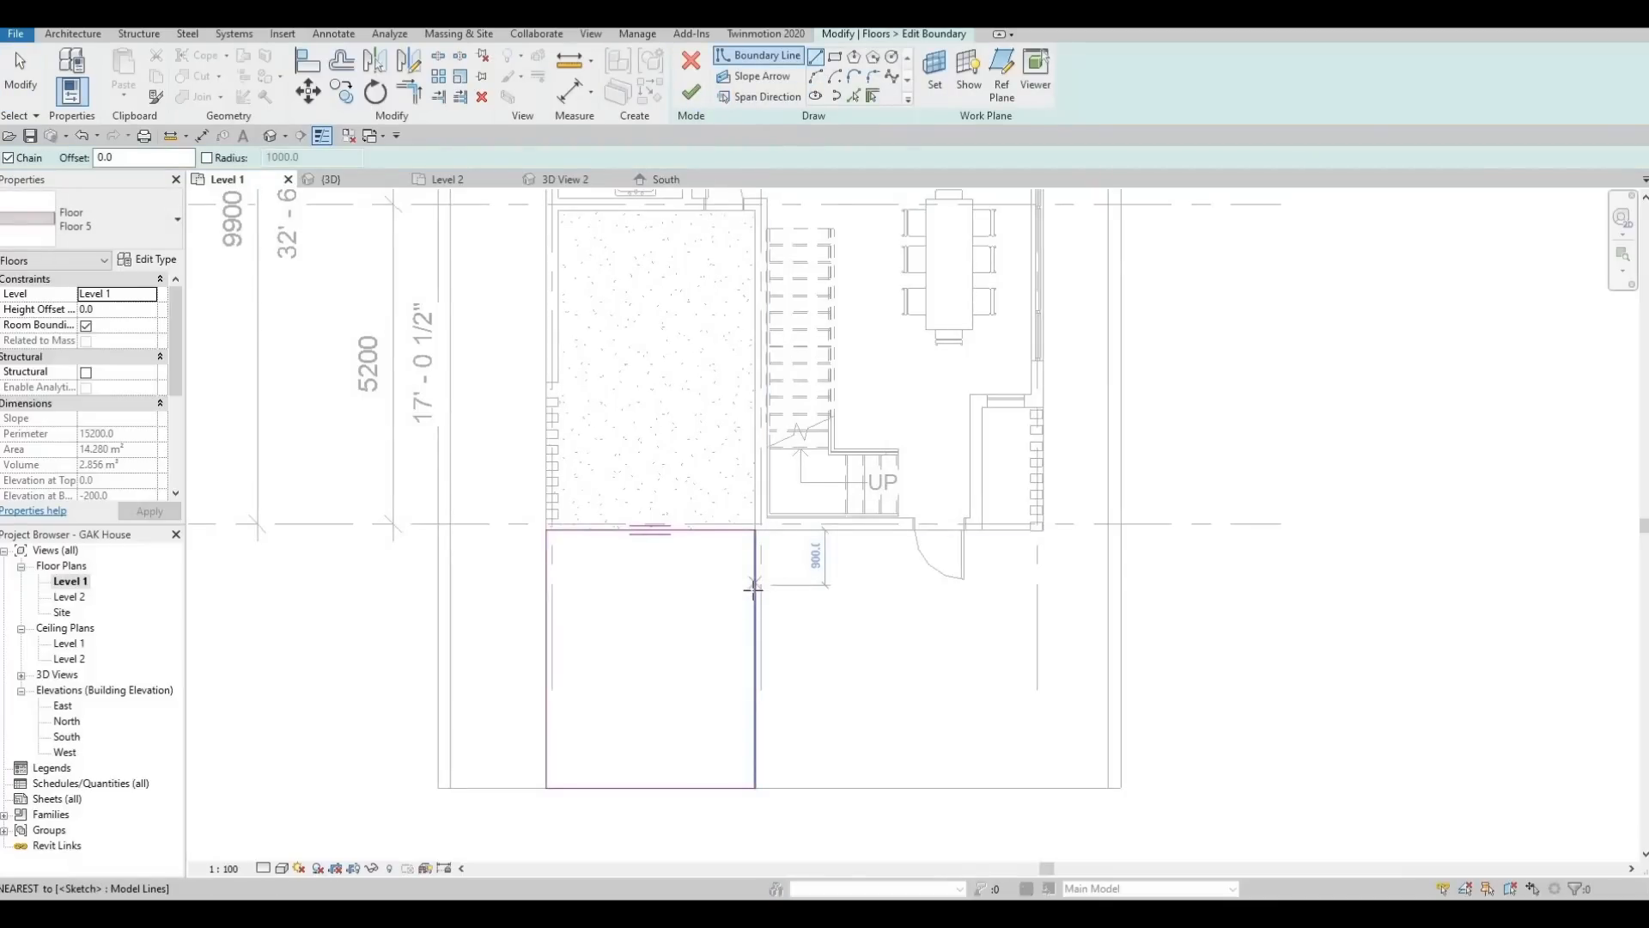
key(Escape)
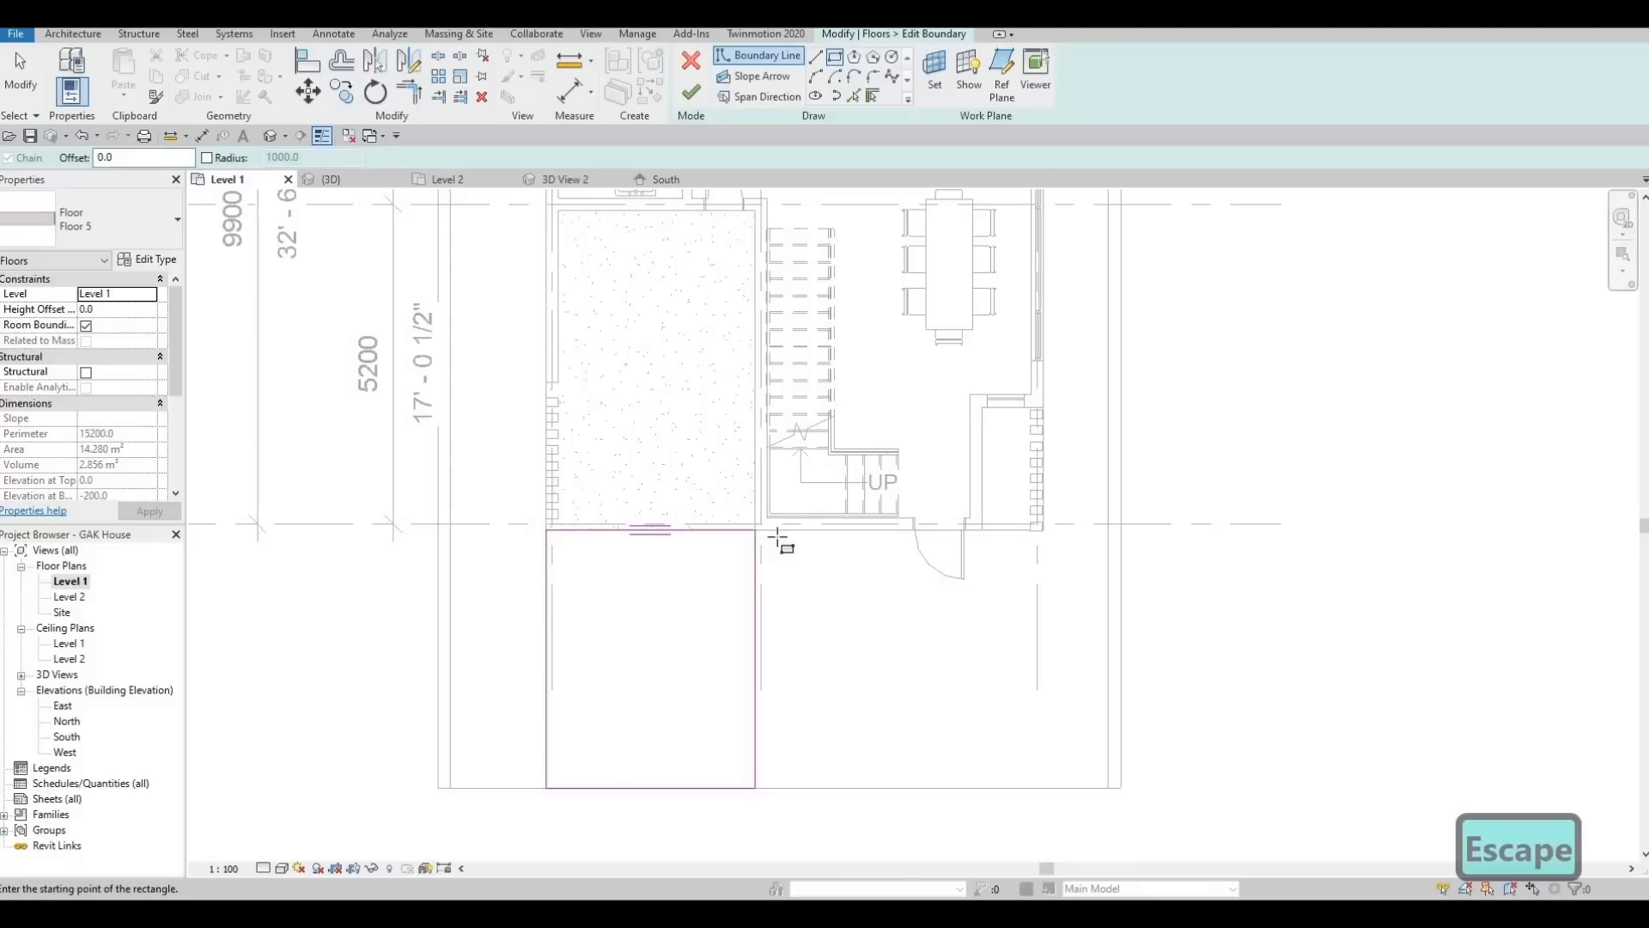
click(809, 591)
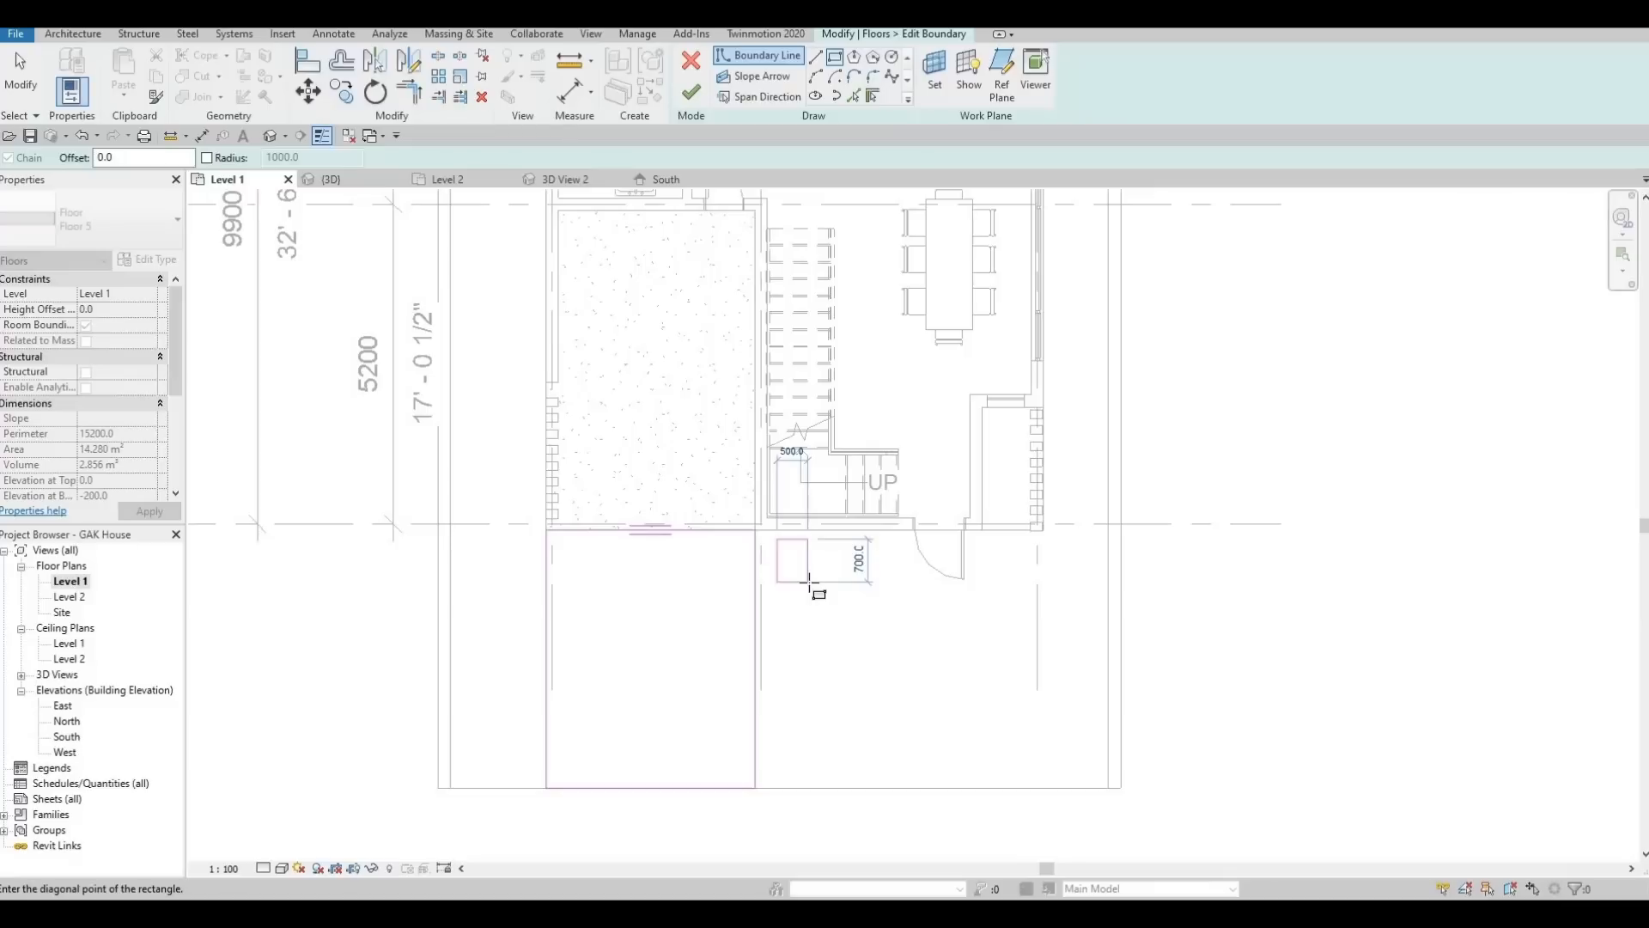
click(809, 585)
key(Escape)
scroll(784, 558, up, 2)
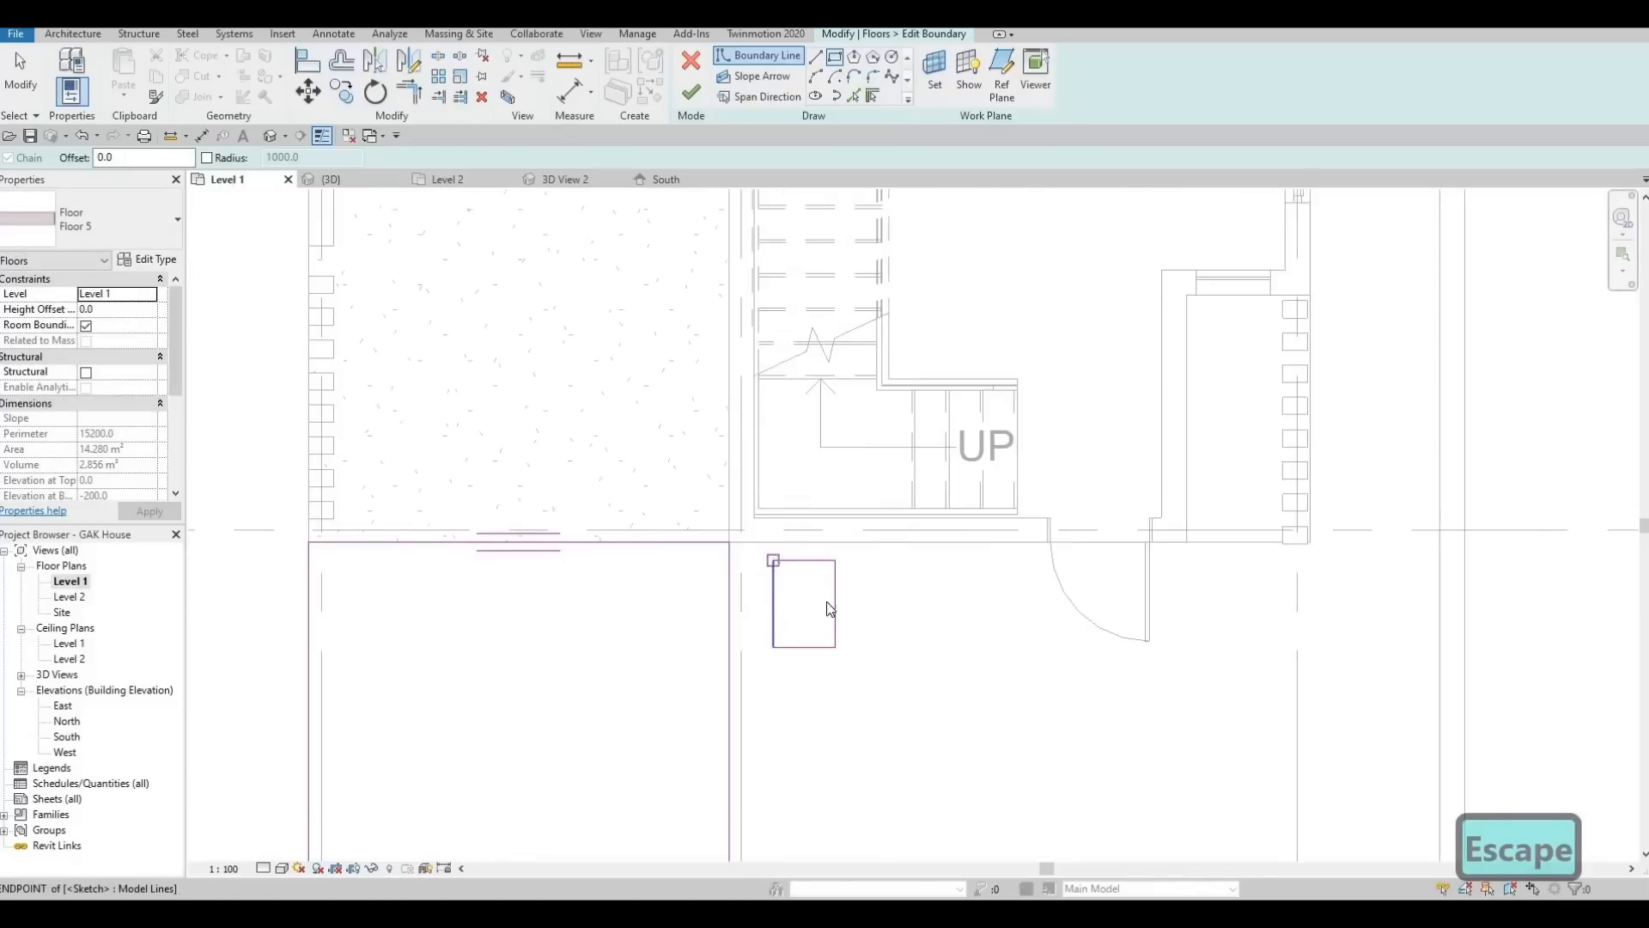
key(Escape)
Nudge the small paving rectangle closer to the driveway edge and slightly toward the front wall
drag(759, 550, 842, 671)
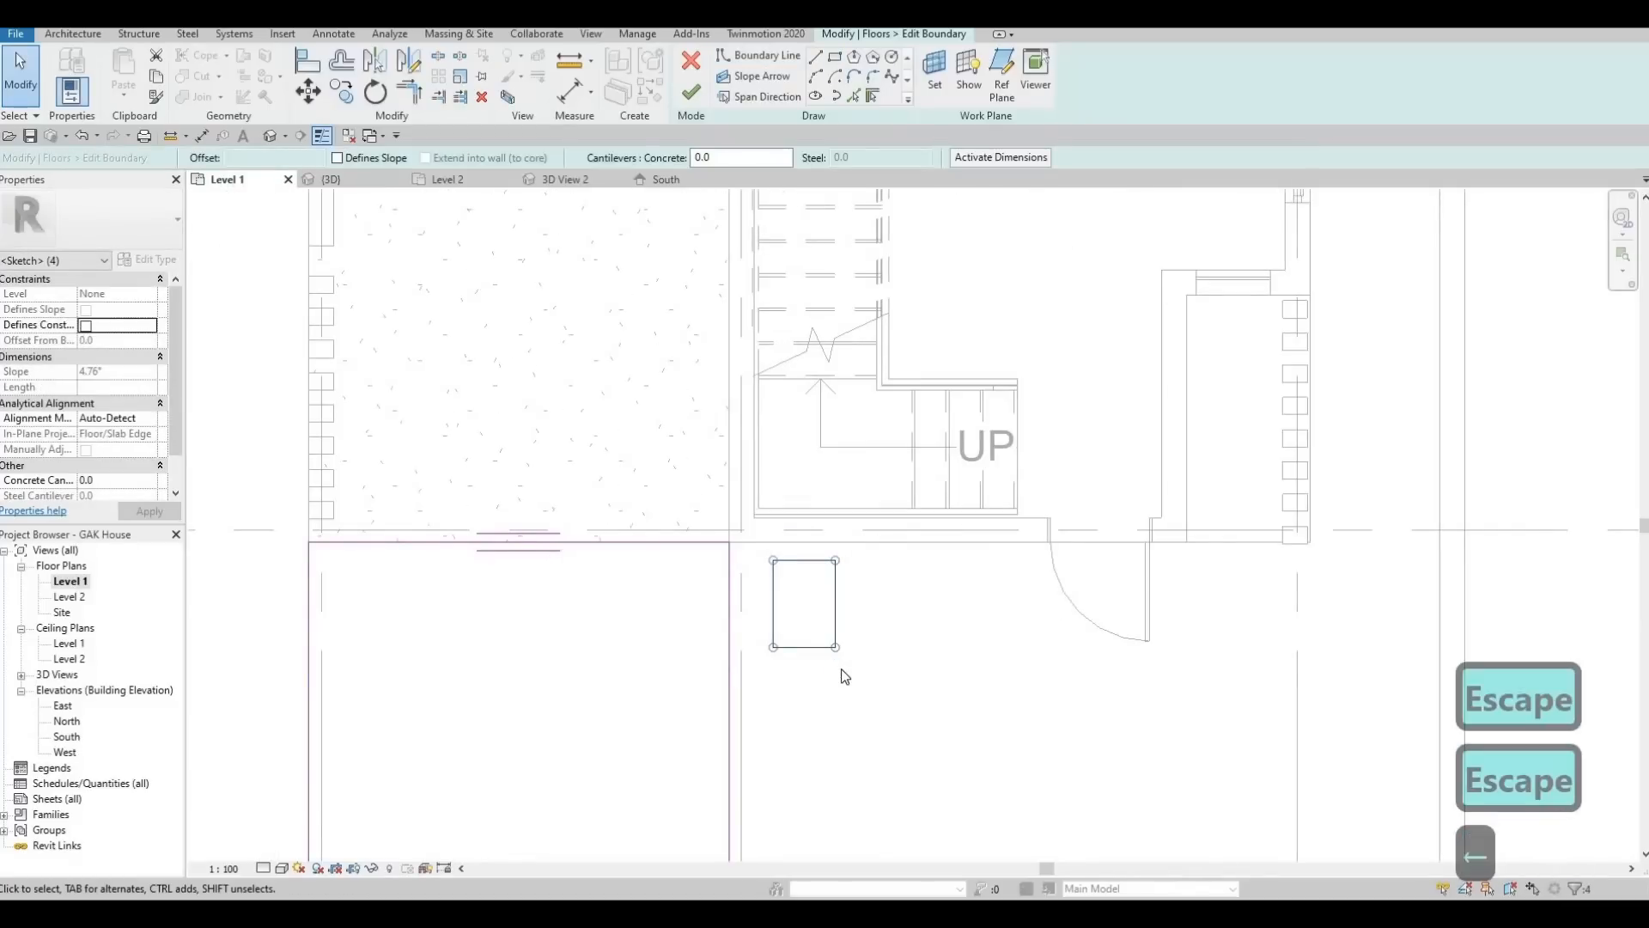
key(Left)
key(Left)
key(Up)
key(Left)
key(Up)
key(Left)
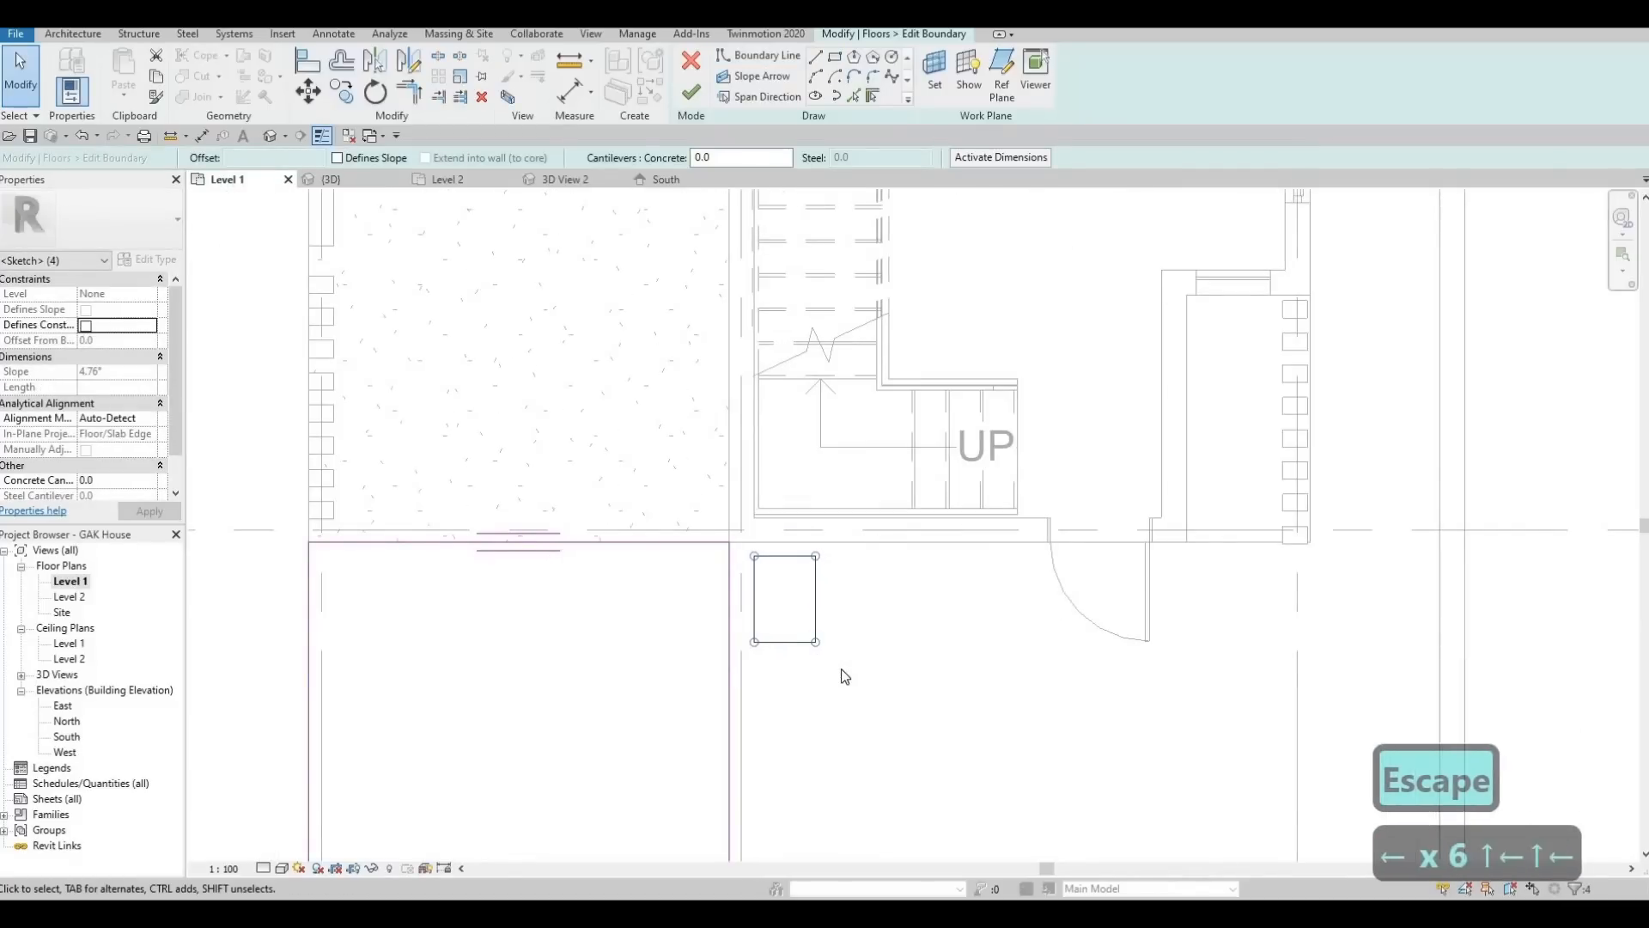
key(Left)
key(Left)
key(Escape)
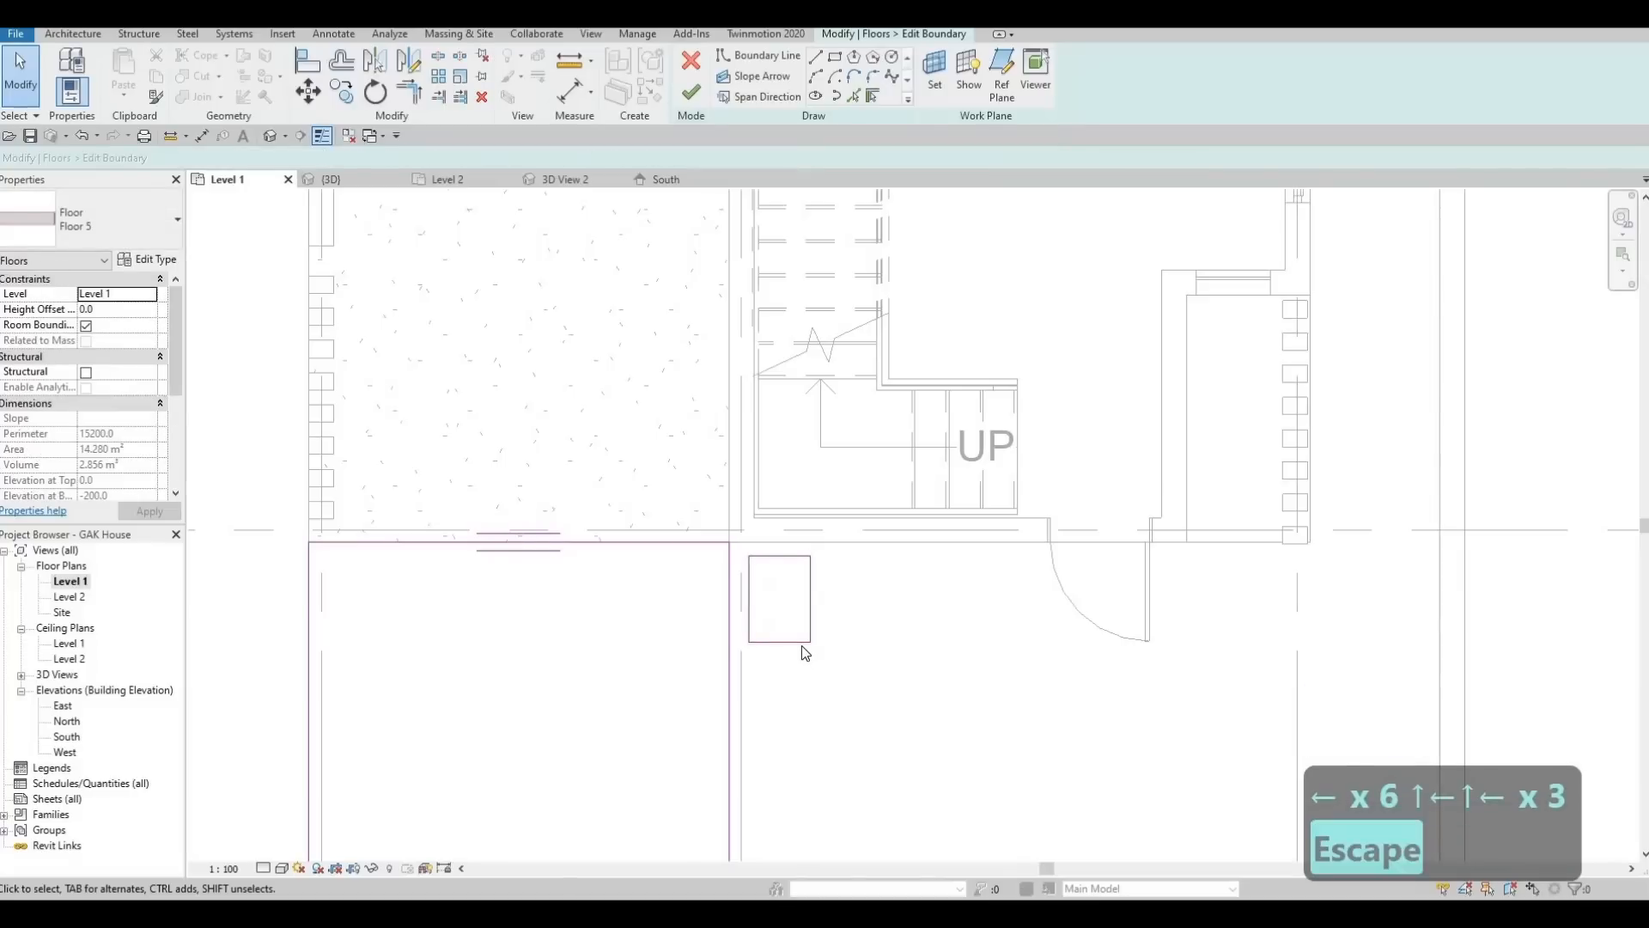
Copy the paving rectangle five times eastward along the house front, past the entrance door, at about 700 mm spacing
key(Tab)
click(802, 646)
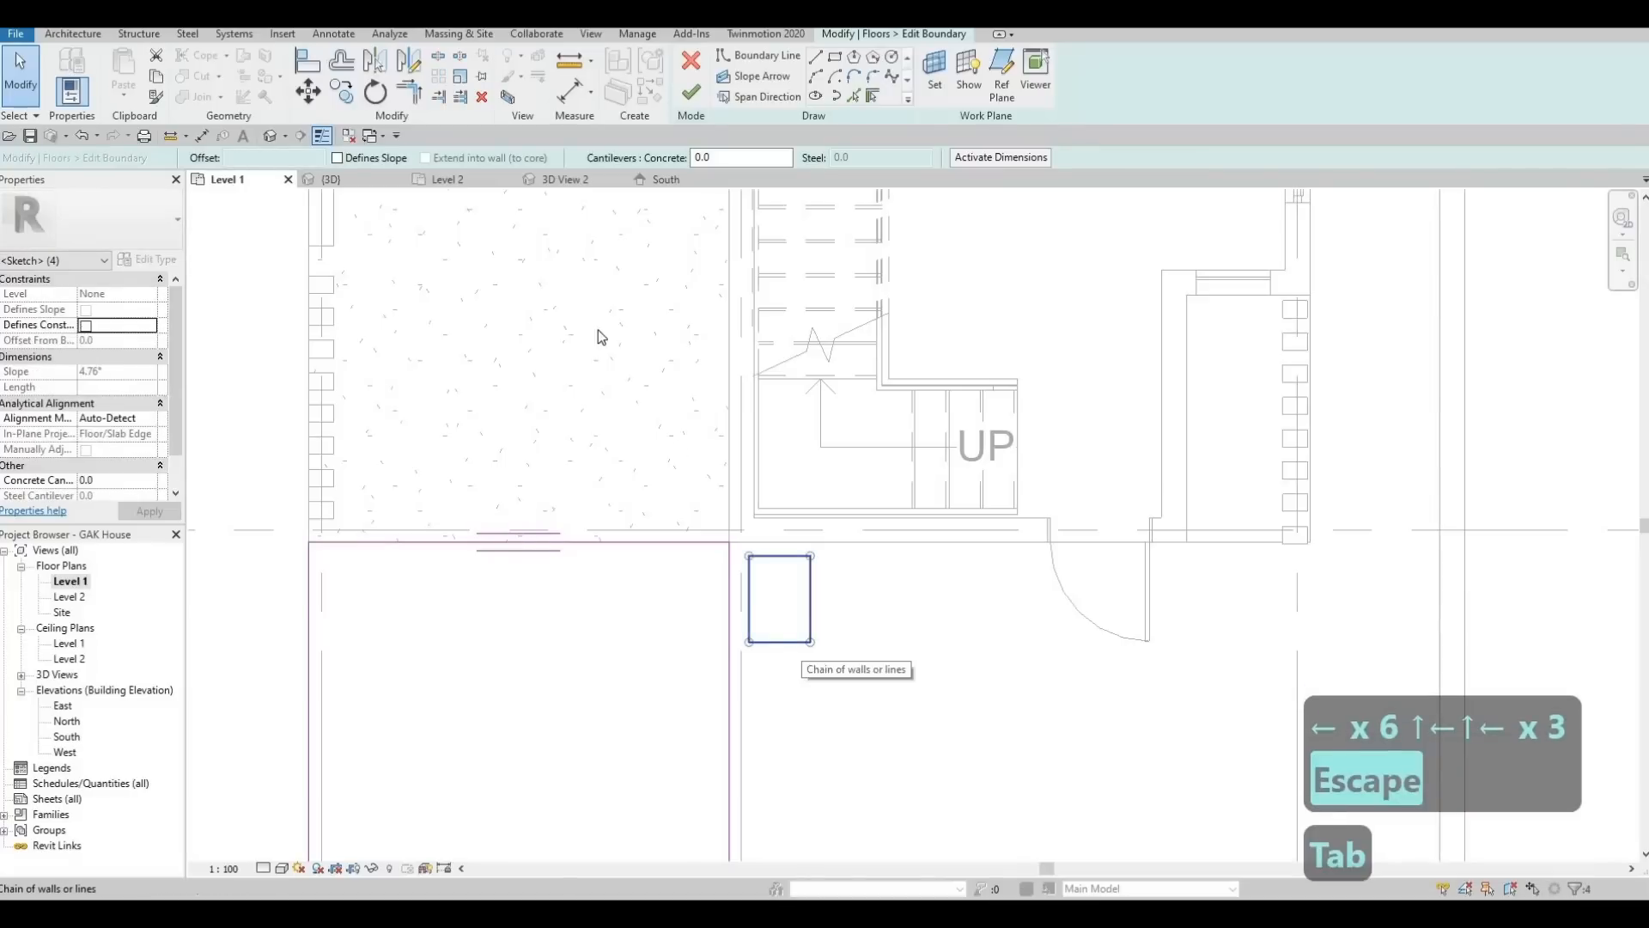
click(342, 92)
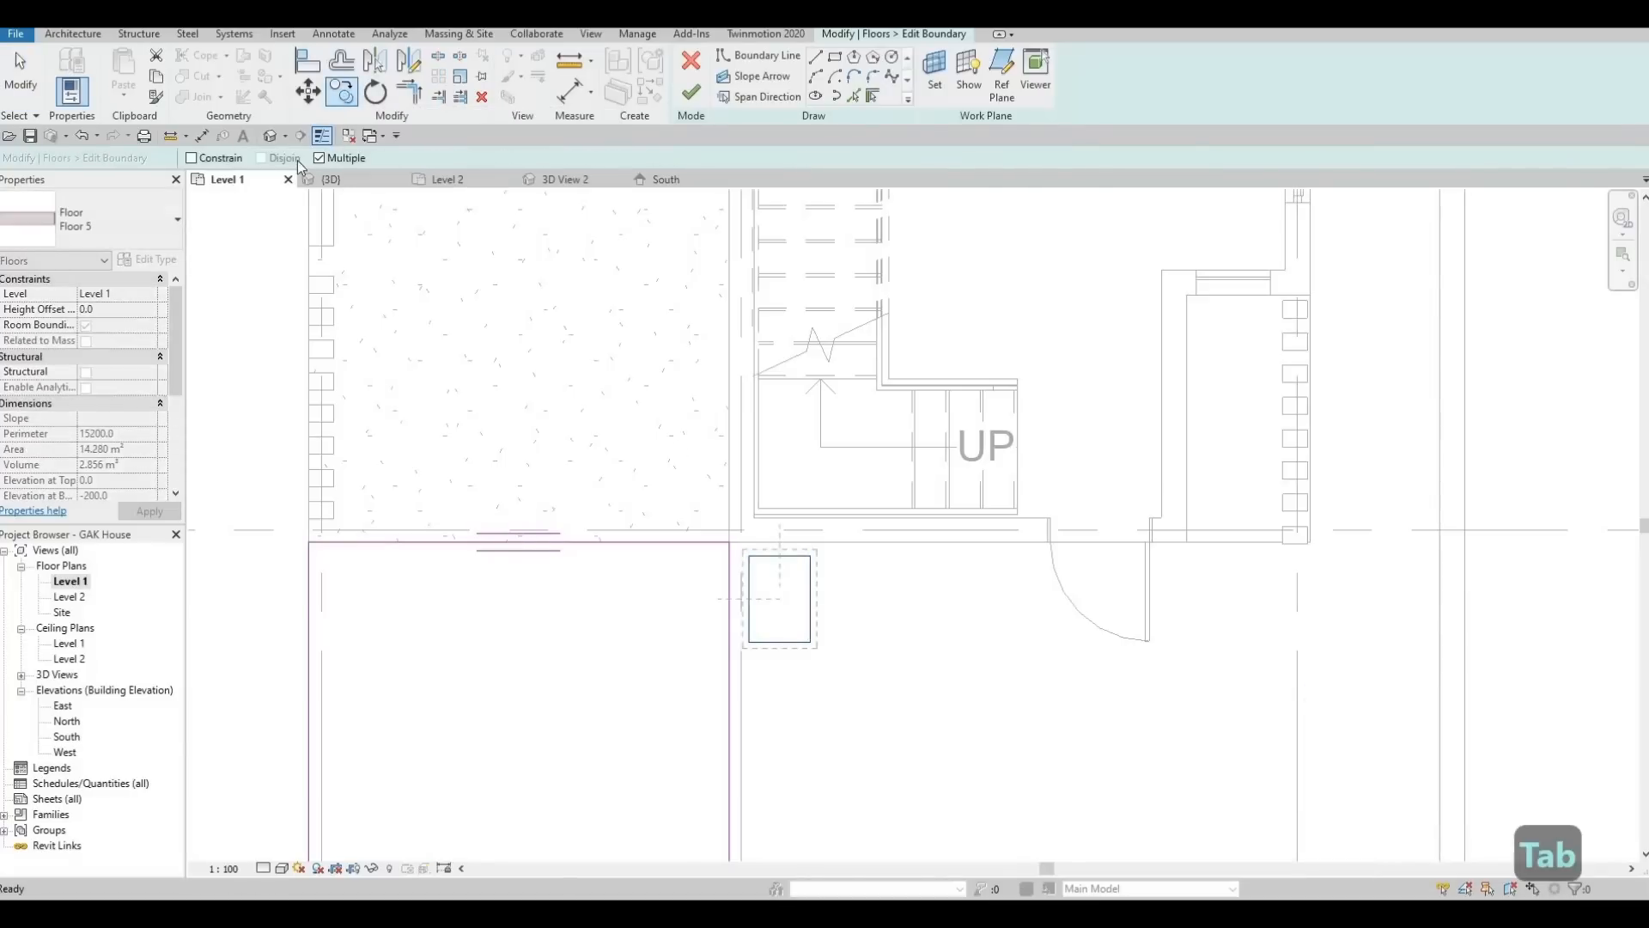
click(837, 645)
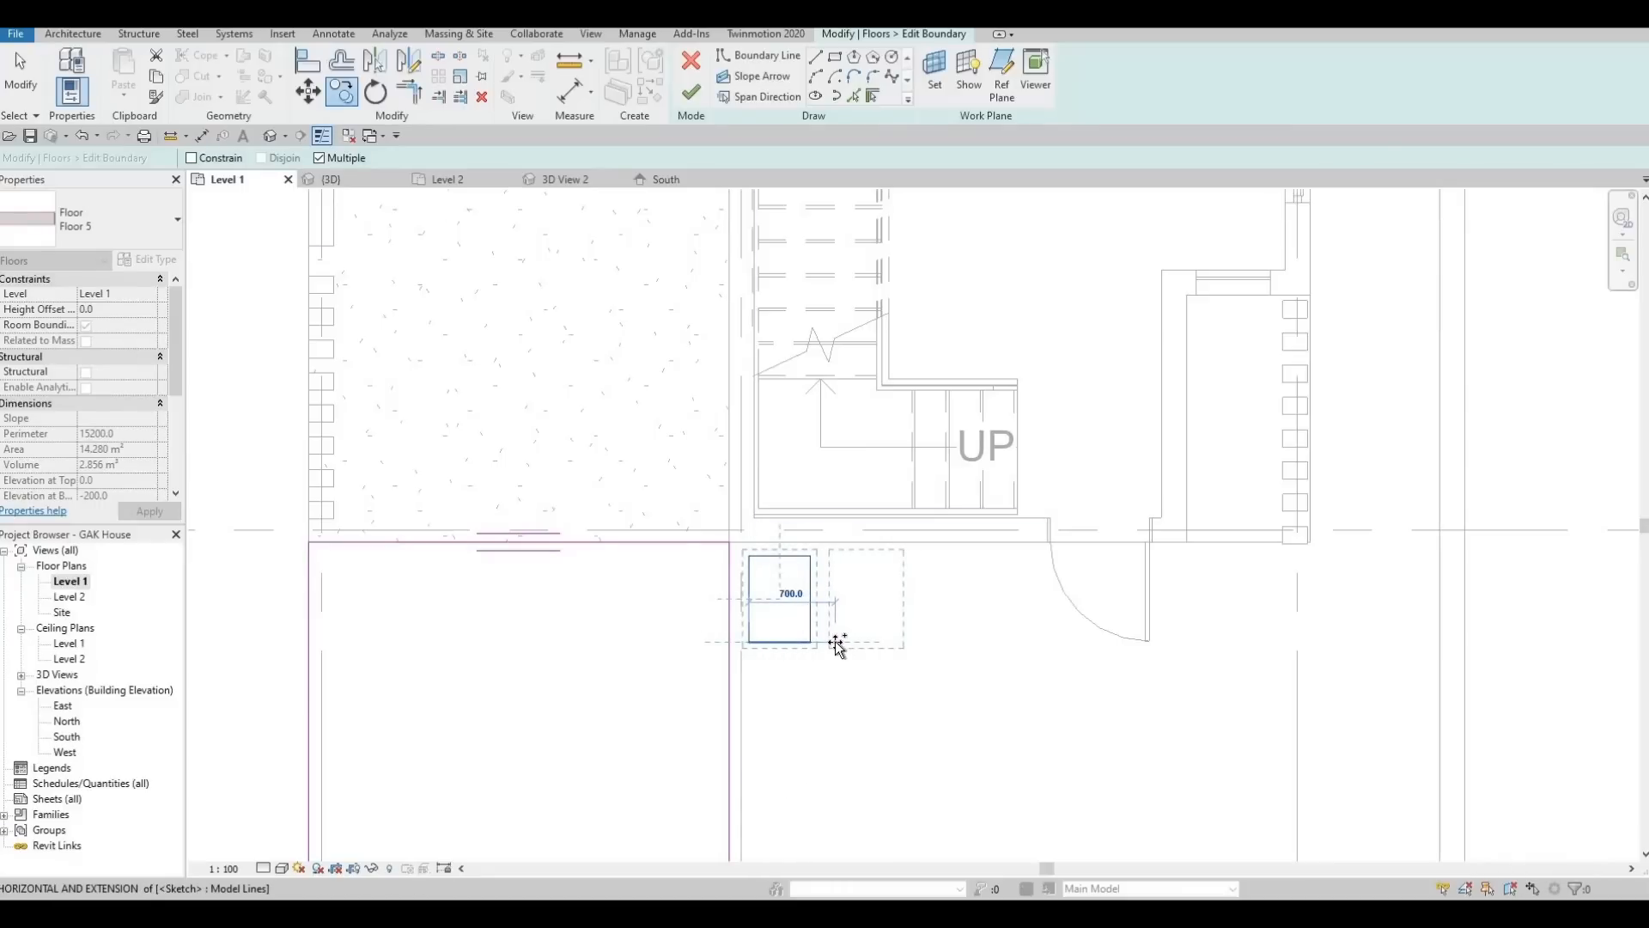
click(913, 646)
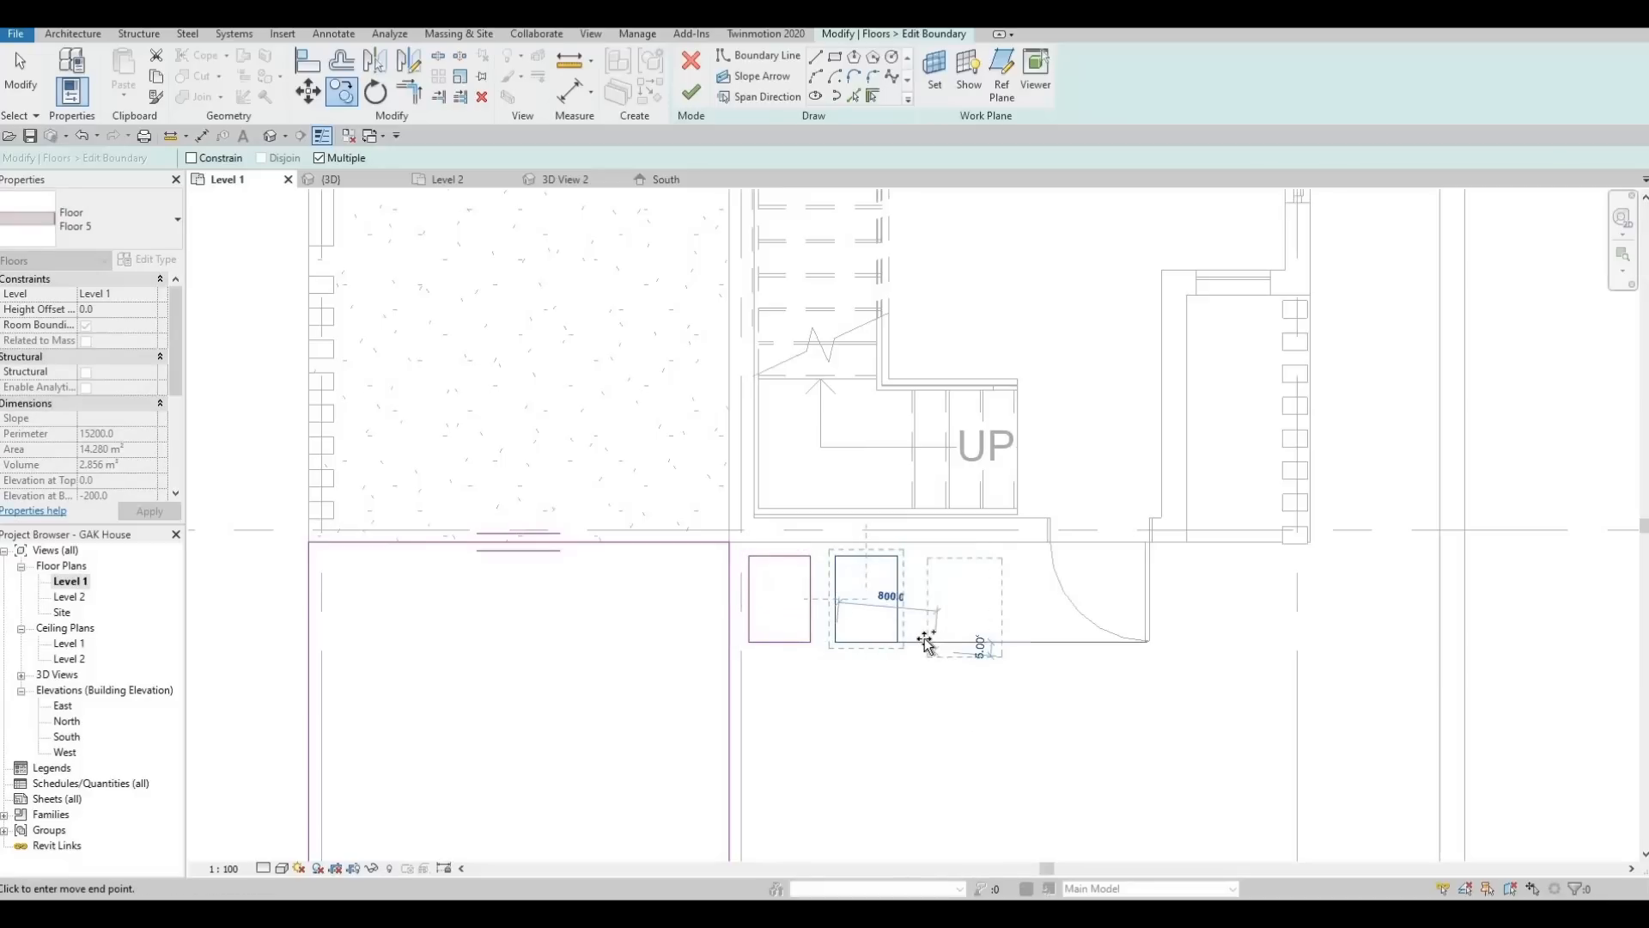
click(996, 646)
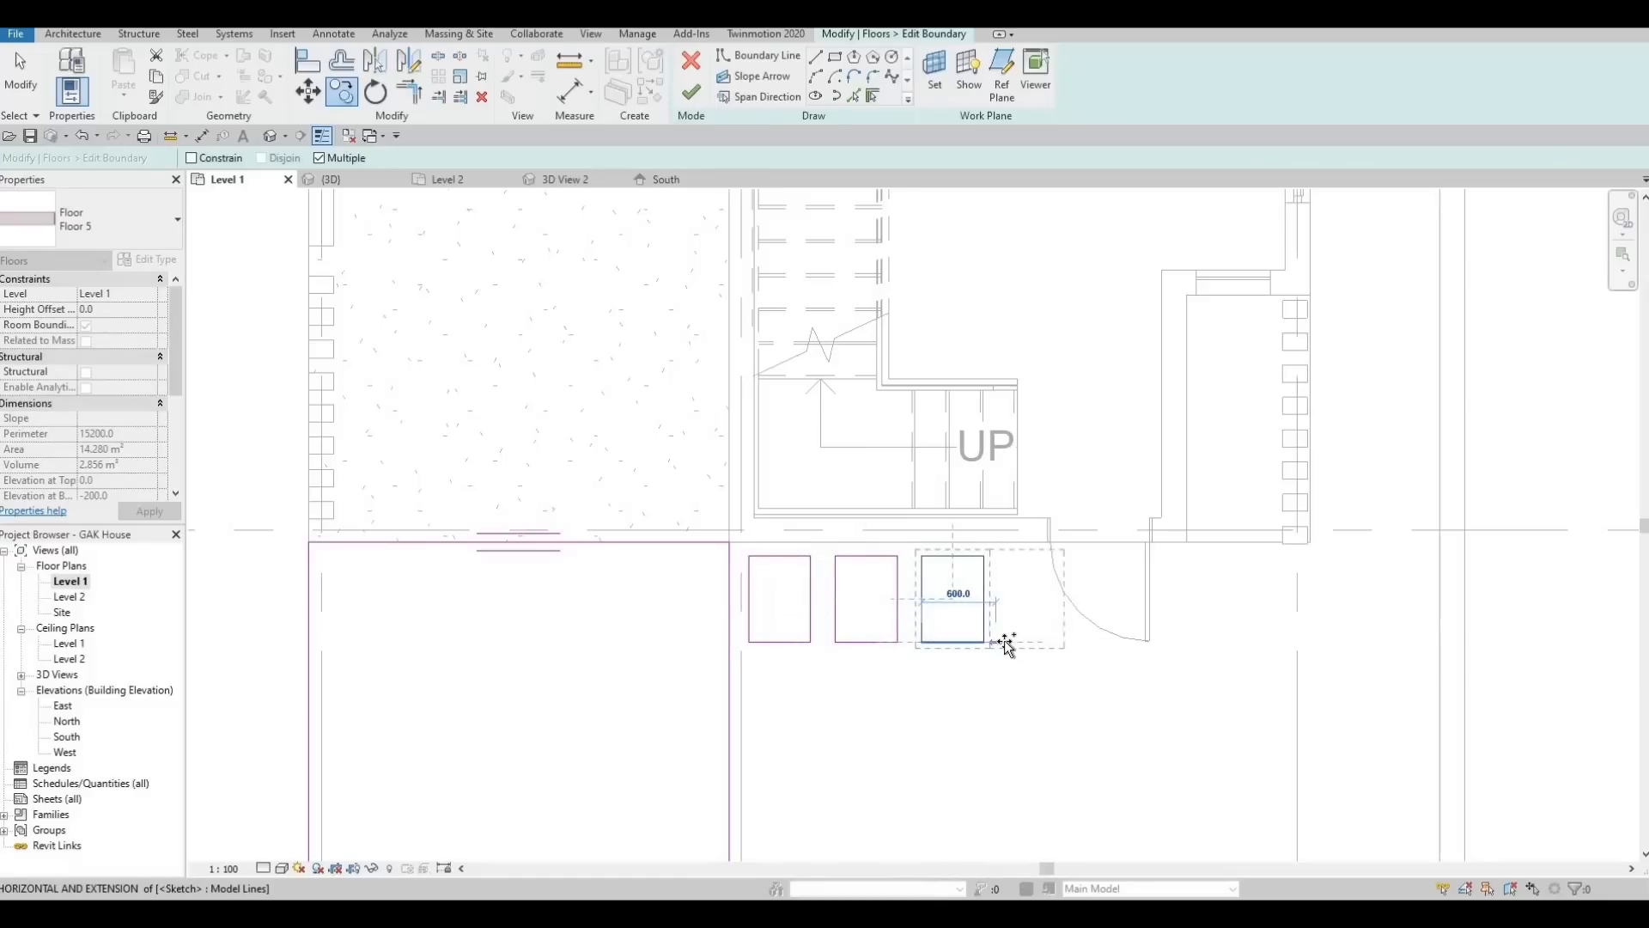
click(1084, 644)
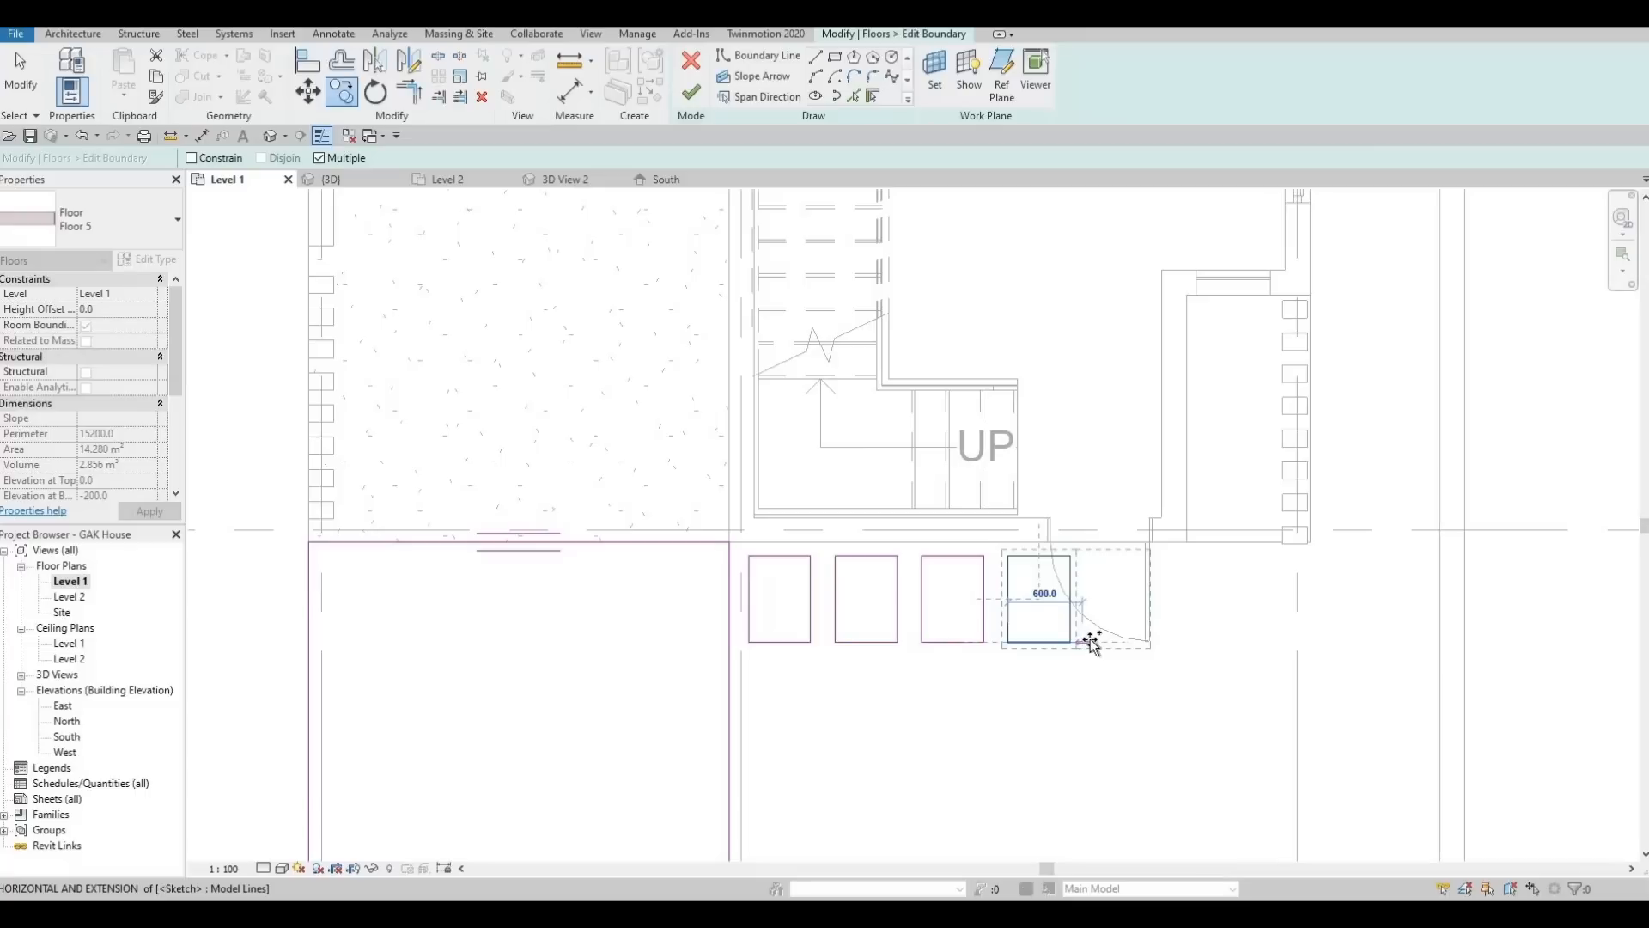
click(1170, 643)
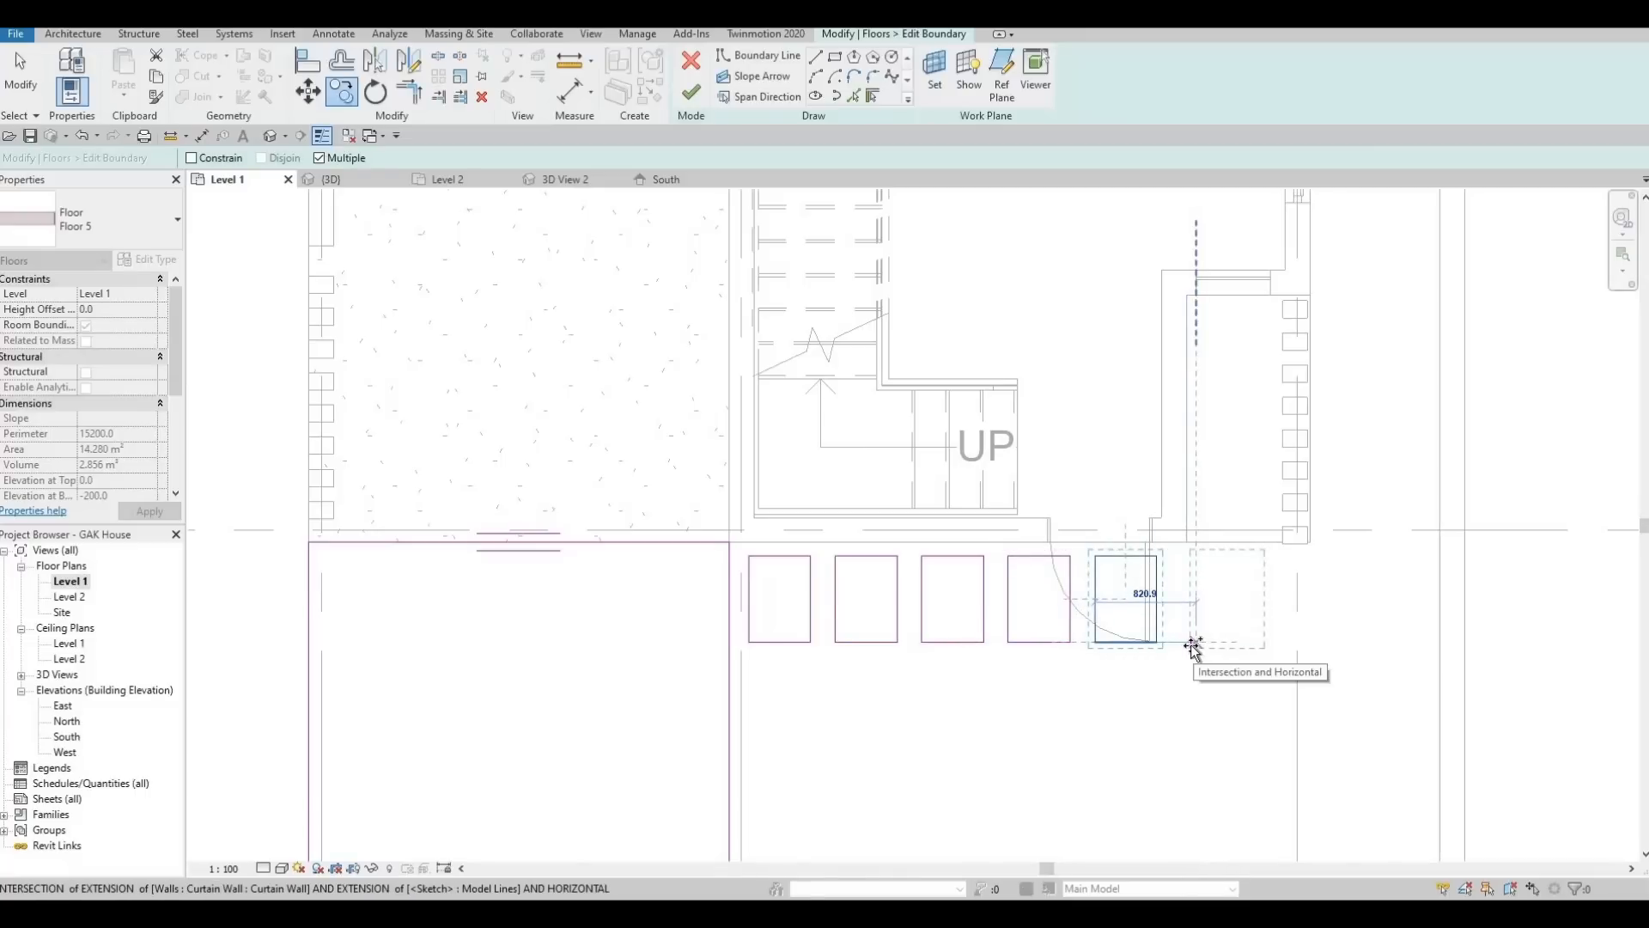
click(1294, 646)
key(Escape)
key(Escape)
Delete the facing edges of the two rectangles at the entrance door and the western one's front and rear edges
scroll(972, 488, down, 1)
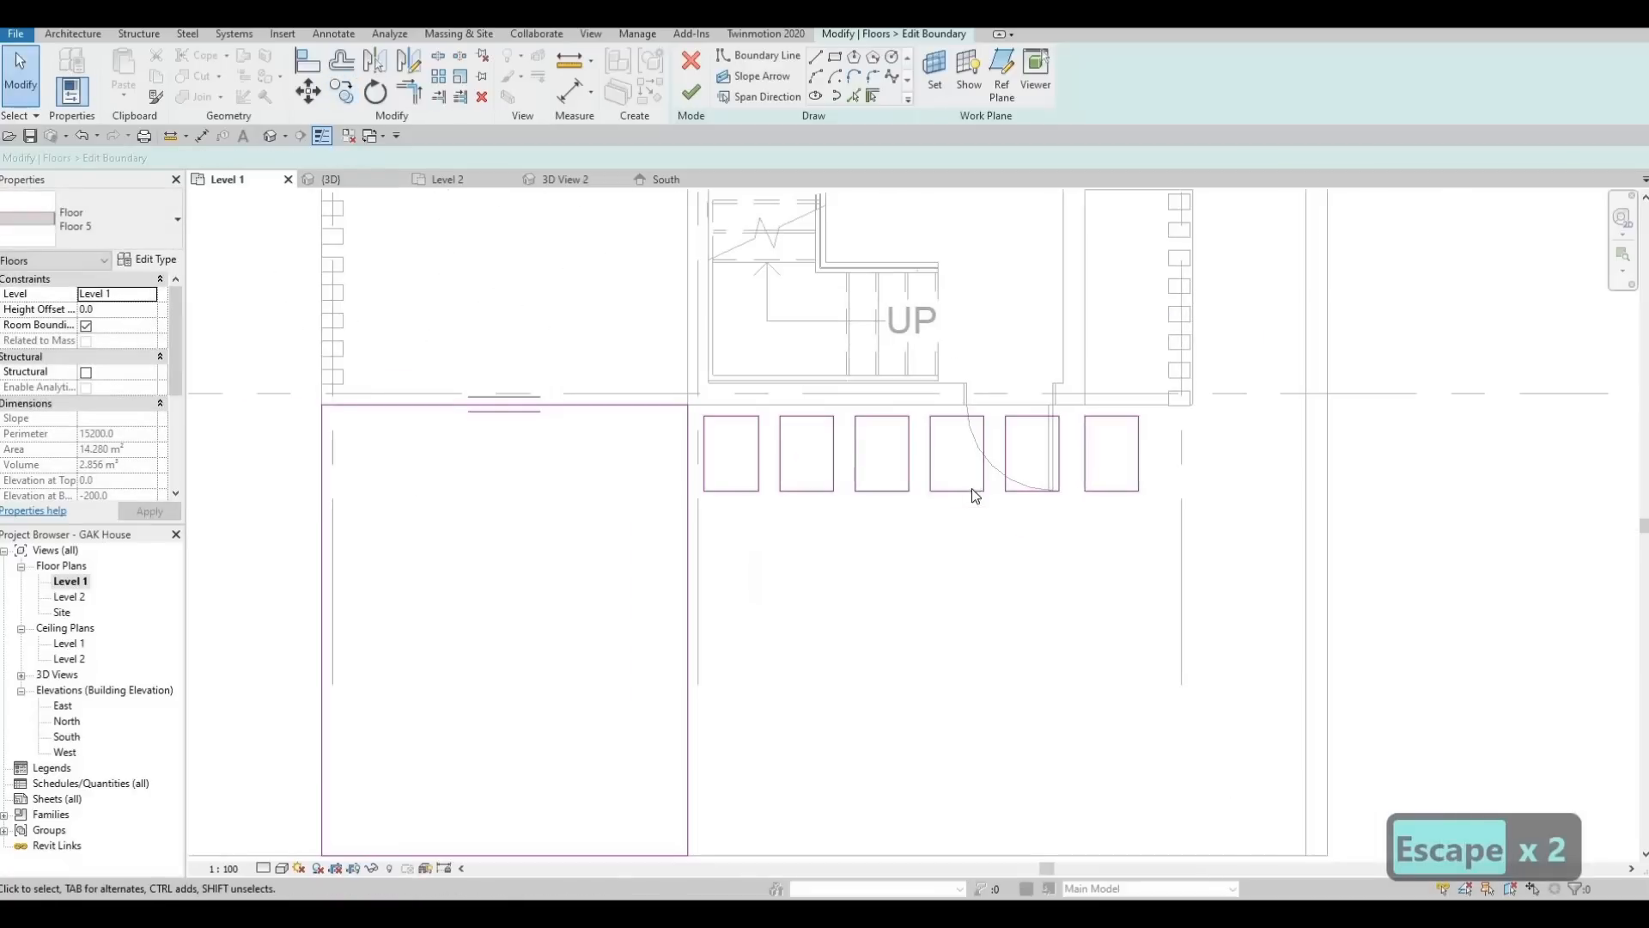
scroll(971, 488, up, 1)
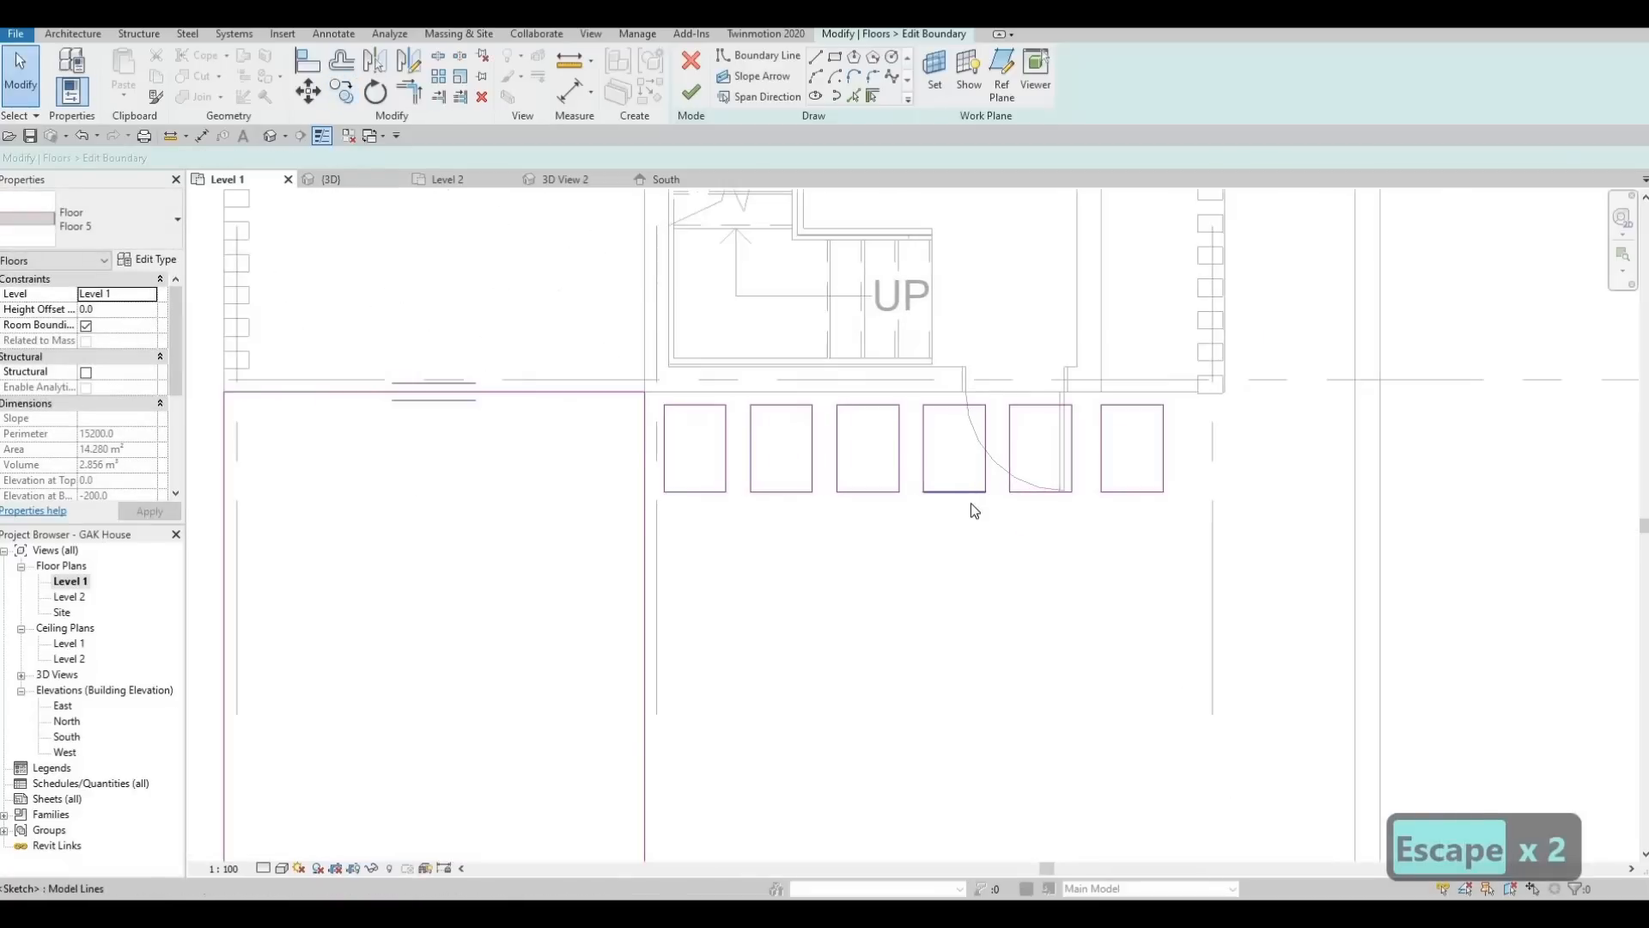
click(1011, 463)
key(Delete)
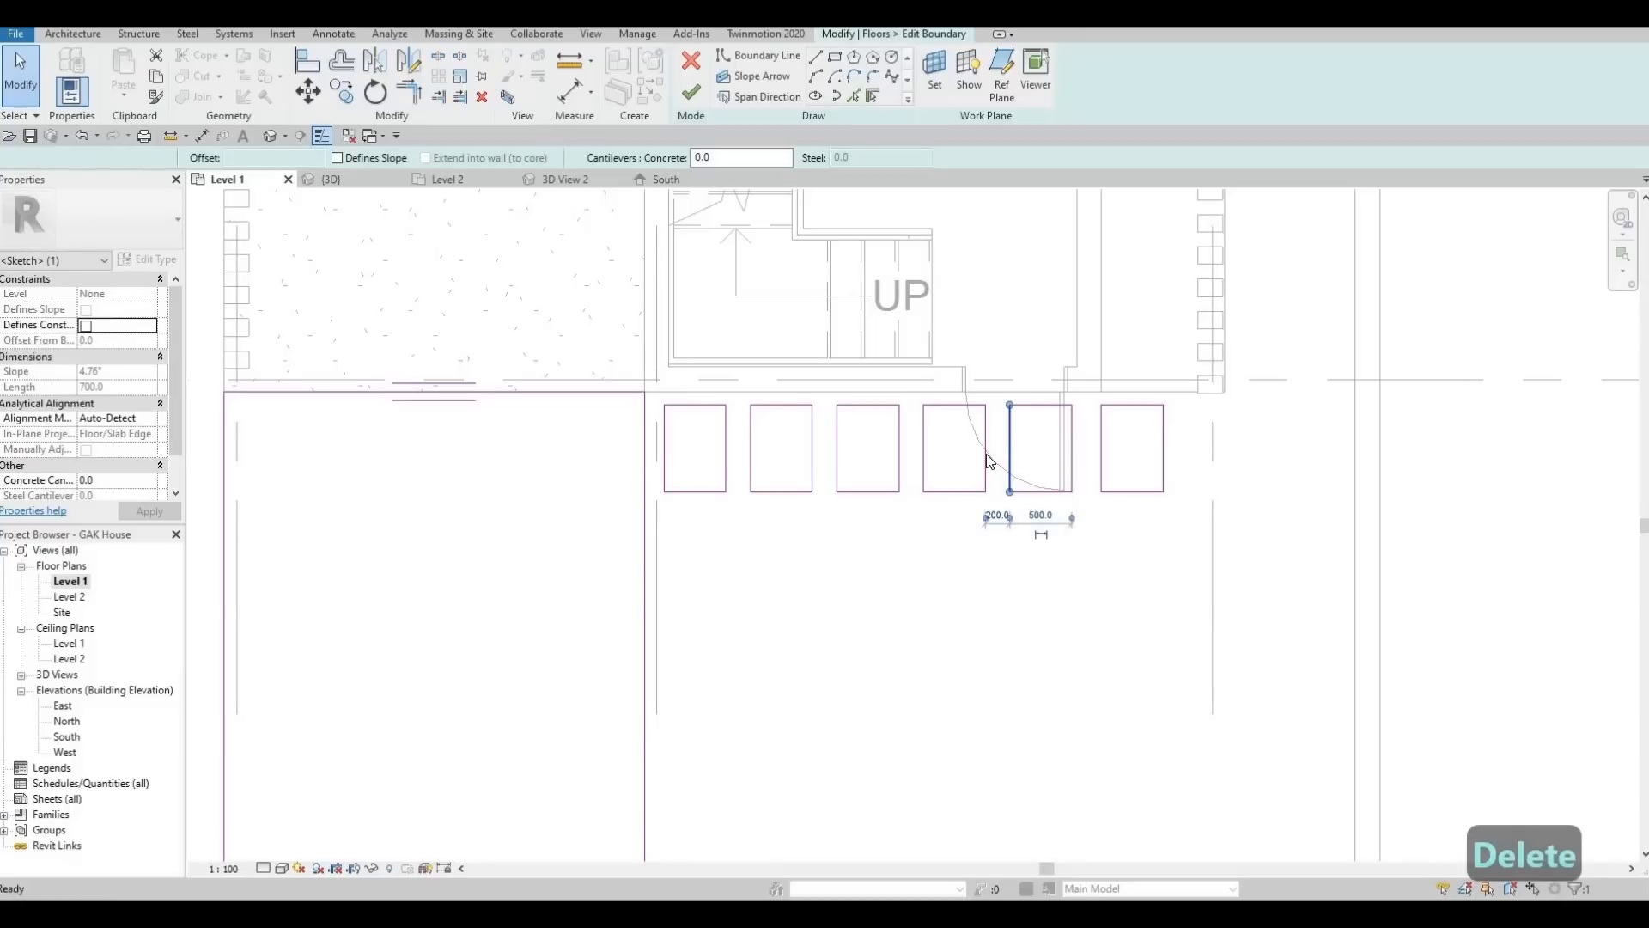
click(986, 445)
key(Delete)
click(951, 403)
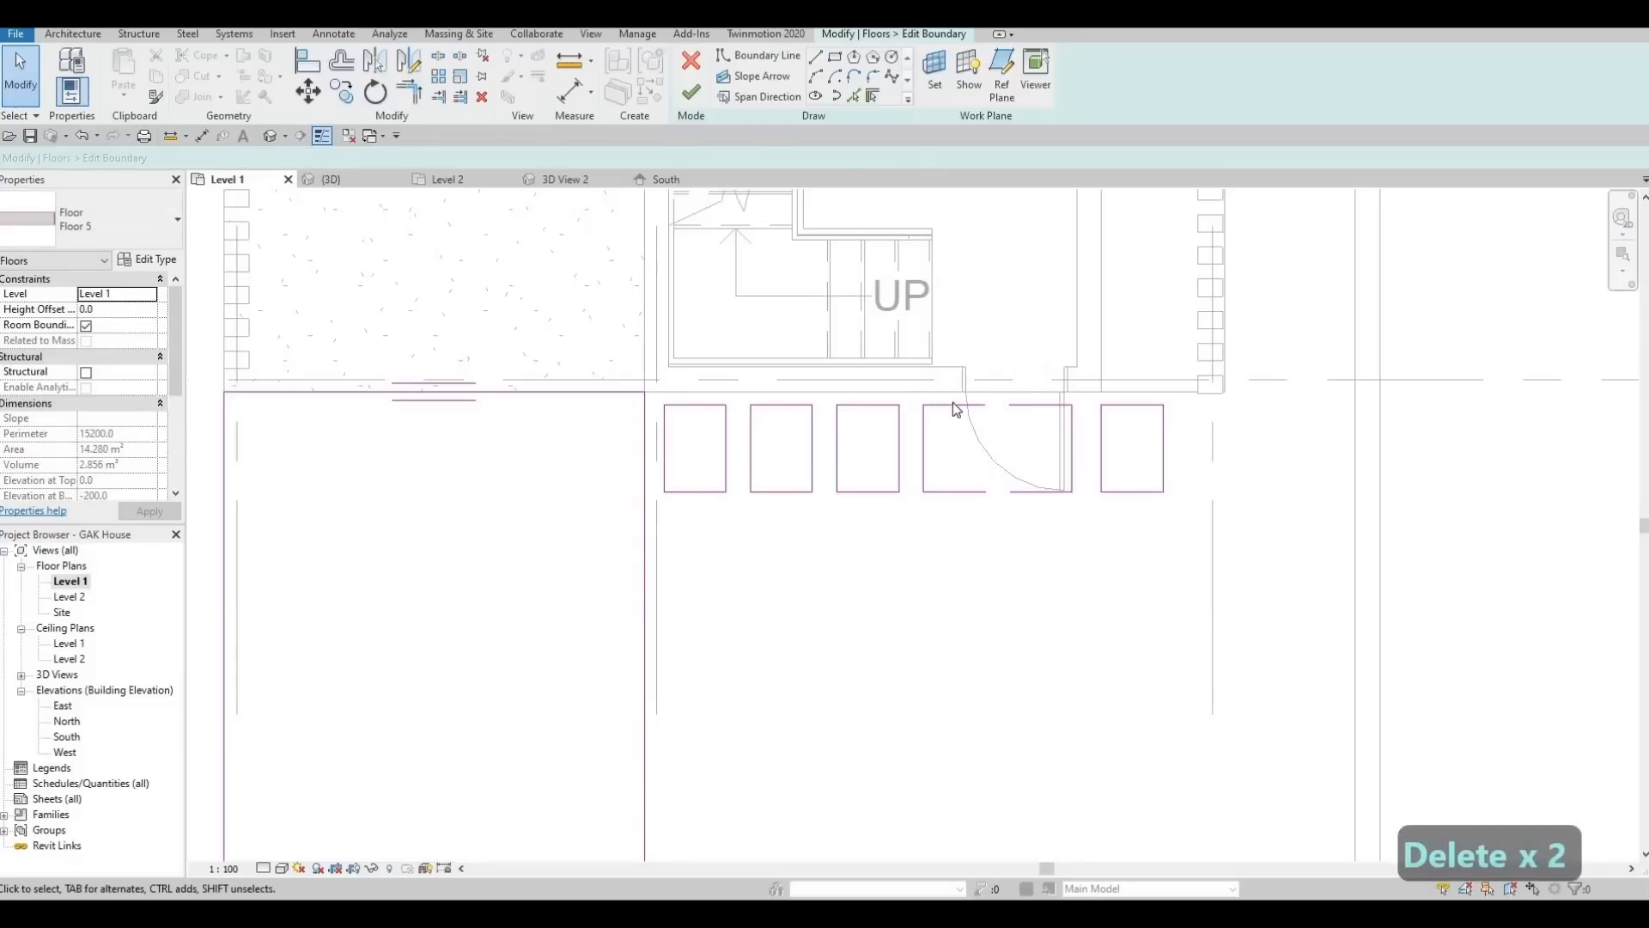
key(Delete)
click(971, 492)
key(Delete)
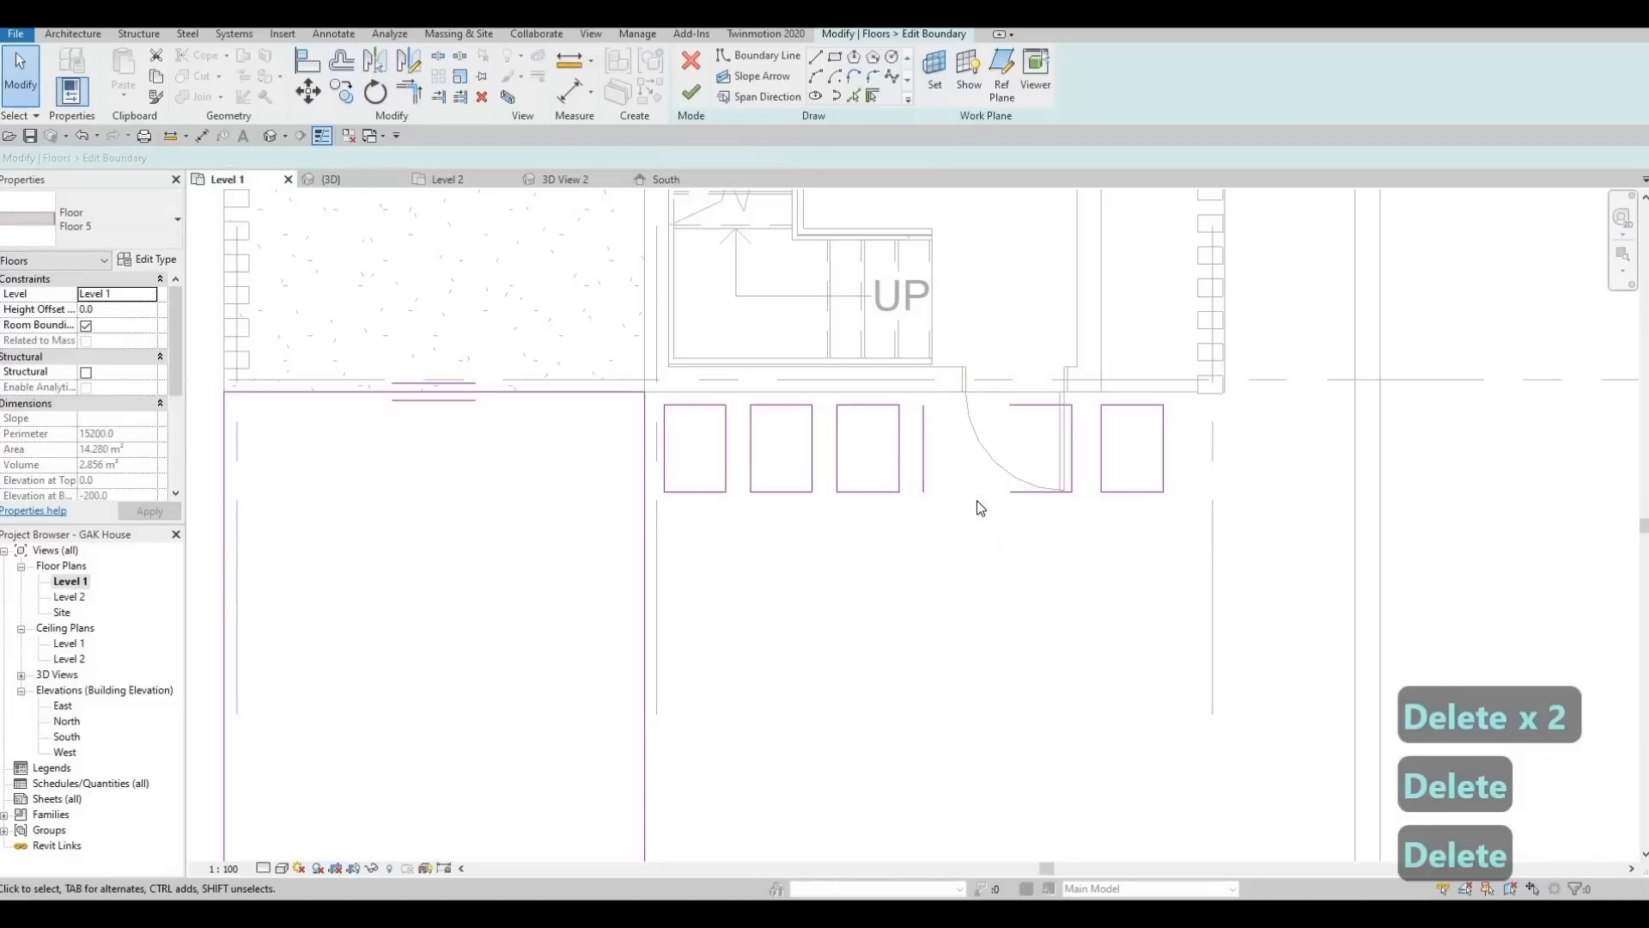
Trim/extend the remaining lines at the entrance door into one wide closed rectangle
key(t)
key(r)
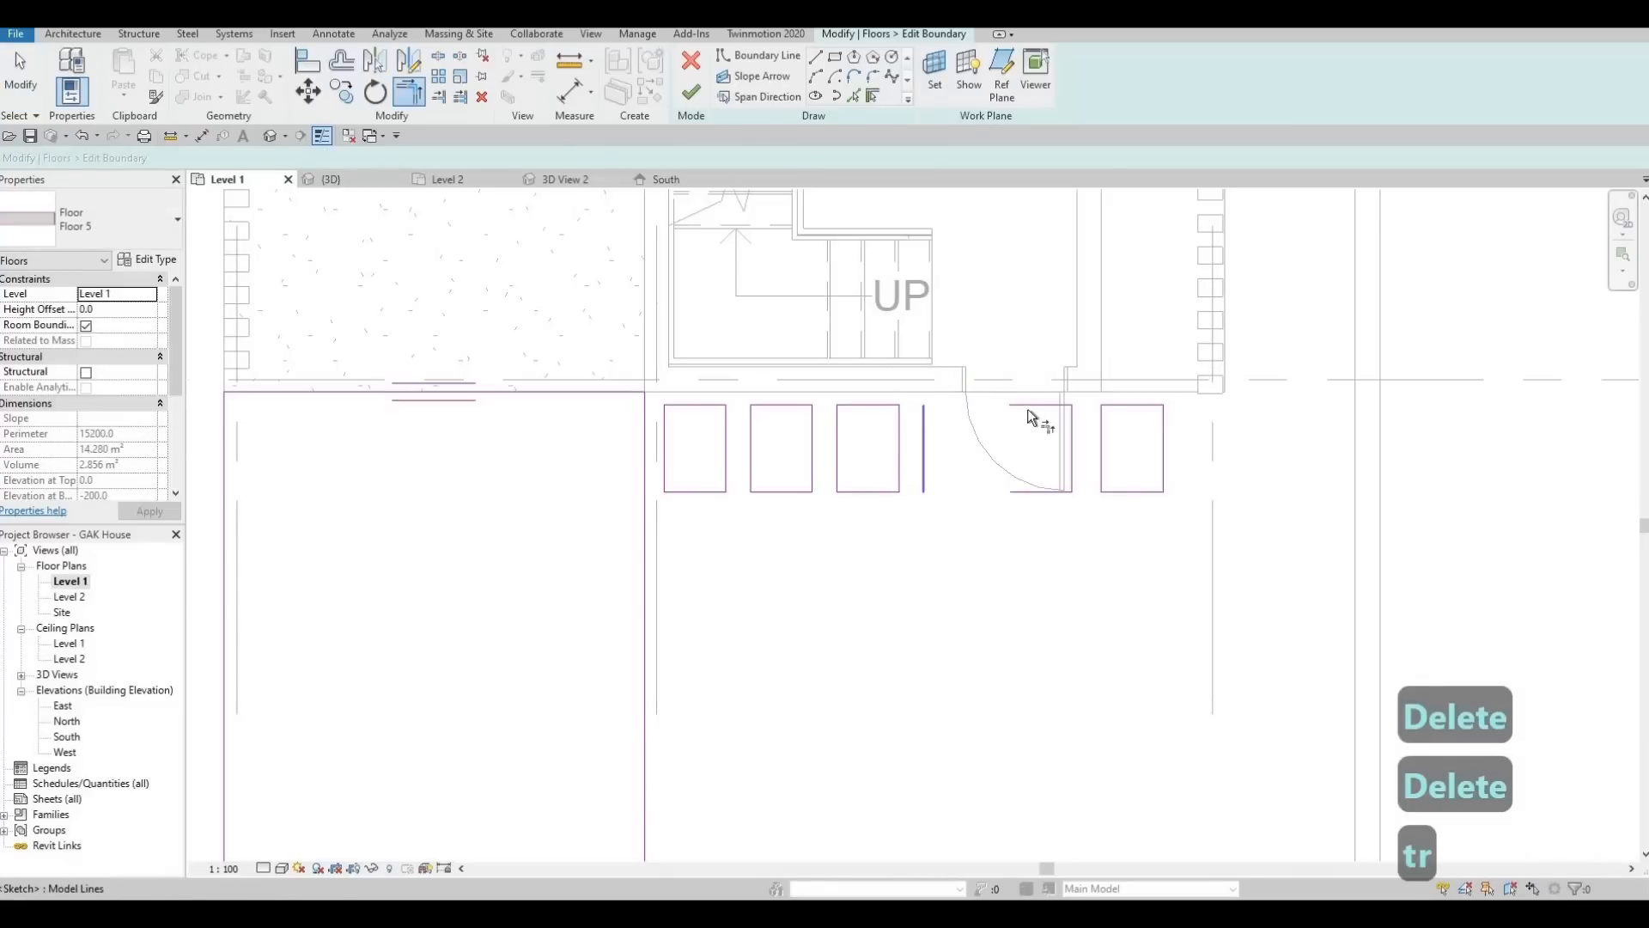
click(1027, 407)
click(925, 466)
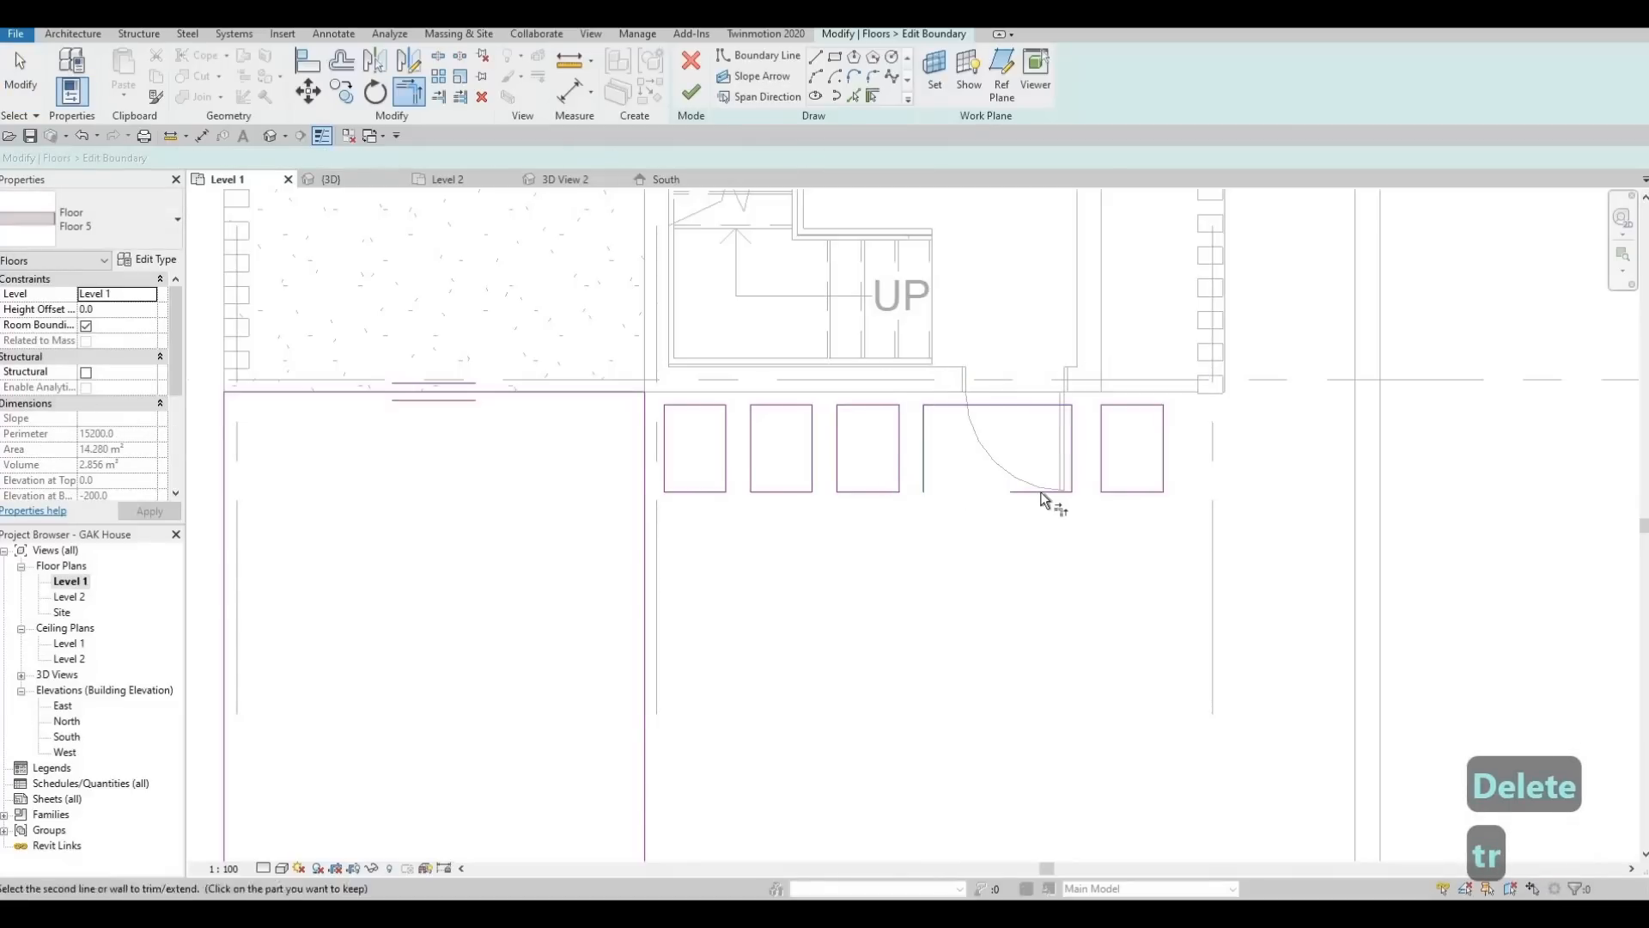
click(1039, 491)
middle_drag(1152, 538, 1016, 567)
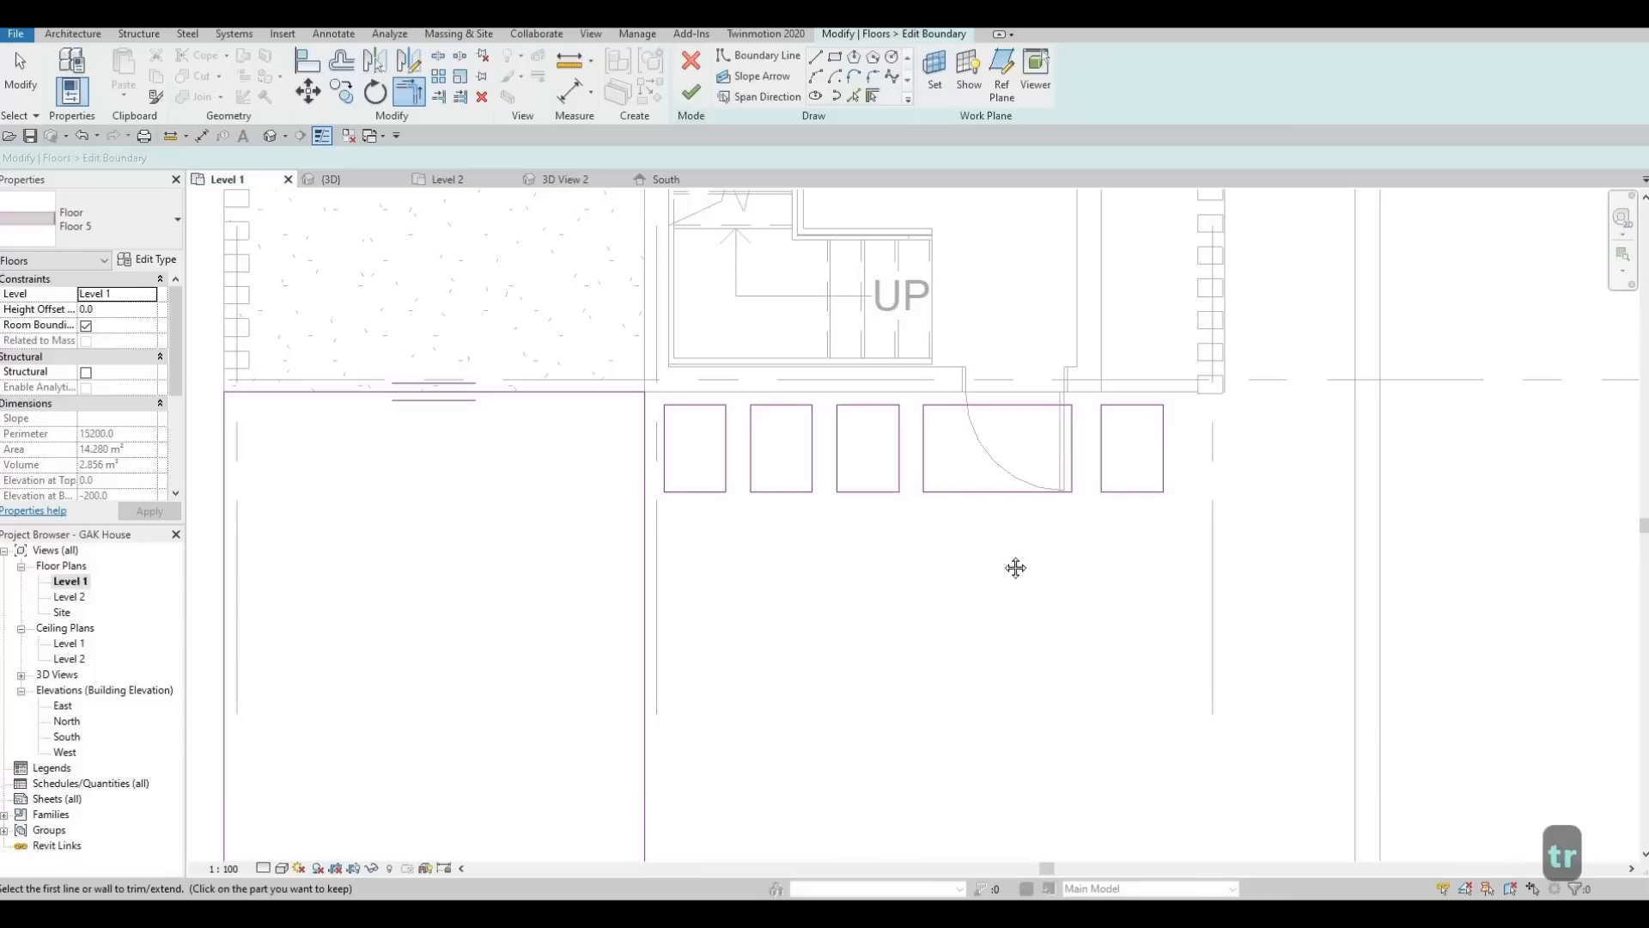
scroll(983, 464, down, 1)
key(Escape)
key(Escape)
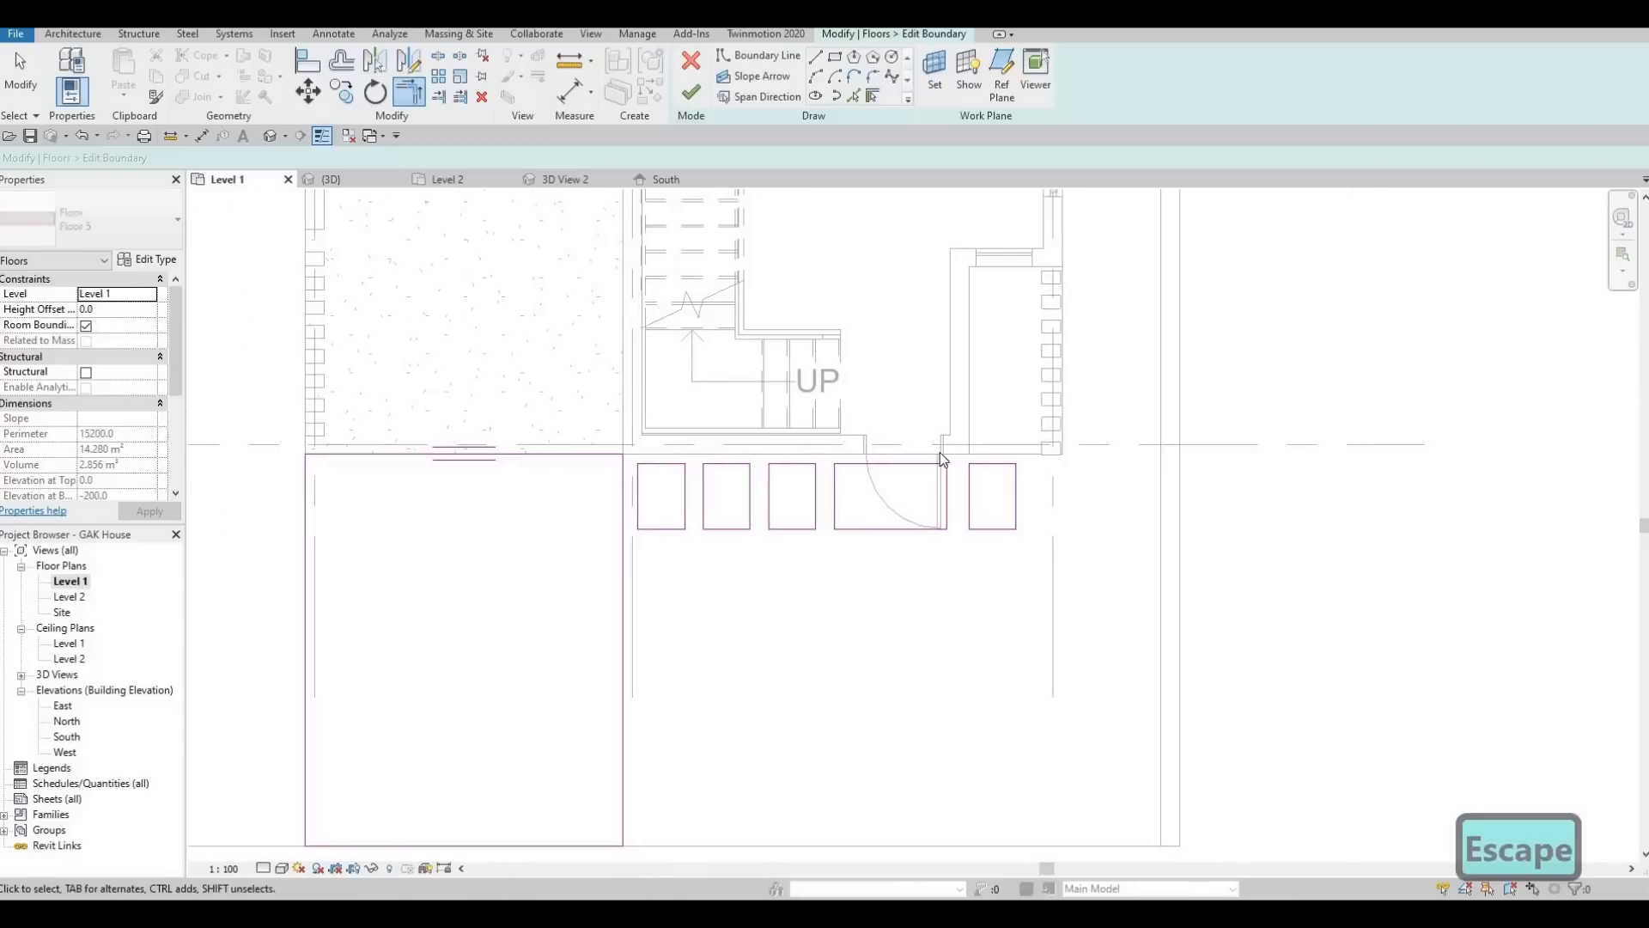
Copy the easternmost paving rectangle about 740 mm farther east along the same row
scroll(940, 452, up, 2)
drag(1034, 583, 1031, 575)
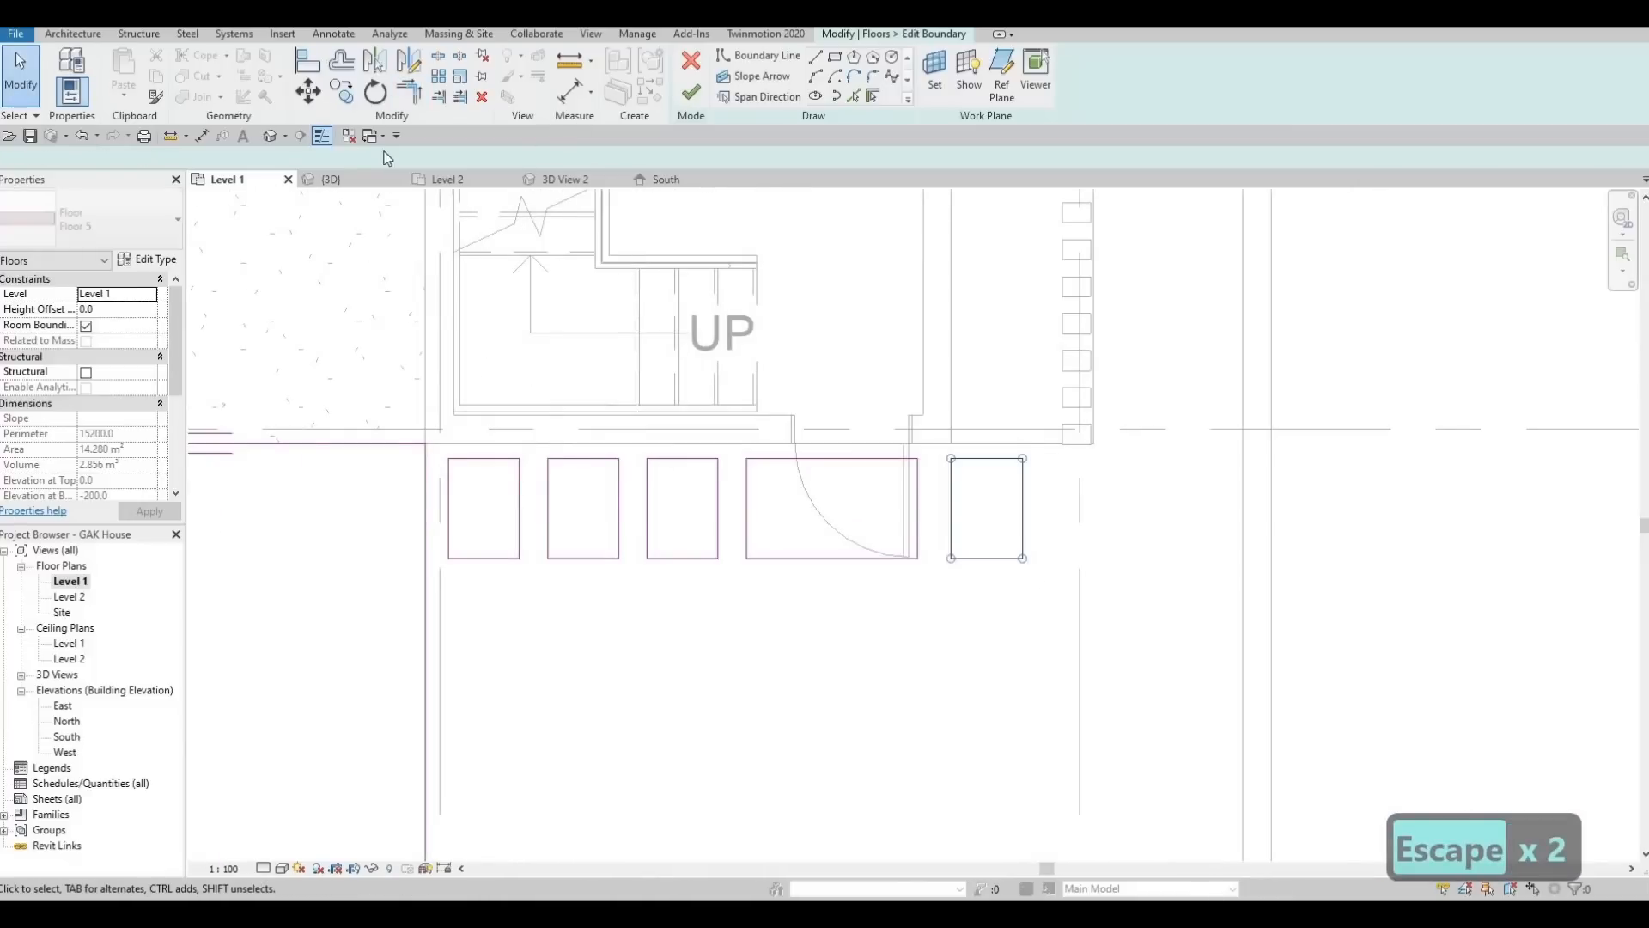
key(c)
key(o)
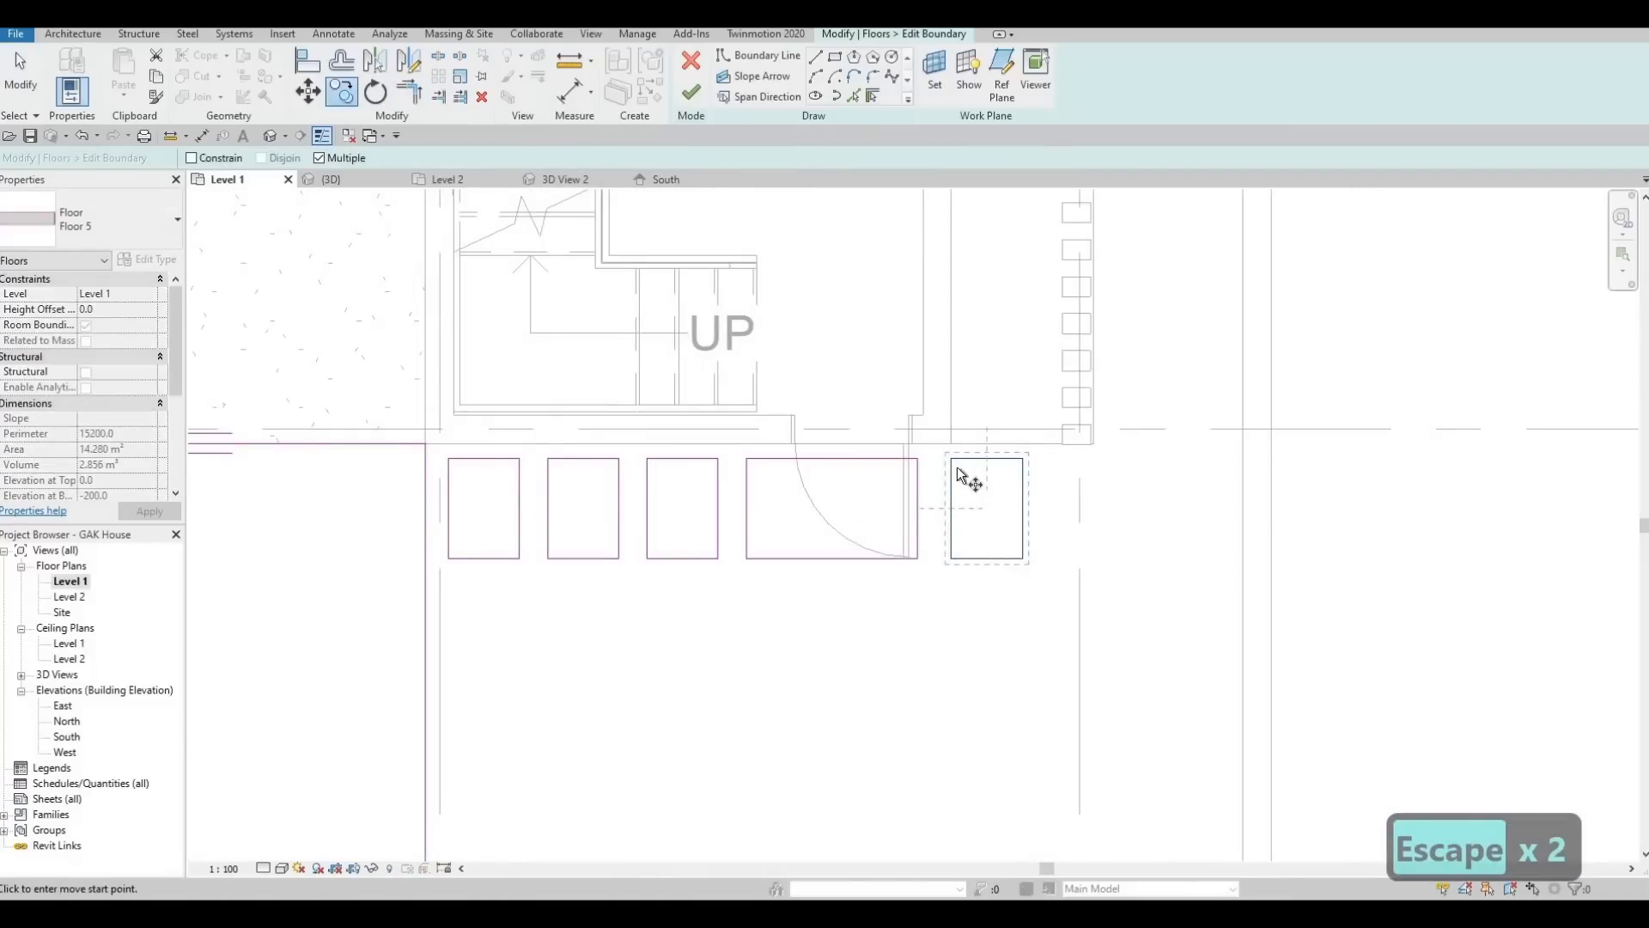
click(951, 558)
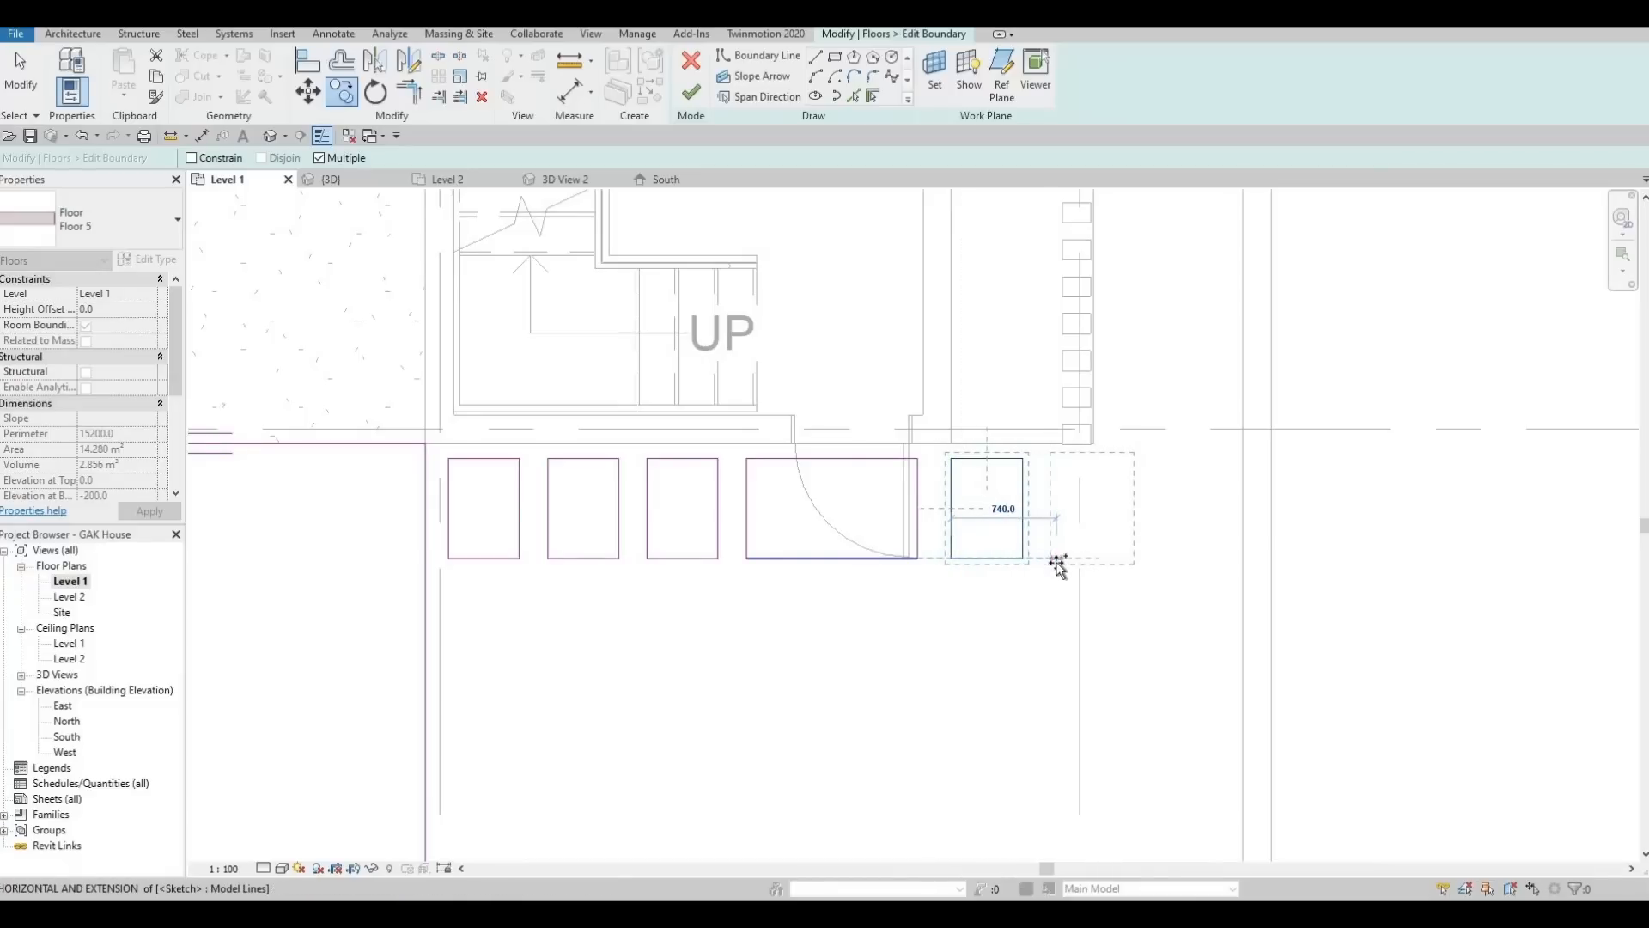
click(1091, 516)
key(Escape)
scroll(880, 516, down, 2)
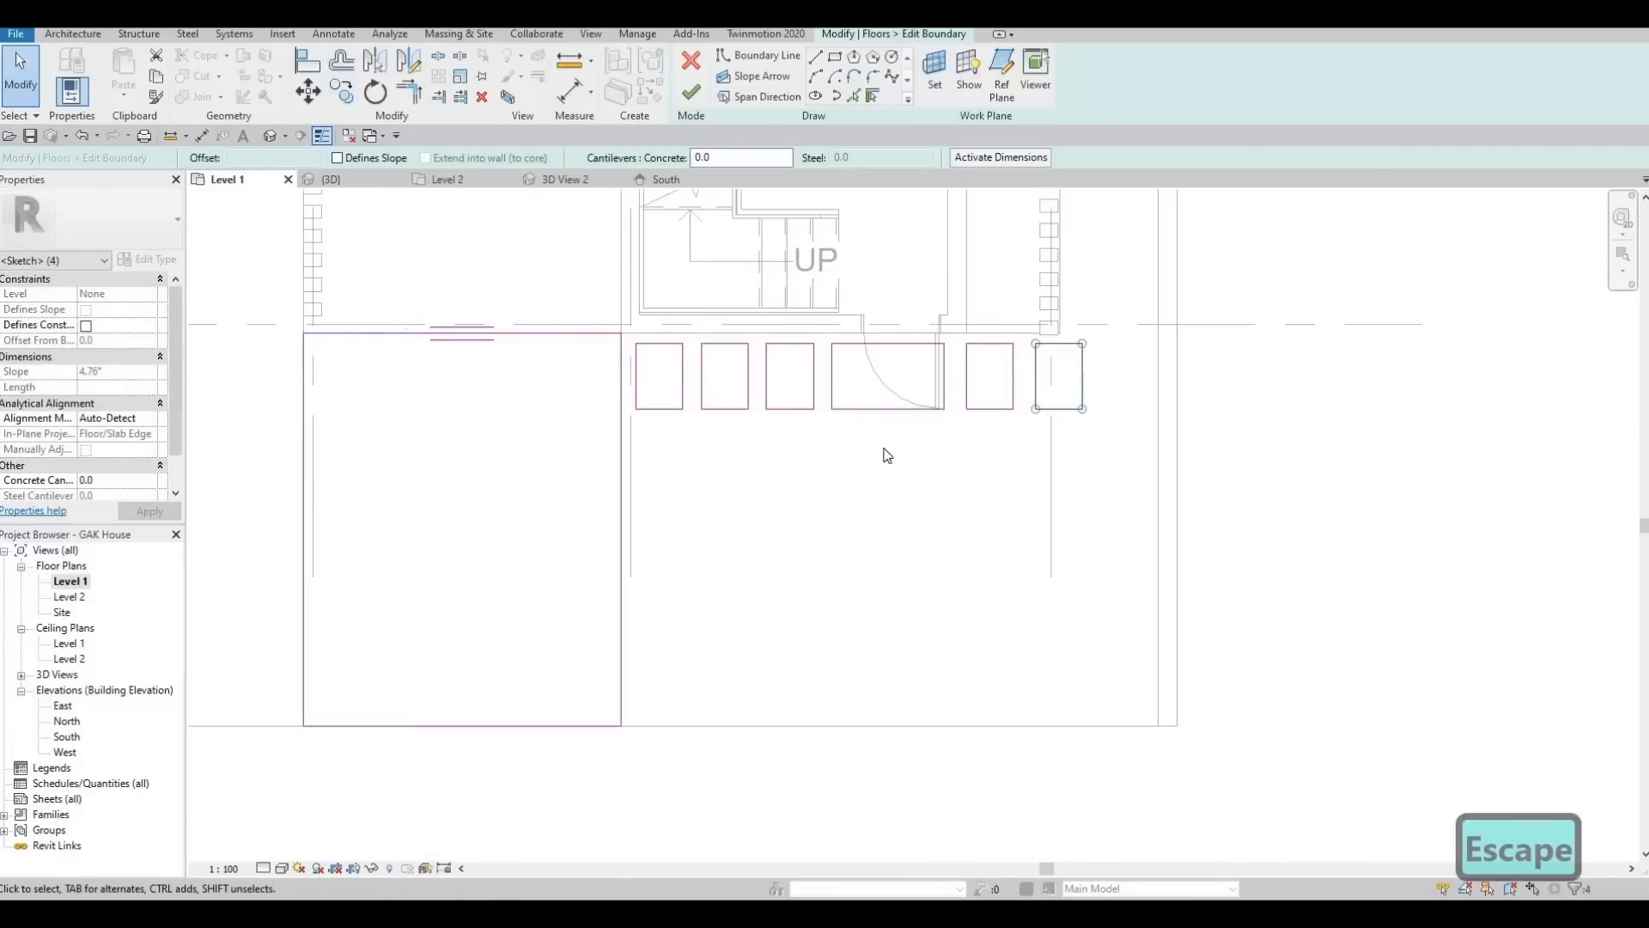
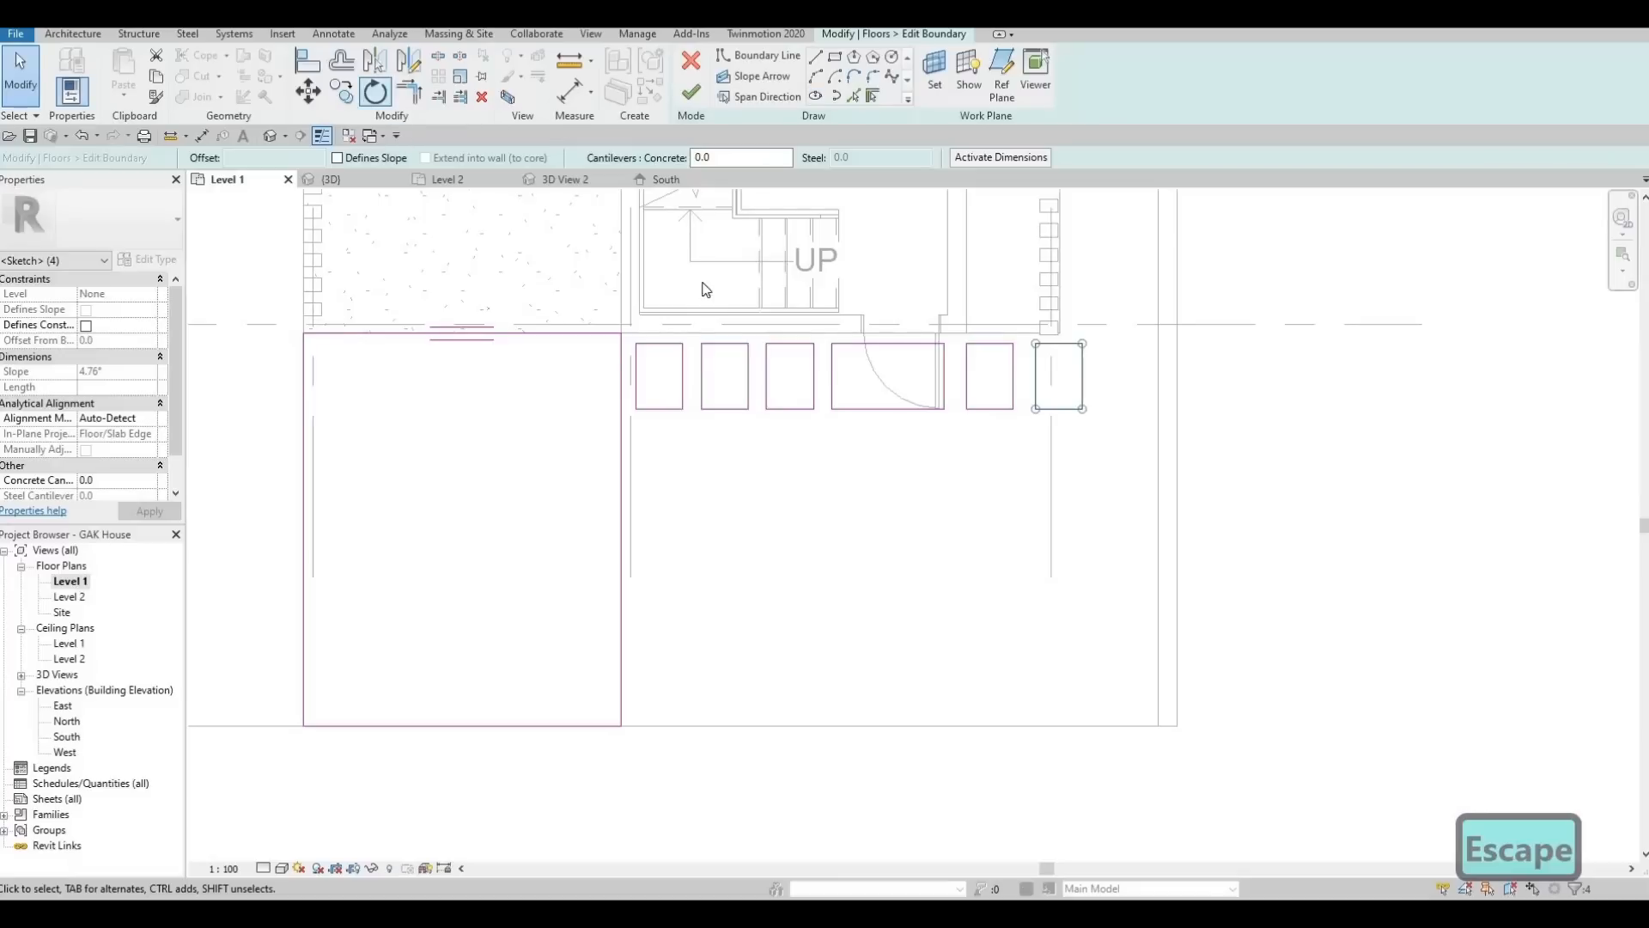
Copy the easternmost paving rectangle into the open front yard south of the entrance slab
key(c)
key(o)
click(1035, 409)
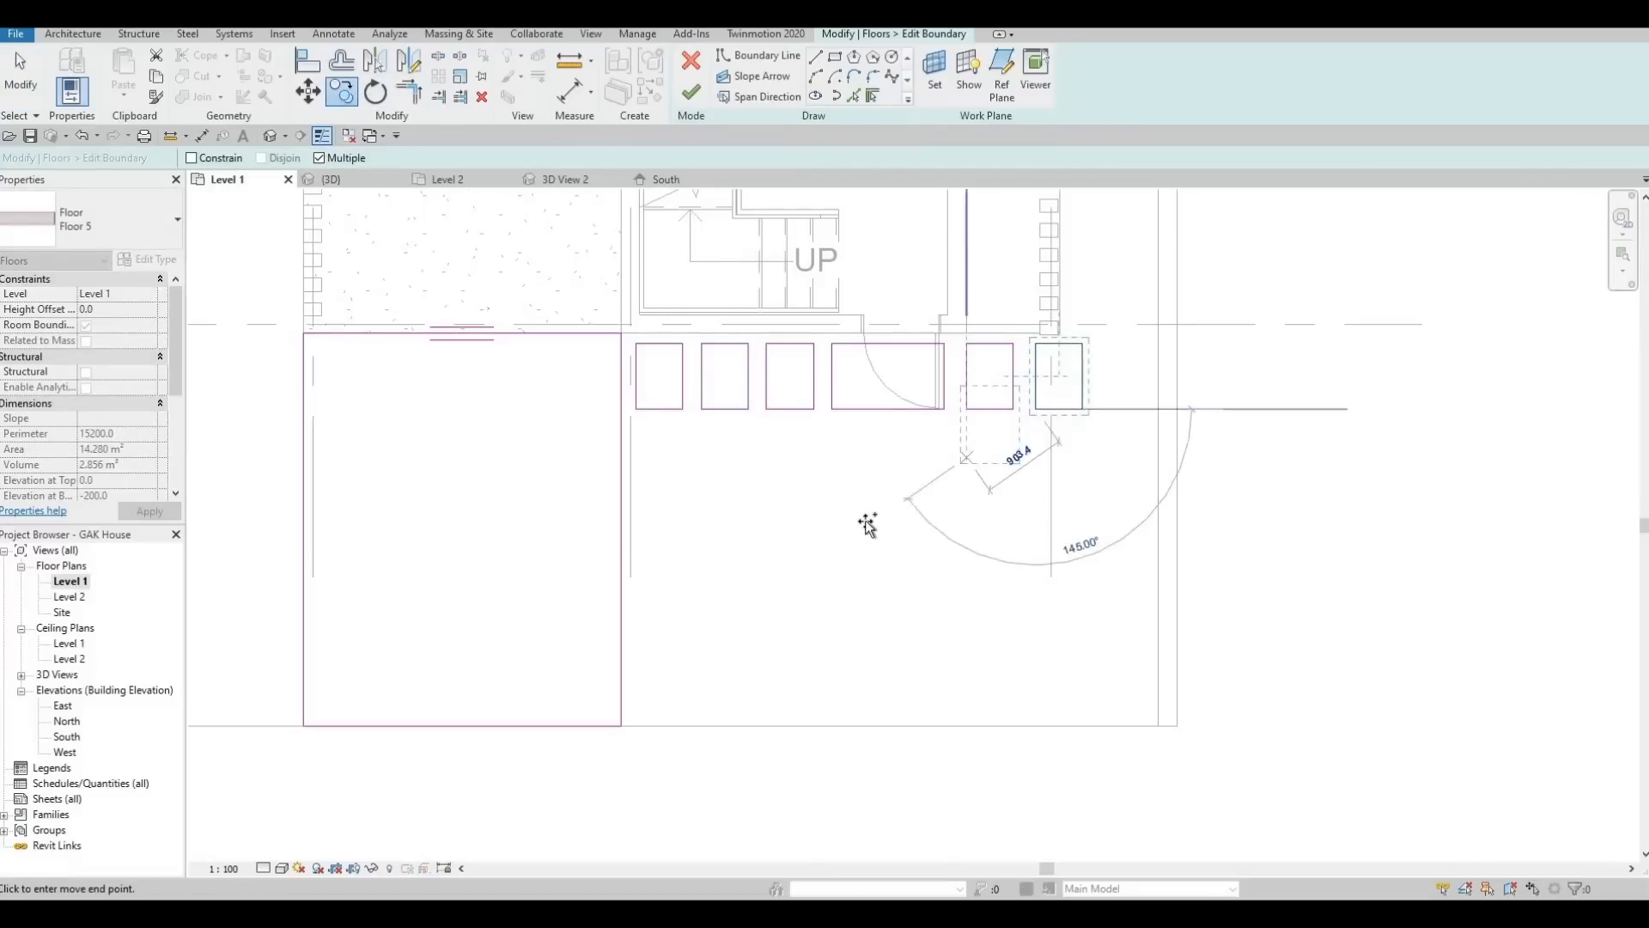
click(864, 520)
key(Escape)
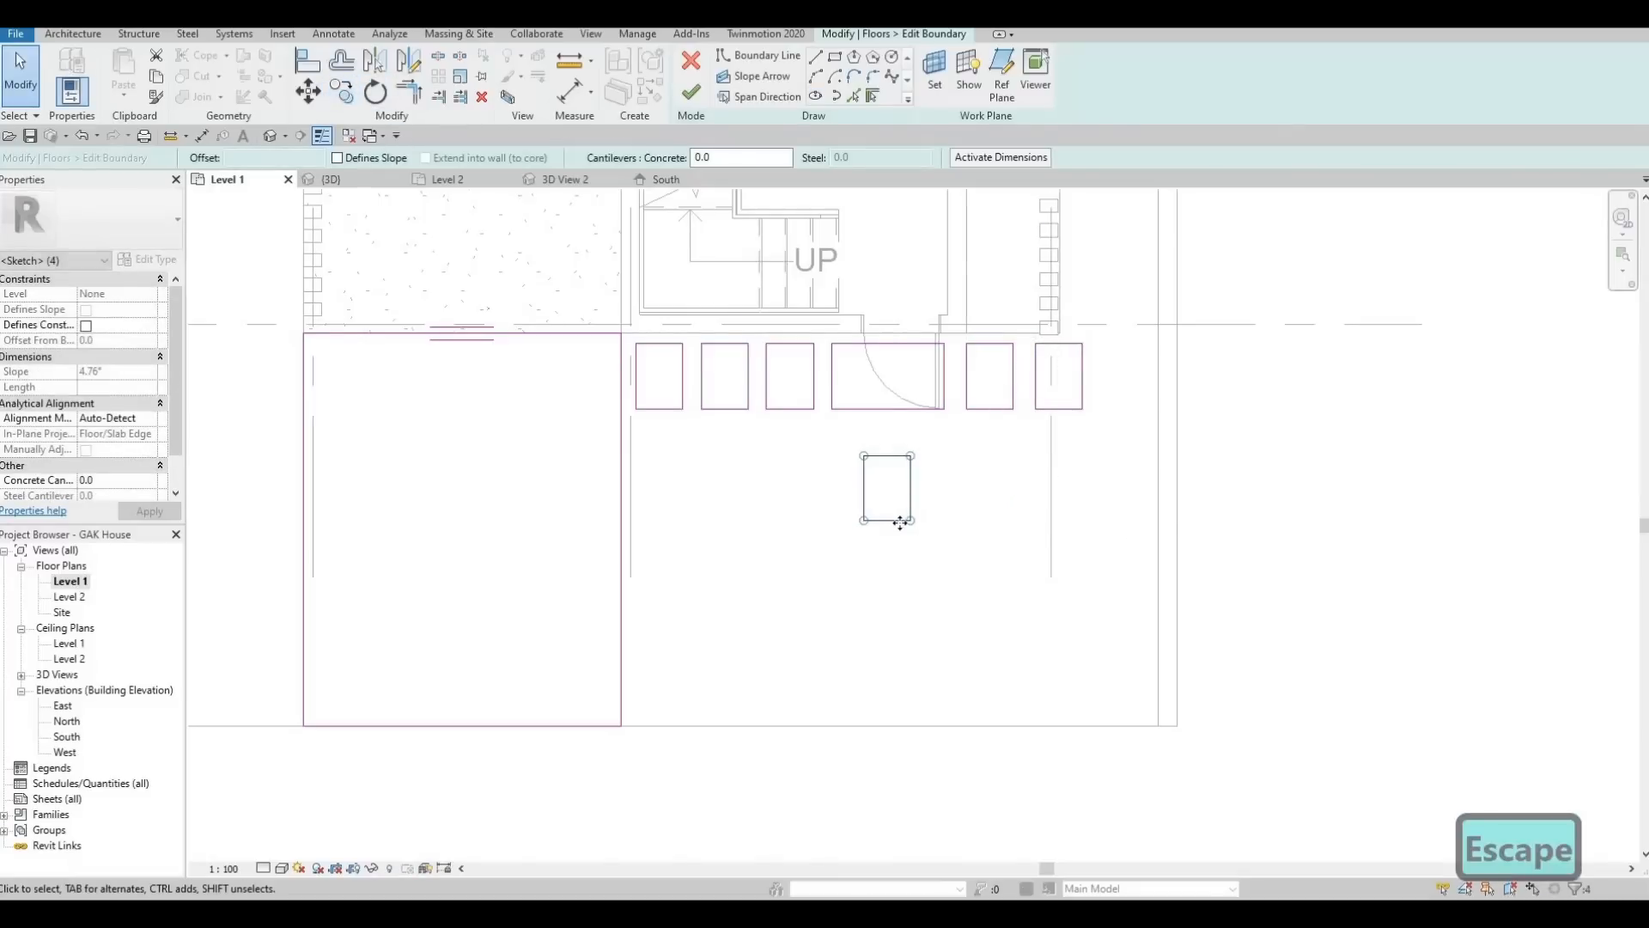
Rotate the paving rectangle south of the entrance slab by 90° about its centre
click(910, 495)
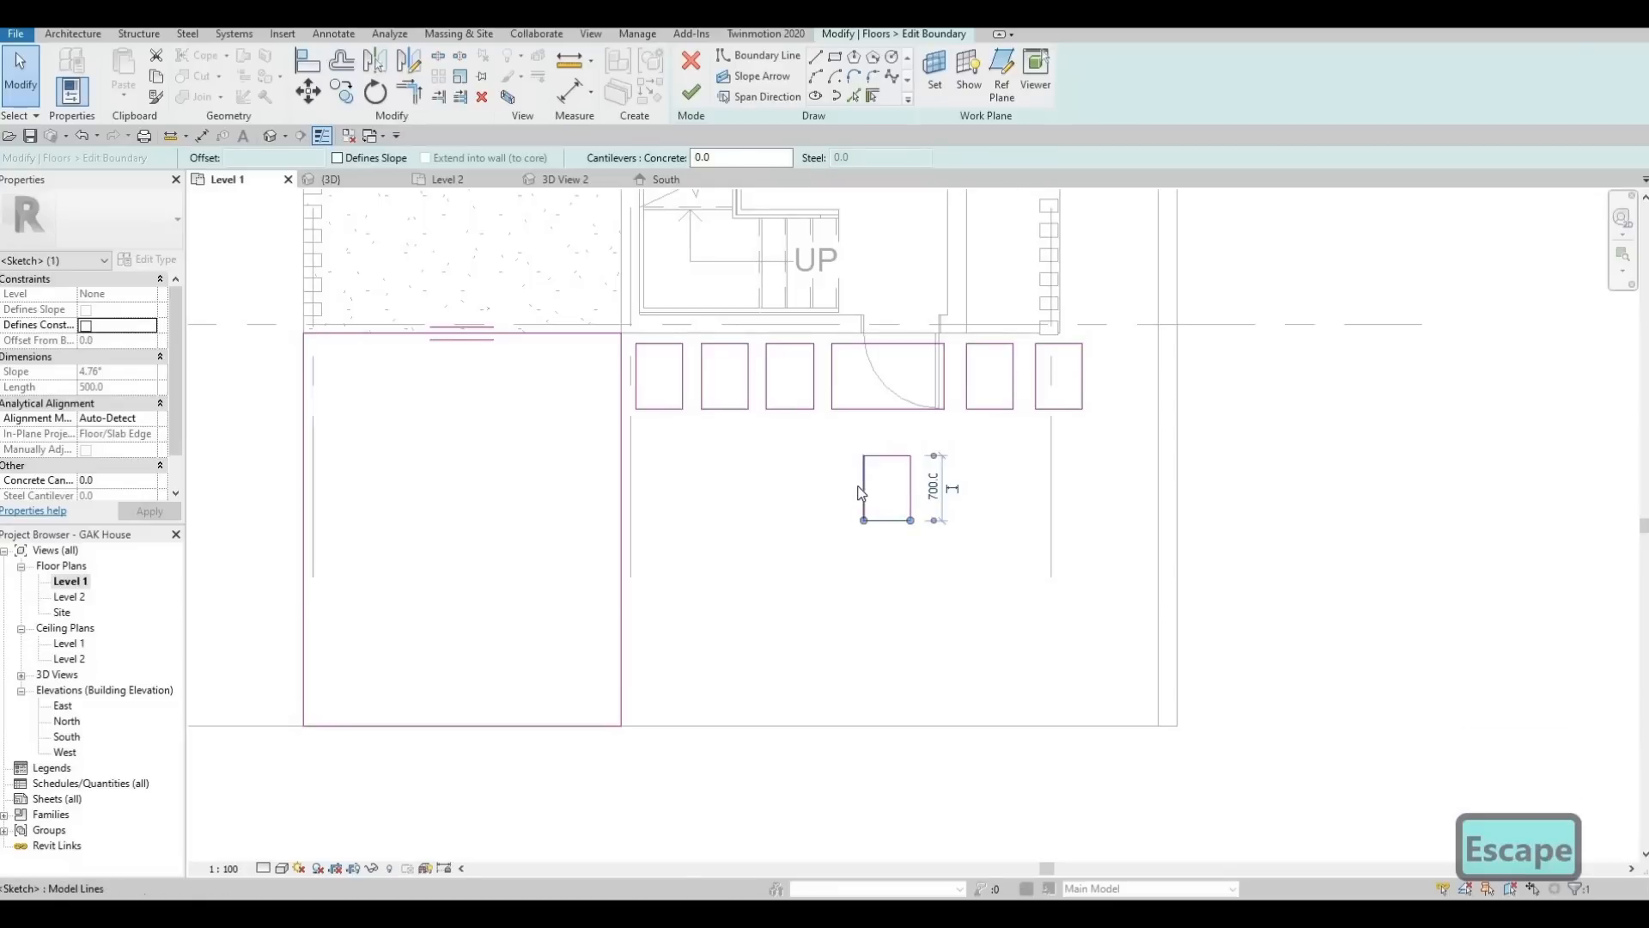
key(Escape)
key(Tab)
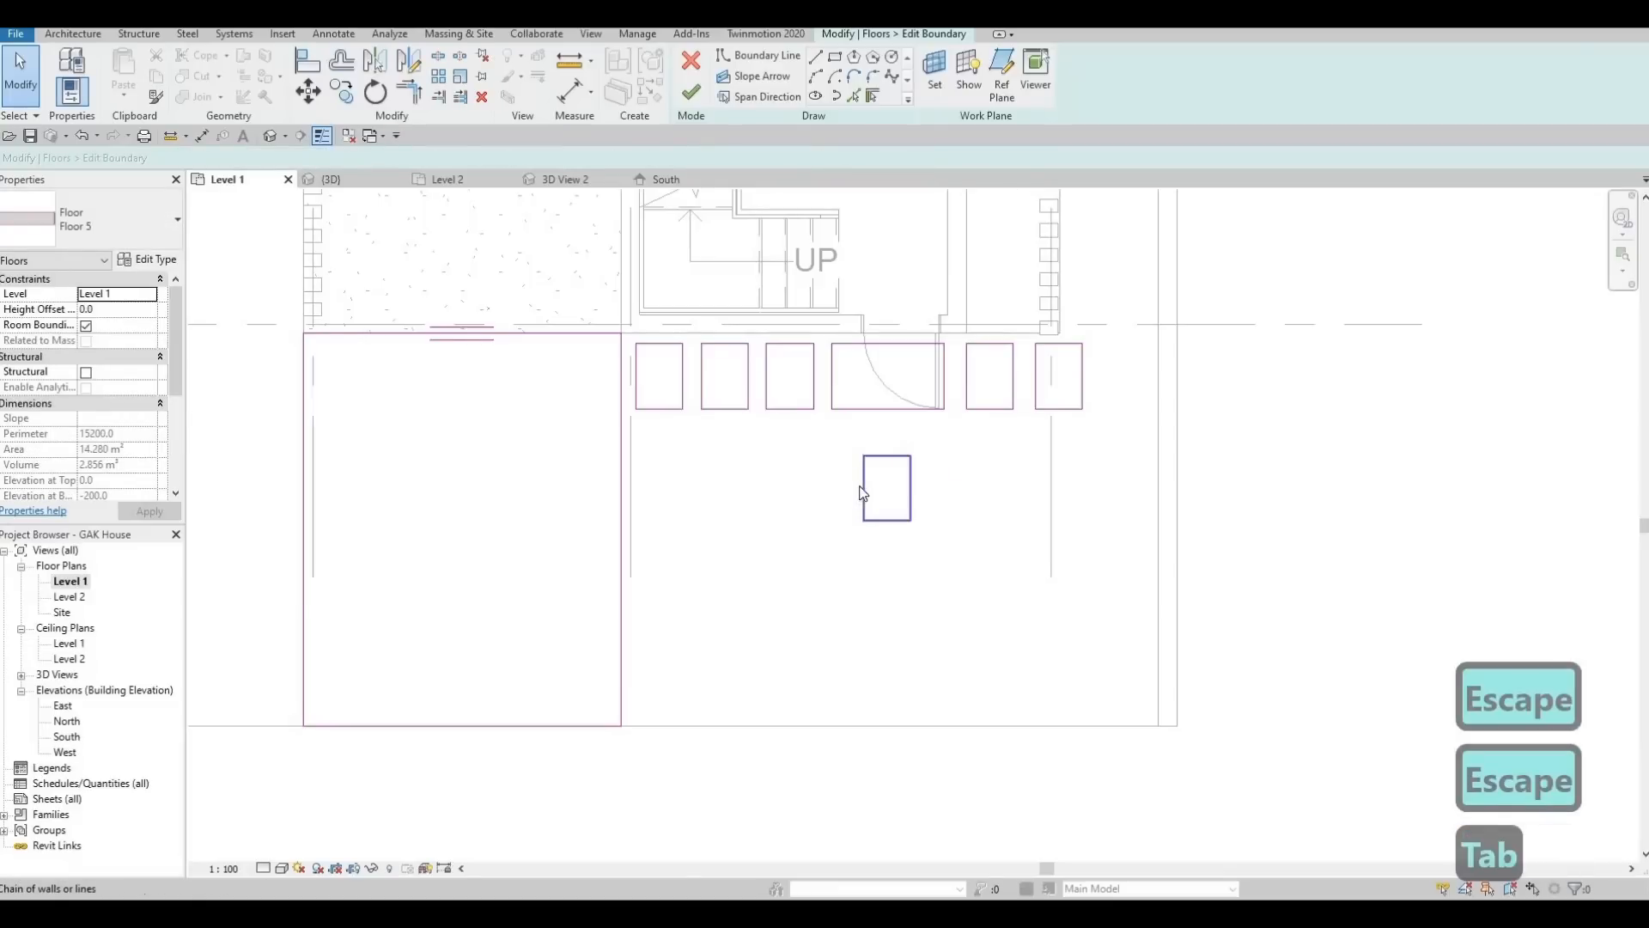
click(759, 300)
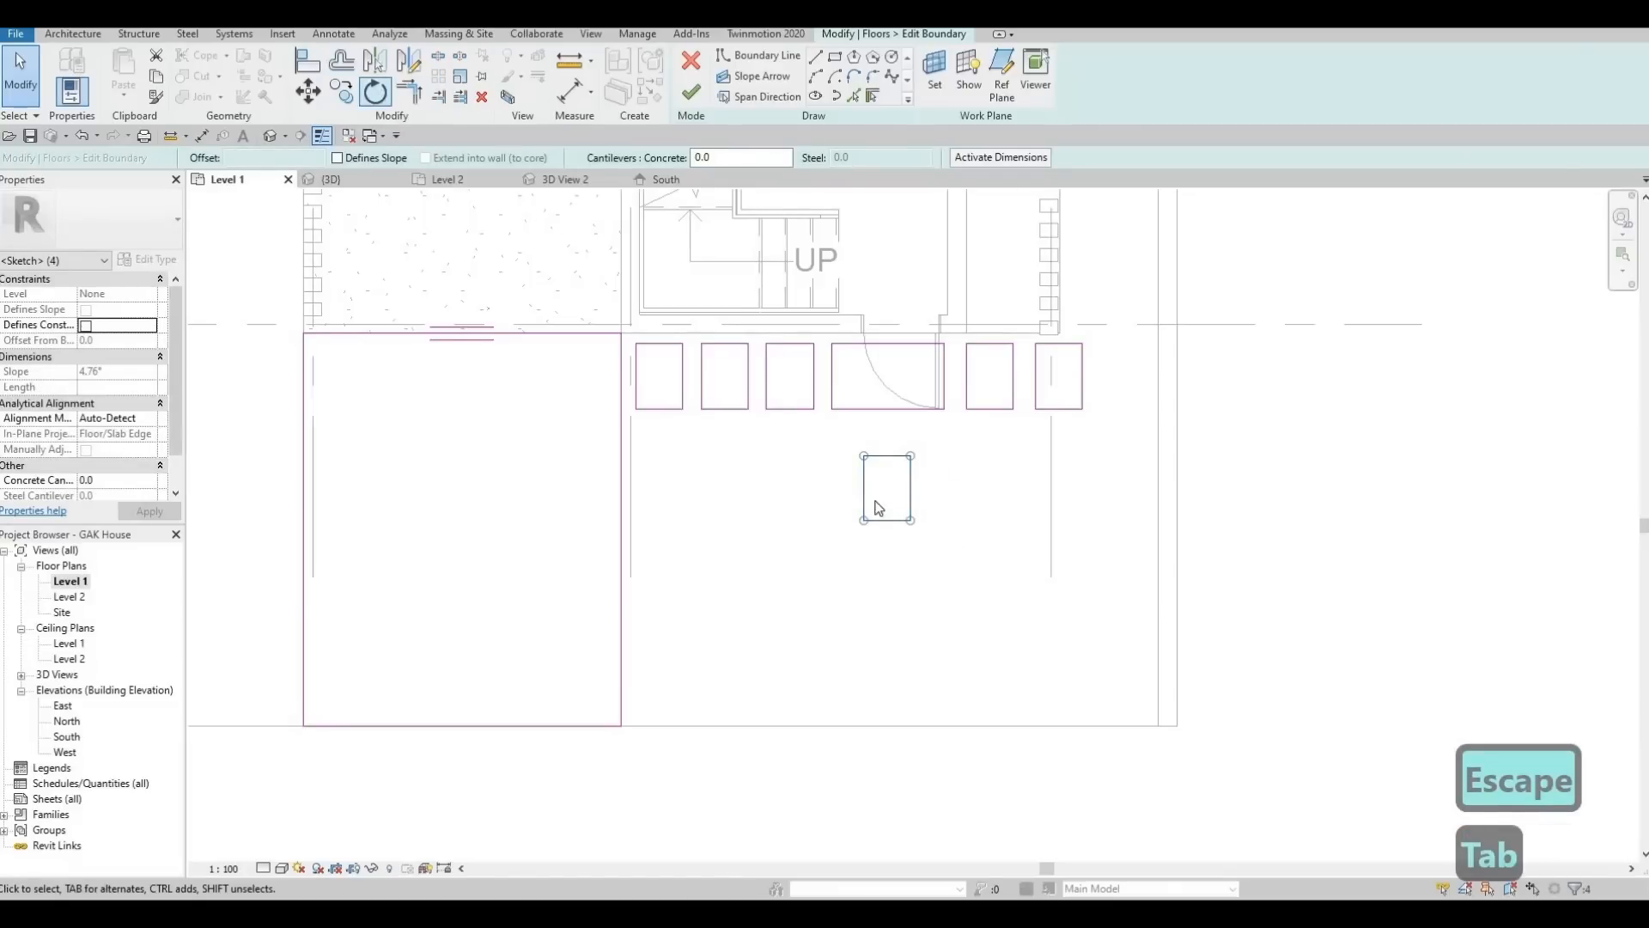
click(375, 91)
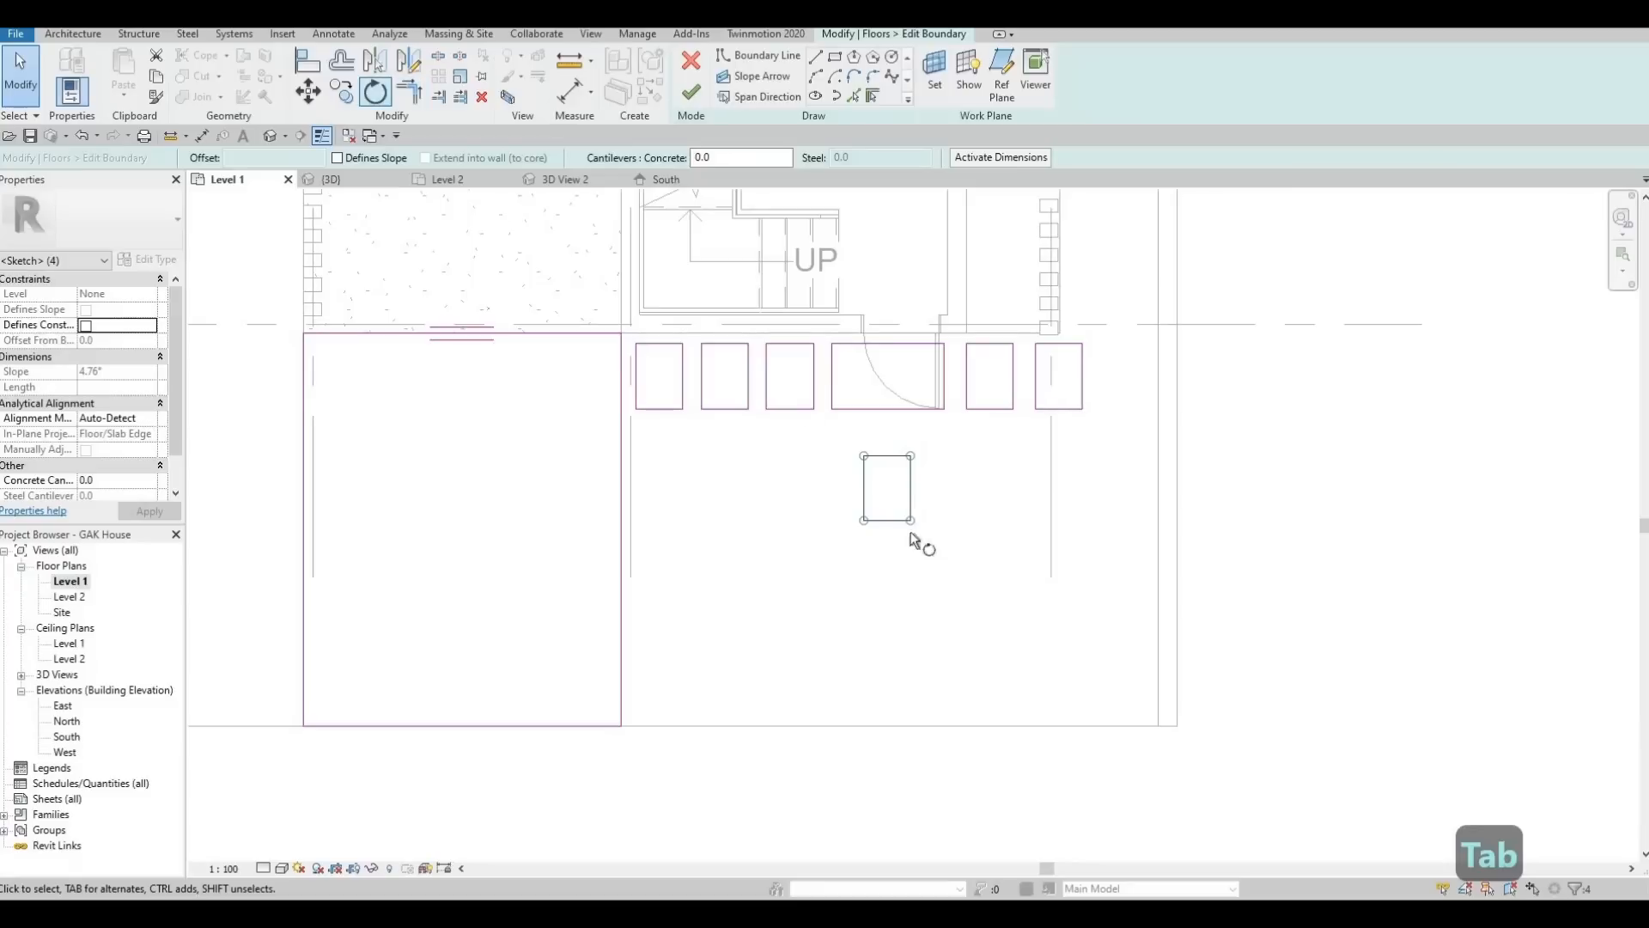
click(730, 488)
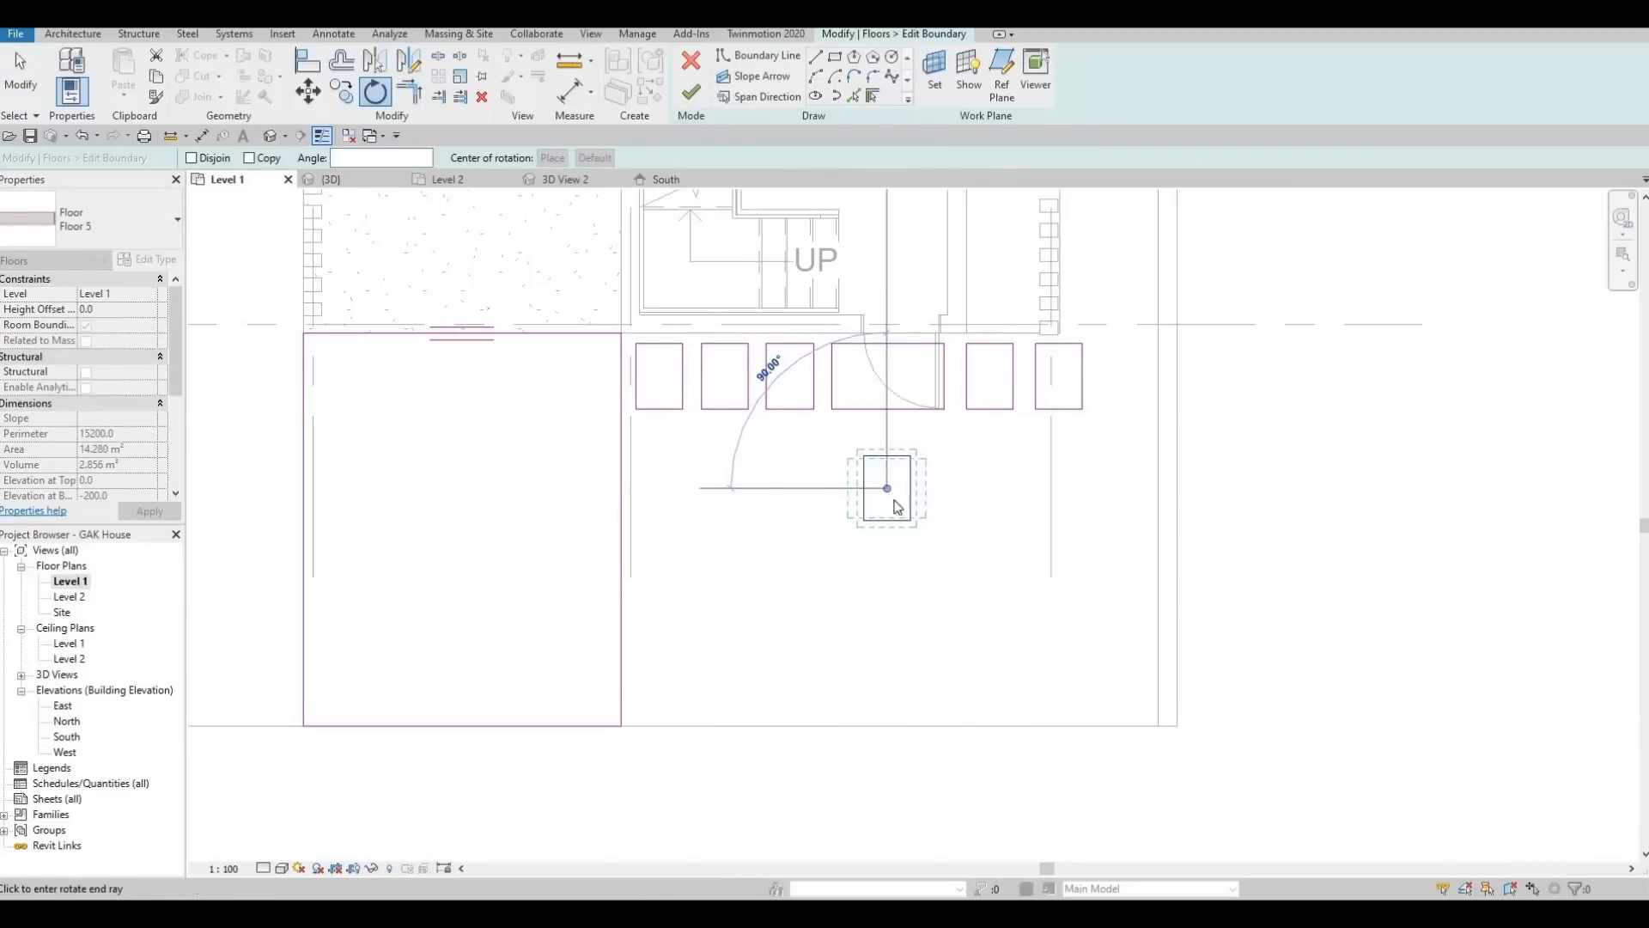
click(897, 507)
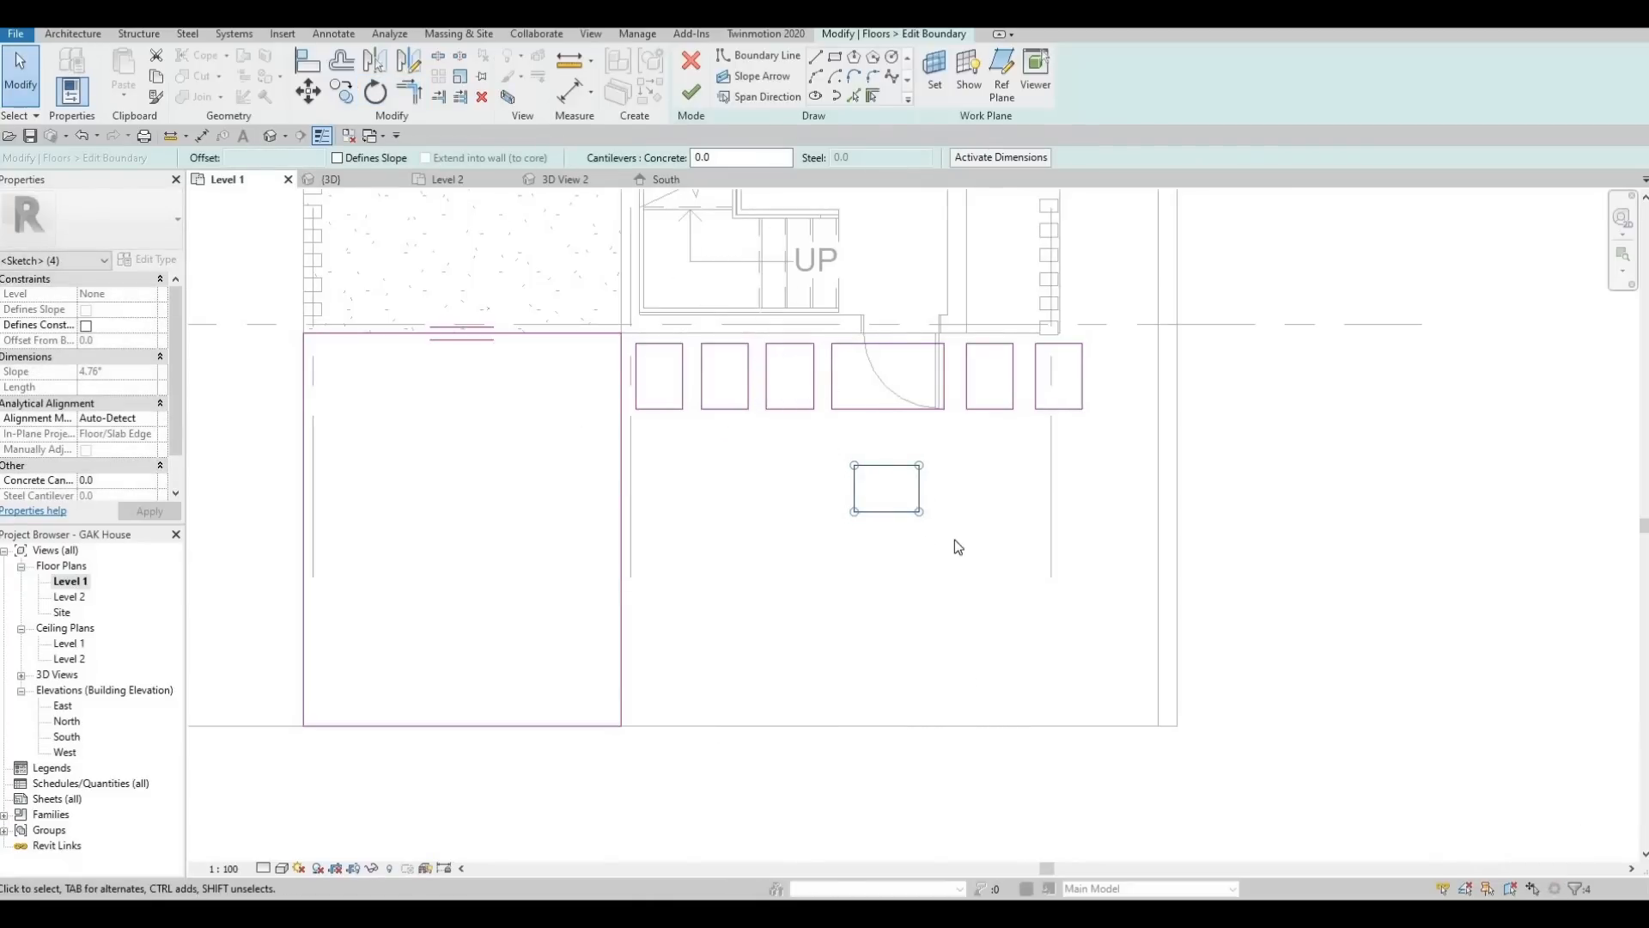
Move the rotated paving rectangle north, just below the entrance slab
click(318, 91)
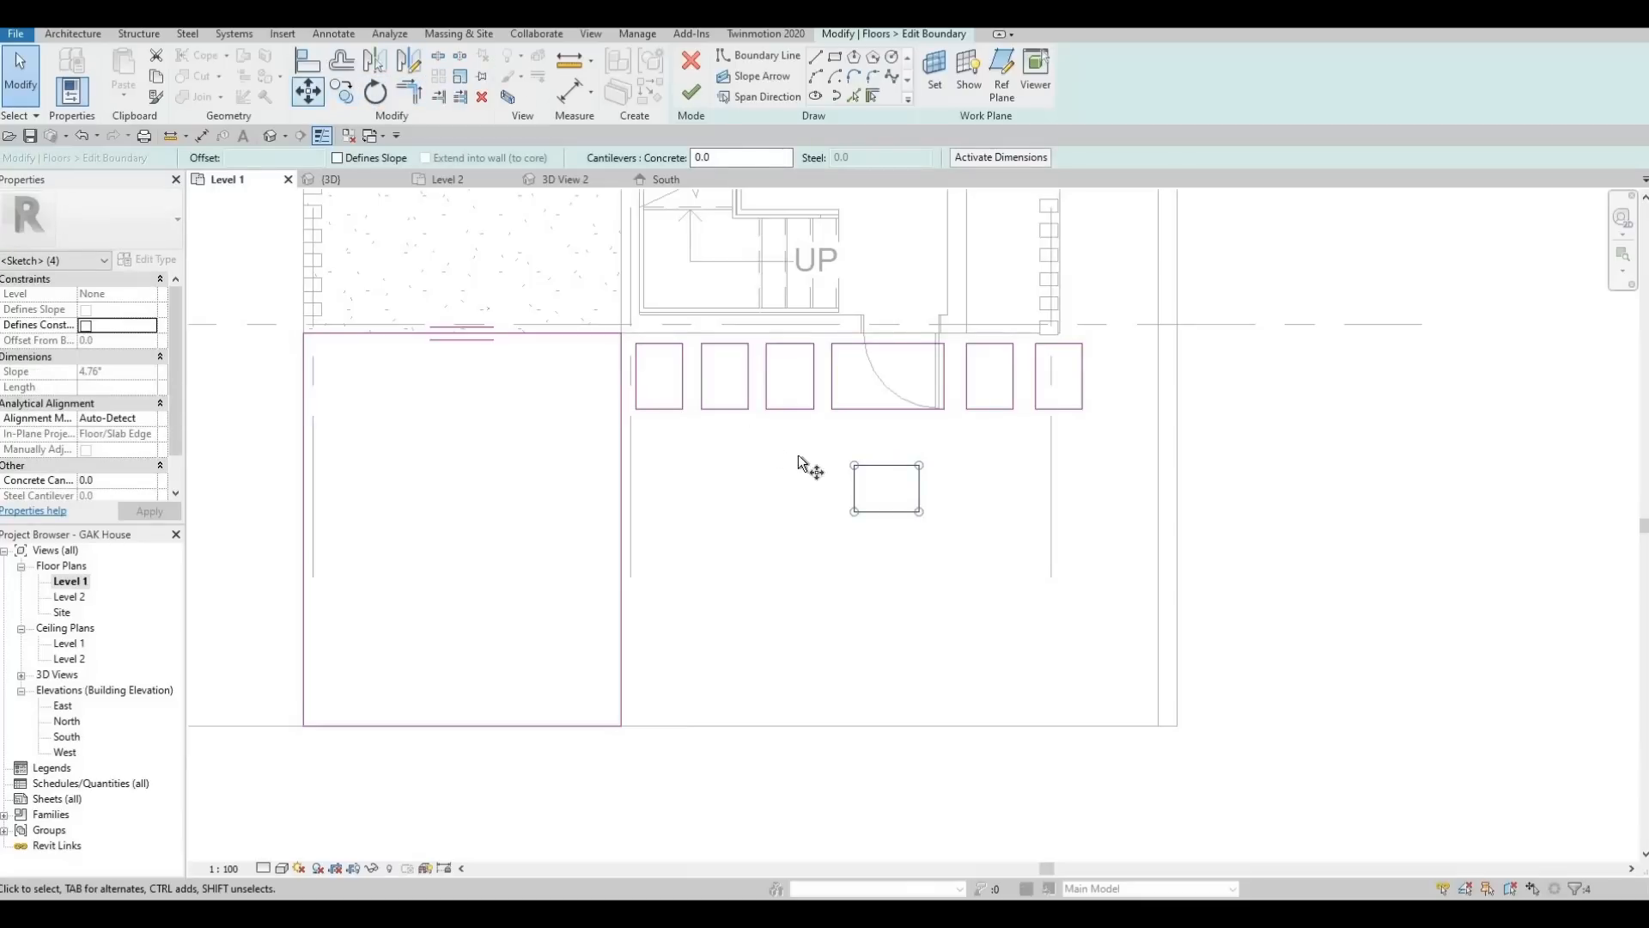
click(864, 461)
click(878, 467)
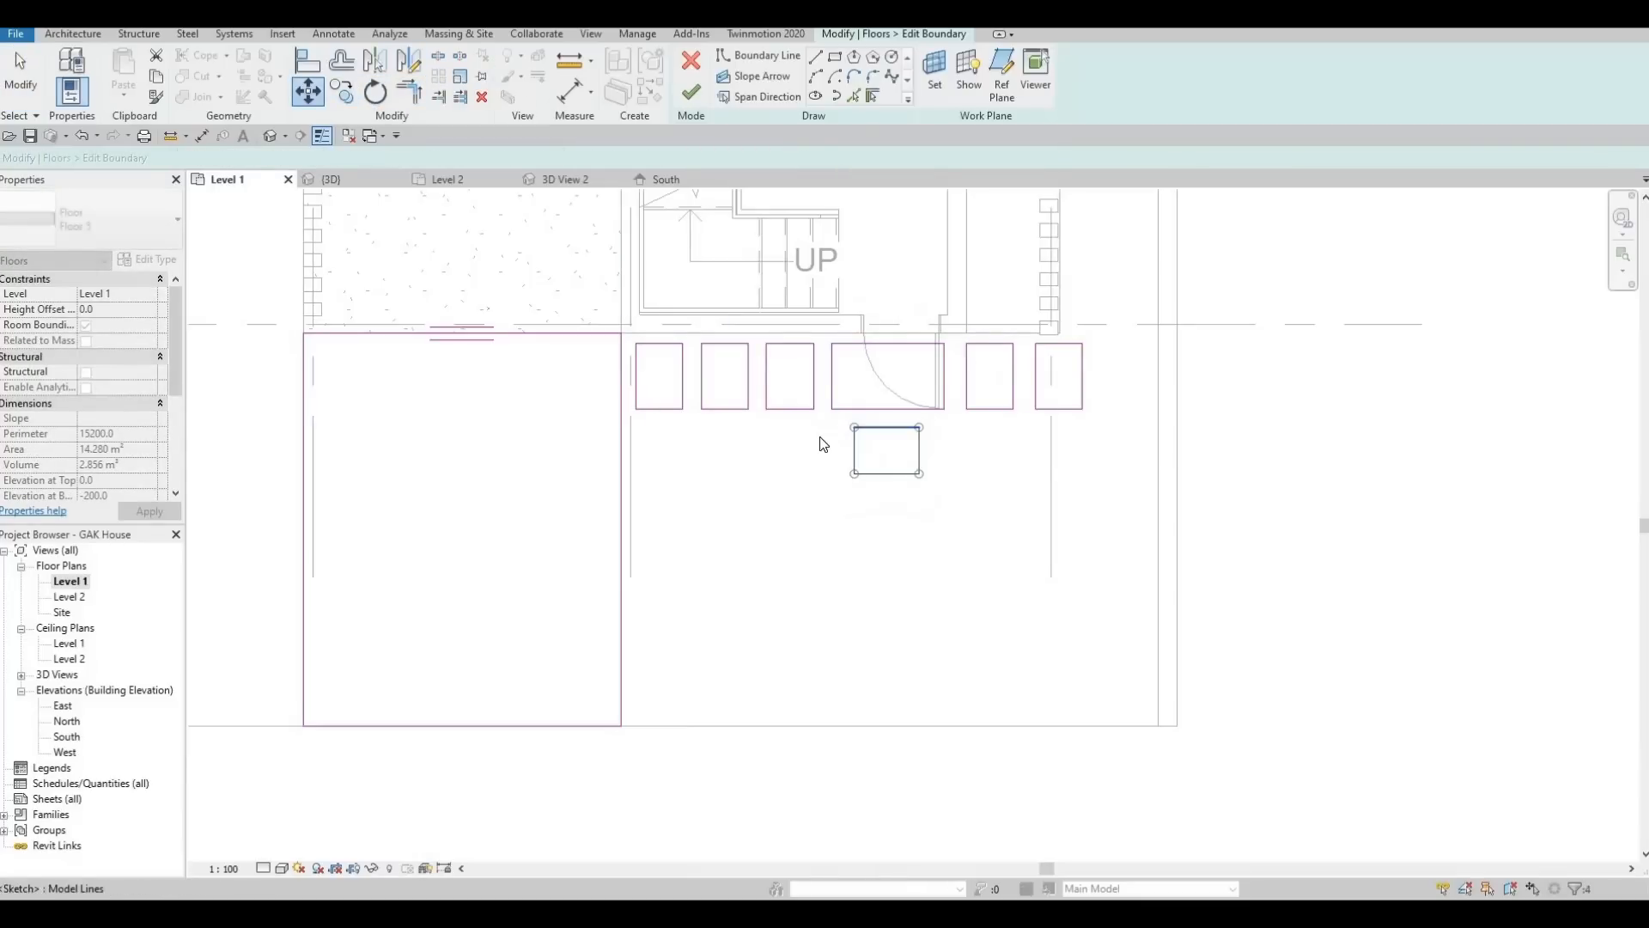
key(Escape)
Copy the rotated paving rectangle southward four times at 700 mm intervals, forming a path from the entrance to the front boundary
drag(961, 508, 832, 420)
click(339, 93)
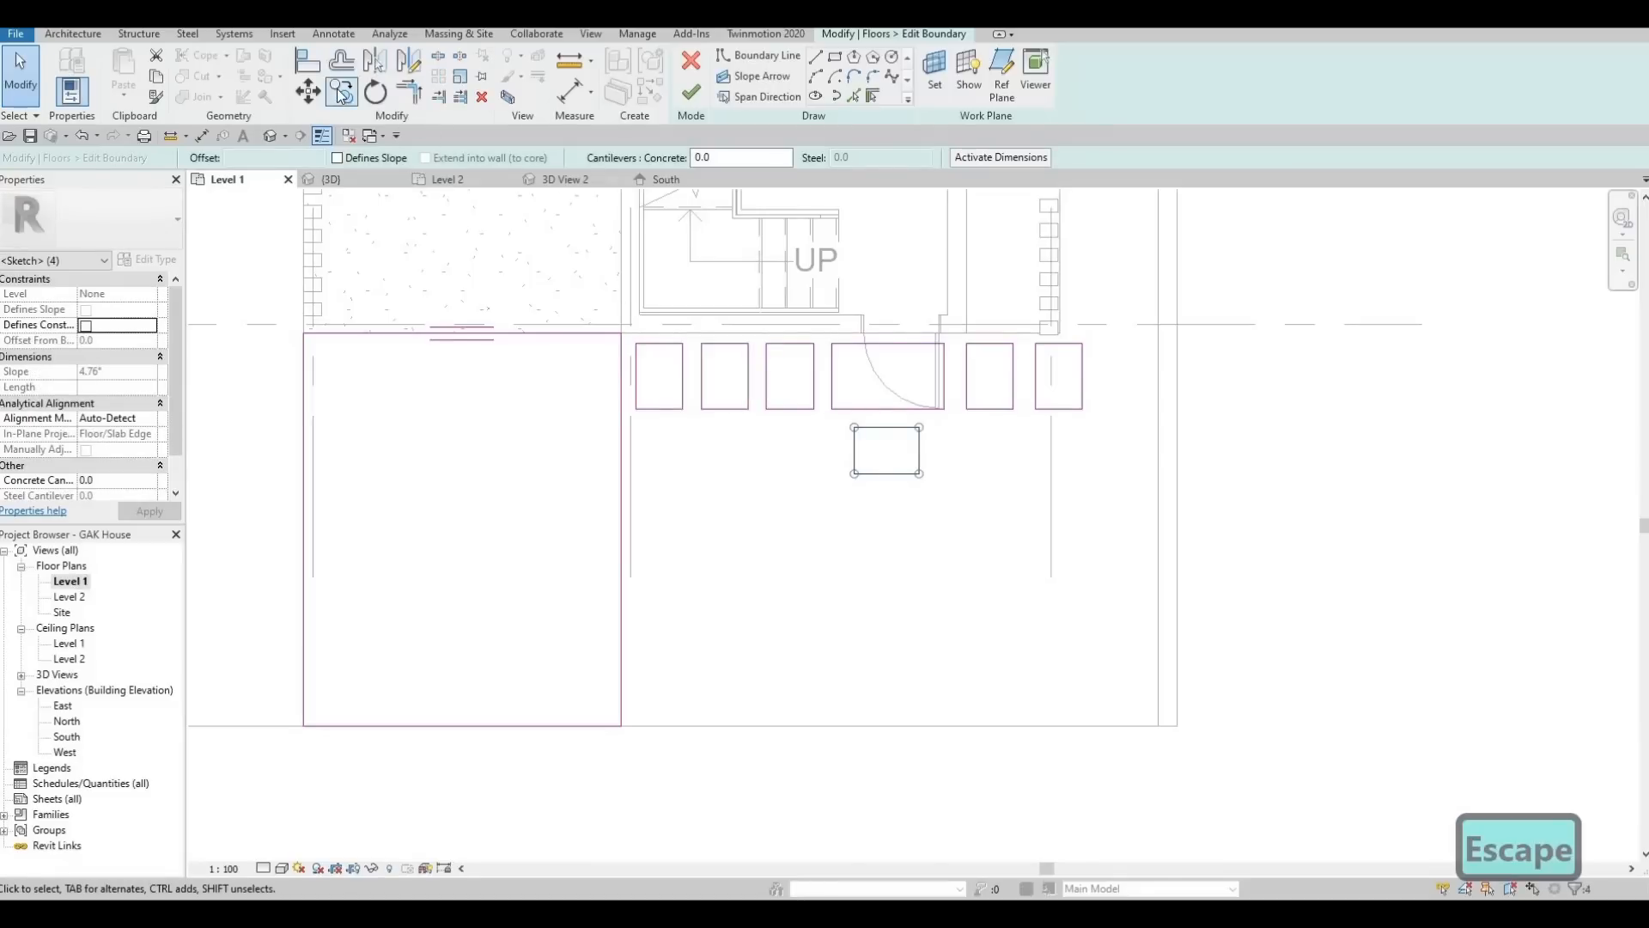
click(853, 473)
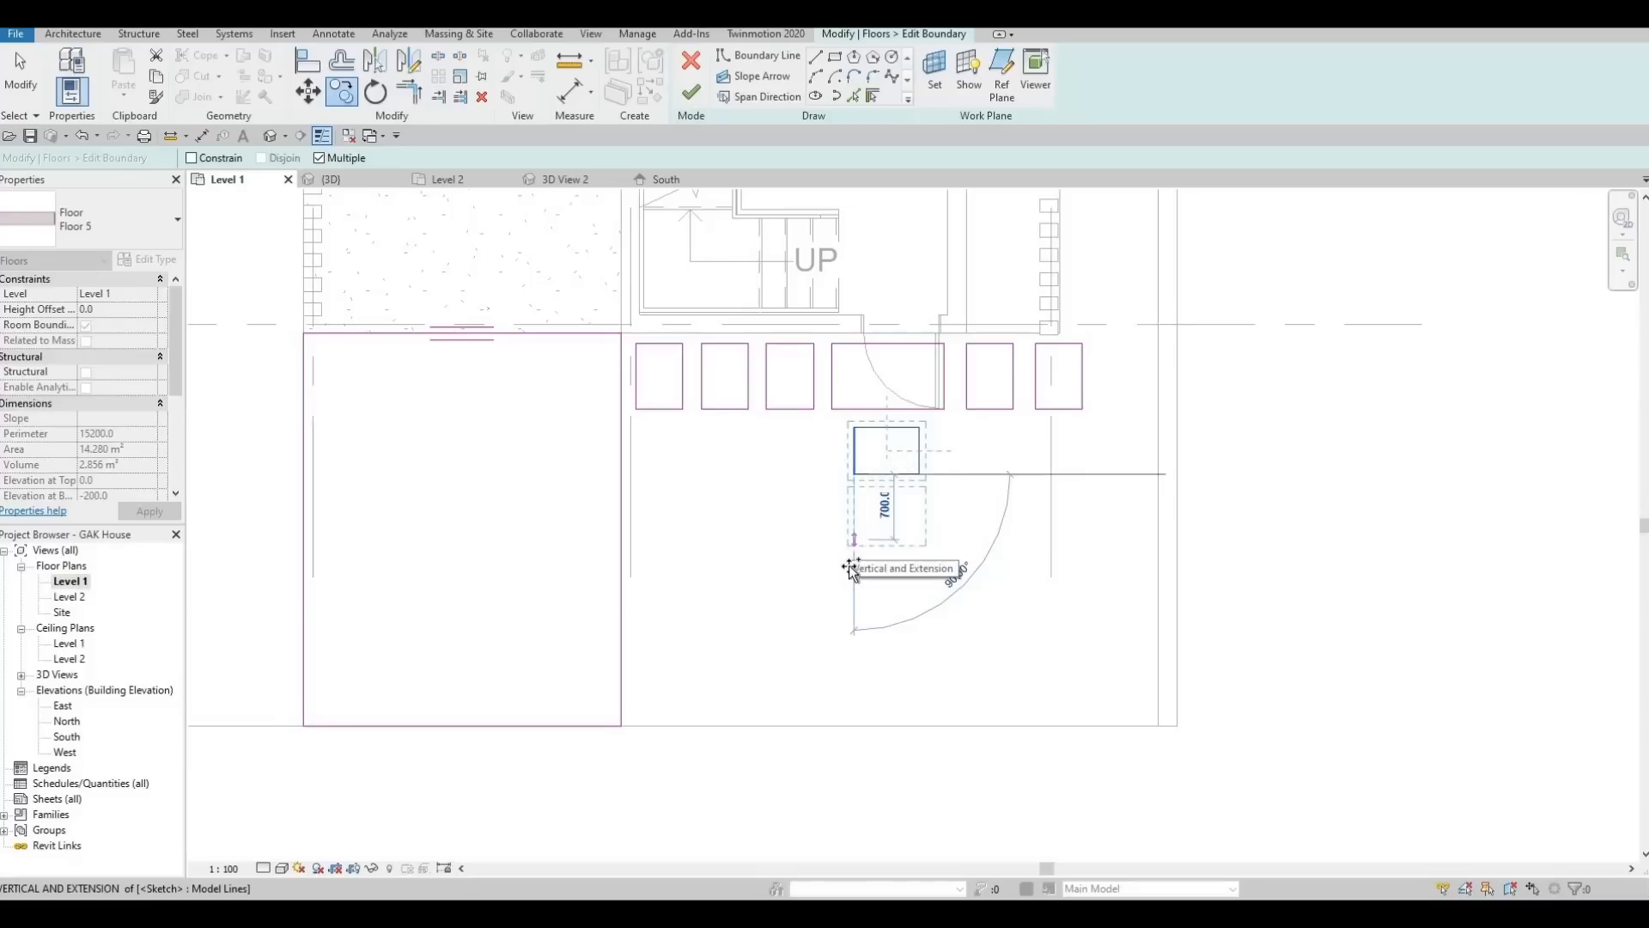
click(854, 540)
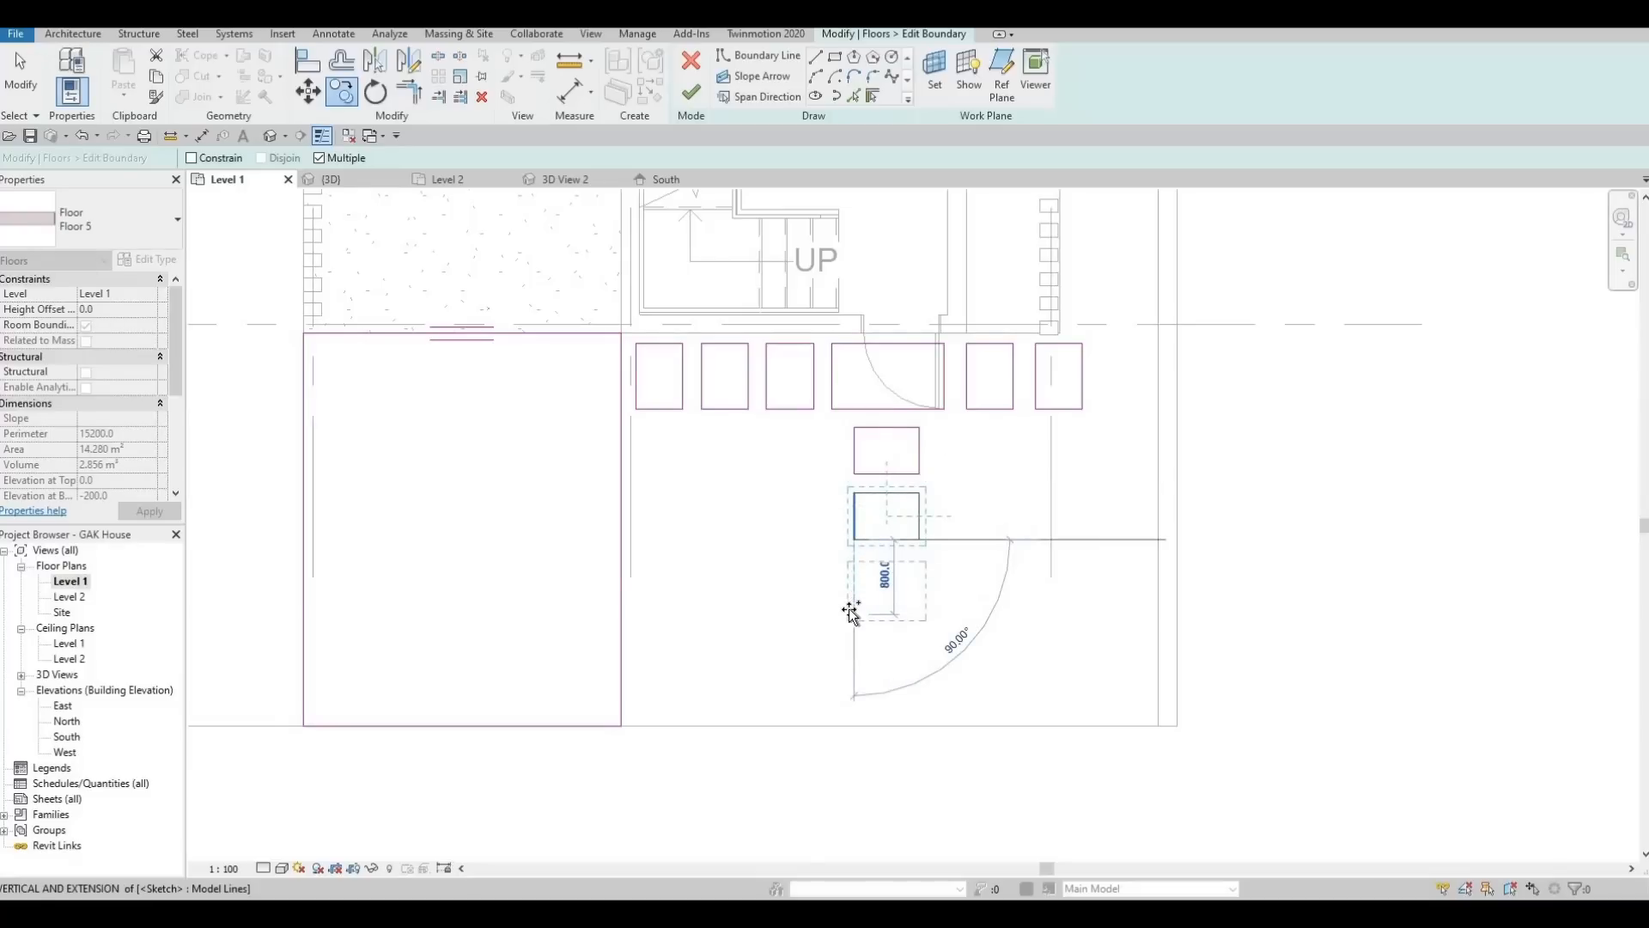
click(854, 607)
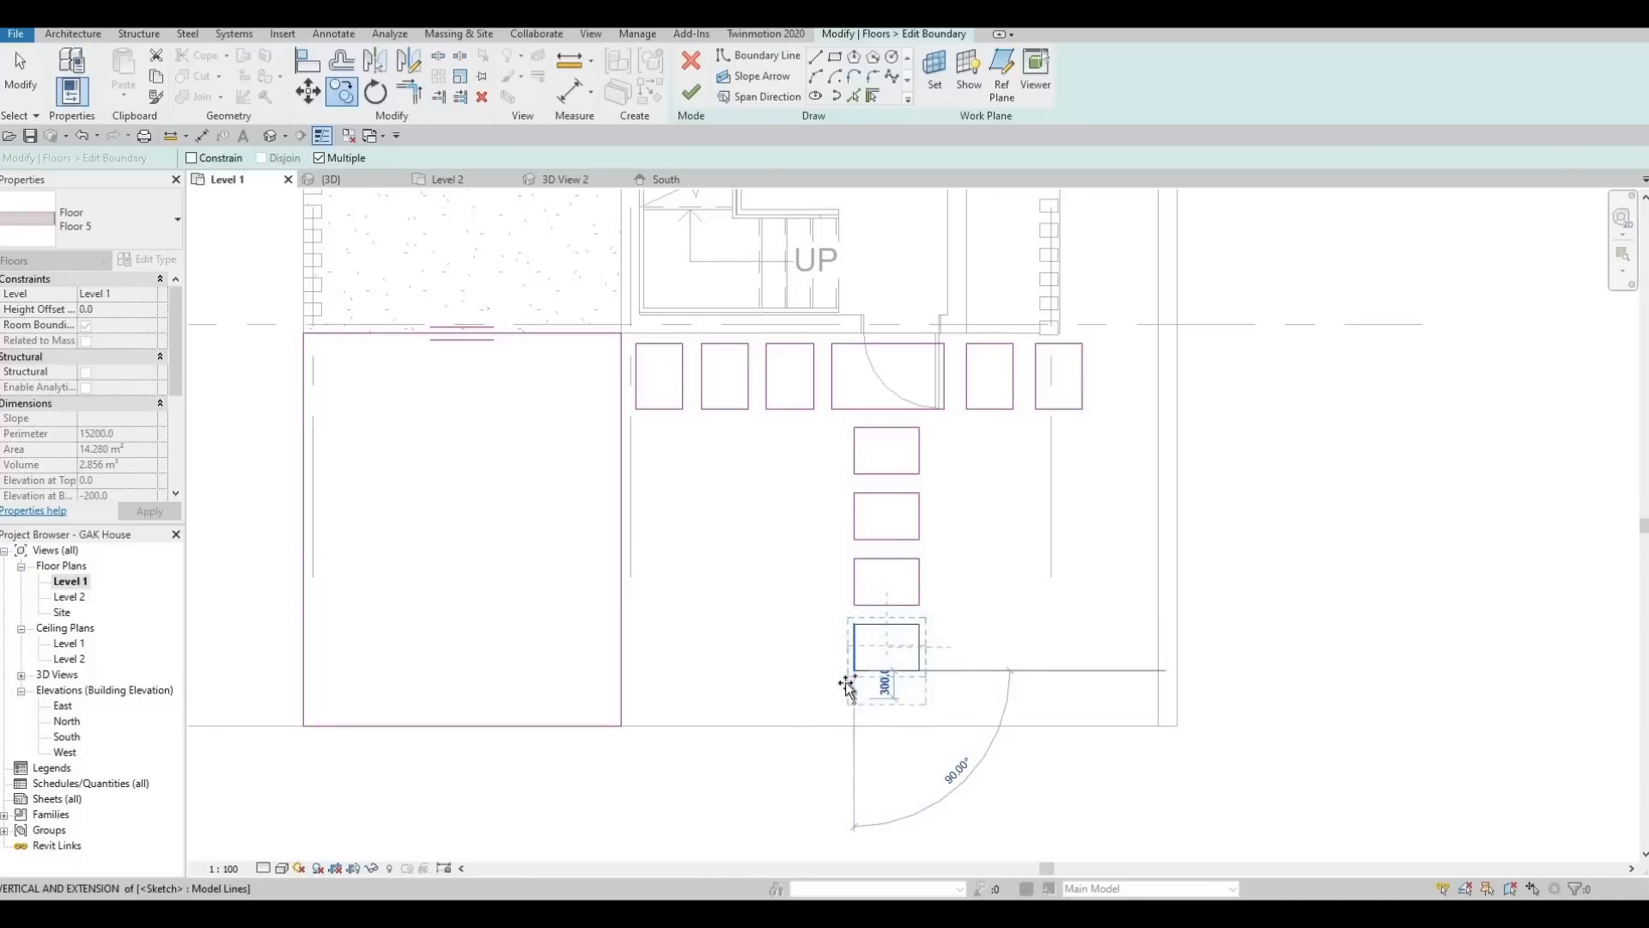
scroll(847, 674, down, 1)
middle_drag(850, 572, 866, 644)
scroll(798, 692, down, 1)
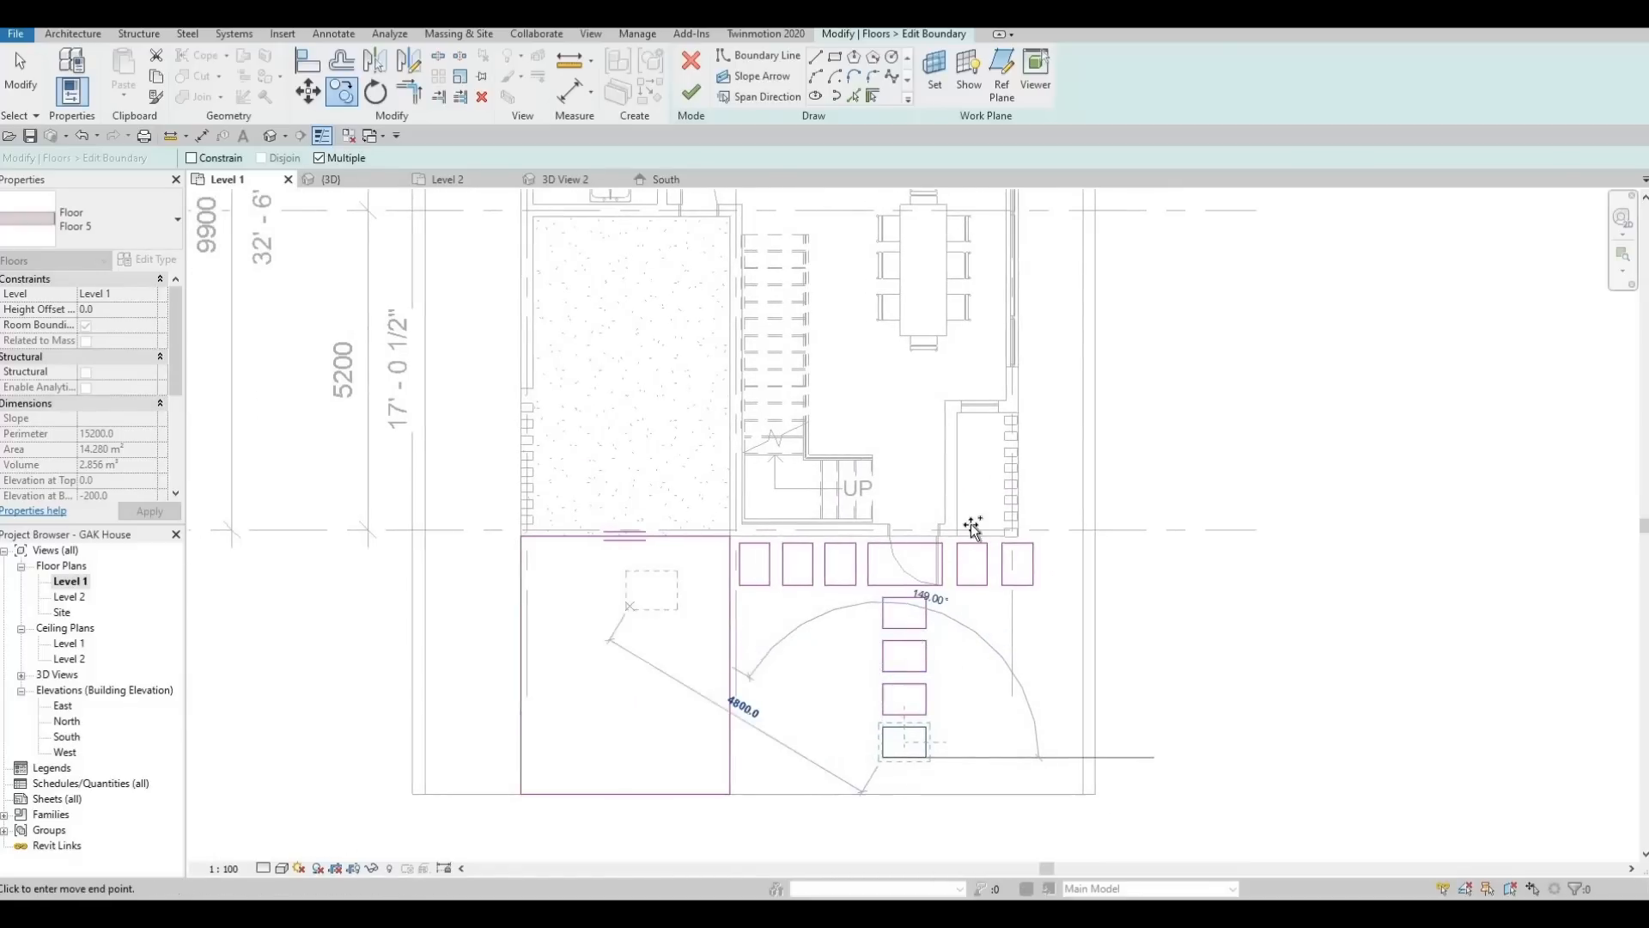
scroll(894, 670, up, 3)
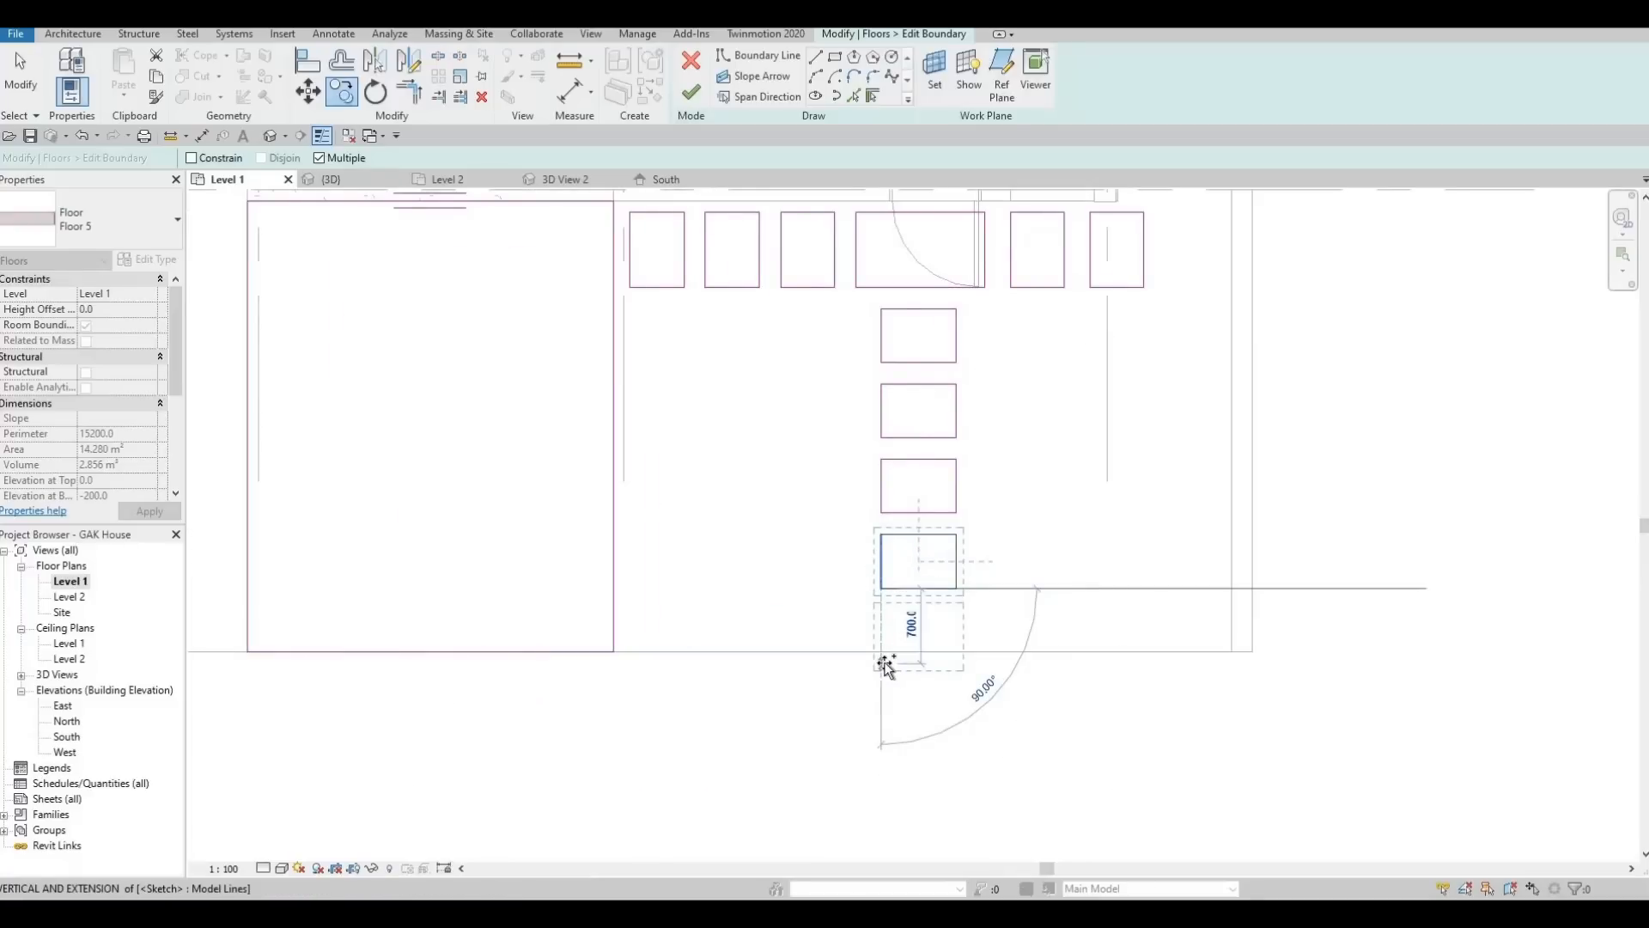
click(887, 666)
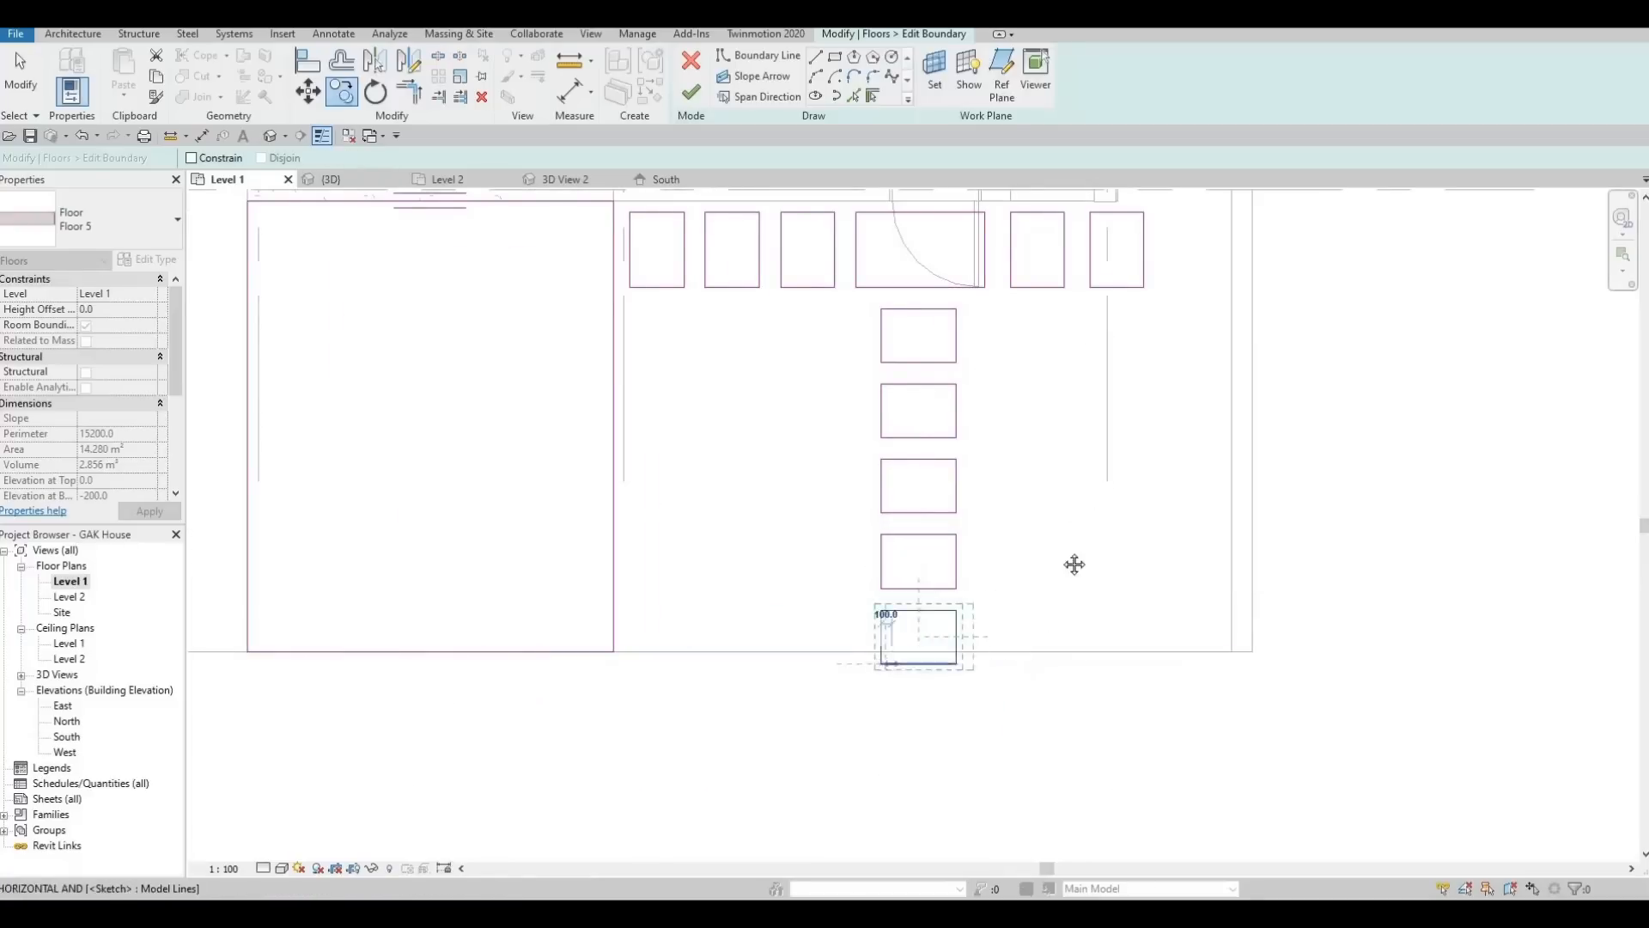
Place another copy of the paving rectangle in the side yard west of the house, with its lower edge on grid line C
scroll(1039, 471, down, 3)
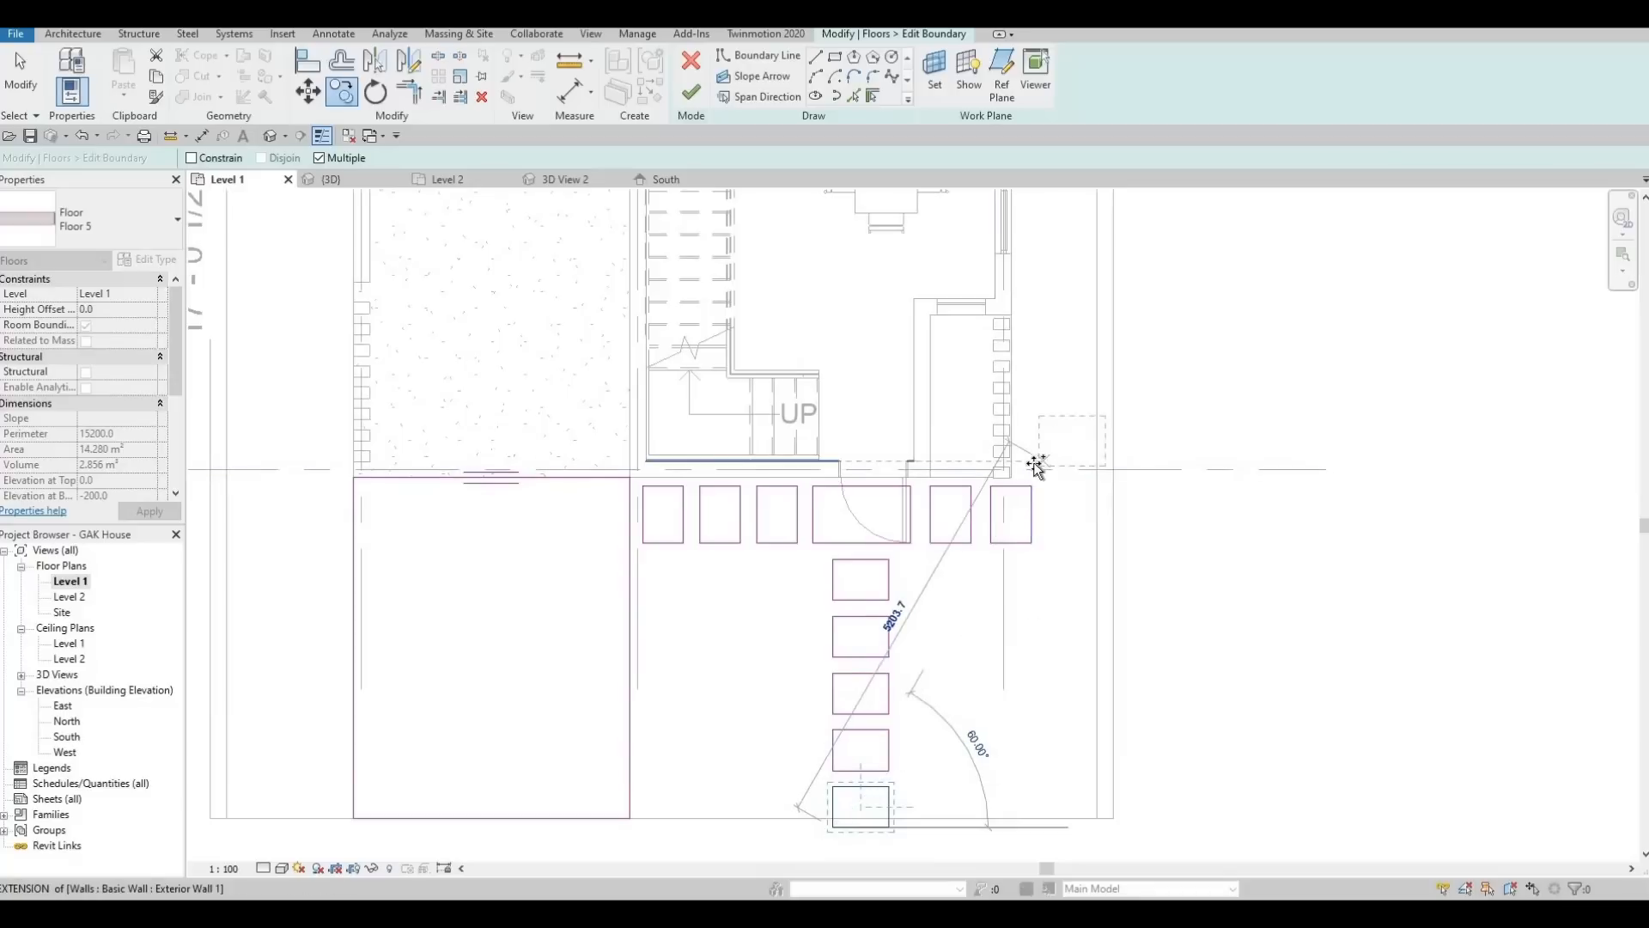
scroll(1033, 461, up, 2)
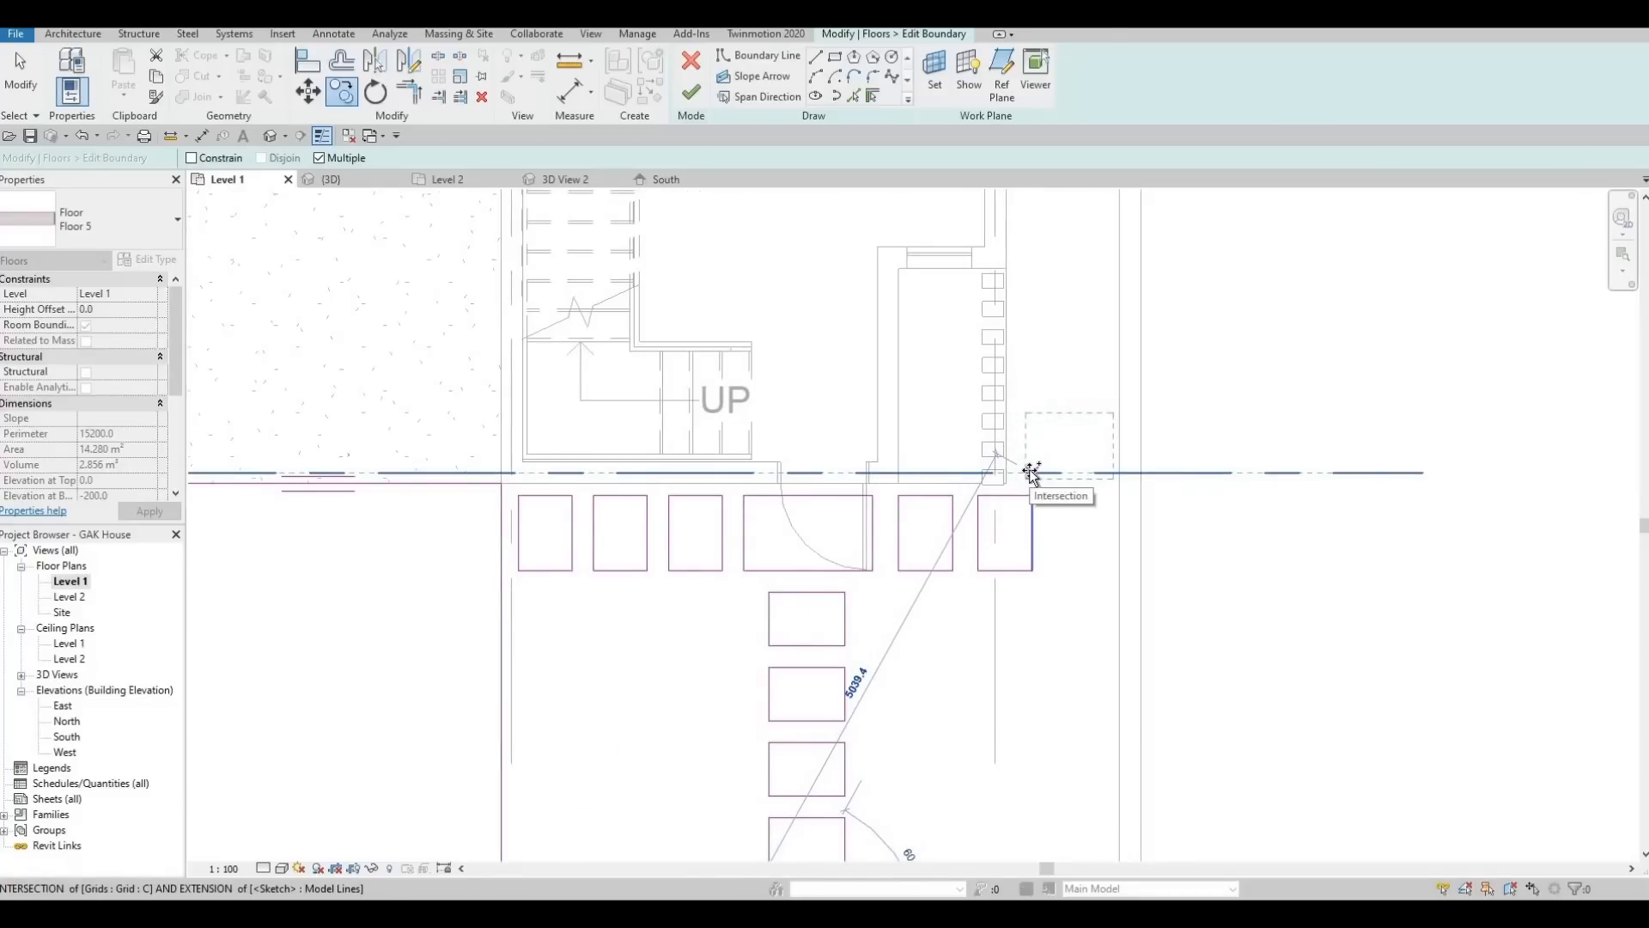
scroll(1149, 574, down, 4)
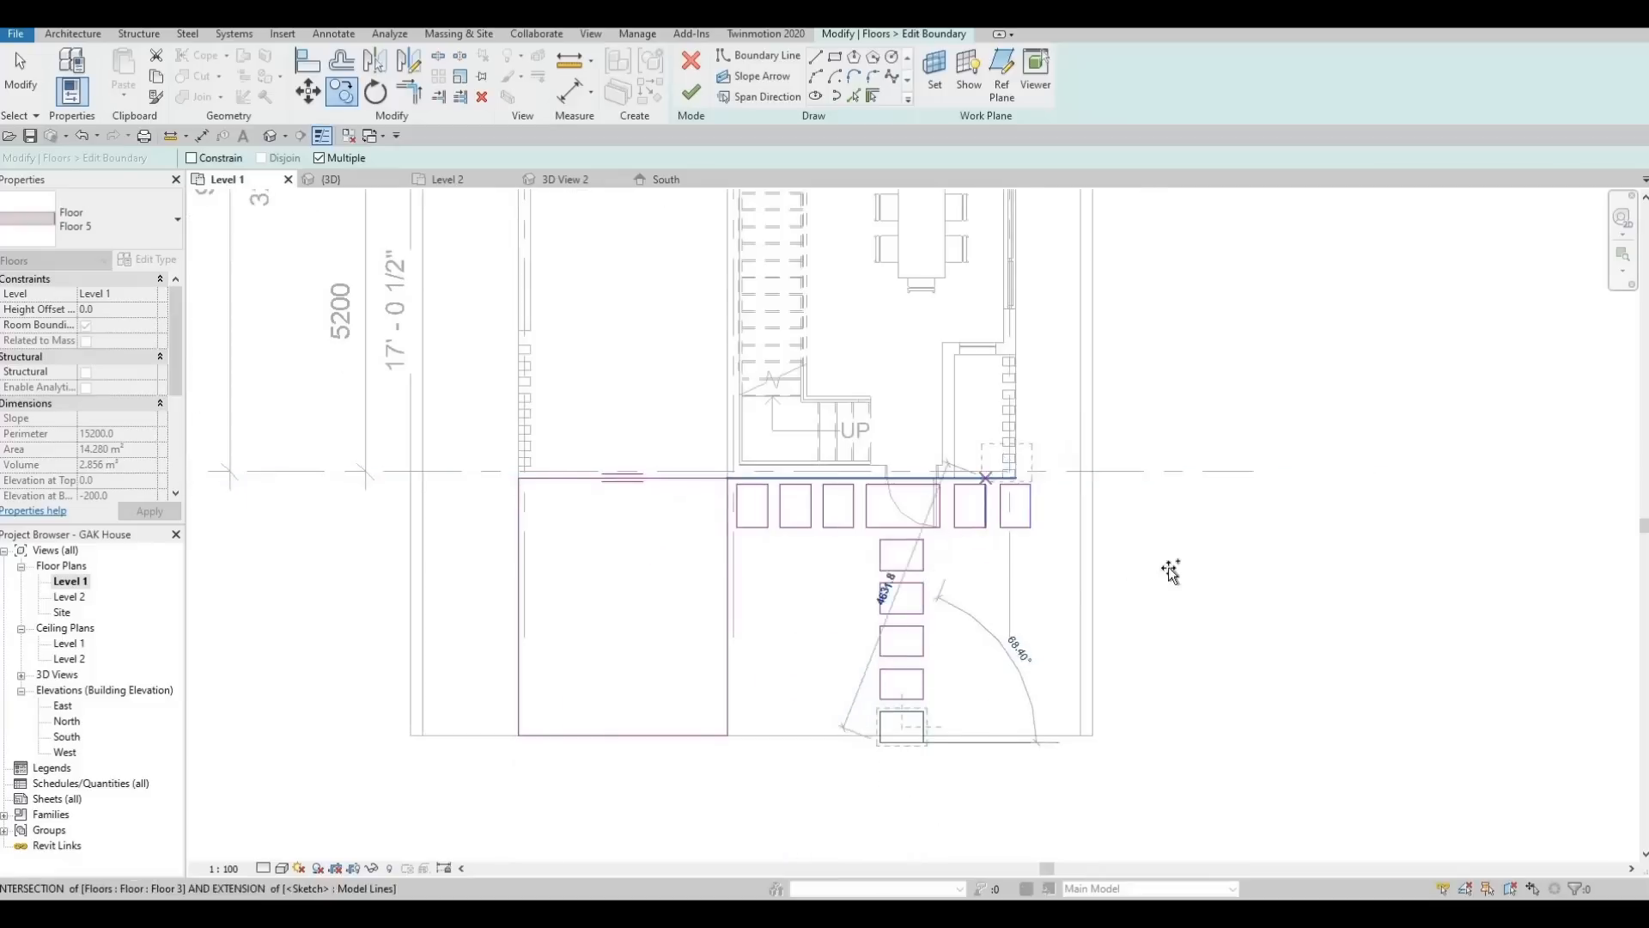
scroll(932, 534, up, 2)
scroll(932, 534, up, 1)
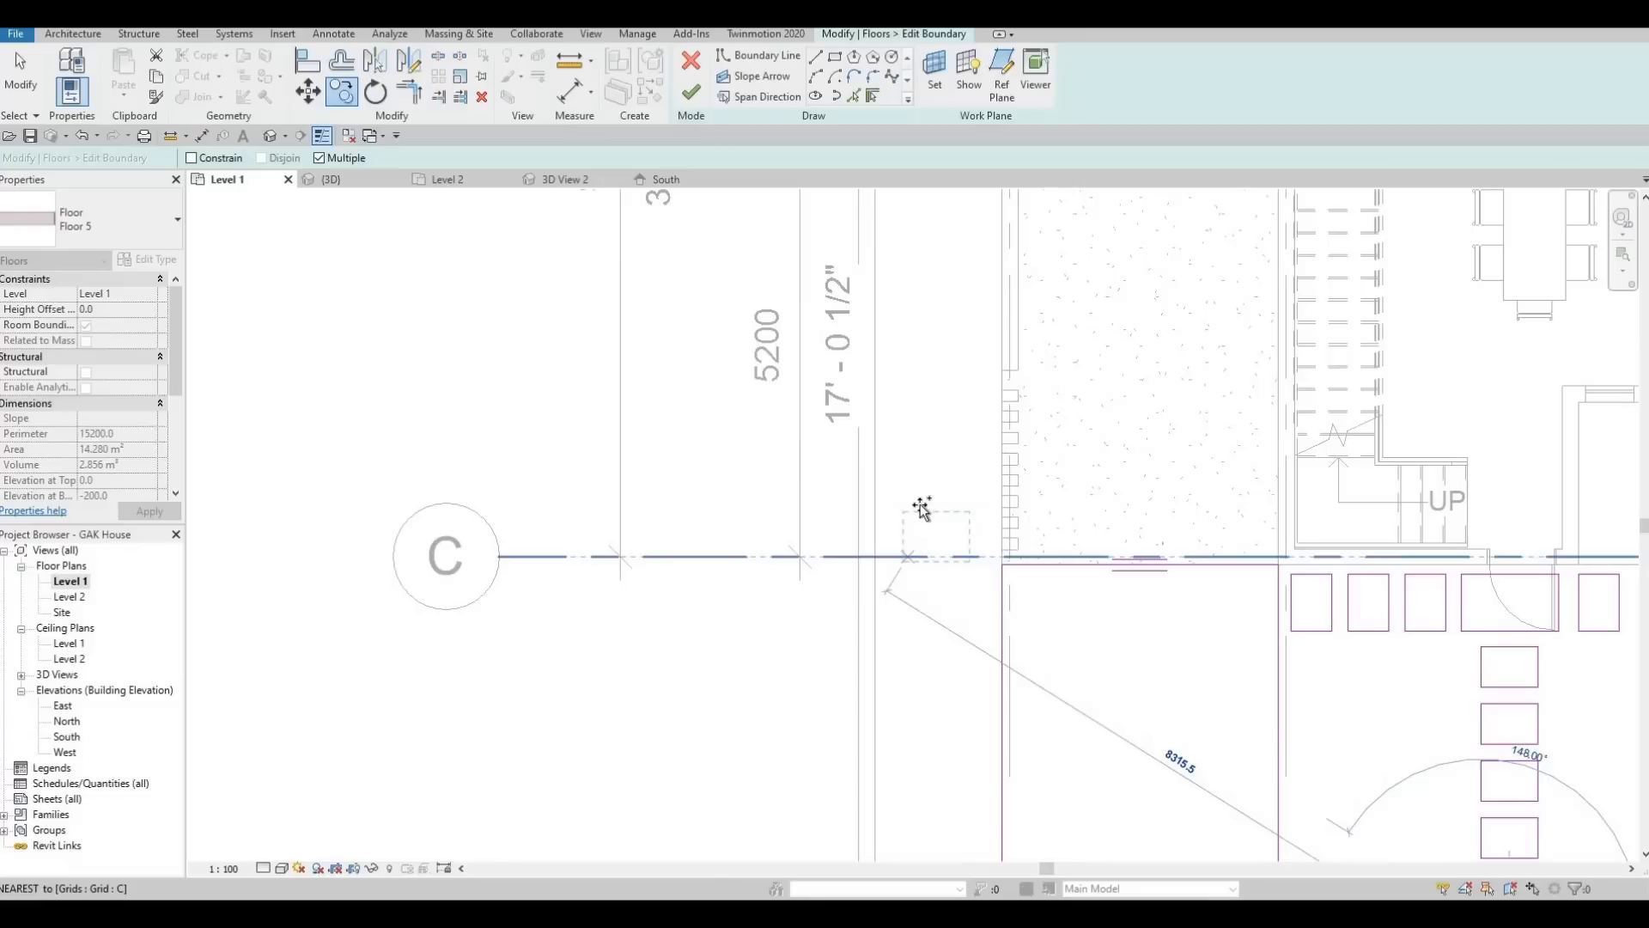
click(919, 508)
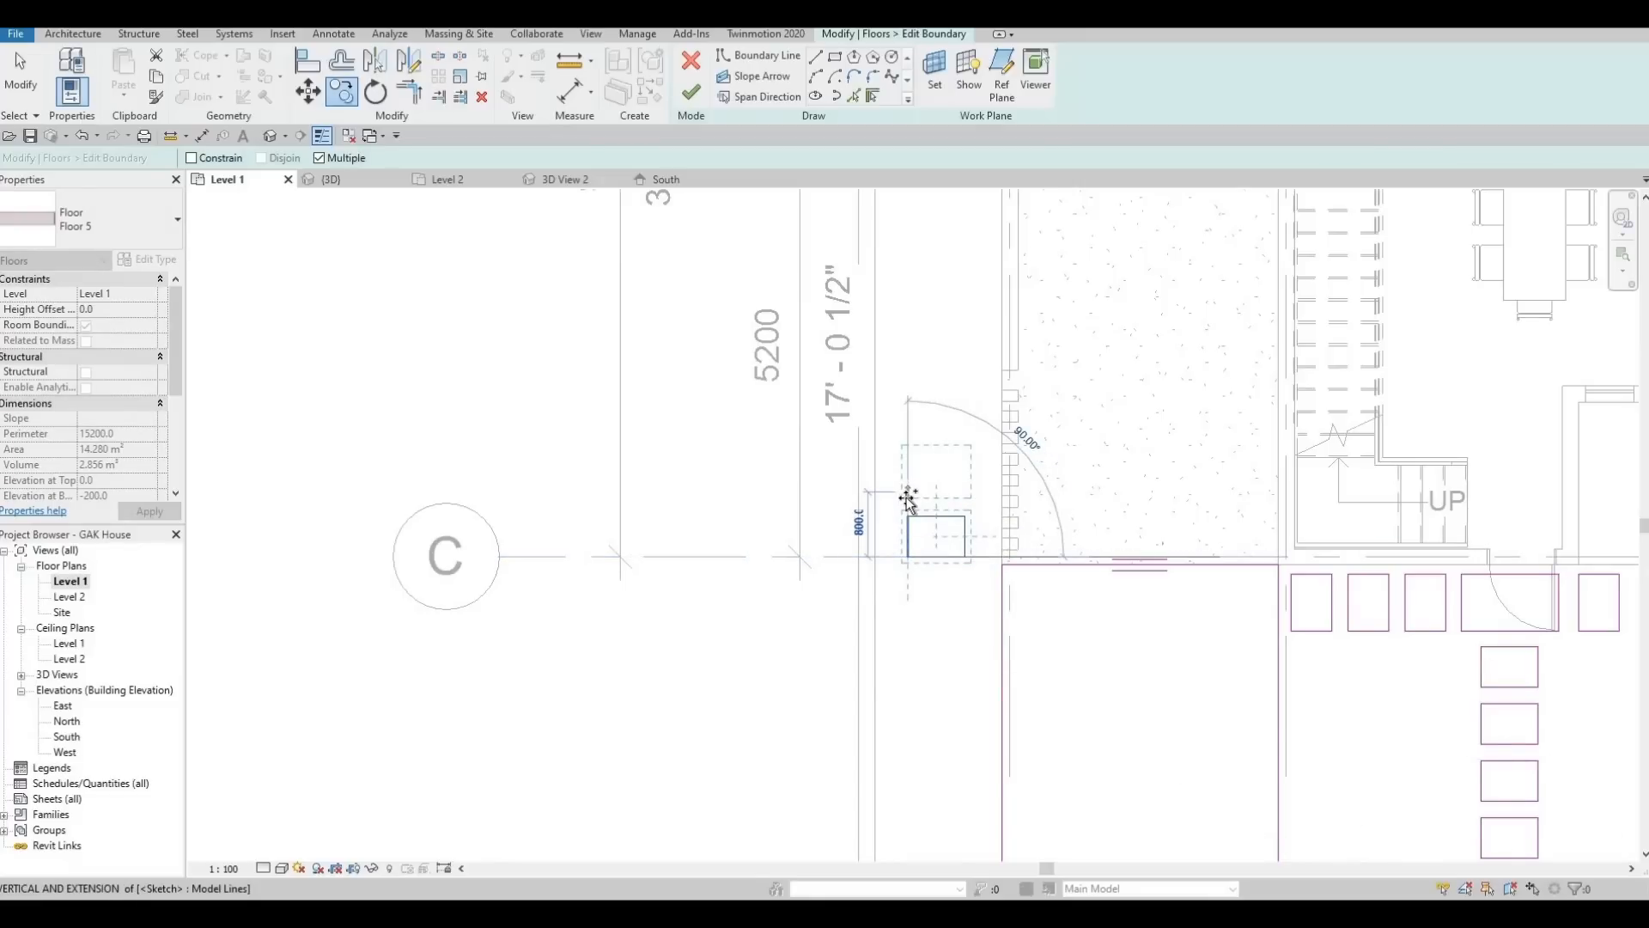
Copy the west side yard paving rectangle northward from grid line C four times, about 700 mm apart
click(912, 436)
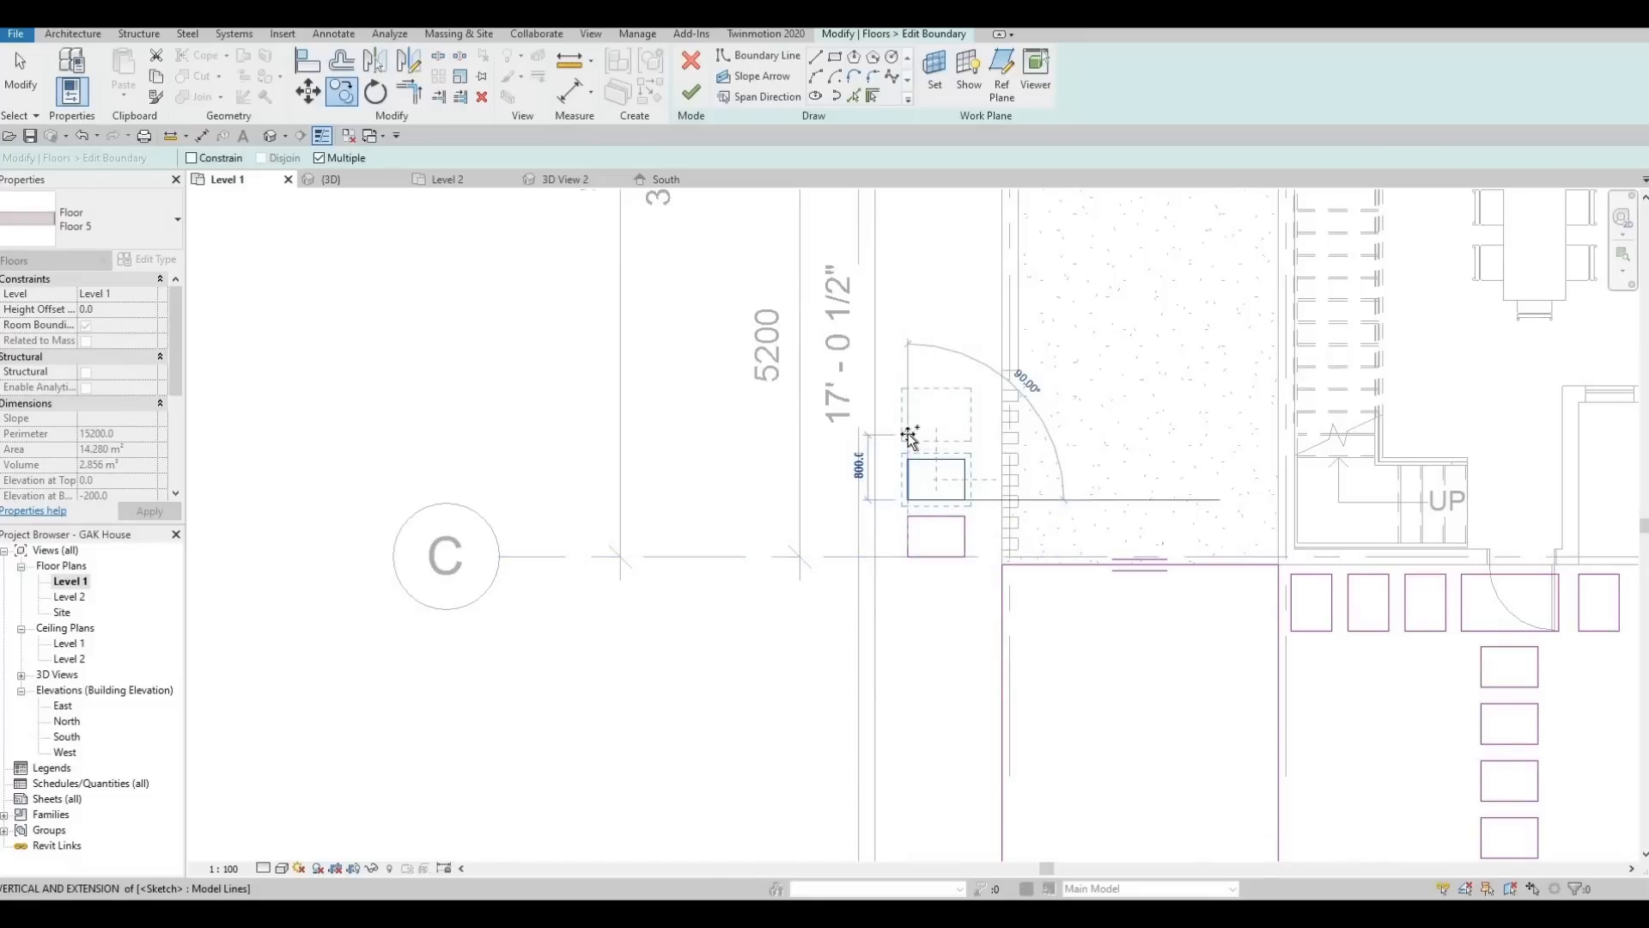
click(906, 385)
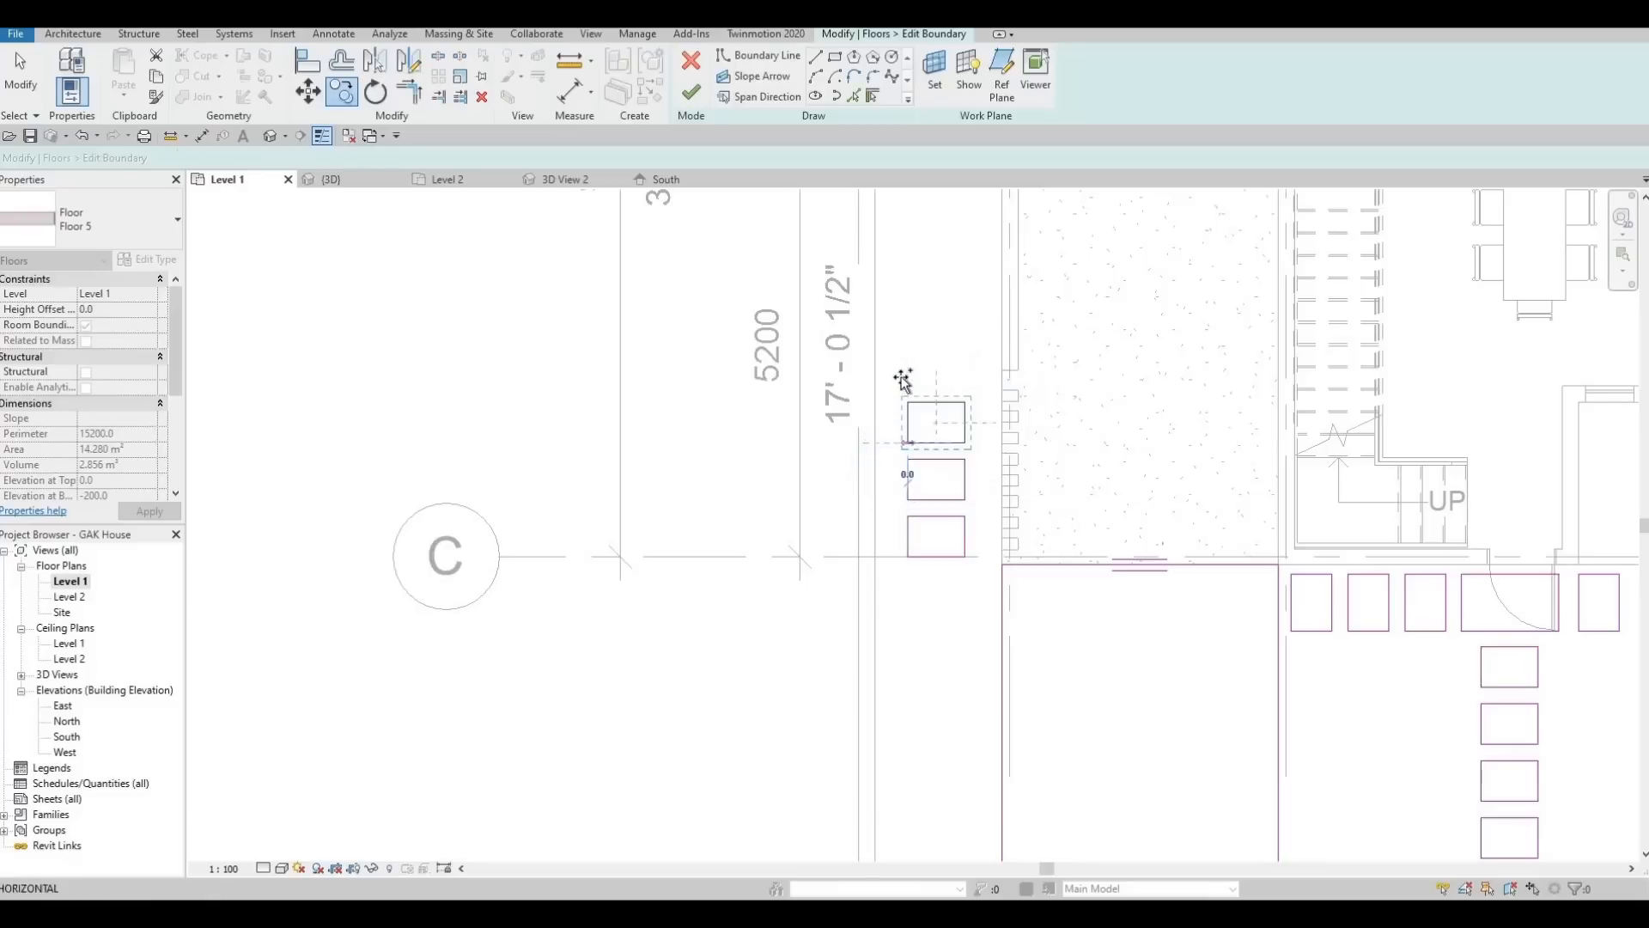
click(905, 385)
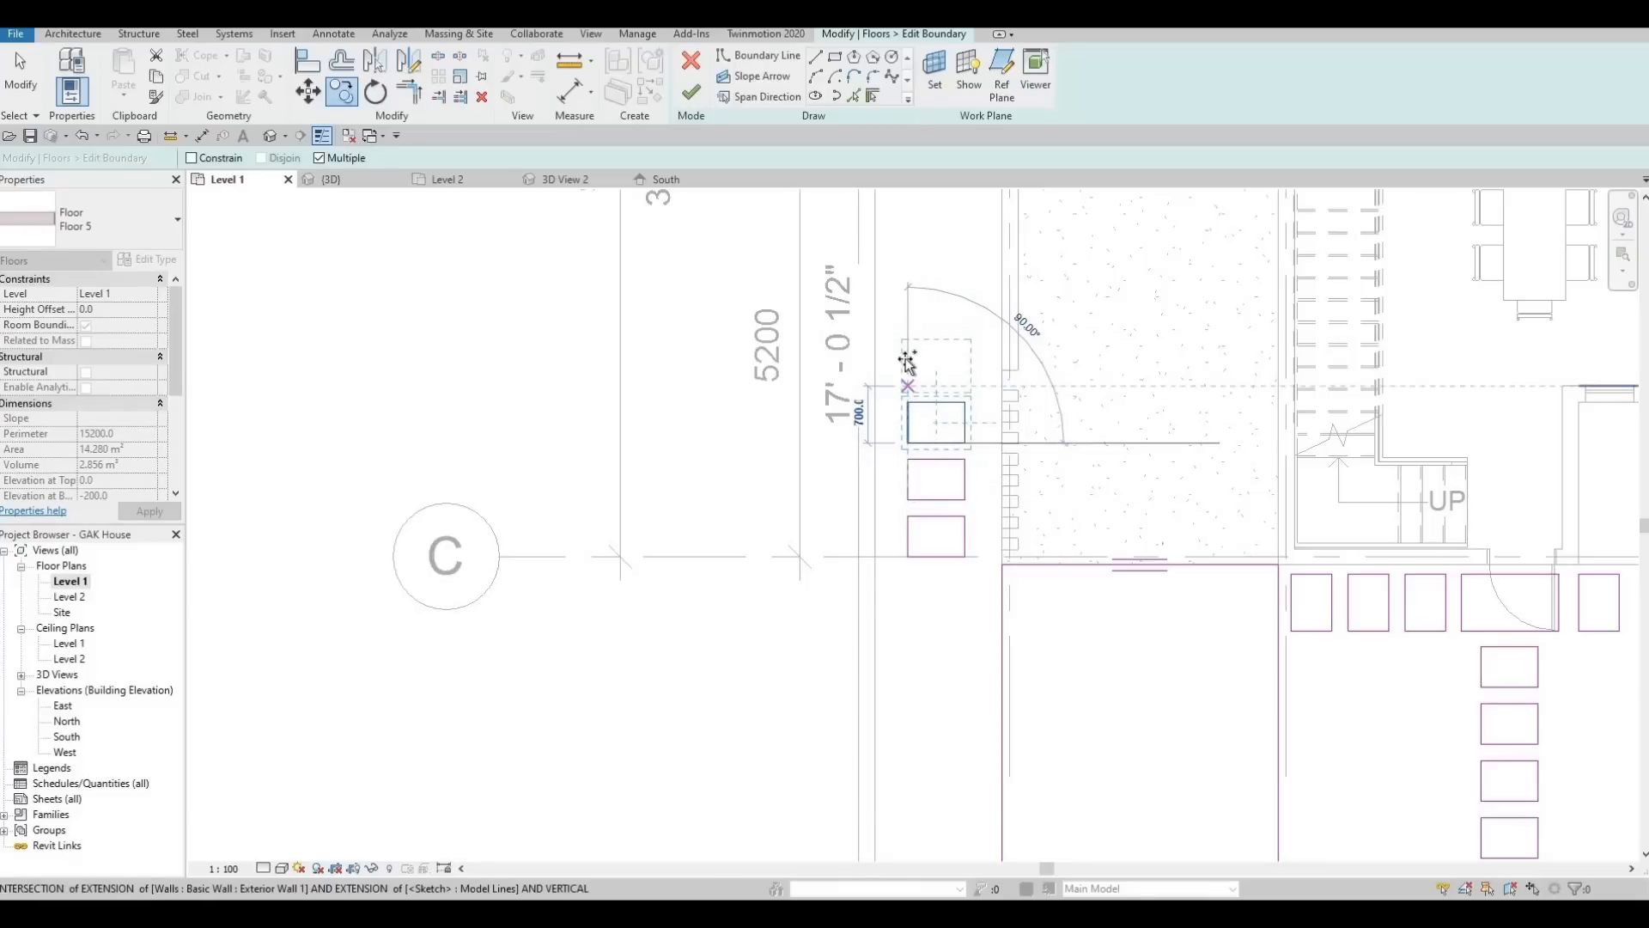
click(912, 324)
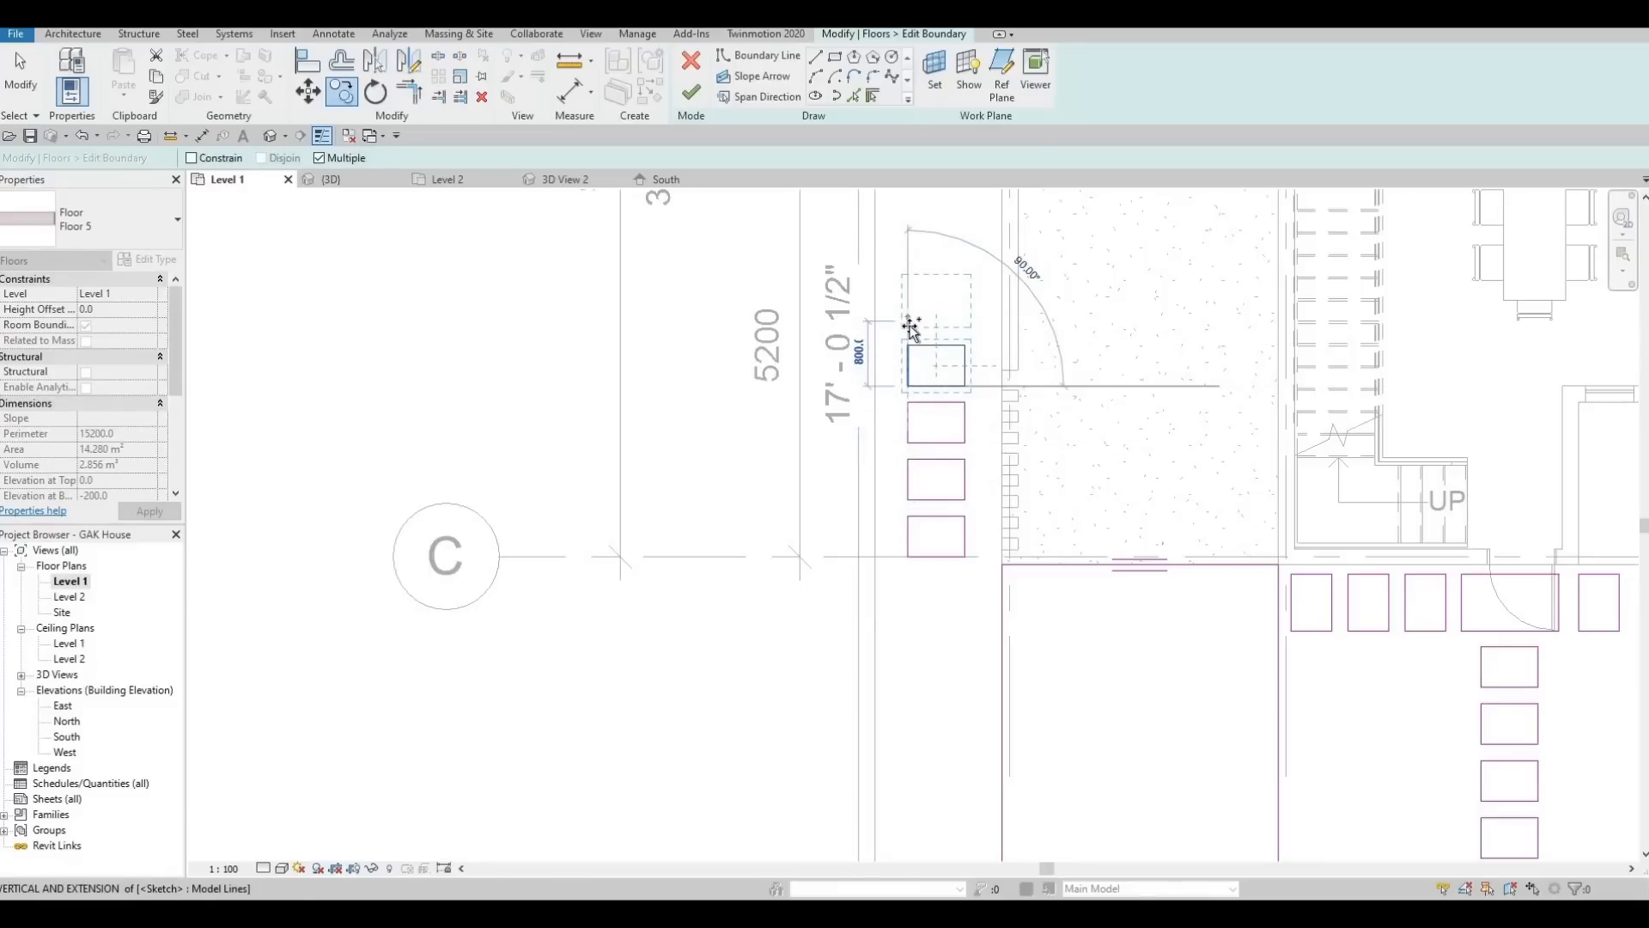
click(915, 311)
Continue the west side yard column with four more copies about 700 mm apart, reaching just north of grid line B
middle_drag(912, 271, 916, 485)
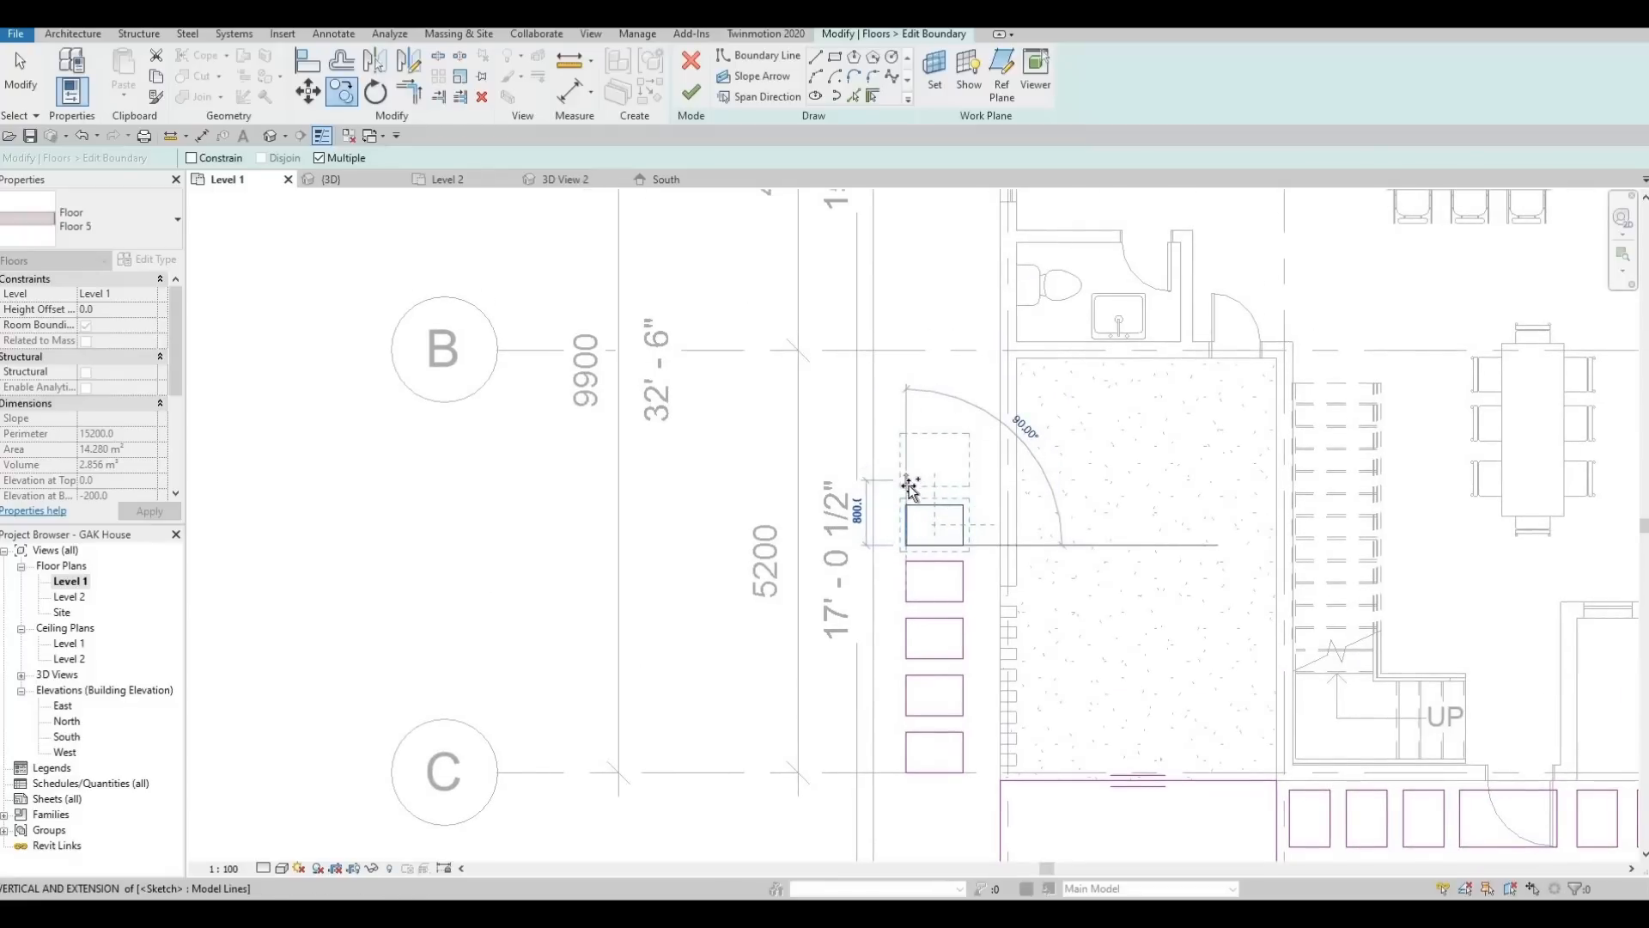
click(911, 429)
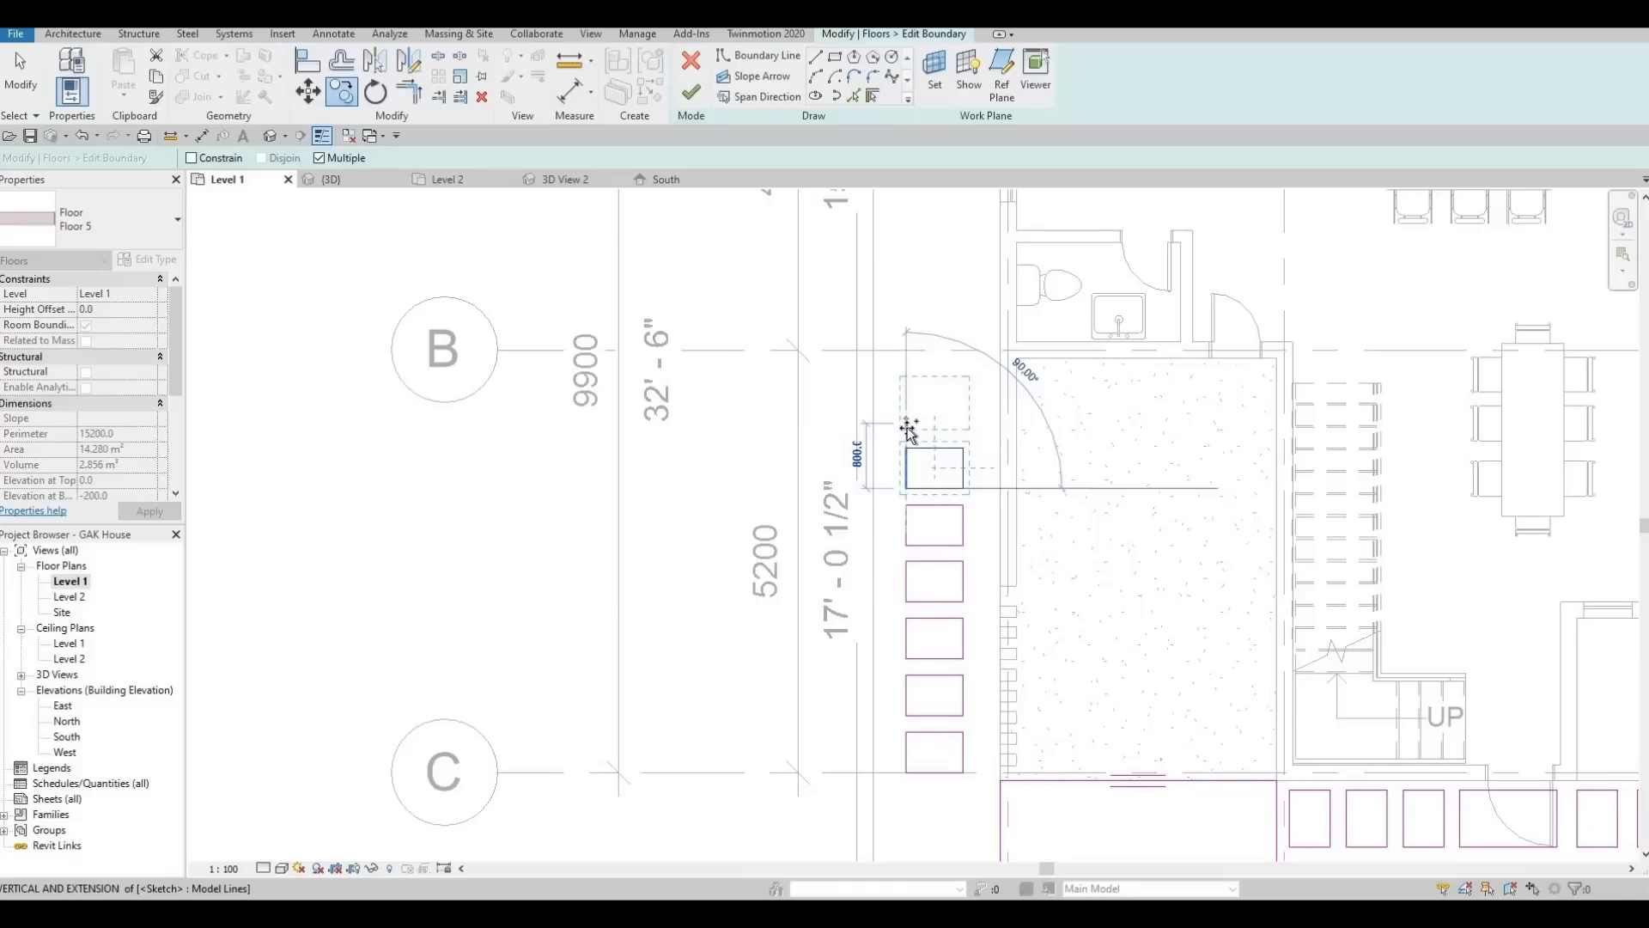
click(913, 384)
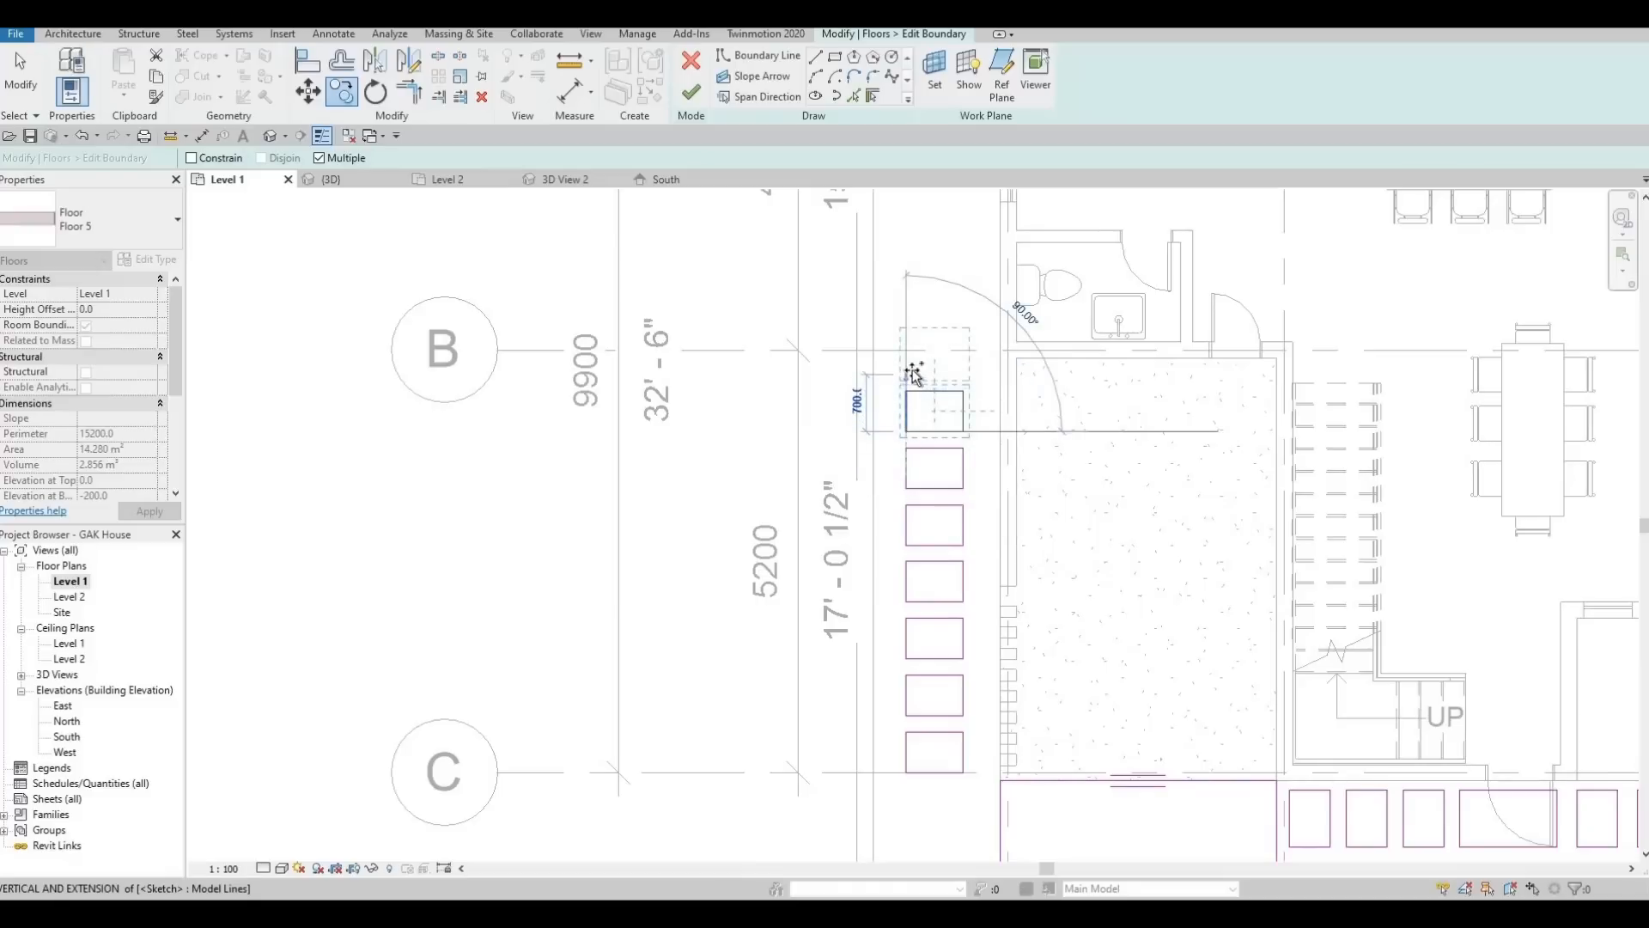
click(903, 297)
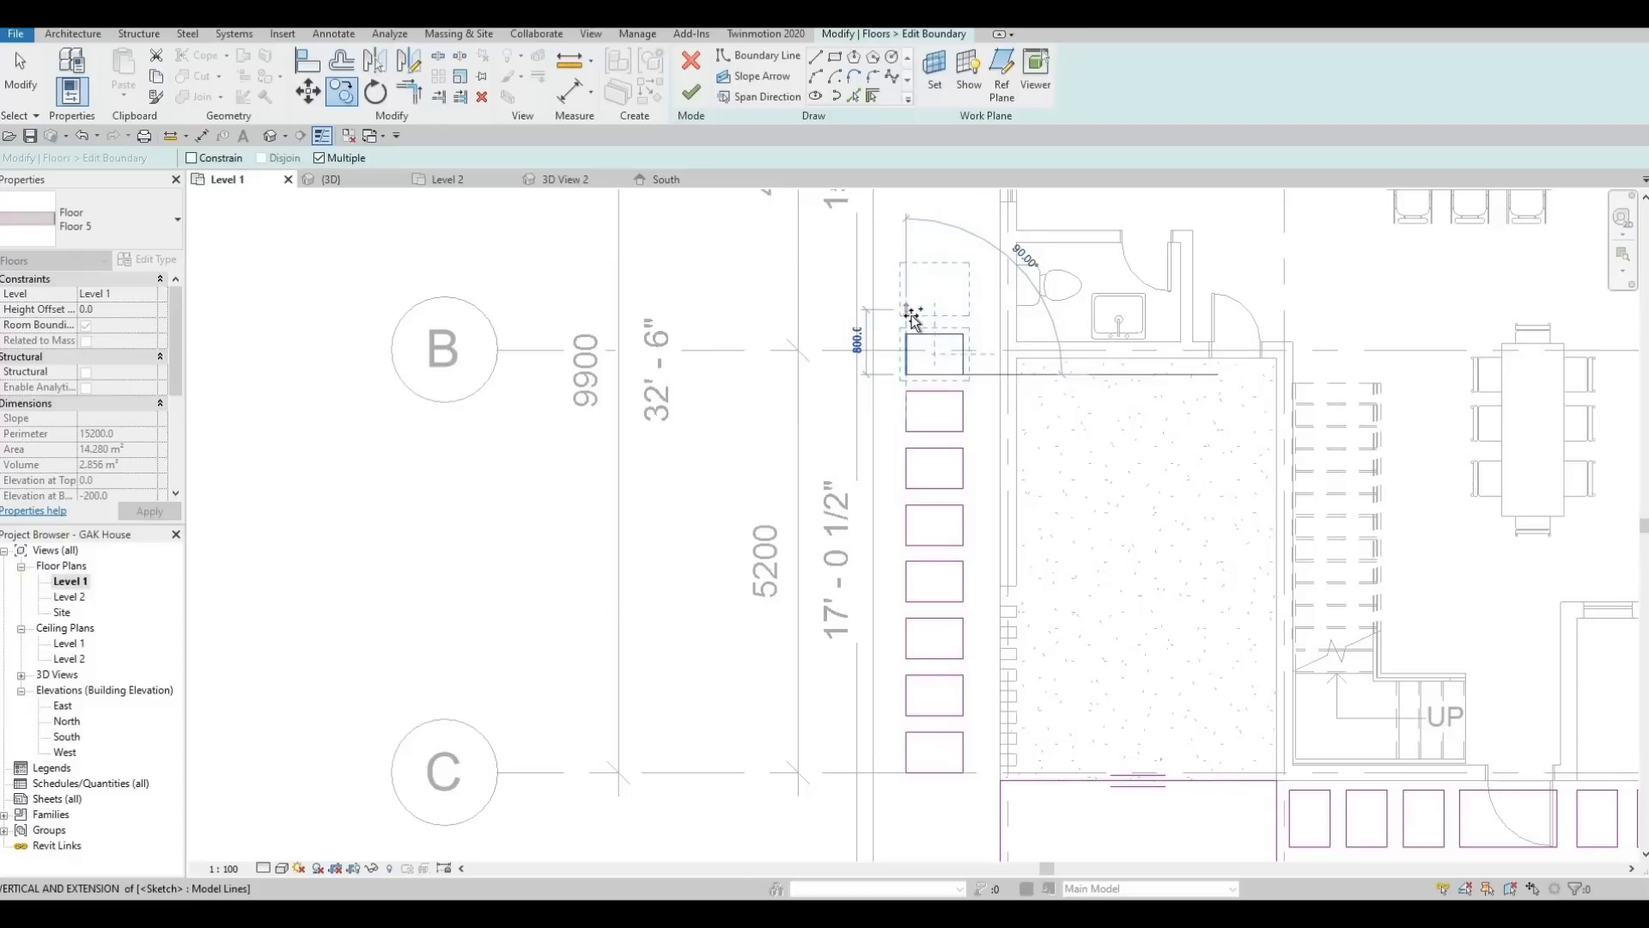
click(912, 318)
Extend the west side yard column with four further copies about 700 mm apart, up alongside the living room
middle_drag(887, 421, 870, 627)
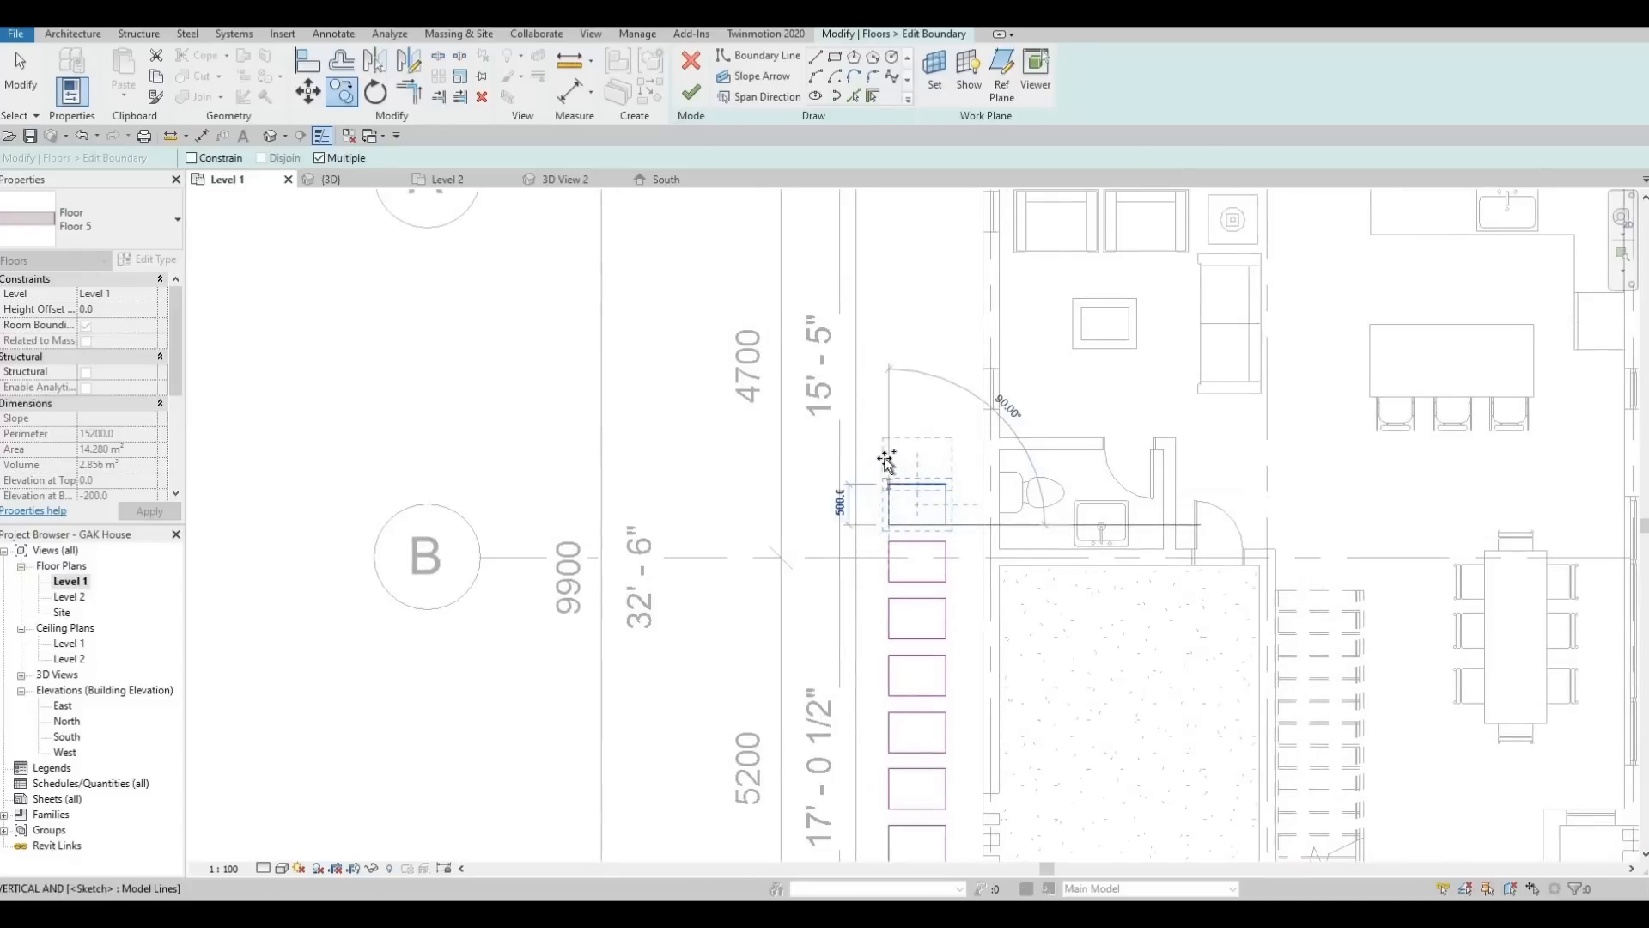
click(892, 464)
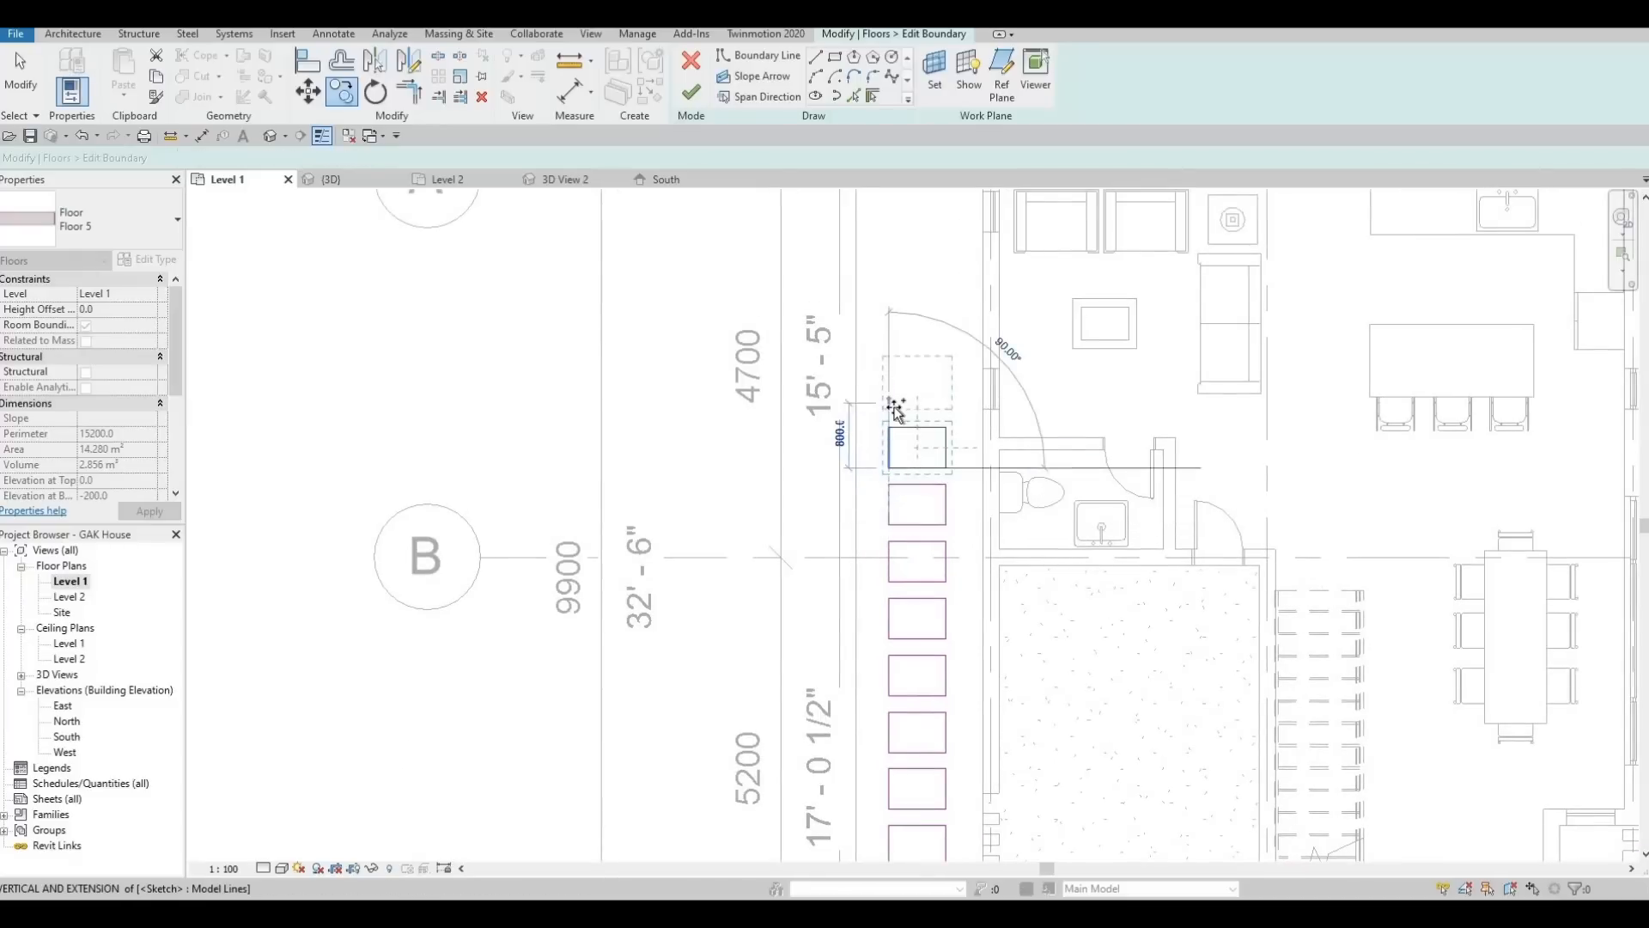
click(896, 352)
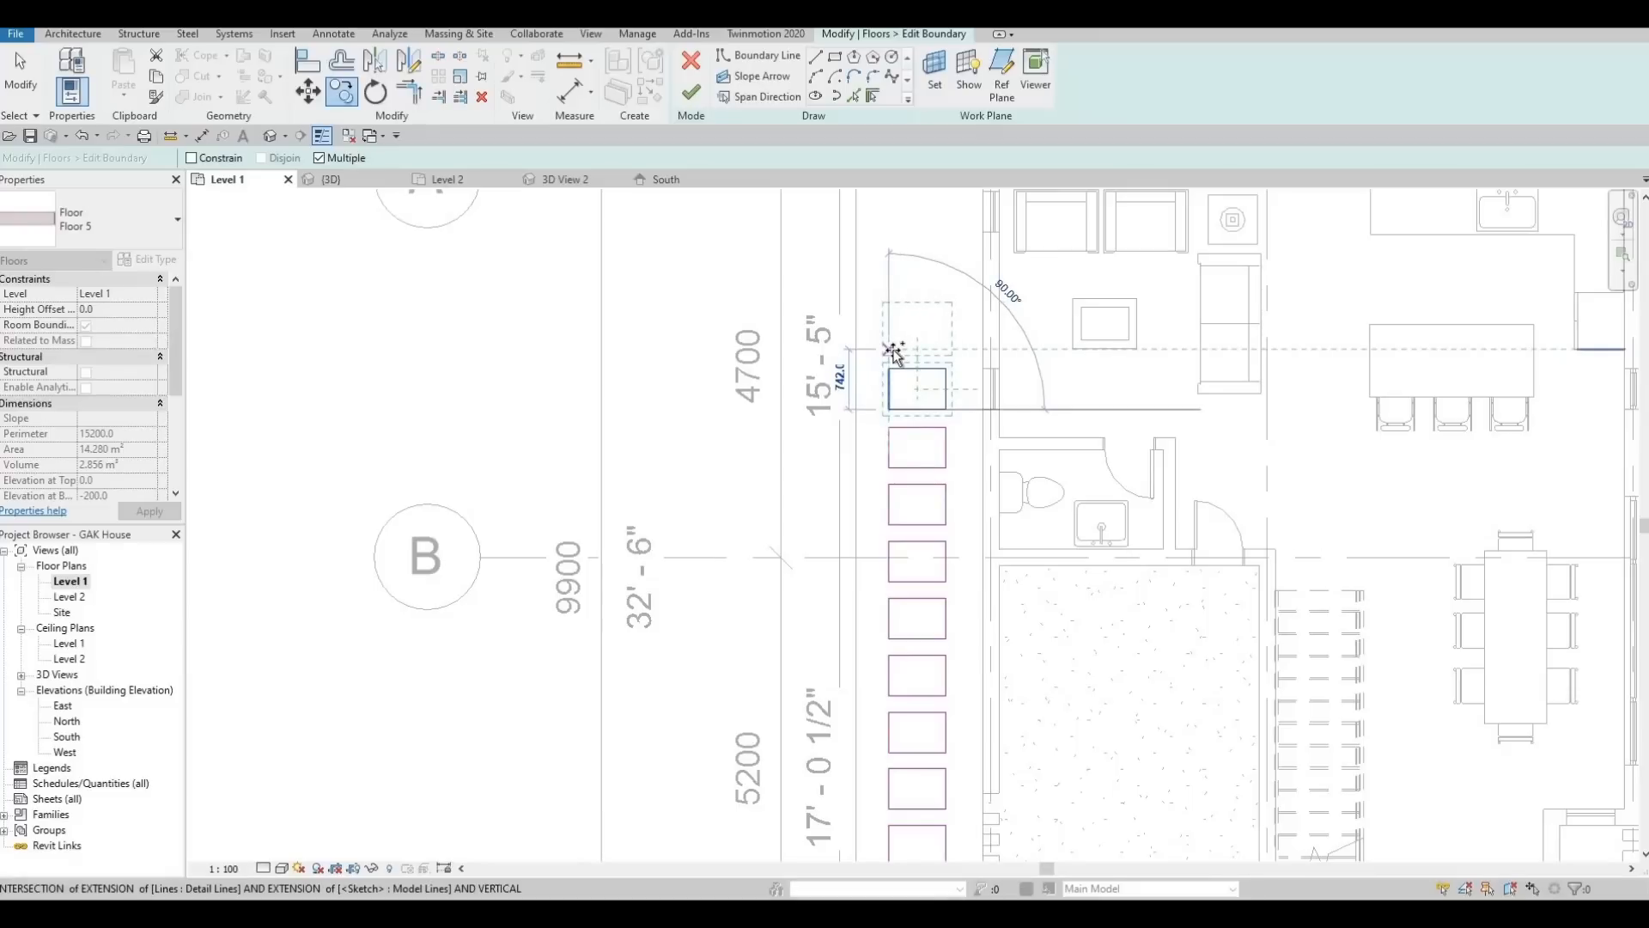
scroll(894, 353, up, 2)
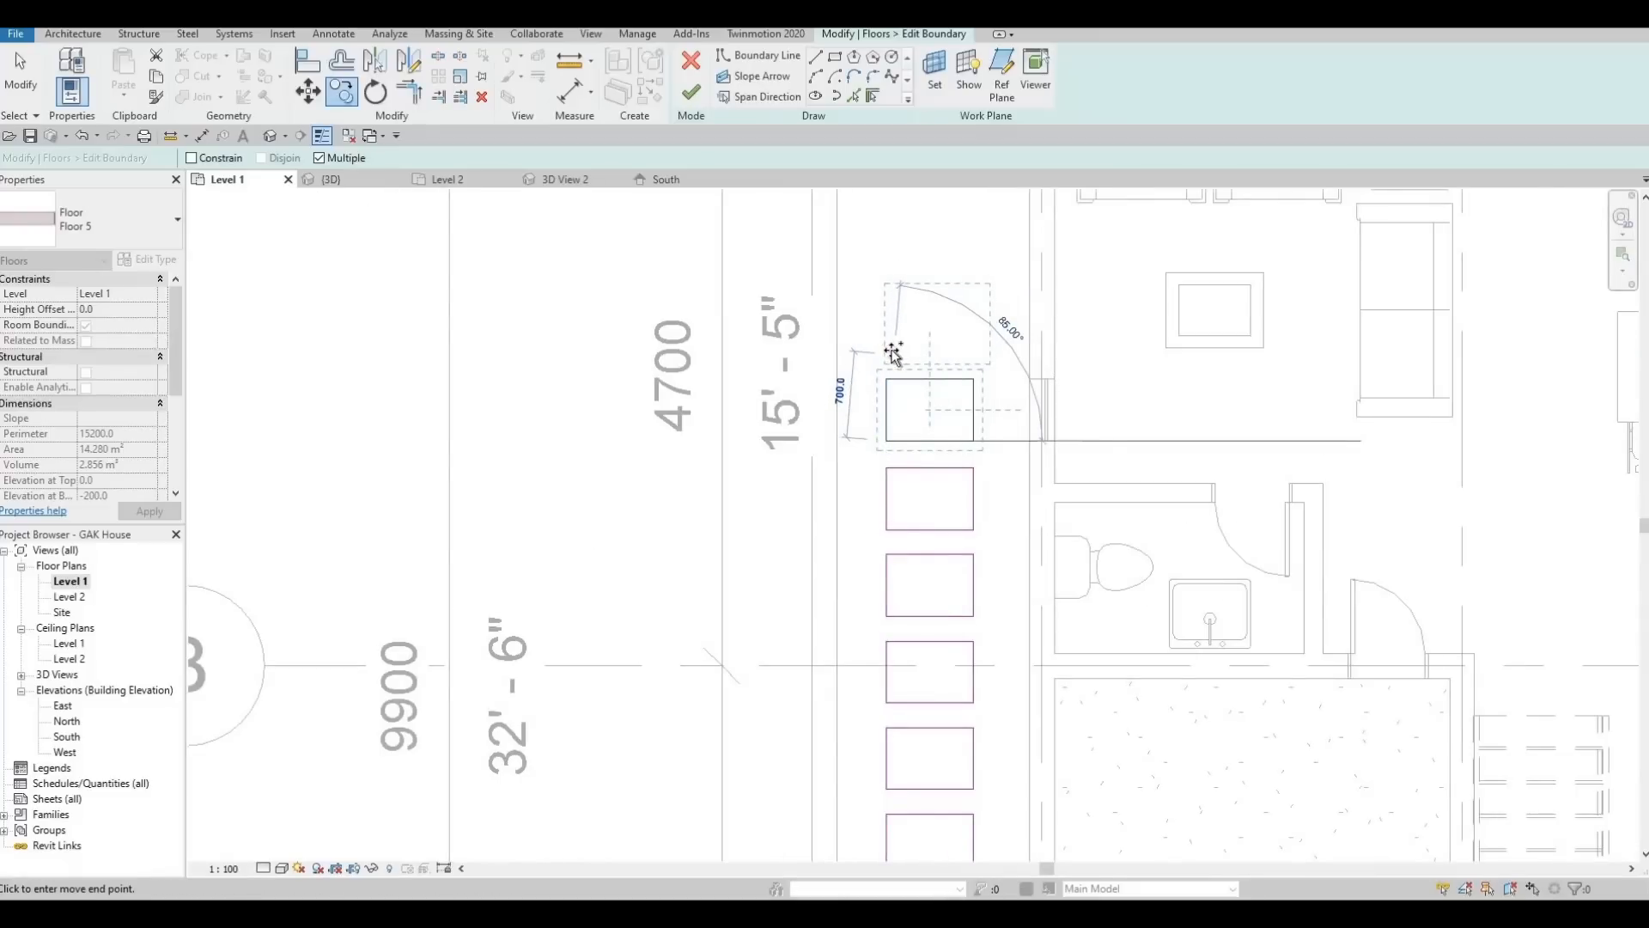
click(894, 352)
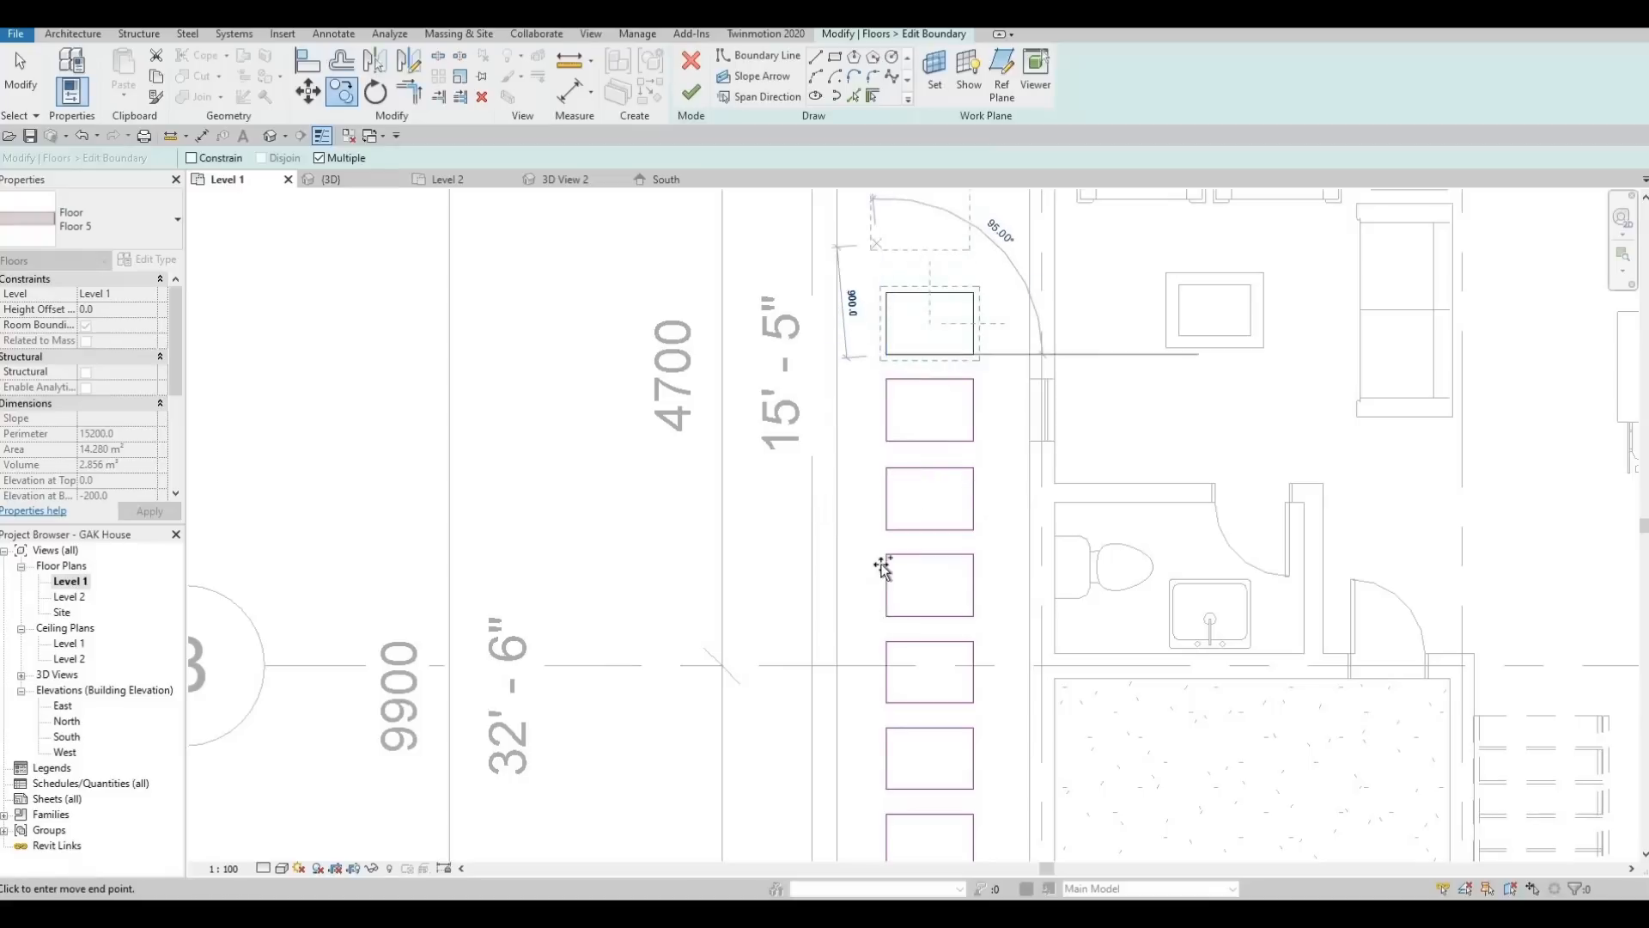
middle_drag(895, 273, 880, 555)
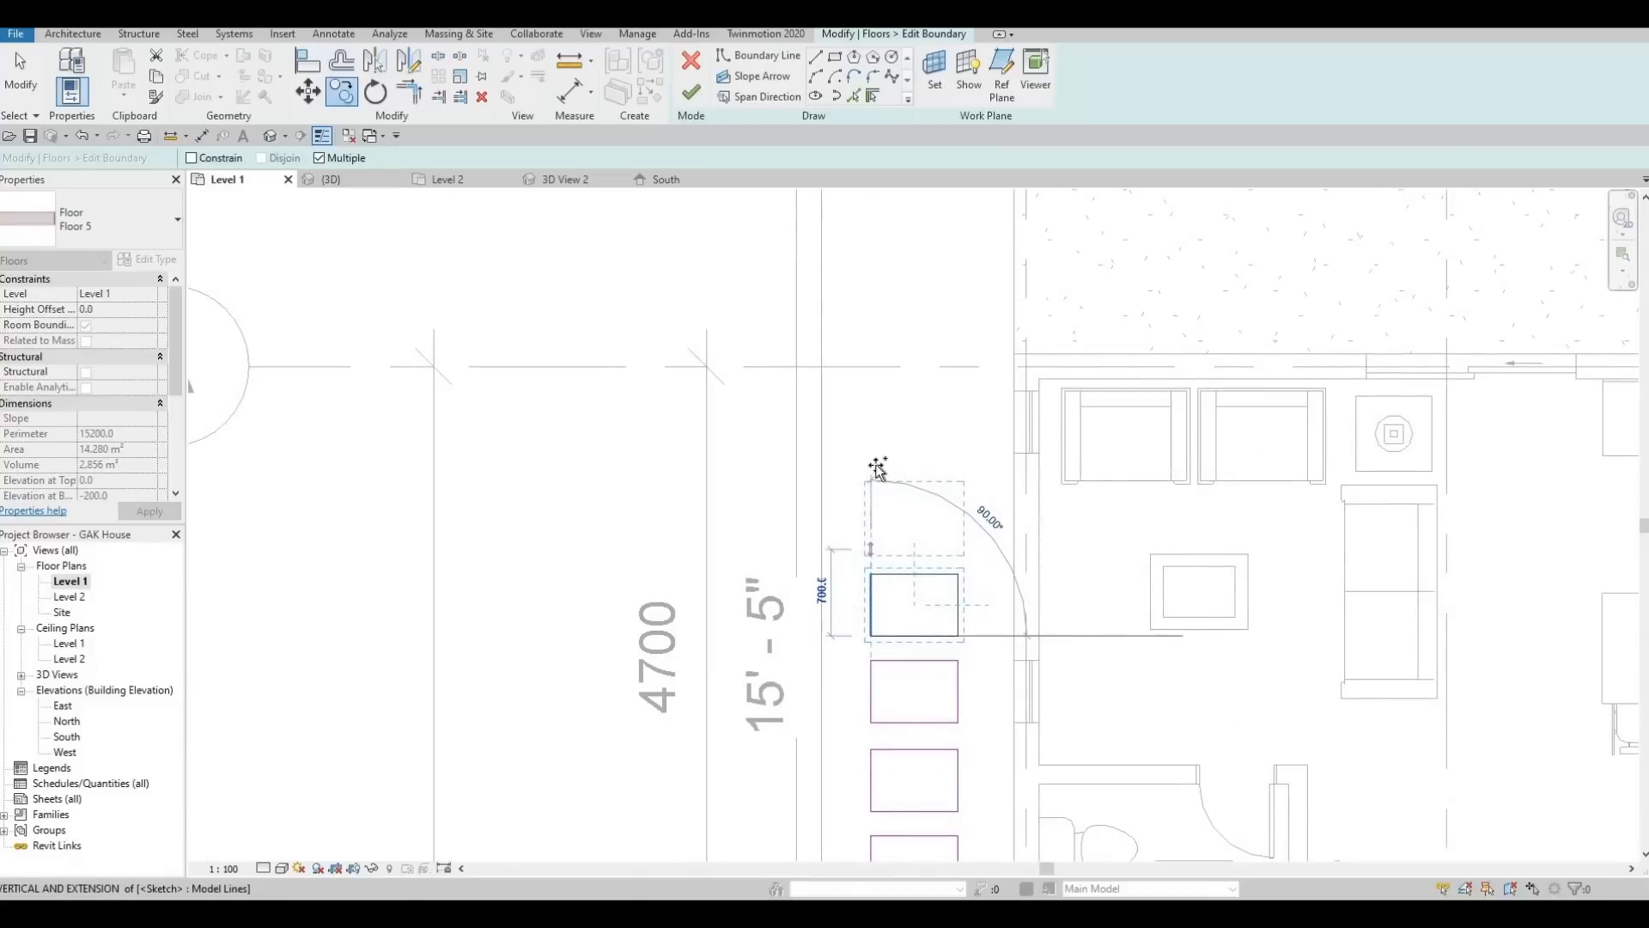
click(878, 468)
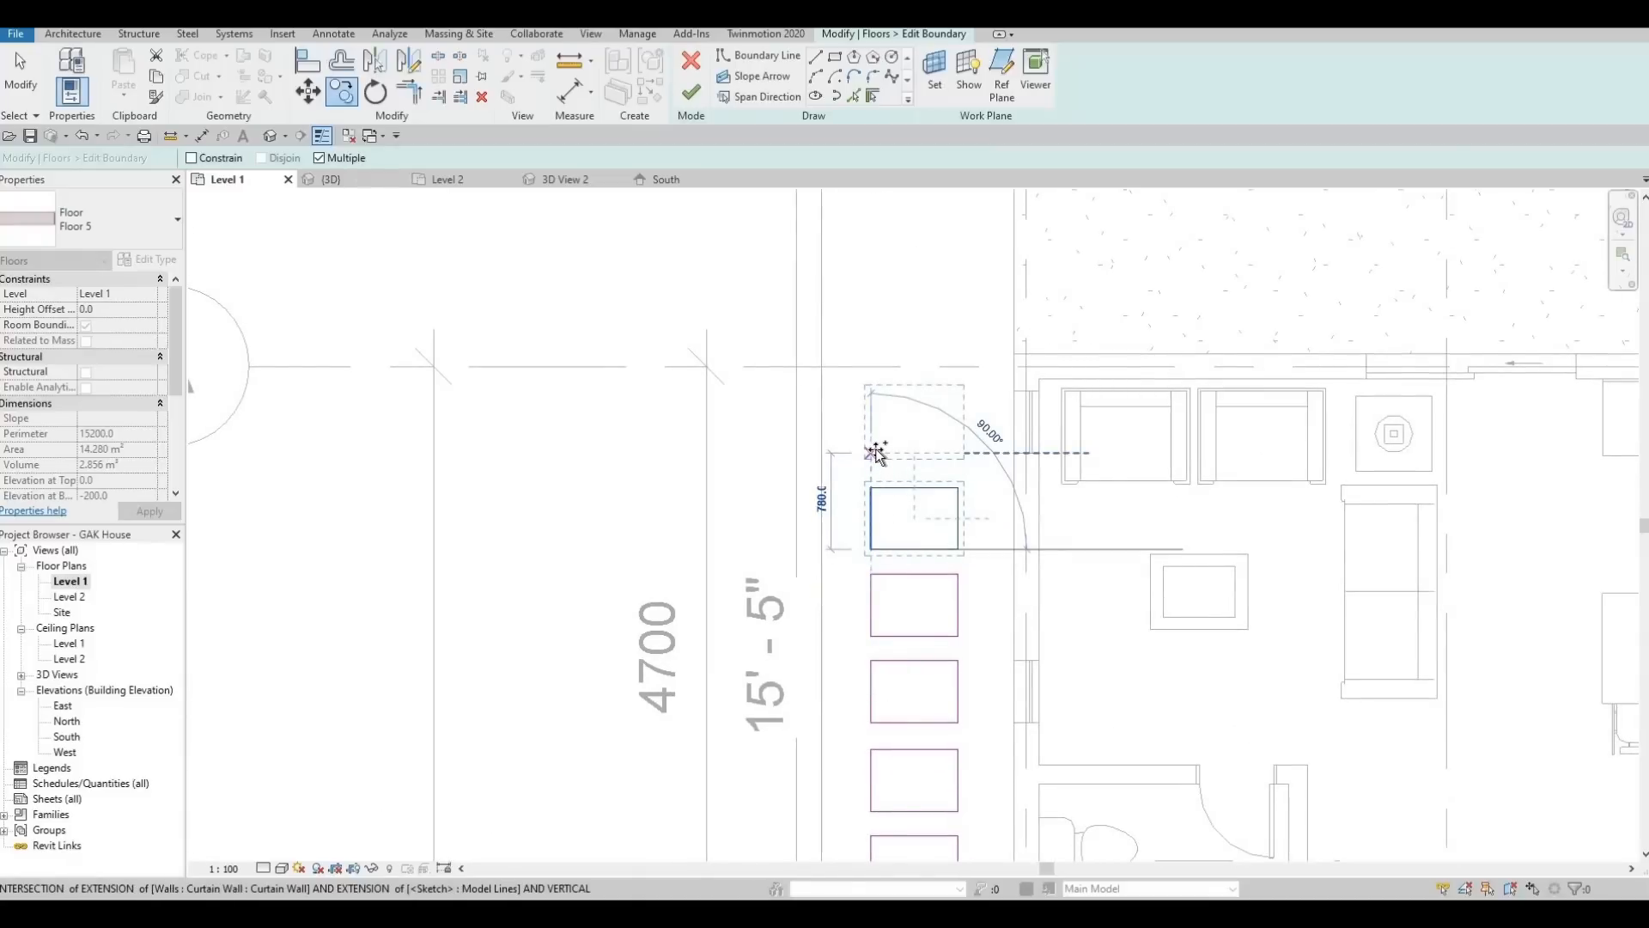
Extend the west side yard paving column with two more copies, reaching just north of grid line A, and finish copying
click(876, 369)
click(873, 368)
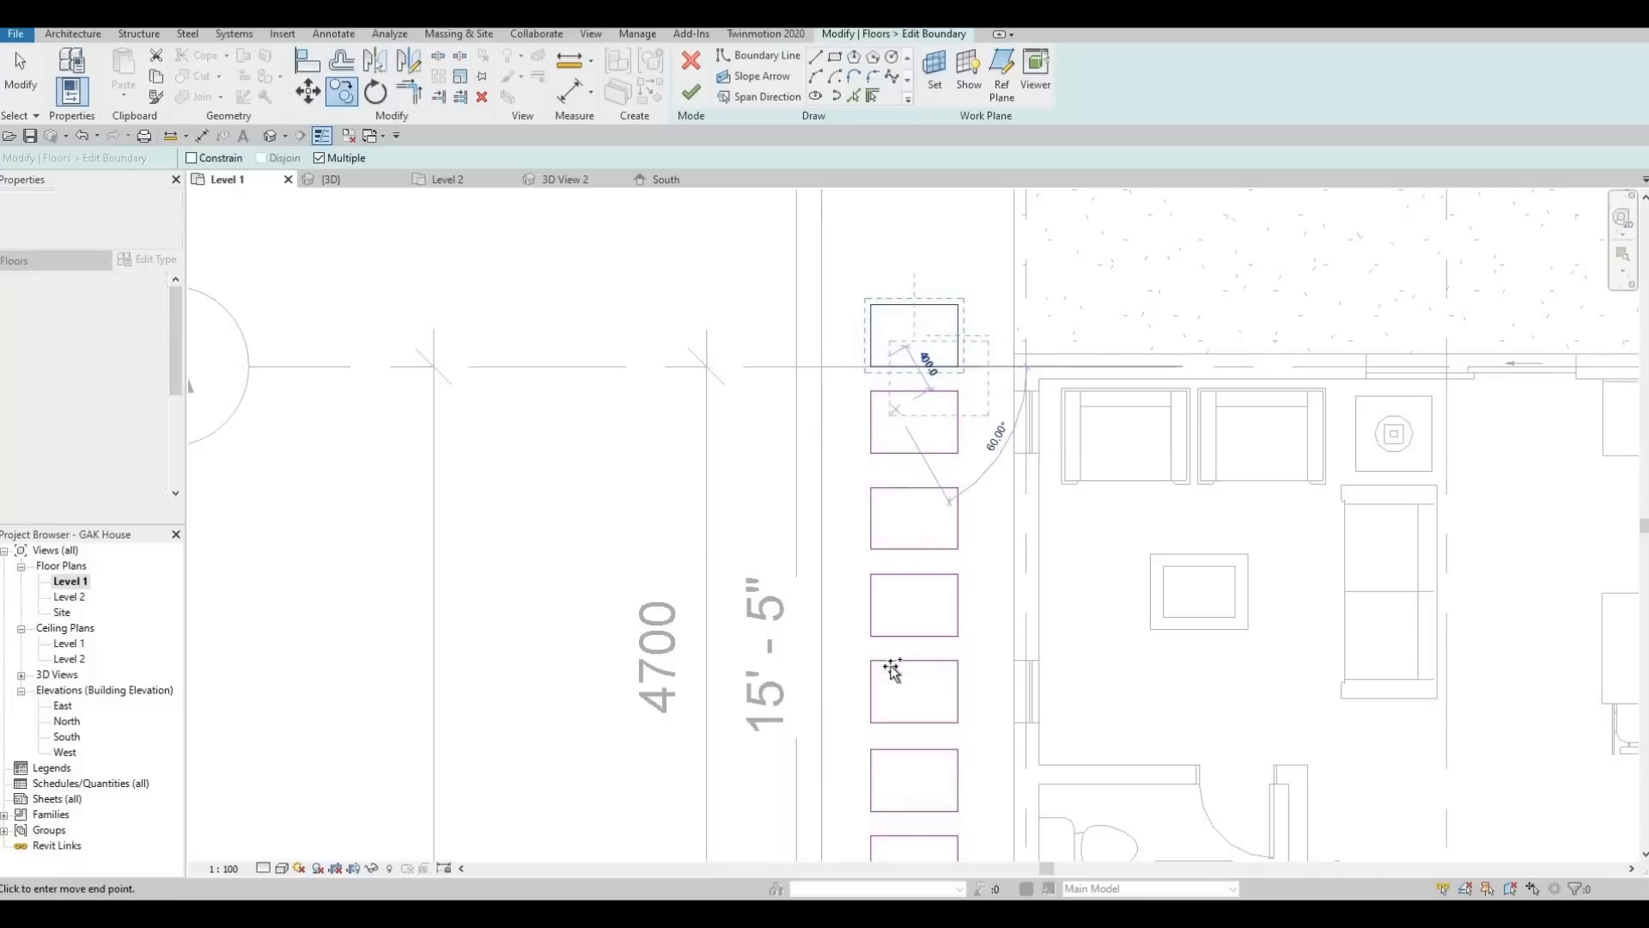
middle_drag(895, 341, 889, 539)
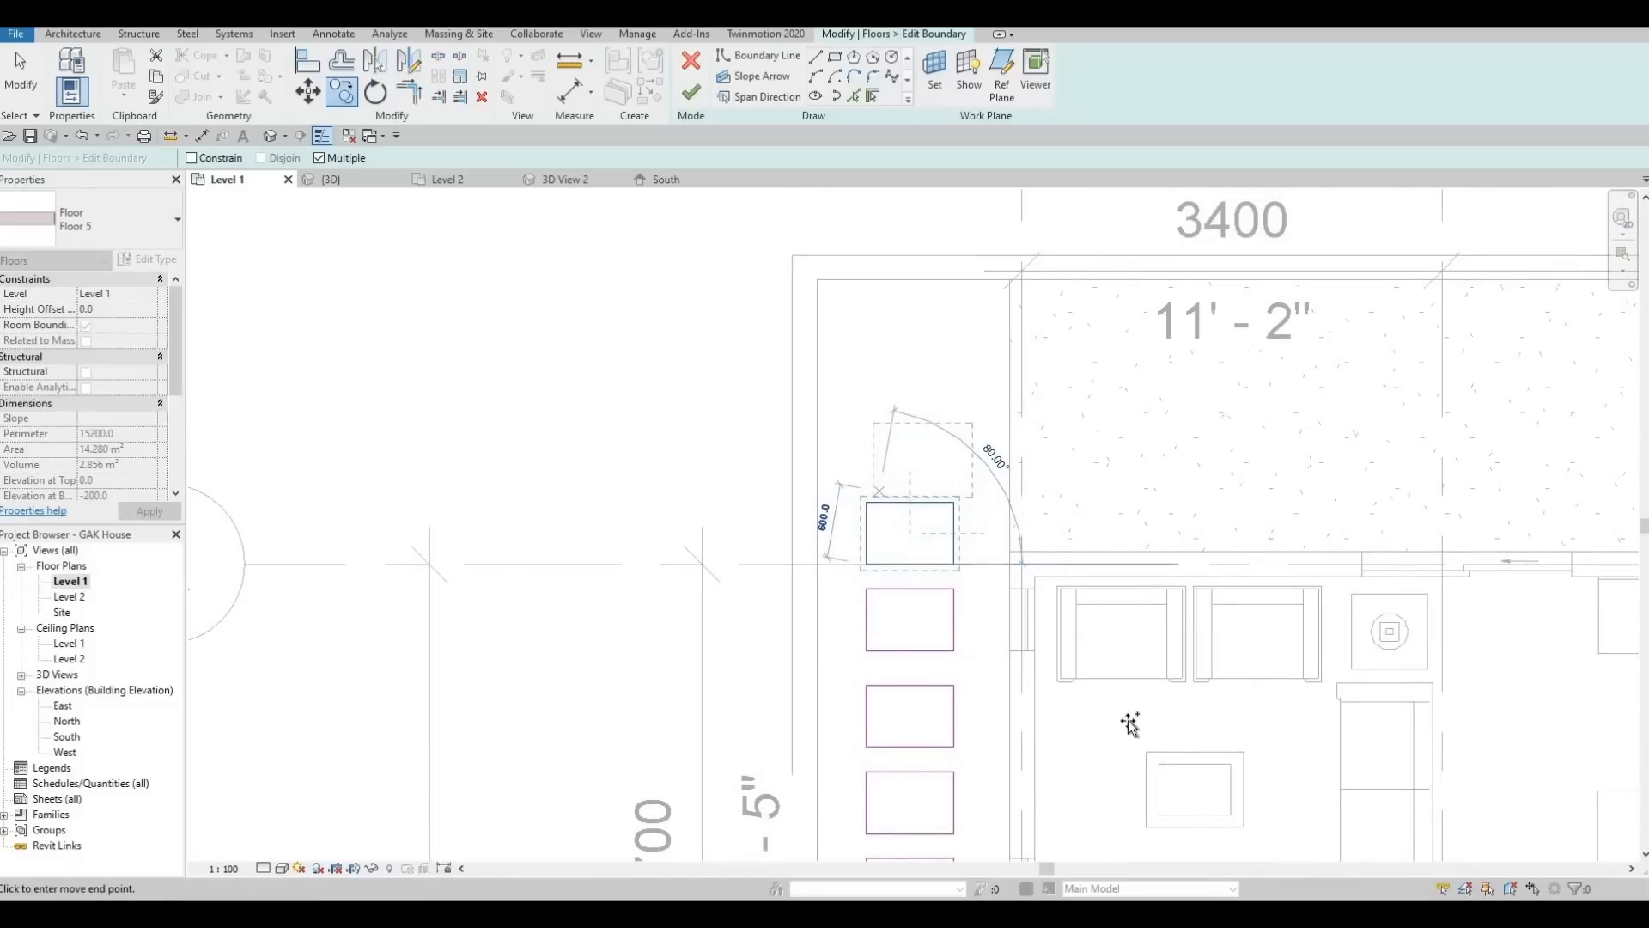
scroll(1012, 529, down, 4)
scroll(894, 602, up, 2)
scroll(894, 601, down, 3)
key(Escape)
key(Escape)
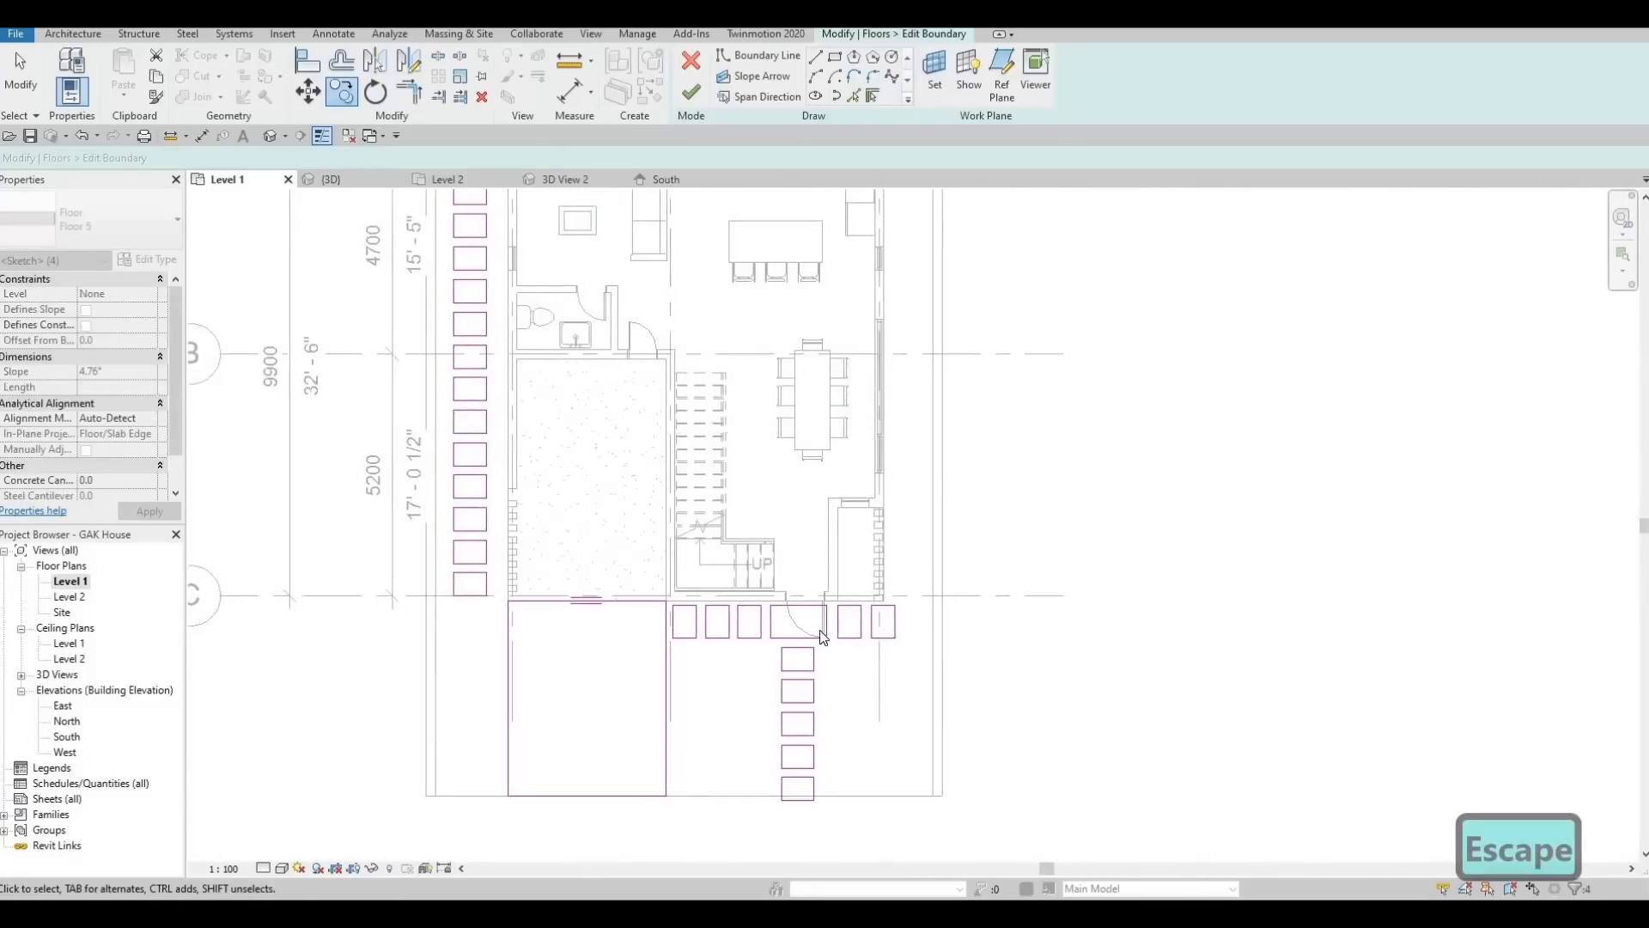
Delete the two paving rectangles east of the wide slab at the front door
scroll(784, 633, up, 3)
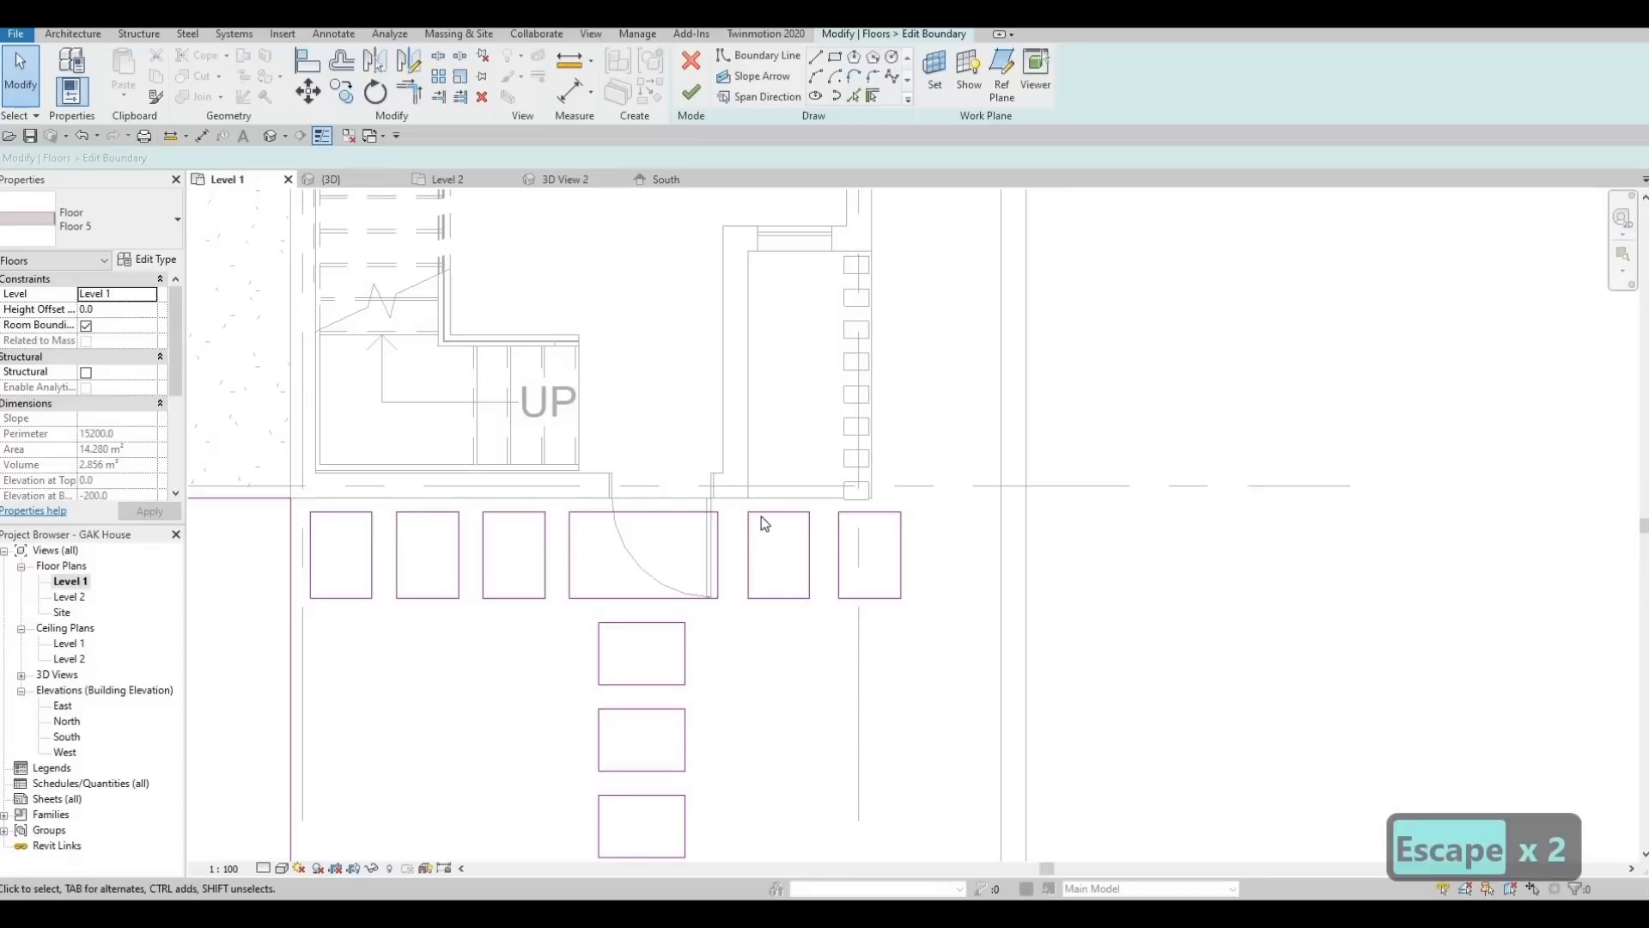
drag(737, 506, 913, 626)
key(Delete)
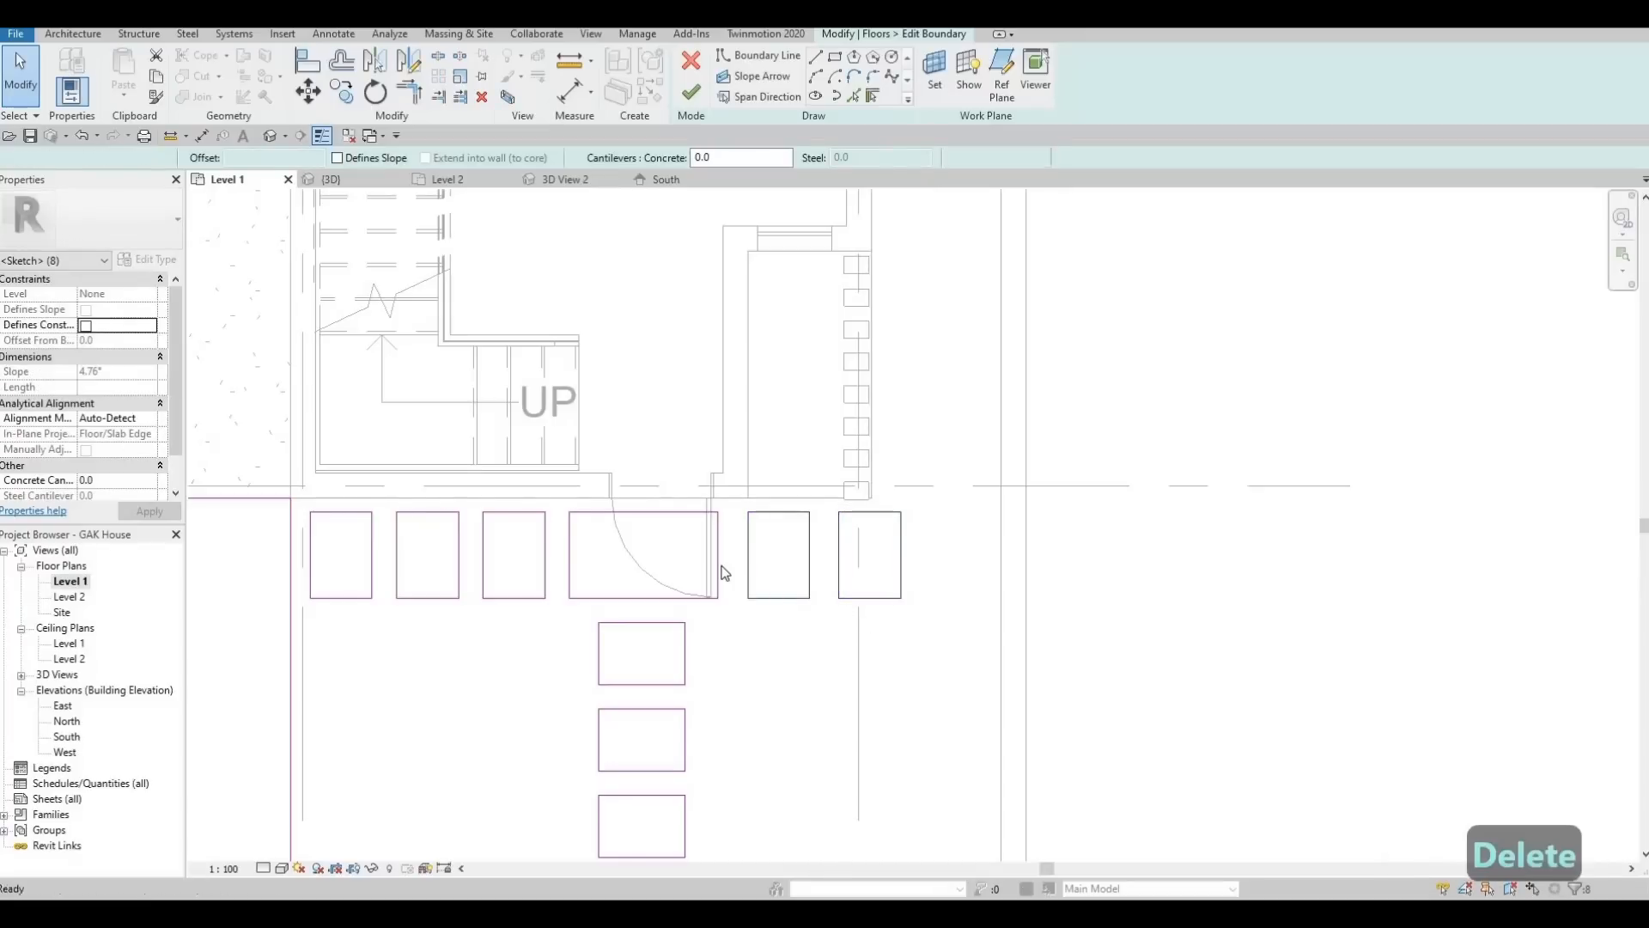
Move the east edge of the front door slab outward until the slab is 1440 mm wide
click(719, 573)
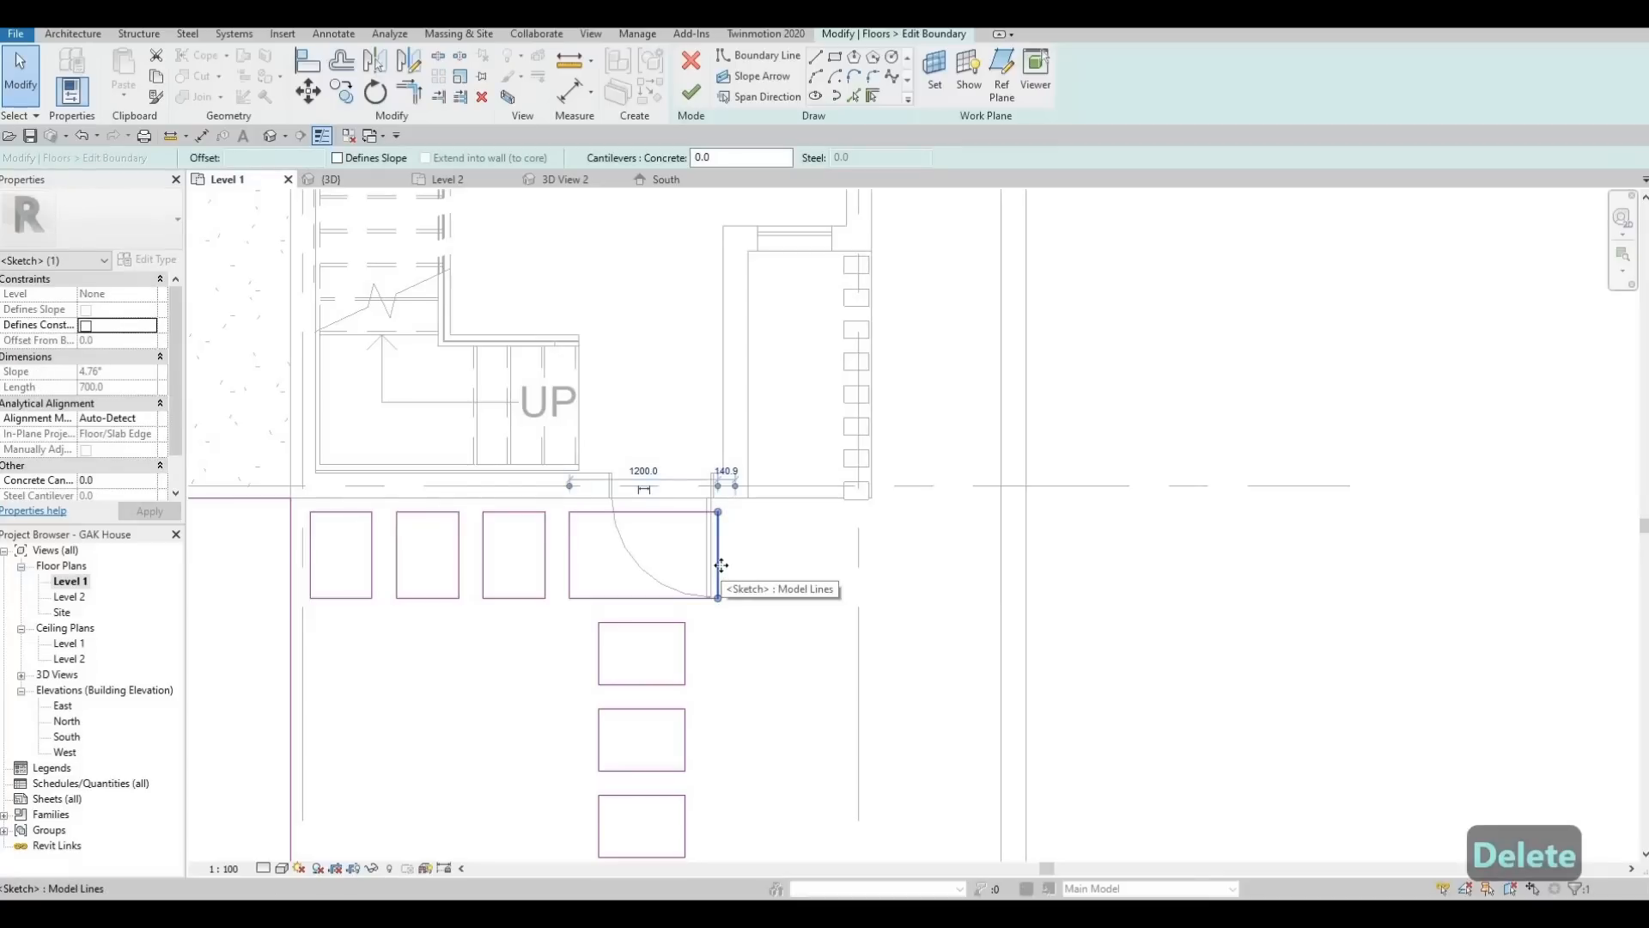
key(Right)
key(Right)
key(Right)
key(Right)
key(Right)
key(Right)
key(Right)
key(Right)
key(Right)
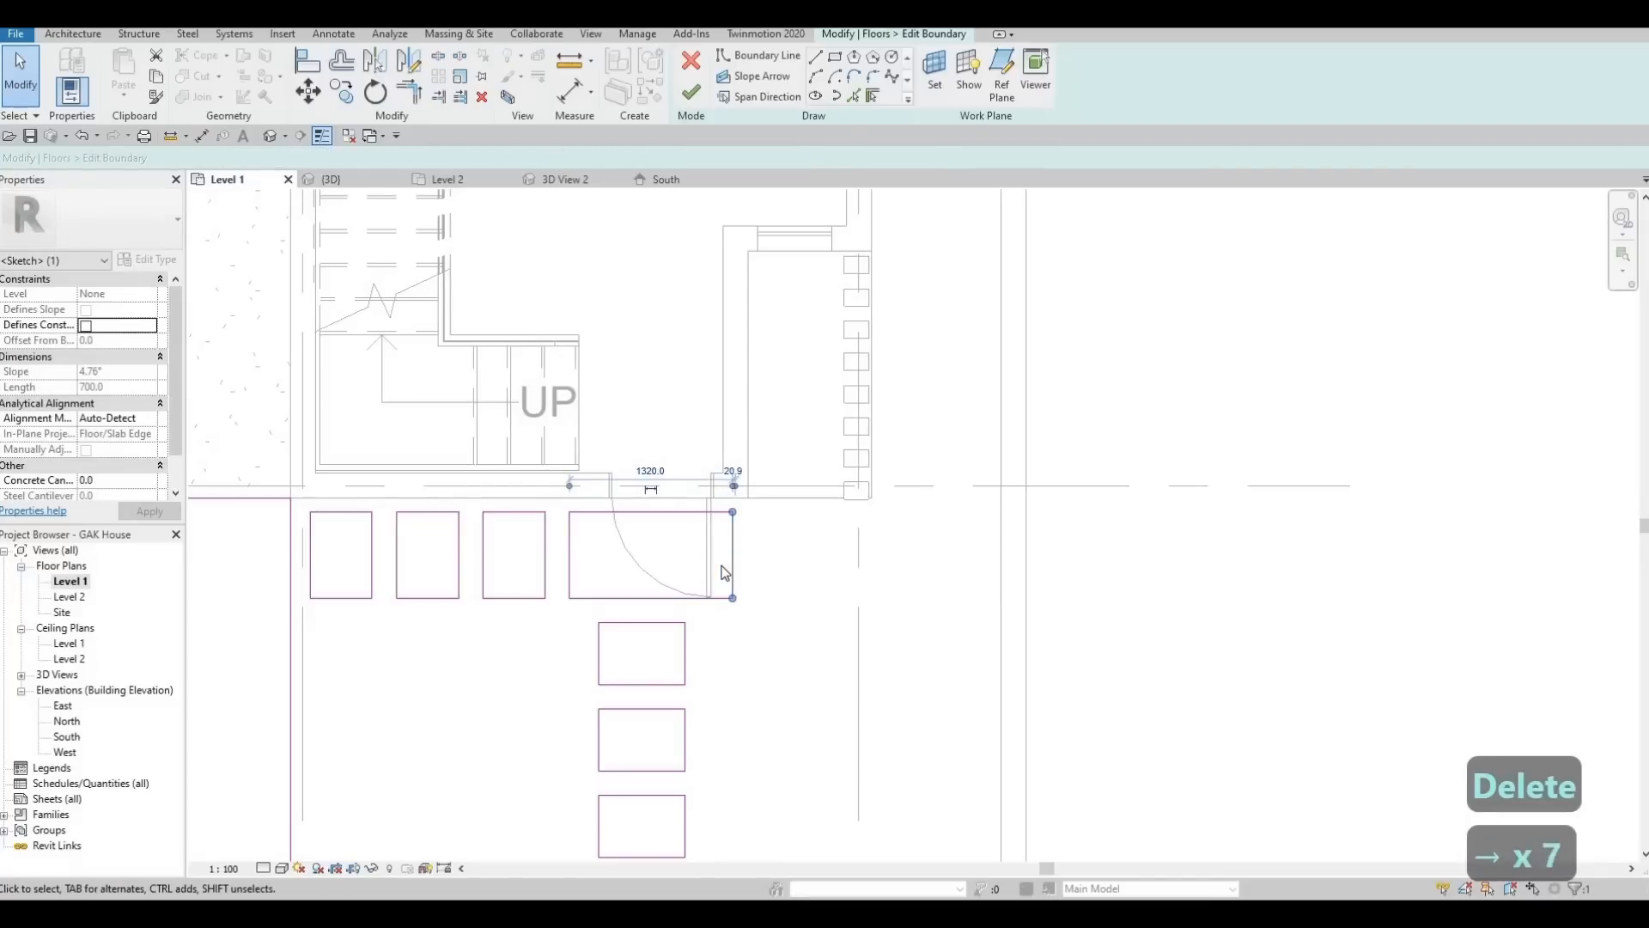
key(Right)
key(Right)
key(Right)
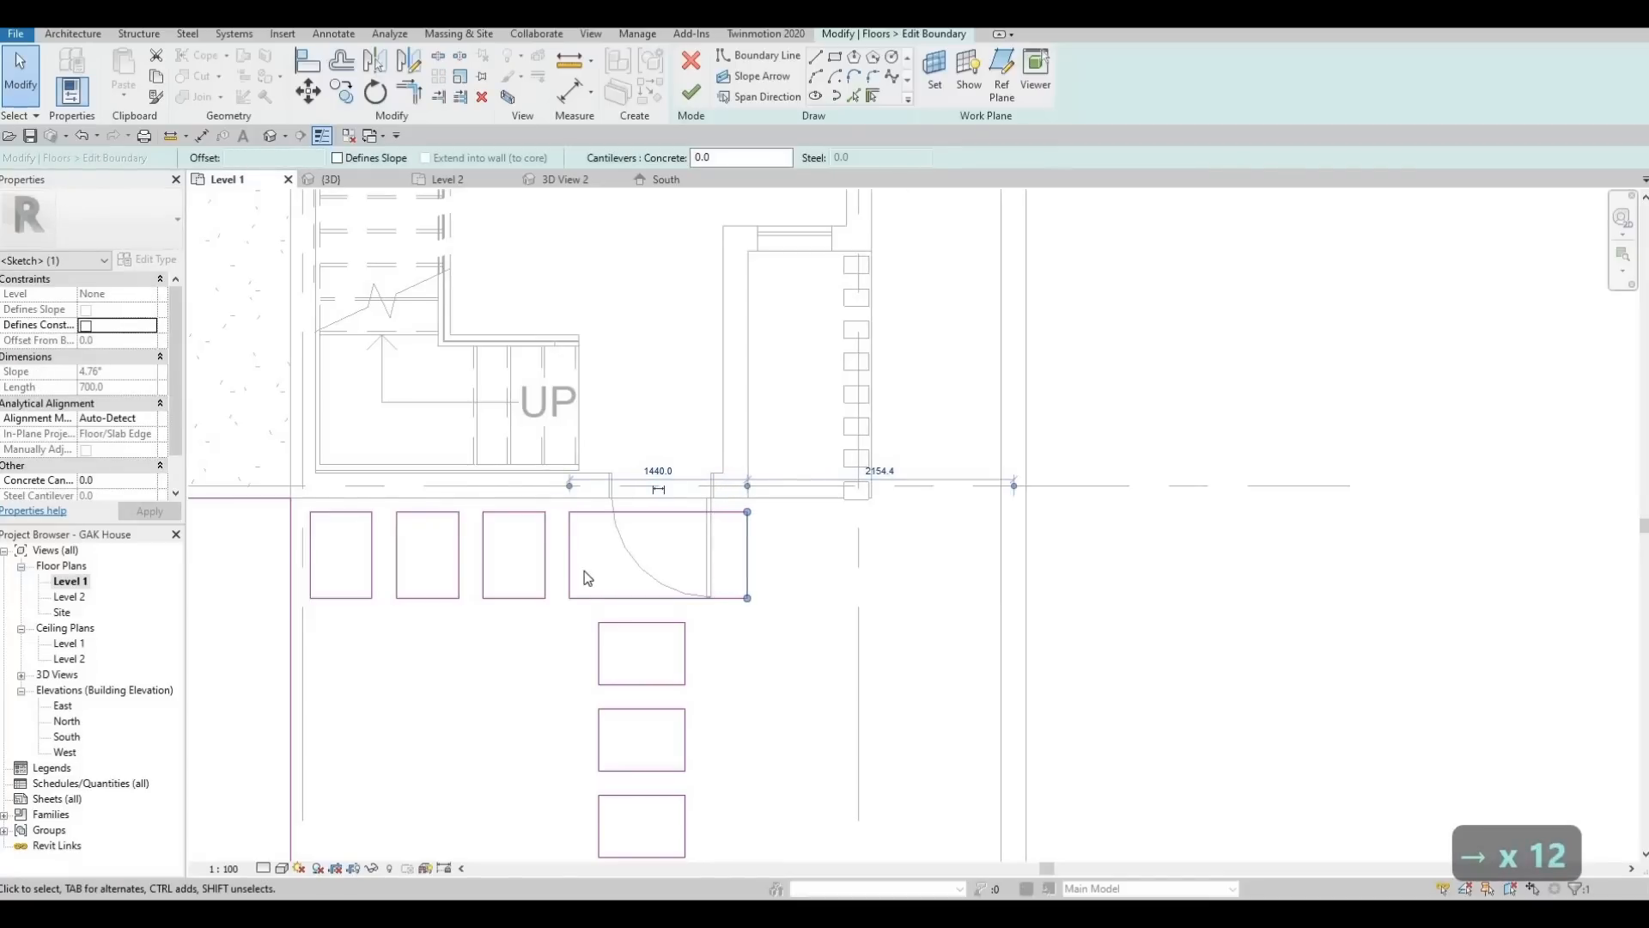
Align the upper edge of the front door slab with the outer face of the front exterior wall
click(603, 514)
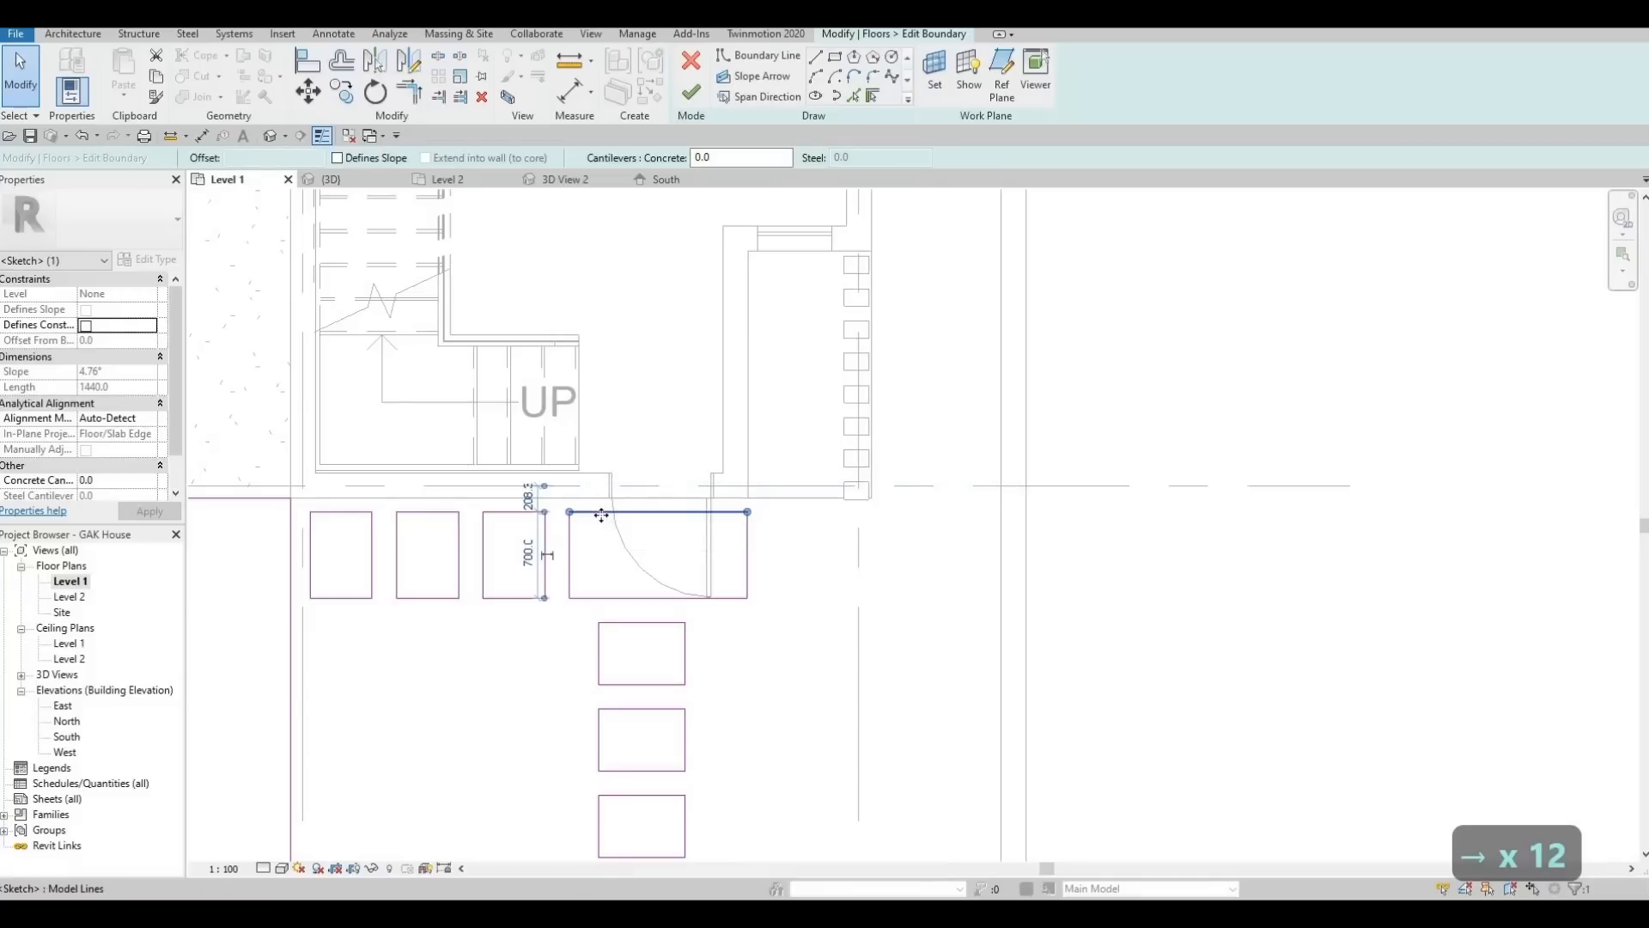
key(Up)
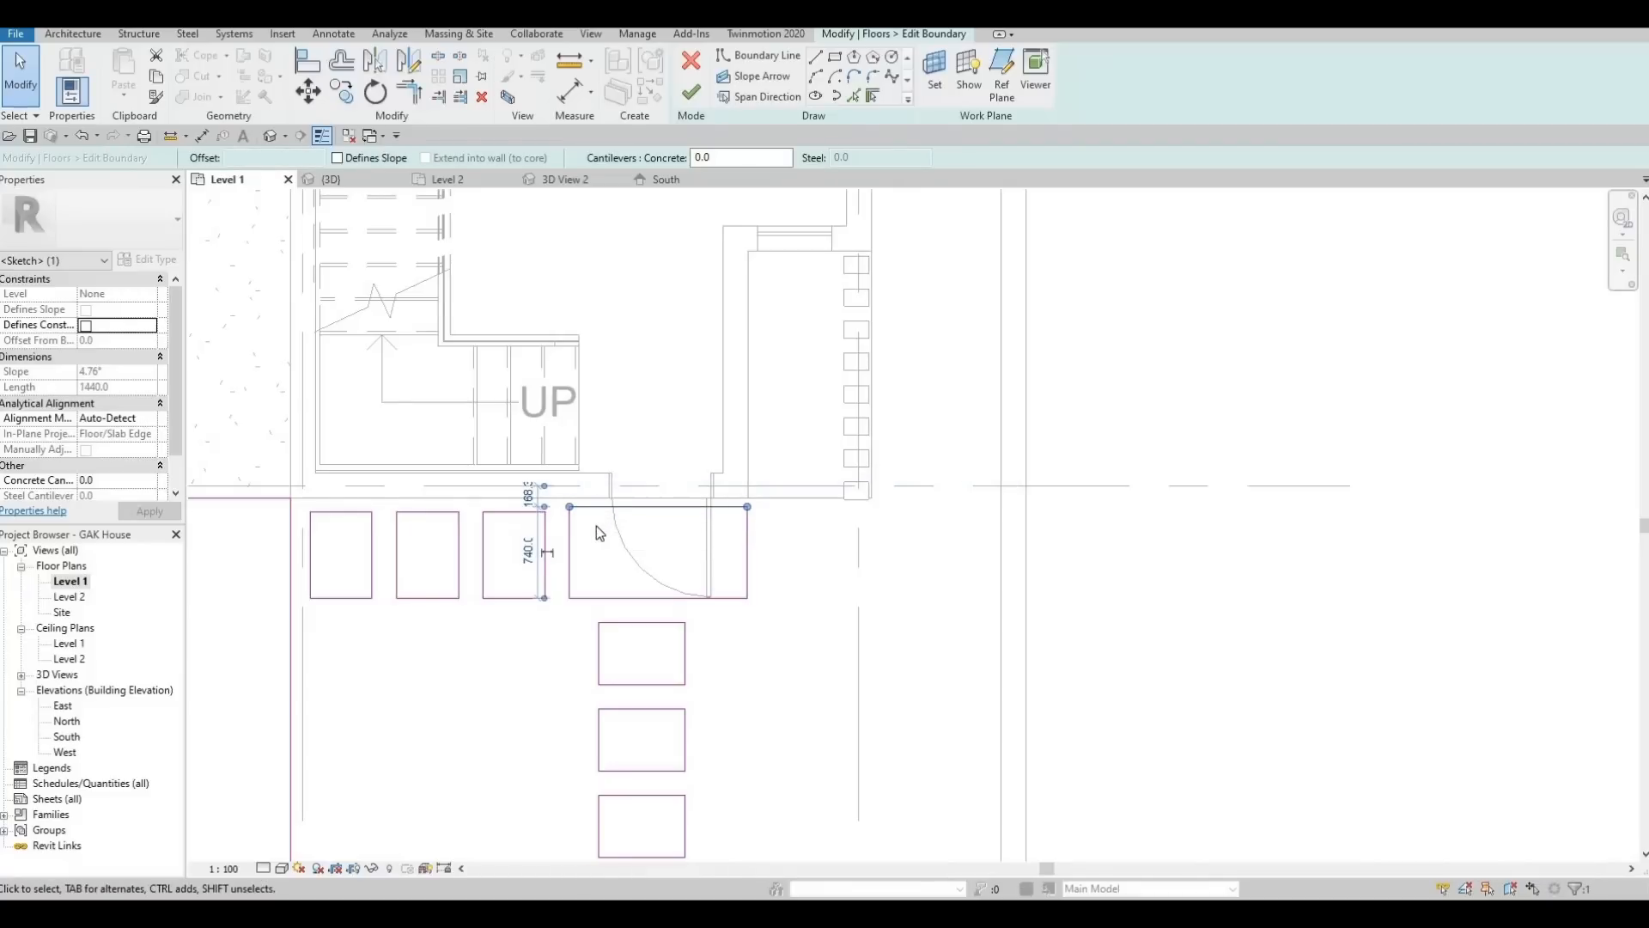
key(a)
key(l)
click(581, 498)
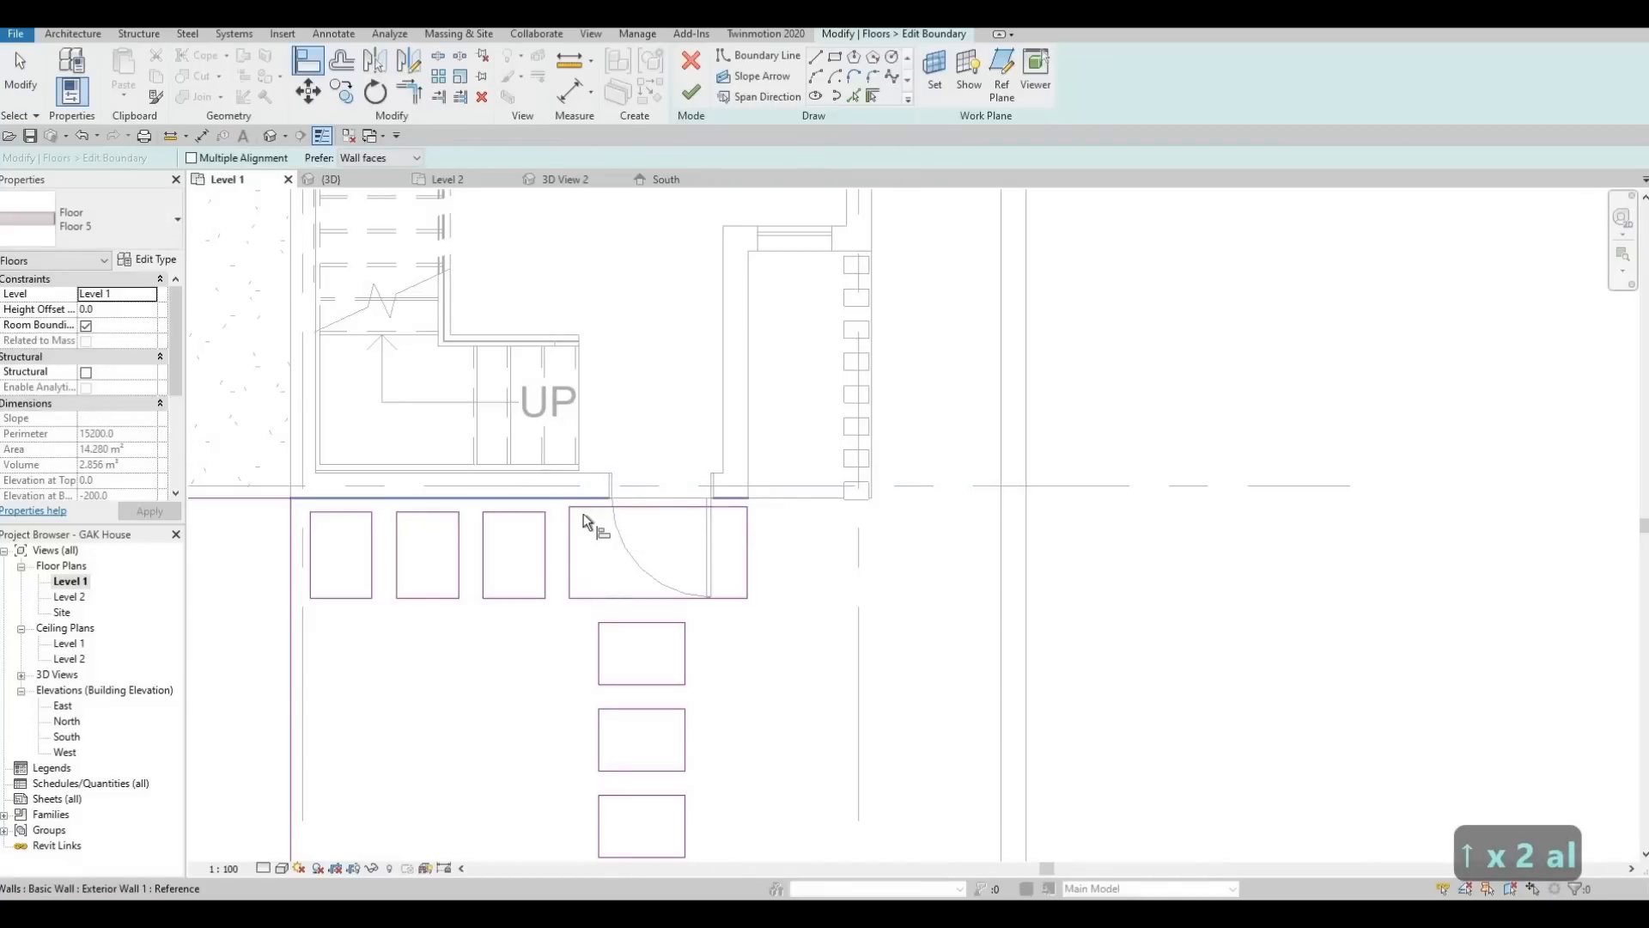
click(591, 508)
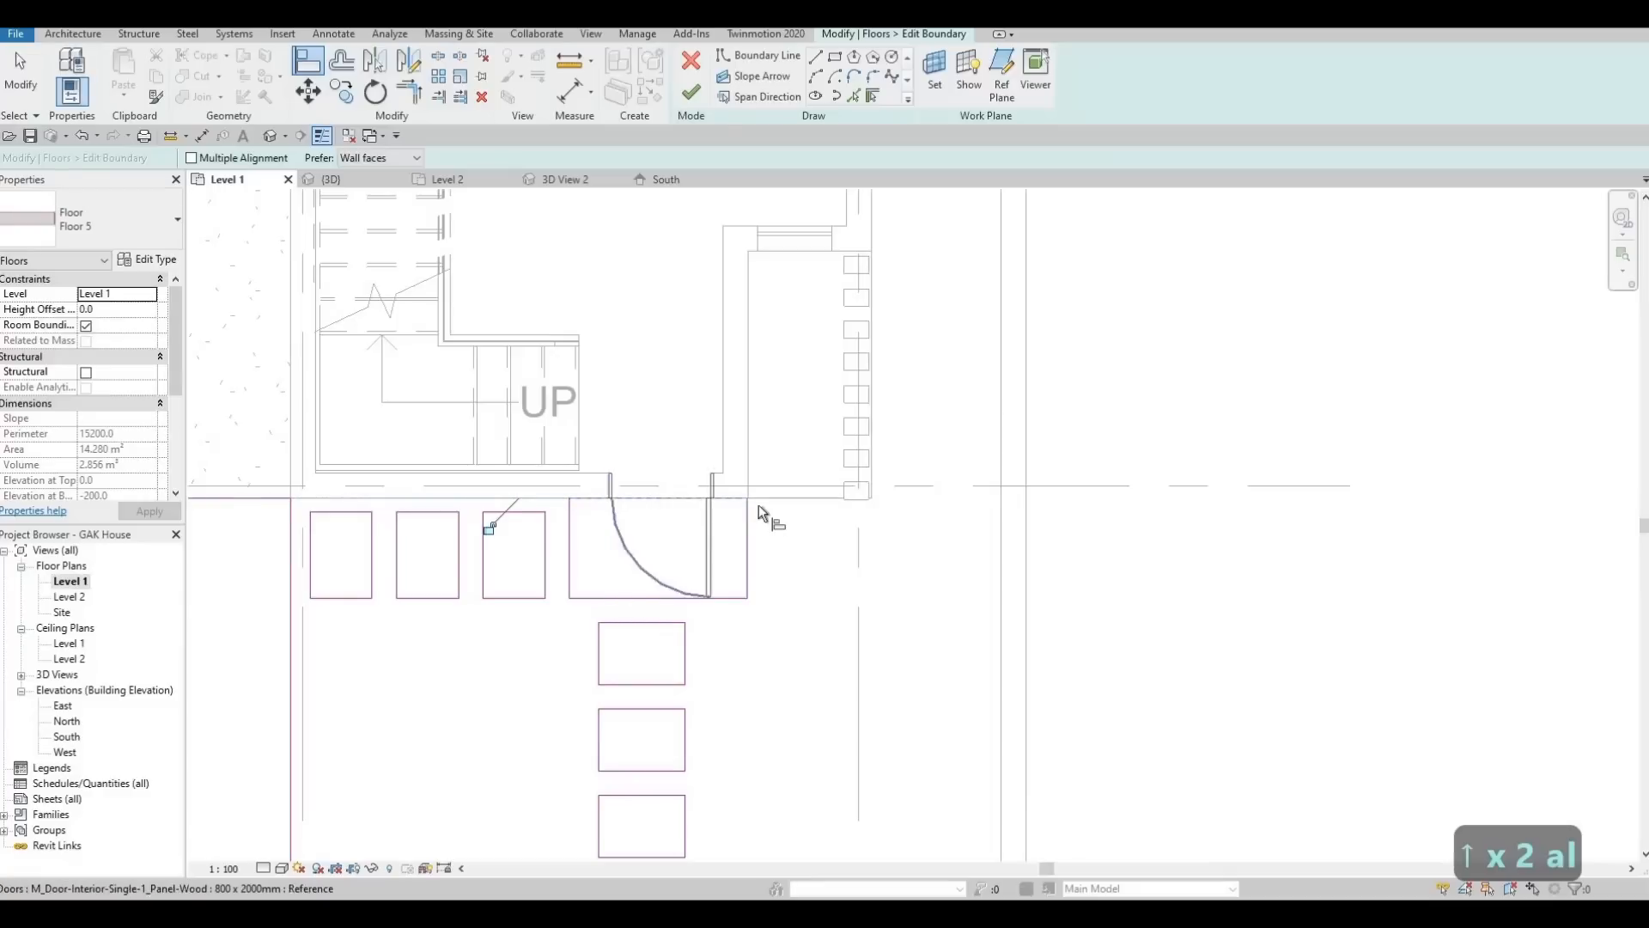
key(Escape)
middle_drag(752, 575, 773, 555)
scroll(773, 556, down, 4)
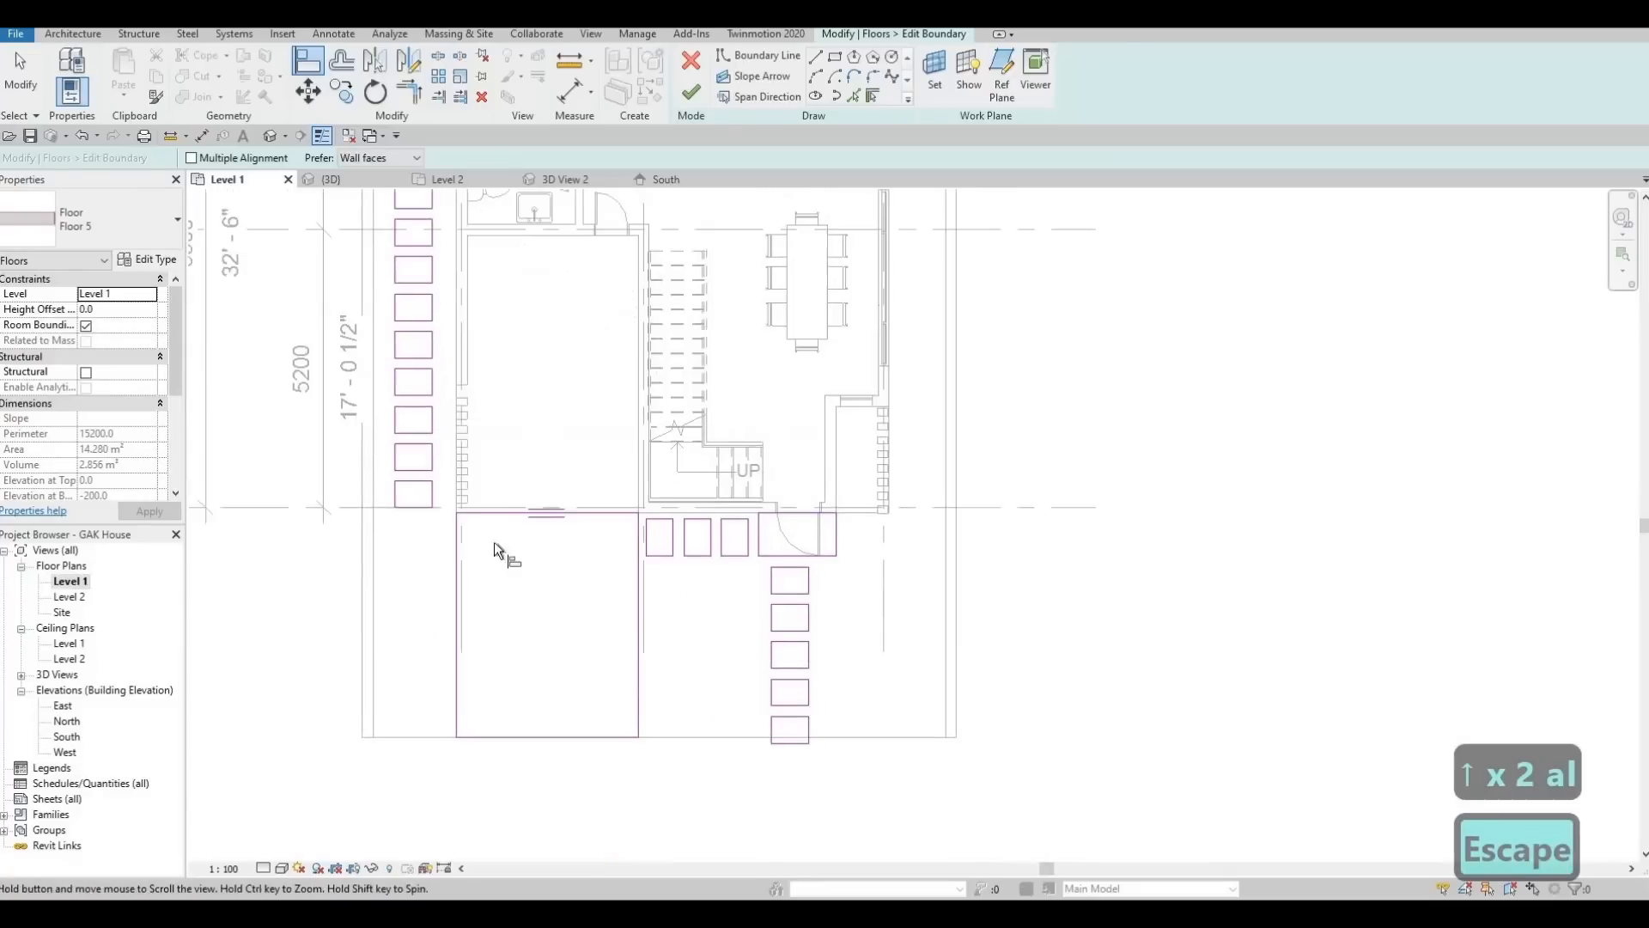
scroll(375, 480, up, 4)
key(Escape)
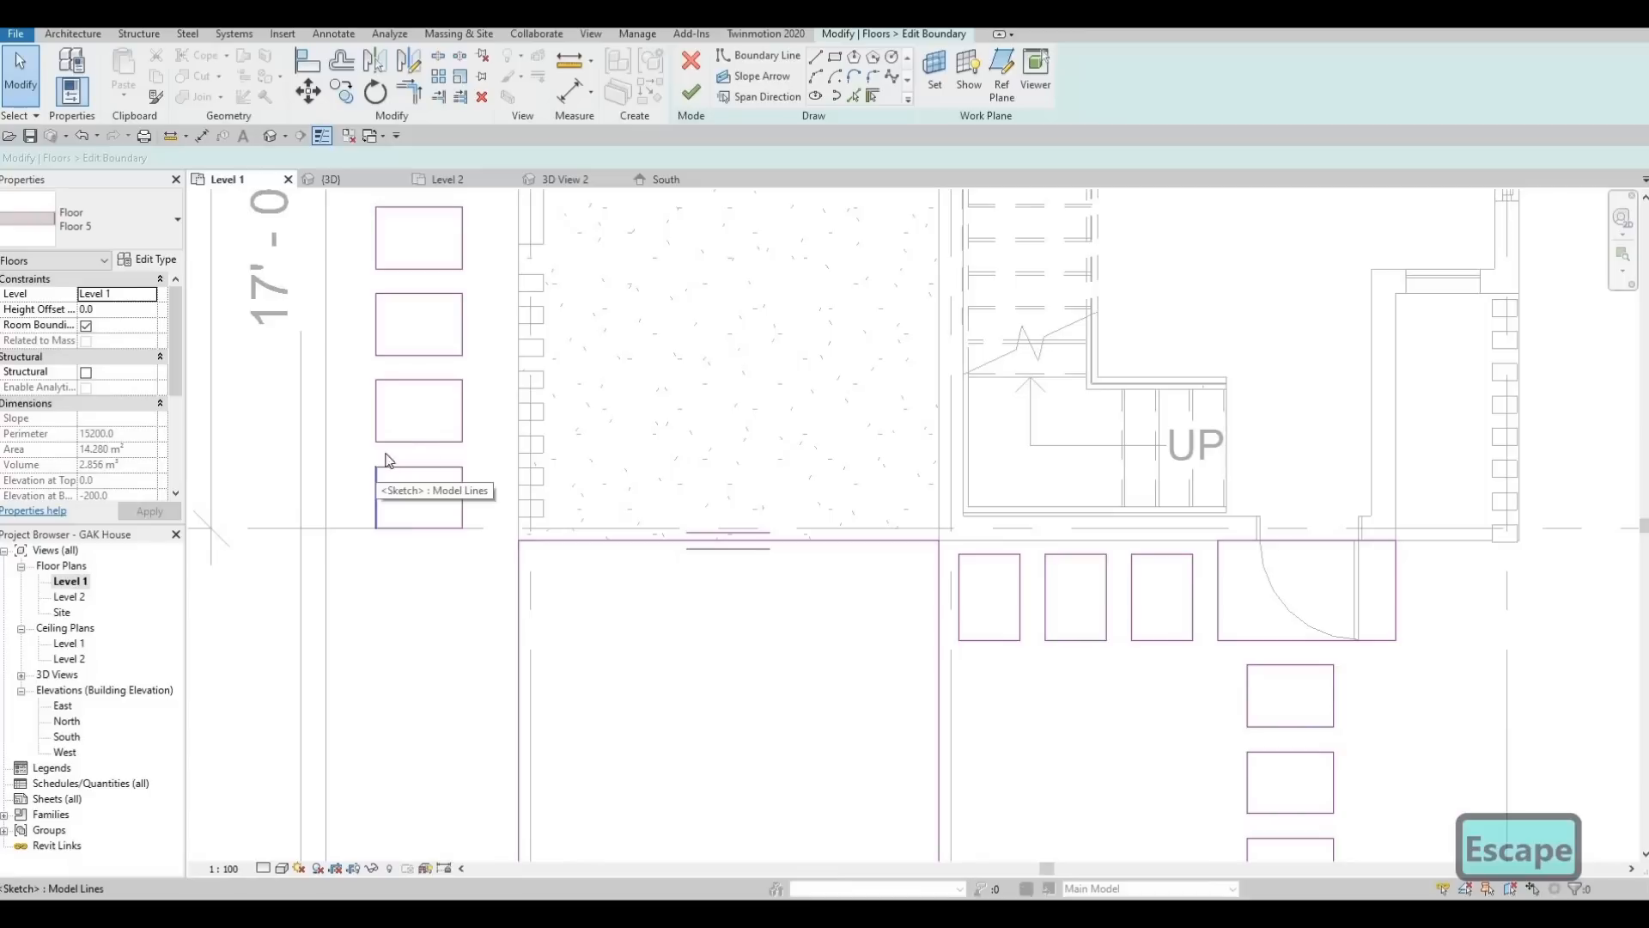
Copy the side yard paving rectangle at grid line C about 700 mm southward
scroll(419, 456, up, 2)
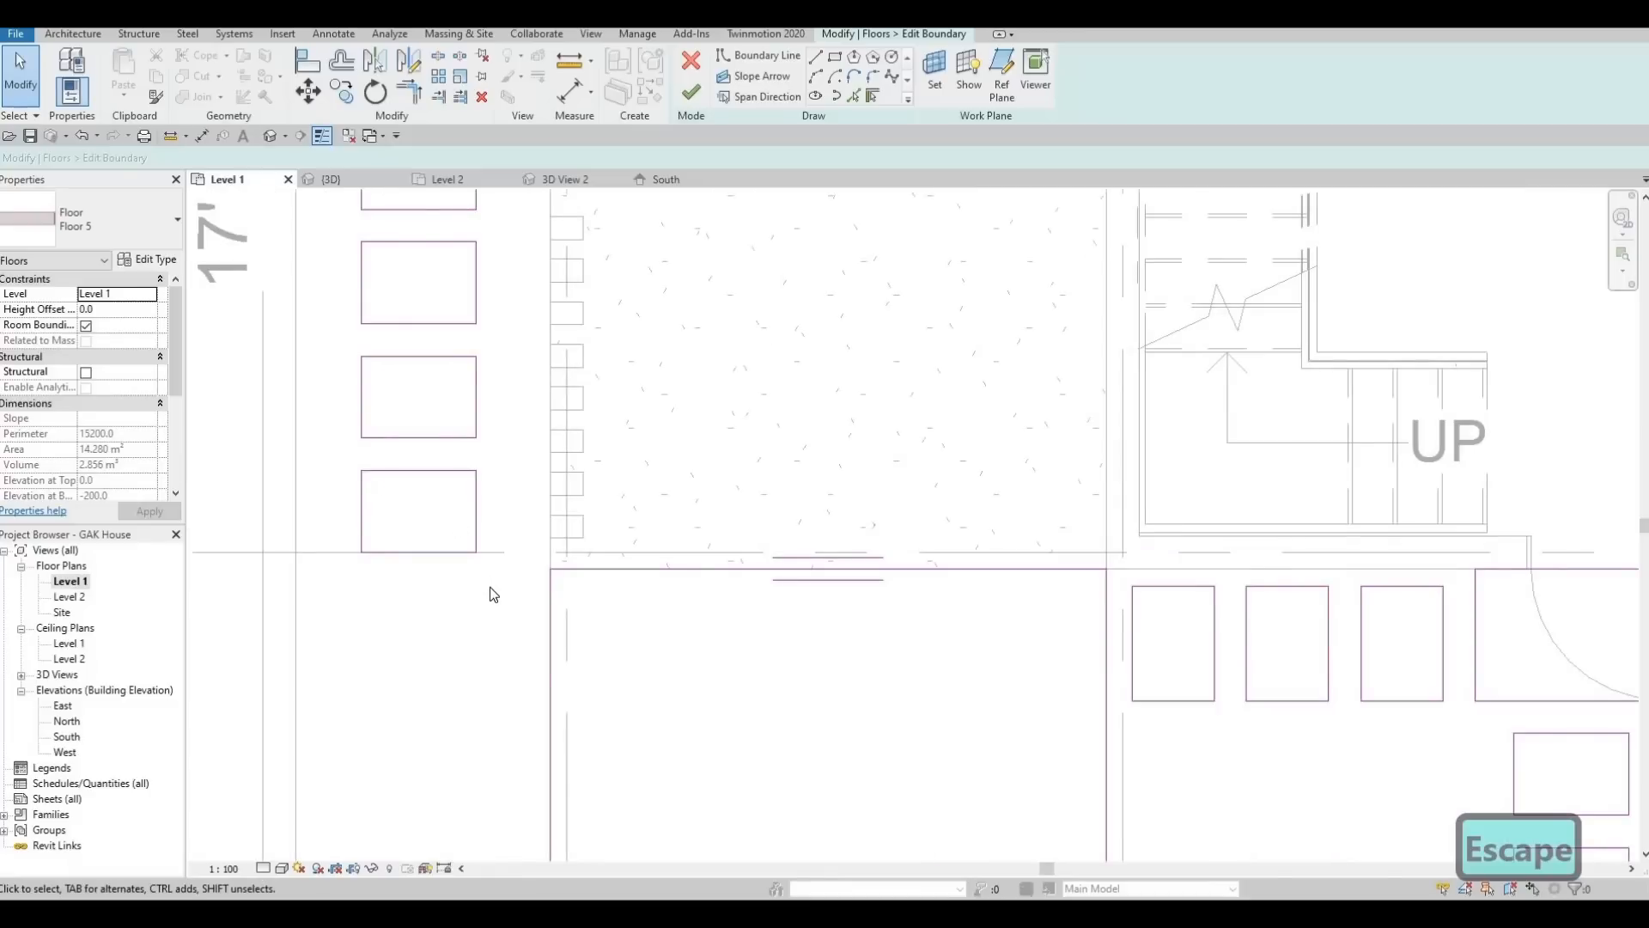
drag(334, 455, 486, 581)
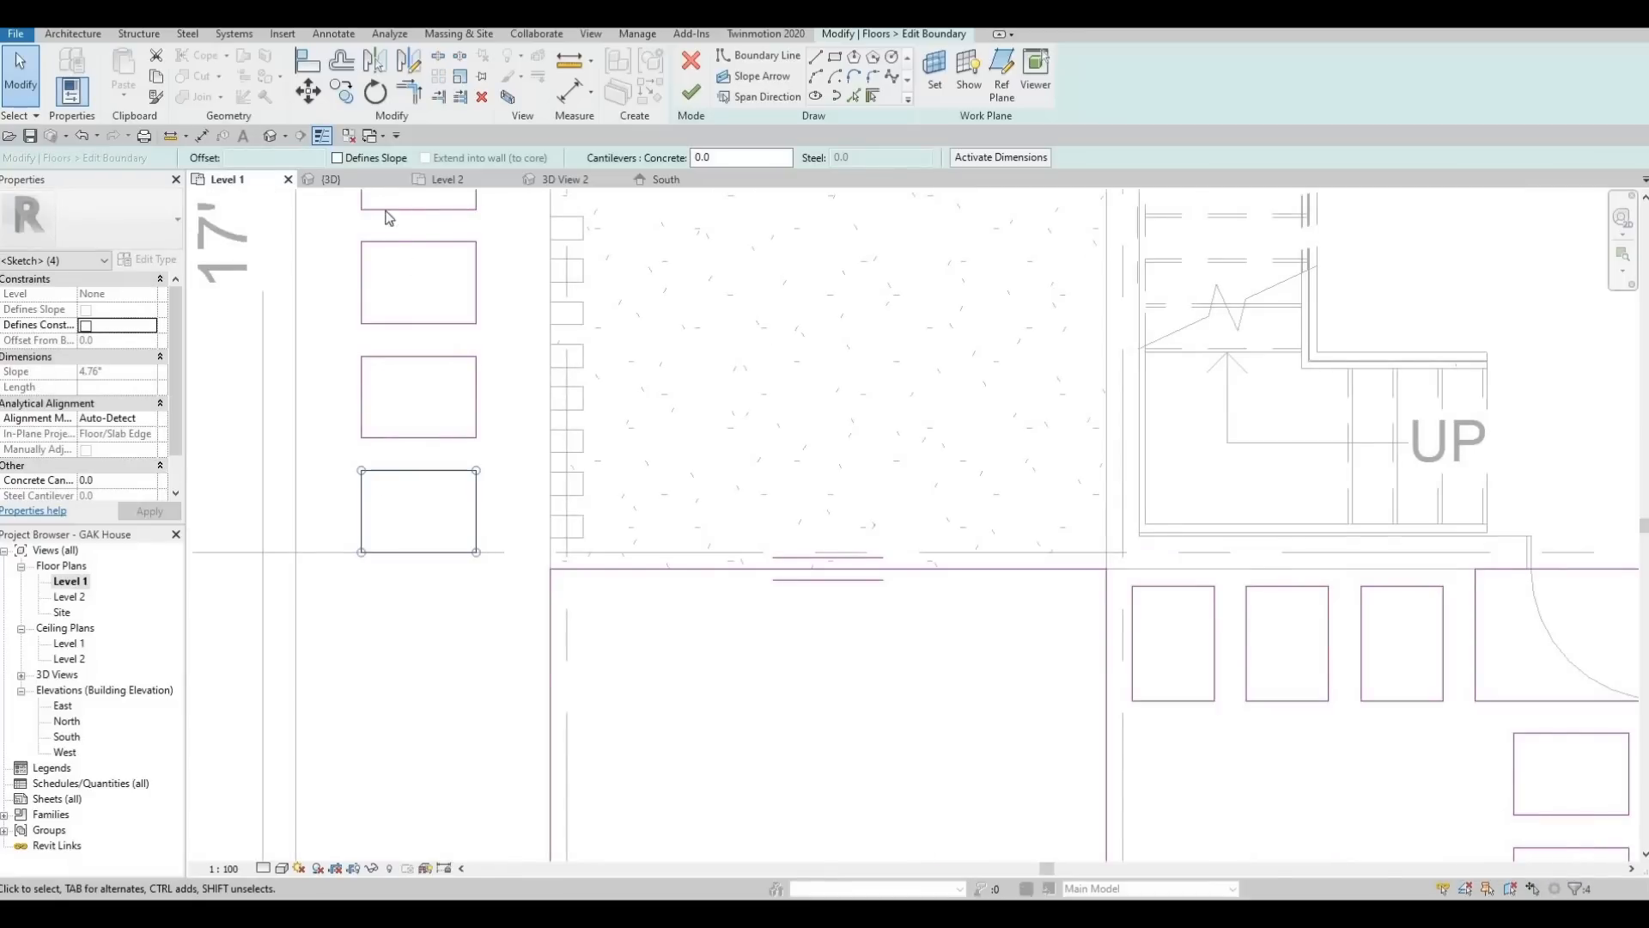
click(352, 92)
click(362, 555)
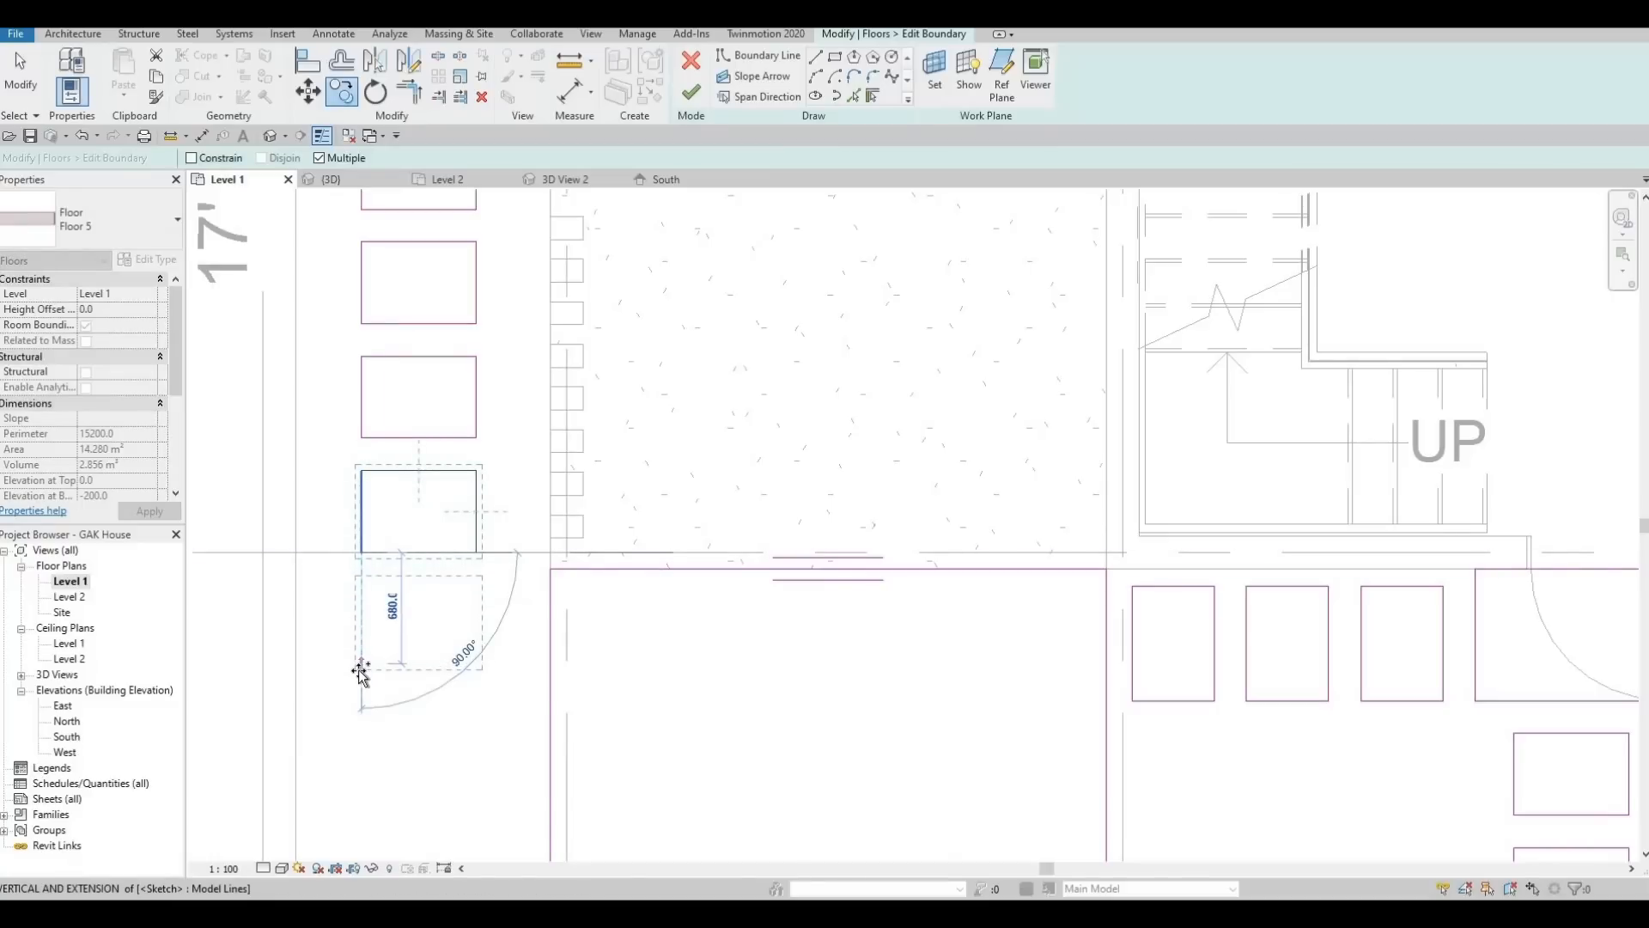
click(414, 666)
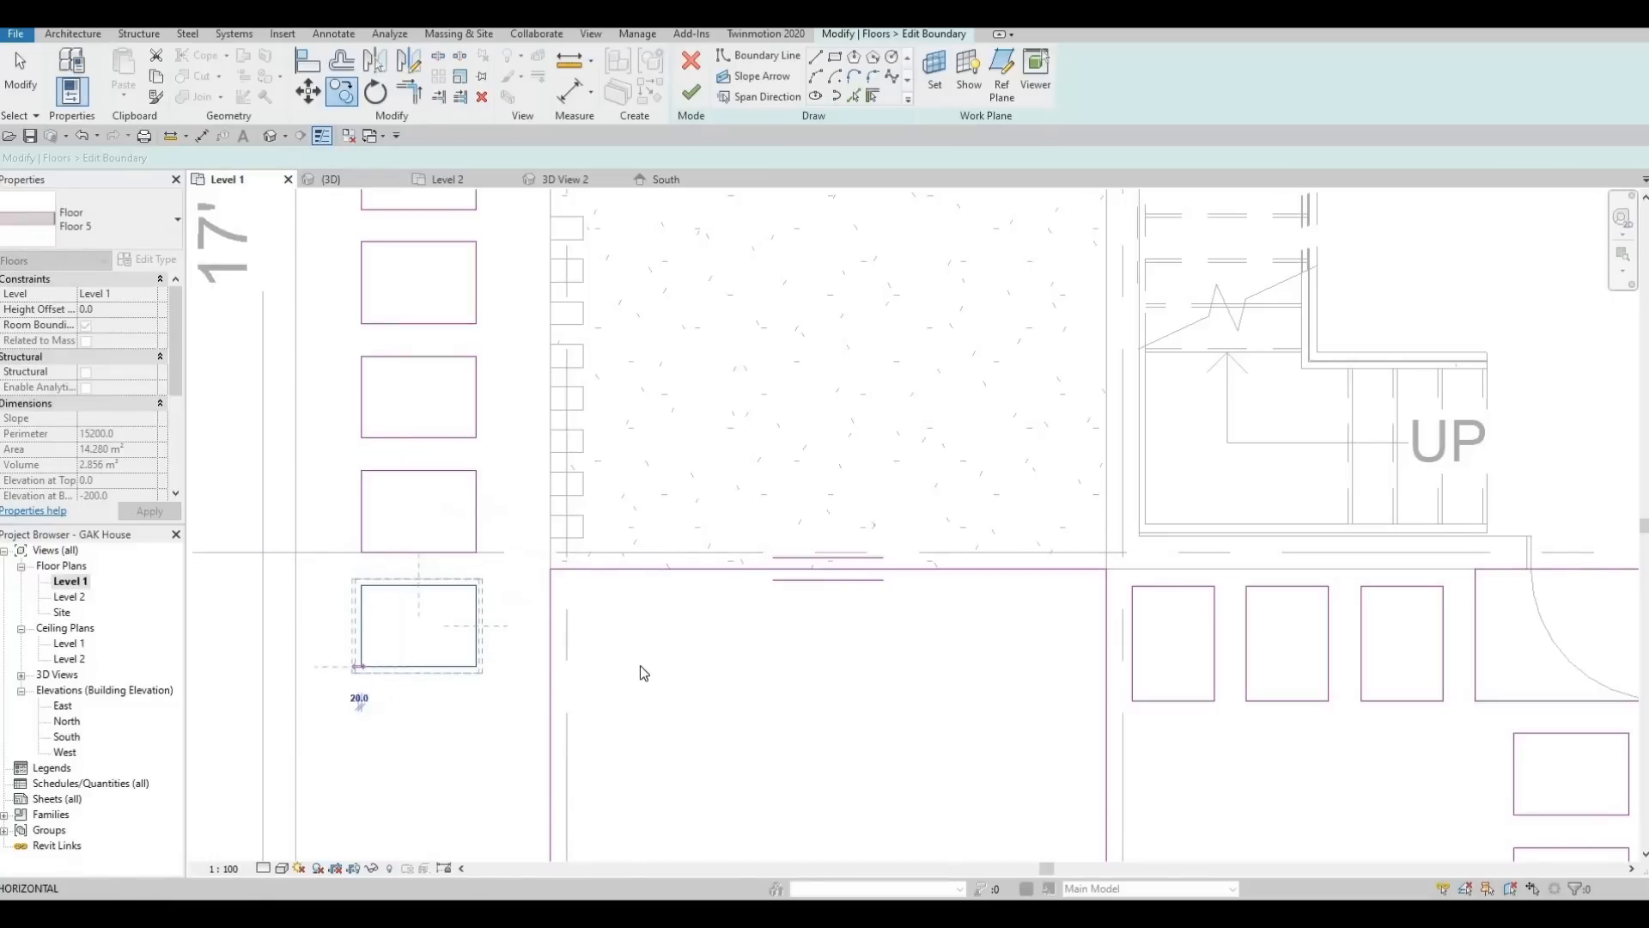
key(Escape)
key(Escape)
Shift the southernmost side yard paving rectangle eastward, closer to the driveway
middle_drag(620, 639, 601, 509)
scroll(611, 484, down, 3)
scroll(521, 496, up, 2)
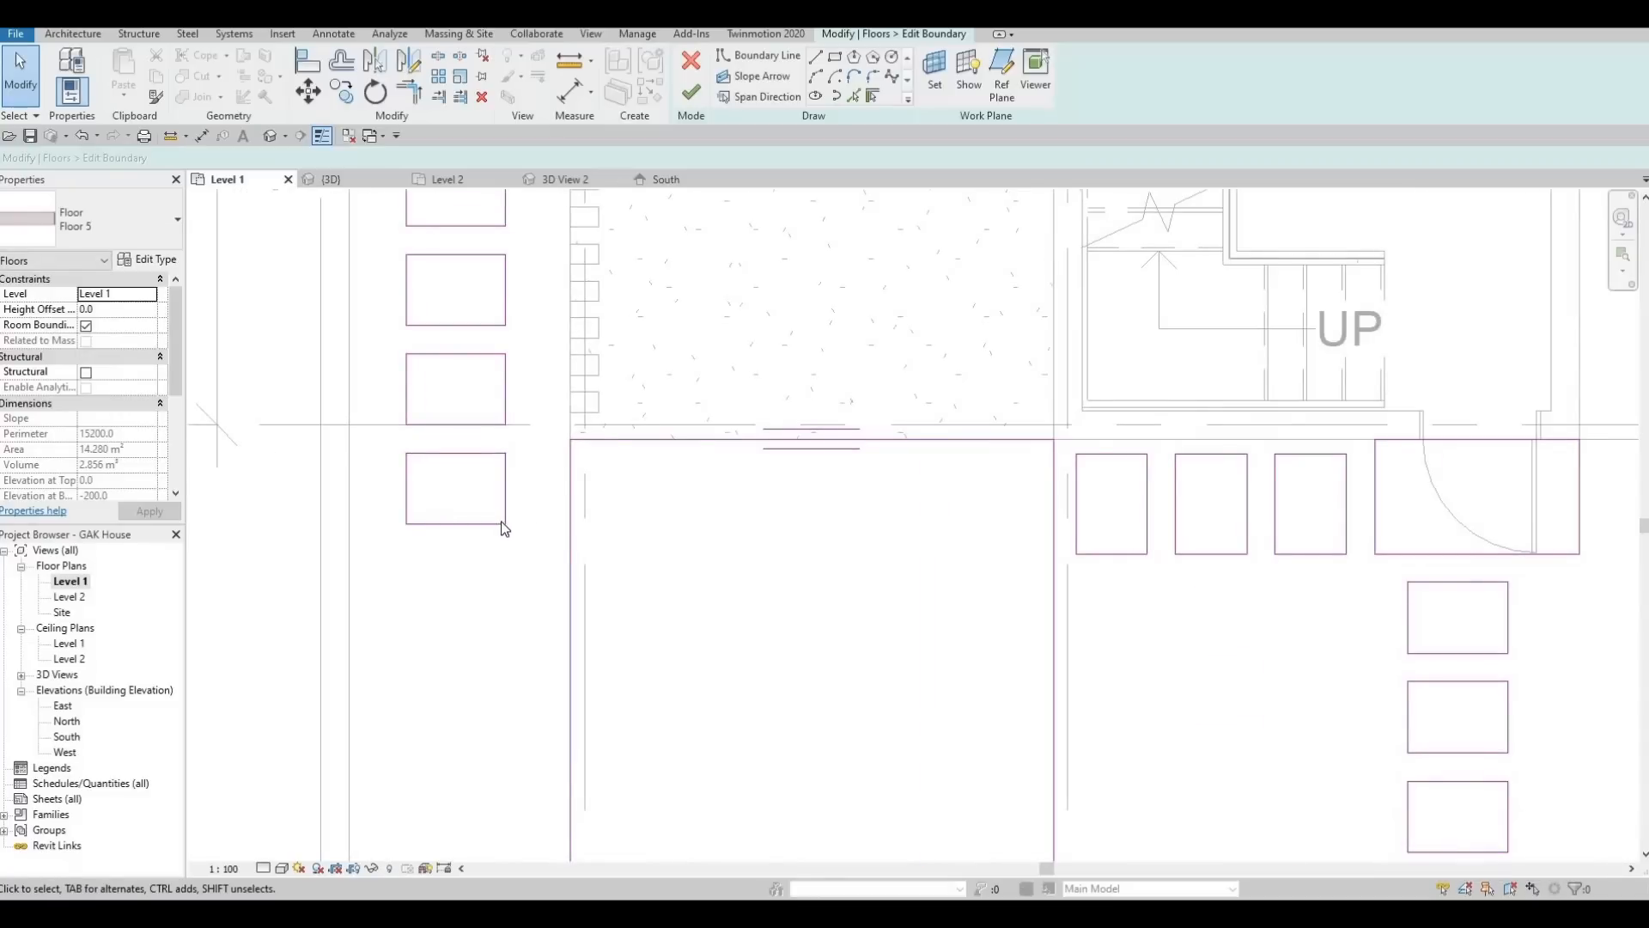
scroll(589, 495, down, 5)
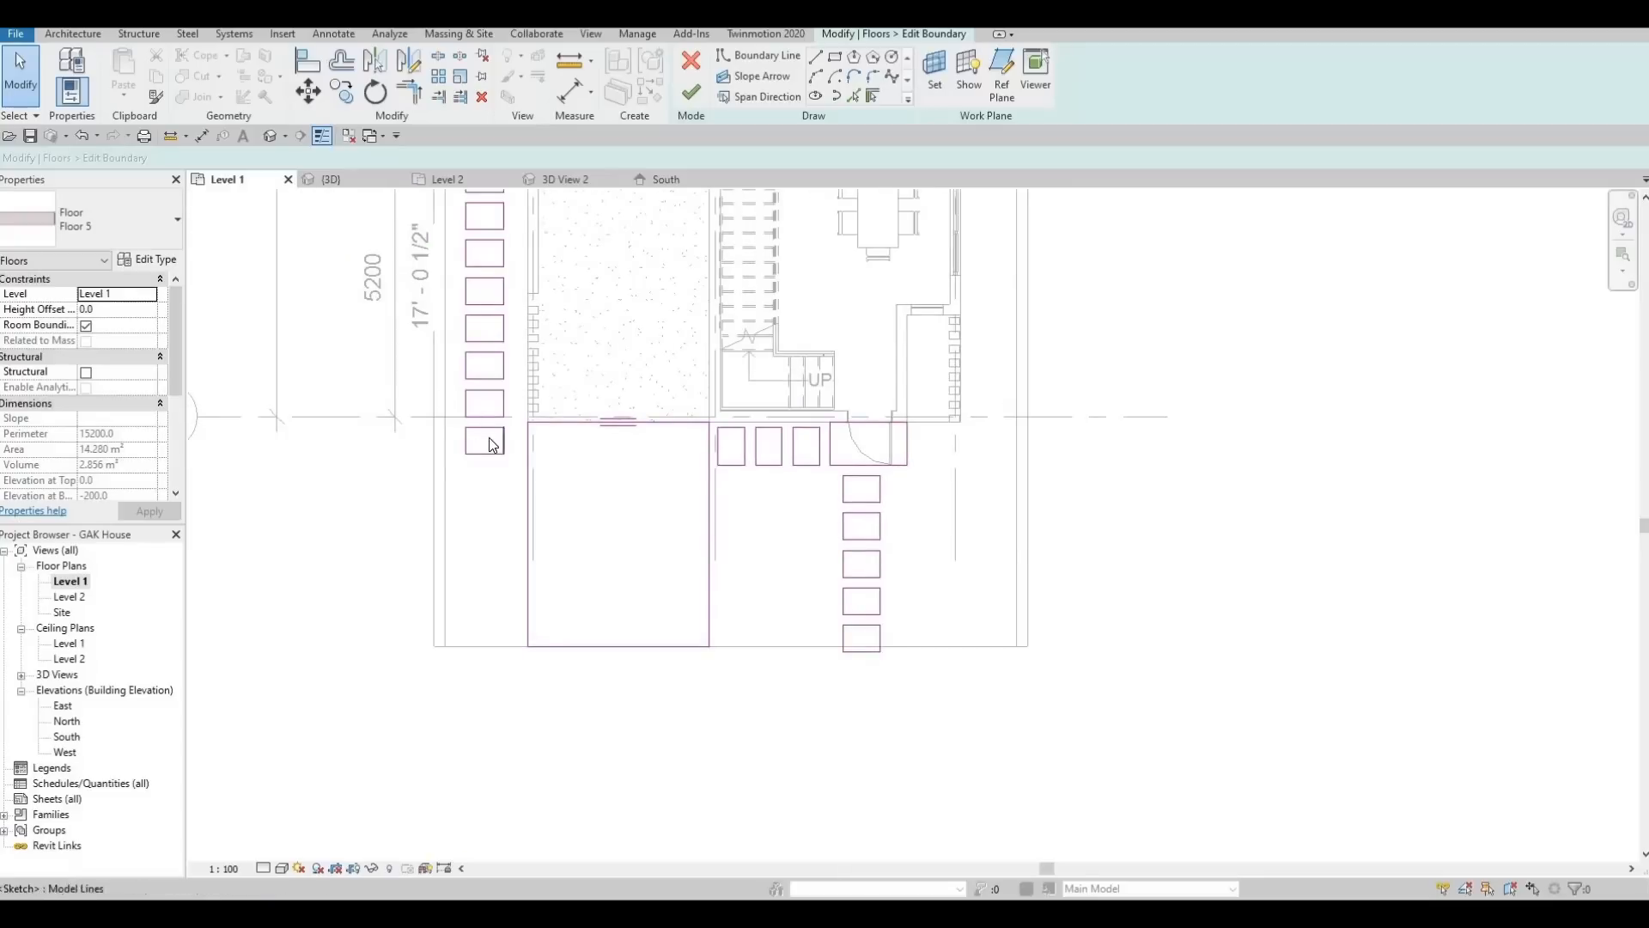
scroll(471, 437, up, 4)
drag(572, 526, 569, 519)
key(Right)
key(Right)
key(Right)
key(Right)
key(Right)
key(Right)
key(Right)
key(Right)
key(Right)
key(Right)
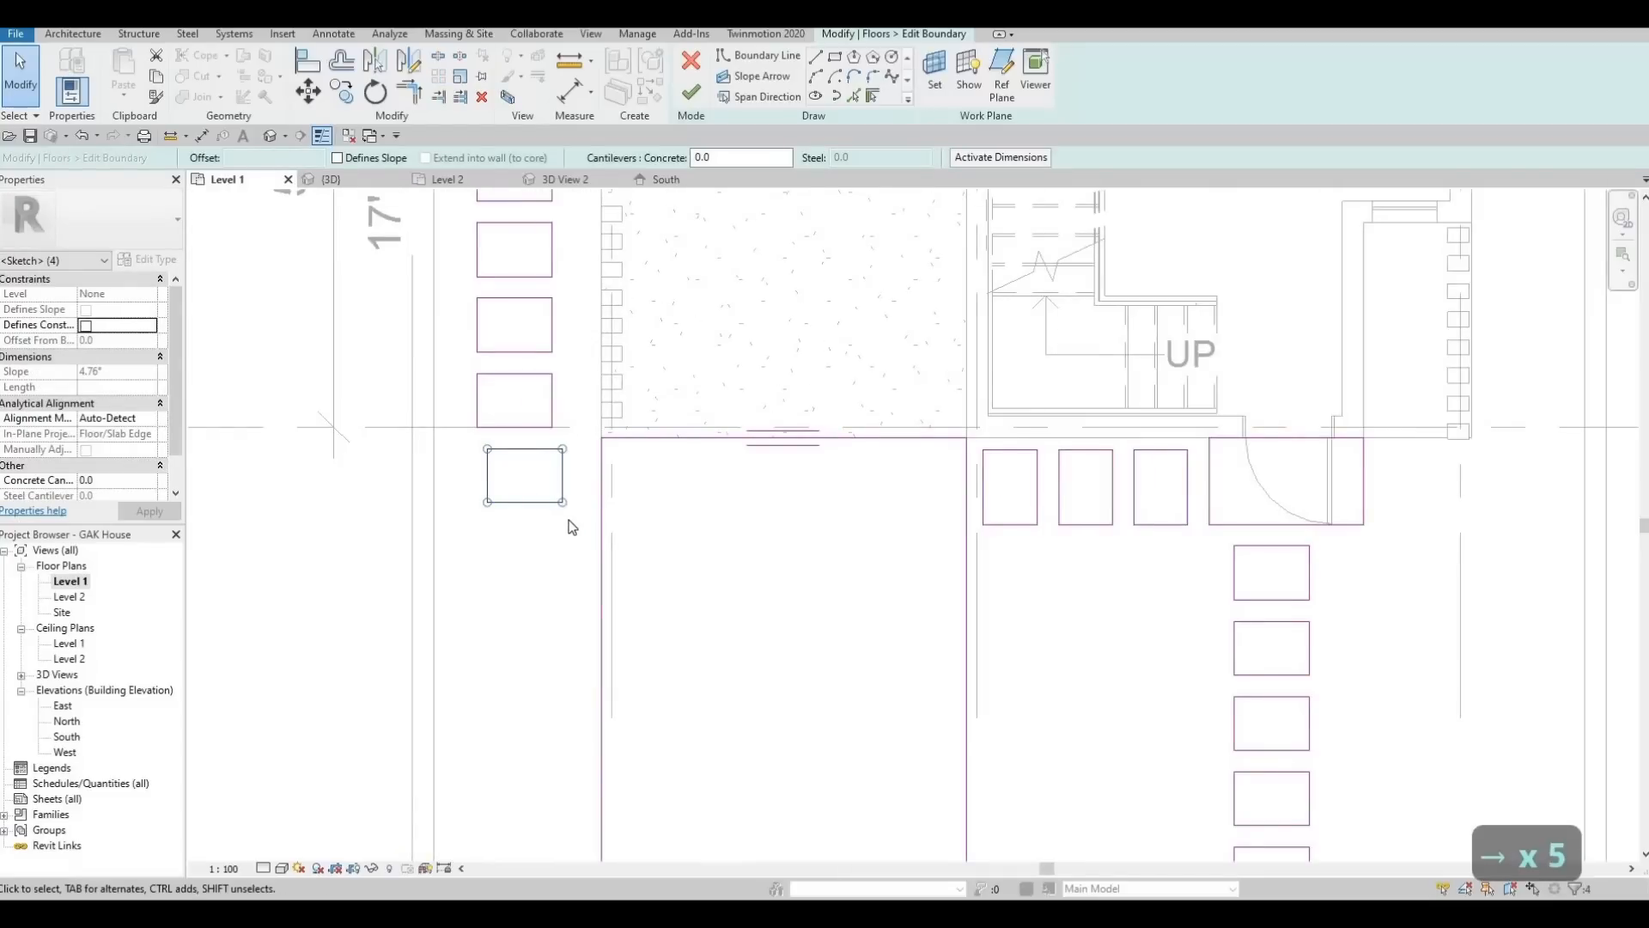
key(Right)
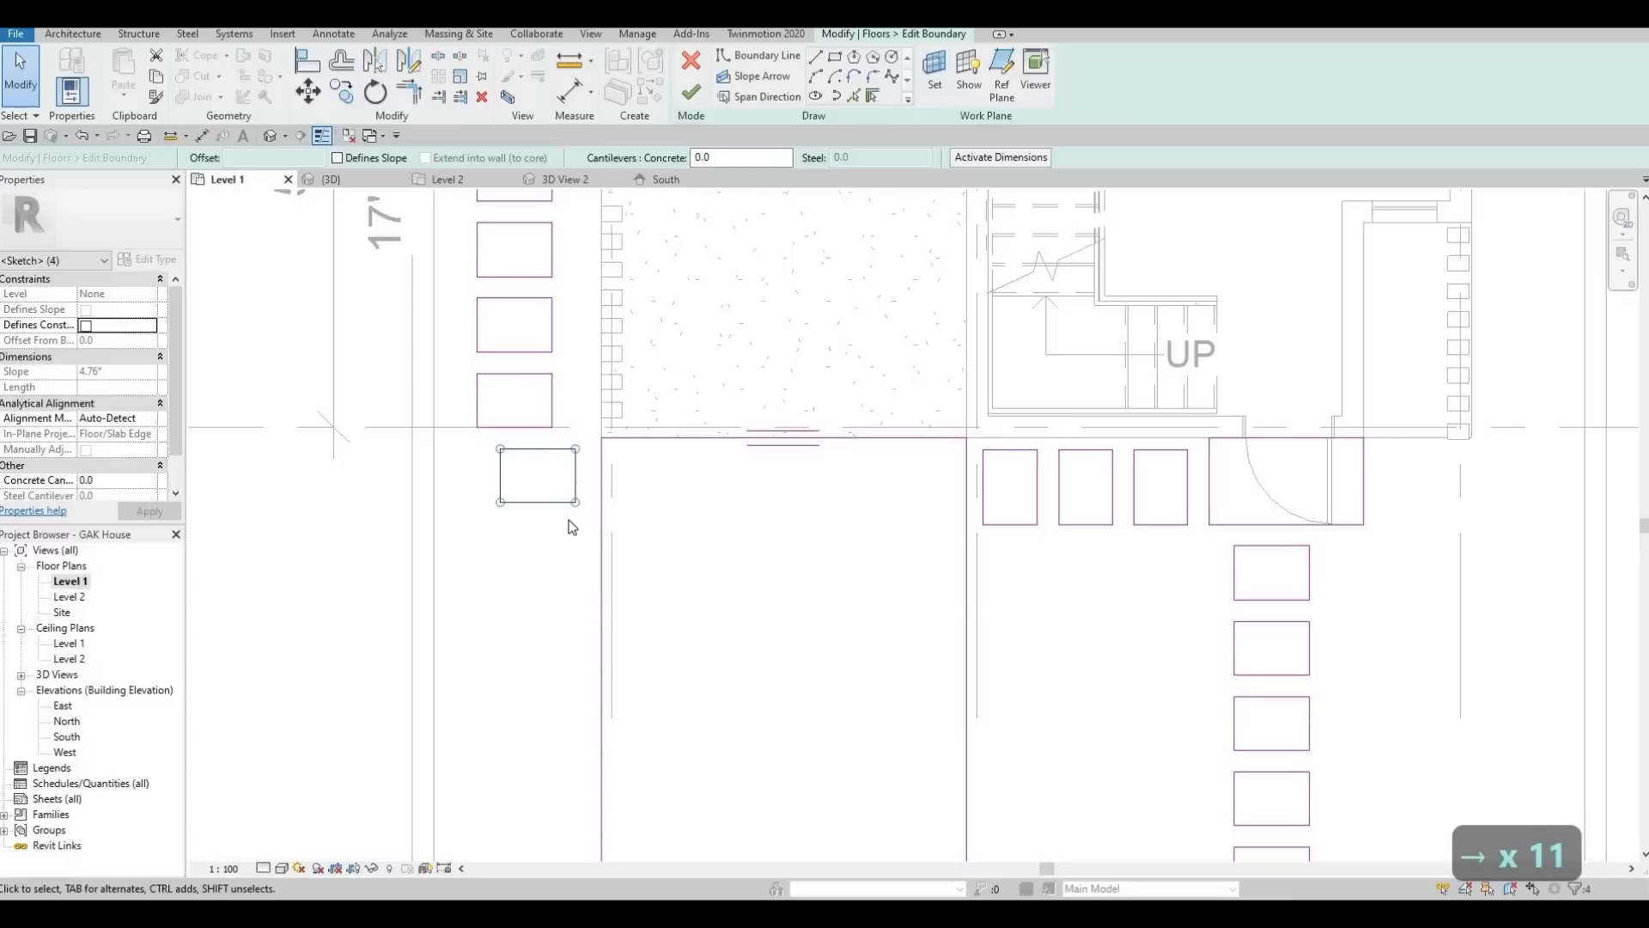
key(Right)
key(Right)
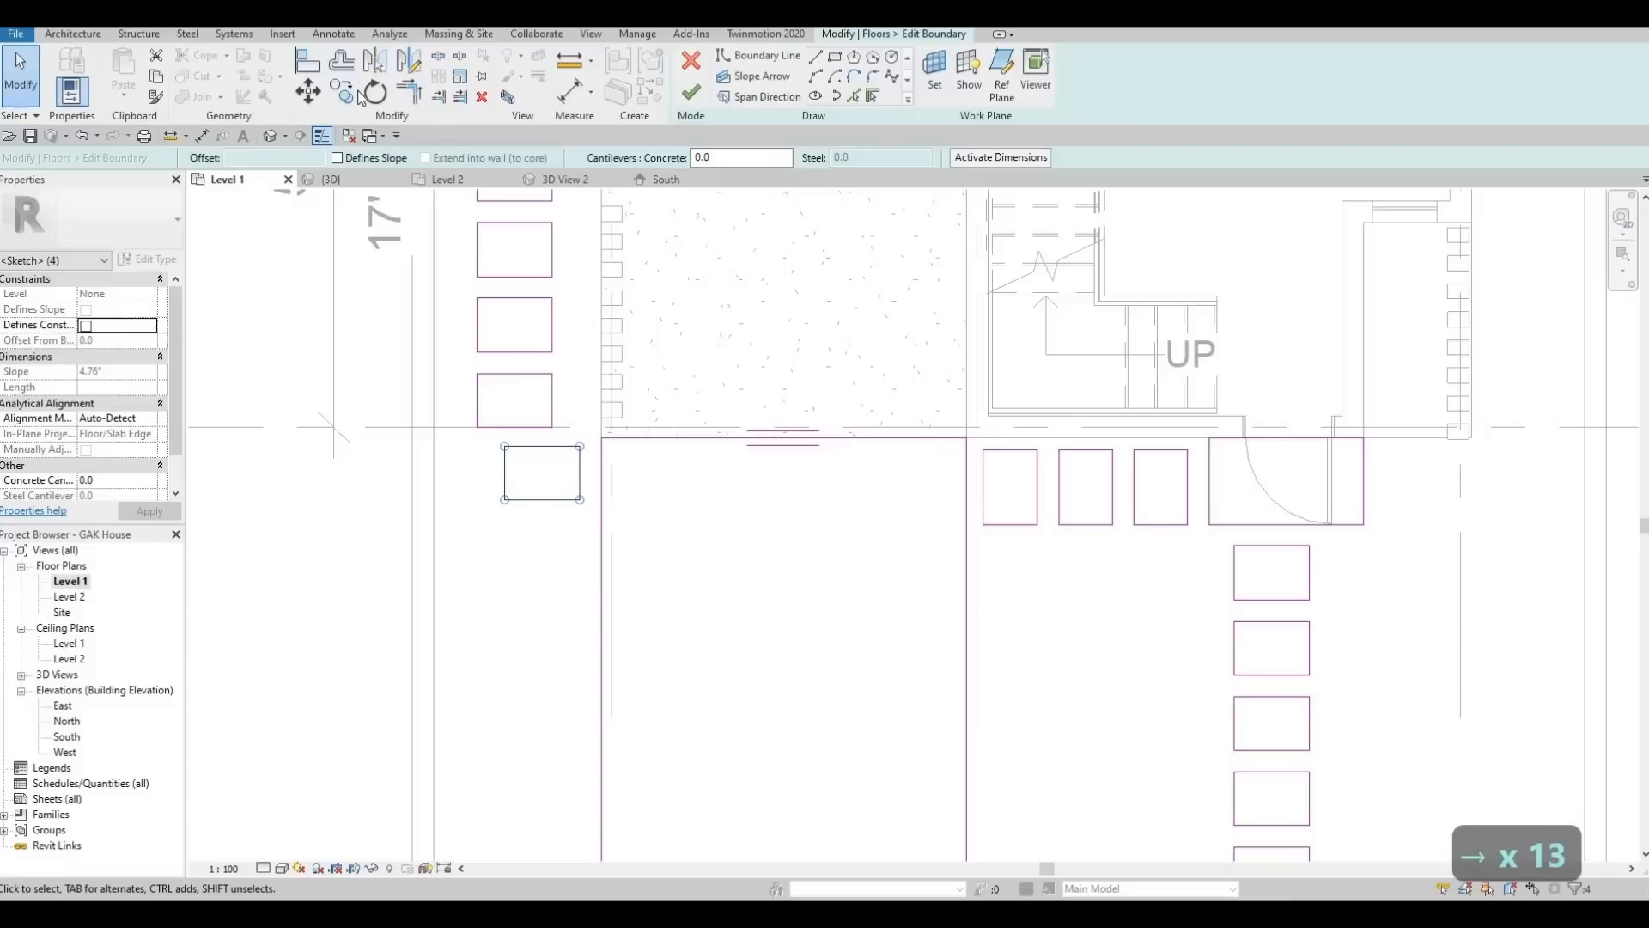
Rotate the southernmost side yard rectangle counterclockwise about its centre in two turns, angling it beside the driveway
click(636, 337)
click(637, 338)
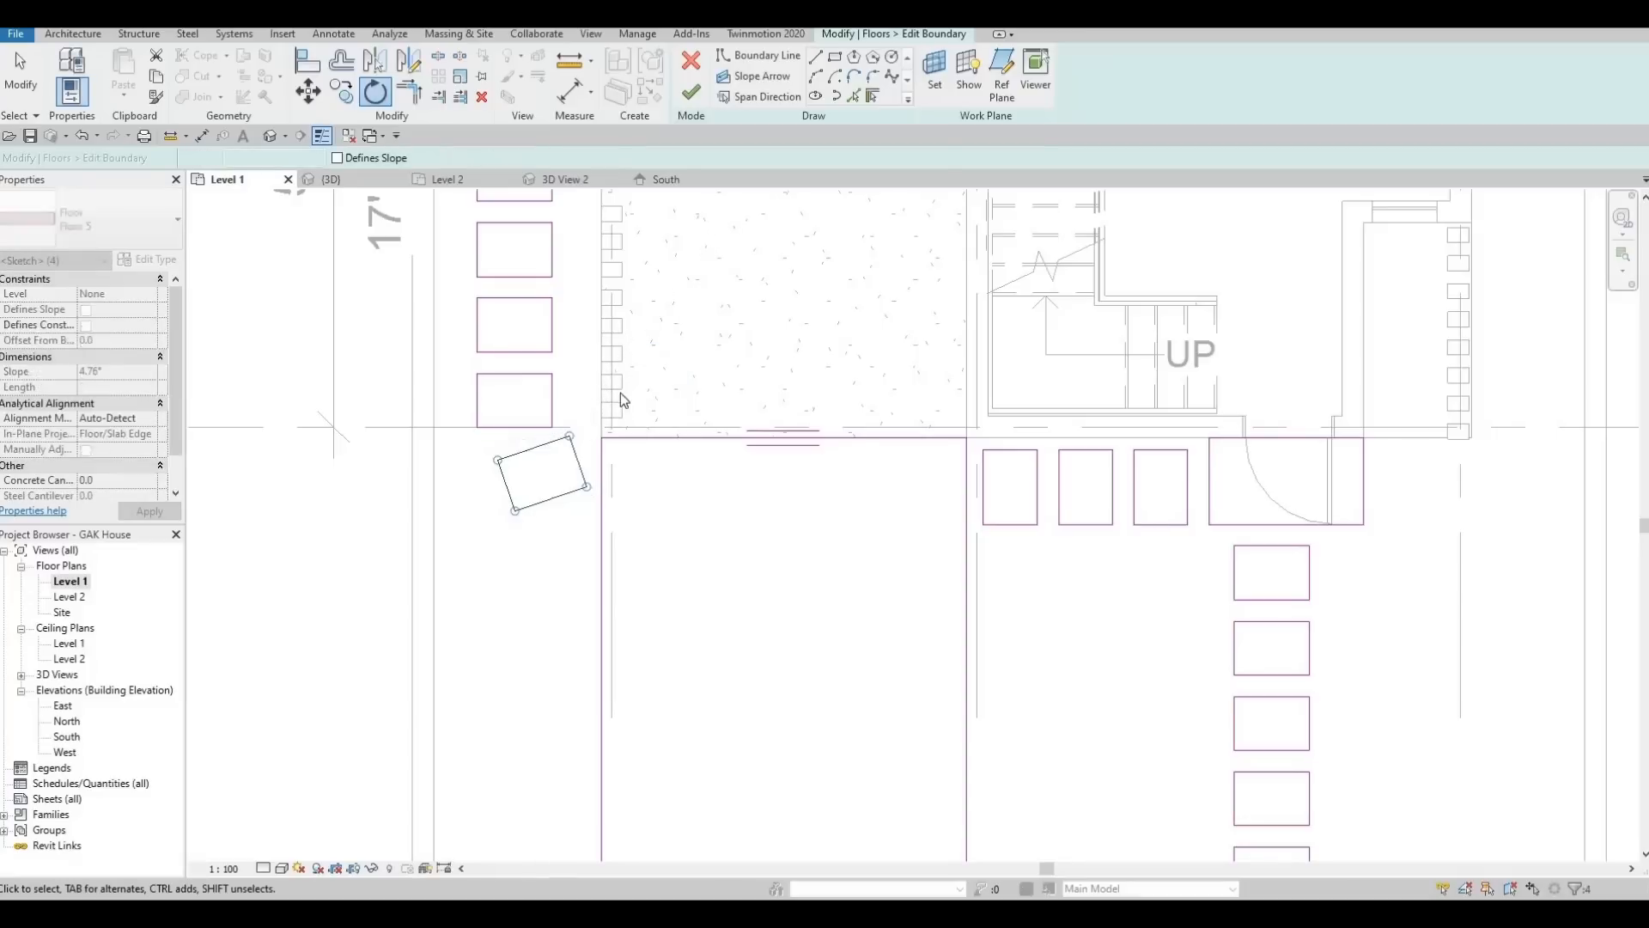
click(384, 94)
click(666, 338)
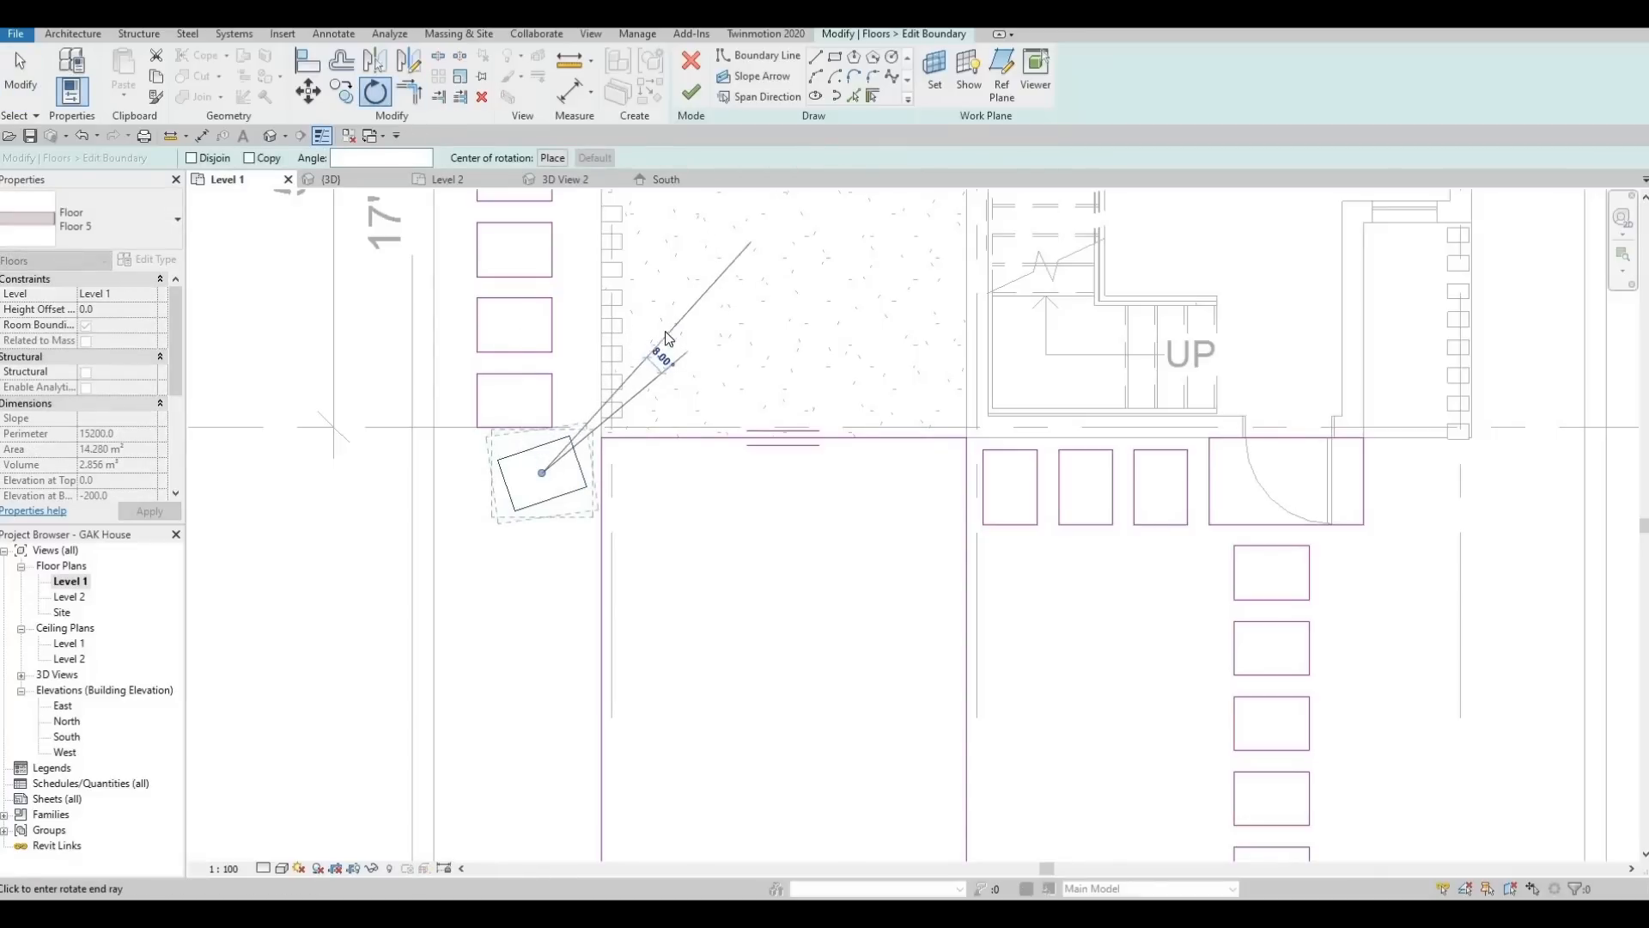
click(650, 371)
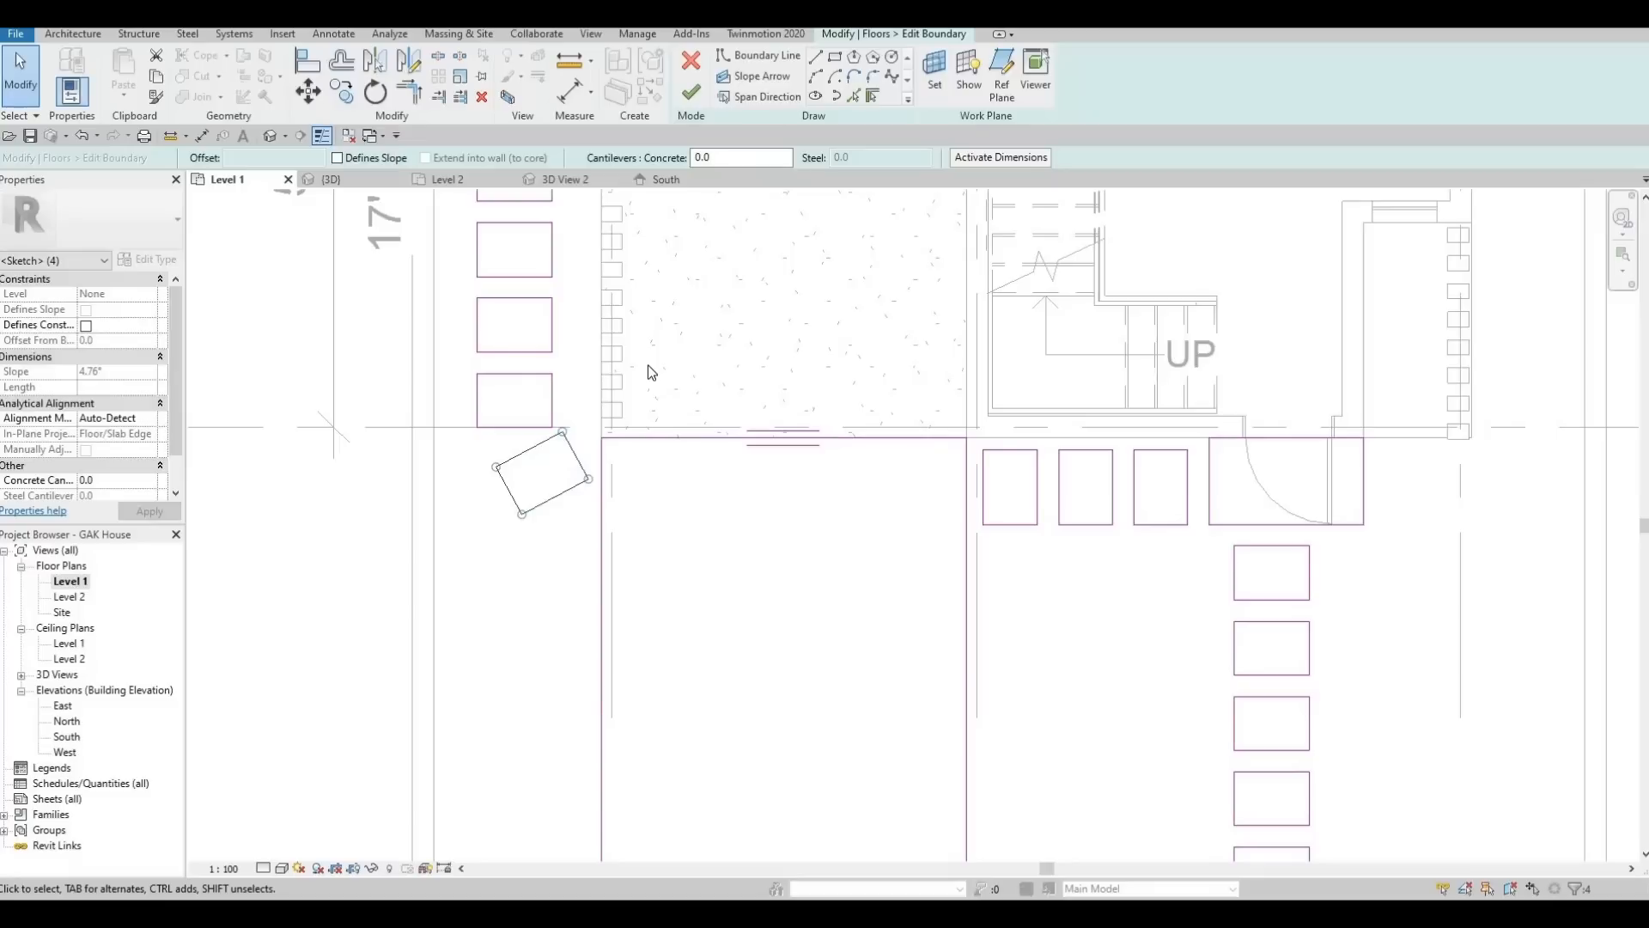
Nudge the rotated rectangle slightly south and west to space it from the column above, and deselect it
key(Up)
key(Left)
key(Down)
key(Down)
key(Down)
key(Down)
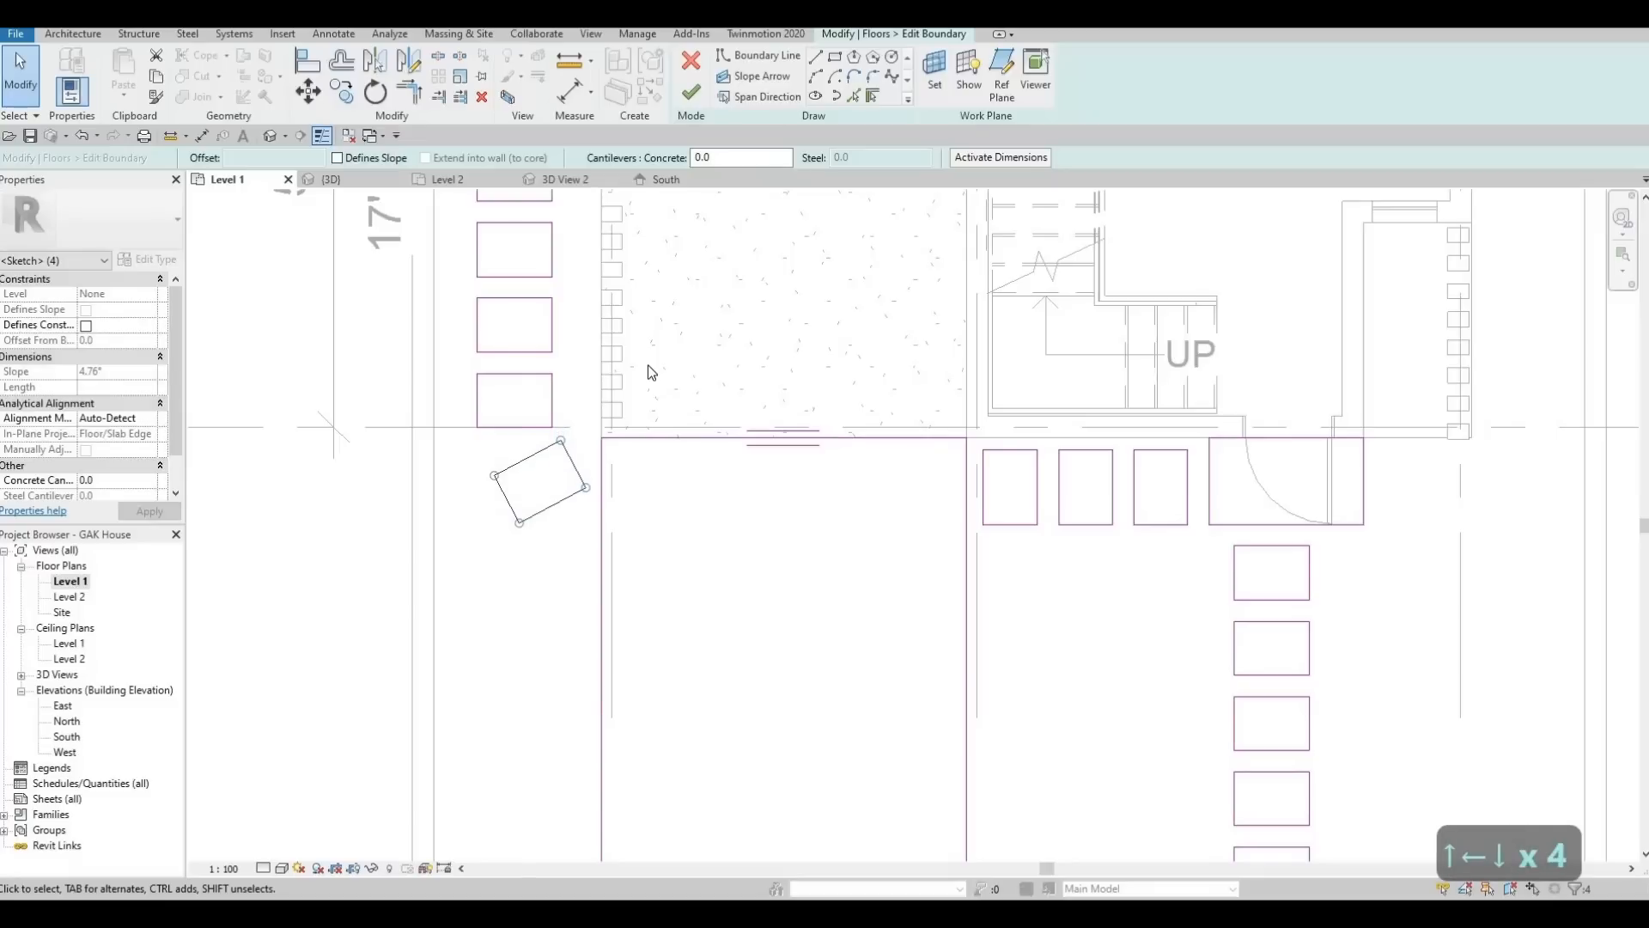
key(Left)
key(Left)
key(Left)
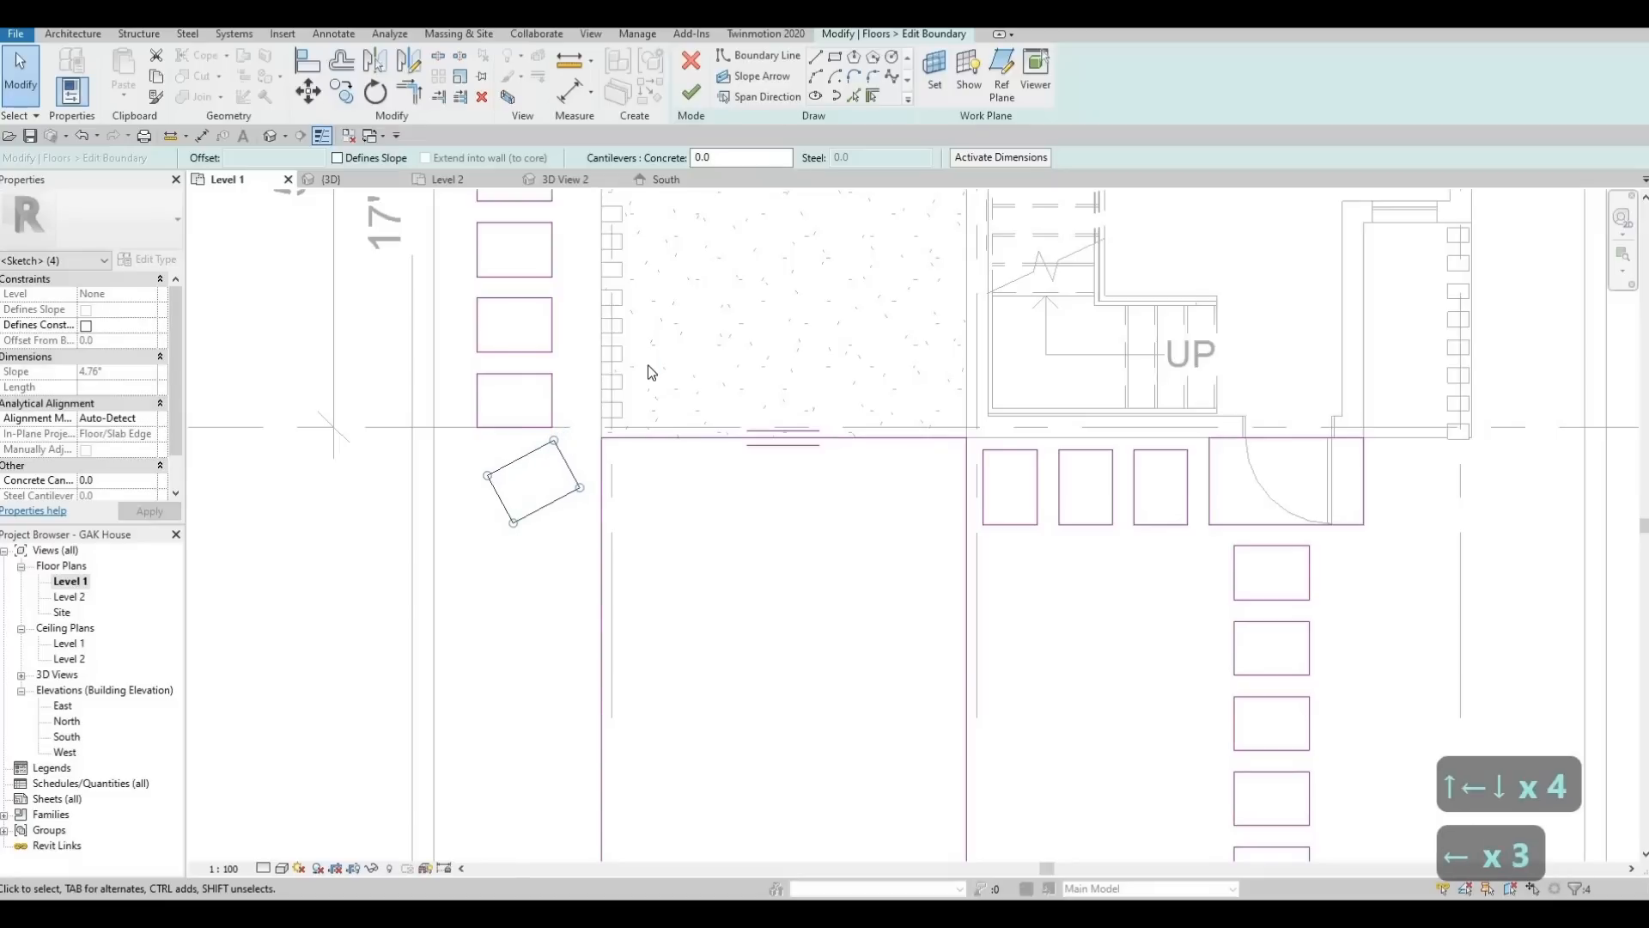
key(Right)
key(Escape)
key(Escape)
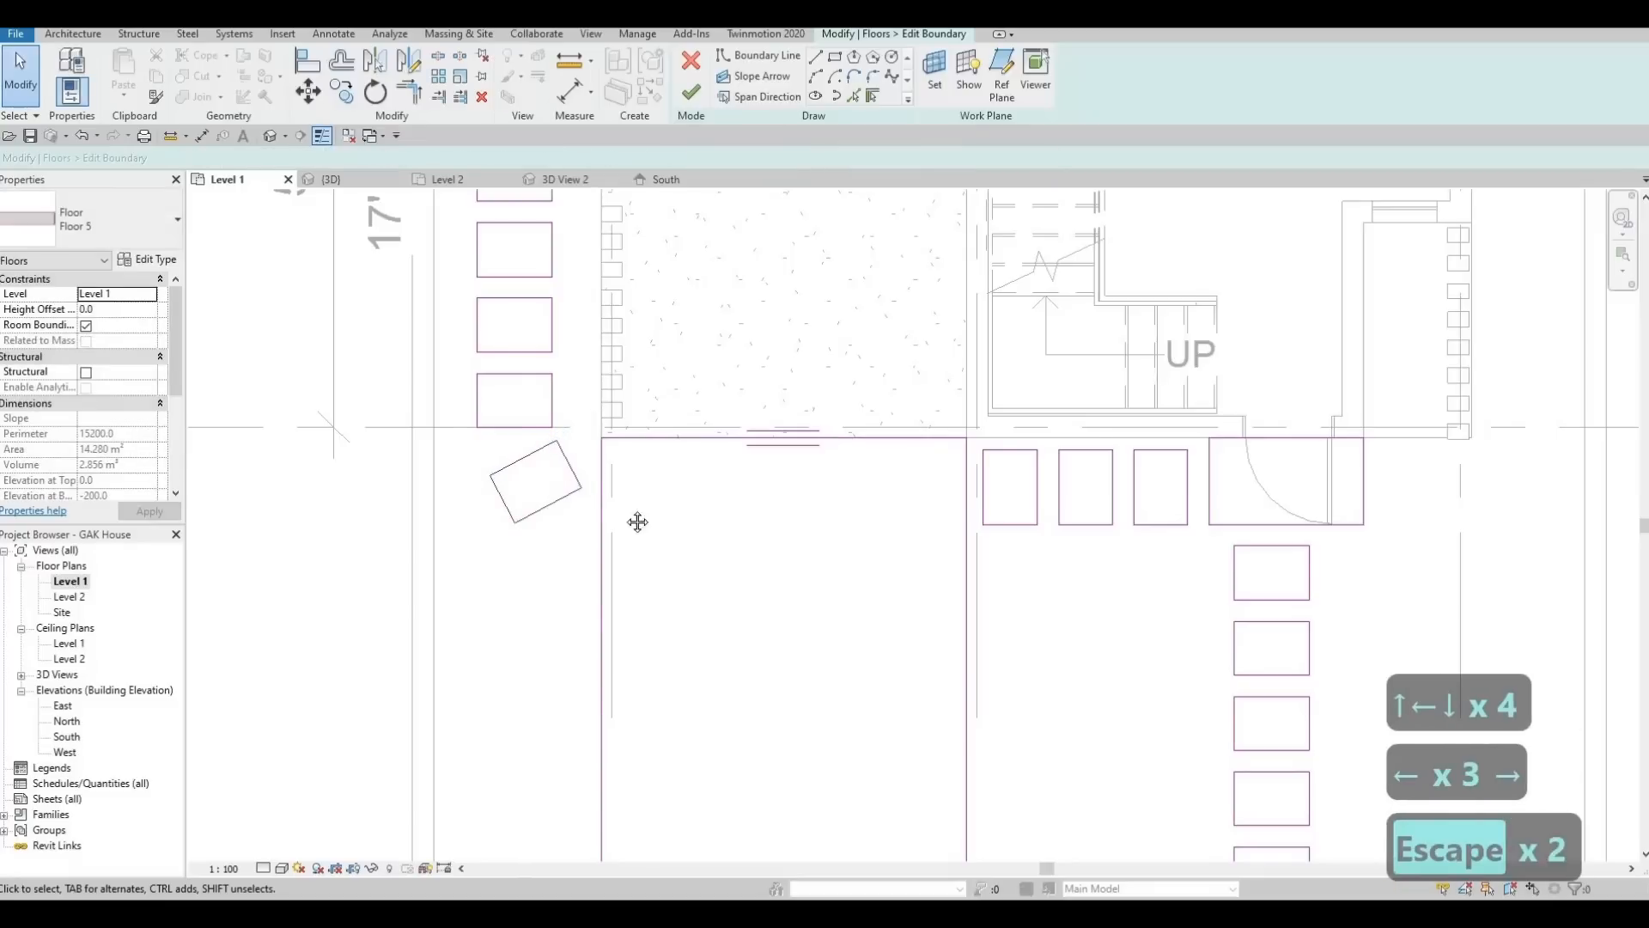
Finish the boundary edit of the Floor 5 driveway and paving slabs, and clear the selection
scroll(637, 519, down, 3)
scroll(603, 471, down, 2)
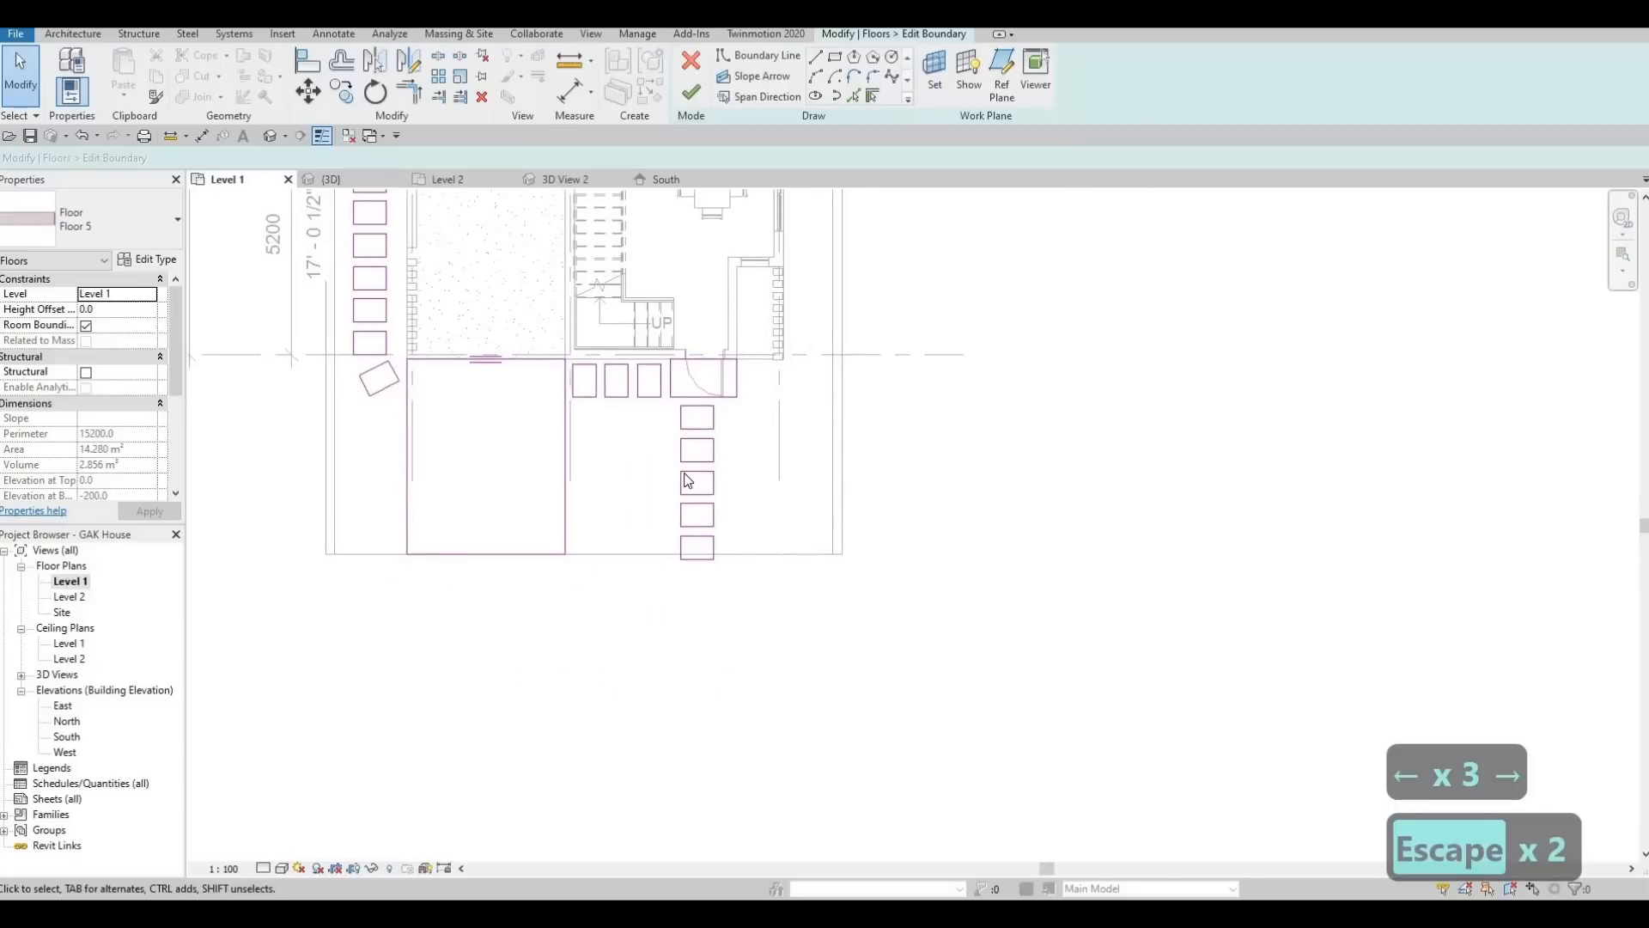
scroll(697, 545, up, 1)
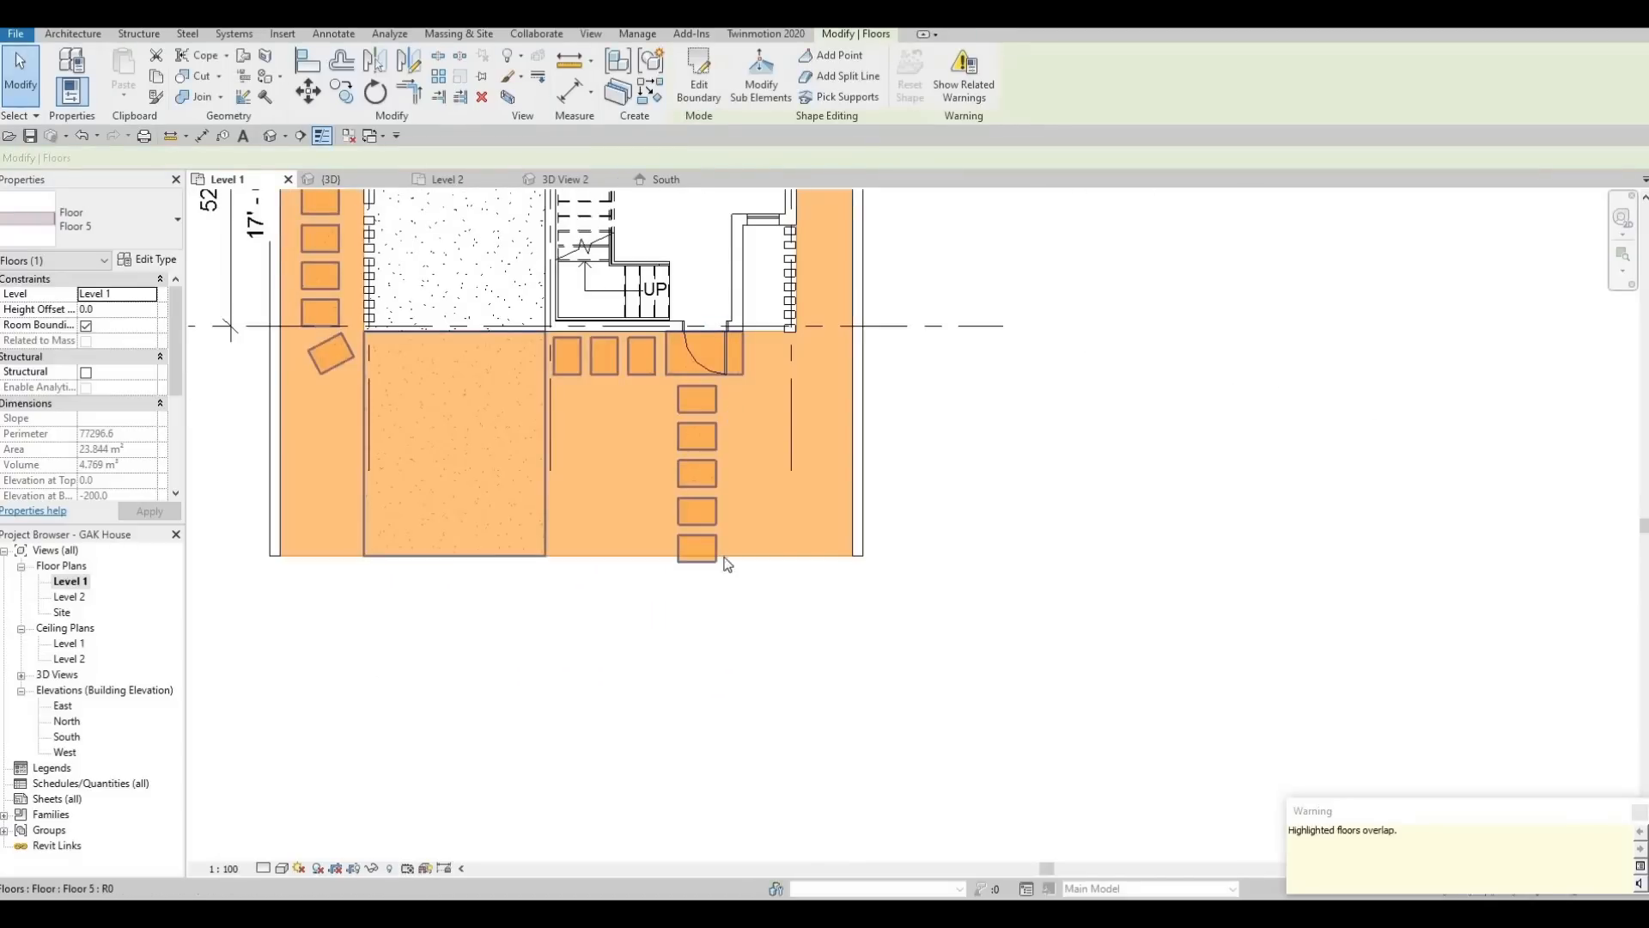
key(Escape)
key(Escape)
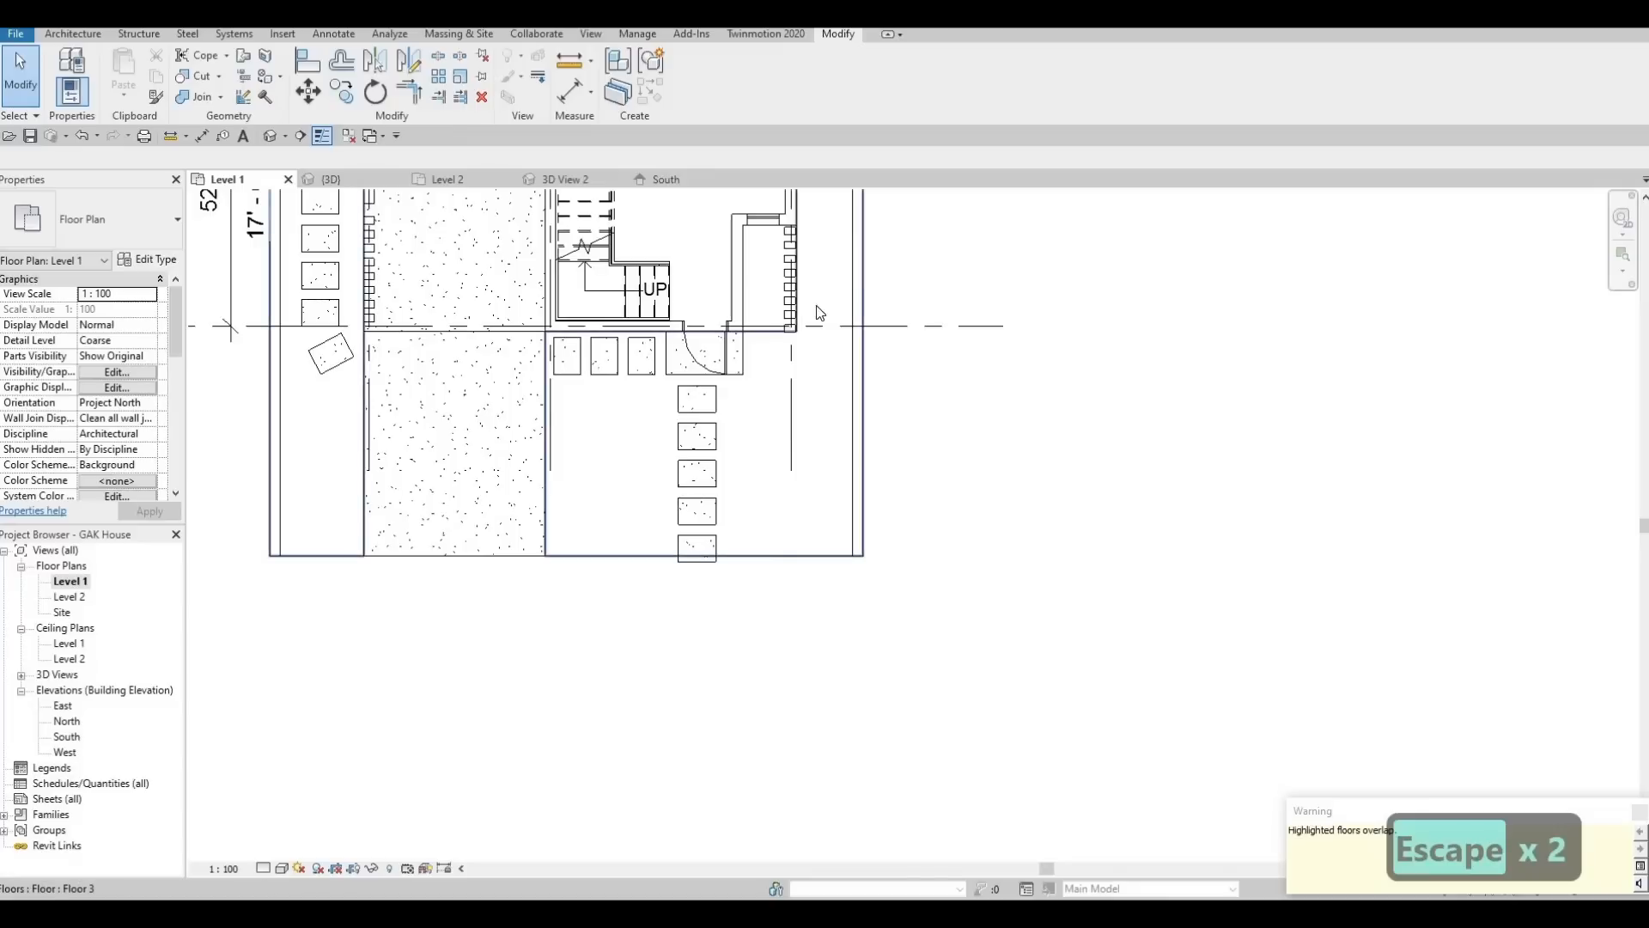
Open the boundary sketch of the surrounding Floor 3 yard floor for editing
click(761, 554)
click(703, 97)
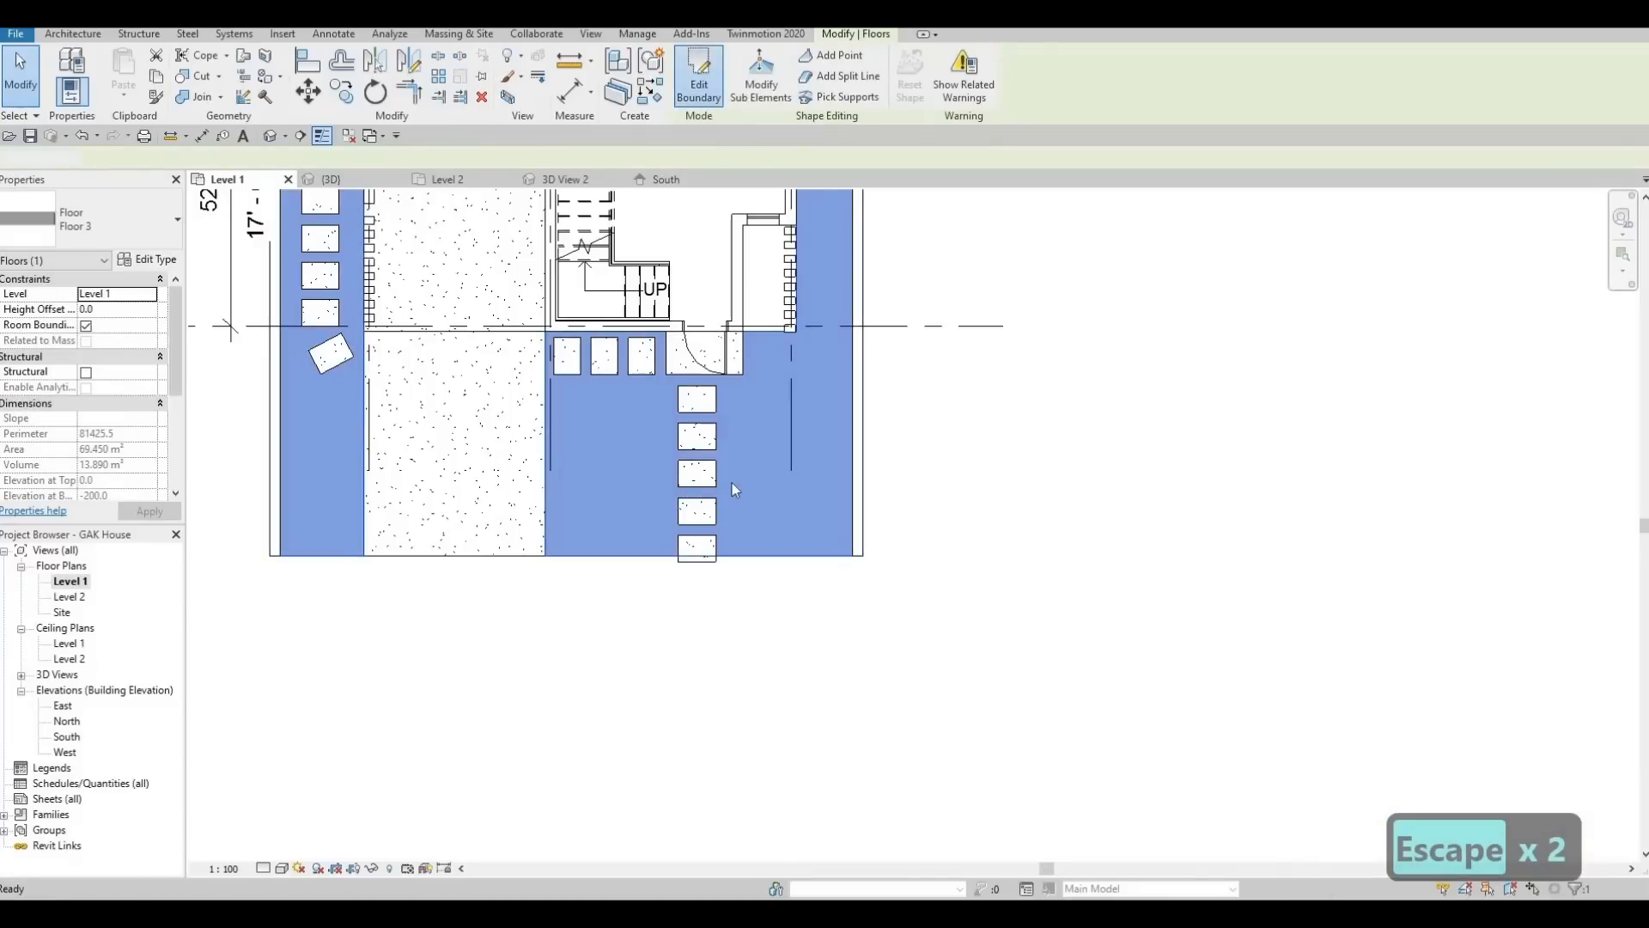
middle_drag(770, 479, 829, 565)
scroll(824, 558, down, 2)
scroll(652, 516, down, 2)
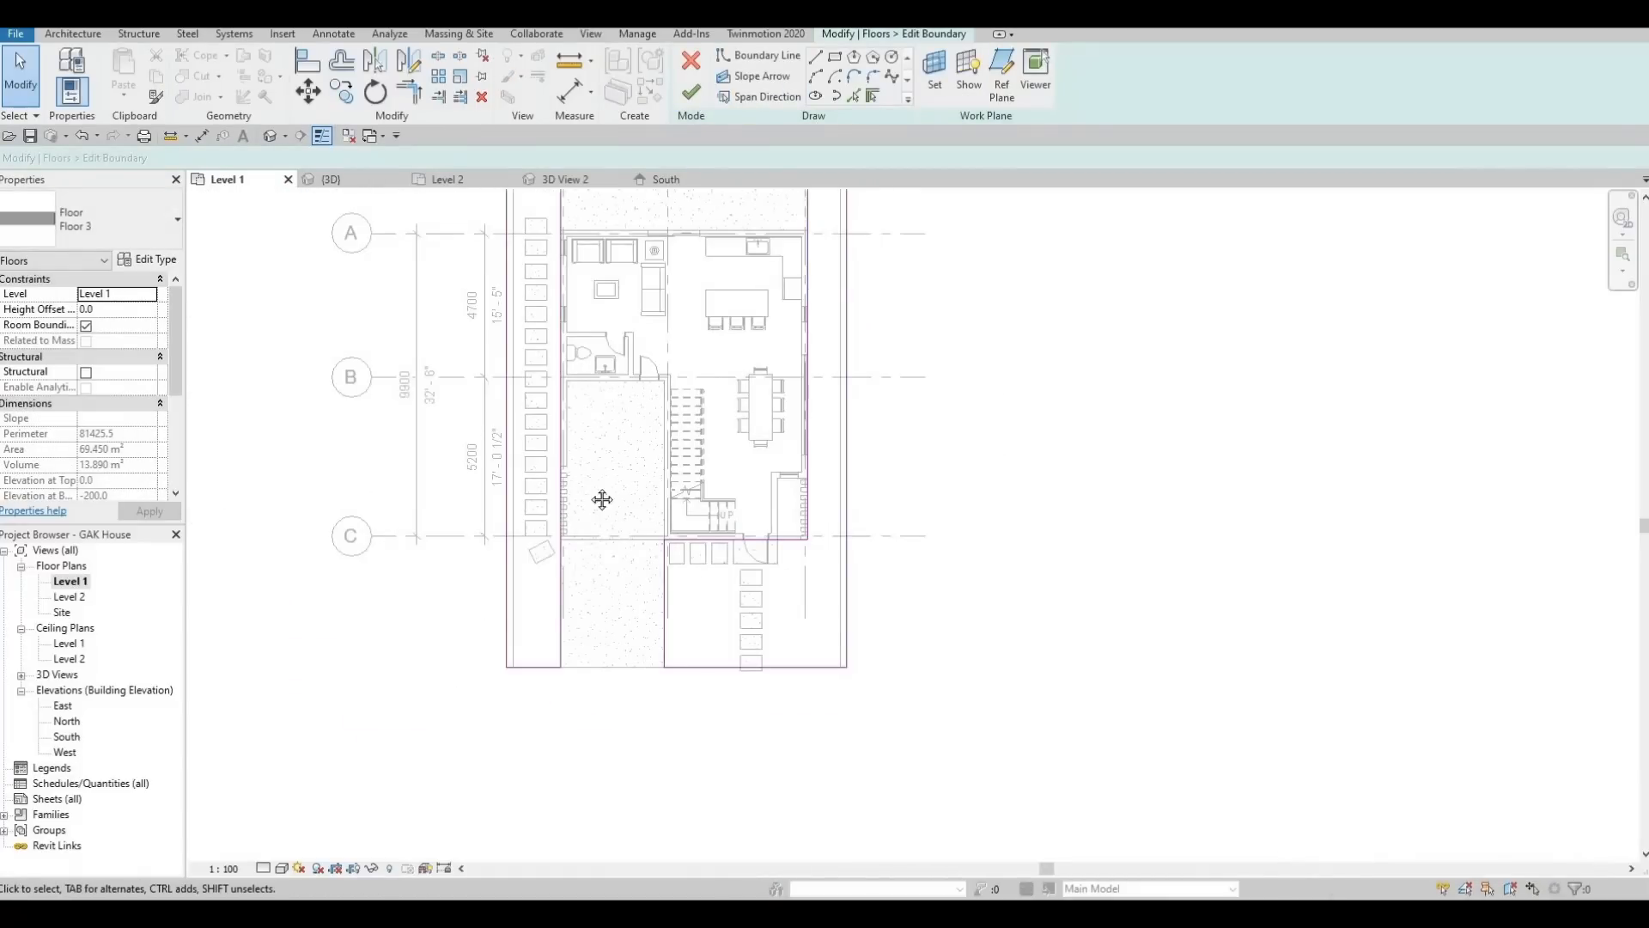
middle_drag(694, 402, 709, 337)
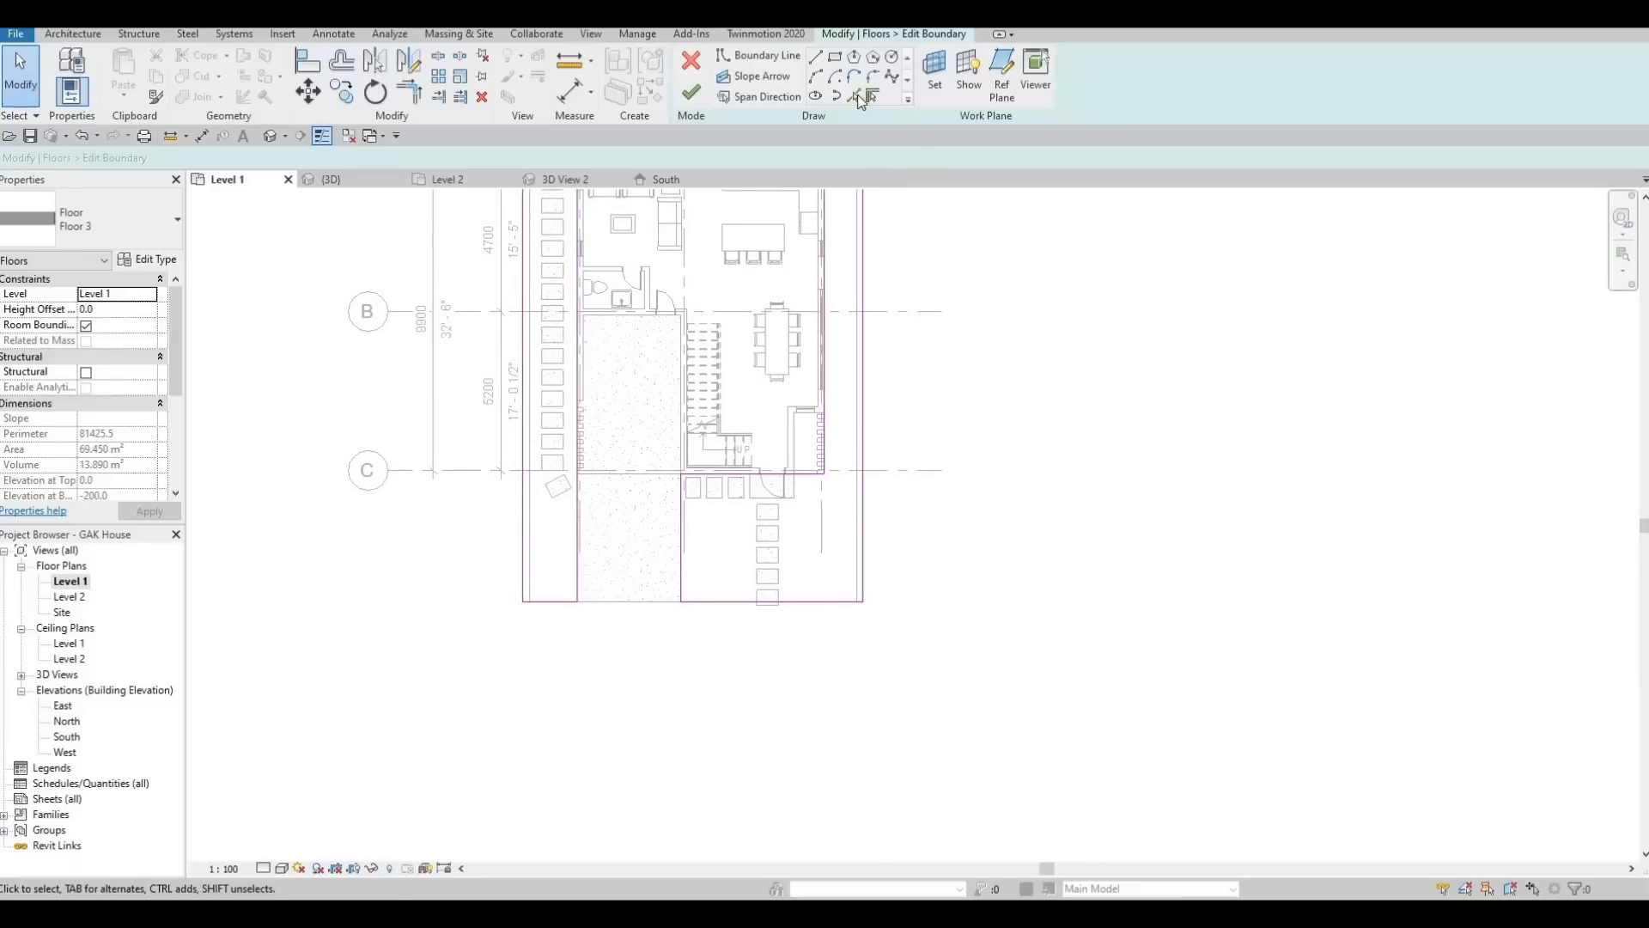
Trace the edges of the four northernmost slabs in the front path with Pick Lines as Floor 3 boundary lines
key(Return)
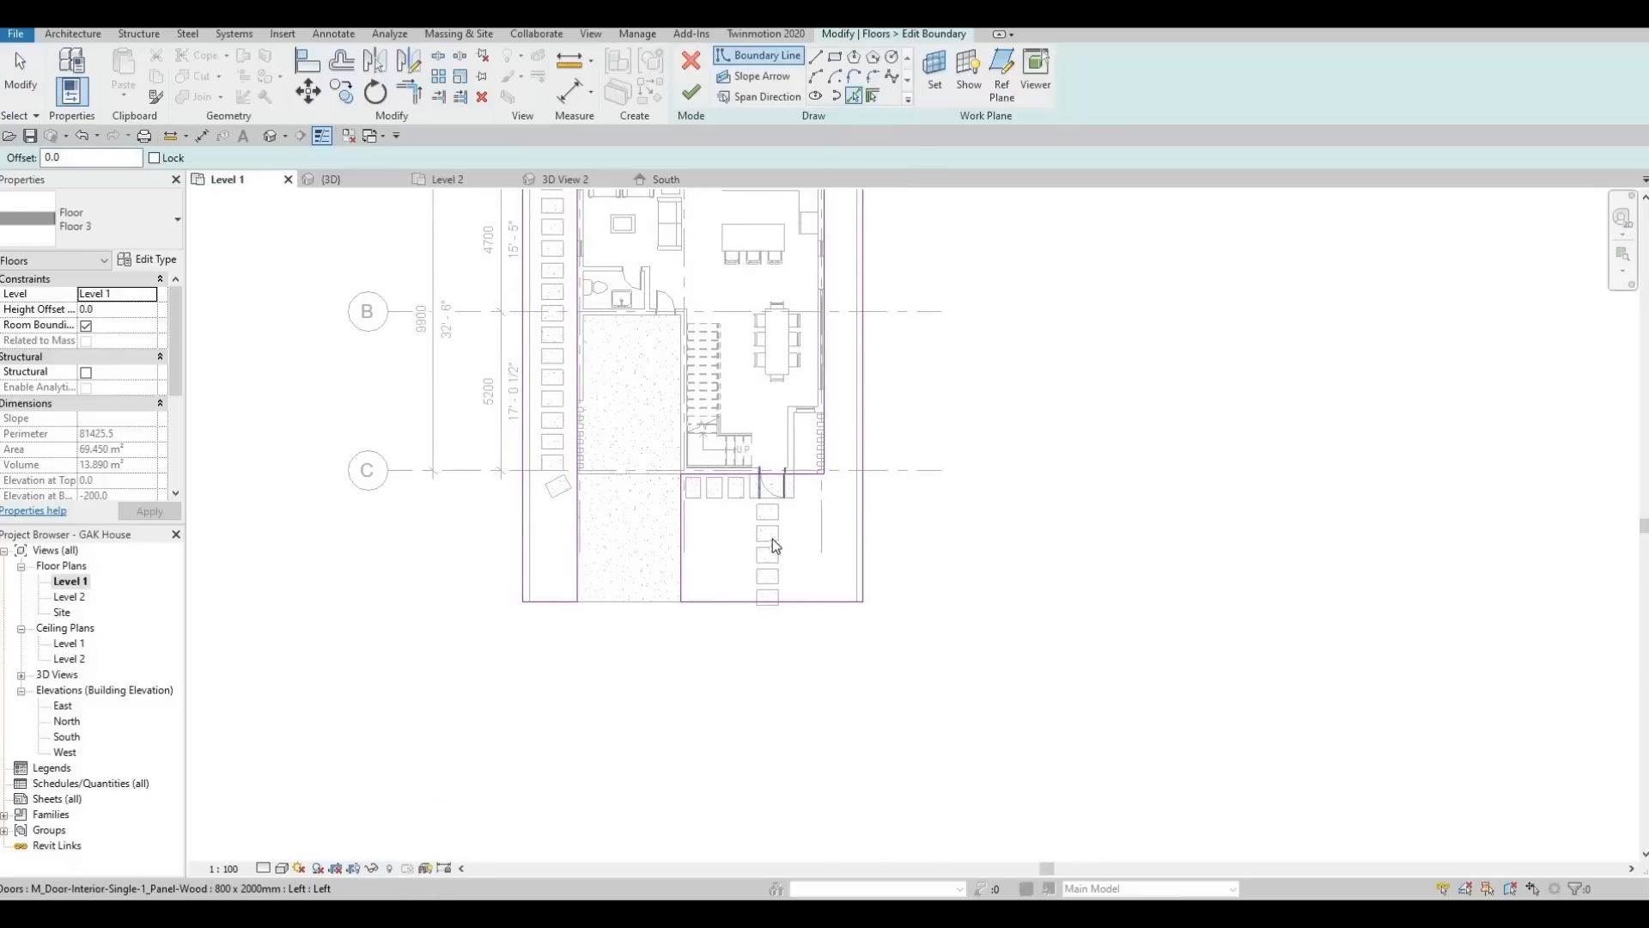
scroll(771, 537, up, 3)
click(735, 479)
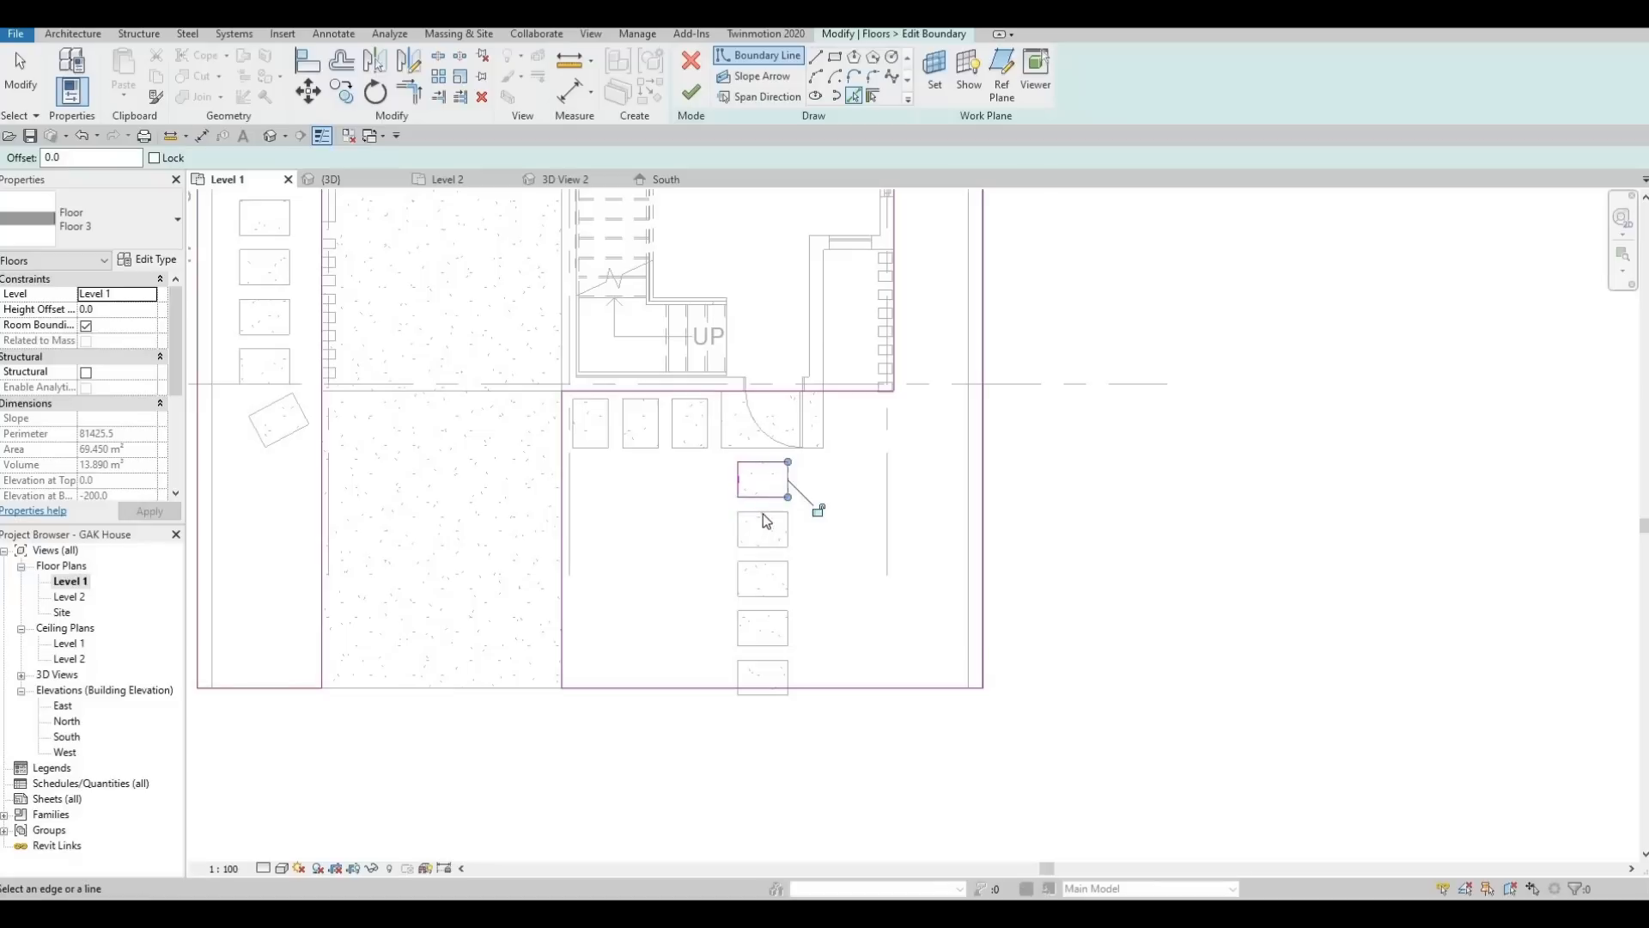
click(749, 543)
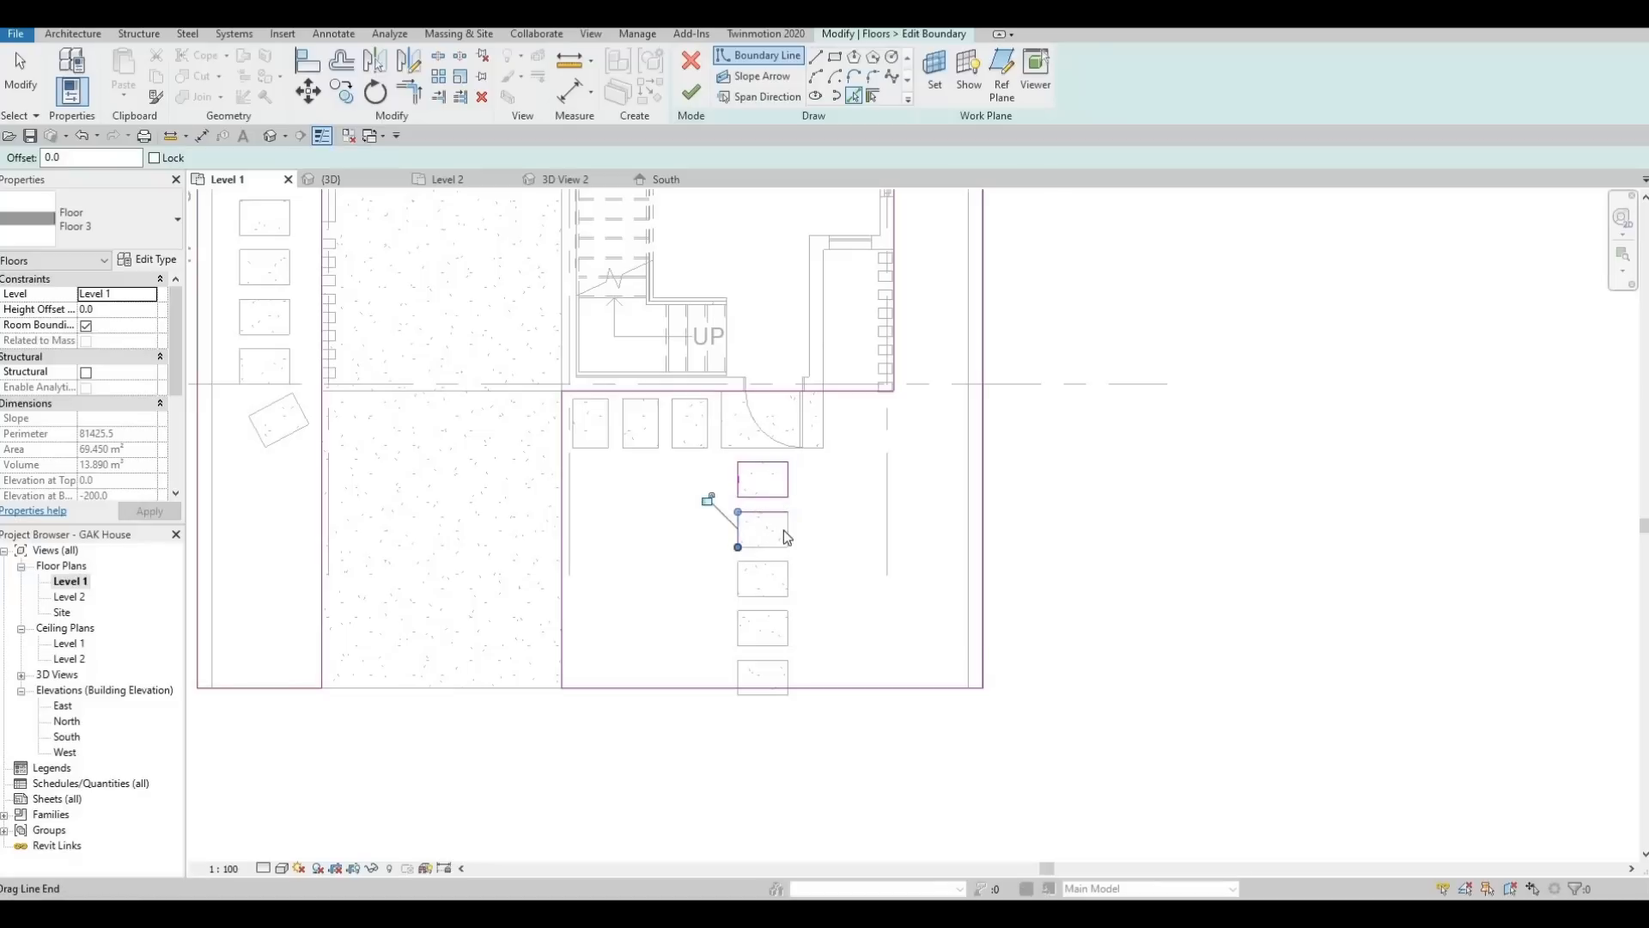
click(761, 548)
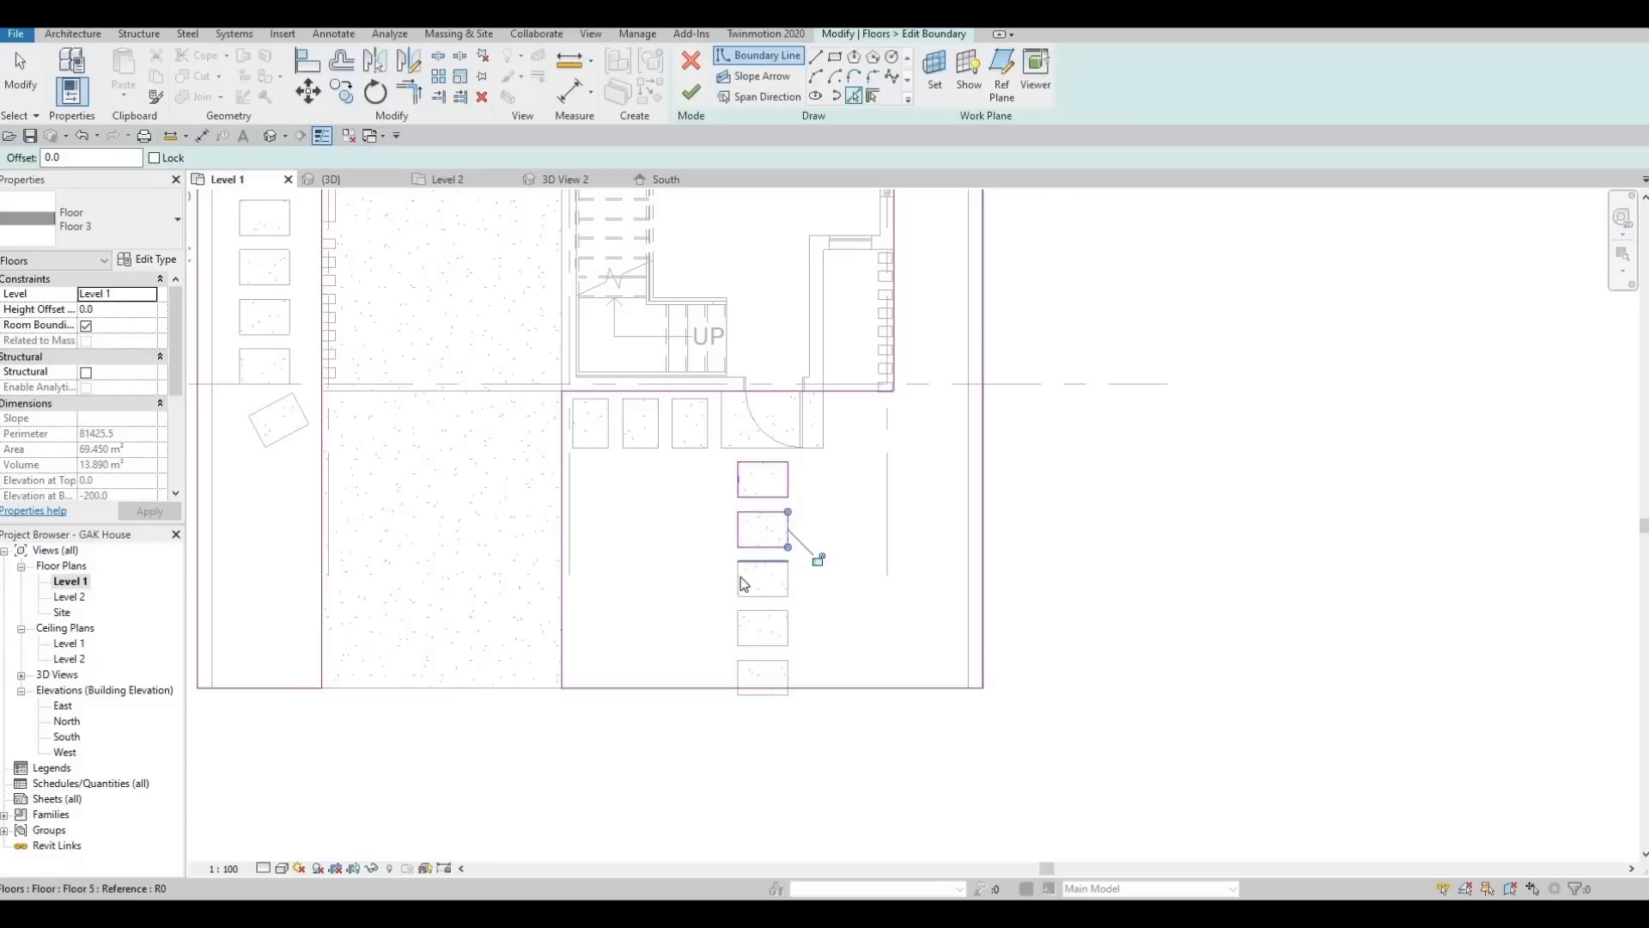
click(789, 580)
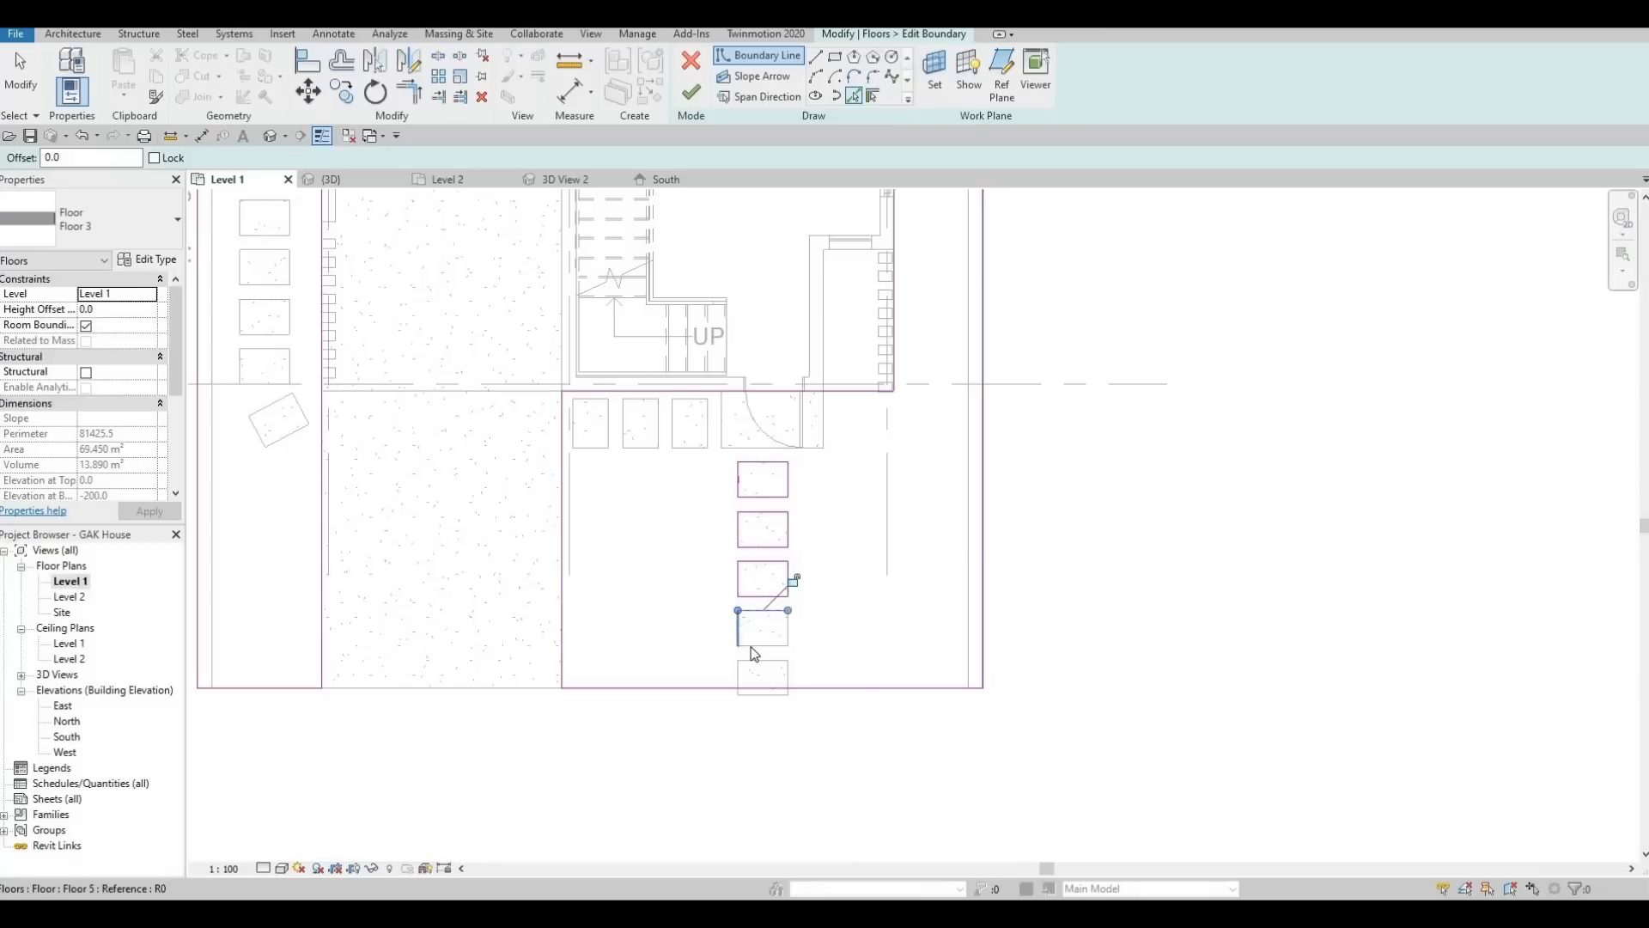
click(757, 646)
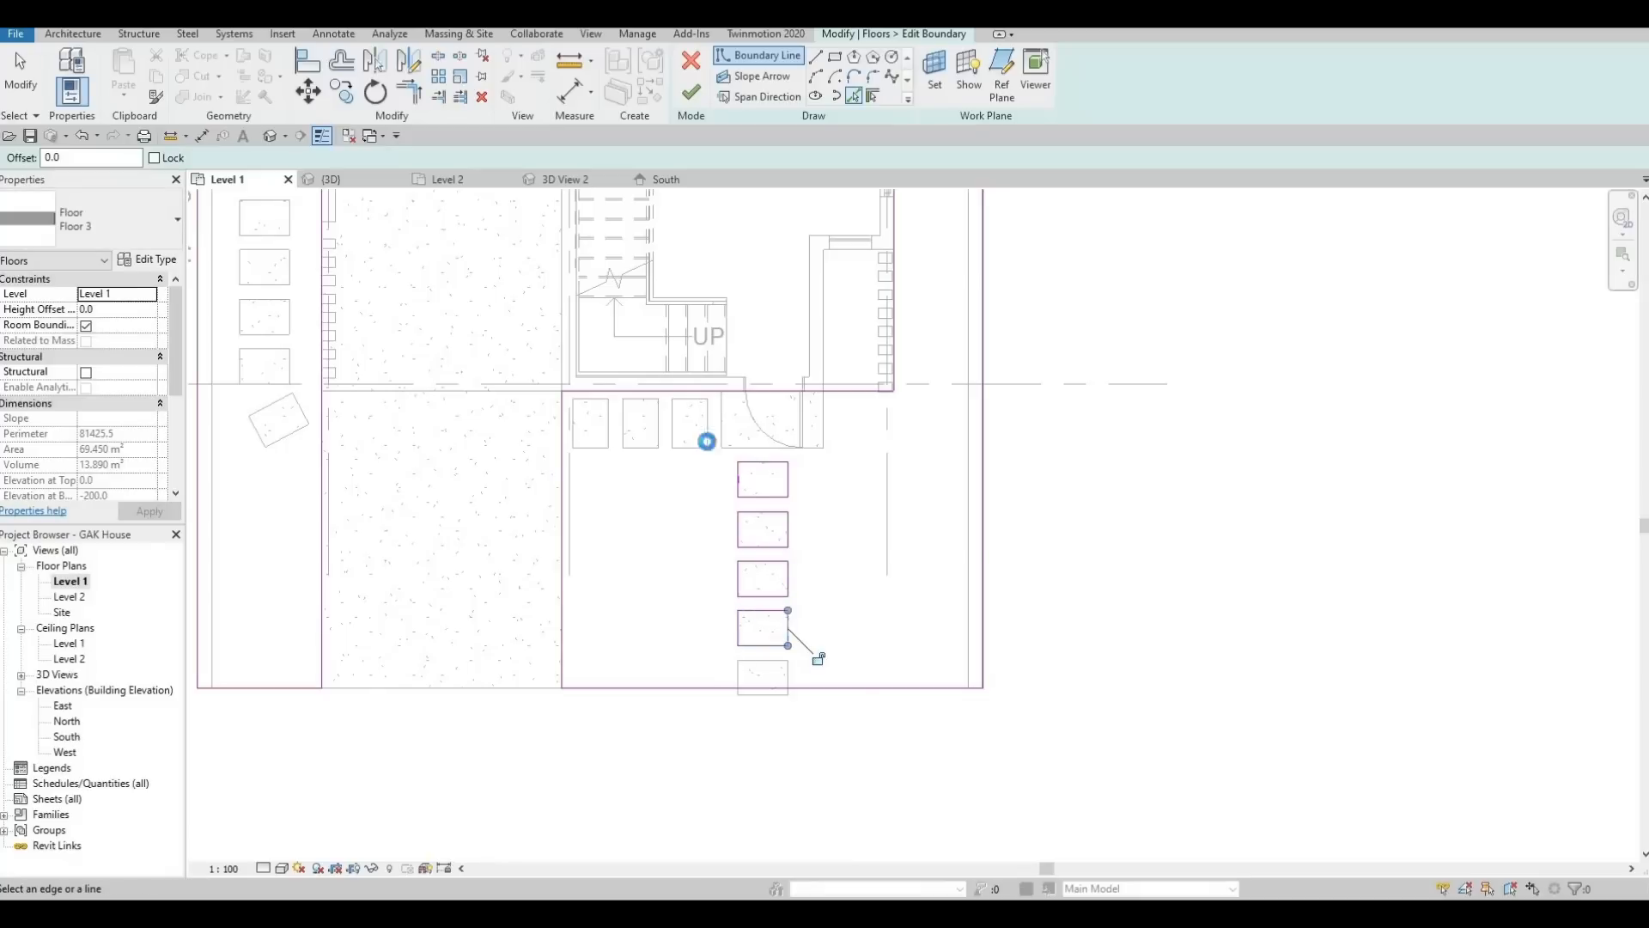
Trace the outlines of the three slabs west of the front door landing as boundary lines
click(683, 437)
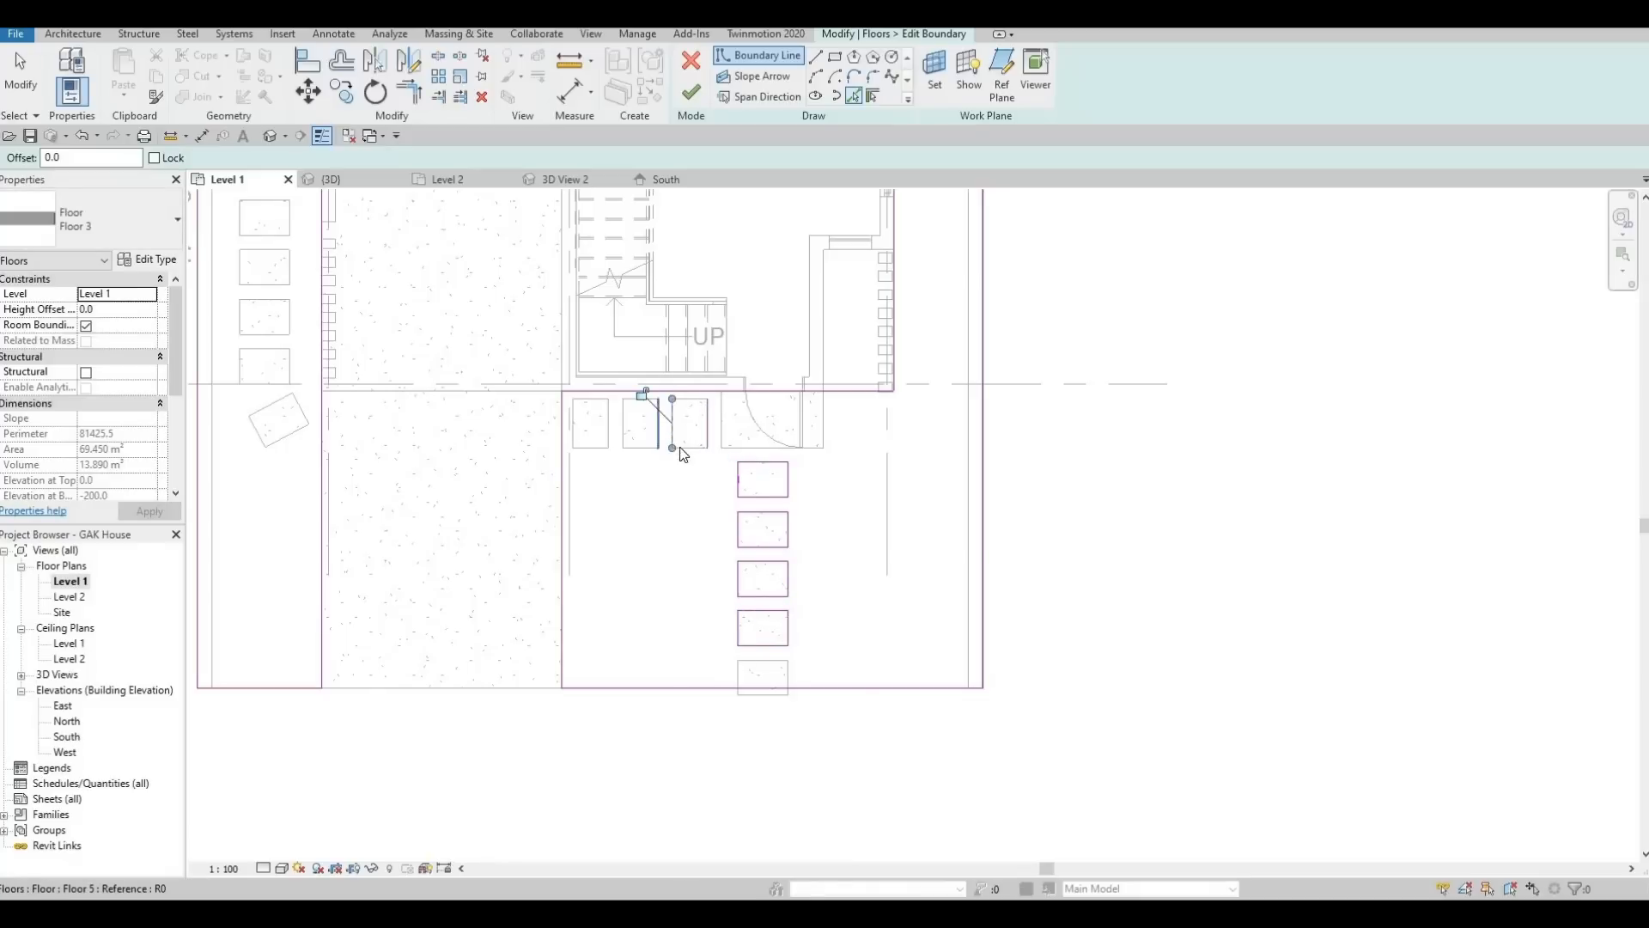
click(675, 398)
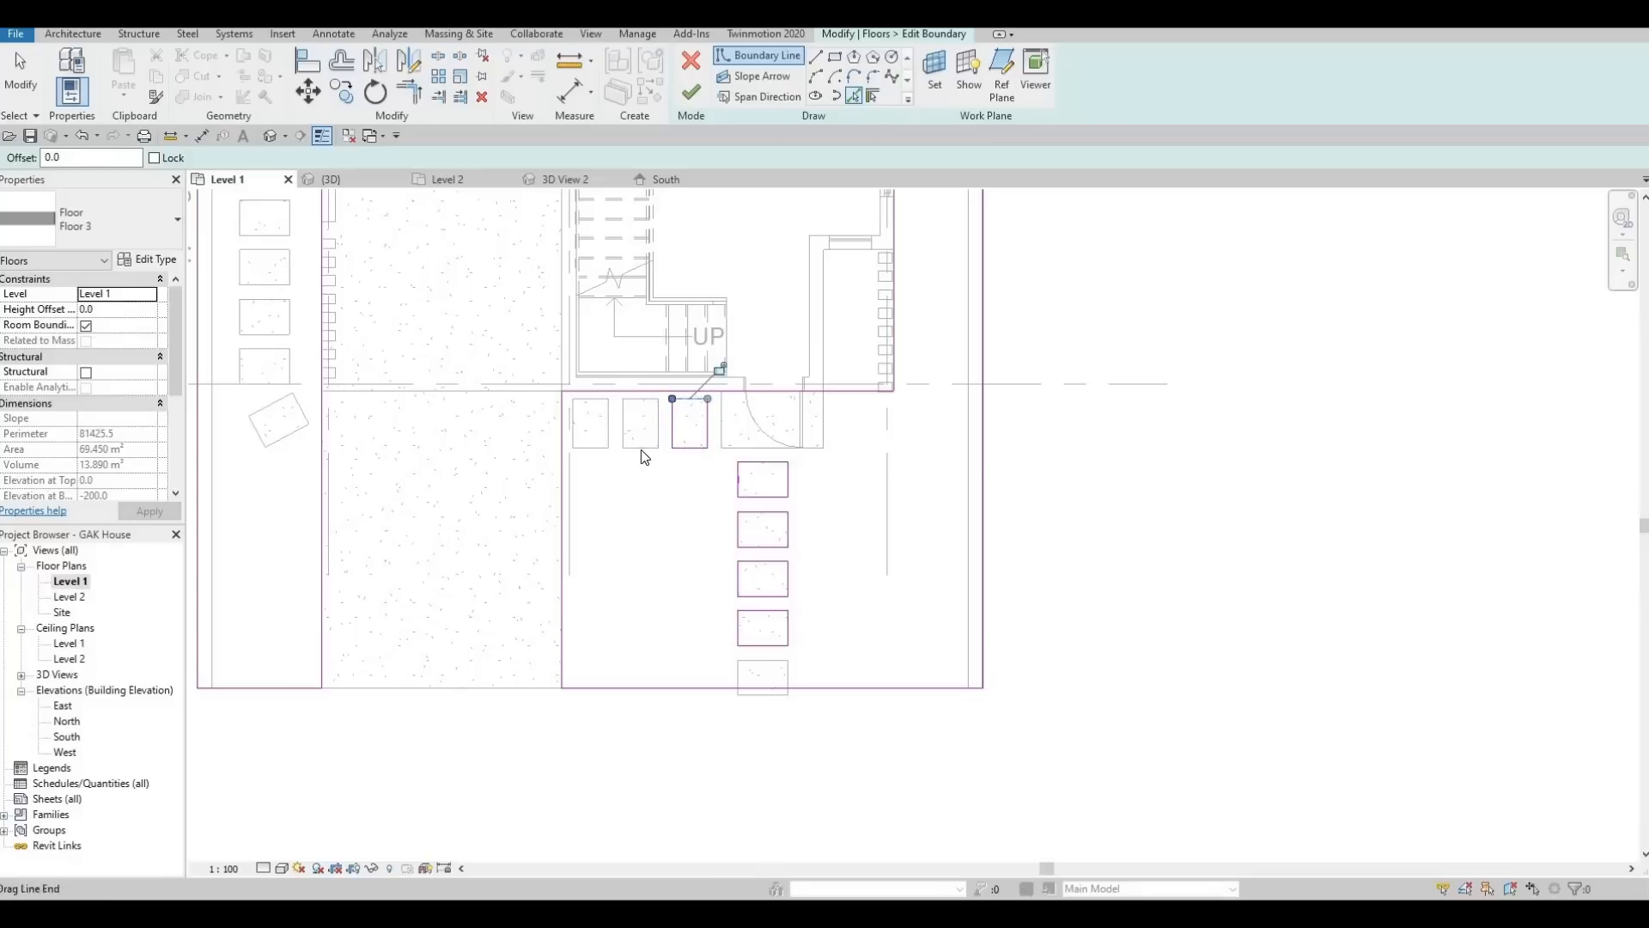
click(577, 410)
scroll(577, 408, up, 2)
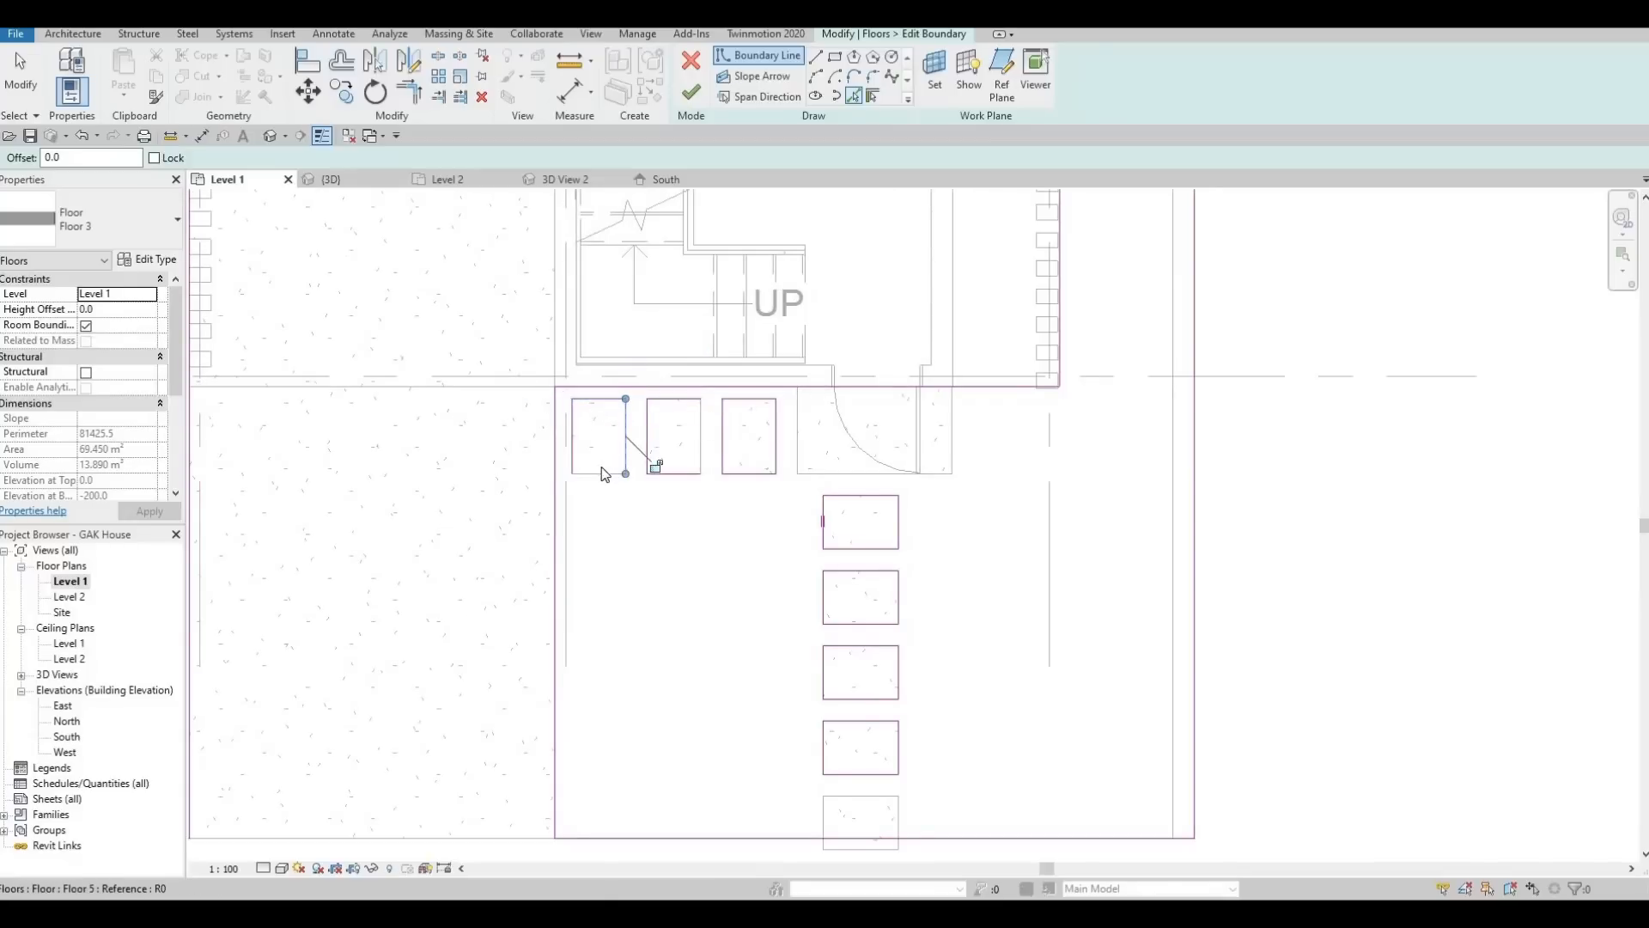
Trace the outline of the front path's southernmost slab, which crosses the yard edge, as boundary lines
middle_drag(827, 816, 755, 675)
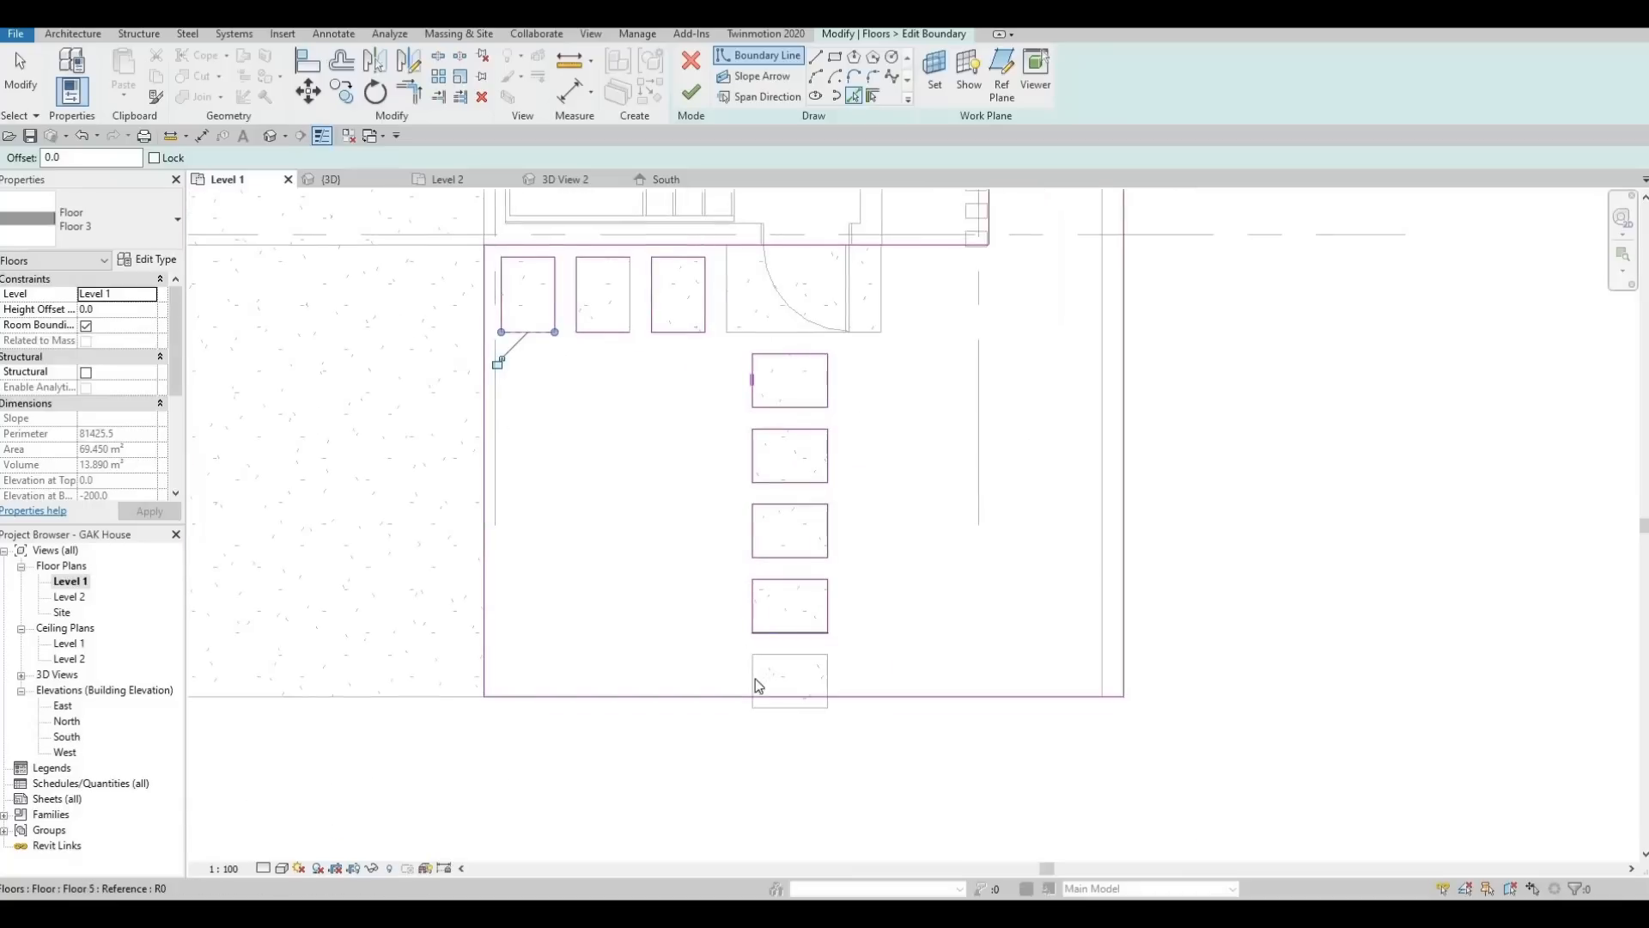
scroll(754, 674, up, 1)
click(787, 661)
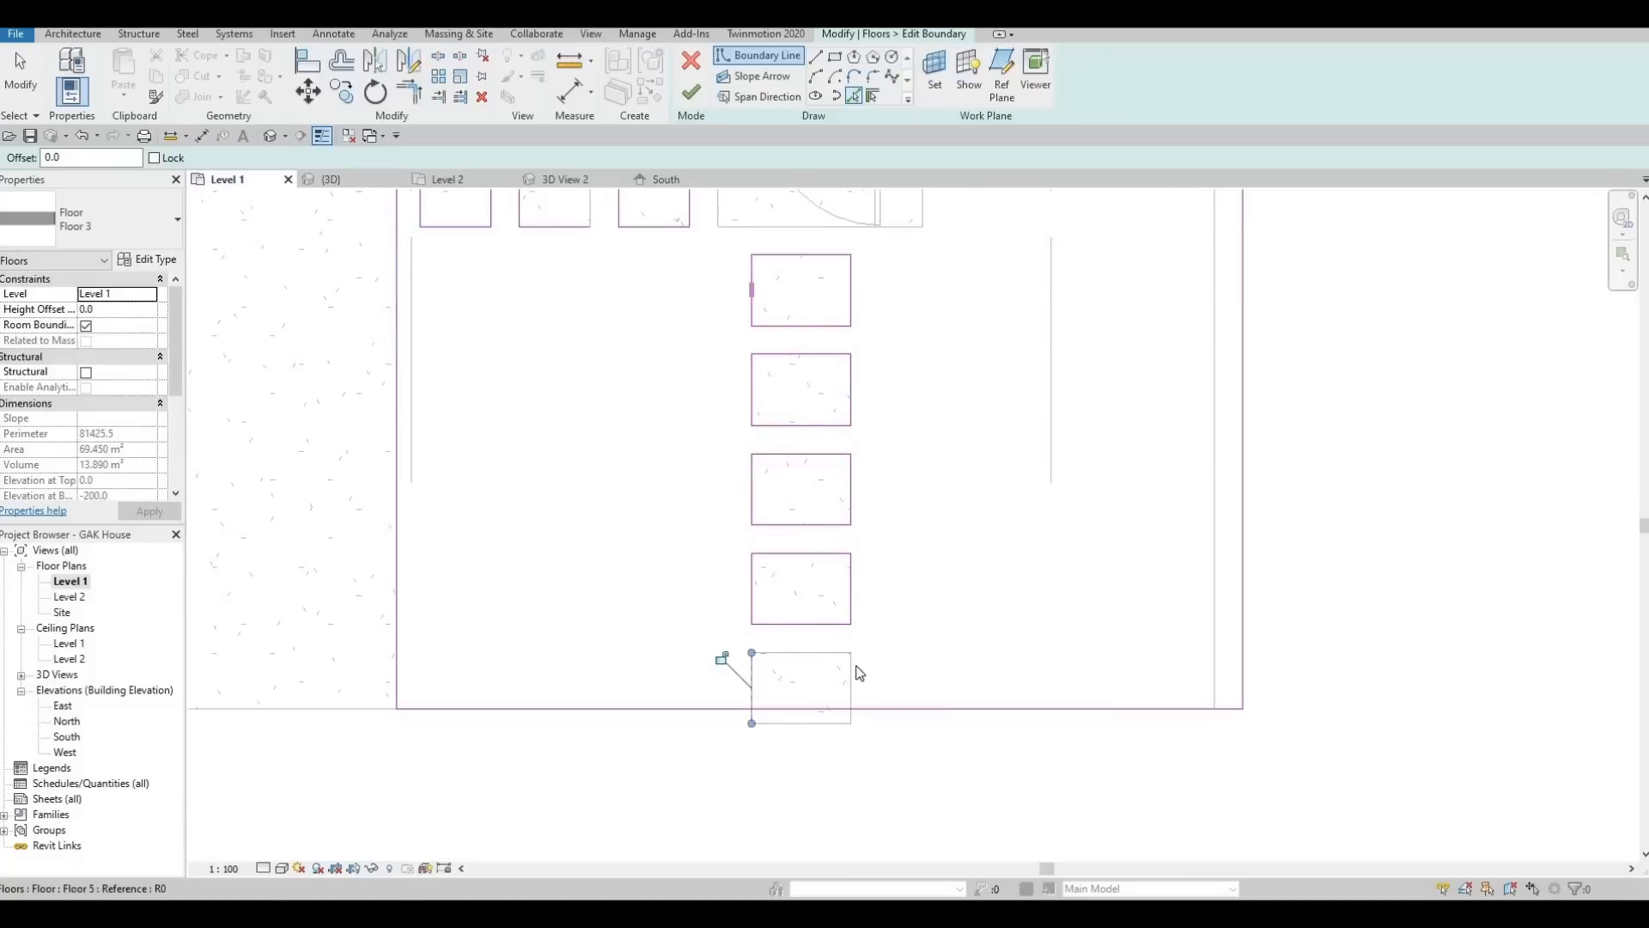
middle_drag(794, 720, 831, 690)
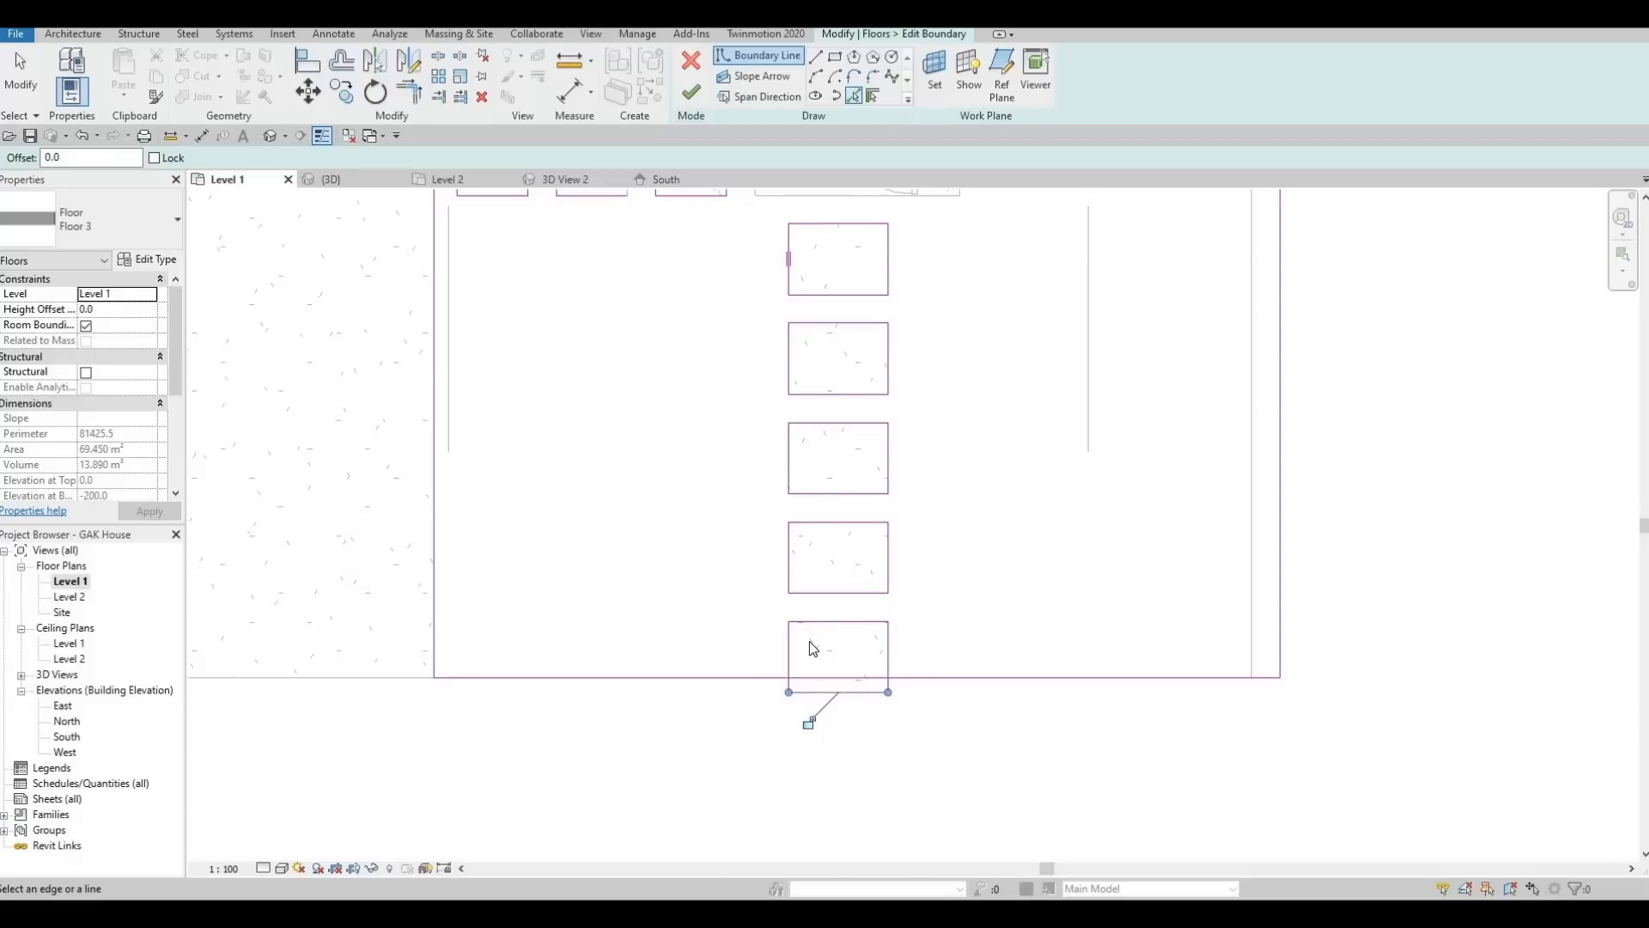
Move the front yard's south boundary line slightly south so it encloses the last path slab
scroll(809, 647, down, 2)
key(Escape)
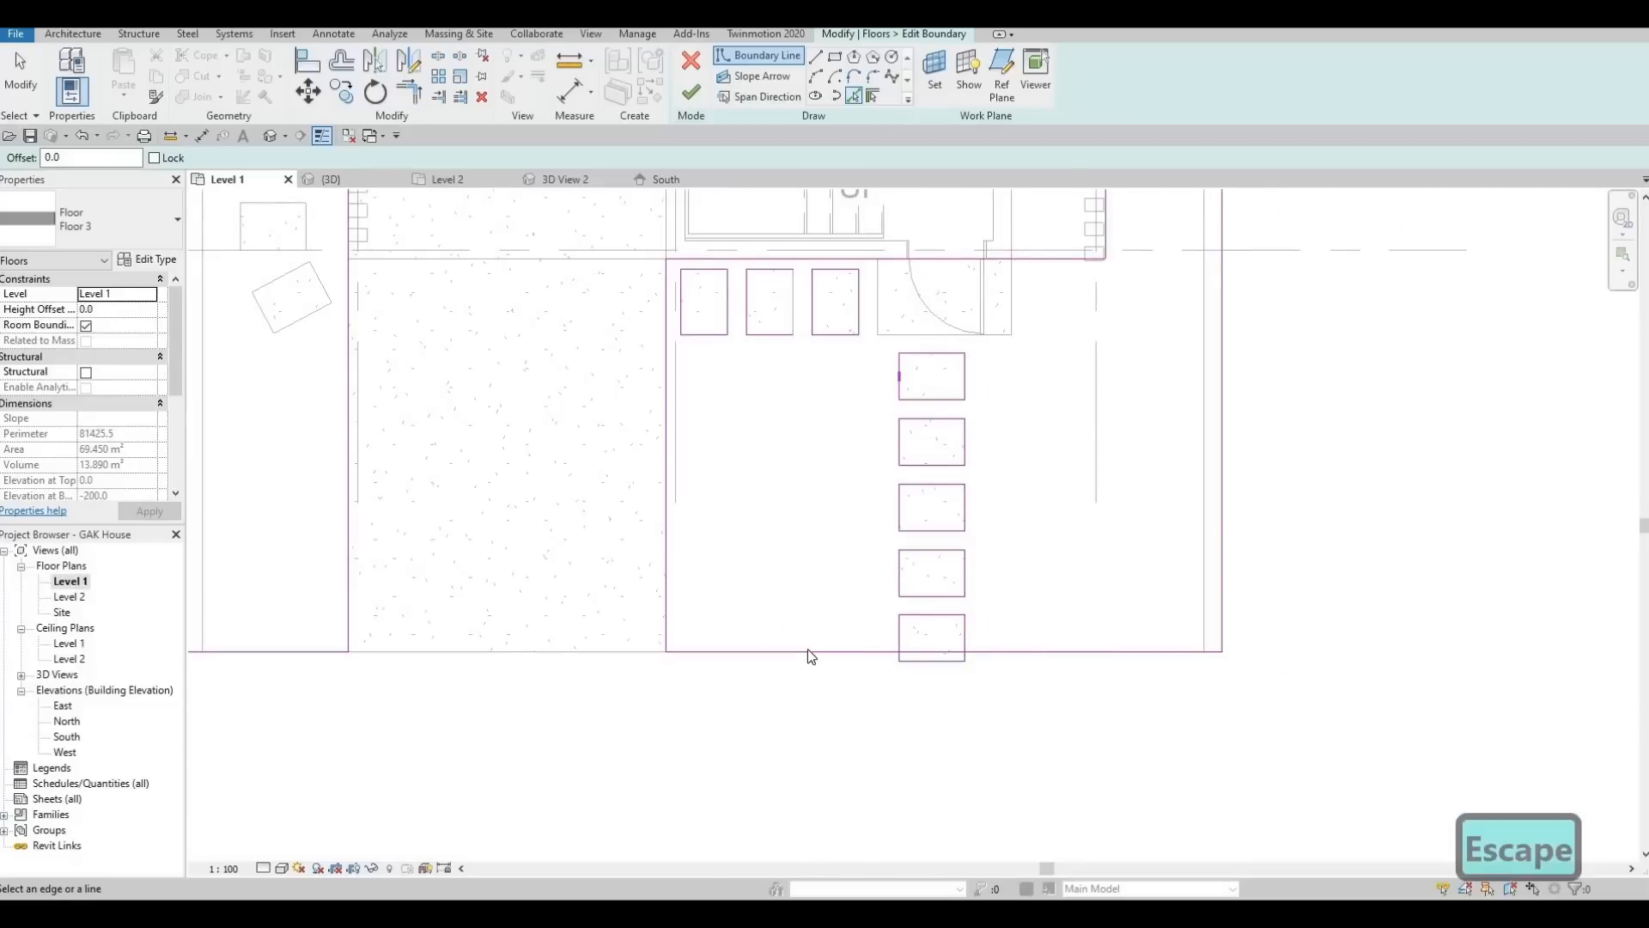
key(Escape)
key(Escape)
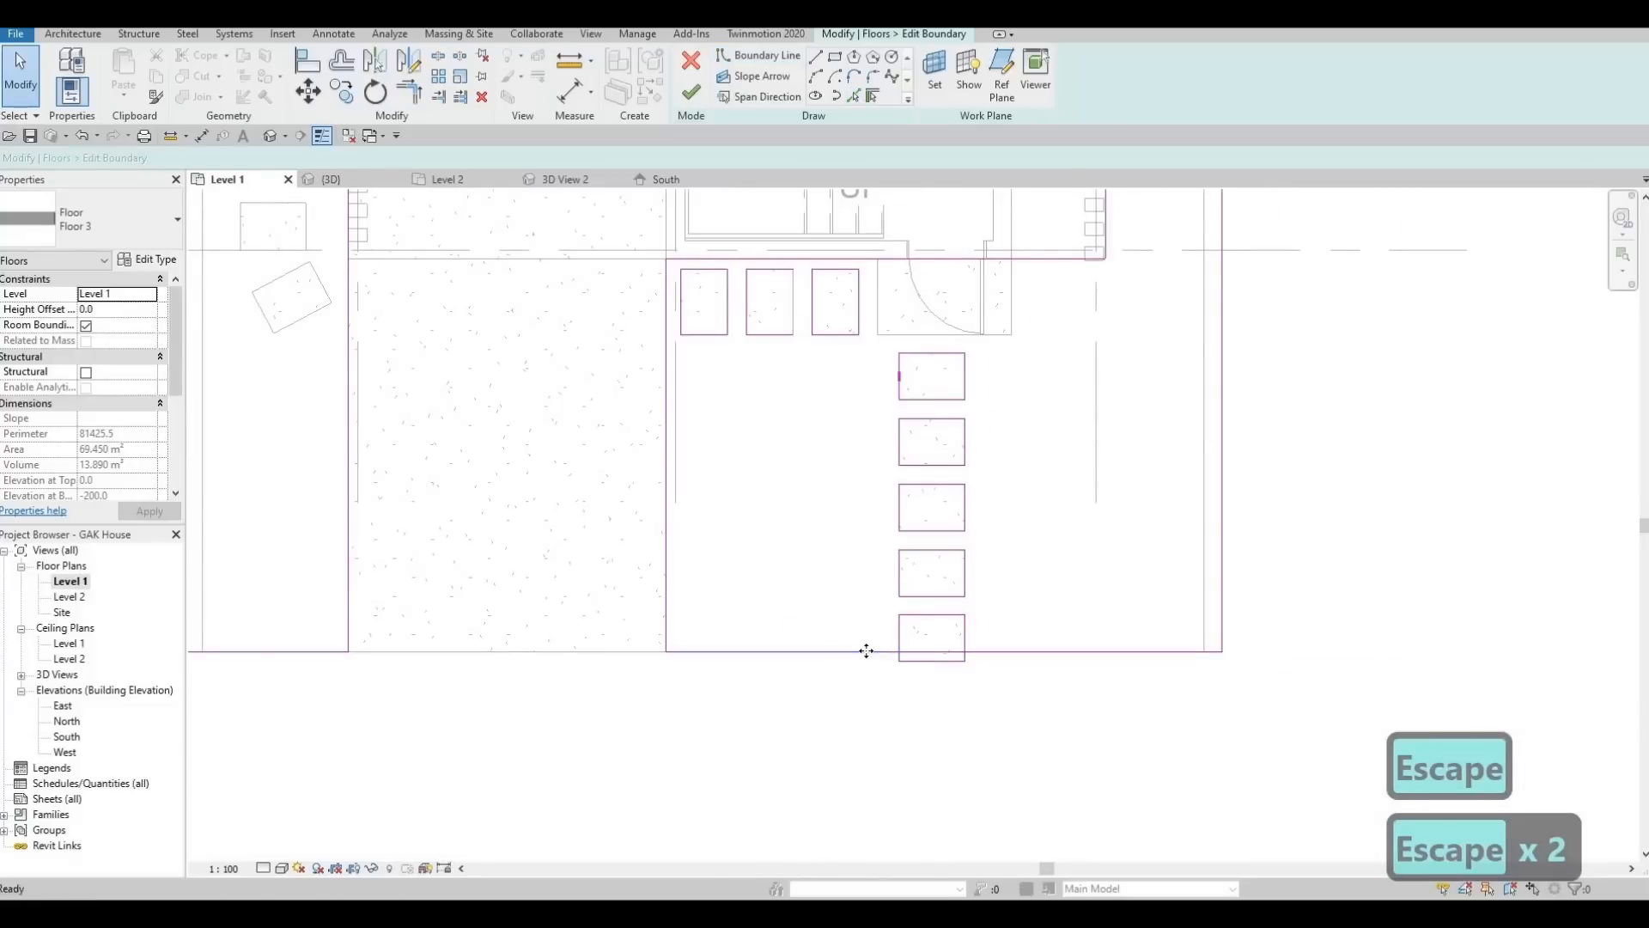
drag(866, 650, 867, 670)
key(Escape)
Trace the west, south and east edges of the front door landing slab as boundary lines with Pick Lines
middle_drag(883, 640, 849, 810)
middle_drag(922, 531, 892, 599)
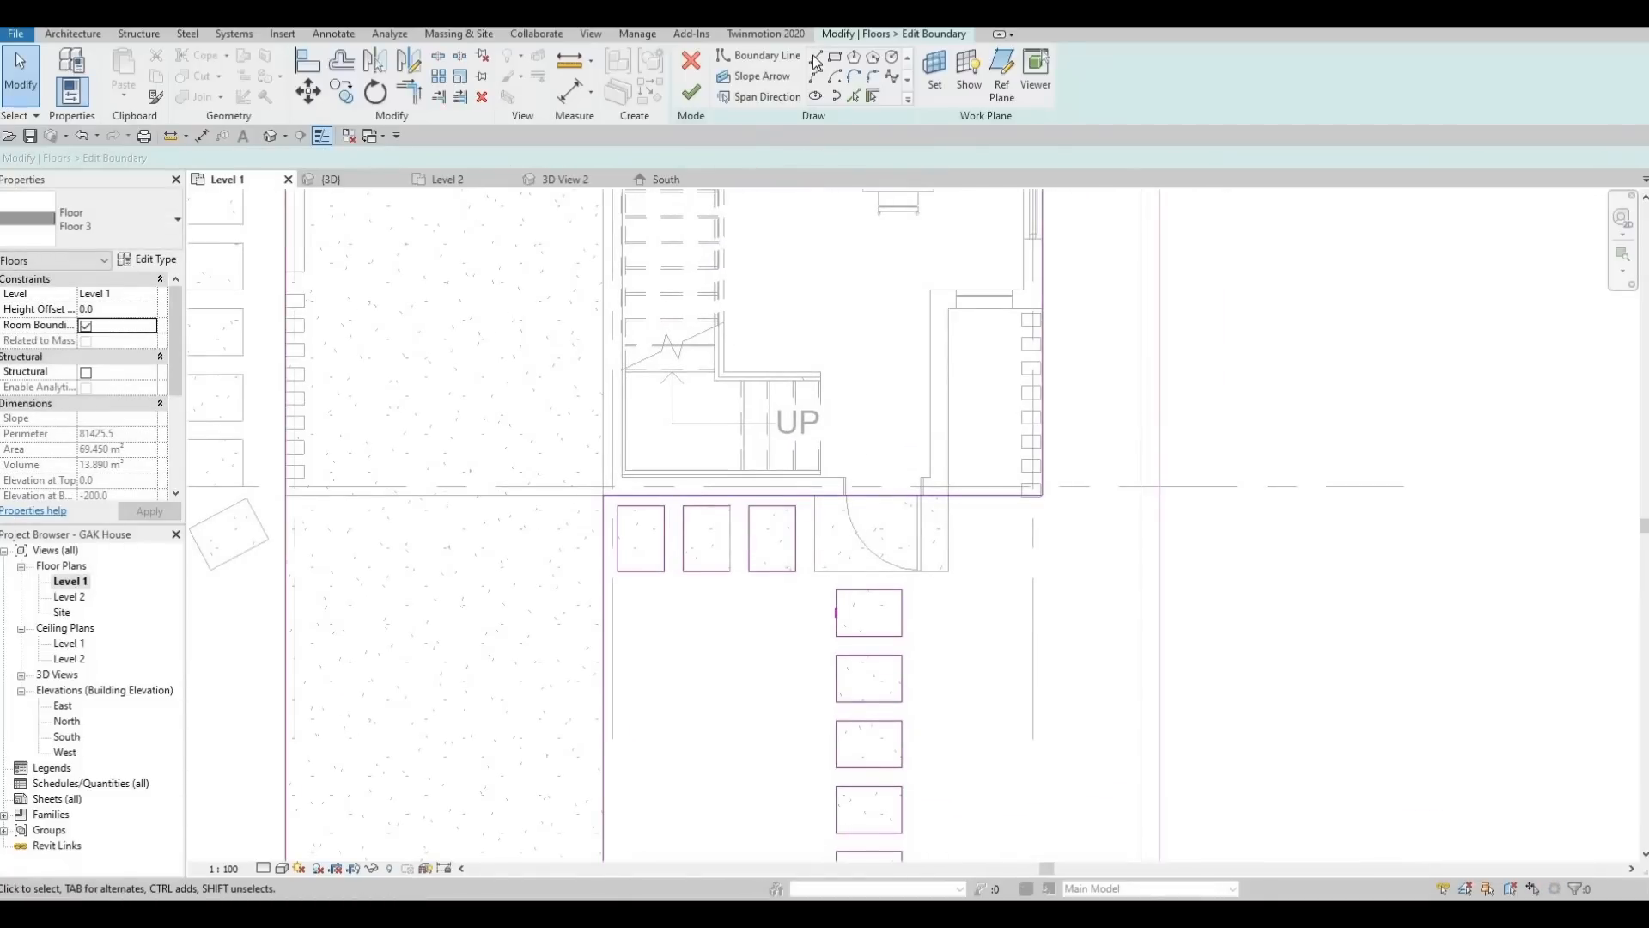
key(l)
key(i)
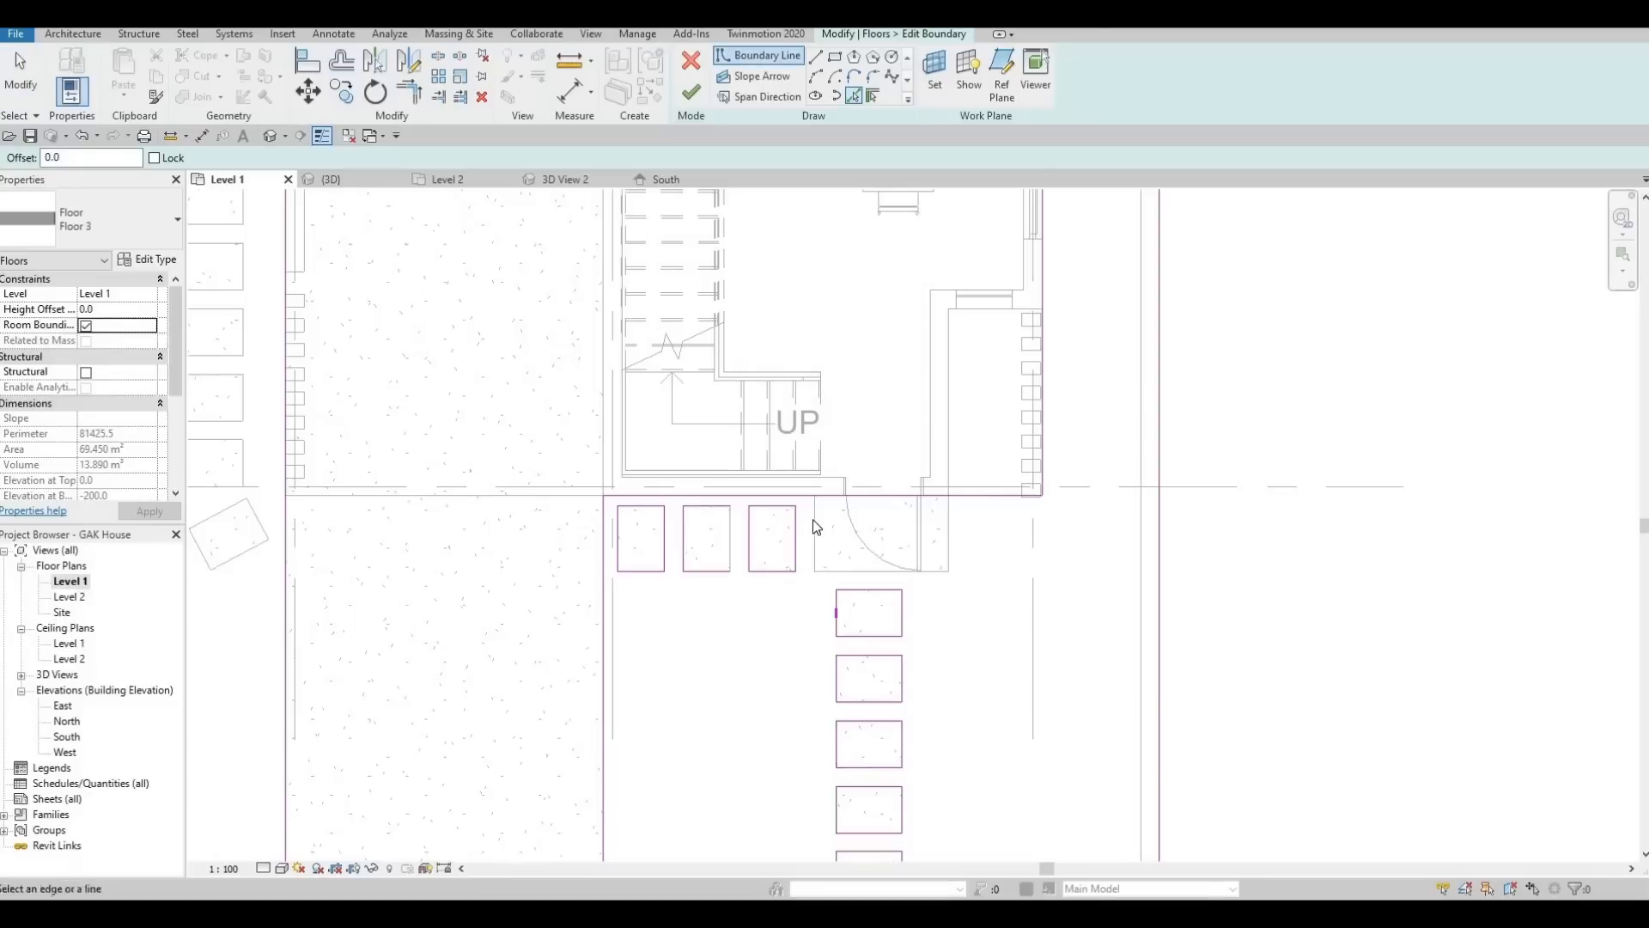
click(814, 496)
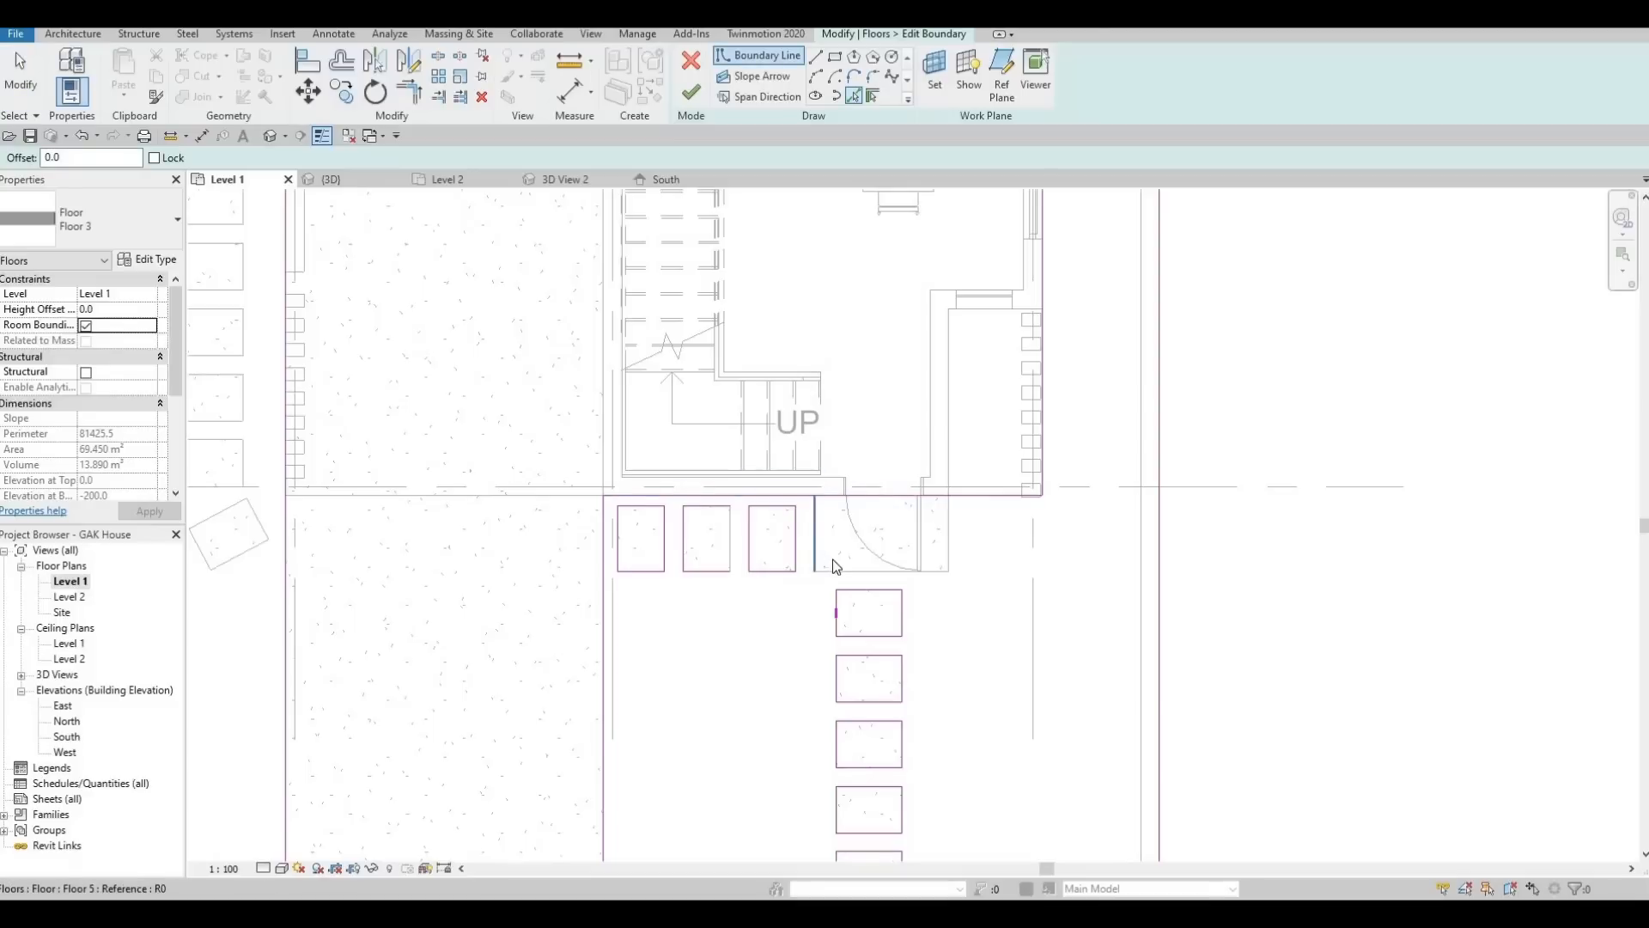
click(949, 530)
key(Escape)
key(Escape)
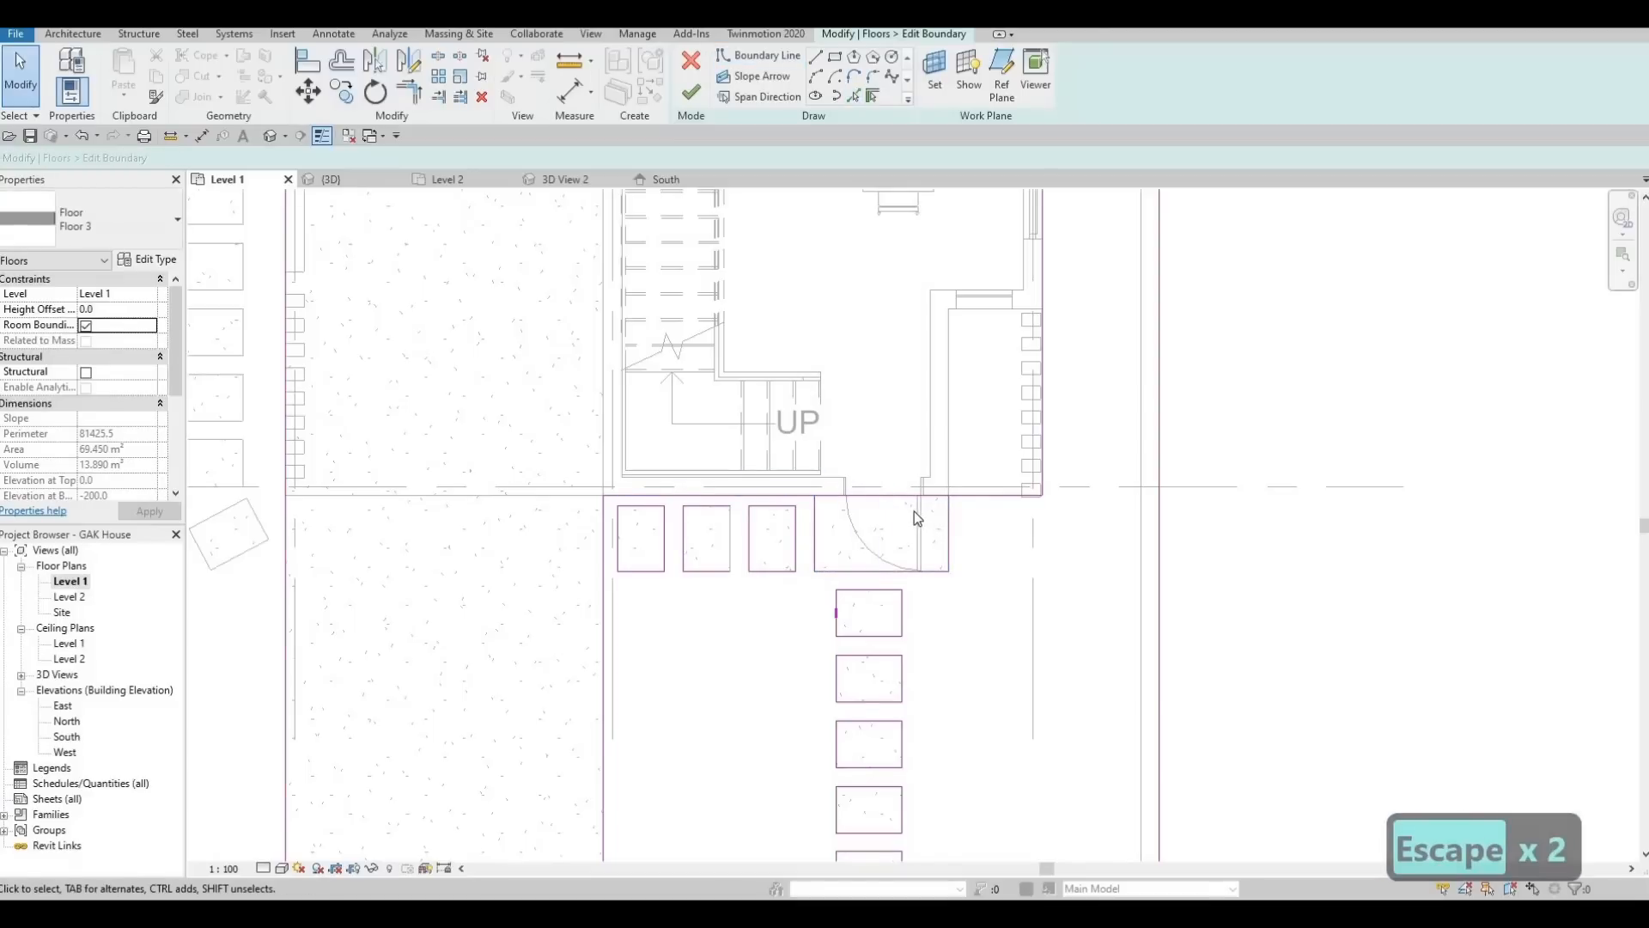
key(s)
key(l)
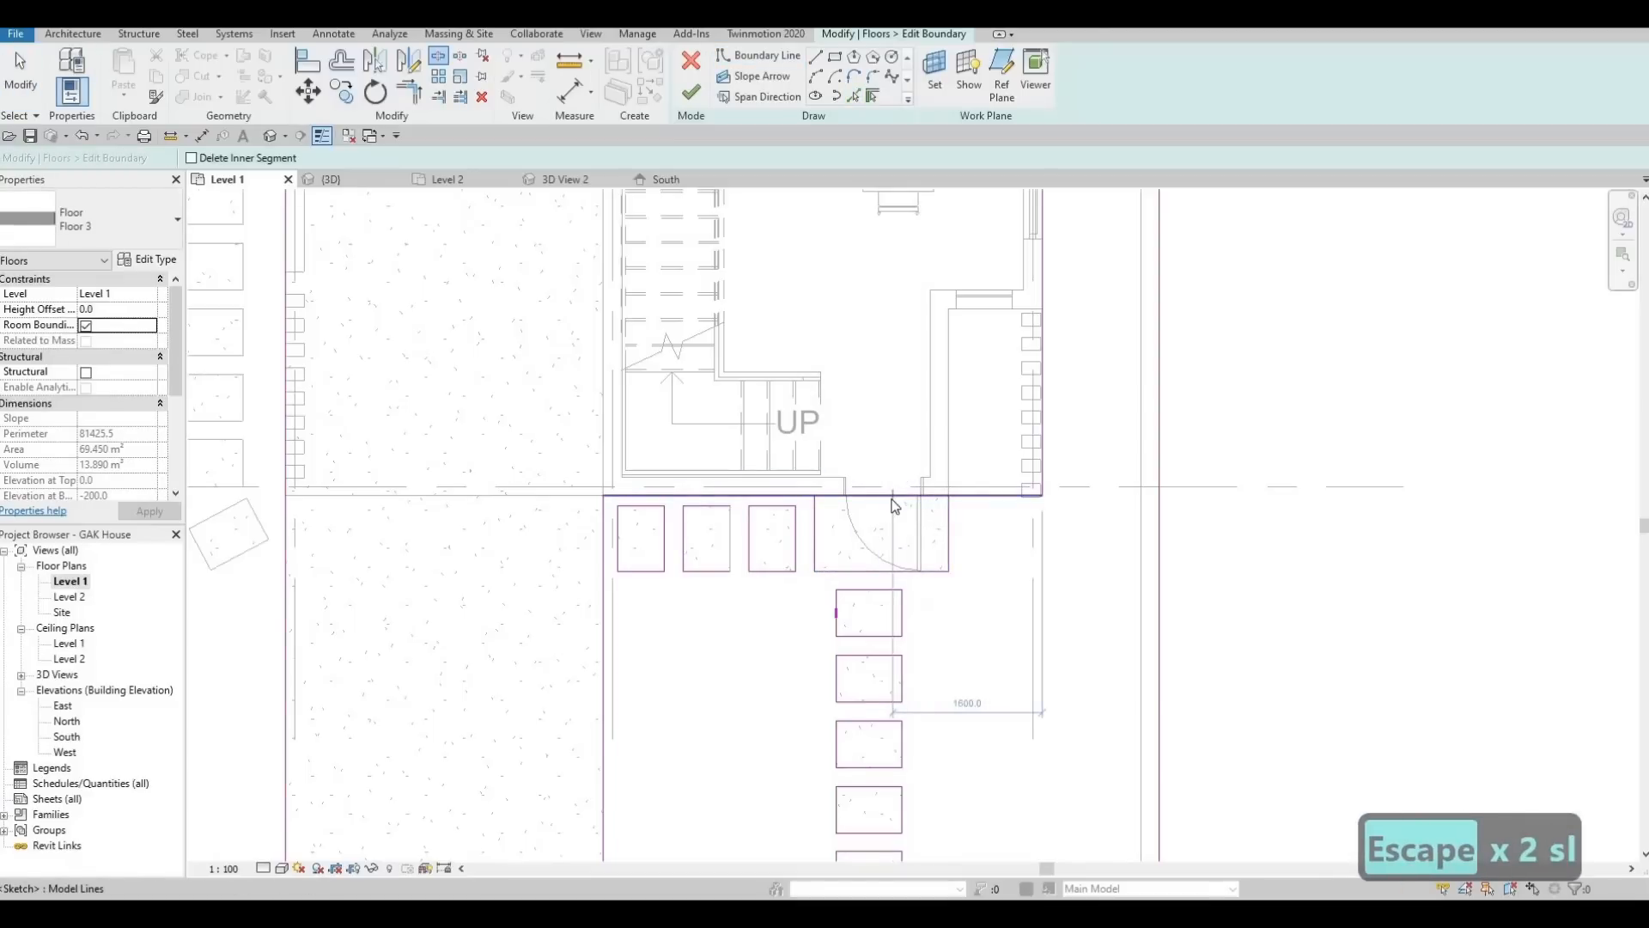
key(Escape)
key(Escape)
Trim the front yard boundary to both sides of the door landing so the outline runs around the landing
key(t)
key(r)
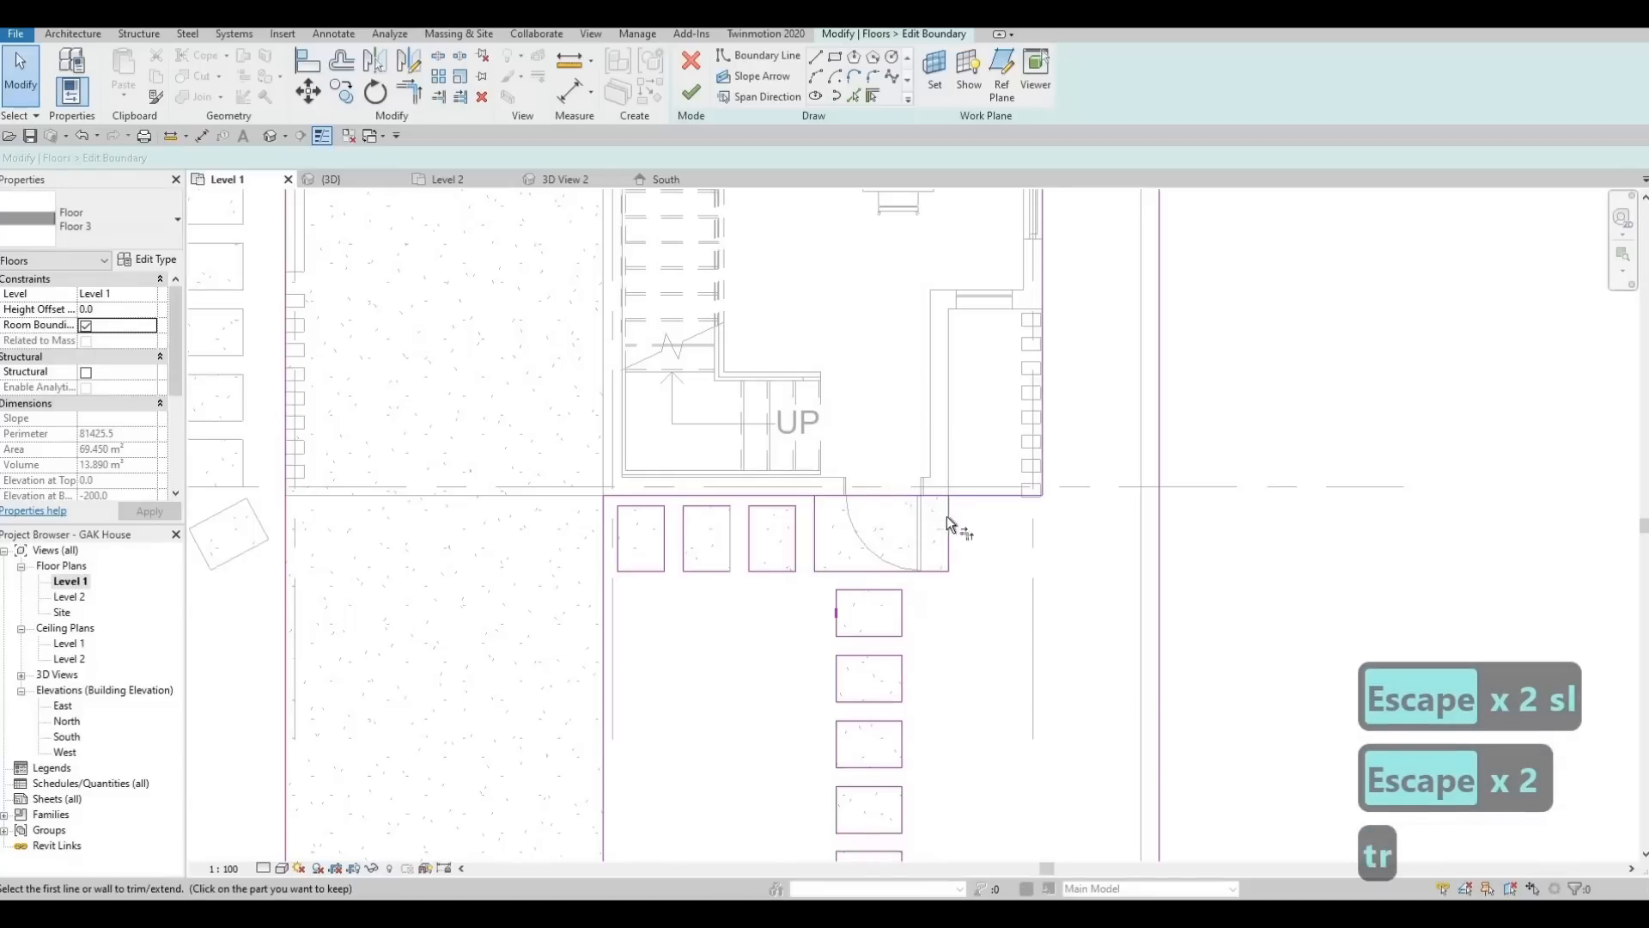
click(812, 515)
click(797, 494)
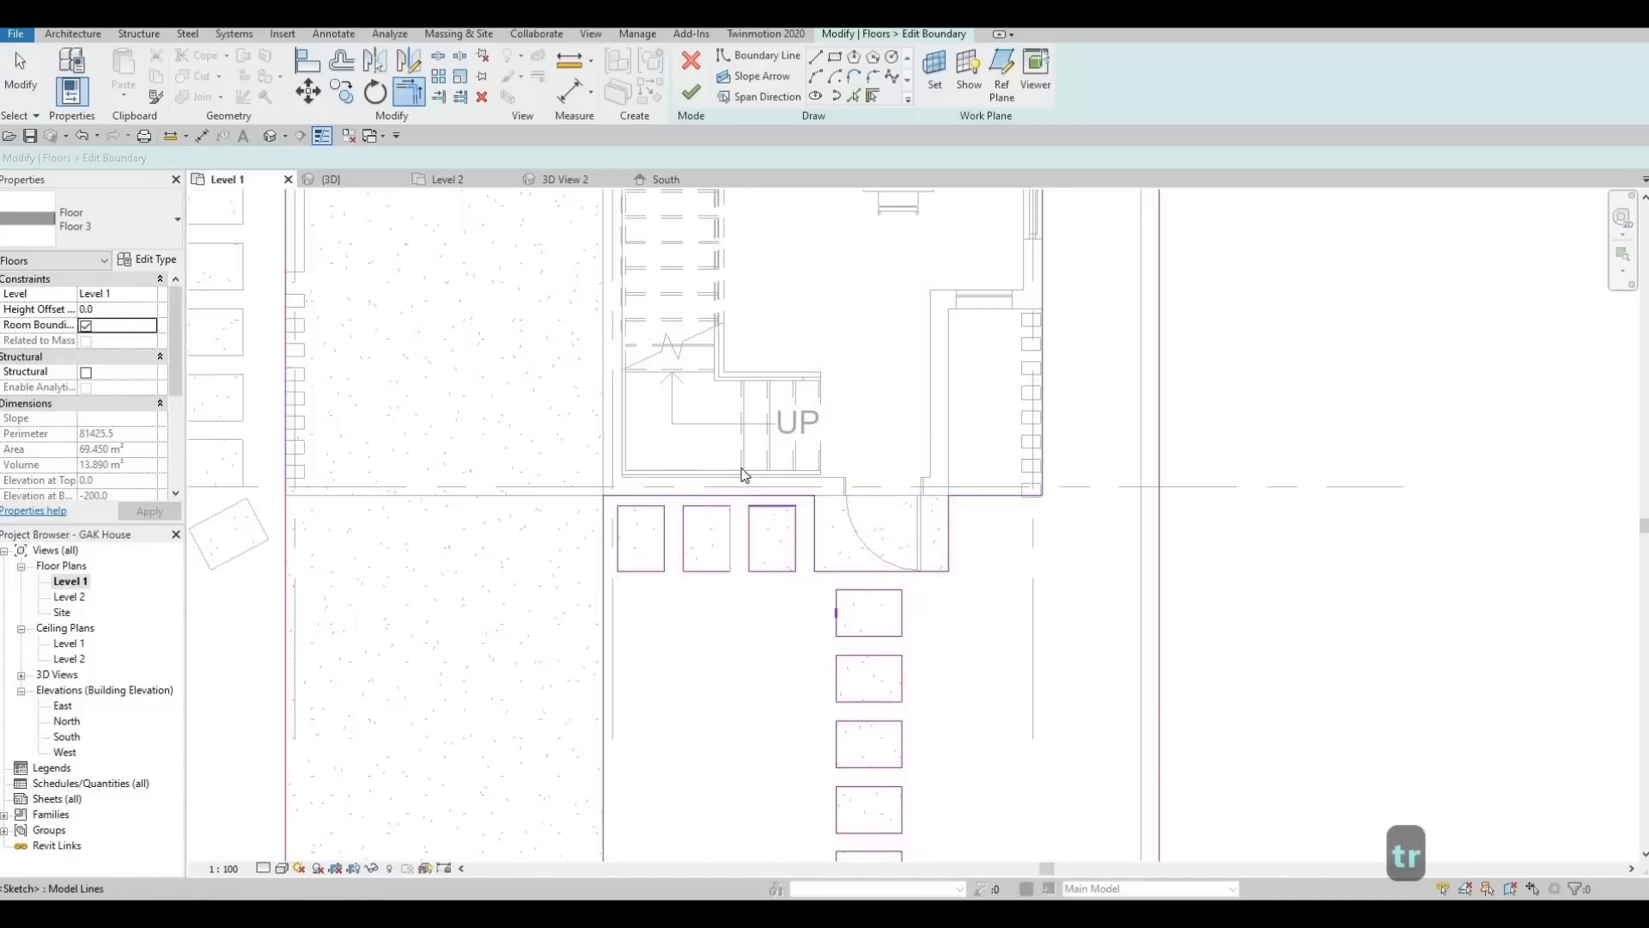
key(Escape)
Trace the angled slab and the southernmost straight slab in the west side yard as boundary lines
scroll(744, 475, down, 5)
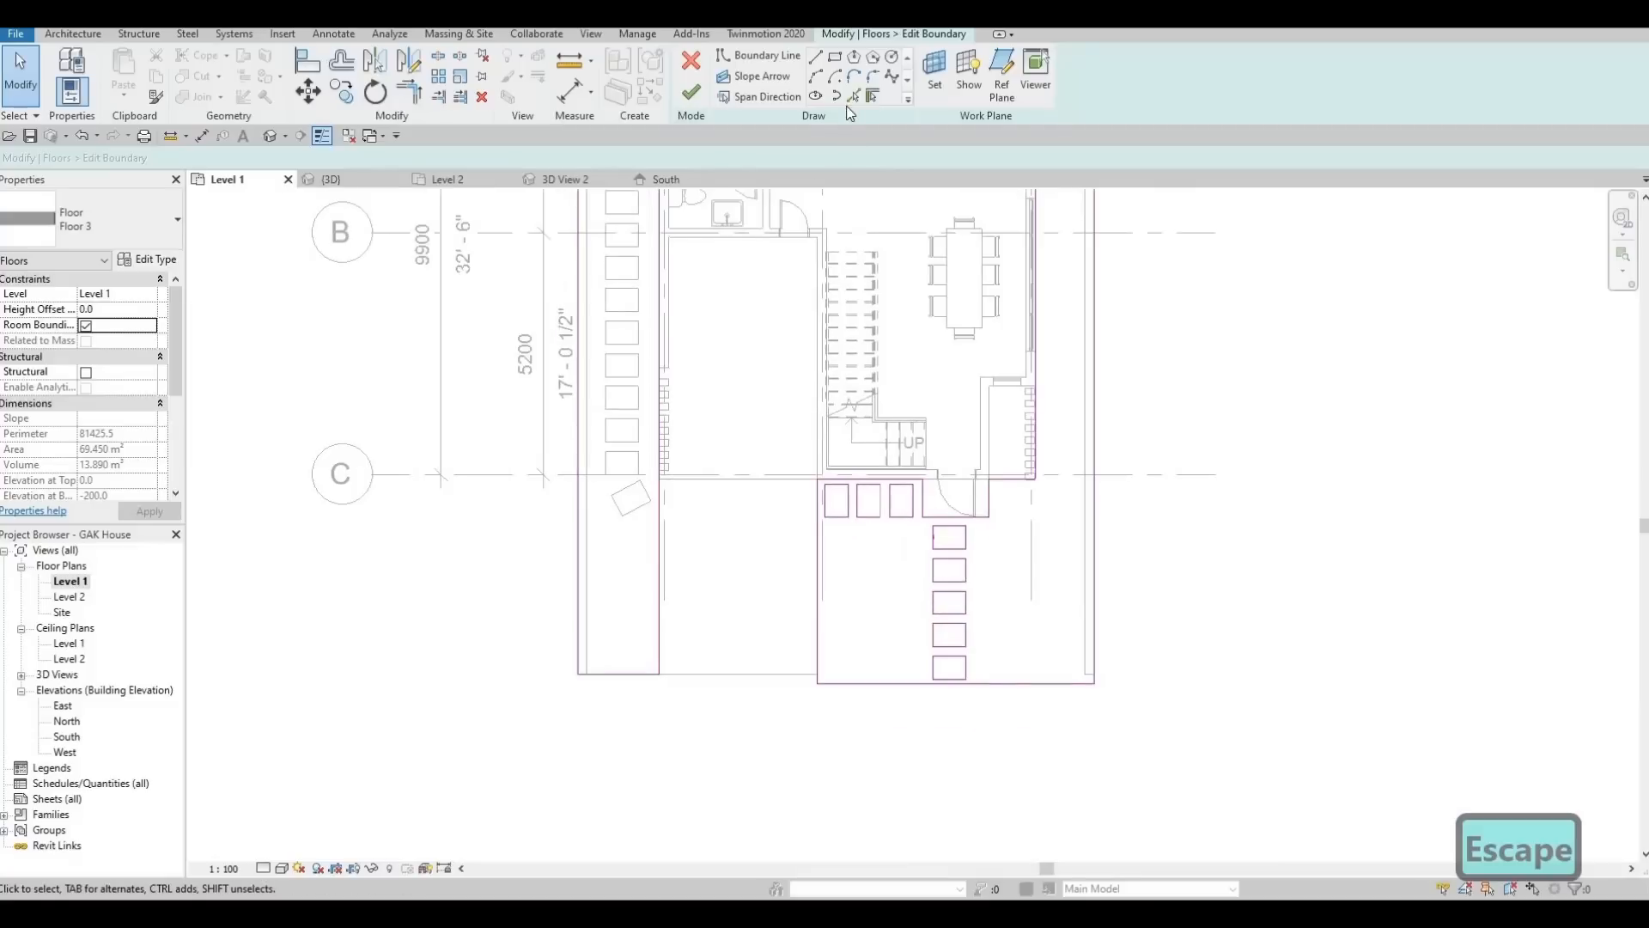
scroll(634, 464, up, 3)
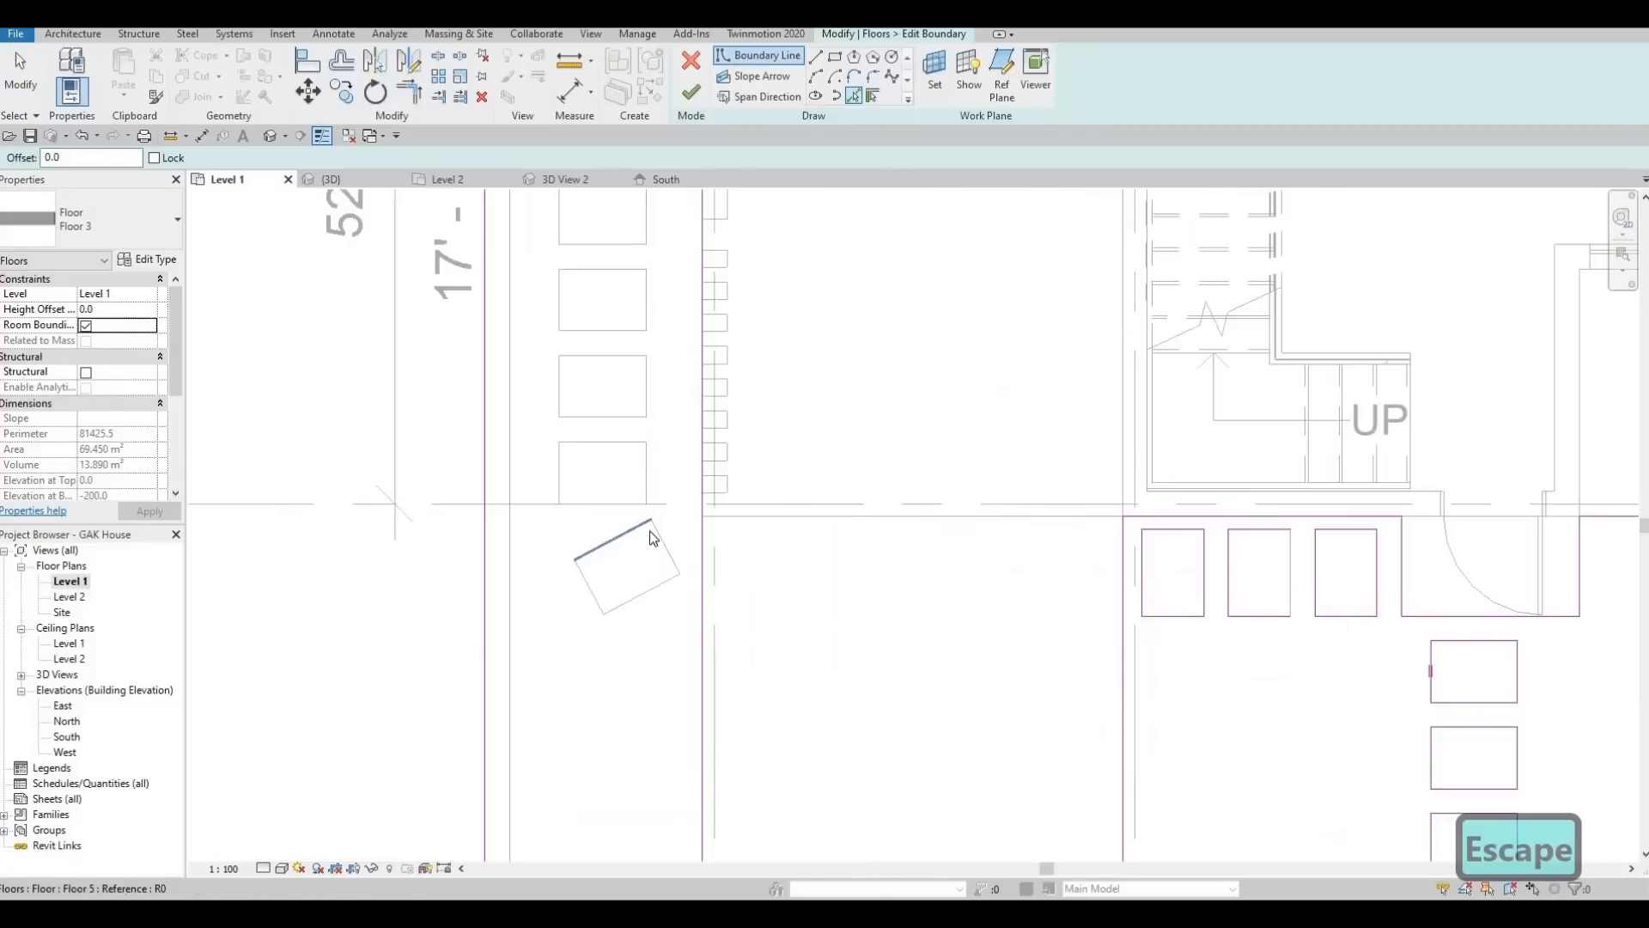
click(662, 587)
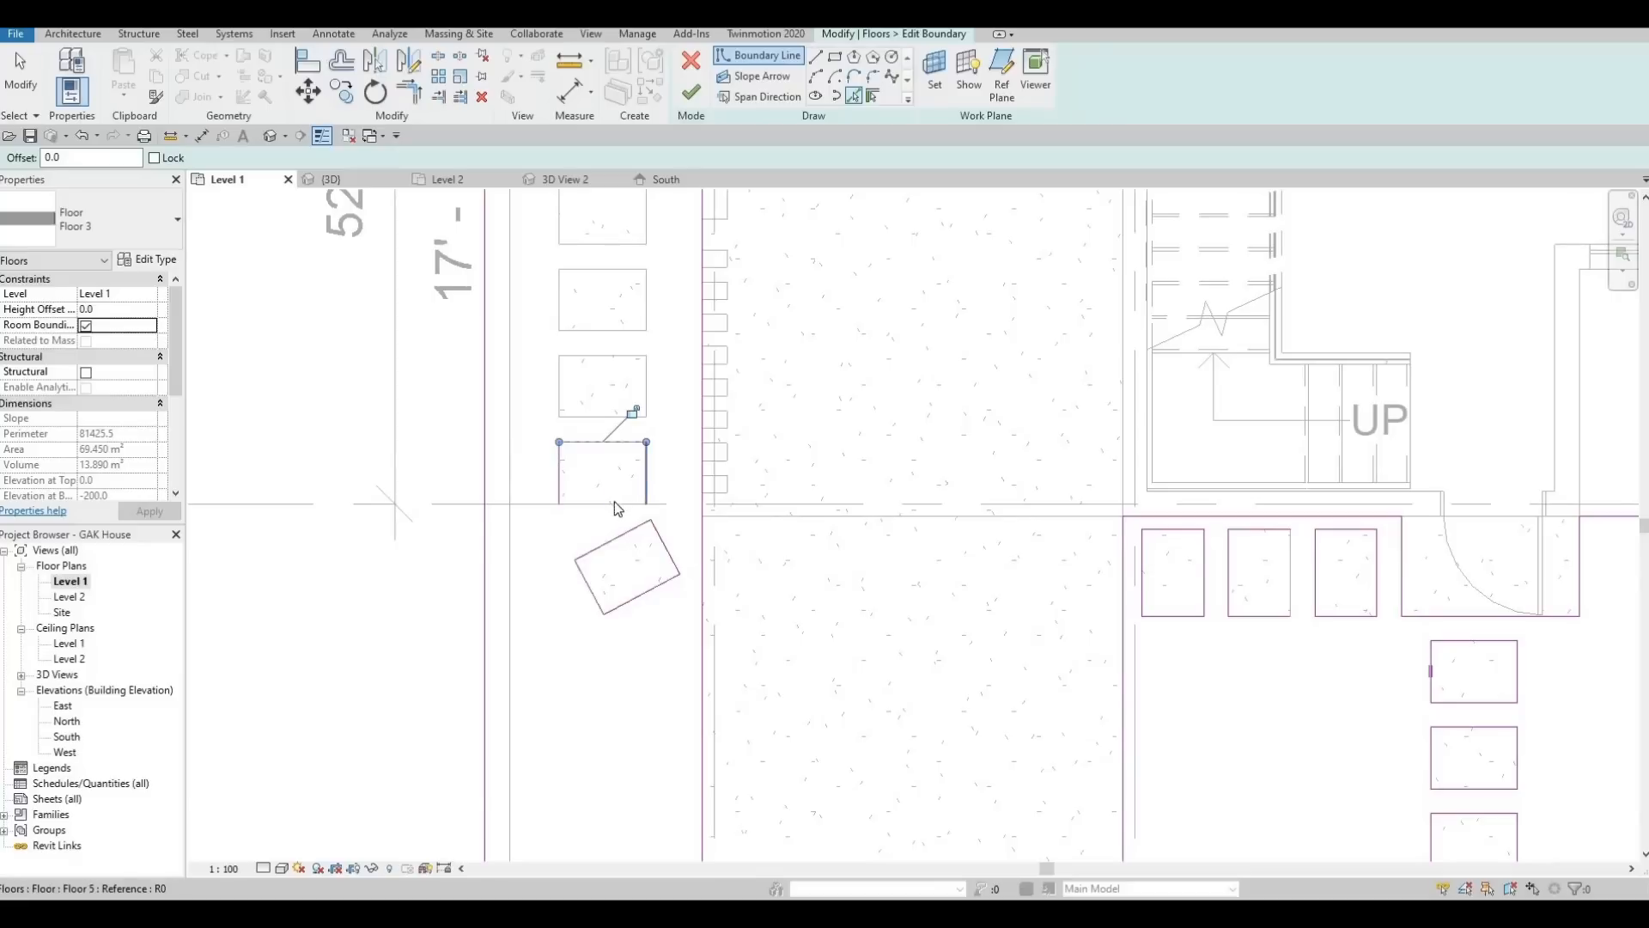
key(Escape)
key(Escape)
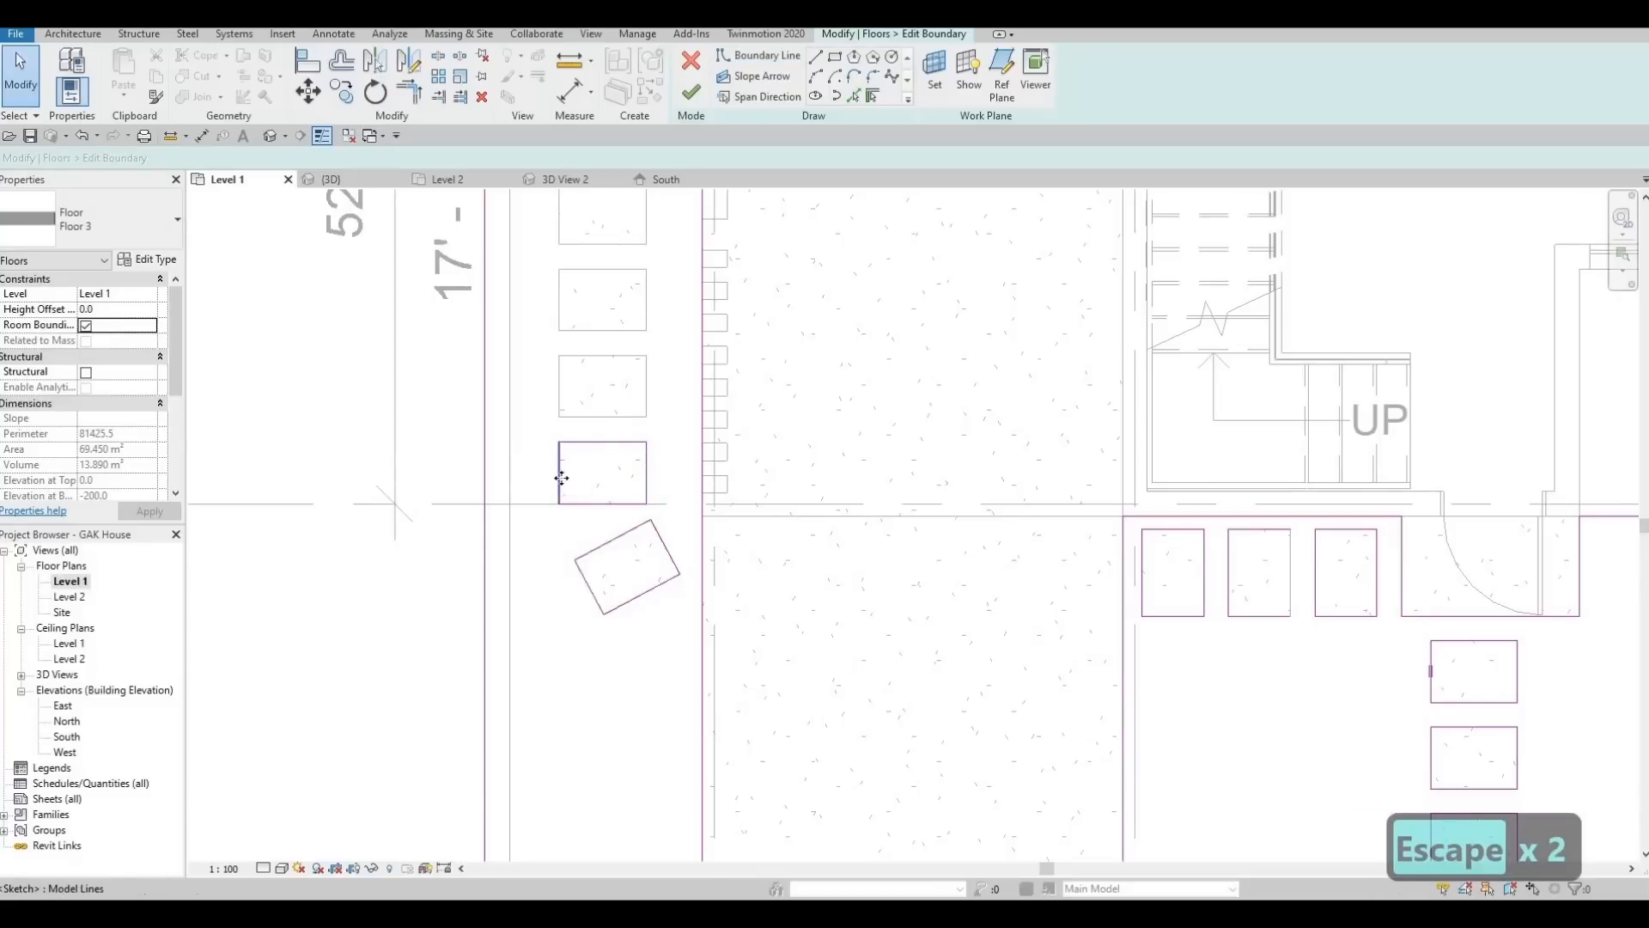
Select the whole straight side yard rectangle and copy it with Multiple onto the next four slabs to the north
key(Tab)
click(561, 481)
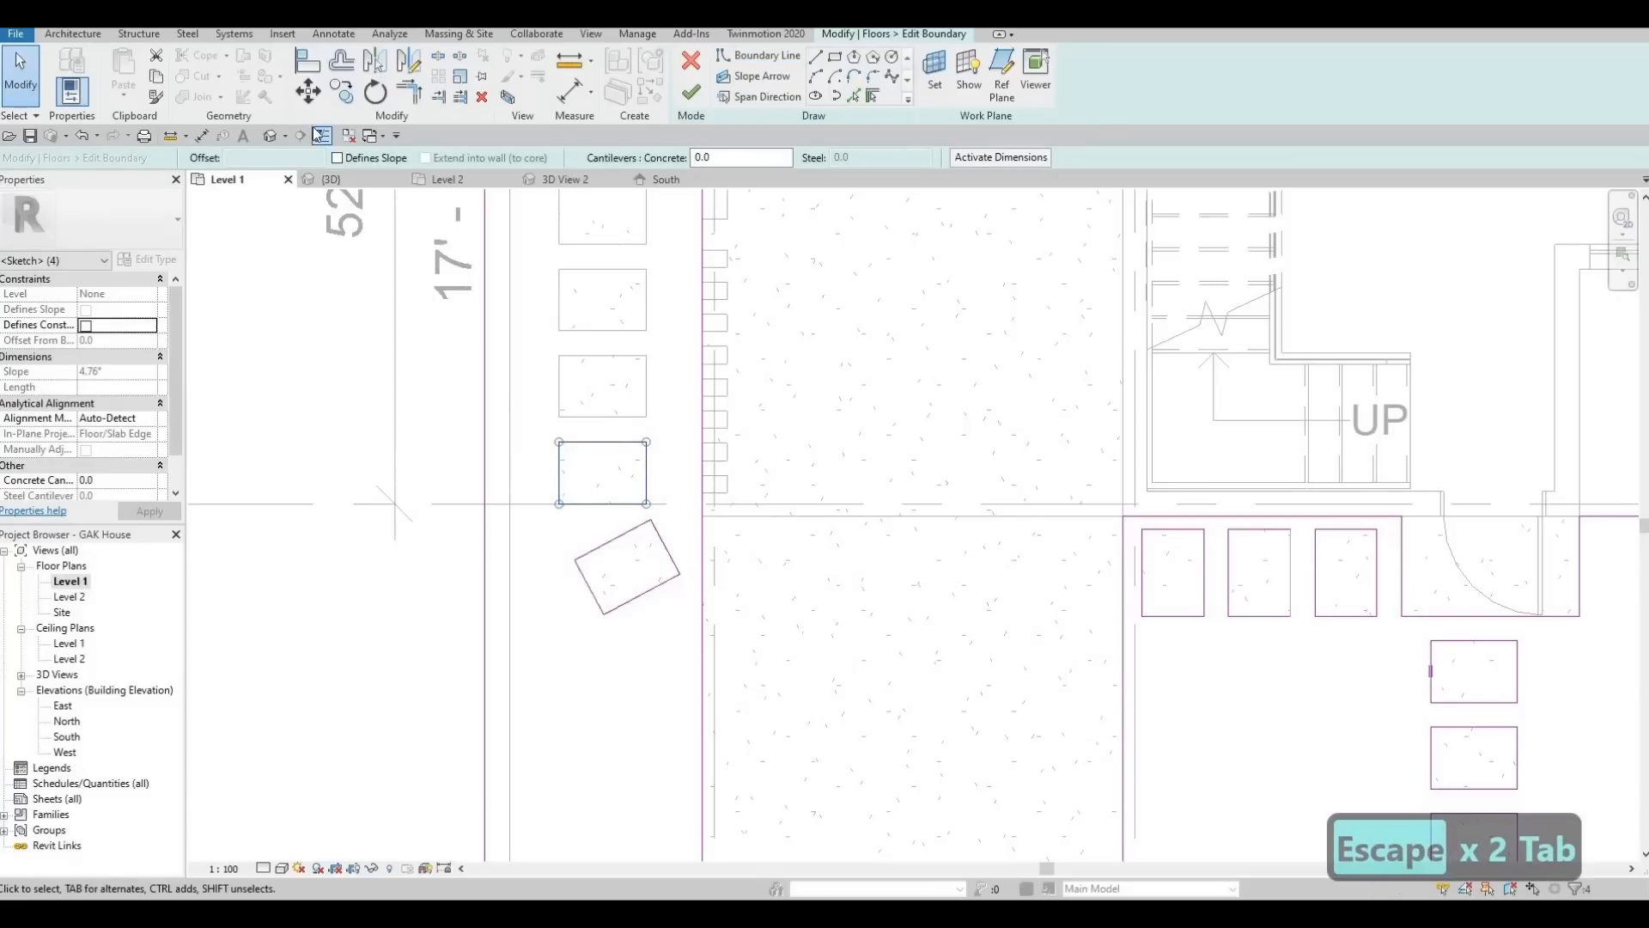
click(342, 91)
click(559, 443)
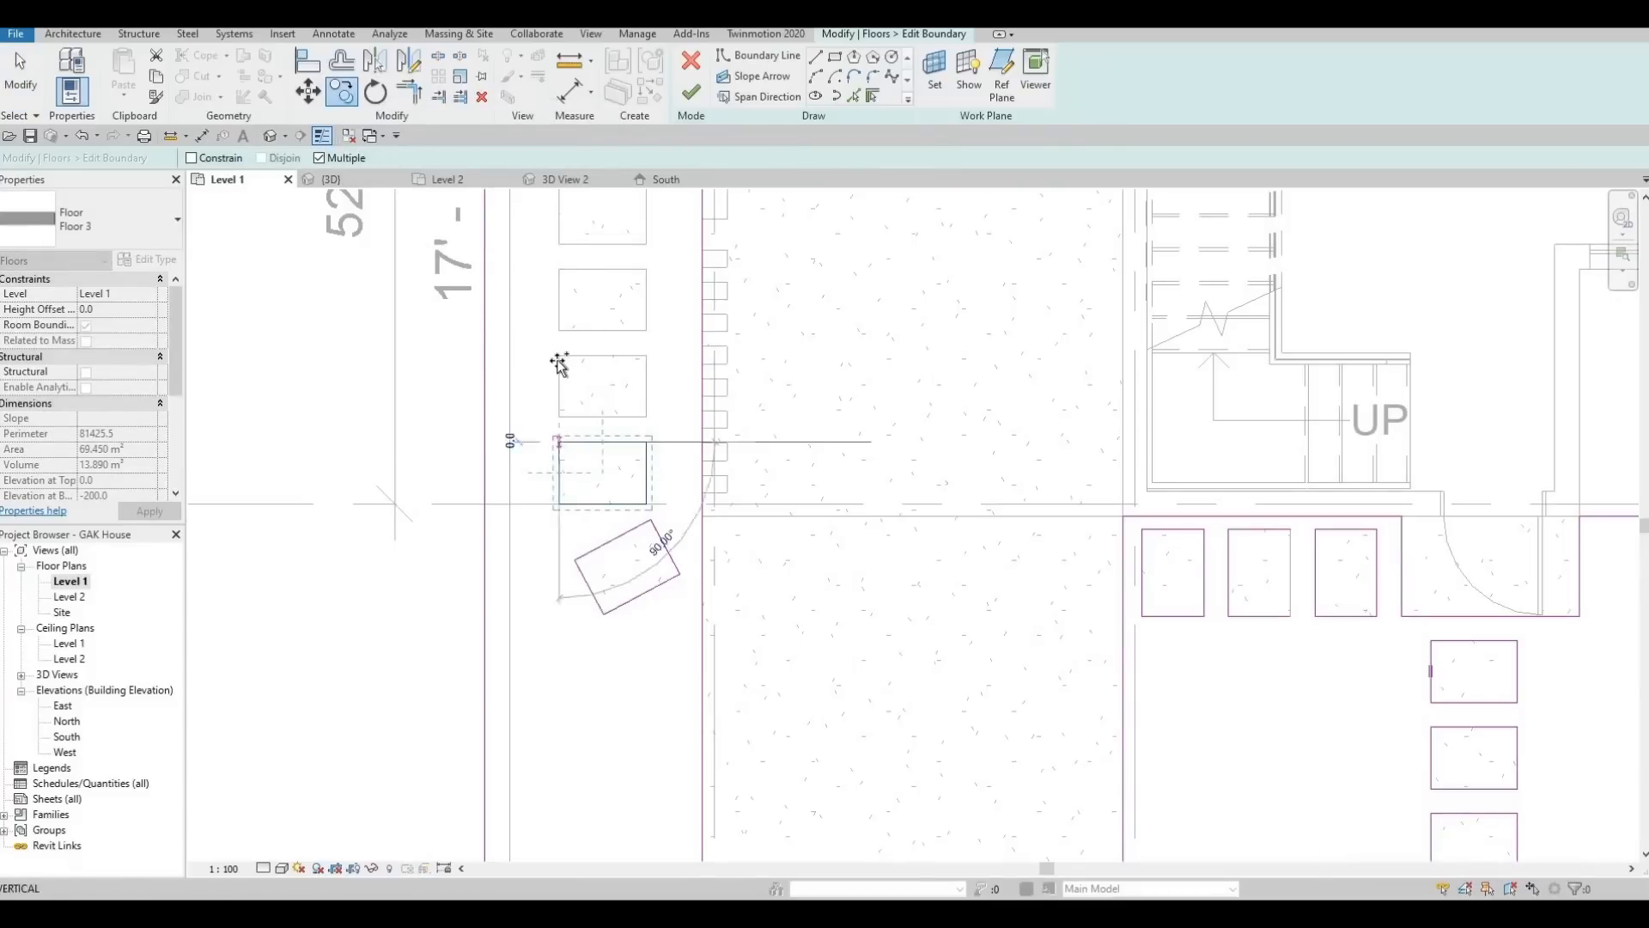
click(559, 356)
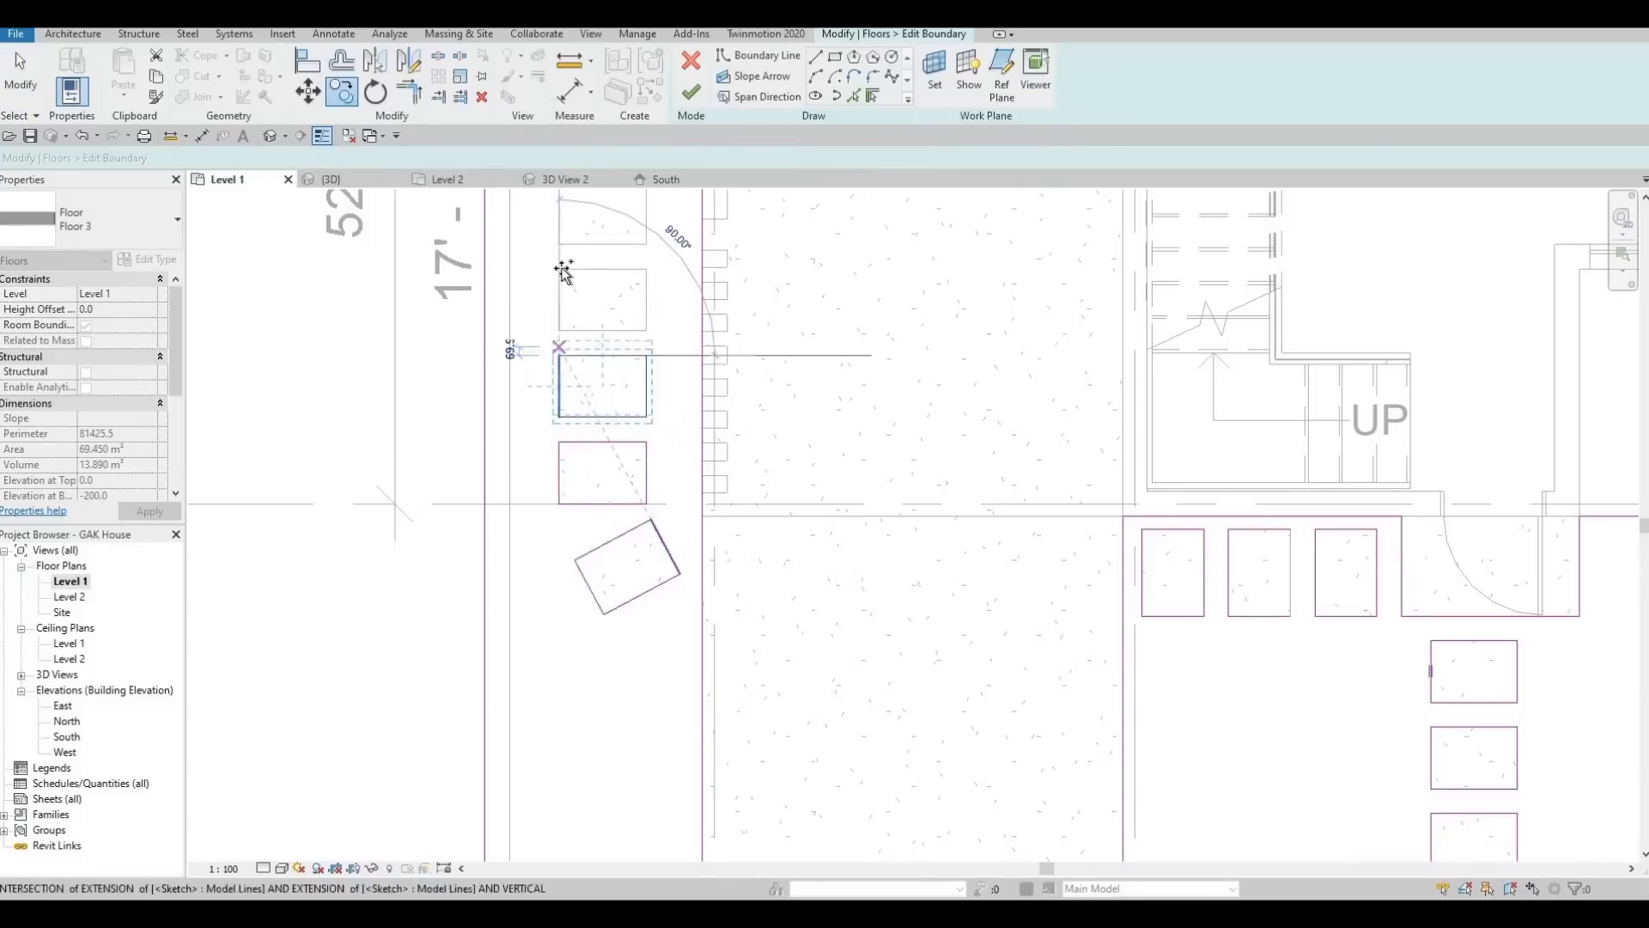
click(560, 269)
middle_drag(596, 243, 594, 528)
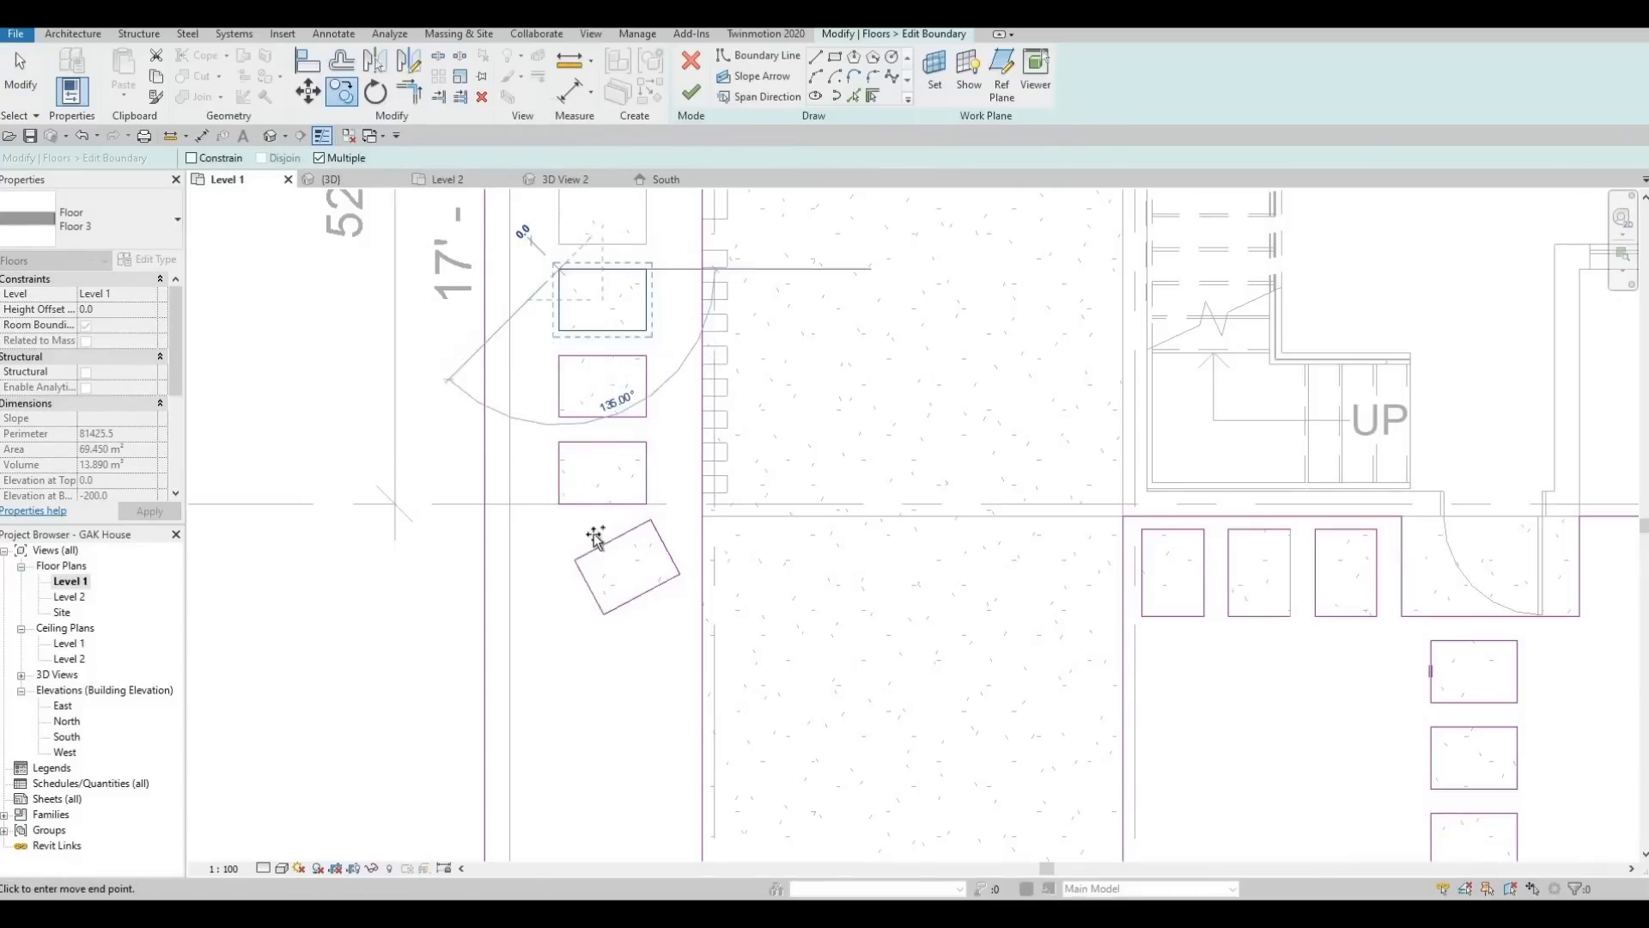
click(559, 467)
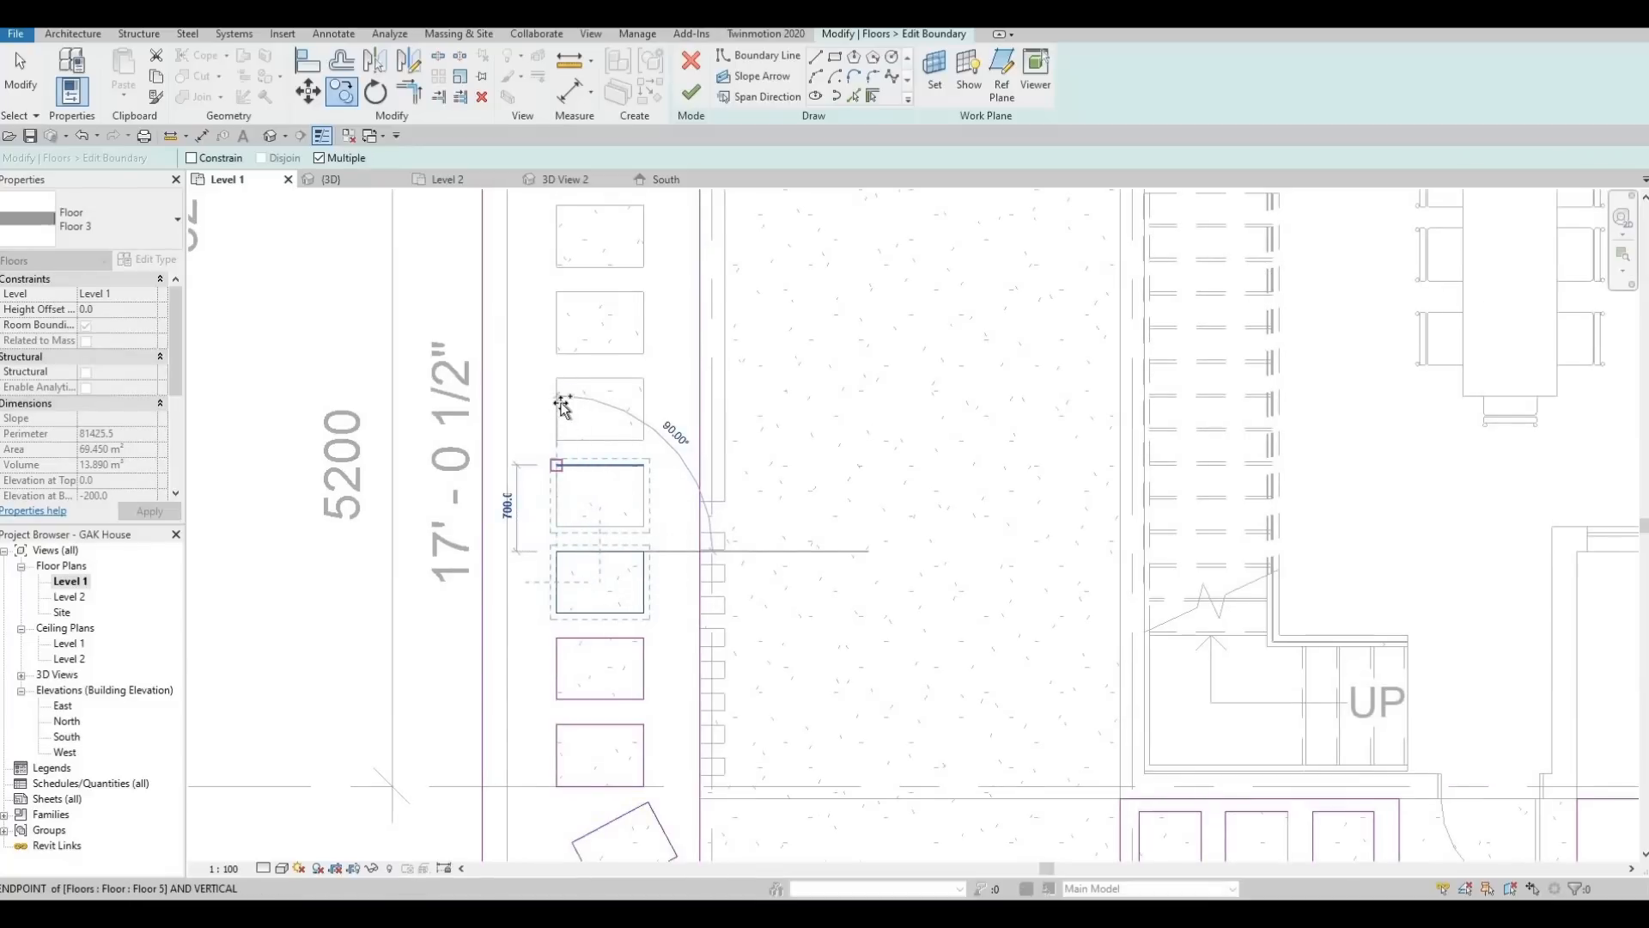
click(560, 376)
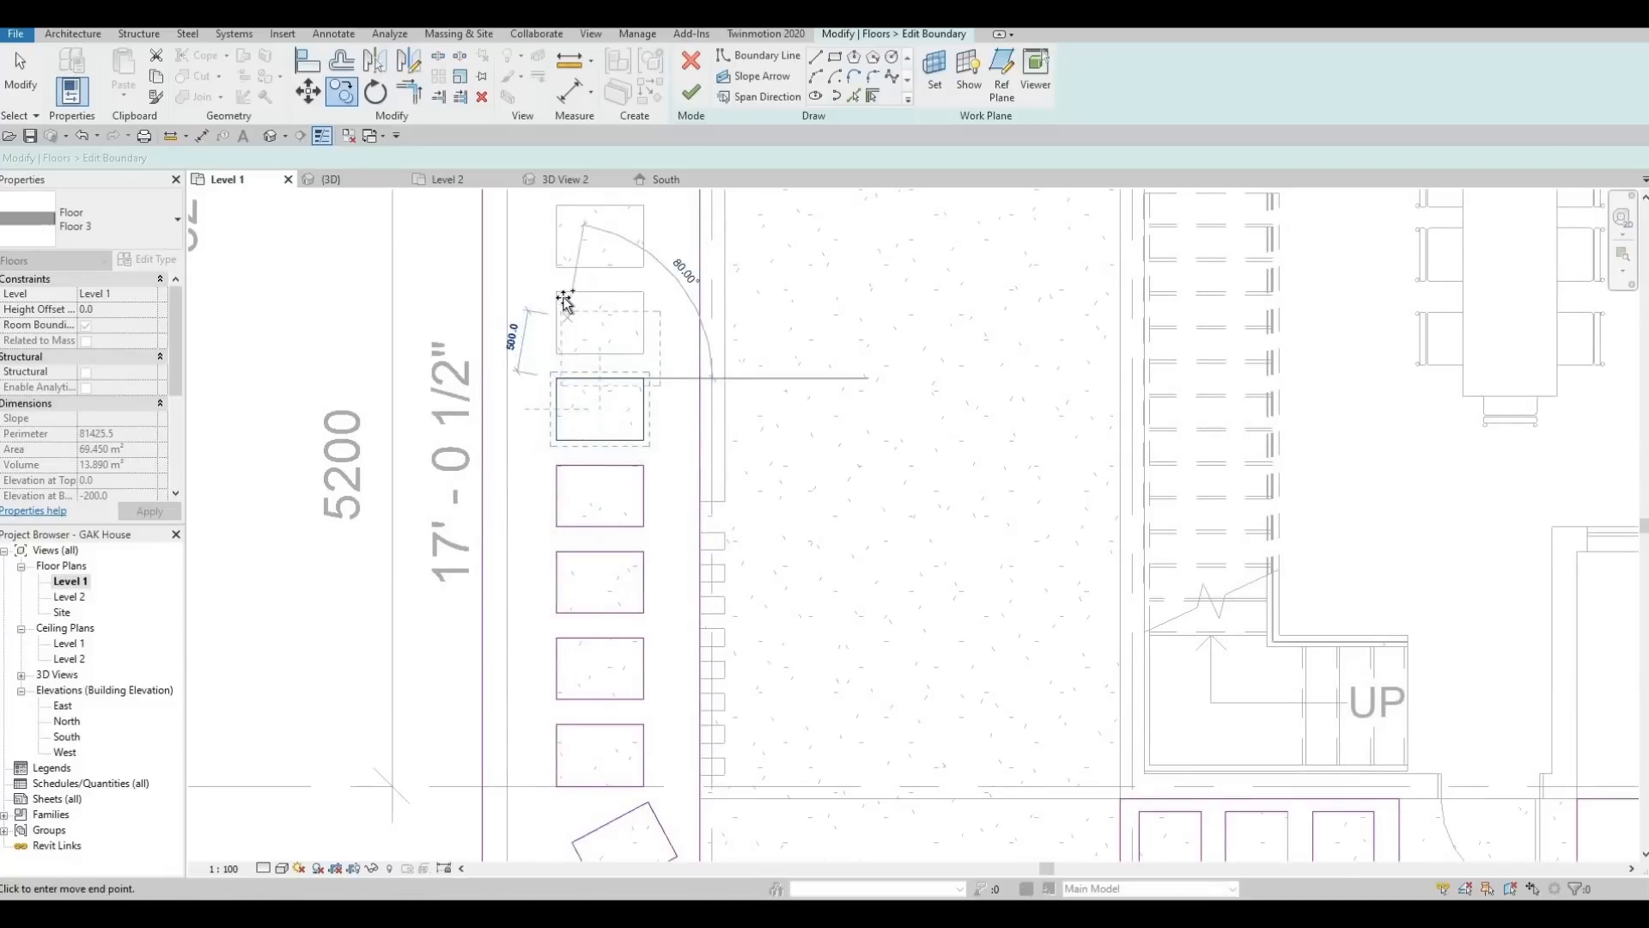
Copy the straight slab rectangle onto all remaining paving slabs in the west side yard, up to the northernmost one
middle_drag(578, 507, 579, 686)
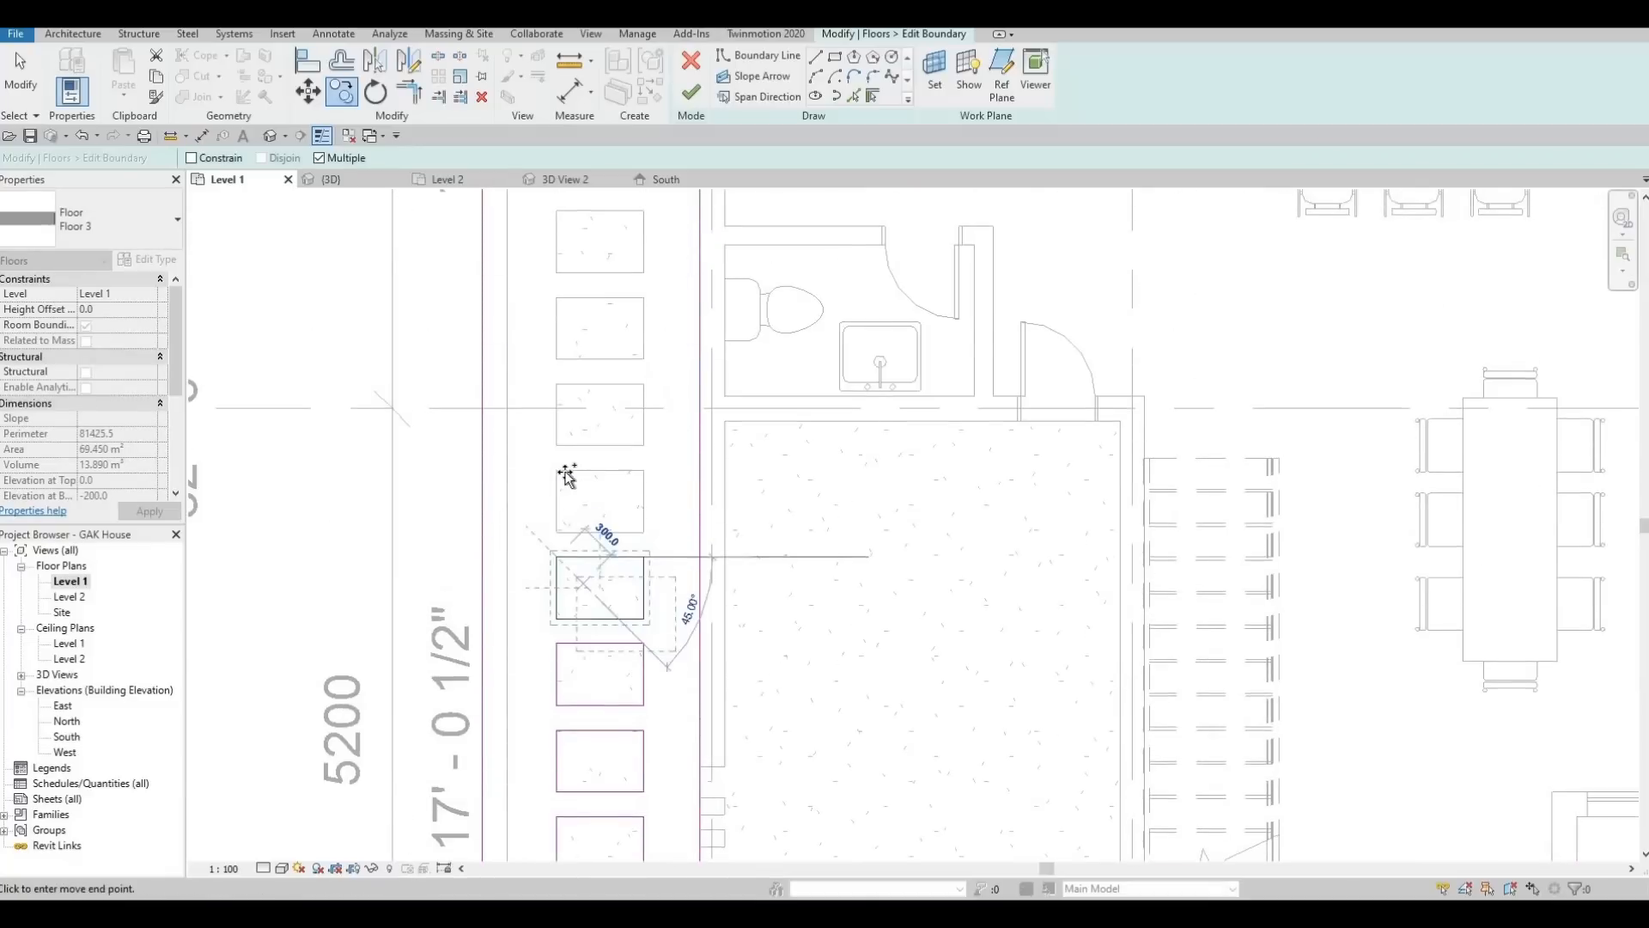
click(559, 384)
click(559, 308)
middle_drag(574, 341, 611, 606)
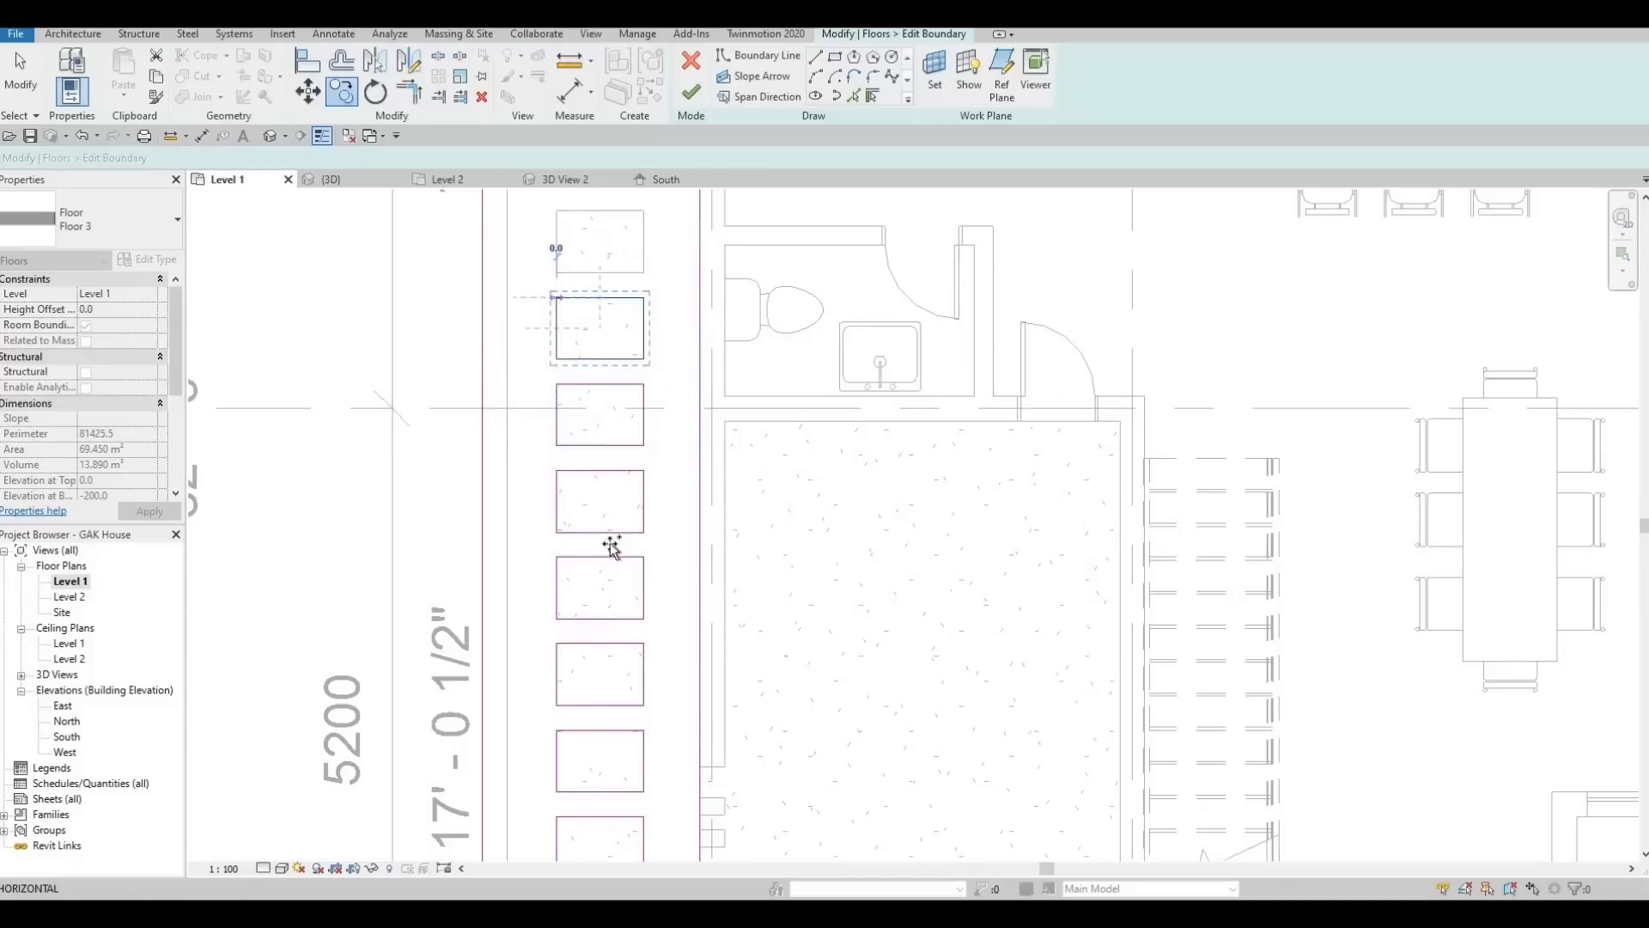
click(593, 474)
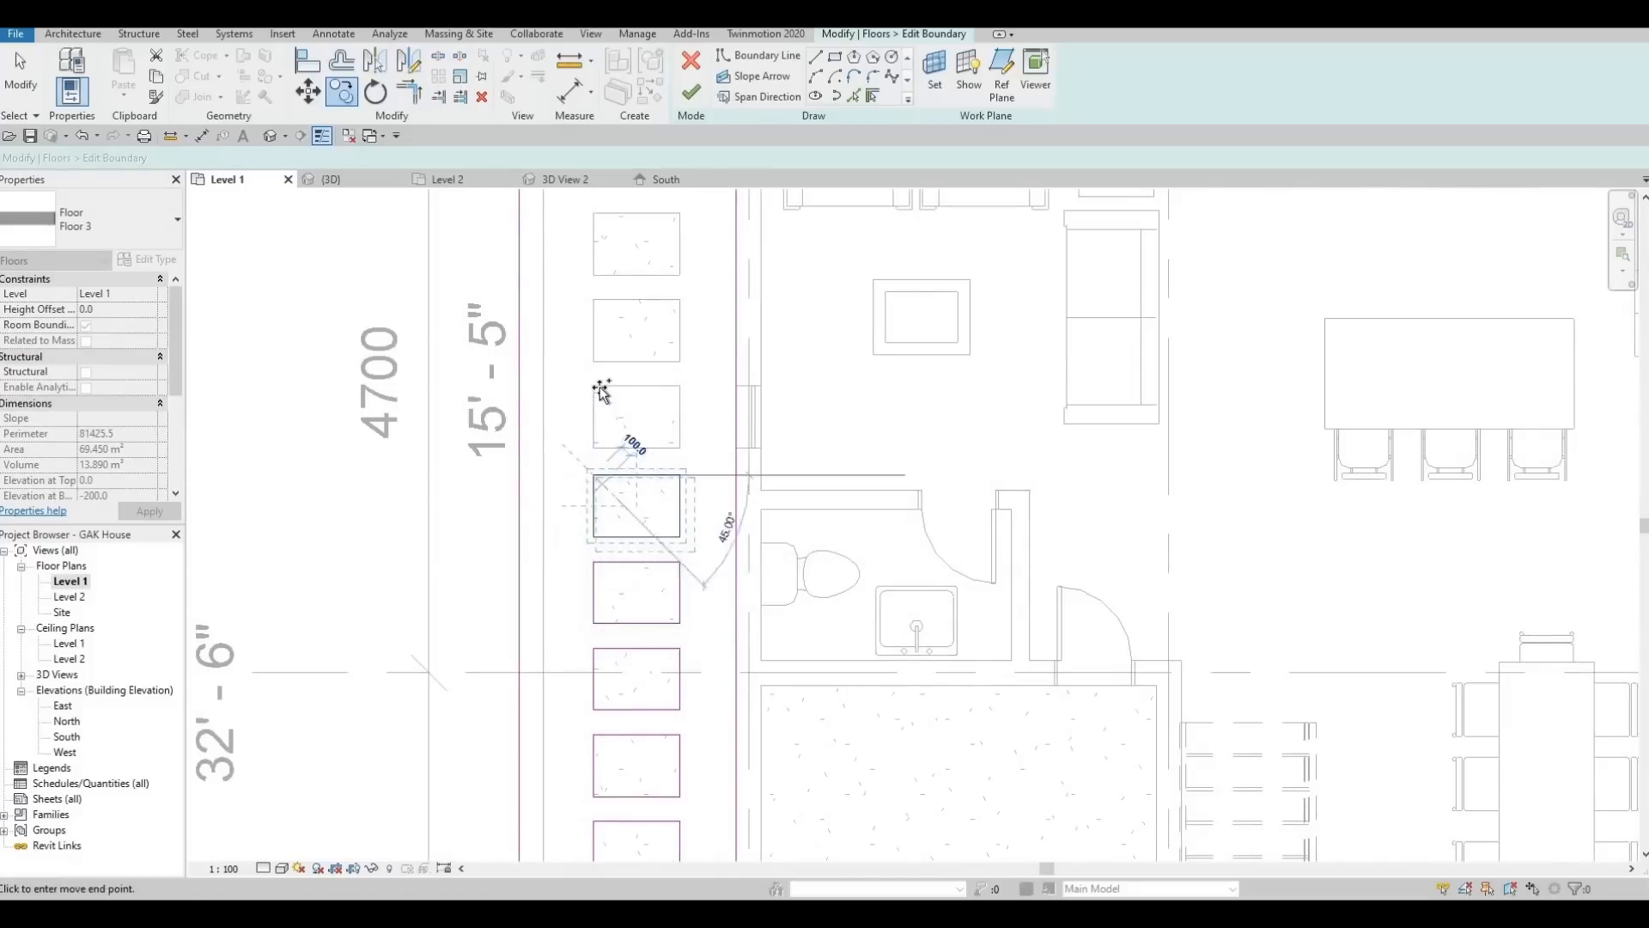
click(594, 300)
middle_drag(598, 342, 602, 637)
middle_drag(602, 533, 602, 542)
click(599, 522)
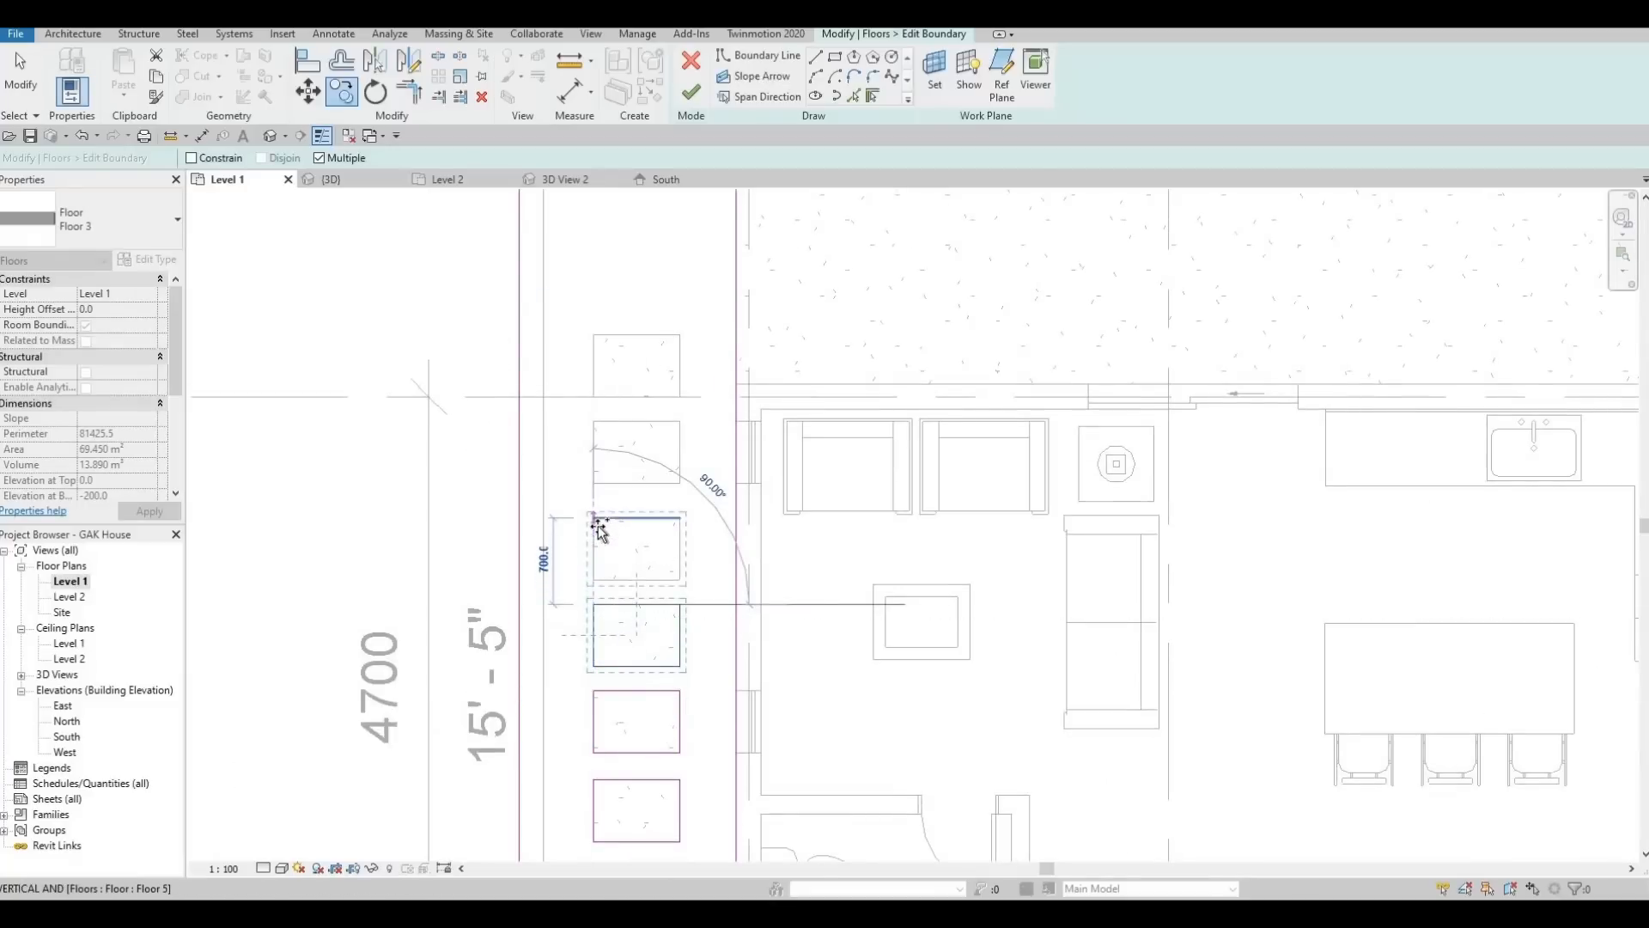
click(598, 431)
click(594, 421)
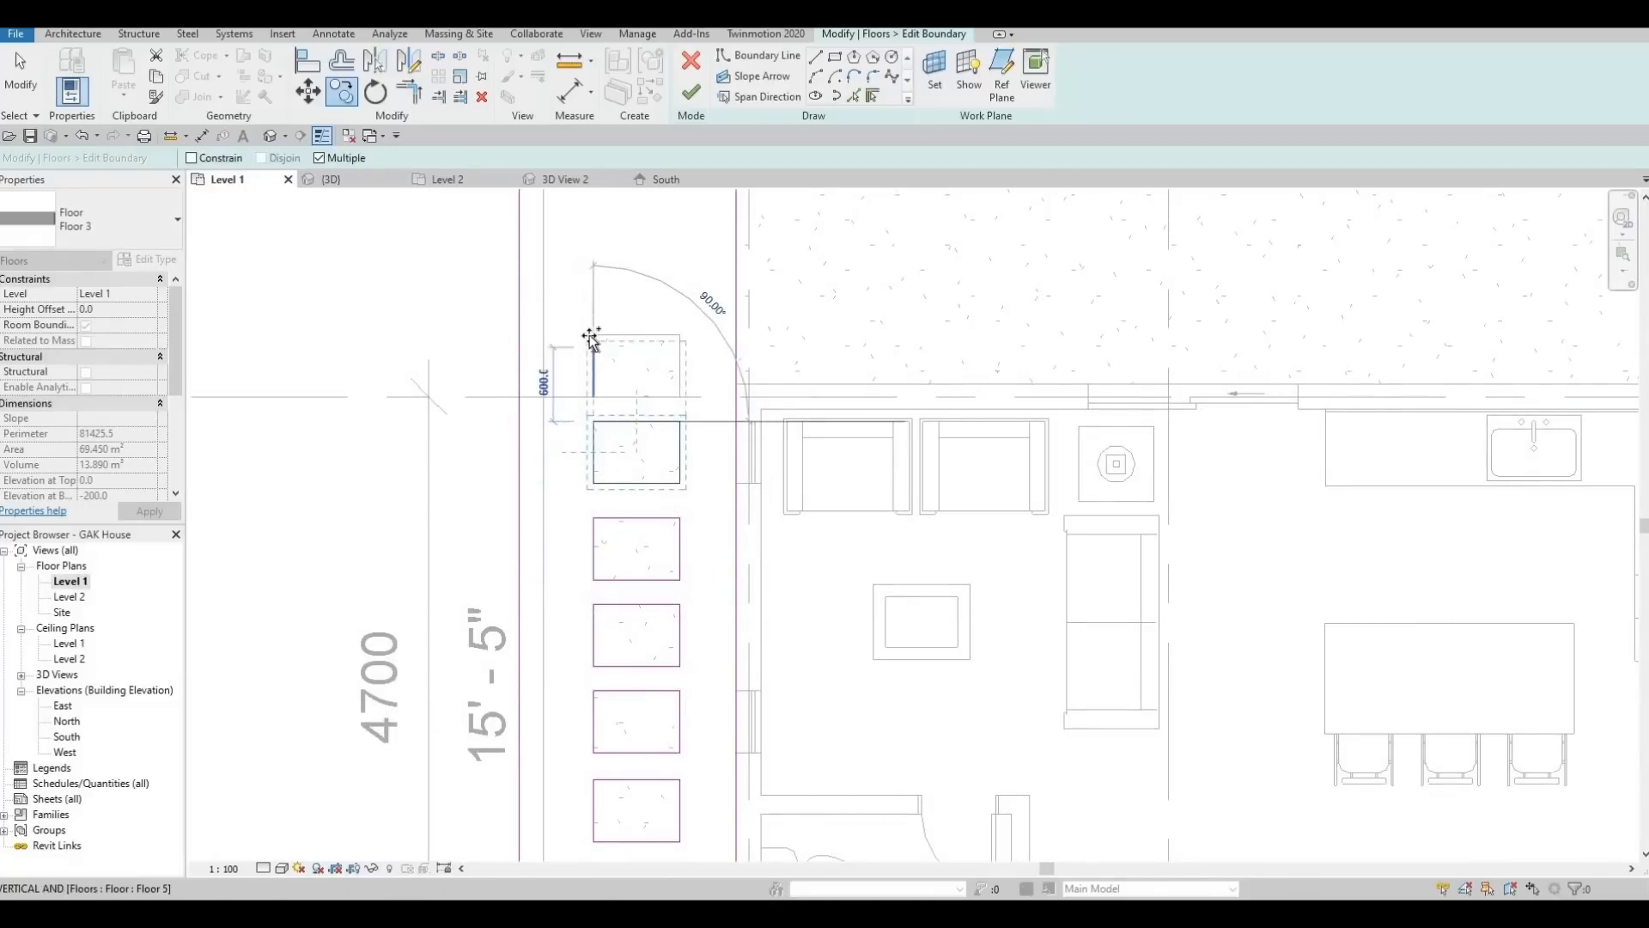
click(593, 335)
scroll(745, 569, down, 3)
key(Escape)
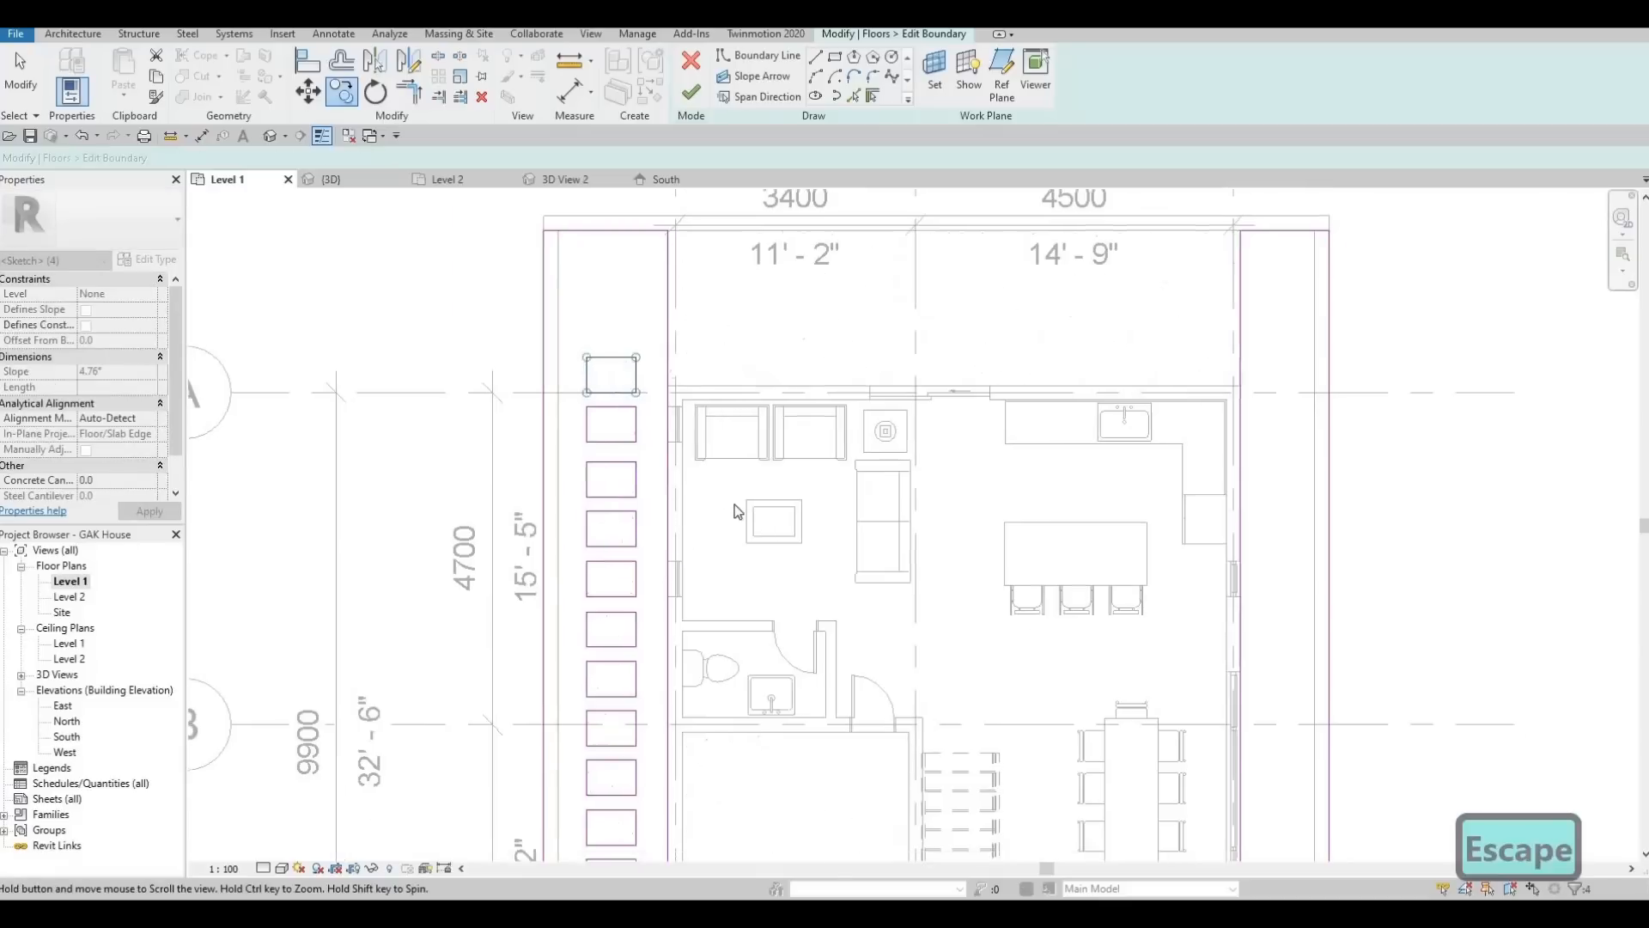
Trace the missing east edge of the middle slab west of the door landing and finish the Floor 3 boundary
scroll(730, 500, down, 2)
scroll(747, 435, up, 2)
middle_drag(746, 429, 750, 449)
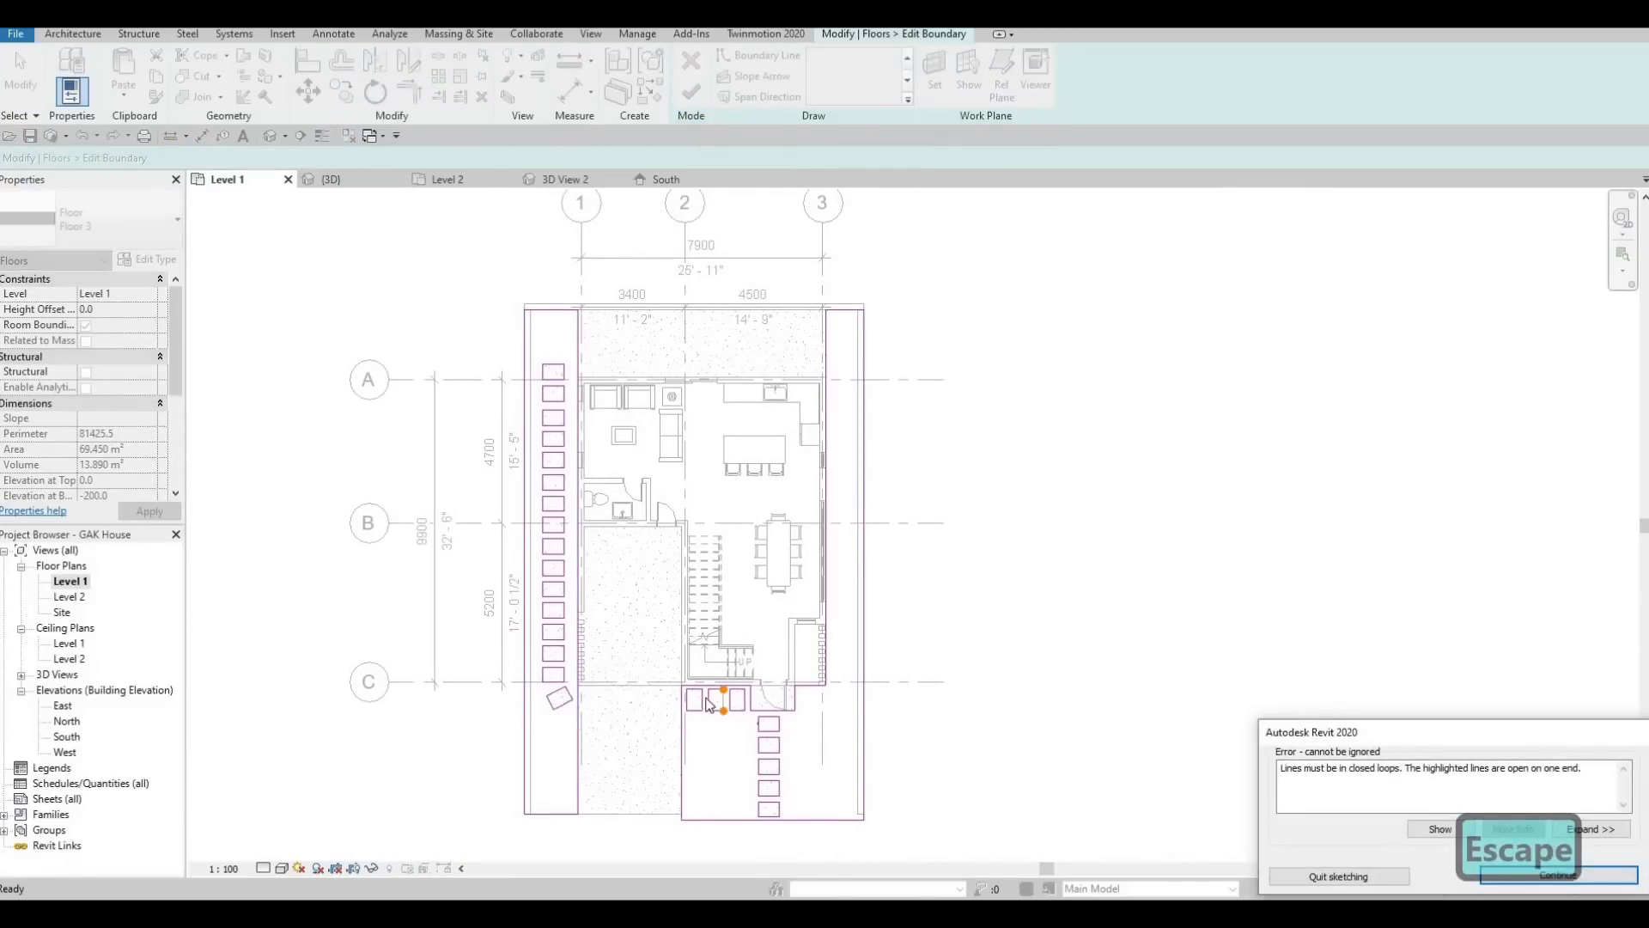
scroll(709, 702, up, 5)
key(Escape)
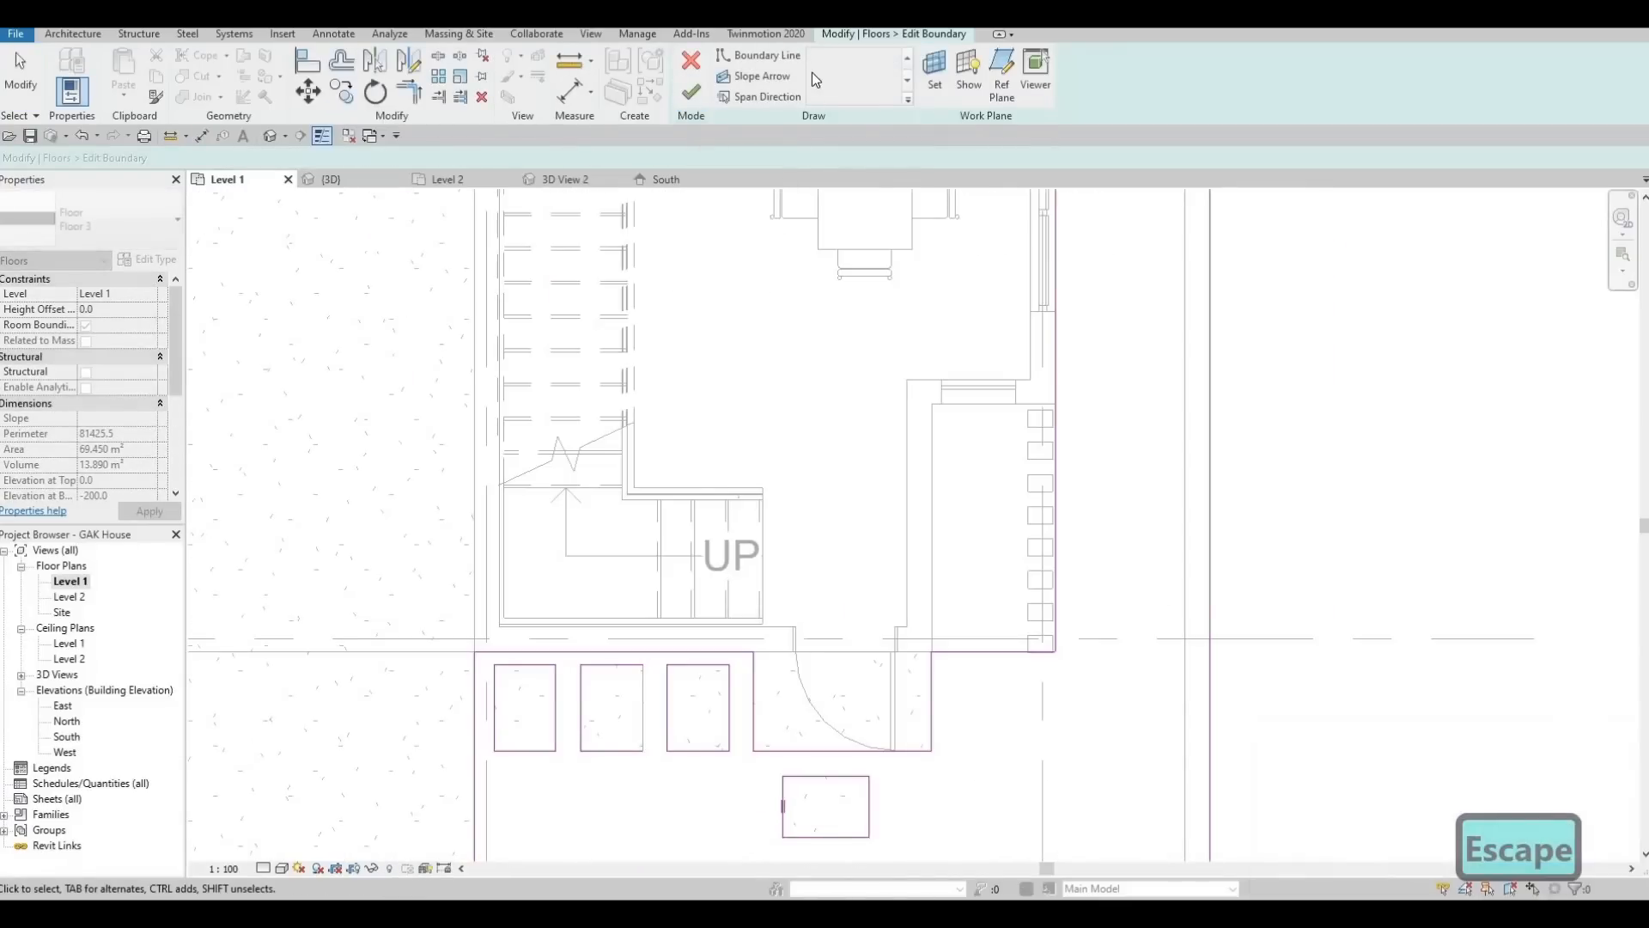
key(Return)
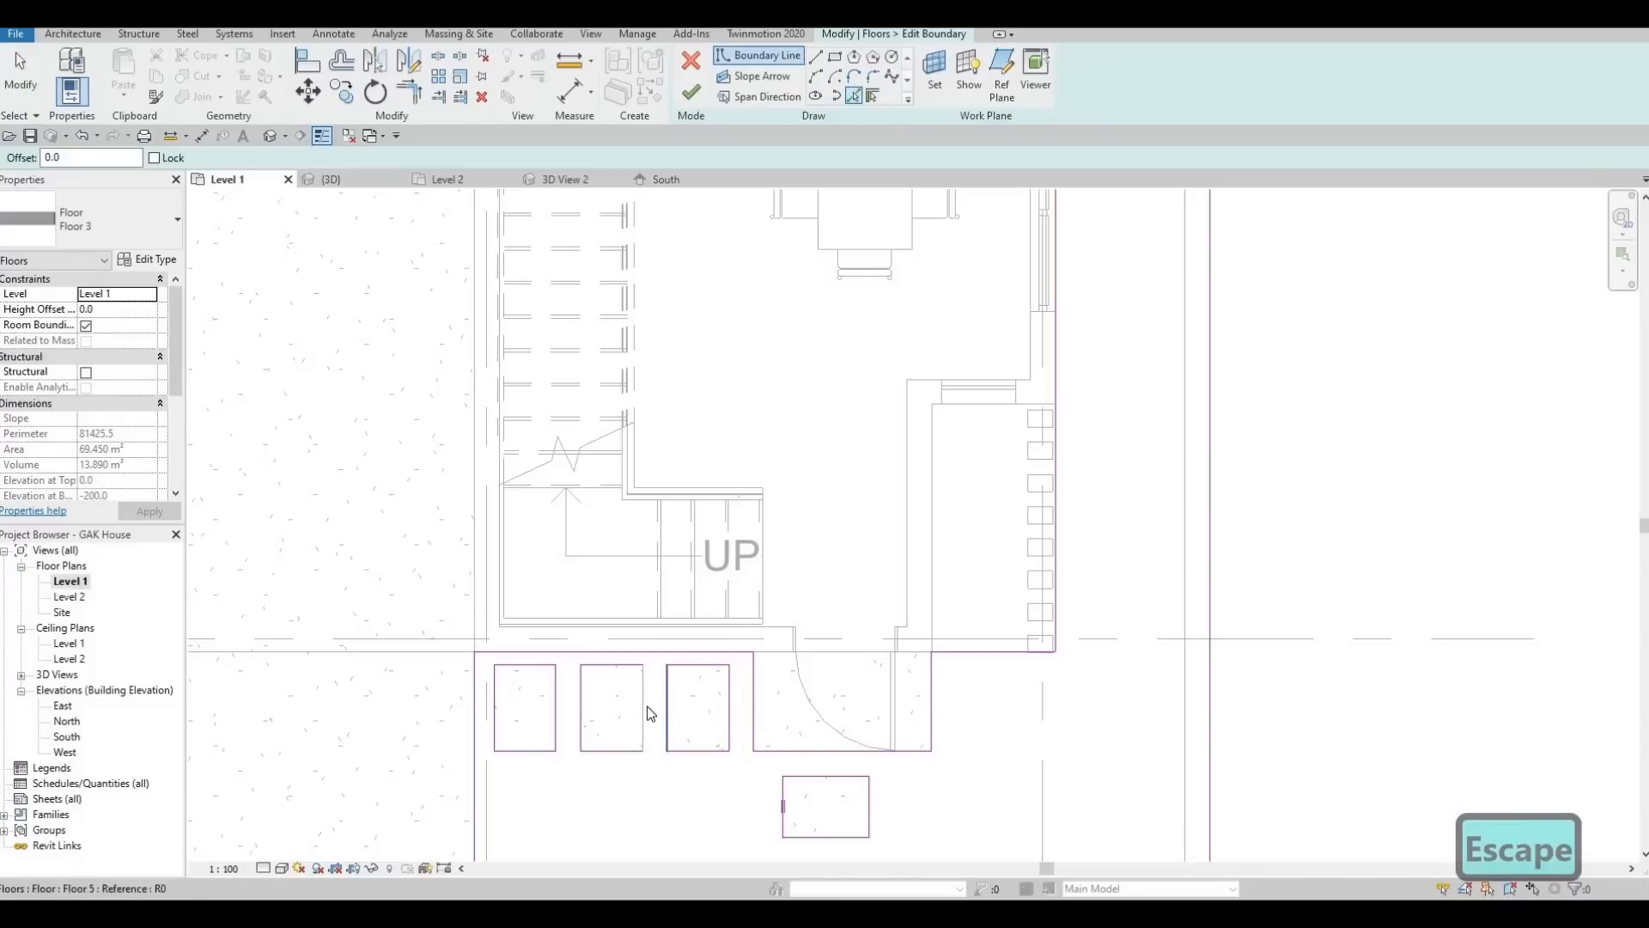
click(646, 722)
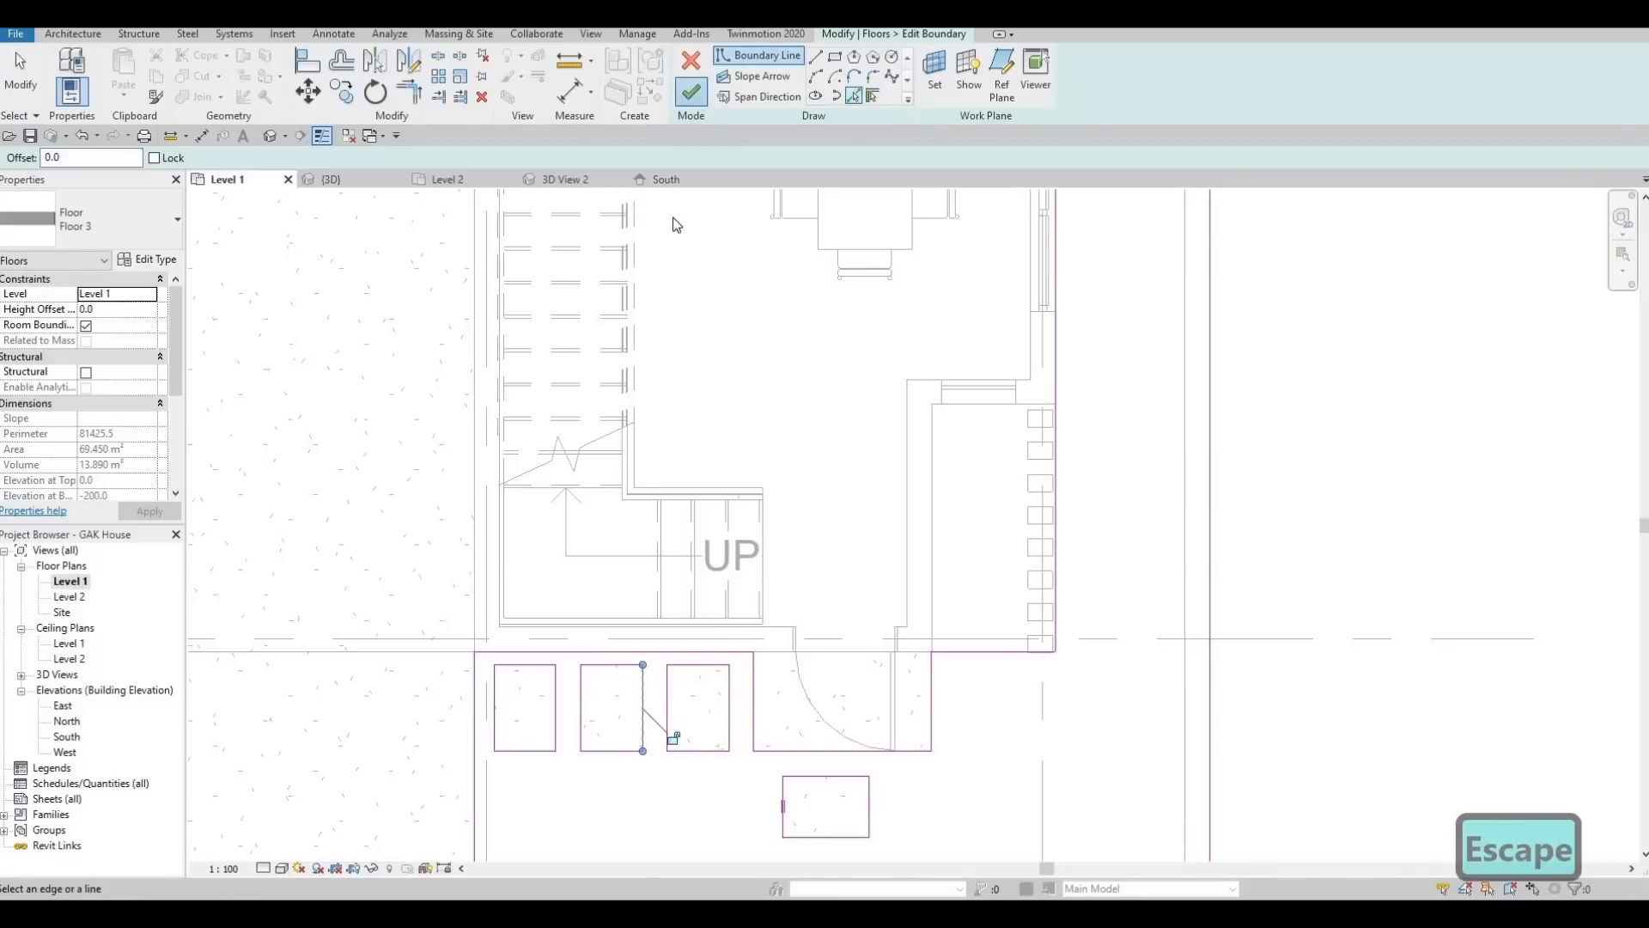
key(Escape)
scroll(761, 370, down, 3)
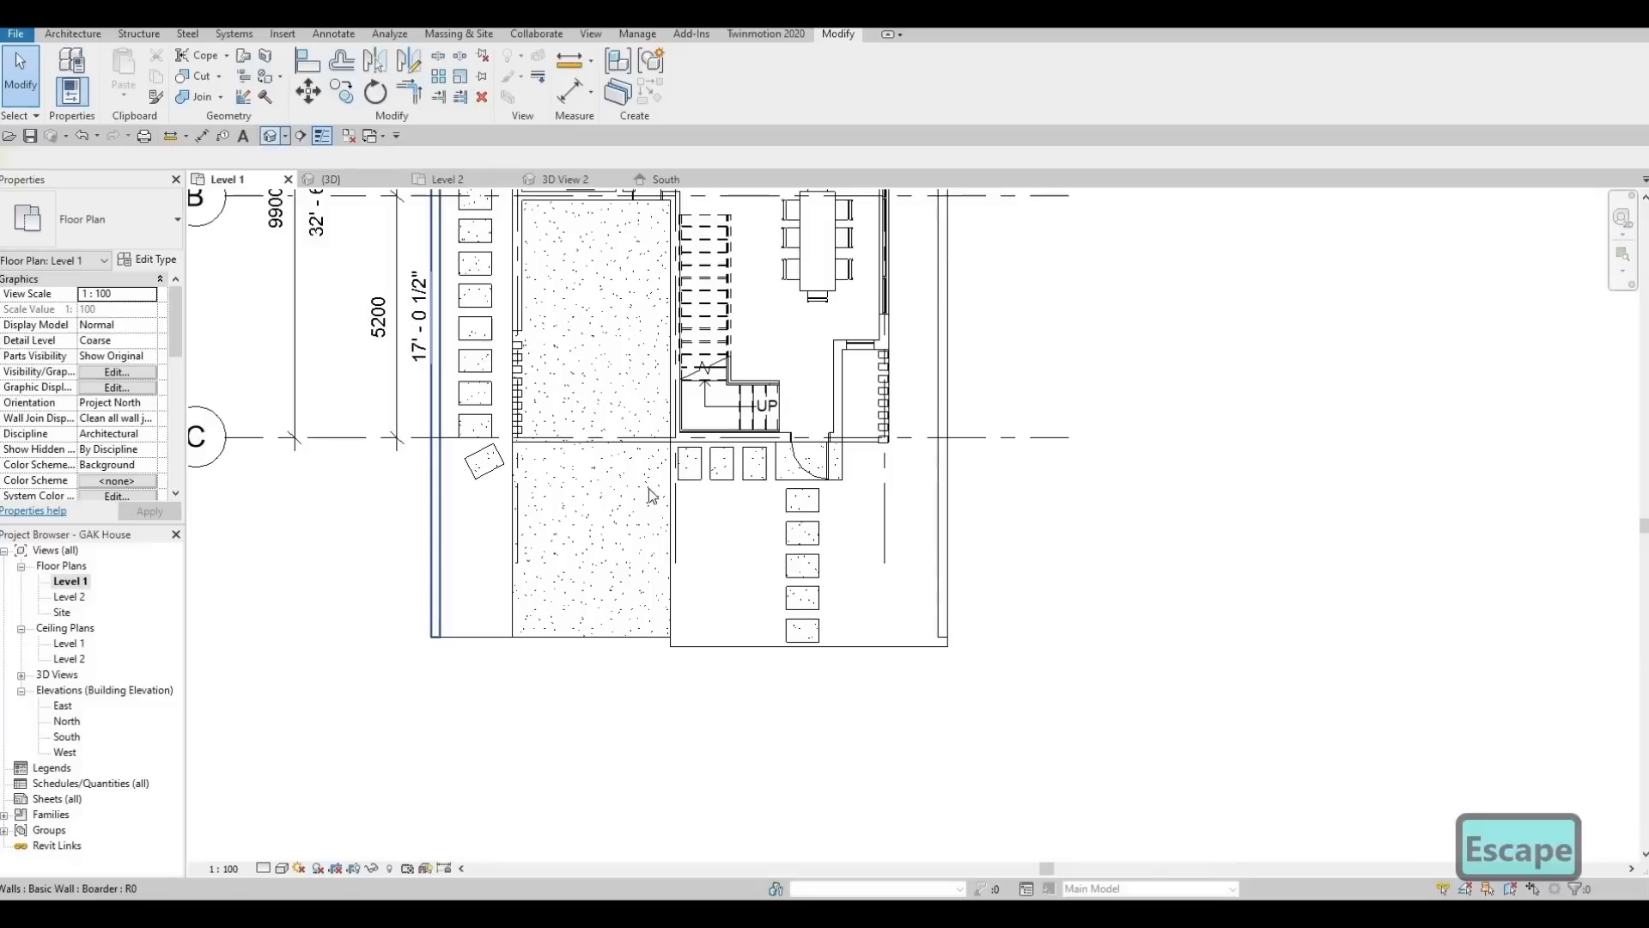
Extend the south edge of the Floor 5 driveway about 1200 mm southward in the Level 1 plan and finish its boundary
shift+middle_drag(589, 505, 770, 599)
scroll(777, 638, down, 1)
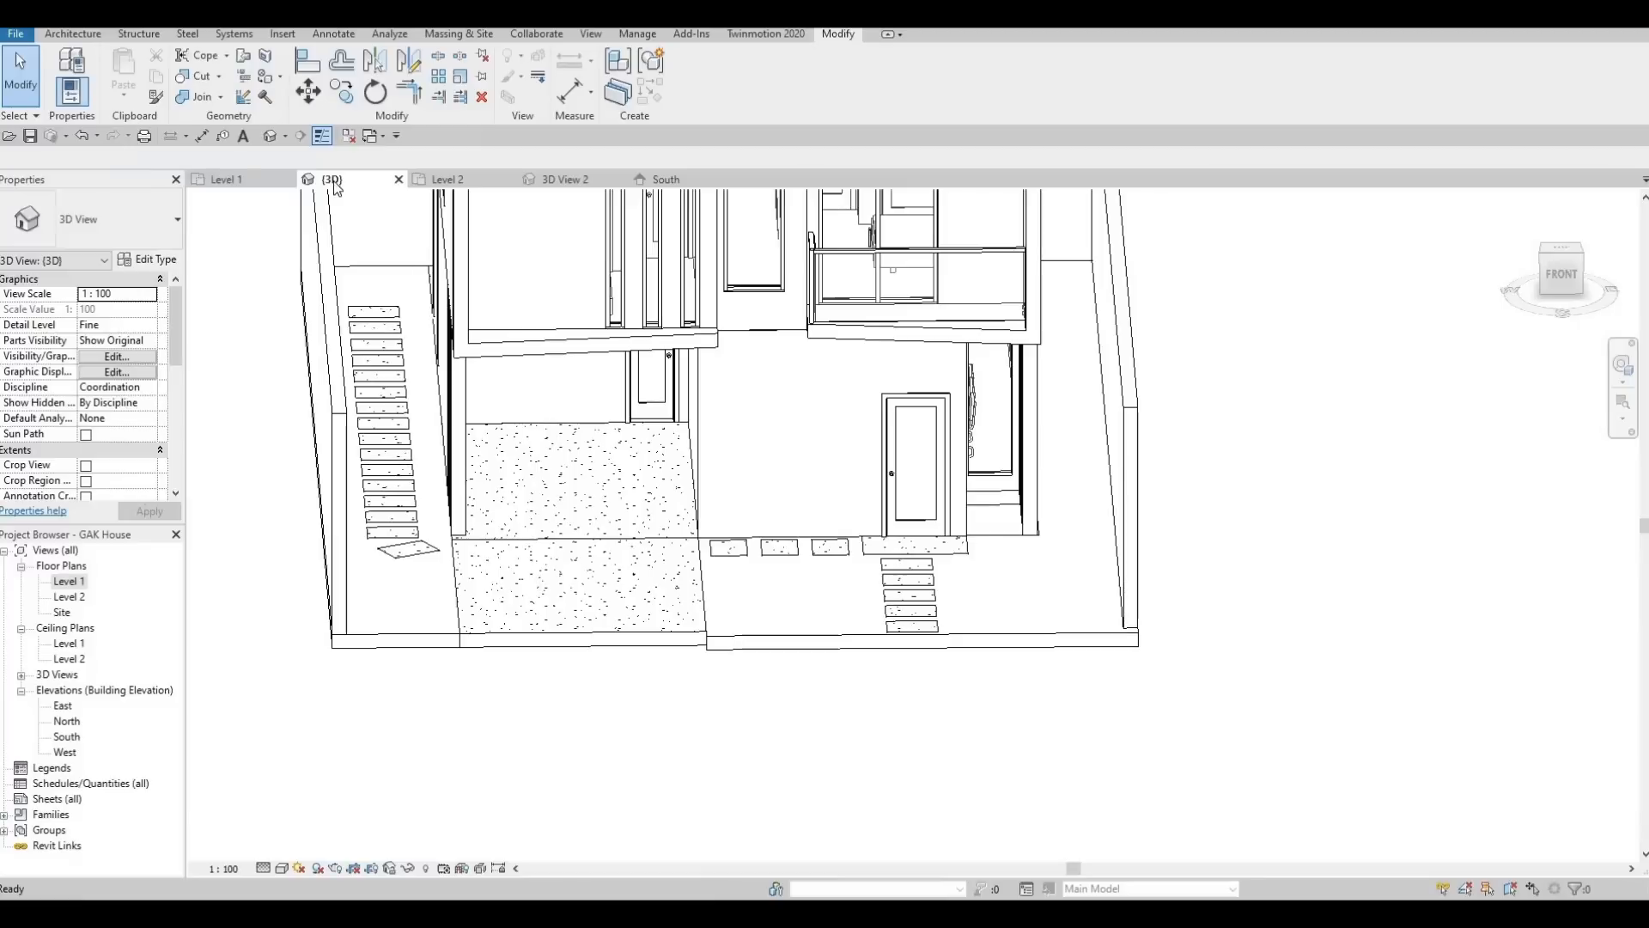
double_click(69, 581)
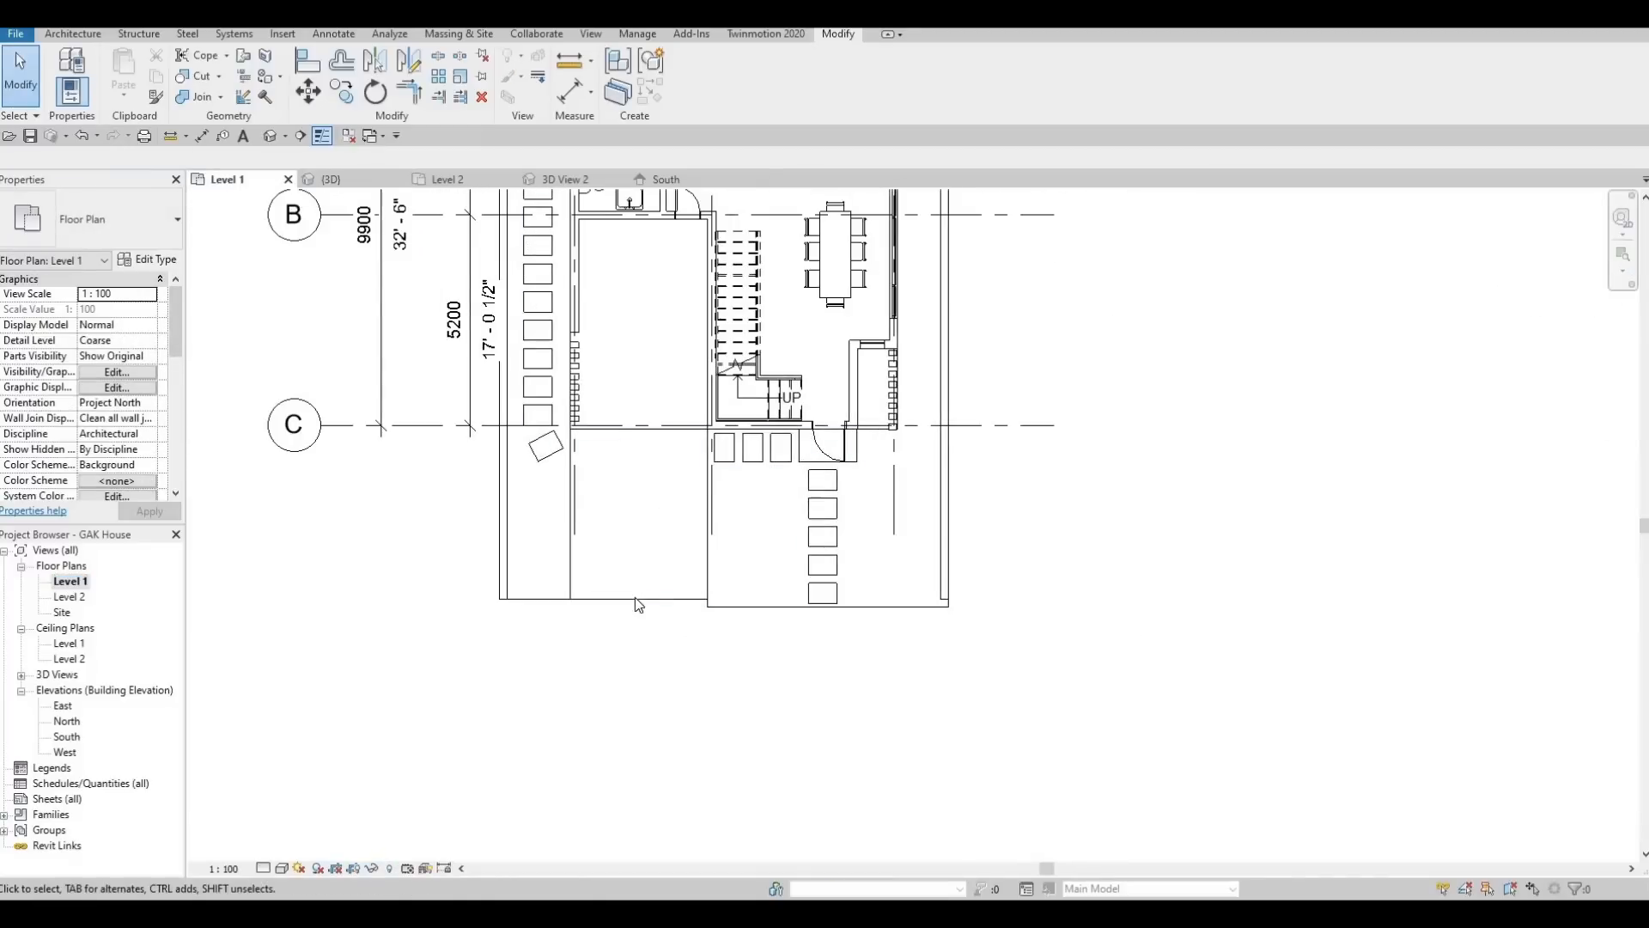
click(642, 599)
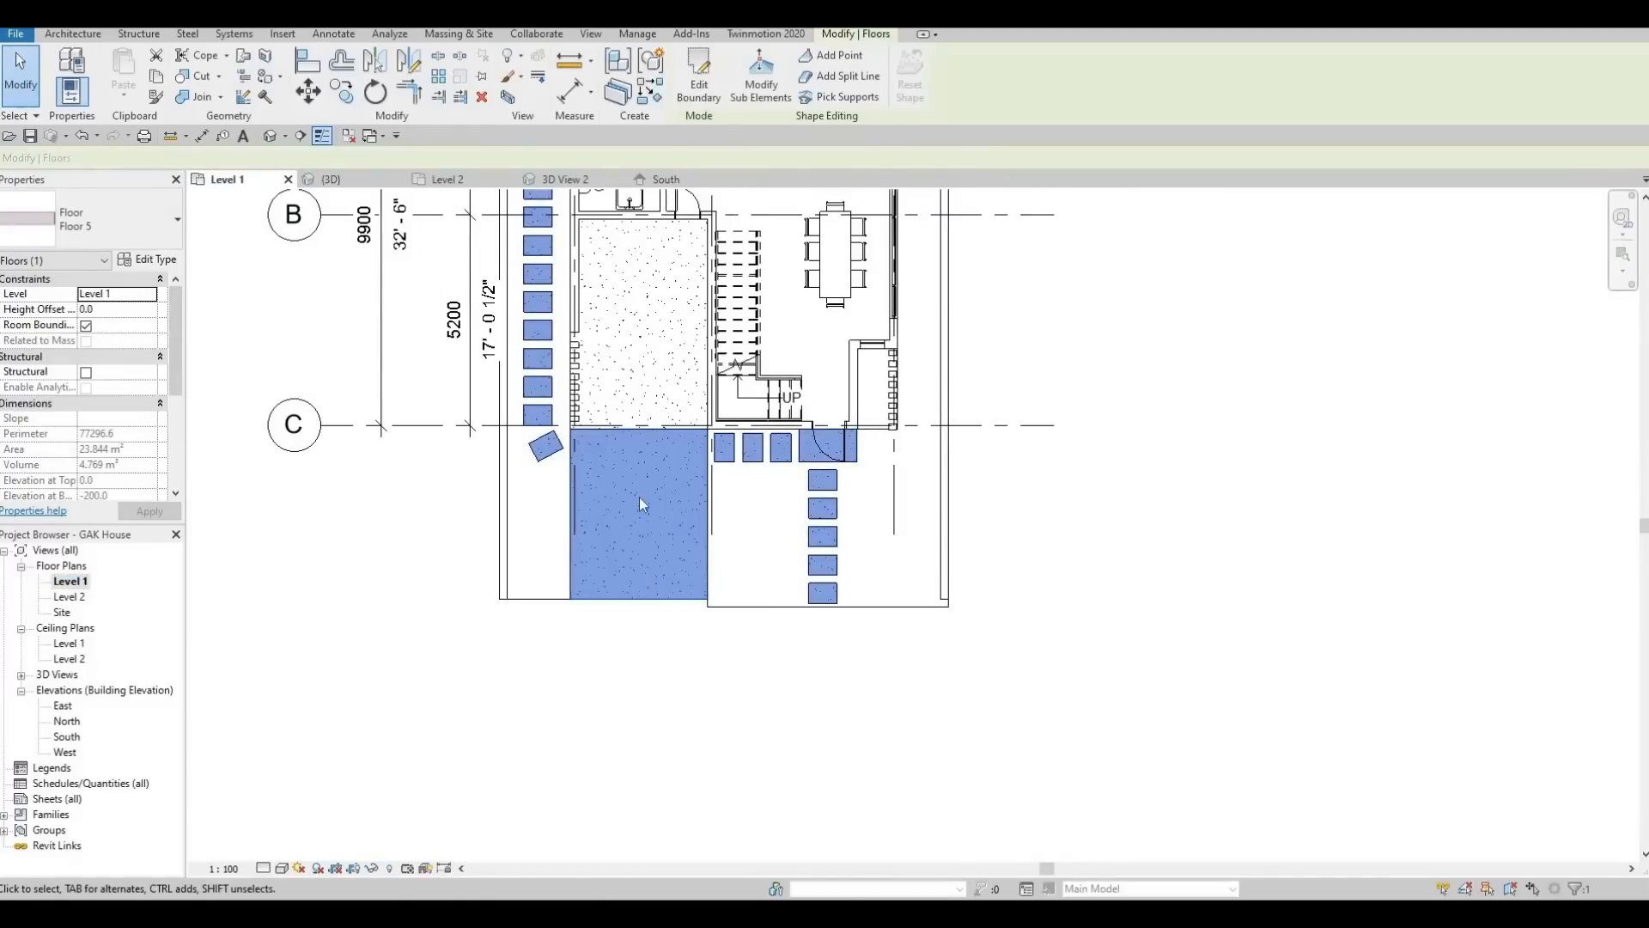
double_click(639, 507)
click(637, 598)
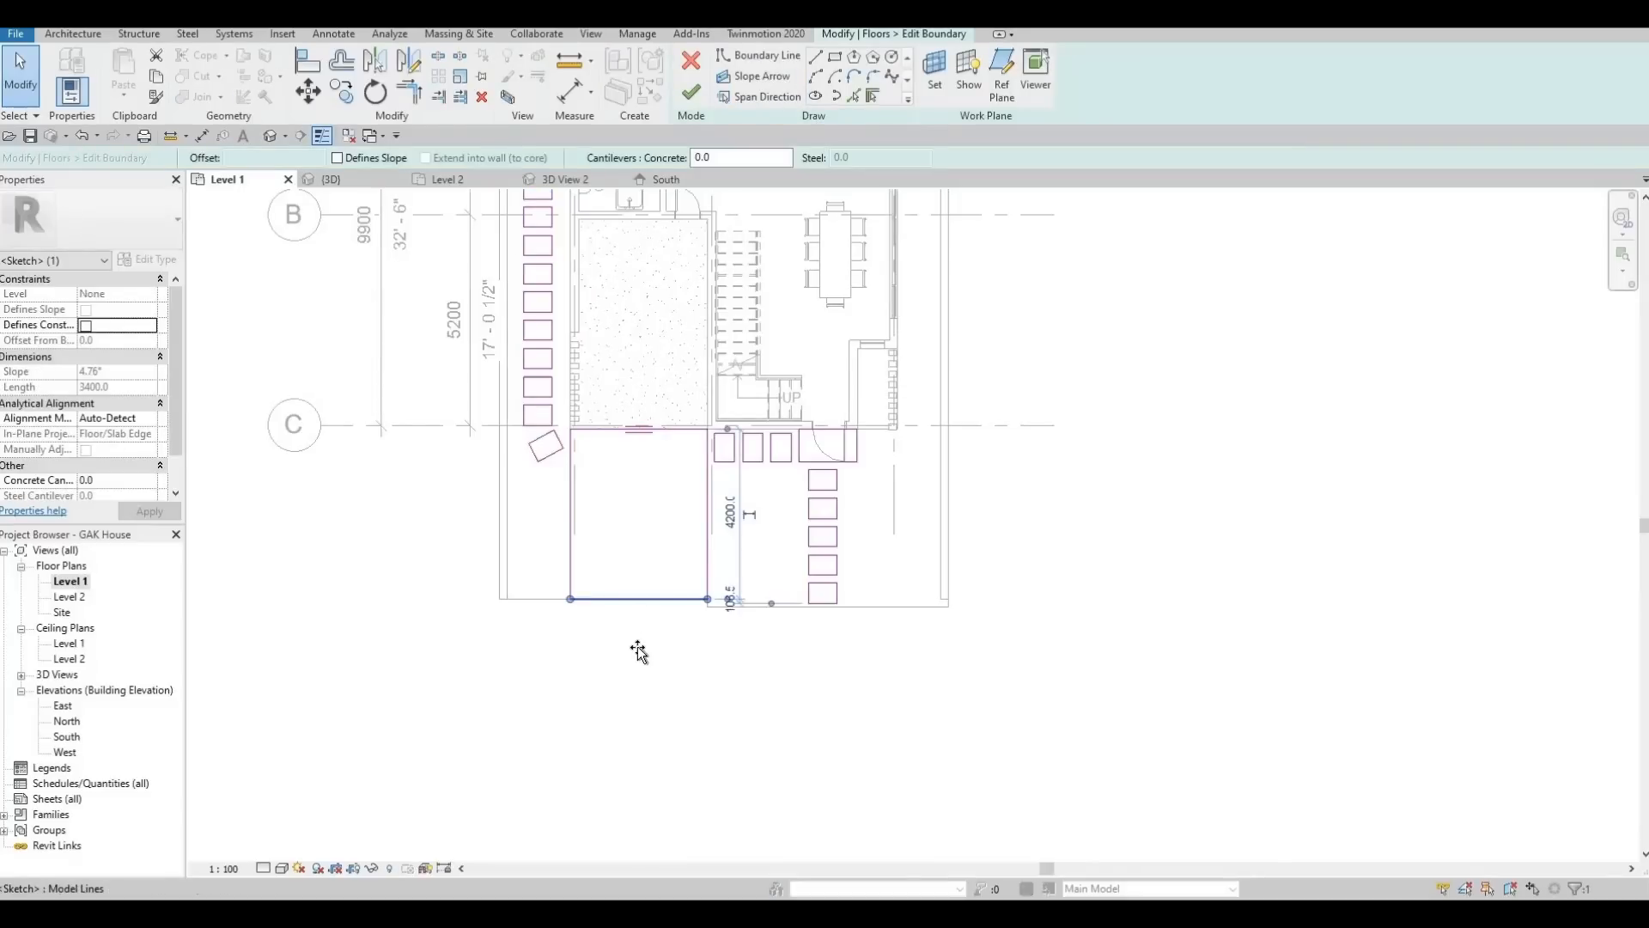
drag(638, 598, 639, 650)
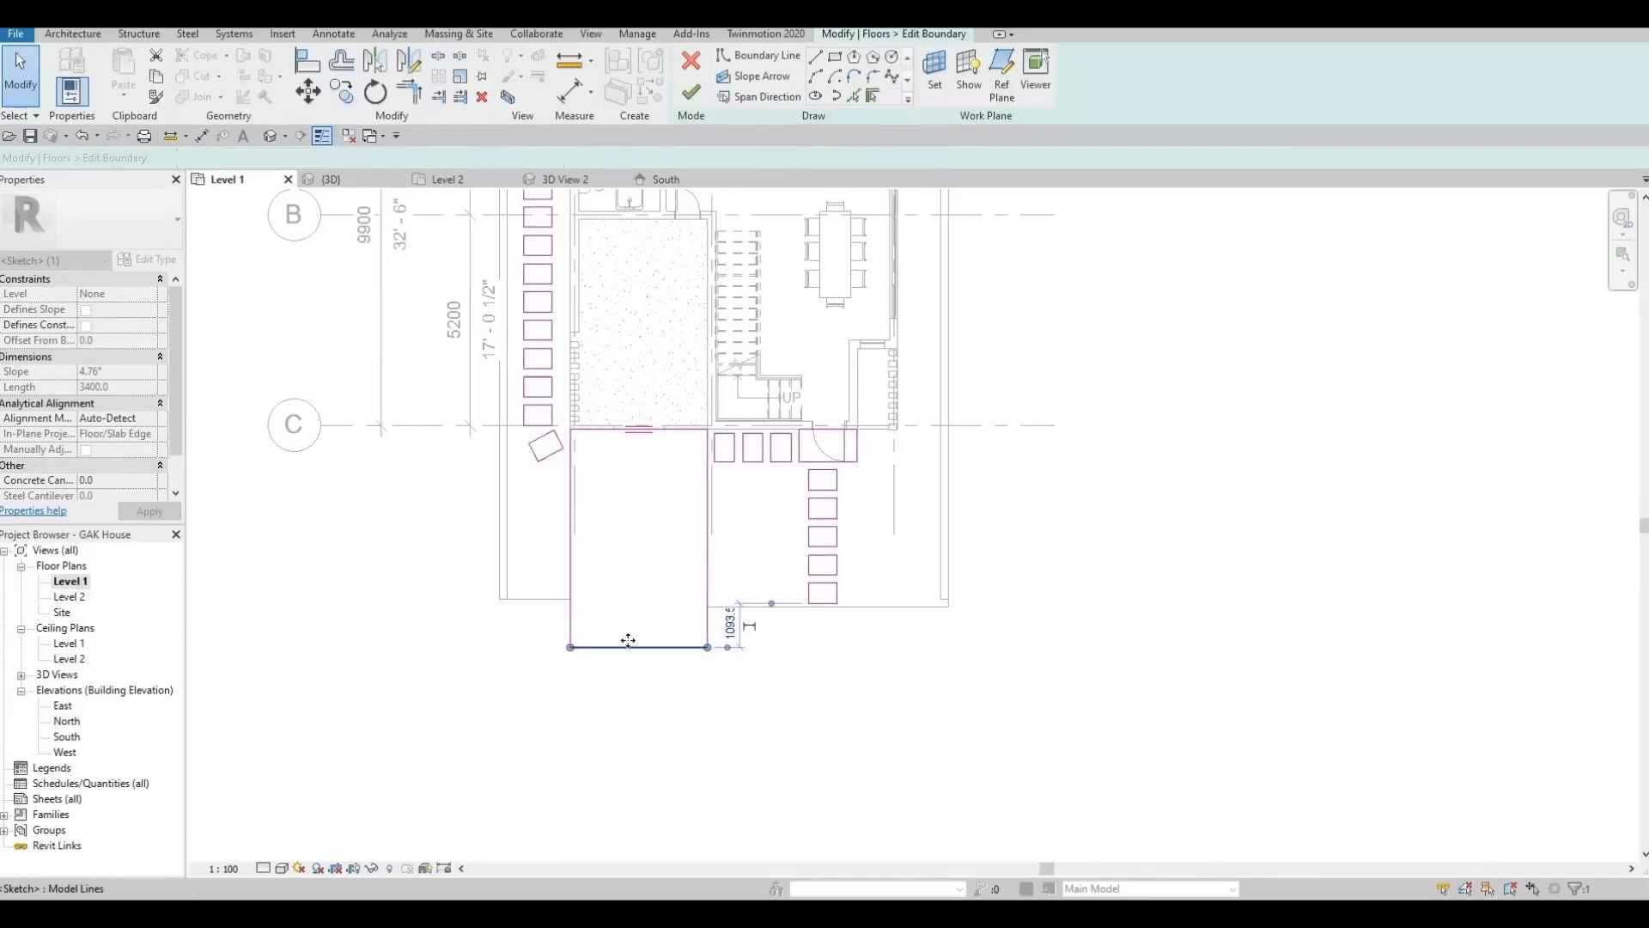
key(Escape)
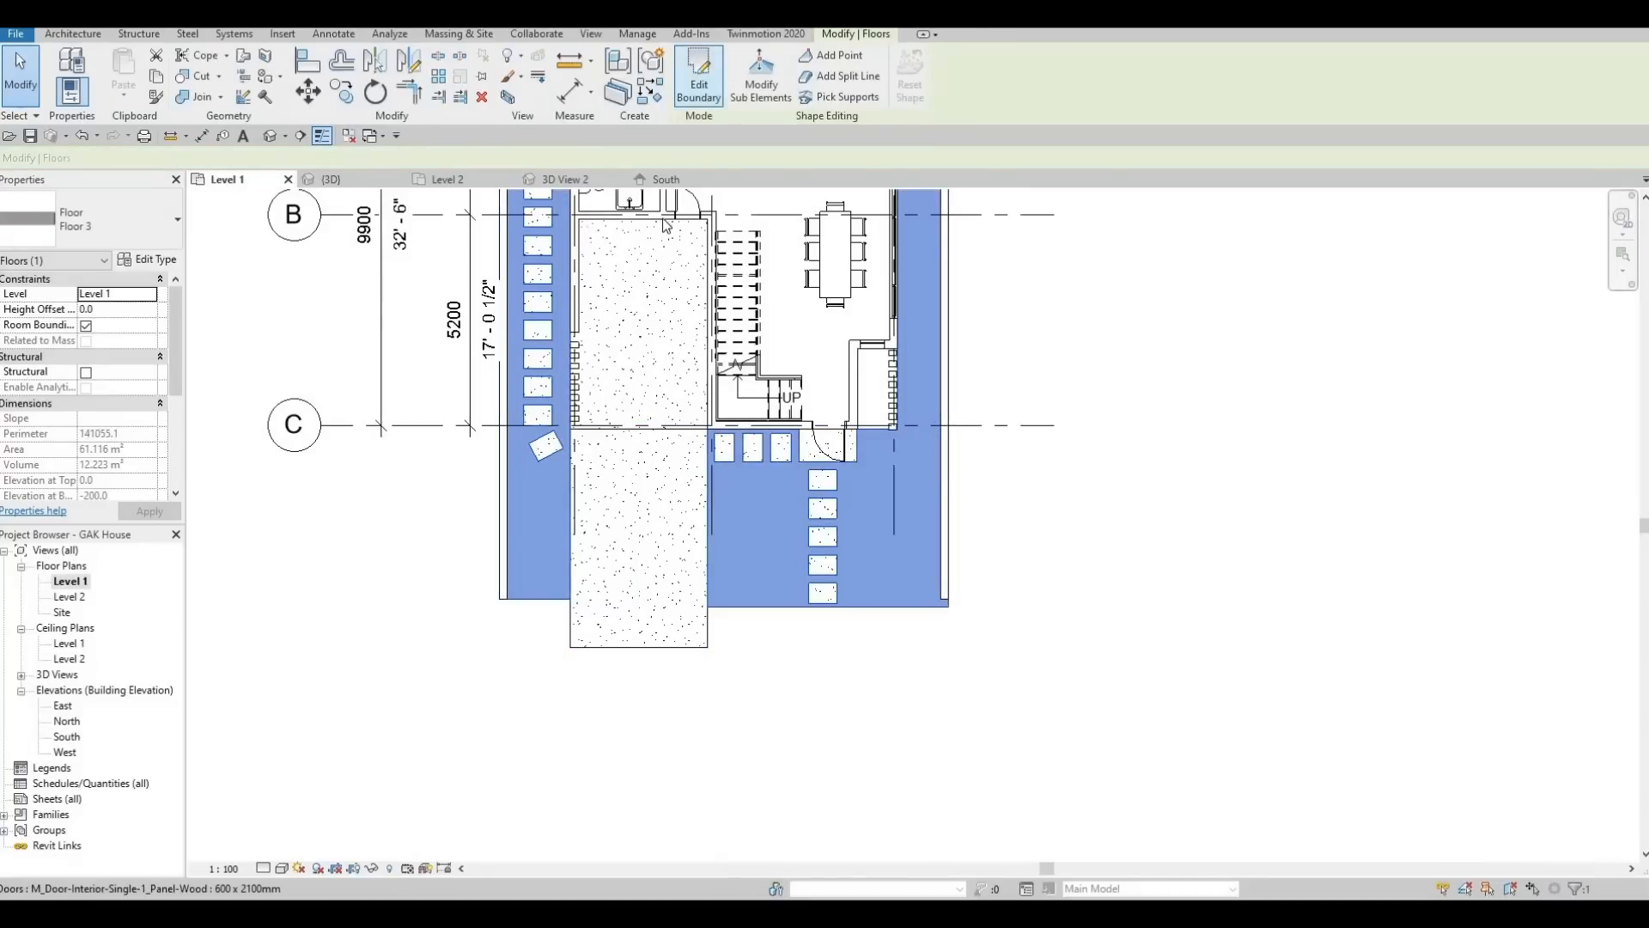
Align the south edge of Floor 3's west side yard with the driveway's south edge and finish the boundary
click(699, 84)
key(a)
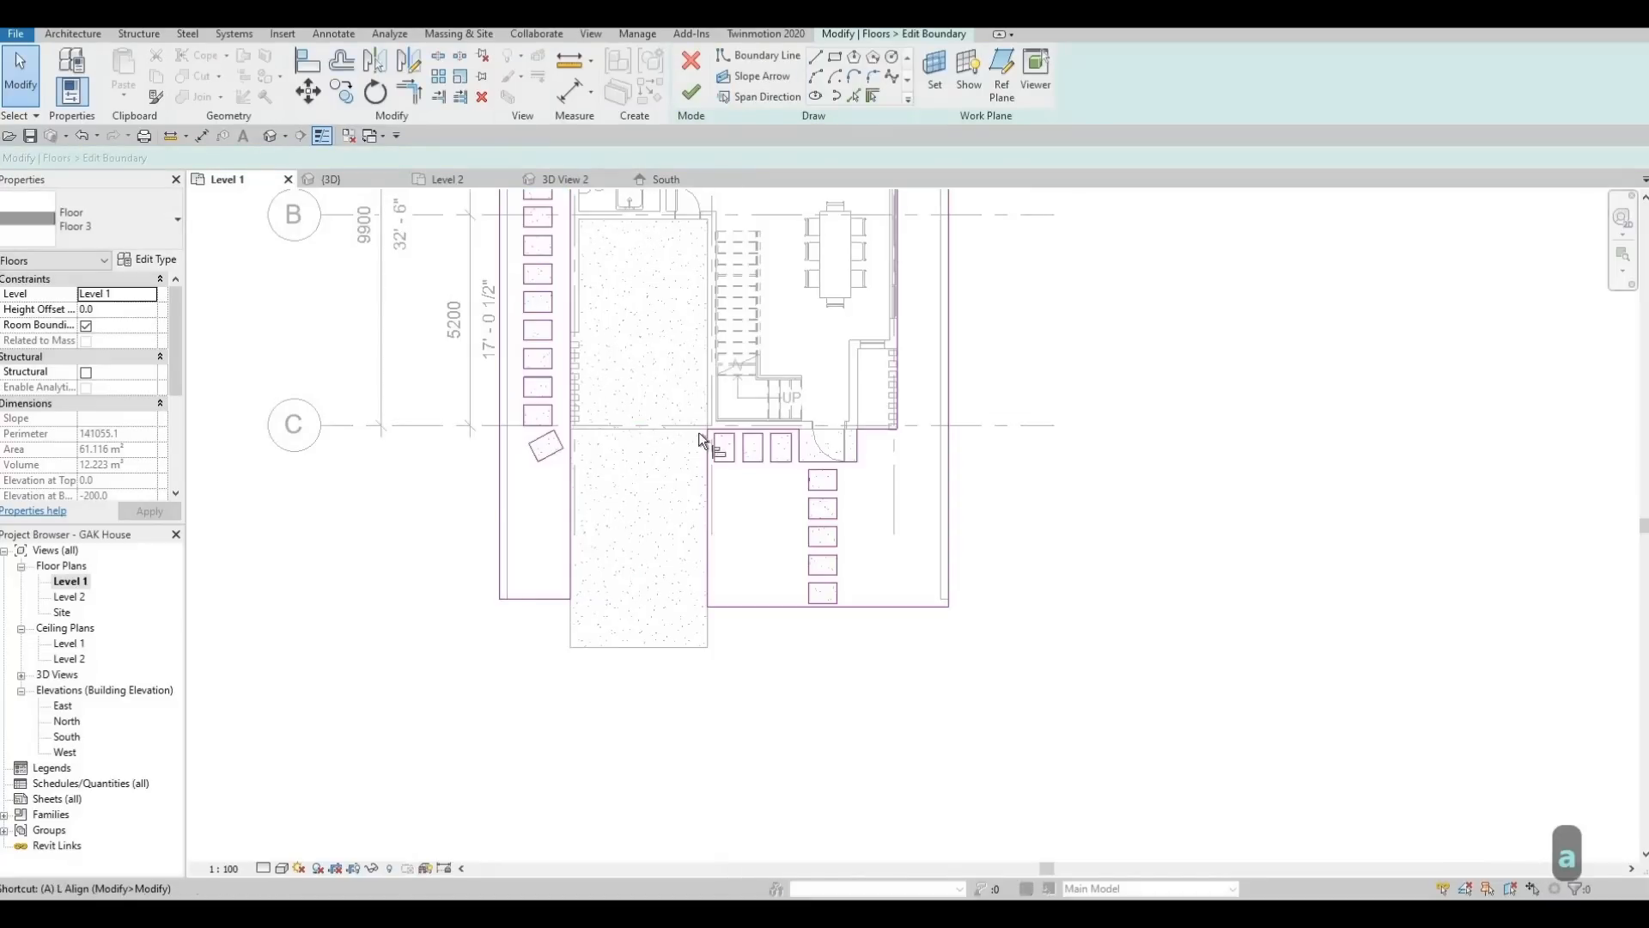
key(l)
click(613, 646)
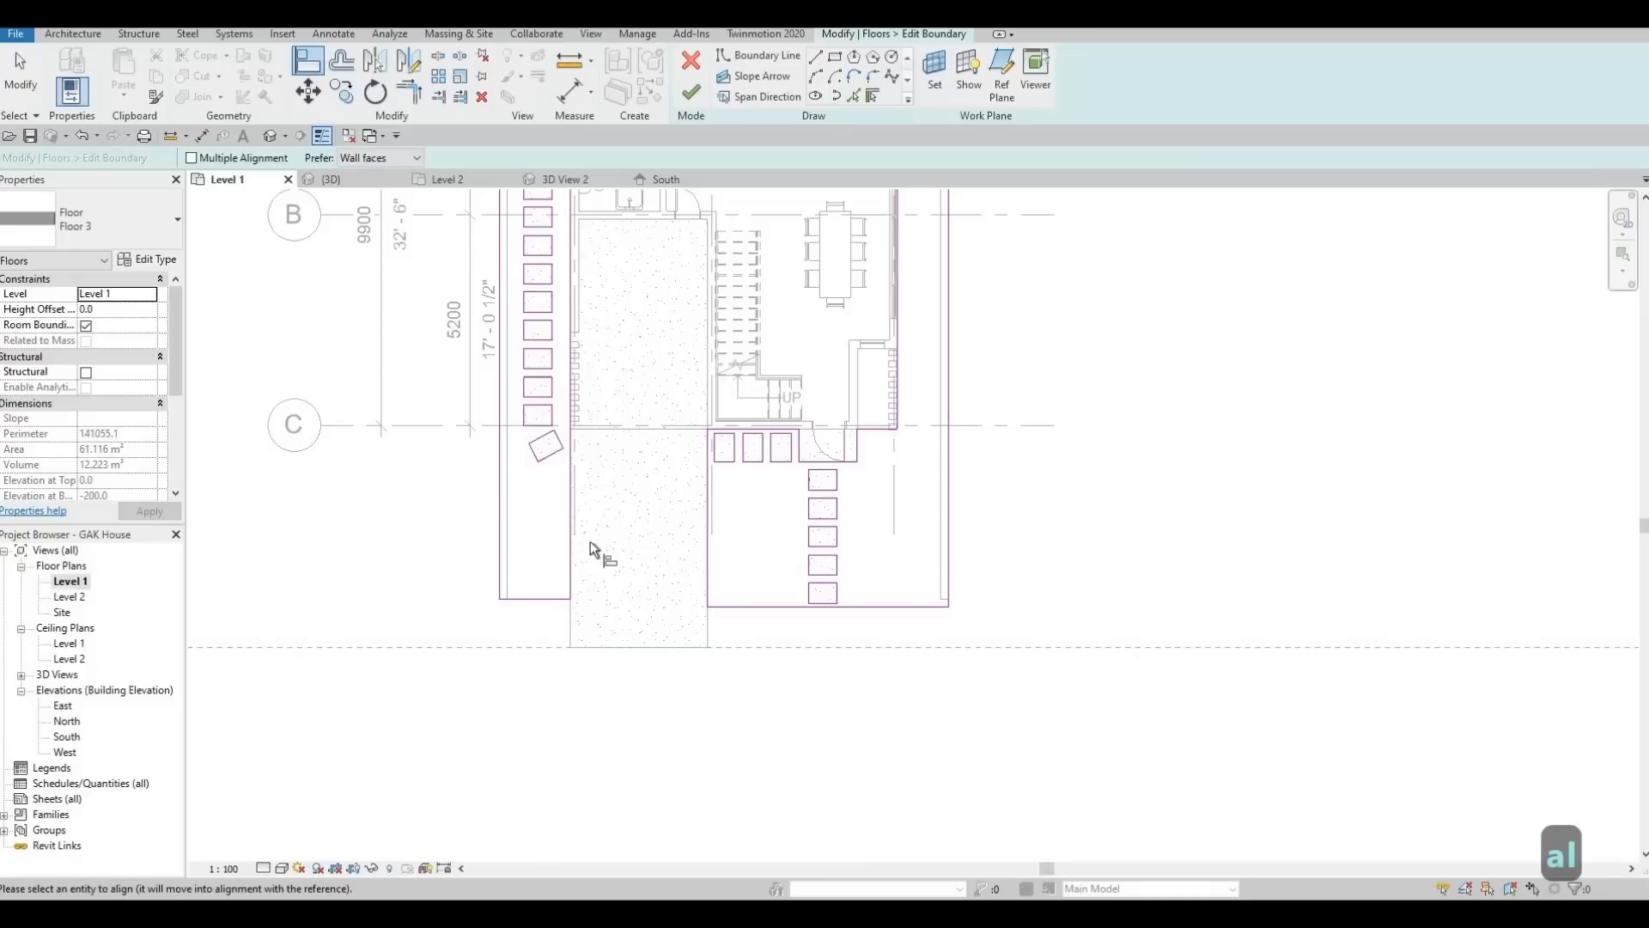
click(535, 599)
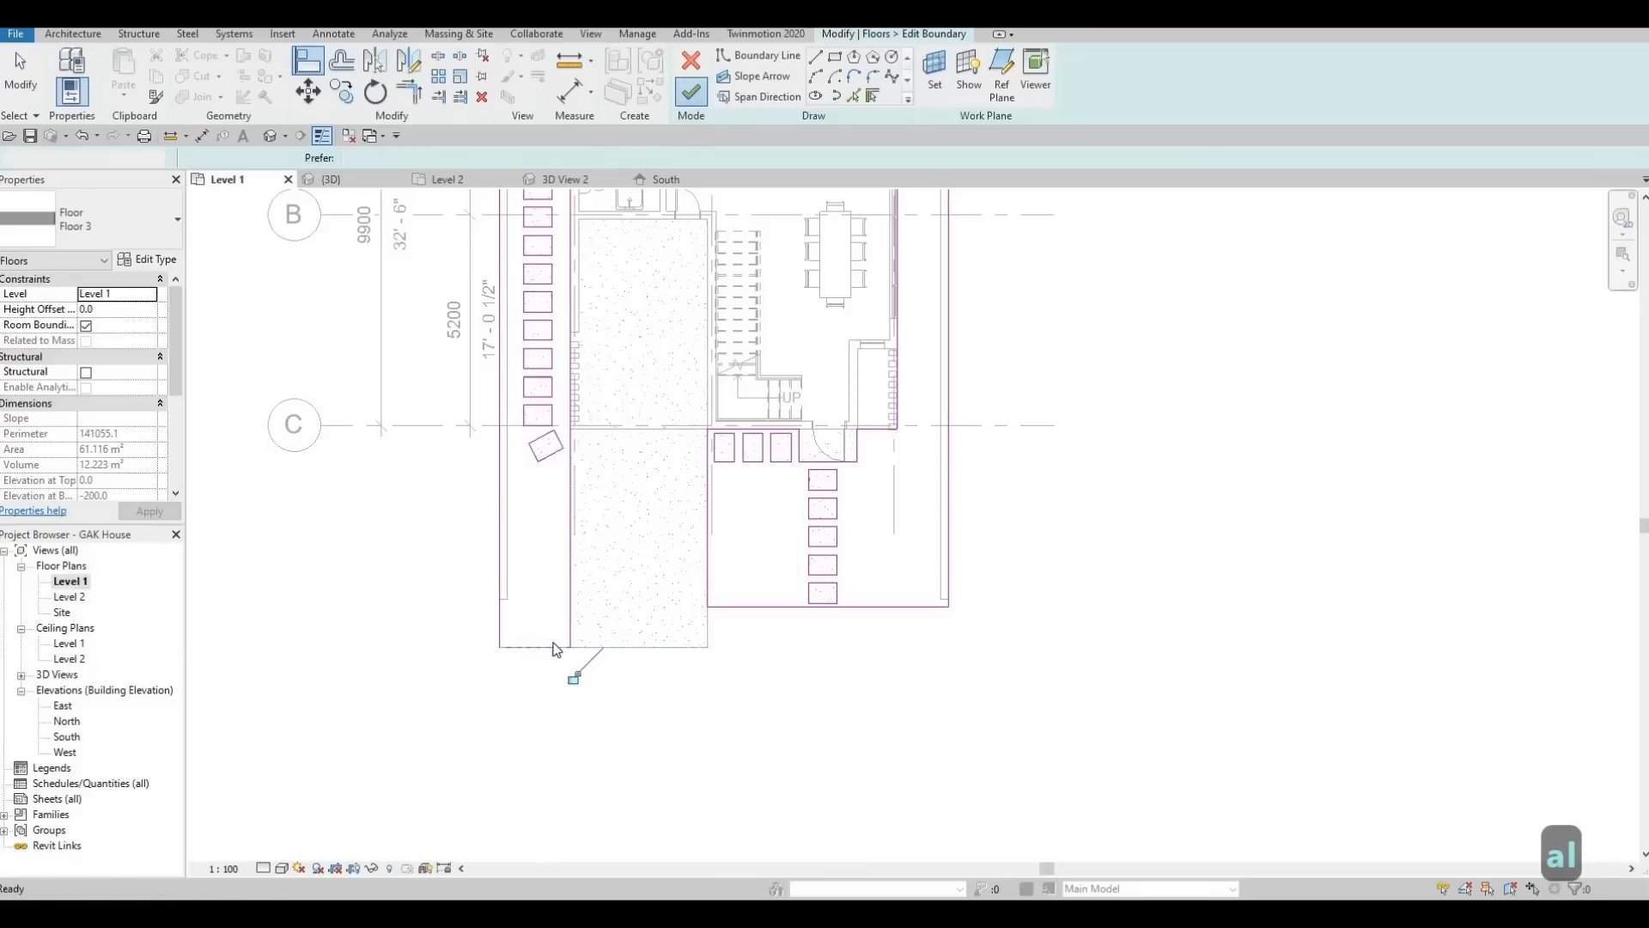
key(Escape)
key(Escape)
key(Escape)
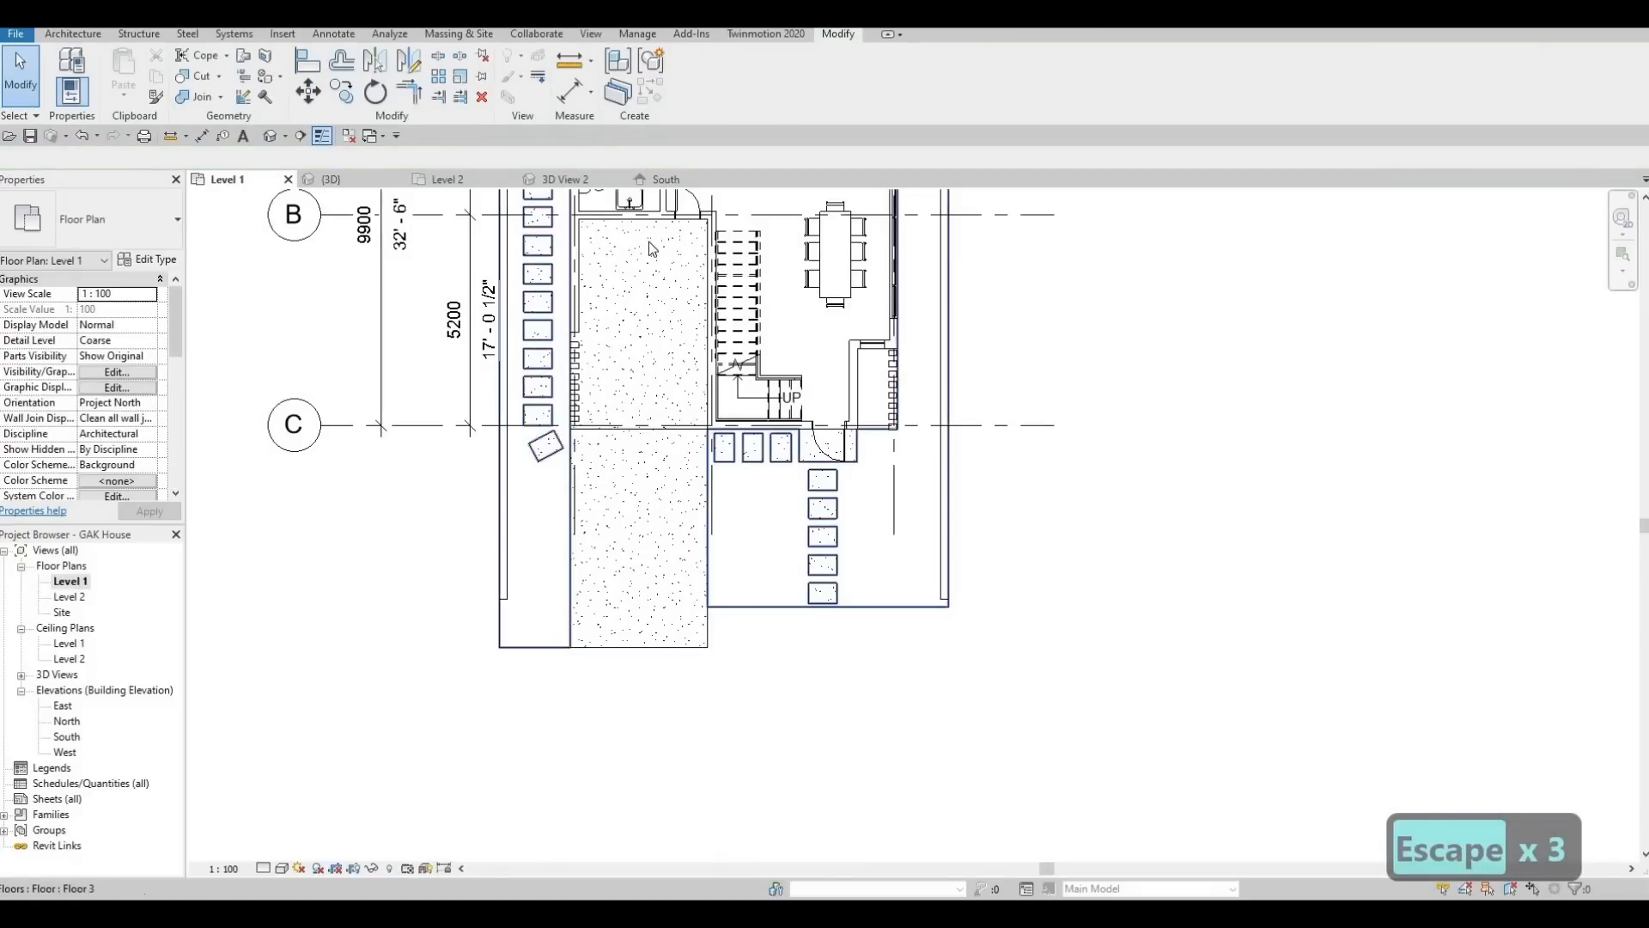
Align the south edge of Floor 3's front yard with the west yard's south edge and finish the boundary
click(728, 318)
double_click(728, 318)
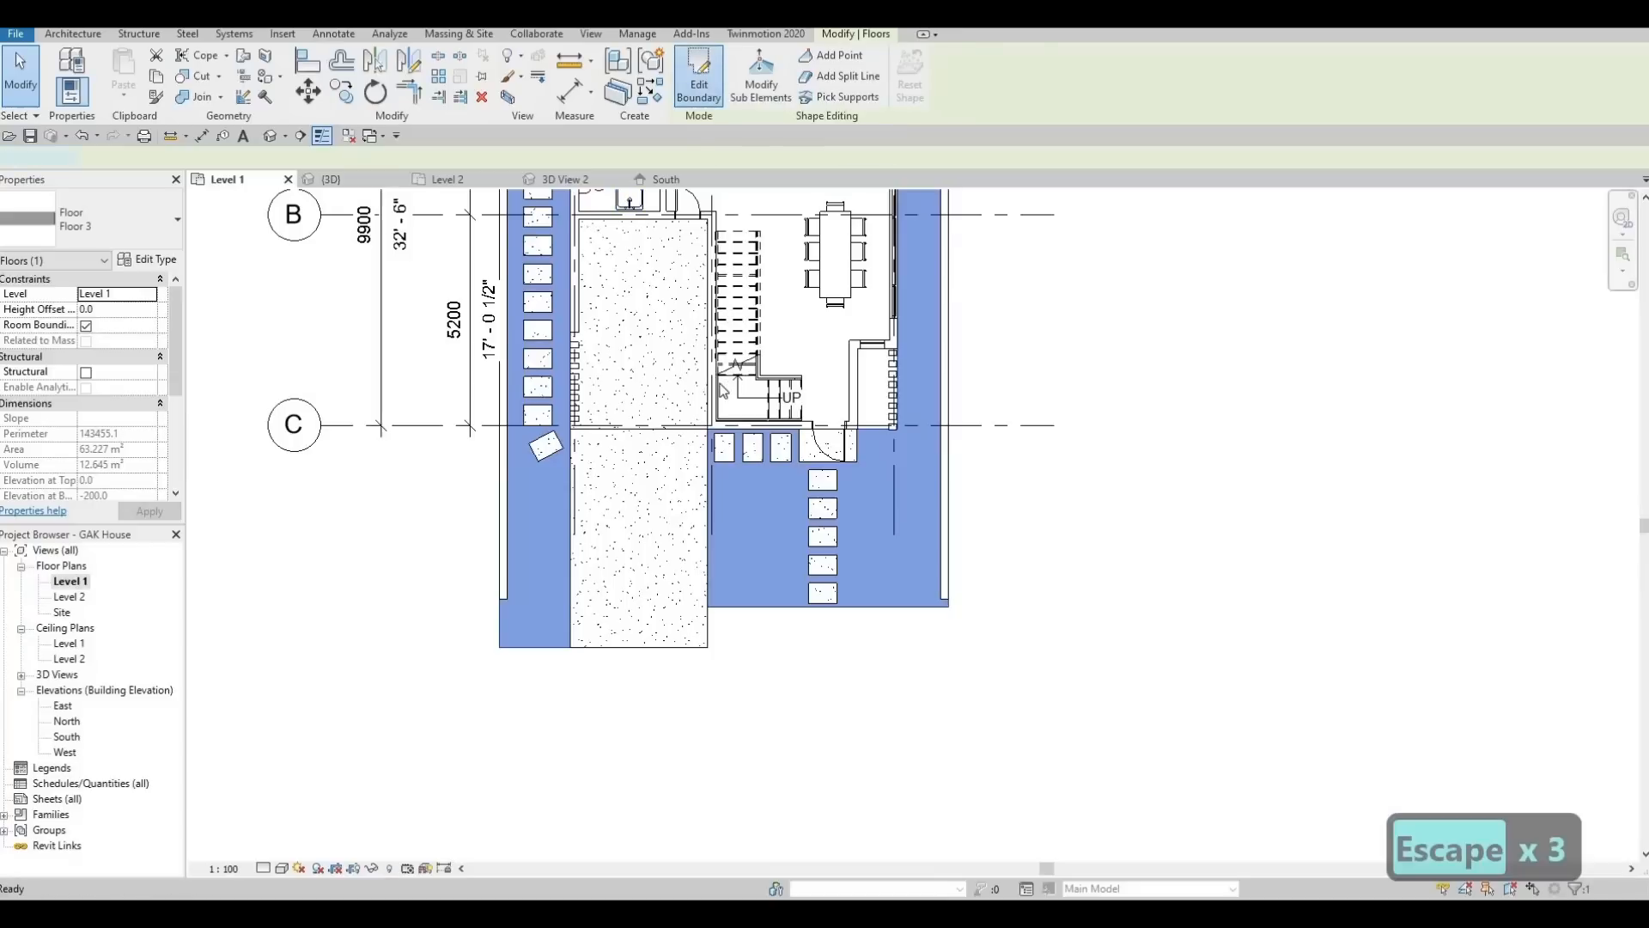
key(a)
key(l)
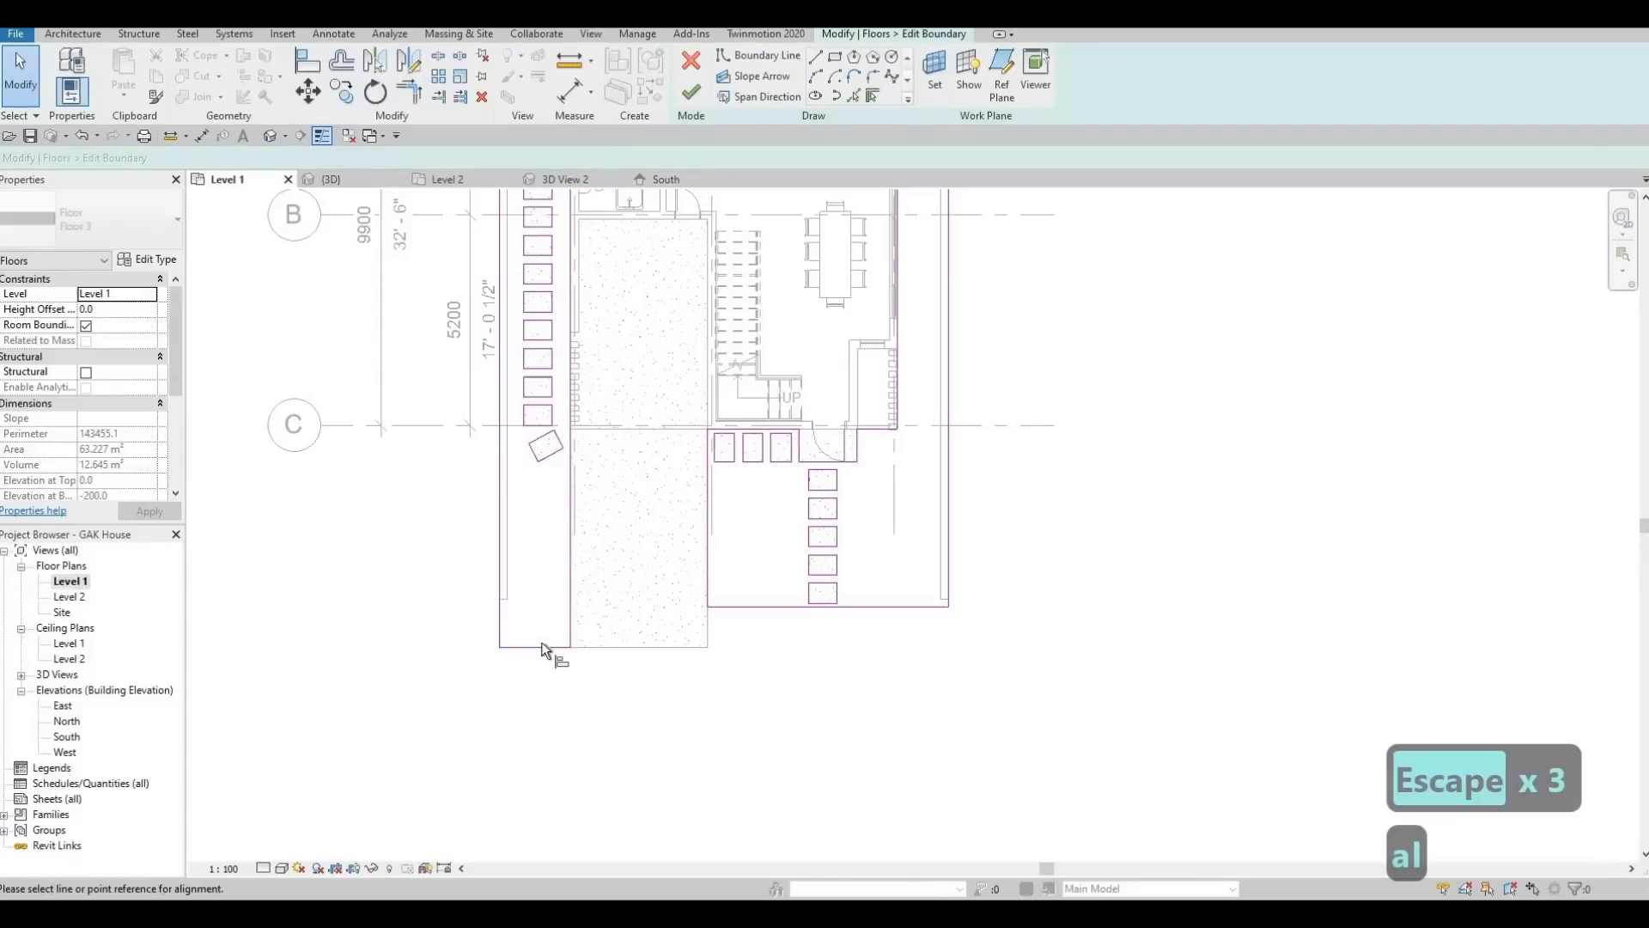
click(541, 645)
click(806, 608)
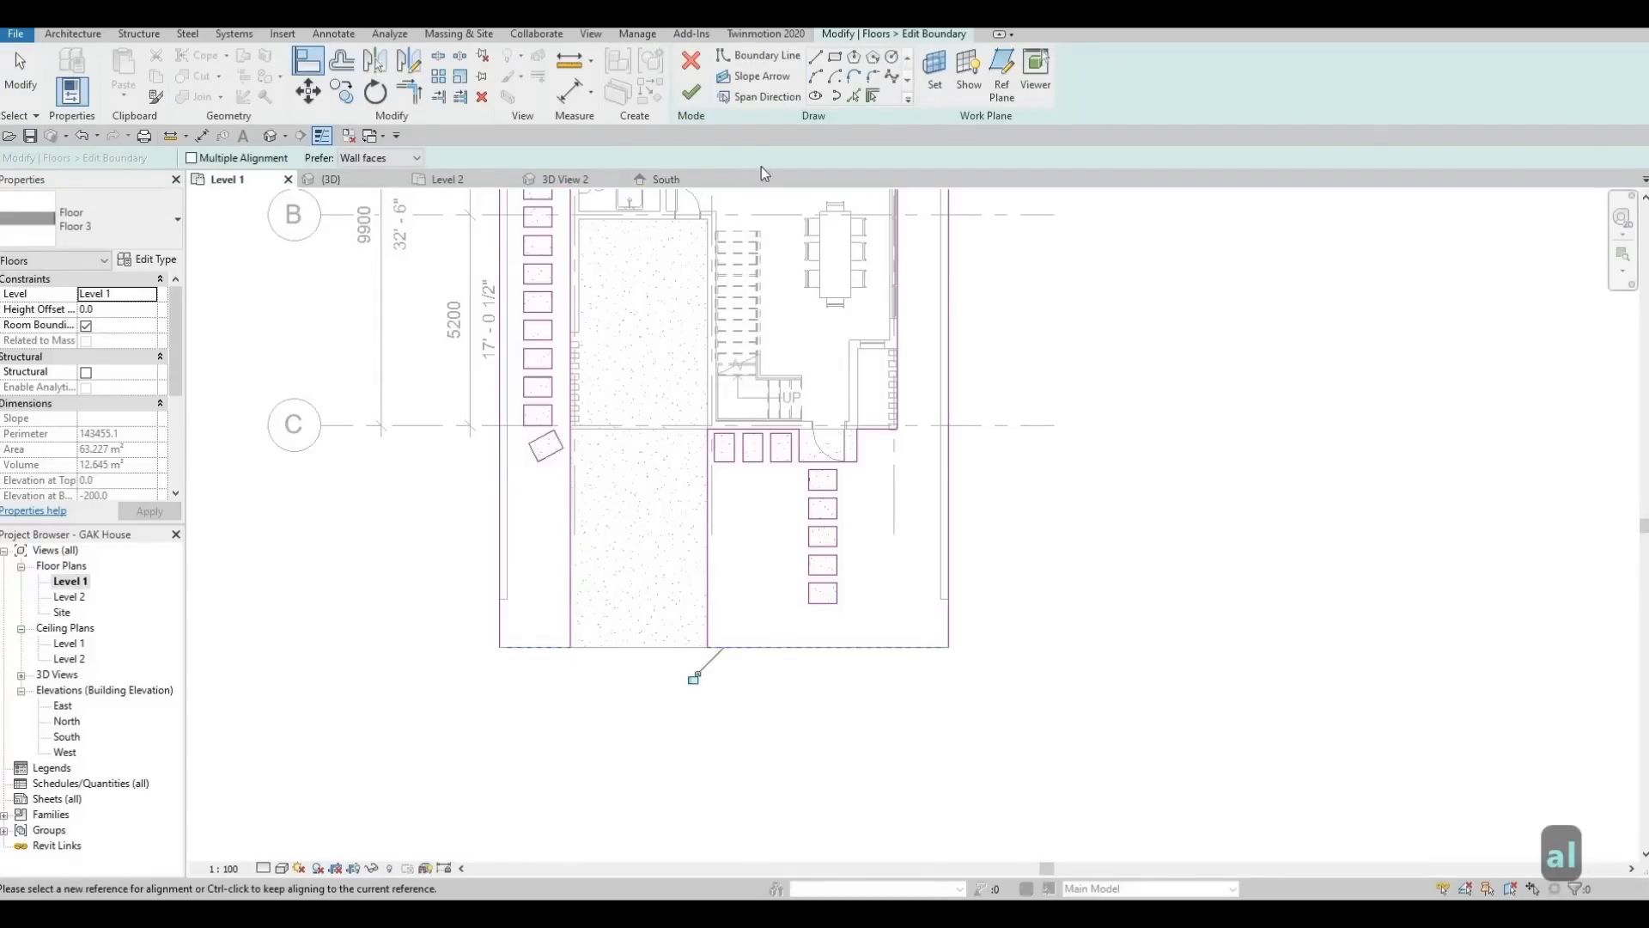
key(Escape)
click(691, 92)
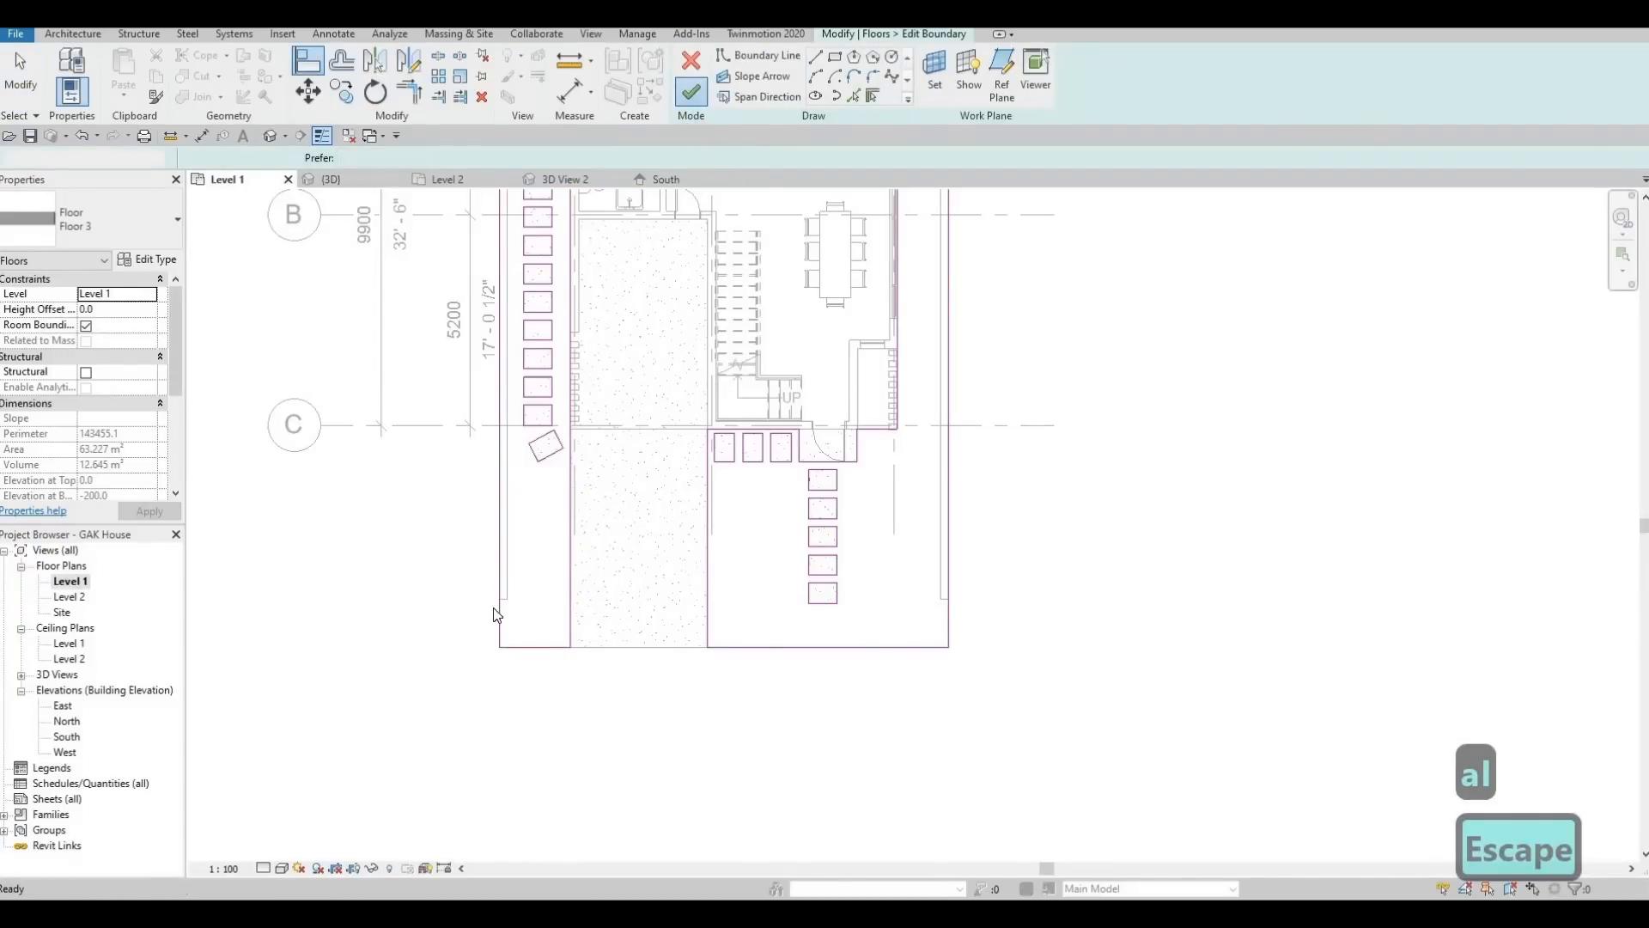
key(Escape)
key(Escape)
Stretch the south ends of the west and east Boarder walls down to the south edge of the floors
click(504, 592)
drag(505, 598, 504, 645)
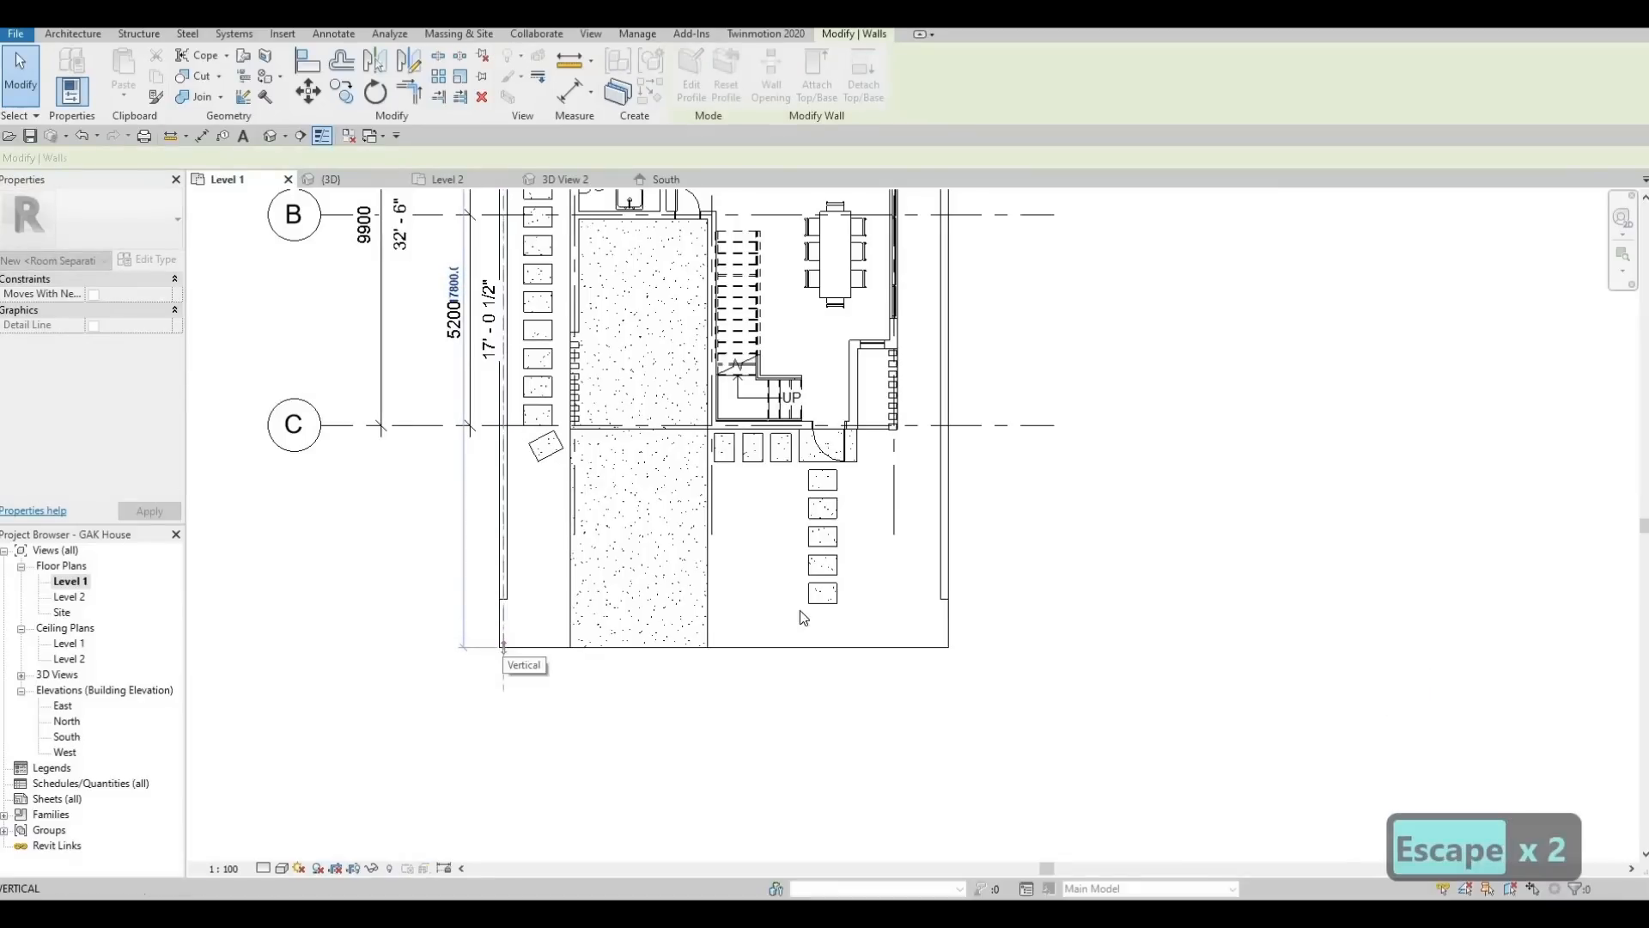
click(945, 594)
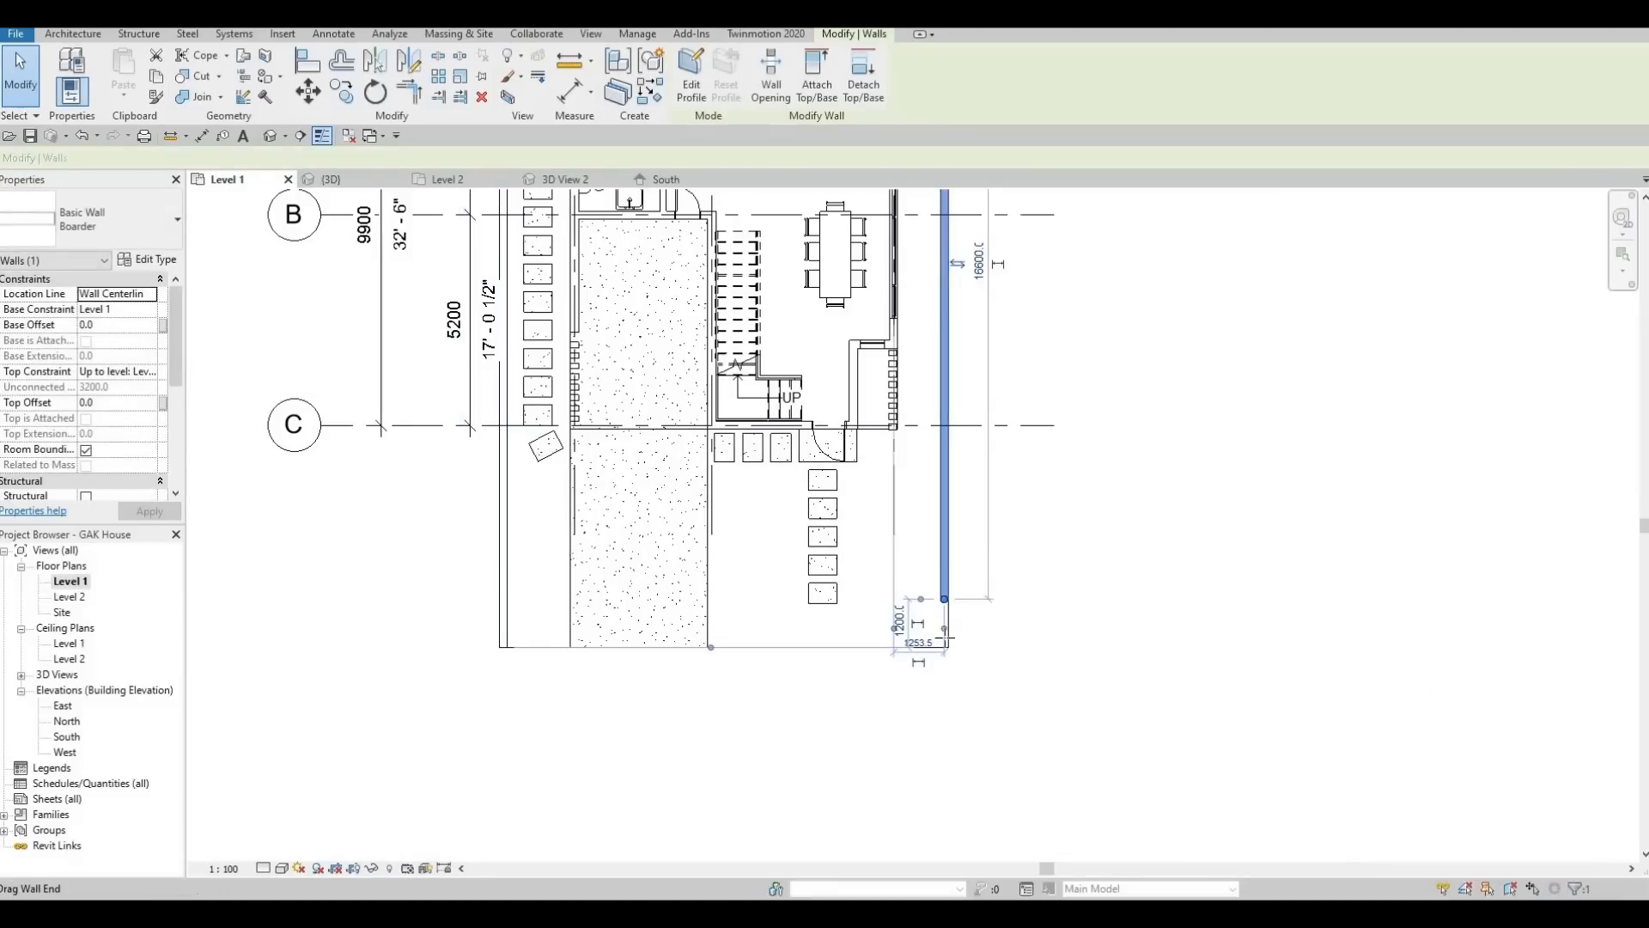
drag(945, 600, 945, 647)
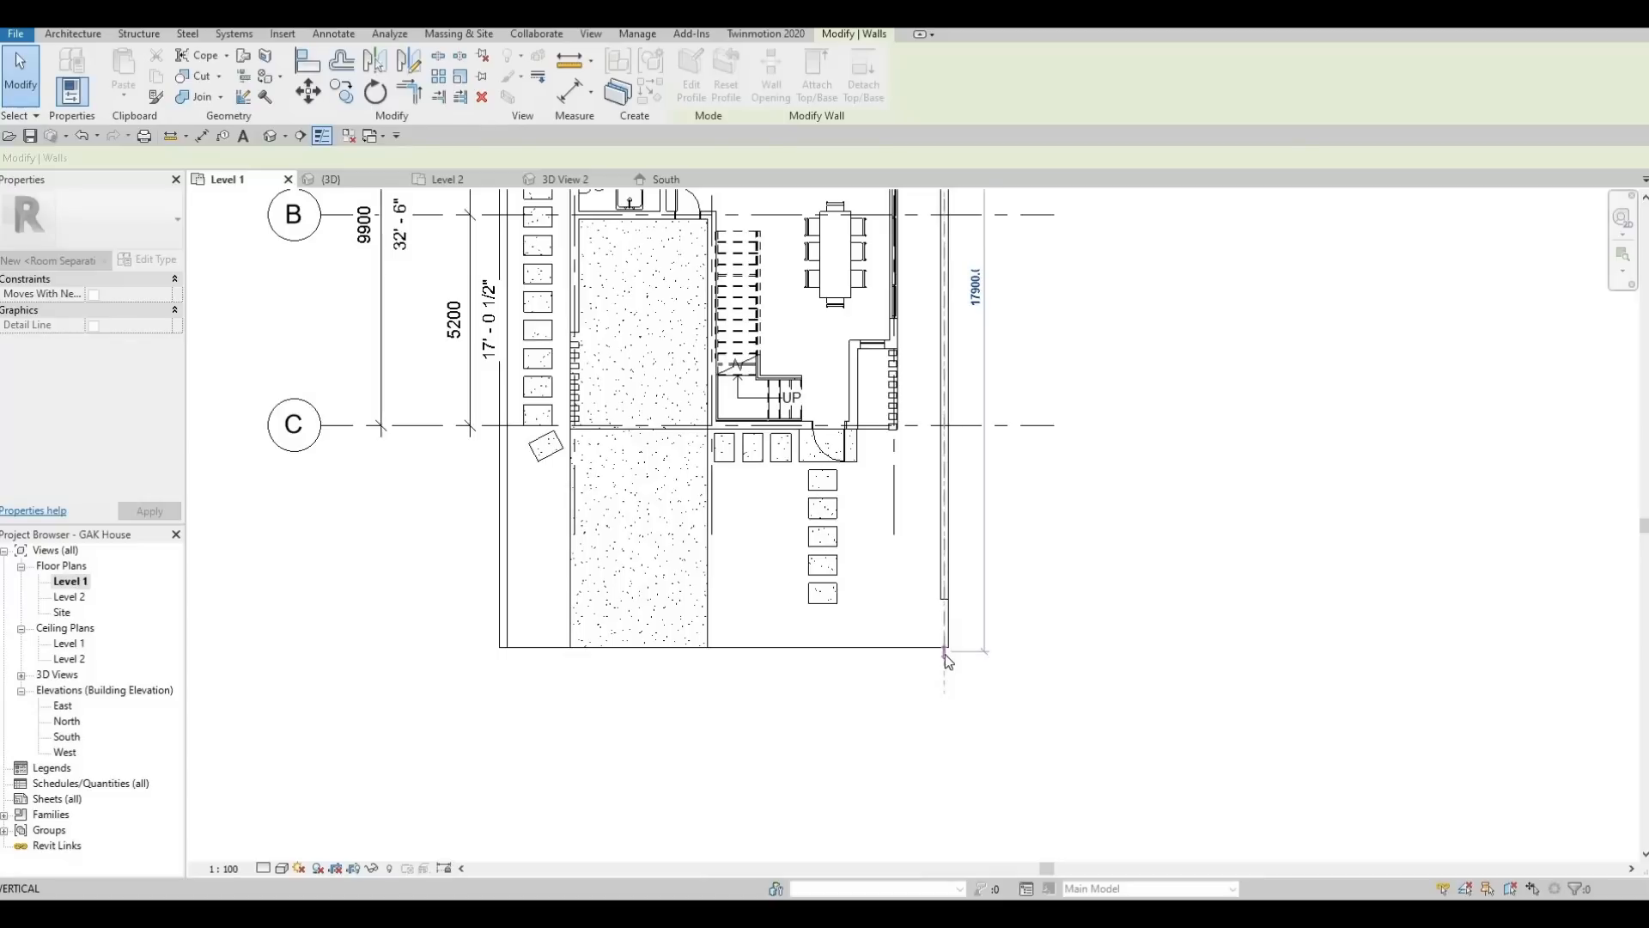
key(Escape)
key(Escape)
Align the end faces of the east and west Boarder walls with the south edge of the floors
scroll(942, 657, up, 2)
key(a)
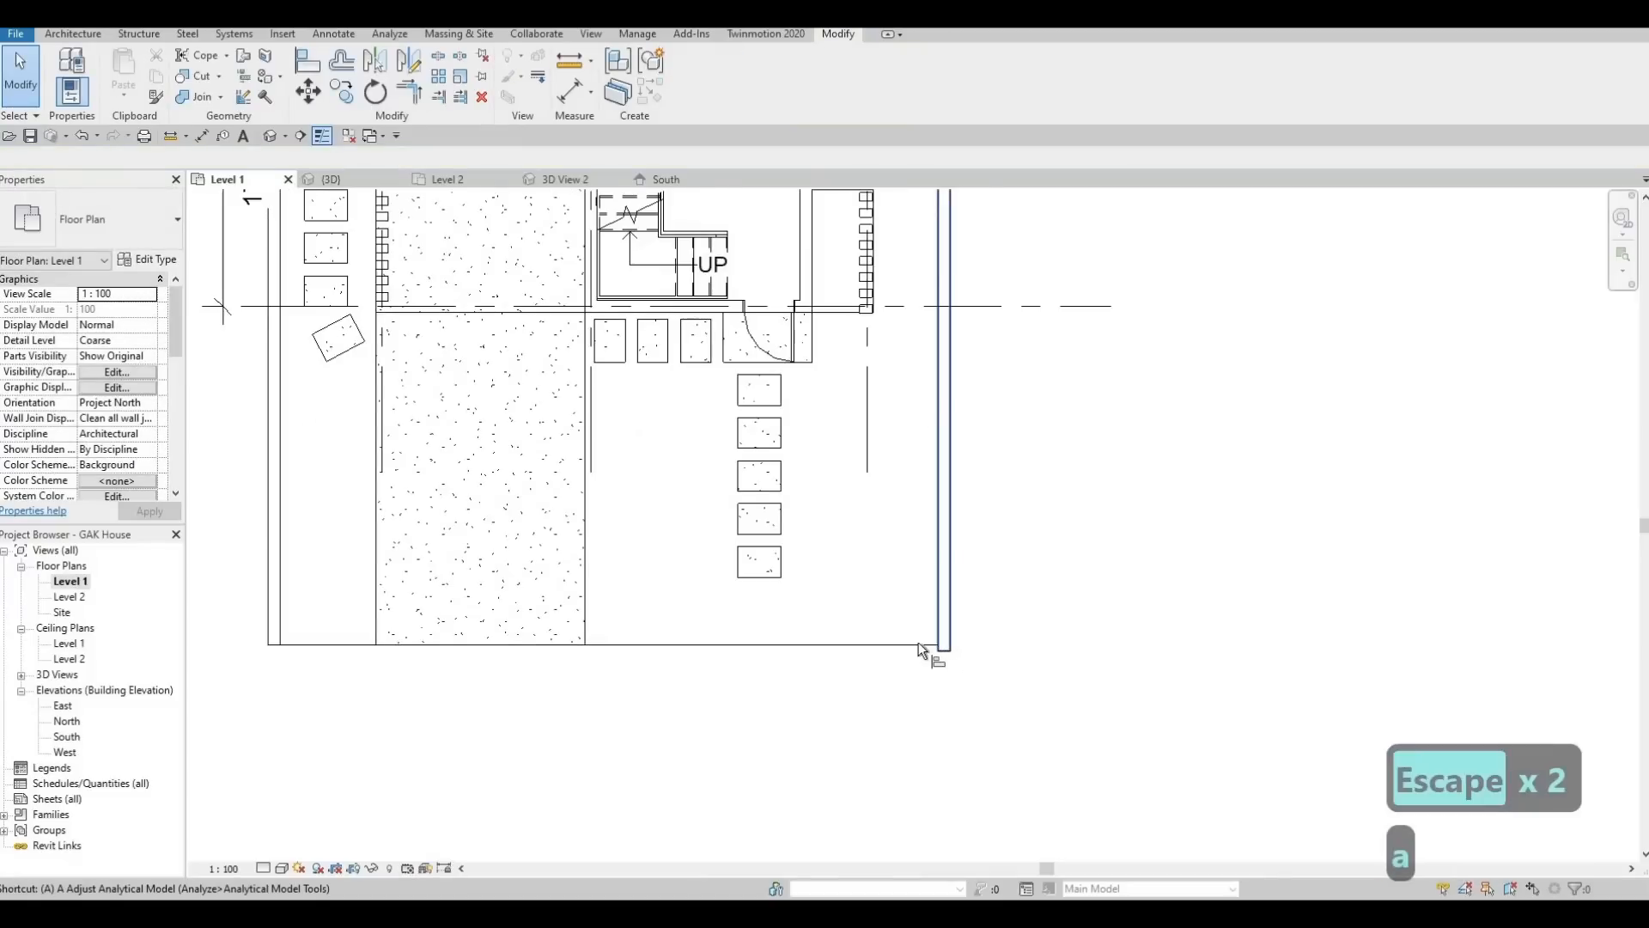
key(l)
click(917, 644)
click(946, 650)
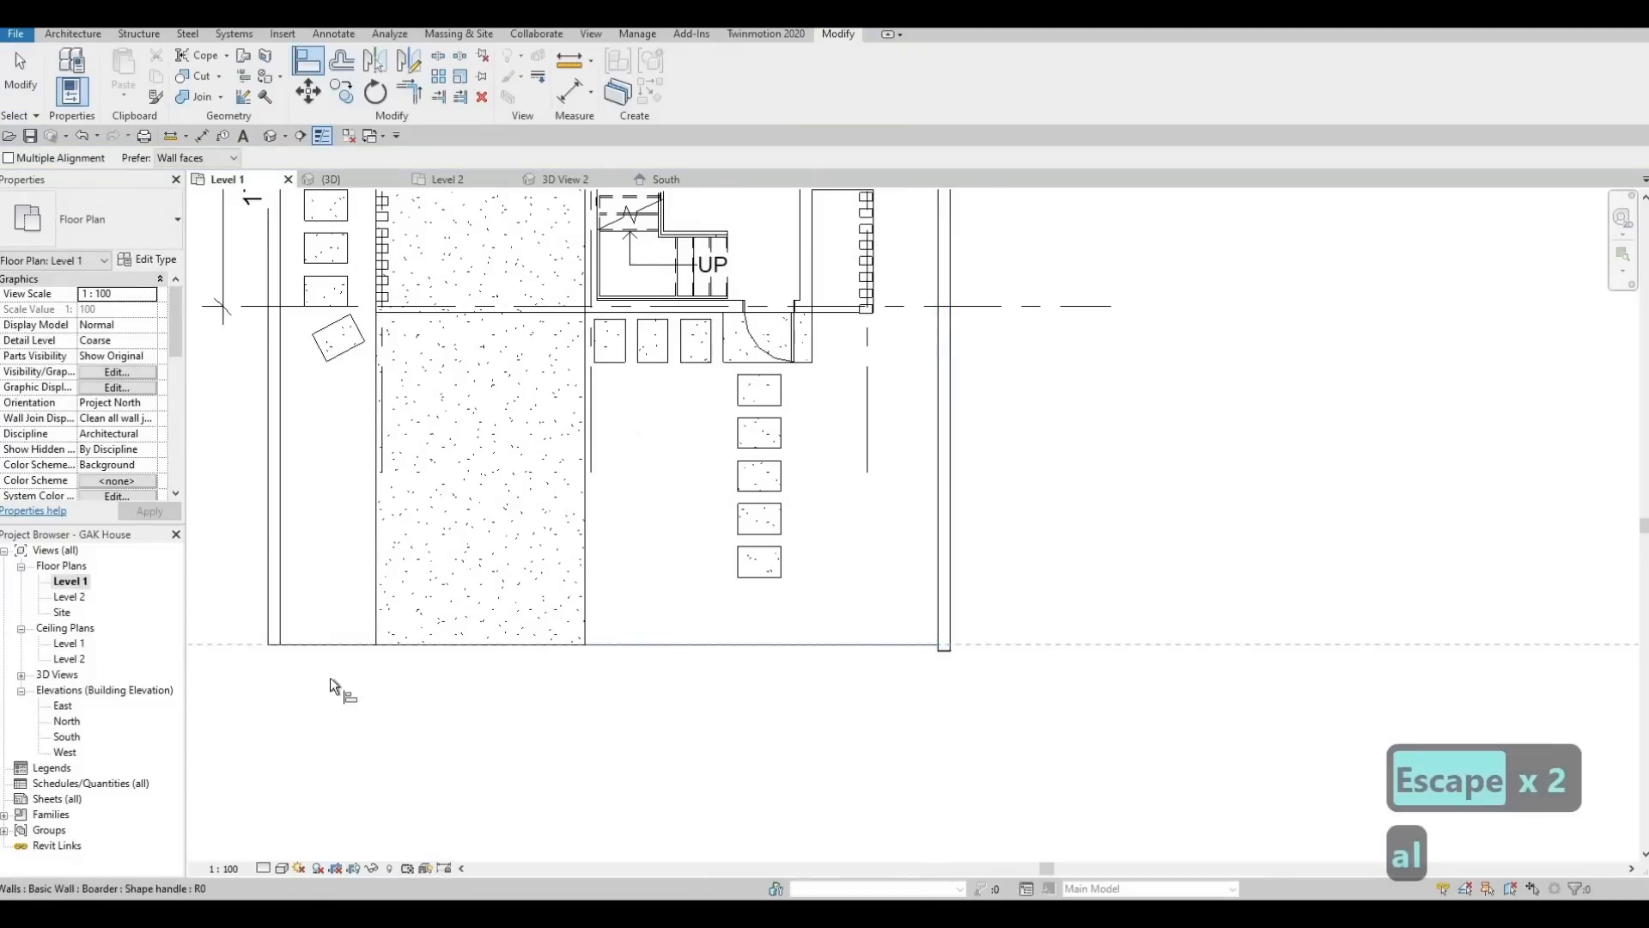
click(282, 644)
click(274, 646)
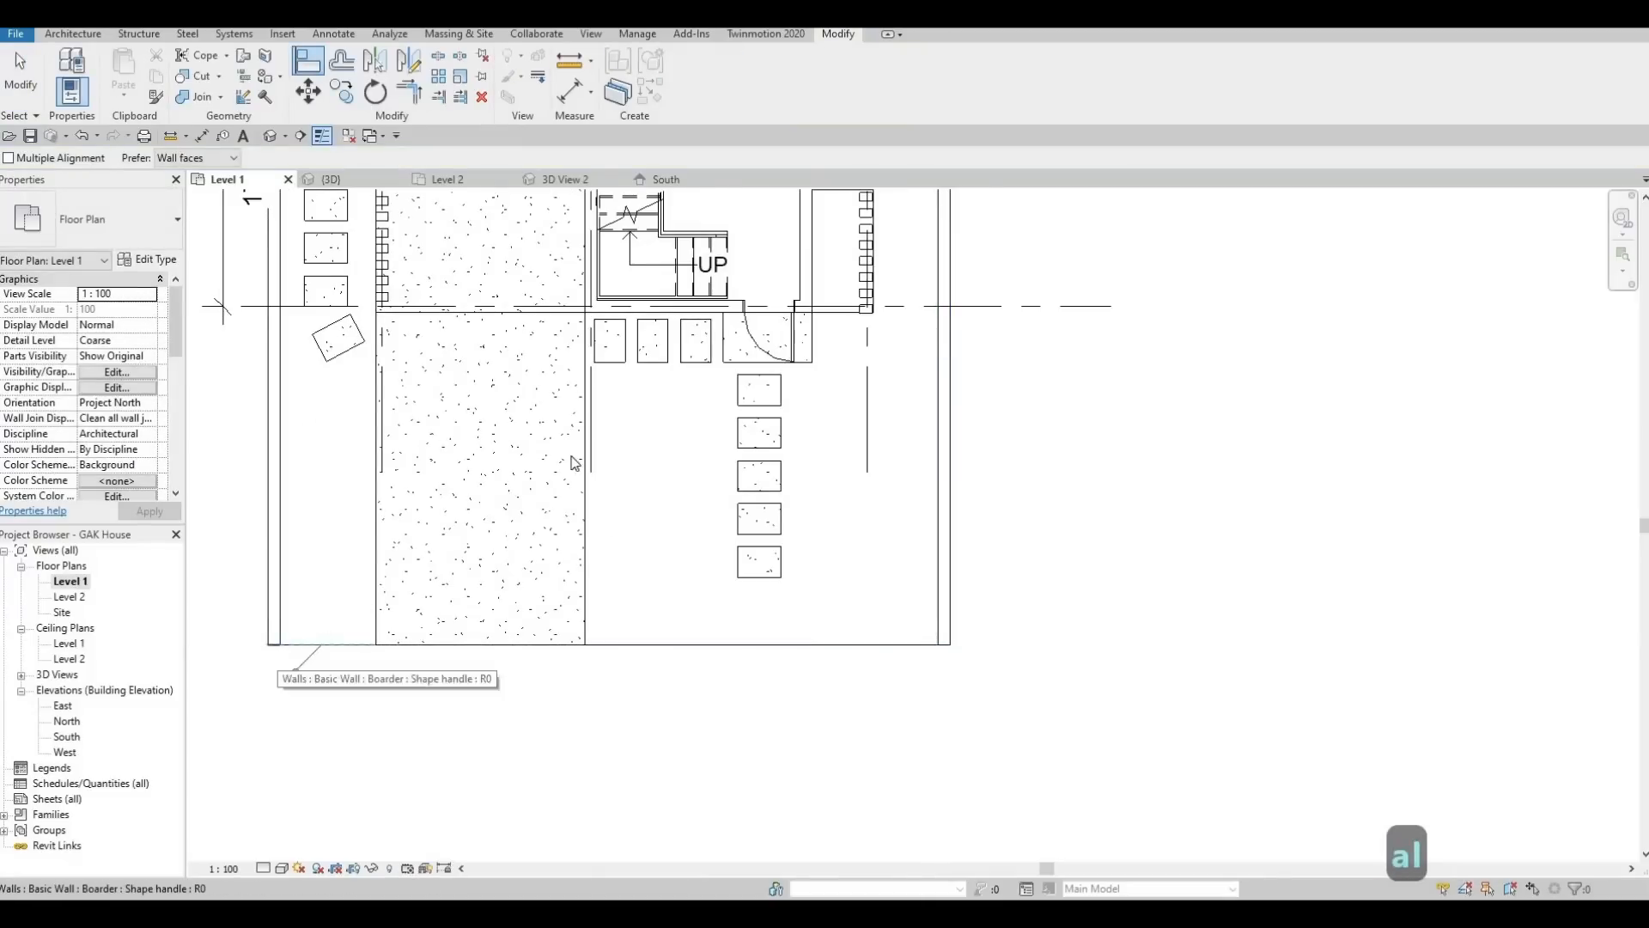
key(Escape)
key(Escape)
Lower the top of the west Boarder wall by about 867 mm in the 3D view
scroll(563, 601, down, 4)
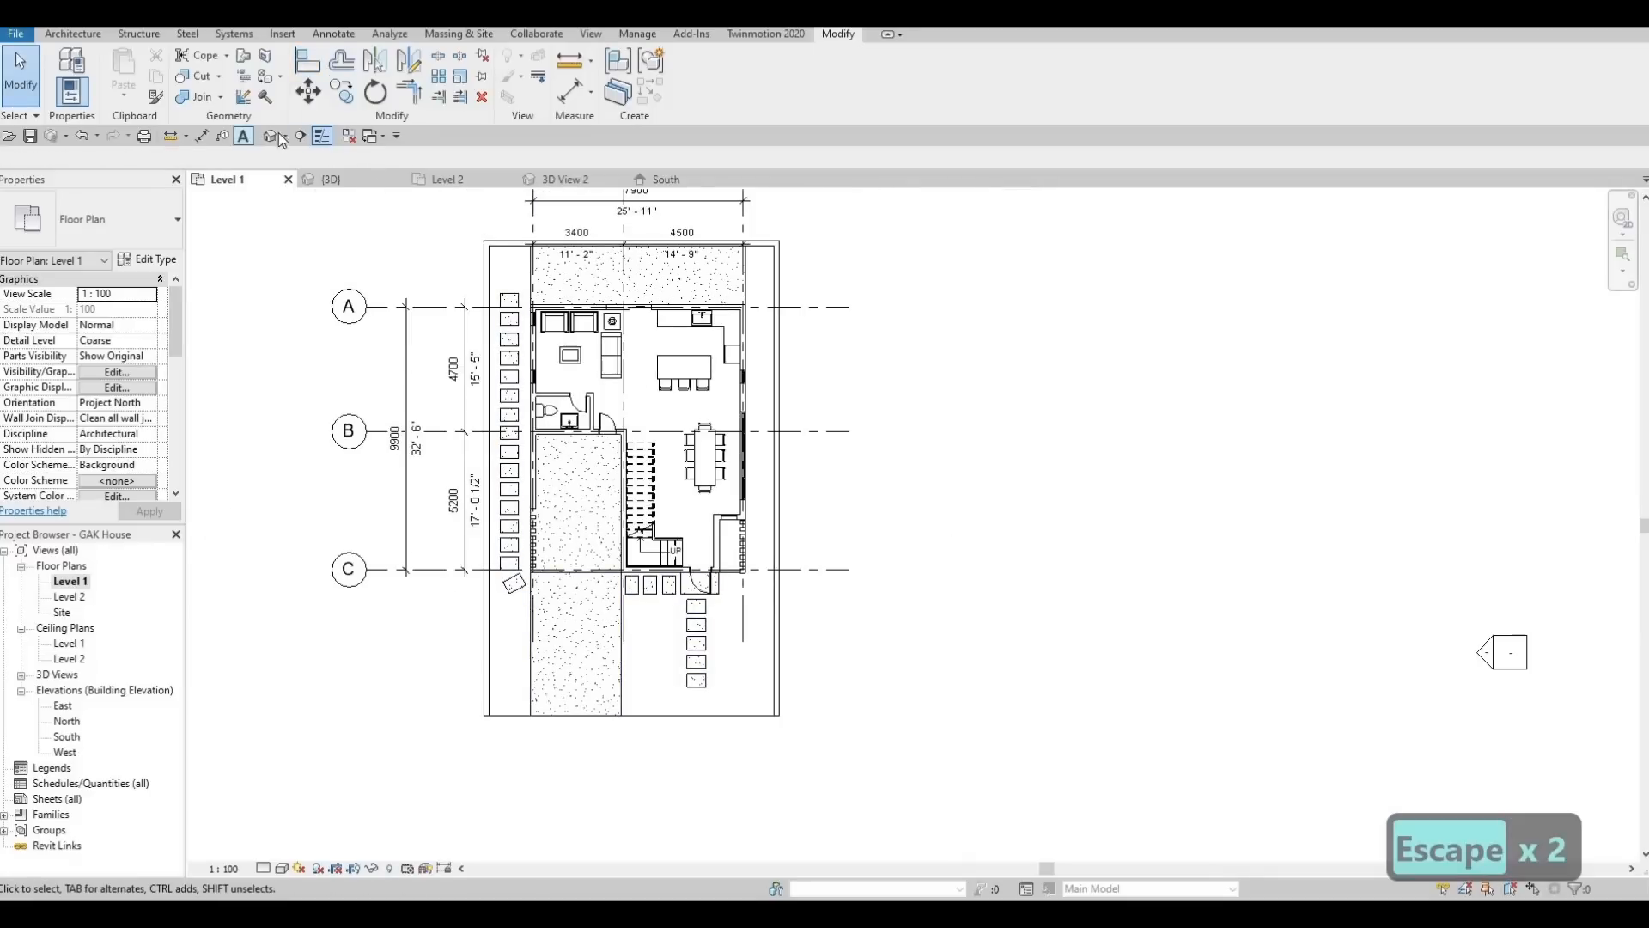
shift+middle_drag(554, 430, 631, 447)
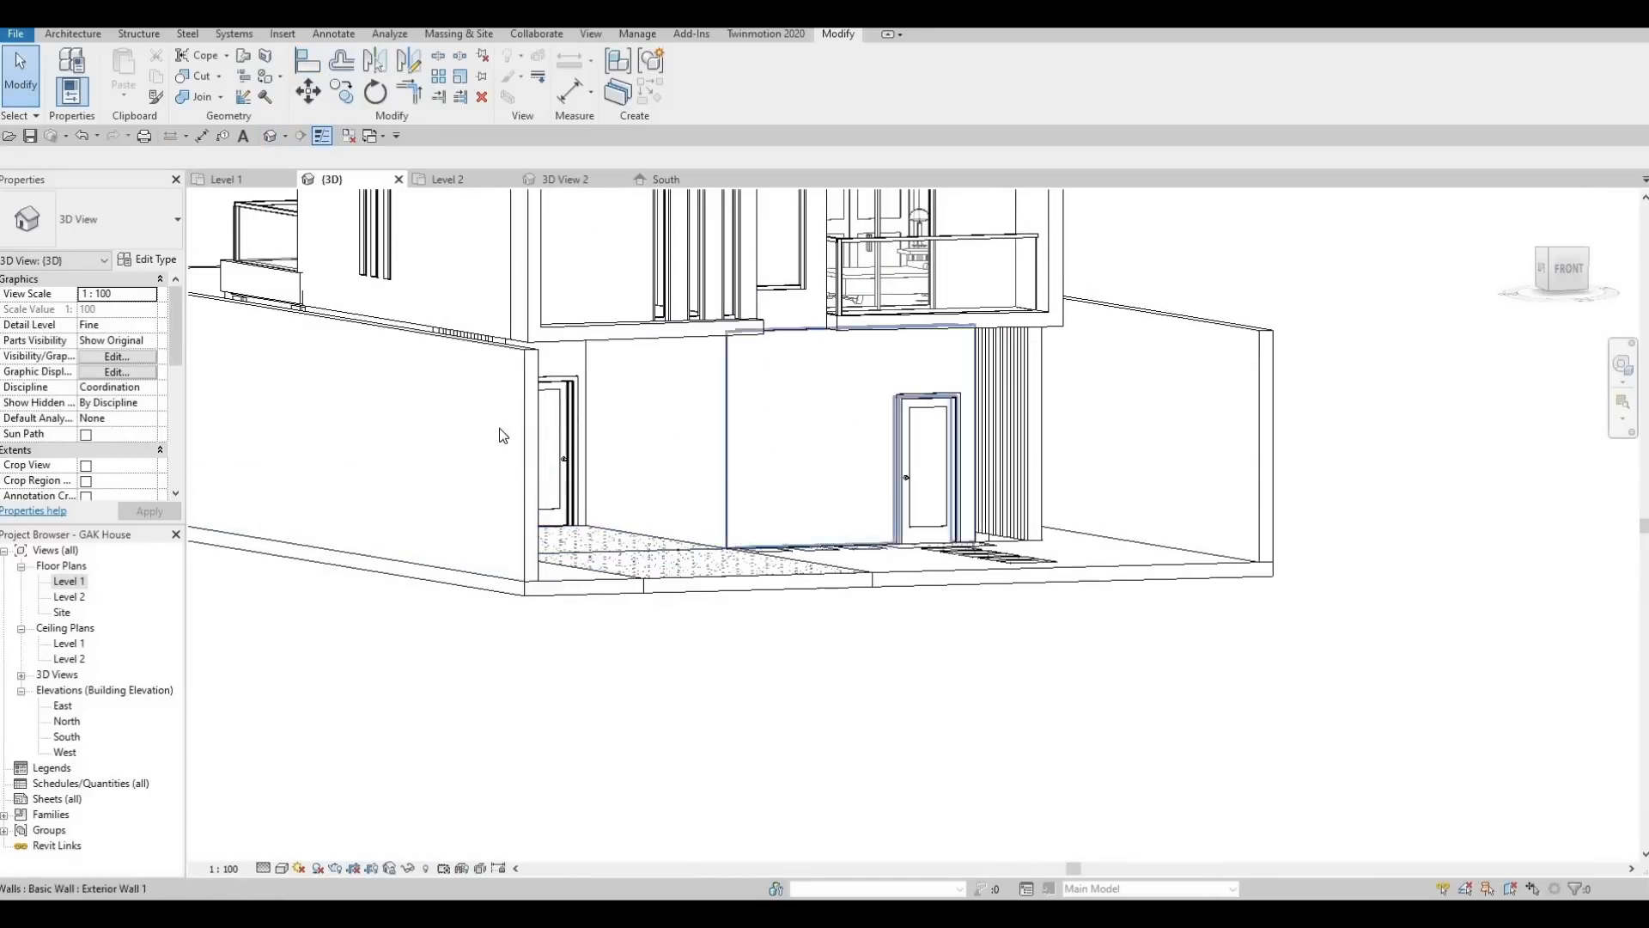
shift+middle_drag(501, 434, 349, 338)
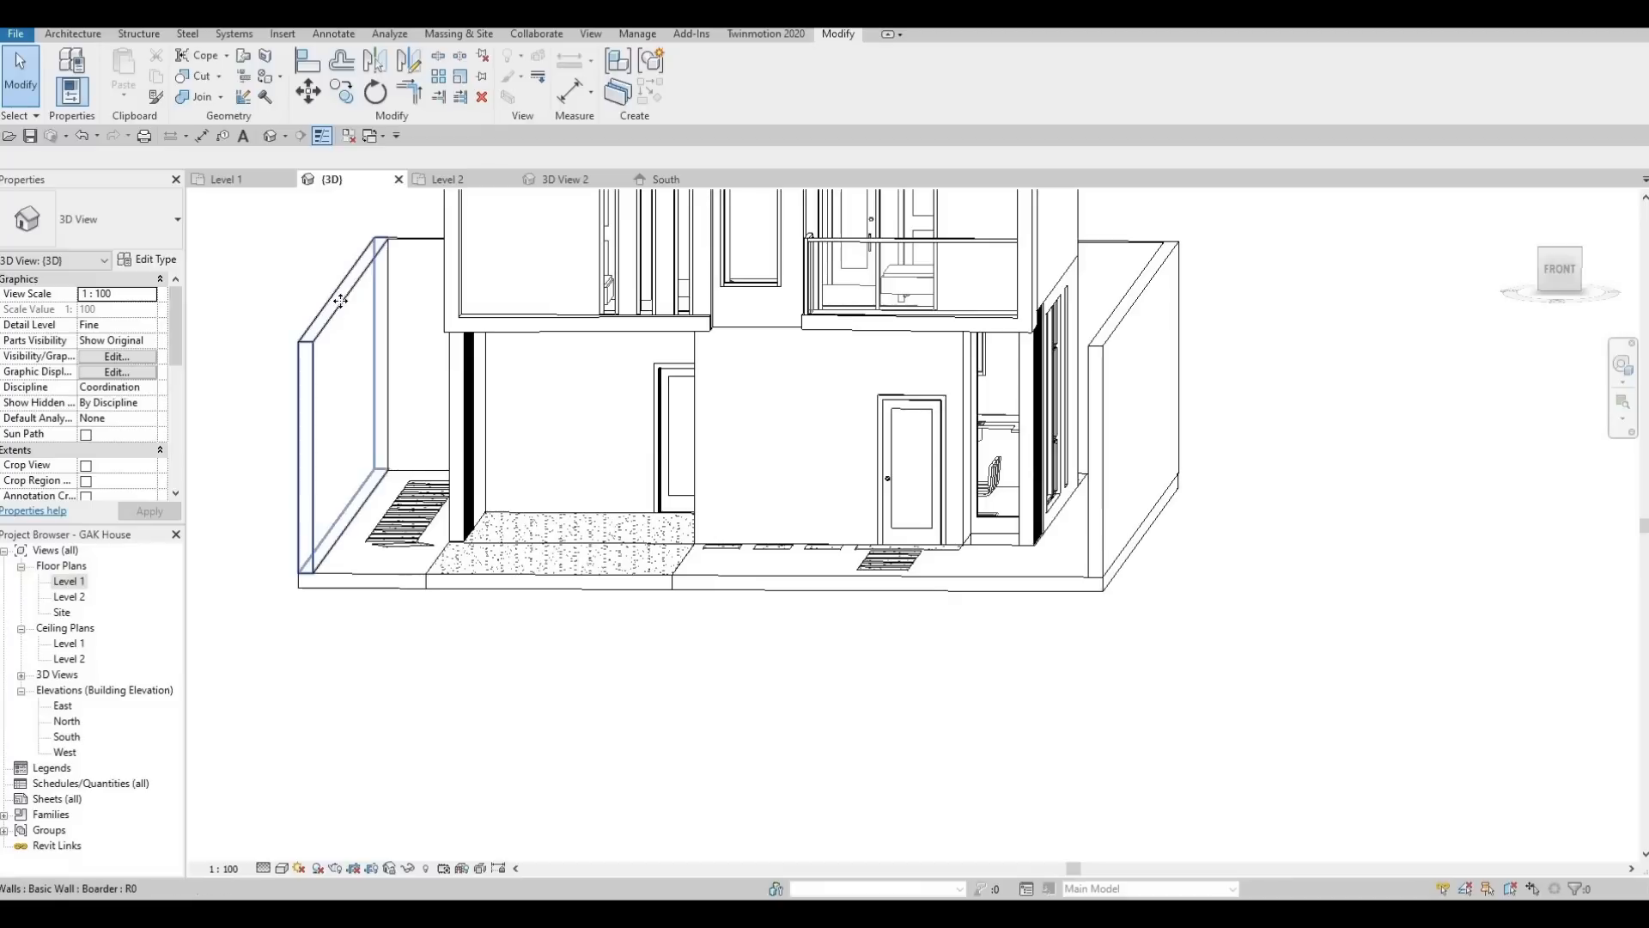
click(342, 288)
drag(342, 352, 344, 366)
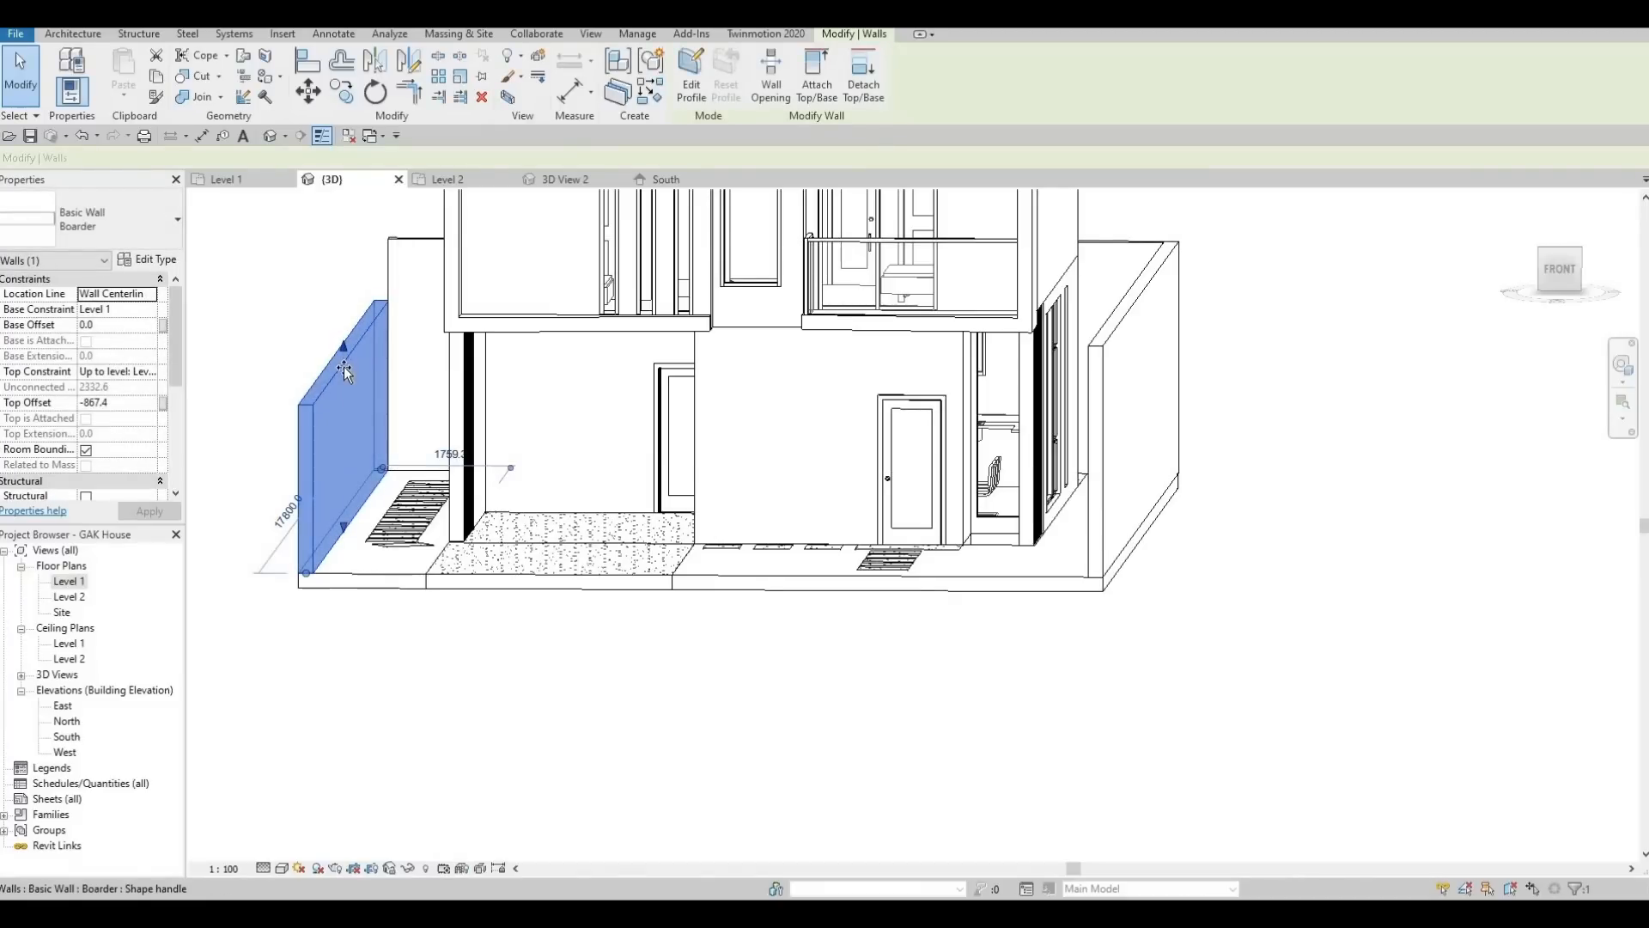
Set the west Boarder wall's top offset to -1200
mouse_move(626, 460)
shift+middle_down()
mouse_move(594, 496)
mouse_move(581, 482)
mouse_move(620, 464)
mouse_move(578, 471)
mouse_move(666, 484)
mouse_move(531, 418)
shift+middle_up()
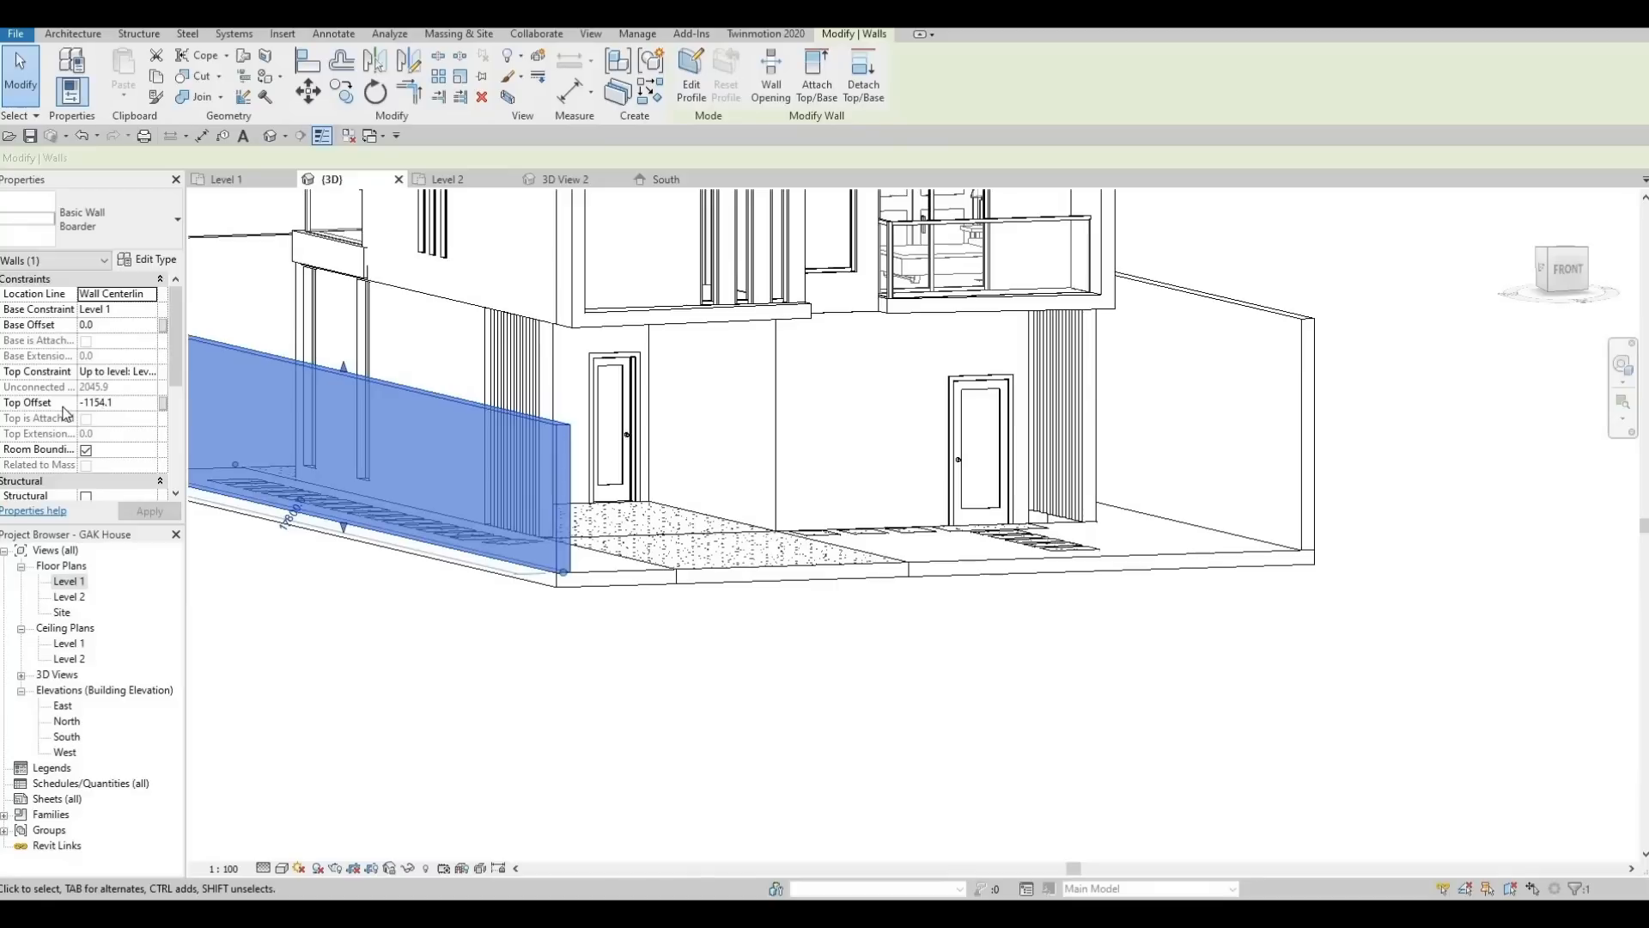
click(124, 404)
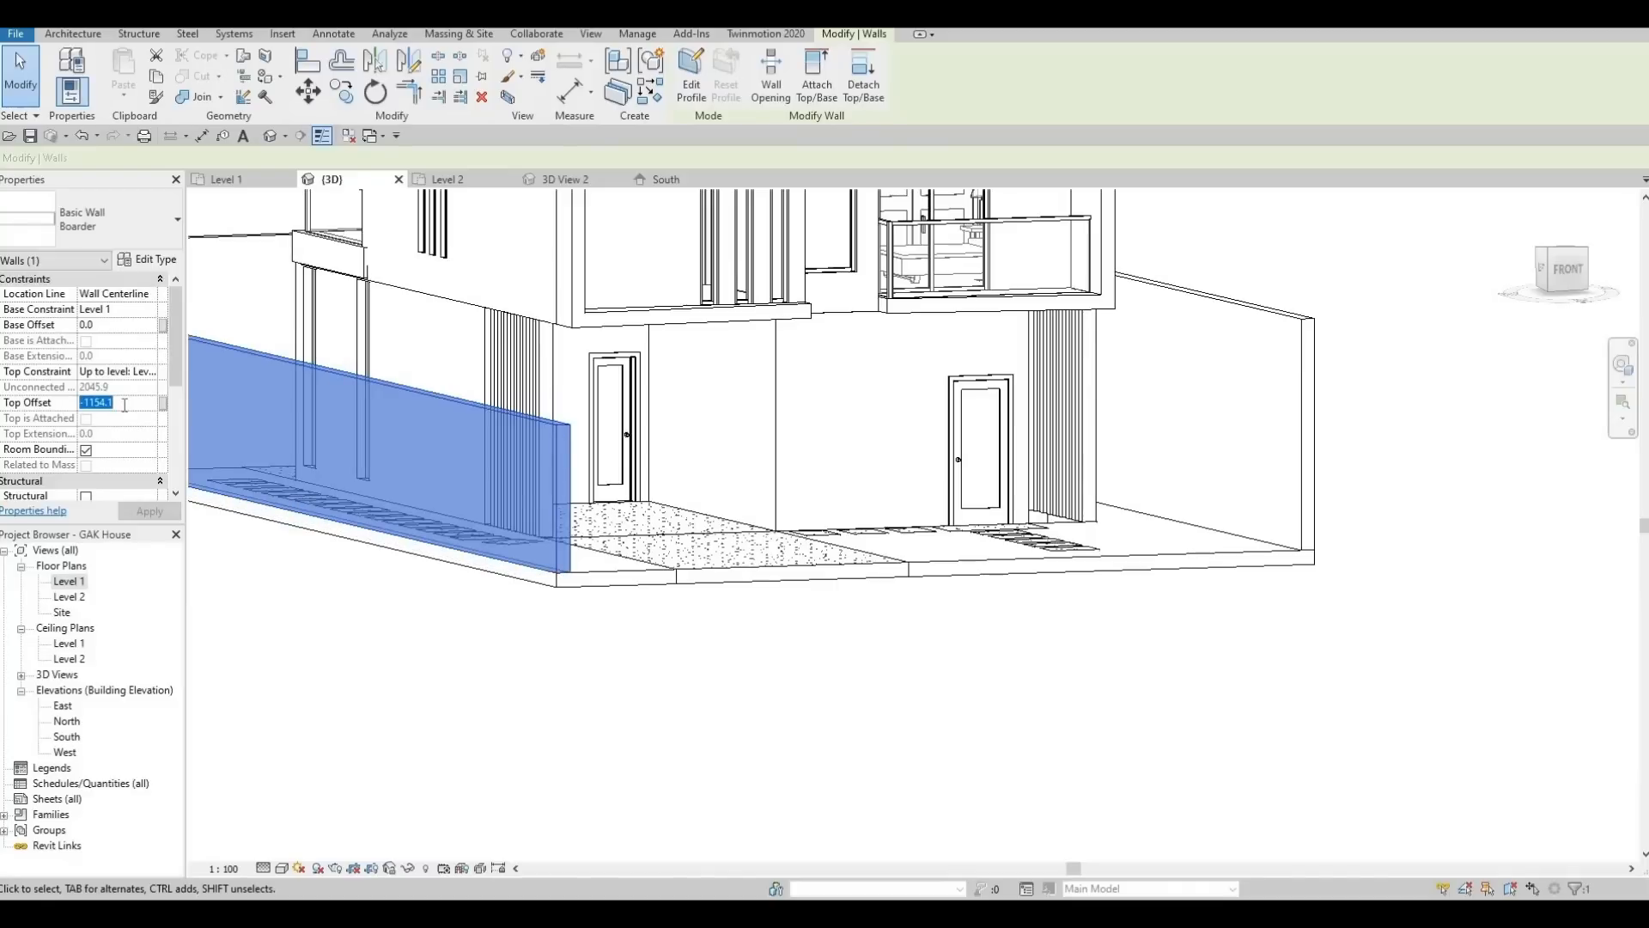
text(-120)
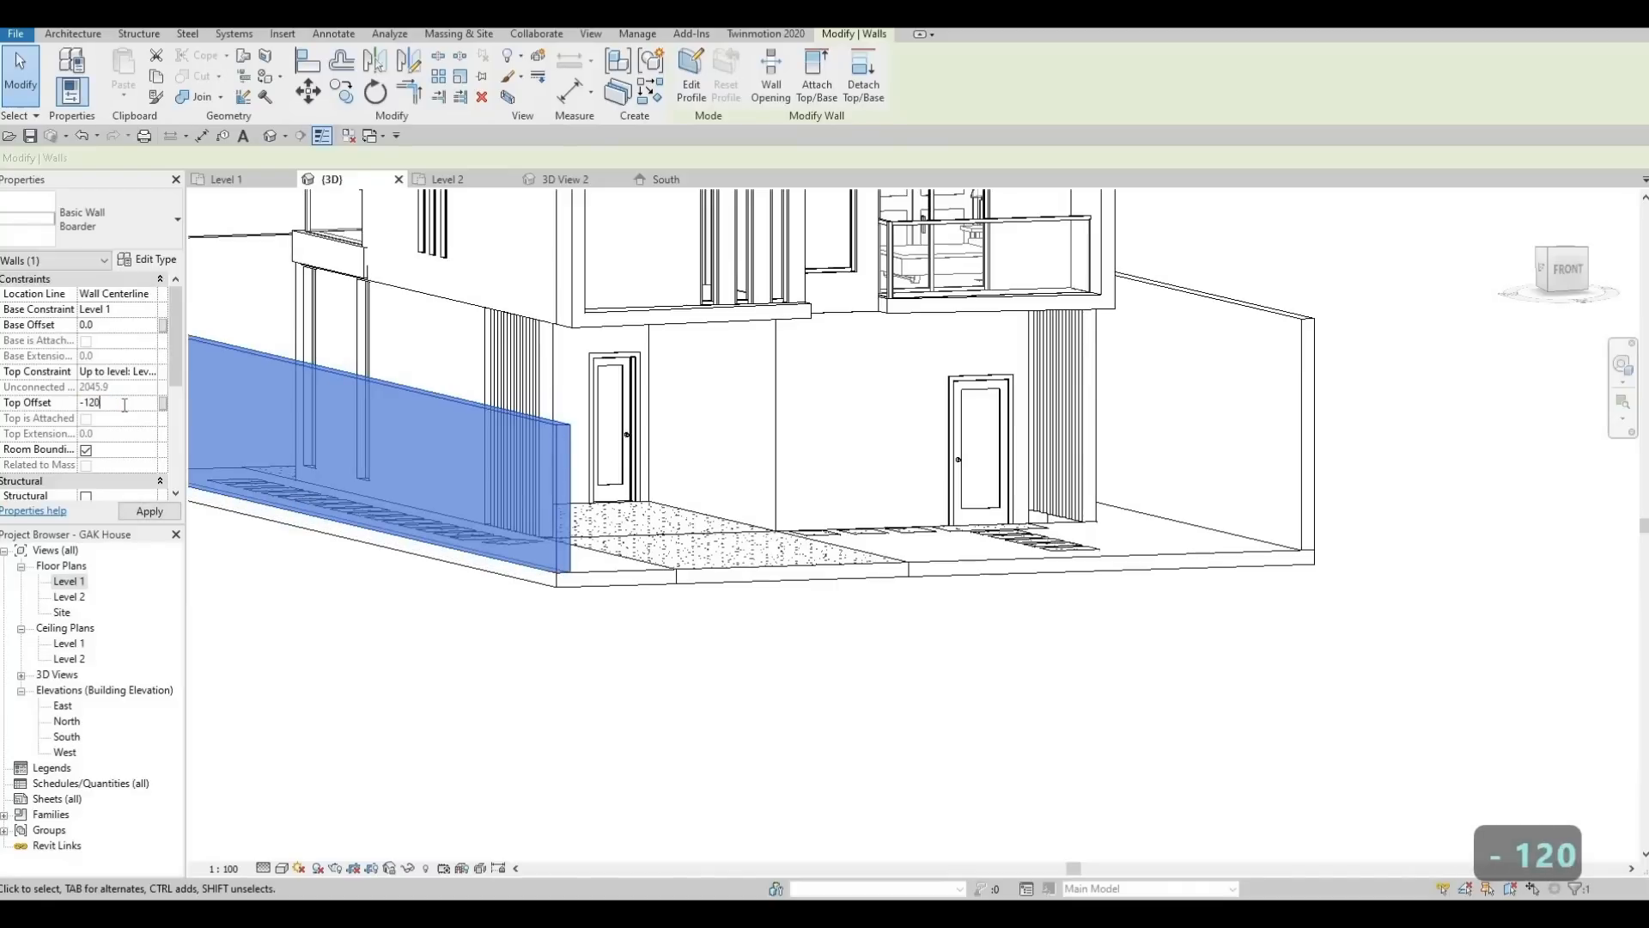
text(0)
key(Return)
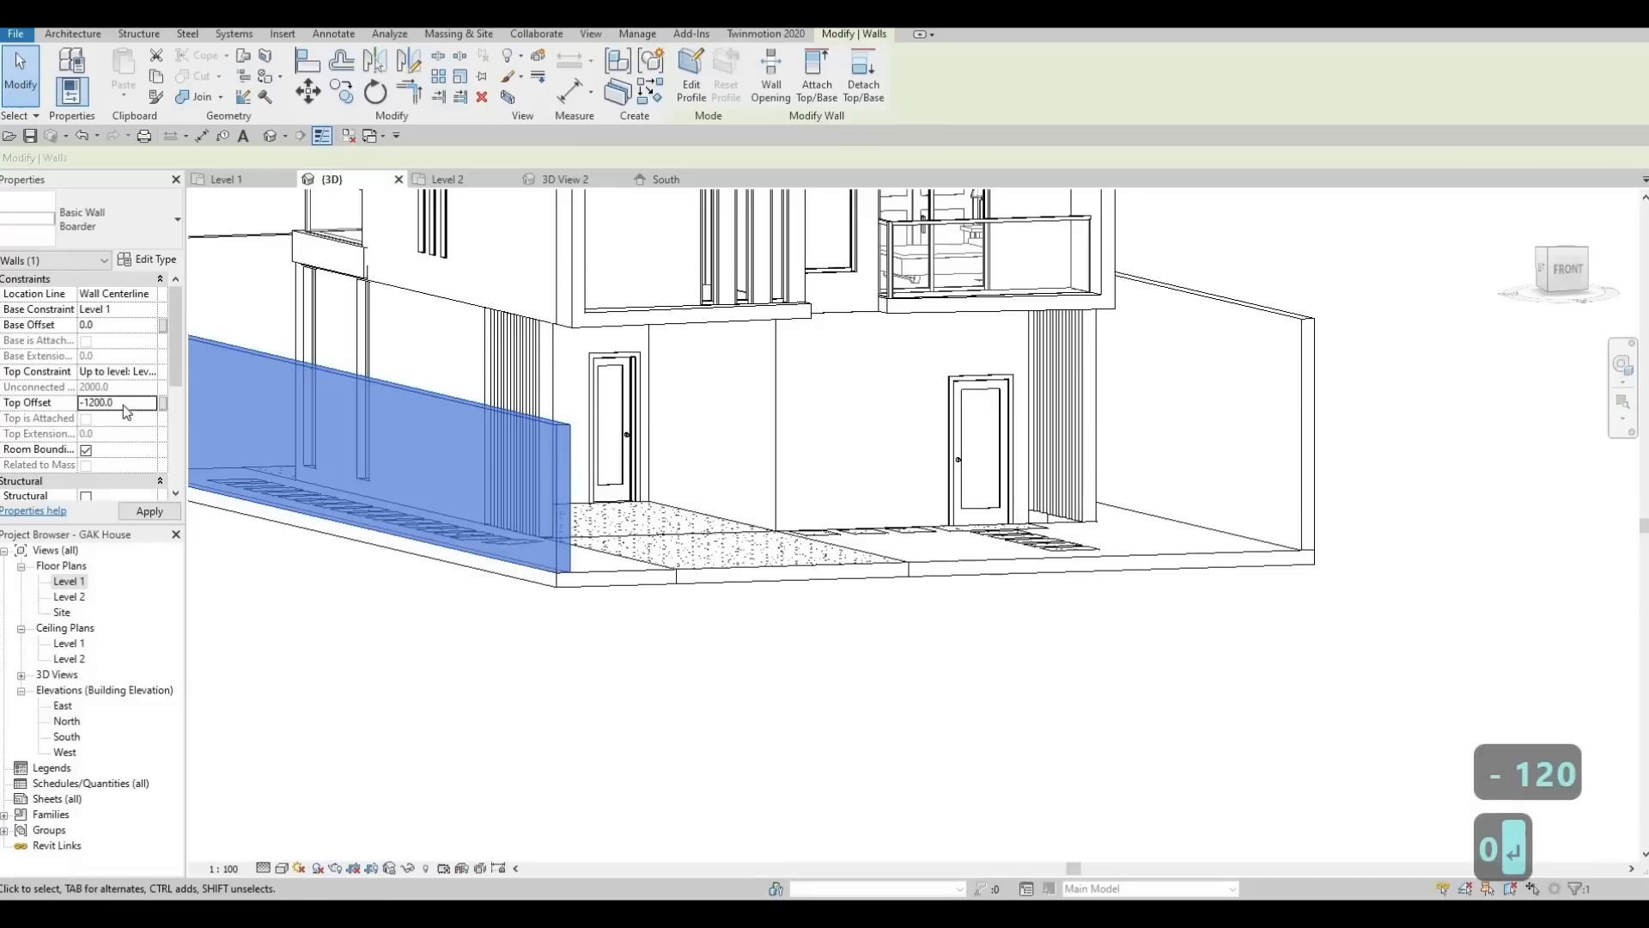
middle_drag(799, 567, 1306, 704)
key(Escape)
key(Escape)
Align the tops of the north and east Boarder walls with the top of the west Boarder wall
shift+middle_drag(661, 592, 782, 684)
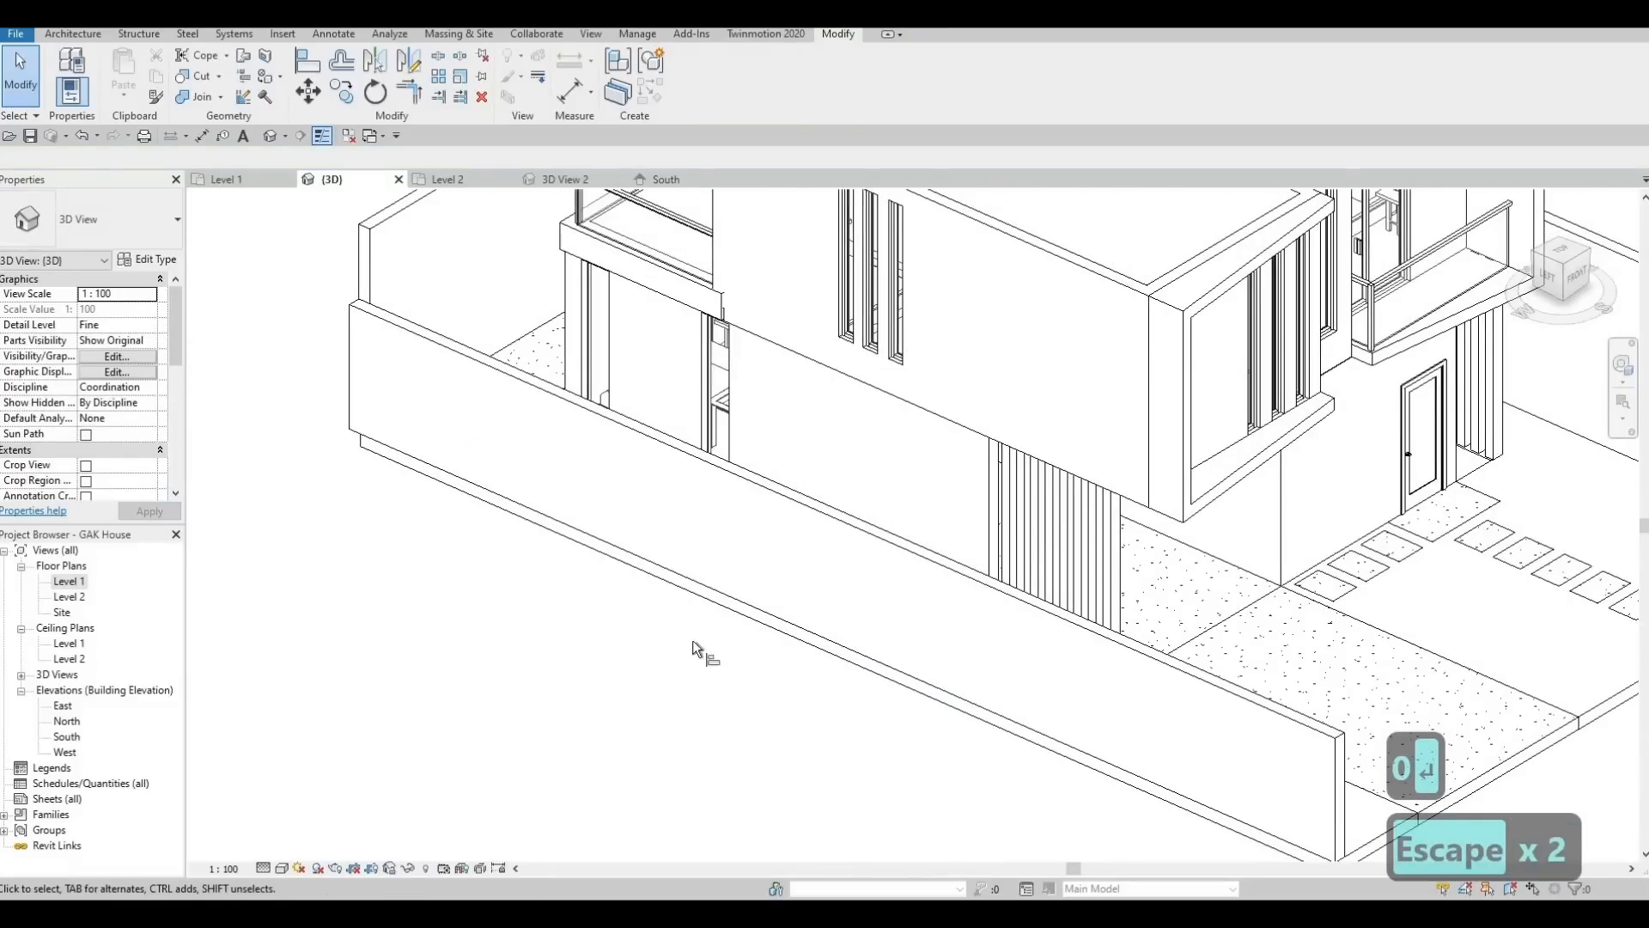
key(a)
key(l)
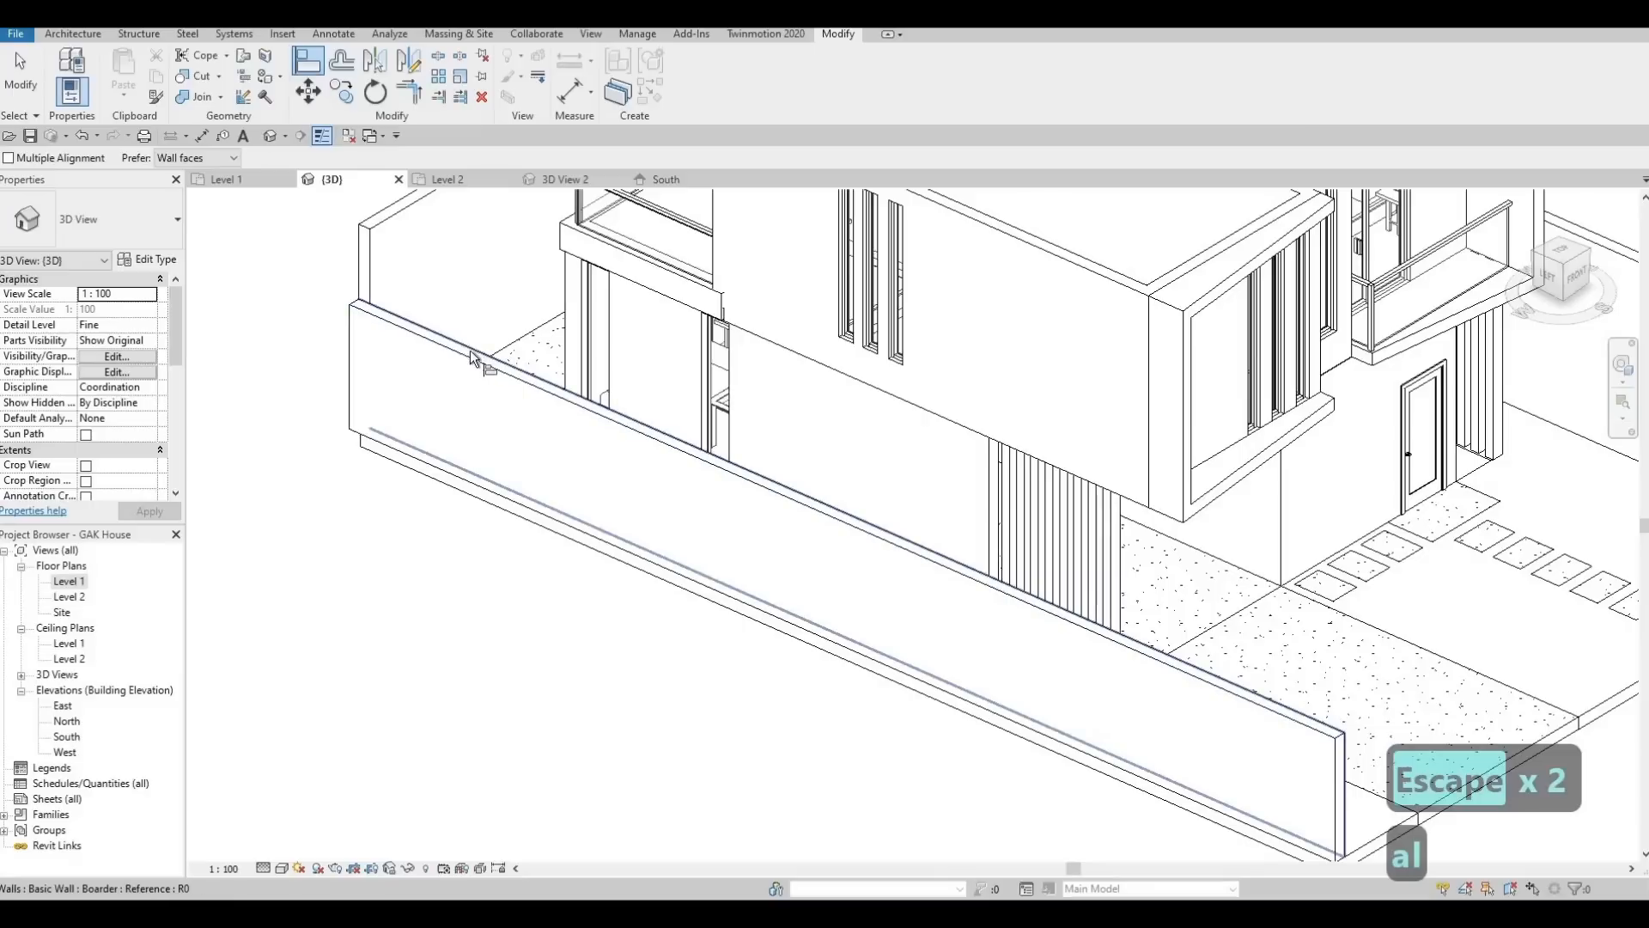
click(469, 348)
click(403, 206)
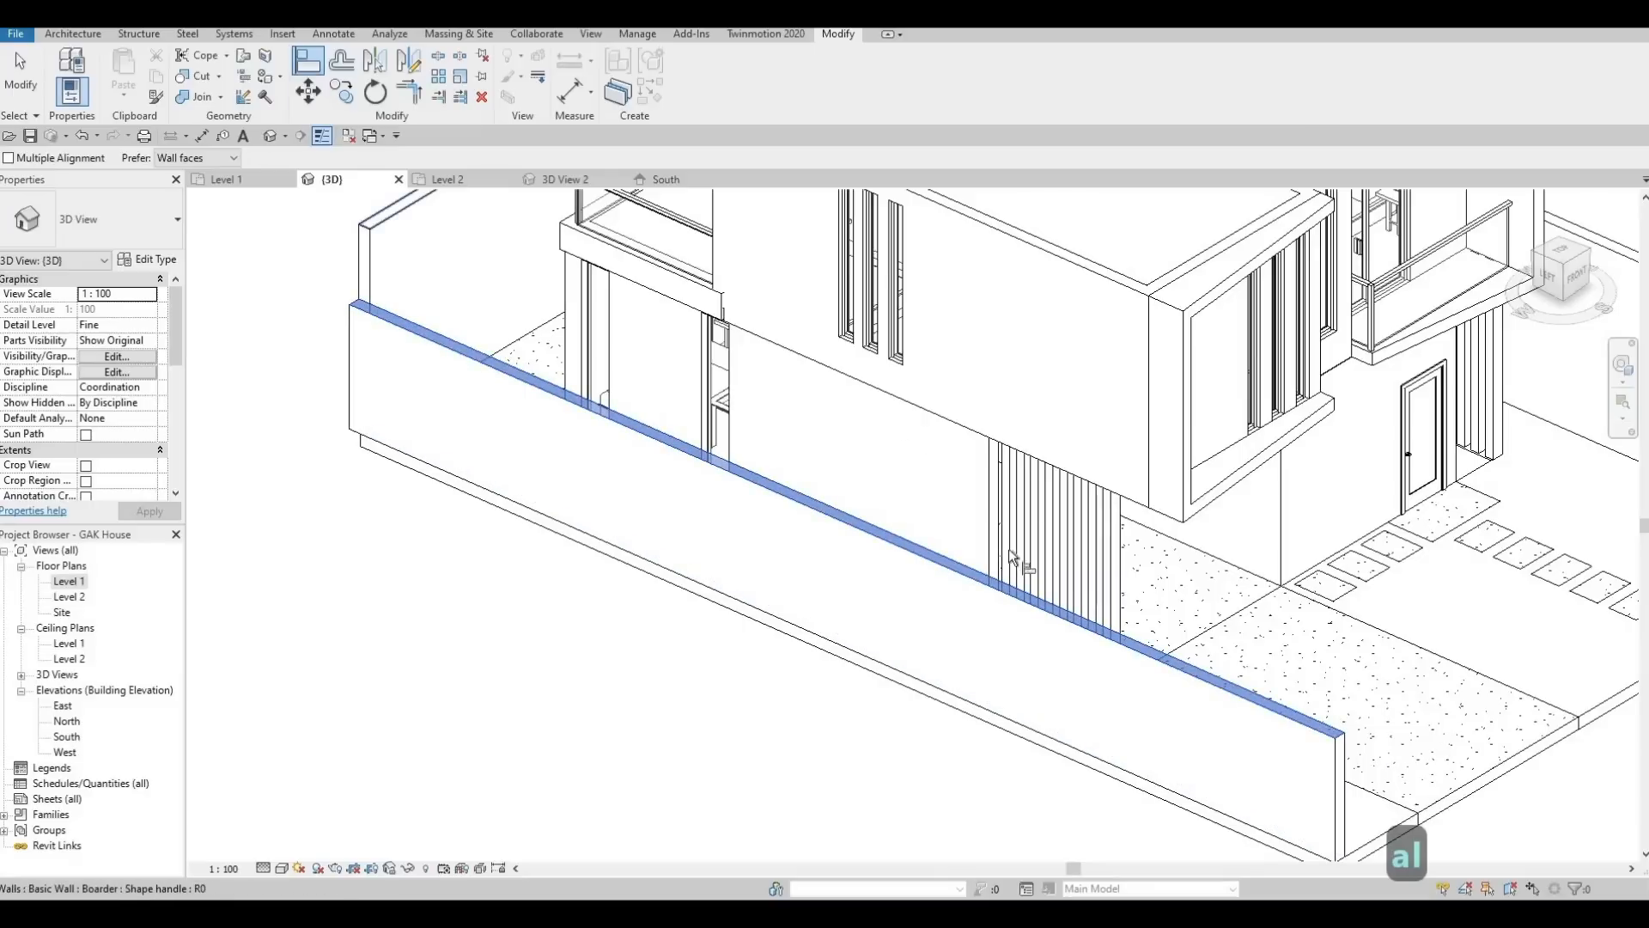
shift+middle_drag(1077, 608, 493, 781)
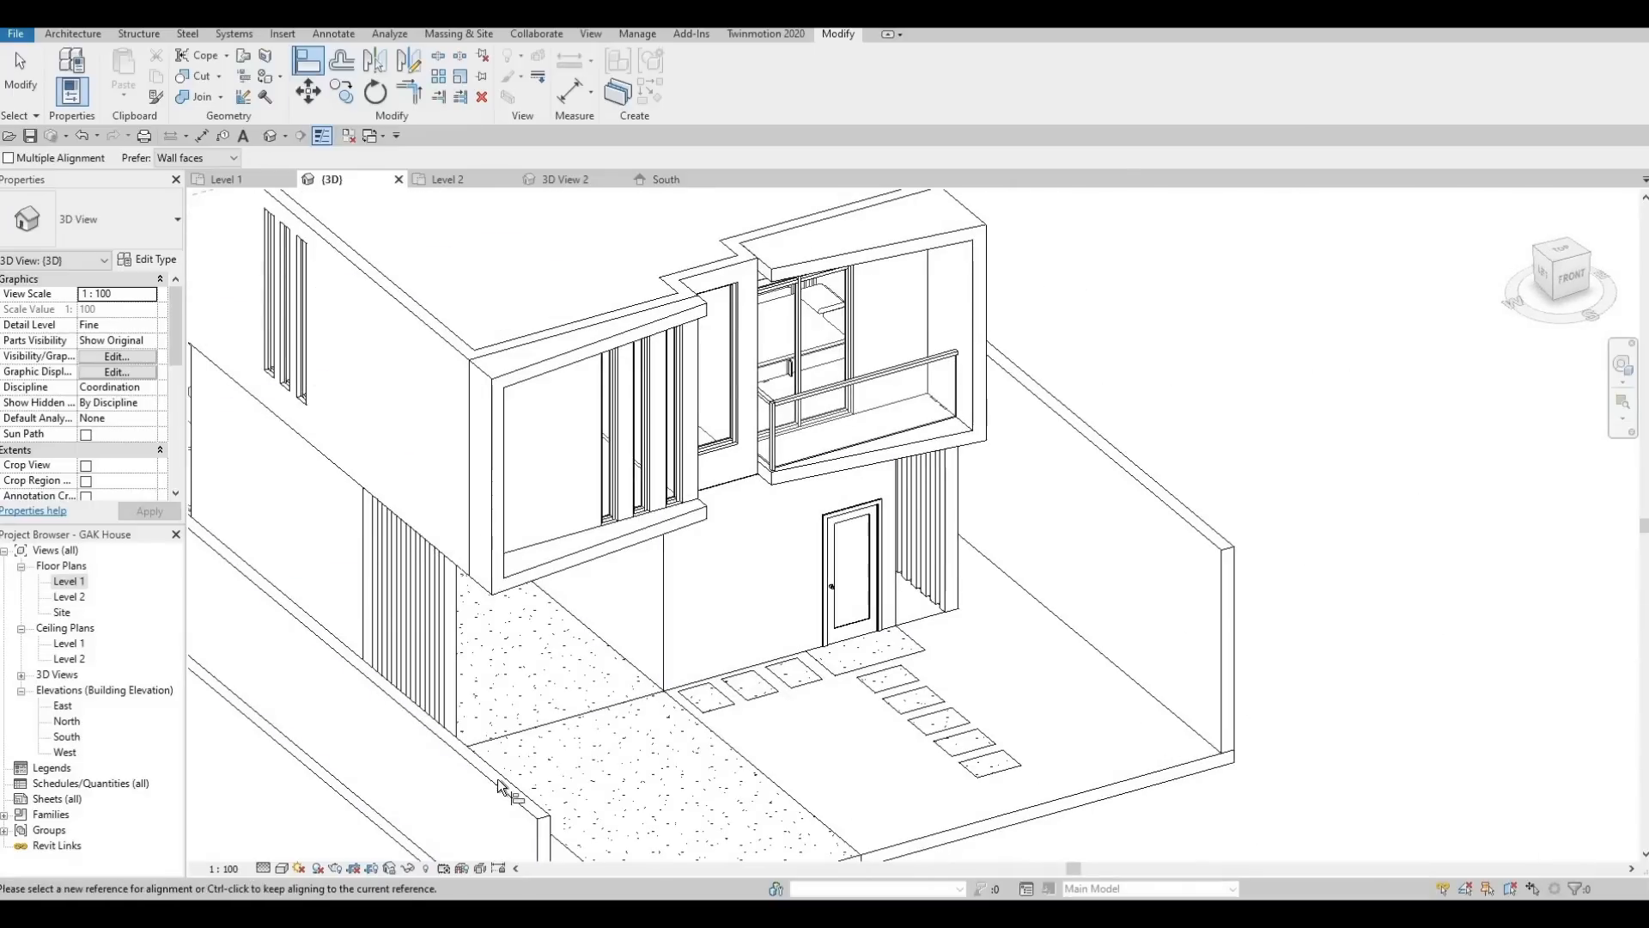
click(1152, 595)
key(Escape)
shift+middle_drag(1035, 424, 1151, 828)
key(Escape)
shift+middle_drag(1132, 768, 1125, 609)
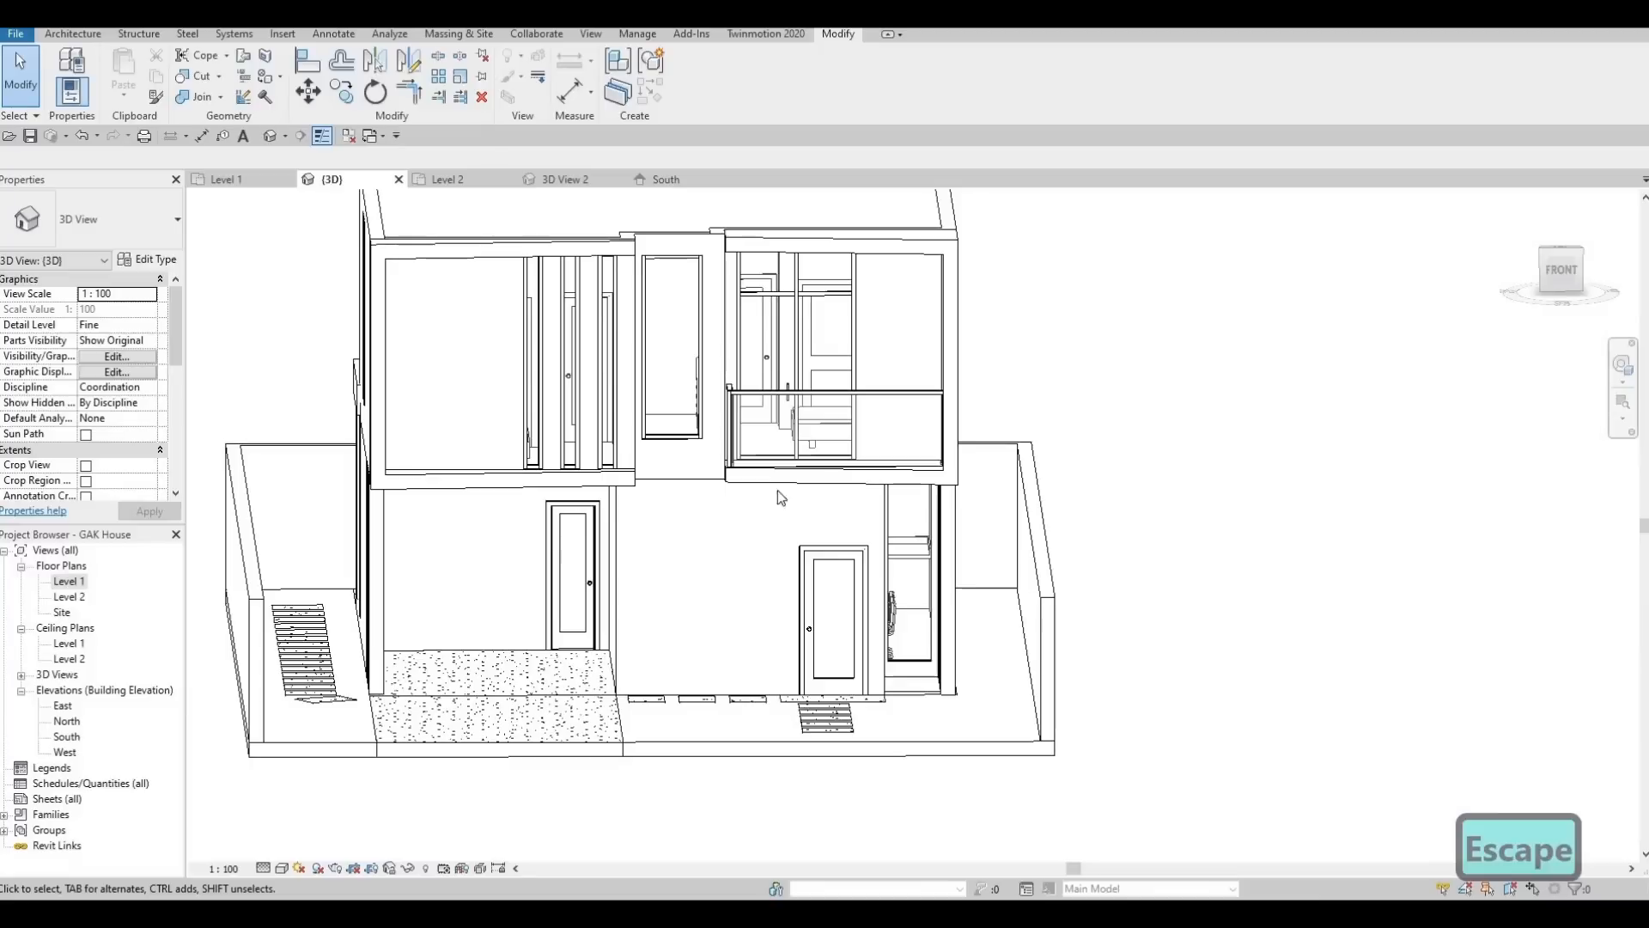
shift+middle_drag(791, 547, 928, 447)
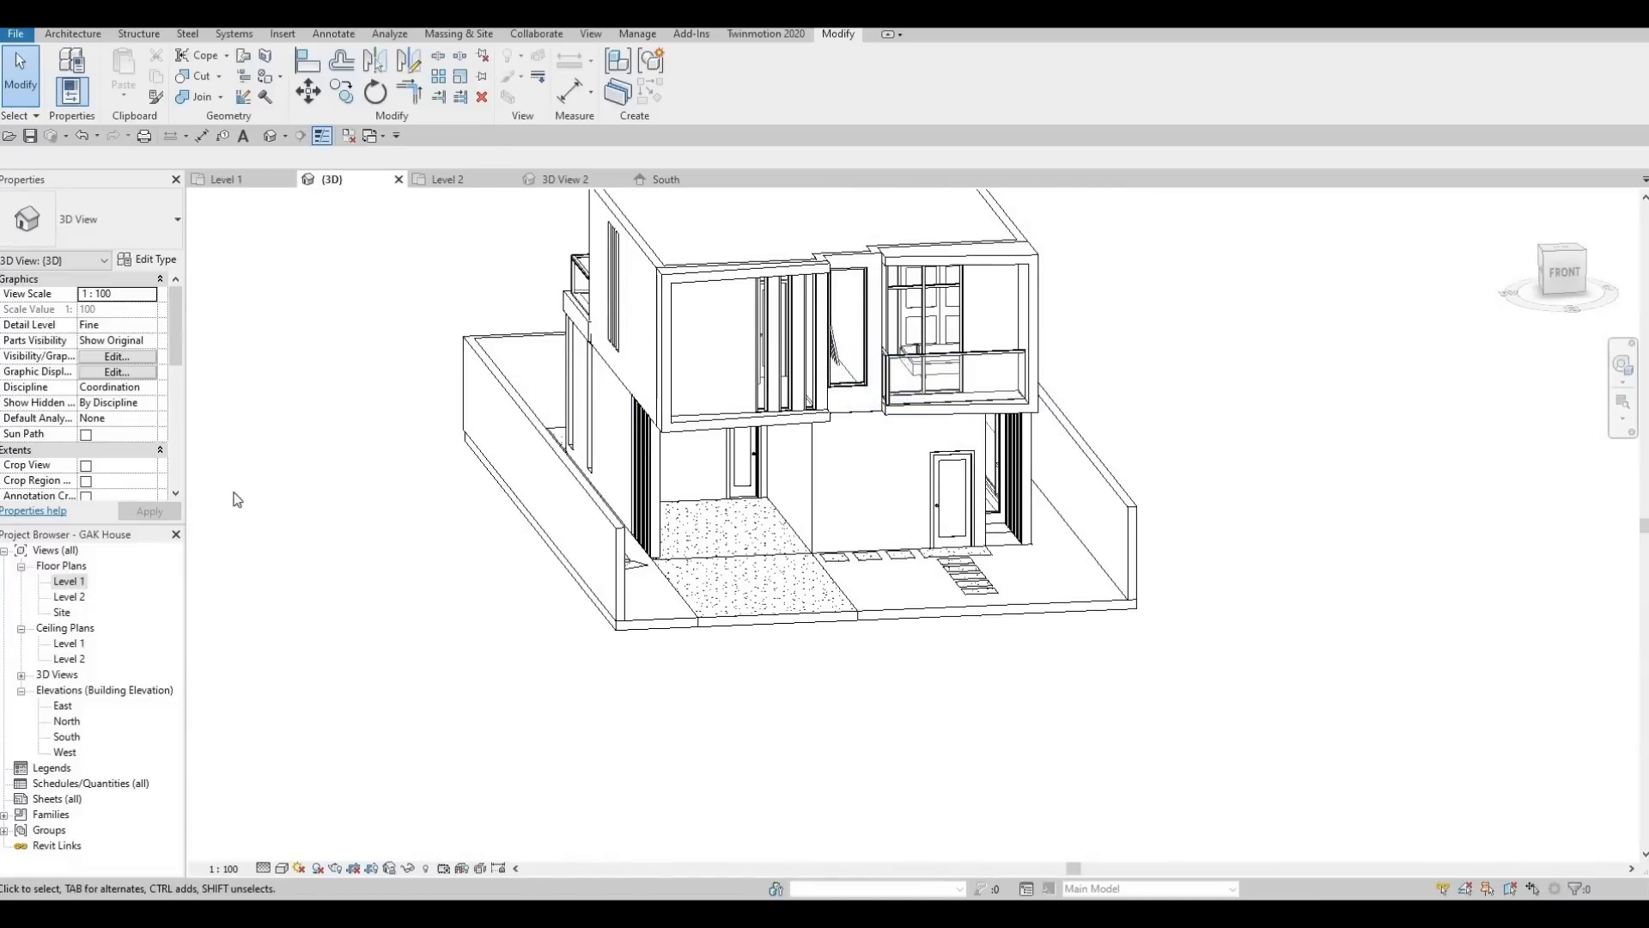
Place a perspective camera on the Level 1 plan at the front yard's south edge, aimed north through the house
click(237, 178)
click(284, 135)
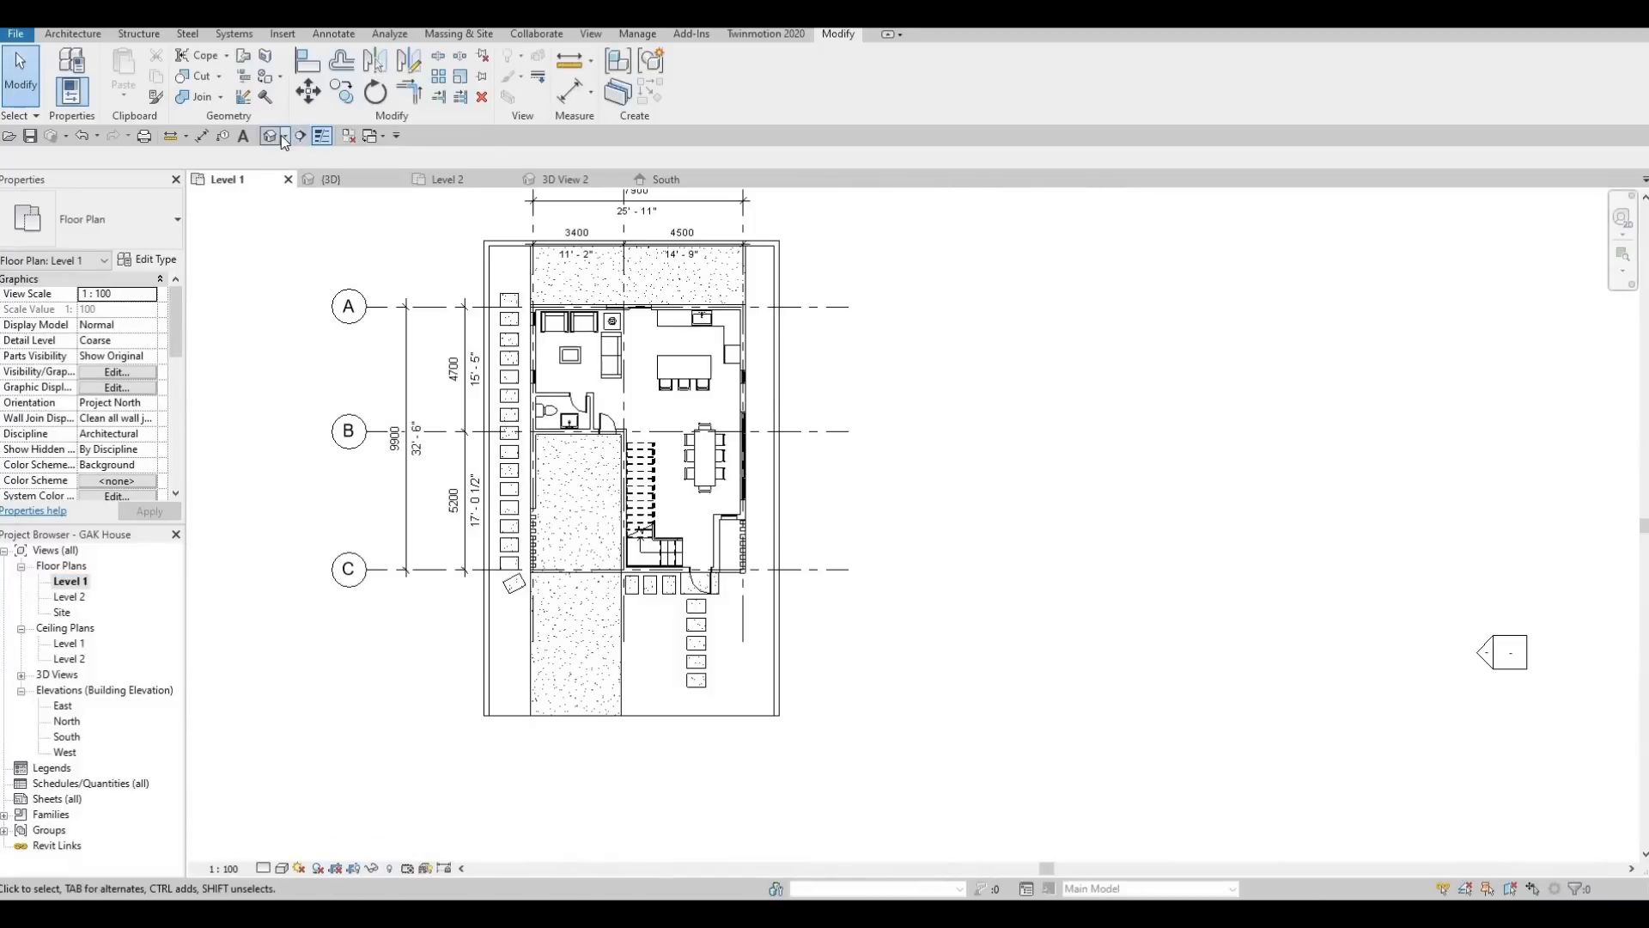
click(298, 177)
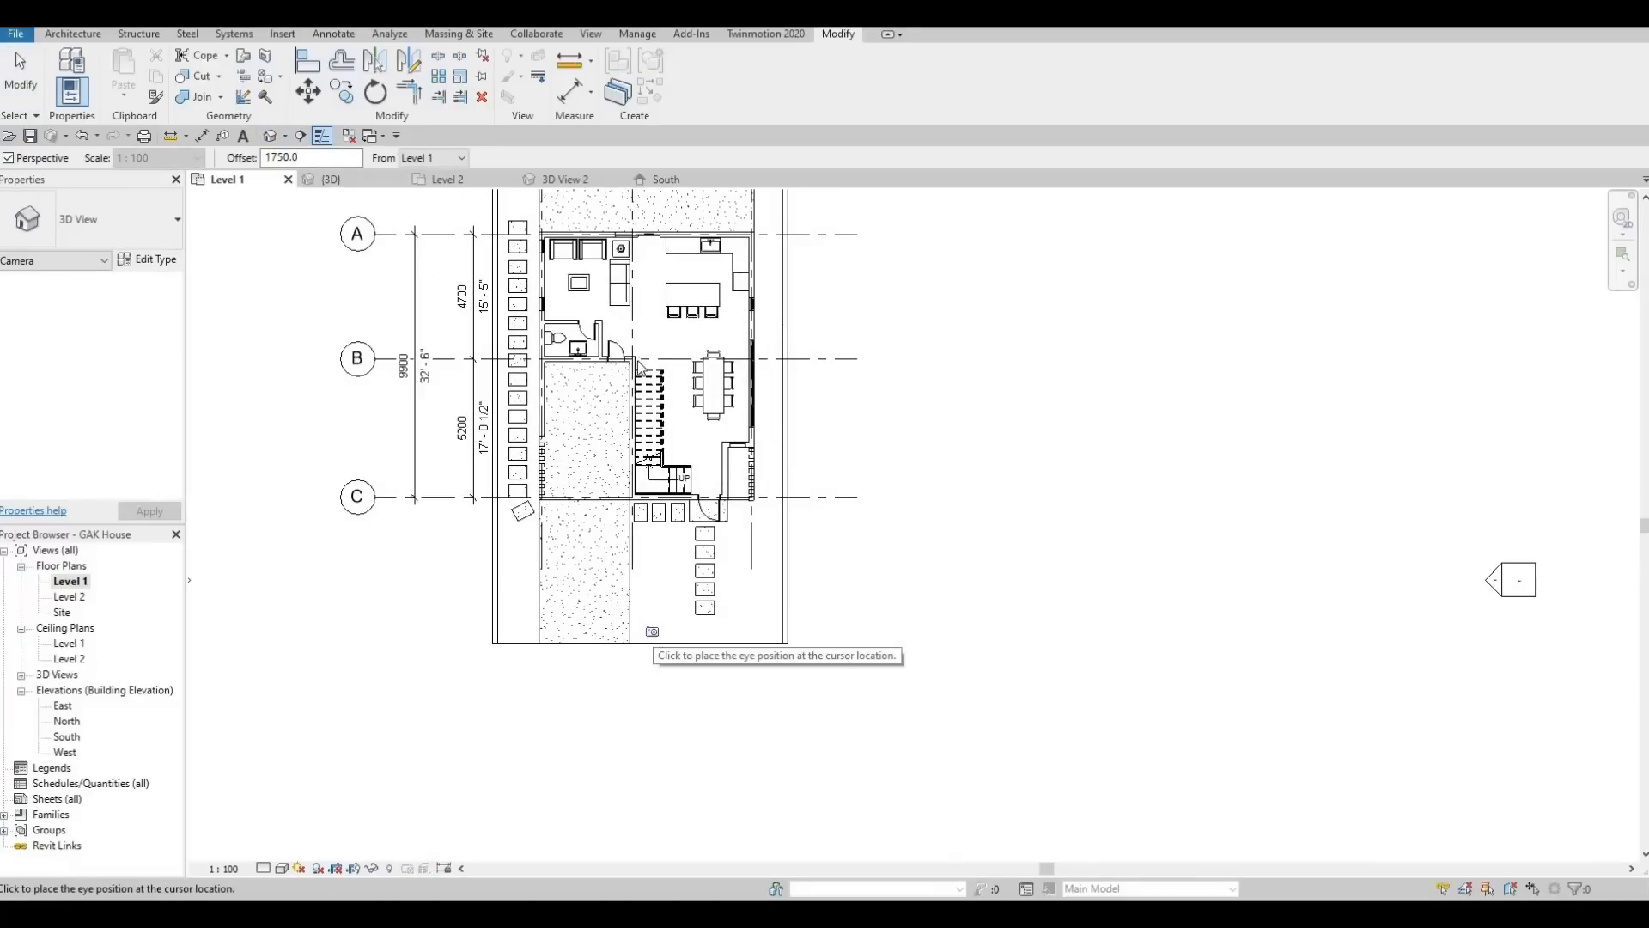
click(652, 631)
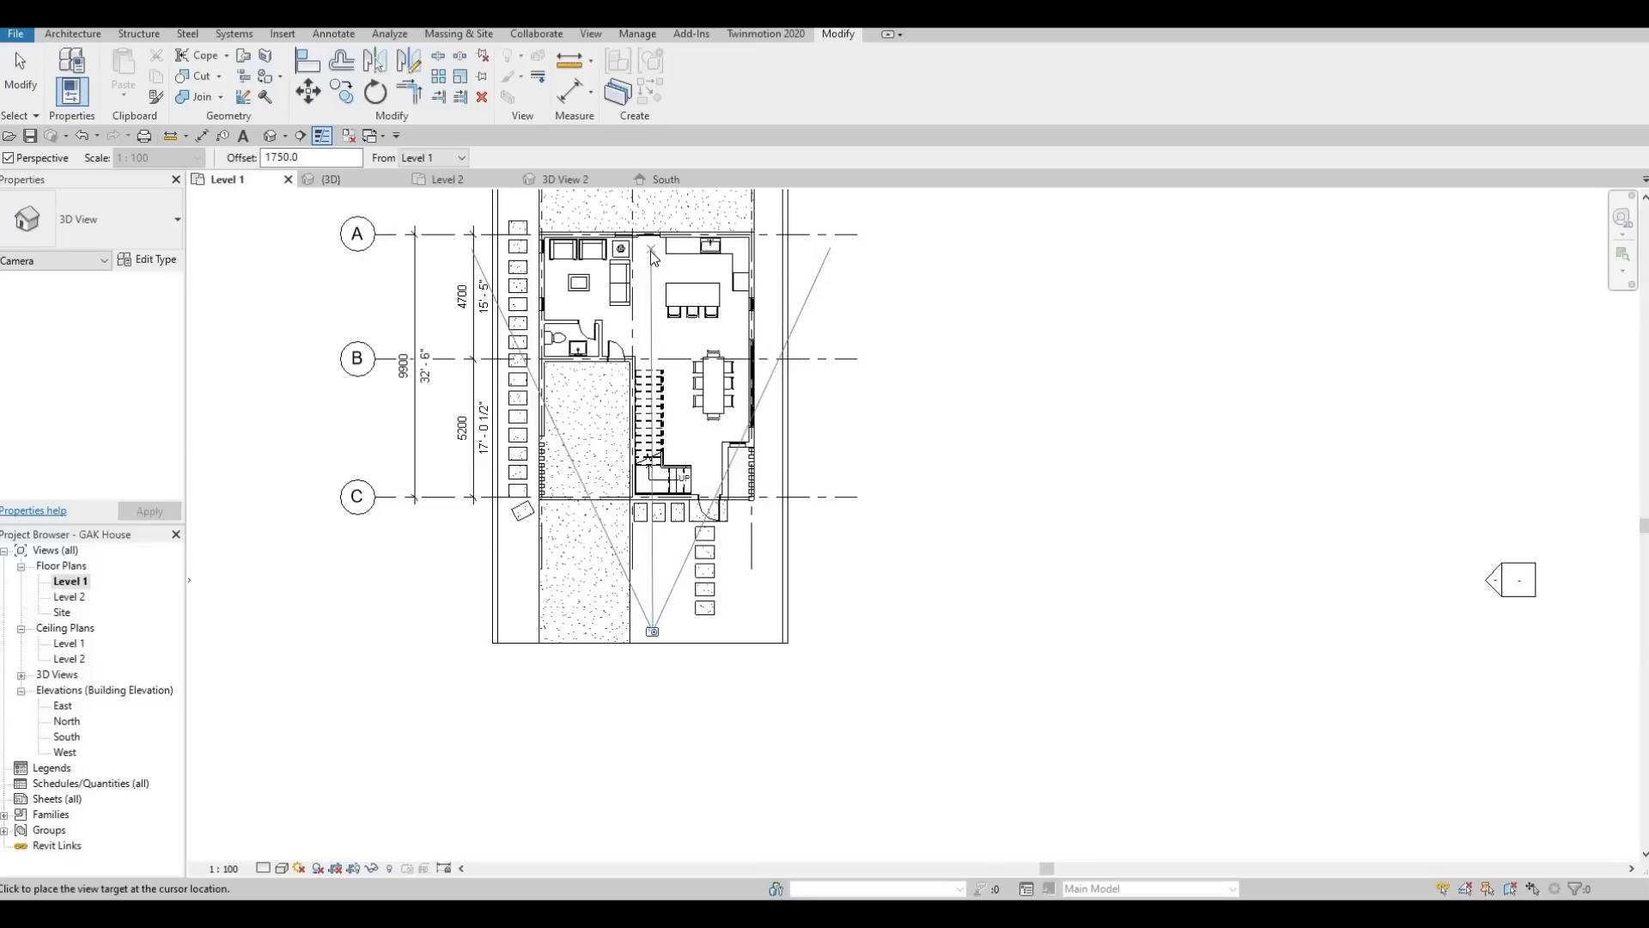
click(651, 251)
scroll(718, 670, down, 5)
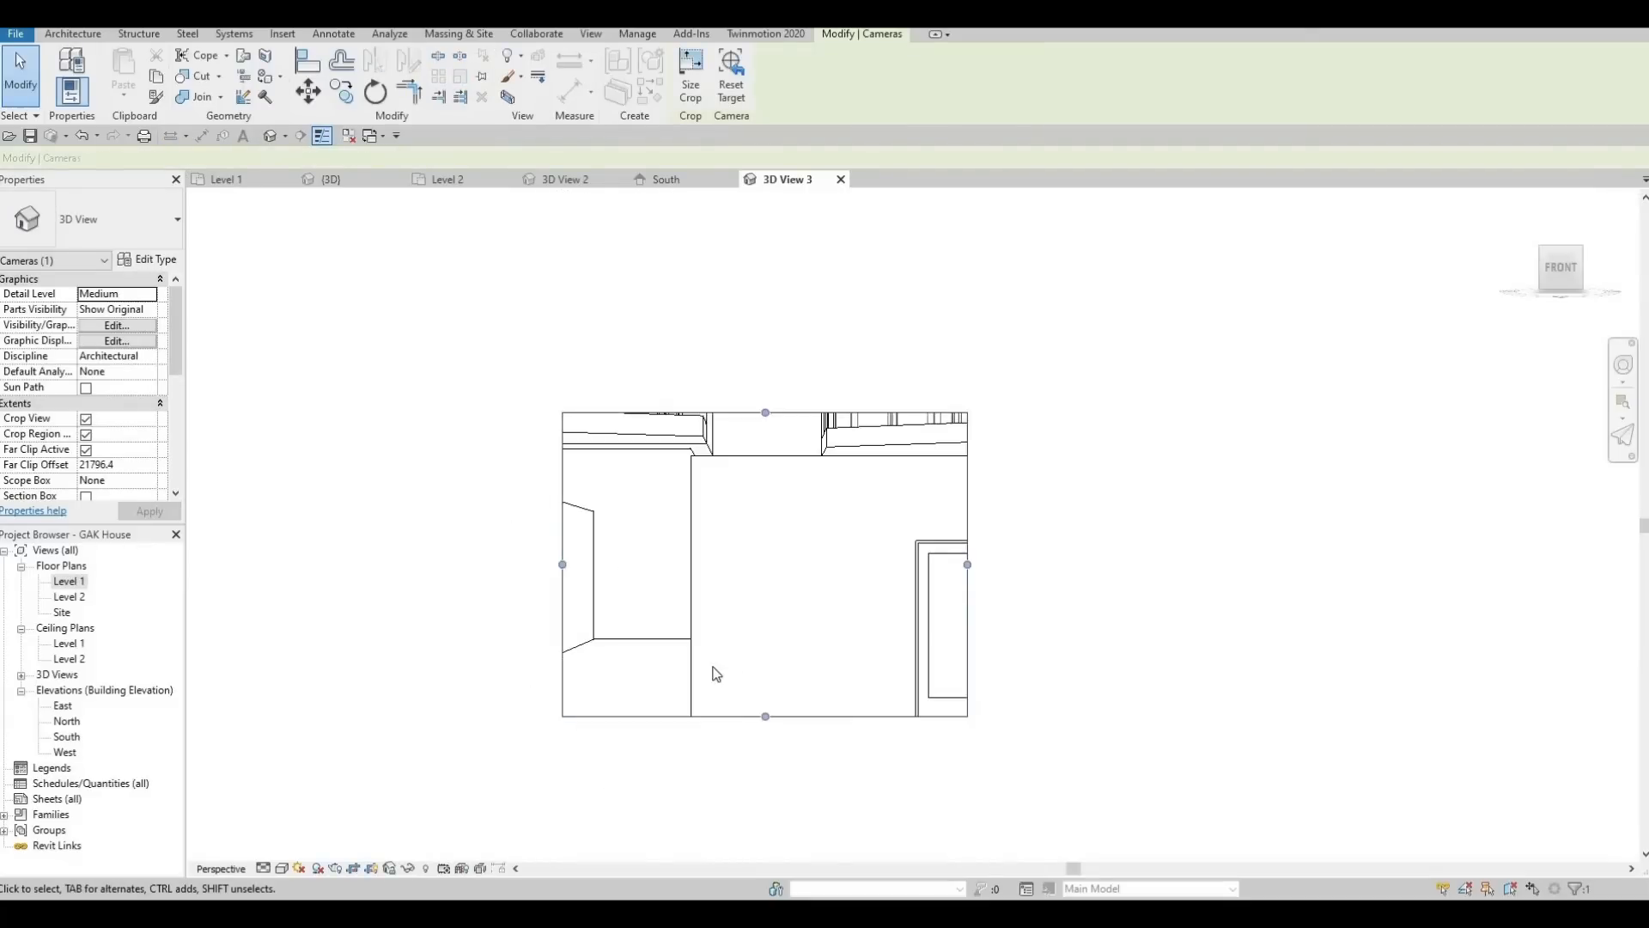
Enlarge the camera view's crop region on all four sides to frame the whole front facade and the side walls
drag(711, 665, 711, 787)
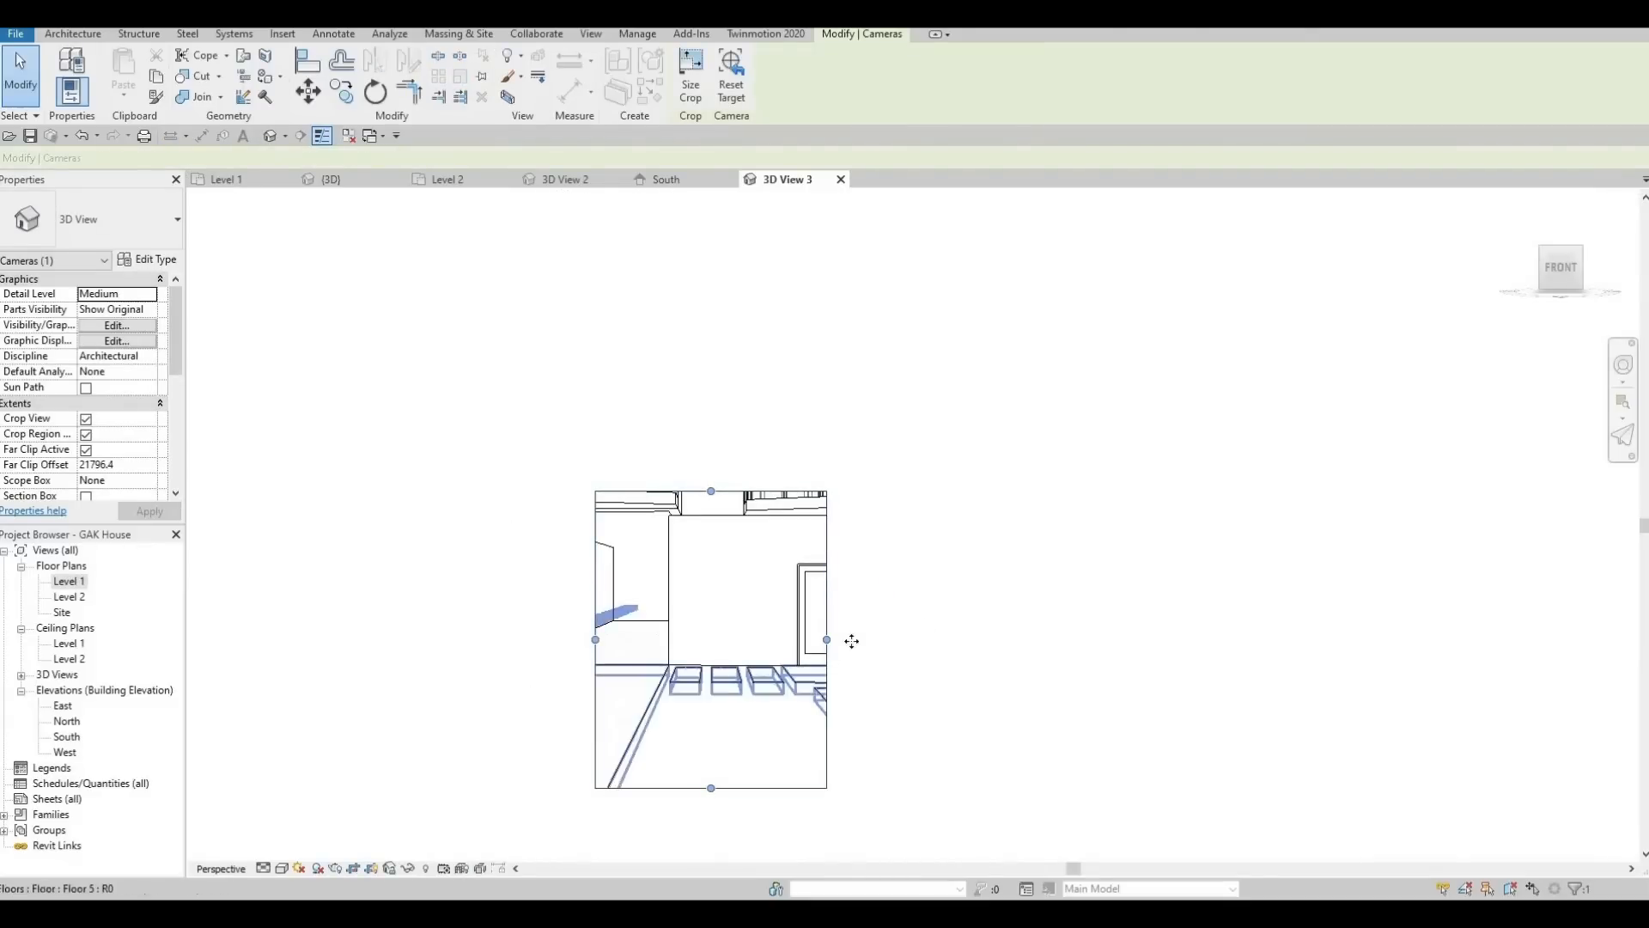
drag(827, 639, 1022, 639)
drag(597, 640, 334, 605)
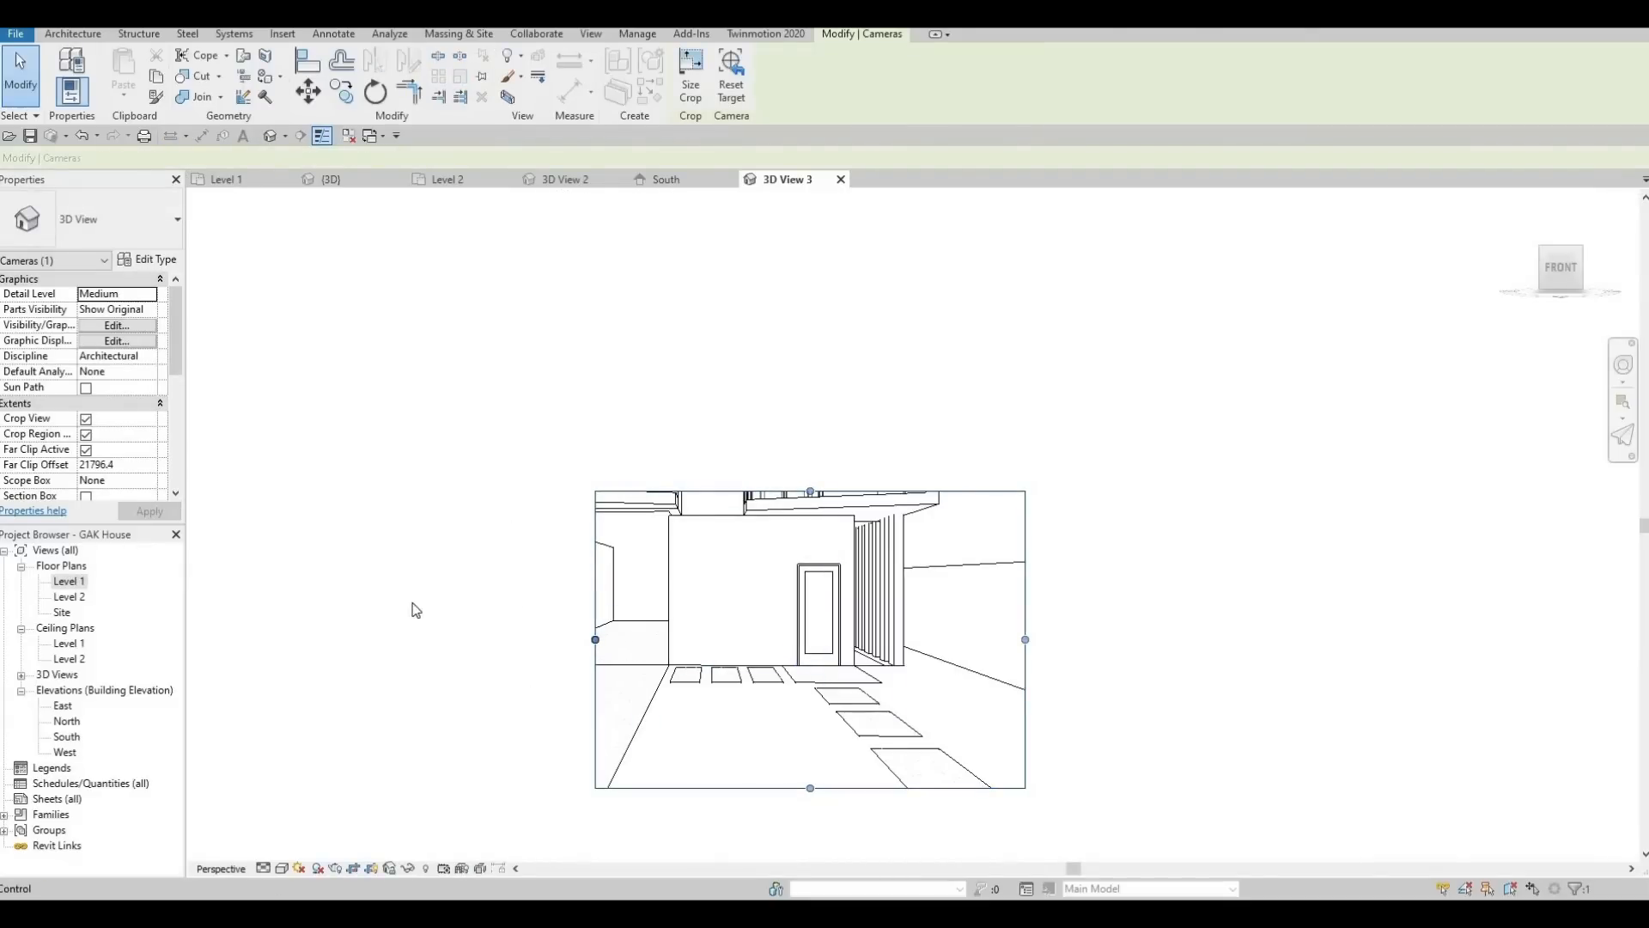
drag(677, 488, 672, 284)
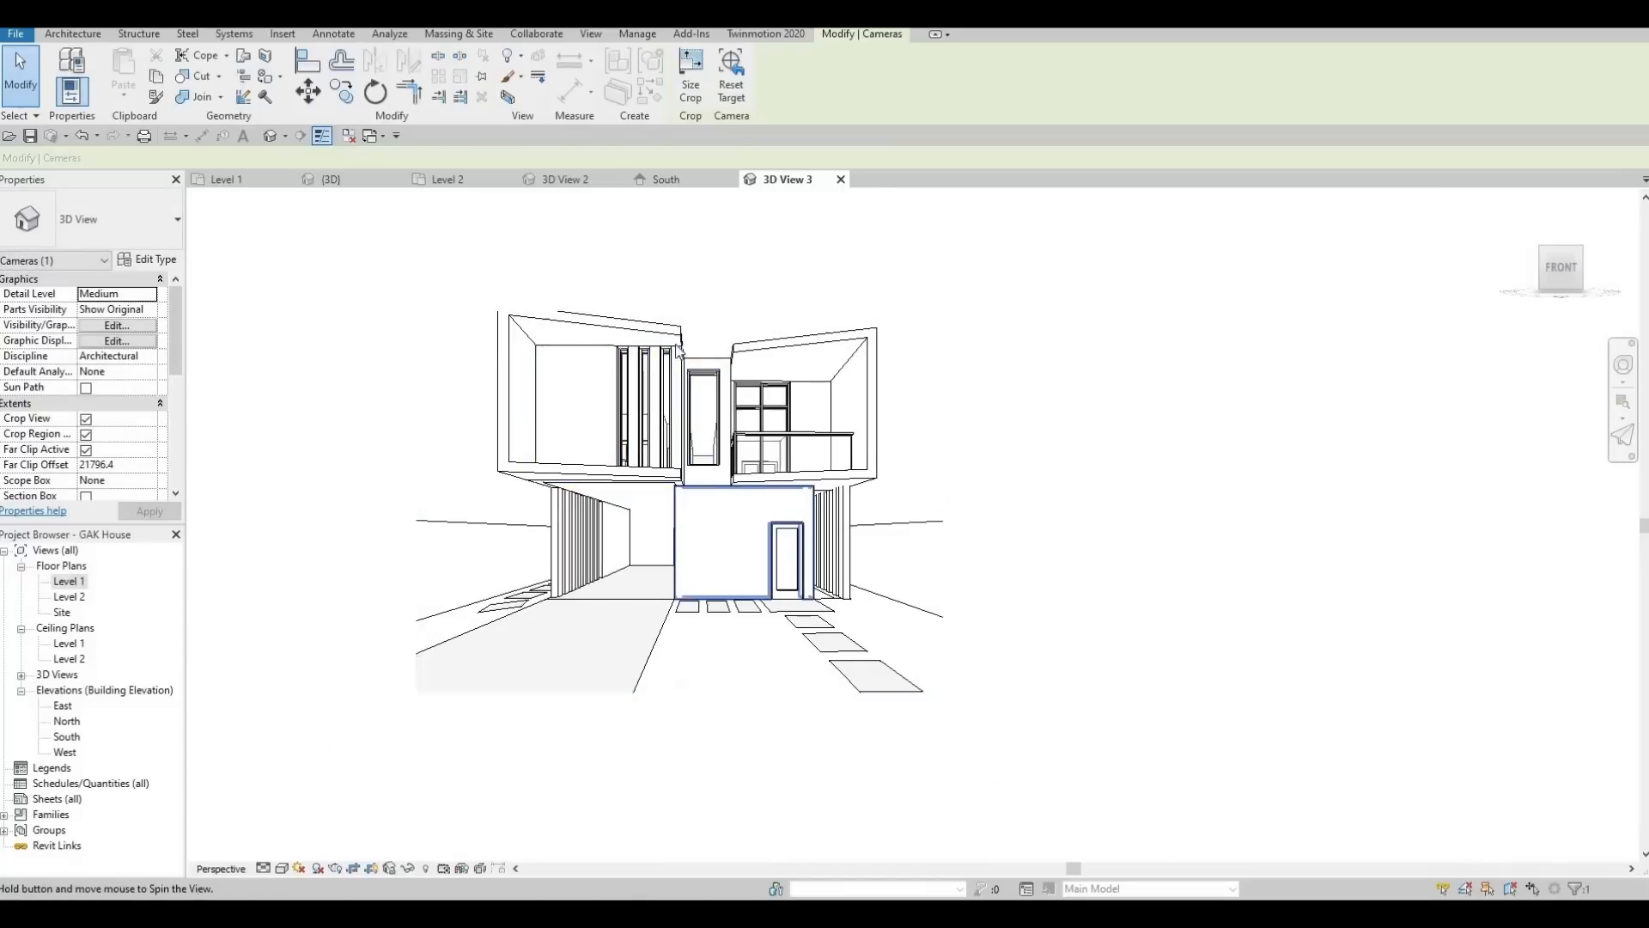
drag(678, 265, 679, 266)
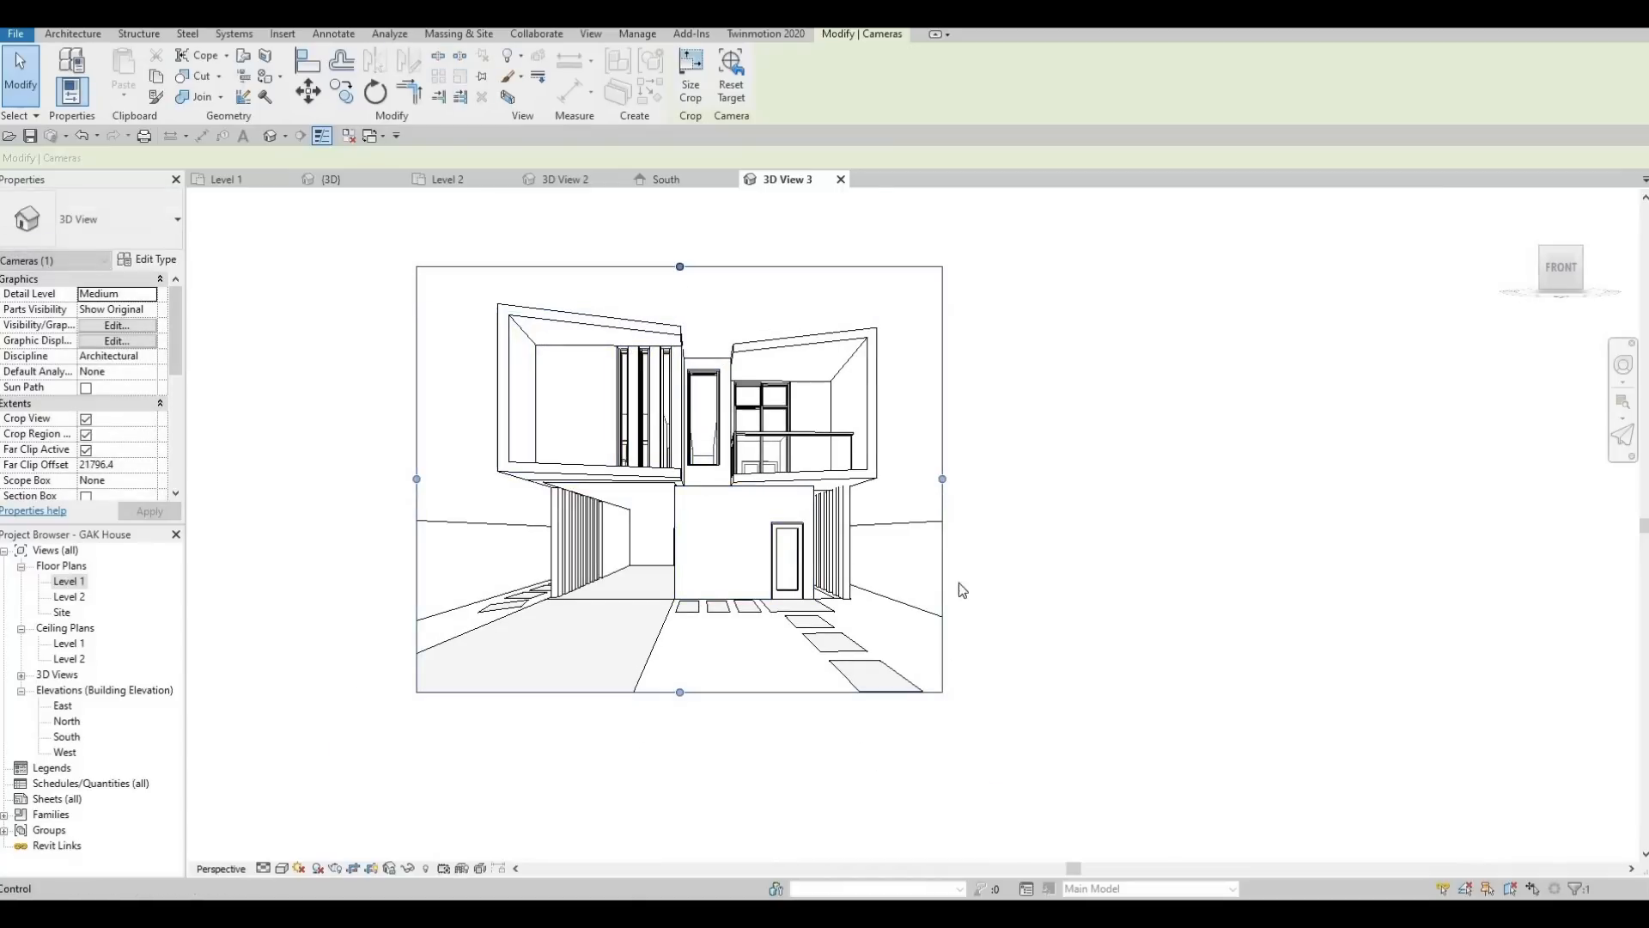
drag(942, 482, 1015, 481)
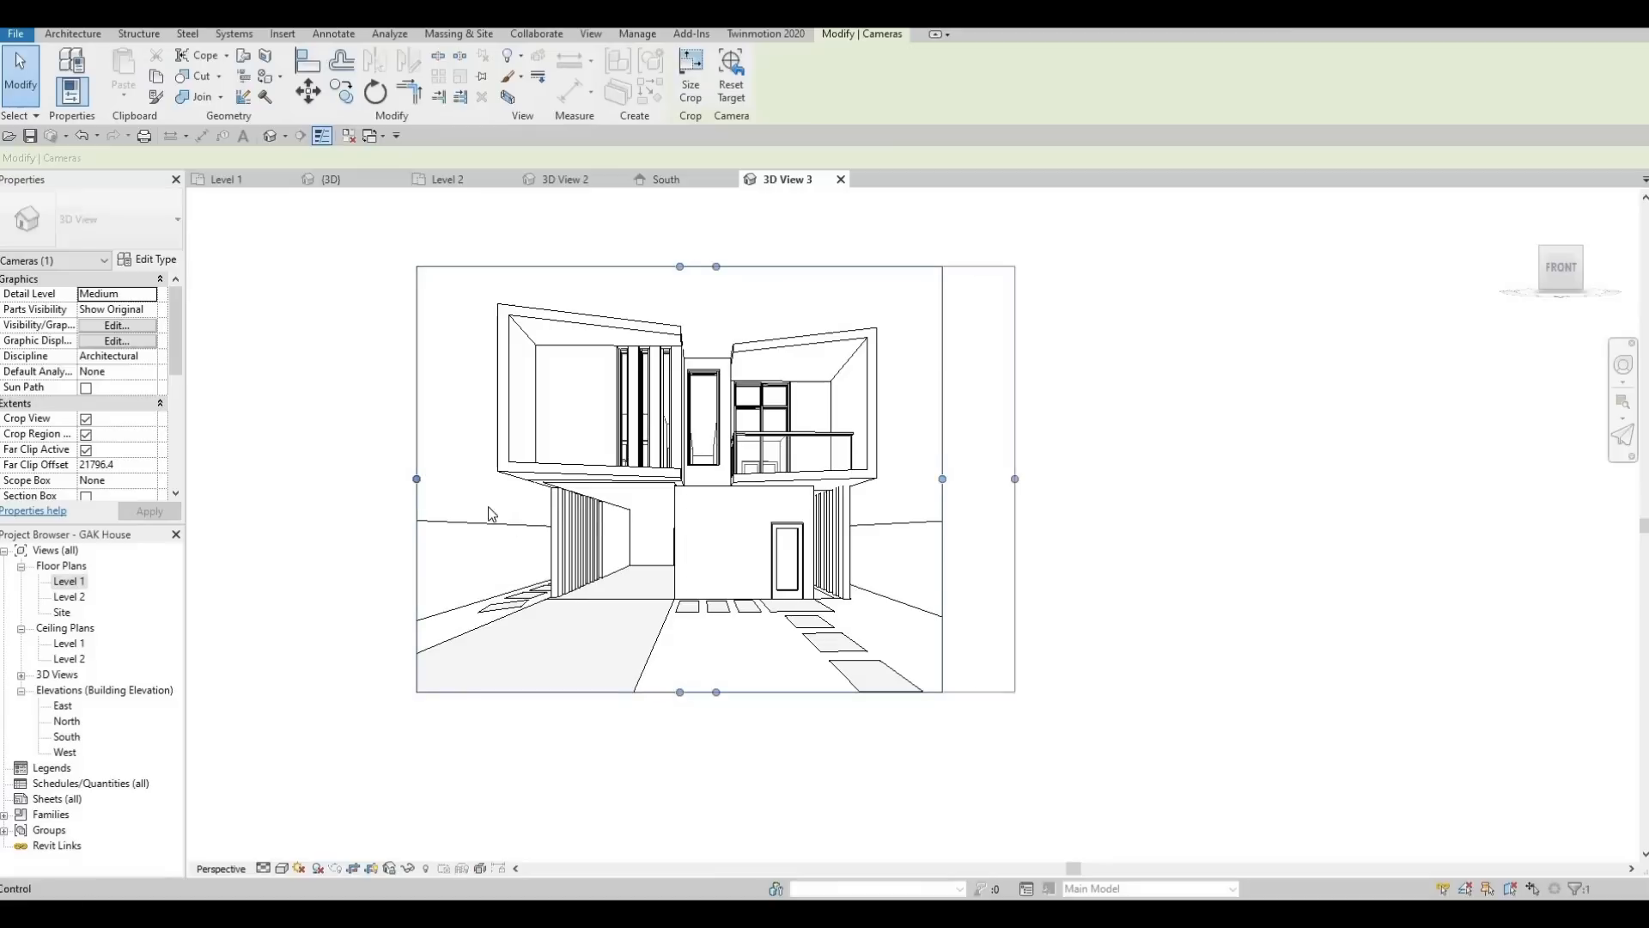
drag(417, 478, 379, 478)
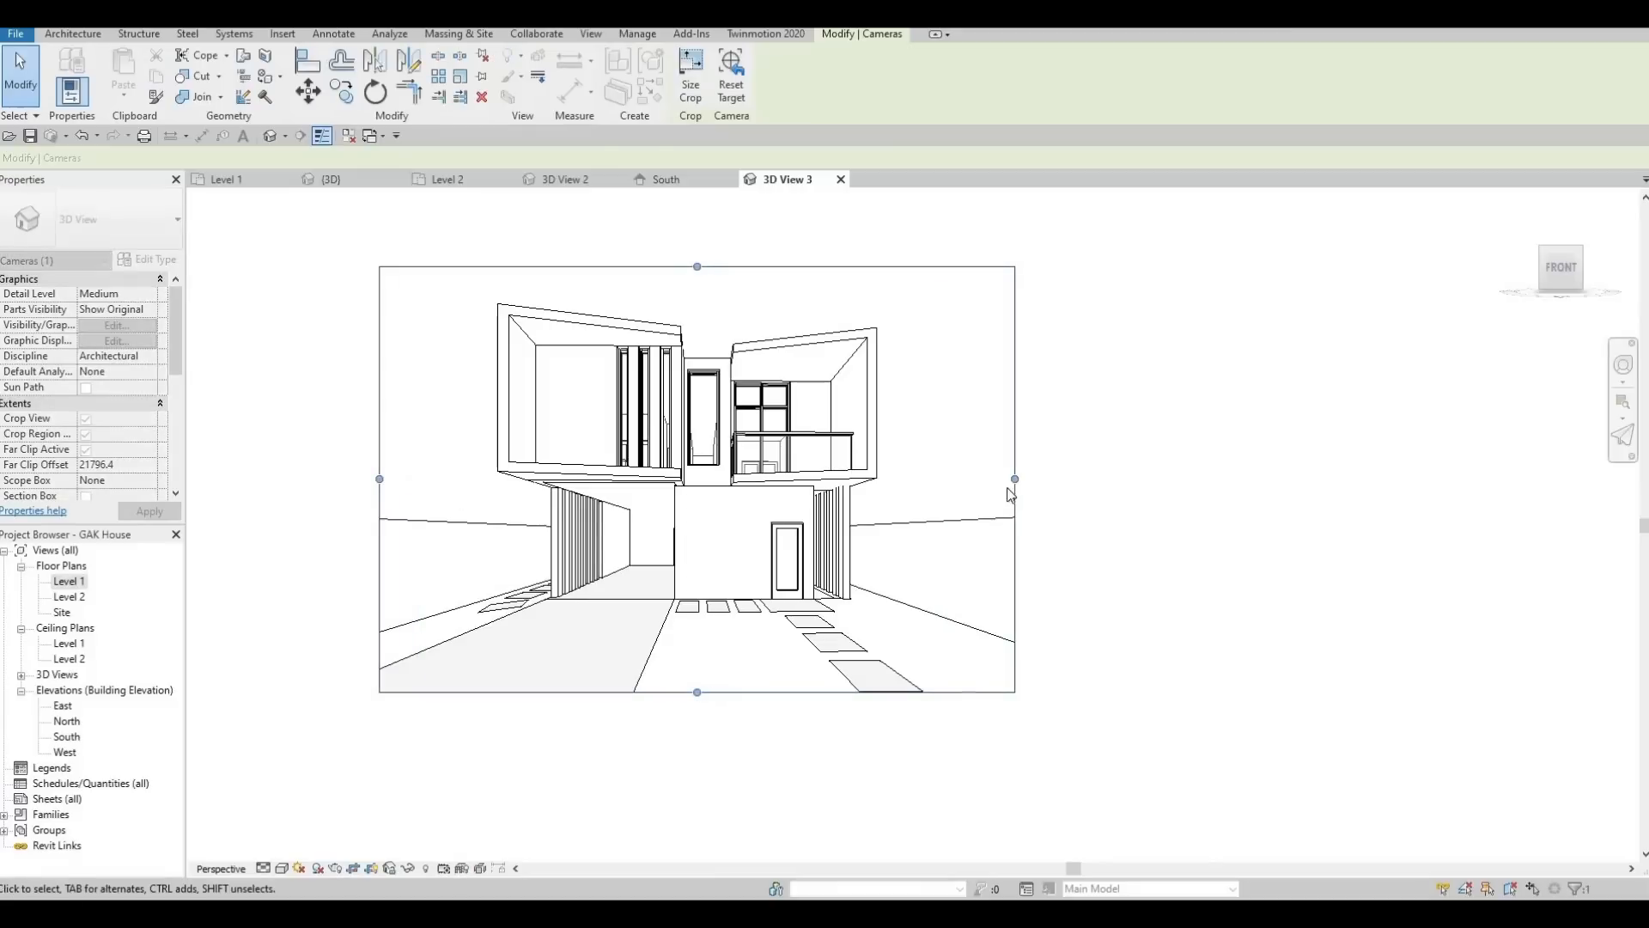
drag(971, 490, 974, 481)
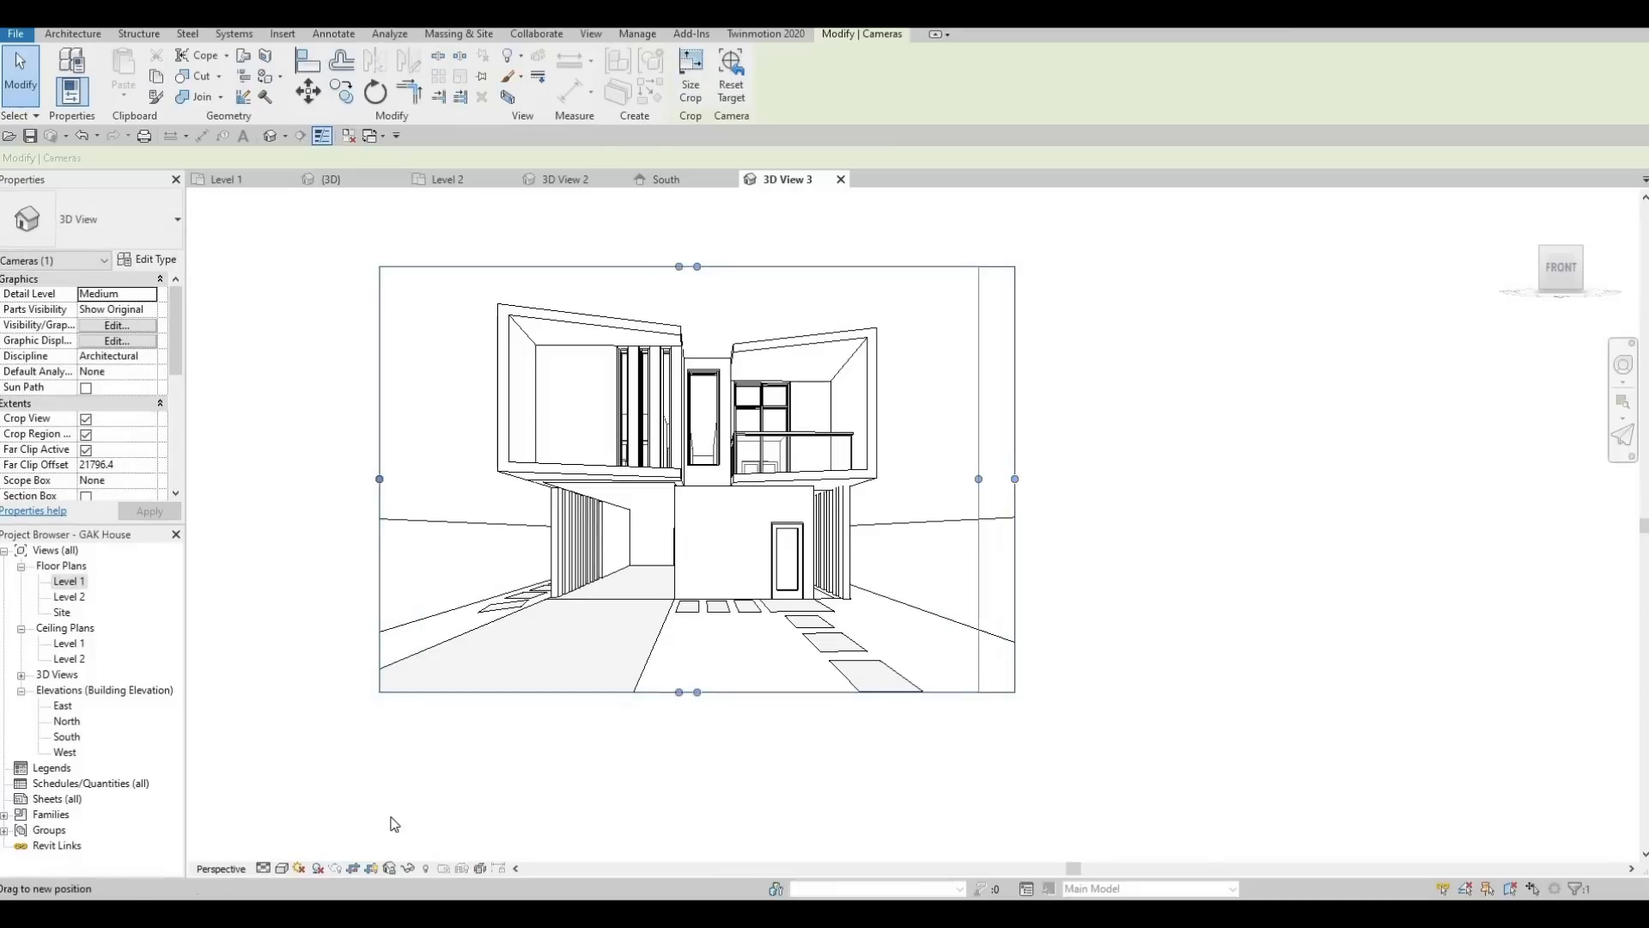
Show the camera view in Consistent Colors and refine its crop region with more width and more space above the house
click(281, 867)
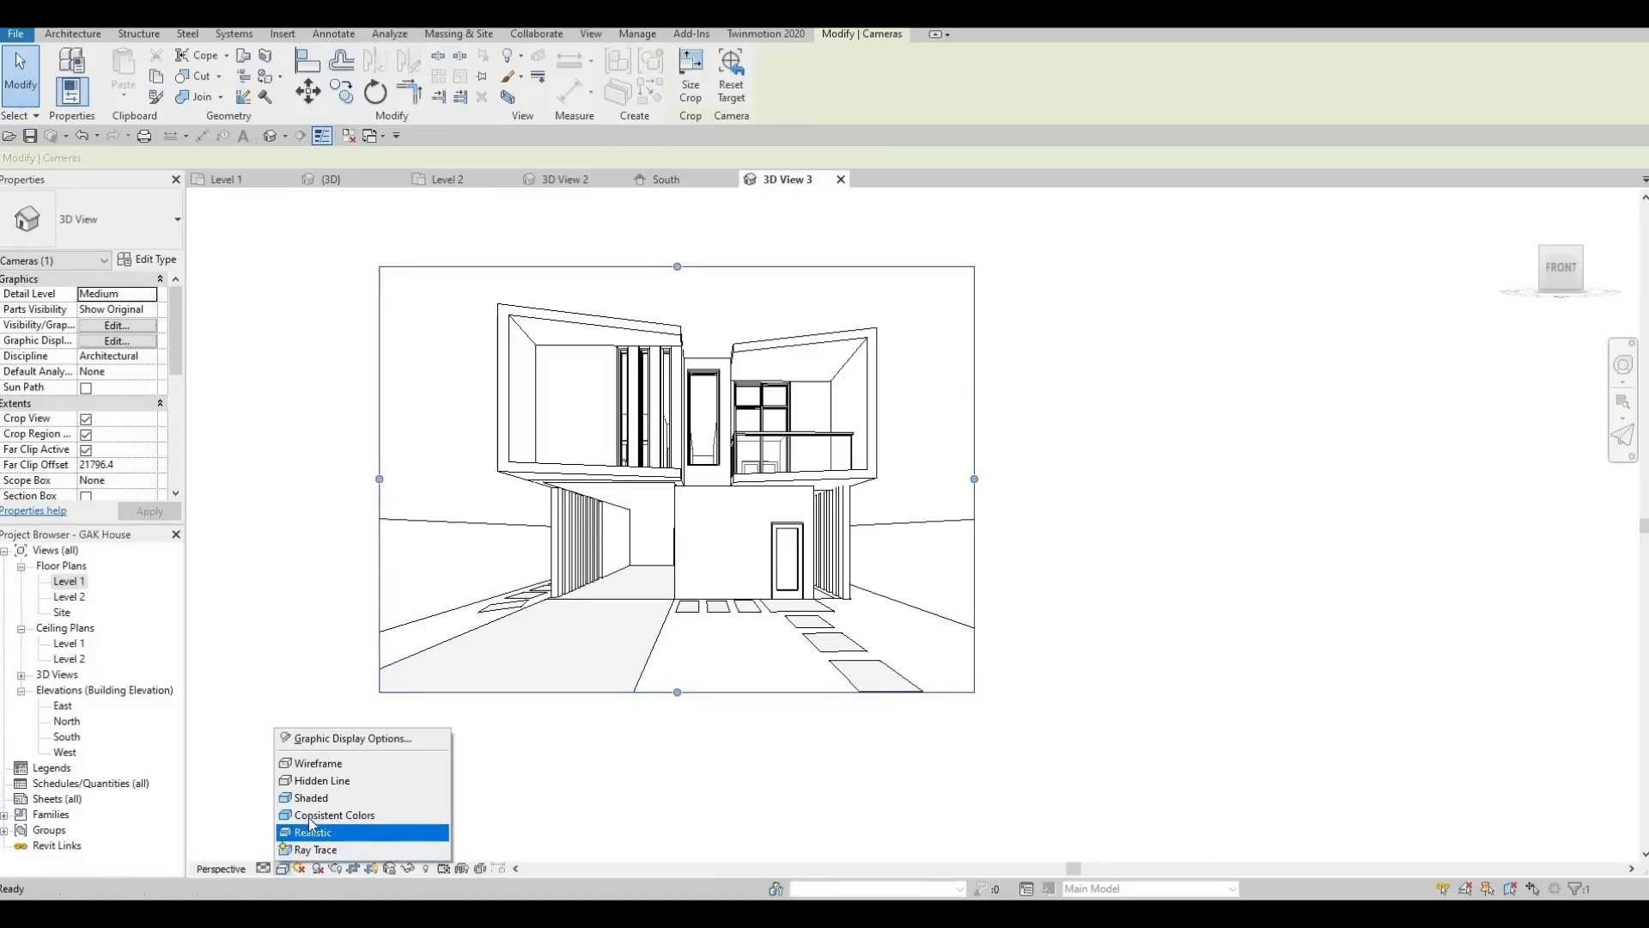
click(308, 817)
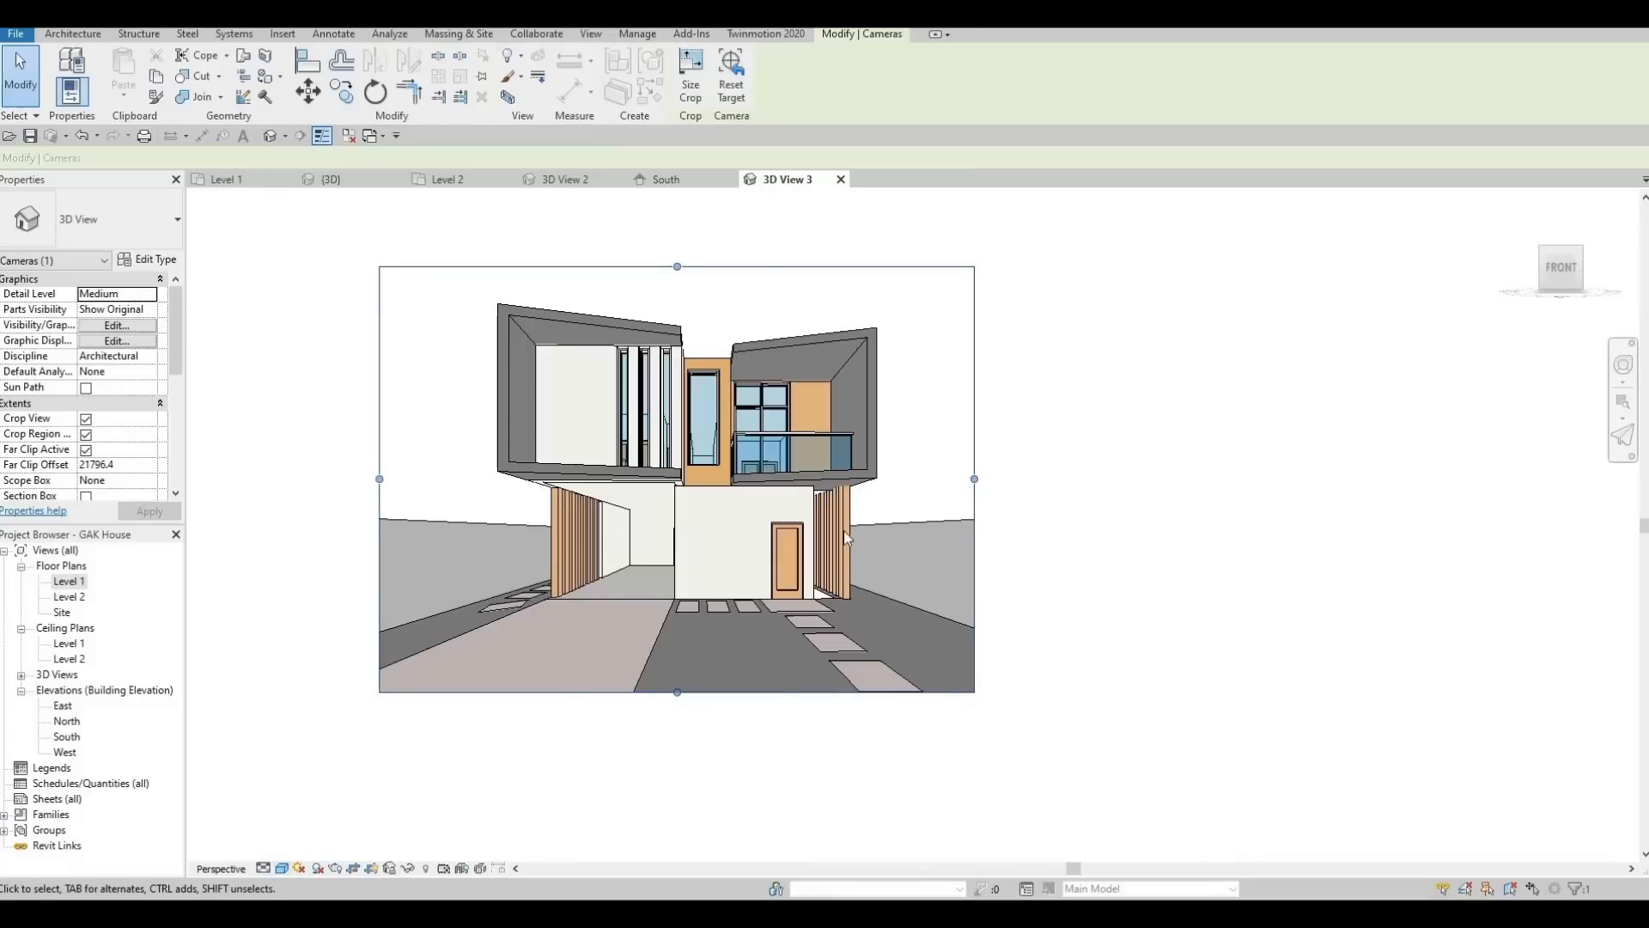
drag(974, 478, 310, 479)
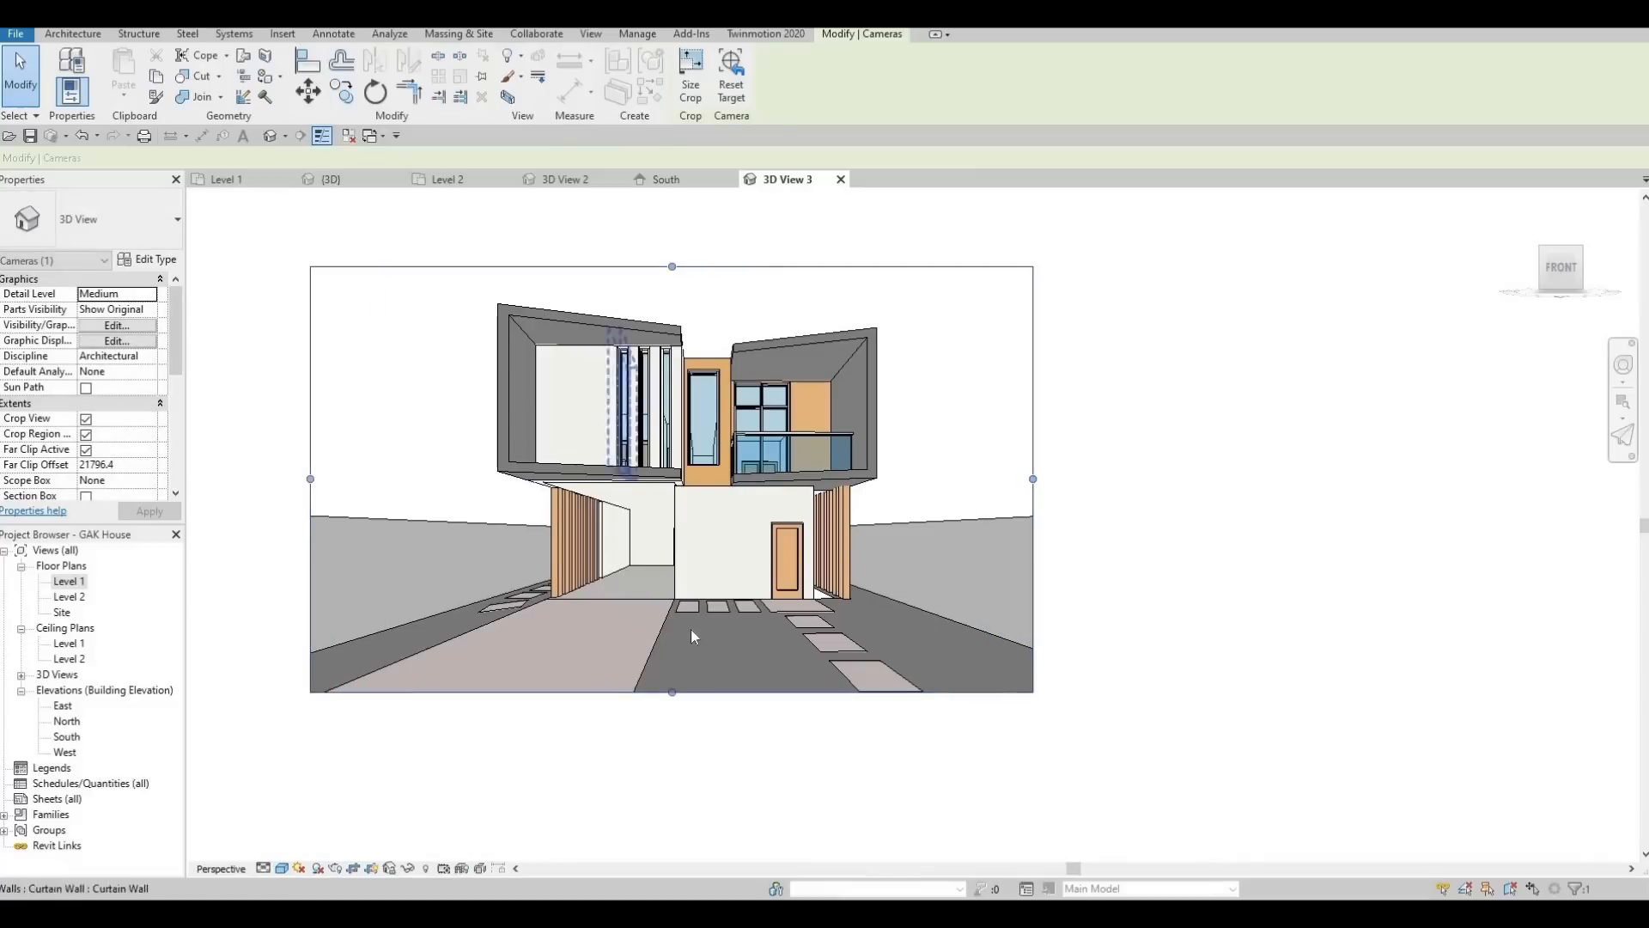
drag(694, 636, 712, 699)
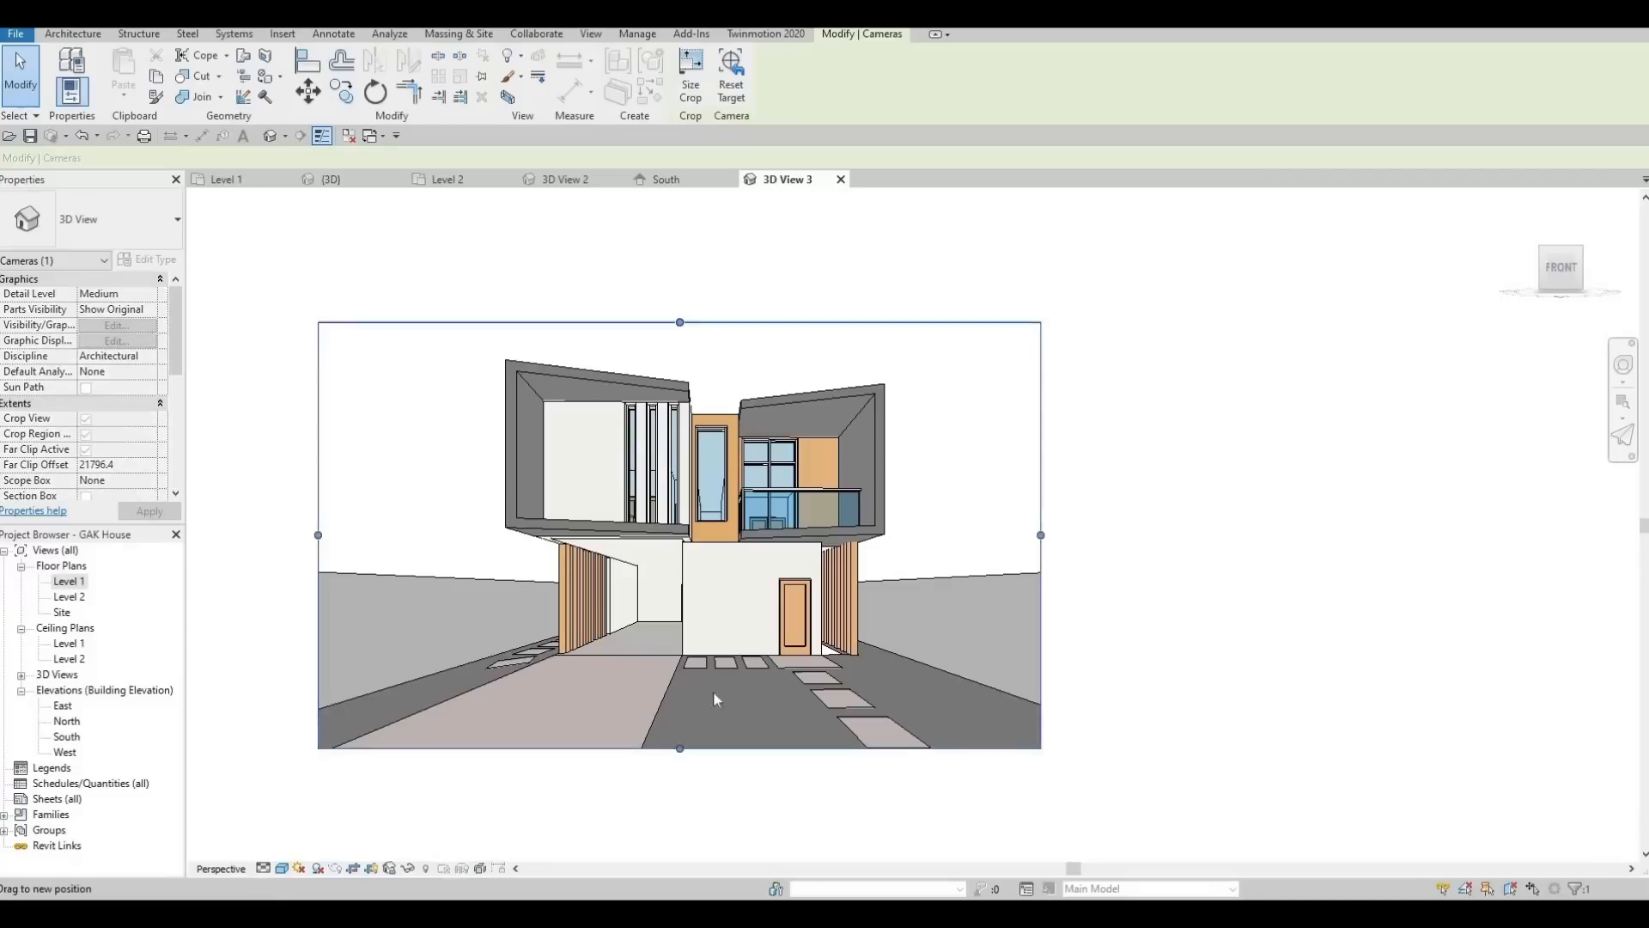
drag(679, 323, 679, 289)
drag(679, 748, 683, 738)
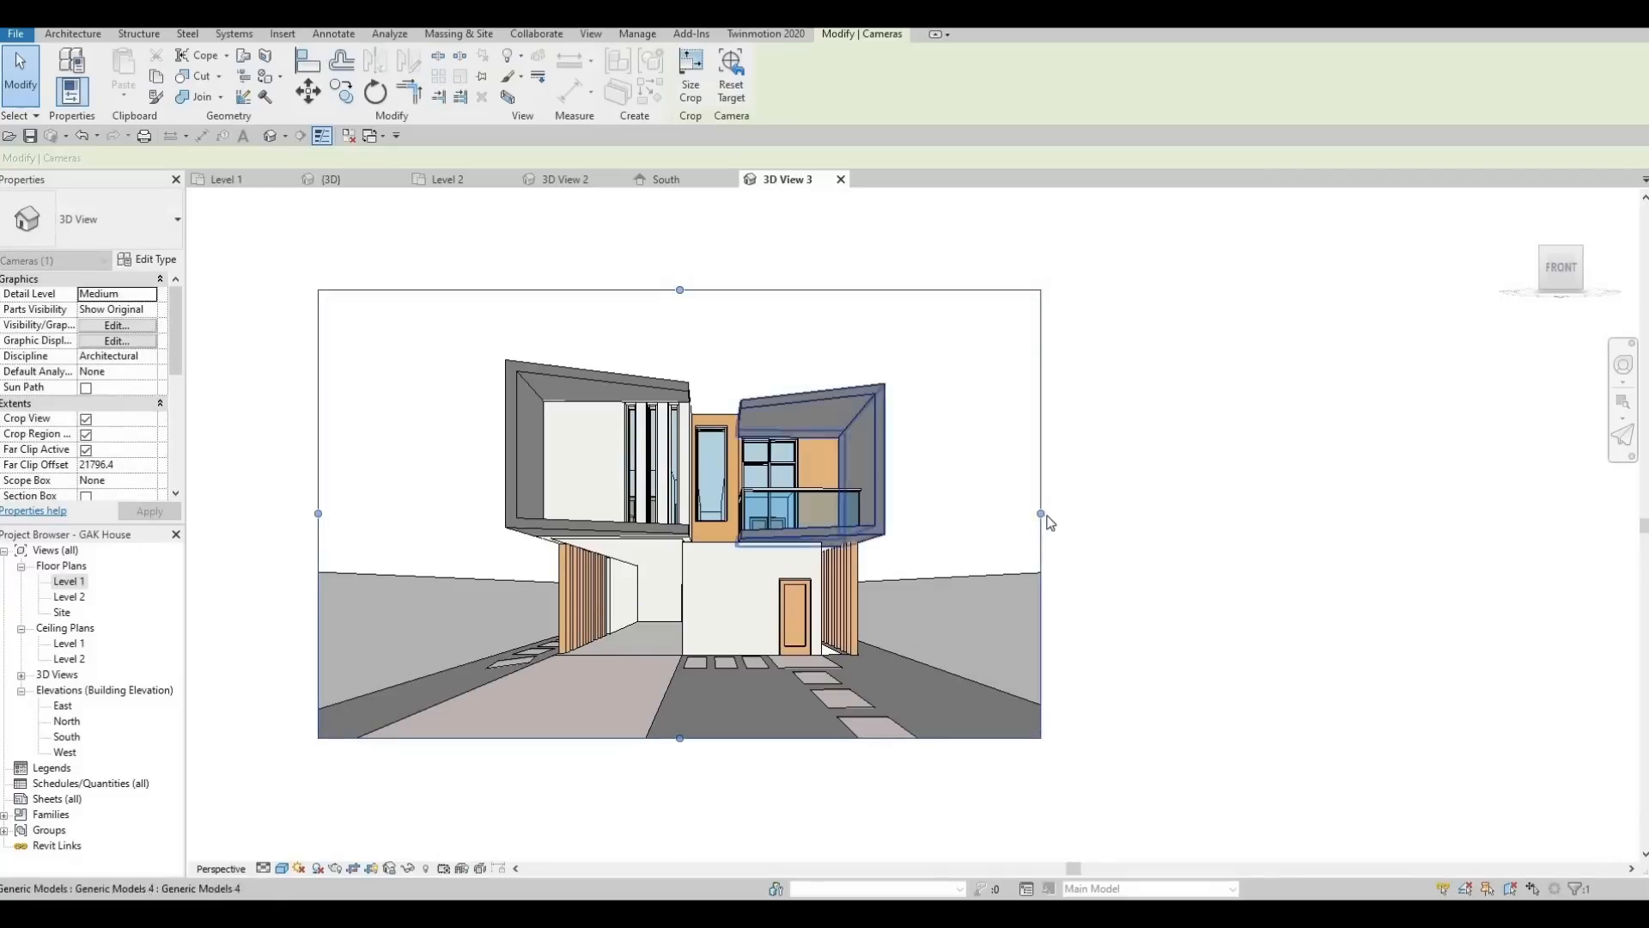
drag(1049, 517, 1062, 519)
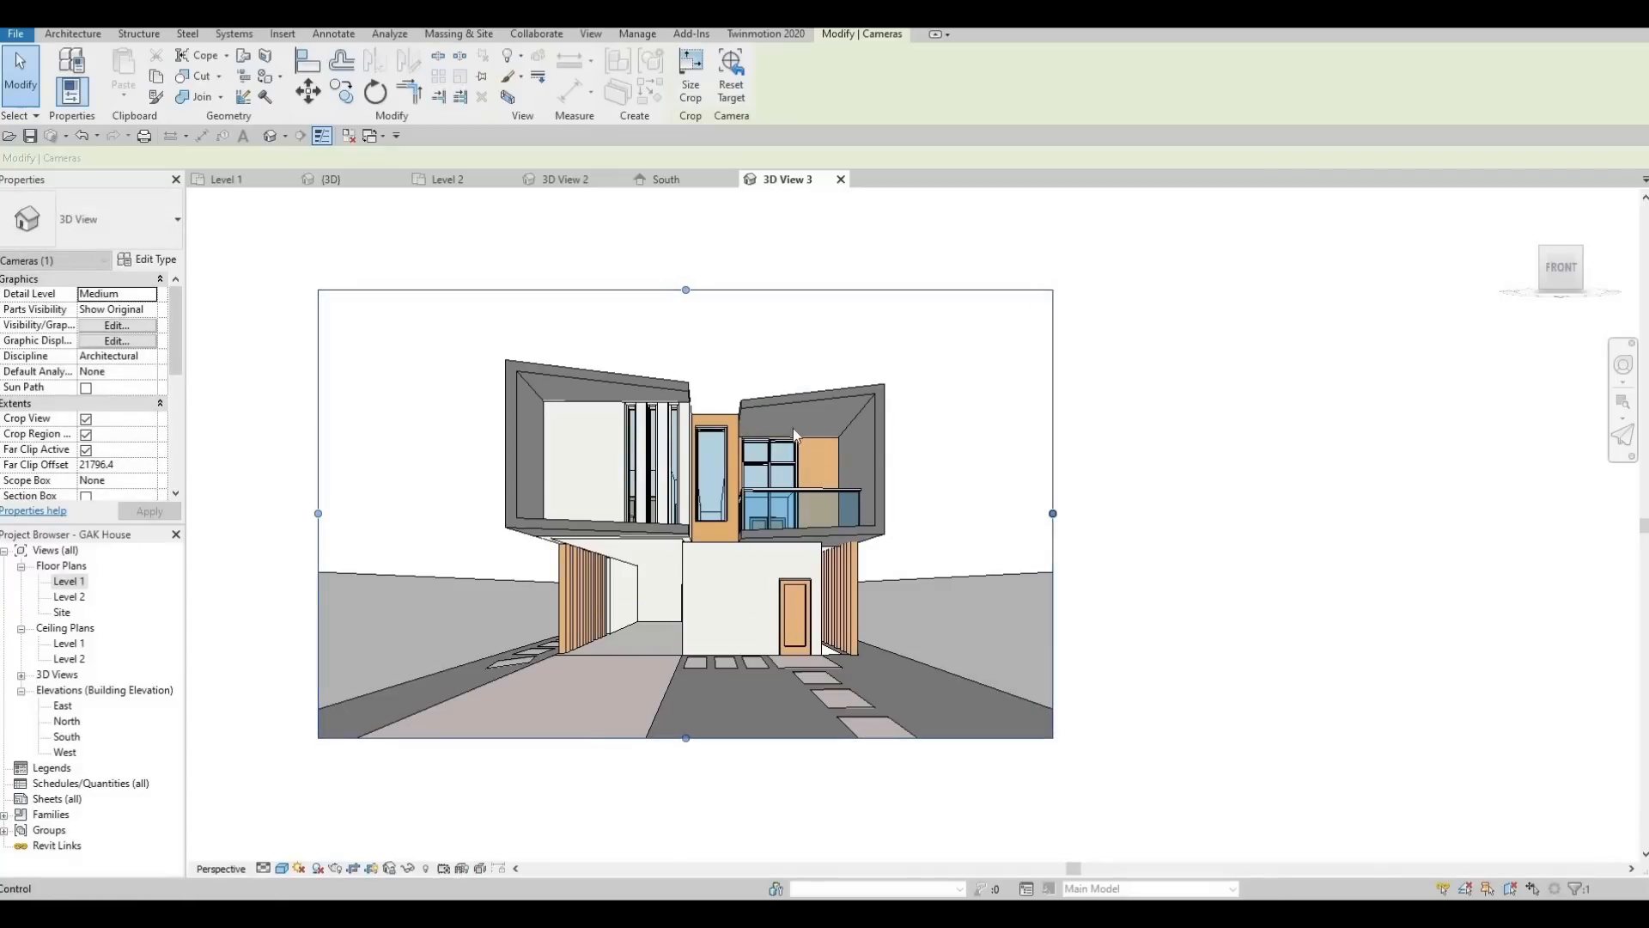
drag(686, 289, 686, 282)
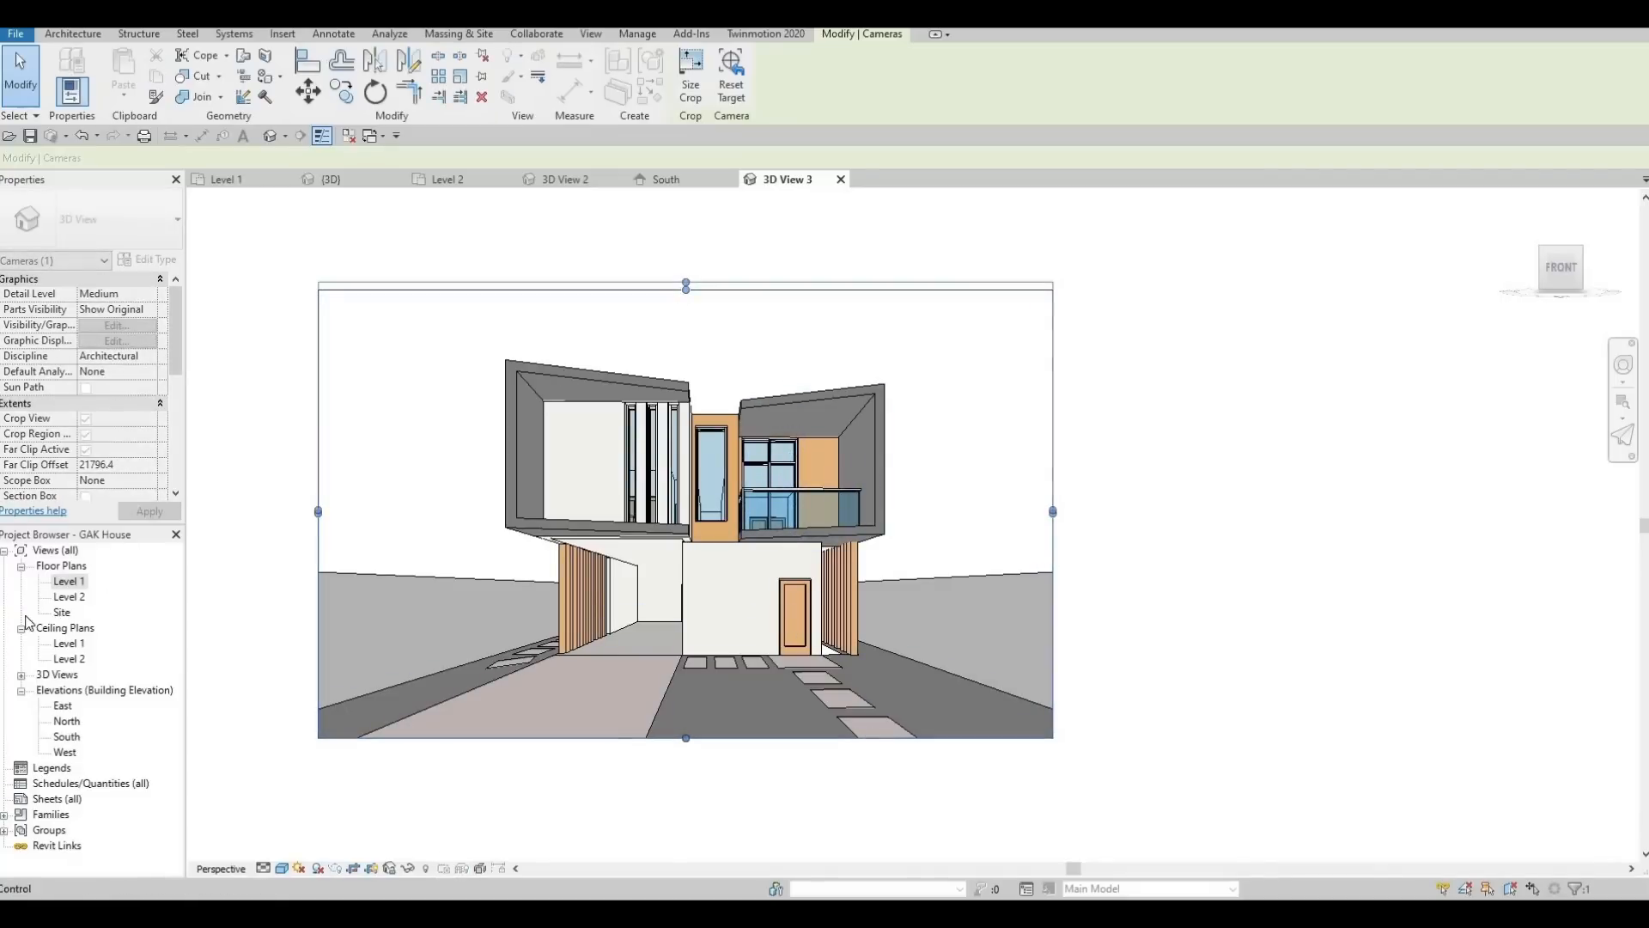
Examine the ground-floor front wall, entrance and Boarder walls from several angles in the default 3D view
double_click(69, 581)
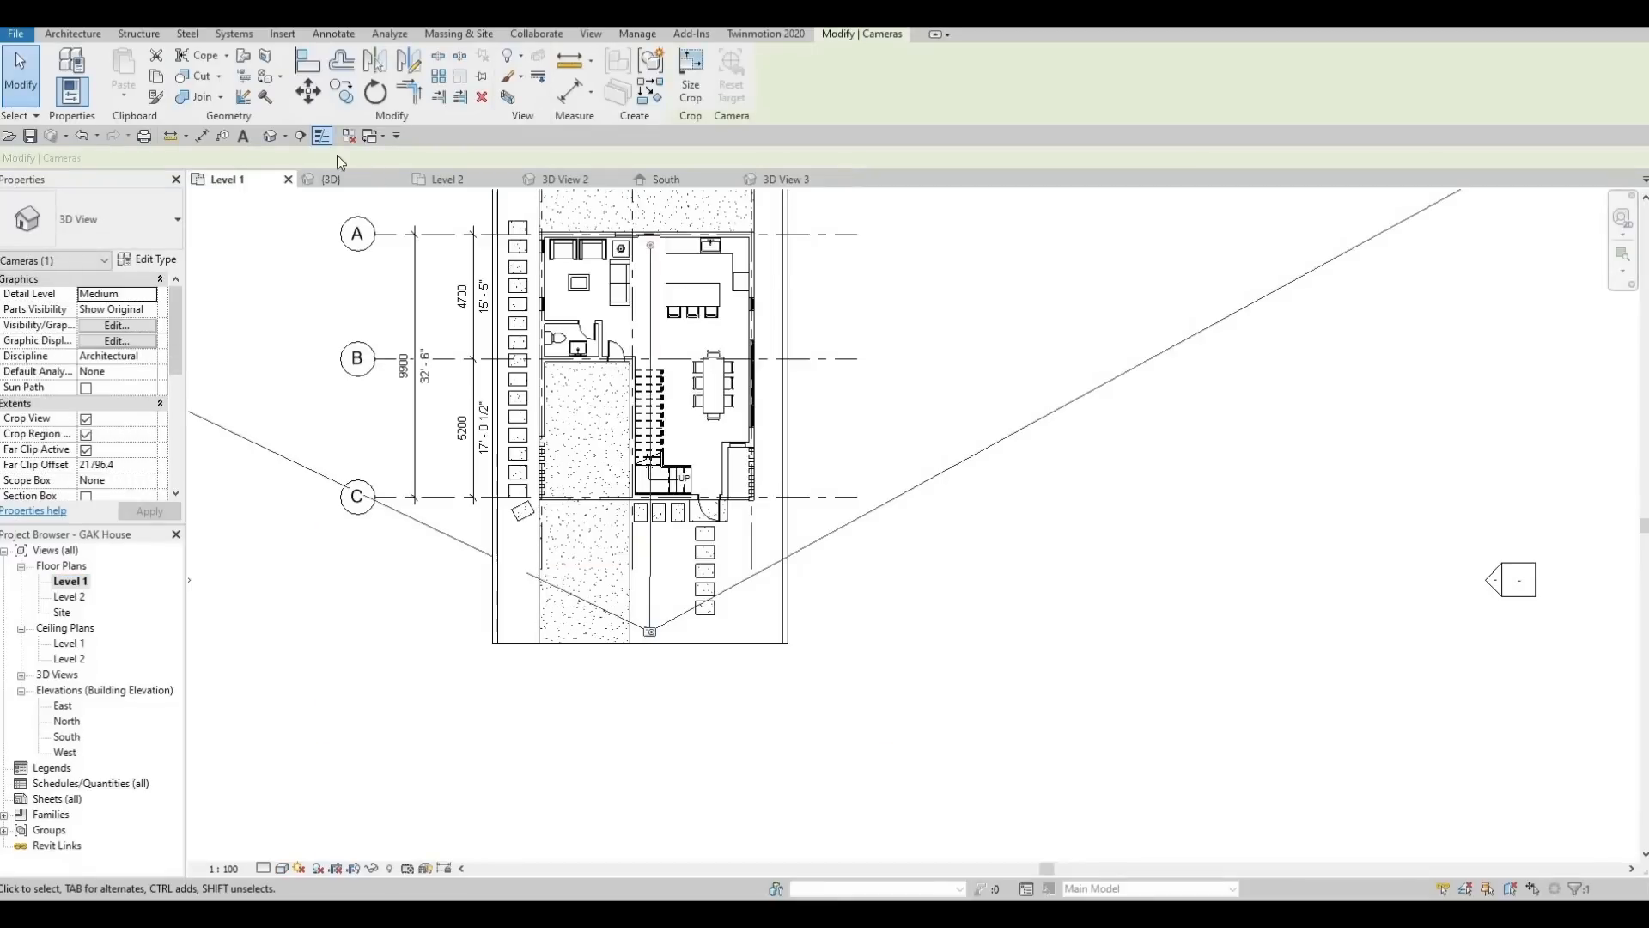
click(271, 135)
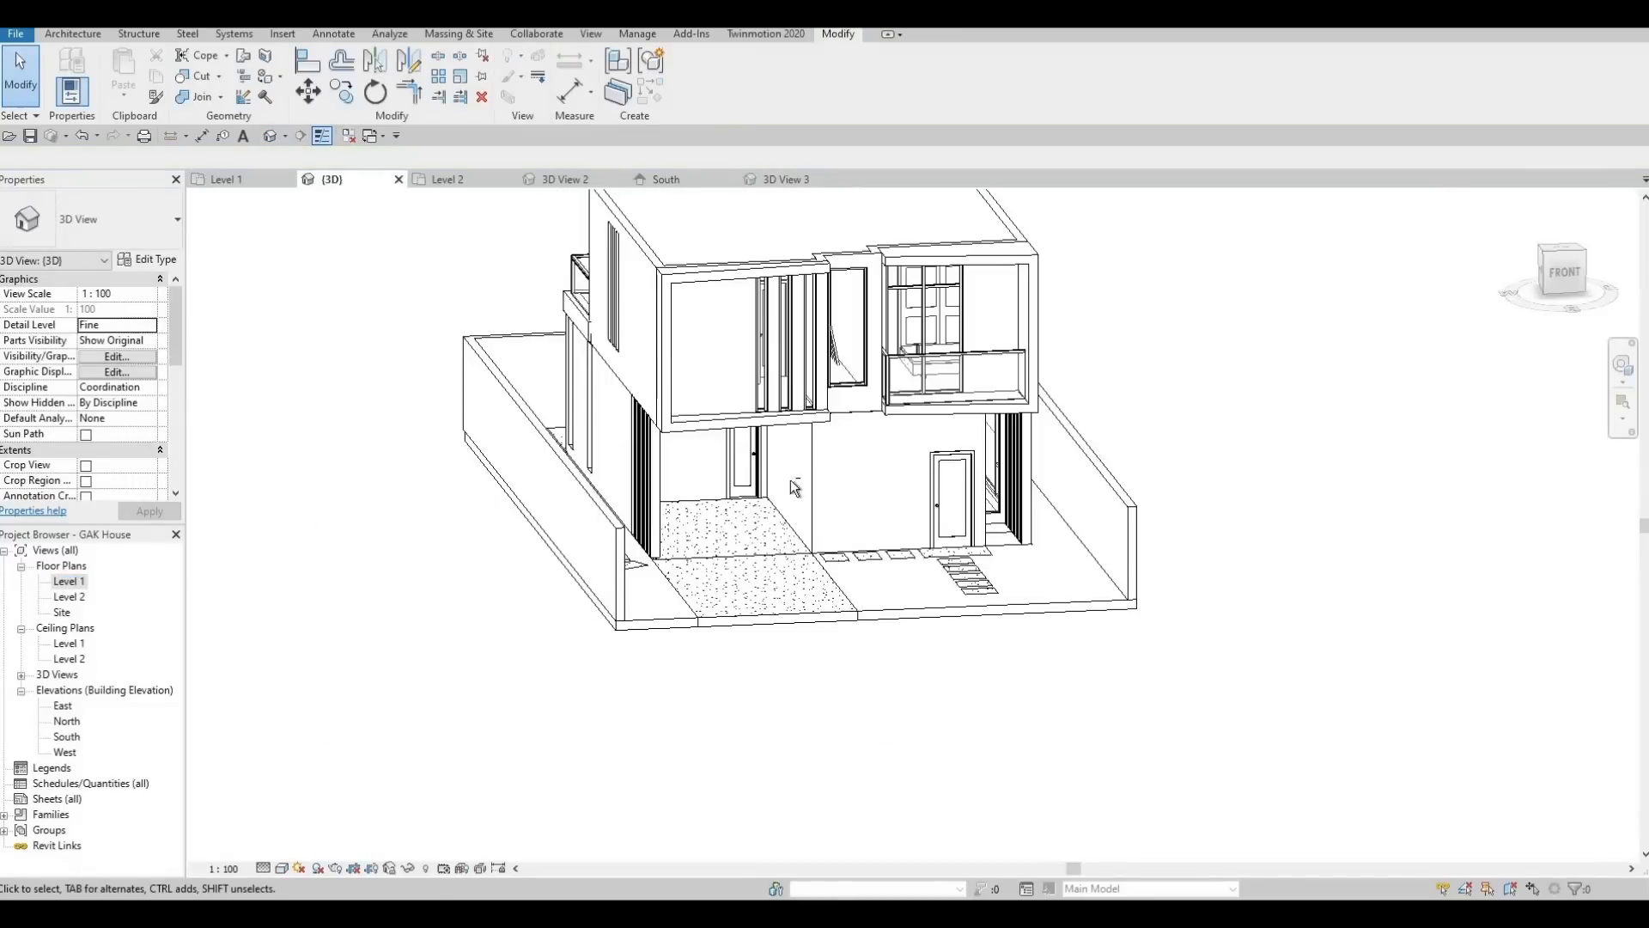
scroll(662, 618, up, 4)
middle_drag(903, 364, 775, 463)
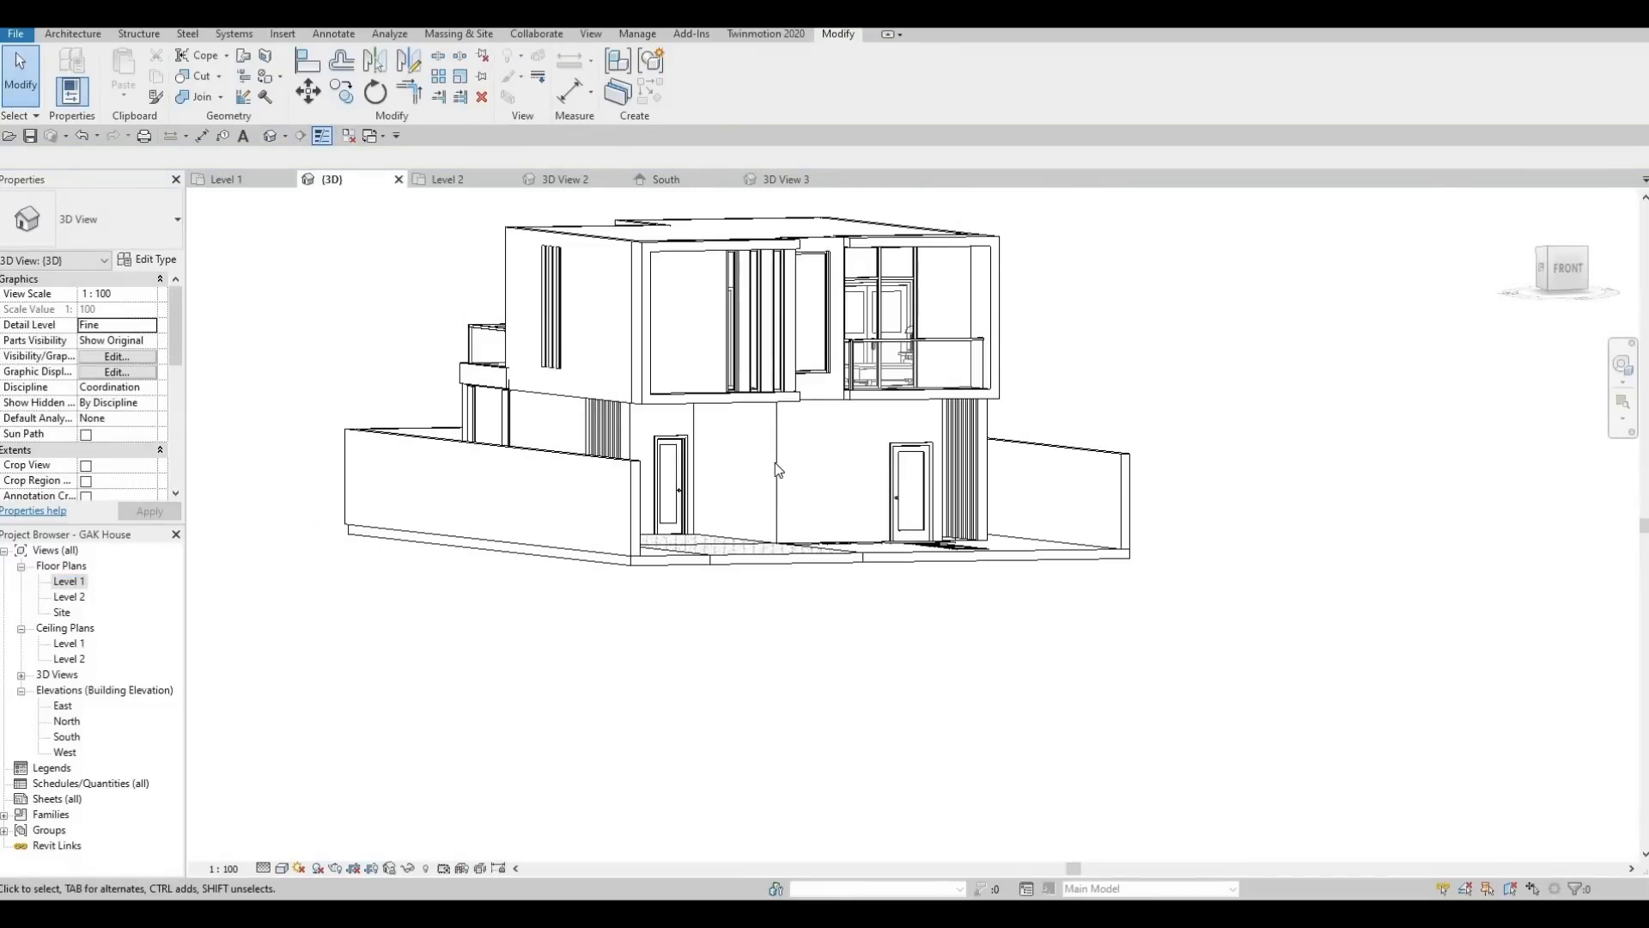
click(779, 470)
scroll(779, 470, up, 2)
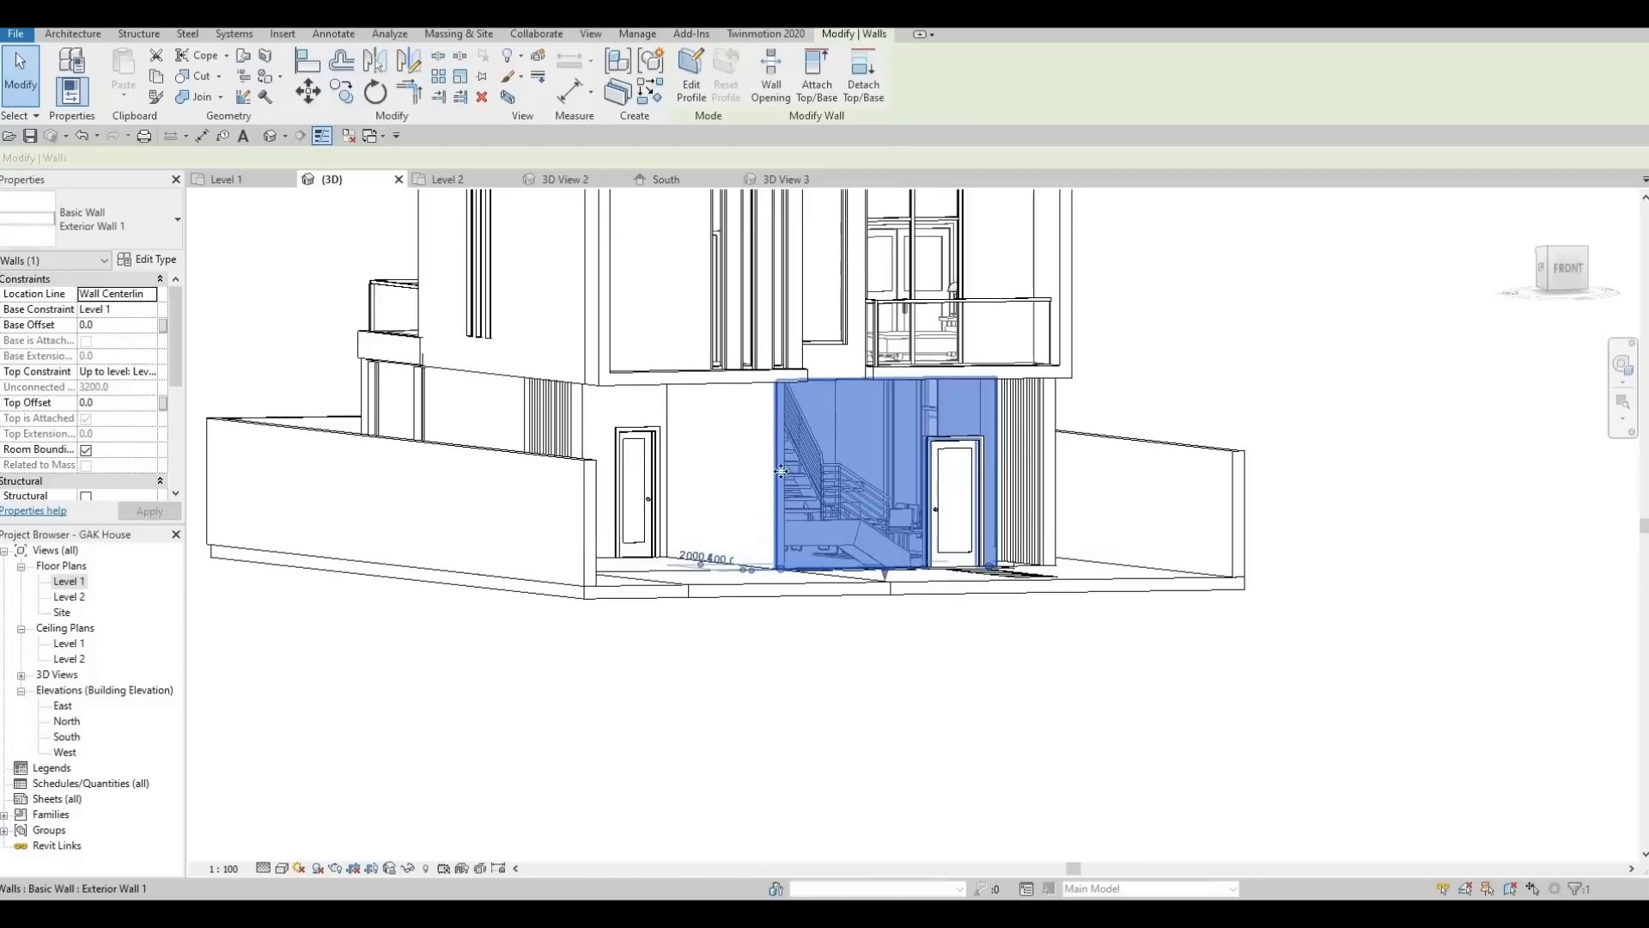
scroll(781, 470, up, 1)
key(Escape)
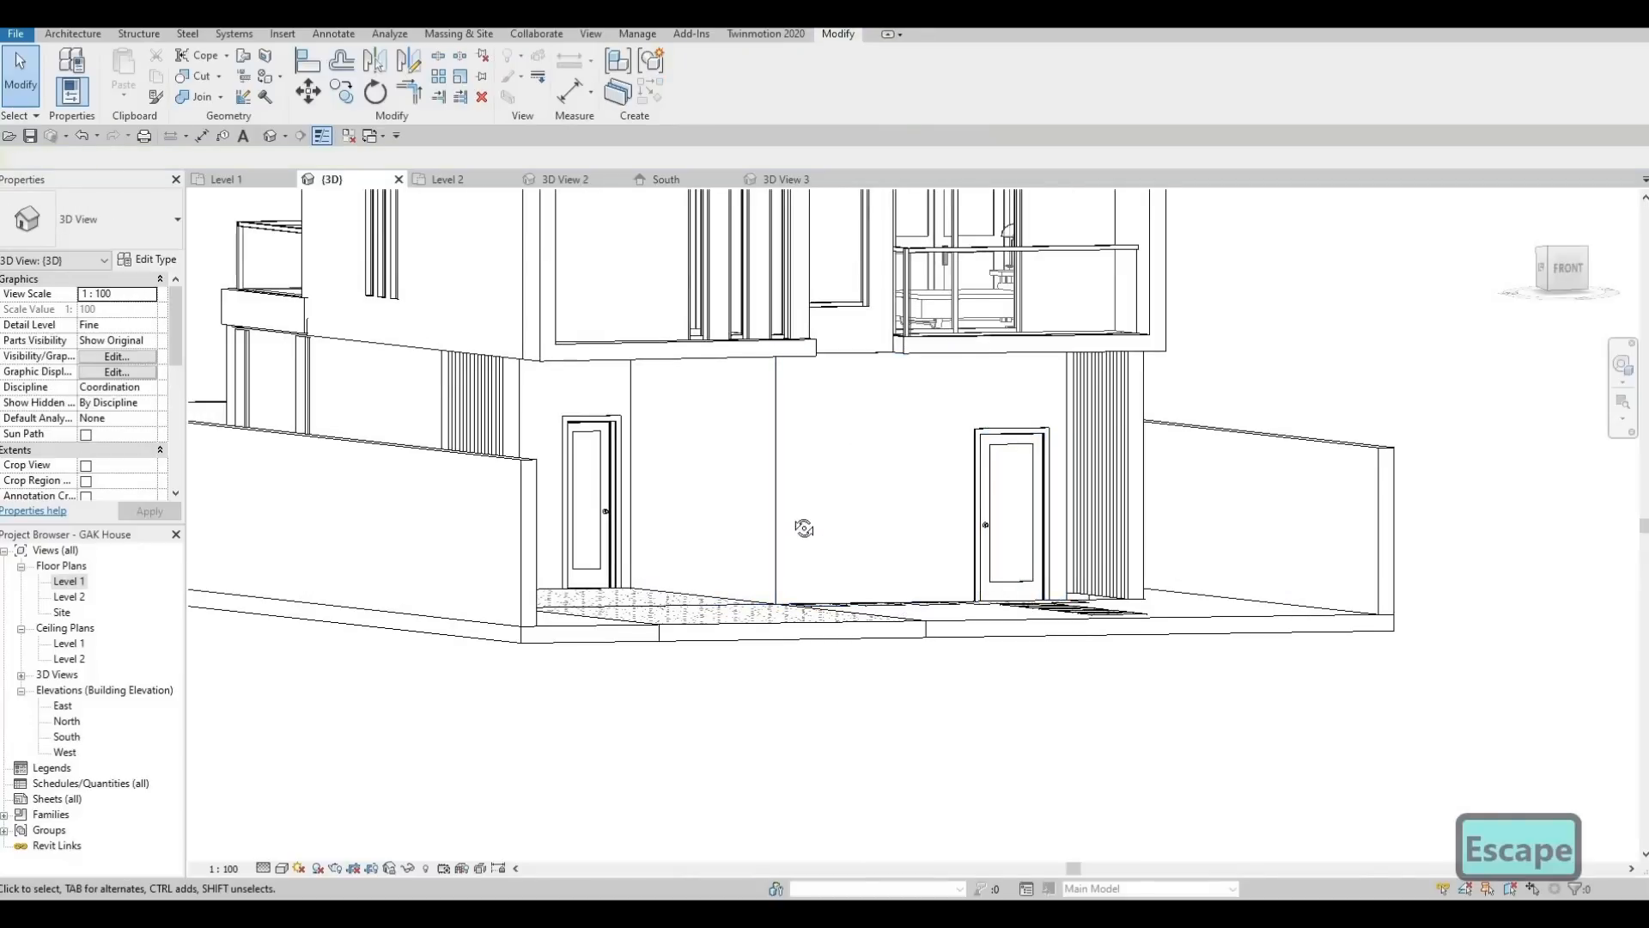
shift+middle_drag(601, 532, 554, 538)
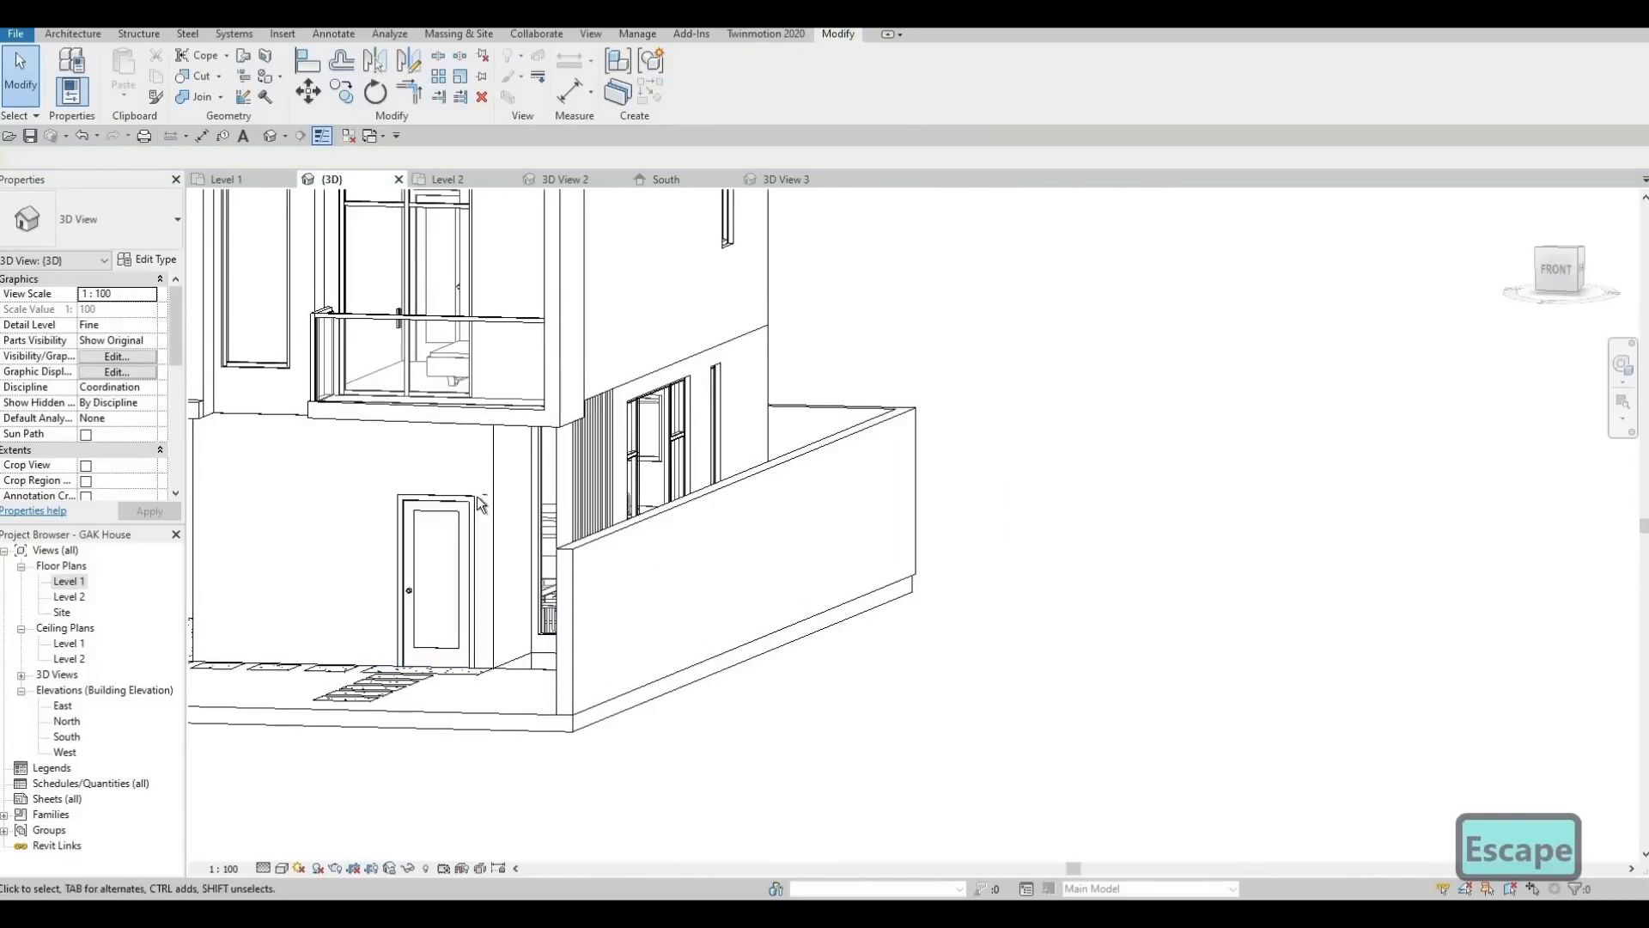
shift+middle_drag(695, 537, 967, 539)
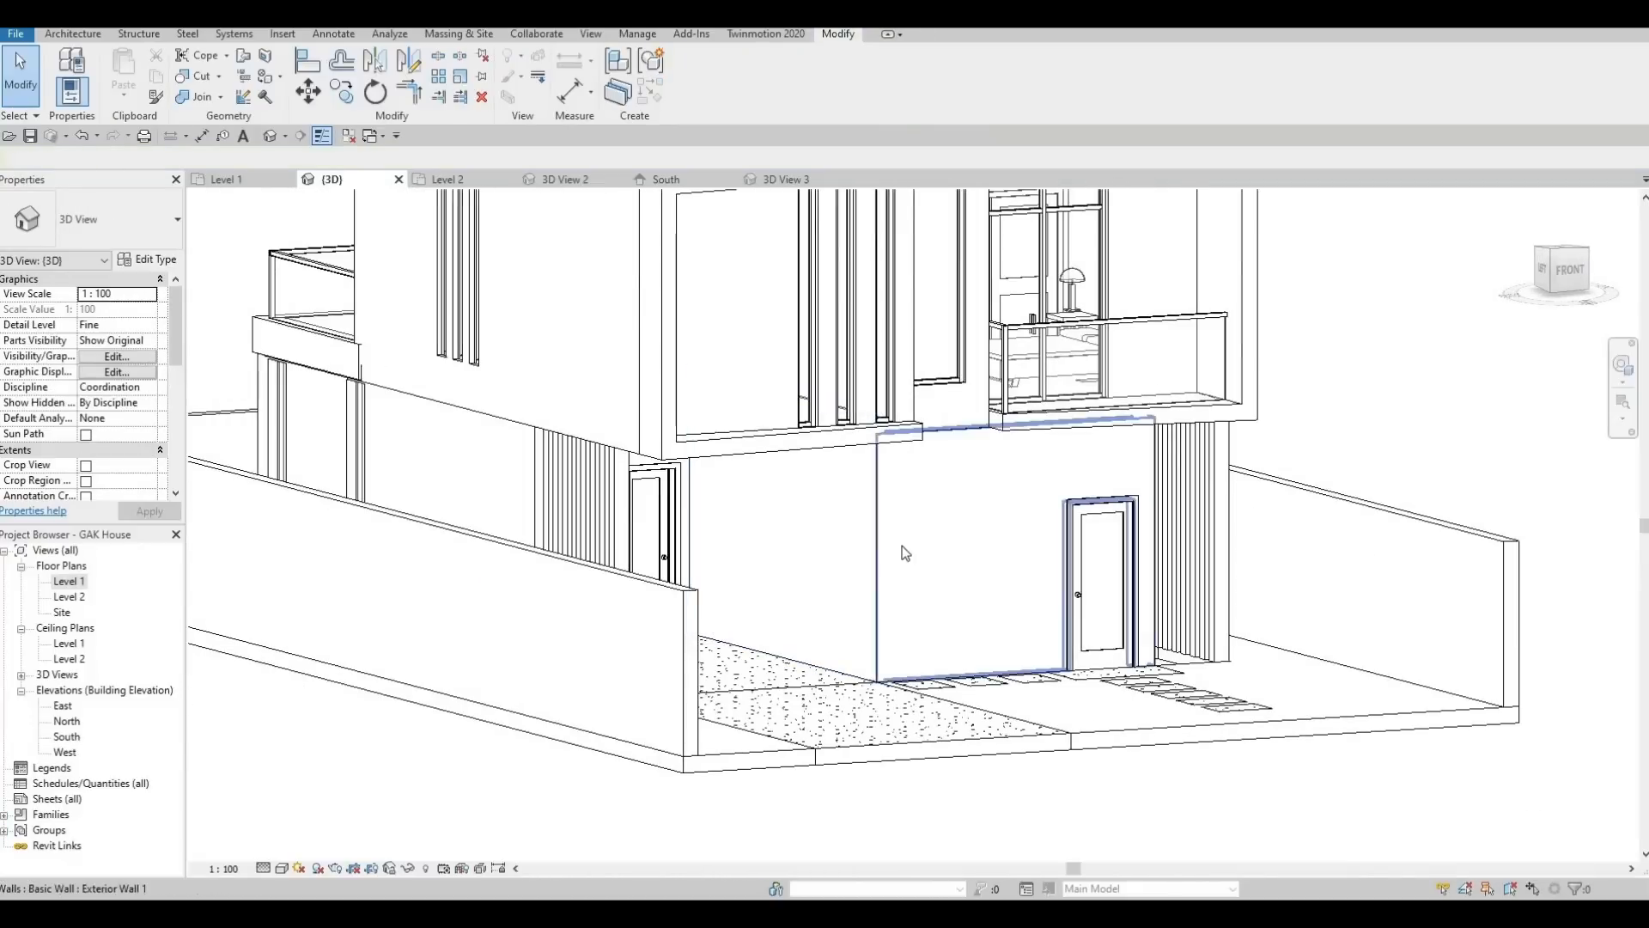
Paint the ground-floor exterior wall faces beside the garage opening and entrance with the EIFS, Exterior Insulation material
click(265, 77)
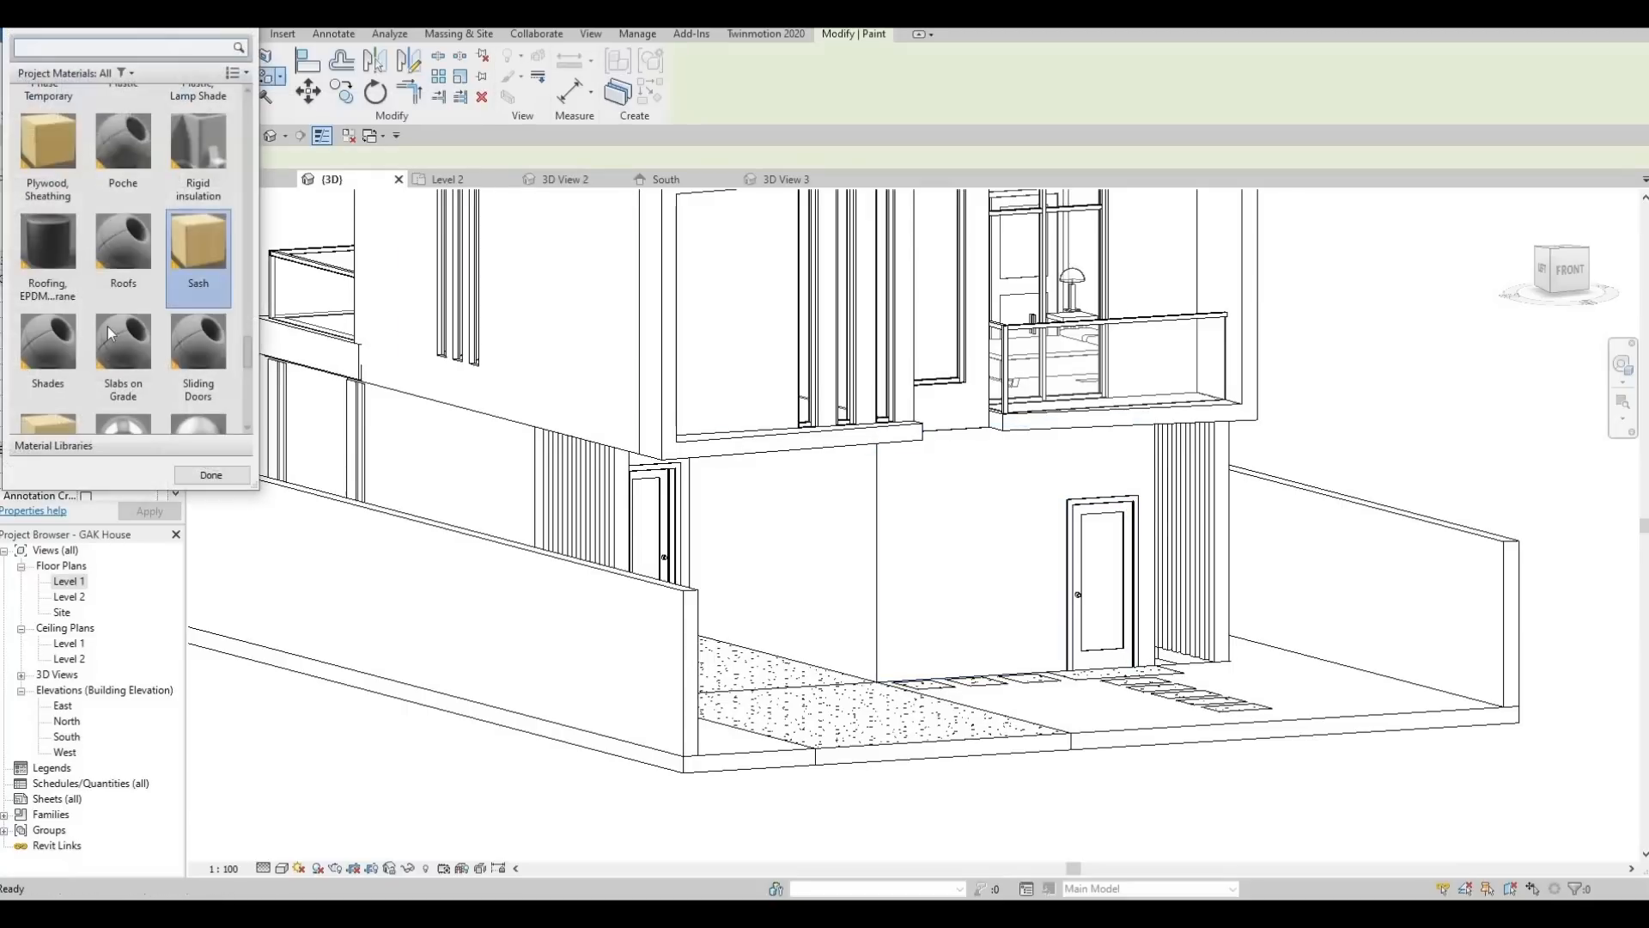
scroll(120, 334, down, 5)
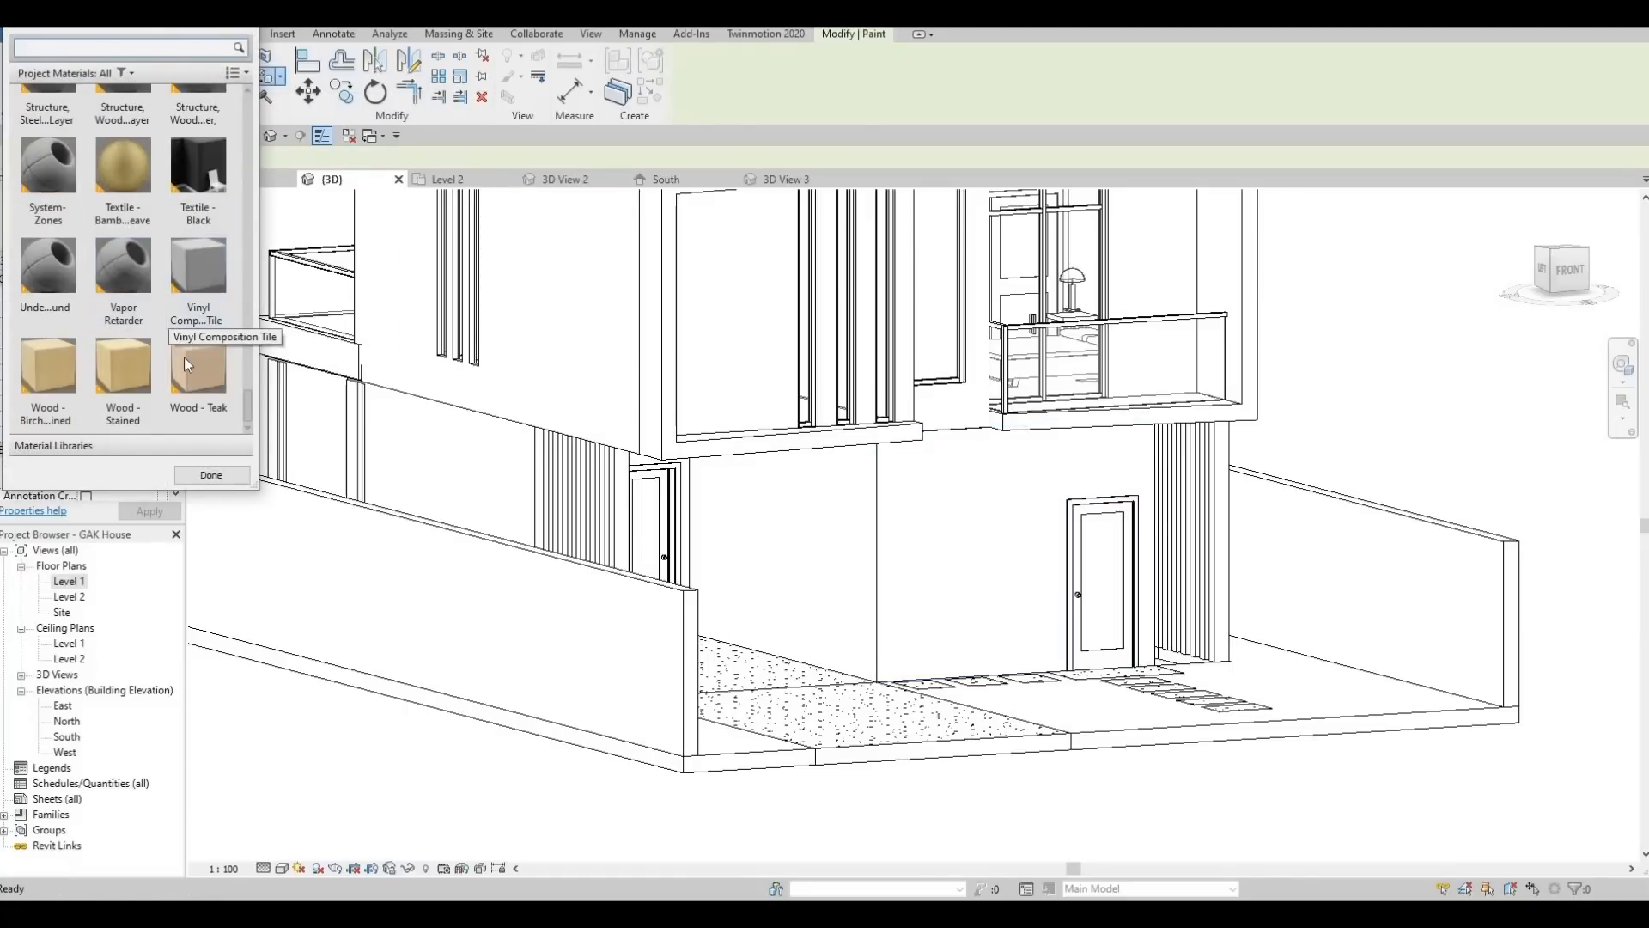
scroll(183, 352, up, 5)
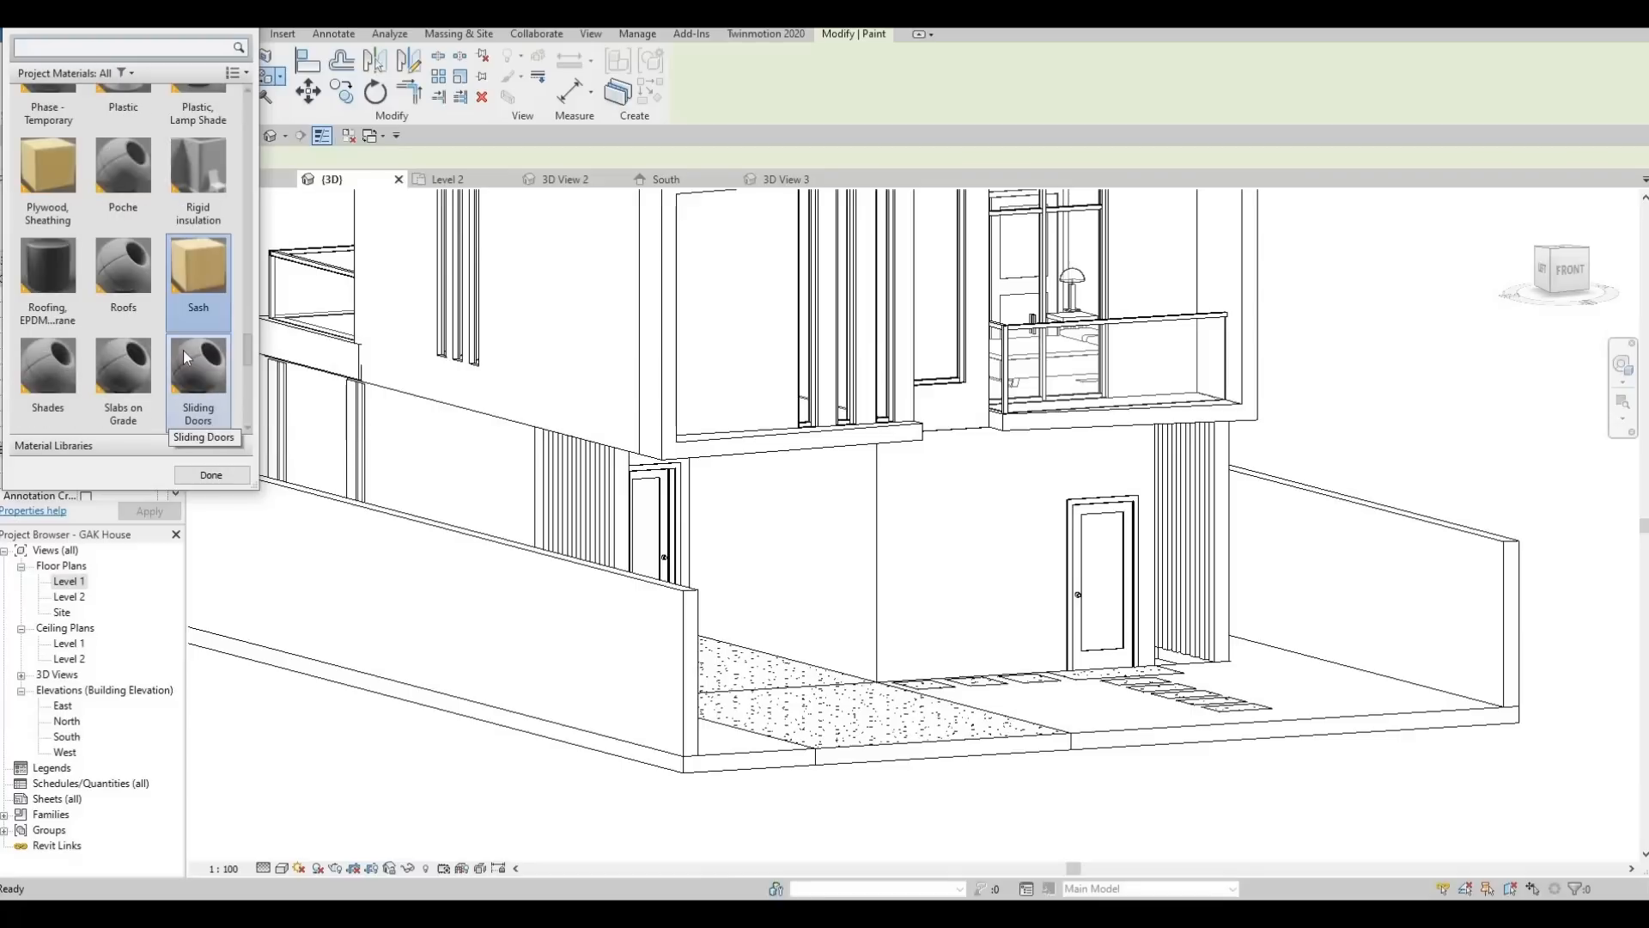
click(47, 183)
scroll(146, 260, up, 5)
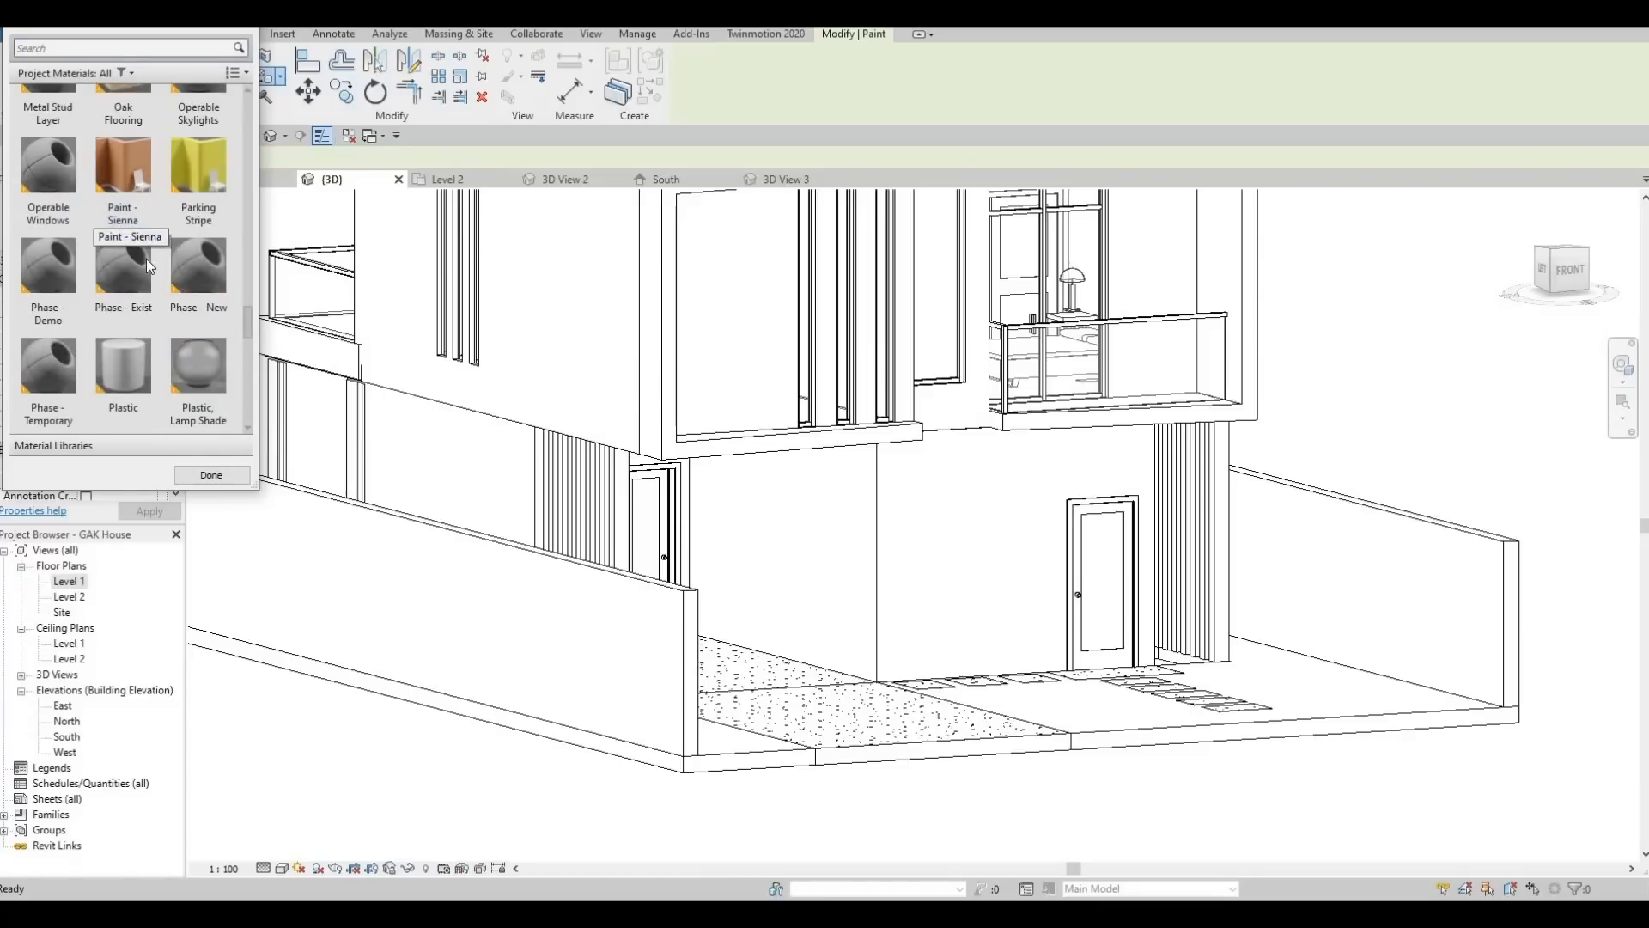
scroll(138, 261, up, 3)
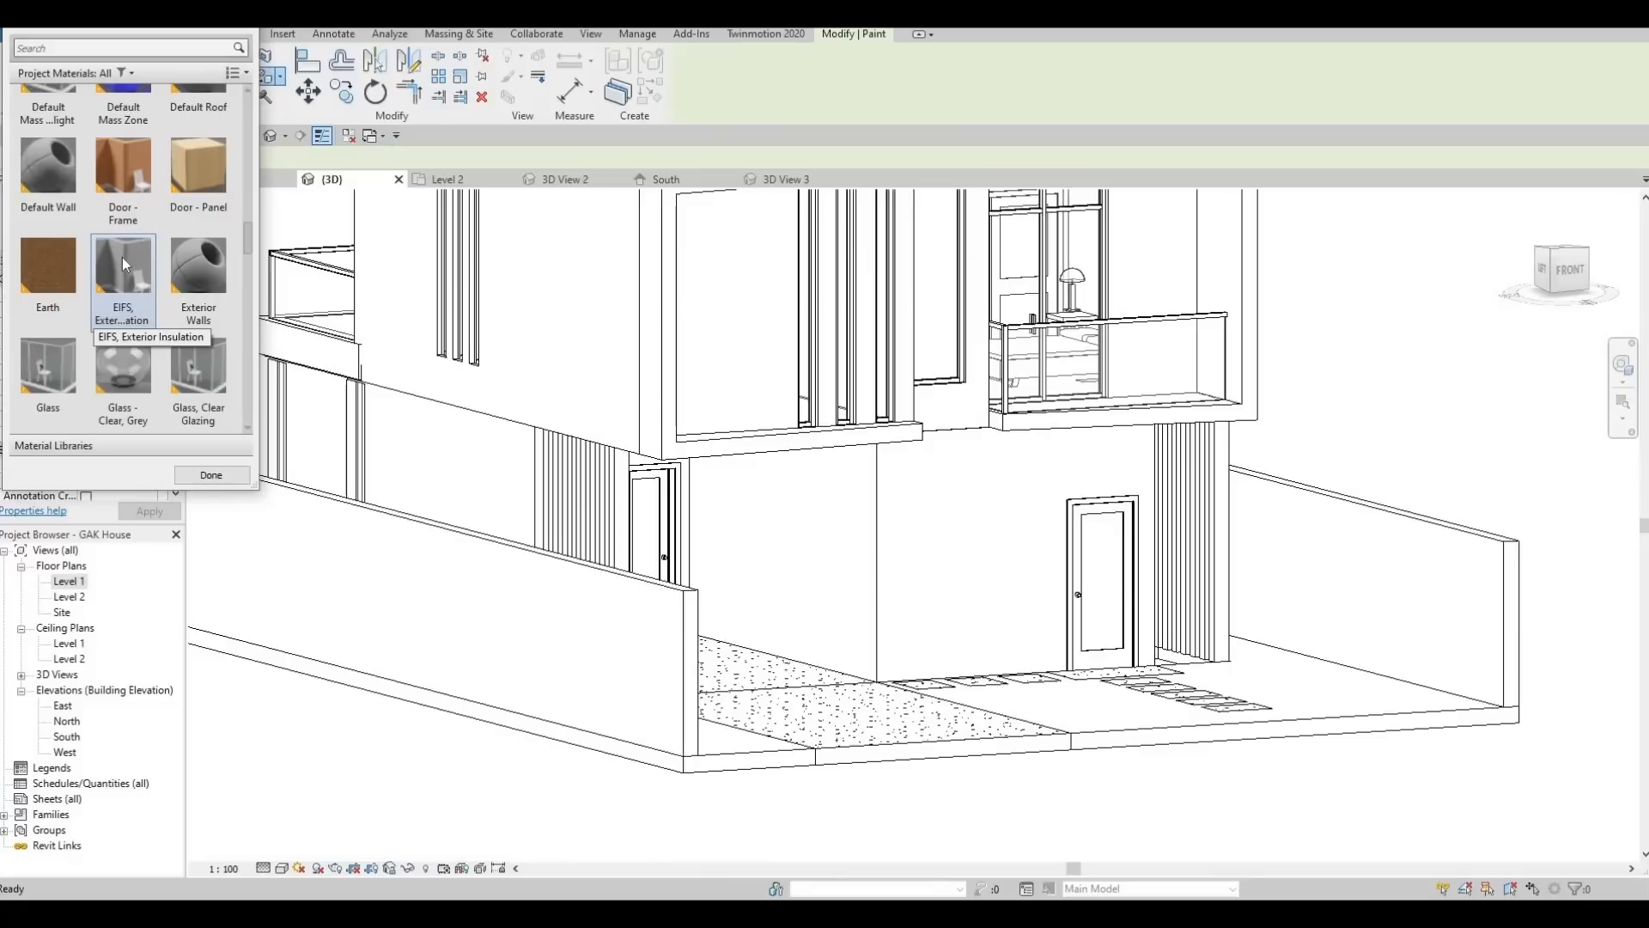
click(123, 273)
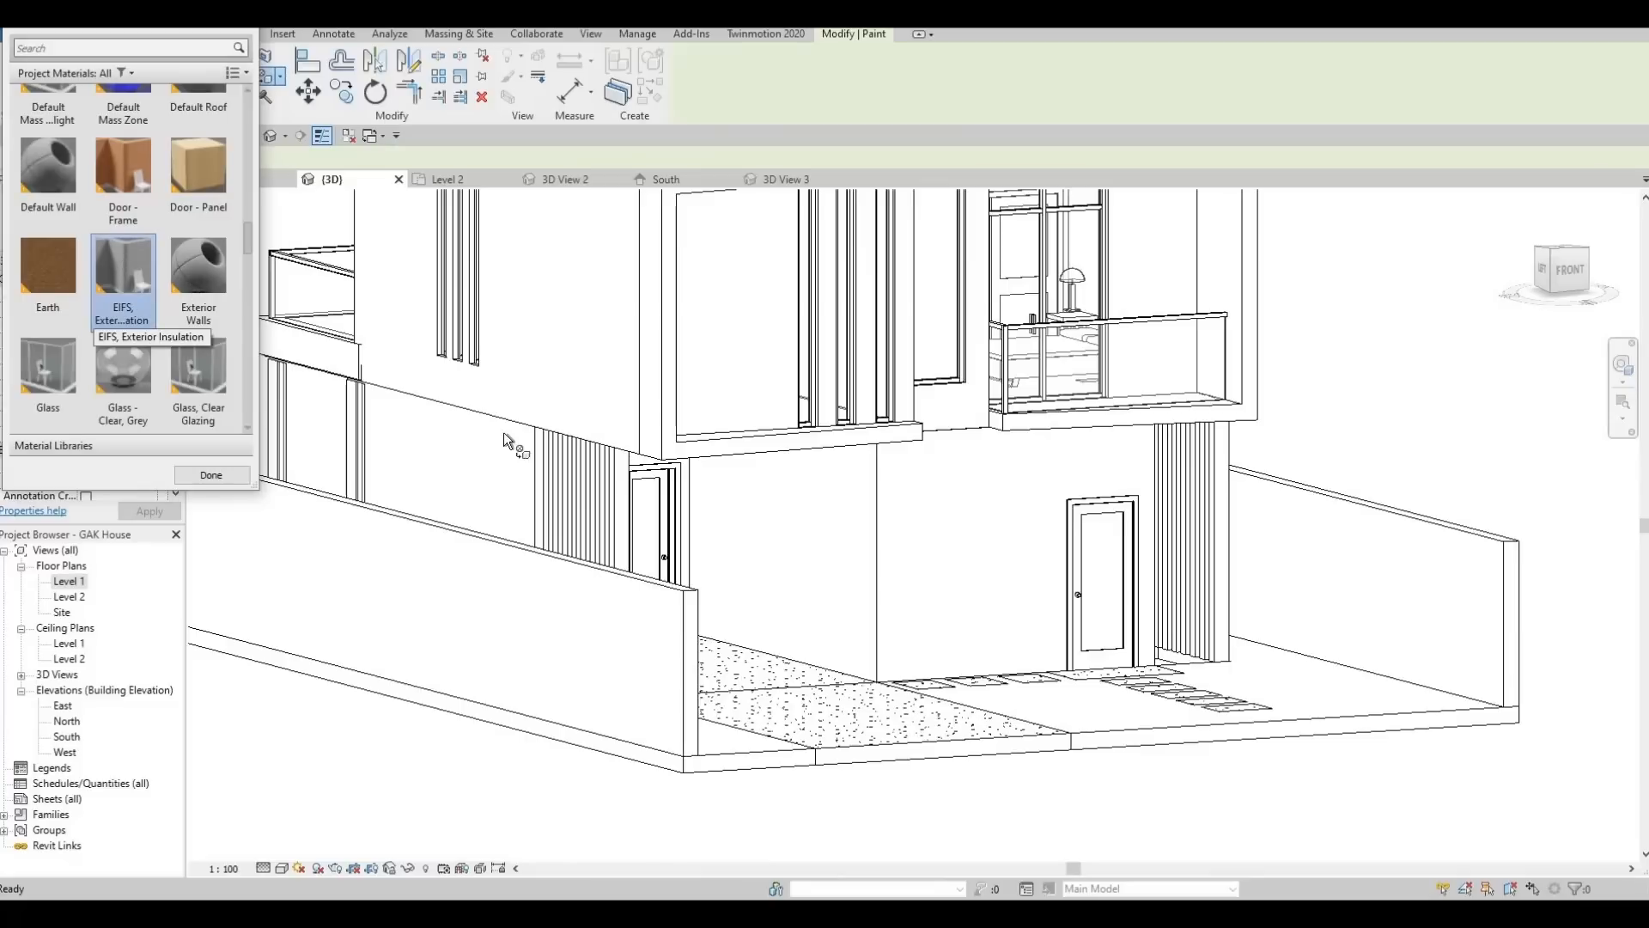
click(842, 570)
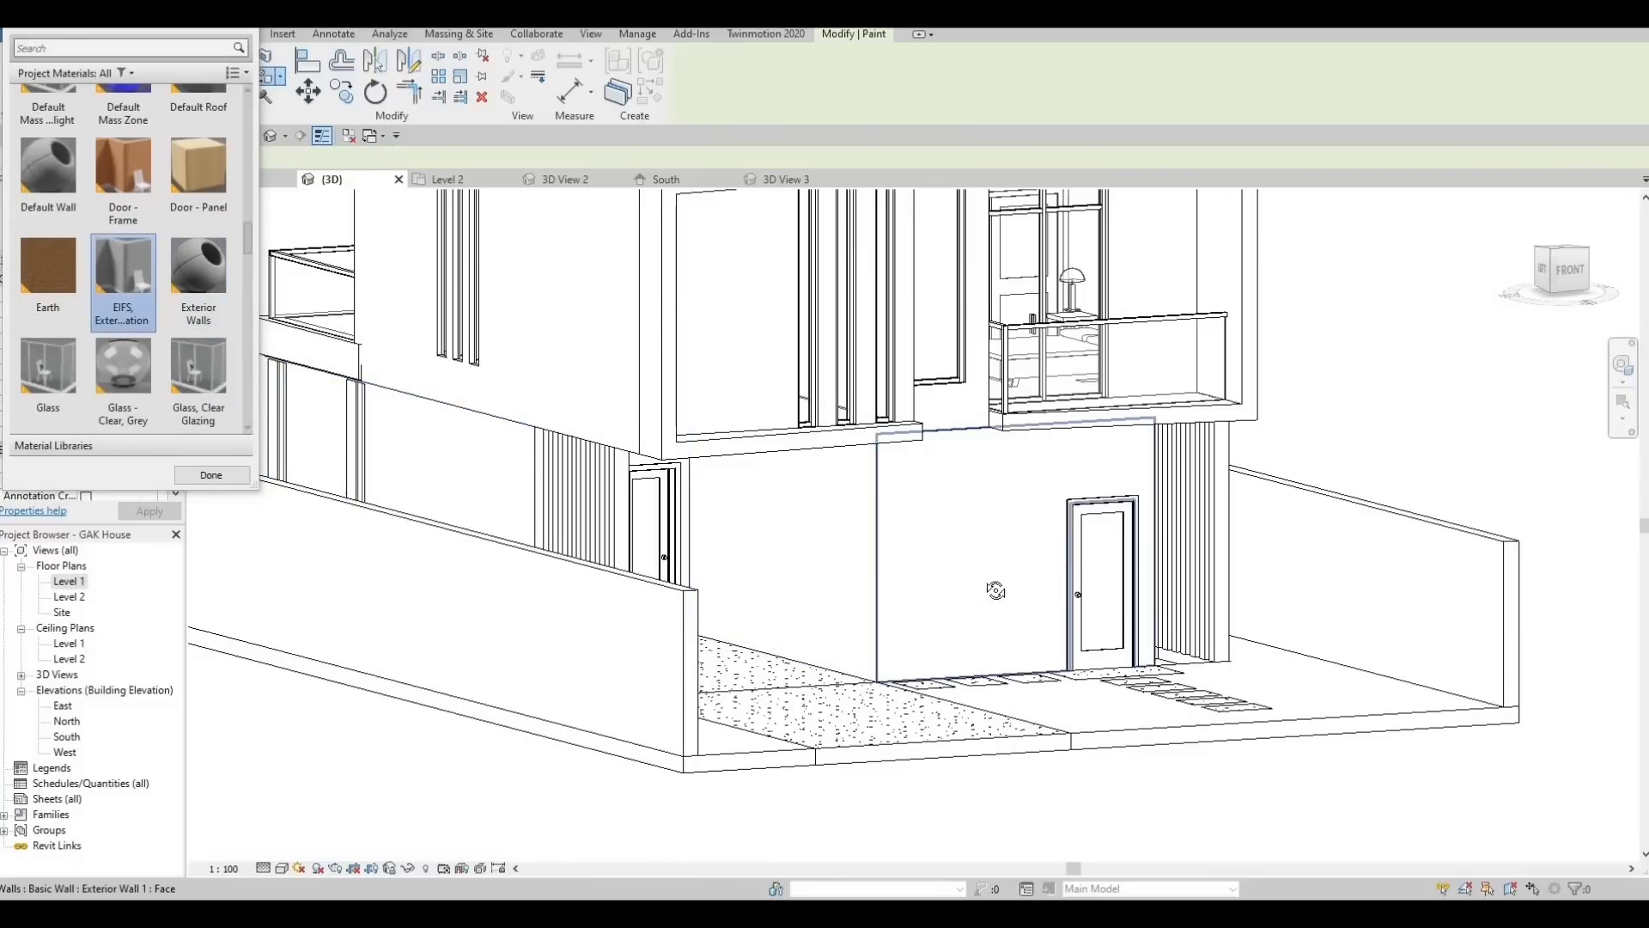
mouse_move(702, 565)
shift+middle_down()
mouse_move(503, 562)
mouse_move(1013, 440)
mouse_move(789, 464)
shift+middle_up()
click(505, 572)
middle_drag(891, 332, 811, 451)
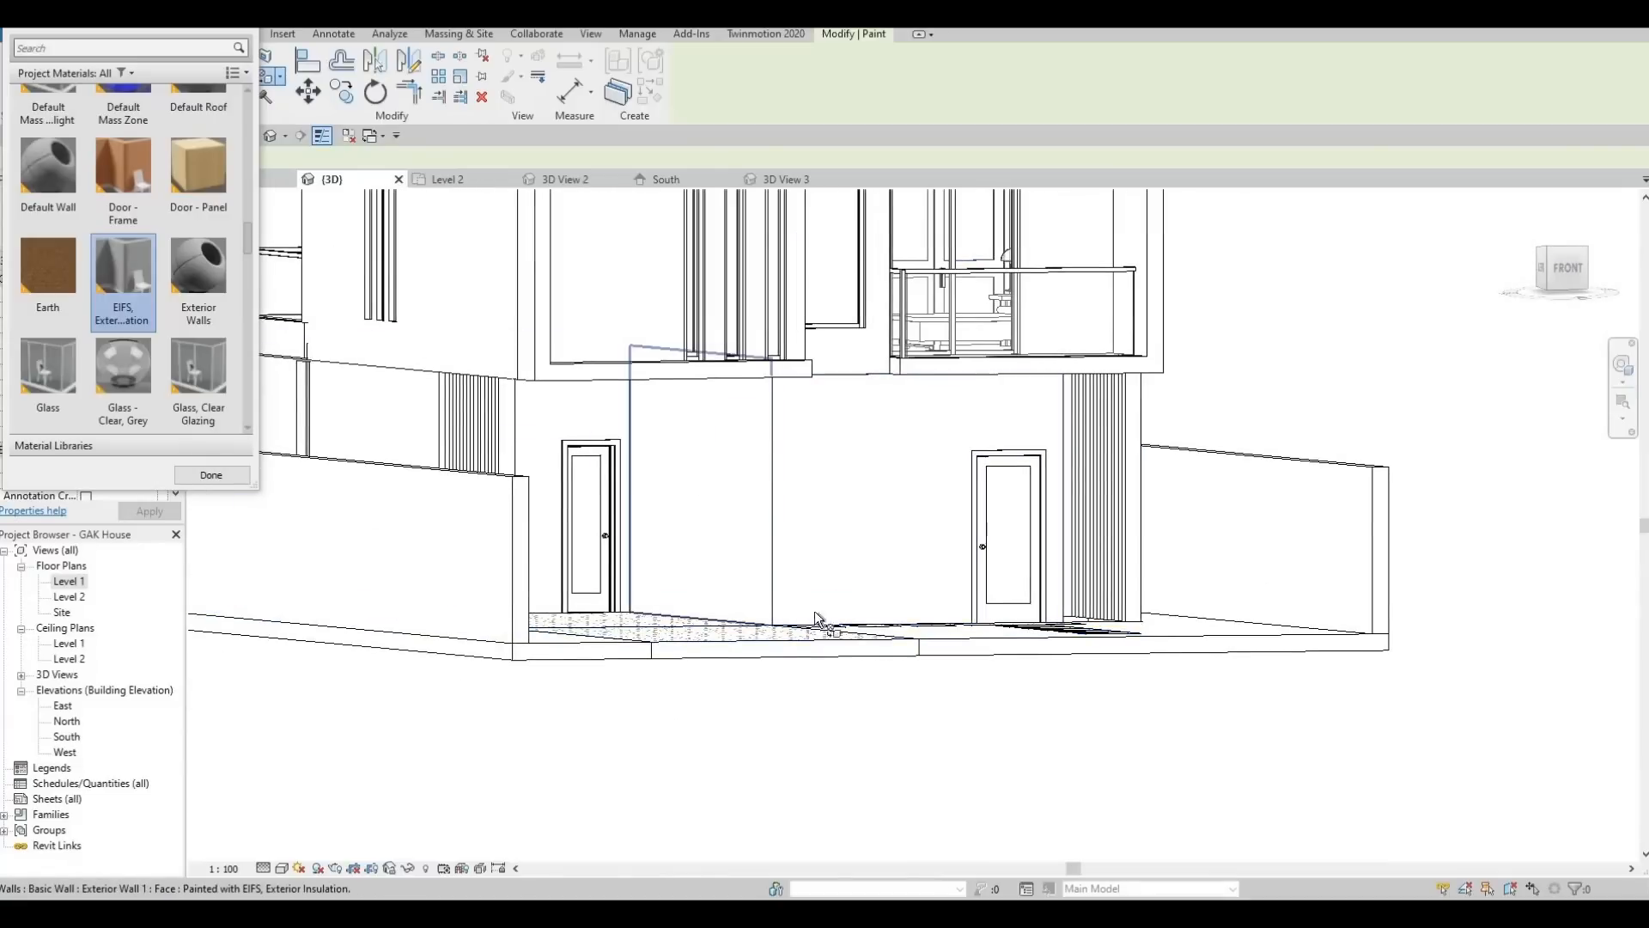
middle_drag(580, 330, 581, 467)
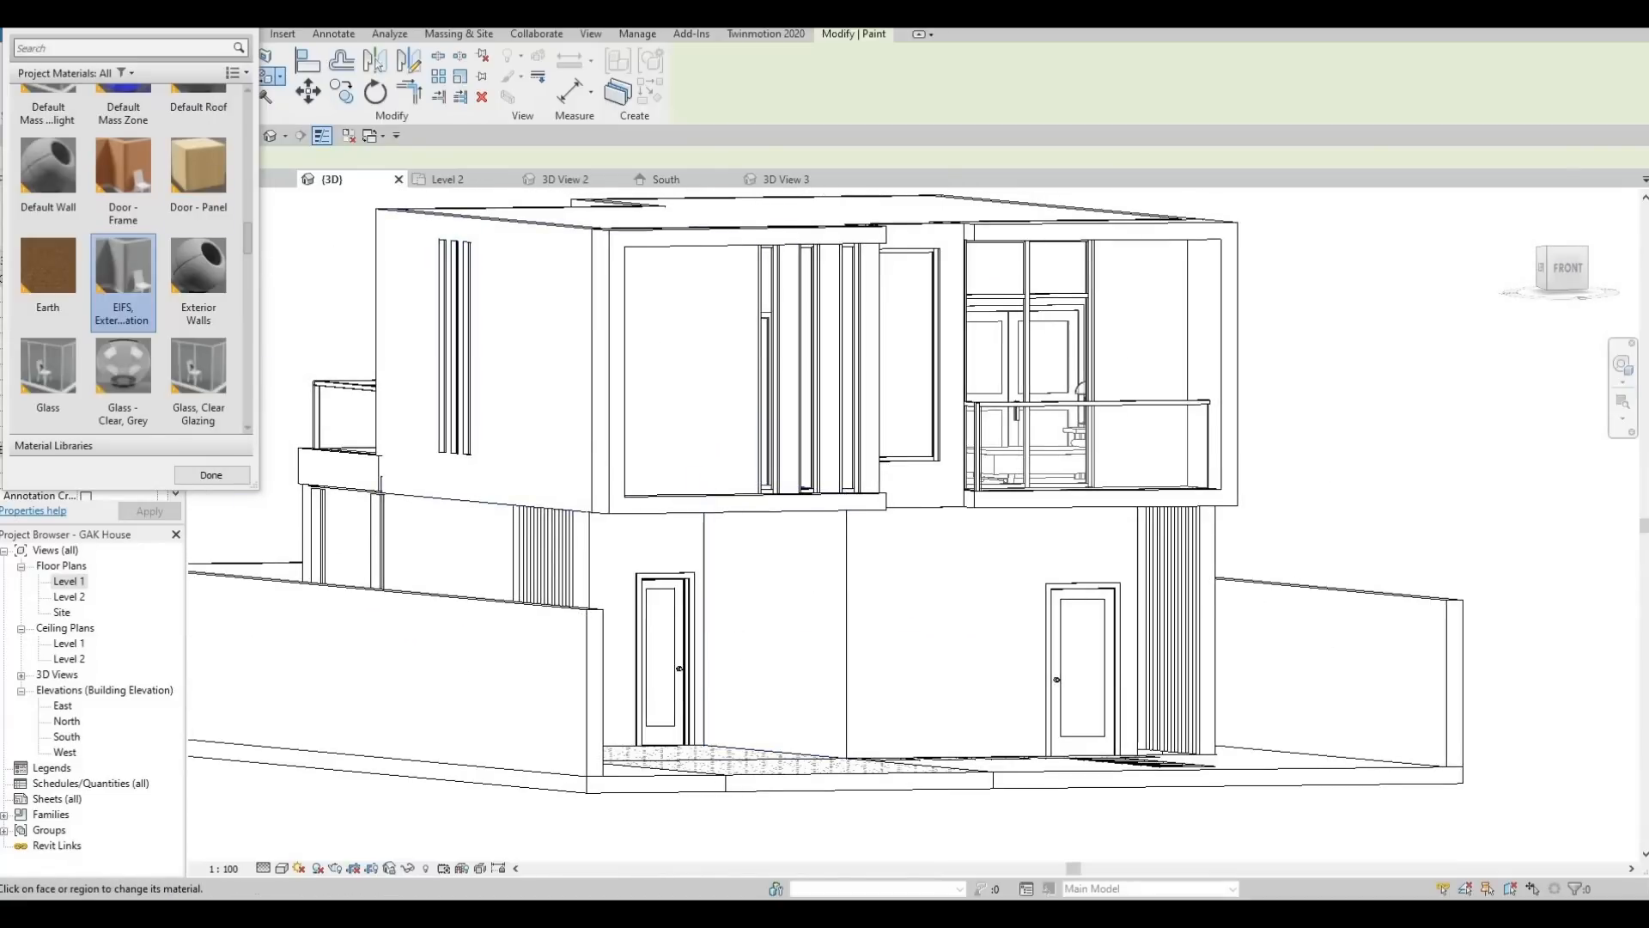
scroll(199, 176, up, 1)
key(Escape)
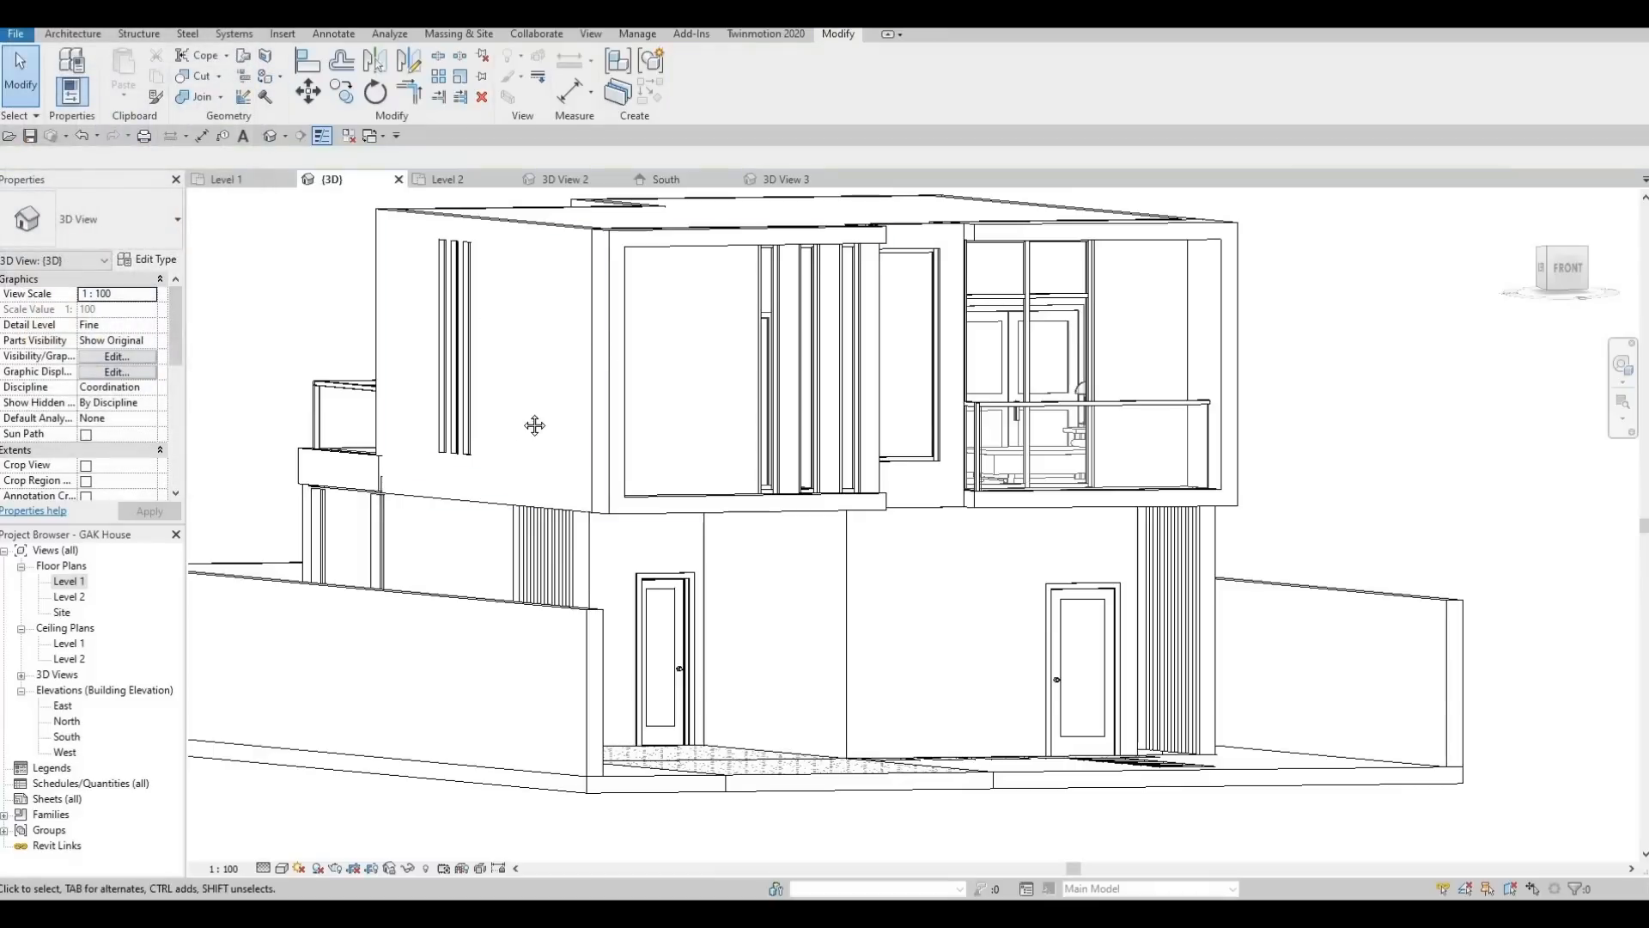
scroll(559, 507, down, 2)
mouse_move(546, 535)
shift+middle_down()
mouse_move(519, 559)
mouse_move(547, 518)
mouse_move(570, 523)
shift+middle_up()
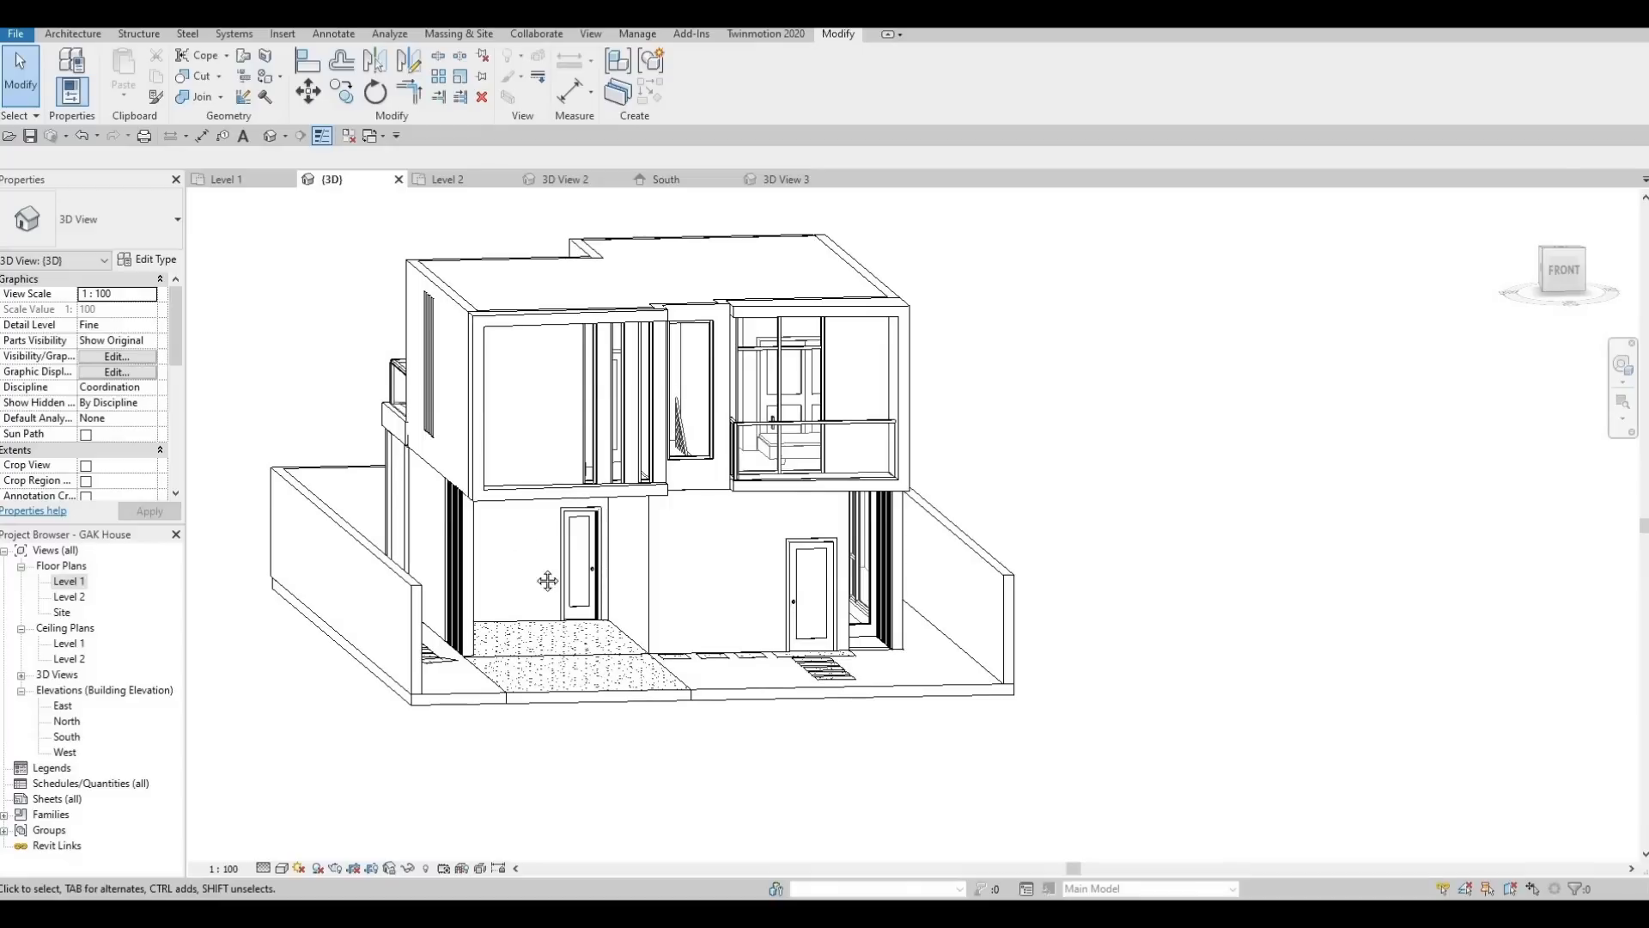
middle_drag(630, 580, 680, 619)
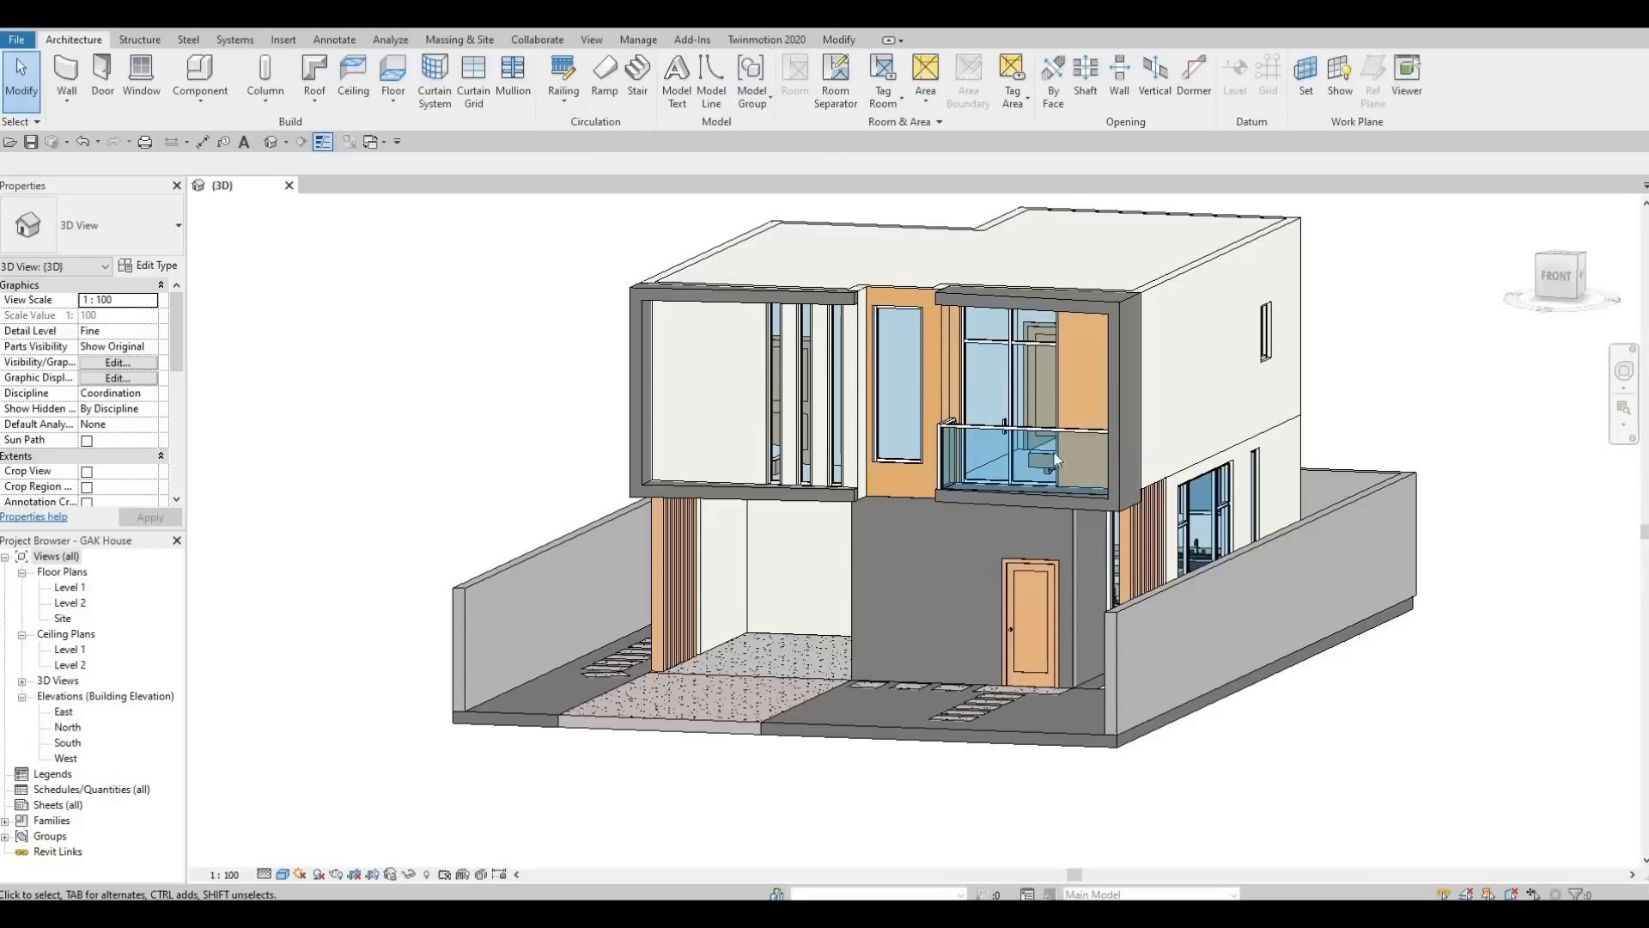
On the Level 1 floor plan, delete the dining table together with all its chairs
double_click(70, 589)
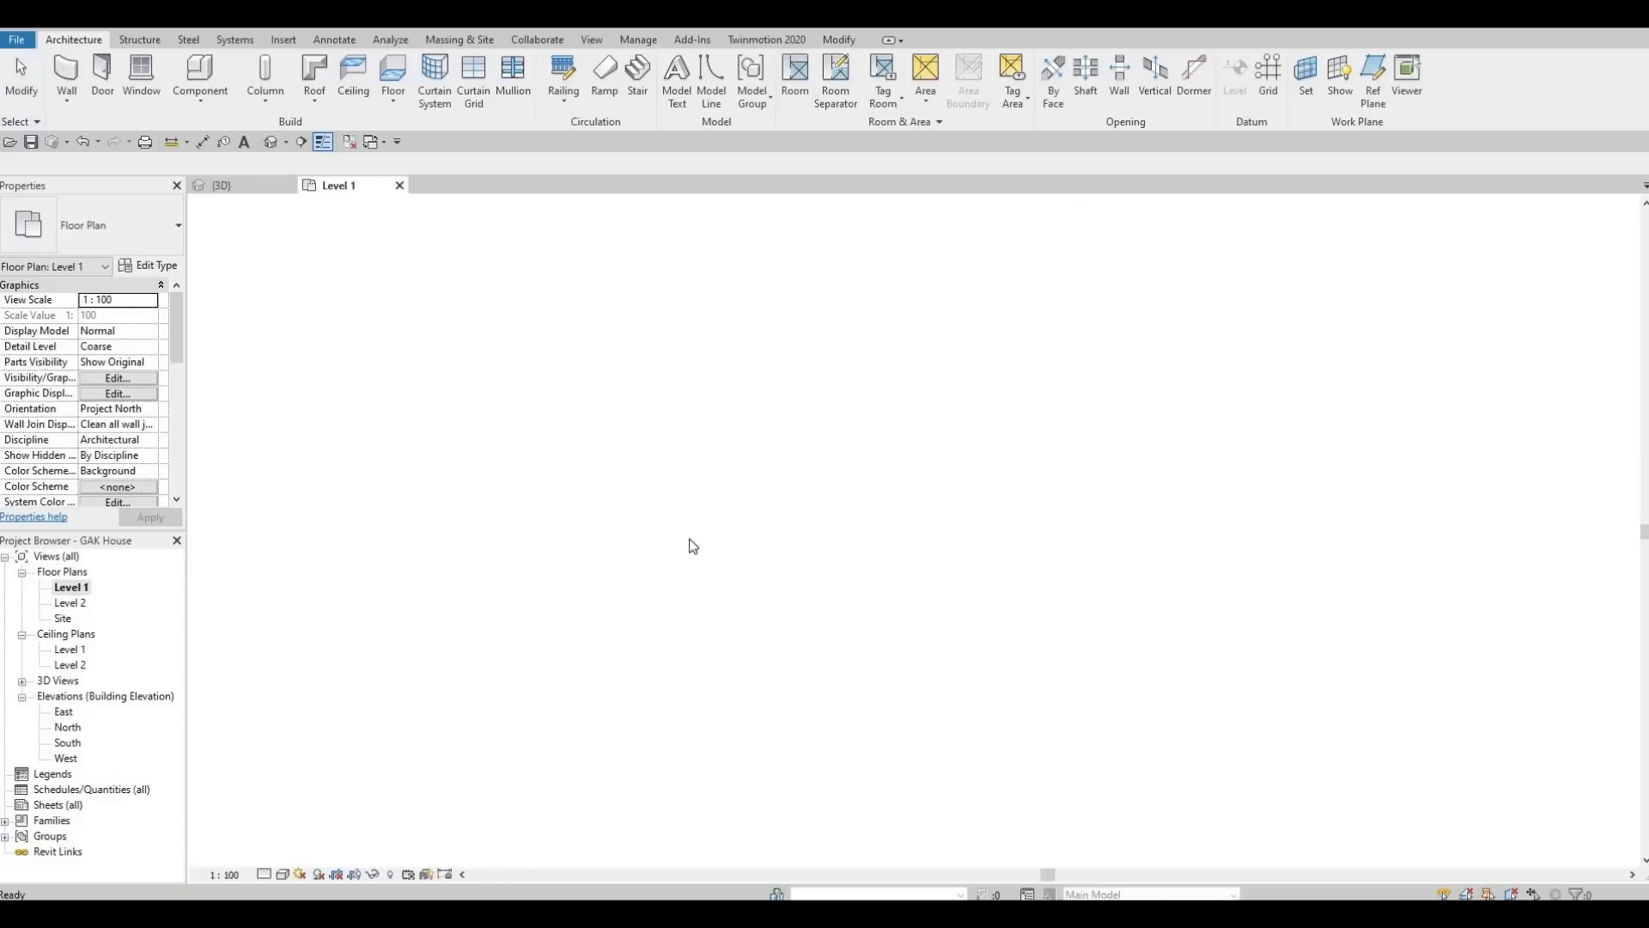
scroll(885, 410, up, 7)
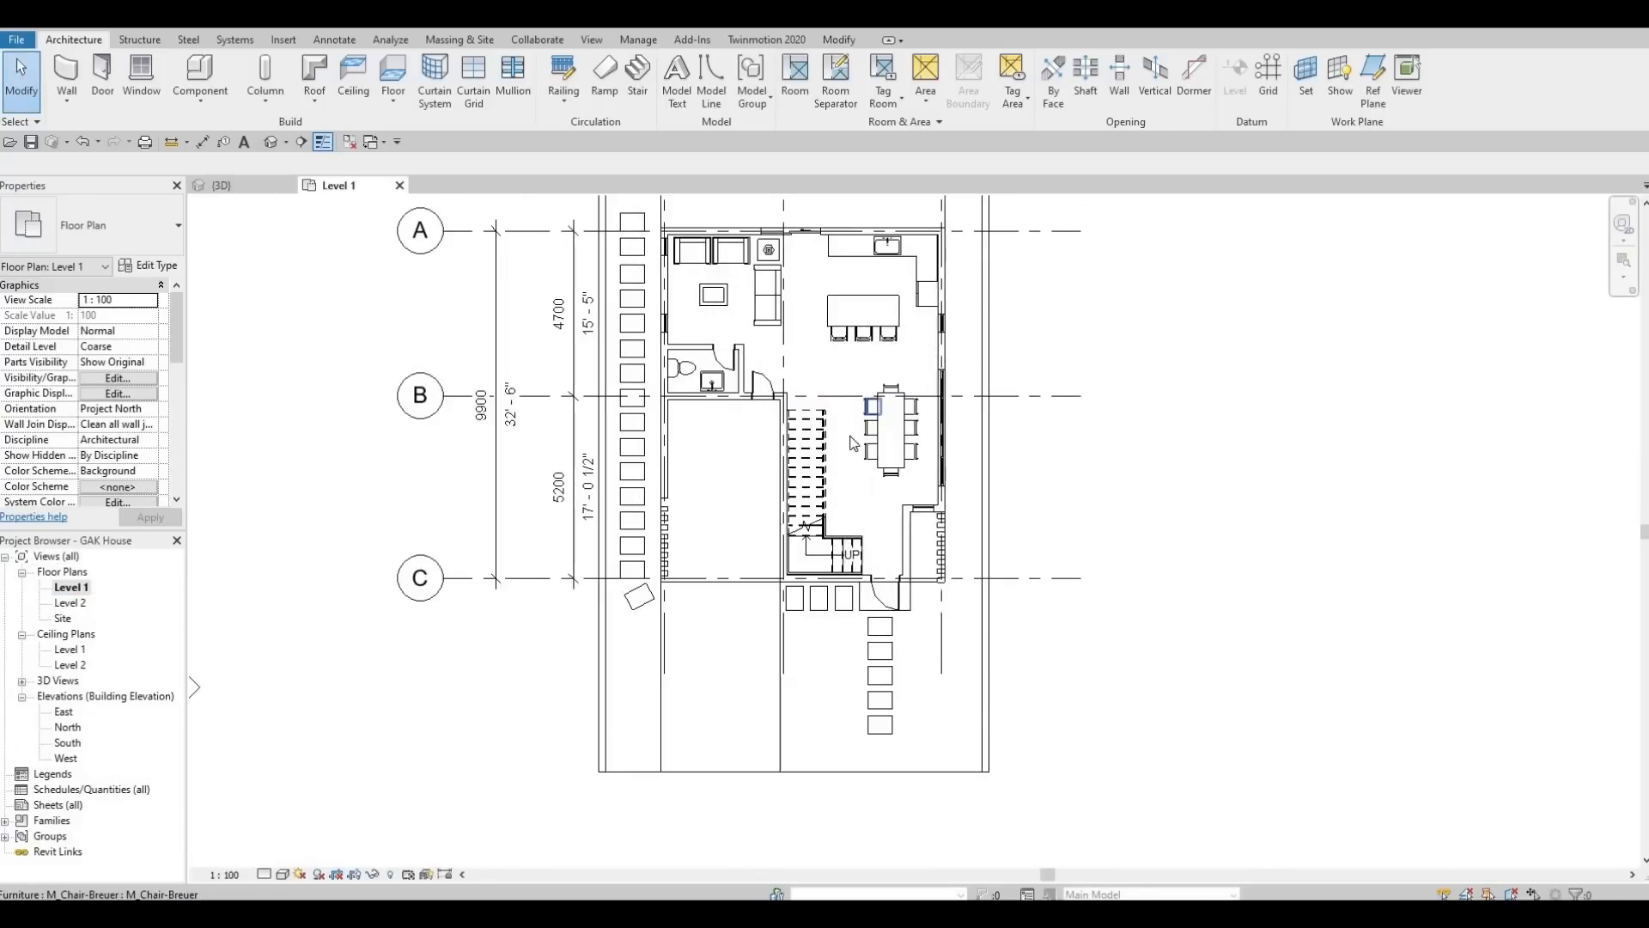
middle_drag(835, 477, 836, 527)
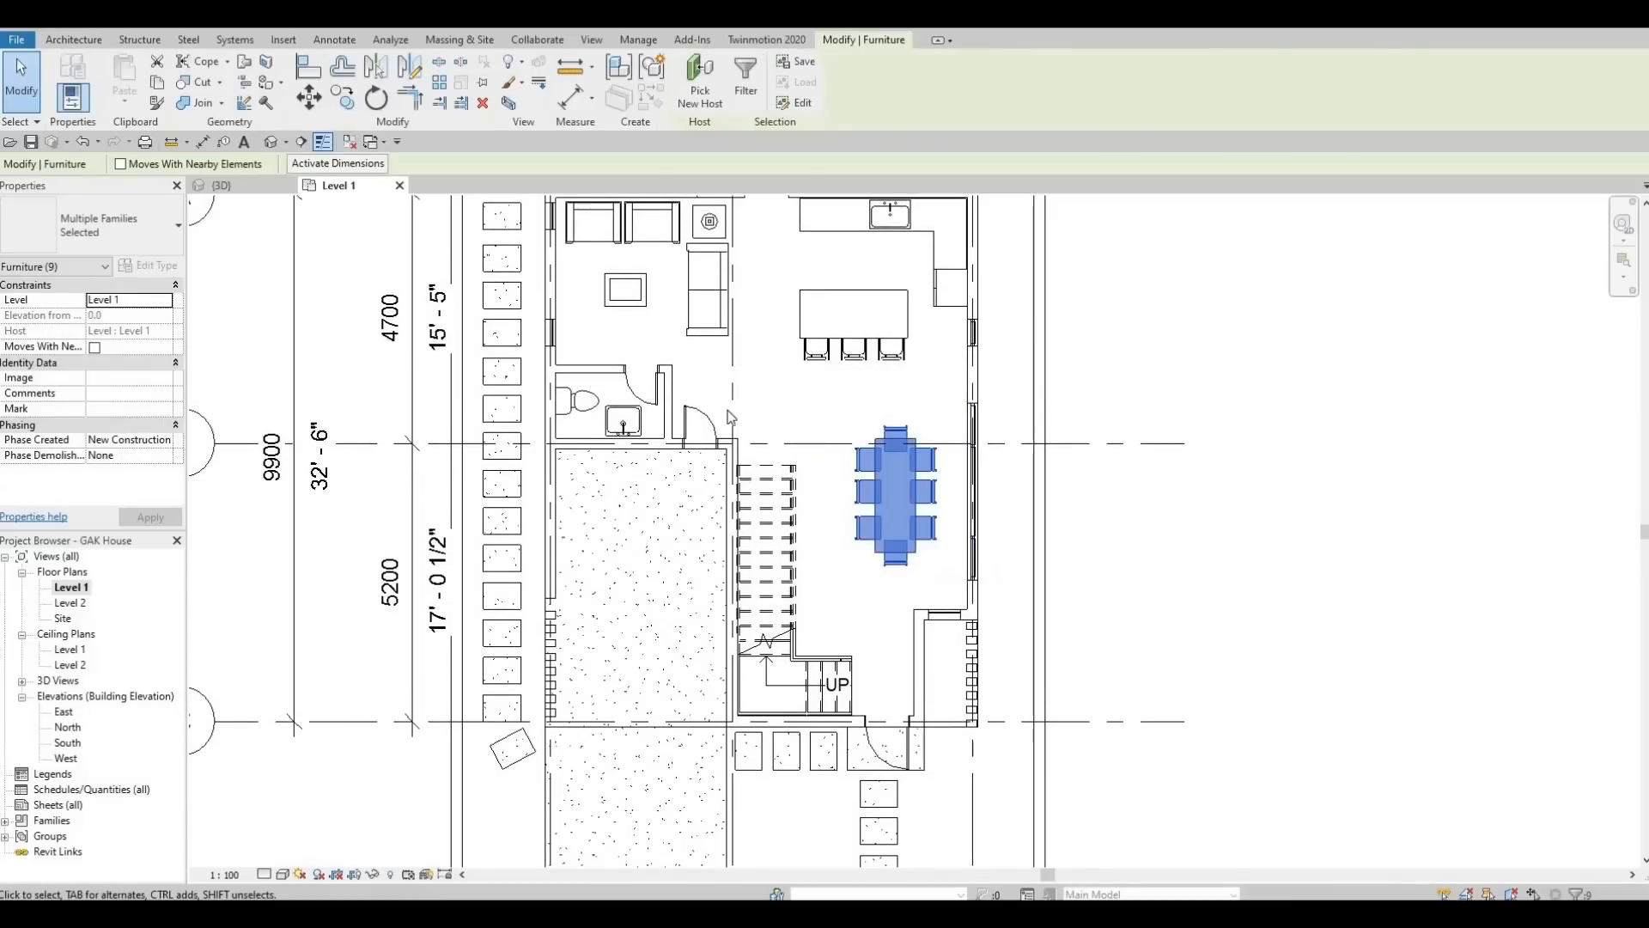
click(880, 597)
middle_drag(635, 248, 657, 399)
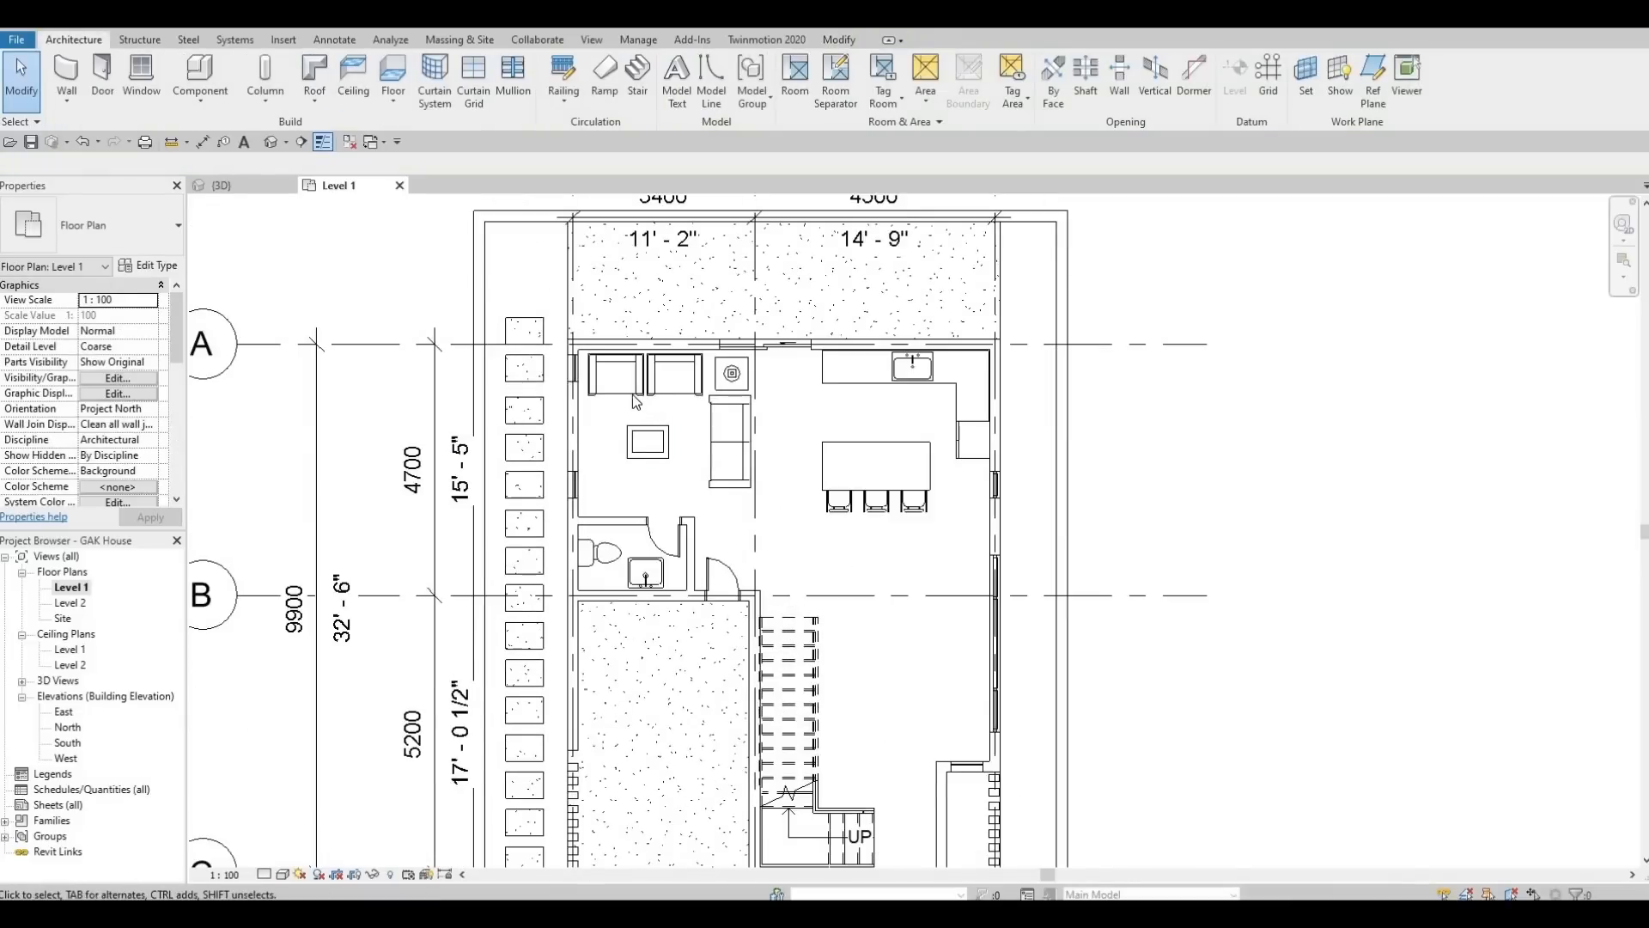
Delete the Level 1 living room's two armchairs, side table with lamp, sofa and coffee table
click(674, 378)
key(Delete)
click(614, 378)
key(Delete)
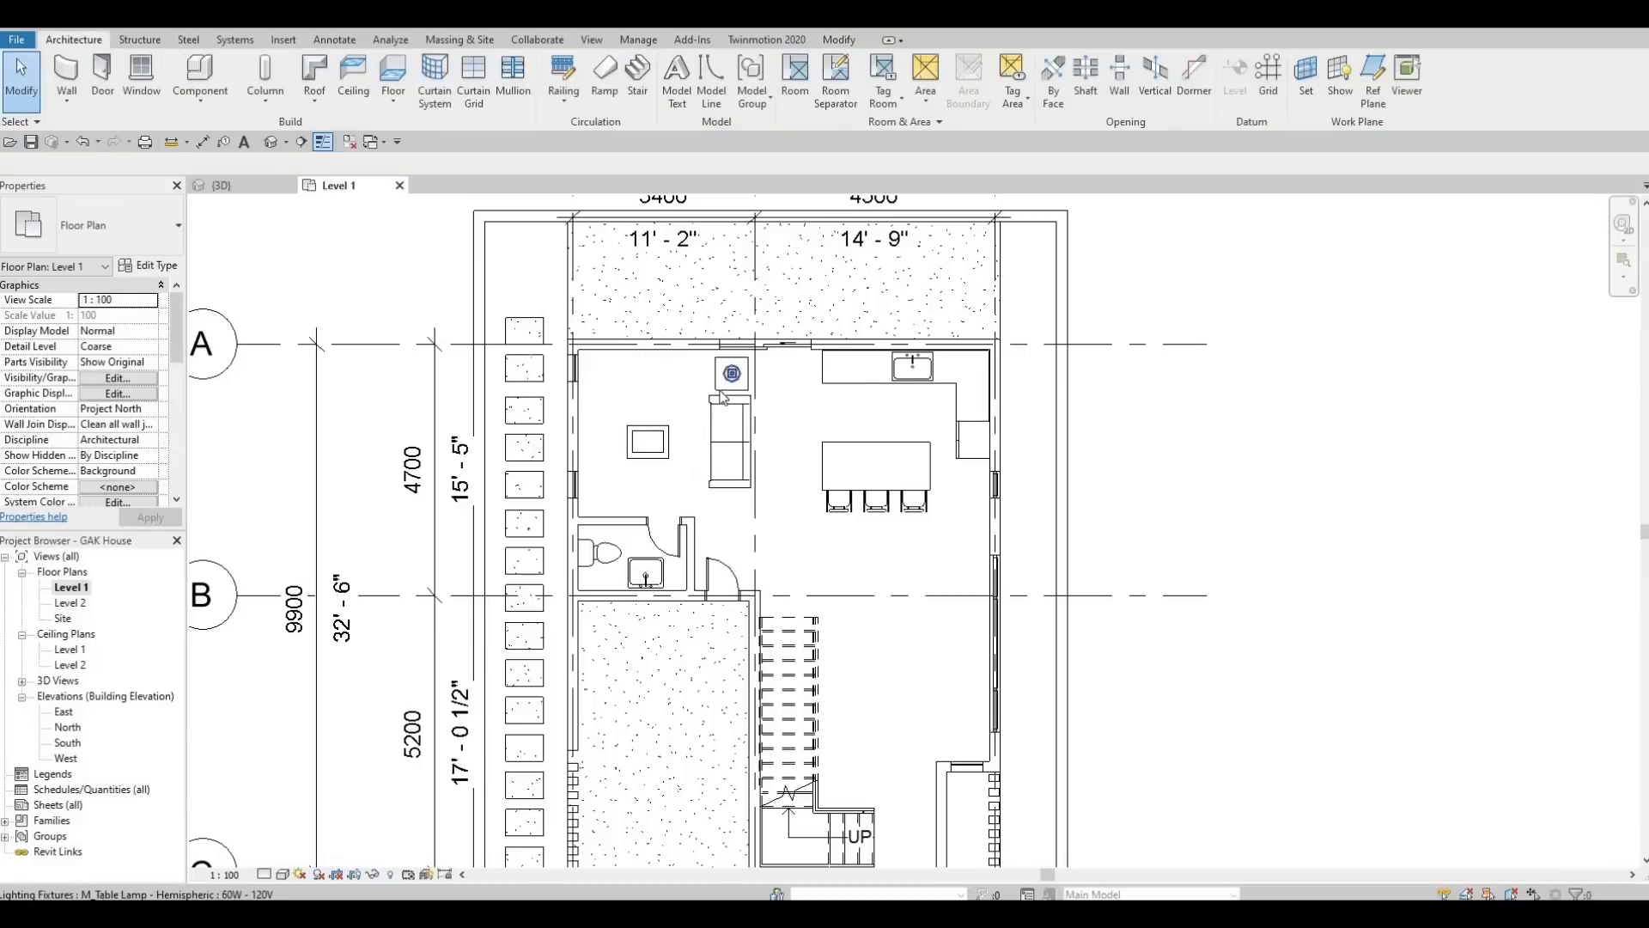
click(732, 375)
key(Delete)
click(730, 441)
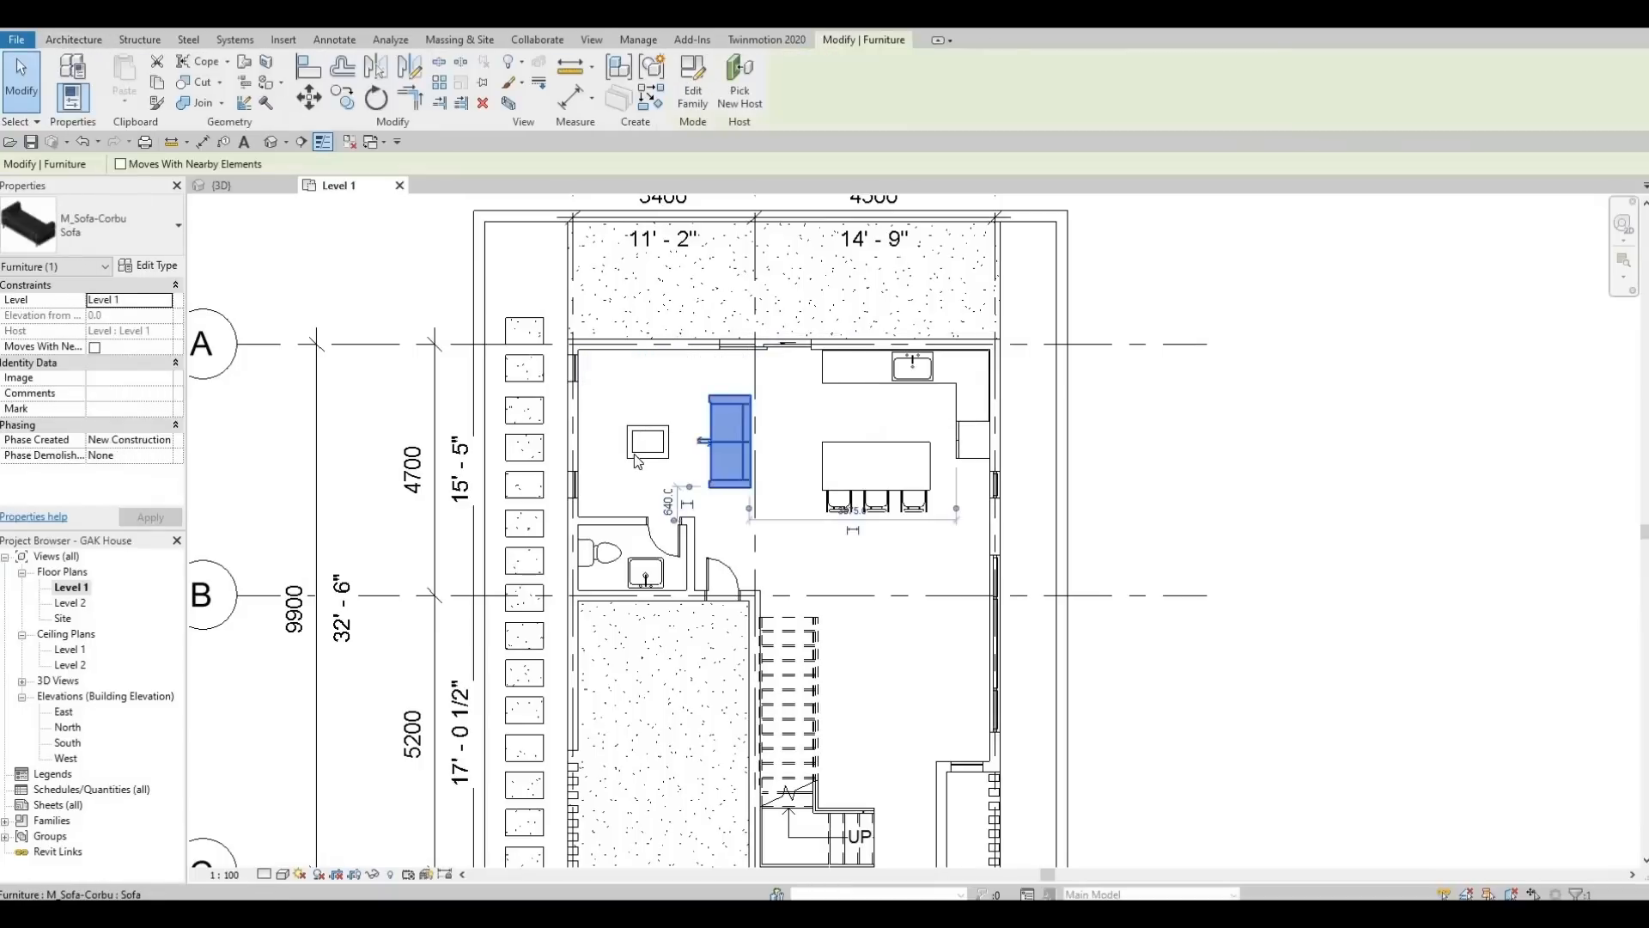
key(Delete)
click(647, 442)
key(Delete)
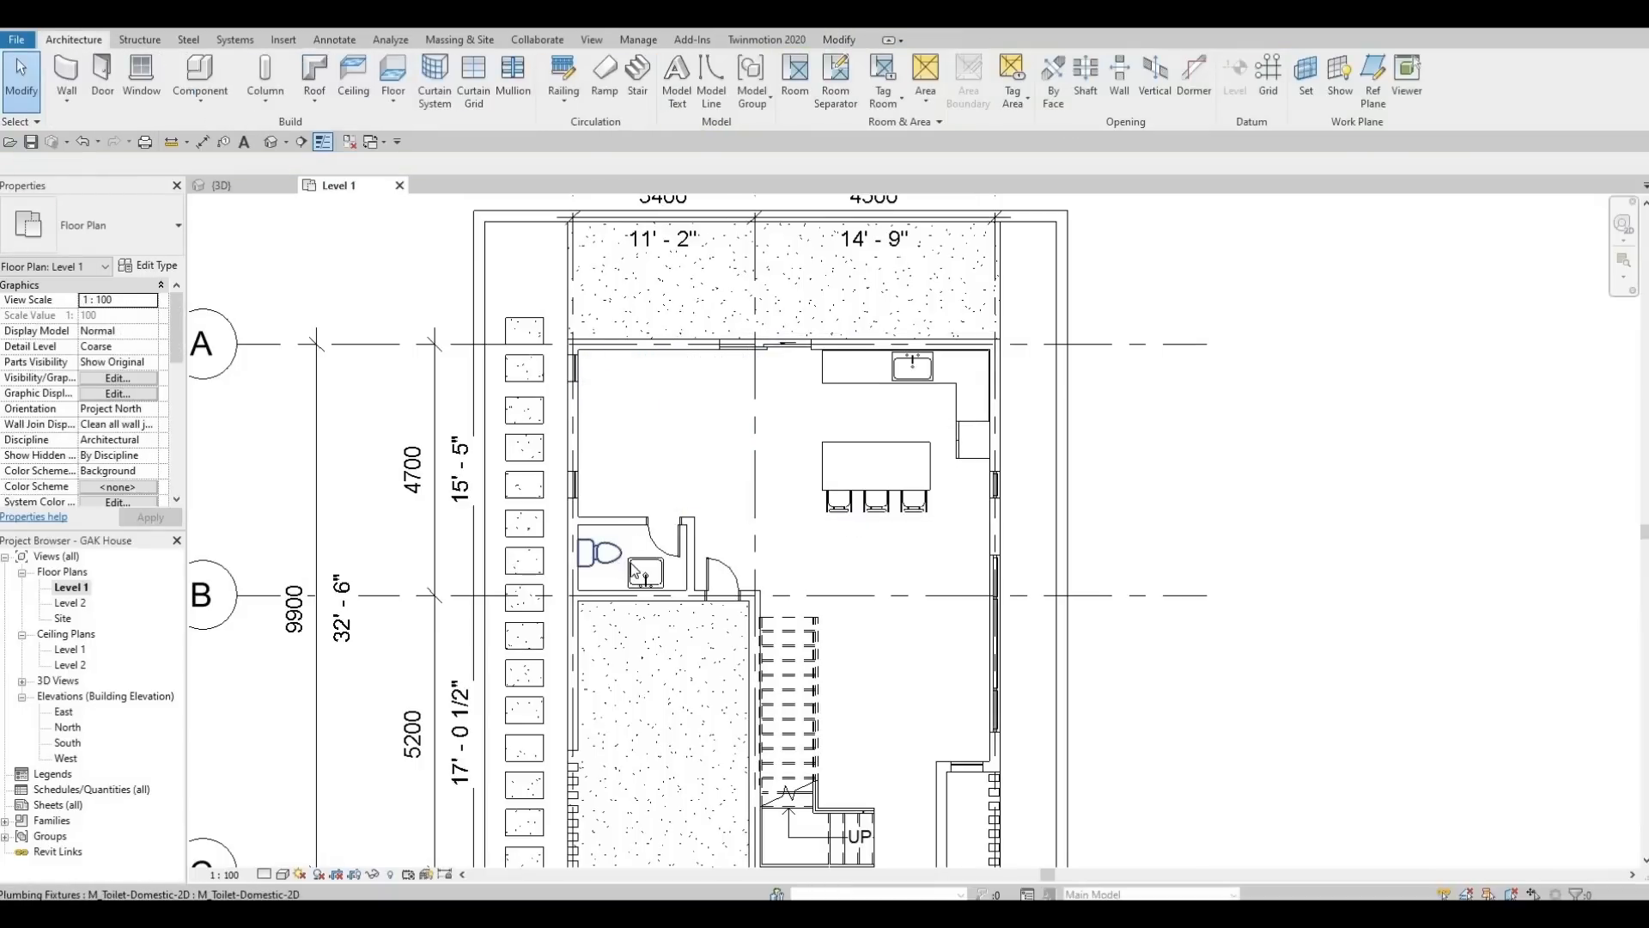
Delete the Level 1 bathroom's toilet and sink, and the kitchen's island, stools, counter and sink
click(633, 569)
key(Delete)
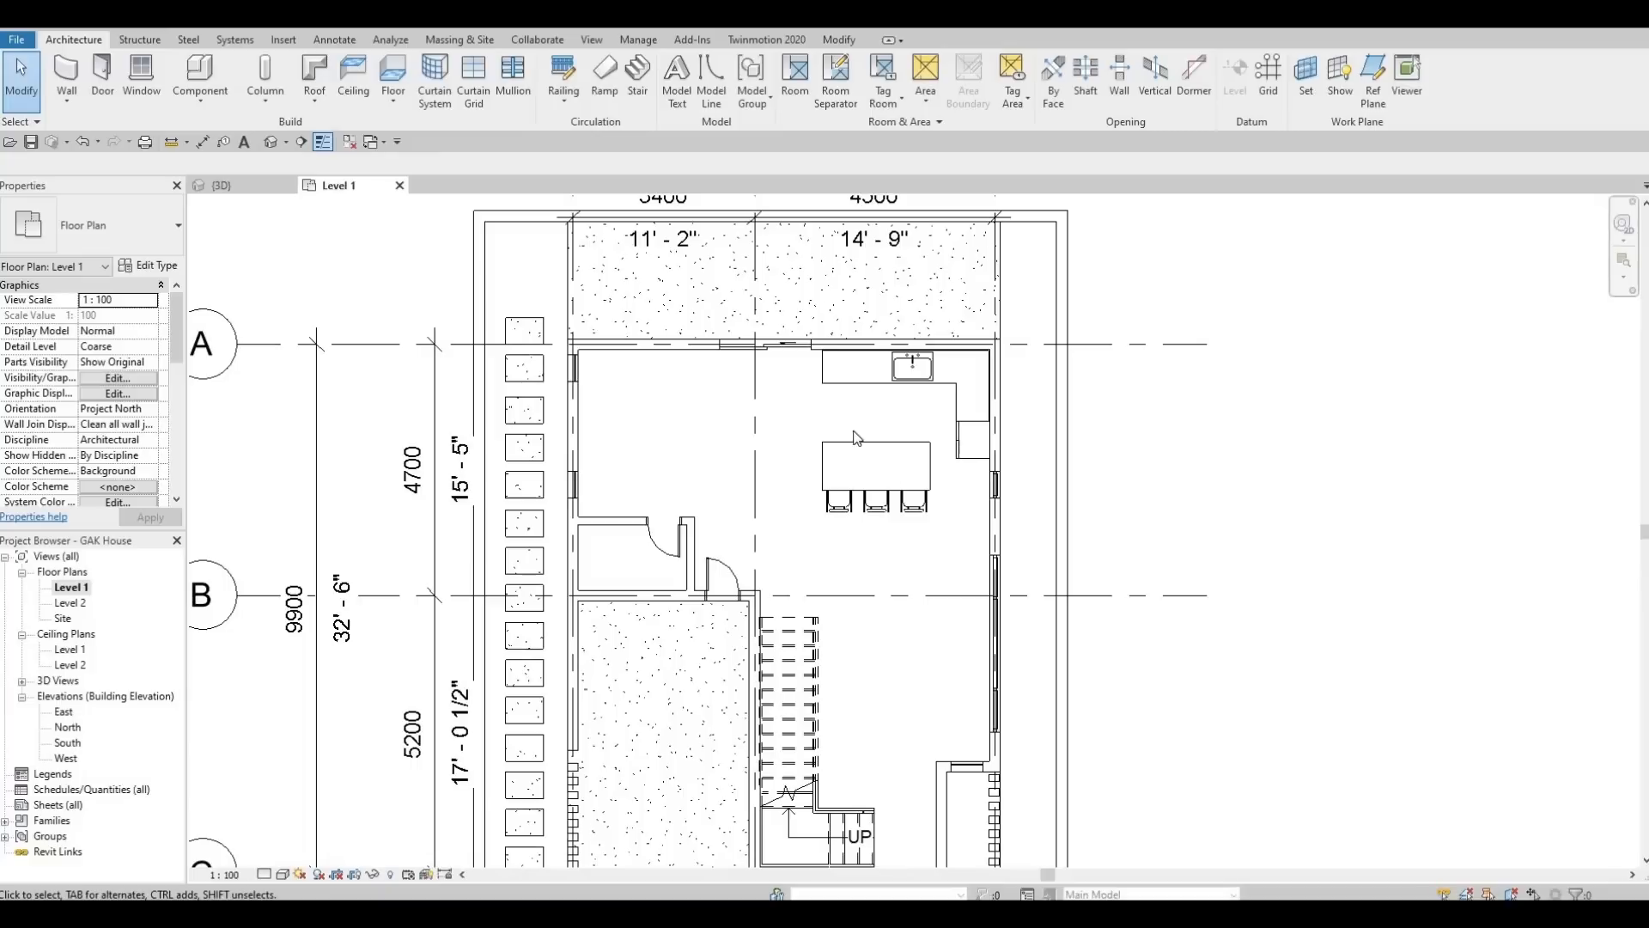
drag(930, 541, 815, 374)
key(Delete)
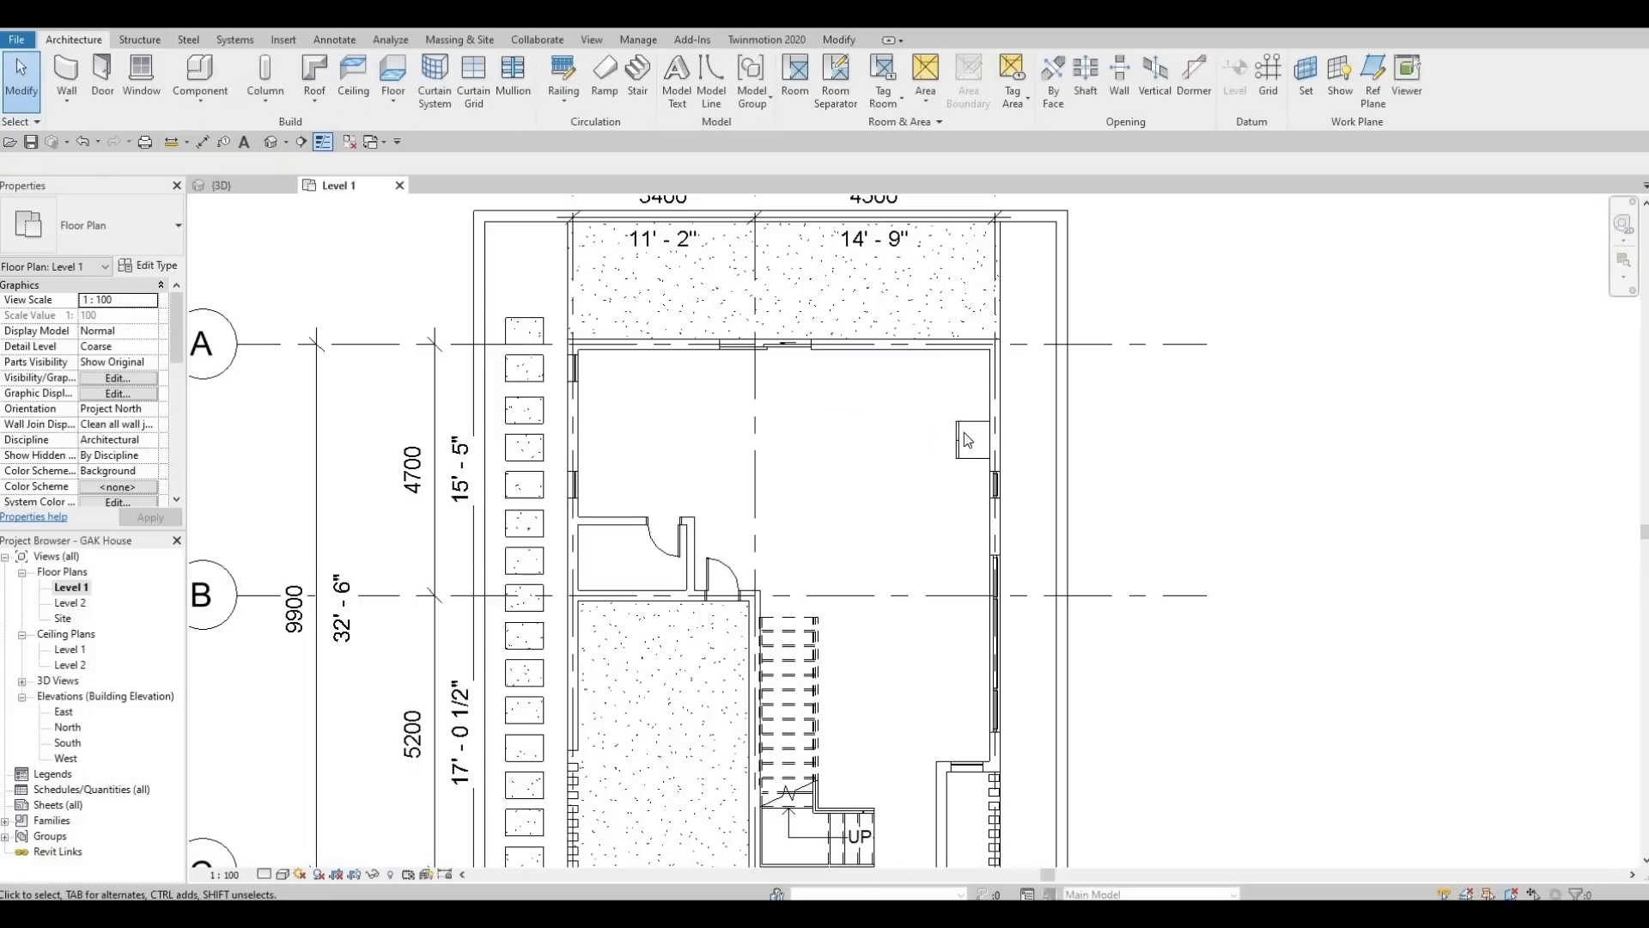
Delete the leftover appliance outline against the kitchen's east wall
click(957, 451)
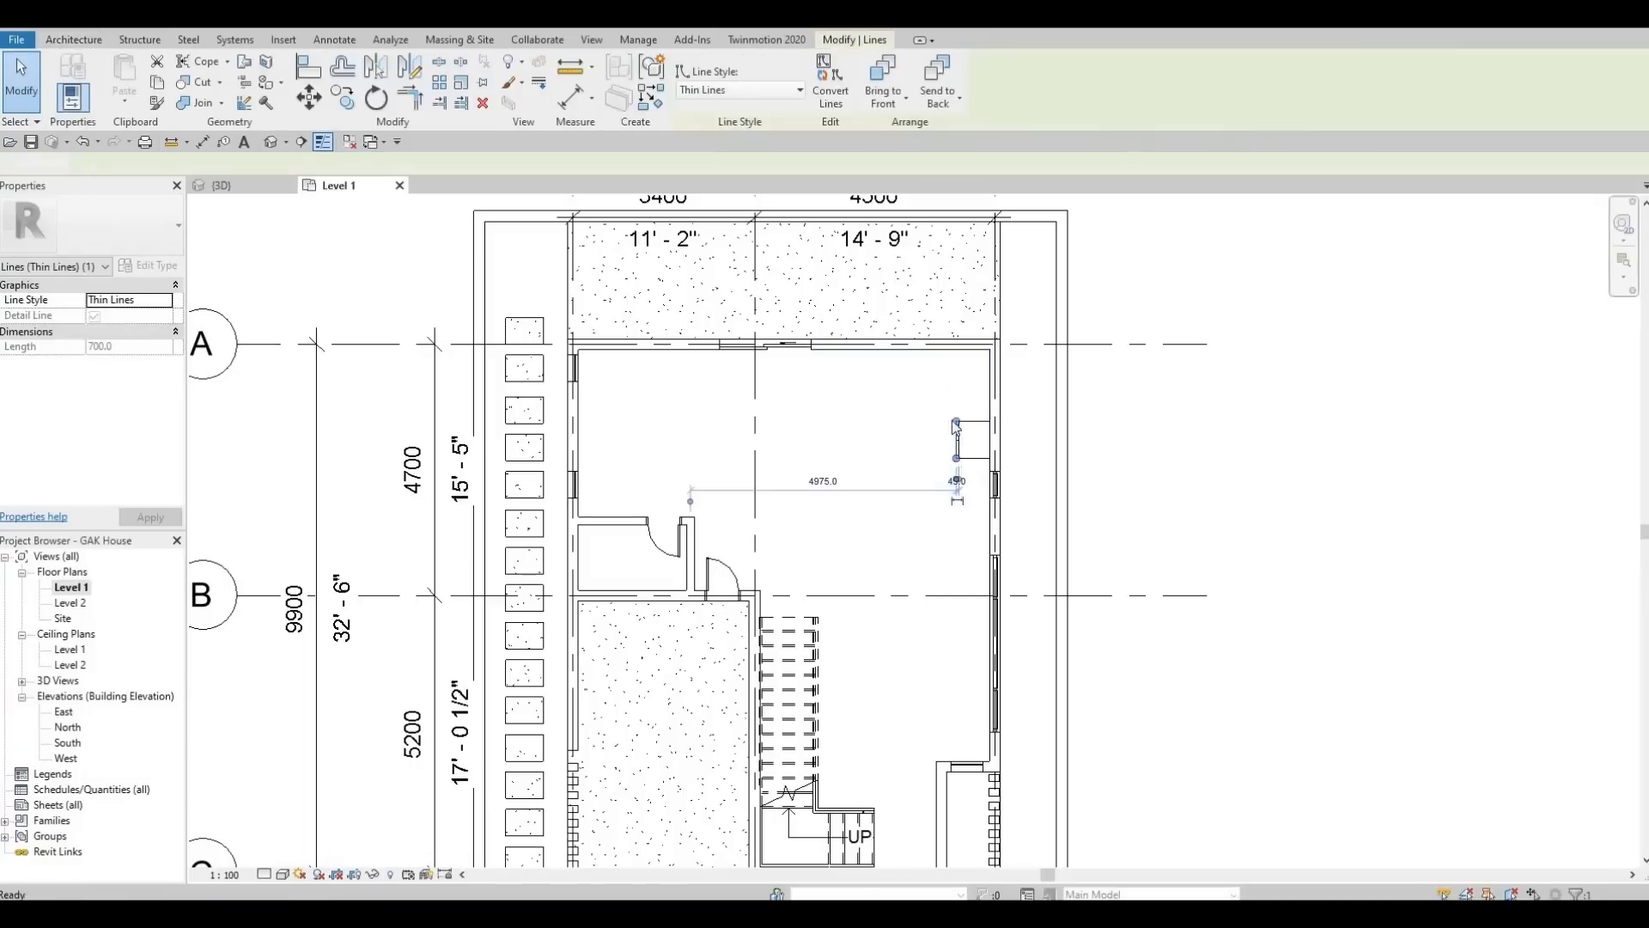
key(Delete)
click(960, 439)
key(Delete)
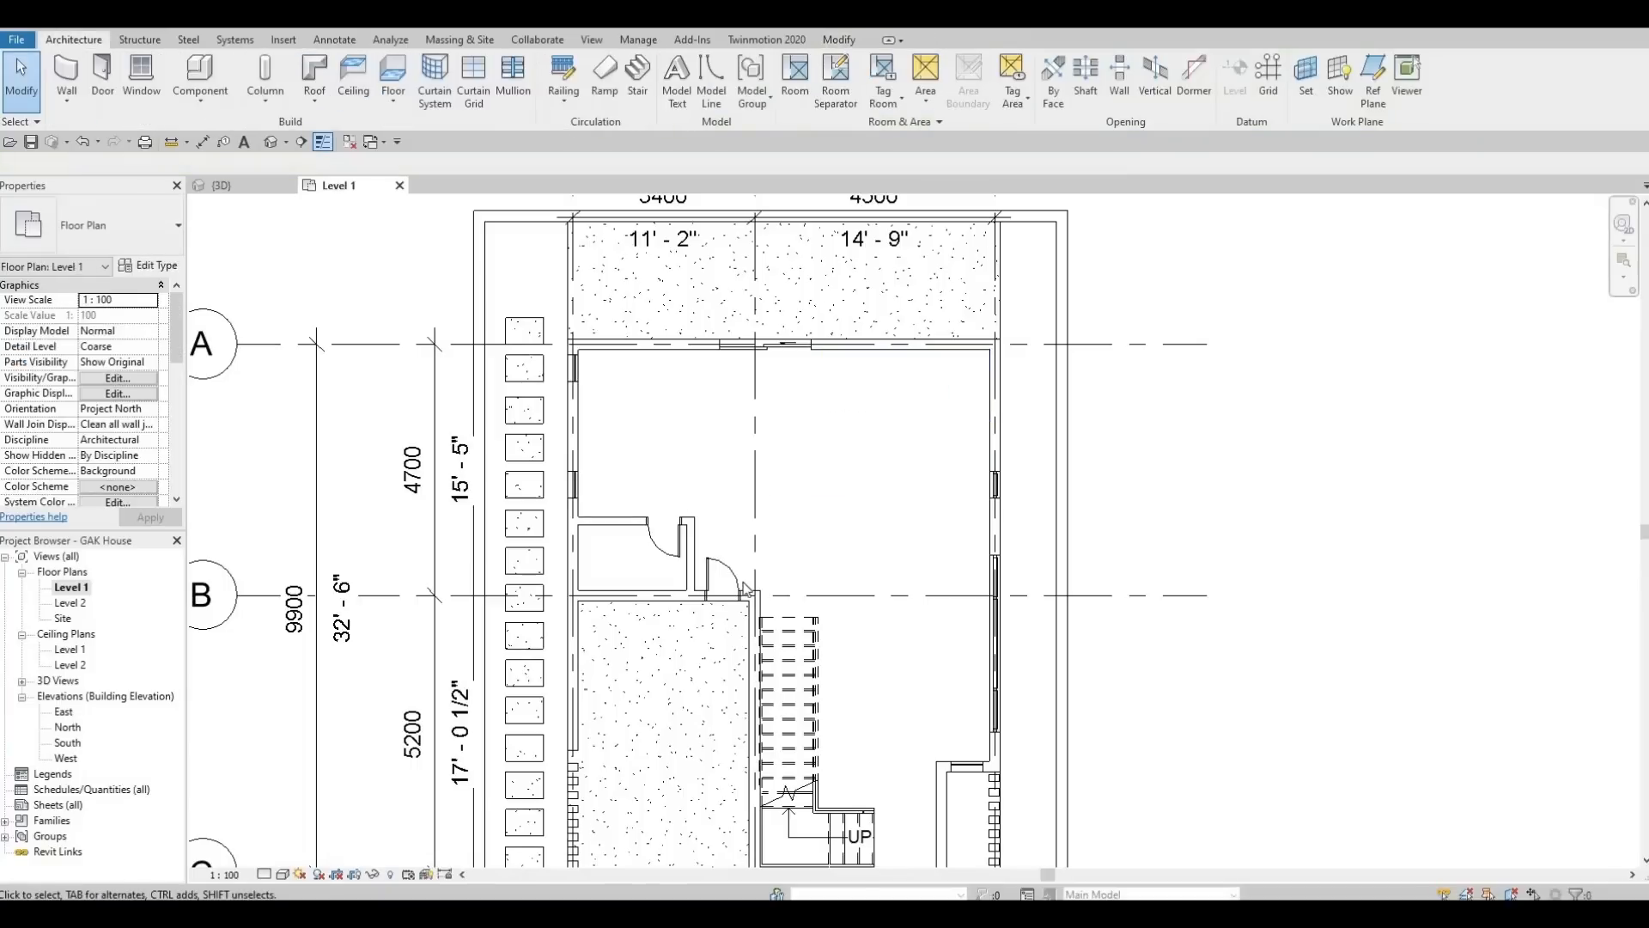
Open the Level 2 floor plan at the front bedrooms
middle_drag(737, 572, 724, 479)
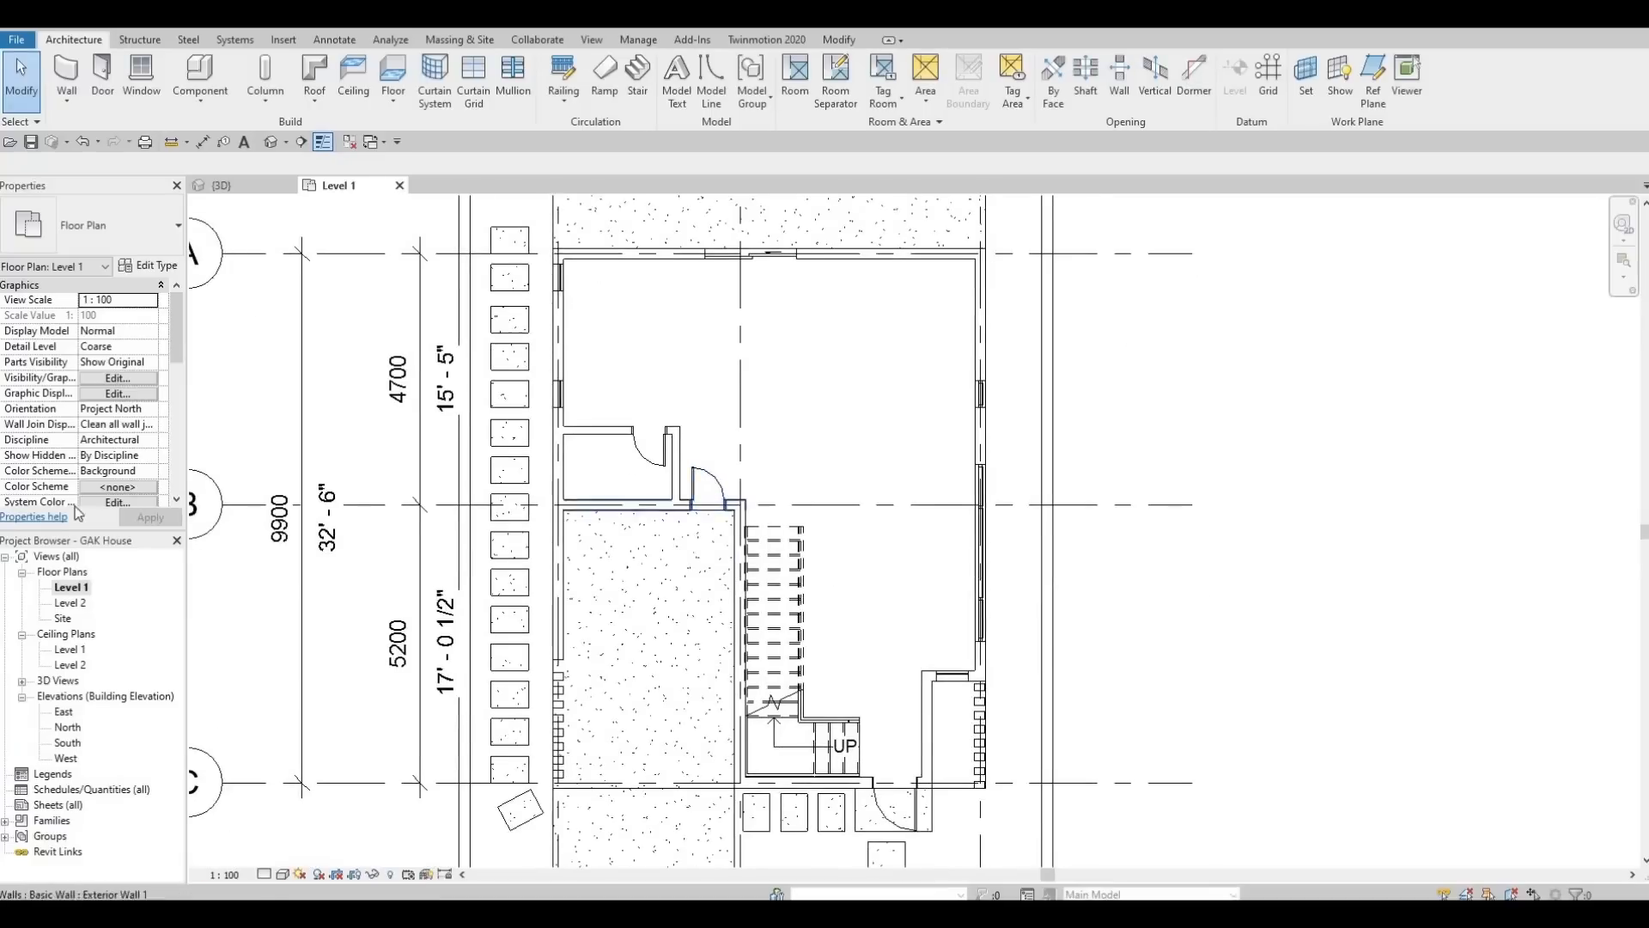
scroll(626, 502, down, 1)
double_click(68, 603)
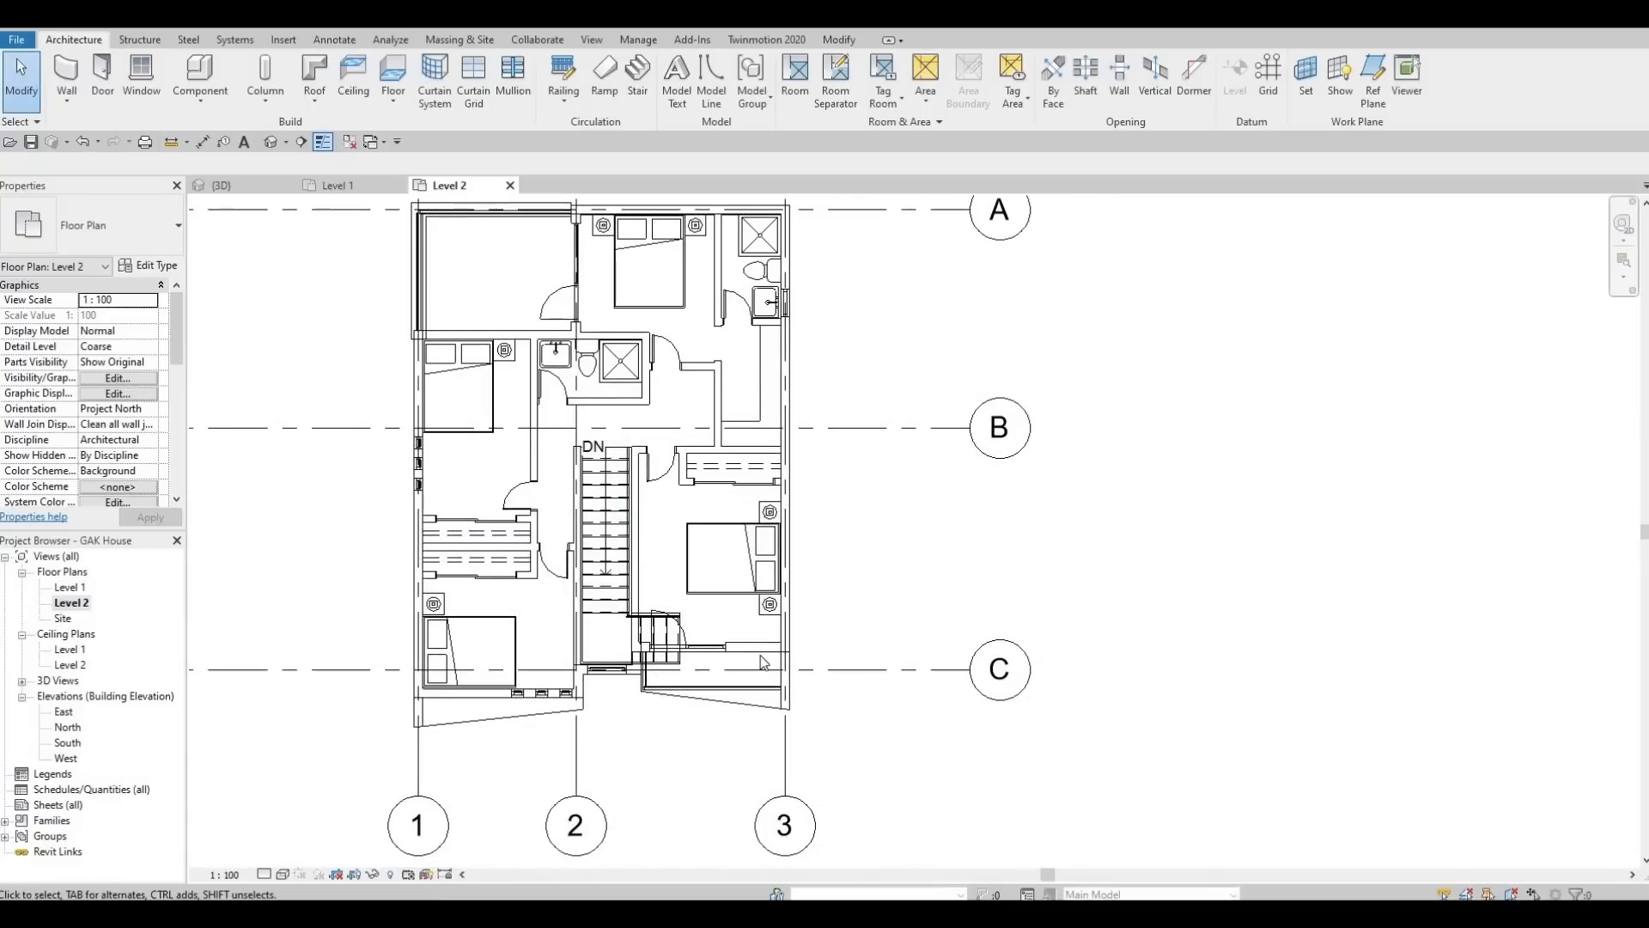
scroll(749, 584, up, 2)
Try to delete the southeast bedroom's bed with a window selection, and undo the deletion
drag(717, 478, 720, 499)
key(Delete)
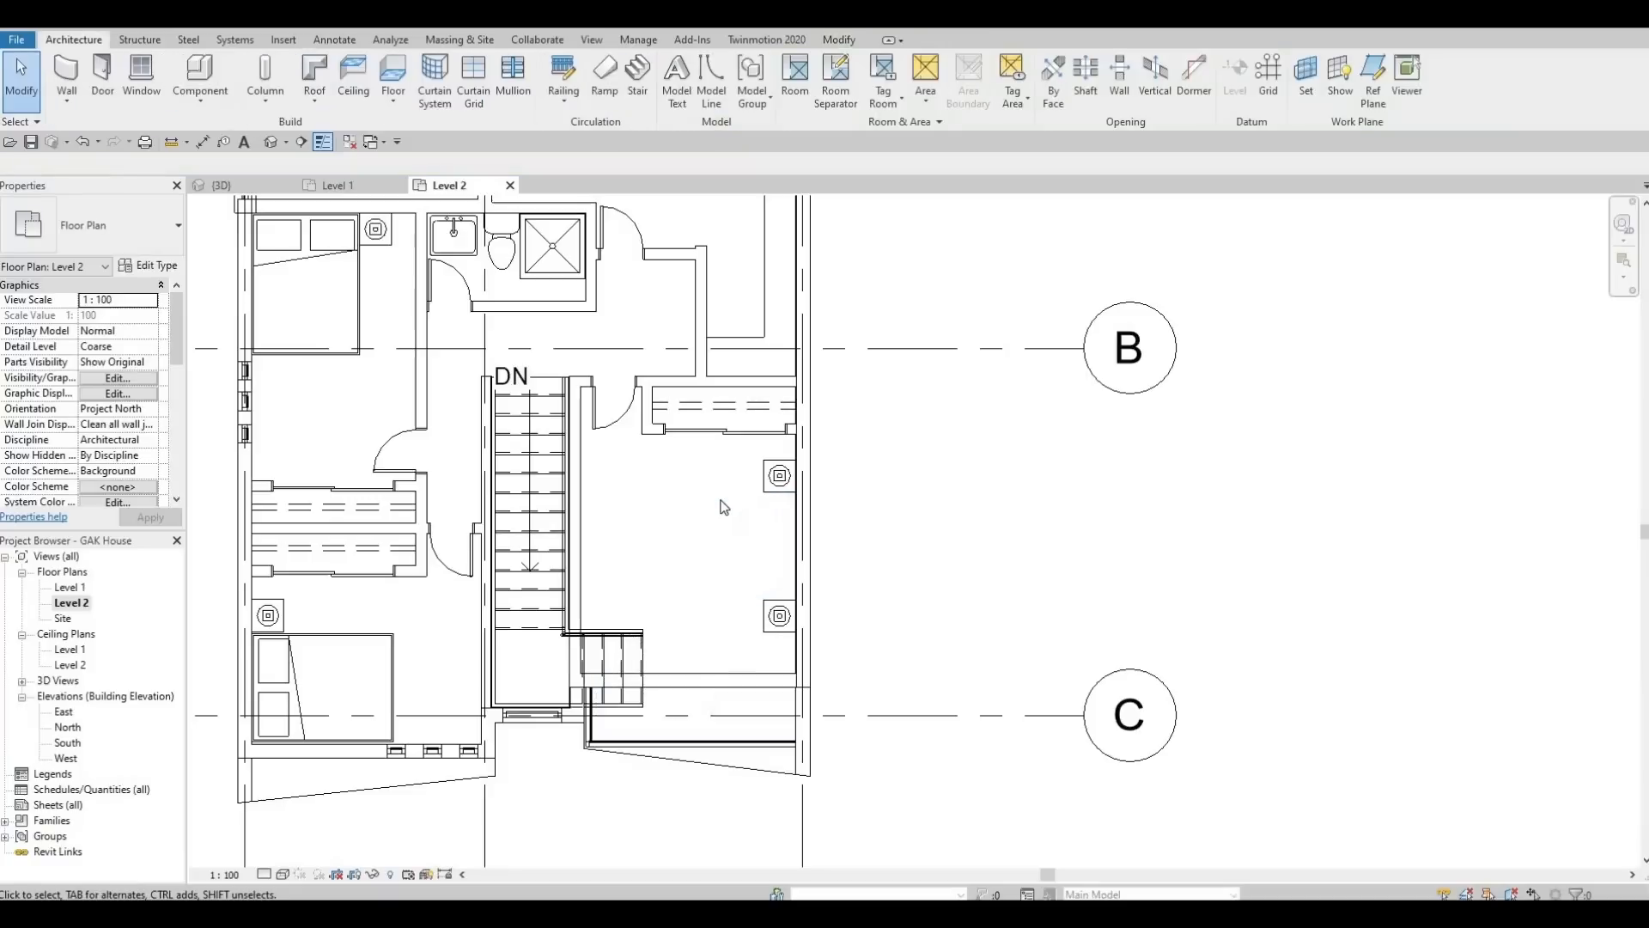
key(ctrl+z)
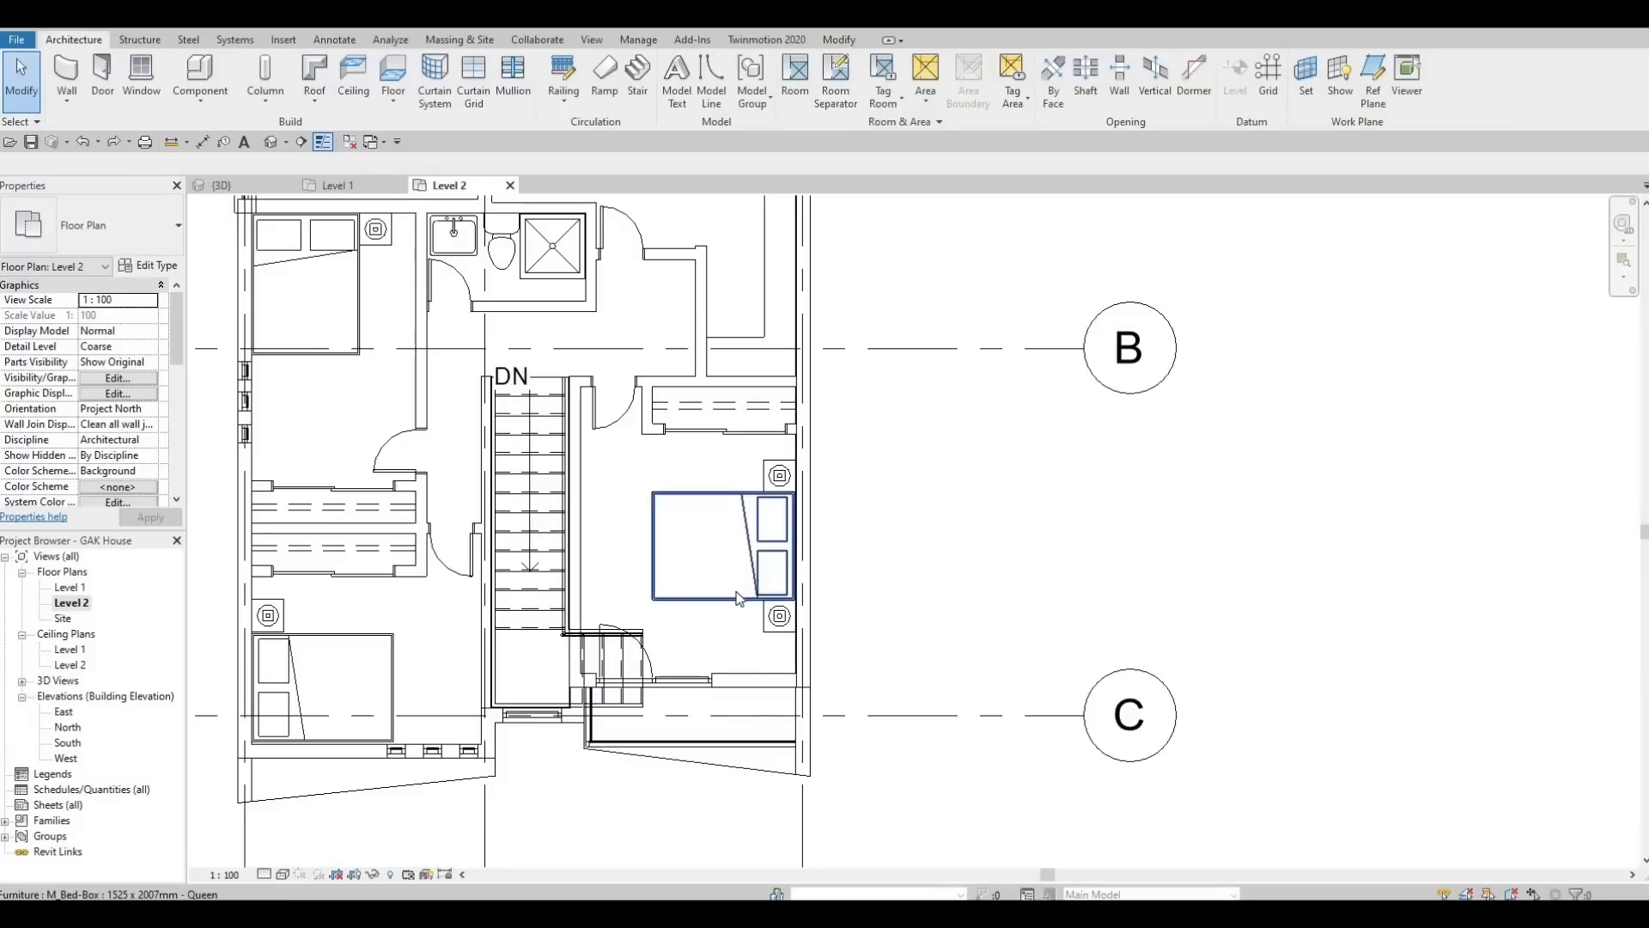
Delete the bed and both night stands with their lamps from the southeast bedroom on Level 2
click(759, 591)
key(Delete)
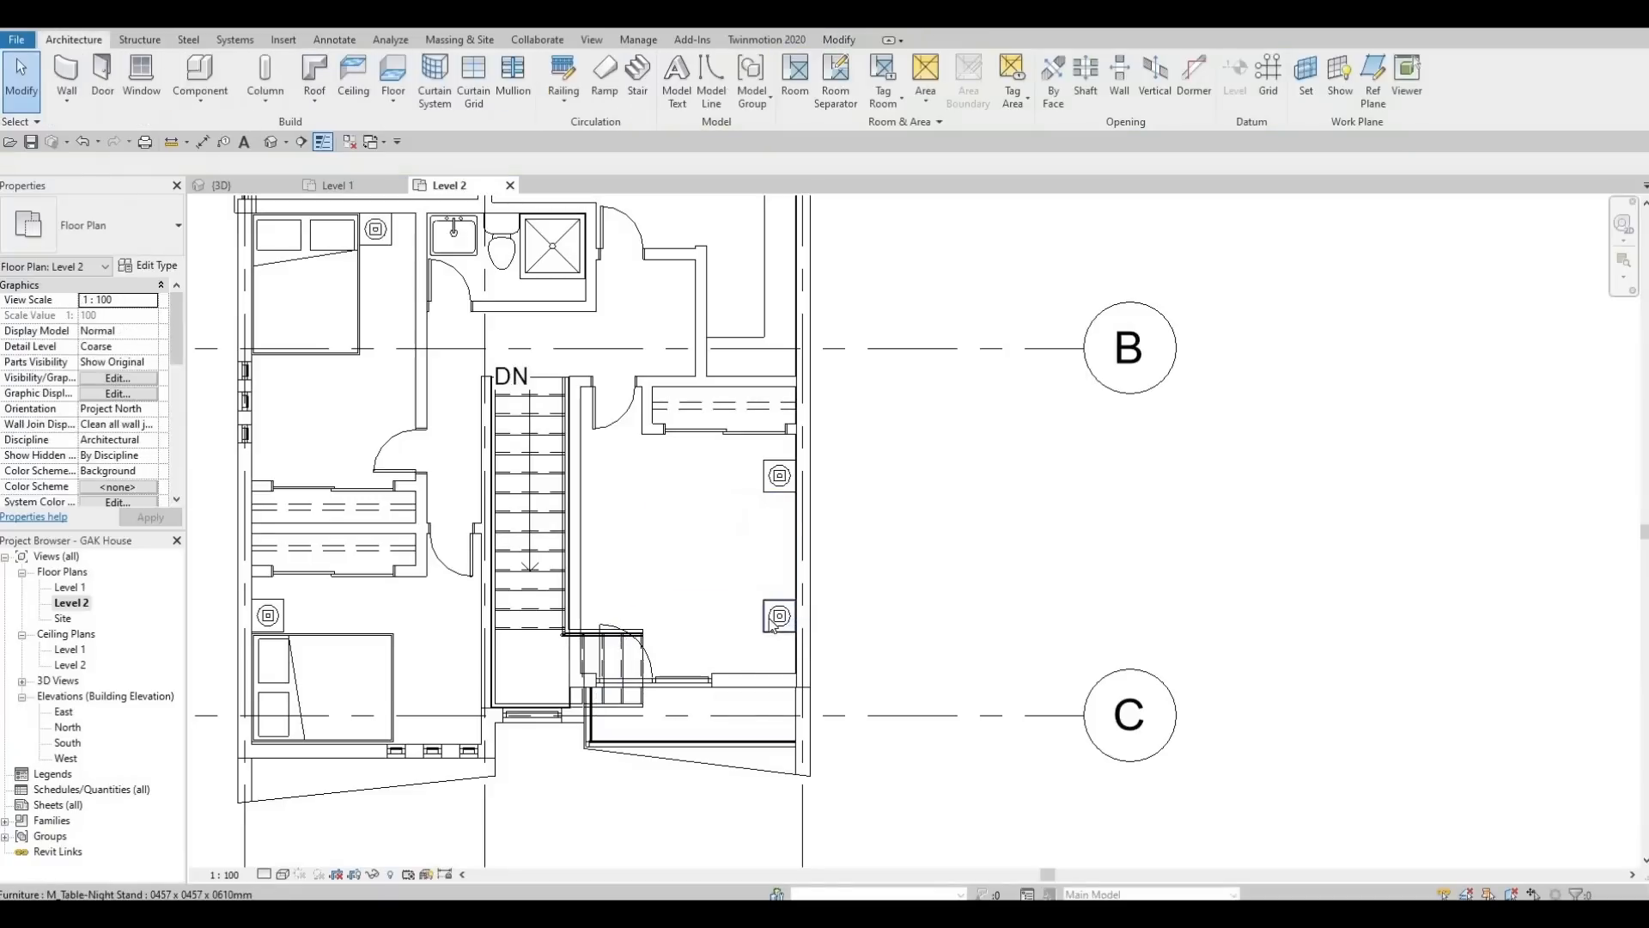
click(777, 615)
key(Delete)
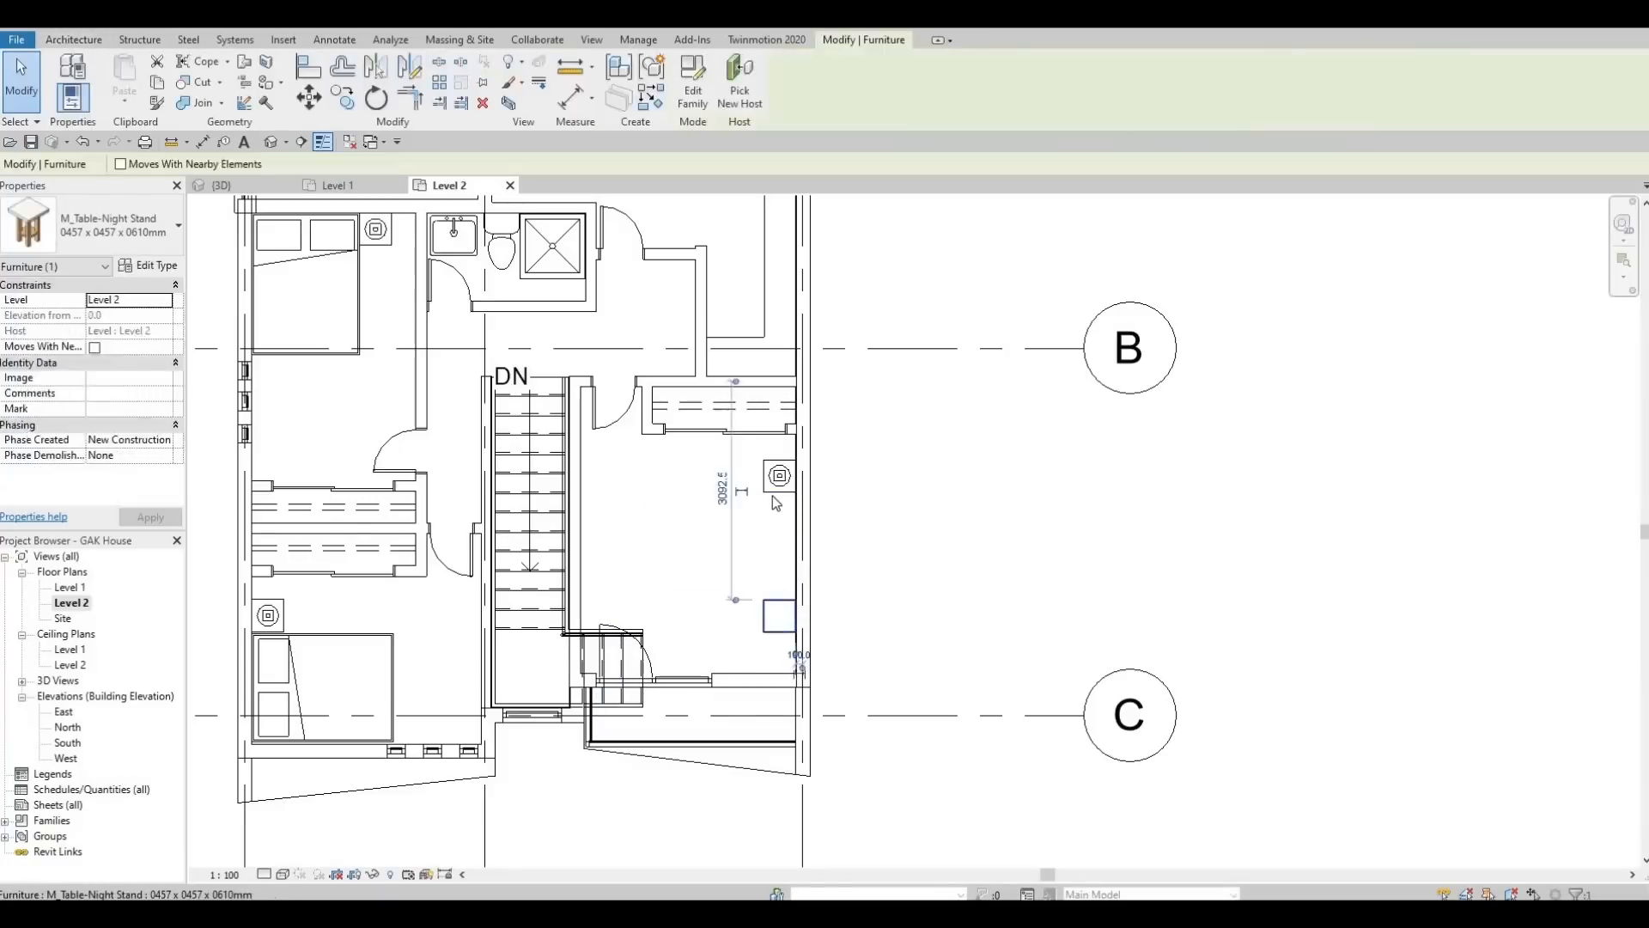
key(Delete)
click(775, 492)
key(Delete)
click(777, 481)
key(Delete)
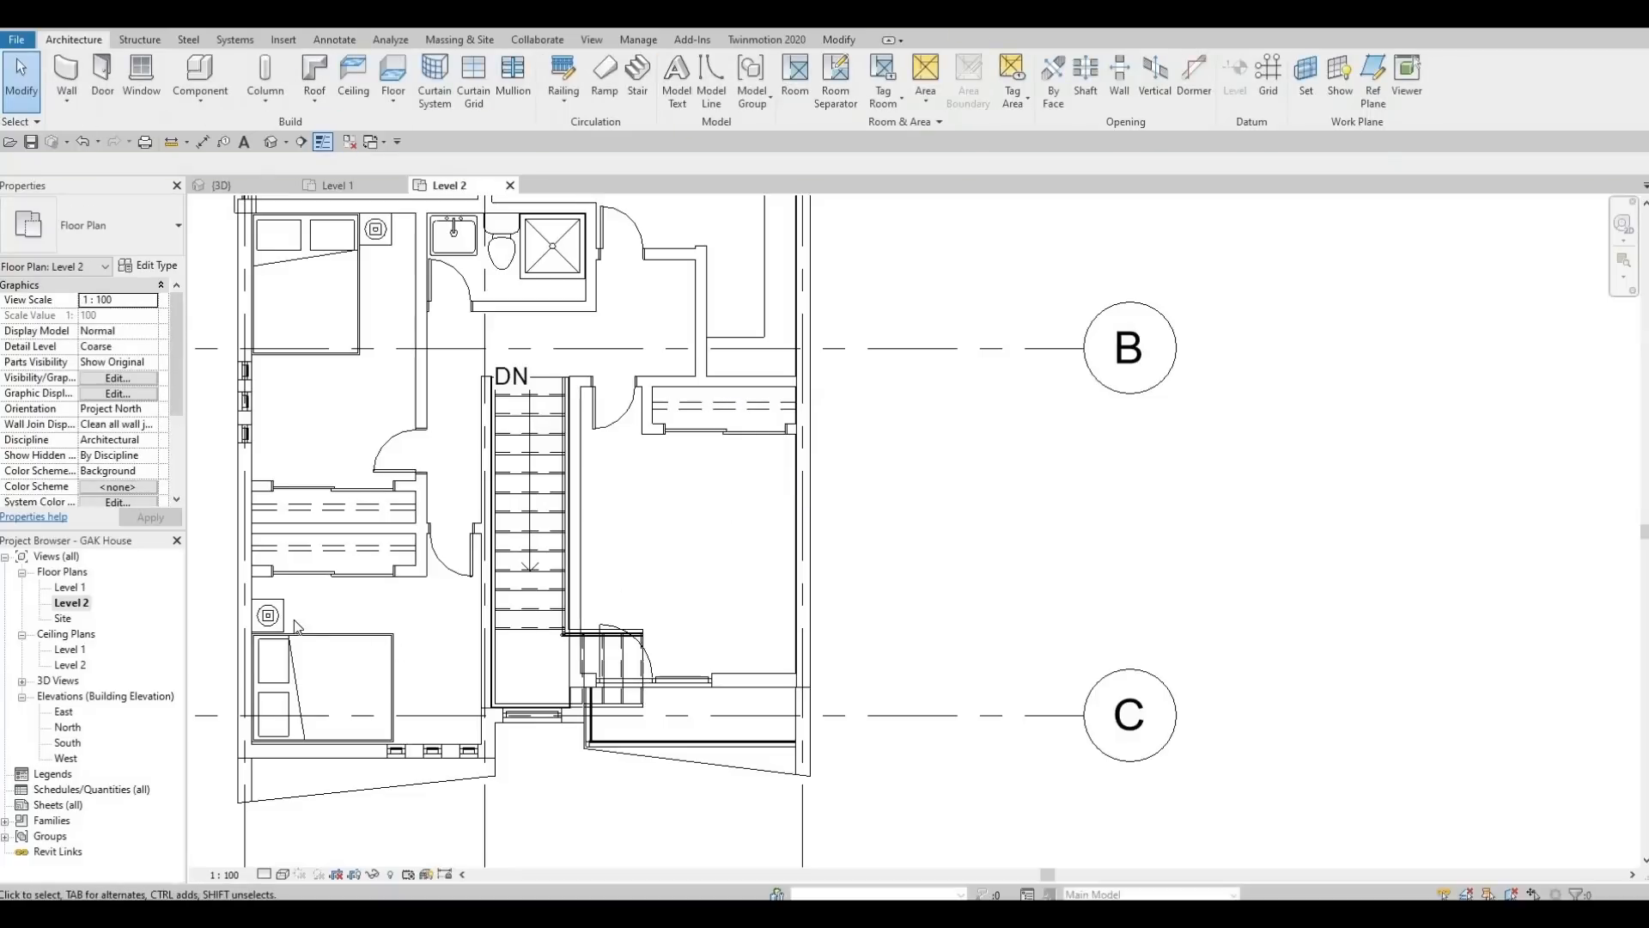
Delete the bed, lamp and night stand from the southwest bedroom on Level 2
click(293, 636)
key(Delete)
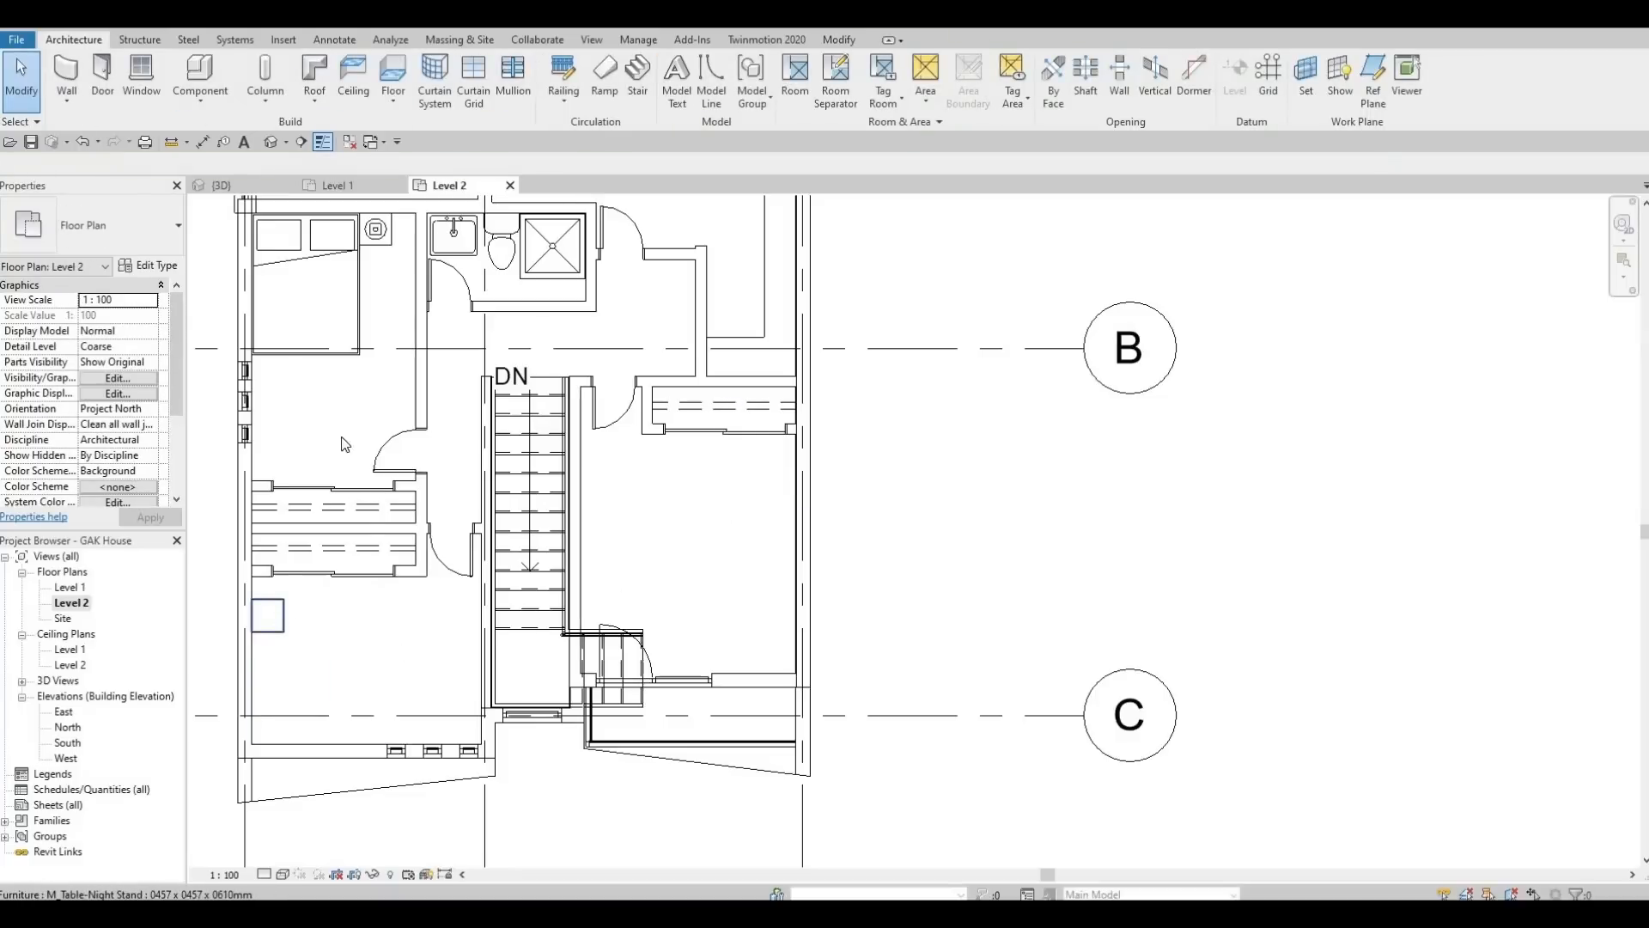
click(278, 613)
key(Delete)
Delete the bed and the night stand with its lamp from the west bedroom beside the shared bathroom
middle_drag(368, 376, 398, 590)
click(389, 459)
key(Delete)
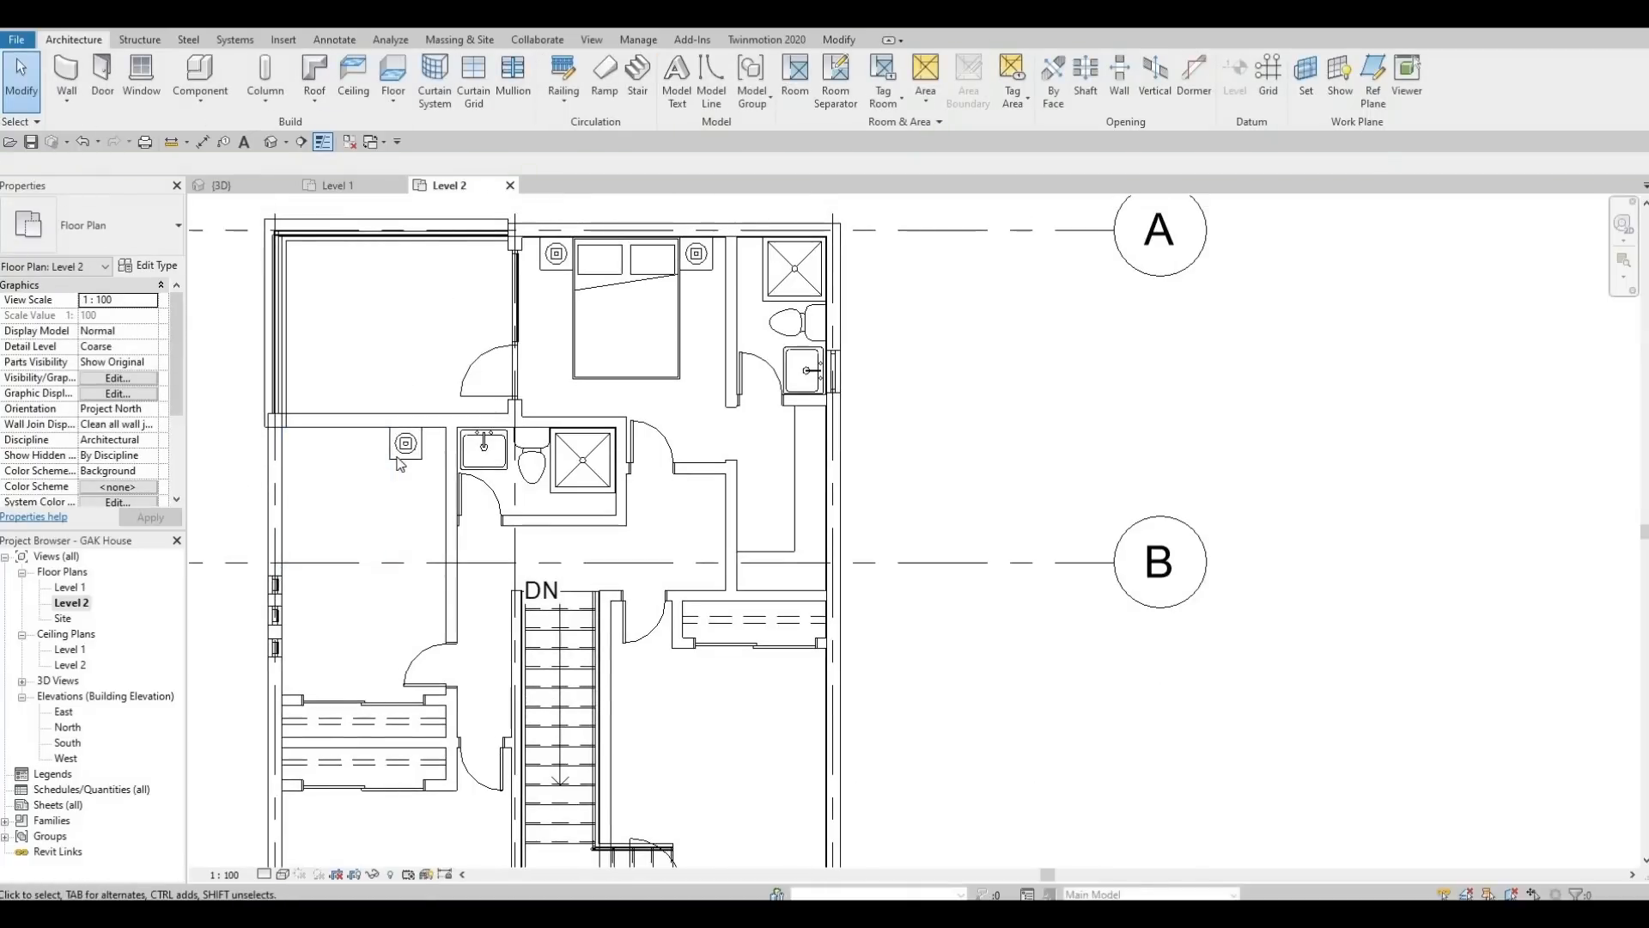
click(397, 458)
key(Delete)
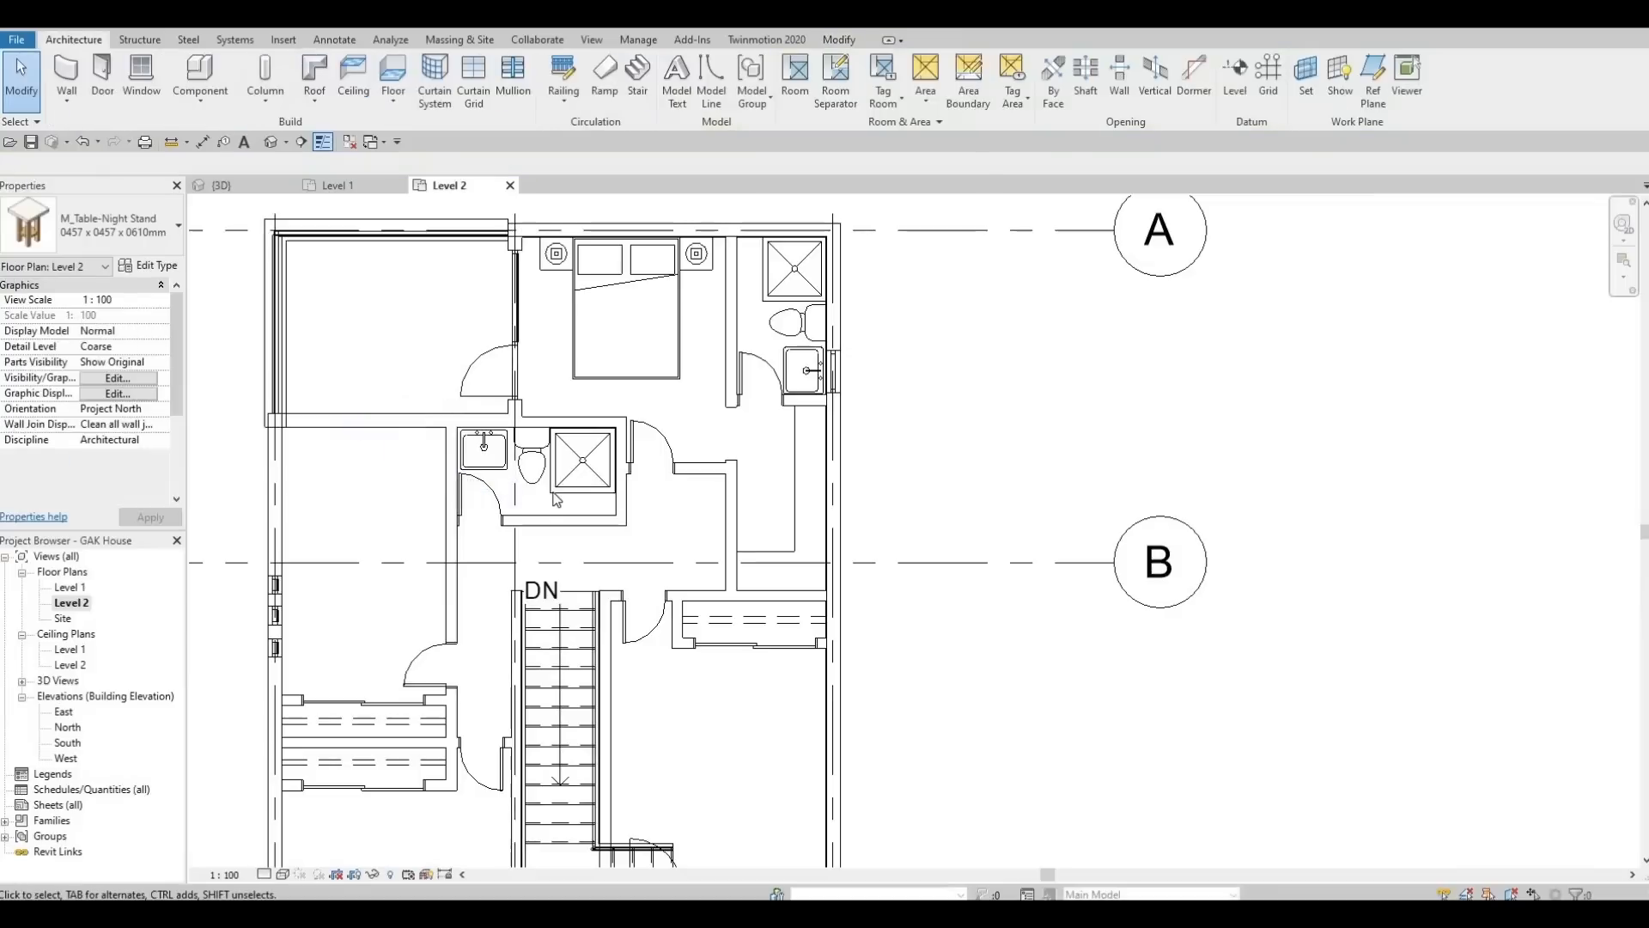
Delete the shower, toilet and sink from the shared bathroom in the middle of Level 2
click(530, 483)
key(Delete)
click(531, 468)
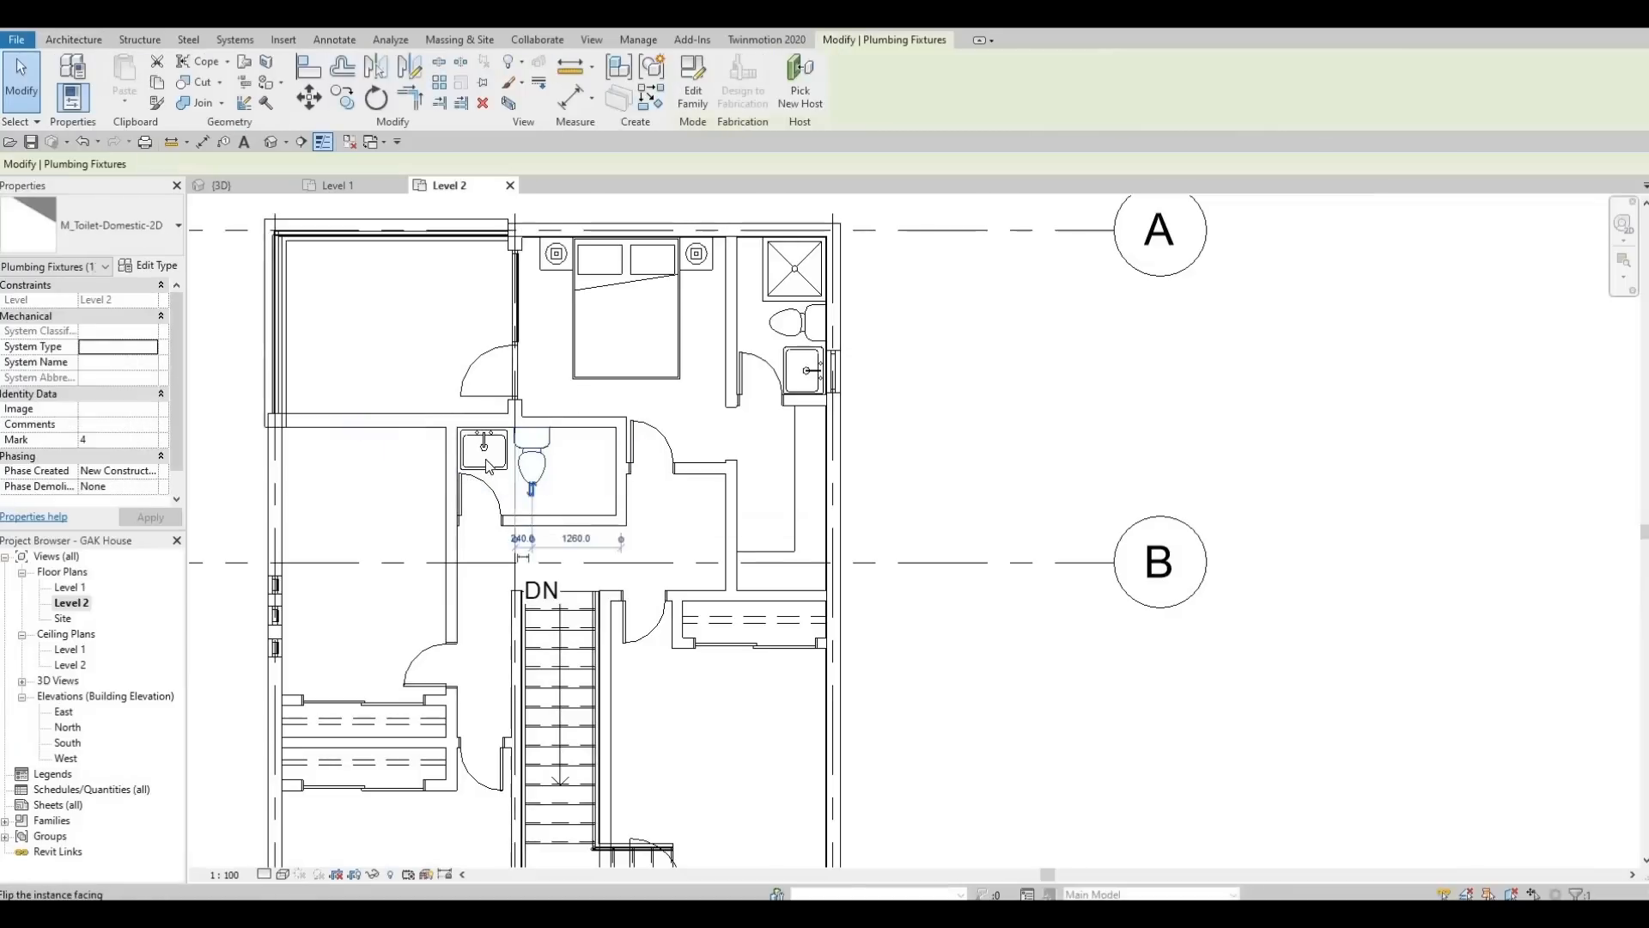
key(Delete)
key(Delete)
middle_drag(583, 367, 568, 458)
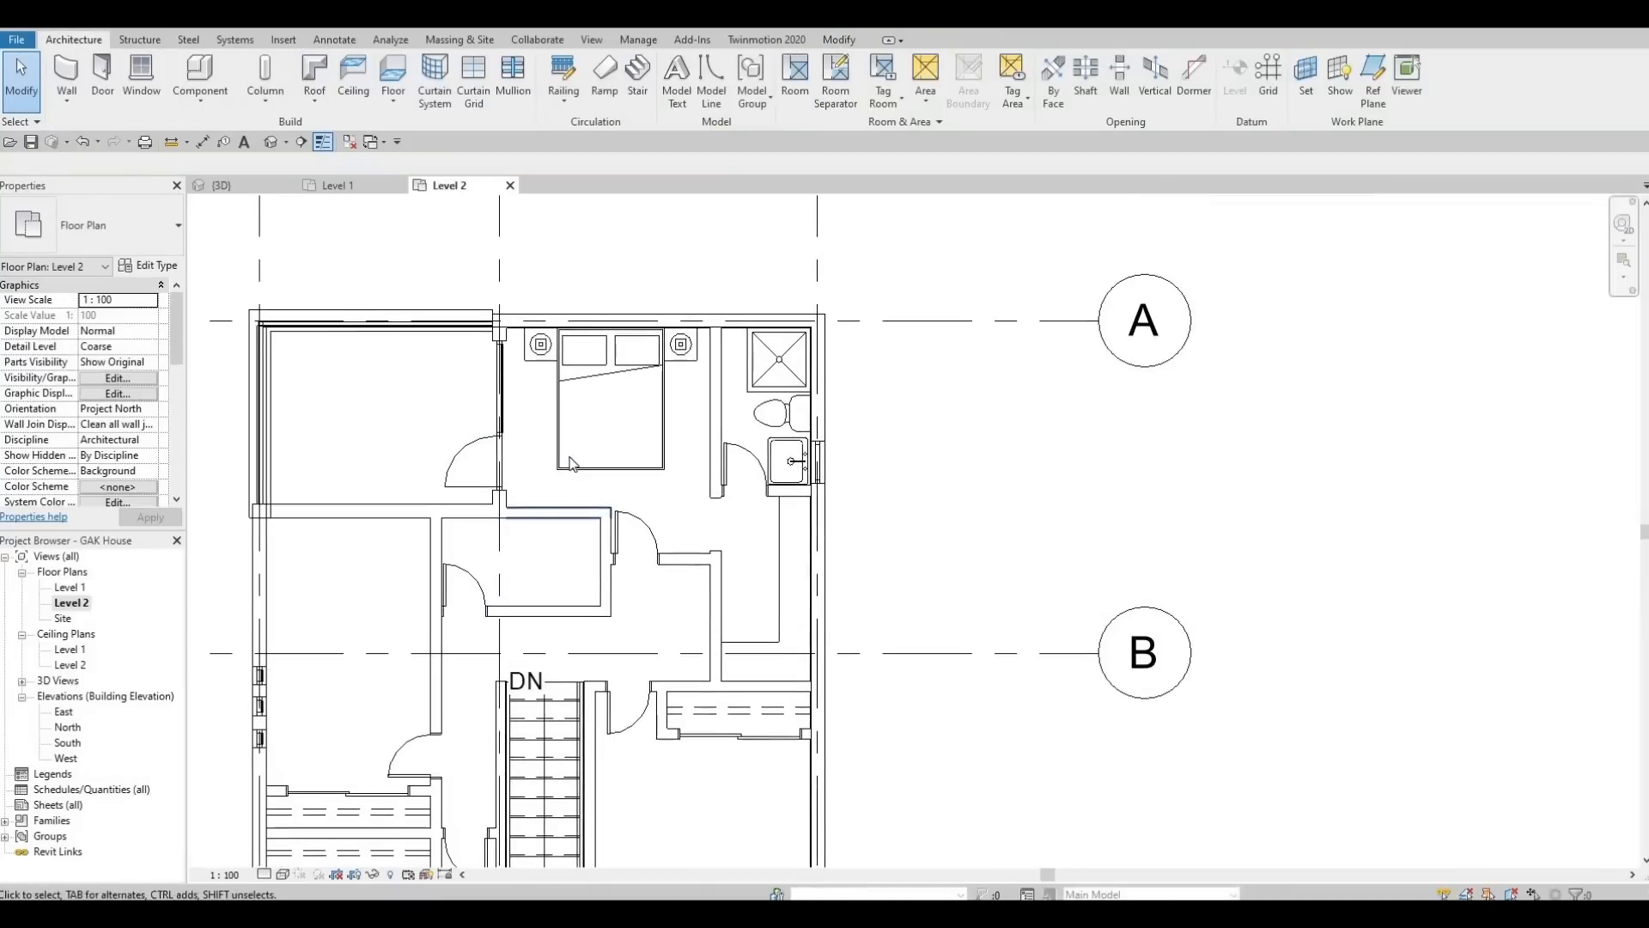
Delete the bed and both night stands with their lamps from the north bedroom on Level 2
click(566, 447)
key(Delete)
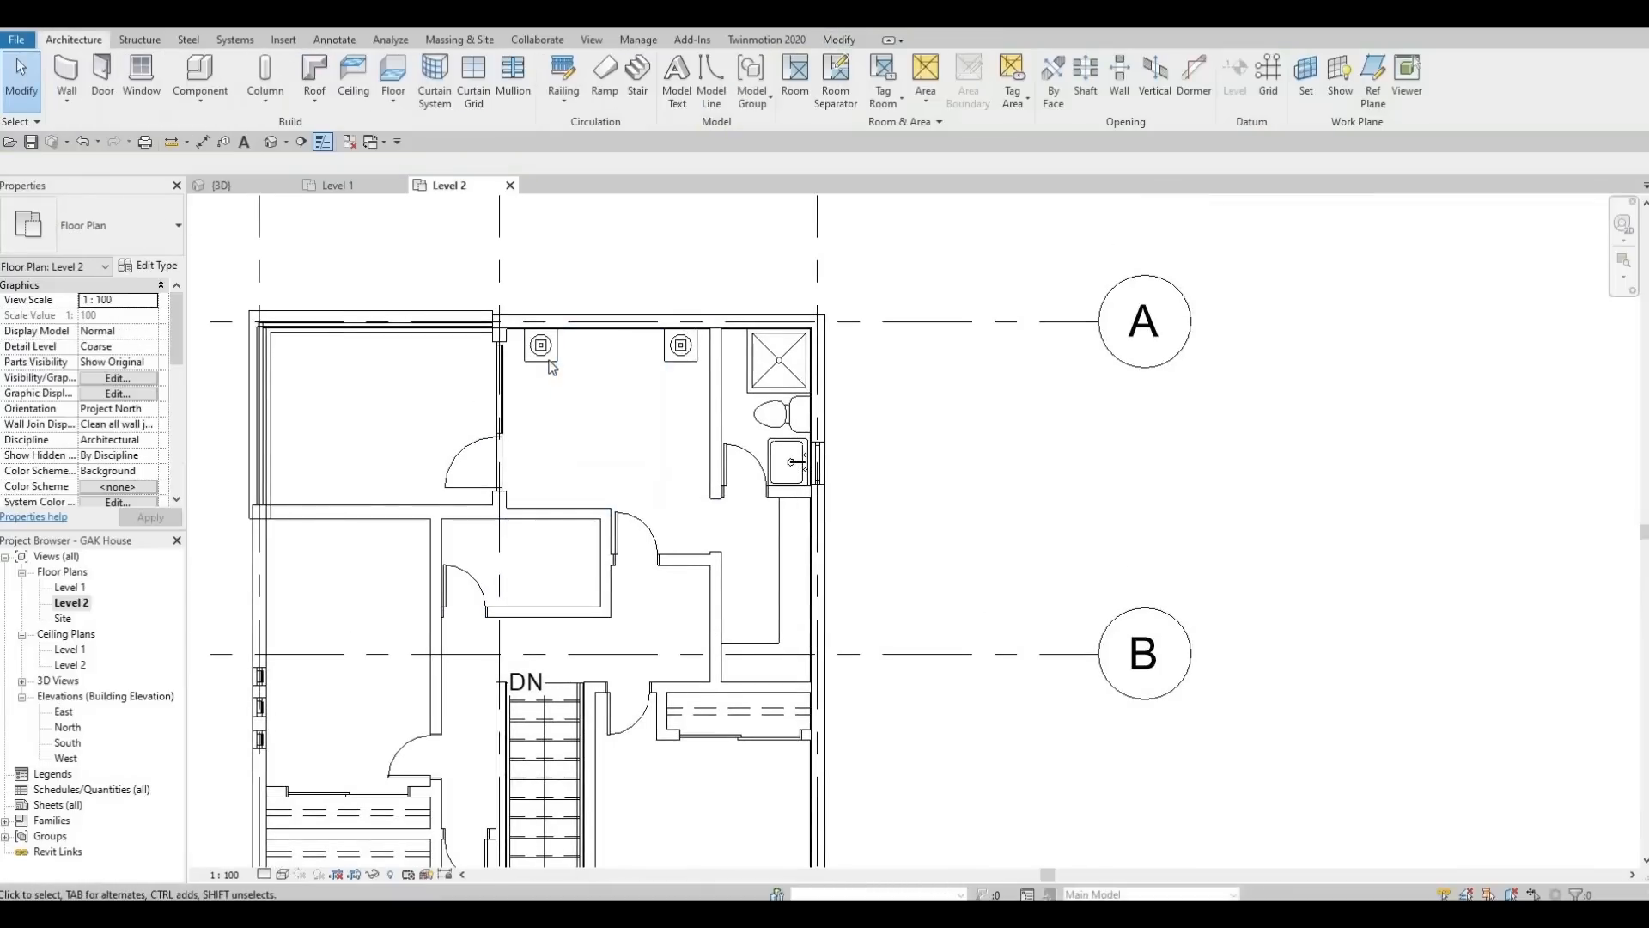
click(540, 344)
key(Delete)
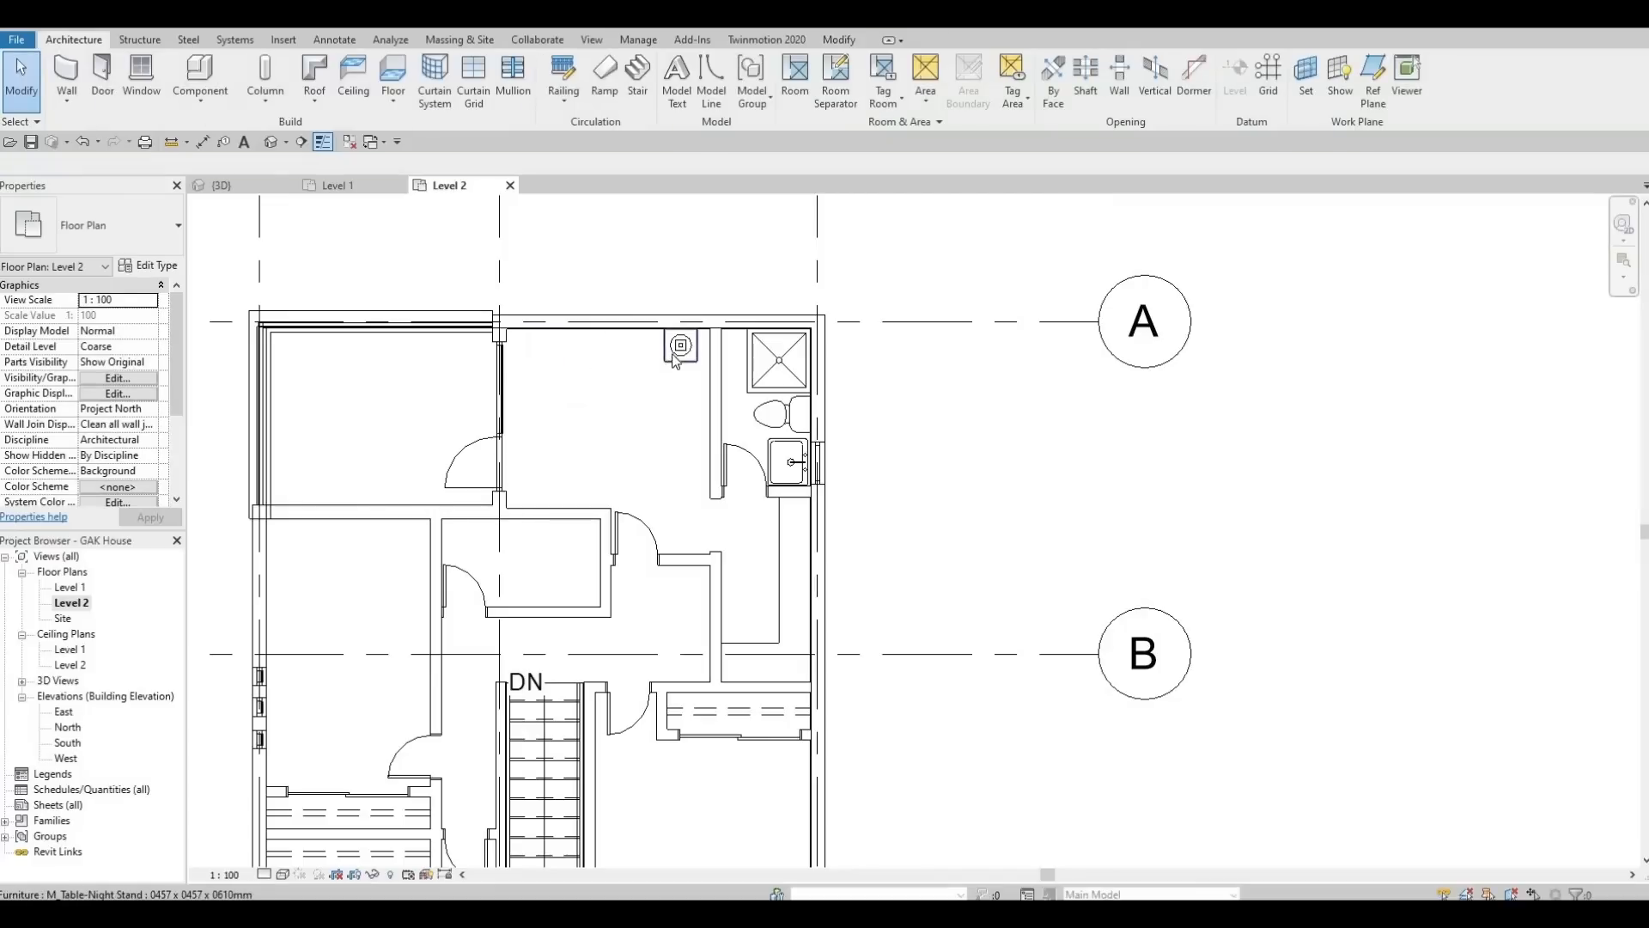
click(675, 359)
key(Delete)
key(Delete)
Delete the shower stall, toilet and sink from the northeast corner bathroom on Level 2
click(748, 371)
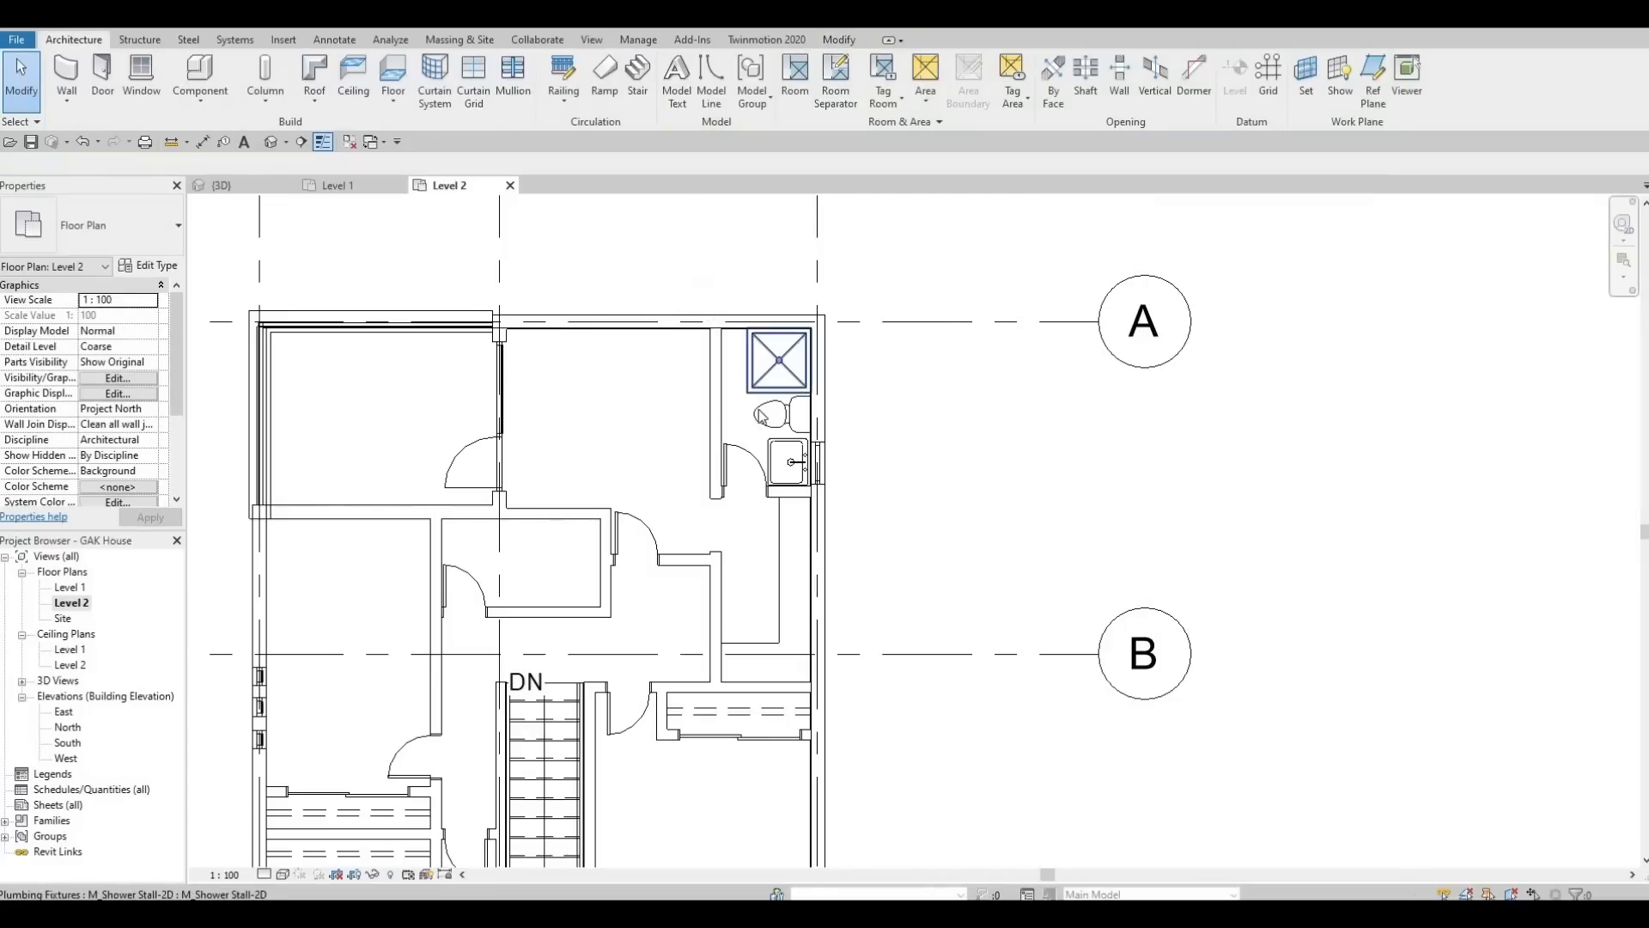
key(Delete)
click(760, 415)
key(Delete)
click(788, 451)
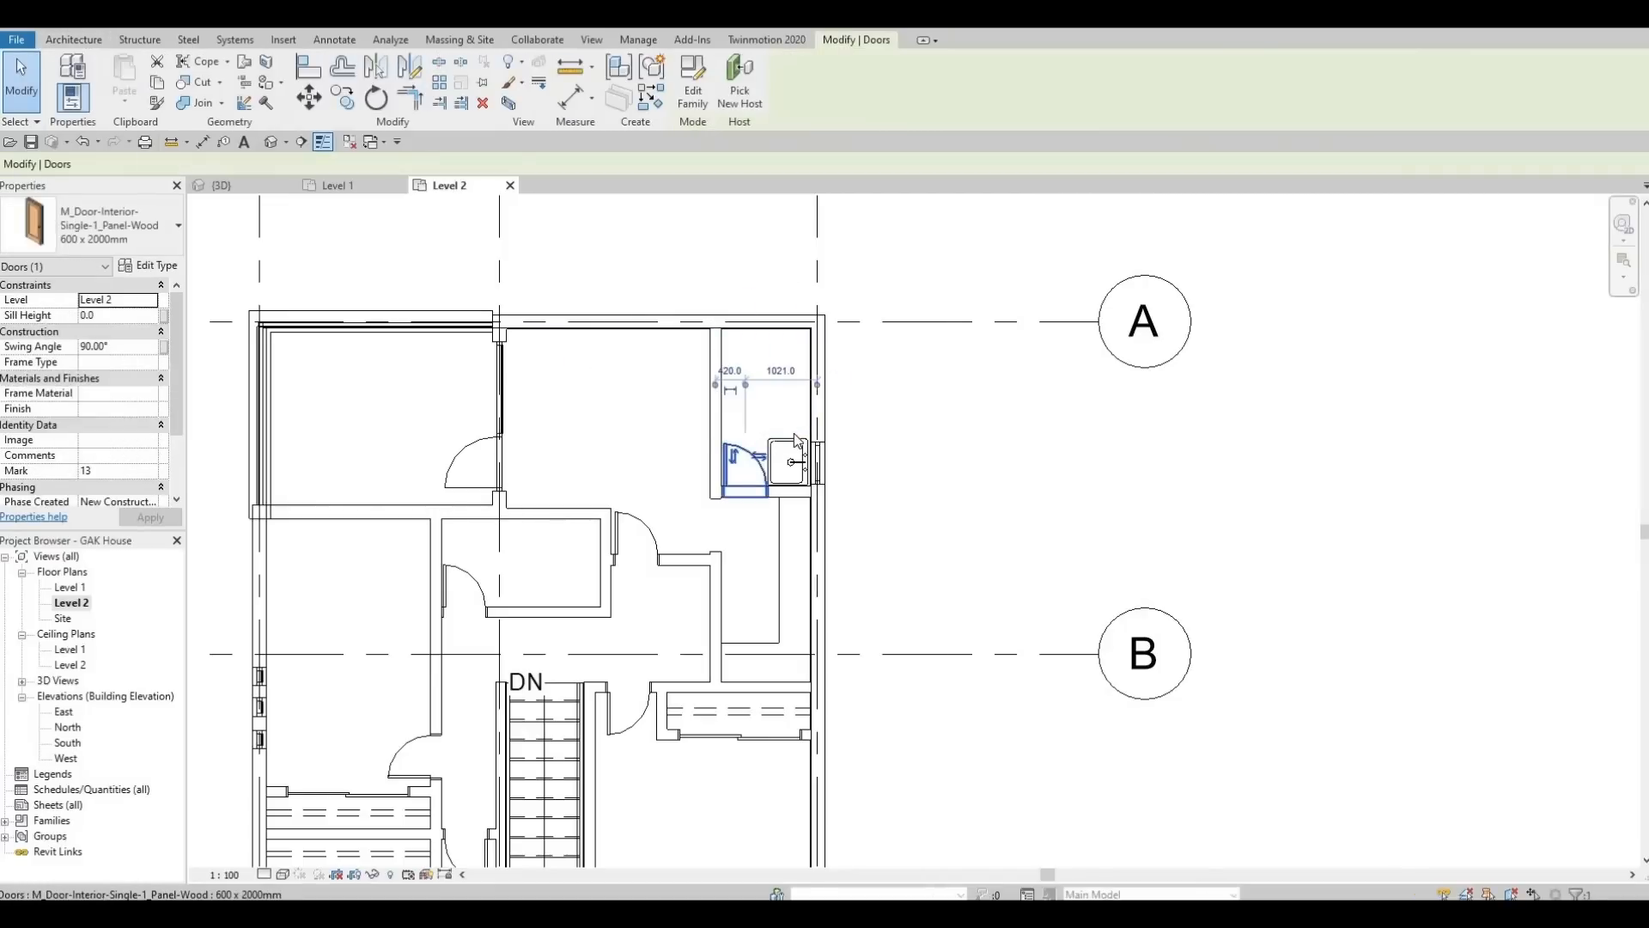
key(Escape)
click(782, 438)
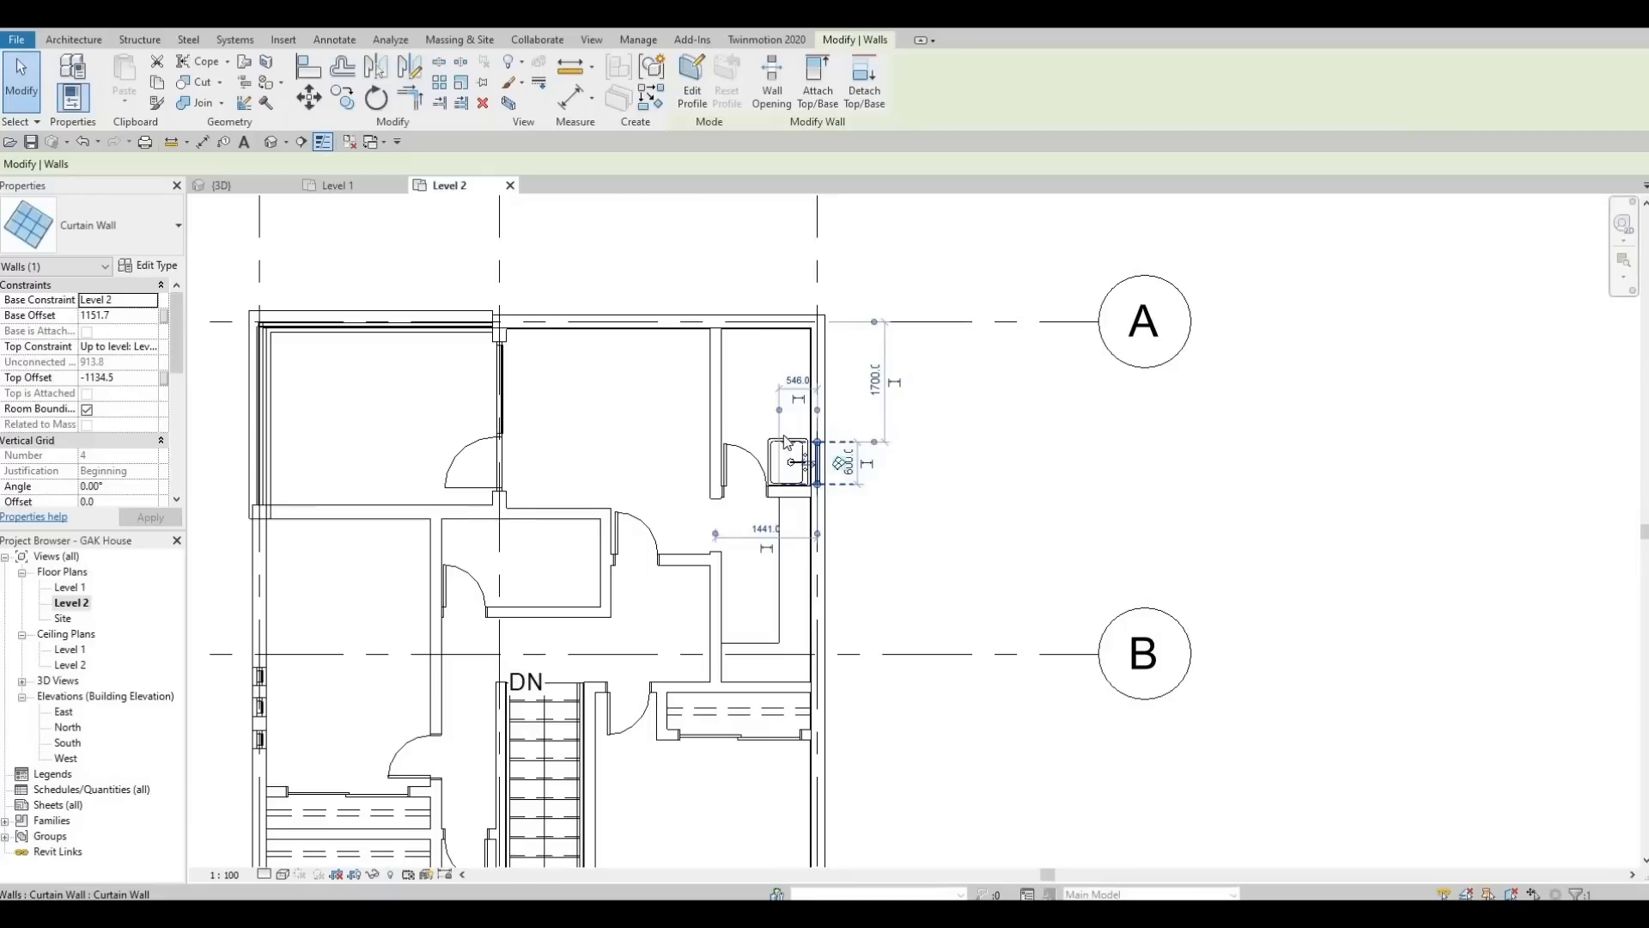
key(Escape)
click(786, 458)
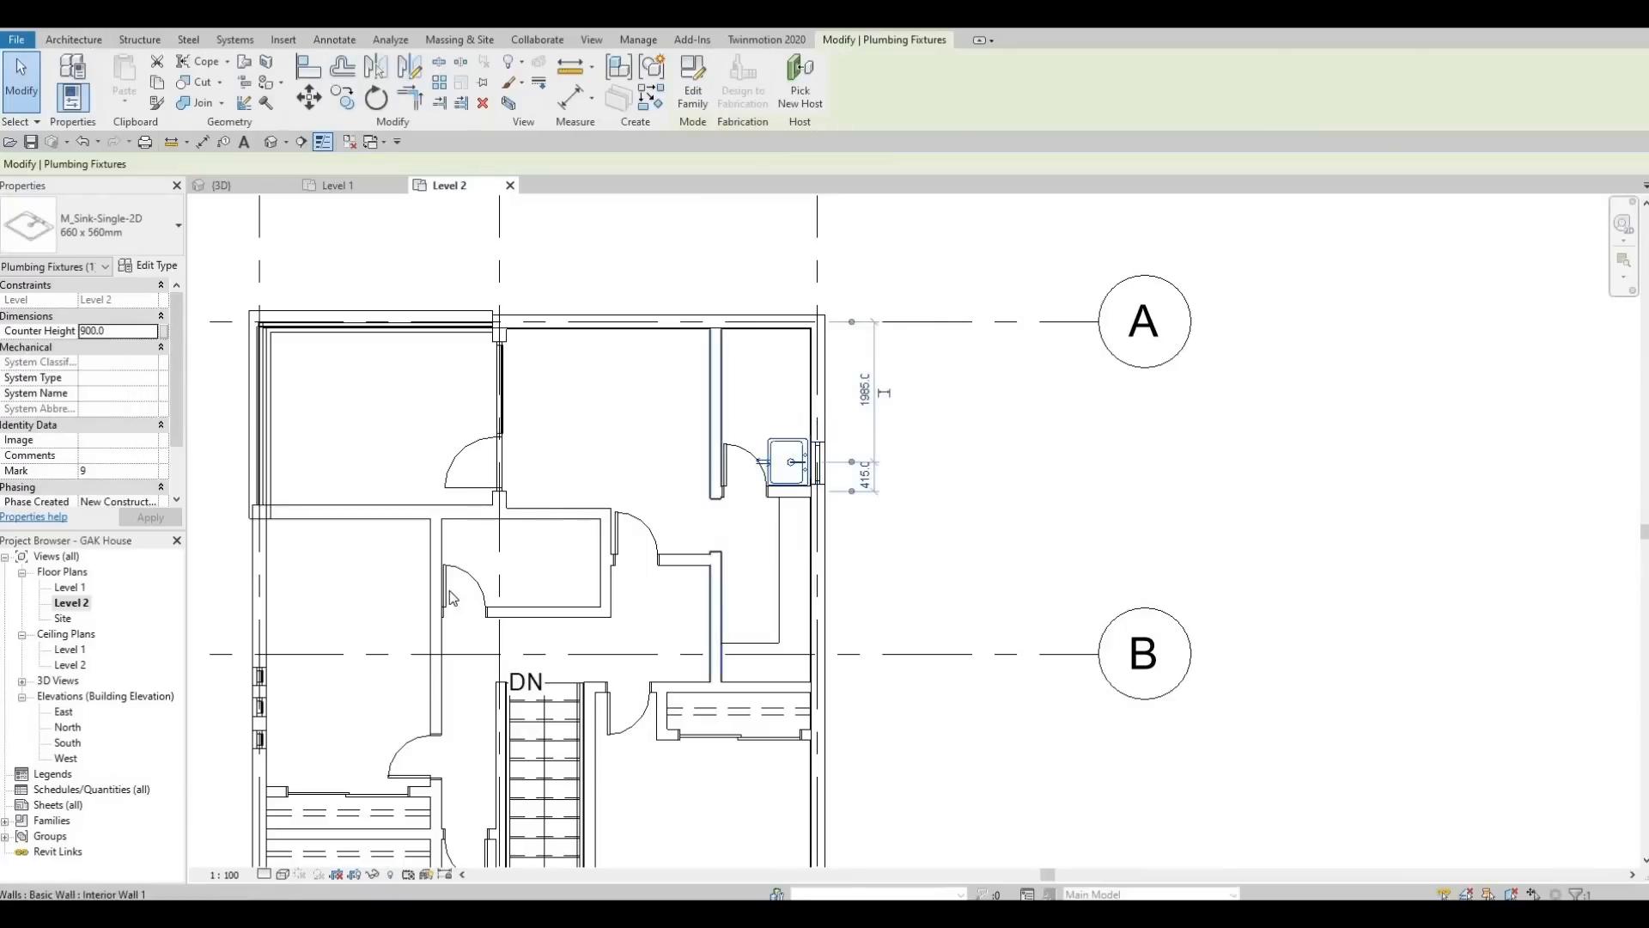
key(Delete)
Switch from the Level 2 plan to the 3D view and bring up the Twinmotion 2020 commands
middle_drag(477, 559, 535, 367)
scroll(481, 459, down, 2)
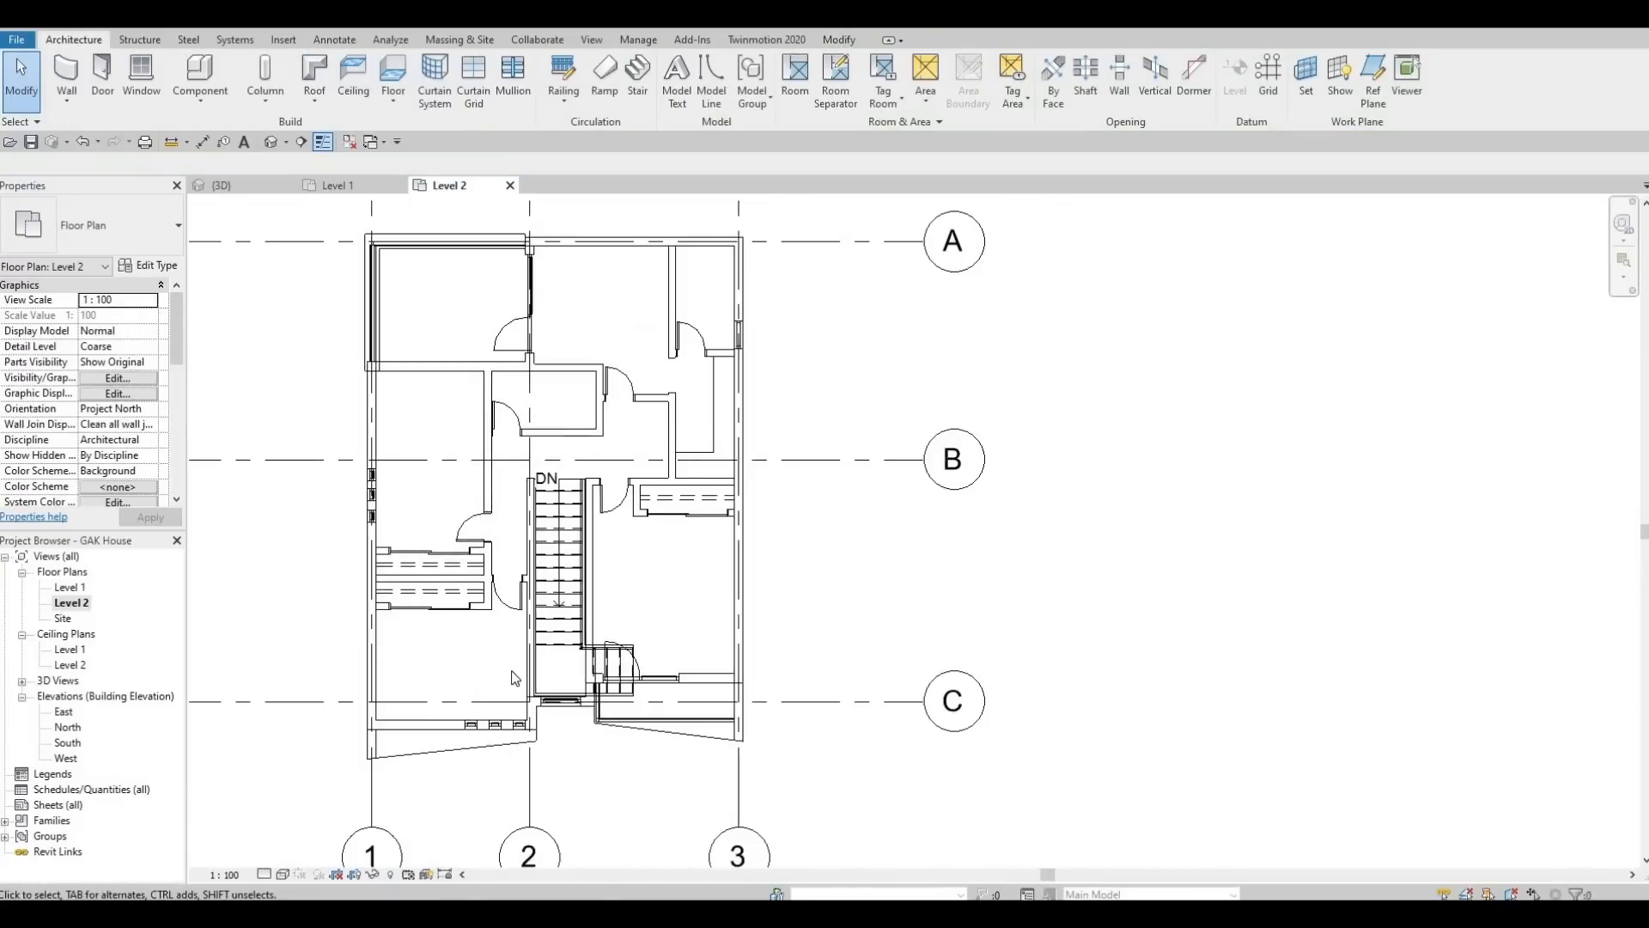
scroll(522, 524, down, 2)
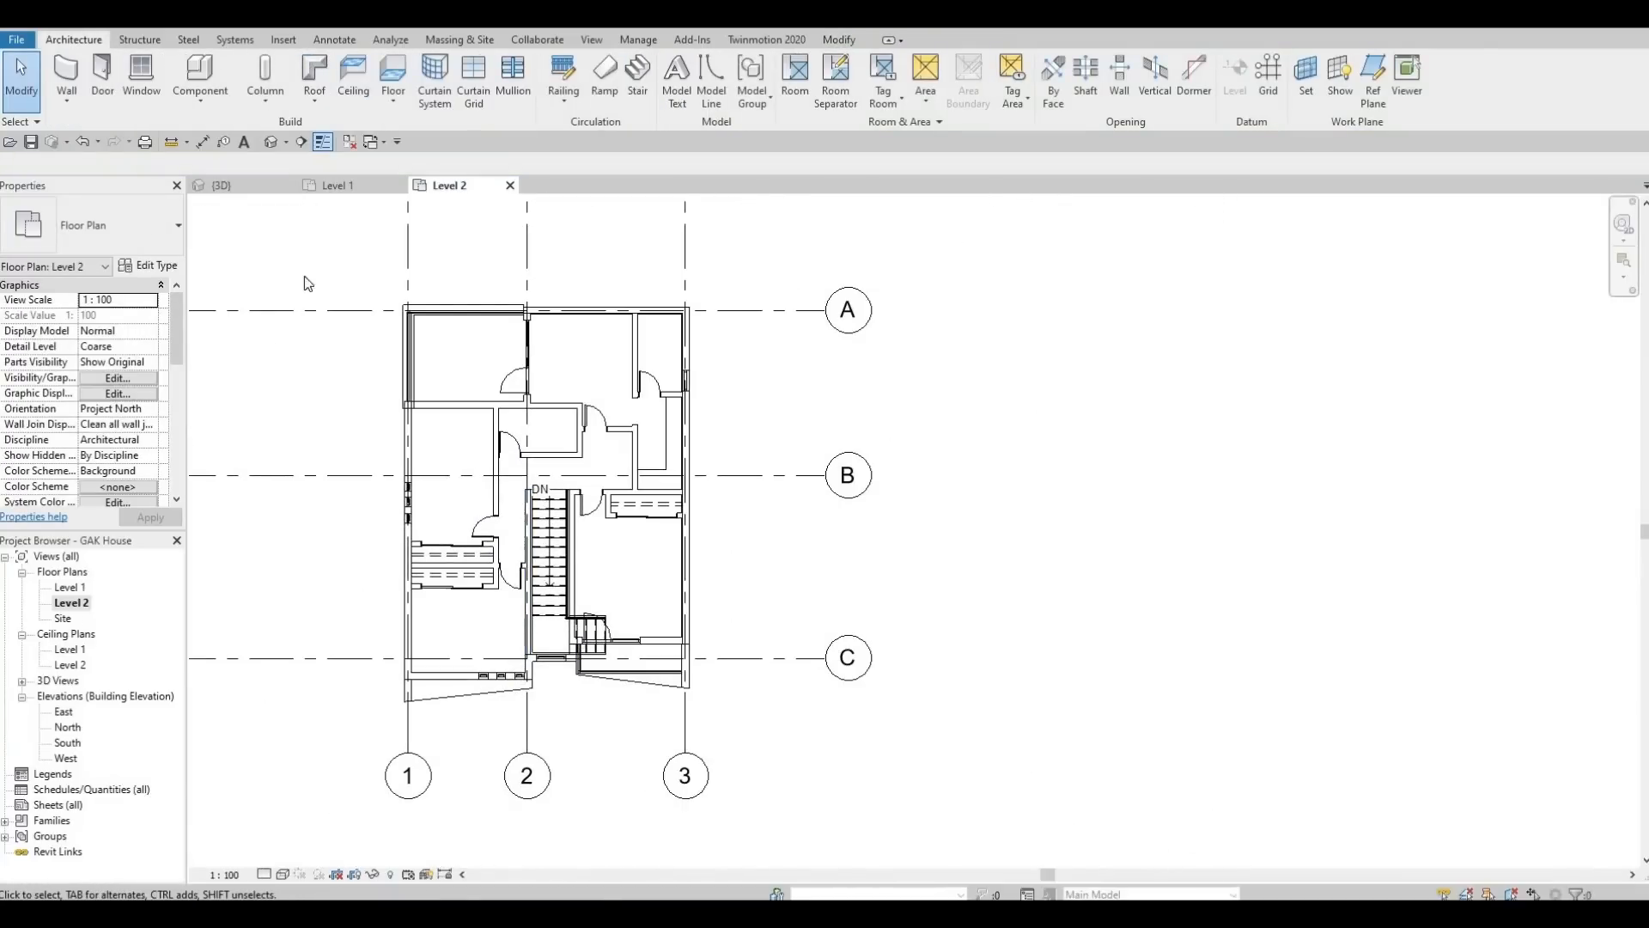
click(251, 187)
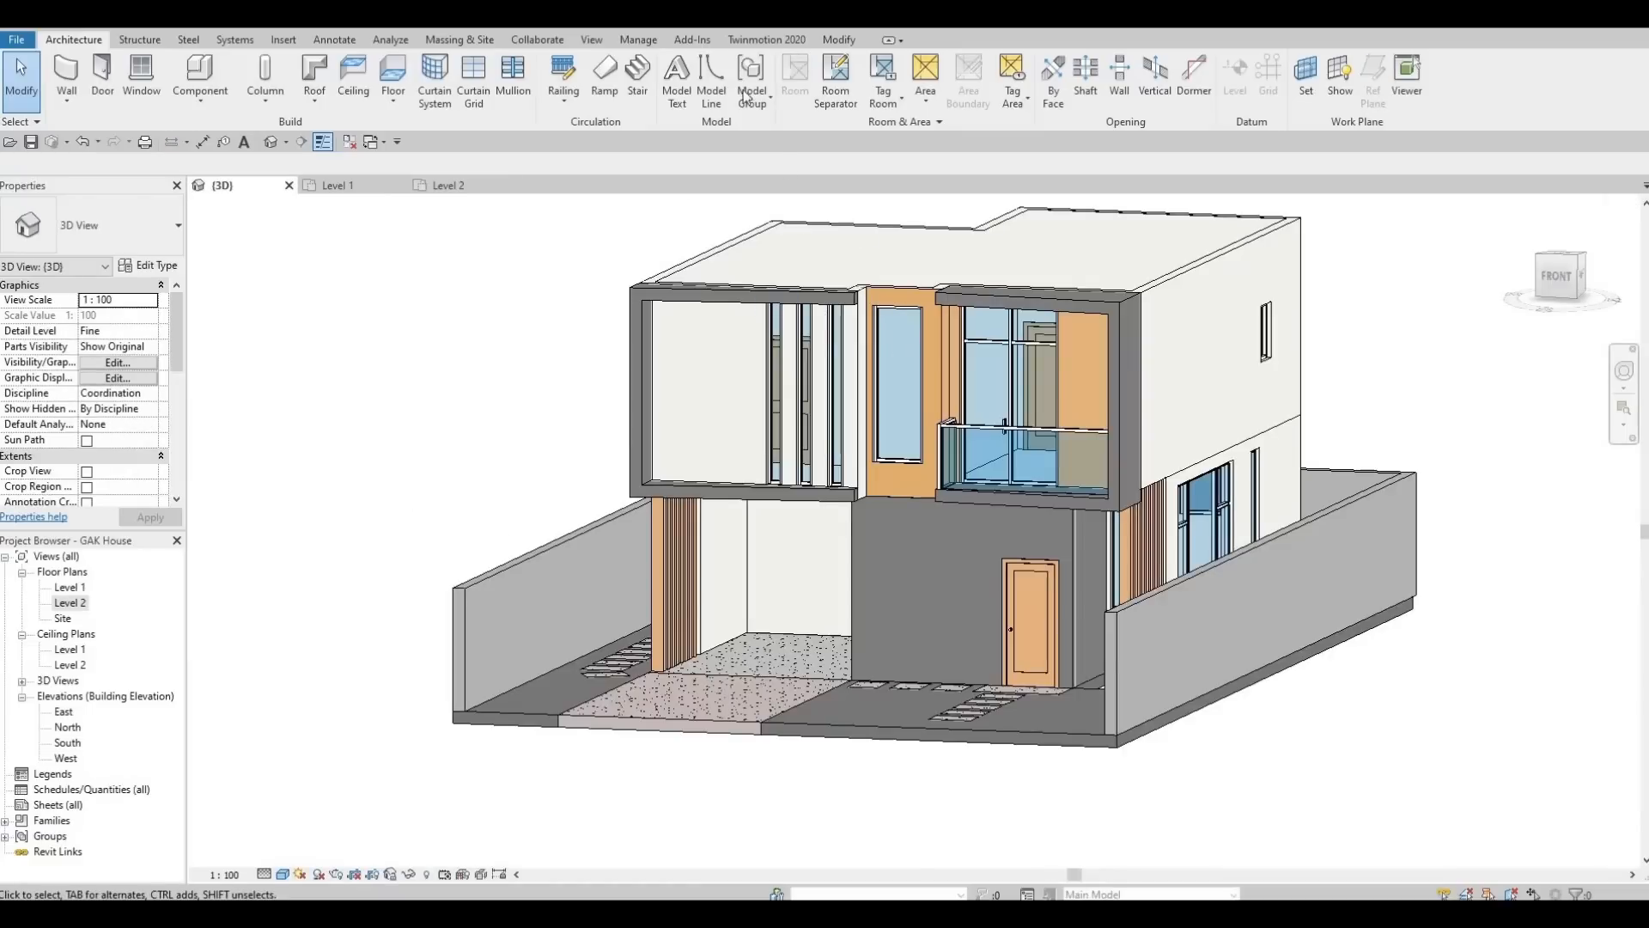
click(760, 41)
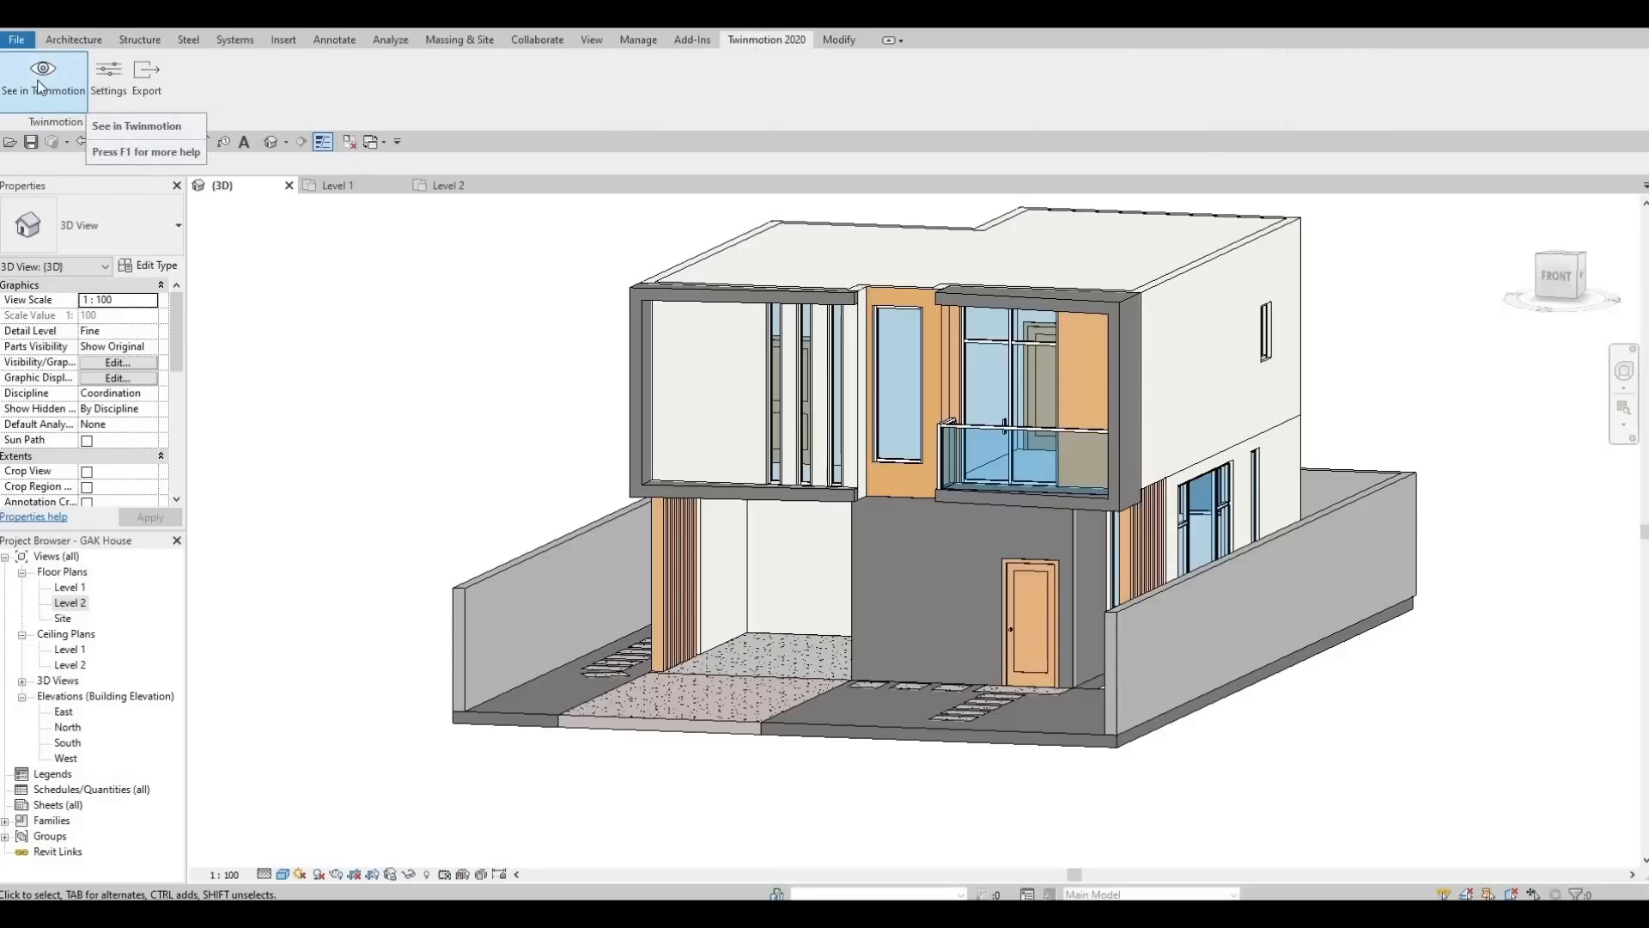
click(17, 41)
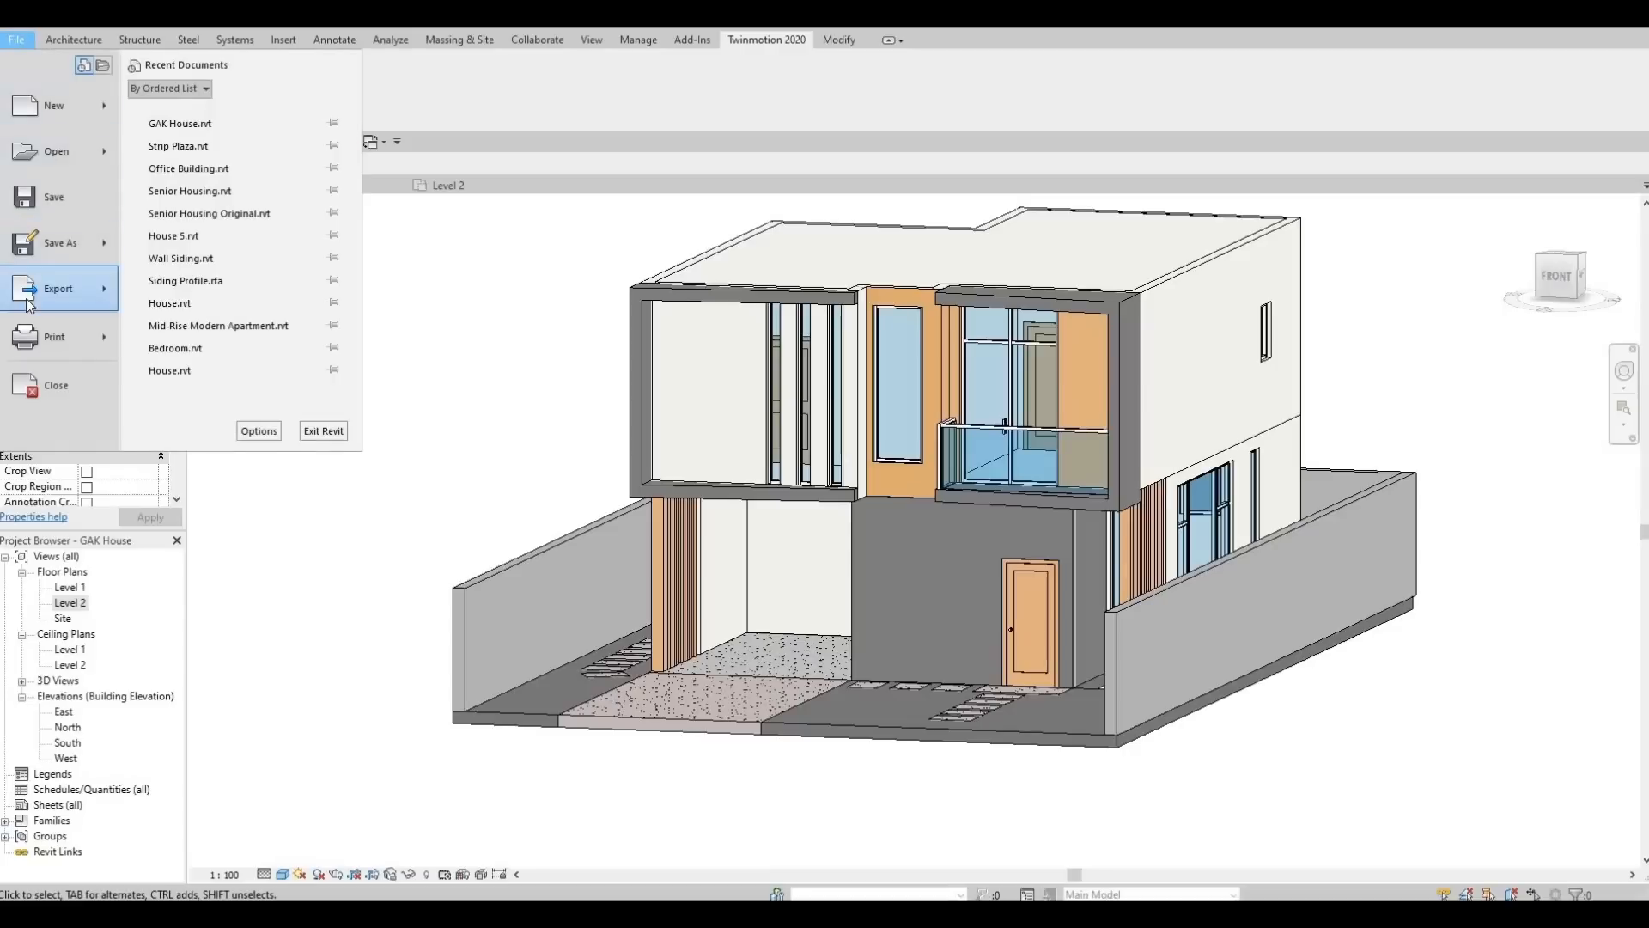
mouse_move(55, 300)
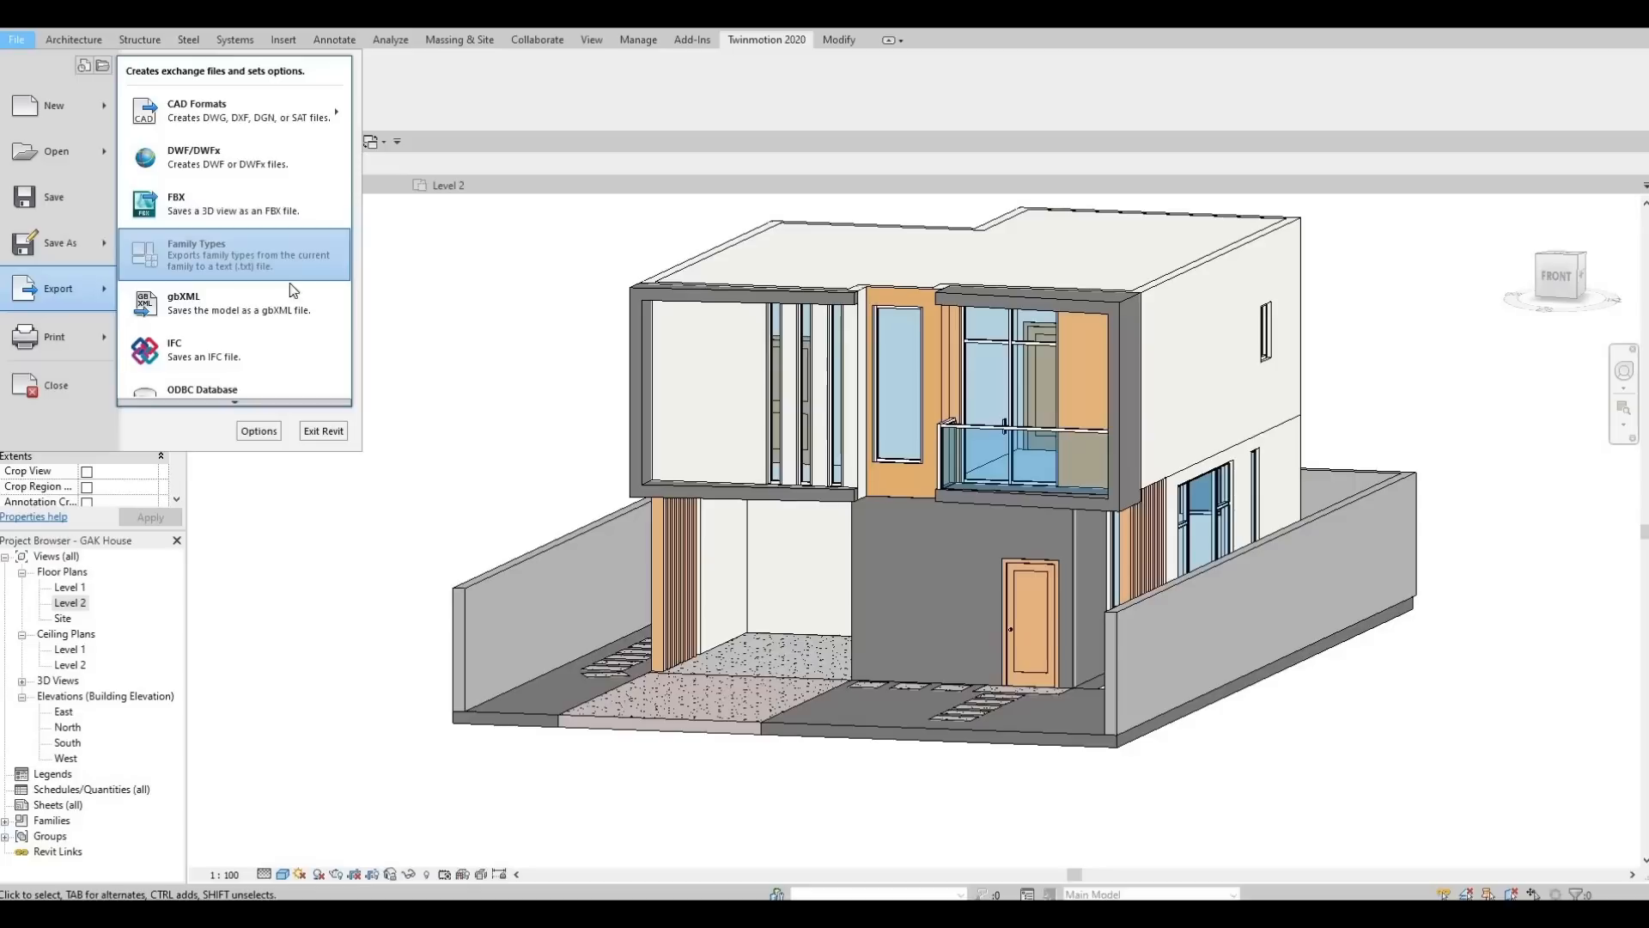
key(Escape)
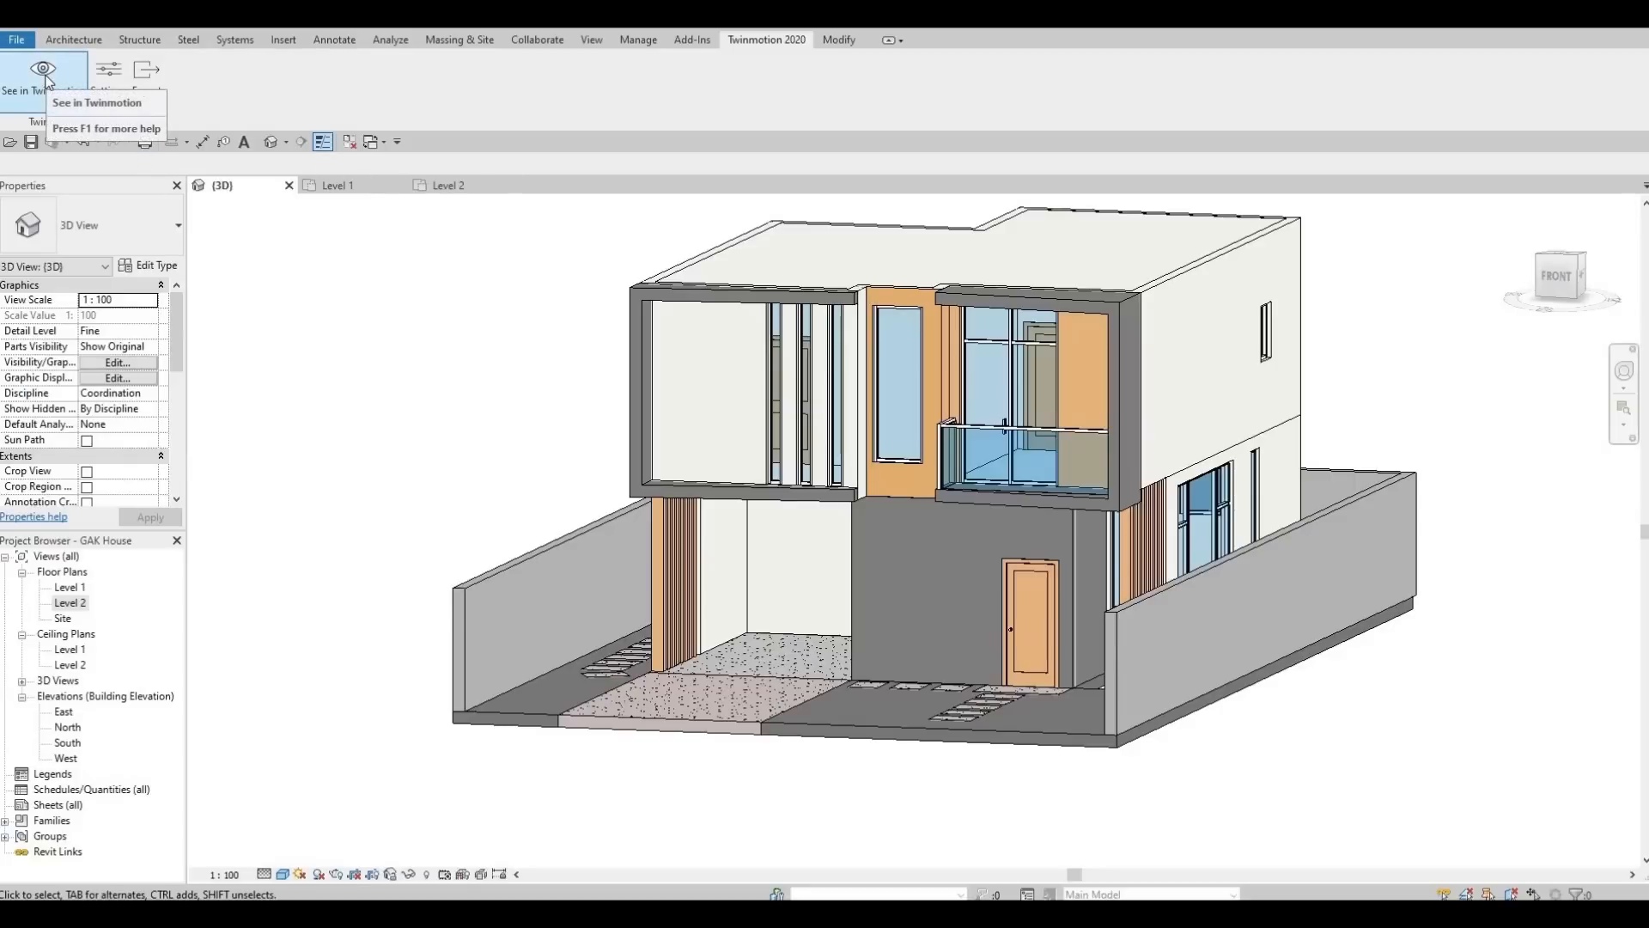
Send the 3D model to Twinmotion and accept the Direct Link to load the house there
click(46, 79)
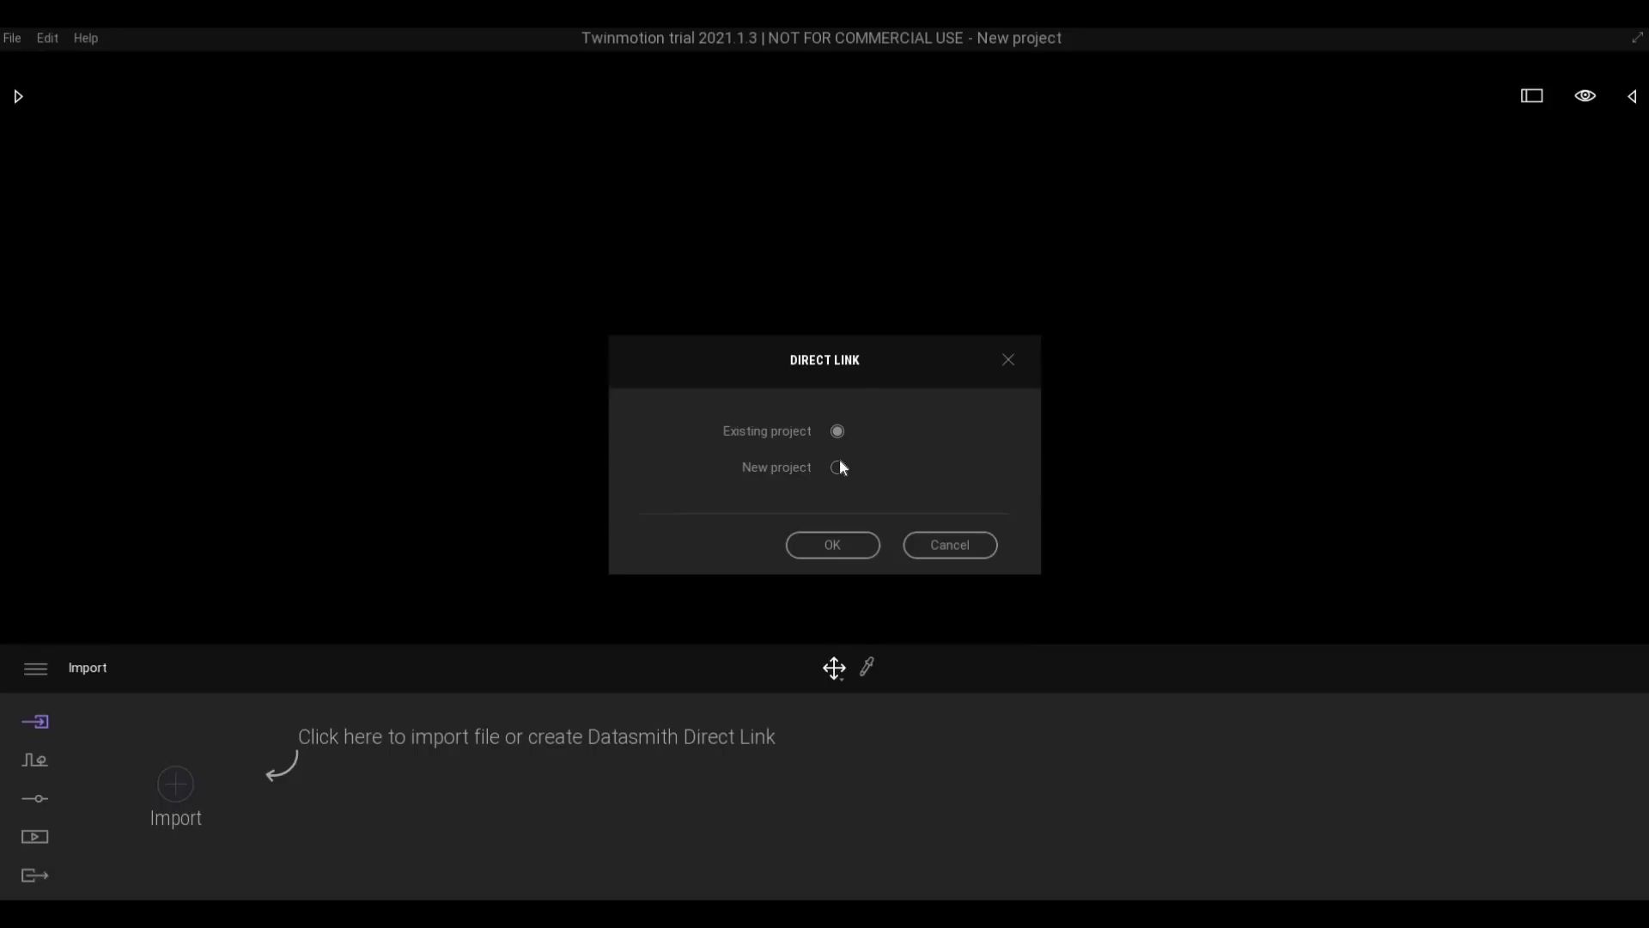
click(851, 546)
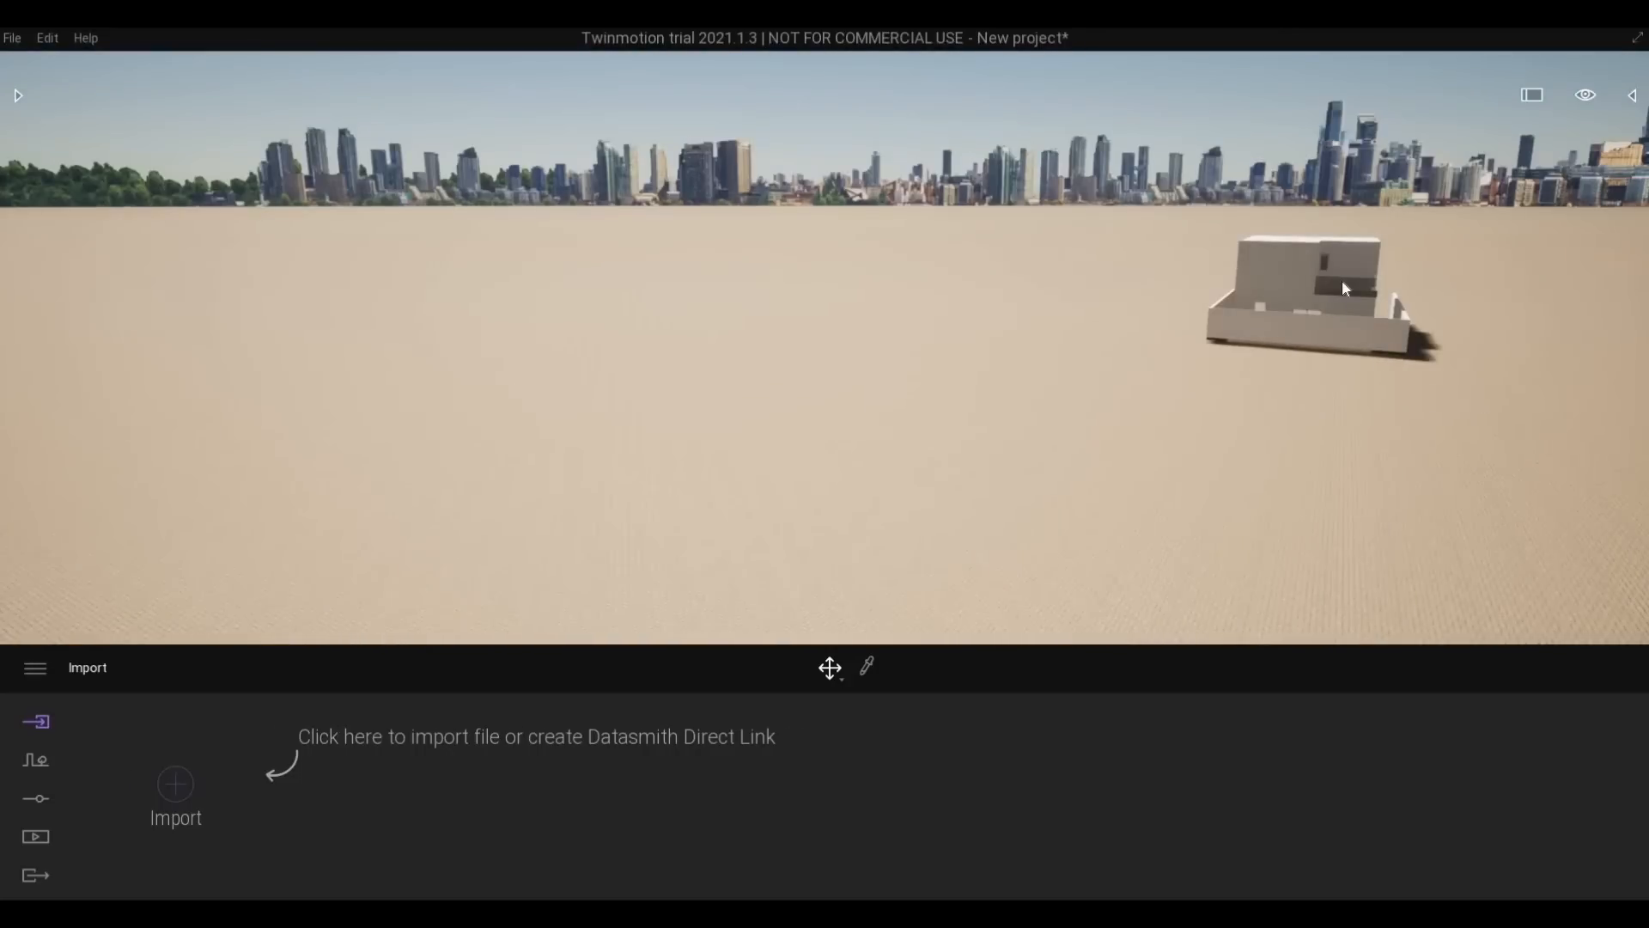
Fly up to the imported house and around to its front, examining the massing, boundary walls and yard
scroll(1342, 281, up, 3)
middle_drag(1343, 282, 1340, 281)
key(d)
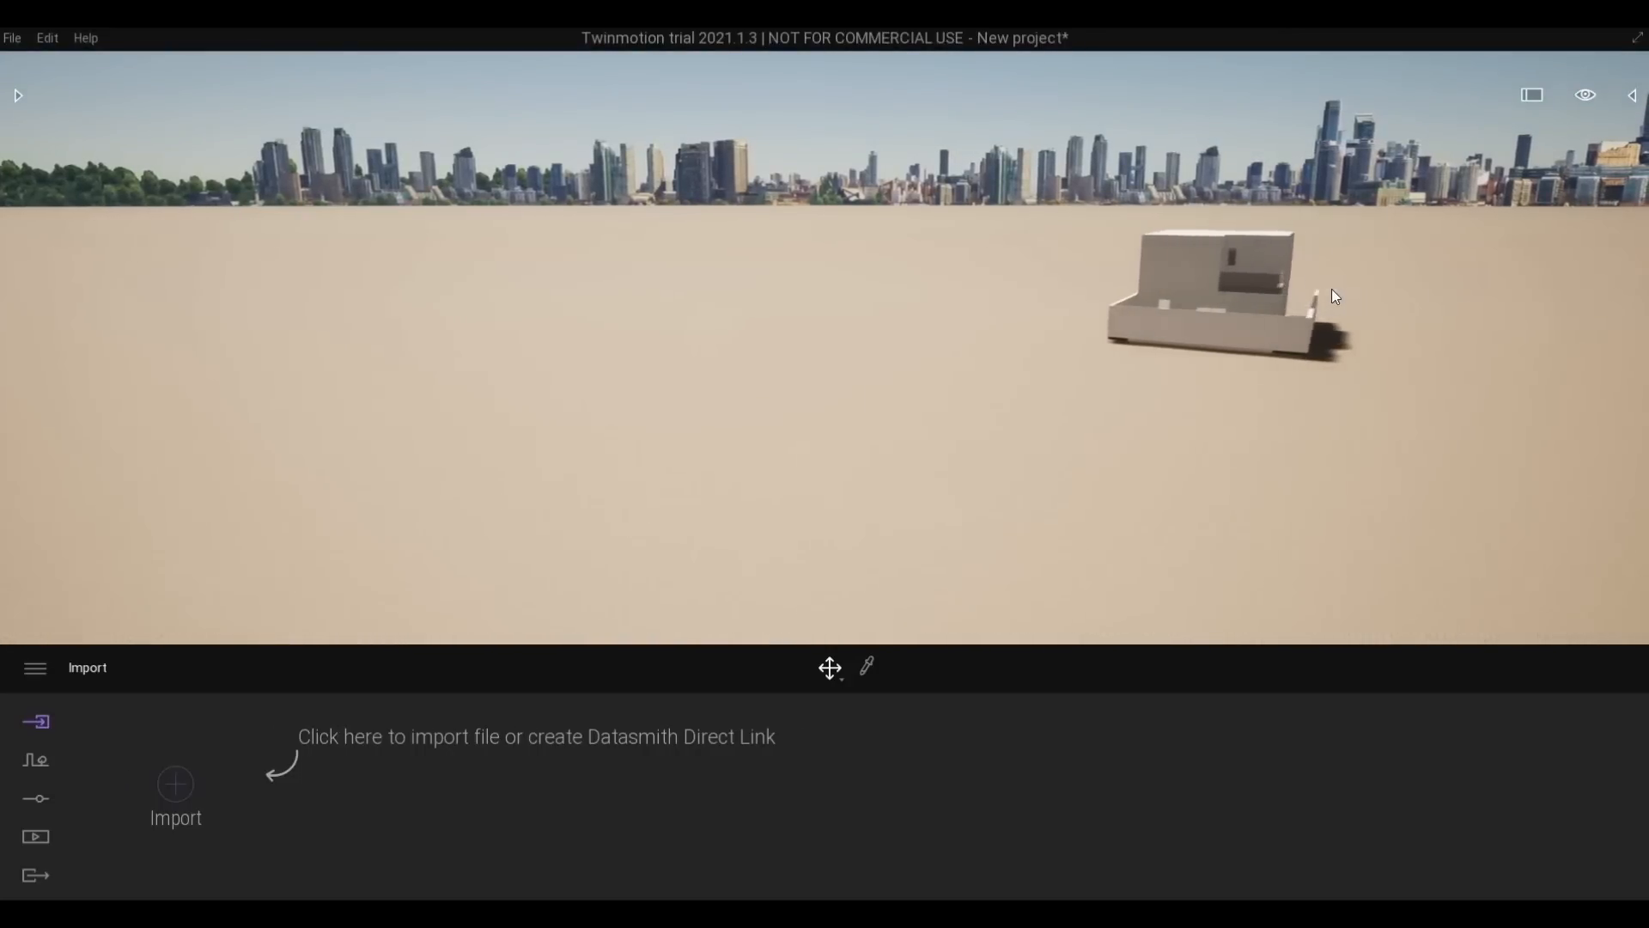
key(w)
key(d)
key(w)
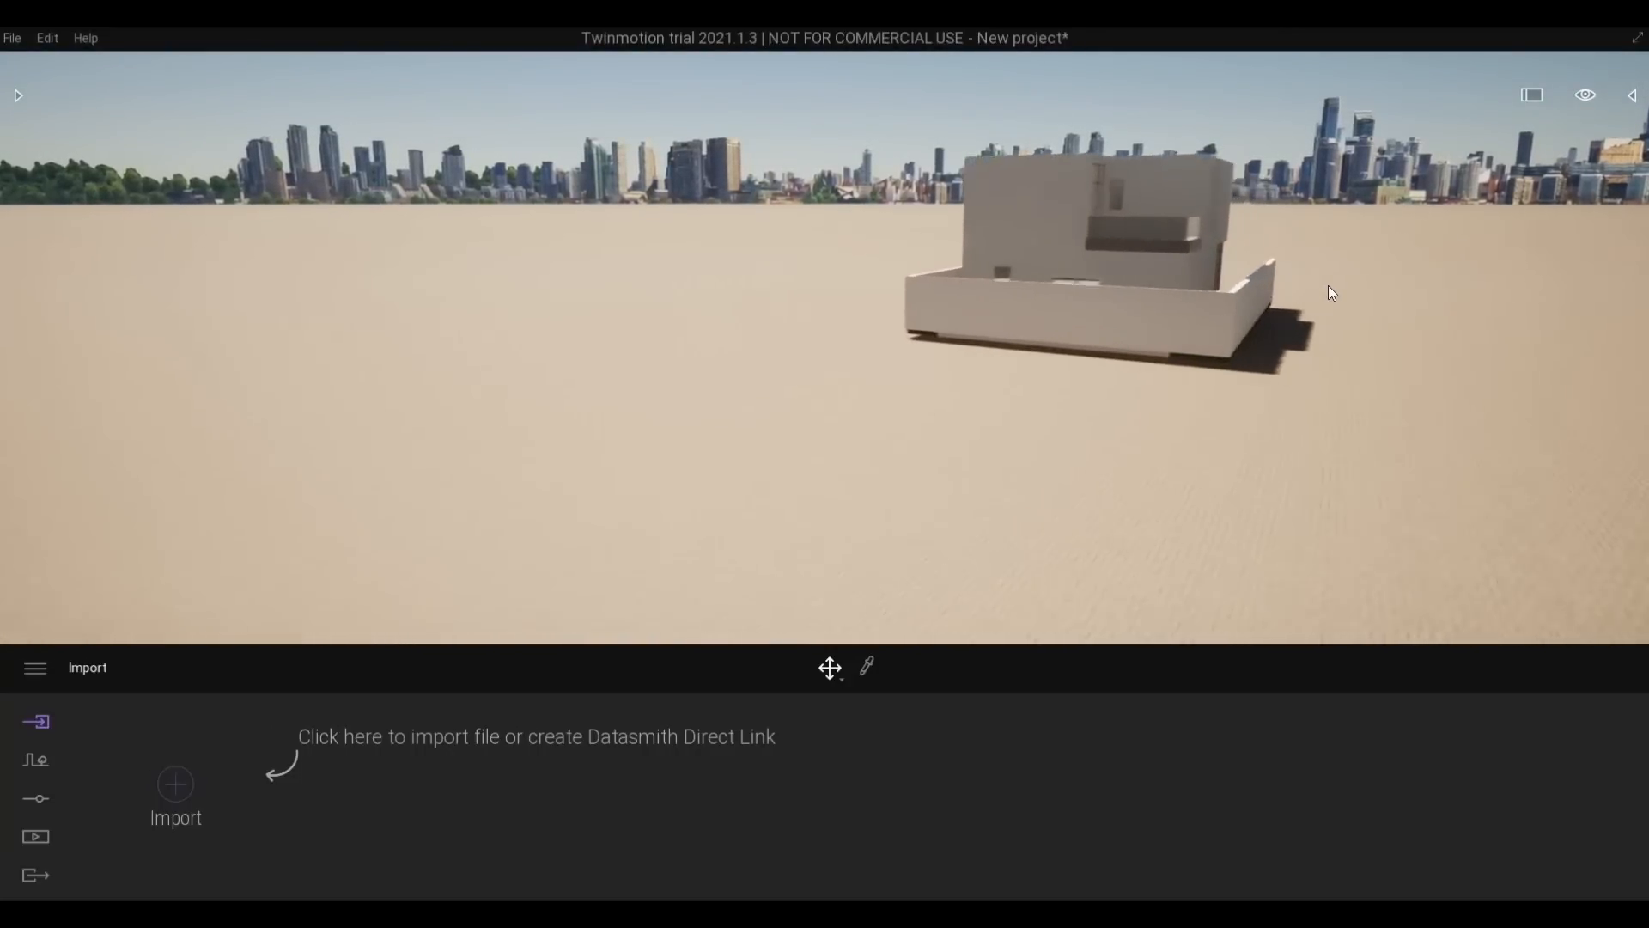
key(d)
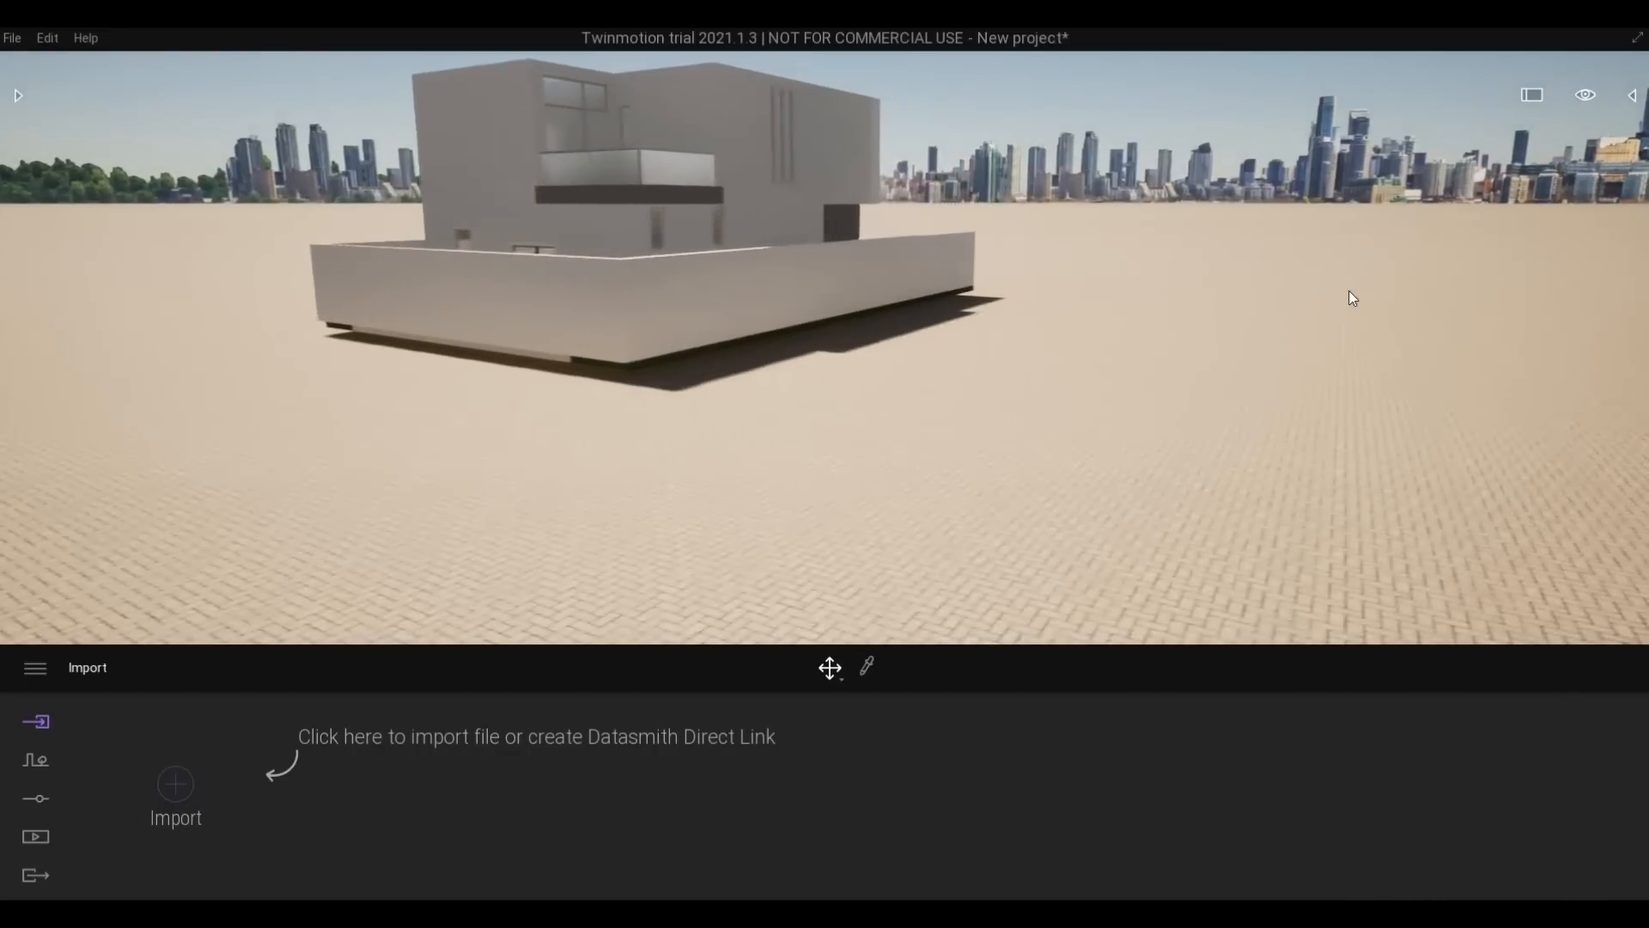
key(w)
key(d)
key(w)
key(e)
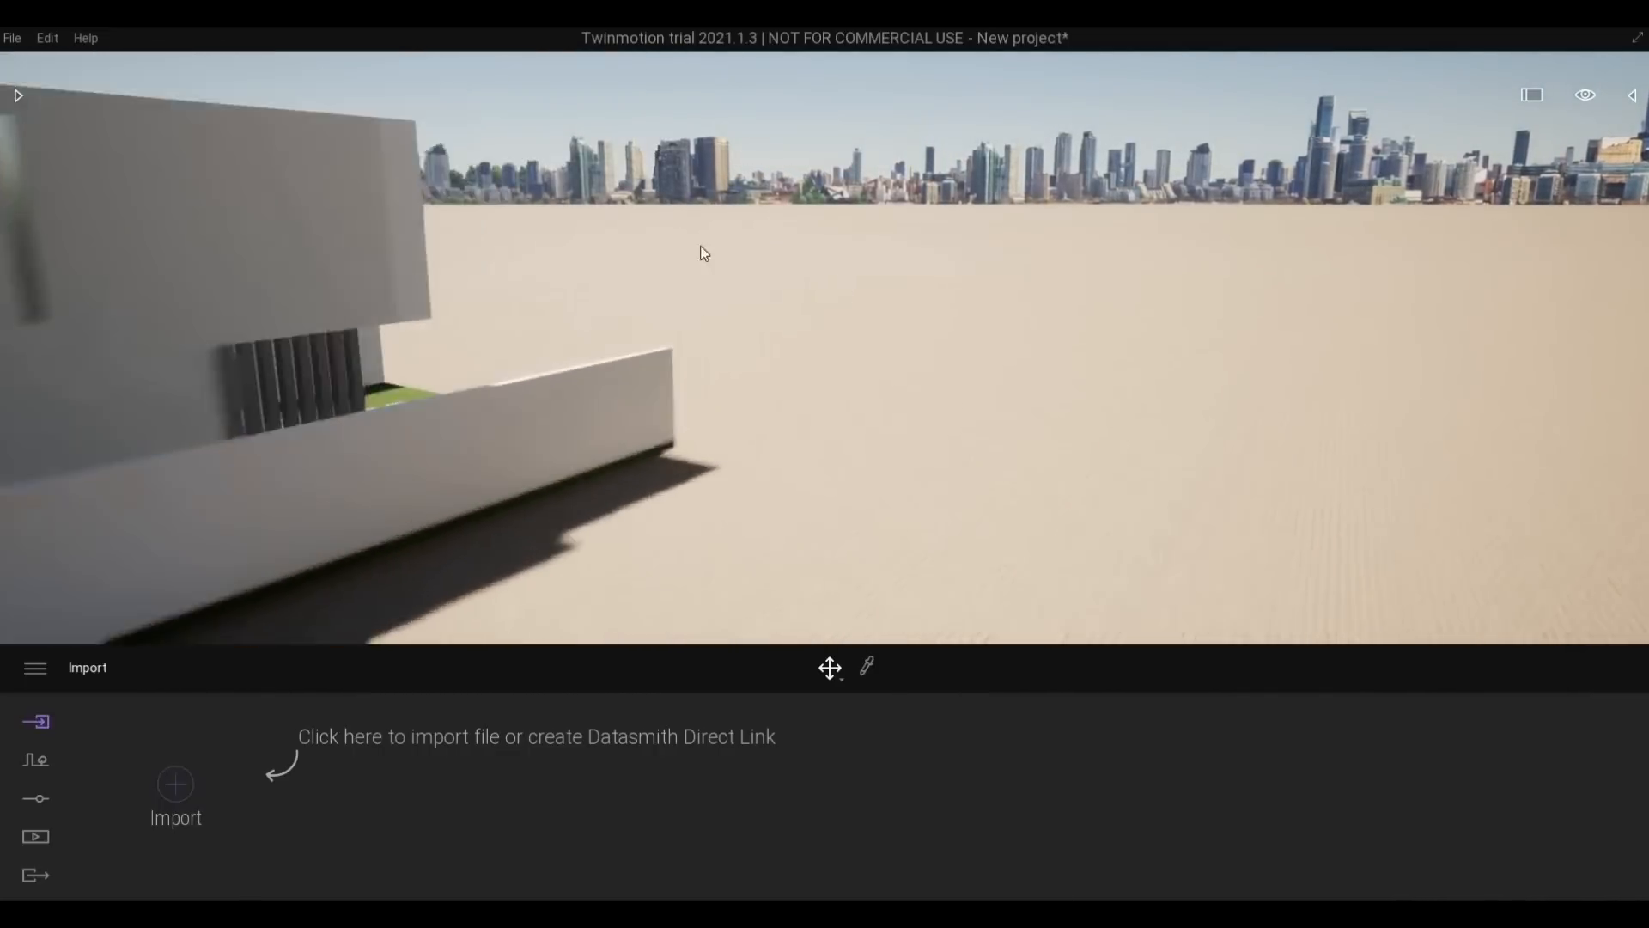
right_drag(701, 250, 1087, 249)
key(d)
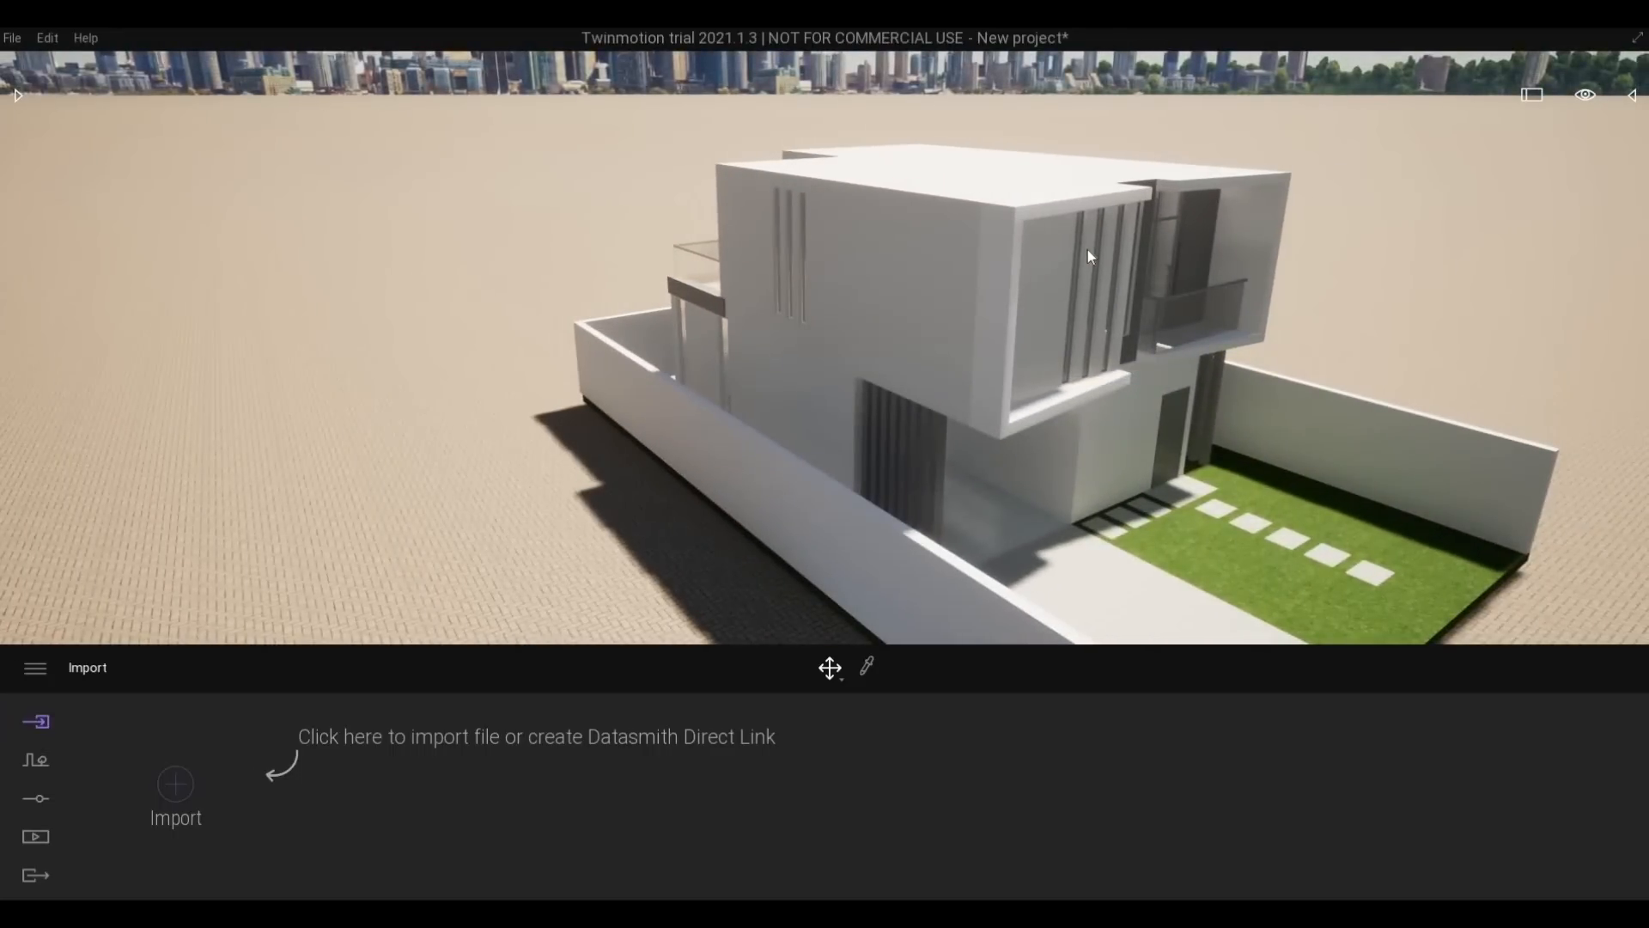
key(d)
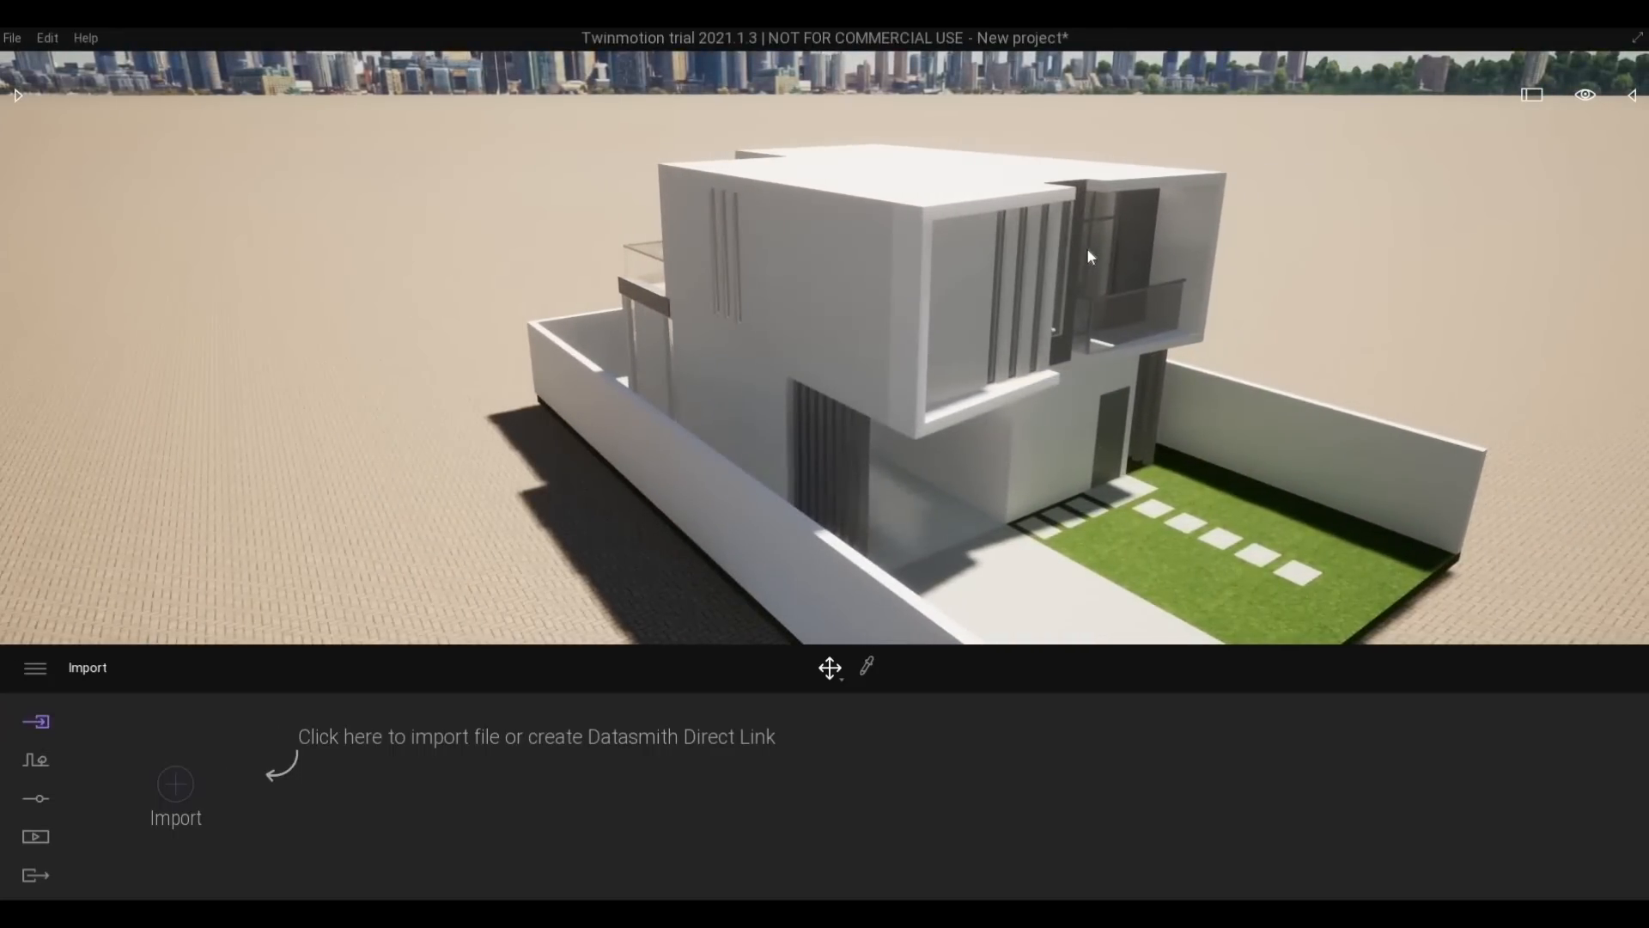
key(d)
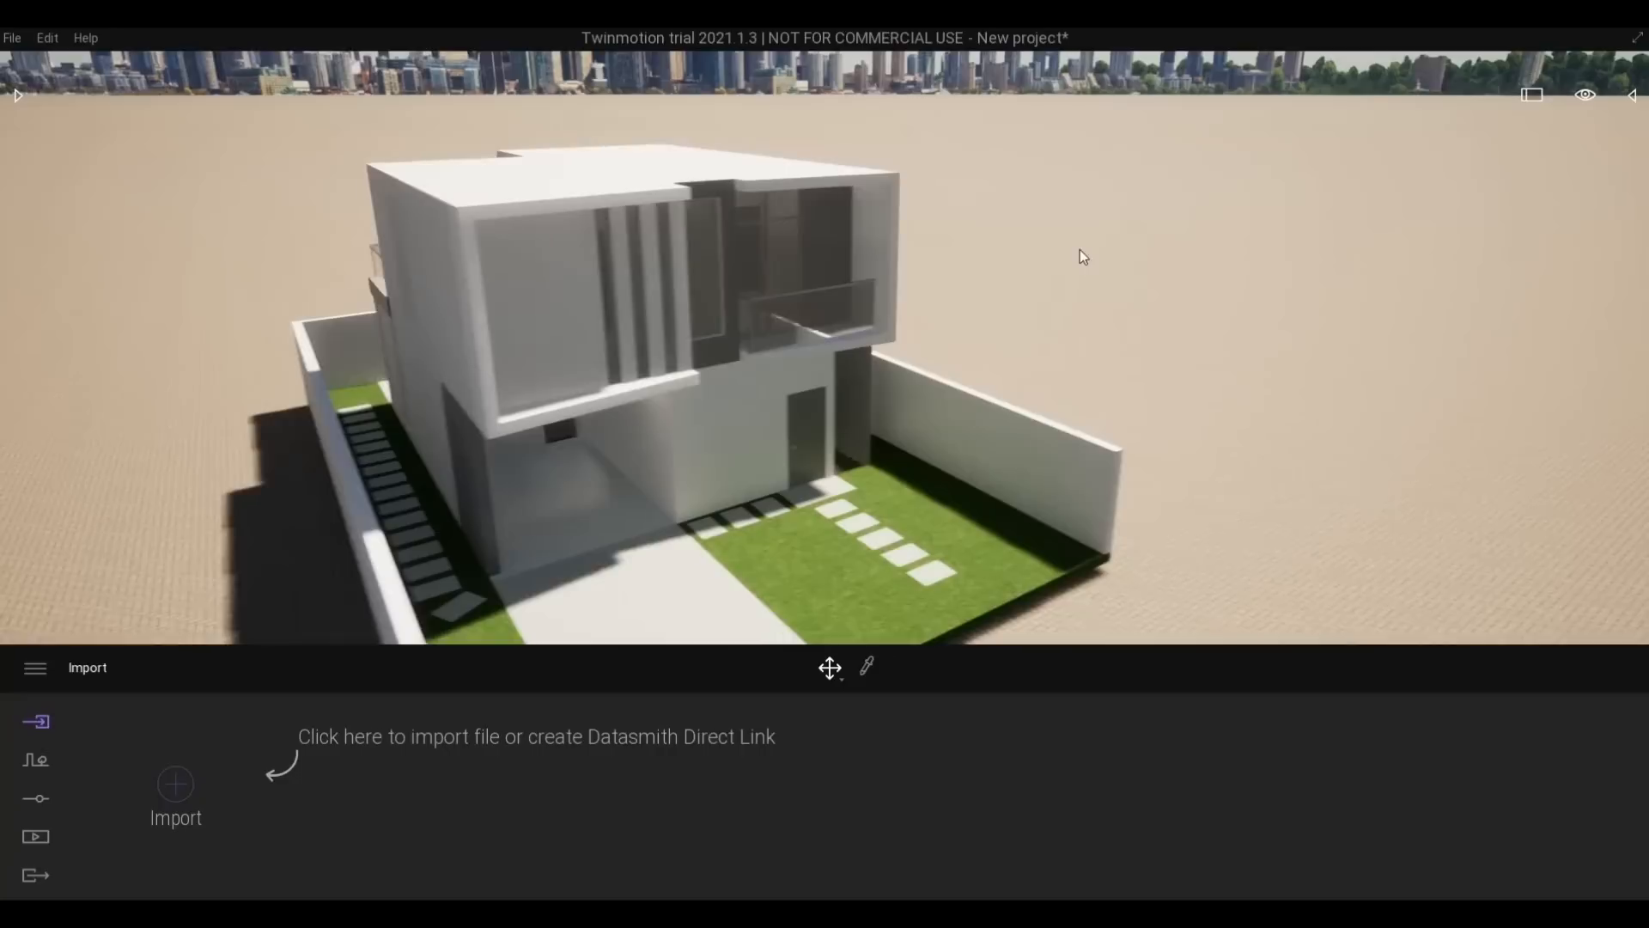
key(a)
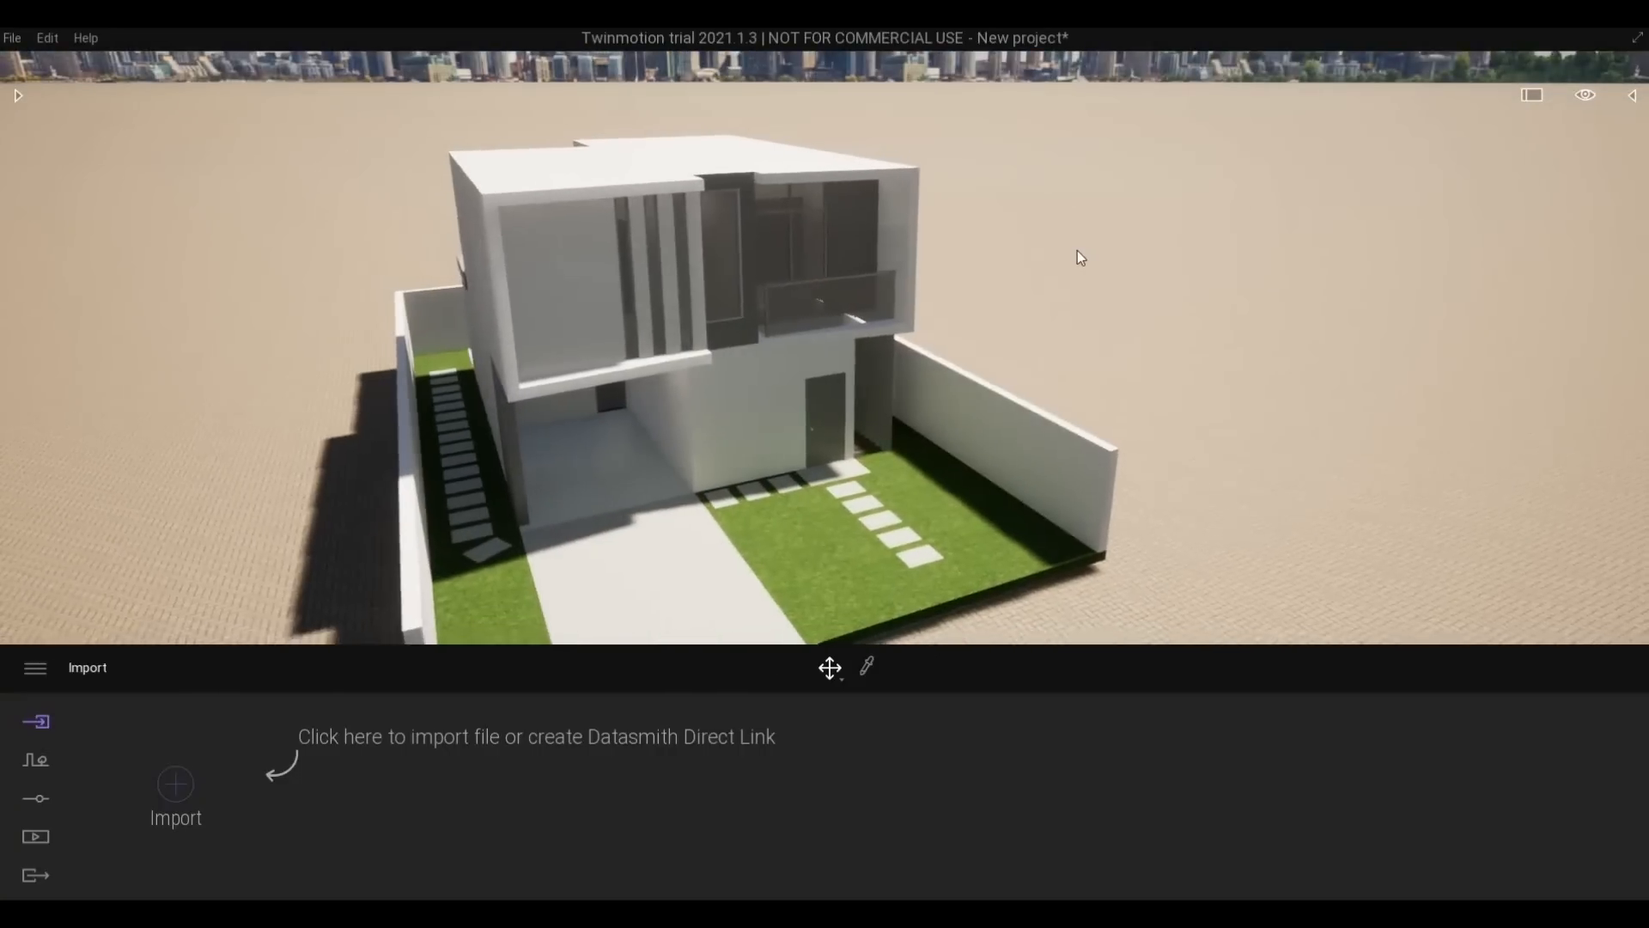
key(d)
Examine the front facade, carport and entrance at close range, finishing with a view that frames the whole front between the boundary walls
right_drag(1077, 250, 1015, 240)
key(w)
key(w)
key(d)
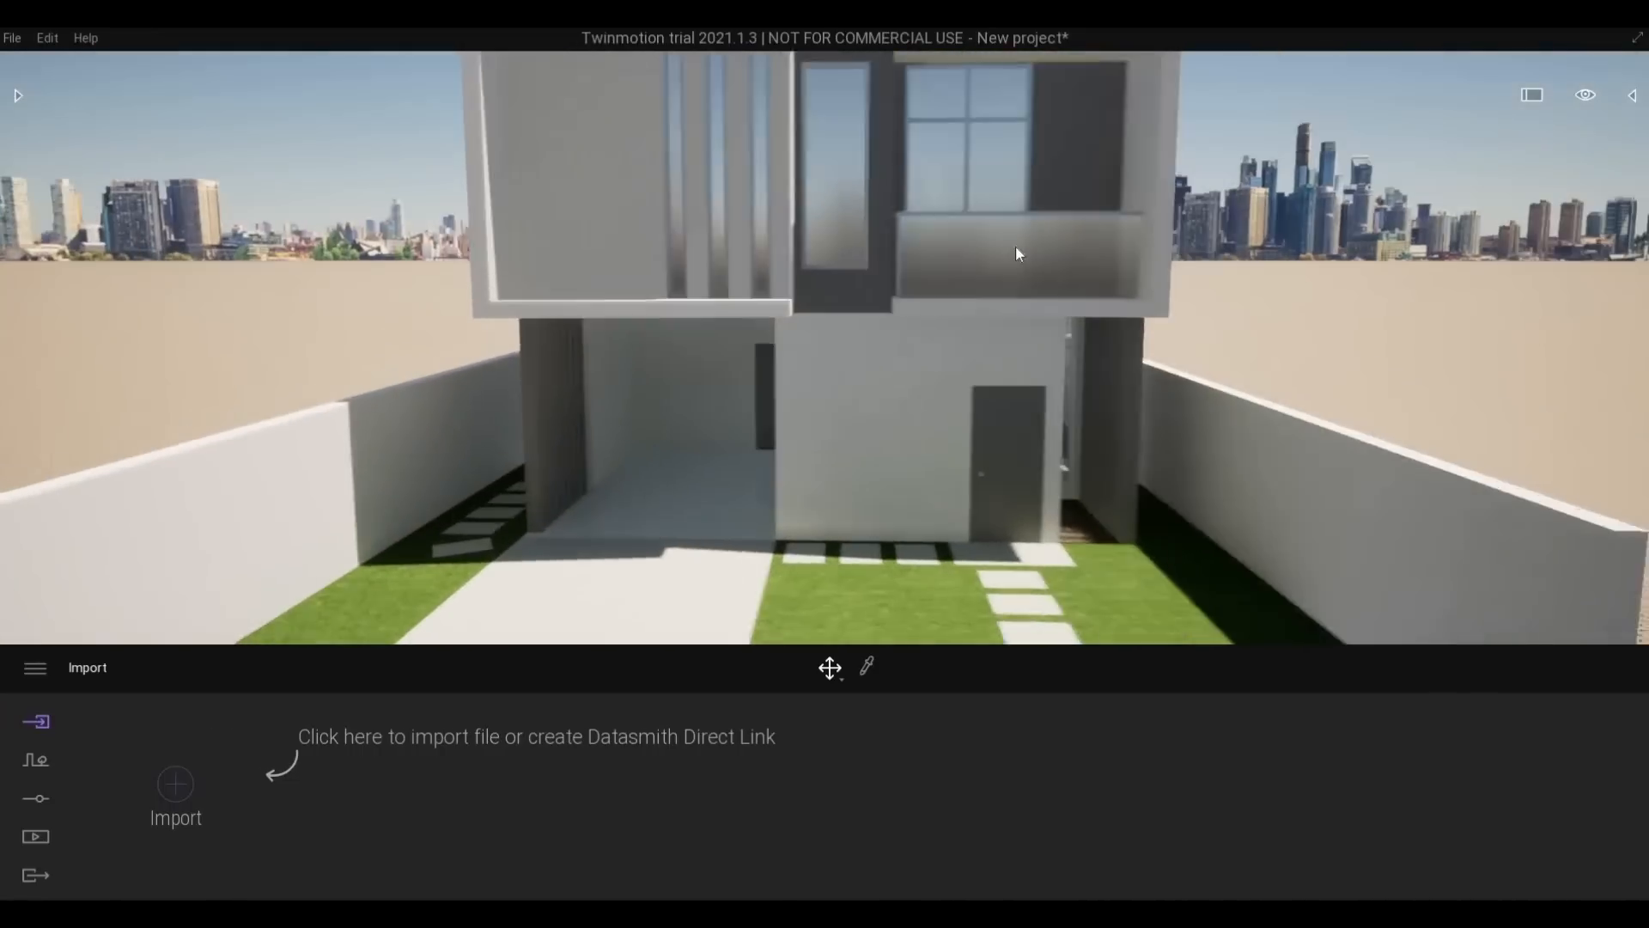
key(a)
key(s)
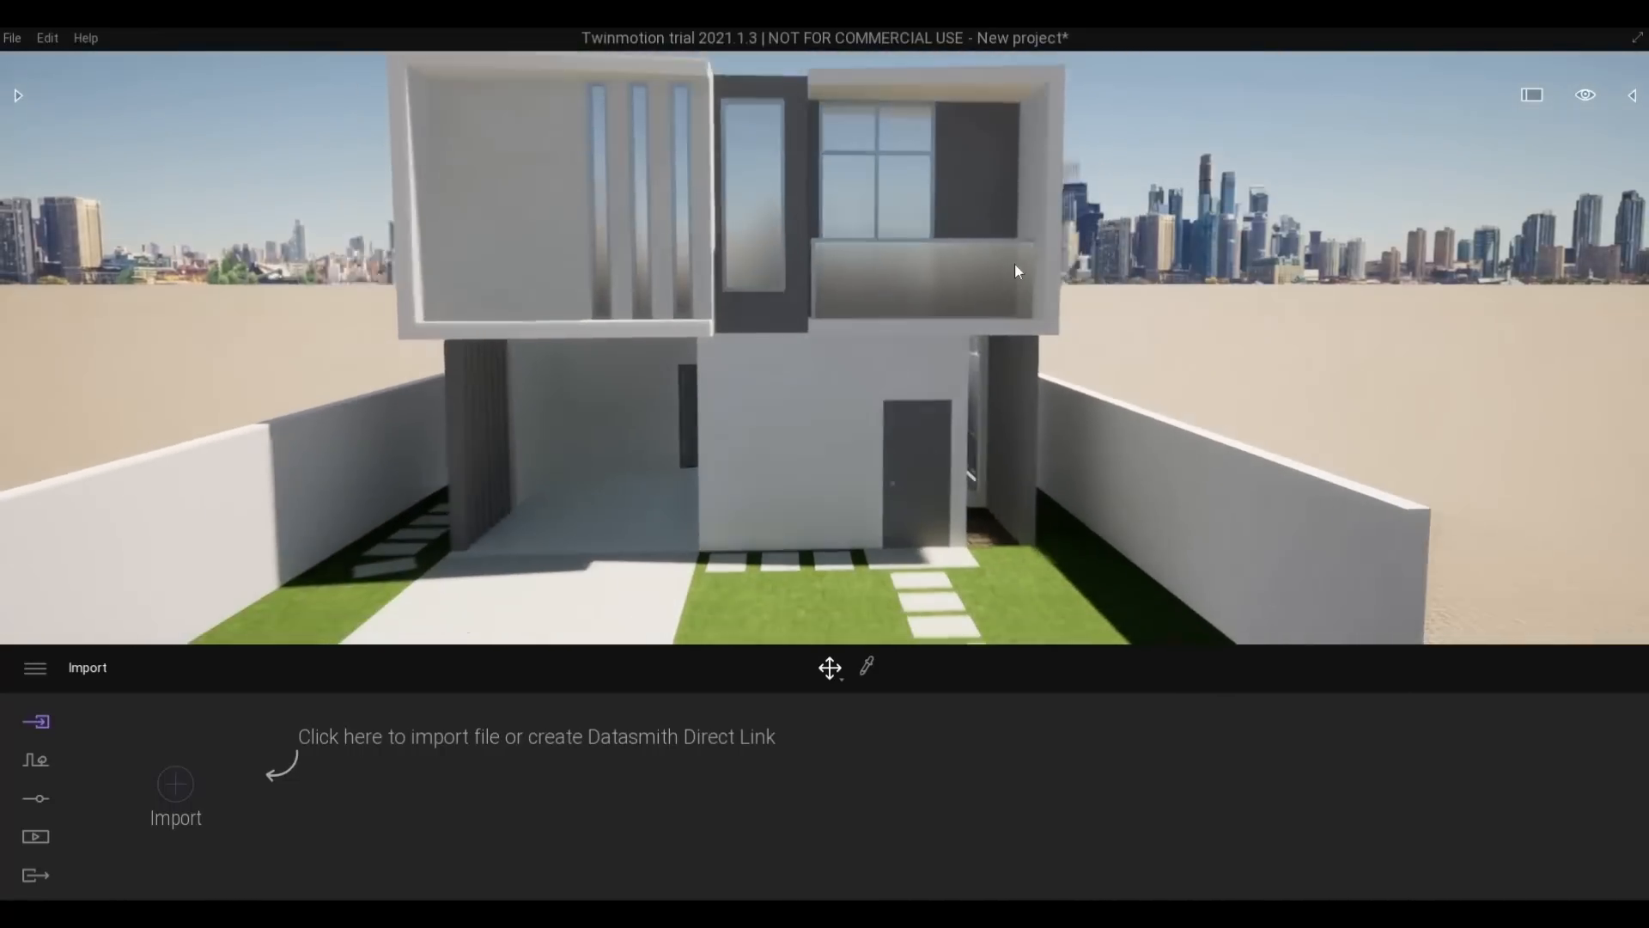
right_drag(1015, 266, 1007, 277)
key(d)
key(a)
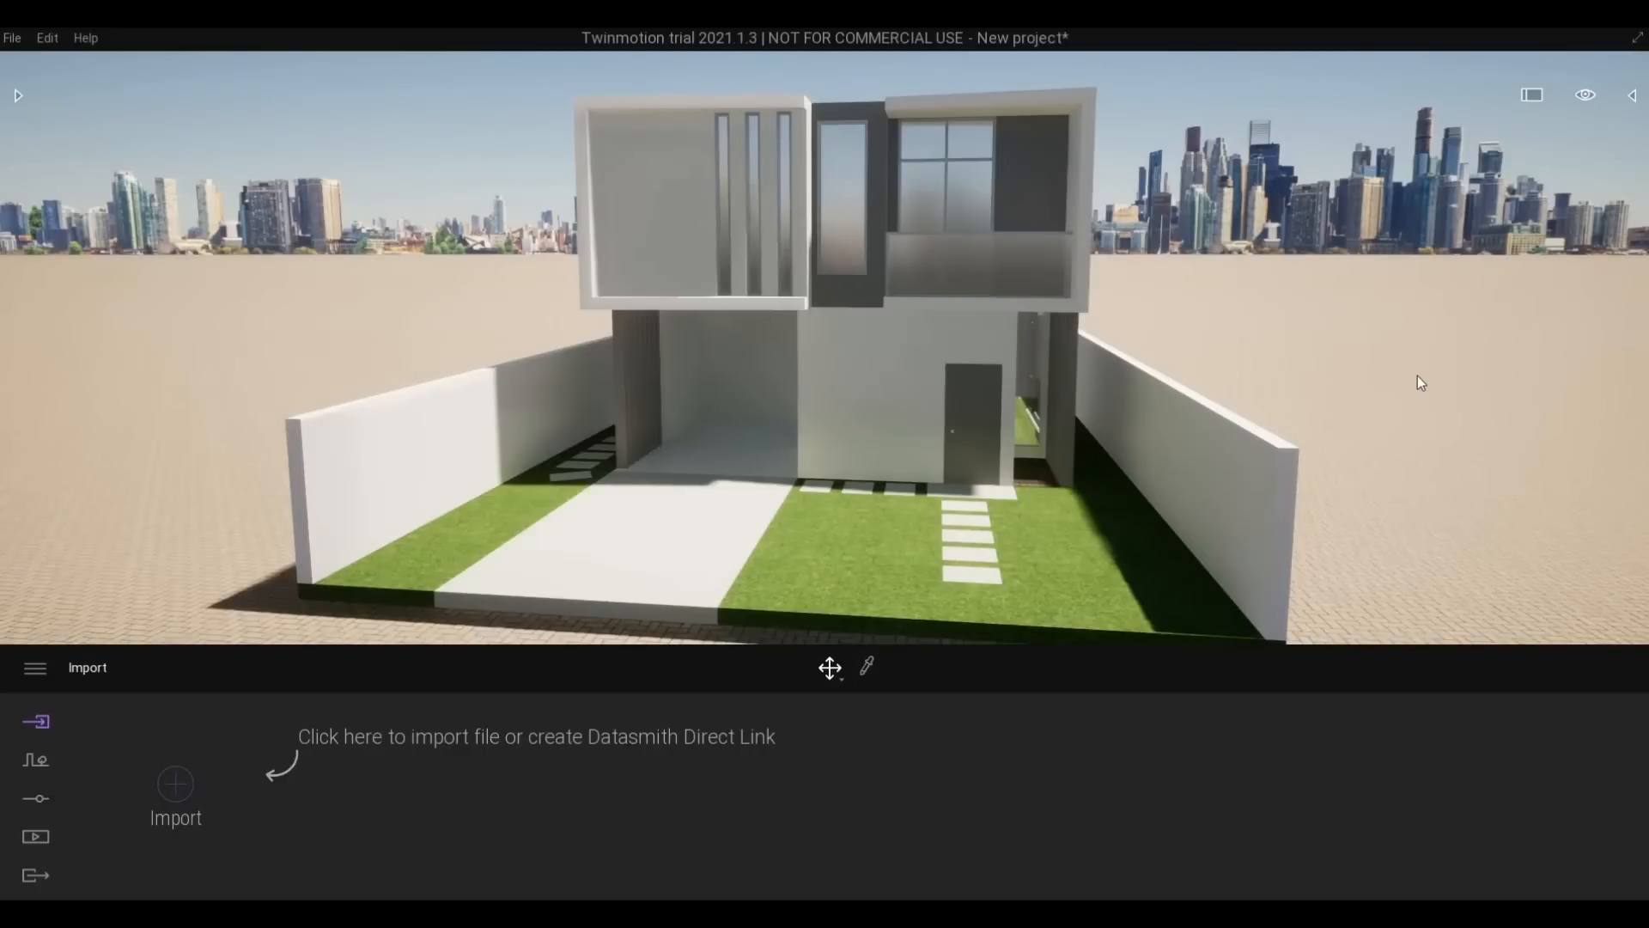
key(w)
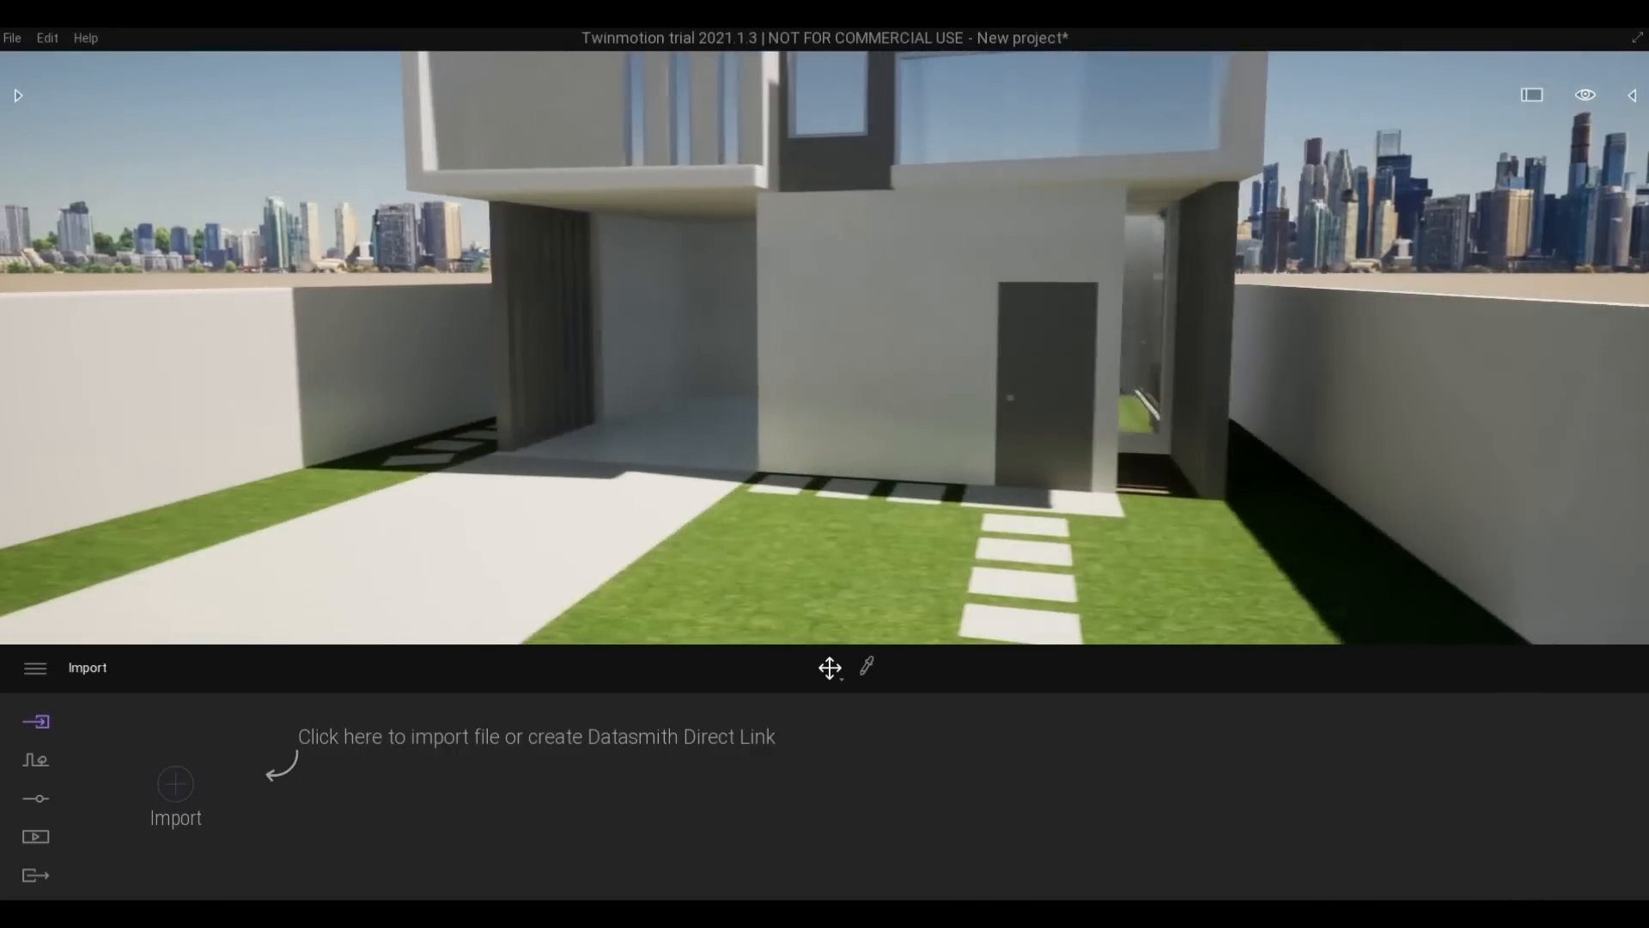
key(s)
right_drag(1194, 383, 1108, 414)
key(a)
key(s)
key(e)
key(s)
key(d)
key(q)
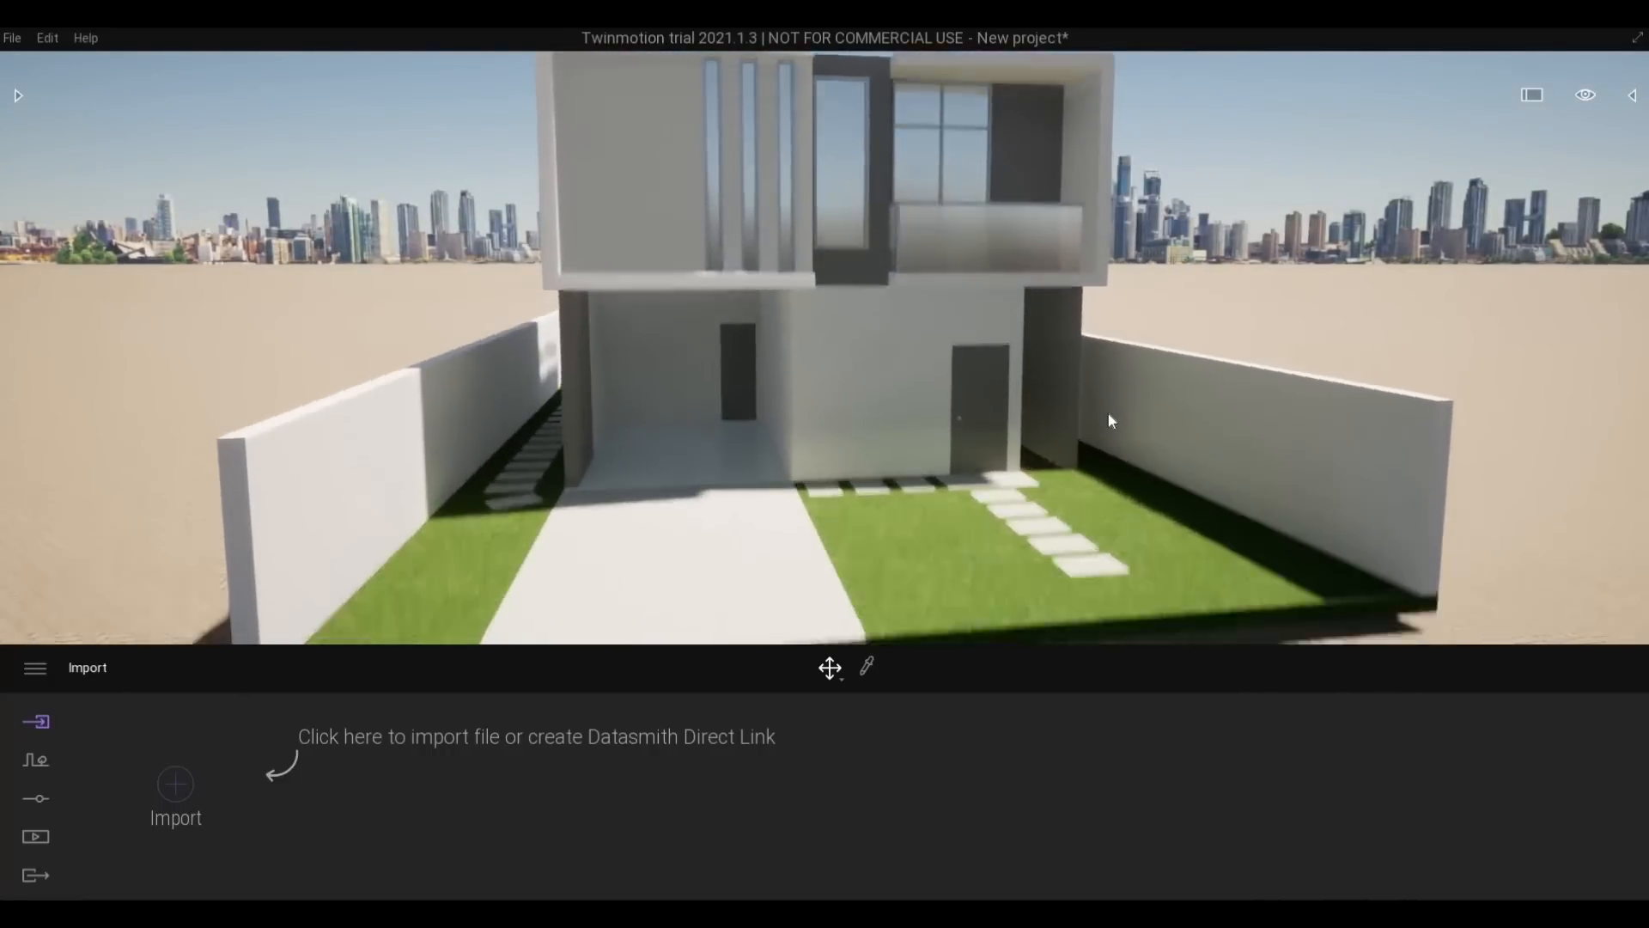
key(w)
key(w)
key(e)
key(w)
right_drag(1108, 420, 1104, 427)
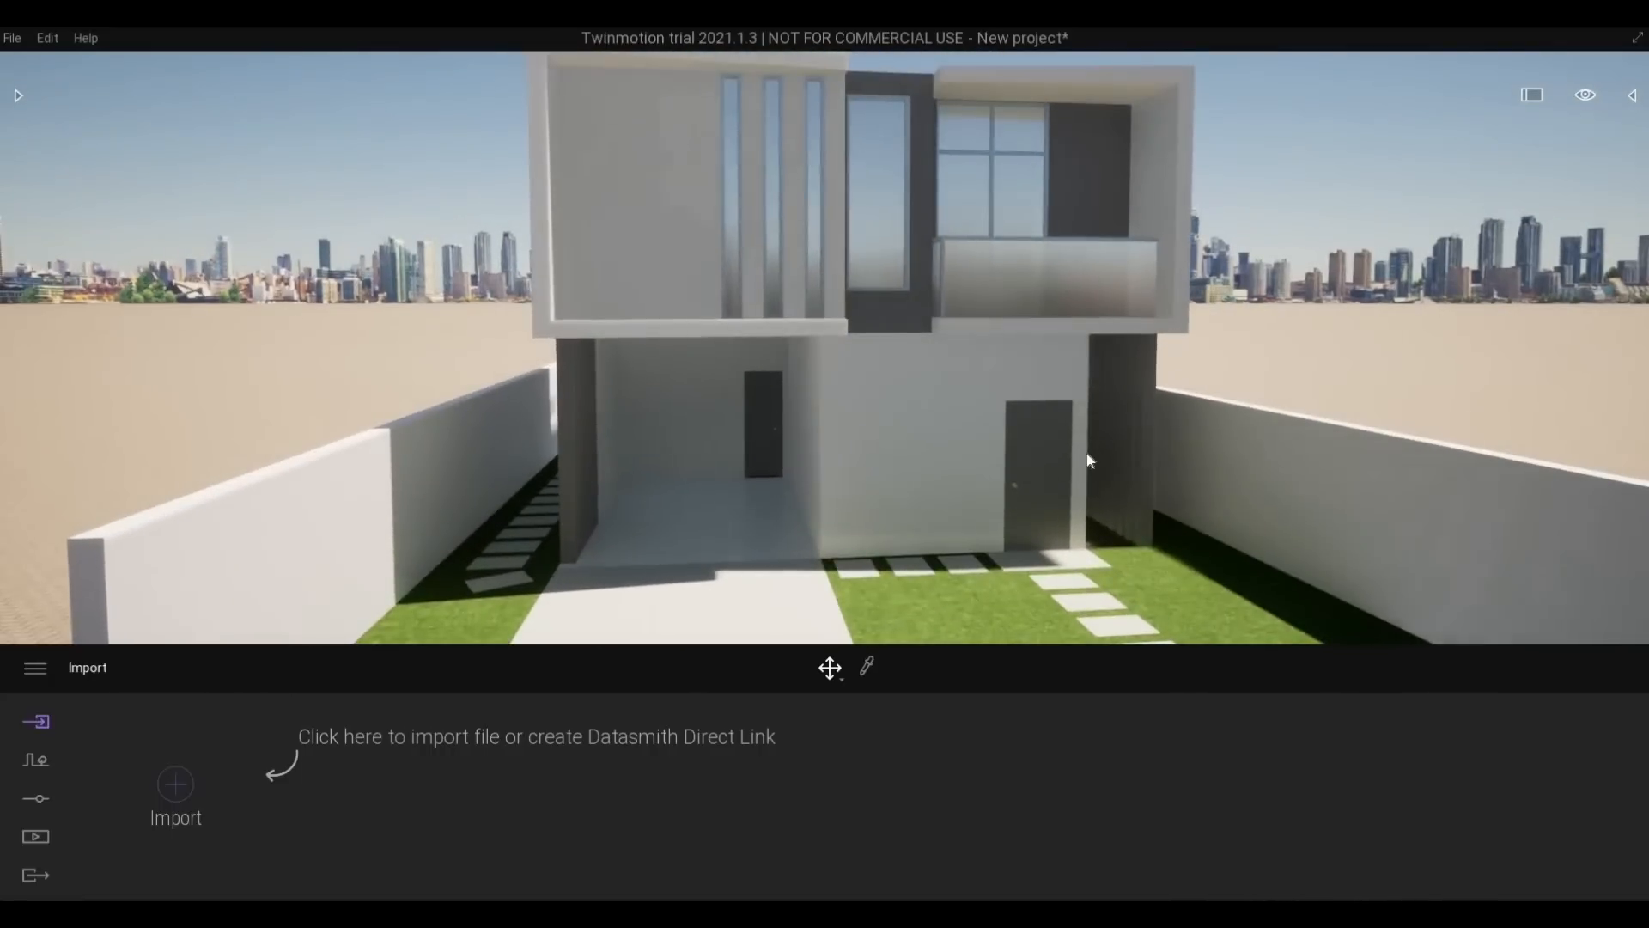
key(s)
key(d)
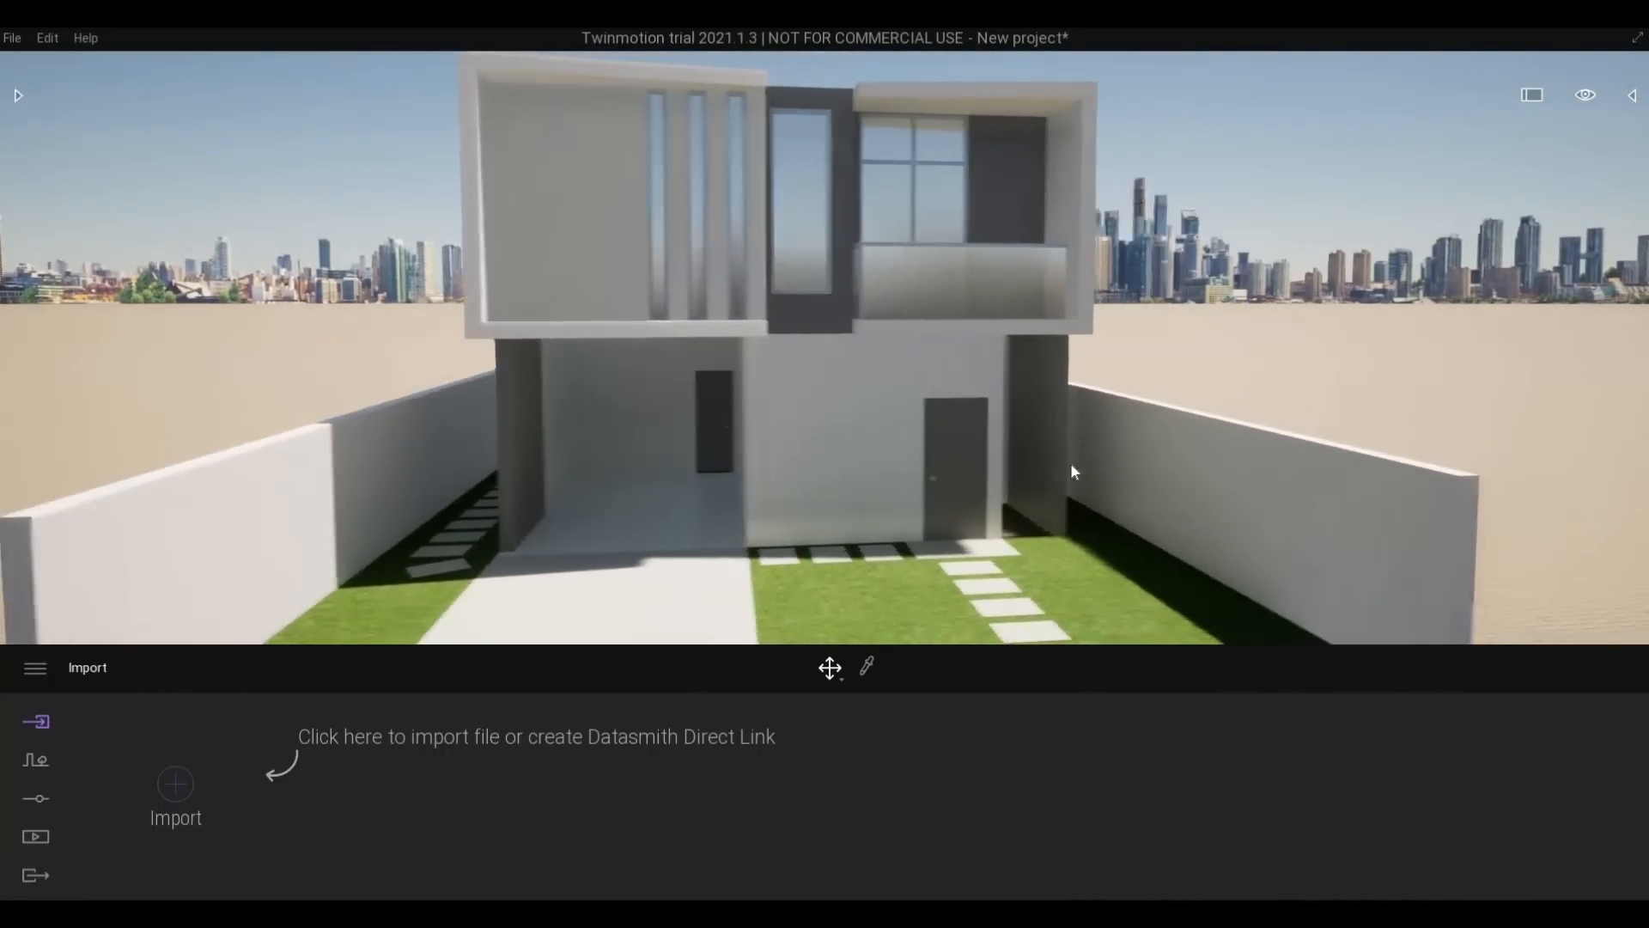
key(s)
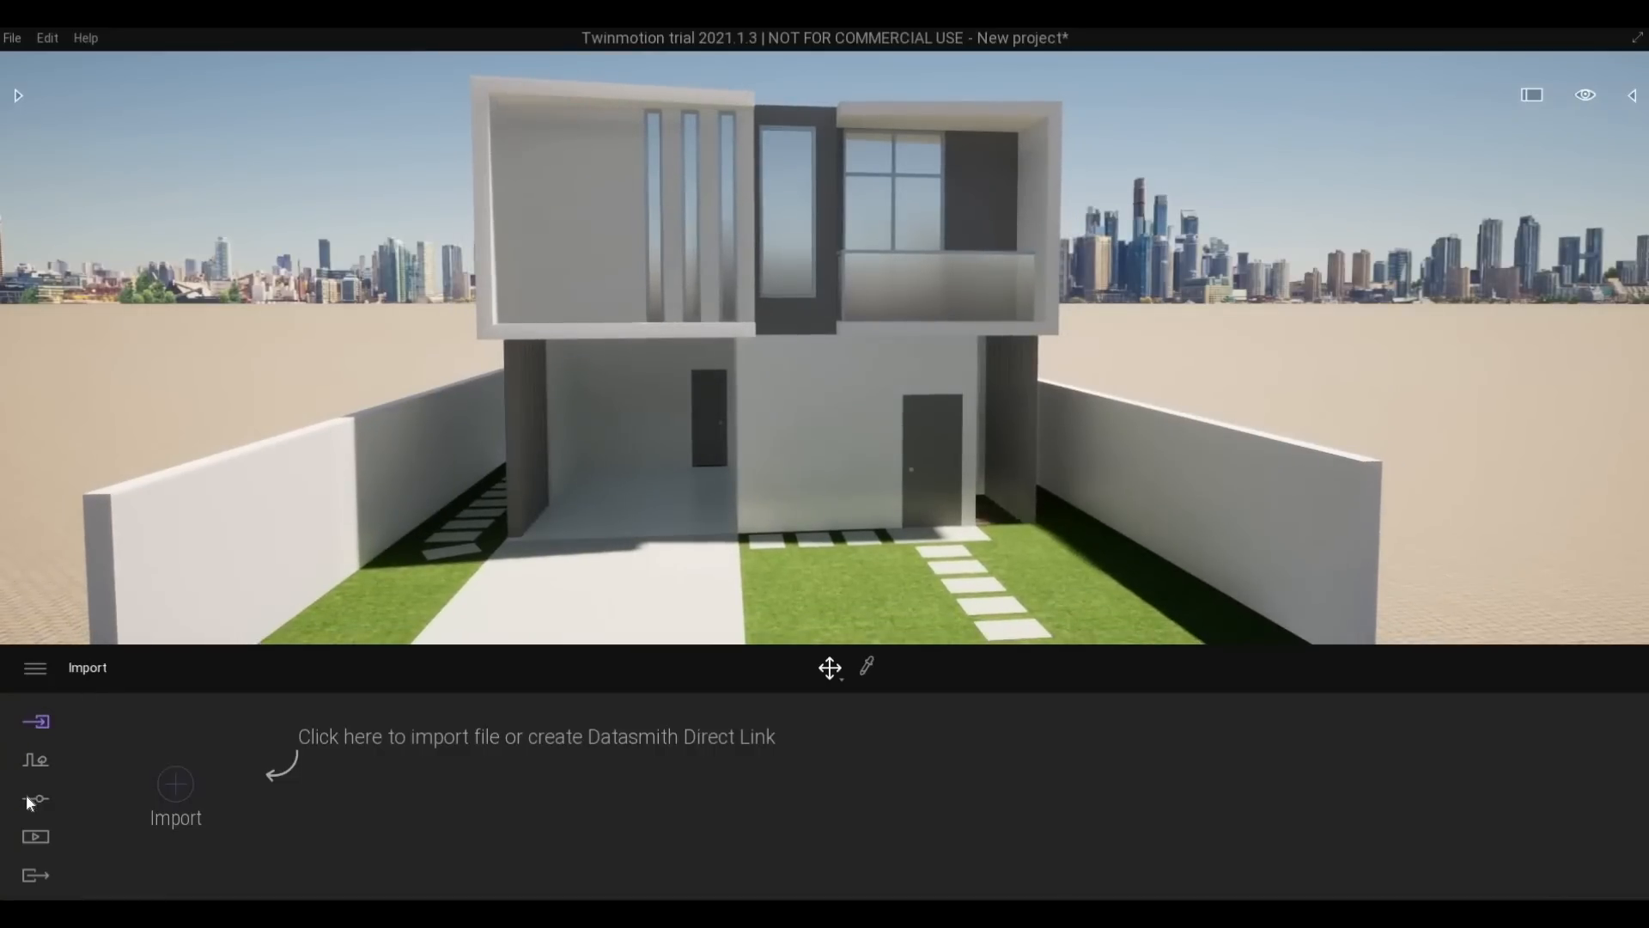
Set the north offset to 94° in the location settings to turn the sunlight onto the front facade
click(31, 798)
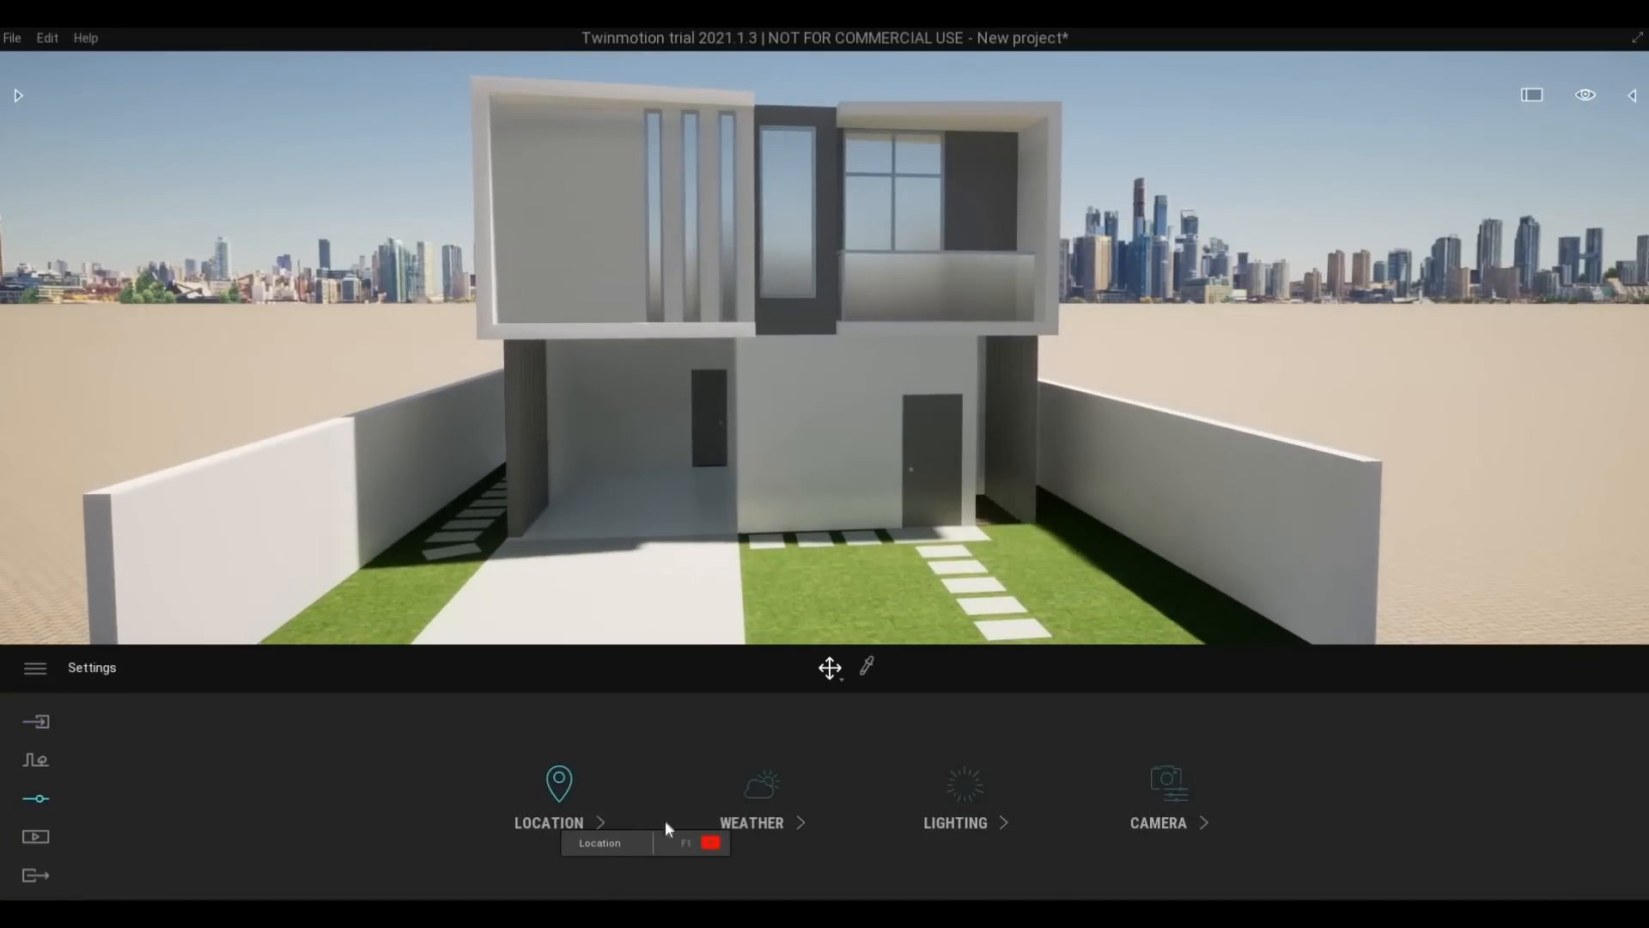
click(726, 823)
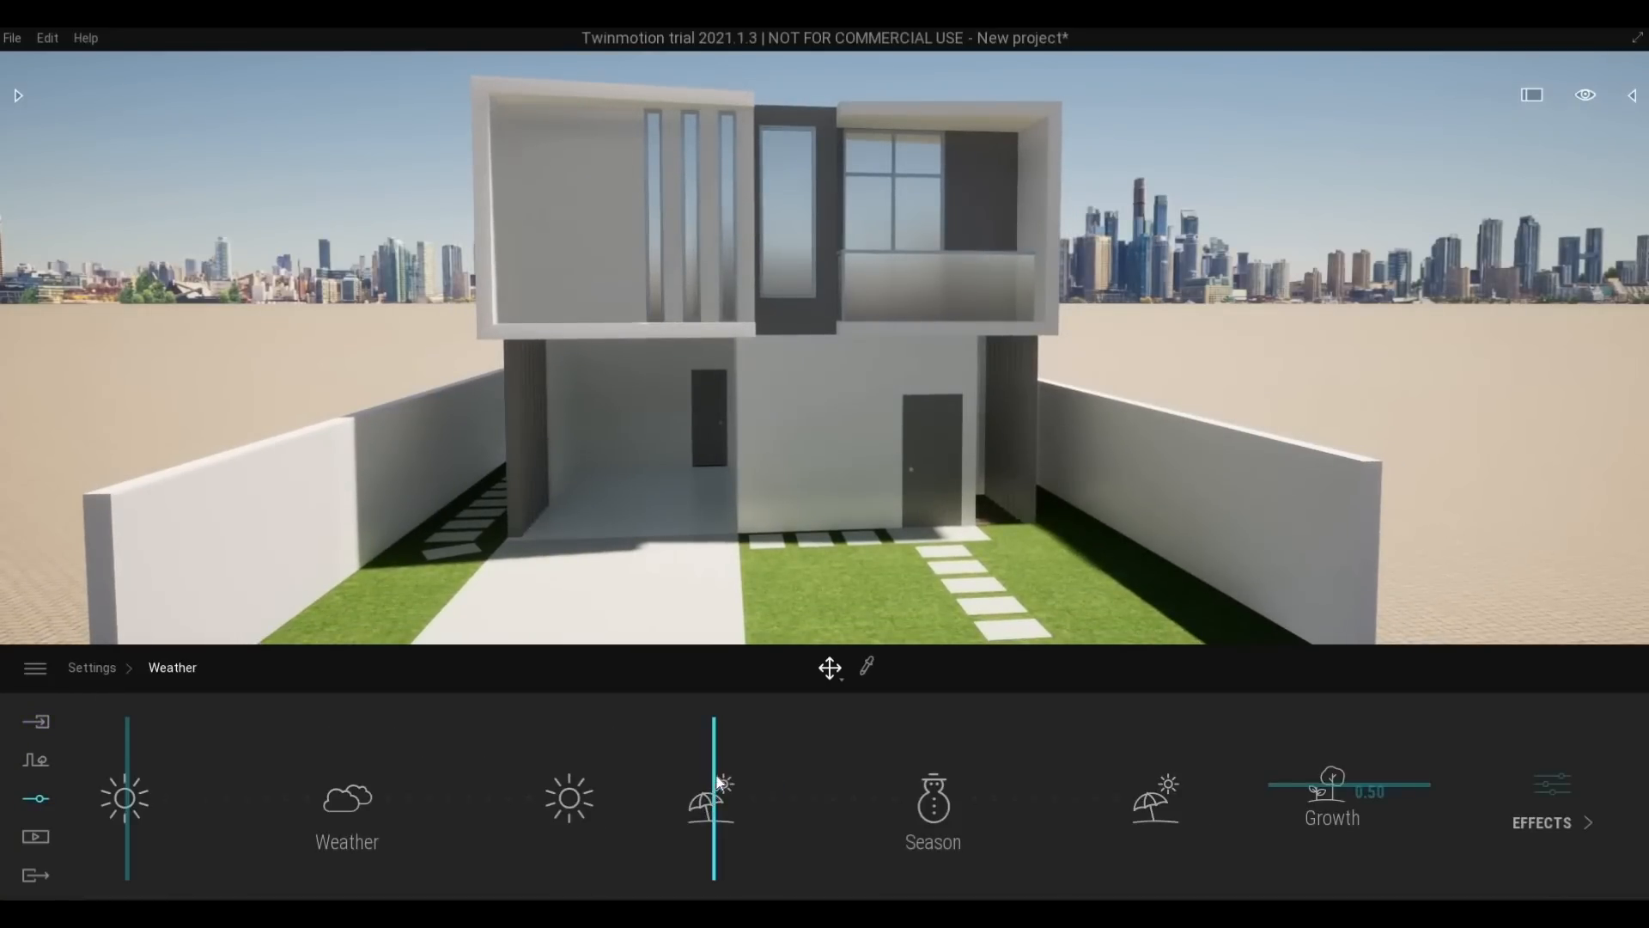
click(574, 820)
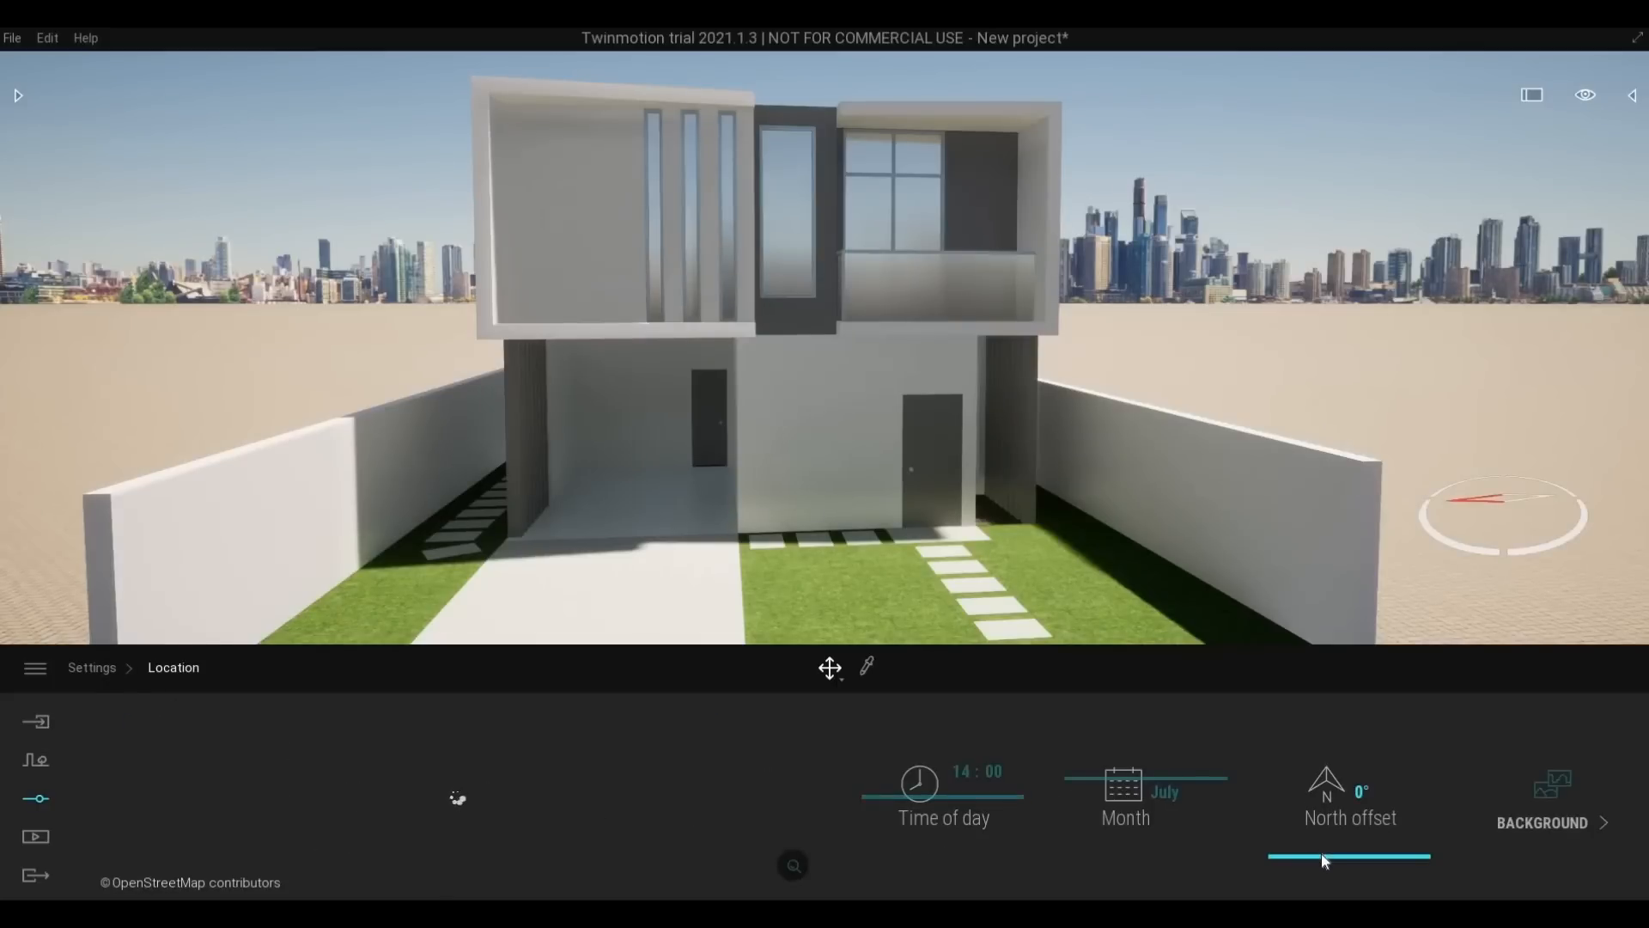
mouse_move(1321, 852)
mouse_down()
mouse_move(1296, 832)
mouse_move(1313, 787)
mouse_move(1287, 850)
mouse_move(1288, 784)
mouse_move(1274, 872)
mouse_move(1315, 833)
mouse_move(1268, 816)
mouse_up()
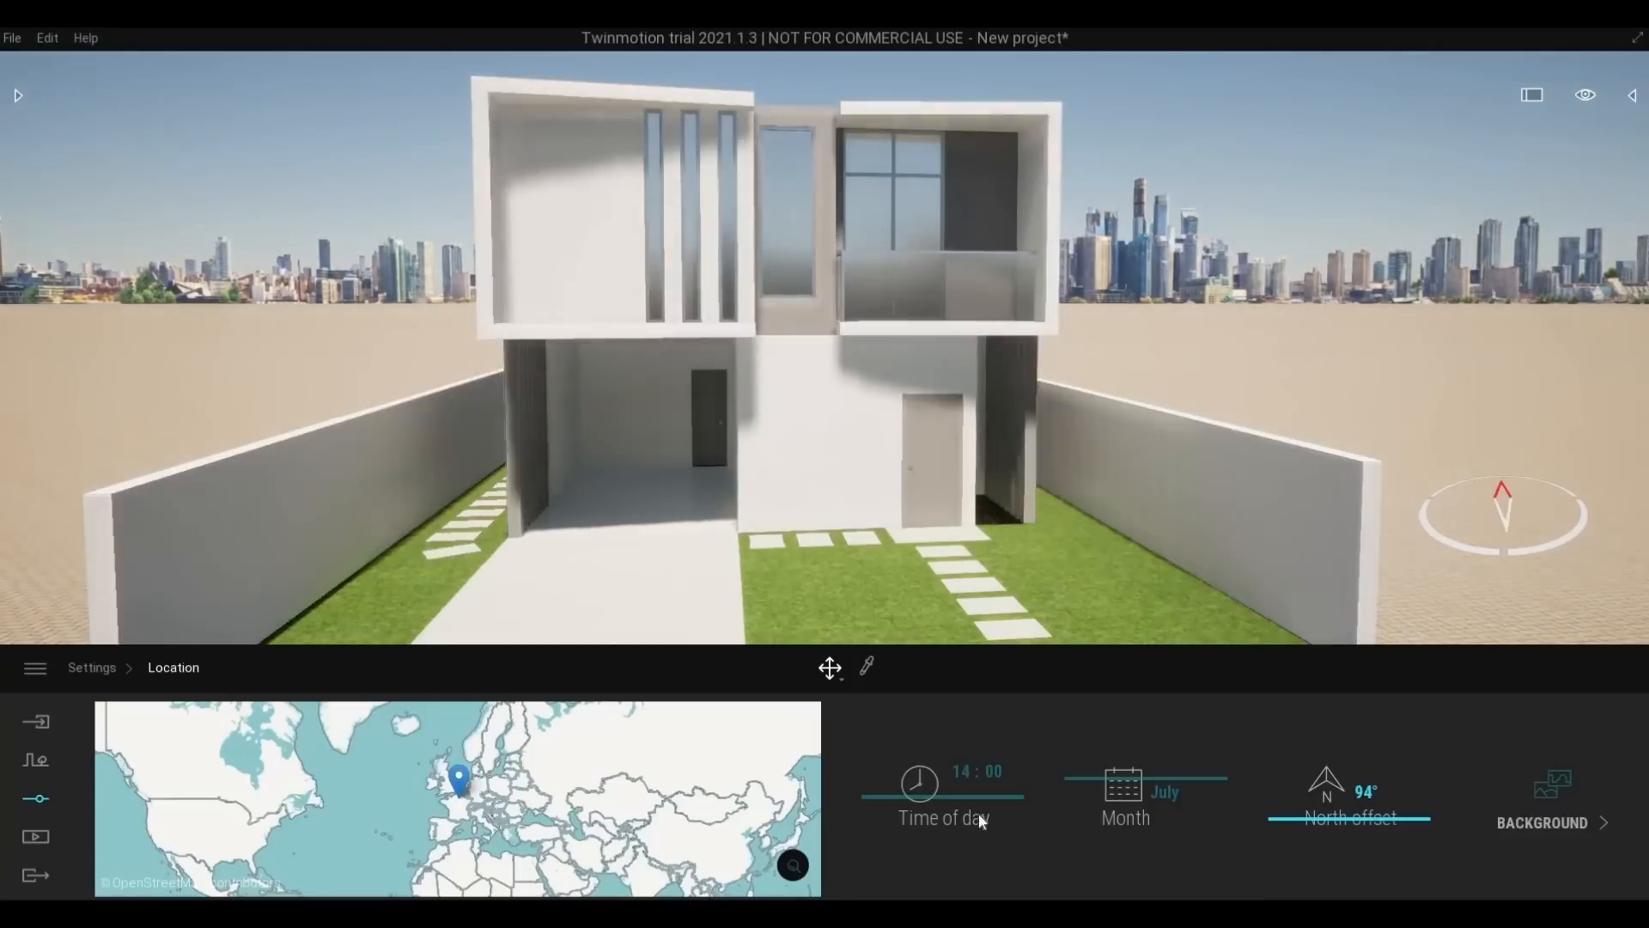
Try May as the month for the sunlight on the house front, and set the month back to July
drag(1089, 780, 1095, 788)
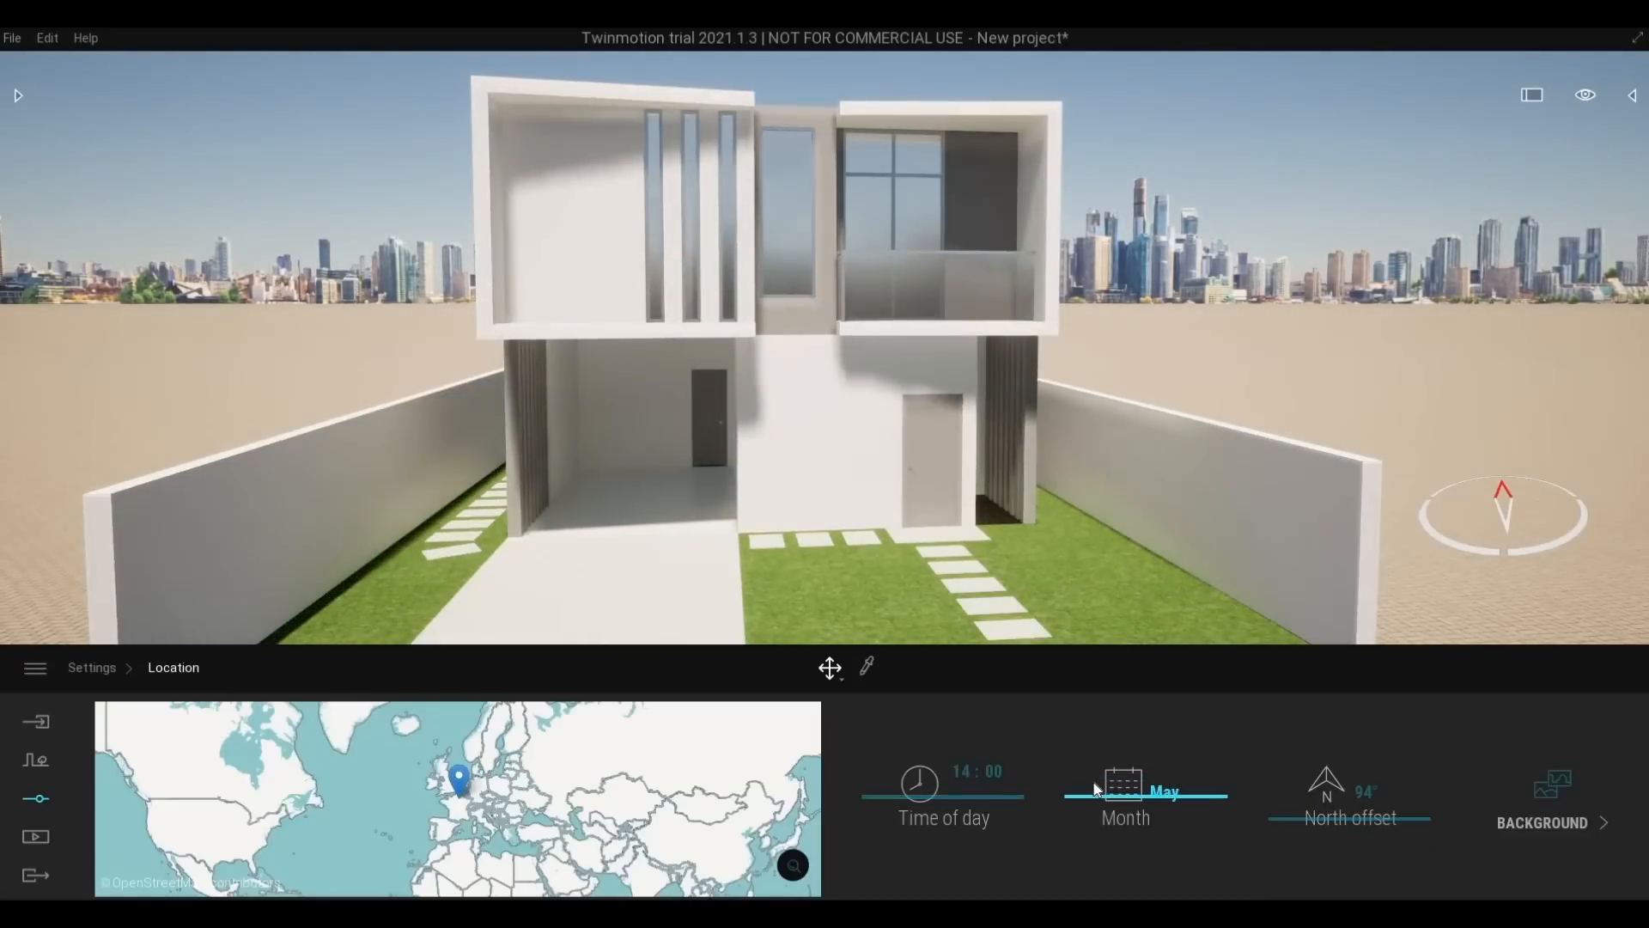
key(s)
key(q)
key(a)
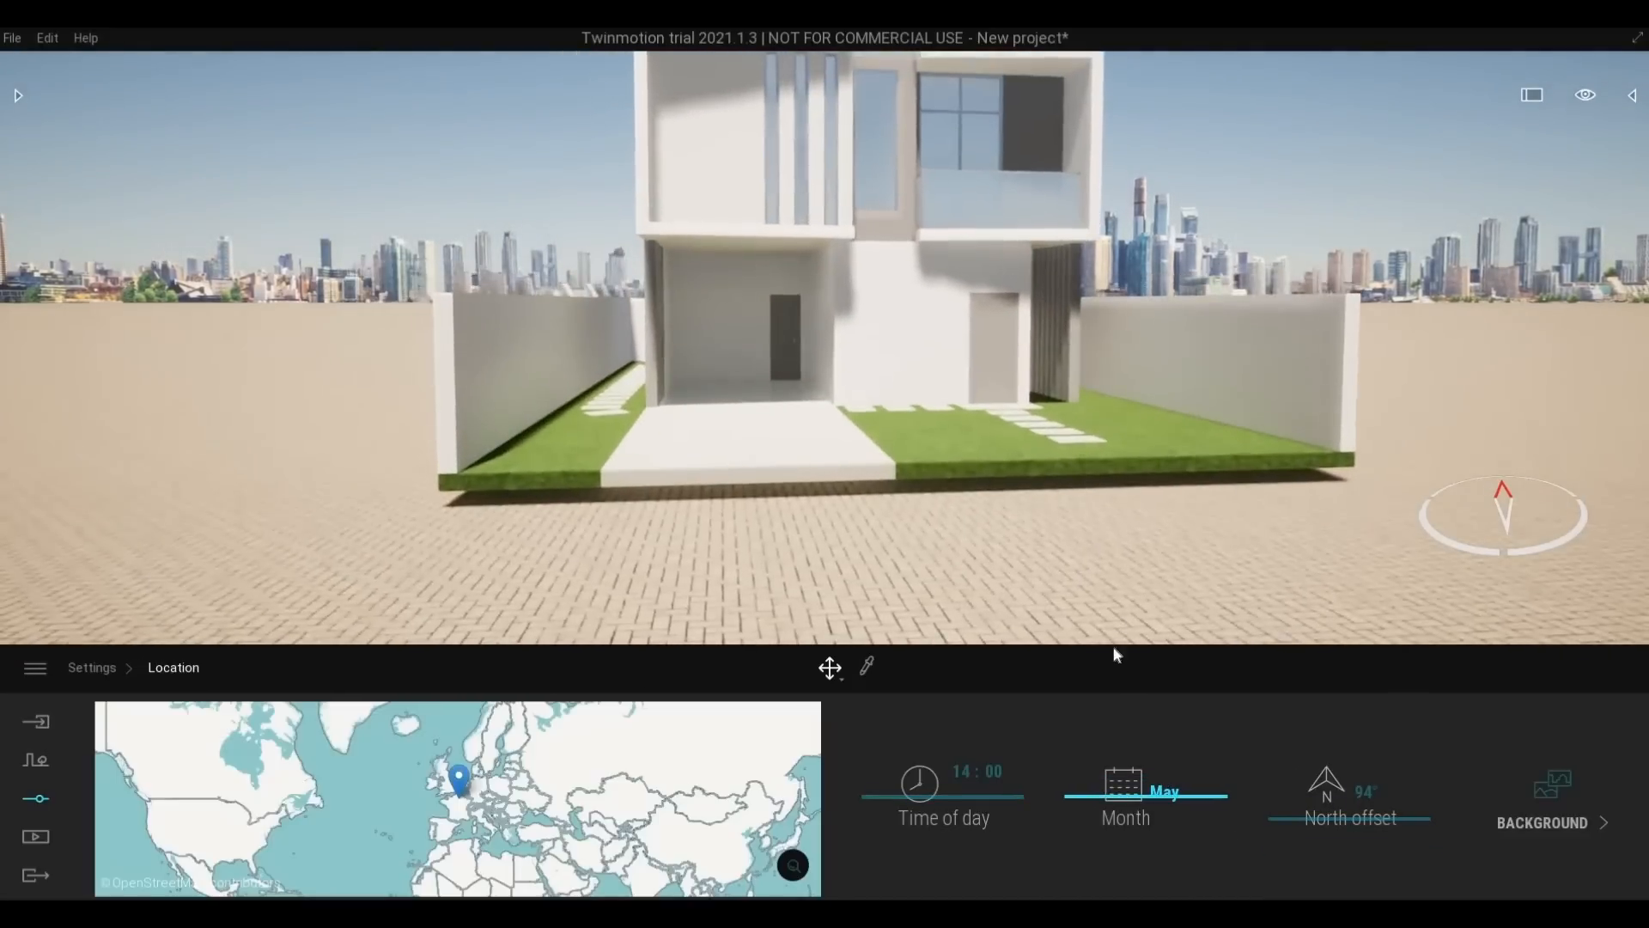
right_drag(1116, 620, 1149, 569)
drag(1124, 781, 1124, 772)
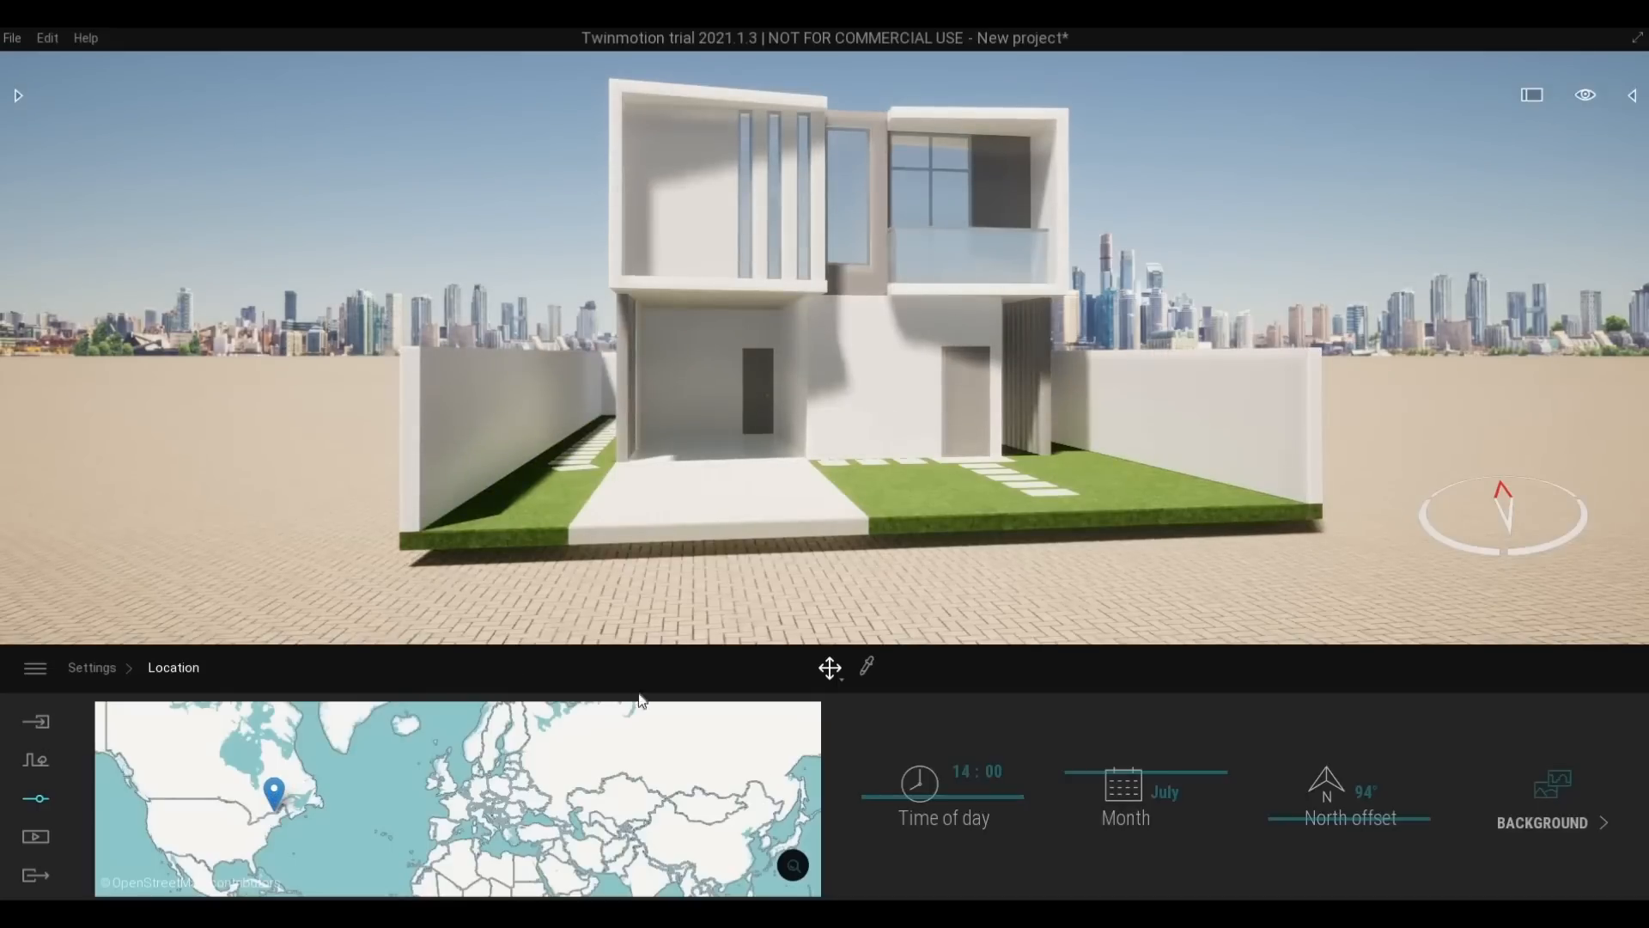
Place the location pin in southeastern Canada on the map, just north of the United States border
key(e)
key(w)
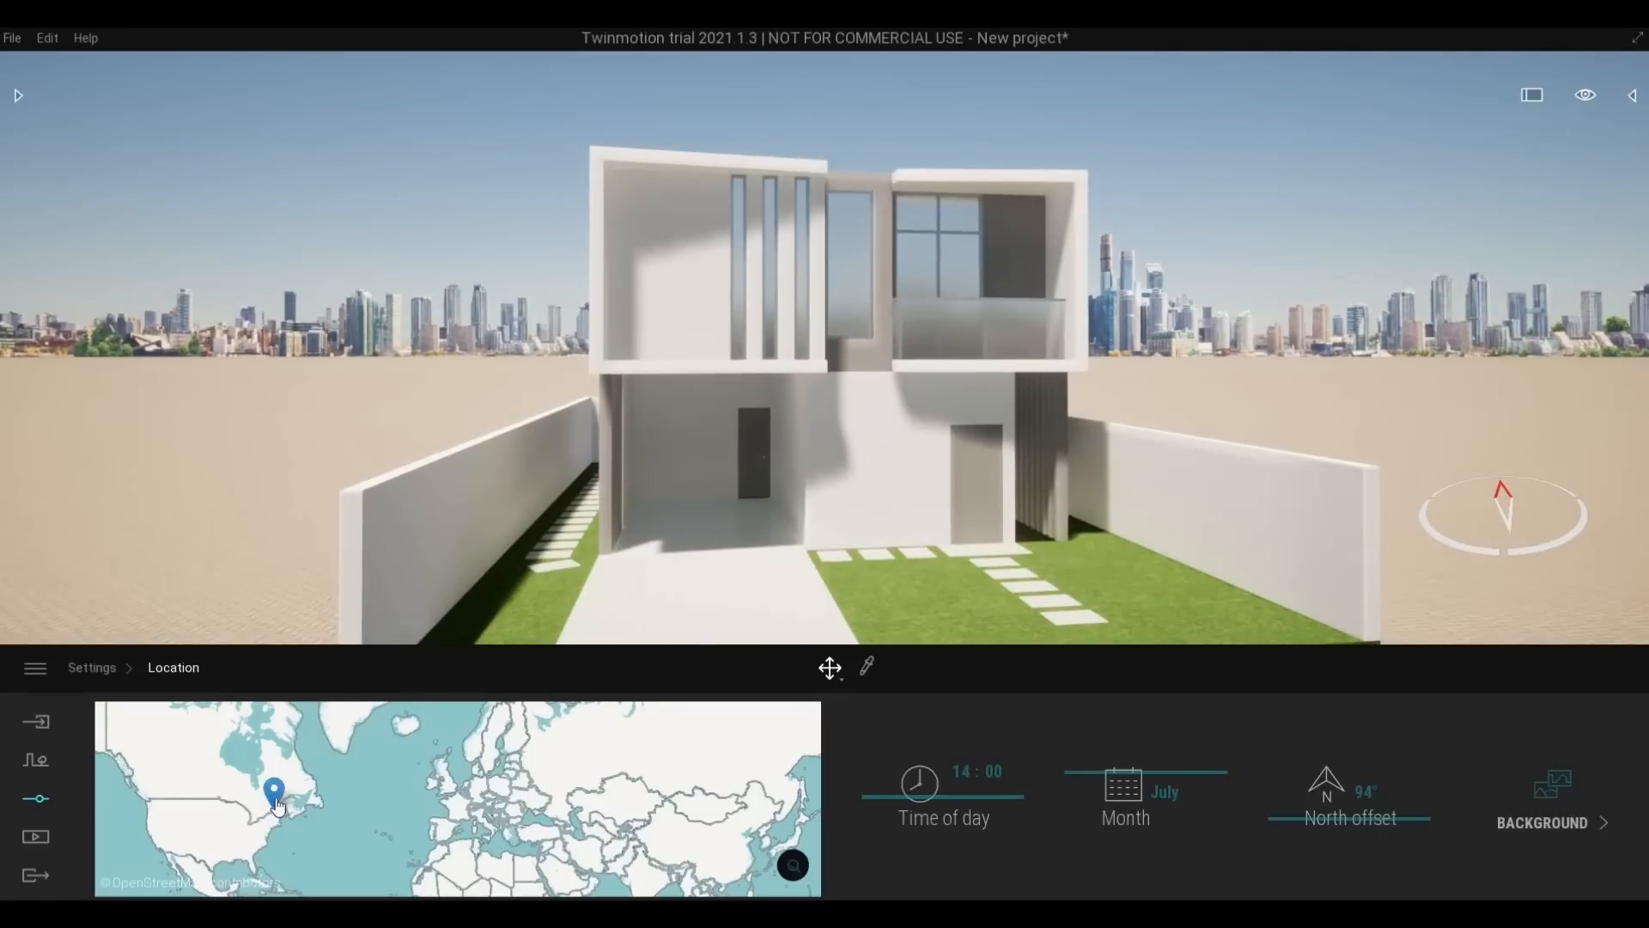
scroll(277, 792, up, 1)
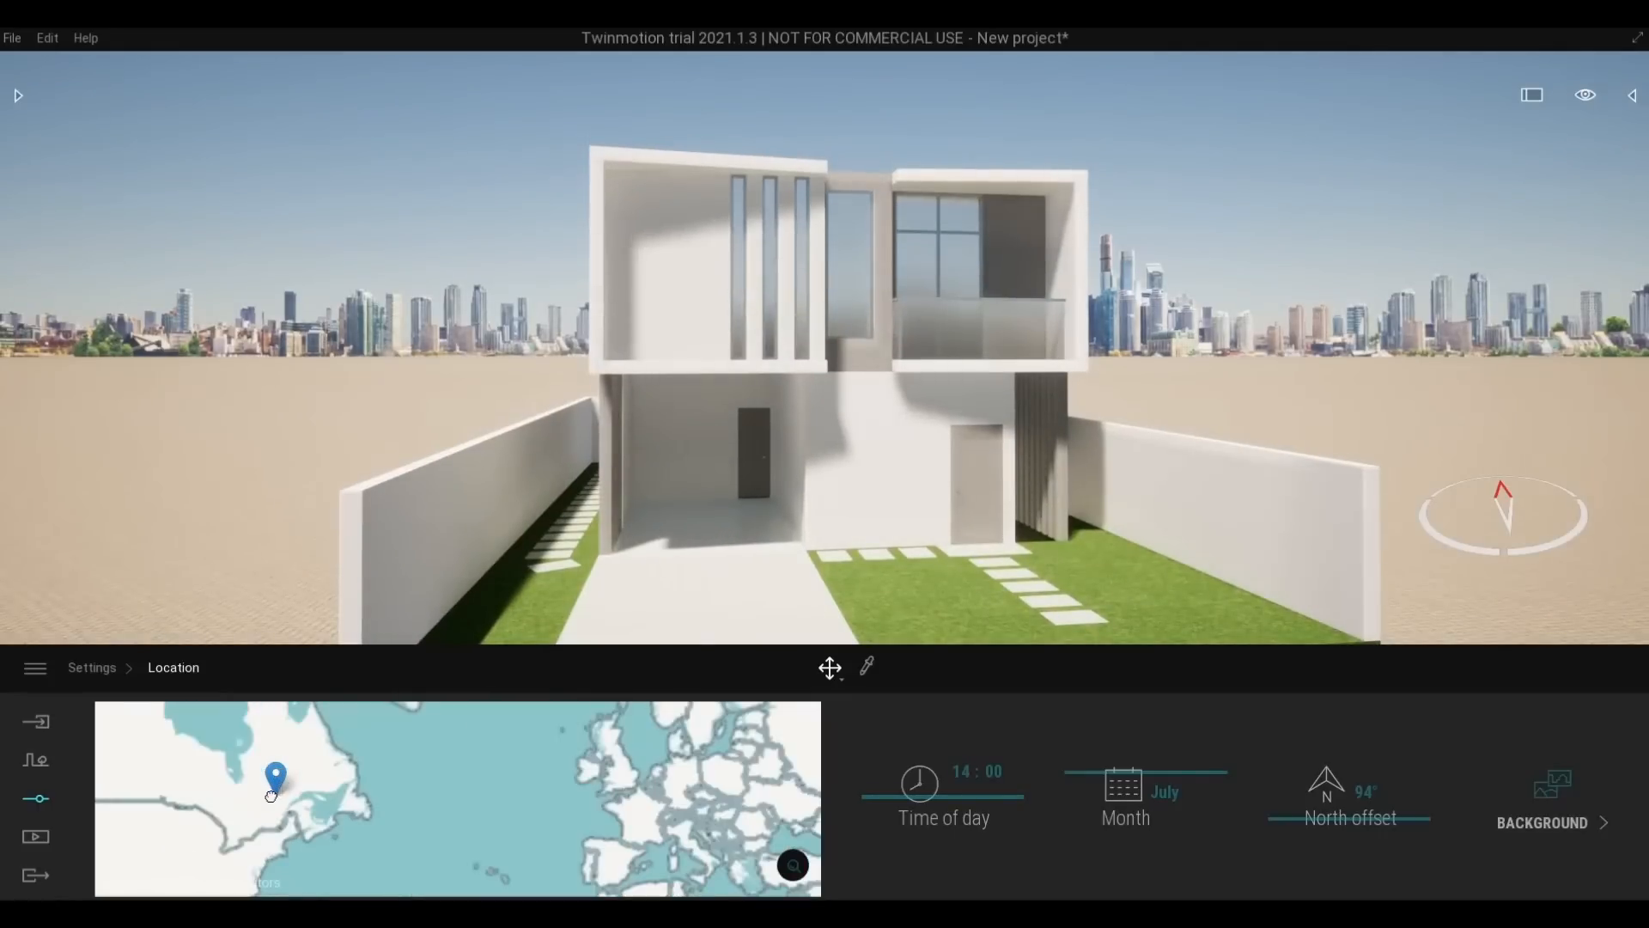
click(266, 817)
Set the month to August in the location settings with the whole front of the house in view
key(s)
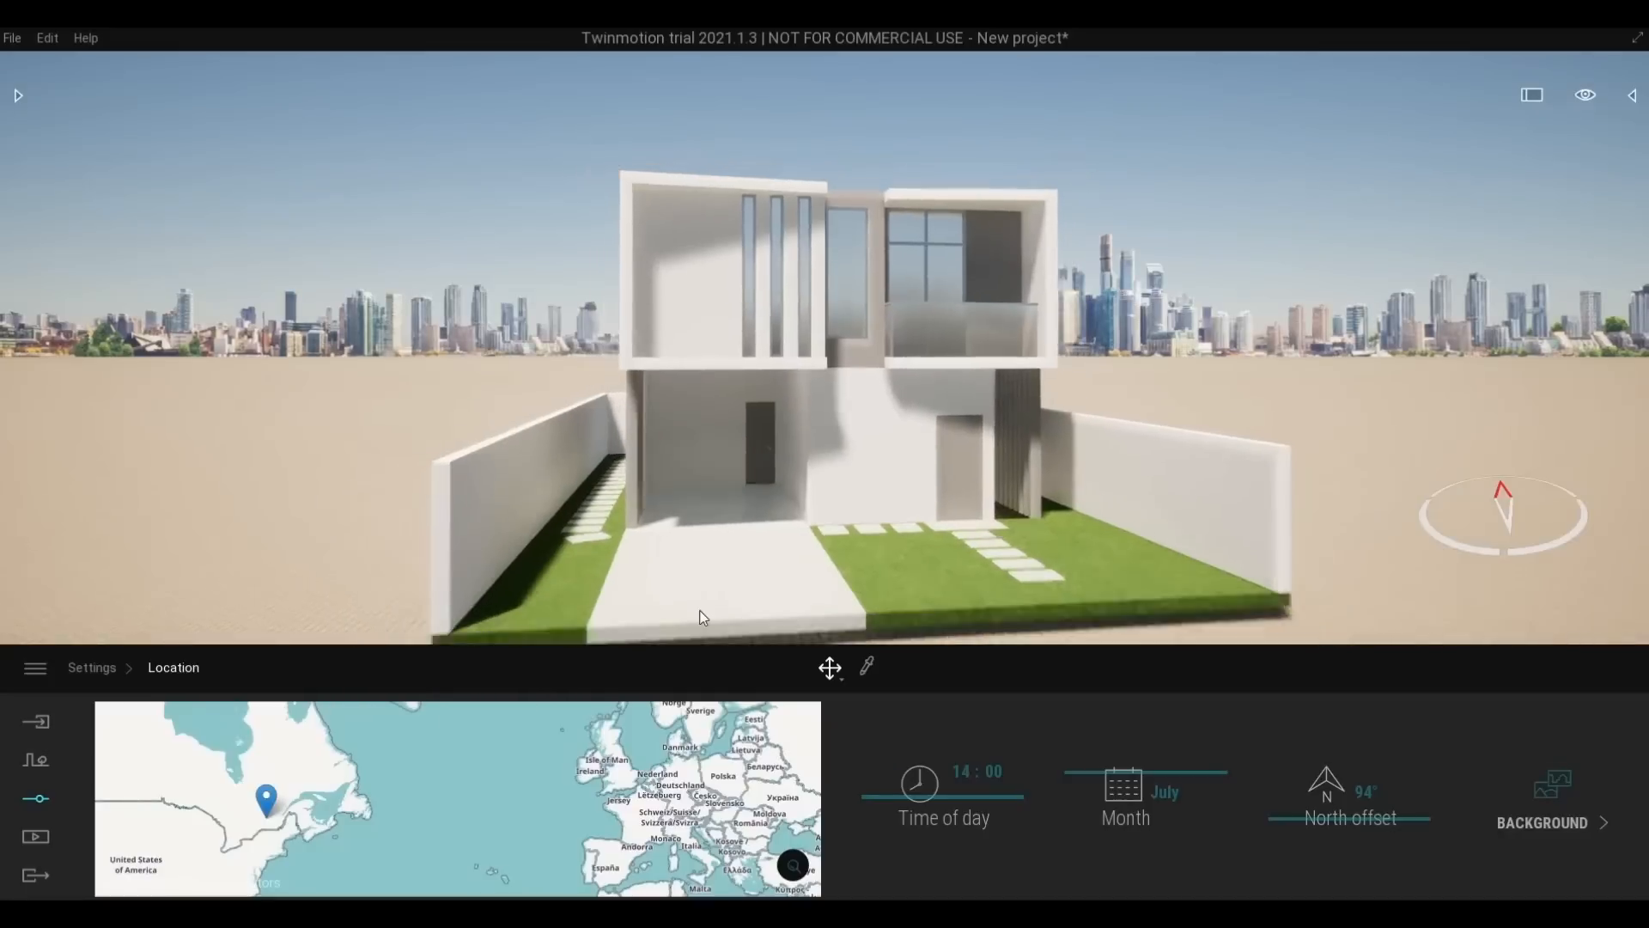
key(q)
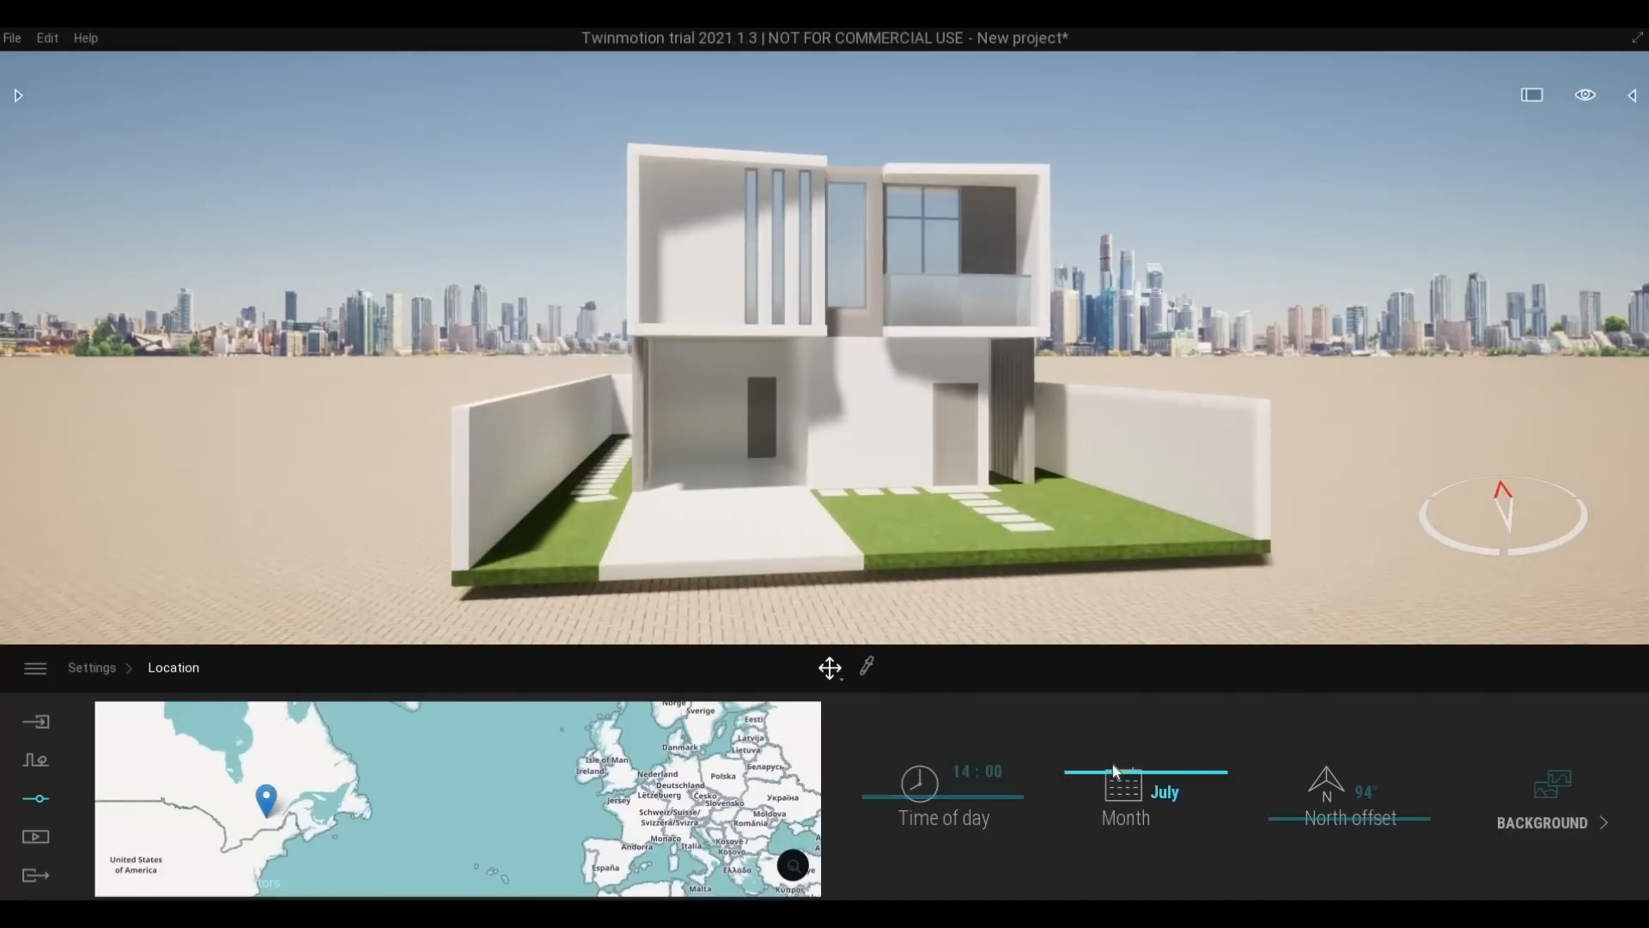
drag(1111, 759, 1002, 791)
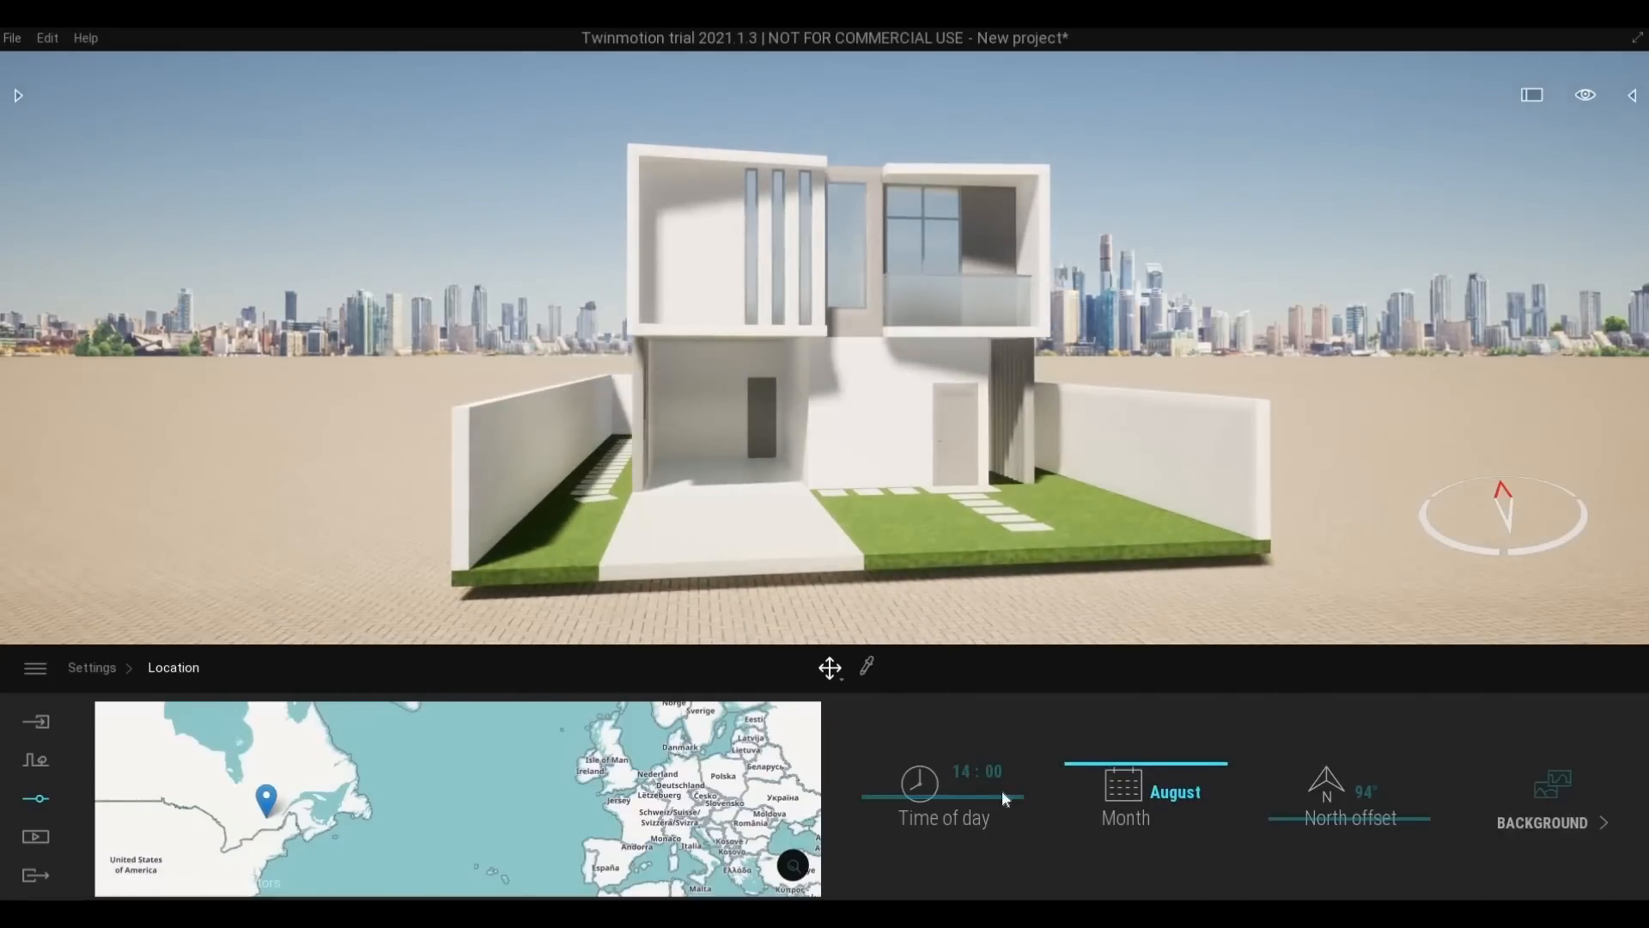
Try a north offset of 0° for the sun direction
mouse_move(1314, 811)
mouse_down()
mouse_move(1306, 826)
mouse_move(1309, 801)
mouse_up()
drag(1309, 803, 1248, 895)
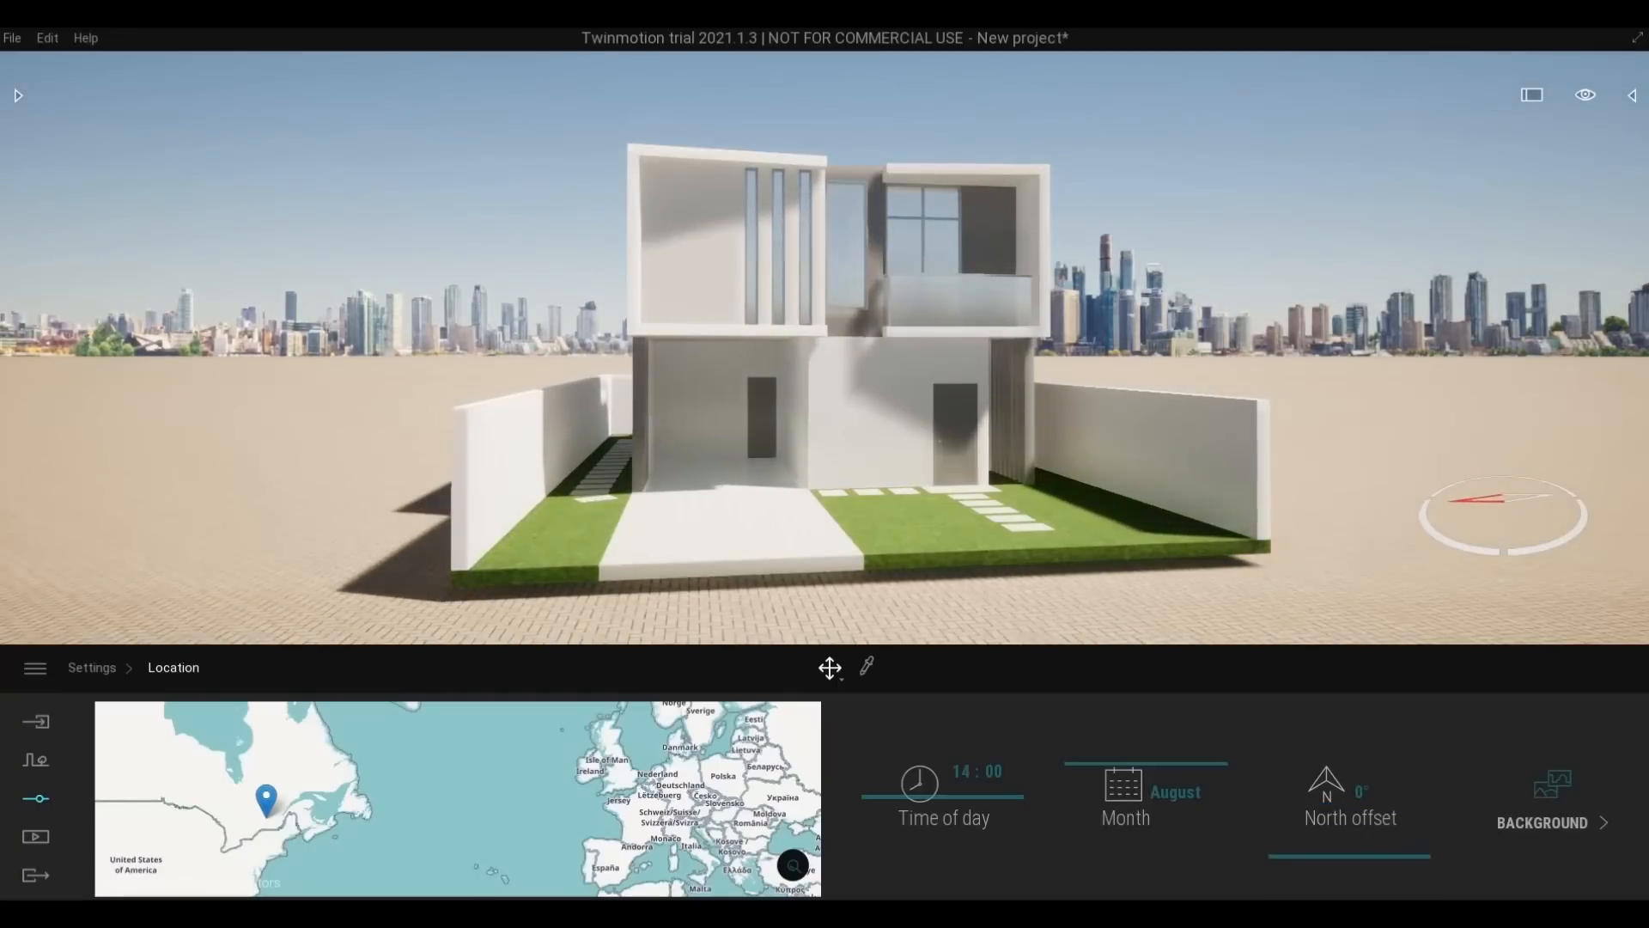
drag(1269, 824, 1255, 865)
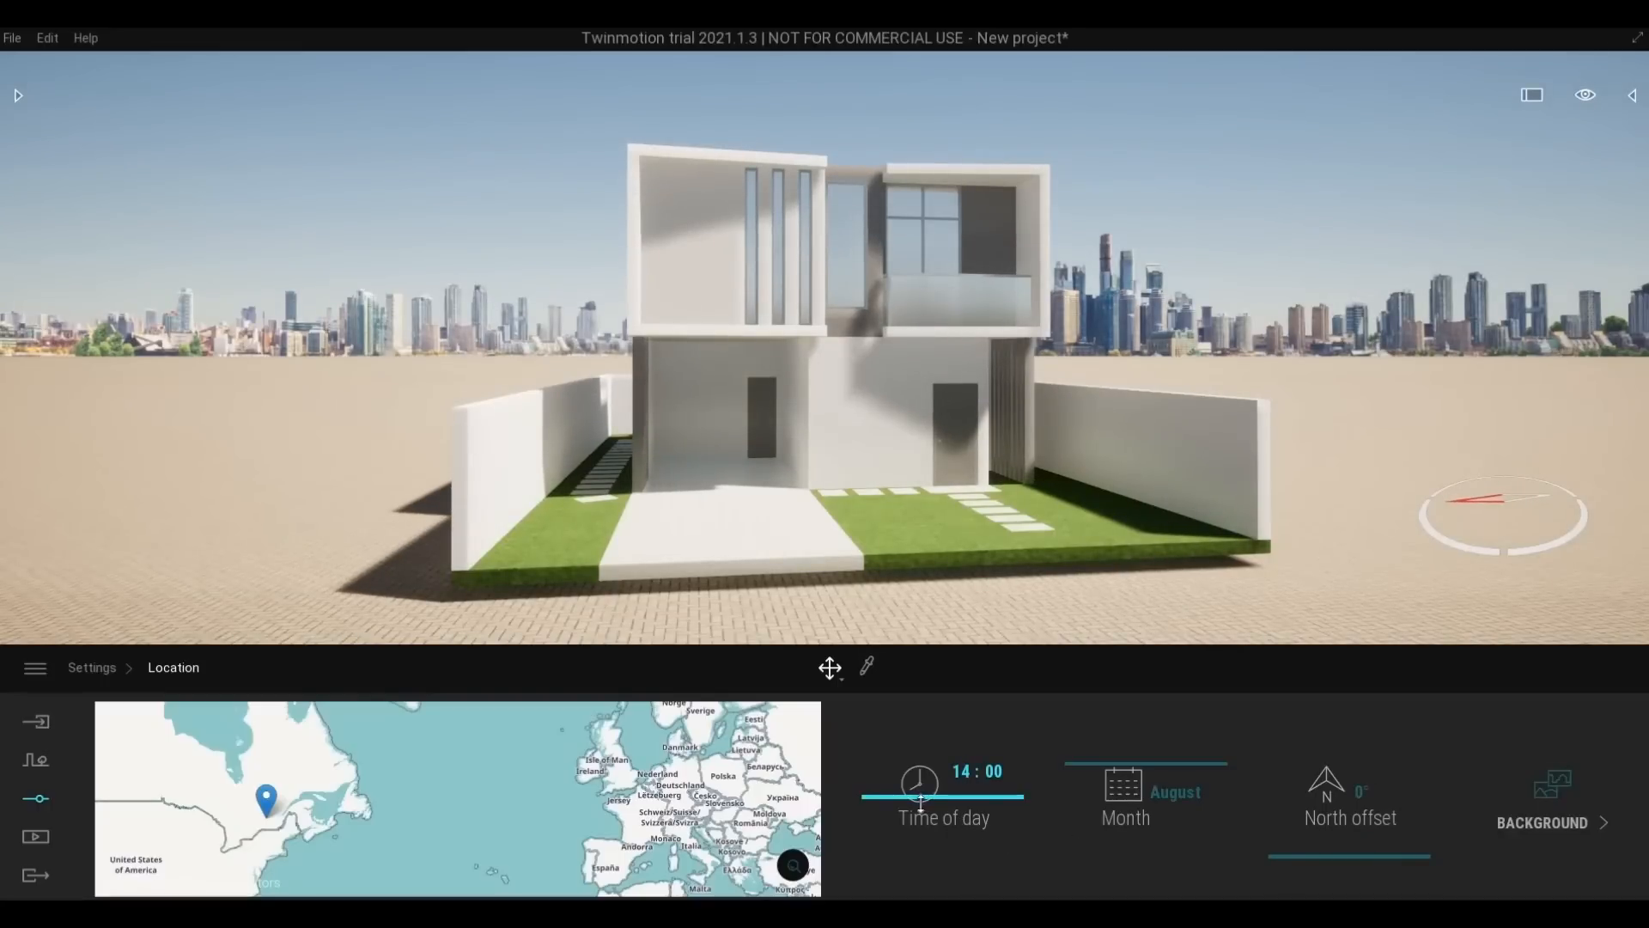
Set the time of day to 16:49 and the north offset to 277°
mouse_move(920, 805)
mouse_down()
mouse_move(921, 826)
mouse_move(920, 811)
mouse_up()
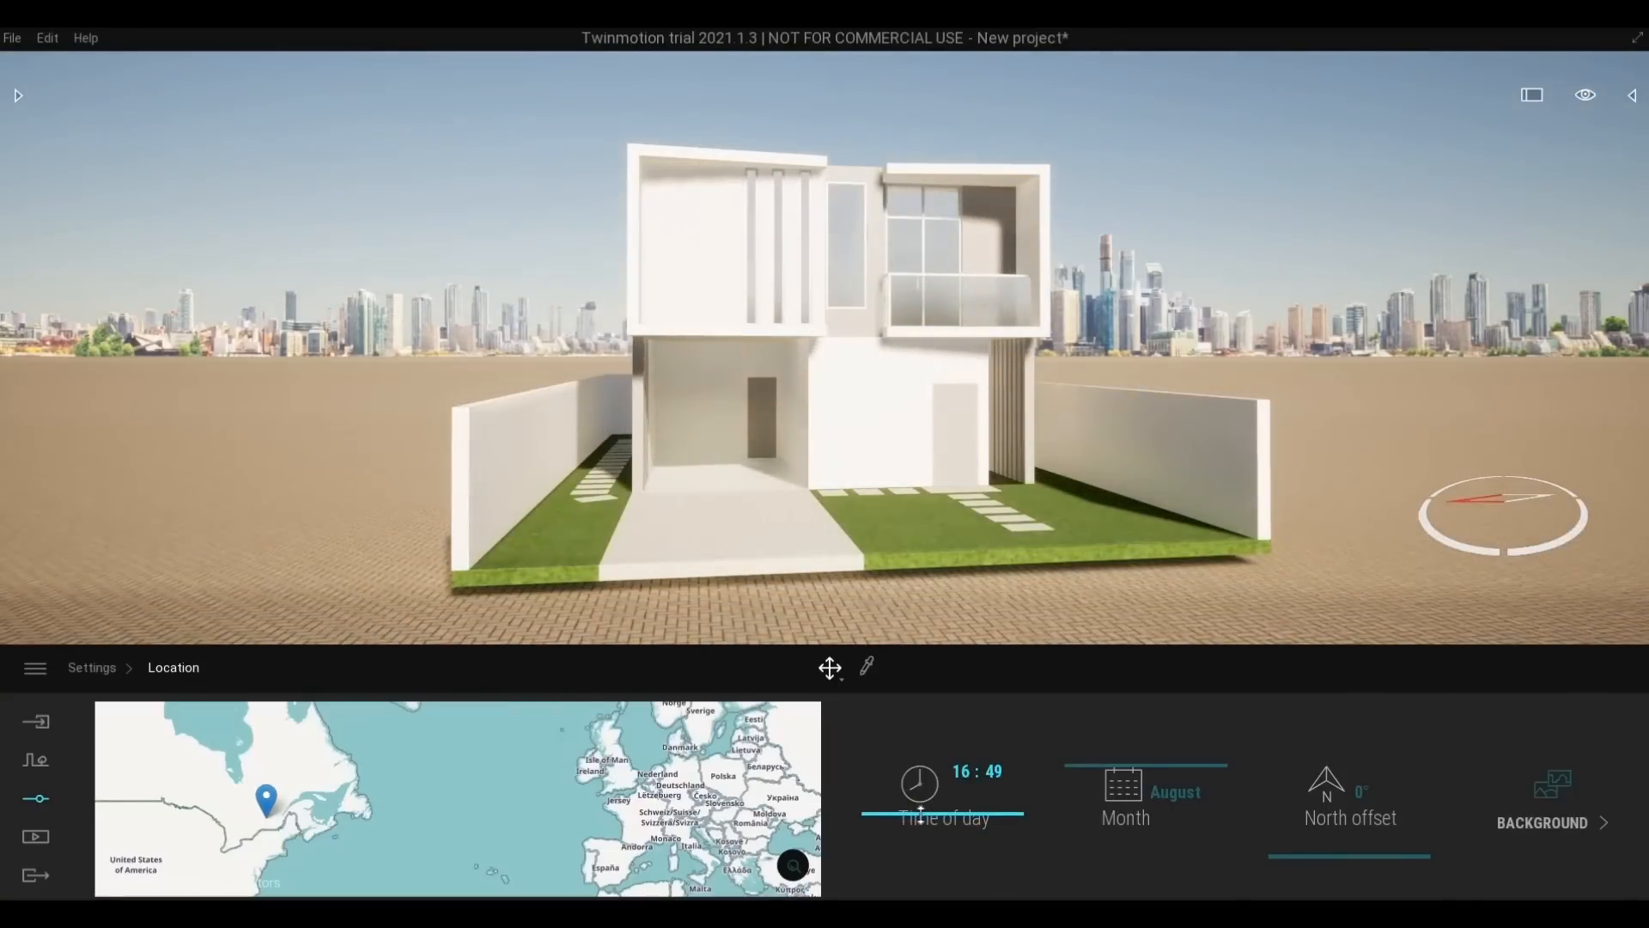
drag(1308, 840, 1277, 884)
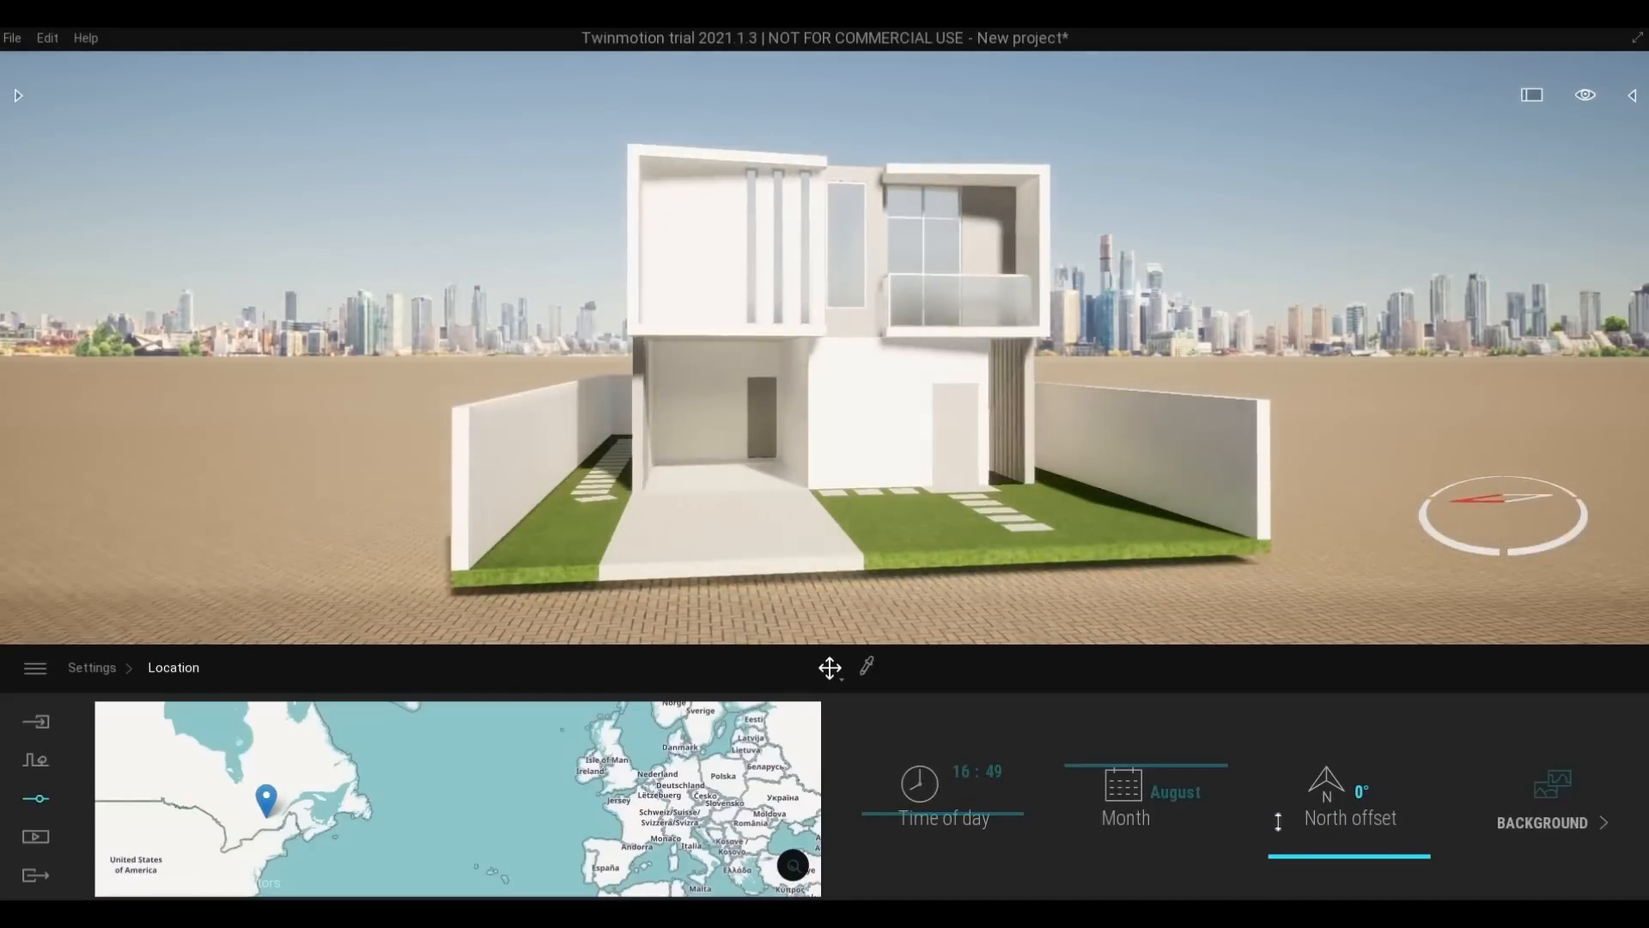
mouse_move(1292, 765)
mouse_down()
mouse_move(1295, 725)
mouse_move(1288, 745)
mouse_up()
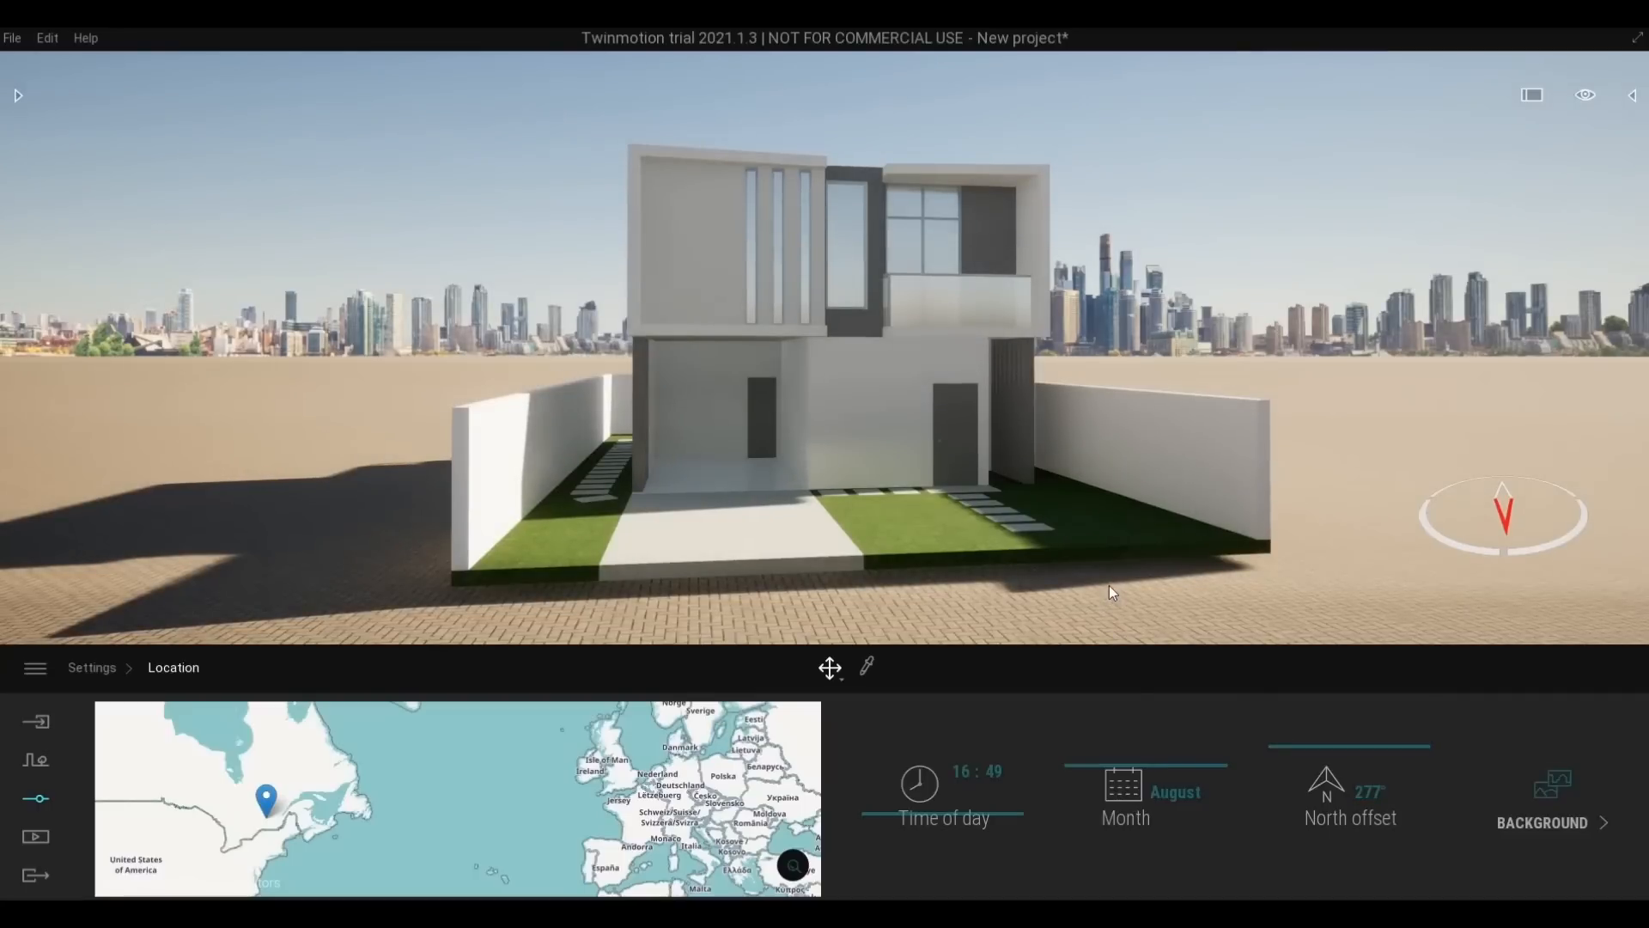
Examine the shaded front facade at close range, including the upper windows, glass balcony, carport and entrance
key(e)
key(w)
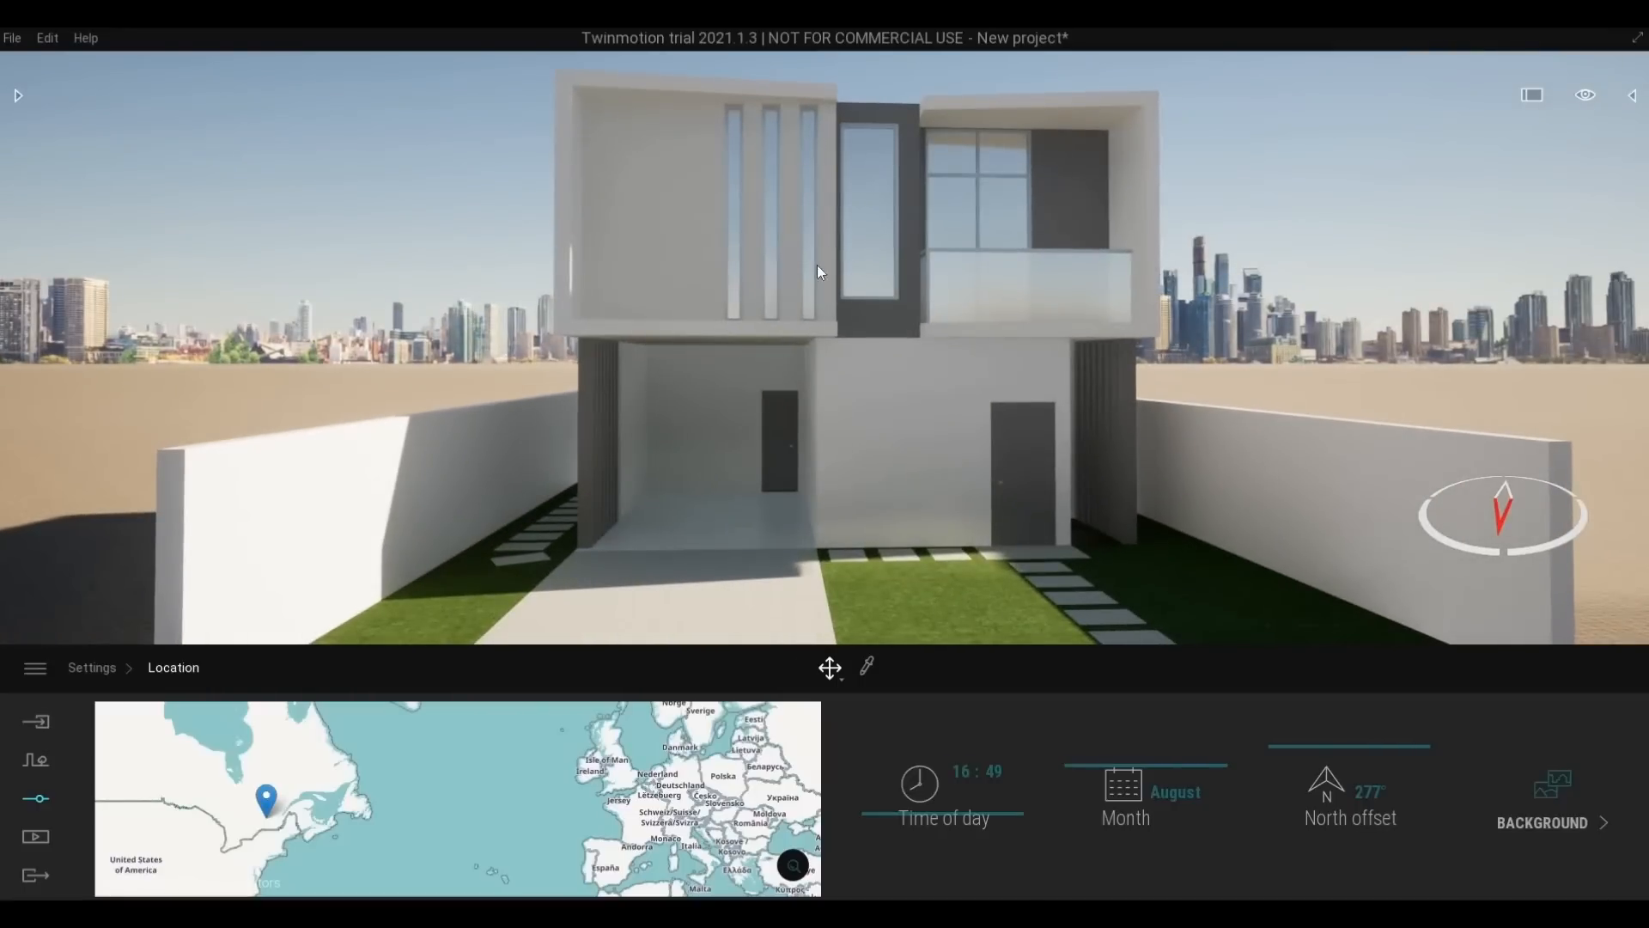
right_drag(1008, 434, 1004, 434)
key(e)
key(w)
key(w)
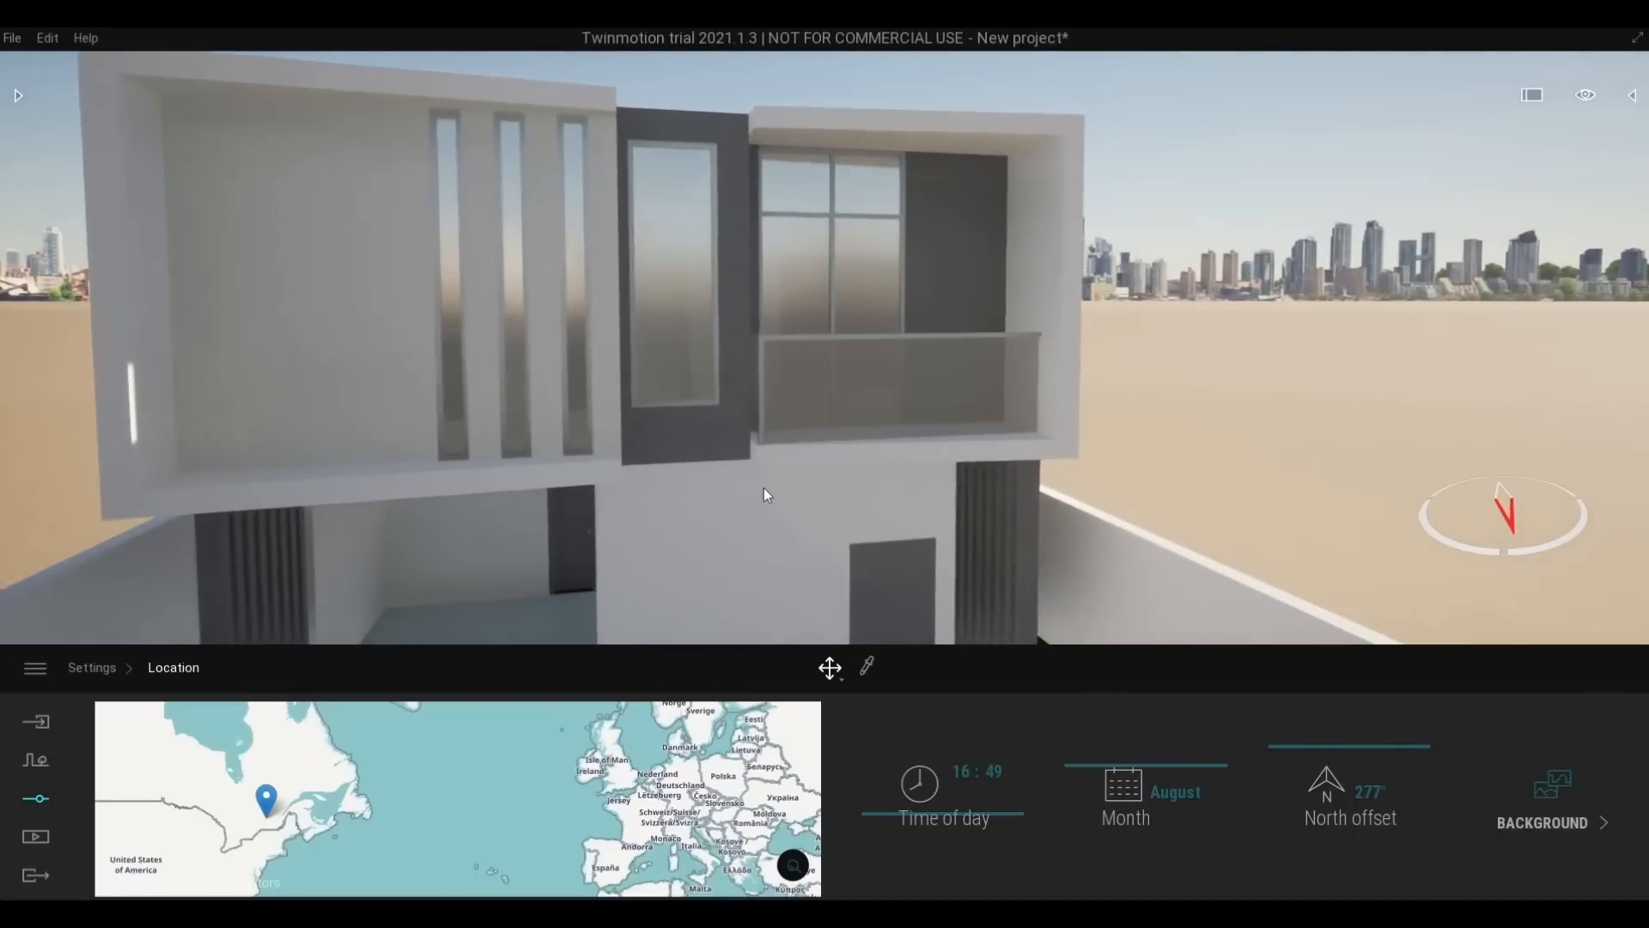
key(w)
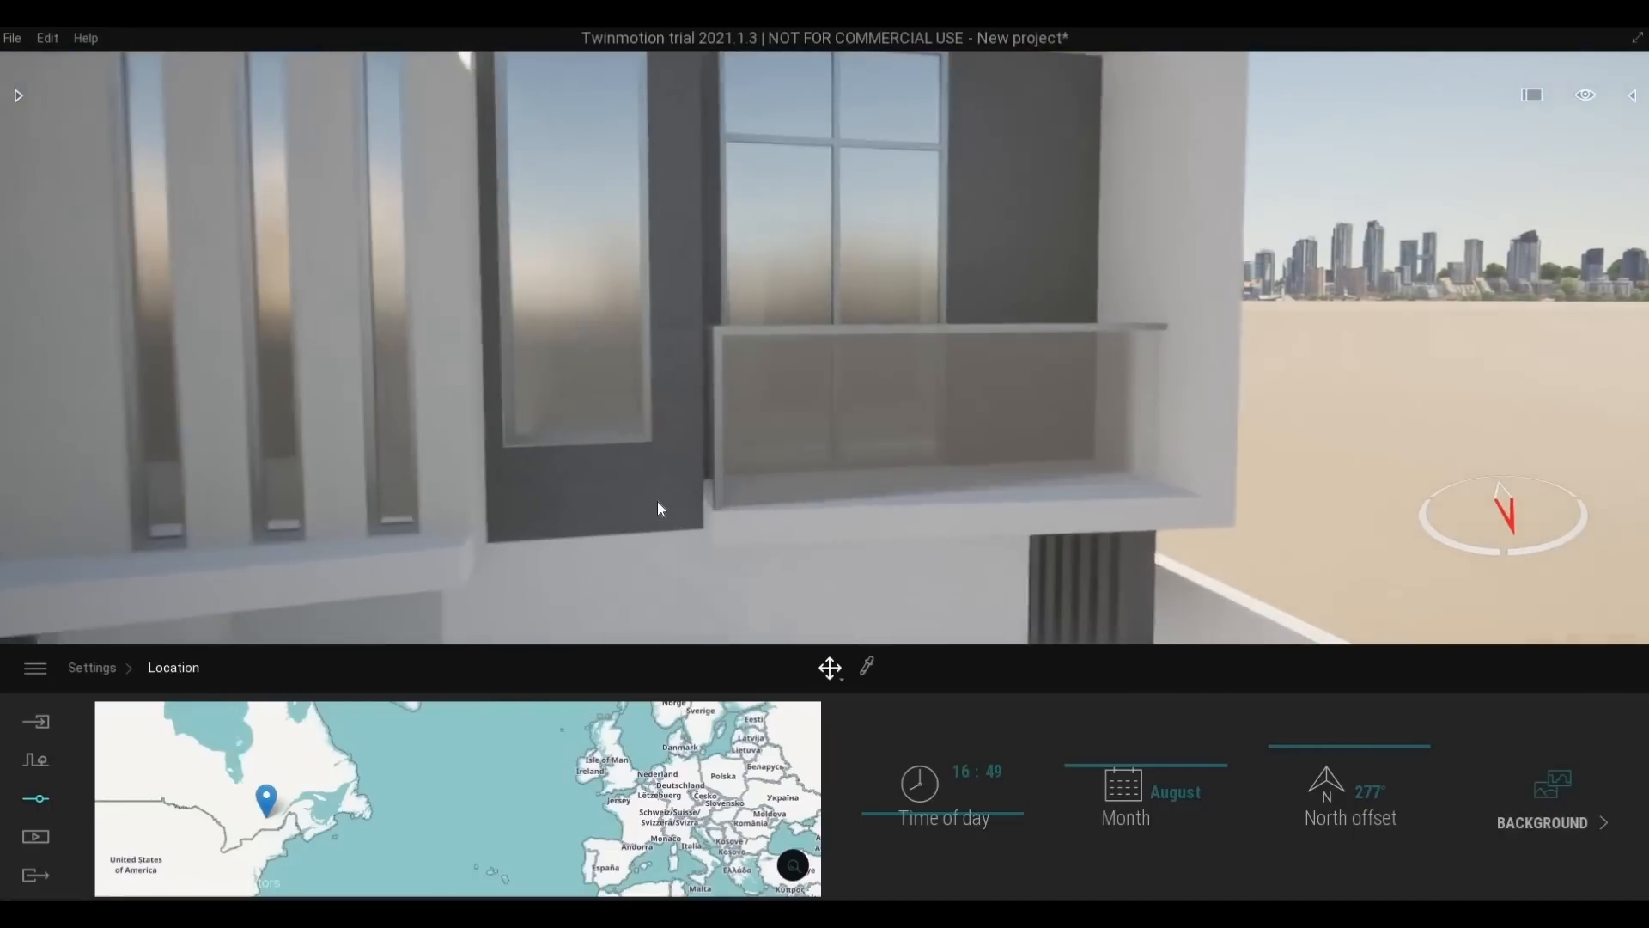
key(s)
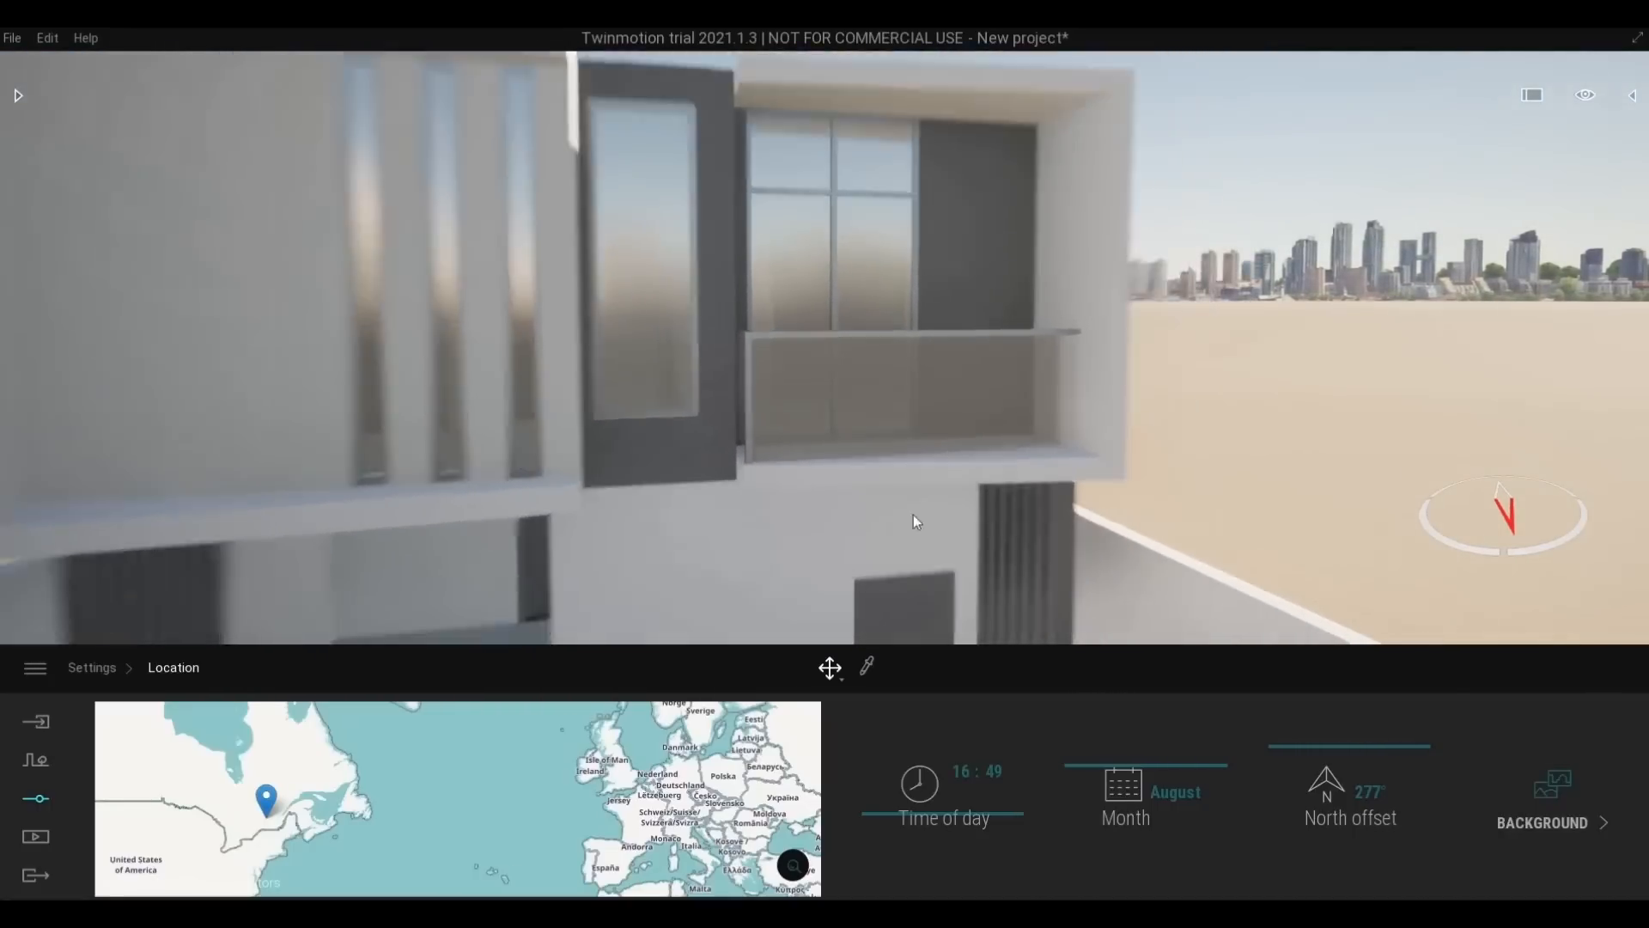
key(w)
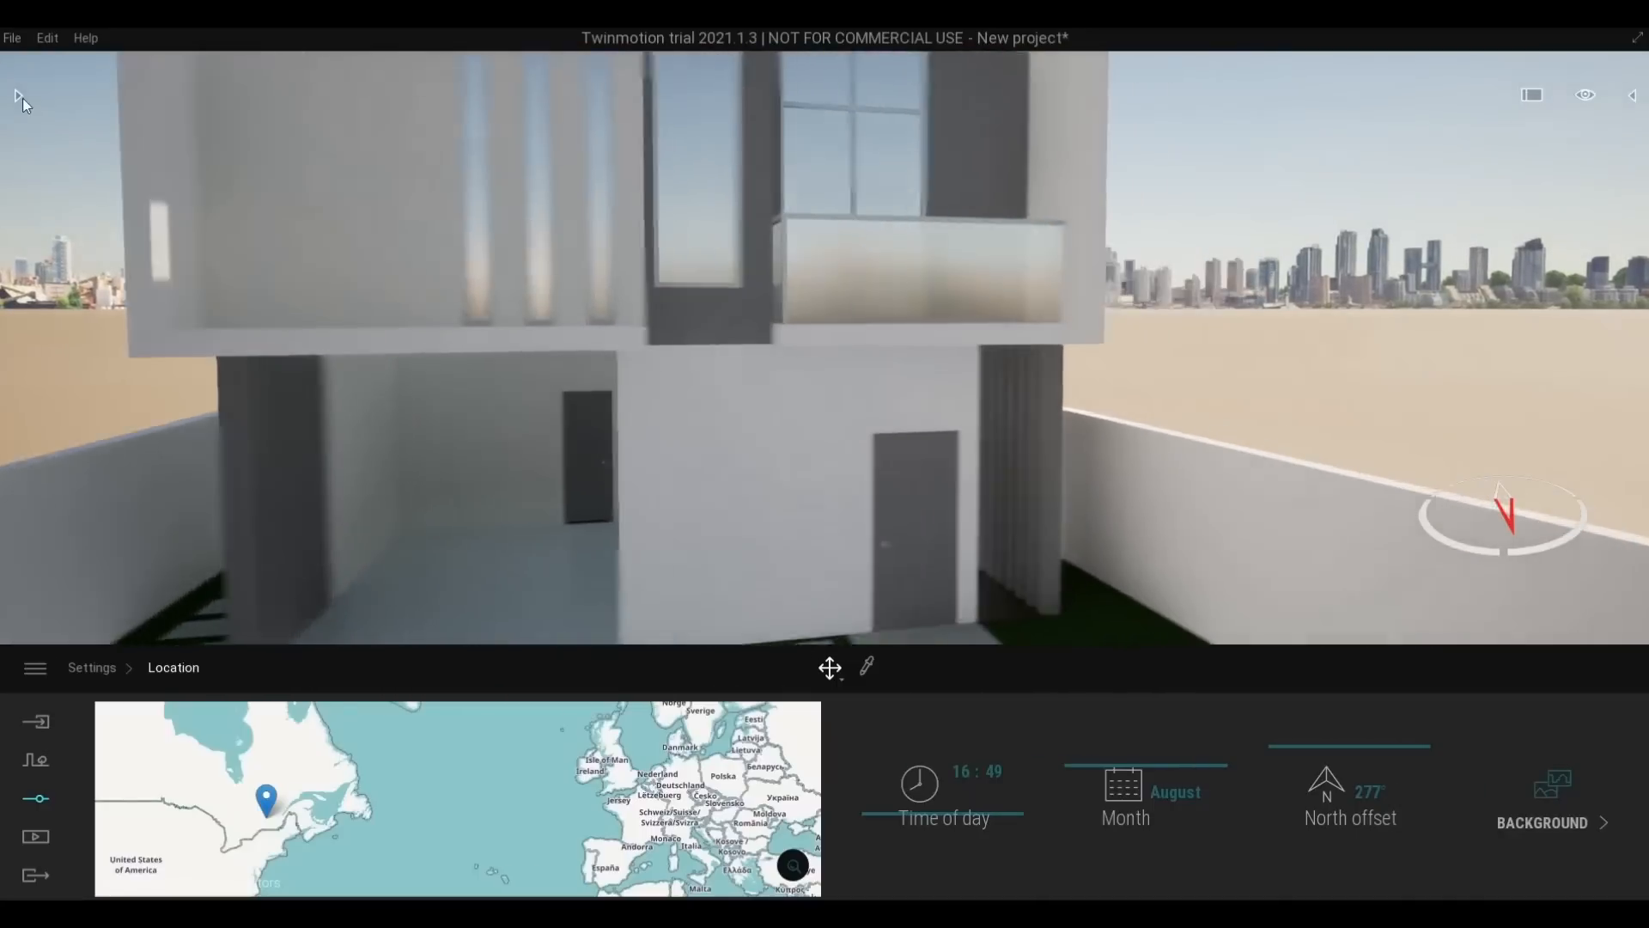
Open the wood materials in the library and browse the available finishes
click(18, 96)
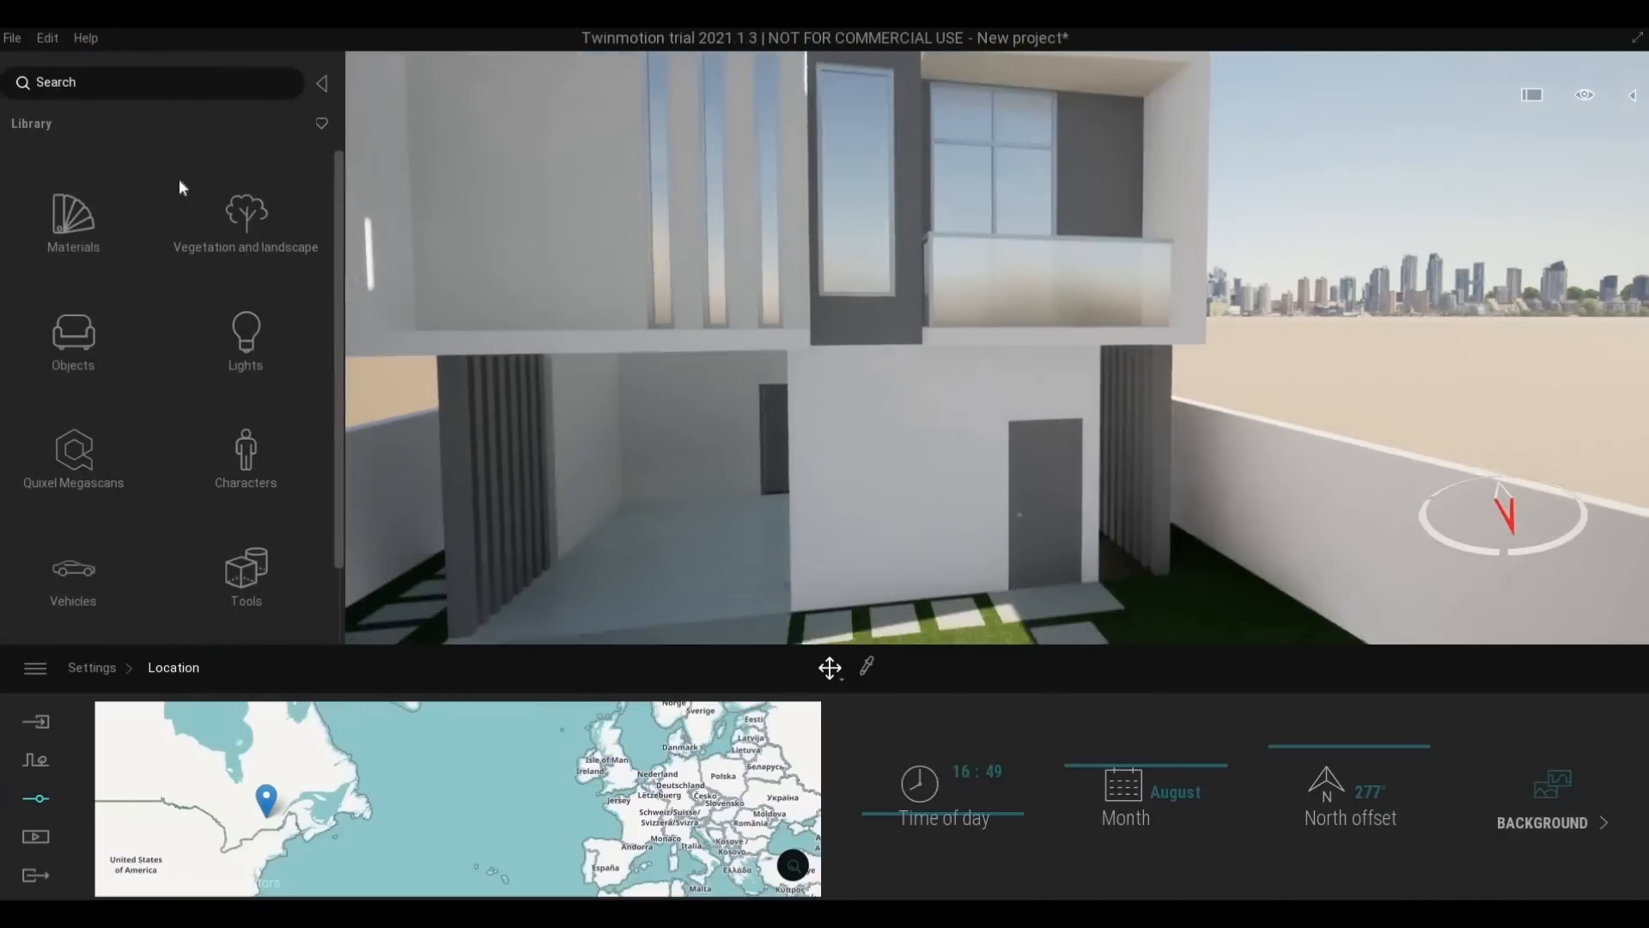
click(86, 227)
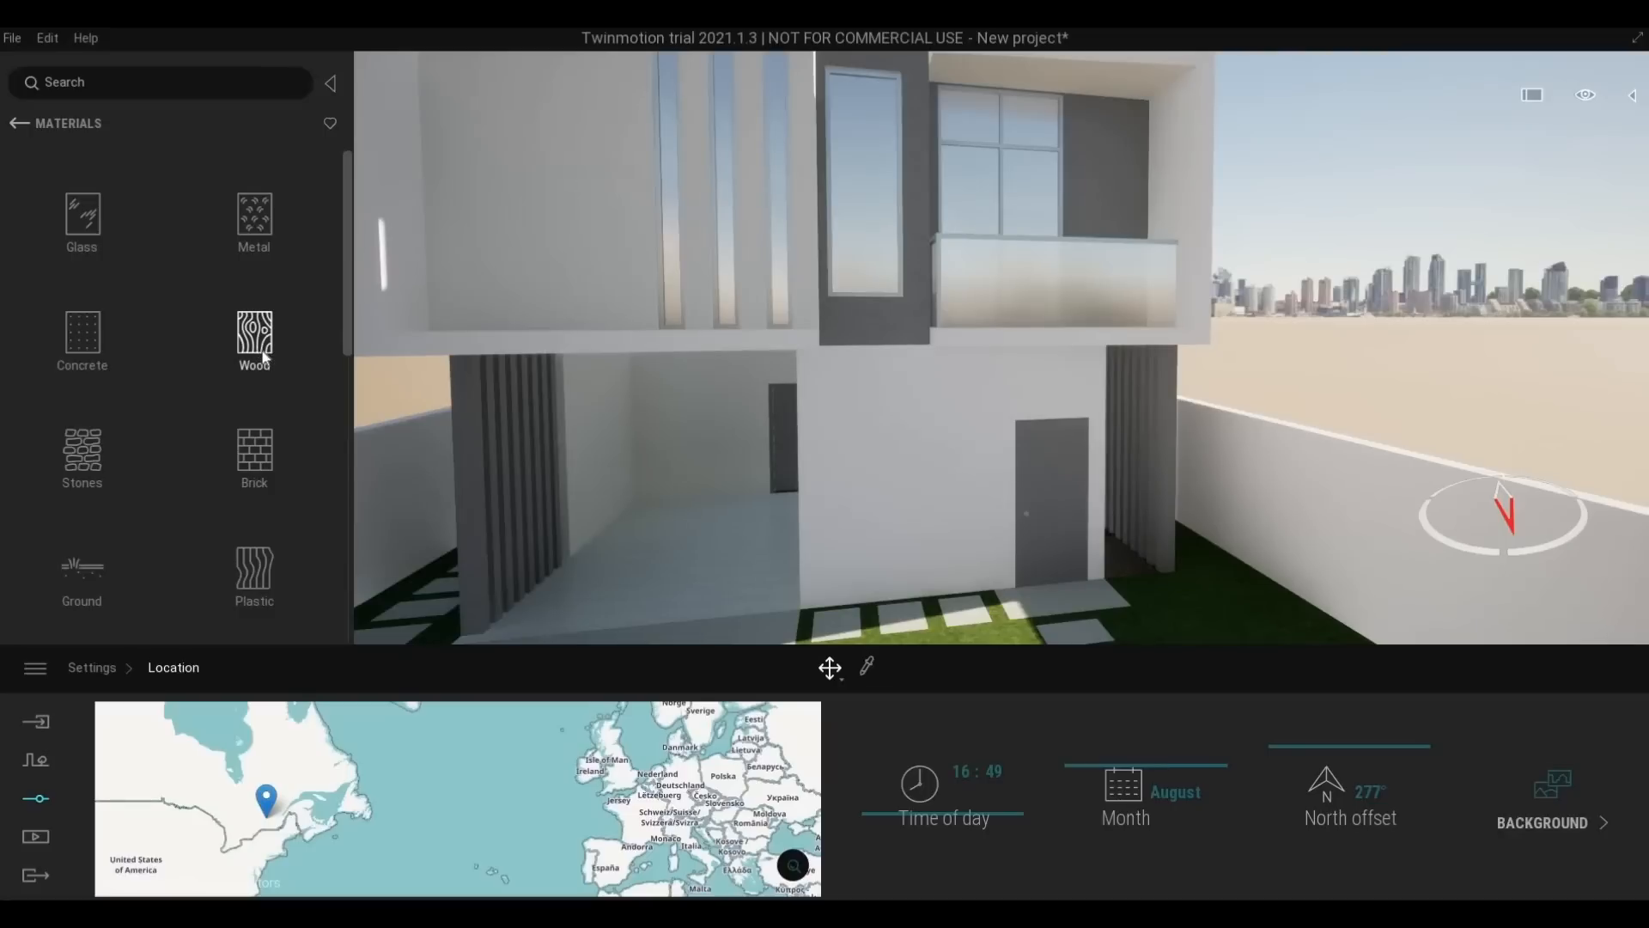
click(255, 342)
scroll(129, 420, down, 4)
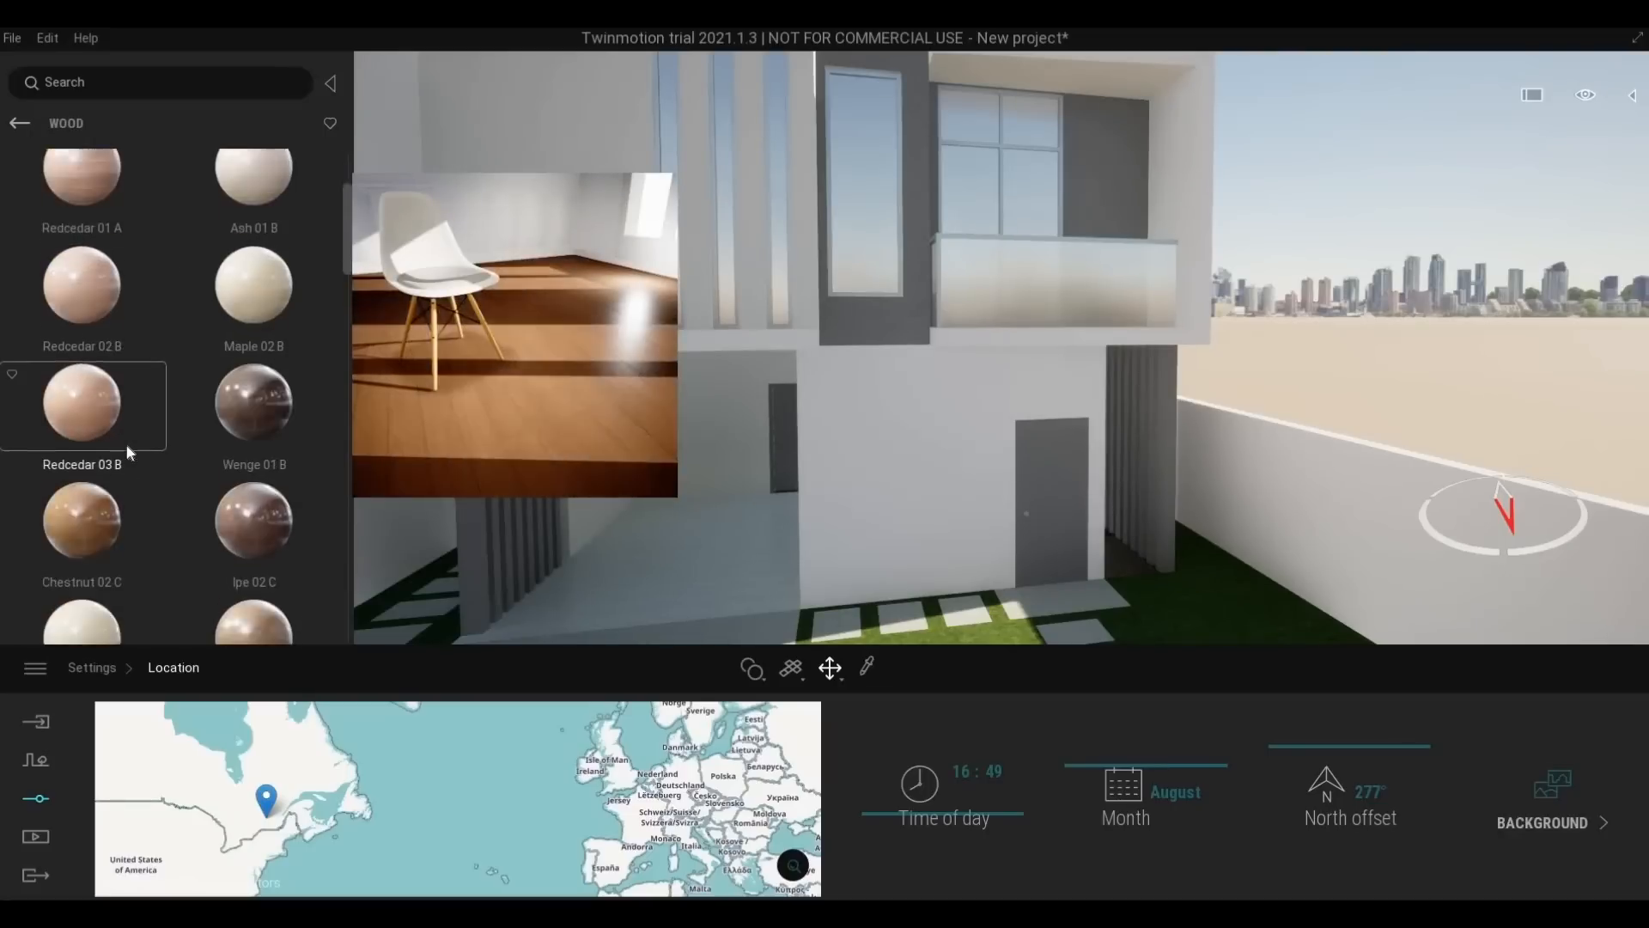
scroll(123, 456, down, 3)
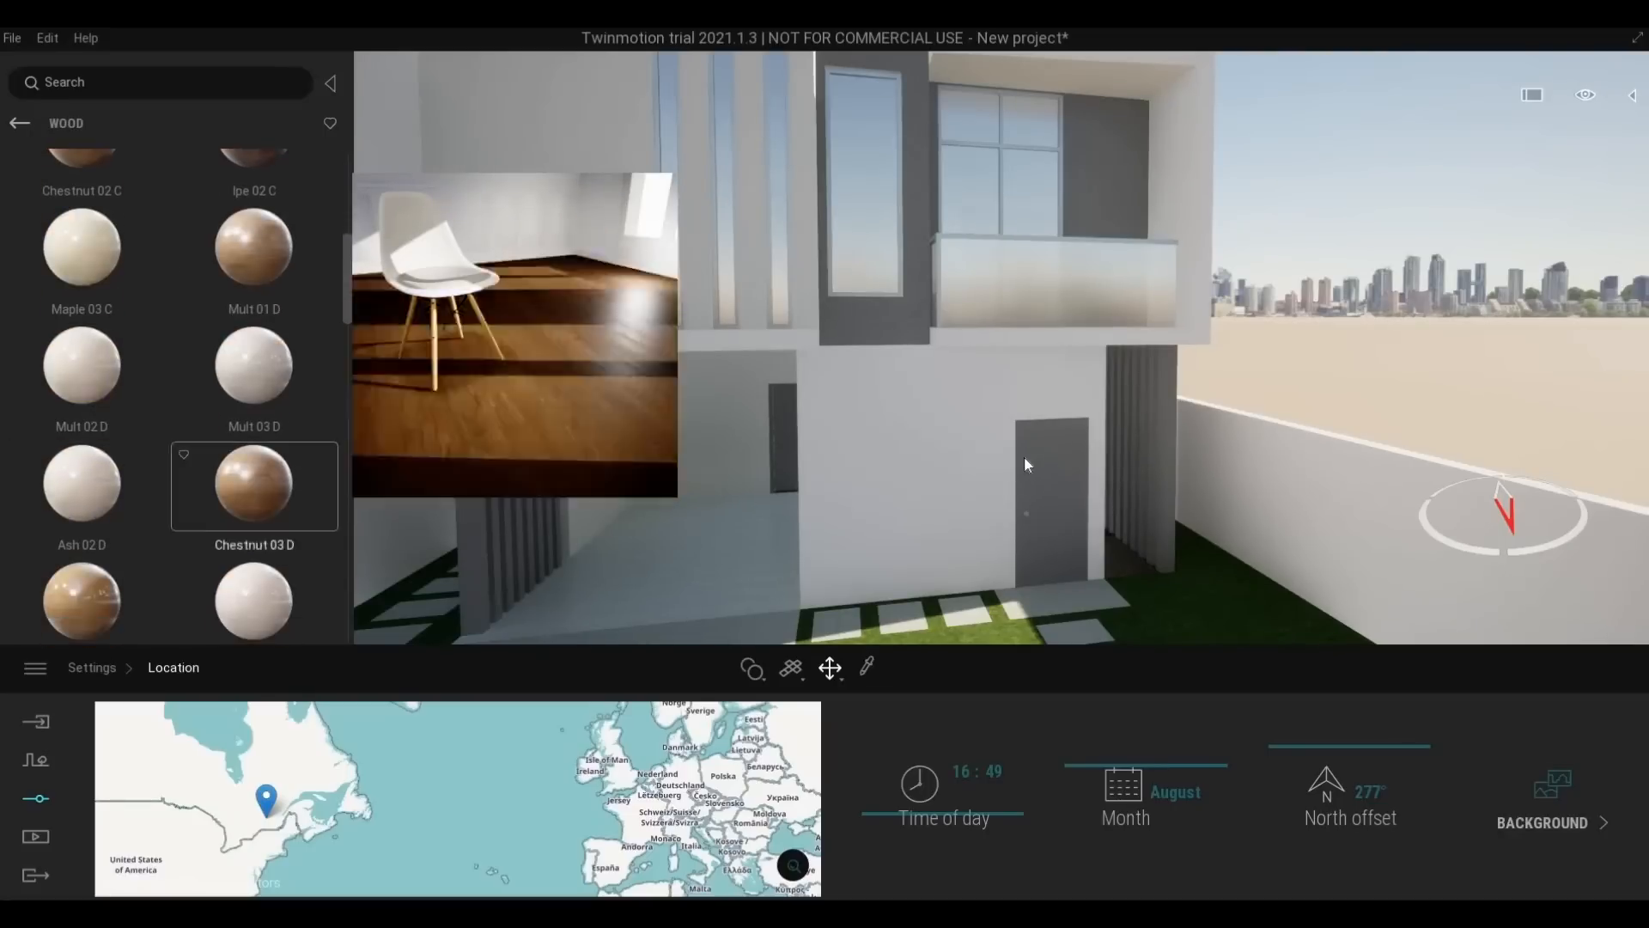
Apply the Maple 03 C wood material to the vertical slats beside the entrance door
key(d)
key(w)
key(q)
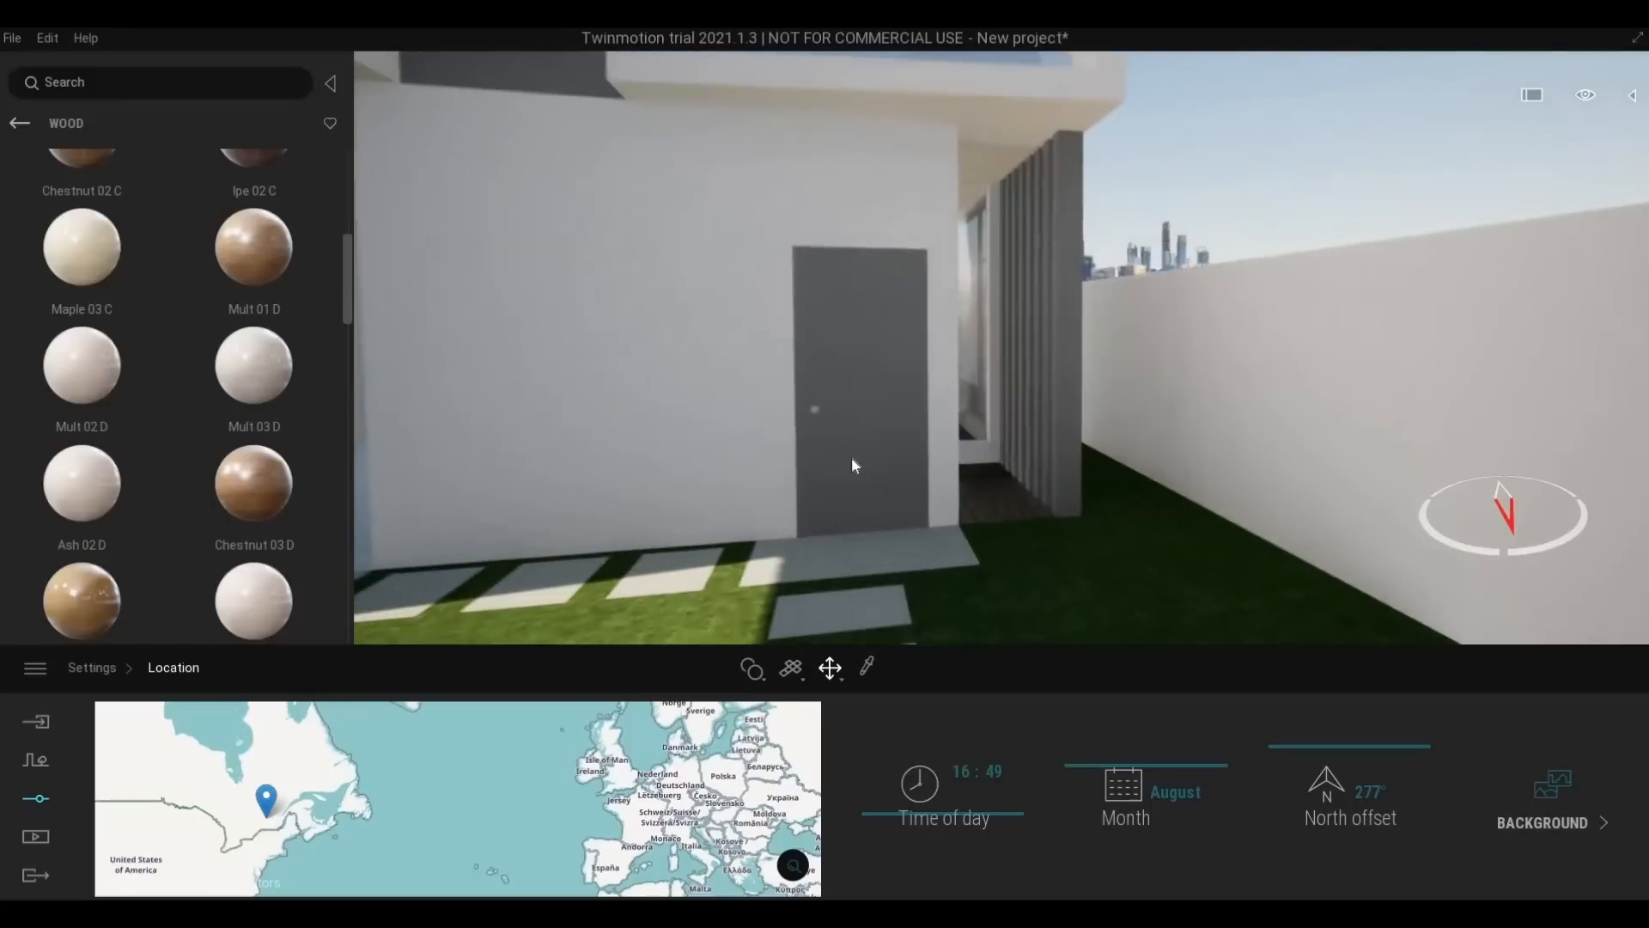
key(e)
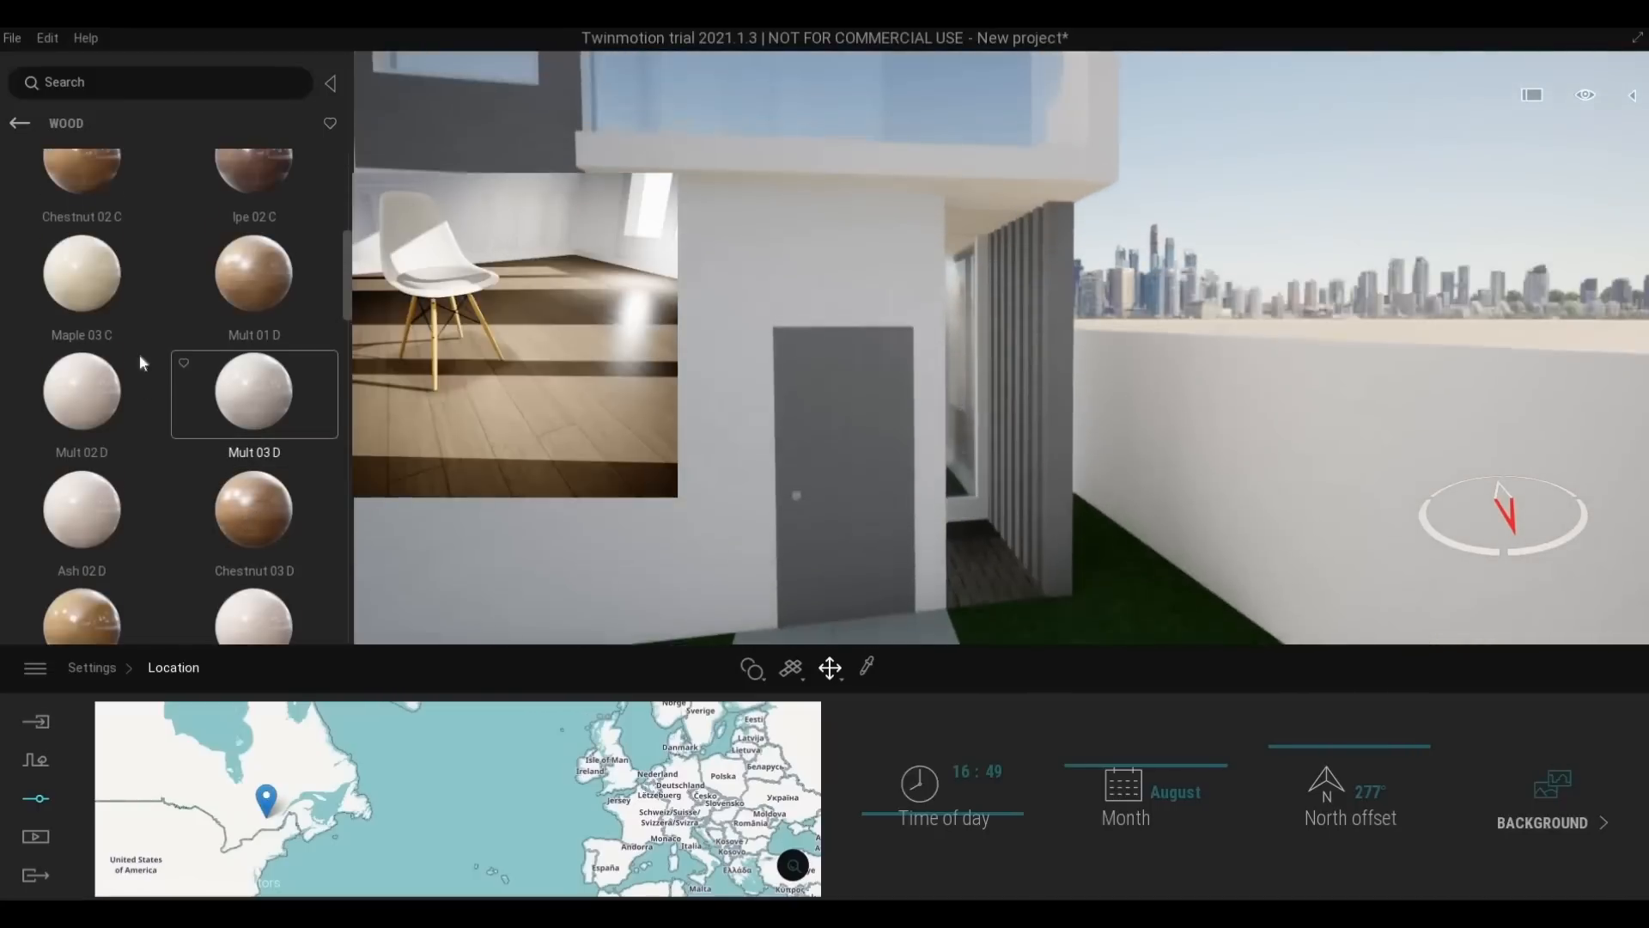
scroll(97, 210, down, 1)
drag(982, 421, 1060, 439)
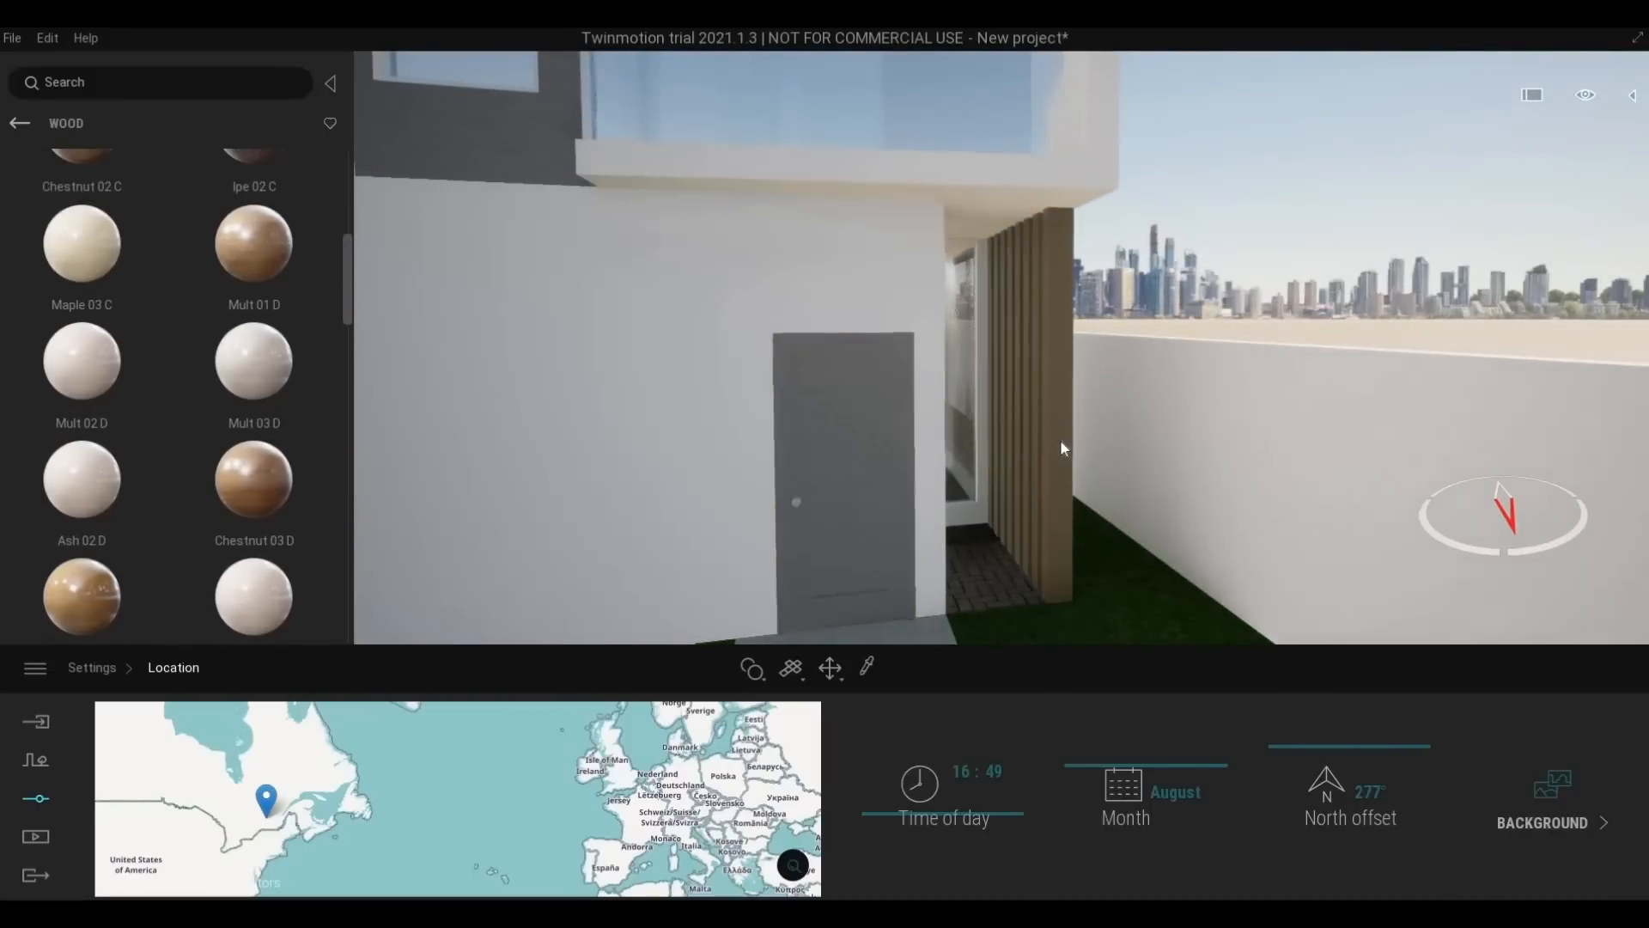
key(a)
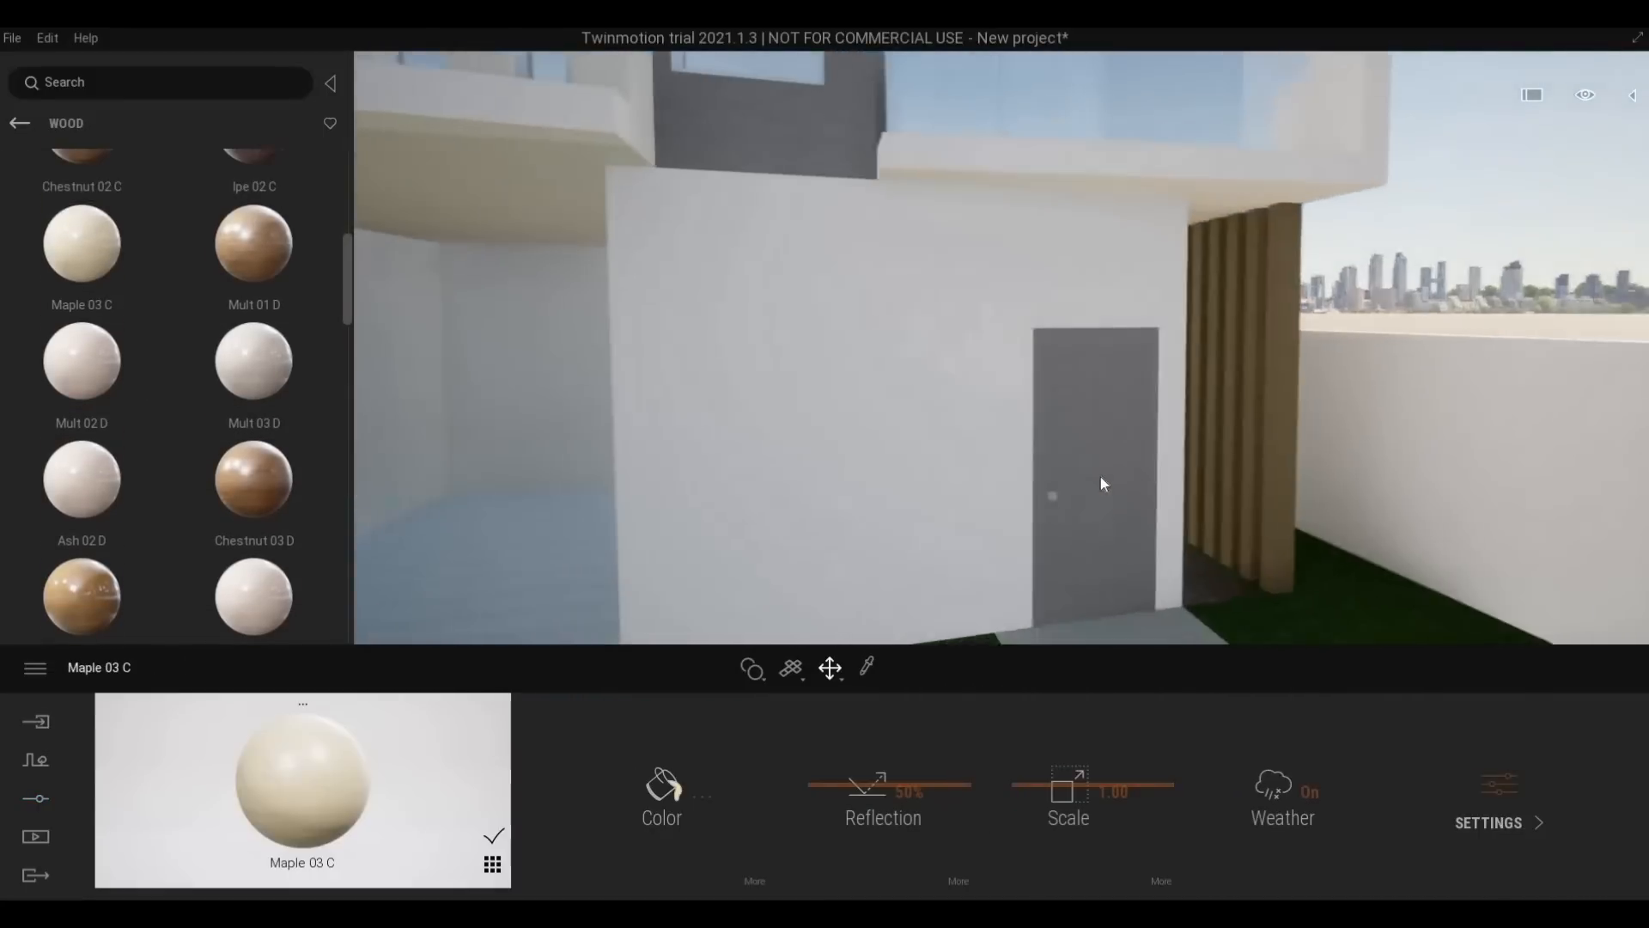
key(s)
key(d)
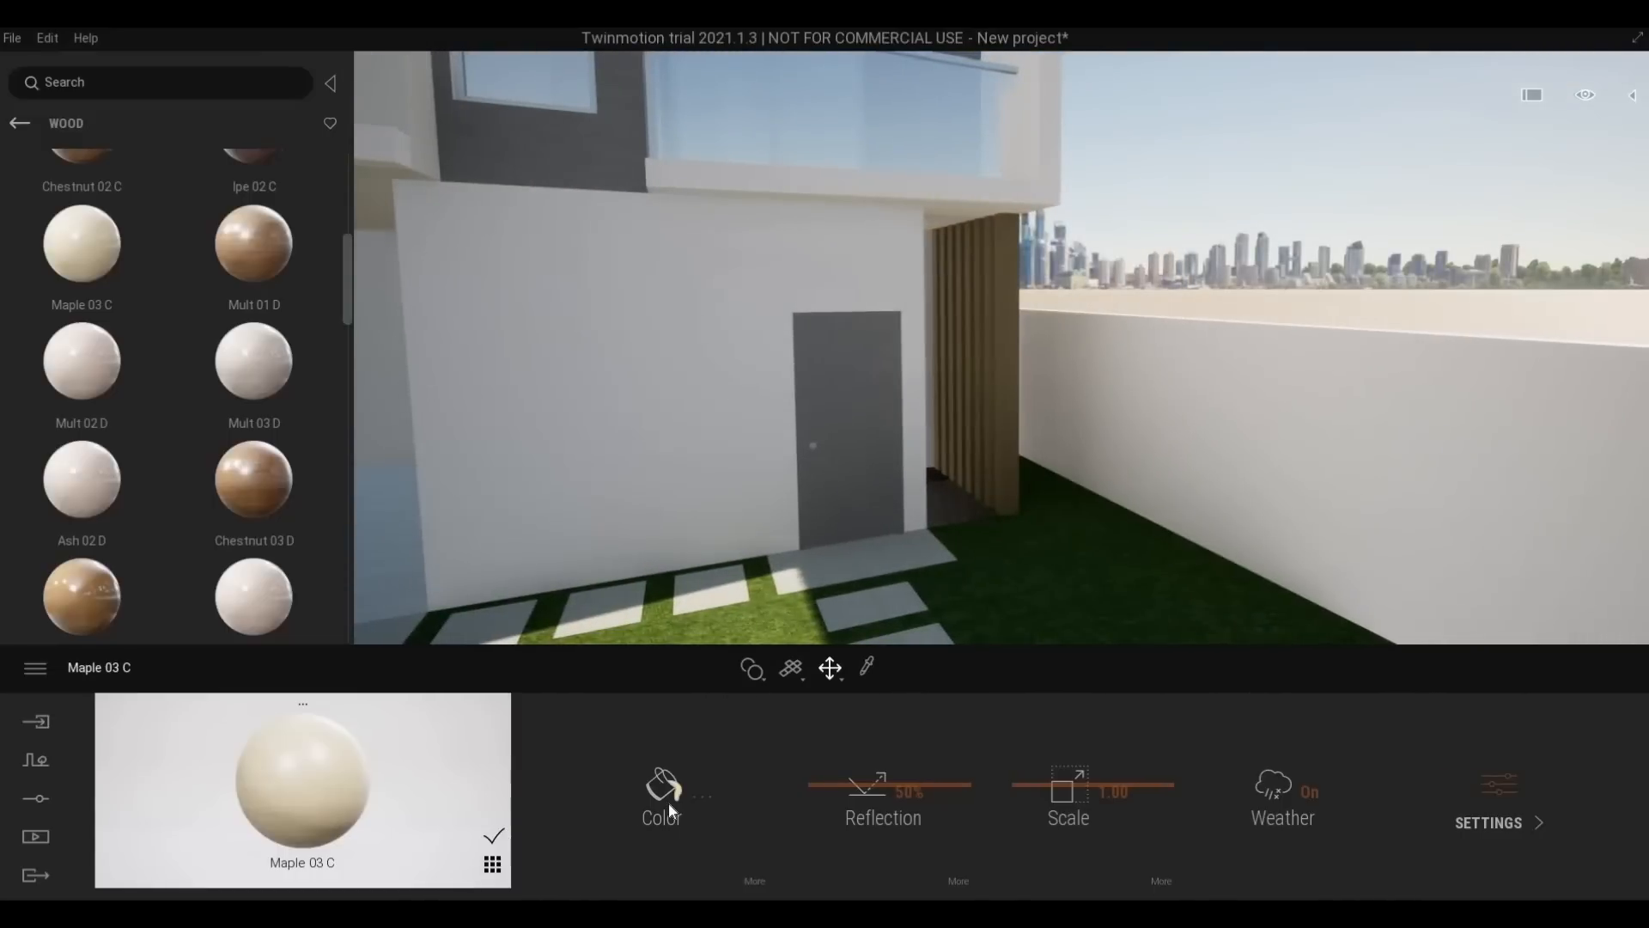
Darken the colour of the Maple 03 C material on the wooden slats and set its scale to 4.21
click(665, 794)
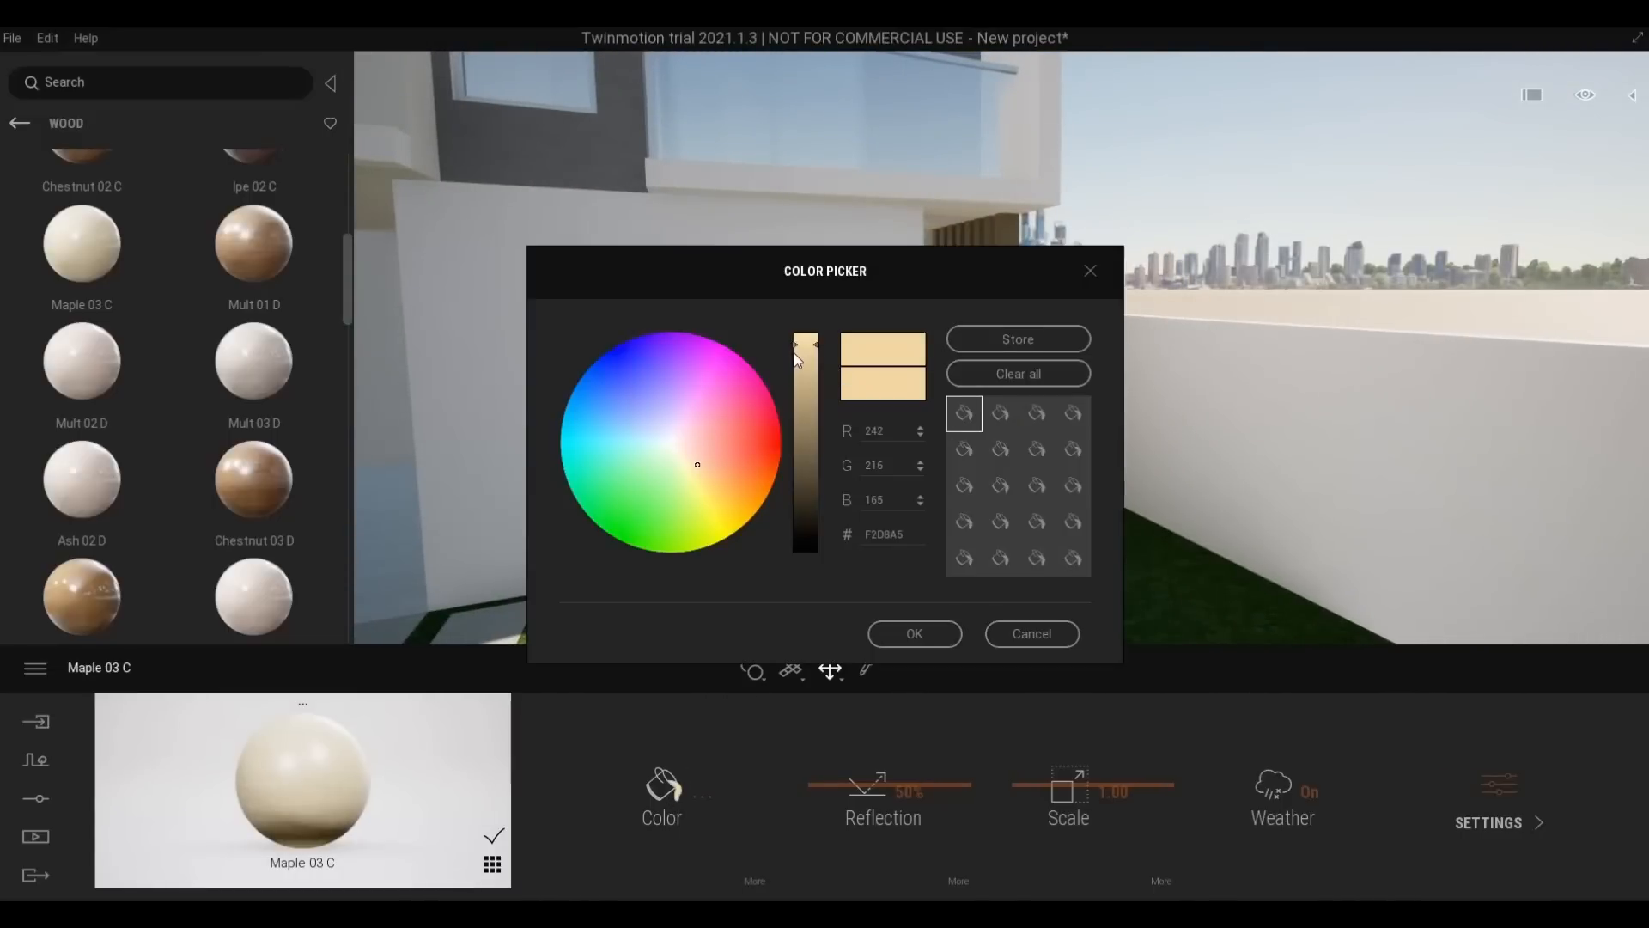
drag(798, 359, 799, 392)
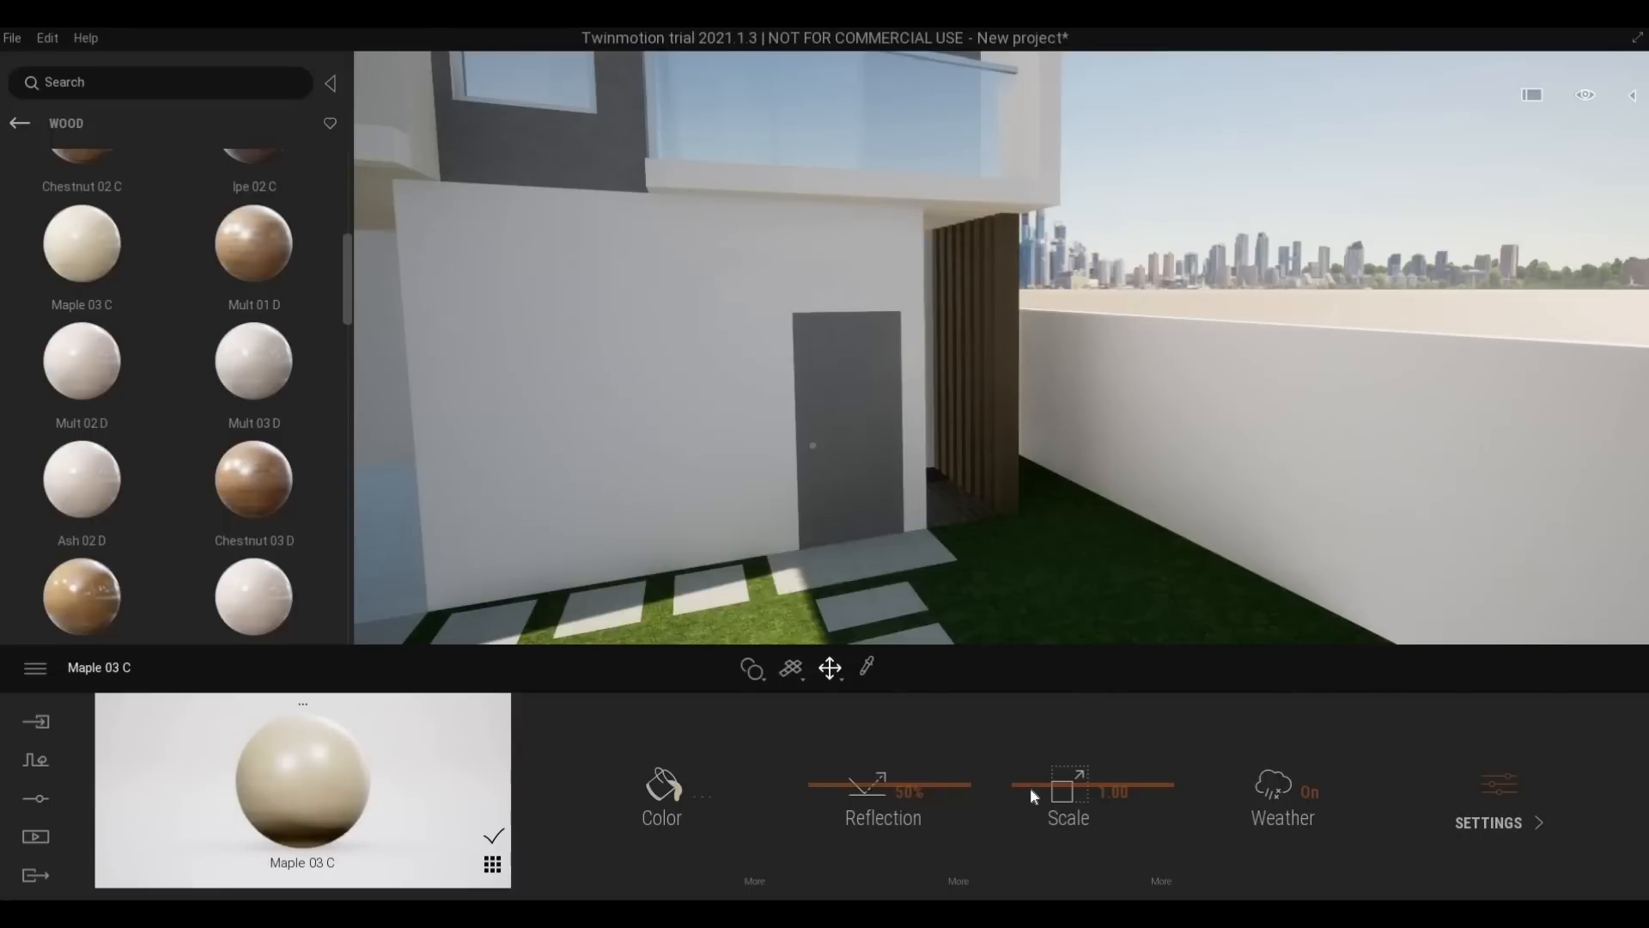
drag(1024, 780, 1018, 729)
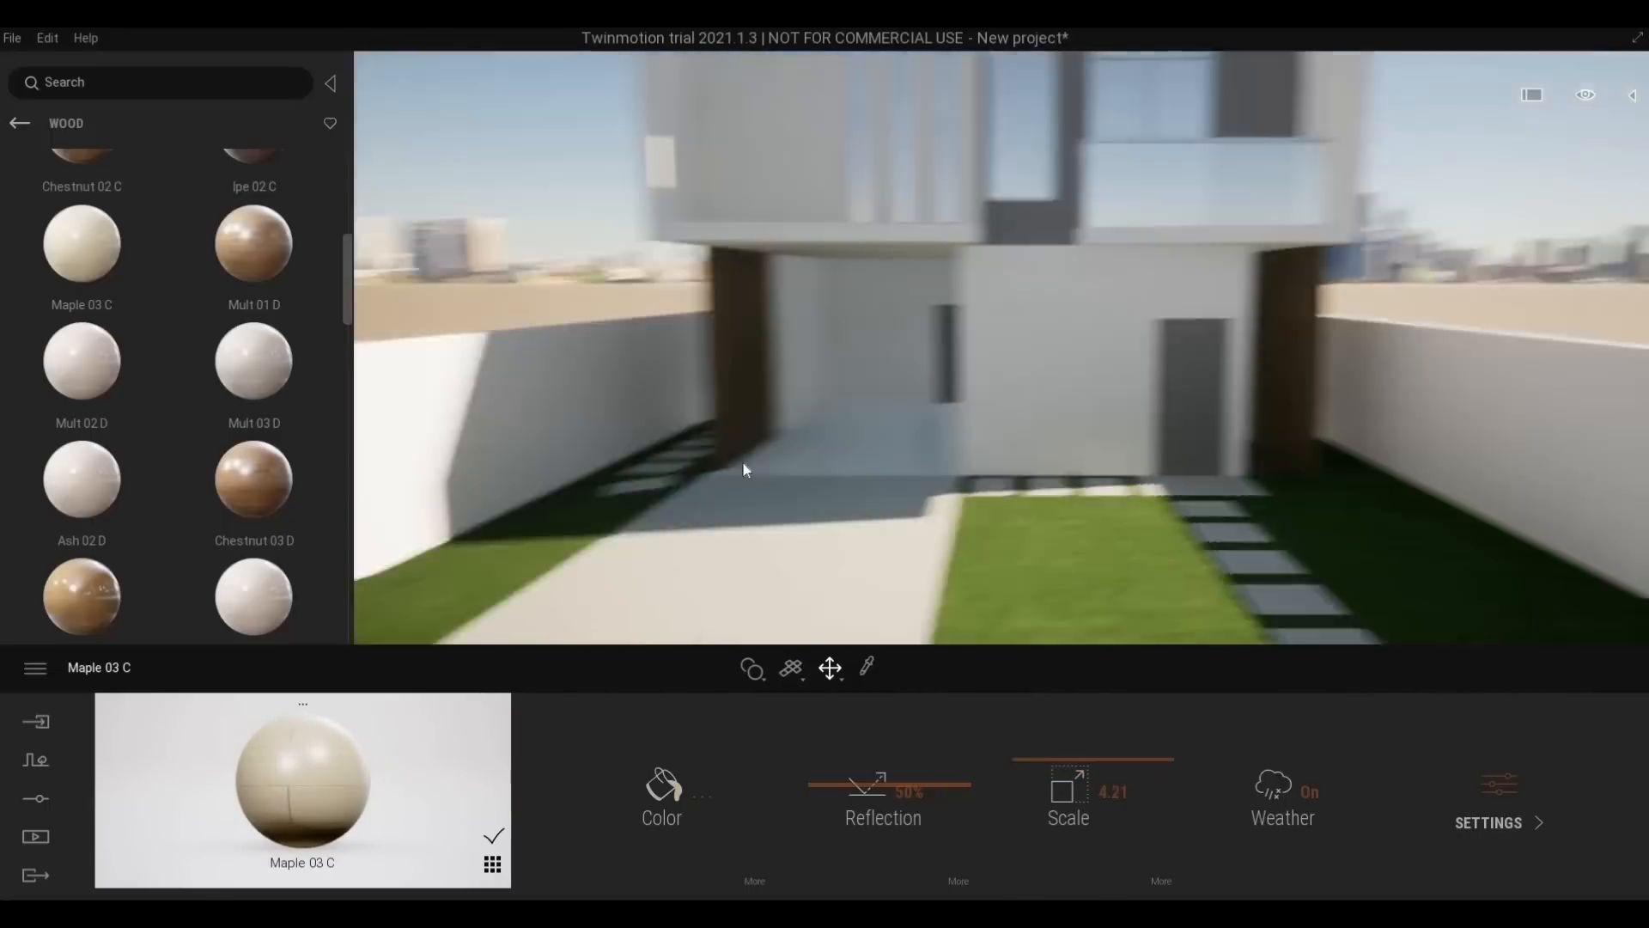
Look through the built-in Wood materials for a finish for the dark wall beside the upper balcony window
right_drag(743, 463, 801, 508)
scroll(799, 502, down, 3)
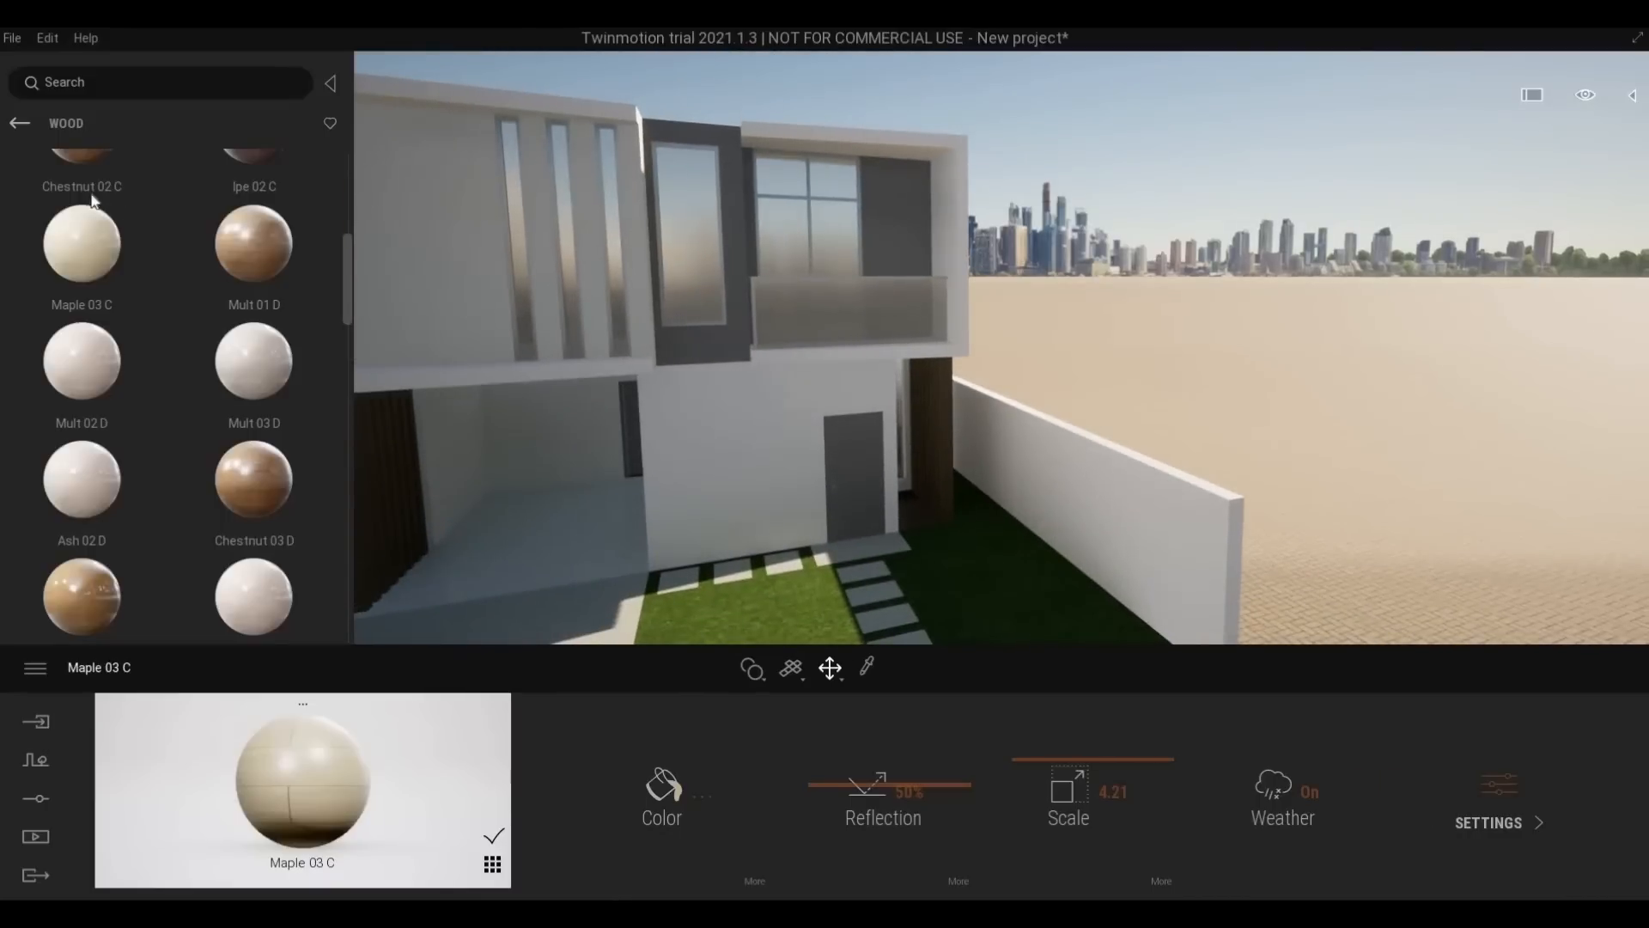
click(23, 127)
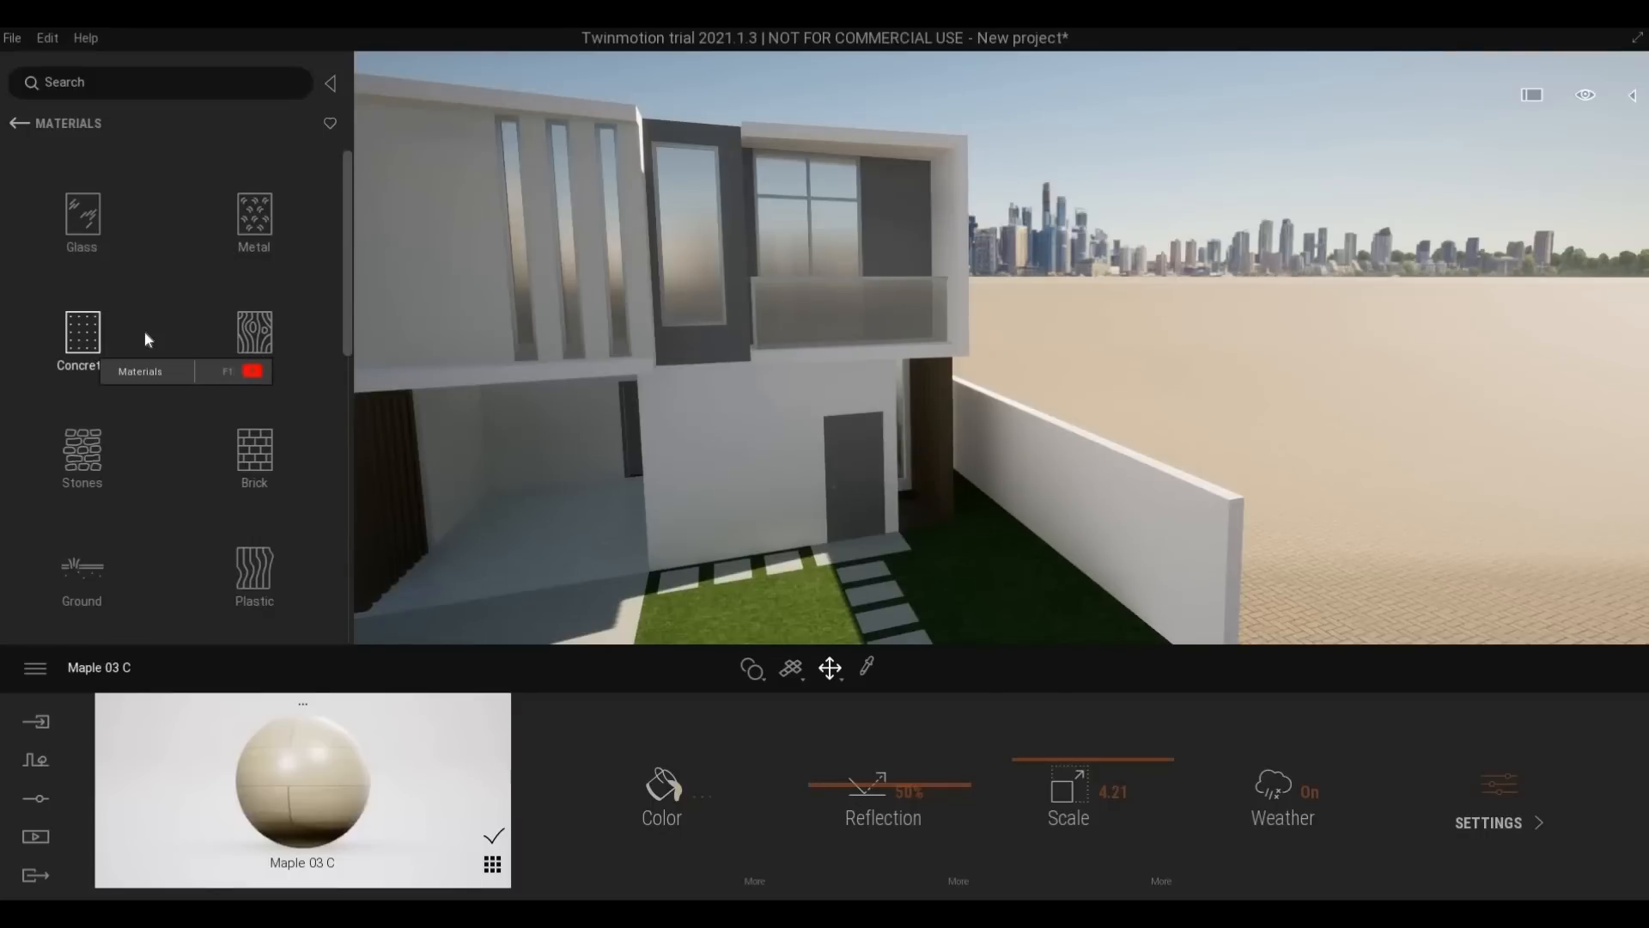
key(w)
key(a)
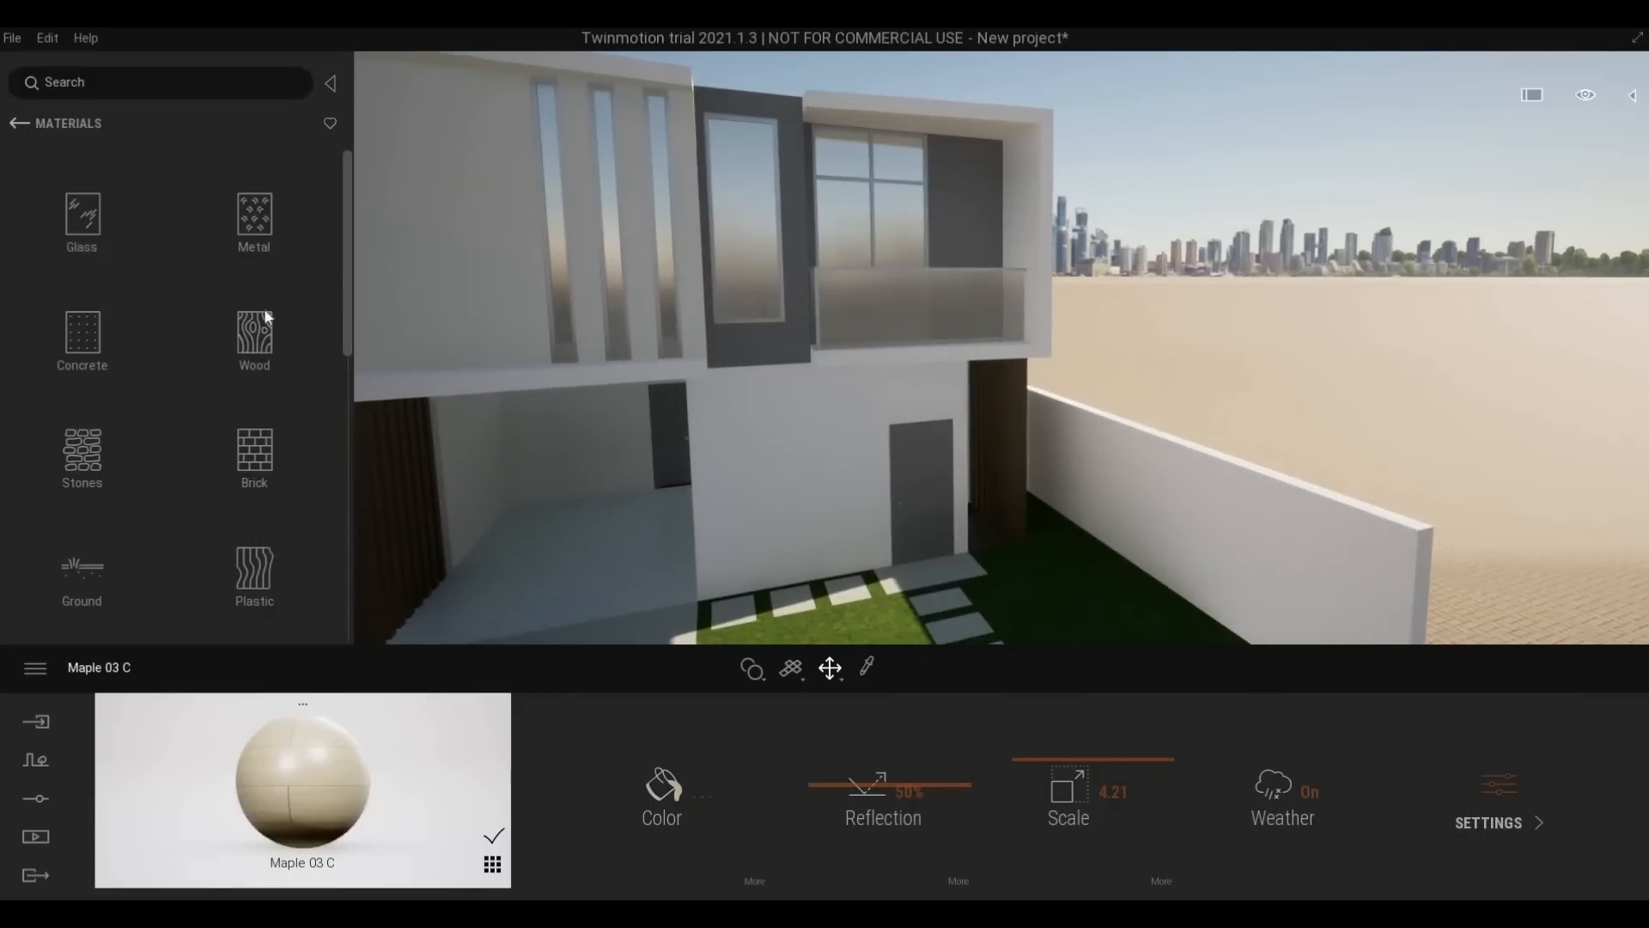
click(266, 318)
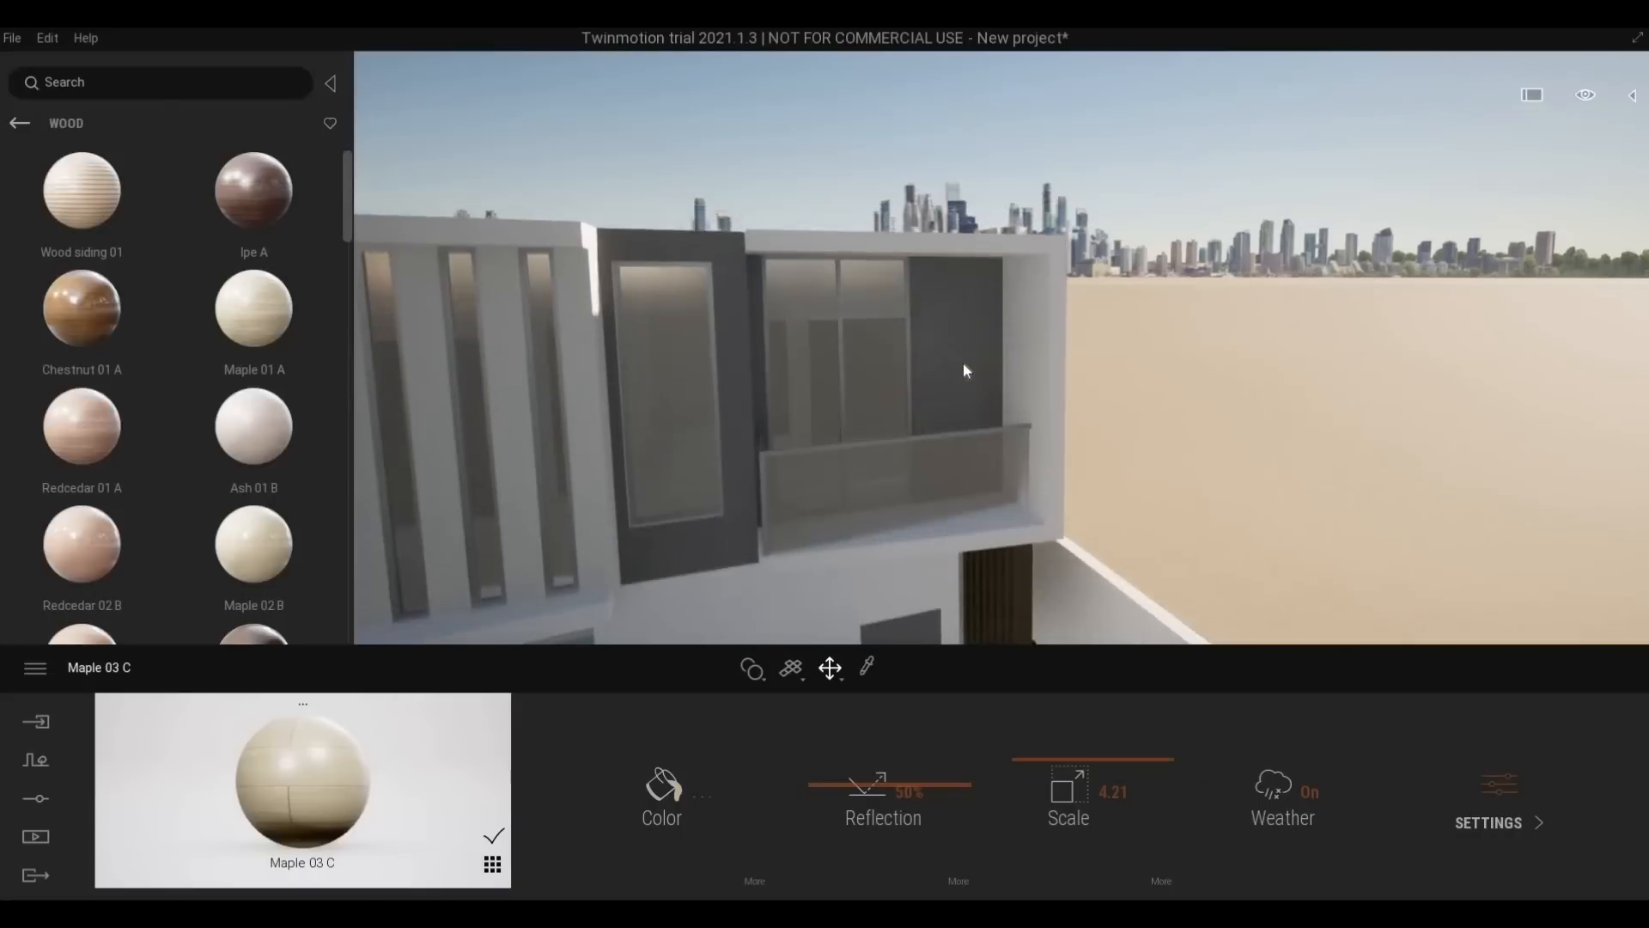
key(w)
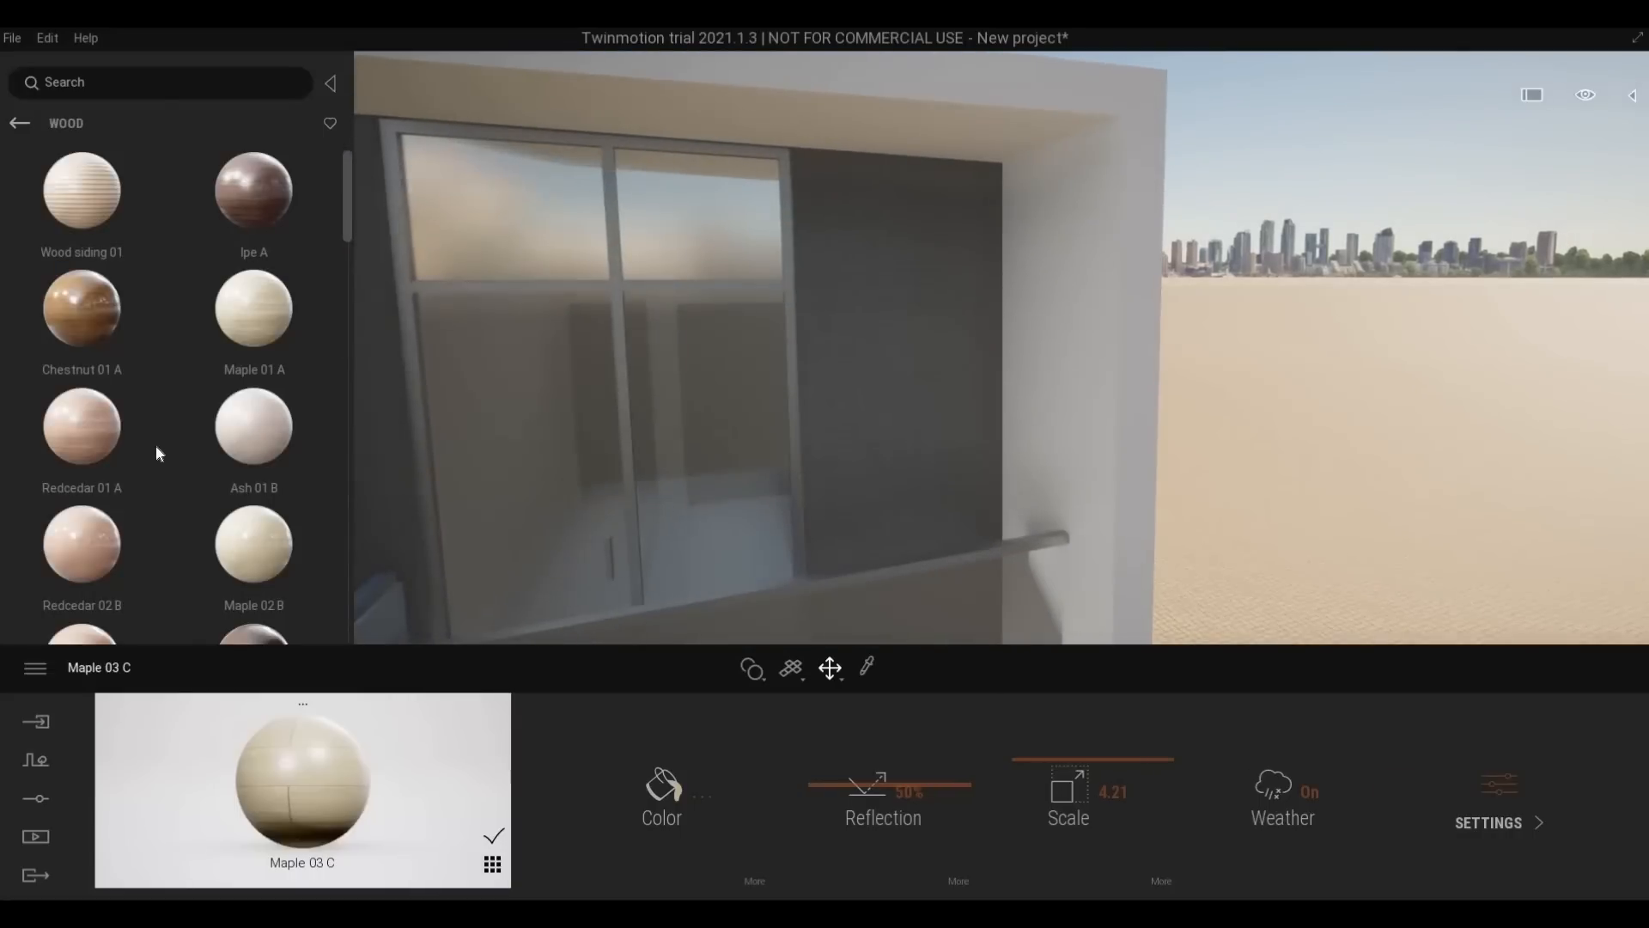
scroll(157, 445, down, 4)
Open the Quixel Megascans library and sign in to Epic Games
click(17, 124)
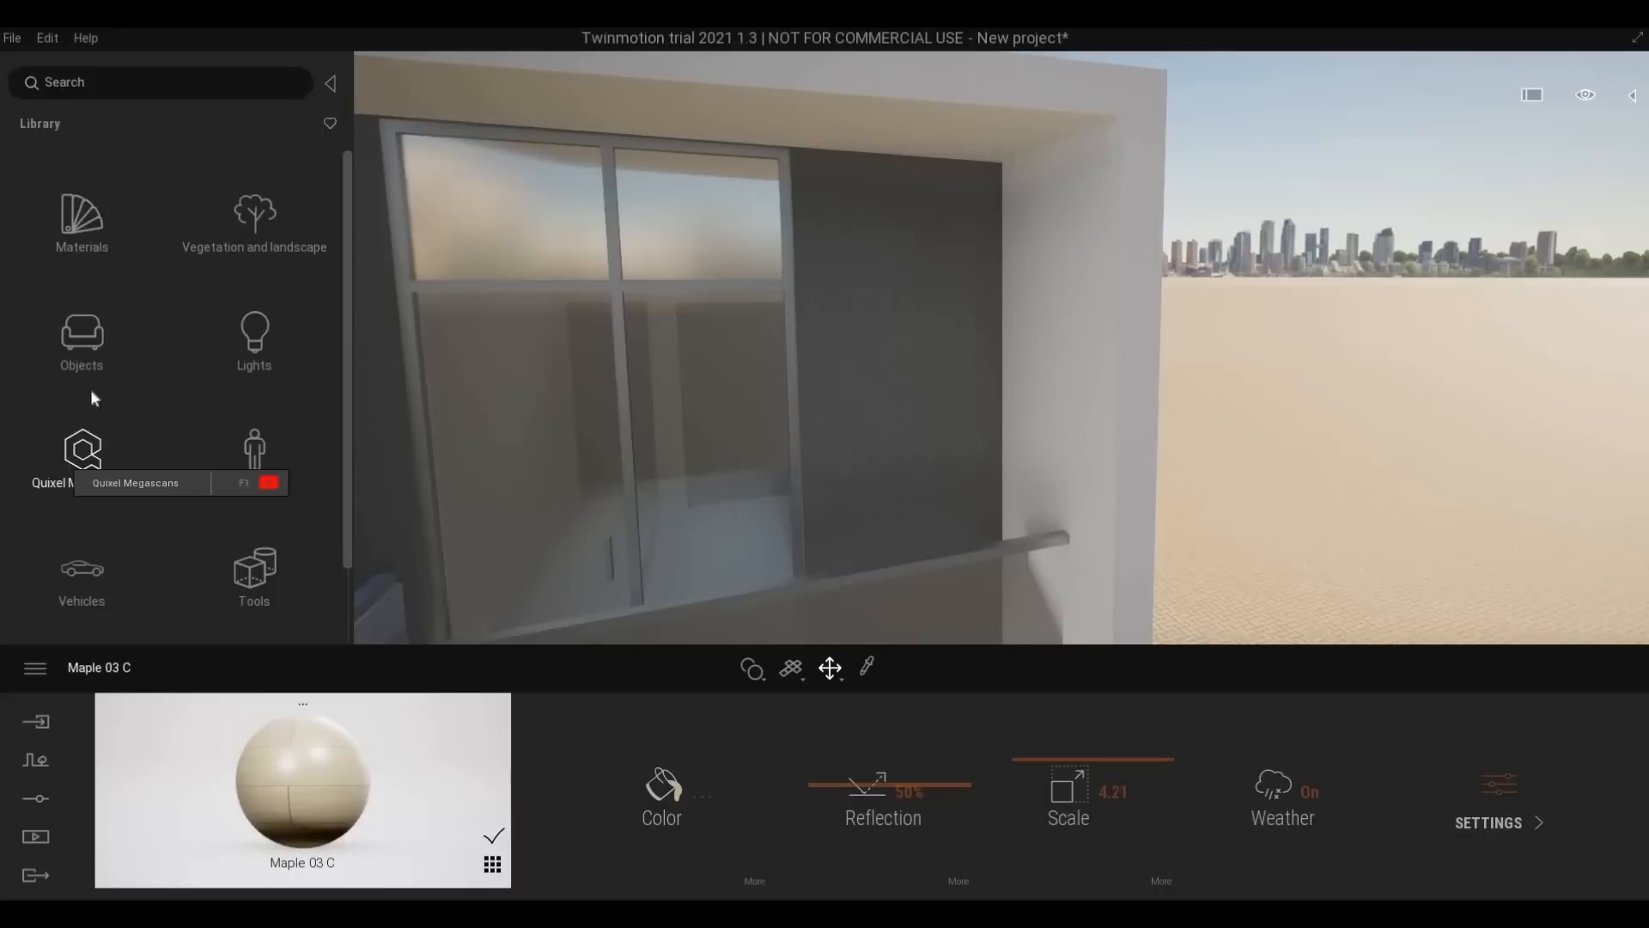
click(69, 469)
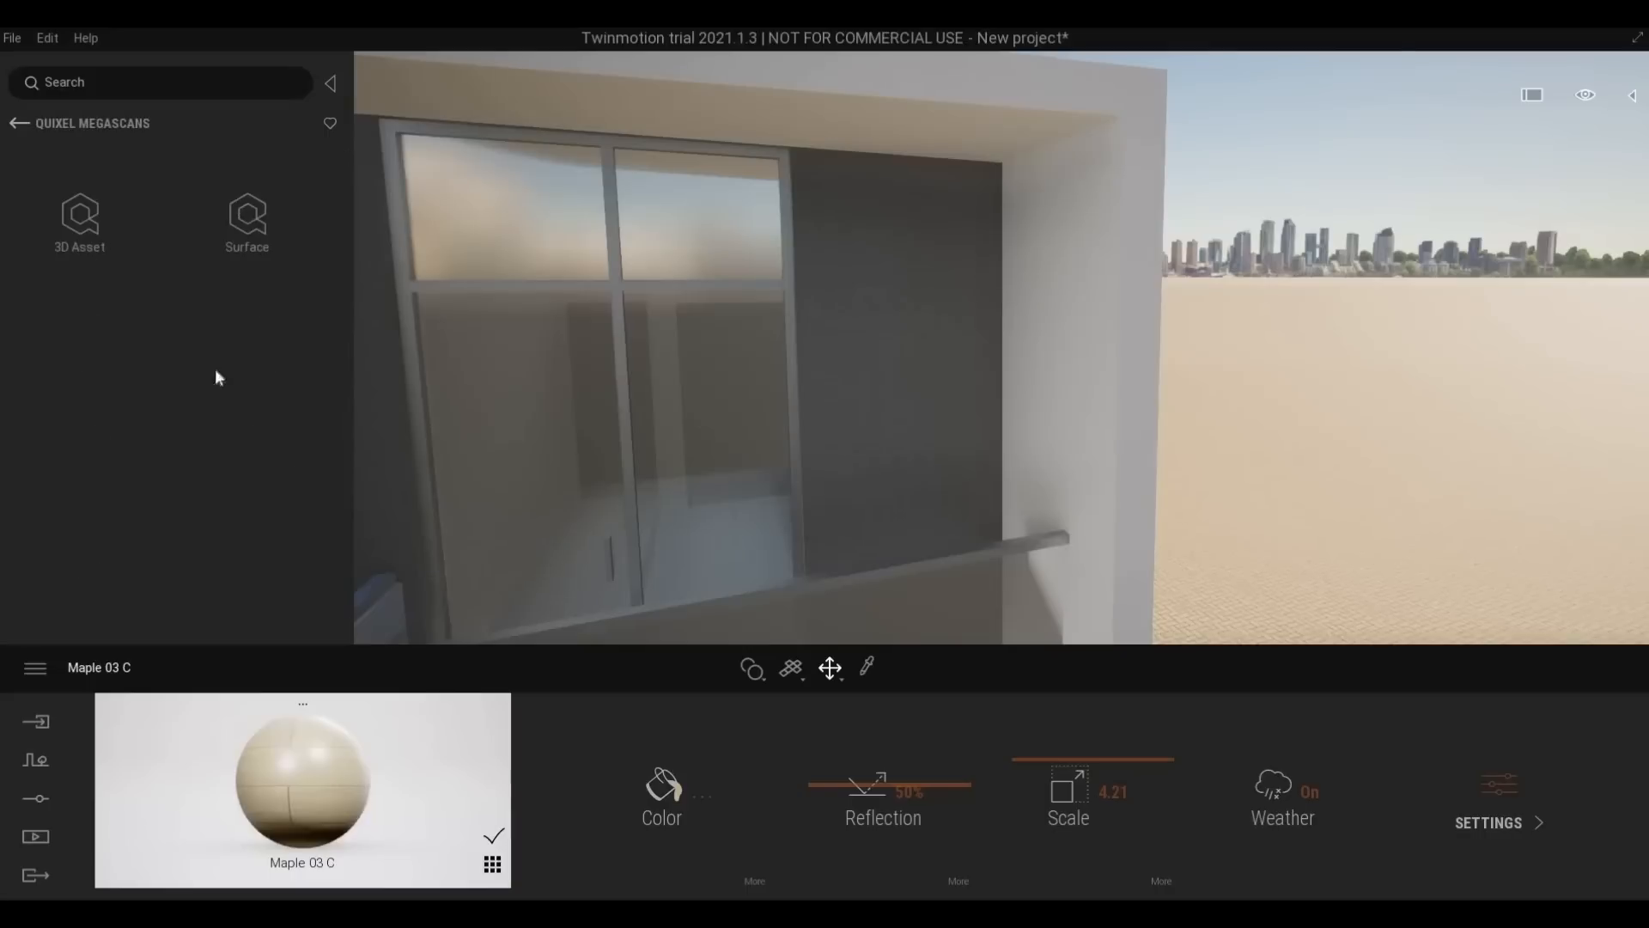
click(33, 677)
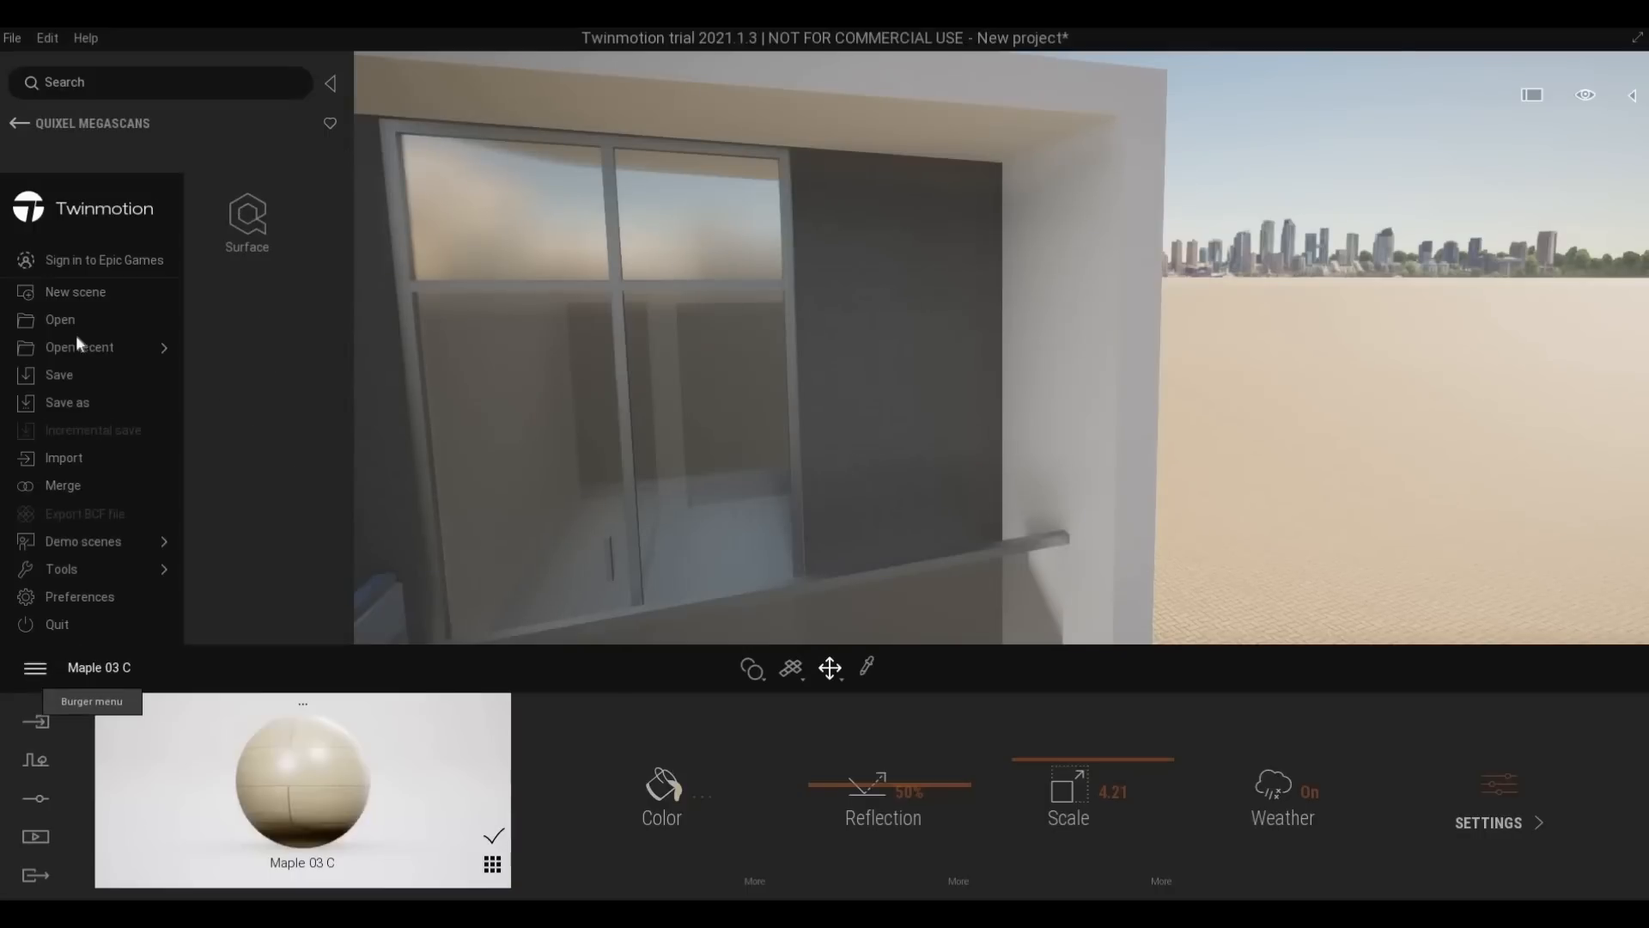
click(106, 411)
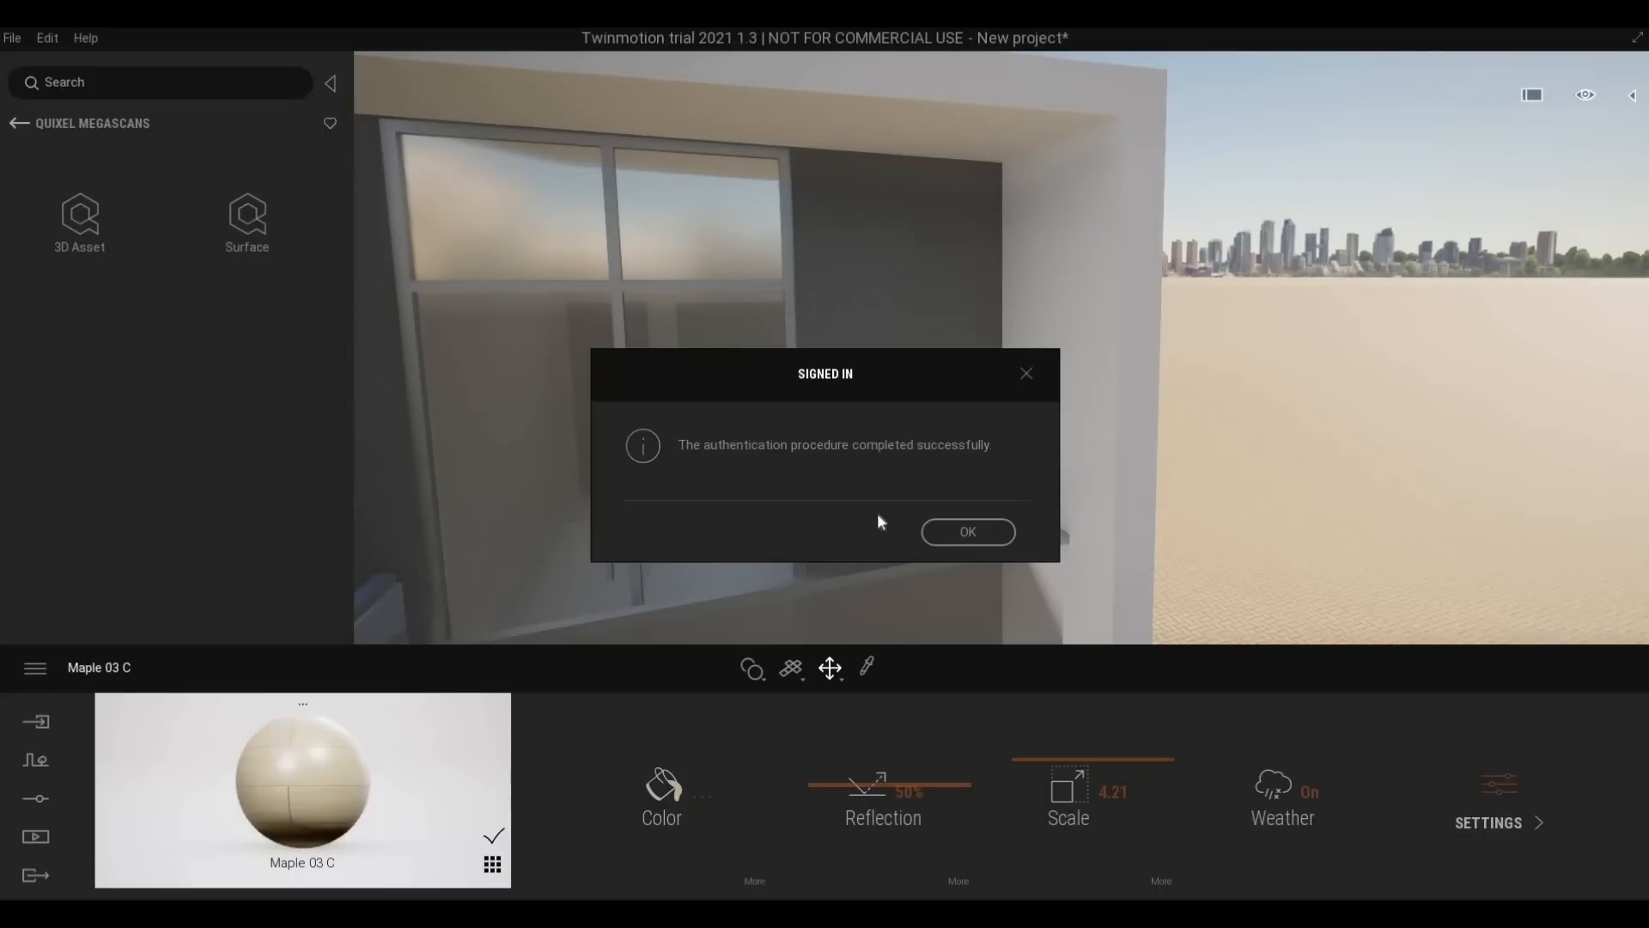
key(Return)
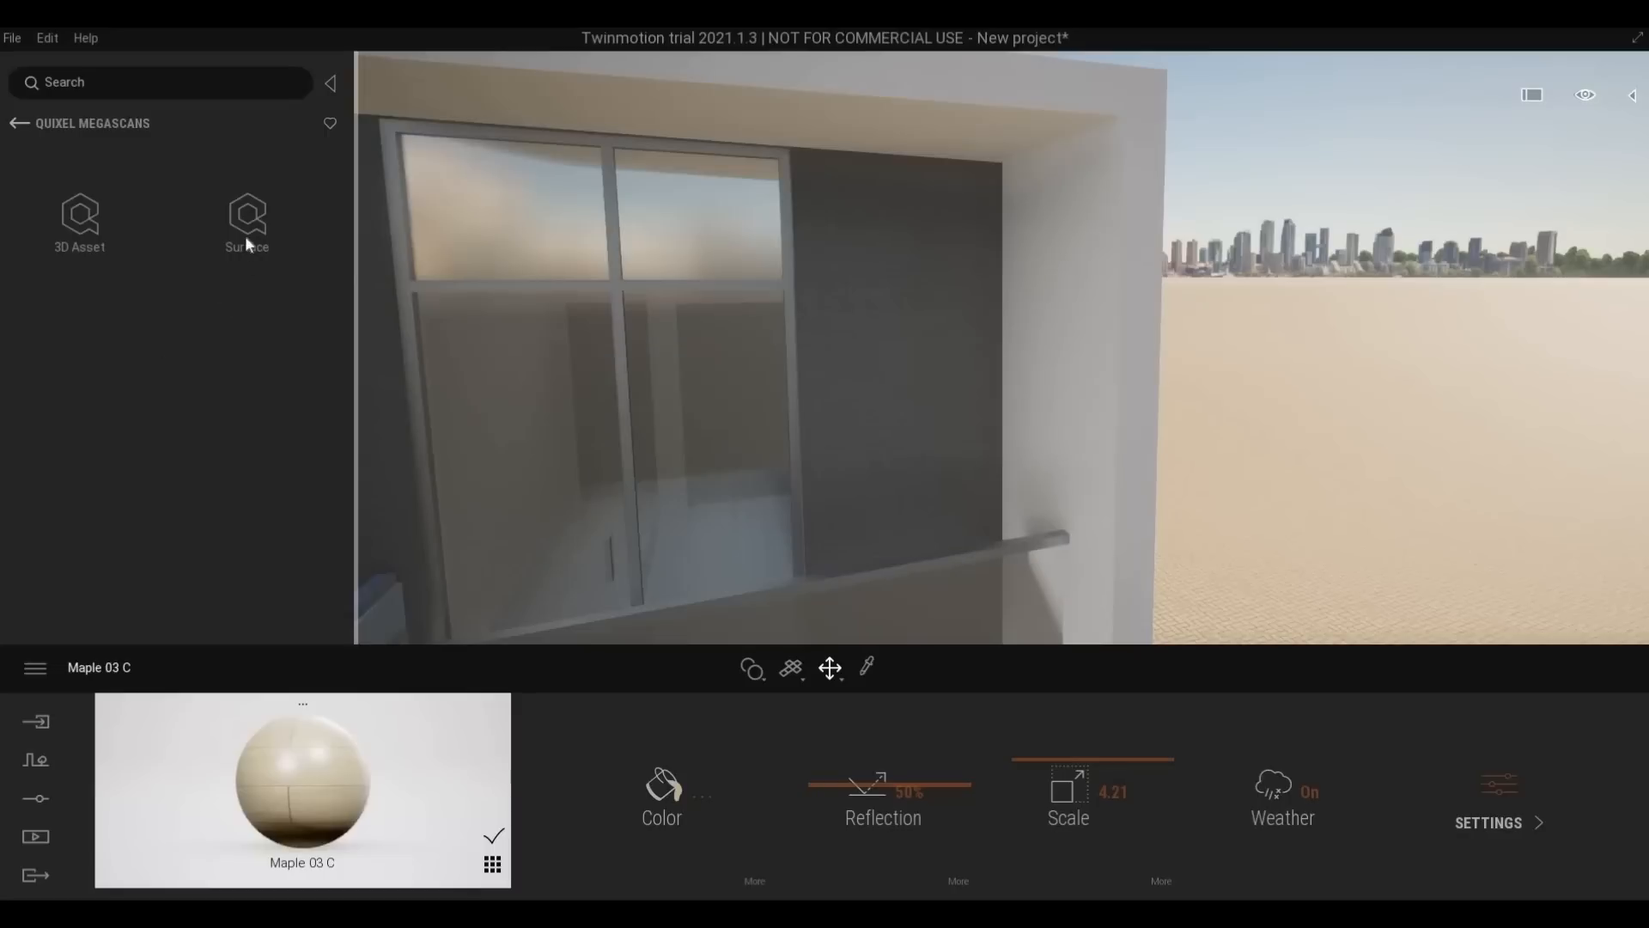
Apply Wooden Planks 2x2 M from the Megascans wood plank surfaces to the dark balcony wall
click(247, 219)
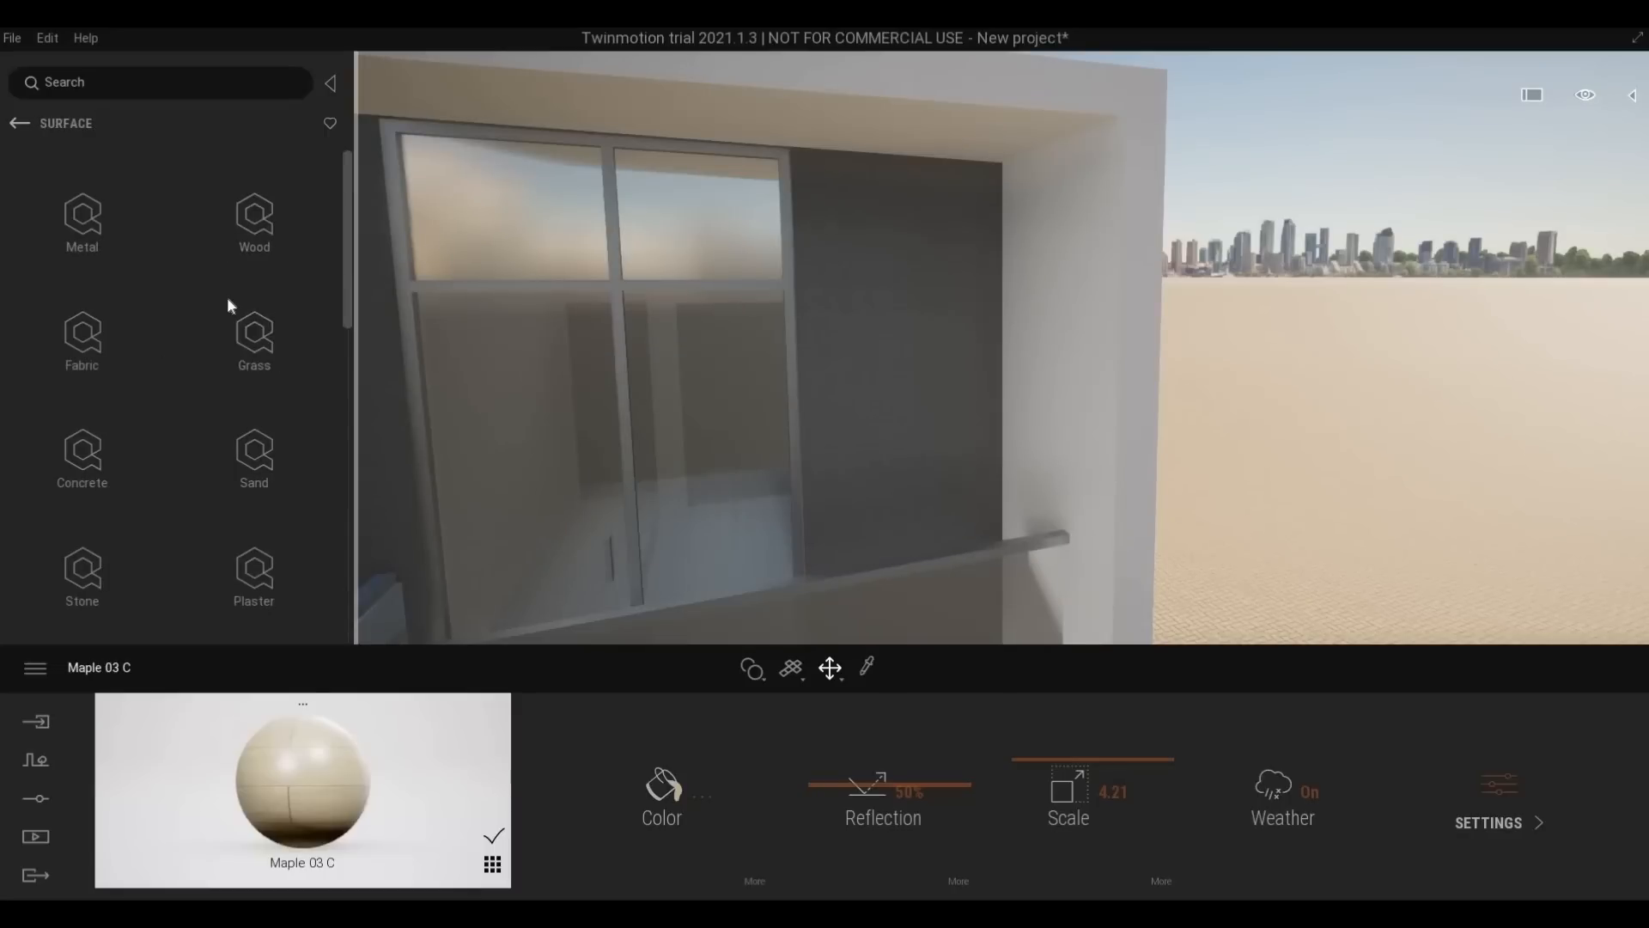
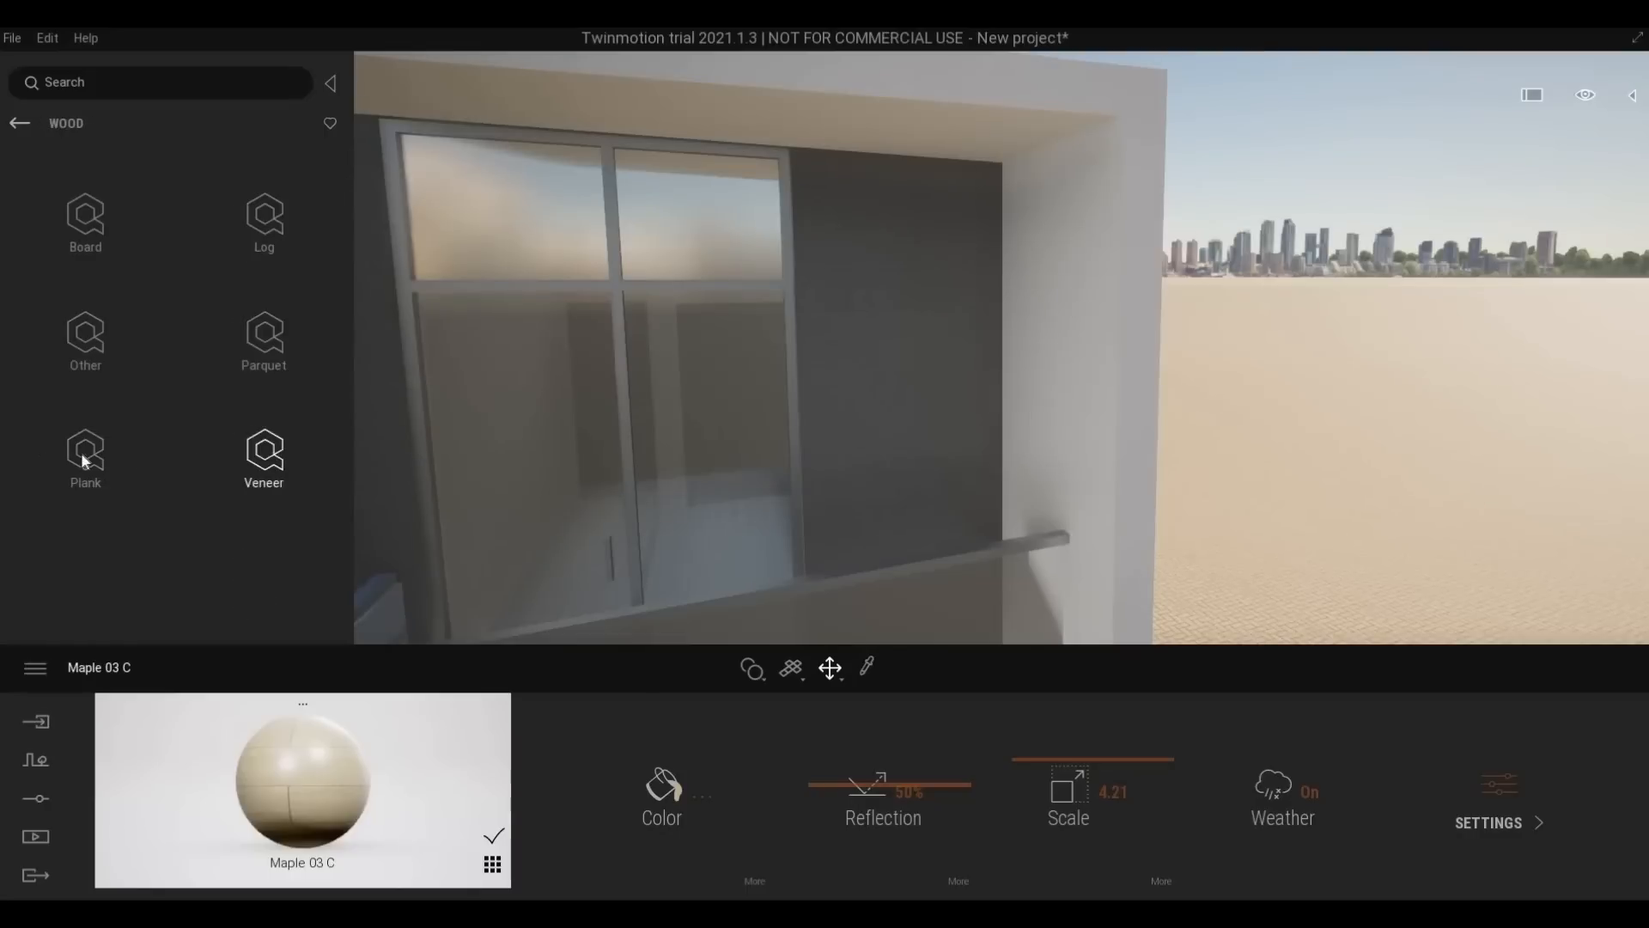
click(71, 474)
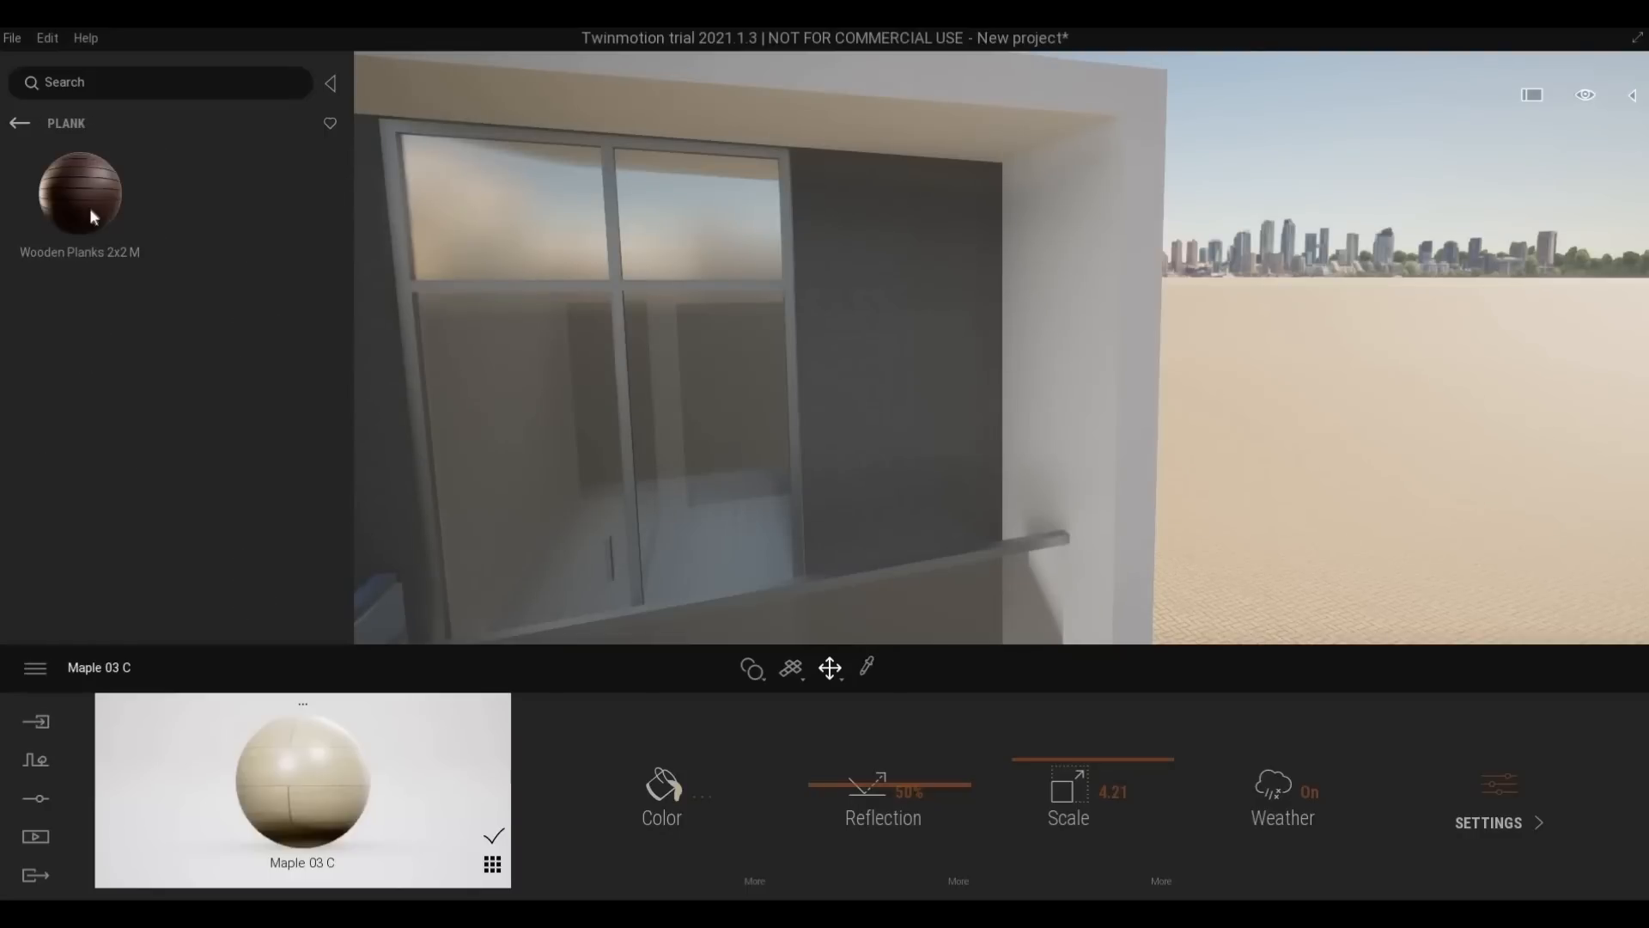
drag(461, 282, 935, 343)
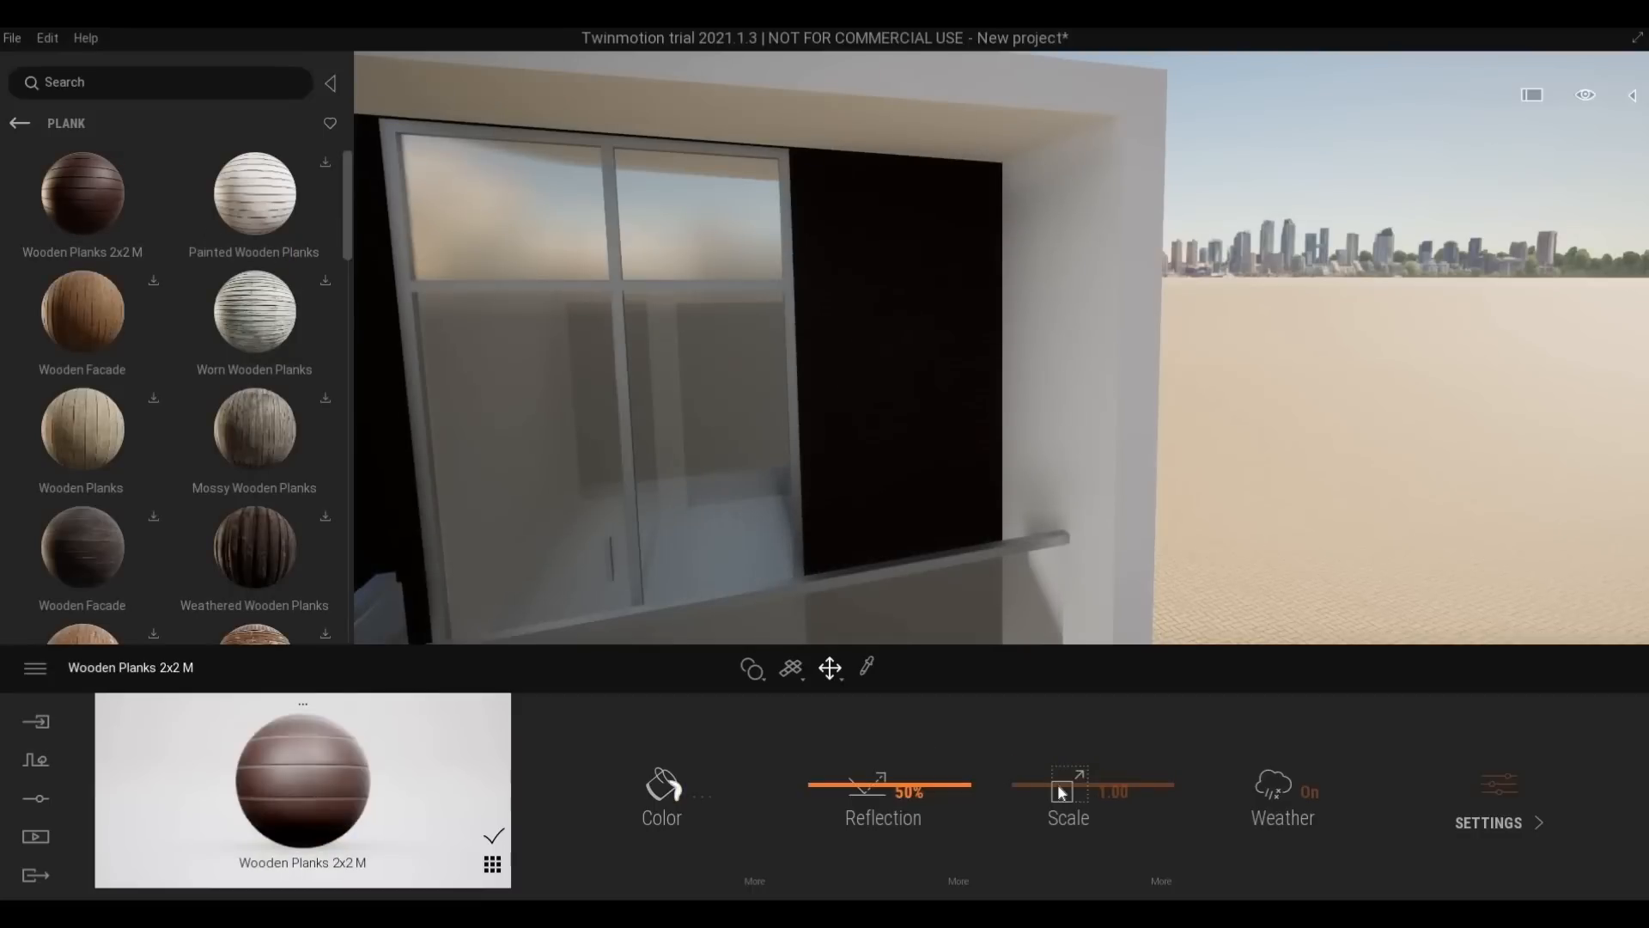
Set the scale of Wooden Planks 2x2 M to 3.02 and its colour to F7F8FF
drag(1058, 783, 637, 805)
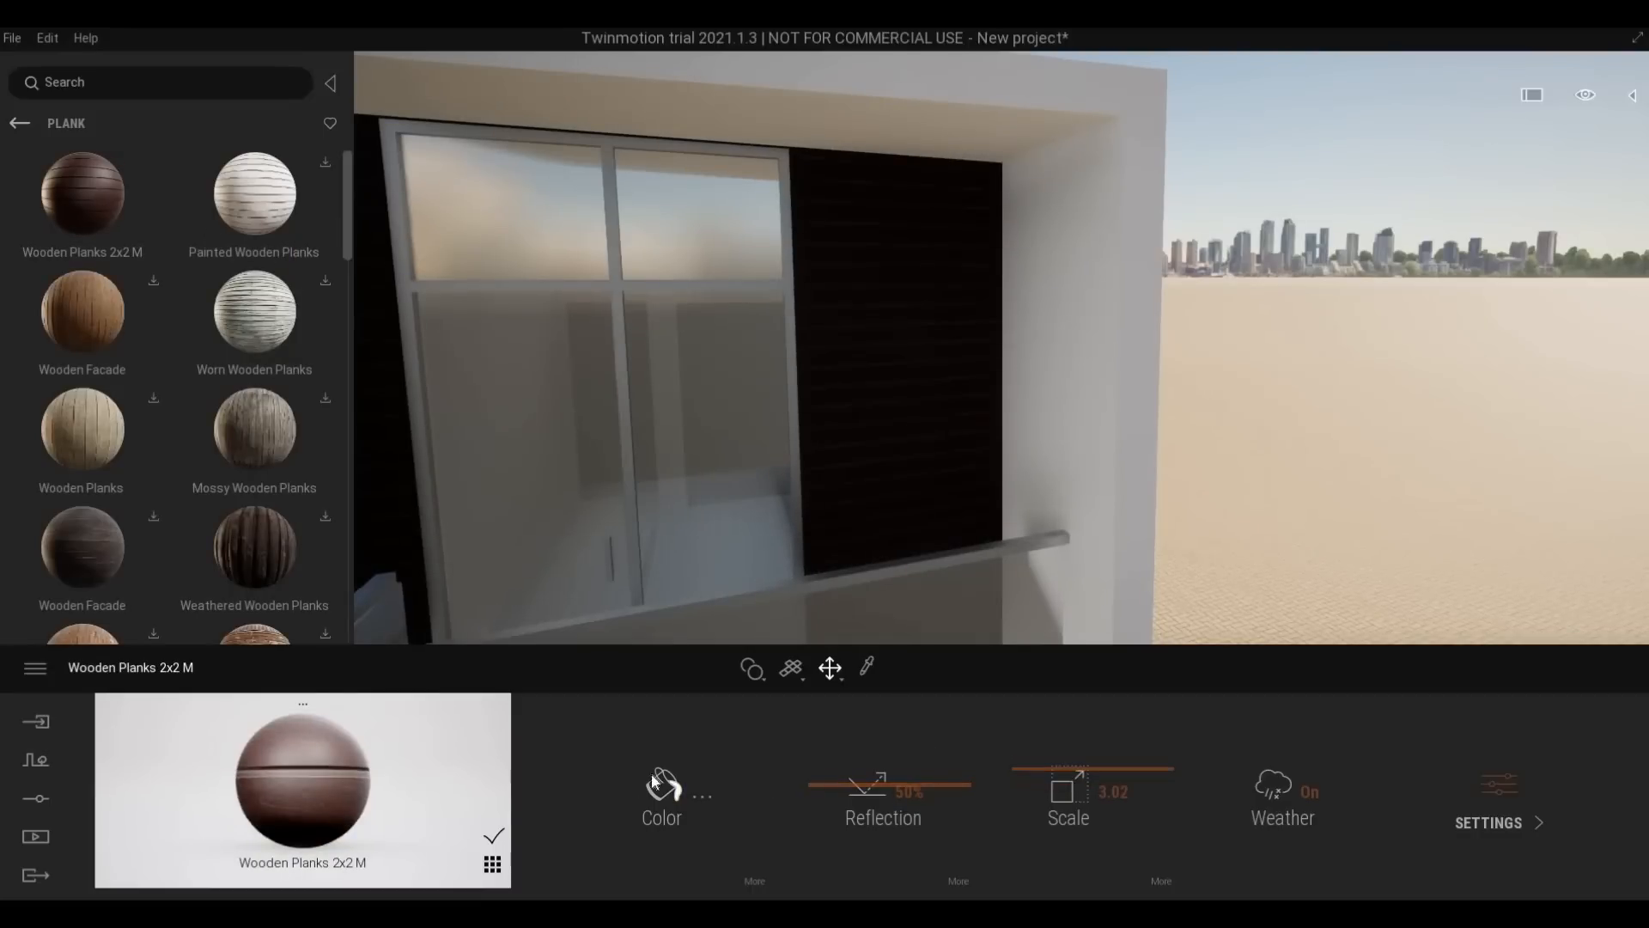
click(654, 781)
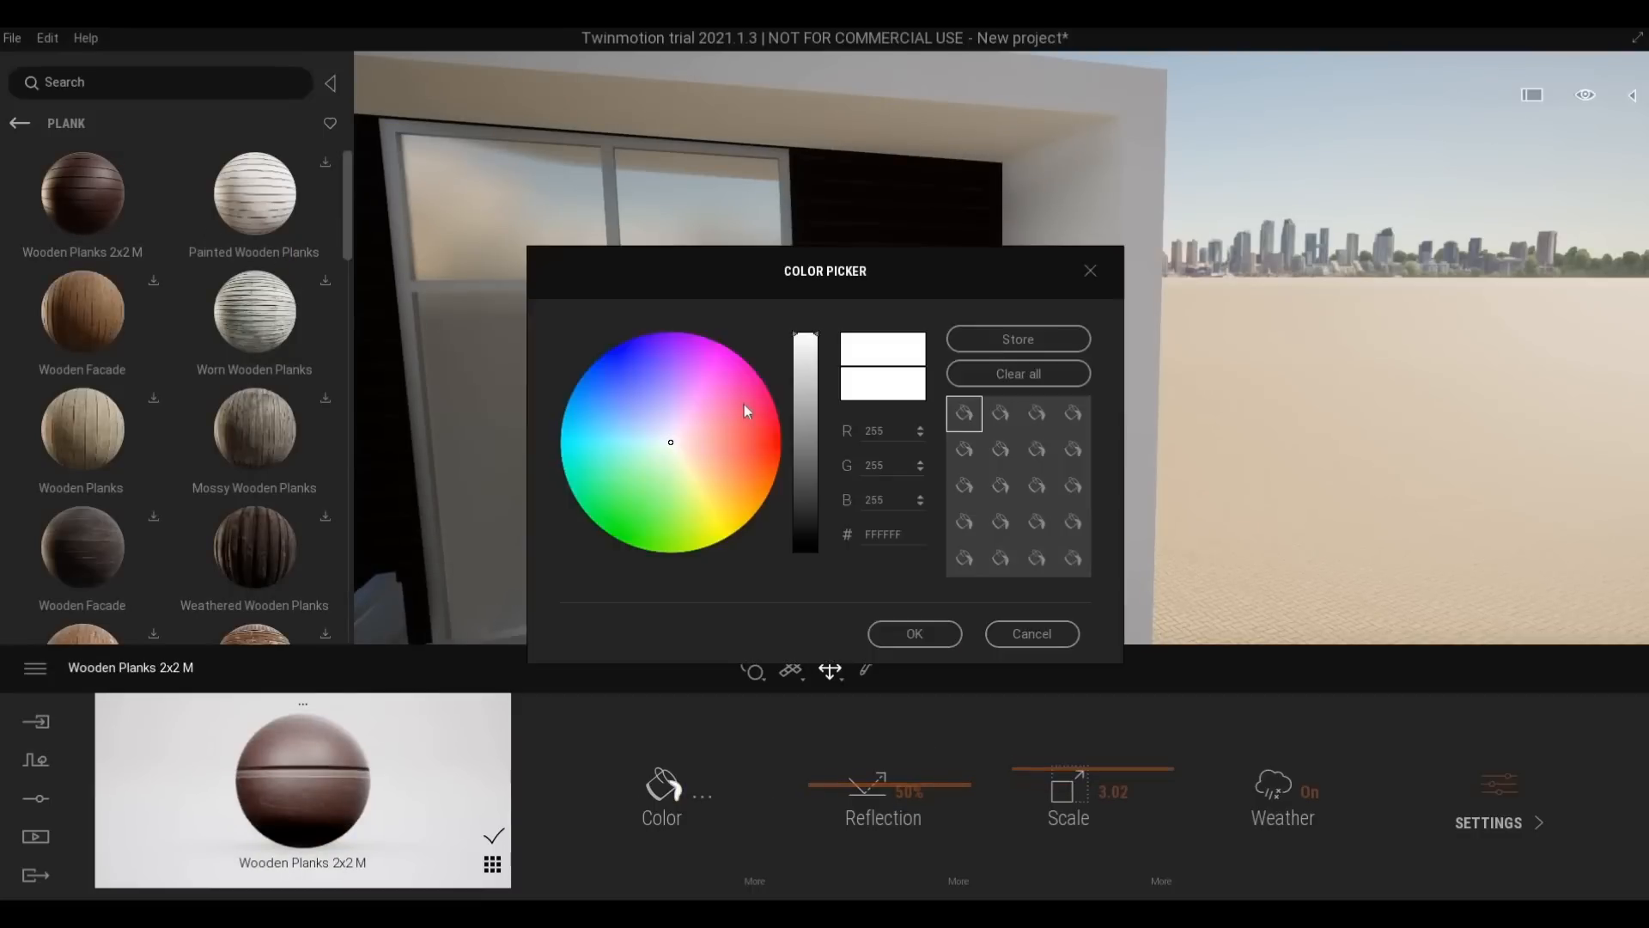
click(687, 430)
click(671, 441)
key(Return)
Inspect the plank texture on the balcony wall from close up and from further away
key(q)
key(w)
key(d)
key(e)
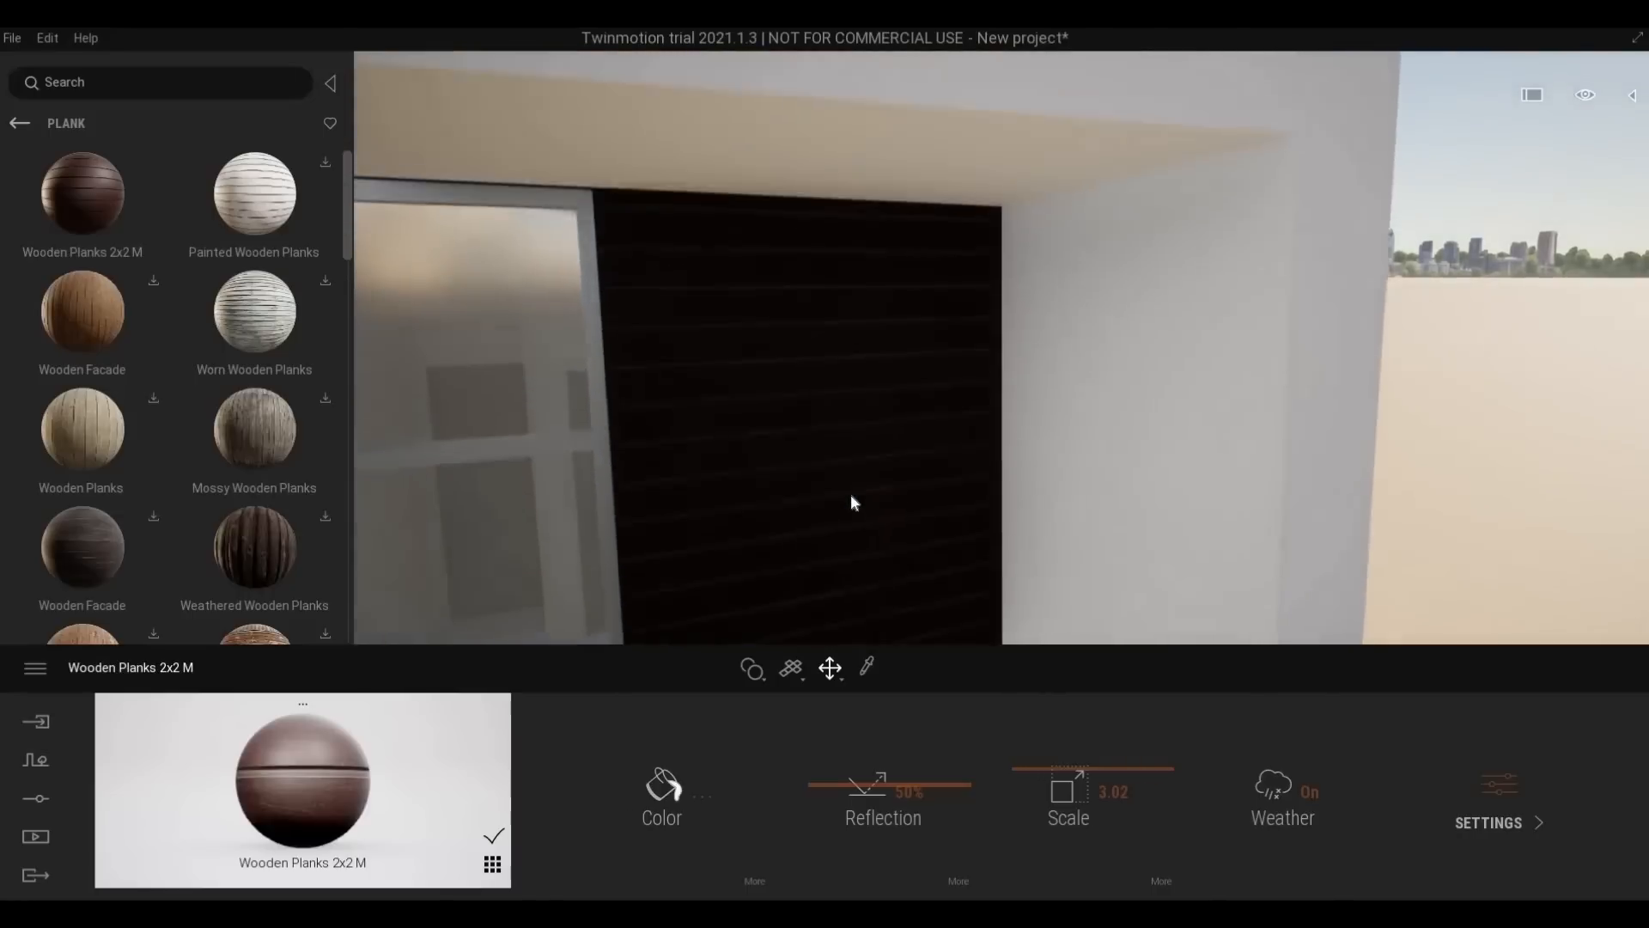
key(a)
key(s)
key(e)
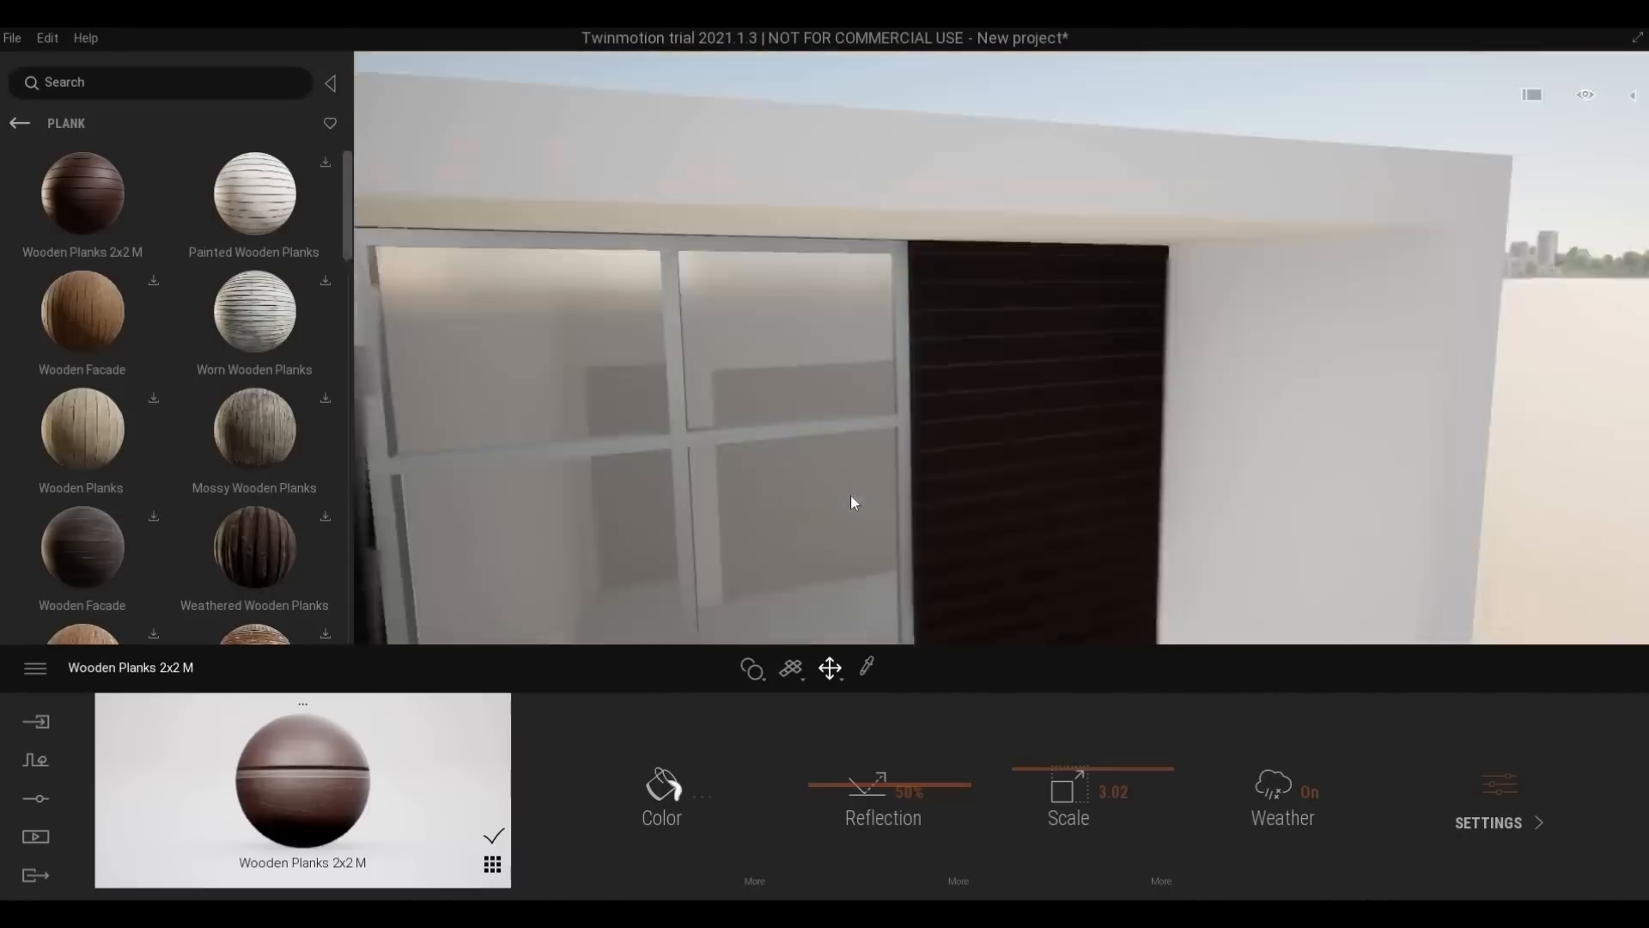
key(q)
right_drag(838, 435, 759, 619)
key(e)
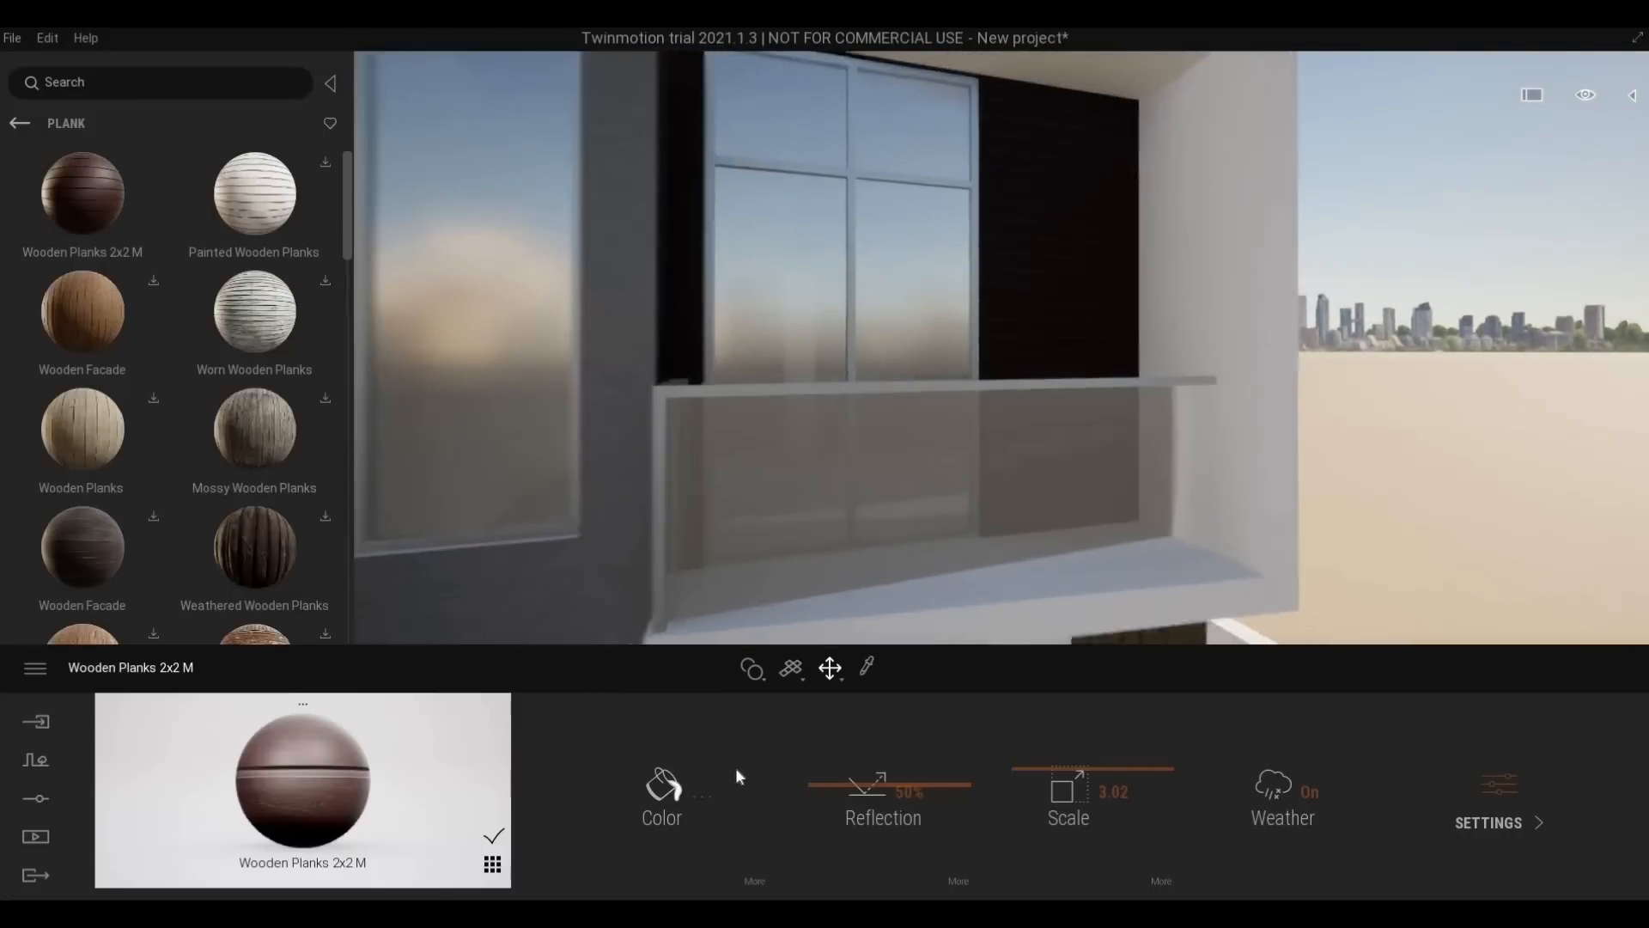
Set the reflection of Wooden Planks 2x2 M to 64% and leave its colour as is
key(w)
key(d)
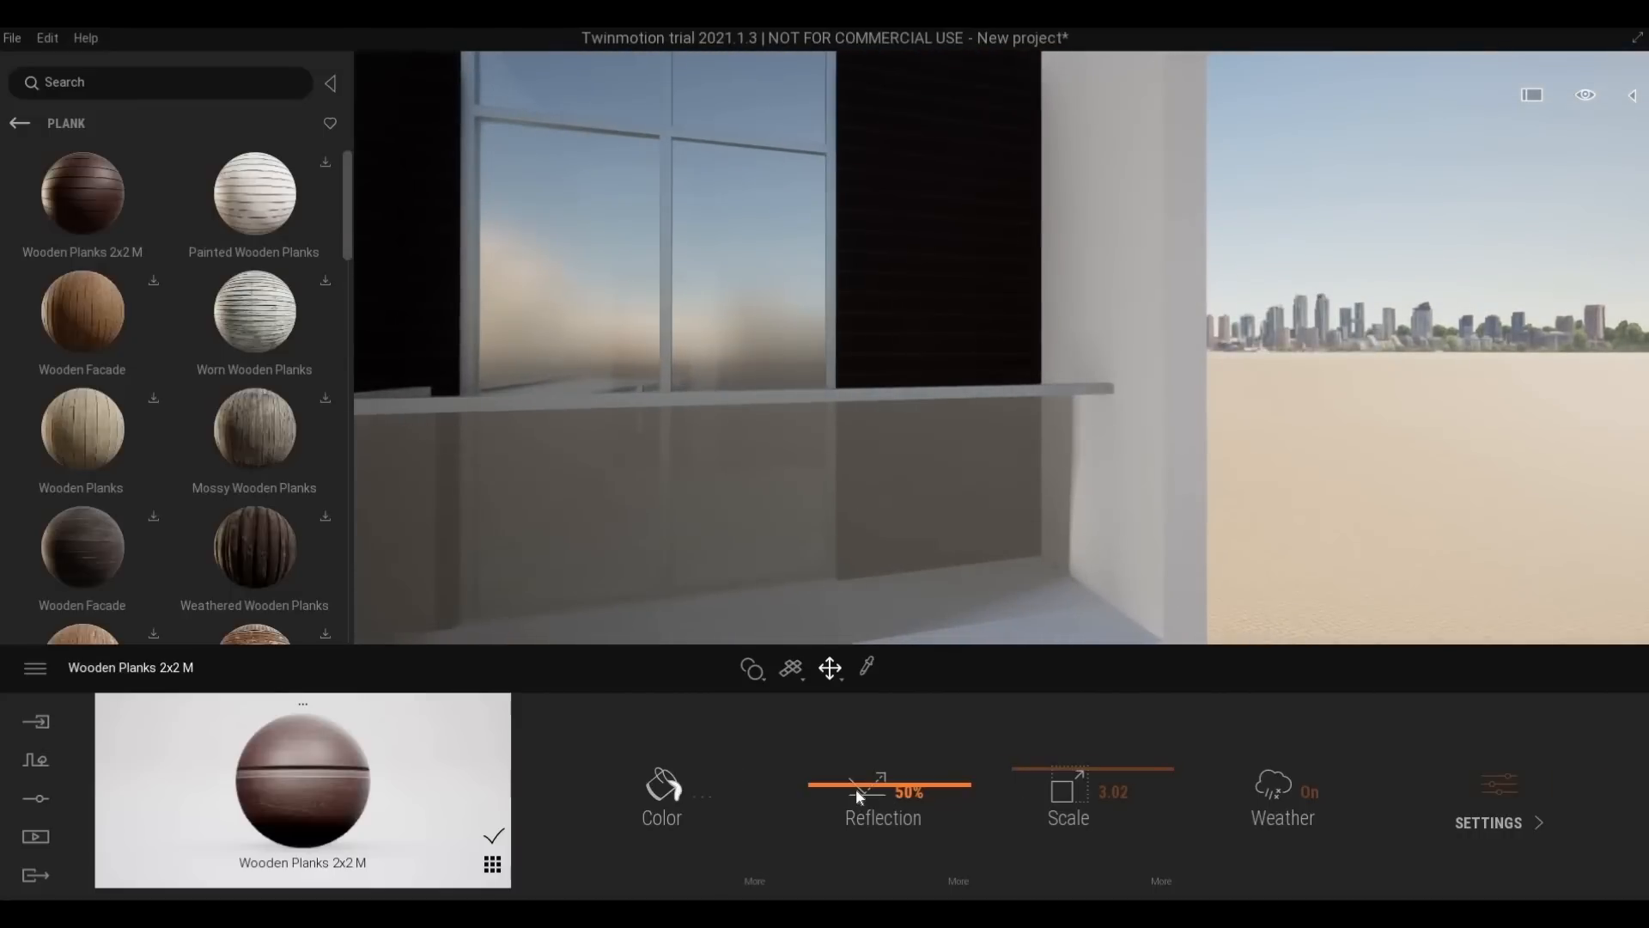
drag(858, 814, 864, 762)
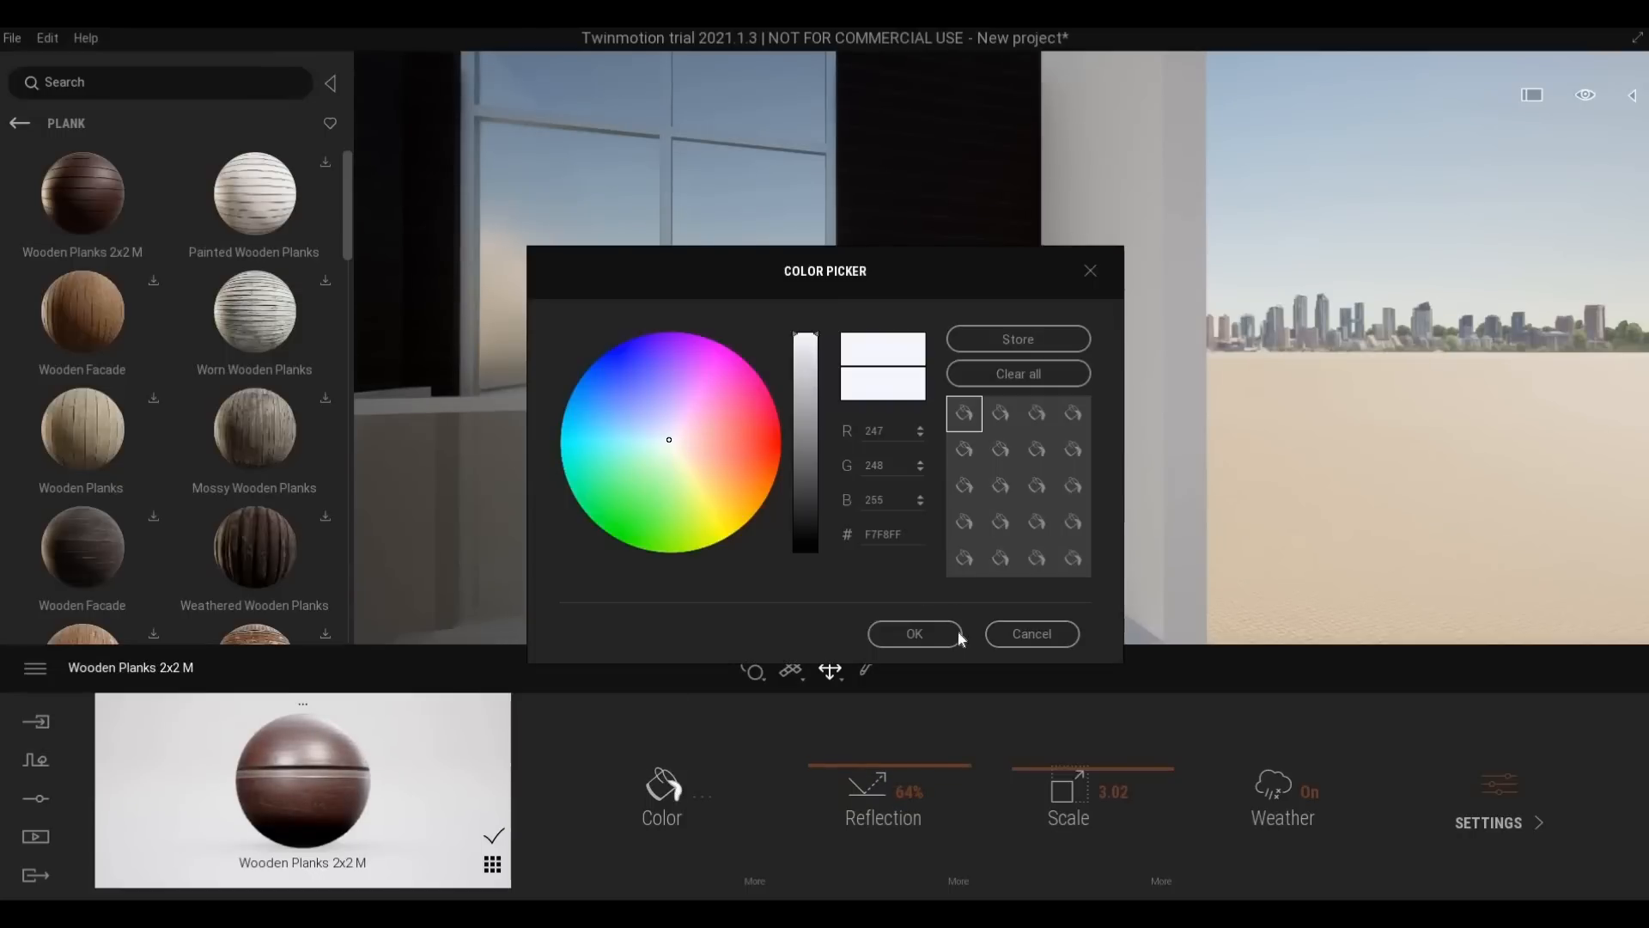
click(1023, 633)
Browse the Megascans plank materials for other wood surfaces that could suit the house exterior
scroll(127, 465, down, 1)
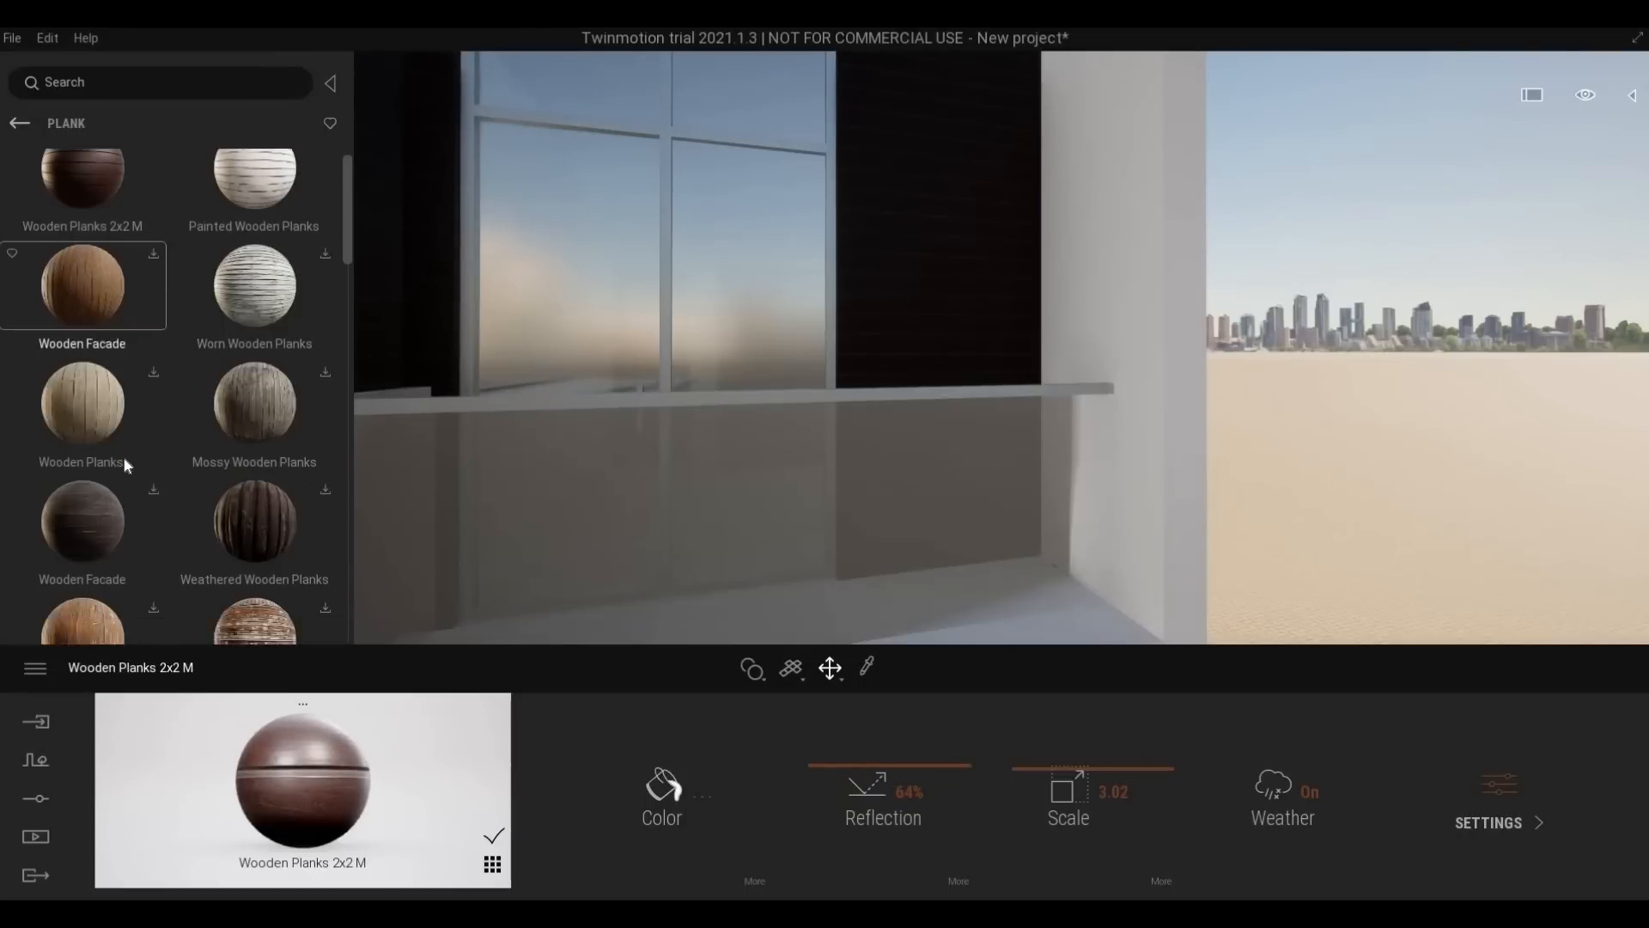
scroll(137, 468, down, 5)
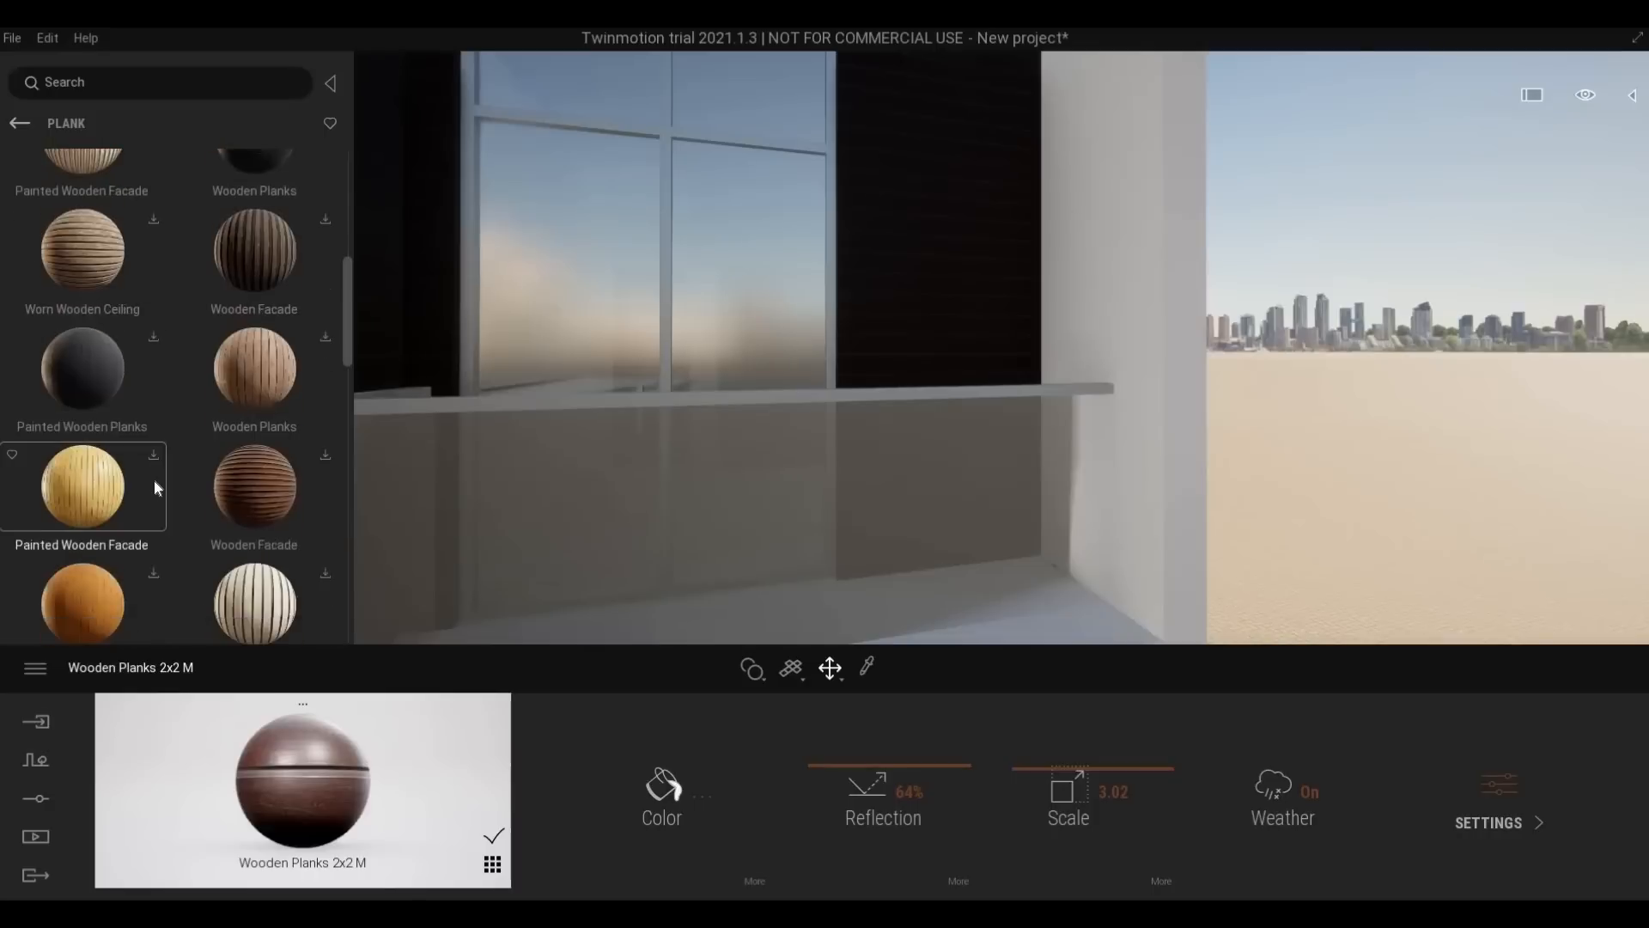
scroll(153, 478, down, 5)
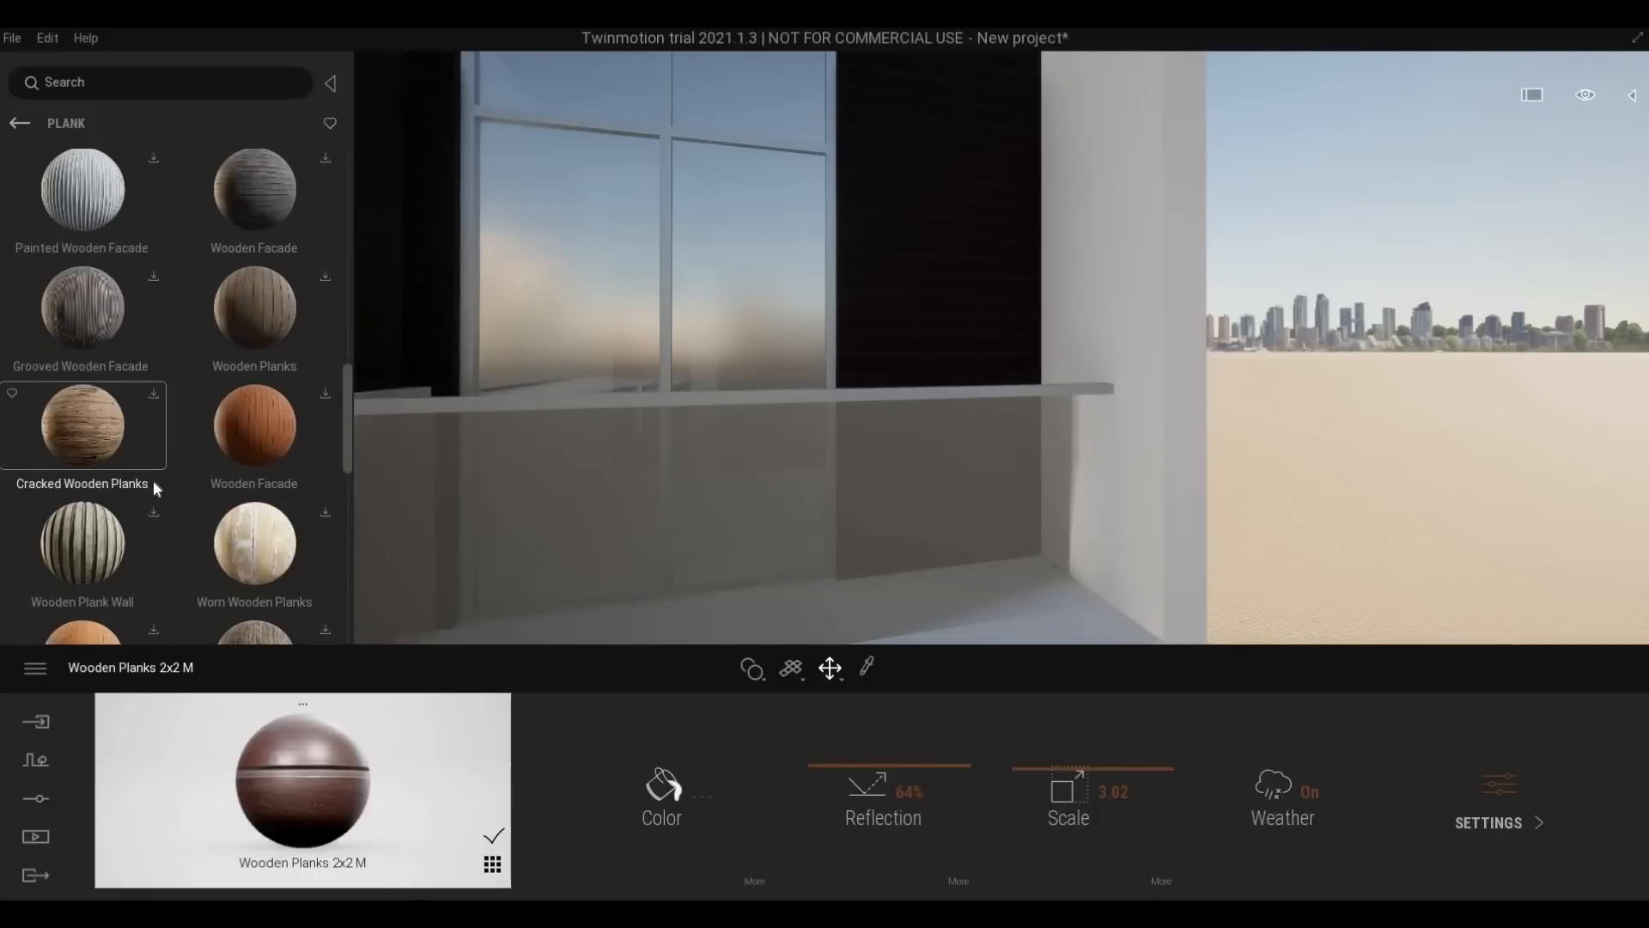
scroll(156, 487, down, 6)
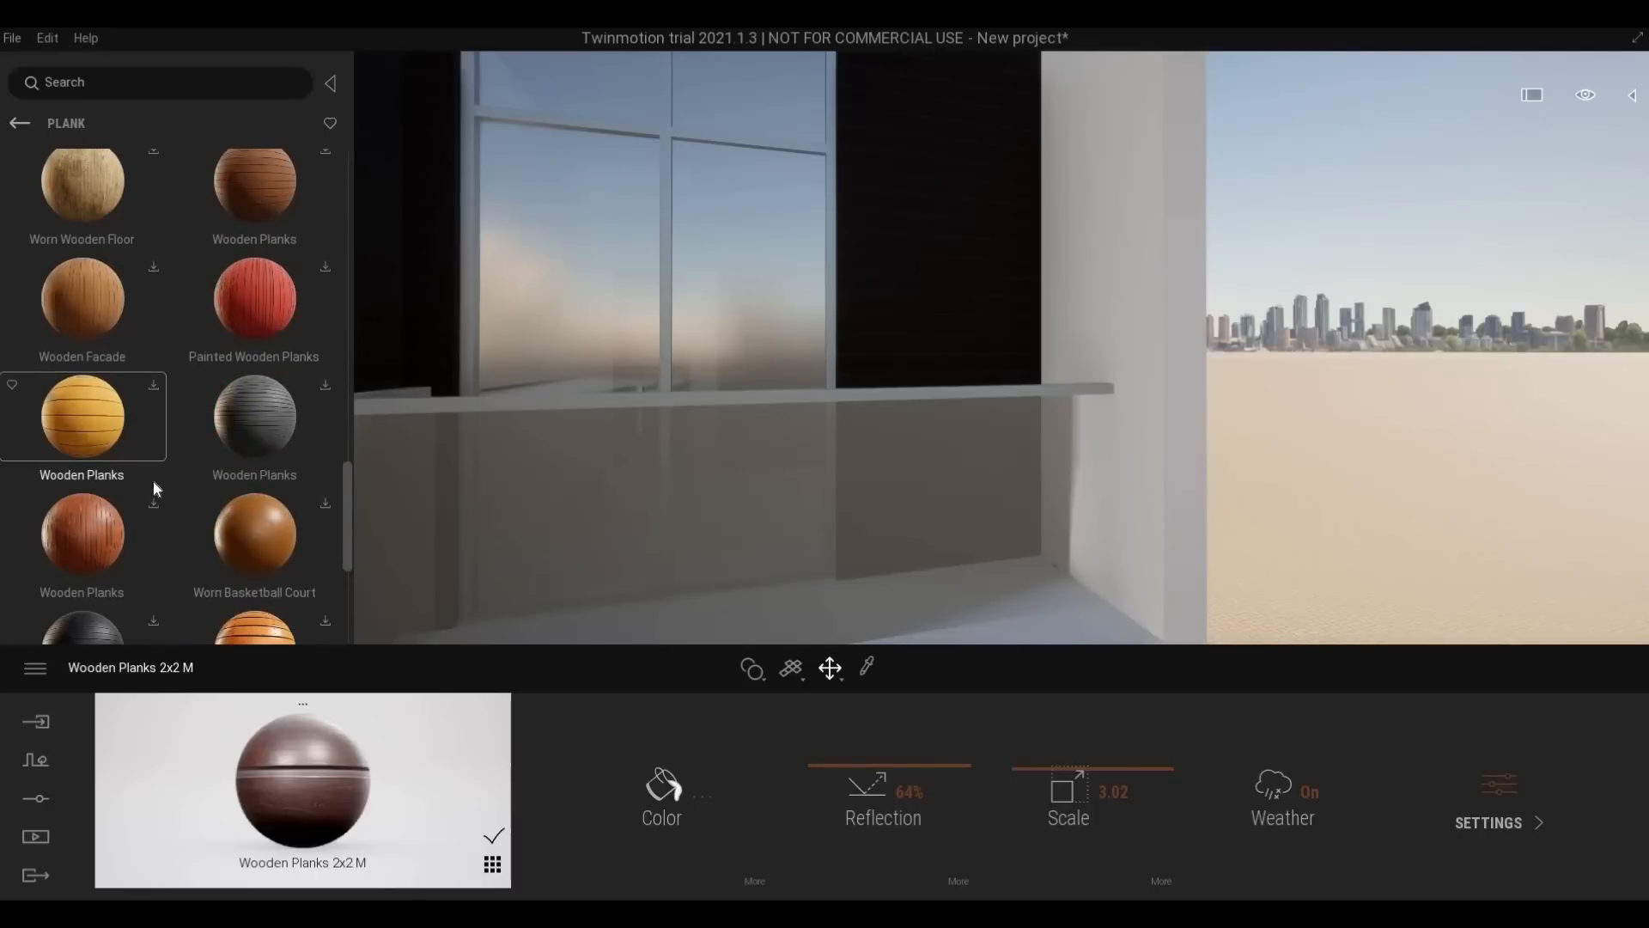
scroll(153, 488, down, 2)
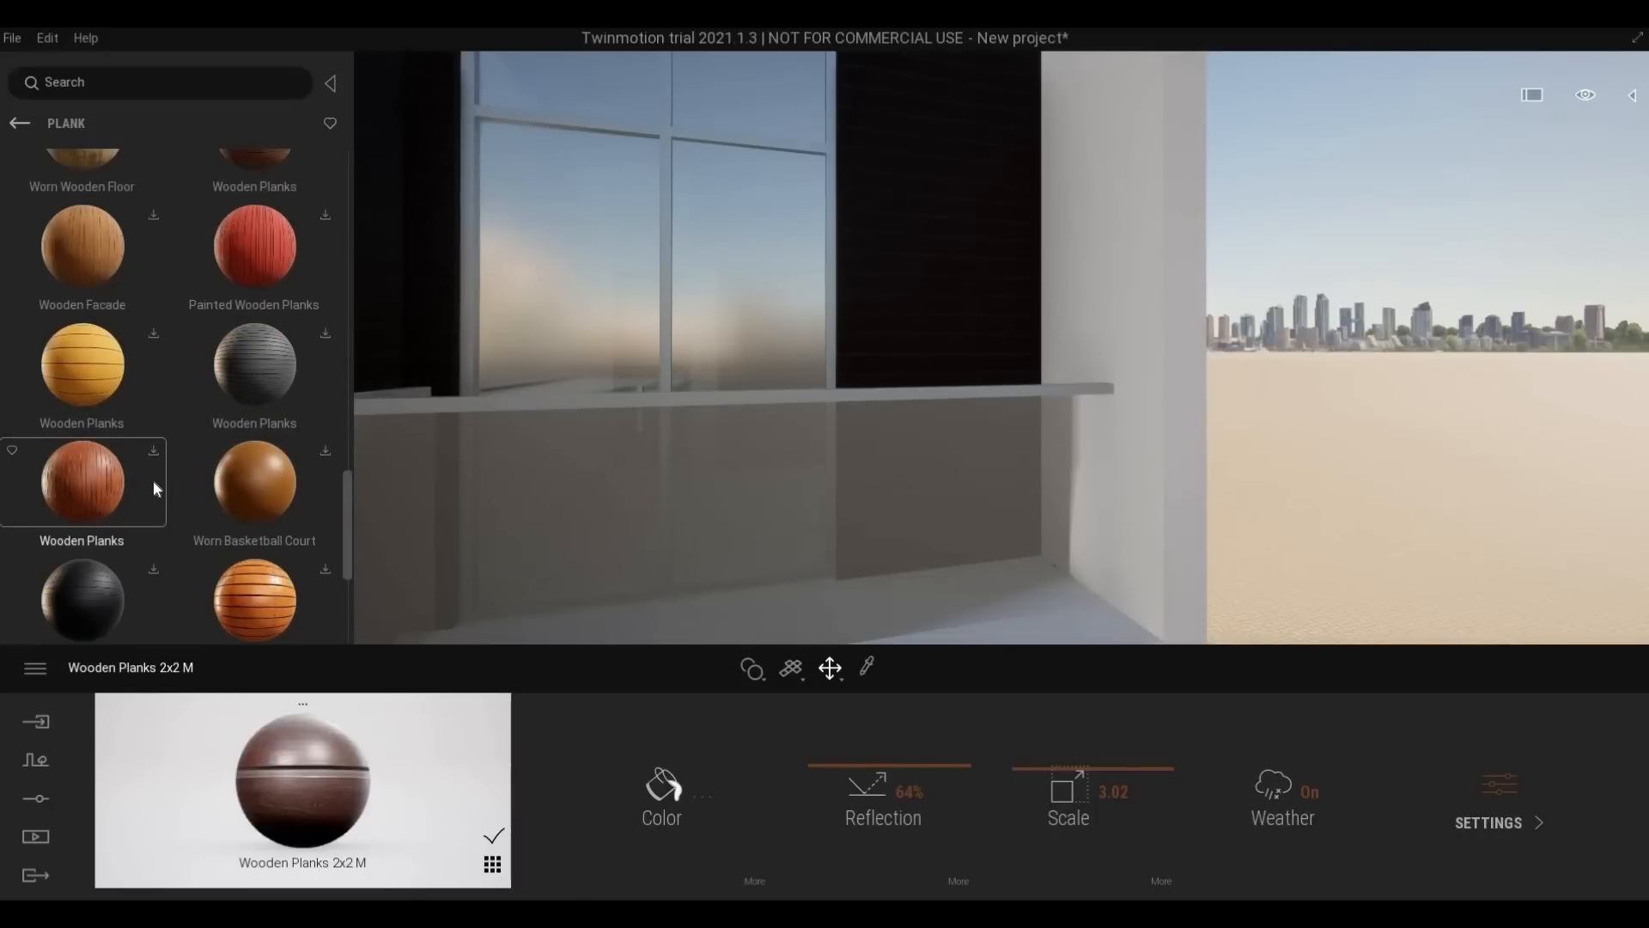
scroll(153, 488, down, 2)
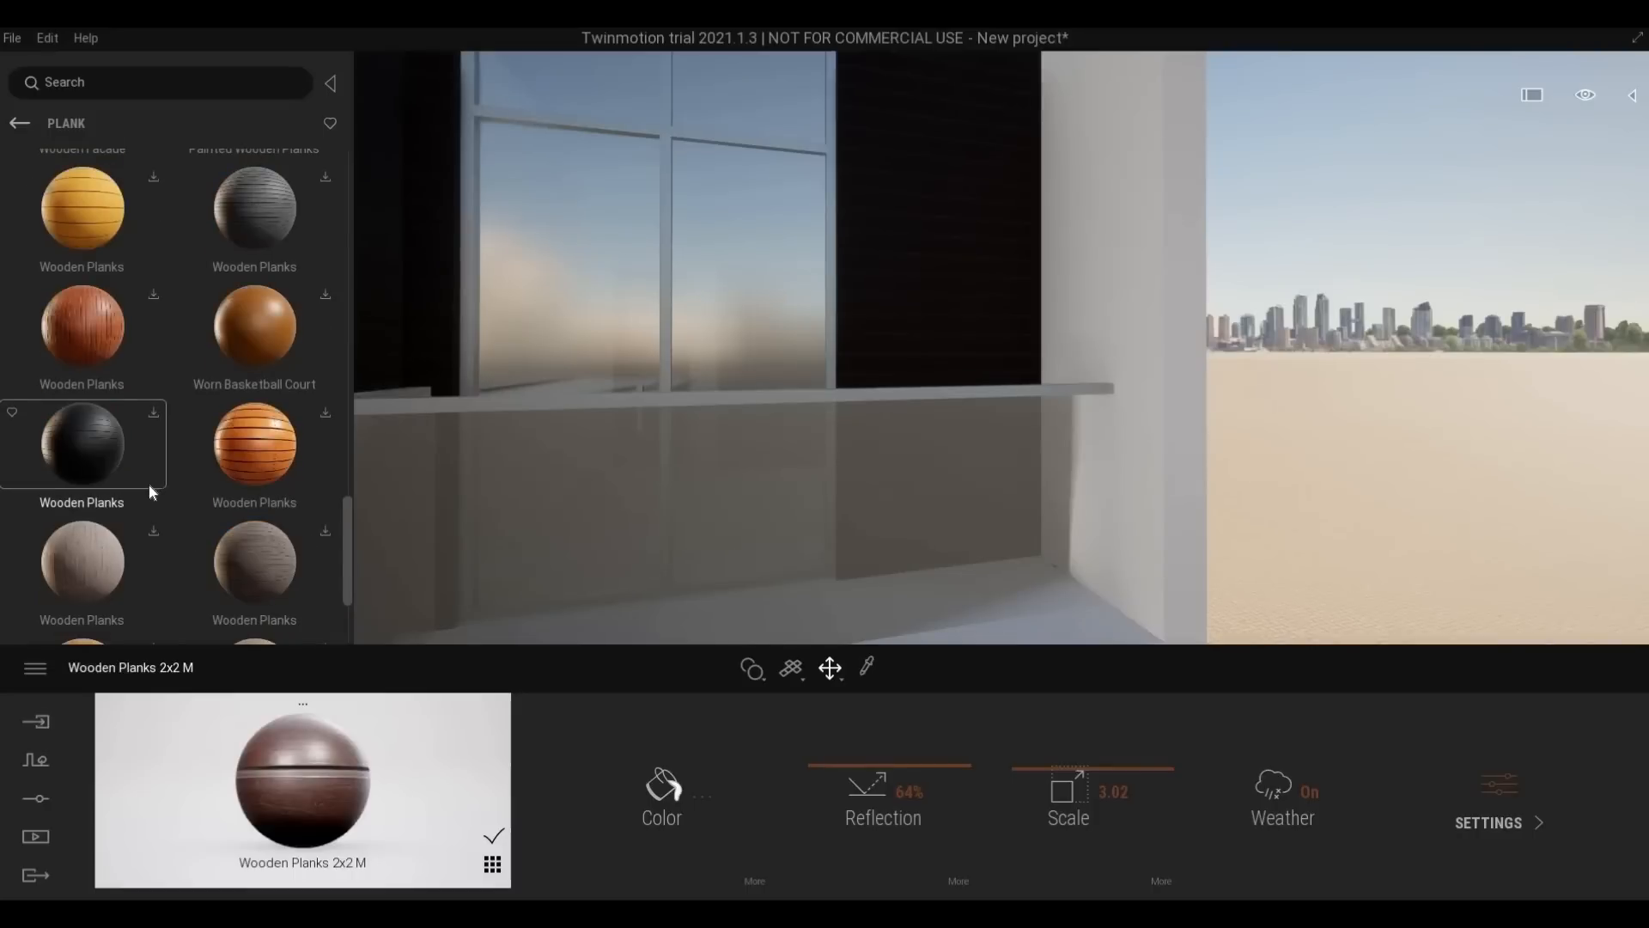
scroll(148, 482, down, 3)
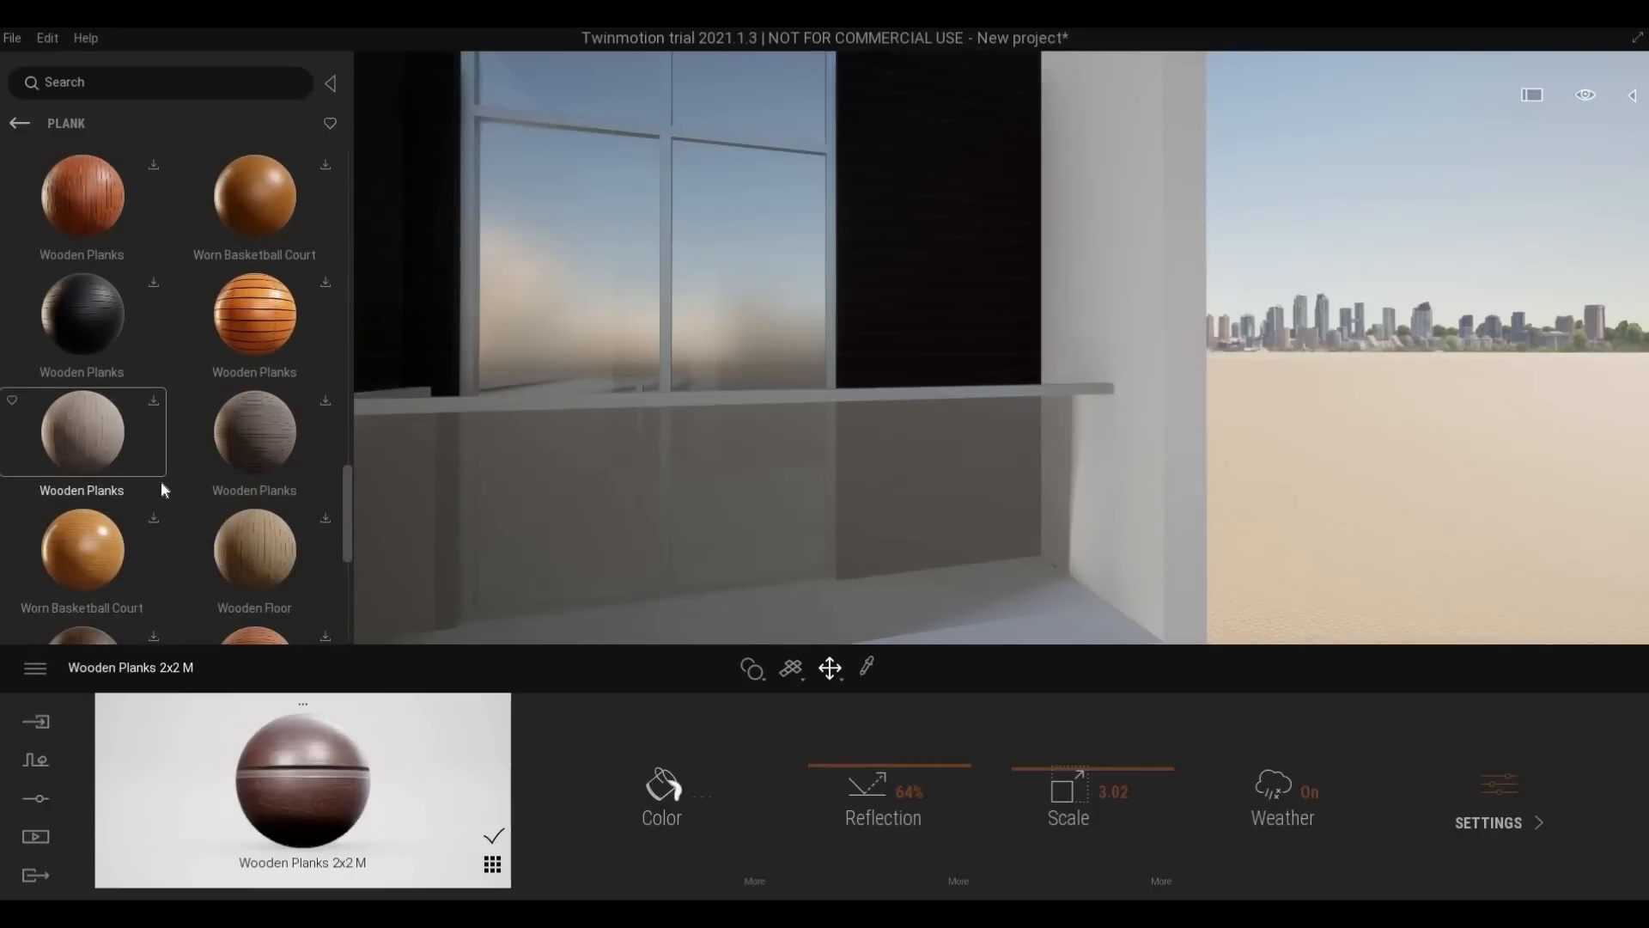
scroll(161, 486, down, 10)
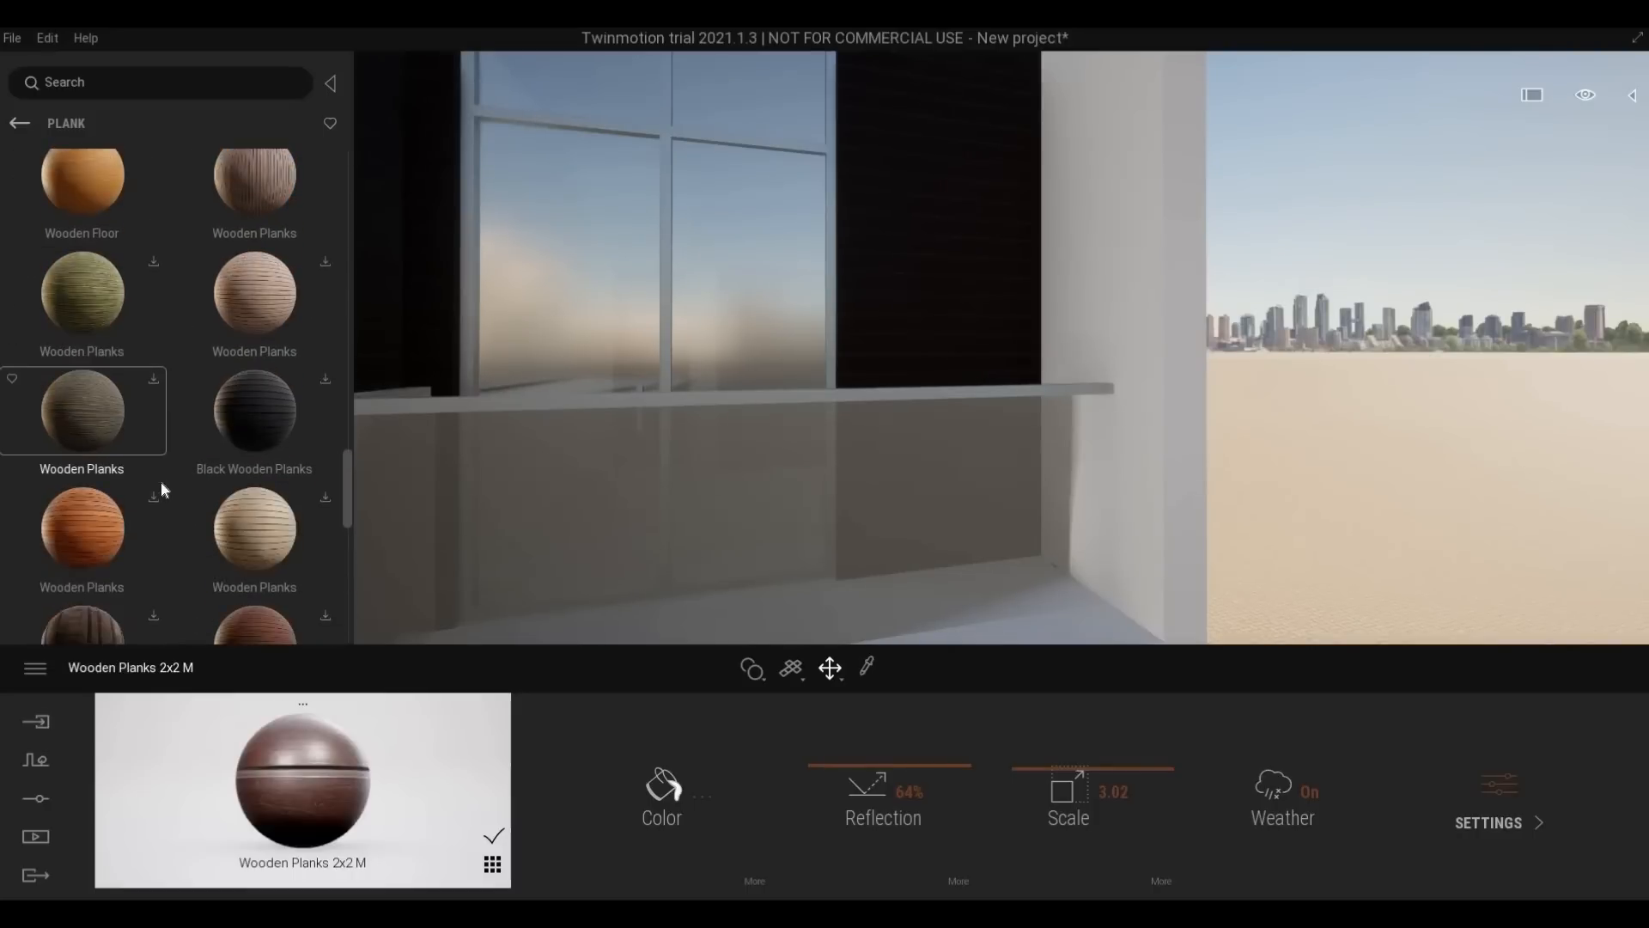
scroll(162, 486, down, 10)
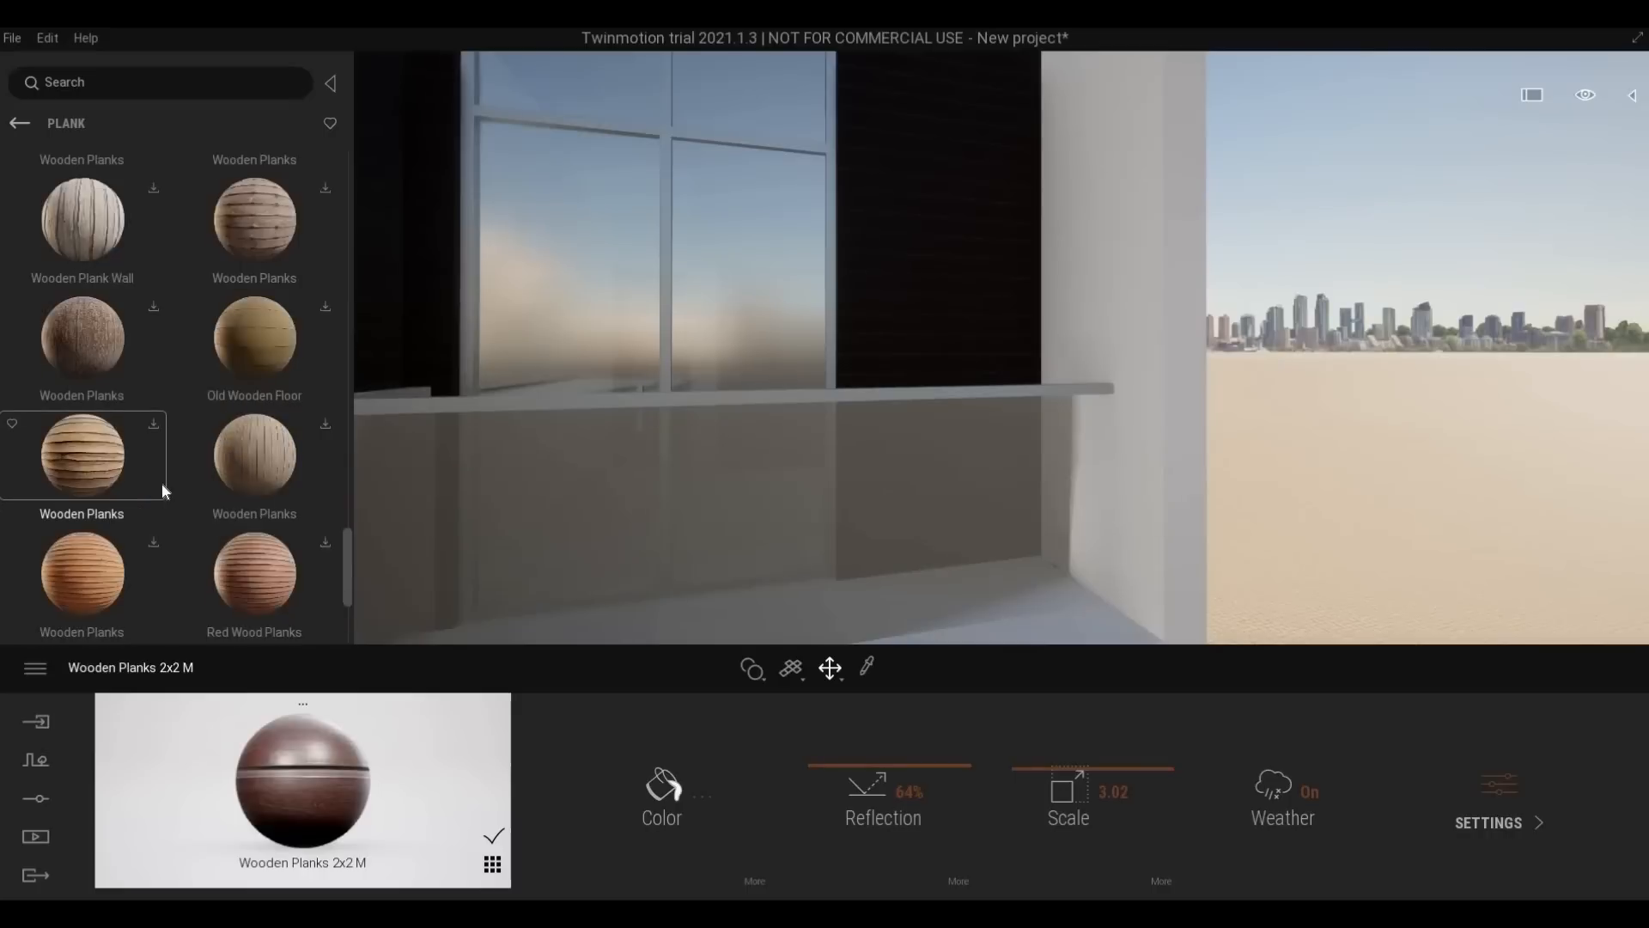
scroll(161, 484, down, 10)
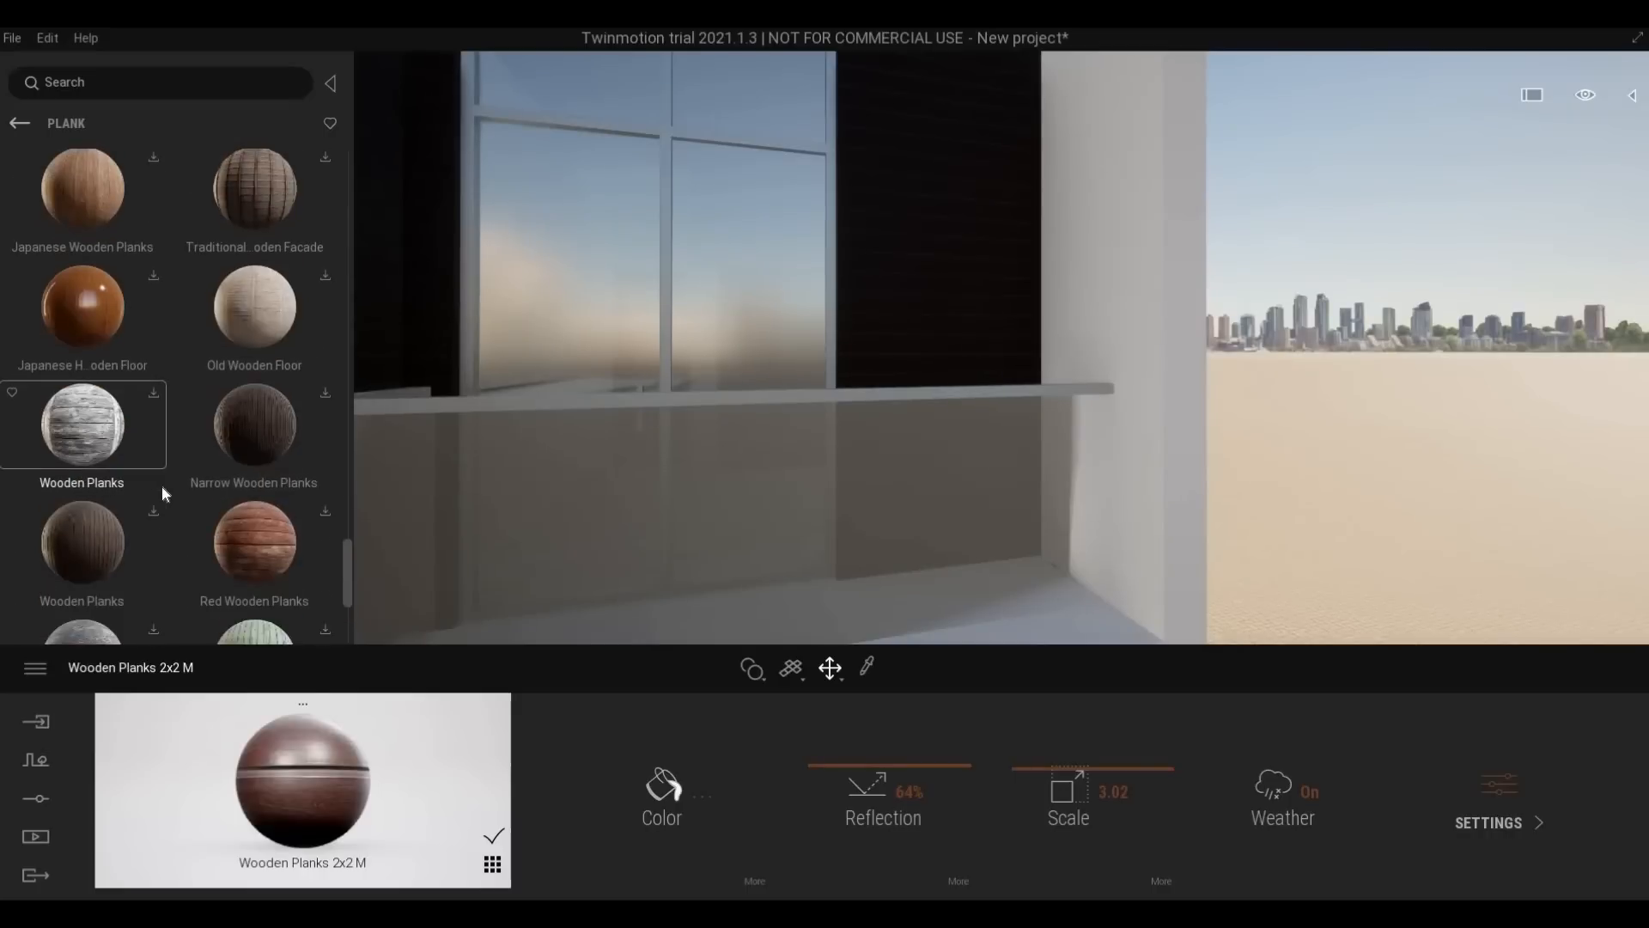
scroll(162, 494, down, 10)
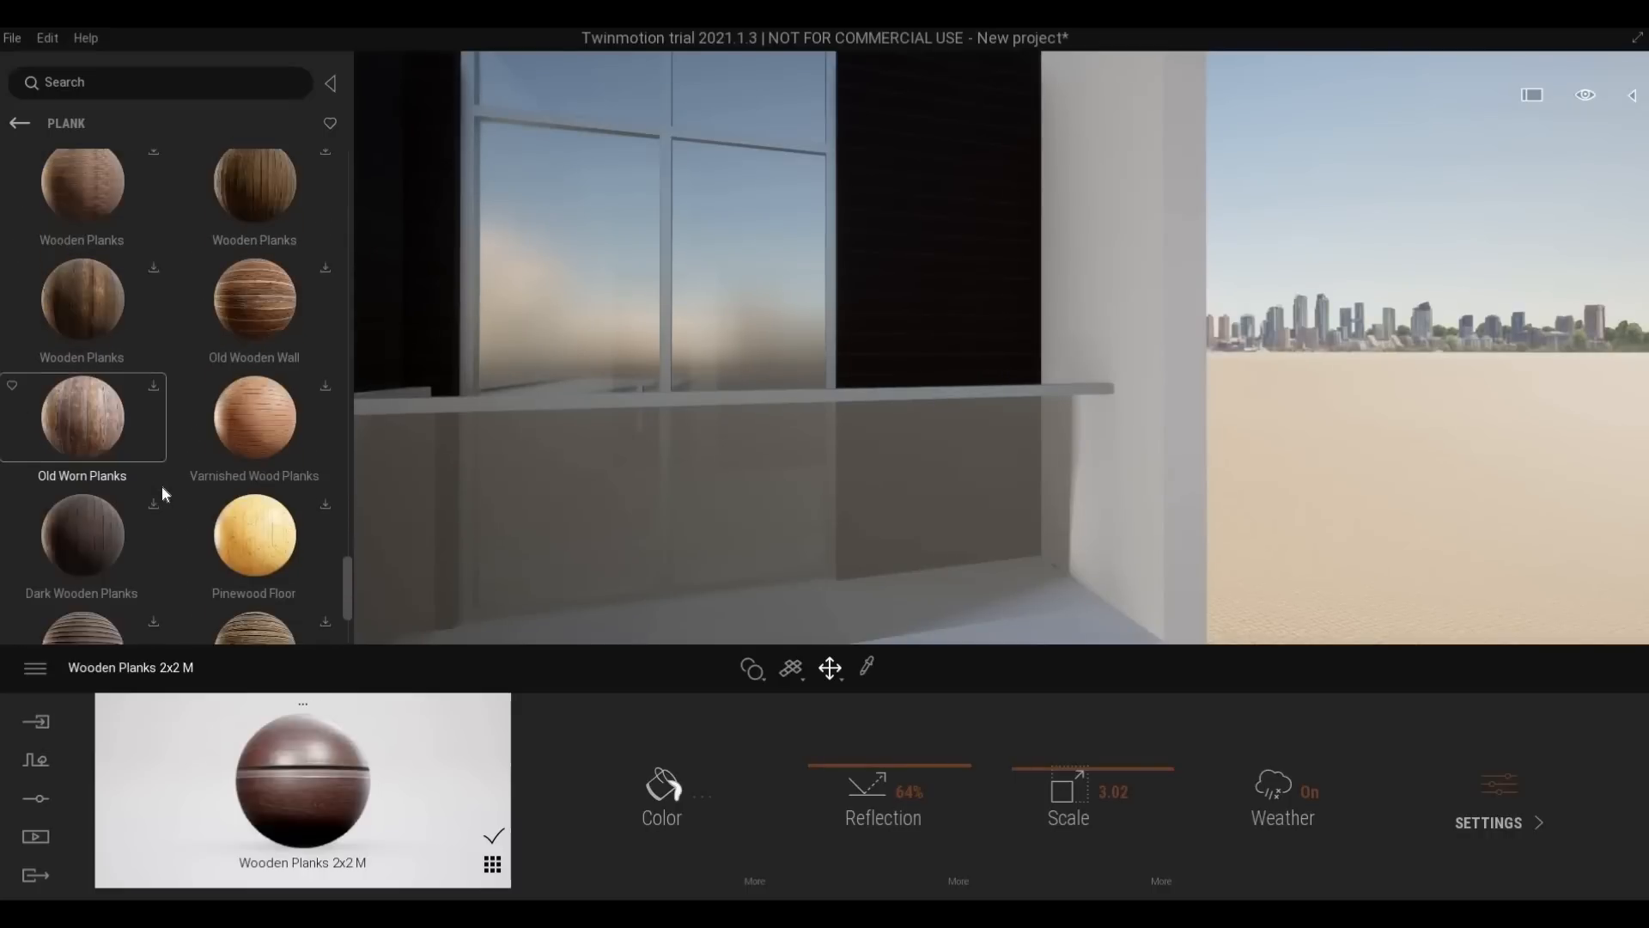
scroll(161, 486, down, 5)
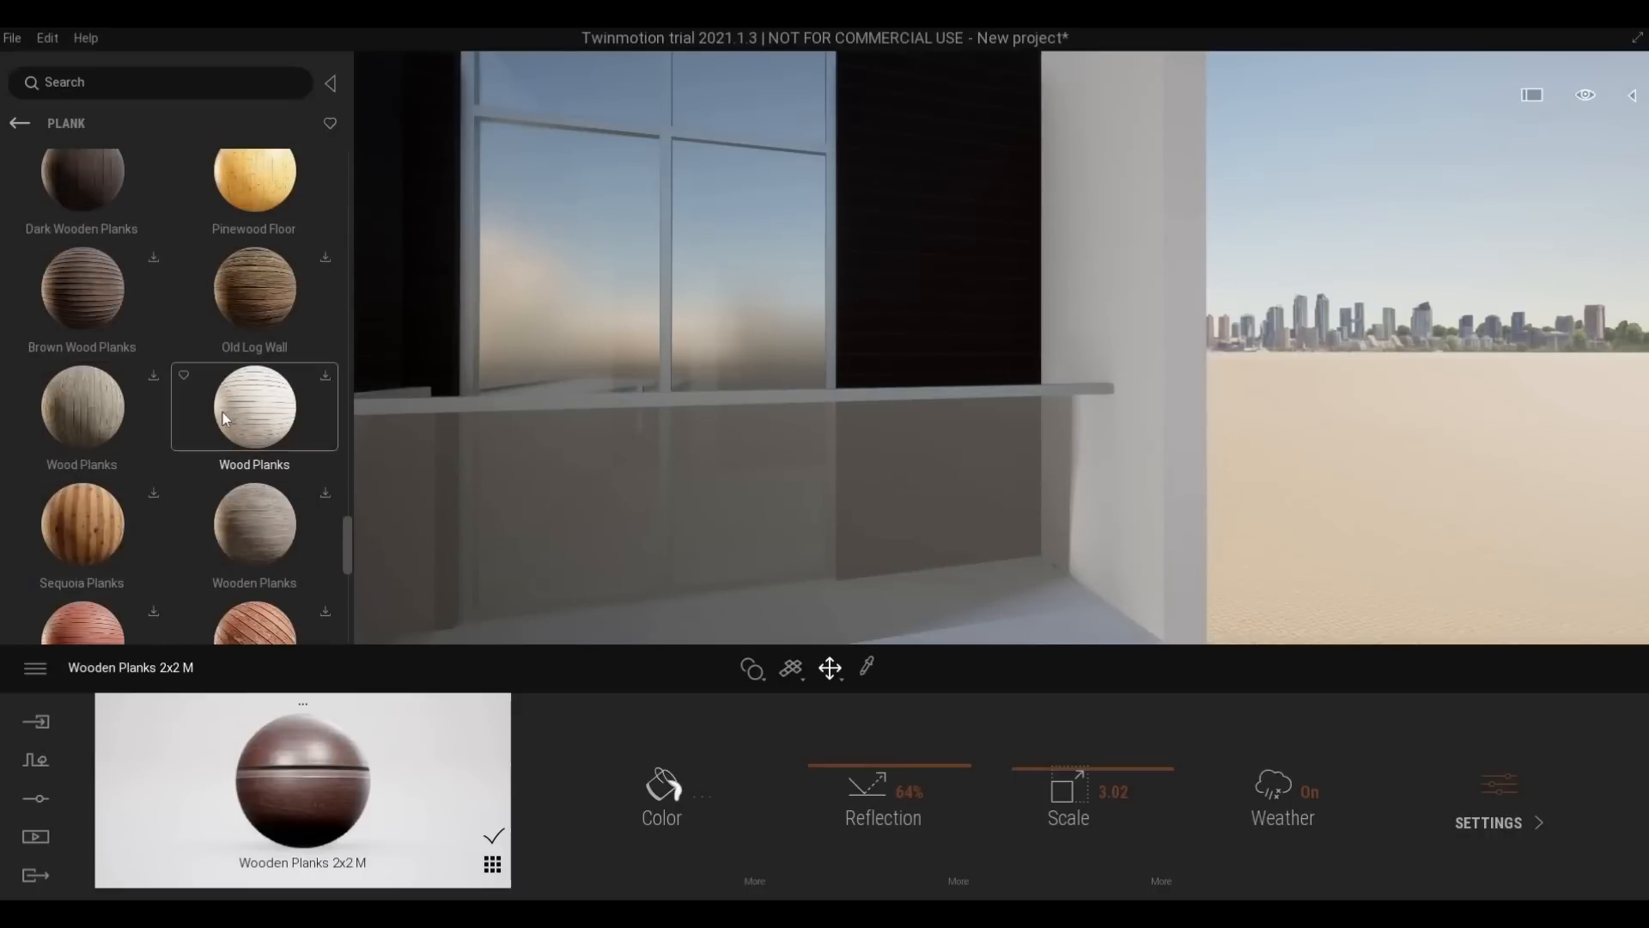
scroll(172, 455, down, 6)
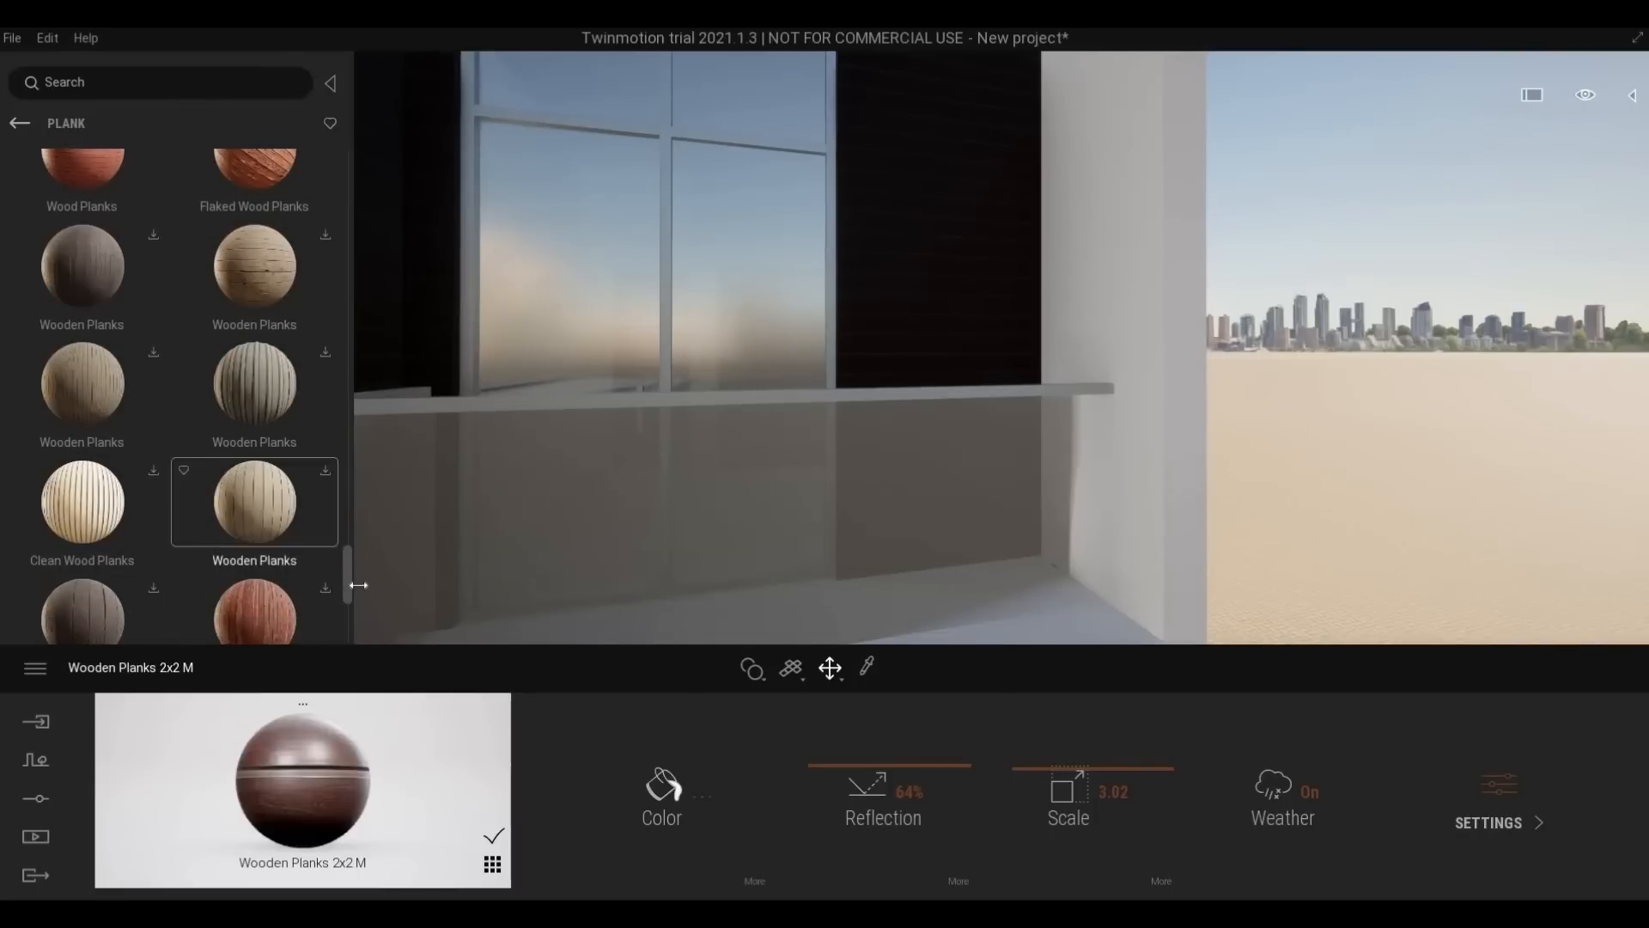
scroll(347, 608, down, 5)
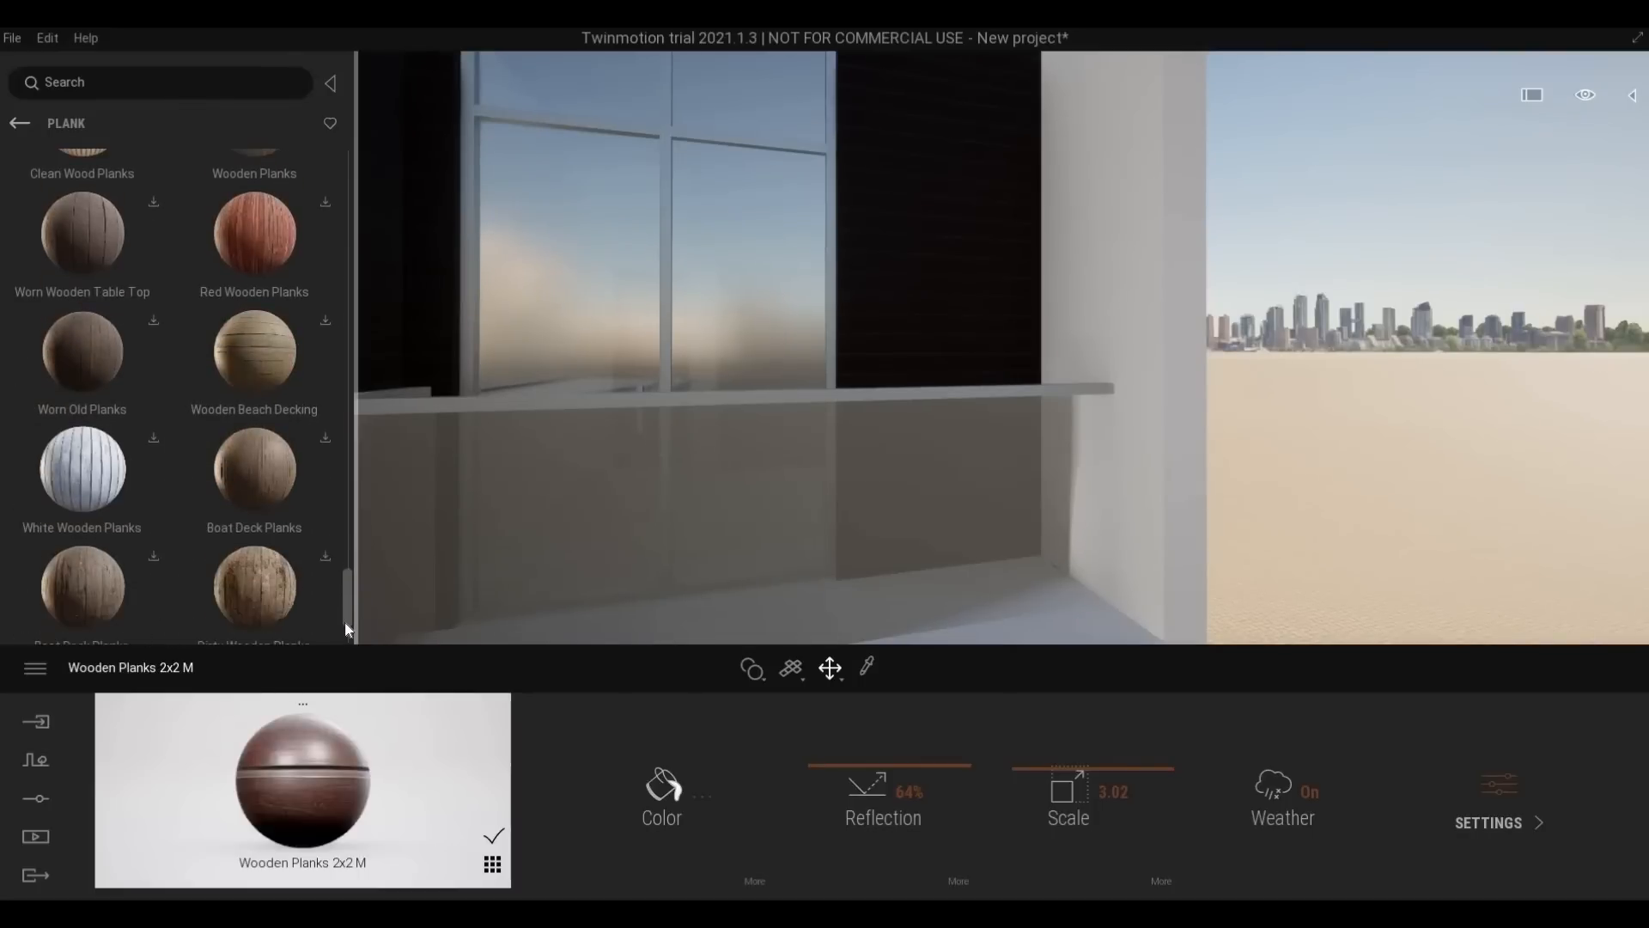
scroll(345, 616, up, 1)
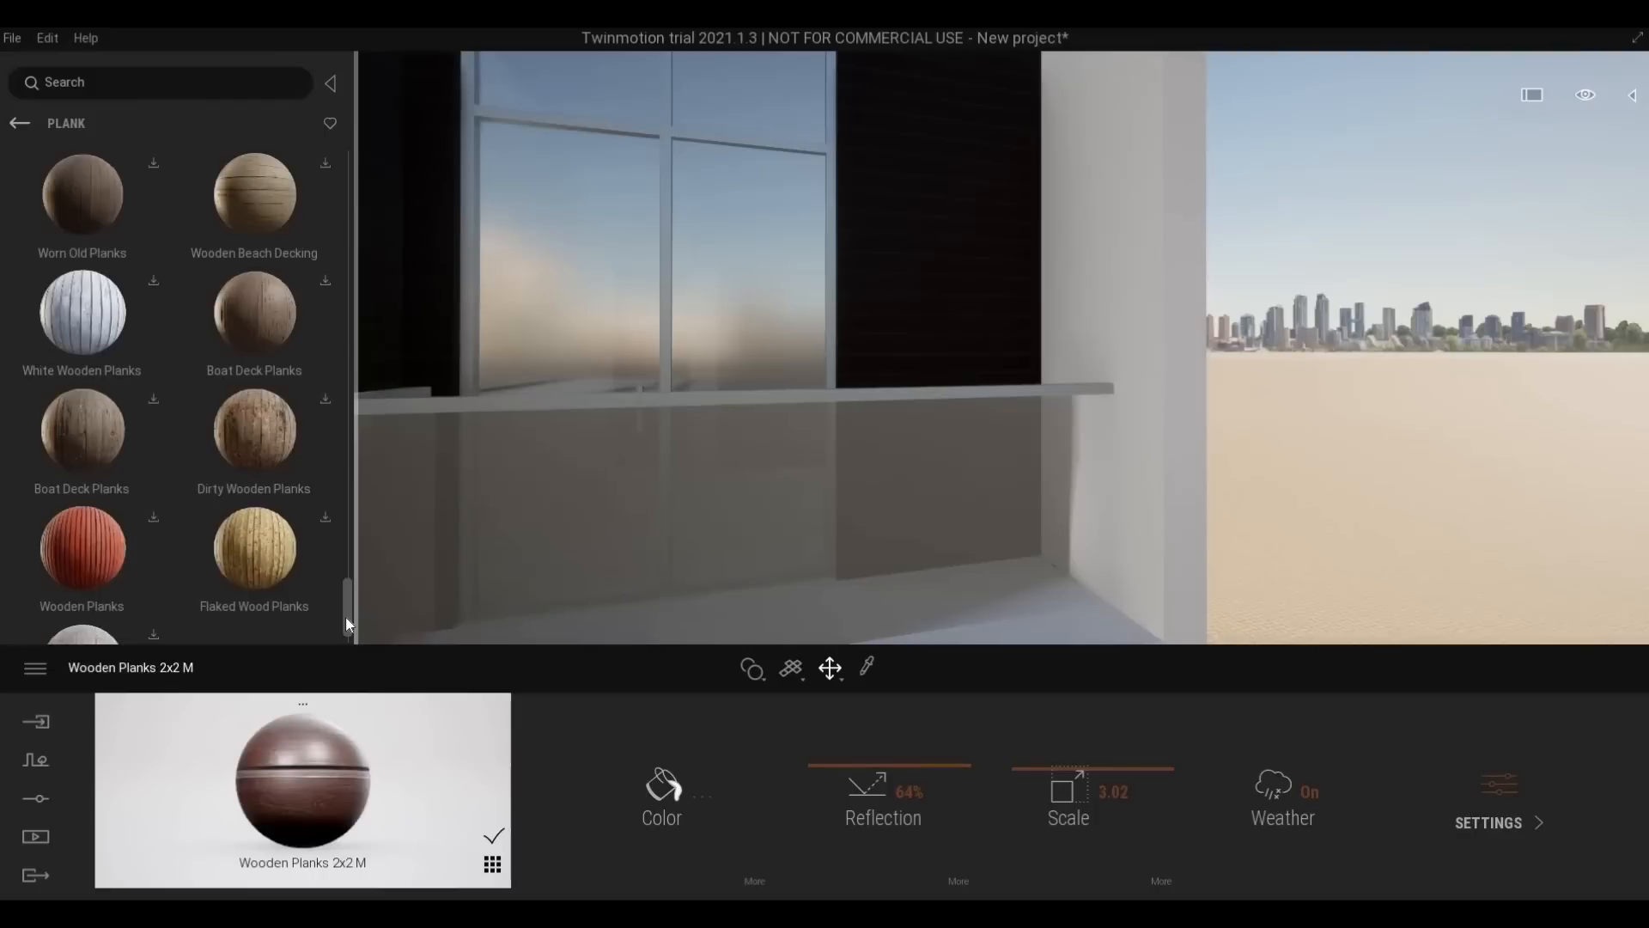
drag(346, 618, 331, 172)
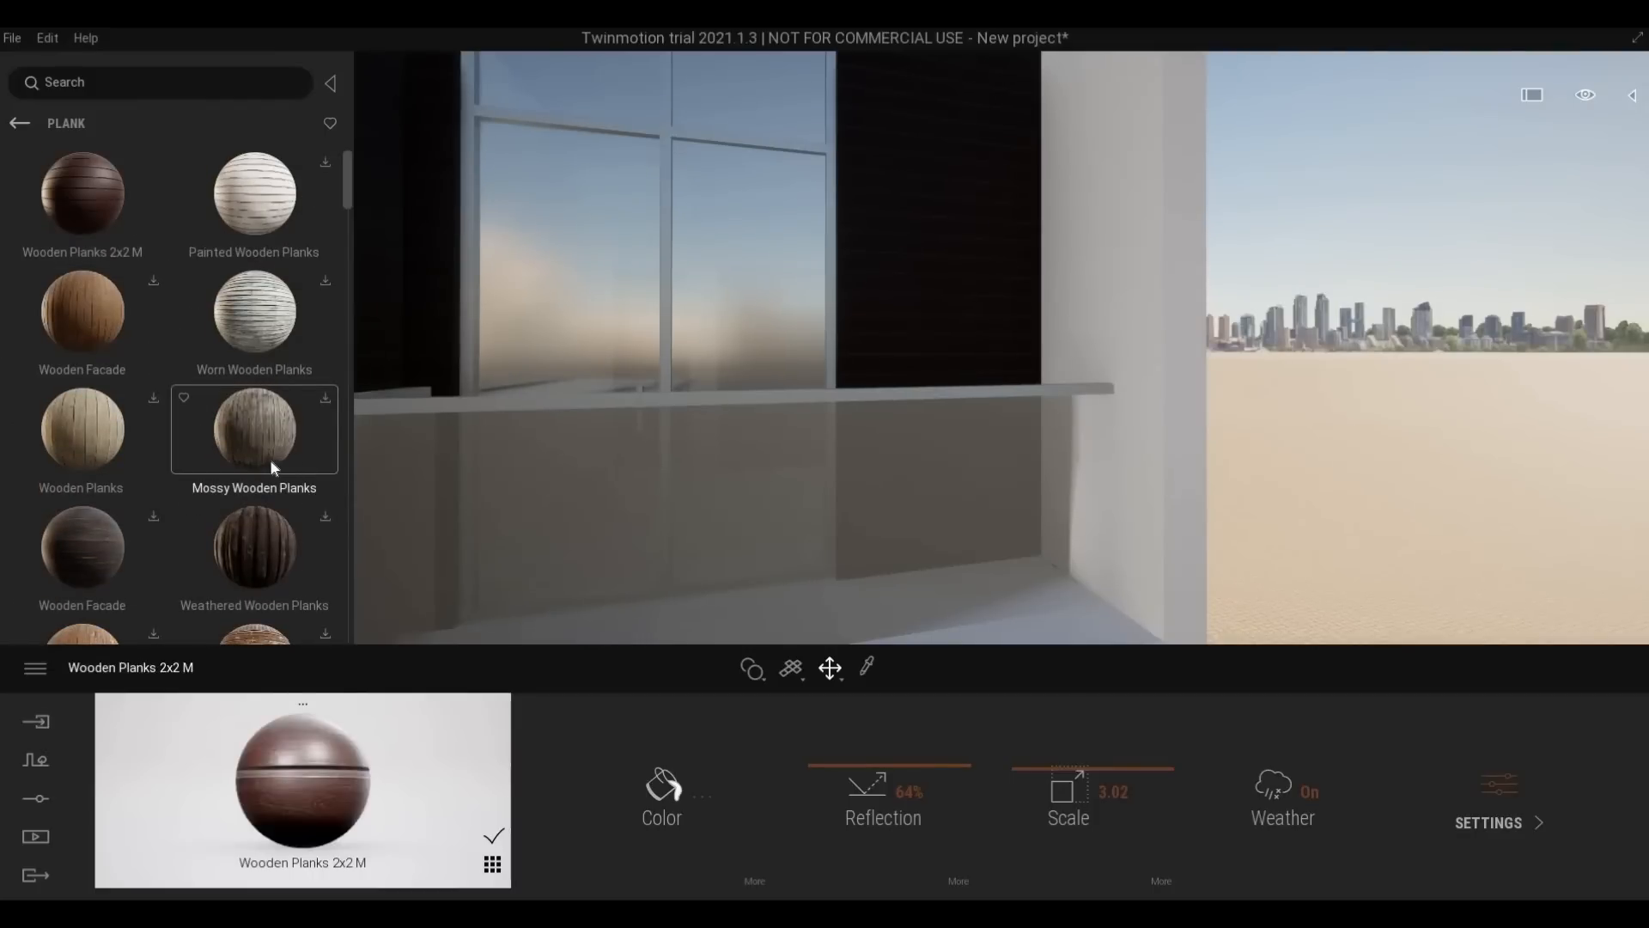
scroll(268, 473, down, 3)
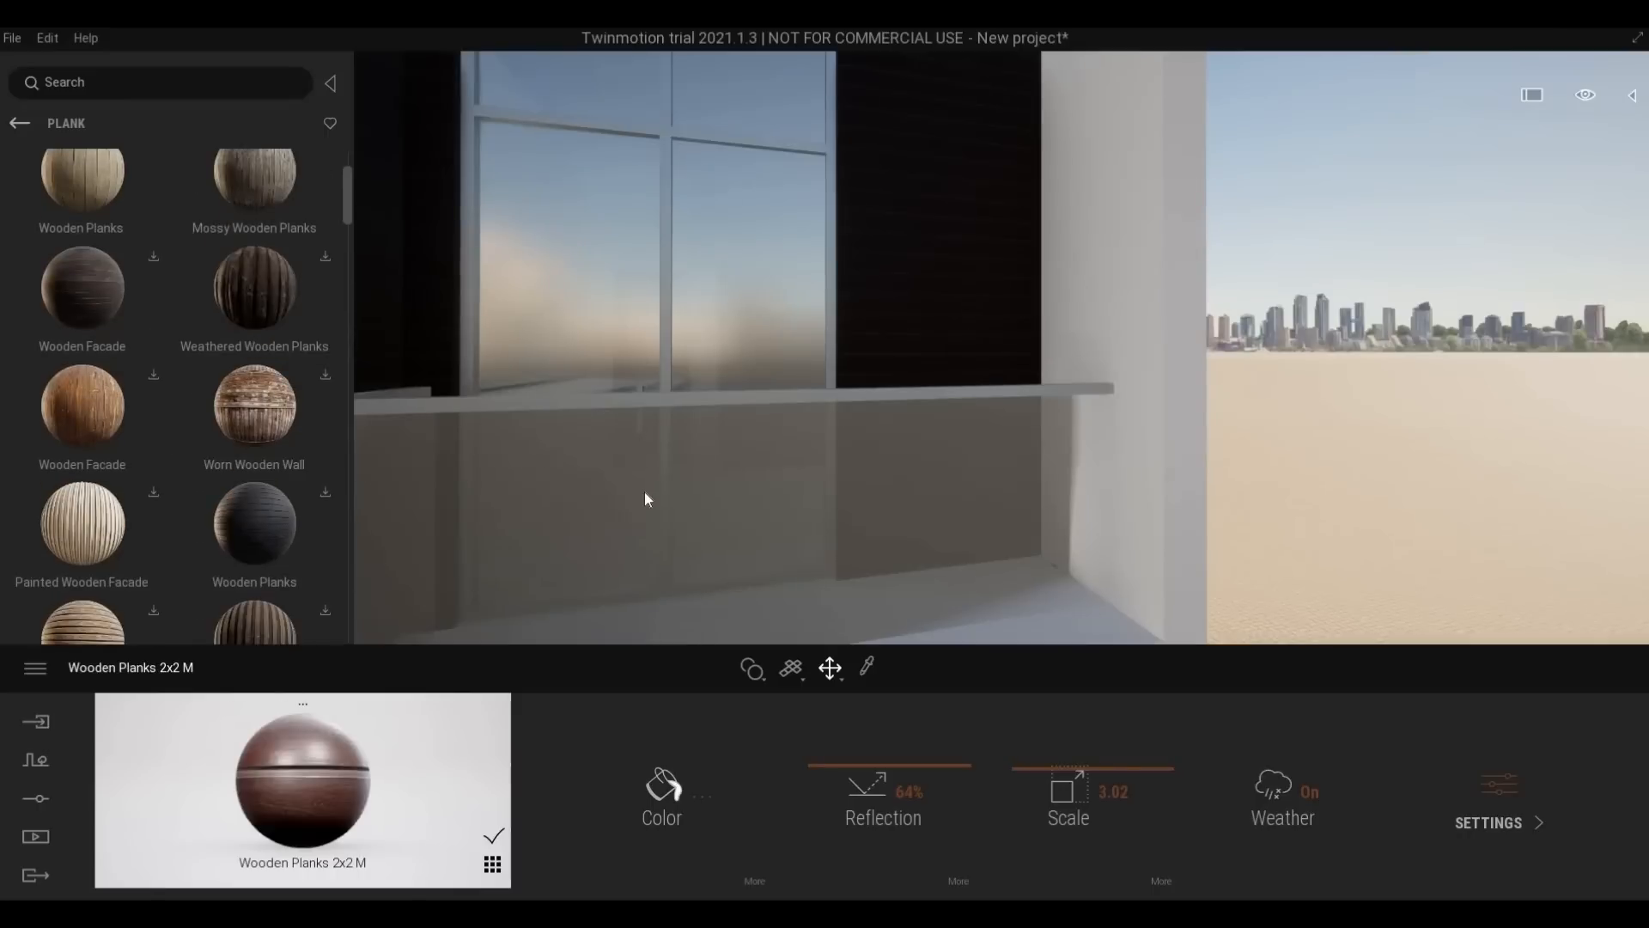
Leave the wood planks and open the limestone materials among the Megascans stone surfaces
key(s)
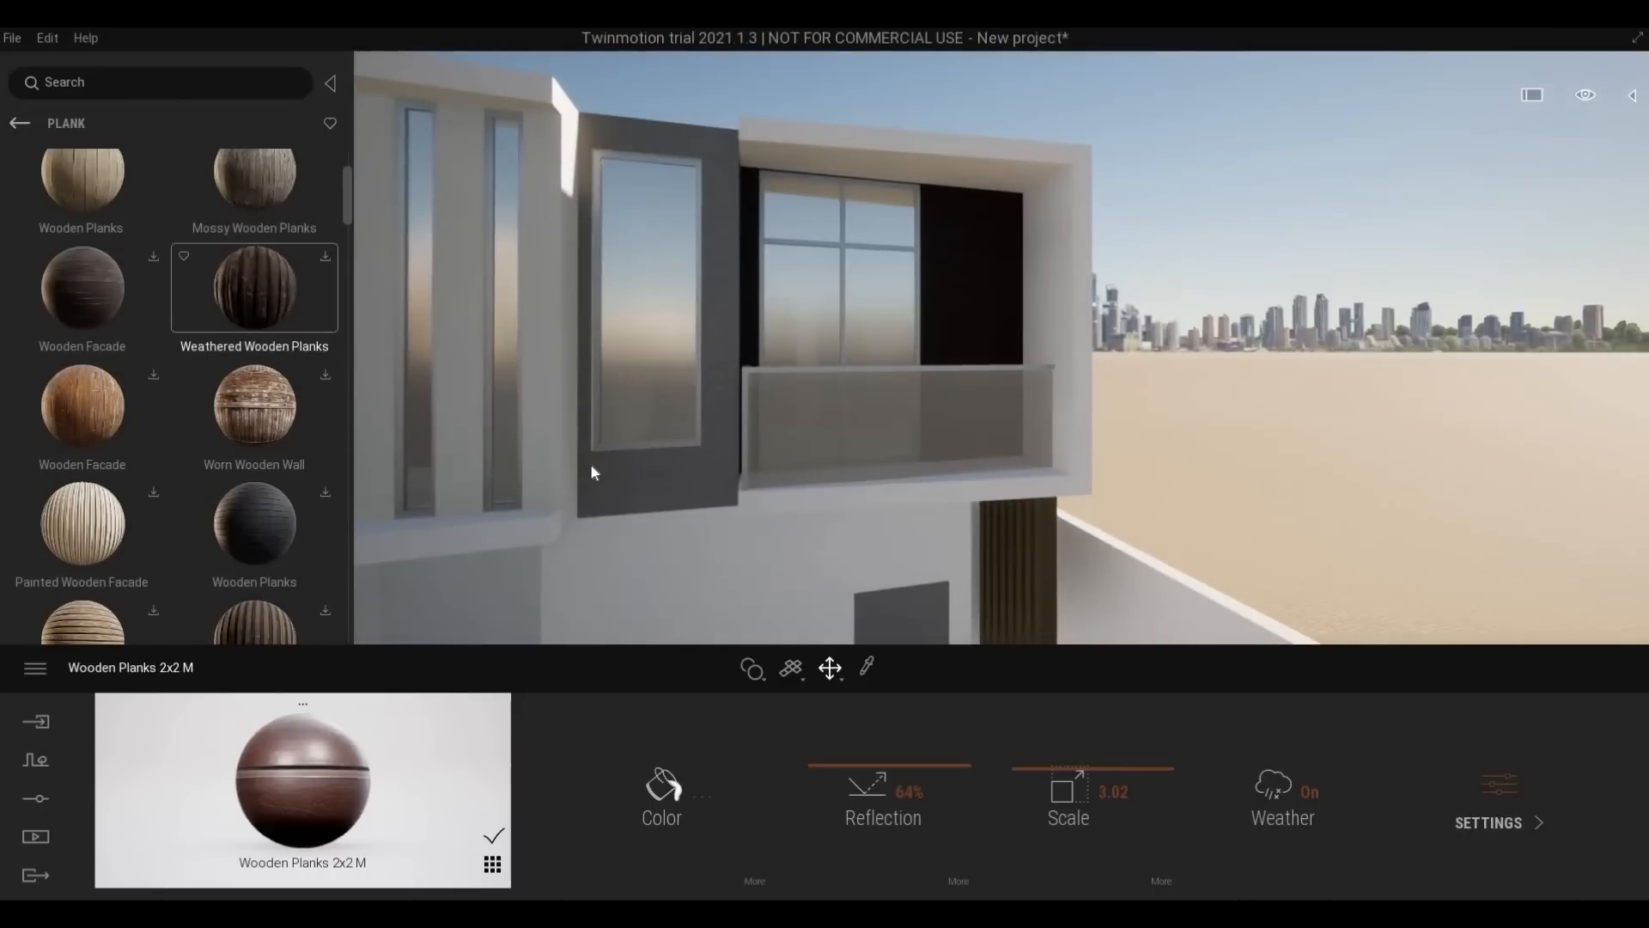
click(19, 124)
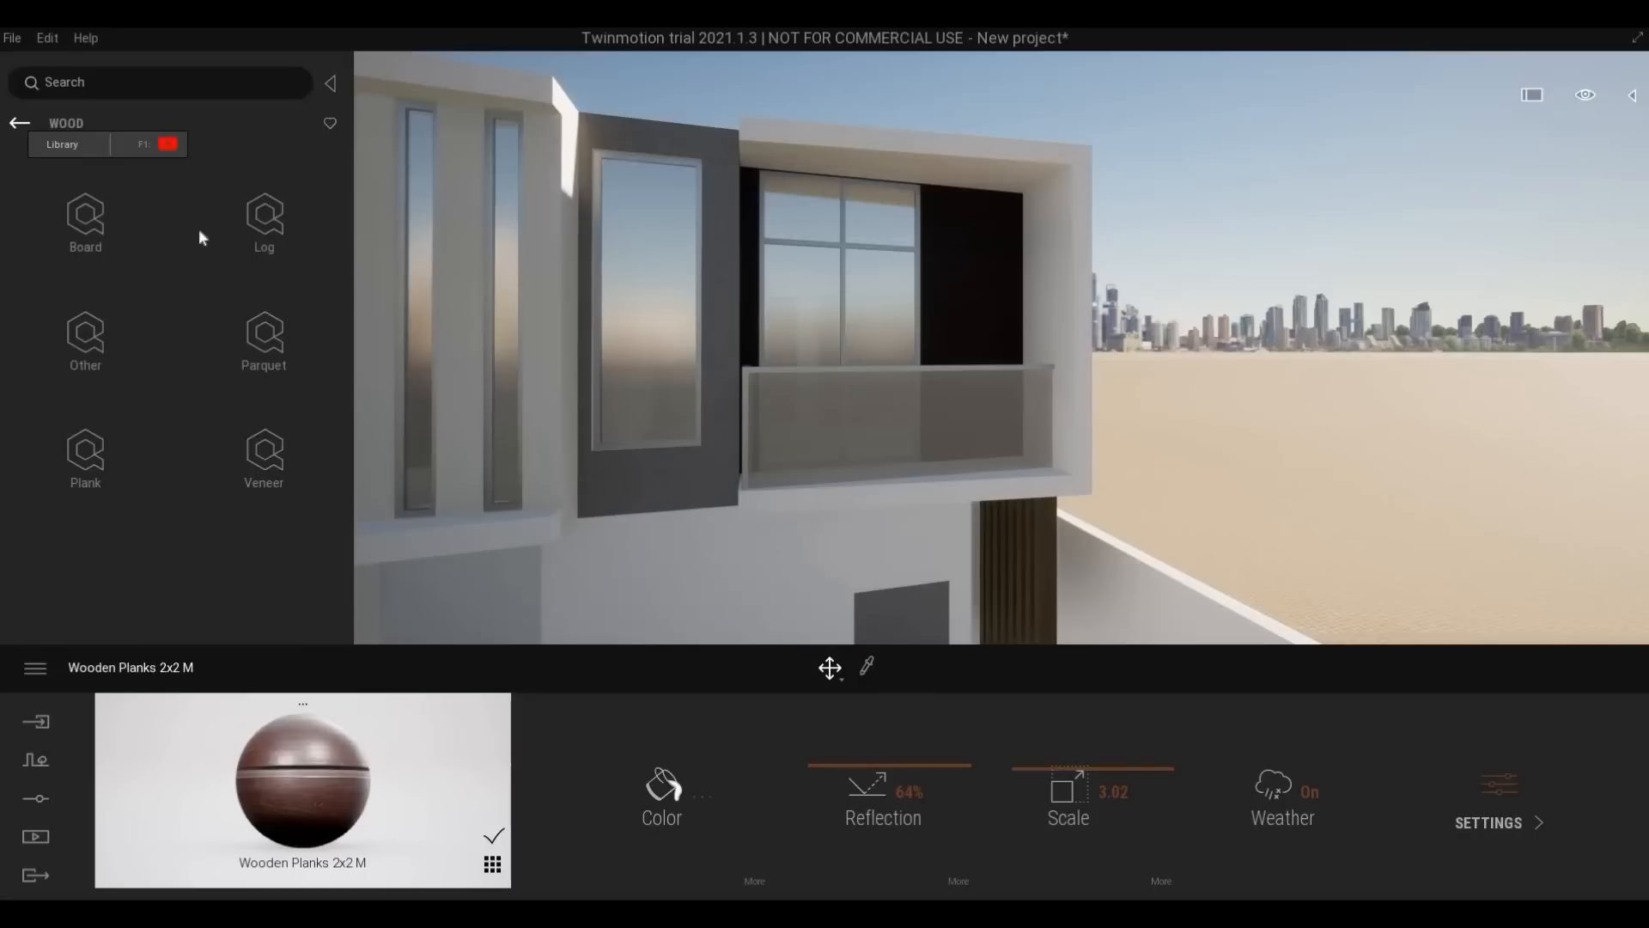
click(19, 123)
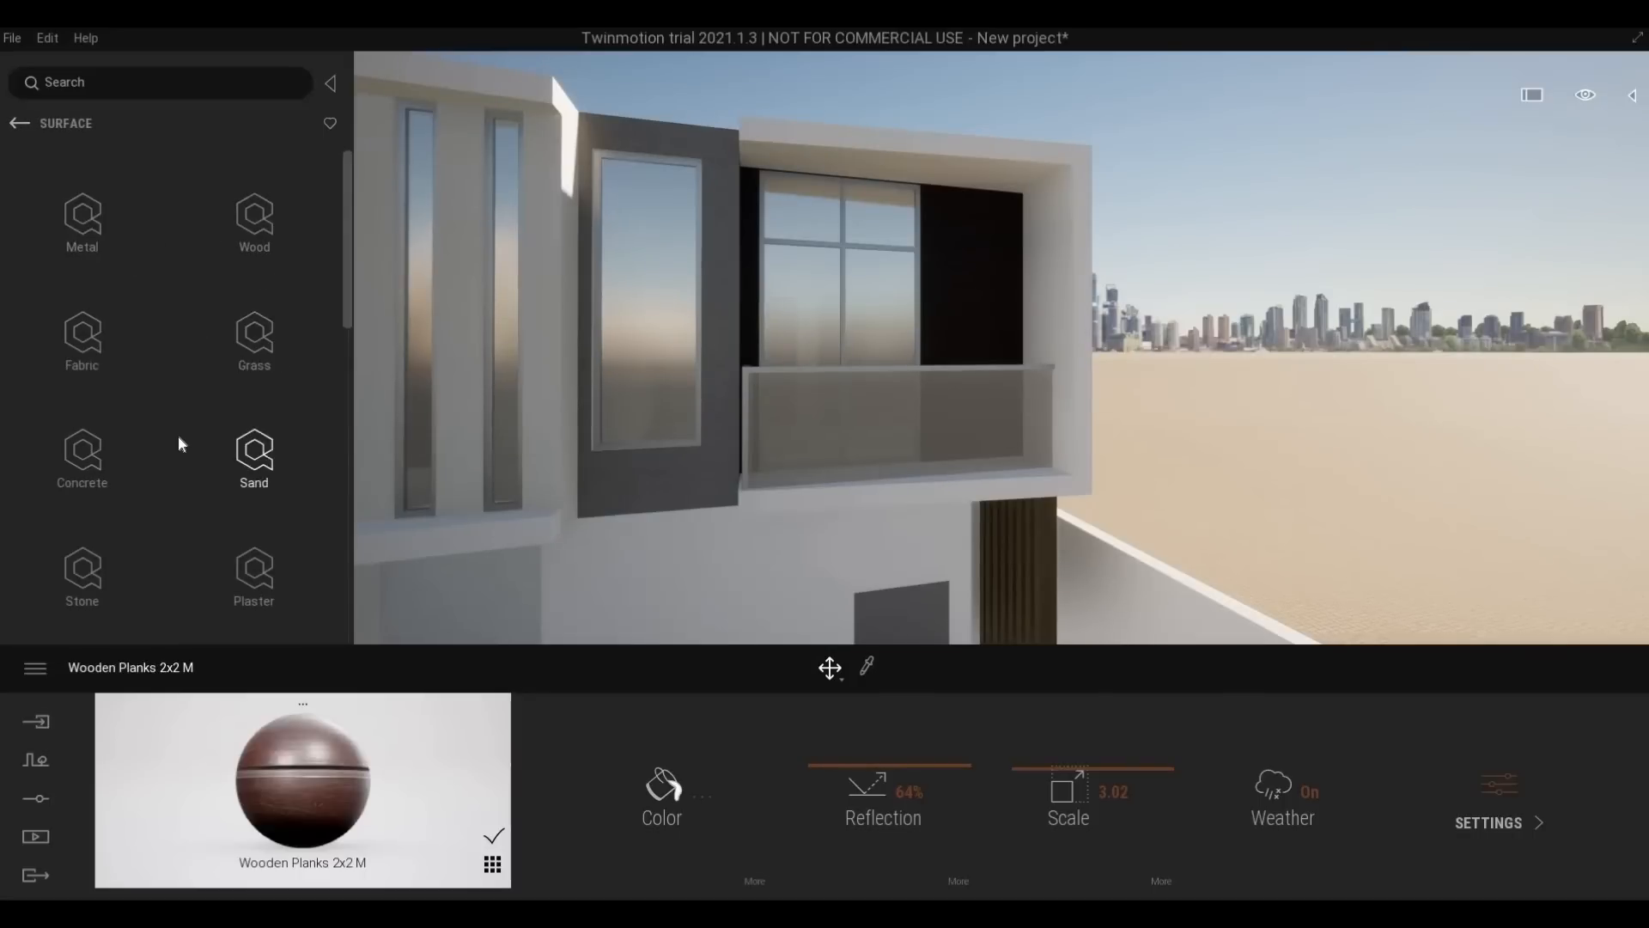
scroll(178, 435, down, 2)
click(137, 488)
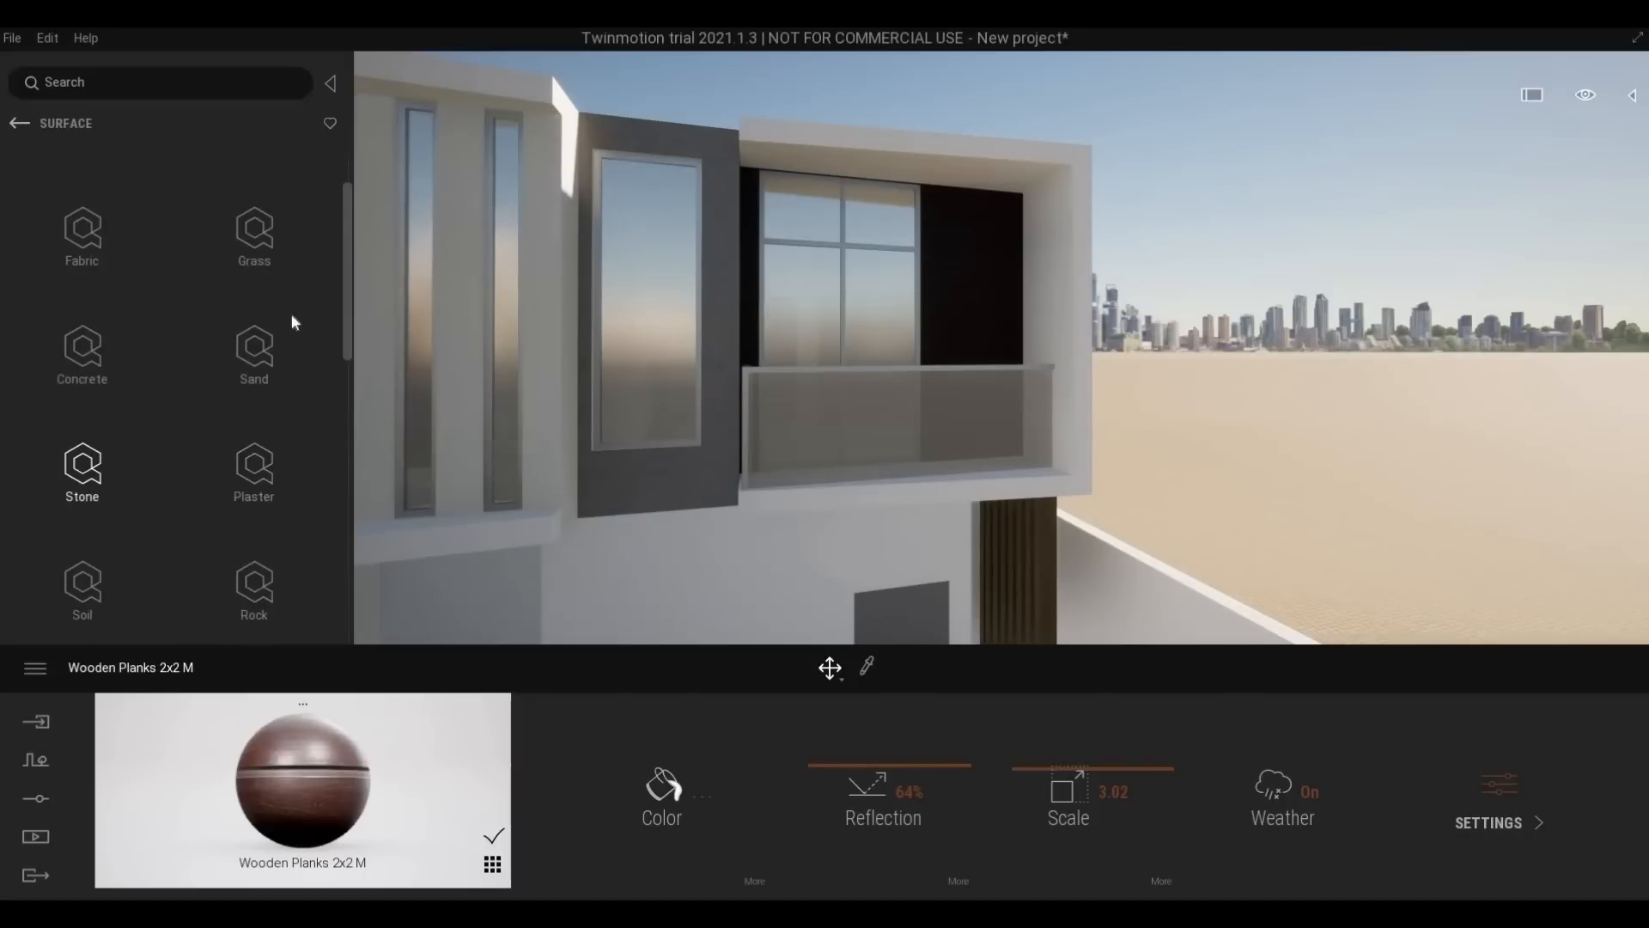
click(271, 461)
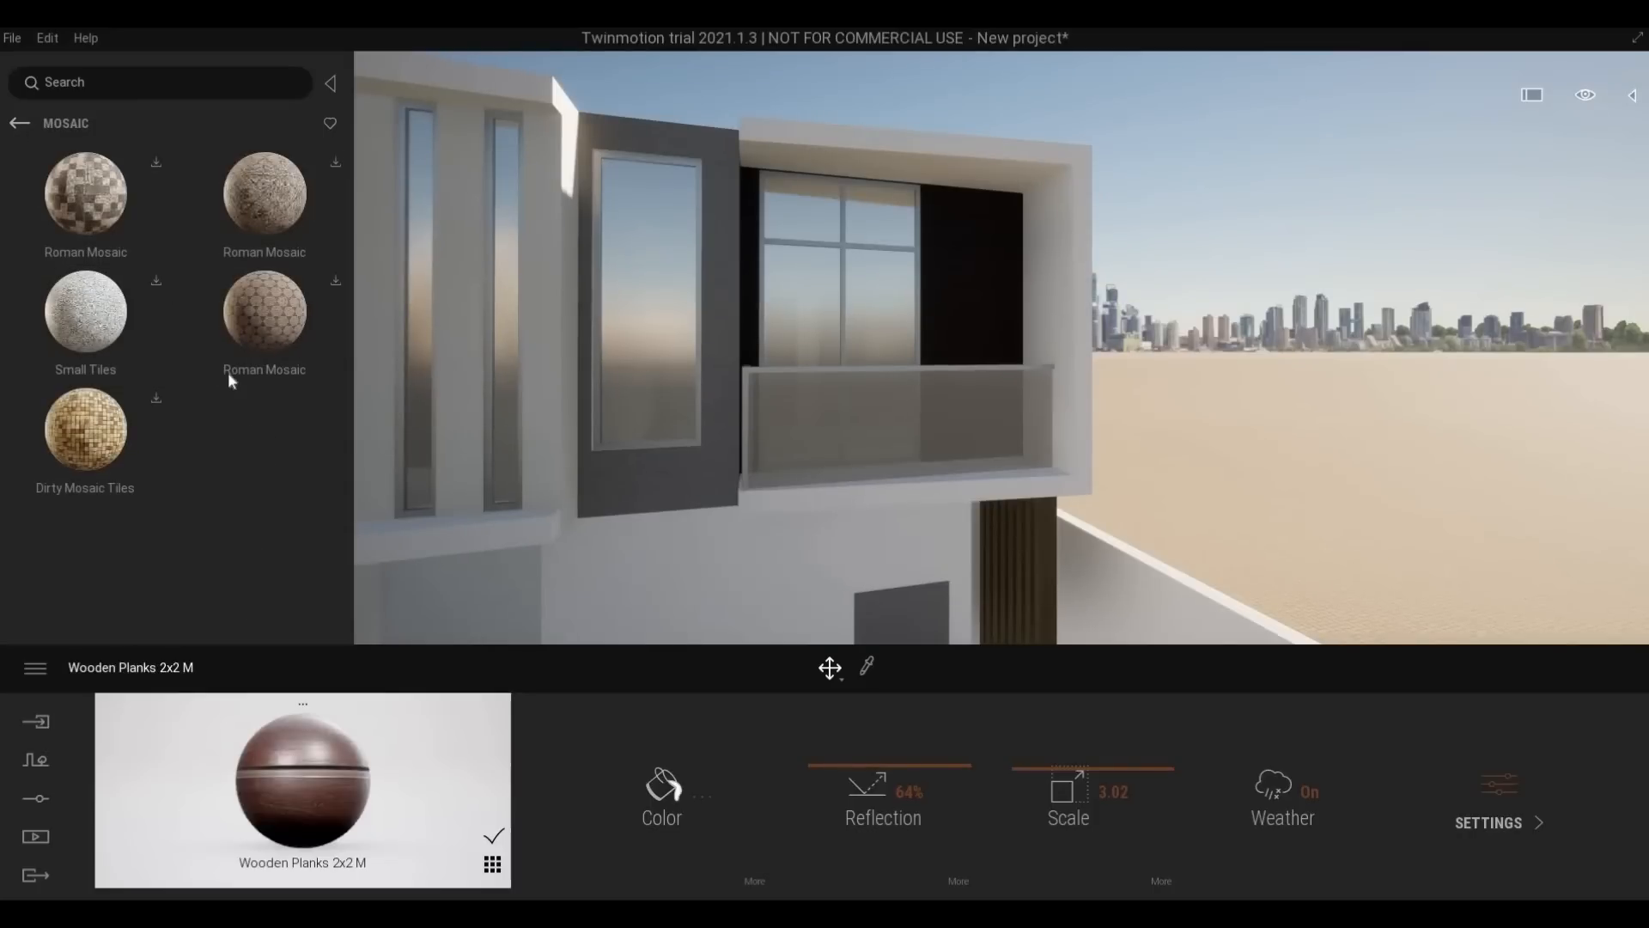
click(19, 123)
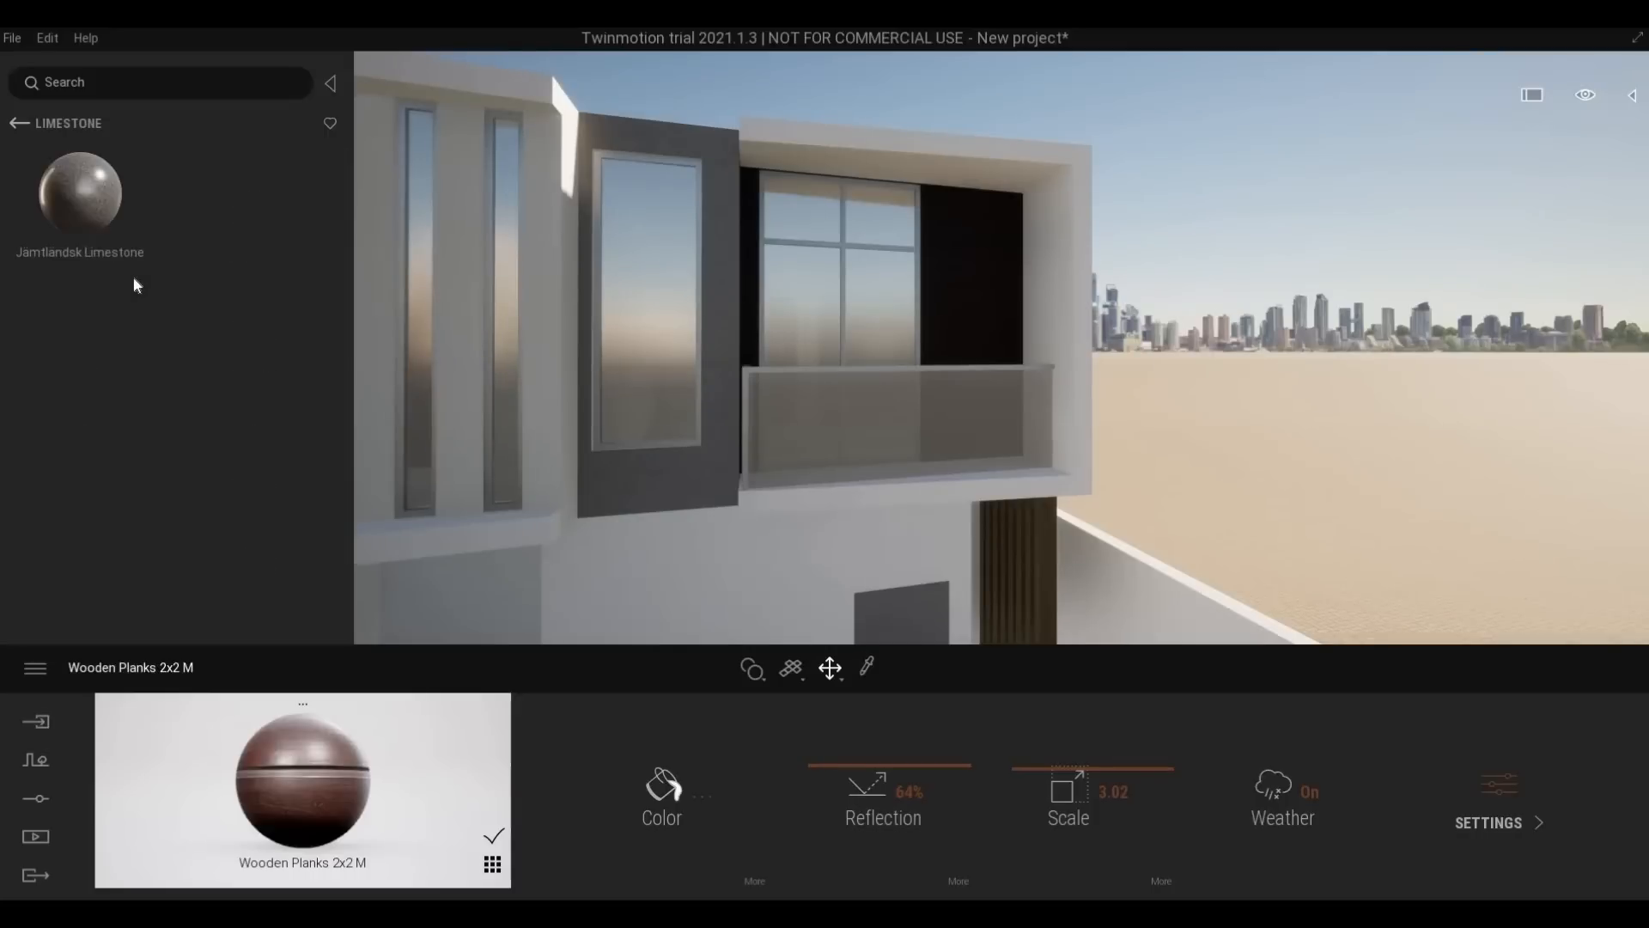
Apply Jämtländsk Limestone to the grey wall framing the tall window beside the balcony
key(w)
key(a)
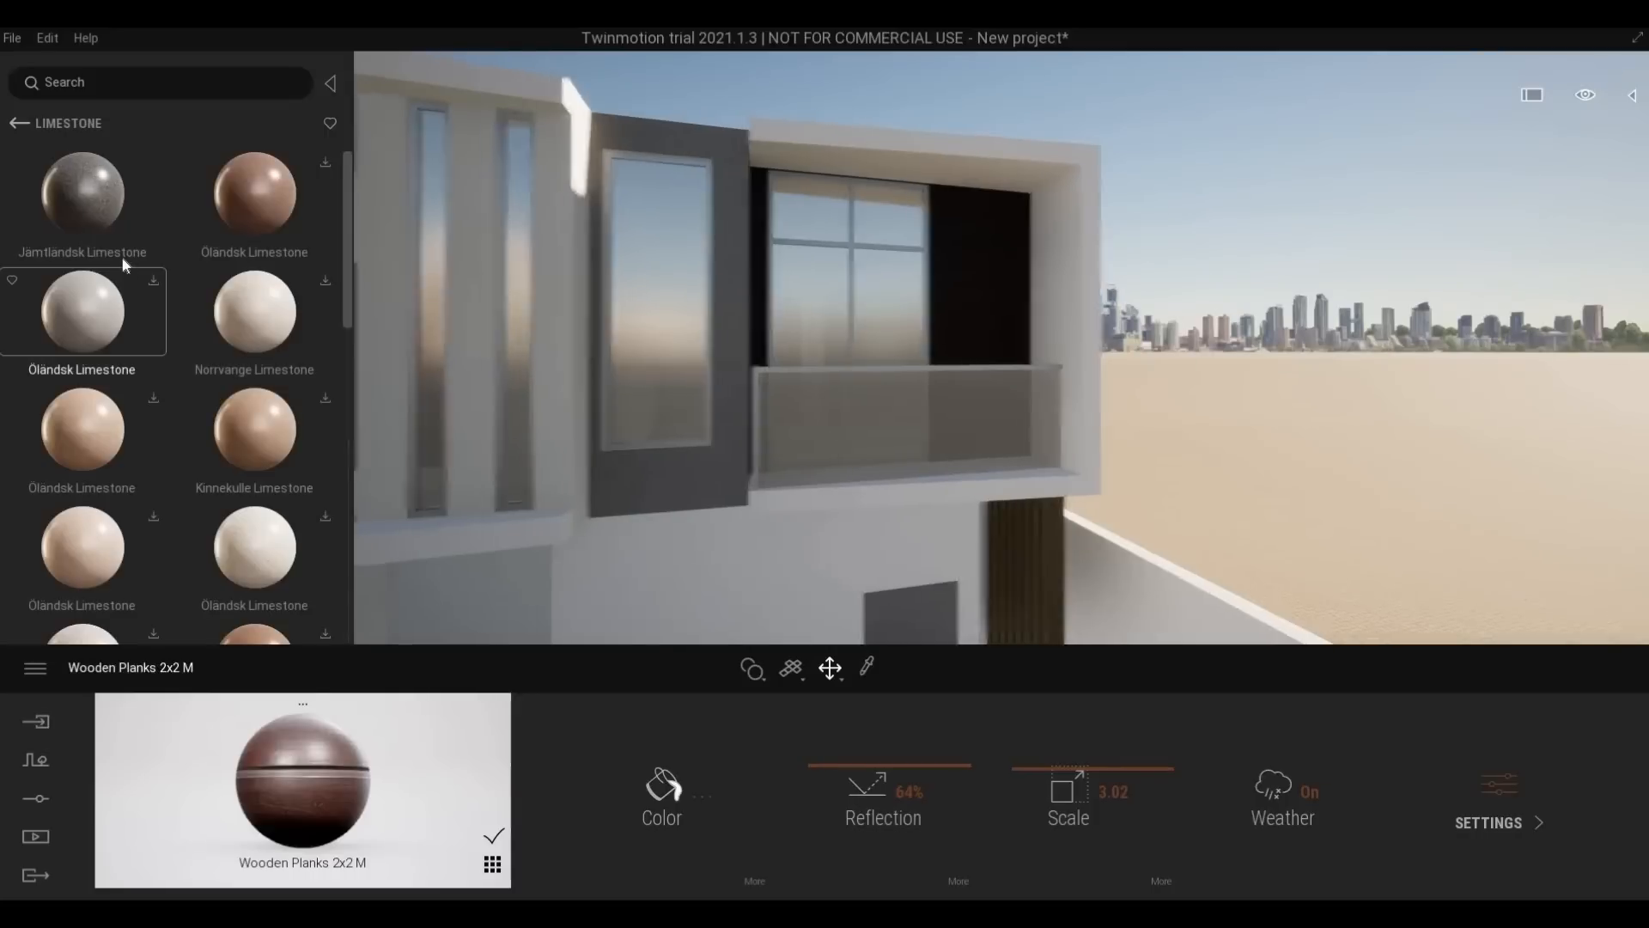
key(w)
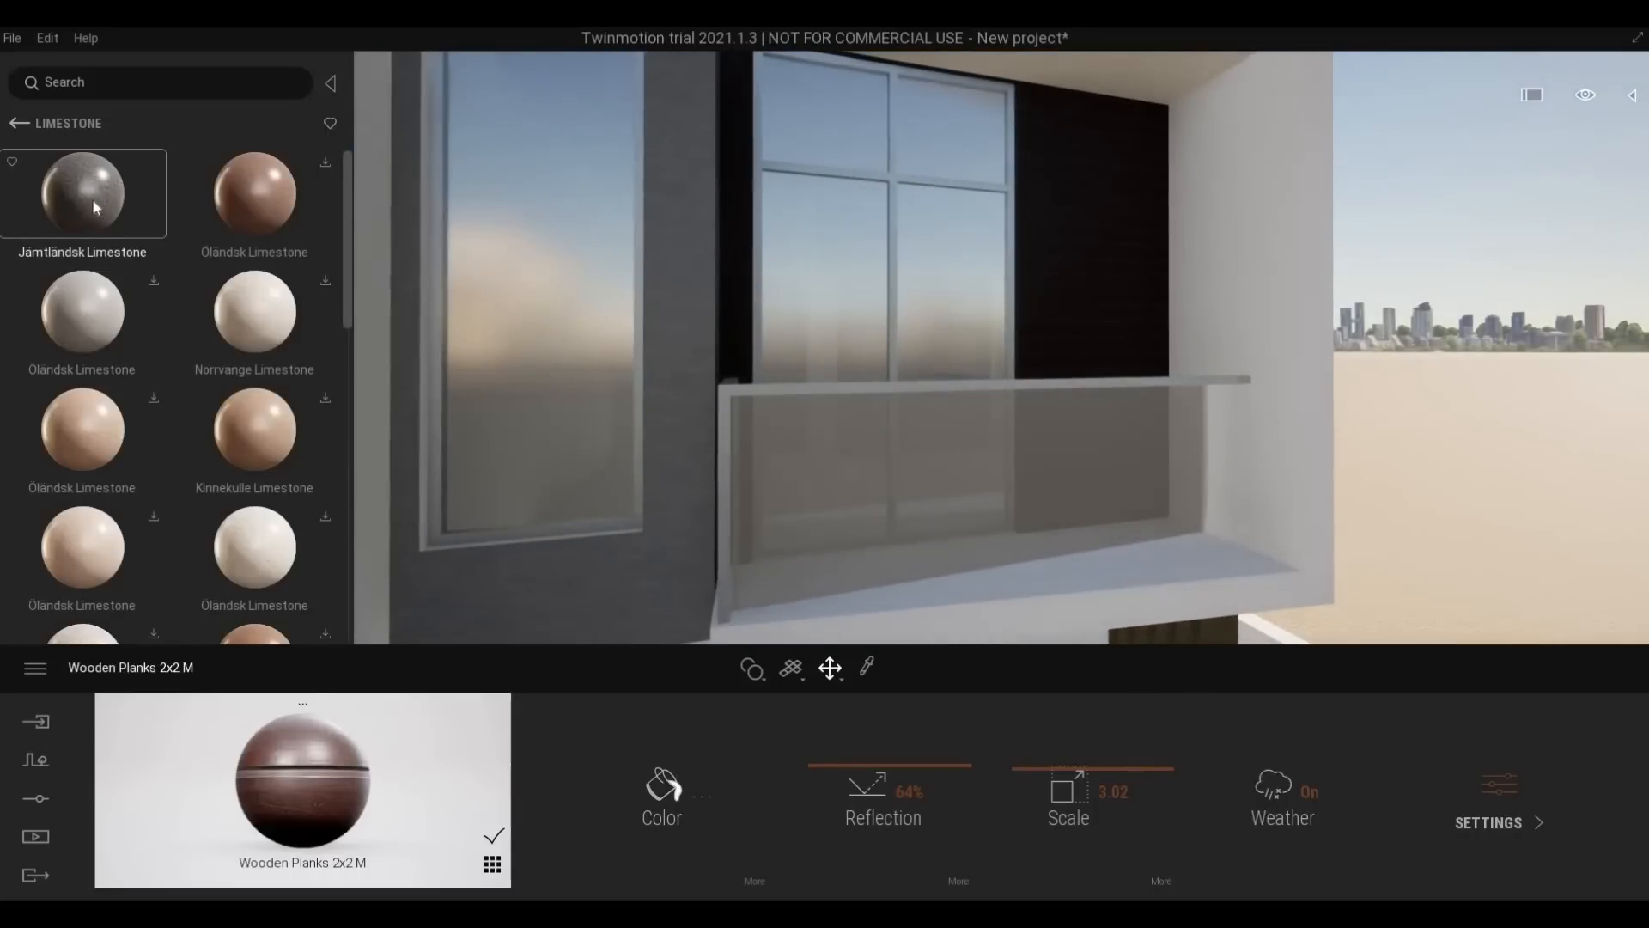
key(ctrl+z)
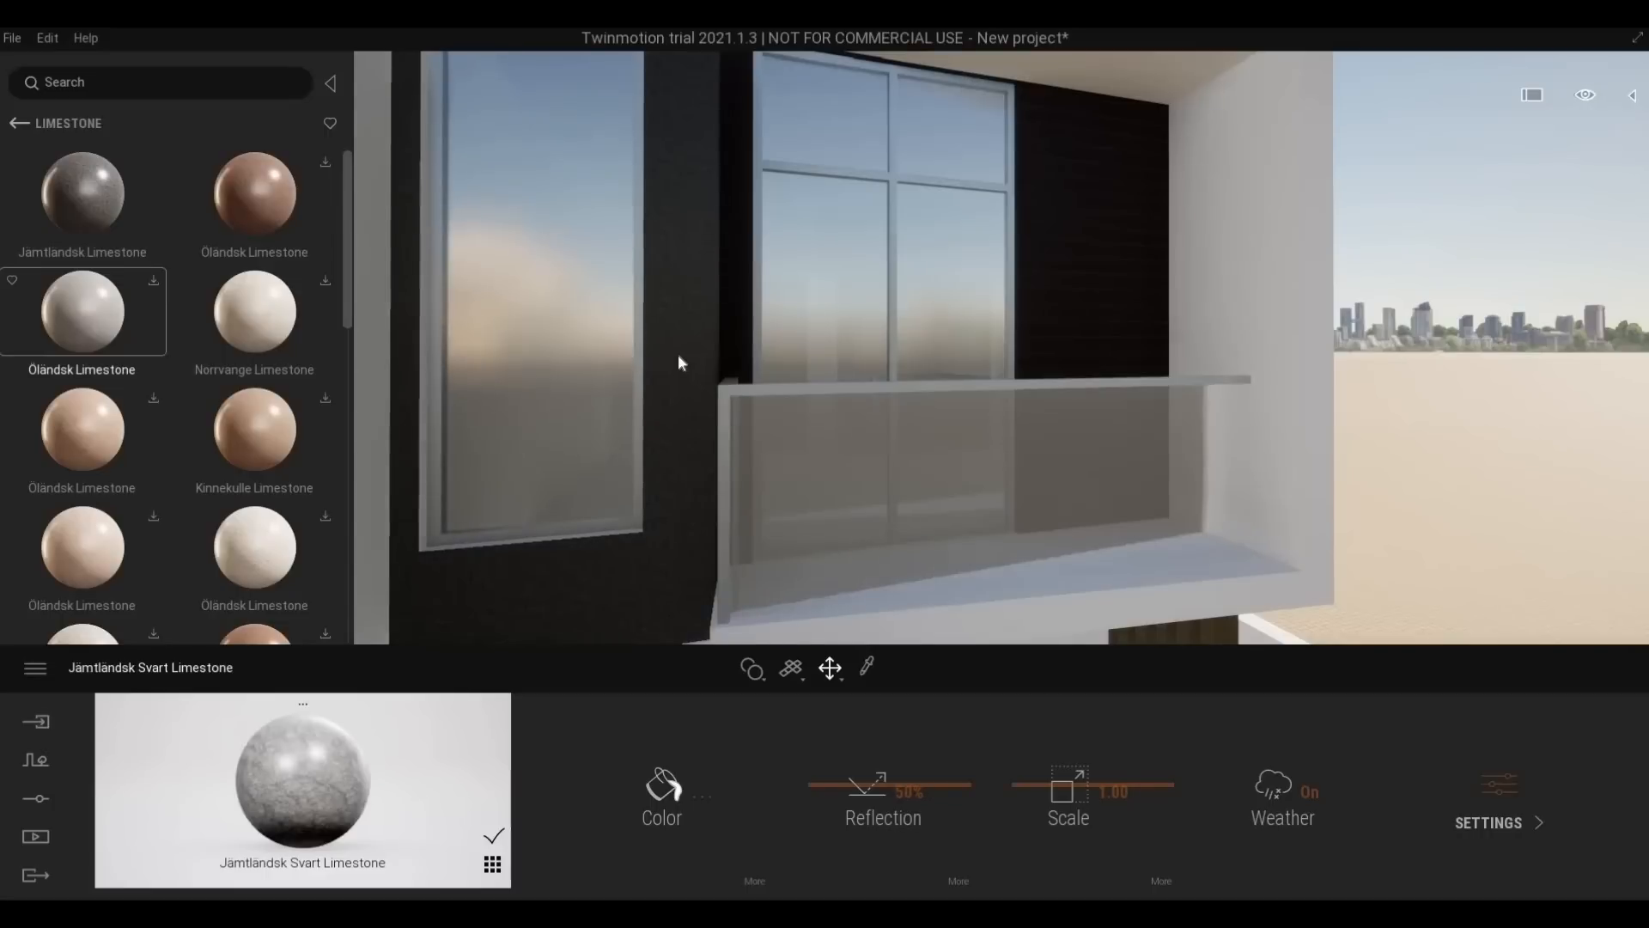
Set the scale of Jämtländsk Svart Limestone to 1.61 and its reflection to 68%
right_drag(702, 443, 972, 754)
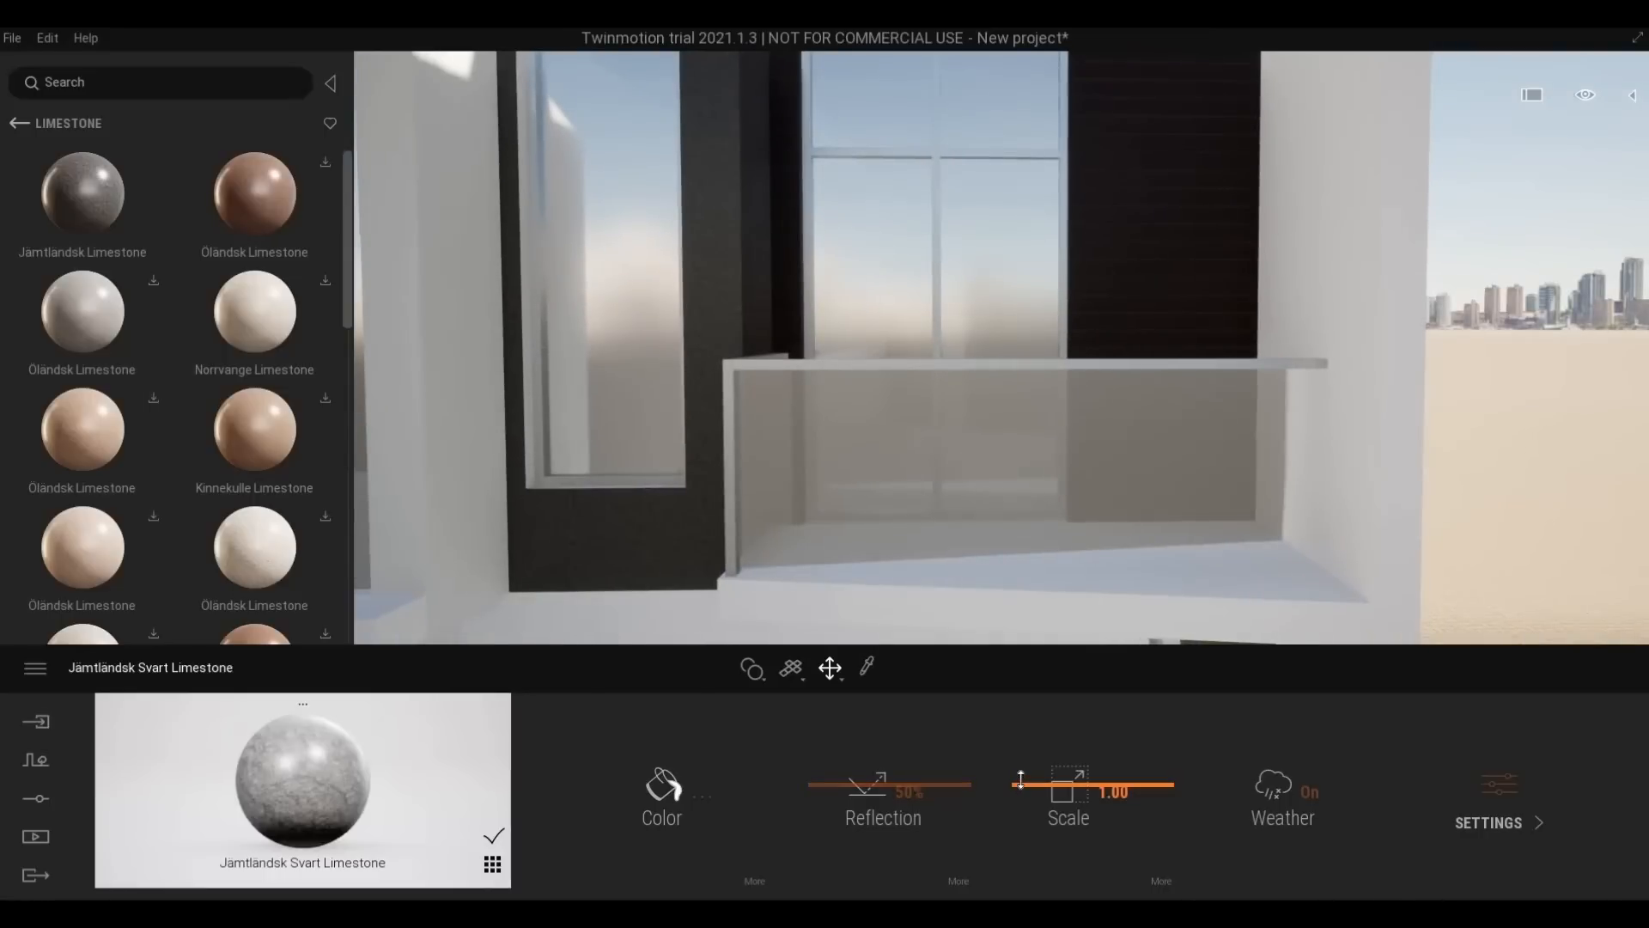
drag(1020, 782, 1021, 767)
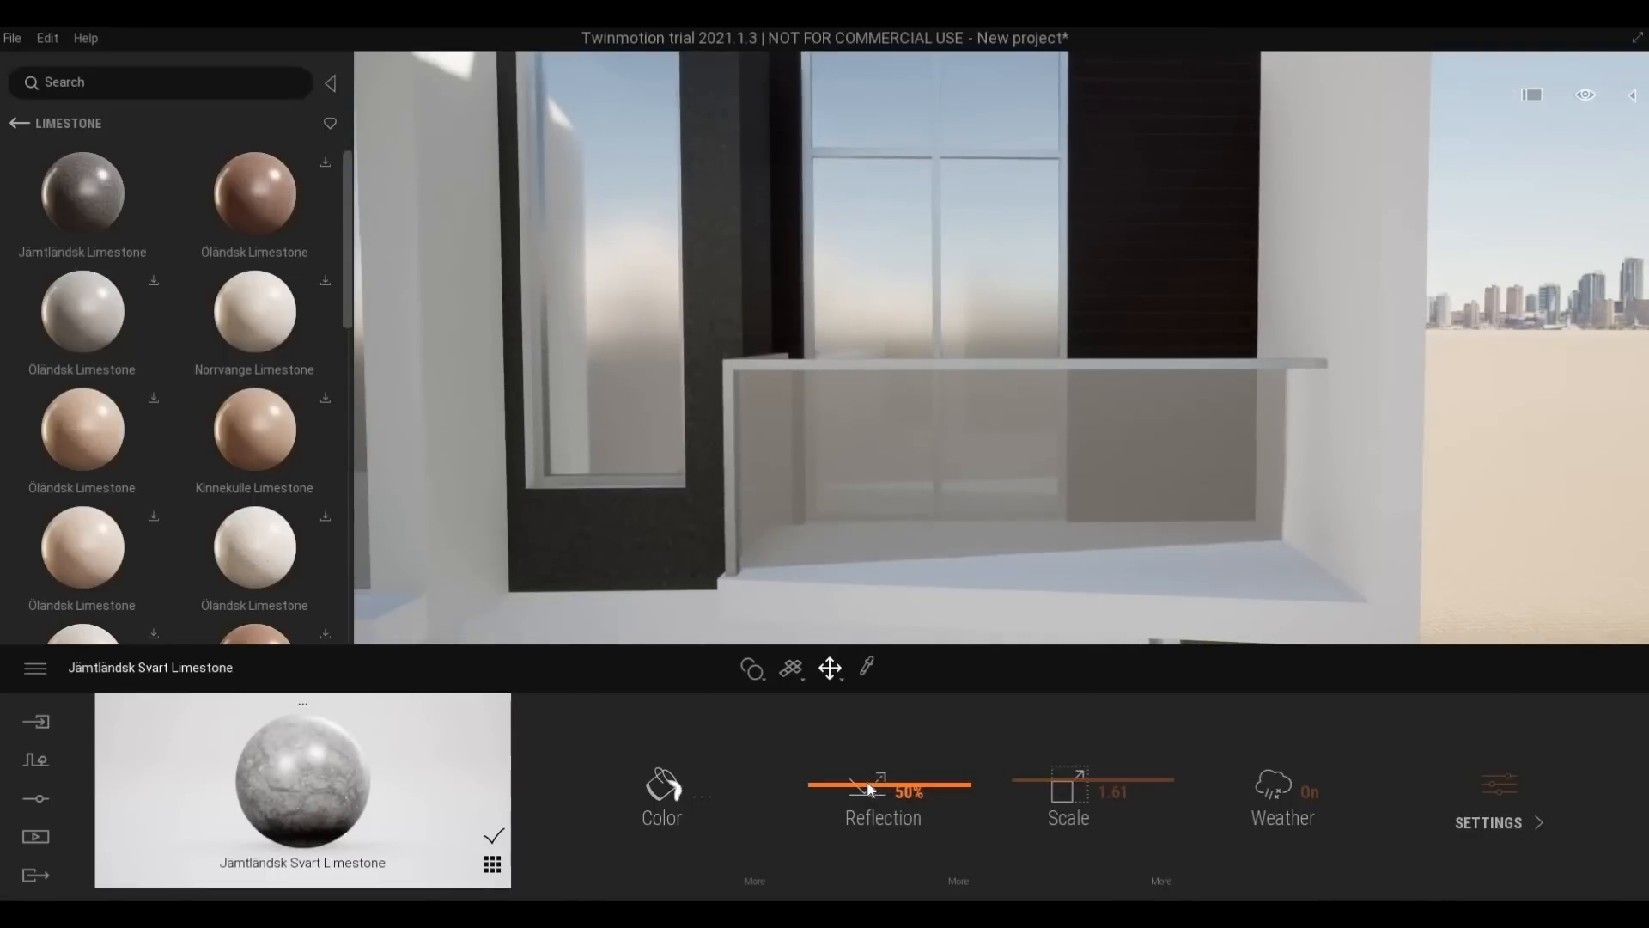
drag(869, 764, 851, 758)
Inspect the limestone window surround and the balcony wall from close up and from further away
key(s)
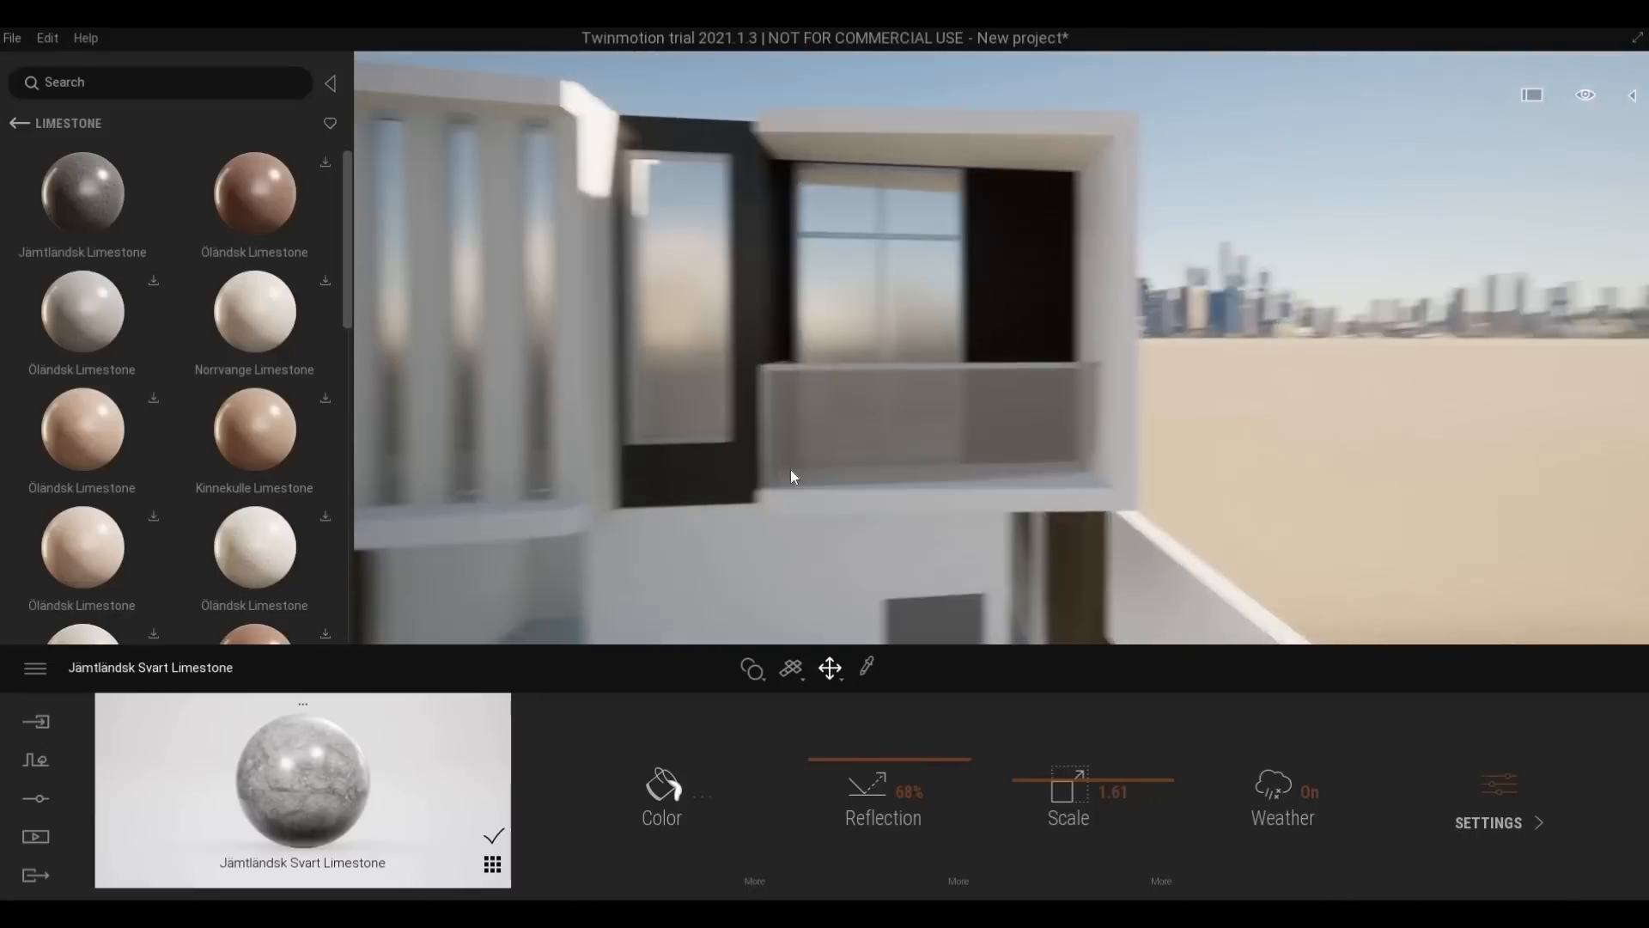
key(a)
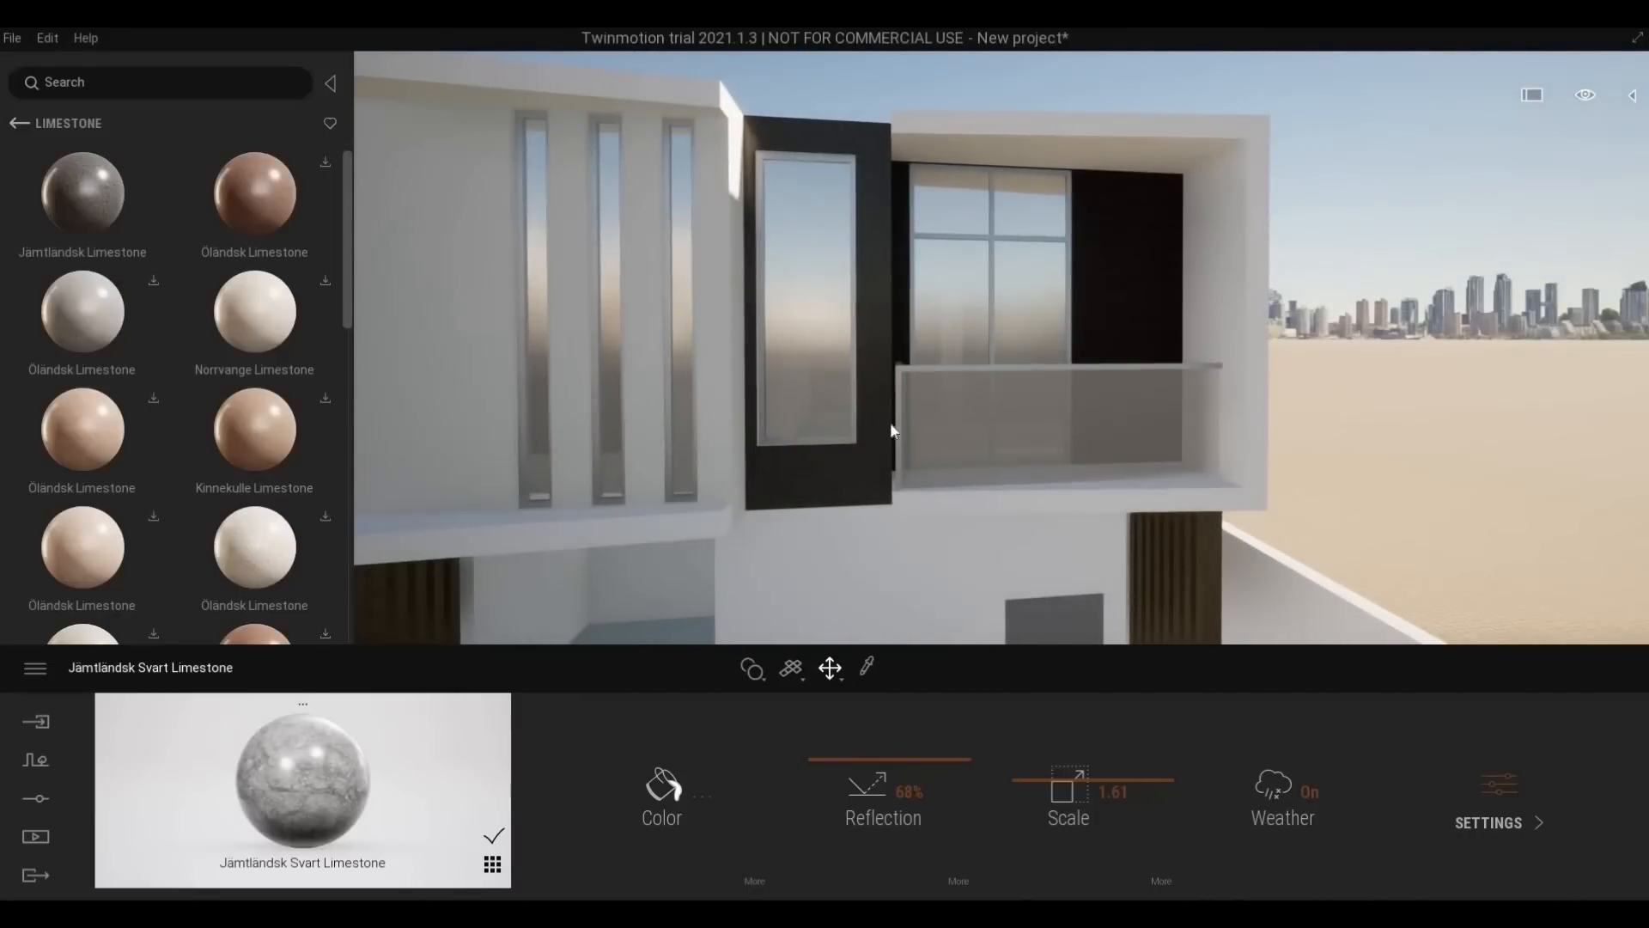
key(d)
key(w)
key(a)
key(s)
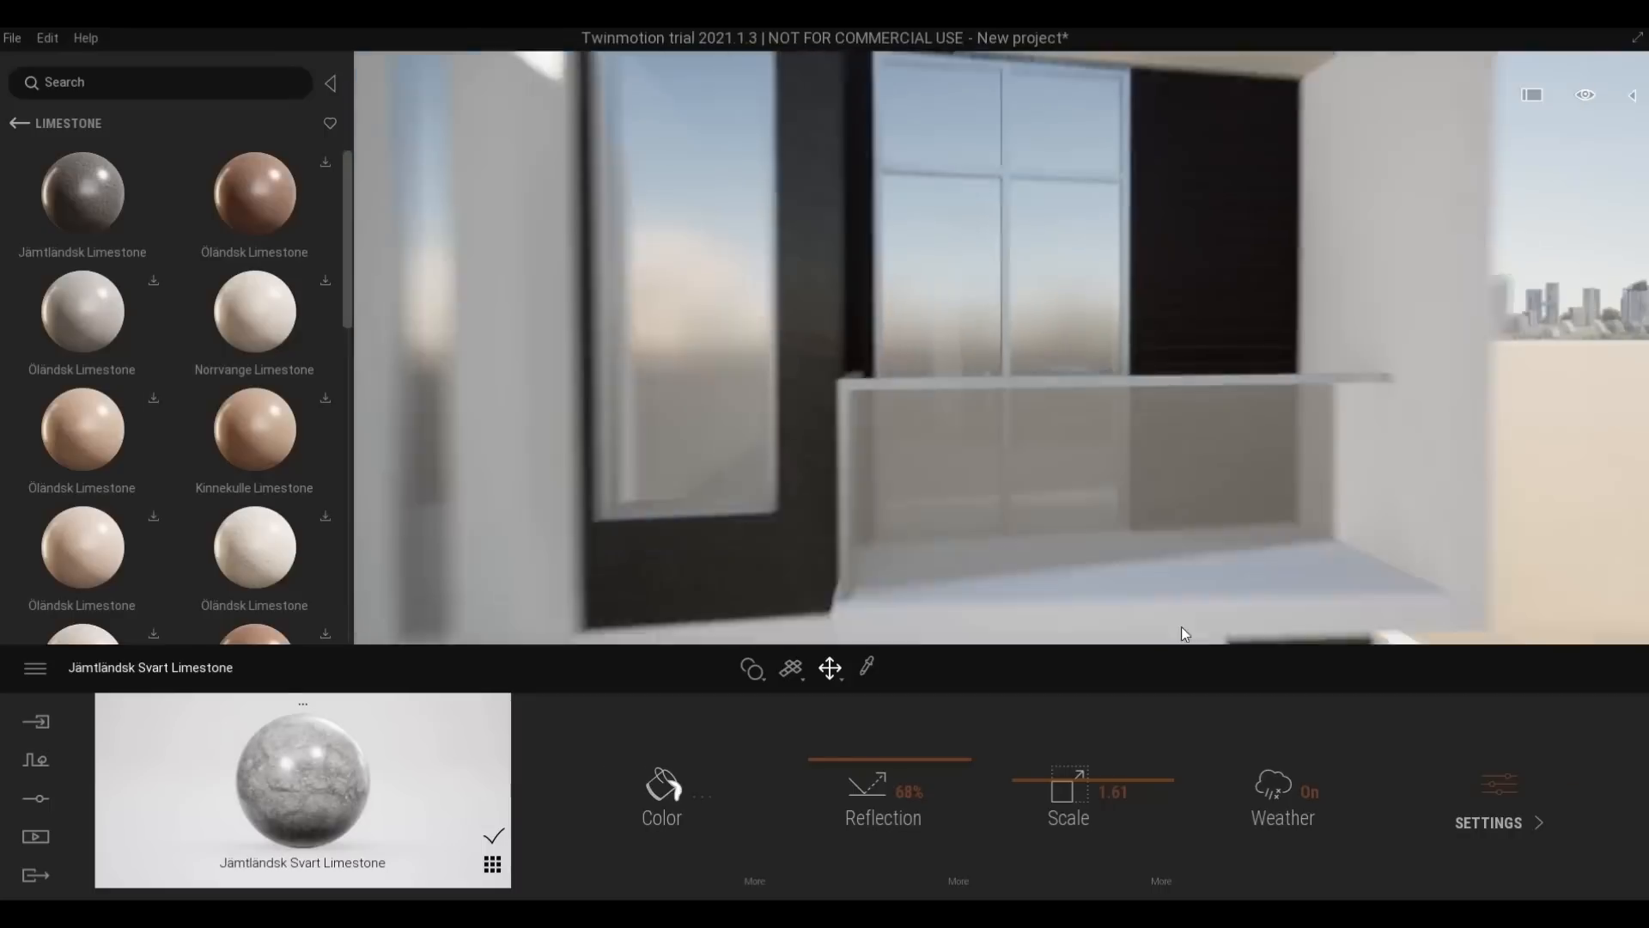
key(d)
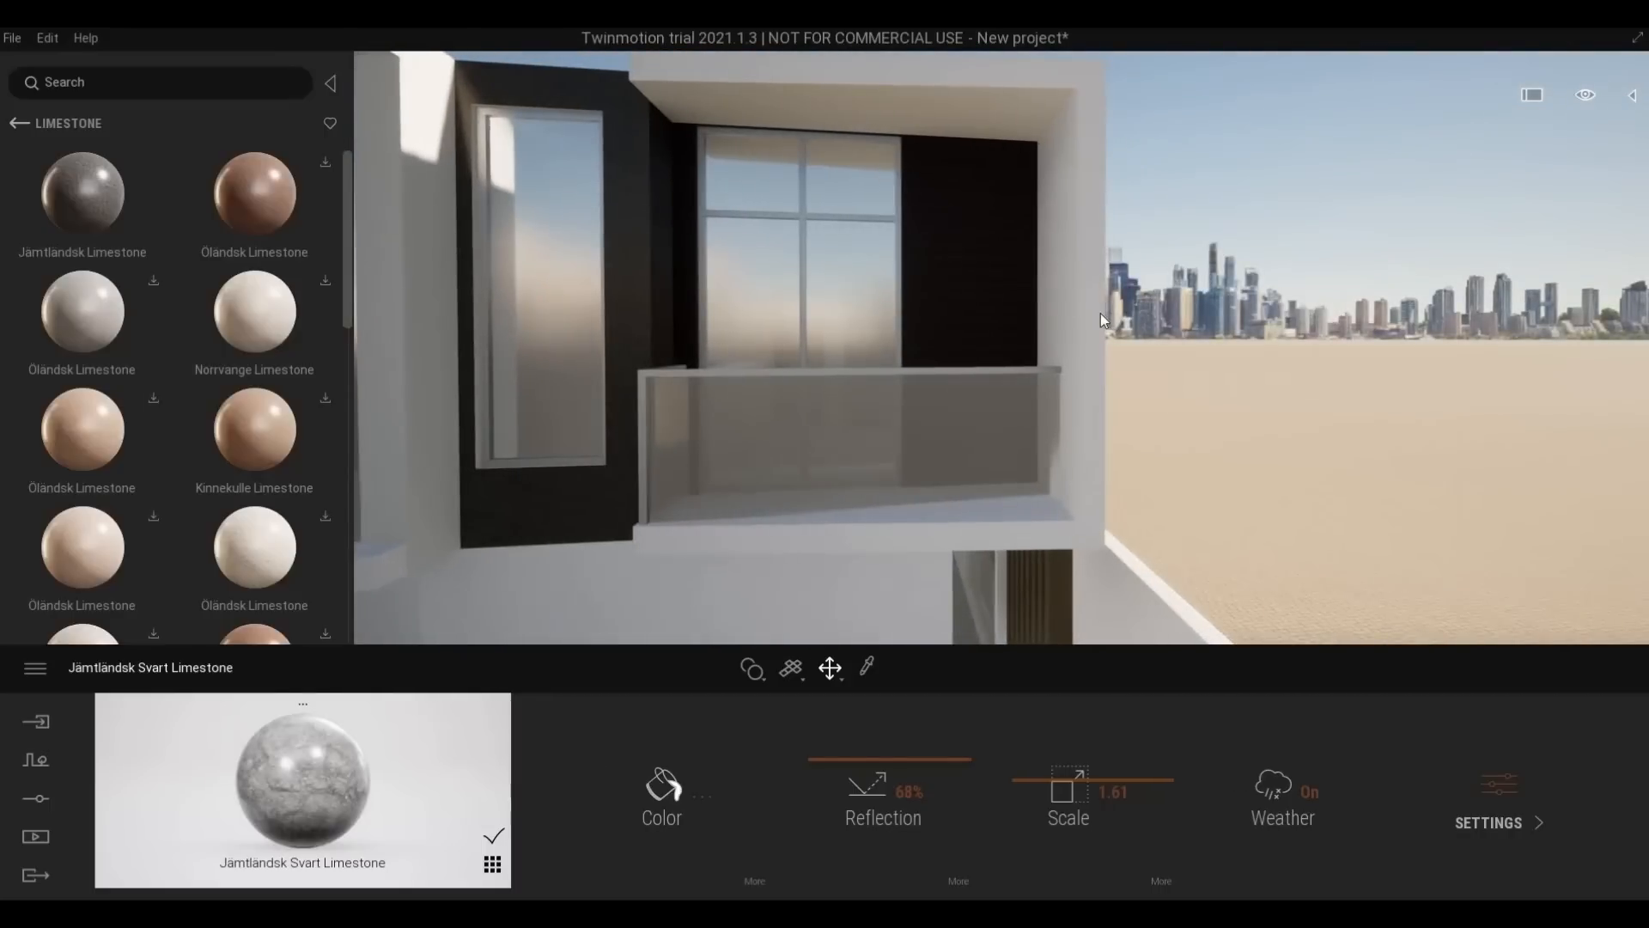
key(s)
right_drag(1106, 333, 991, 345)
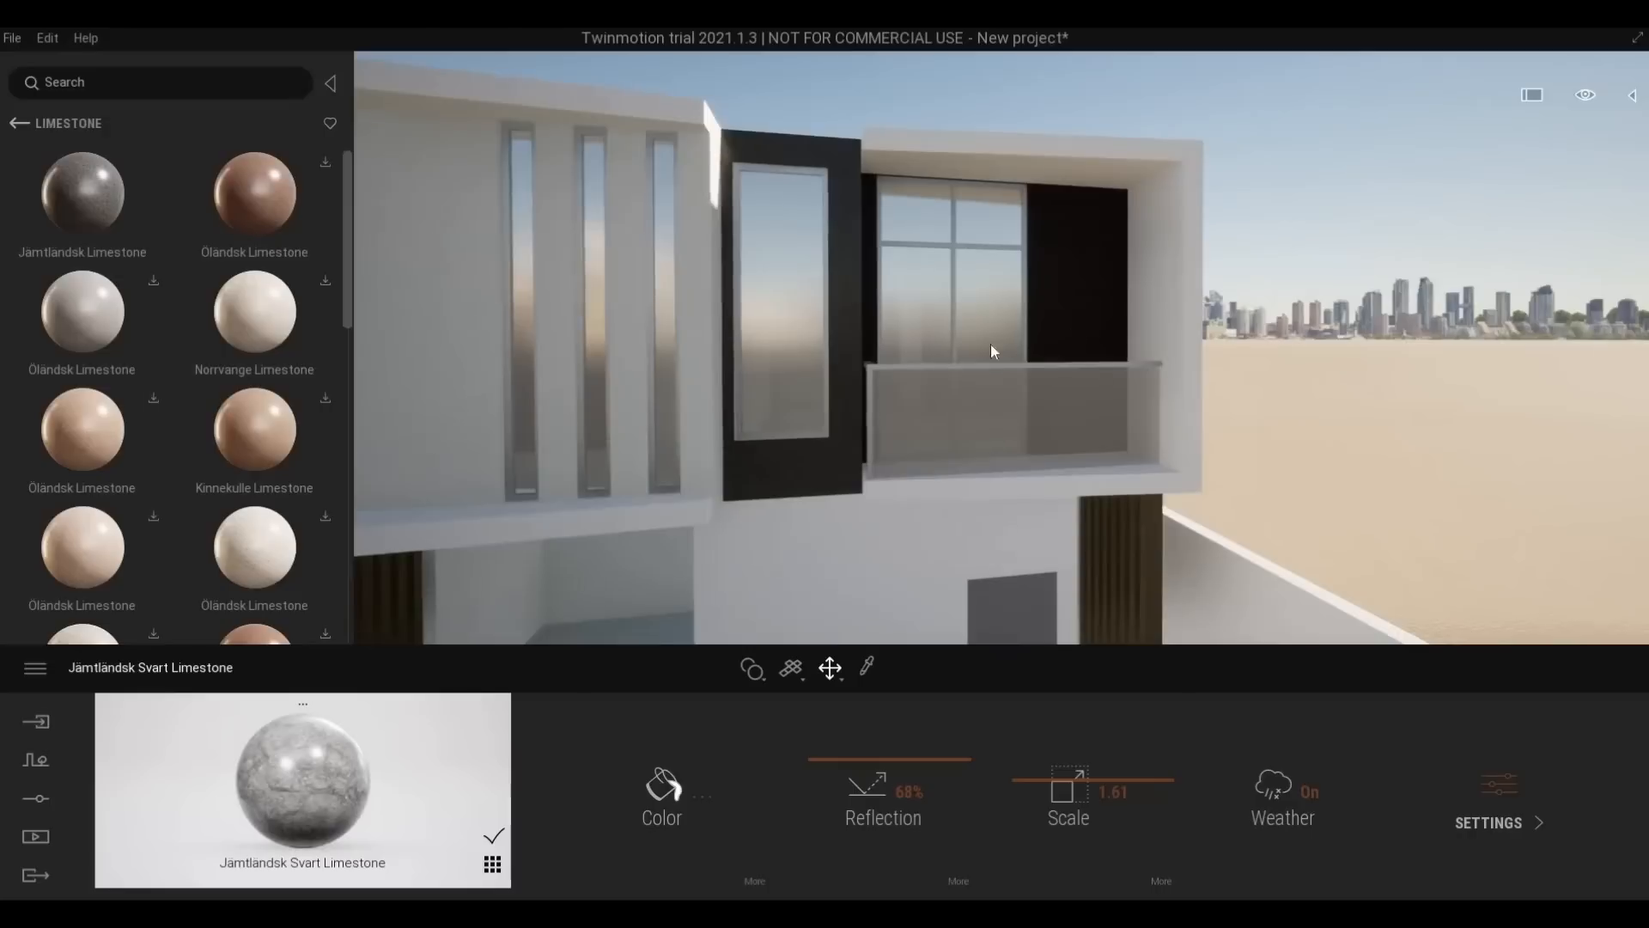
Apply Jämtländsk Limestone to the recessed upper wall around the three narrow vertical windows
key(a)
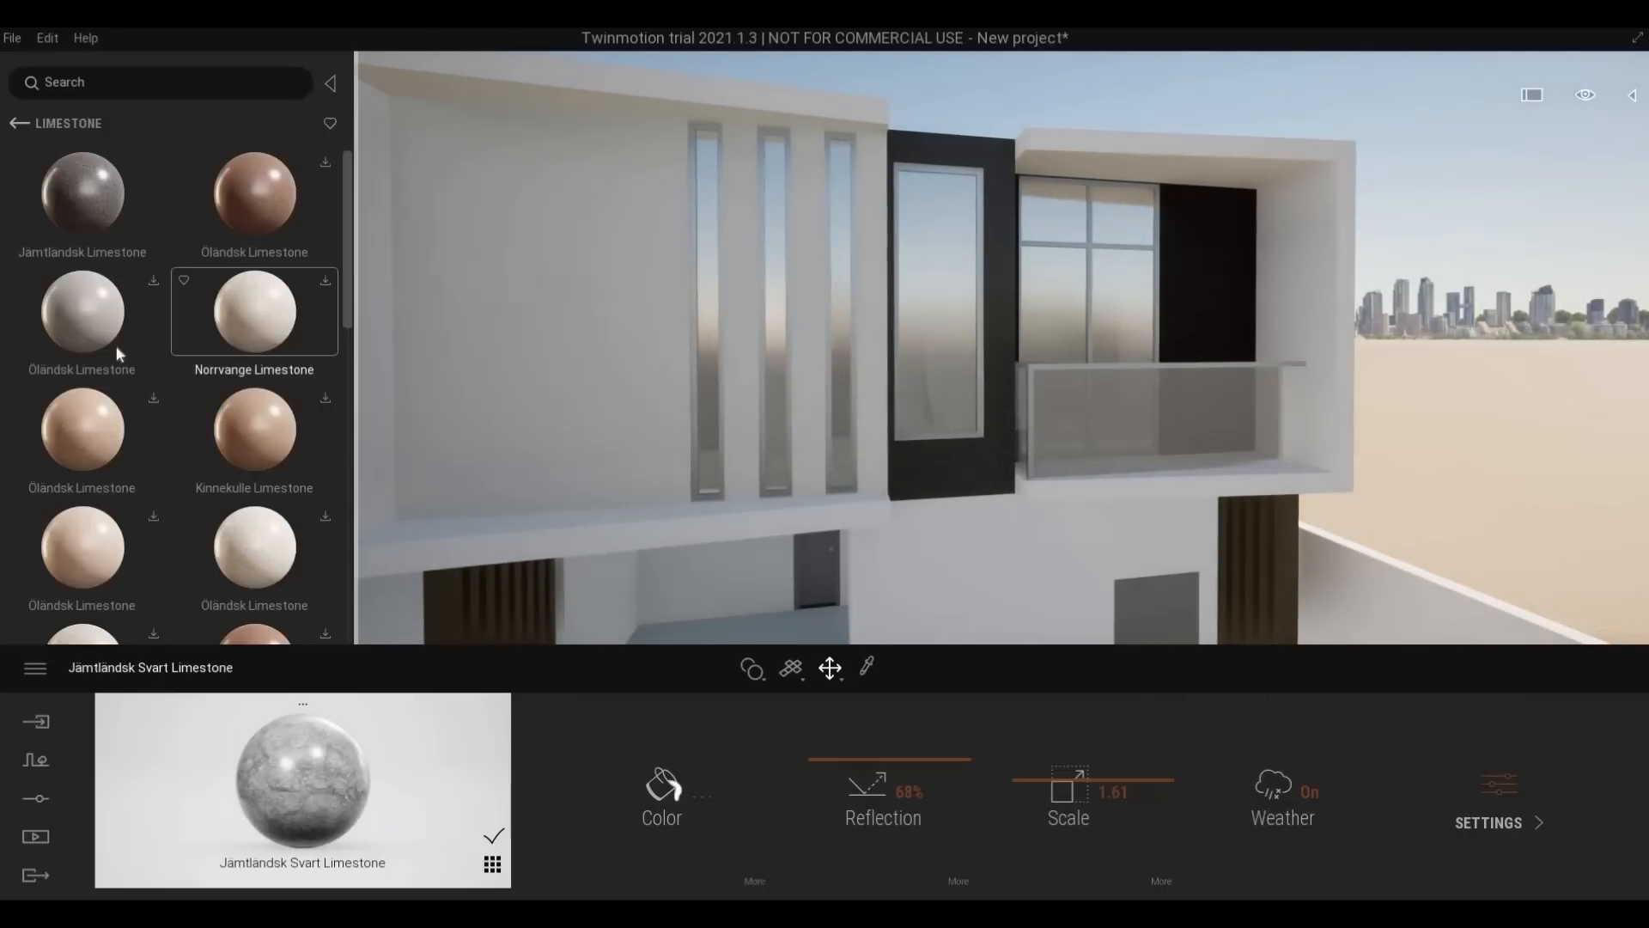
drag(121, 213, 591, 286)
key(s)
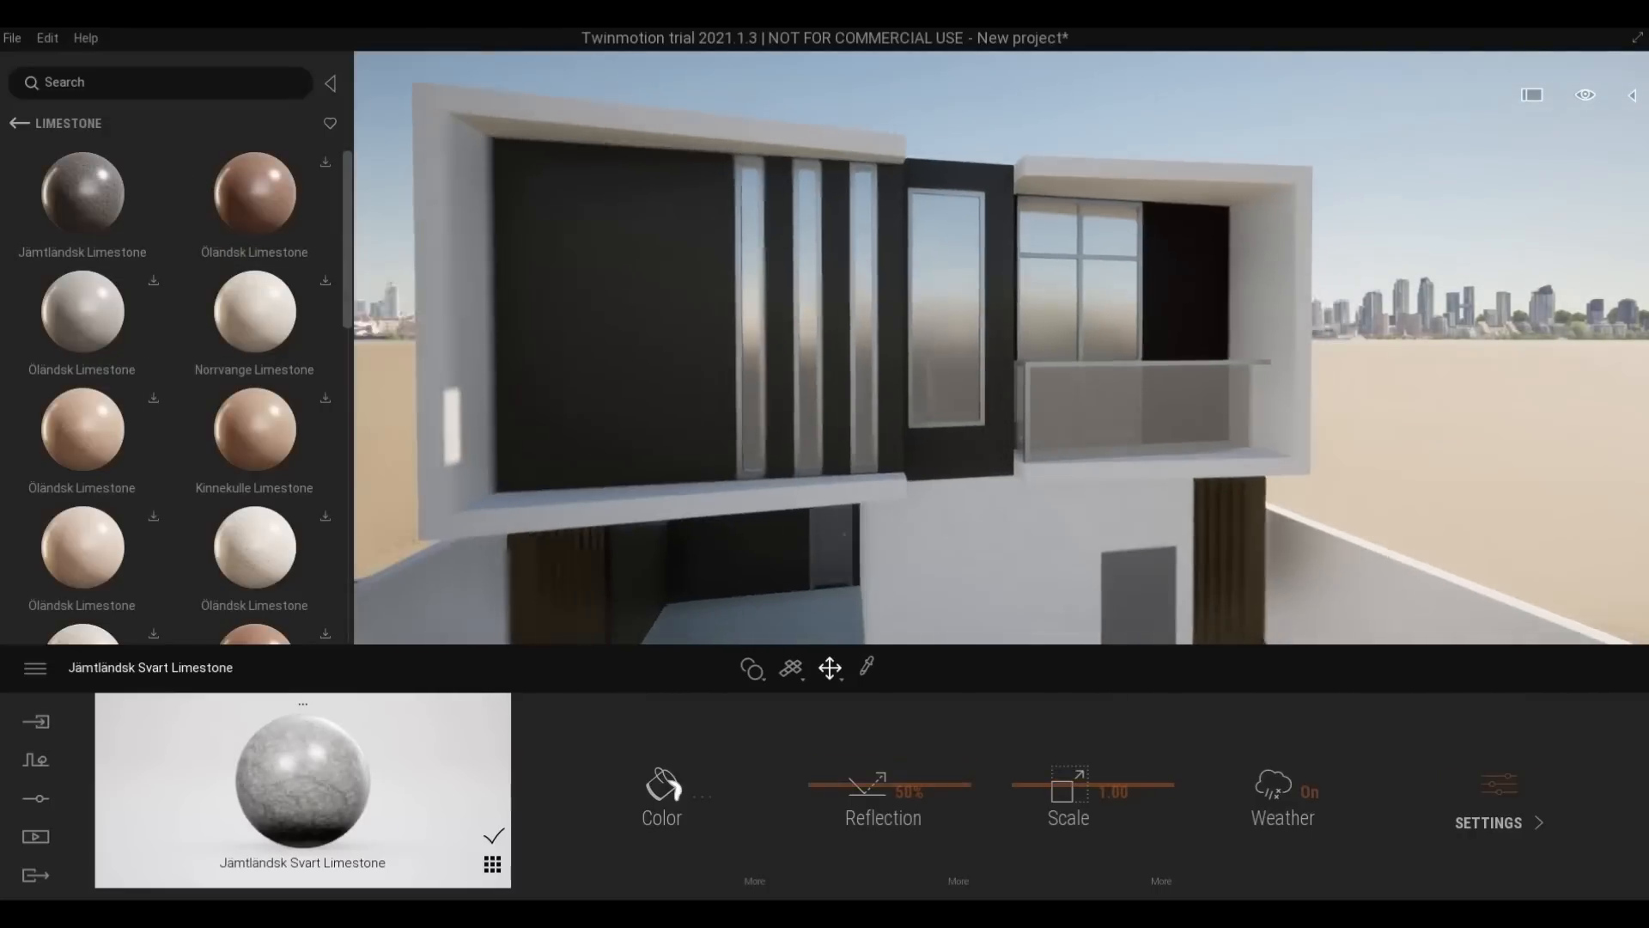
Undo the limestone applied to the recessed upper wall around the three narrow vertical windows
mouse_move(618, 358)
right_down()
mouse_move(619, 429)
mouse_move(721, 370)
mouse_move(619, 362)
right_up()
key(a)
key(e)
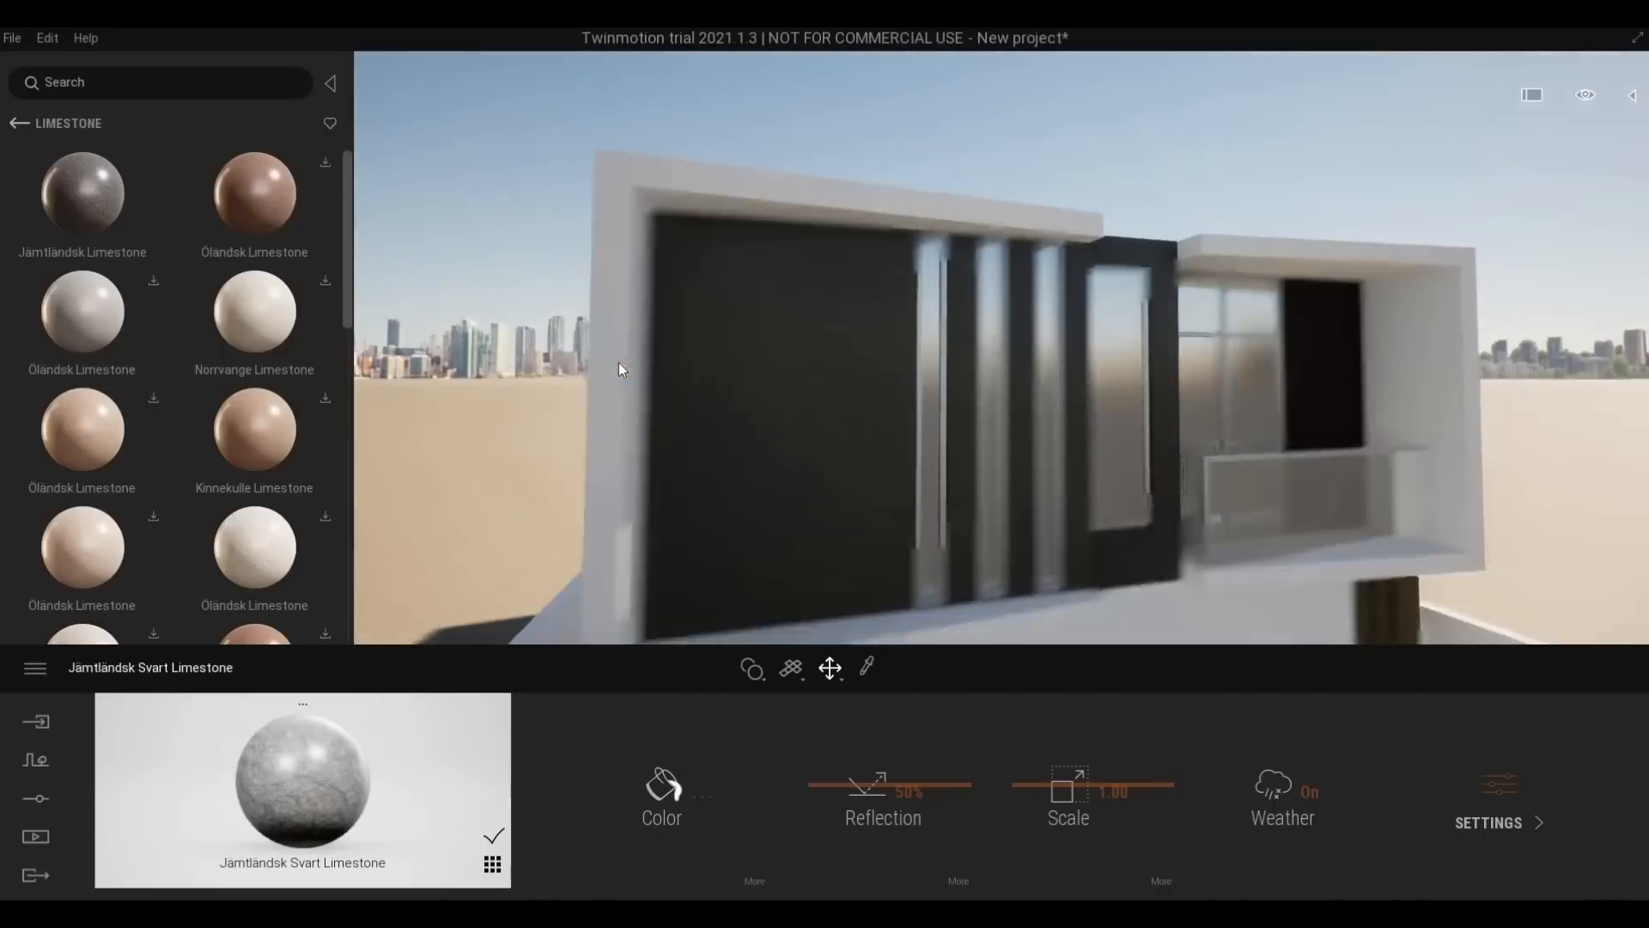
key(ctrl+z)
right_drag(644, 424, 798, 483)
key(w)
key(s)
key(s)
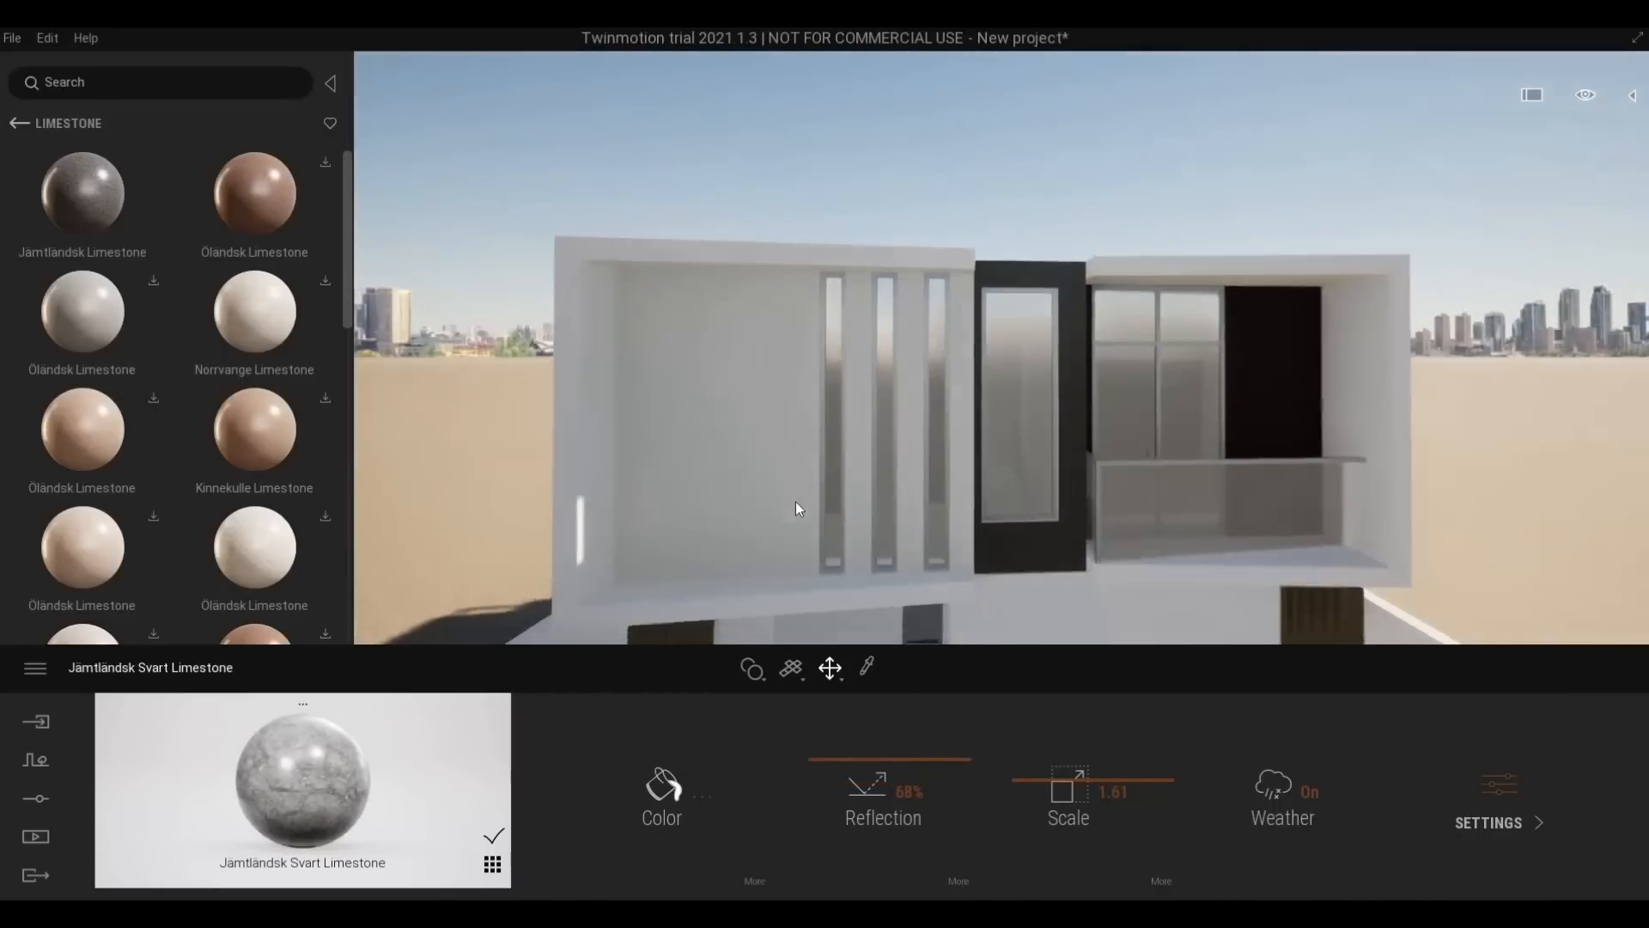
Inspect the recessed upper wall from close up and the front facade from above, below and the side
key(w)
key(a)
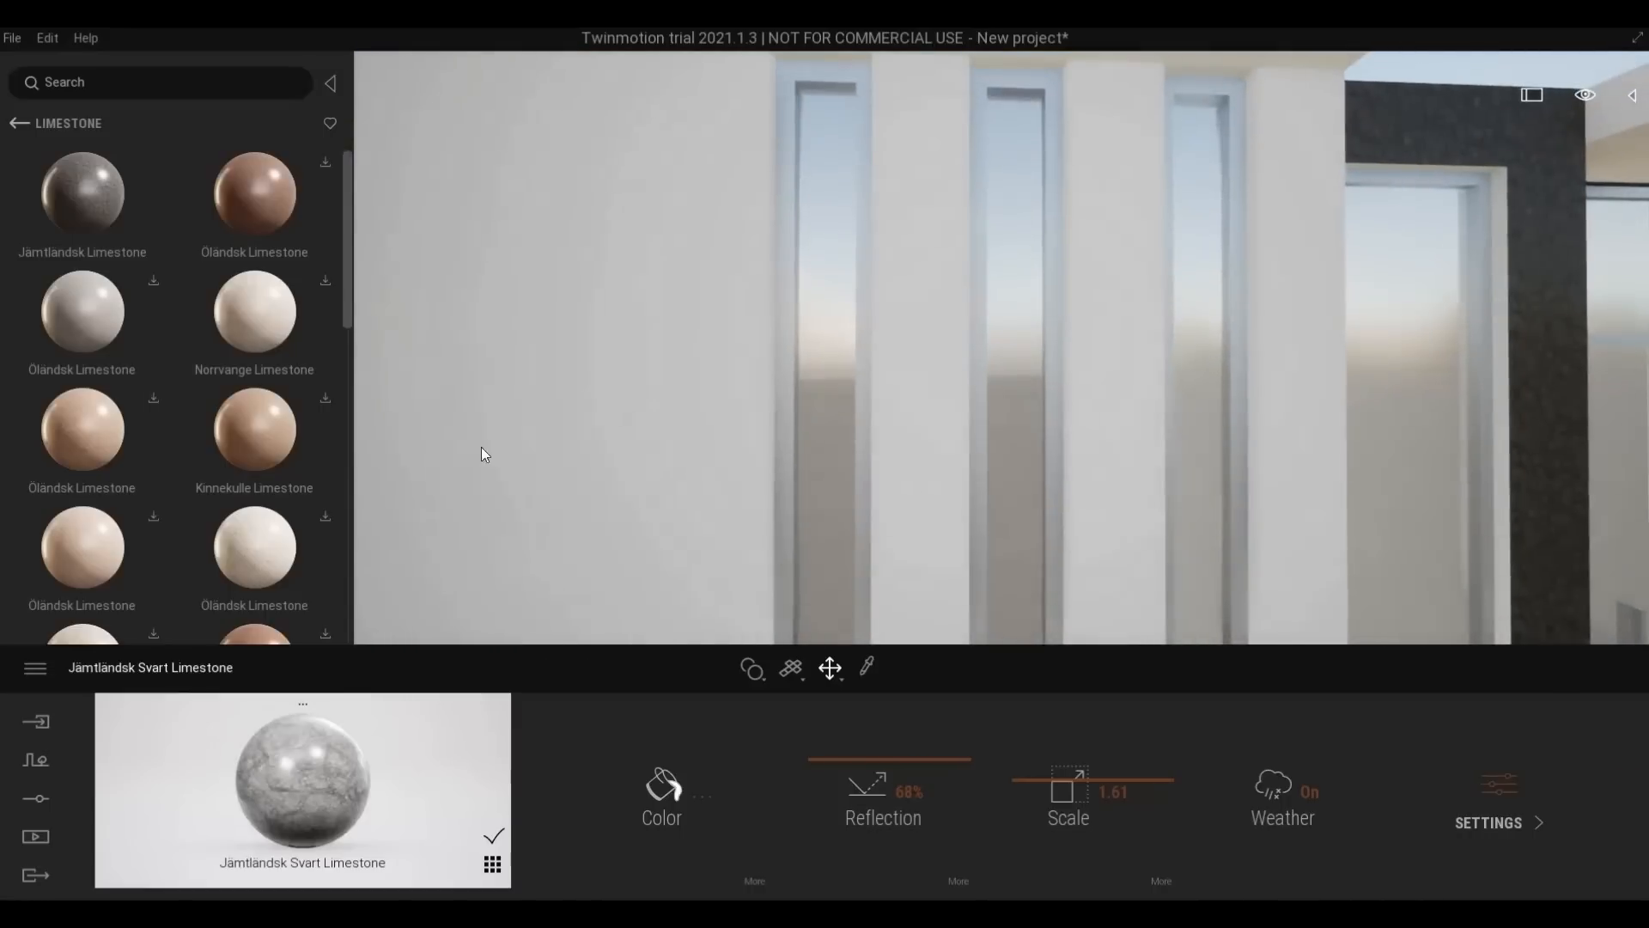
key(s)
key(s)
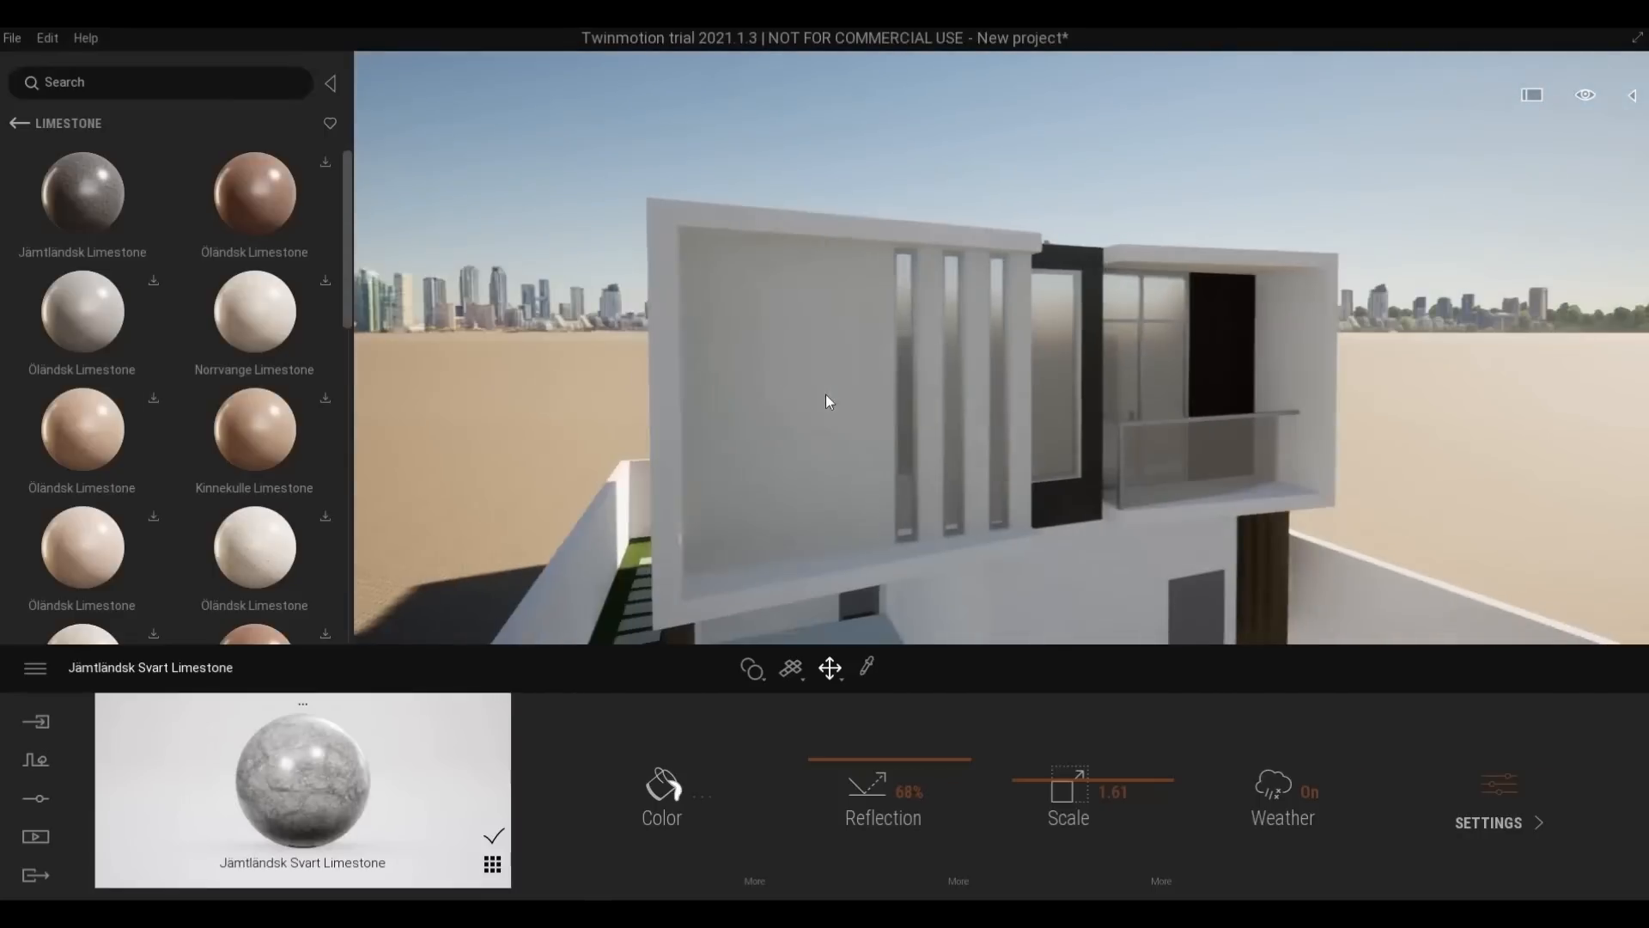
key(w)
key(d)
key(q)
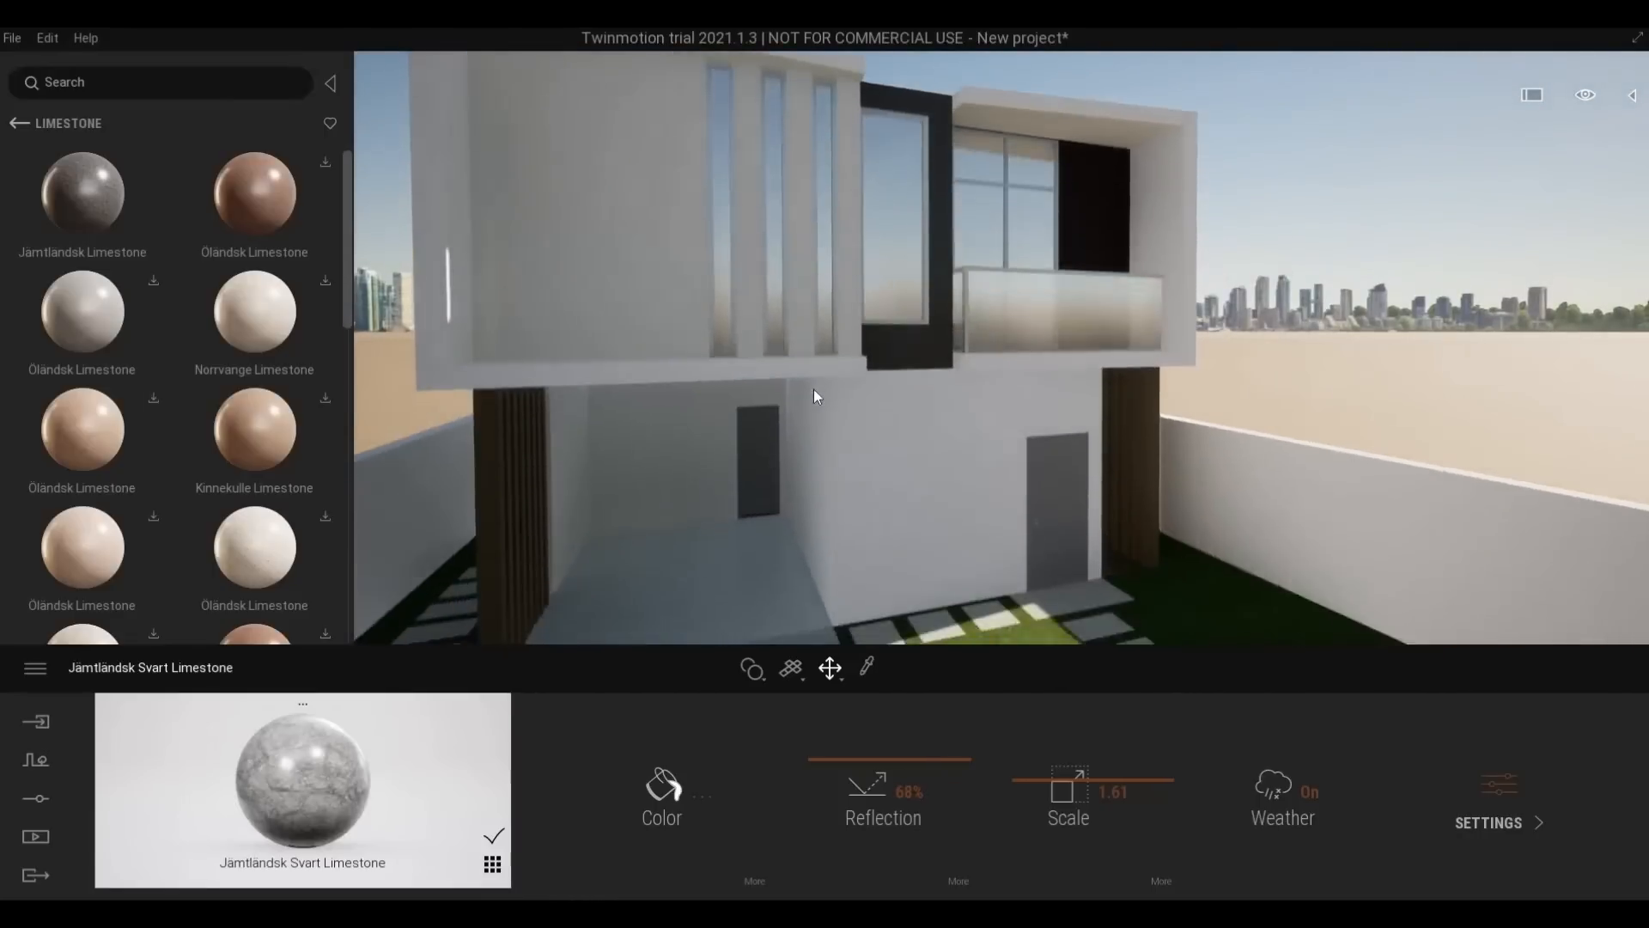
key(e)
key(a)
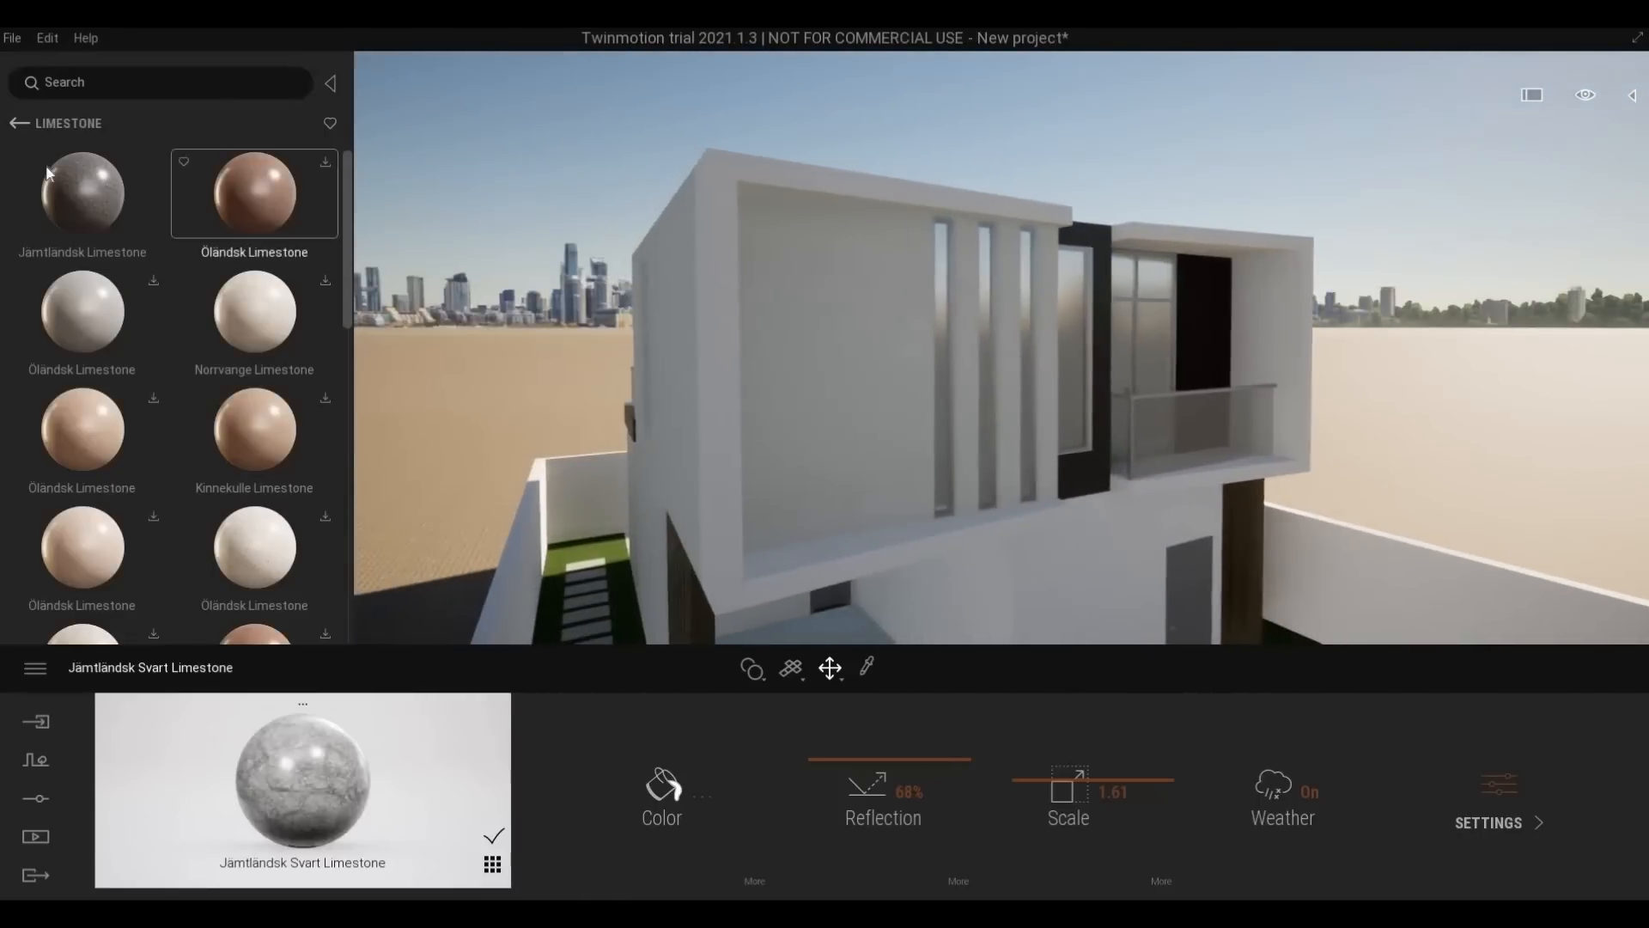
Go back to the Megascans surface categories and look through them for a facade material
click(19, 126)
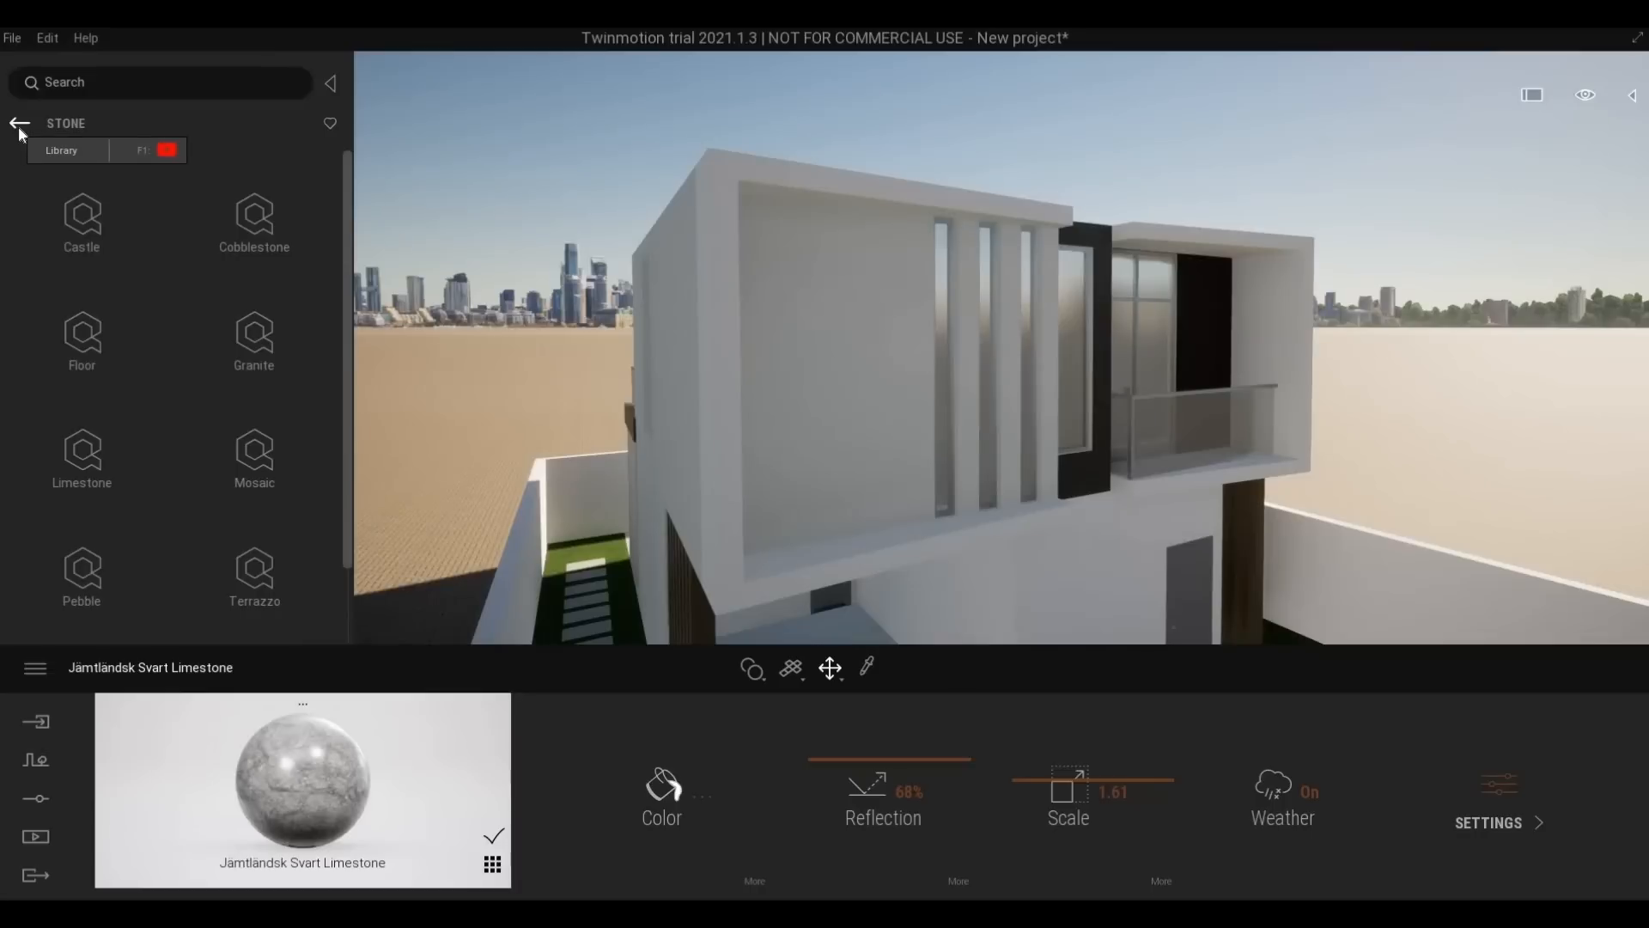
click(19, 126)
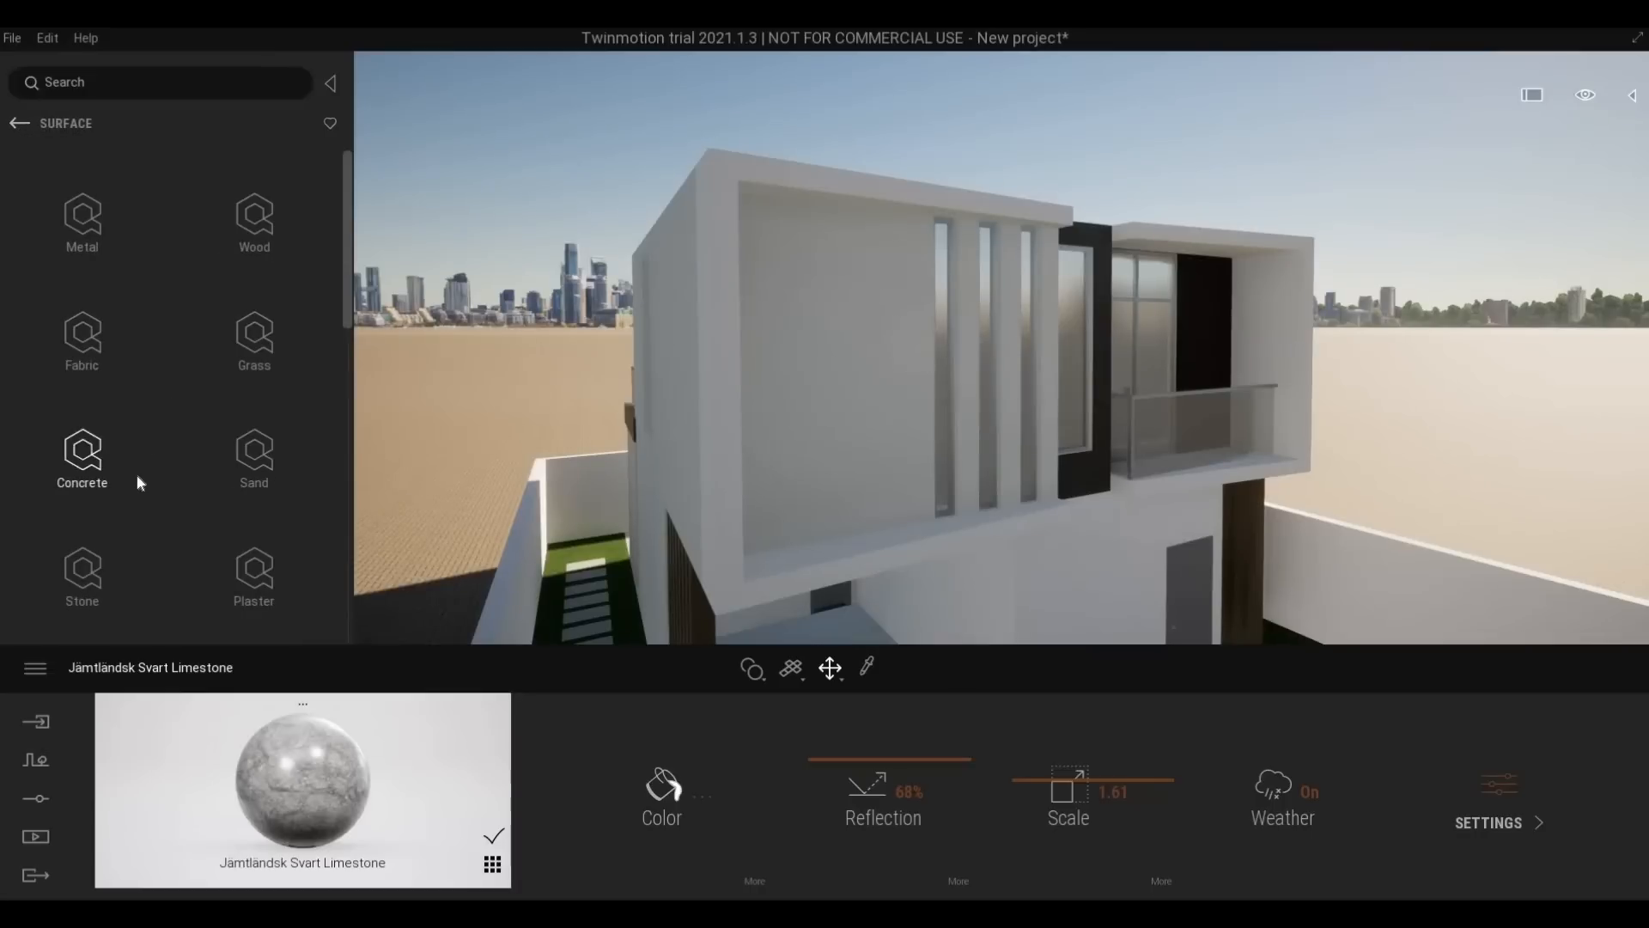
scroll(137, 483, down, 2)
scroll(153, 528, down, 3)
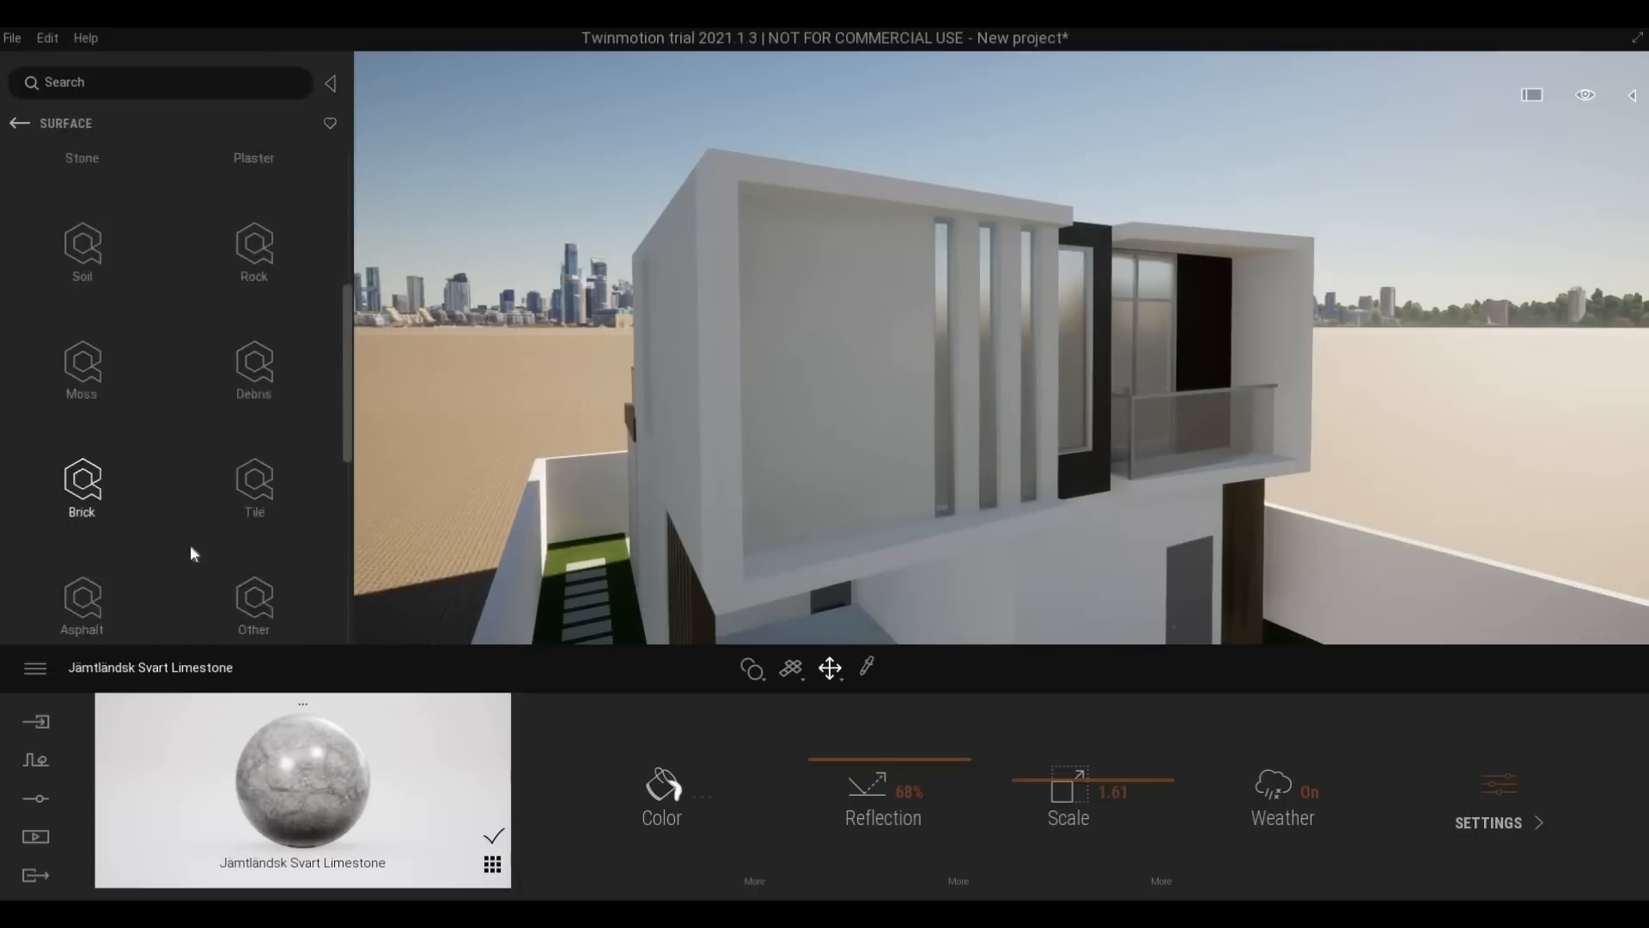
scroll(303, 585, down, 4)
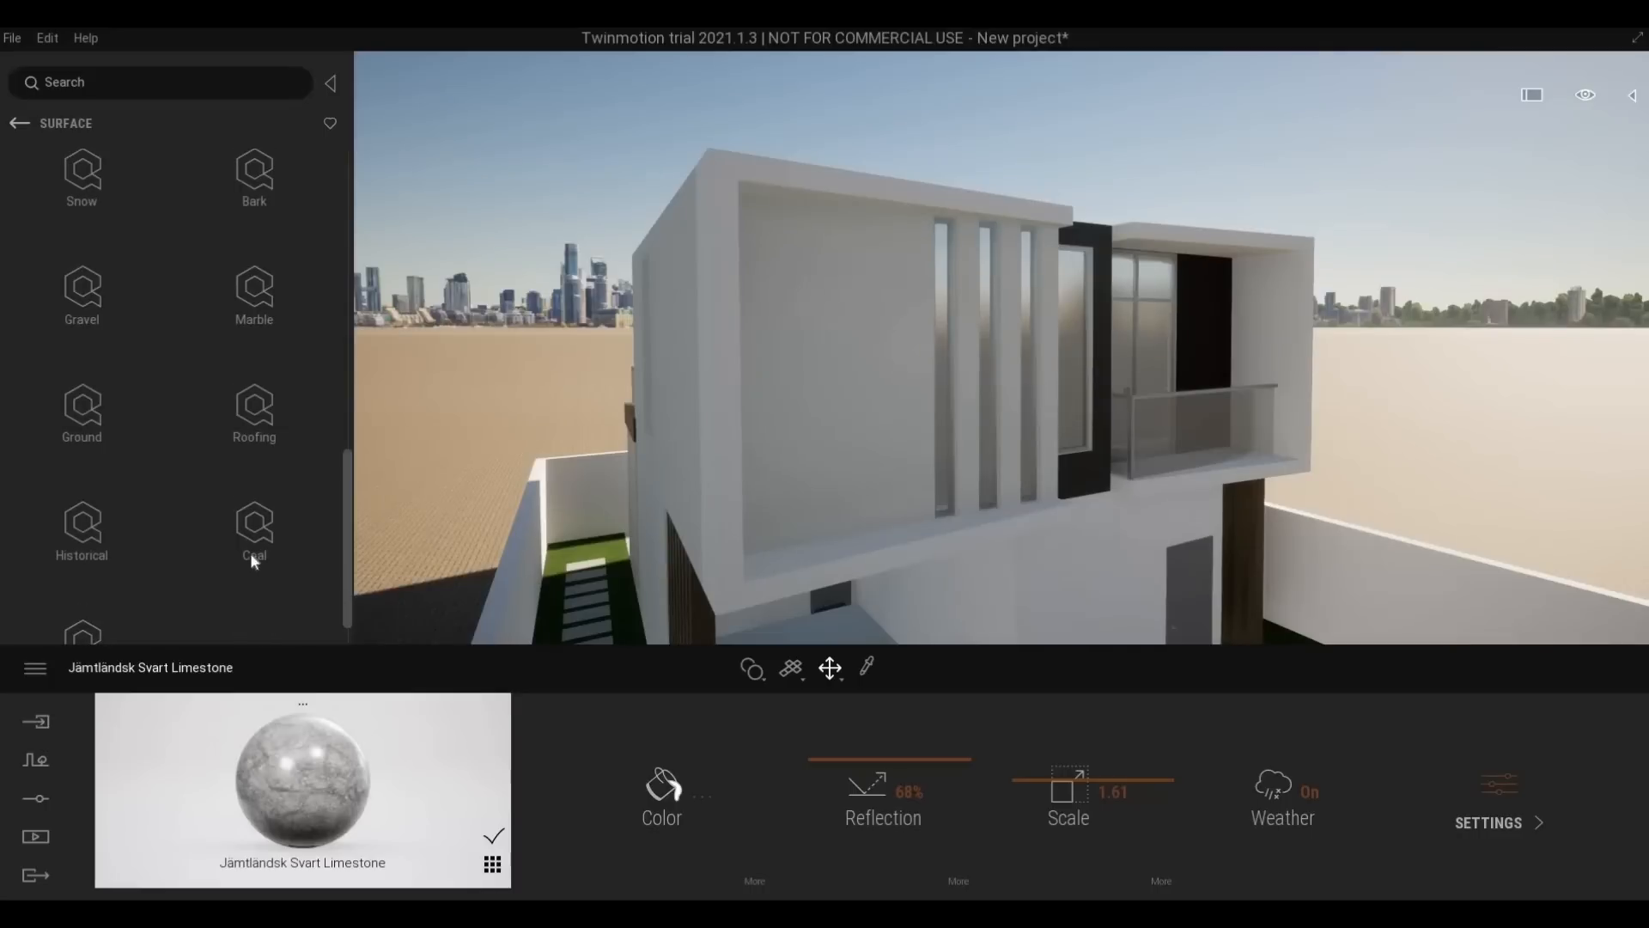
scroll(250, 553, down, 3)
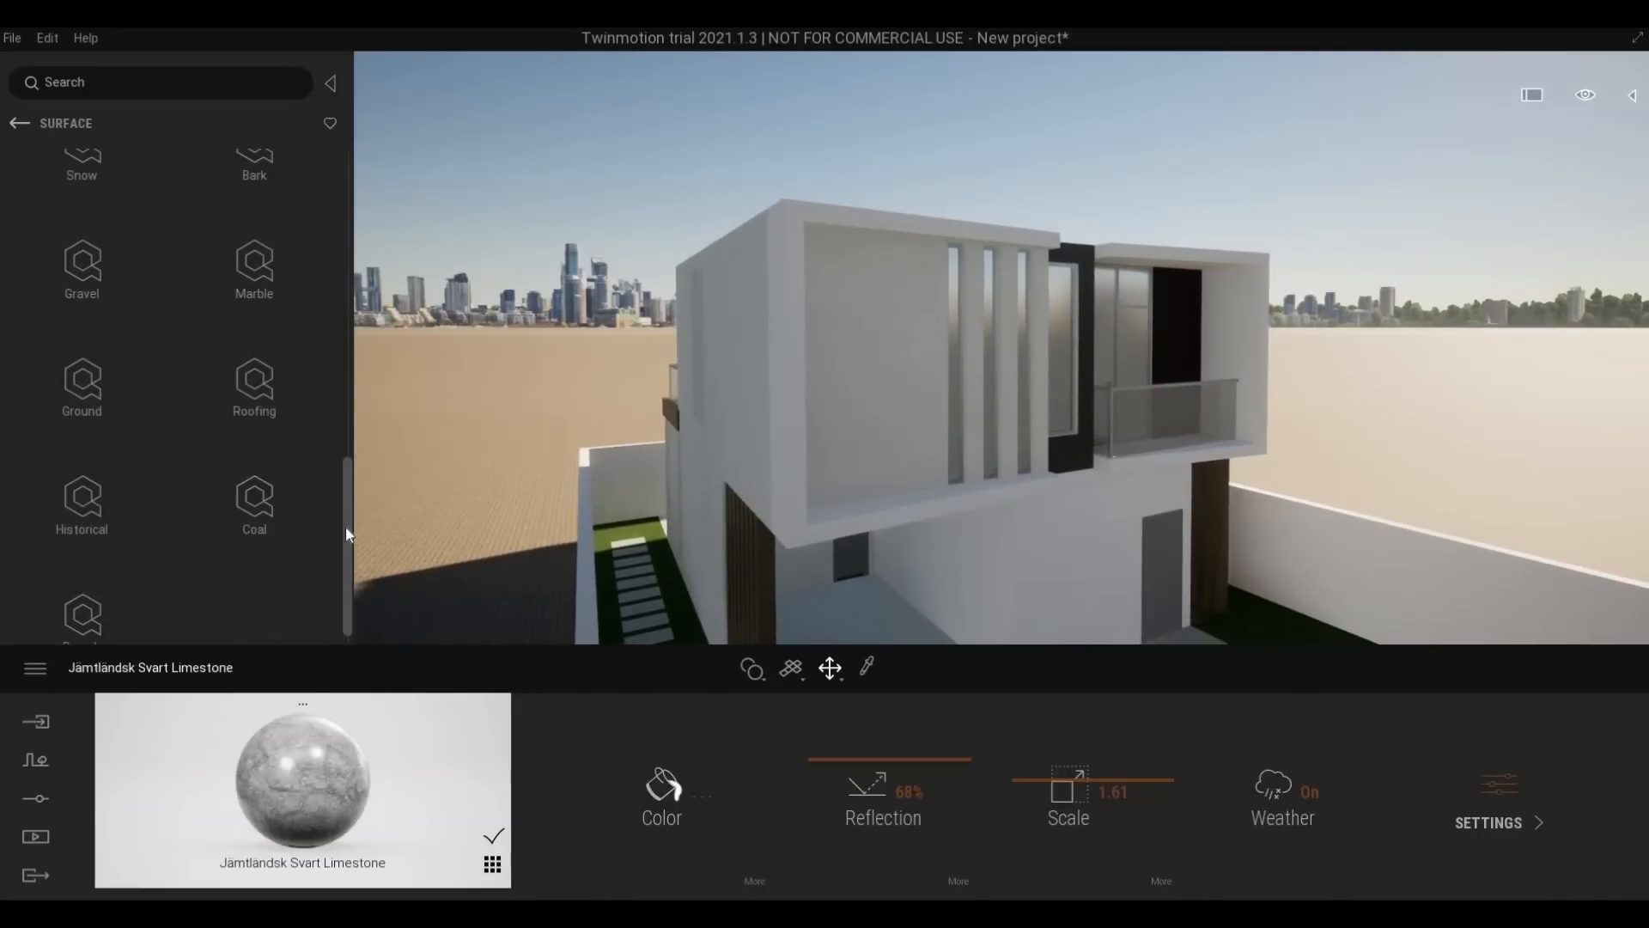
scroll(345, 541, up, 2)
scroll(345, 571, down, 2)
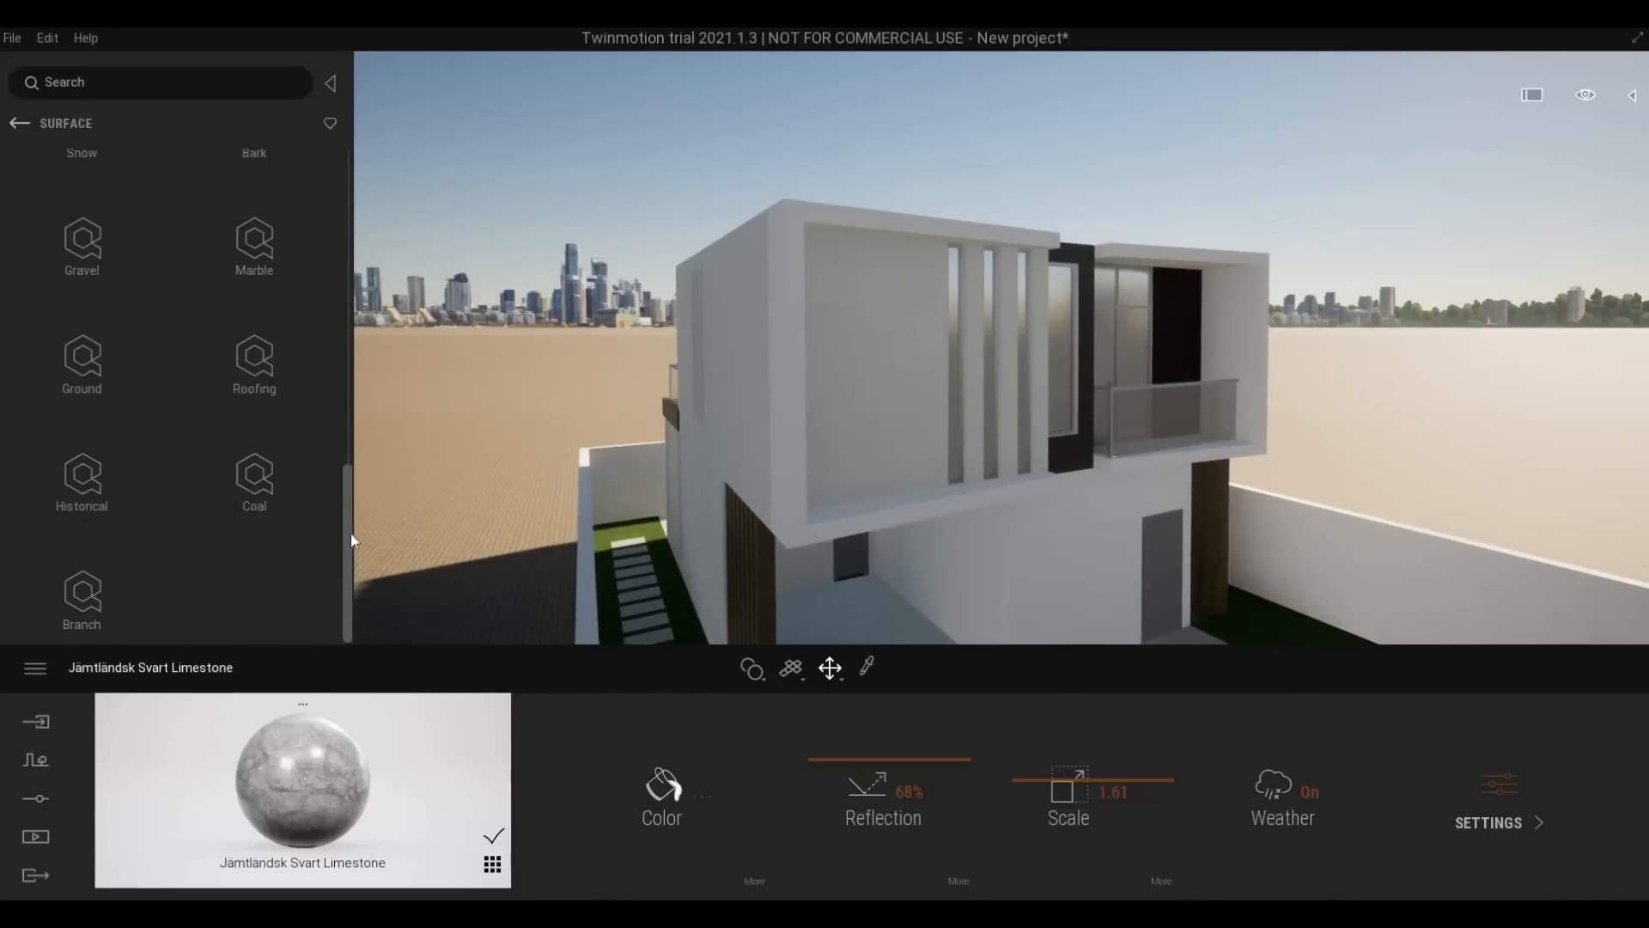
scroll(350, 533, up, 3)
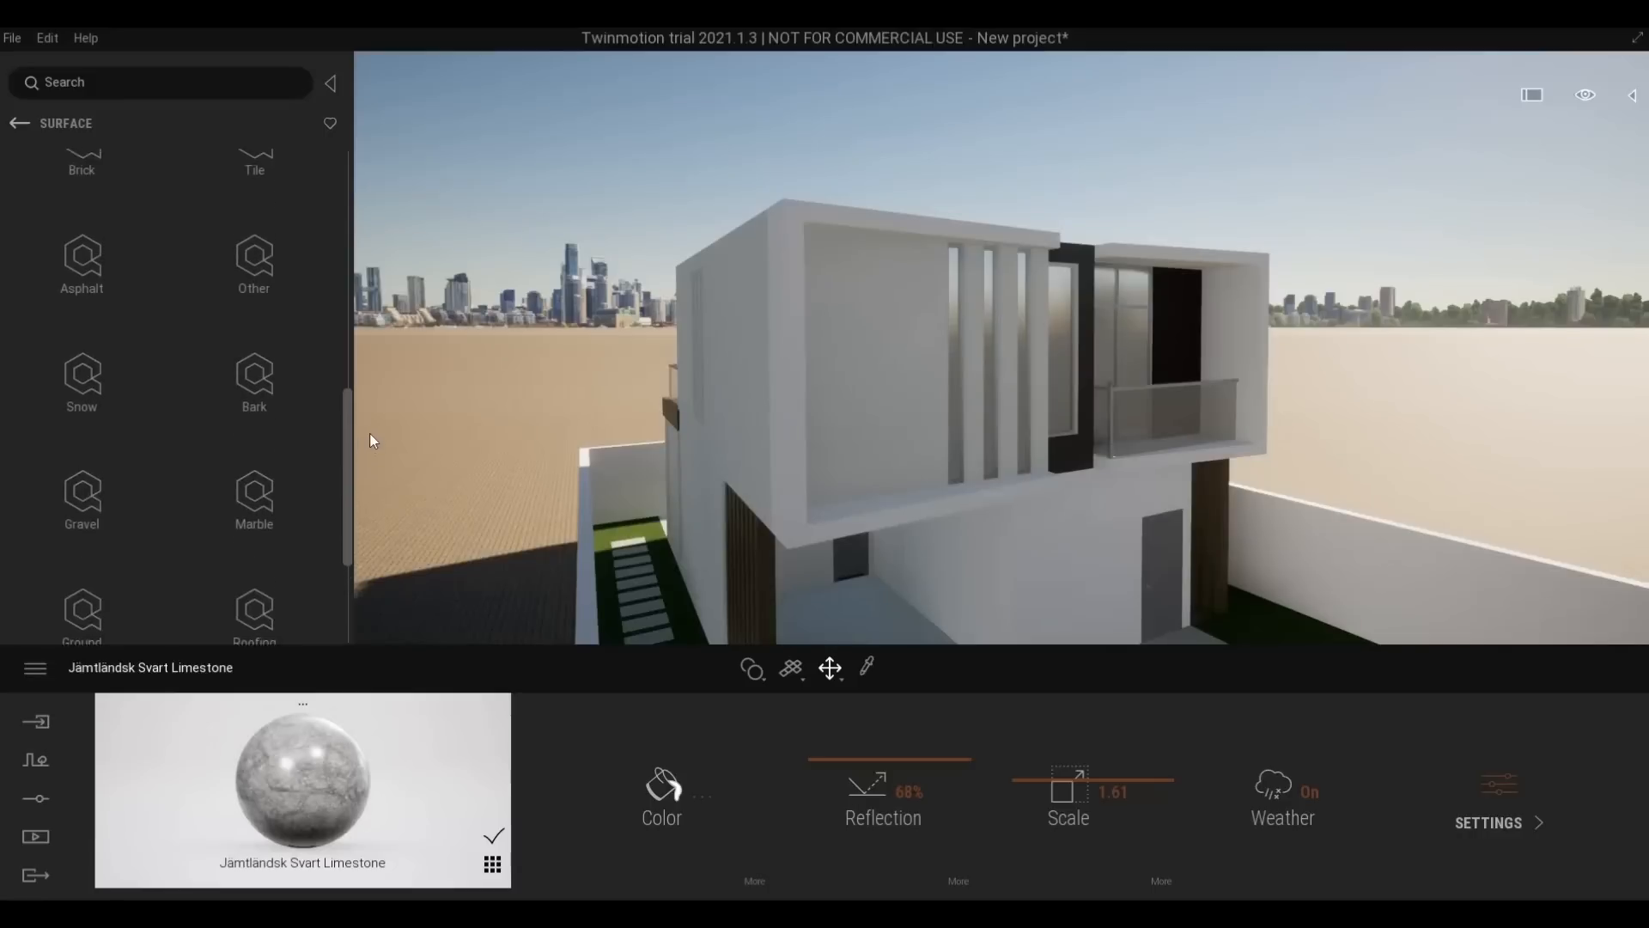
drag(370, 433, 402, 229)
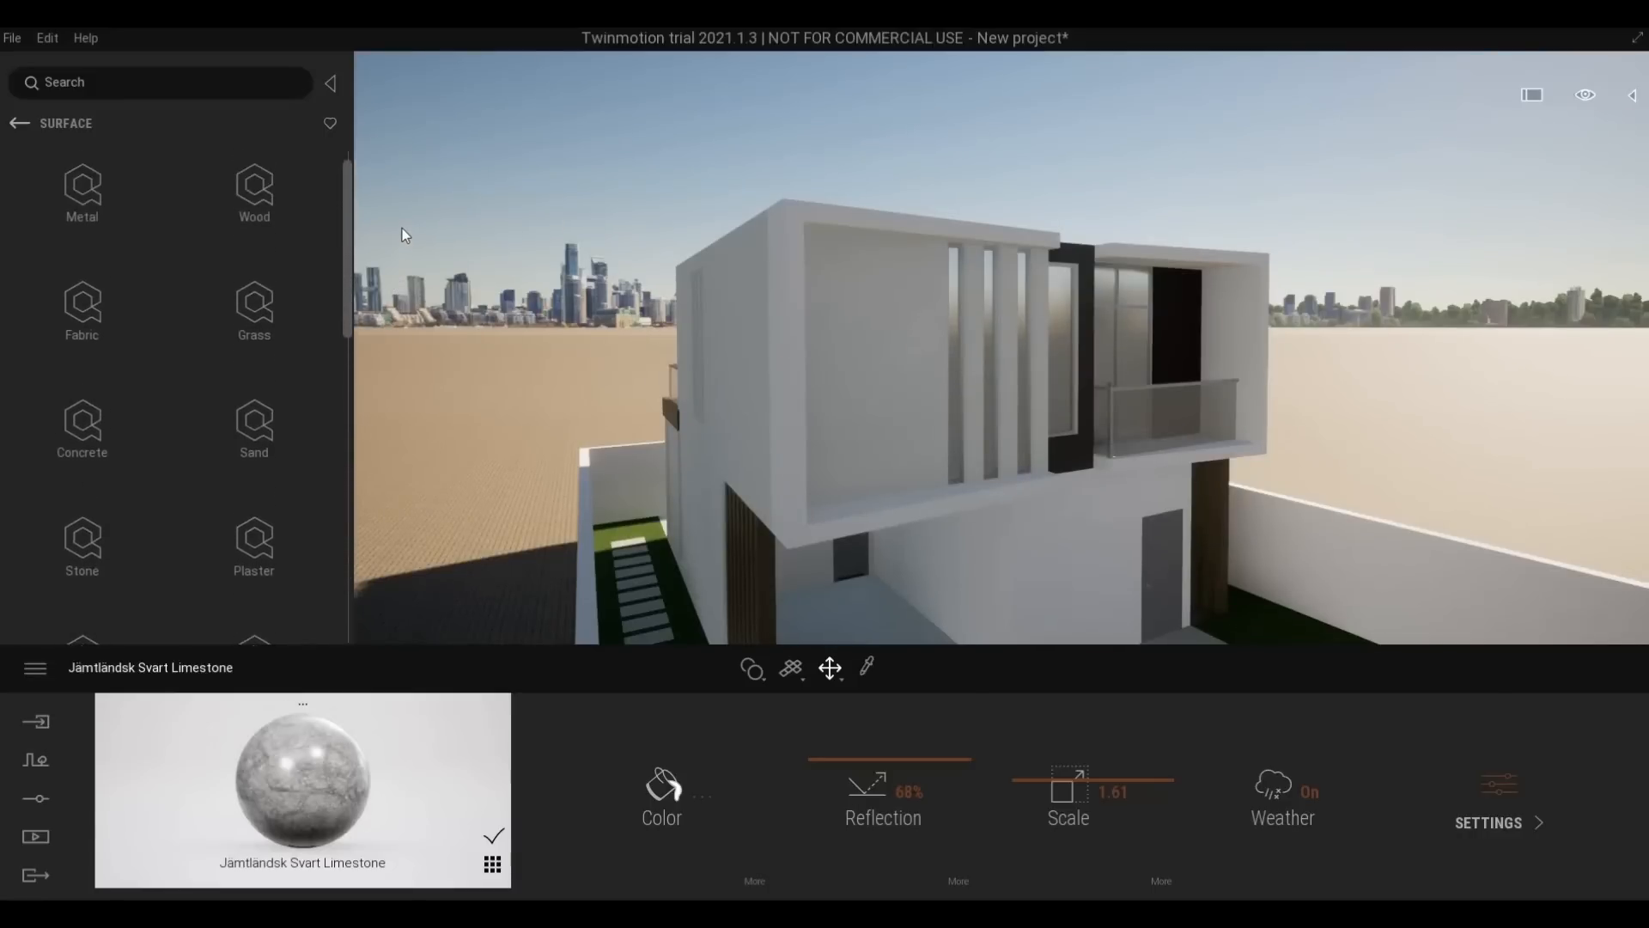
Open the Painted materials of the Plaster category and look through them while viewing the lower facade
scroll(265, 419, down, 2)
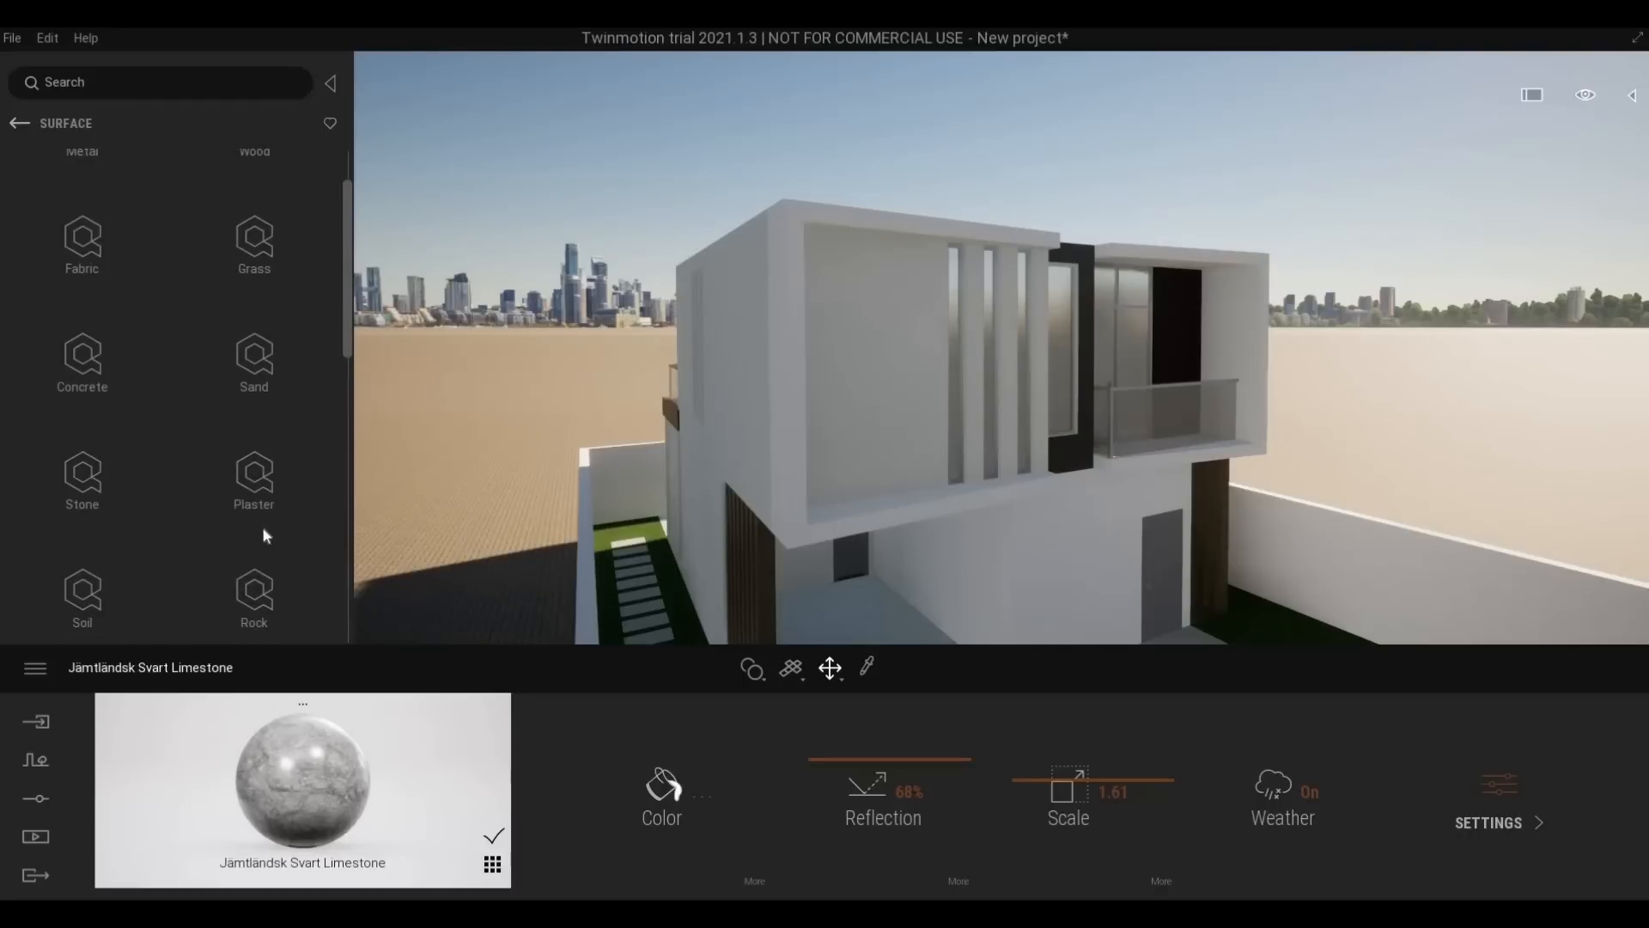
click(254, 474)
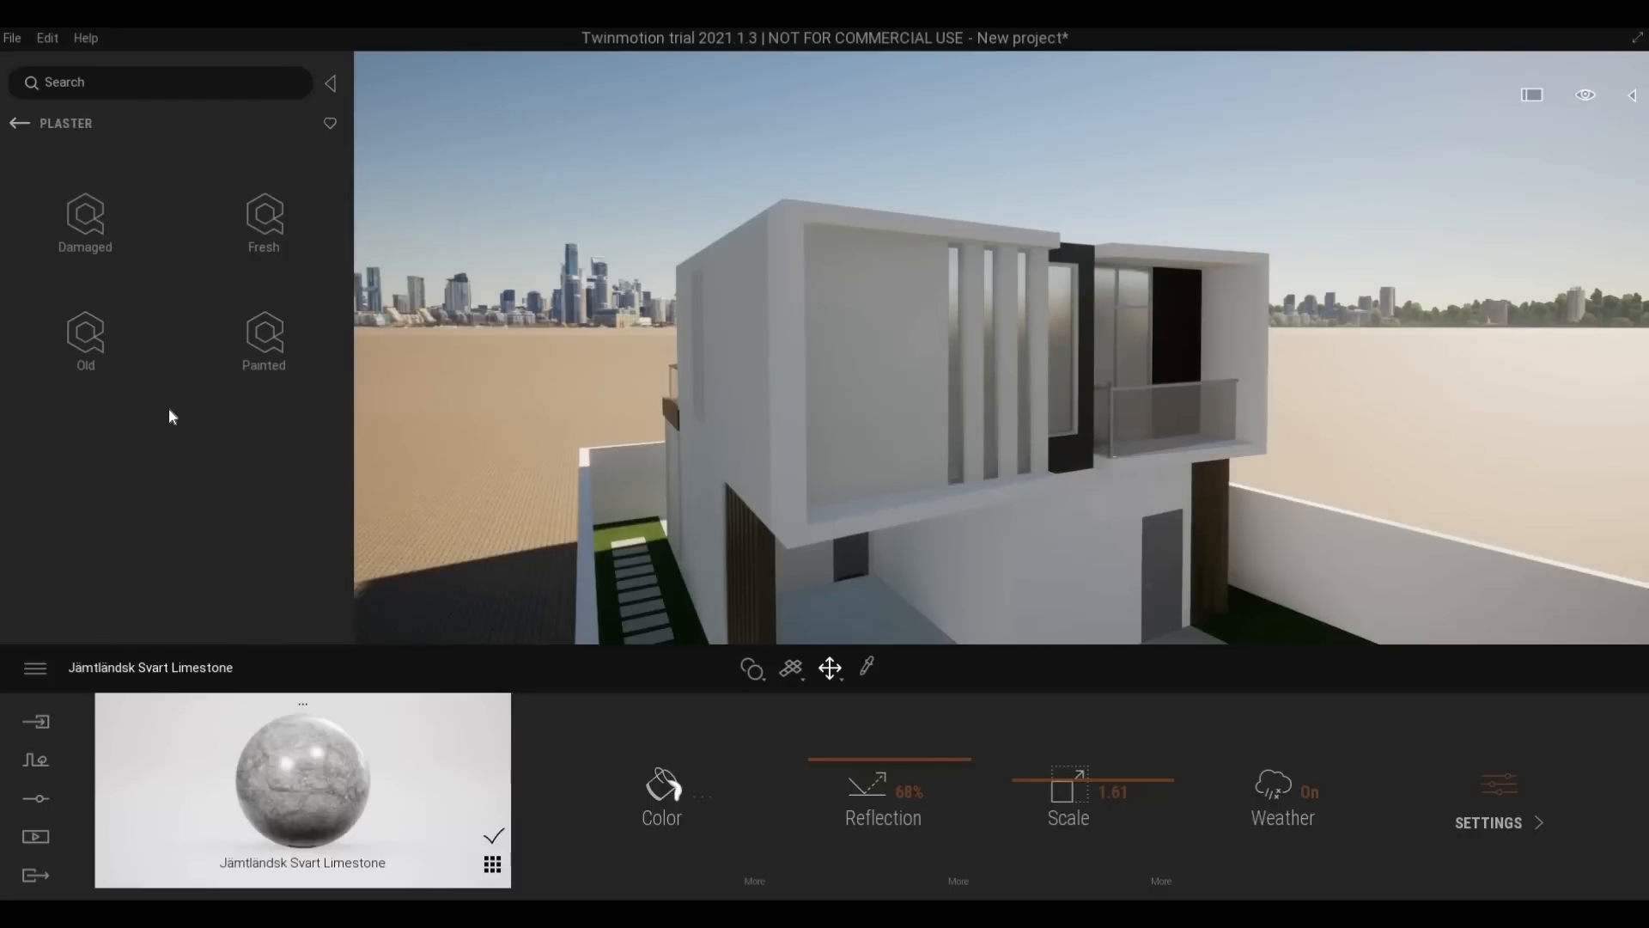
click(260, 340)
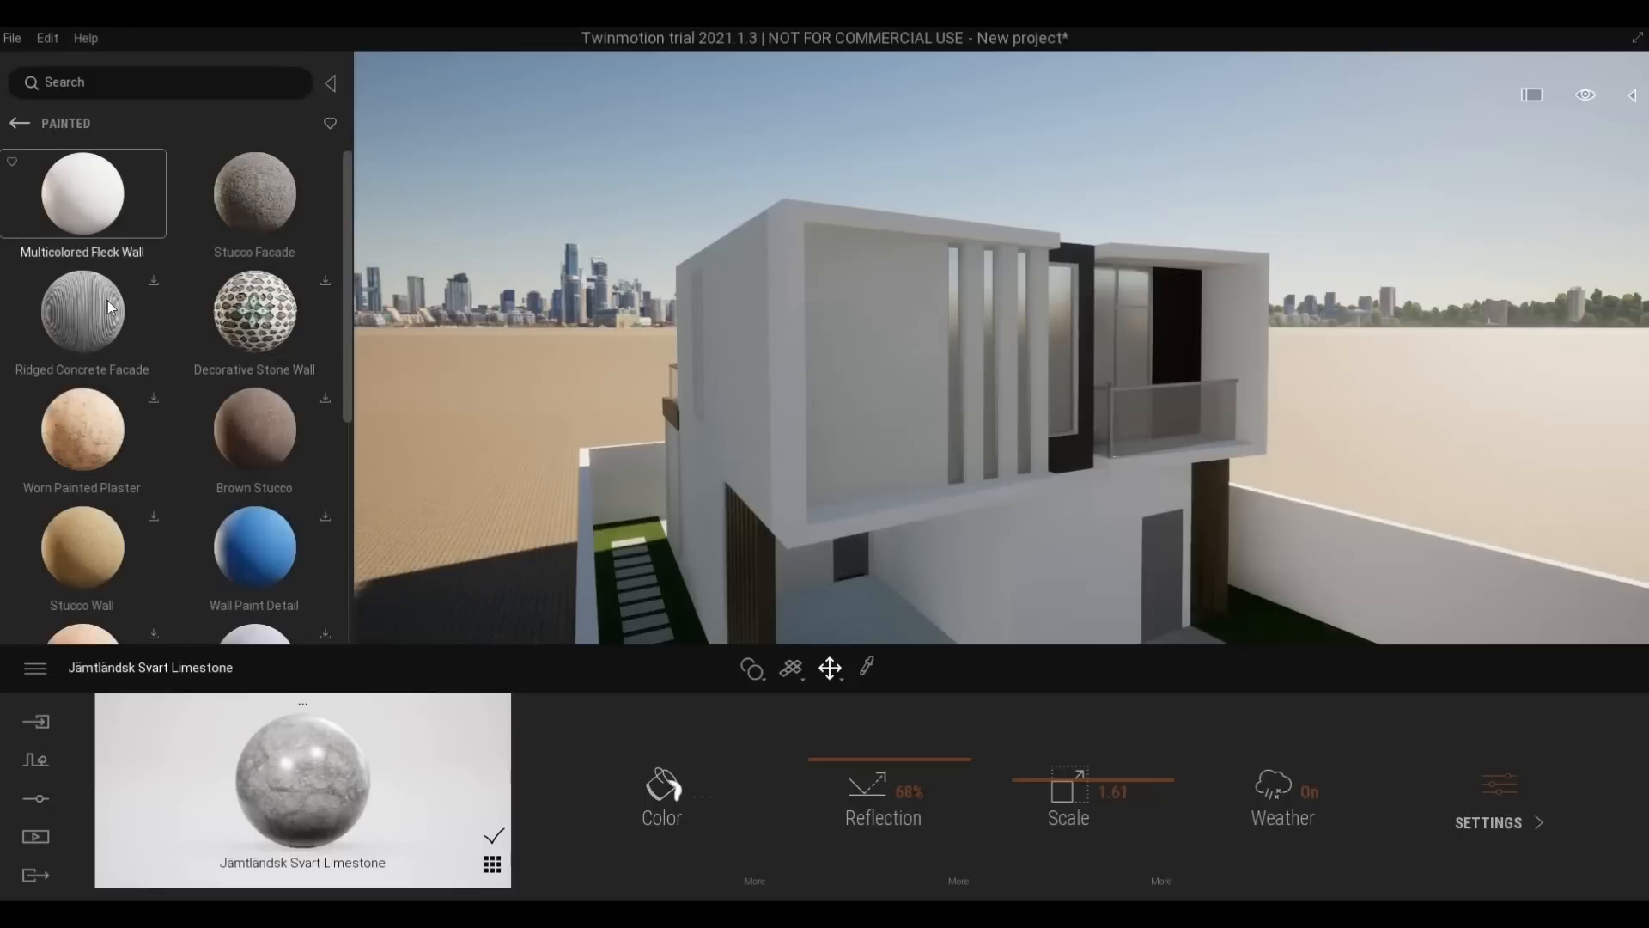
key(d)
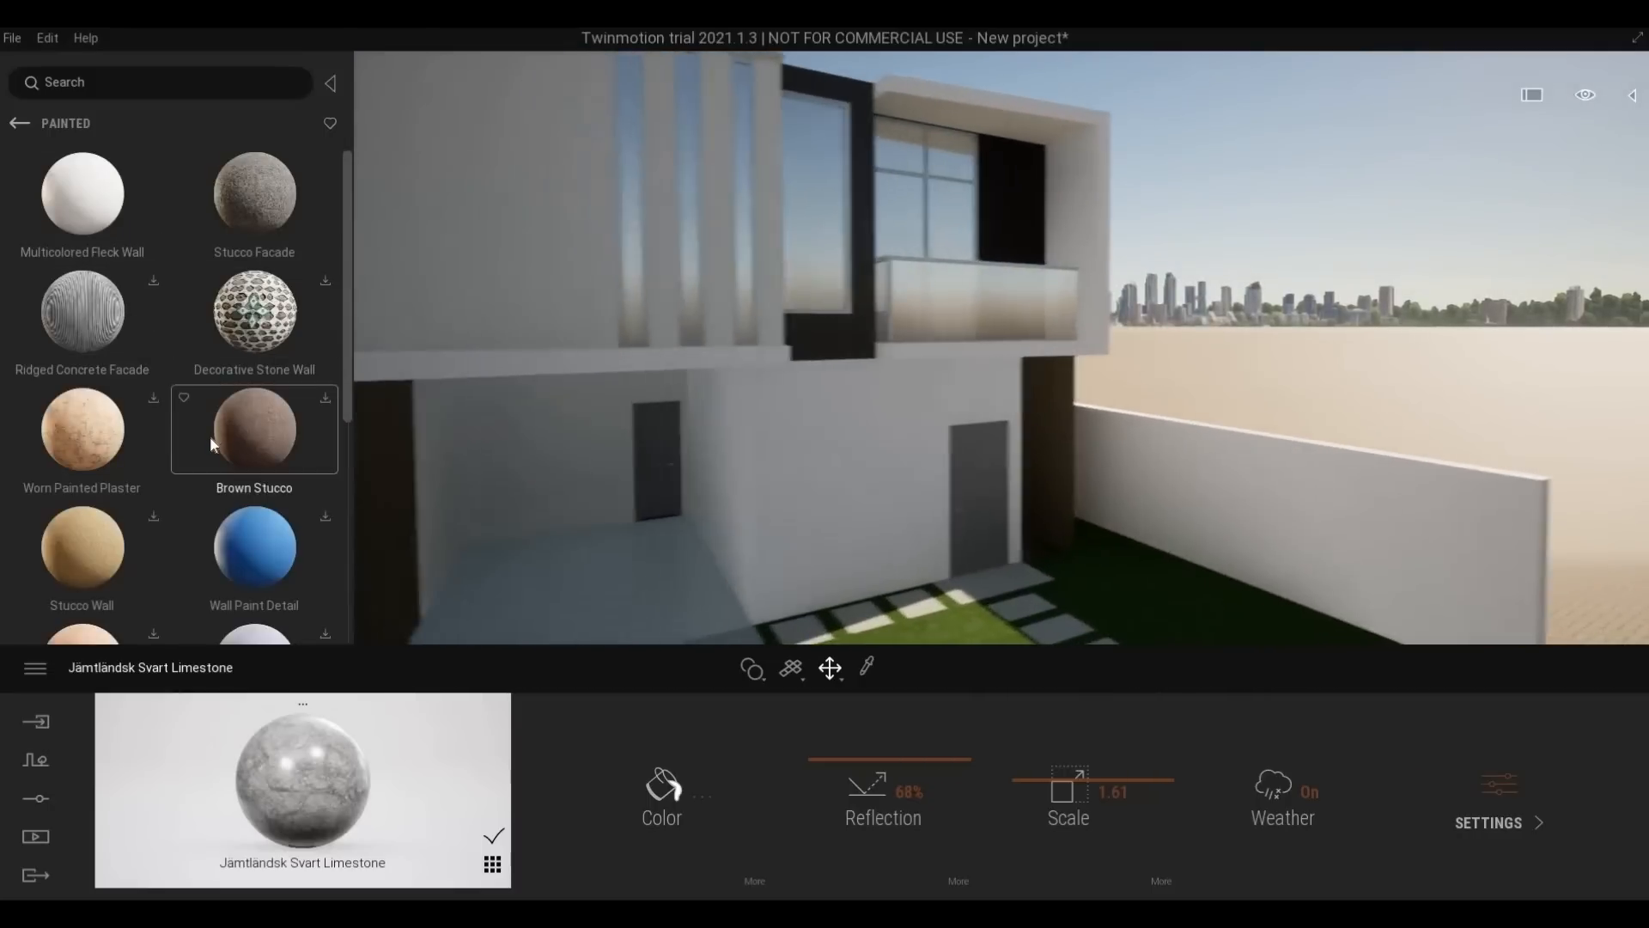
scroll(209, 435, down, 2)
scroll(212, 444, down, 1)
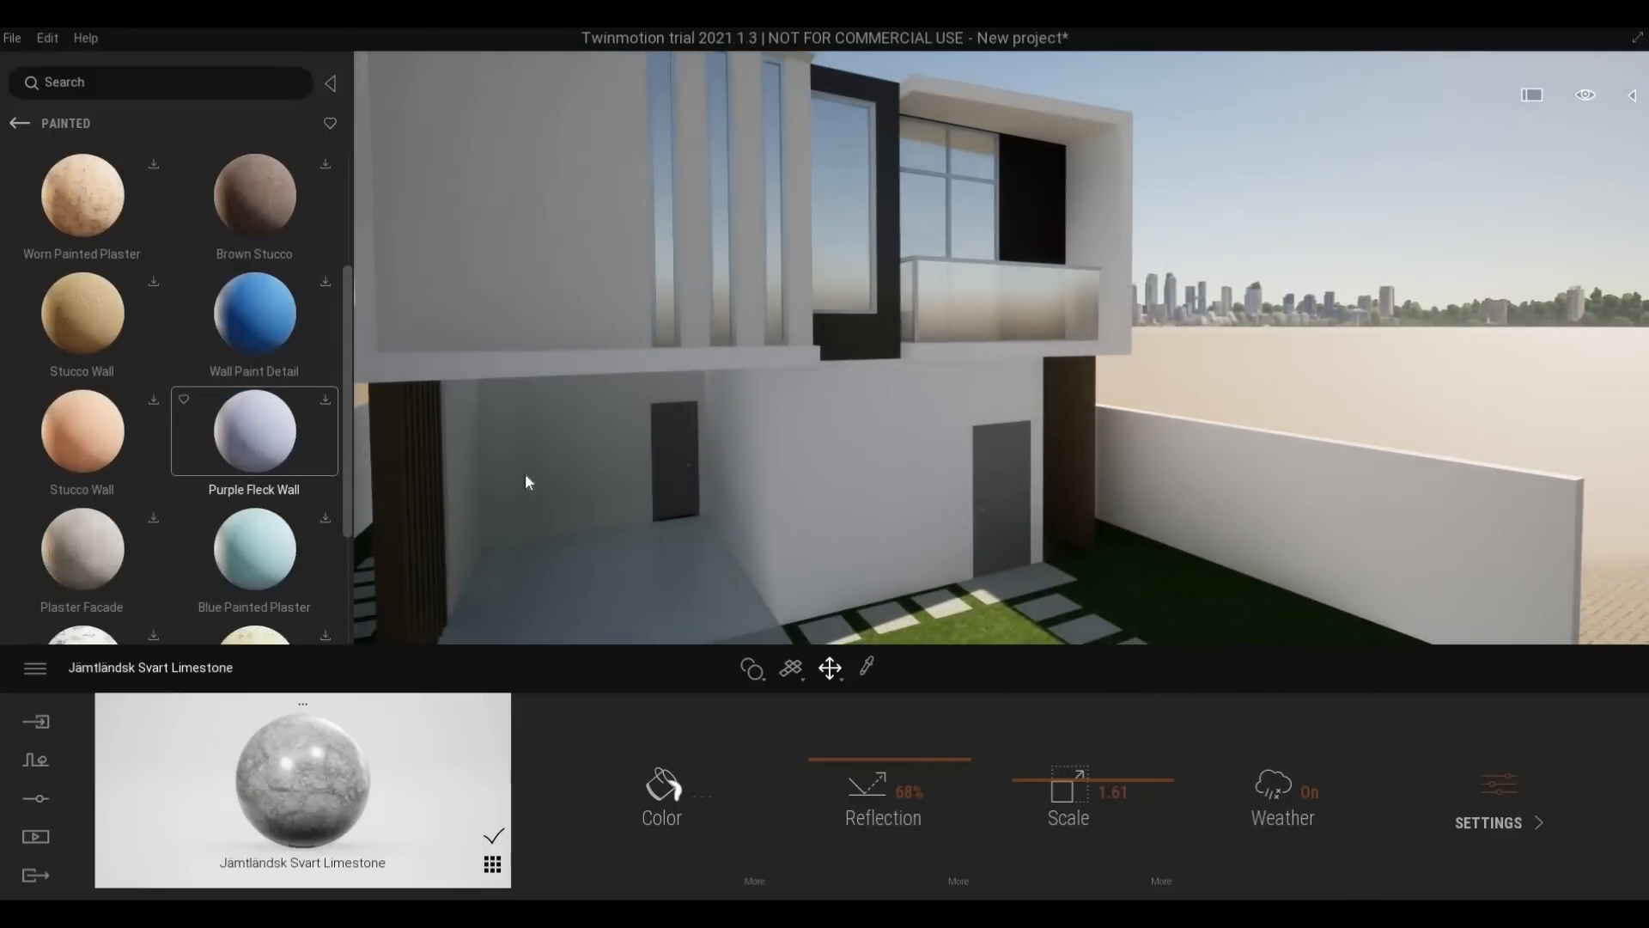
Pick the Damp-proofing material of the upper floor's protruding frame and darken its colour to light grey
key(s)
key(a)
key(e)
click(869, 658)
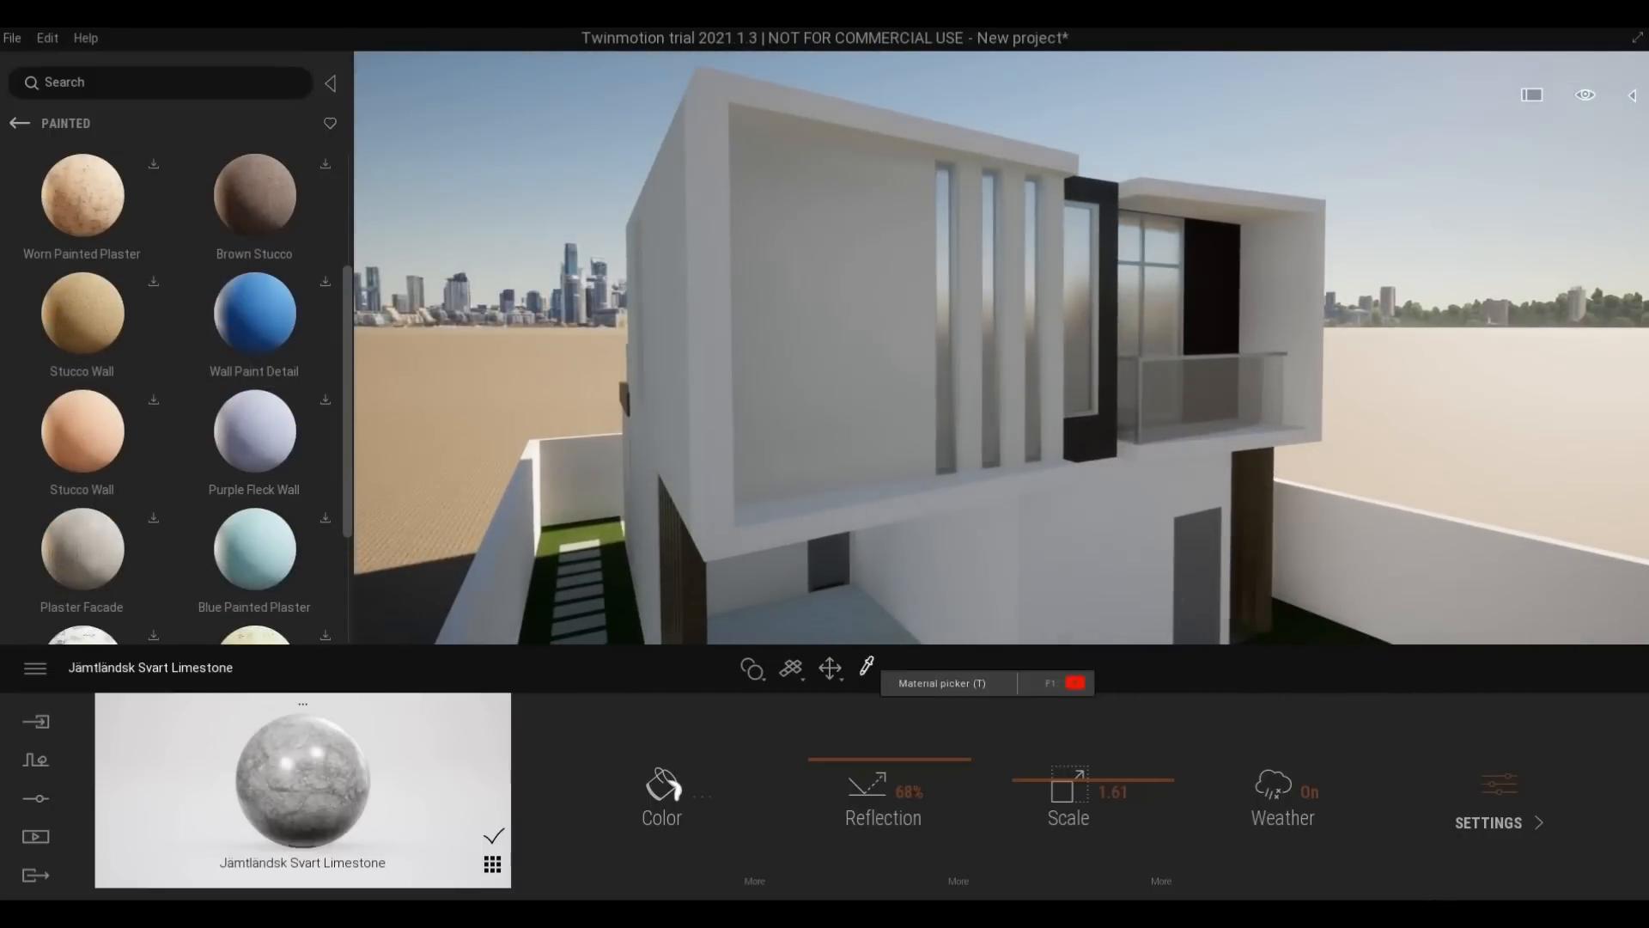
click(730, 502)
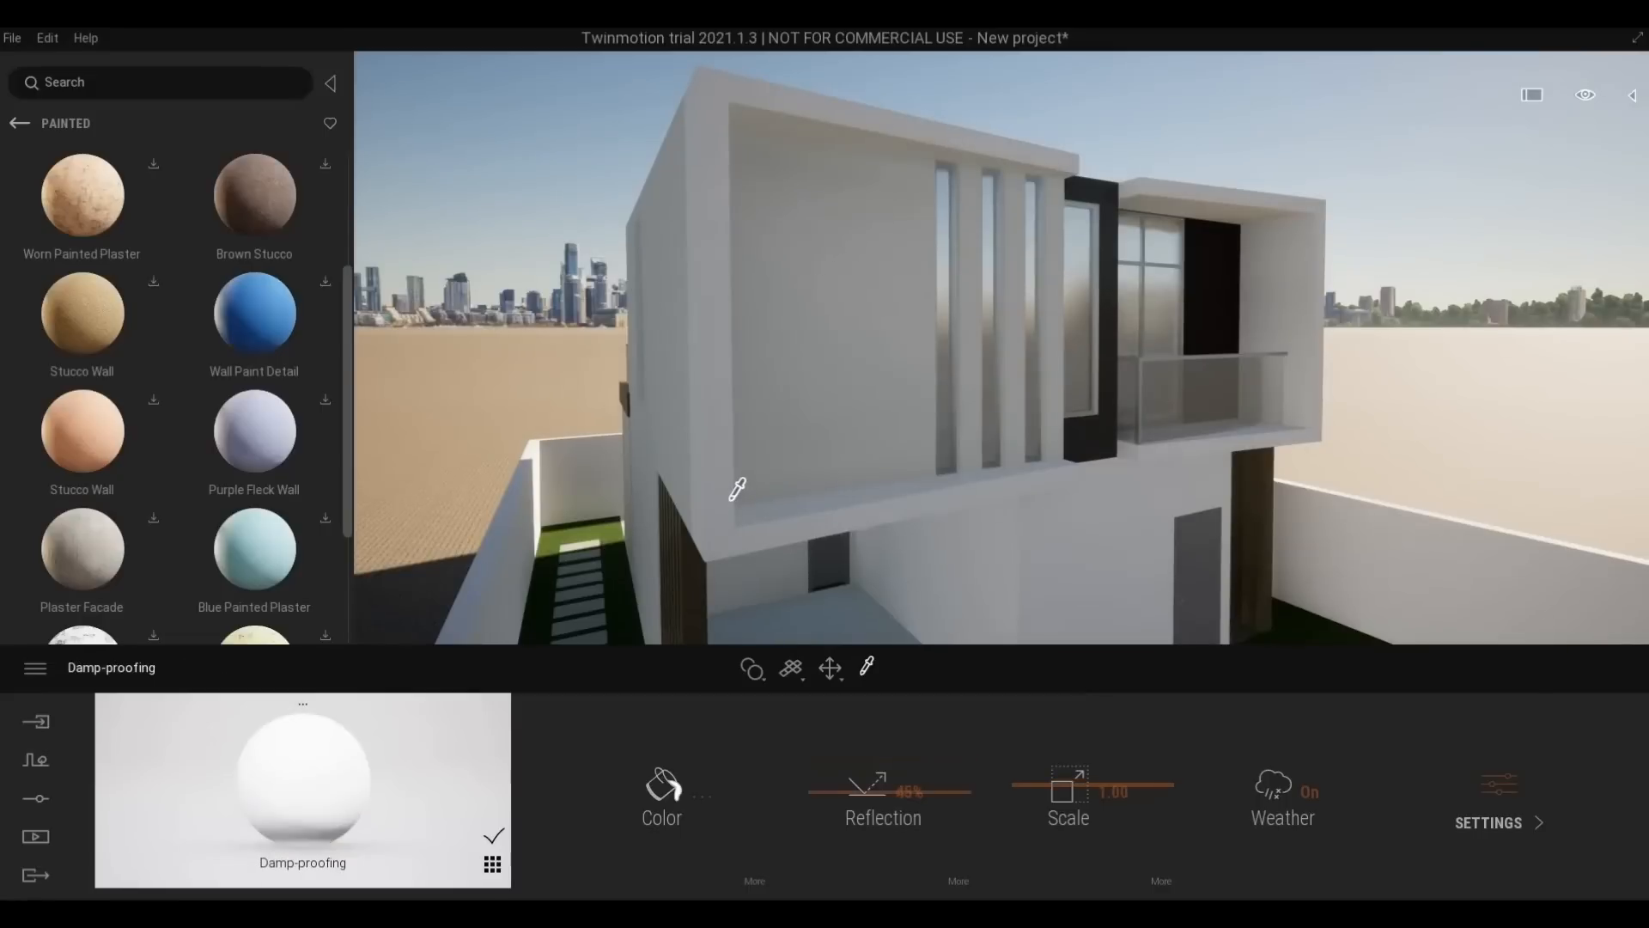
click(663, 783)
drag(802, 341, 802, 376)
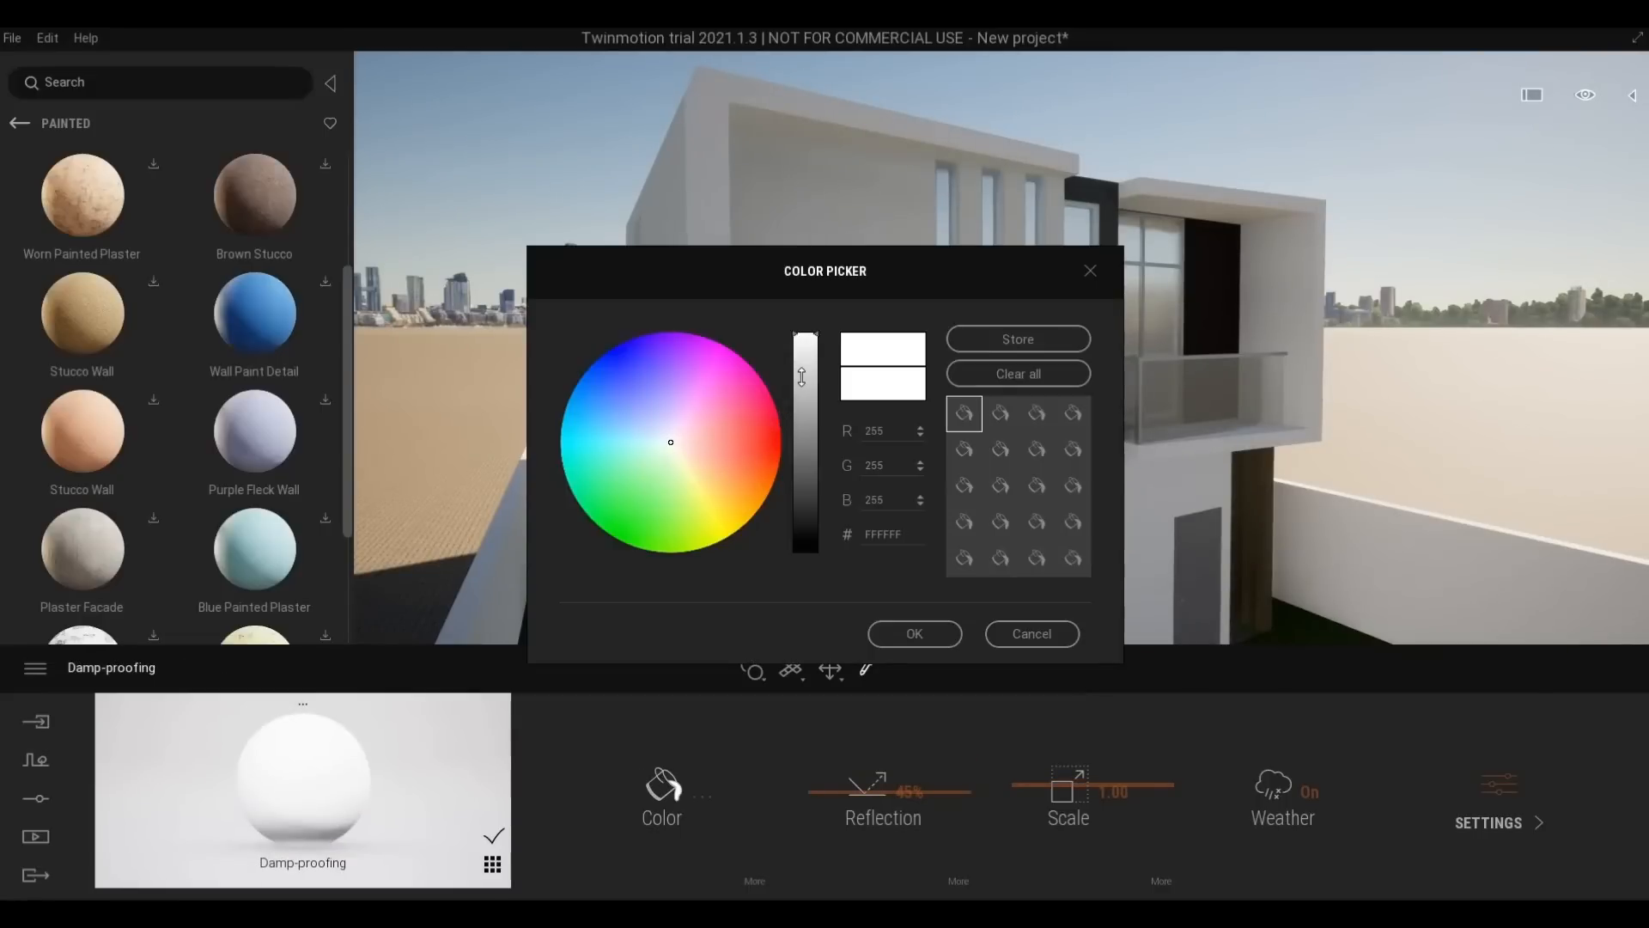
click(913, 633)
Apply Multicolored Fleck Wall to the upper floor's protruding frame and set its colour to D5D5D5
scroll(48, 318, up, 1)
scroll(47, 318, up, 2)
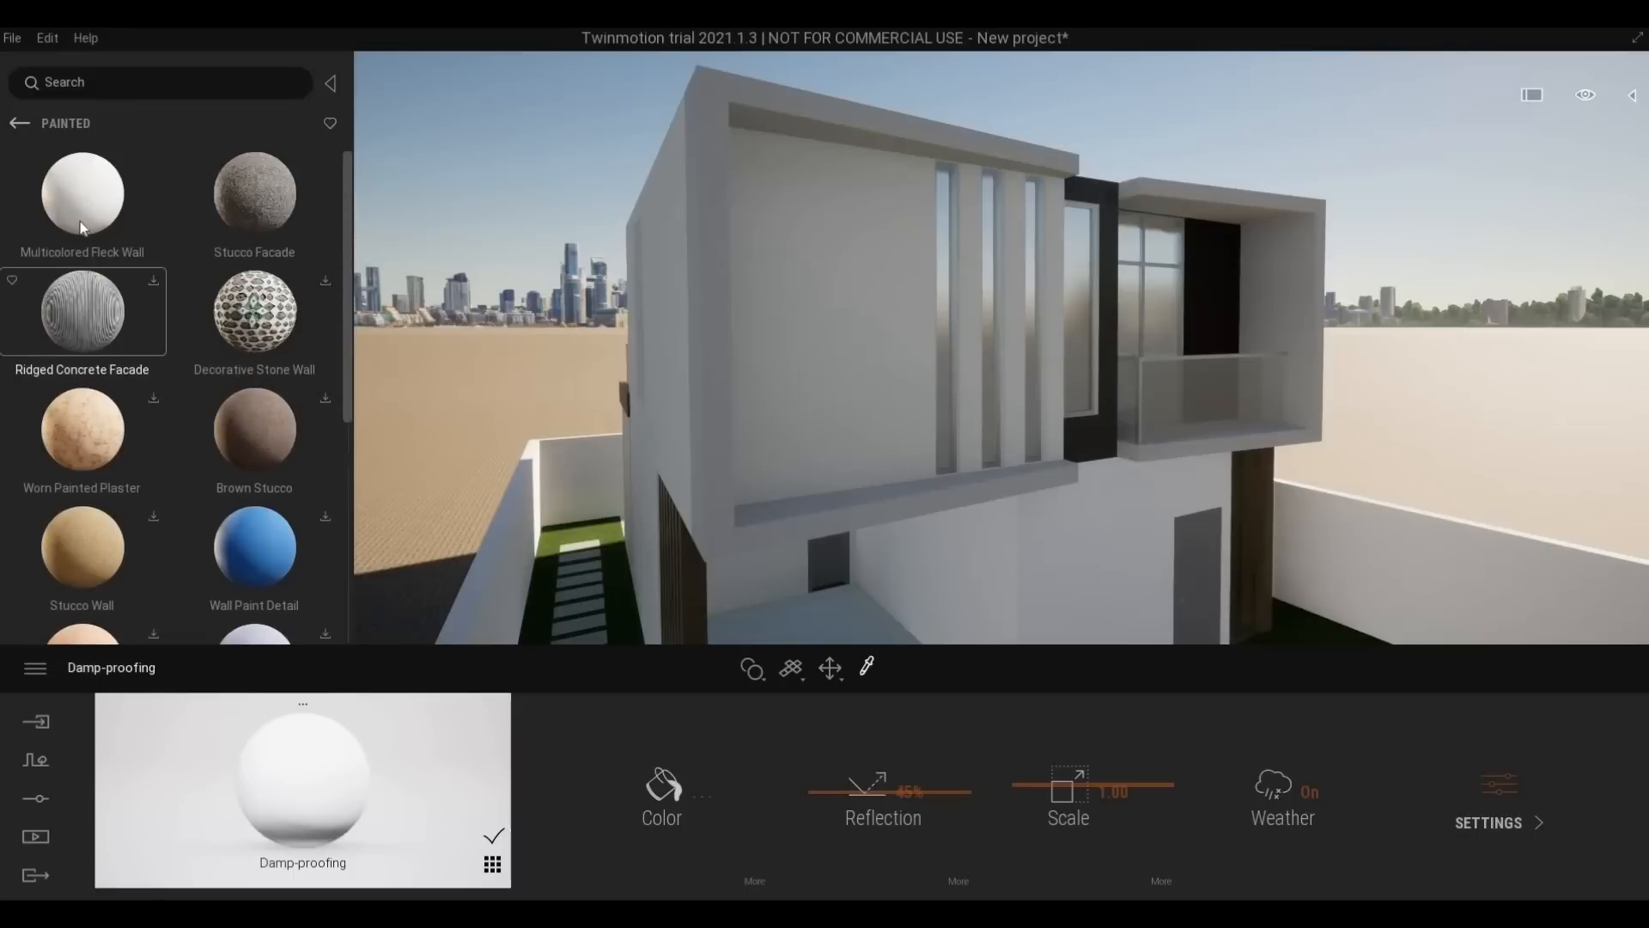
drag(665, 376, 713, 357)
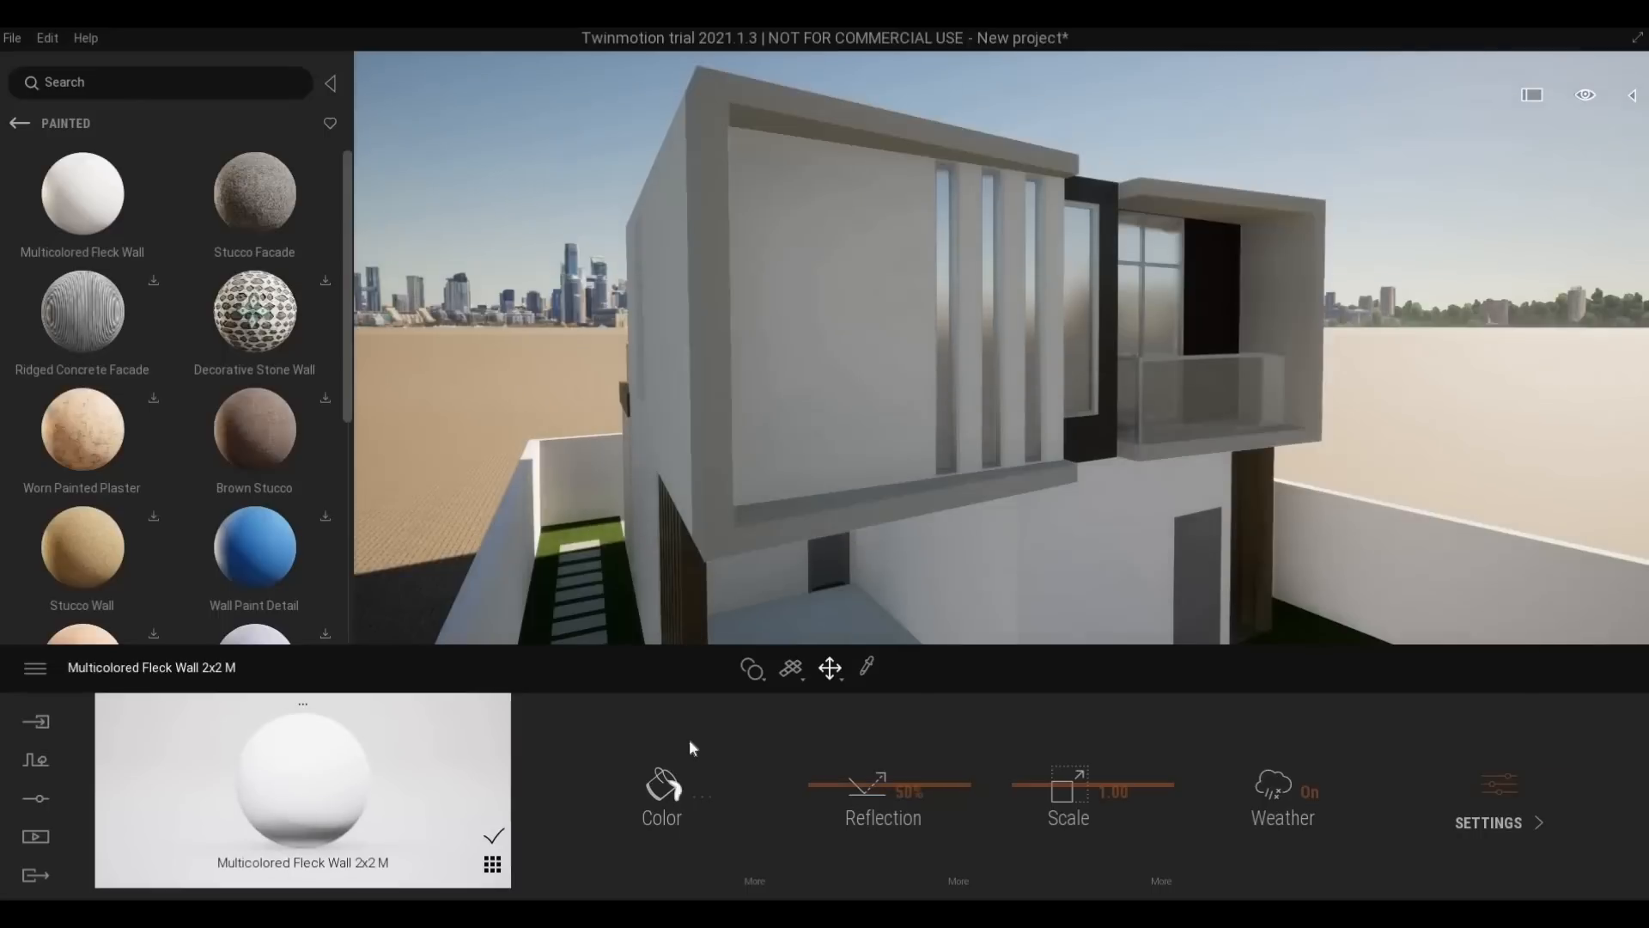
click(673, 803)
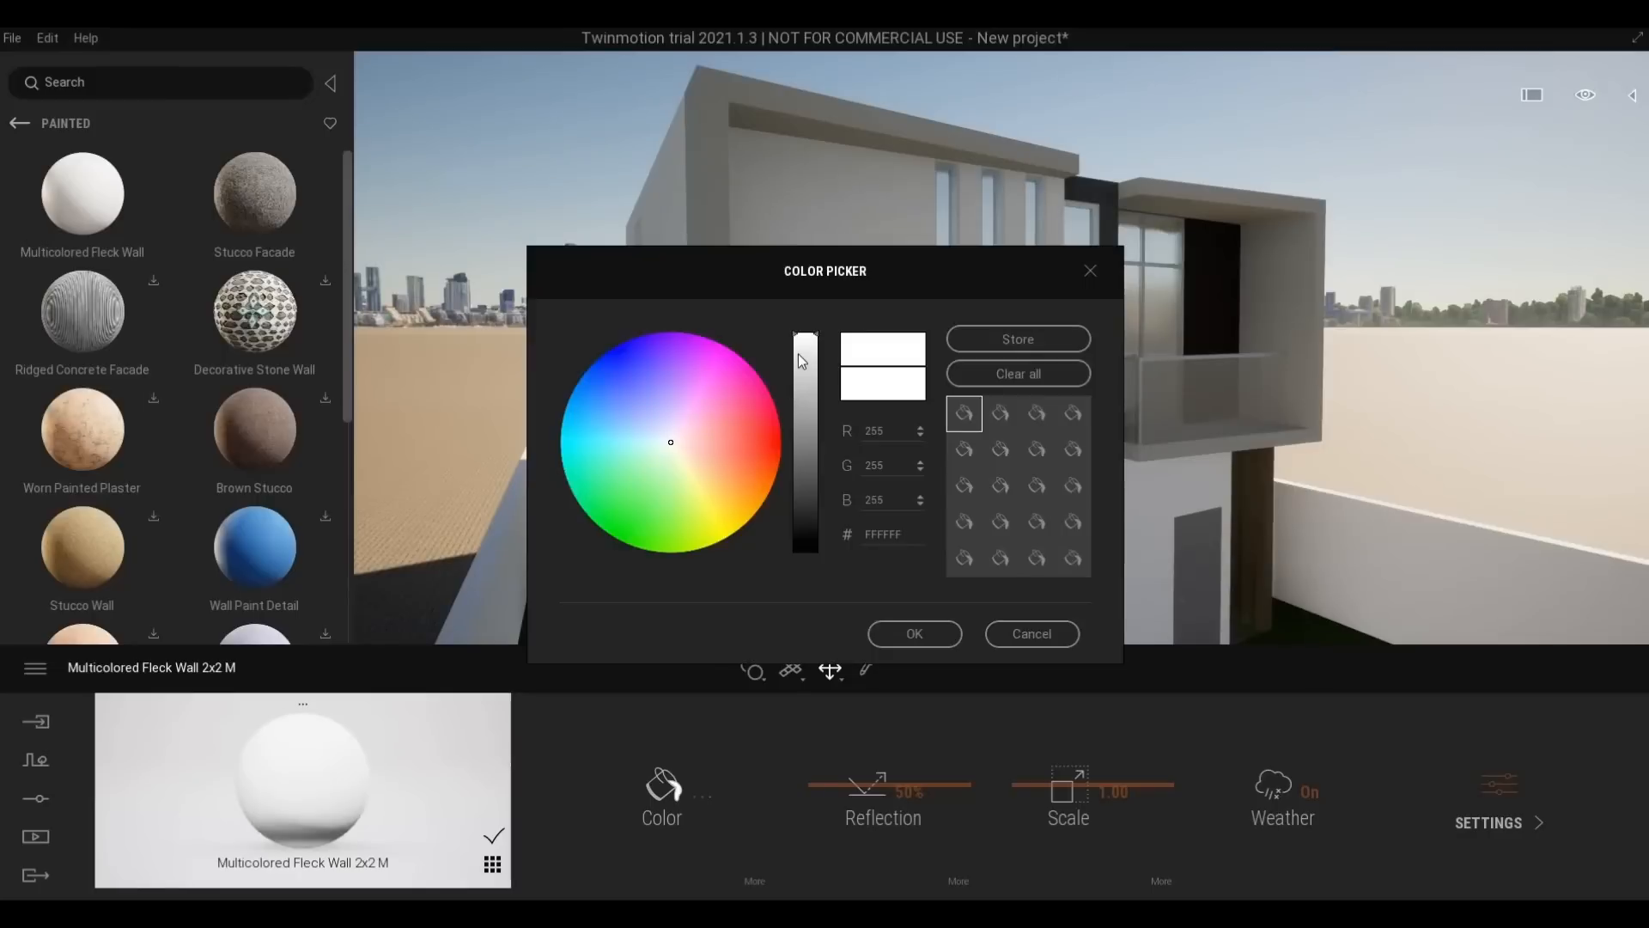
drag(803, 346, 802, 378)
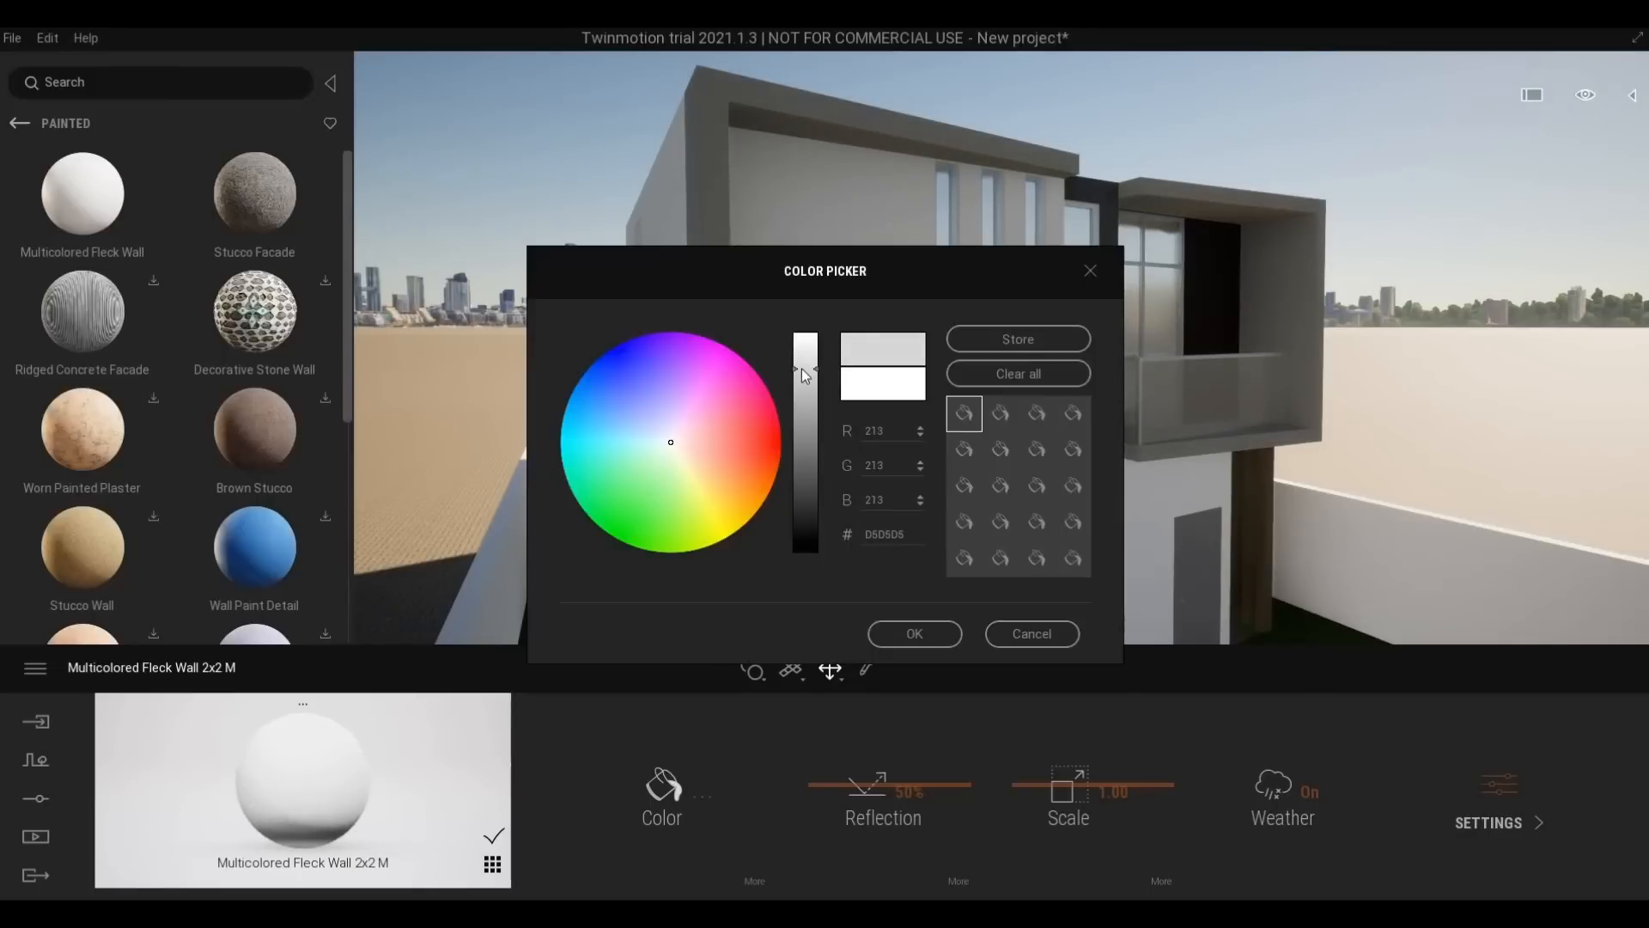
click(908, 642)
Inspect the upper frame from further away, and the carport and ground-floor front walls from ground level
key(s)
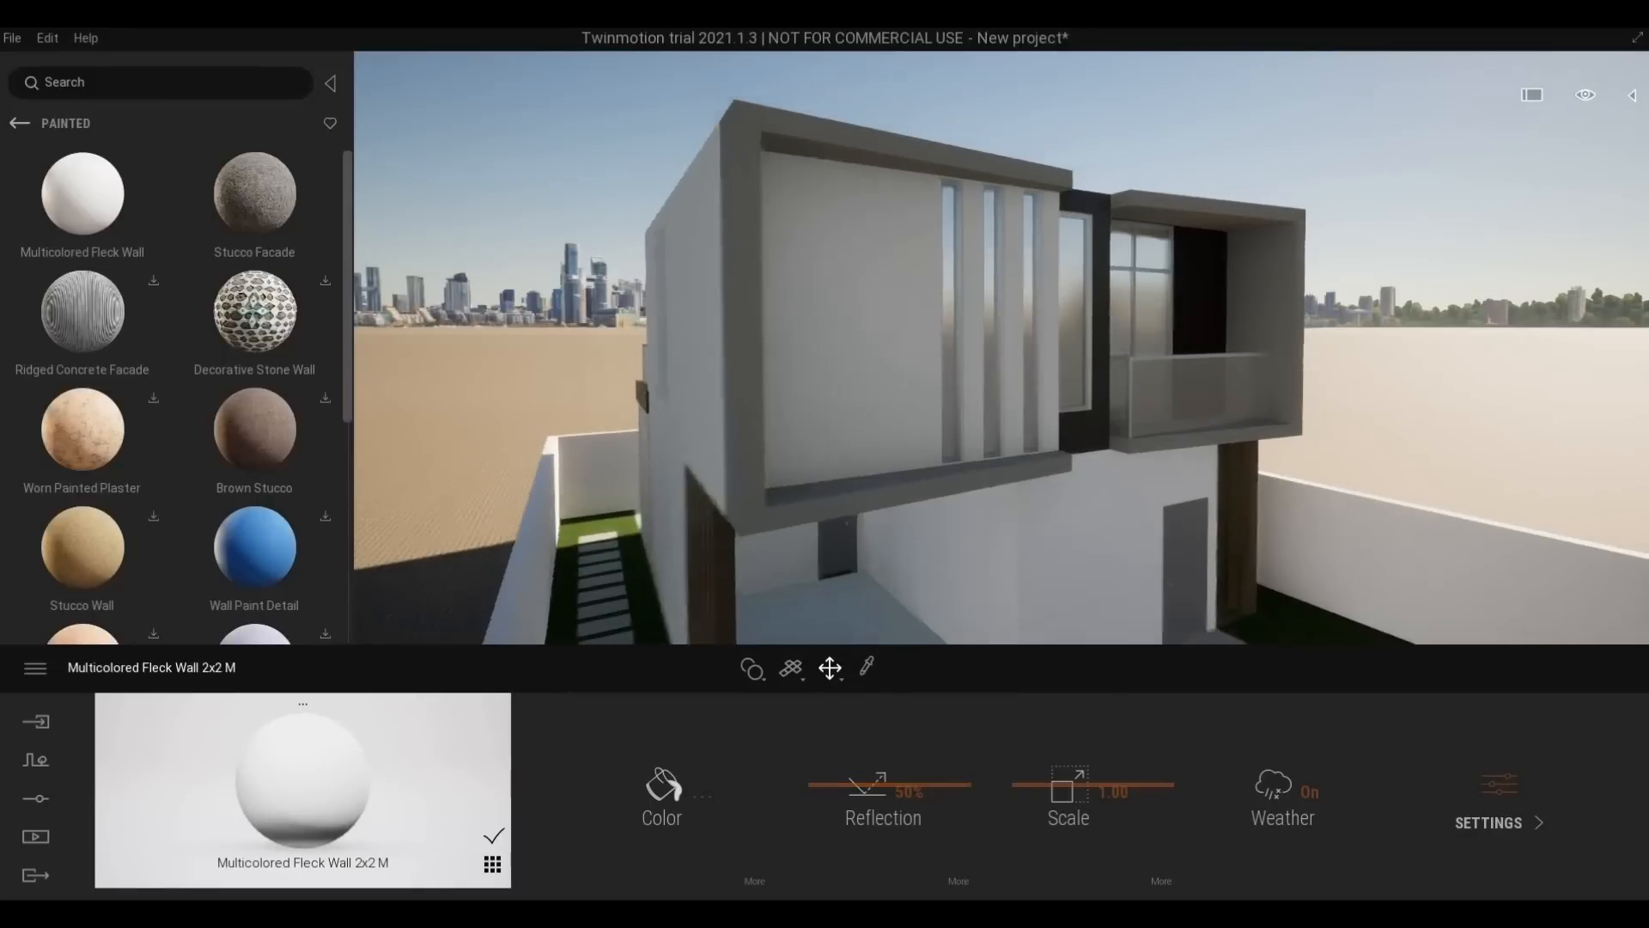
key(q)
key(d)
key(w)
key(e)
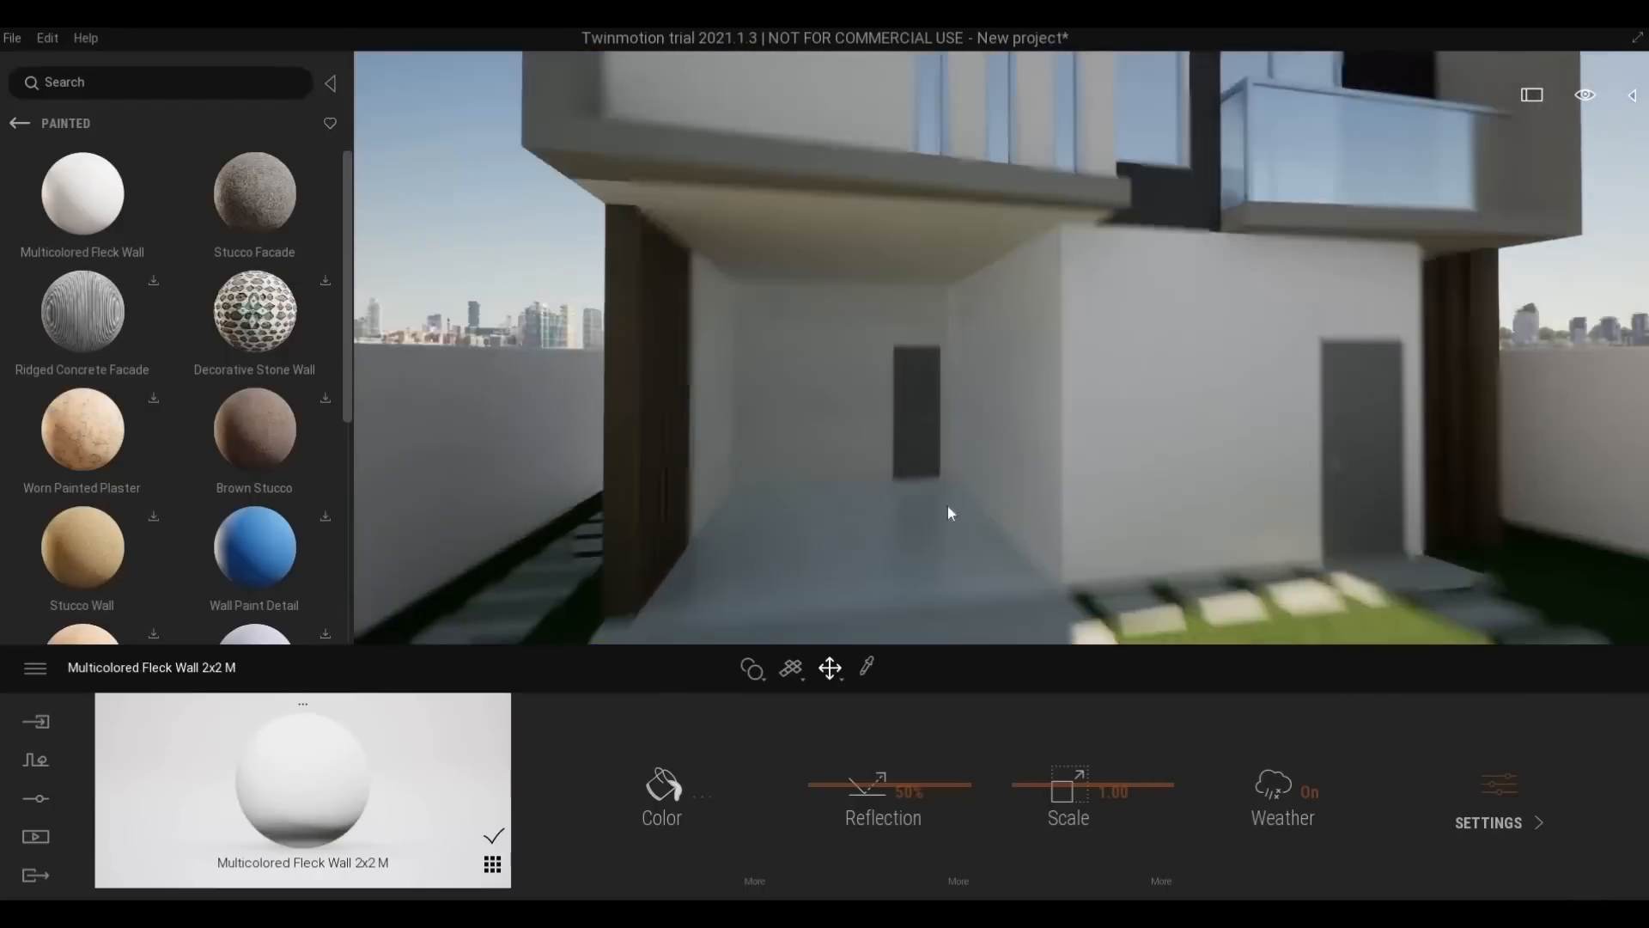
right_drag(948, 508, 995, 461)
key(s)
key(q)
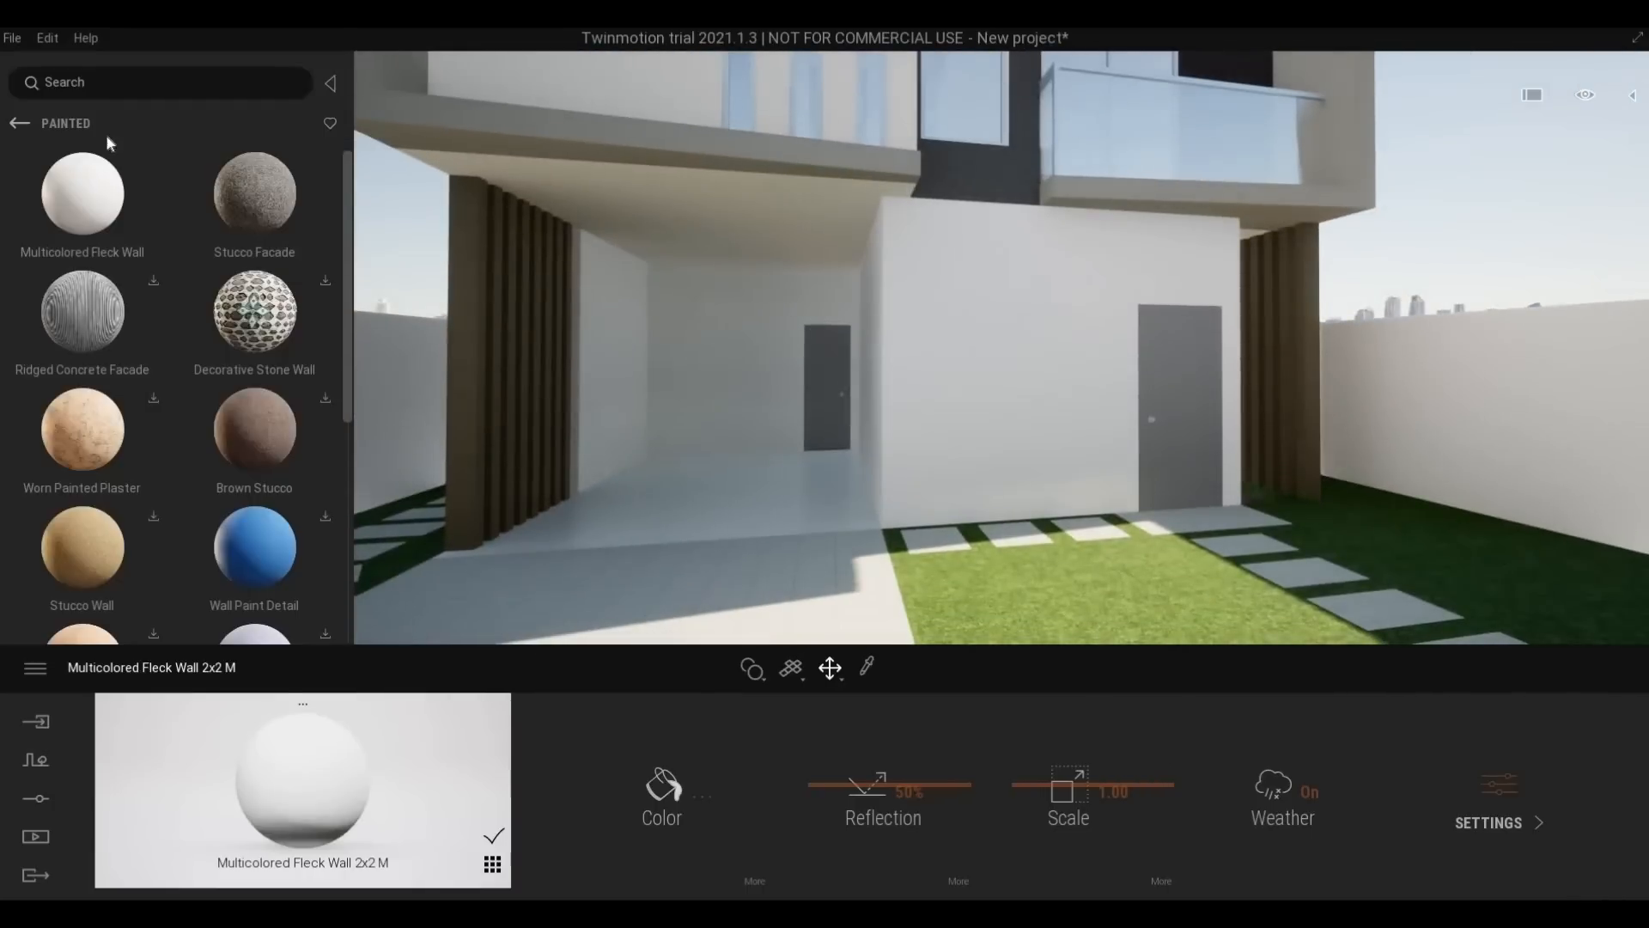
Download the second Painted Concrete Wall from the painted concrete surfaces and apply it to the boundary wall beside the lawn
click(18, 124)
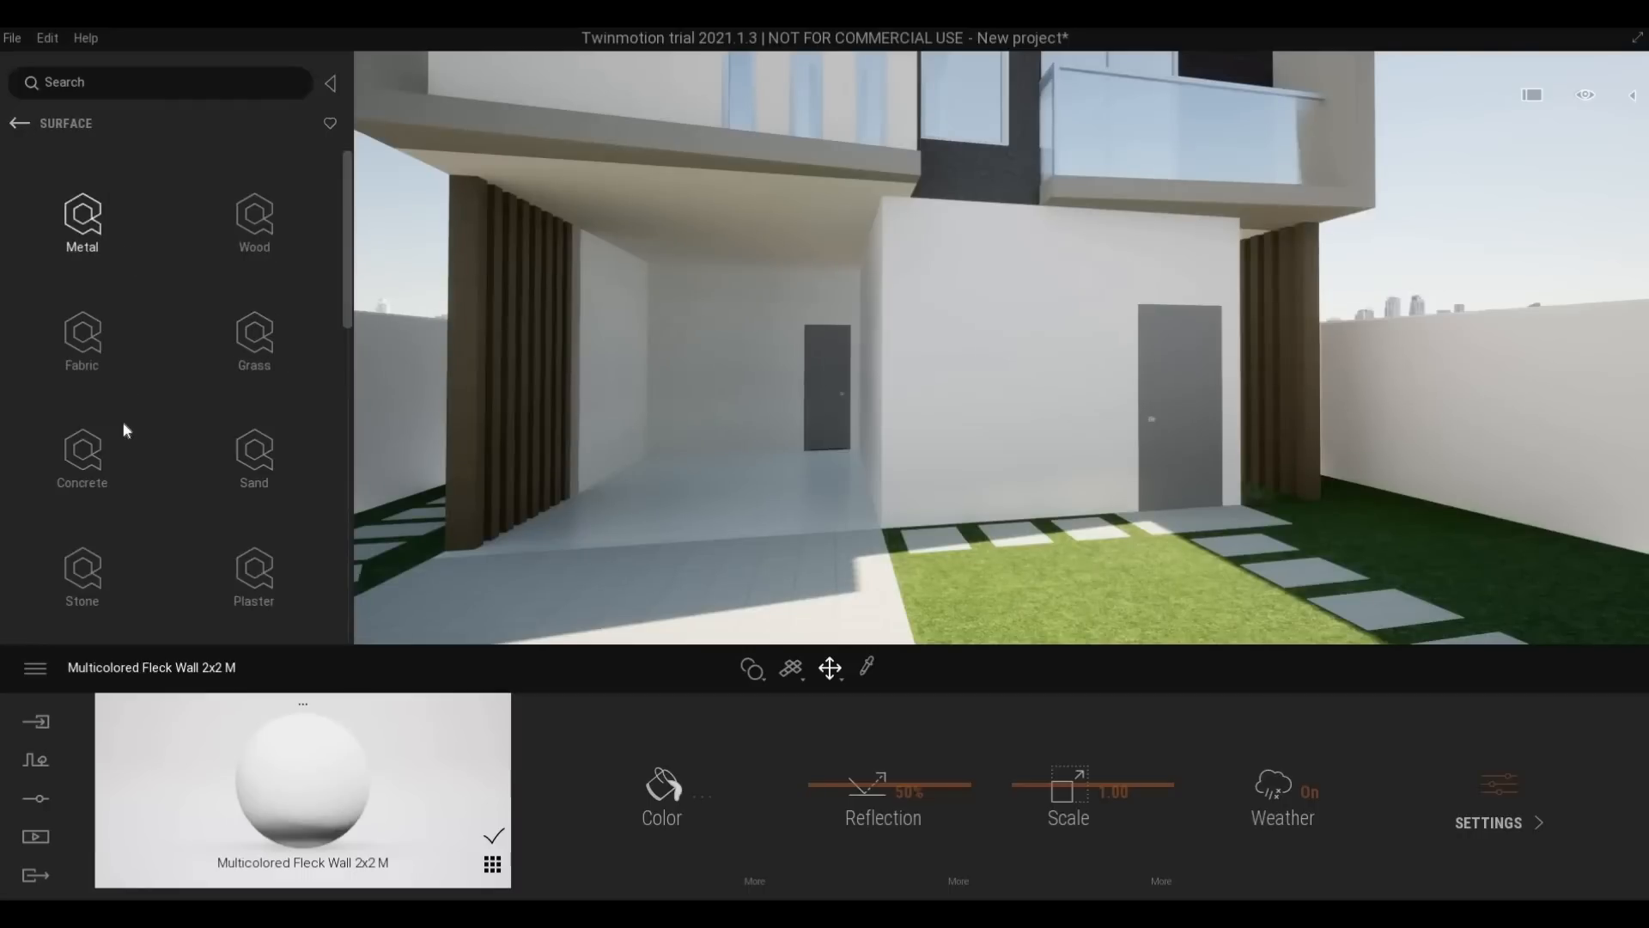
click(85, 446)
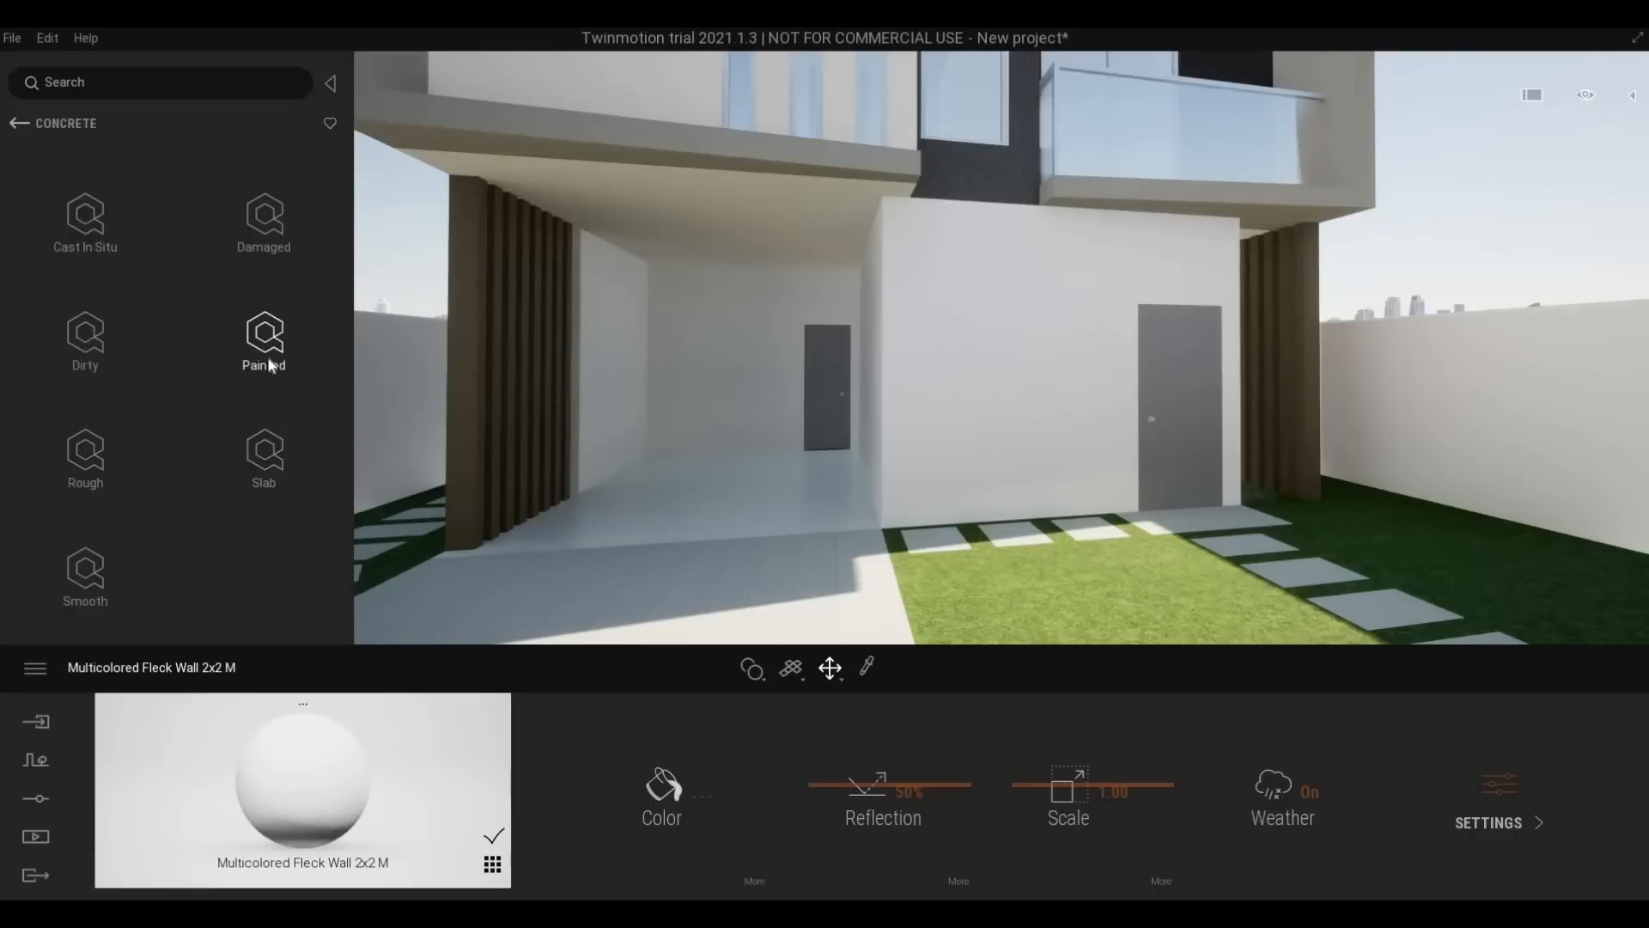
click(201, 317)
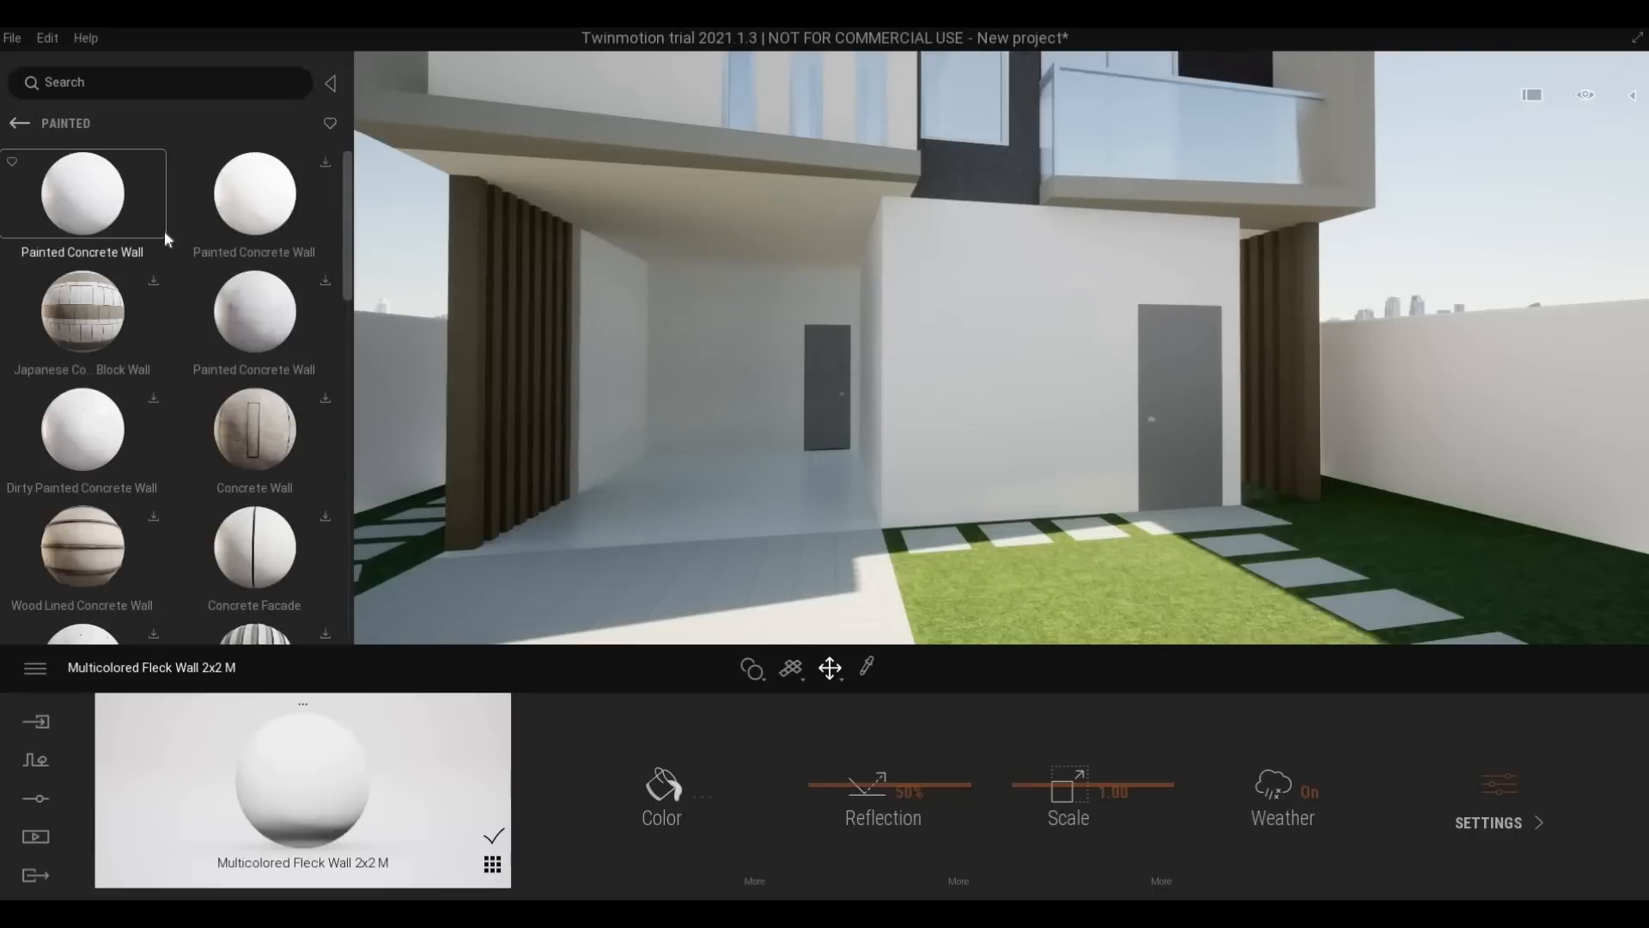
click(325, 163)
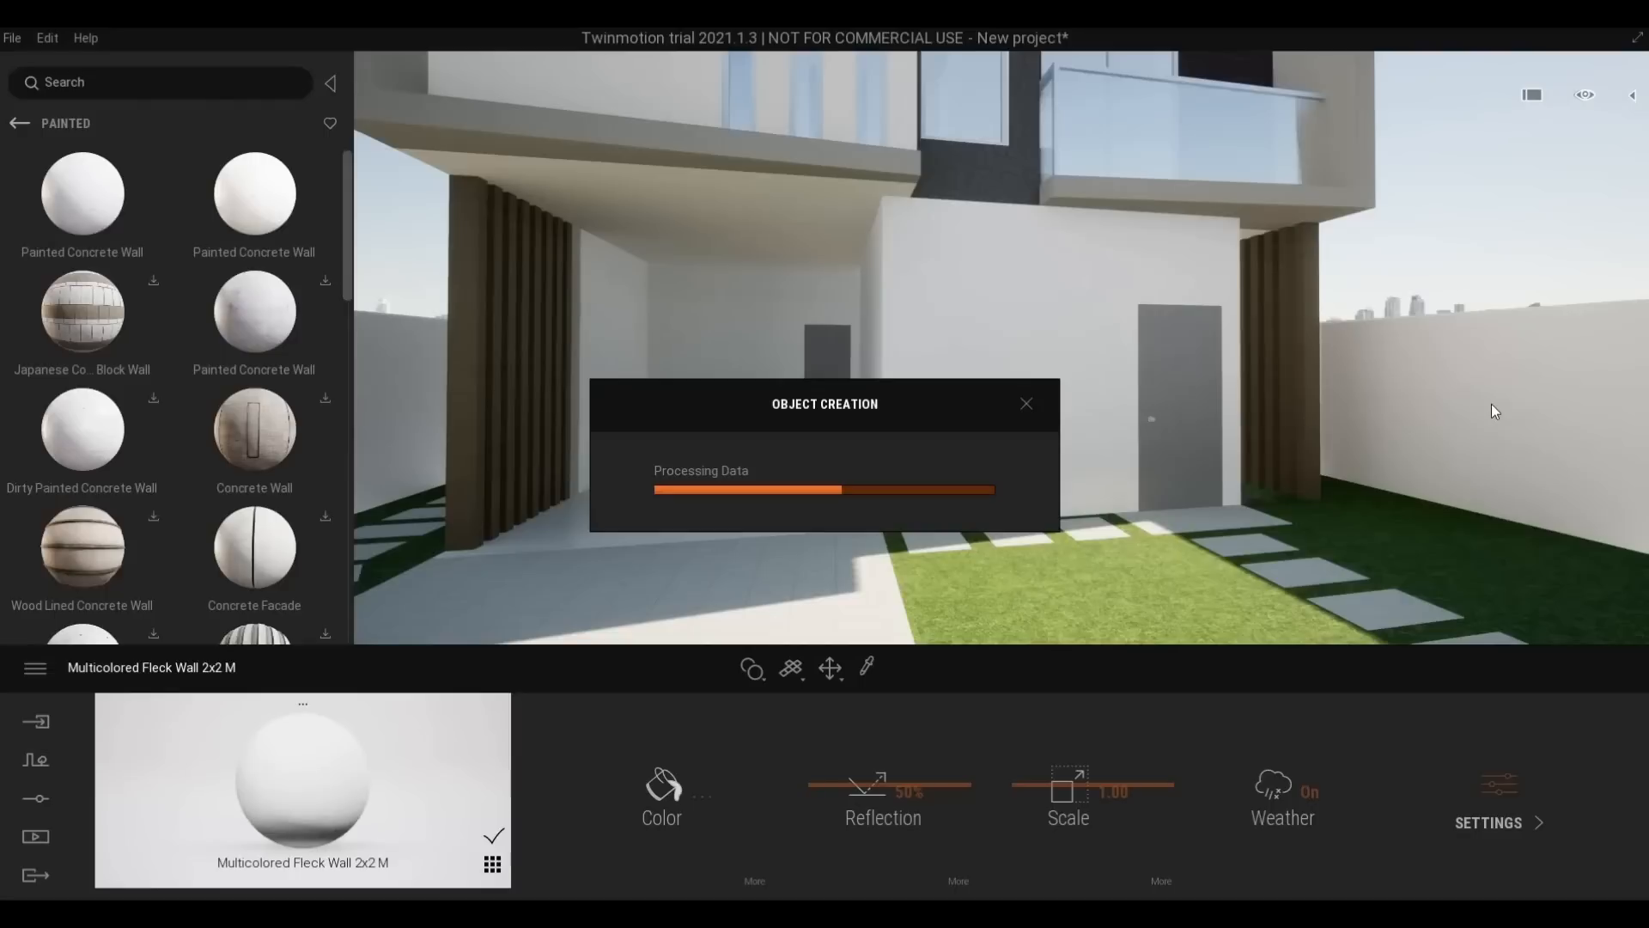
middle_drag(1321, 431, 1074, 432)
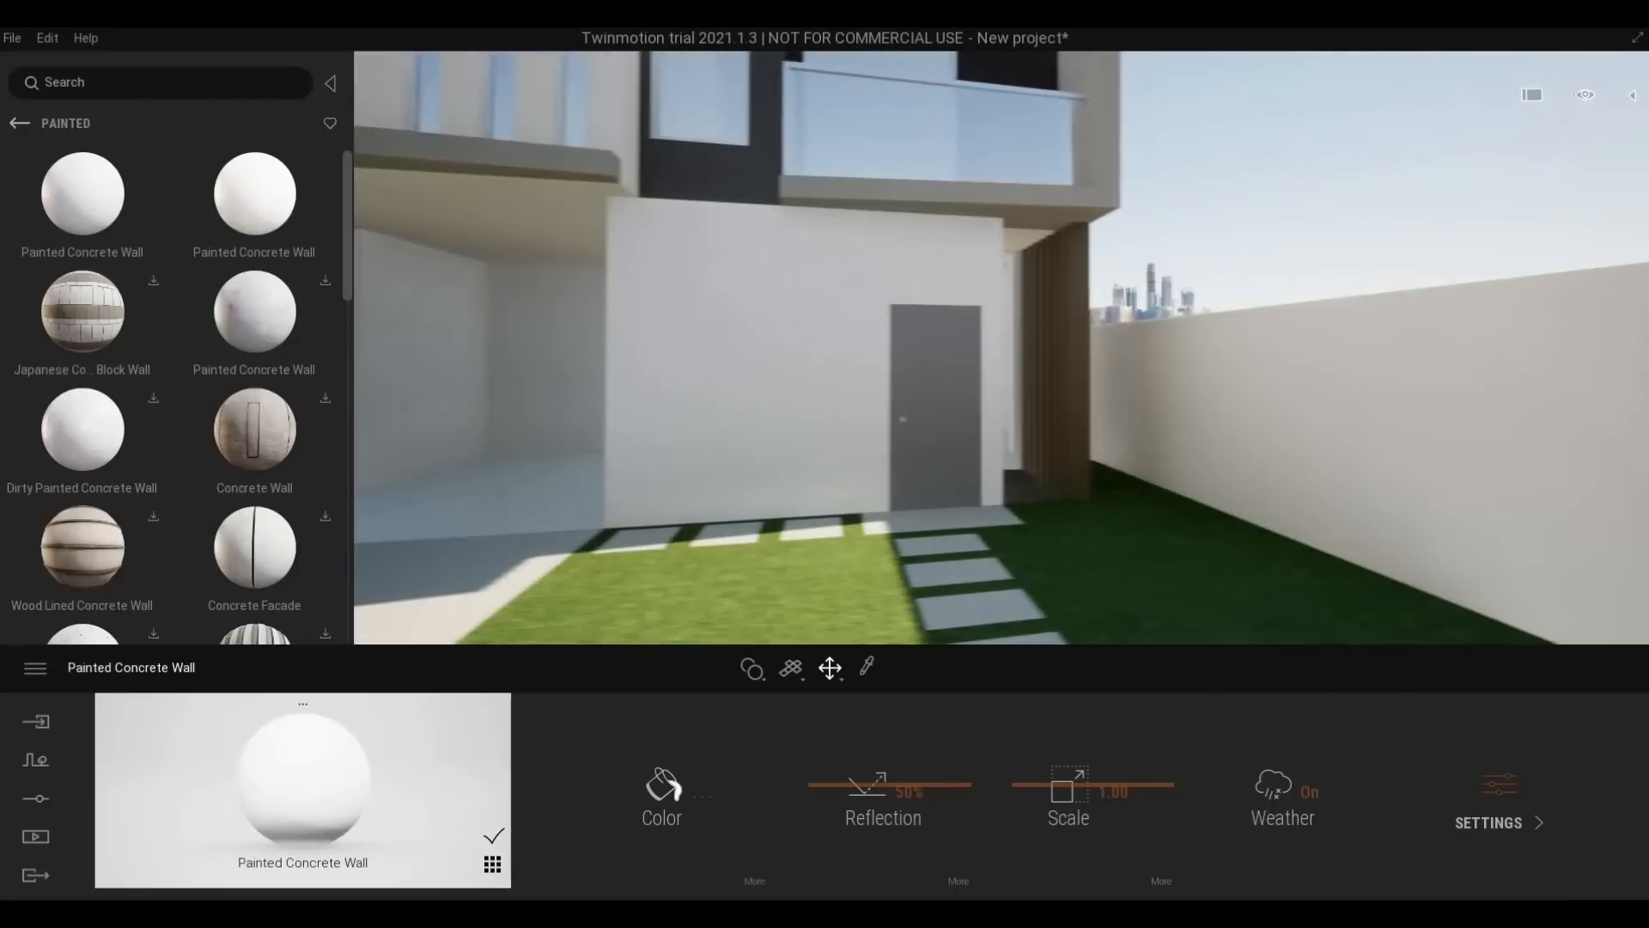
right_drag(1321, 431, 1101, 415)
key(w)
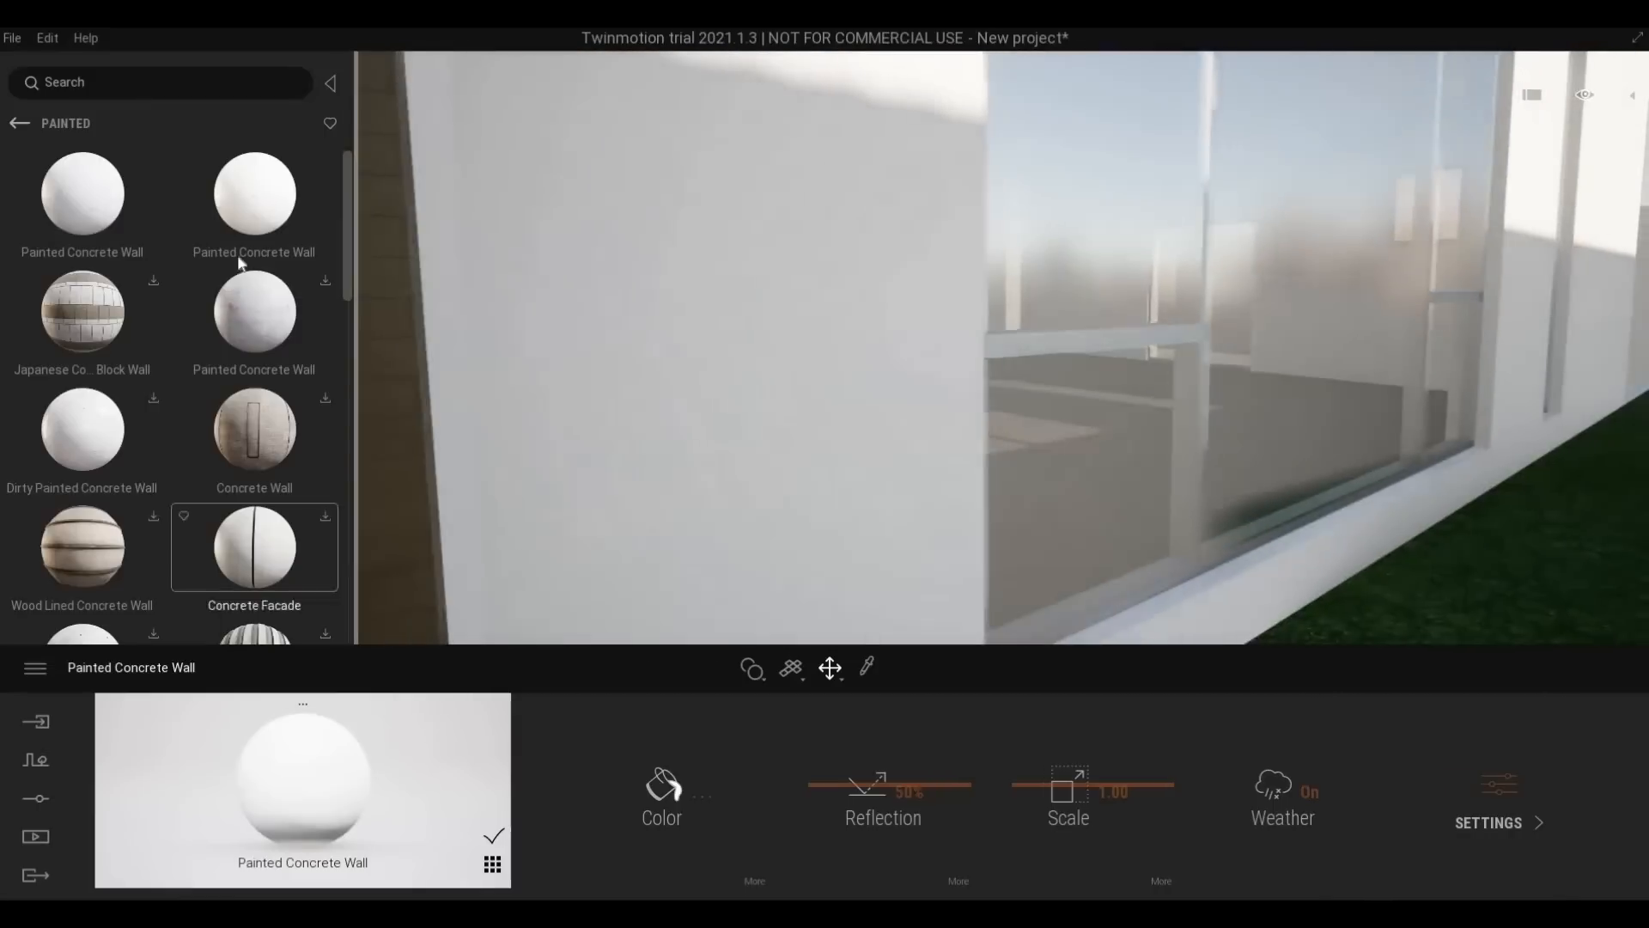
Apply the second Painted Concrete Wall to the house's wall beside the large side windows
mouse_move(254, 195)
mouse_down()
mouse_move(324, 229)
mouse_move(600, 260)
mouse_up()
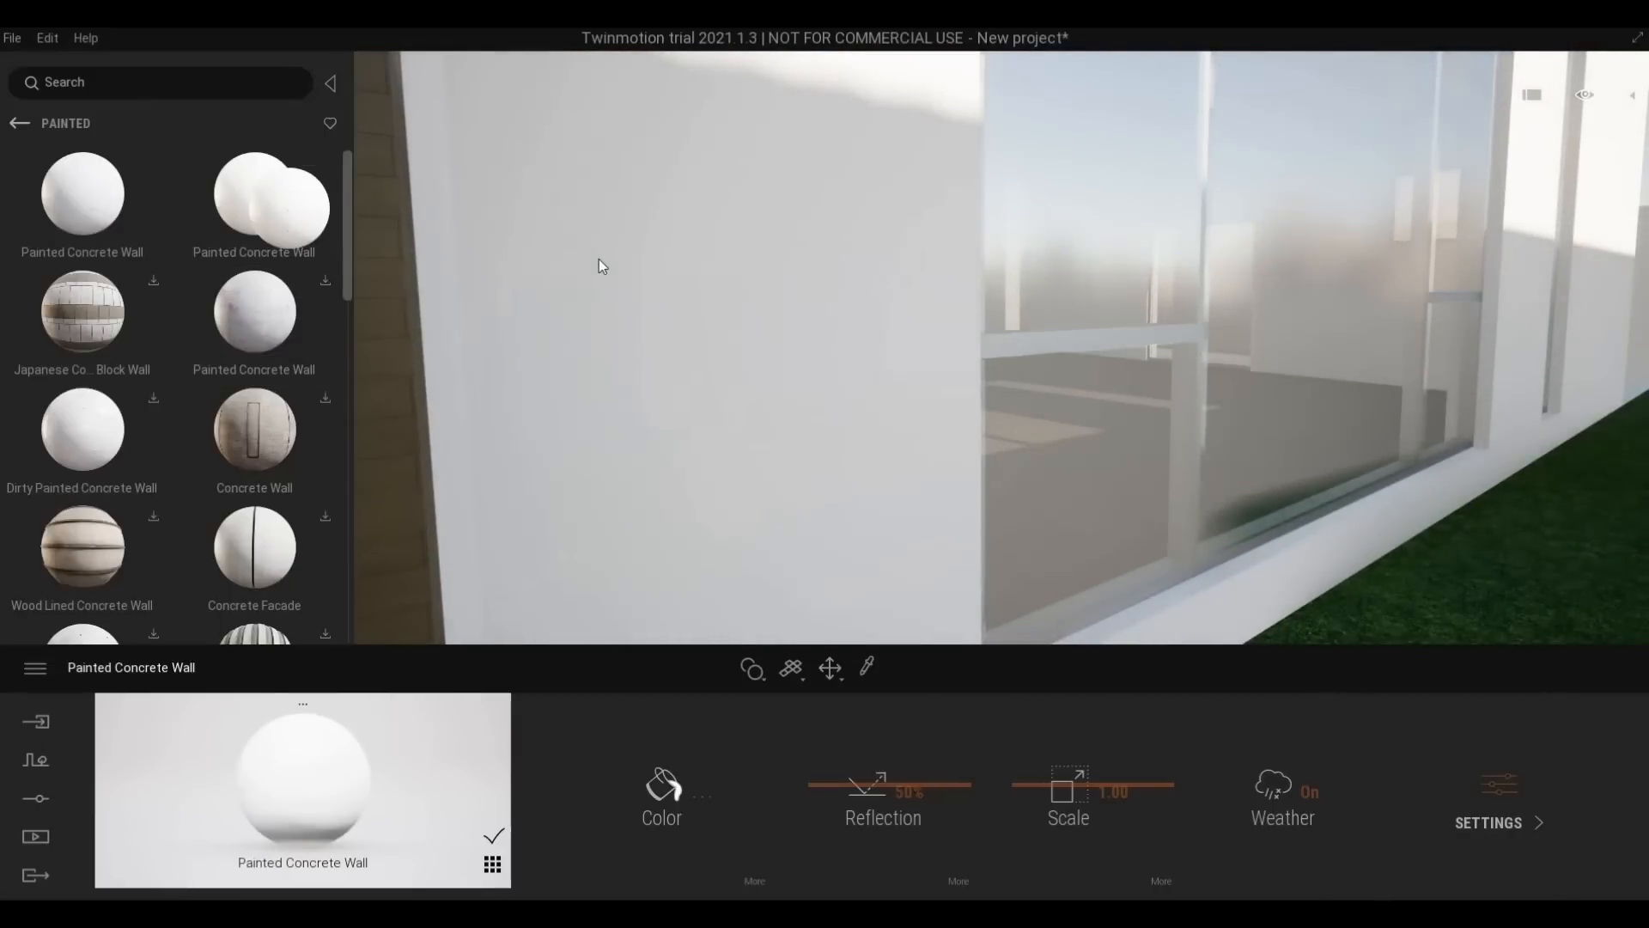
scroll(634, 271, up, 3)
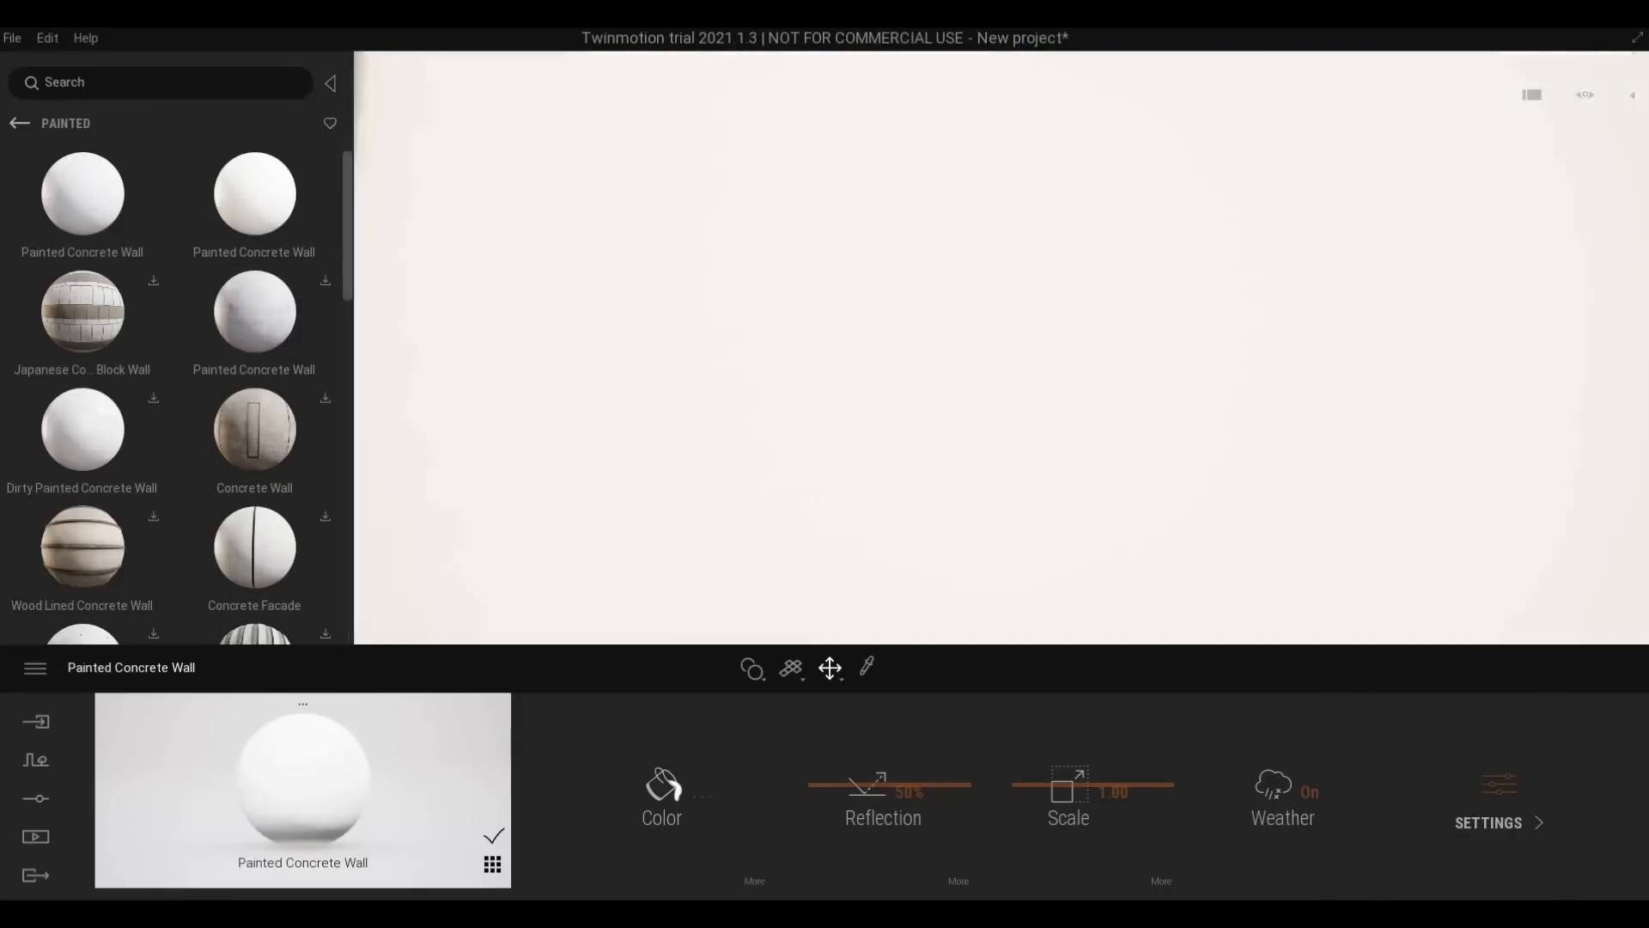
scroll(636, 271, down, 5)
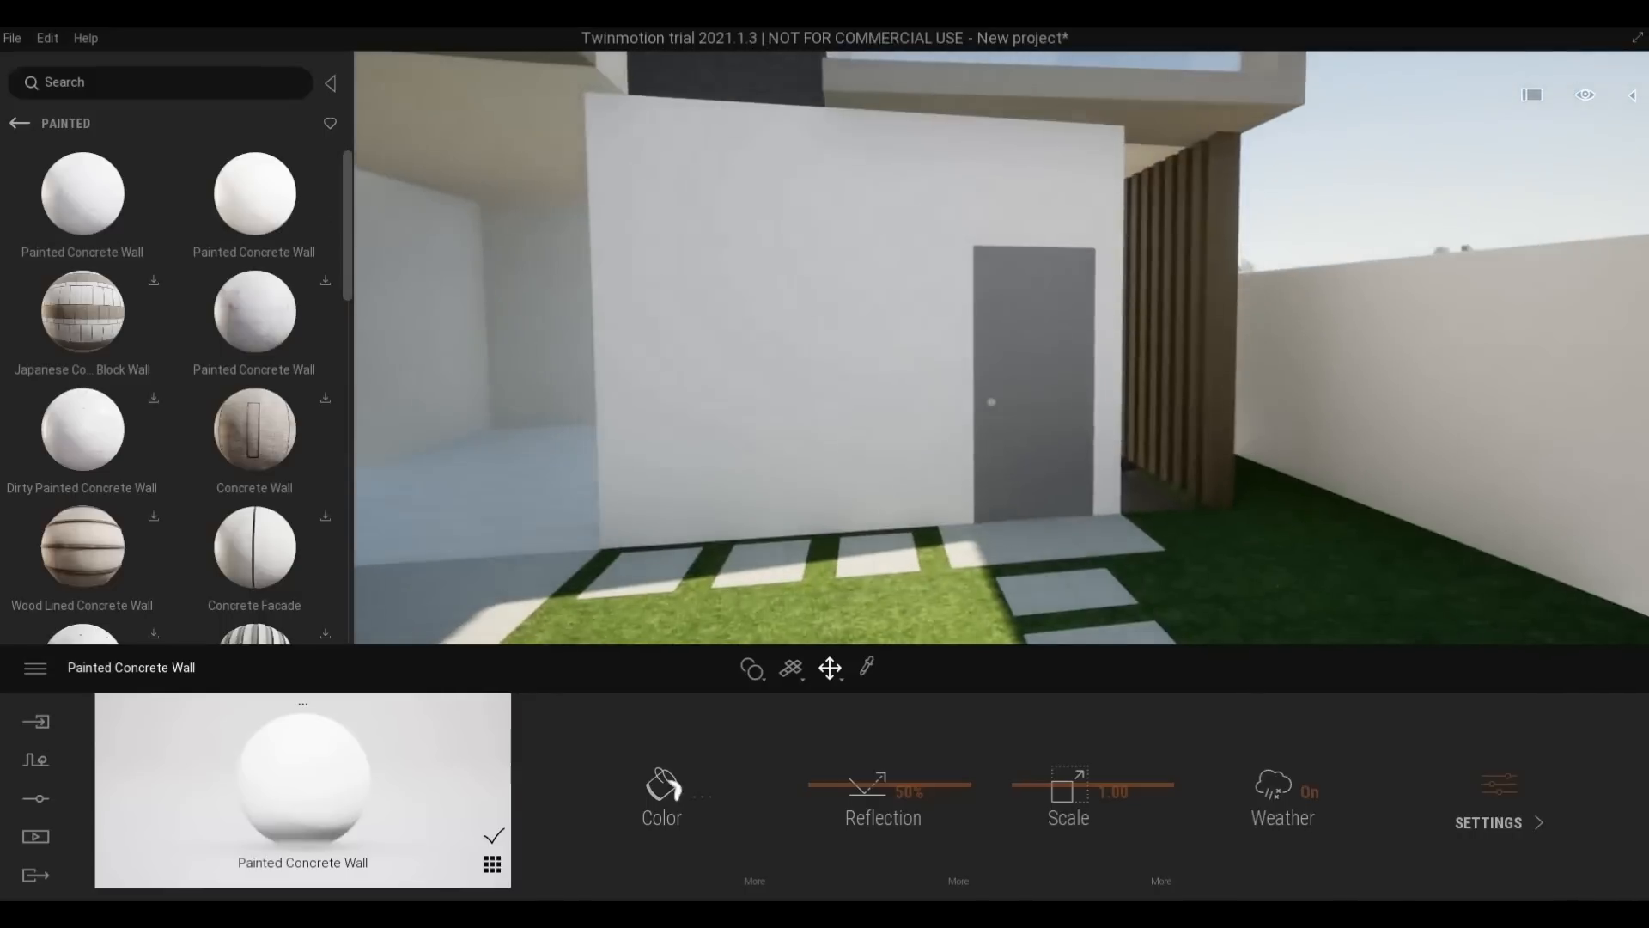
Download the dark Concrete Facade from the painted concrete surfaces and apply it to the ground-floor front wall at scale 5.62
middle_drag(816, 322, 987, 322)
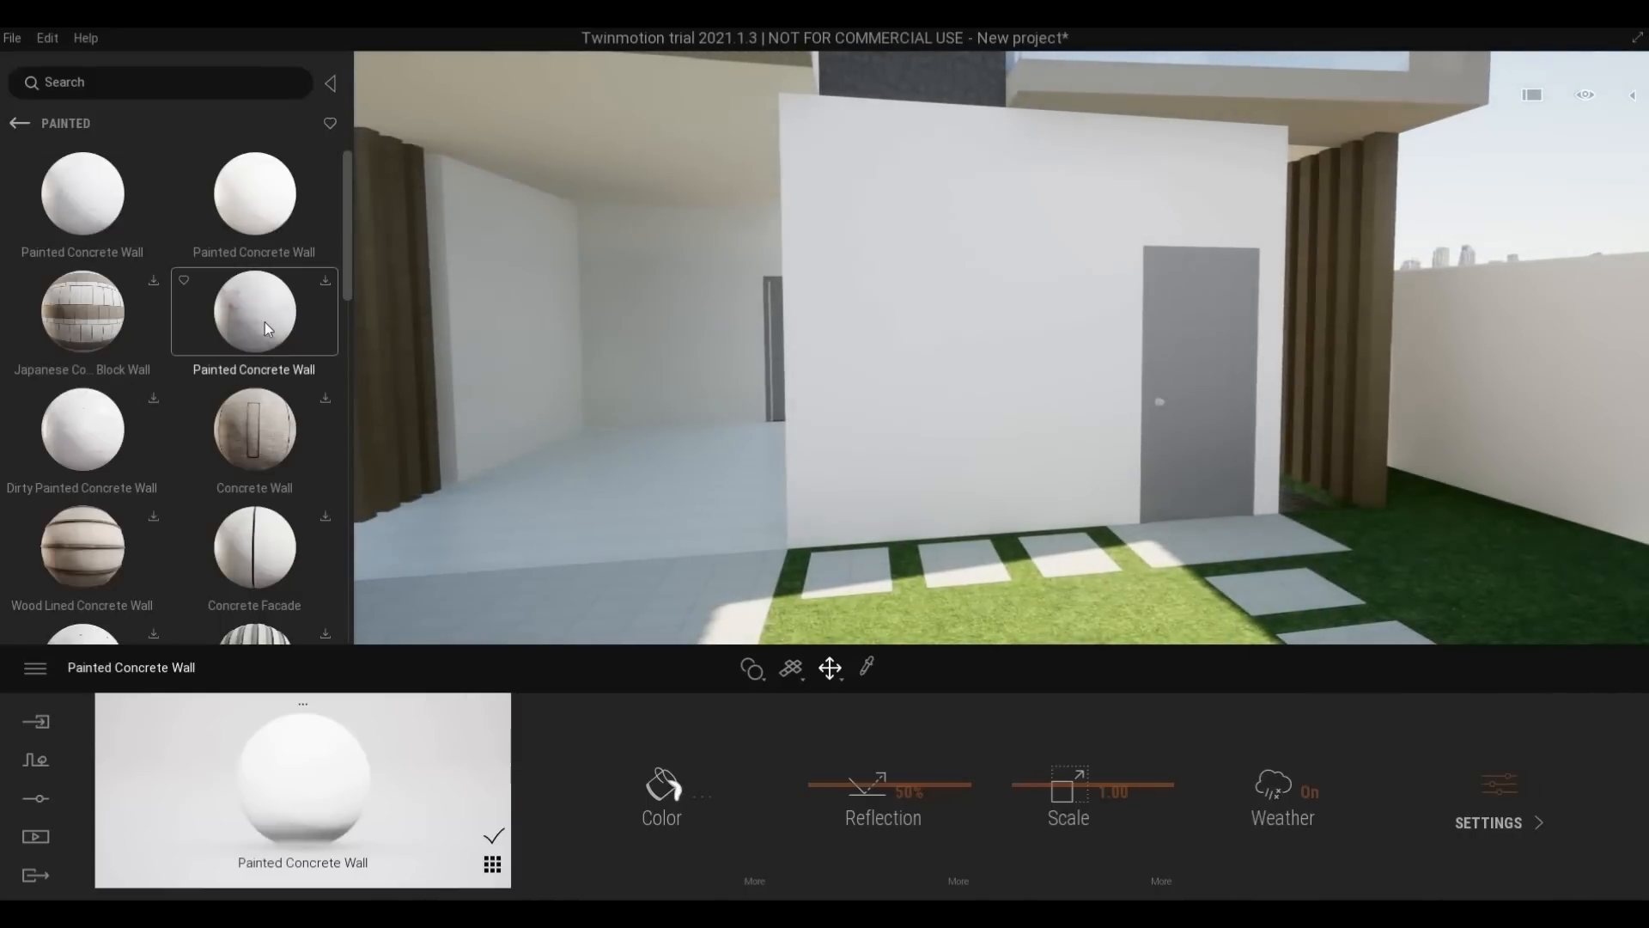
scroll(264, 322, down, 5)
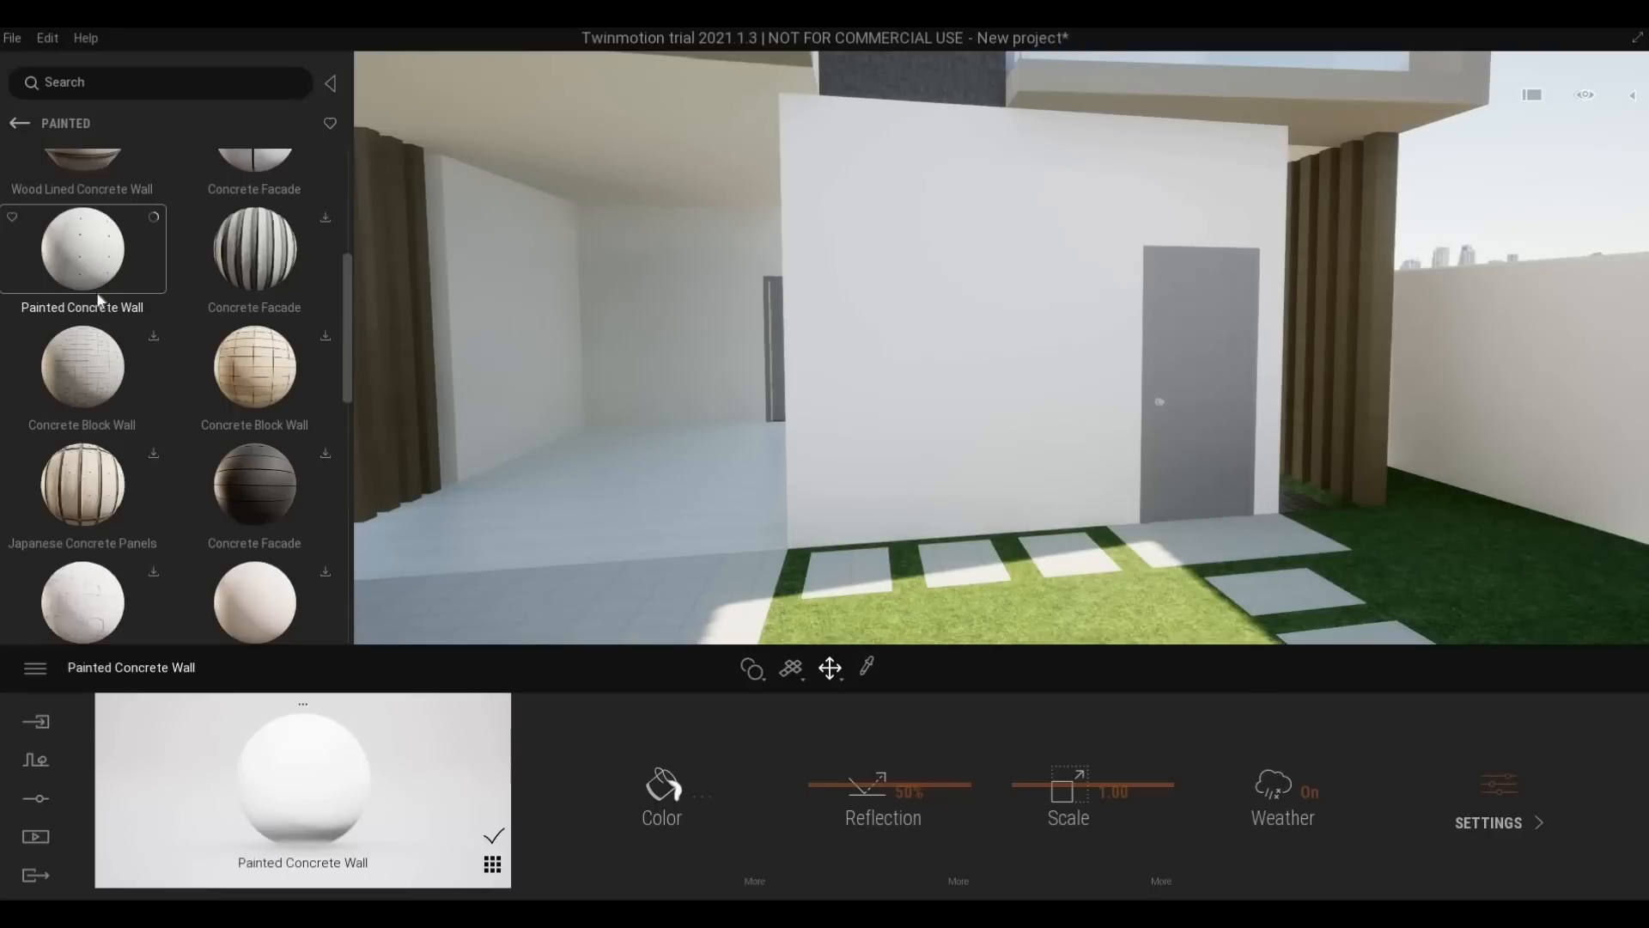
click(326, 335)
scroll(172, 441, down, 1)
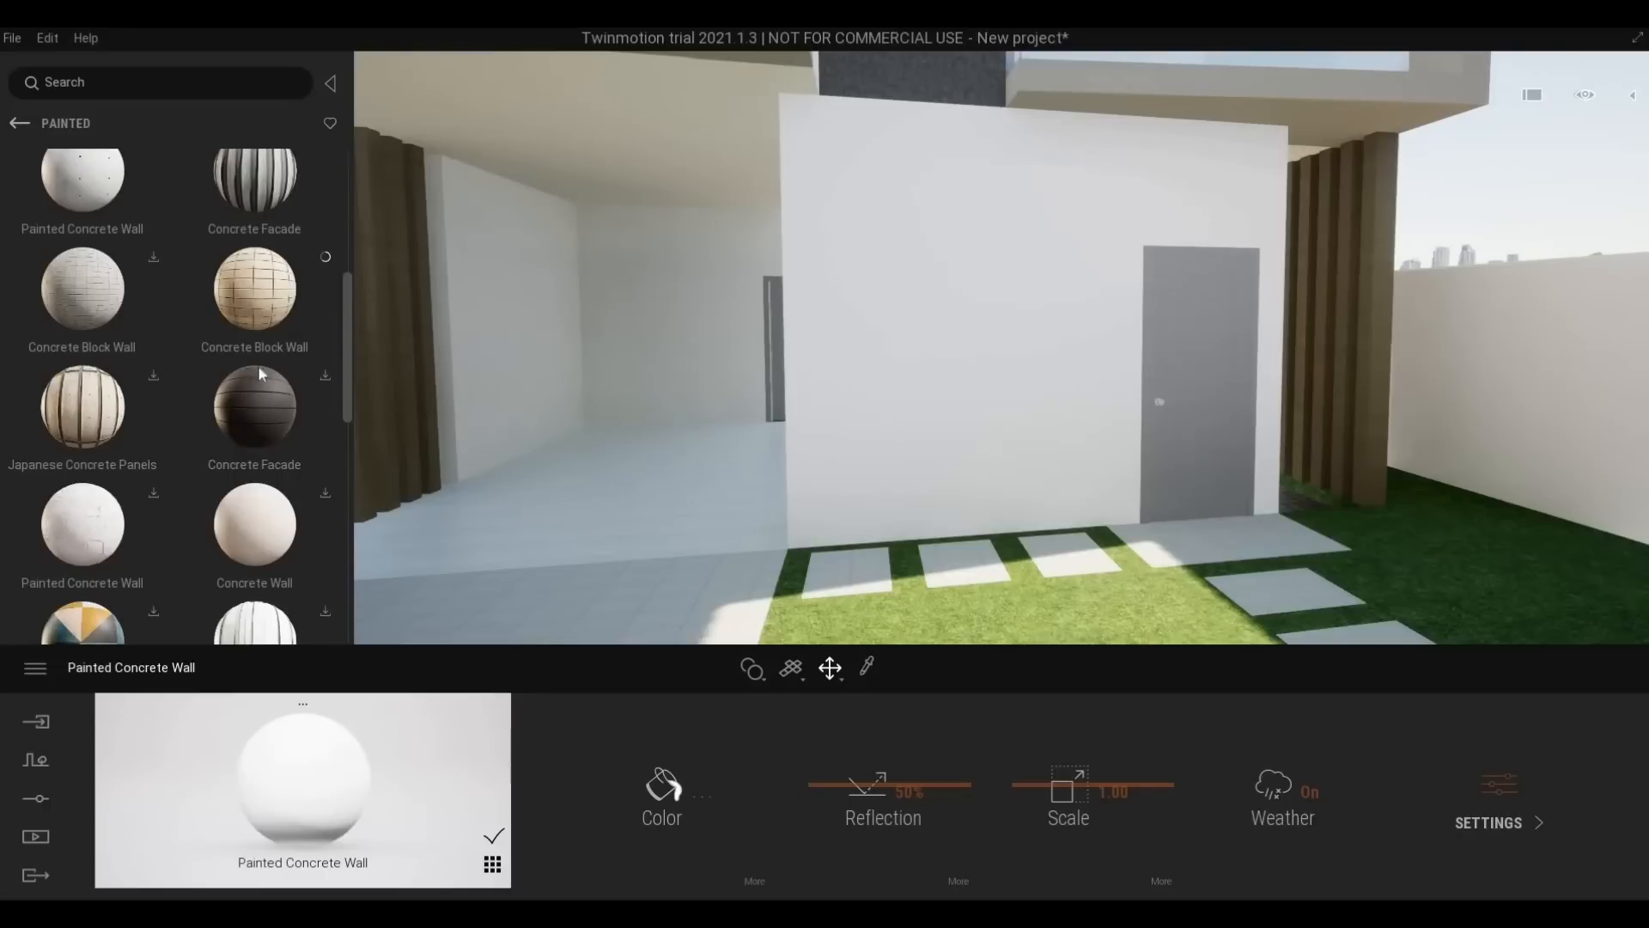
click(324, 378)
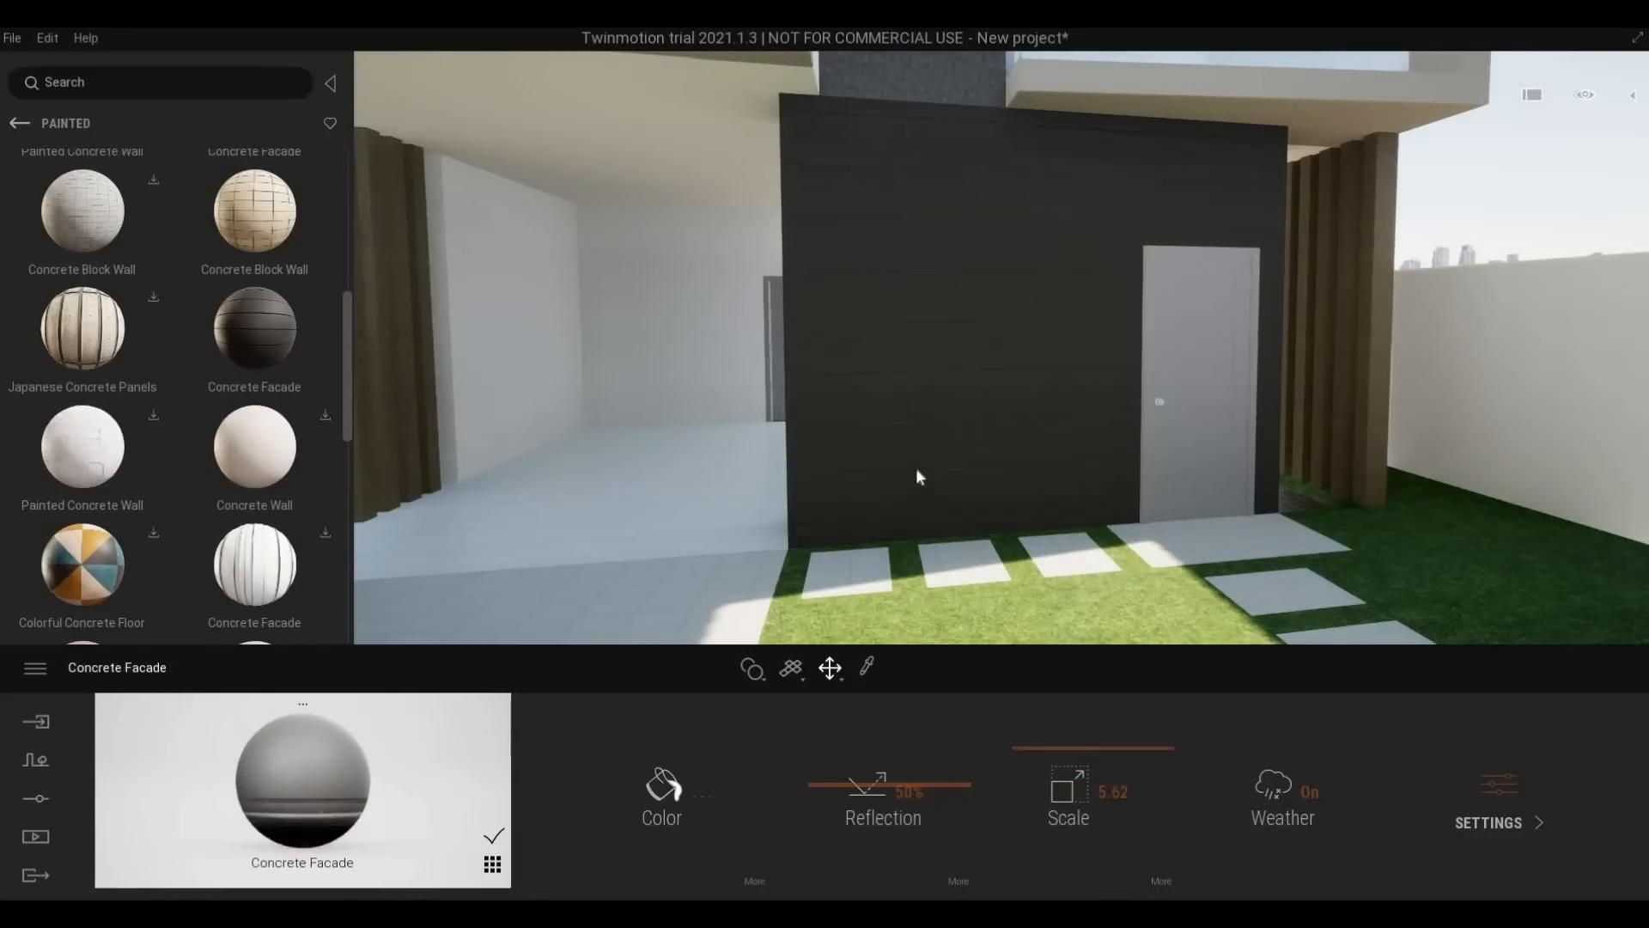
Examine the dark ground-floor front wall together with the balcony and upper facade from above and from ground level
key(w)
key(e)
key(d)
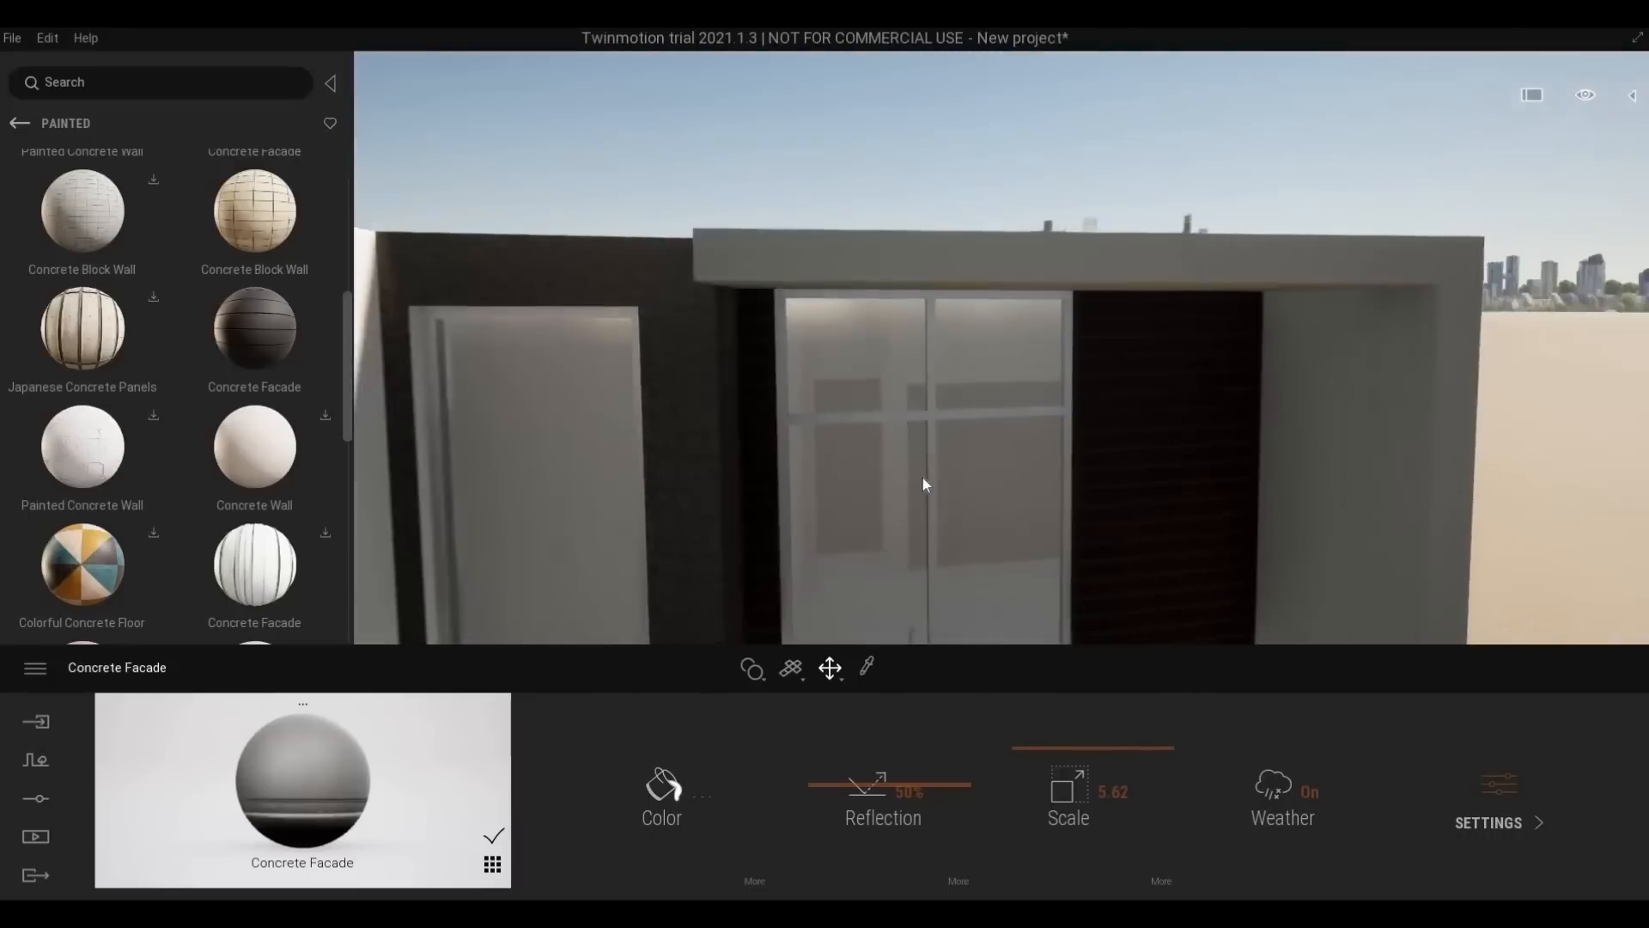
key(s)
key(q)
key(a)
key(a)
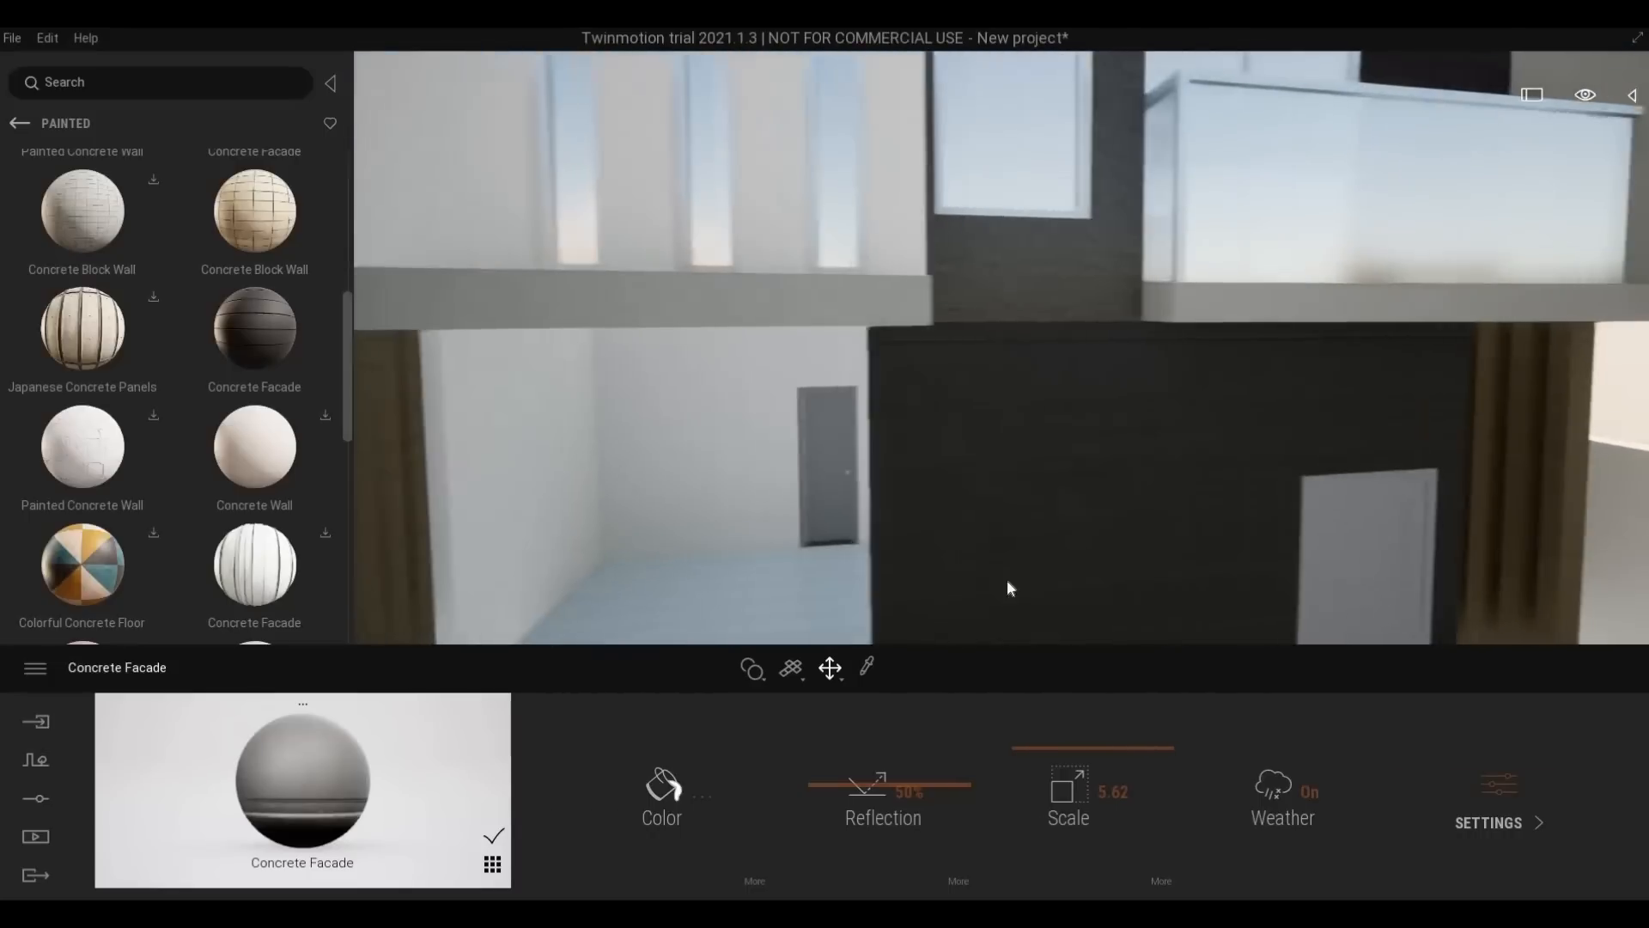
key(q)
key(w)
key(s)
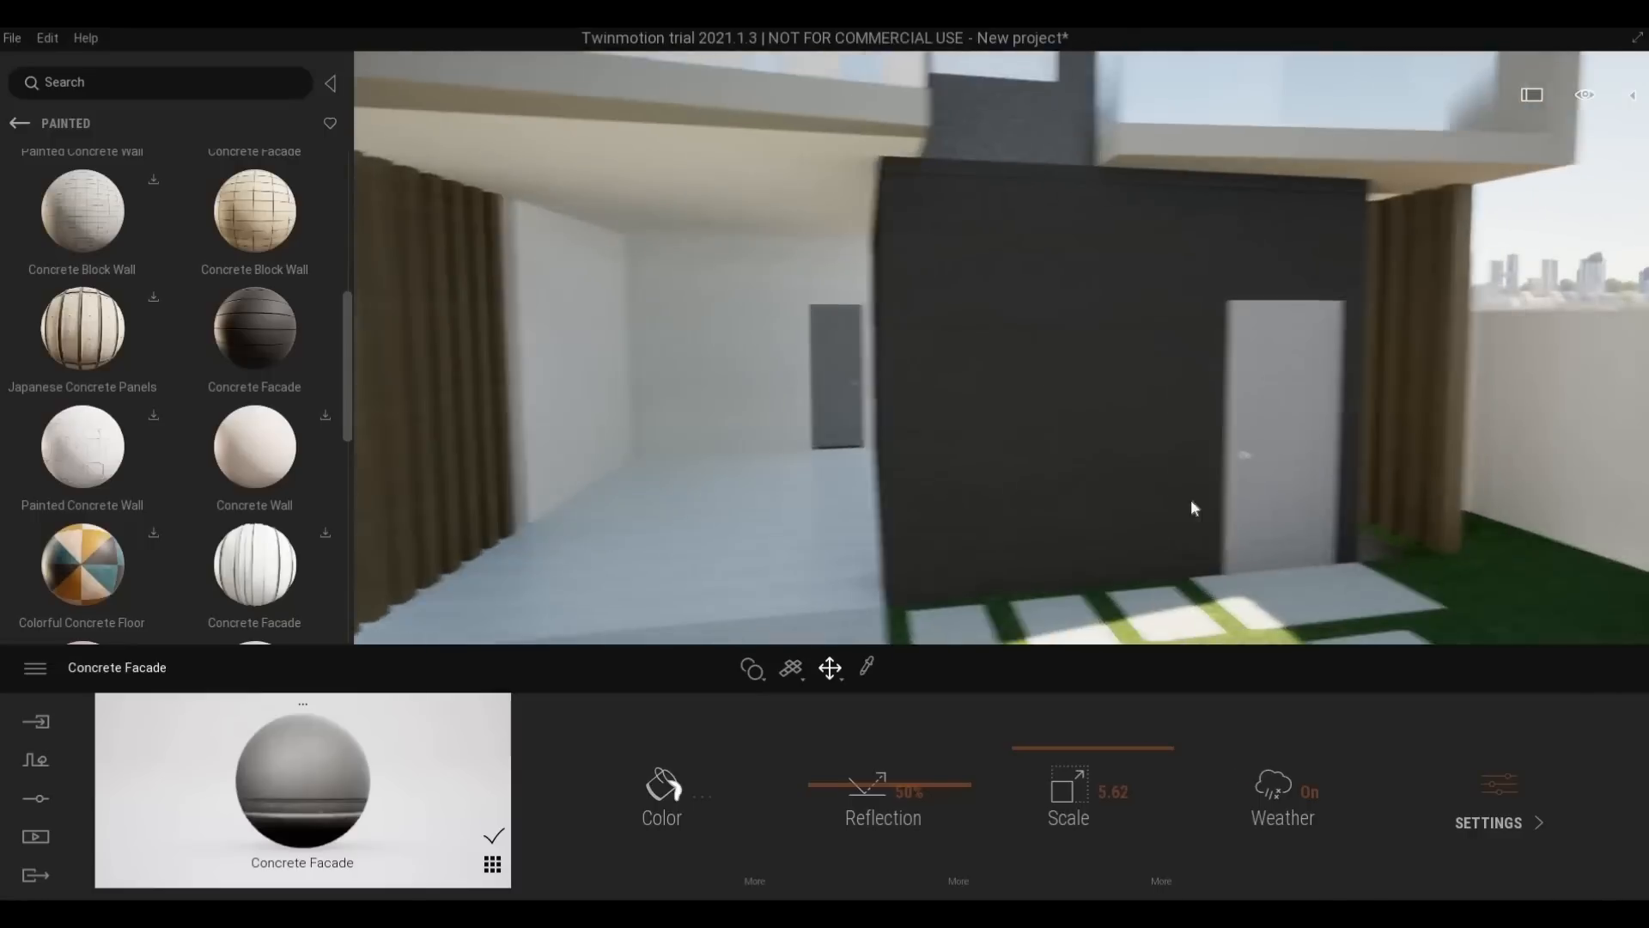
key(d)
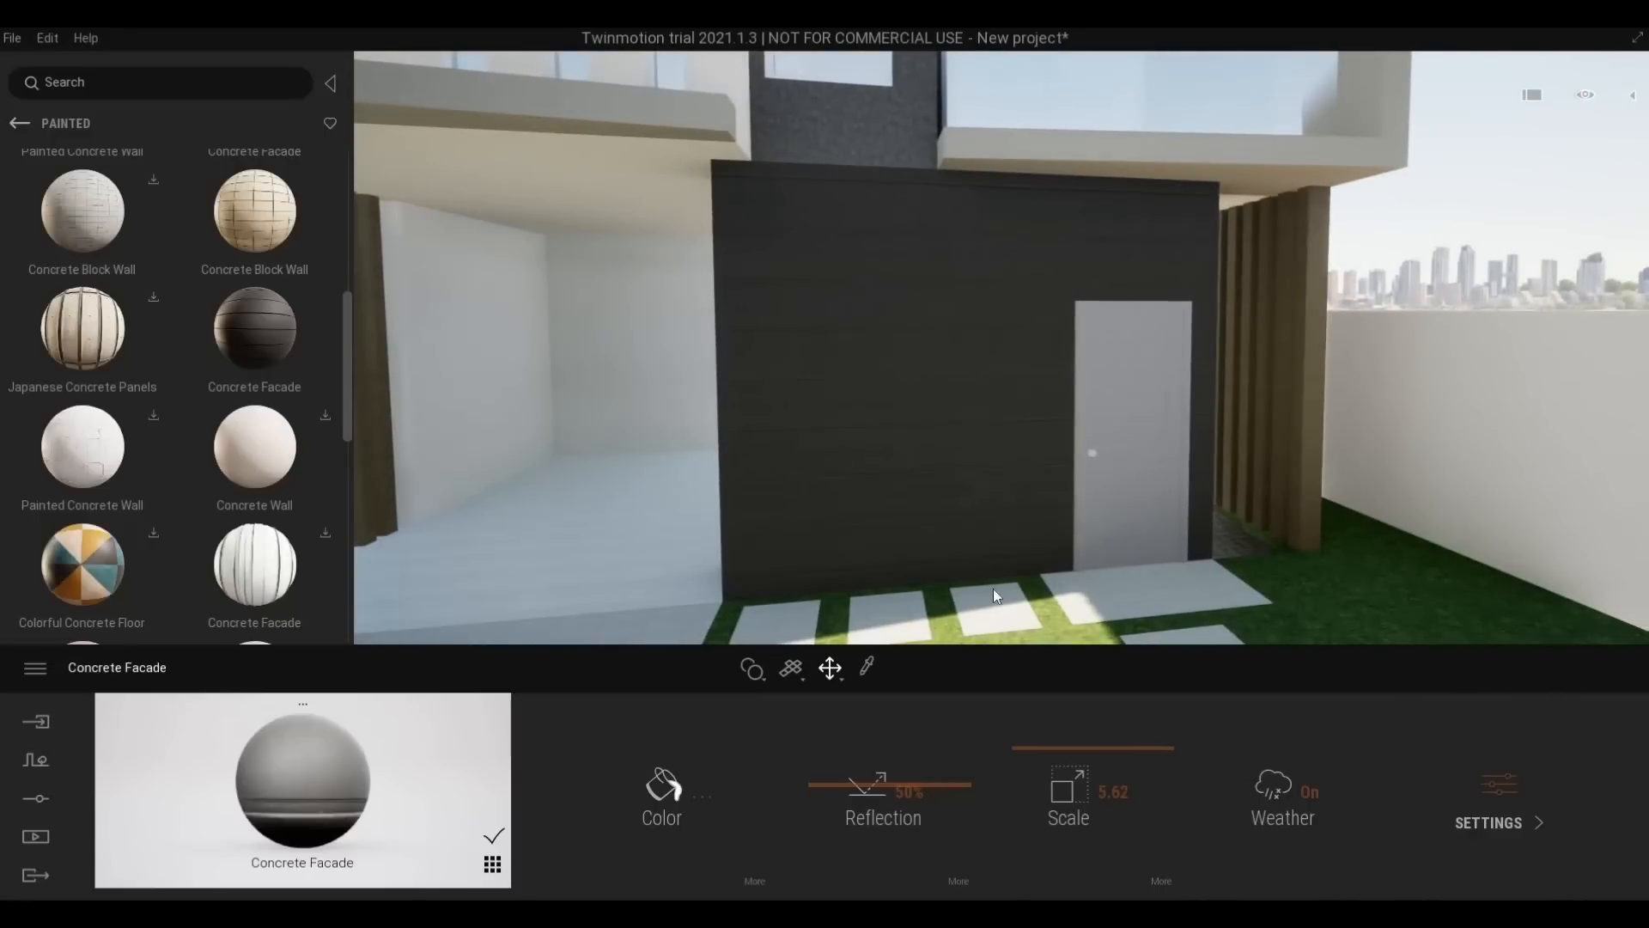
Set the Concrete Facade material's scale to 4.65 and check the front wall from close up and further back
drag(1063, 749, 1063, 755)
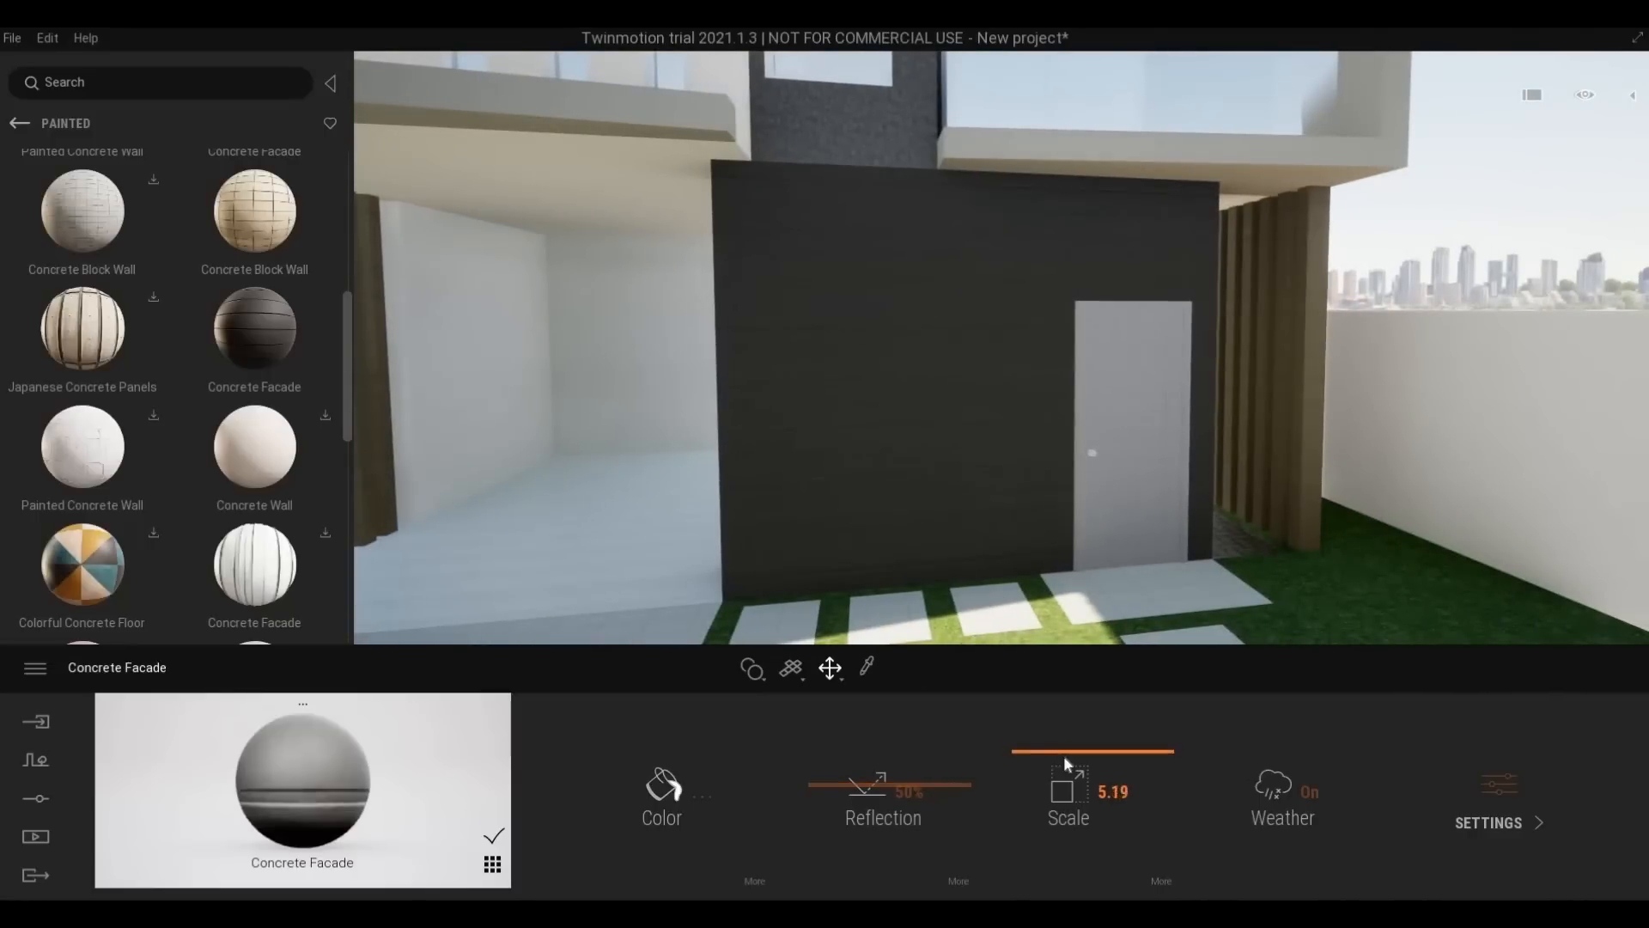
key(w)
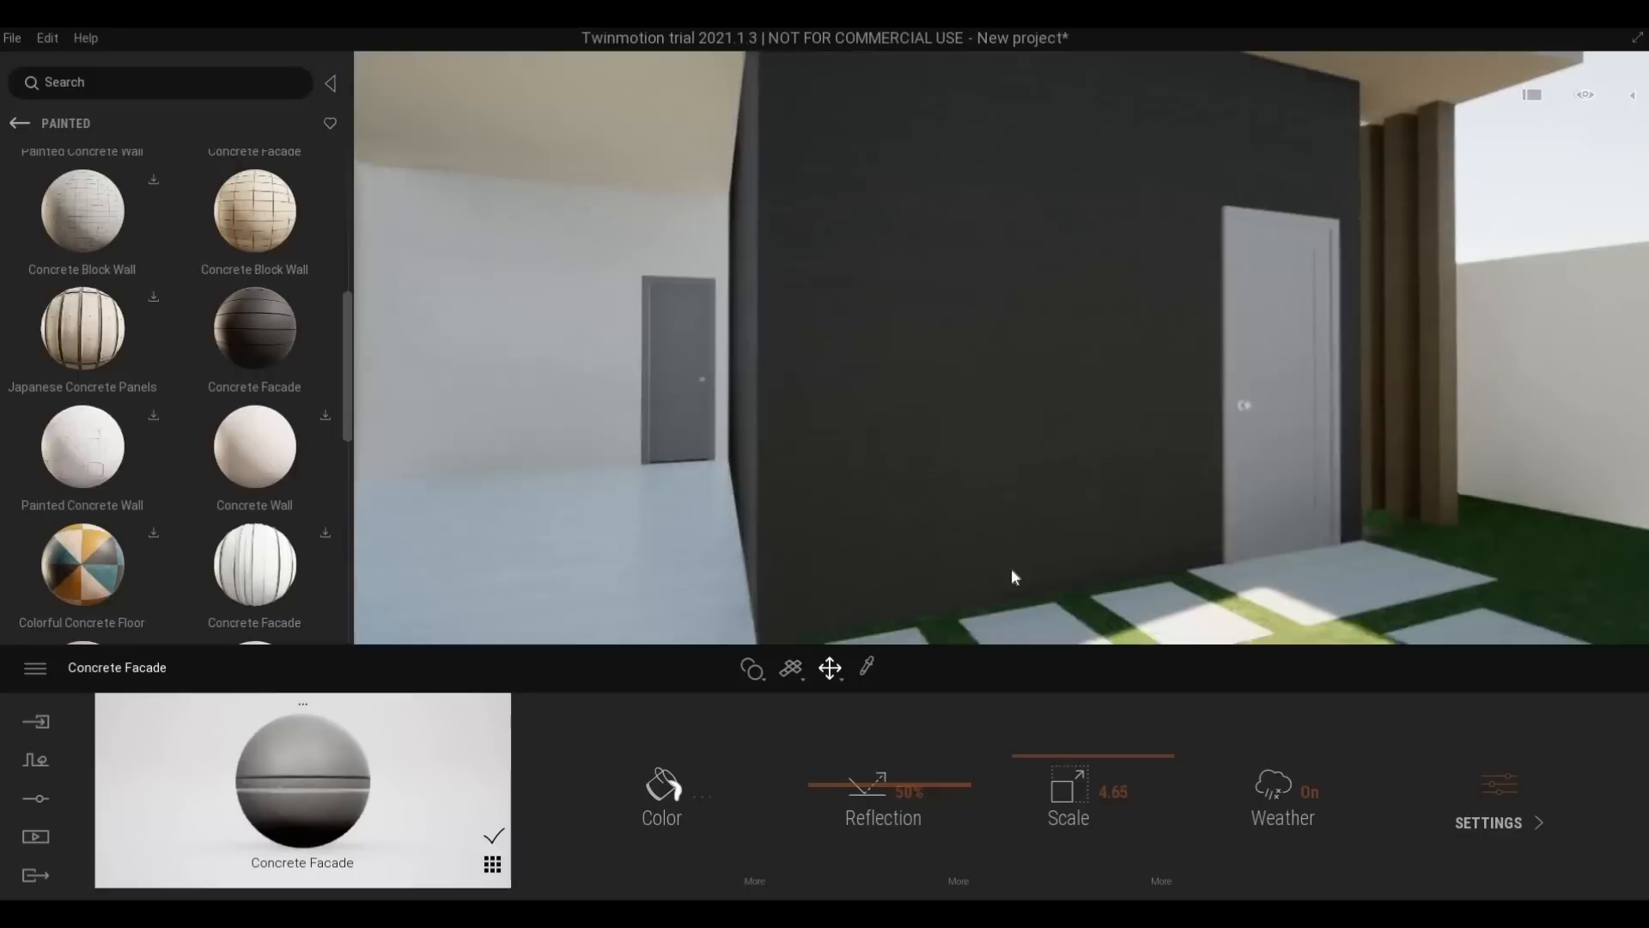
key(d)
mouse_move(1011, 563)
right_down()
mouse_move(816, 563)
mouse_move(996, 562)
mouse_move(1022, 601)
mouse_move(1028, 558)
right_up()
key(s)
key(d)
key(w)
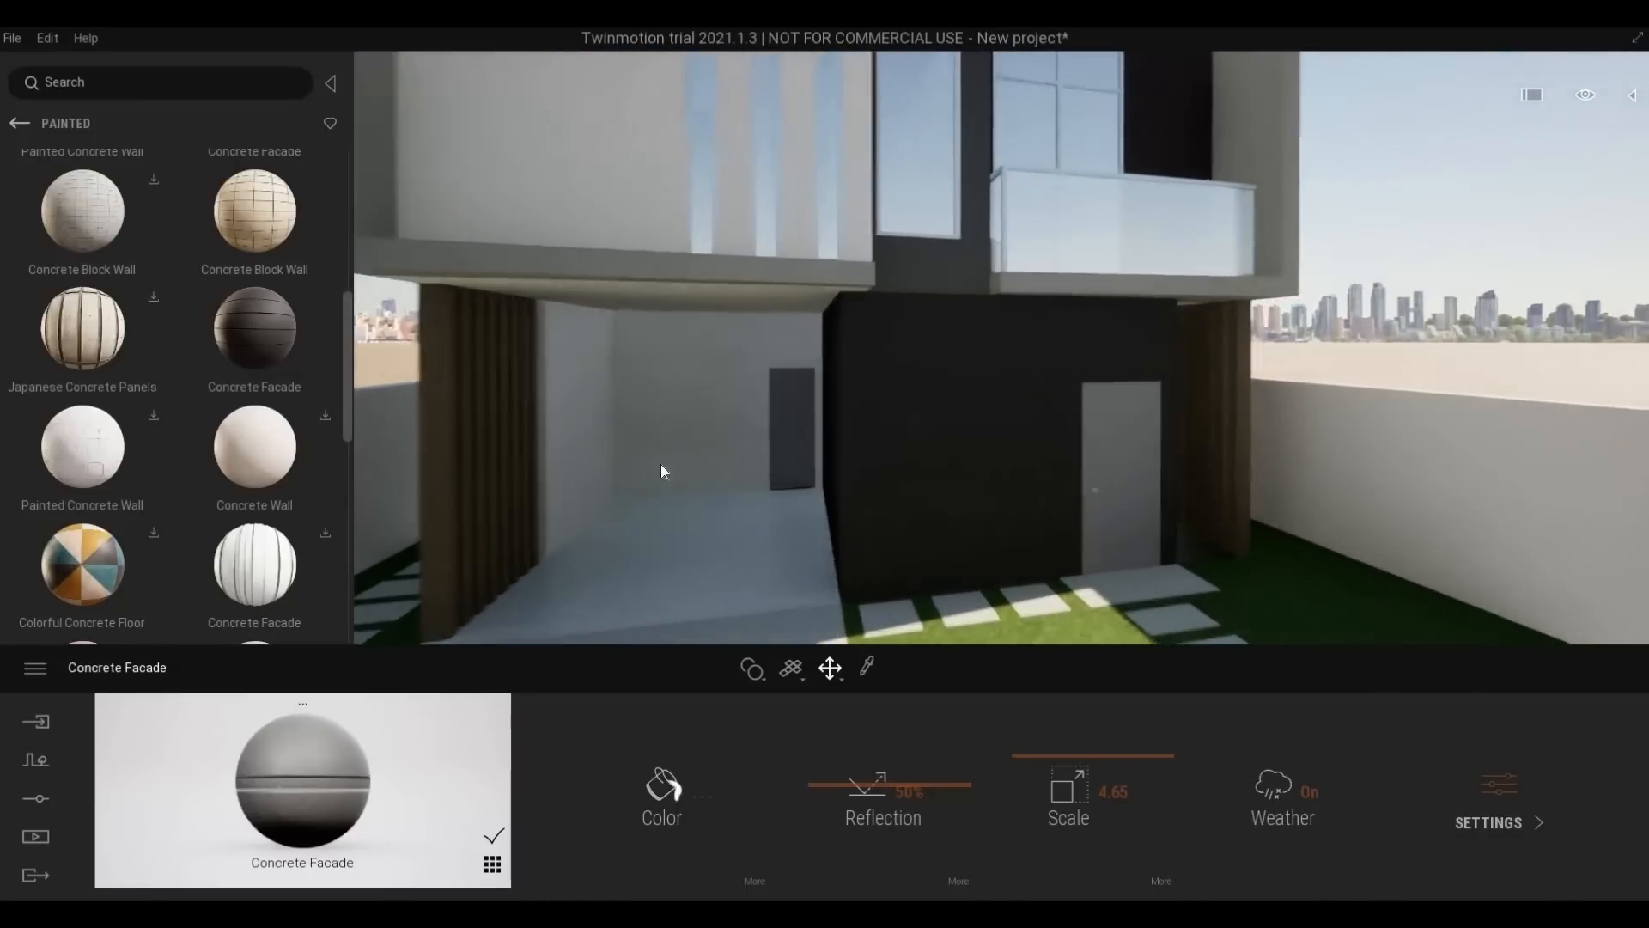
Pick the Aluminum material of the upper-floor window frames and set its colour to 909191
key(q)
key(a)
right_drag(653, 460, 640, 593)
key(w)
key(e)
key(a)
key(d)
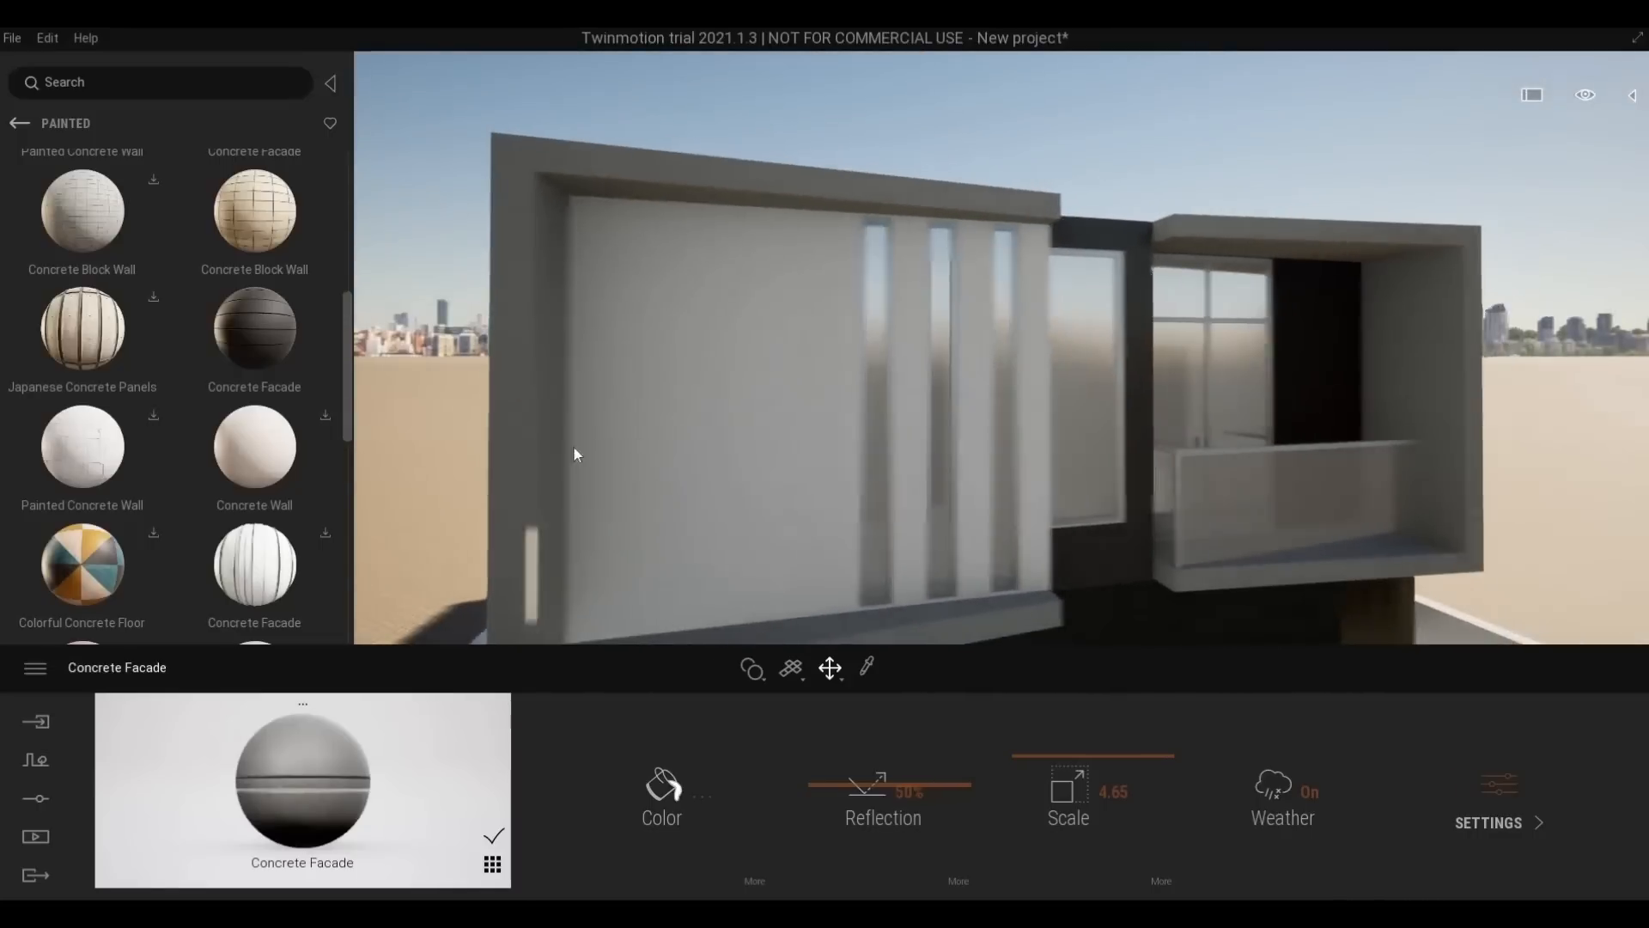
key(w)
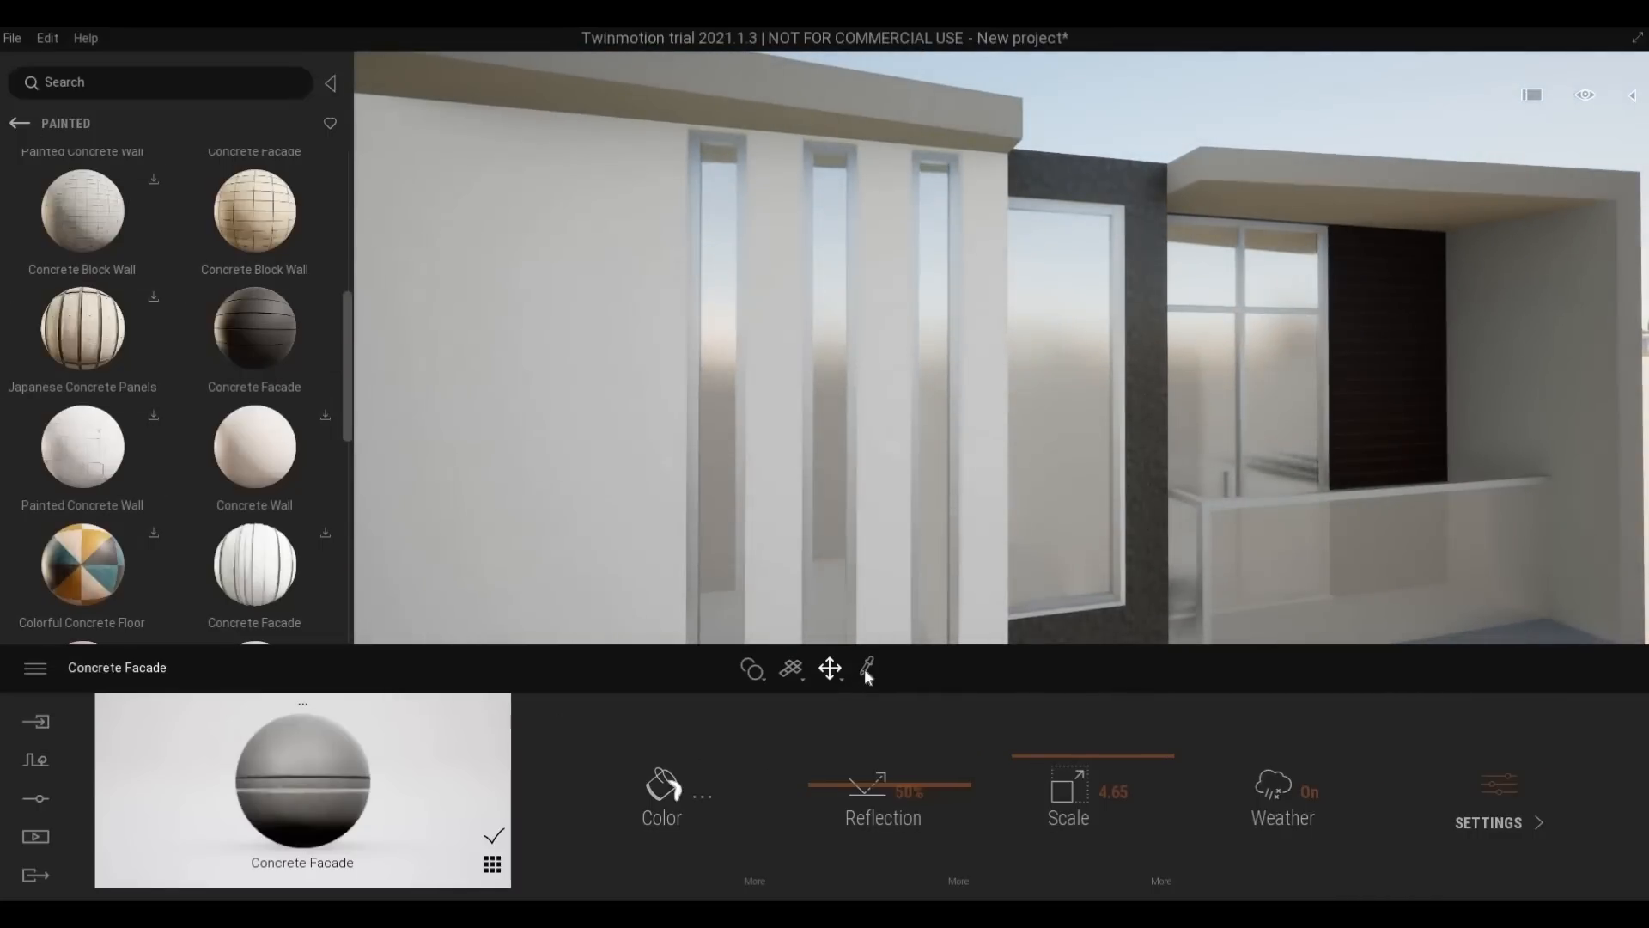
key(w)
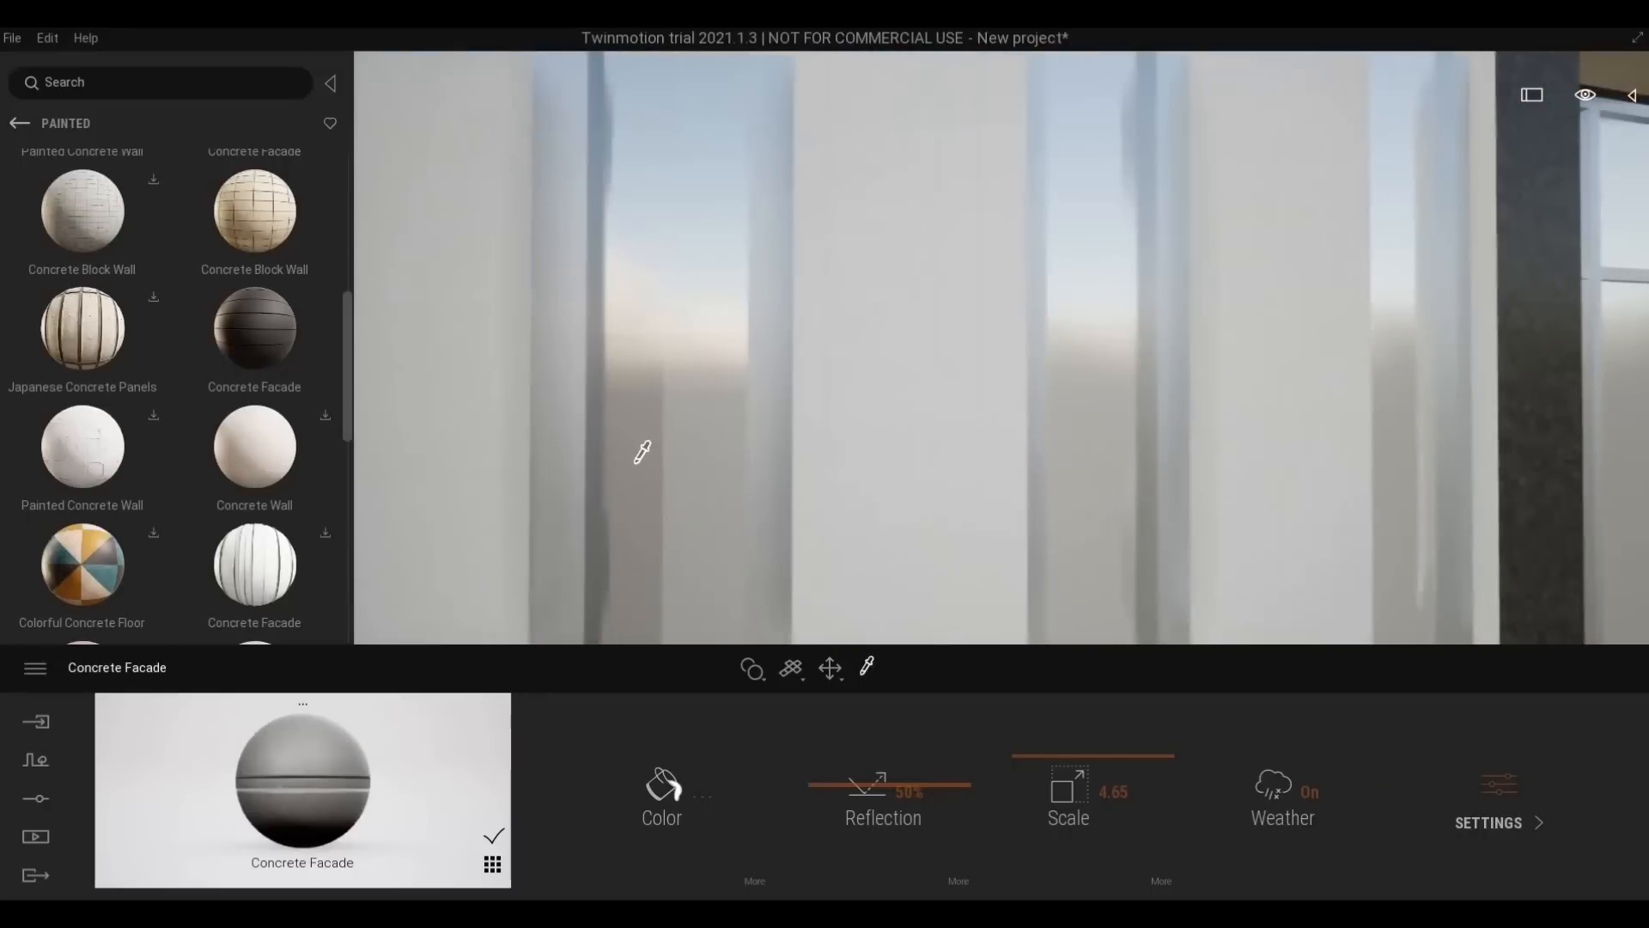
key(s)
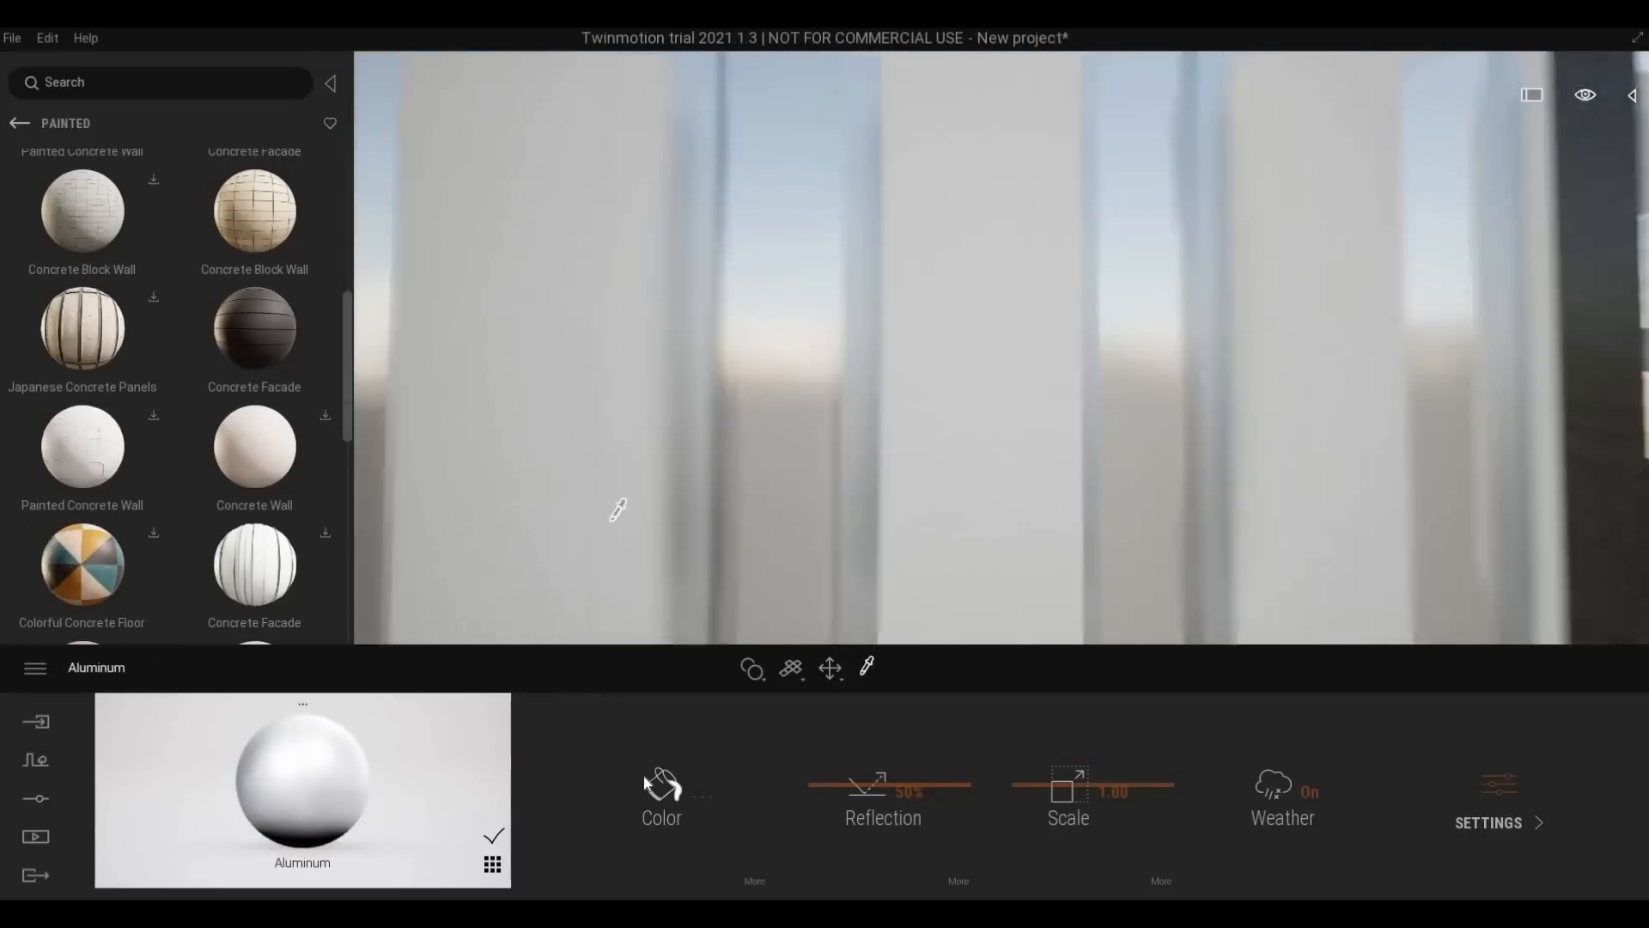
click(660, 783)
mouse_move(798, 343)
mouse_down()
mouse_move(791, 448)
mouse_move(795, 427)
mouse_up()
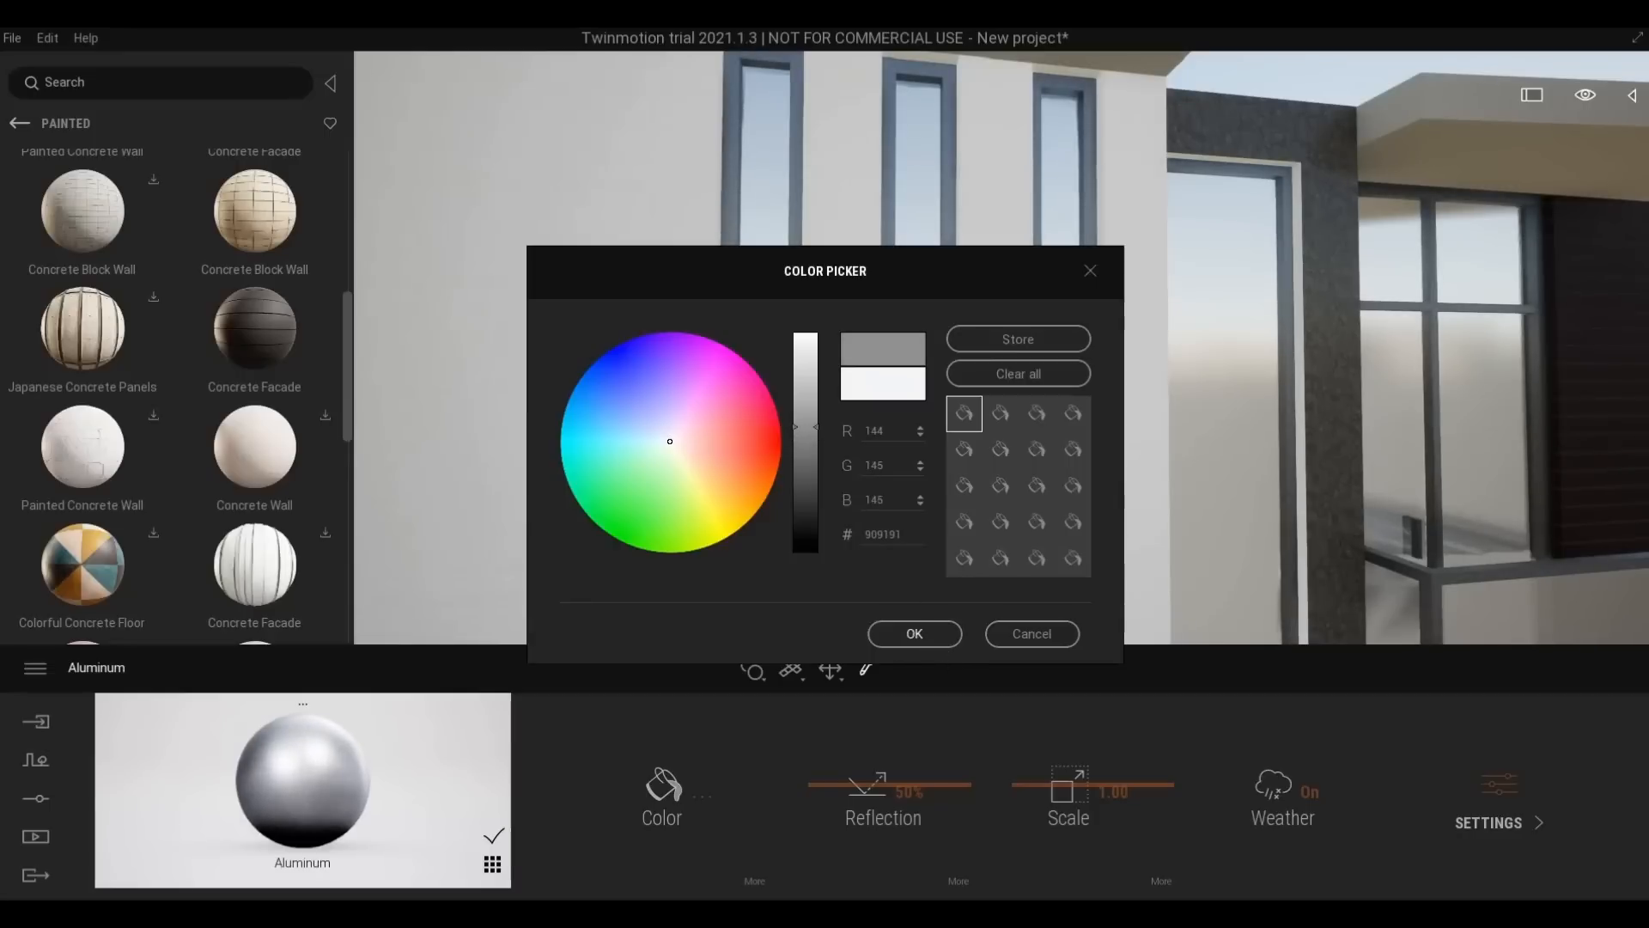
click(938, 633)
Apply Two sided glass from the standard glass materials to the upper-floor windows and balcony railing
scroll(949, 630, down, 5)
right_drag(949, 629, 773, 622)
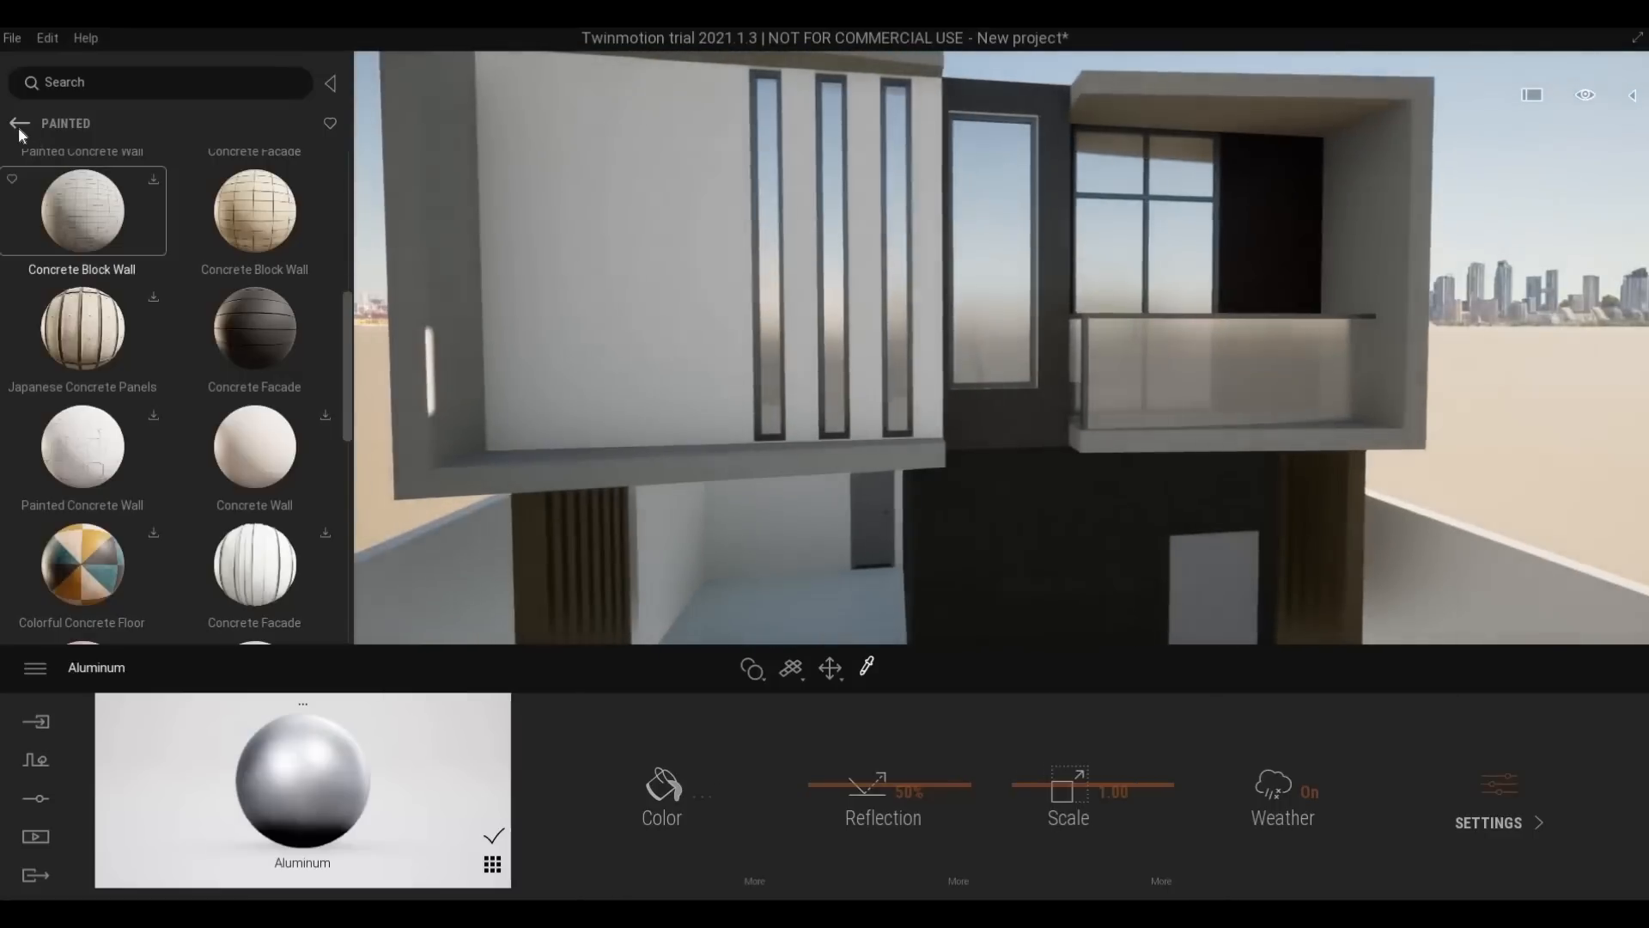
click(19, 124)
click(19, 125)
click(18, 124)
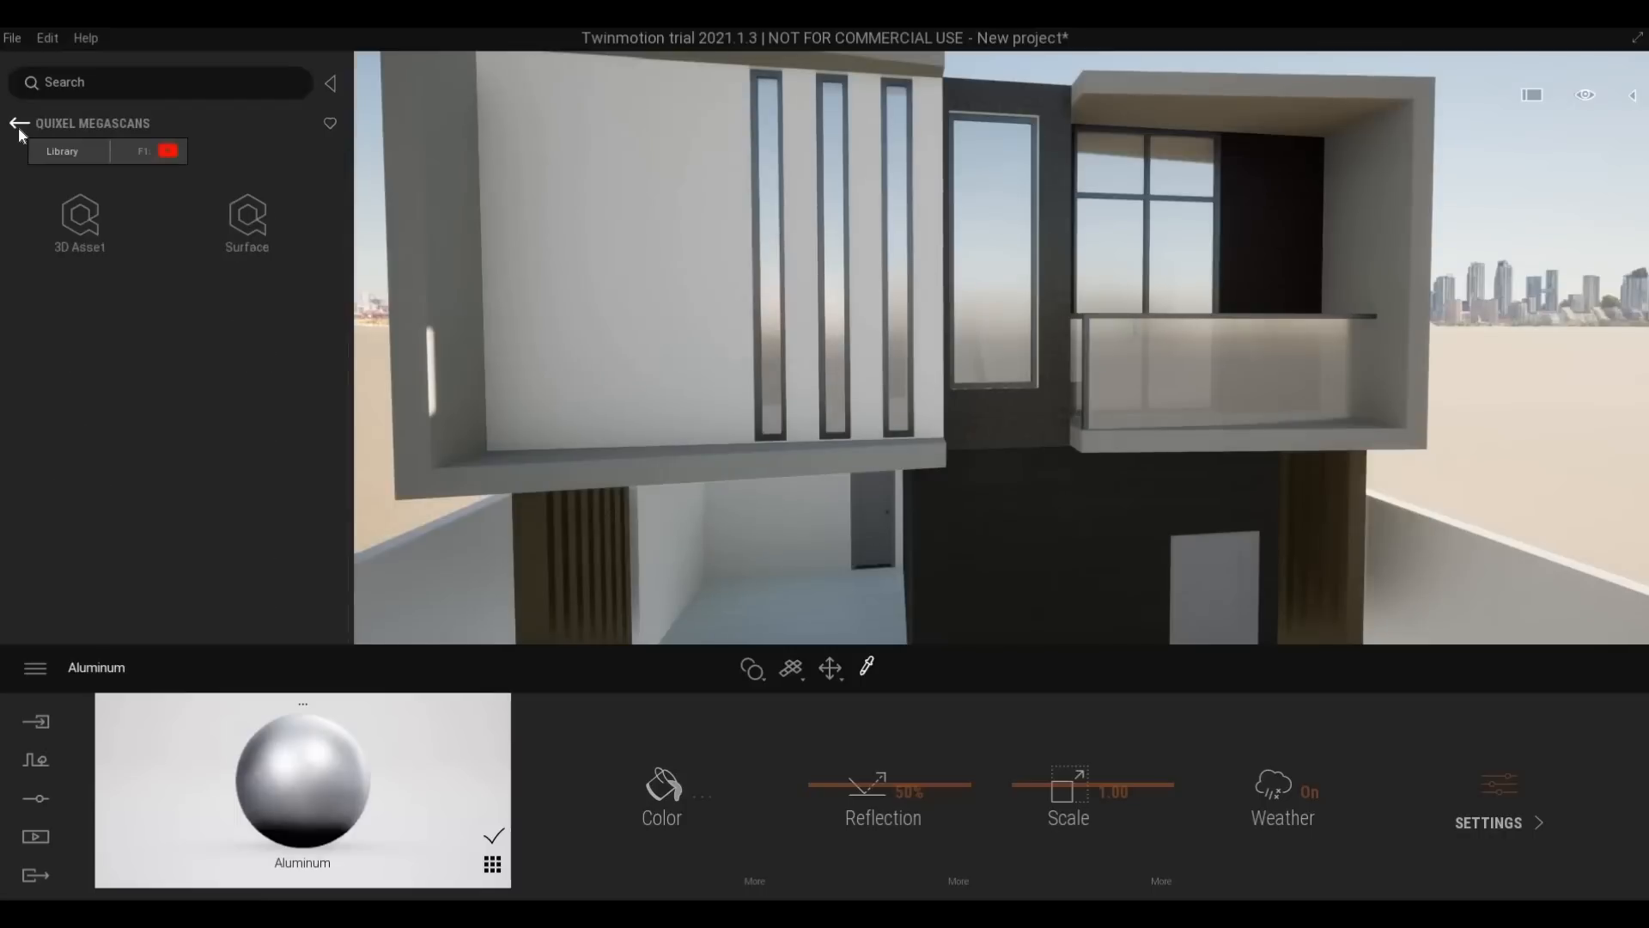
click(19, 126)
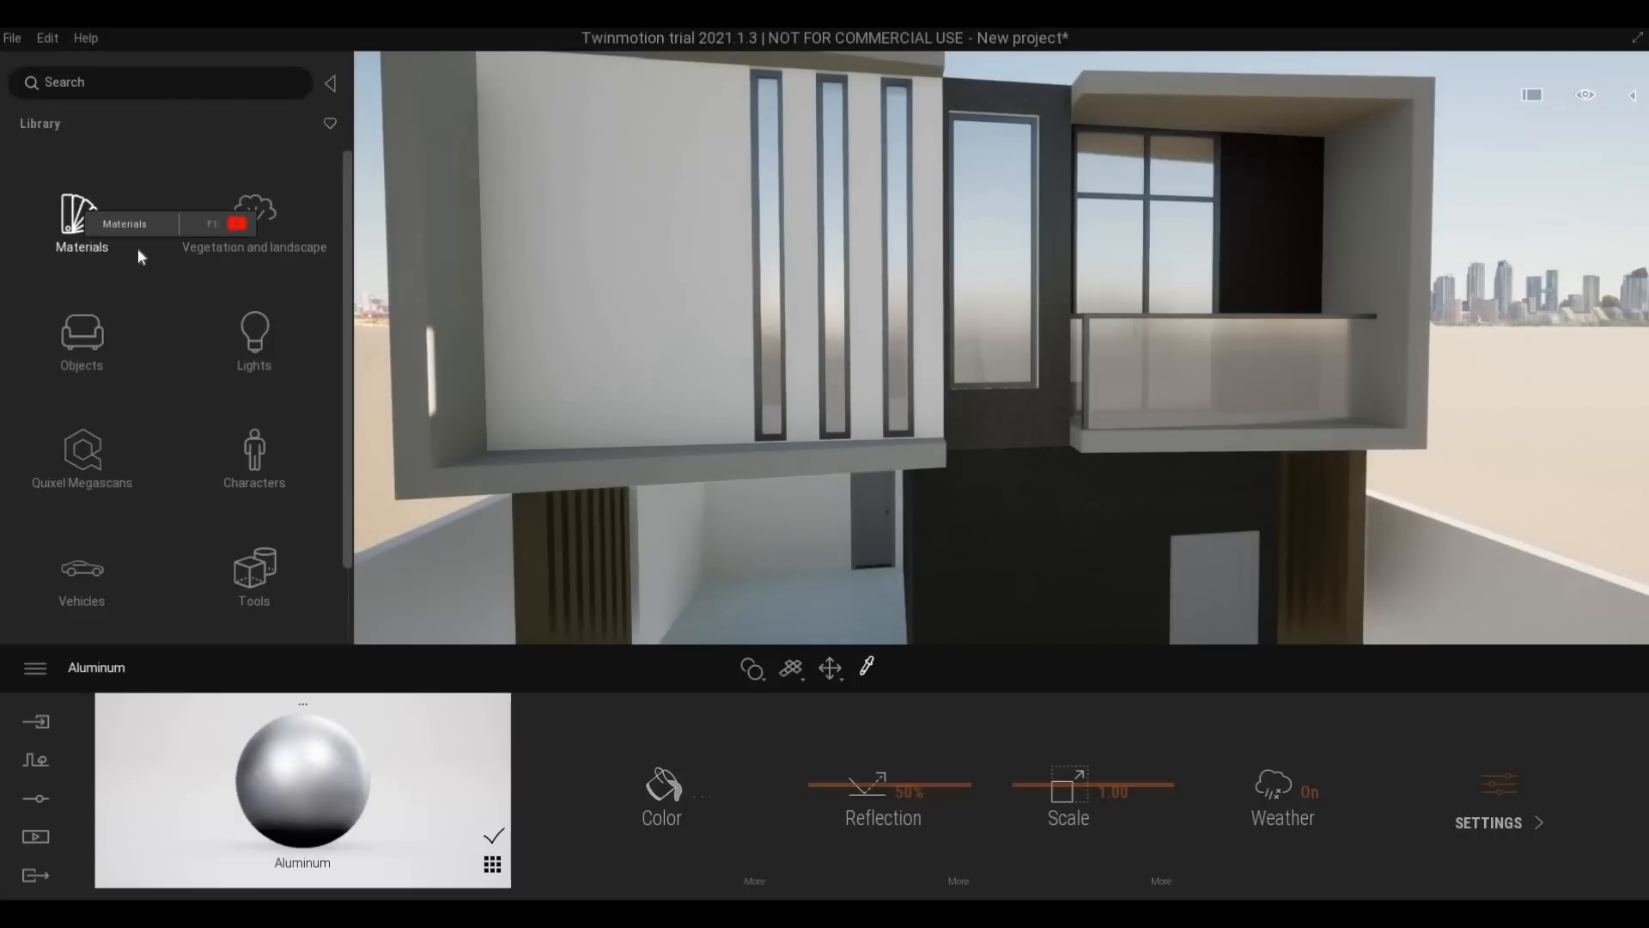
click(164, 248)
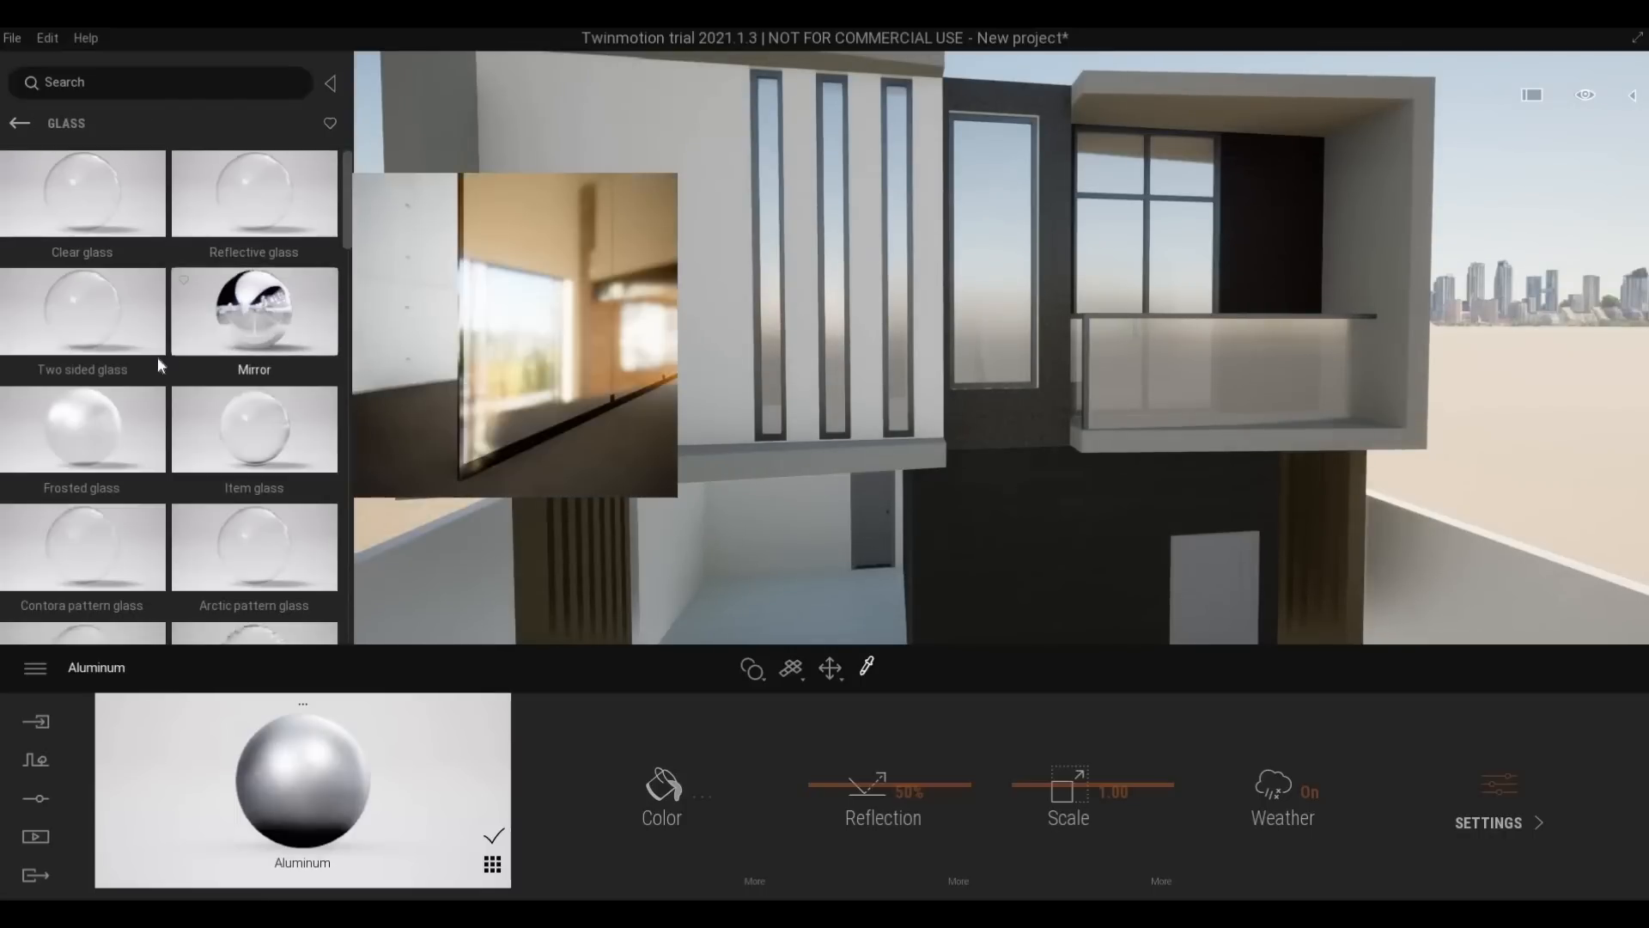
drag(759, 332, 977, 295)
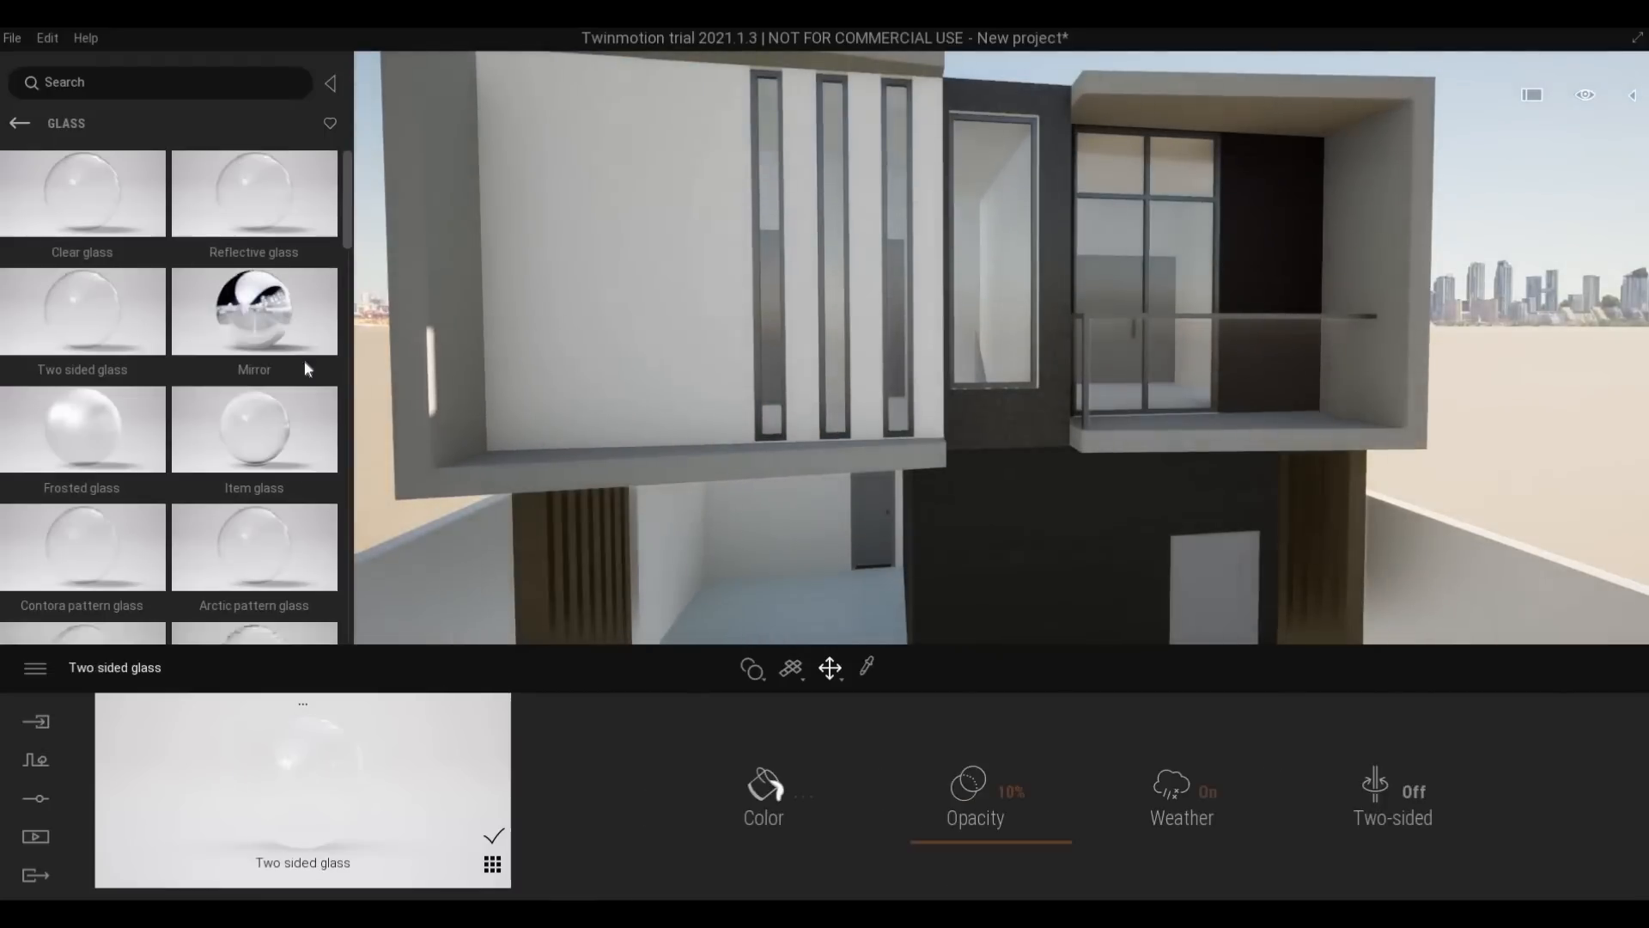
Examine the glass of the balcony railing and upper-floor windows from below, close up and from the carport side
right_drag(1121, 246, 1016, 274)
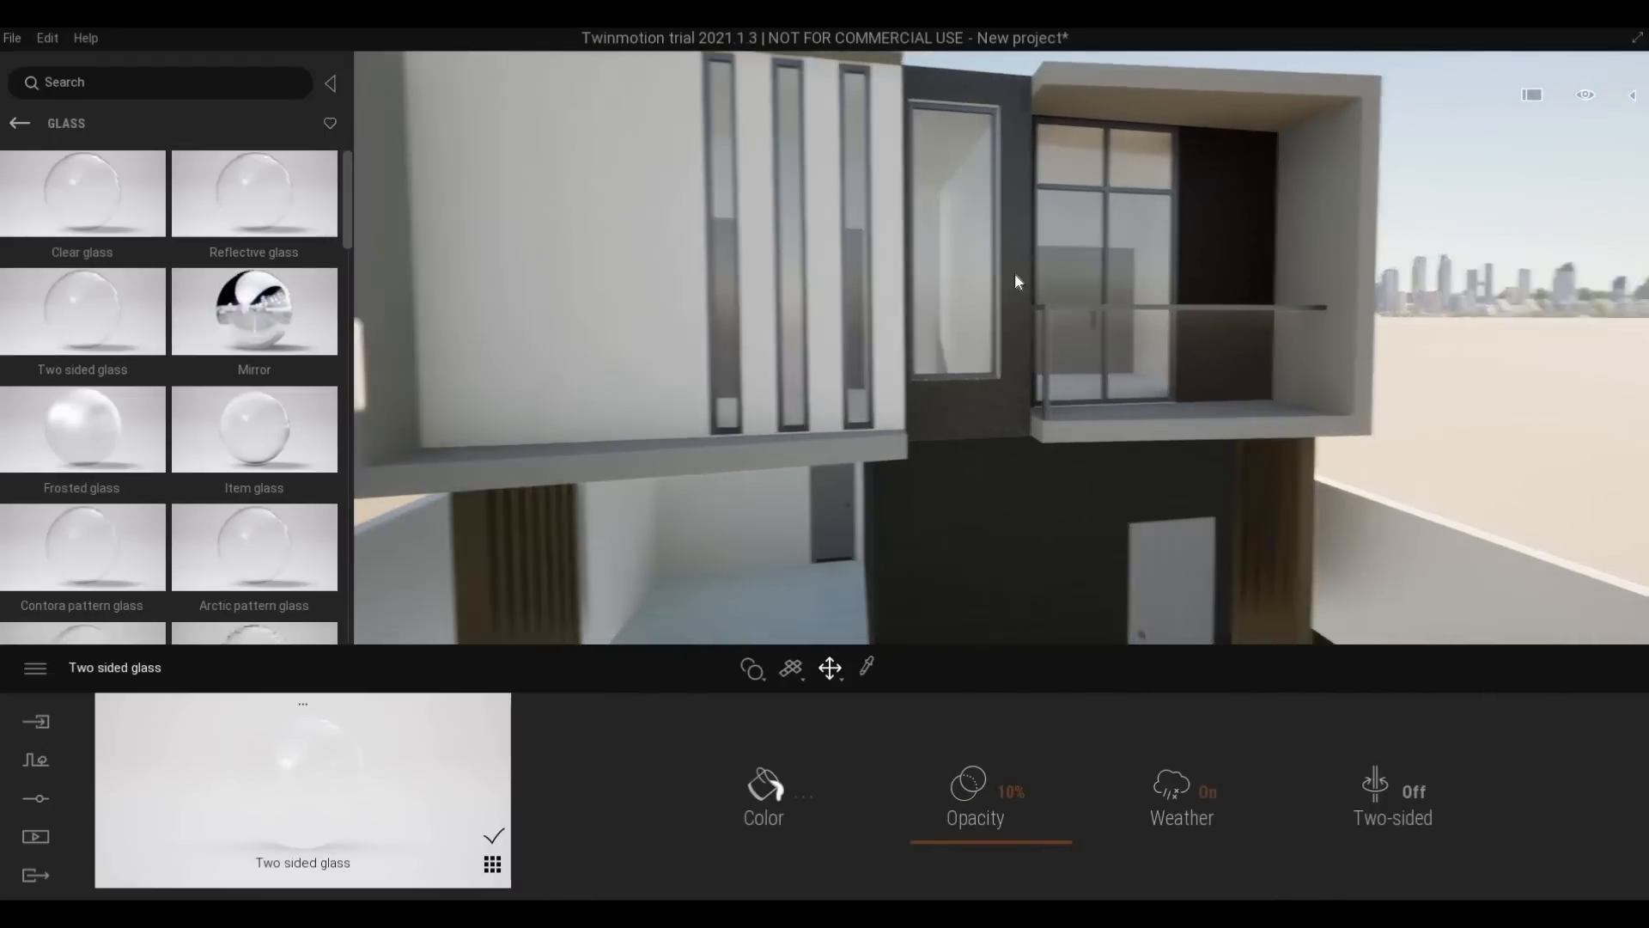
key(s)
key(d)
key(q)
key(w)
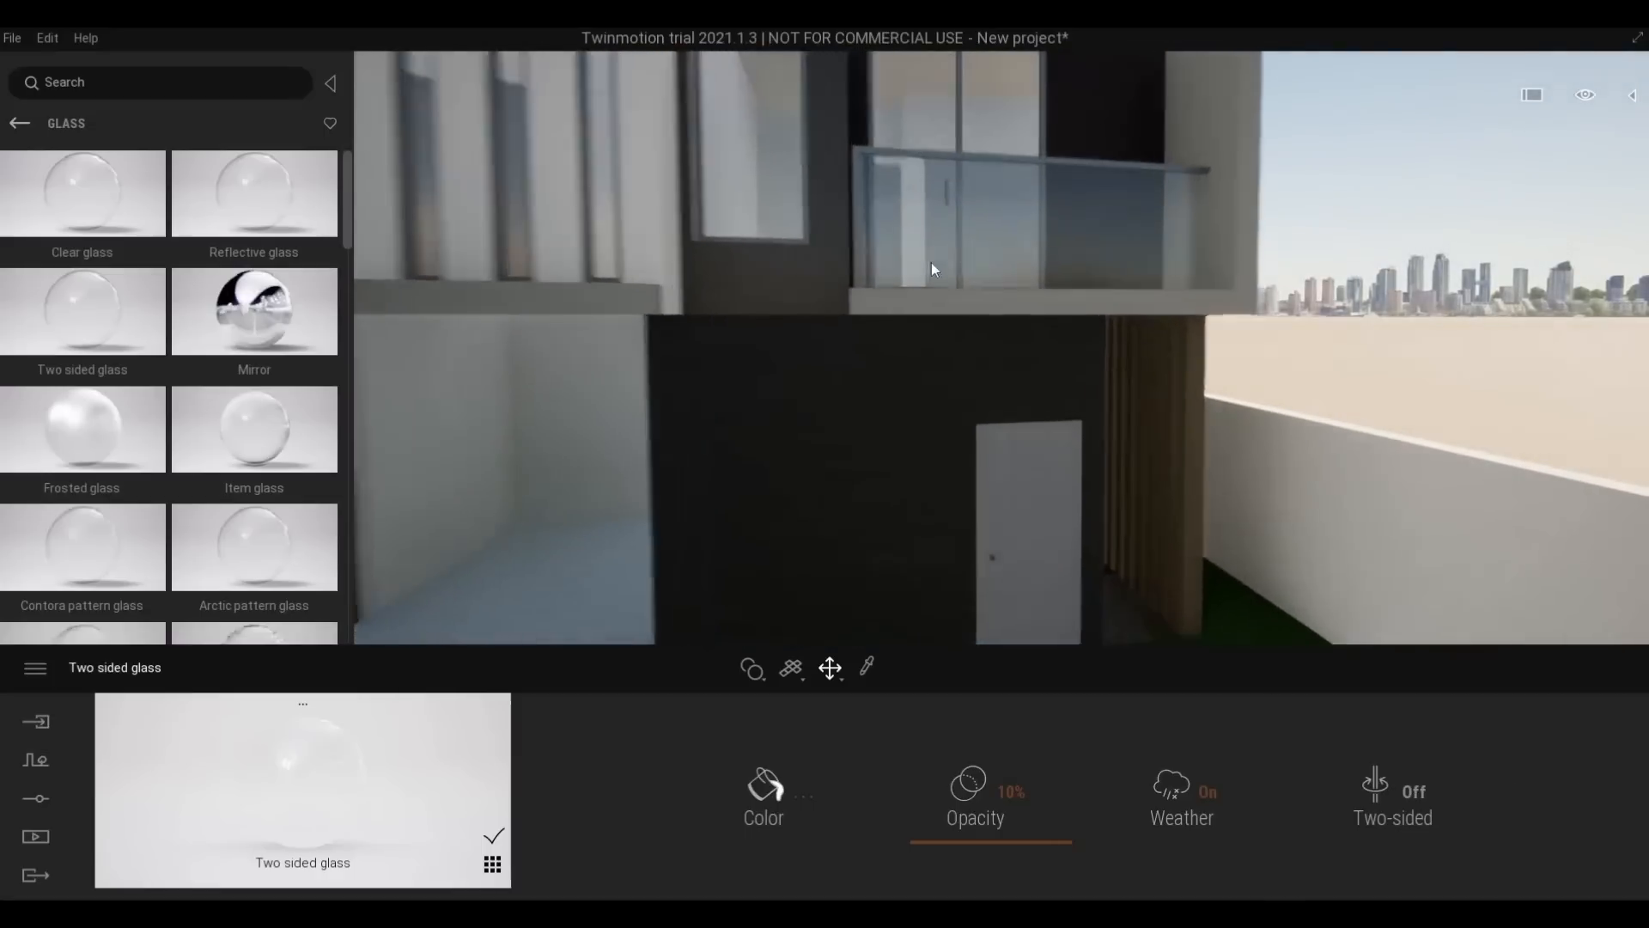
key(w)
key(e)
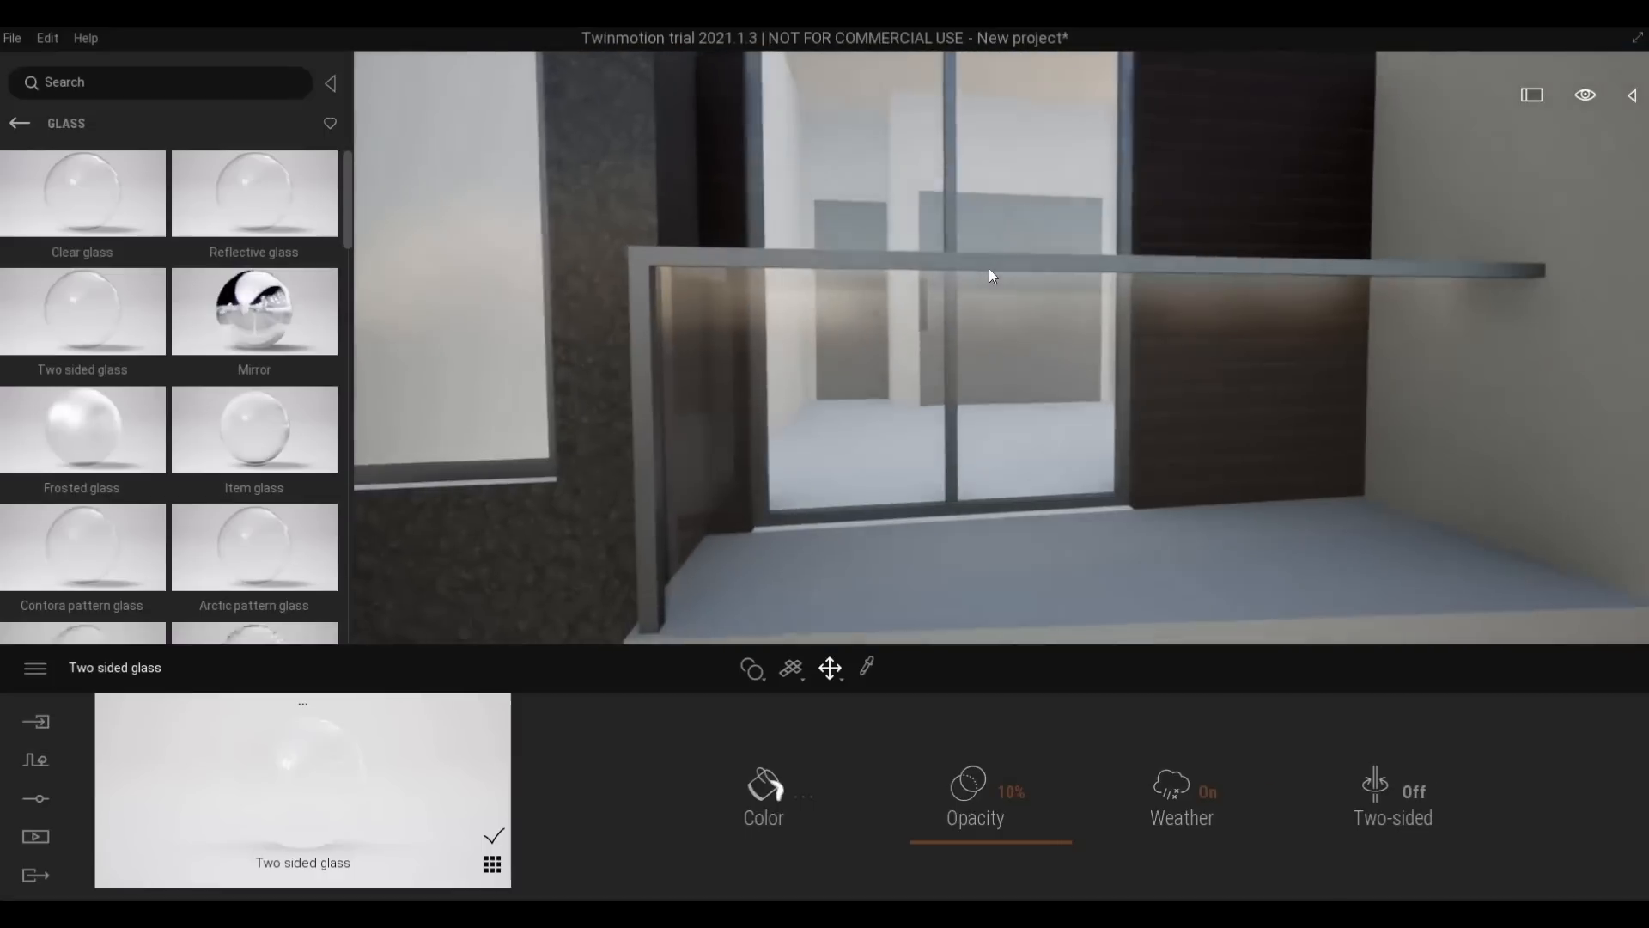
key(s)
key(a)
right_drag(983, 286, 1082, 301)
key(w)
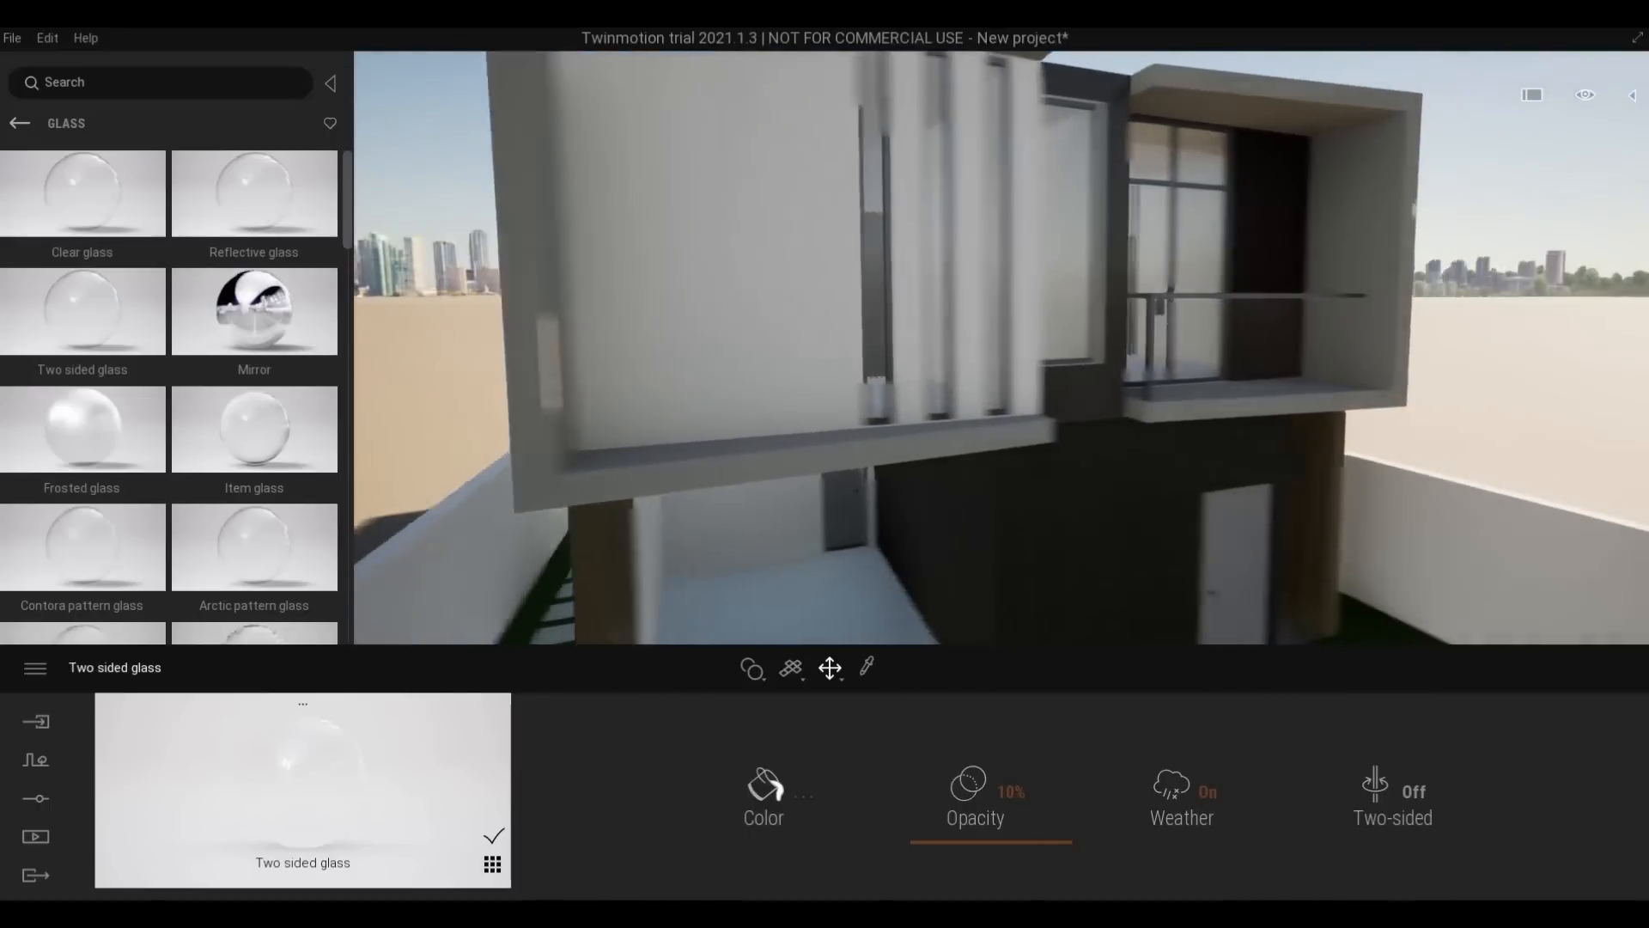
Pick the Cherry material of the ground-floor front door for editing
right_drag(894, 301, 1023, 358)
key(q)
key(w)
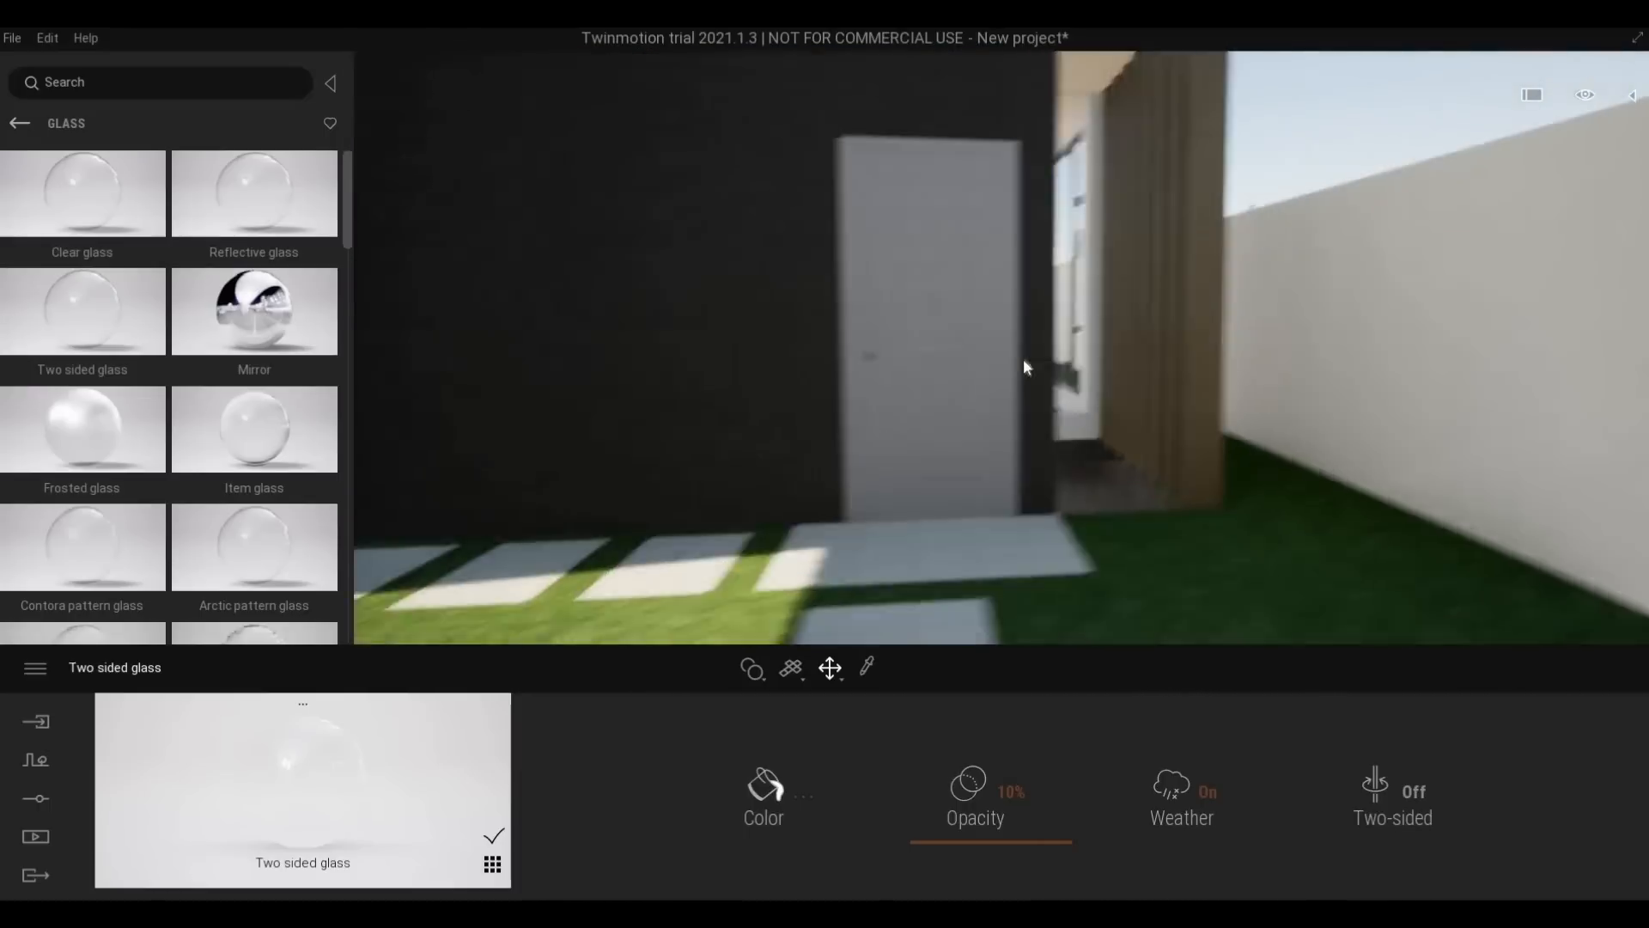
key(a)
key(w)
key(d)
key(s)
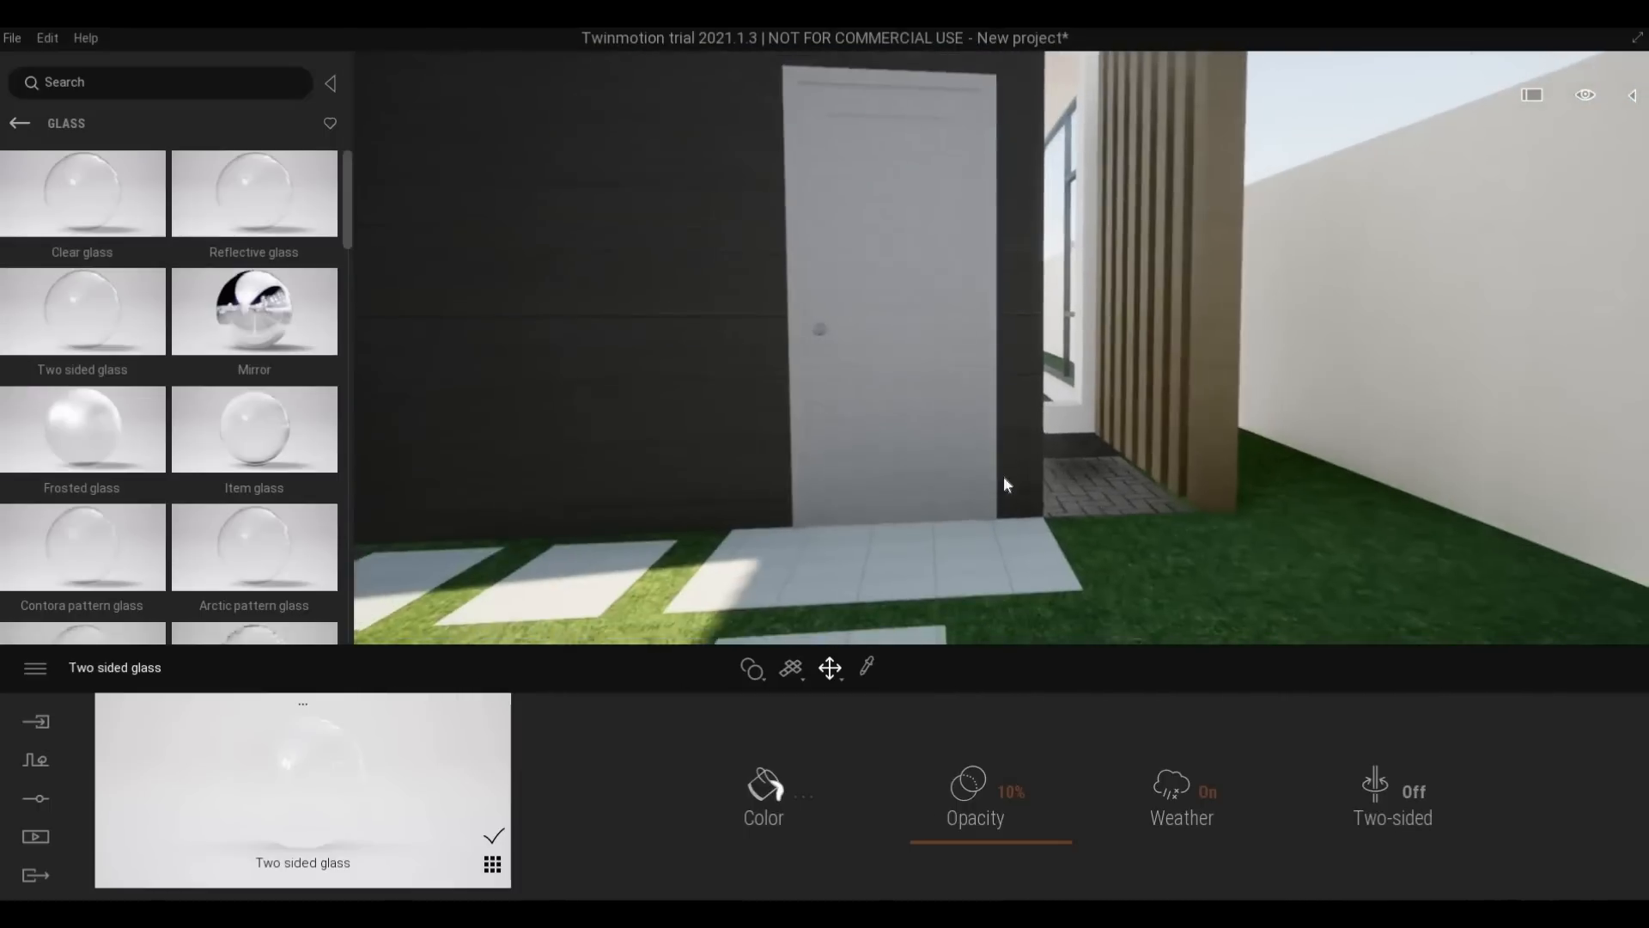
key(w)
click(868, 668)
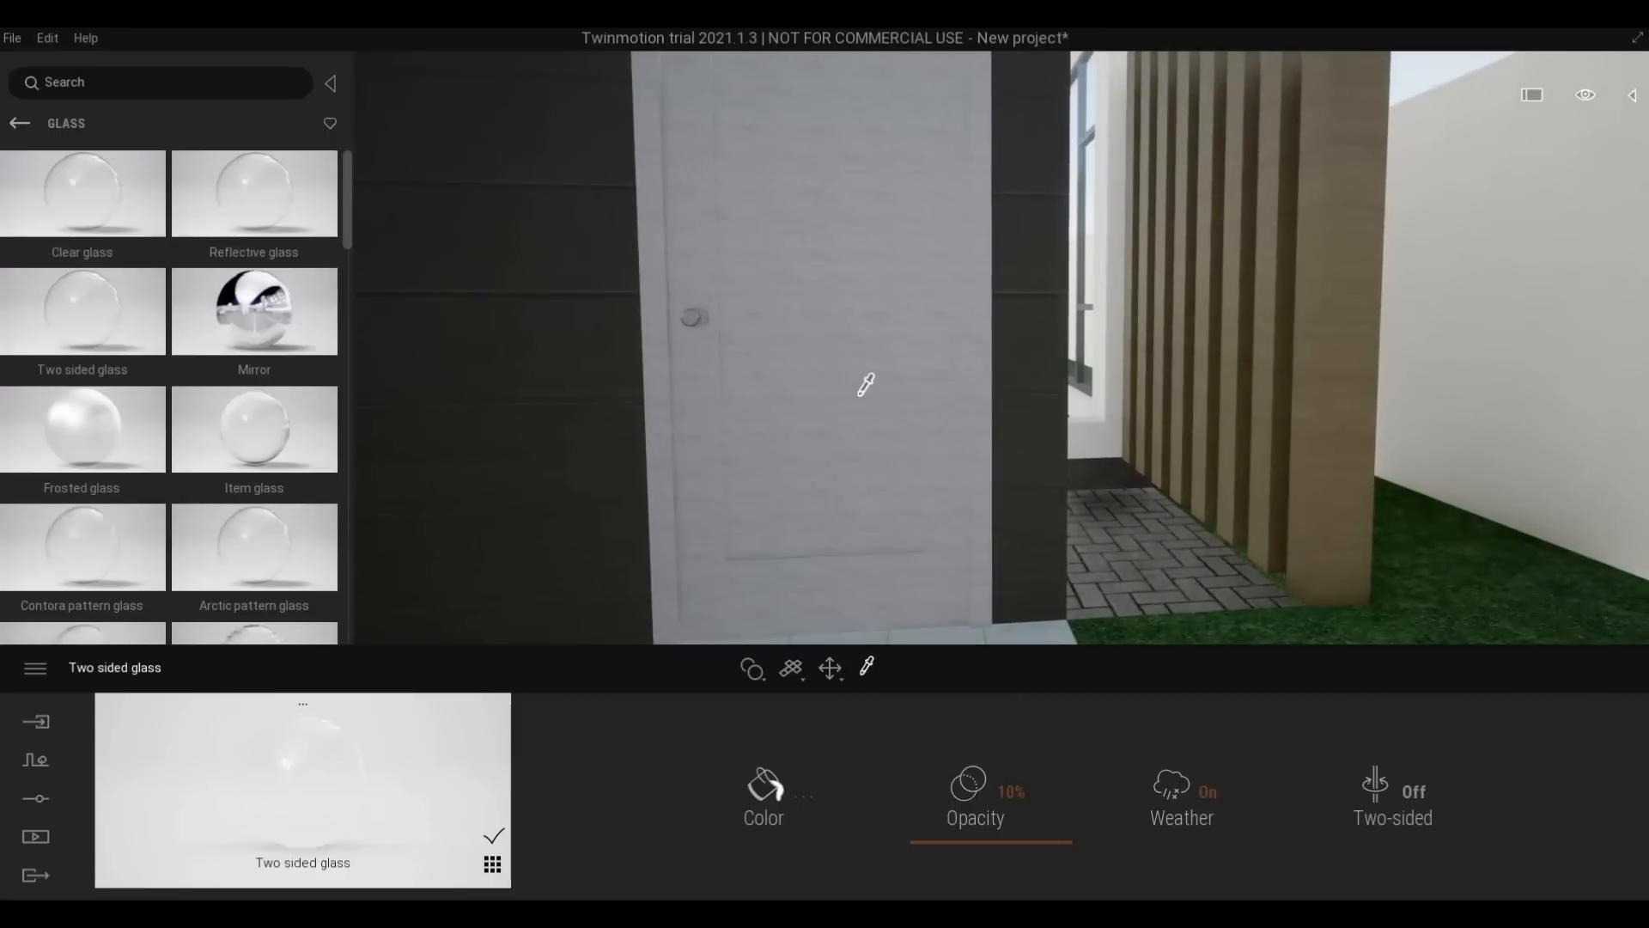
key(s)
key(a)
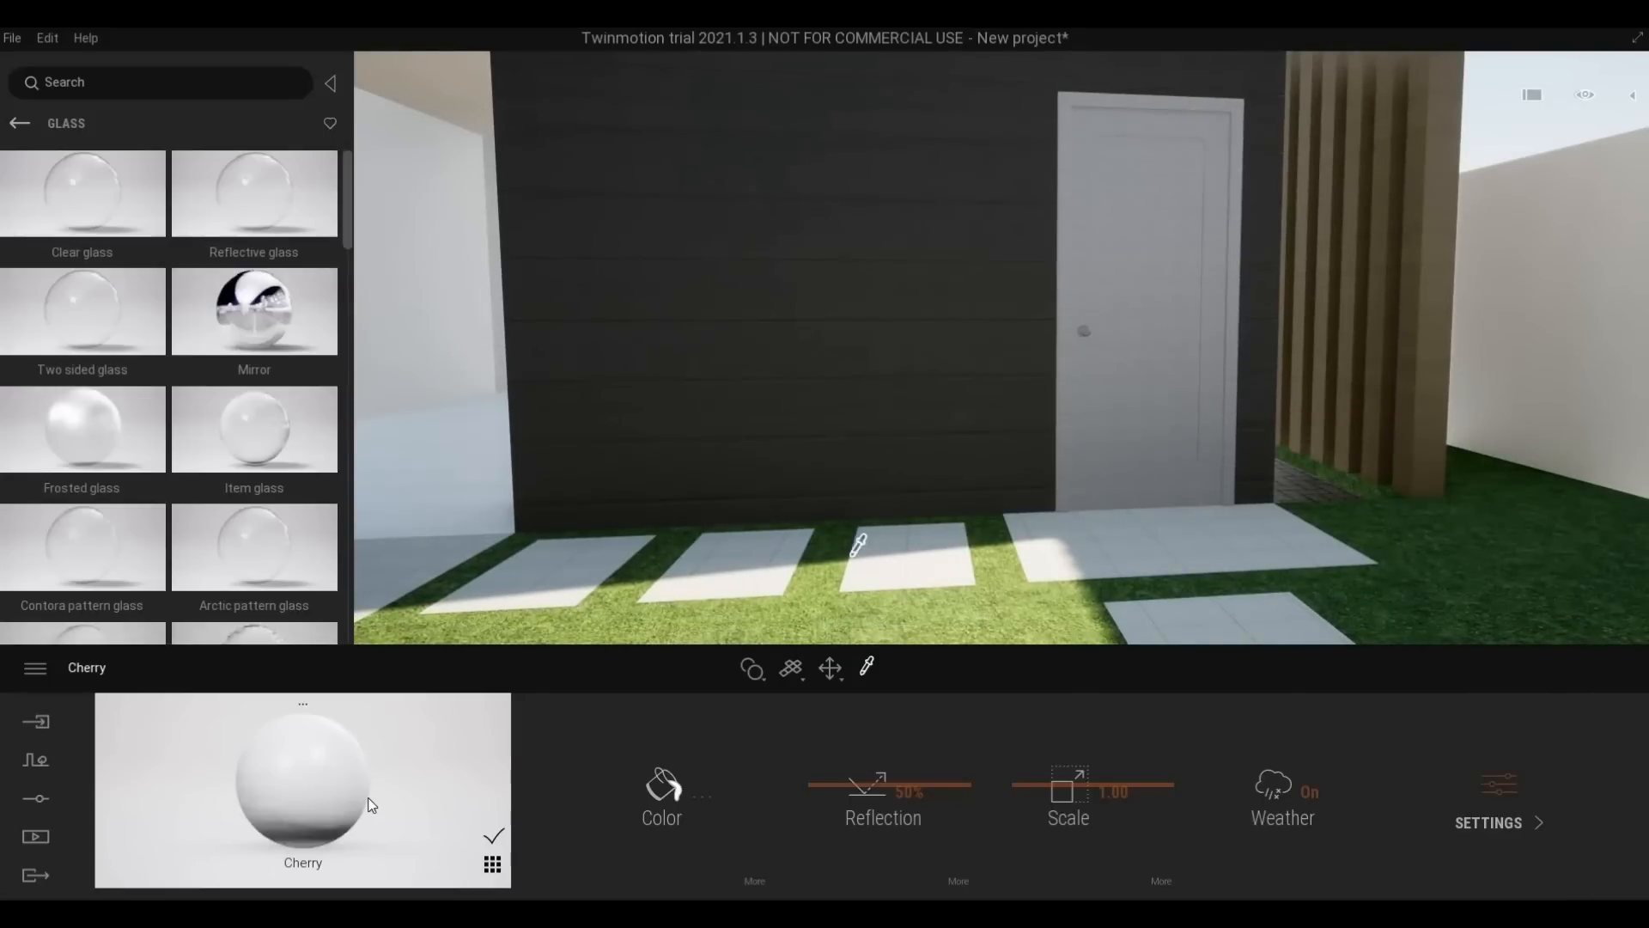
Try the Mahogany 03 G wood material on the ground-floor front door
click(19, 125)
click(245, 354)
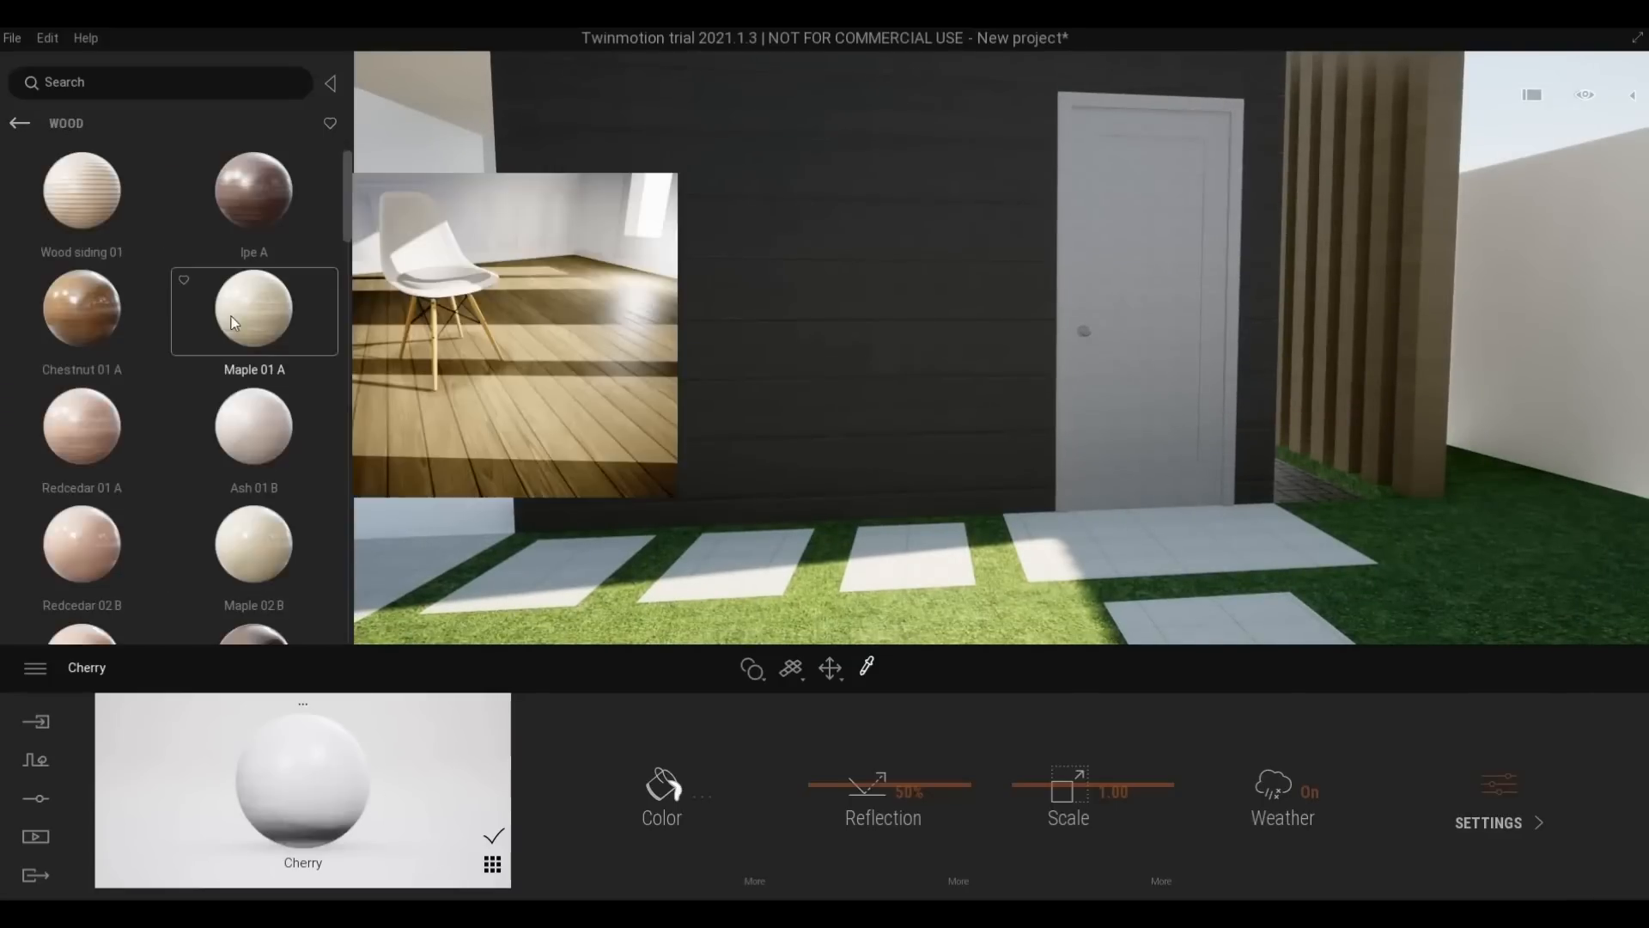
scroll(189, 436, down, 5)
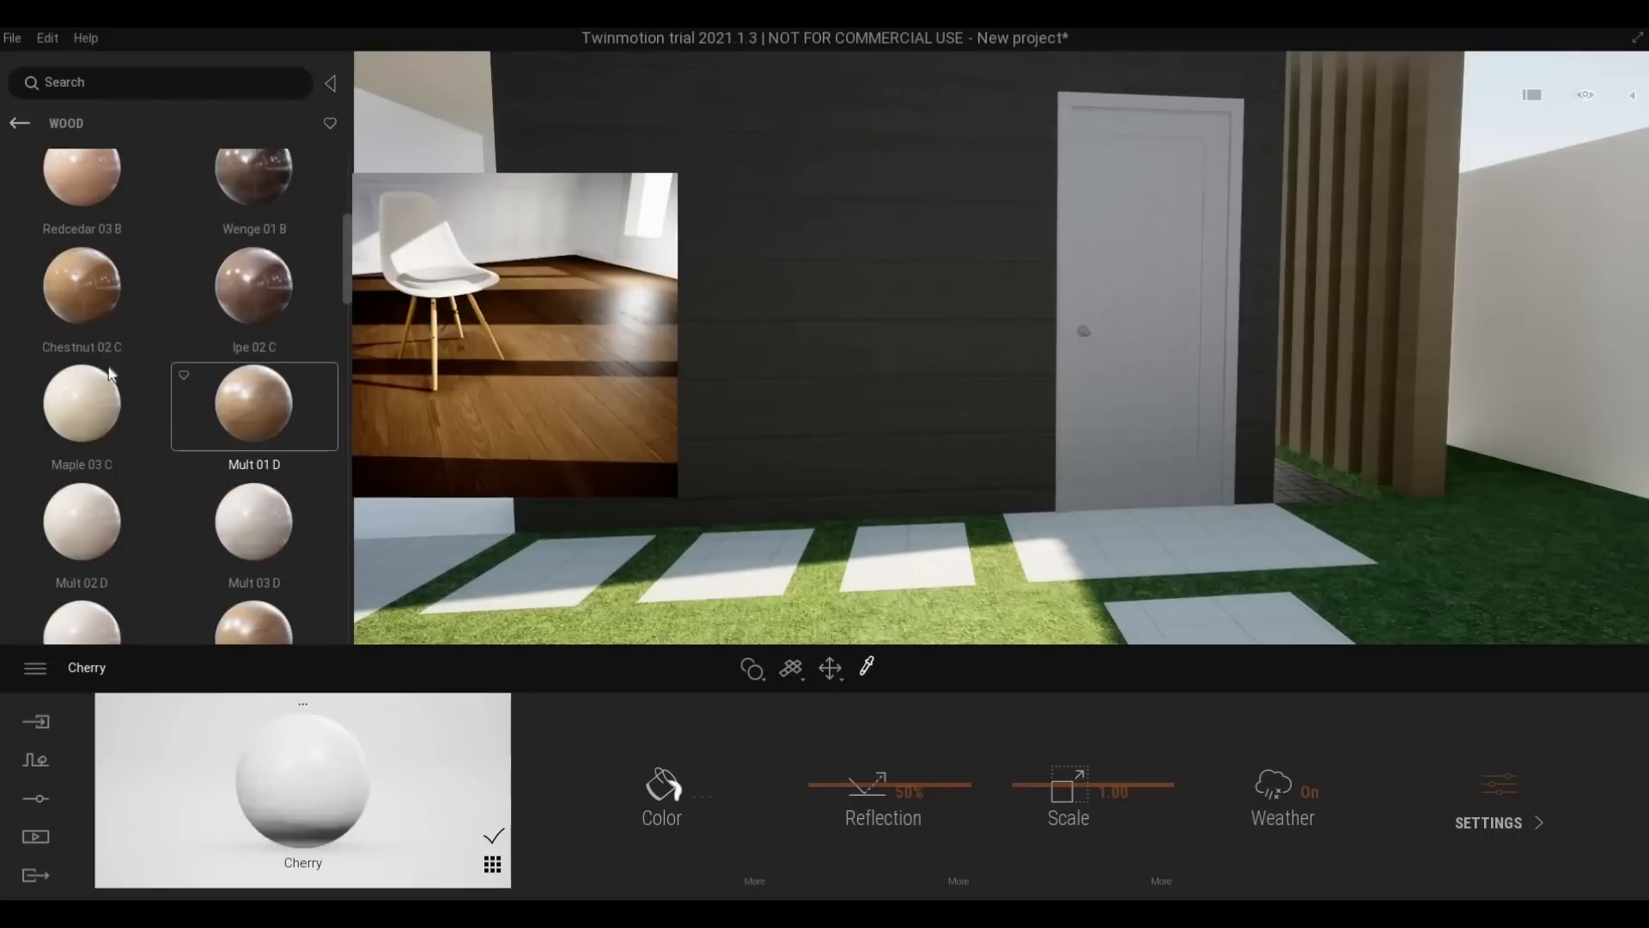
scroll(128, 467, down, 6)
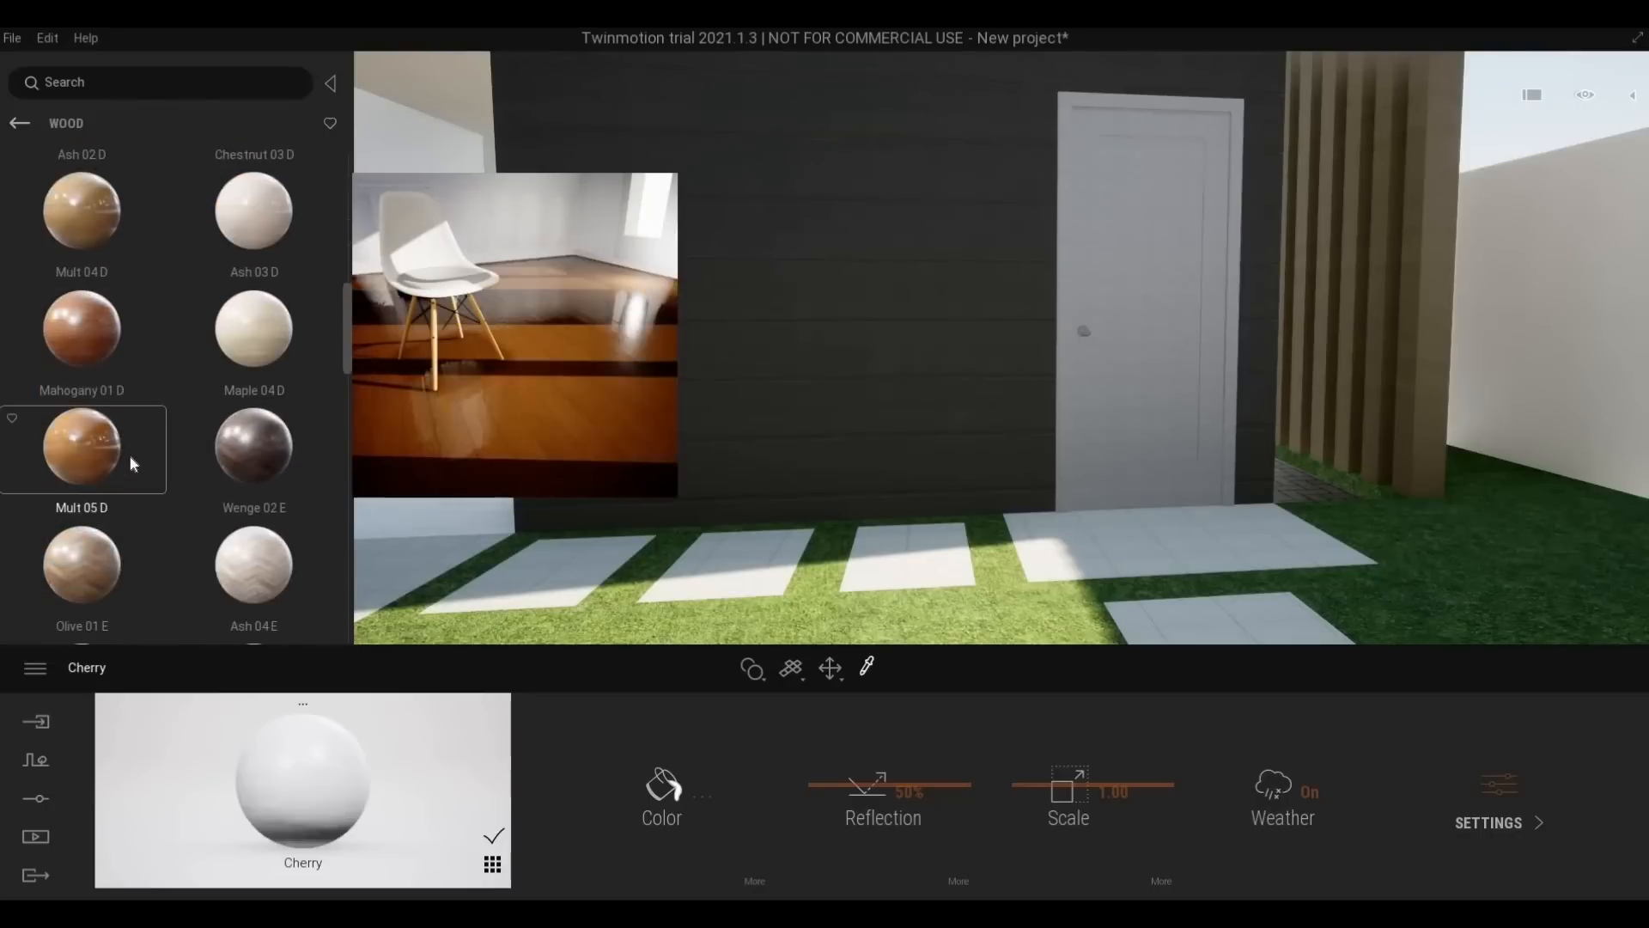
scroll(133, 470, down, 5)
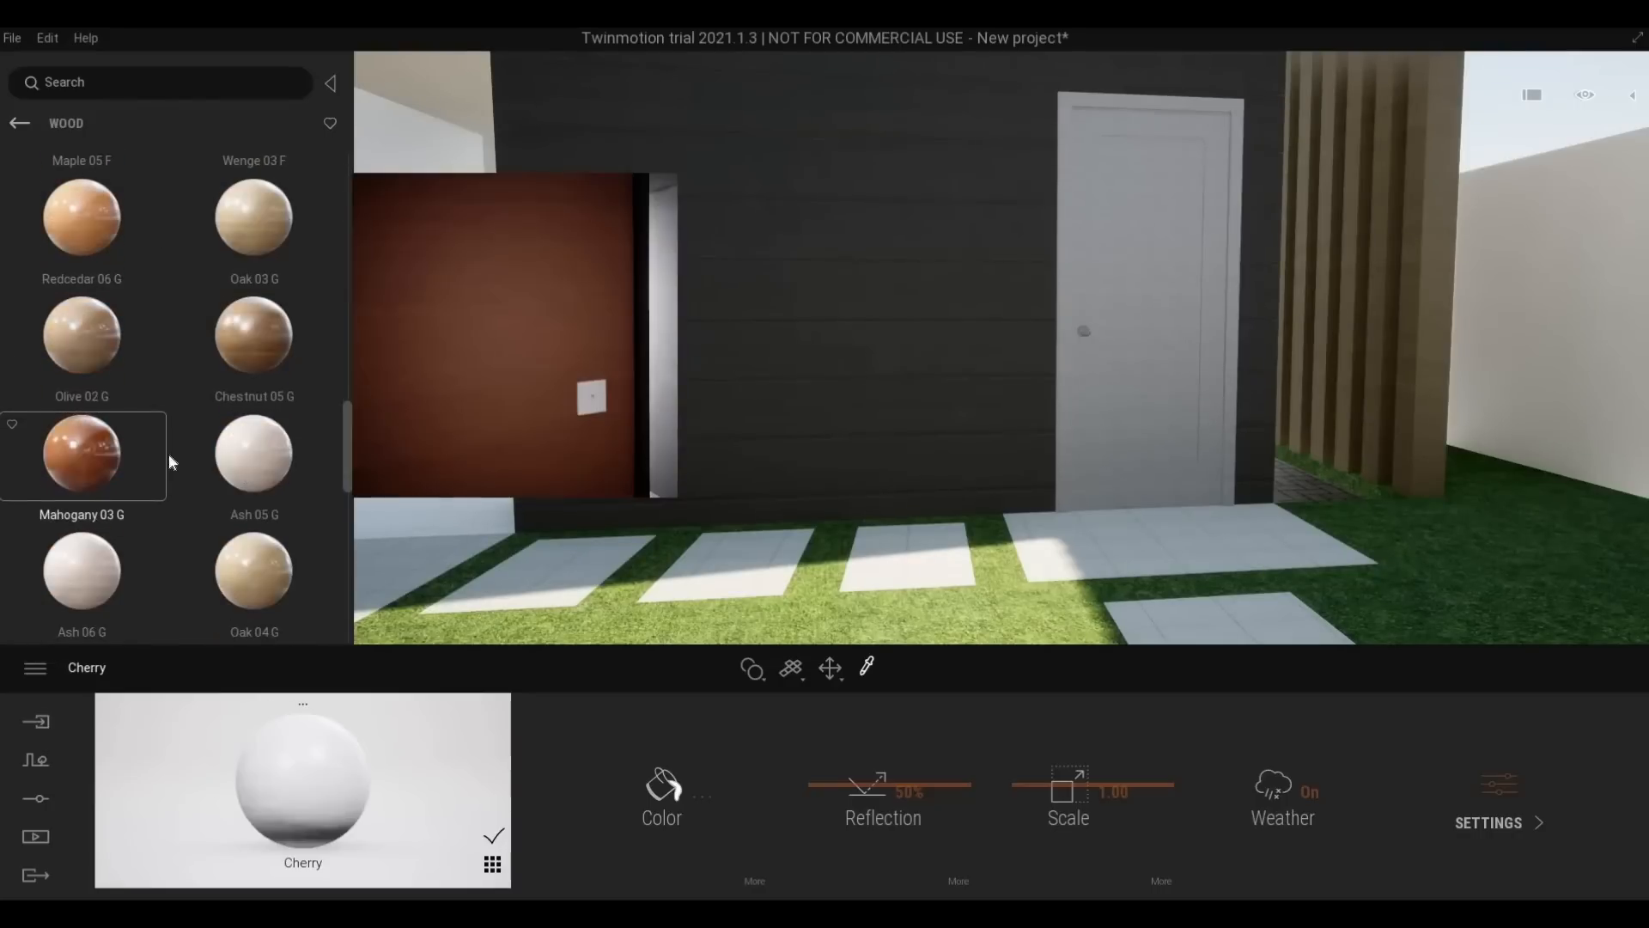
drag(650, 427, 1104, 355)
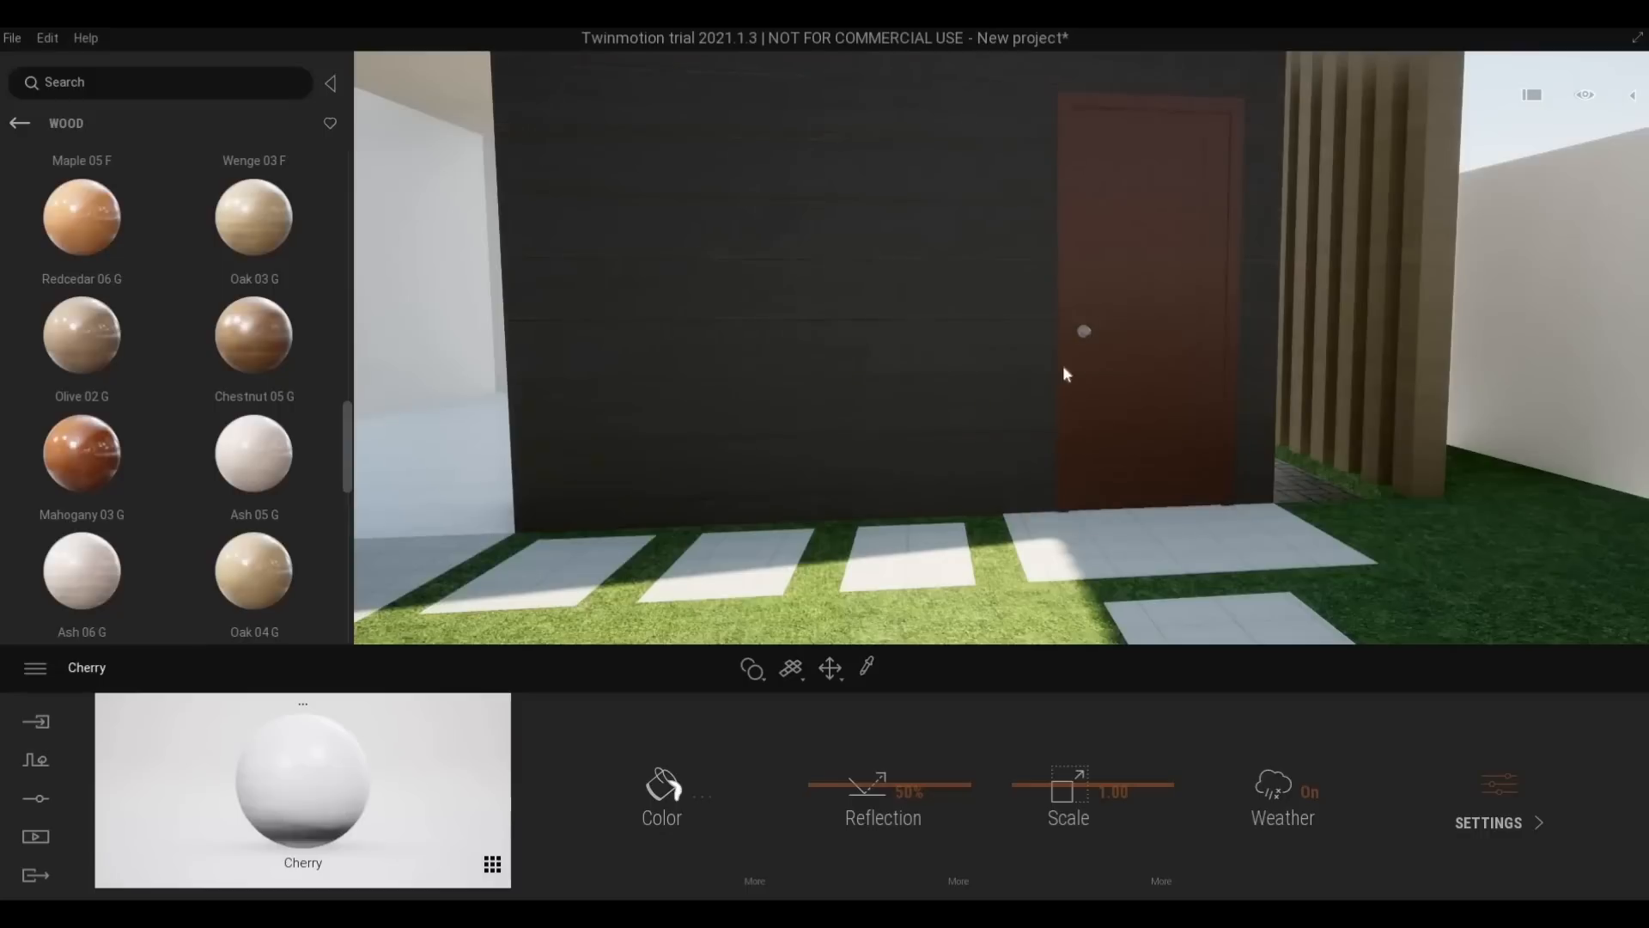
Try the Ash 05 G wood material on the front door and undo it
drag(258, 471, 1105, 345)
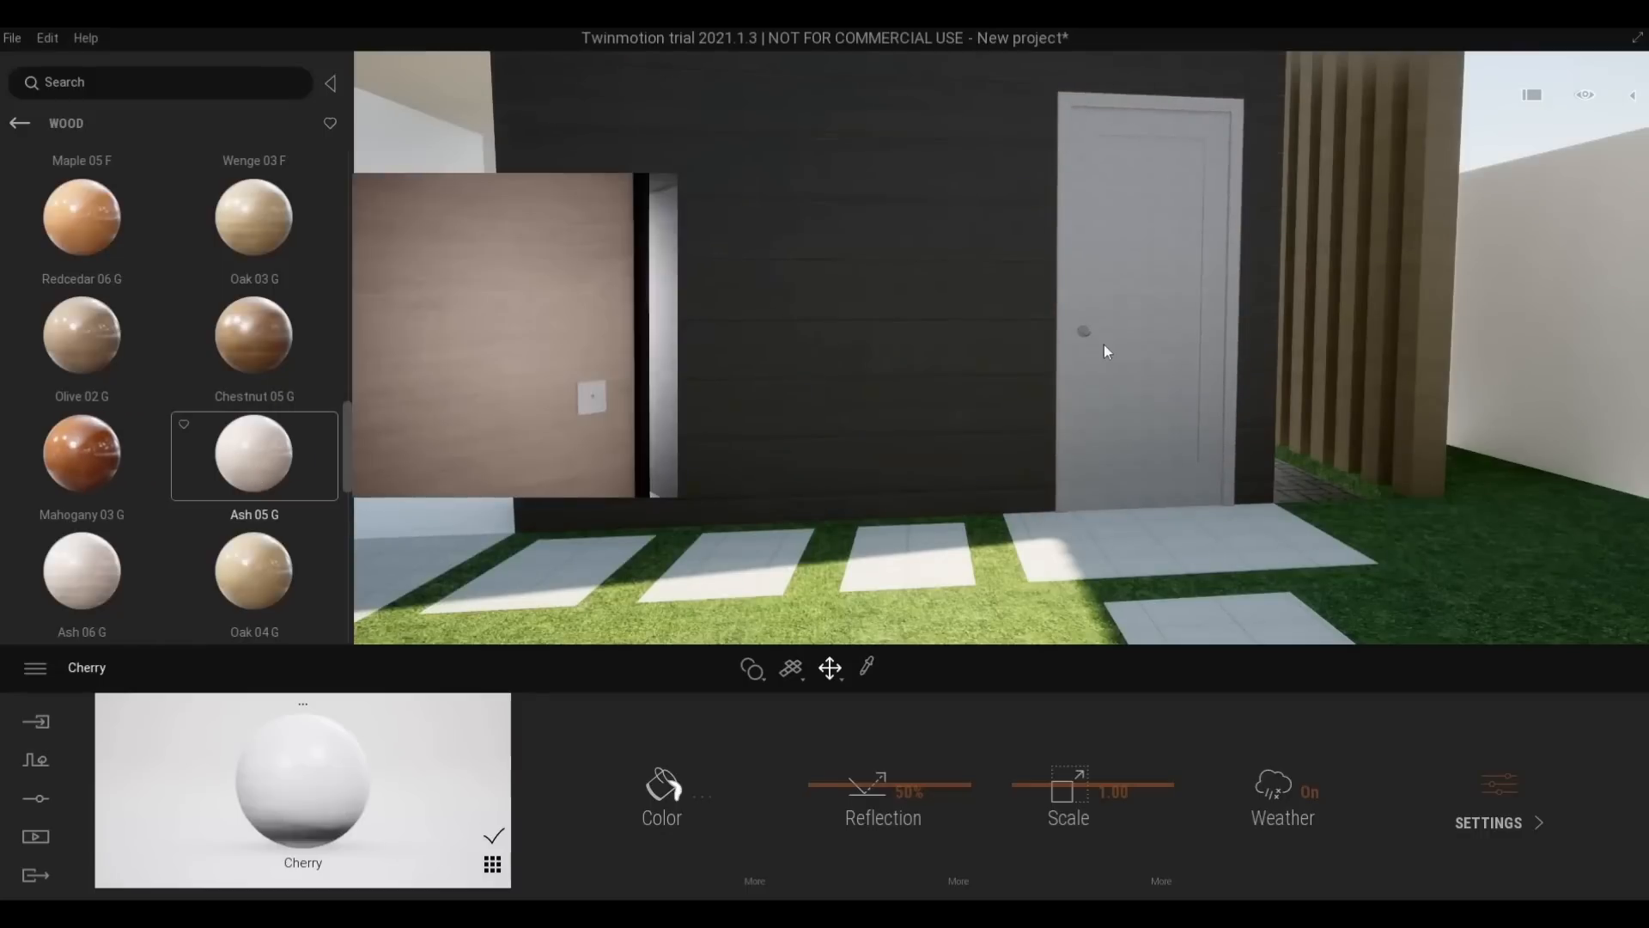
mouse_move(240, 505)
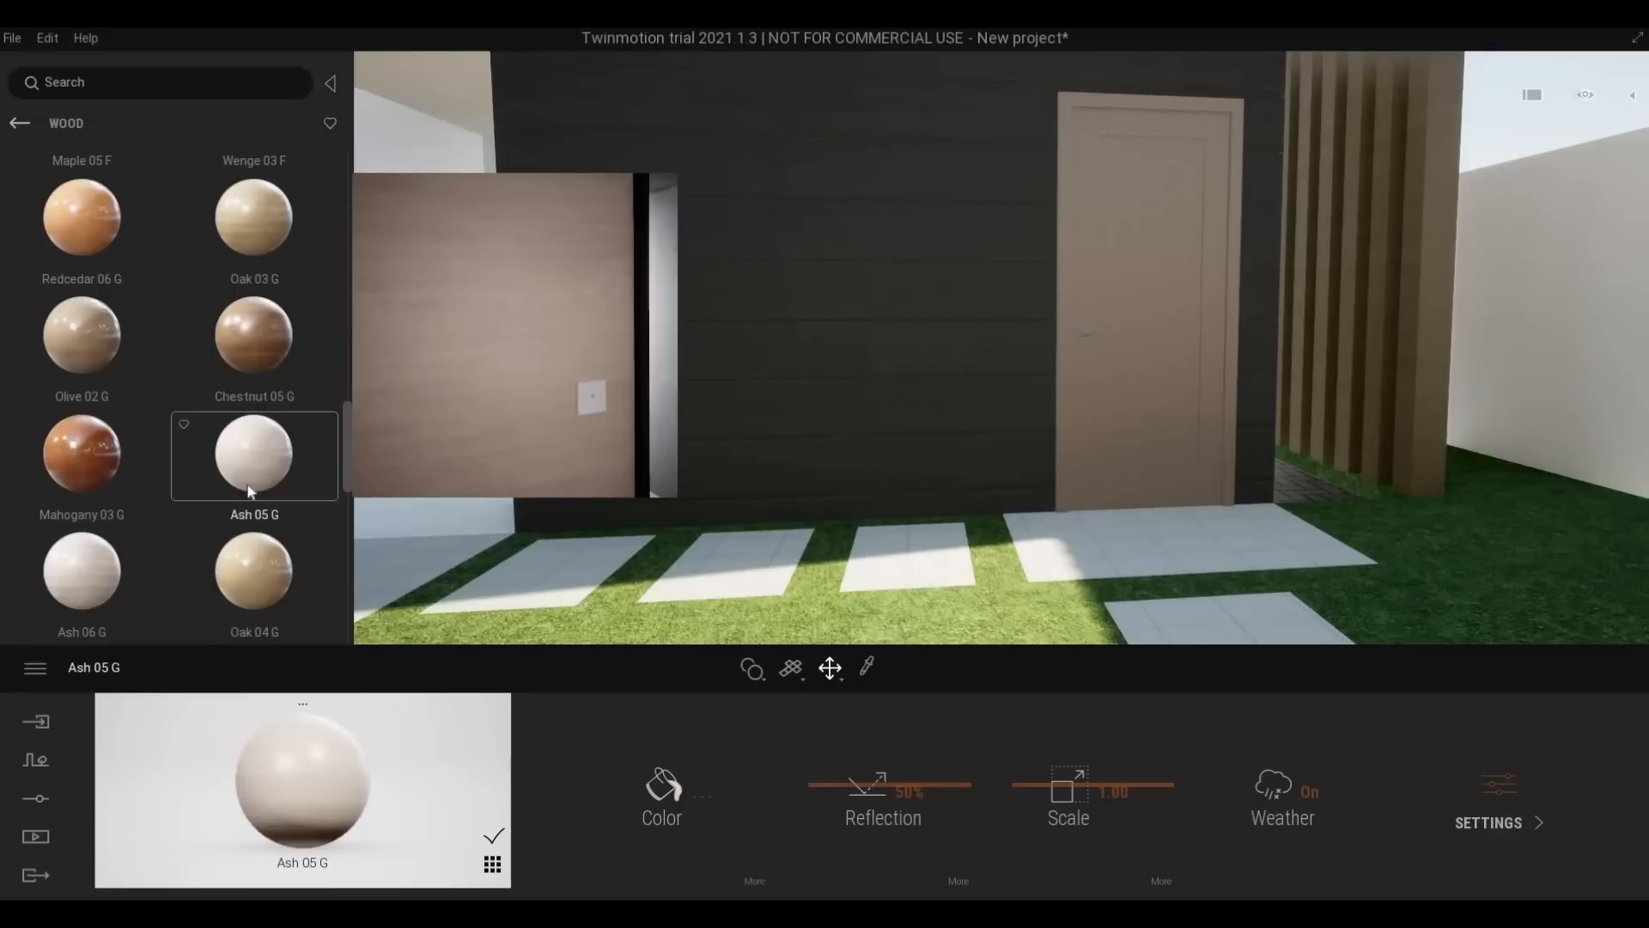
scroll(166, 529, down, 1)
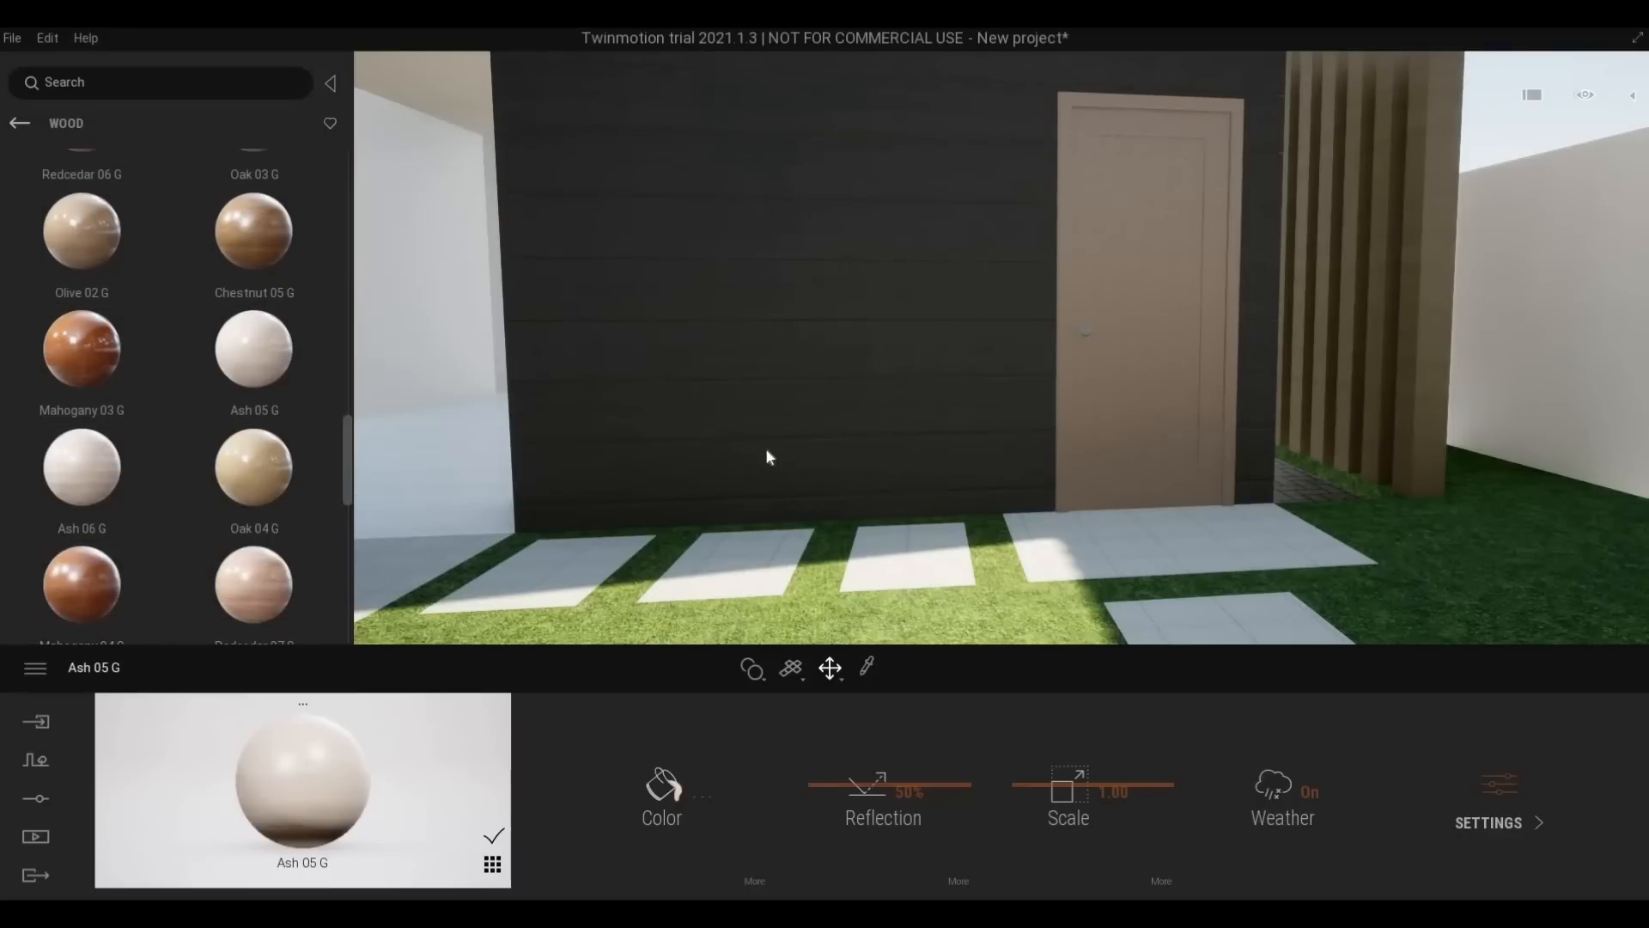
key(ctrl+z)
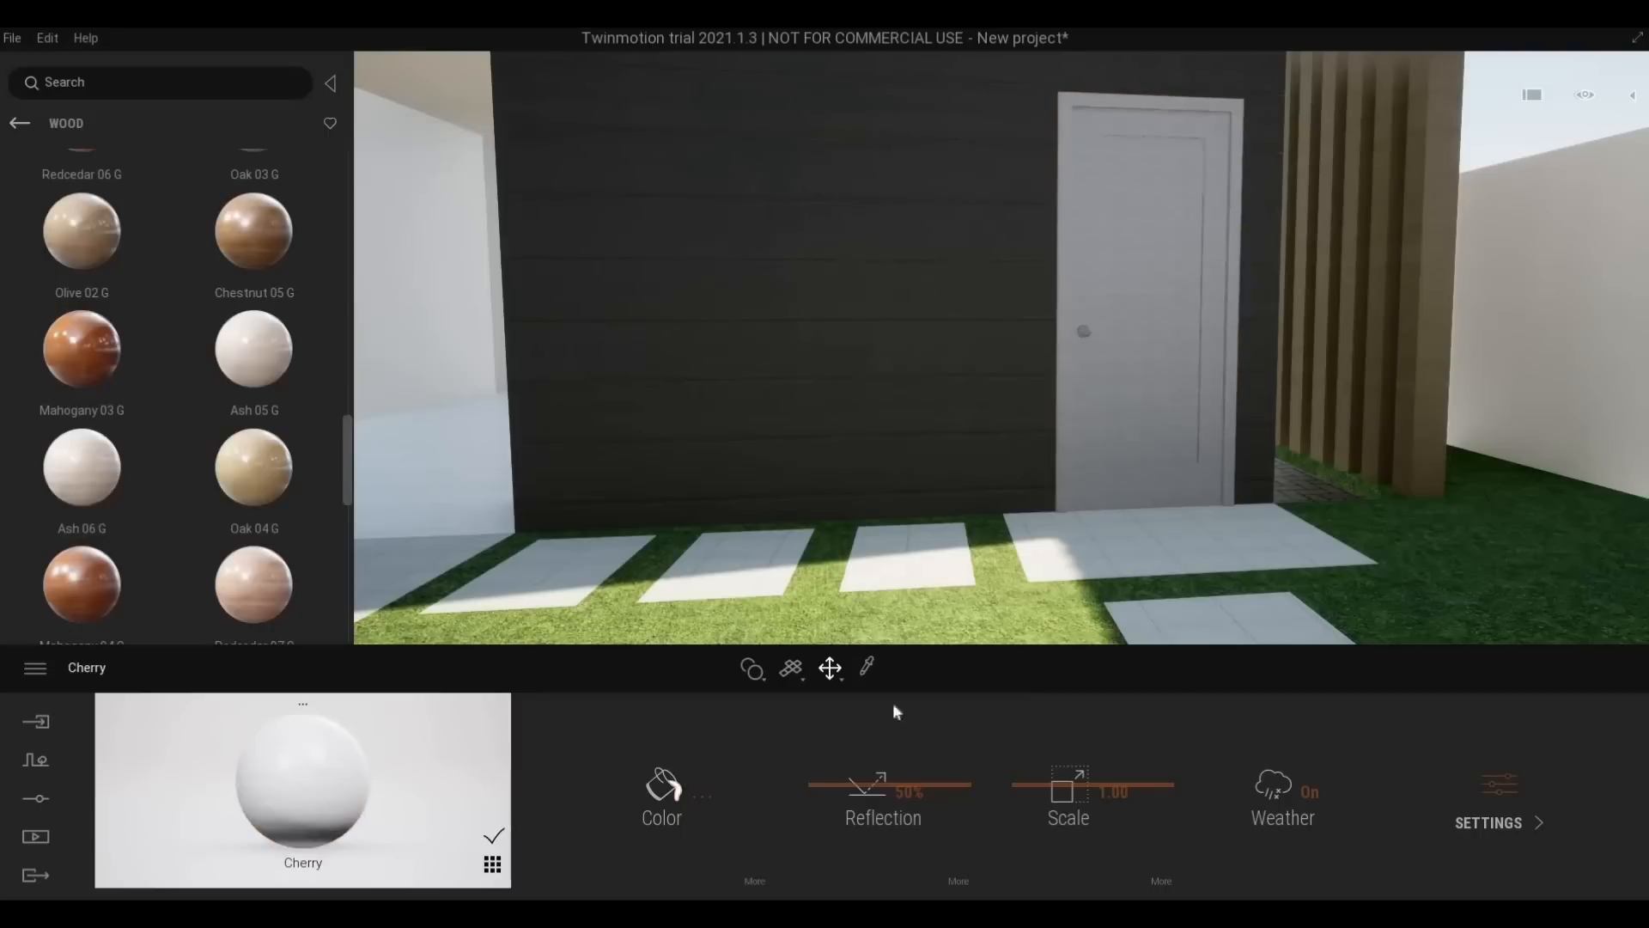
Set the colour of the front door's Cherry material to 919191
click(653, 782)
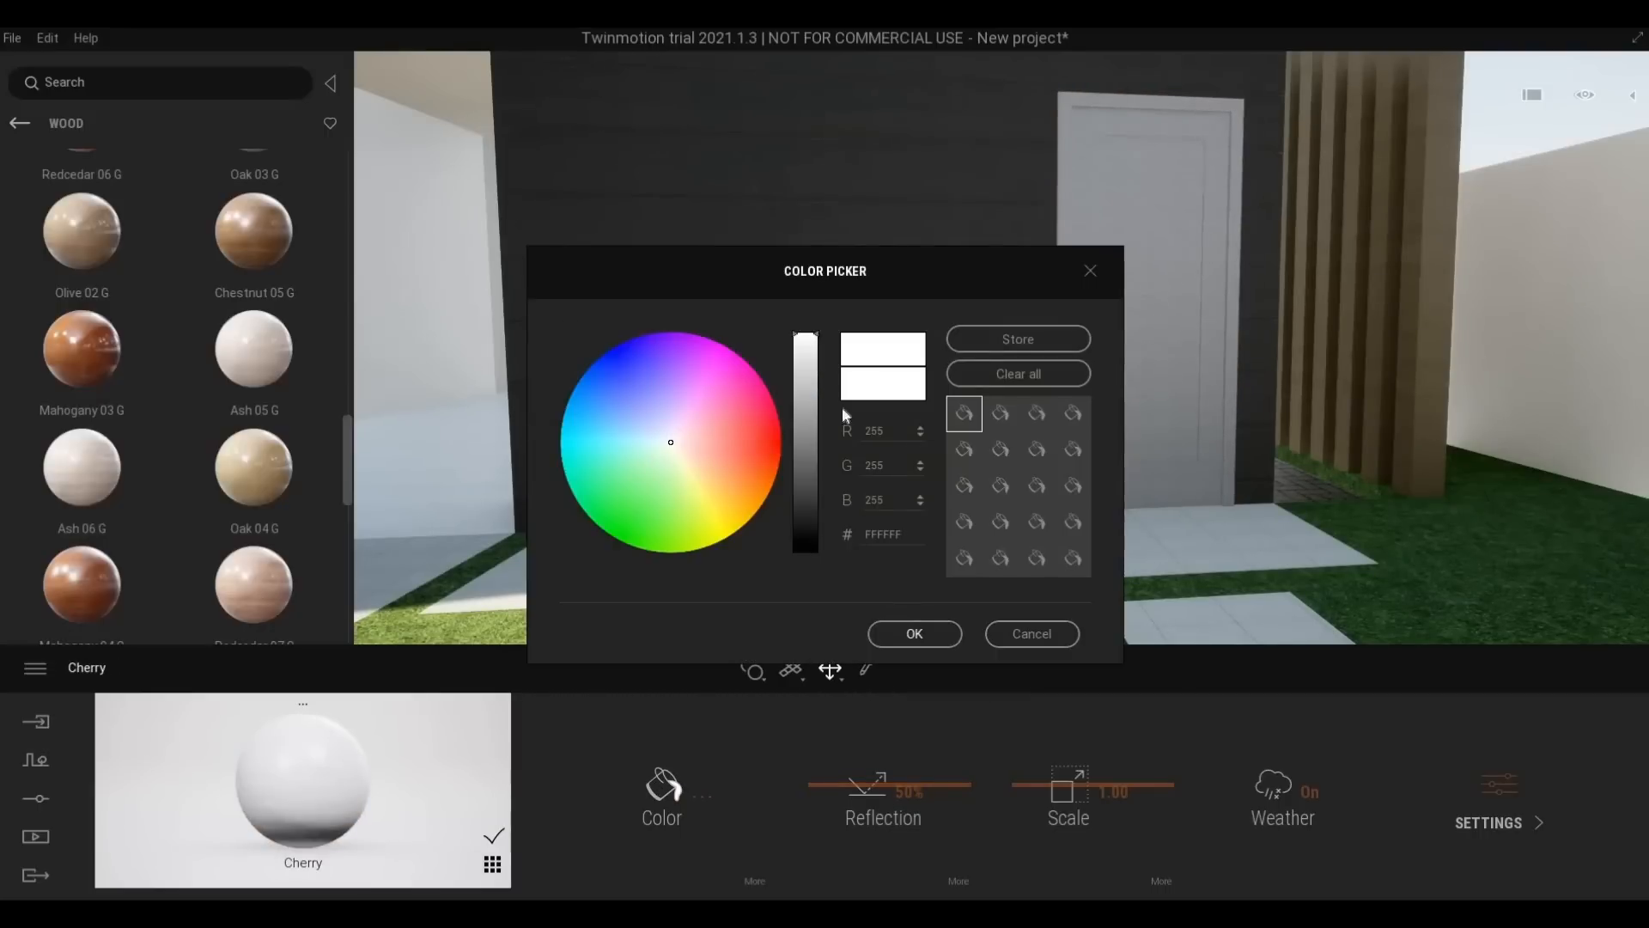
drag(802, 338, 803, 428)
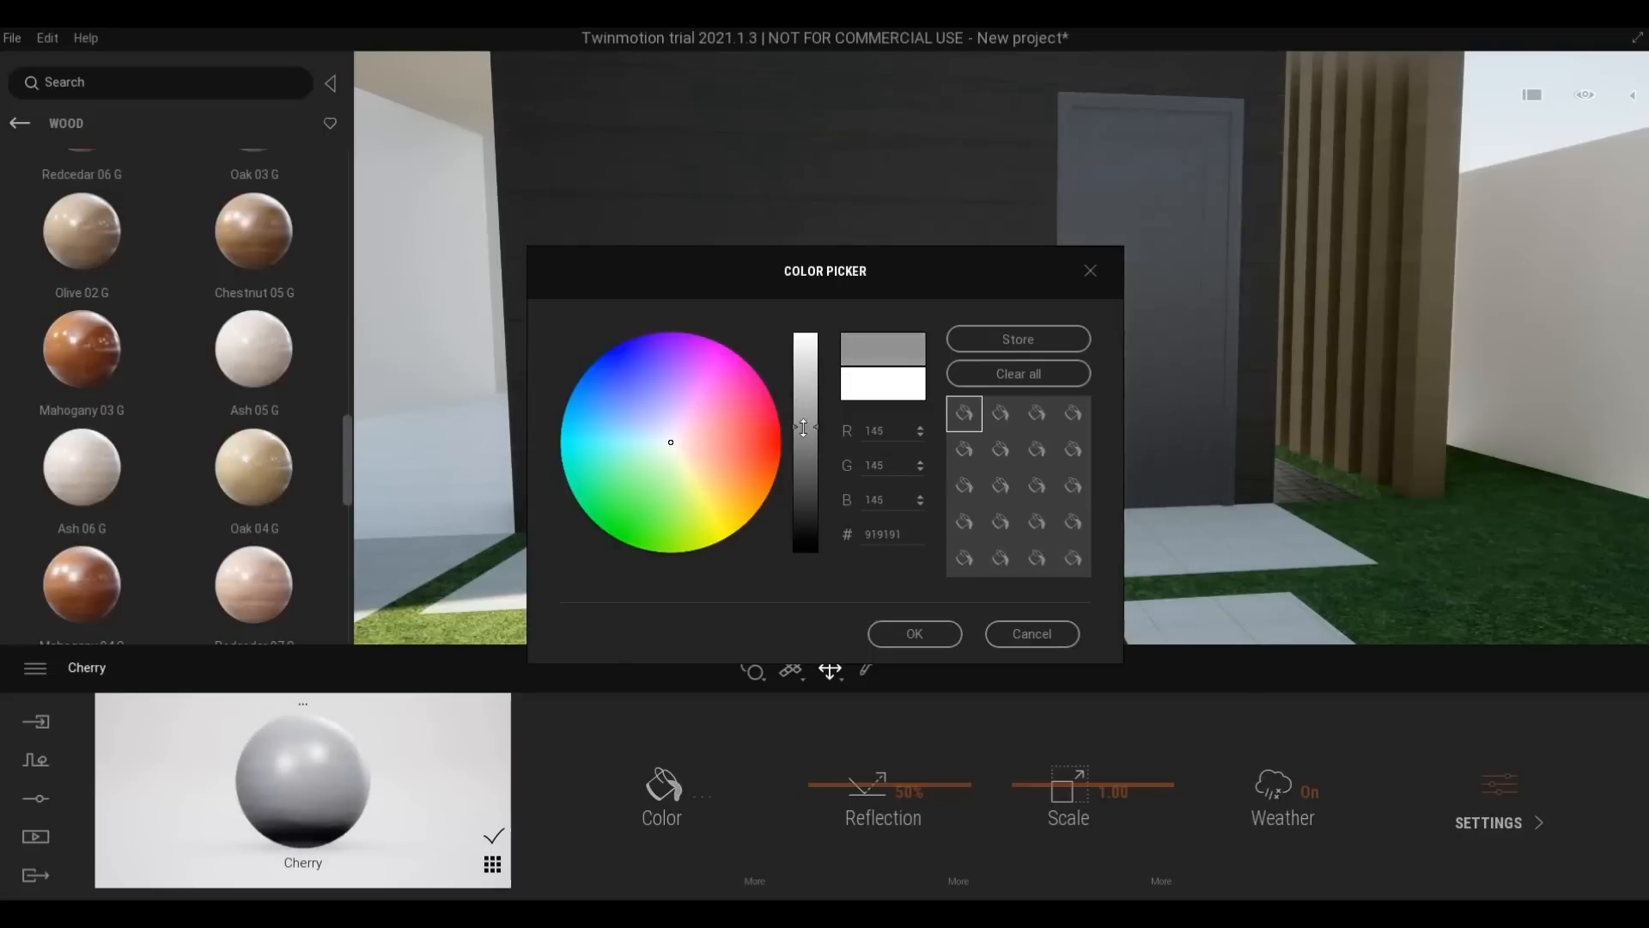
click(914, 633)
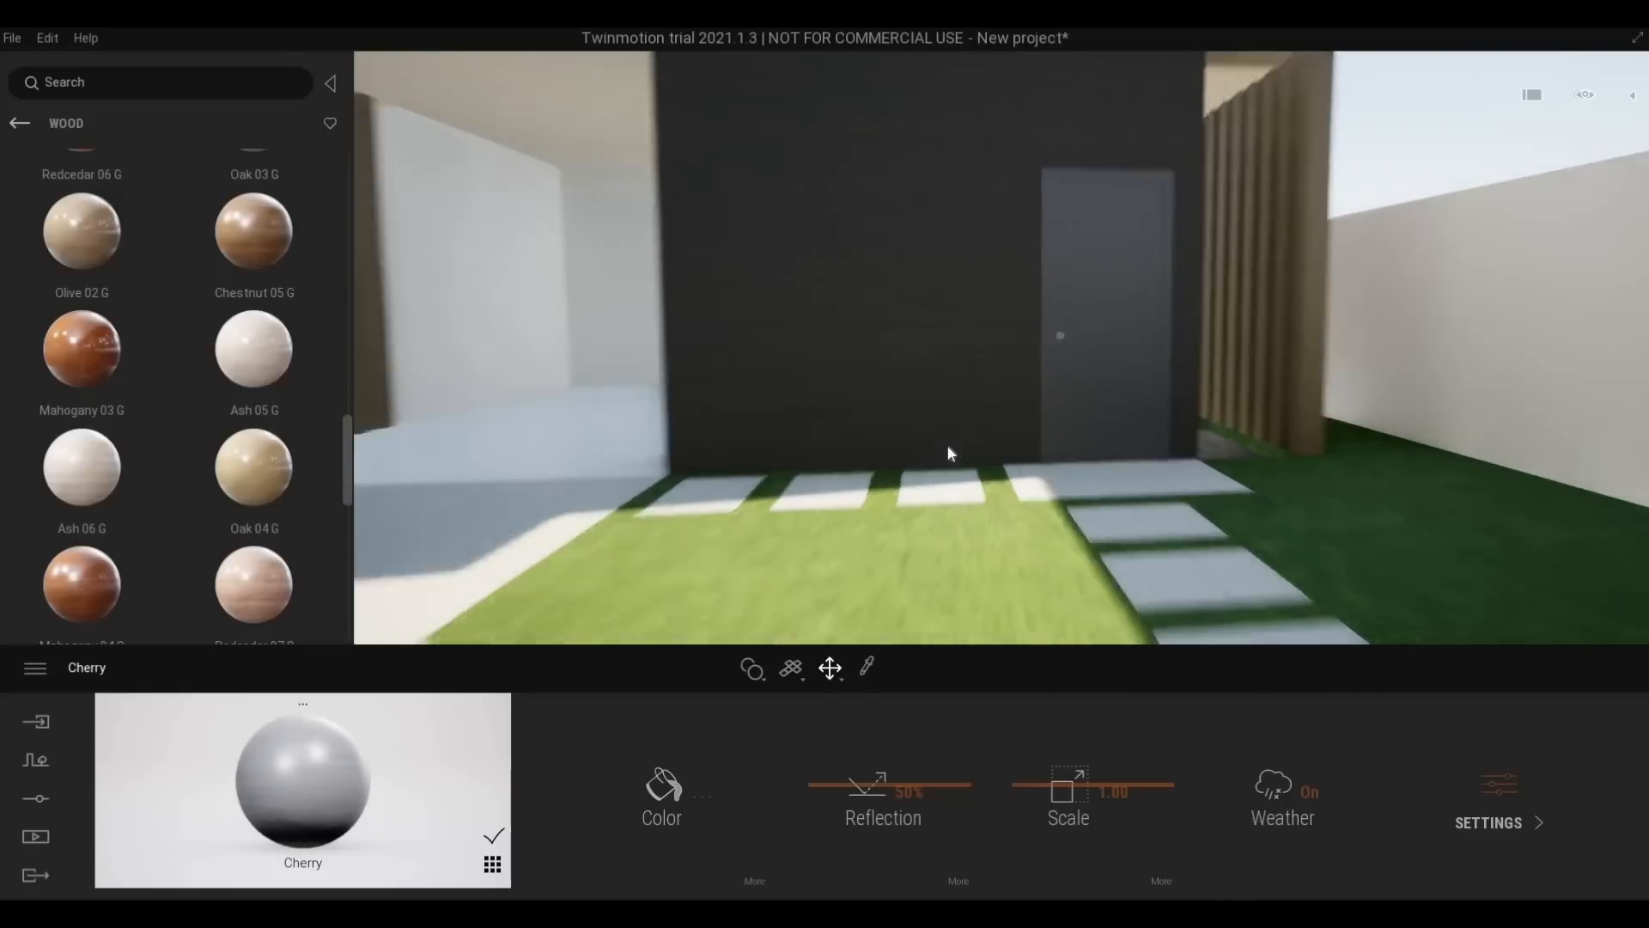
Examine the front facade and the grey front door from a distance and close up
key(e)
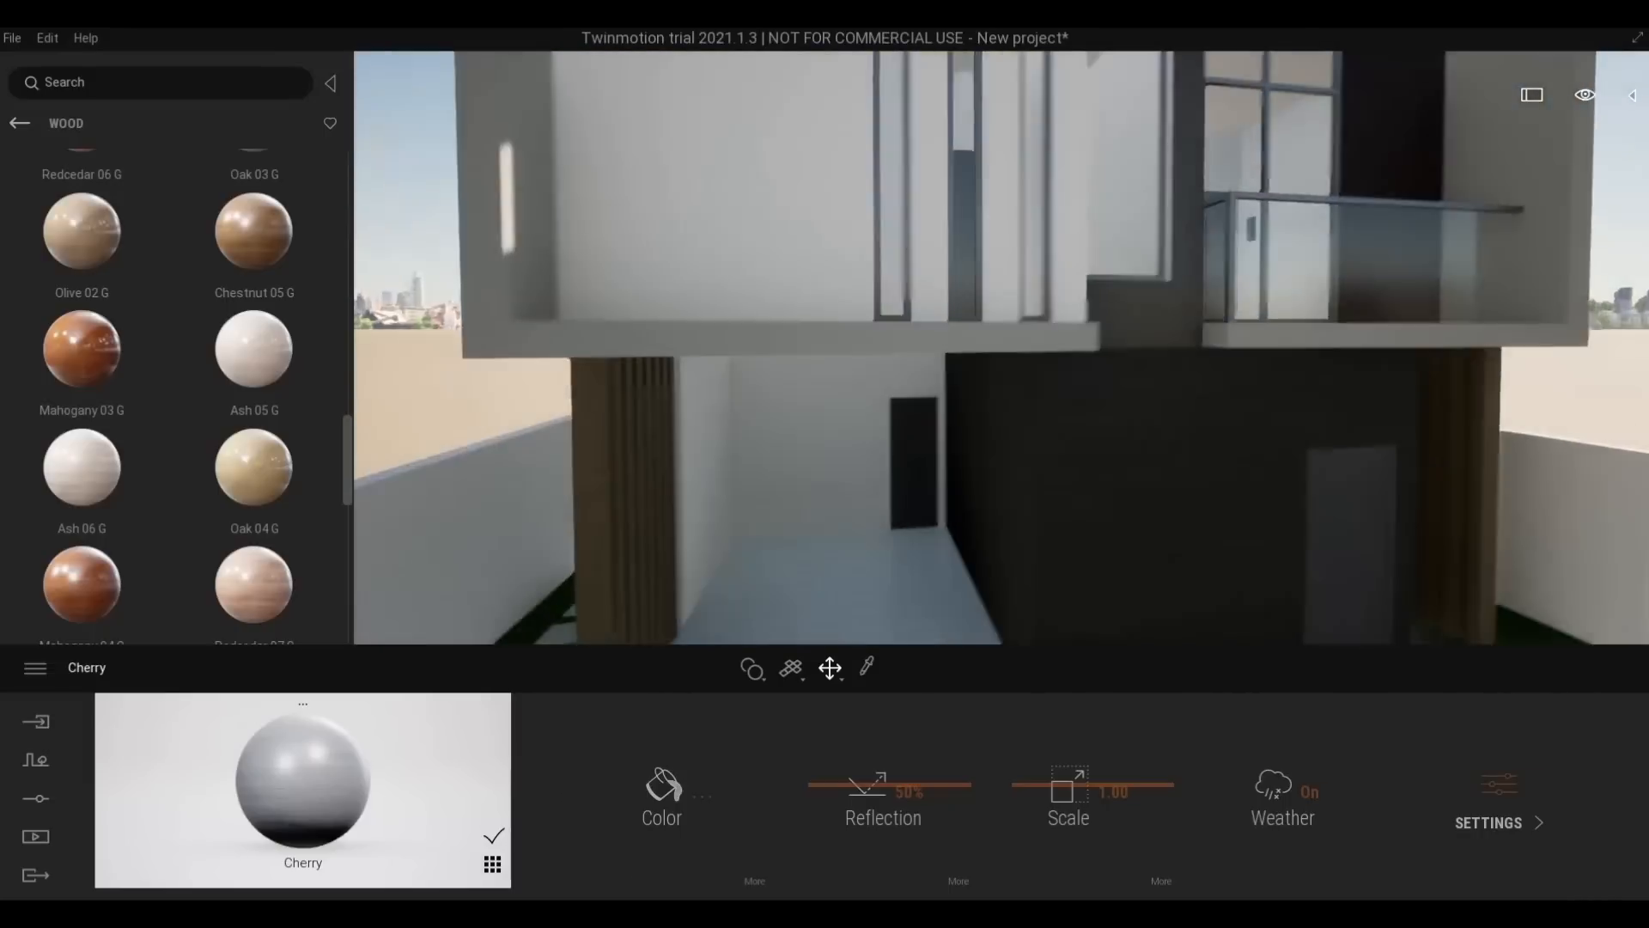
key(d)
key(w)
key(s)
key(a)
key(q)
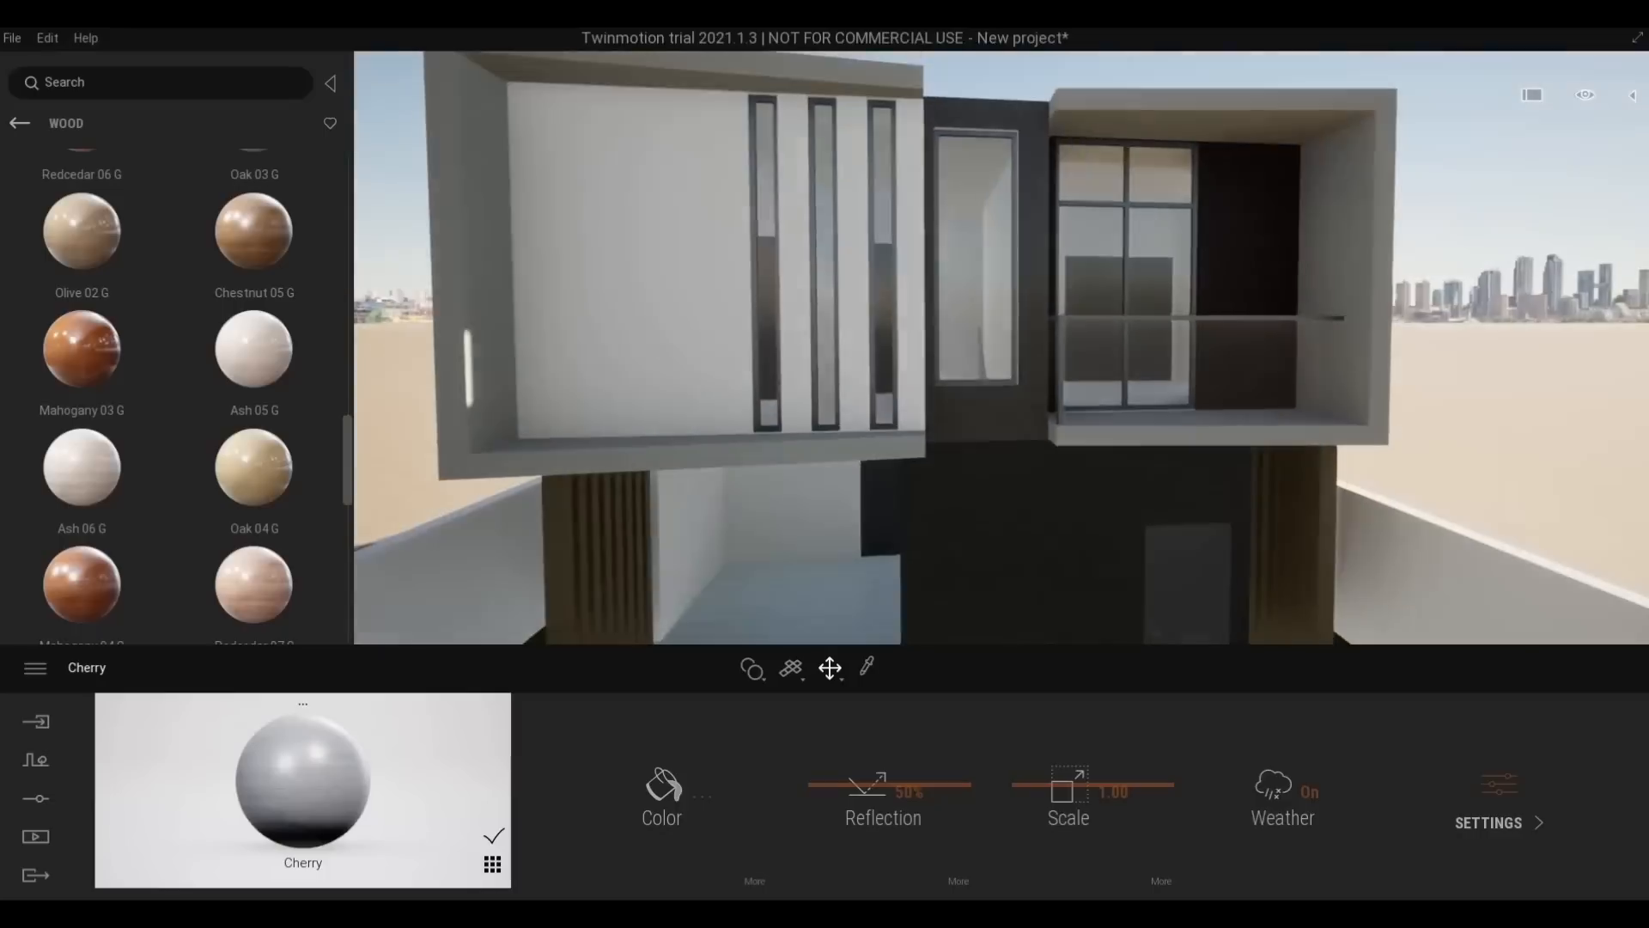
key(q)
key(s)
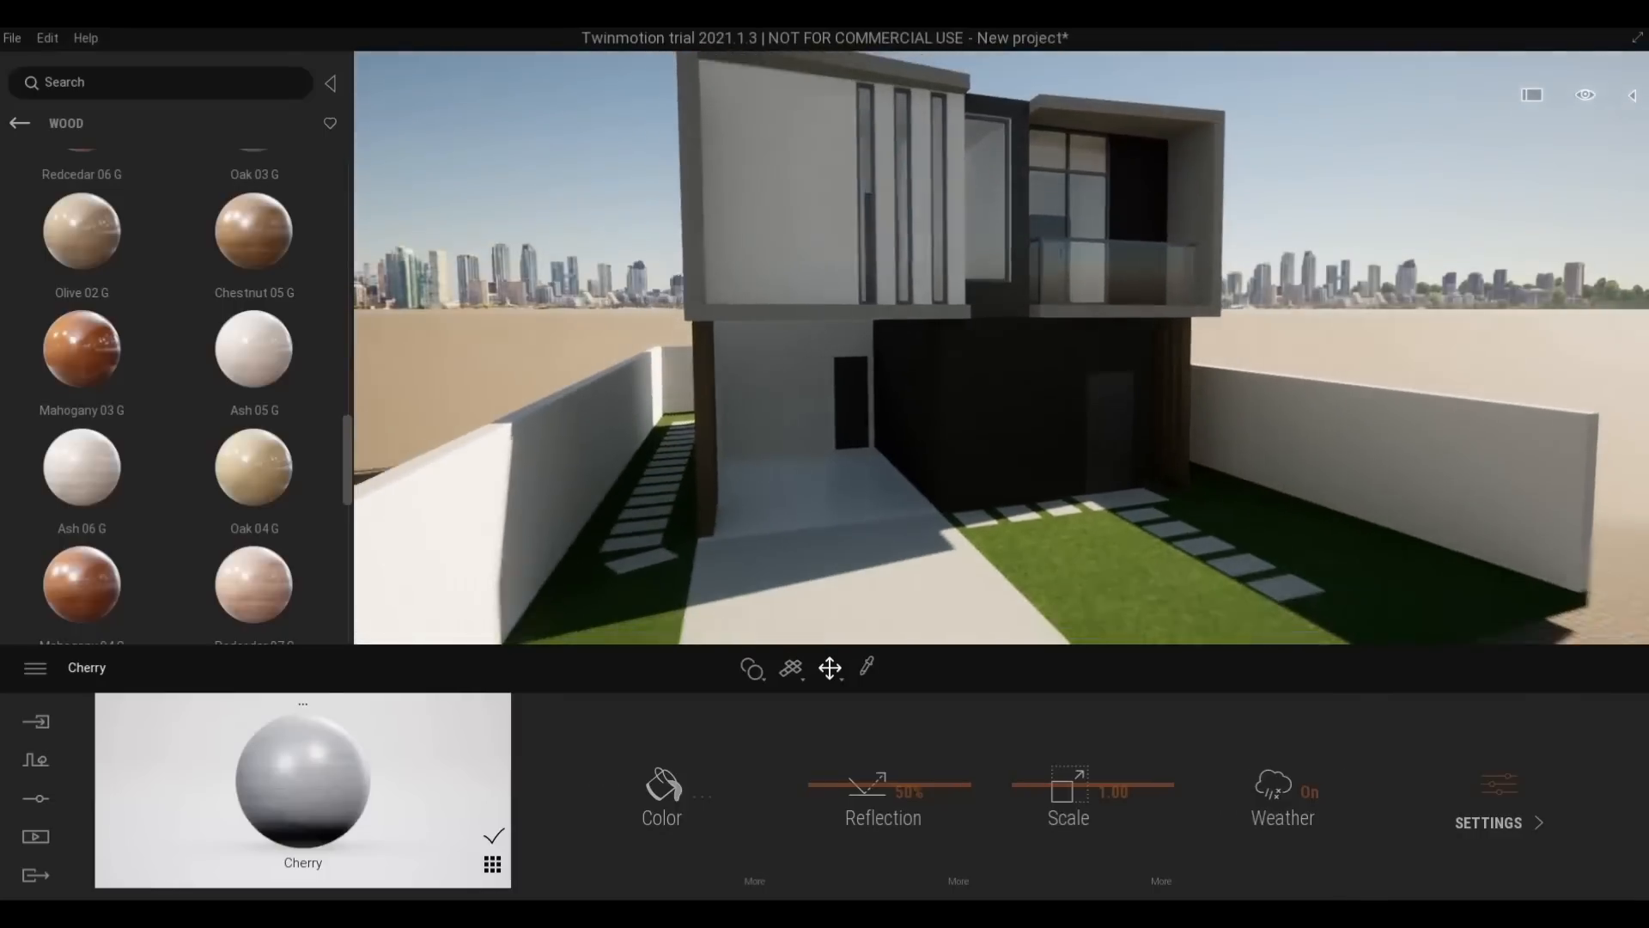
key(w)
key(d)
key(w)
right_drag(1288, 519, 1122, 517)
key(a)
key(w)
key(d)
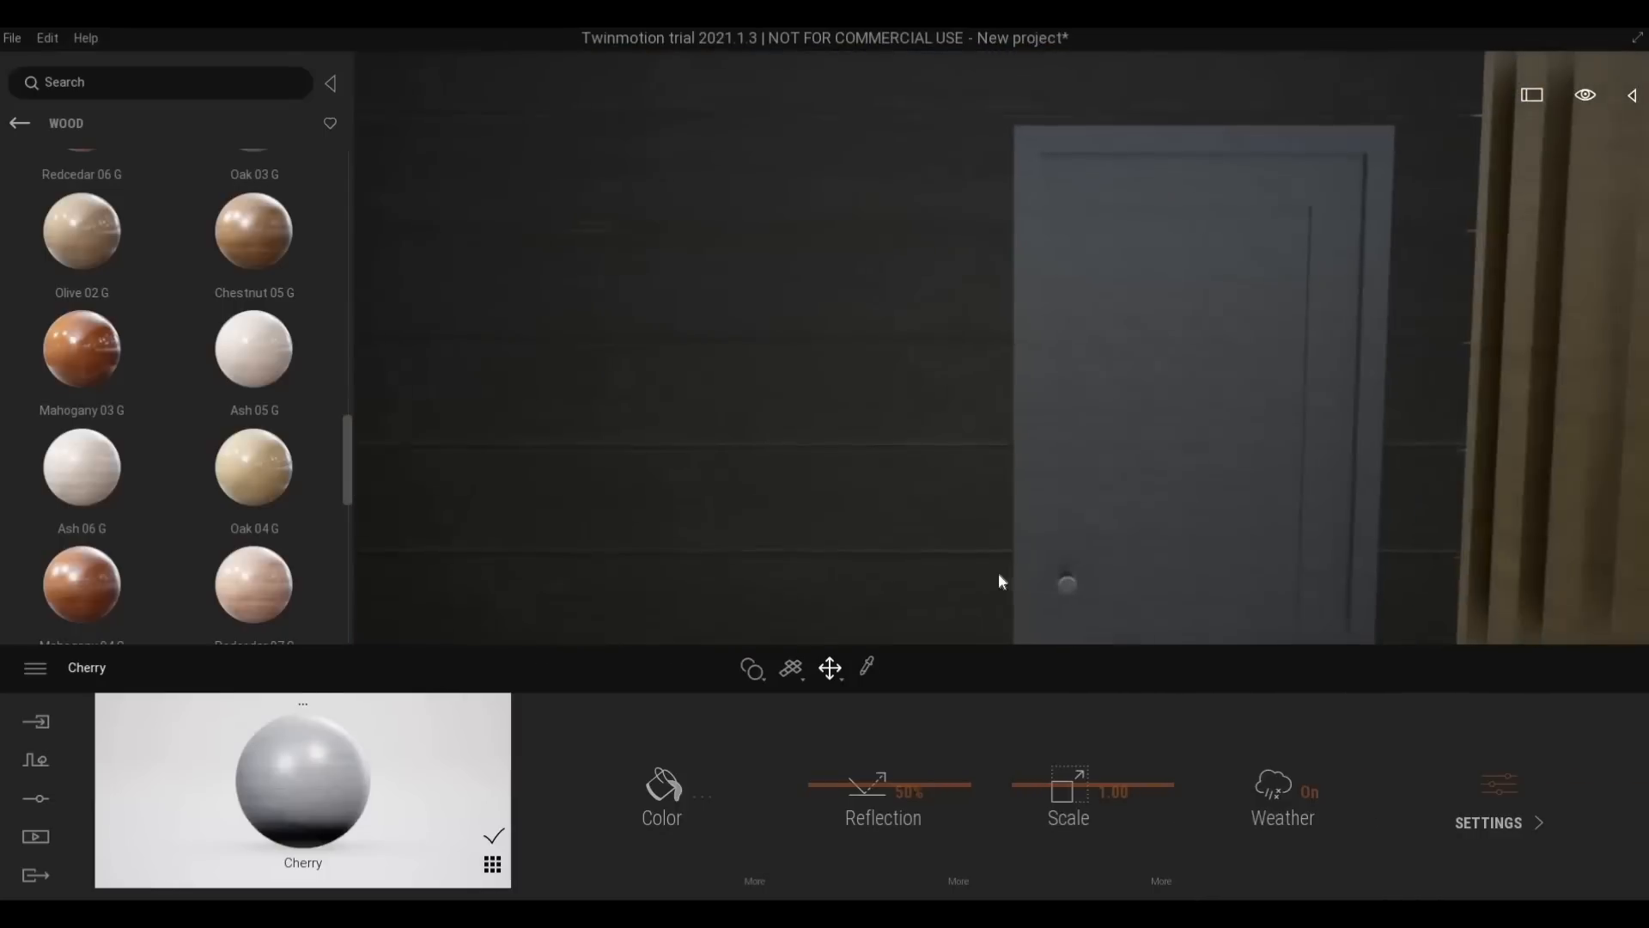
Pick the Aluminum material near the front door and darken its colour slightly
right_drag(998, 572, 881, 686)
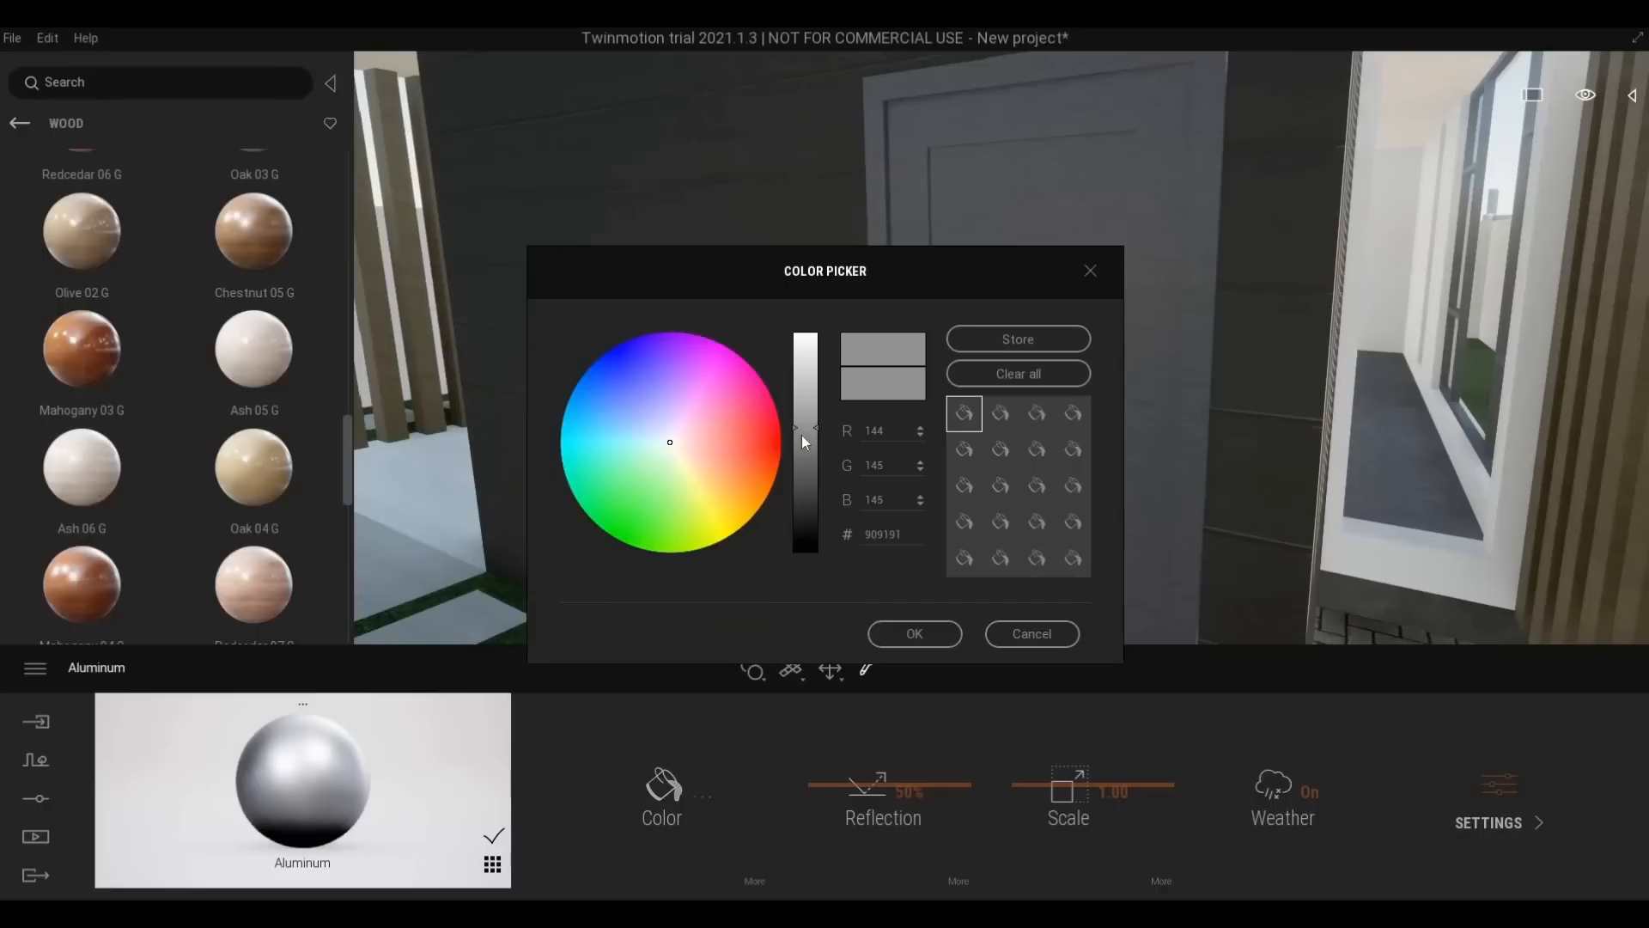
click(804, 442)
click(890, 640)
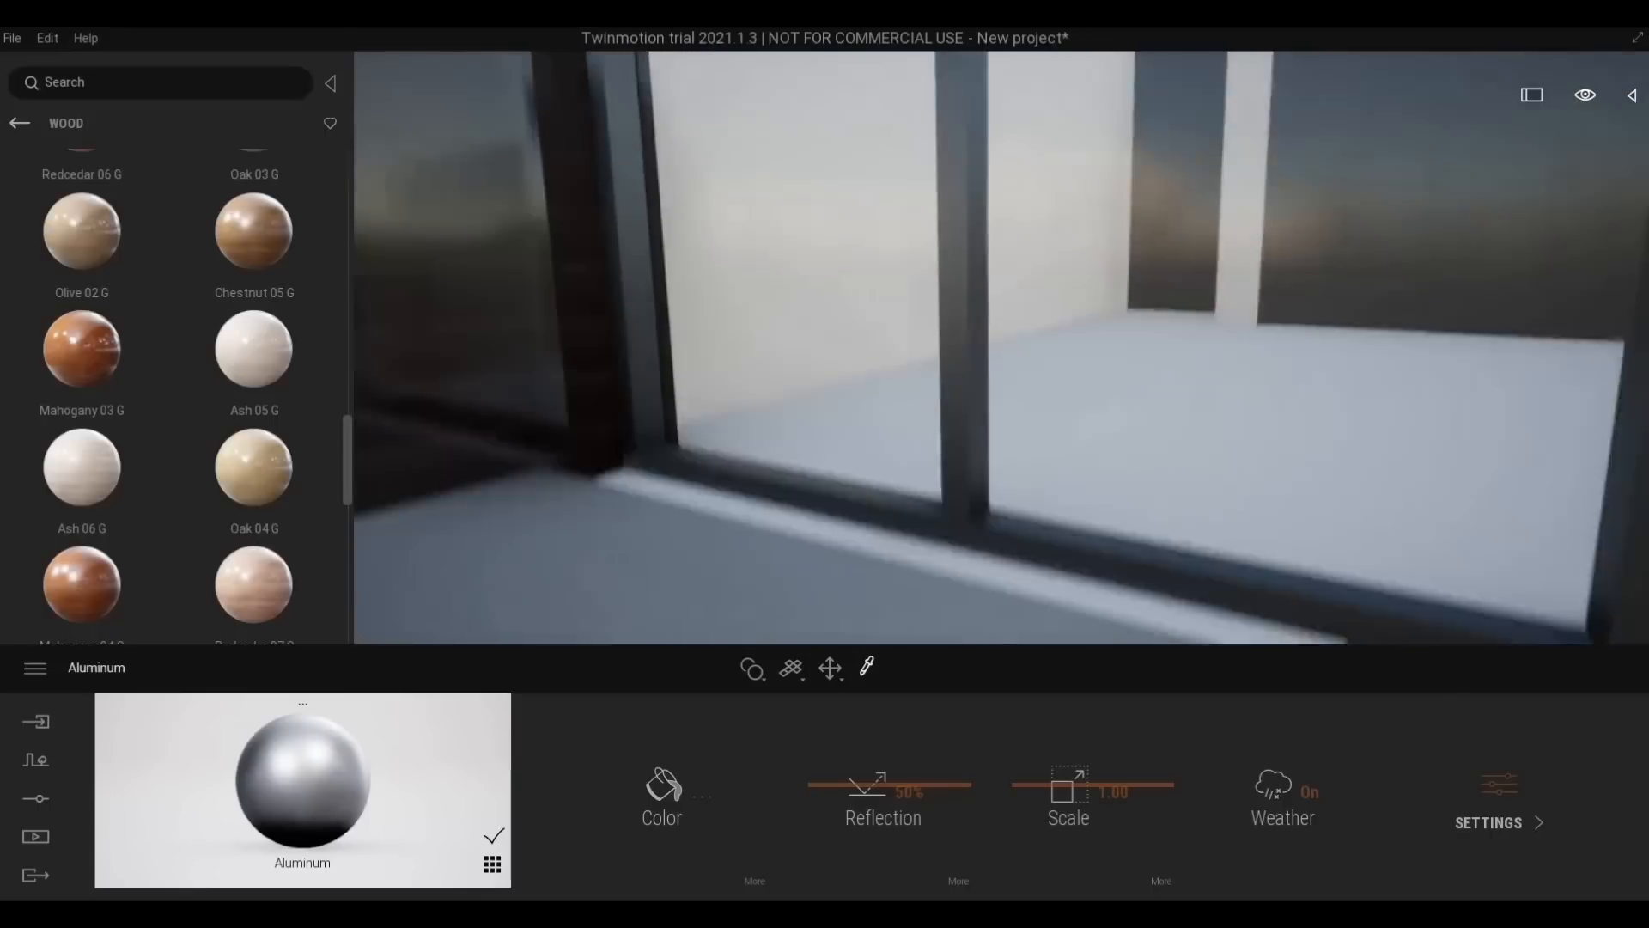
Examine the darkened aluminium window frames from the balcony and inside the ground-floor room
key(s)
right_drag(730, 430, 962, 485)
key(s)
key(a)
key(Escape)
key(s)
key(a)
key(d)
key(w)
key(e)
key(s)
key(d)
key(a)
key(w)
key(d)
key(a)
key(s)
key(d)
key(w)
key(d)
key(d)
key(a)
key(w)
key(s)
key(w)
key(s)
key(d)
key(w)
key(s)
key(w)
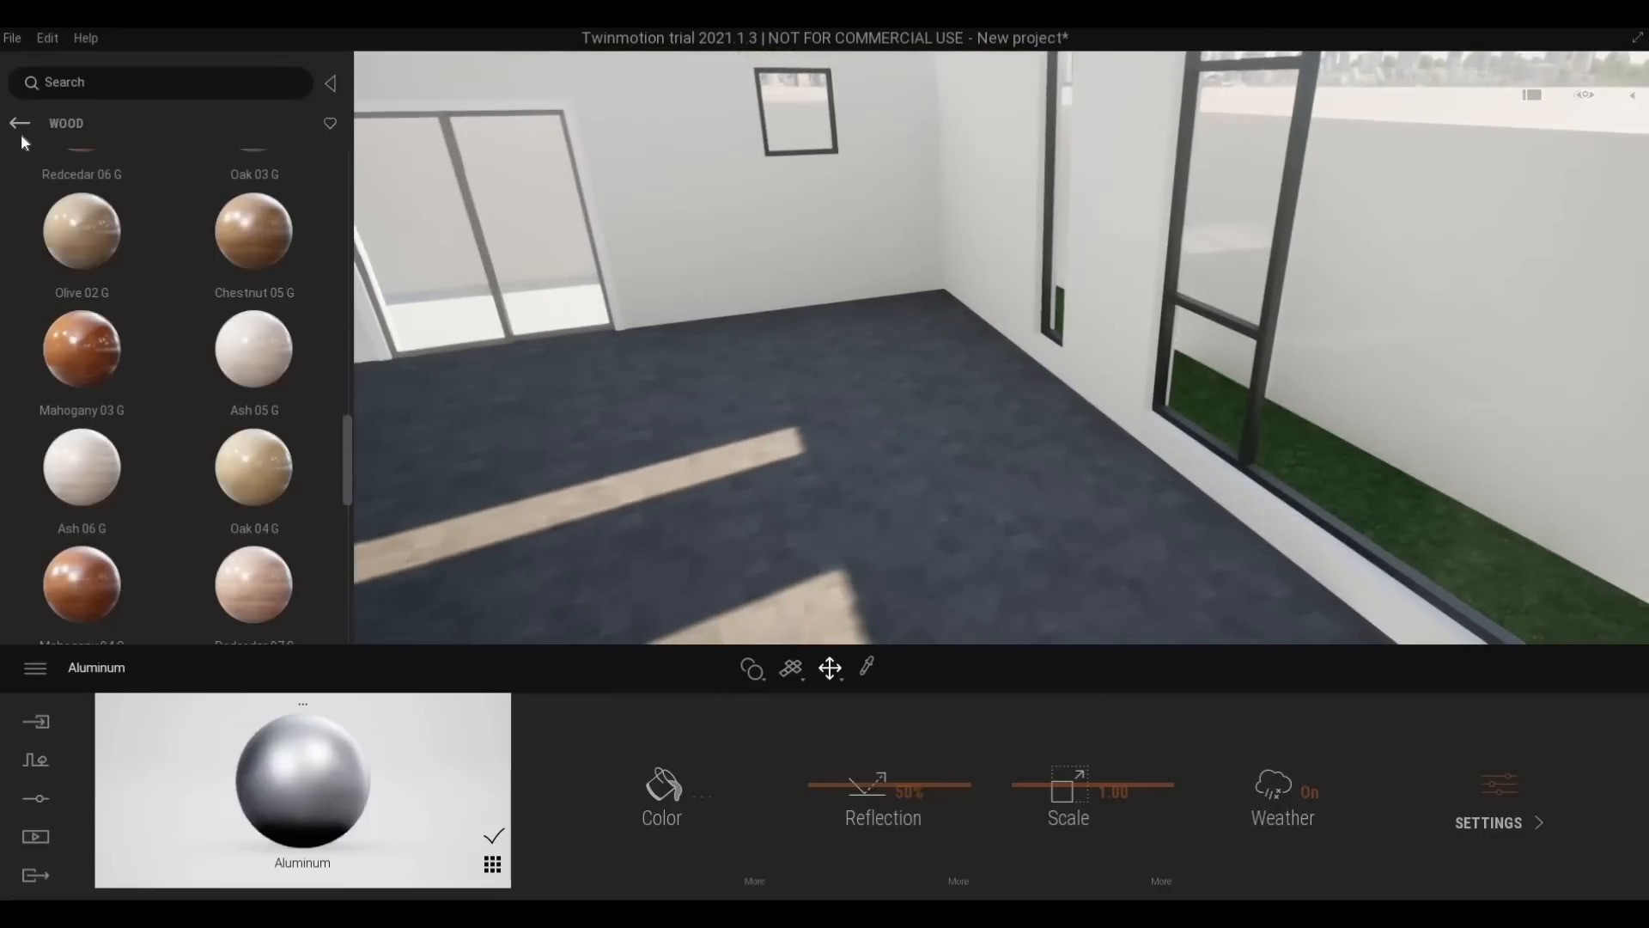
Examine the empty ground-floor room's floor, sliding door and large window from several viewpoints
click(19, 126)
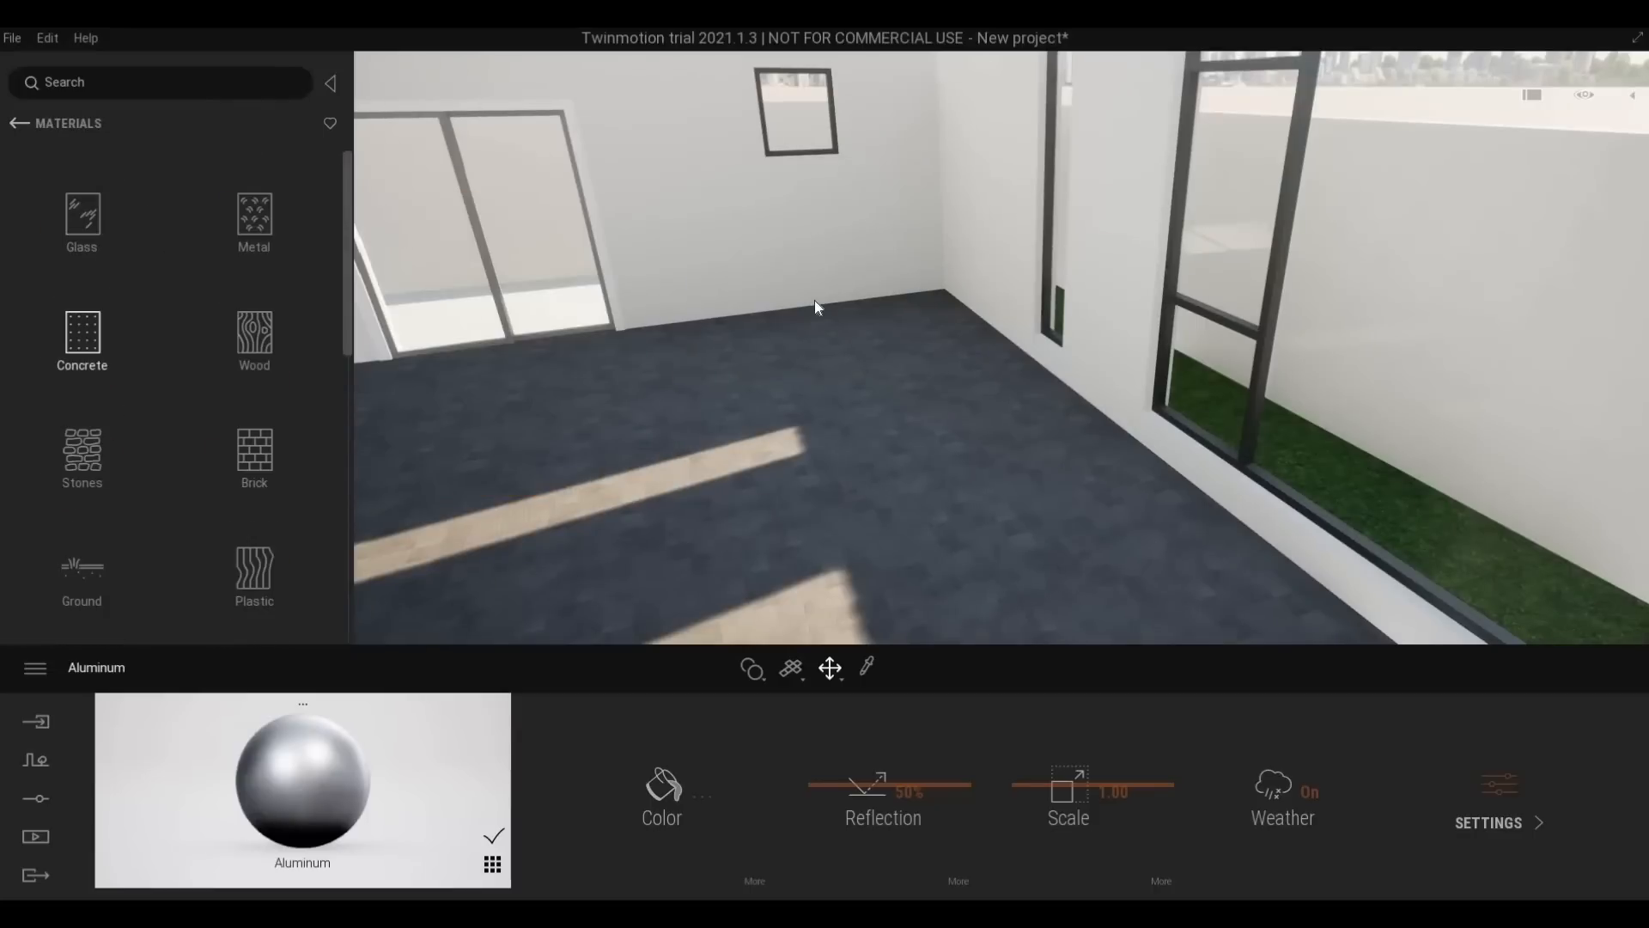
scroll(758, 319, down, 3)
scroll(869, 359, up, 3)
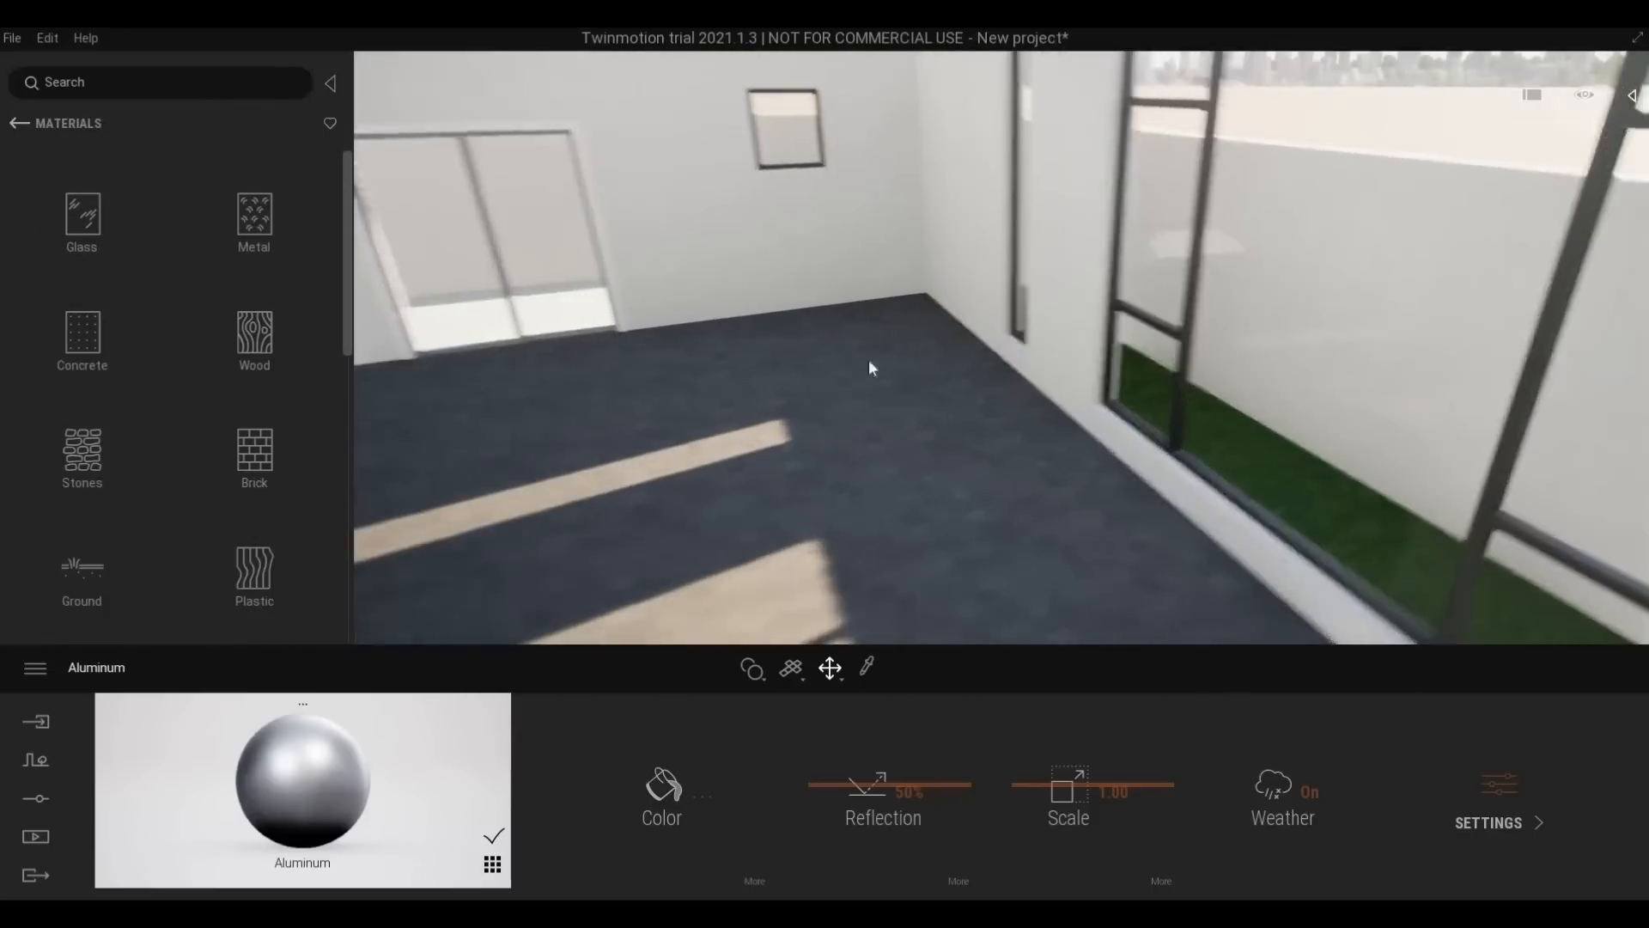
right_drag(869, 359, 142, 312)
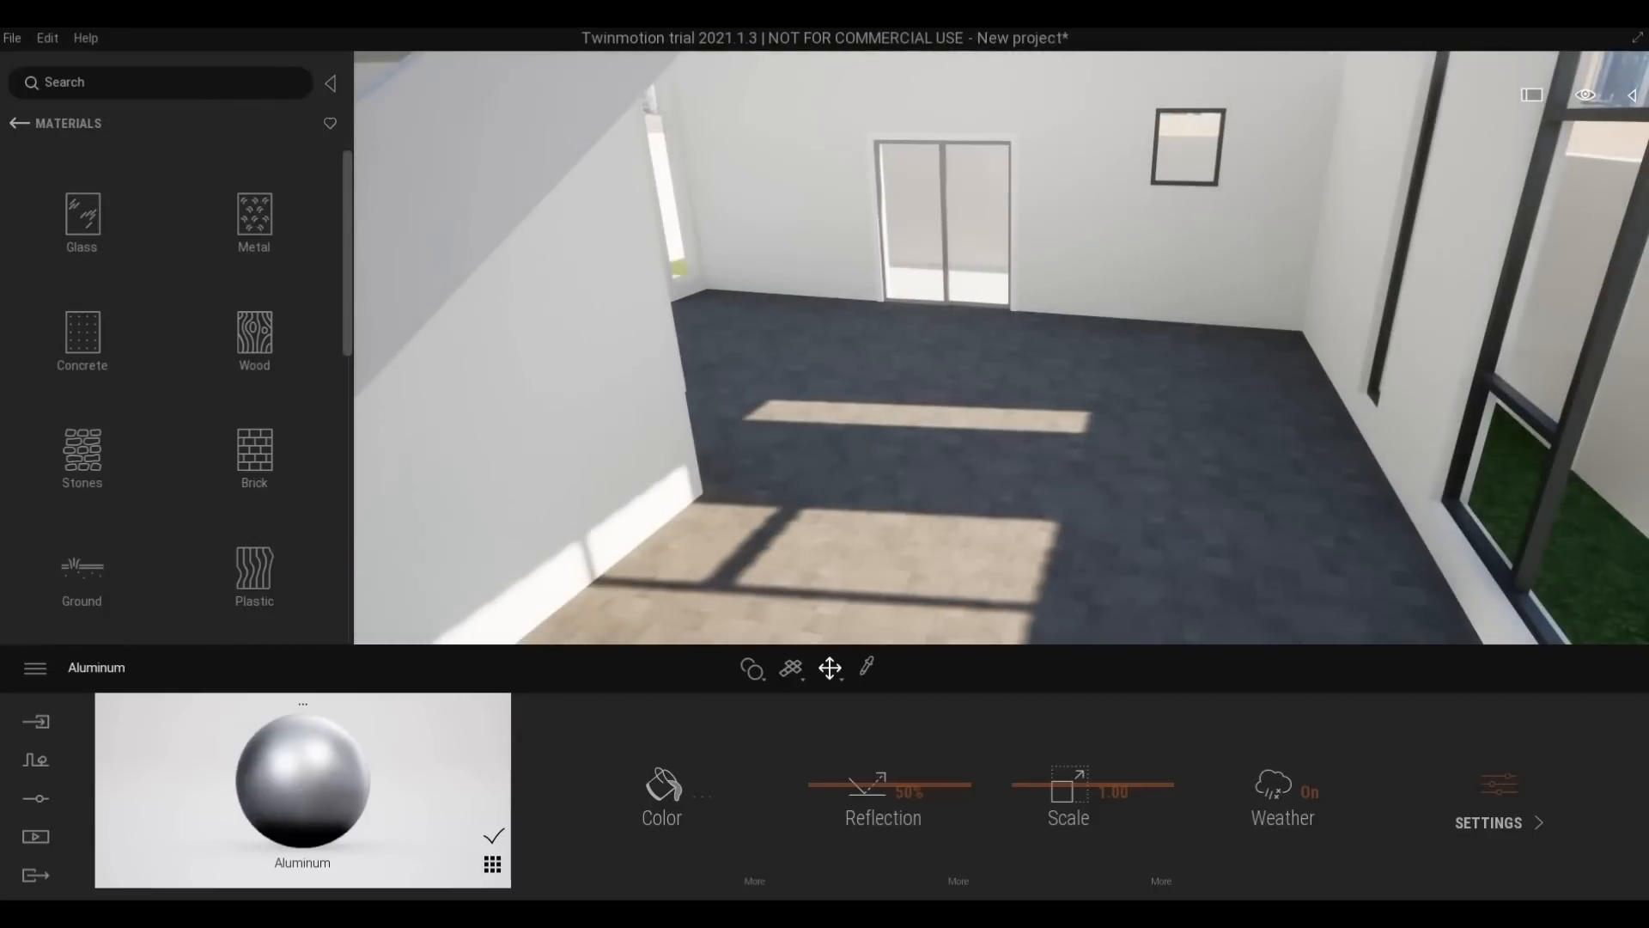
scroll(1000, 347, down, 5)
scroll(1001, 347, up, 3)
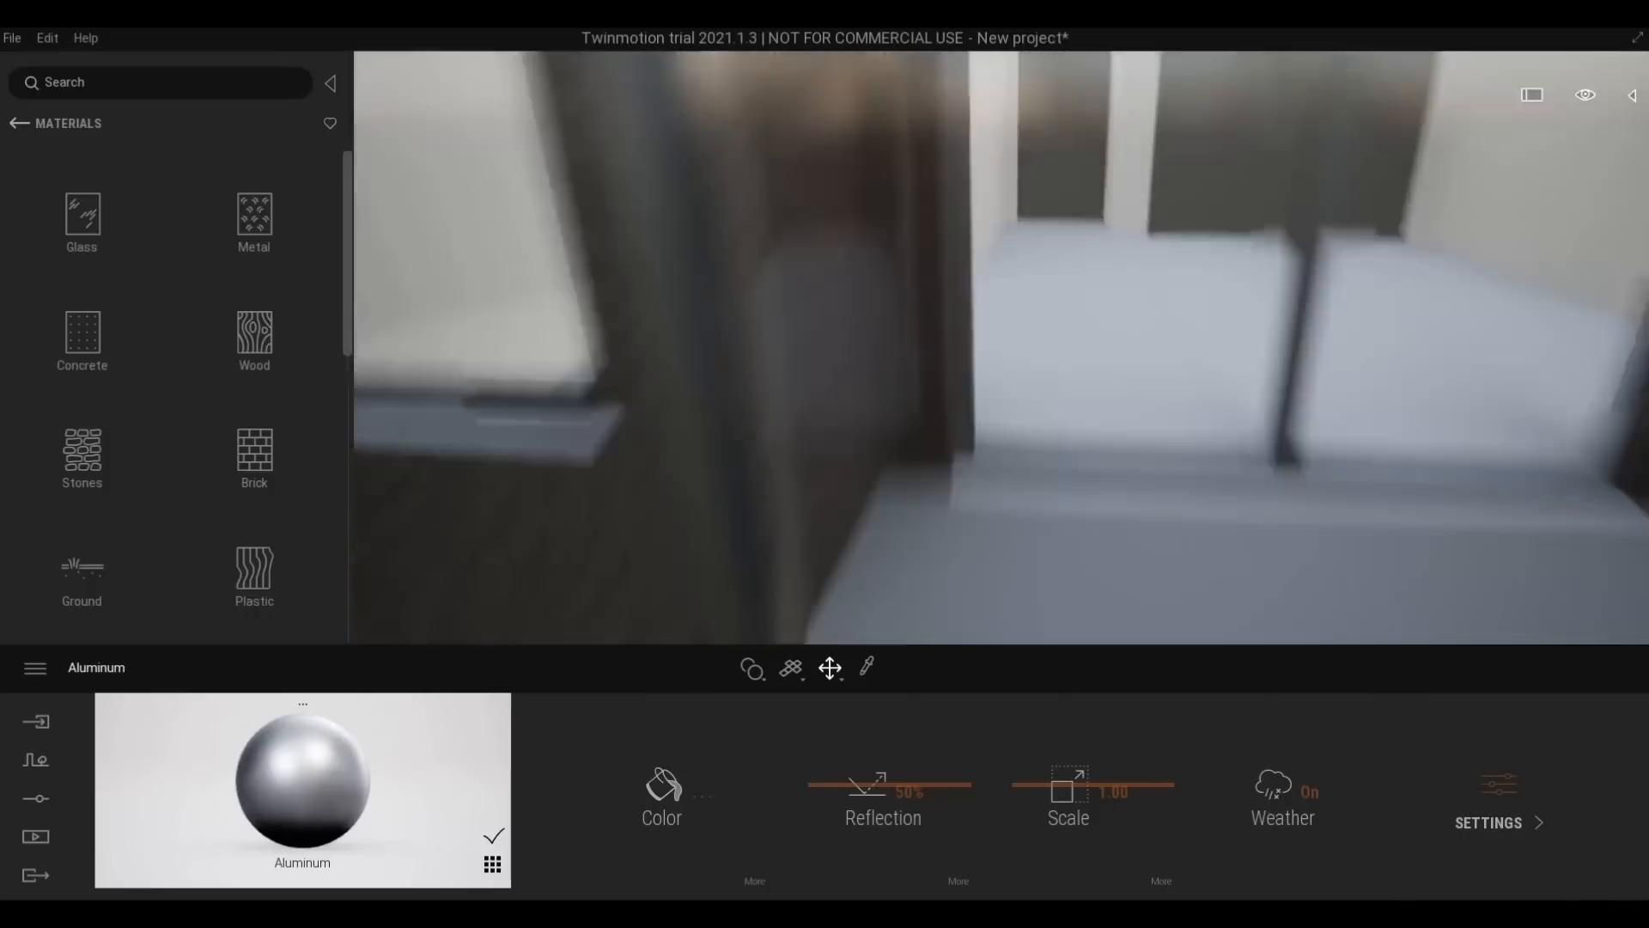
scroll(1001, 347, down, 3)
right_drag(931, 405, 954, 361)
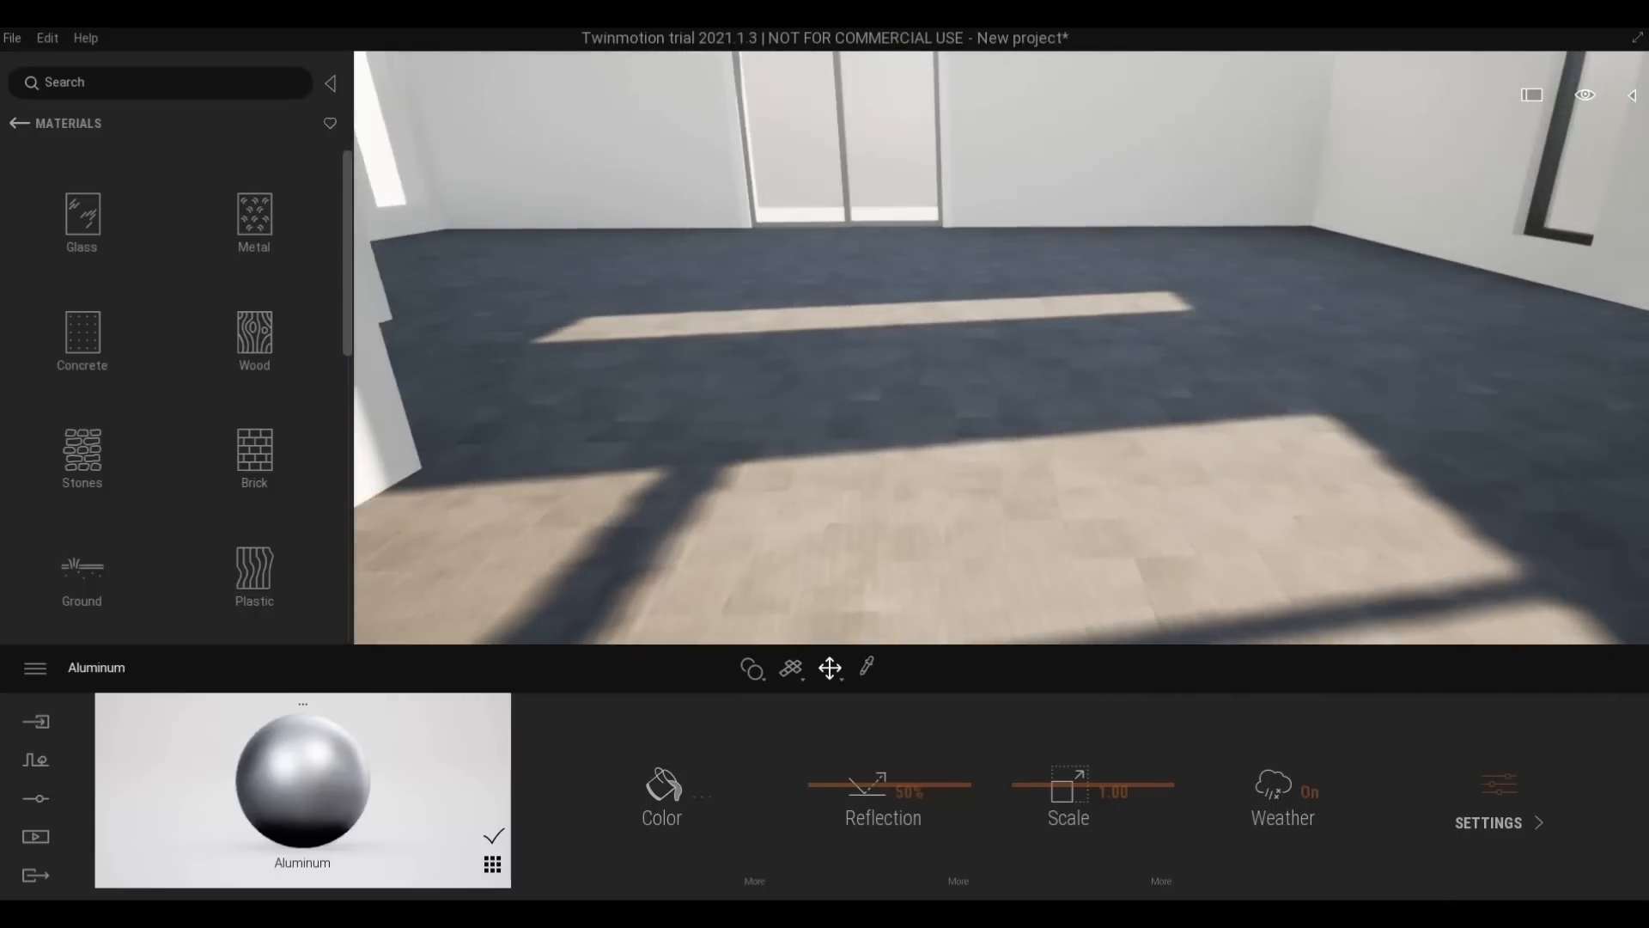
scroll(1001, 347, down, 5)
middle_drag(1001, 257, 1000, 481)
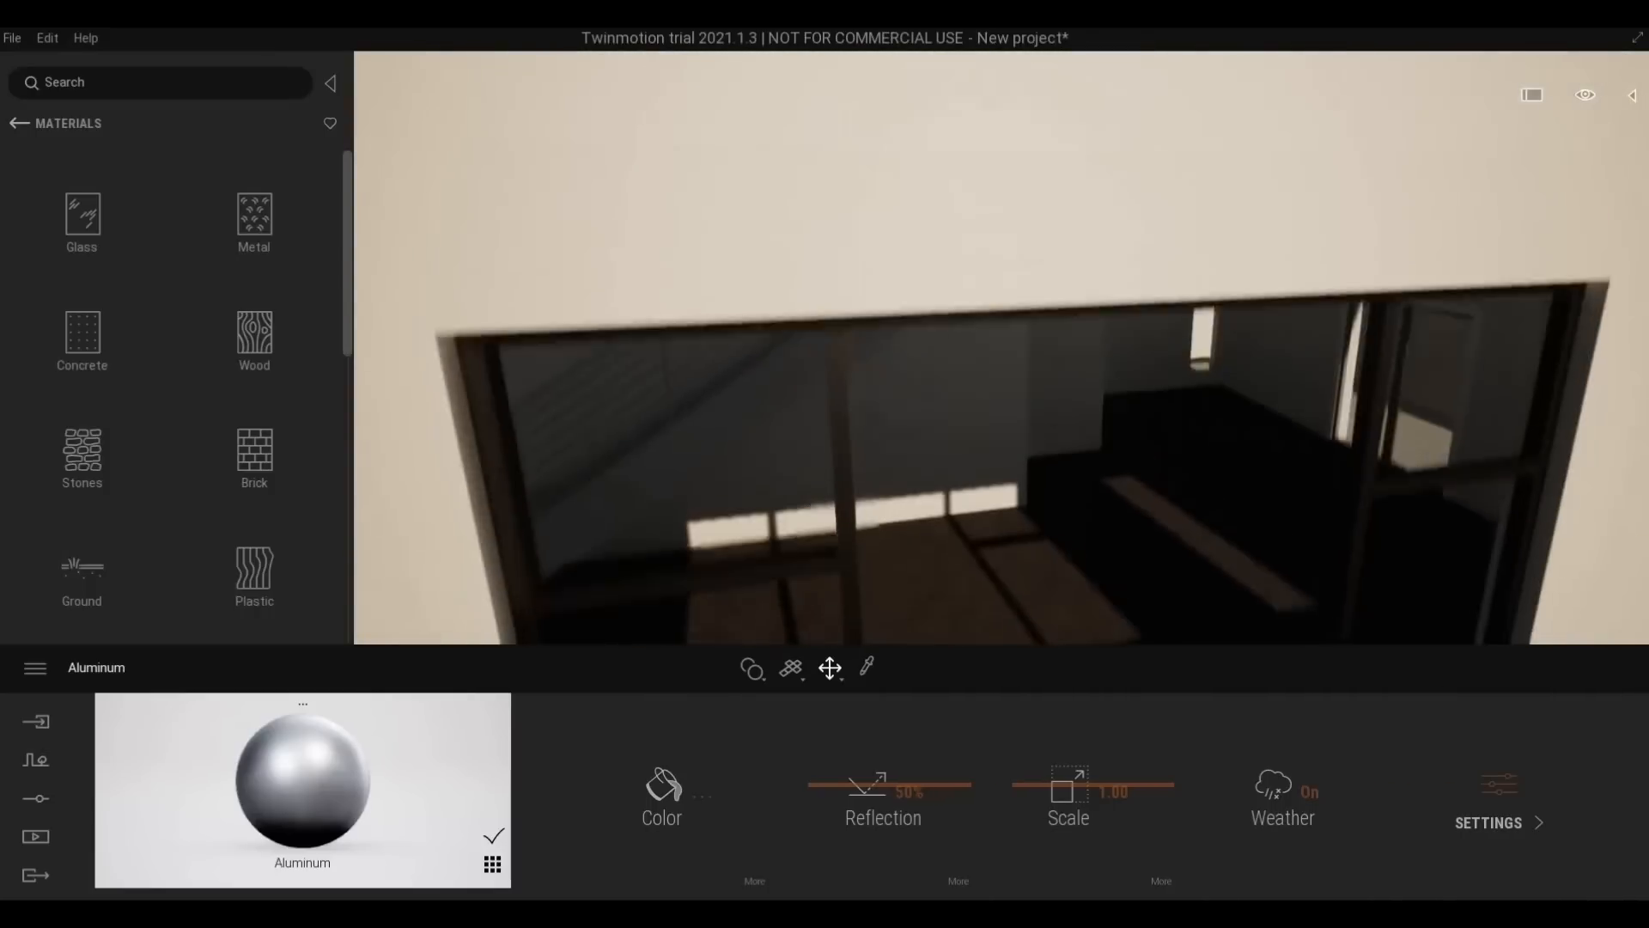
scroll(1020, 383, up, 5)
right_drag(945, 378, 1021, 383)
scroll(1020, 383, down, 2)
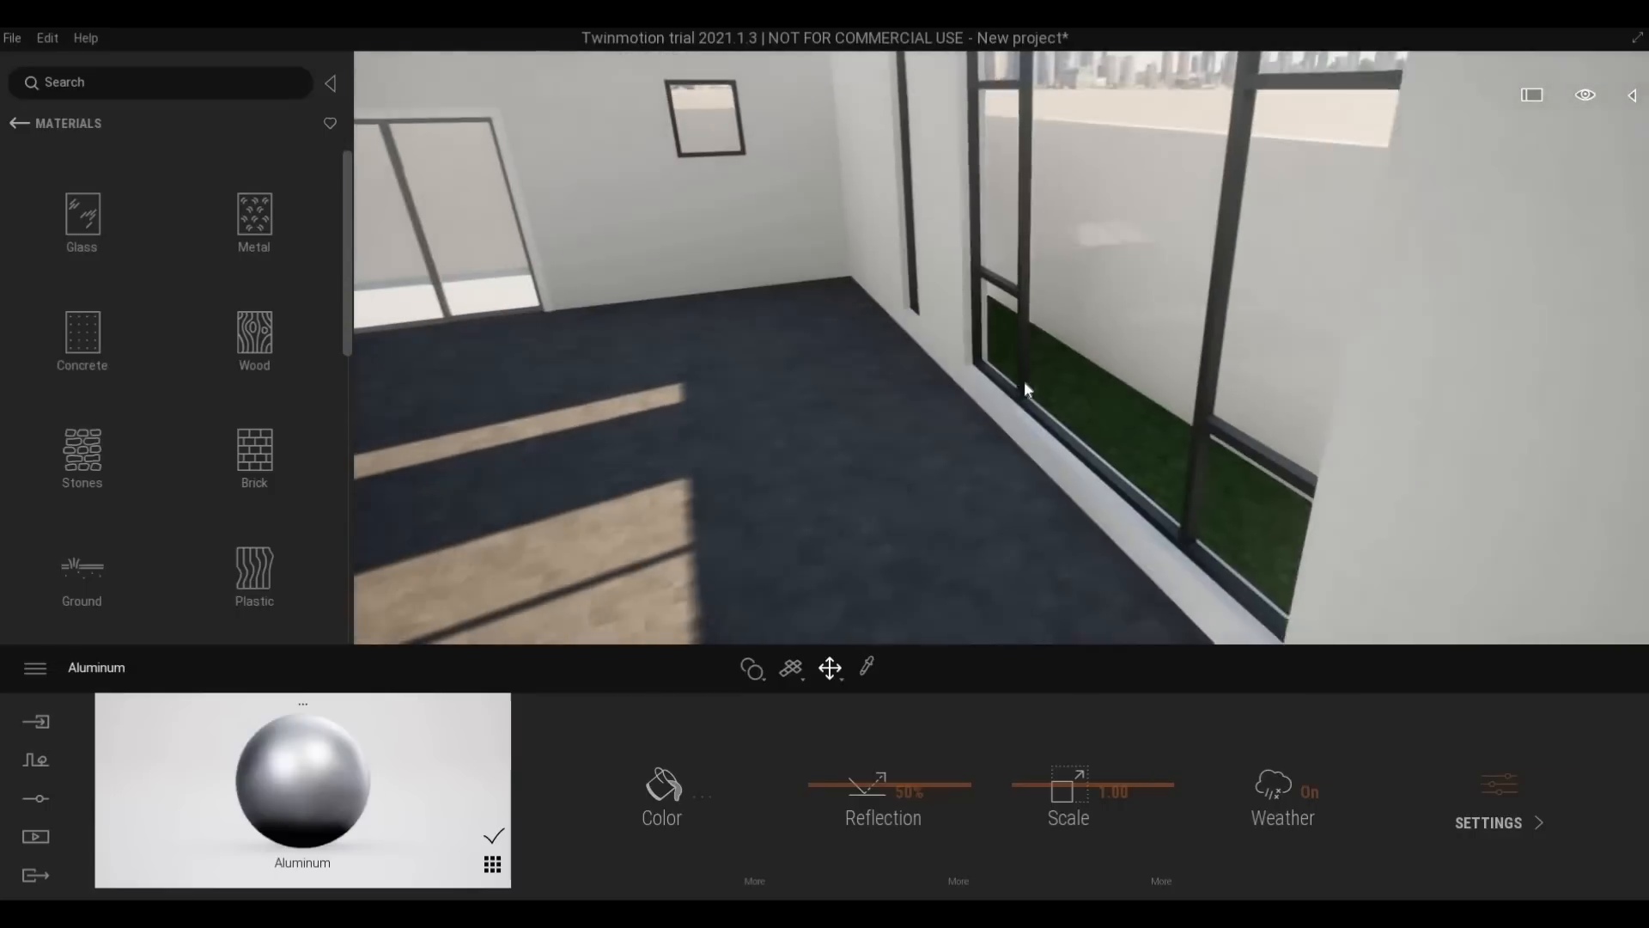
Place the Progressive dining table from the living room tables on the ground floor beside the large window
key(a)
key(q)
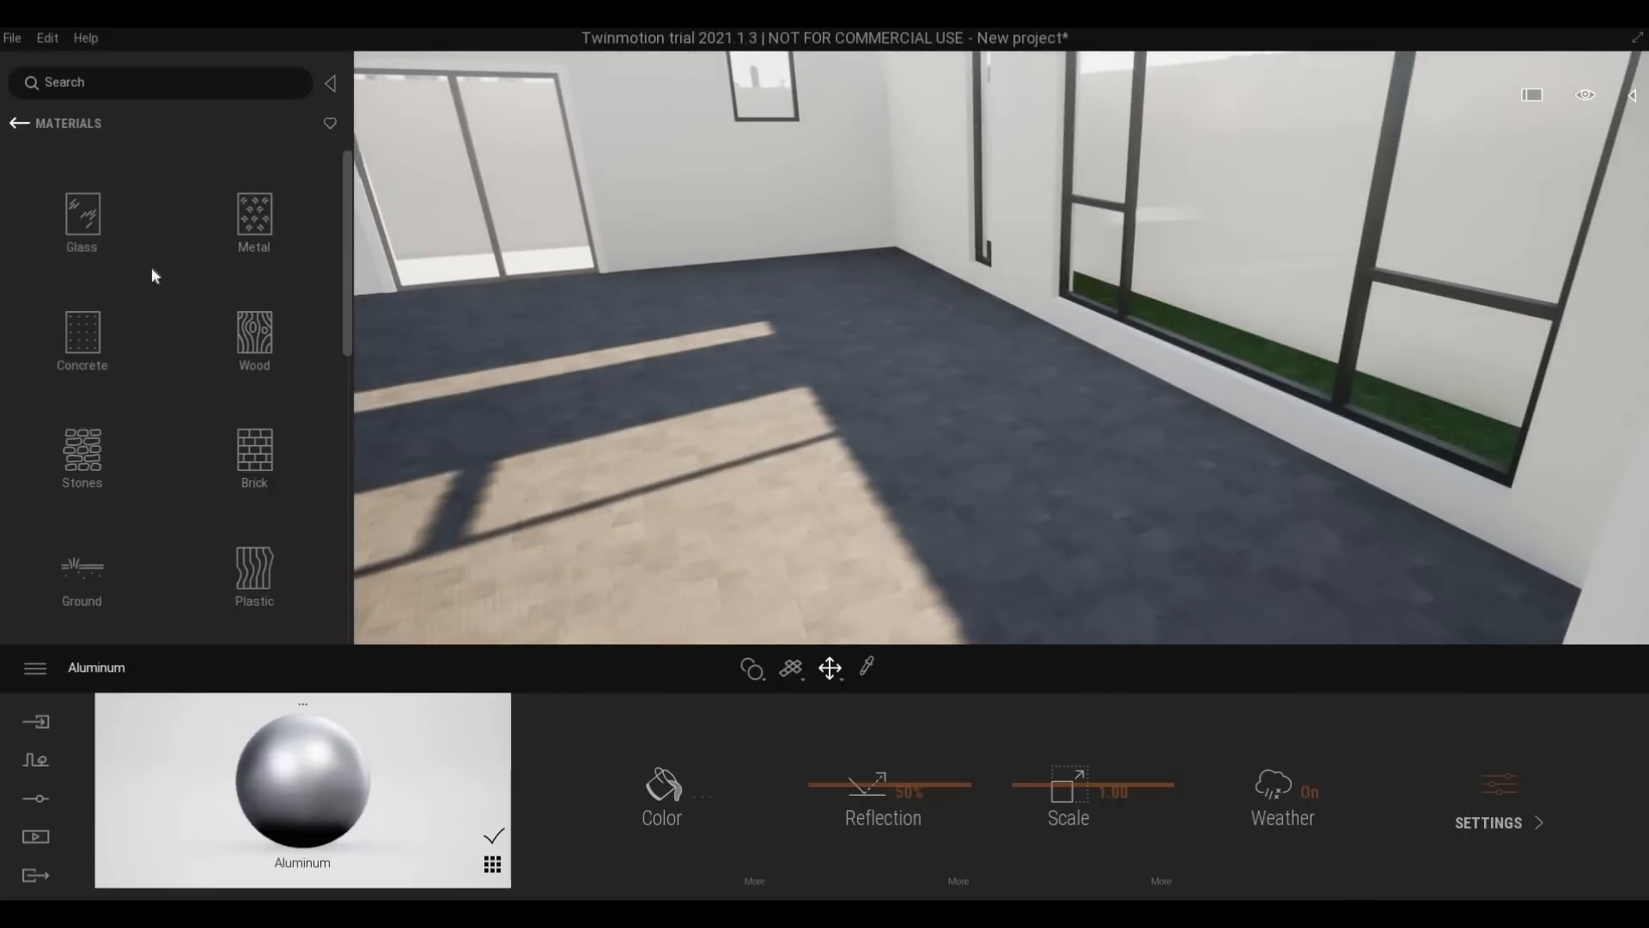
click(79, 339)
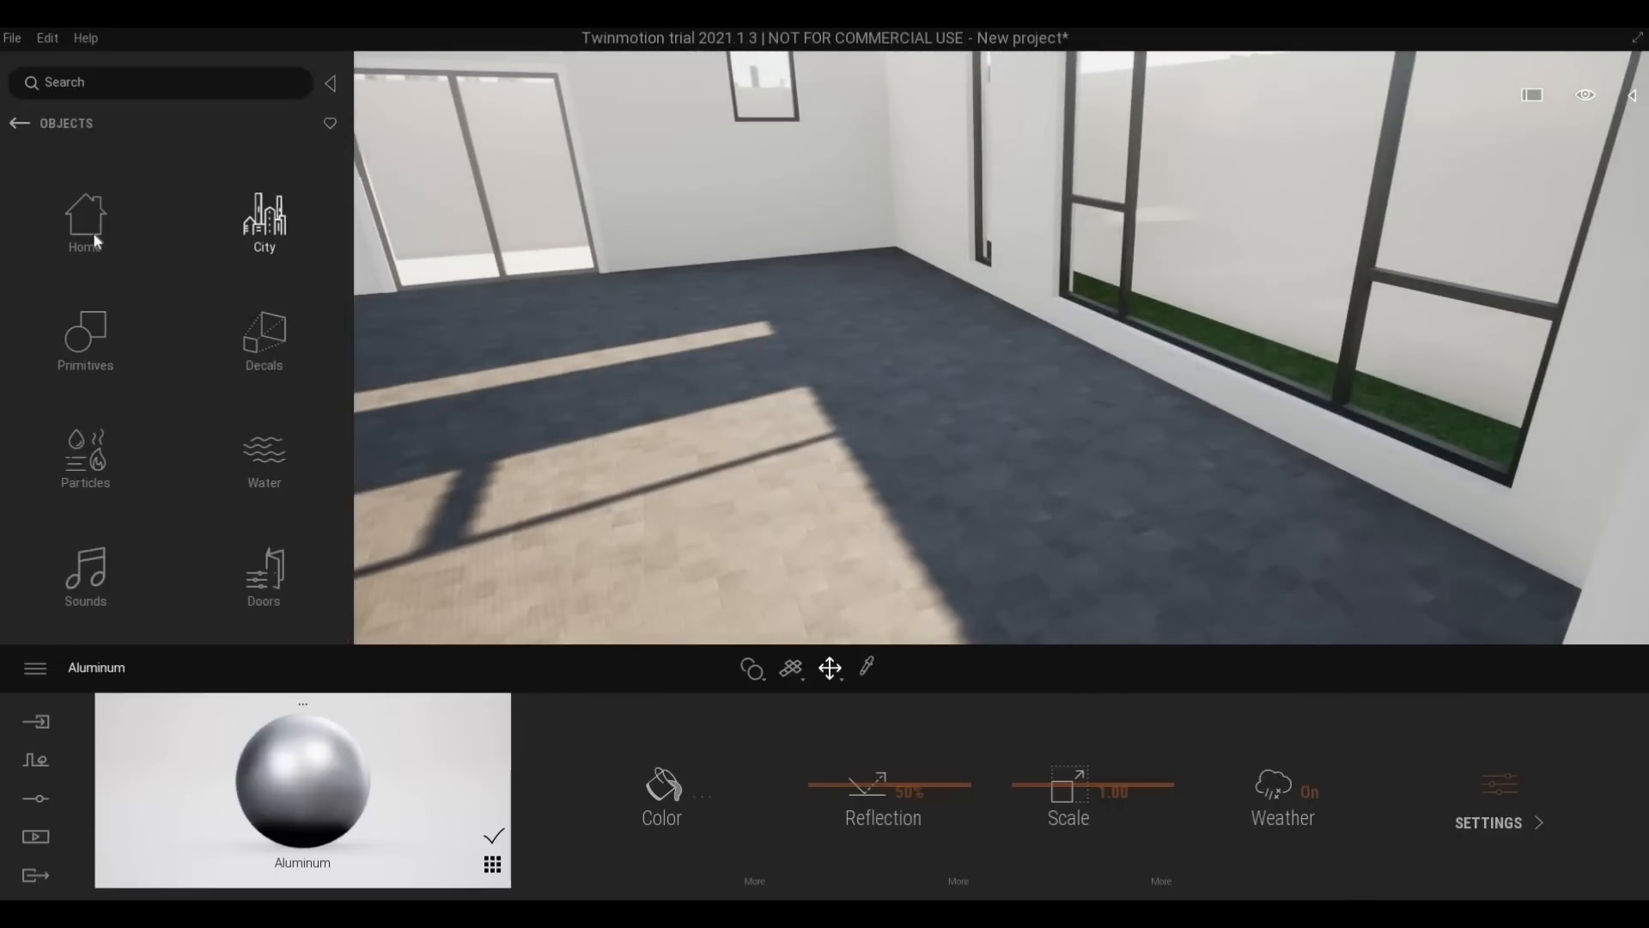
click(95, 234)
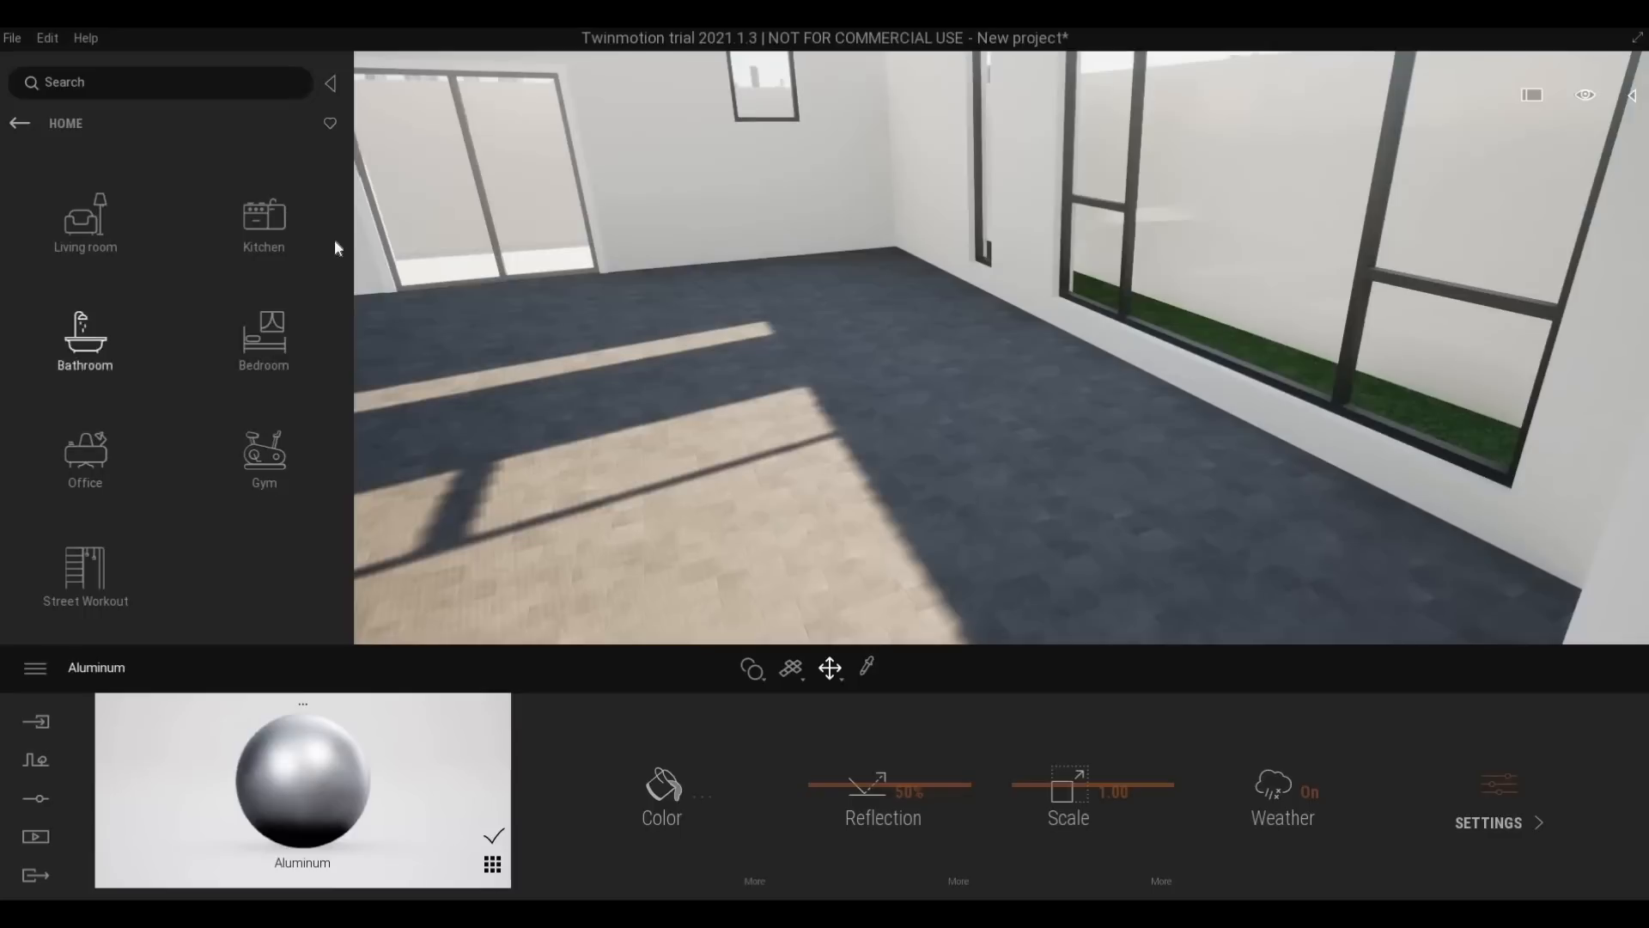
click(94, 570)
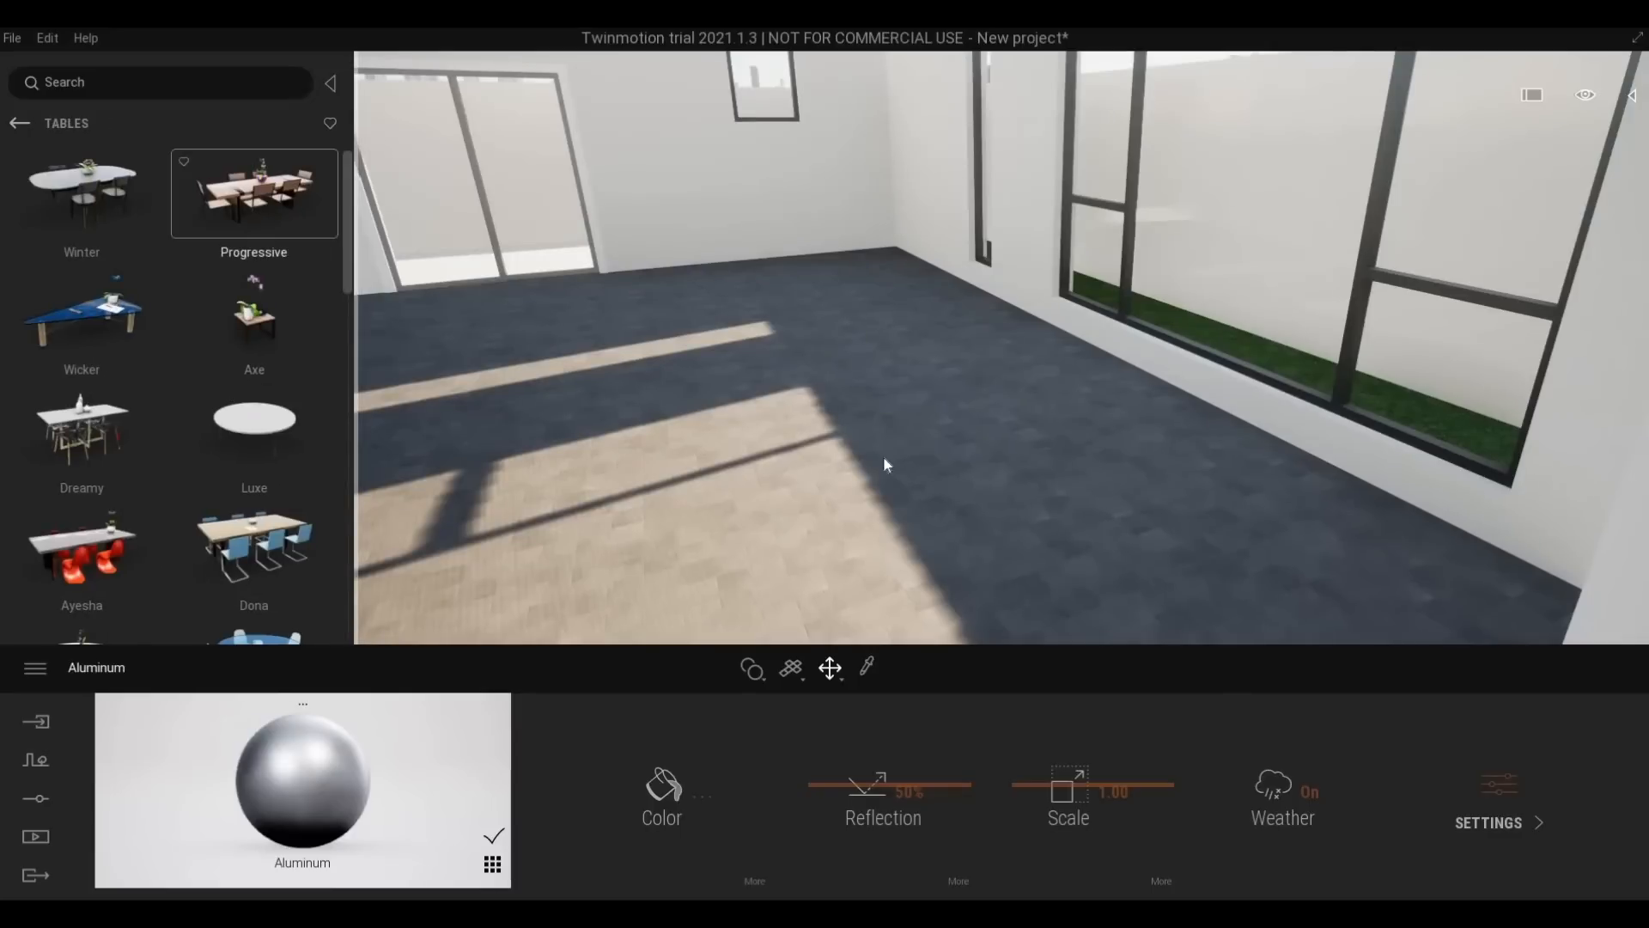
drag(949, 455, 1006, 432)
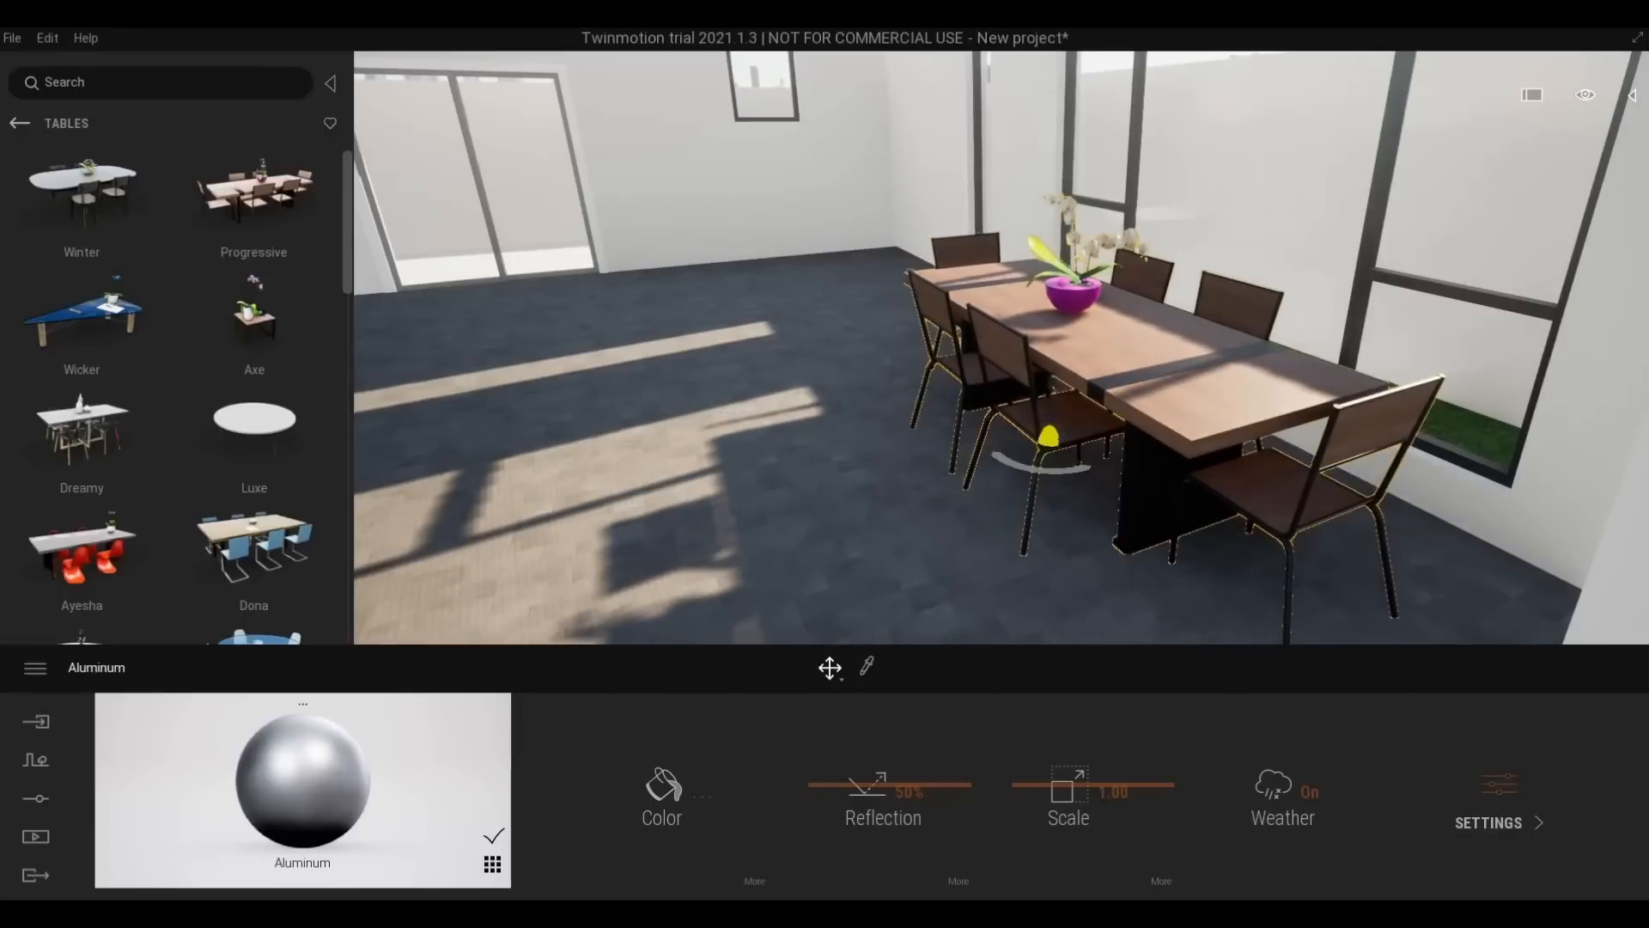
Examine the dining table's position from outside the house and the remaining free space in the room
shift+middle_drag(711, 394, 558, 348)
scroll(1002, 348, down, 5)
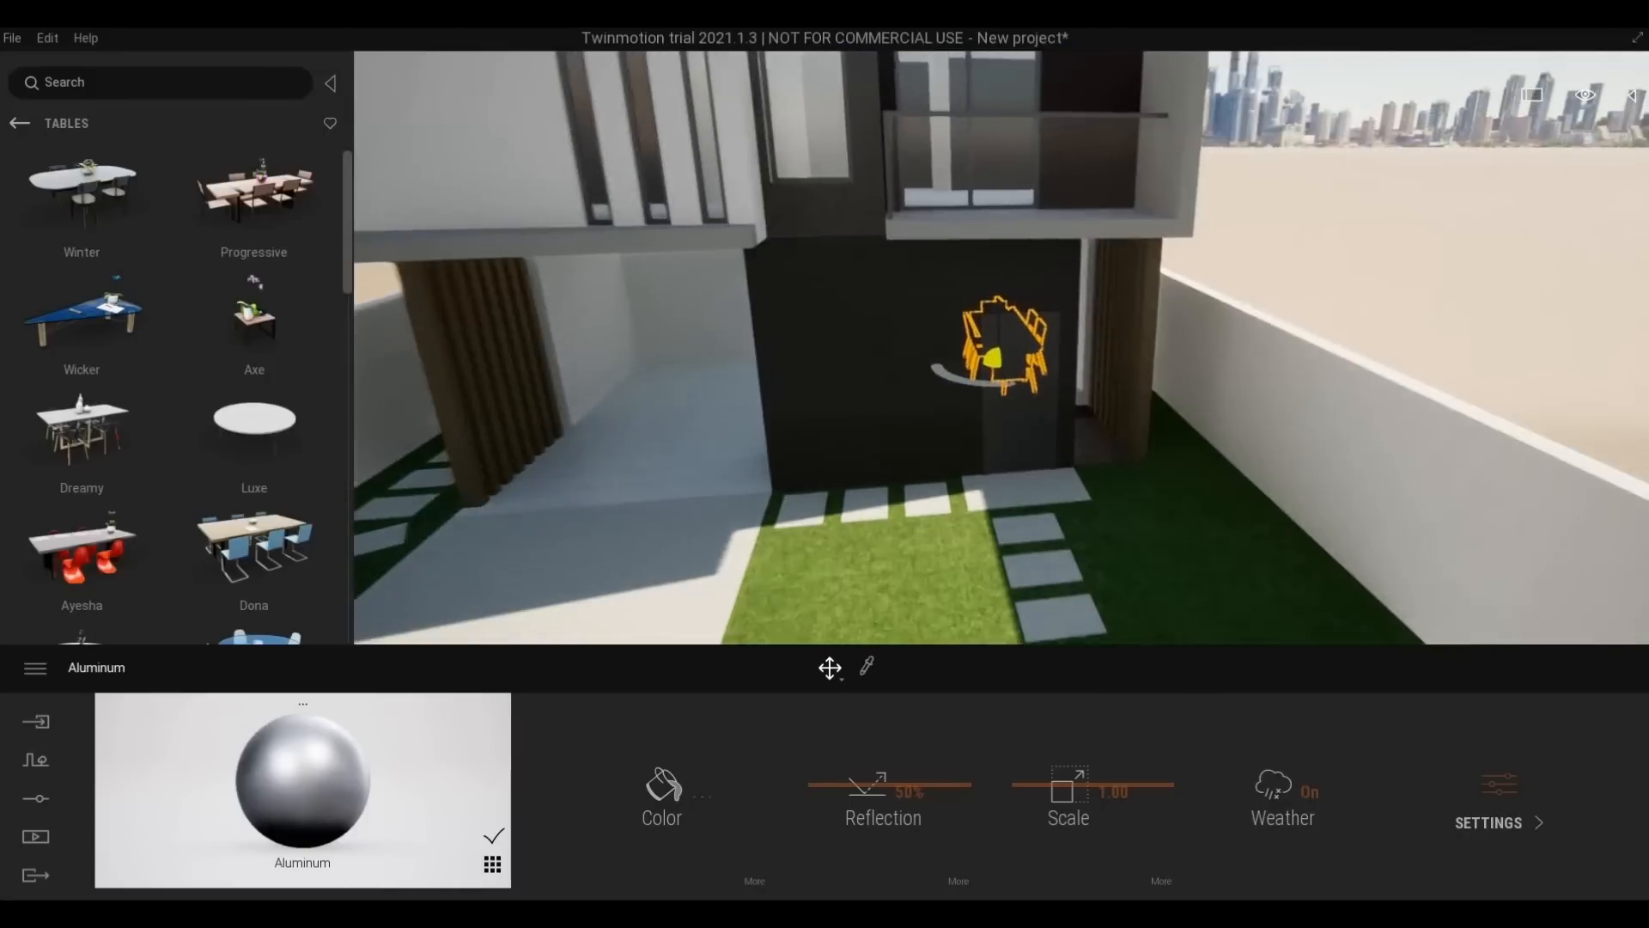
scroll(1002, 348, up, 3)
scroll(1002, 347, up, 3)
key(w)
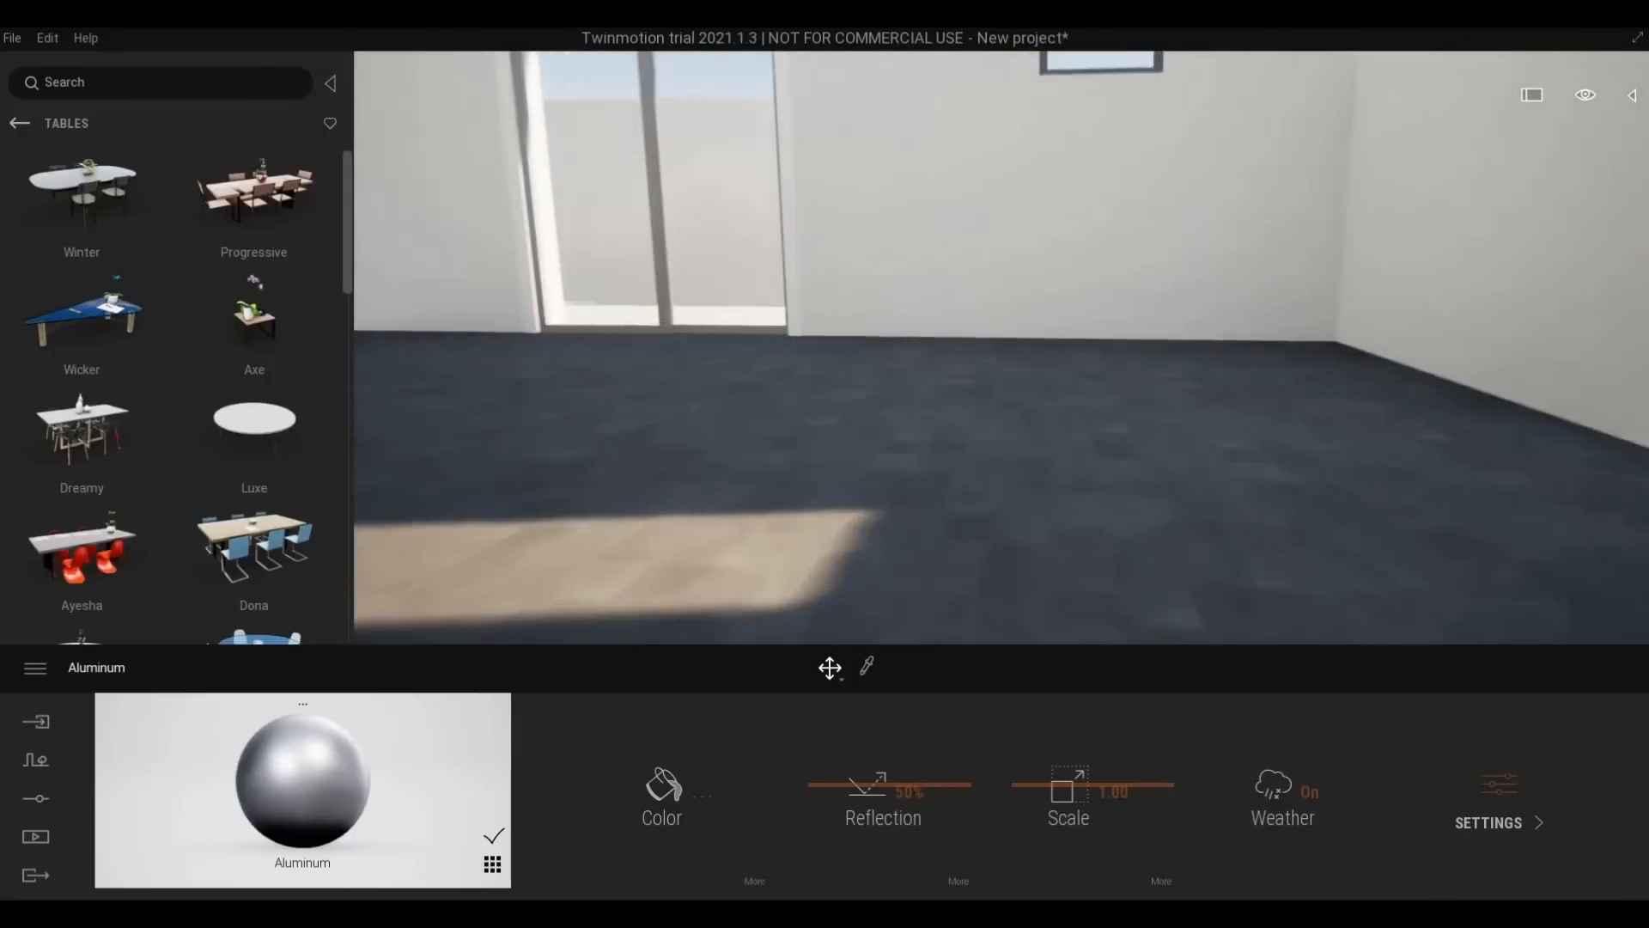
key(e)
key(d)
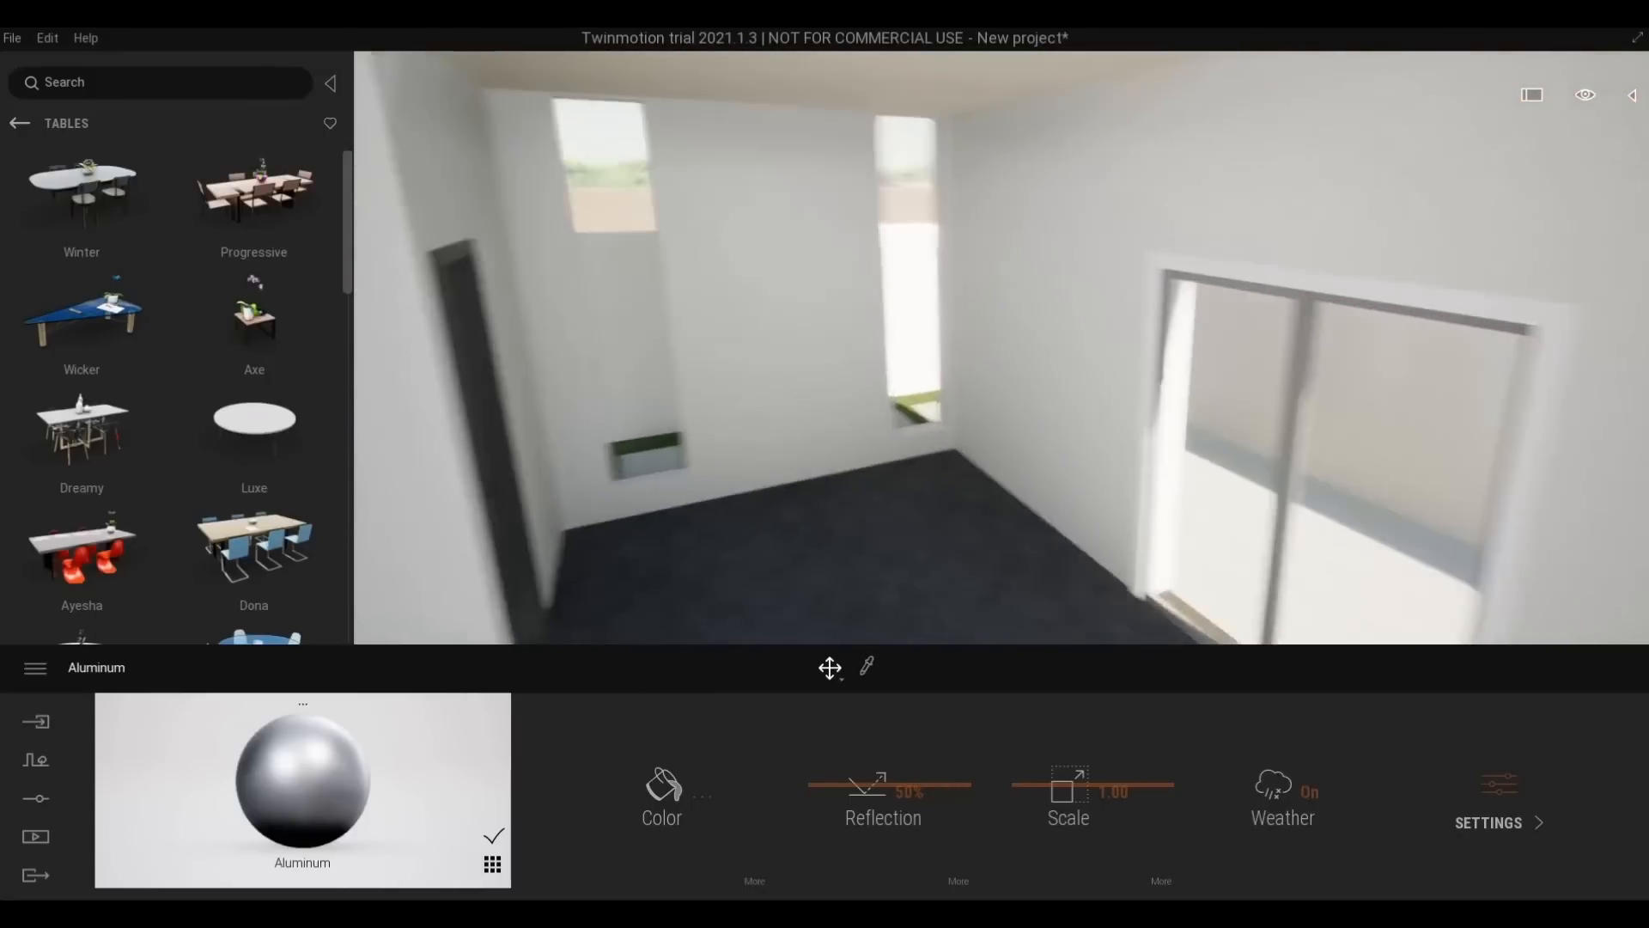
key(w)
key(s)
Return to the living room object categories and examine the house's front facade from the garden and driveway
right_drag(1001, 348, 19, 257)
click(21, 126)
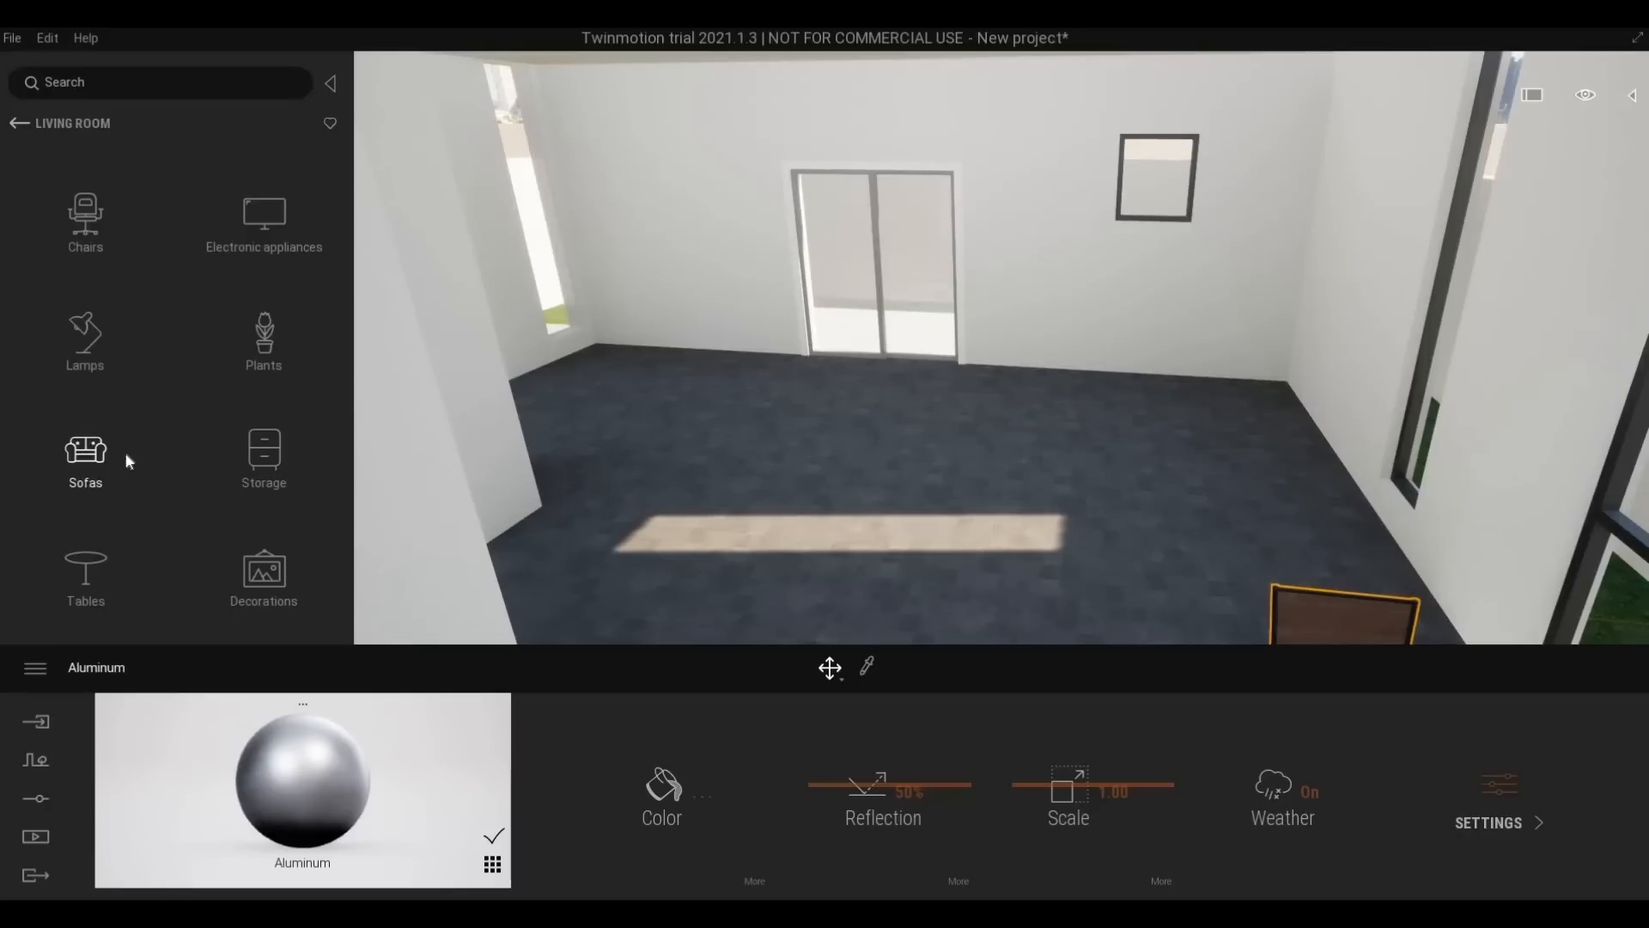
key(a)
key(s)
key(s)
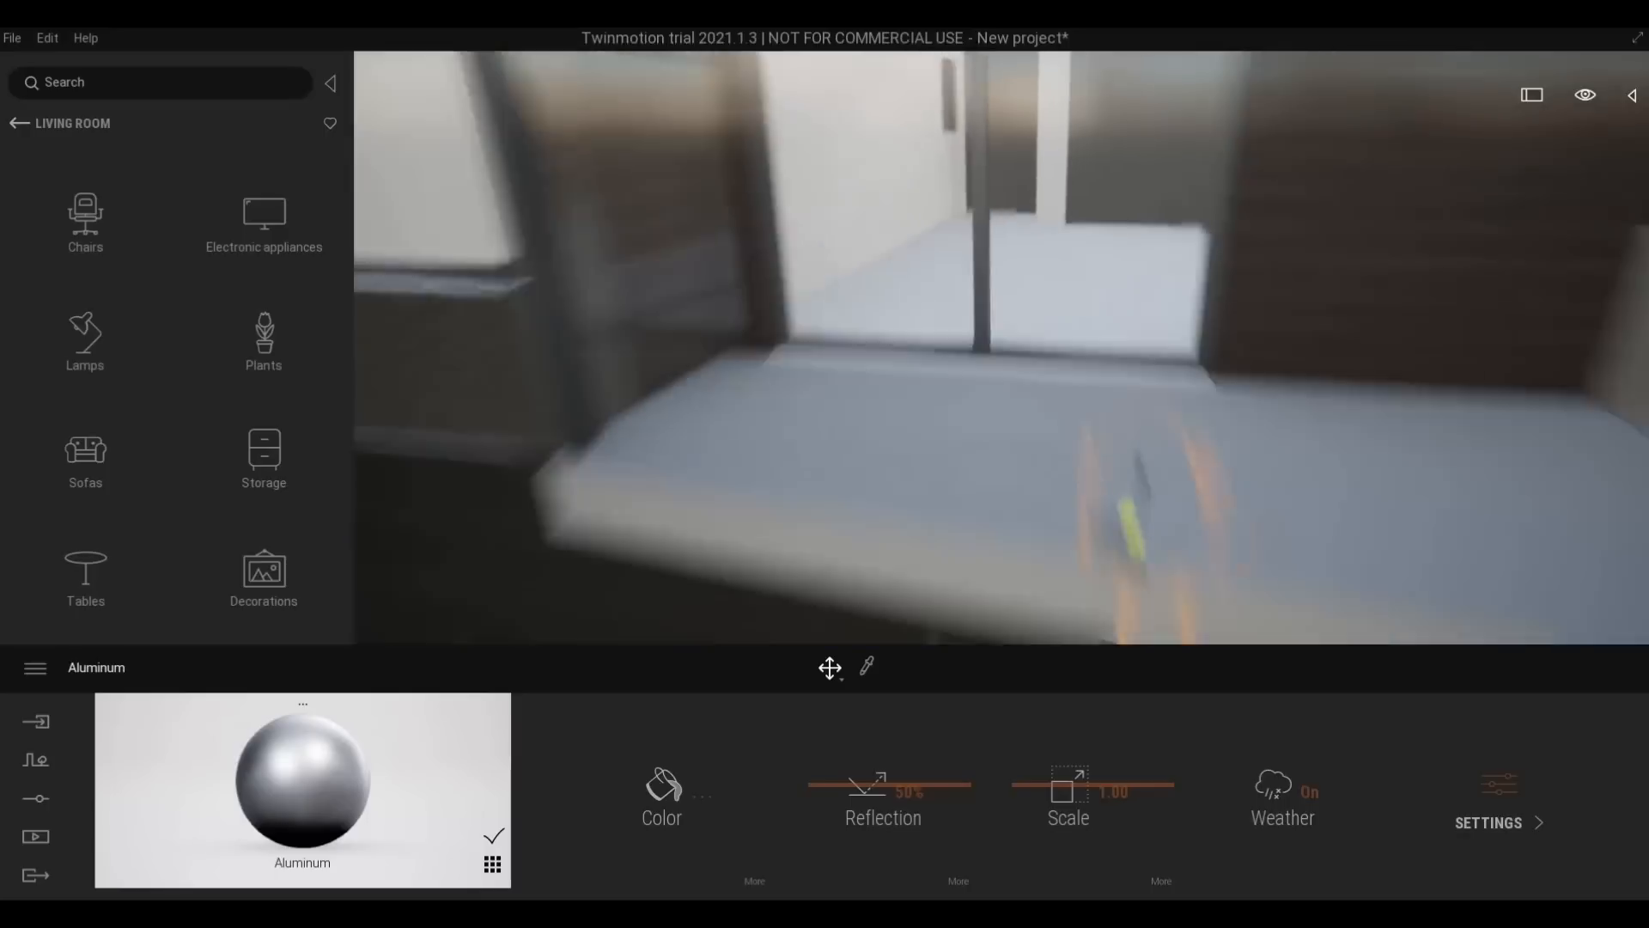
right_drag(972, 373, 971, 445)
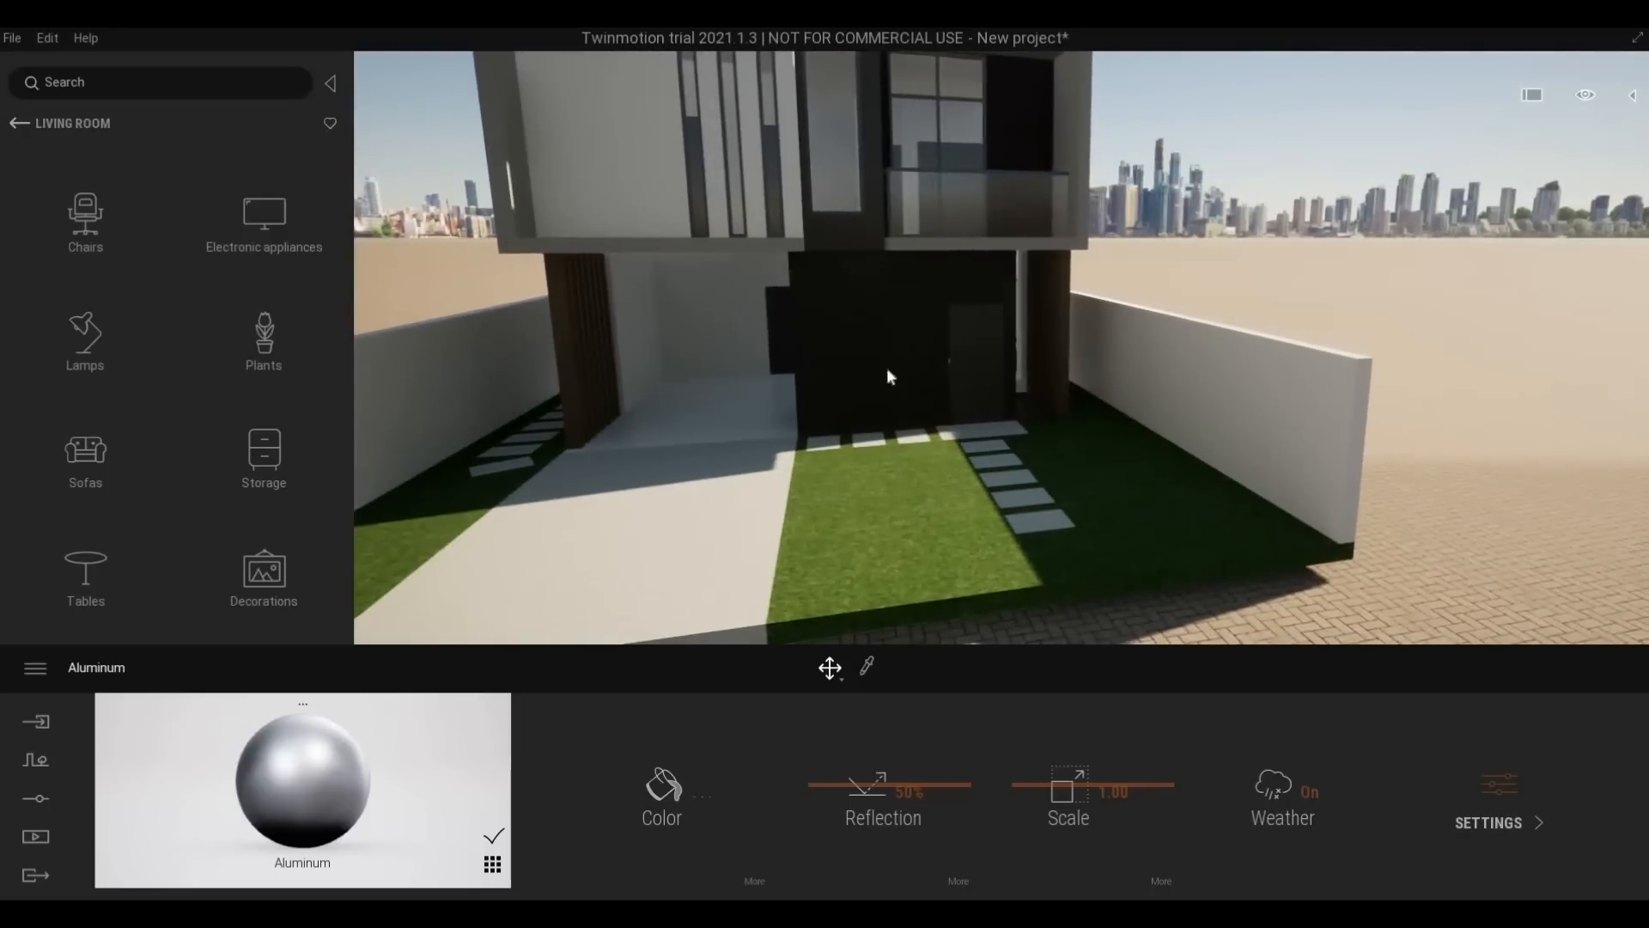
key(w)
right_drag(814, 342, 817, 317)
key(q)
key(w)
key(s)
scroll(821, 317, down, 2)
mouse_move(830, 317)
middle_down()
mouse_move(830, 389)
mouse_move(829, 313)
middle_up()
key(s)
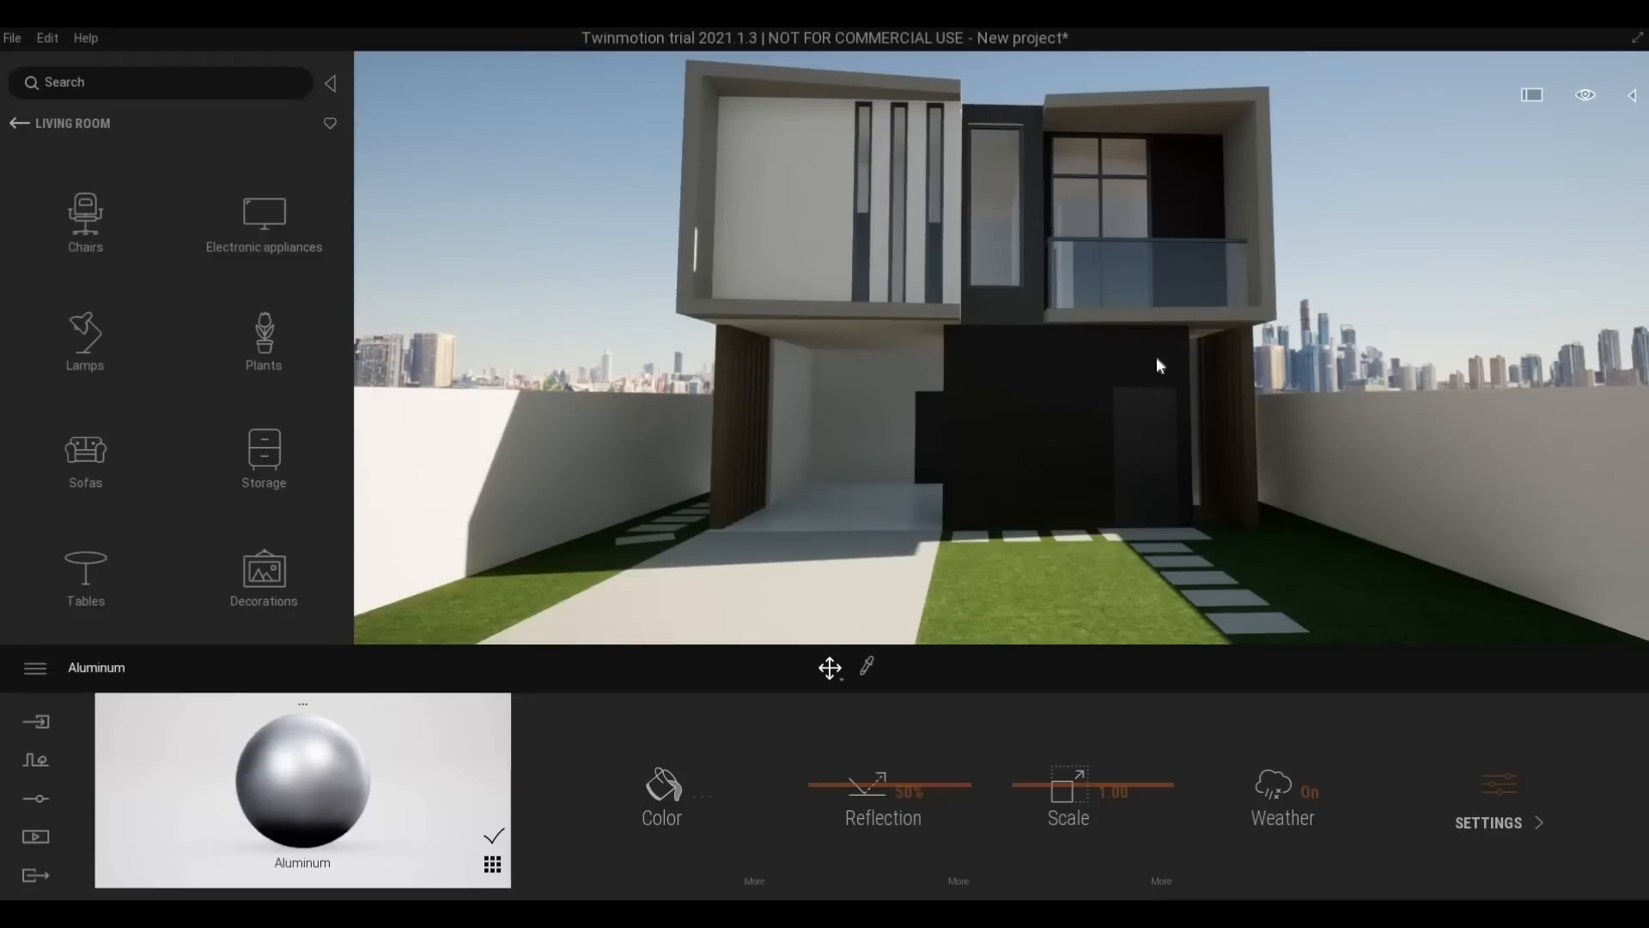
Examine the front balcony, carport and dark entrance wall from several distances and angles
shift+middle_drag(1006, 384, 1074, 383)
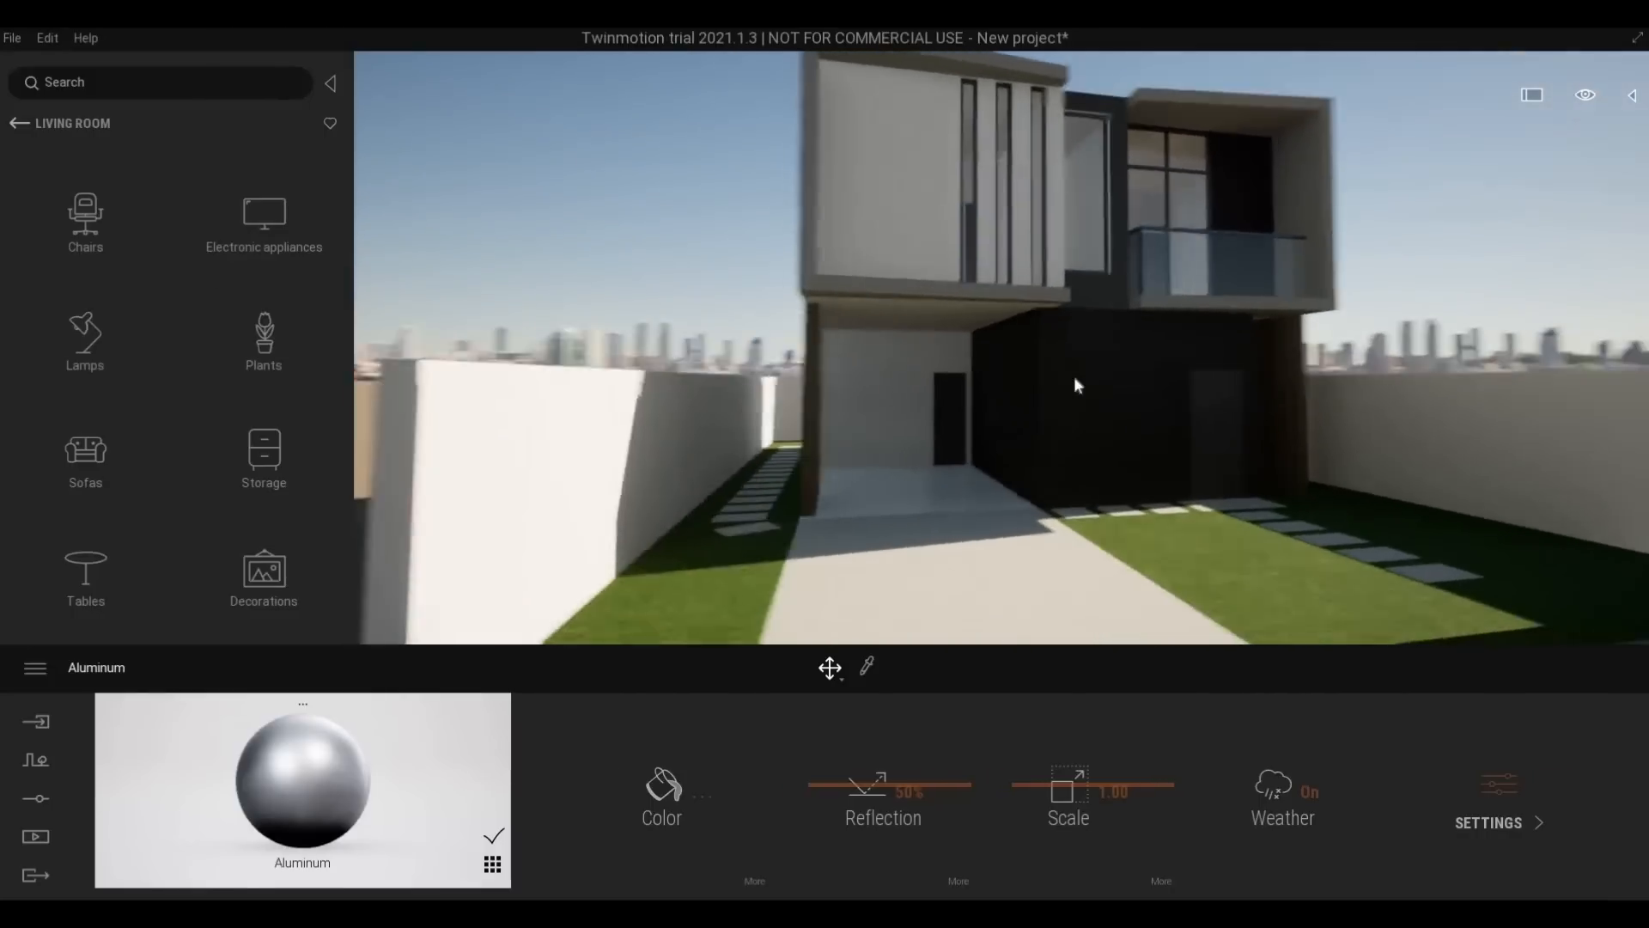
key(d)
key(e)
key(w)
key(d)
key(q)
key(w)
key(a)
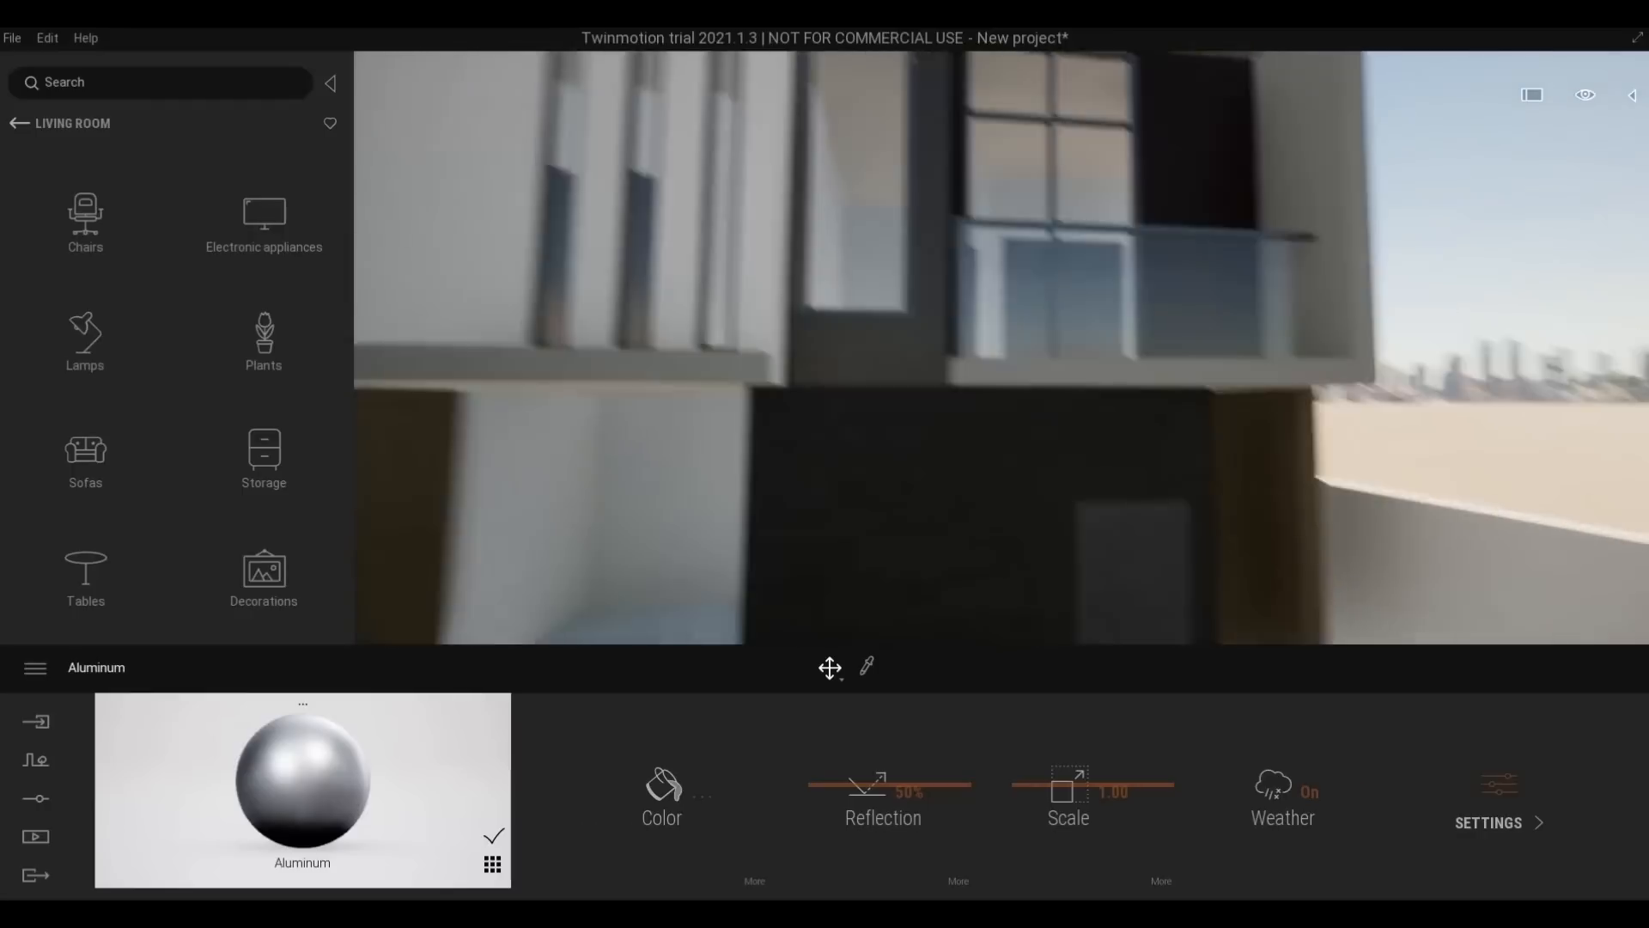
key(s)
mouse_move(1065, 389)
shift+middle_down()
mouse_move(1083, 344)
mouse_move(1071, 395)
shift+middle_up()
key(s)
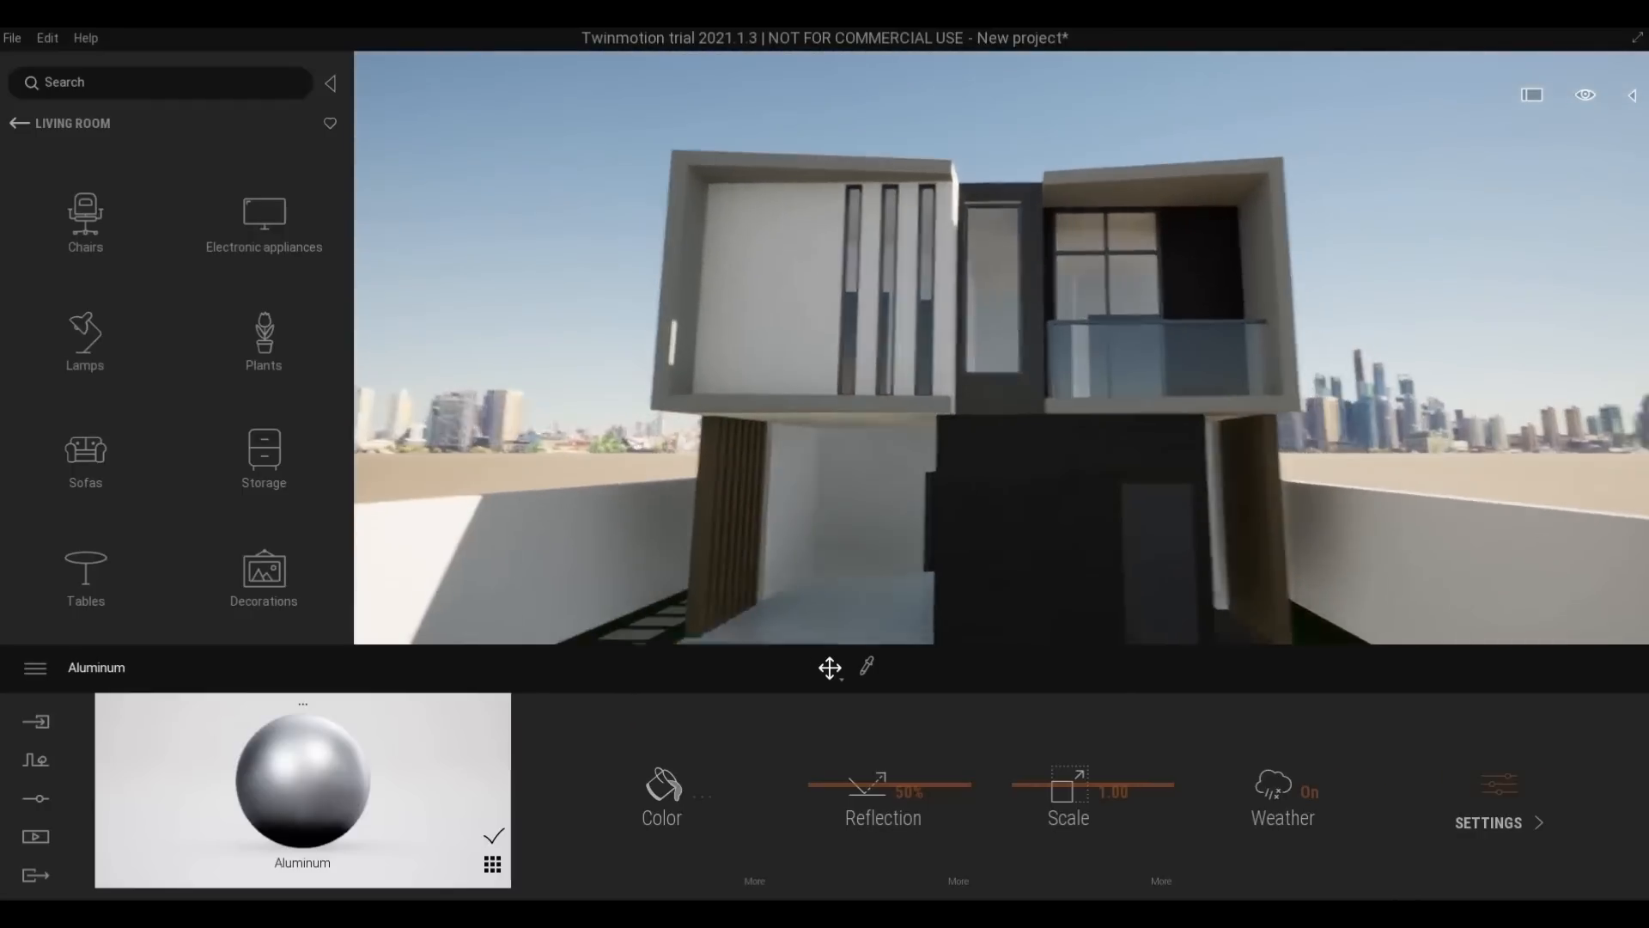
key(q)
key(a)
key(e)
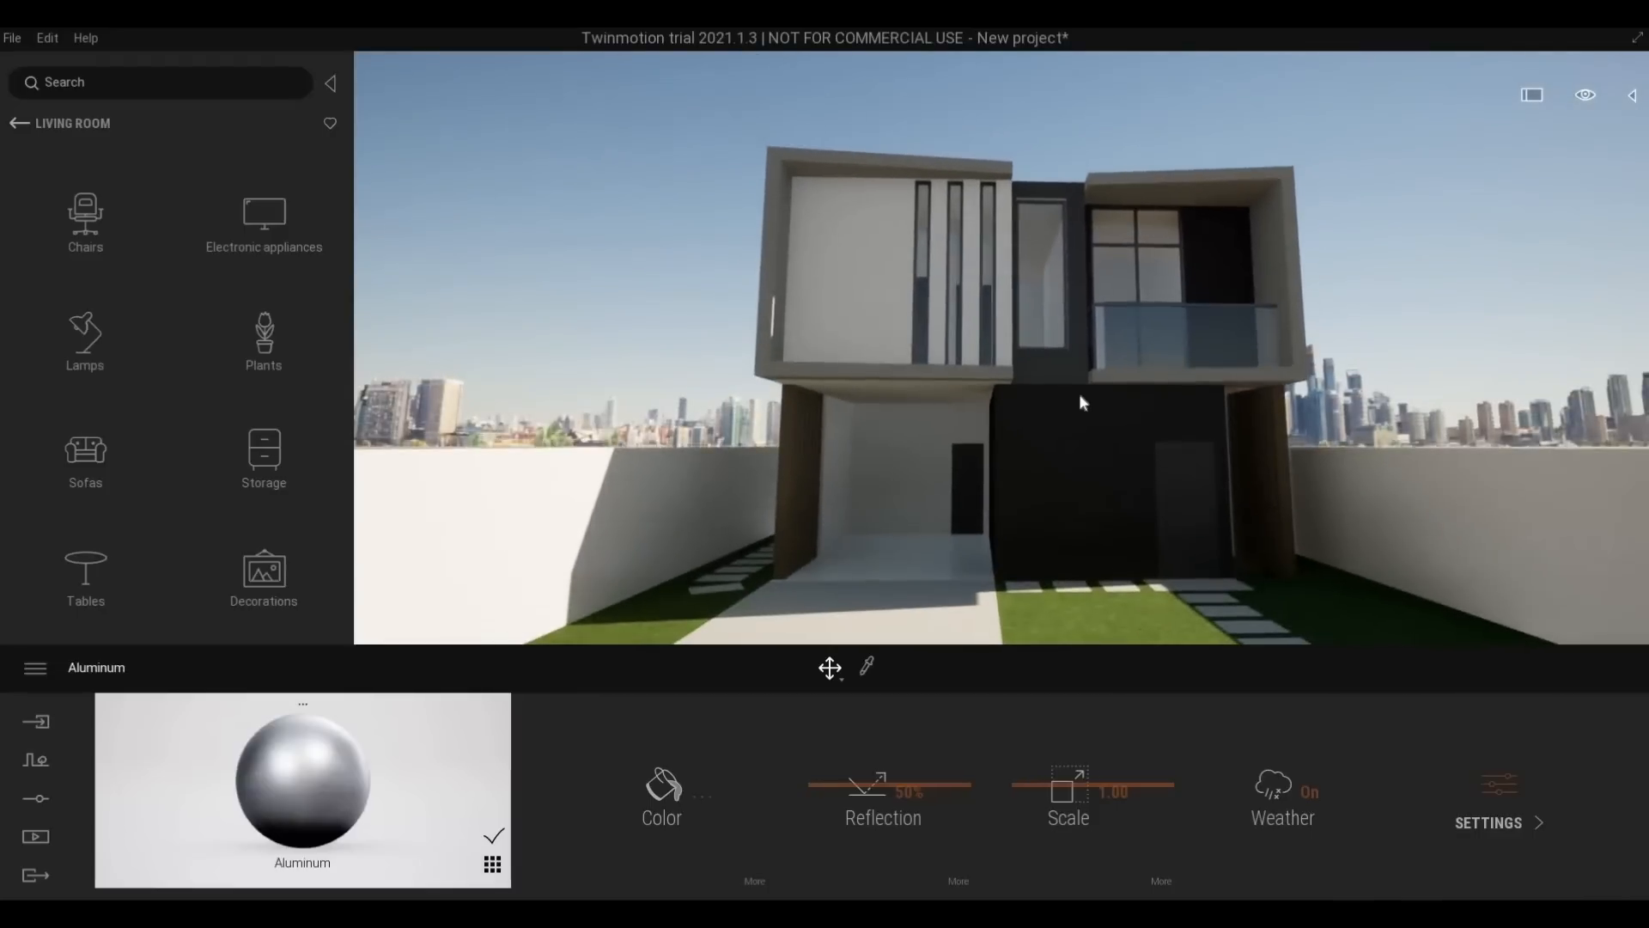
key(w)
key(d)
right_drag(1071, 394, 1040, 431)
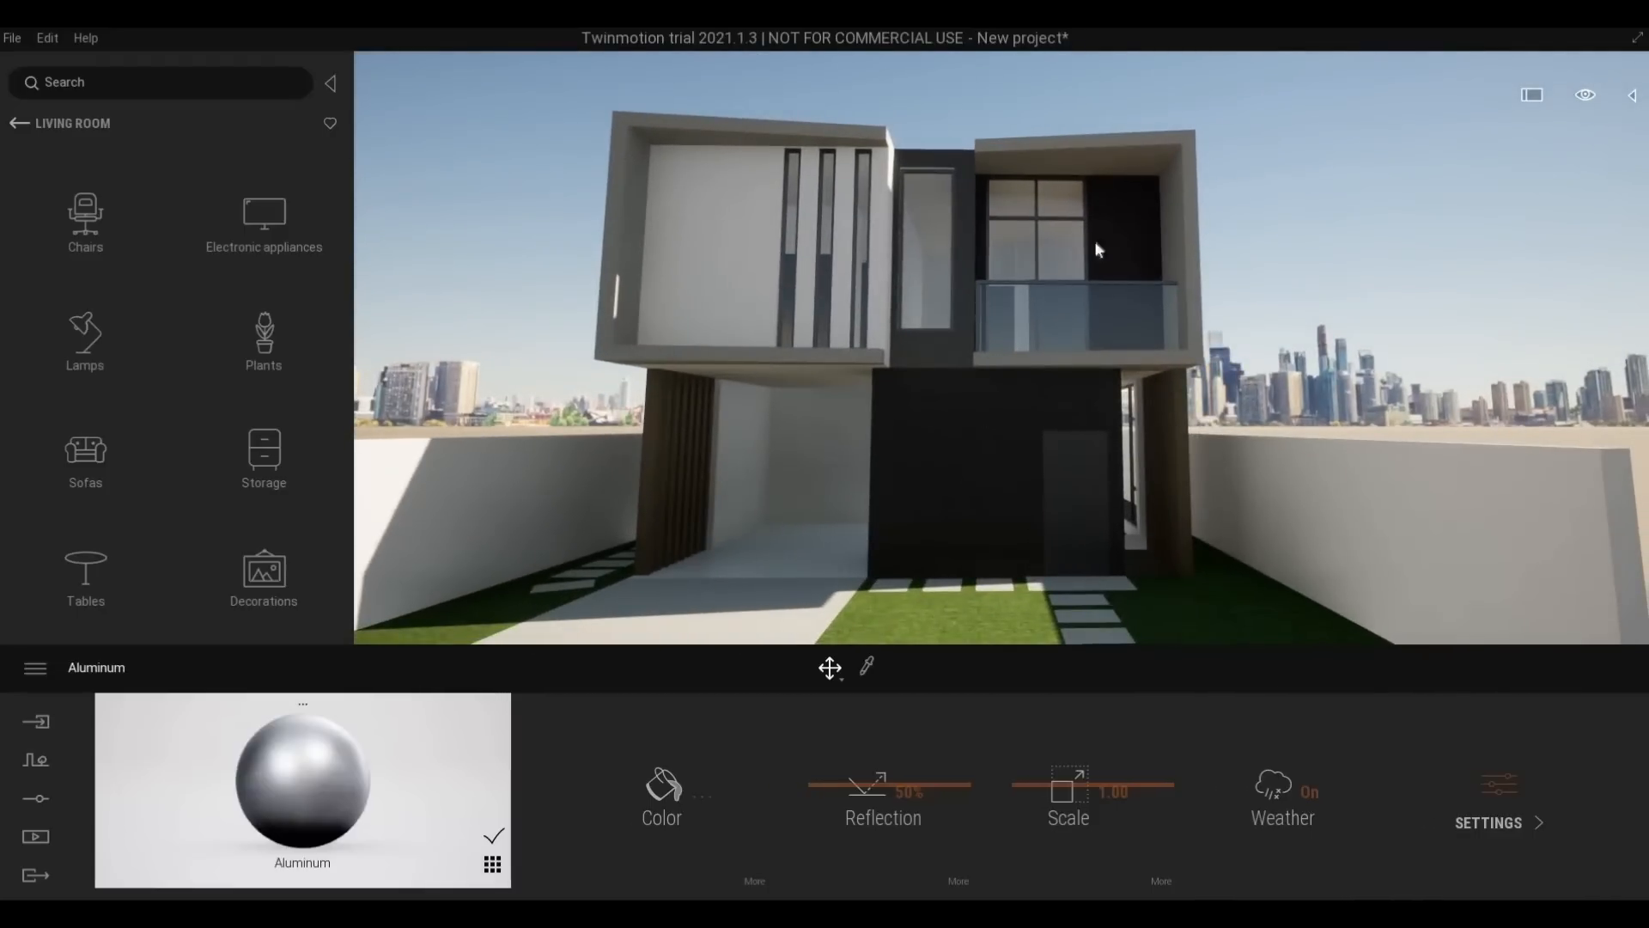
key(a)
Sample the Concrete Facade material on the dark entrance wall and set its color to F5F4FF
click(960, 502)
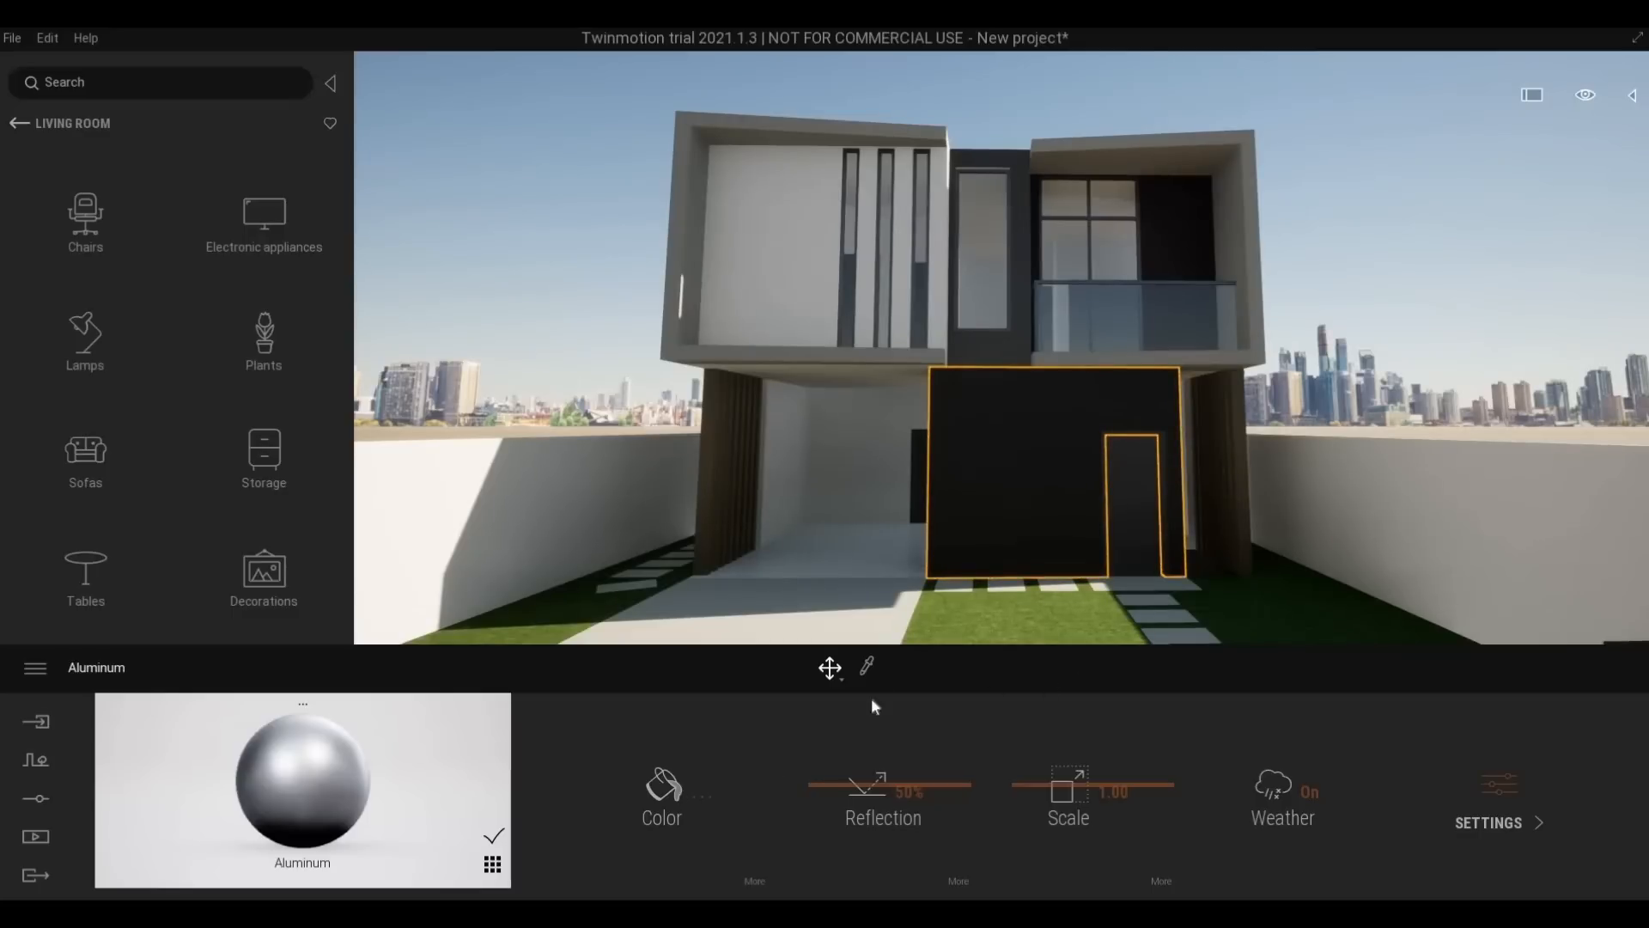
click(868, 665)
click(1046, 513)
click(663, 784)
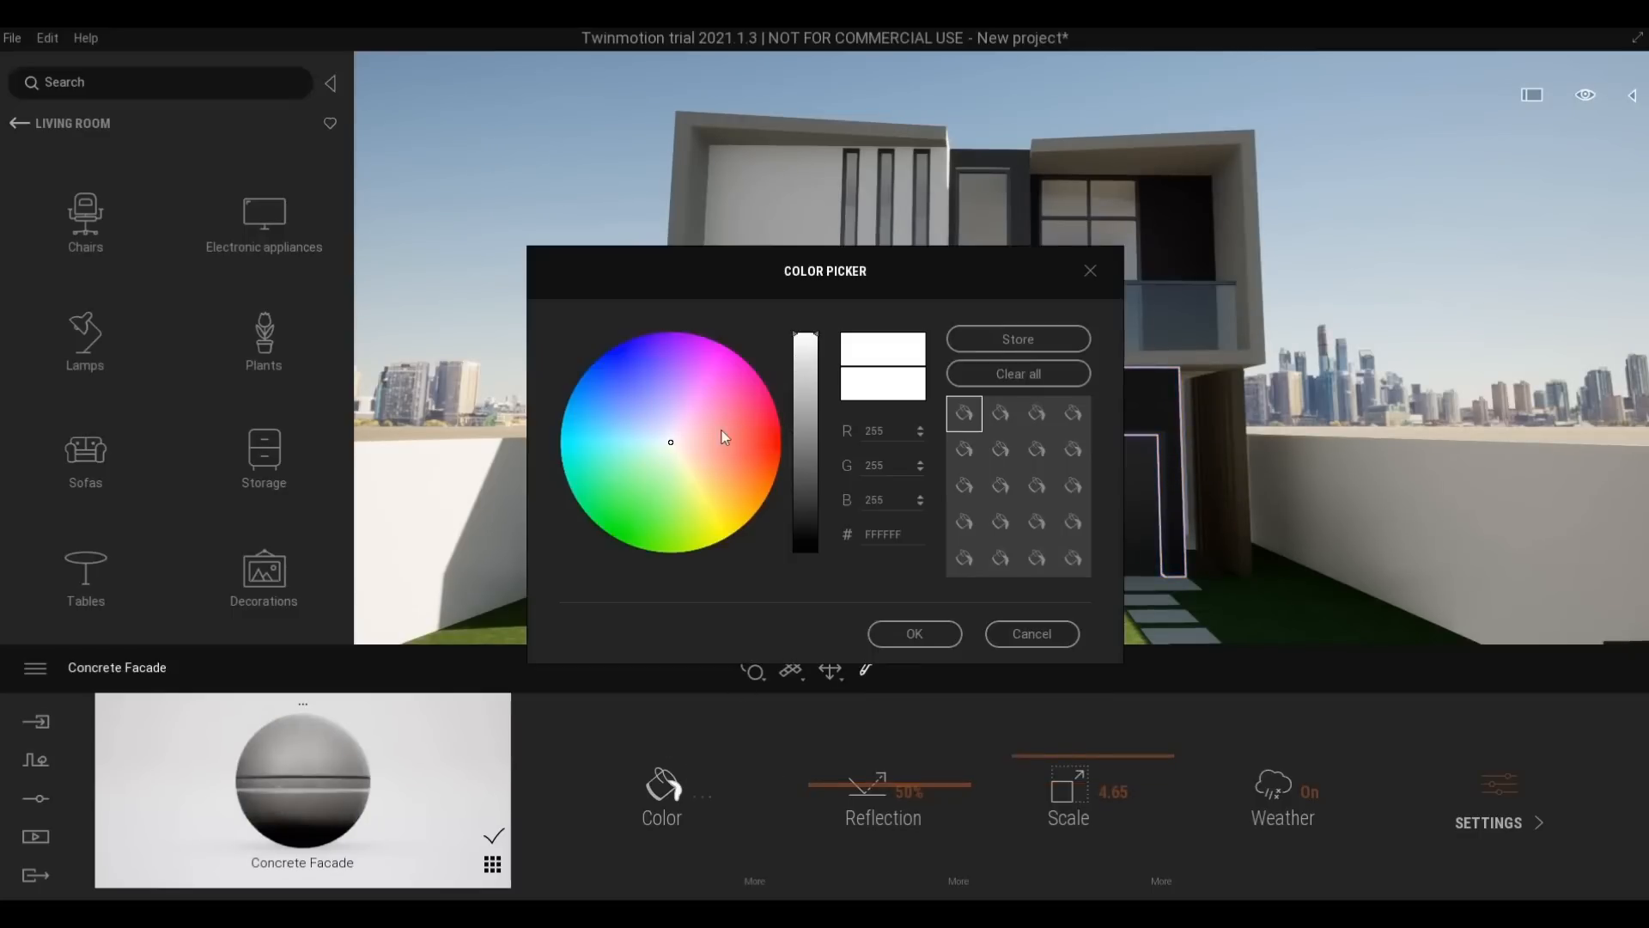
click(669, 439)
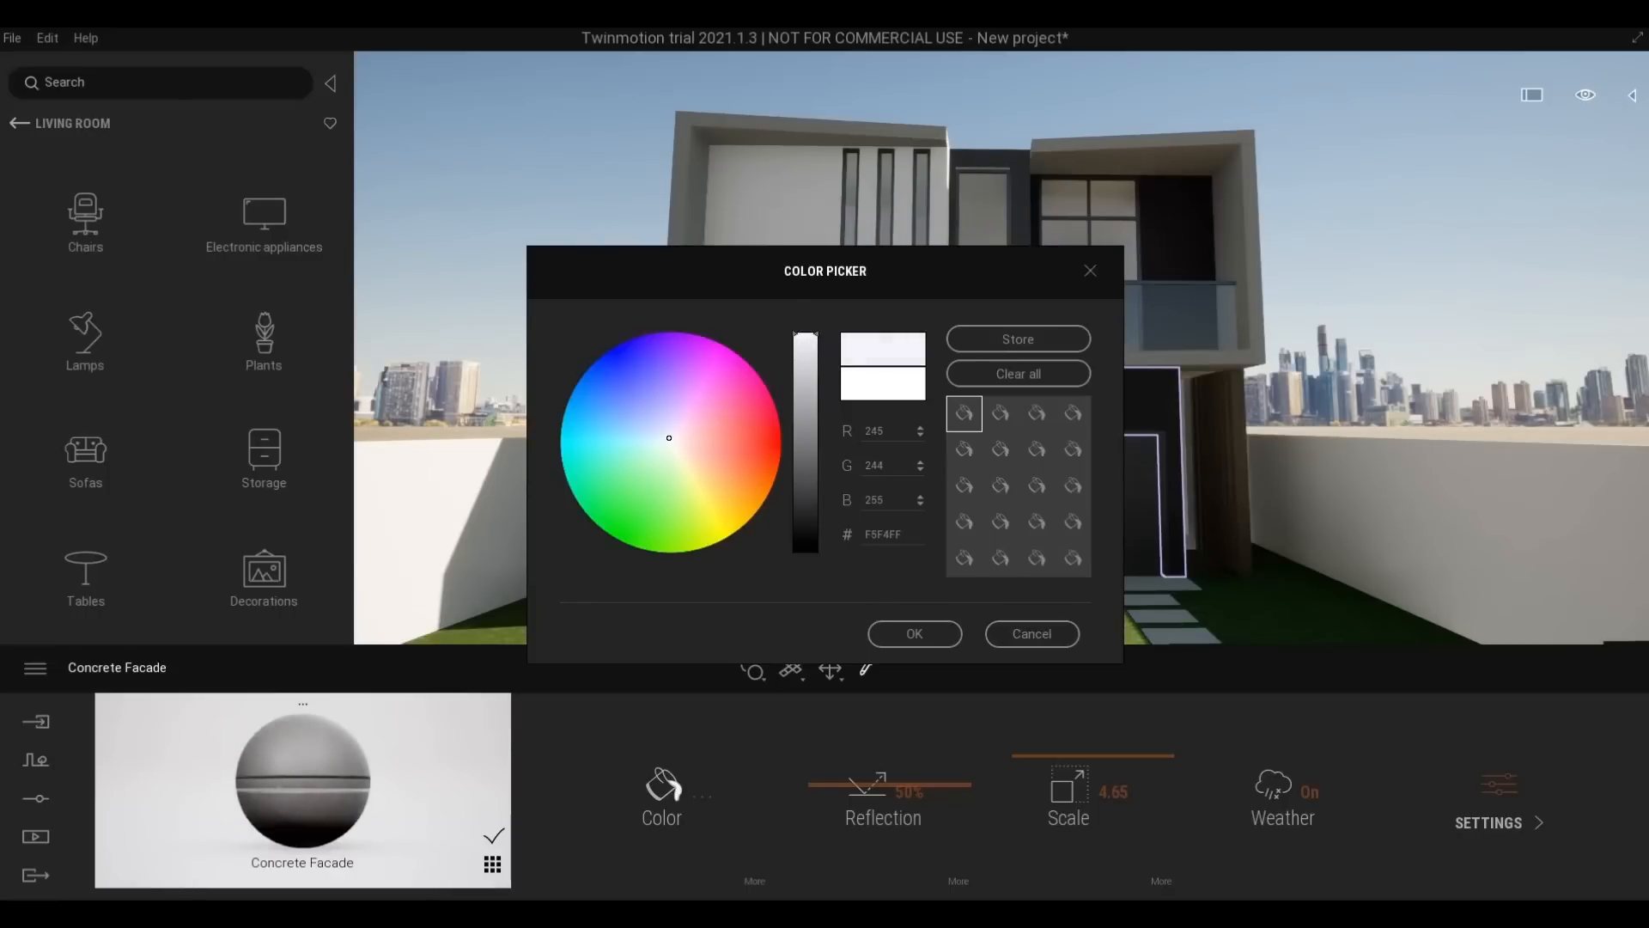
click(914, 634)
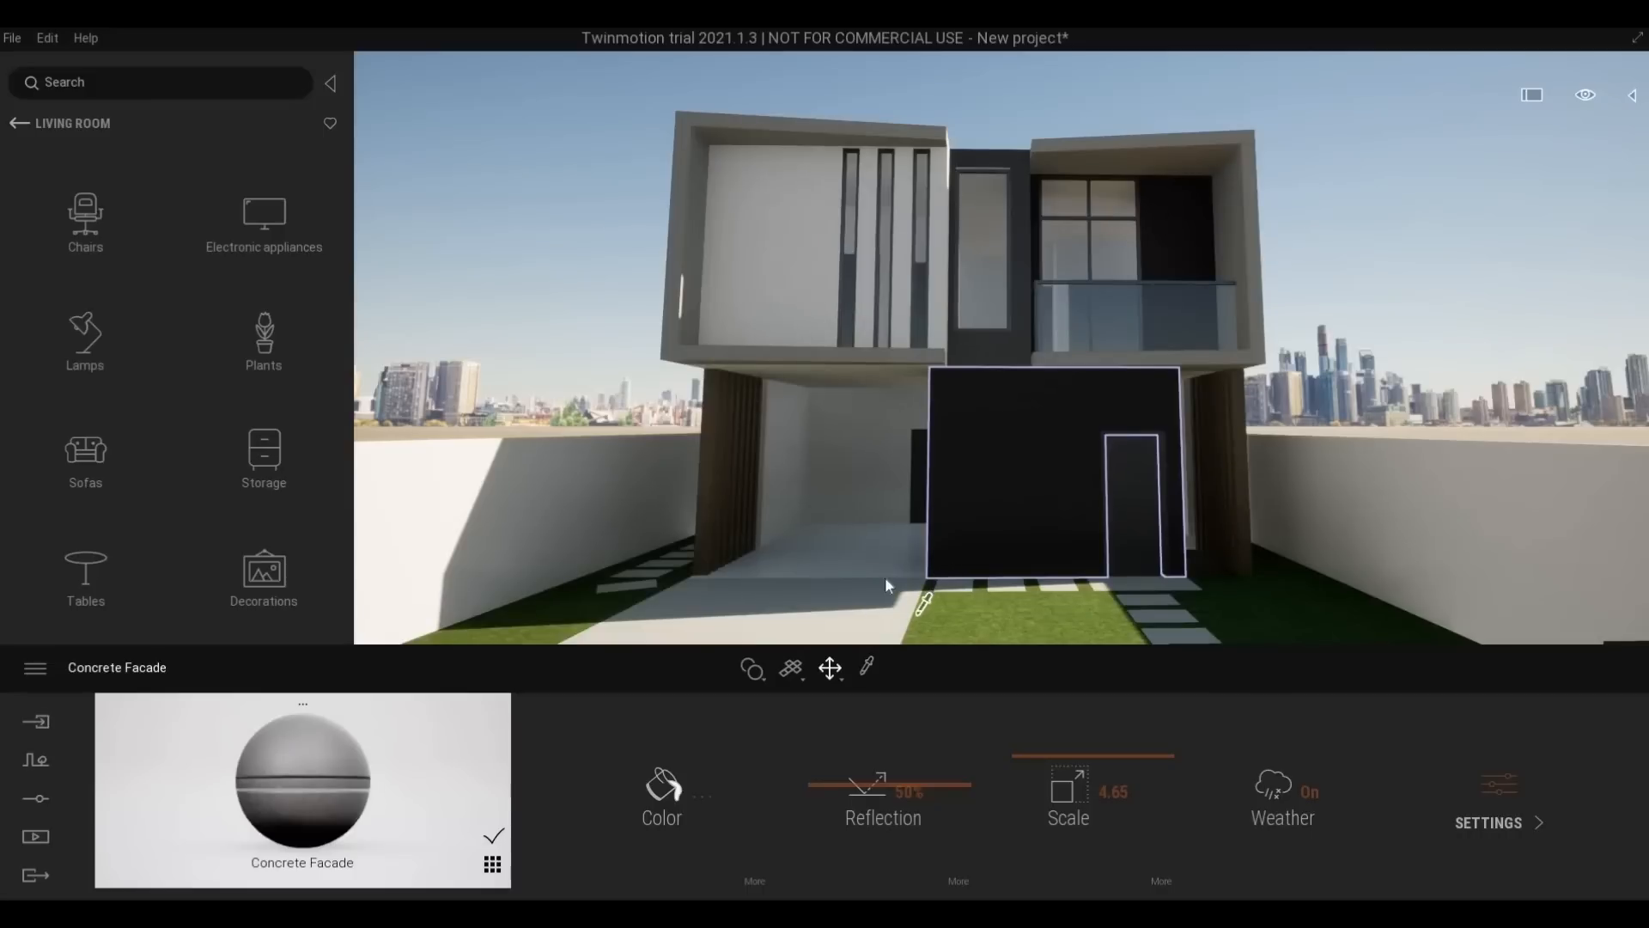
Deselect the facade wall and sample the Concrete, Precast material from the driveway
shift+middle_drag(887, 579, 1001, 565)
key(Escape)
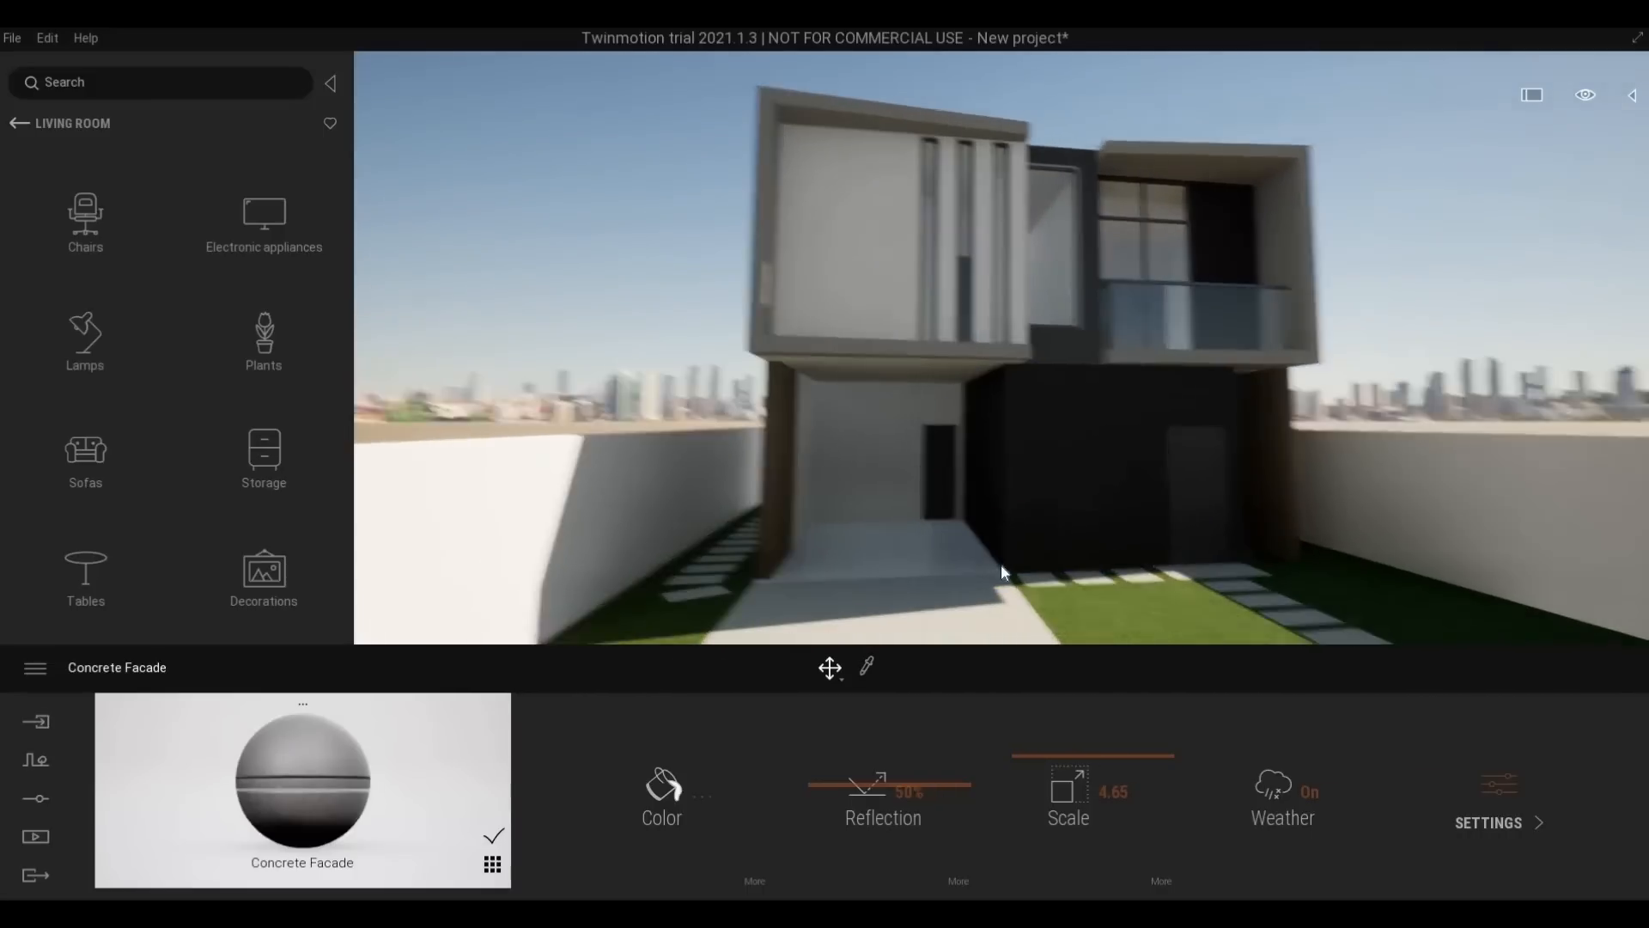
mouse_move(1002, 563)
right_down()
mouse_move(867, 560)
mouse_move(1002, 563)
mouse_move(876, 593)
mouse_move(1002, 570)
right_up()
key(q)
key(w)
key(w)
scroll(1053, 593, down, 5)
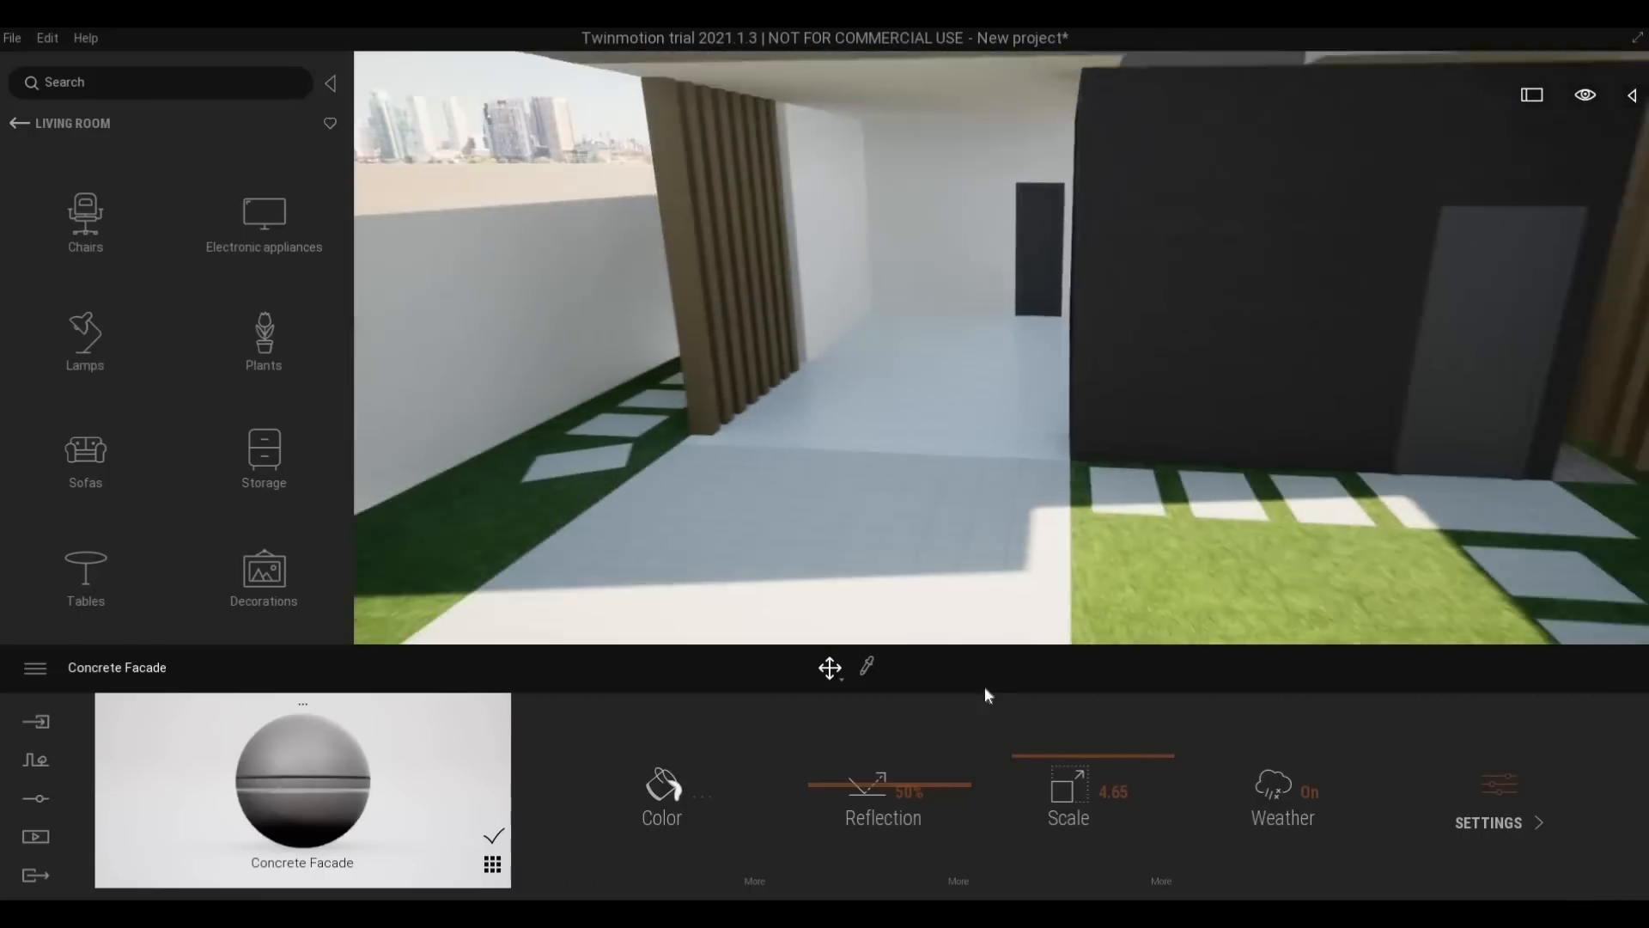
click(868, 667)
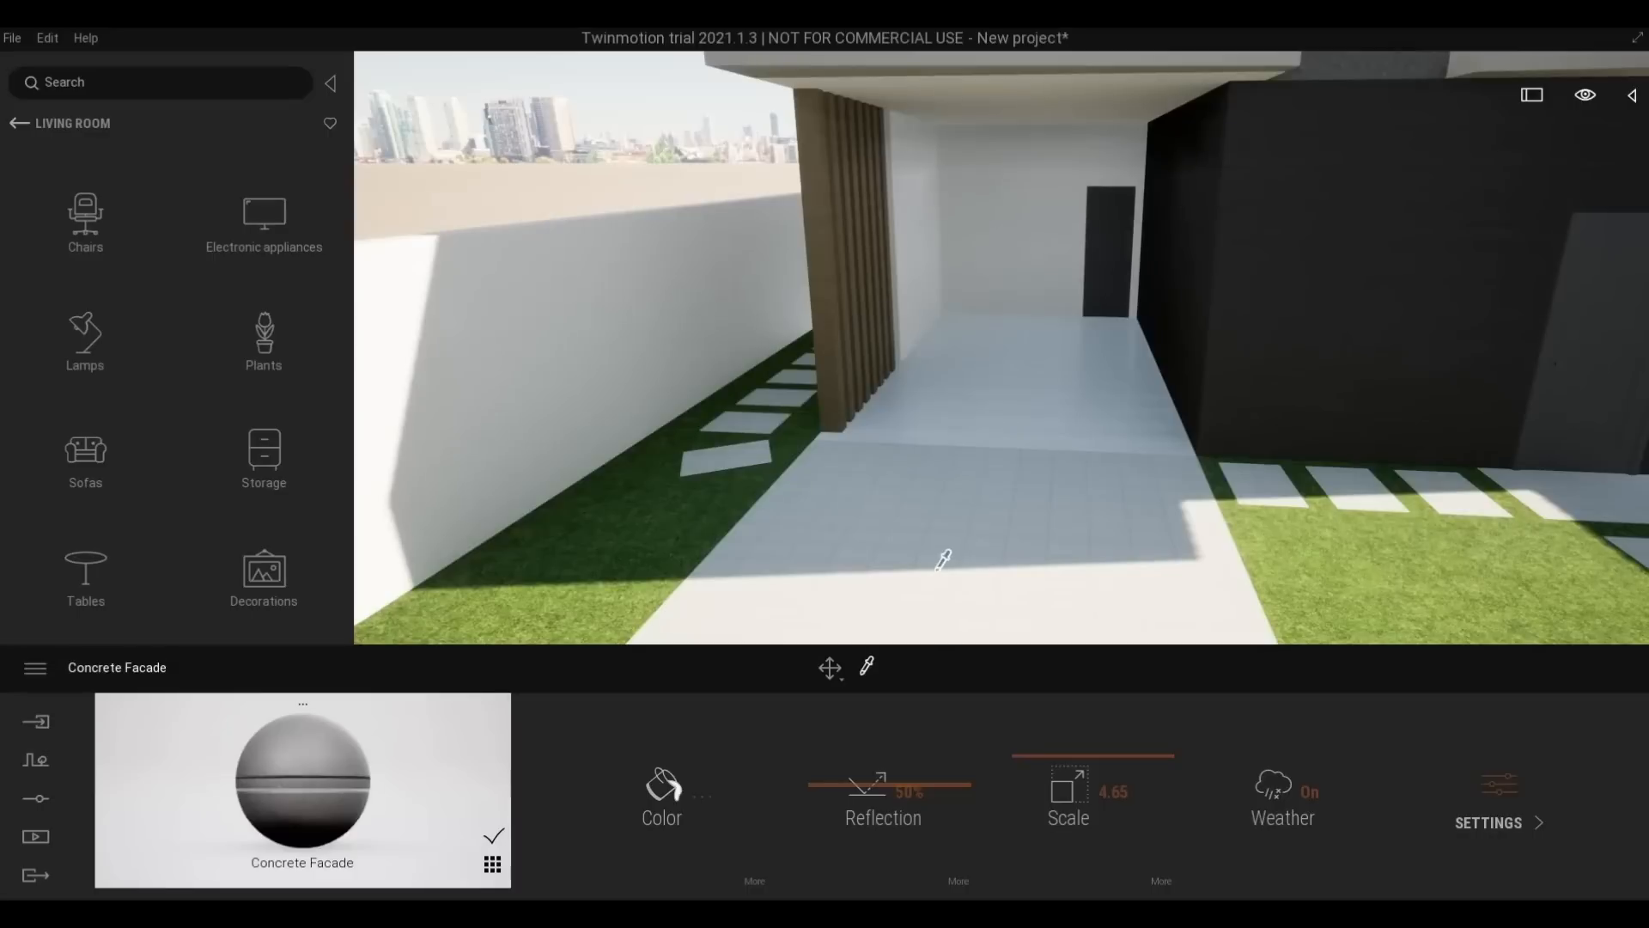
click(938, 567)
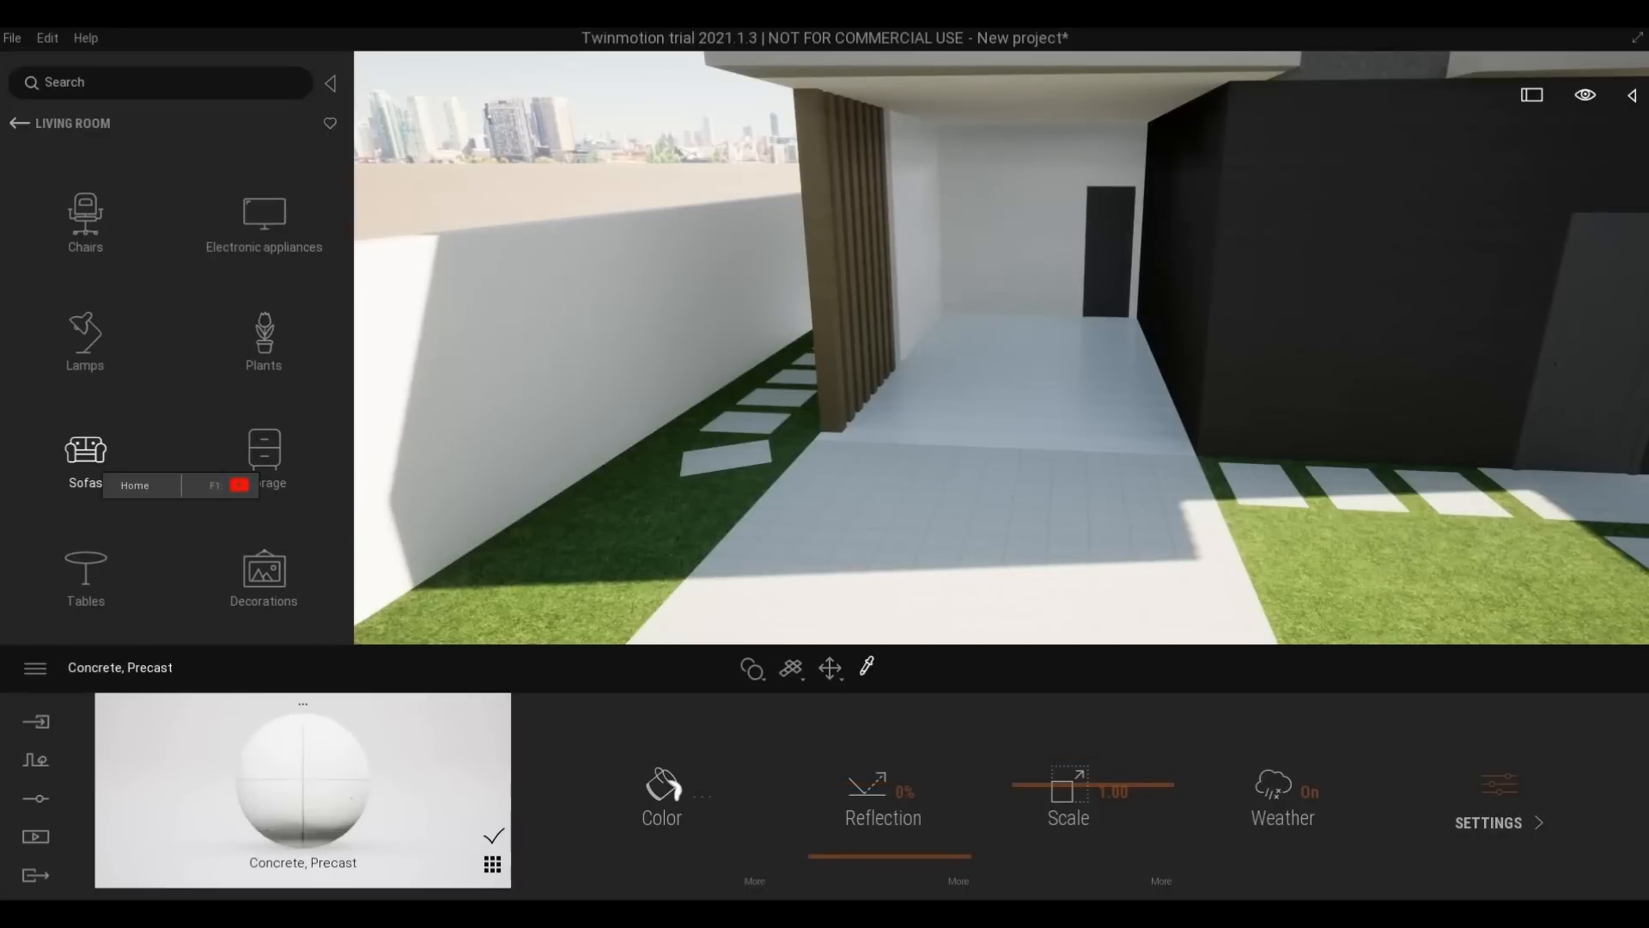
Open the man-made ground materials in the library
click(28, 122)
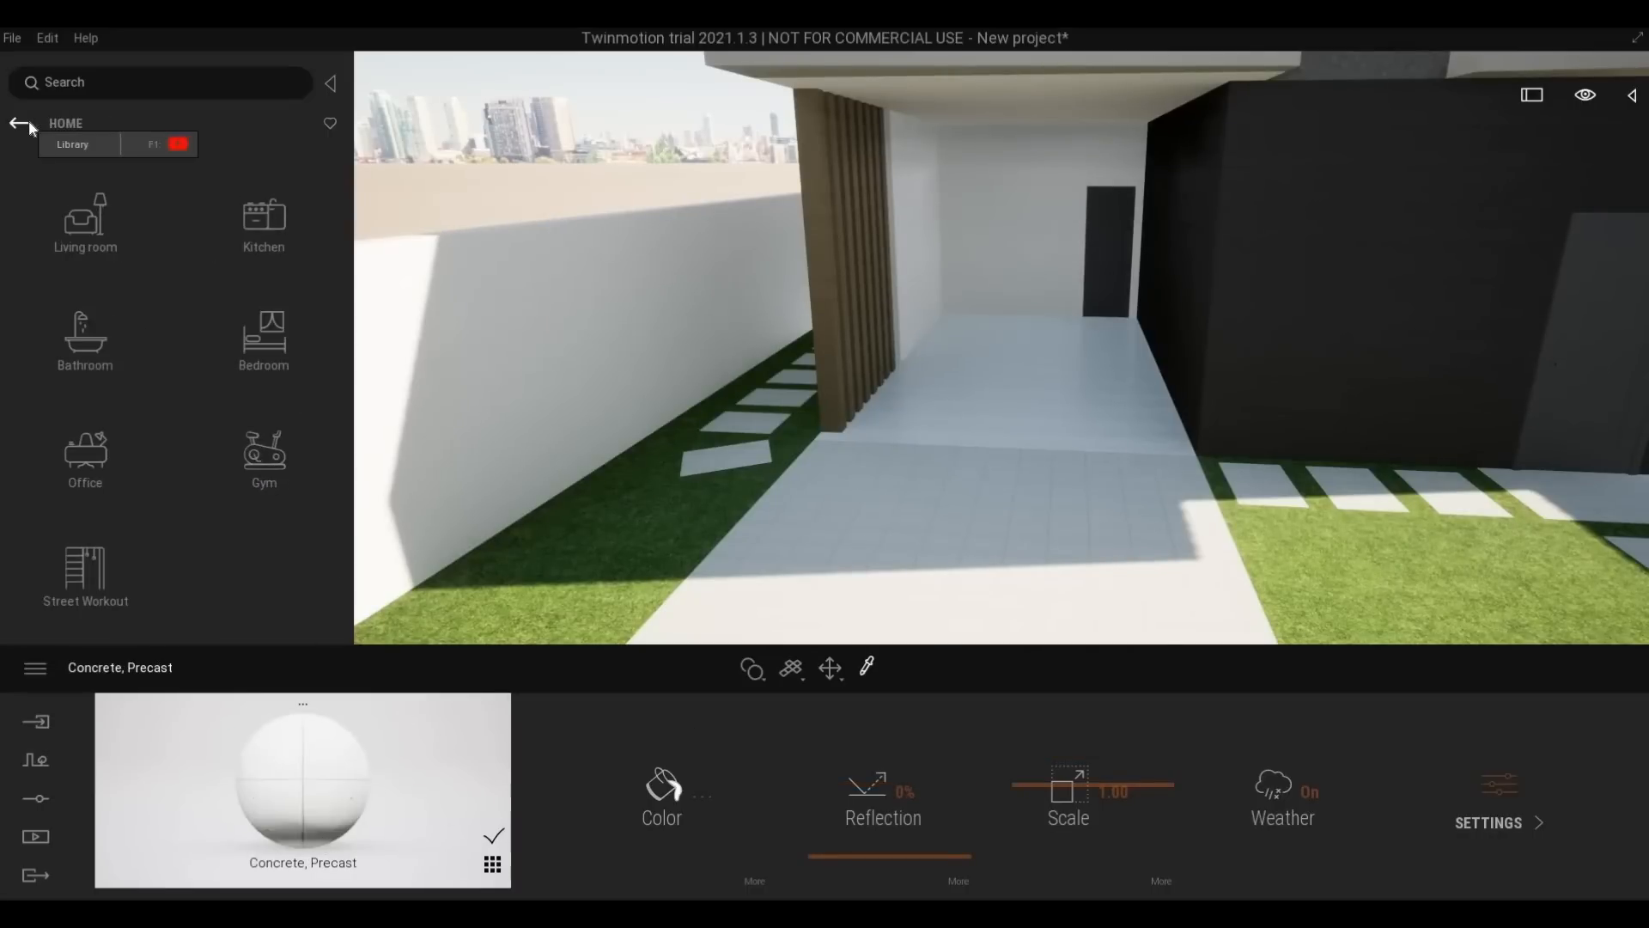
click(28, 122)
click(28, 122)
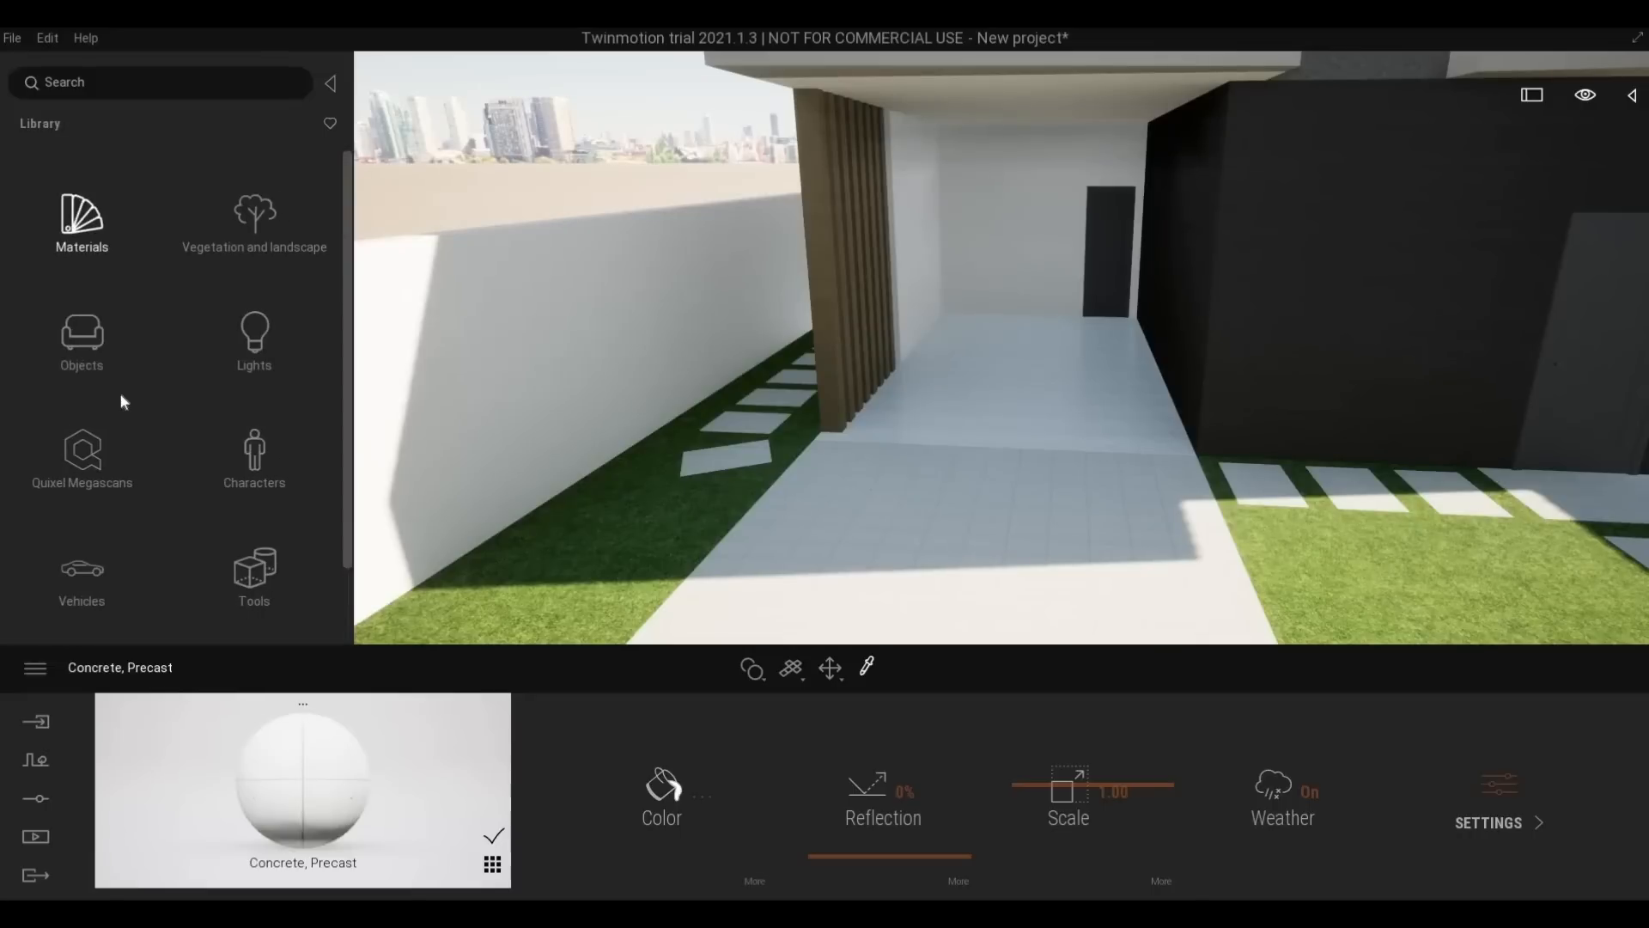
scroll(85, 435, down, 3)
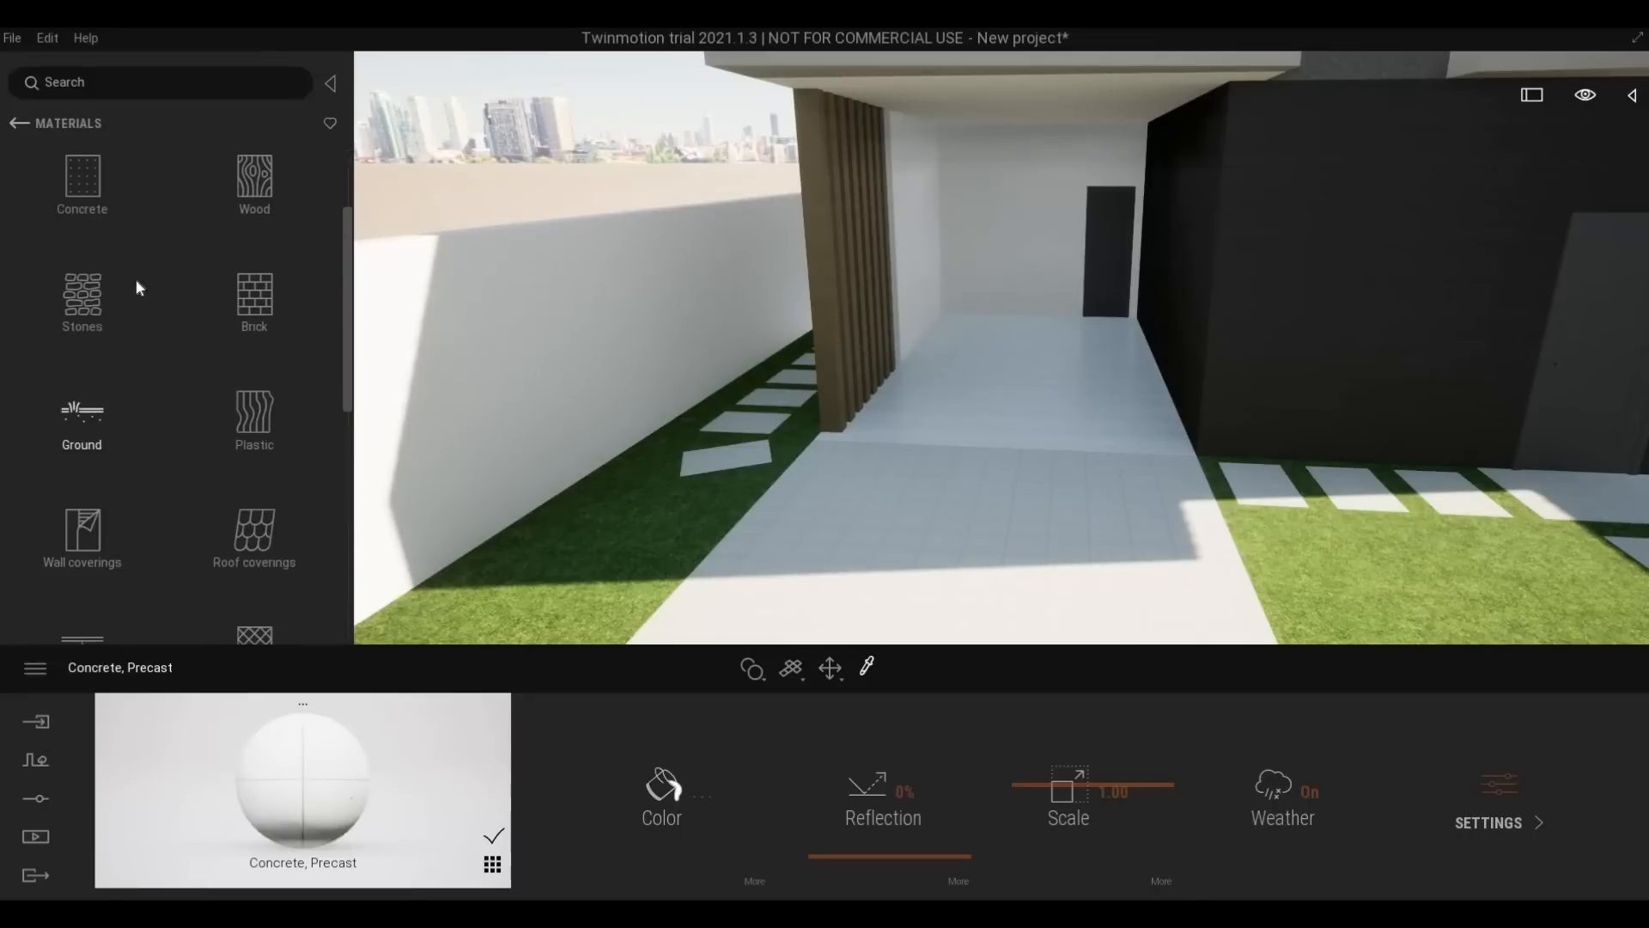
click(80, 222)
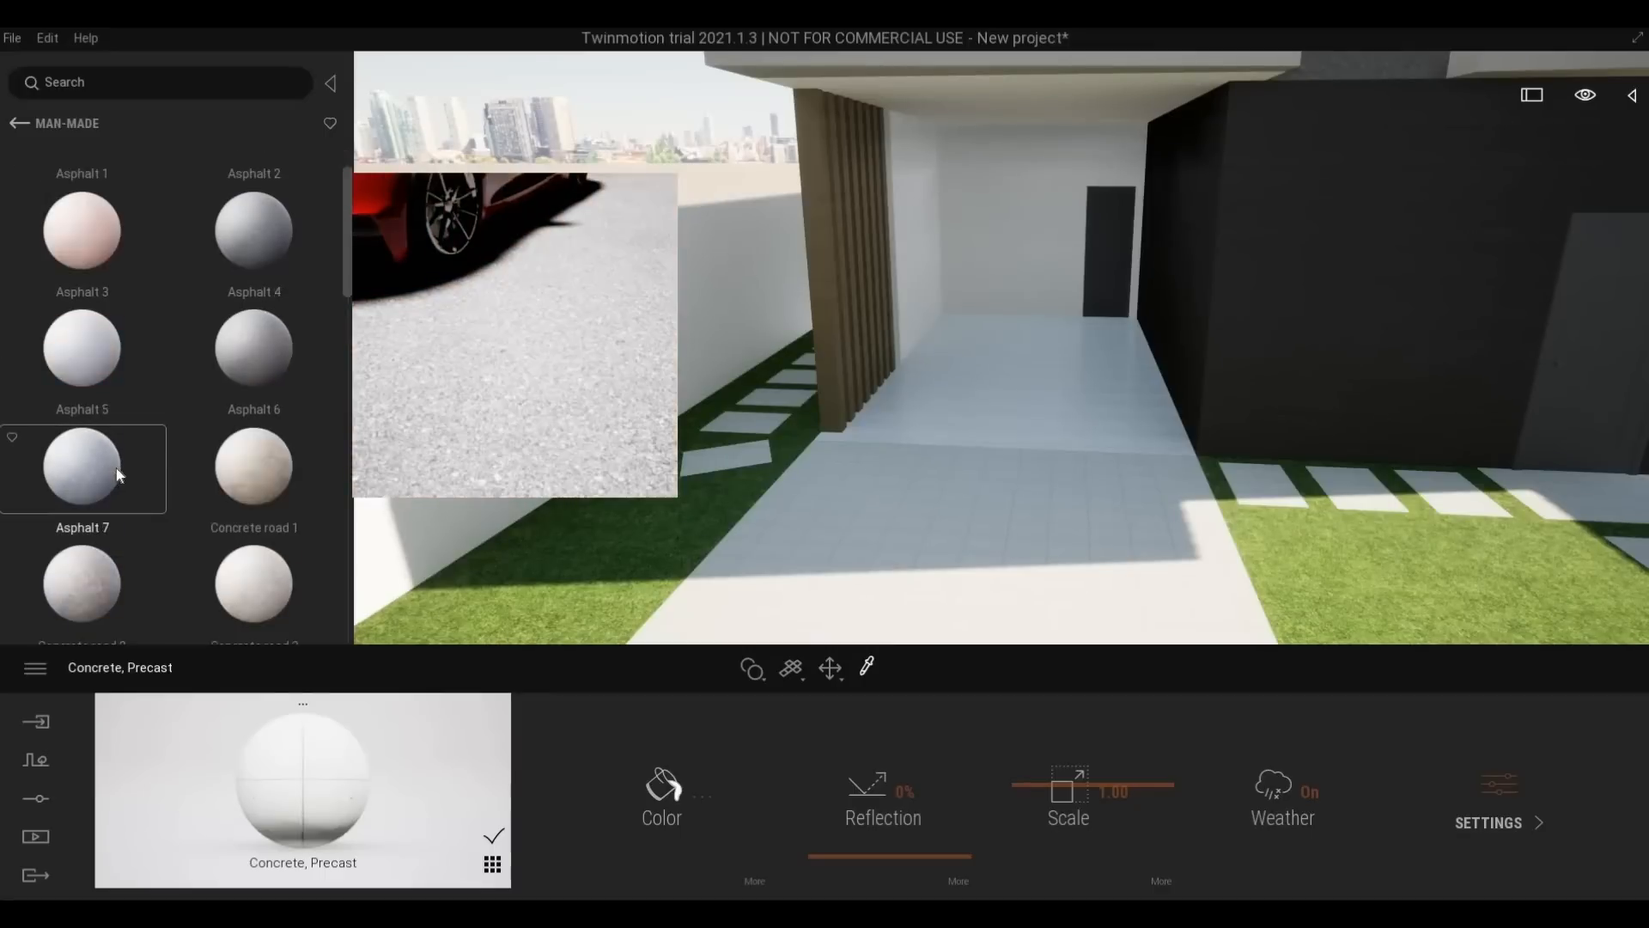
Try a man-made ground material on the driveway and stepping stones
scroll(110, 471, down, 4)
drag(678, 542, 858, 574)
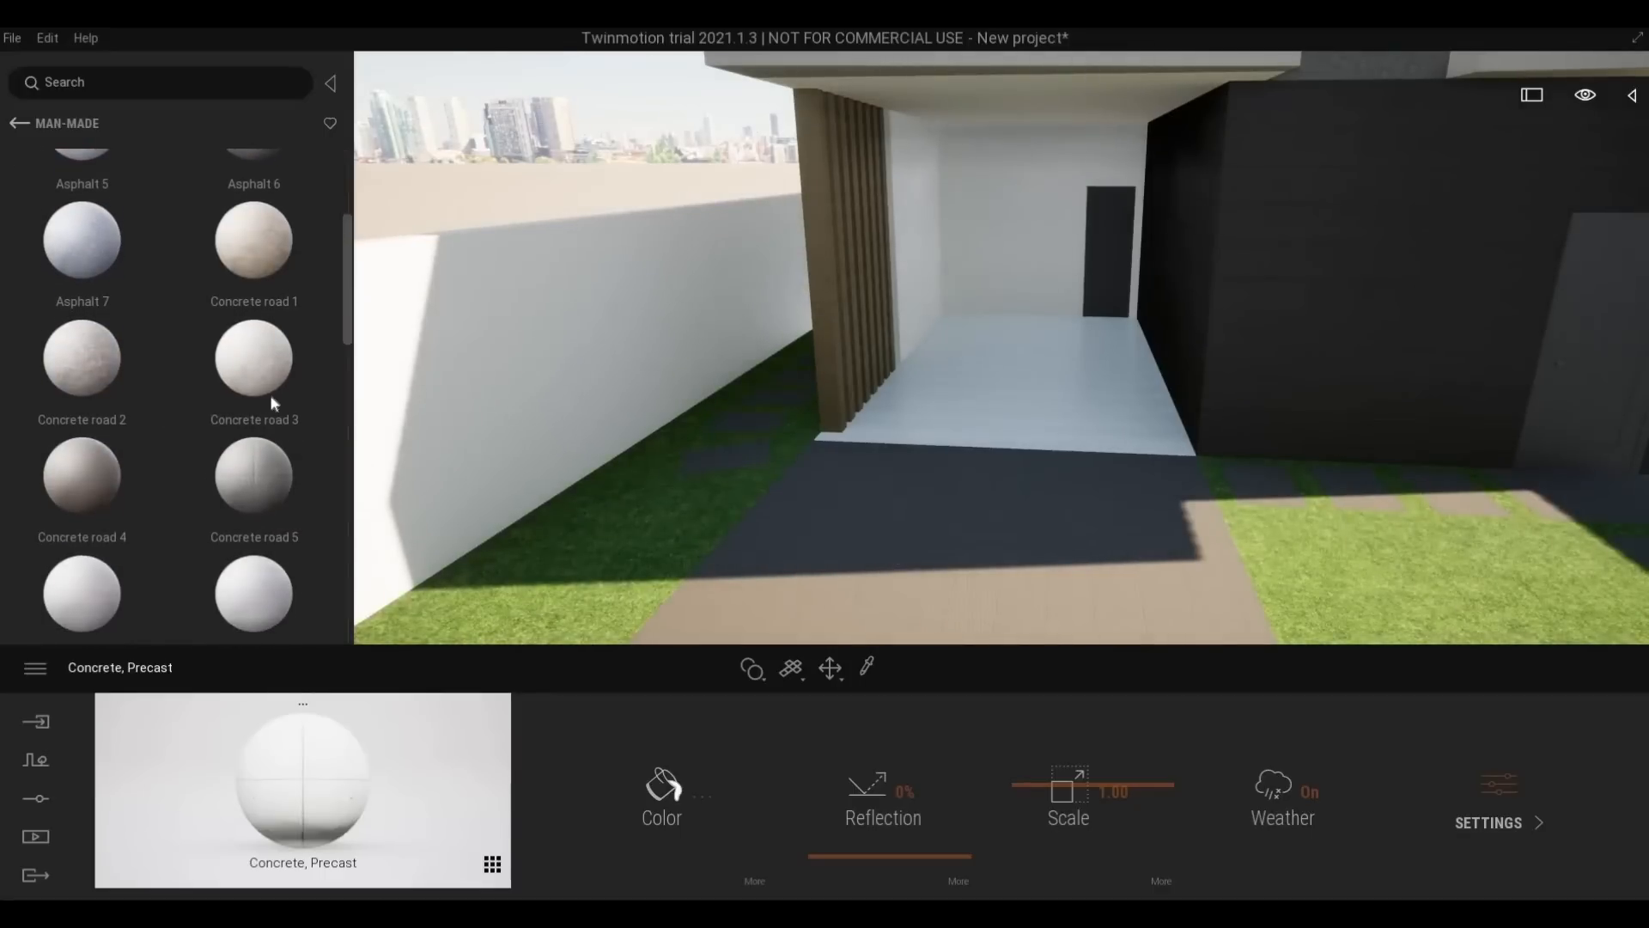
Apply the Concrete road 5 material to the carport floor and keep its color at FFFFFF
scroll(203, 394, down, 3)
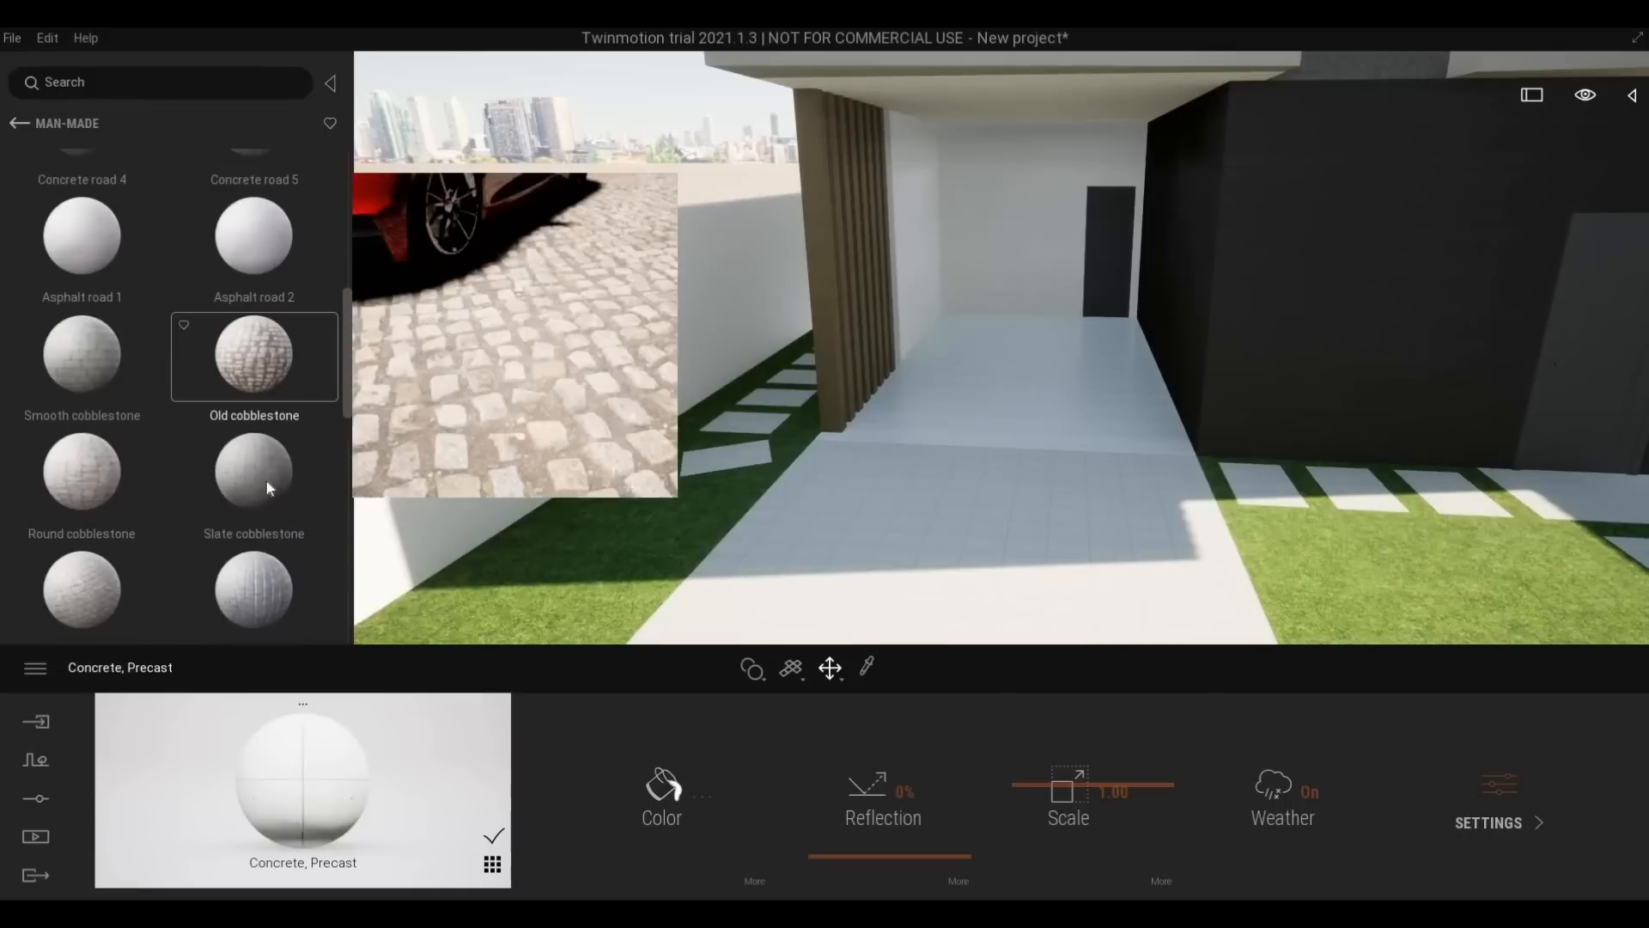
scroll(261, 509, up, 1)
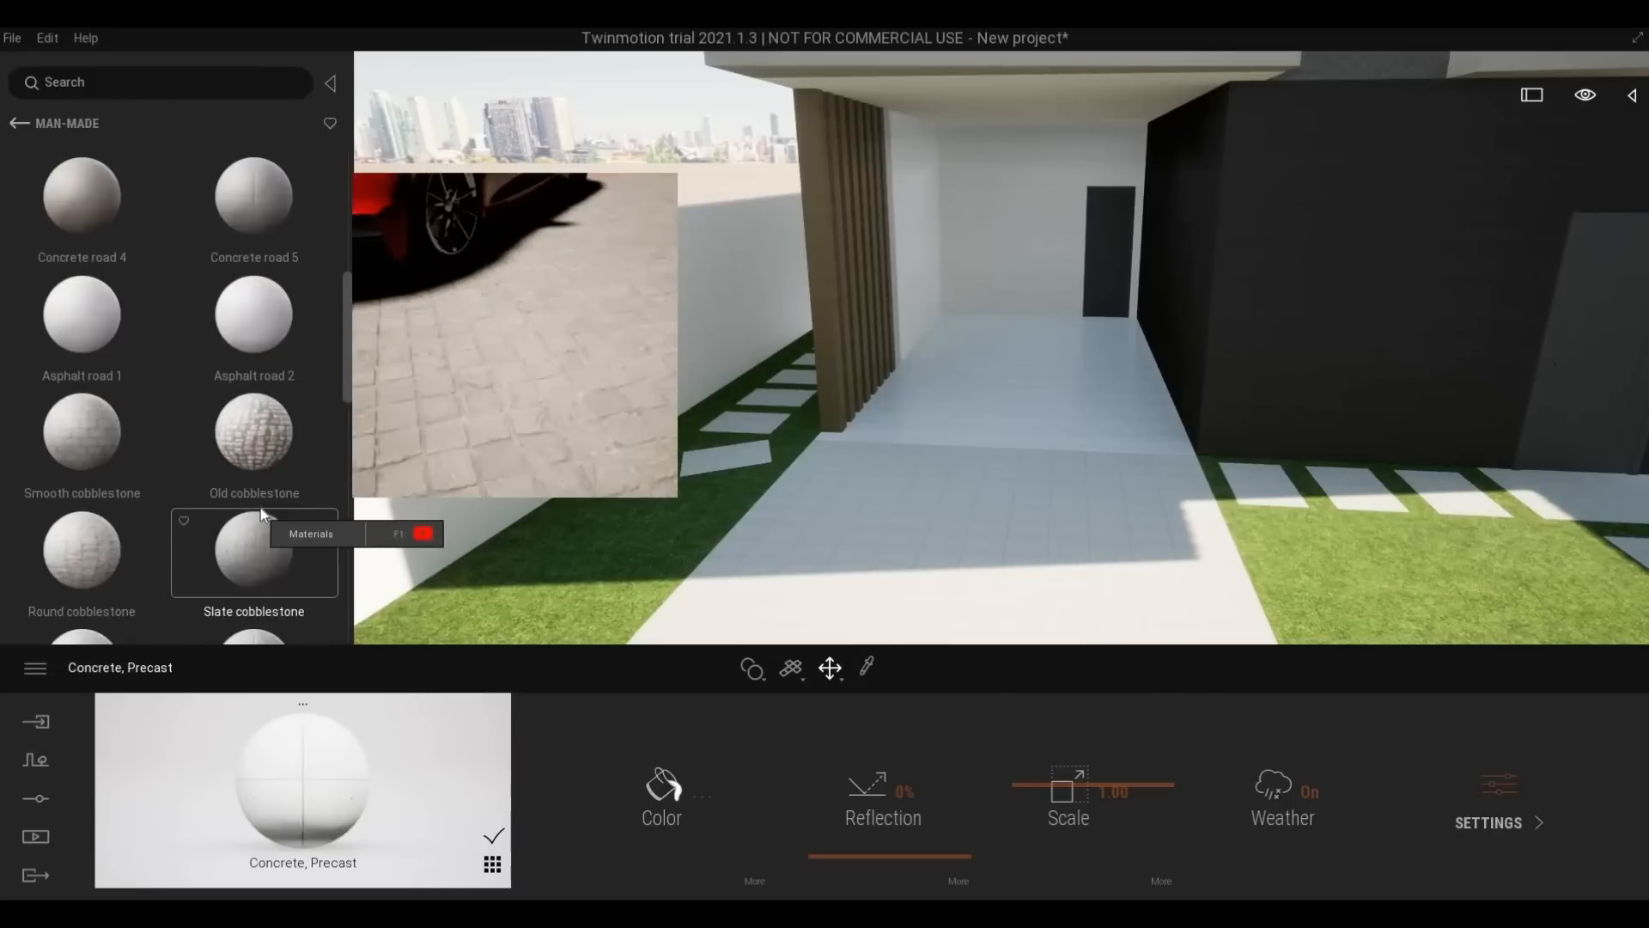
scroll(256, 496, up, 1)
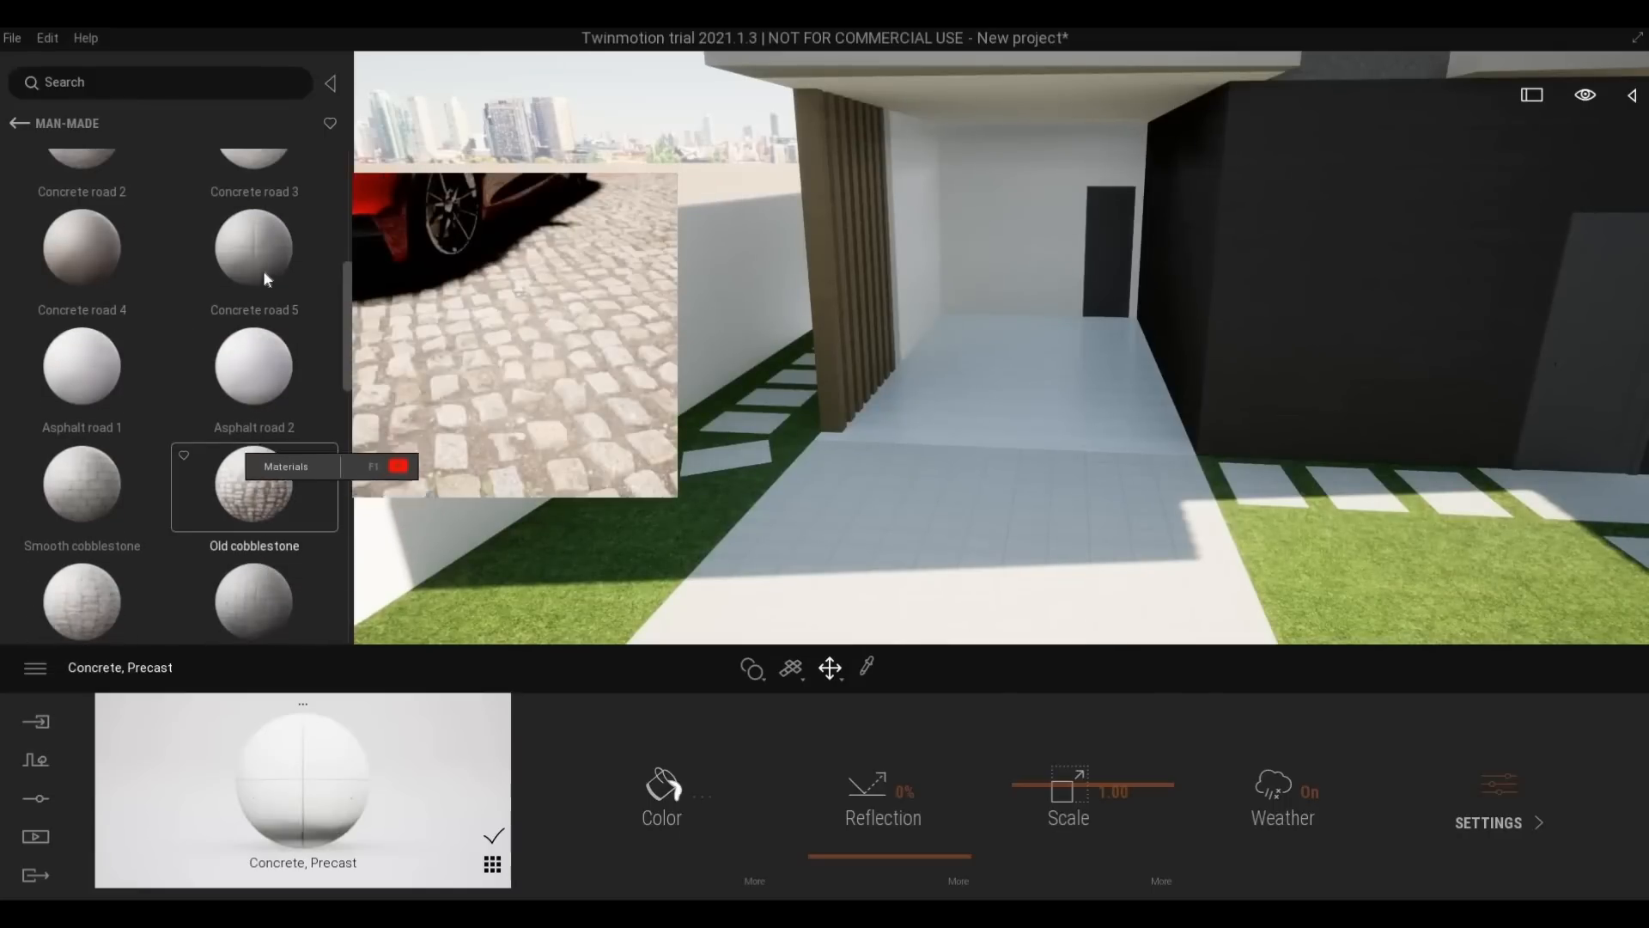
drag(263, 270, 1023, 400)
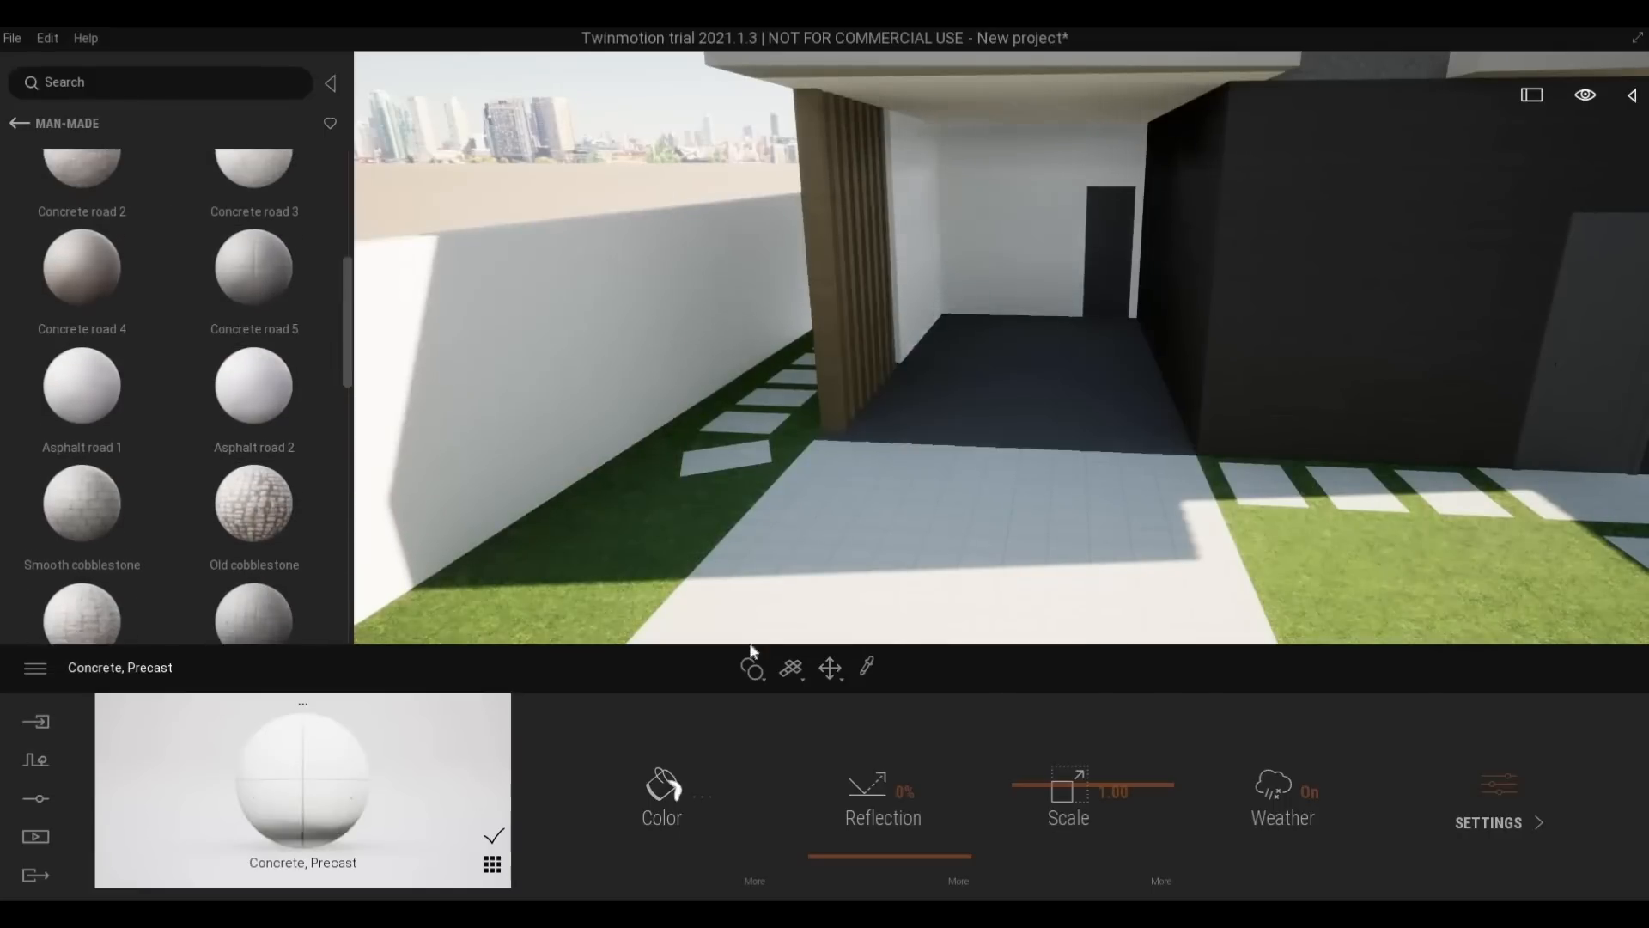
click(662, 782)
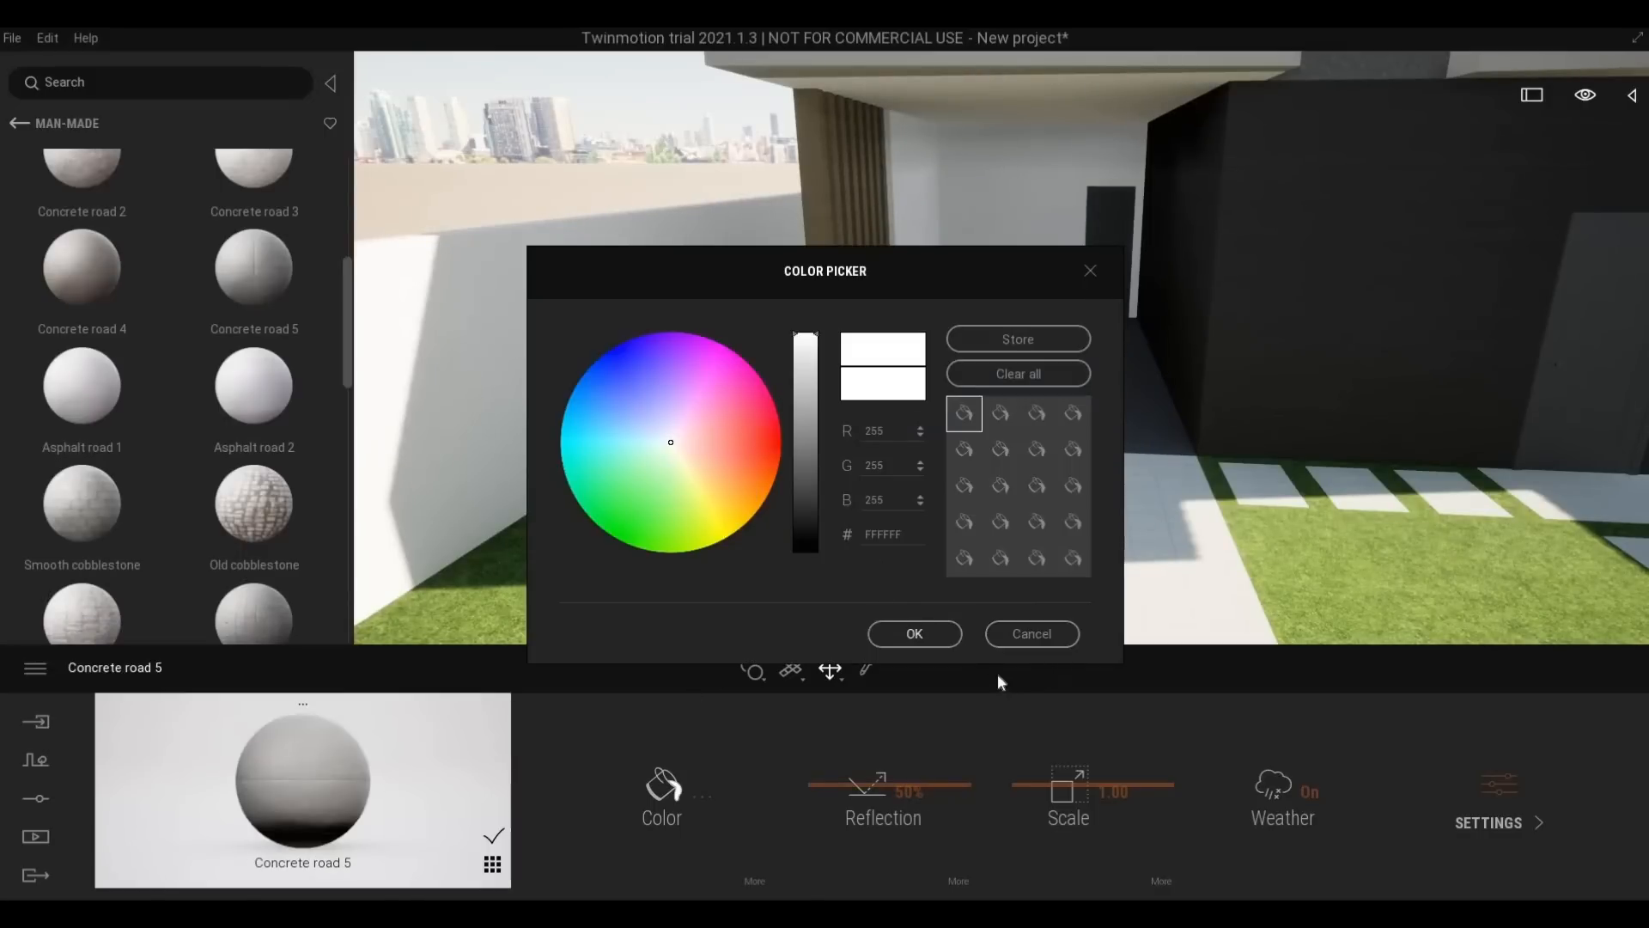
click(926, 635)
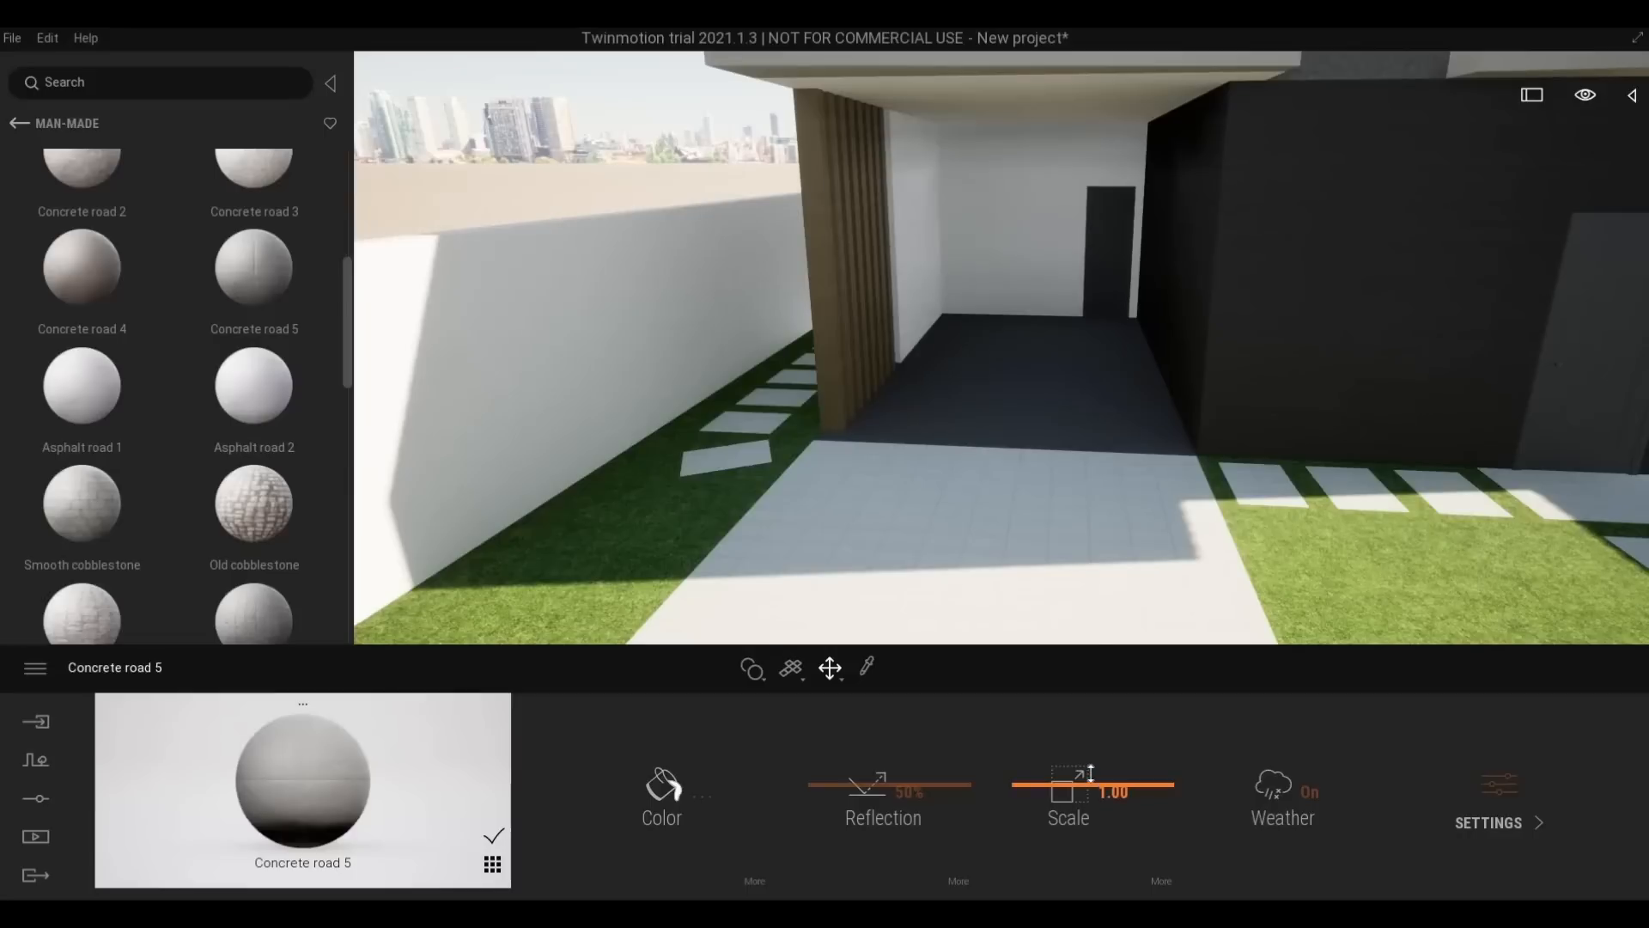
Set the scale of the carport floor's Concrete road 5 material to 2.69
drag(1091, 782, 1097, 464)
key(w)
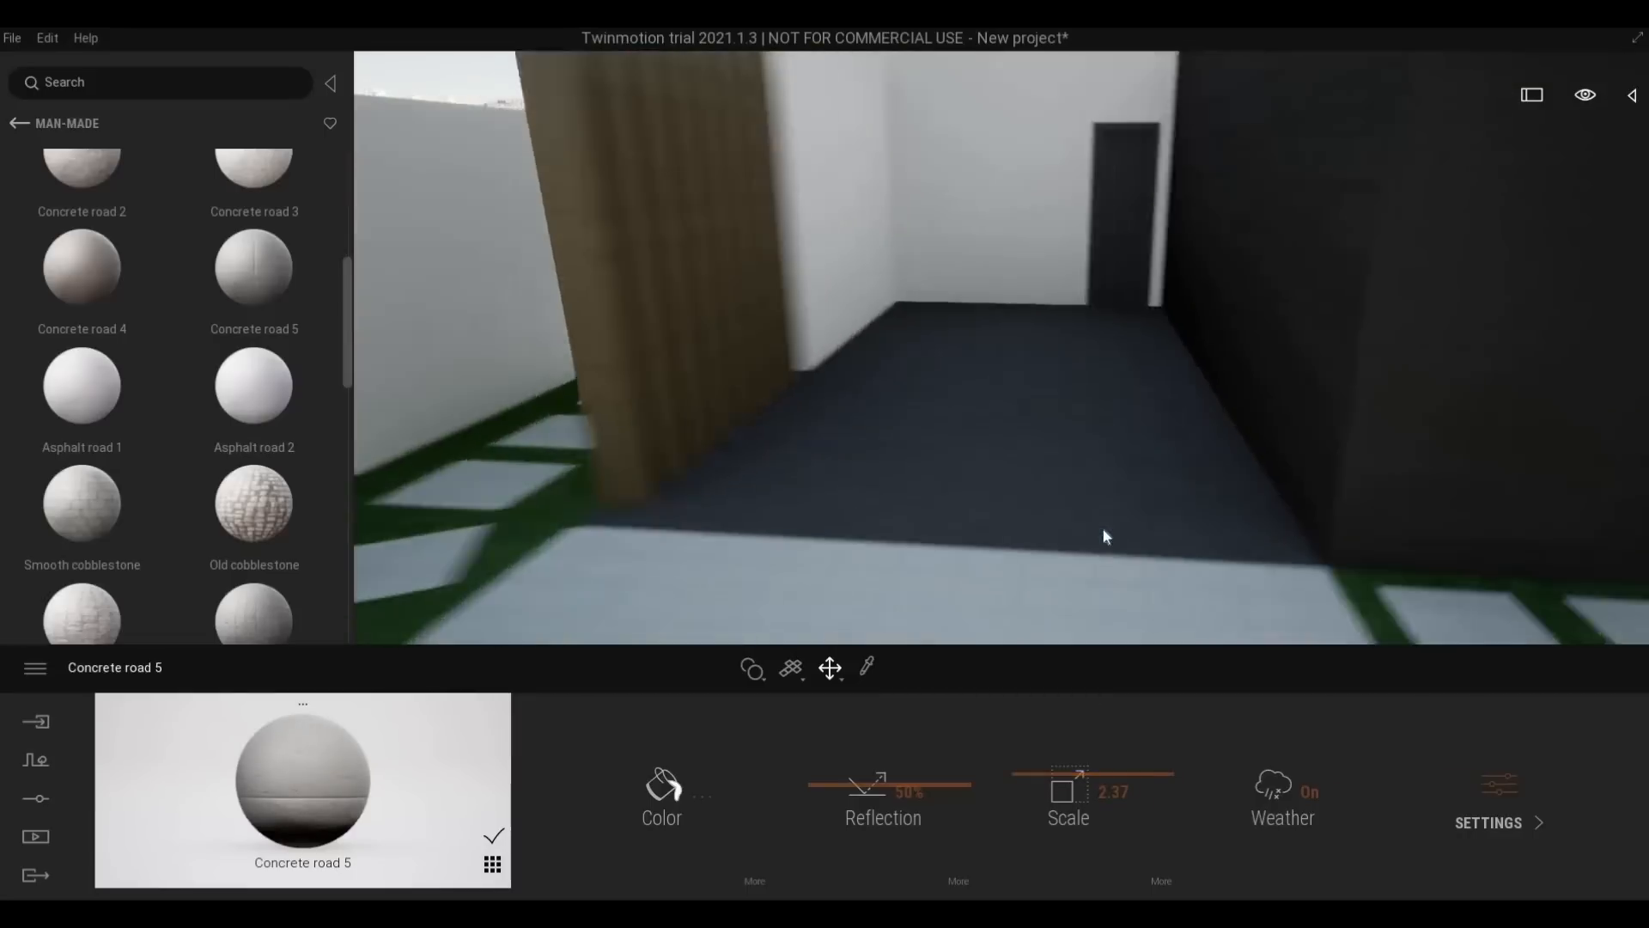
key(d)
key(a)
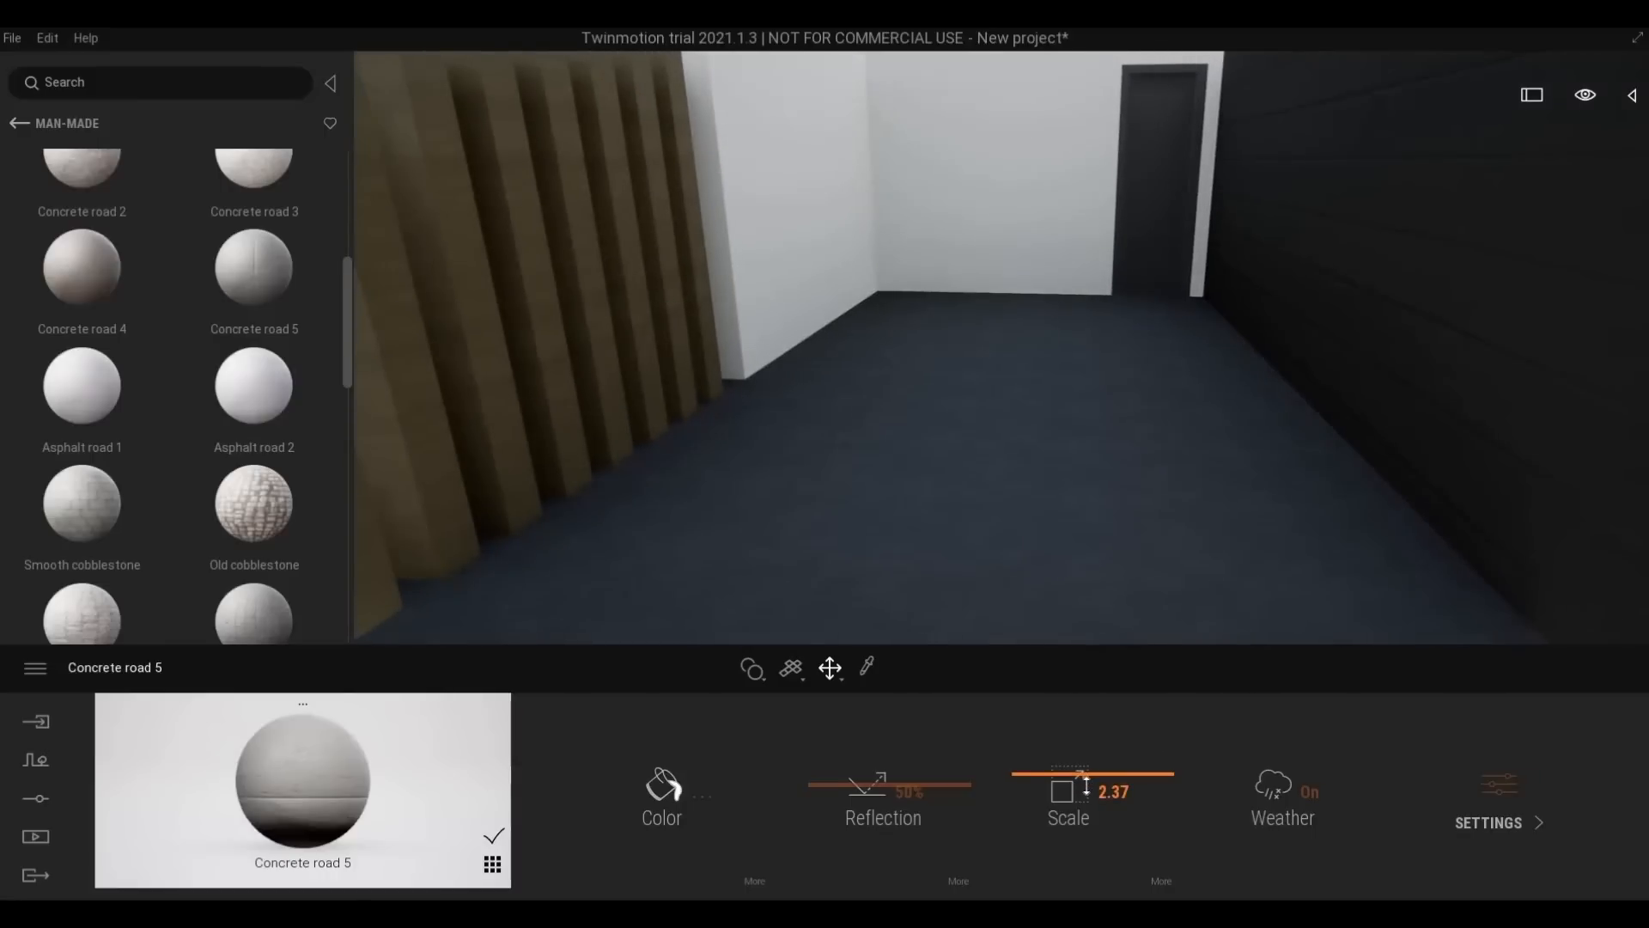
drag(1087, 786, 1044, 486)
Apply the Concrete road 3 material to the driveway and stepping stones and pick a near-white color for it
key(s)
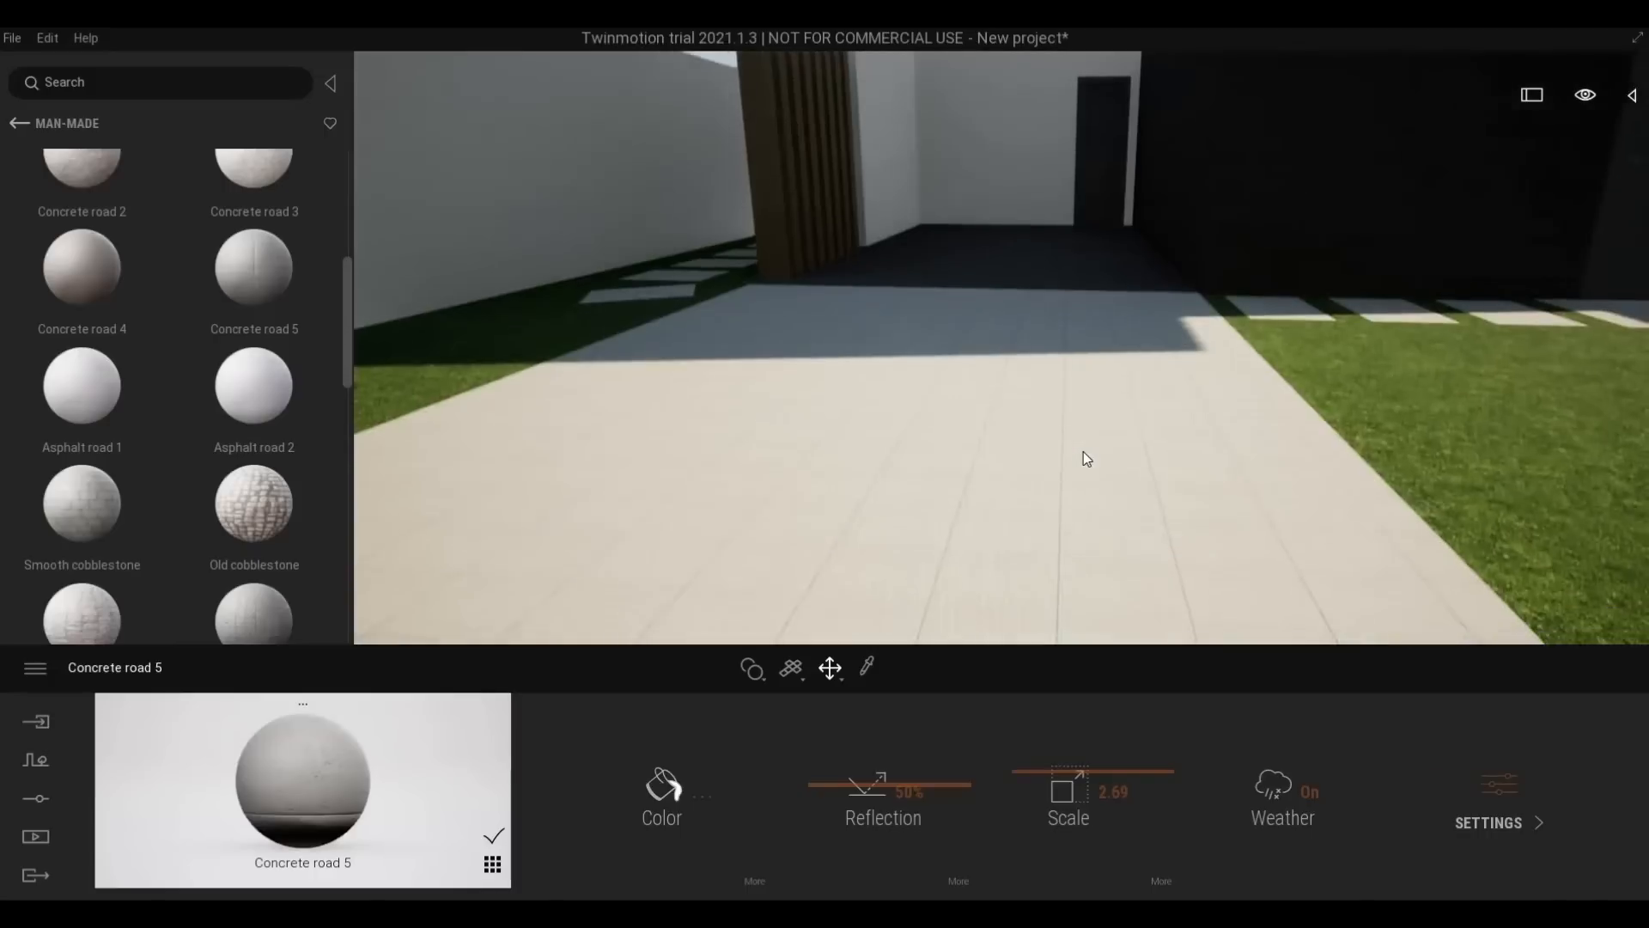
key(s)
key(a)
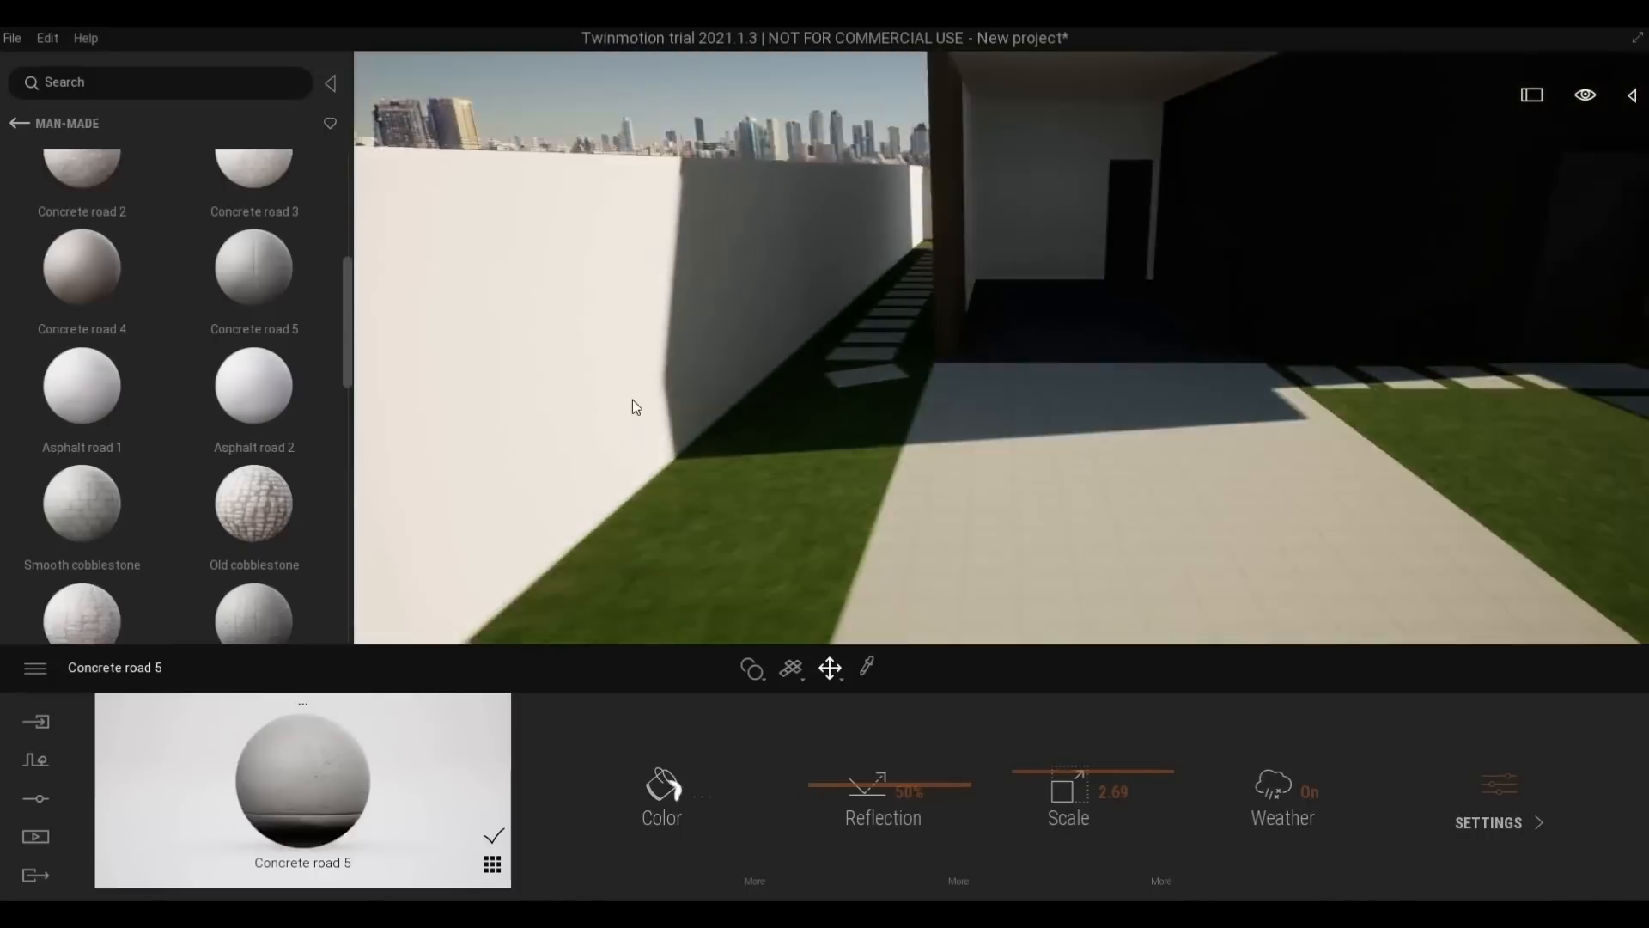
key(s)
key(d)
mouse_move(251, 388)
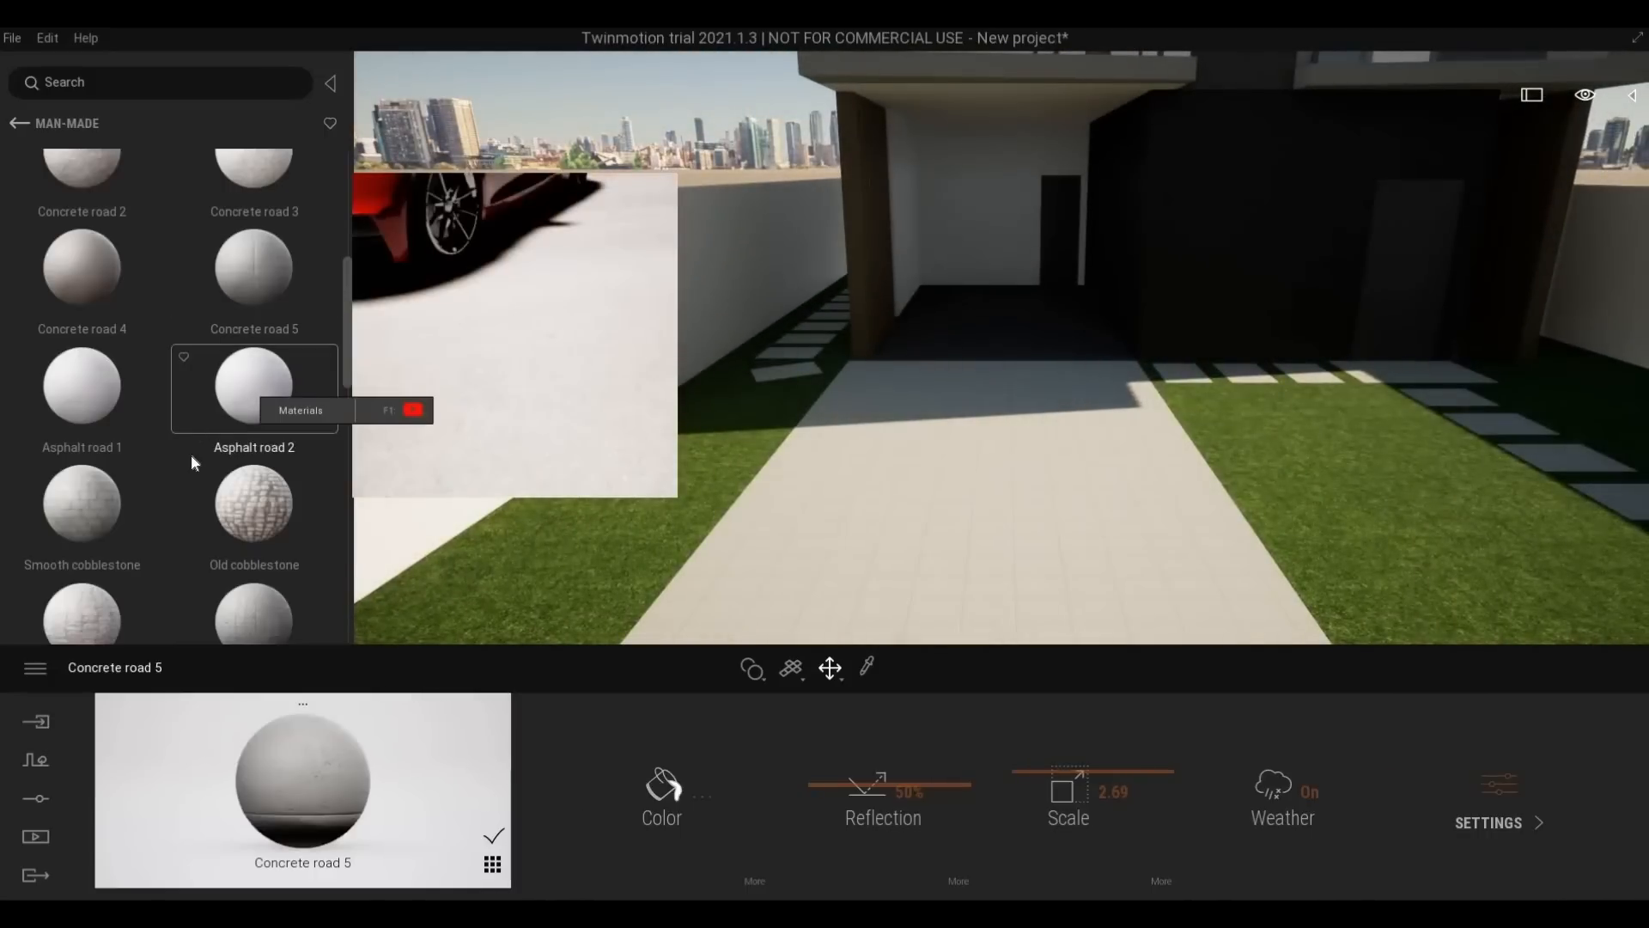
scroll(192, 449, down, 2)
scroll(256, 433, up, 3)
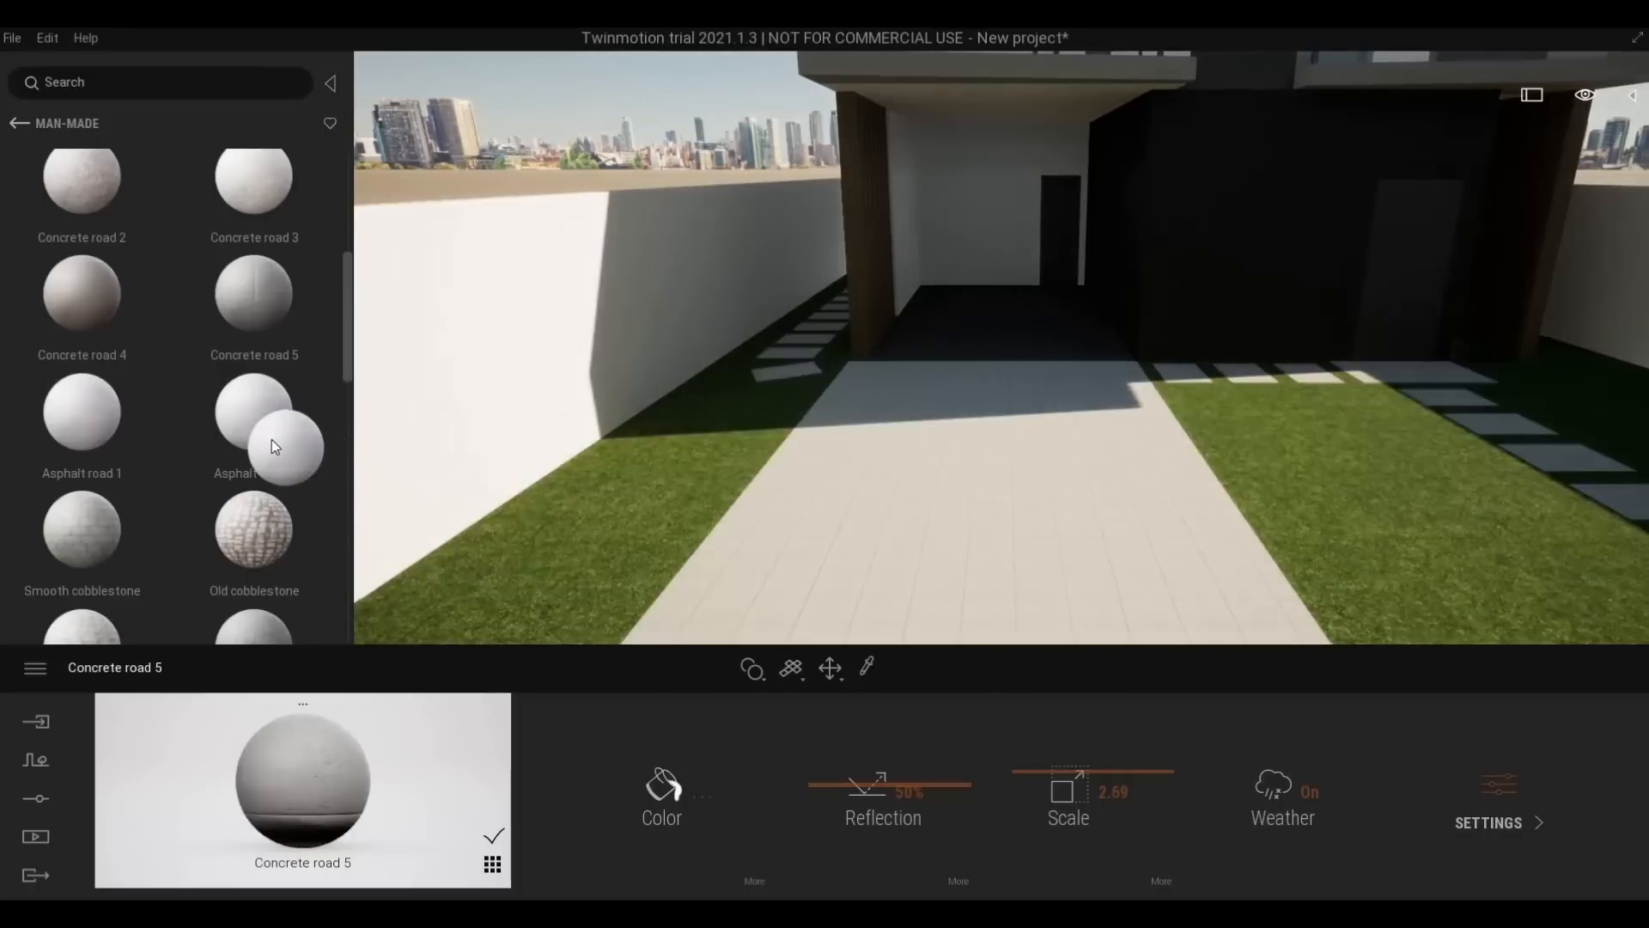
scroll(273, 442, up, 1)
mouse_move(275, 446)
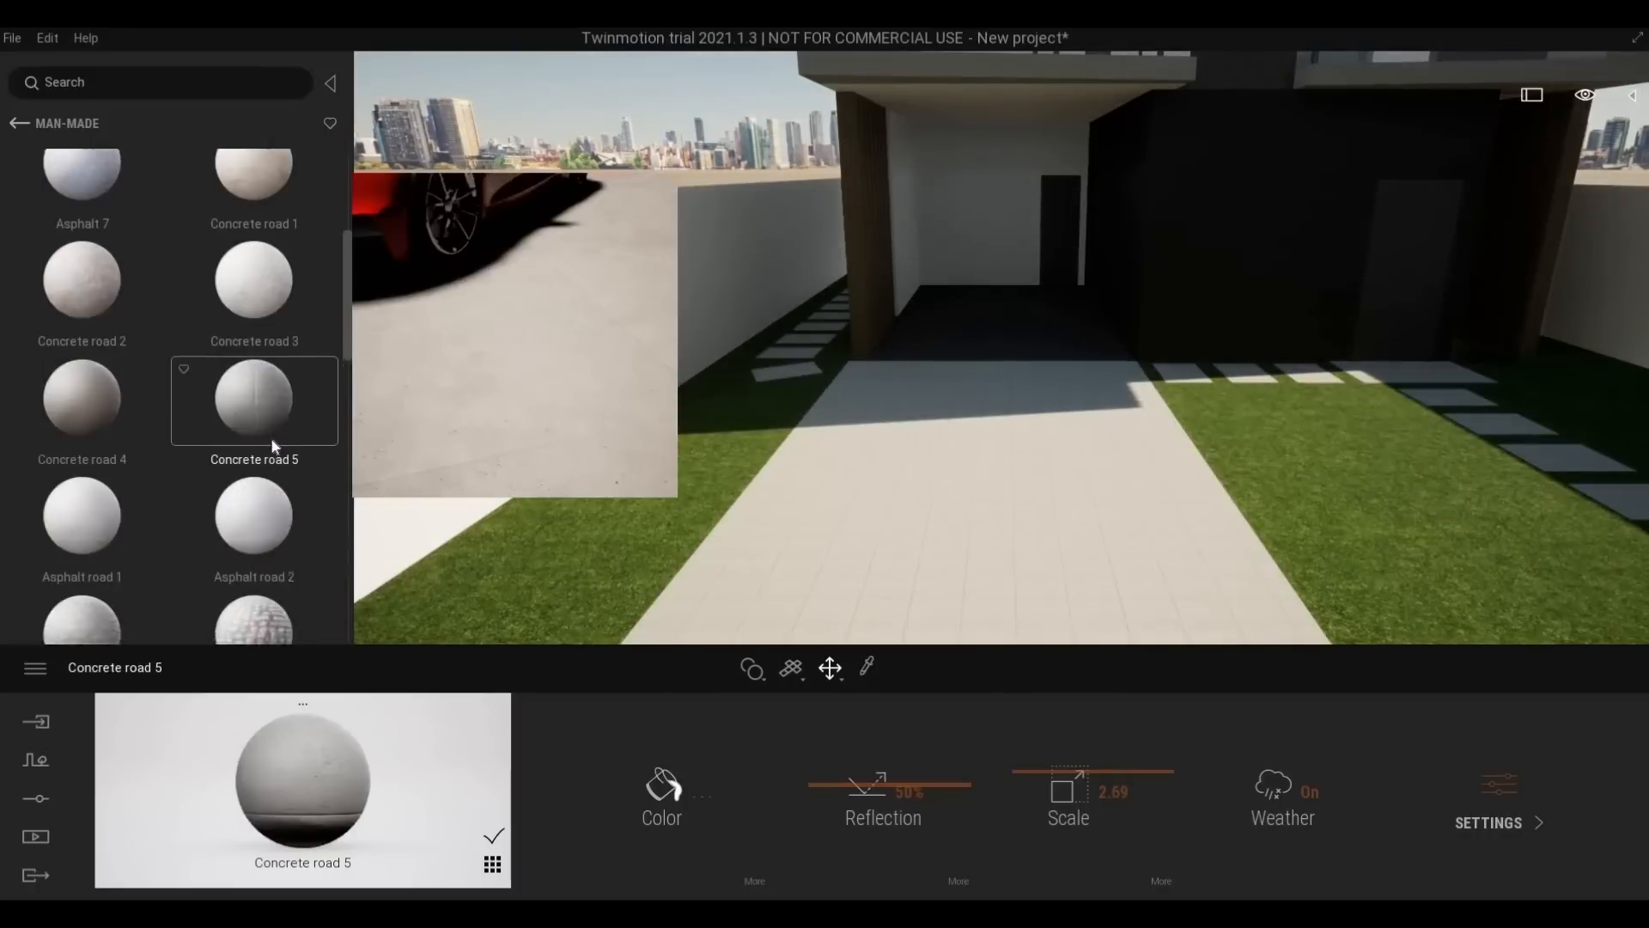
scroll(172, 431, up, 3)
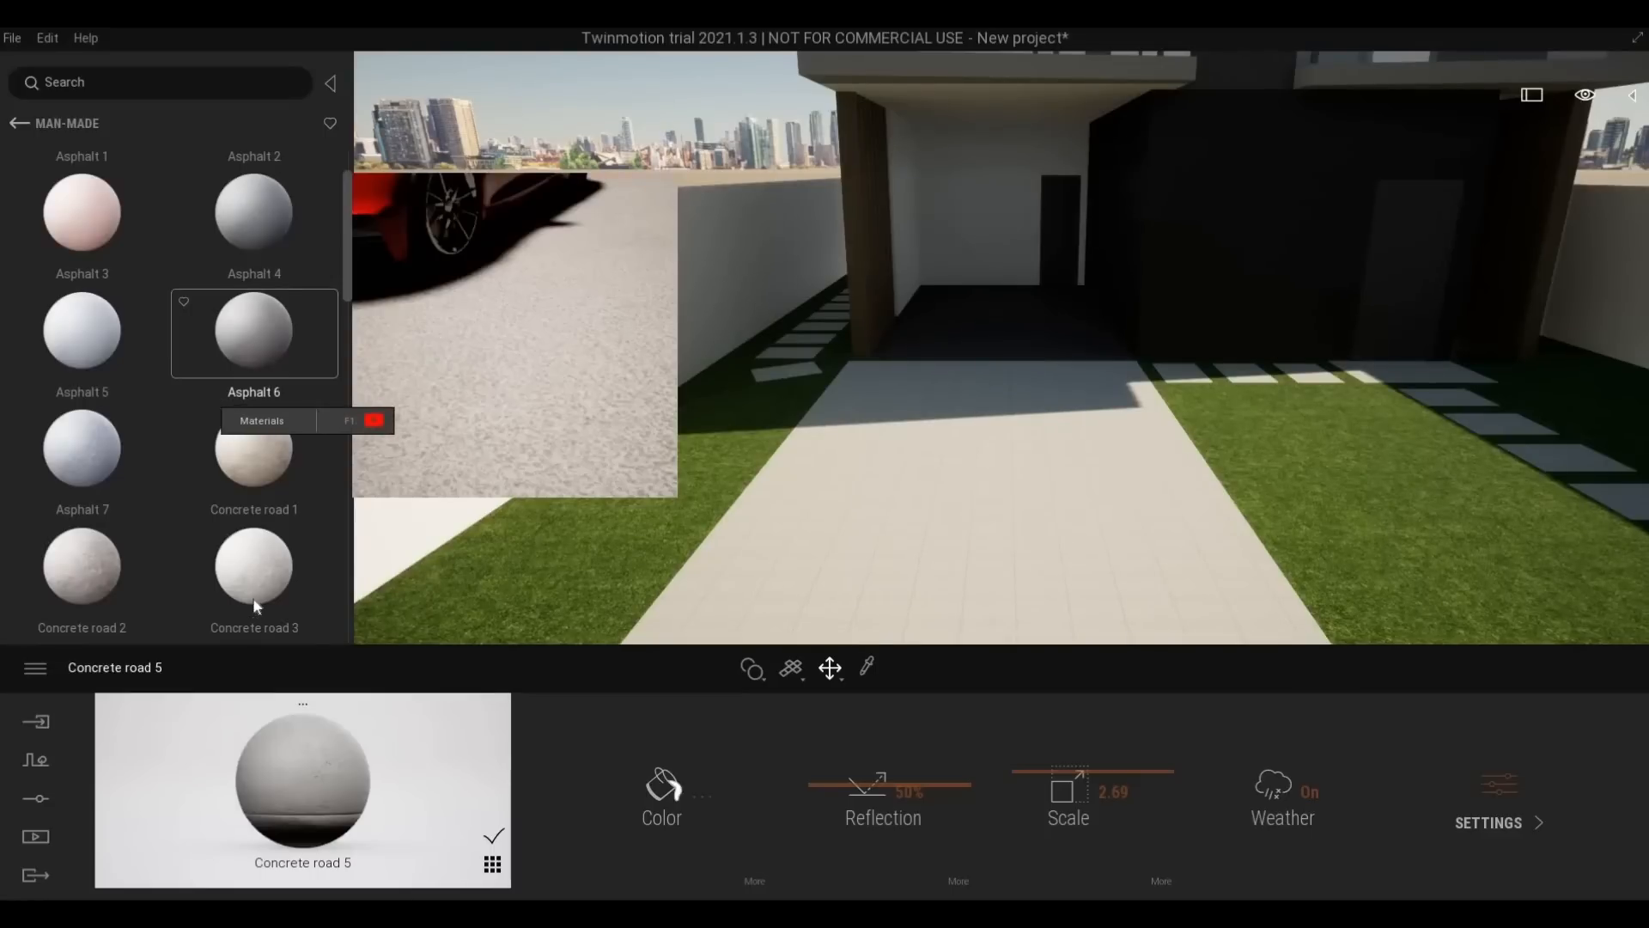
drag(251, 600, 791, 581)
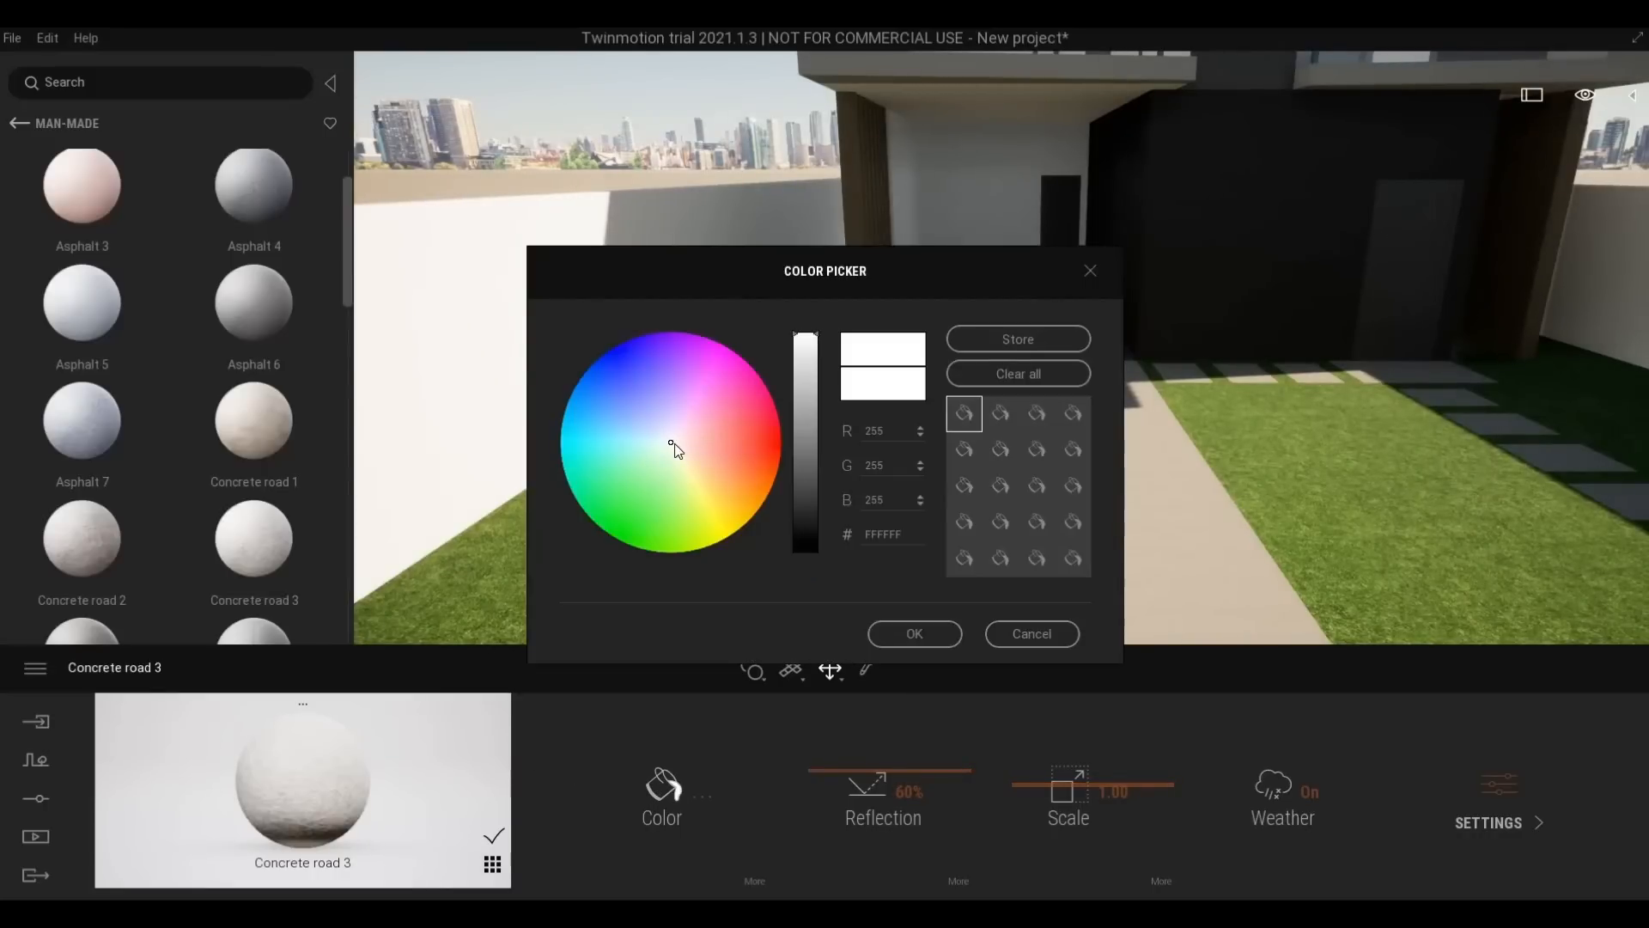
click(670, 438)
click(914, 633)
Set the scale of the driveway's Concrete road 3 material to 5.95
key(w)
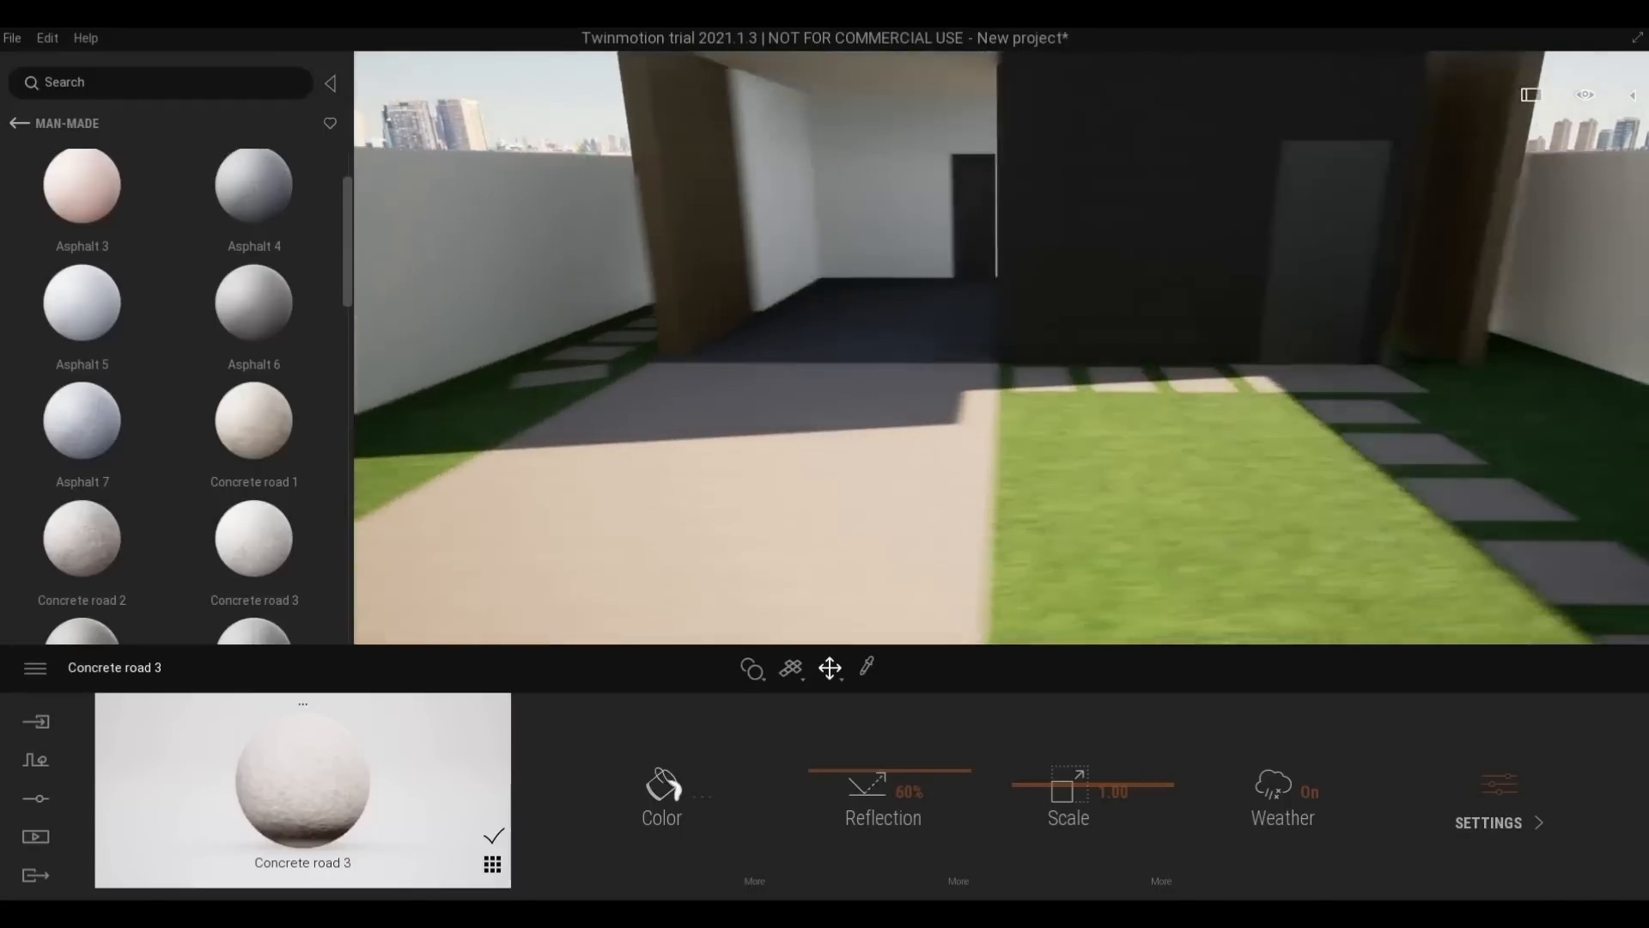
key(d)
key(q)
key(s)
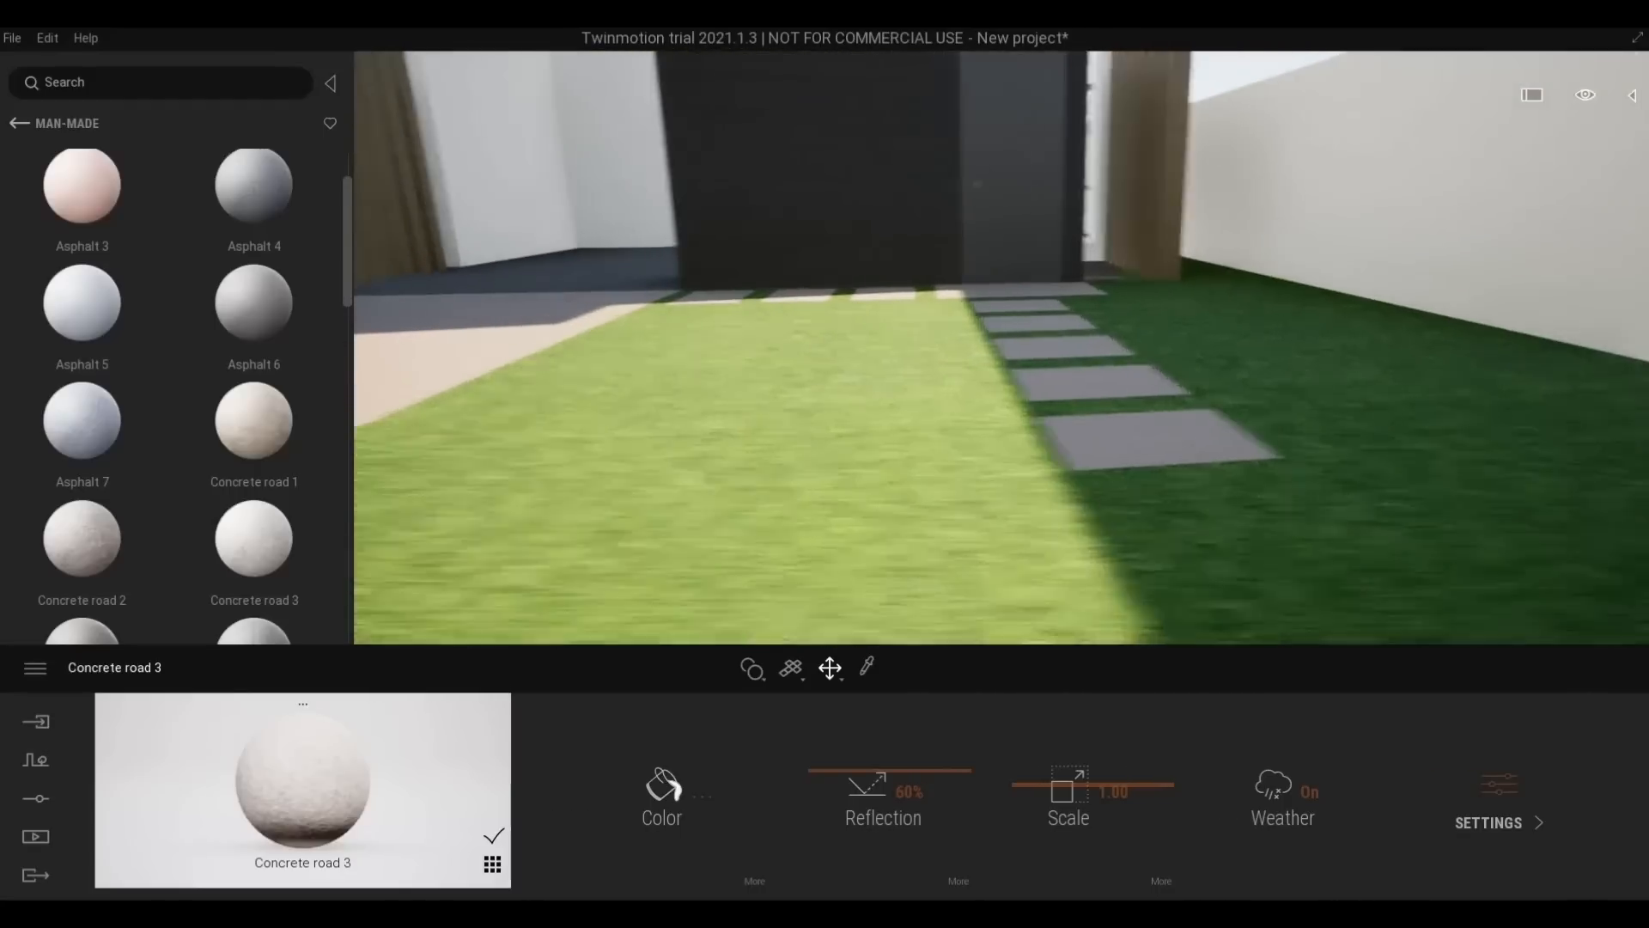
key(a)
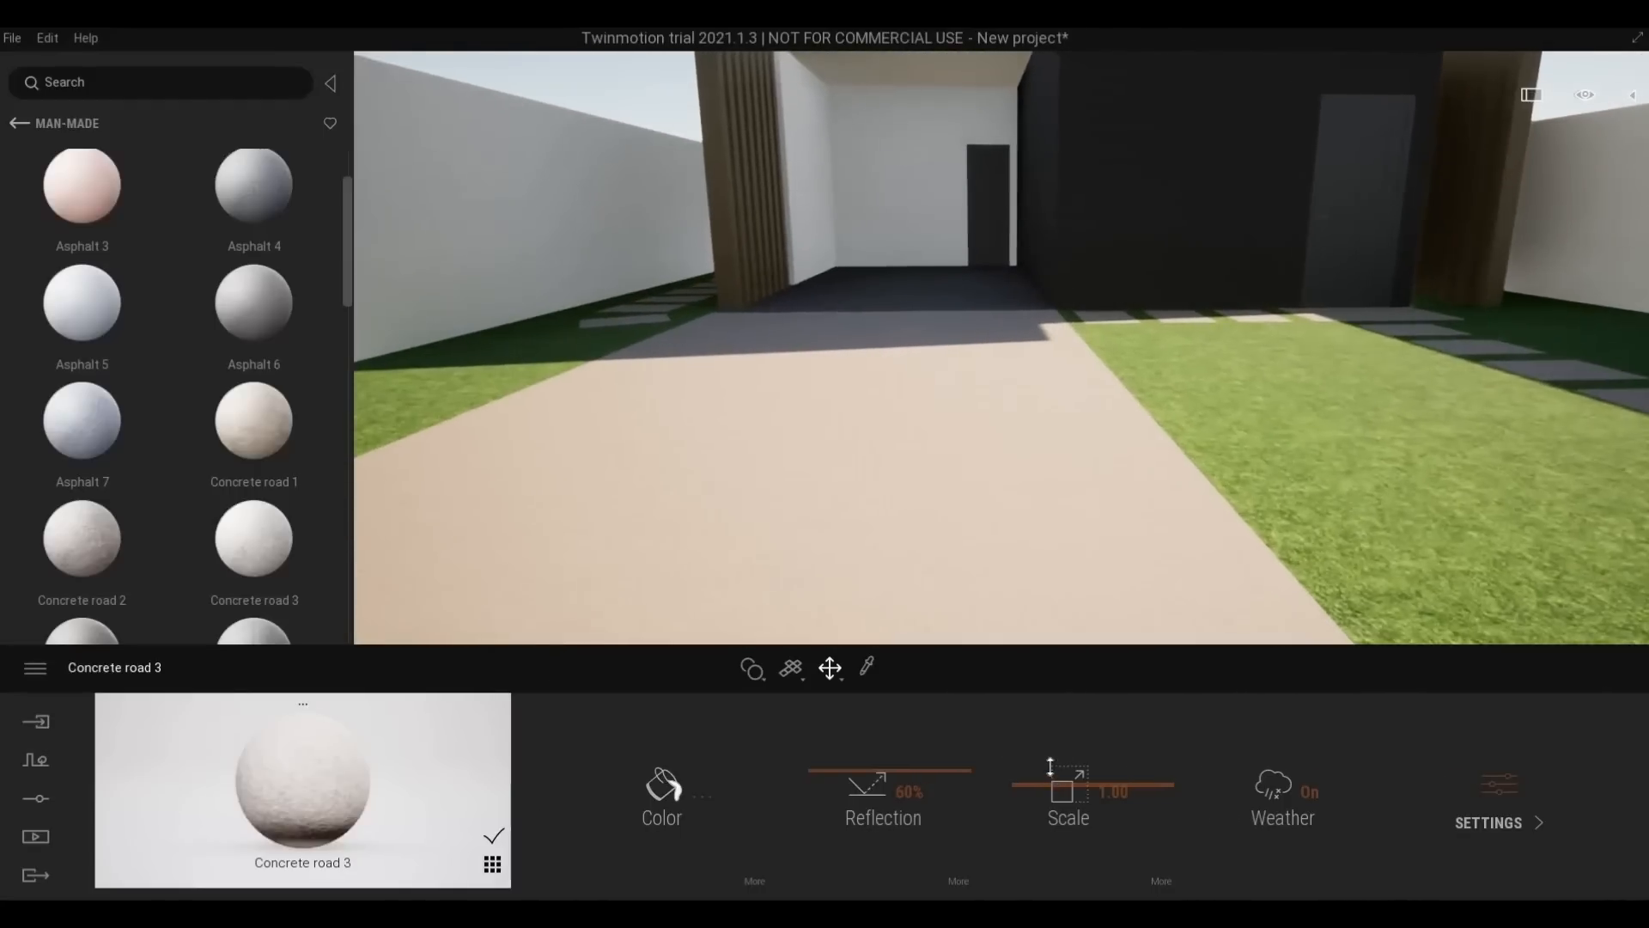
drag(1053, 770, 1022, 533)
key(w)
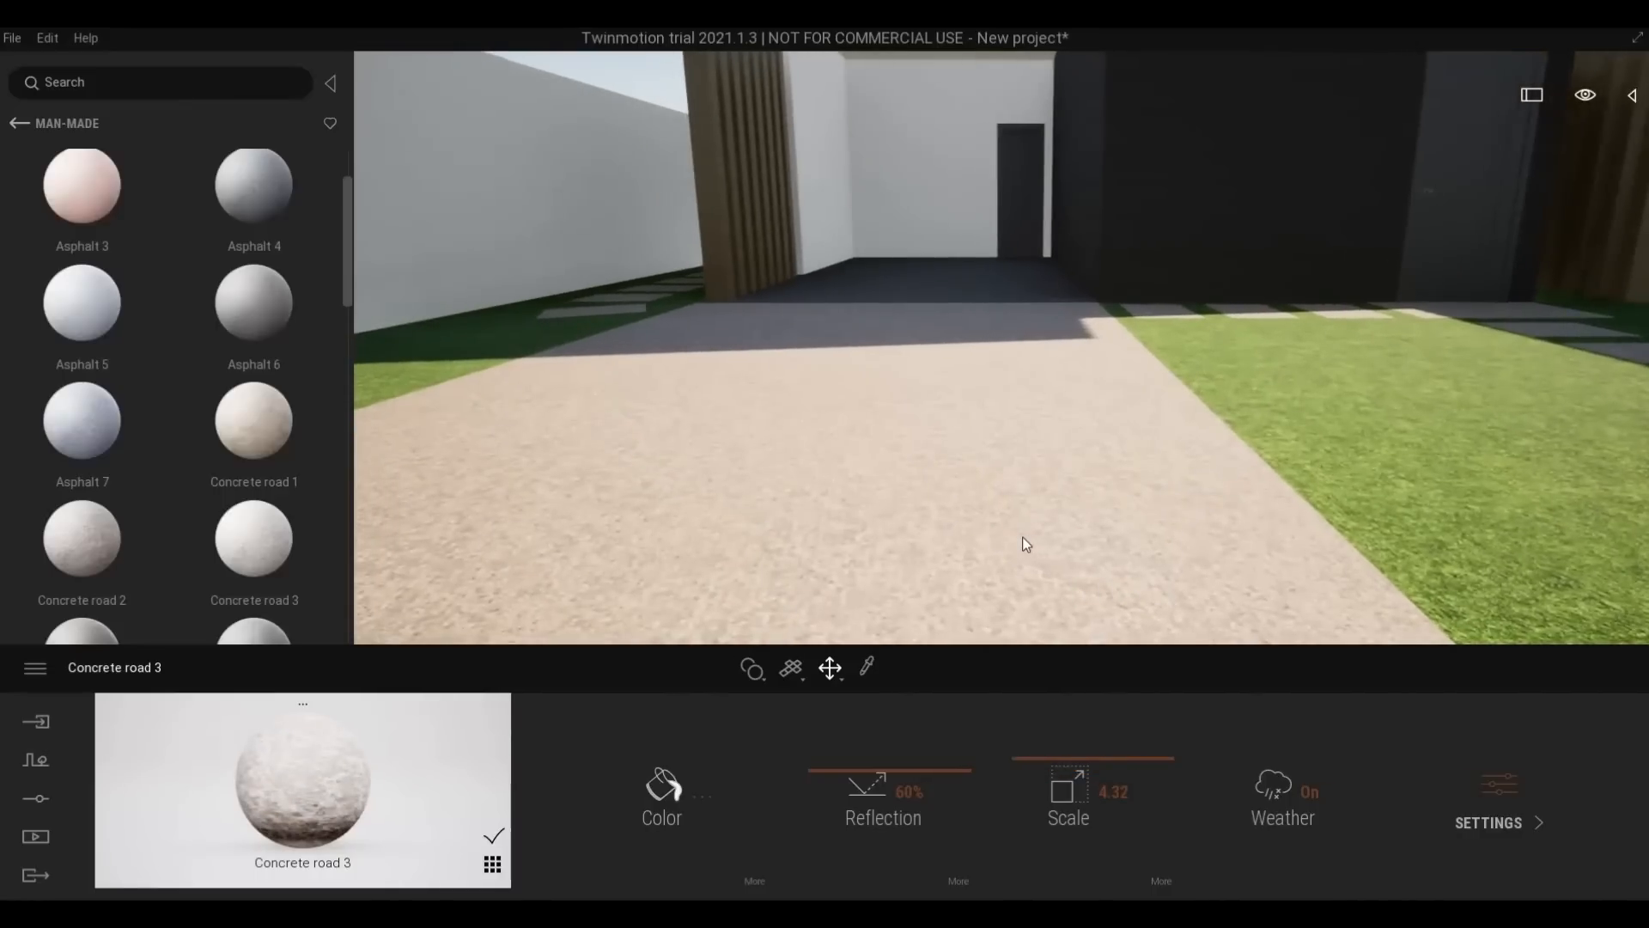
drag(1084, 750, 1105, 565)
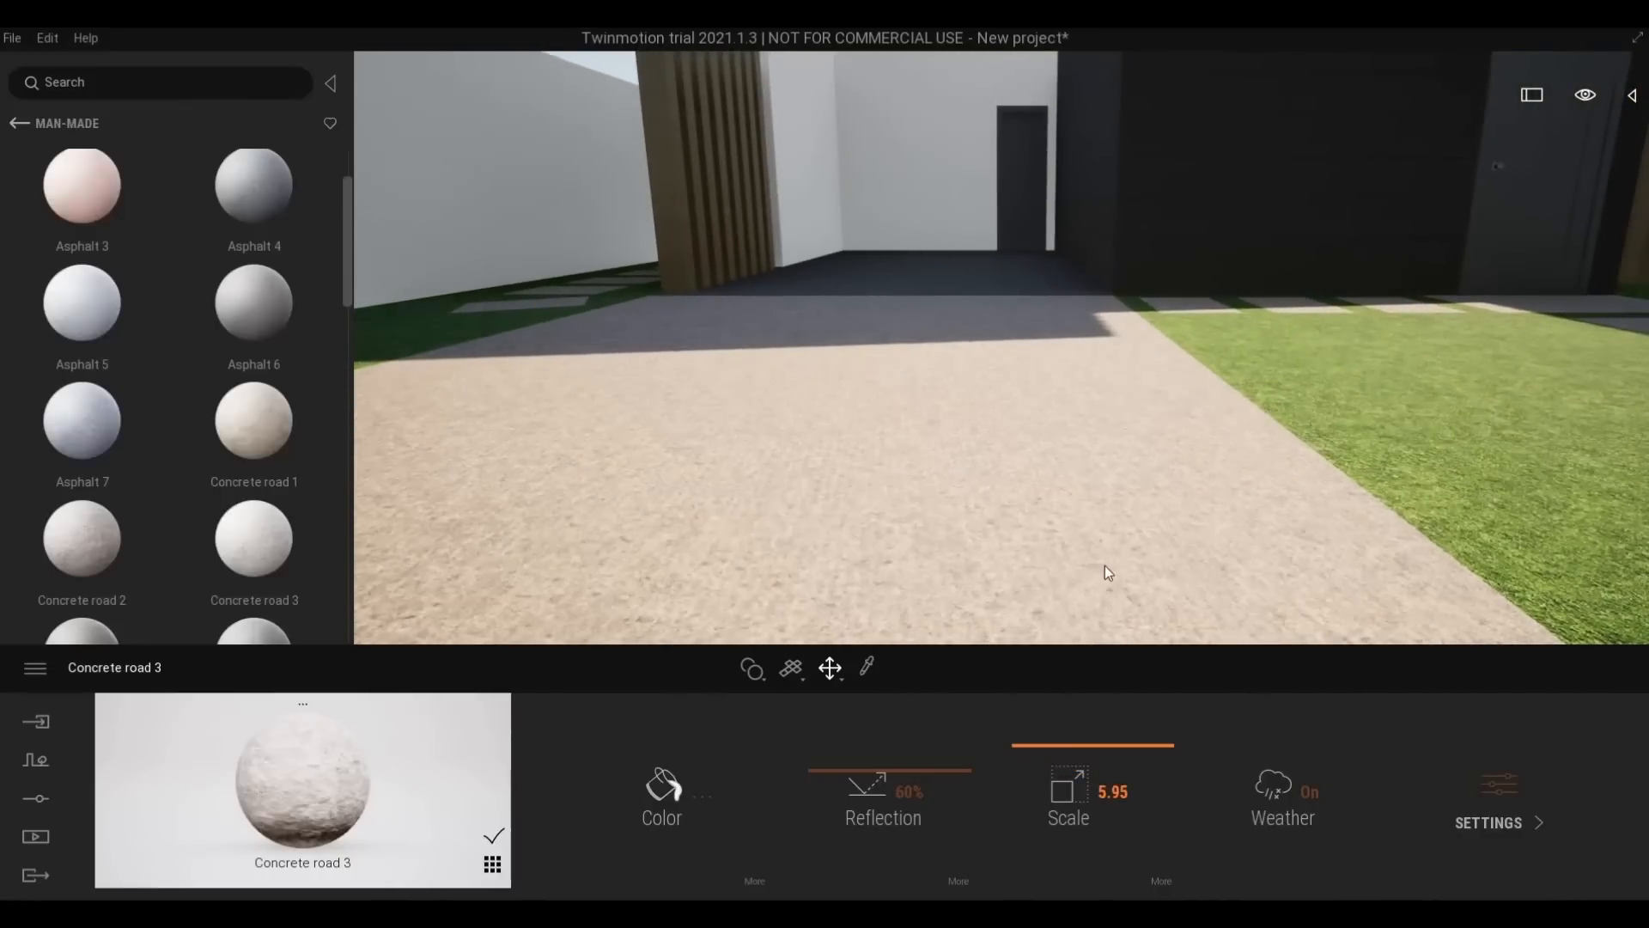
key(s)
key(e)
right_drag(1060, 457, 1115, 489)
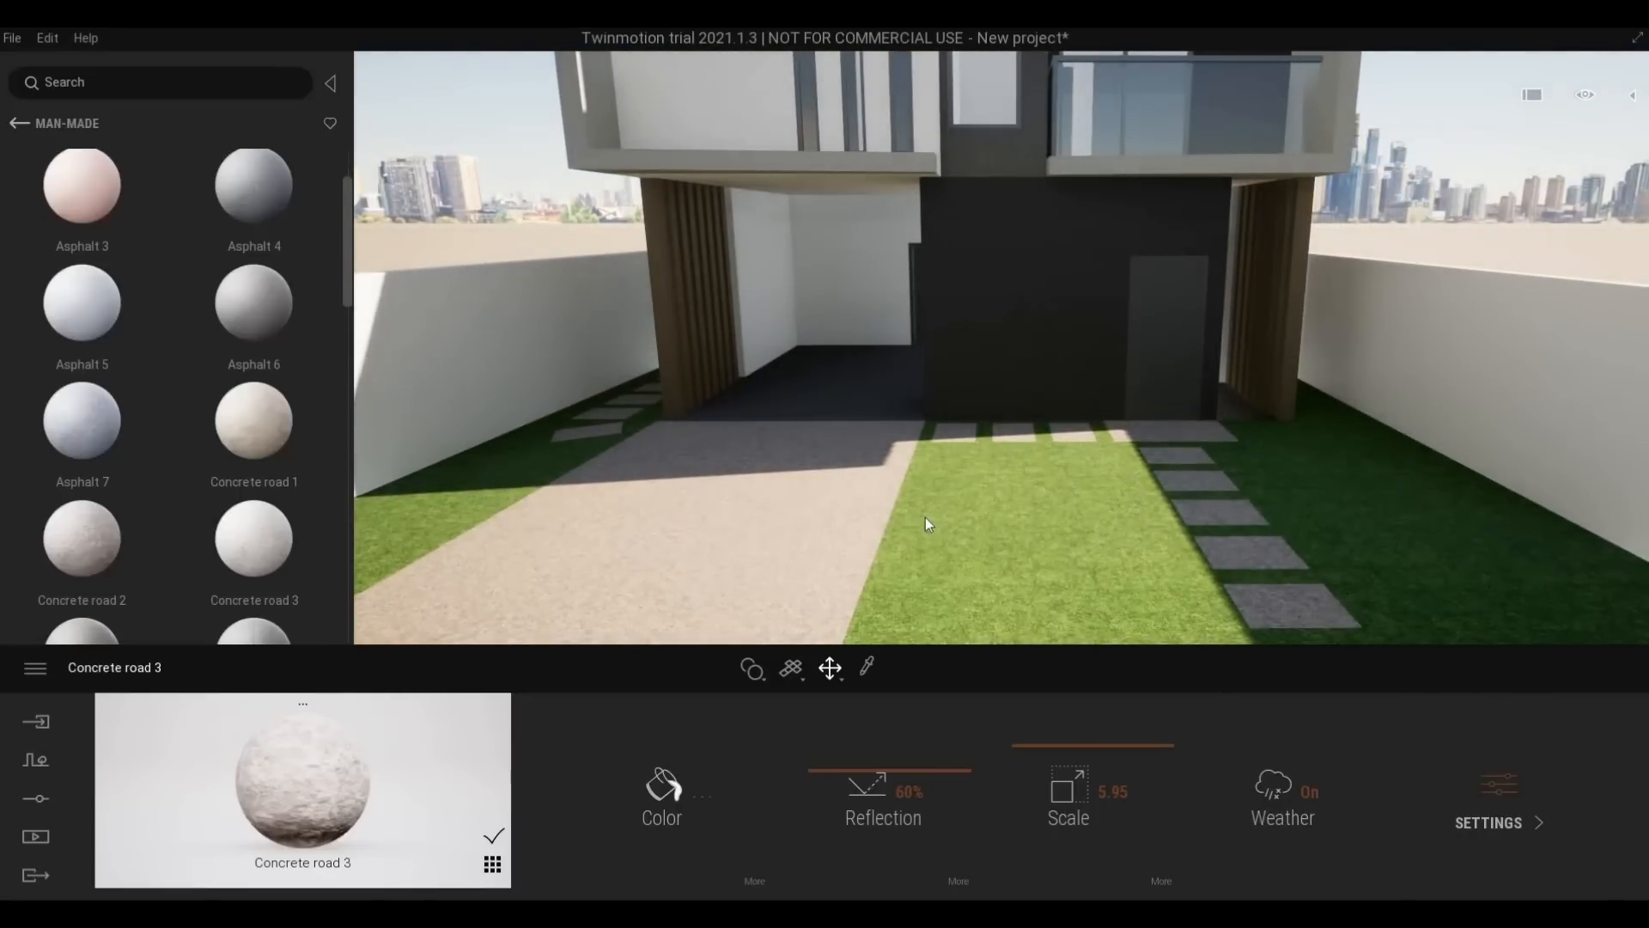
shift+middle_drag(925, 517, 112, 173)
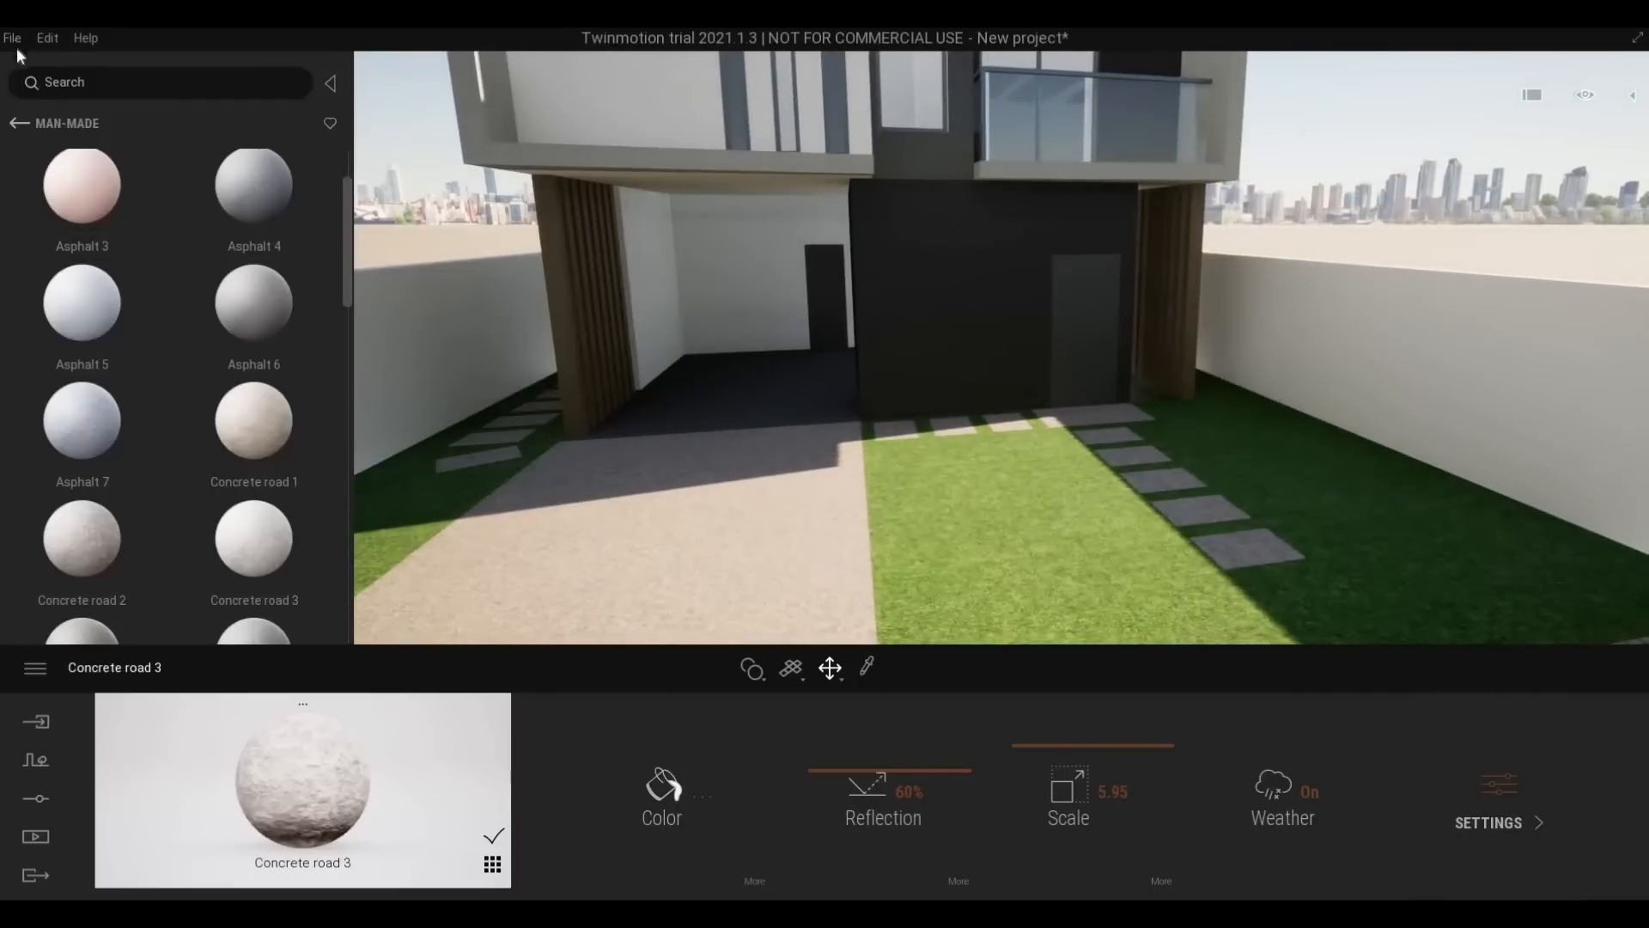
Save the project as a Twinmotion file named GAK
click(14, 39)
click(24, 204)
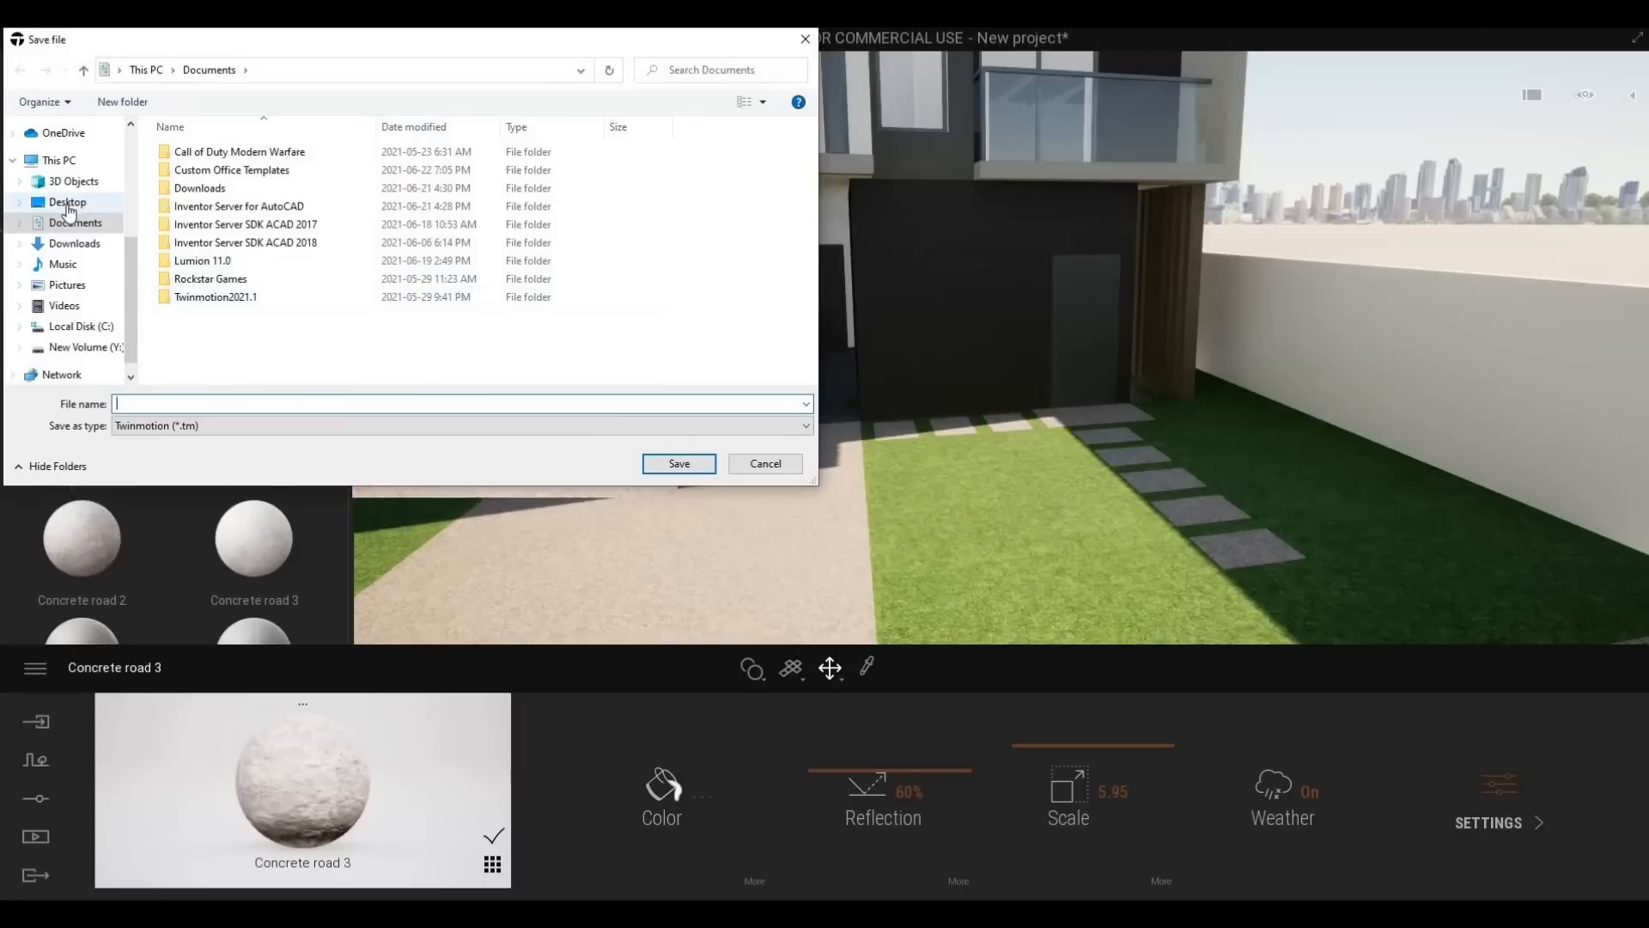
text(GAK)
click(674, 466)
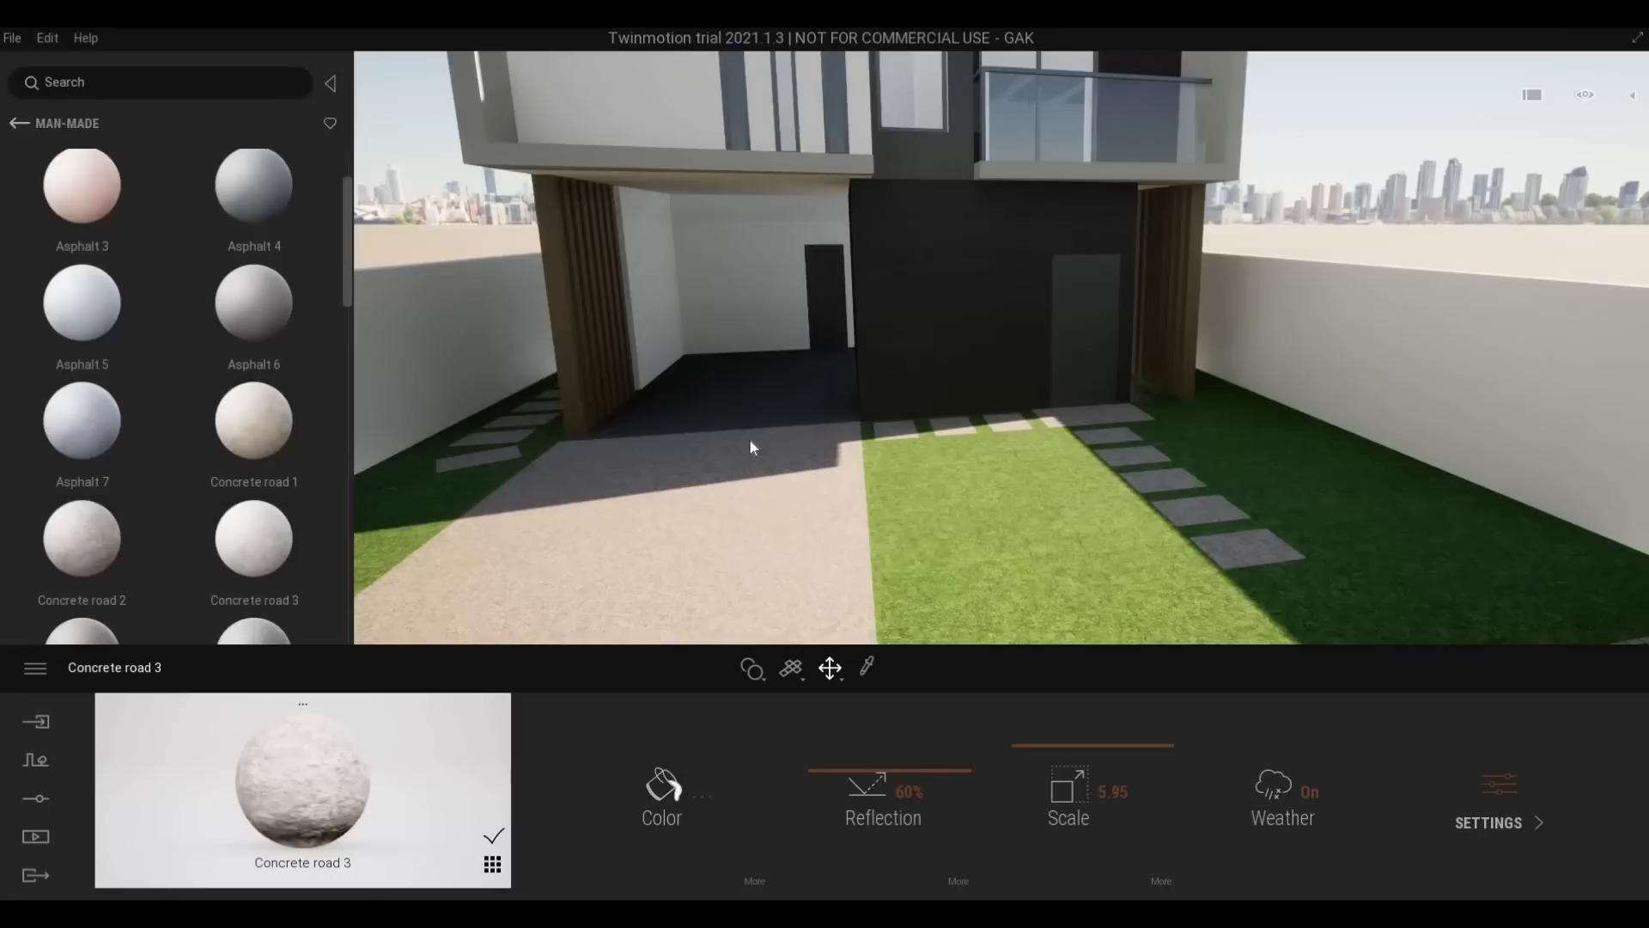
Select the front lawn, find it as Floor 3 in the scene hierarchy and isolate it
right_drag(750, 442, 780, 516)
key(d)
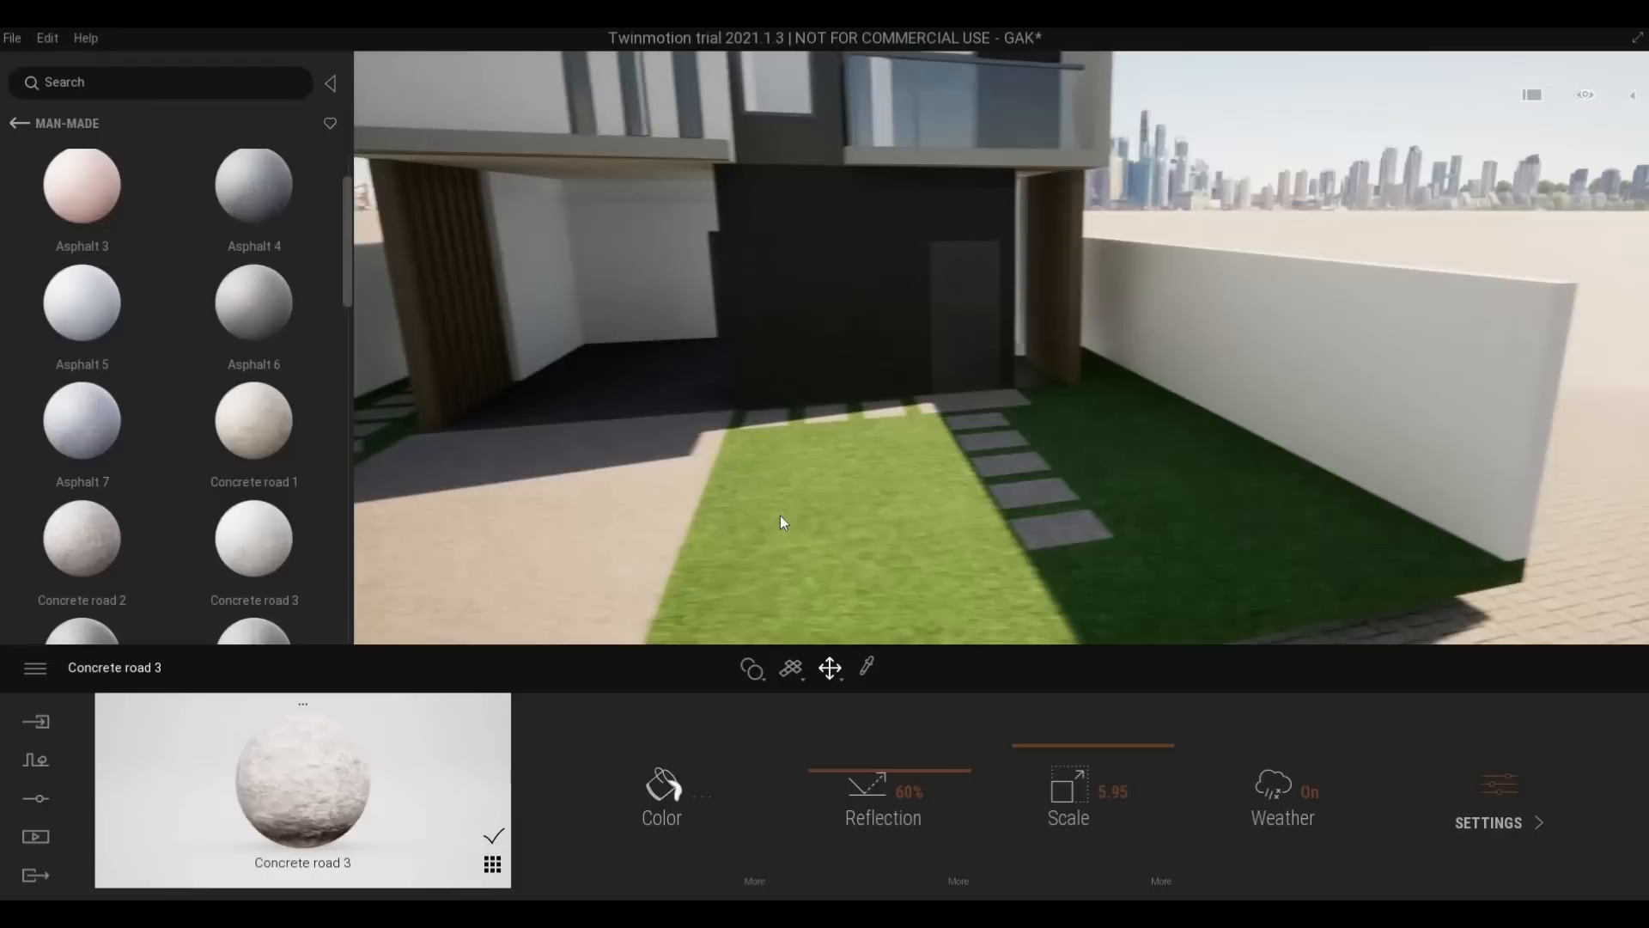
click(780, 519)
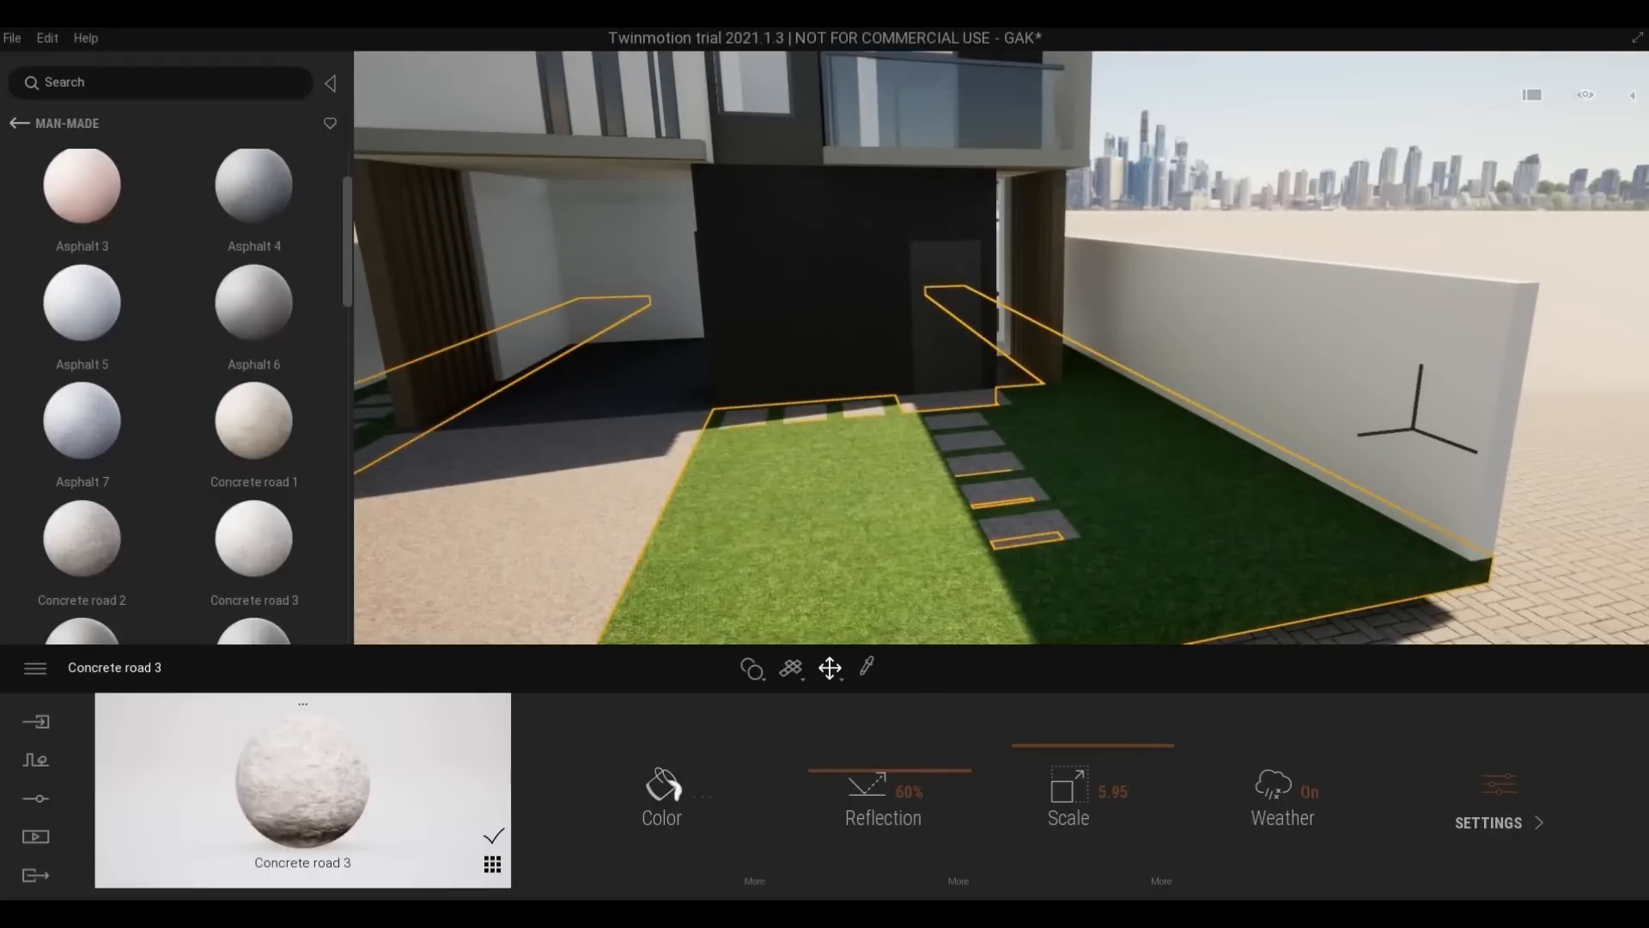
click(1634, 103)
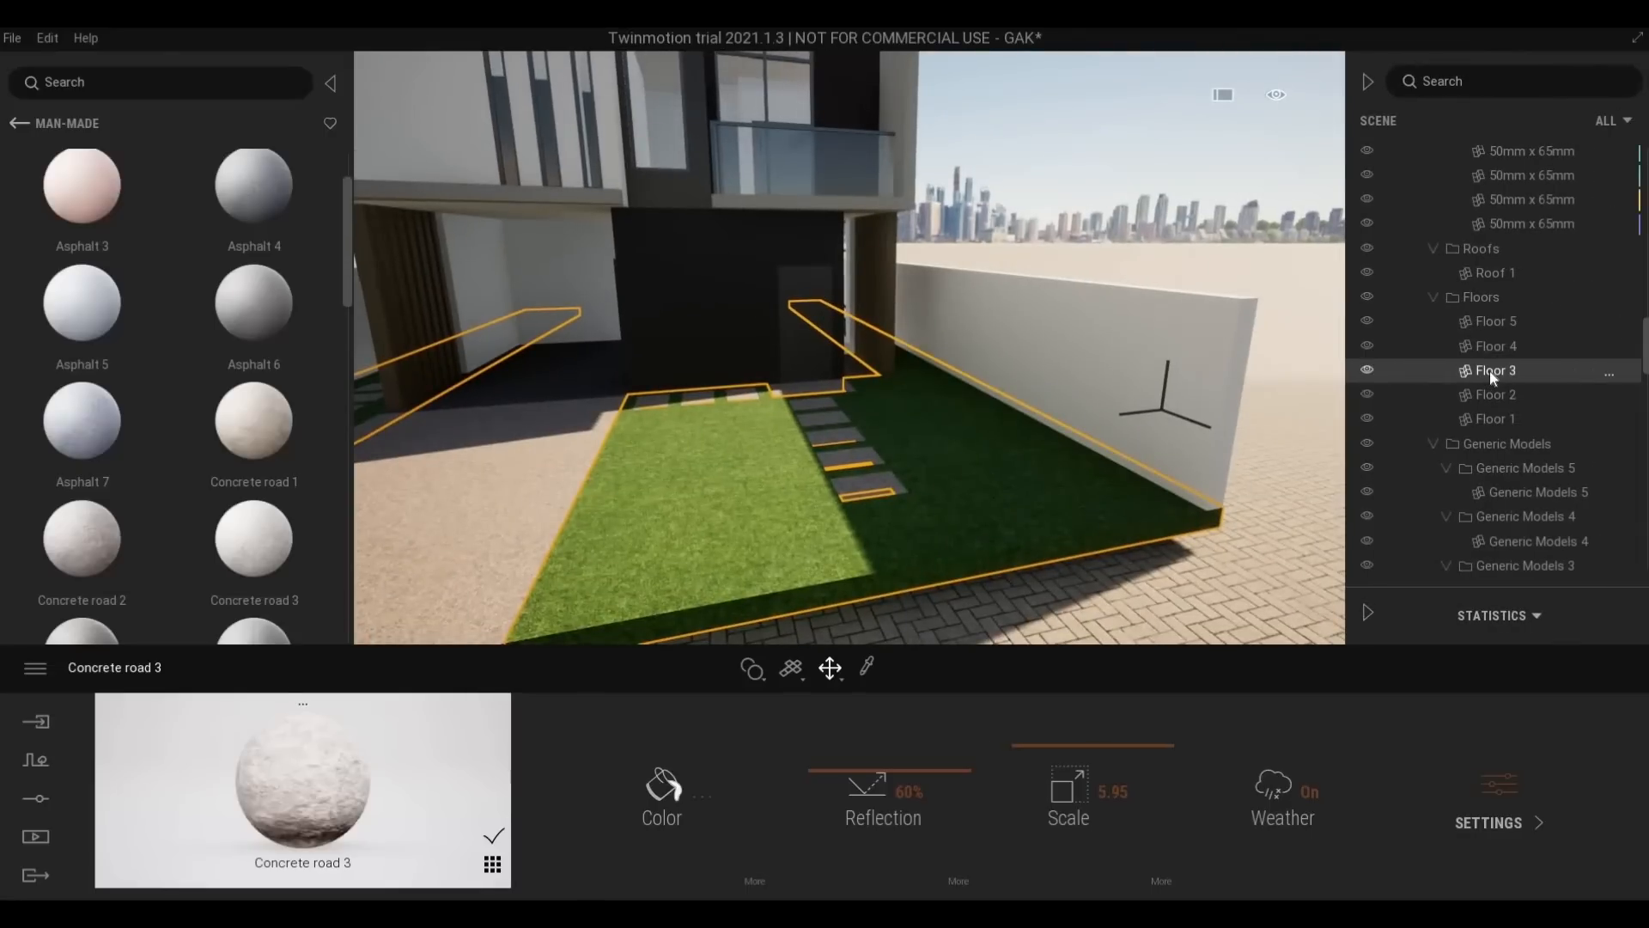
right_click(1490, 370)
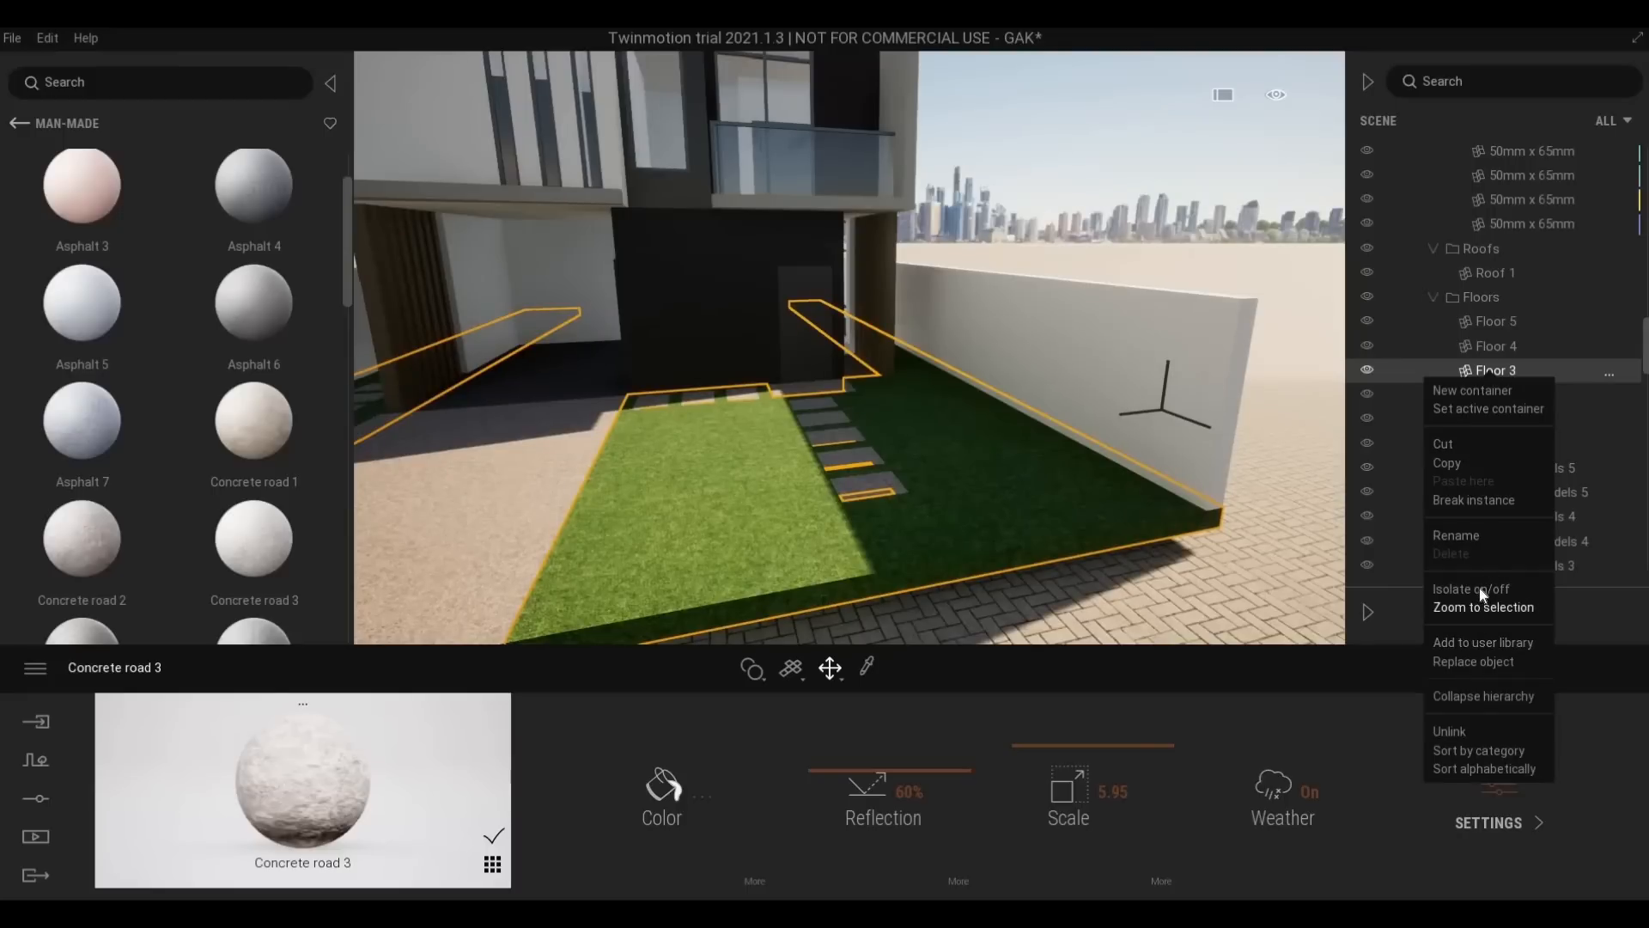
click(1479, 587)
Return to the library root and start the Vegetation paint tool for the isolated lawn
key(a)
right_drag(1001, 464, 1024, 412)
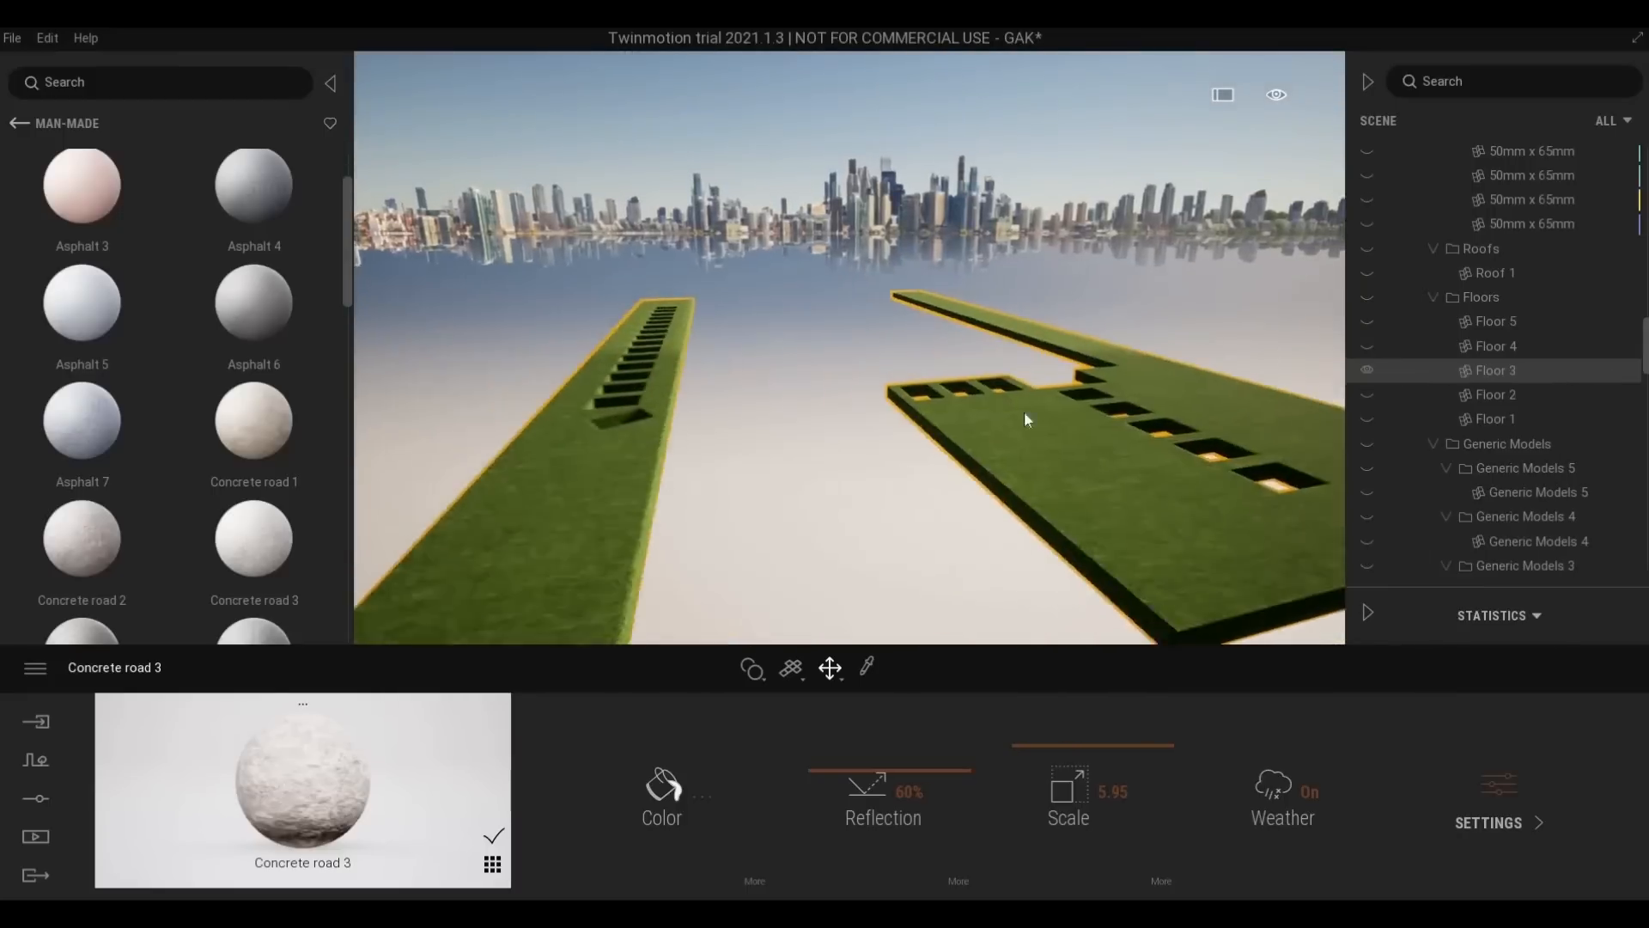
key(q)
key(e)
right_drag(1110, 377, 710, 415)
key(s)
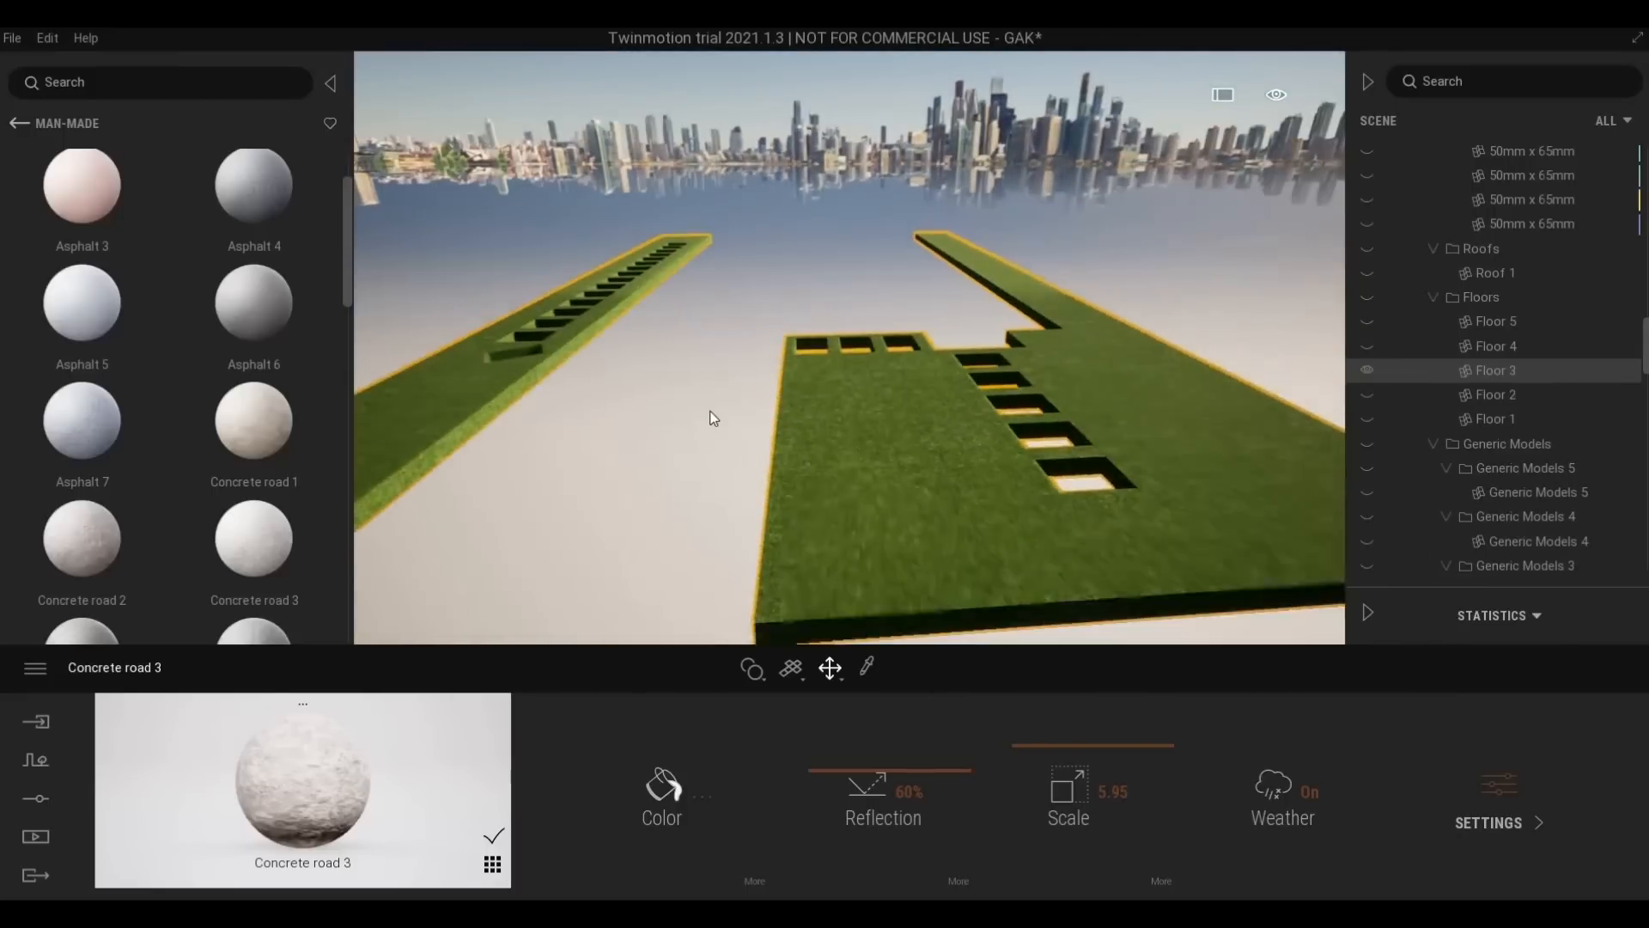
click(17, 124)
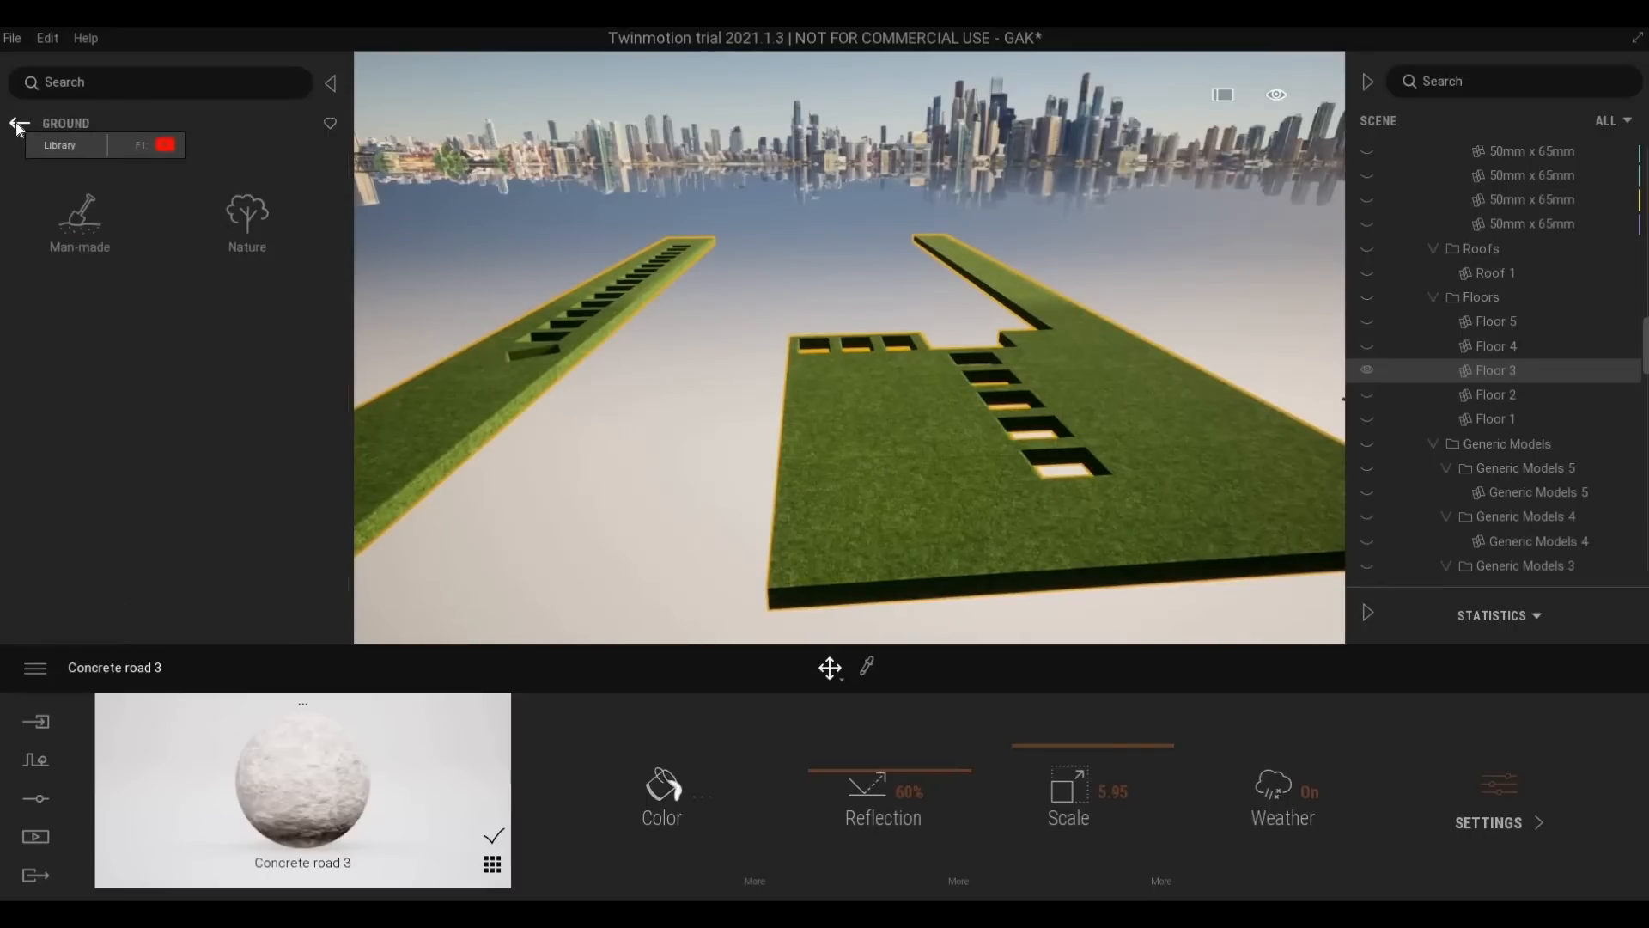
click(17, 125)
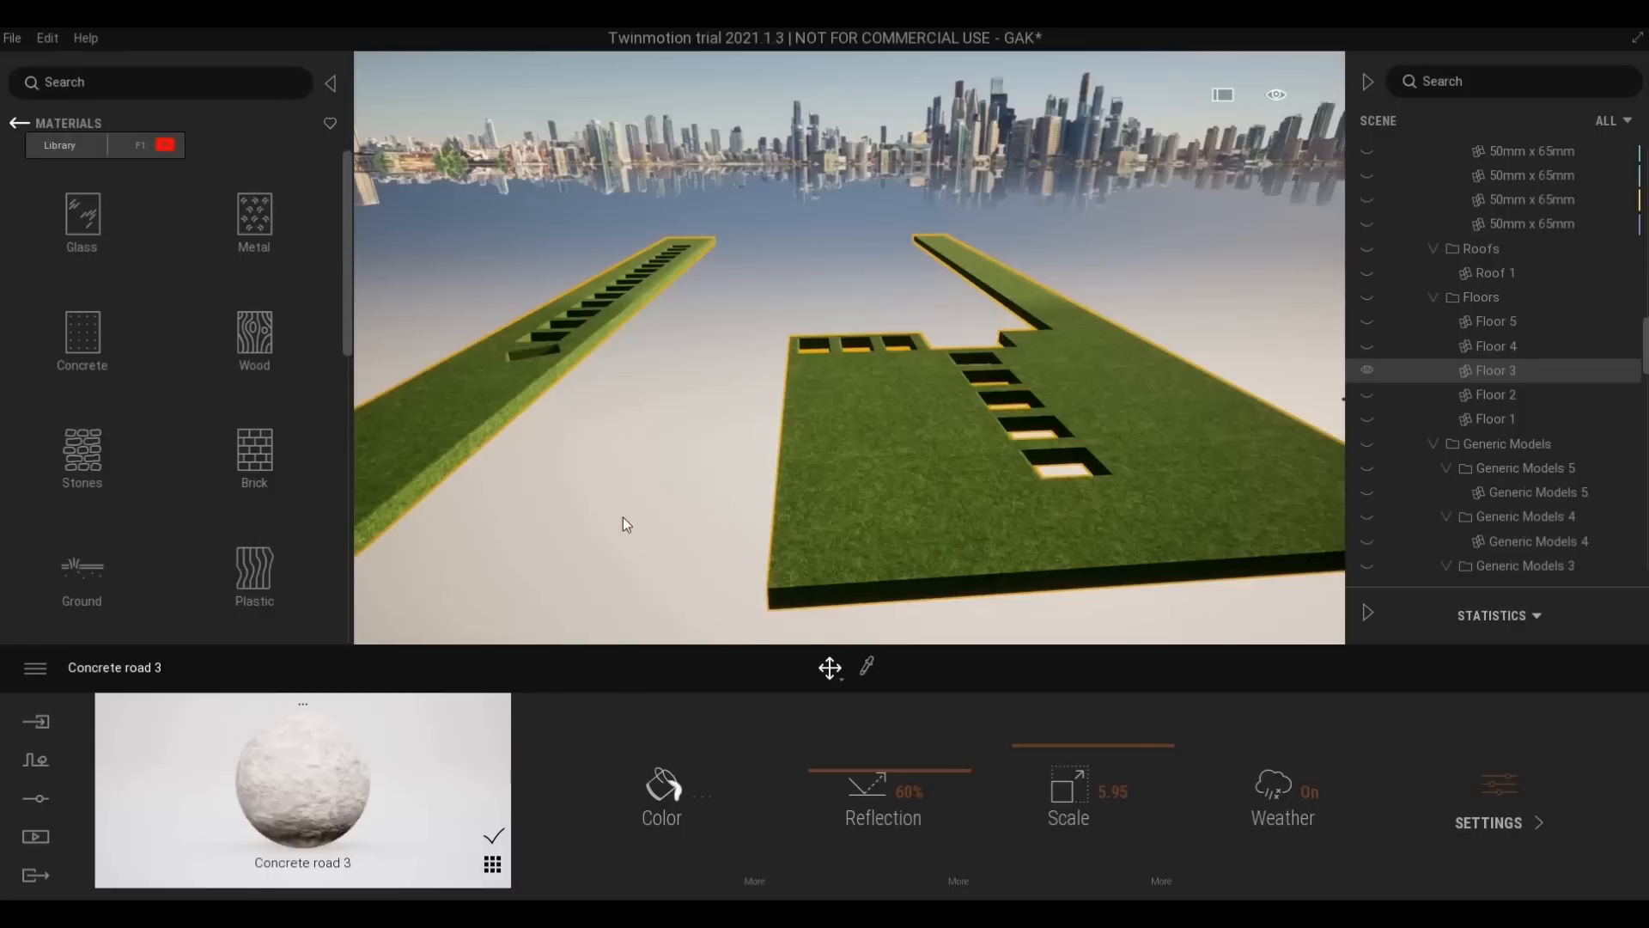
key(Escape)
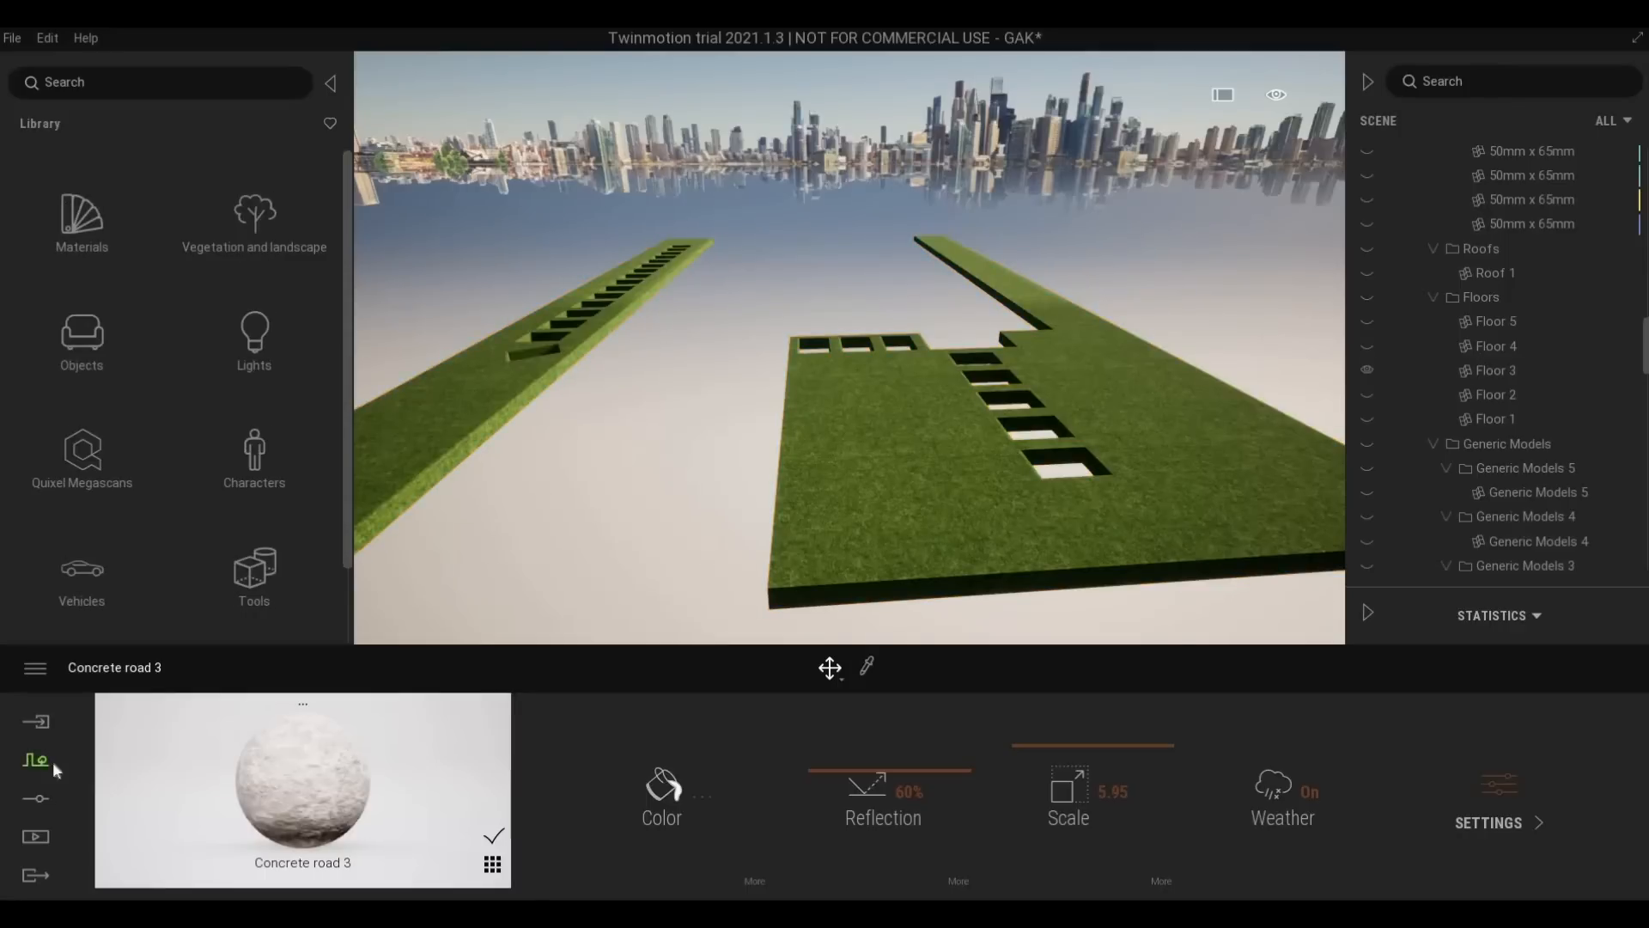
click(35, 762)
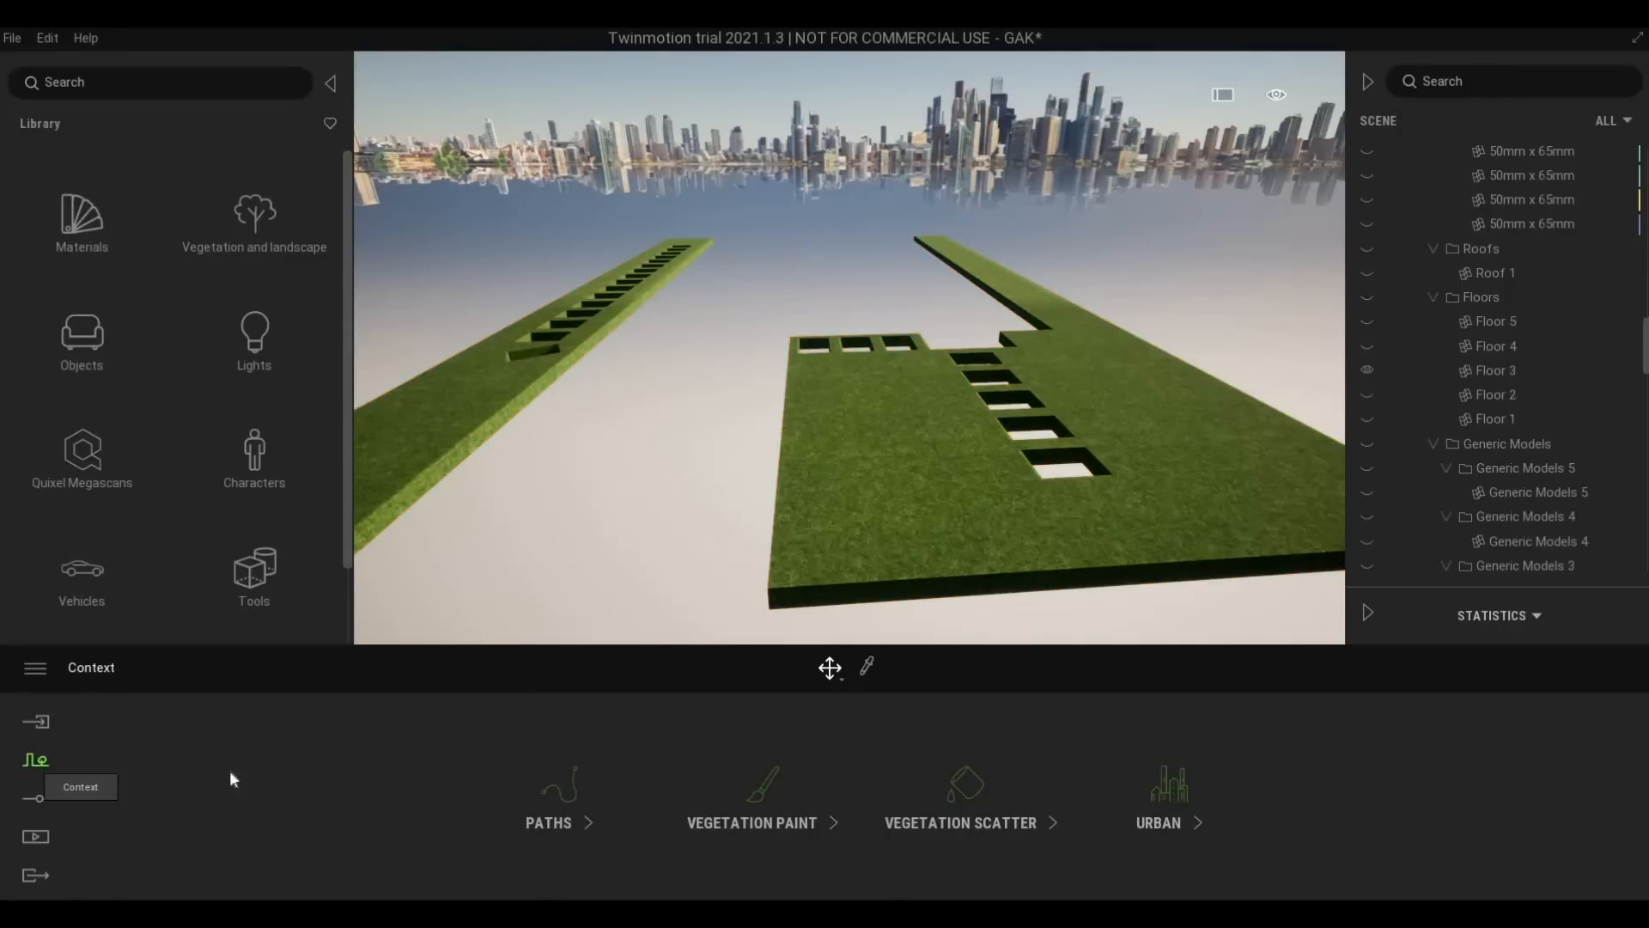
click(726, 829)
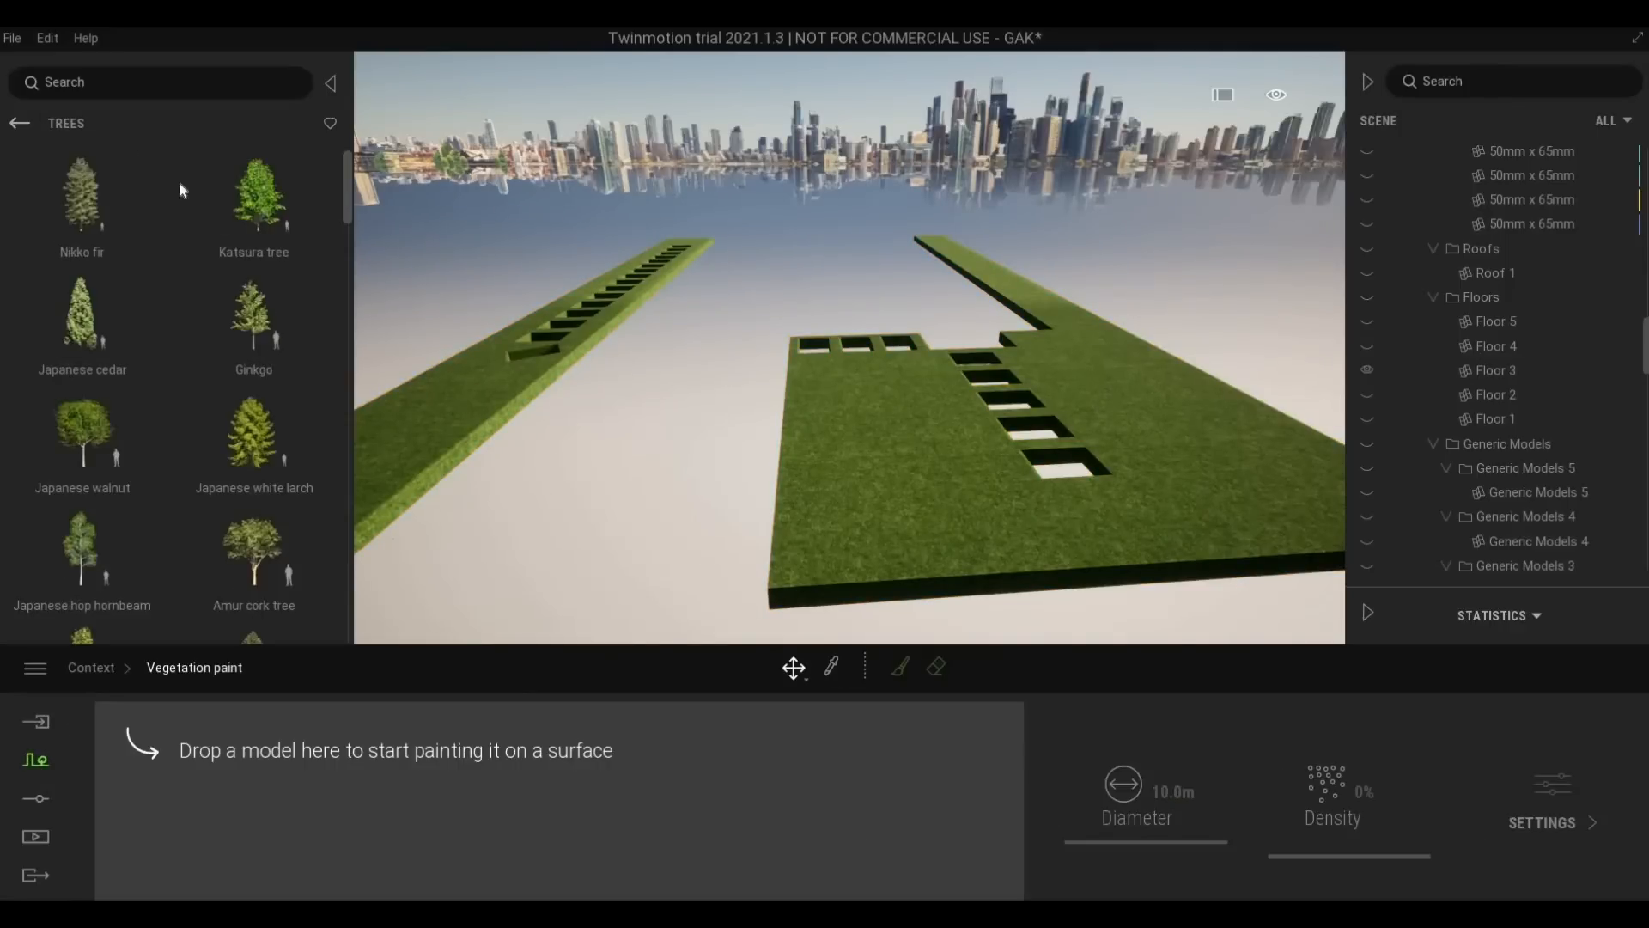
Add Long grass 03 from the grass and flowers library to the models used for vegetation painting
click(17, 124)
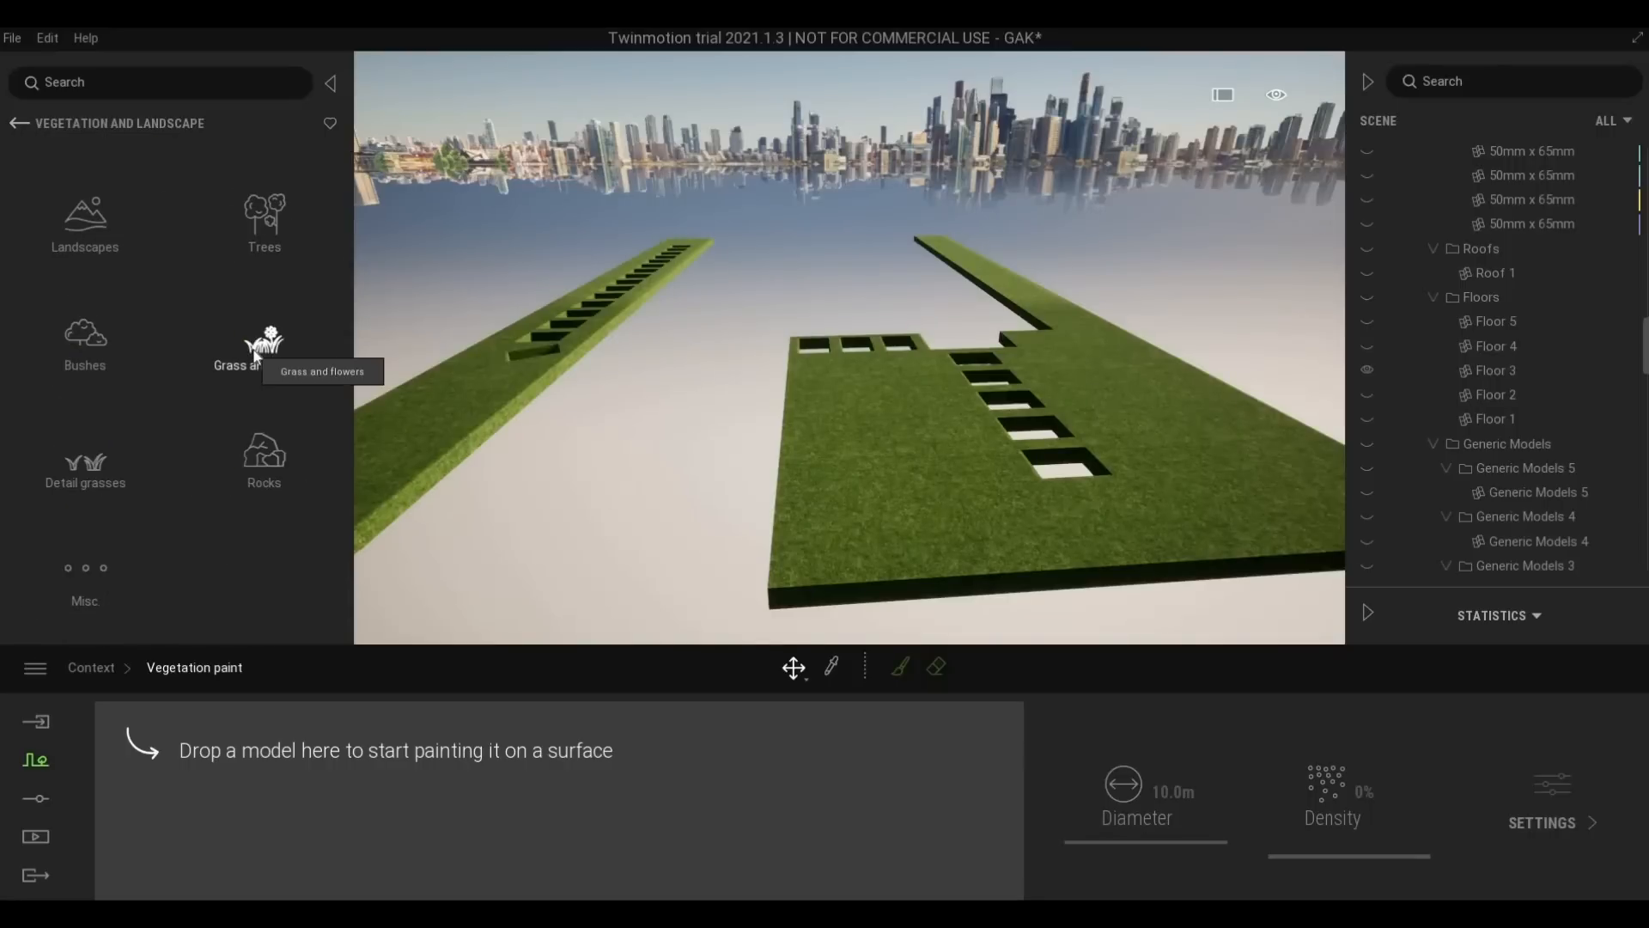
click(255, 352)
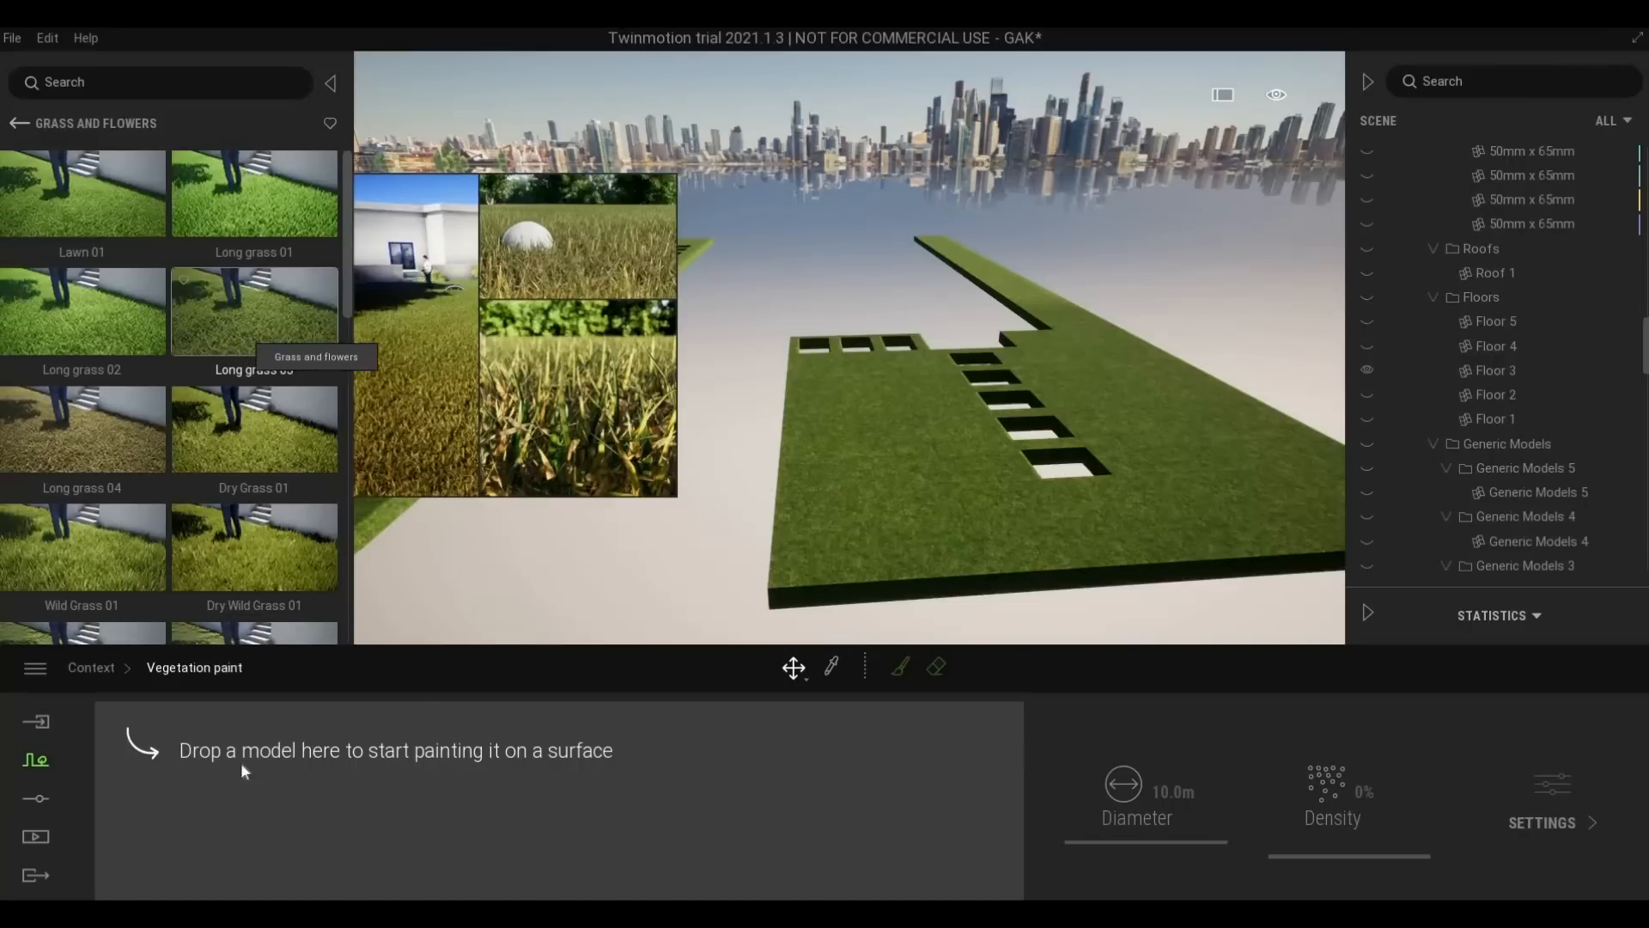
drag(240, 770, 234, 775)
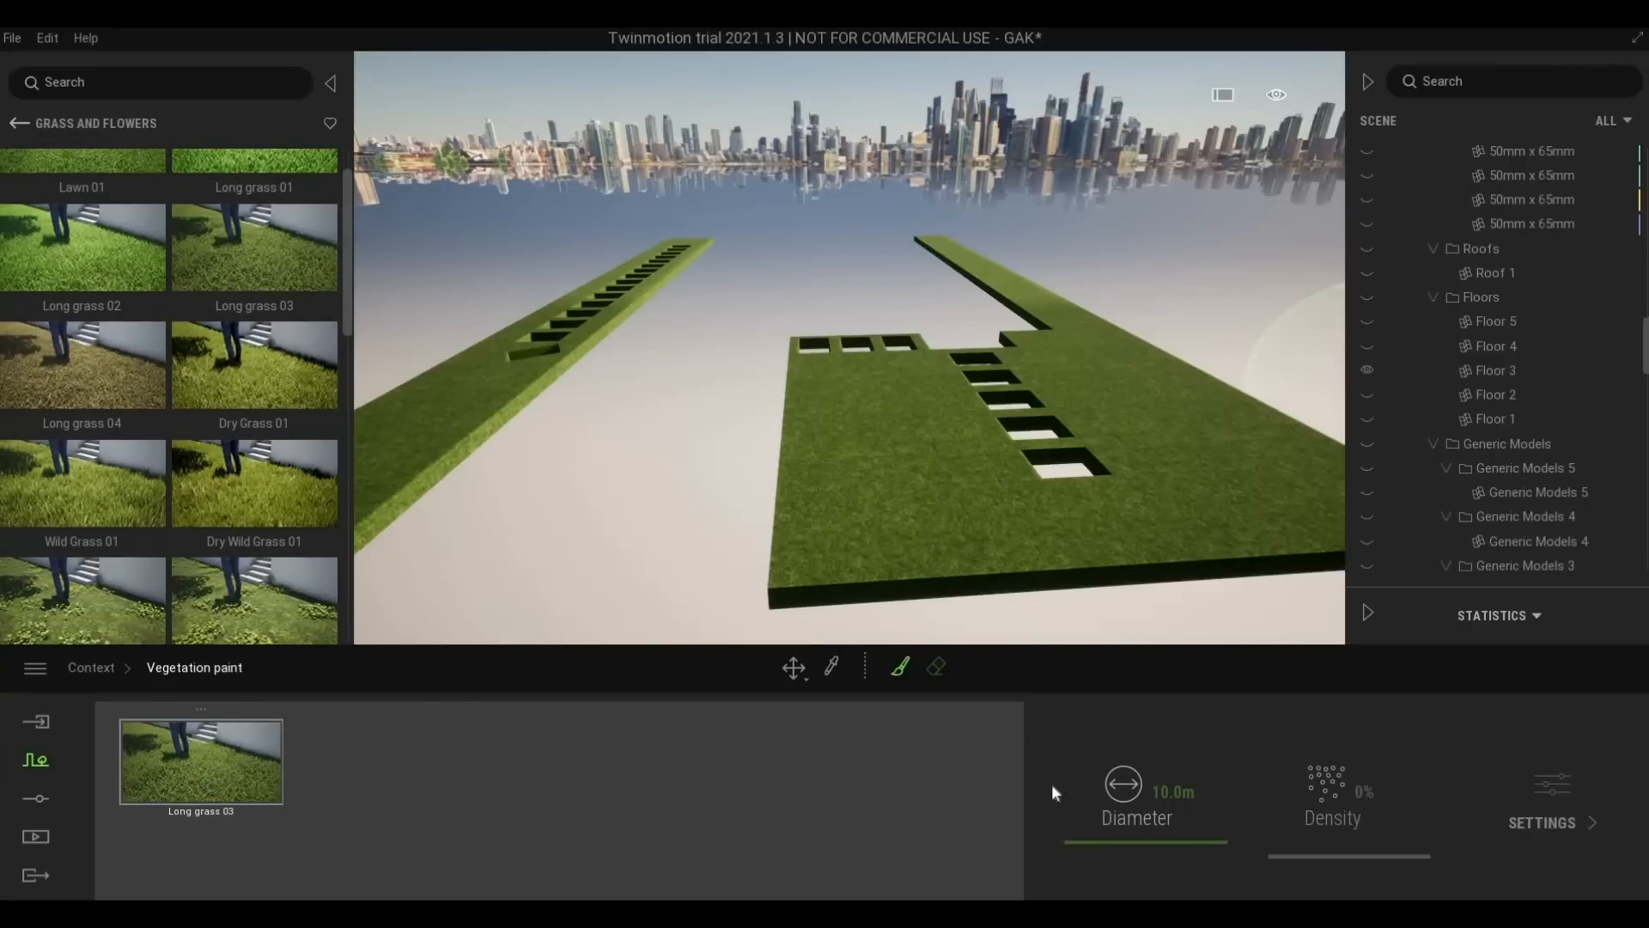
Reduce the vegetation paint brush diameter to 3.3 m
mouse_move(1126, 810)
mouse_down()
mouse_move(1113, 788)
mouse_move(1100, 854)
mouse_move(1108, 825)
mouse_up()
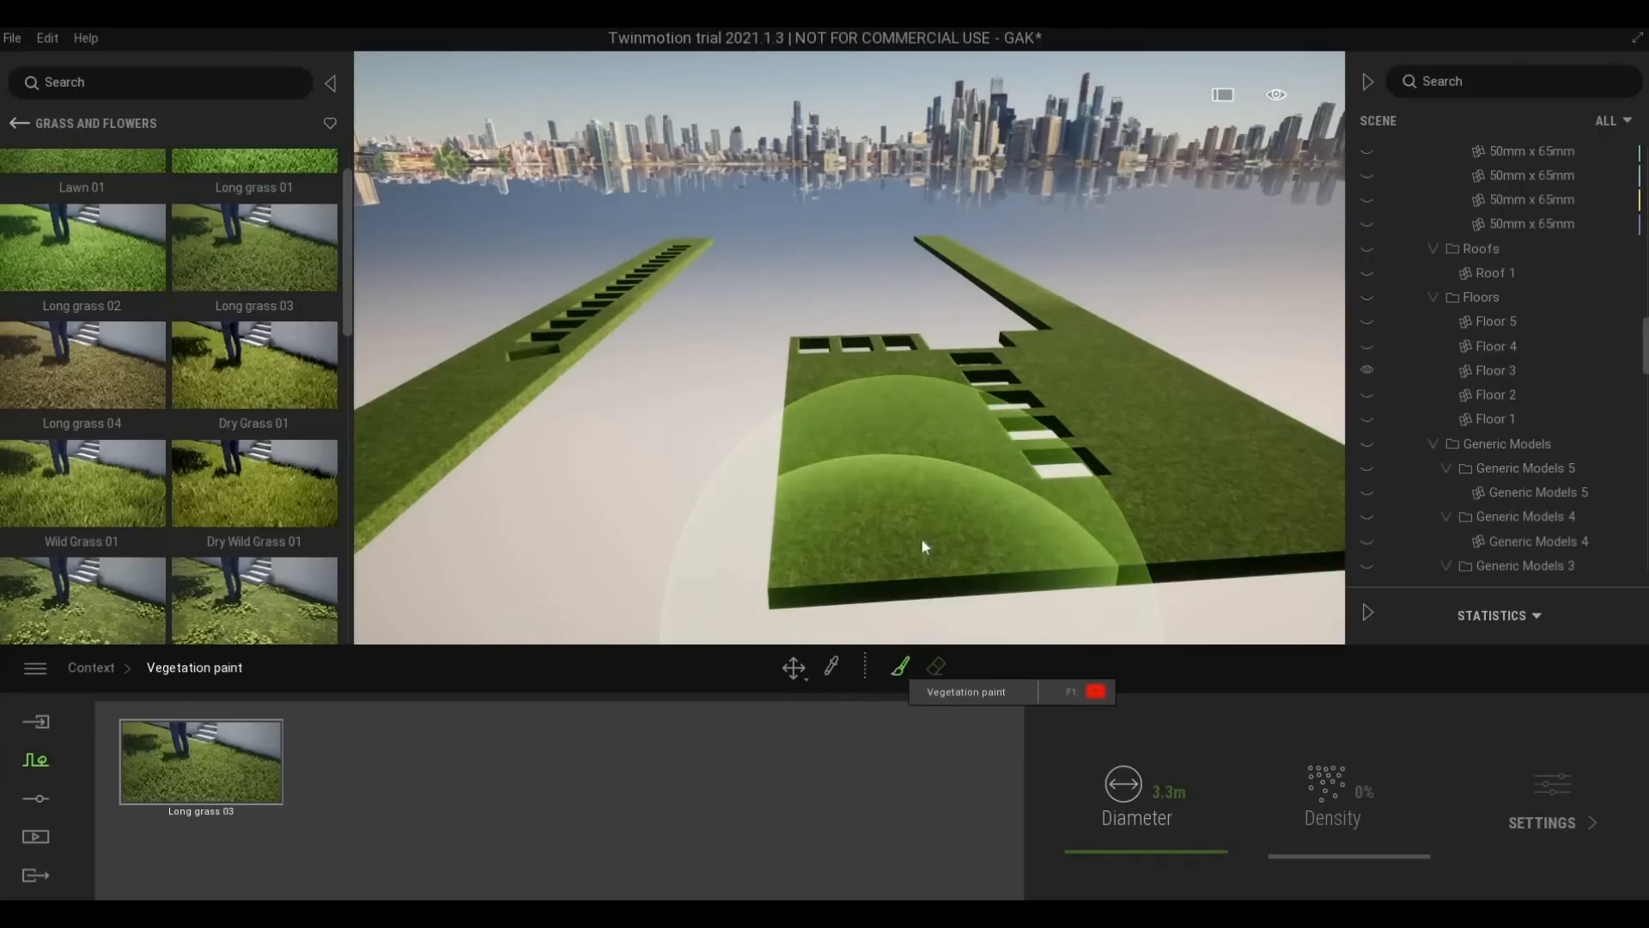
key(w)
key(s)
key(d)
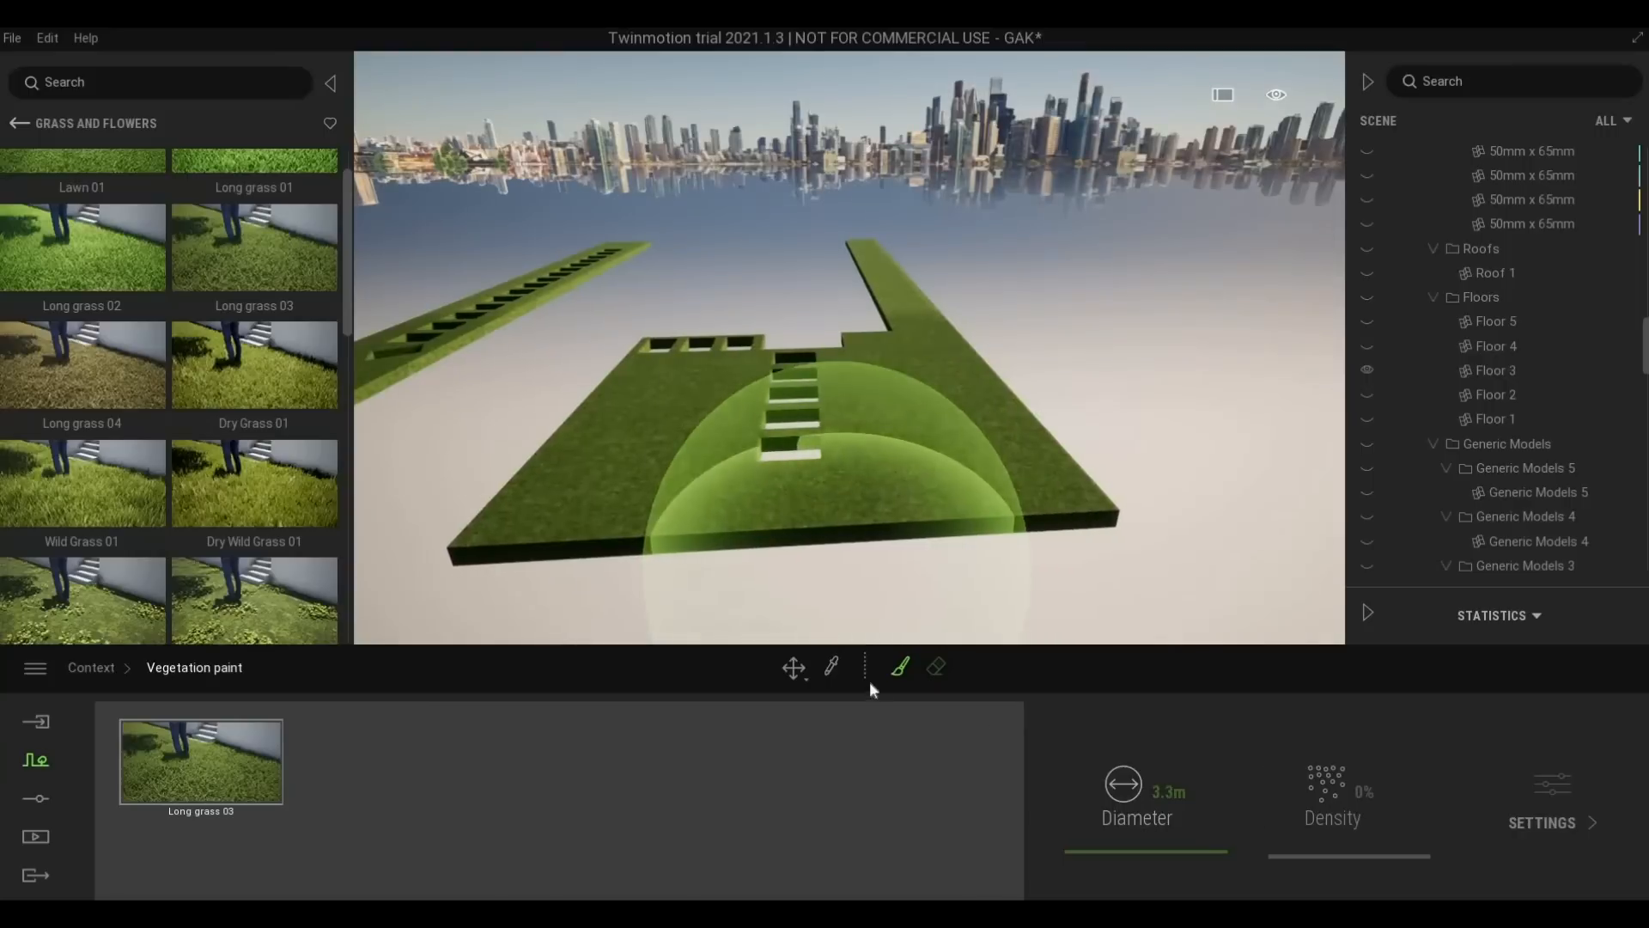
Set the density of Long grass 03 to 50% and reactivate the vegetation paint brush
click(275, 764)
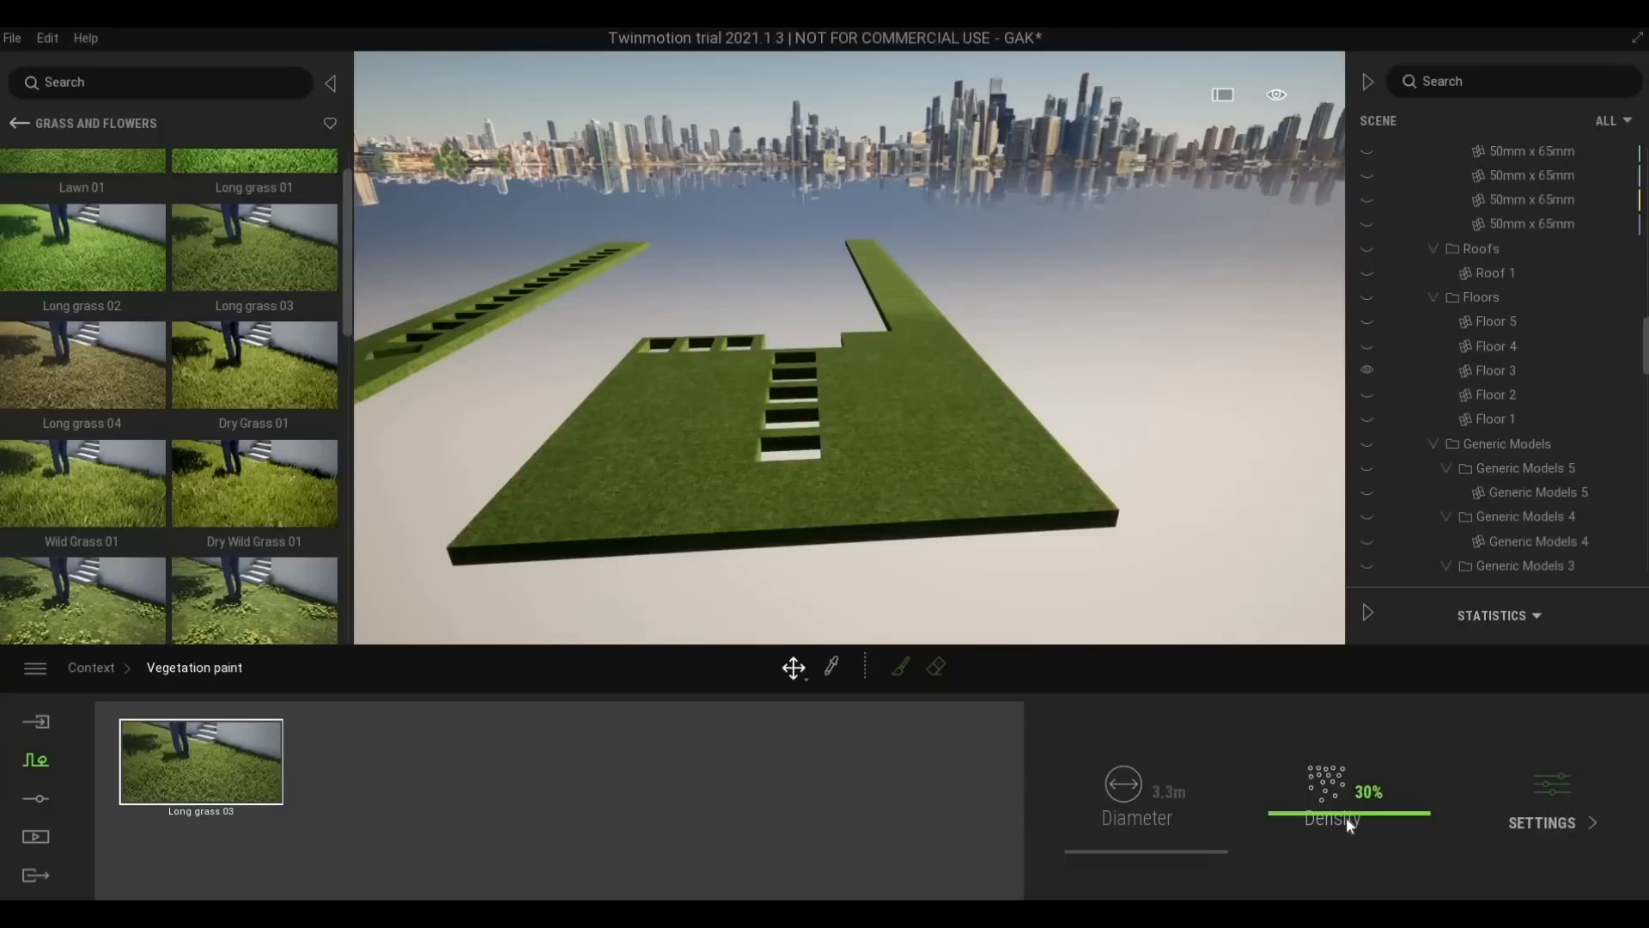
drag(1340, 800, 1344, 788)
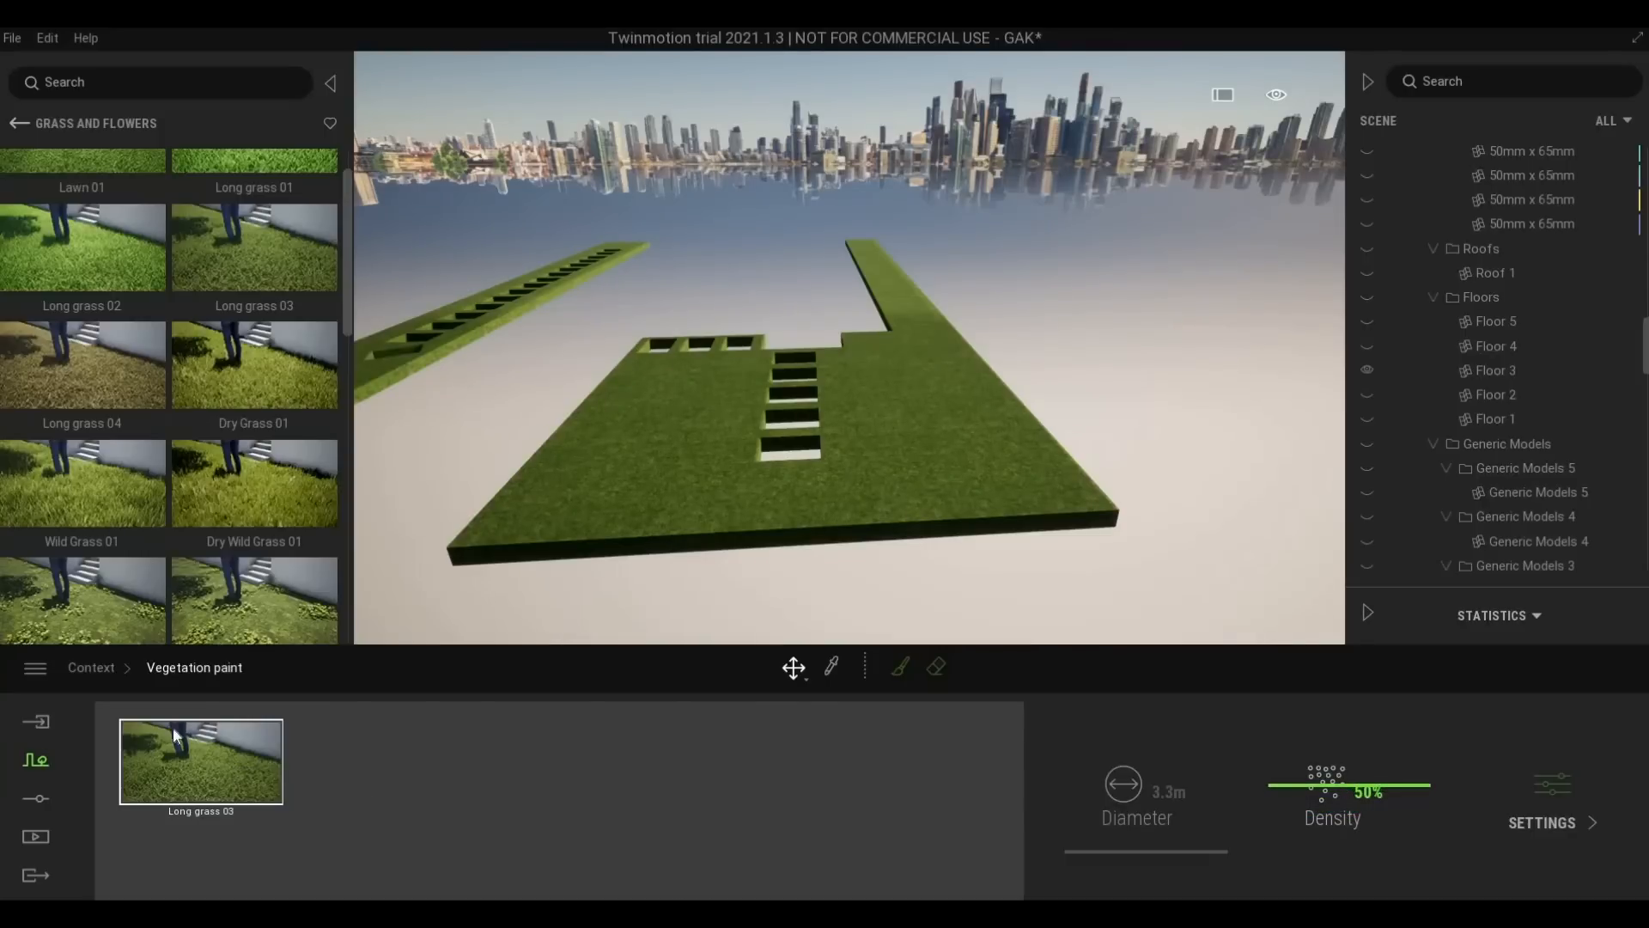
click(898, 667)
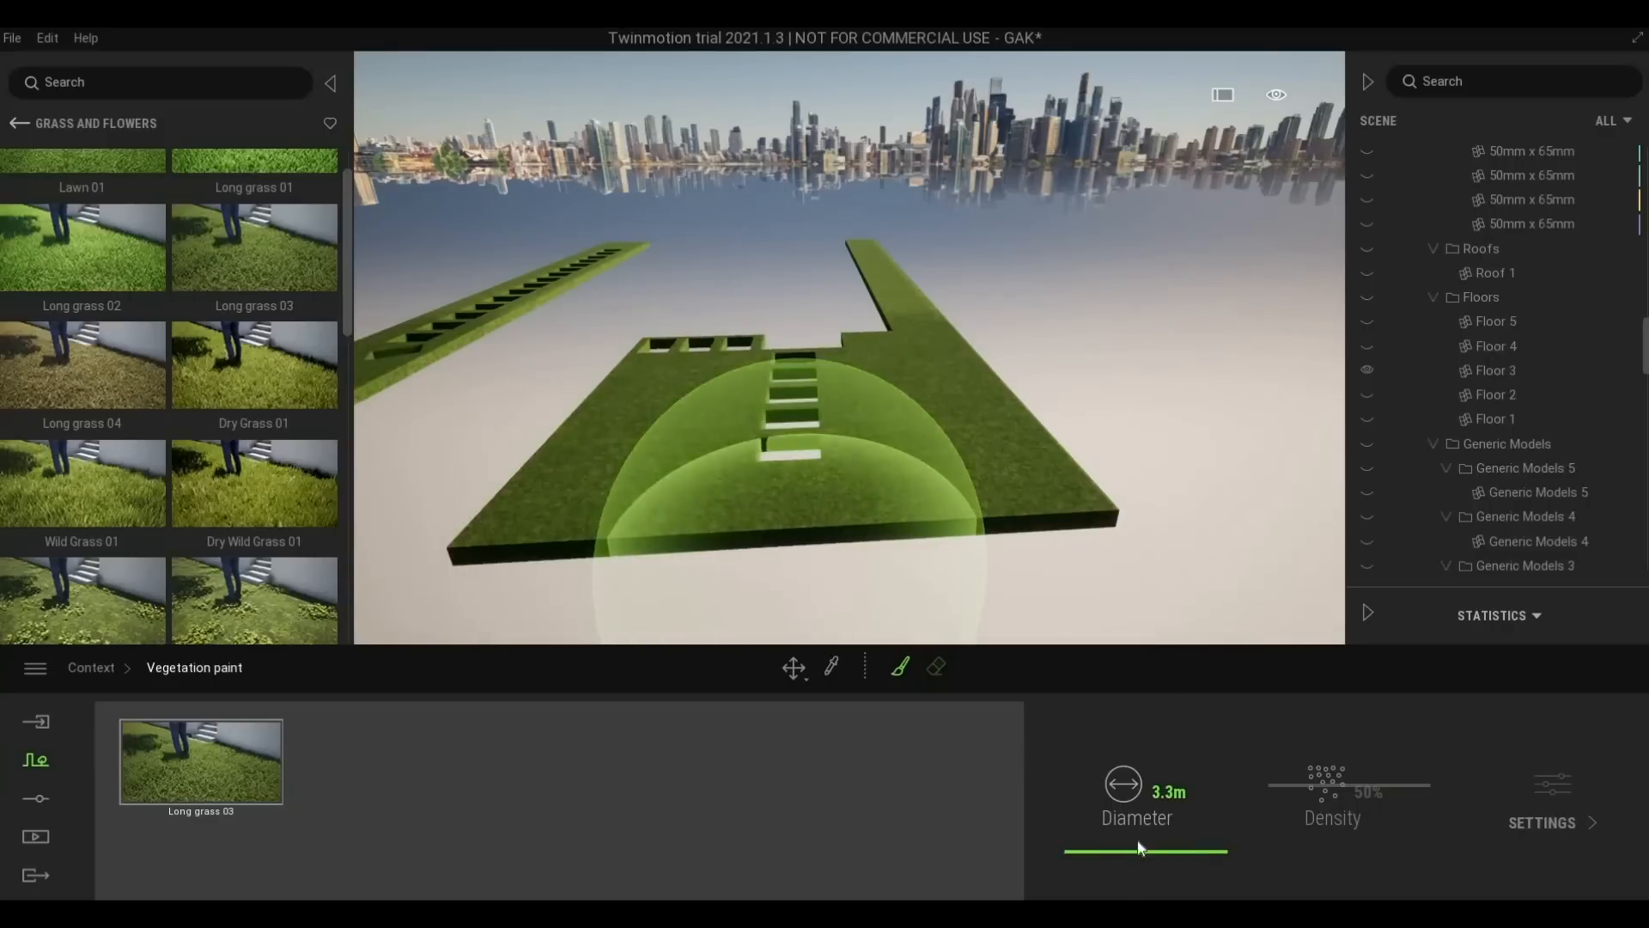
Try painting Long grass 03 on the front lawn and delete the painted vegetation
drag(604, 472, 640, 417)
scroll(641, 416, up, 3)
mouse_move(642, 417)
middle_down()
mouse_move(734, 517)
mouse_move(802, 539)
middle_up()
mouse_move(801, 536)
mouse_down()
mouse_move(721, 520)
mouse_move(844, 541)
mouse_up()
scroll(844, 541, down, 3)
middle_drag(843, 542, 808, 370)
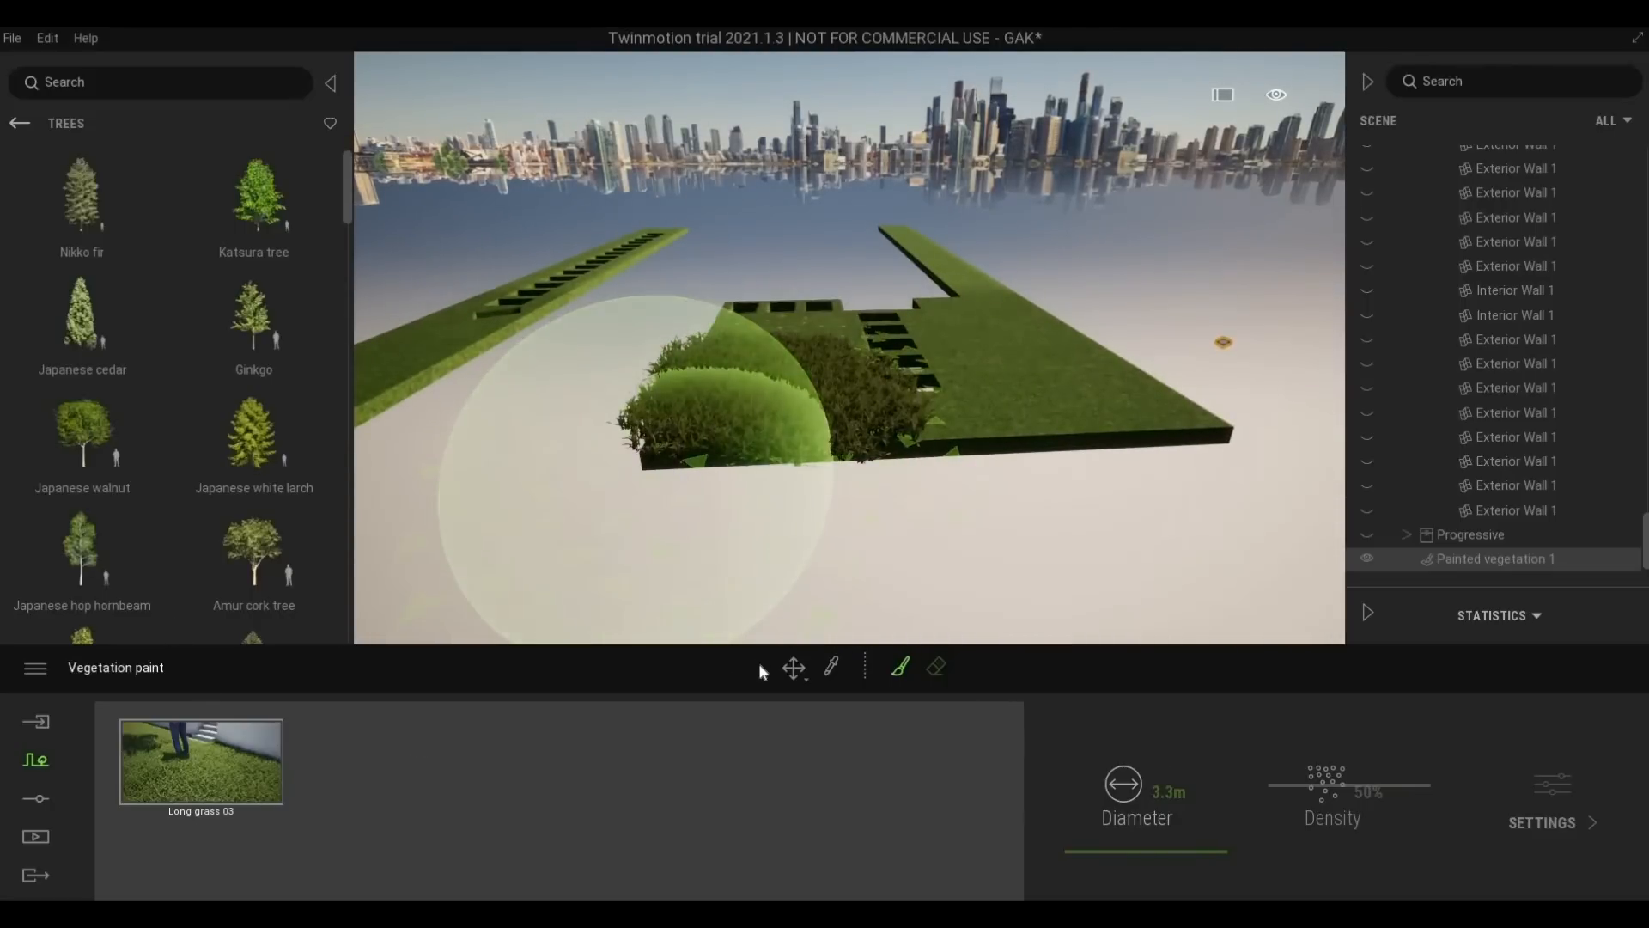
key(Delete)
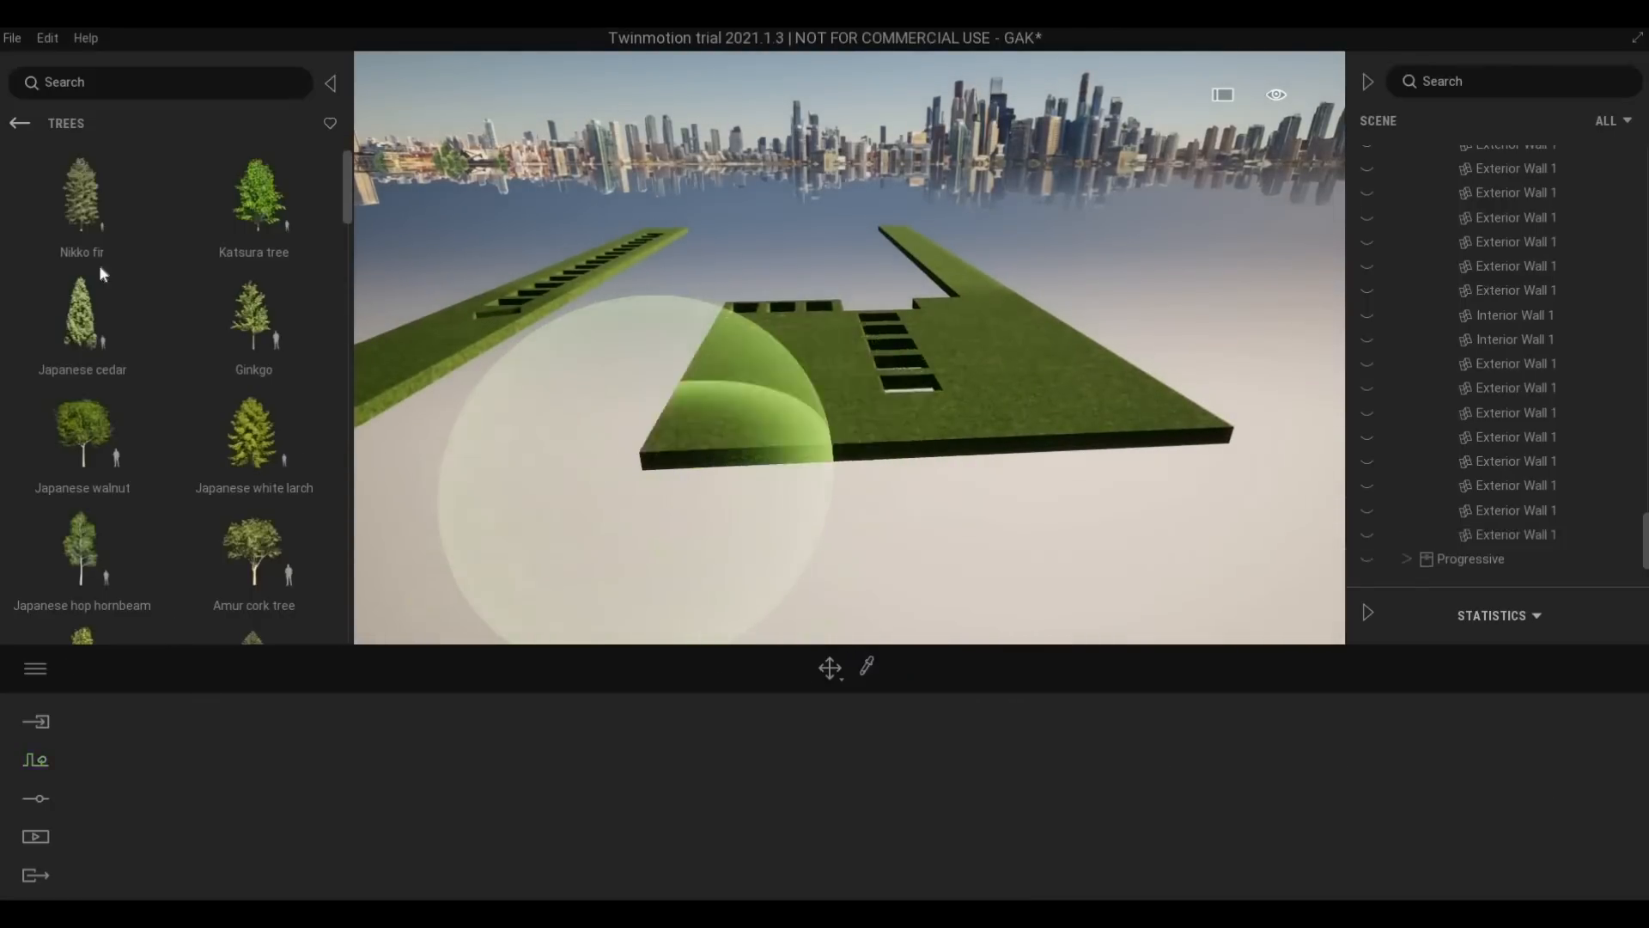
click(19, 123)
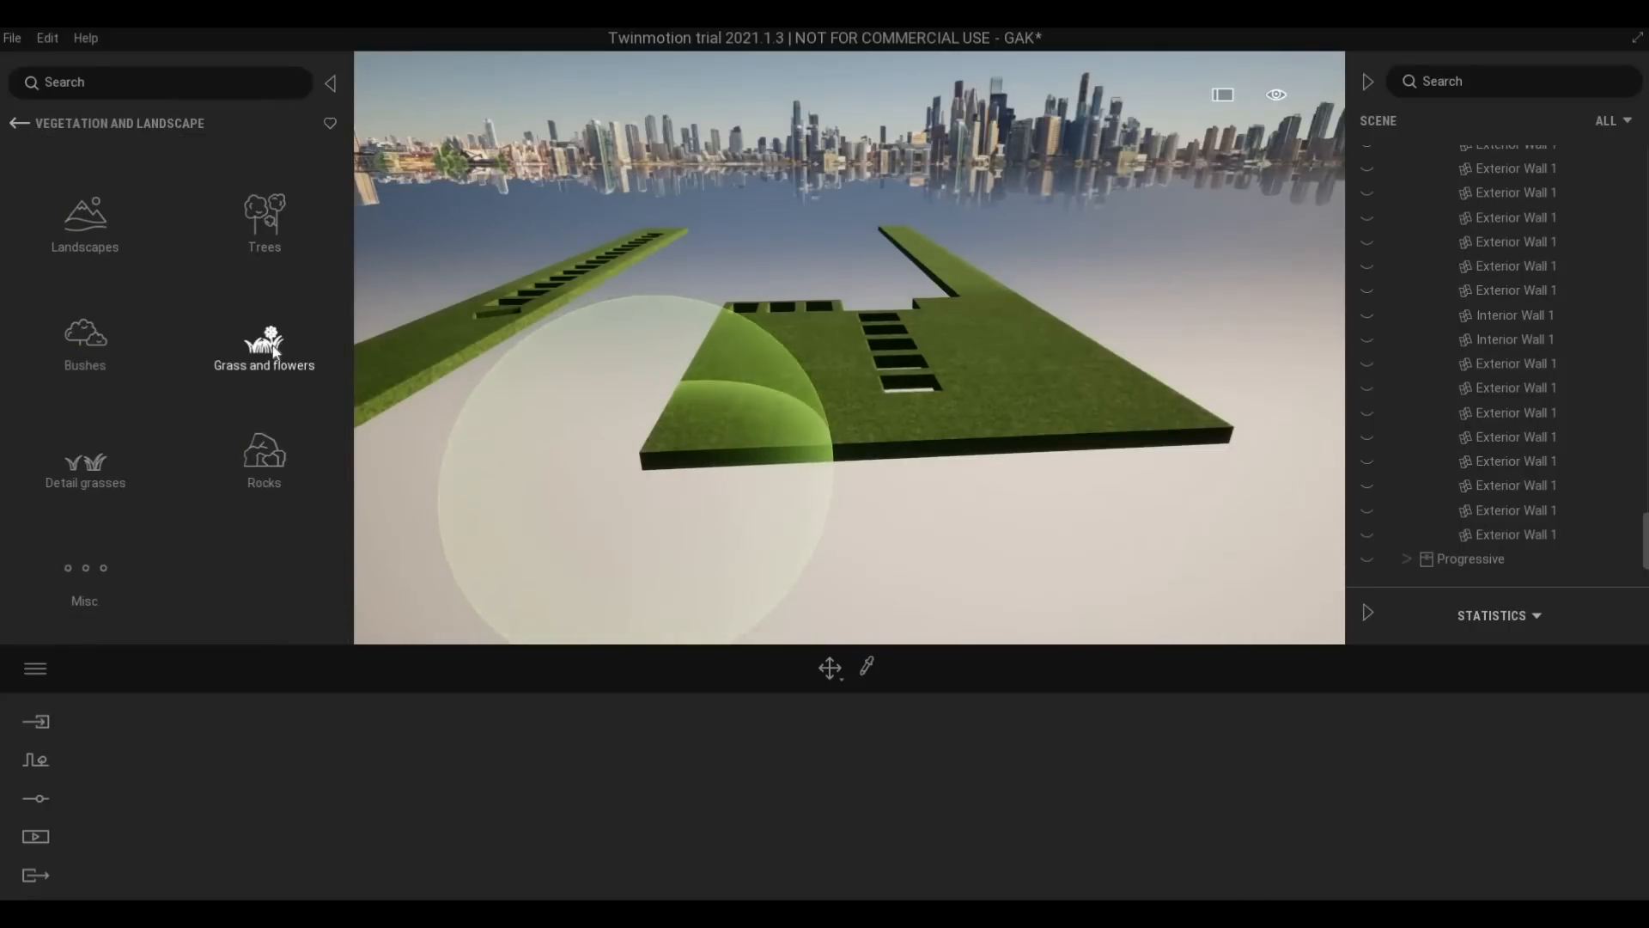
click(257, 335)
mouse_move(131, 325)
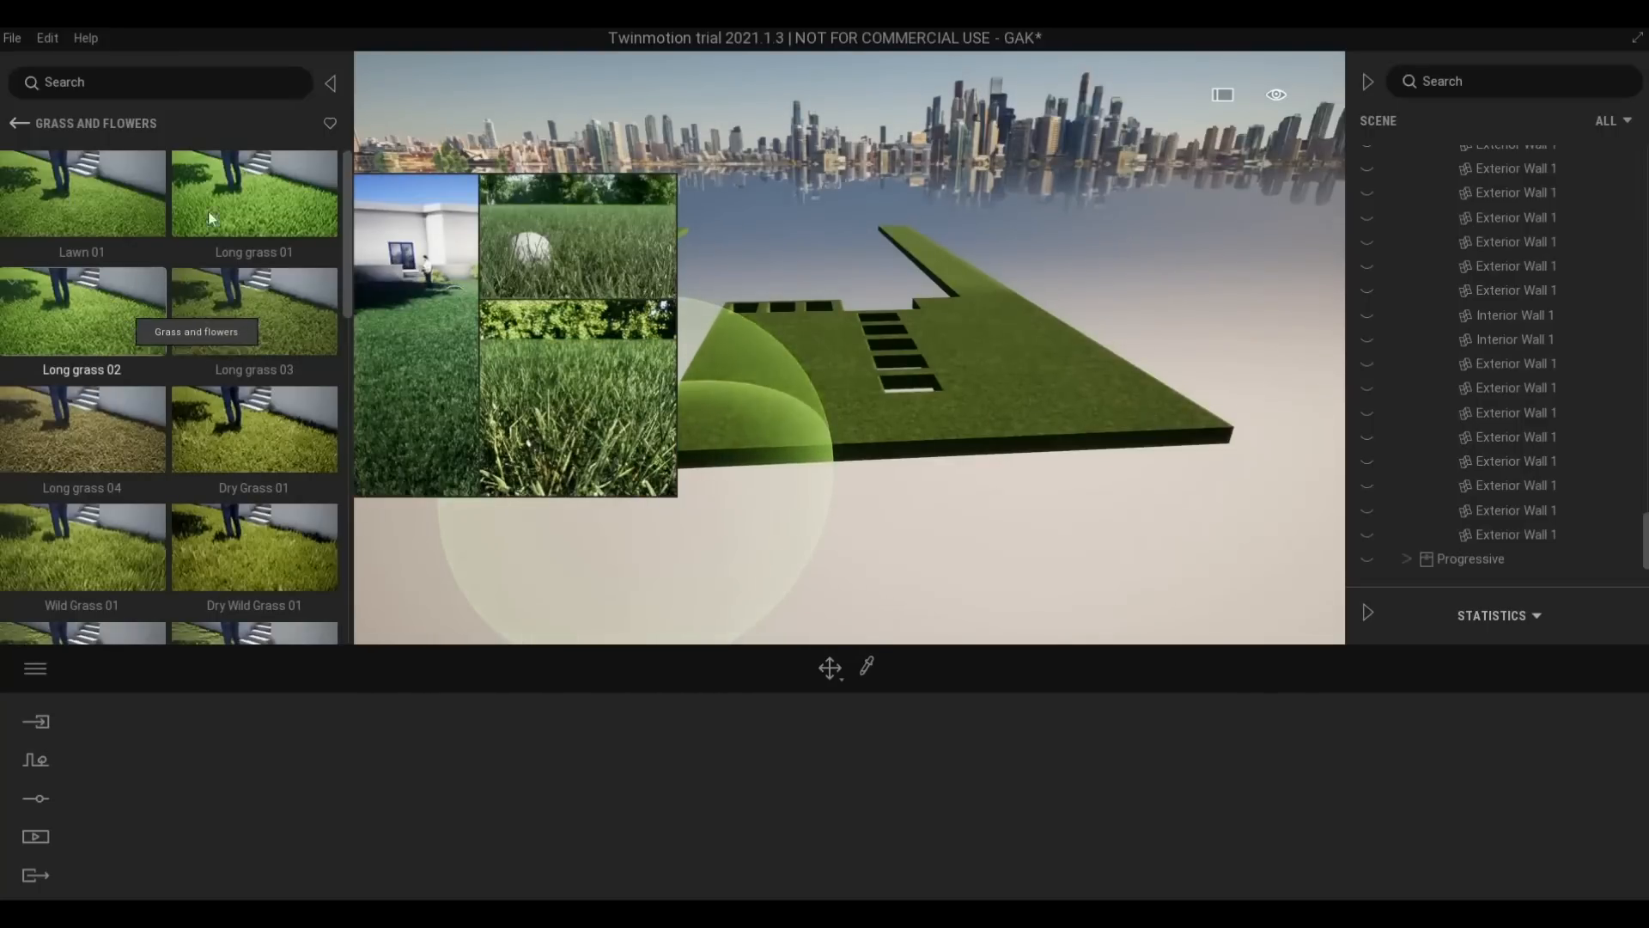
drag(224, 199, 210, 705)
scroll(204, 353, down, 5)
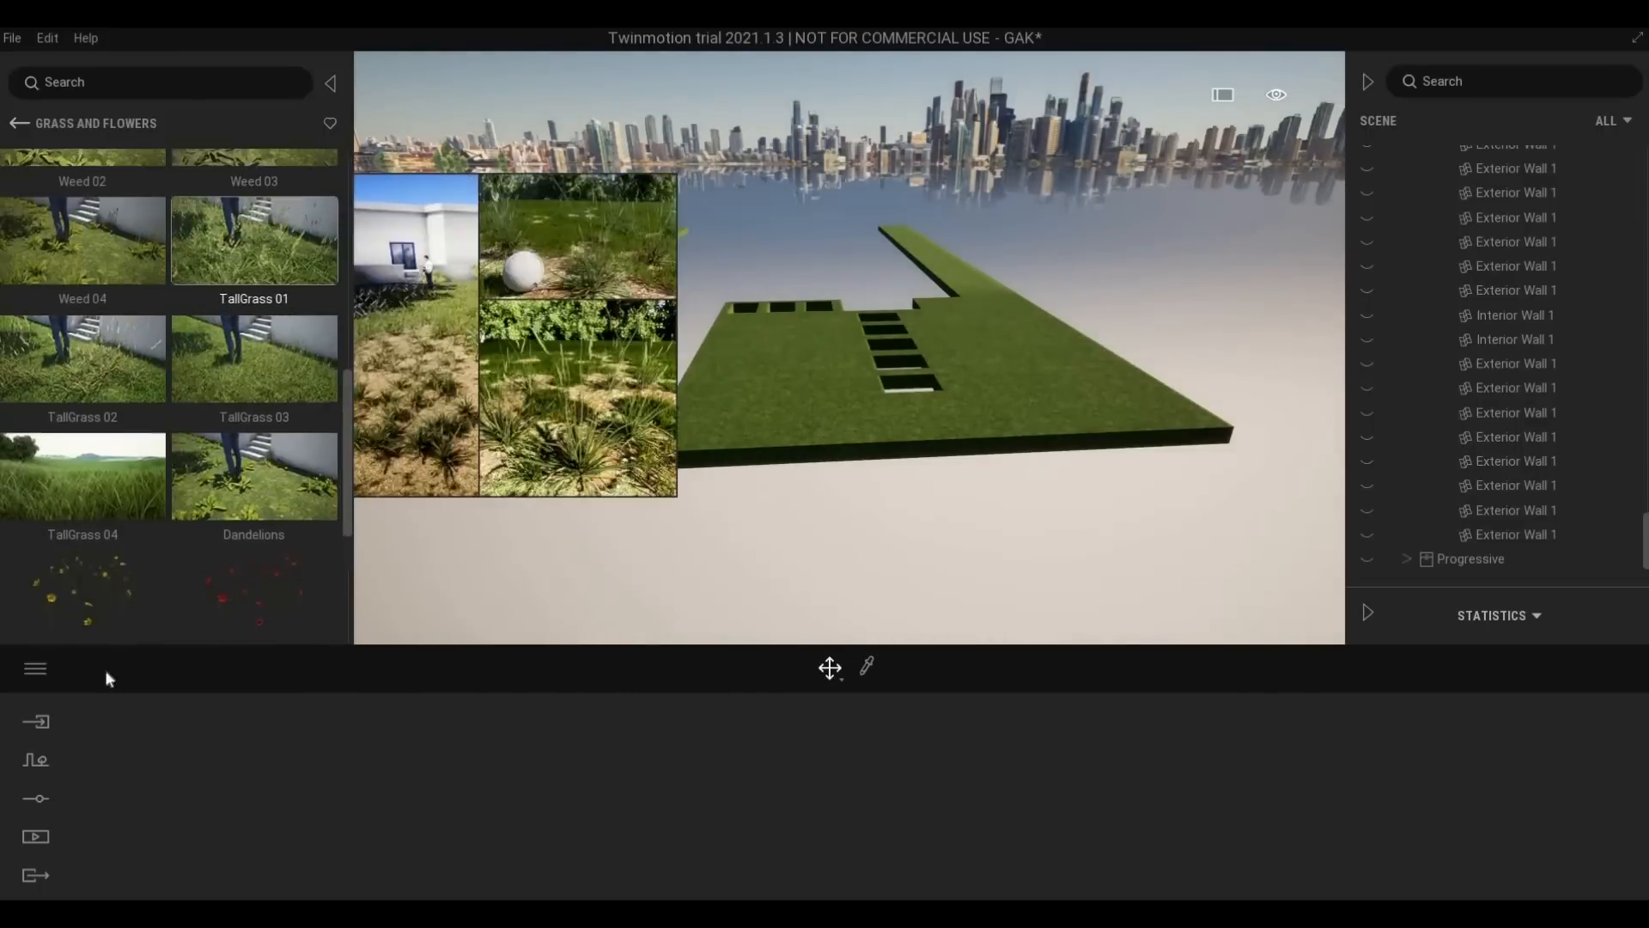
Set up vegetation painting with Long grass 01 from the grass and flowers library at 35% density and activate the brush
click(38, 760)
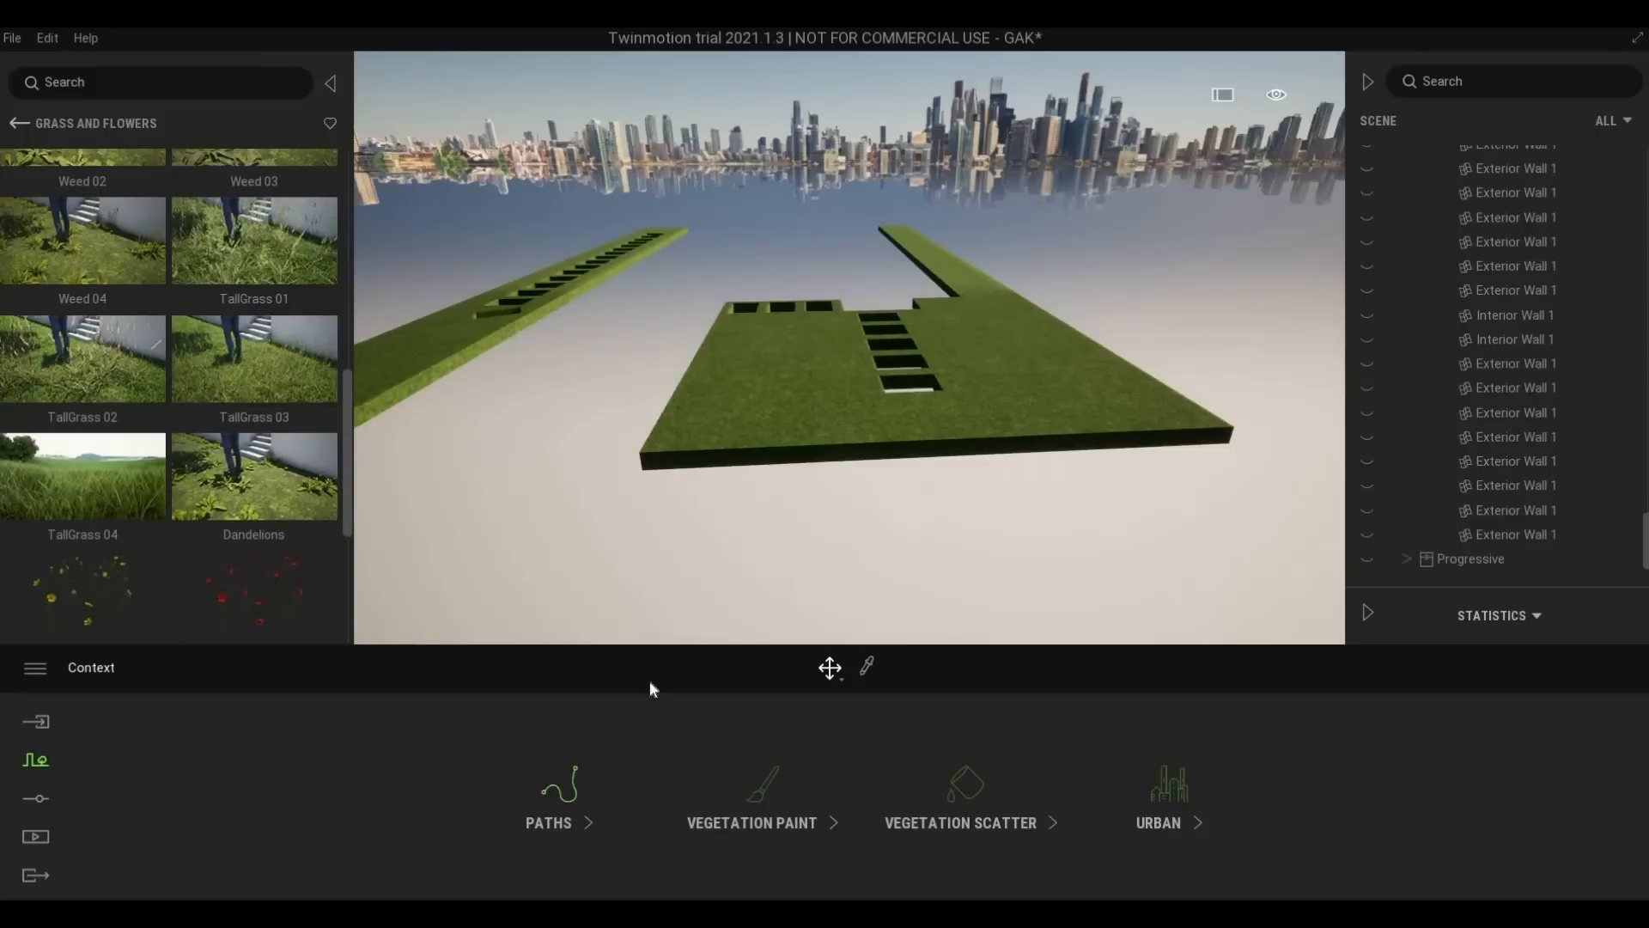
click(752, 799)
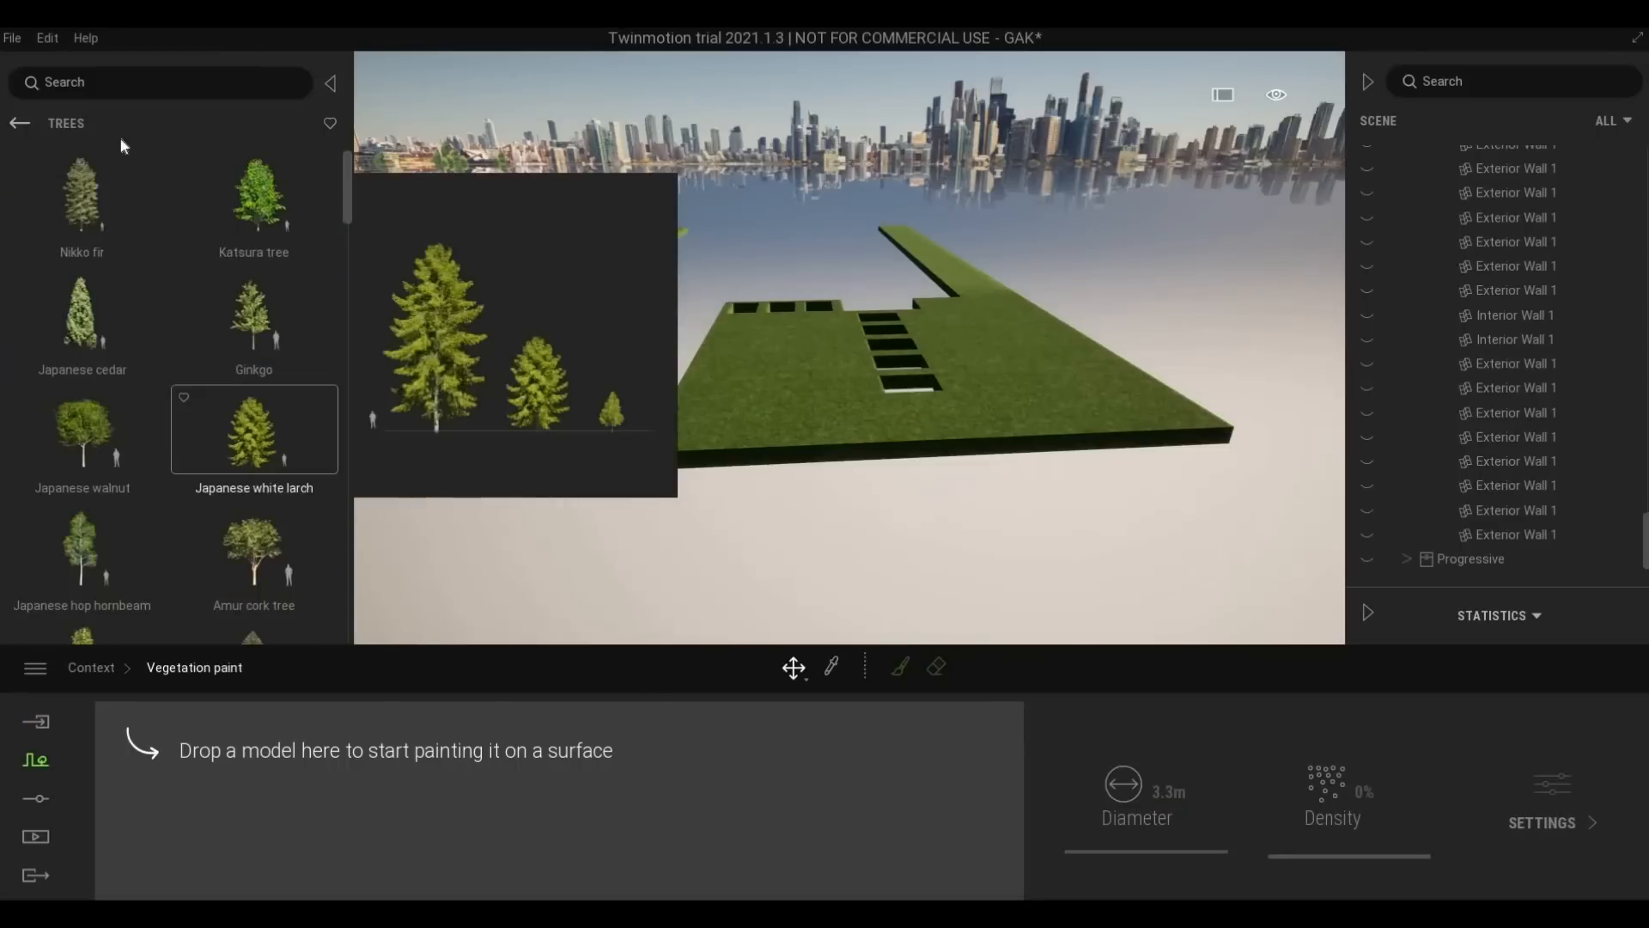
click(19, 123)
click(258, 344)
mouse_move(268, 207)
mouse_down()
mouse_move(178, 730)
mouse_move(199, 811)
mouse_move(221, 803)
mouse_up()
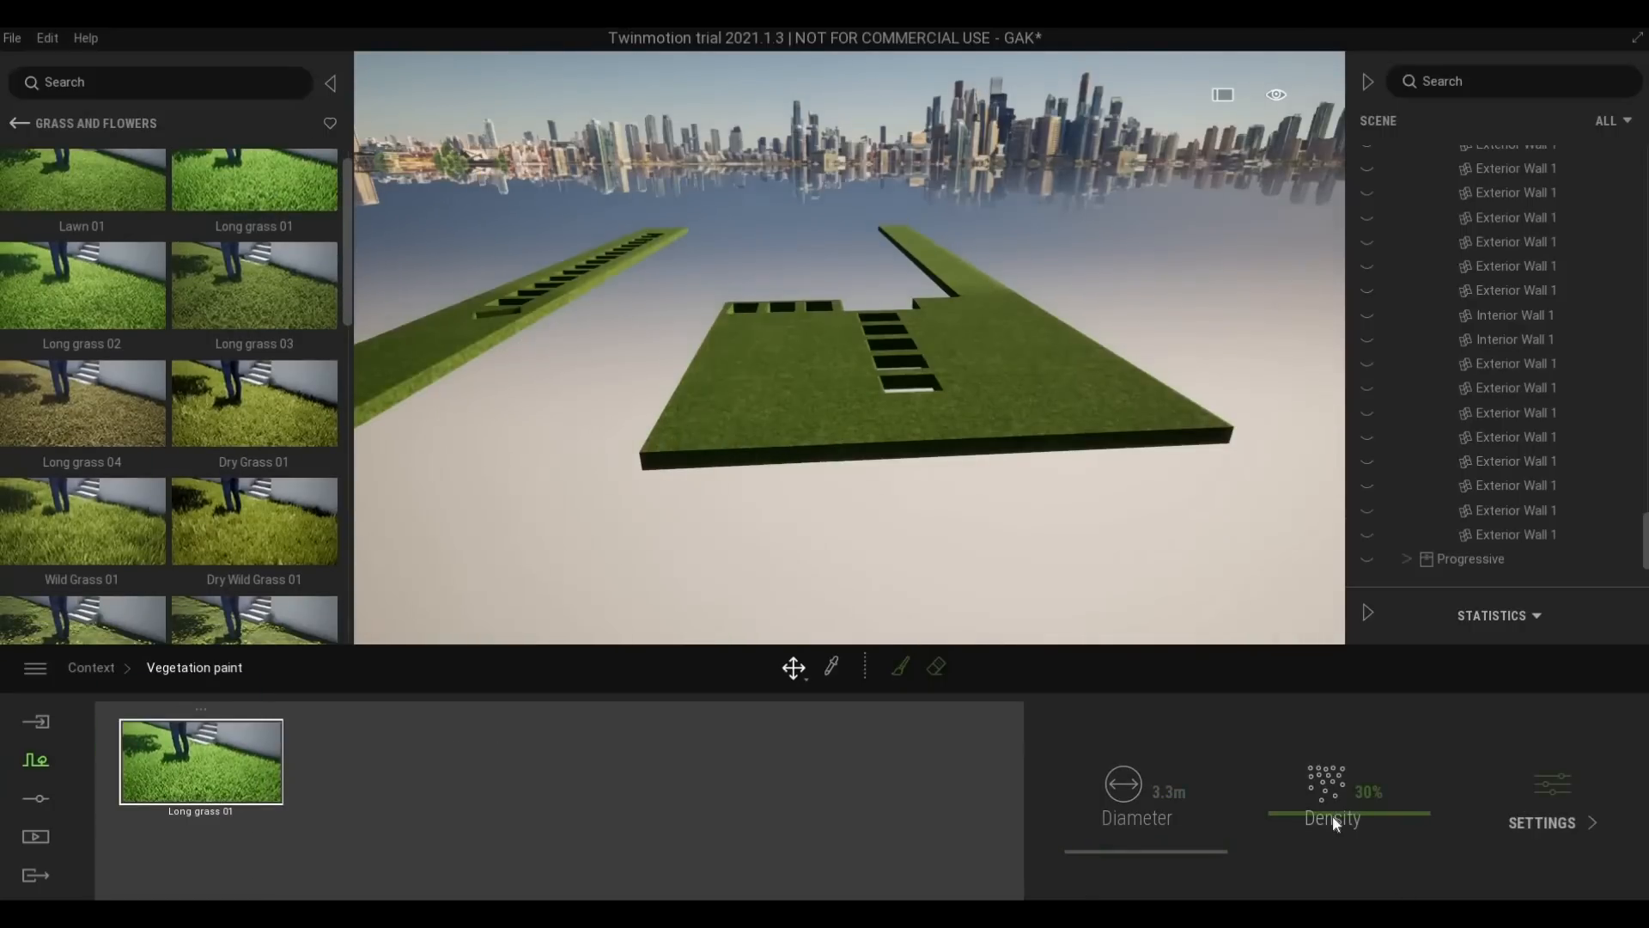
mouse_move(1332, 803)
mouse_down()
mouse_move(1328, 816)
mouse_move(1342, 809)
mouse_up()
click(899, 667)
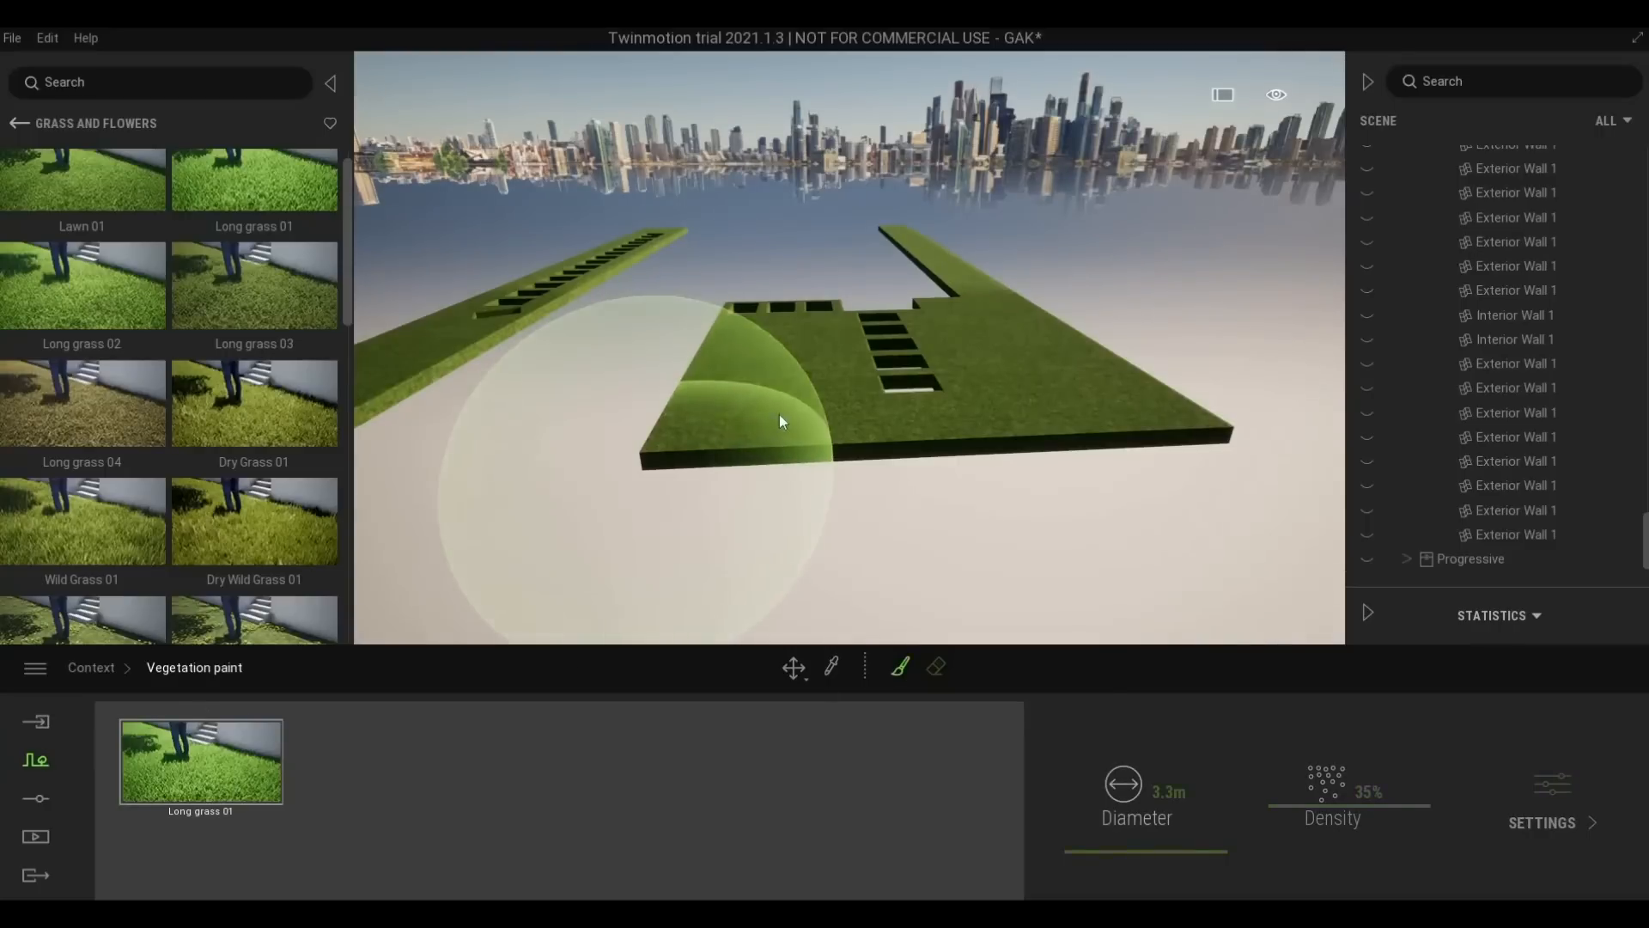
Paint Long grass 01 across the front lawn on both sides of the stepping-stone openings
scroll(741, 438, up, 3)
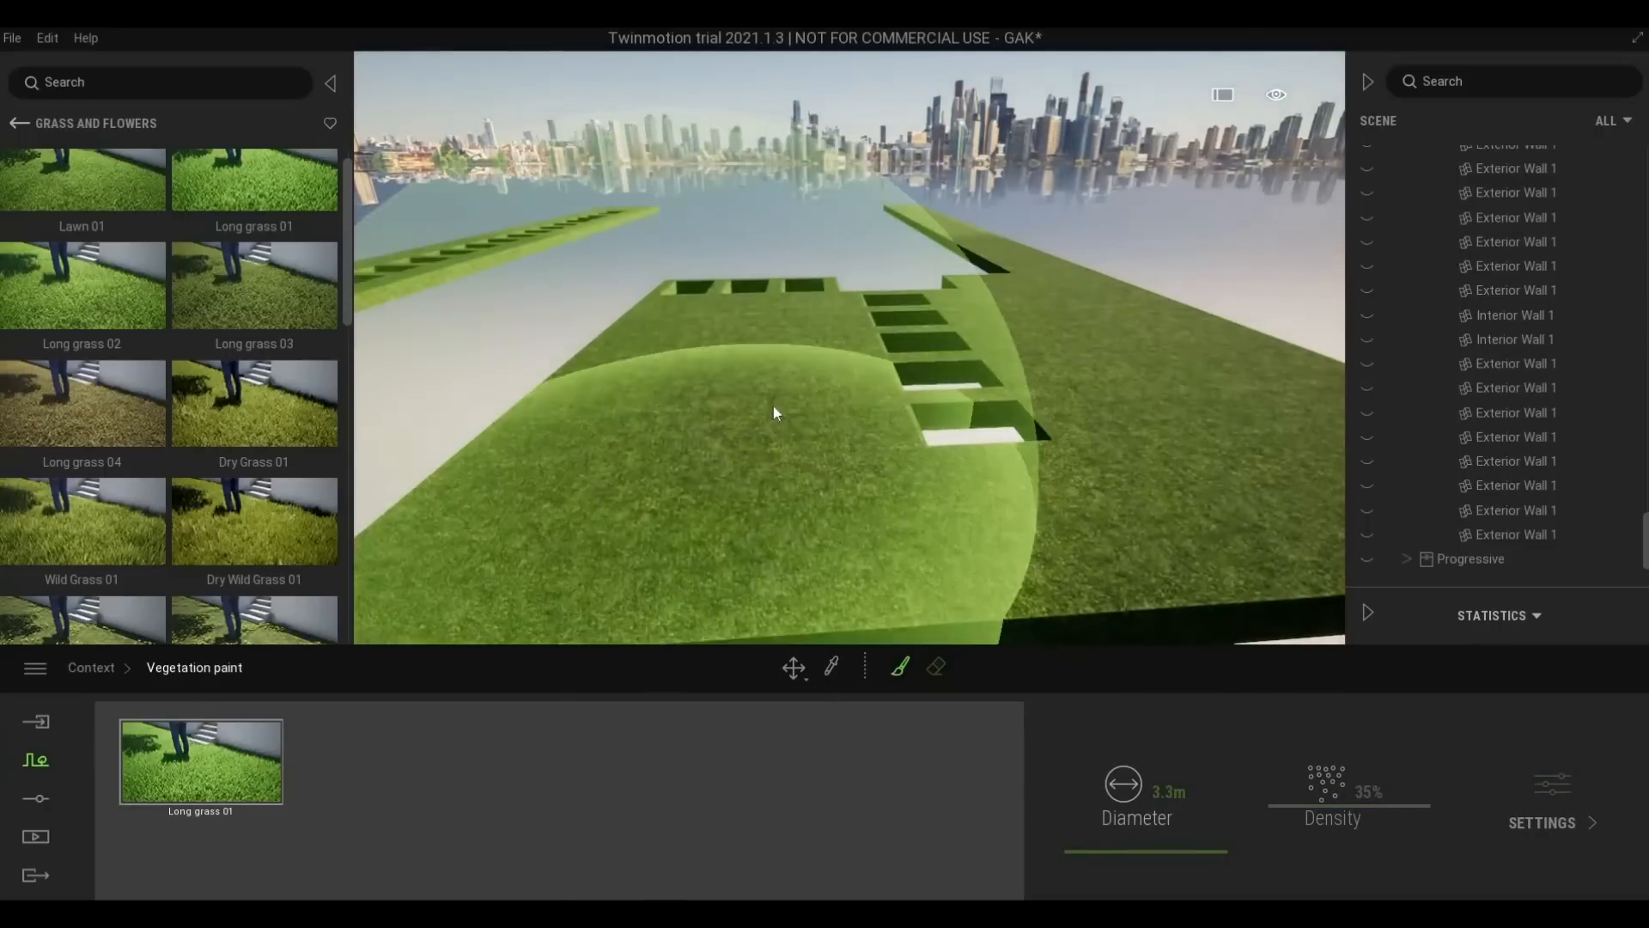
drag(773, 407, 842, 446)
scroll(842, 445, down, 5)
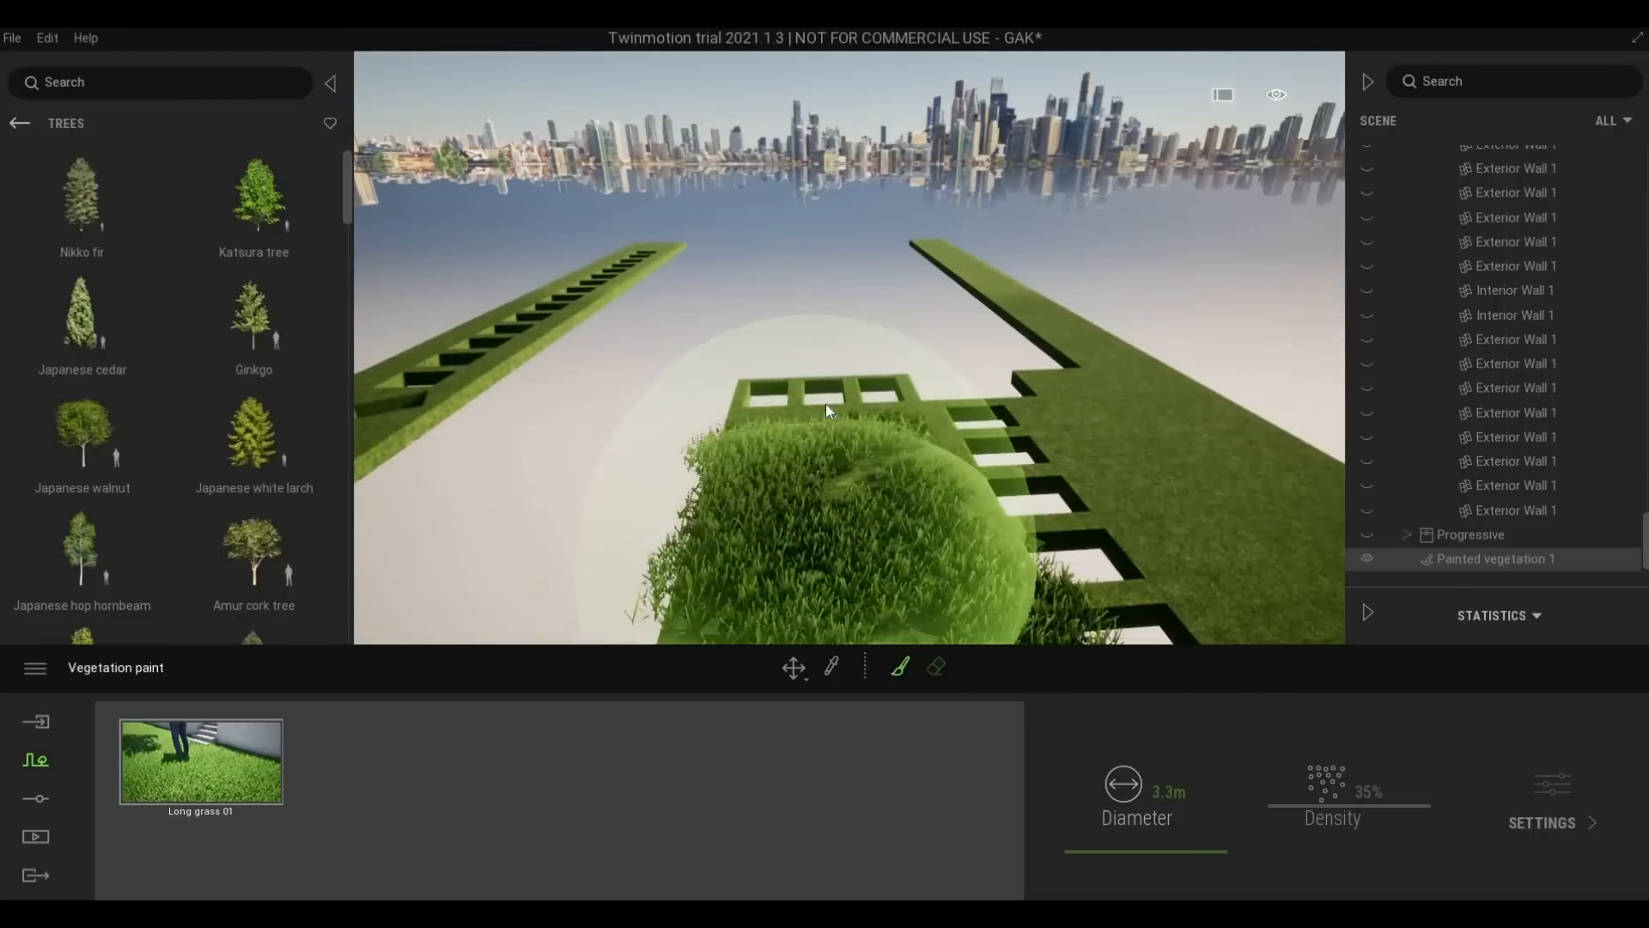
key(d)
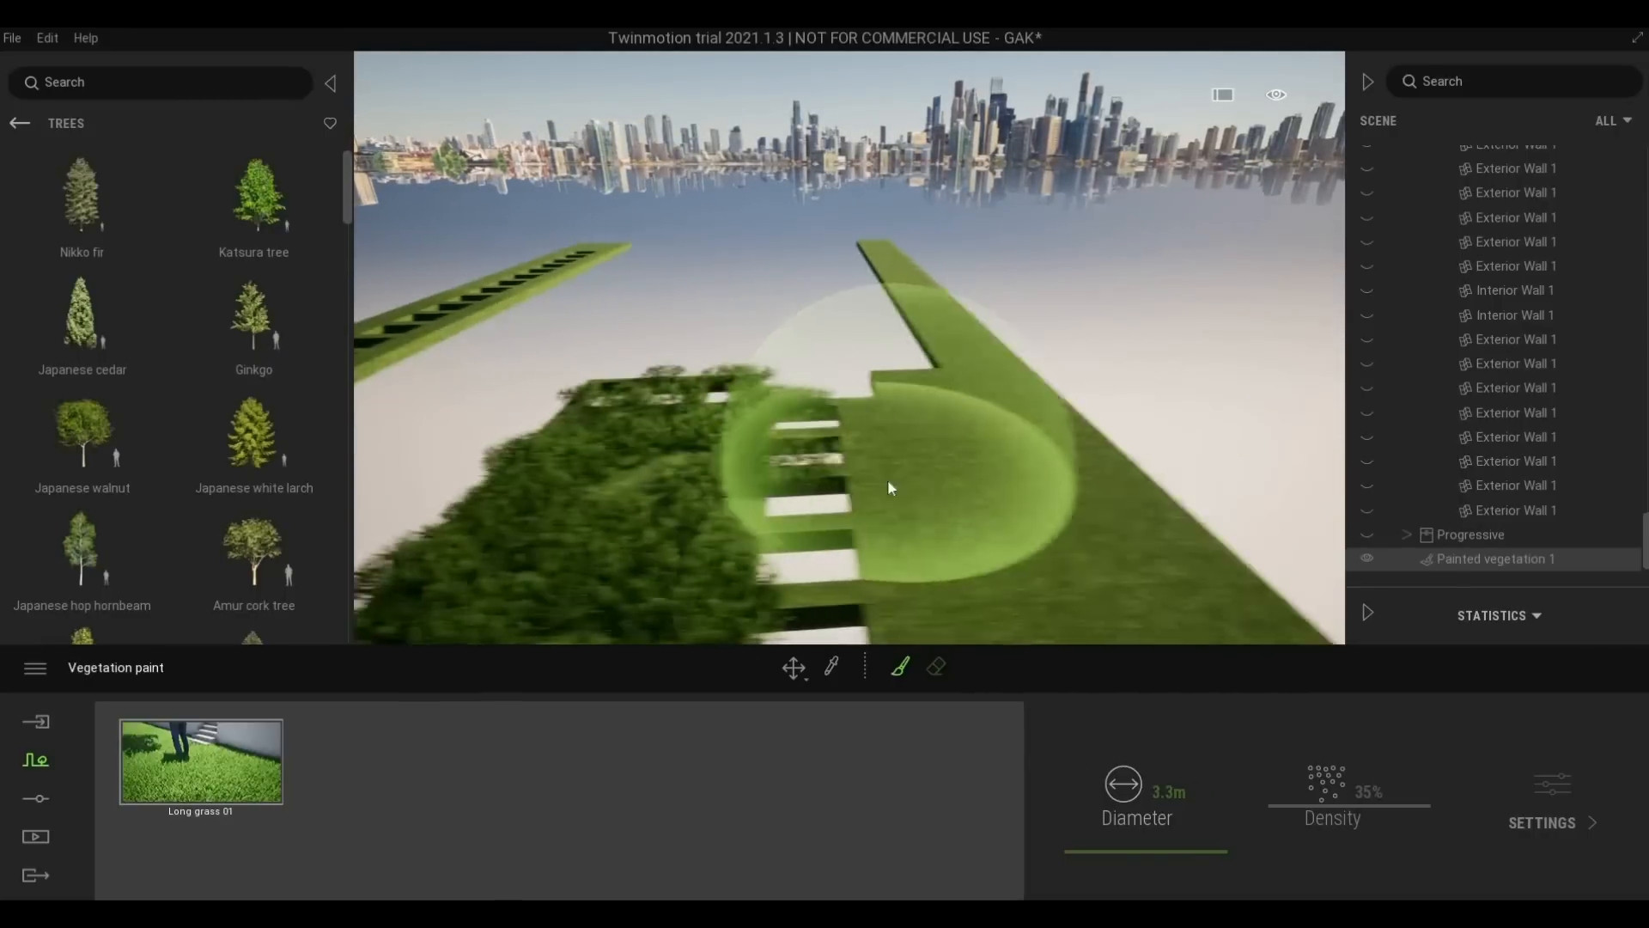
mouse_move(888, 481)
mouse_down()
mouse_move(923, 490)
mouse_move(808, 522)
mouse_move(976, 550)
mouse_move(997, 463)
mouse_move(626, 502)
mouse_move(645, 472)
mouse_move(884, 466)
mouse_move(695, 501)
mouse_move(905, 524)
mouse_move(869, 527)
mouse_move(909, 458)
mouse_move(956, 477)
mouse_up()
scroll(922, 485, down, 3)
key(a)
key(a)
key(d)
scroll(936, 406, up, 4)
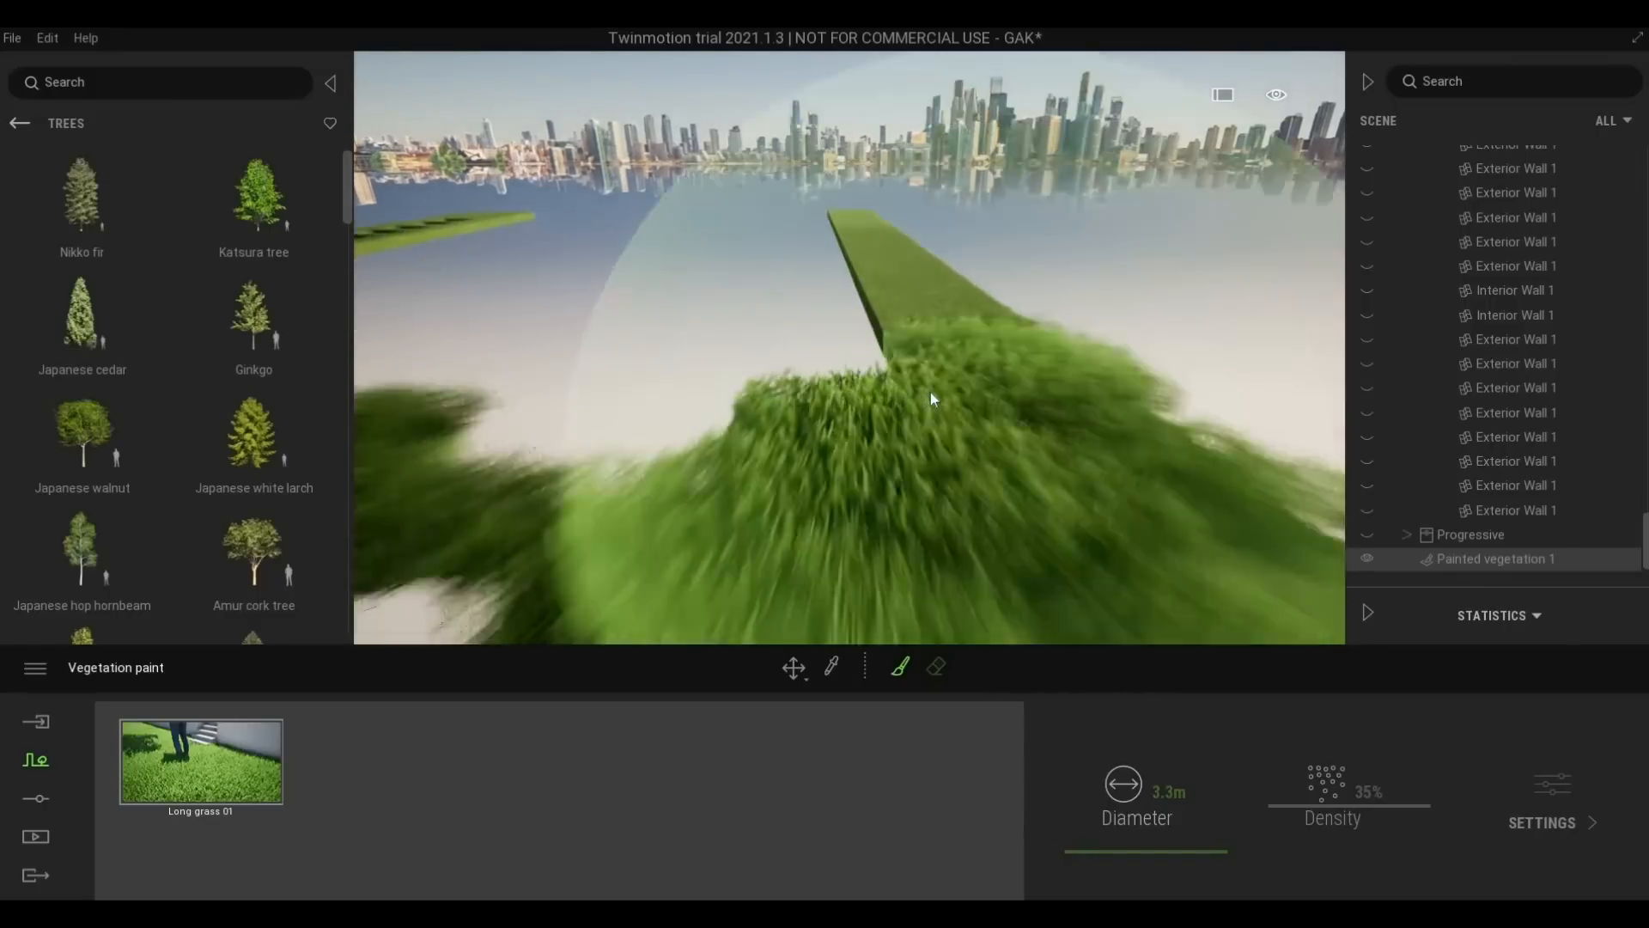
scroll(920, 502, down, 4)
Paint Long grass 01 along the narrow strip extending from the front lawn and the separate strip with the row of rectangular openings
shift+middle_drag(915, 503, 686, 506)
mouse_move(605, 546)
mouse_down()
mouse_move(850, 375)
mouse_move(843, 359)
mouse_move(821, 385)
mouse_up()
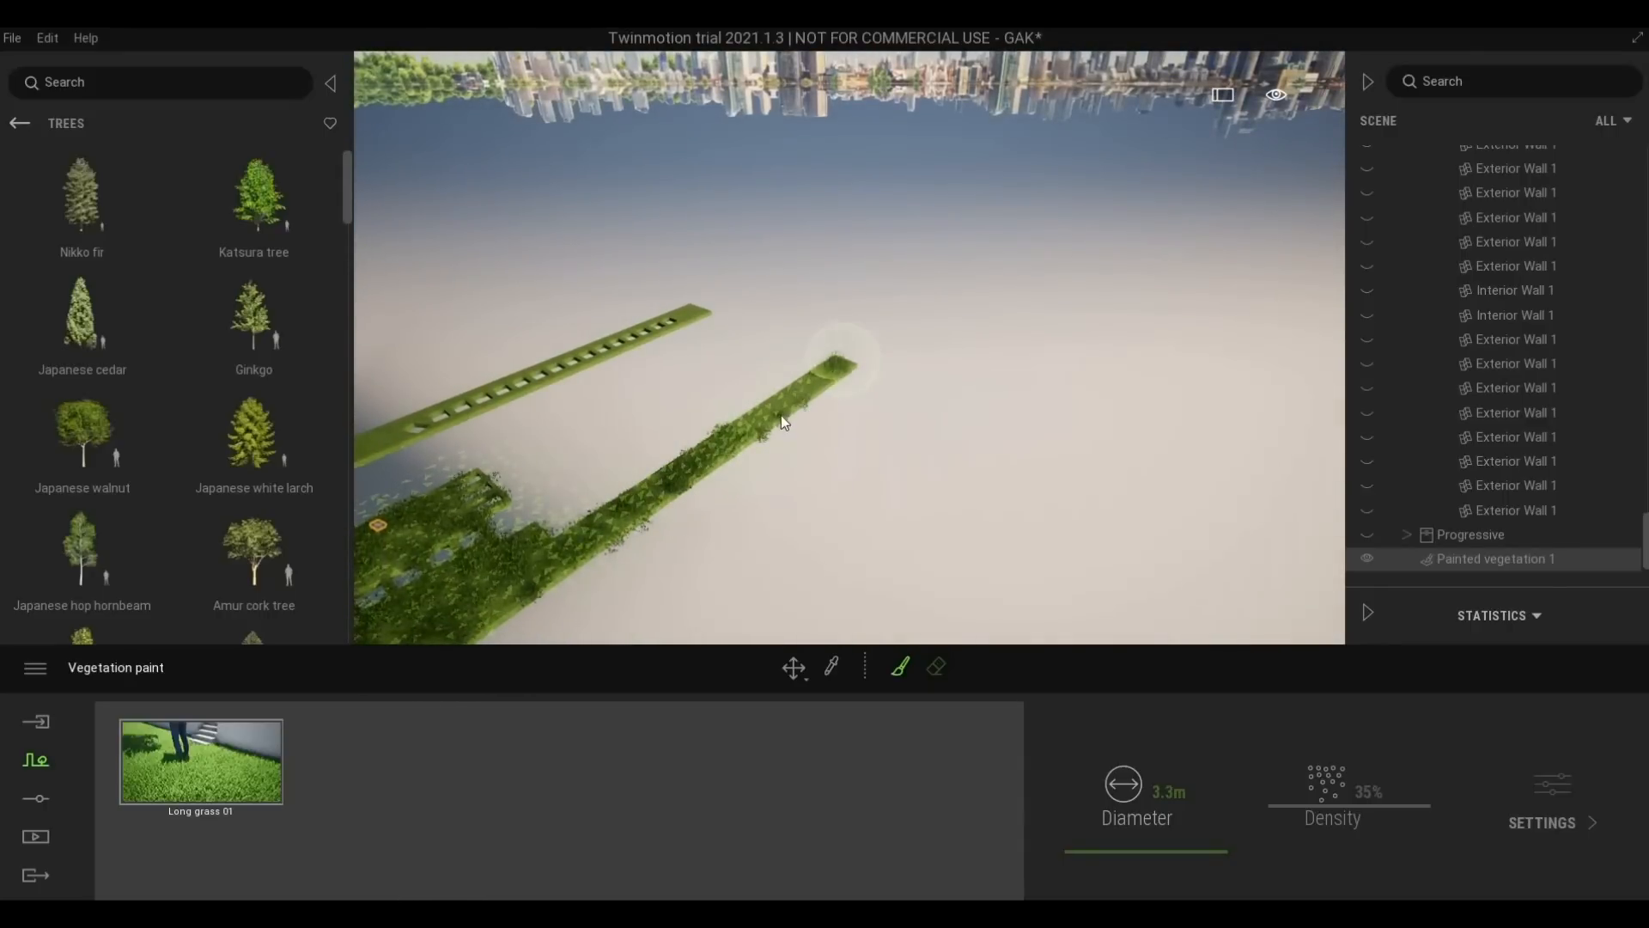
key(a)
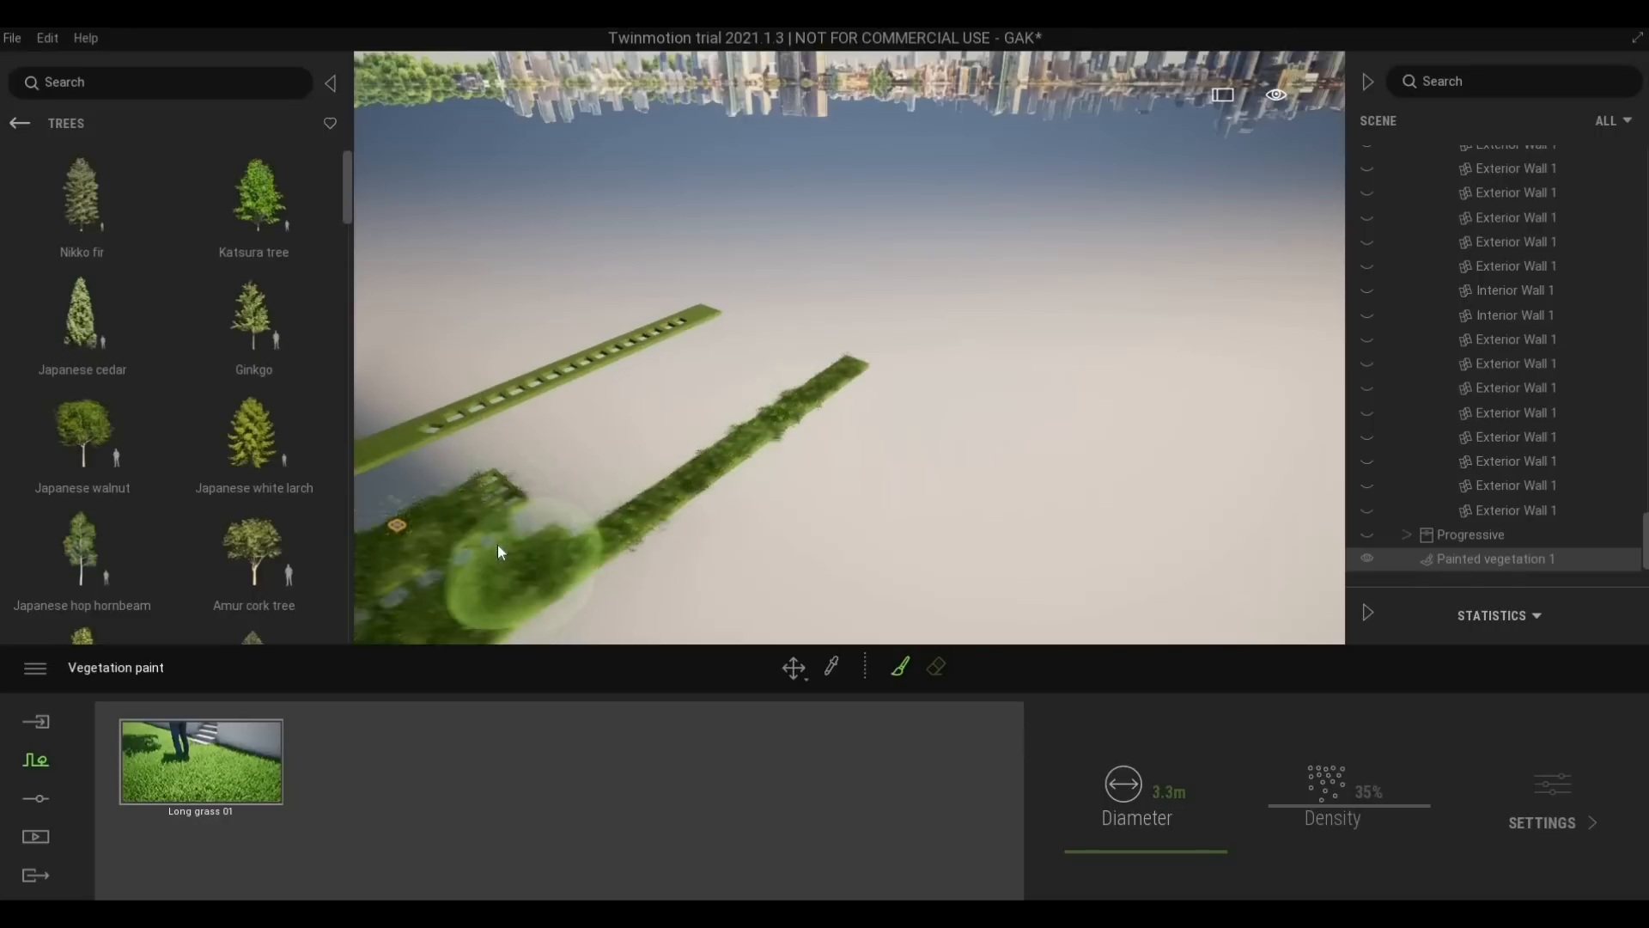
mouse_move(524, 485)
mouse_down()
mouse_move(852, 298)
mouse_move(817, 342)
mouse_move(852, 310)
mouse_move(540, 472)
mouse_move(756, 400)
mouse_up()
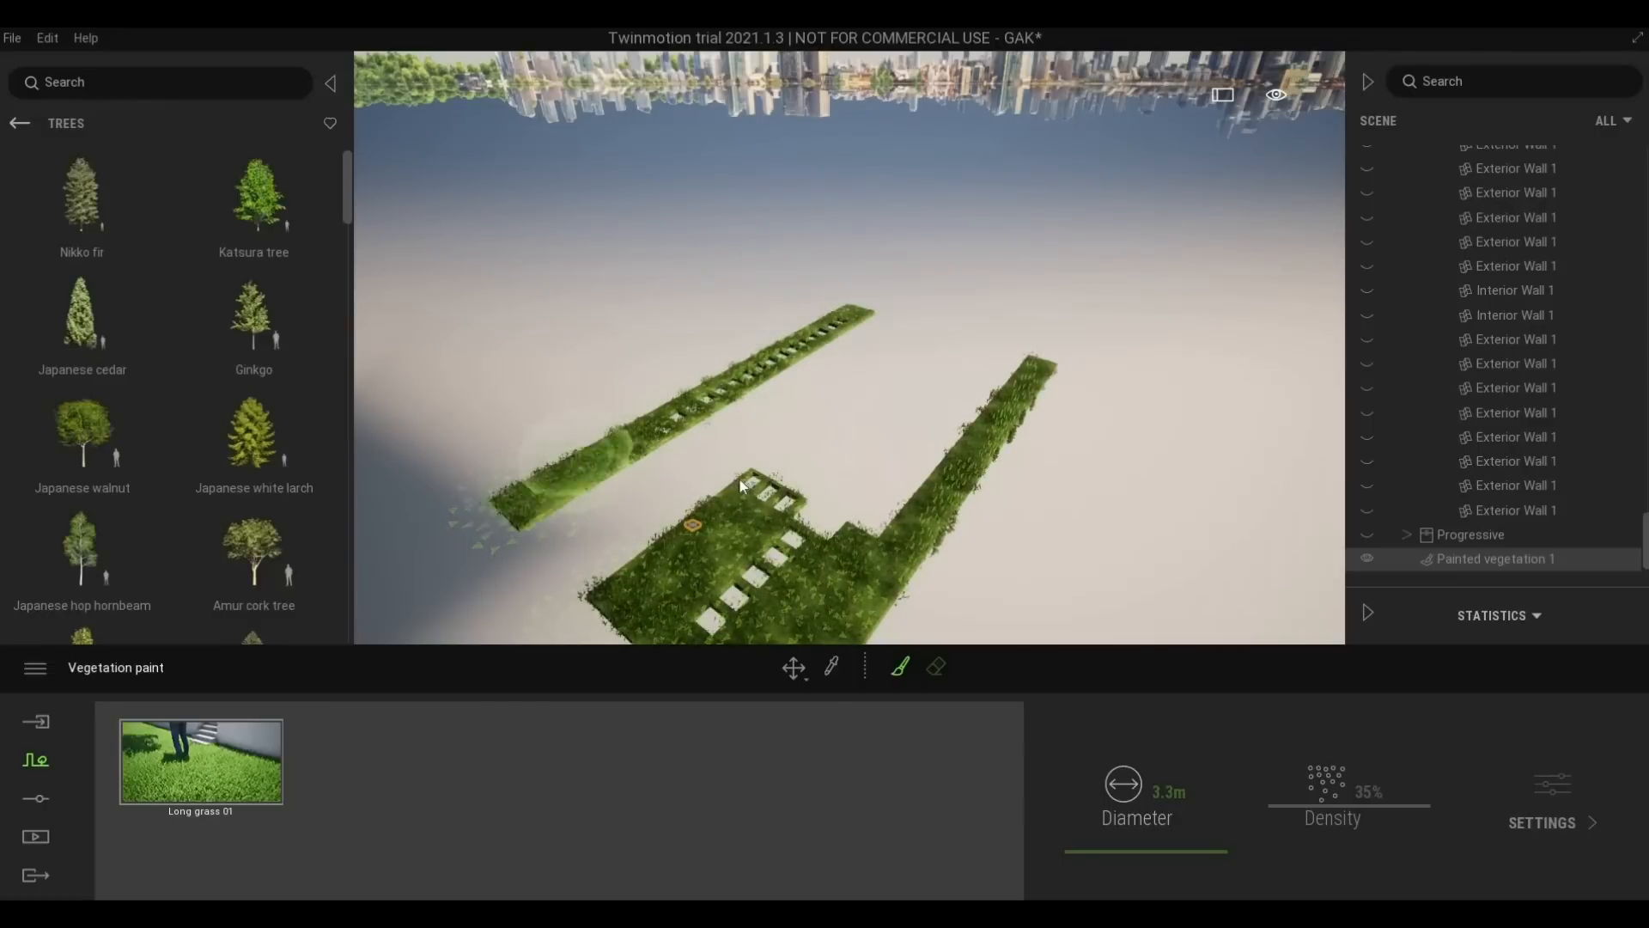
mouse_move(662, 588)
mouse_down()
mouse_move(786, 574)
mouse_move(812, 524)
mouse_move(771, 465)
mouse_move(806, 479)
mouse_move(780, 455)
mouse_move(863, 564)
mouse_move(889, 524)
mouse_move(742, 640)
mouse_move(688, 547)
mouse_move(873, 537)
mouse_move(957, 426)
mouse_move(741, 472)
mouse_move(678, 394)
mouse_move(569, 473)
mouse_up()
scroll(742, 640, down, 1)
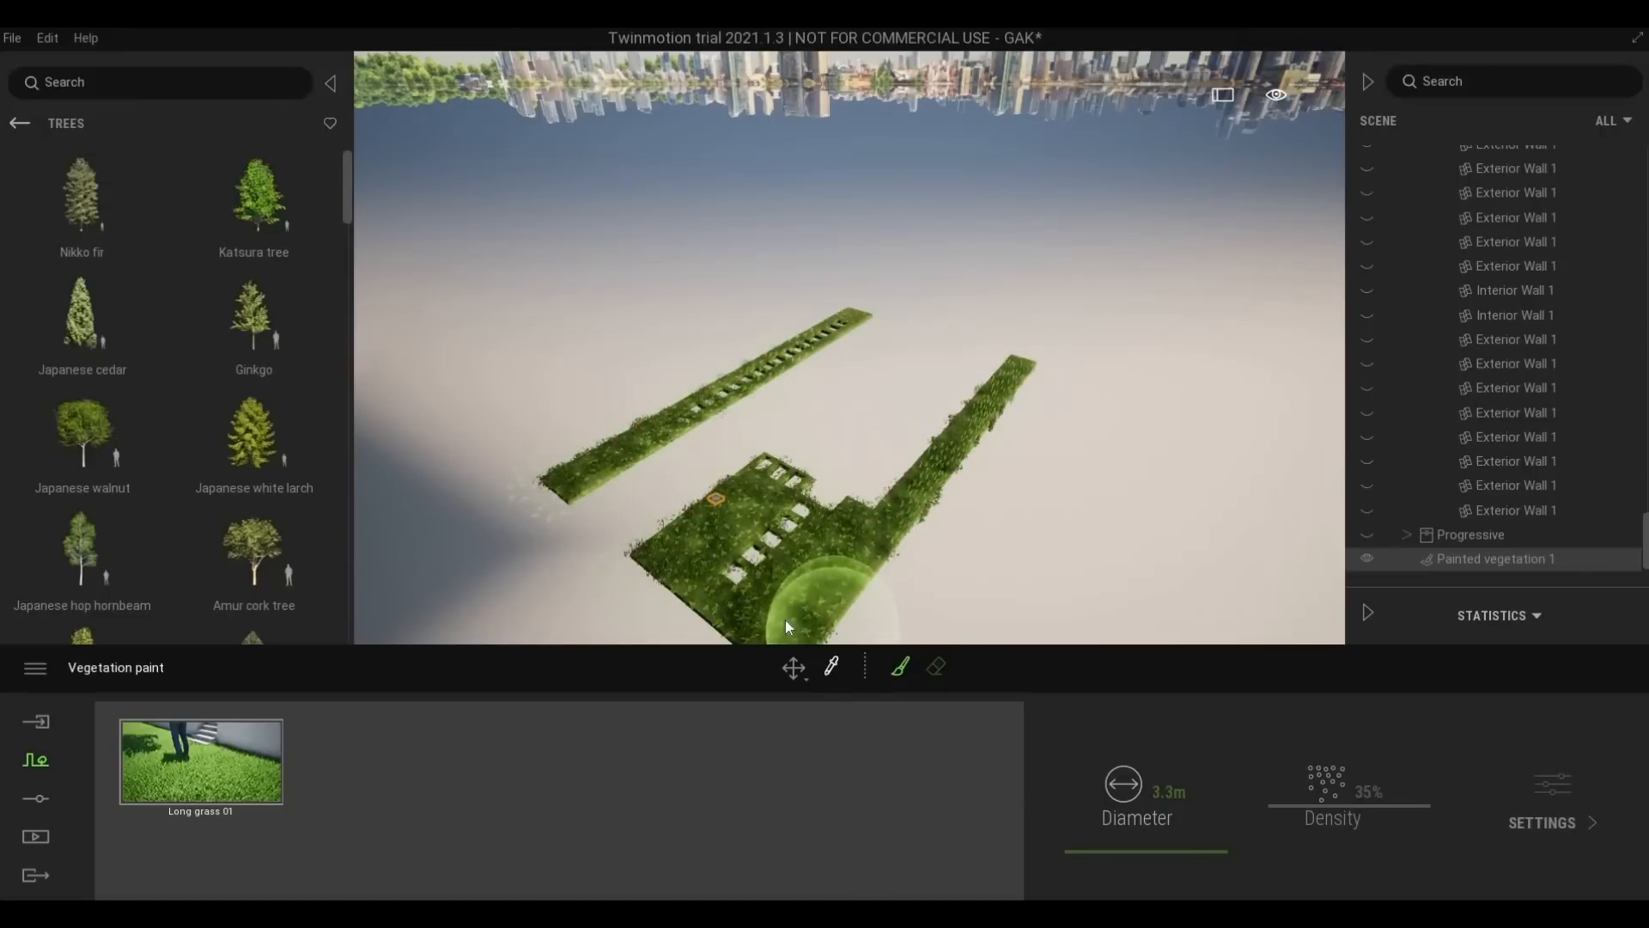
Examine the painted grass coverage on the front lawn and both side strips for gaps and overhanging edges
middle_drag(785, 620, 850, 369)
key(e)
key(s)
key(w)
mouse_move(850, 369)
shift+mouse_down()
mouse_move(955, 409)
mouse_move(919, 420)
shift+mouse_up()
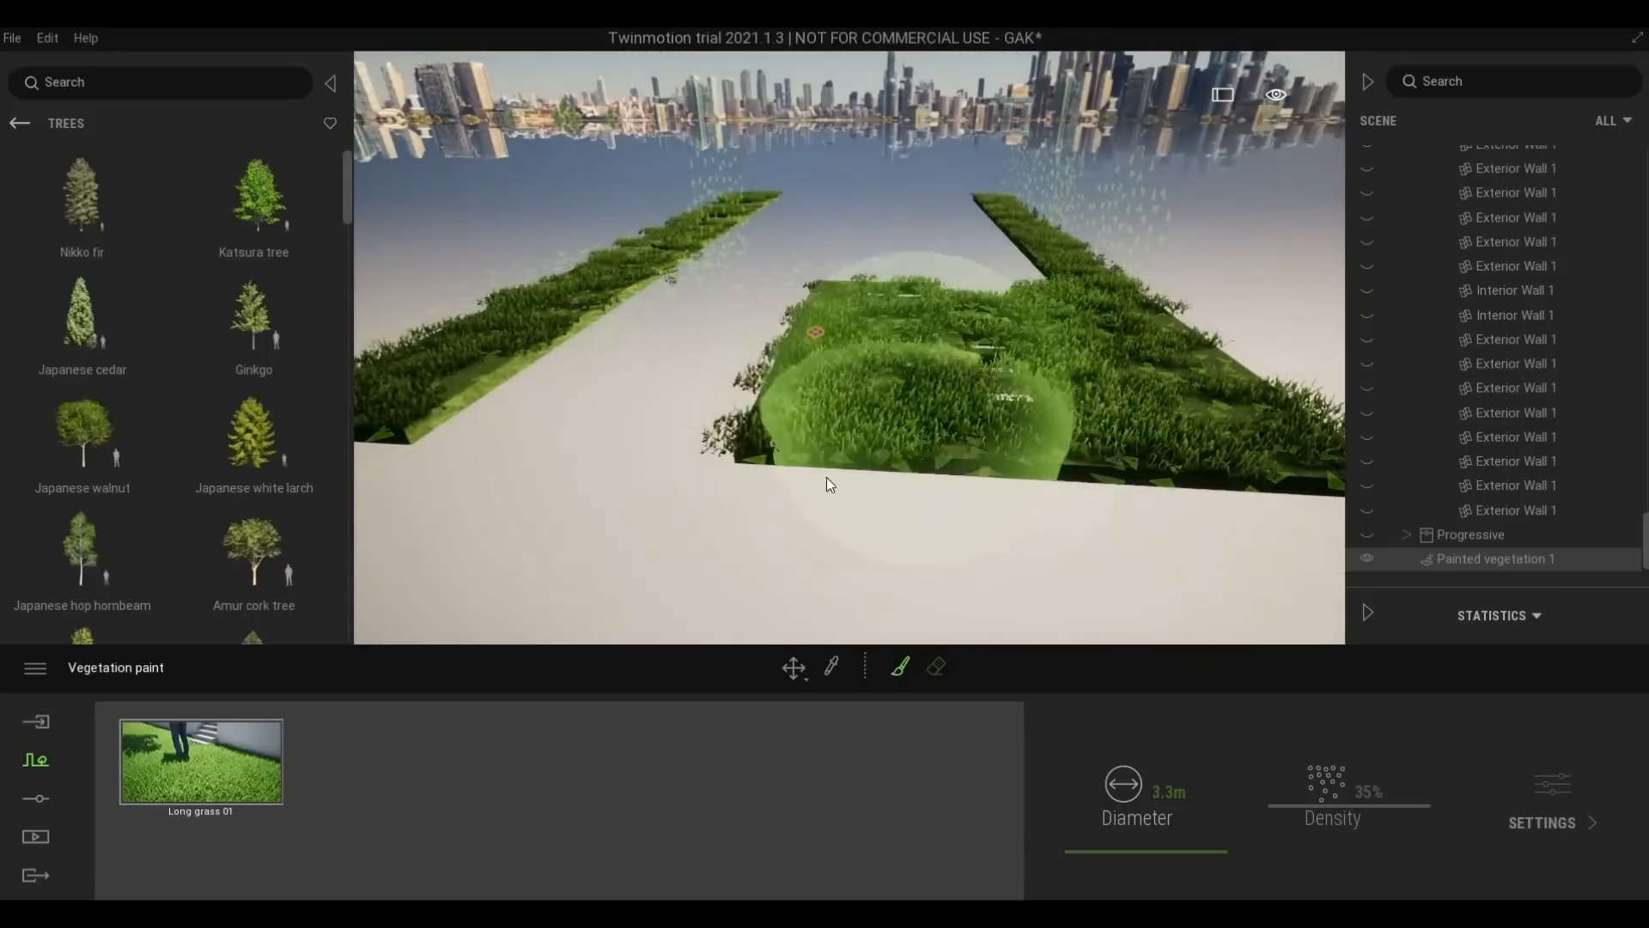
key(w)
key(e)
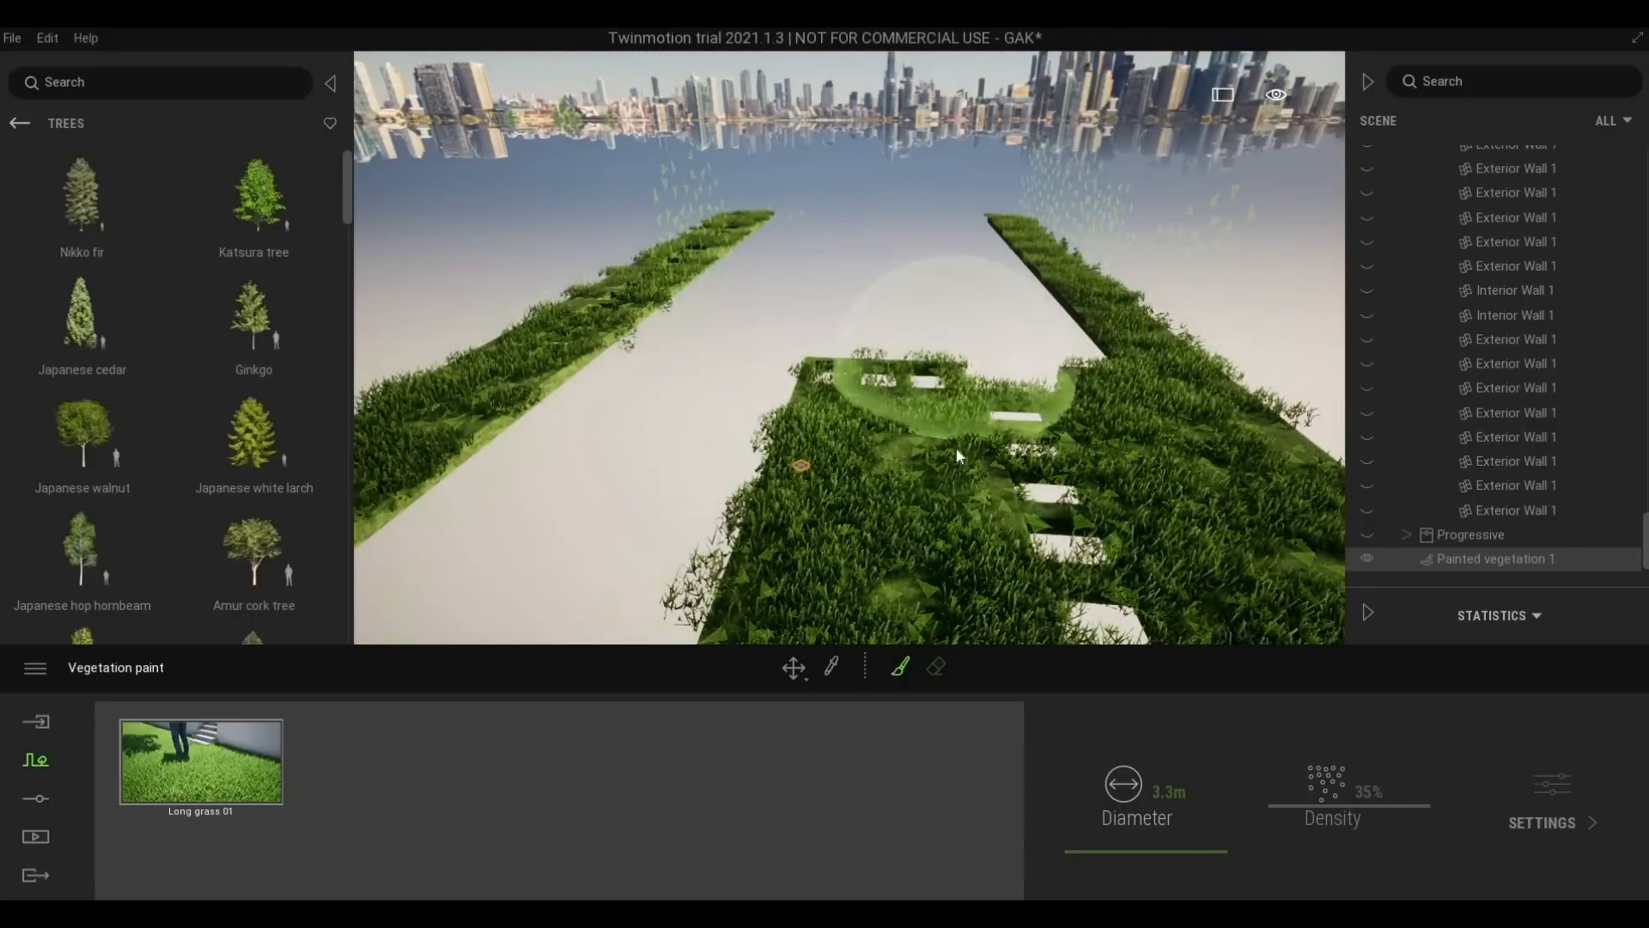
key(w)
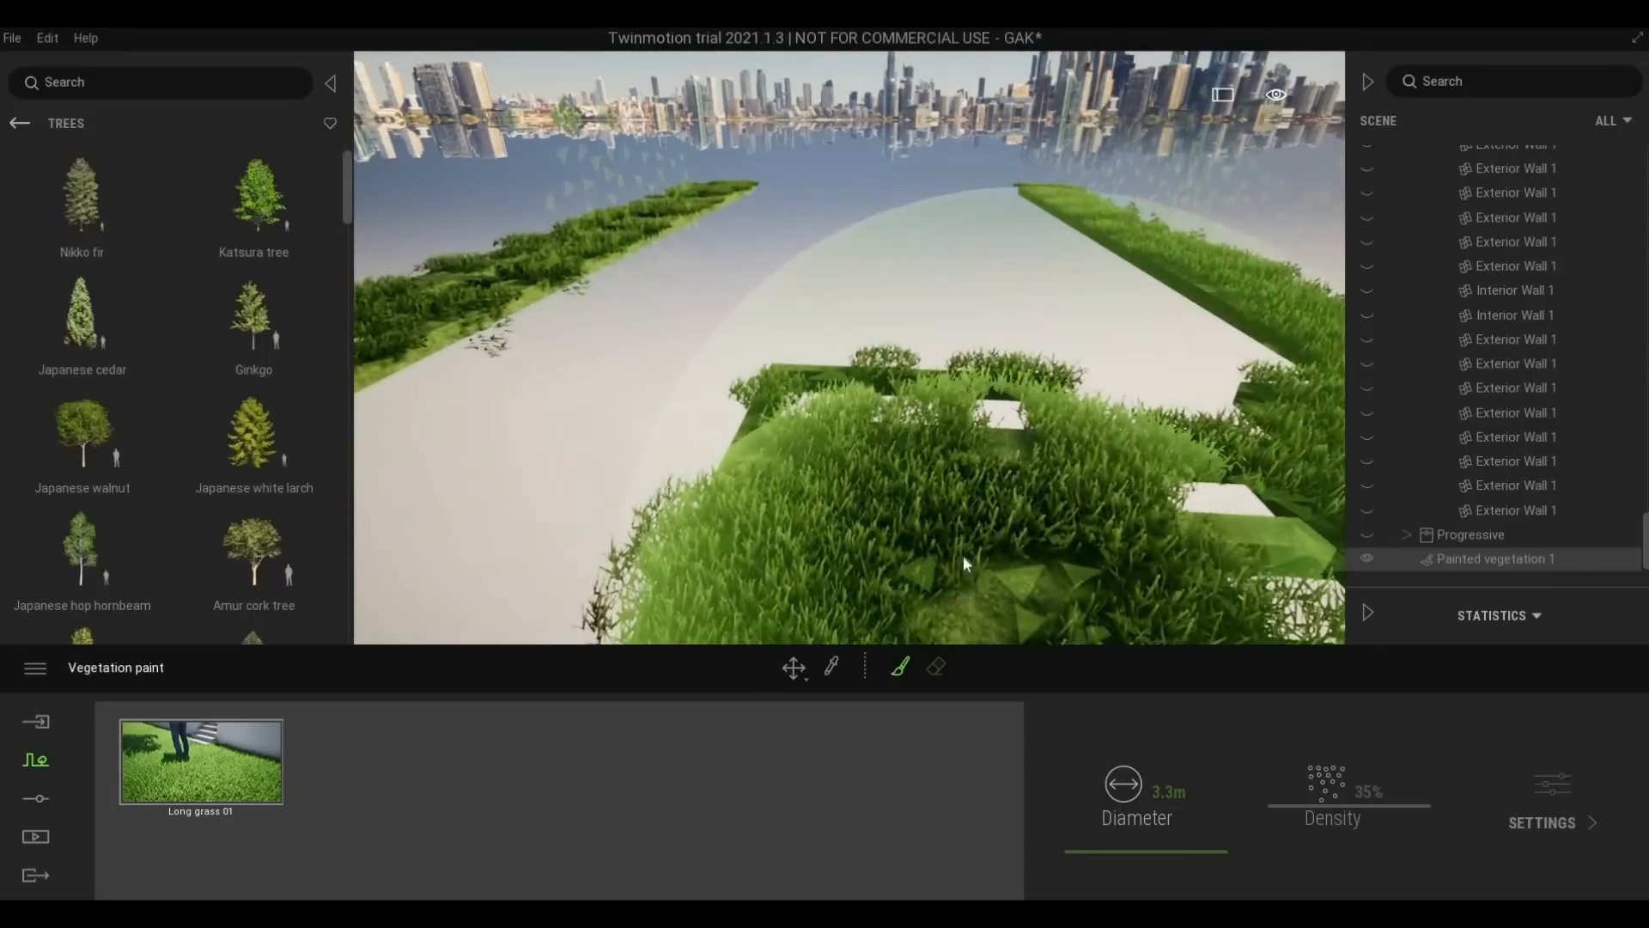
right_drag(851, 369, 985, 419)
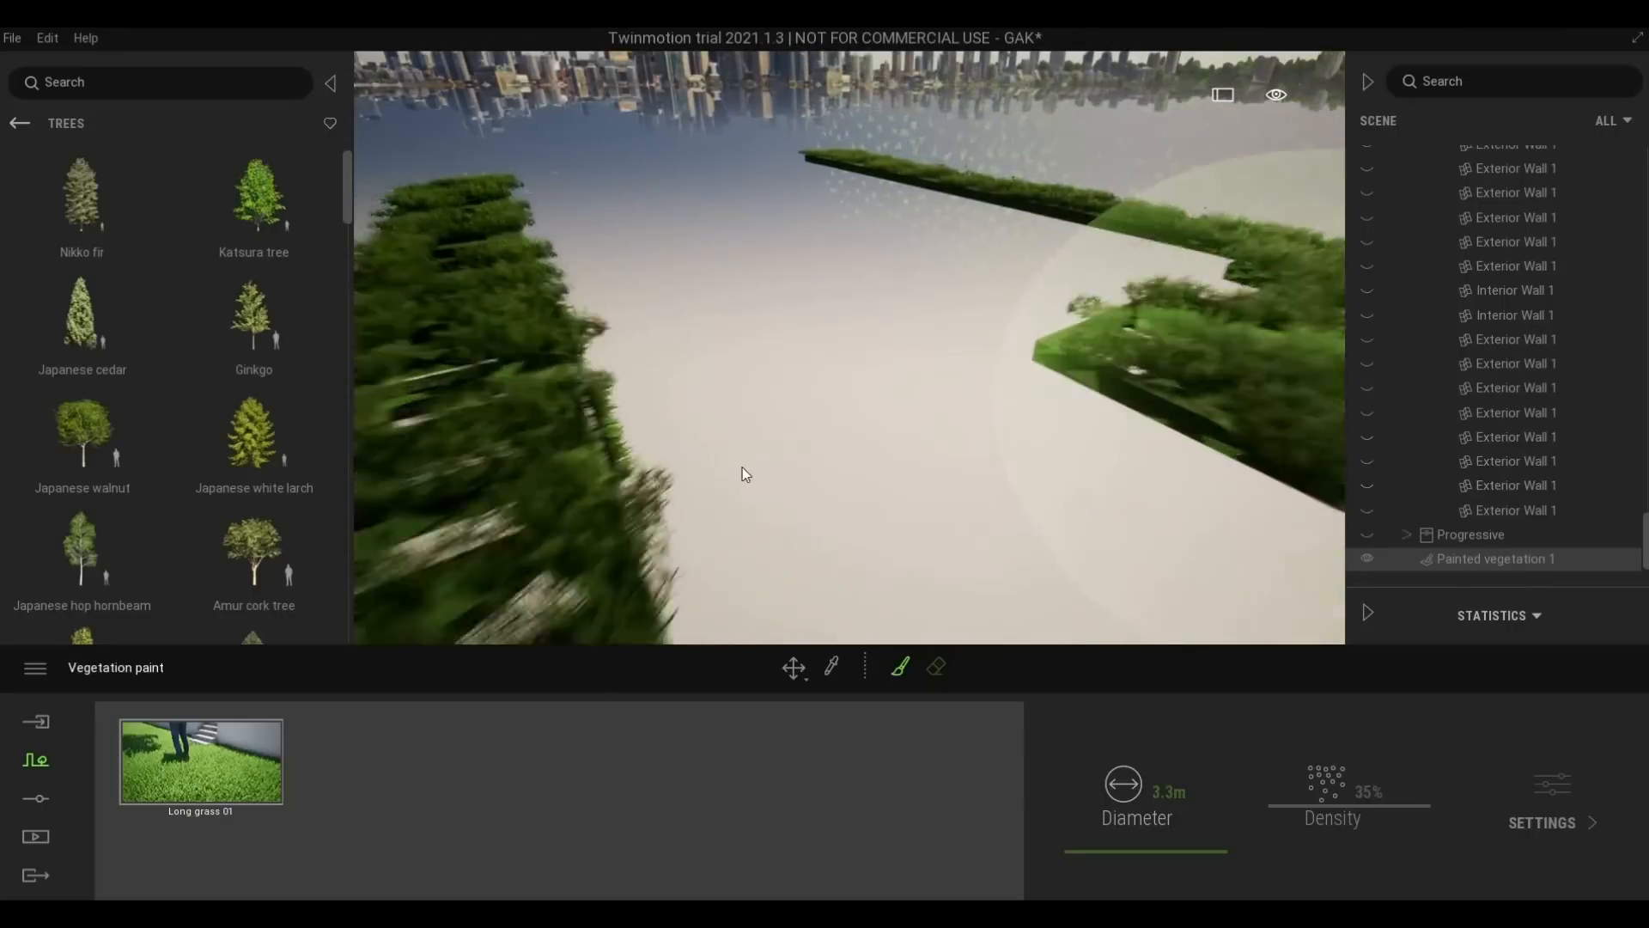
key(s)
key(q)
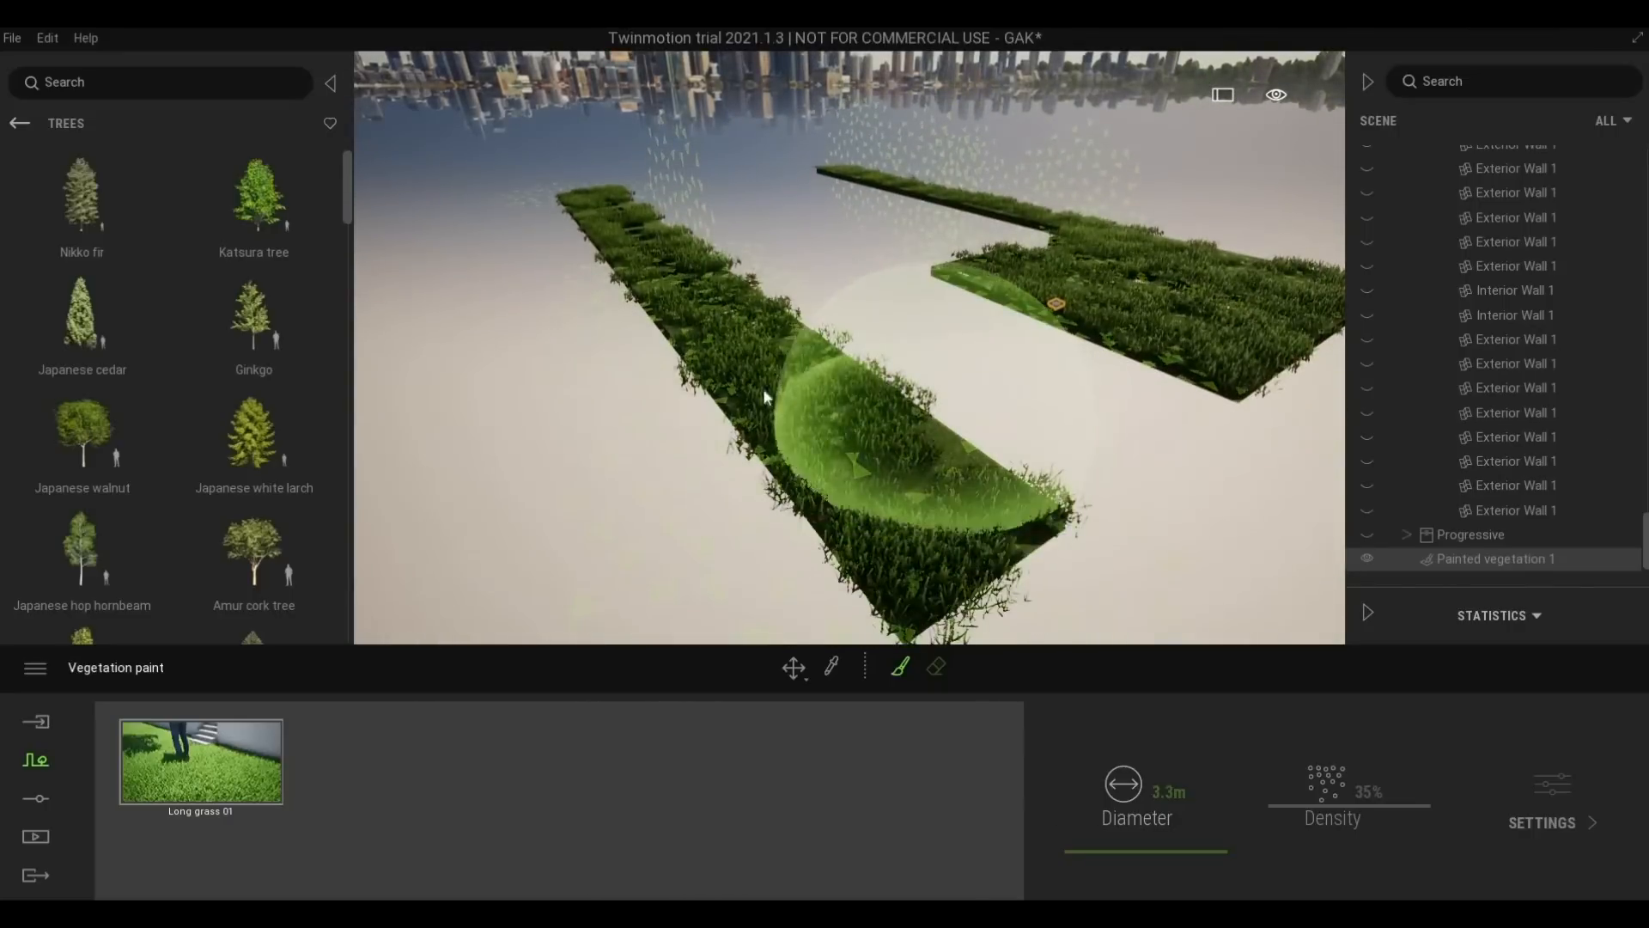
key(d)
scroll(888, 311, up, 5)
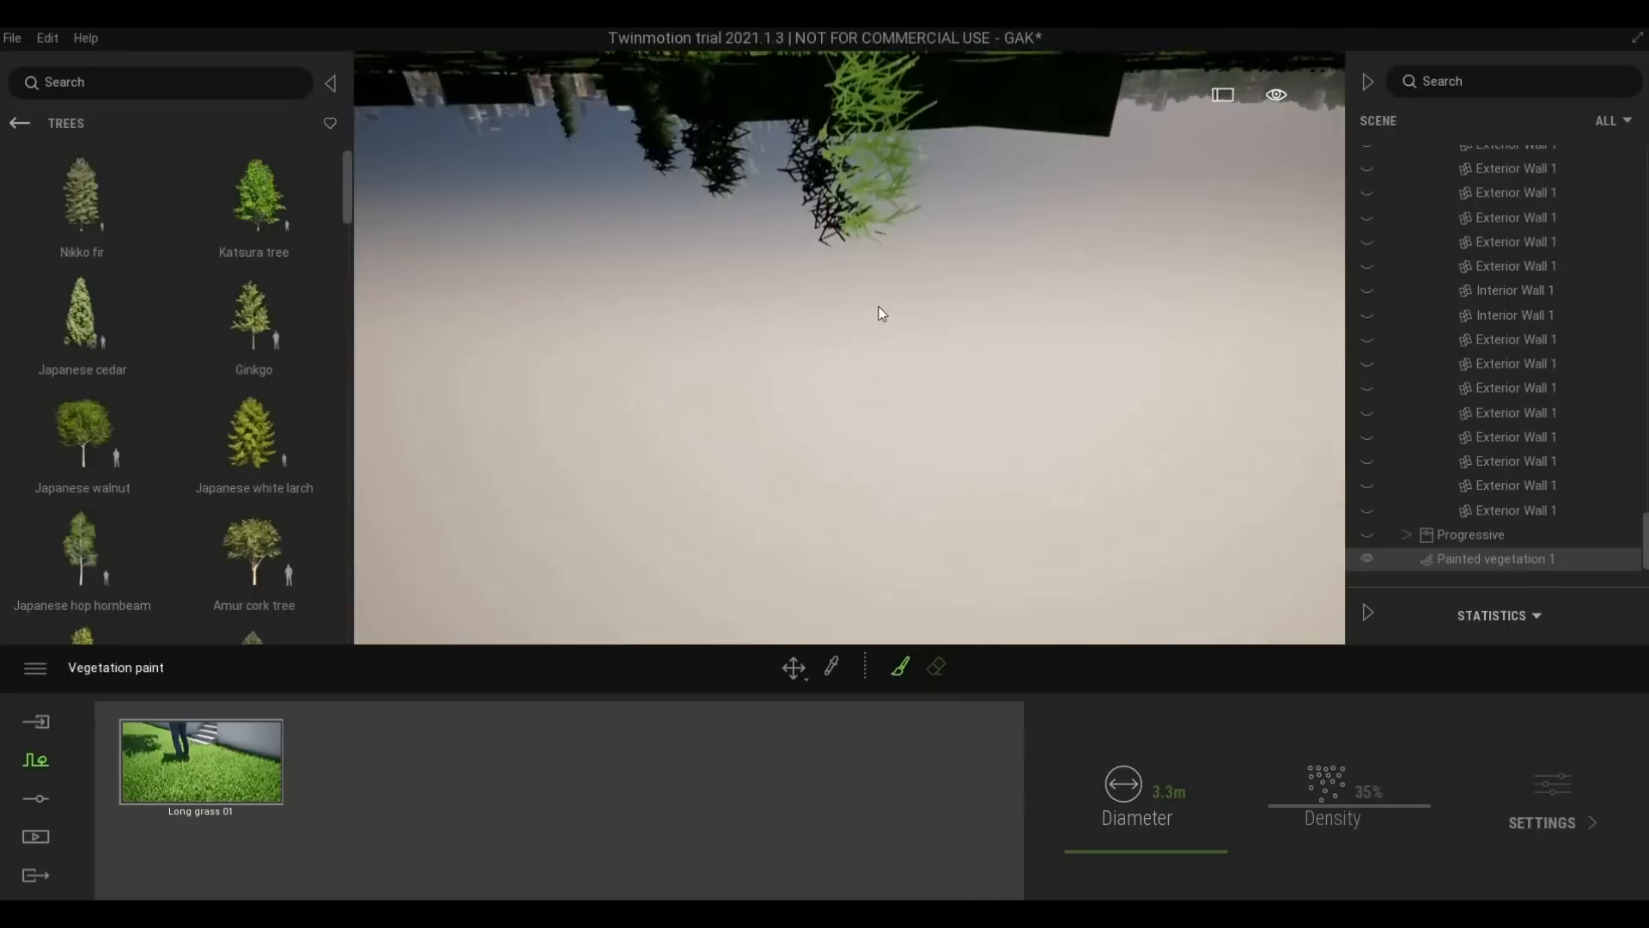
scroll(880, 313, down, 3)
key(e)
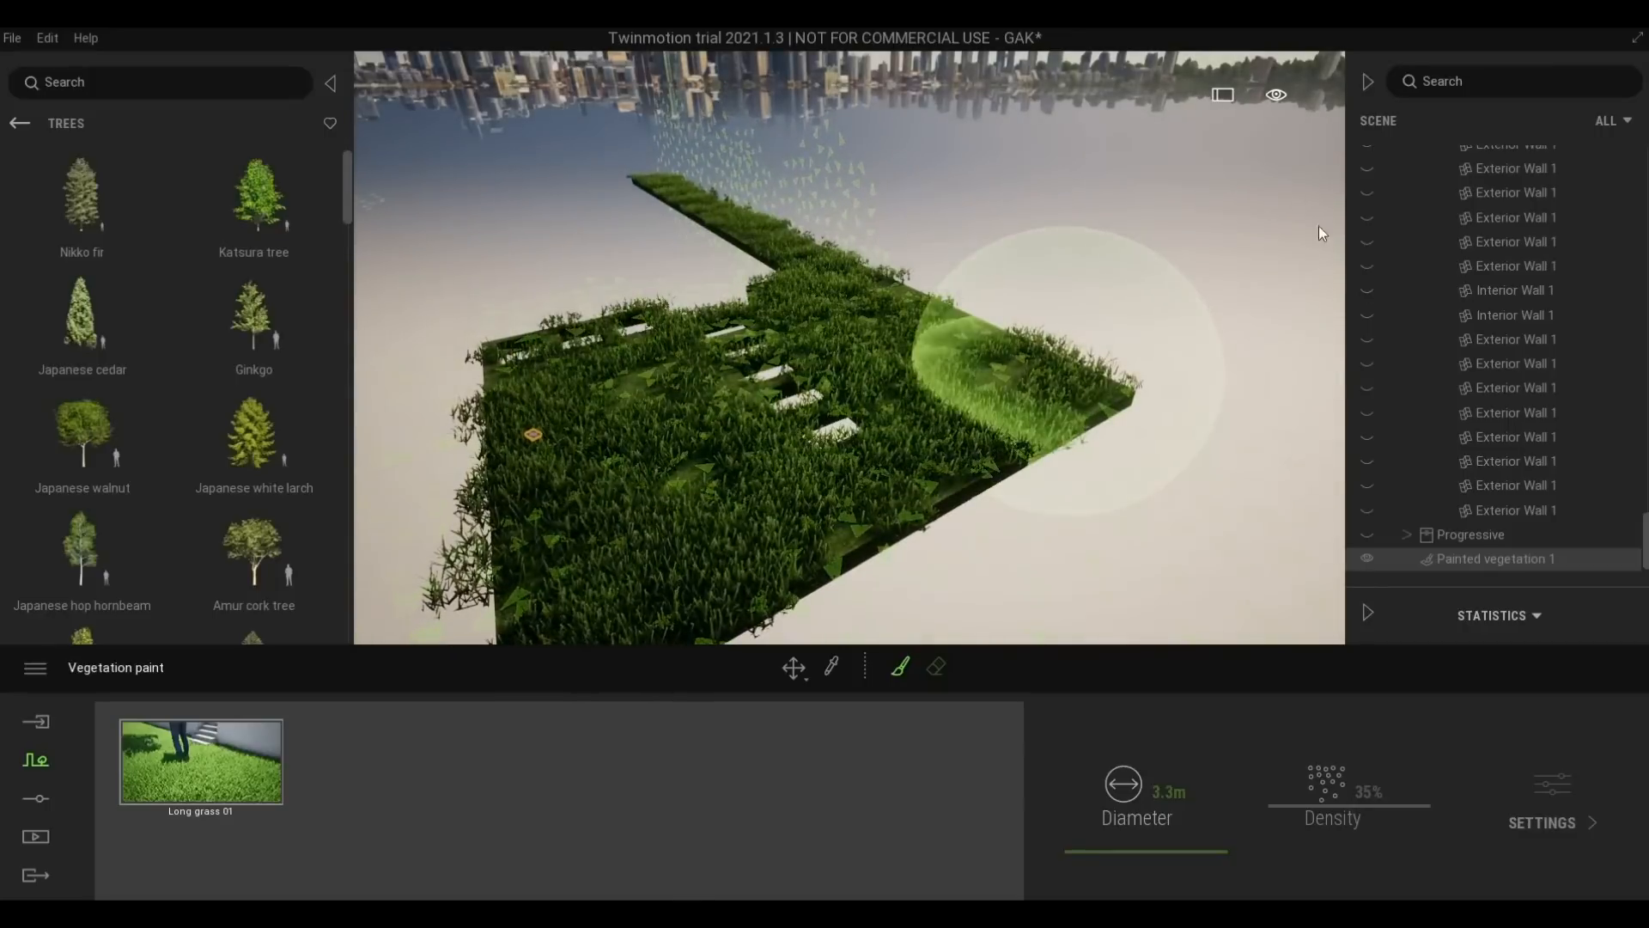
scroll(1394, 306, up, 1)
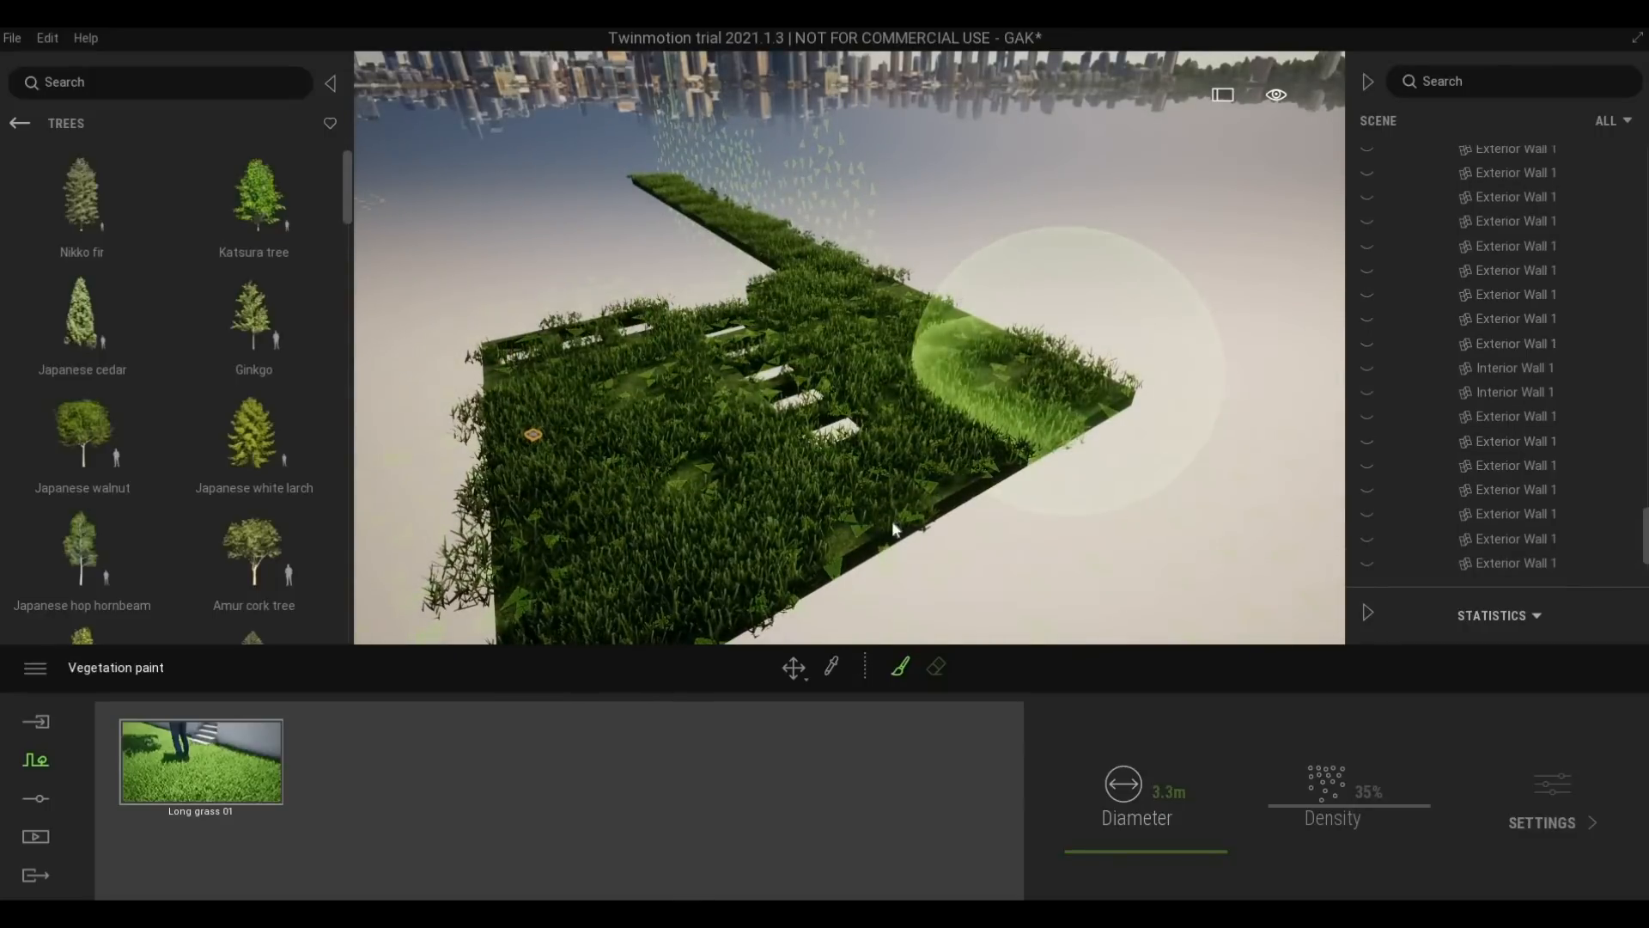
Stop painting and turn off isolation of the Floor 3 lawn to show the whole house scene, with nothing selected
key(Escape)
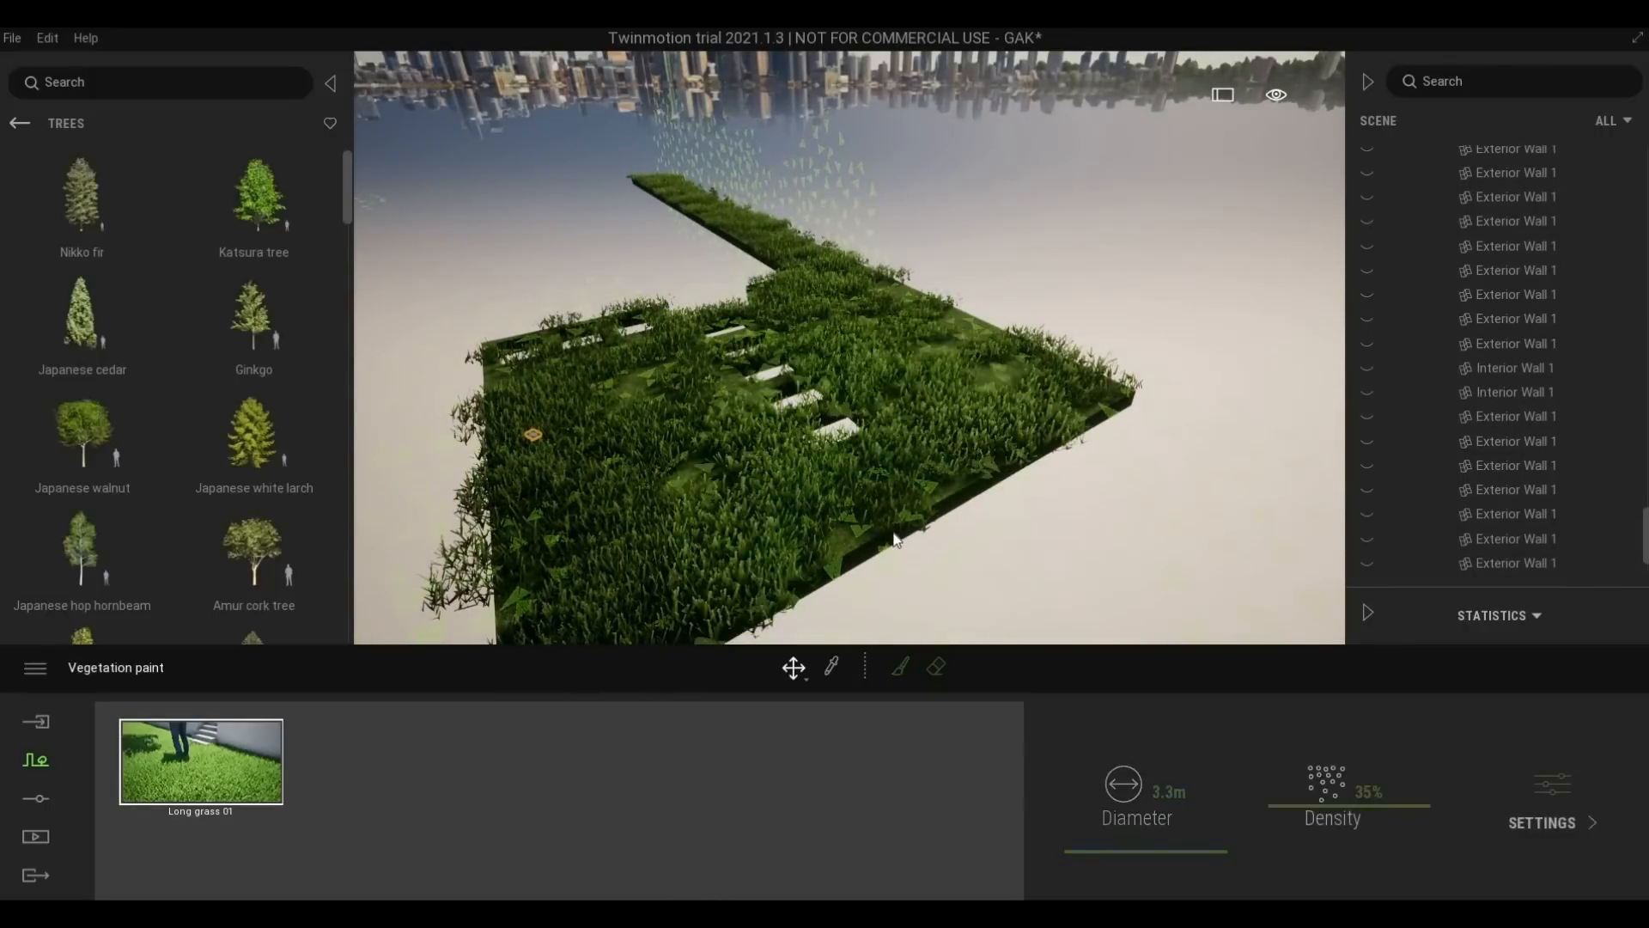
click(882, 555)
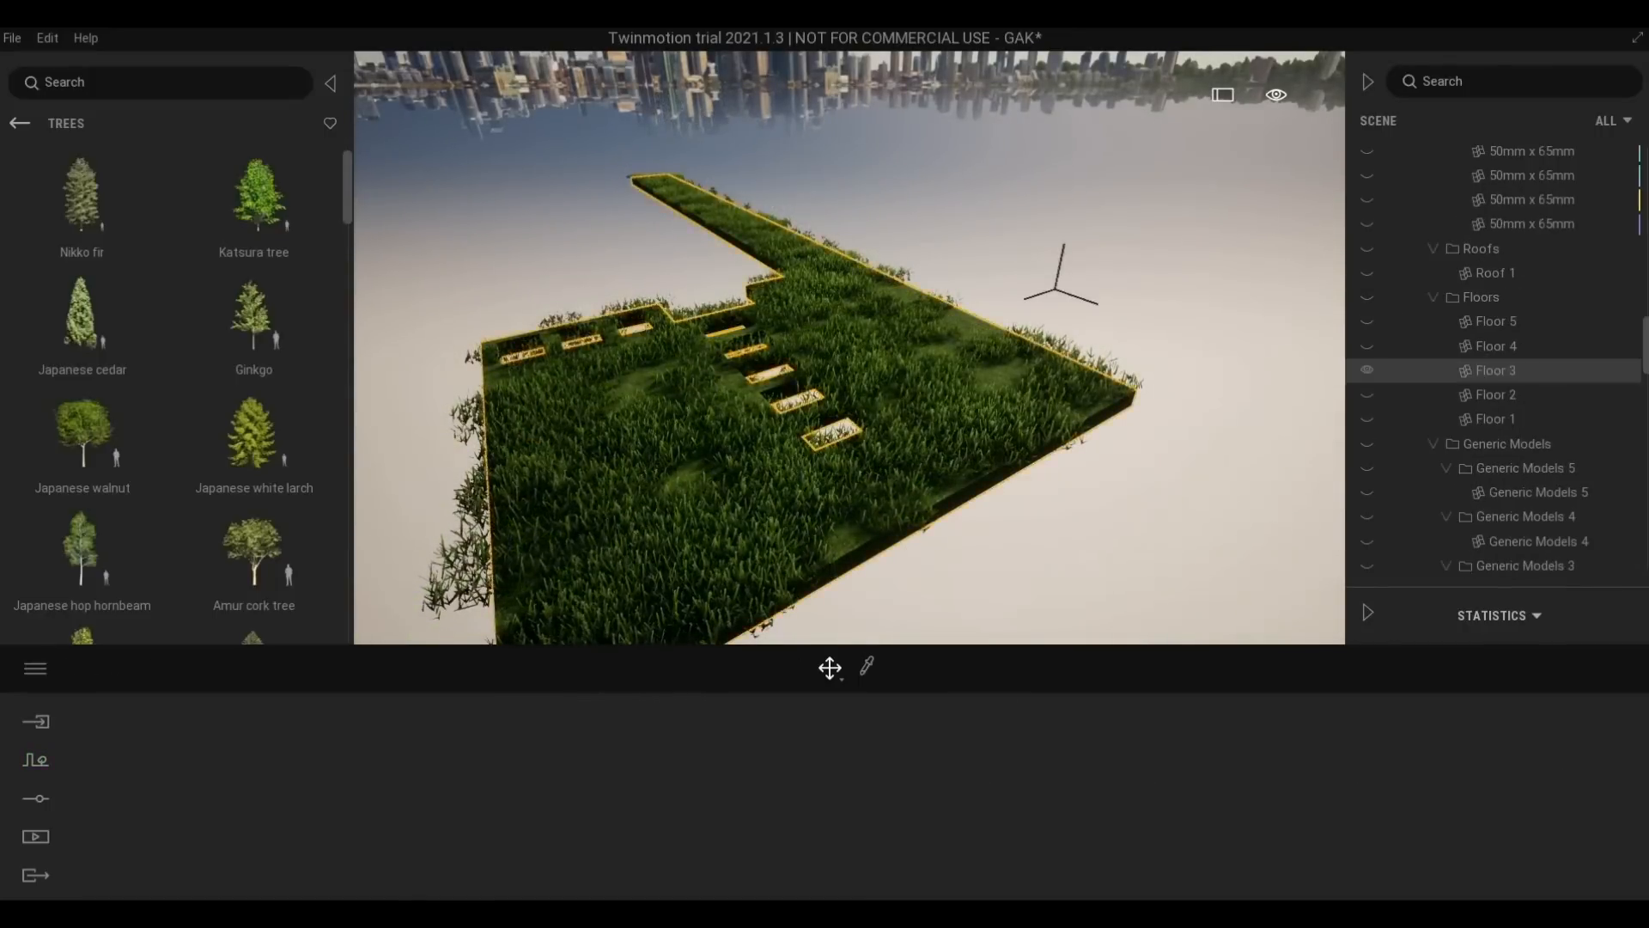
right_click(1489, 368)
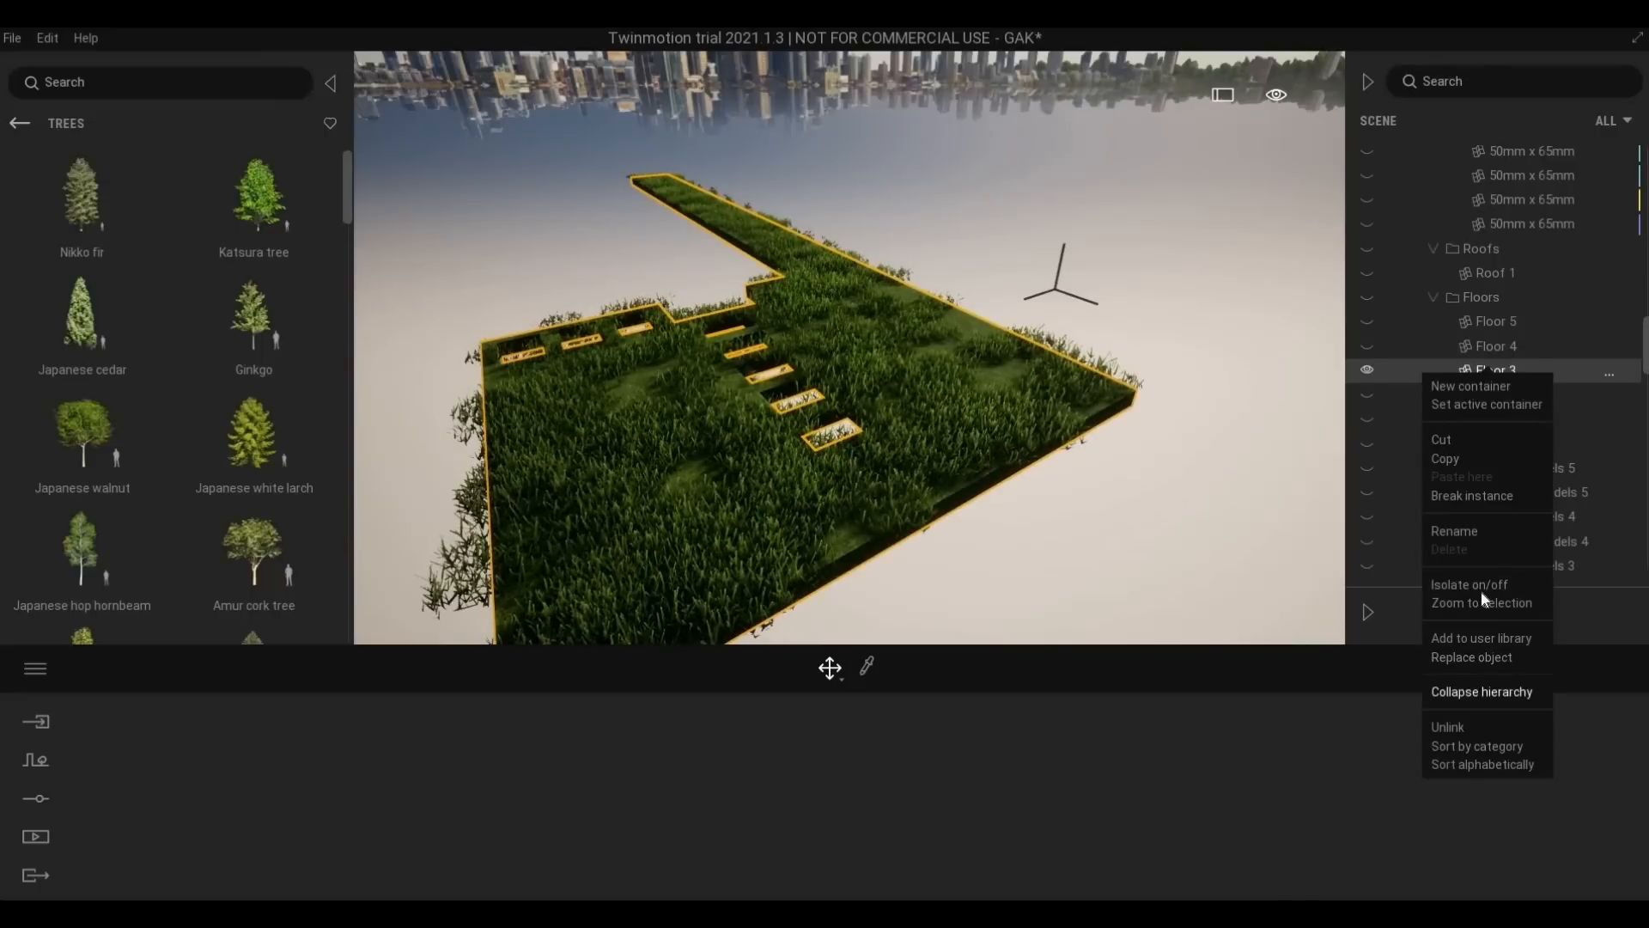
click(1480, 586)
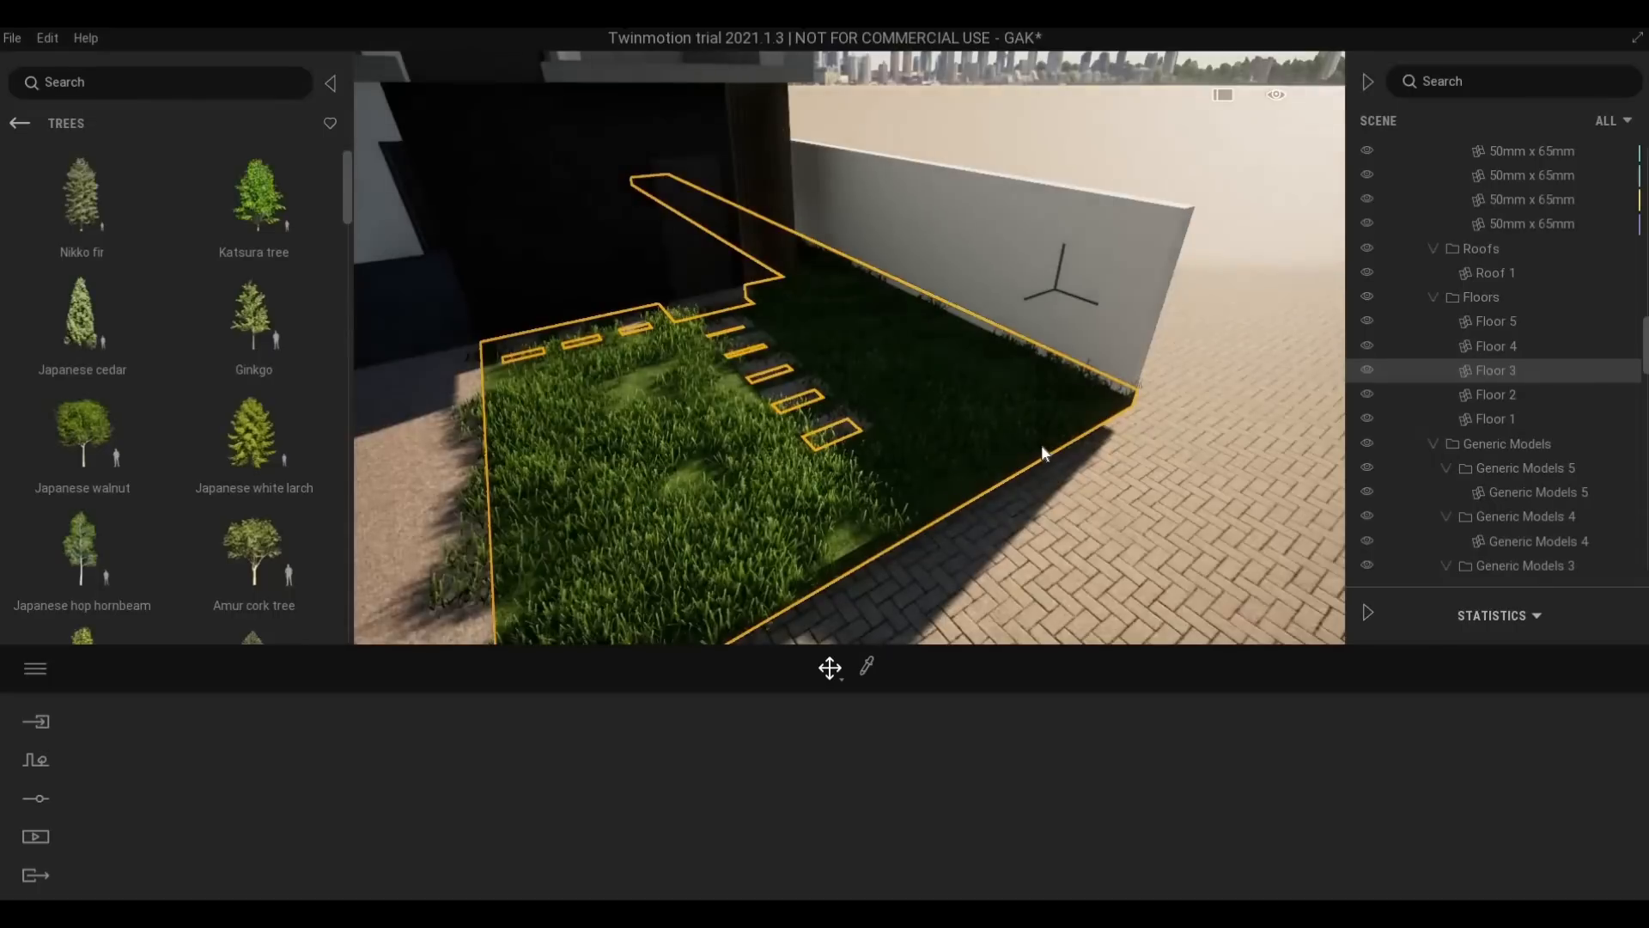
scroll(910, 548, up, 5)
key(Escape)
Examine the painted grass around the house, along the wall strip, the driveway edges and the front lawn with its stepping stones
key(a)
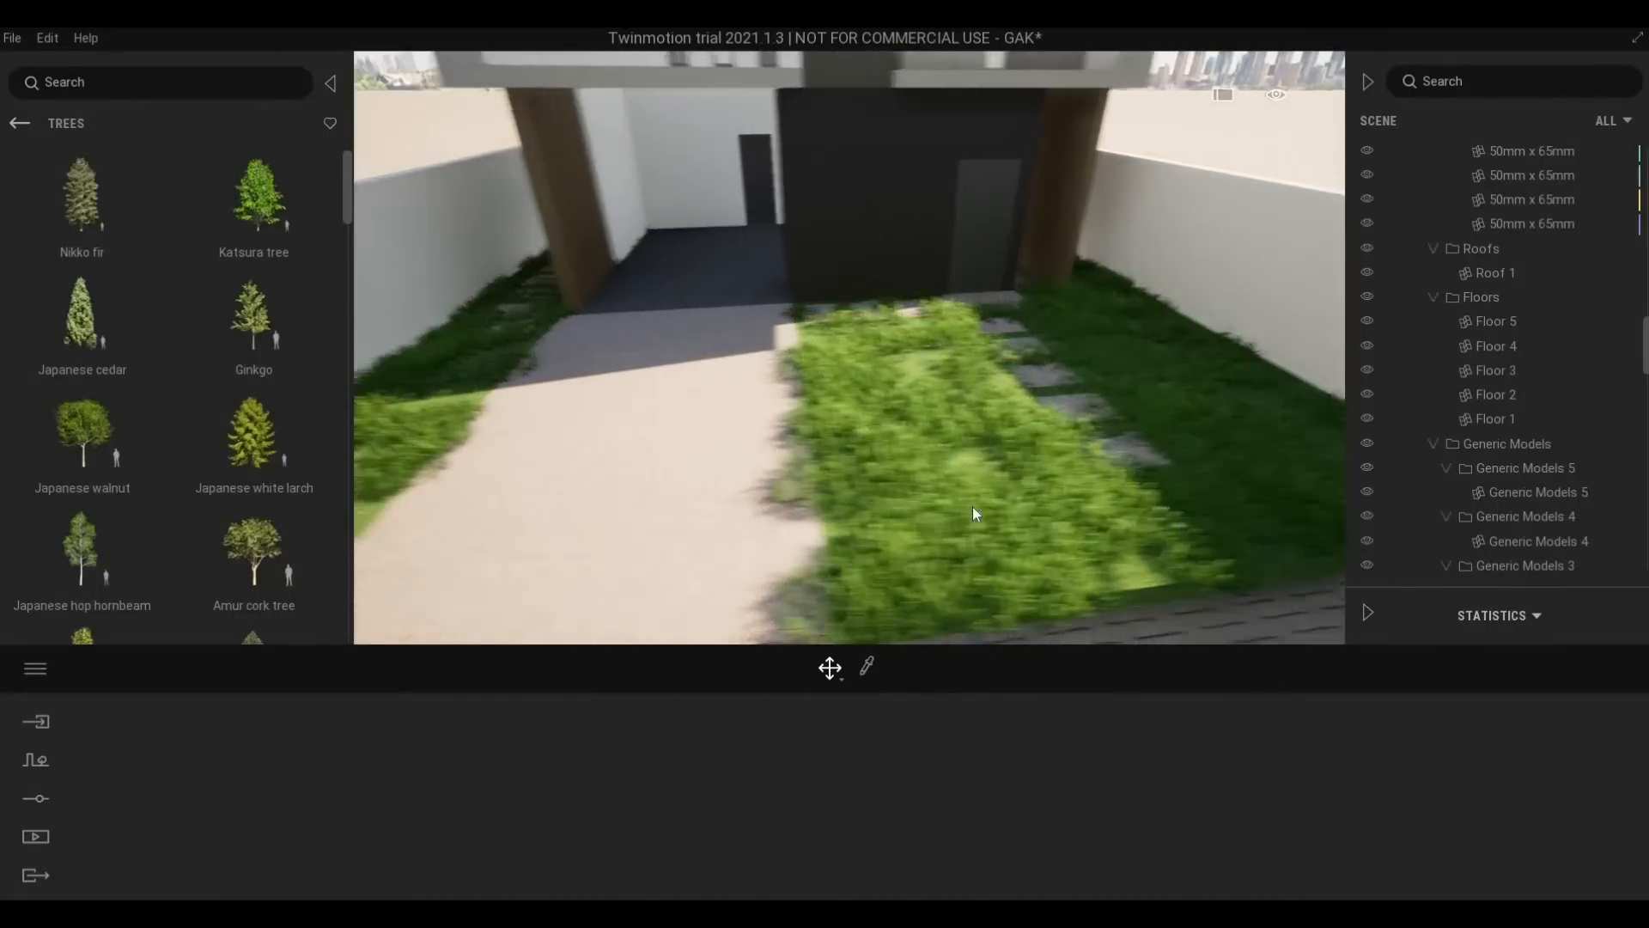
key(e)
key(a)
key(q)
key(w)
key(d)
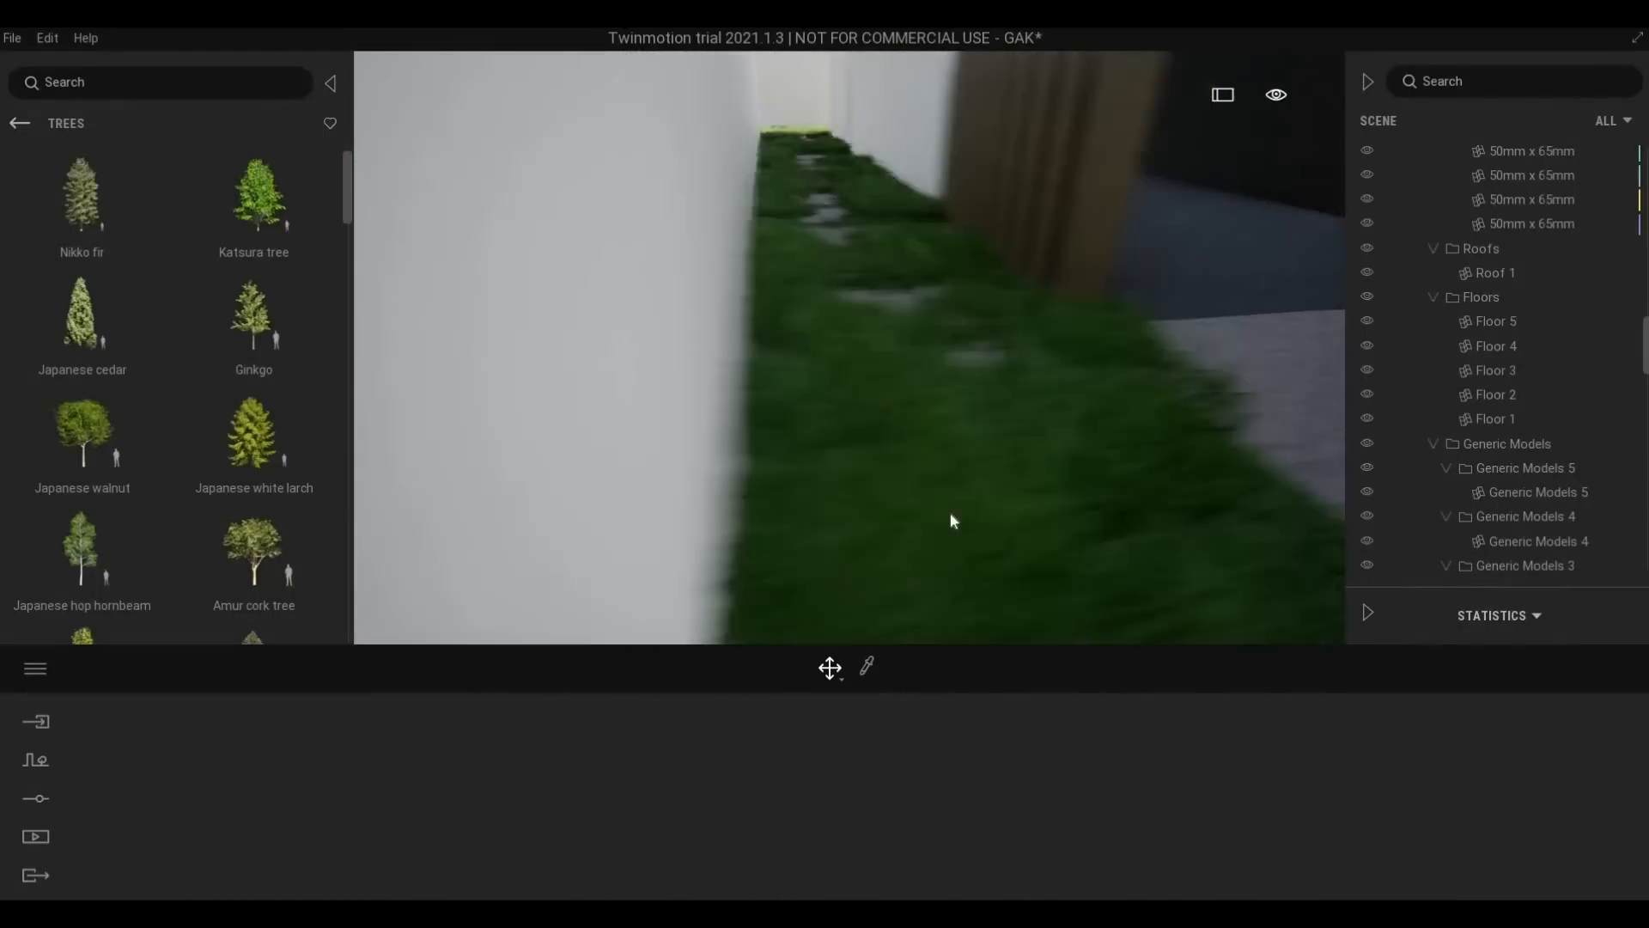
key(s)
key(d)
key(e)
key(a)
key(q)
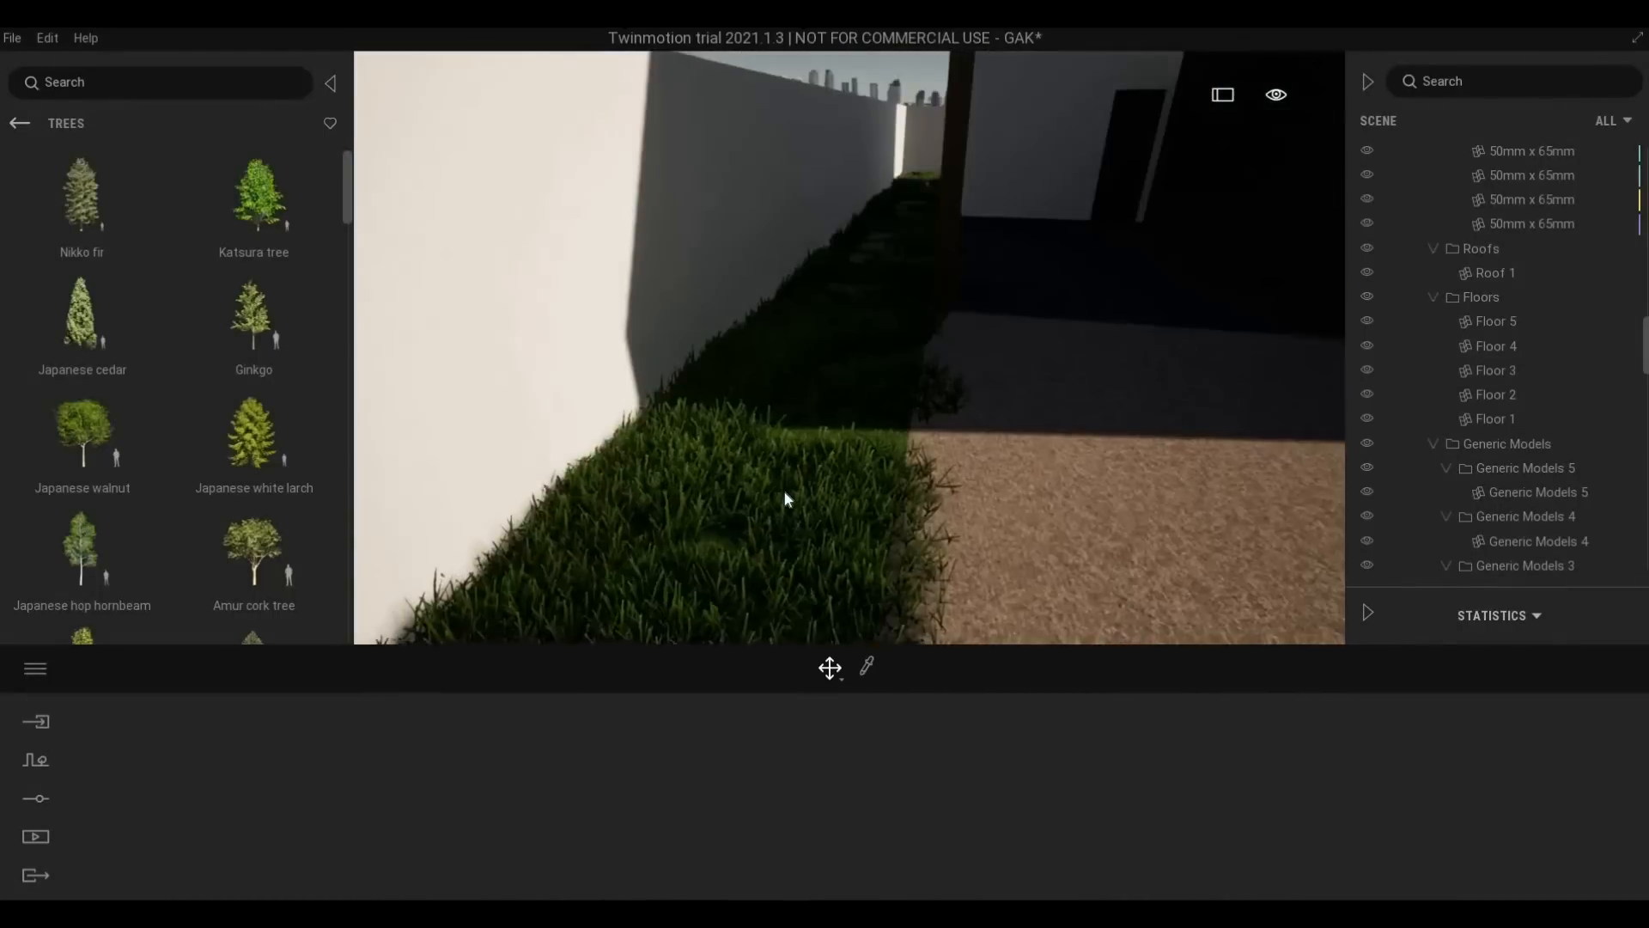
key(w)
key(w)
key(s)
key(e)
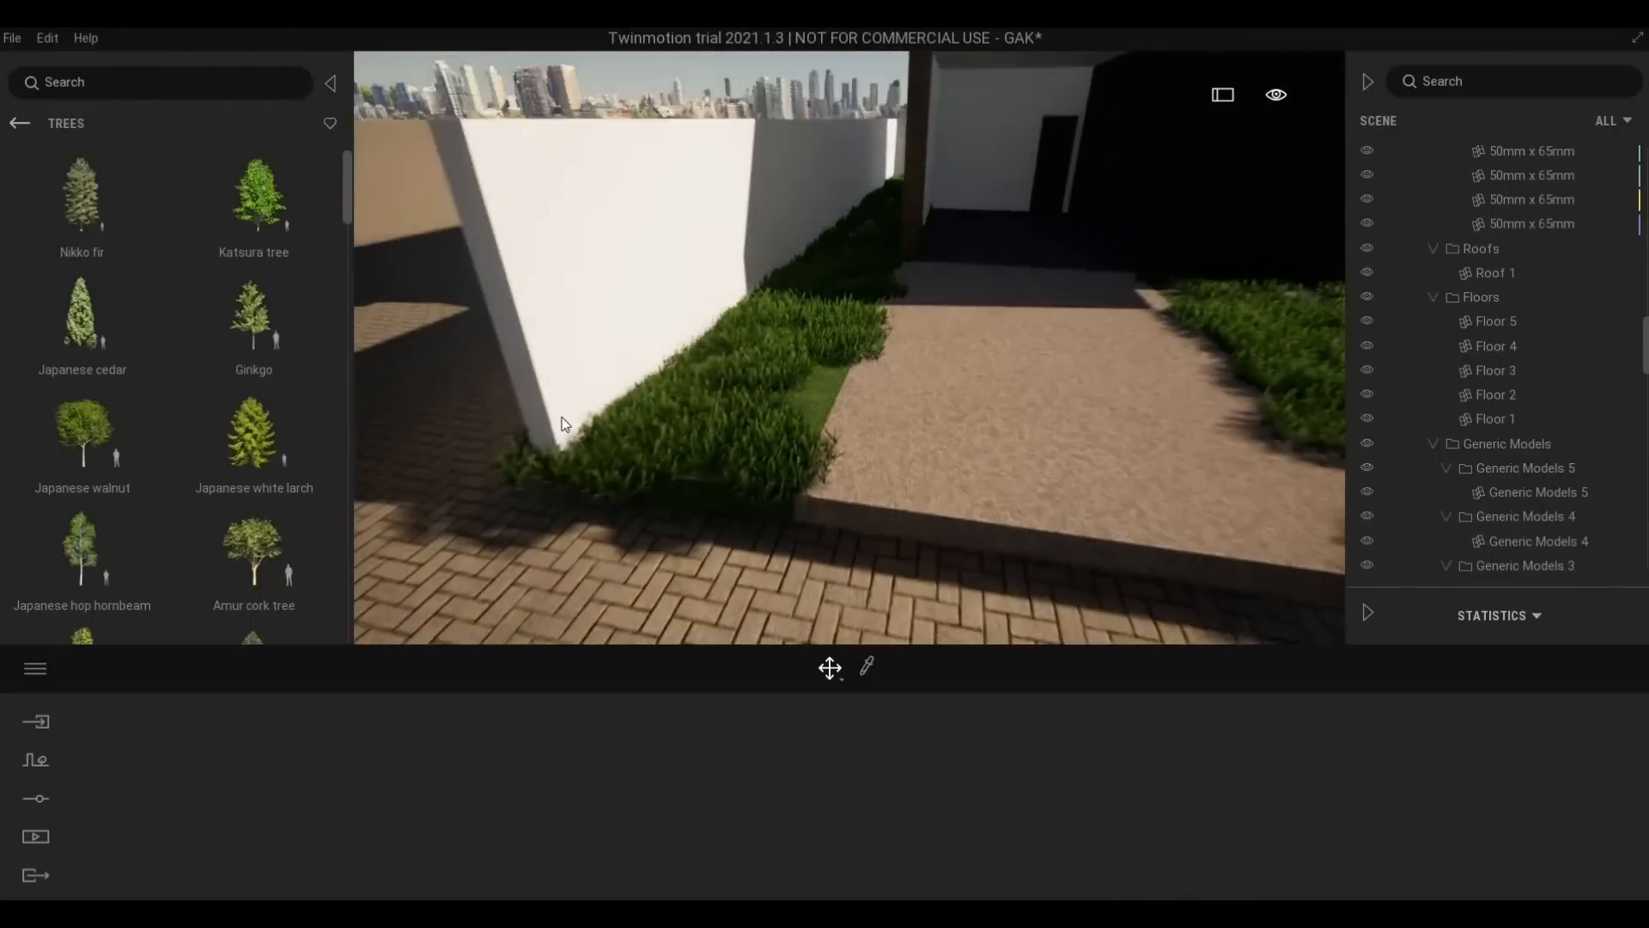
key(d)
key(w)
key(q)
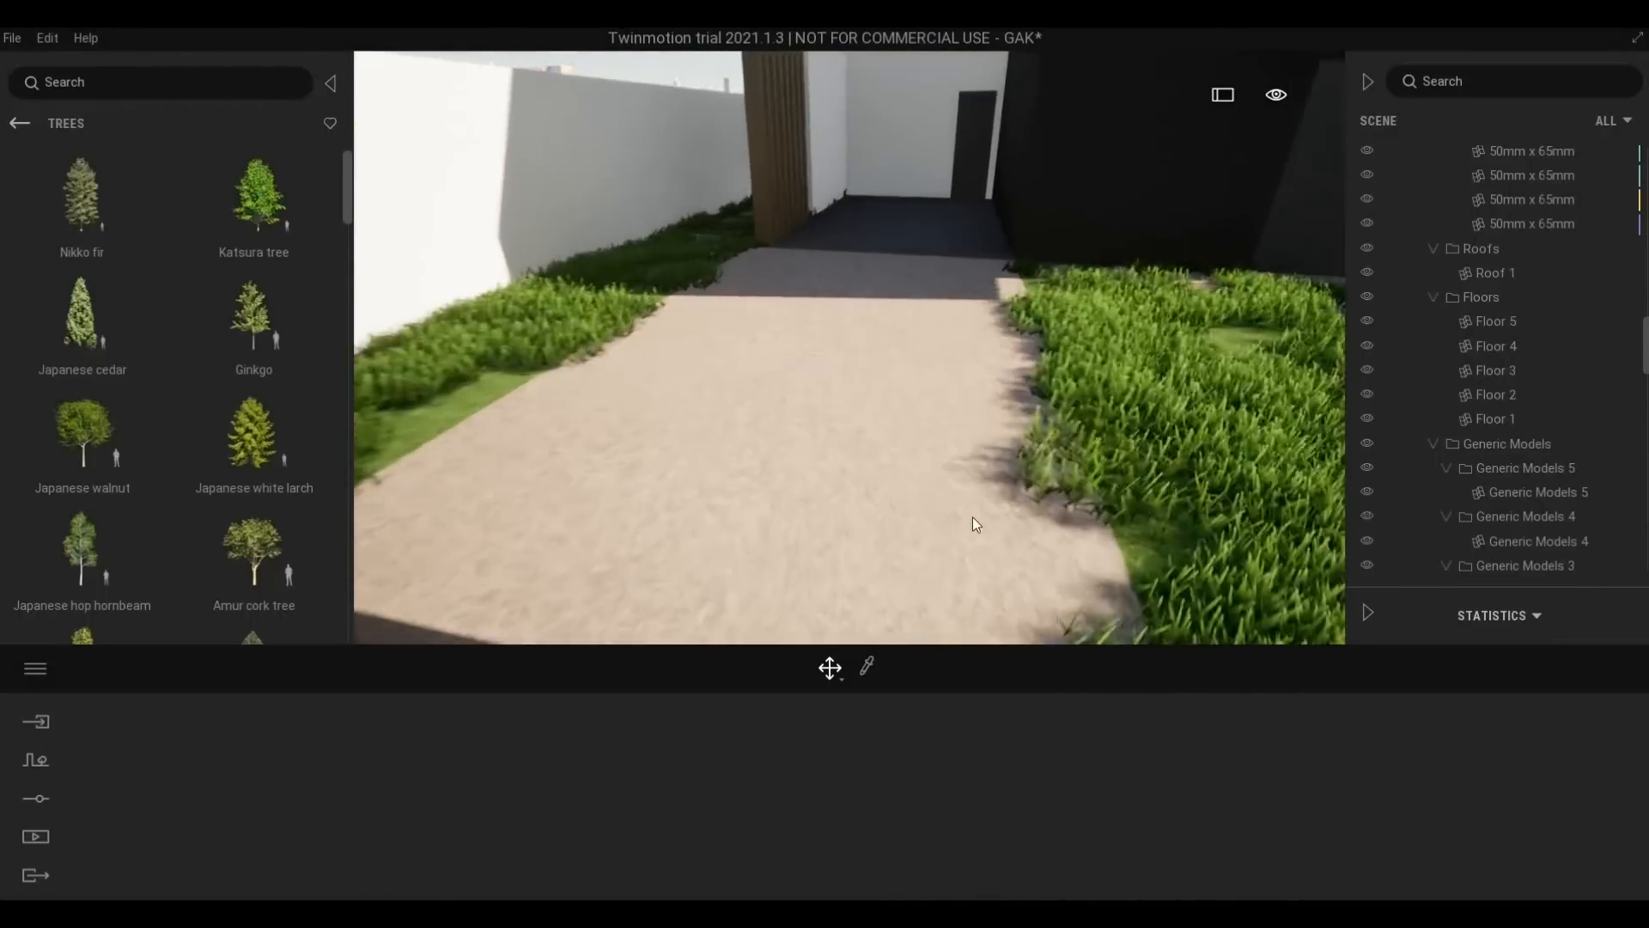
key(d)
key(d)
key(w)
key(e)
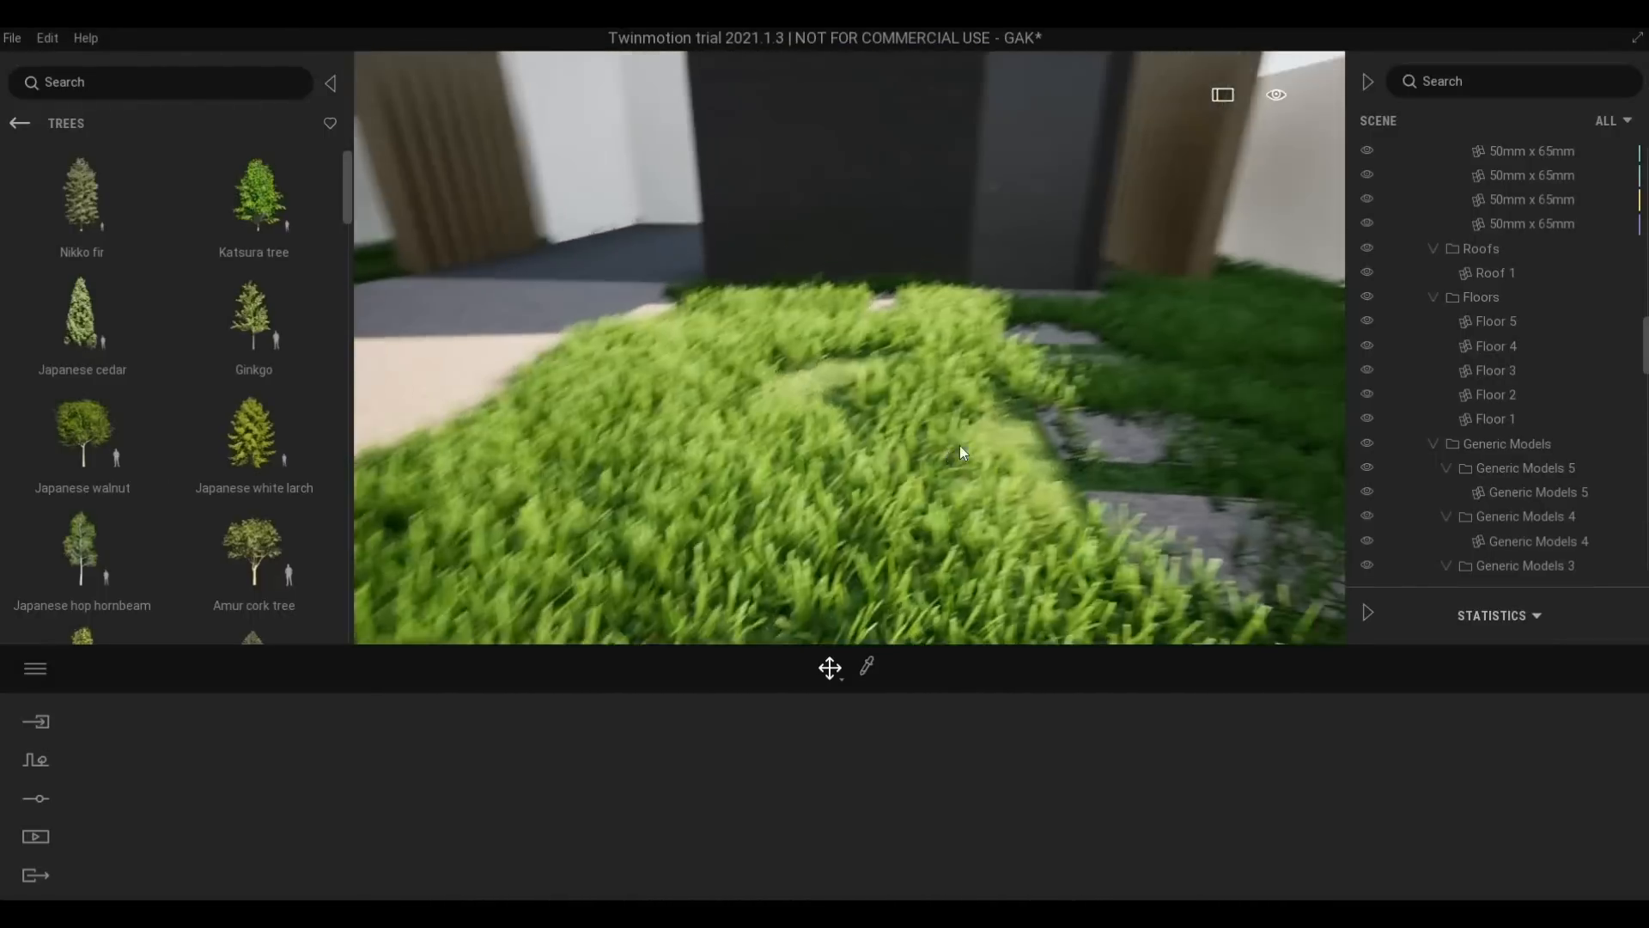
key(a)
key(s)
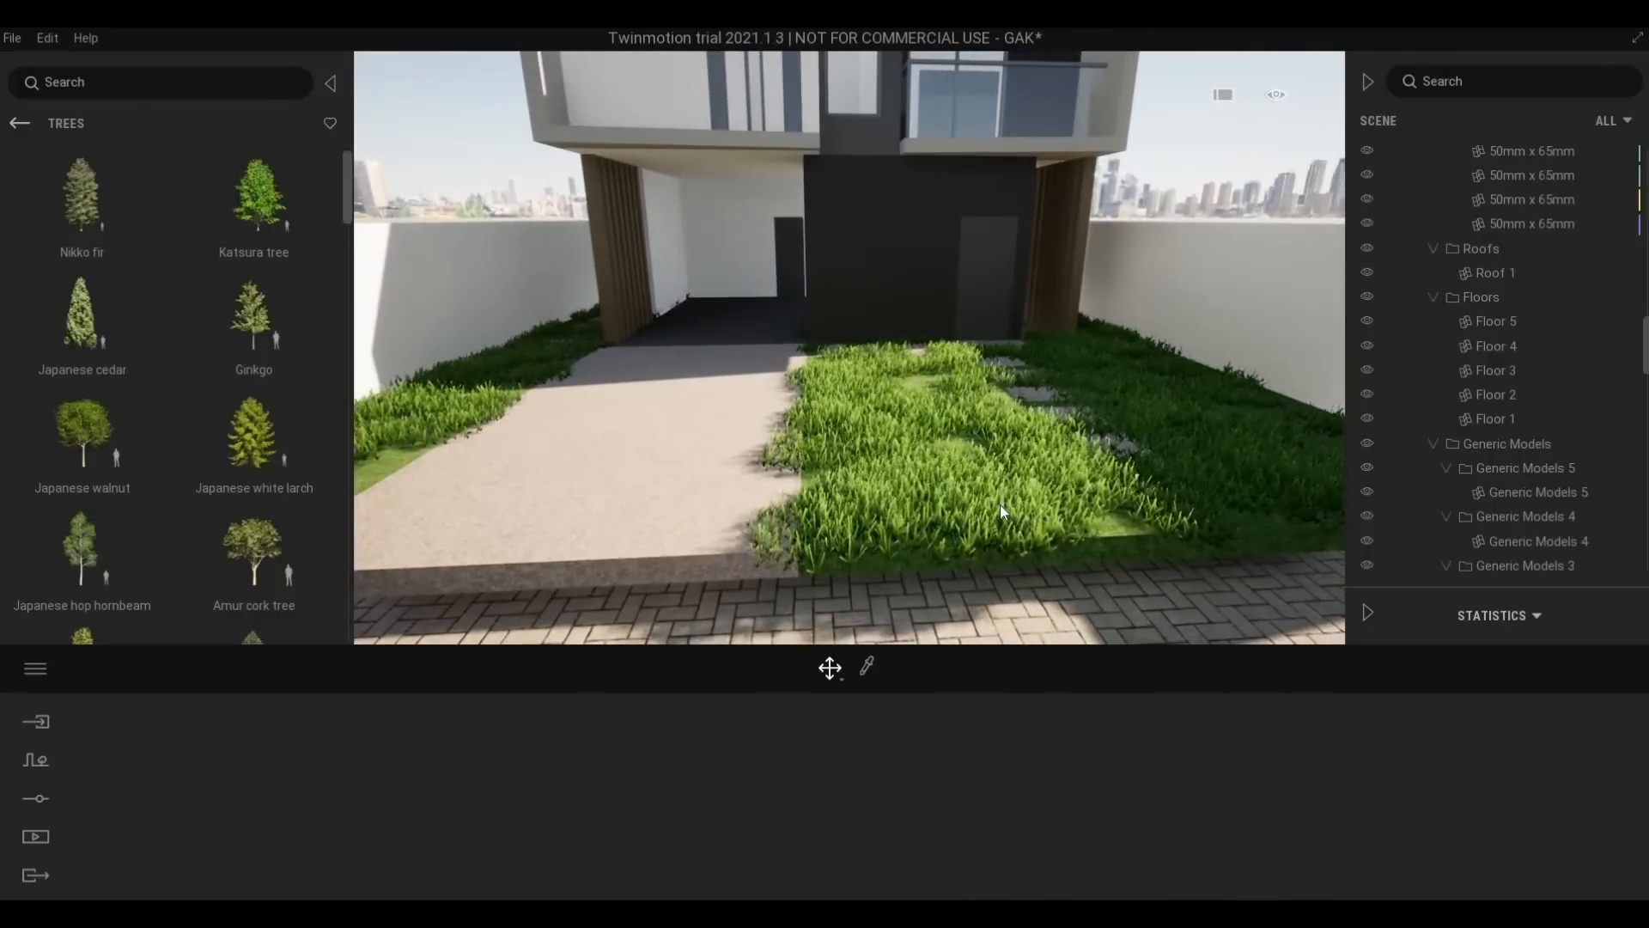
Isolate the Floor 3 lawn and start a new vegetation painting set
click(1000, 504)
key(i)
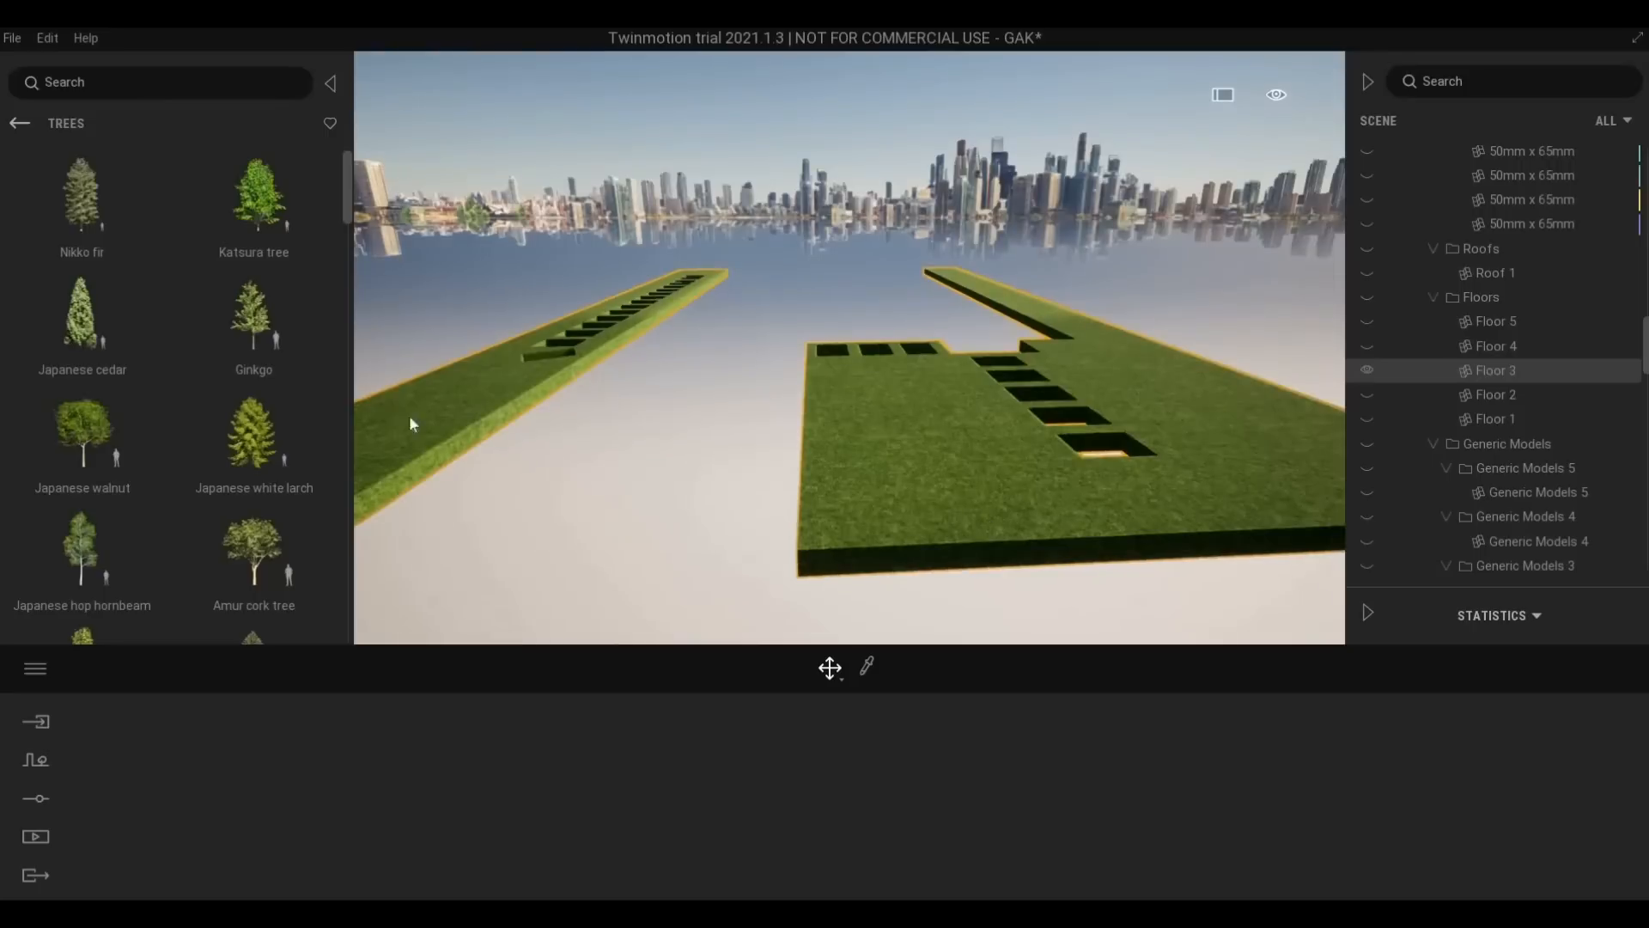
click(19, 127)
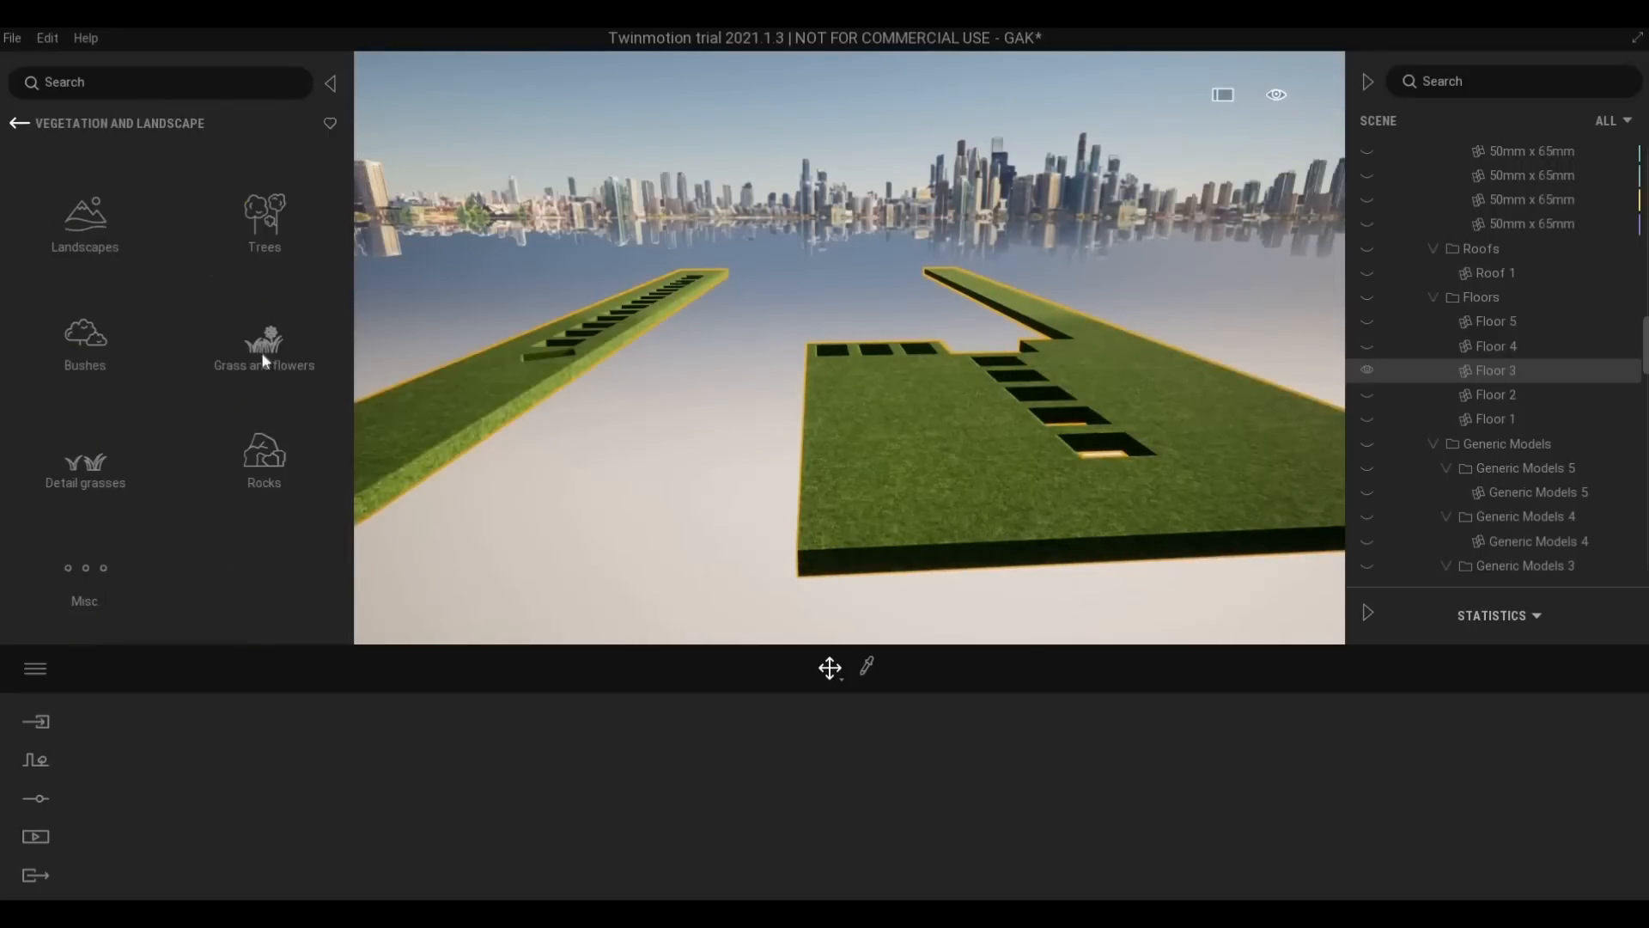
click(262, 352)
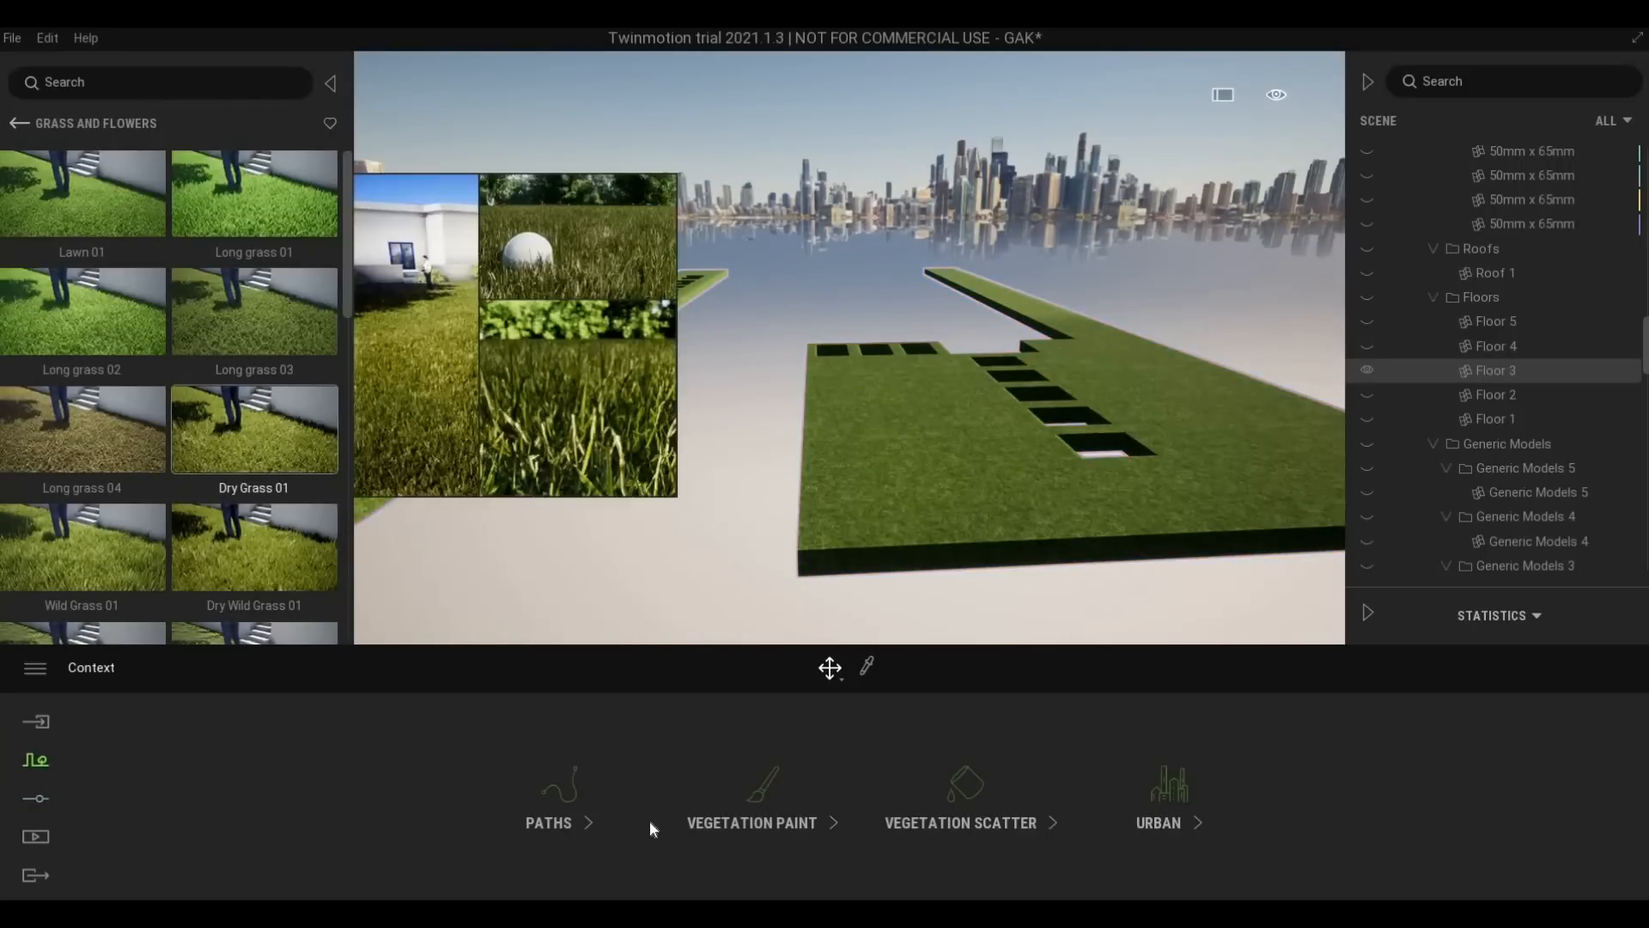
click(731, 820)
Add Lawn 01 from the grass and flowers library as the vegetation to paint
click(19, 125)
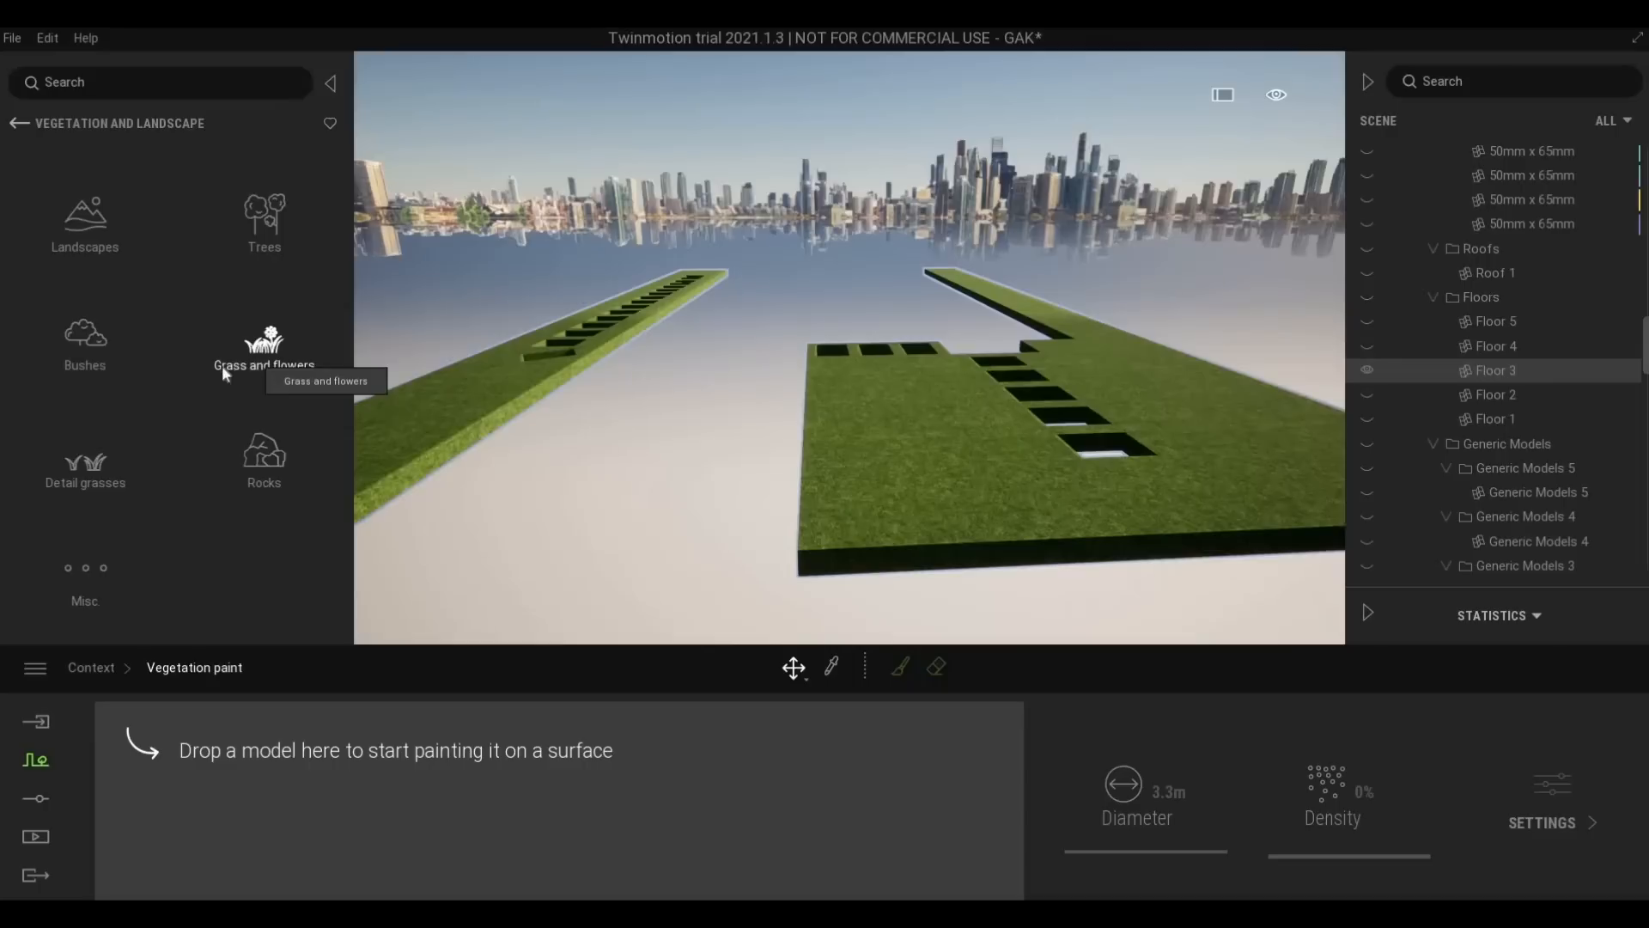
click(221, 364)
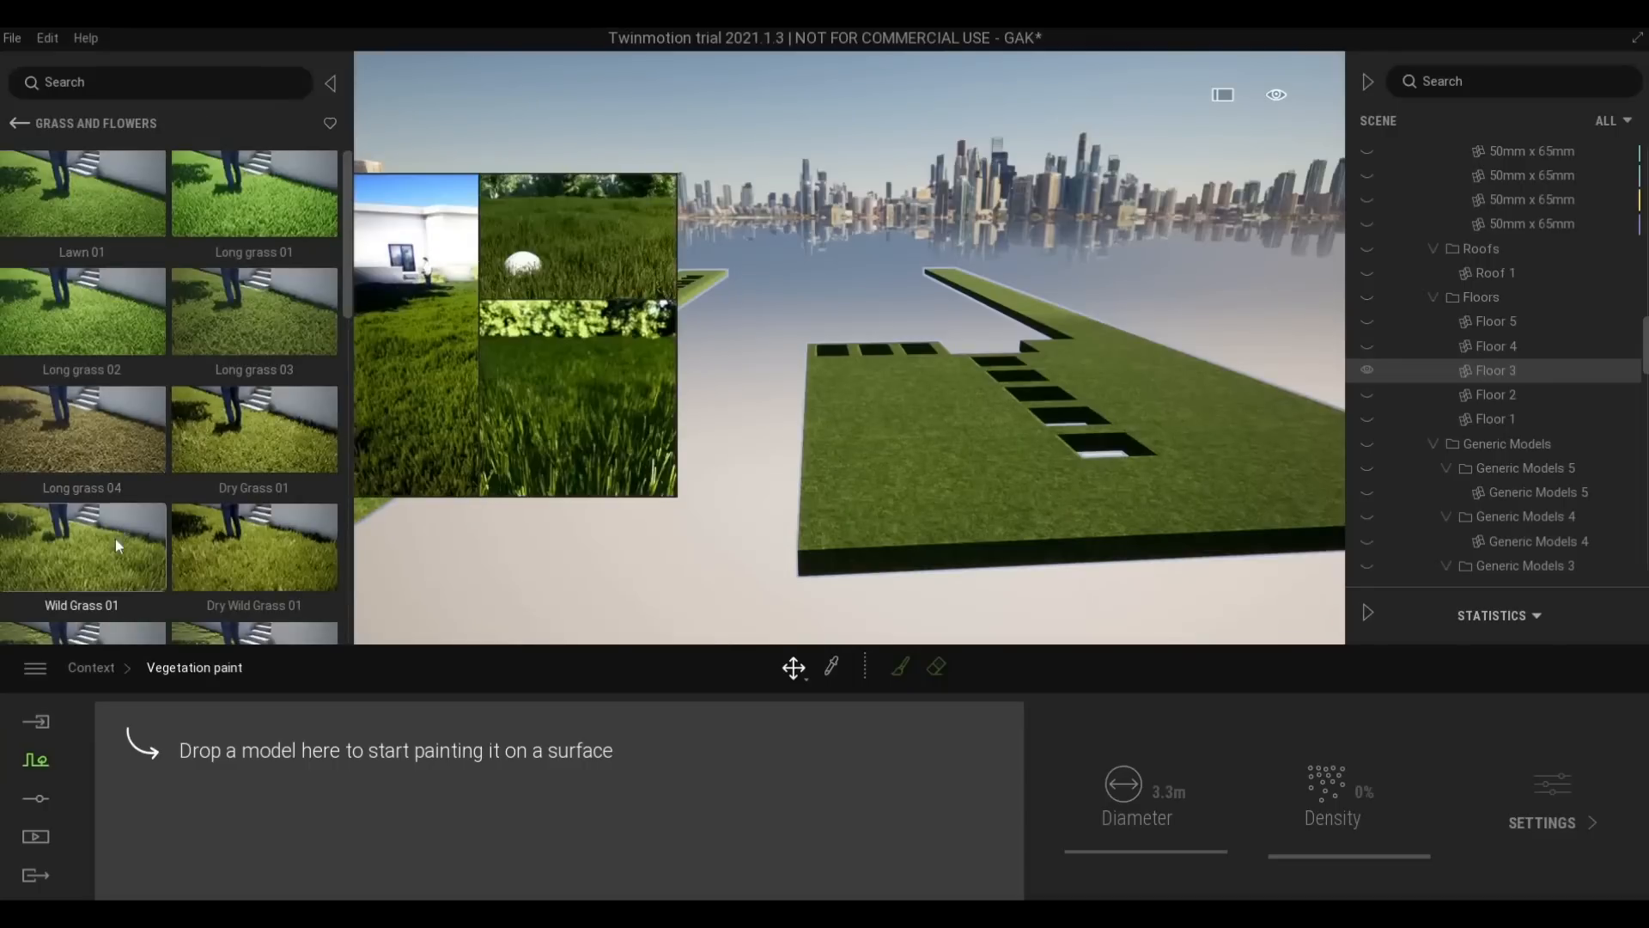
scroll(115, 539, down, 4)
scroll(95, 357, up, 4)
mouse_move(91, 215)
mouse_down()
mouse_move(142, 551)
mouse_move(208, 802)
mouse_up()
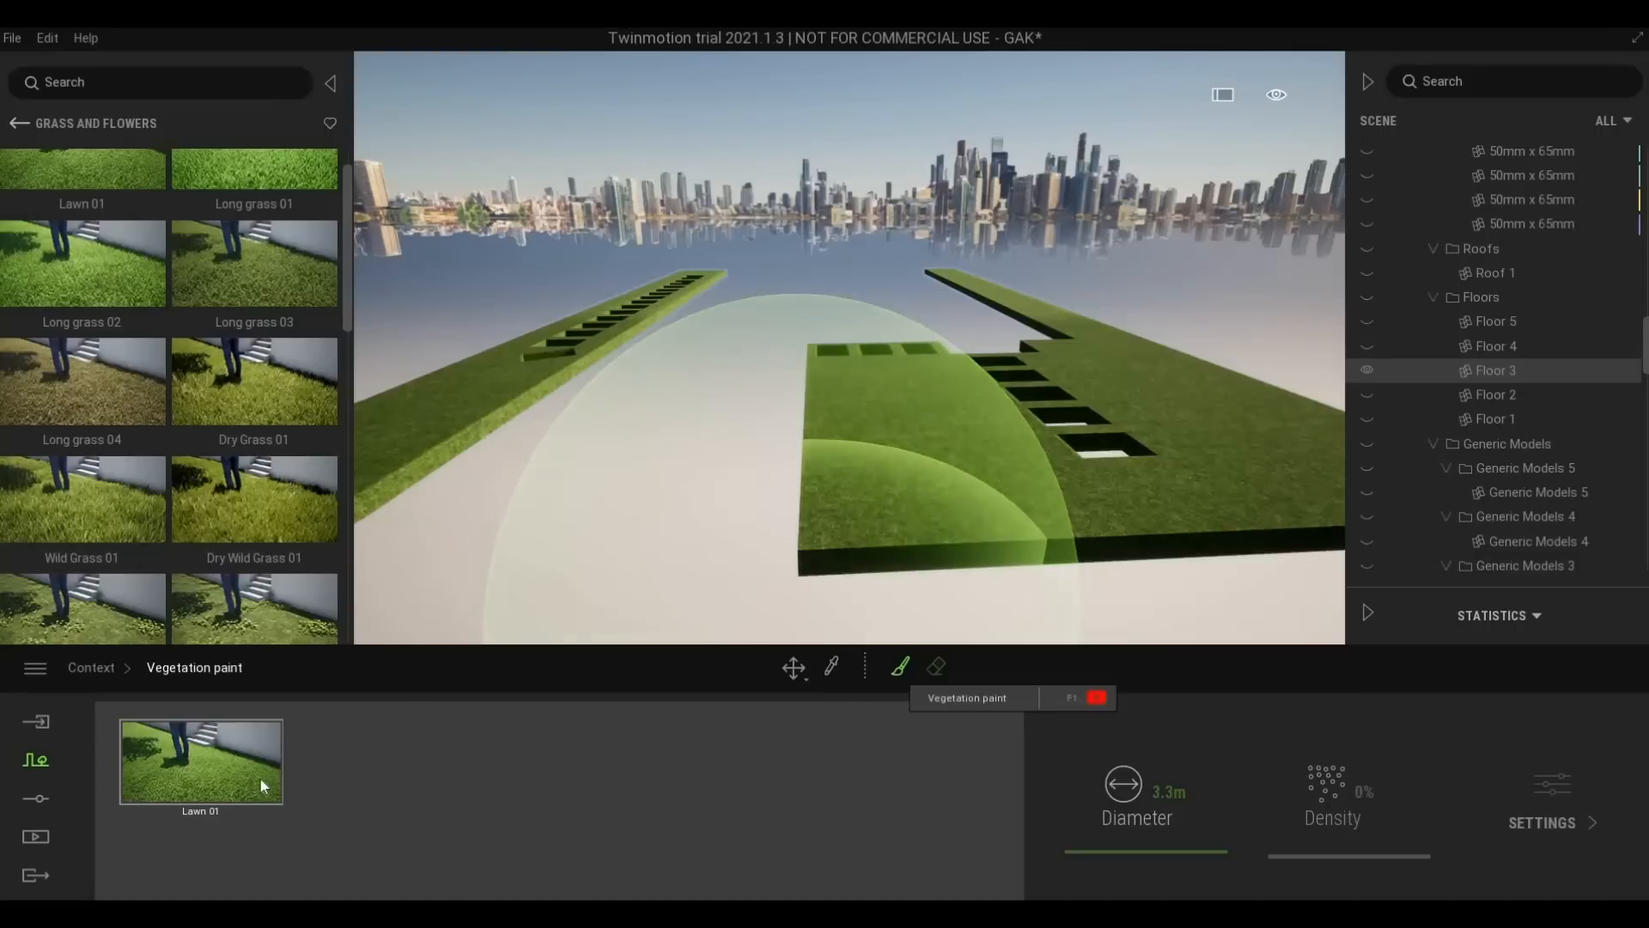
Set the Lawn 01 density to 40% and activate the vegetation paint brush
click(1314, 813)
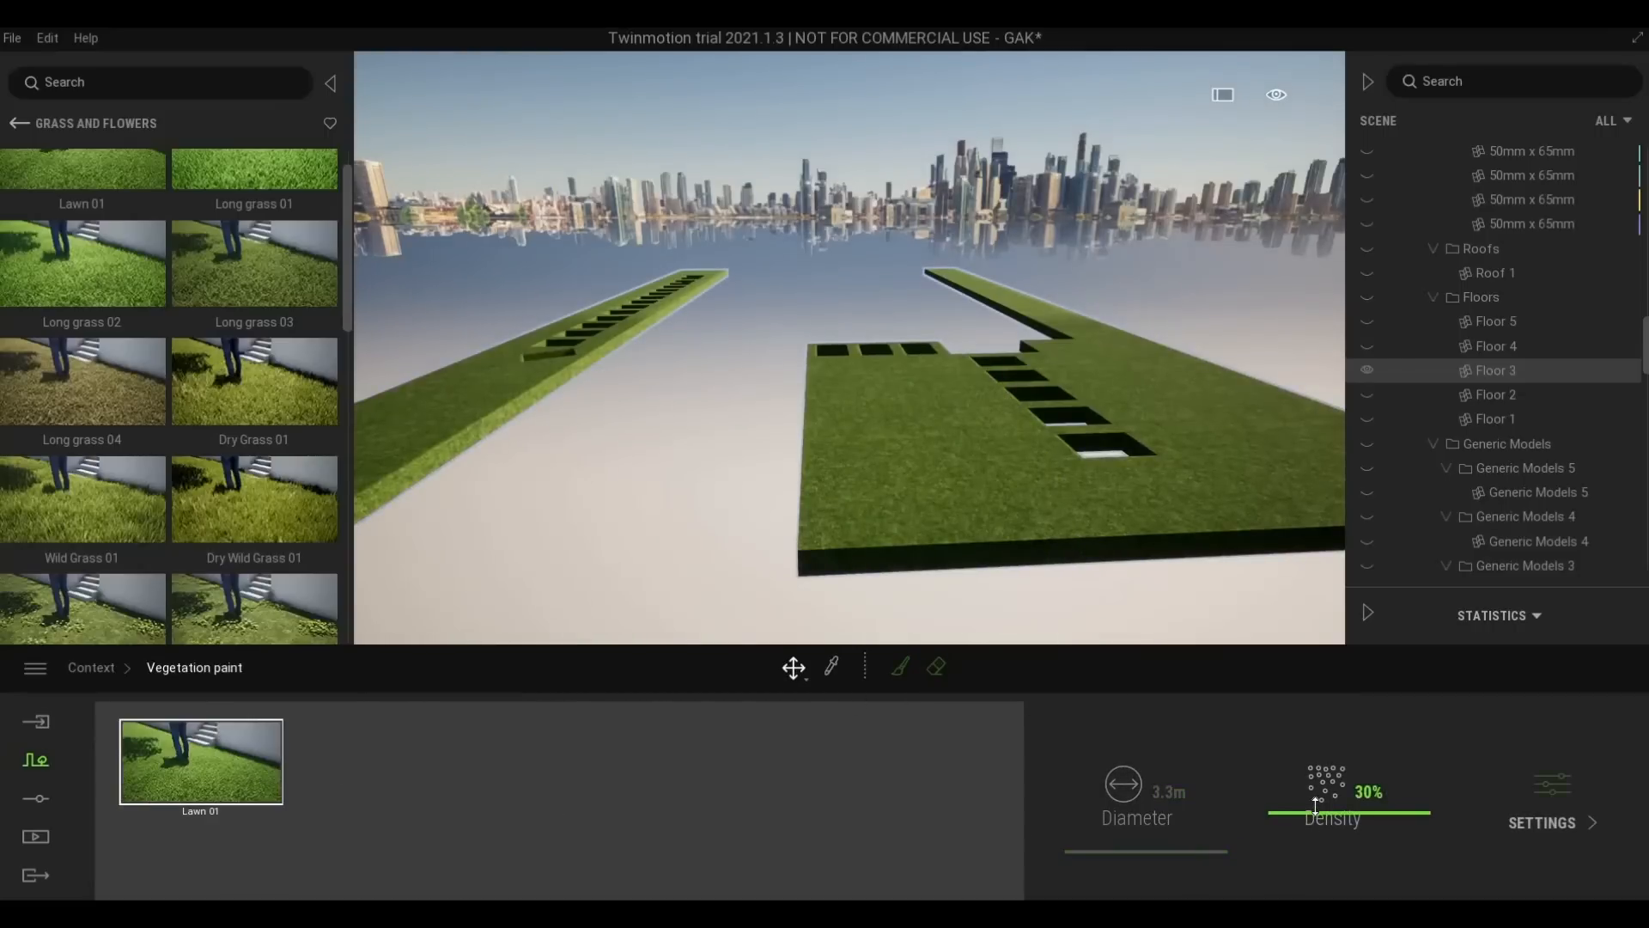
drag(1315, 806, 1309, 804)
click(1296, 801)
click(936, 670)
click(898, 668)
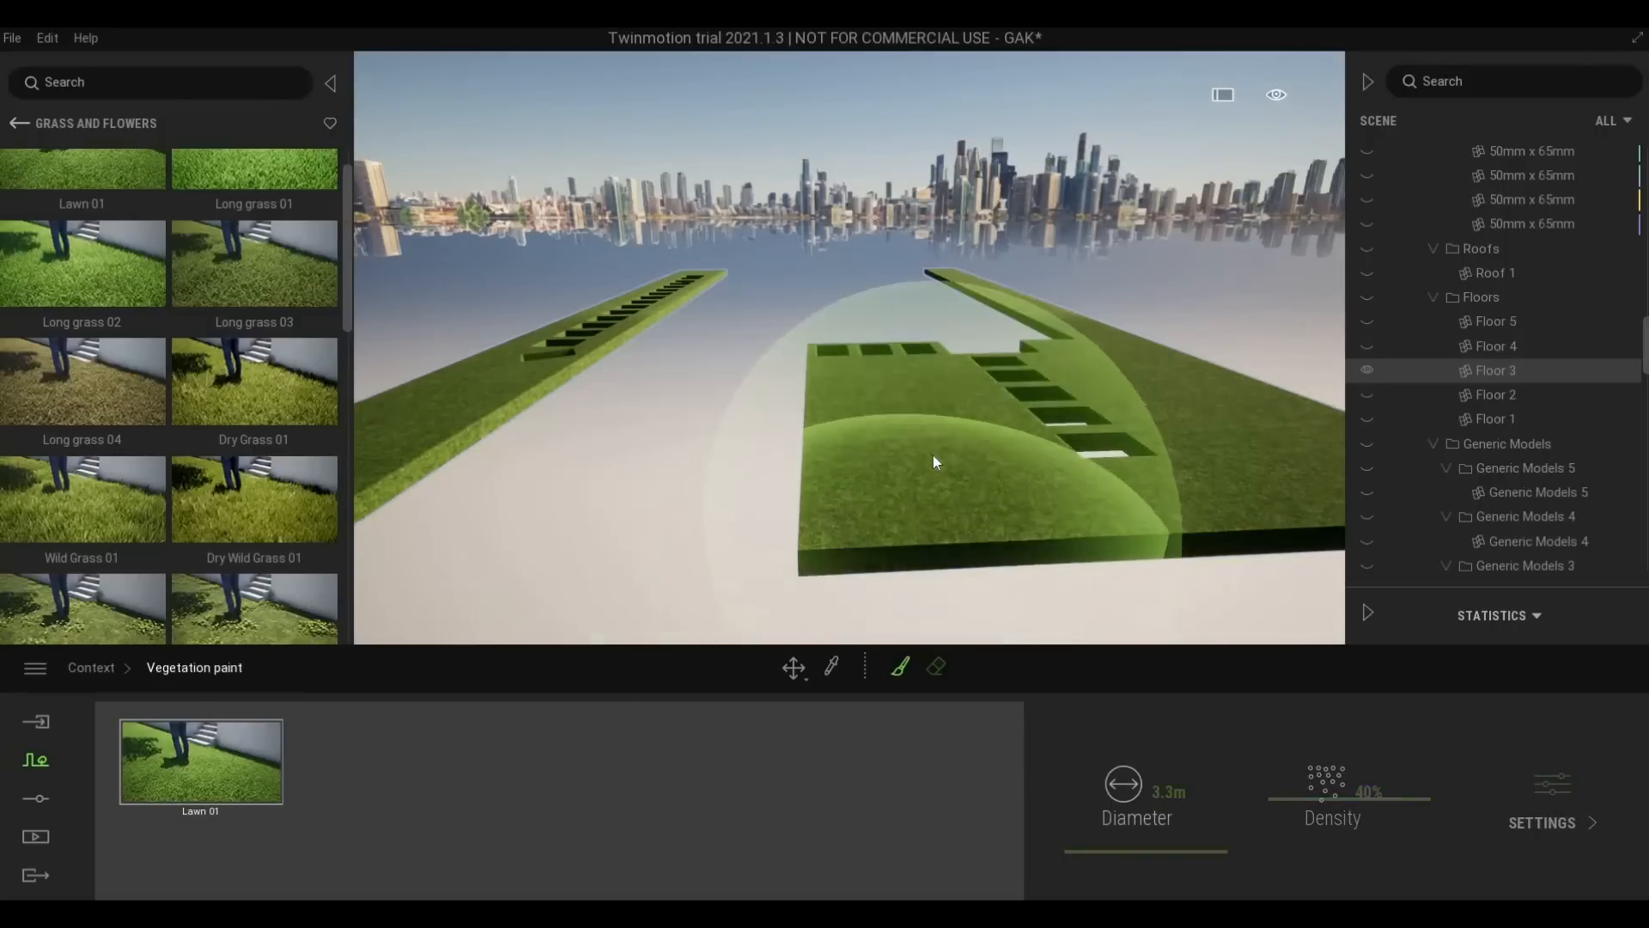
Paint Lawn 01 over the whole front lawn, around the stepping-stone openings and out to its edges
mouse_move(890, 460)
mouse_down()
mouse_move(924, 481)
mouse_move(837, 493)
mouse_up()
key(d)
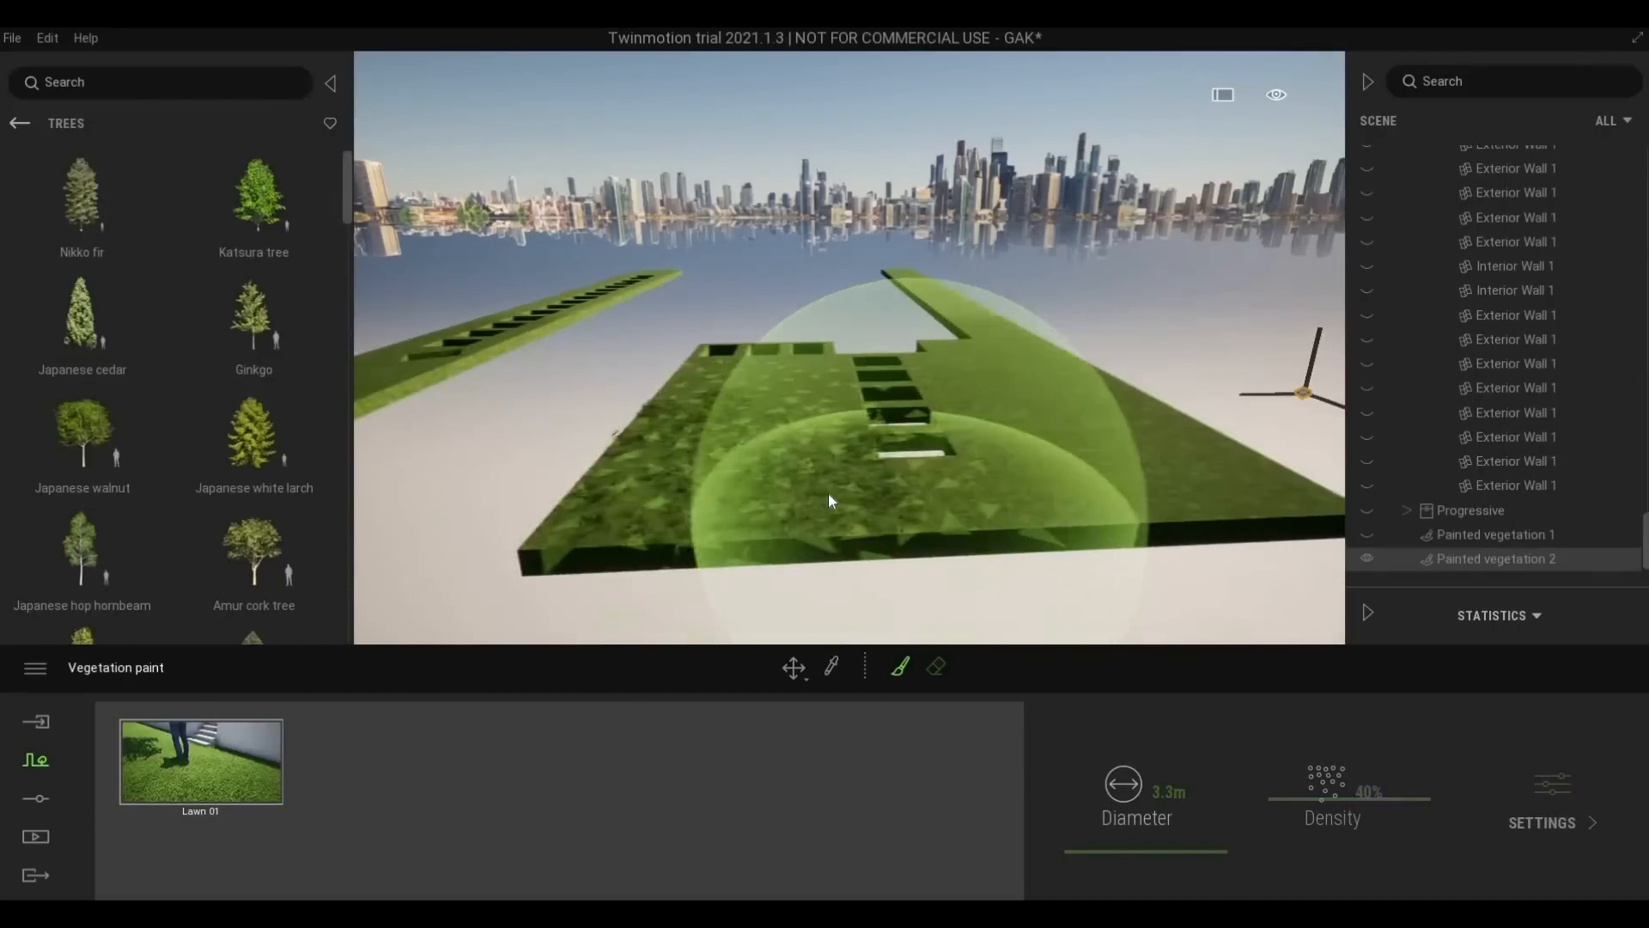
key(q)
key(e)
key(q)
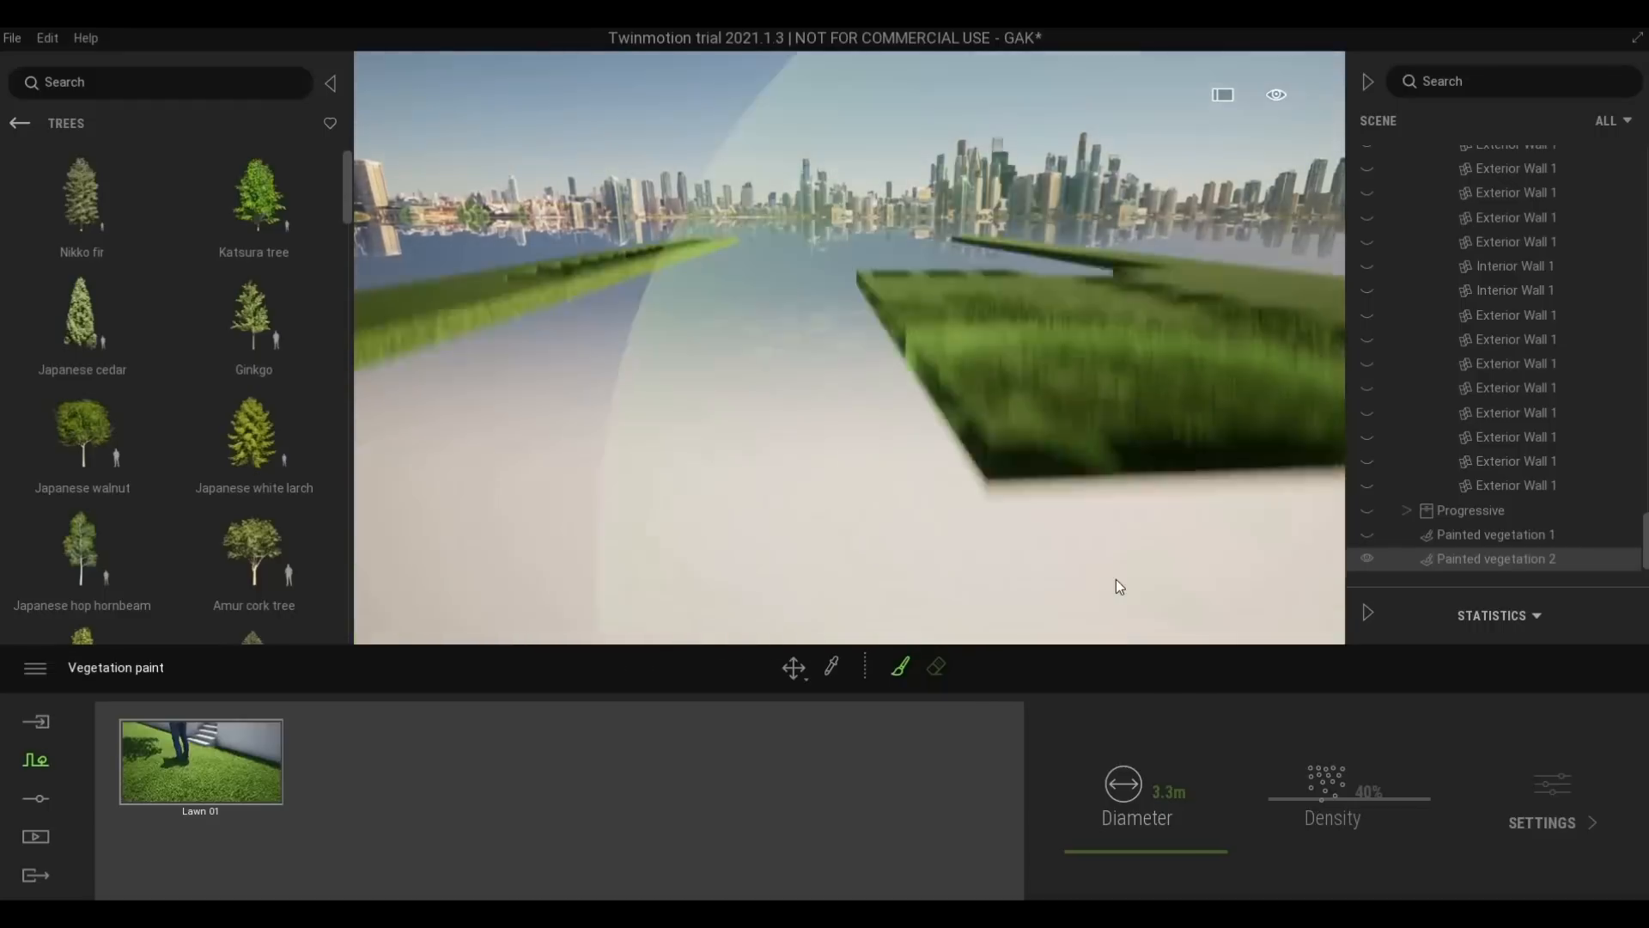
key(e)
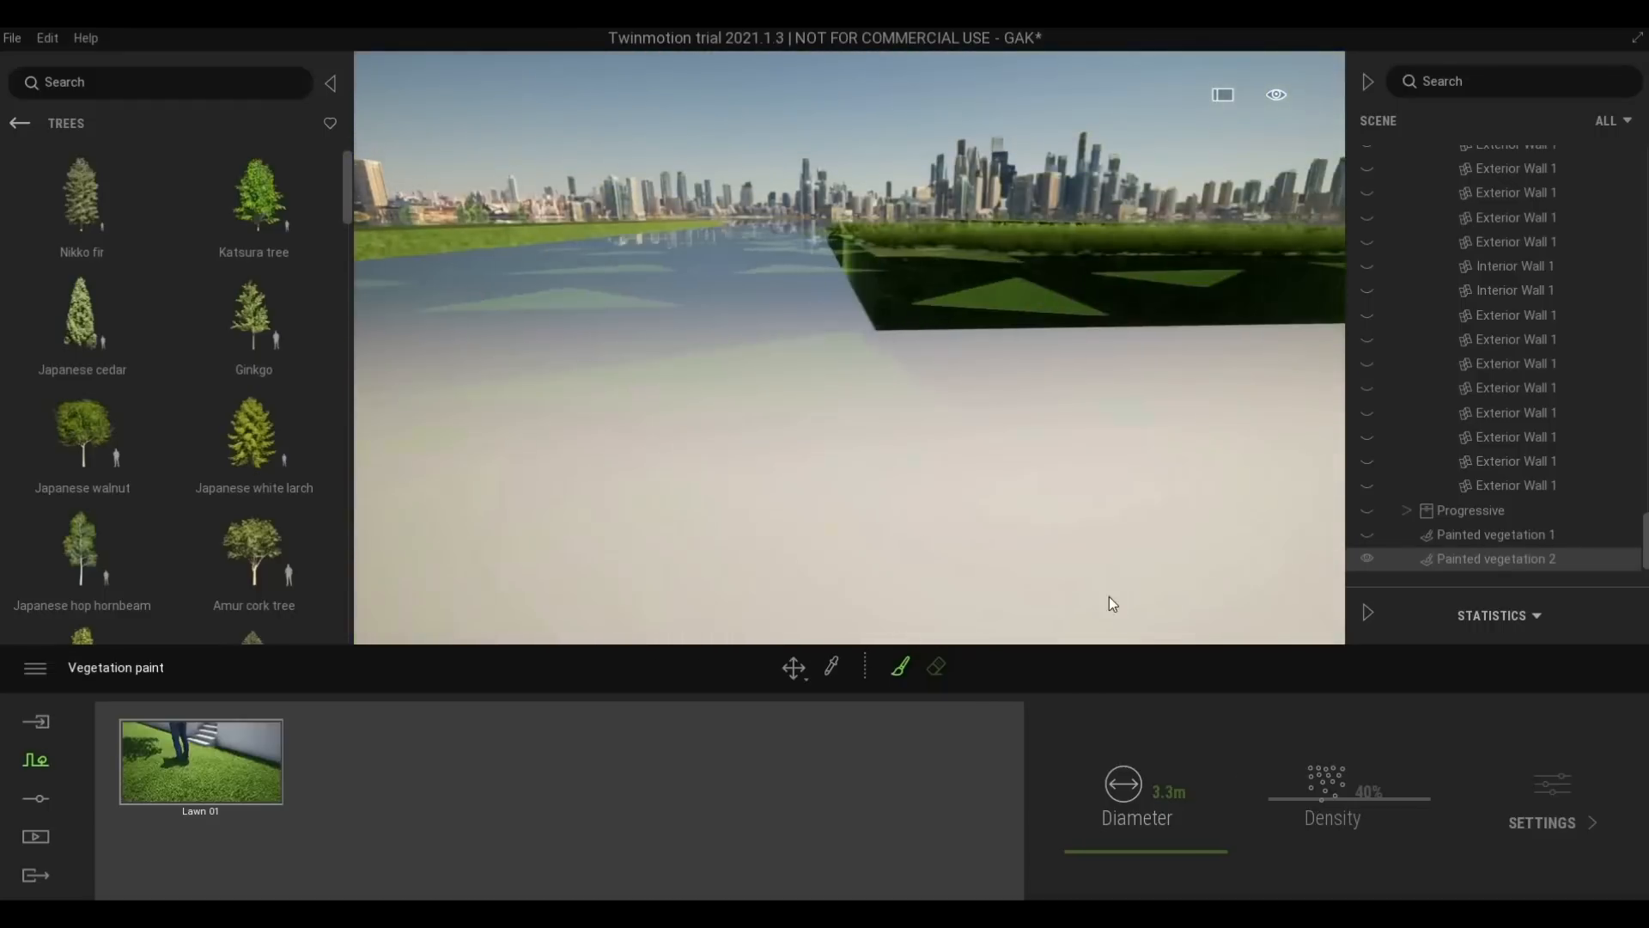
key(d)
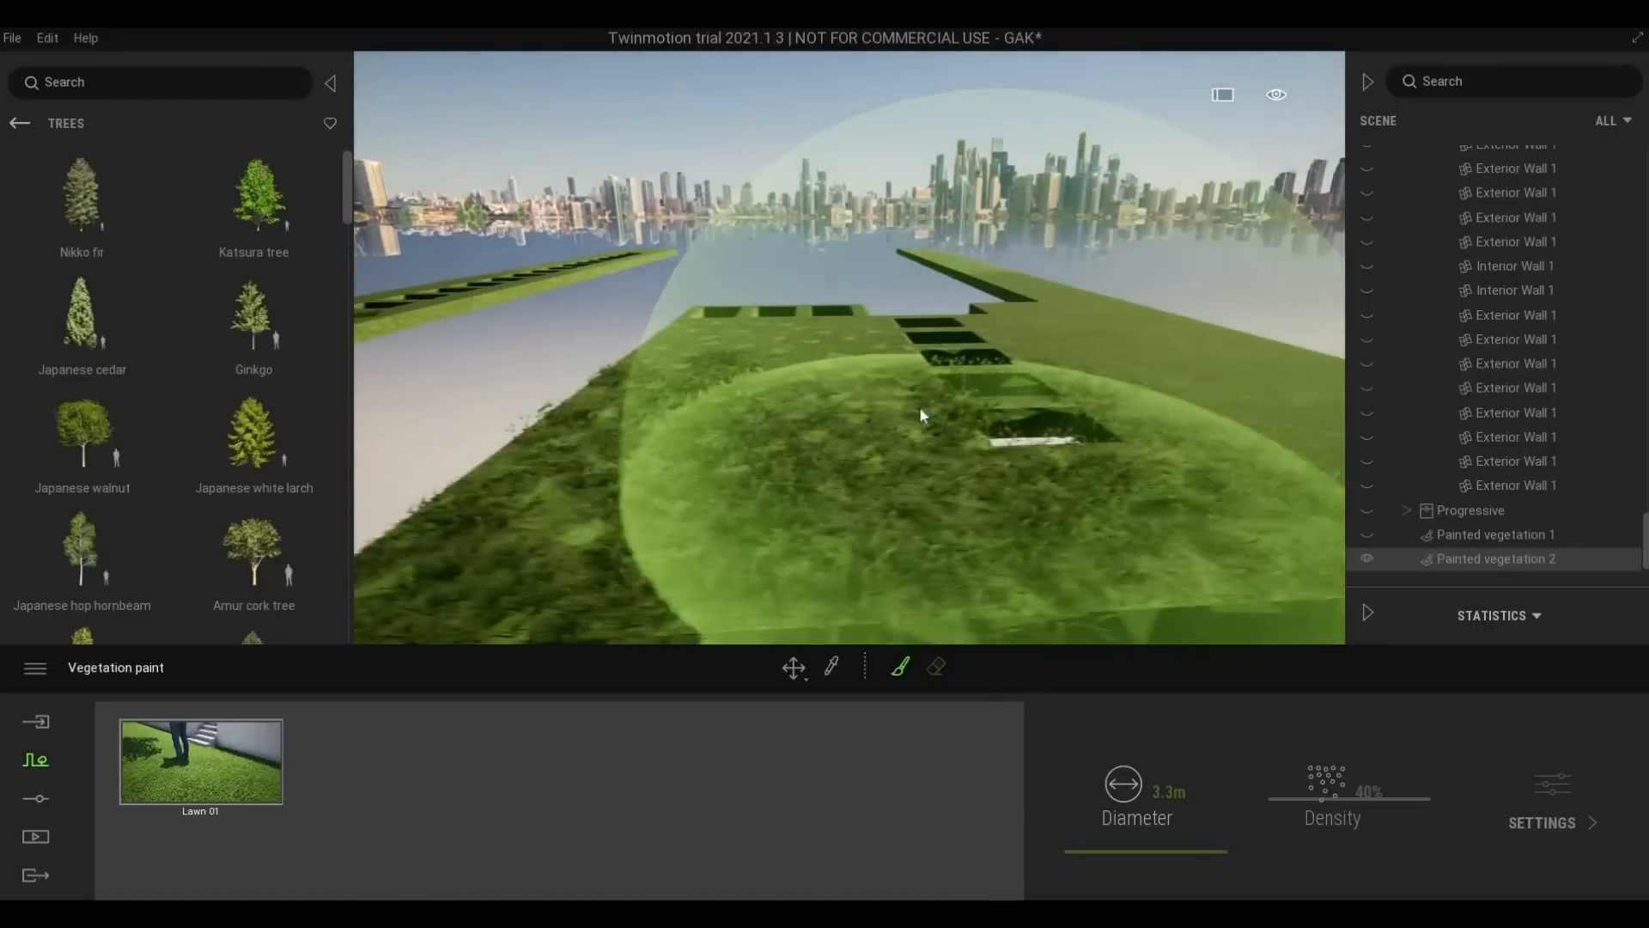
key(s)
drag(1075, 395, 1024, 412)
key(w)
key(e)
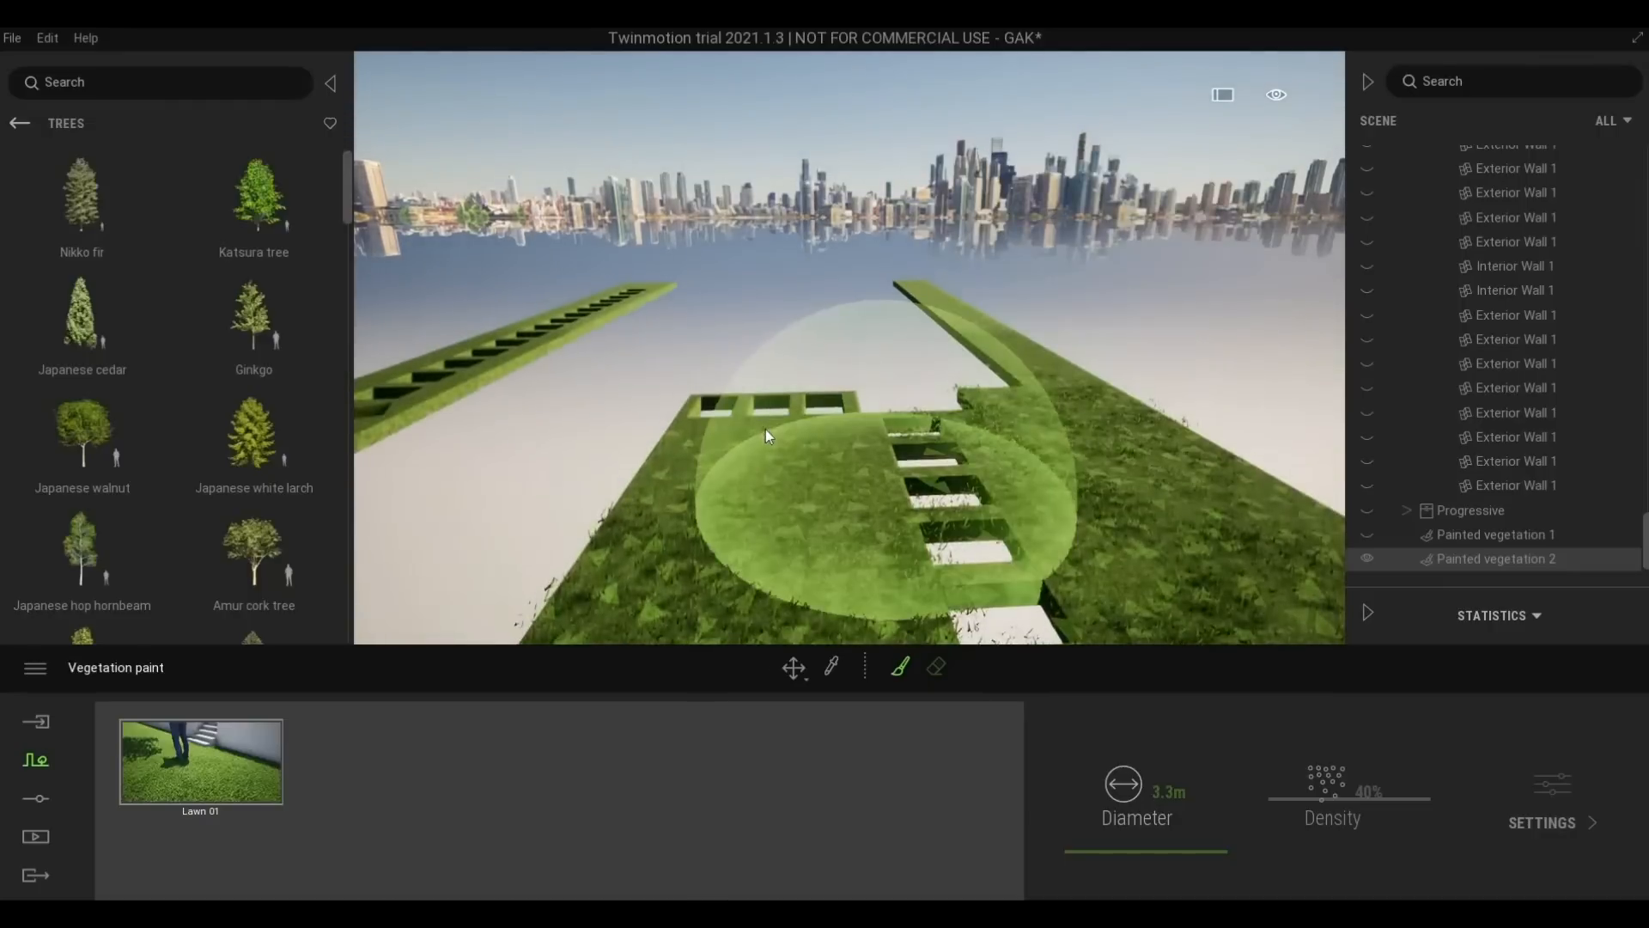
mouse_move(819, 456)
mouse_down()
mouse_move(656, 518)
mouse_move(1013, 459)
mouse_move(995, 520)
mouse_move(782, 538)
mouse_up()
key(s)
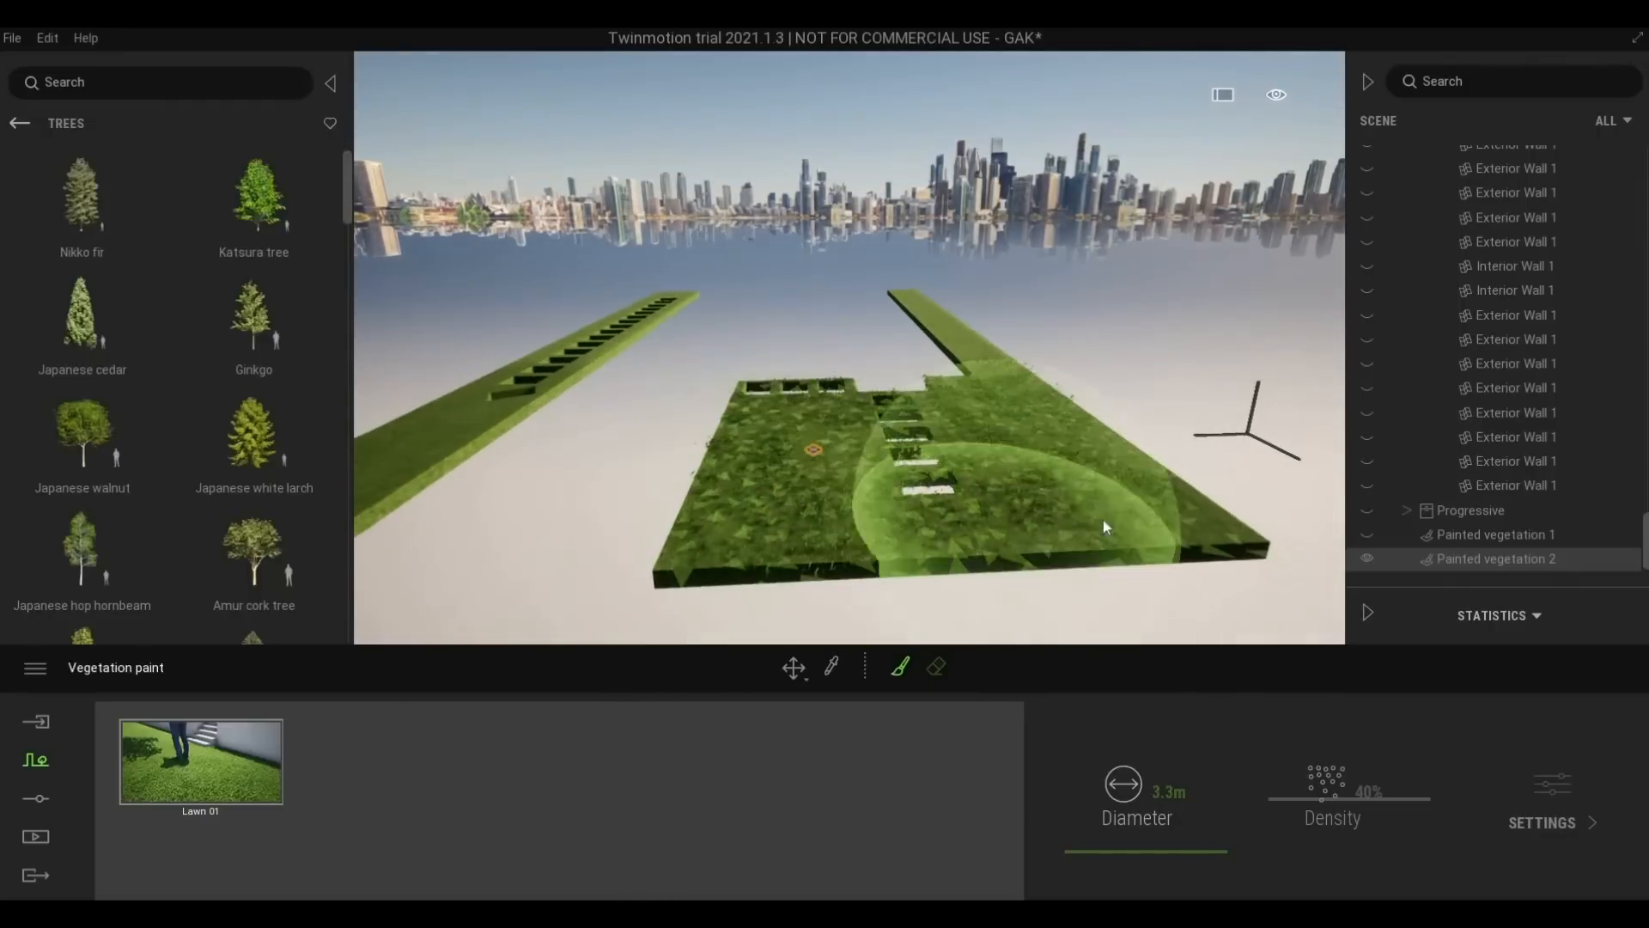
Raise the Lawn 01 density to 49% and reactivate the paint brush
key(Escape)
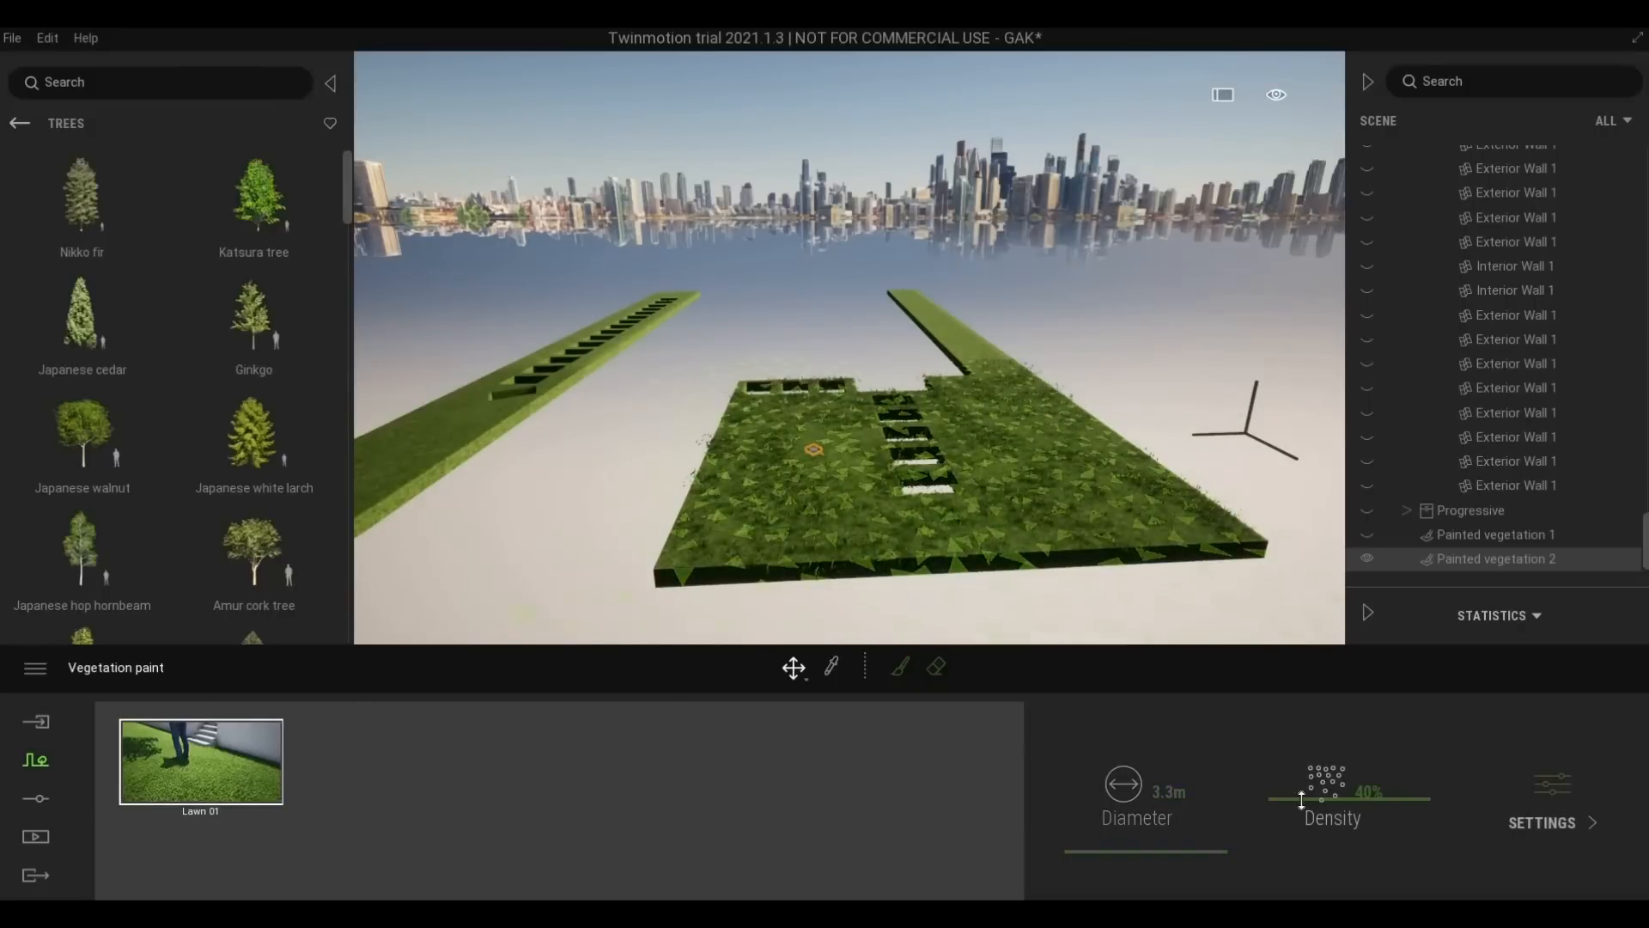
drag(1301, 788, 1301, 785)
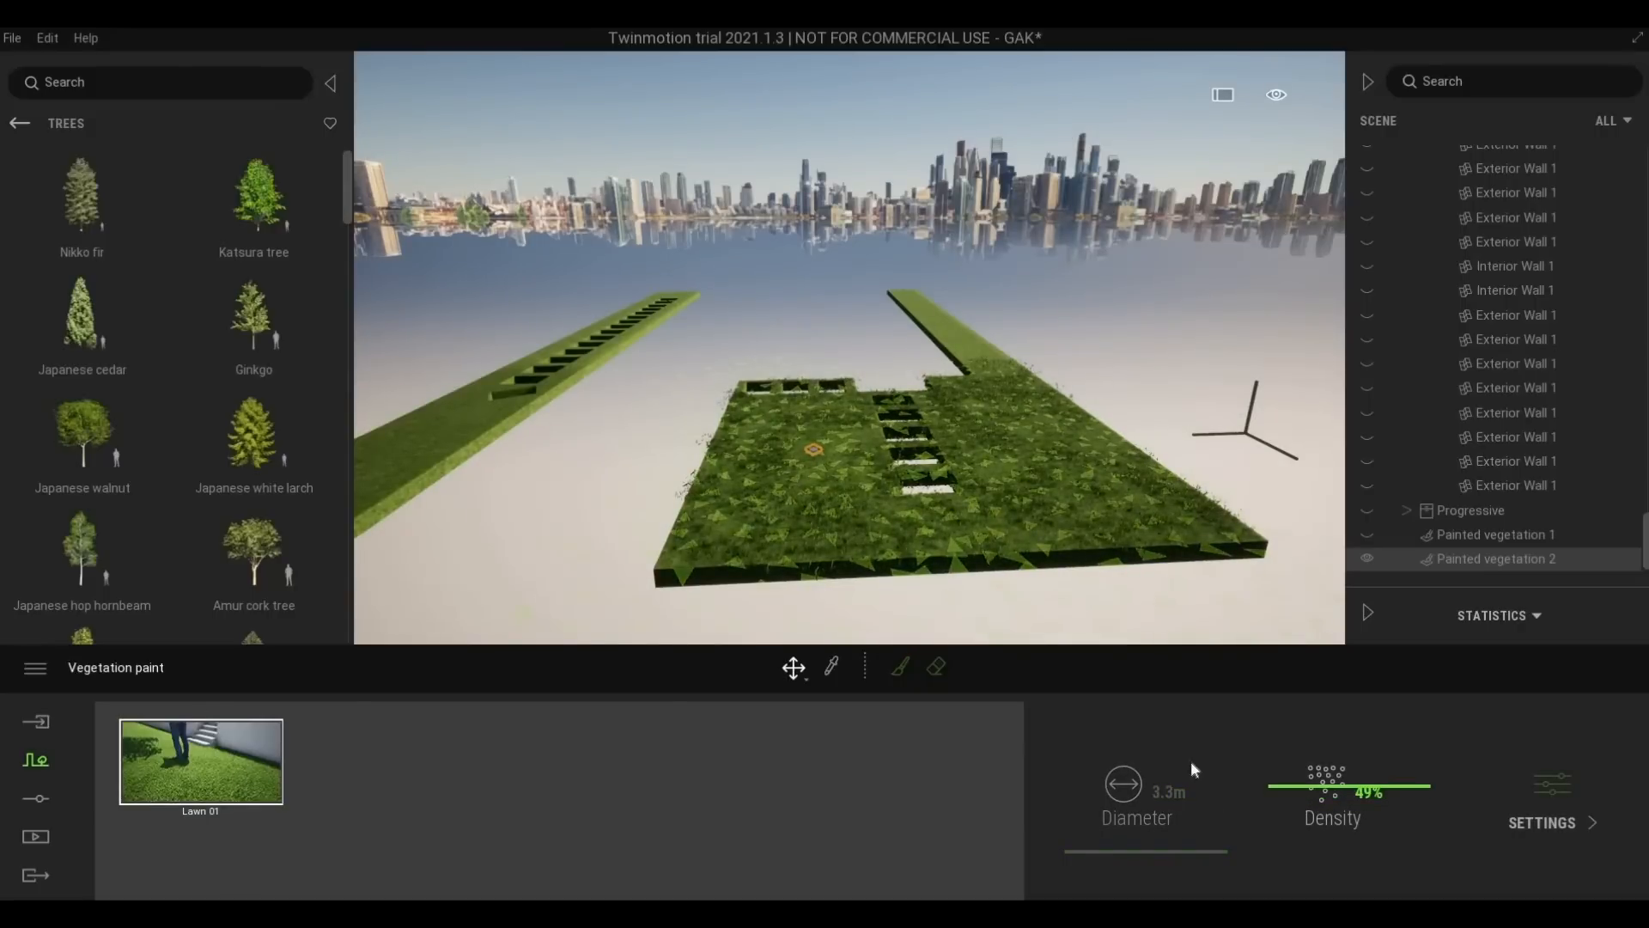
click(897, 667)
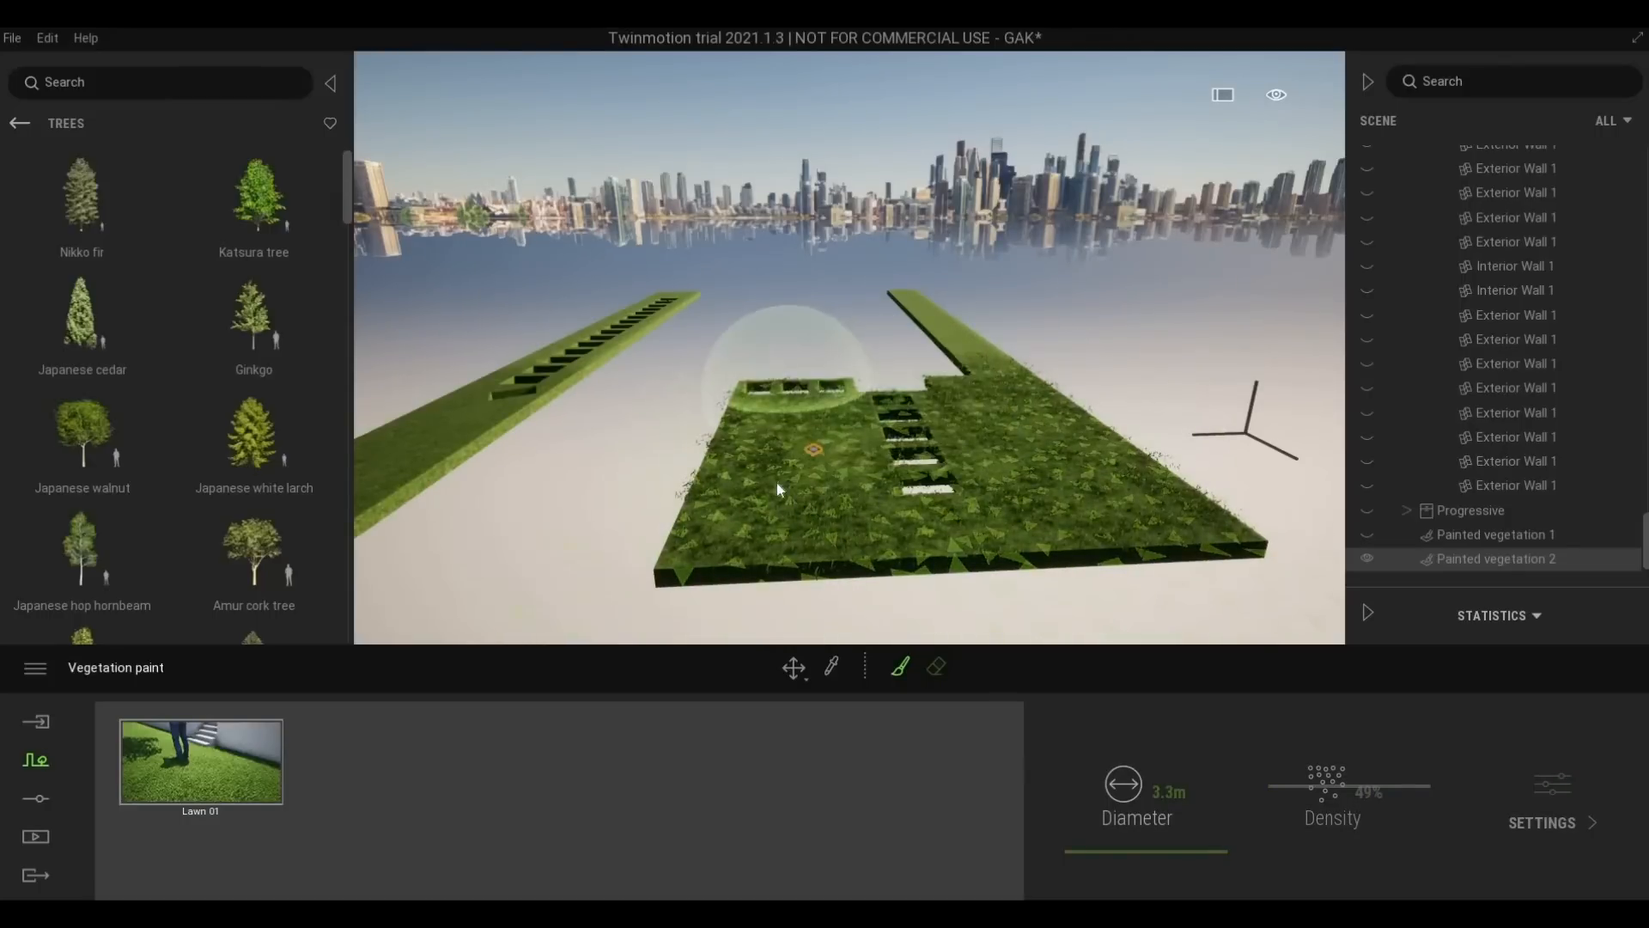
Paint Lawn 01 along the full length of the separate strip with the row of rectangular openings
key(a)
mouse_move(684, 507)
mouse_down()
mouse_move(646, 586)
mouse_move(703, 548)
mouse_up()
key(w)
key(s)
key(w)
key(a)
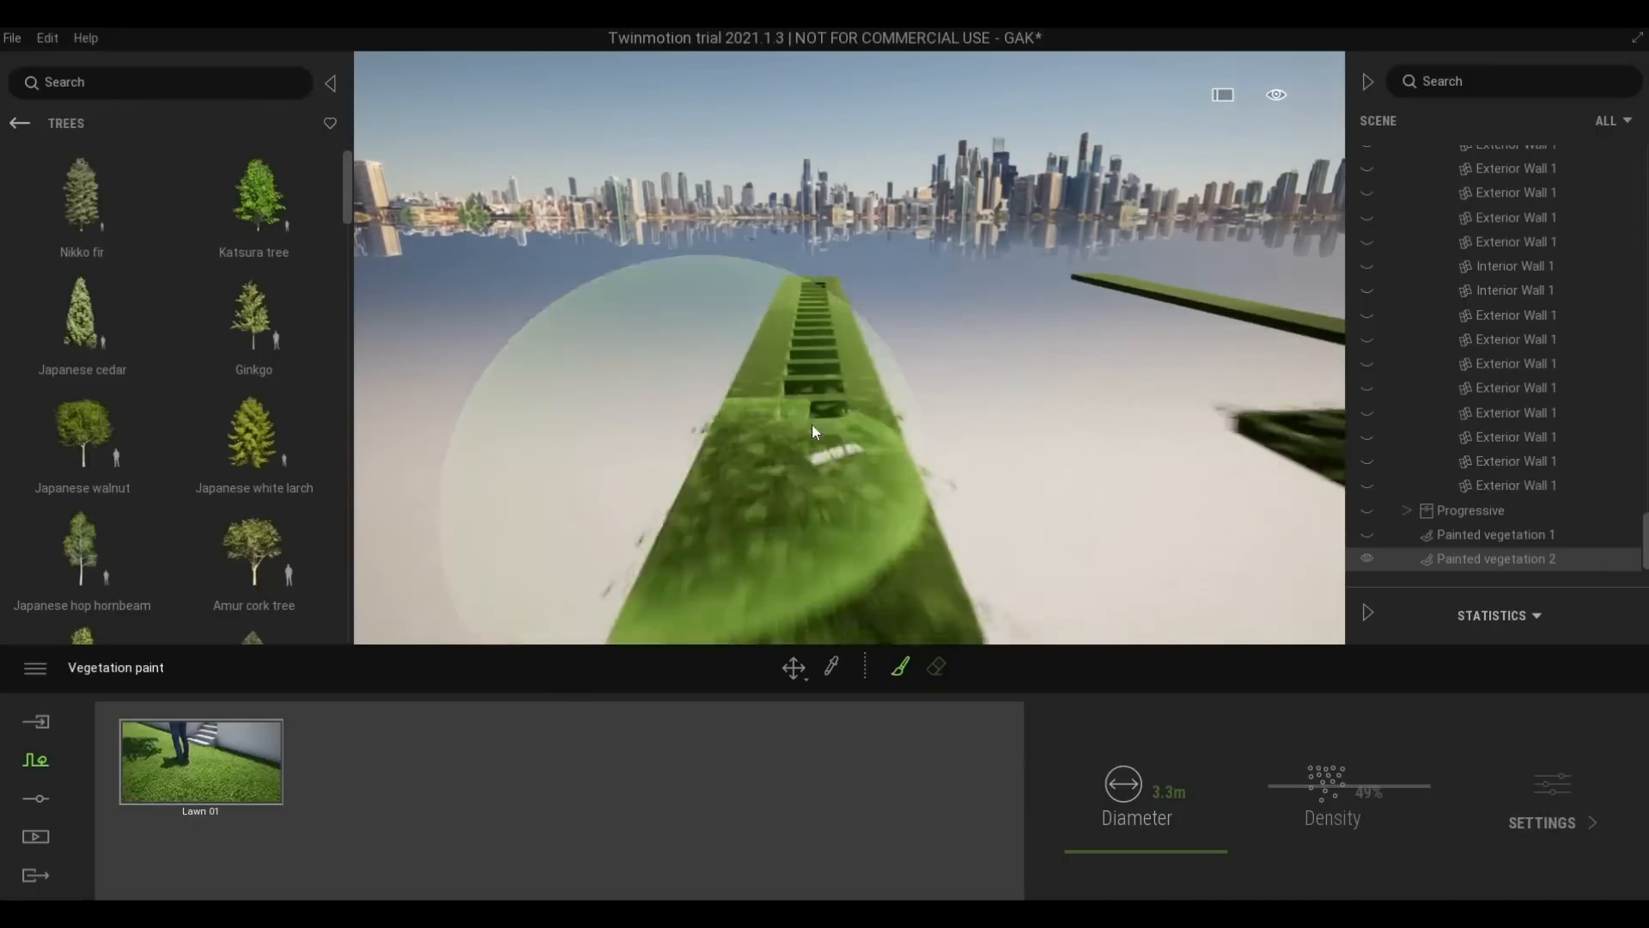
mouse_move(812, 424)
mouse_down()
mouse_move(778, 414)
mouse_move(792, 313)
mouse_move(808, 342)
mouse_move(816, 320)
mouse_move(713, 470)
mouse_move(833, 492)
mouse_up()
key(w)
key(e)
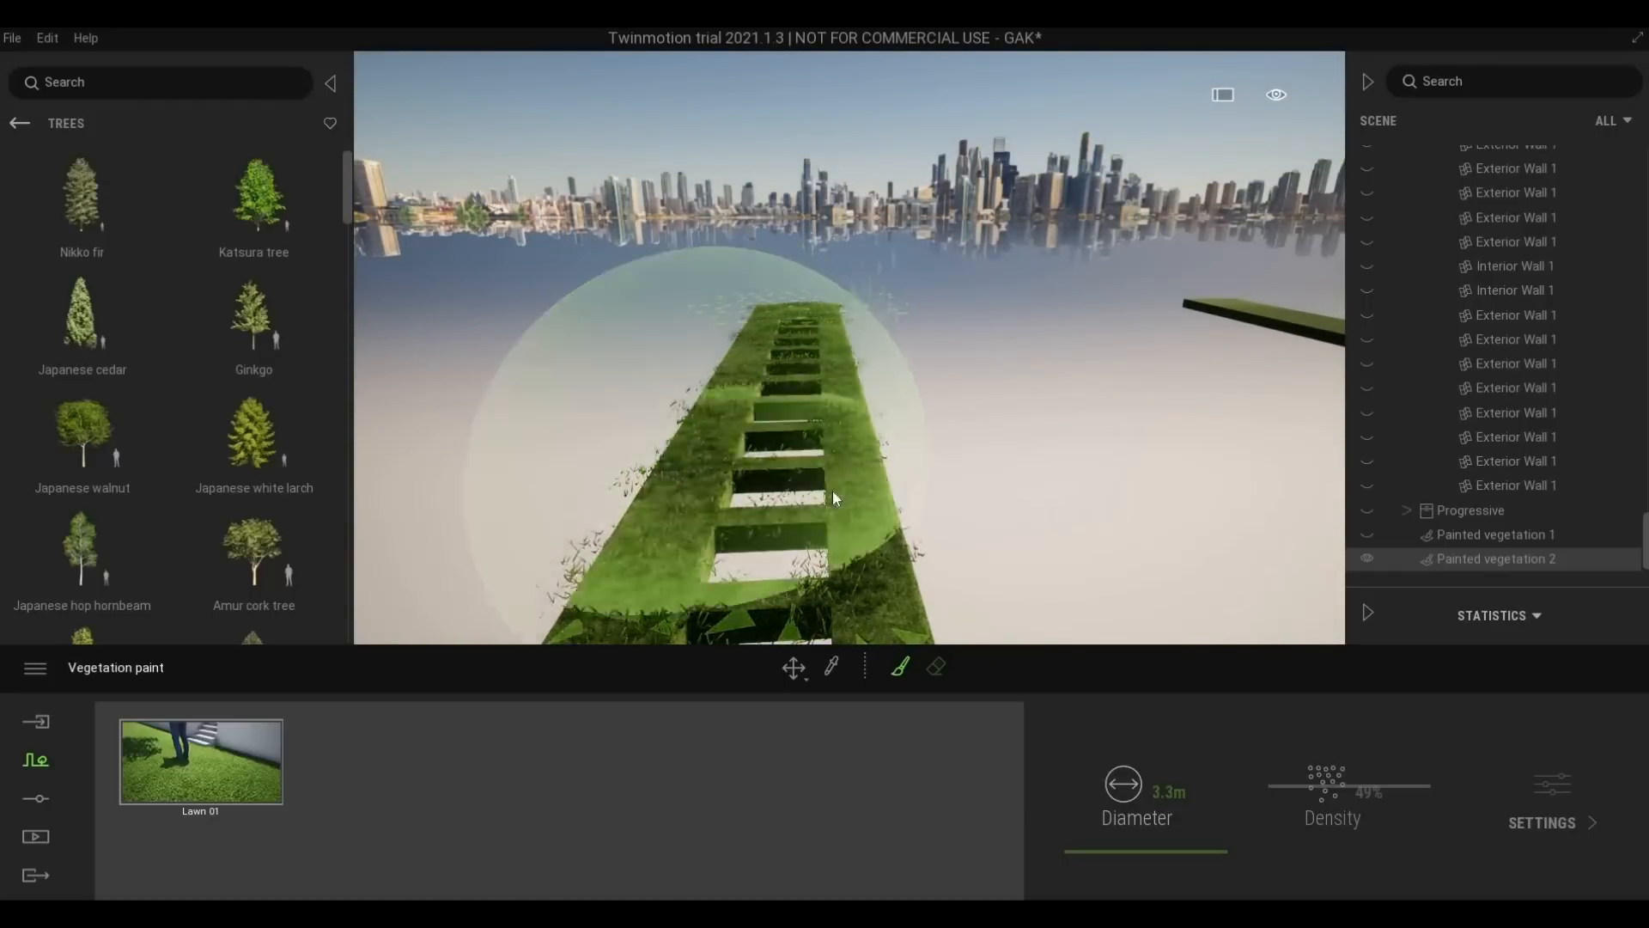
Paint Lawn 01 along the narrow strip extending back from the front lawn
key(s)
key(d)
mouse_move(1034, 454)
mouse_down()
mouse_move(981, 405)
mouse_move(981, 378)
mouse_up()
key(w)
key(e)
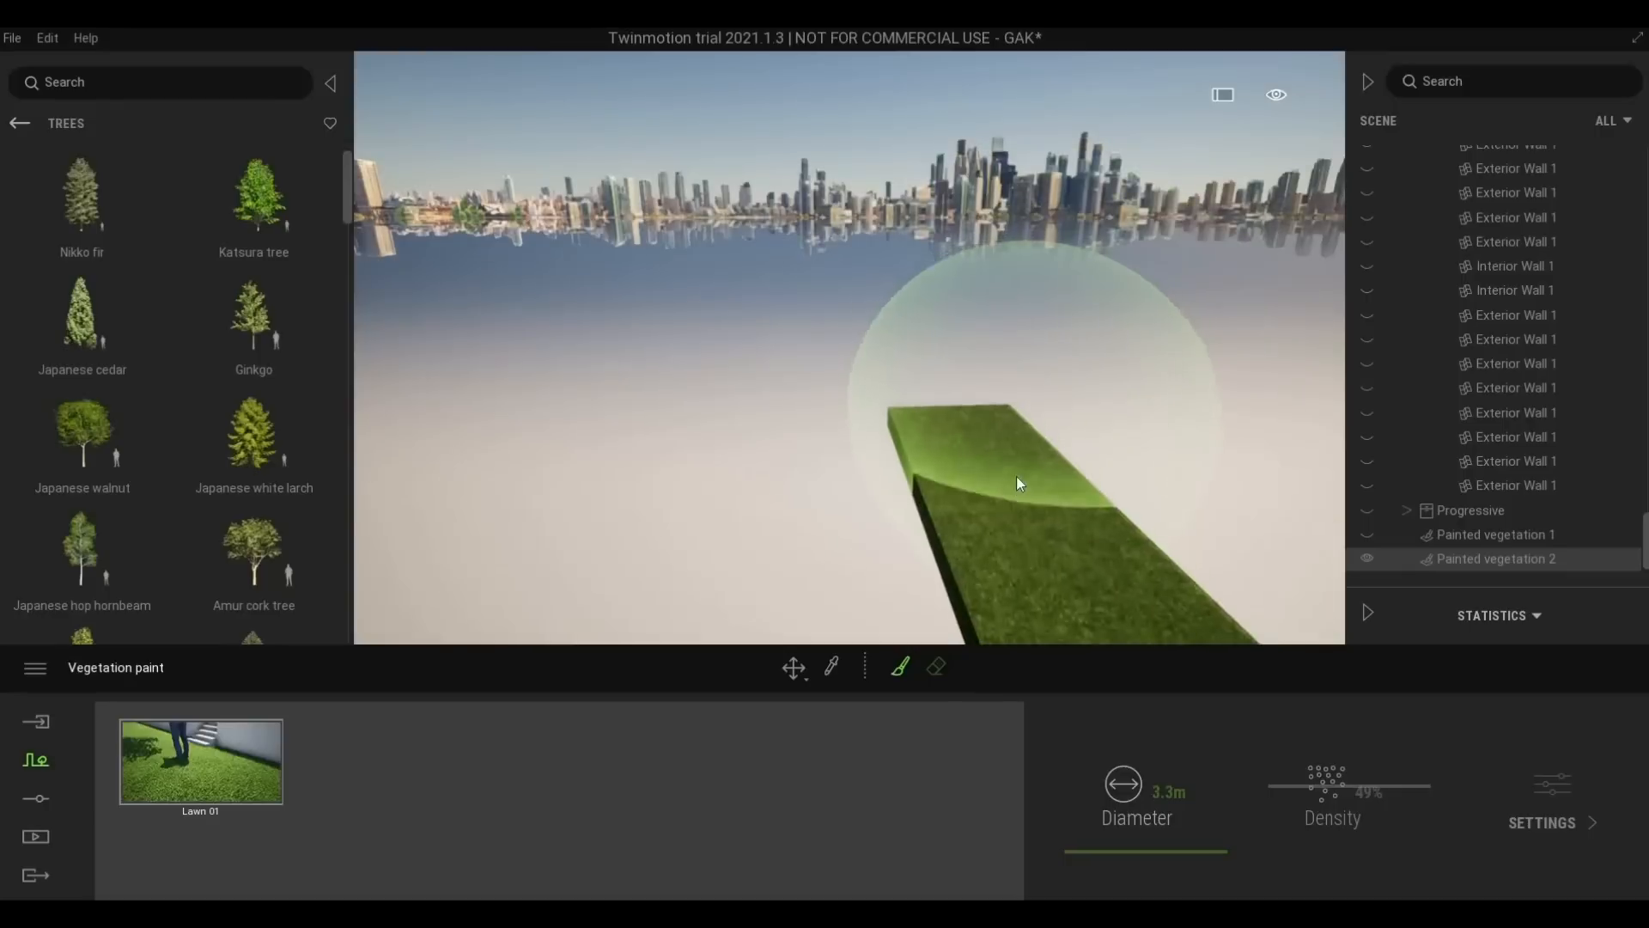
drag(1019, 482, 993, 488)
key(s)
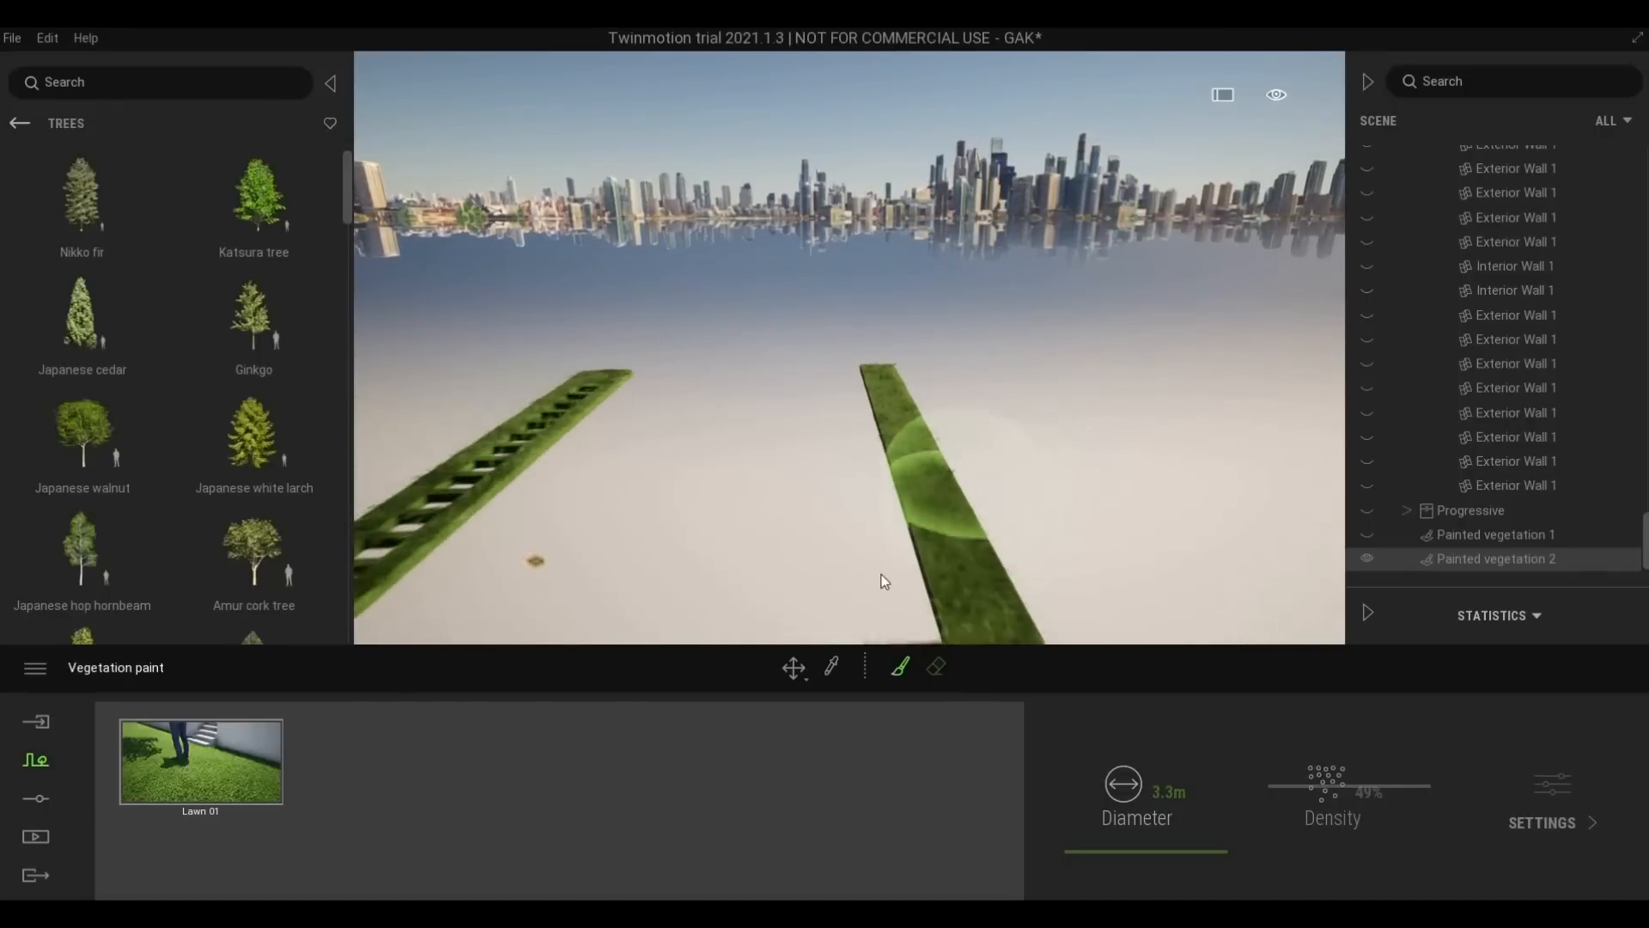
Enlarge the brush diameter to 13.5 m and set the Lawn 01 density to 60%
key(a)
key(s)
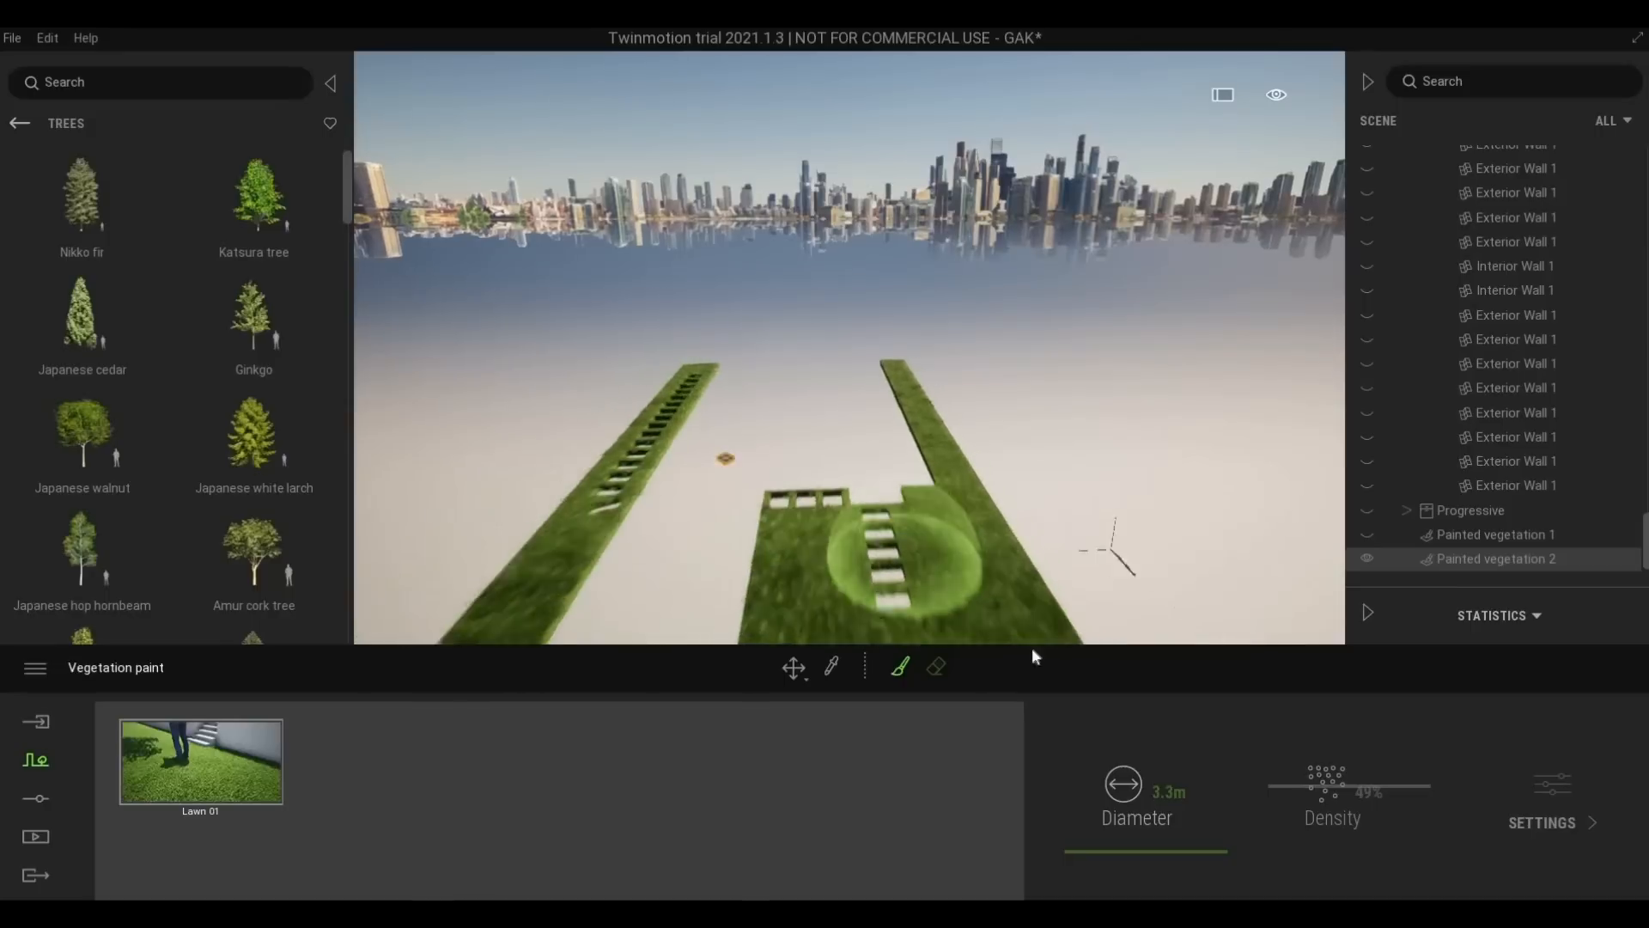
drag(1114, 852, 1220, 852)
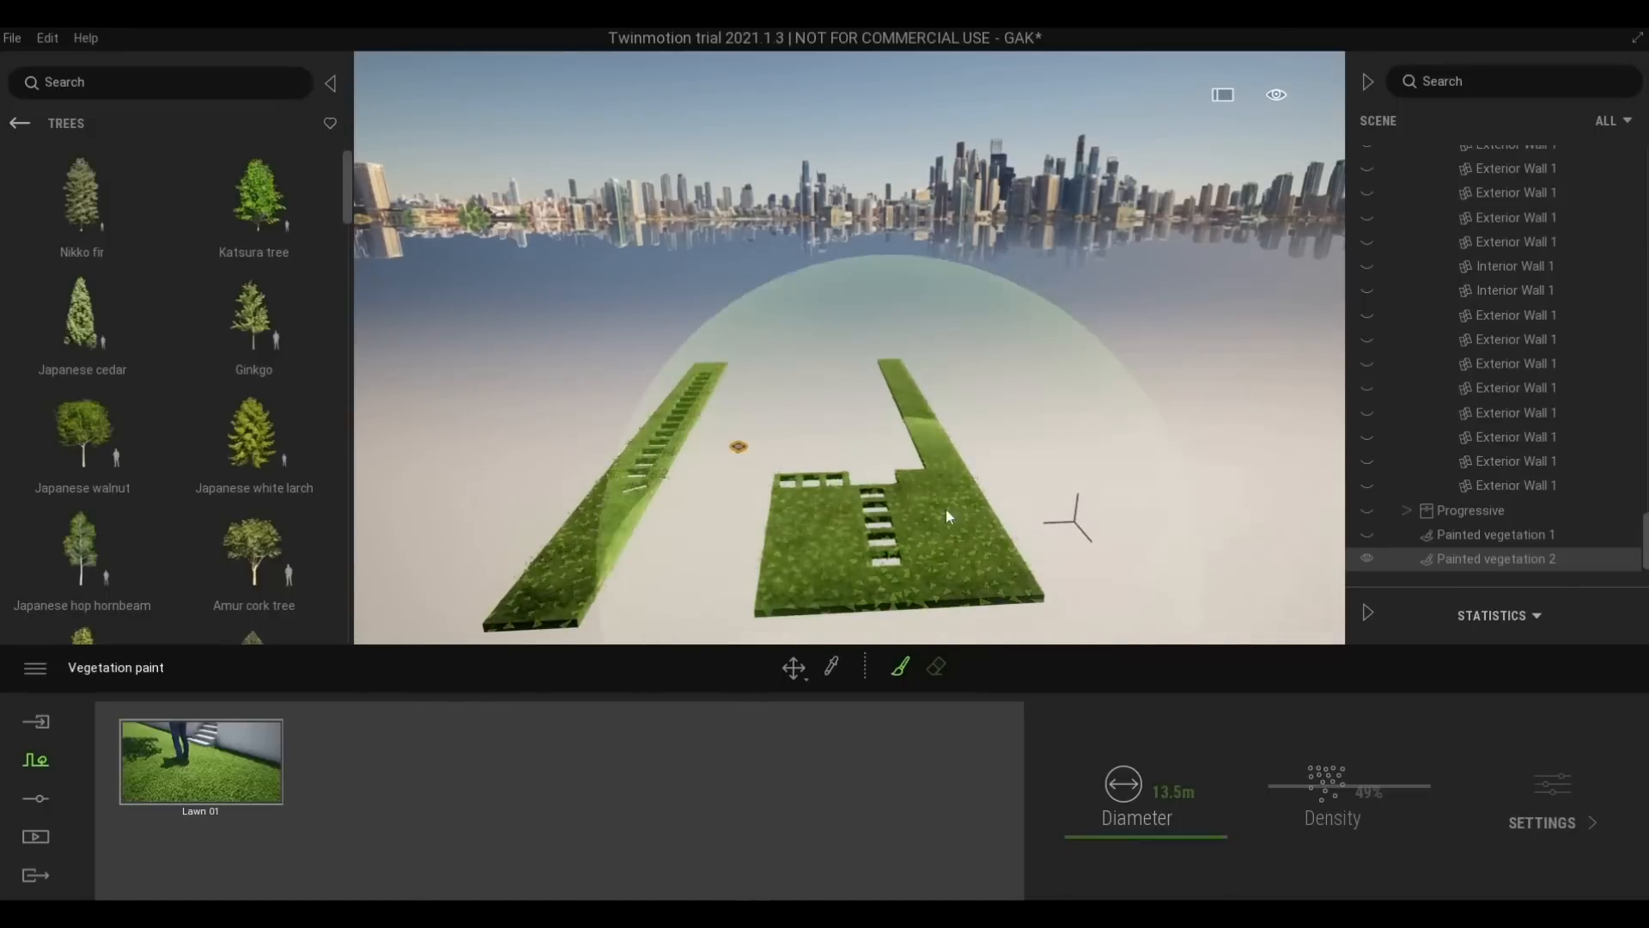
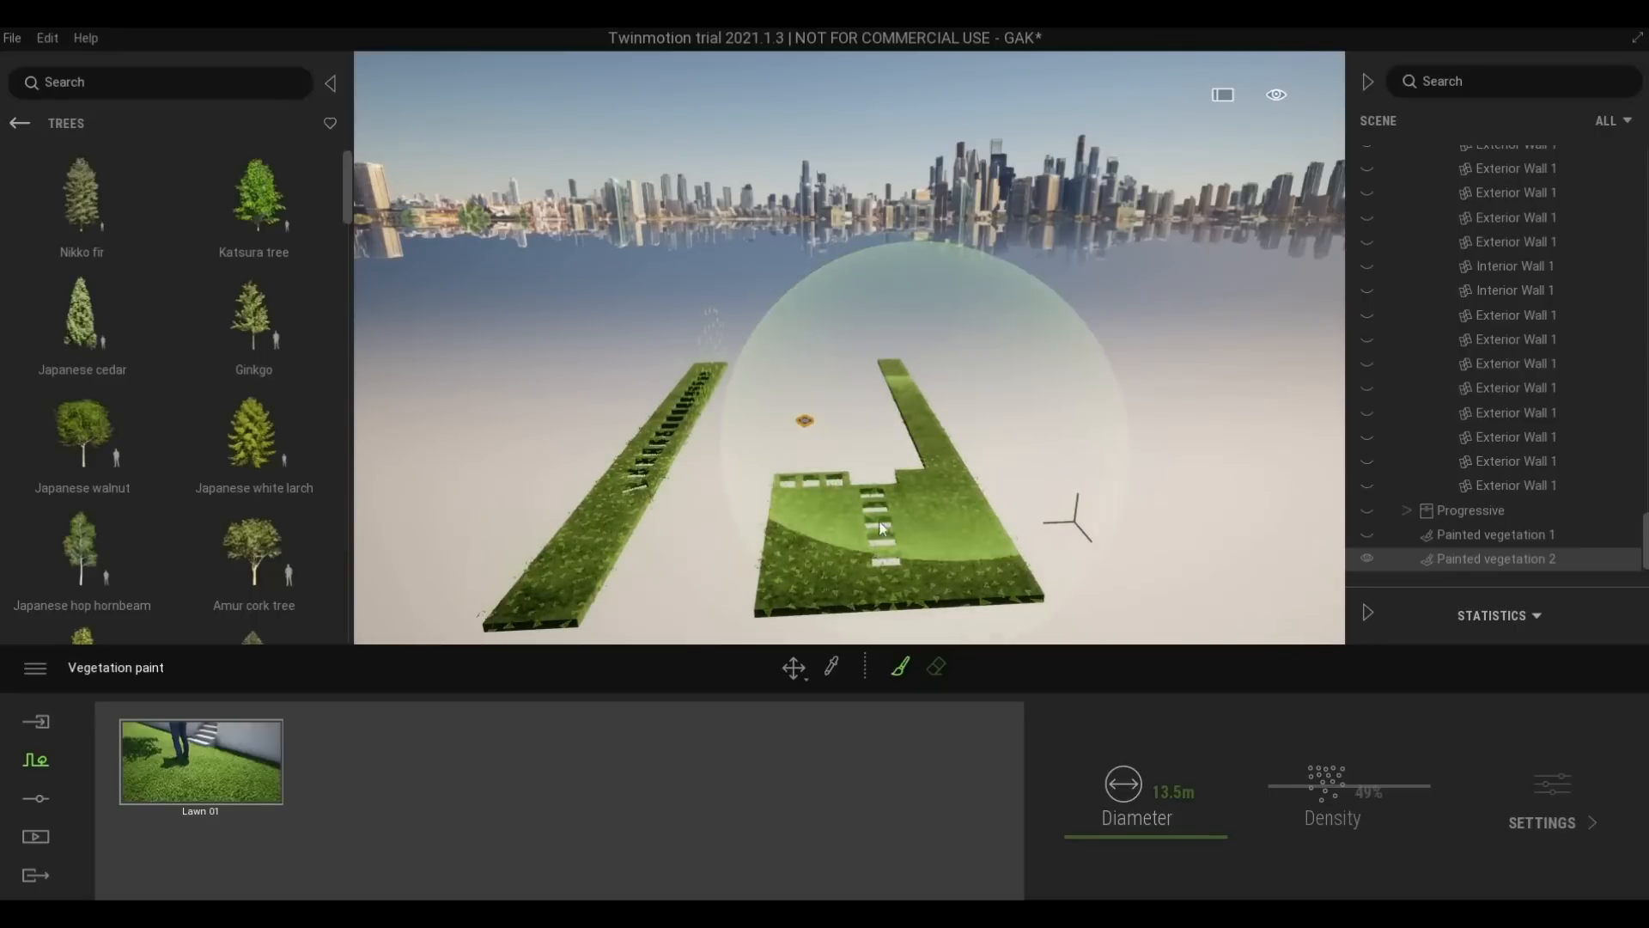
click(262, 780)
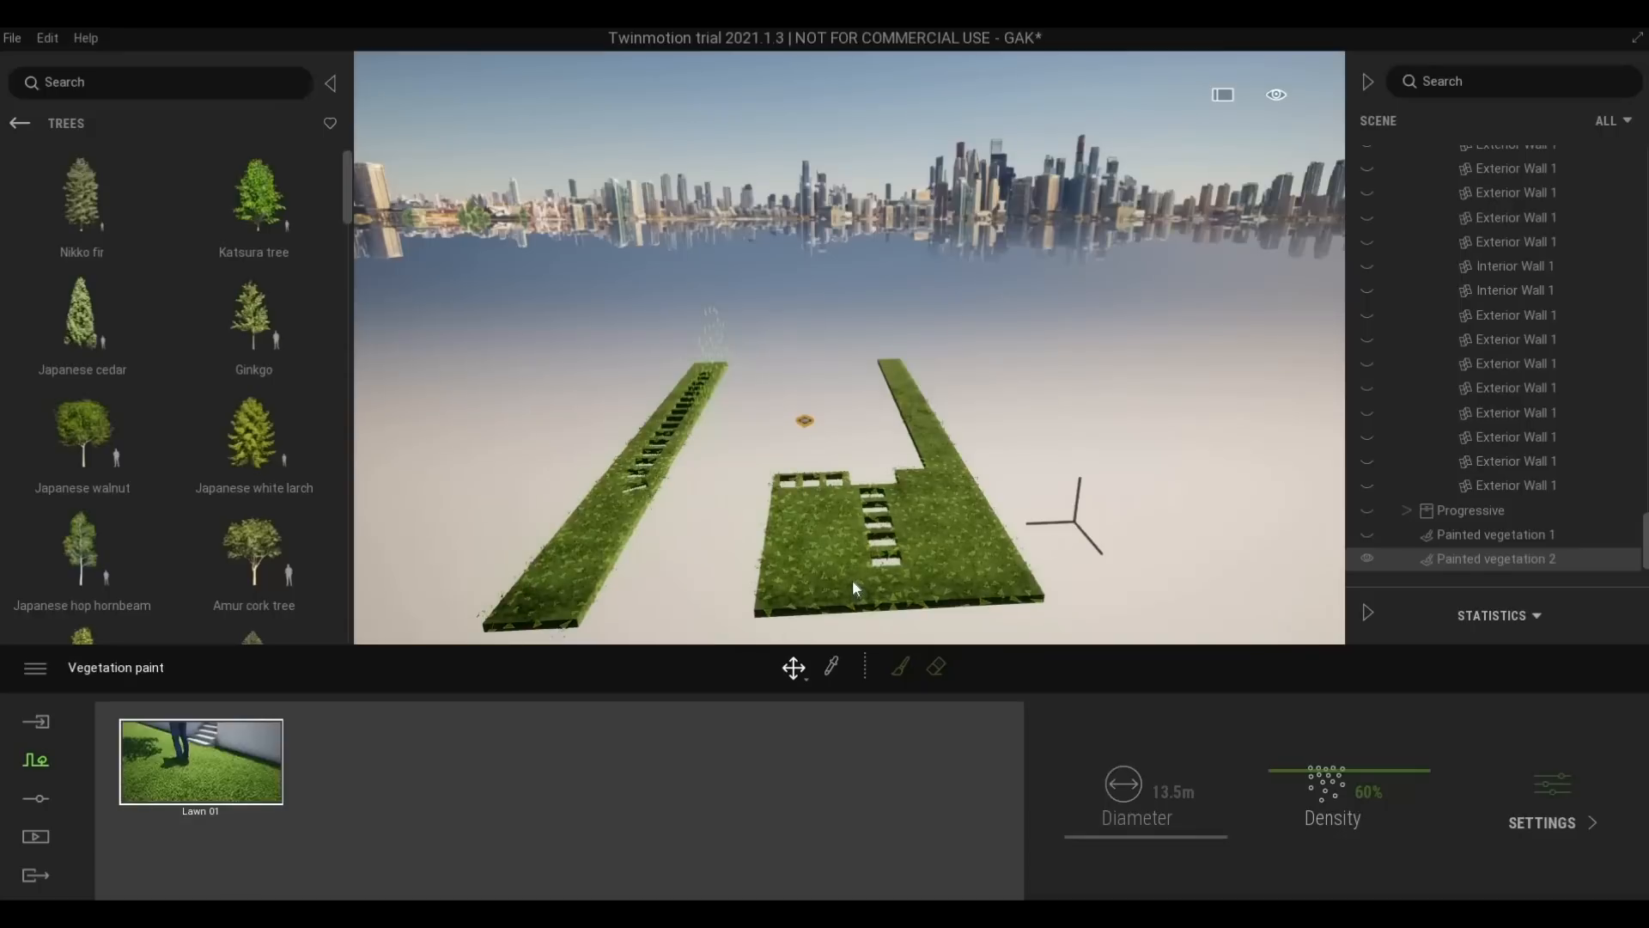
Leave painting and reselect the painted Lawn 01 vegetation on the front lawn
click(672, 583)
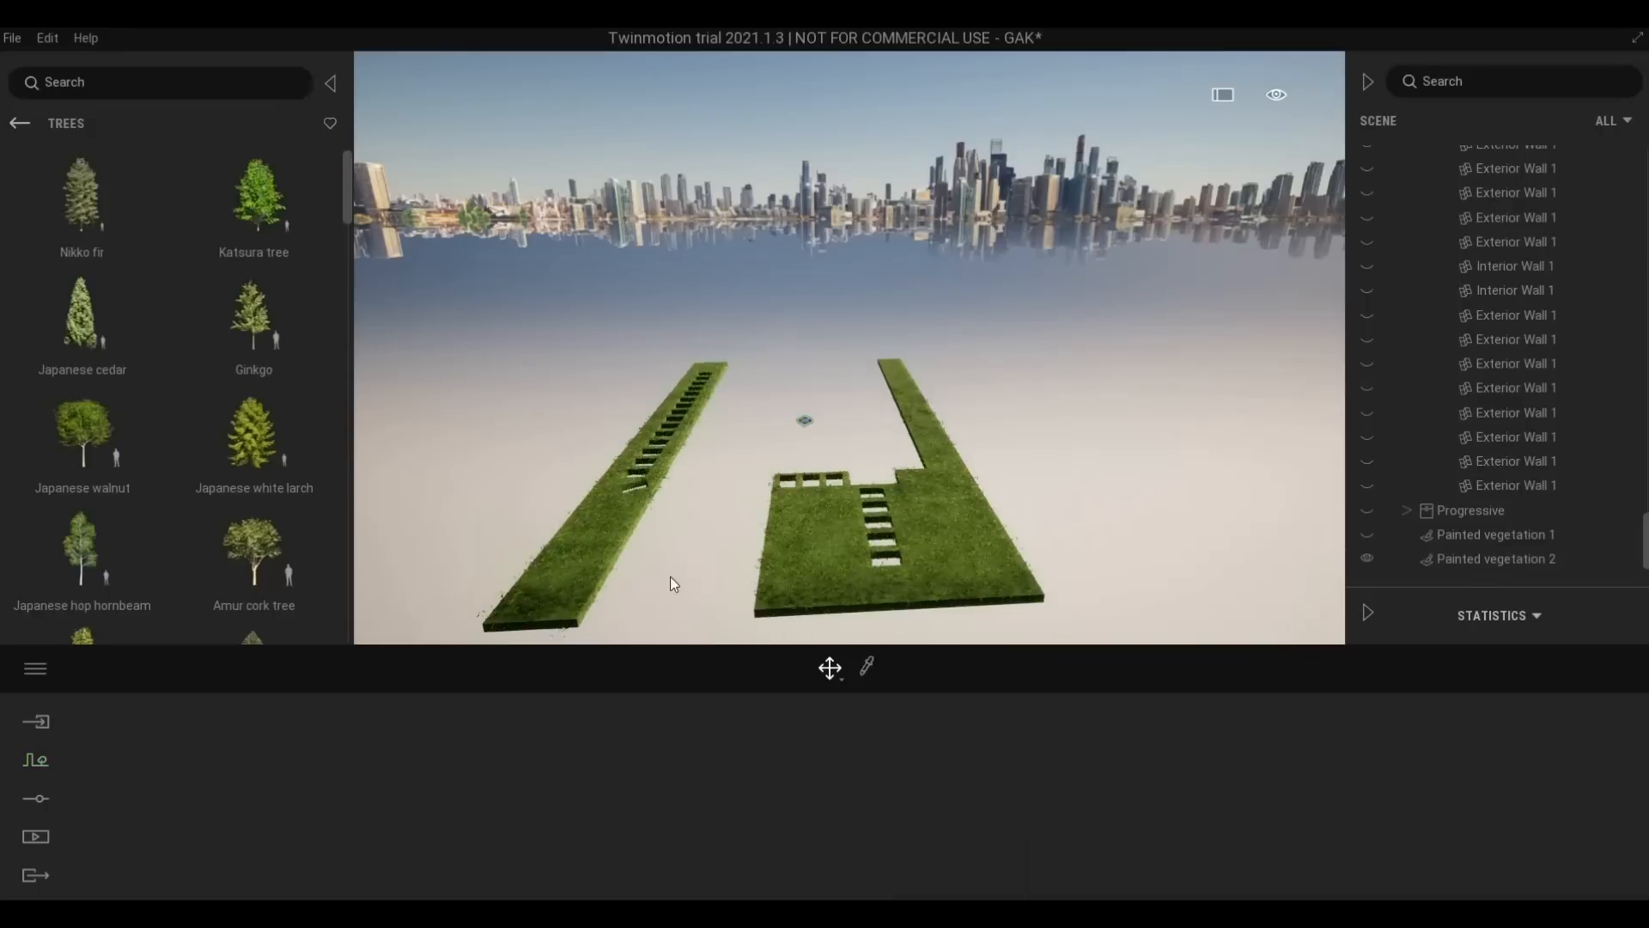
click(839, 572)
key(w)
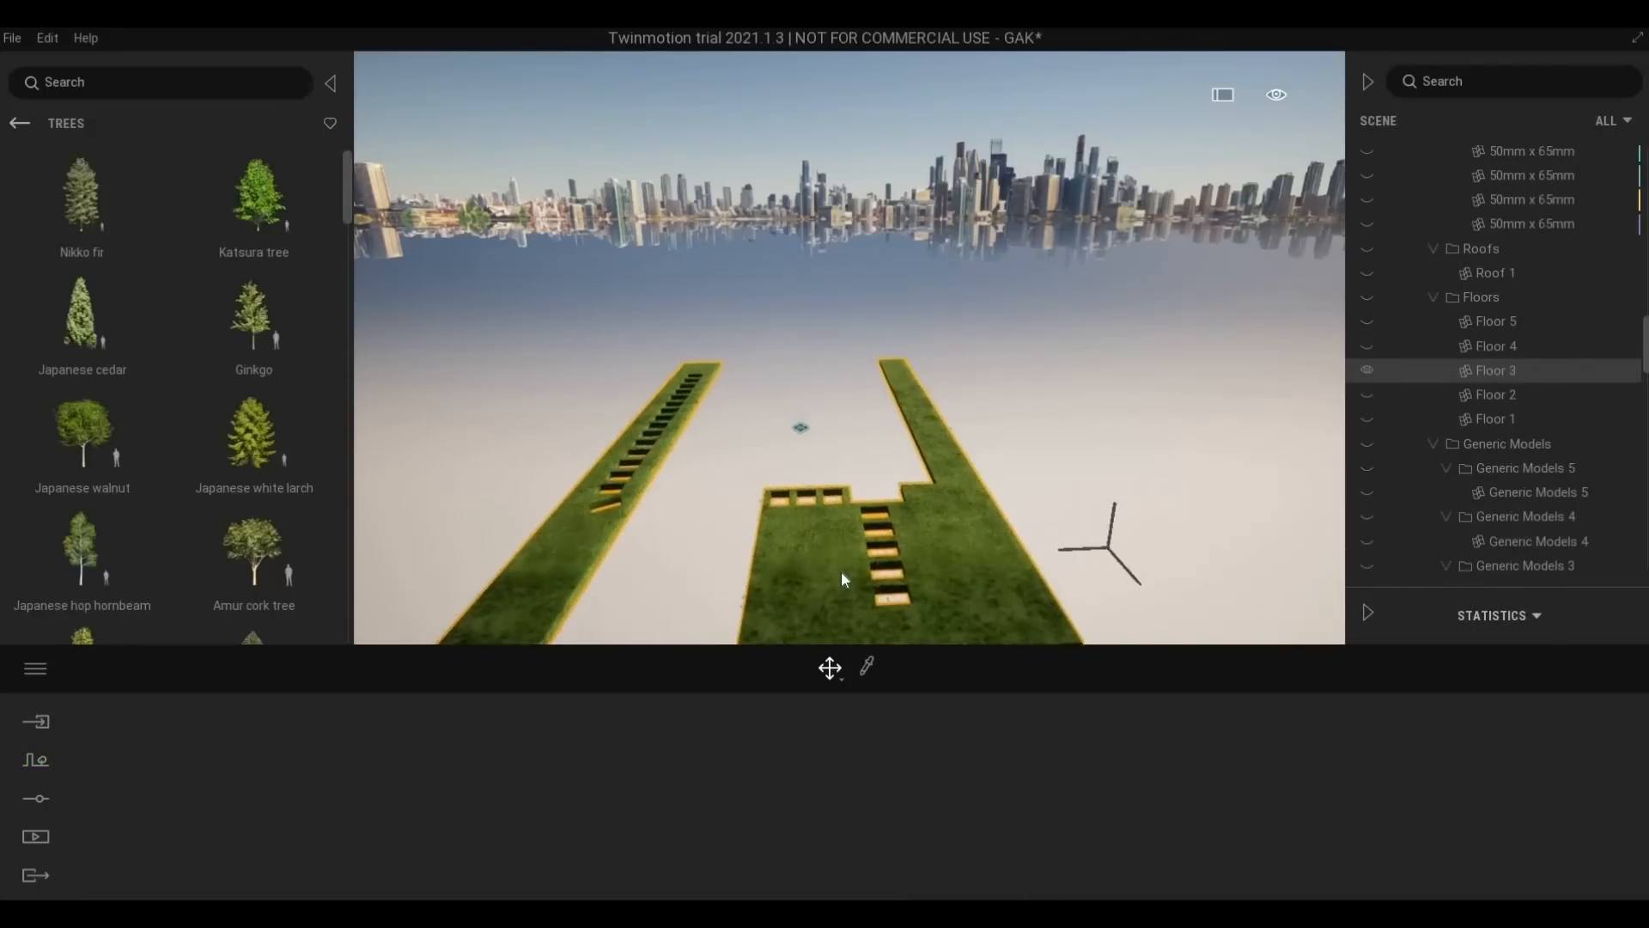
key(q)
key(d)
click(871, 483)
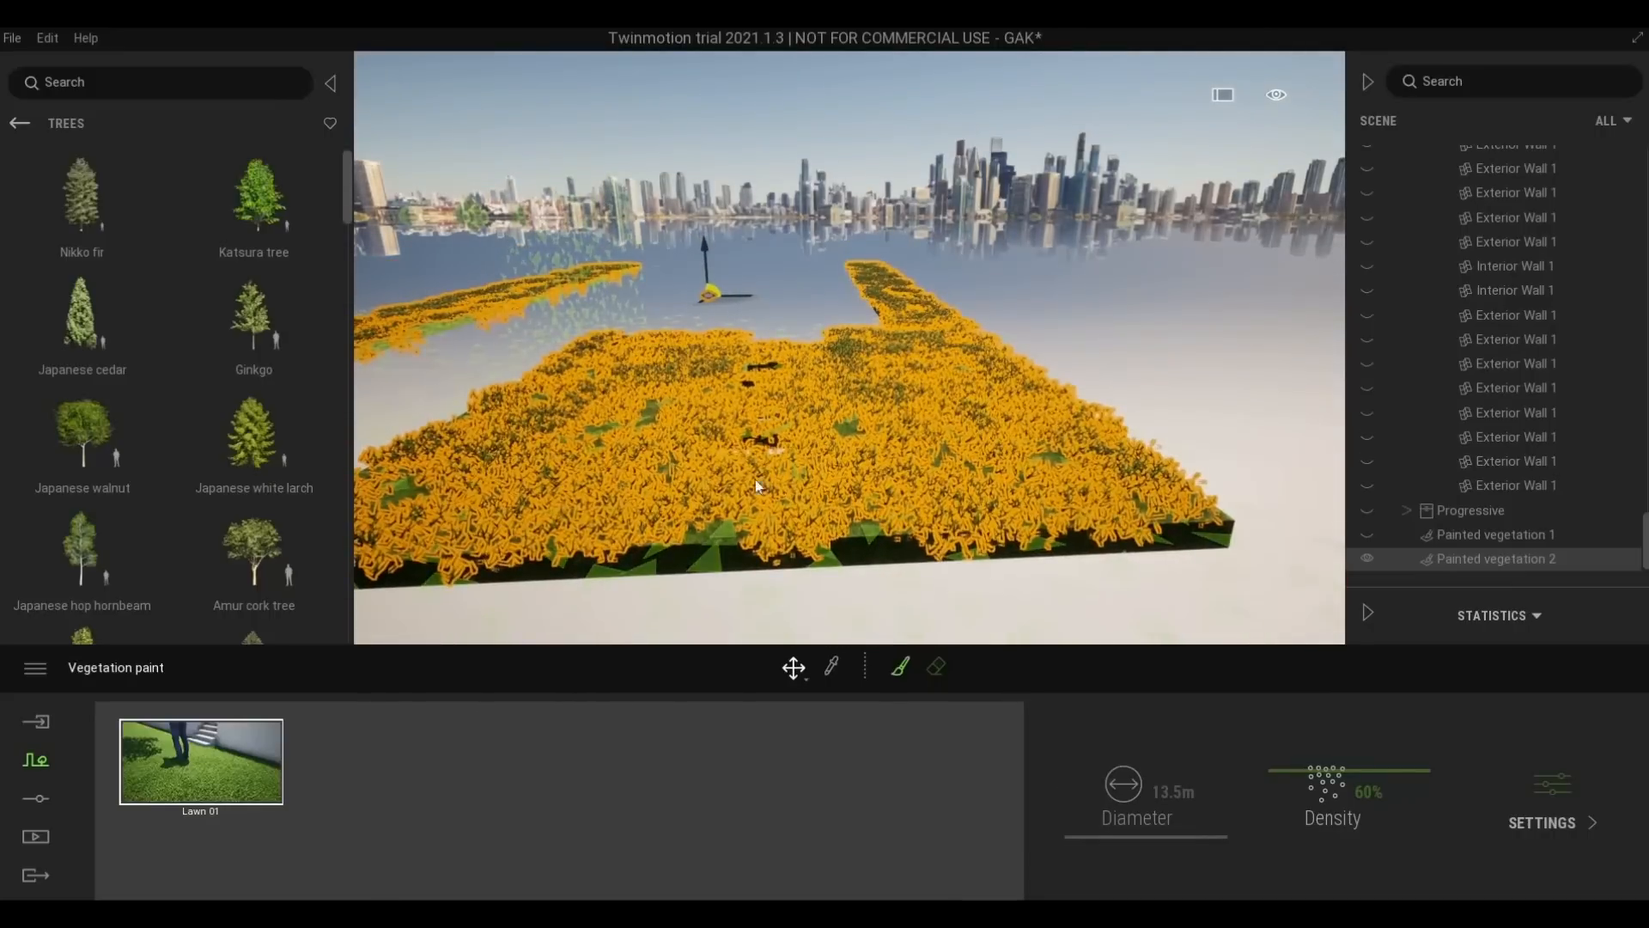
Paint Lawn 01 from the front lawn's back edge along the narrow strip extending behind it, and leave painting
click(899, 666)
mouse_move(867, 382)
mouse_down()
mouse_move(675, 443)
mouse_move(612, 349)
mouse_move(851, 267)
mouse_move(873, 283)
mouse_up()
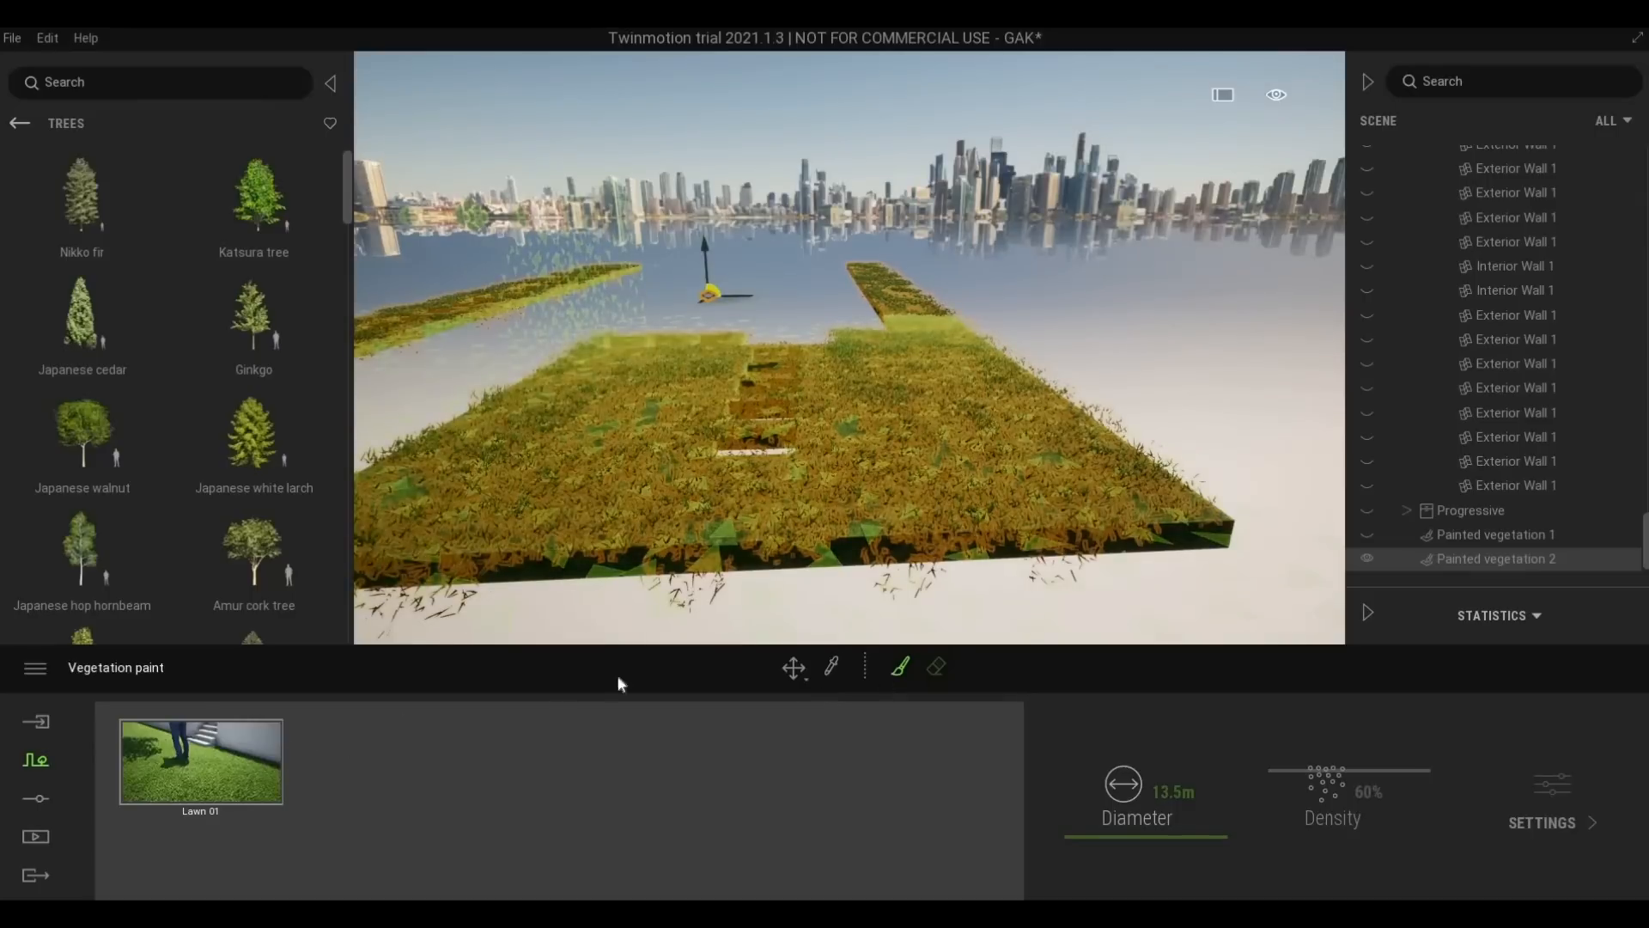
key(Escape)
key(Escape)
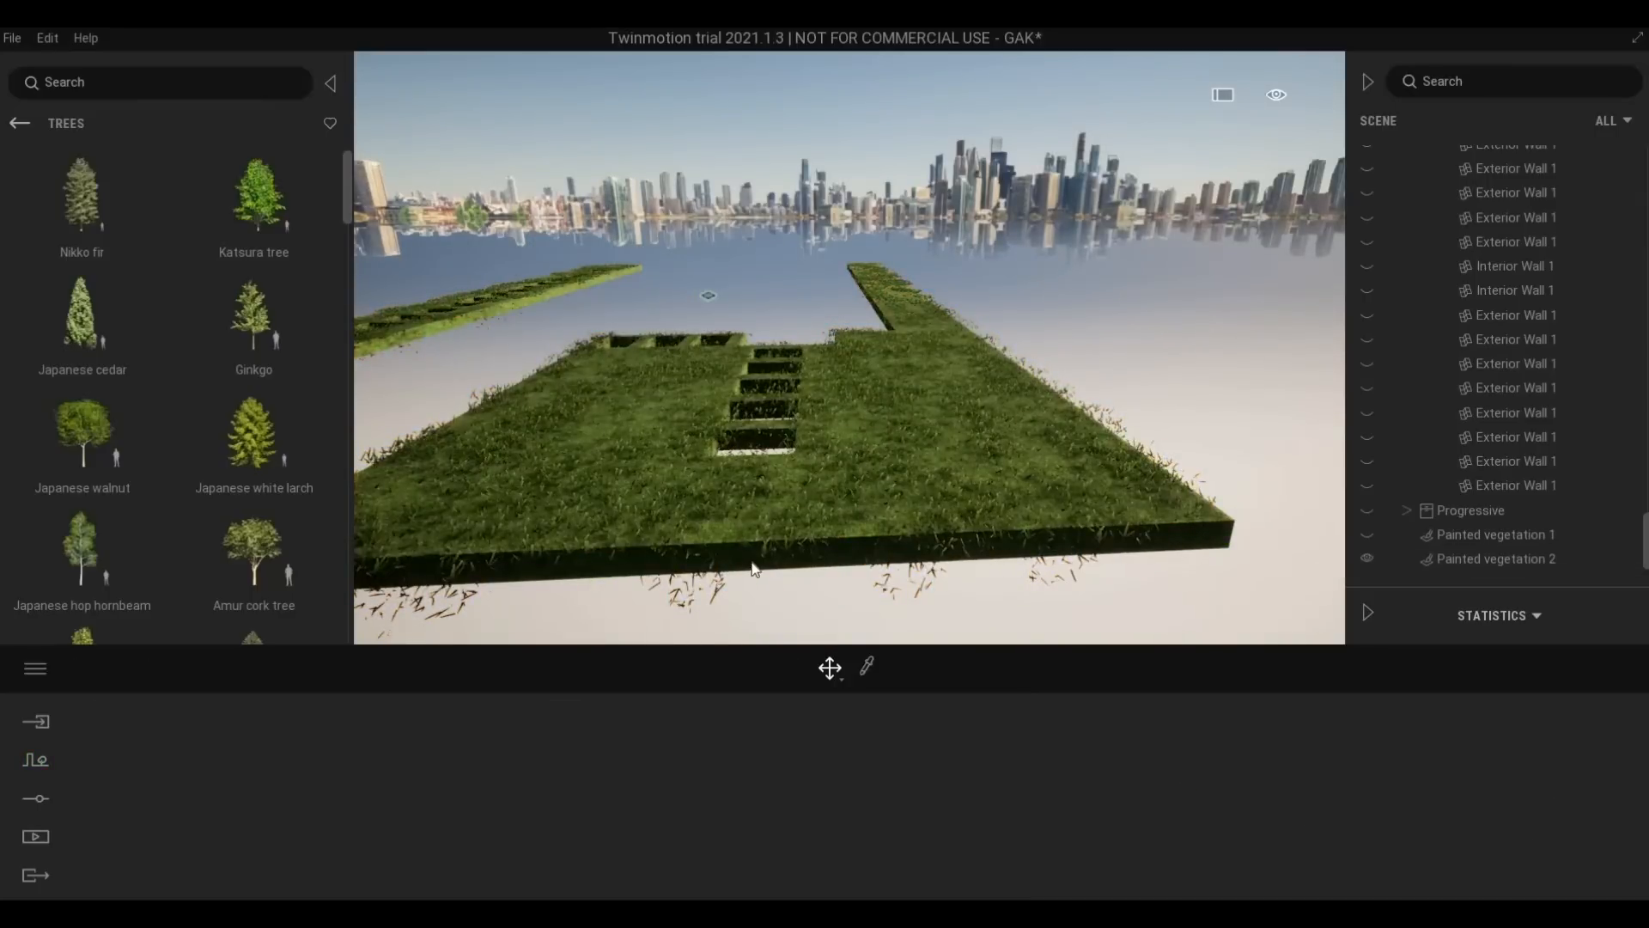
Examine the Lawn 01 coverage up close across the front lawn, its stepping-stone openings and its outer edges
key(w)
key(q)
key(e)
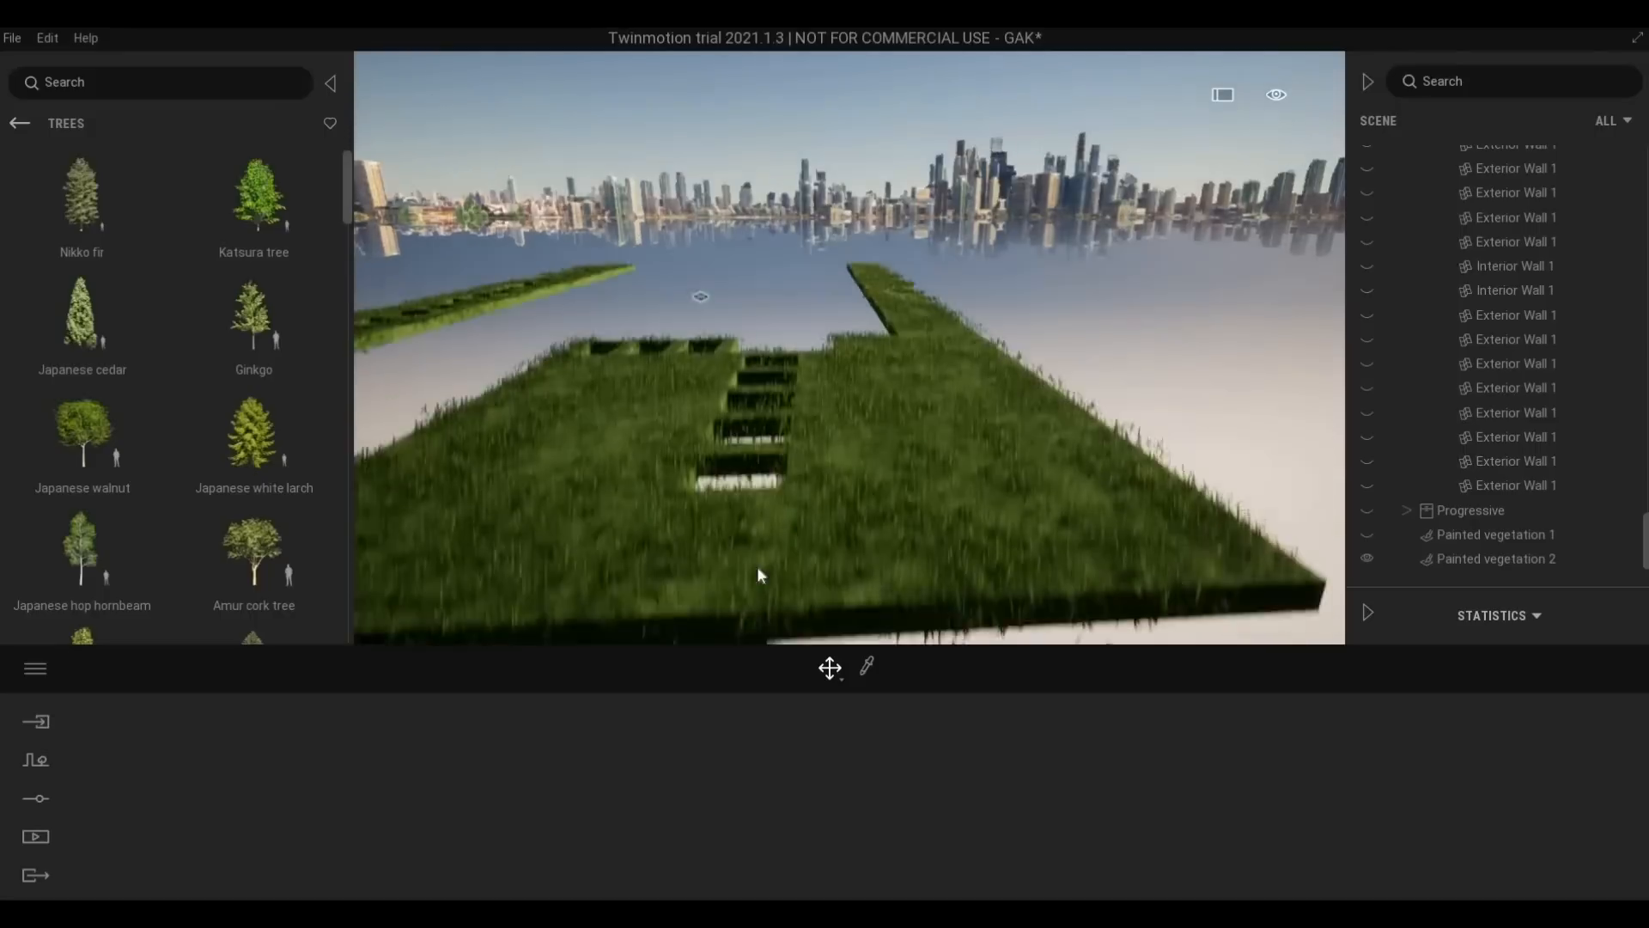
key(w)
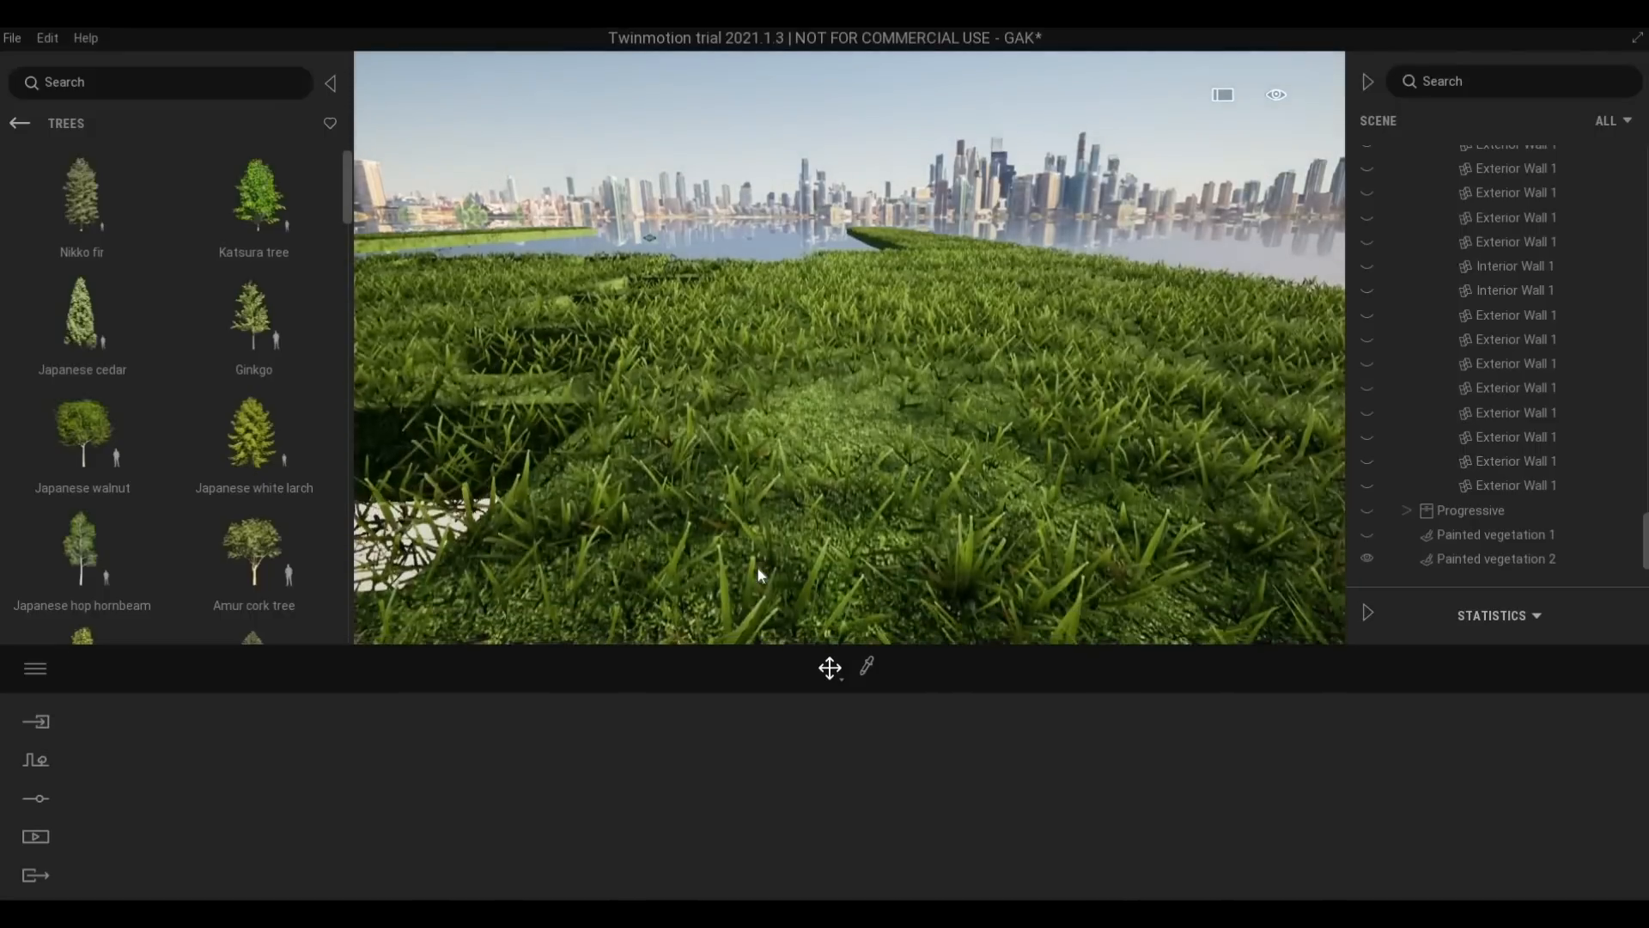
key(w)
key(e)
key(a)
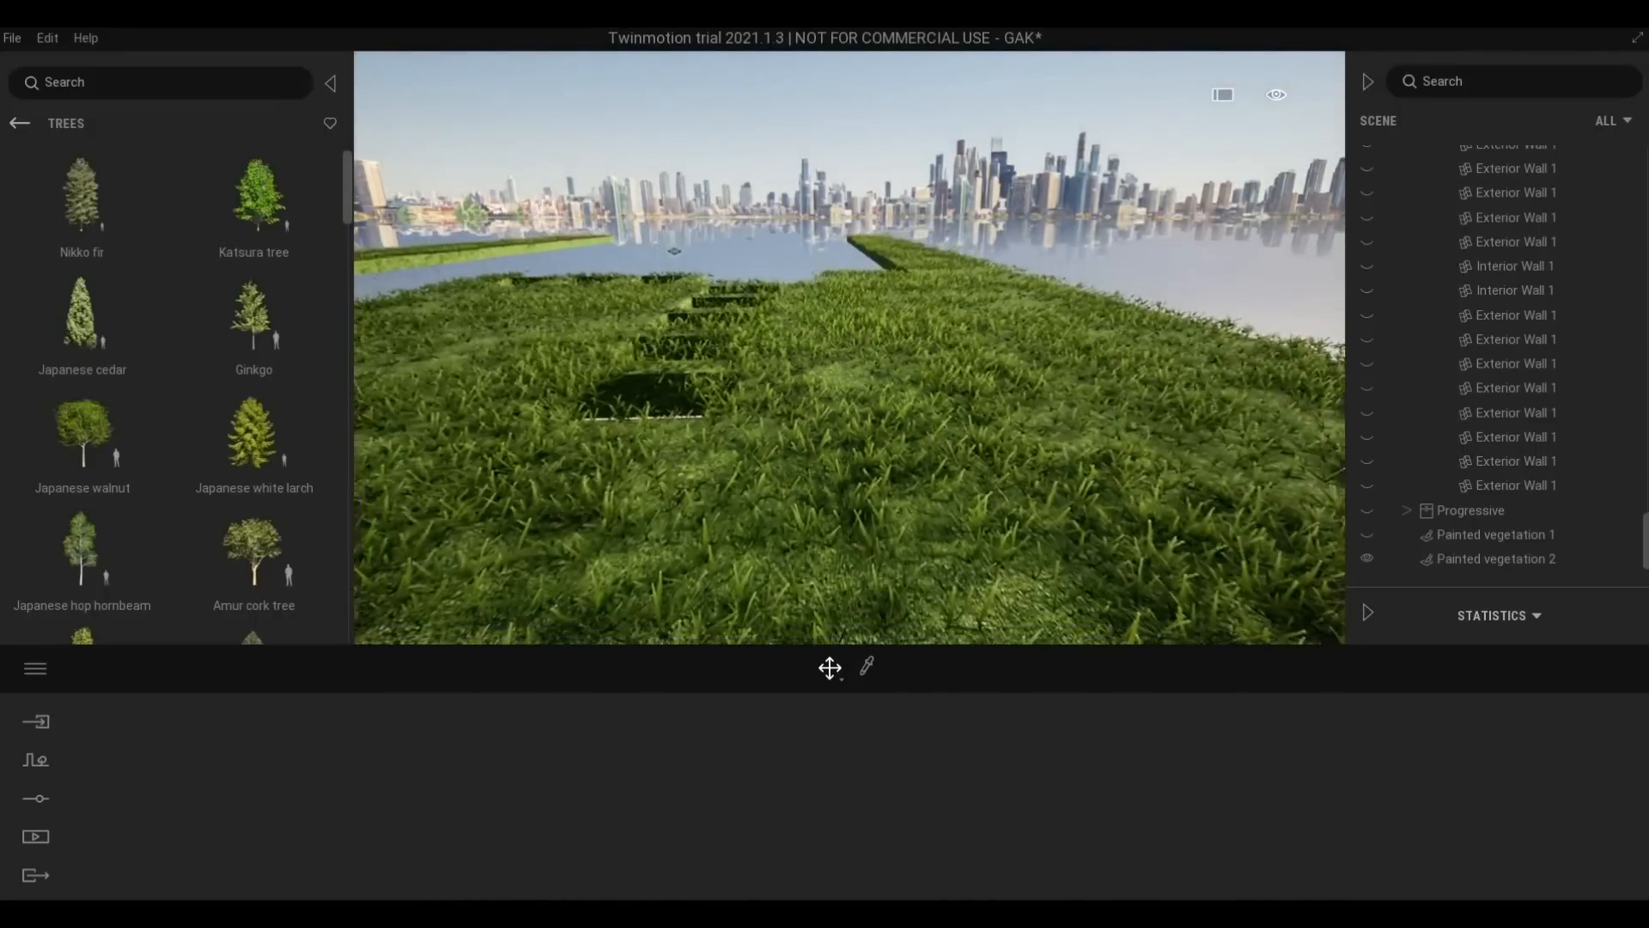
right_drag(784, 501, 775, 504)
key(s)
key(a)
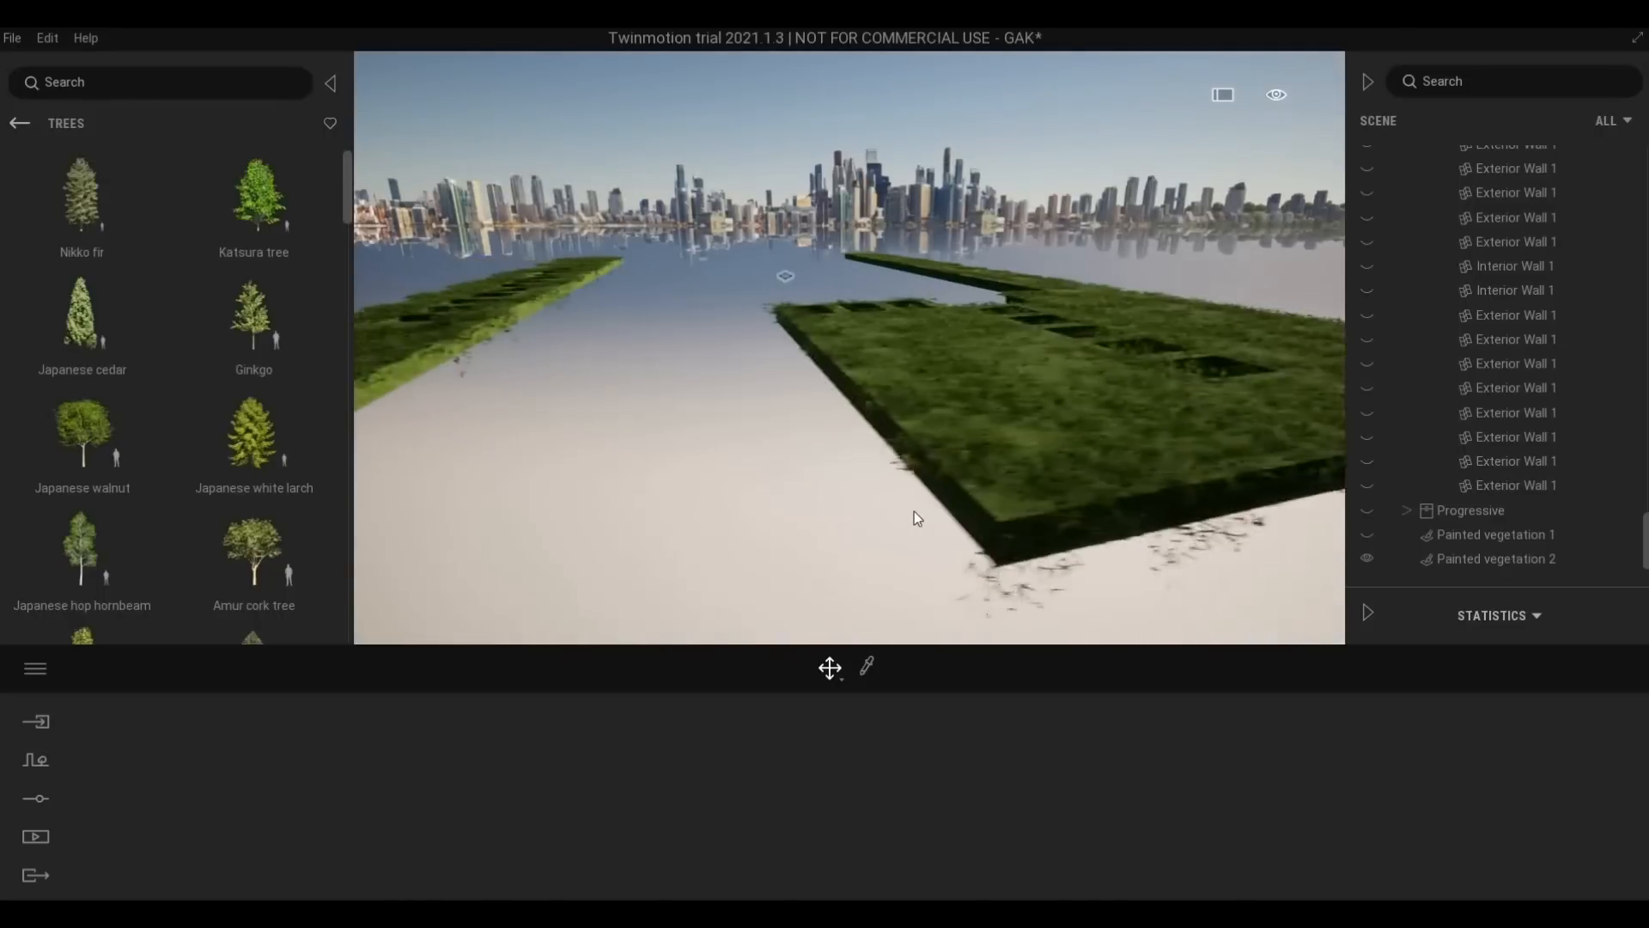
key(w)
key(d)
key(s)
Reselect the painted Lawn 01, raise its density to 92%, and reduce the brush diameter to 3.9 m for painting
click(745, 517)
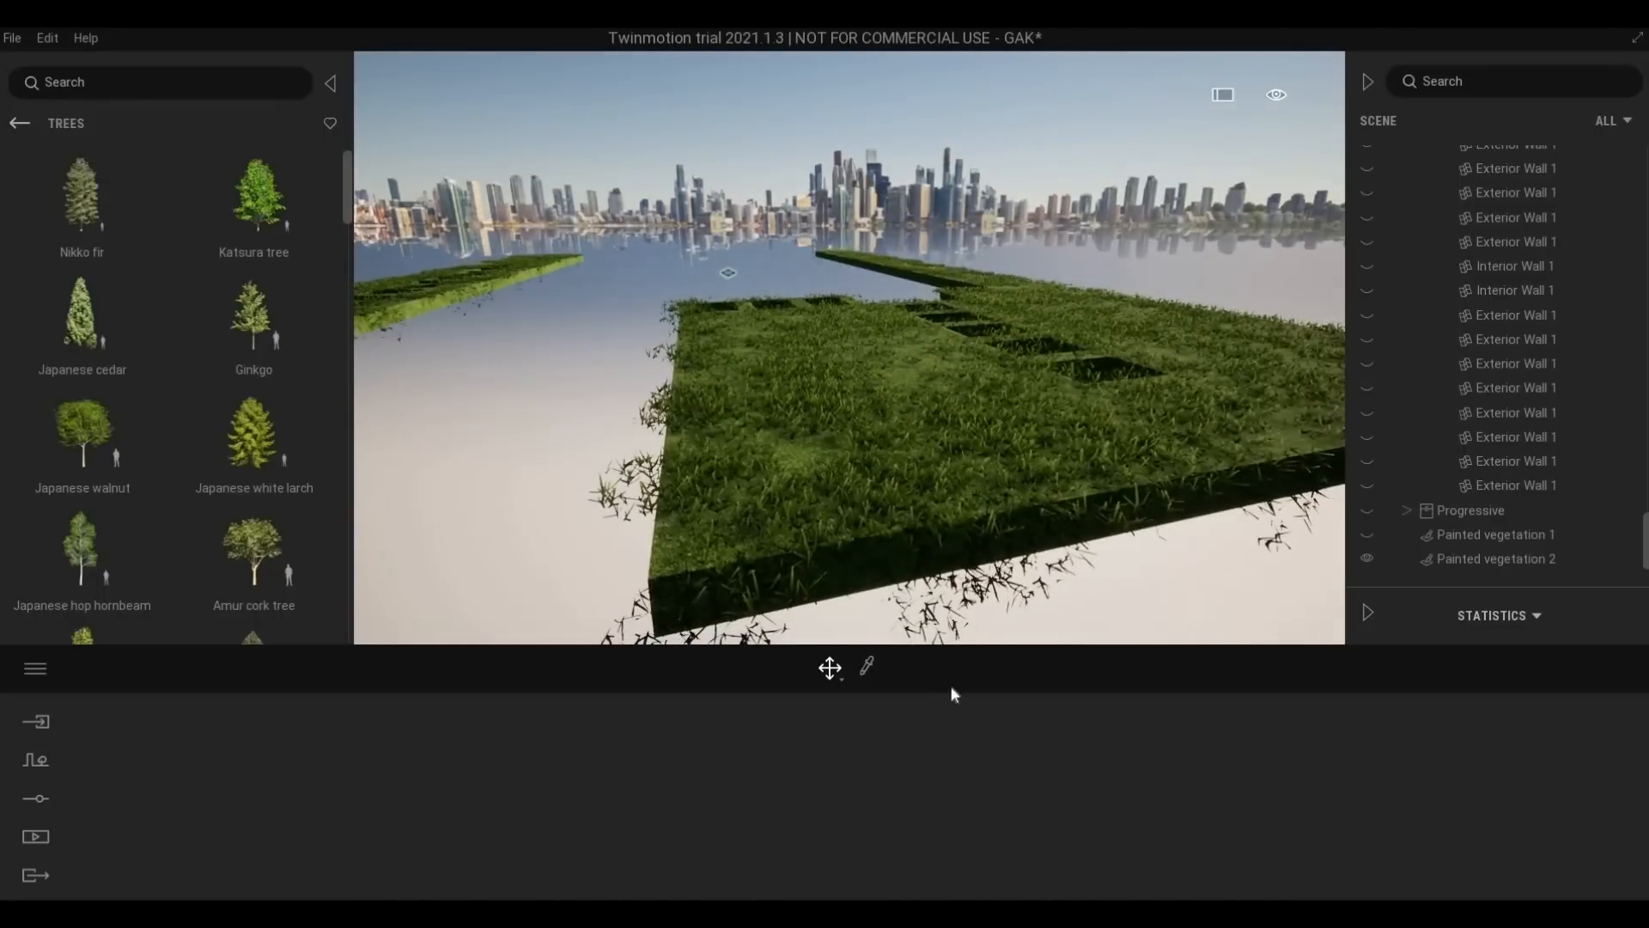
drag(1309, 750, 1374, 750)
click(900, 666)
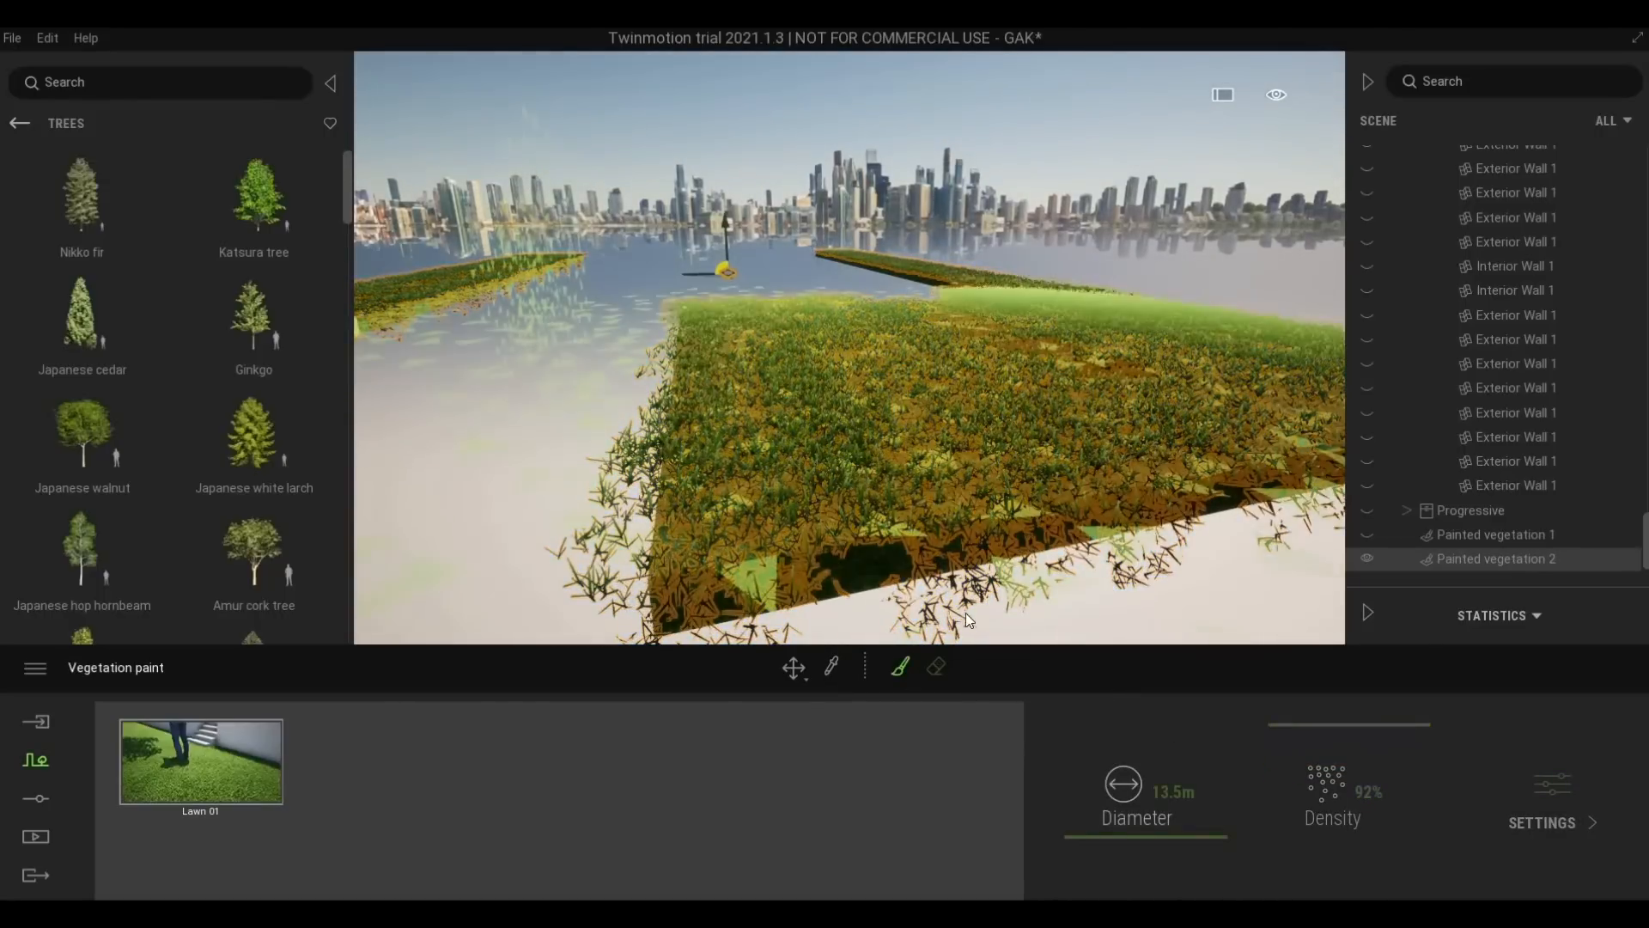
click(1123, 849)
Paint denser Lawn 01 over the front lawn on both sides of the stepping-stone openings
key(e)
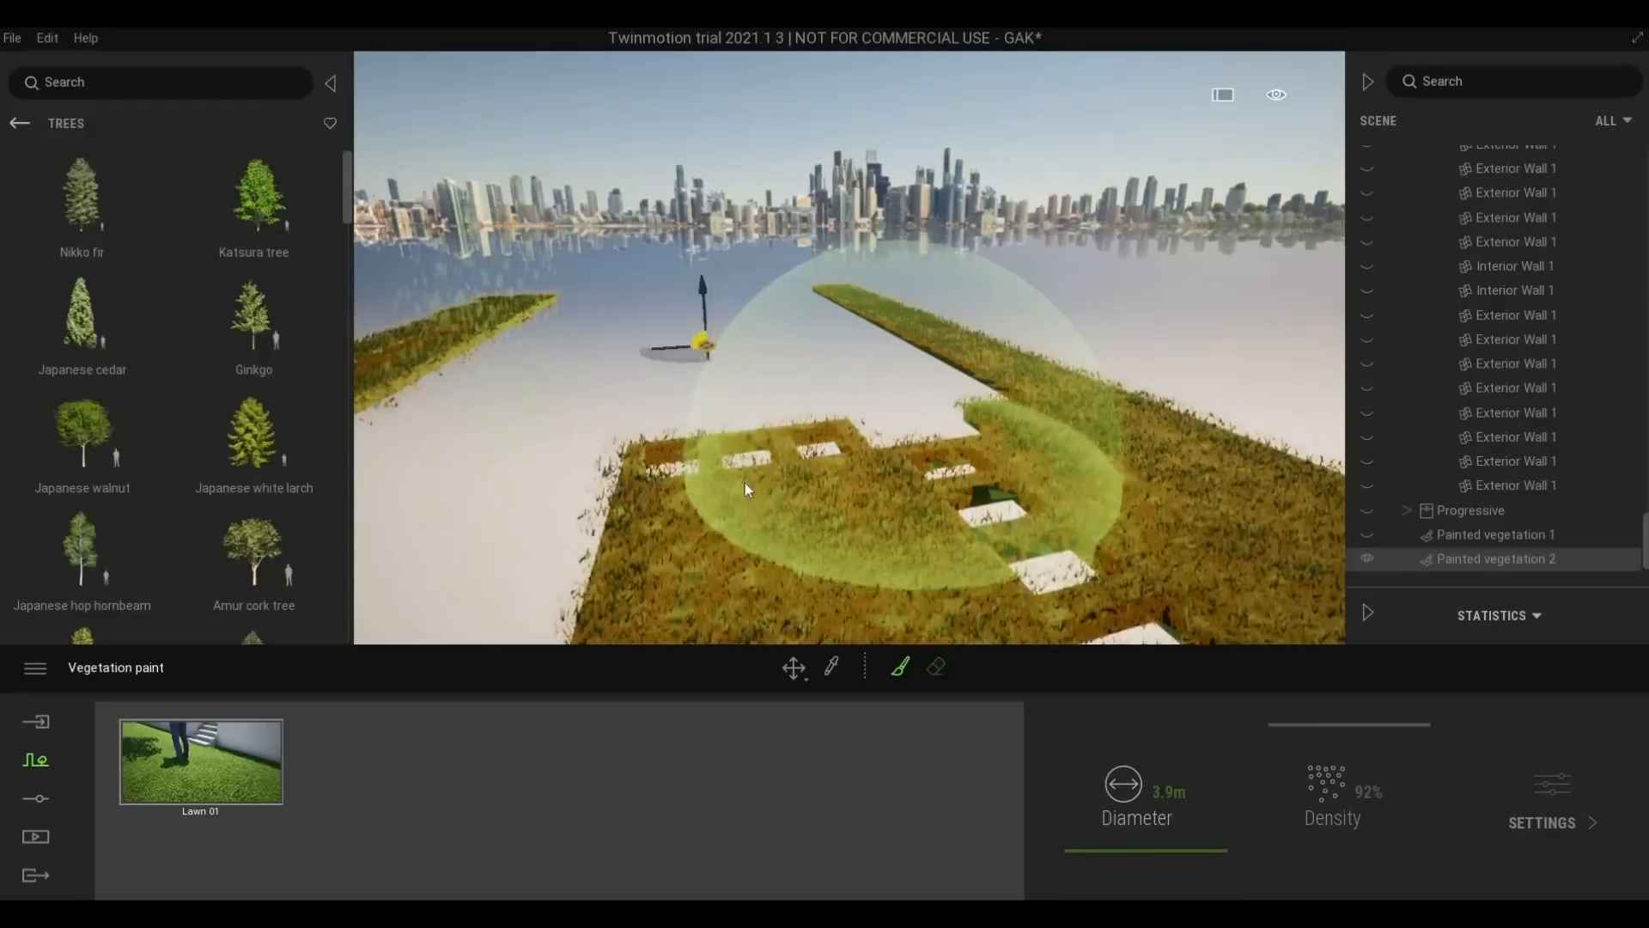
key(s)
key(d)
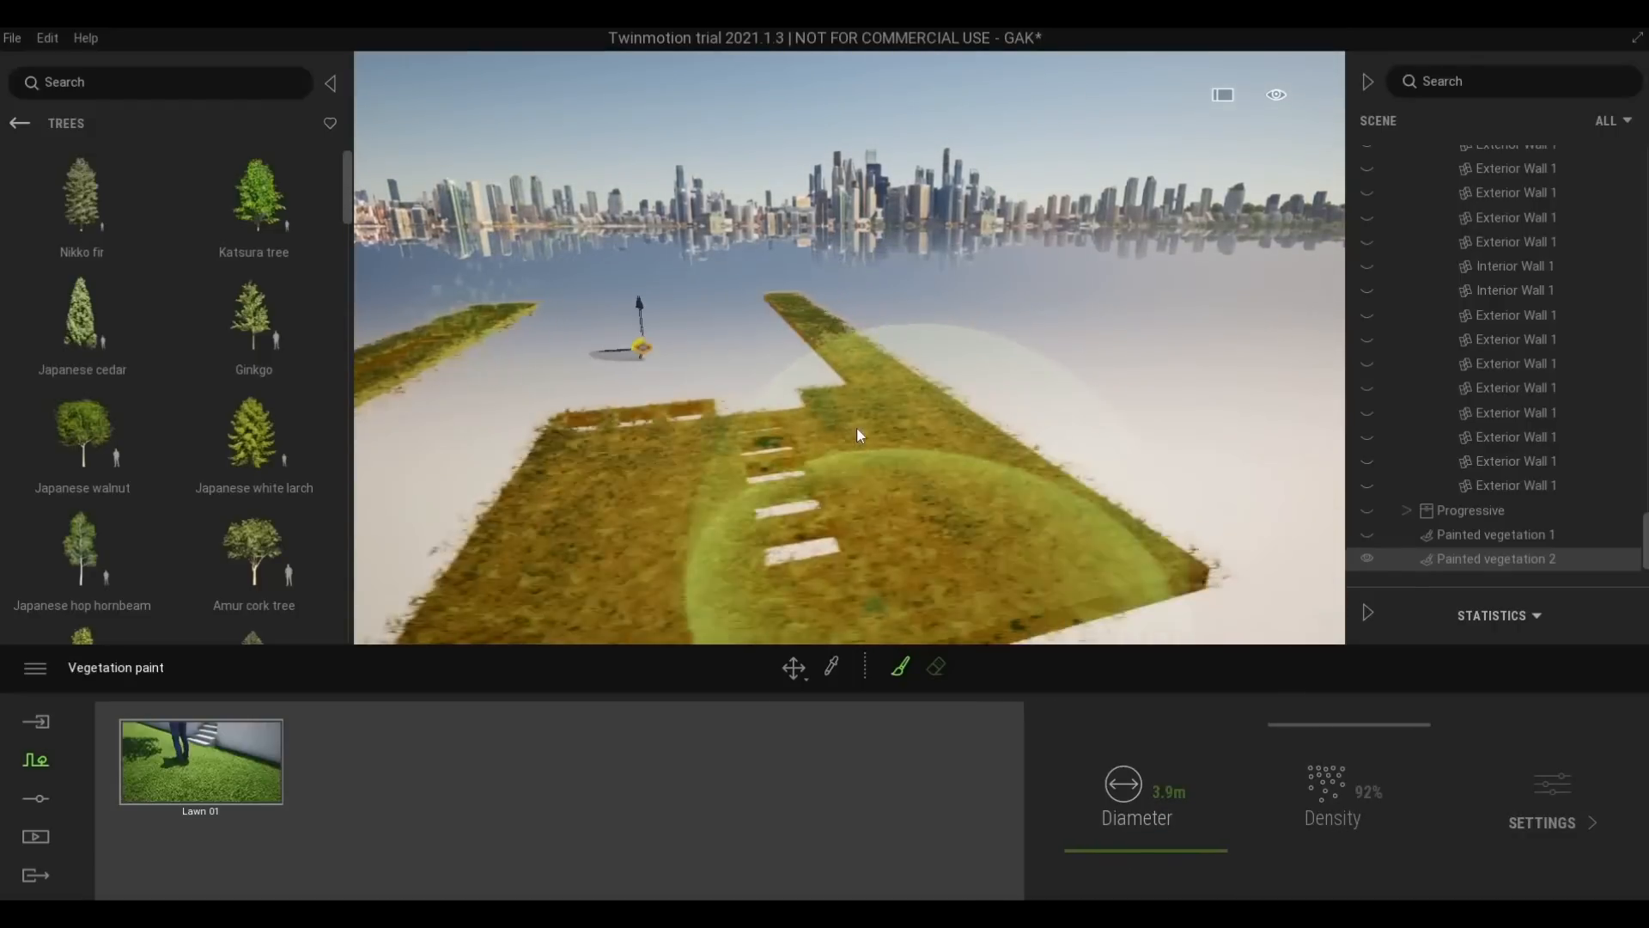
key(w)
key(s)
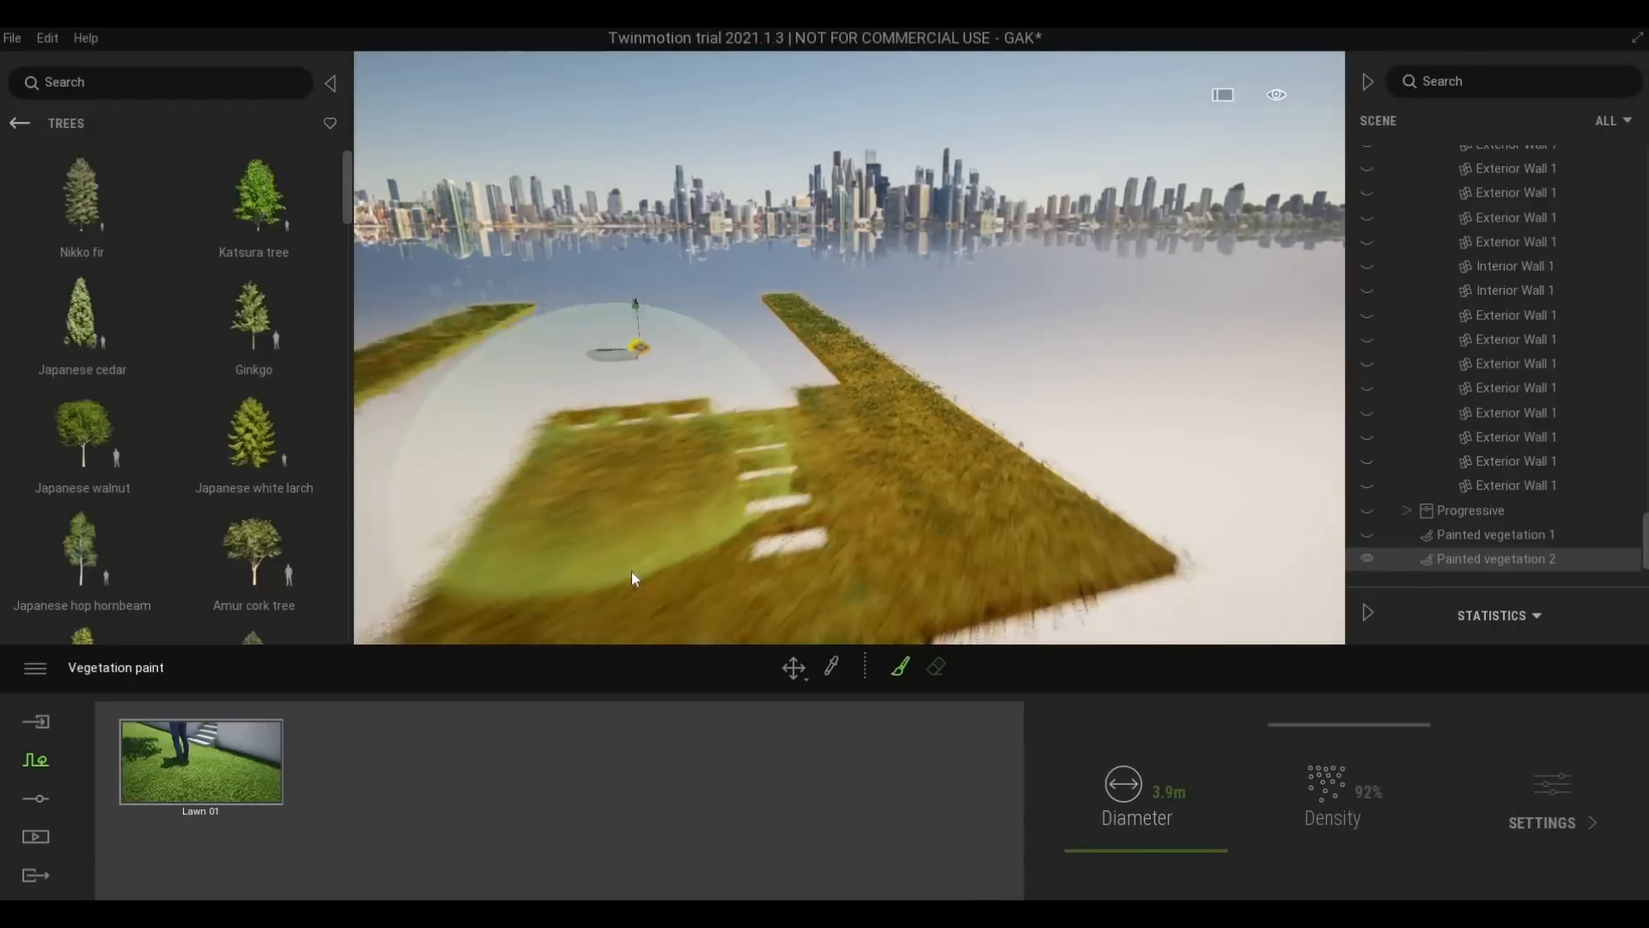
Paint denser Lawn 01 along the separate strip with the row of rectangular openings
key(a)
key(s)
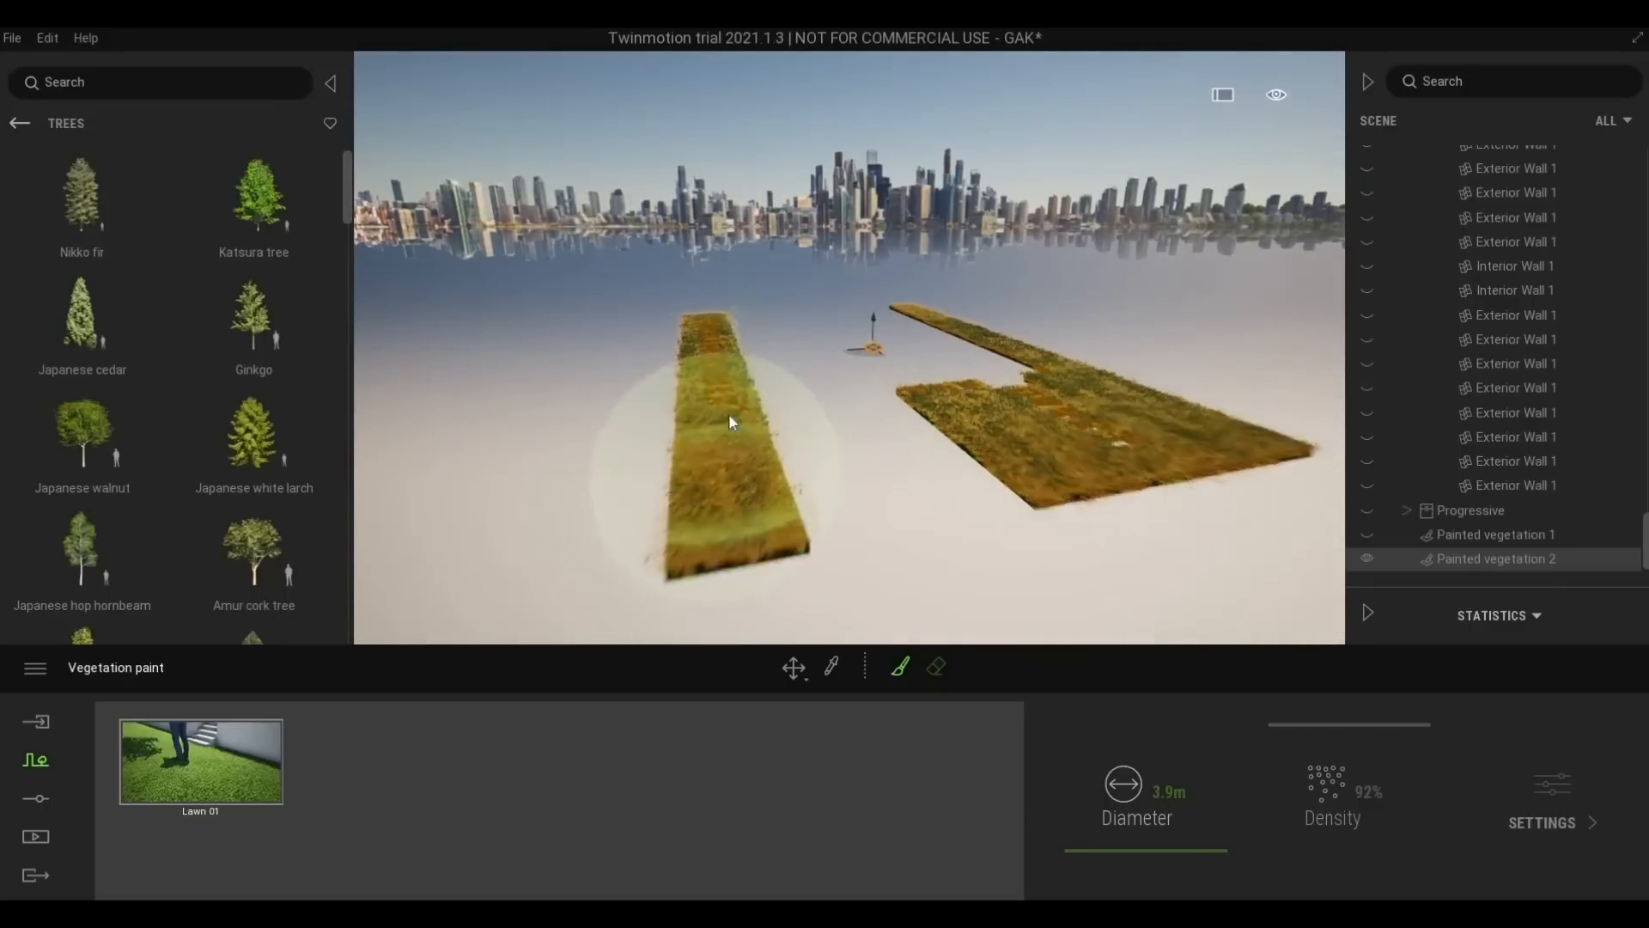
key(w)
key(w)
key(s)
key(a)
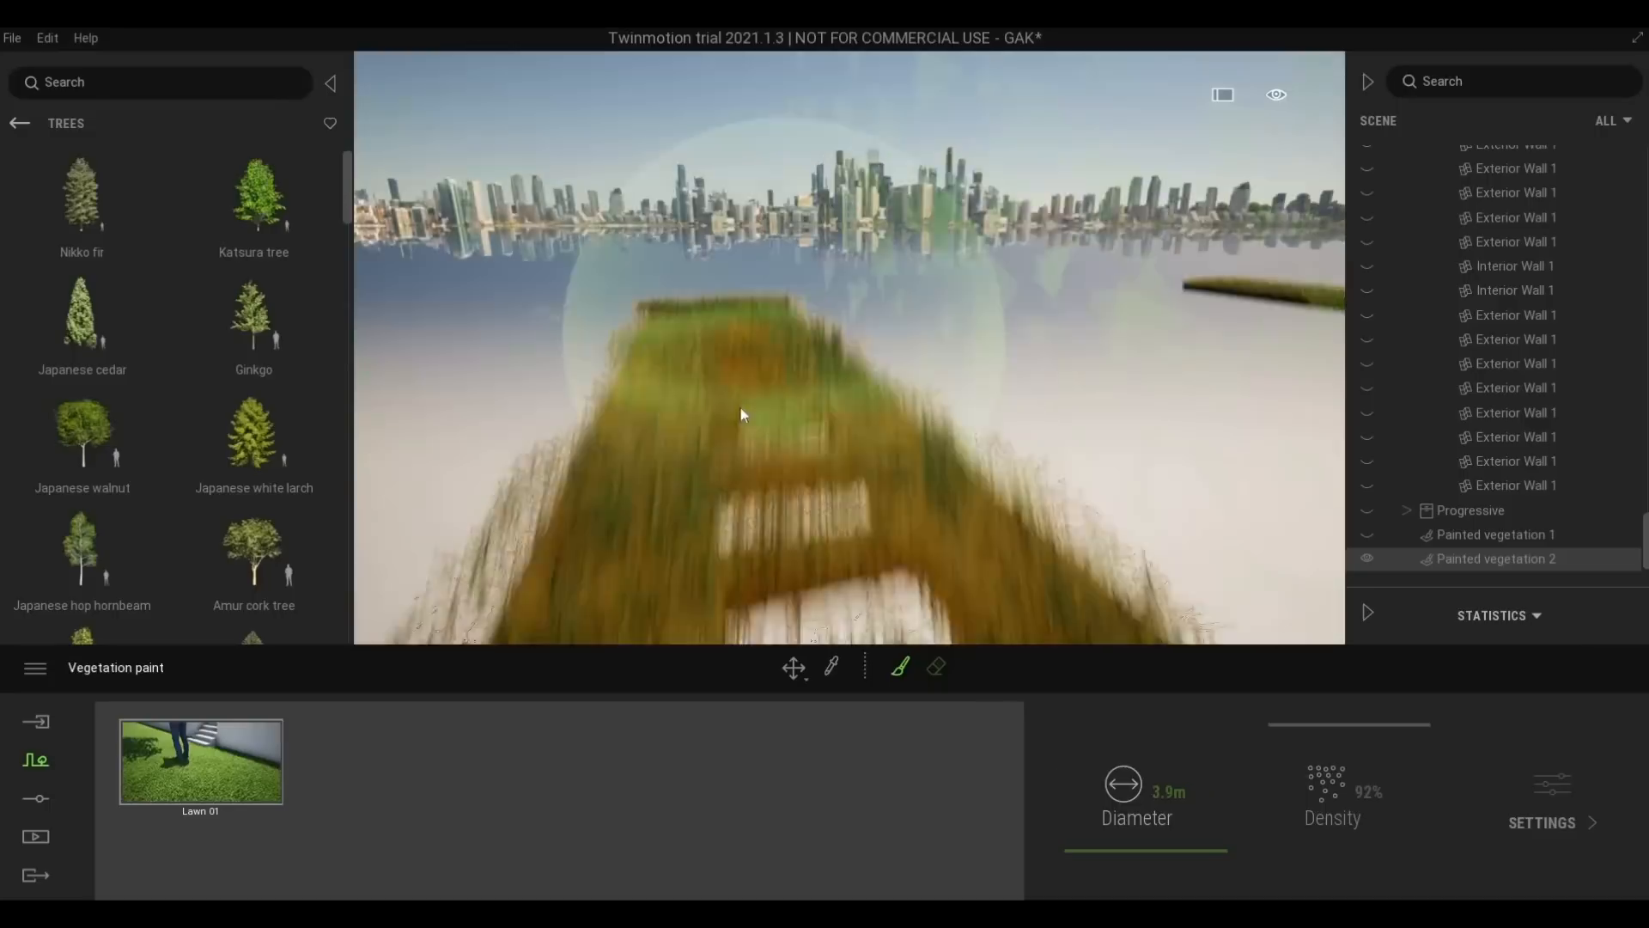
key(w)
key(e)
Paint another Lawn 01 pass across the front lawn and over to the separate strip, and leave painting
key(s)
key(s)
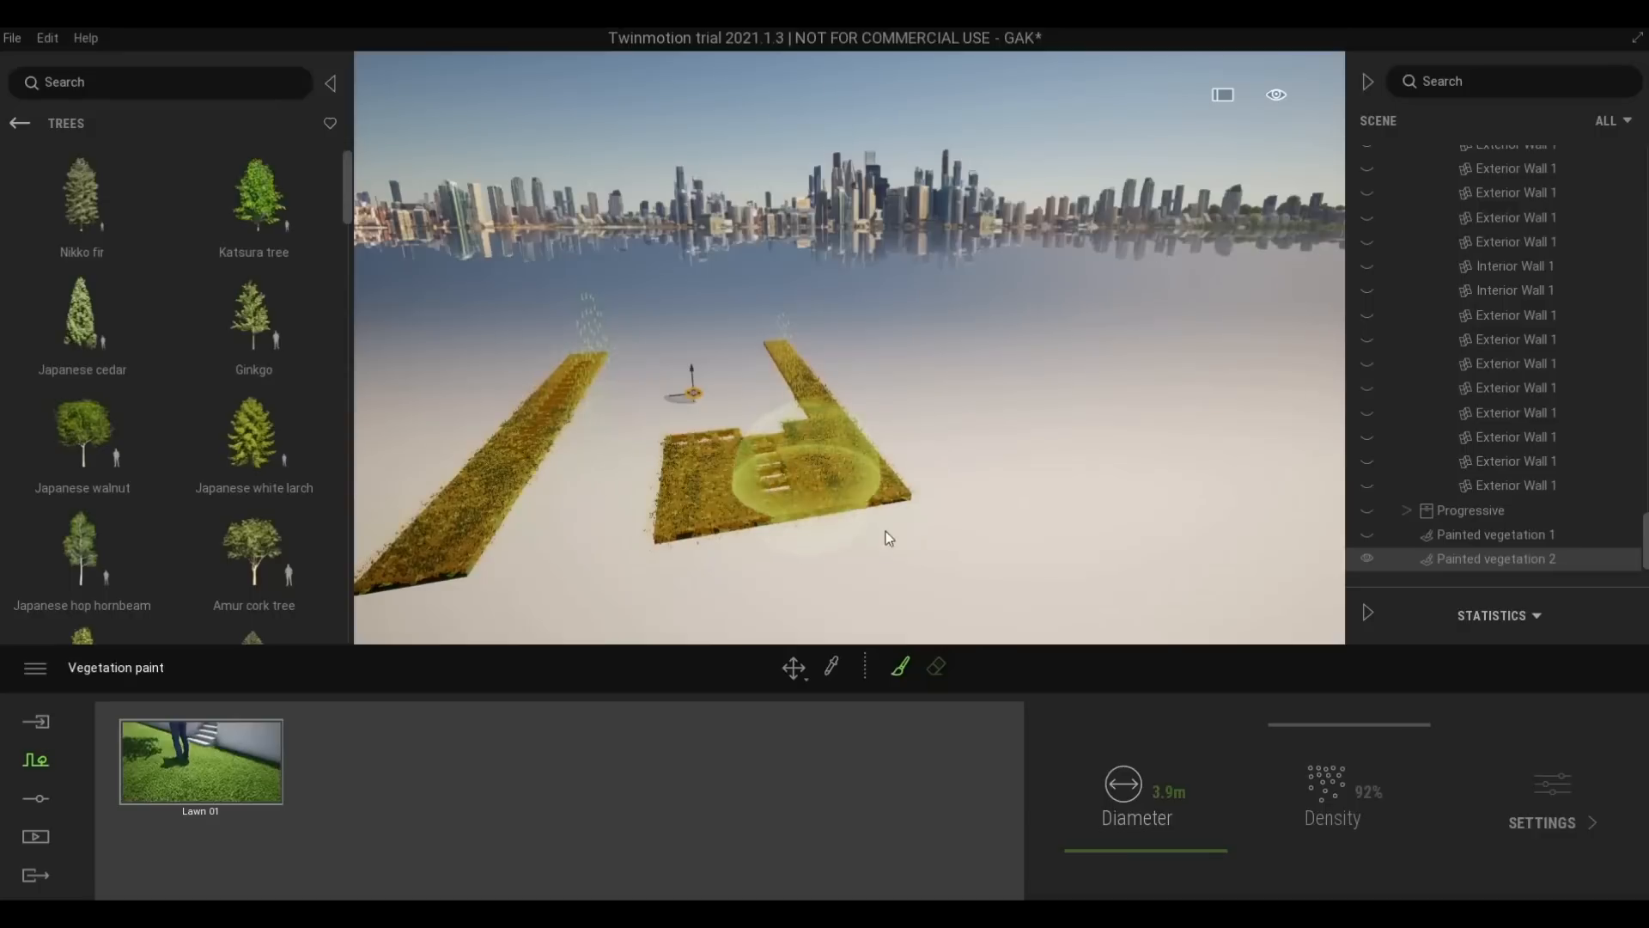
key(w)
mouse_move(870, 429)
mouse_down()
mouse_move(852, 517)
mouse_move(163, 659)
mouse_move(1443, 699)
mouse_move(407, 544)
mouse_up()
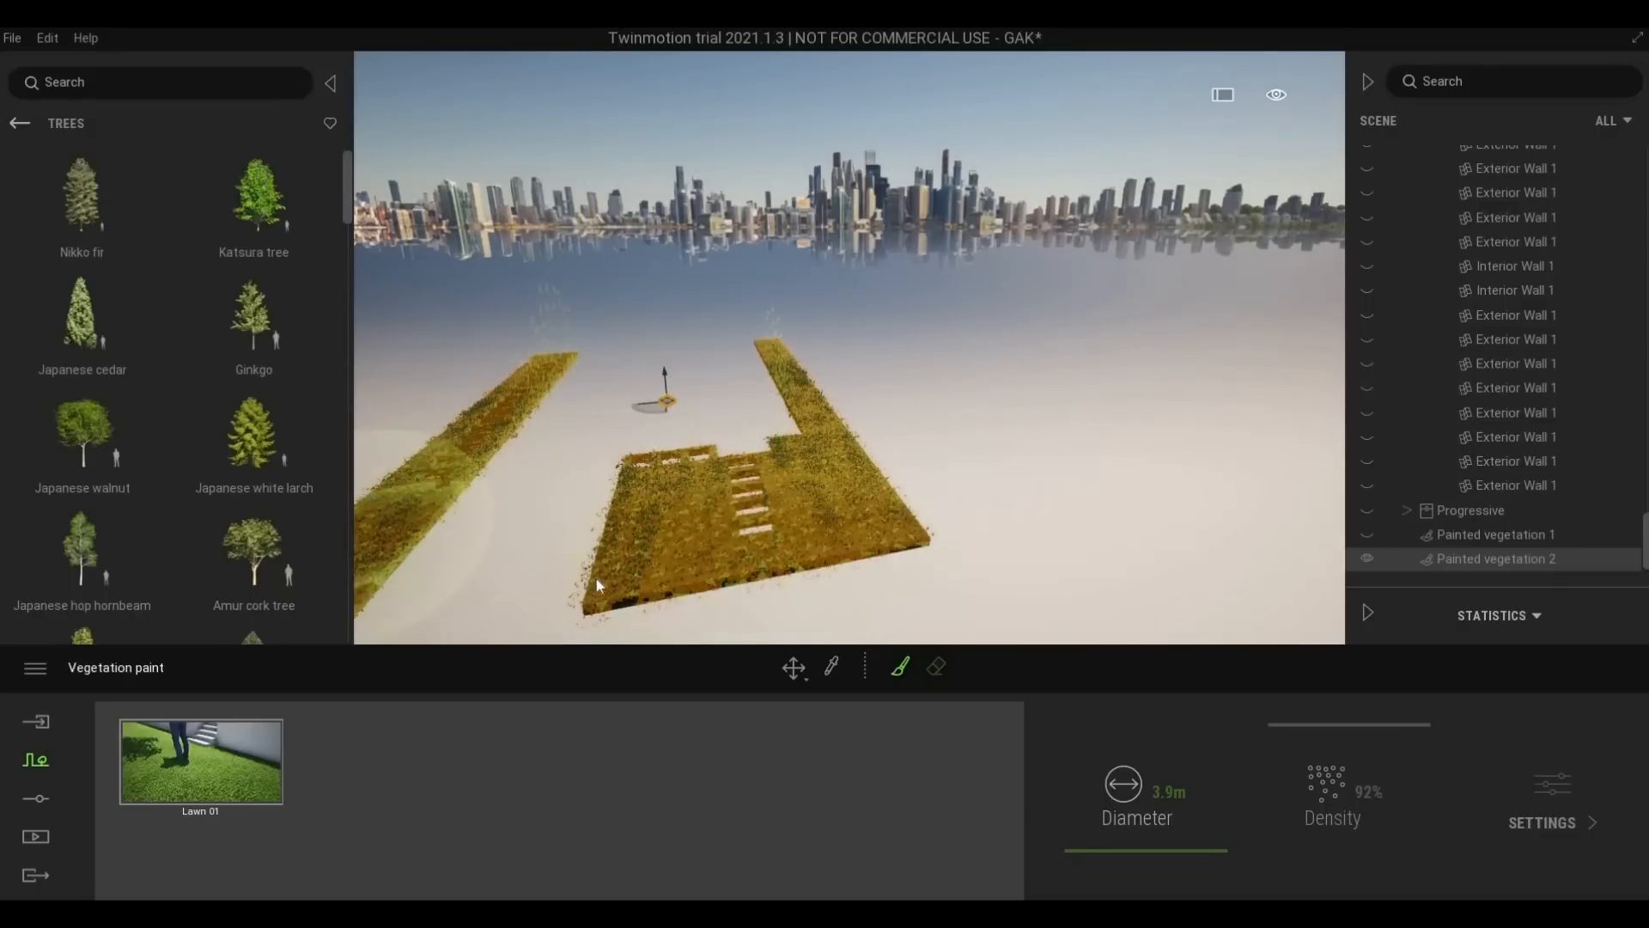
key(Escape)
Select the lawn's Floor 3 object and turn off its isolation to bring back the rest of the scene
click(626, 631)
scroll(693, 591, up, 5)
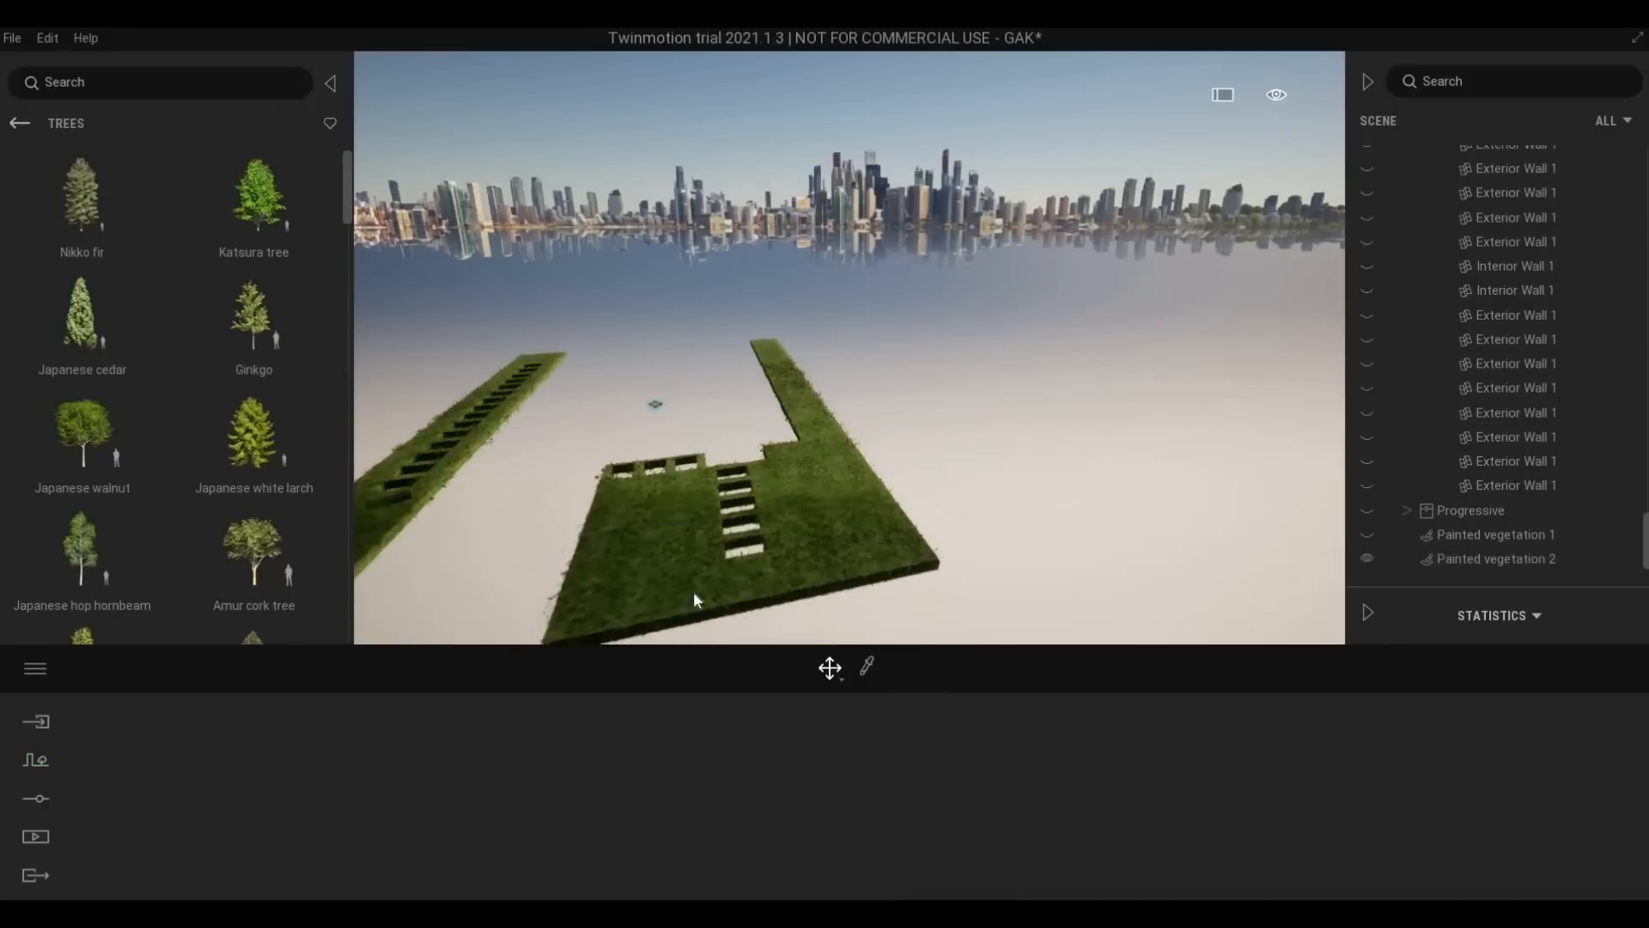
scroll(745, 567, up, 8)
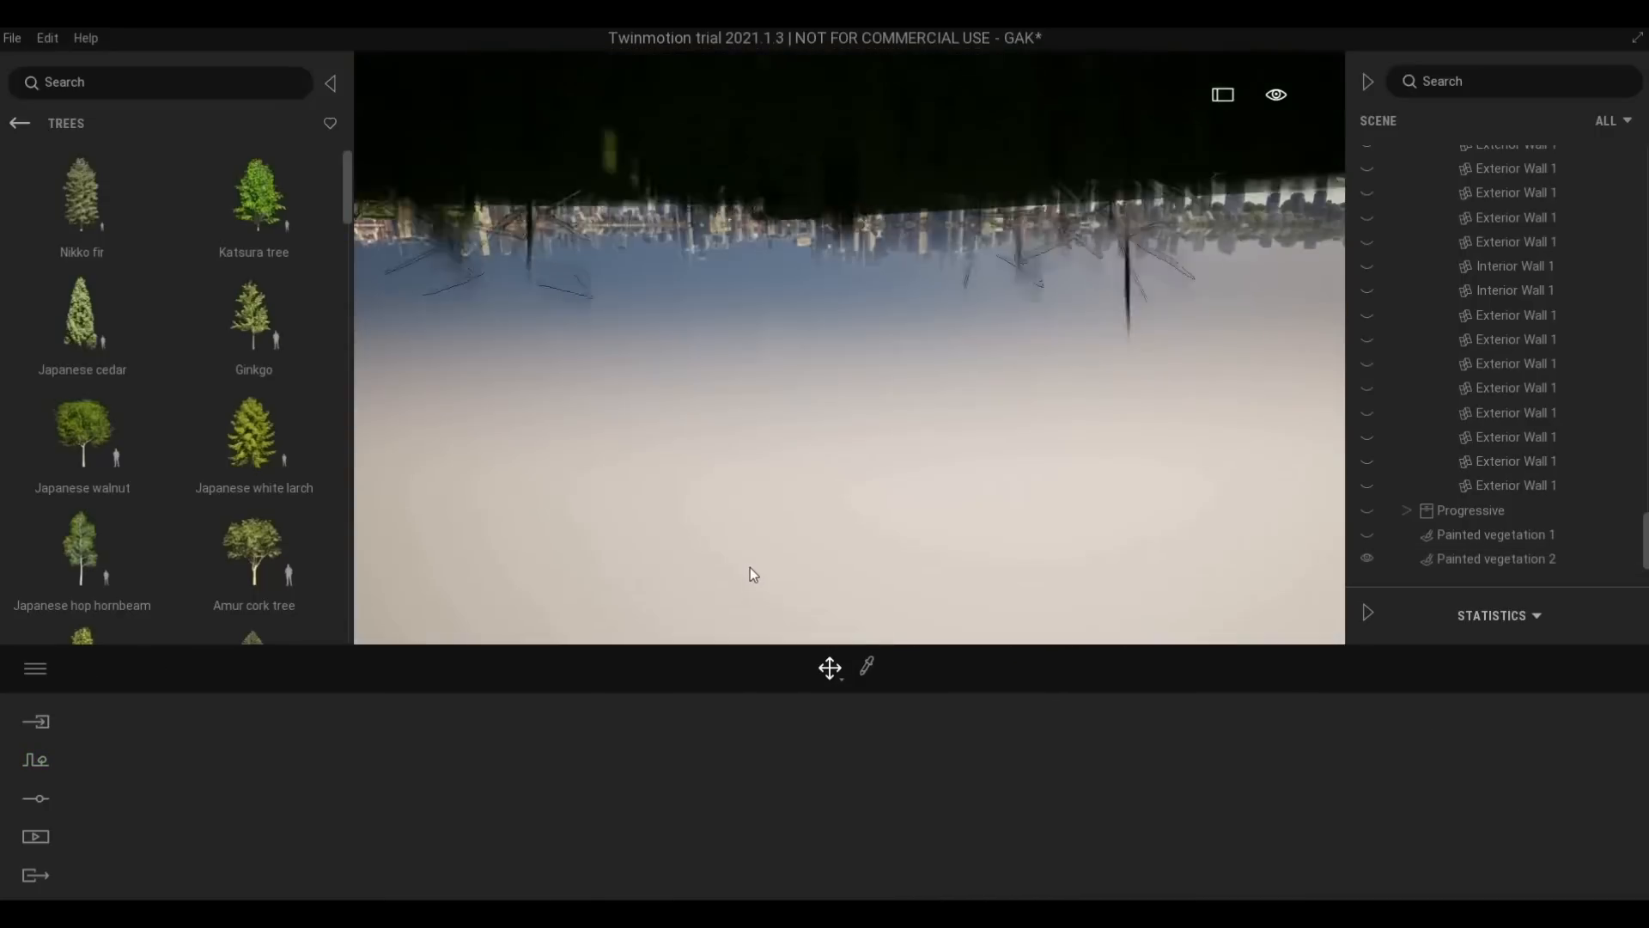
scroll(751, 568, down, 6)
scroll(778, 566, down, 2)
middle_drag(868, 531, 908, 369)
click(909, 369)
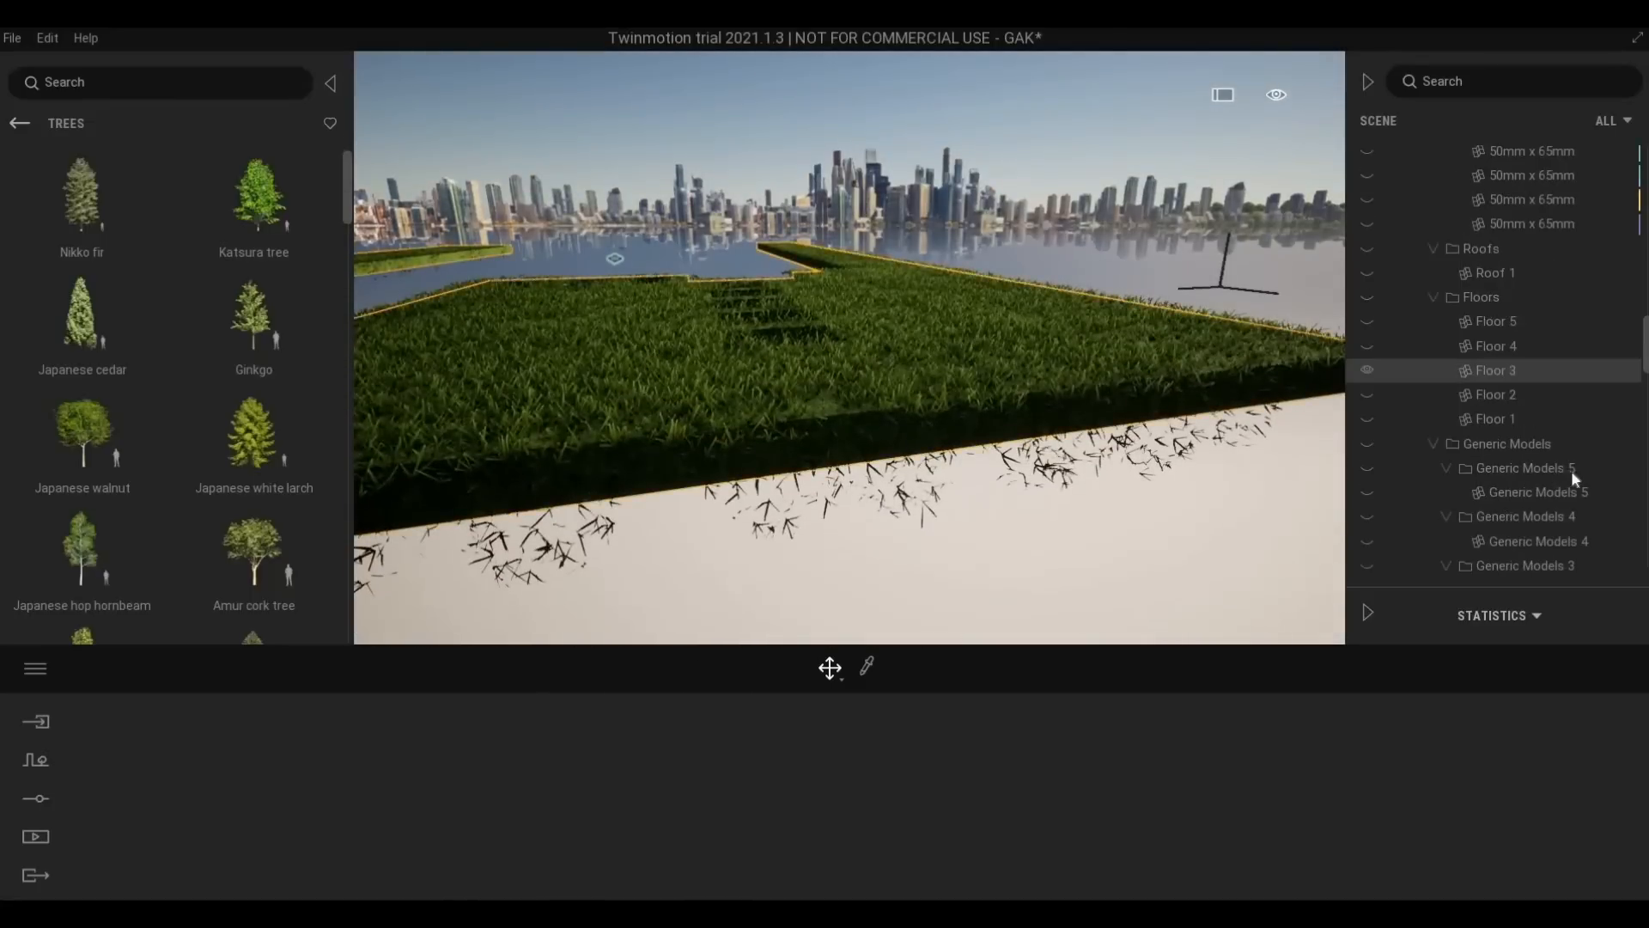
right_click(1486, 369)
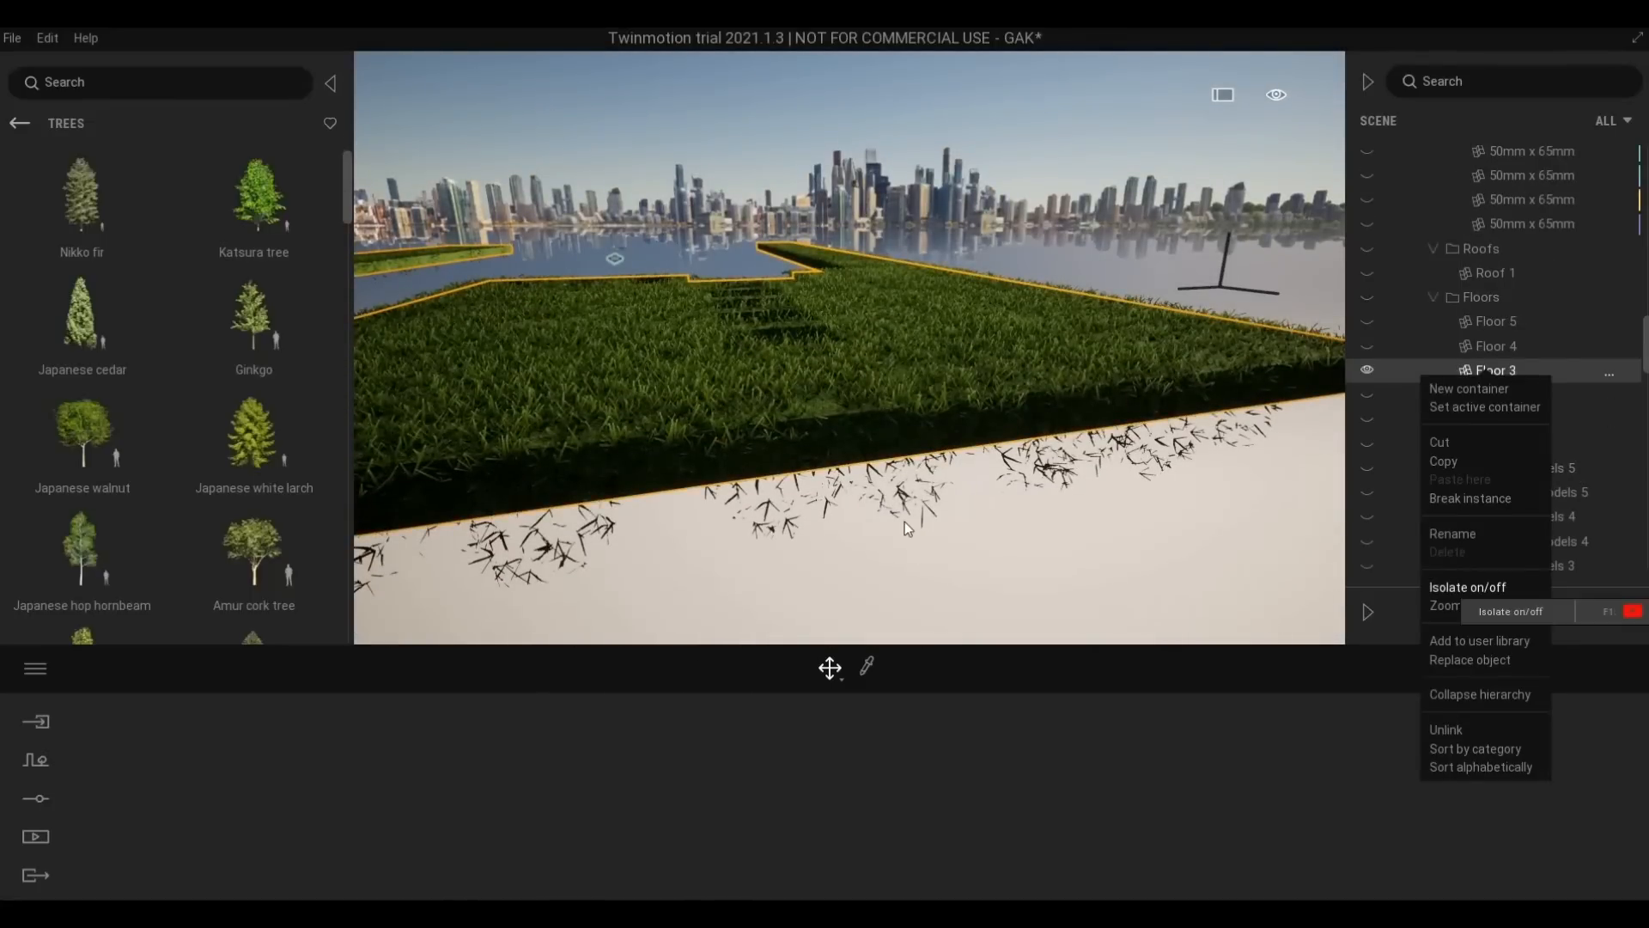
click(1479, 605)
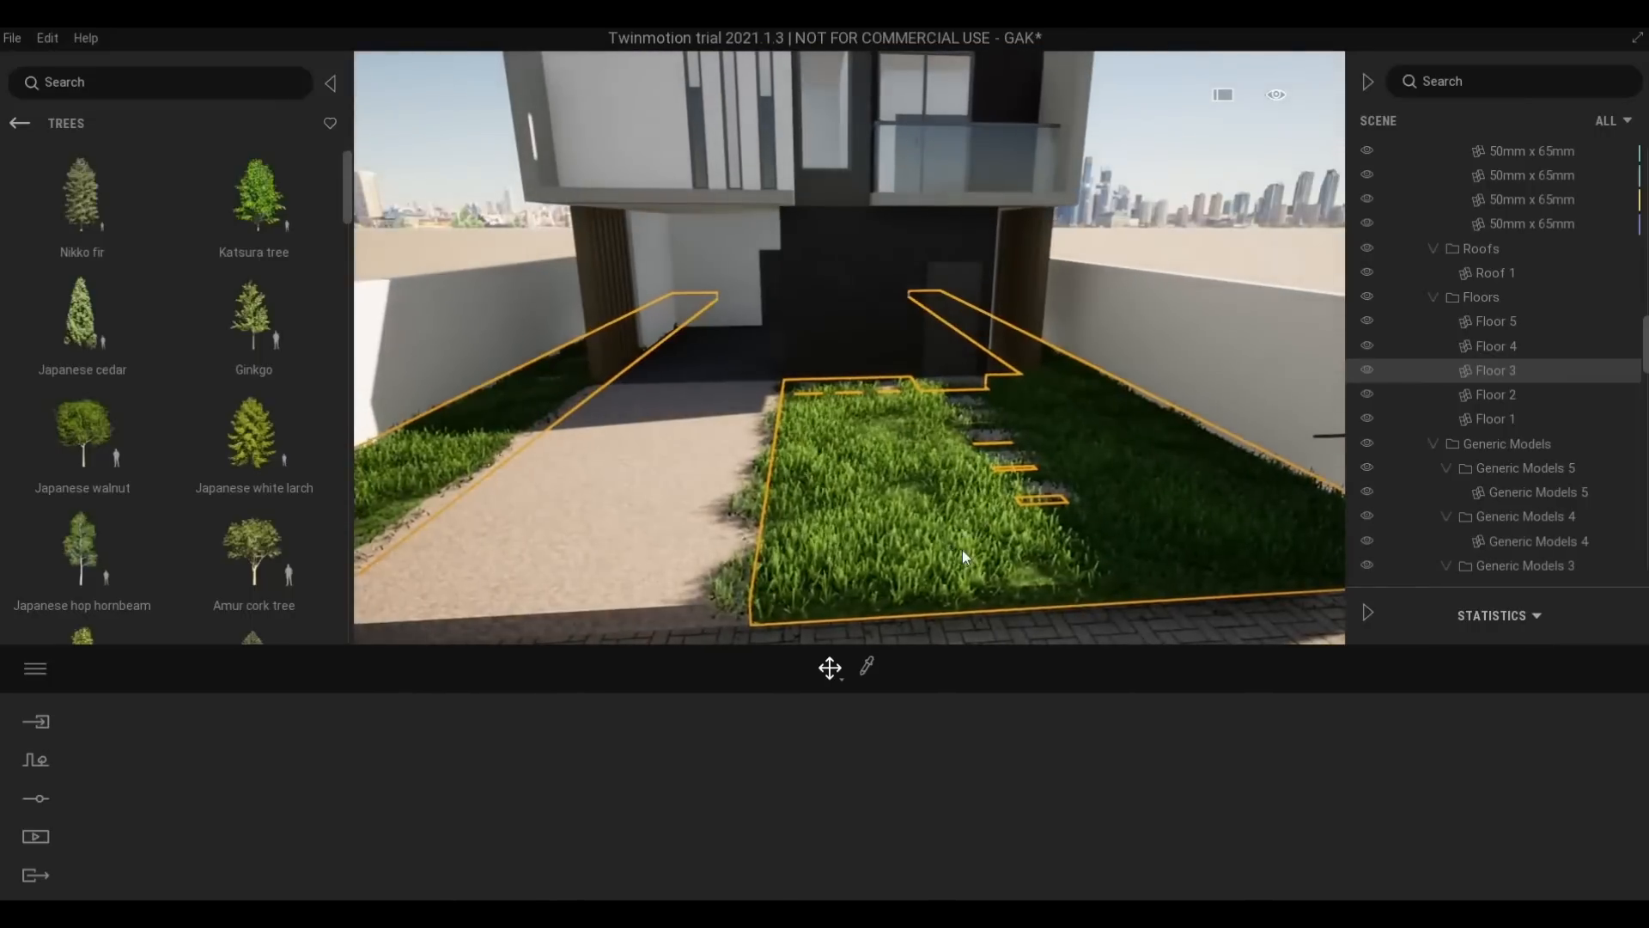
Select the painted Long grass 01 on the front lawn beside the driveway and activate the vegetation eraser
key(w)
key(a)
key(s)
shift+middle_drag(1018, 563, 868, 596)
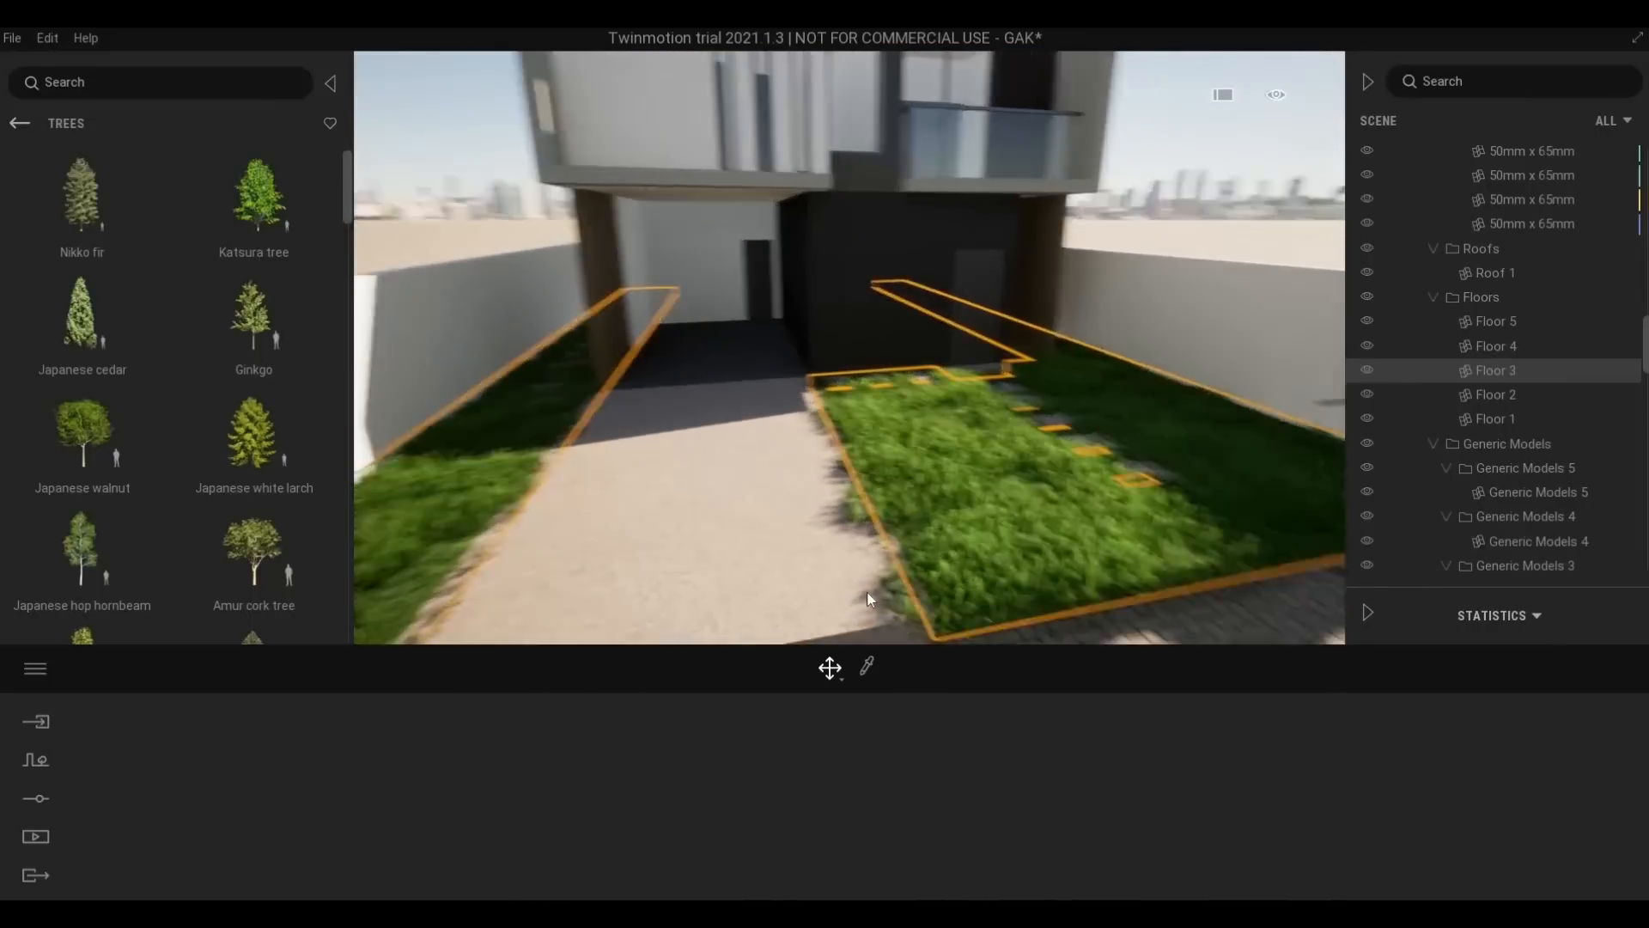
key(Escape)
key(w)
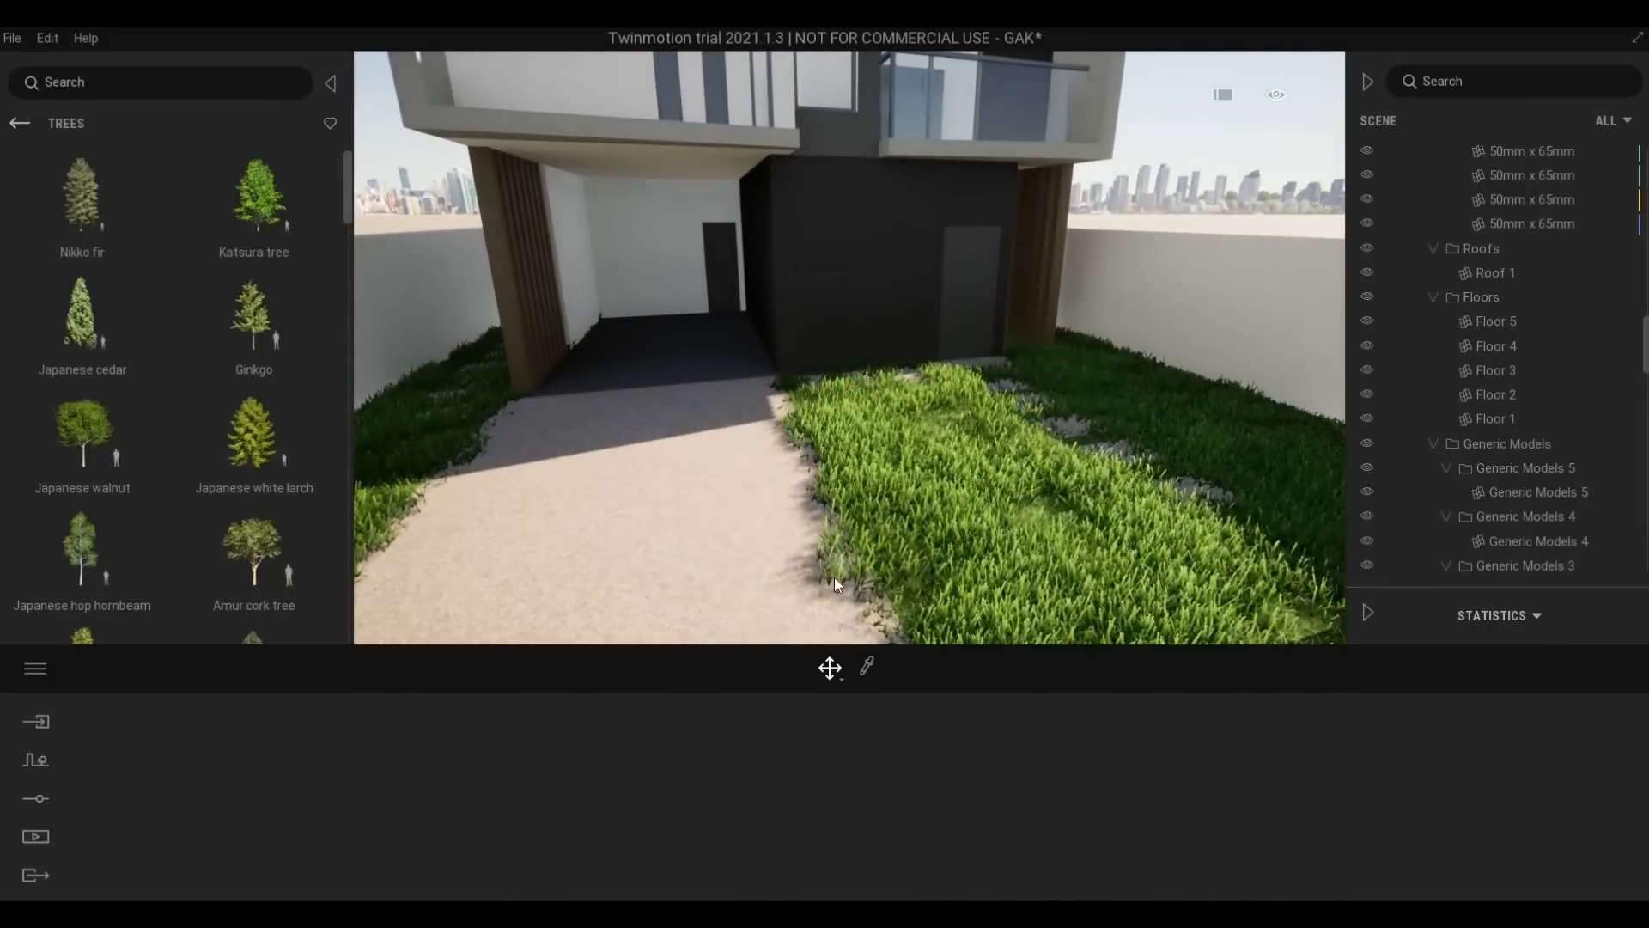
click(1007, 628)
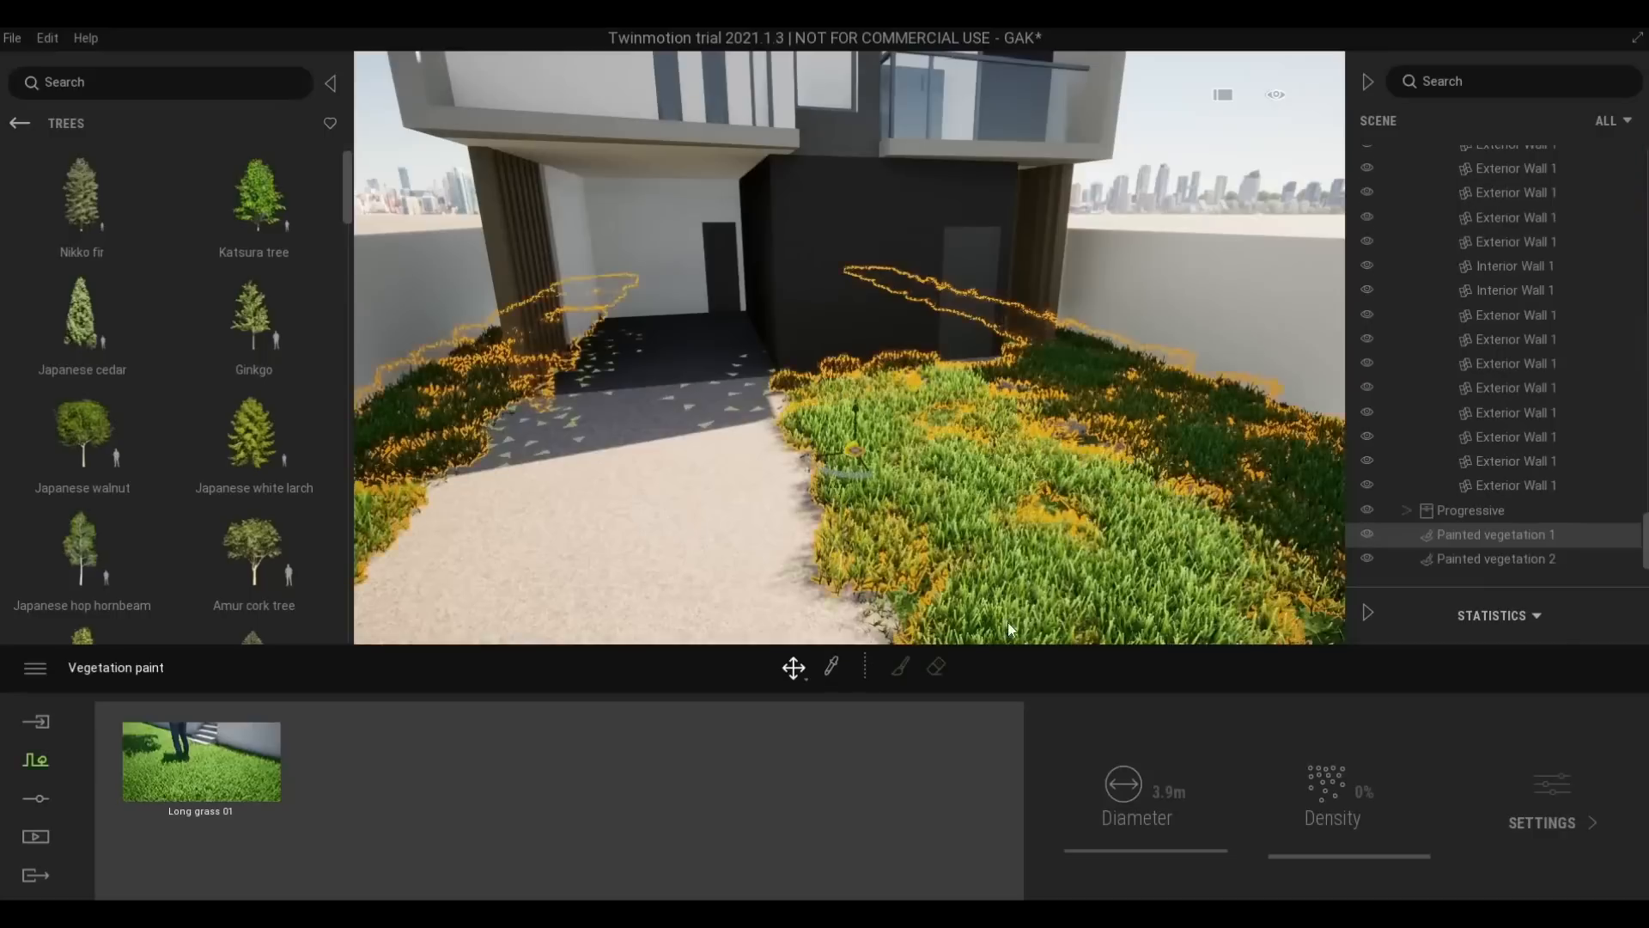
key(s)
click(936, 666)
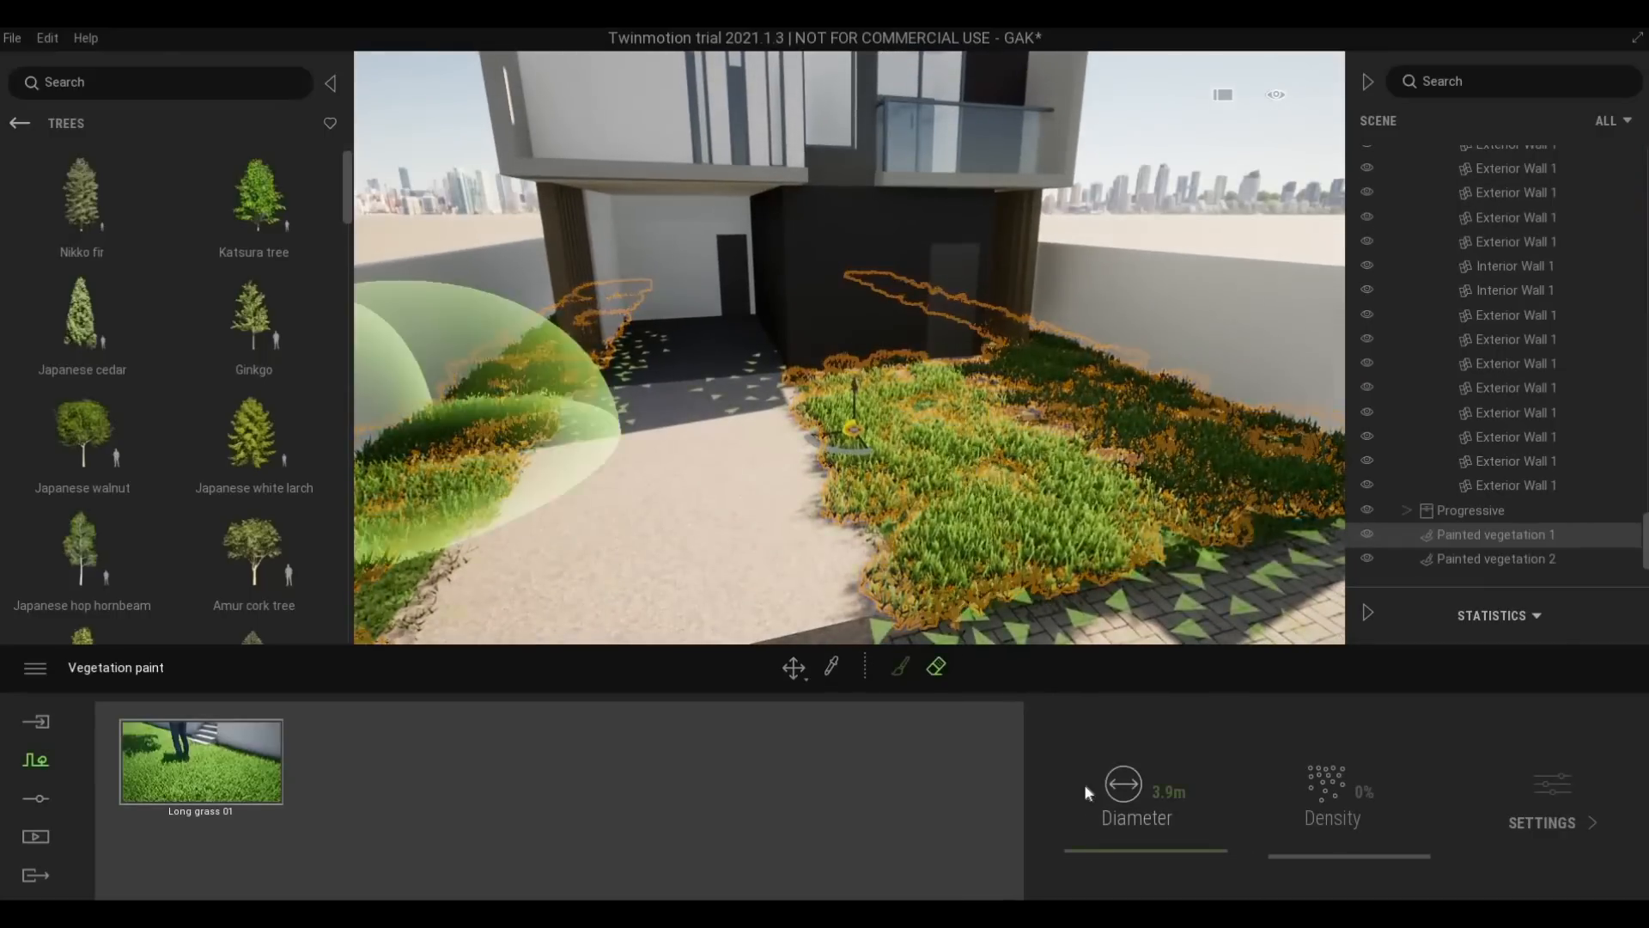
Set the eraser diameter to 1.5 m and try erasing Long grass 01 along the driveway's edge
click(1129, 852)
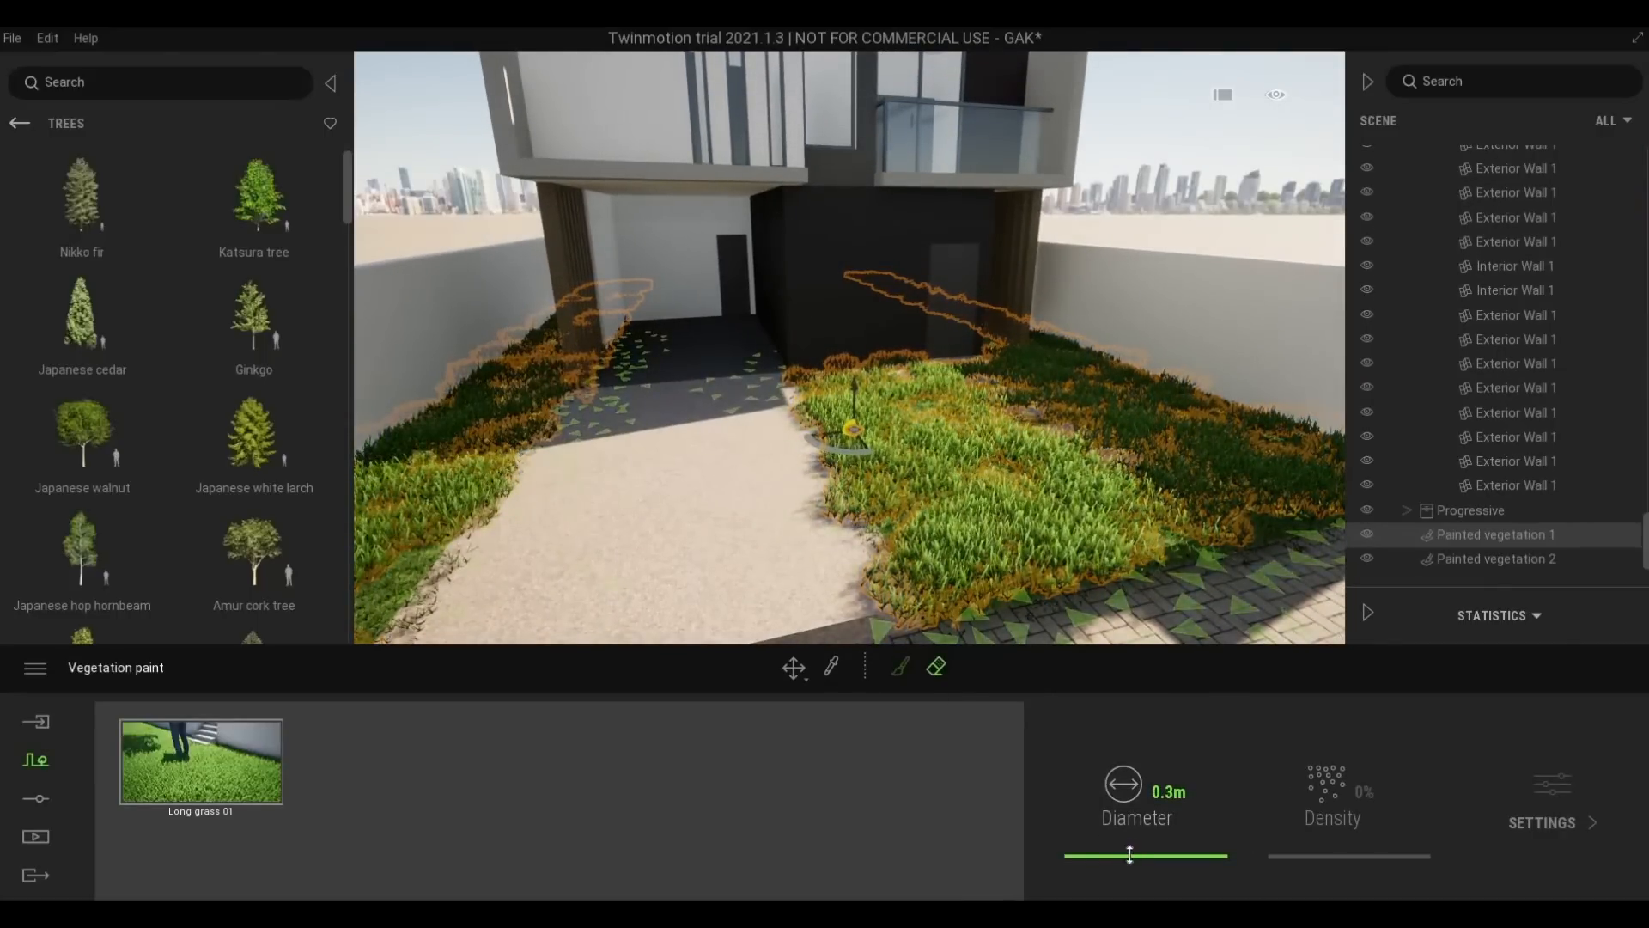
mouse_move(1129, 852)
mouse_down()
mouse_move(1177, 852)
mouse_move(1142, 852)
mouse_up()
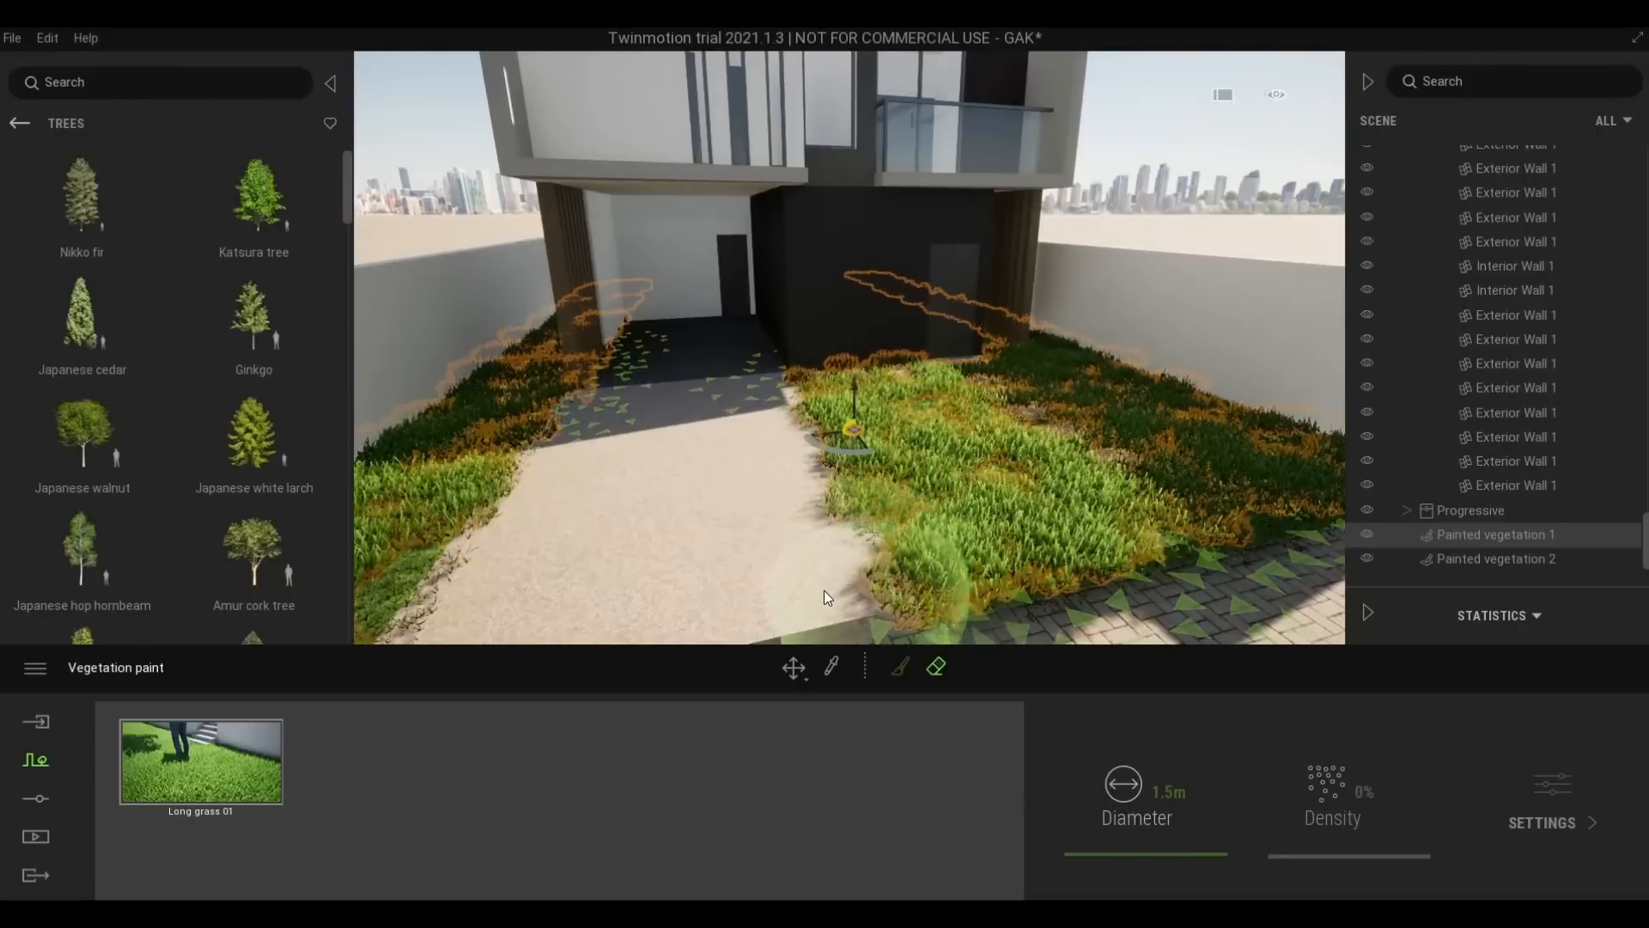
mouse_move(797, 543)
mouse_down()
mouse_move(785, 505)
mouse_move(802, 549)
mouse_up()
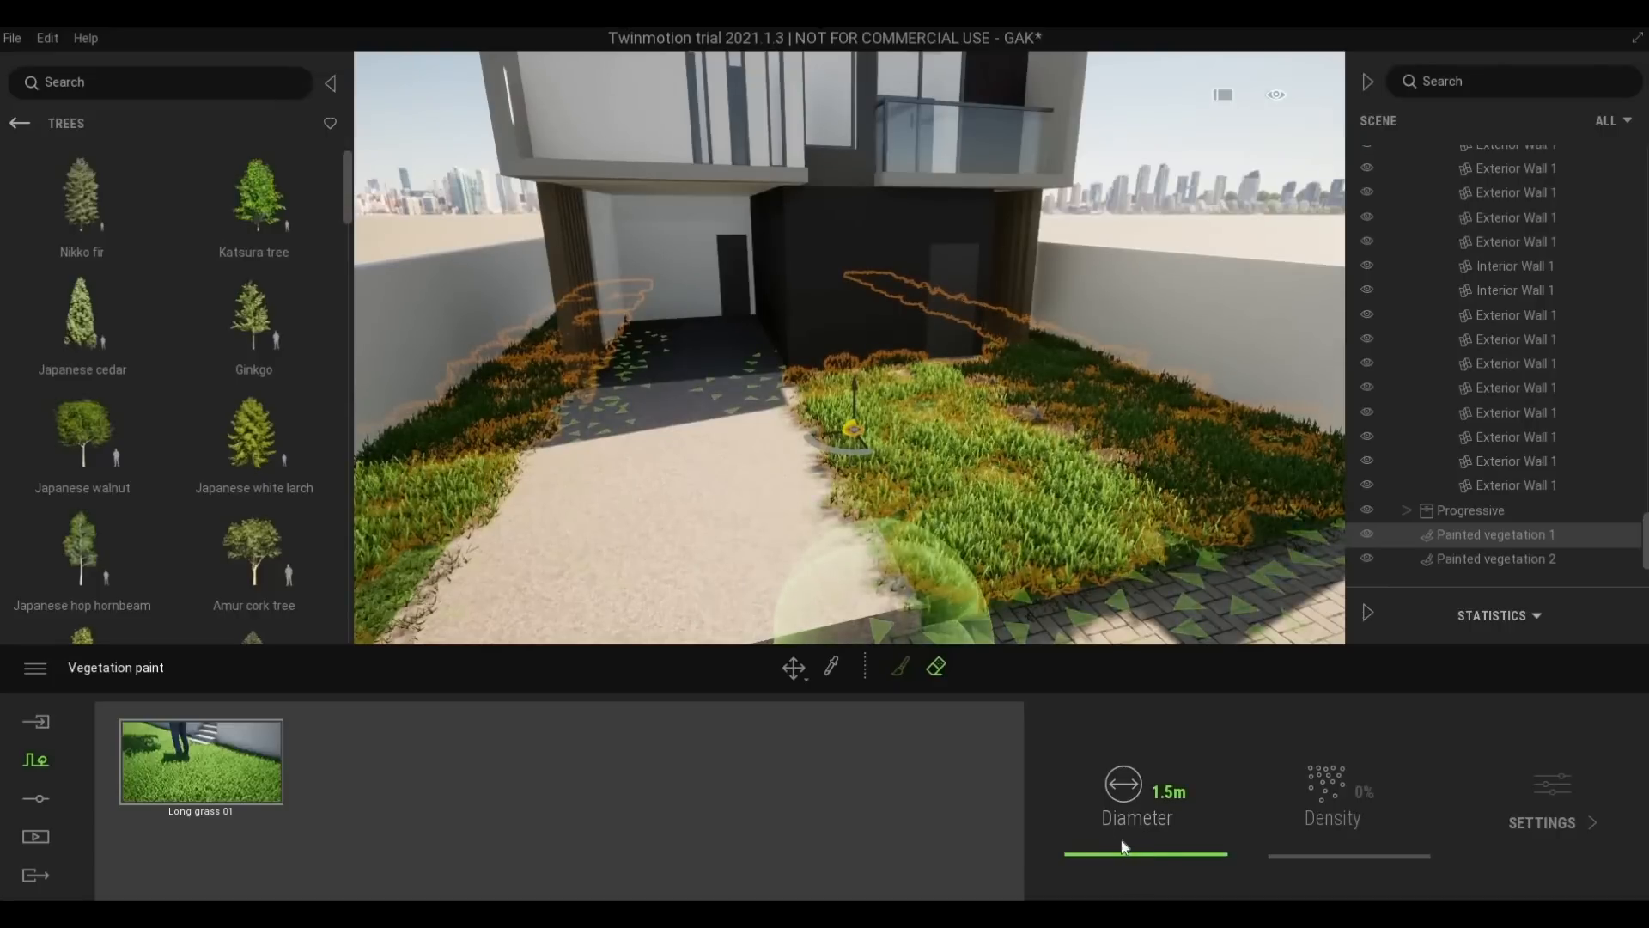
Reduce the eraser diameter to 1.0 m for trimming the grass along the driveway
drag(1122, 859, 1092, 857)
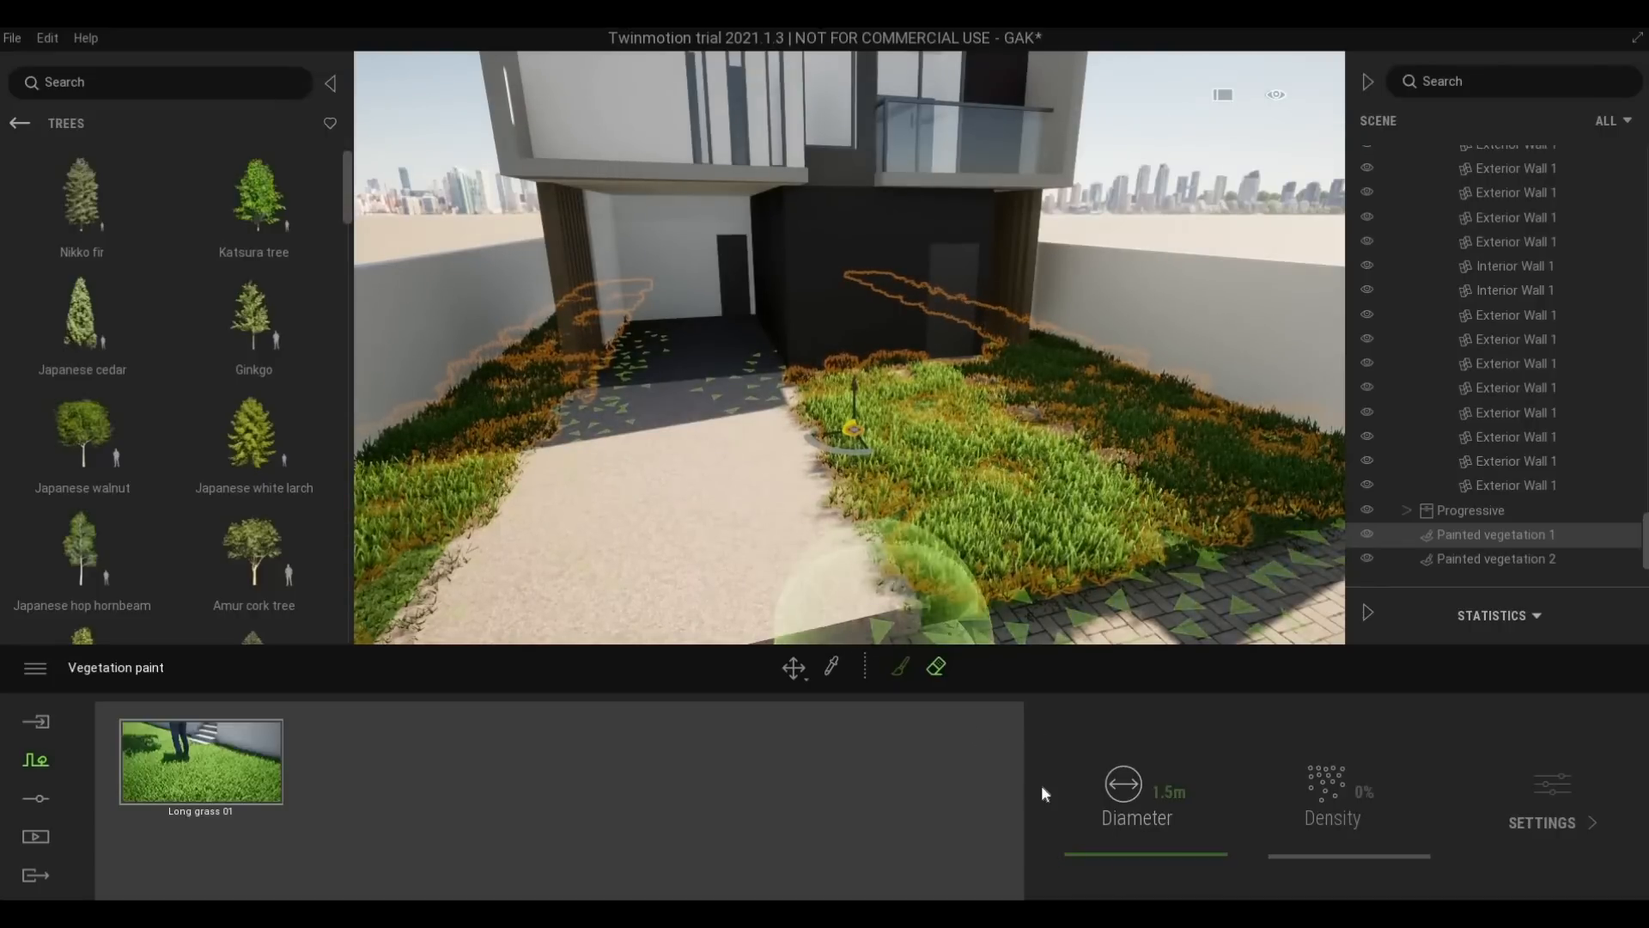
drag(1082, 797, 1110, 797)
key(w)
key(a)
scroll(1112, 798, down, 2)
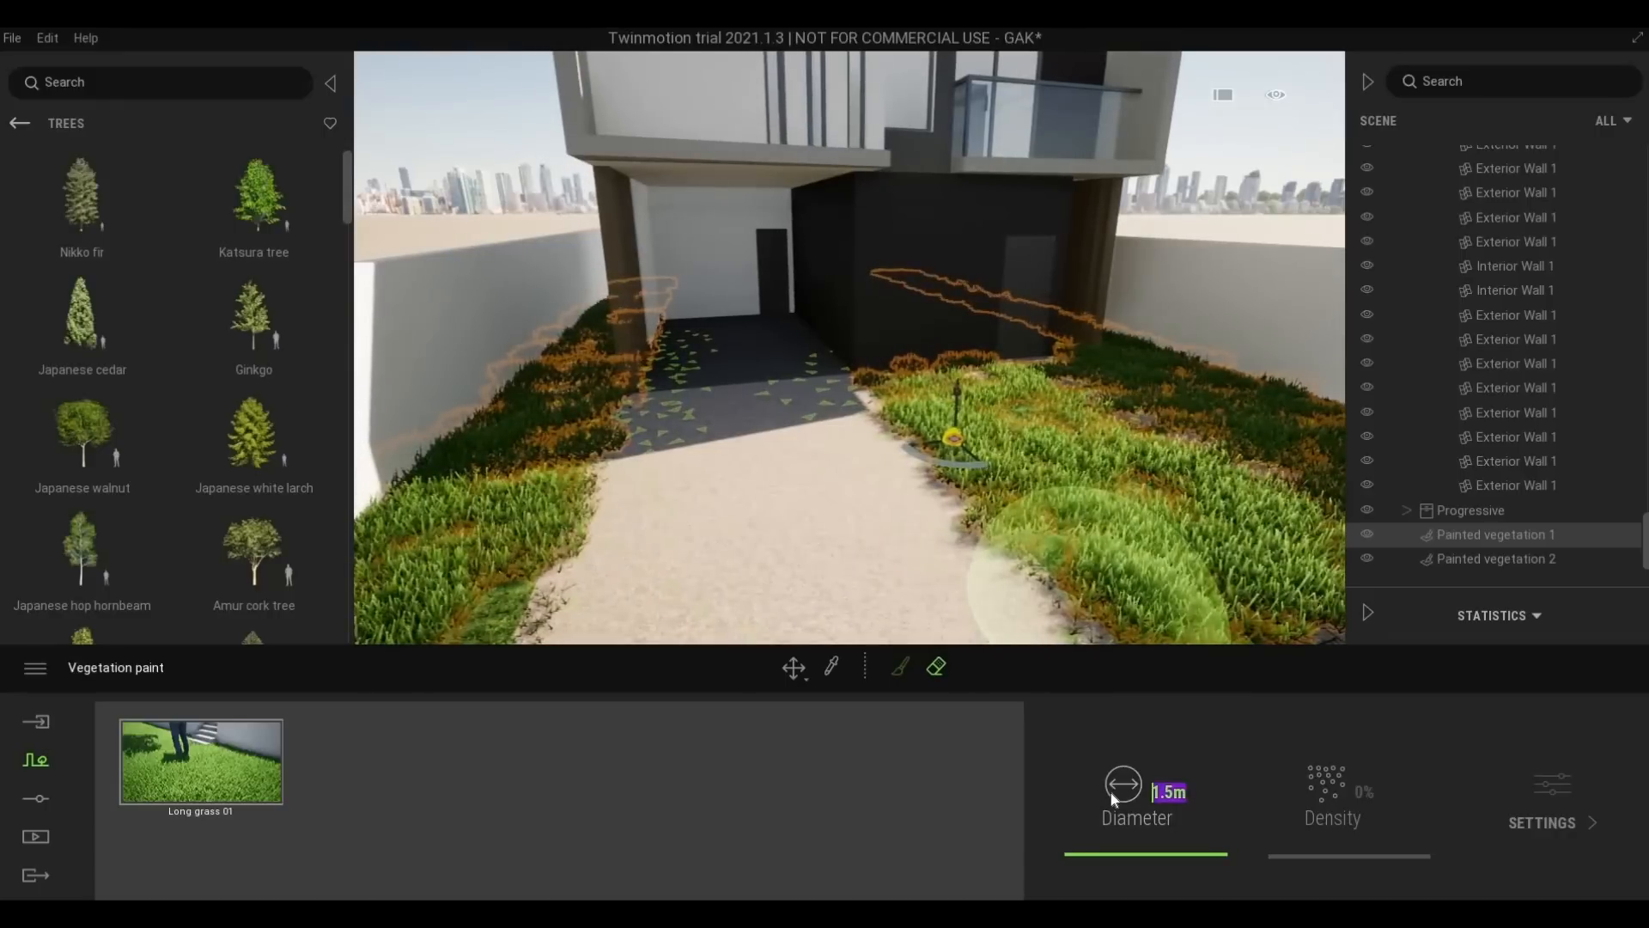
scroll(1112, 798, up, 2)
scroll(1111, 797, down, 1)
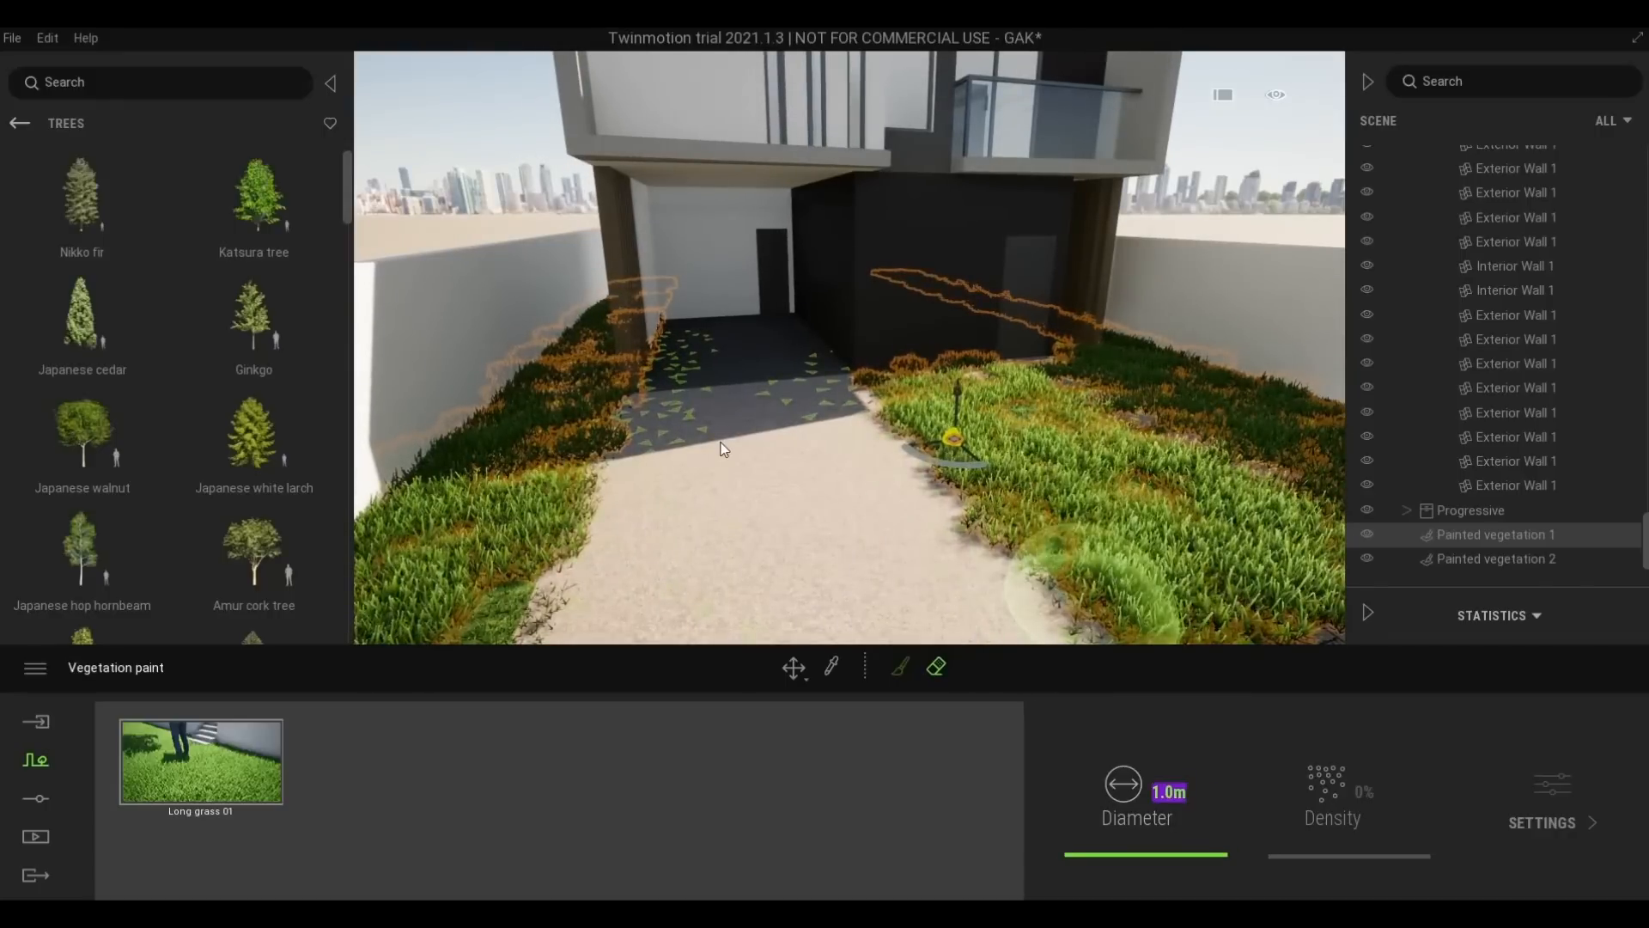
text(deew)
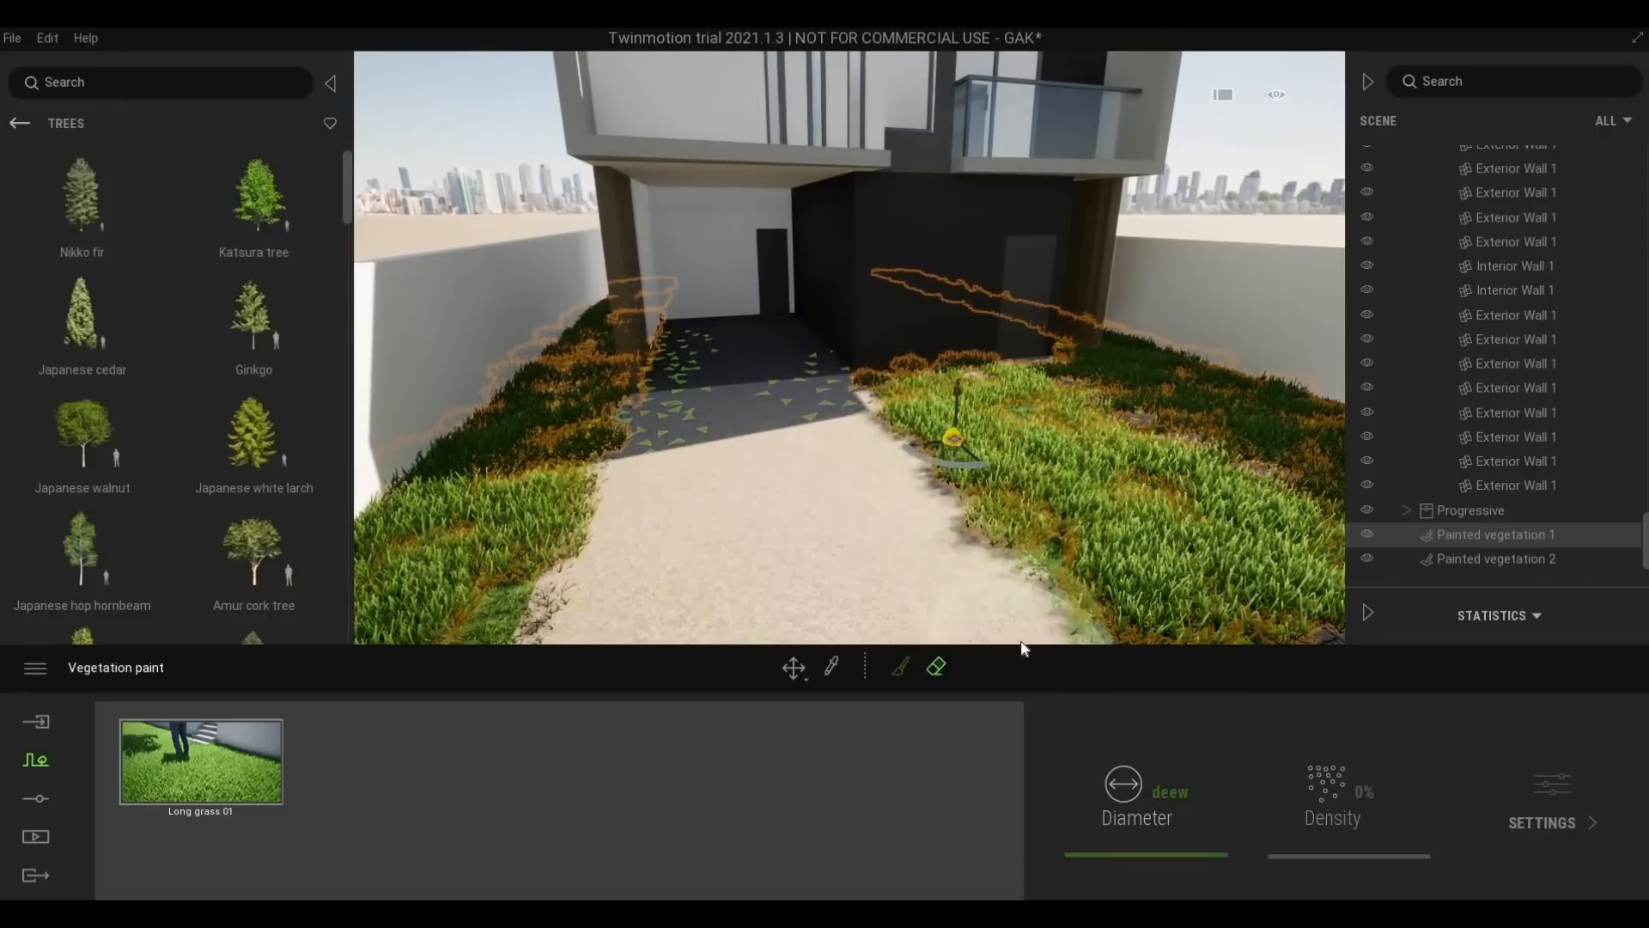
key(BackSpace)
key(BackSpace)
key(BackSpace)
key(BackSpace)
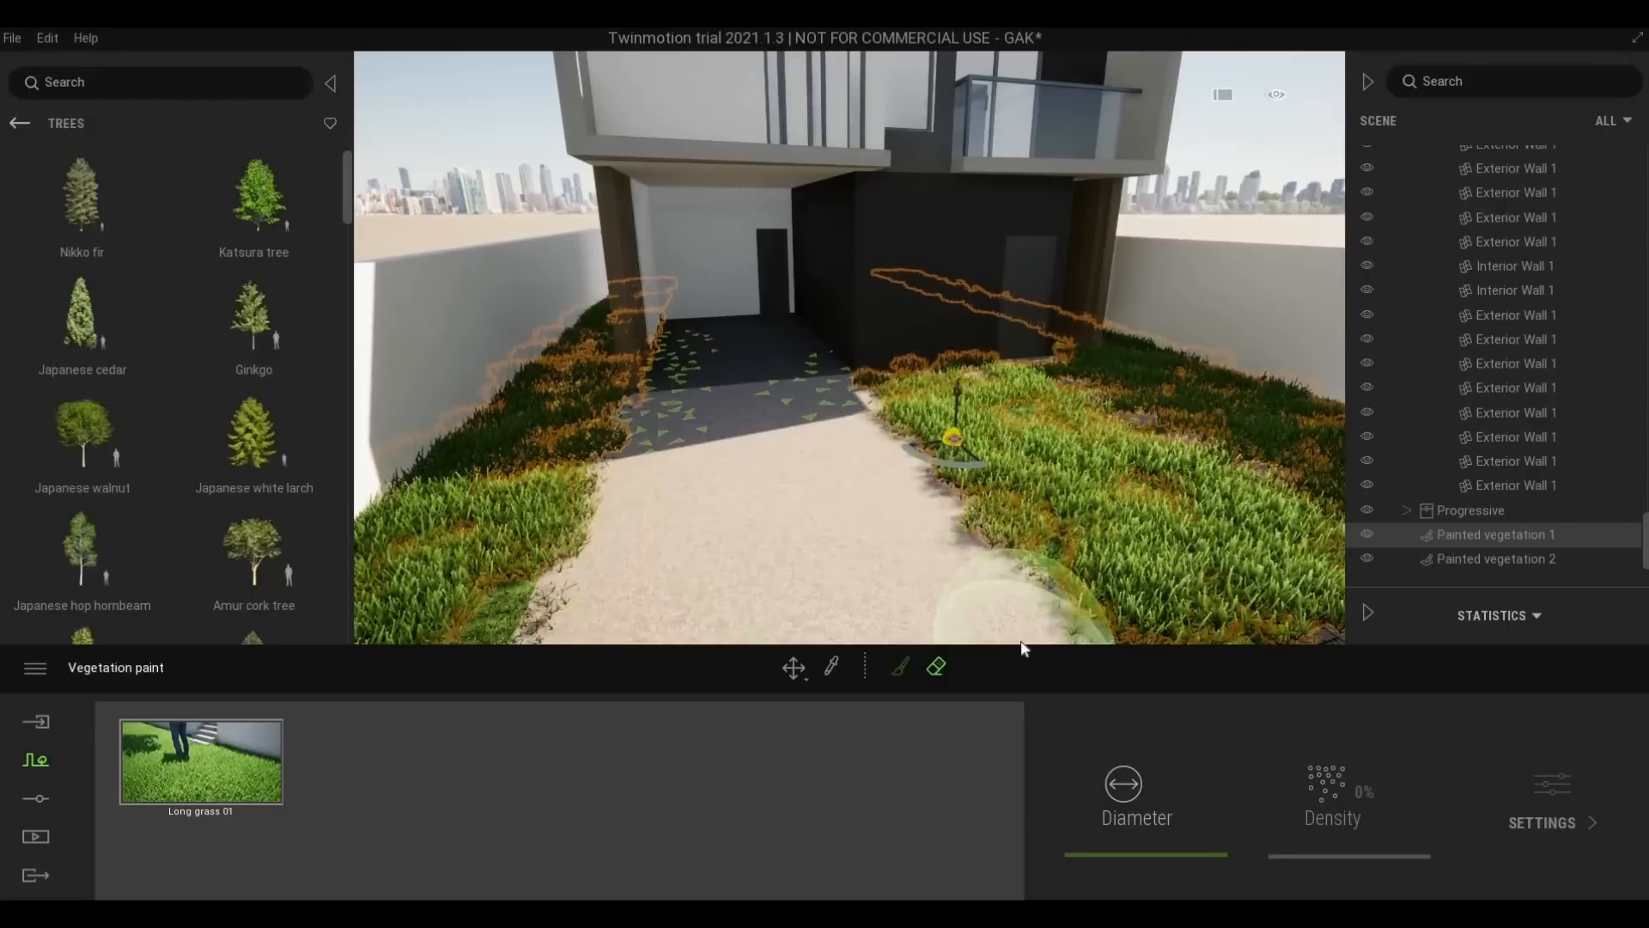
key(Return)
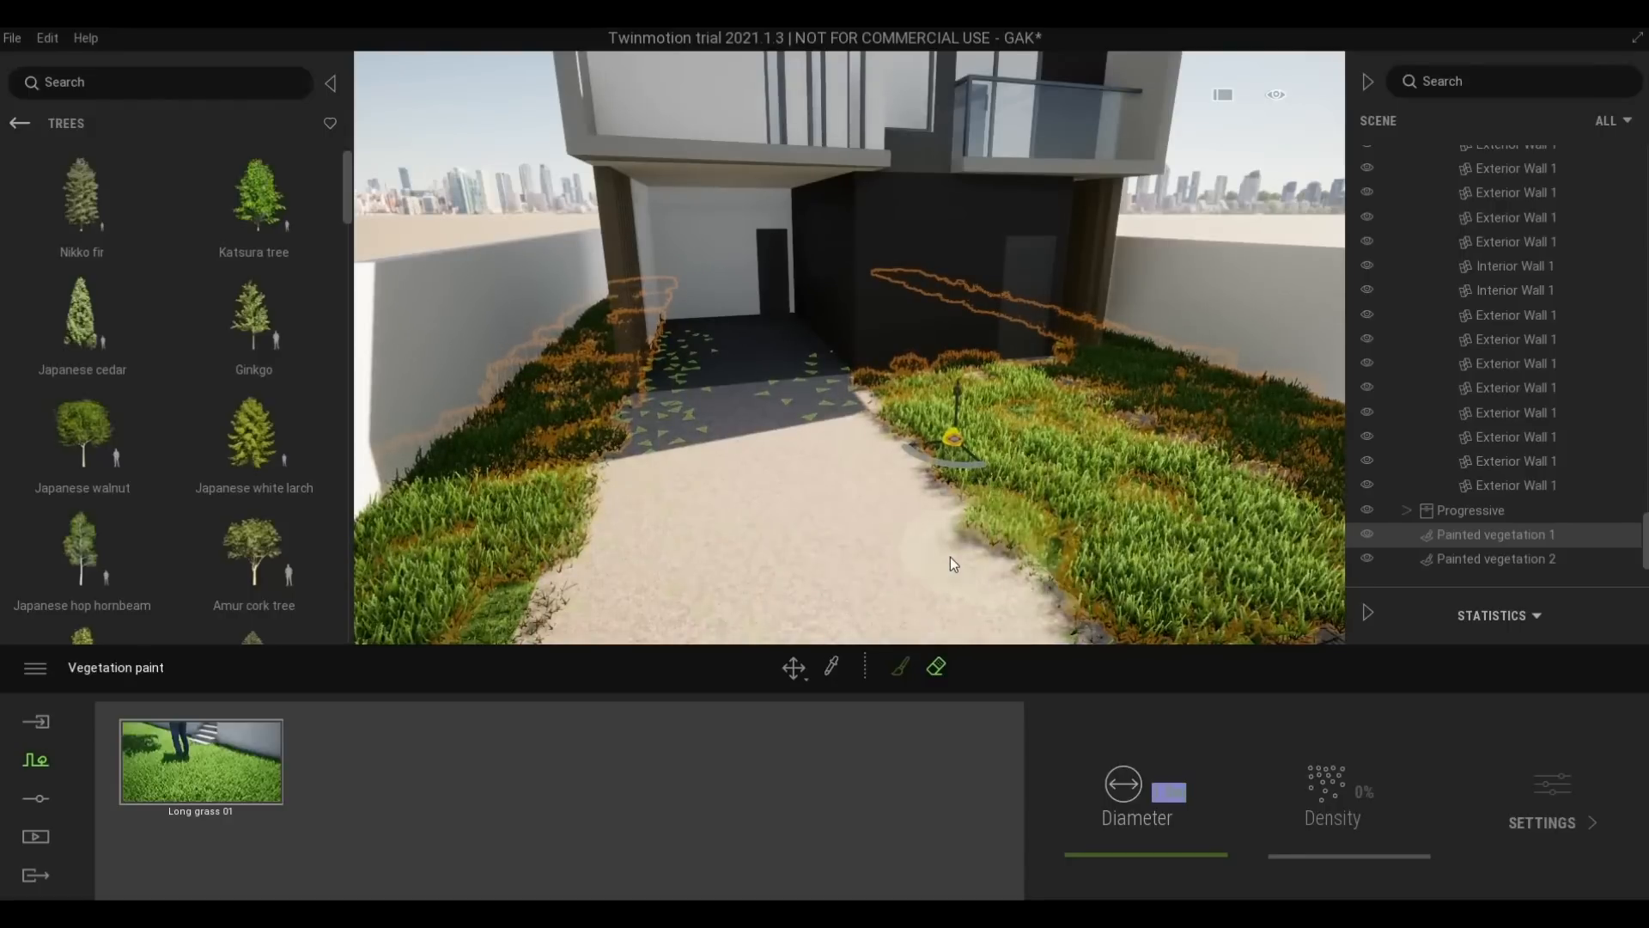
key(Return)
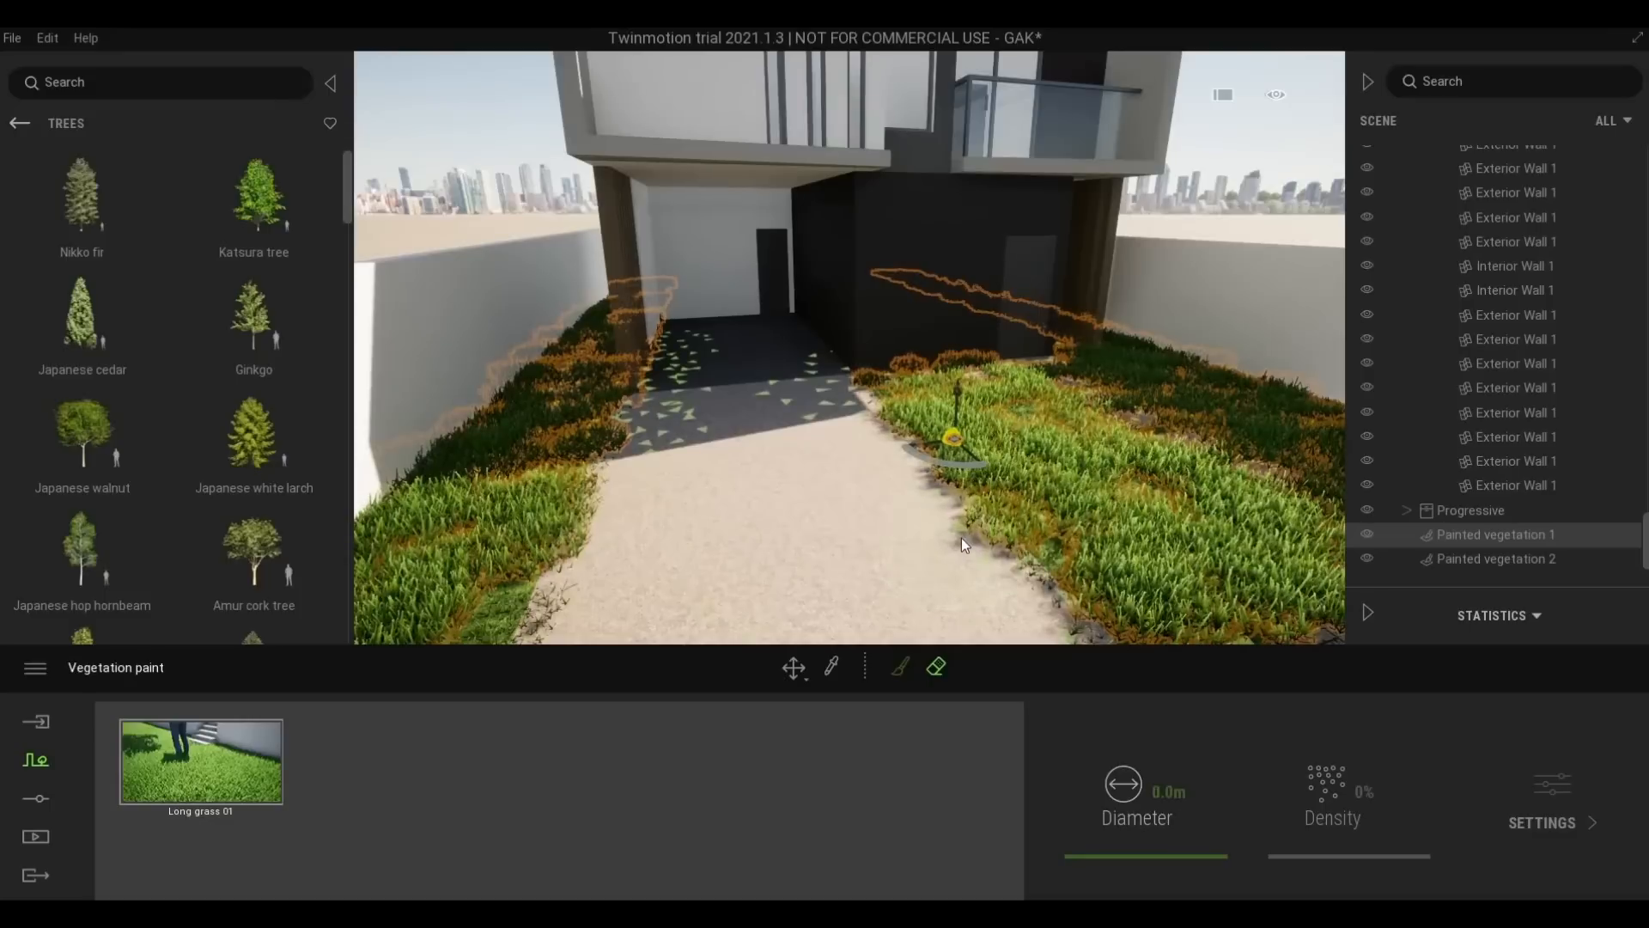
Set the eraser diameter to 1.0 m and erase Long grass 01 along the front lawn's side of the driveway
click(1153, 809)
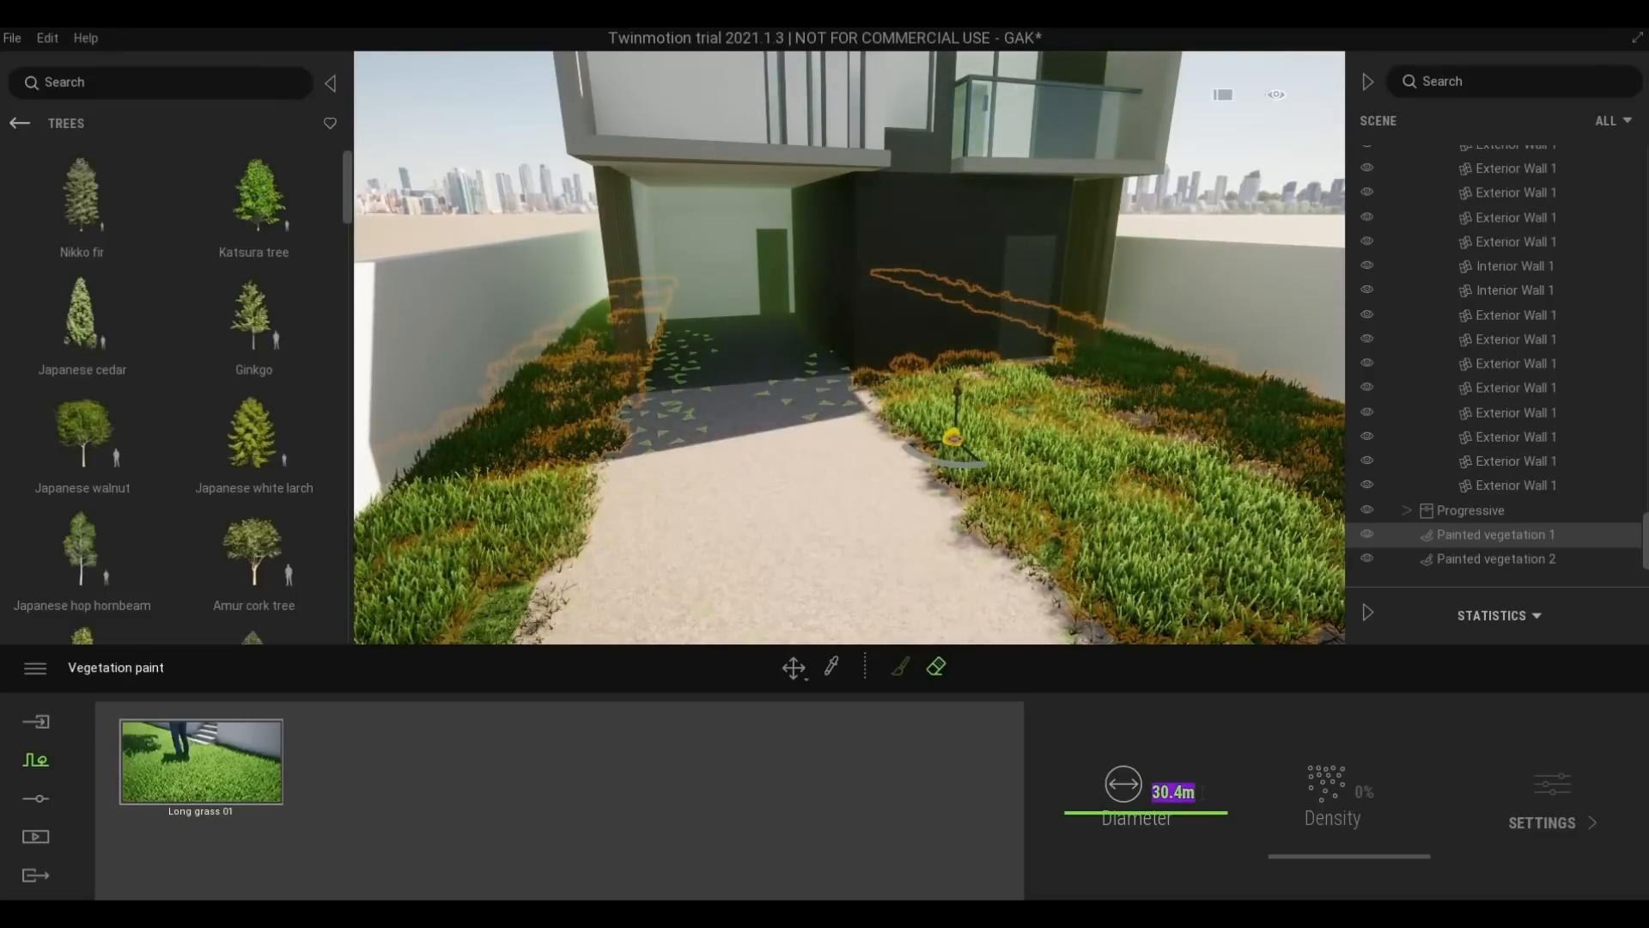
text(1)
key(Return)
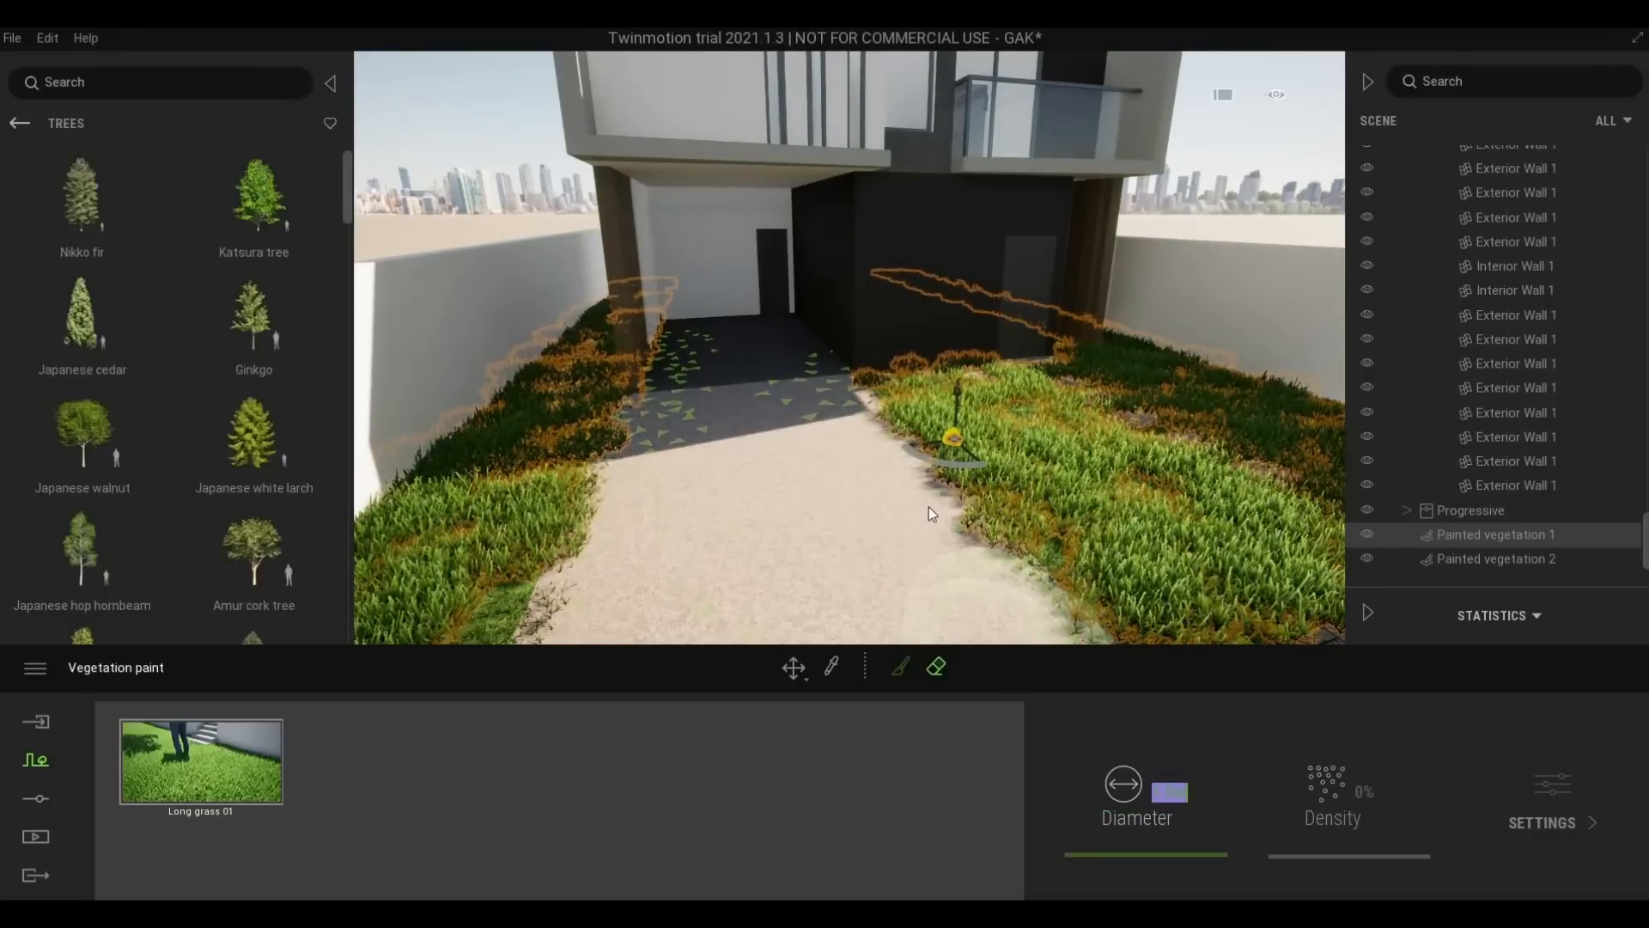
drag(951, 549, 904, 529)
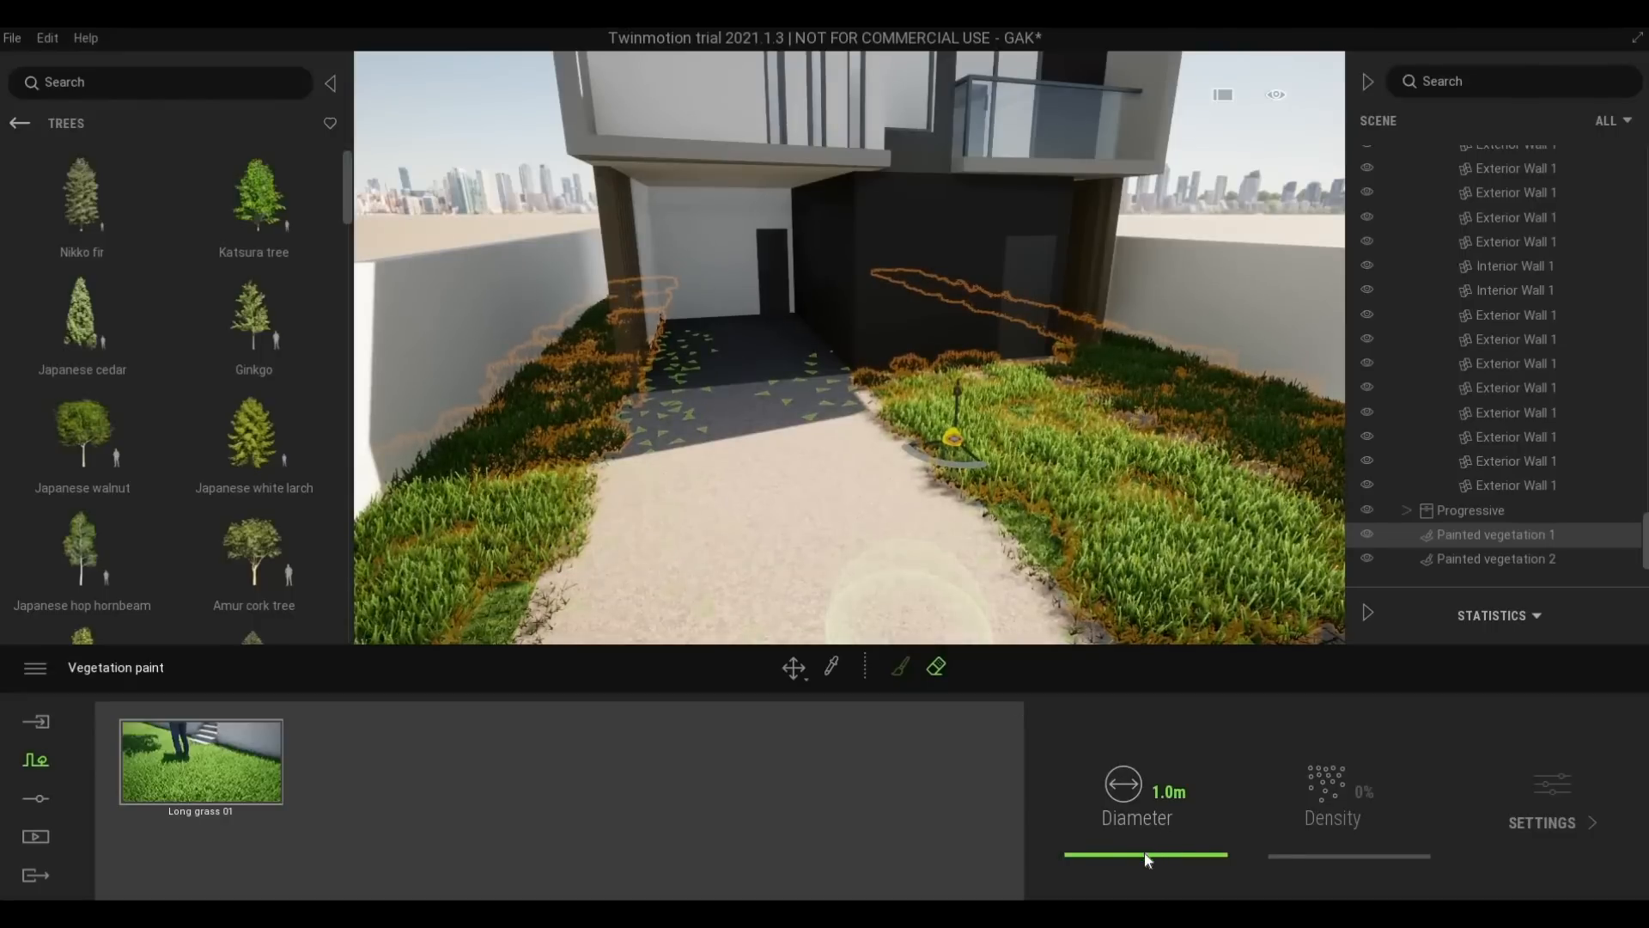
Set the eraser diameter to 0.3 m and trim Long grass 01 along the driveway's left edge, starting near the street
mouse_move(1145, 852)
mouse_down()
mouse_move(1220, 833)
mouse_move(1137, 785)
mouse_move(907, 534)
mouse_up()
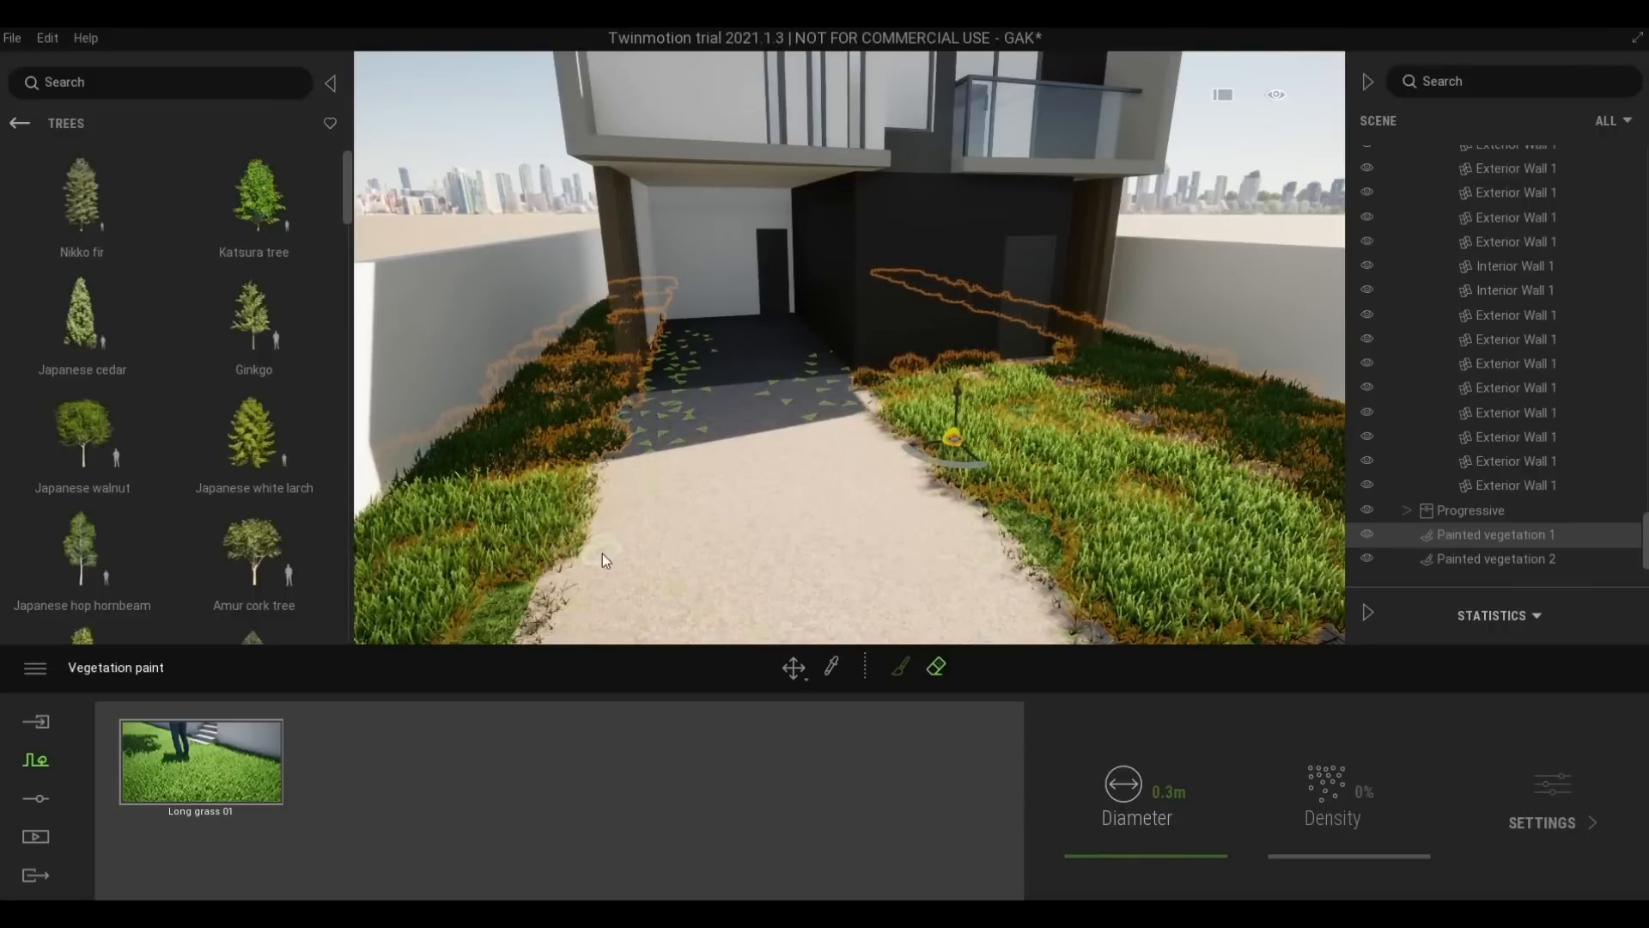
key(s)
right_drag(602, 555, 591, 603)
key(w)
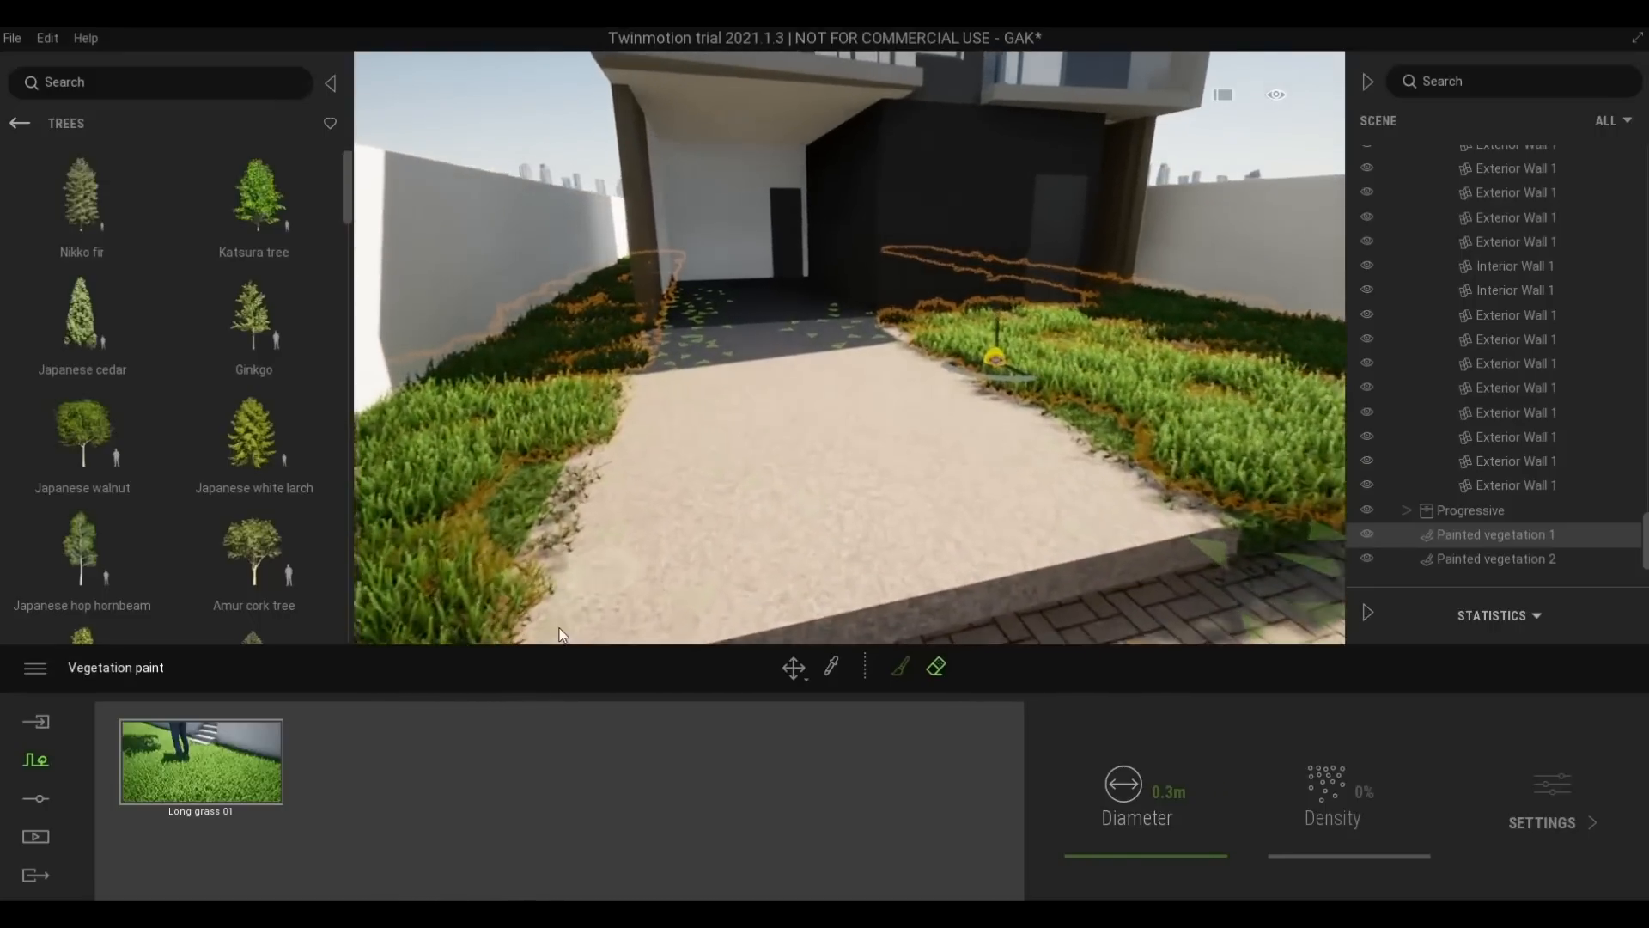
key(a)
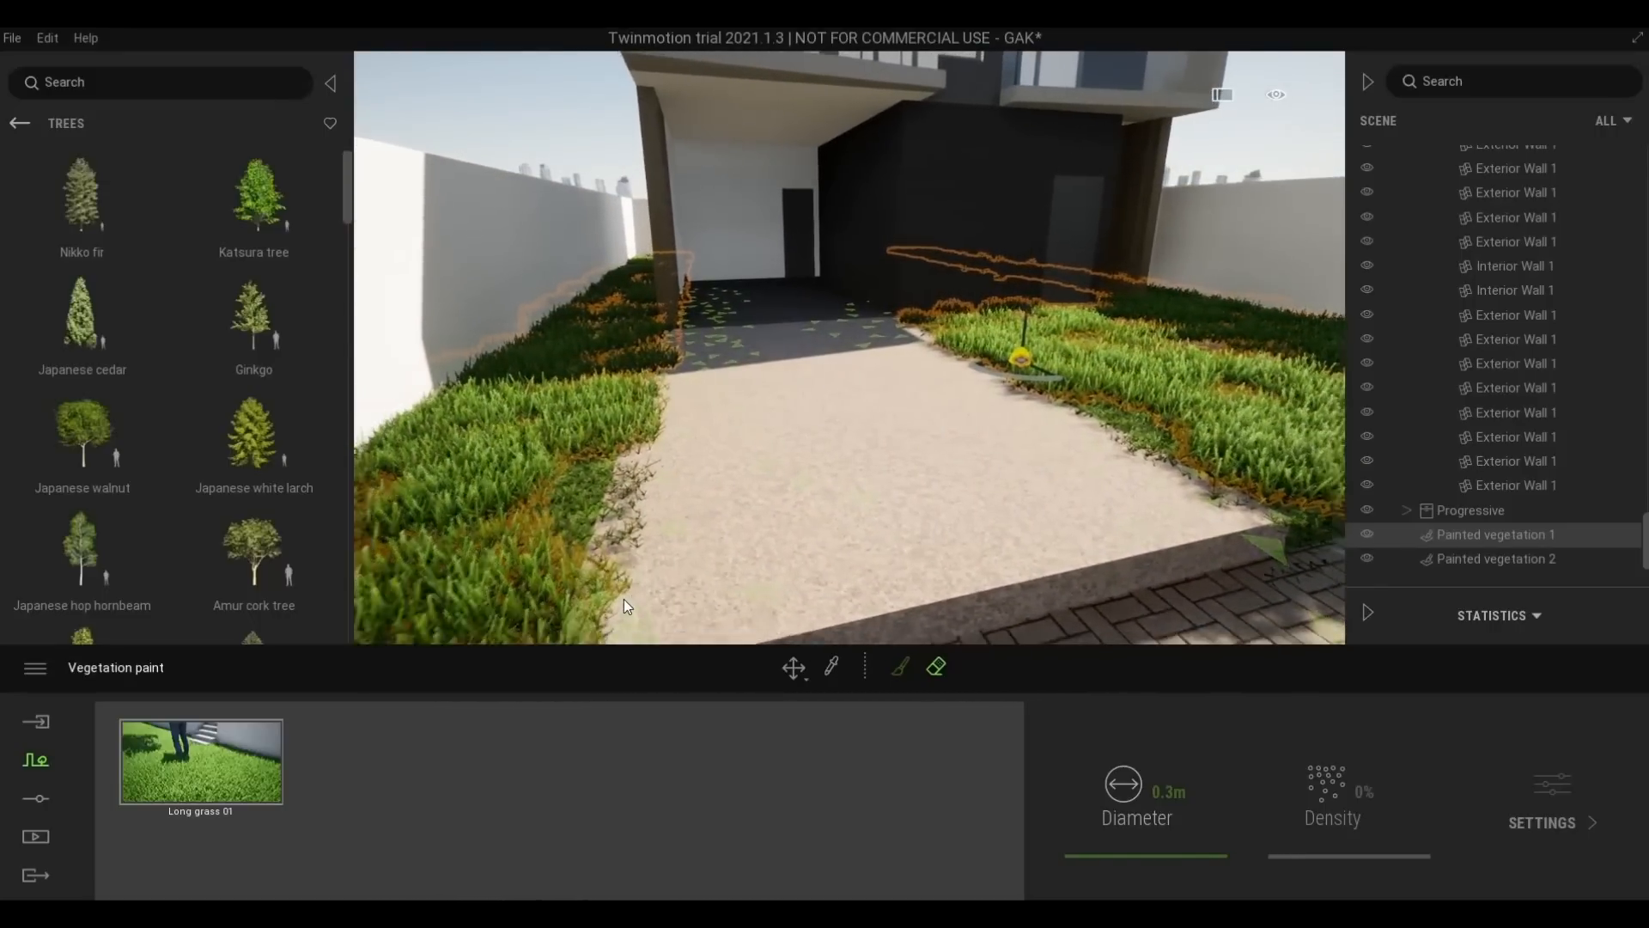
key(q)
key(w)
key(a)
key(w)
key(a)
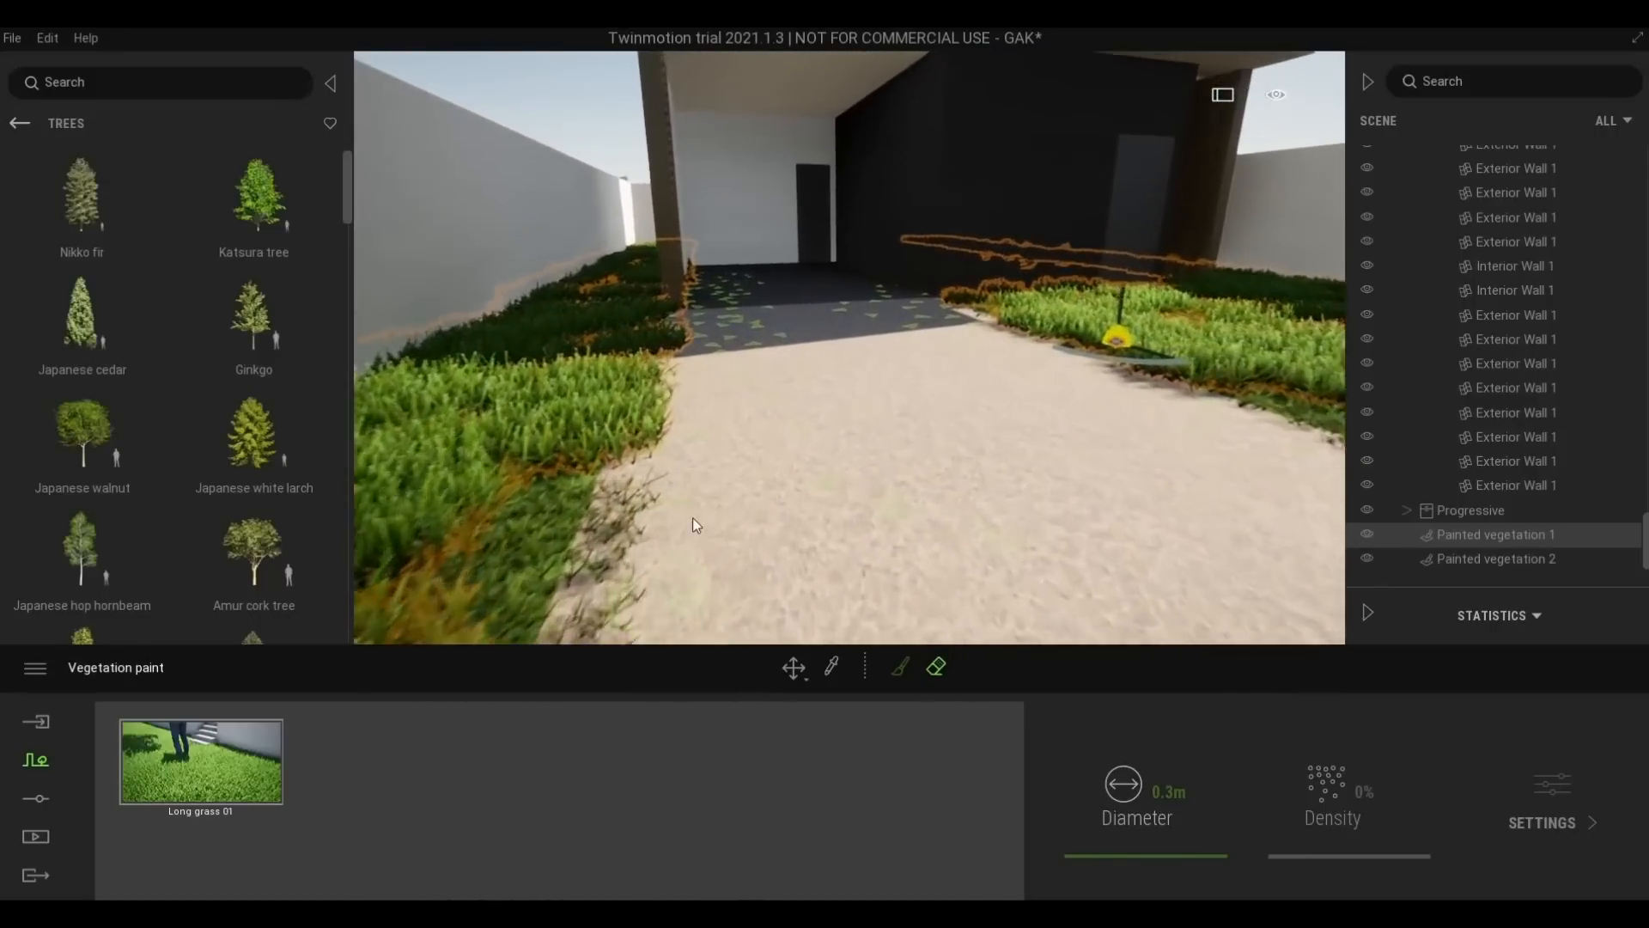
Trim the overhanging grass along the middle of the driveway's left edge, working back towards the street with the 0.3 m eraser
key(w)
key(a)
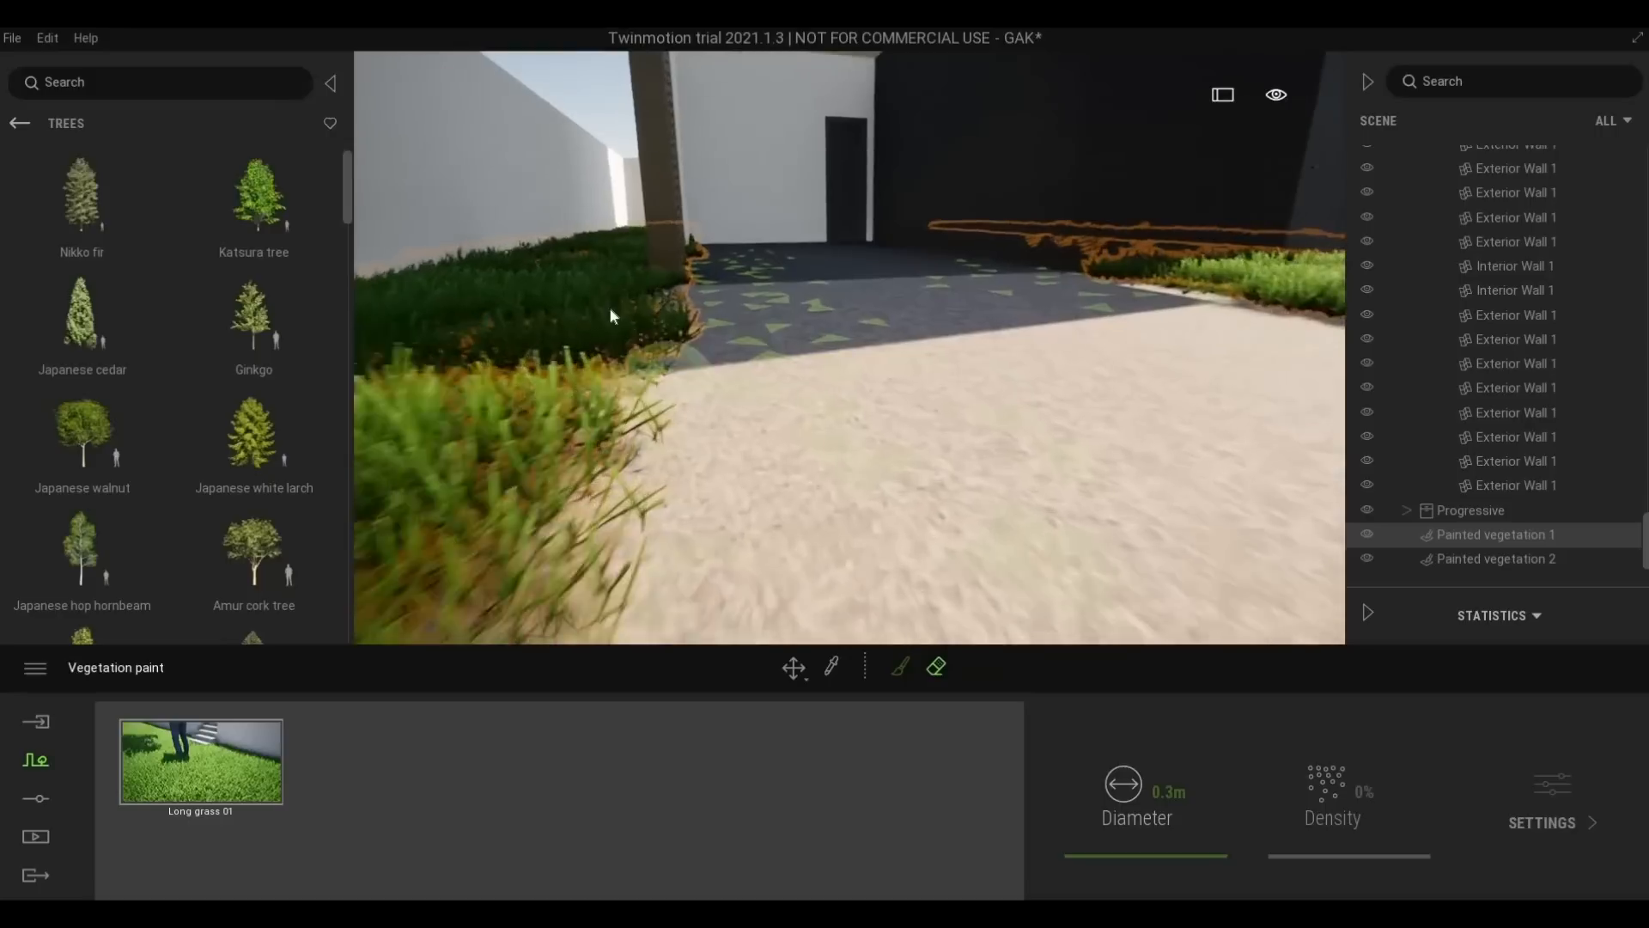
key(q)
key(s)
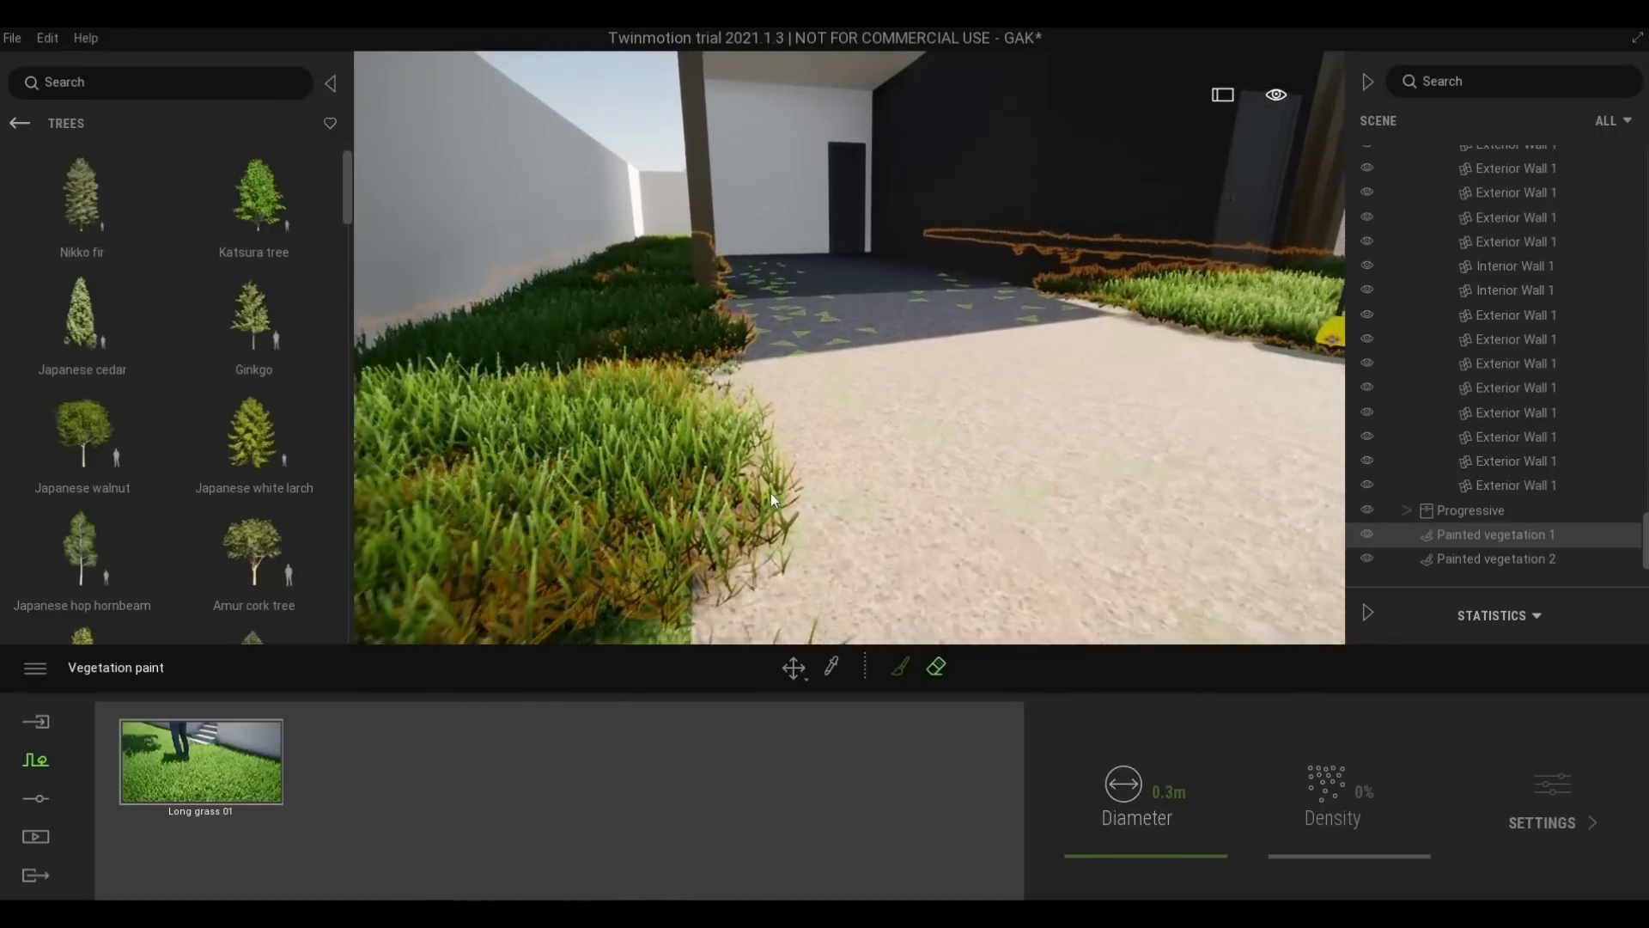
key(s)
key(s)
key(s)
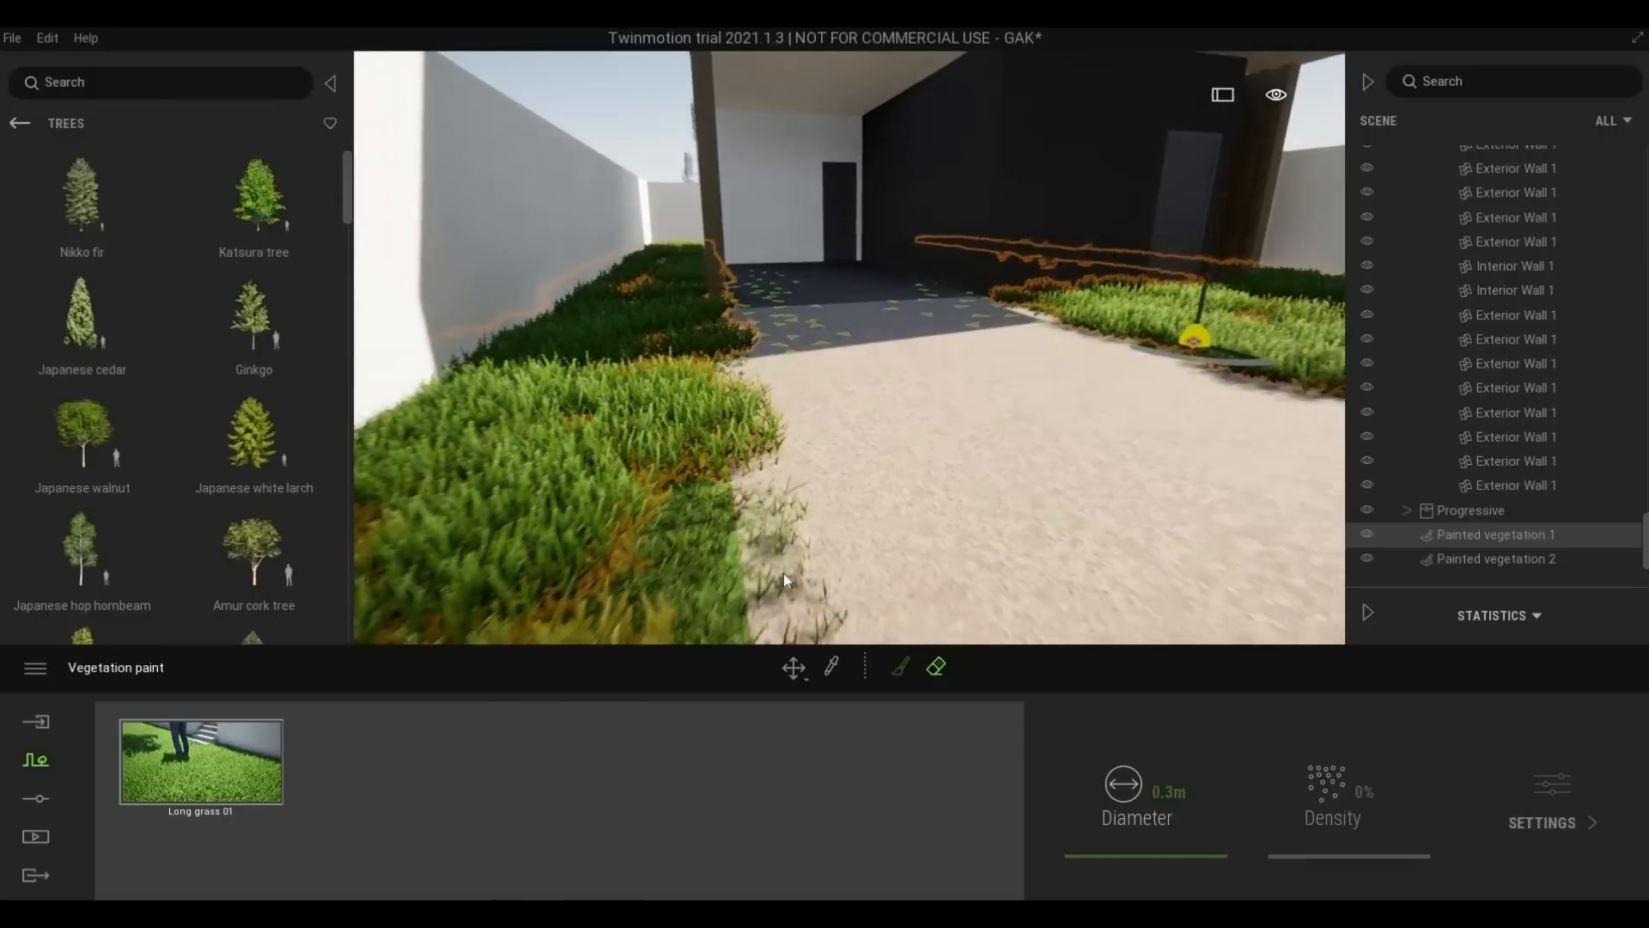
key(w)
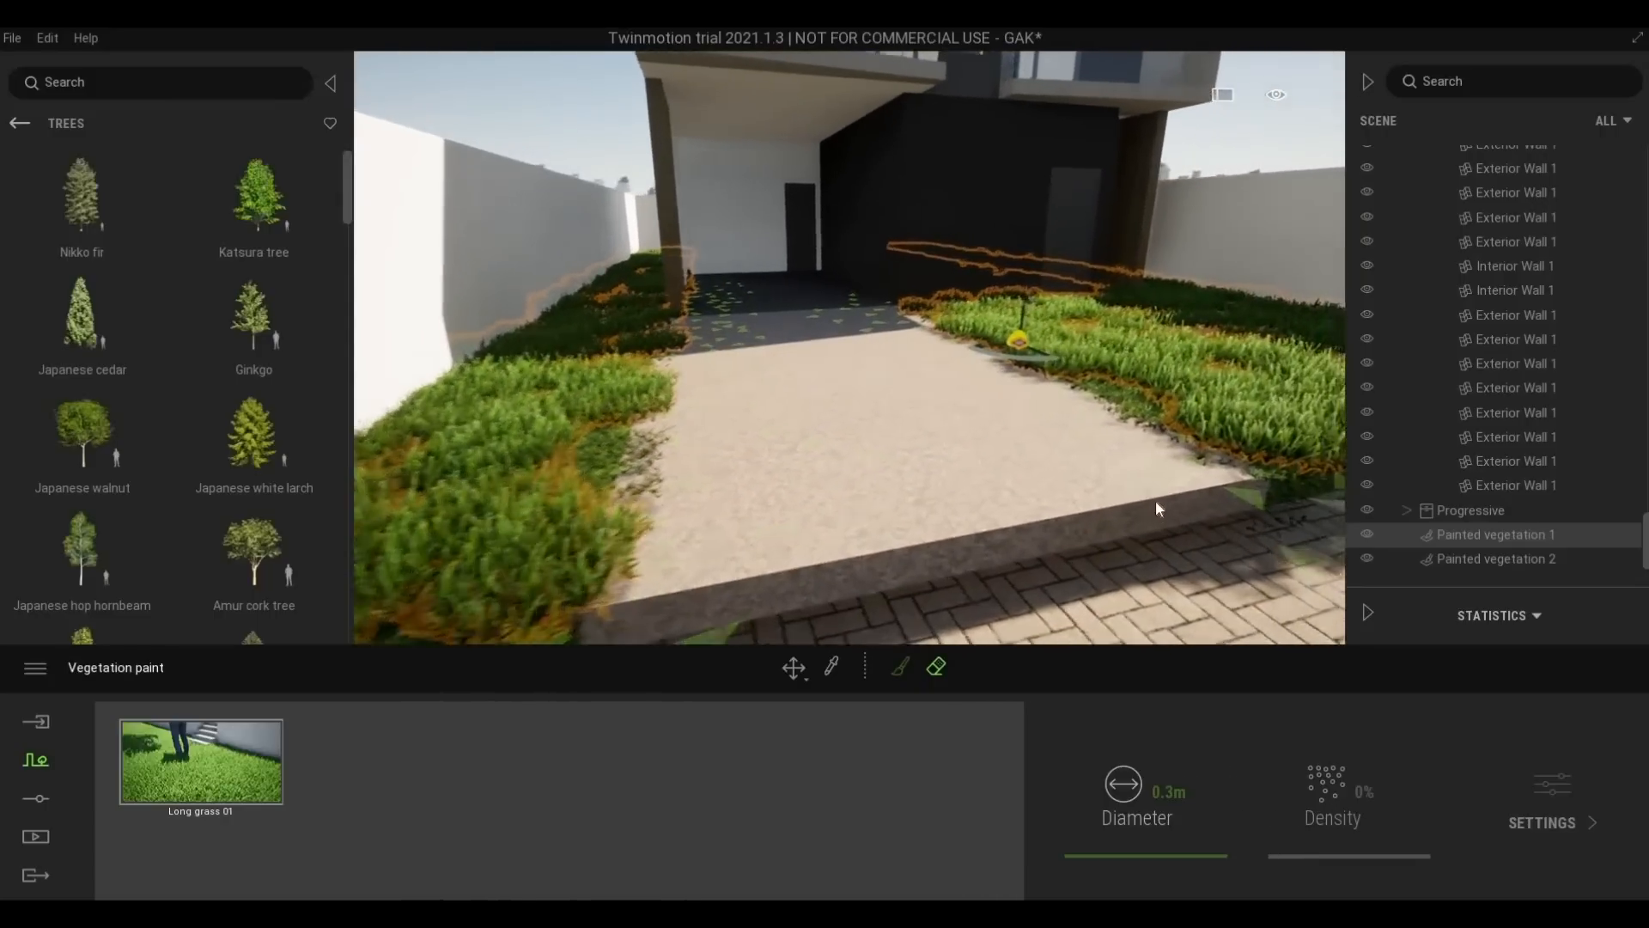
Trim Long grass 01 along the driveway's right edge up to the shaded garage entrance with the 0.3 m eraser
key(w)
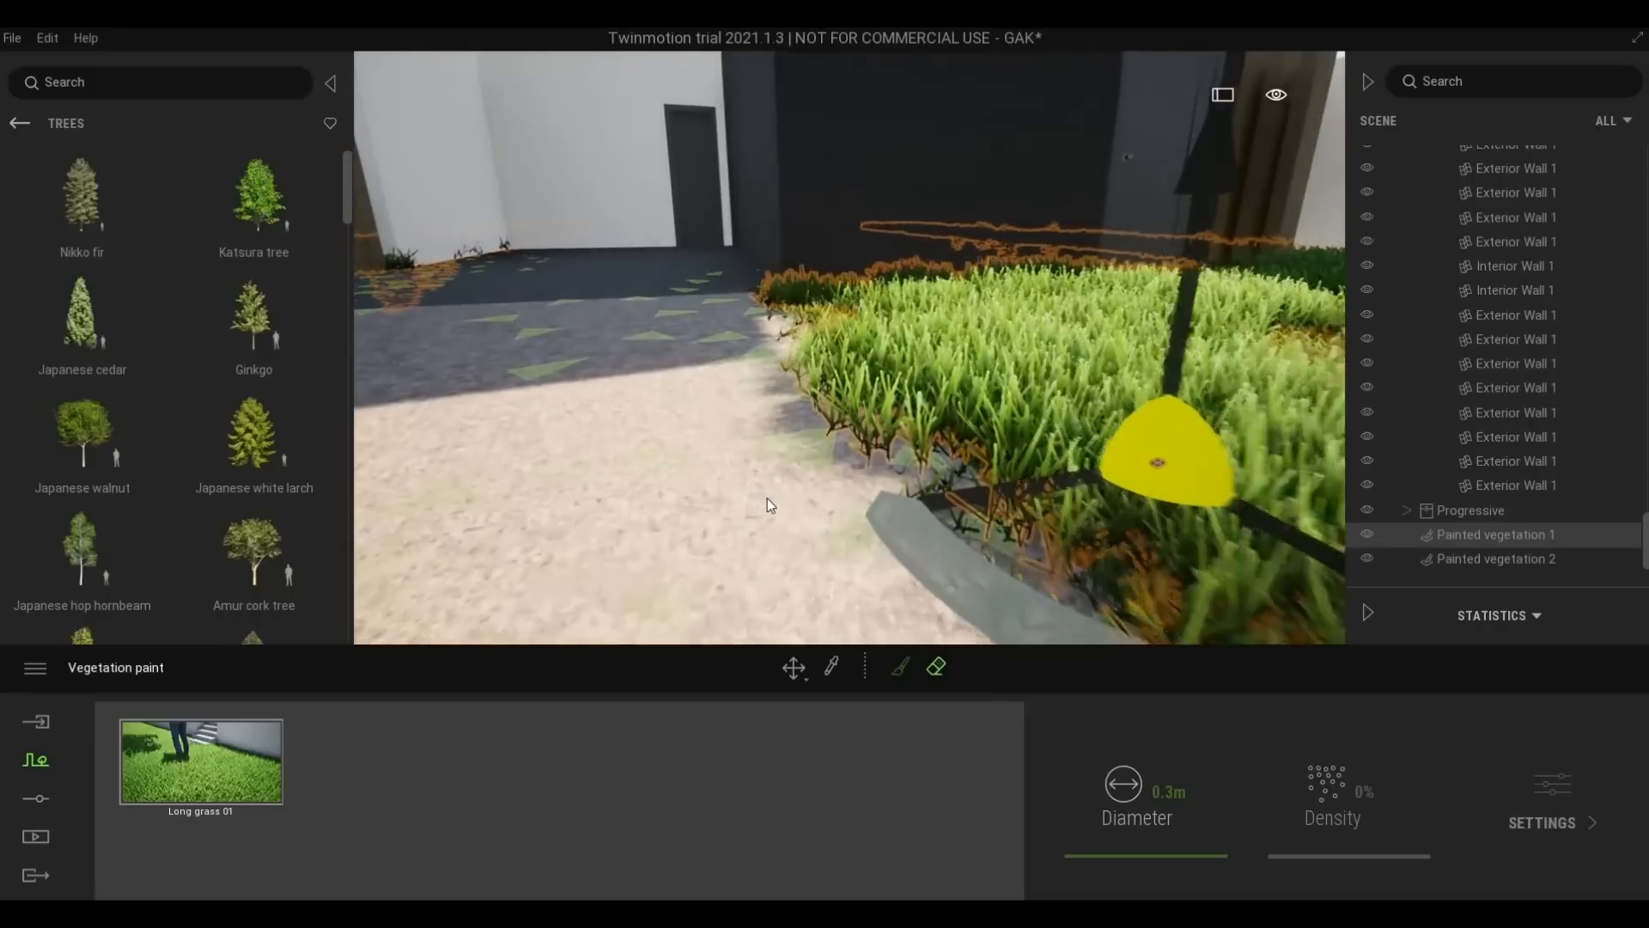
key(w)
key(w)
key(a)
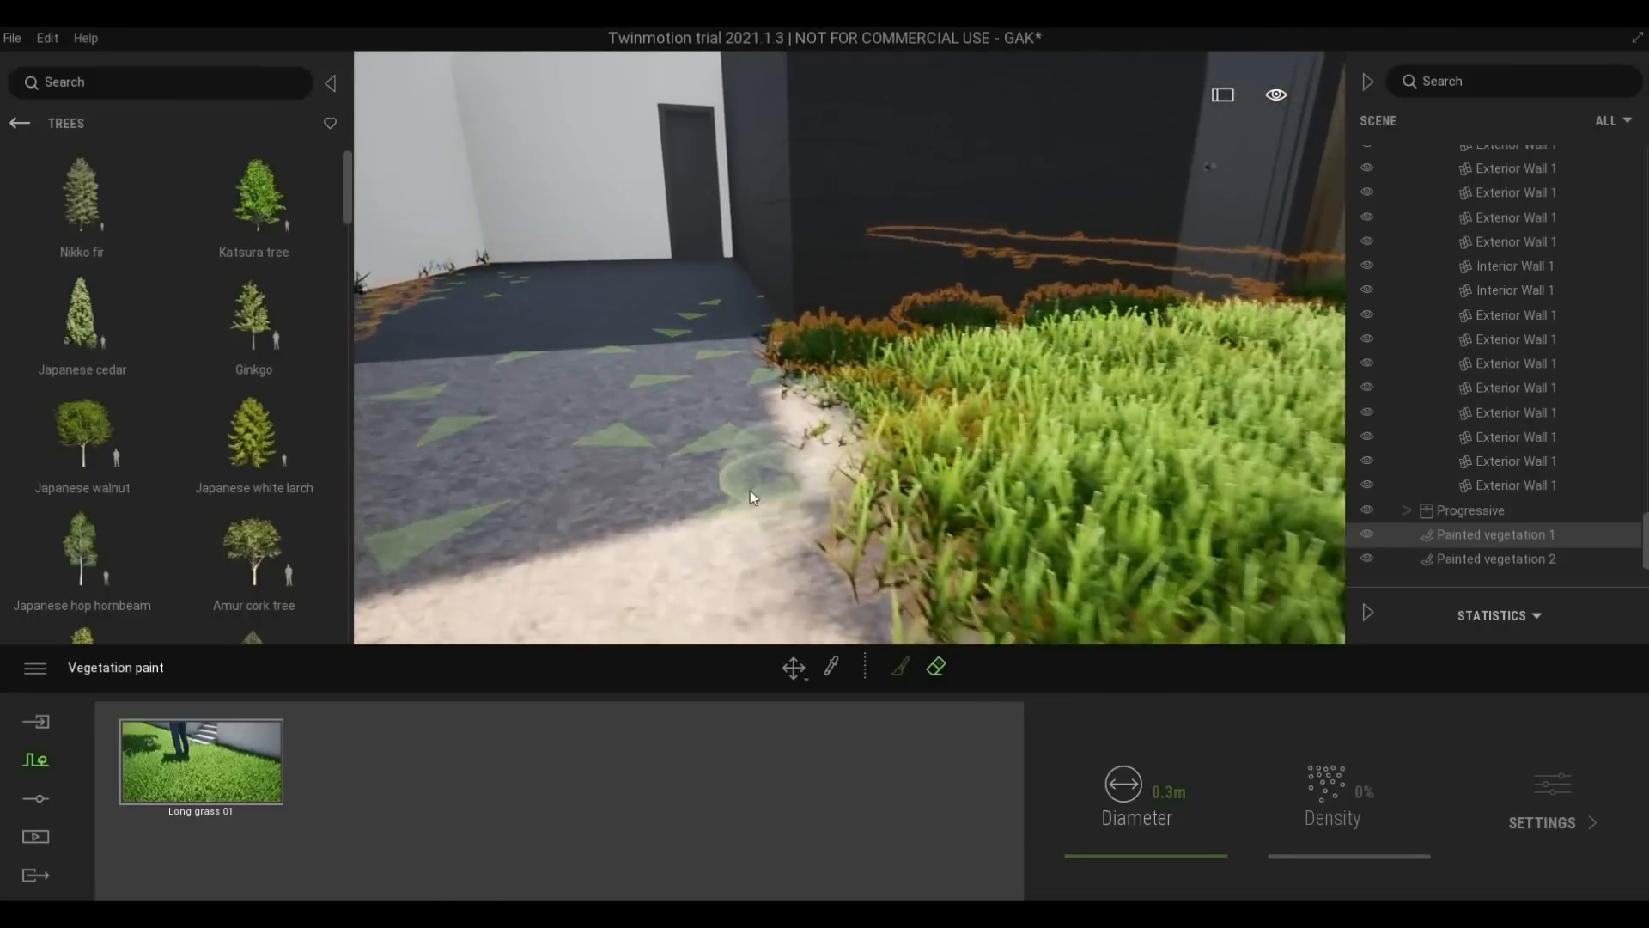
key(w)
key(a)
Erase stray grass around the wooden pillar and along the white side wall inside the garage
right_drag(596, 432, 627, 426)
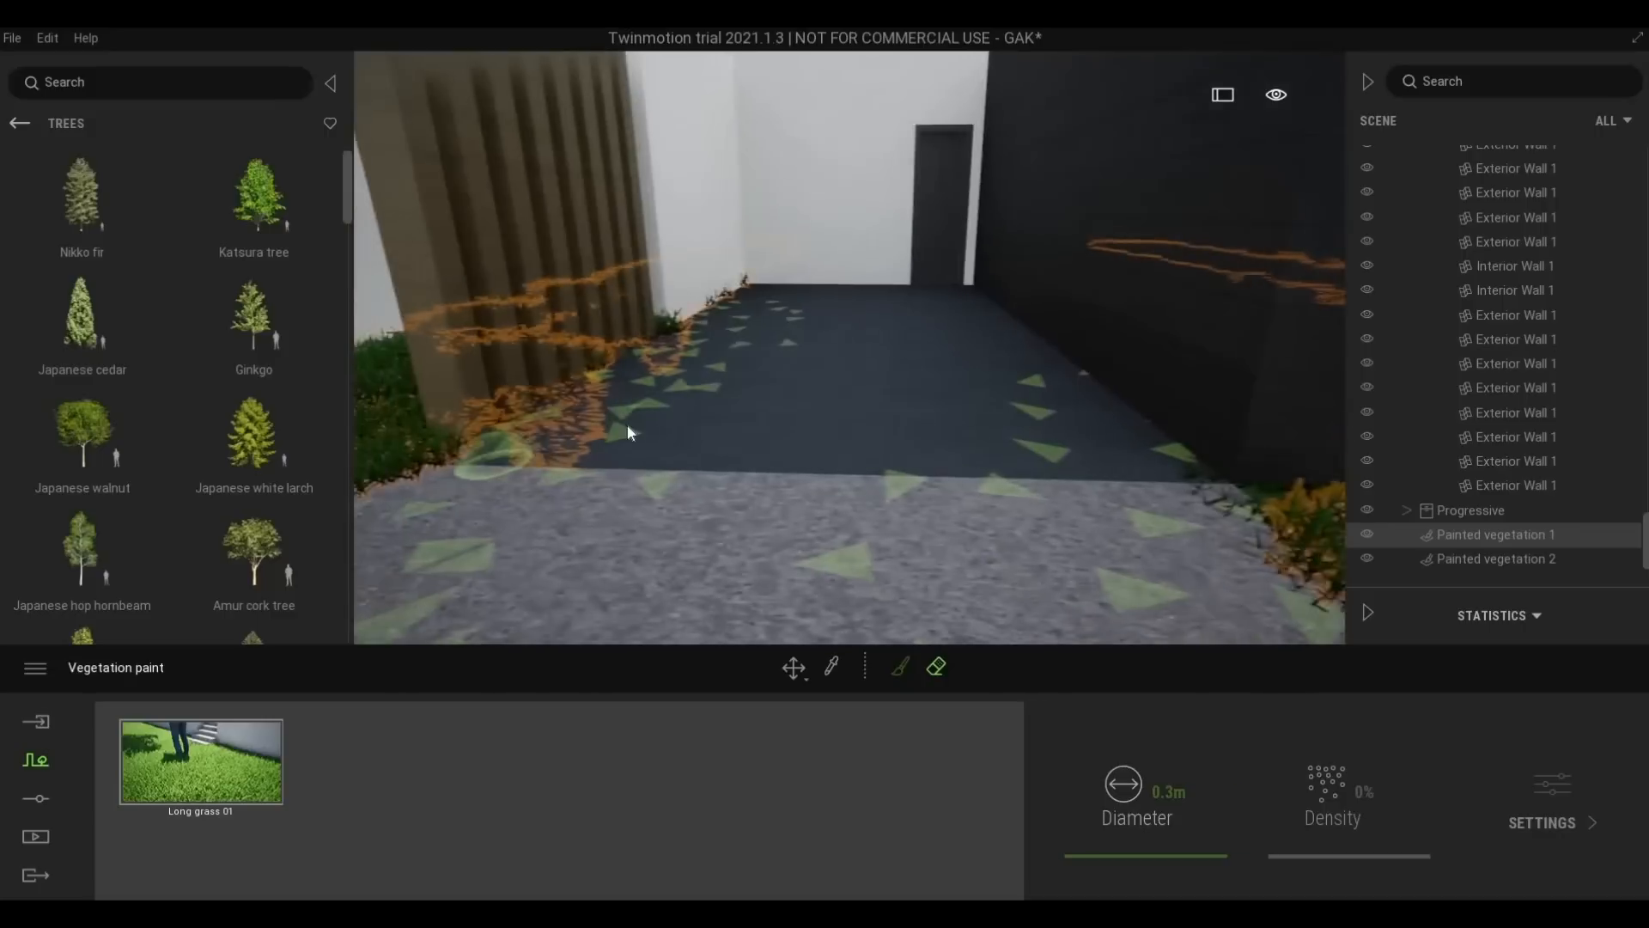
key(w)
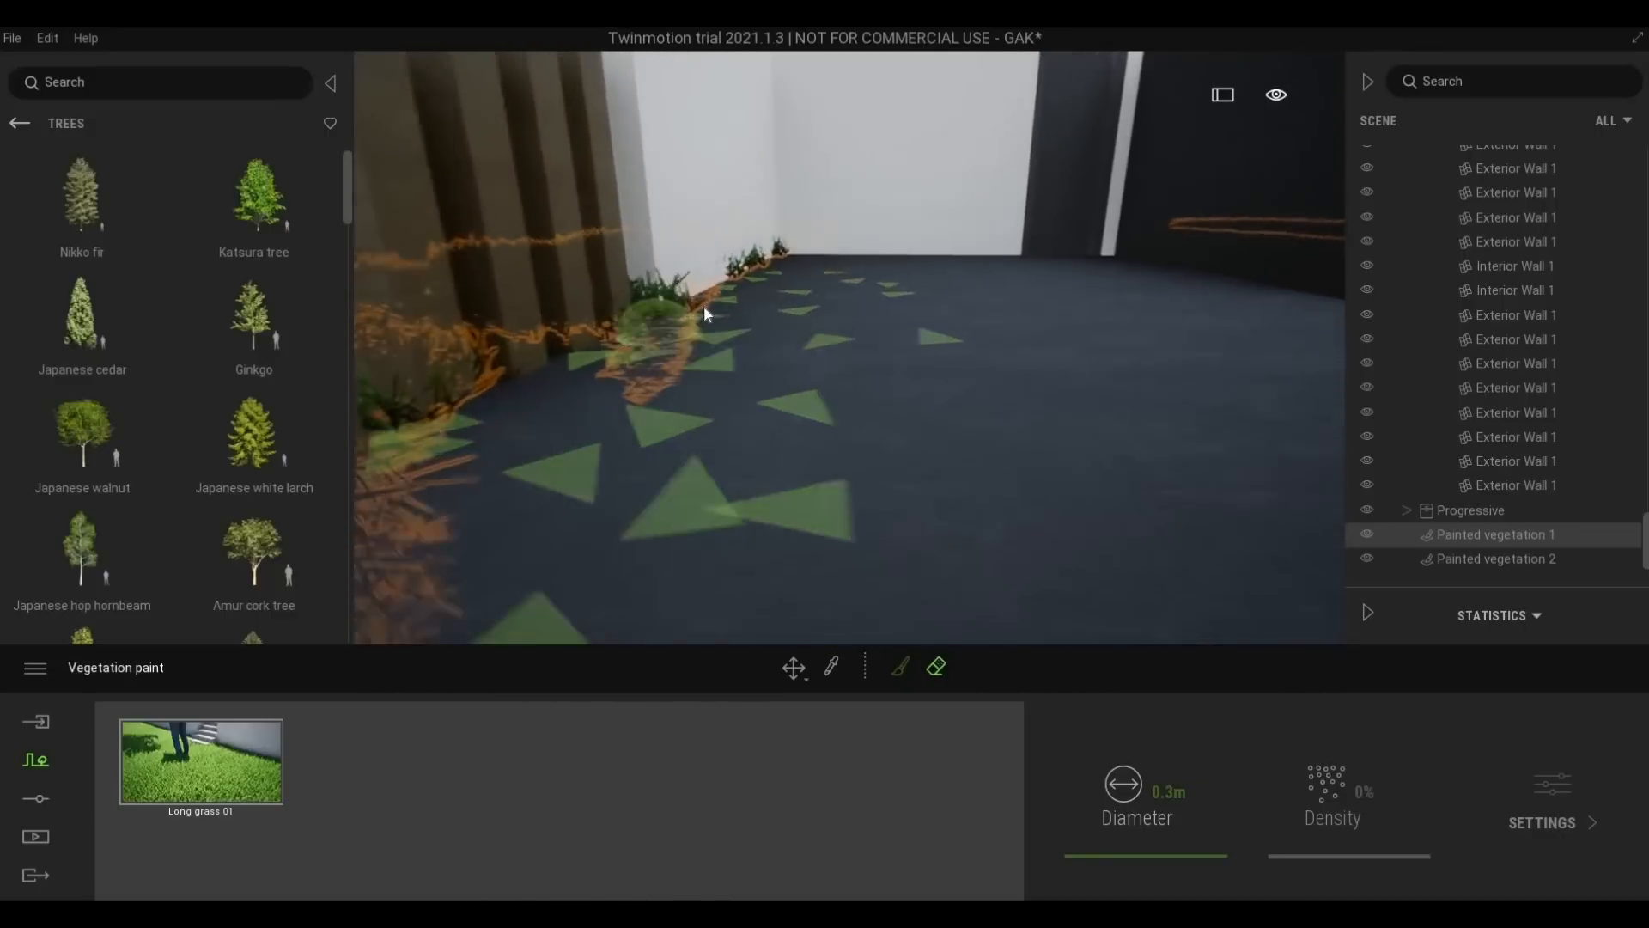
key(w)
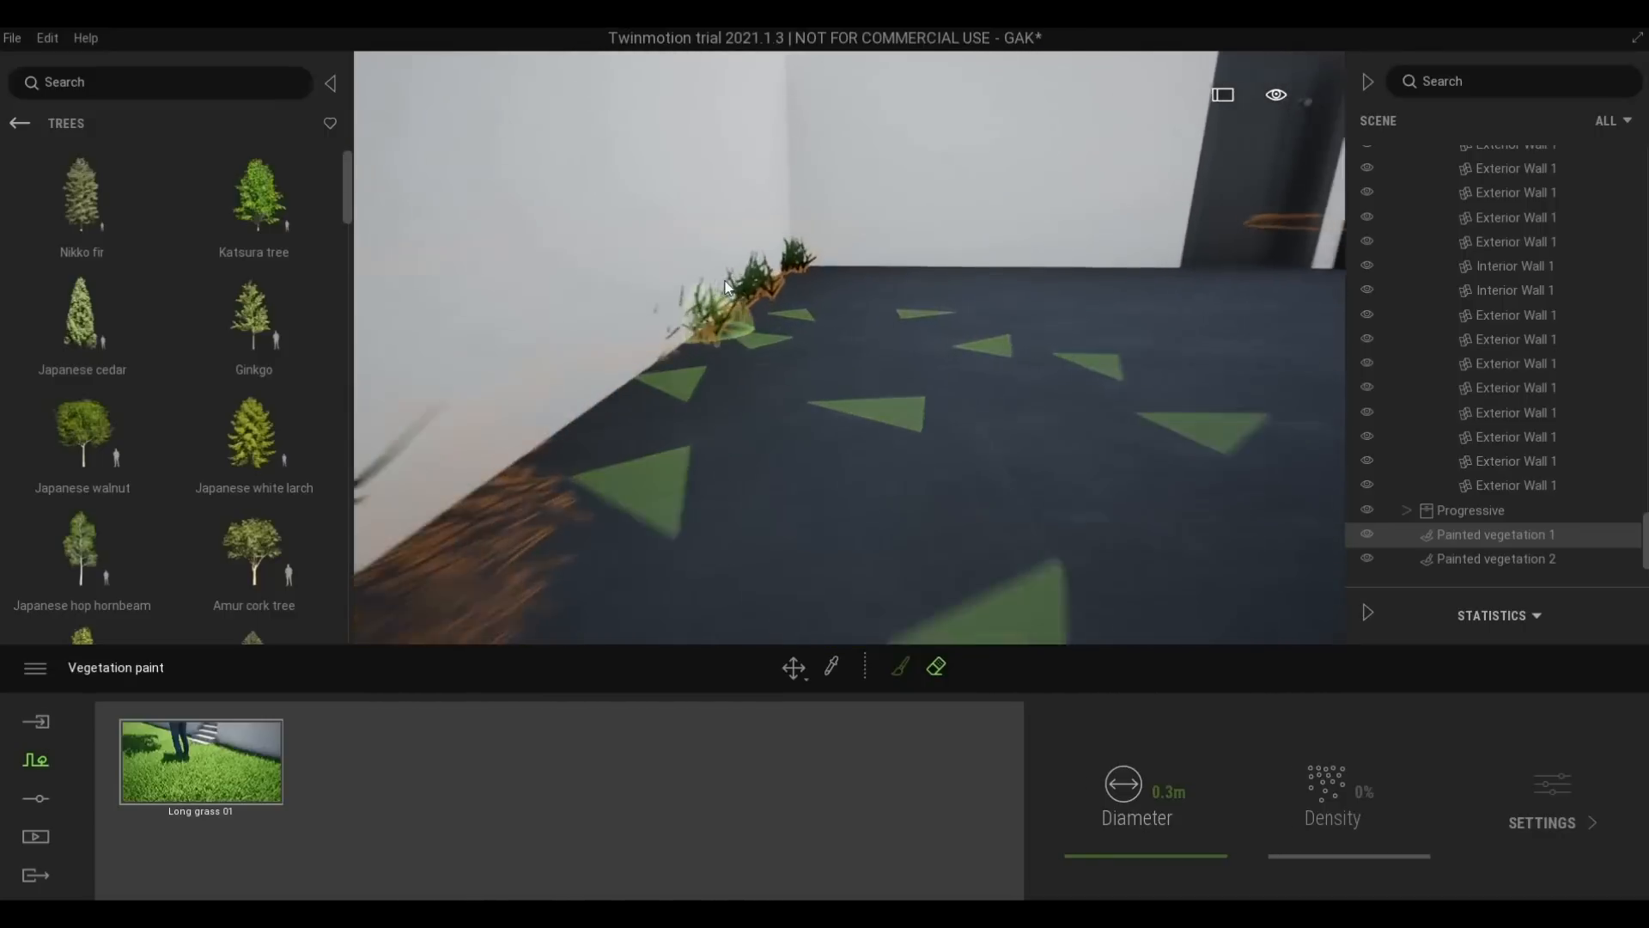
key(s)
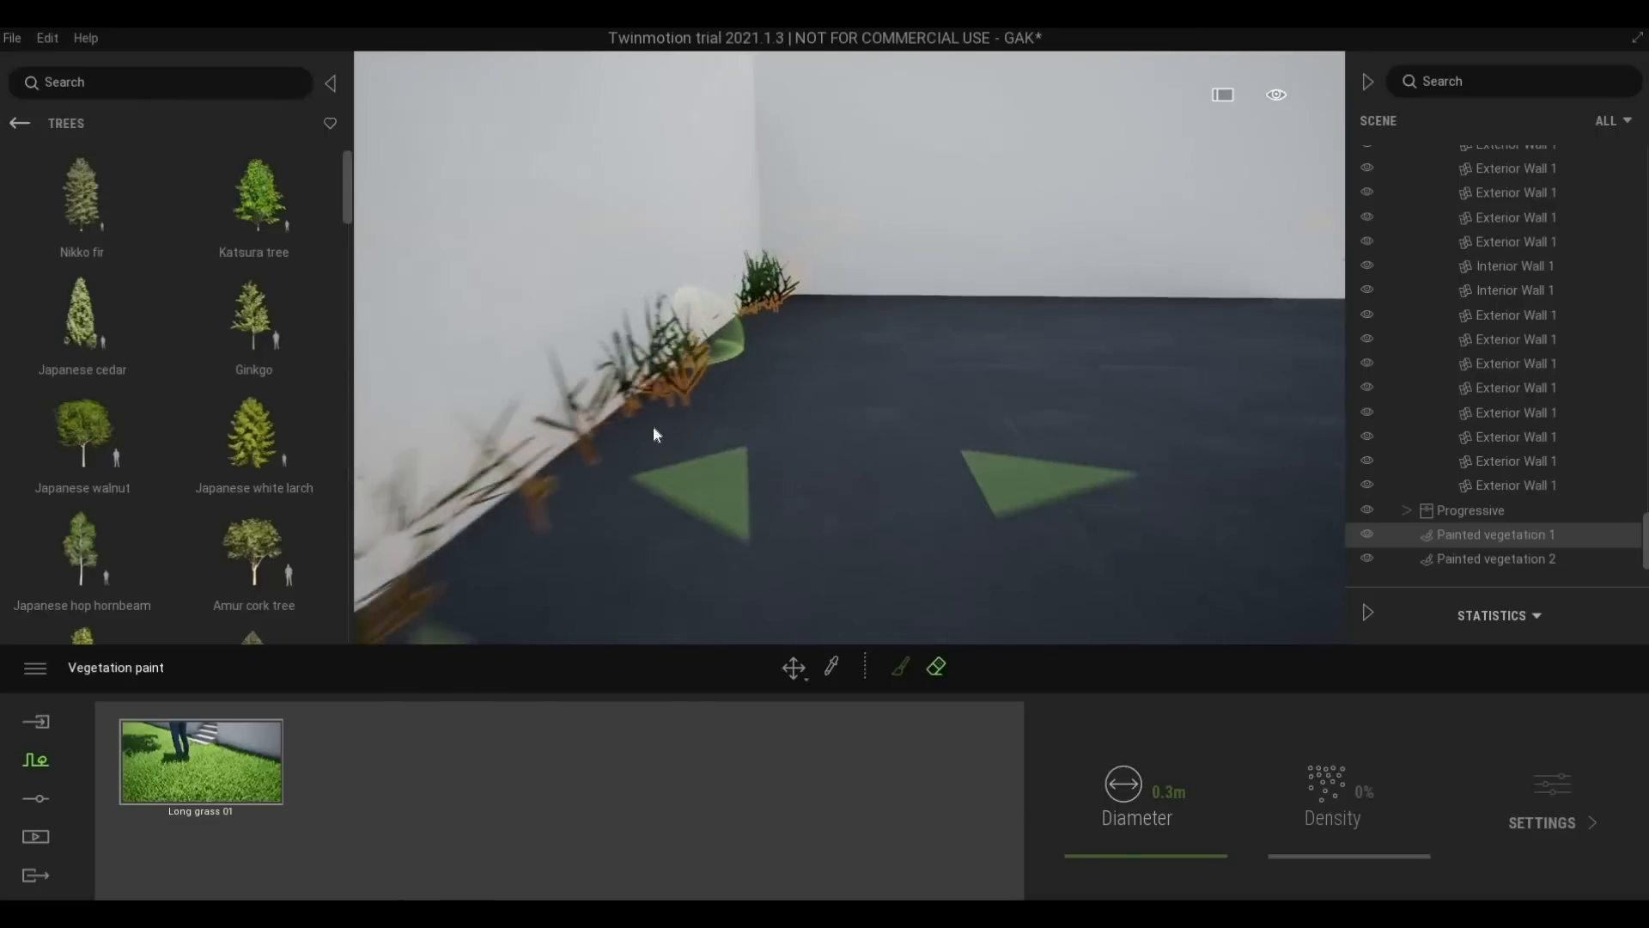
key(s)
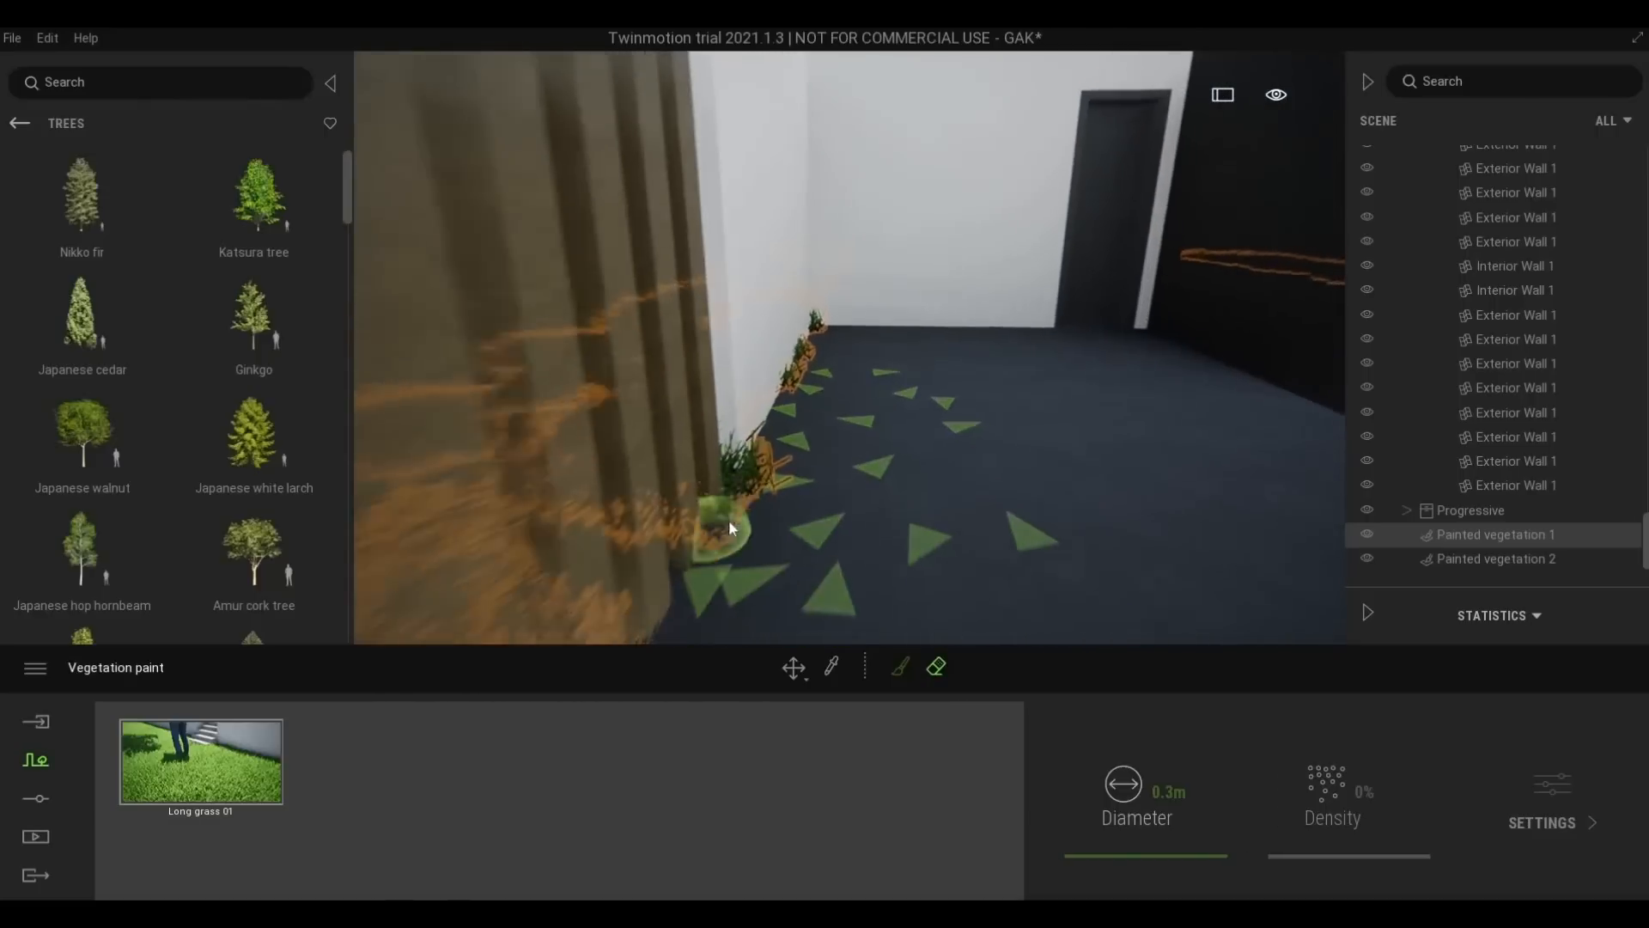
key(s)
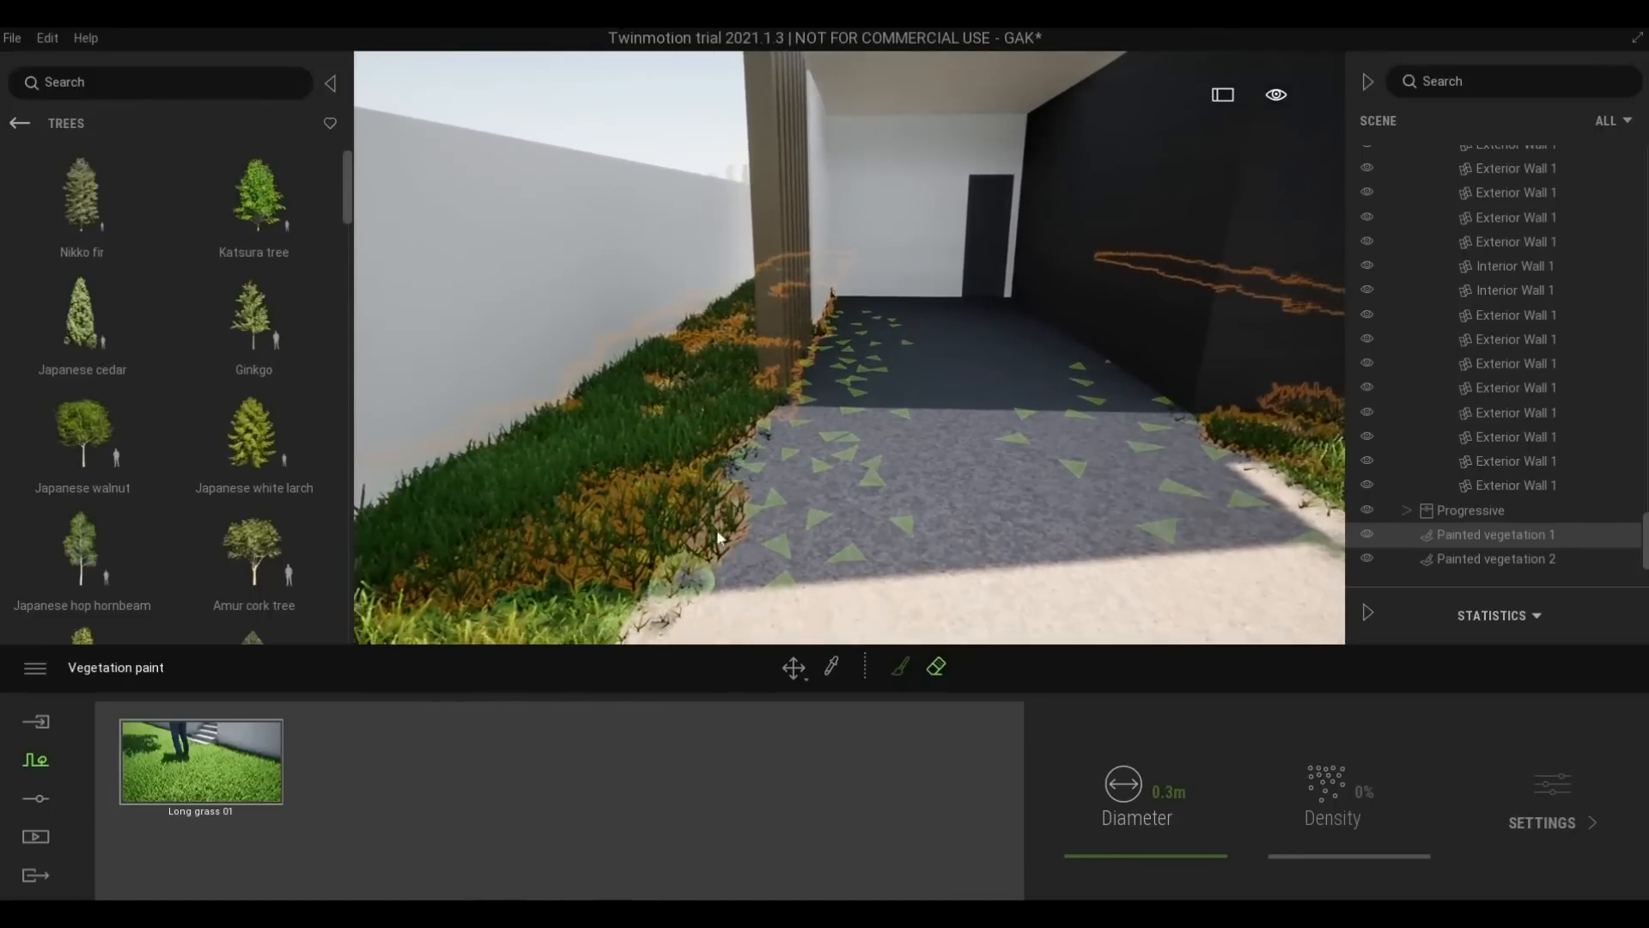
Set the eraser diameter to 0.9 m and erase Long grass 01 along the shaded left edge of the driveway
click(1124, 853)
drag(1124, 851, 1120, 856)
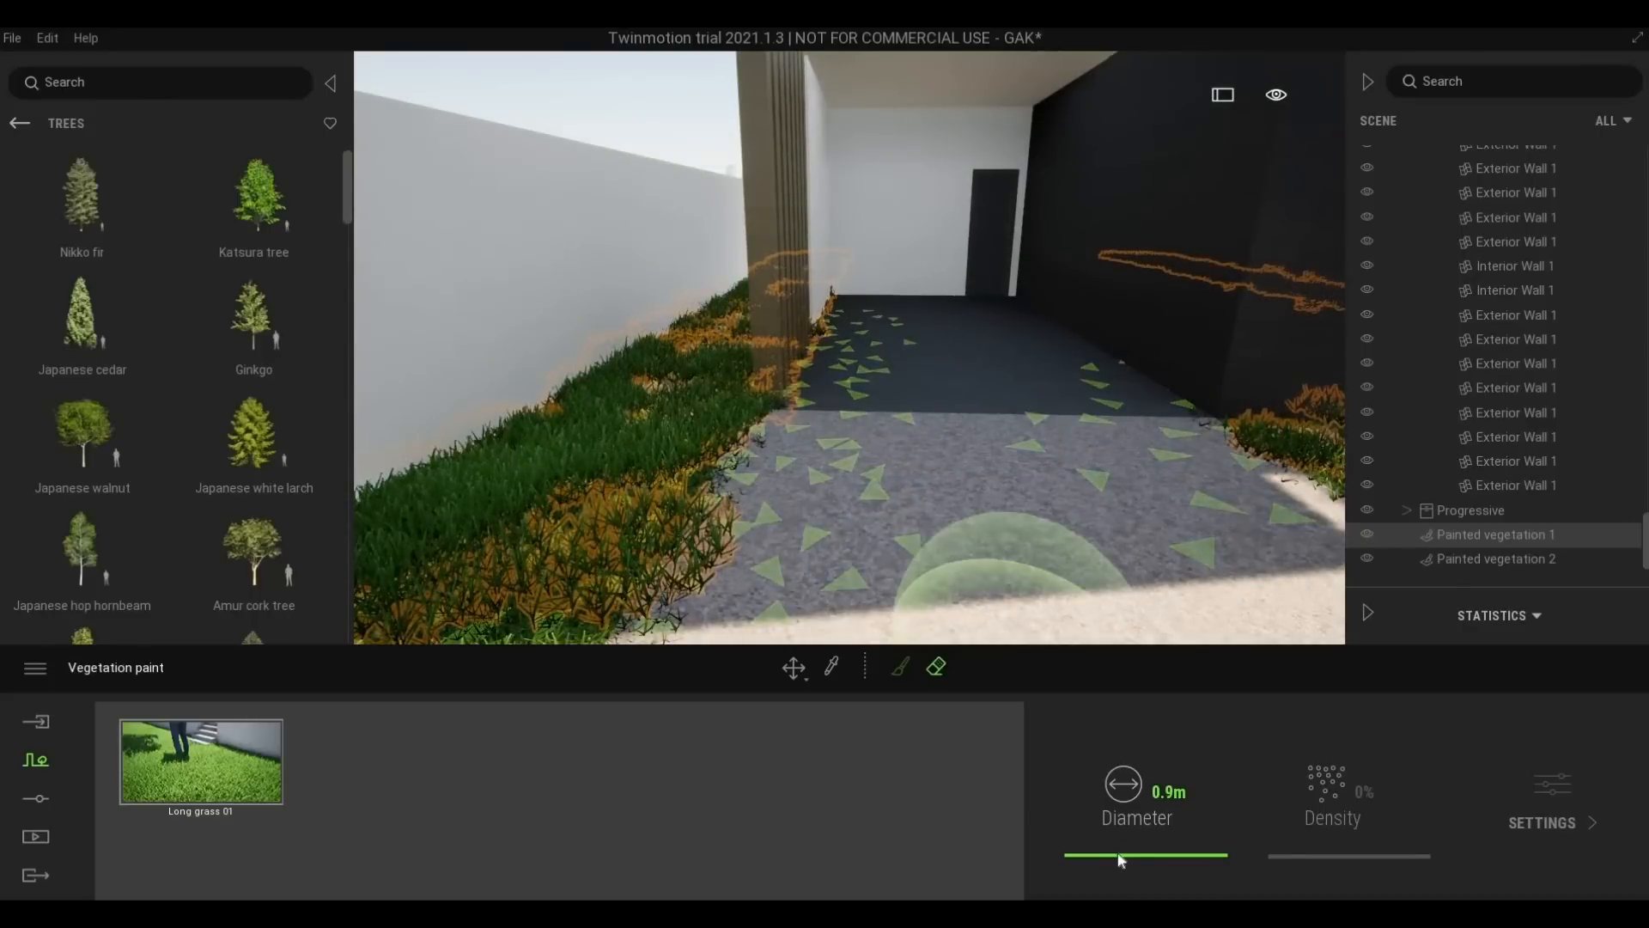
mouse_move(763, 556)
mouse_down()
mouse_move(737, 547)
mouse_move(804, 432)
mouse_move(788, 518)
mouse_up()
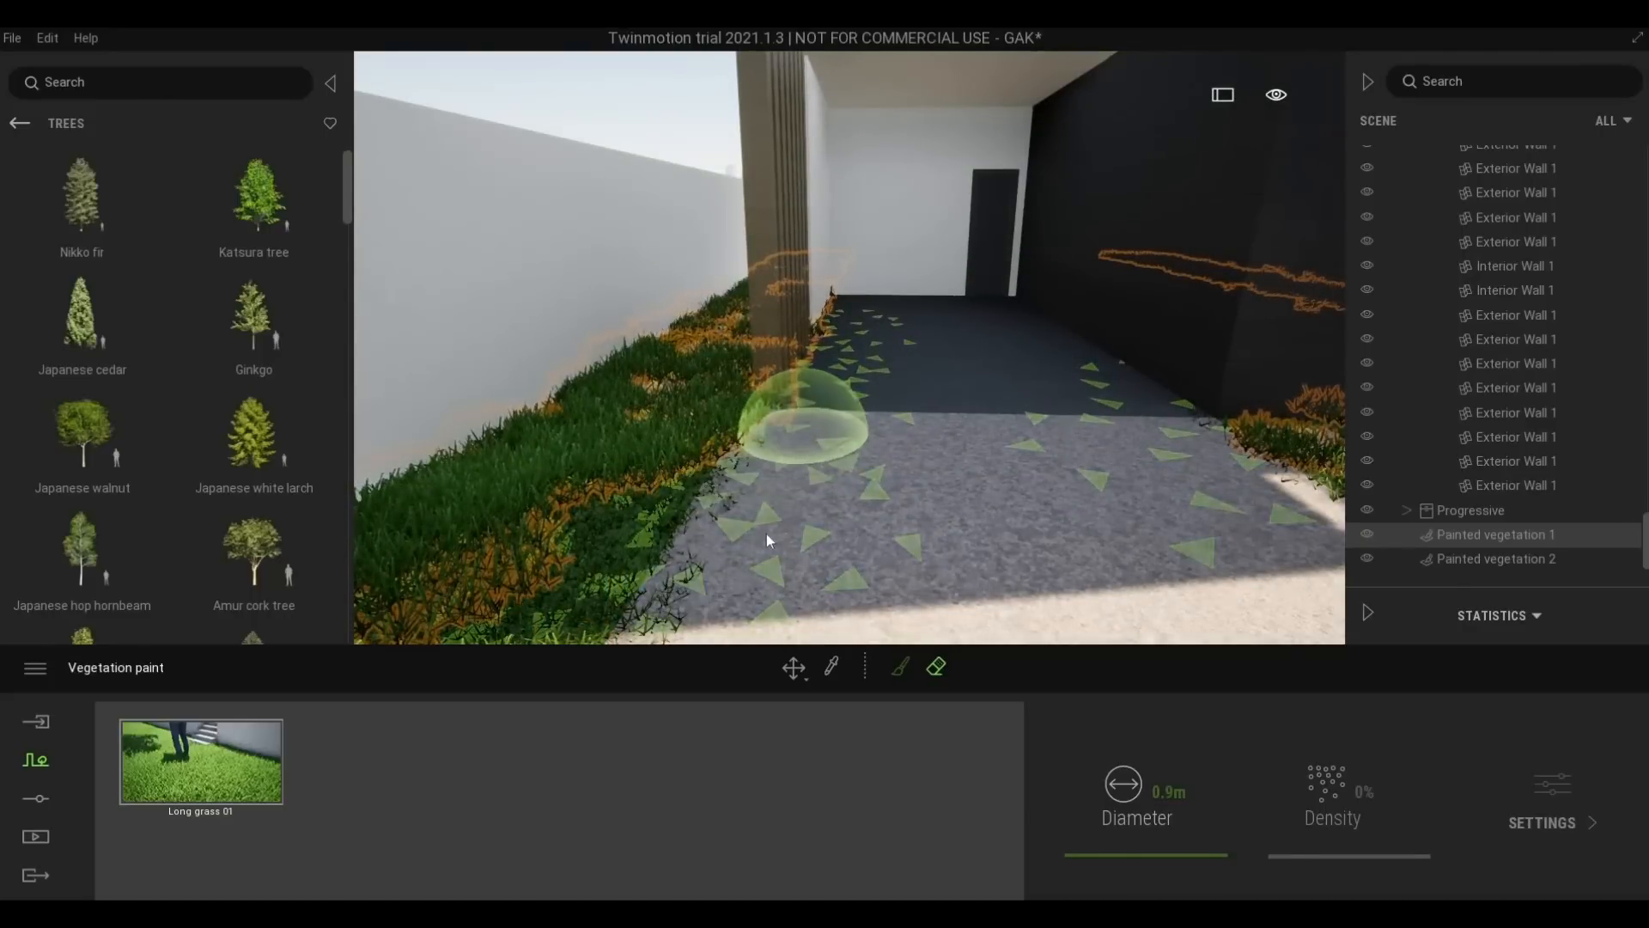
key(q)
key(a)
key(w)
key(a)
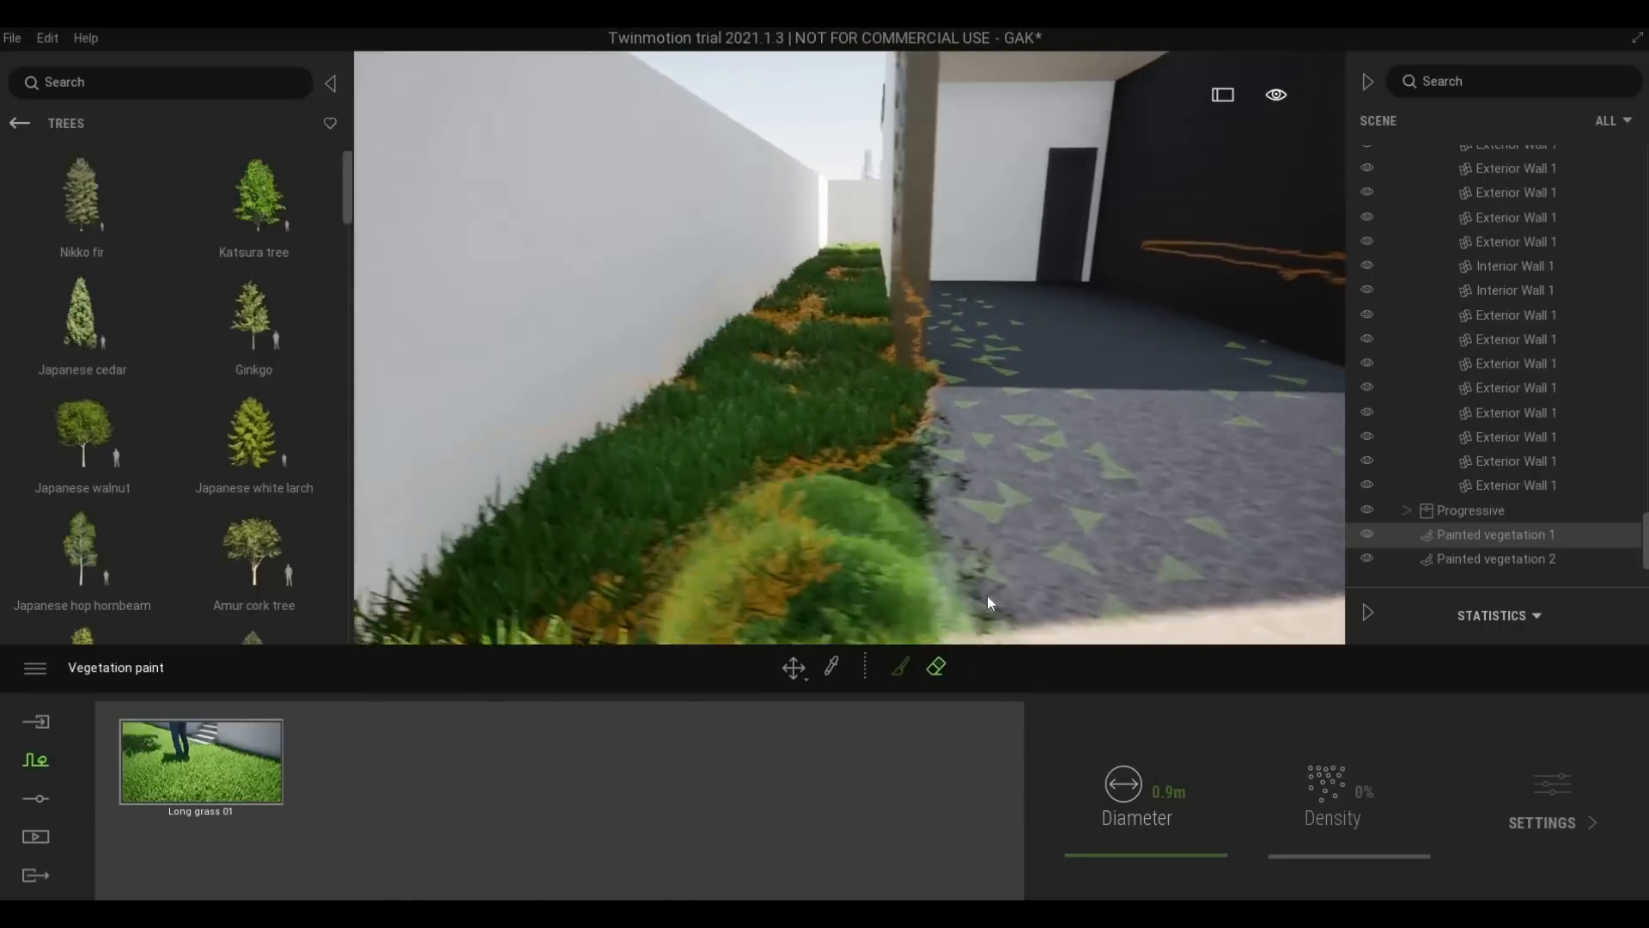
Finish trimming the sunlit left edge of the driveway, leave the eraser and deselect the painted grass
key(s)
key(d)
key(w)
key(s)
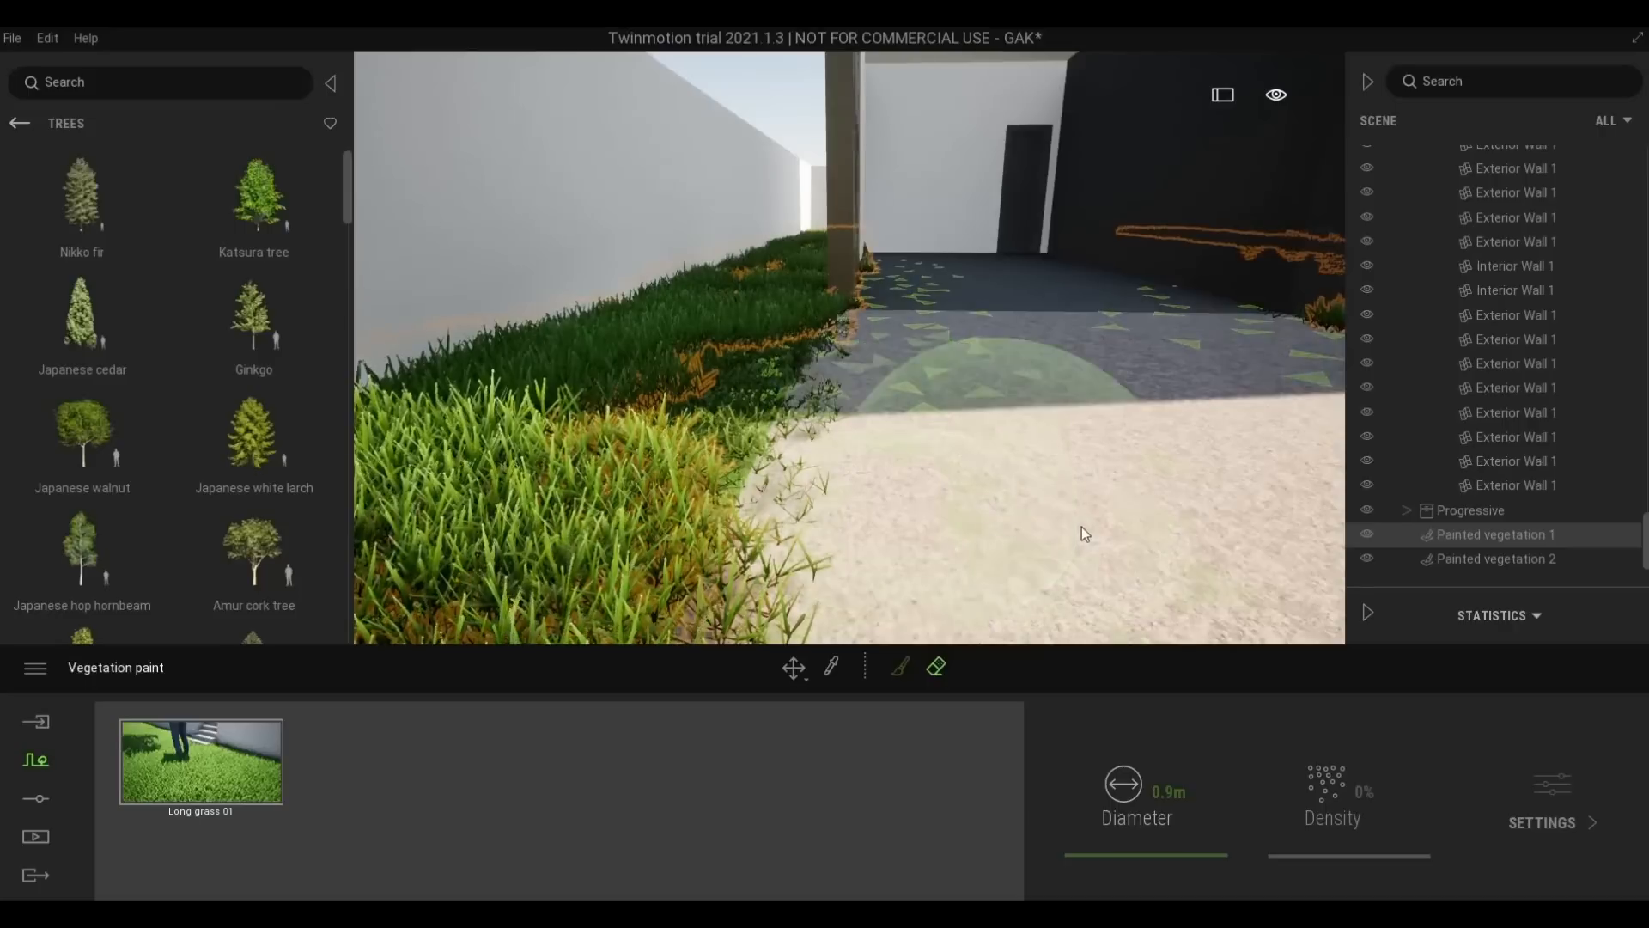
key(Escape)
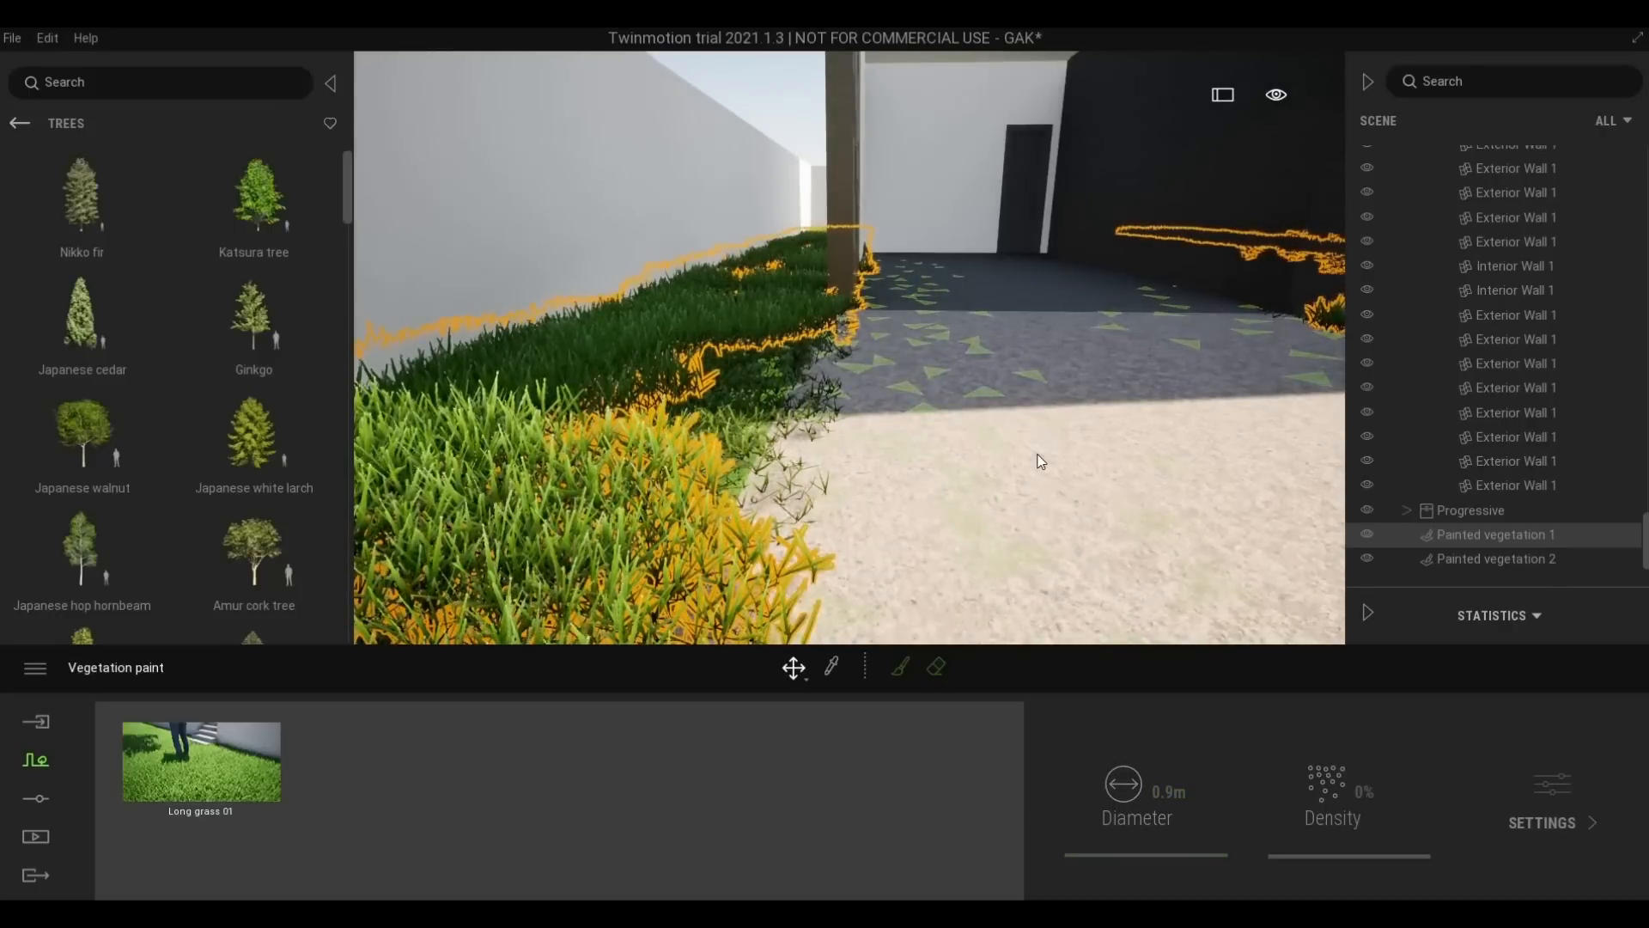
key(Escape)
key(ctrl+z)
key(Escape)
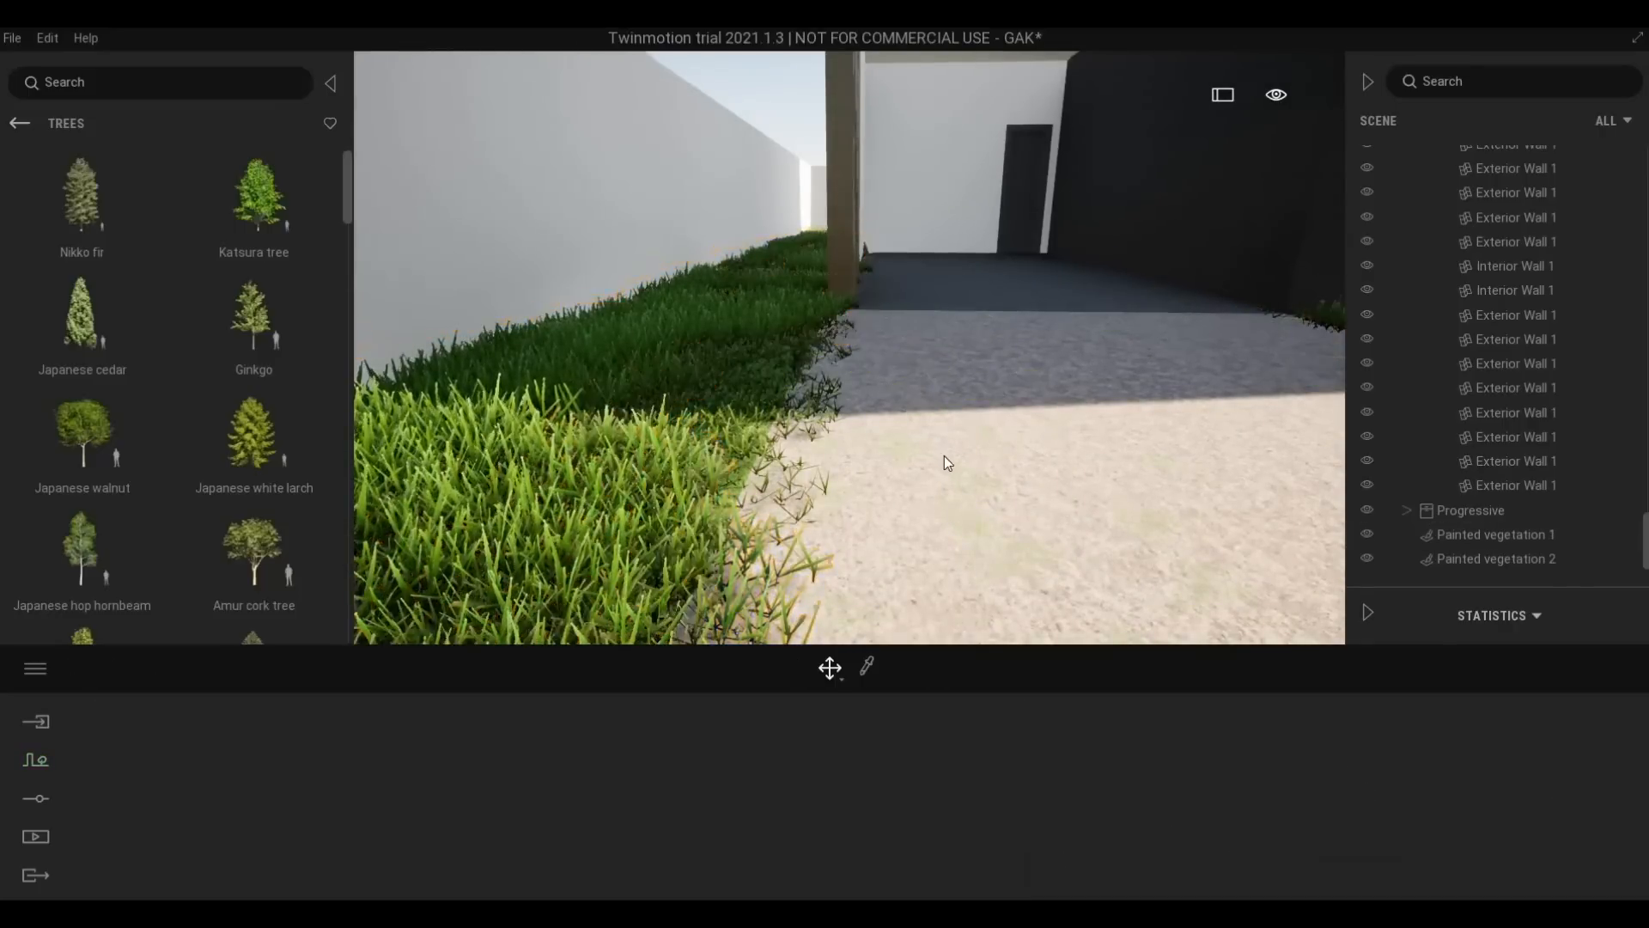
mouse_move(945, 455)
right_down()
mouse_move(1075, 428)
mouse_move(1202, 468)
mouse_move(1148, 480)
mouse_move(941, 439)
mouse_move(724, 444)
mouse_move(674, 393)
mouse_move(676, 359)
right_up()
click(677, 359)
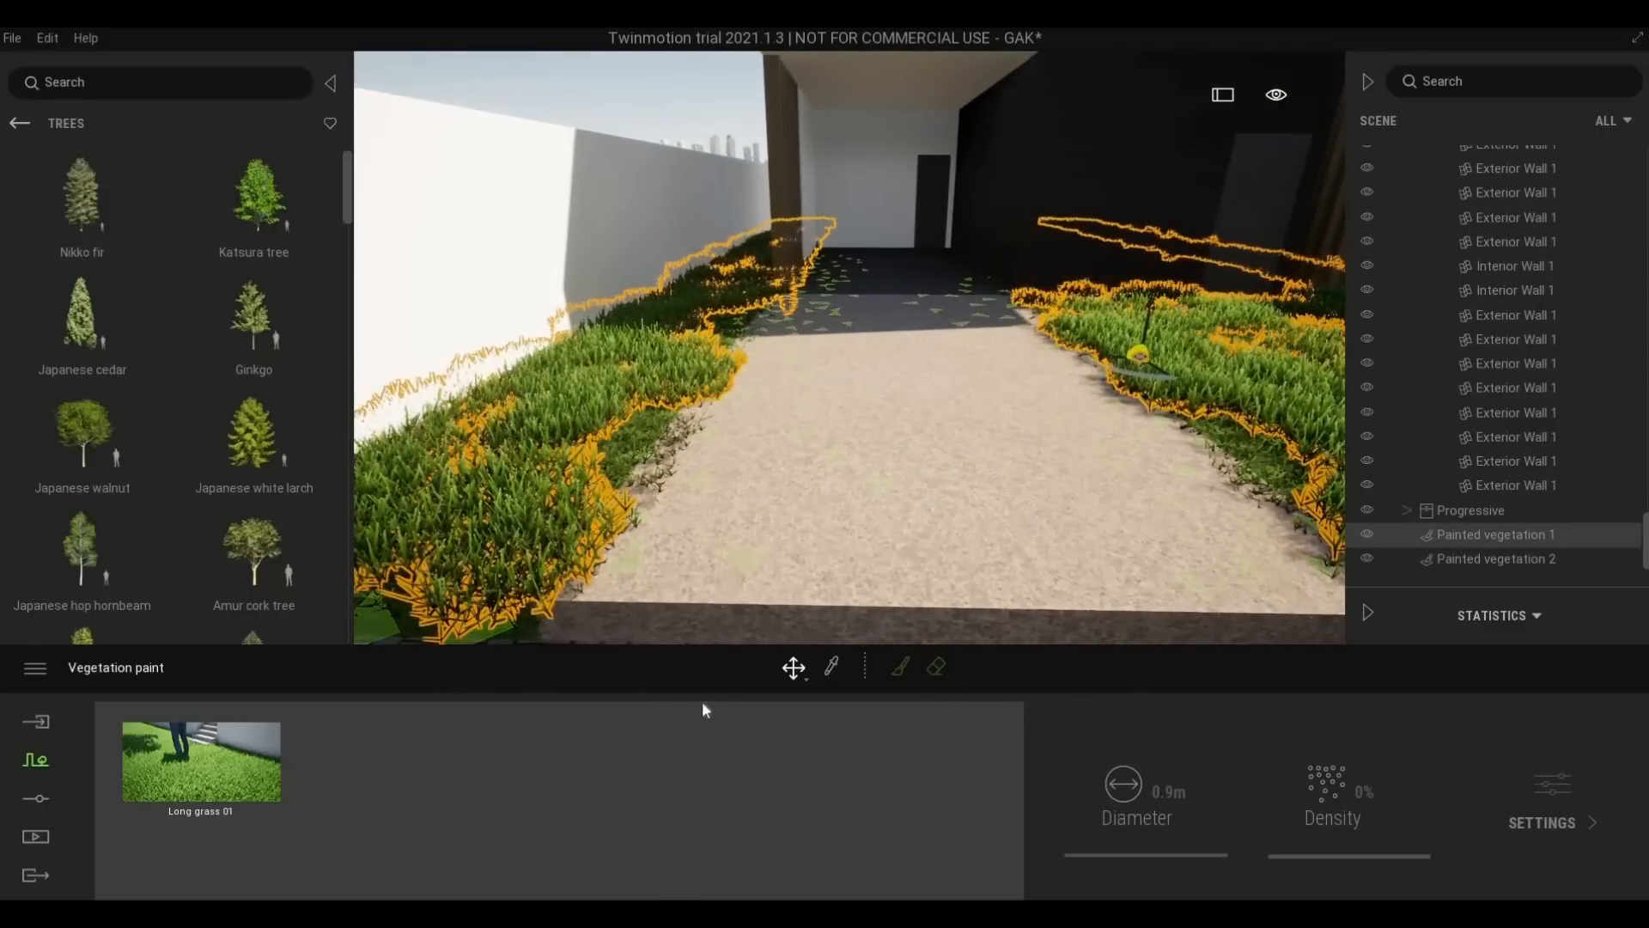
click(935, 668)
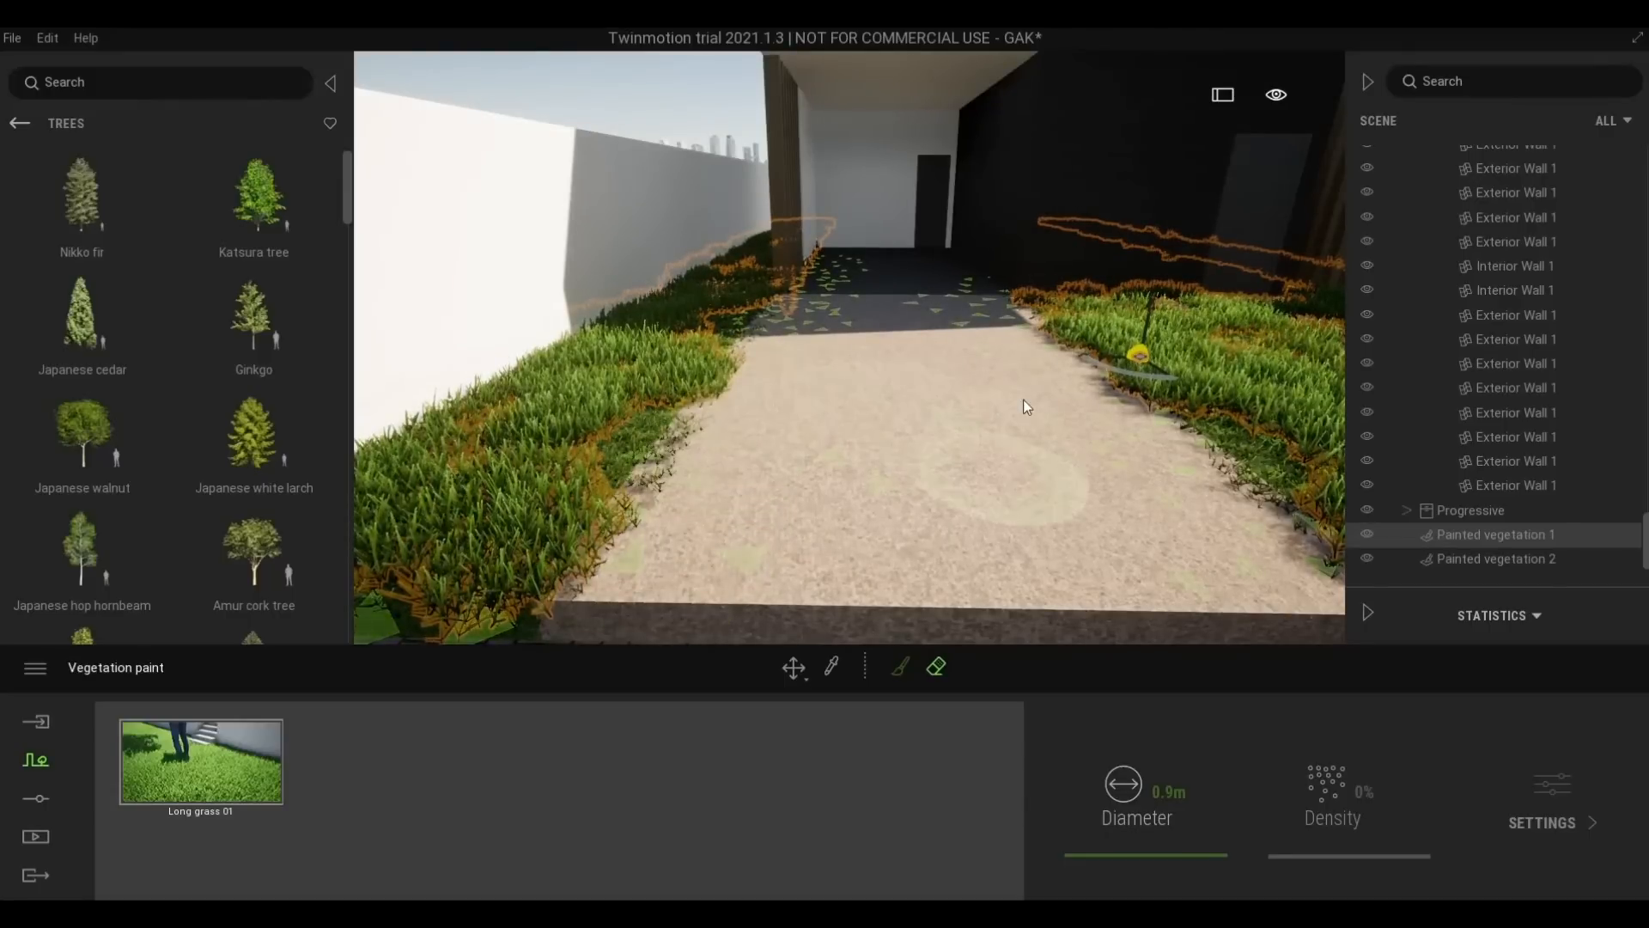
key(Escape)
Select Long grass 01 on the front lawn and erase it over the stepping stones with the 0.9 m eraser
right_drag(1027, 397, 993, 415)
key(d)
key(w)
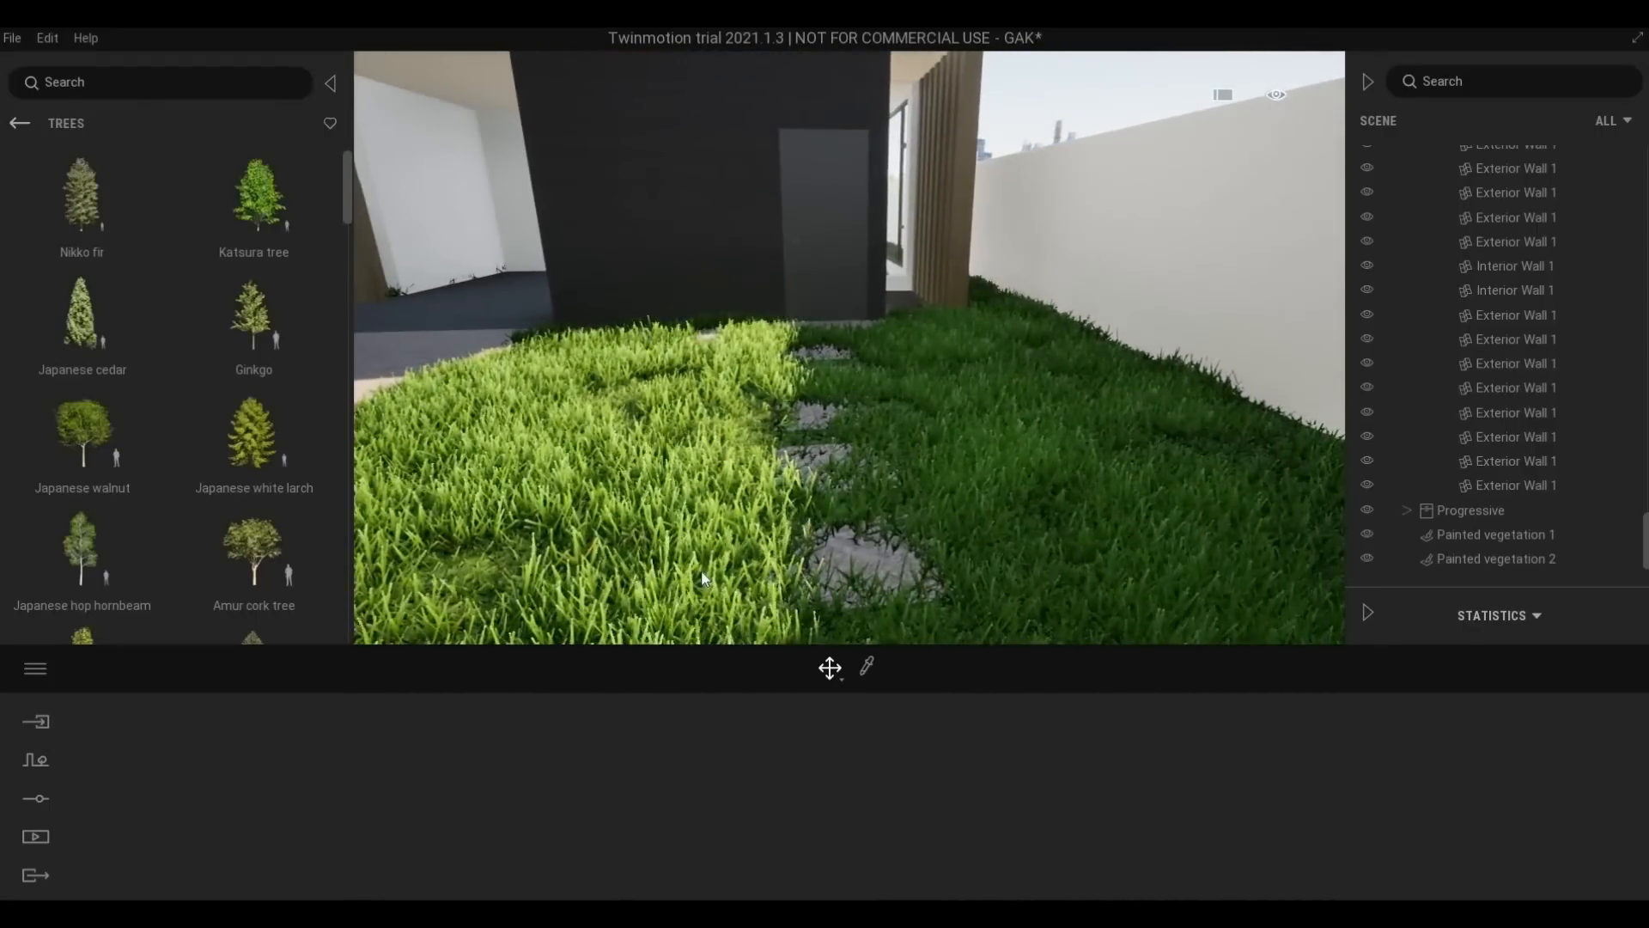
click(880, 633)
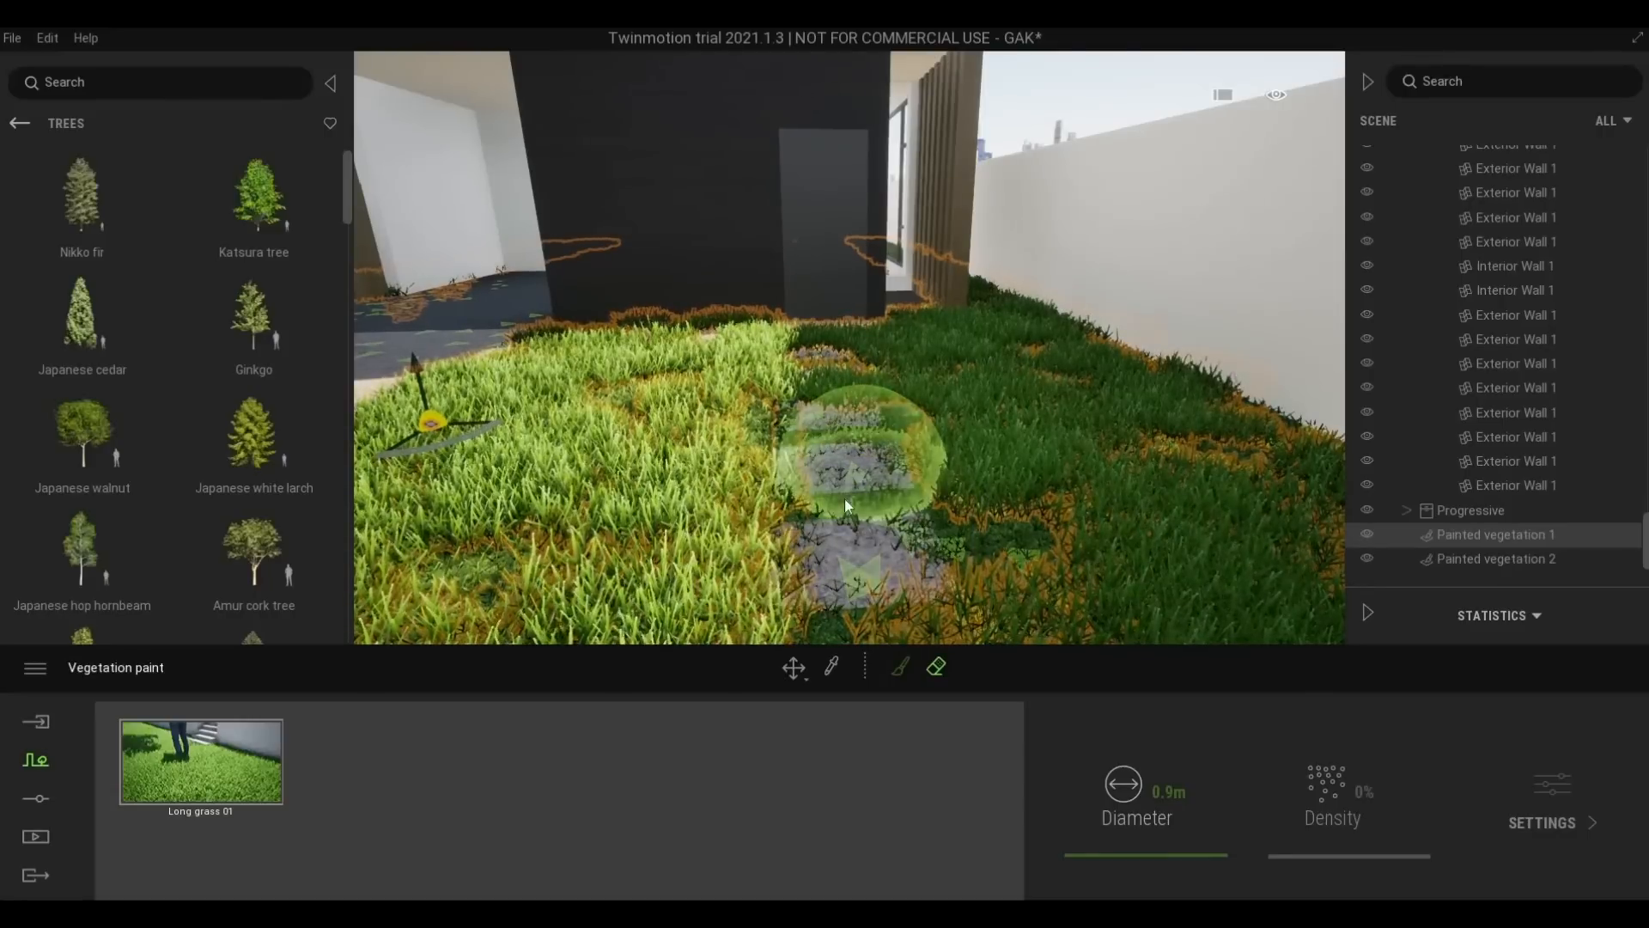
scroll(855, 514, up, 1)
key(w)
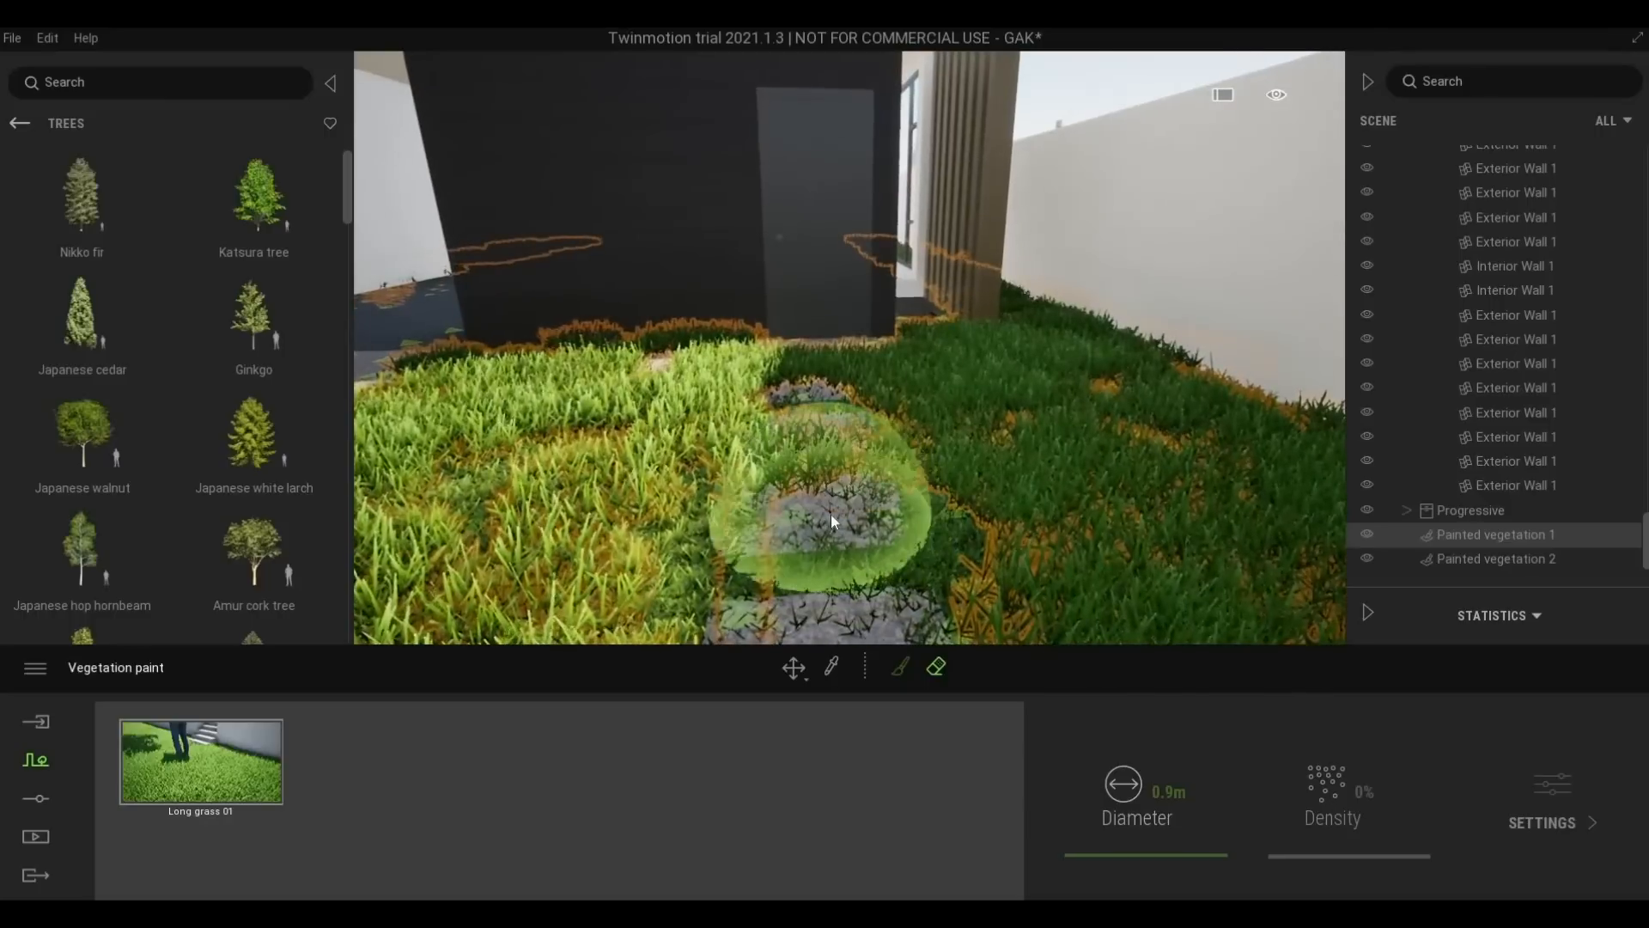
key(w)
key(e)
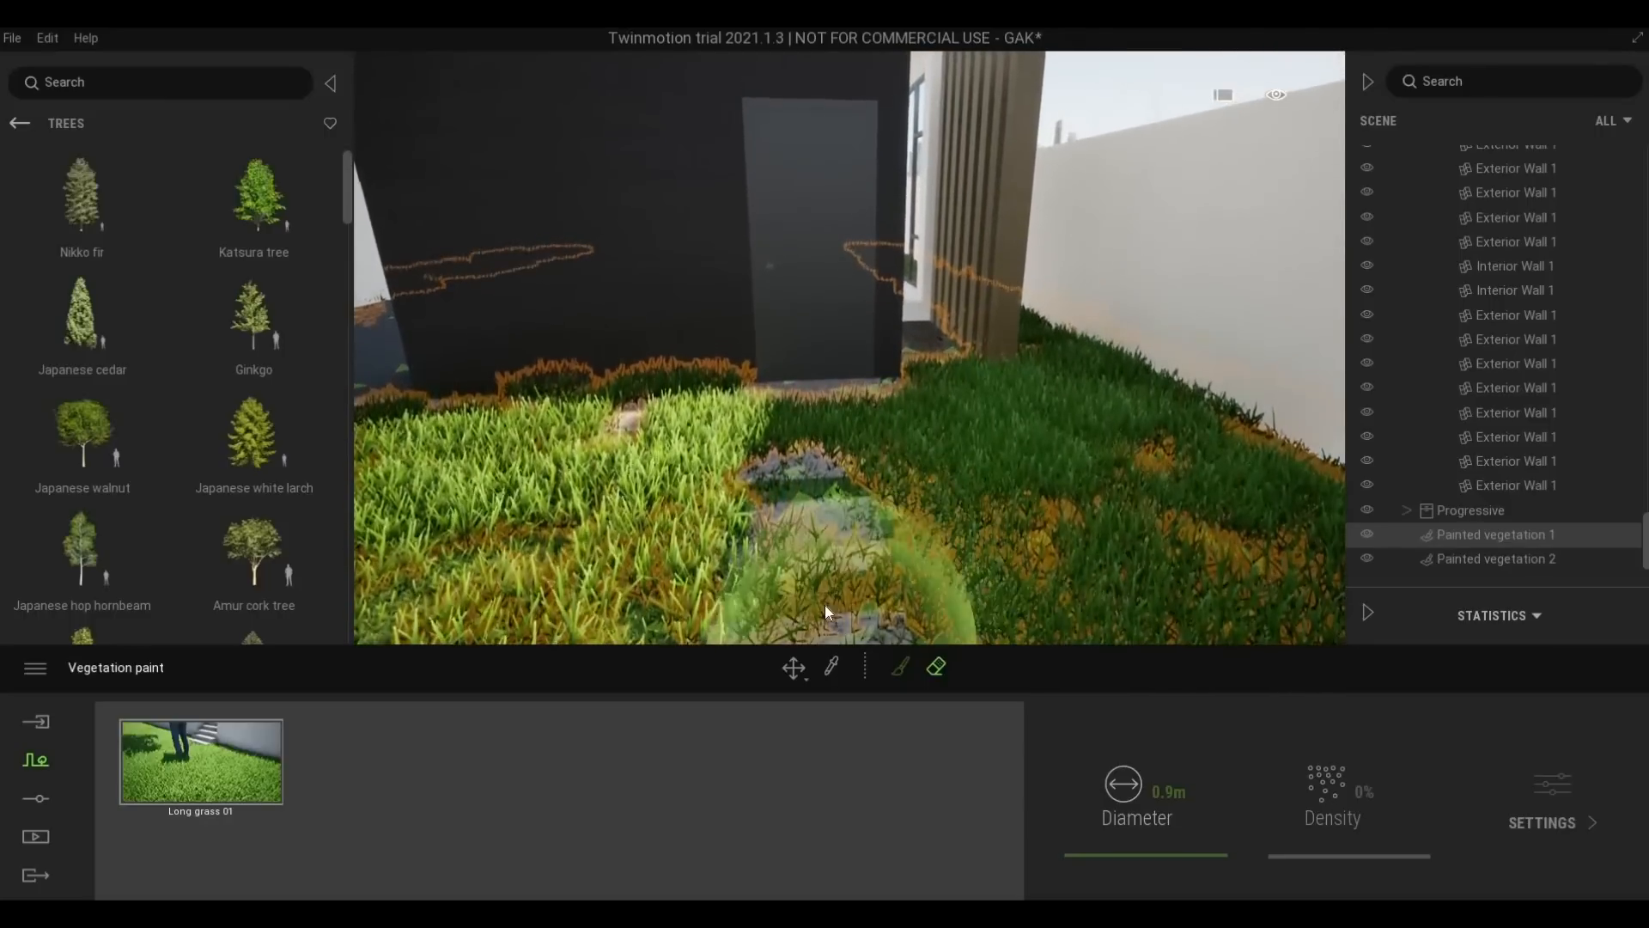
mouse_move(811, 579)
mouse_down()
mouse_move(851, 492)
mouse_move(790, 534)
mouse_move(837, 526)
mouse_move(798, 471)
mouse_move(844, 508)
mouse_up()
Erase the remaining Long grass 01 covering the stepping stones across the front lawn towards the door in the dark wall
scroll(799, 538, up, 2)
scroll(827, 517, down, 3)
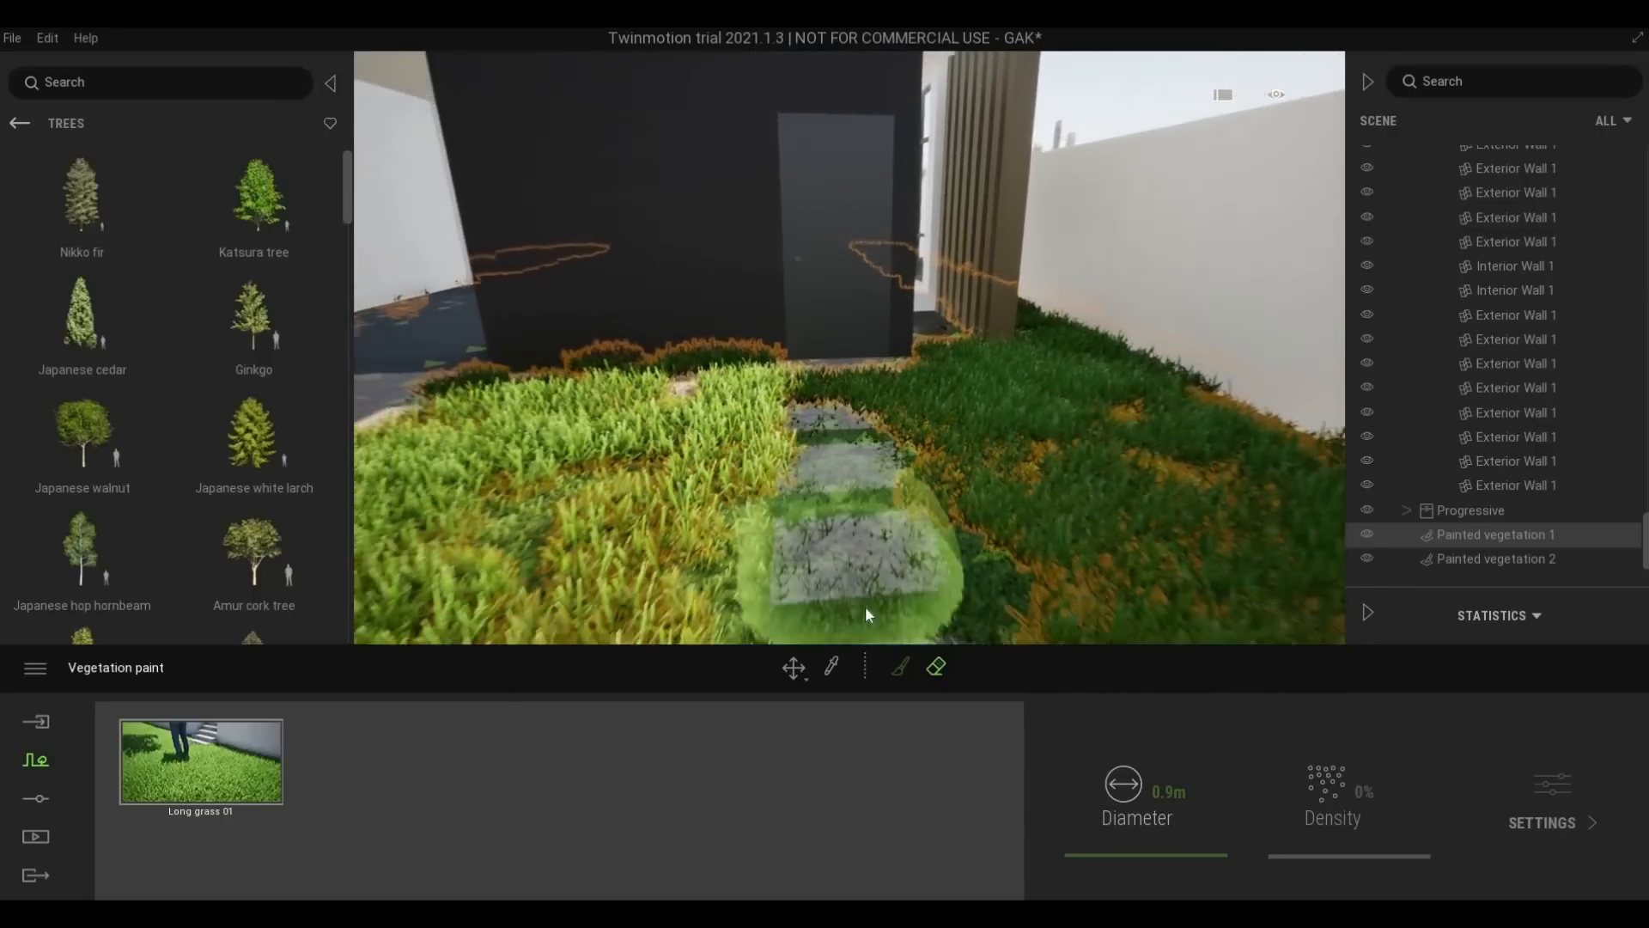
key(s)
key(q)
key(a)
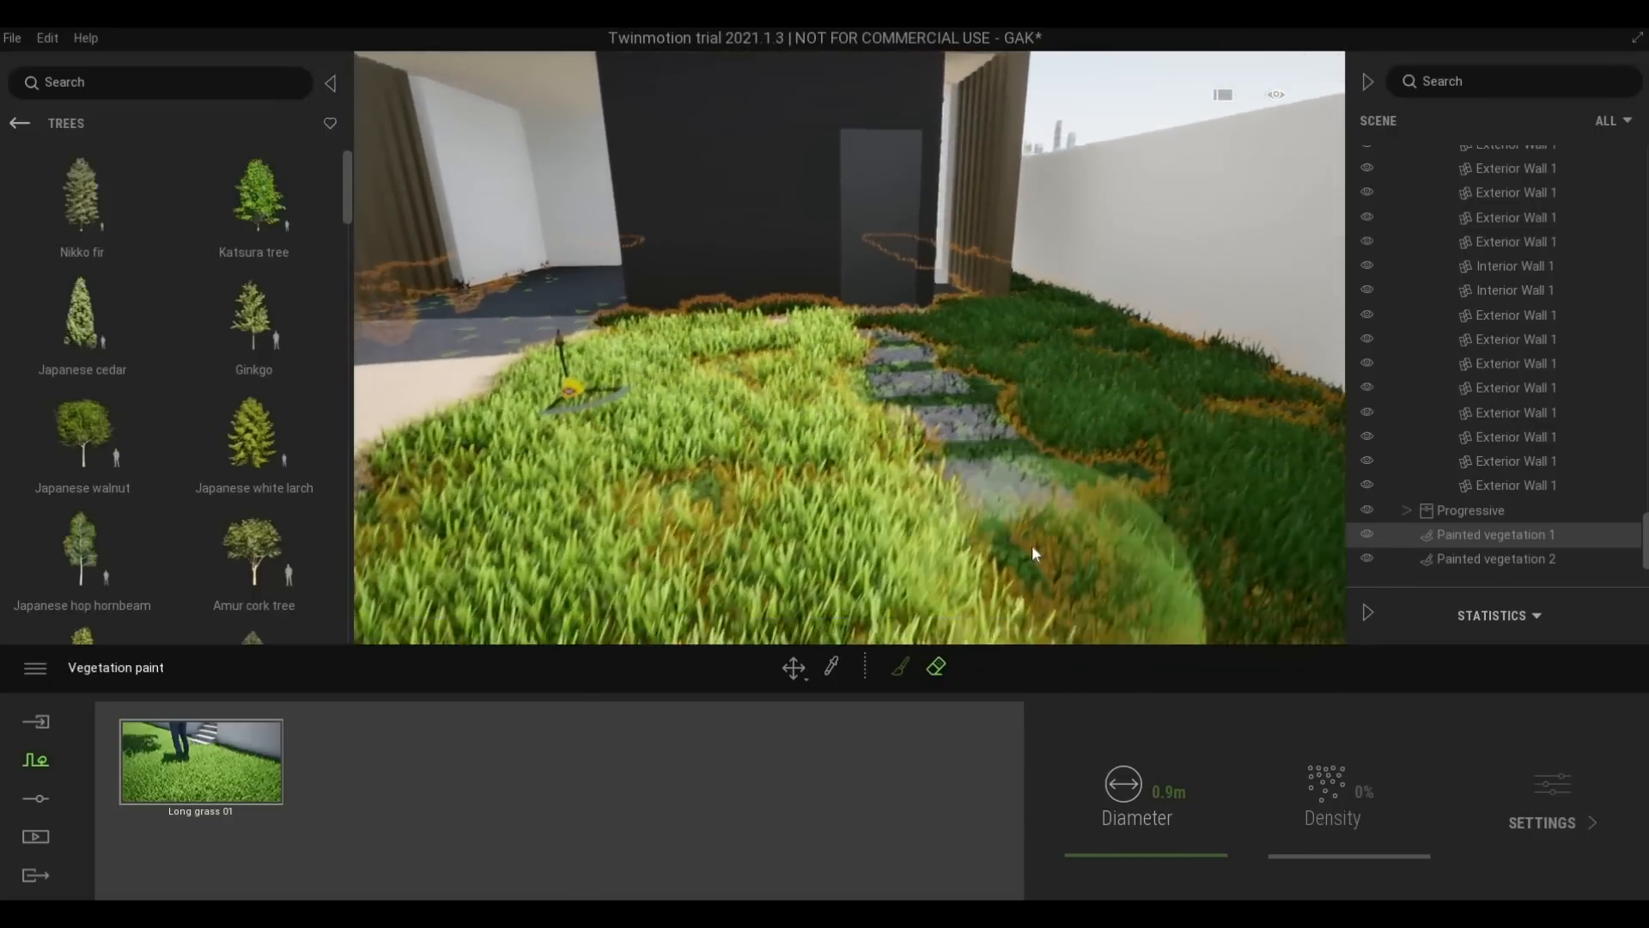
key(d)
key(a)
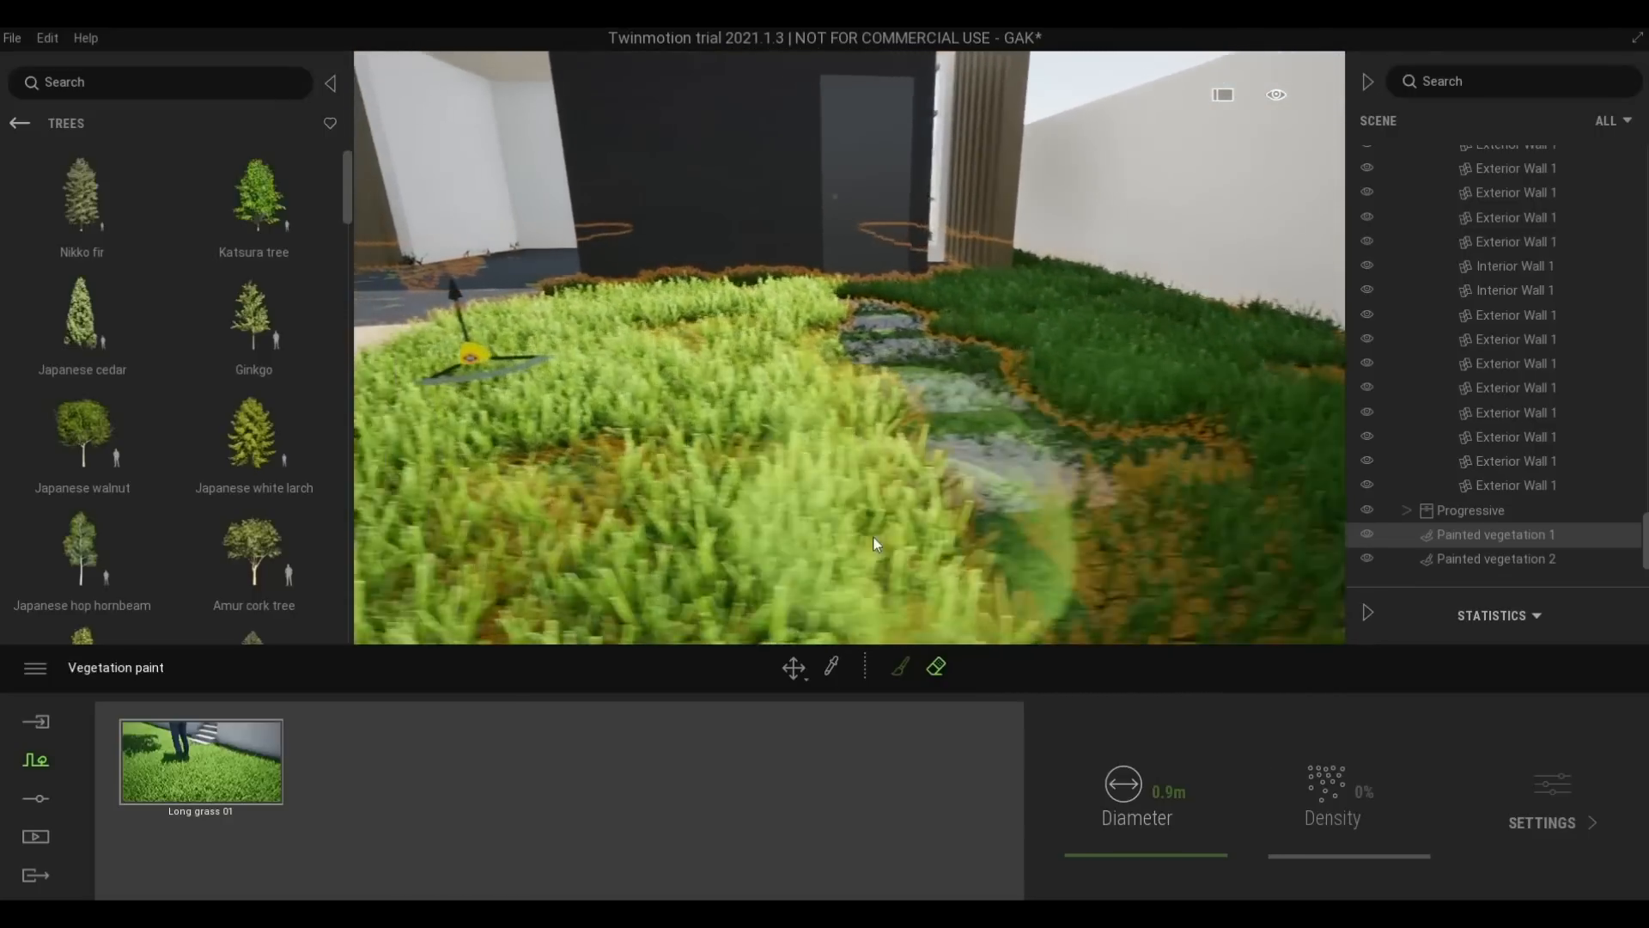
key(w)
key(w)
key(a)
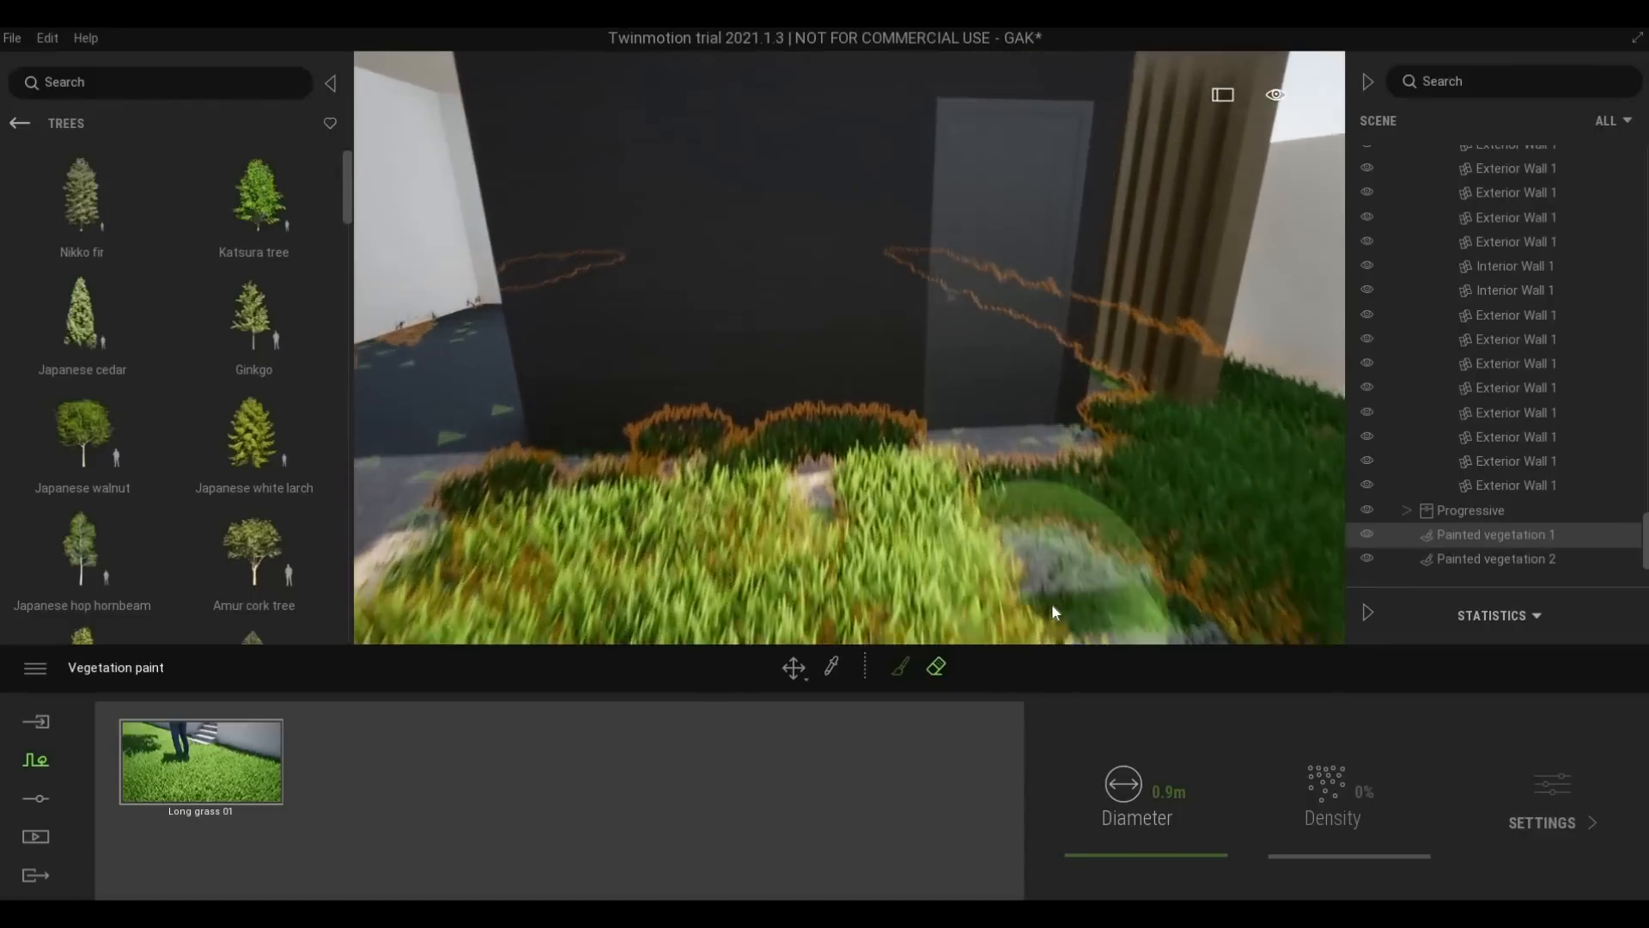
Clear the grass from the paving in front of the door and along the dark wall's base to the garage corner
key(d)
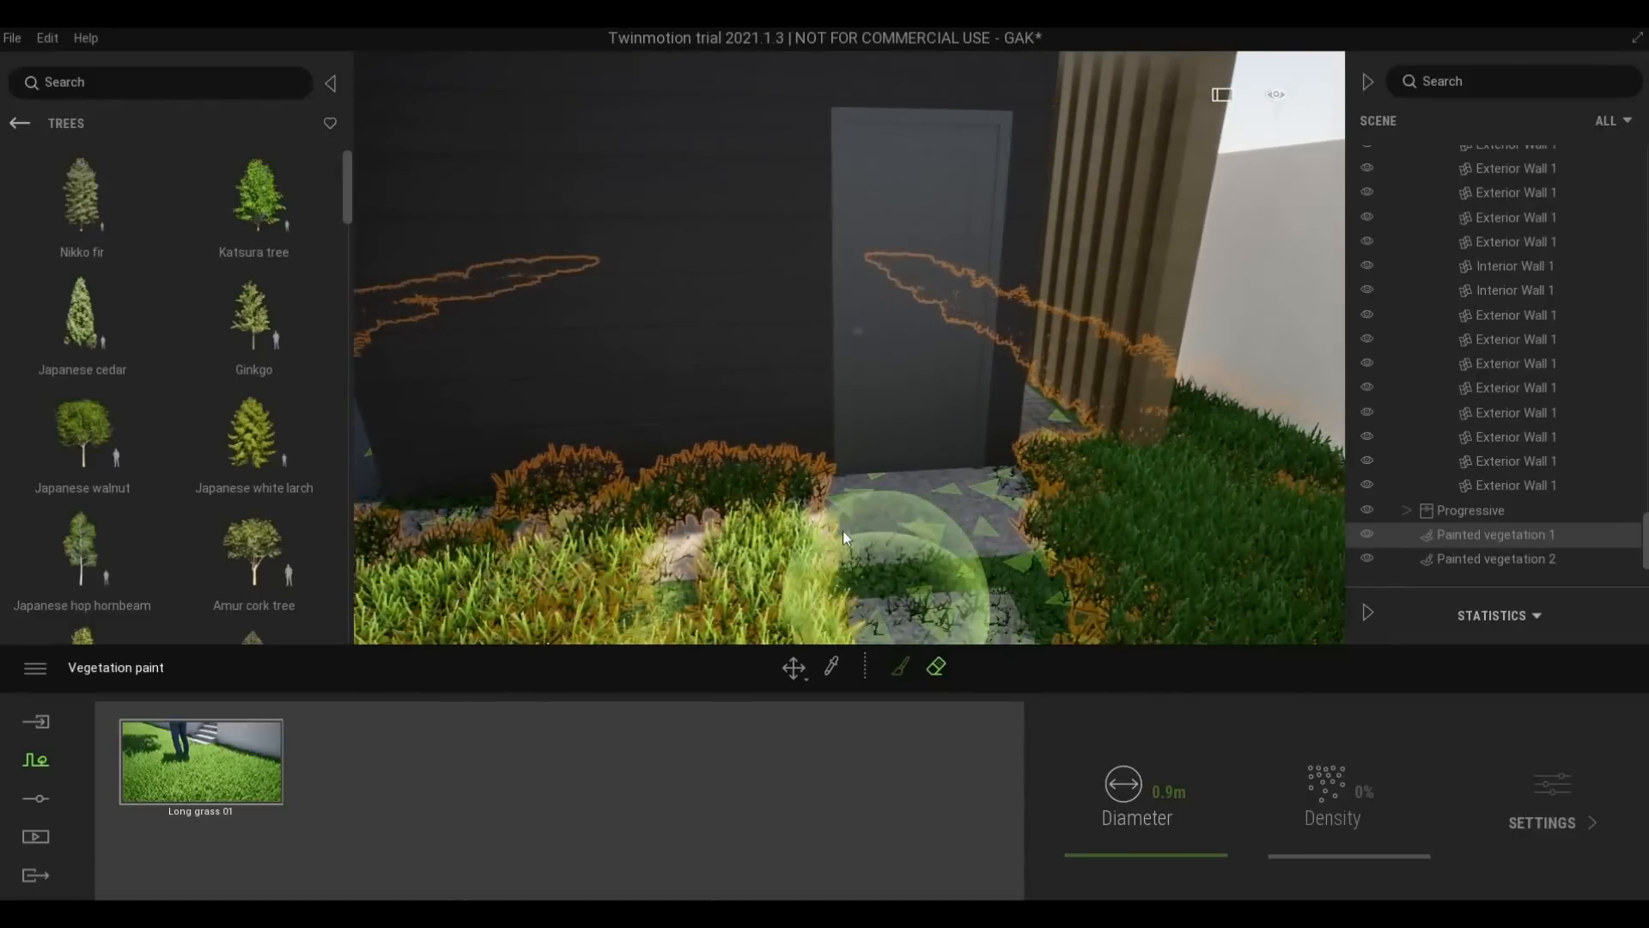
key(a)
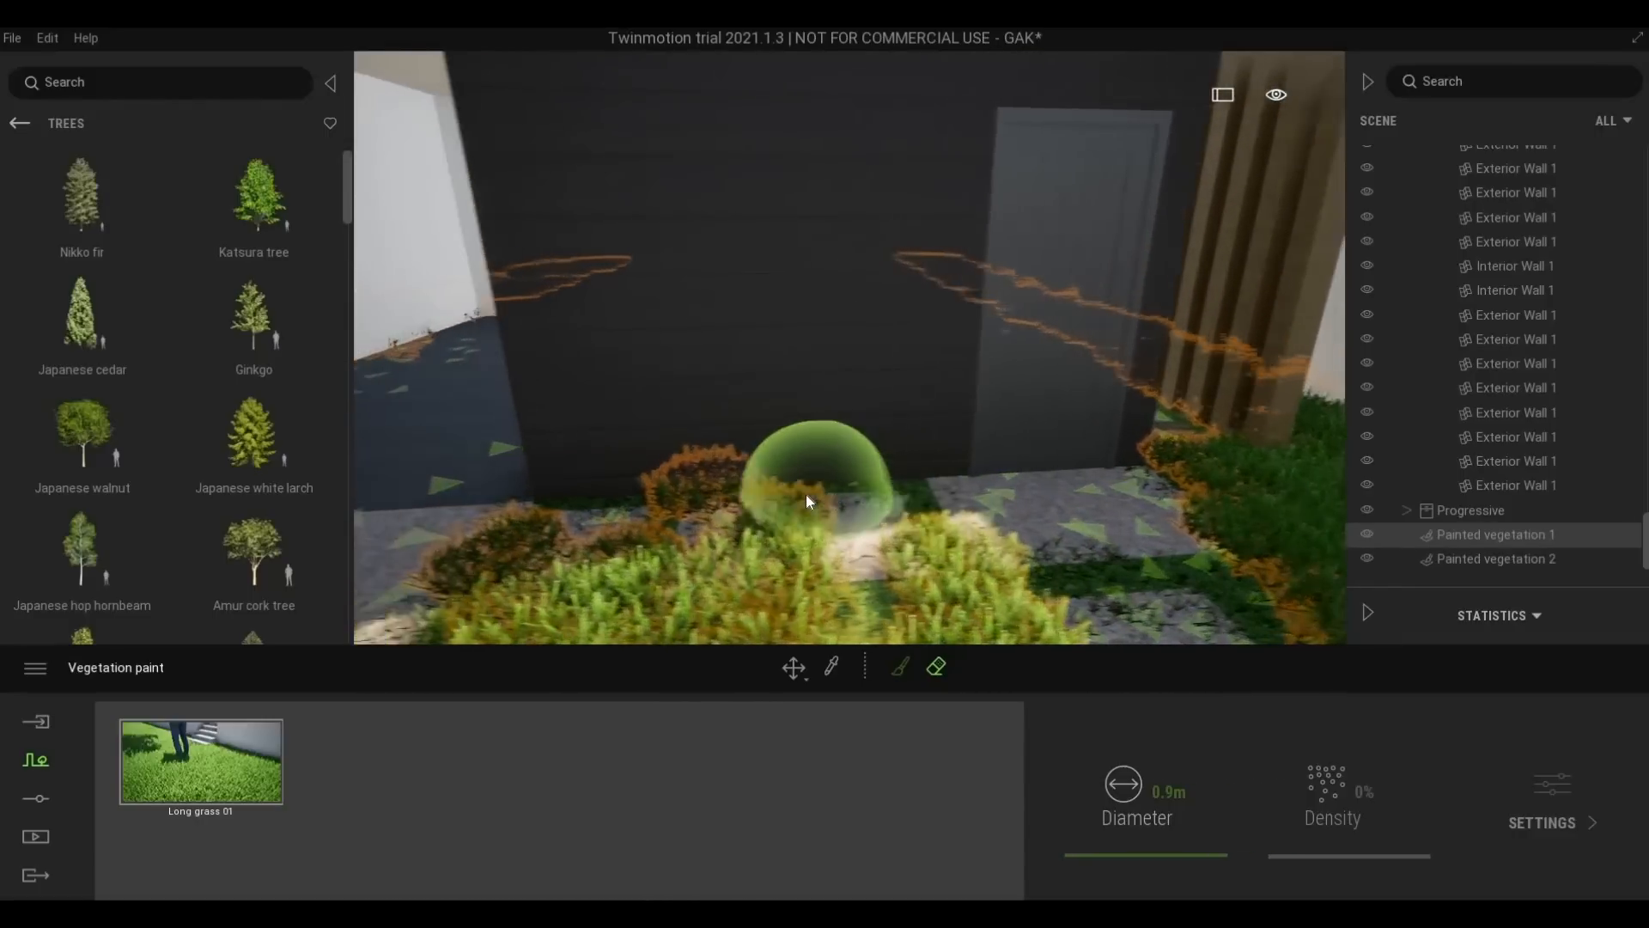
key(a)
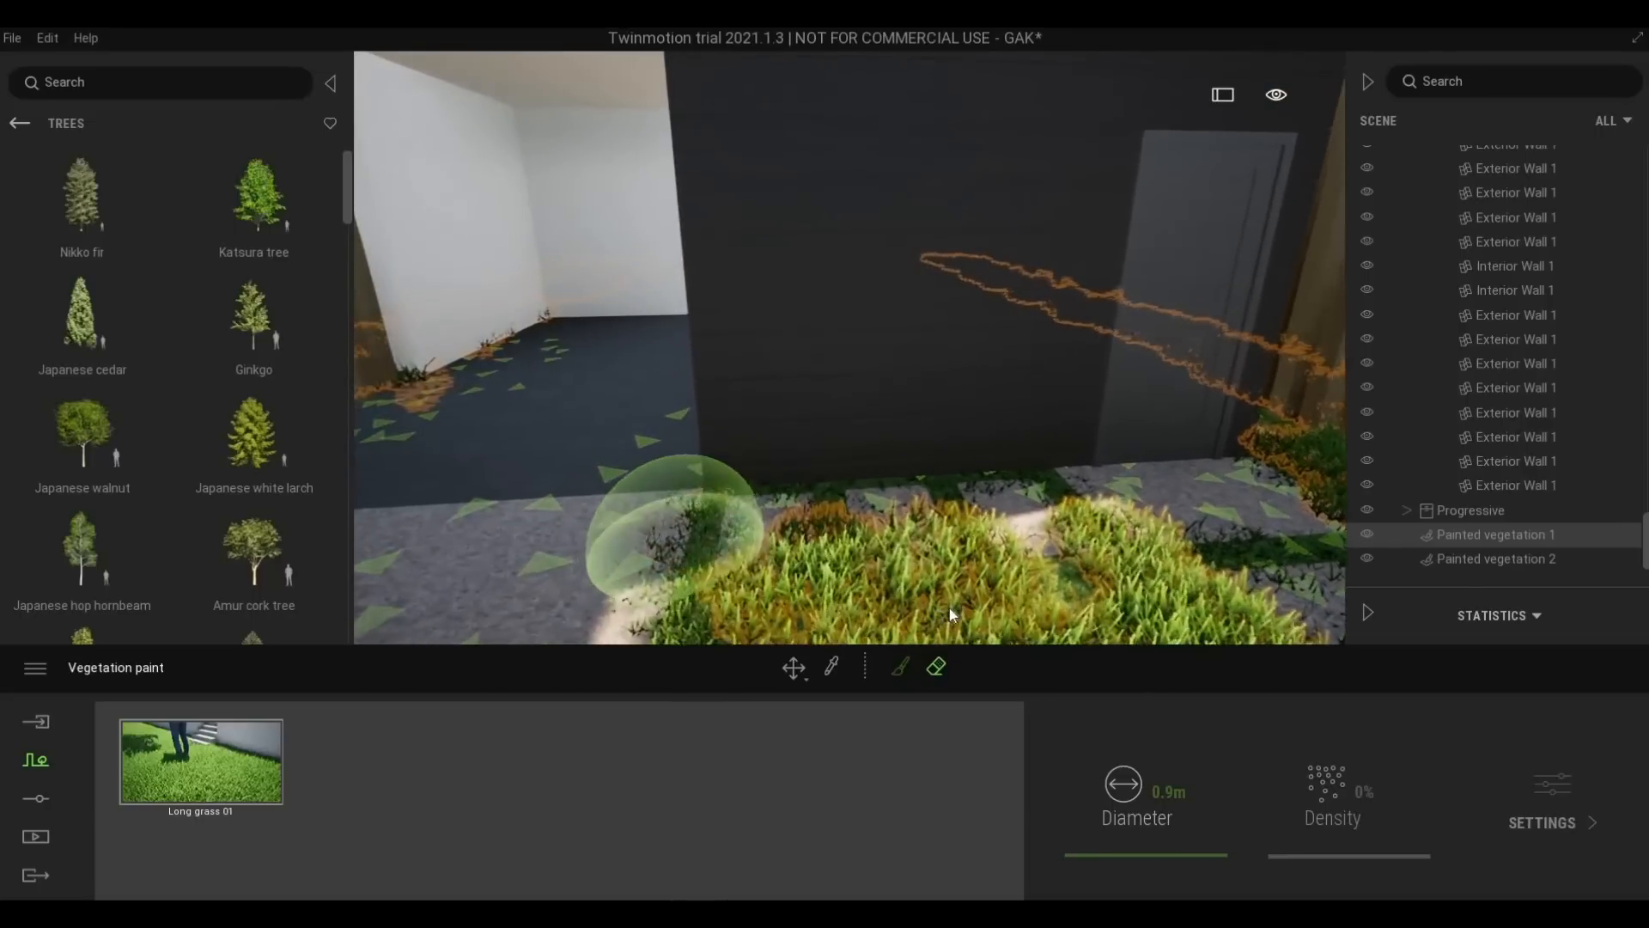
key(a)
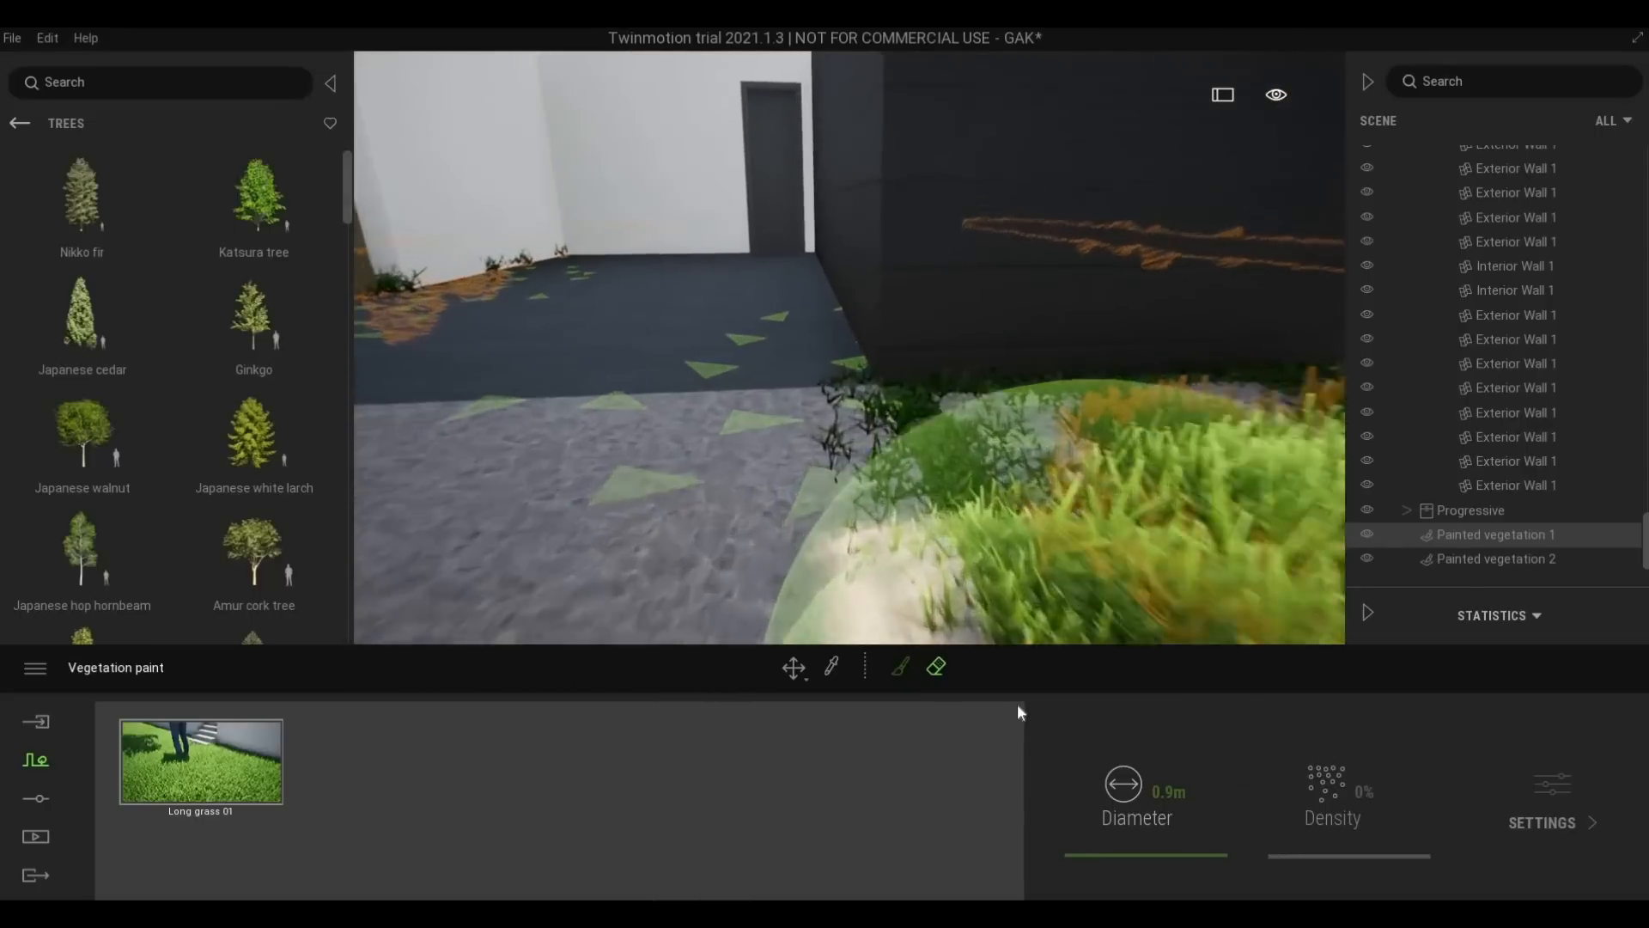
key(w)
key(d)
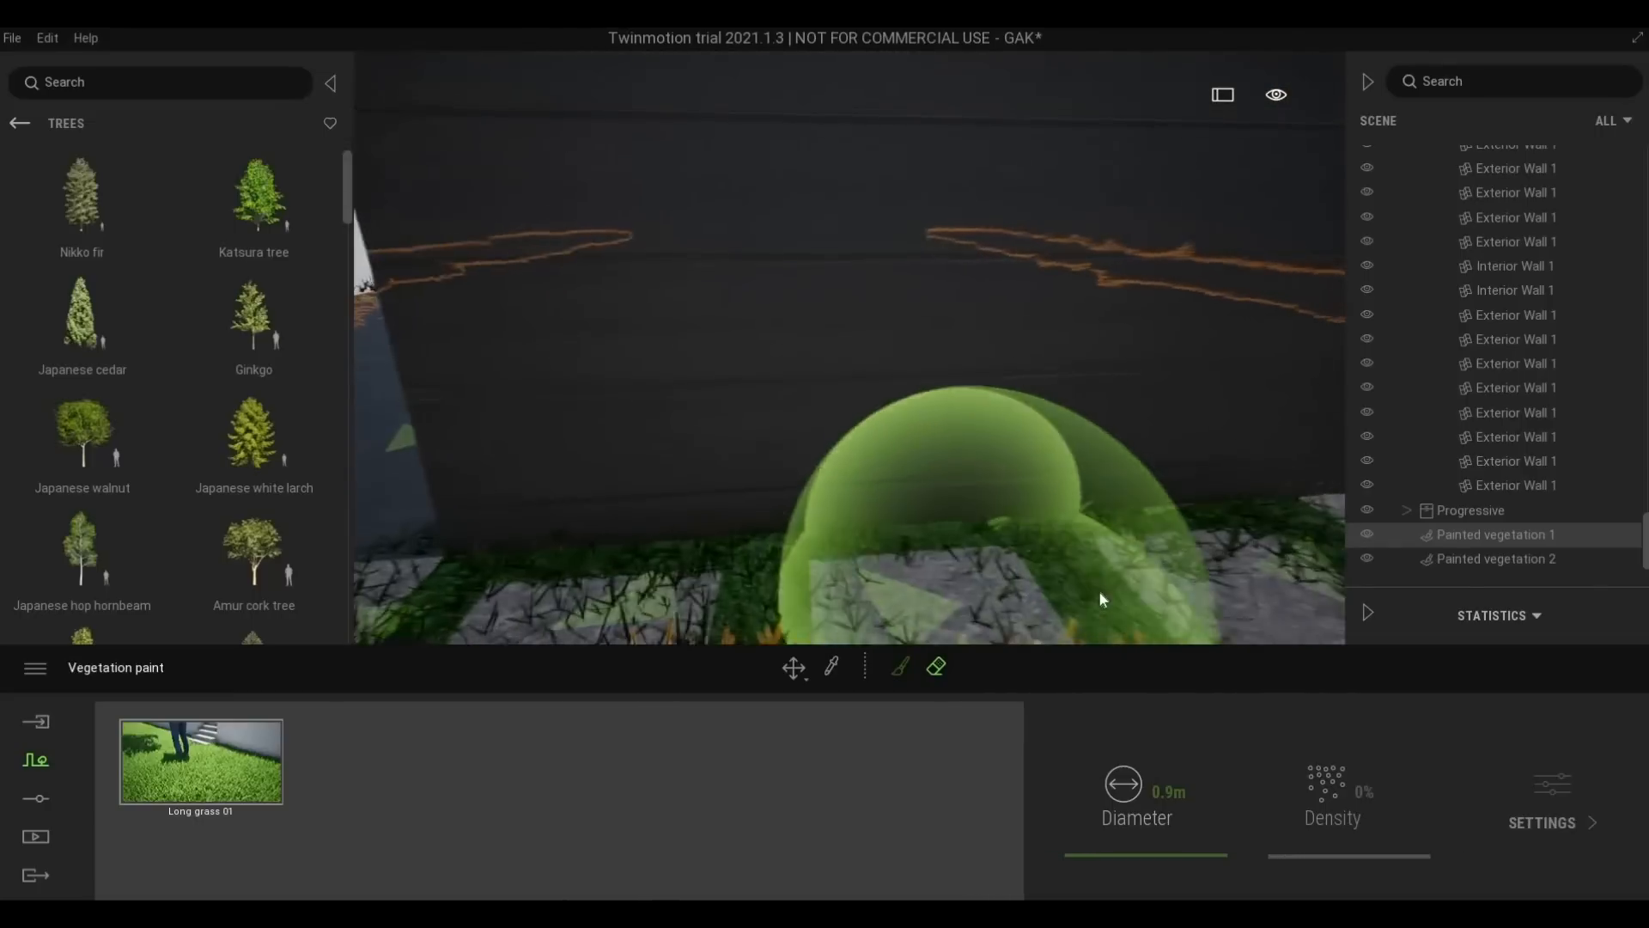
key(s)
key(s)
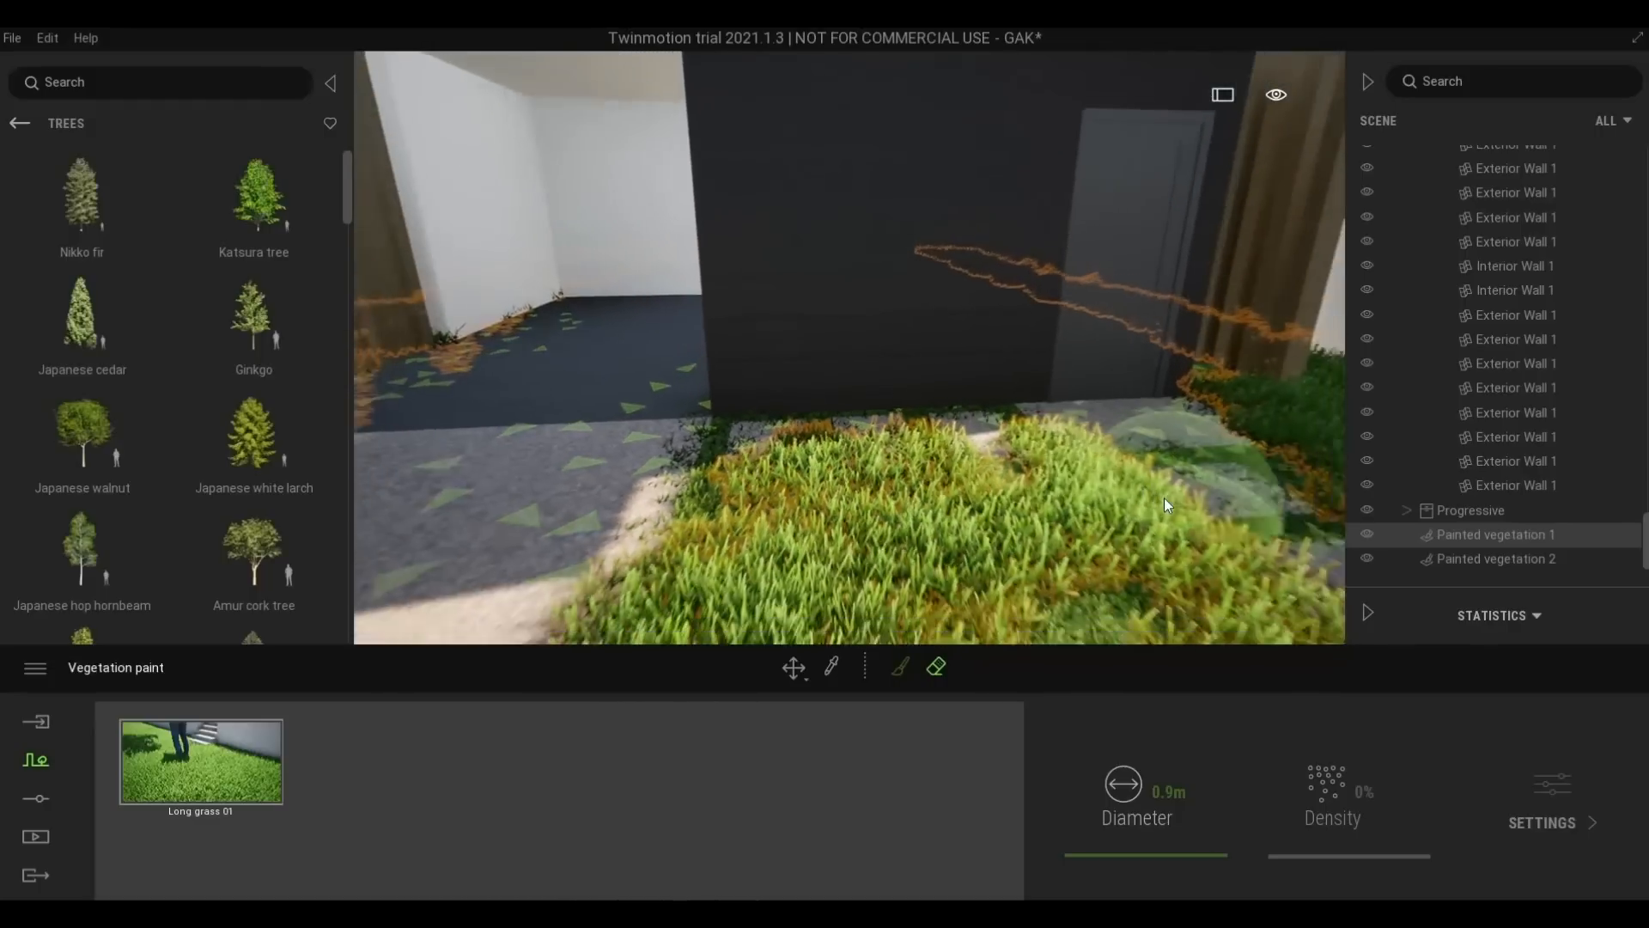
key(s)
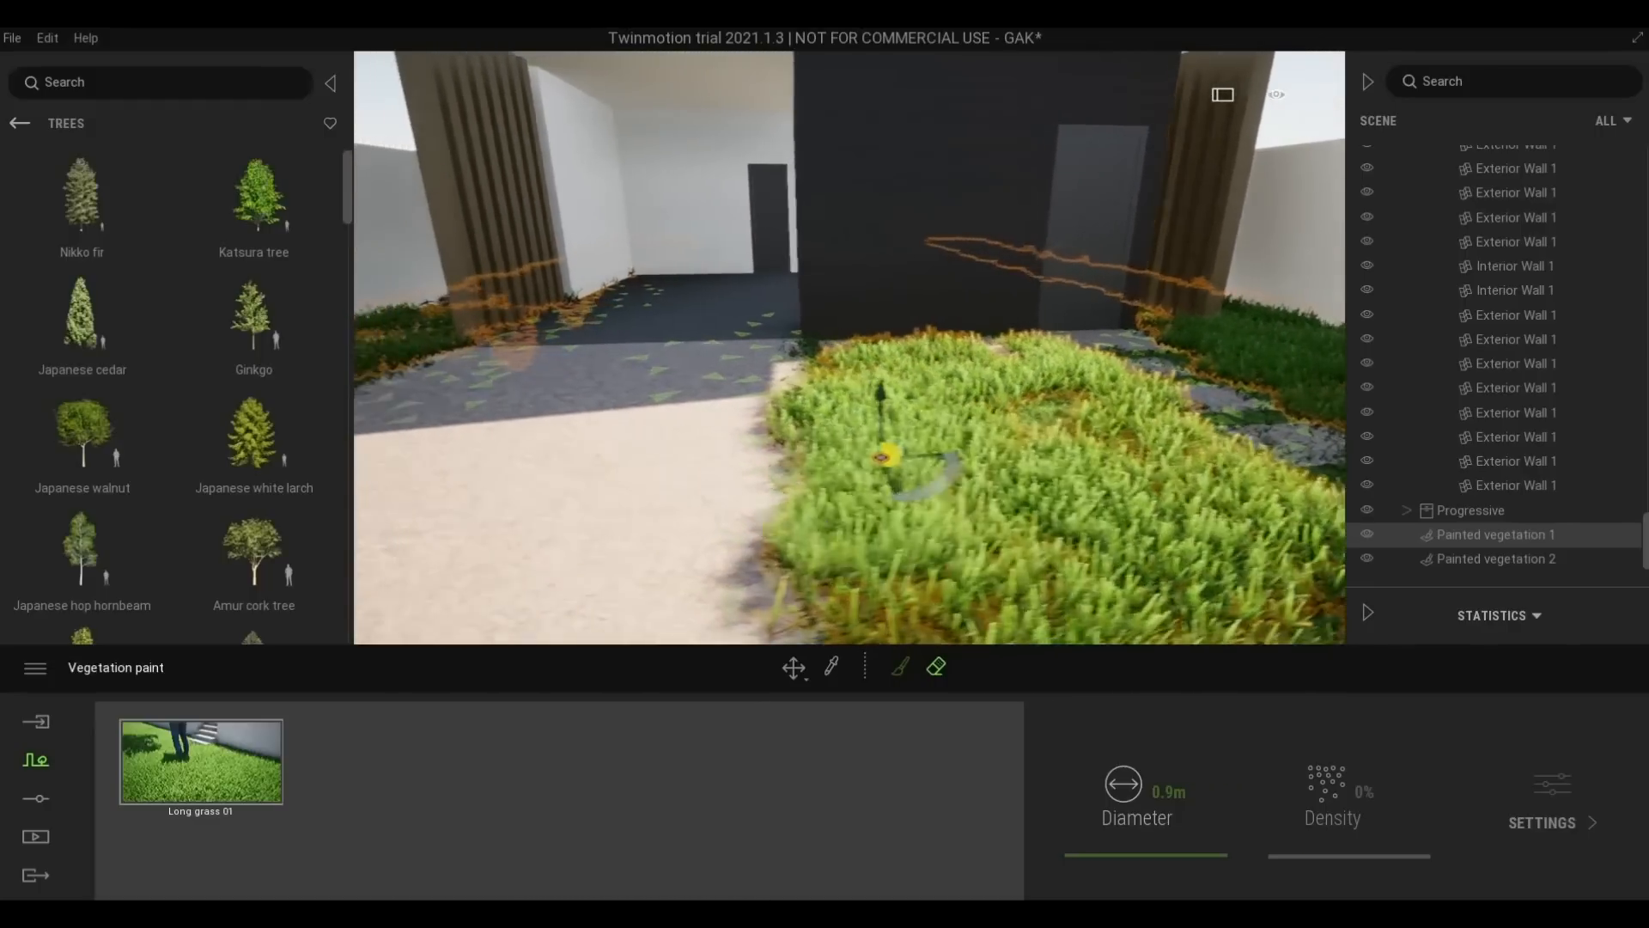
Check the painted long grass around the stepping-stone path and leave vegetation painting
key(s)
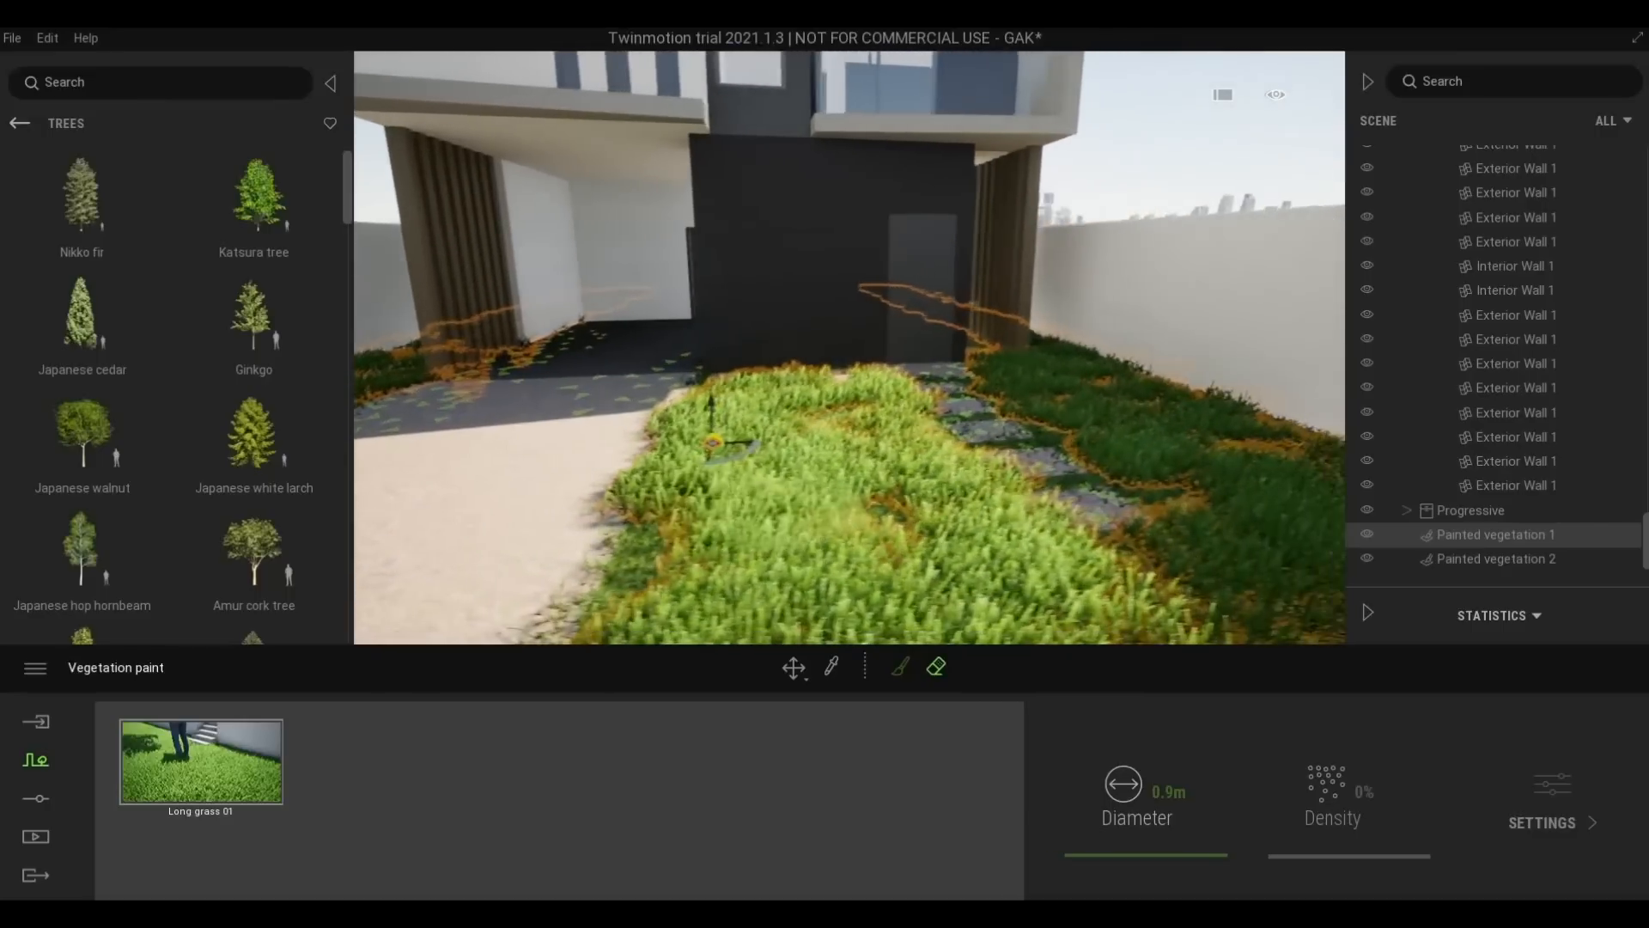
mouse_move(803, 527)
right_down()
mouse_move(788, 515)
mouse_move(791, 532)
mouse_move(894, 490)
mouse_move(894, 529)
mouse_move(900, 512)
mouse_move(831, 467)
mouse_move(737, 321)
right_up()
key(w)
key(a)
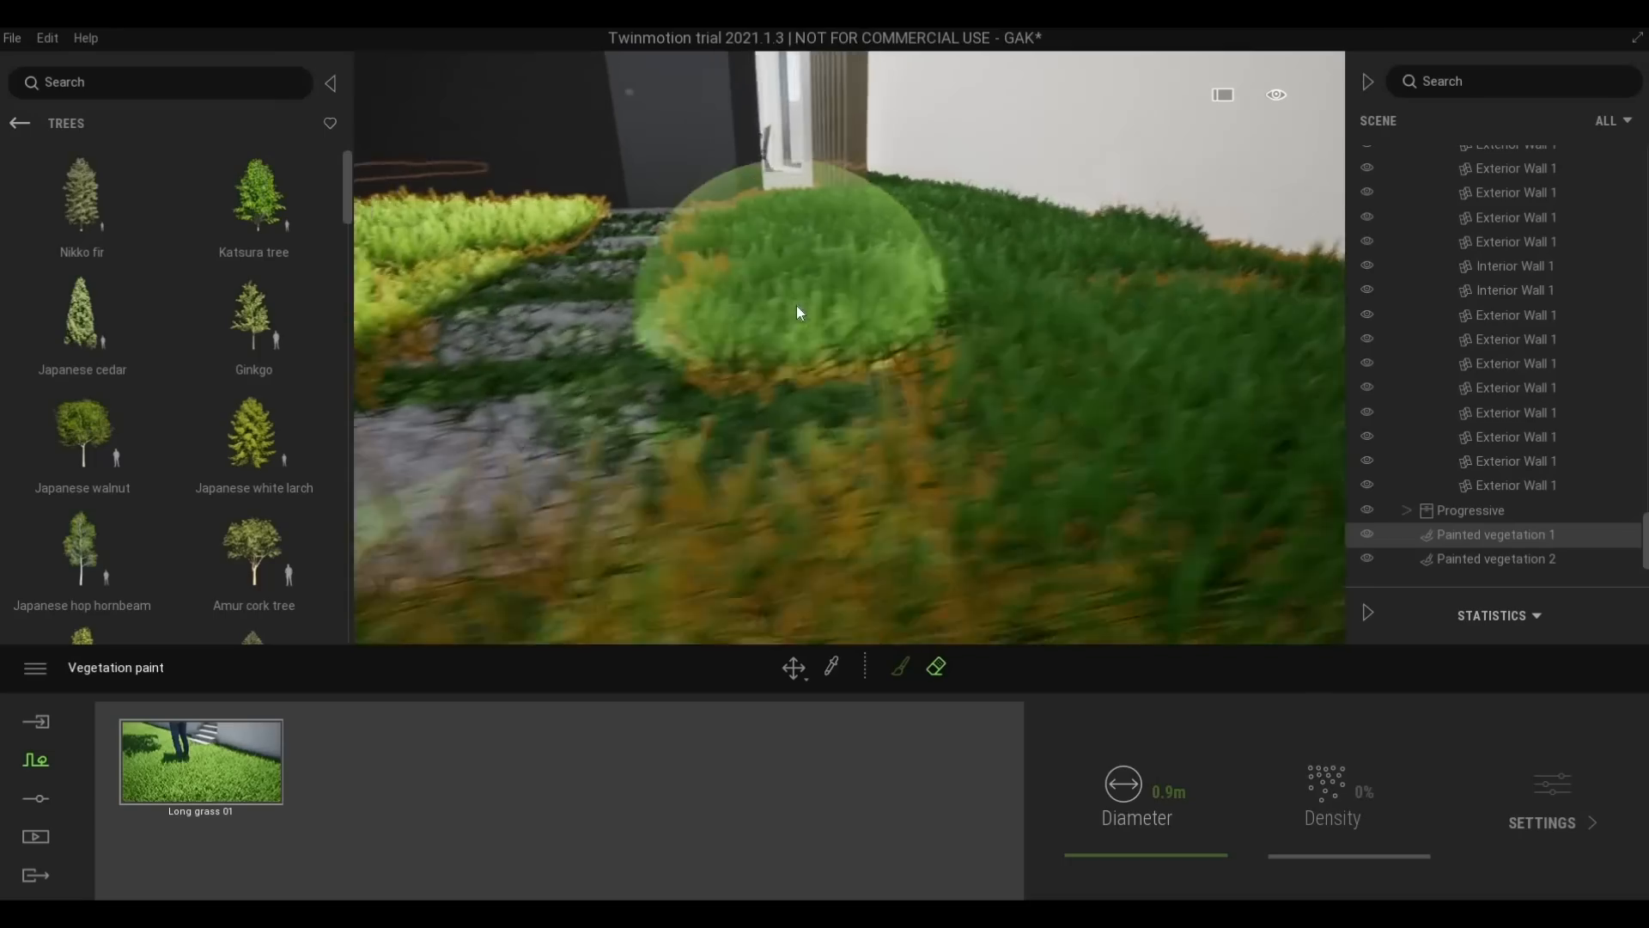
key(Escape)
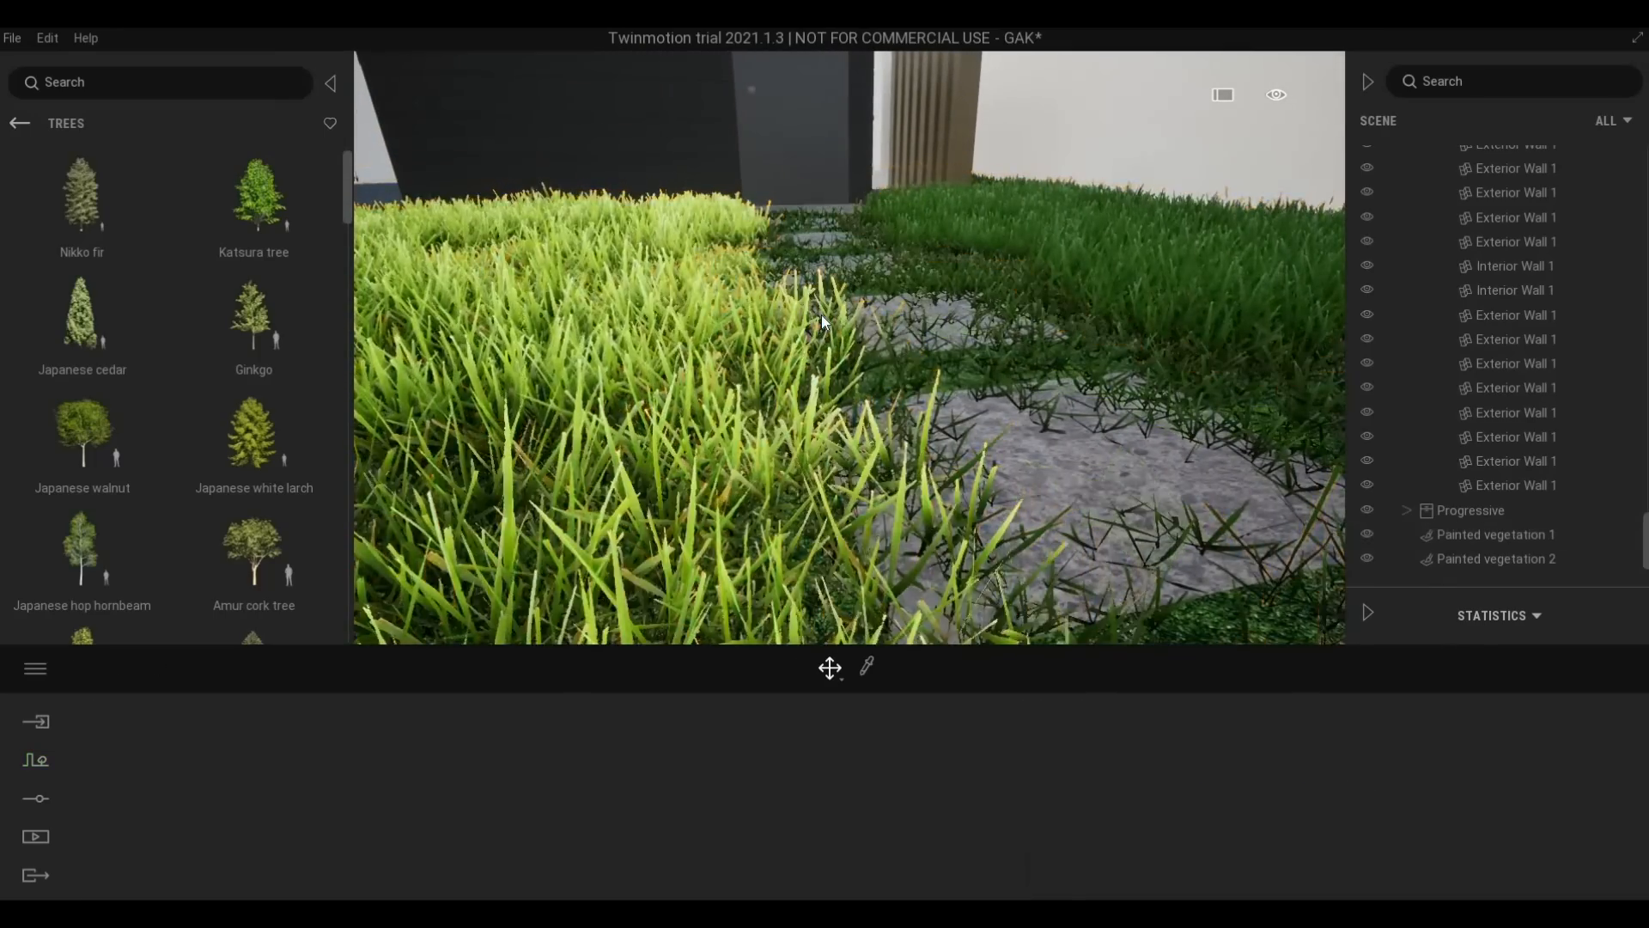
Examine the front lawn, driveway and house facade from the ground and from farther back
key(s)
key(a)
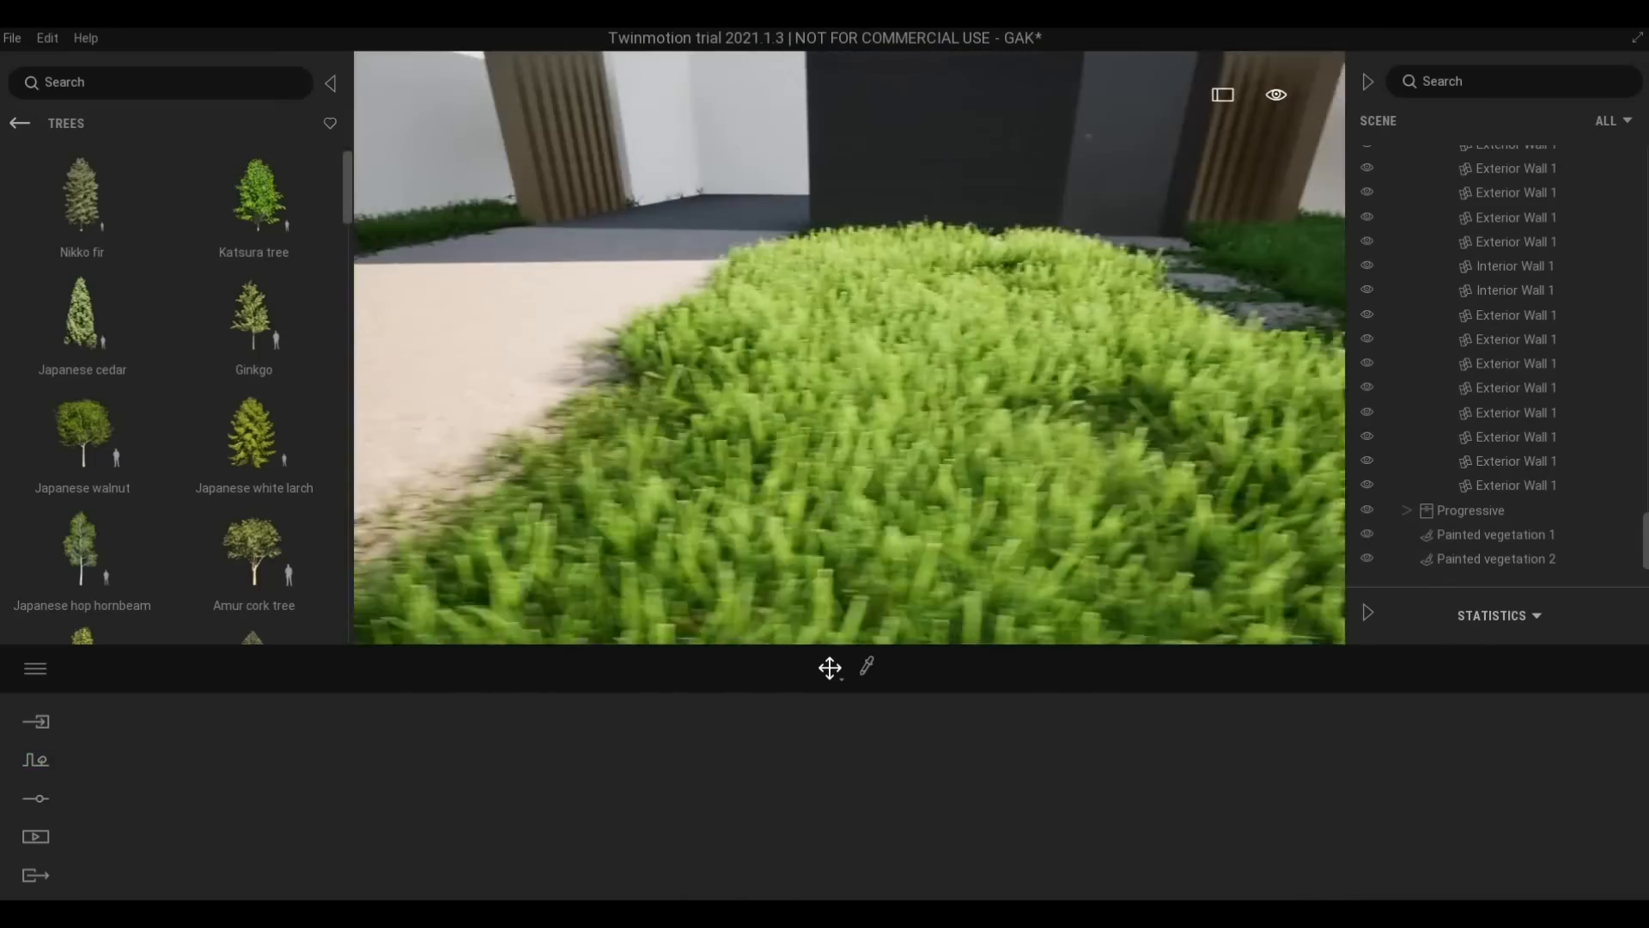
key(d)
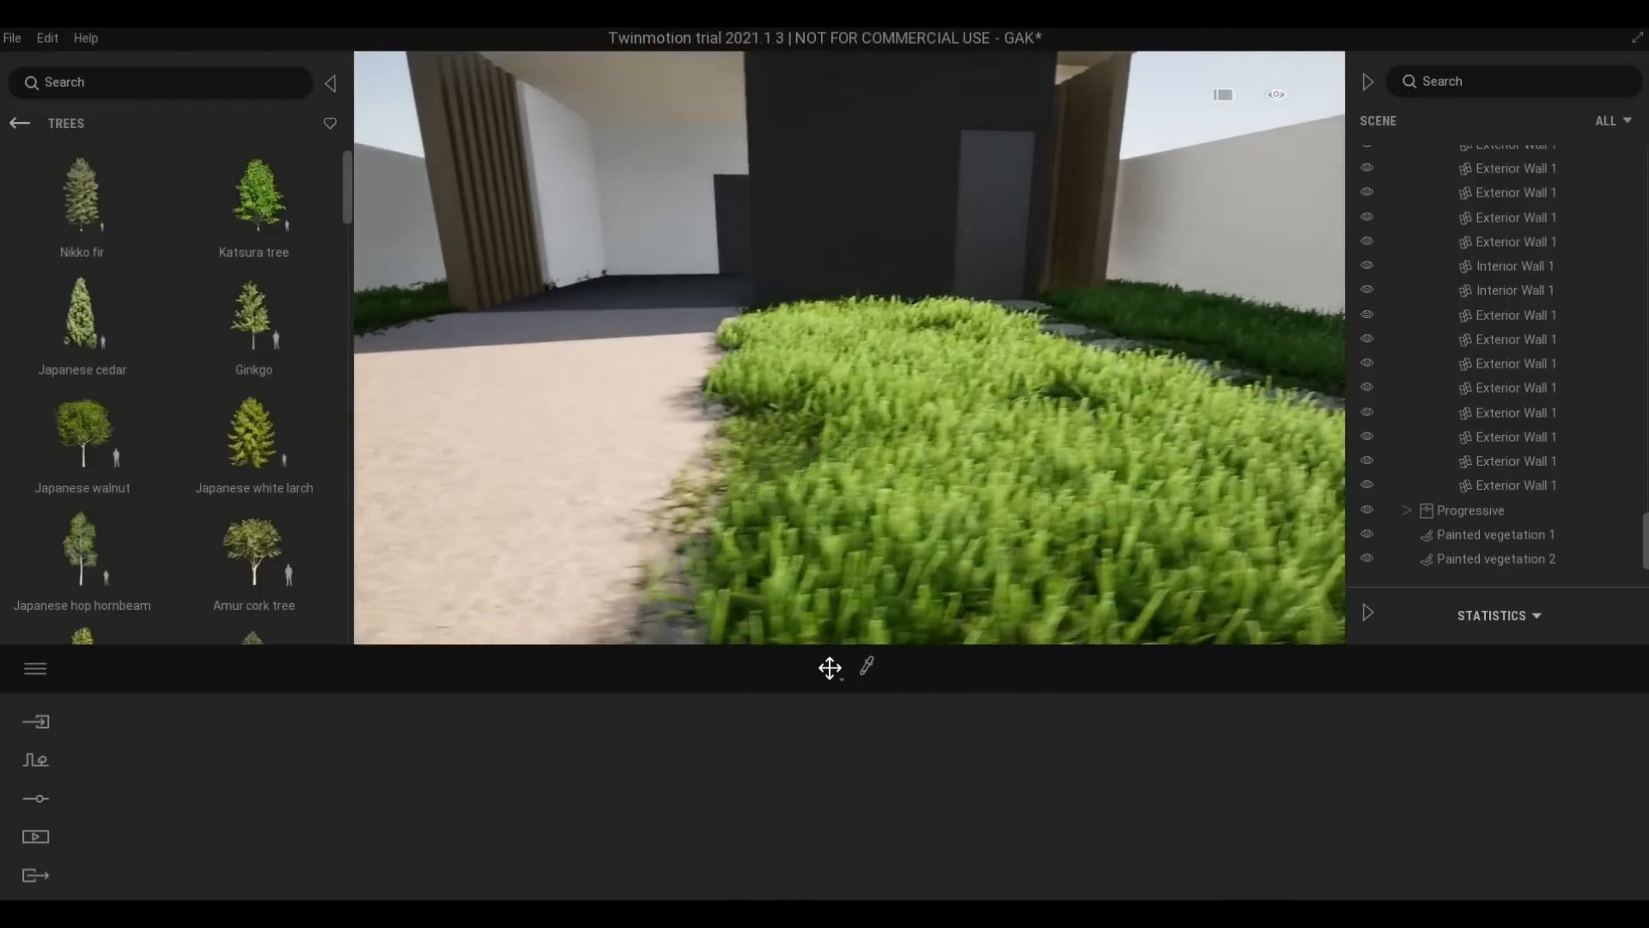
key(s)
key(s)
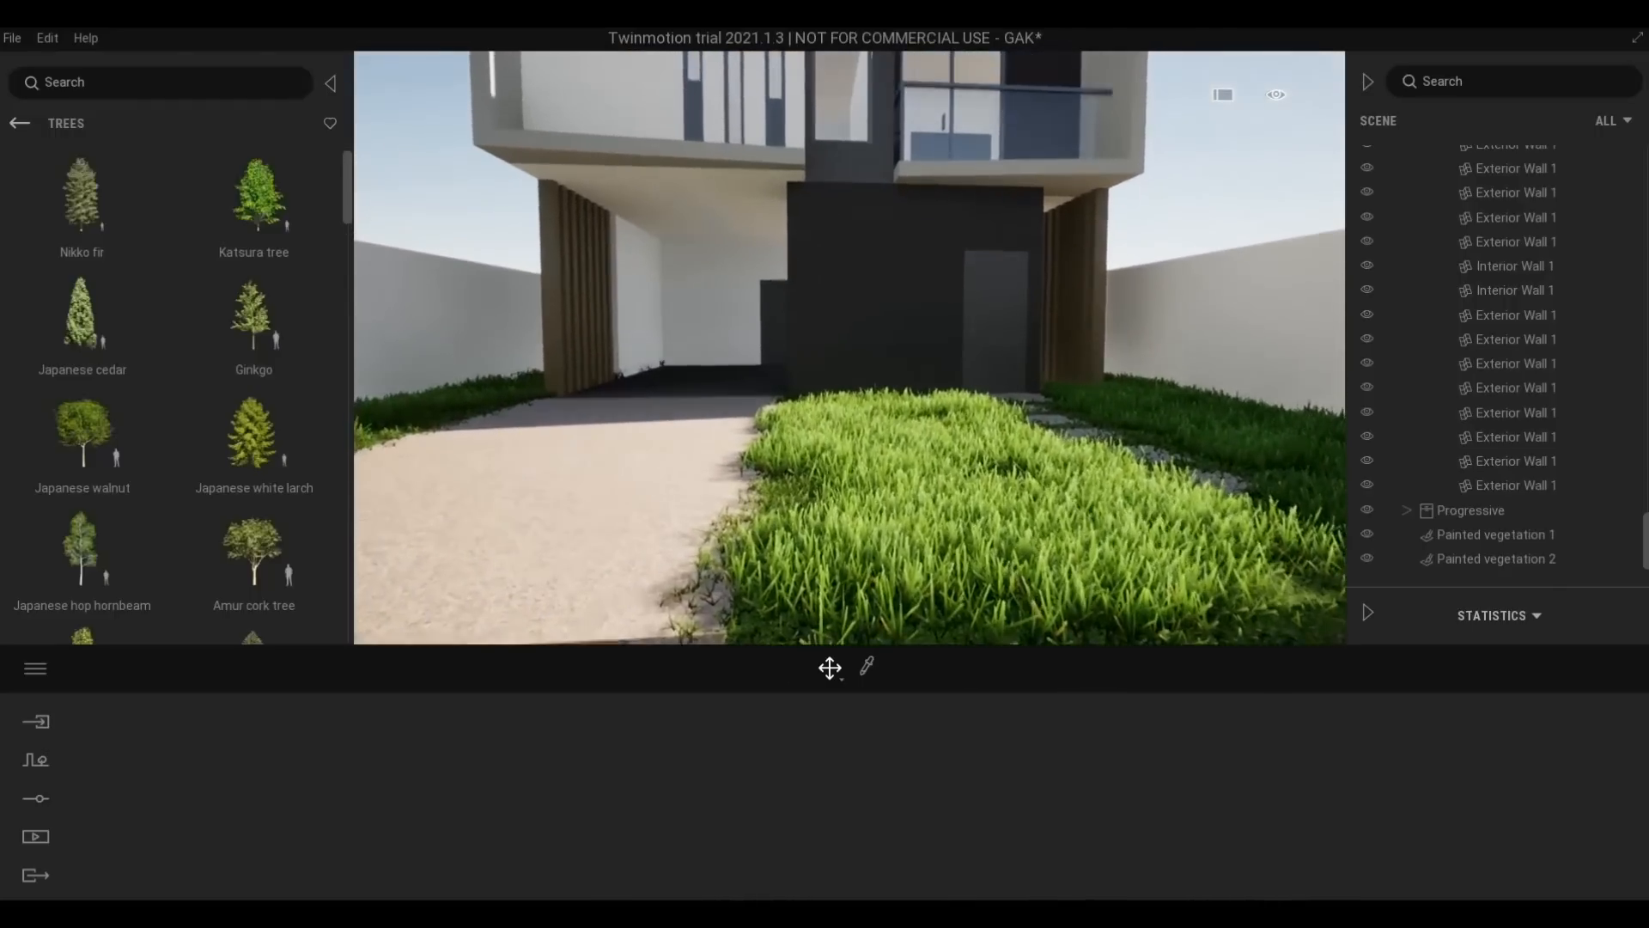
key(s)
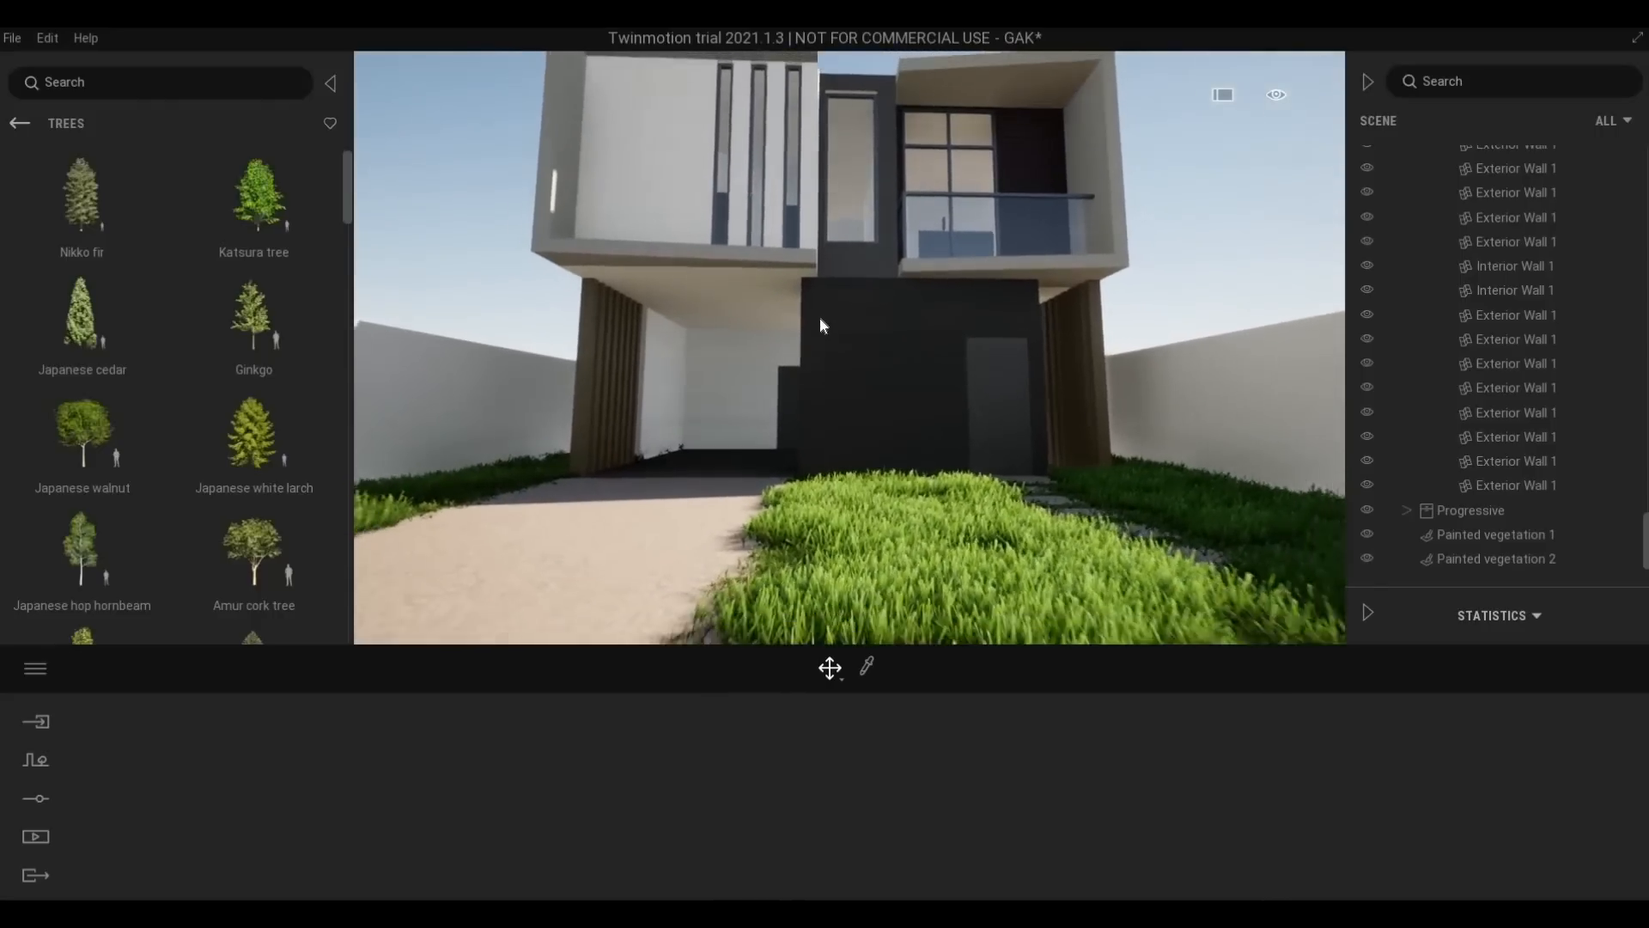
key(s)
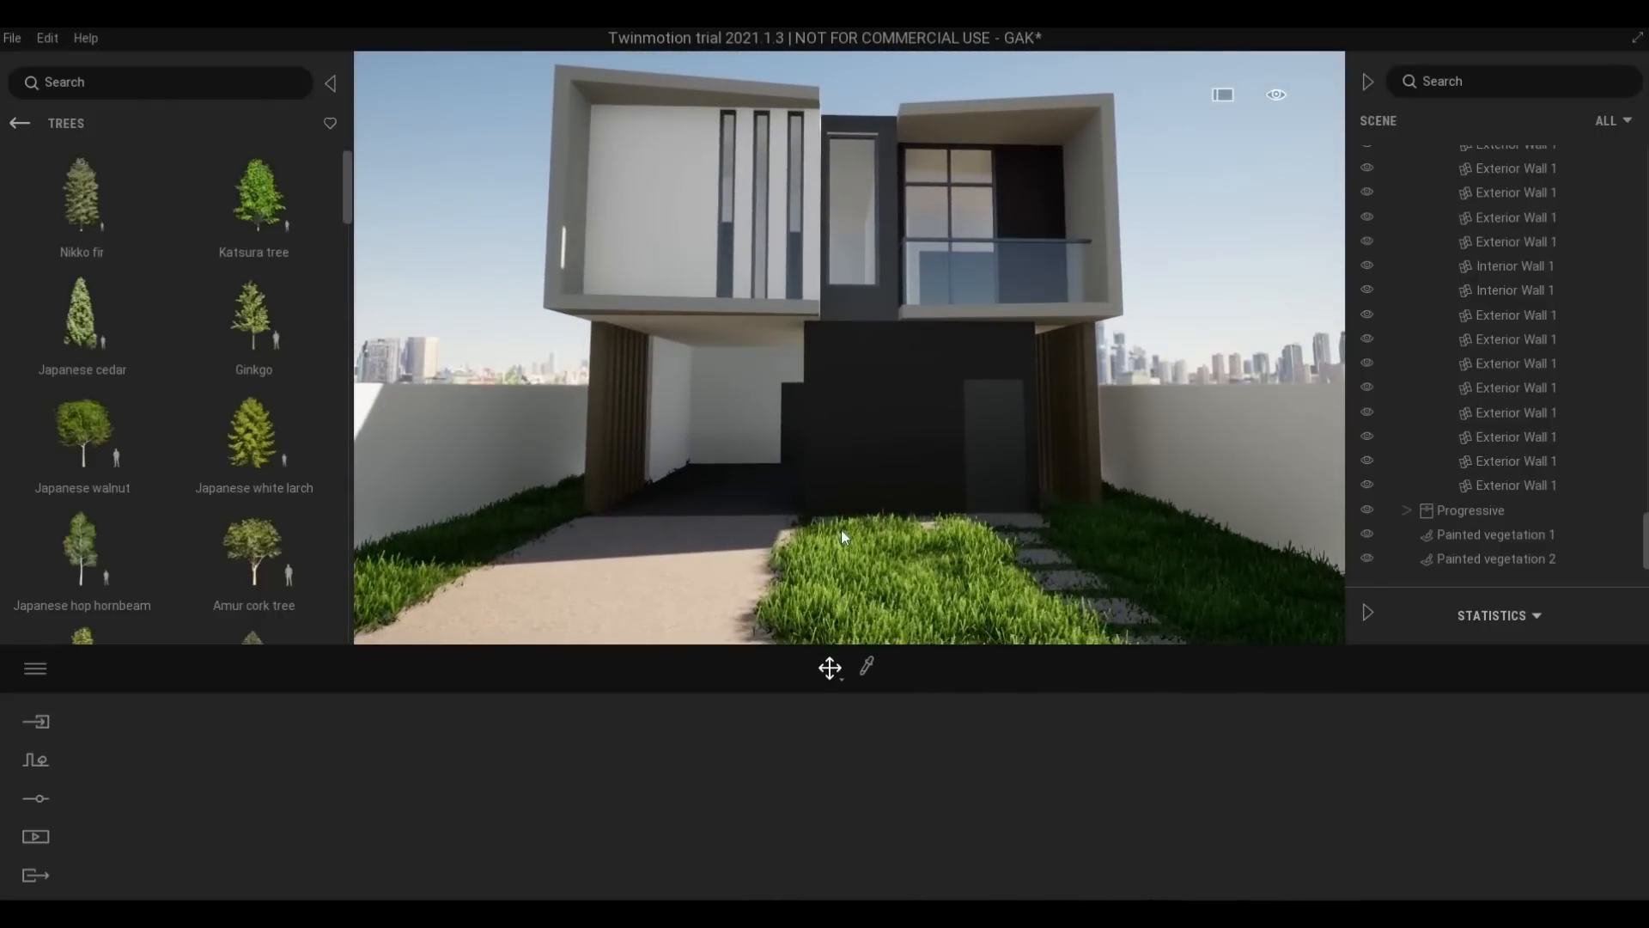
mouse_move(842, 529)
shift+middle_down()
mouse_move(876, 529)
mouse_move(822, 534)
shift+middle_up()
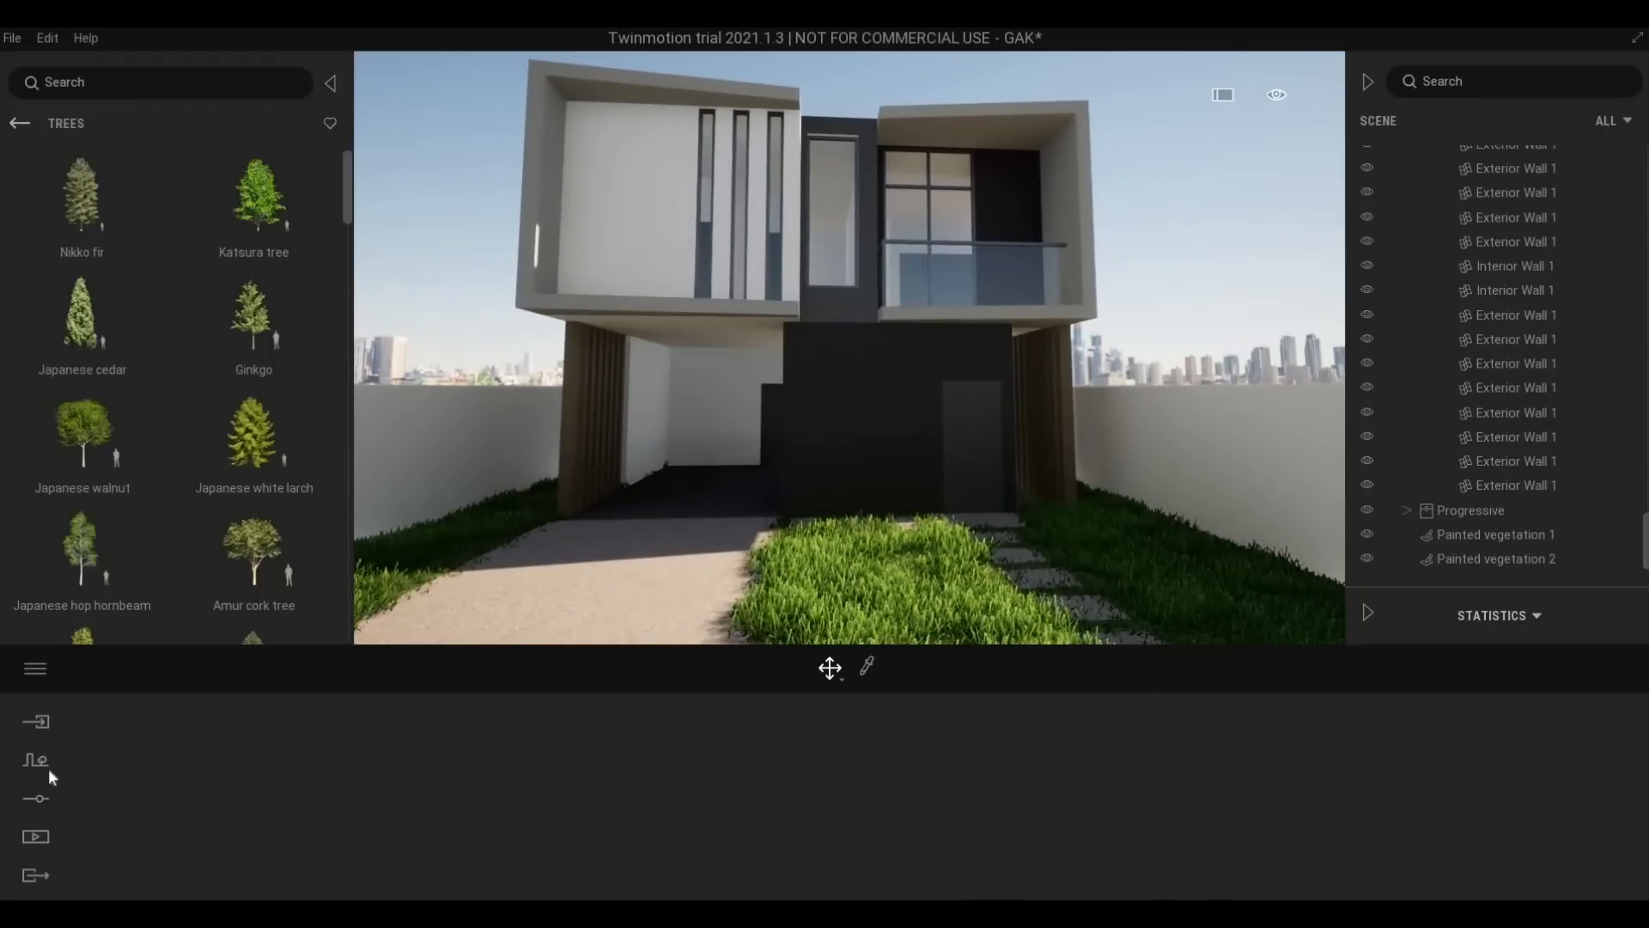
key(w)
mouse_move(552, 609)
right_down()
mouse_move(644, 607)
mouse_move(542, 613)
right_up()
right_drag(590, 558, 627, 620)
key(a)
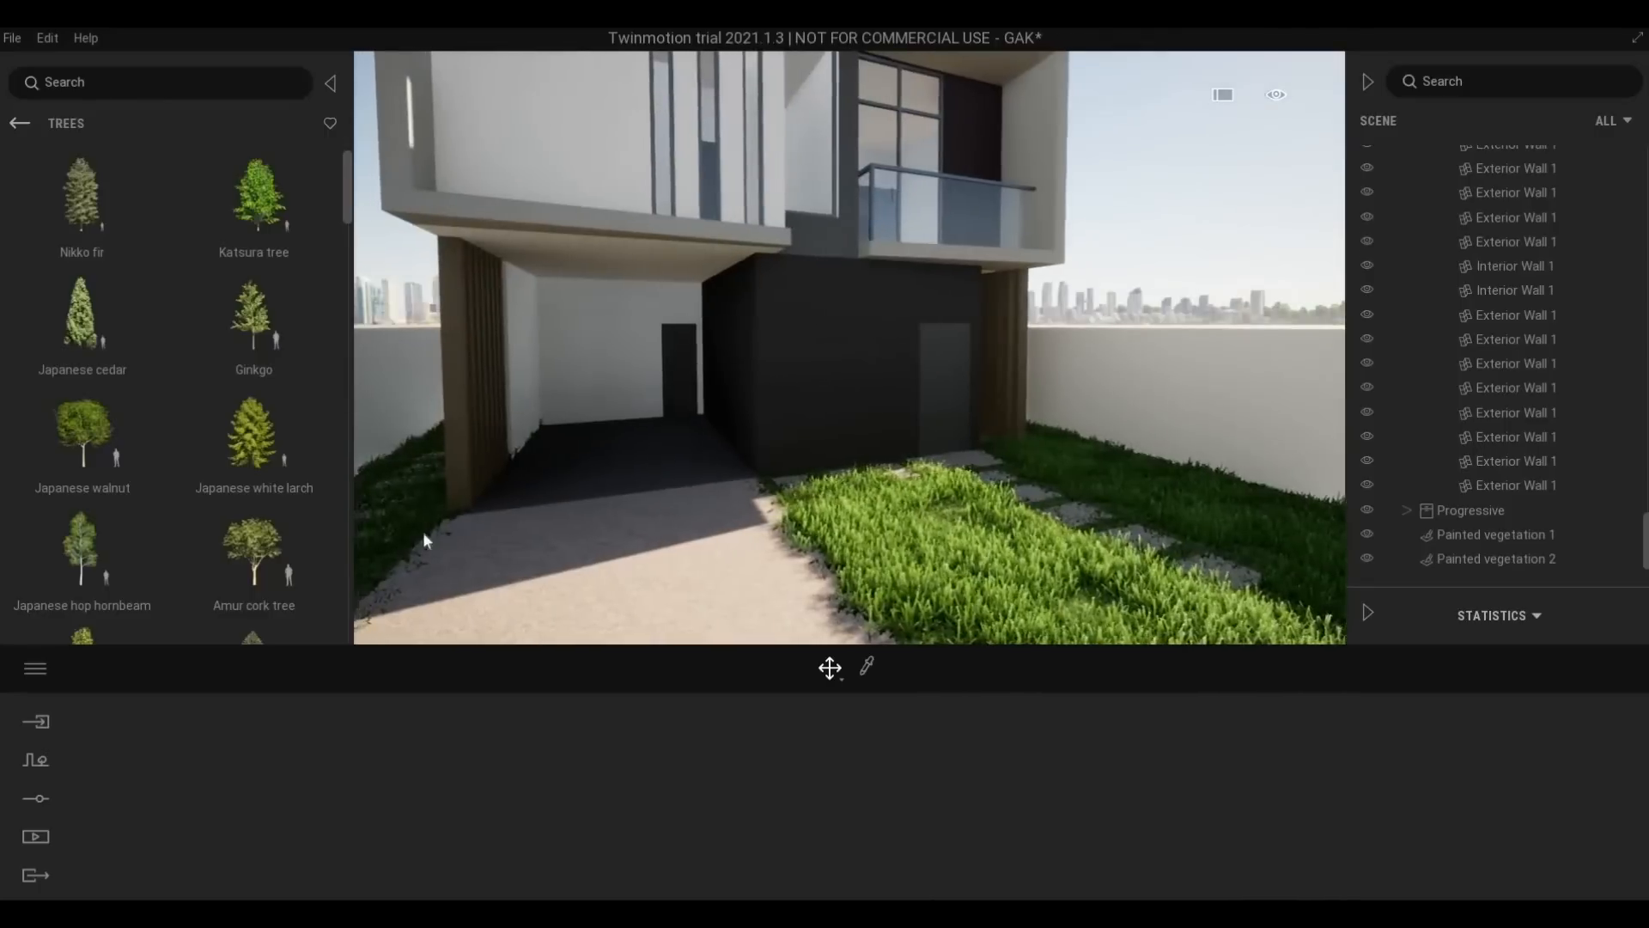
Browse the Quixel Megascans 3D street assets, look through Sidewalk, and open the Curb category
click(18, 123)
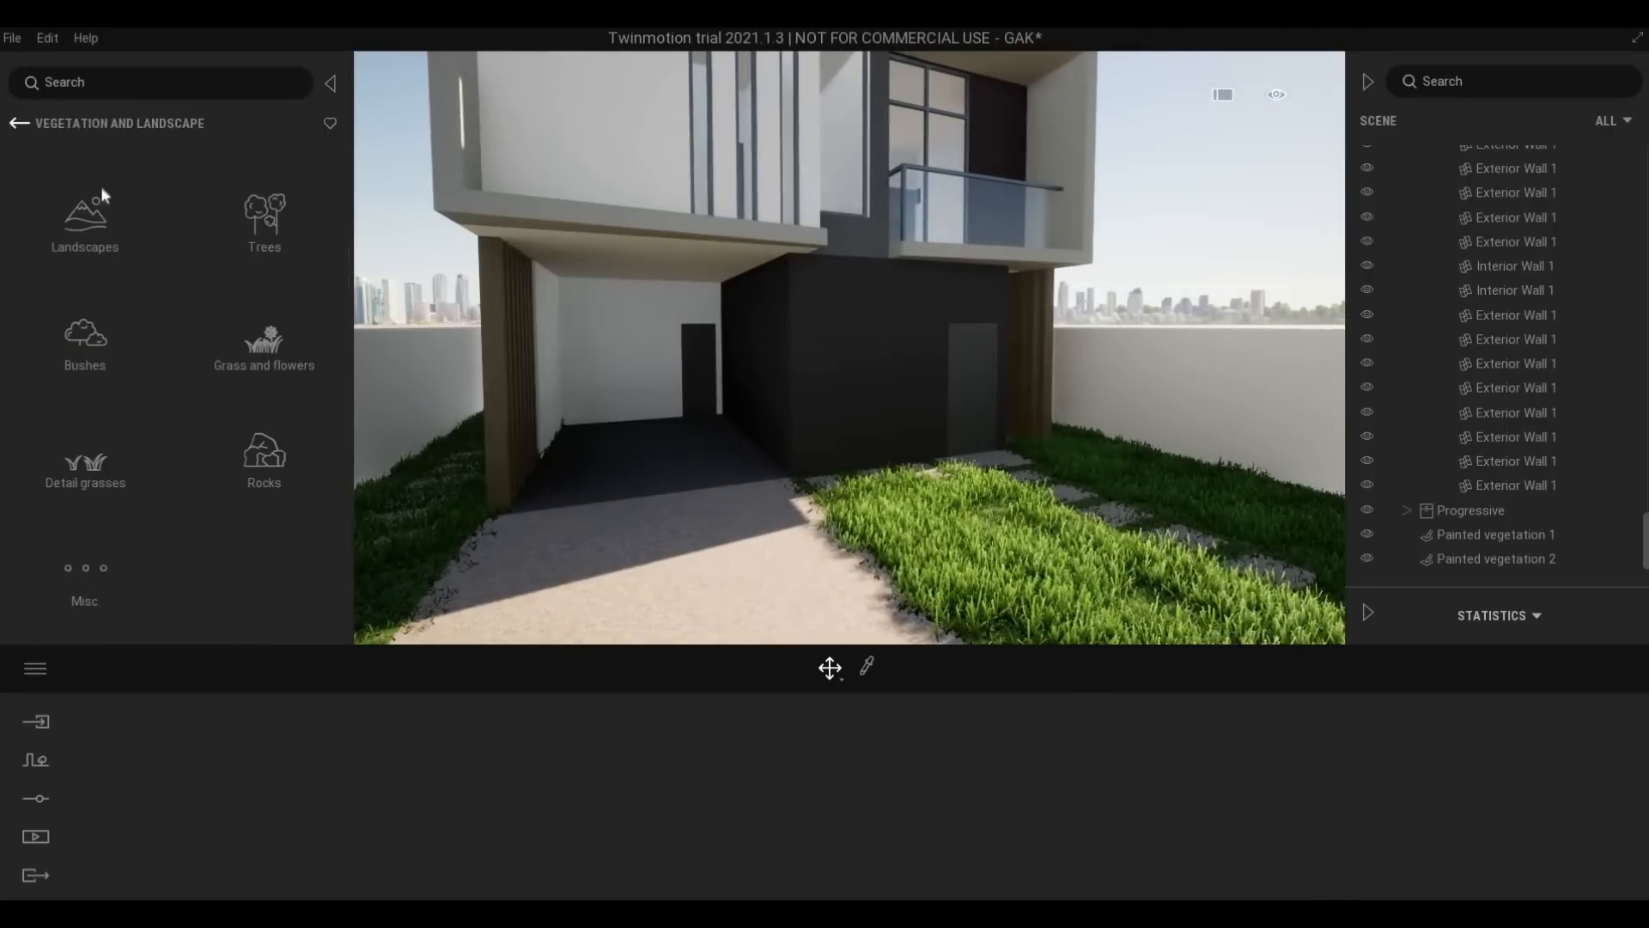
click(18, 123)
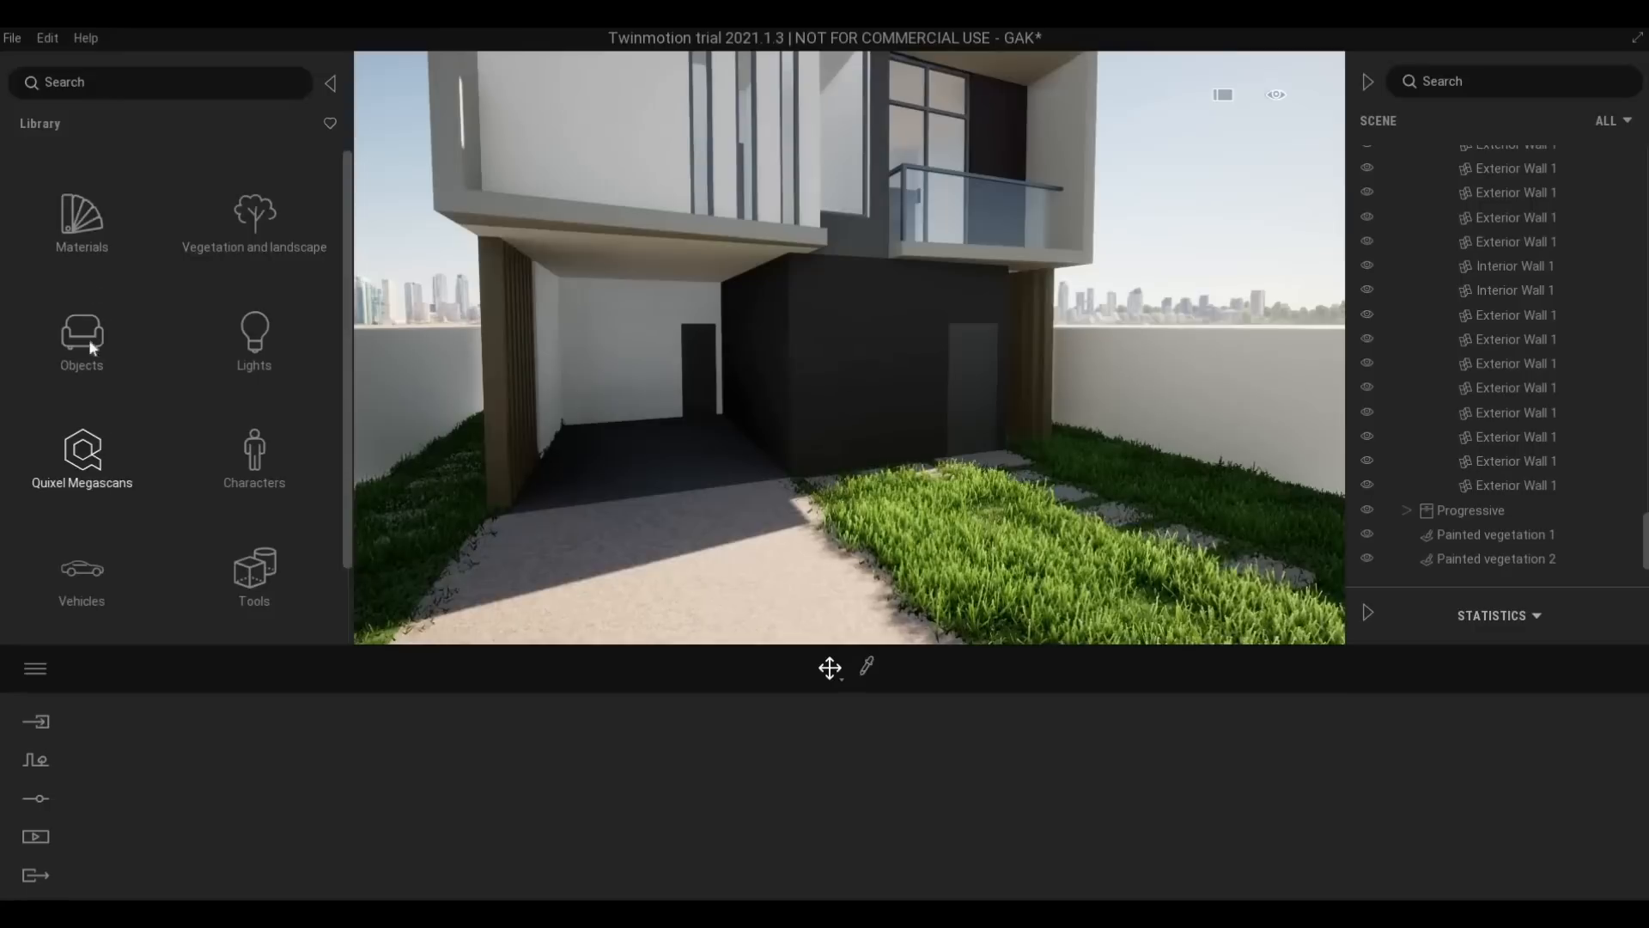
click(90, 339)
click(86, 246)
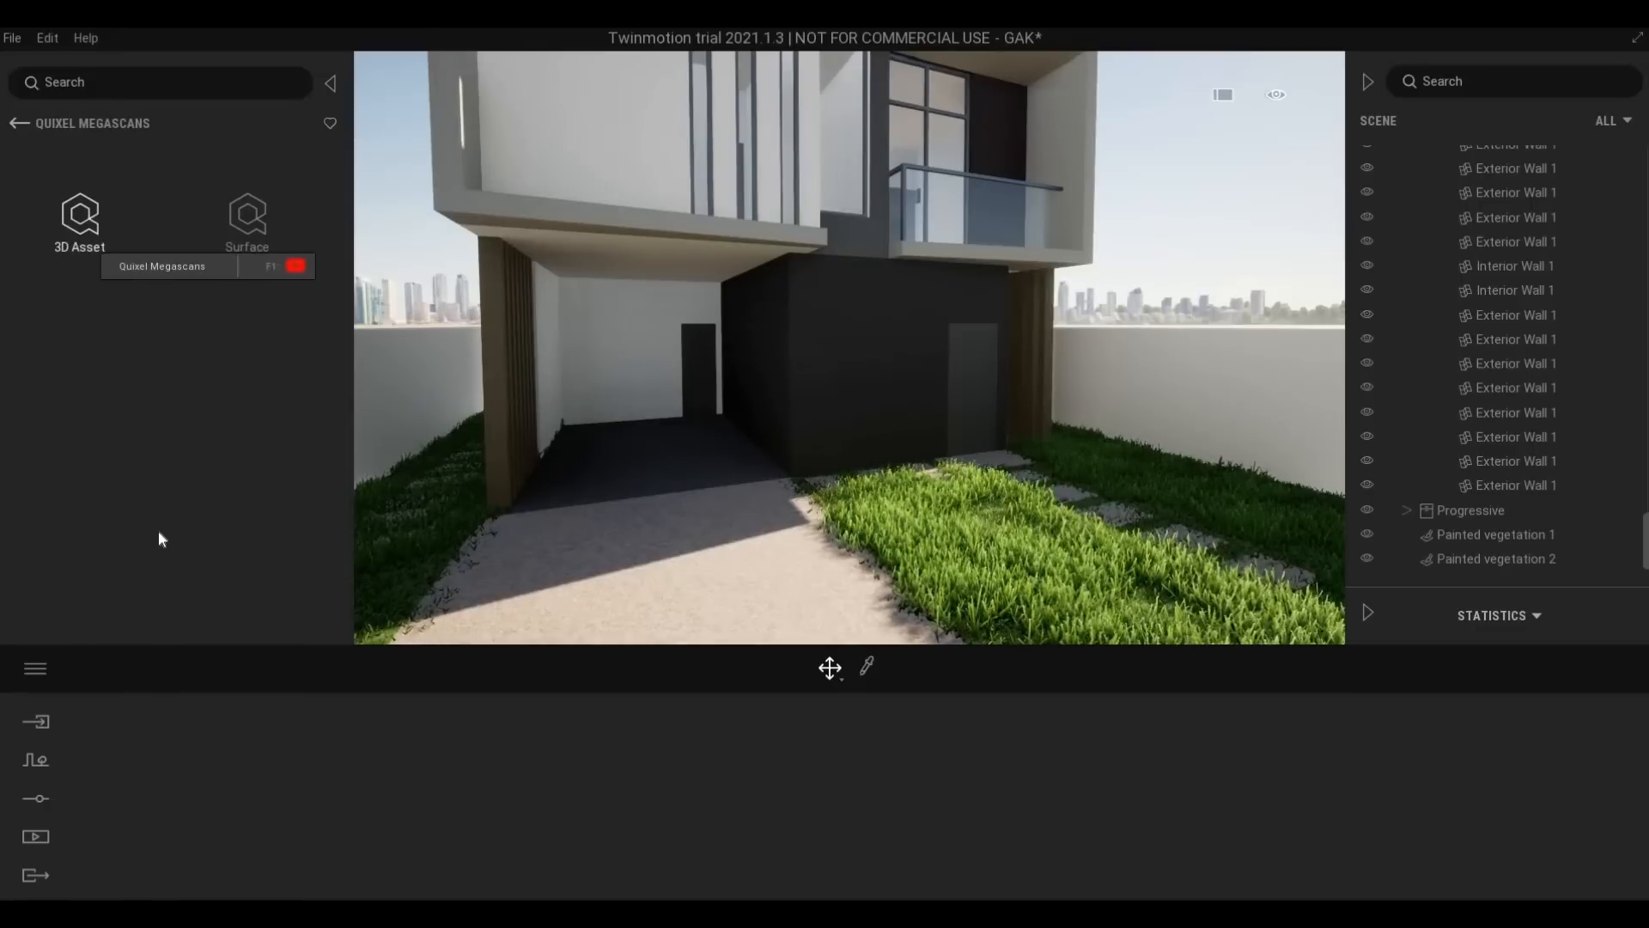
click(253, 578)
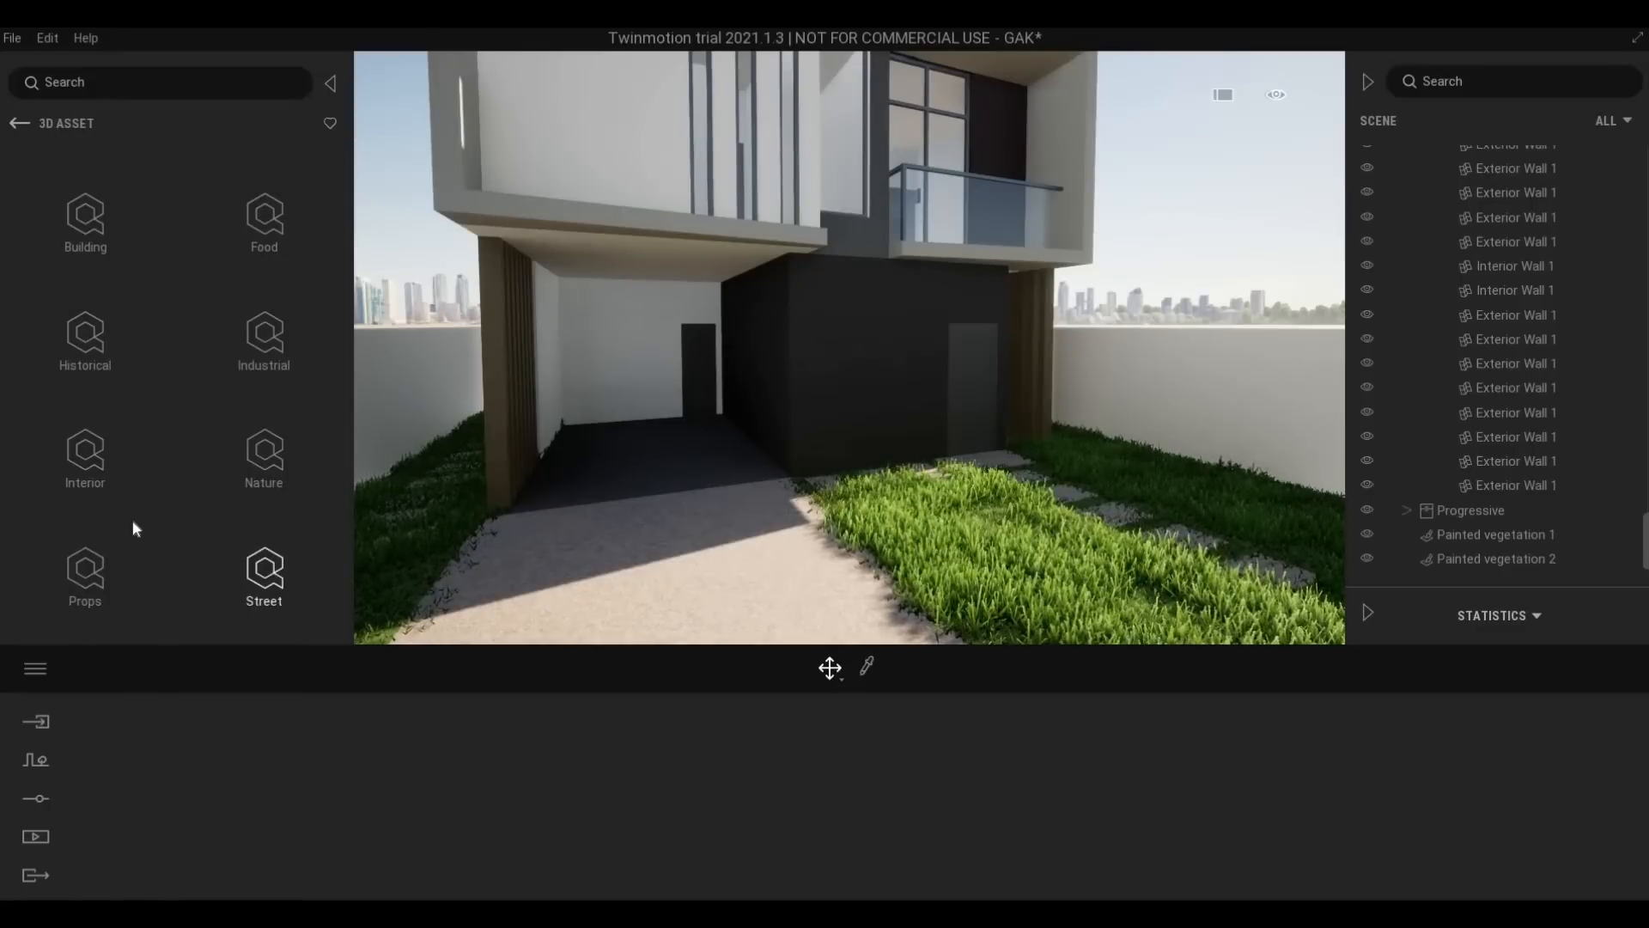
click(273, 469)
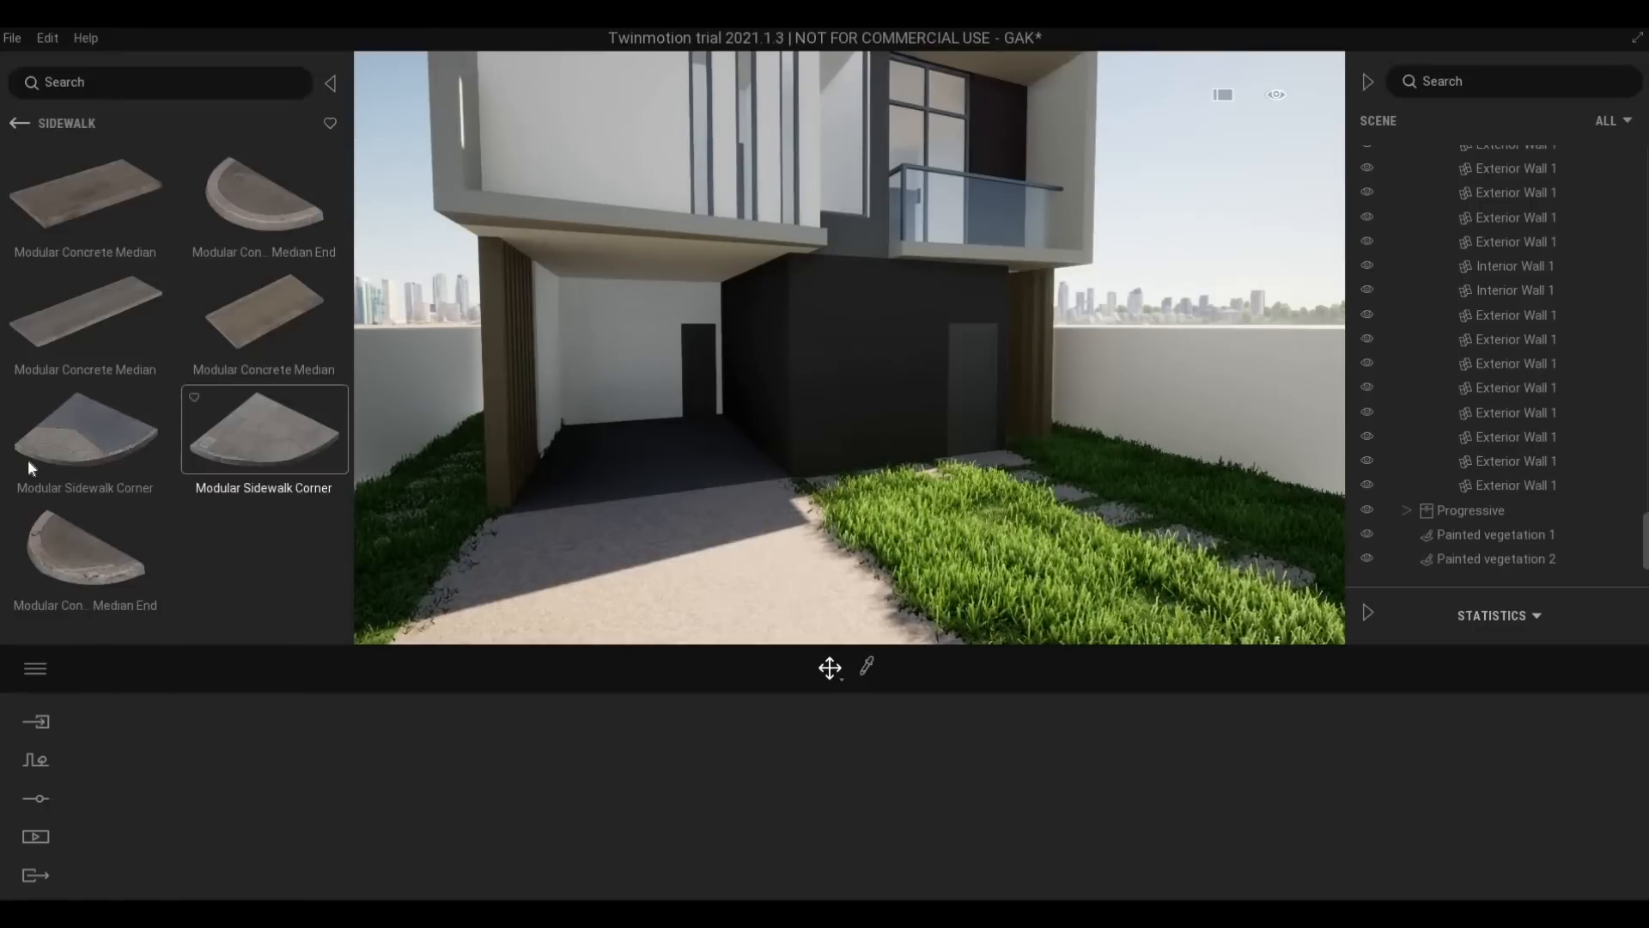
scroll(53, 498, down, 5)
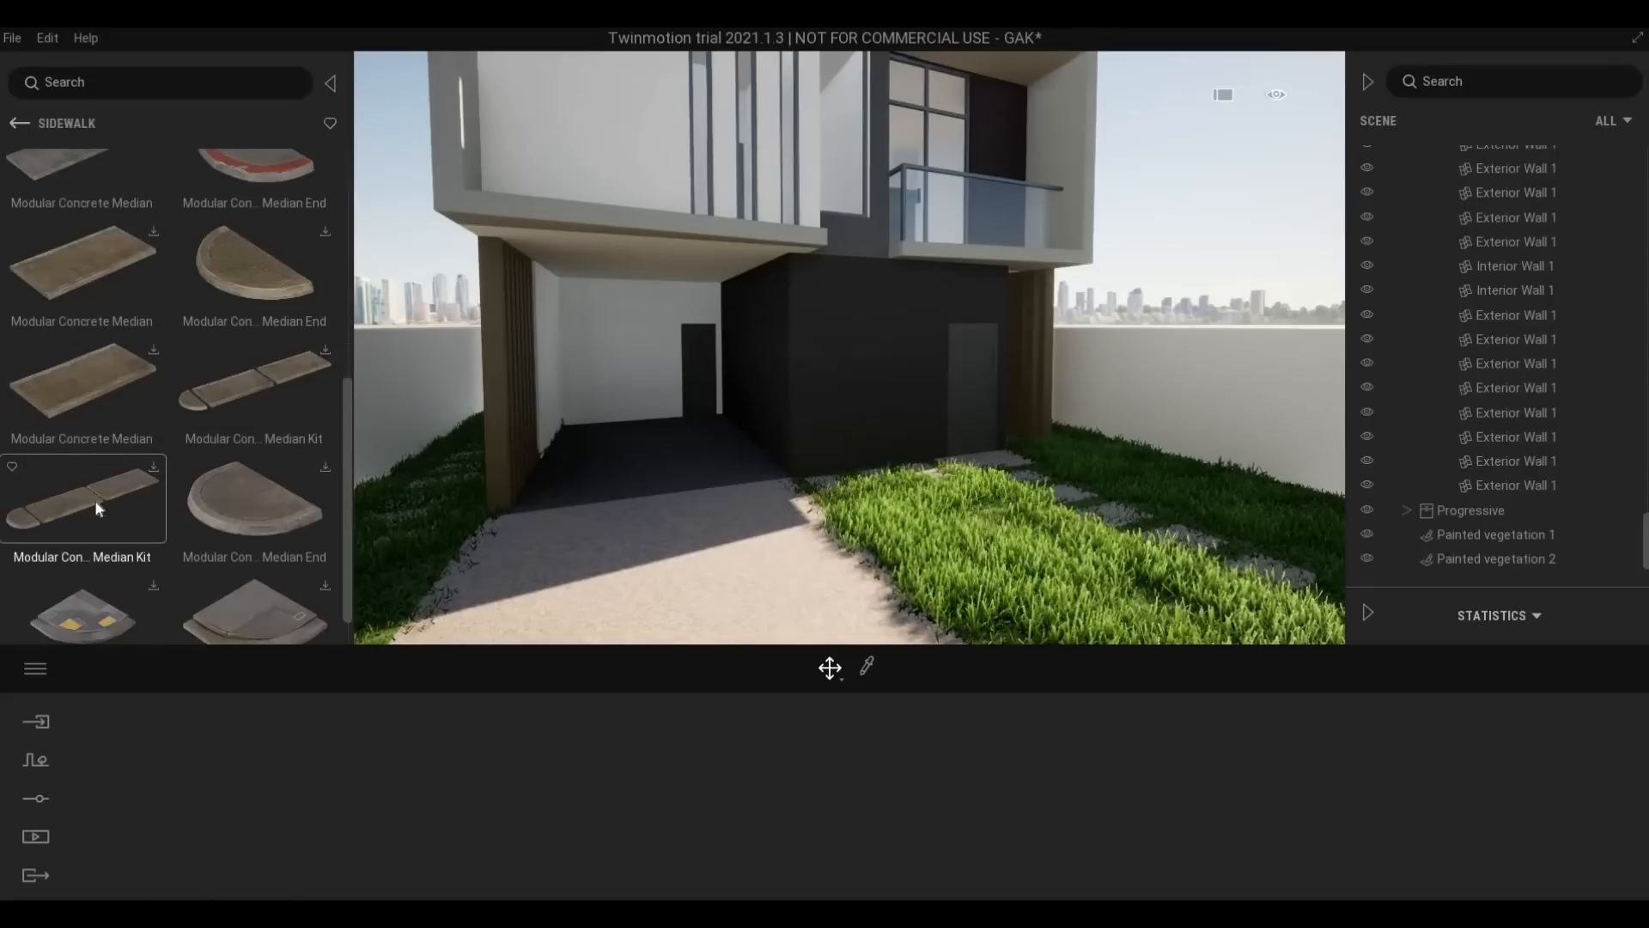
click(19, 123)
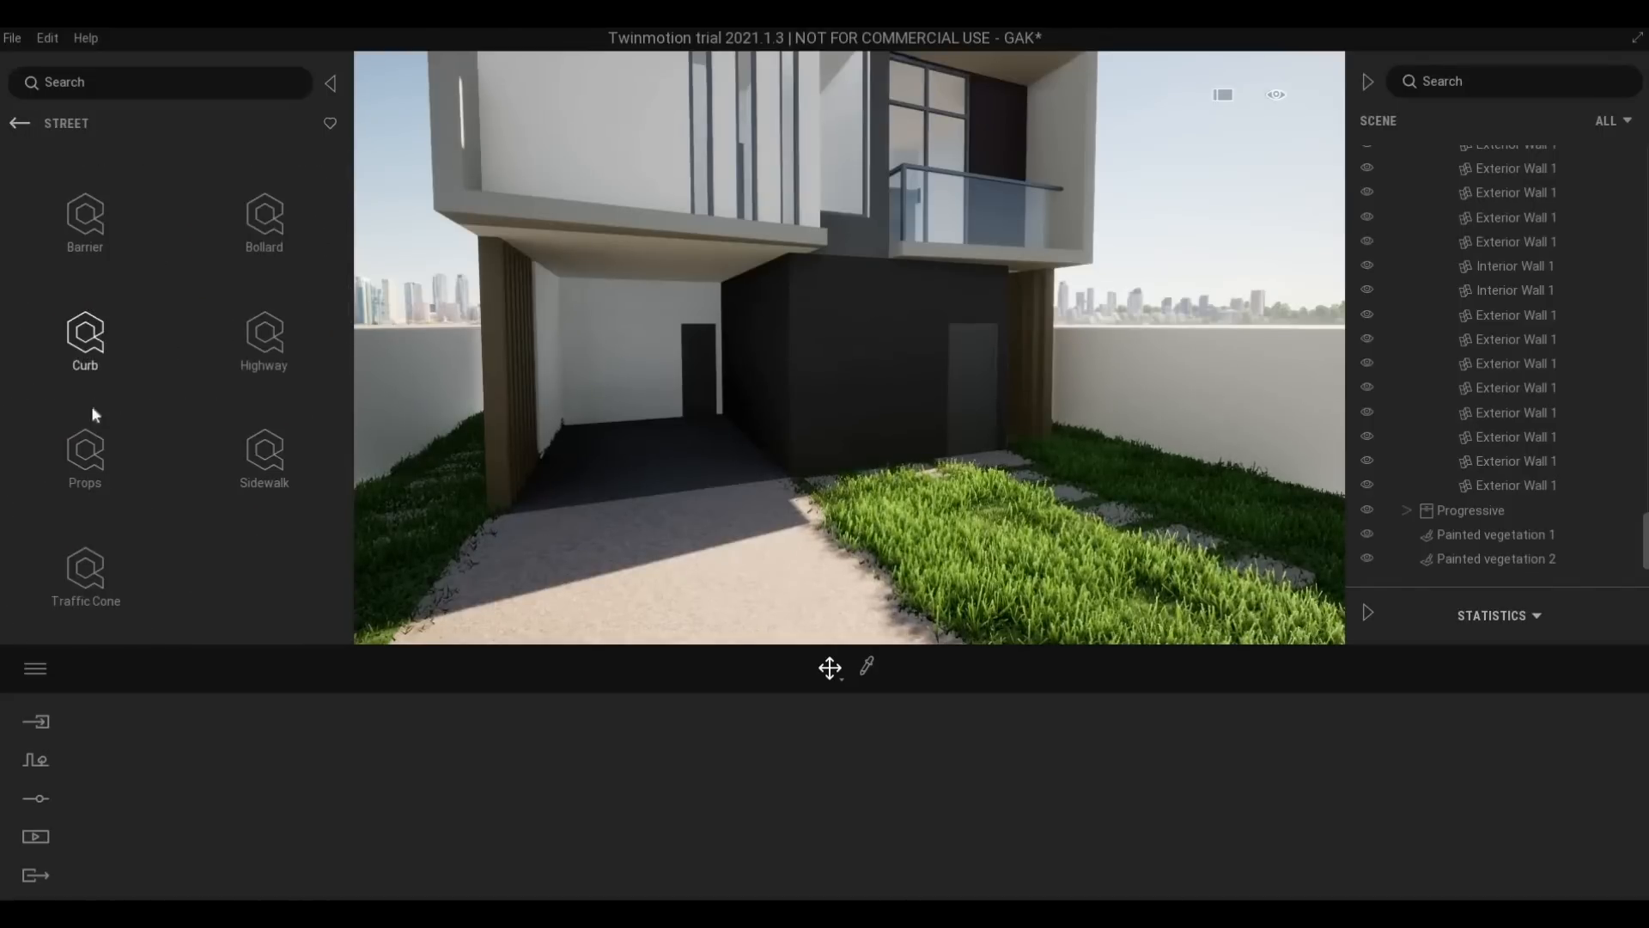
click(78, 348)
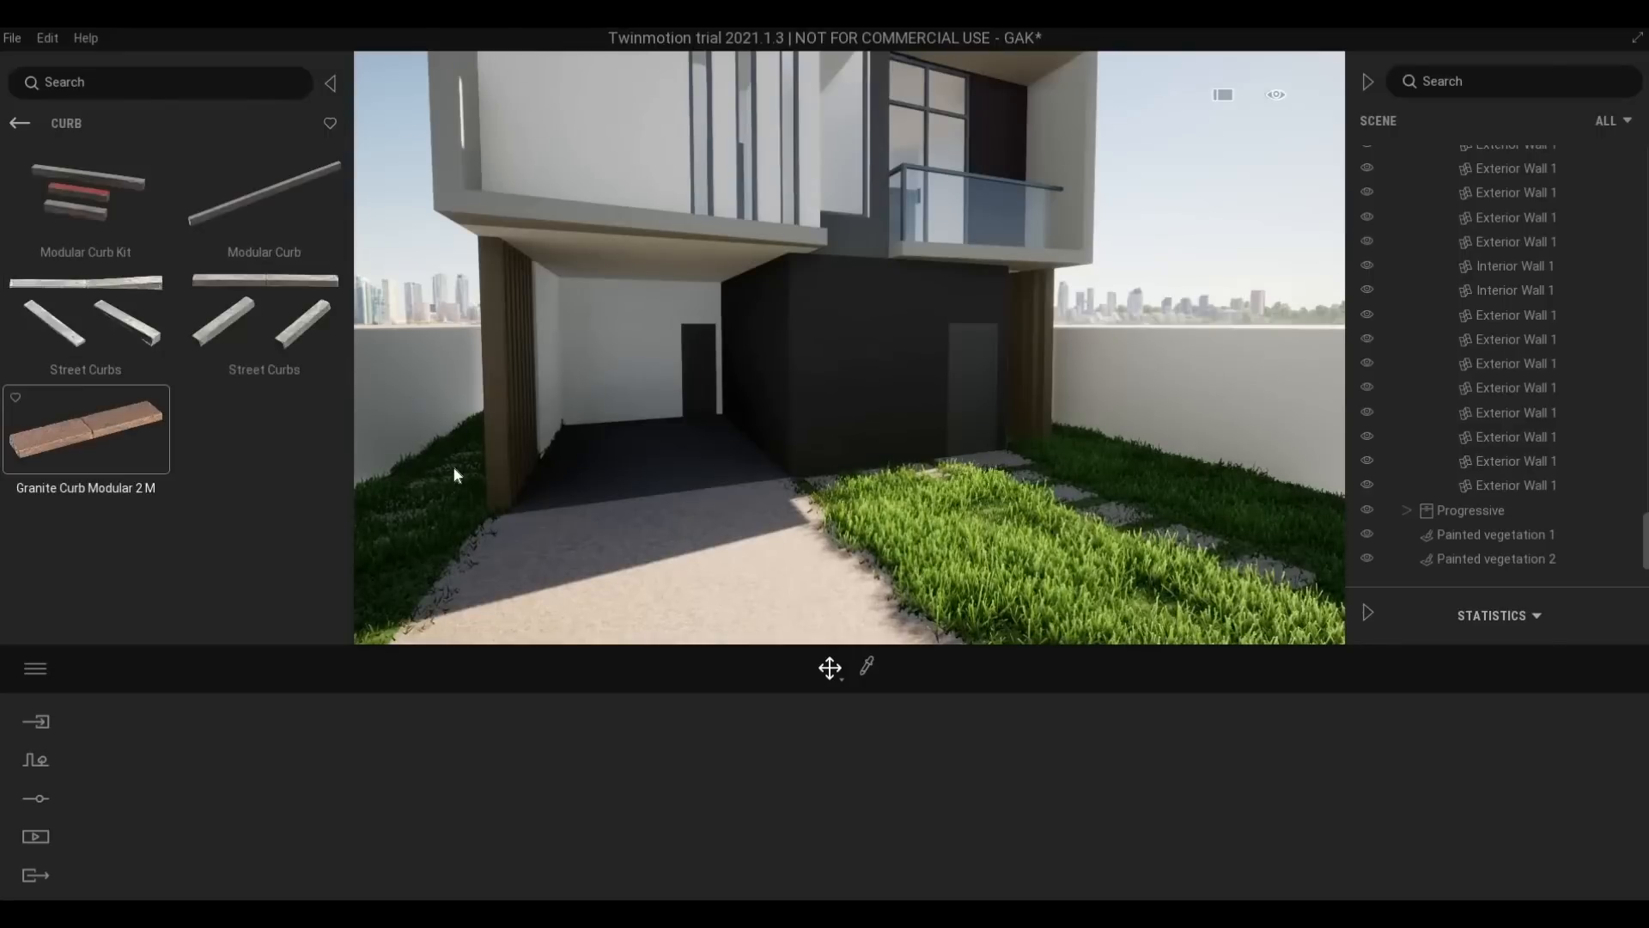
Place a Granite Curb Modular 2 M on the driveway near the wooden slat wall
right_drag(456, 479, 689, 448)
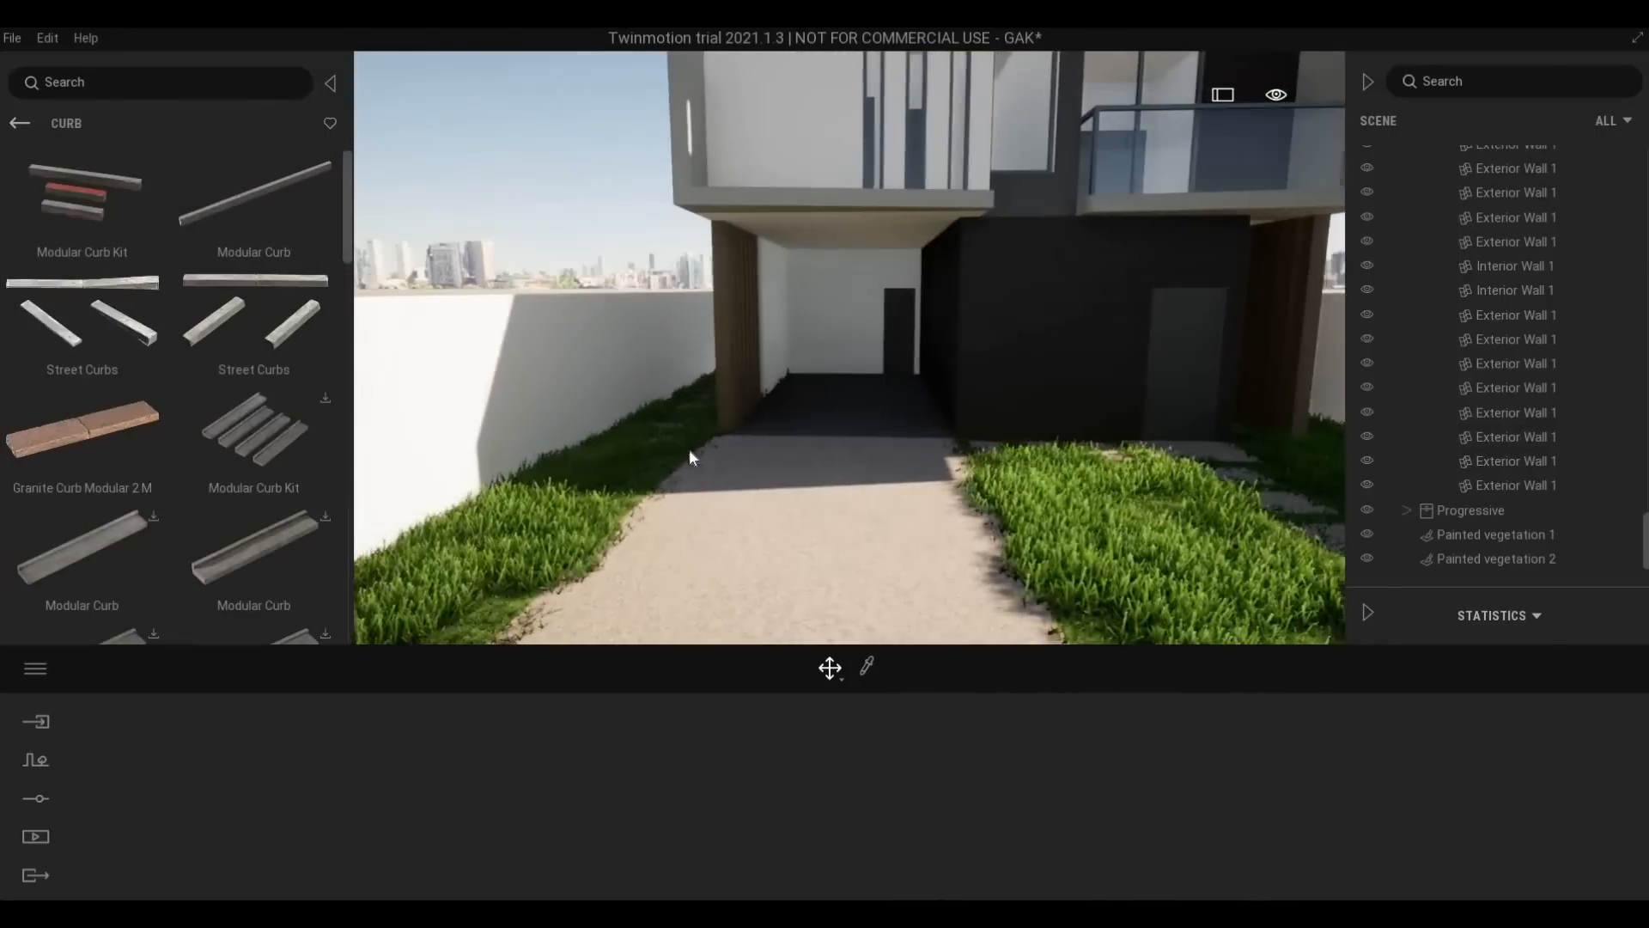
scroll(138, 410, down, 2)
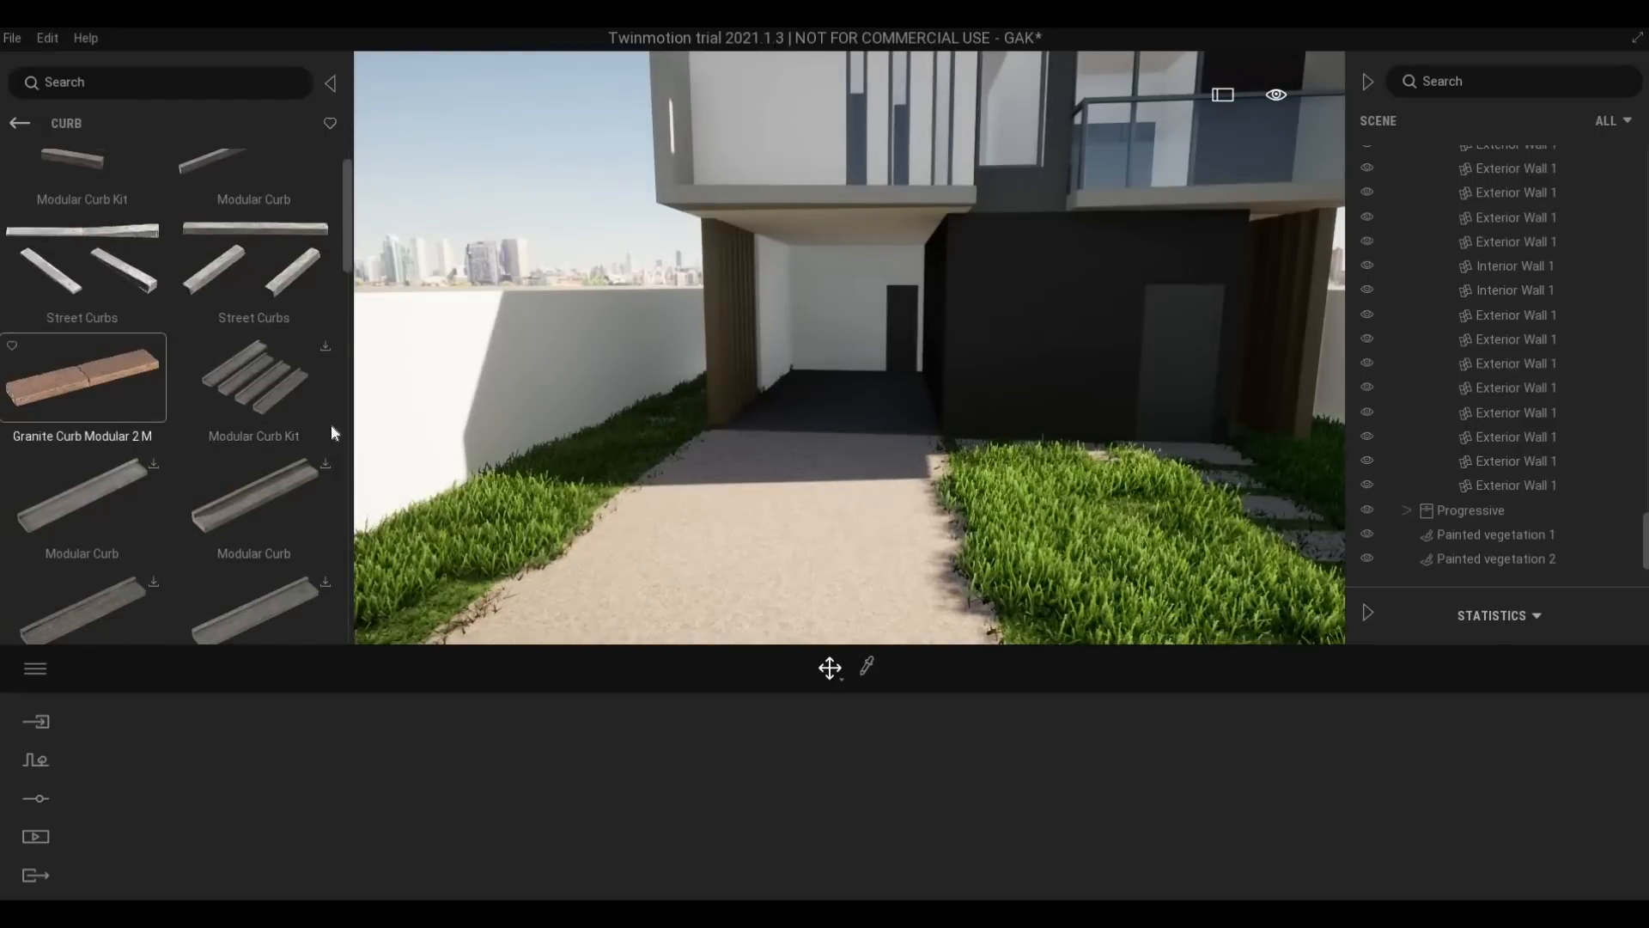
click(667, 467)
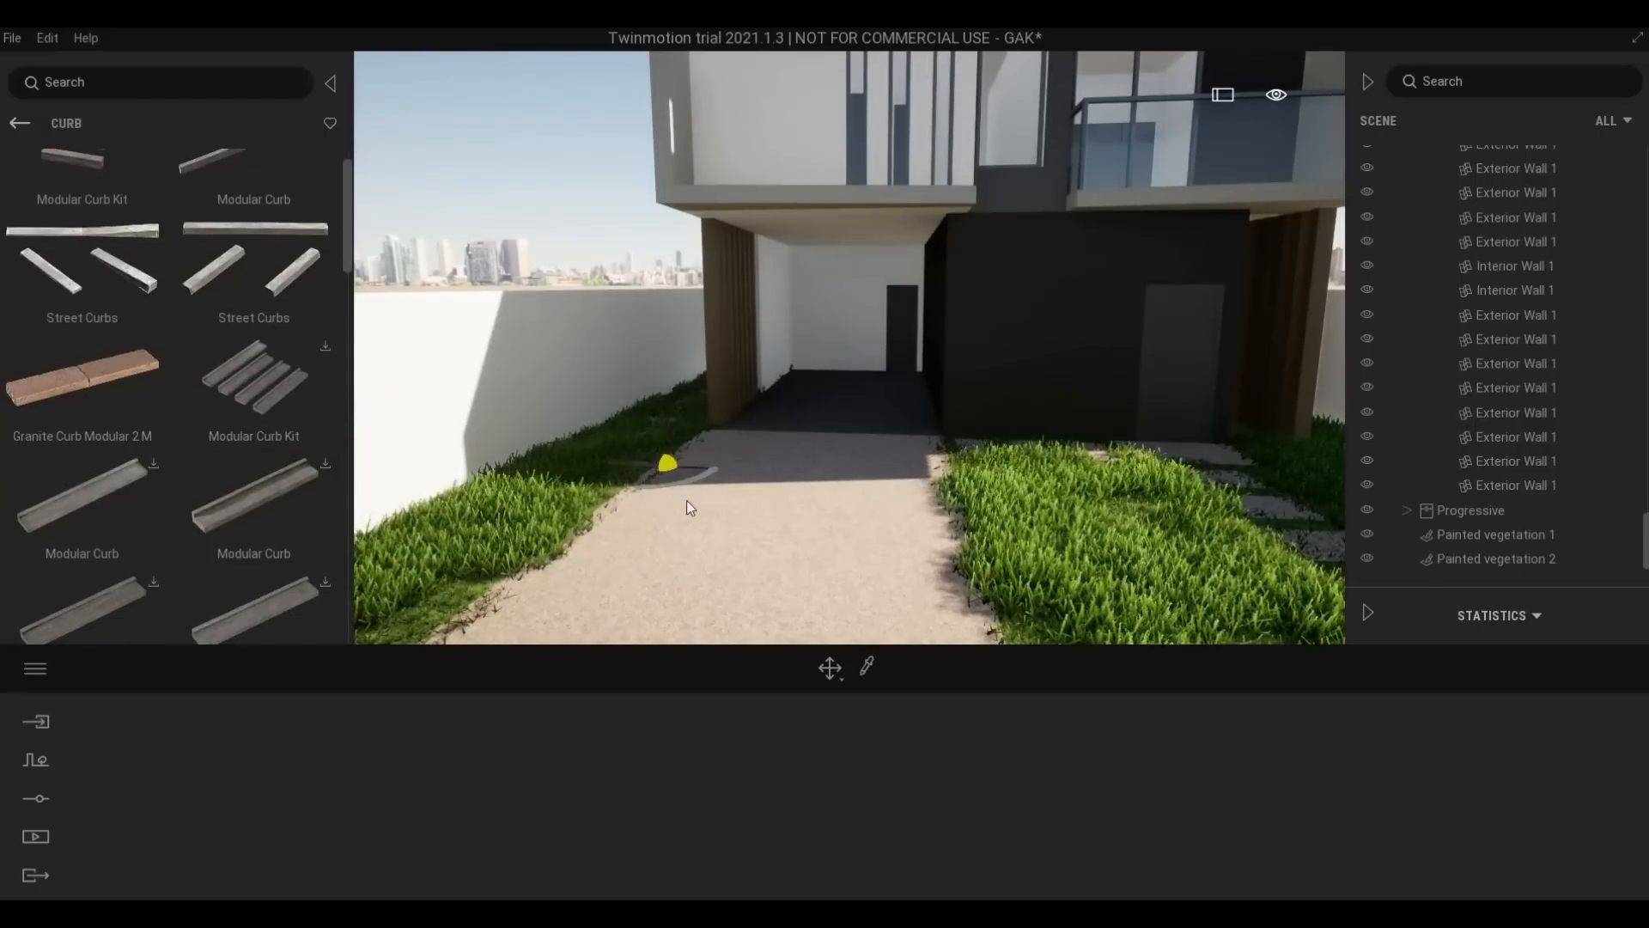
key(w)
key(e)
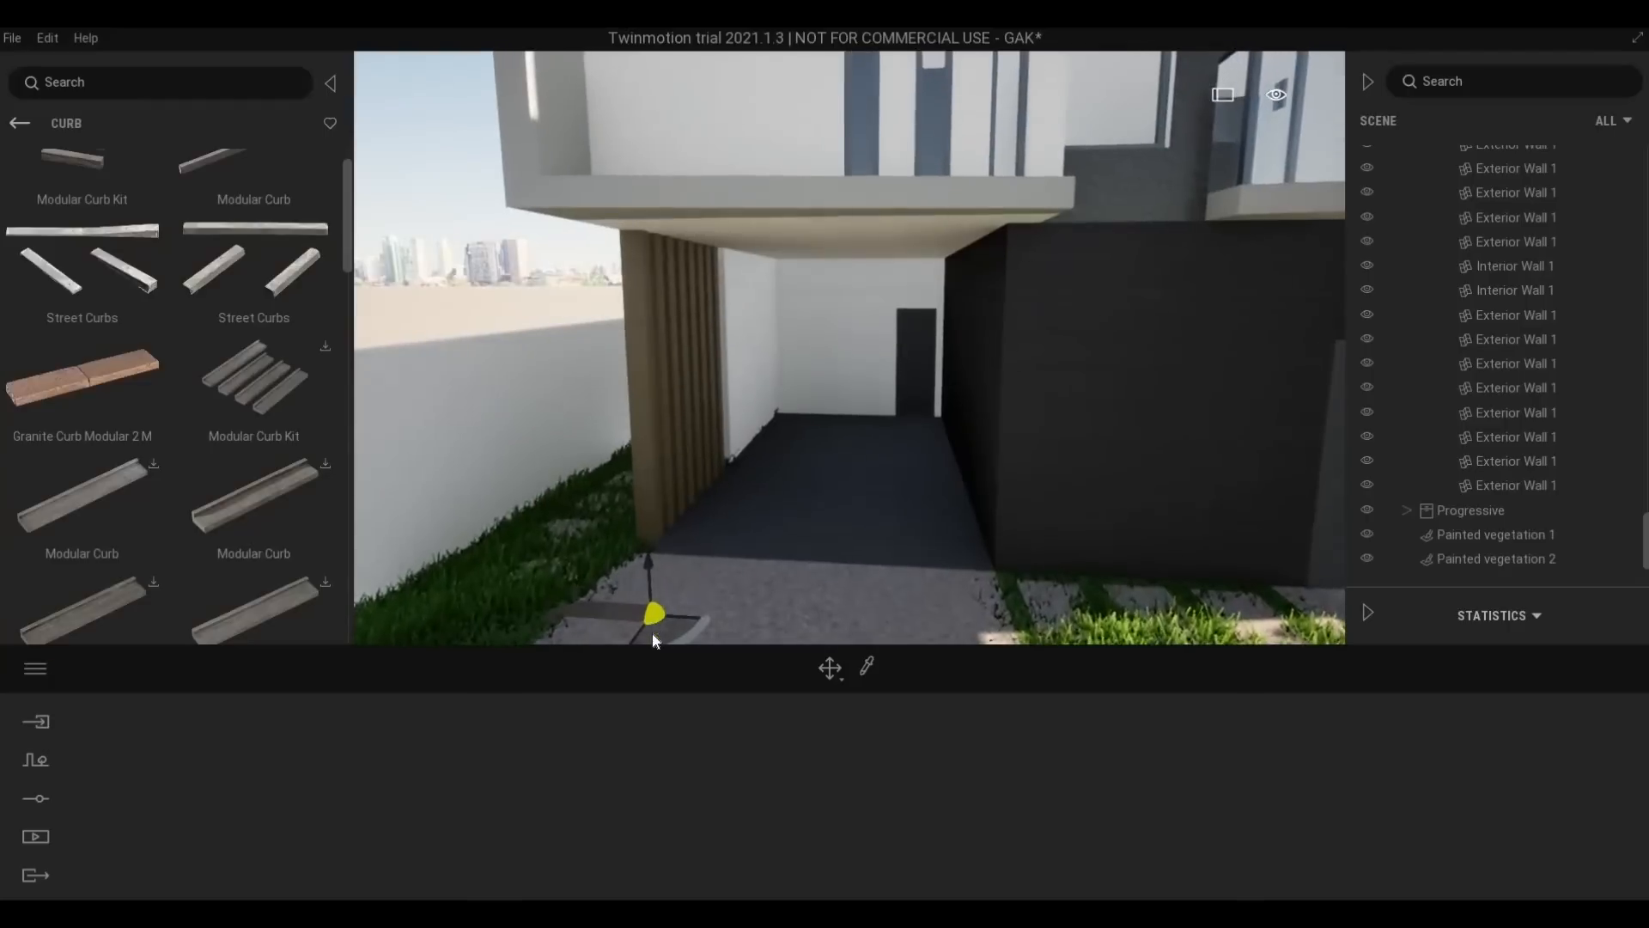
click(652, 634)
key(s)
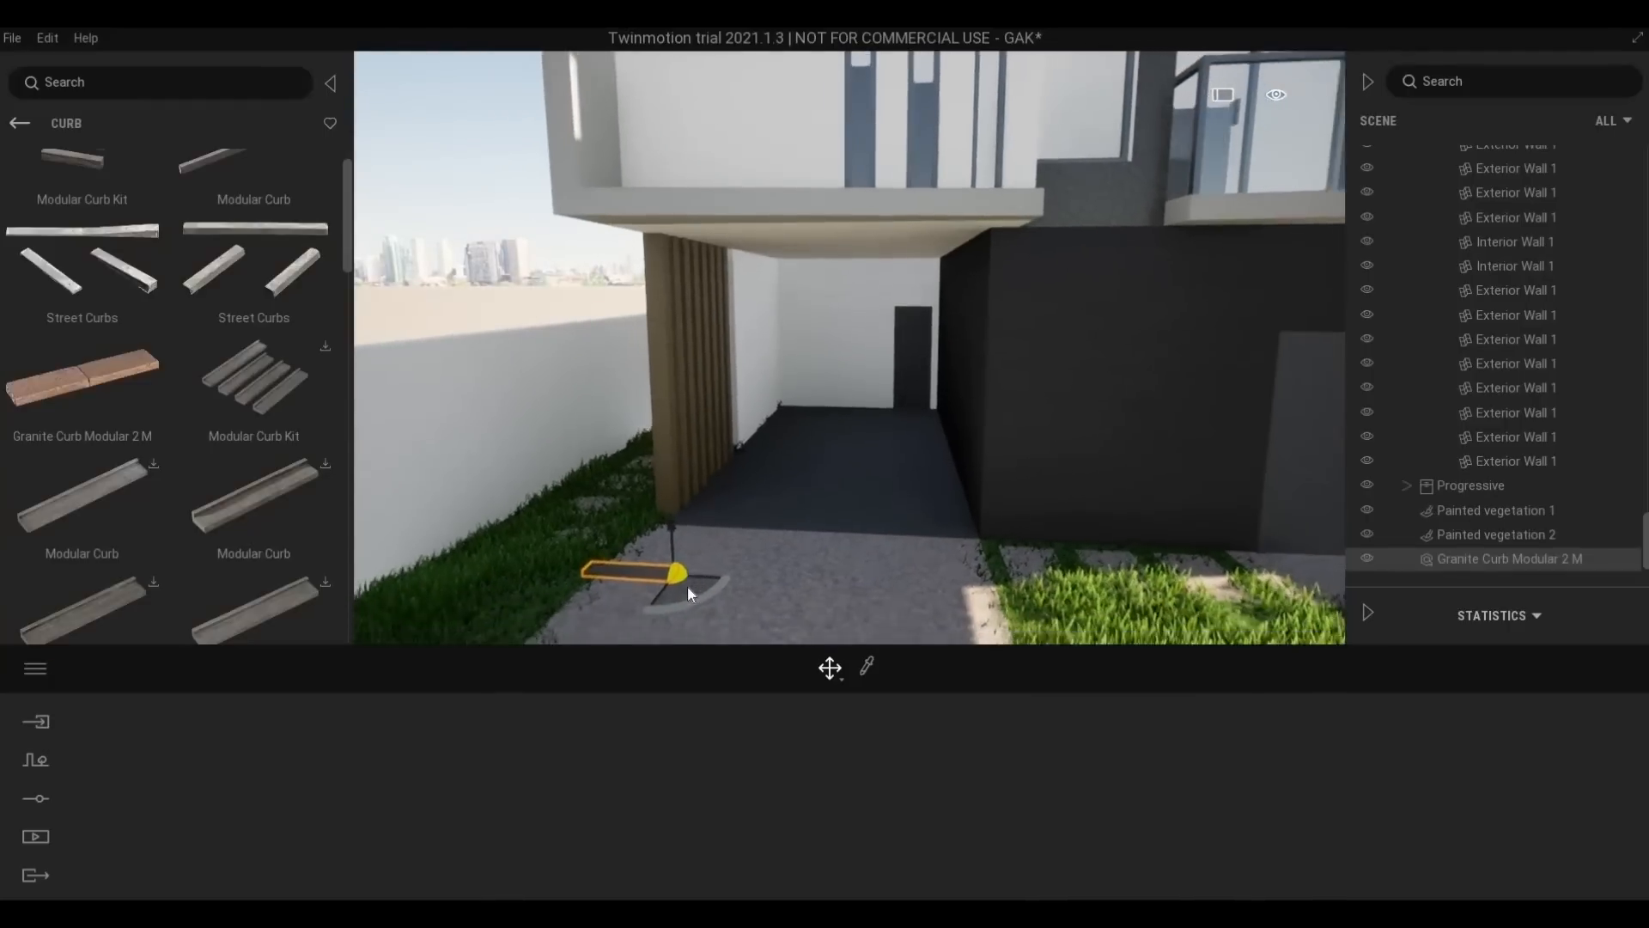
Rotate the granite curb parallel to the driveway and move it to the grass edge beside the slat wall
drag(687, 585, 785, 508)
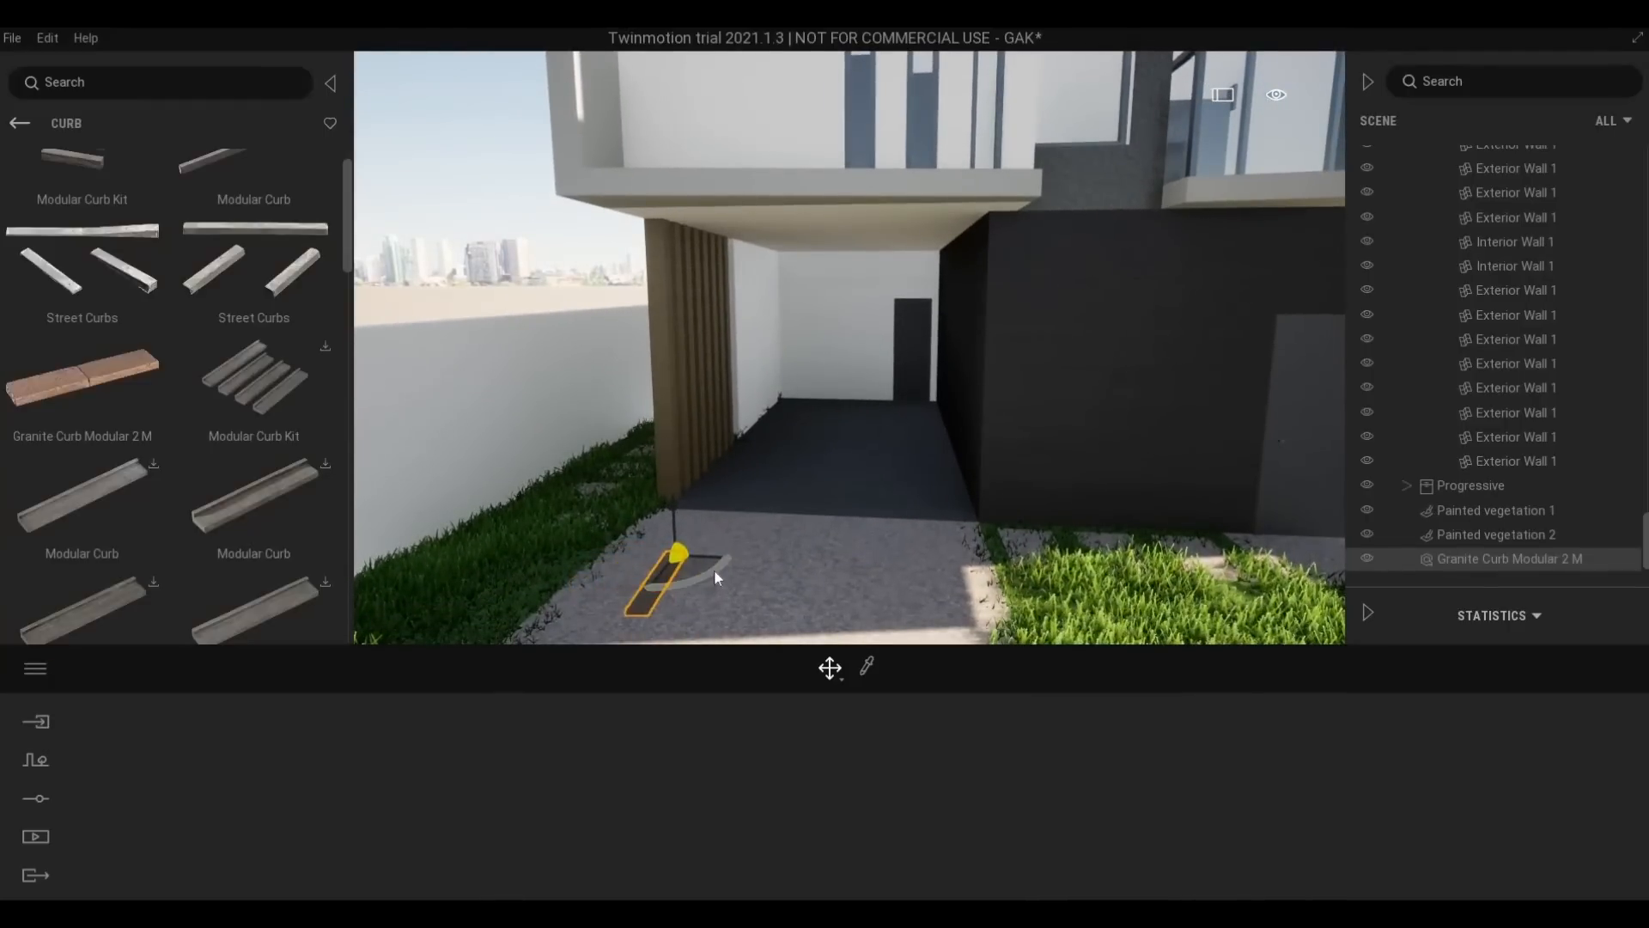
drag(713, 571, 653, 515)
click(684, 575)
key(w)
key(a)
key(q)
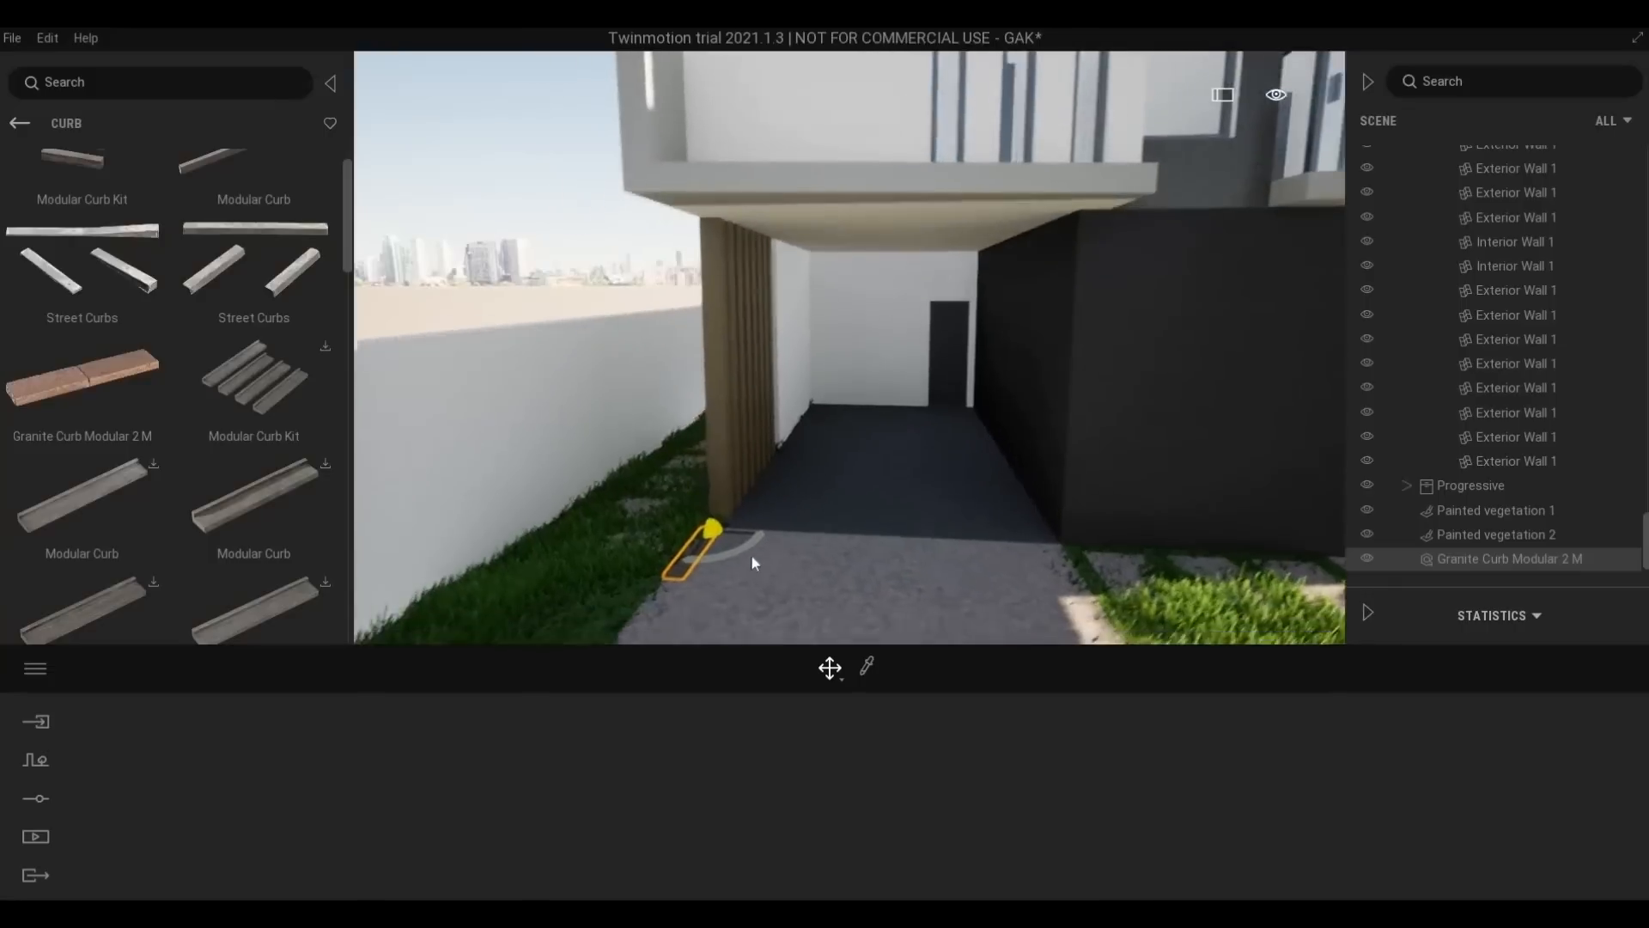
Fine-tune the granite curb's position on the border between the grass and the driveway paving
key(w)
right_drag(765, 564, 866, 569)
key(d)
key(w)
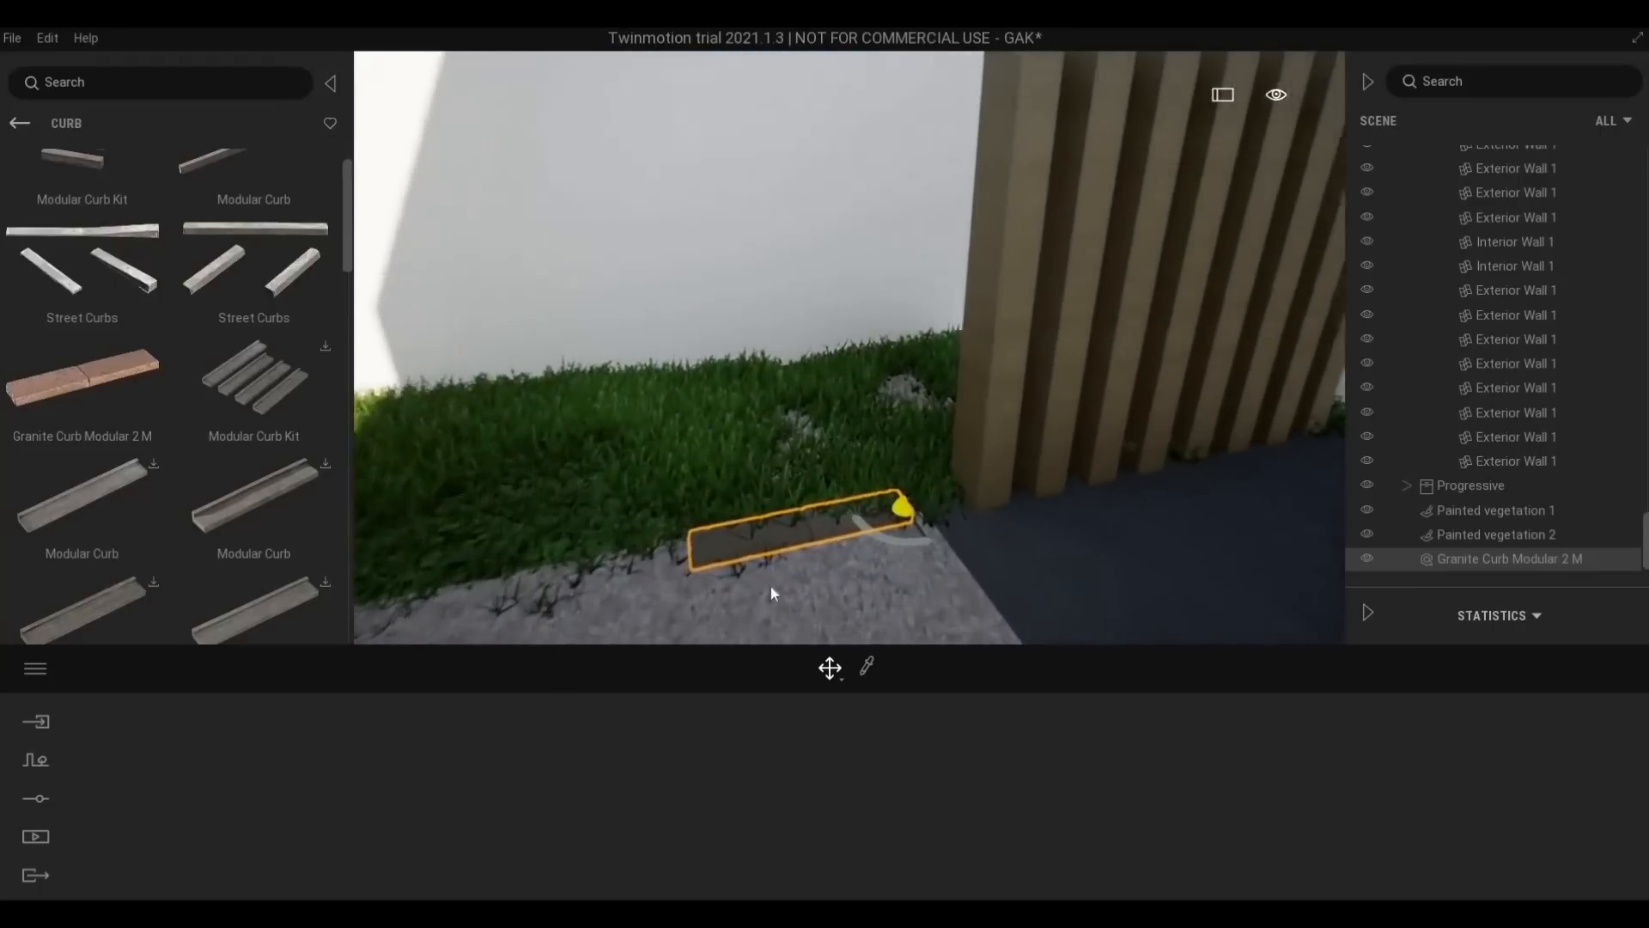
key(d)
click(780, 568)
drag(780, 567, 798, 563)
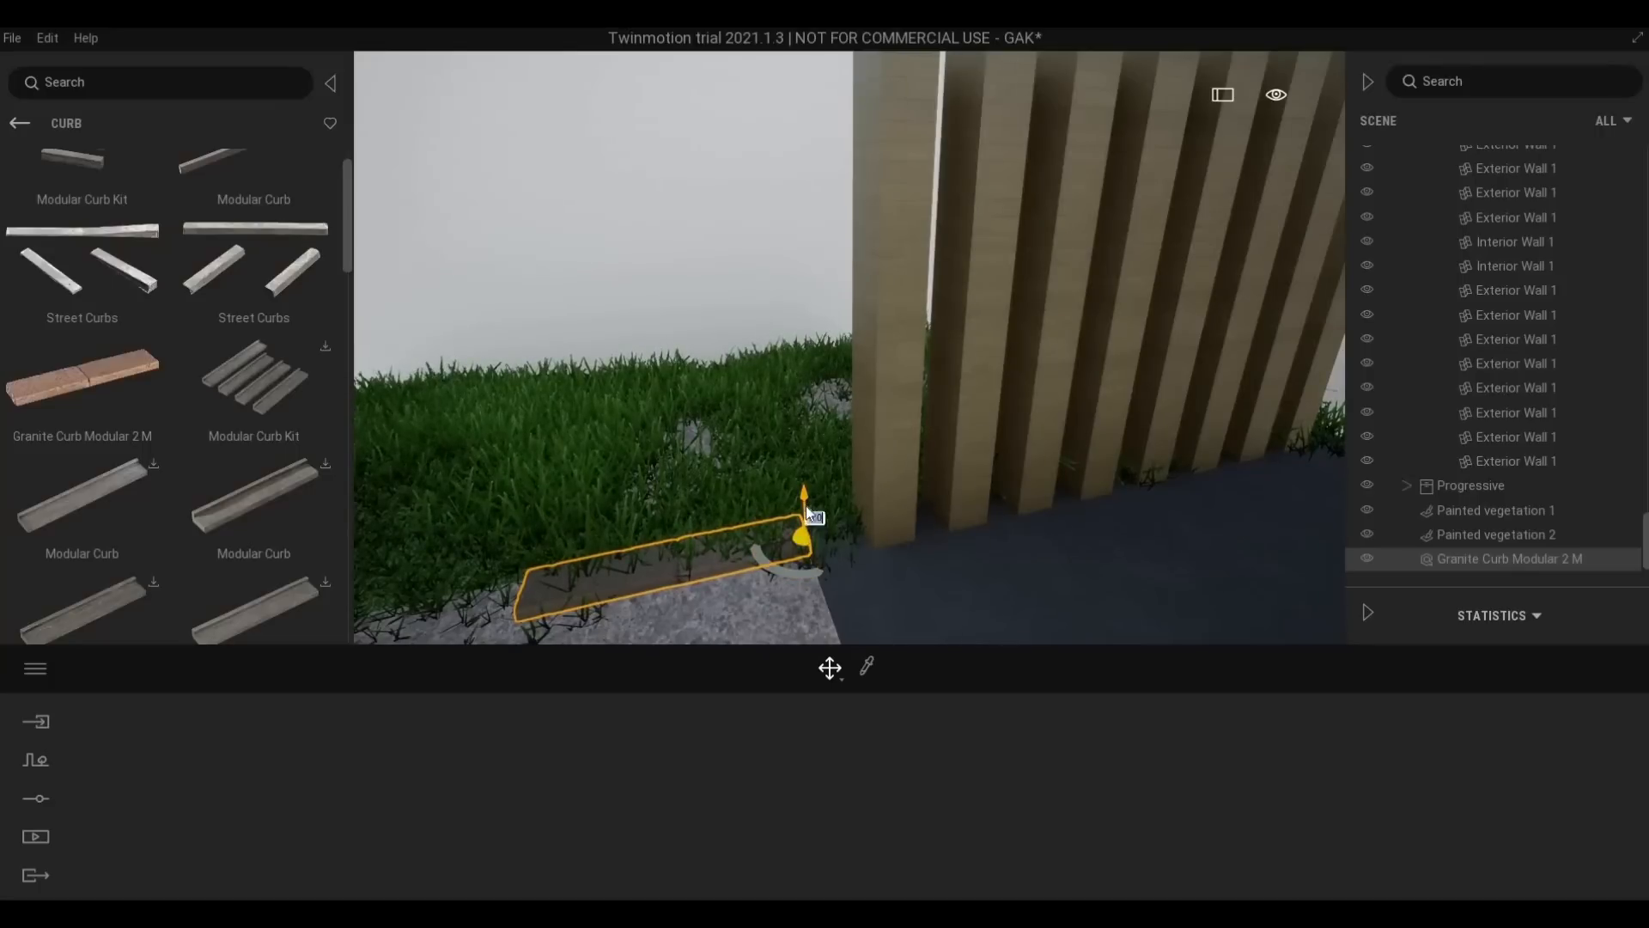
Scale the granite curb vertically by a factor of about 2.18 to make it taller
drag(806, 503, 806, 503)
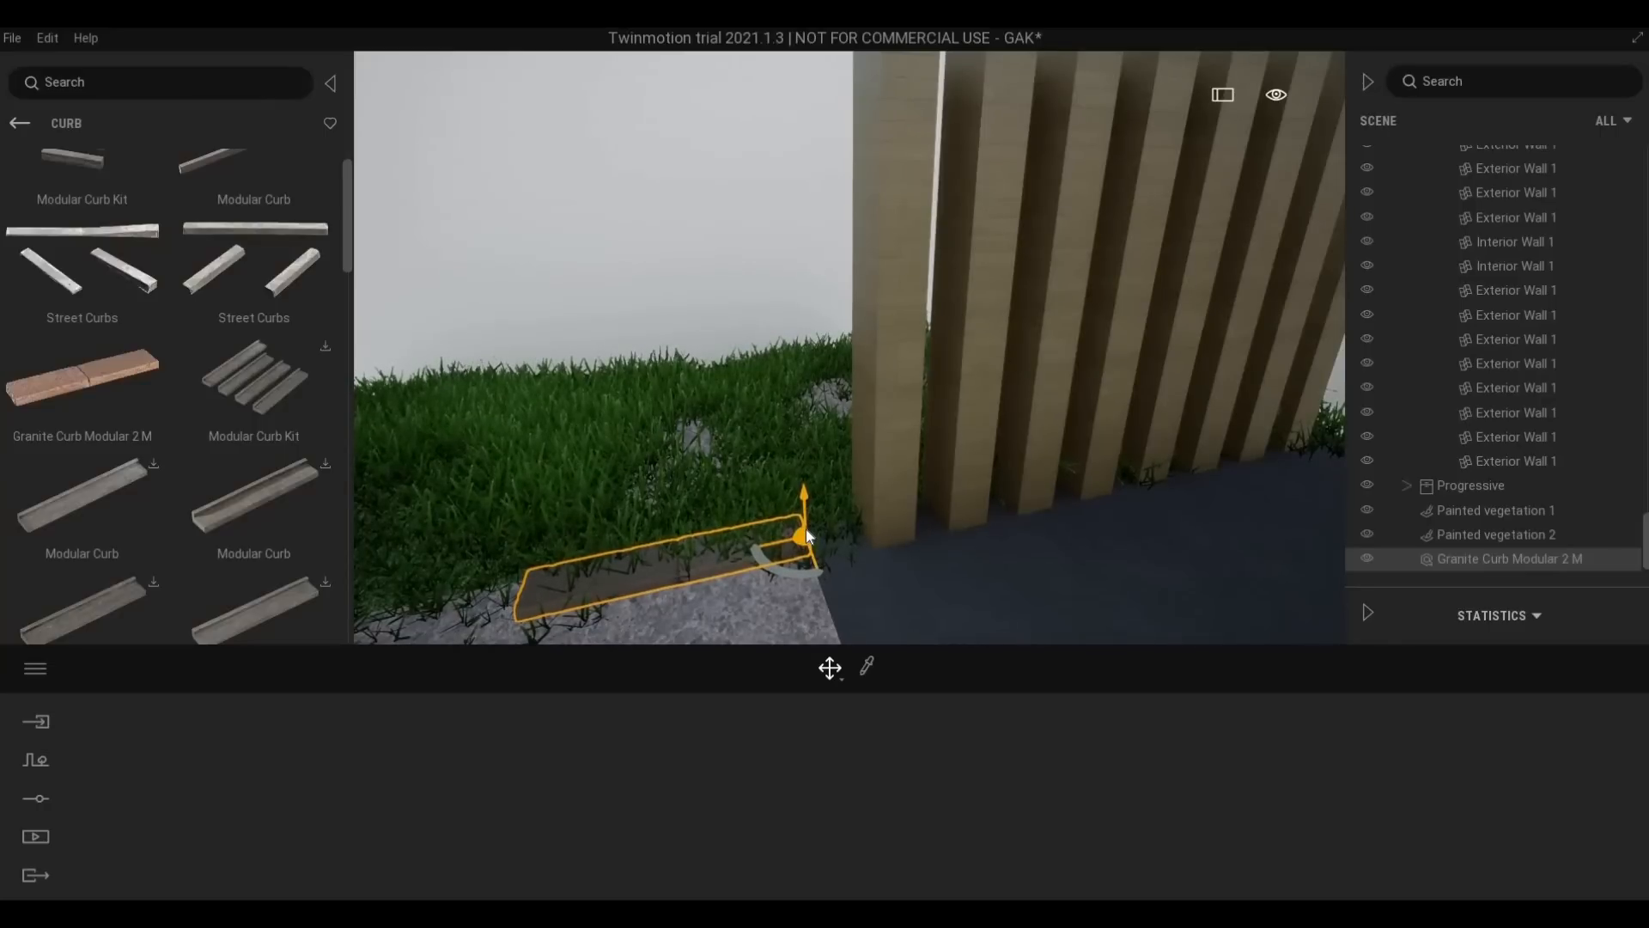
key(space)
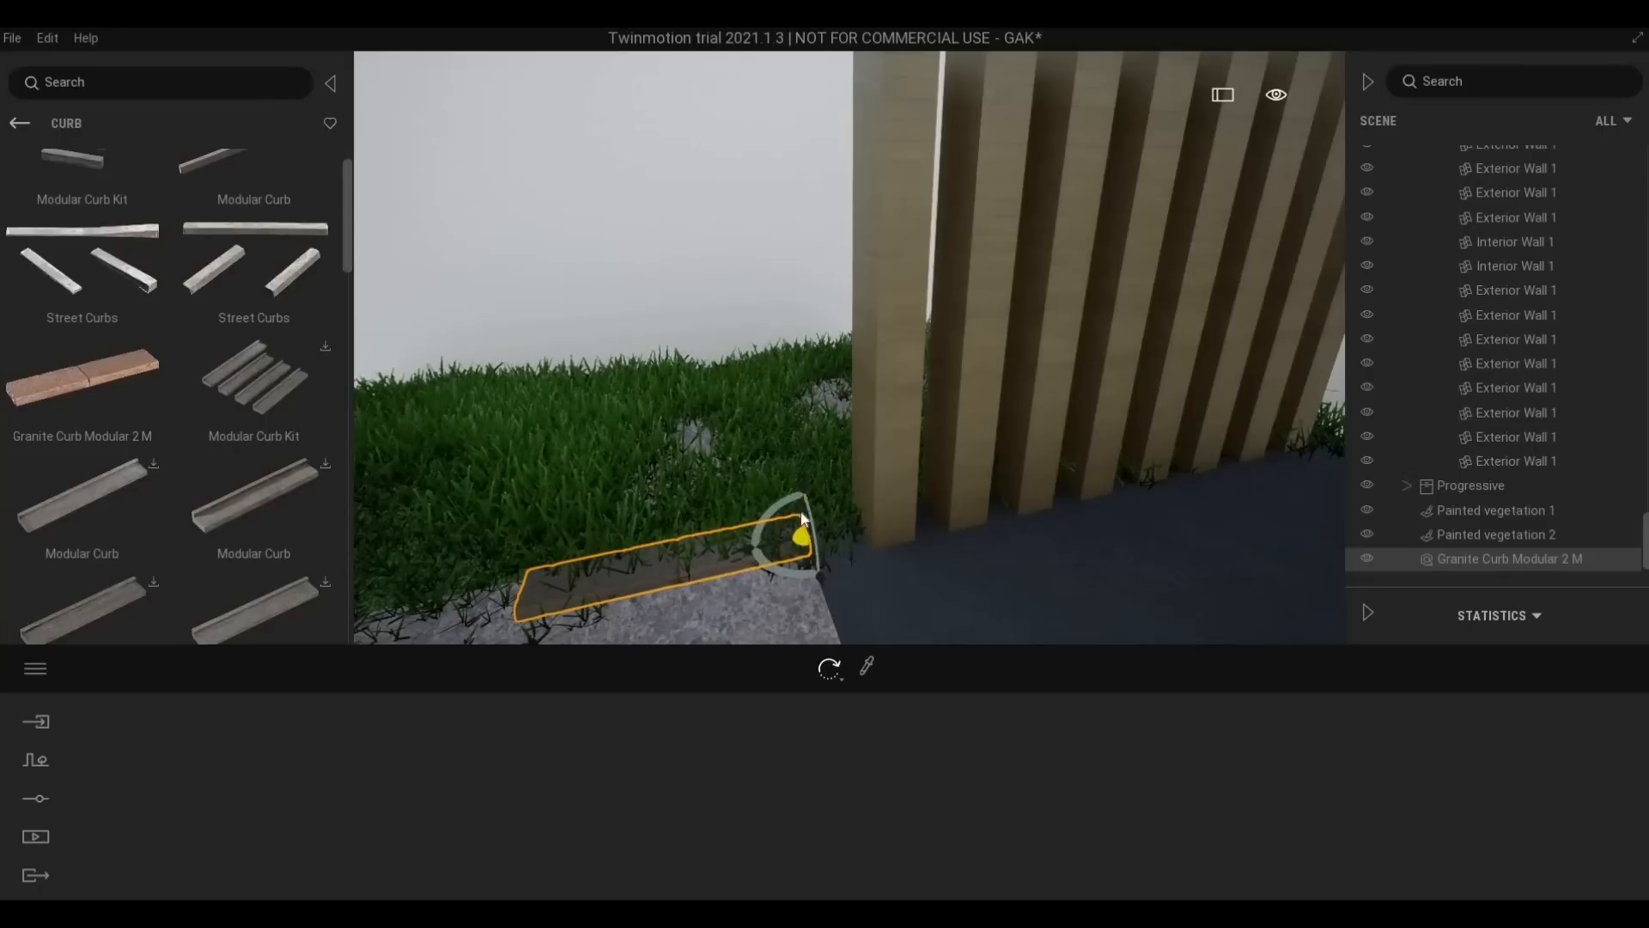
key(space)
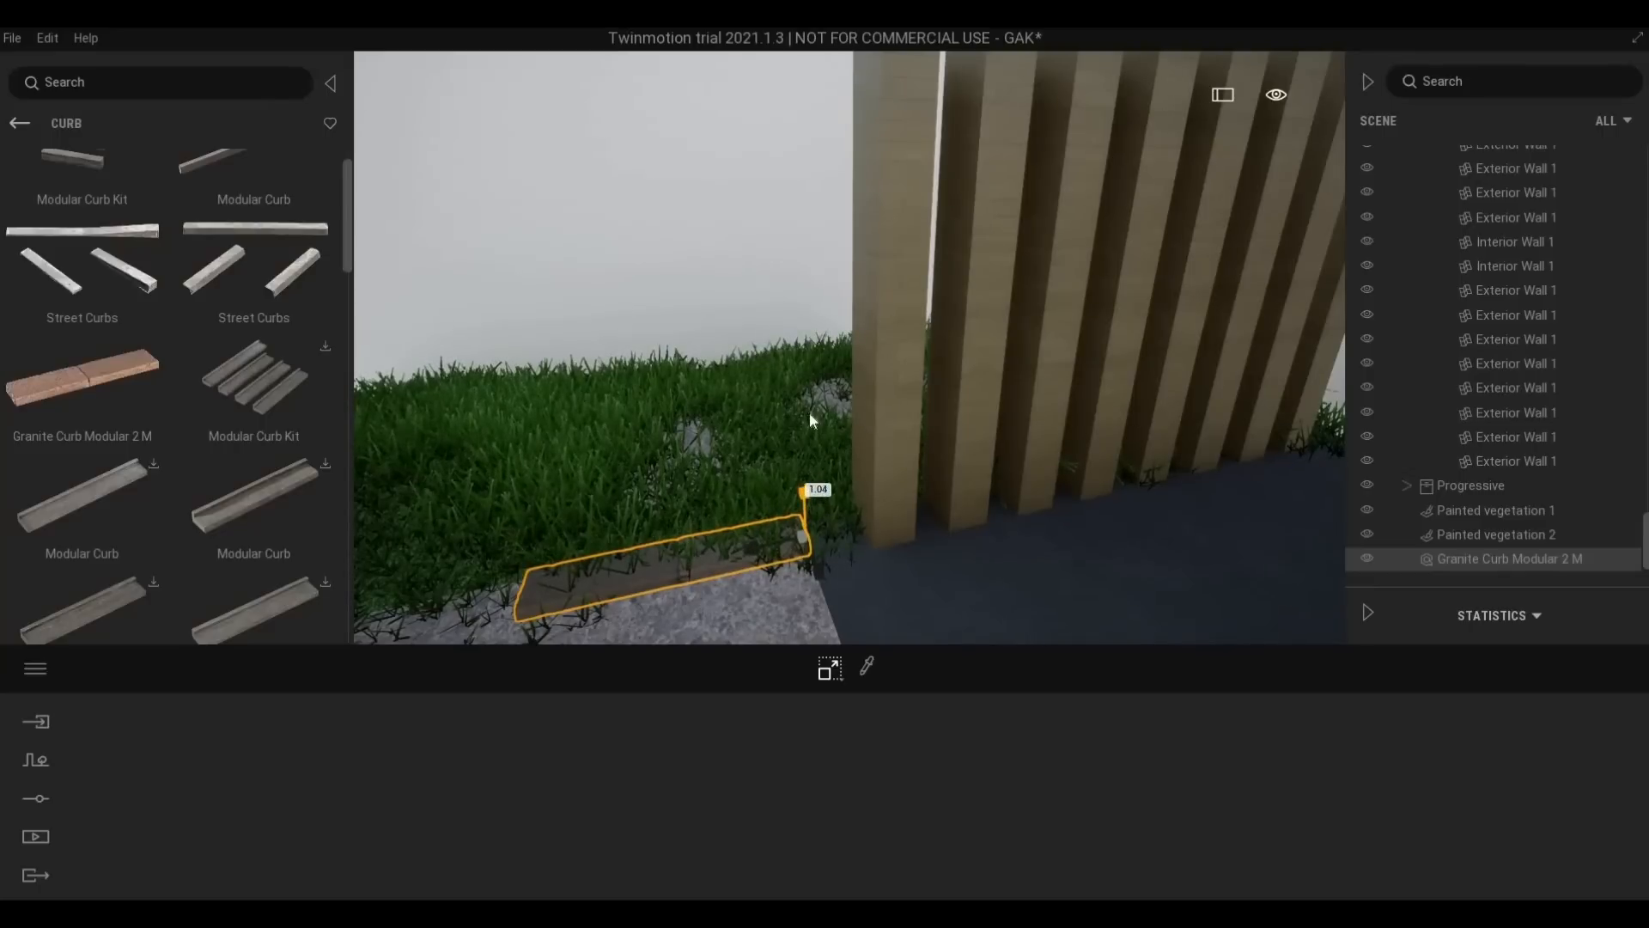
drag(810, 419, 809, 373)
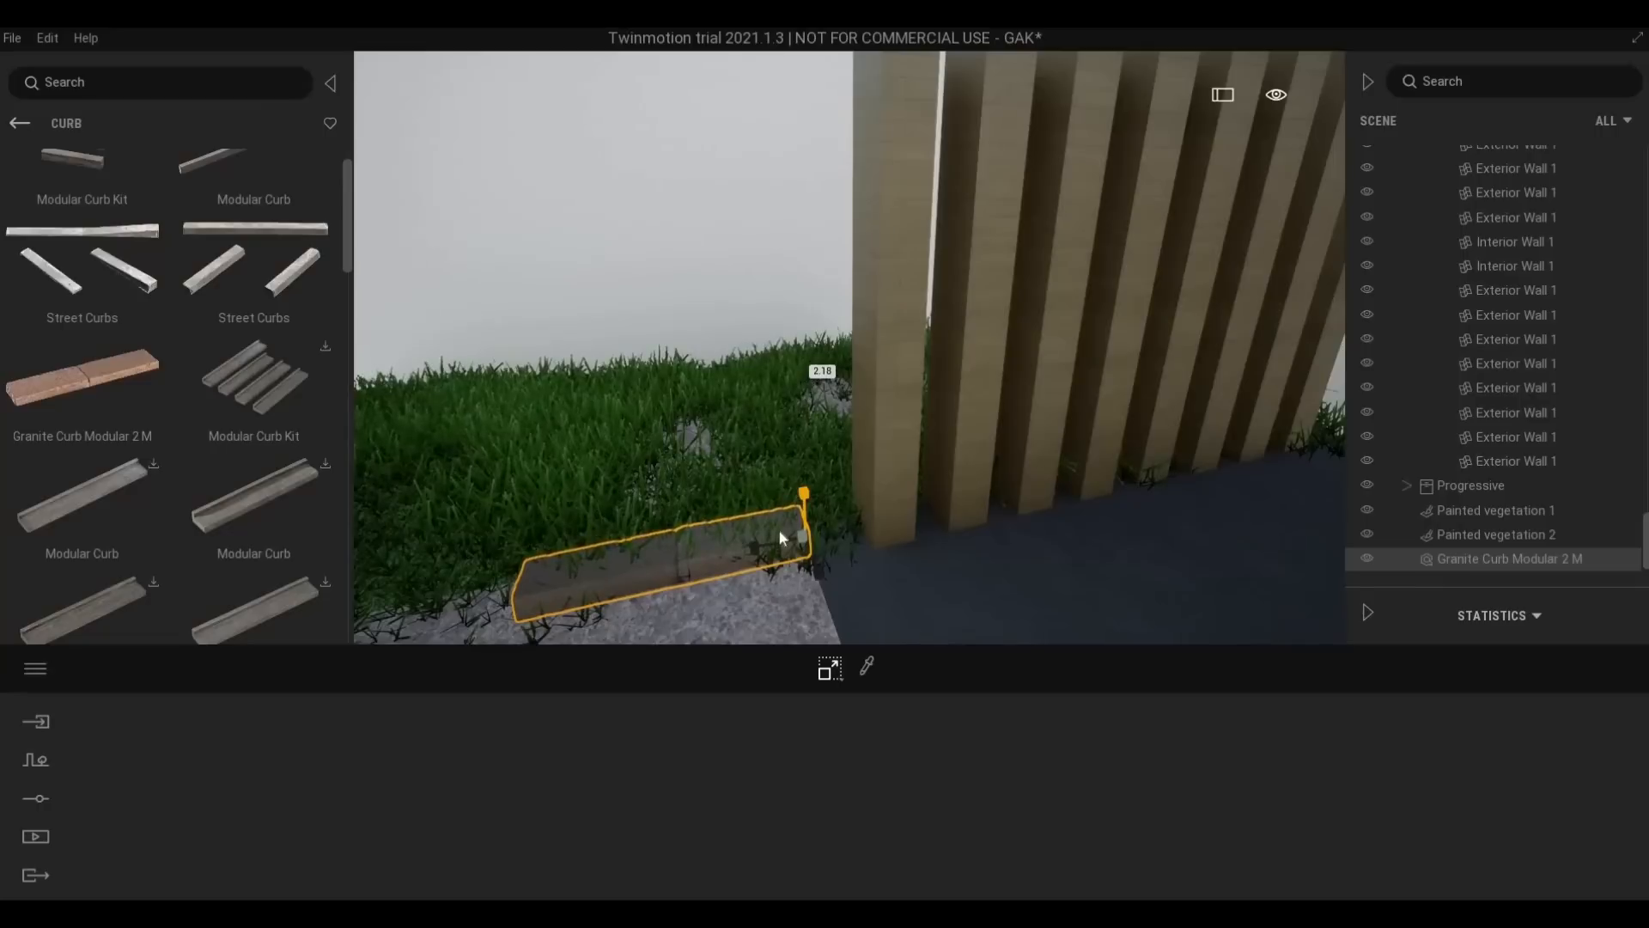
Copy the granite curb along the driveway edge as 12 instances with 0.8 m spacing
key(space)
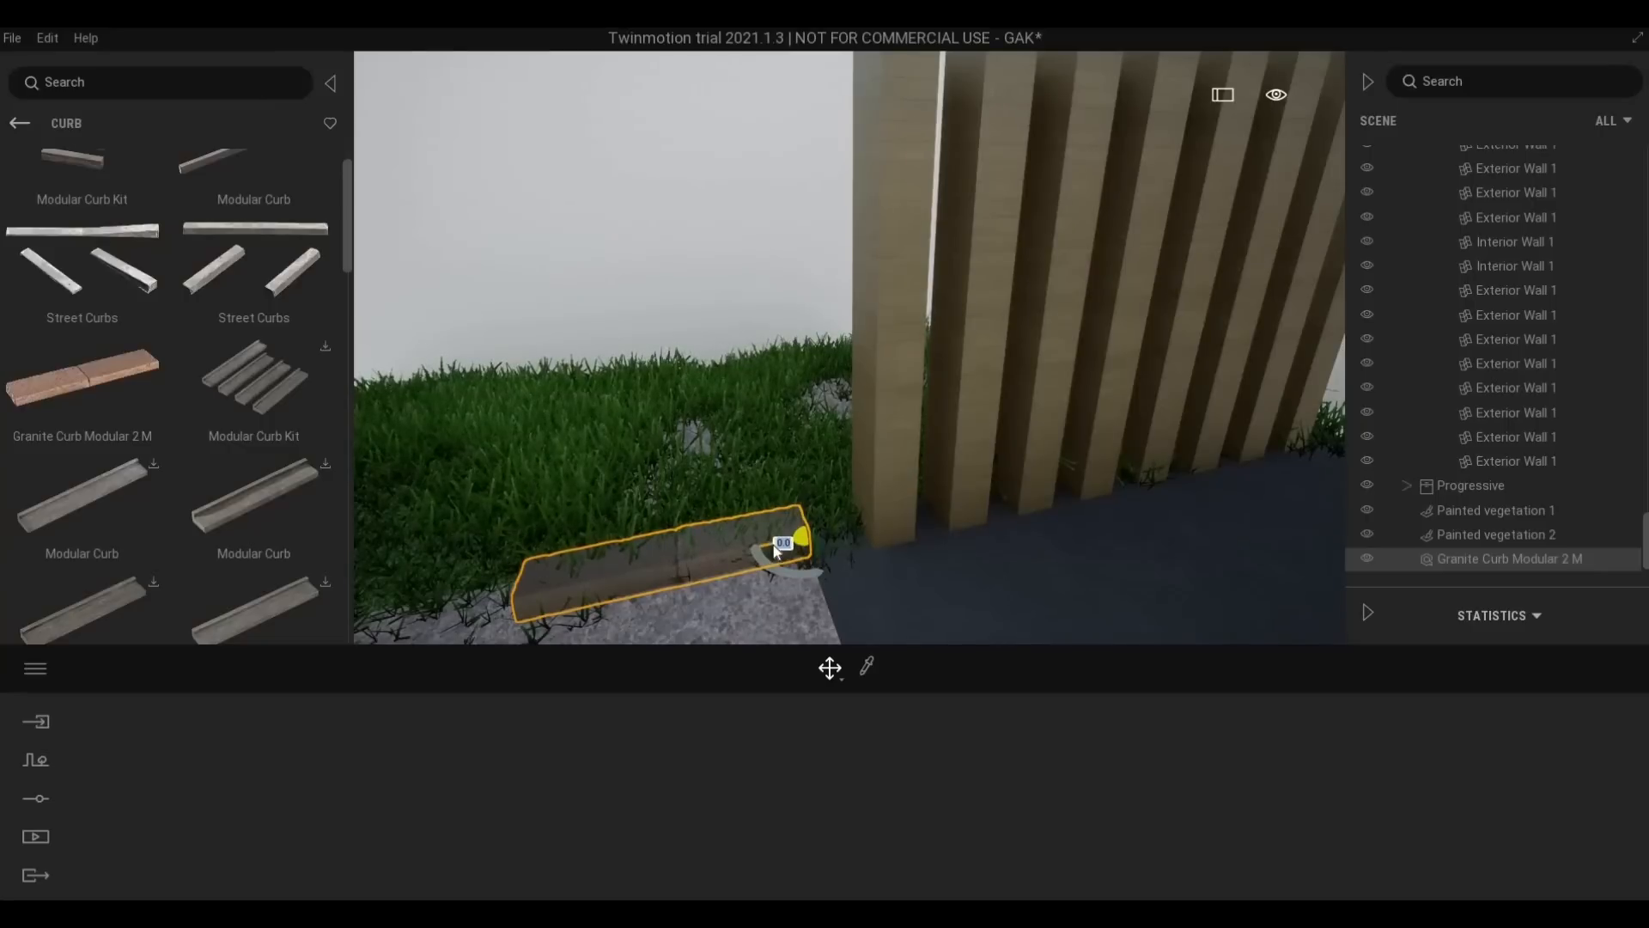
drag(777, 544, 478, 601)
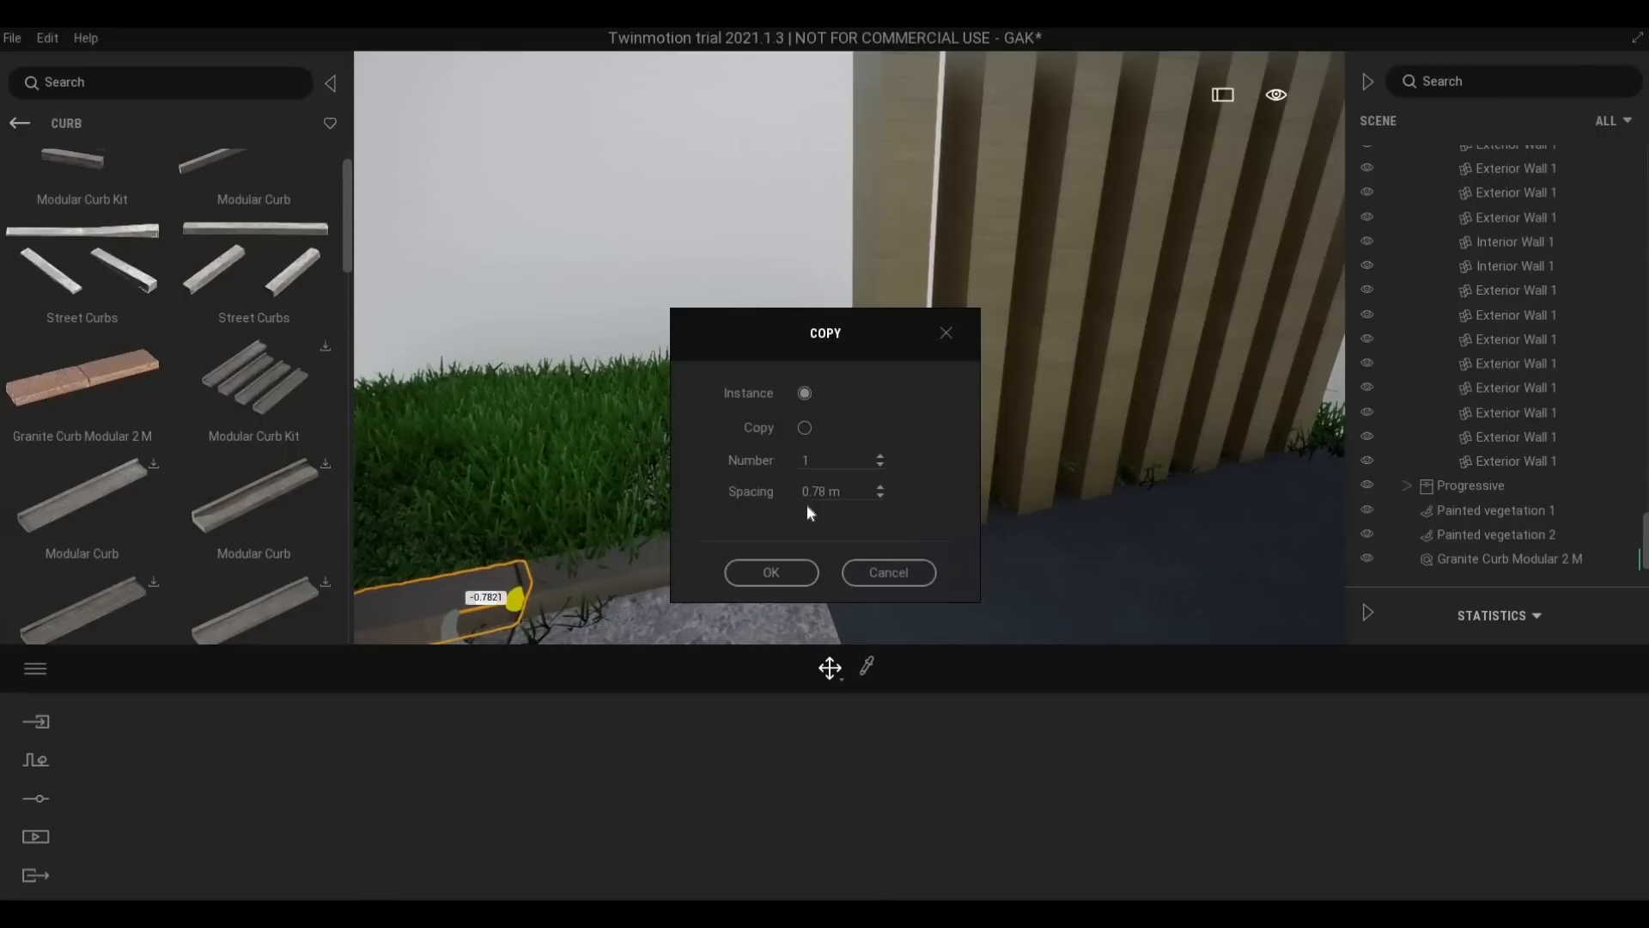
key(Tab)
text(9)
key(BackSpace)
text(.8)
key(Tab)
text(12)
click(795, 579)
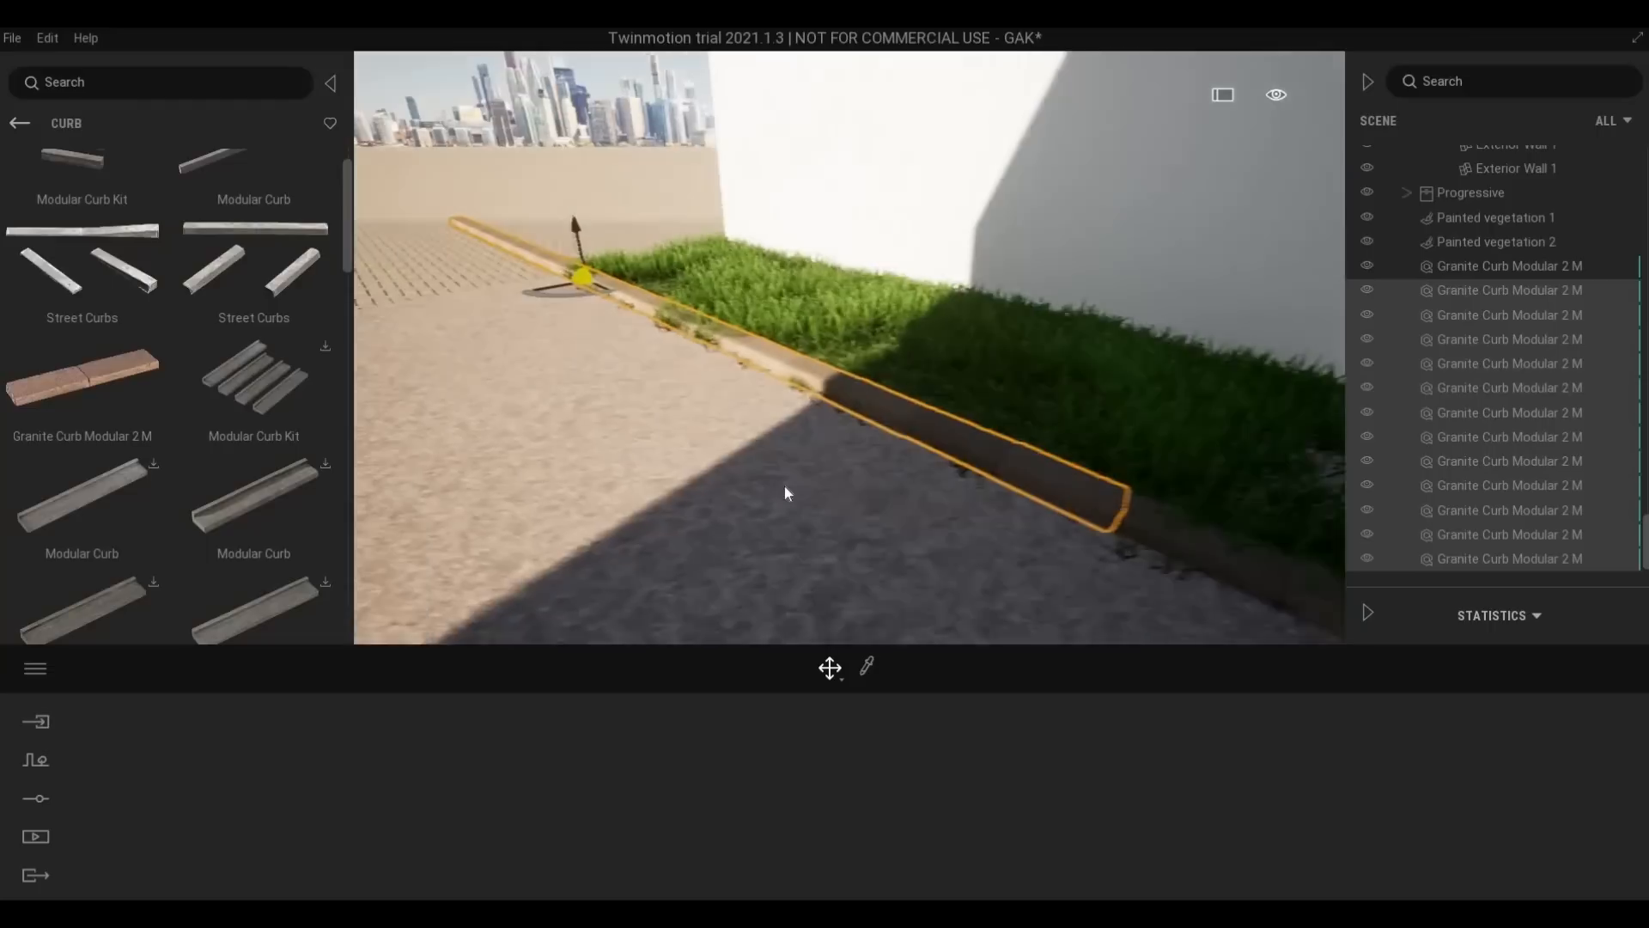
right_drag(785, 486, 819, 317)
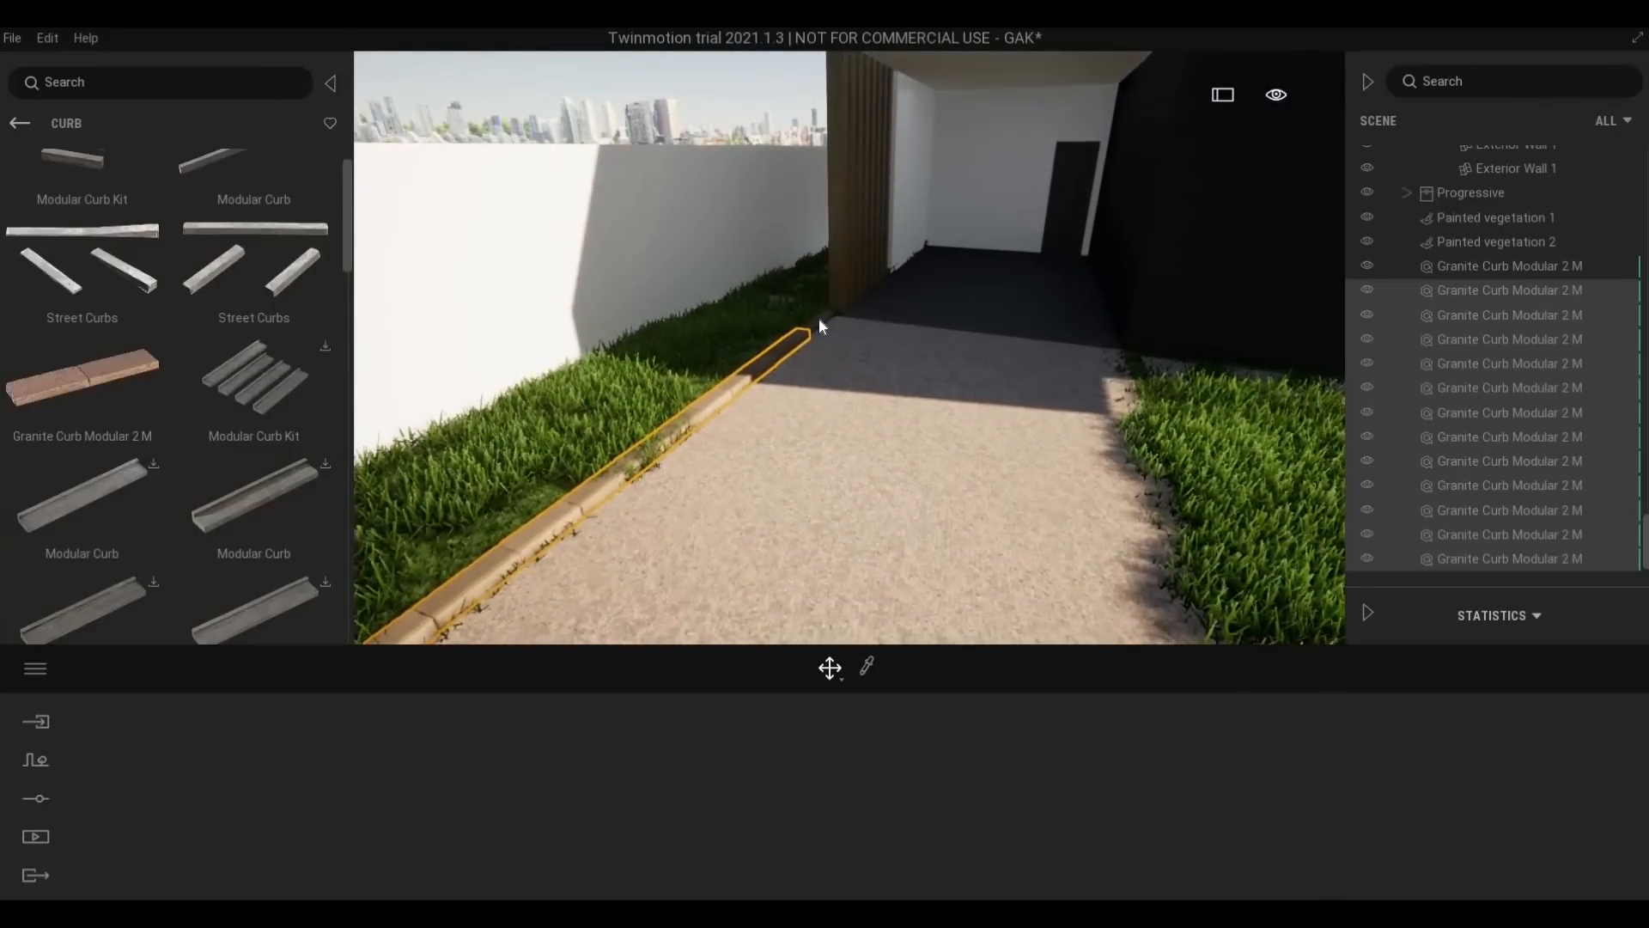
Select the whole row of granite curbs and copy it across the driveway as one instance with 3.1 m spacing
ctrl+click(819, 324)
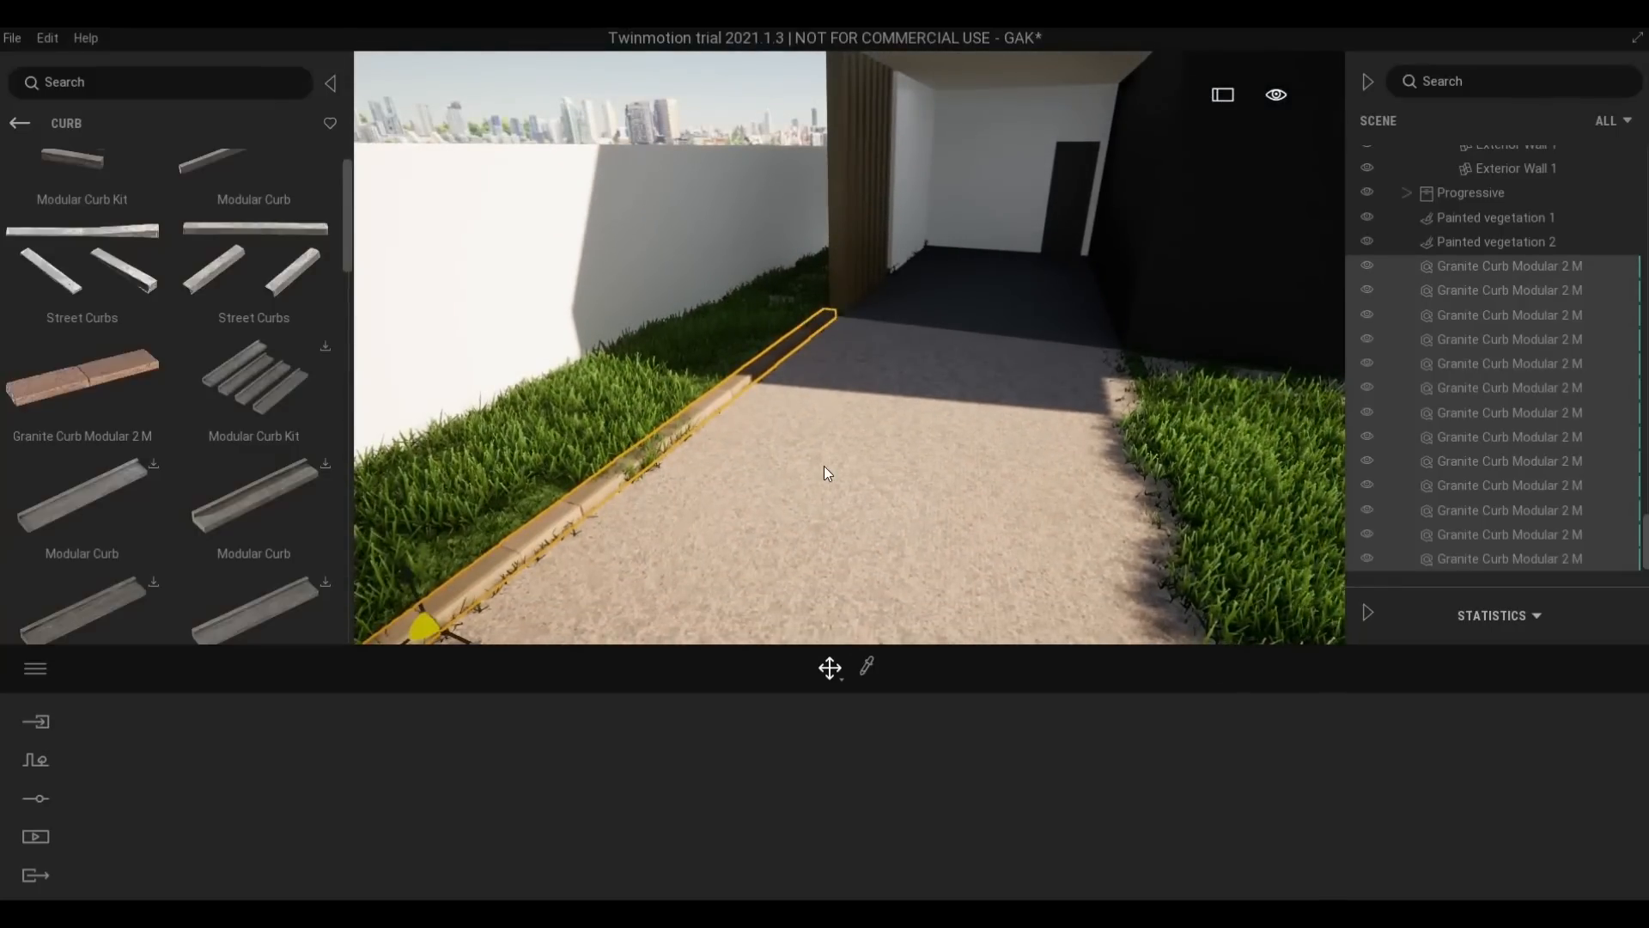
key(s)
right_drag(822, 473, 861, 657)
key(s)
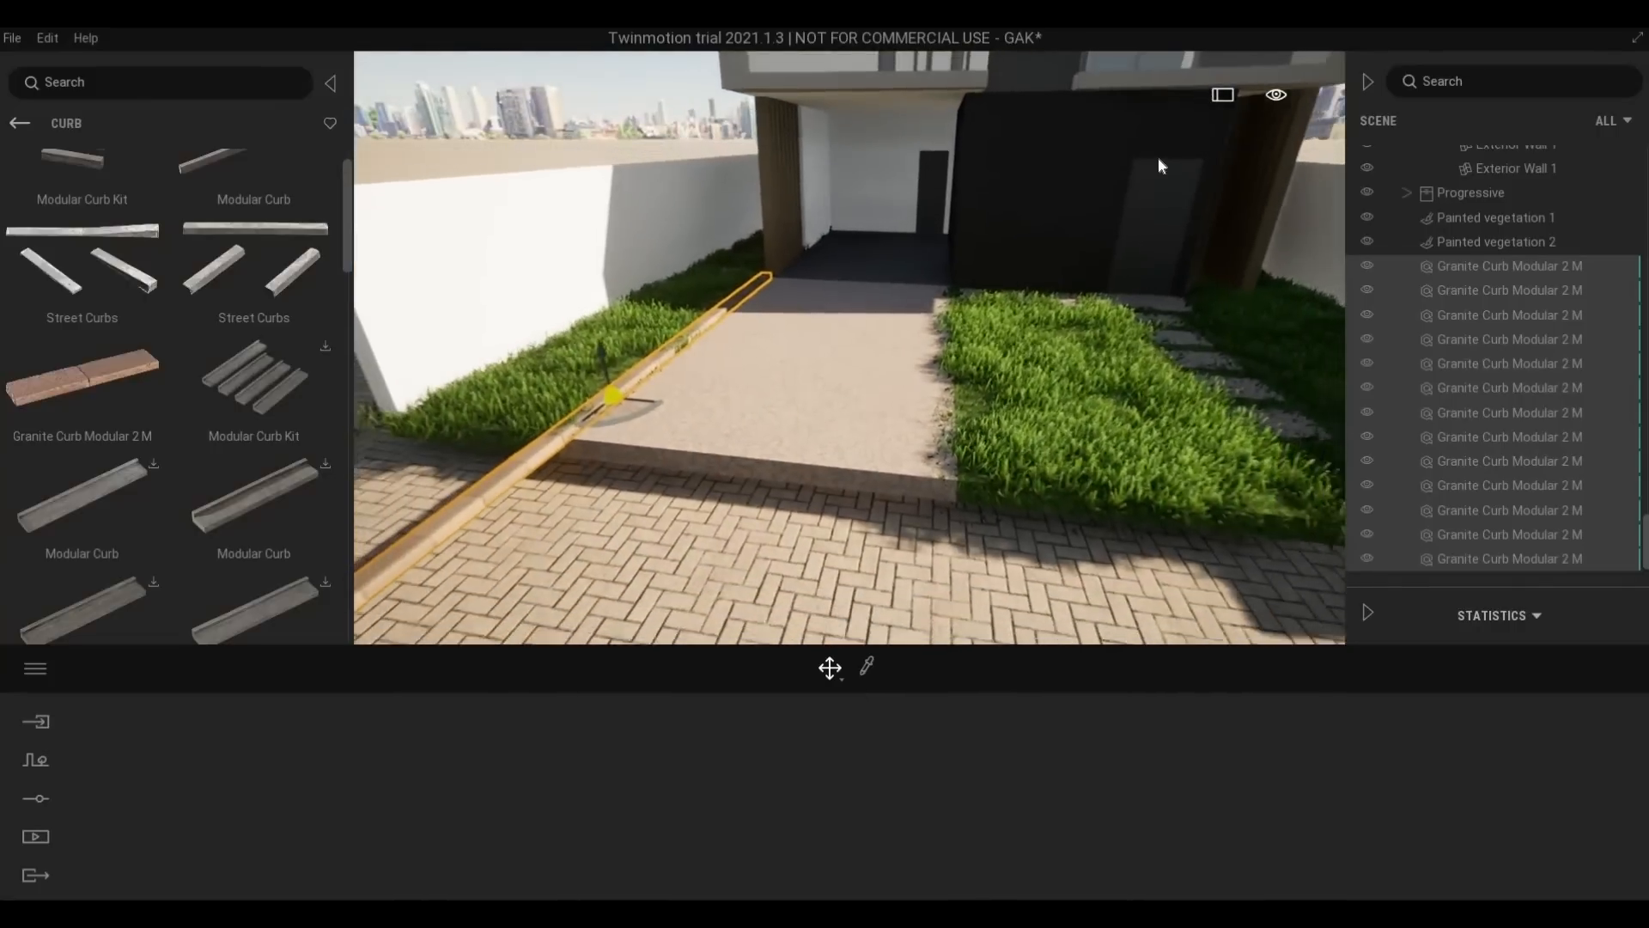
right_drag(1100, 217, 1276, 67)
key(w)
key(a)
key(q)
key(s)
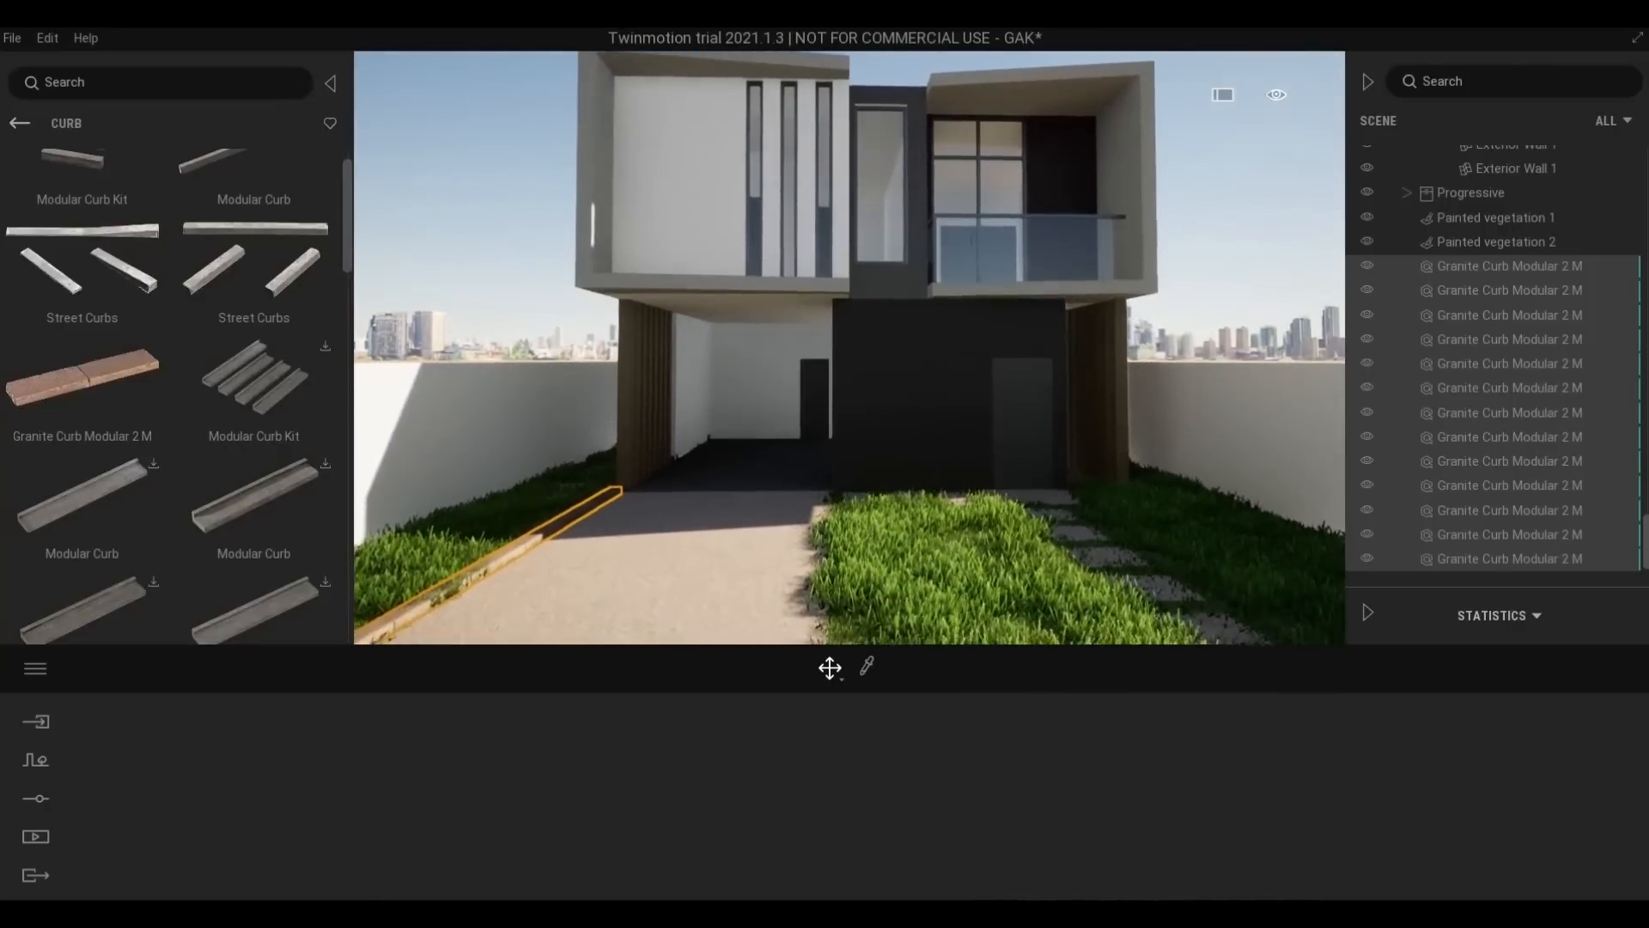
key(s)
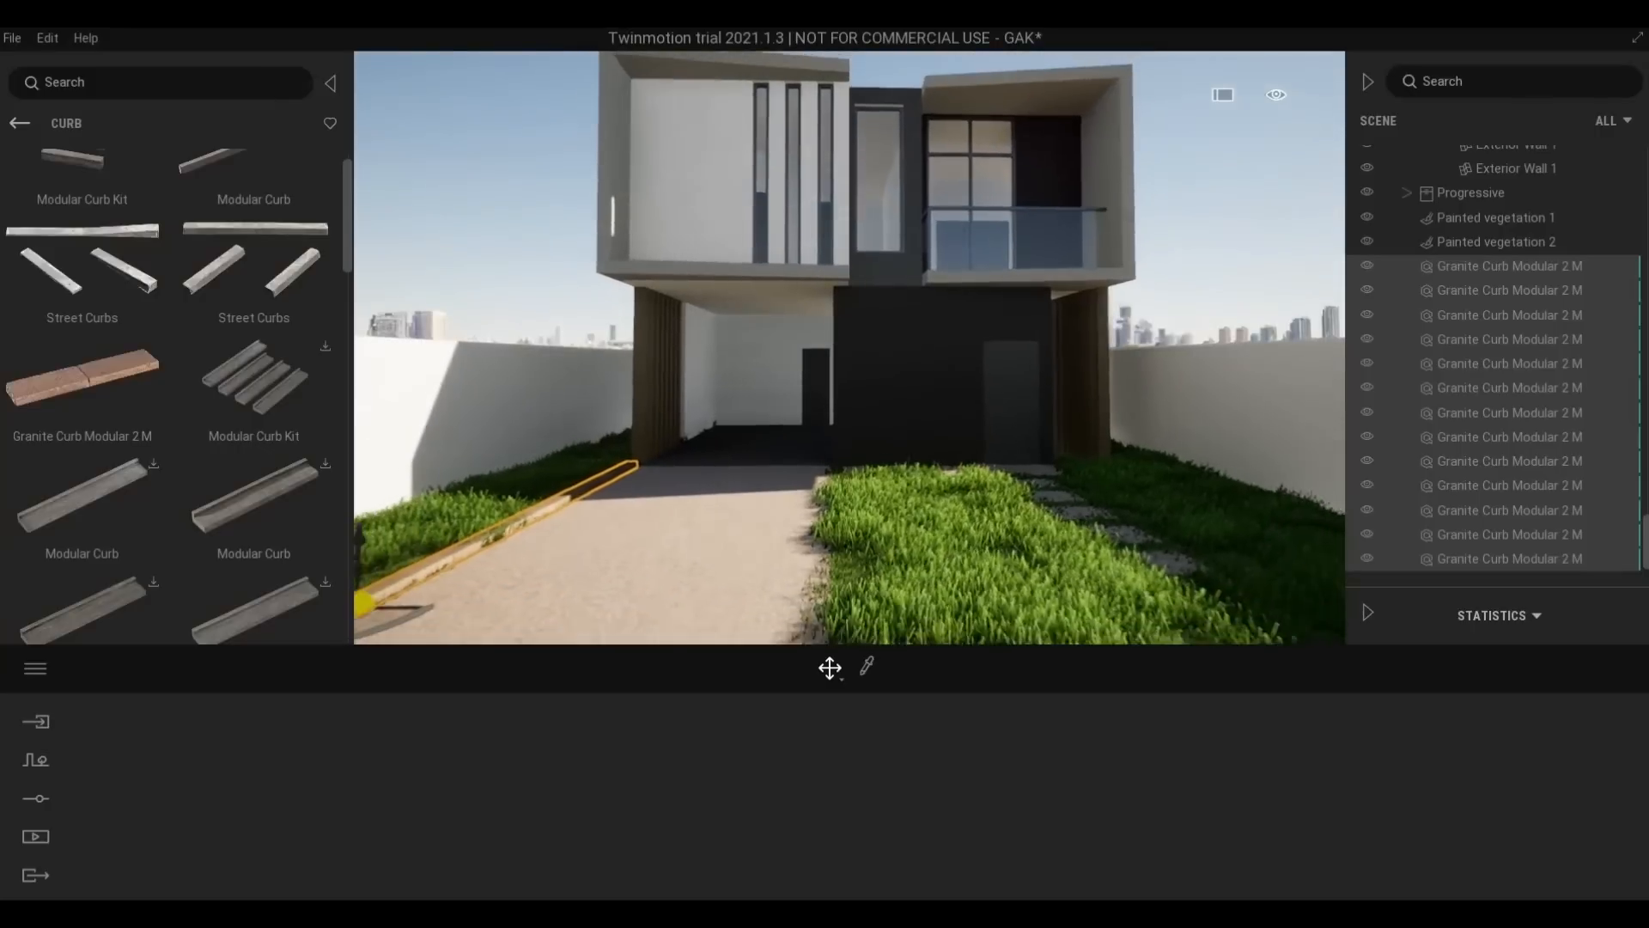
key(s)
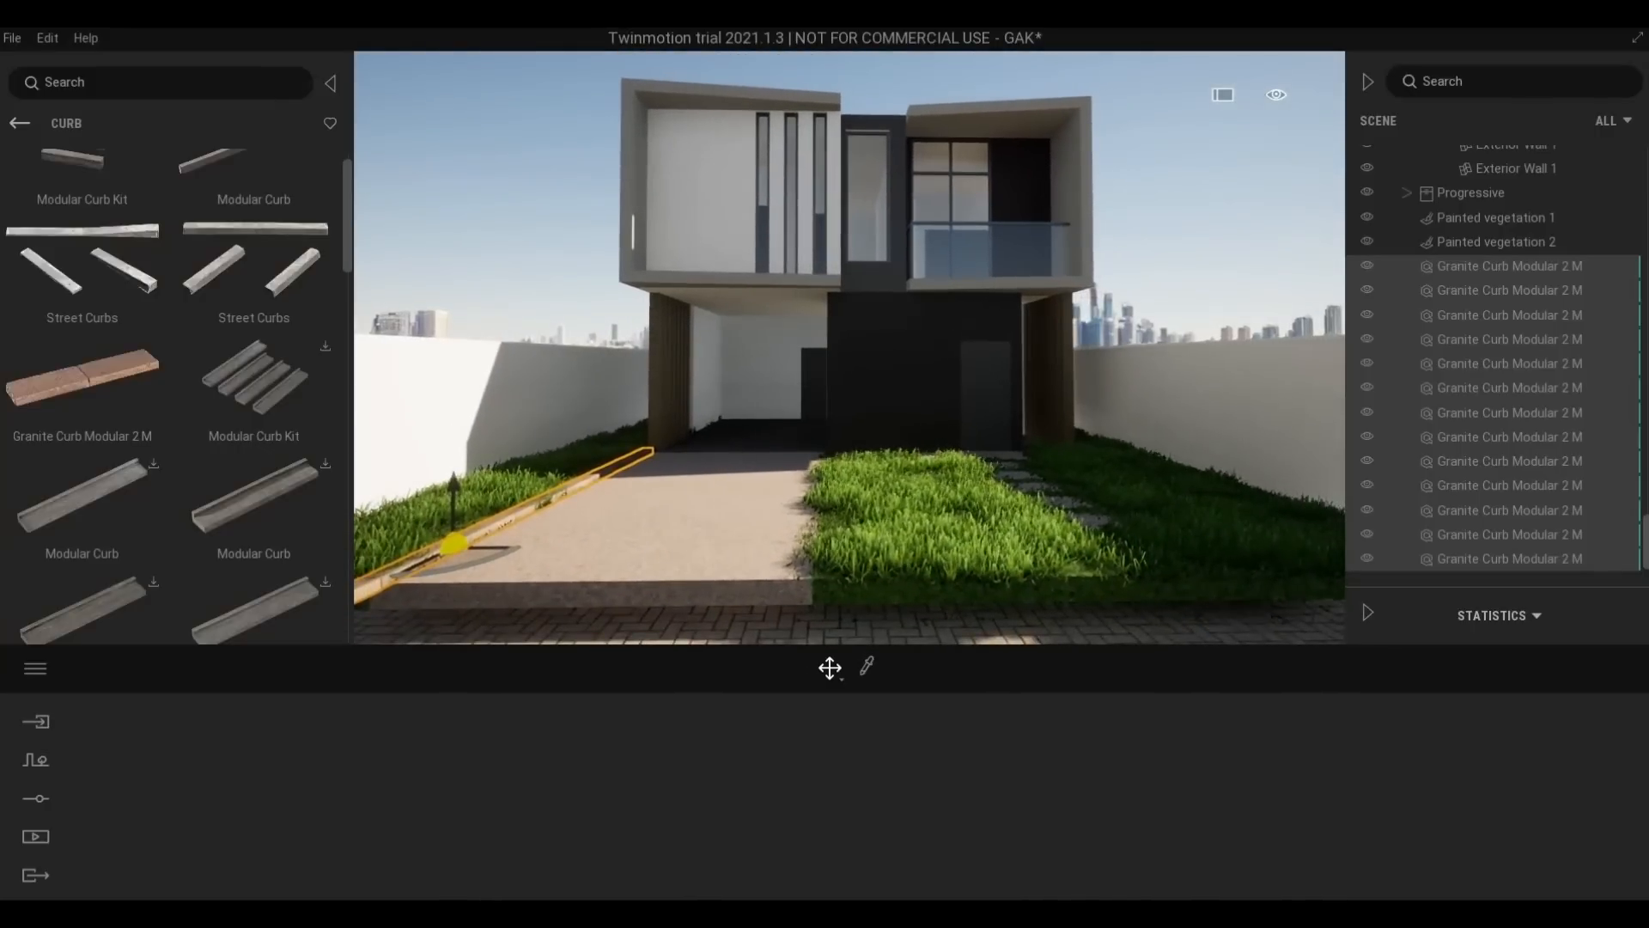
key(s)
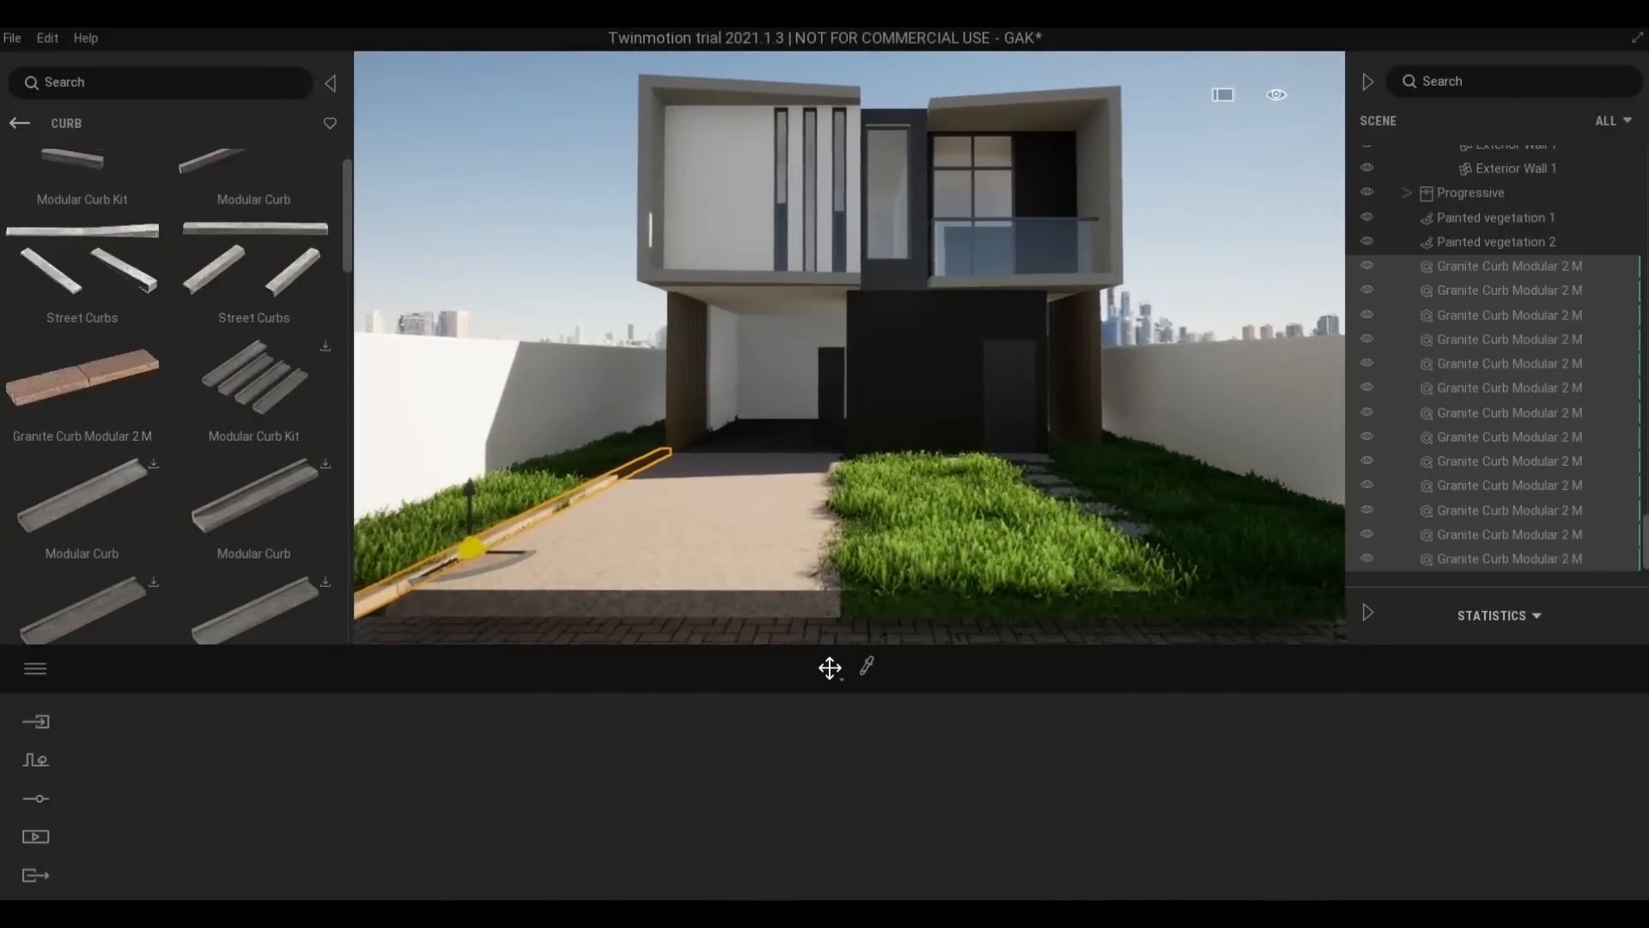
right_drag(849, 347, 602, 455)
key(a)
right_drag(816, 257, 948, 333)
key(w)
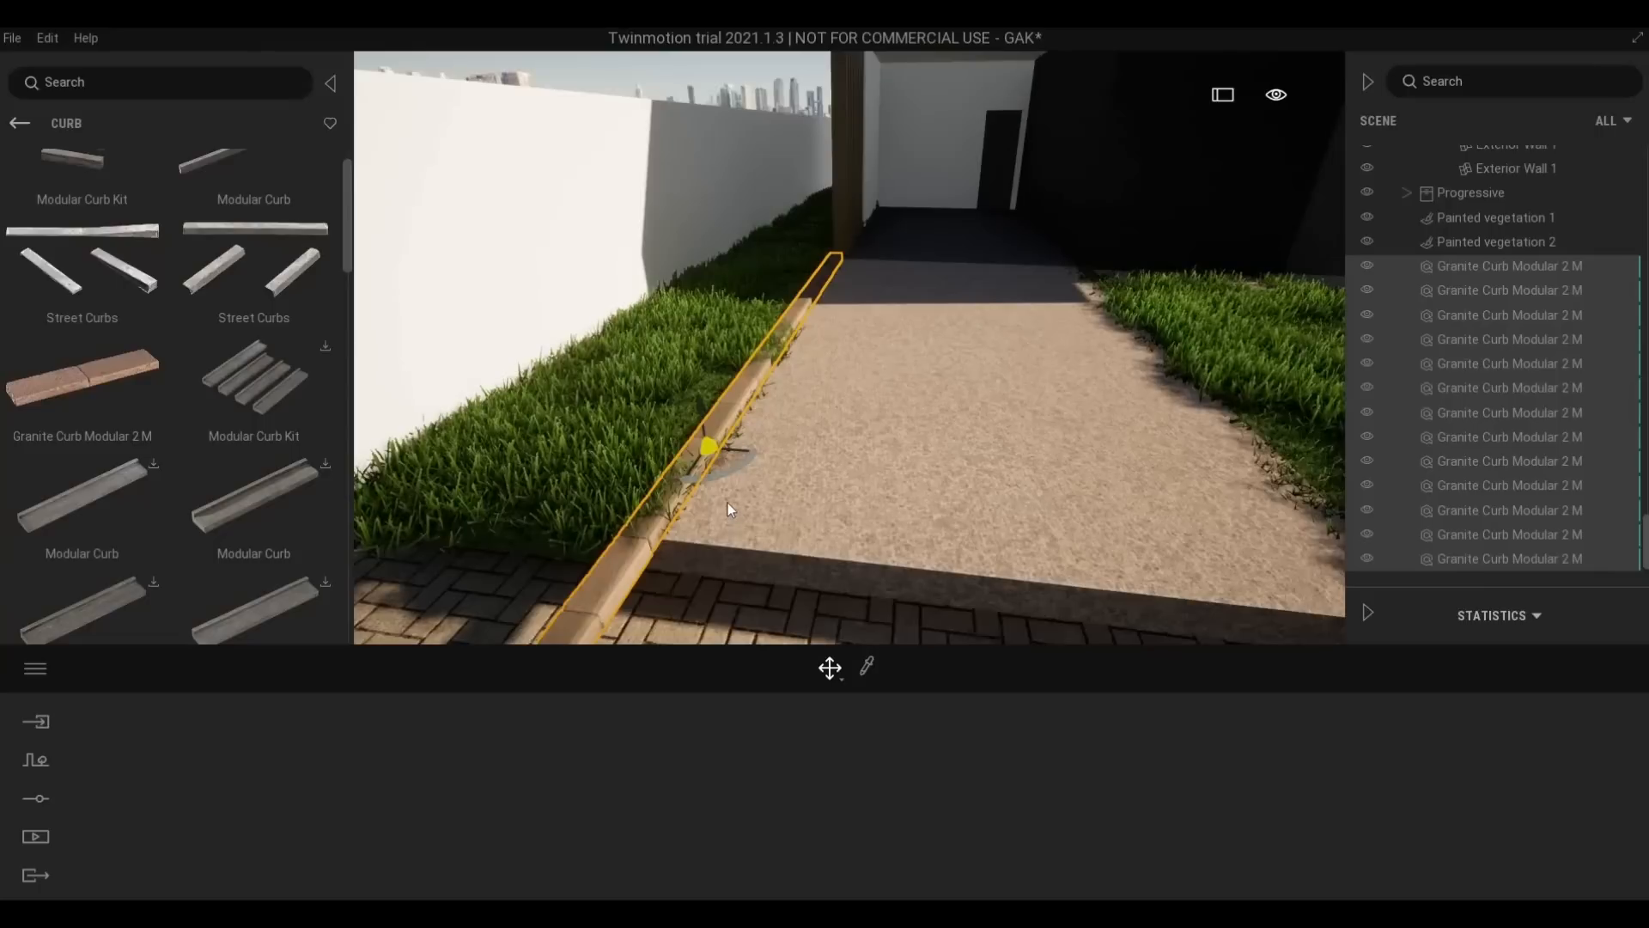
click(744, 457)
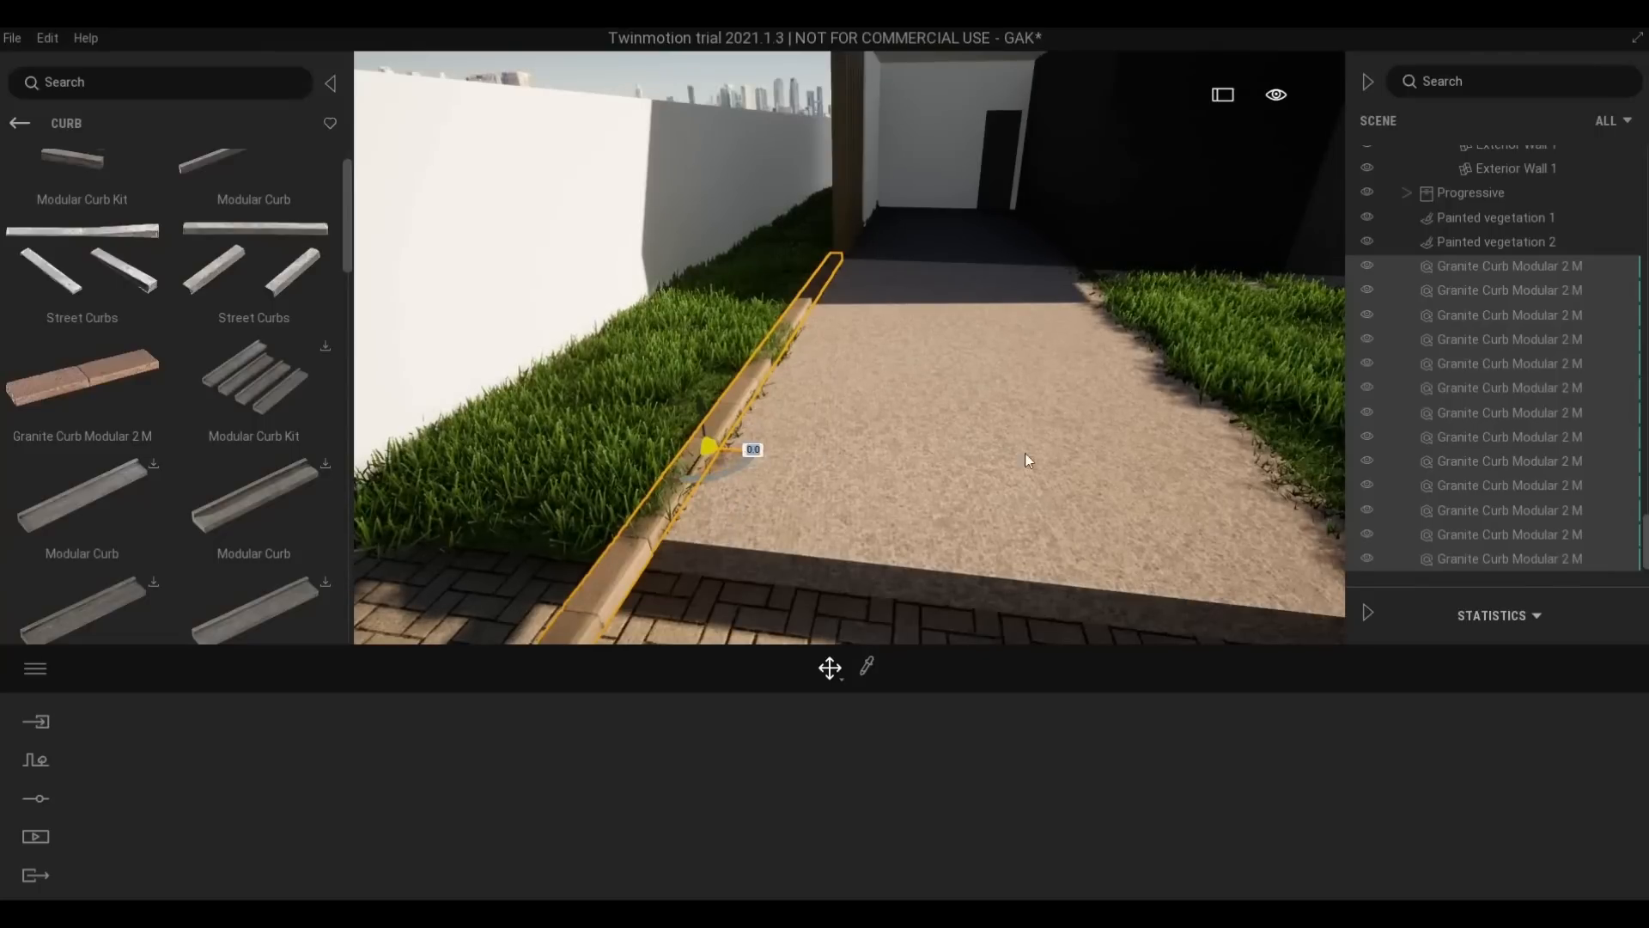
drag(1024, 452, 1350, 481)
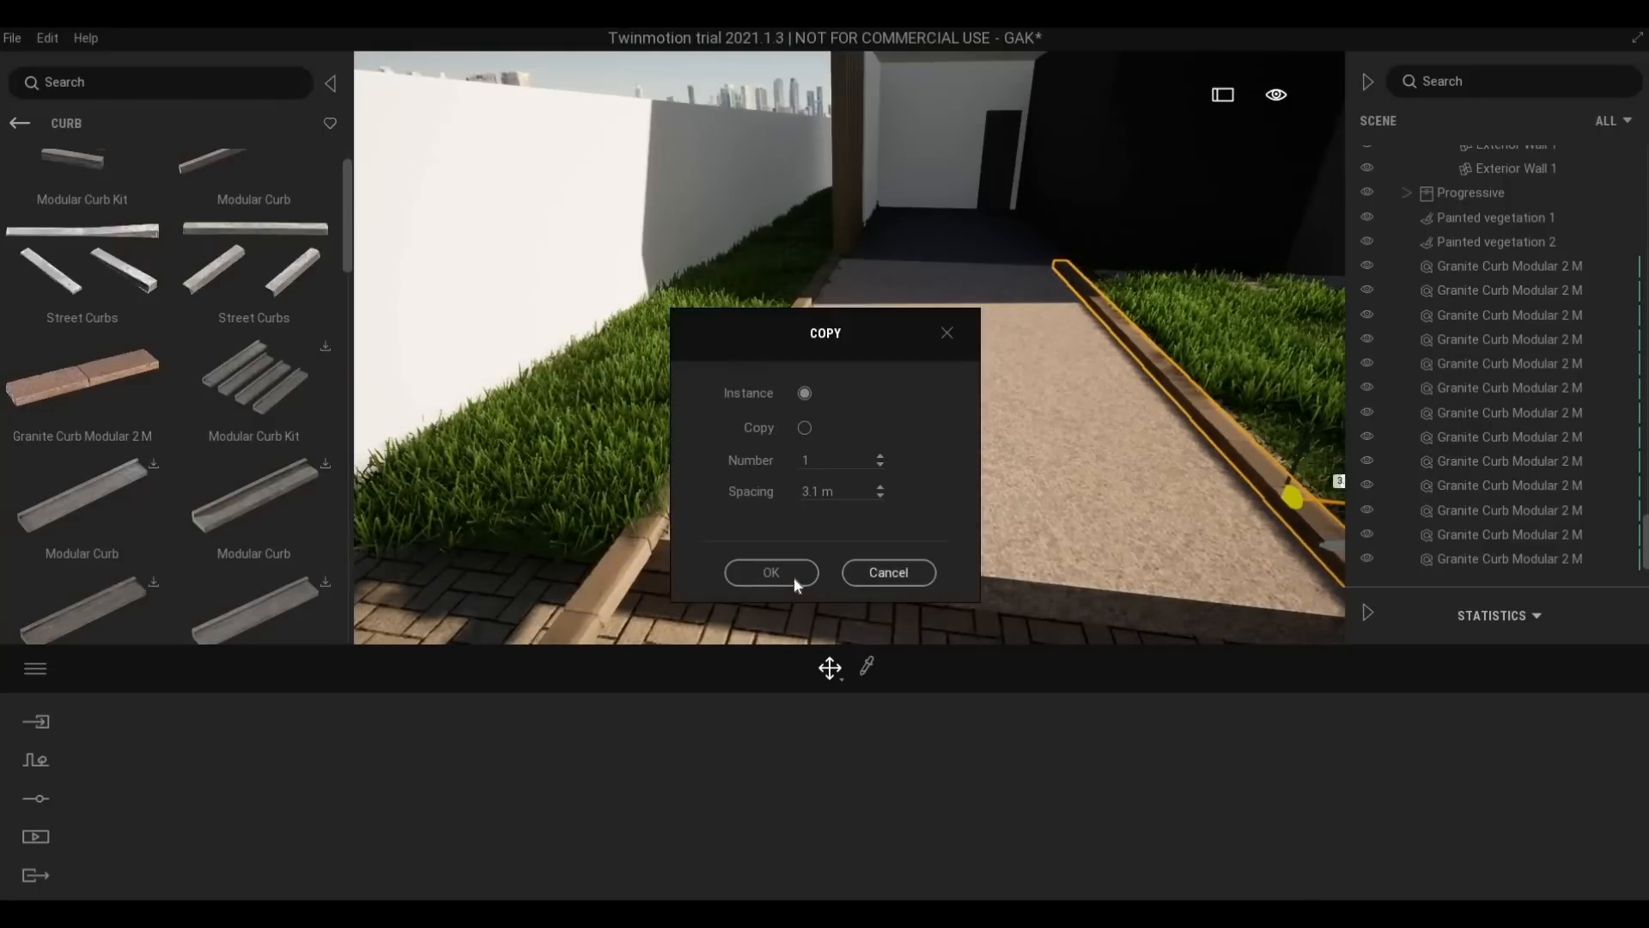
click(794, 577)
Move the copied curb row about 0.13 m toward the grass so it lines the driveway edge, then deselect it
key(w)
right_drag(1018, 435, 984, 451)
key(d)
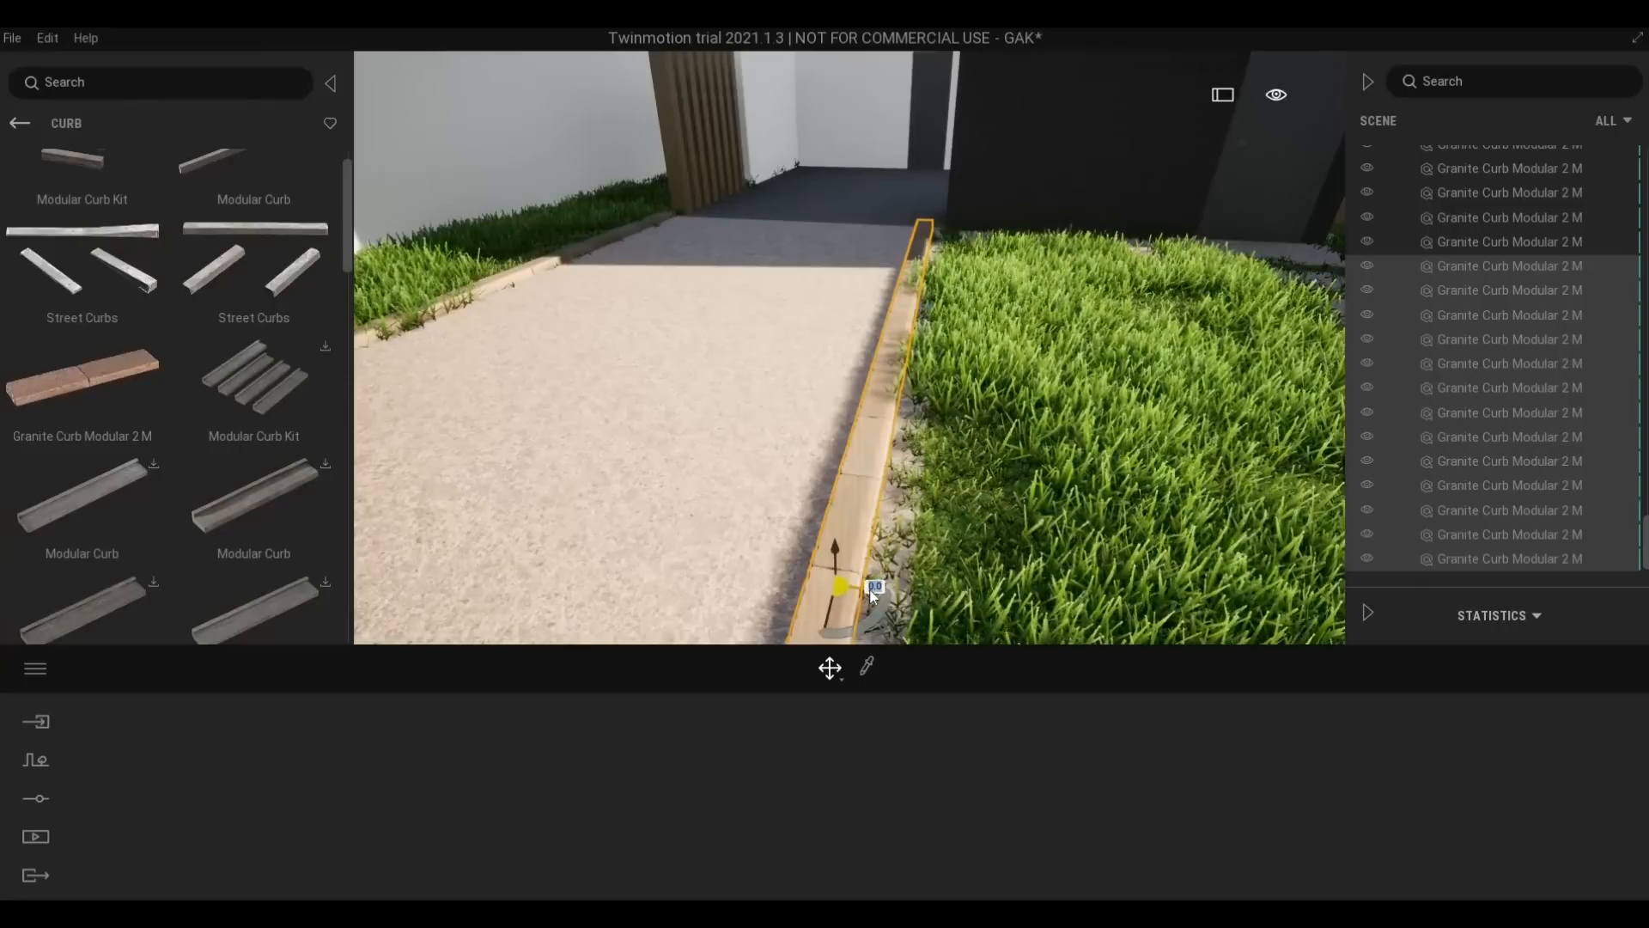
drag(873, 592, 909, 601)
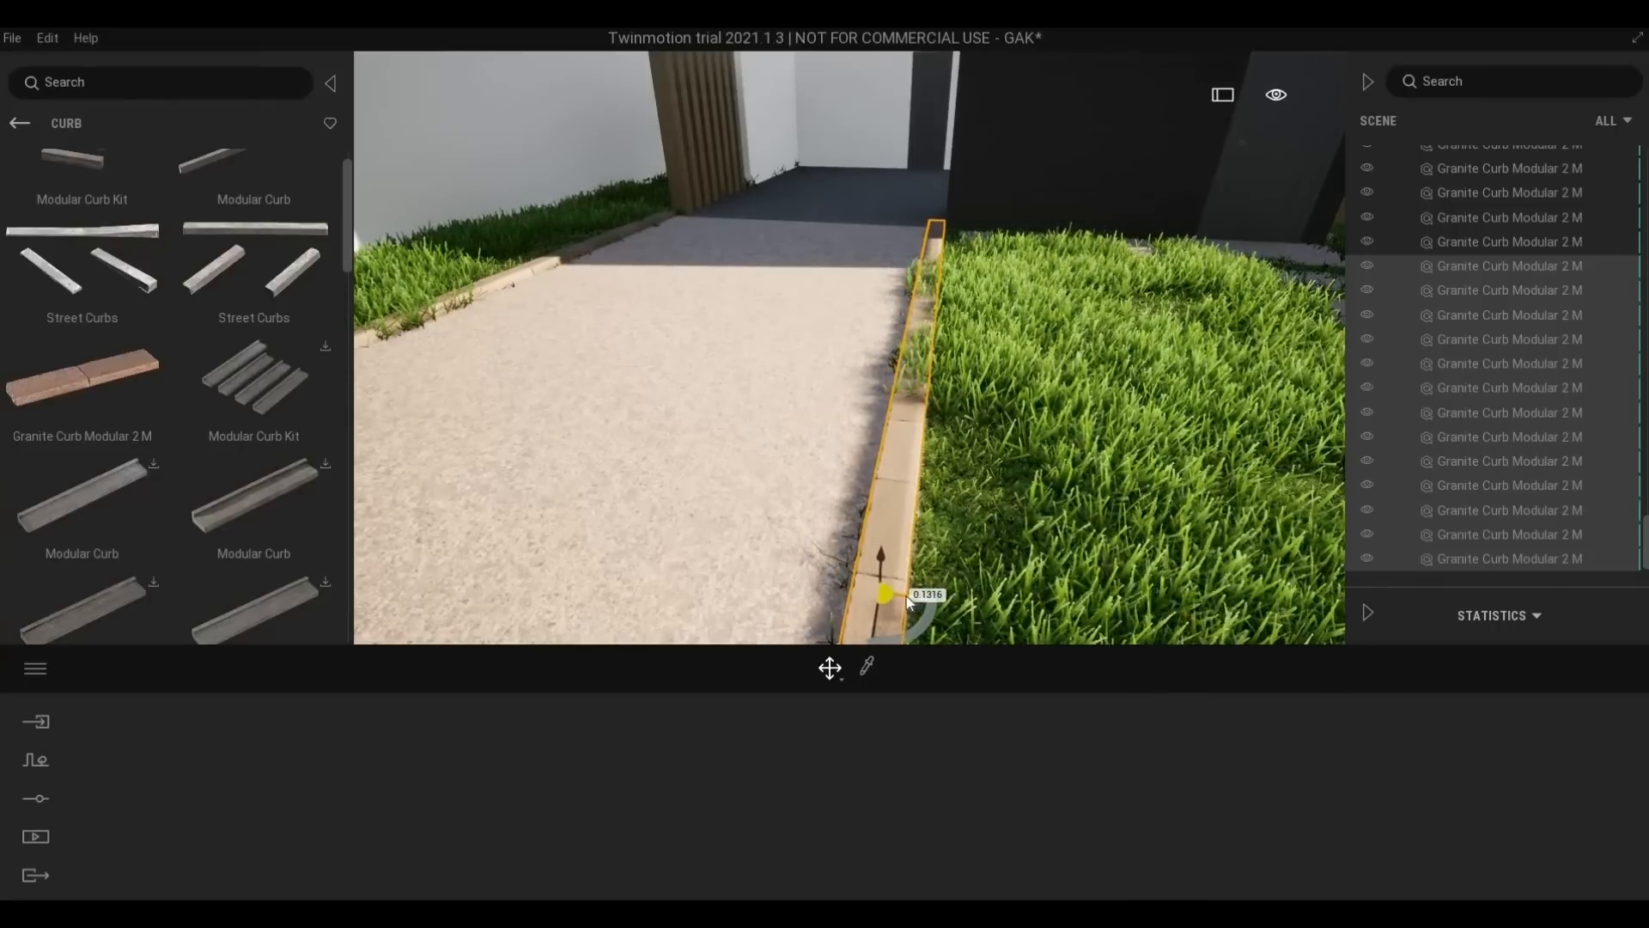
click(847, 403)
Delete the granite curb next to the dark wall where the stepping-stone path meets the driveway
scroll(845, 403, up, 1)
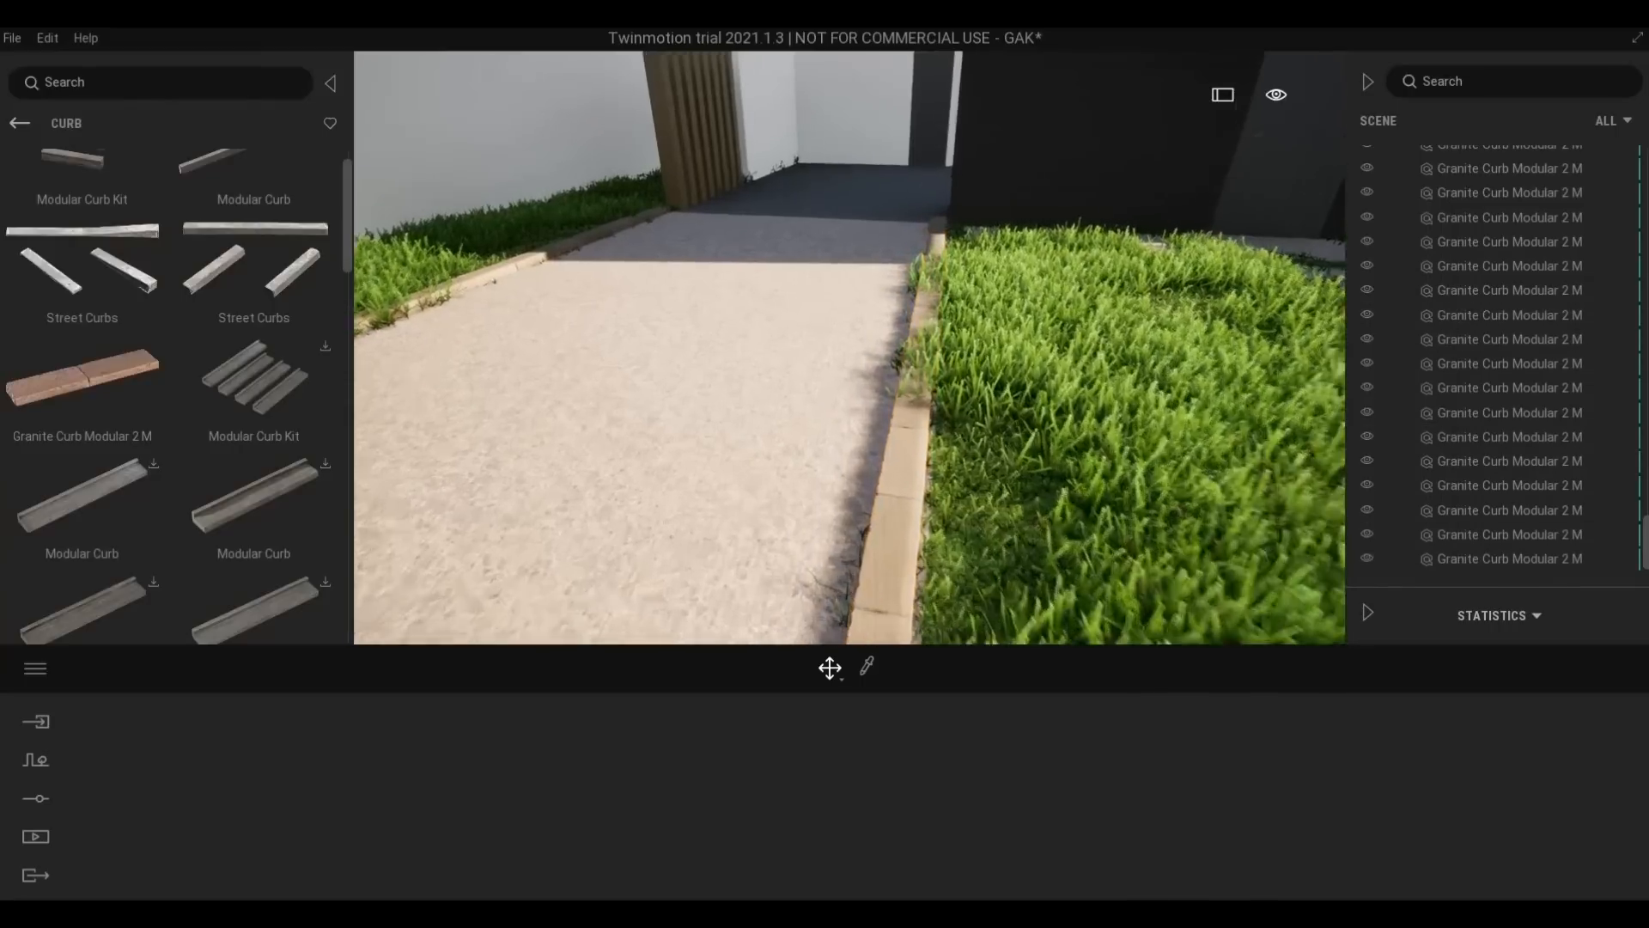
scroll(844, 400, down, 5)
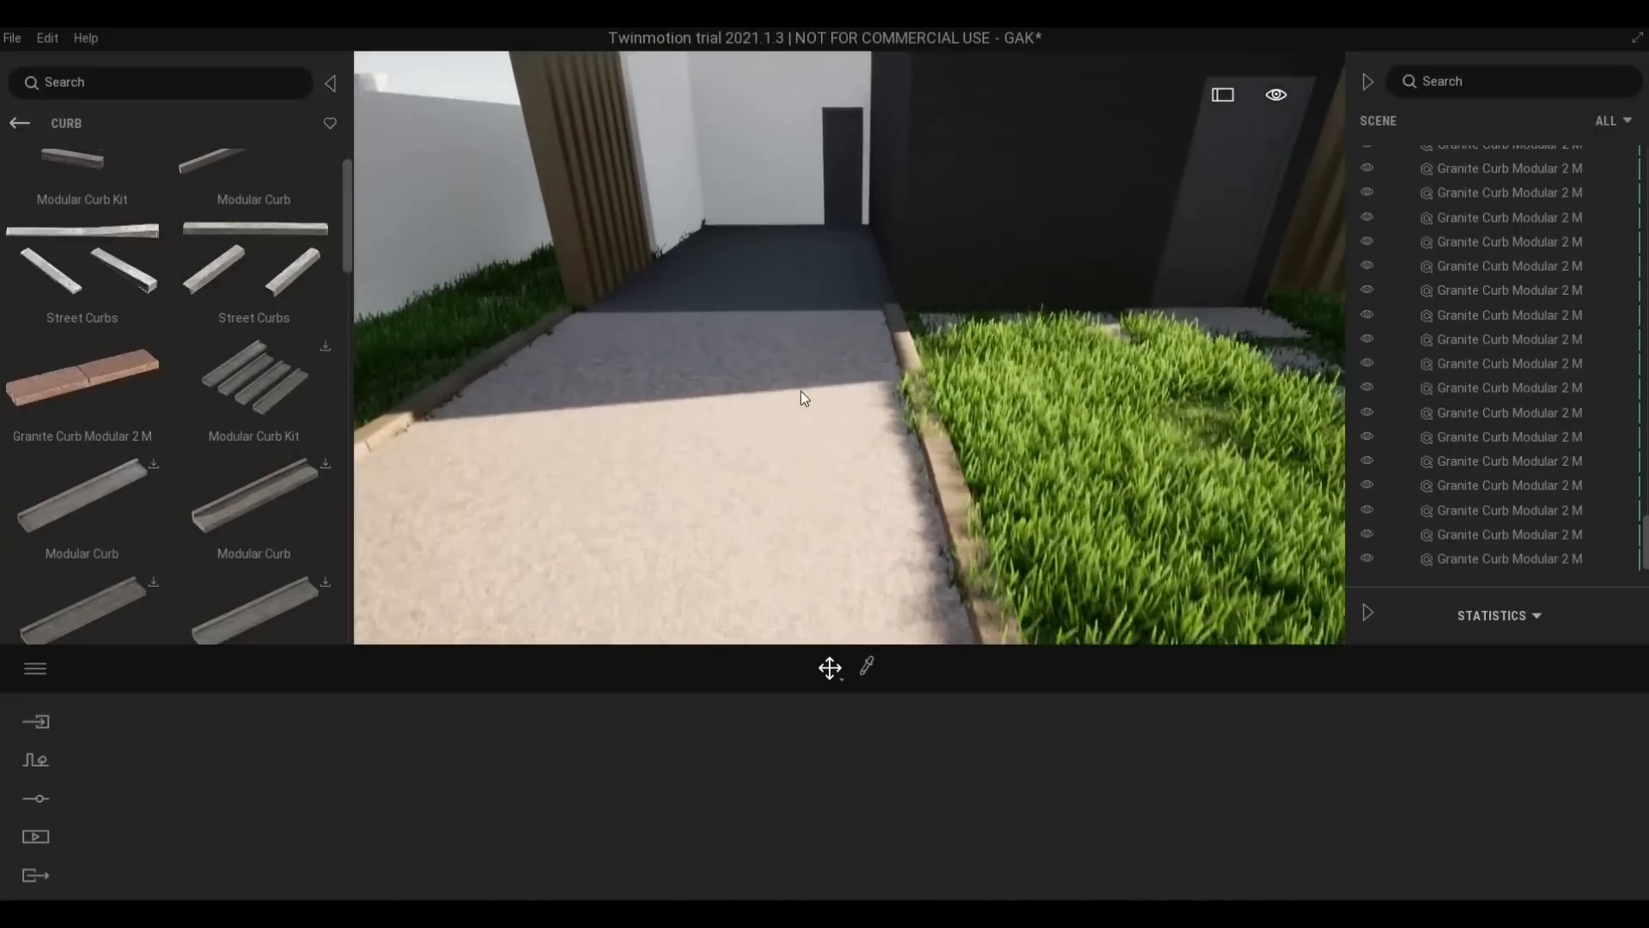
scroll(801, 398, up, 6)
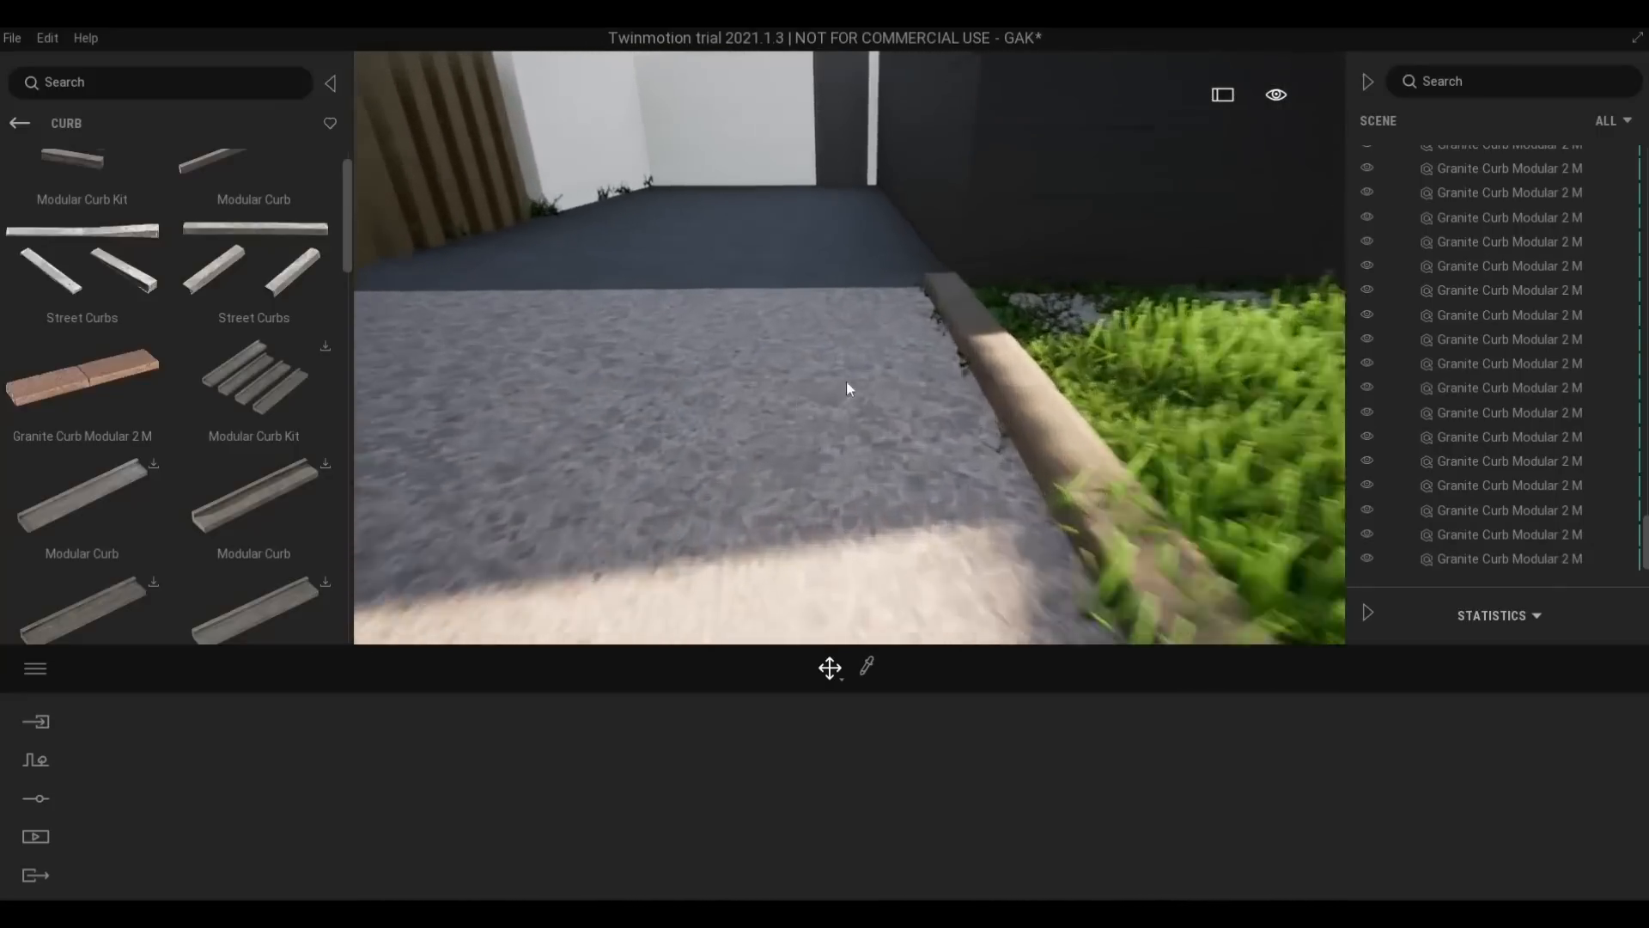
right_drag(846, 381, 870, 446)
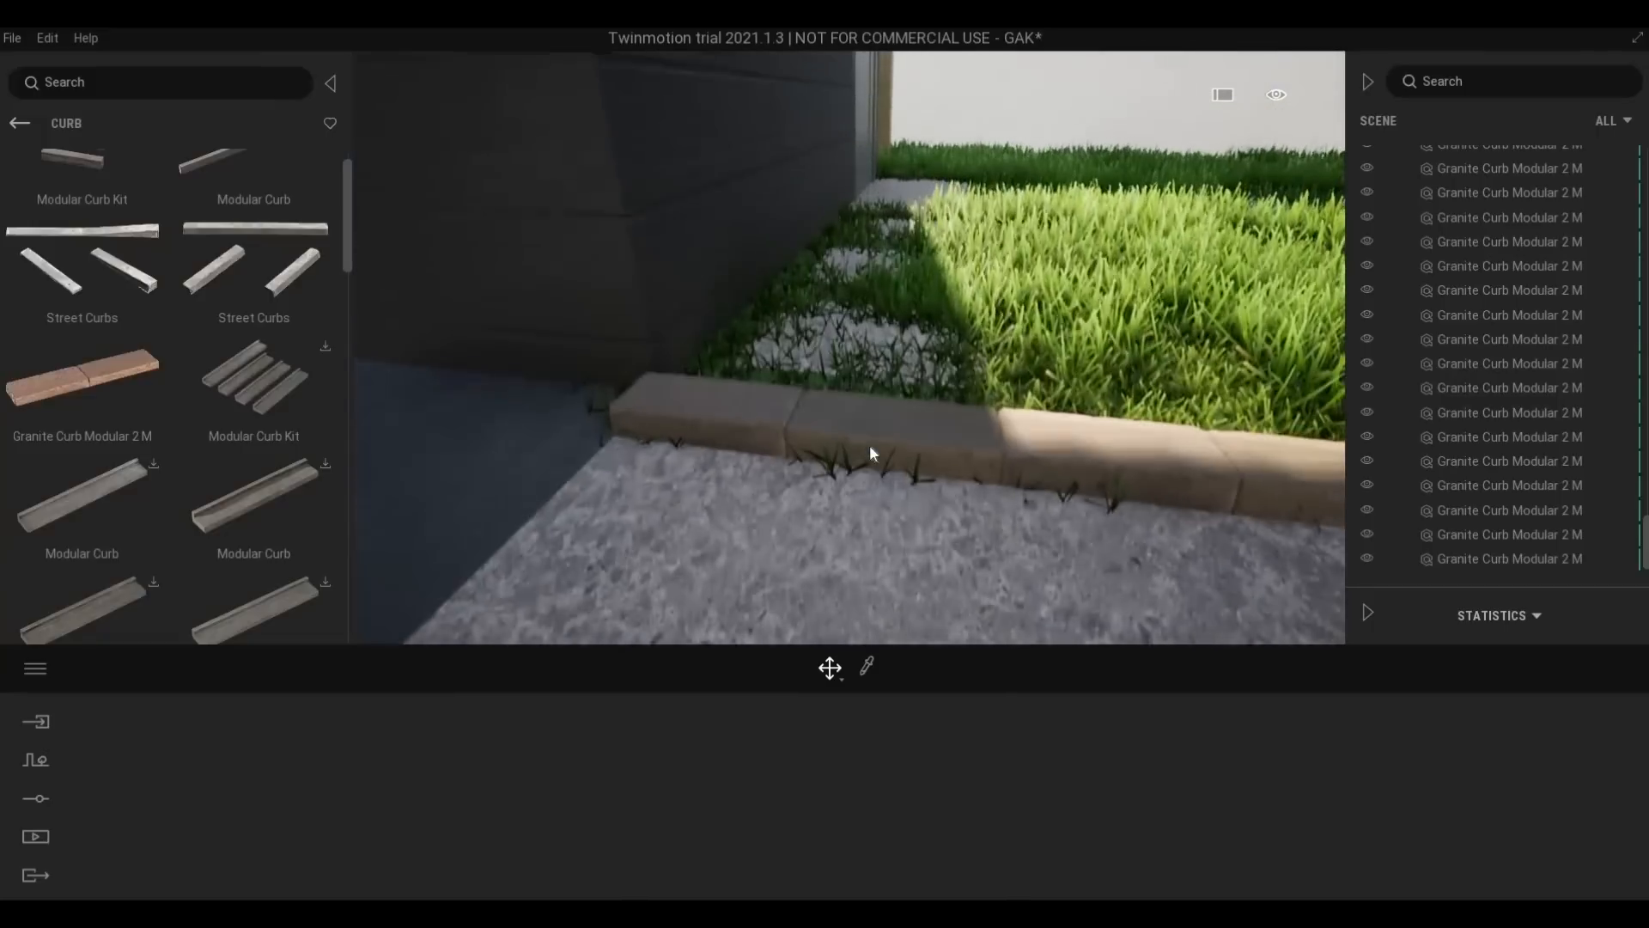
click(910, 488)
key(Delete)
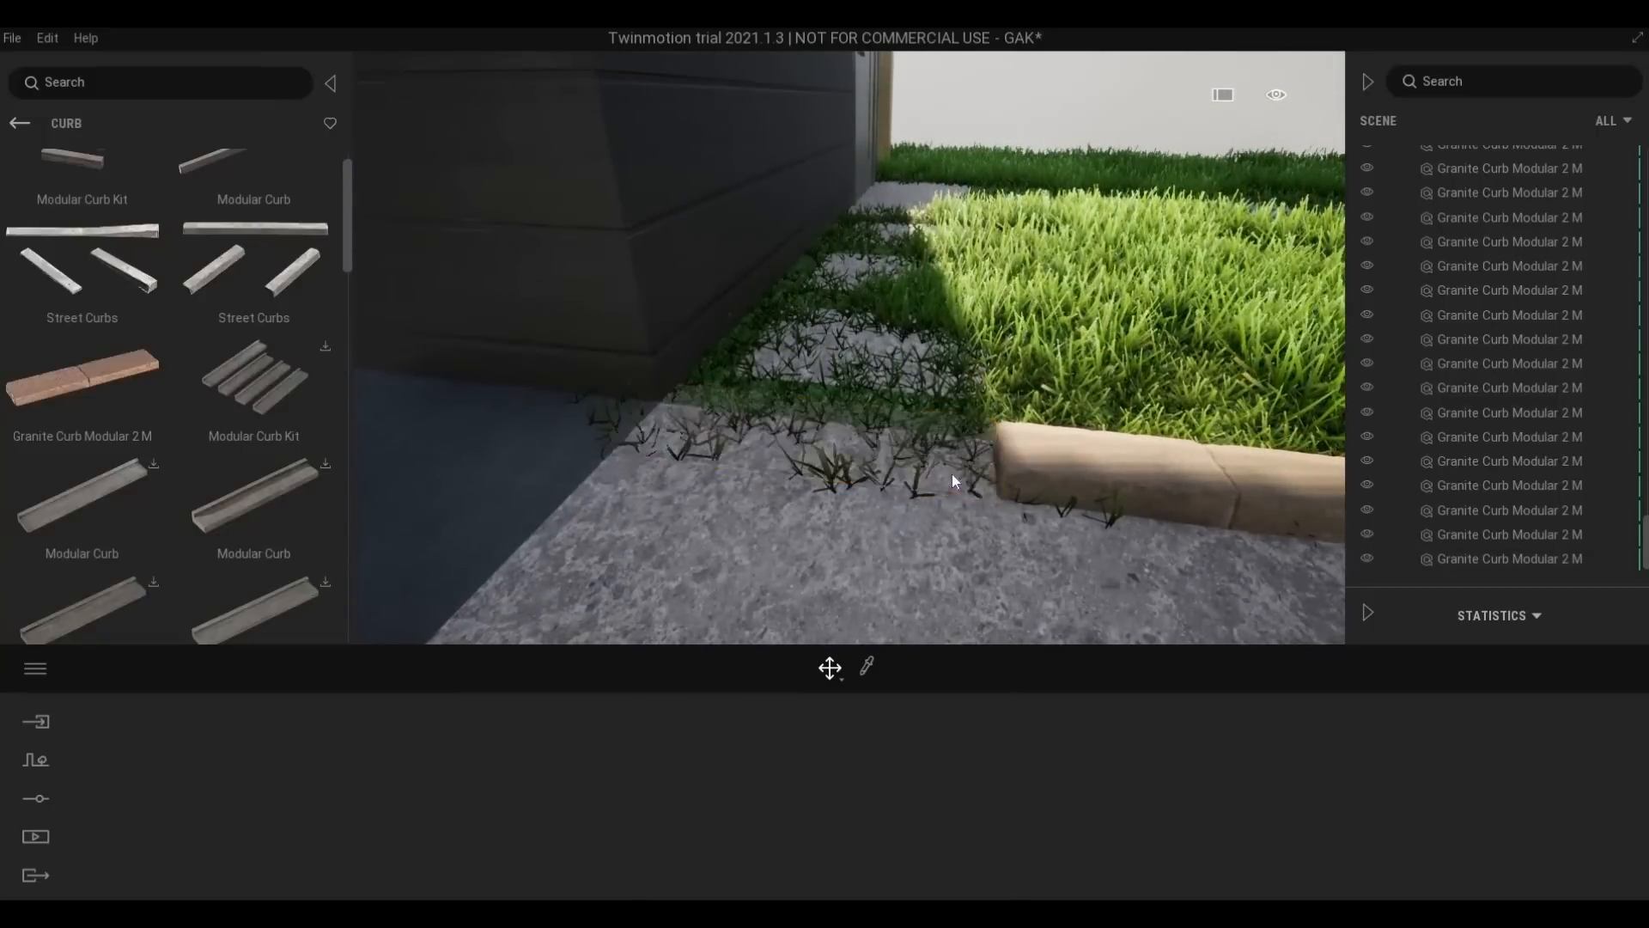
shift+middle_drag(989, 474, 932, 462)
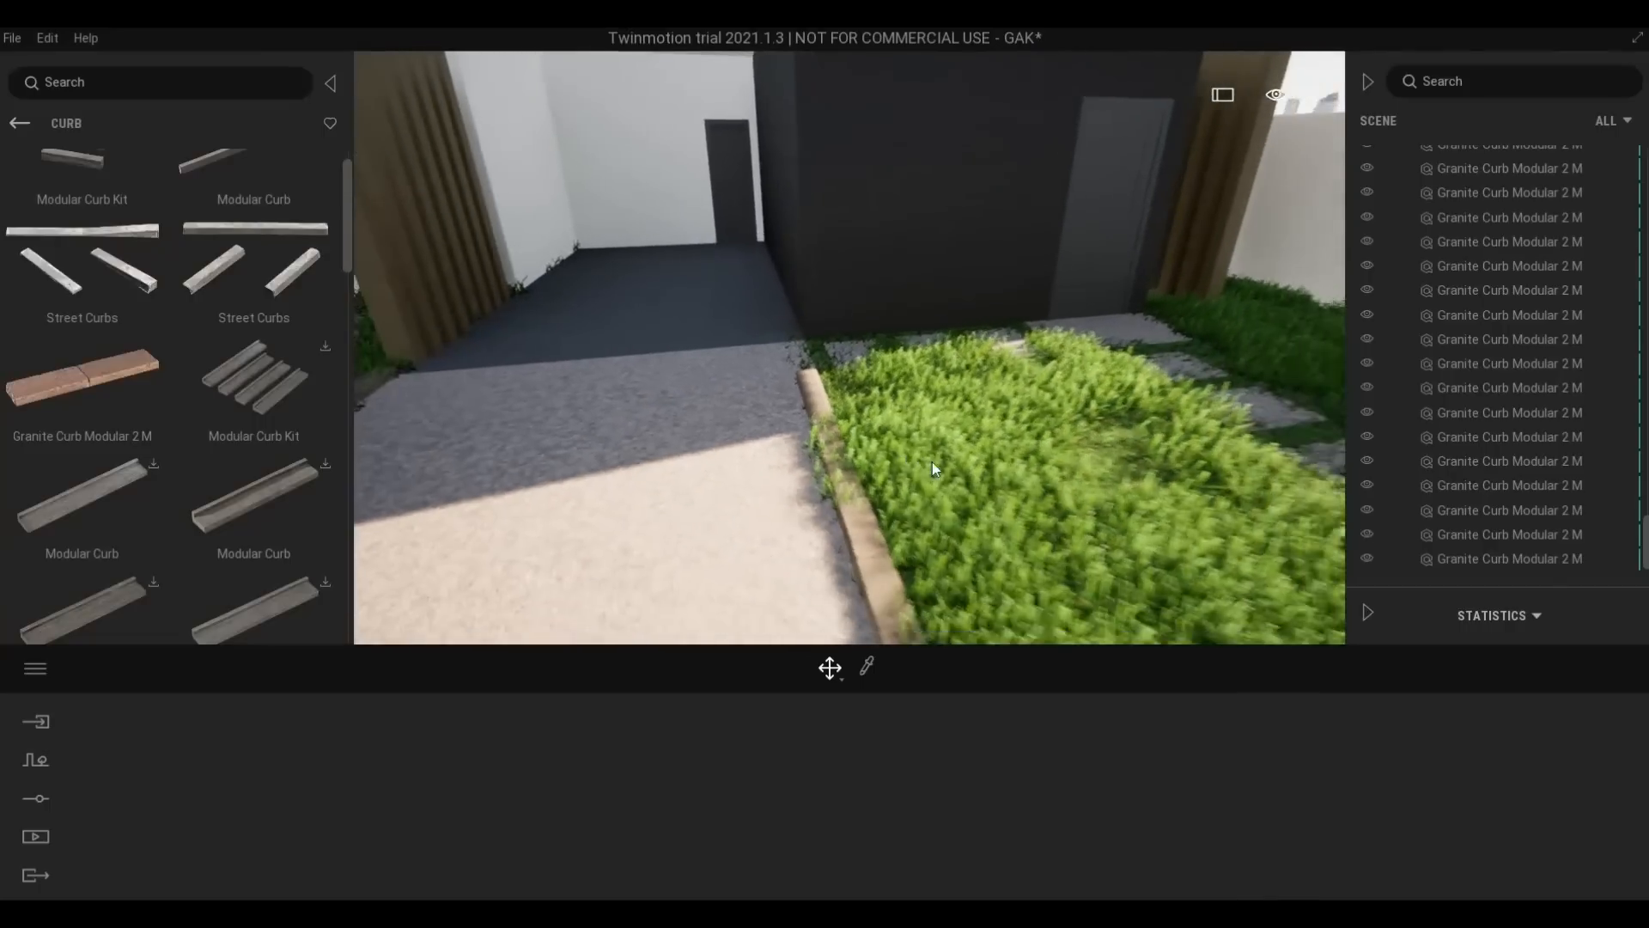
key(s)
right_drag(932, 462, 732, 539)
key(s)
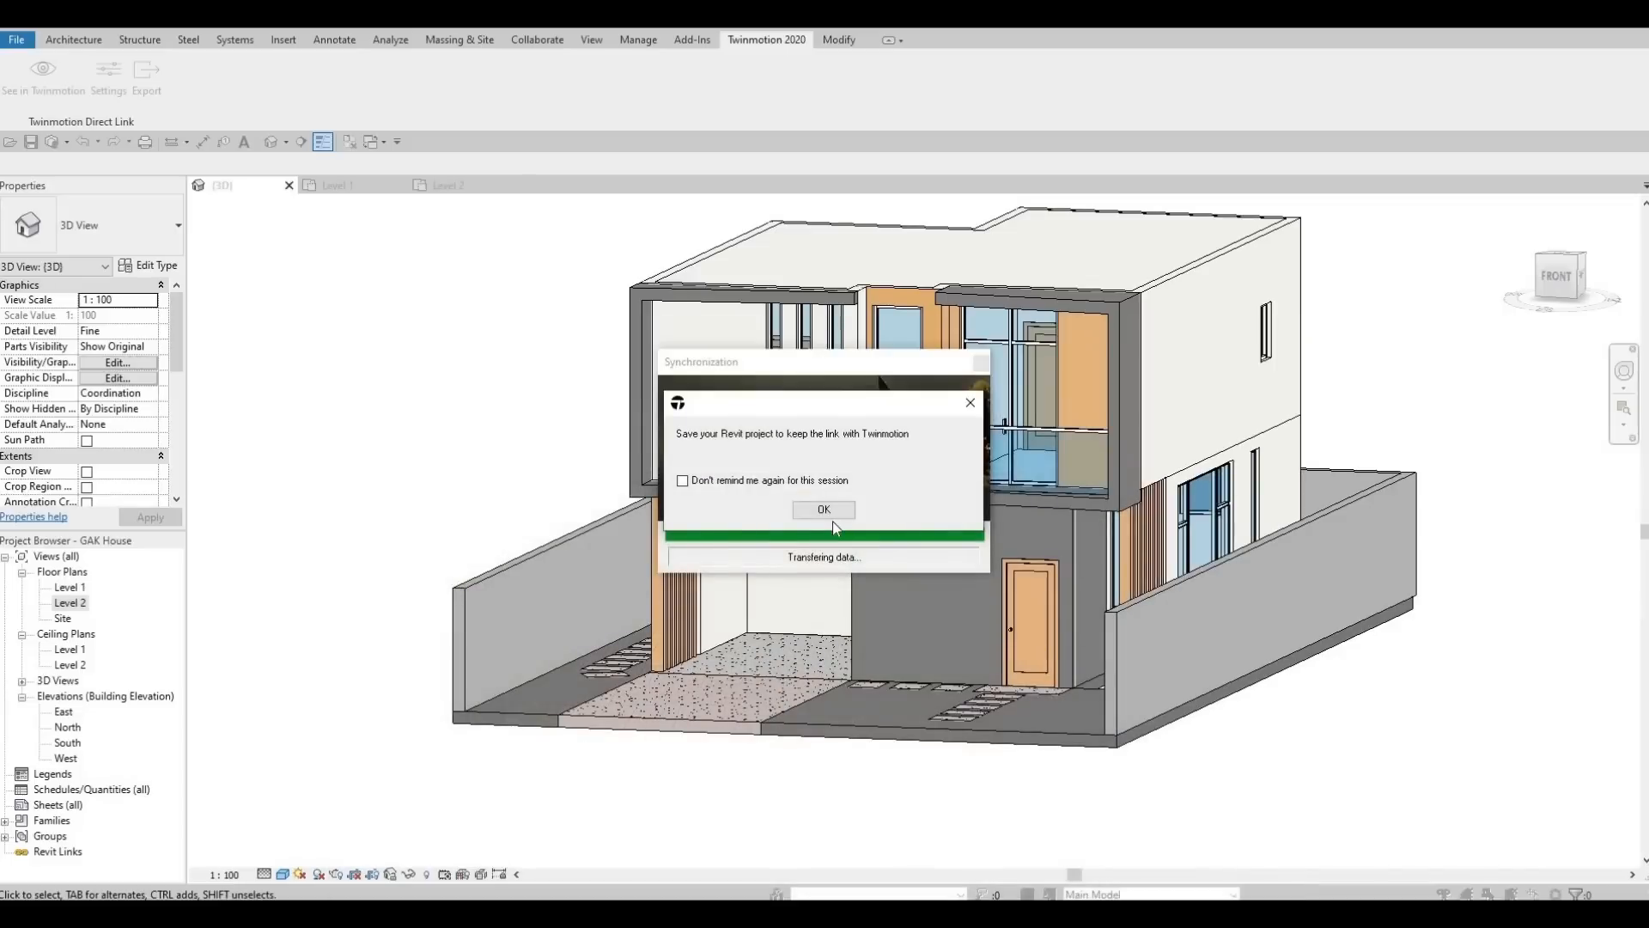
In Revit, dismiss the save reminder and open the Level 1 floor plan at the front yard
click(826, 511)
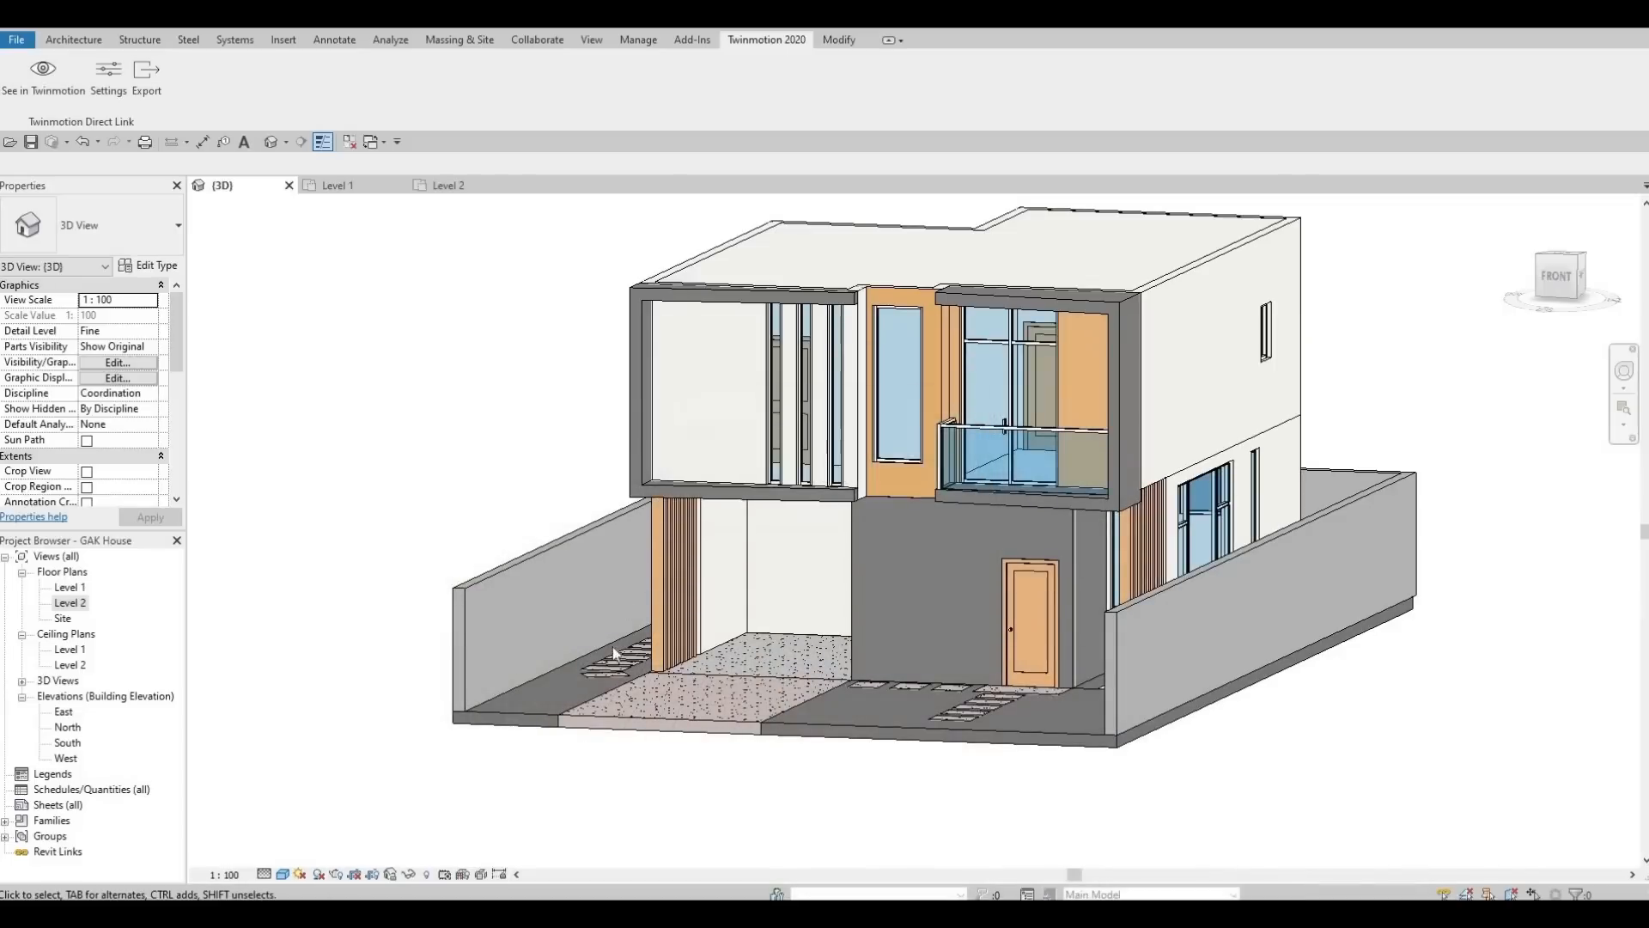
click(623, 720)
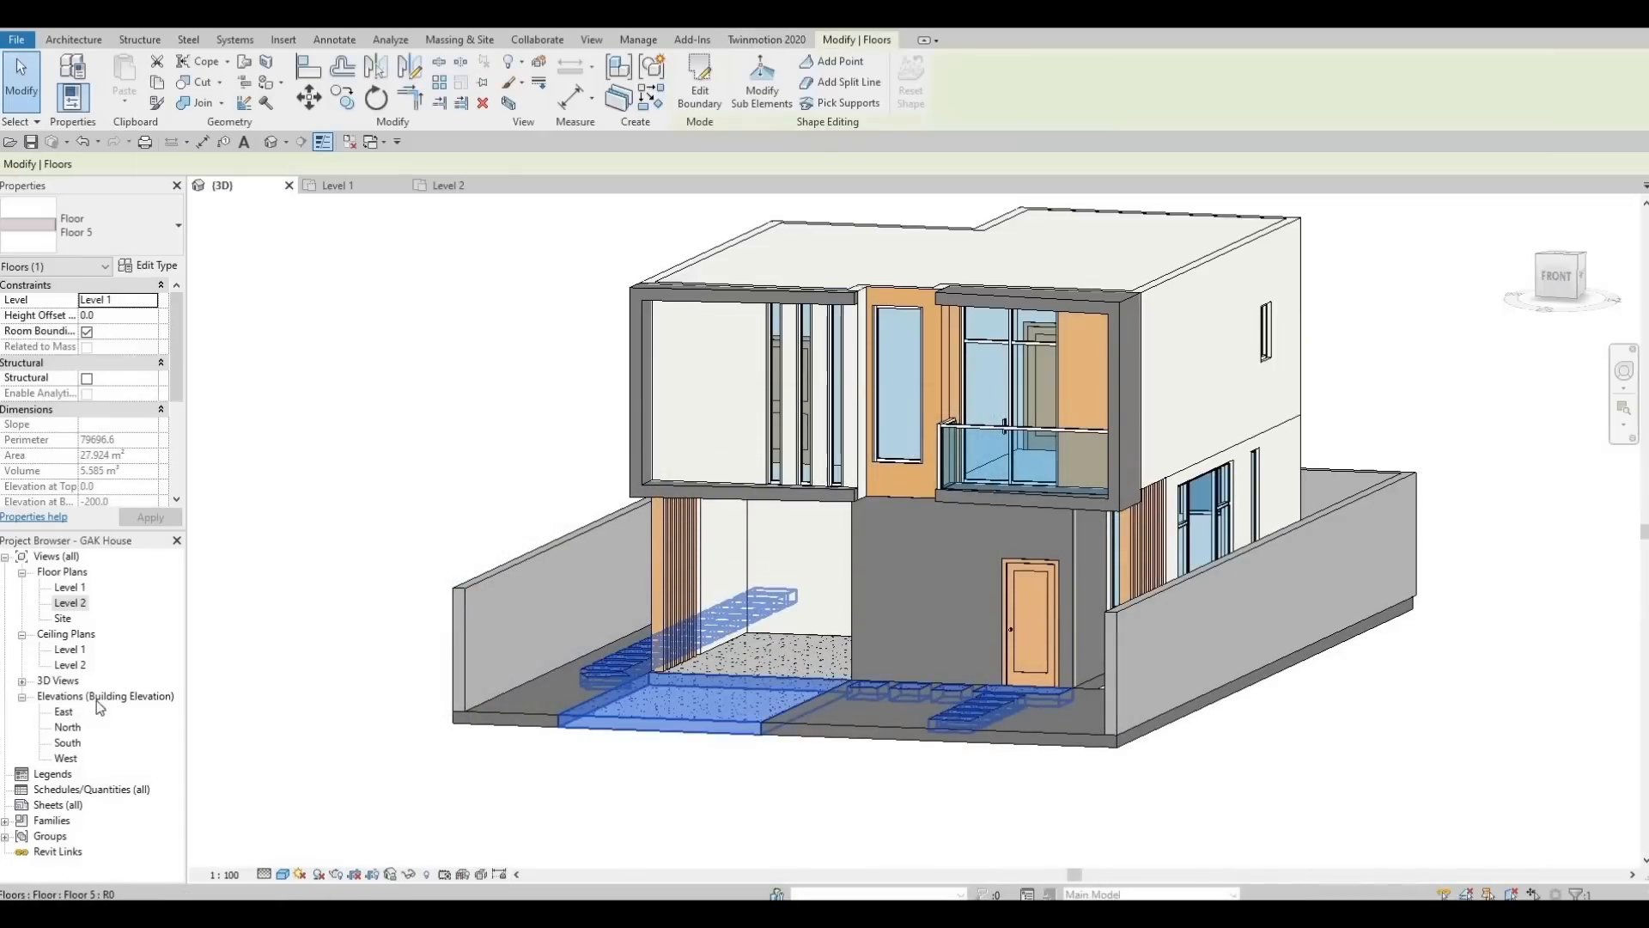
double_click(70, 603)
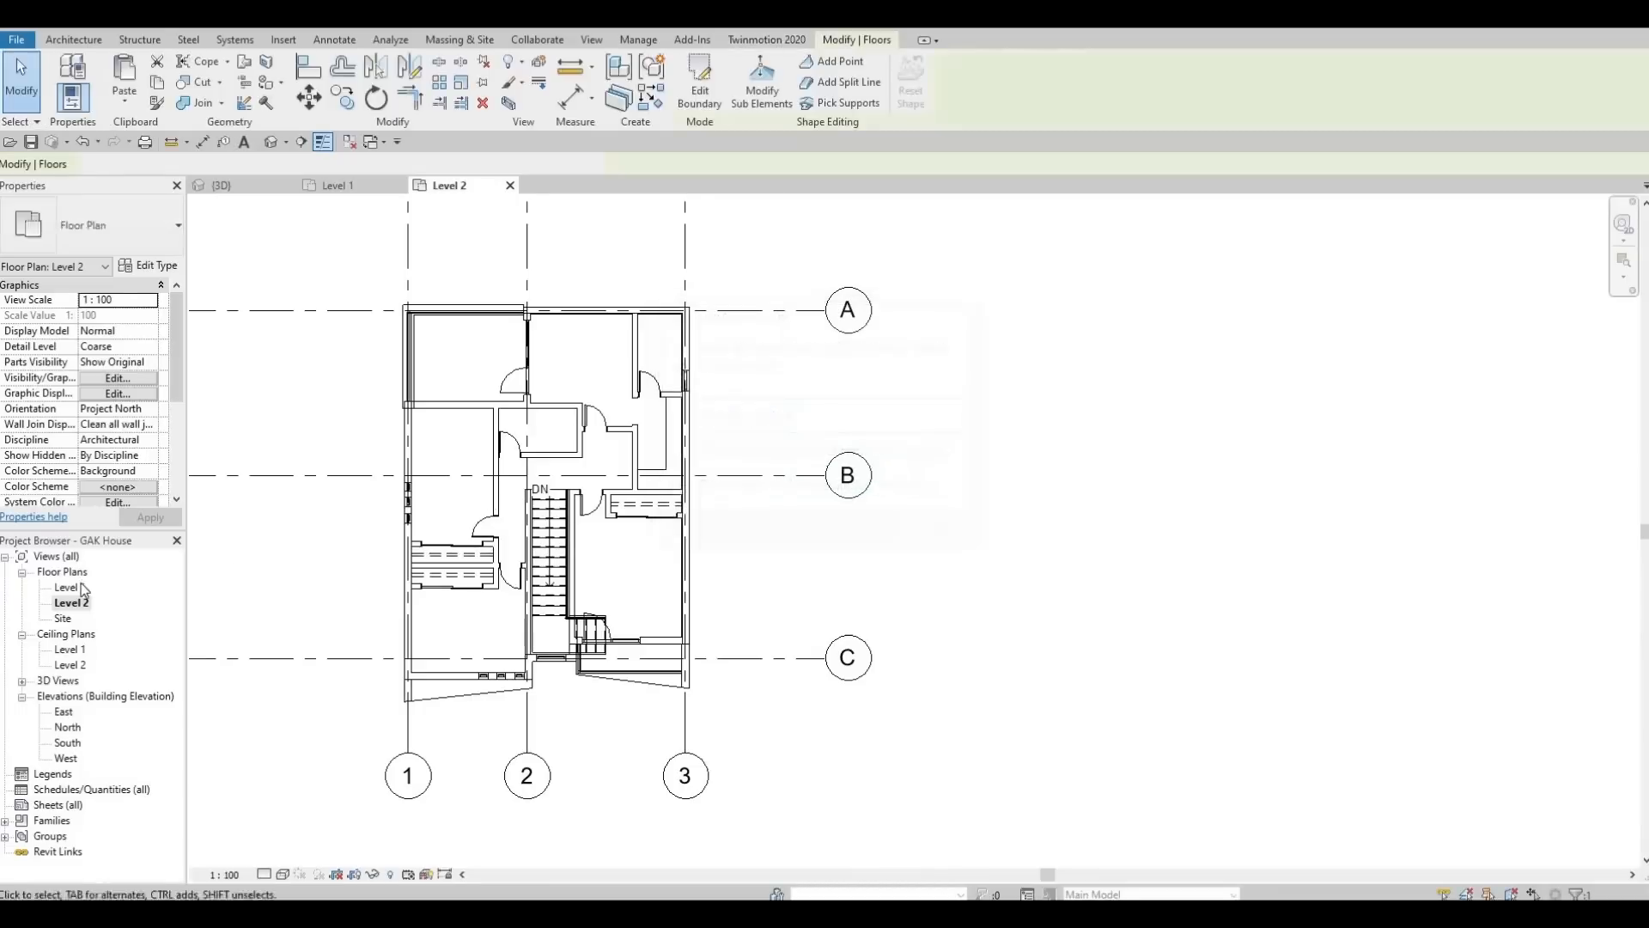
double_click(75, 587)
middle_drag(726, 624, 577, 322)
middle_drag(556, 619, 570, 468)
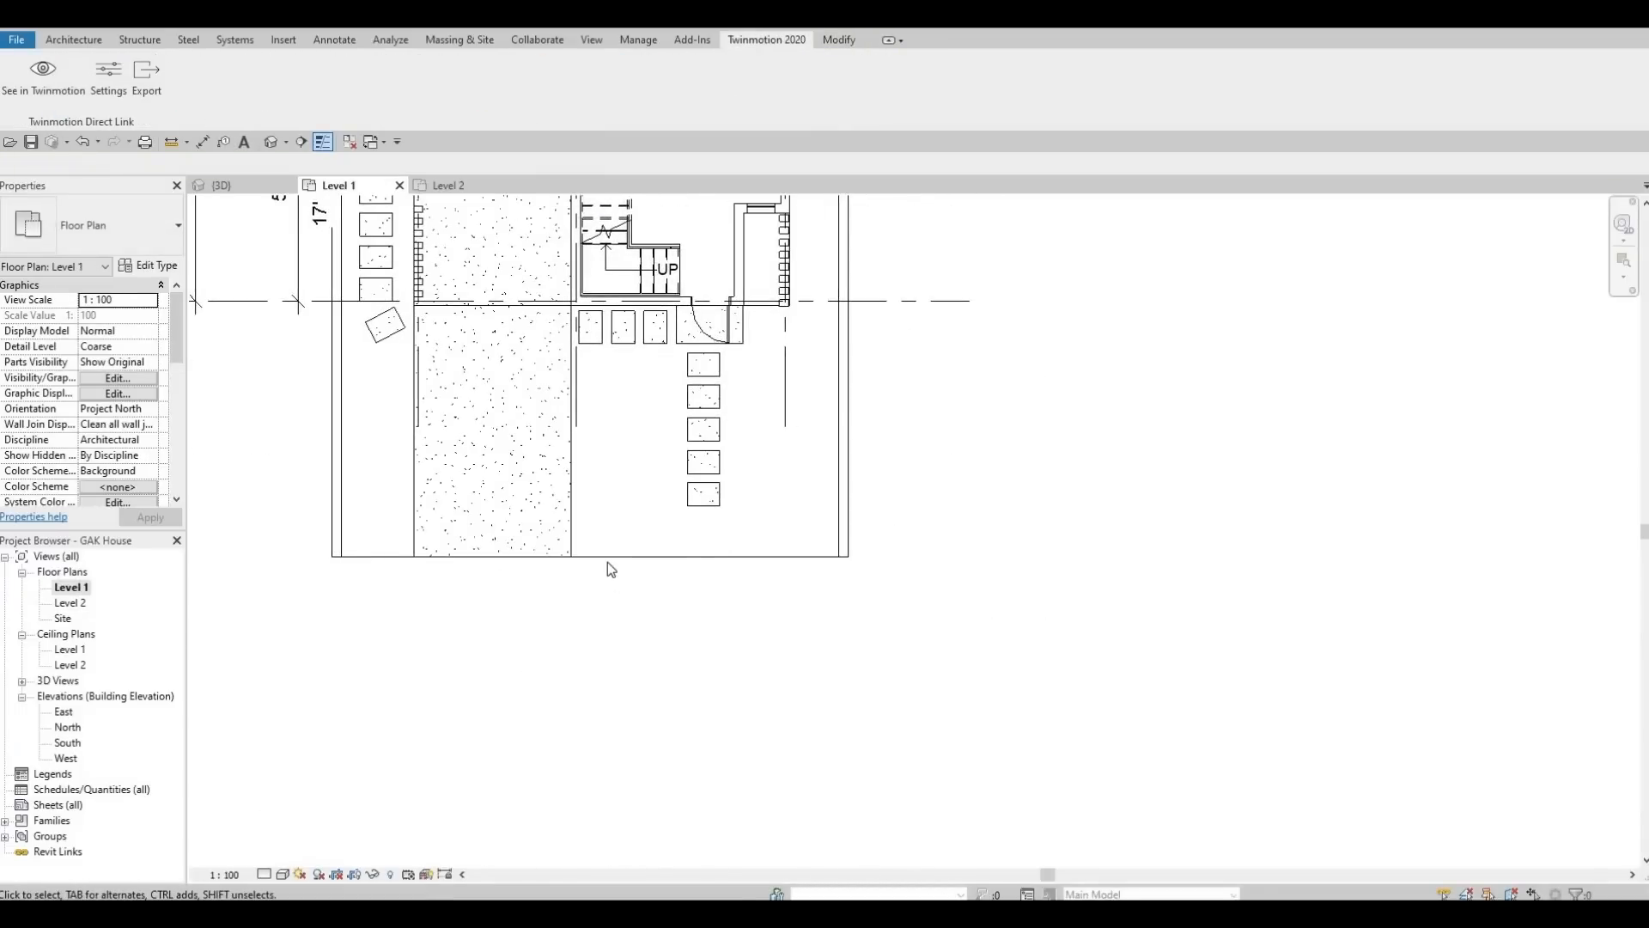
Edit the grass floor's boundary and extend the front edge of its wide part beyond the driveway's end
click(570, 557)
click(700, 85)
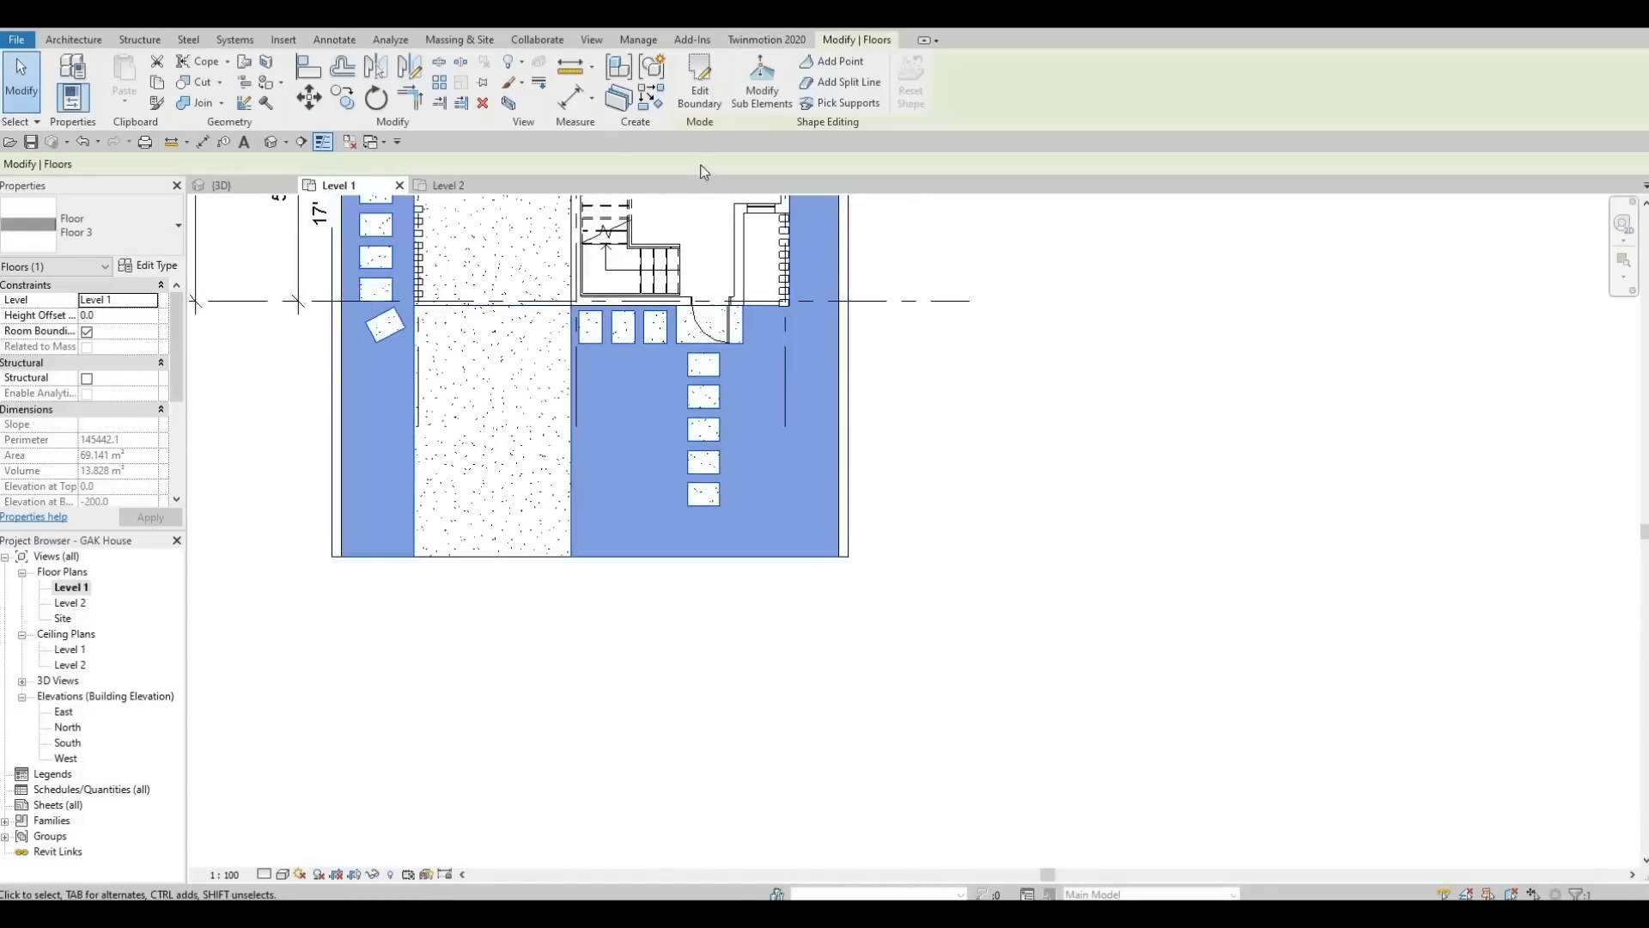
mouse_move(700, 560)
mouse_down()
mouse_move(684, 842)
mouse_move(699, 832)
mouse_up()
click(705, 765)
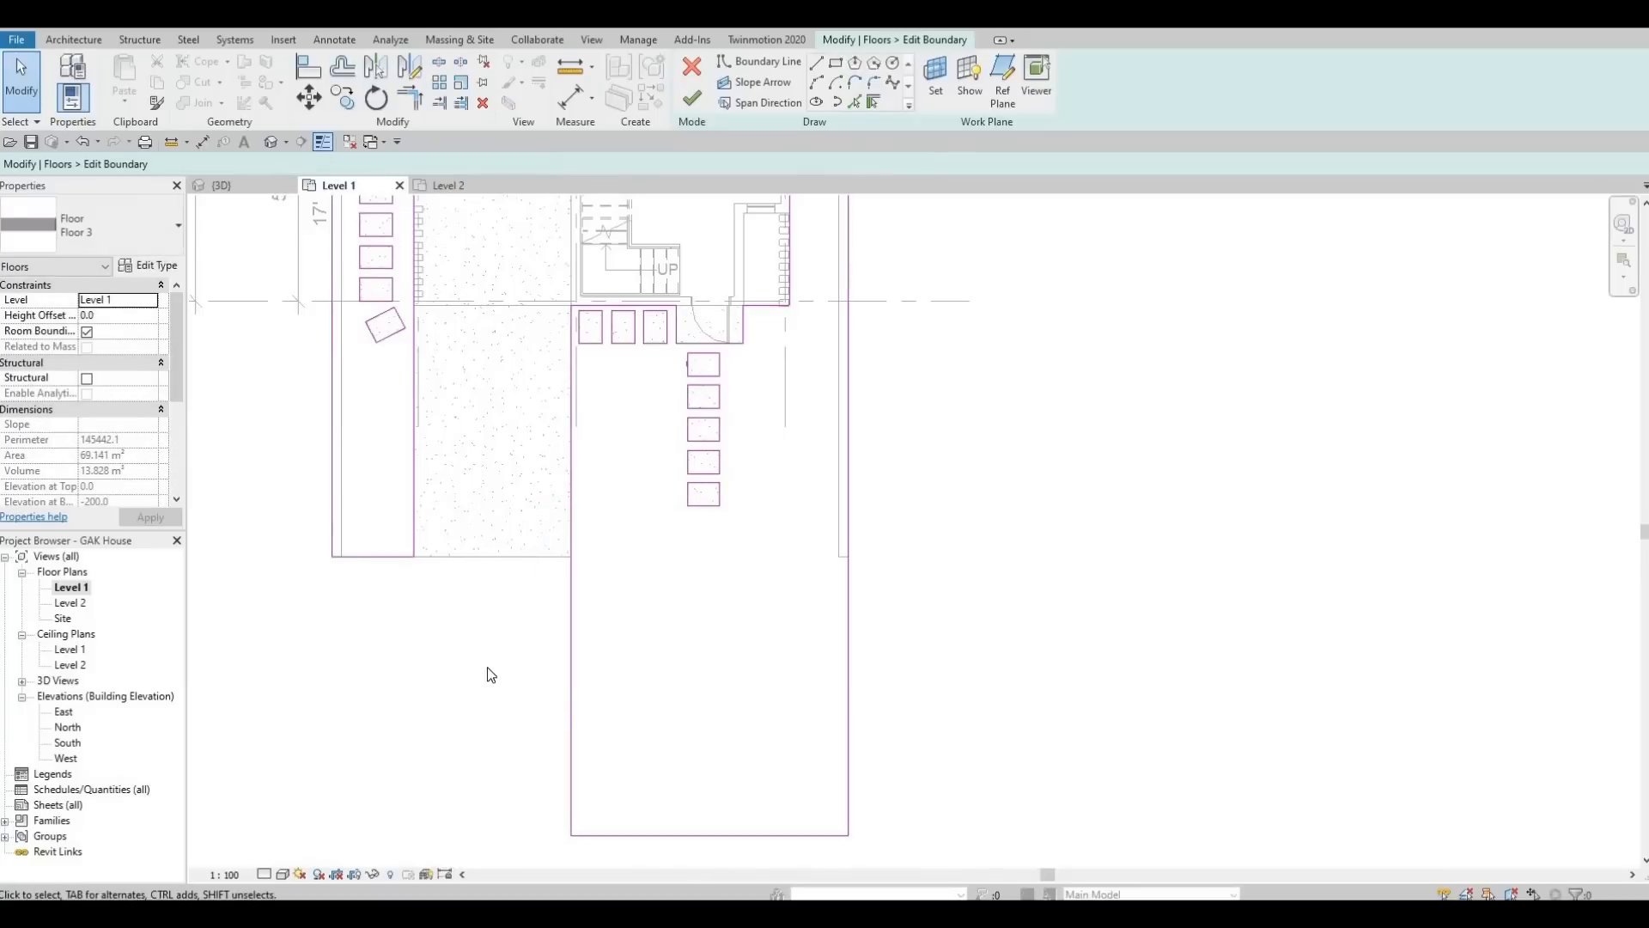
Align the front edge of the grass floor's narrow strip with the extended edge and finish the boundary
key(a)
key(l)
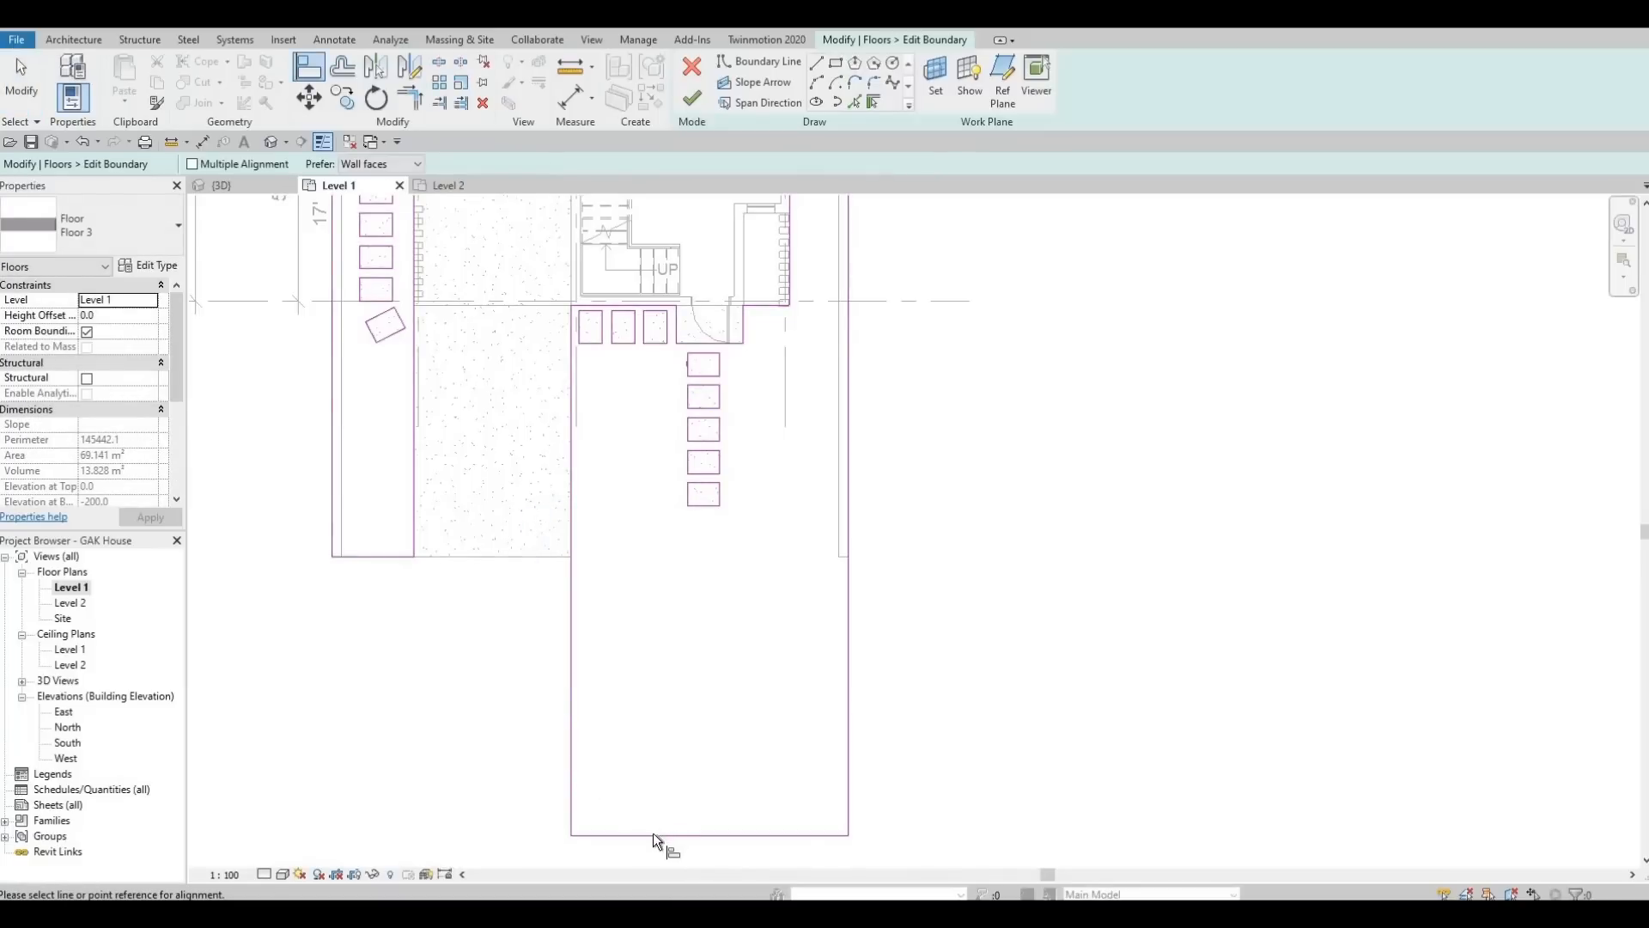
click(393, 559)
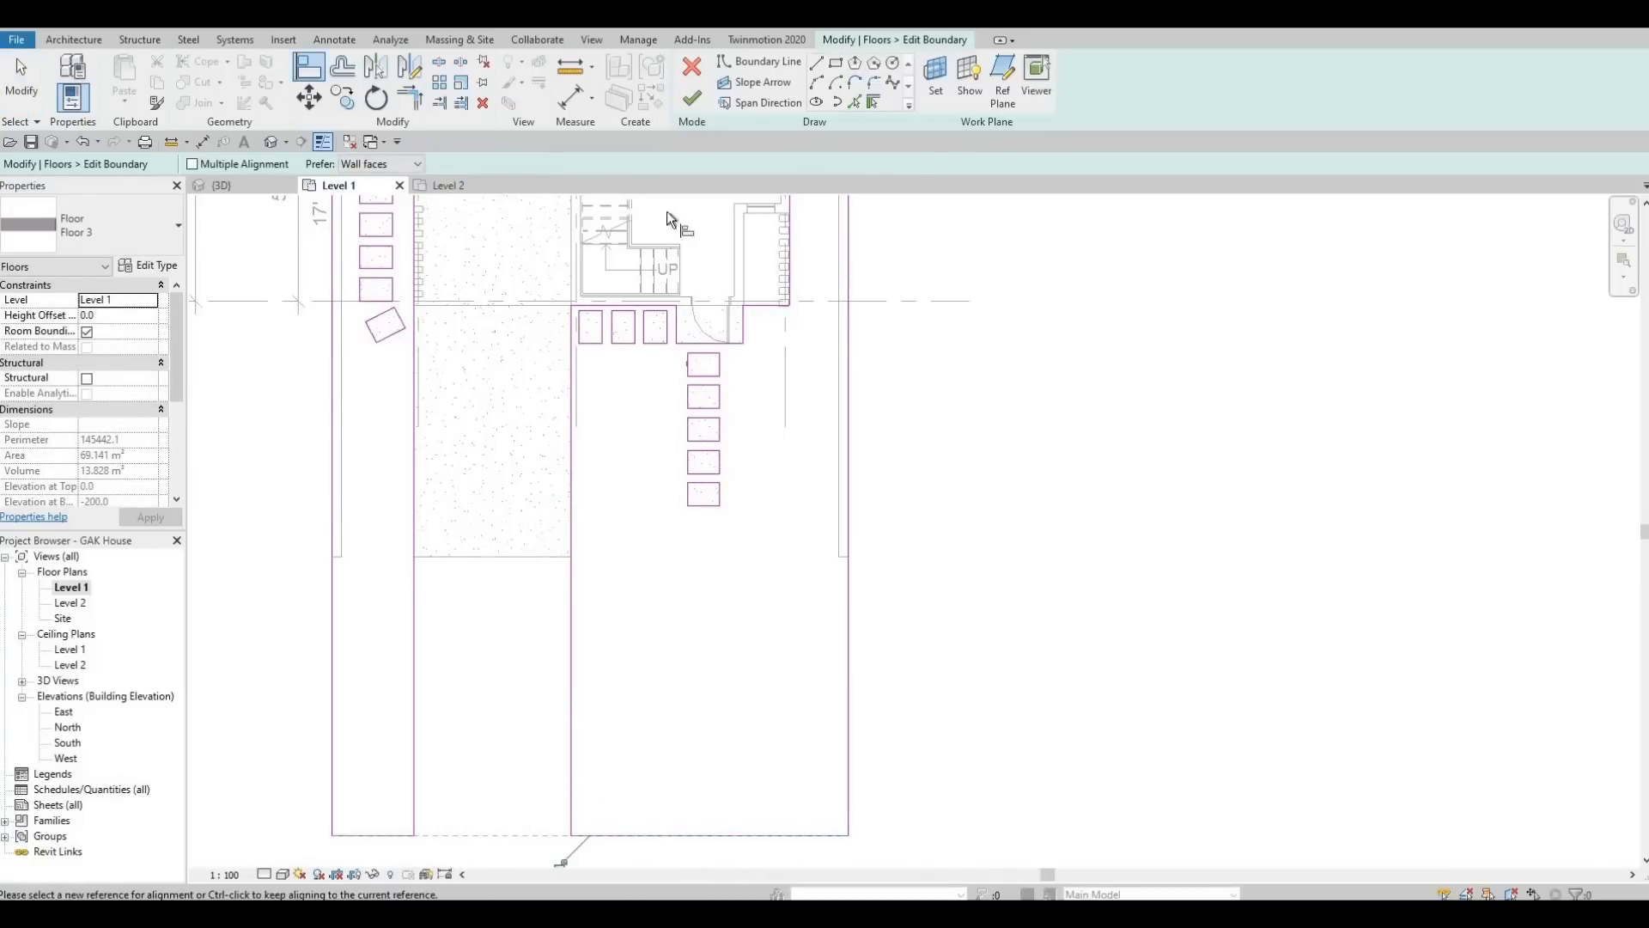
click(693, 103)
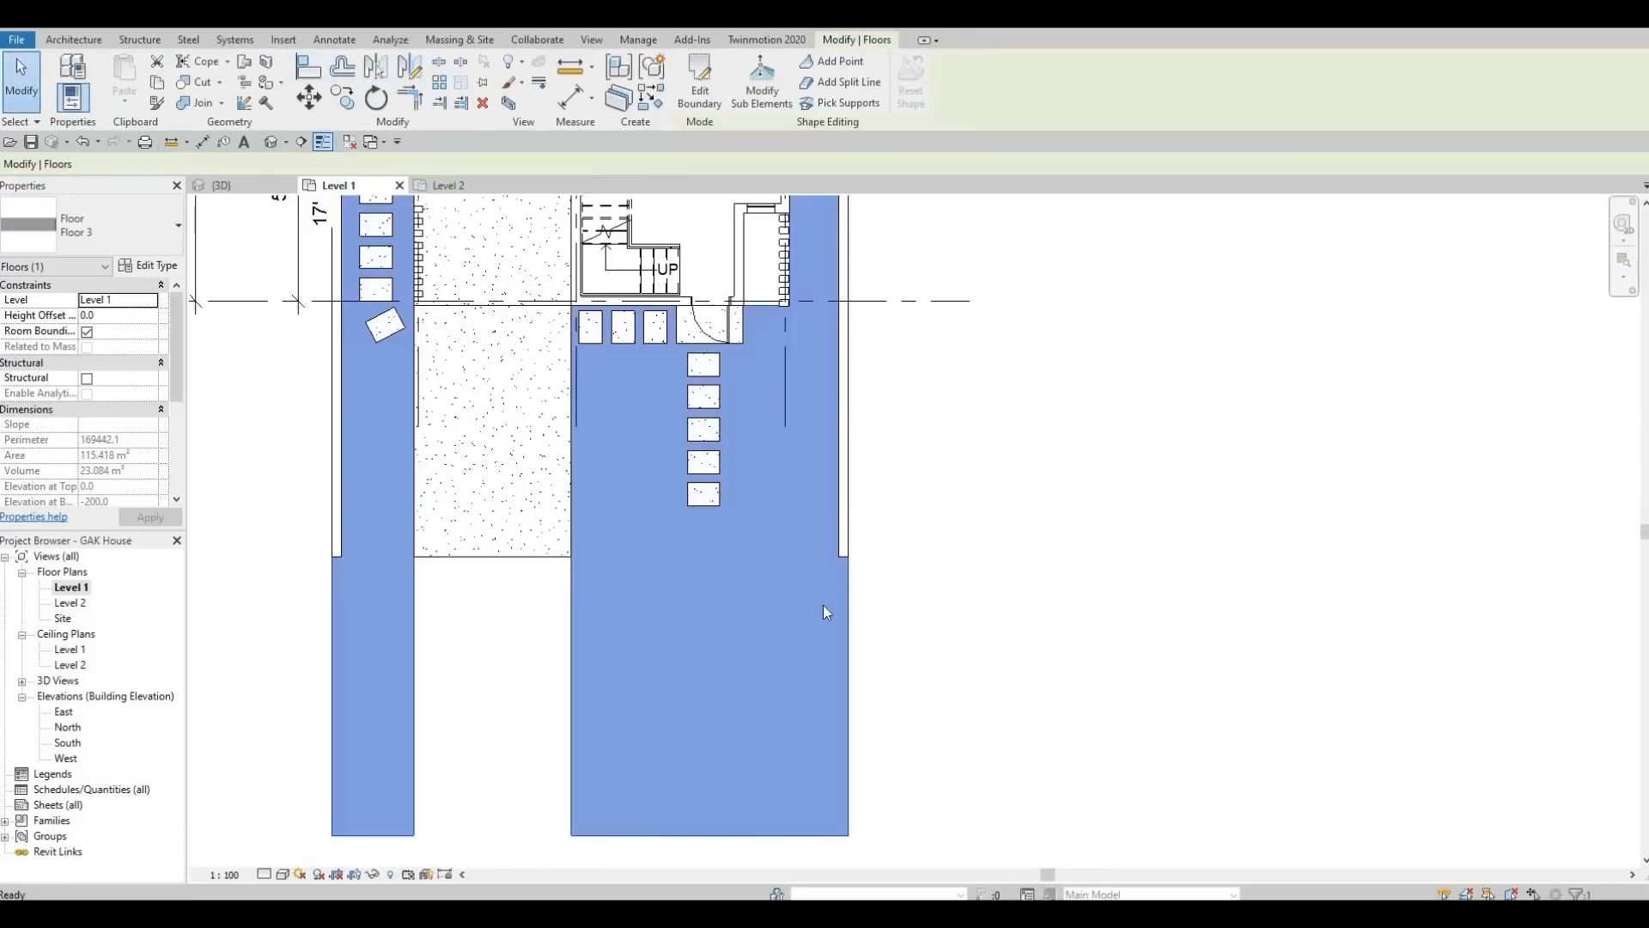
Align the front ends of both boundary walls with the extended grass floor's front edge
click(824, 611)
key(a)
key(l)
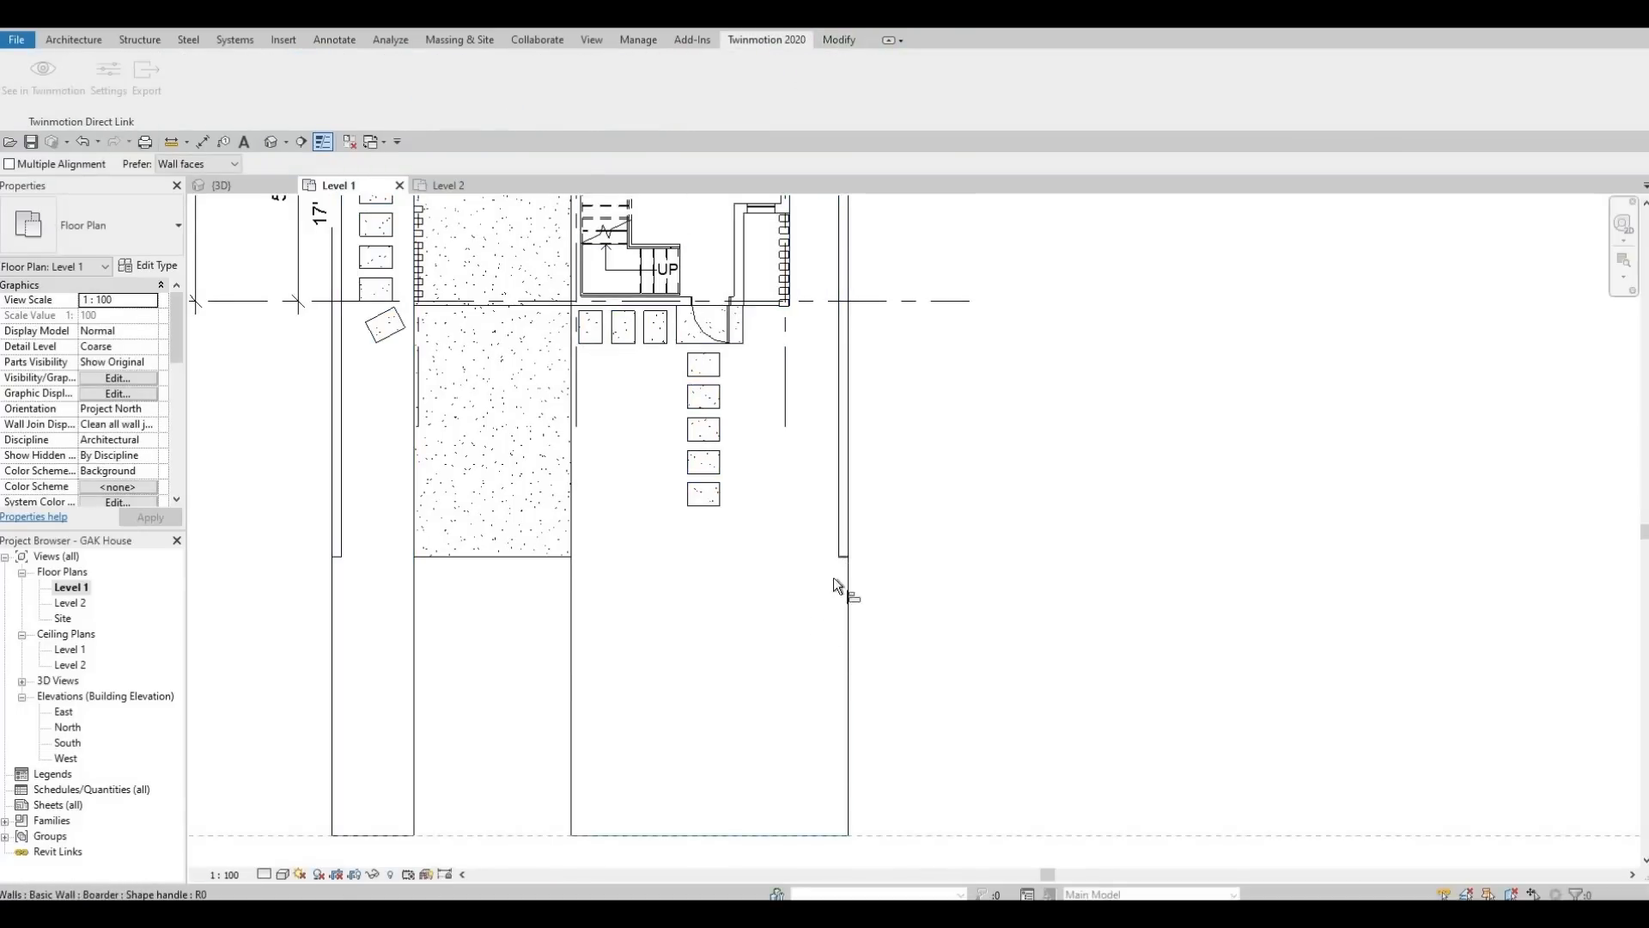
click(364, 834)
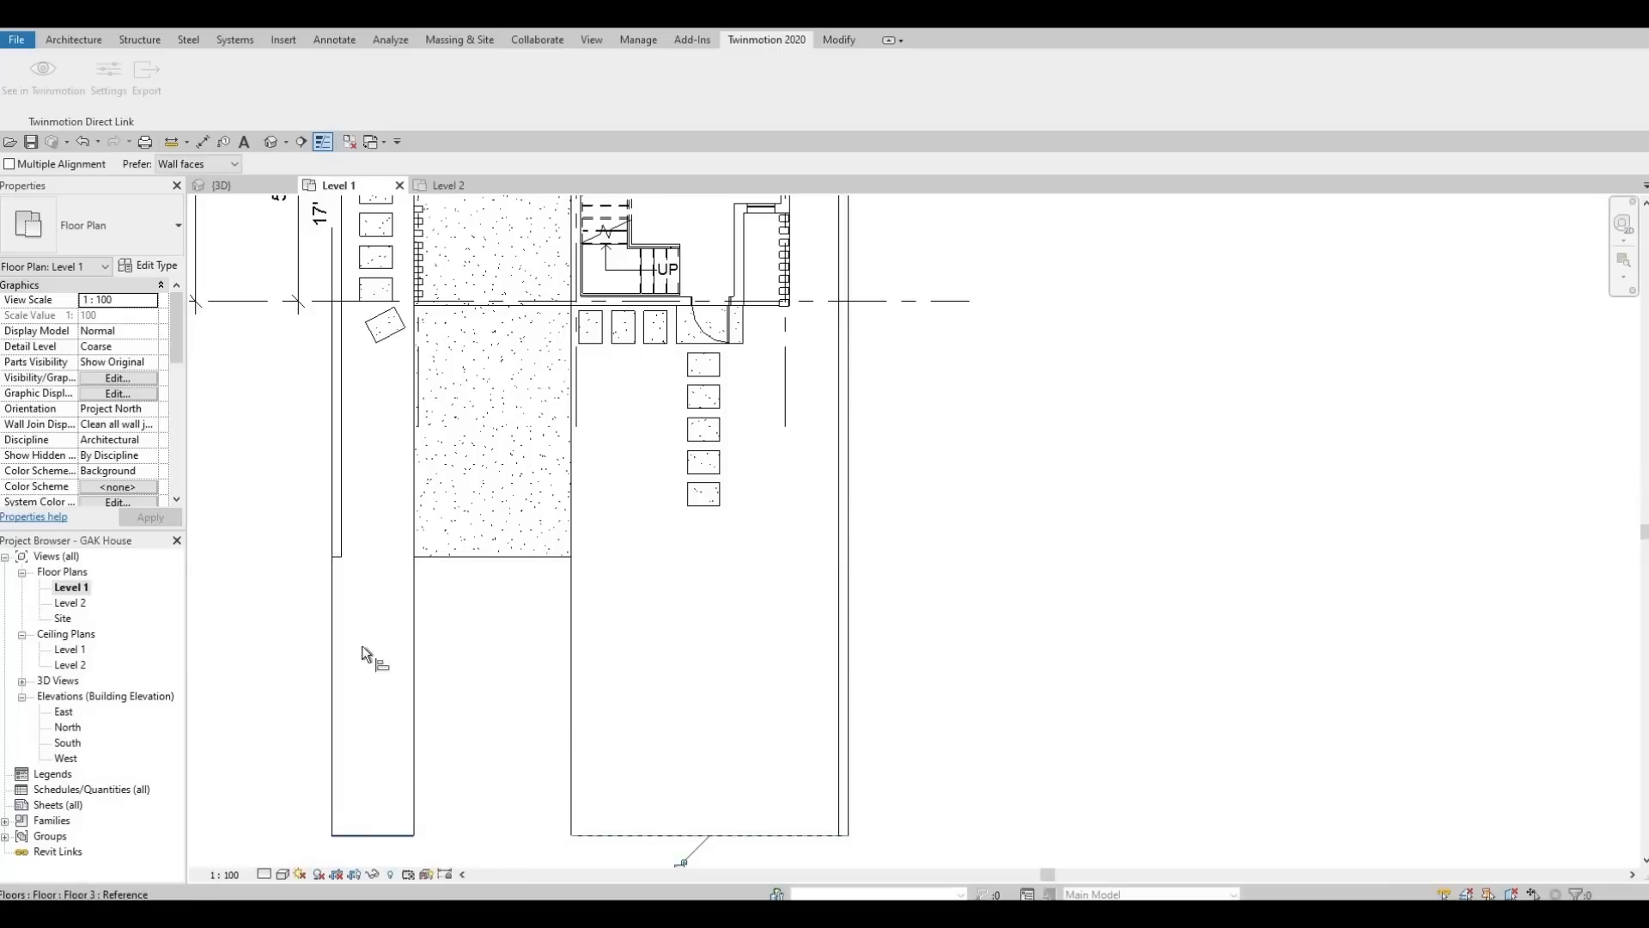
click(472, 696)
key(Escape)
key(Escape)
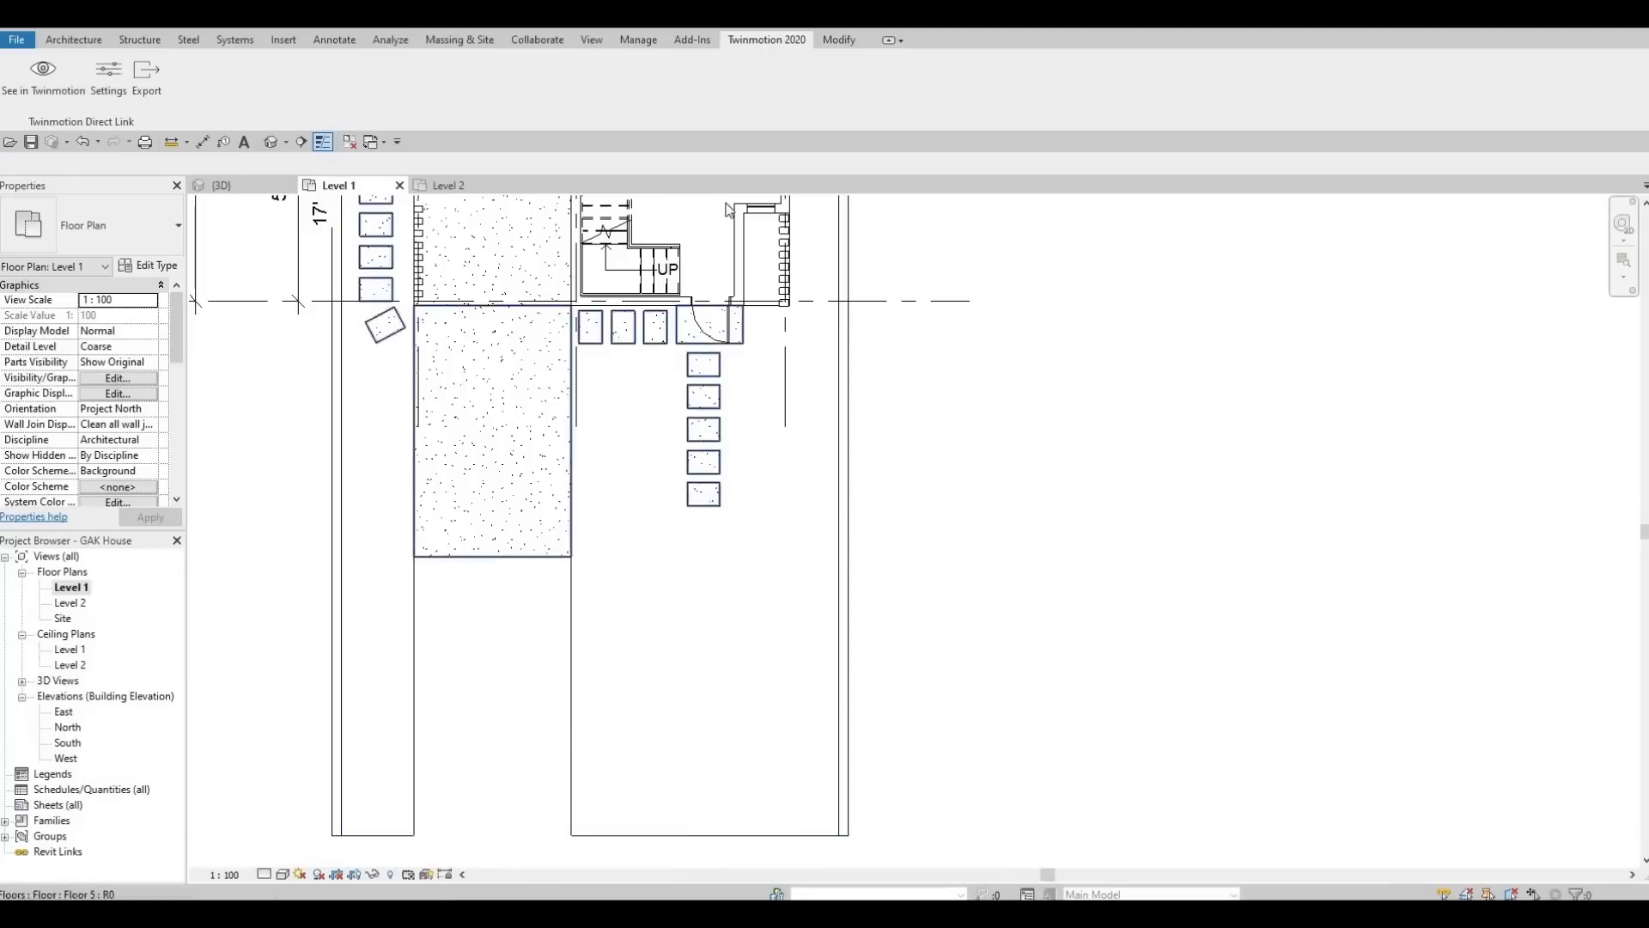
Edit the driveway floor's boundary, align its front edge with the grass floor's front edge, and finish the boundary
click(690, 104)
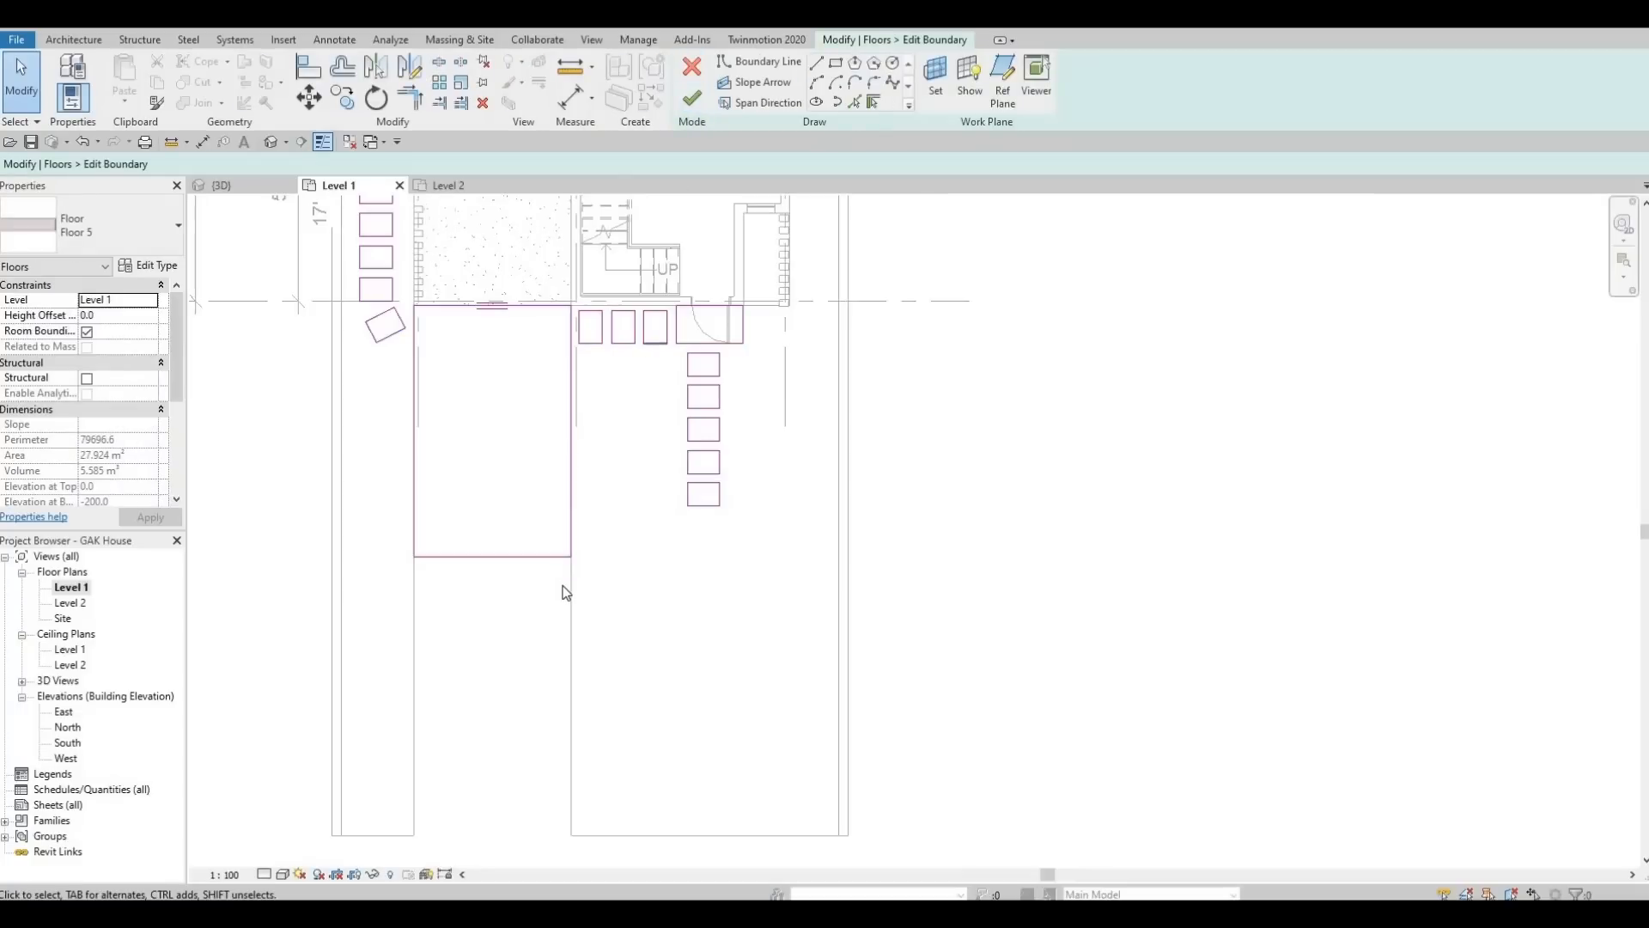
key(a)
key(l)
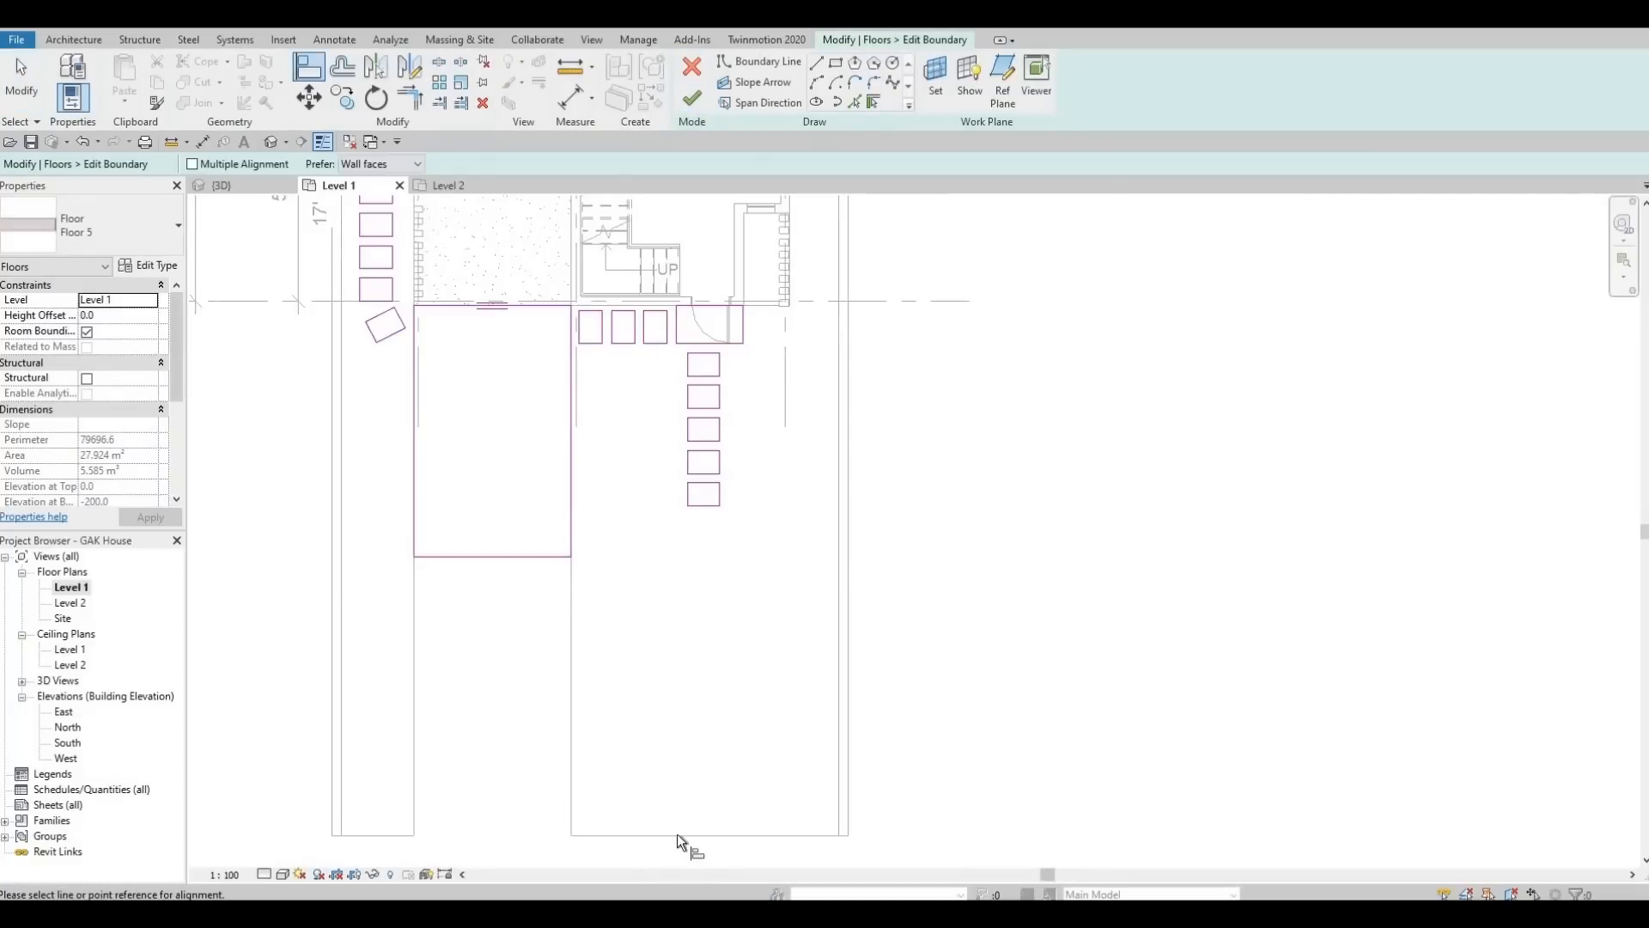
click(677, 834)
click(507, 557)
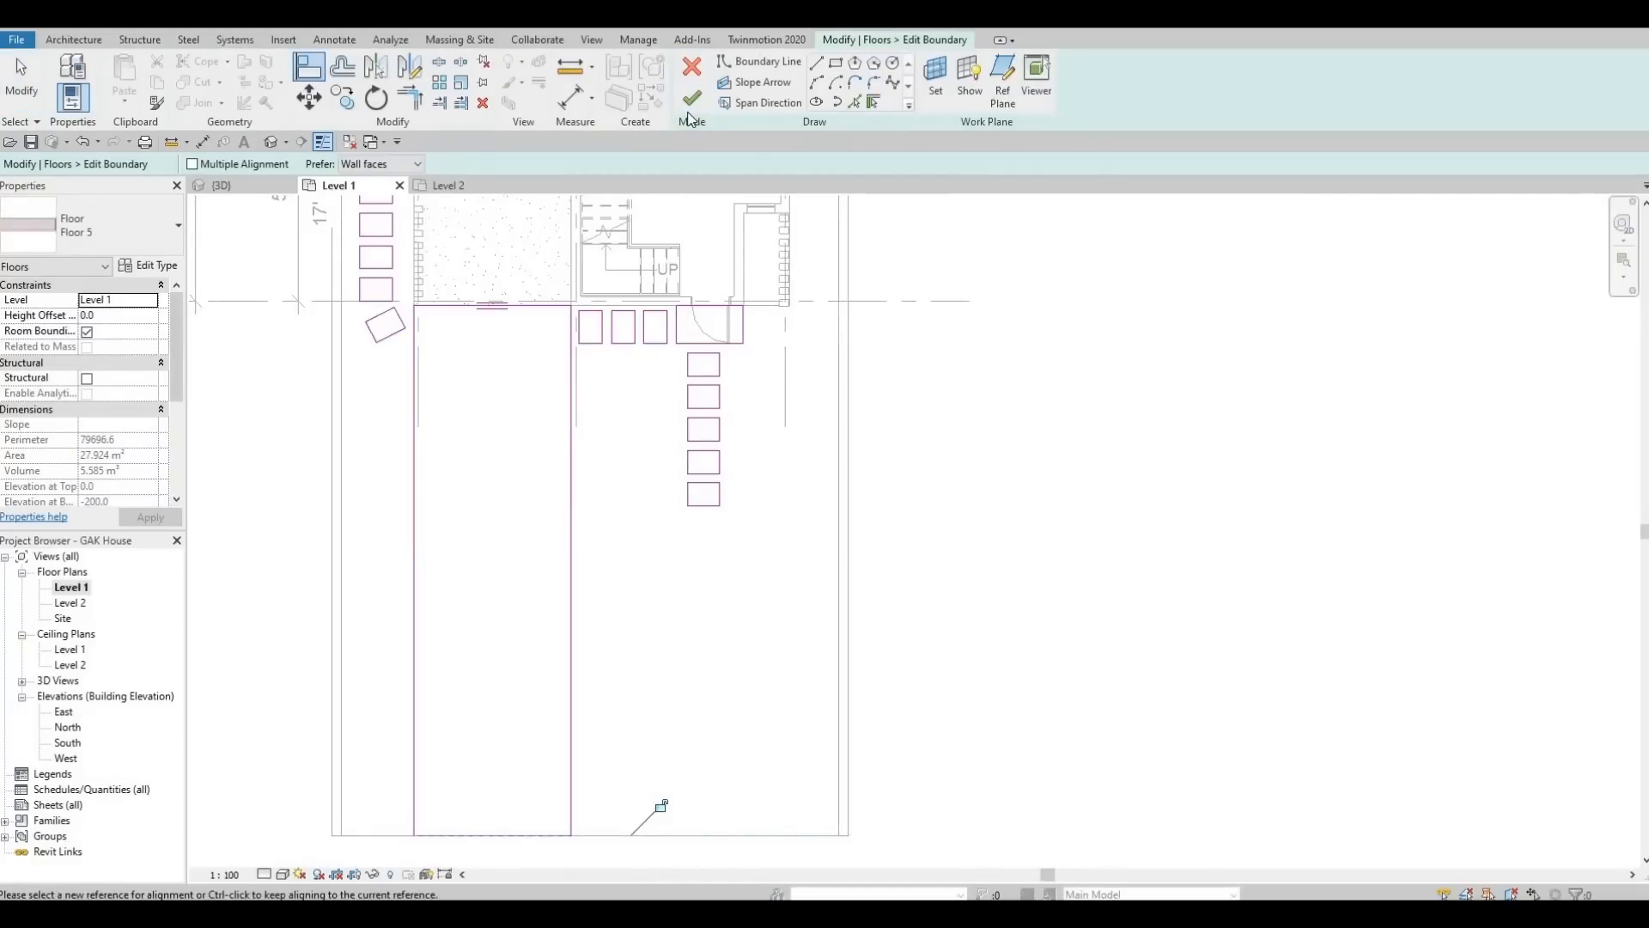
click(691, 97)
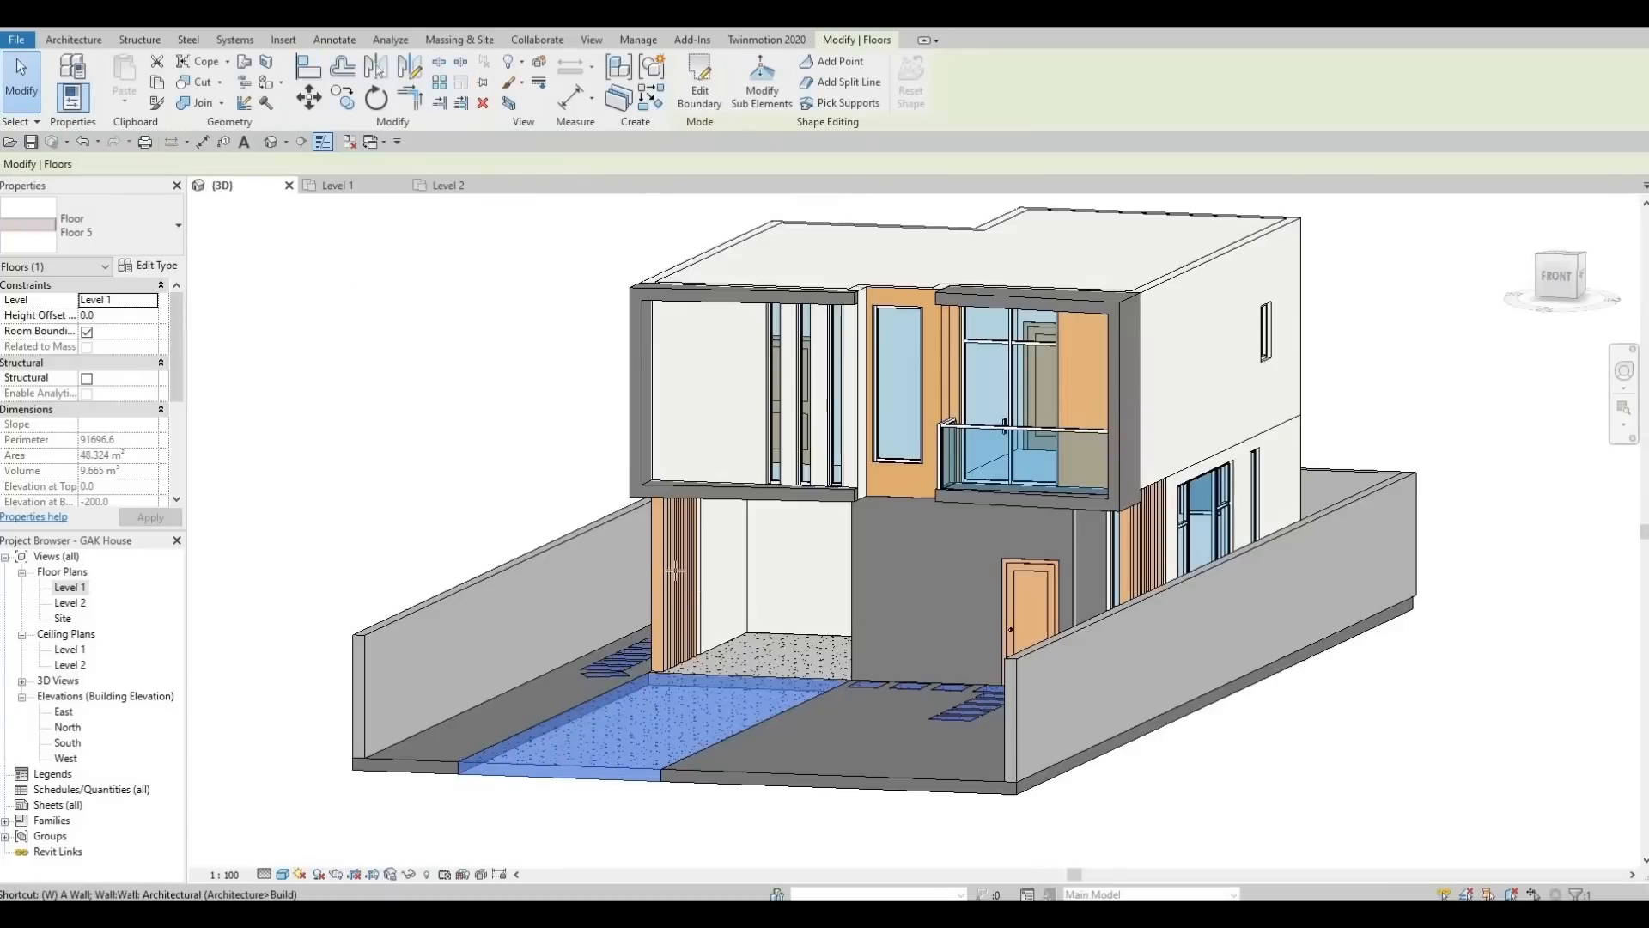
key(w)
key(a)
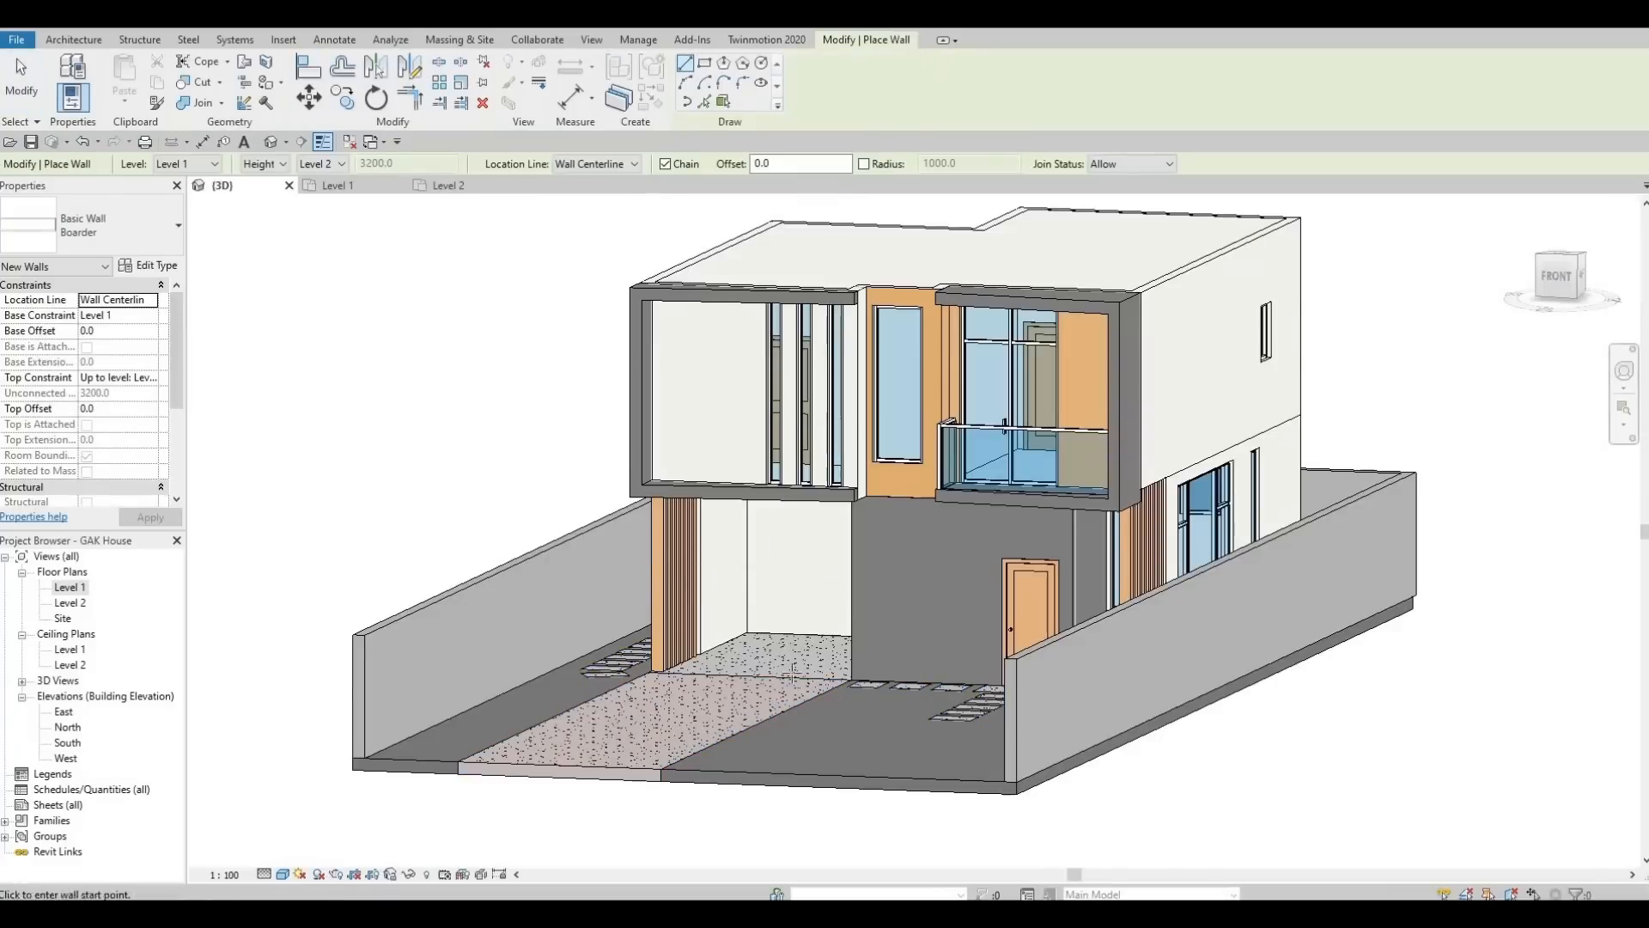
key(Escape)
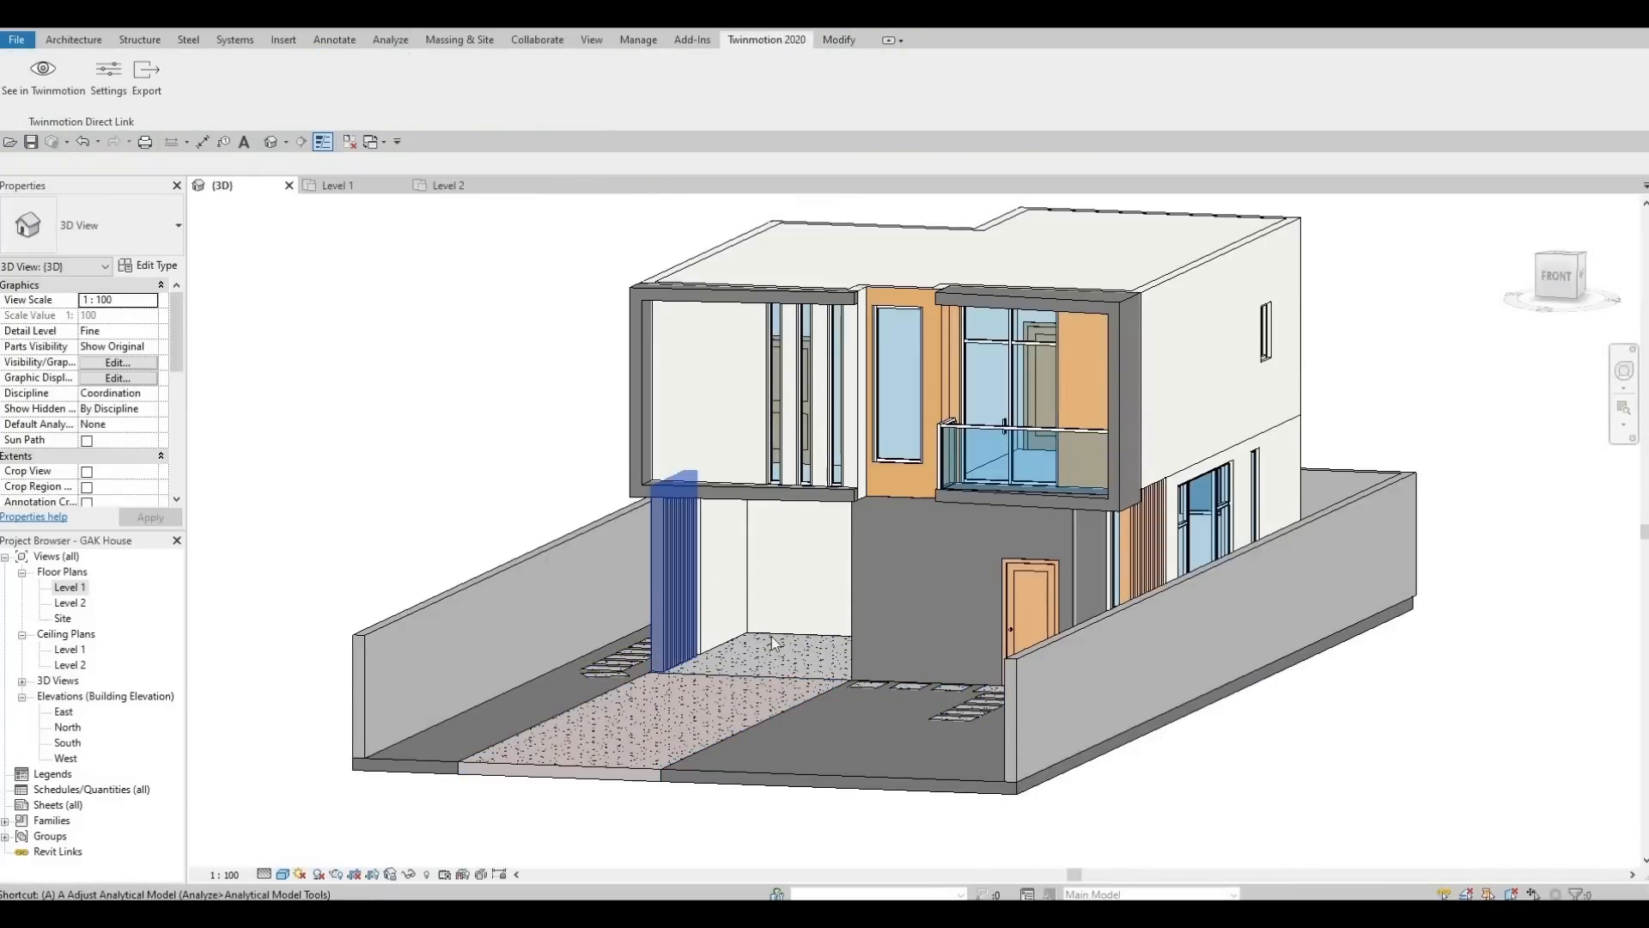
middle_drag(553, 456, 578, 442)
key(a)
key(a)
key(w)
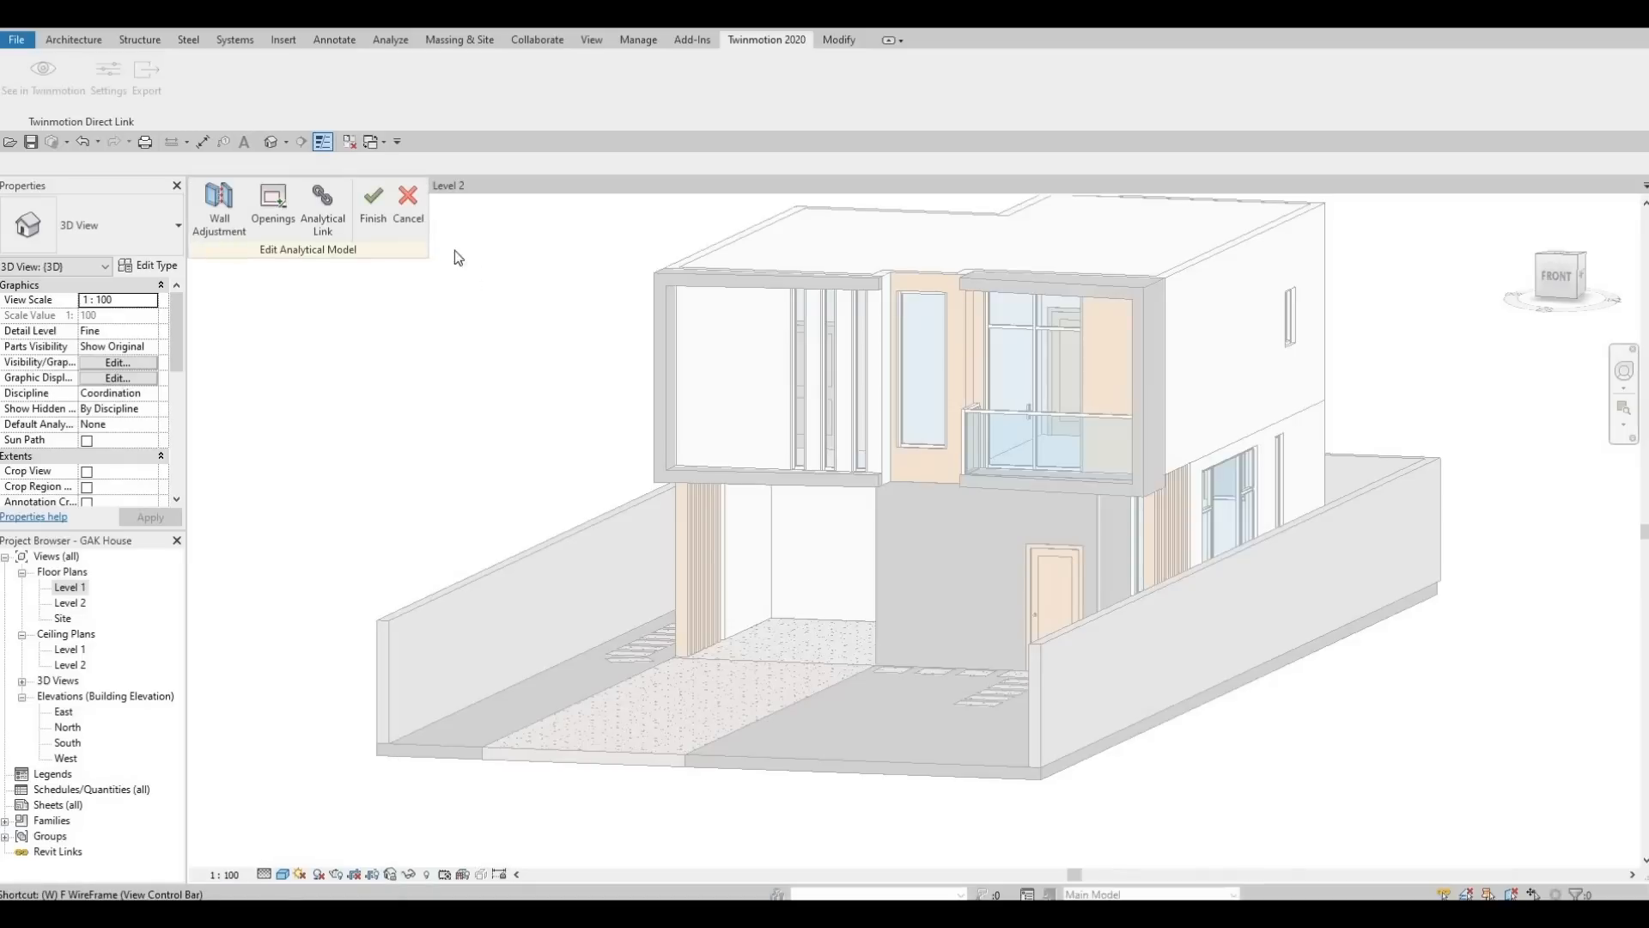
click(421, 209)
Send the updated house model to Twinmotion through the direct link and switch to Twinmotion
middle_drag(735, 438, 726, 454)
scroll(726, 454, up, 4)
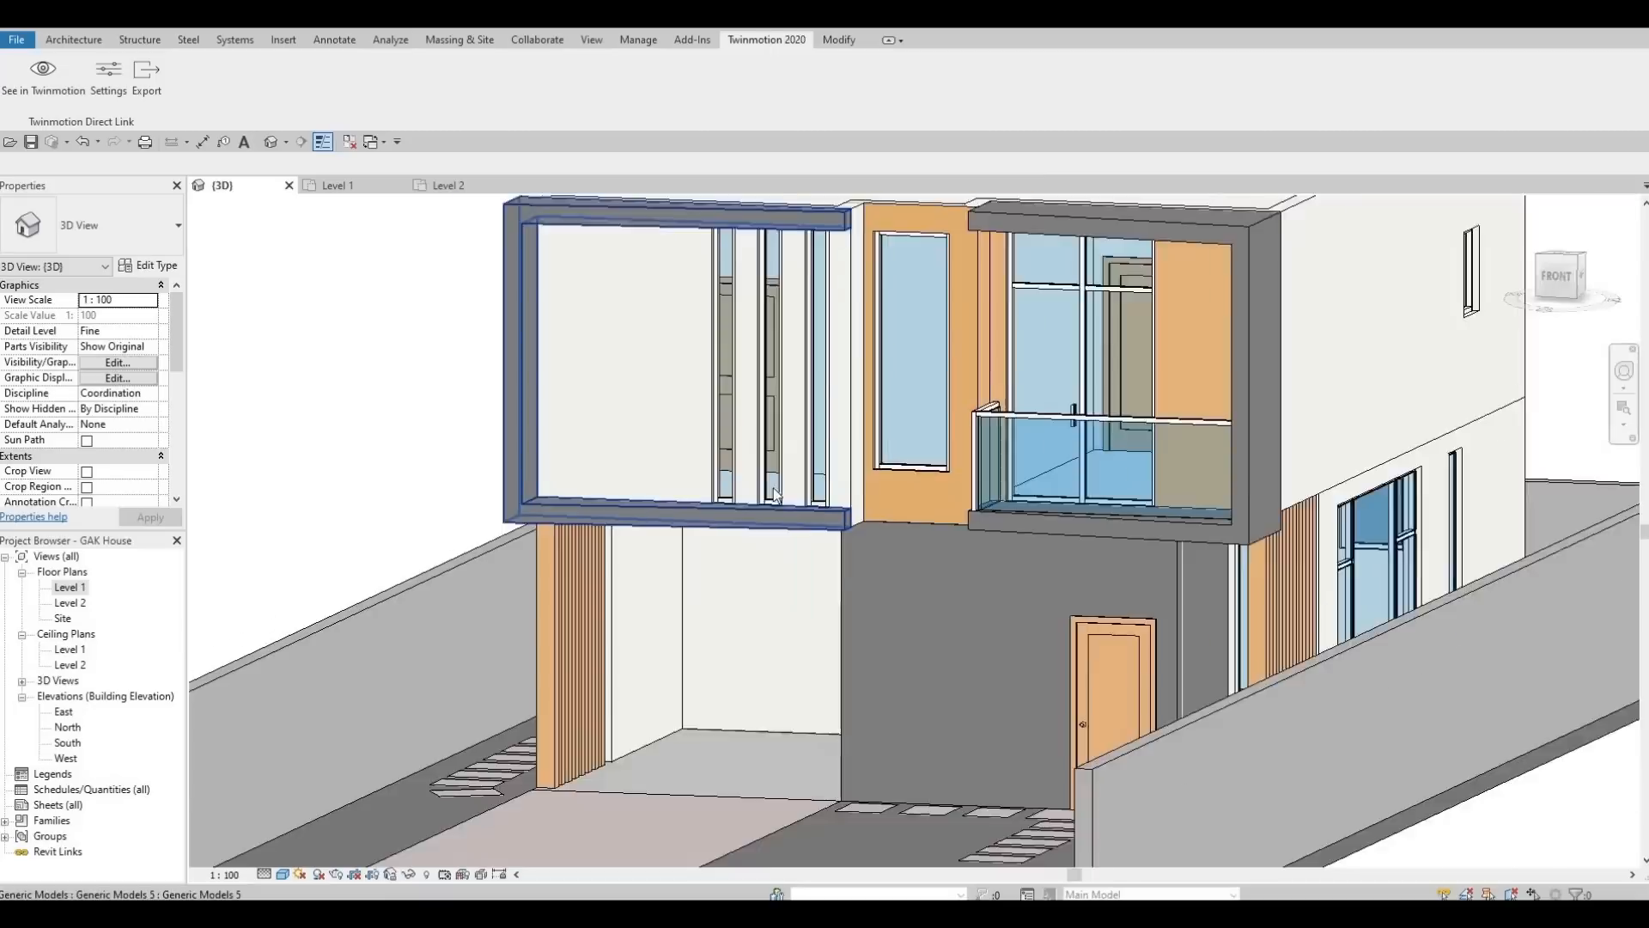
click(888, 404)
key(Escape)
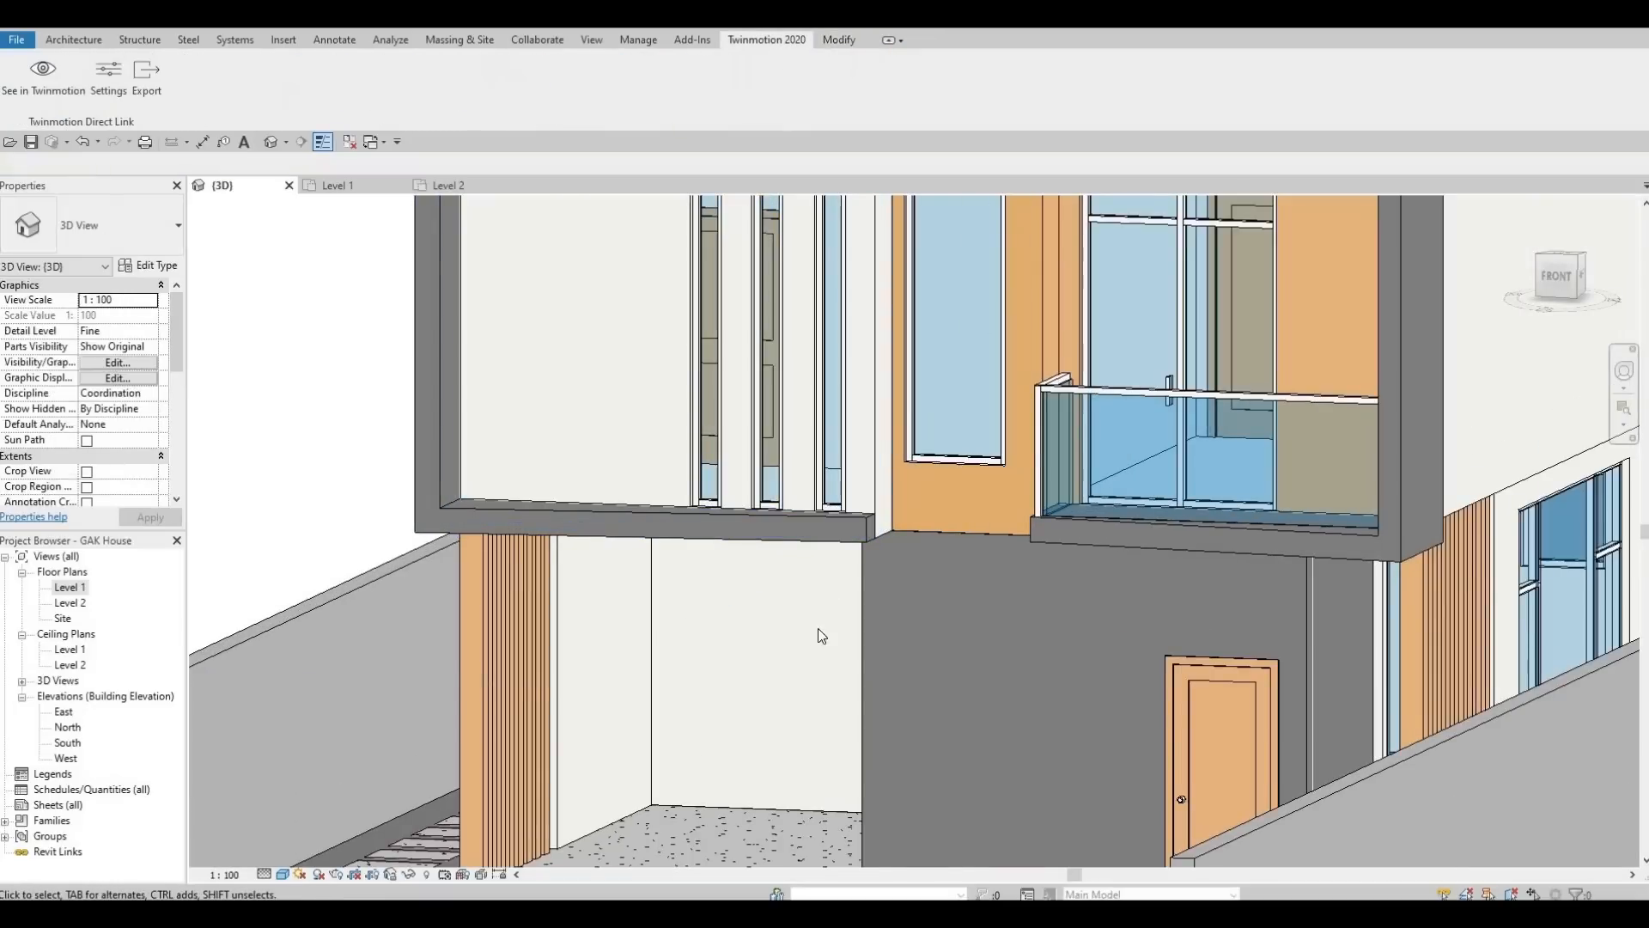
middle_drag(956, 437, 778, 542)
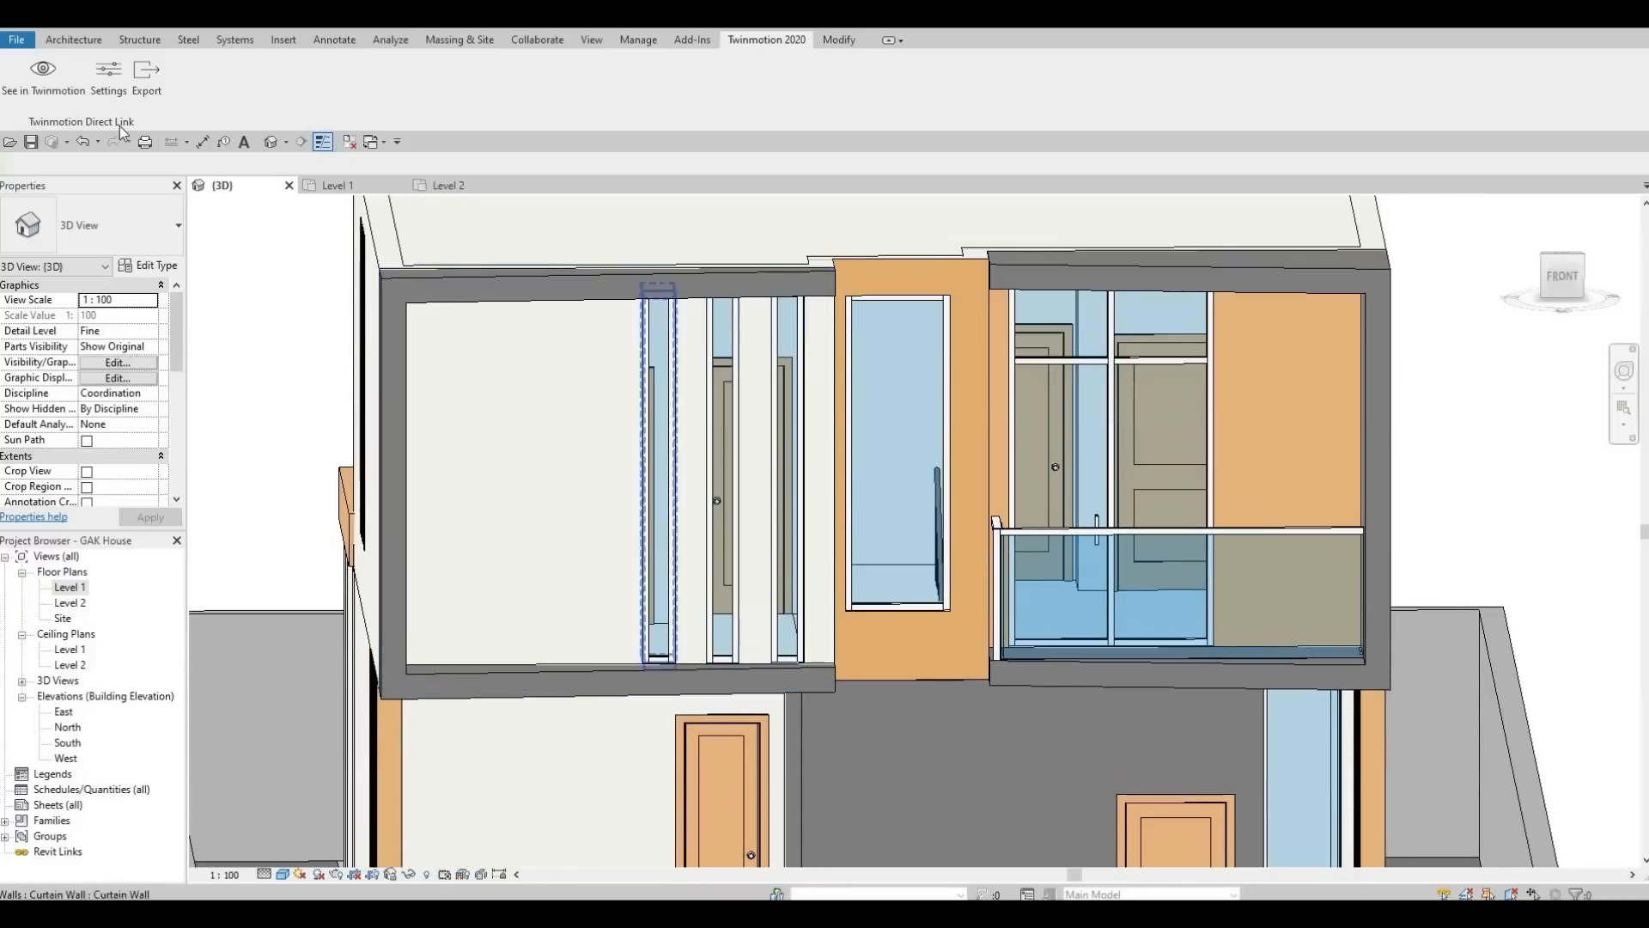
scroll(794, 488, down, 2)
scroll(795, 488, down, 3)
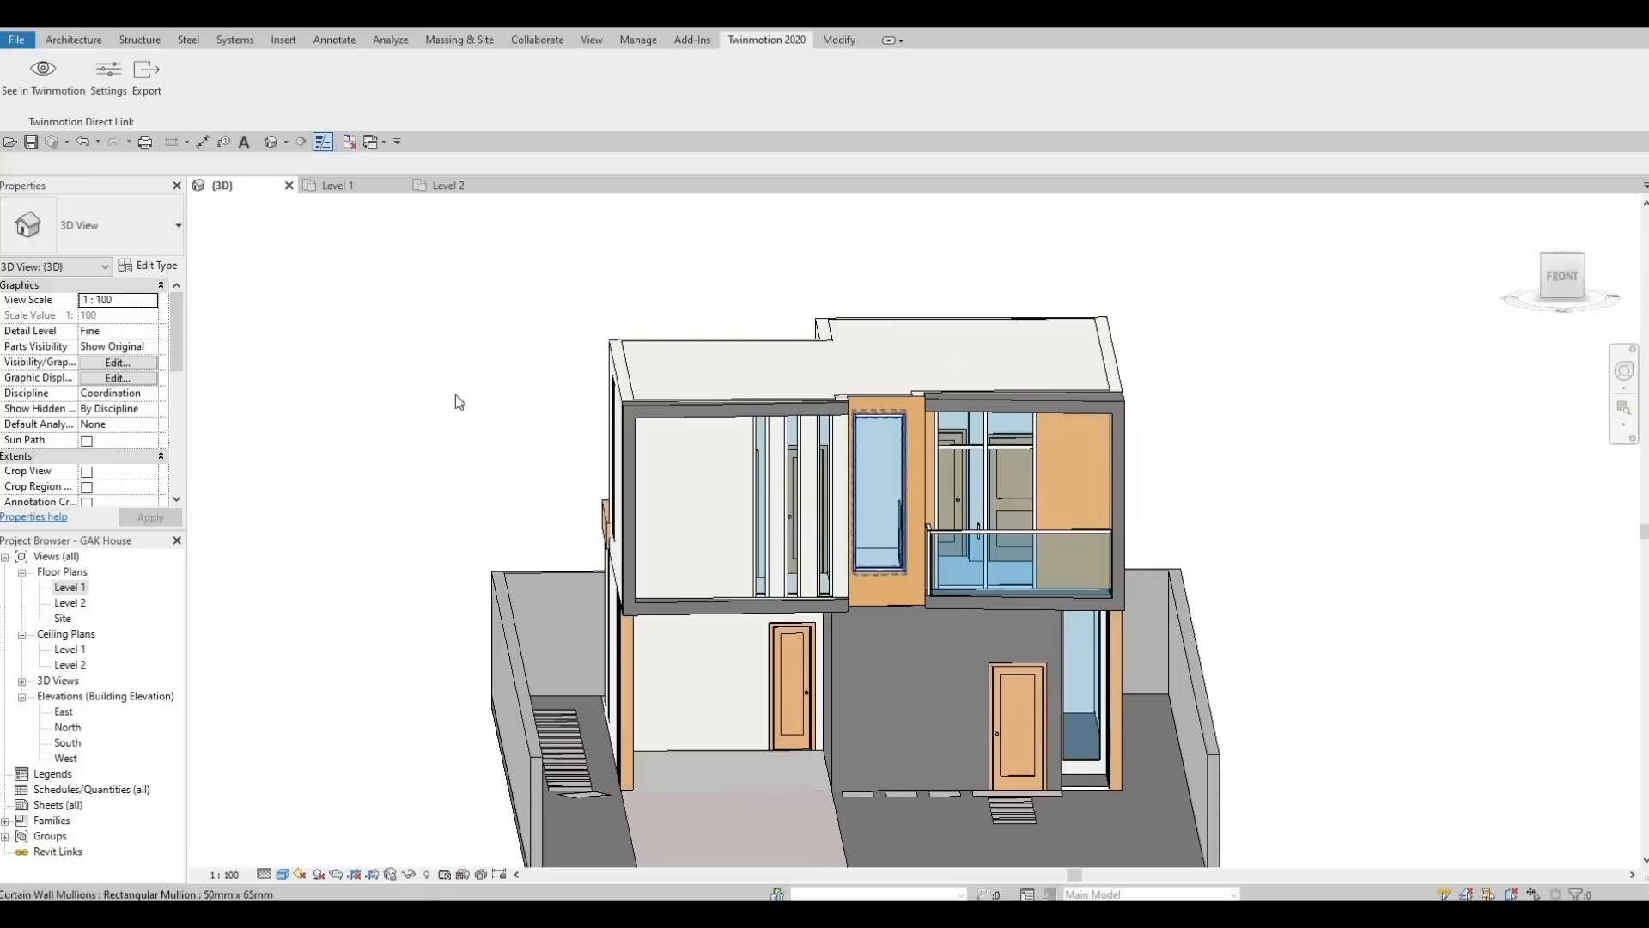
click(46, 80)
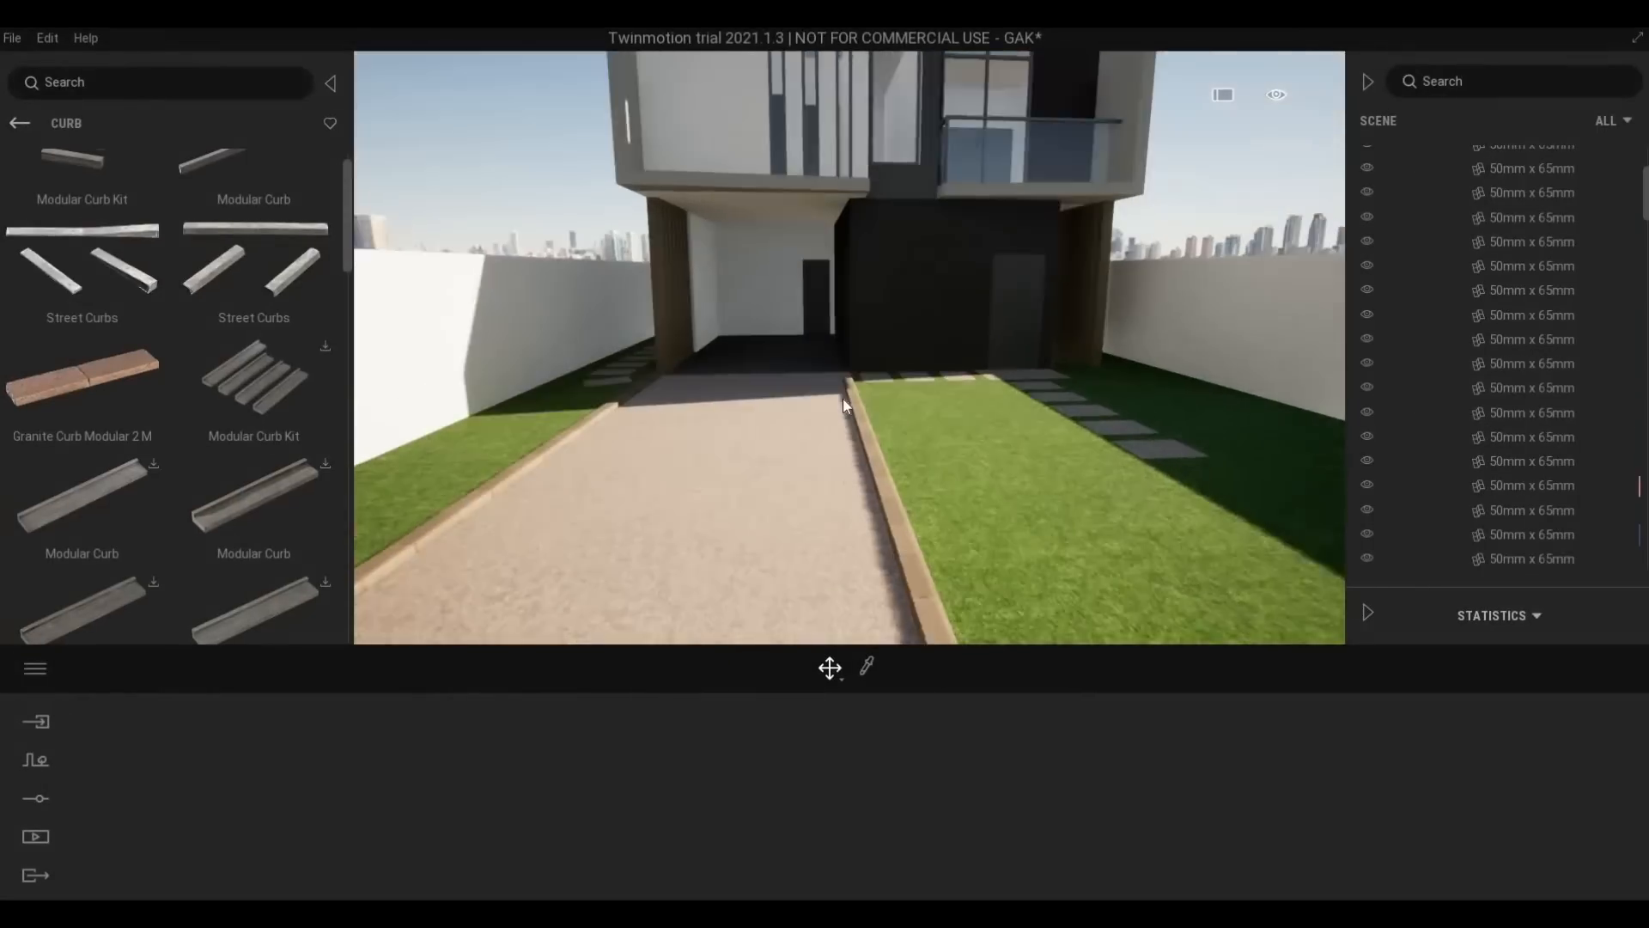
Save the Twinmotion project as GAK in the Twinmotion File folder, replacing the existing file
right_drag(843, 399, 842, 326)
key(s)
key(w)
key(w)
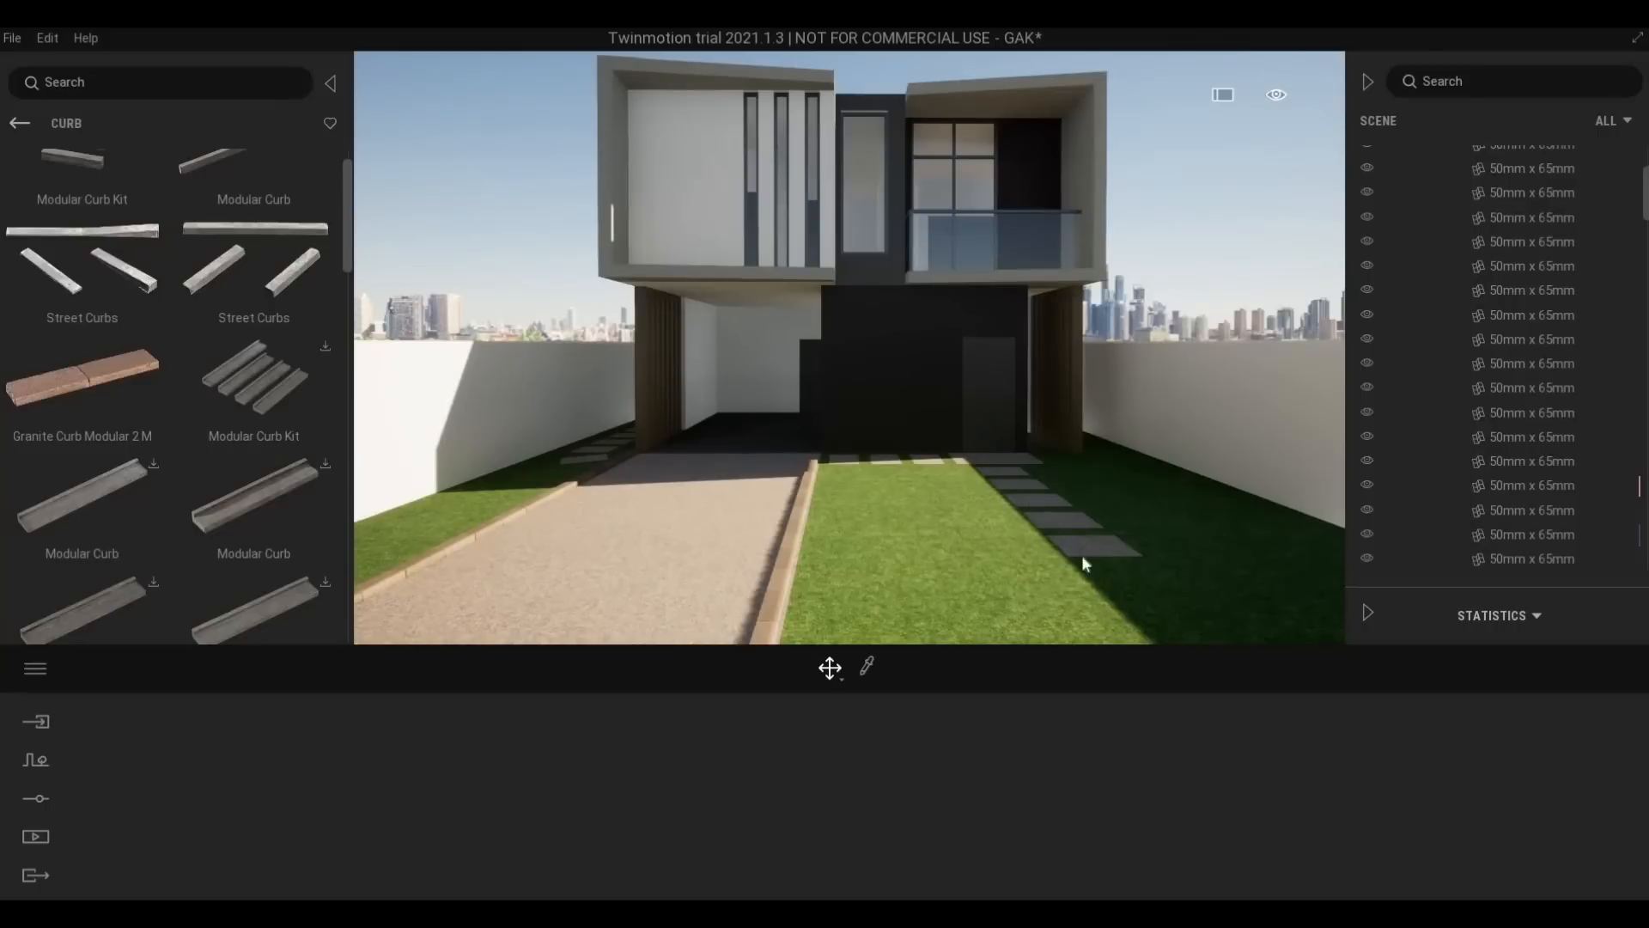
click(15, 37)
click(69, 207)
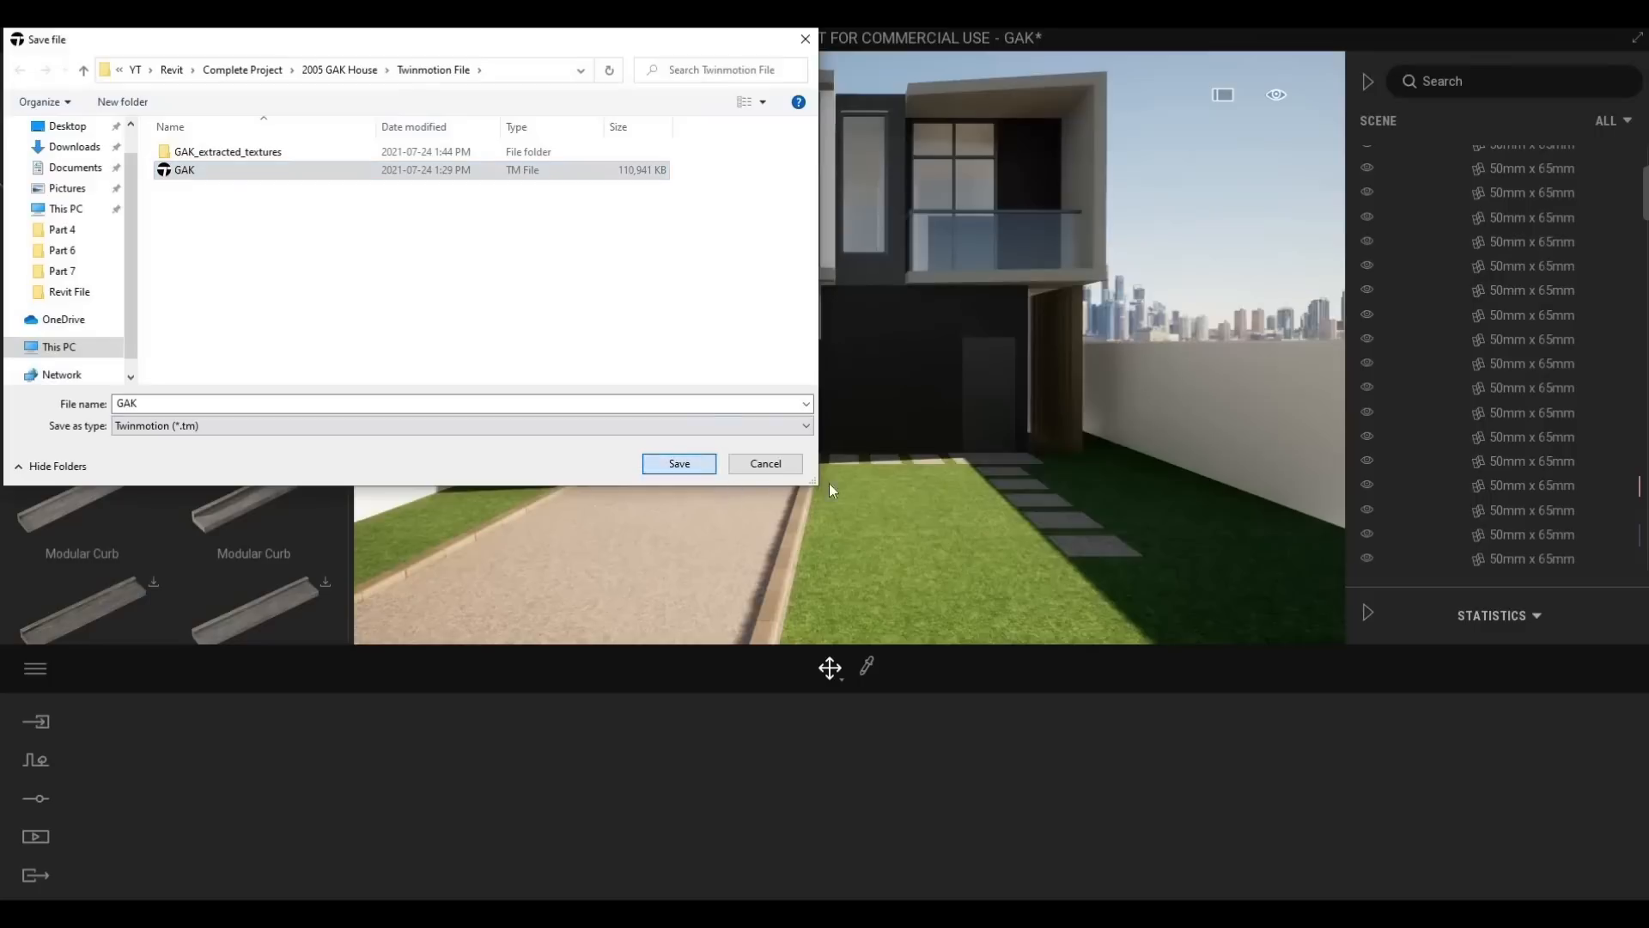
key(Return)
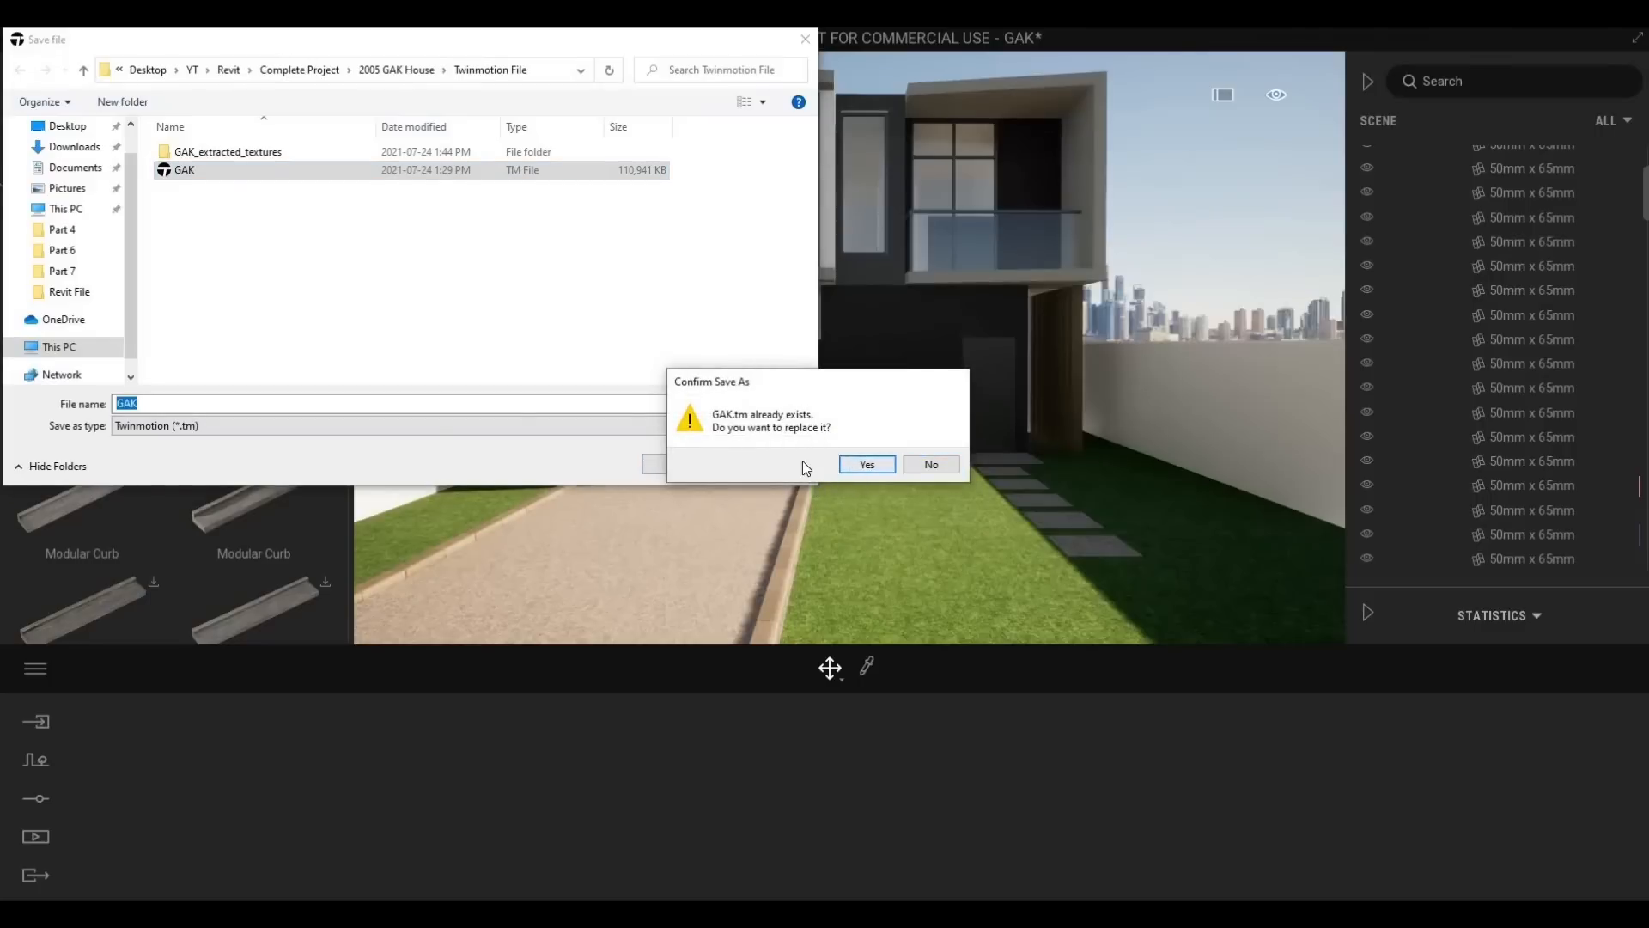
click(865, 464)
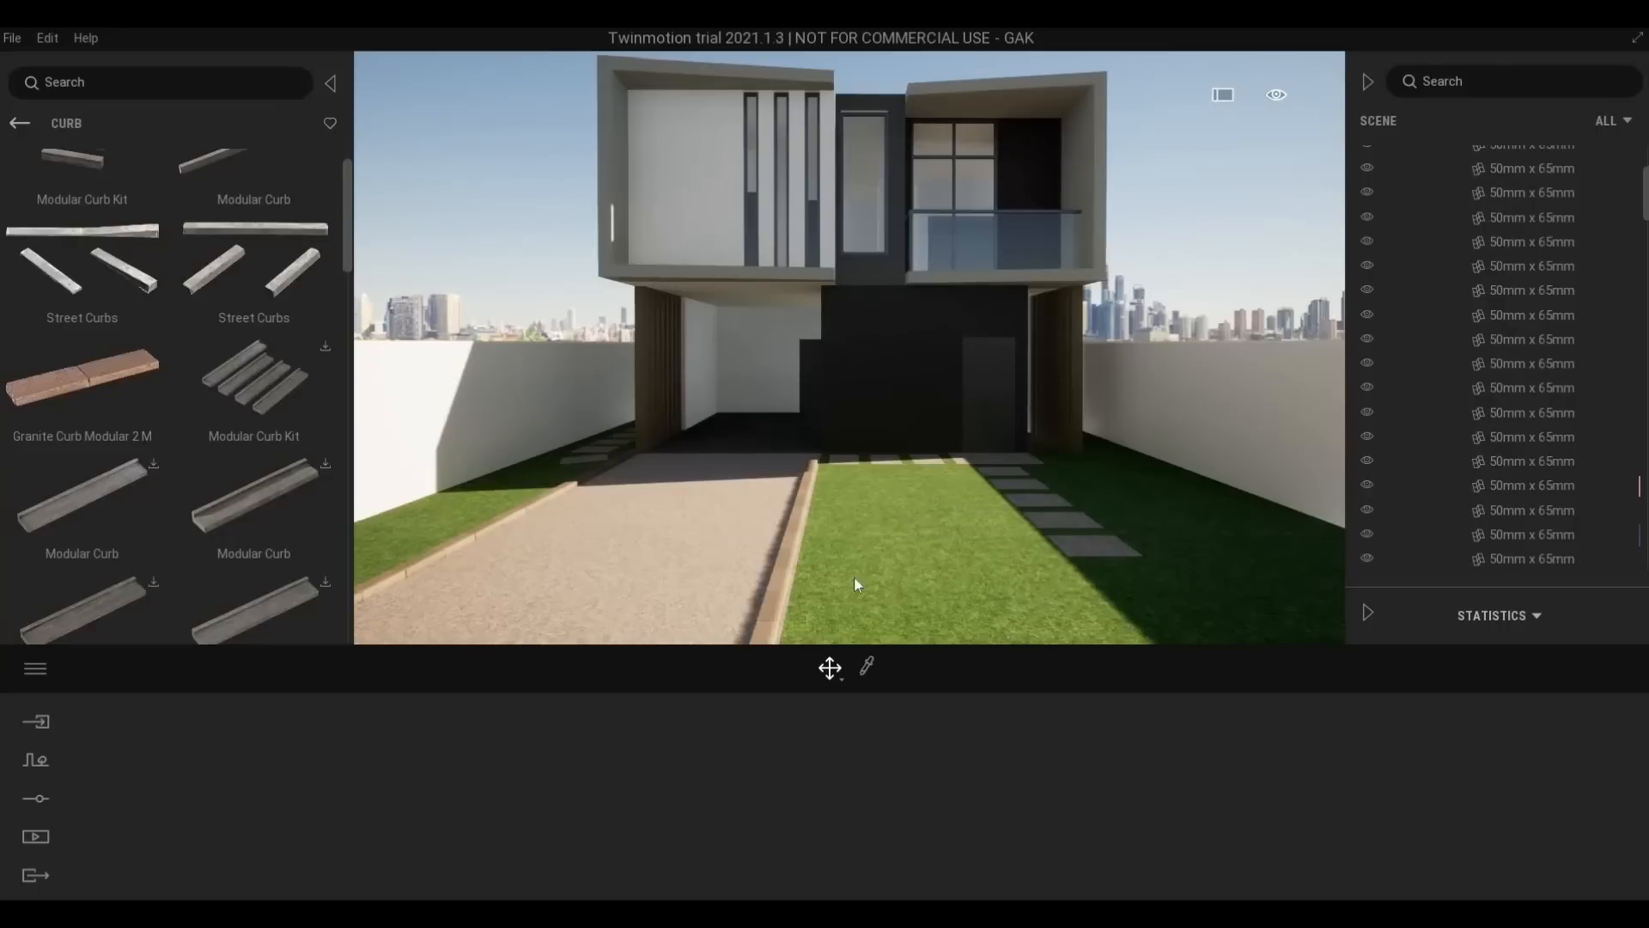
Examine the front yard along the driveway, from the house out to the extended front edge beyond the granite curbs
scroll(841, 584, up, 2)
middle_drag(841, 584, 841, 490)
scroll(843, 574, up, 2)
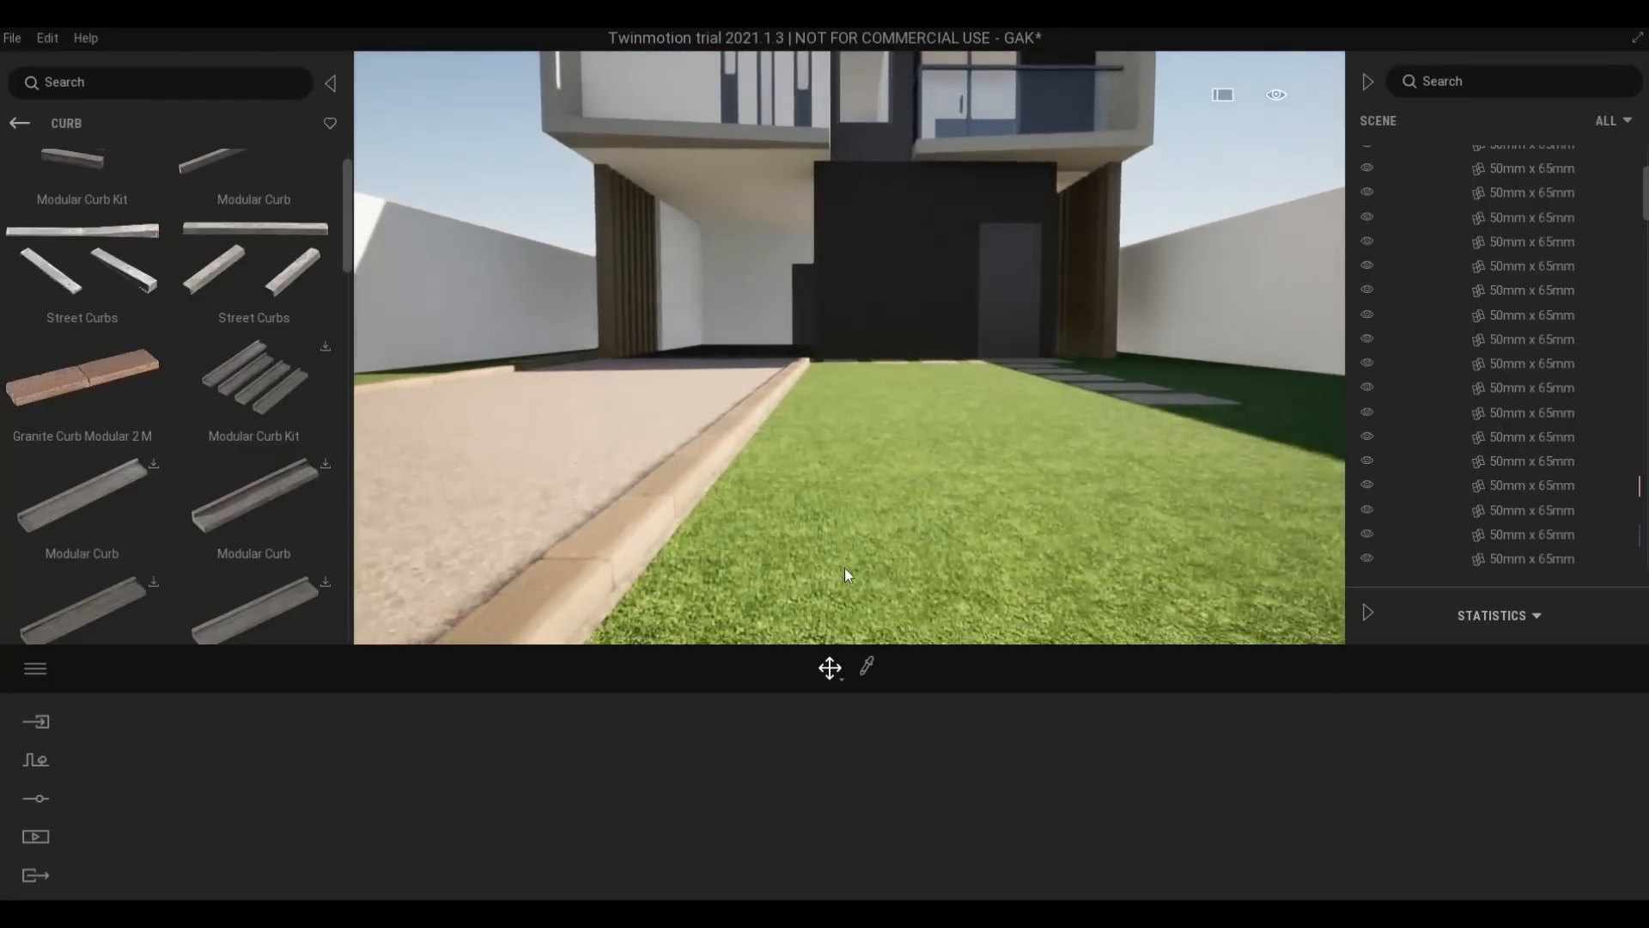
key(a)
key(e)
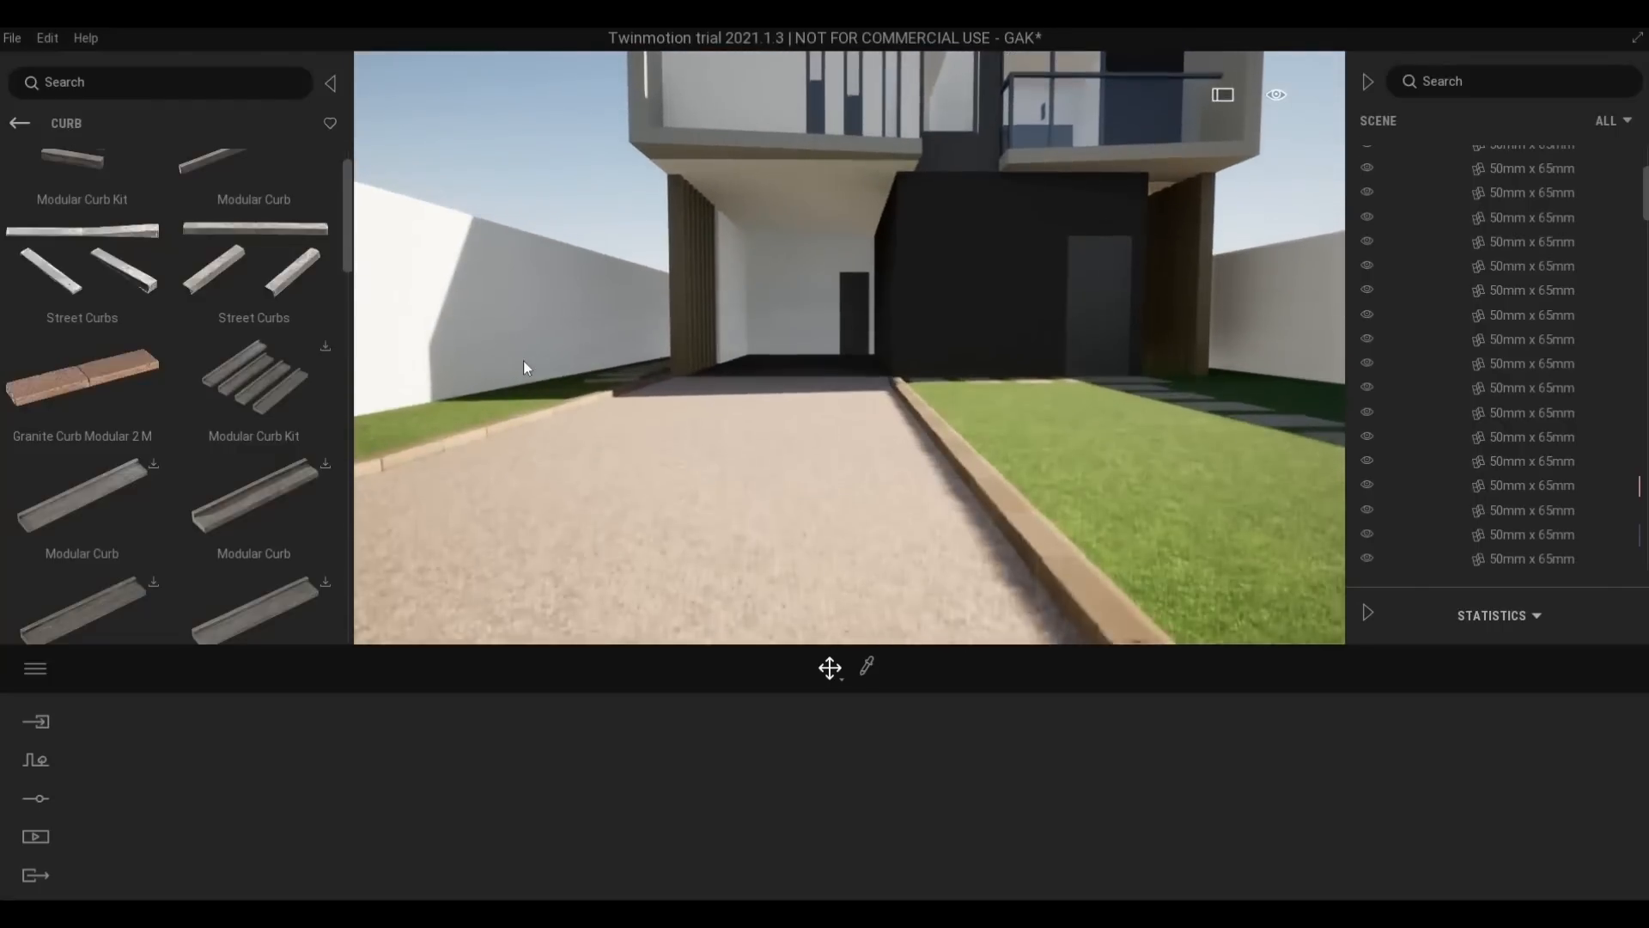
key(s)
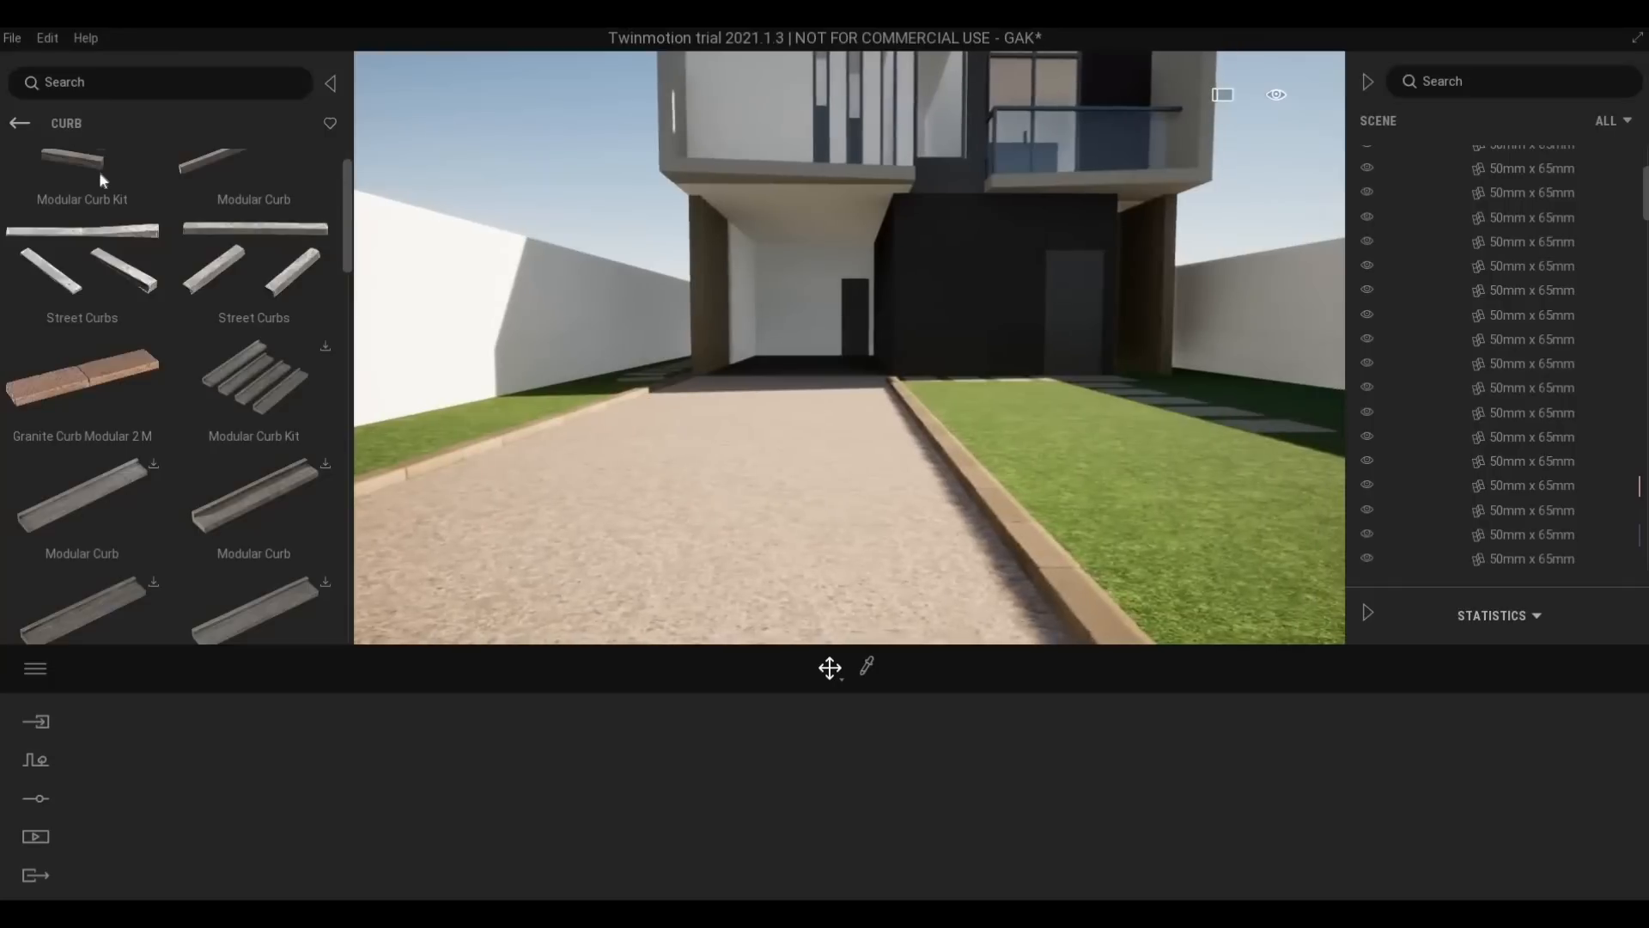
click(100, 172)
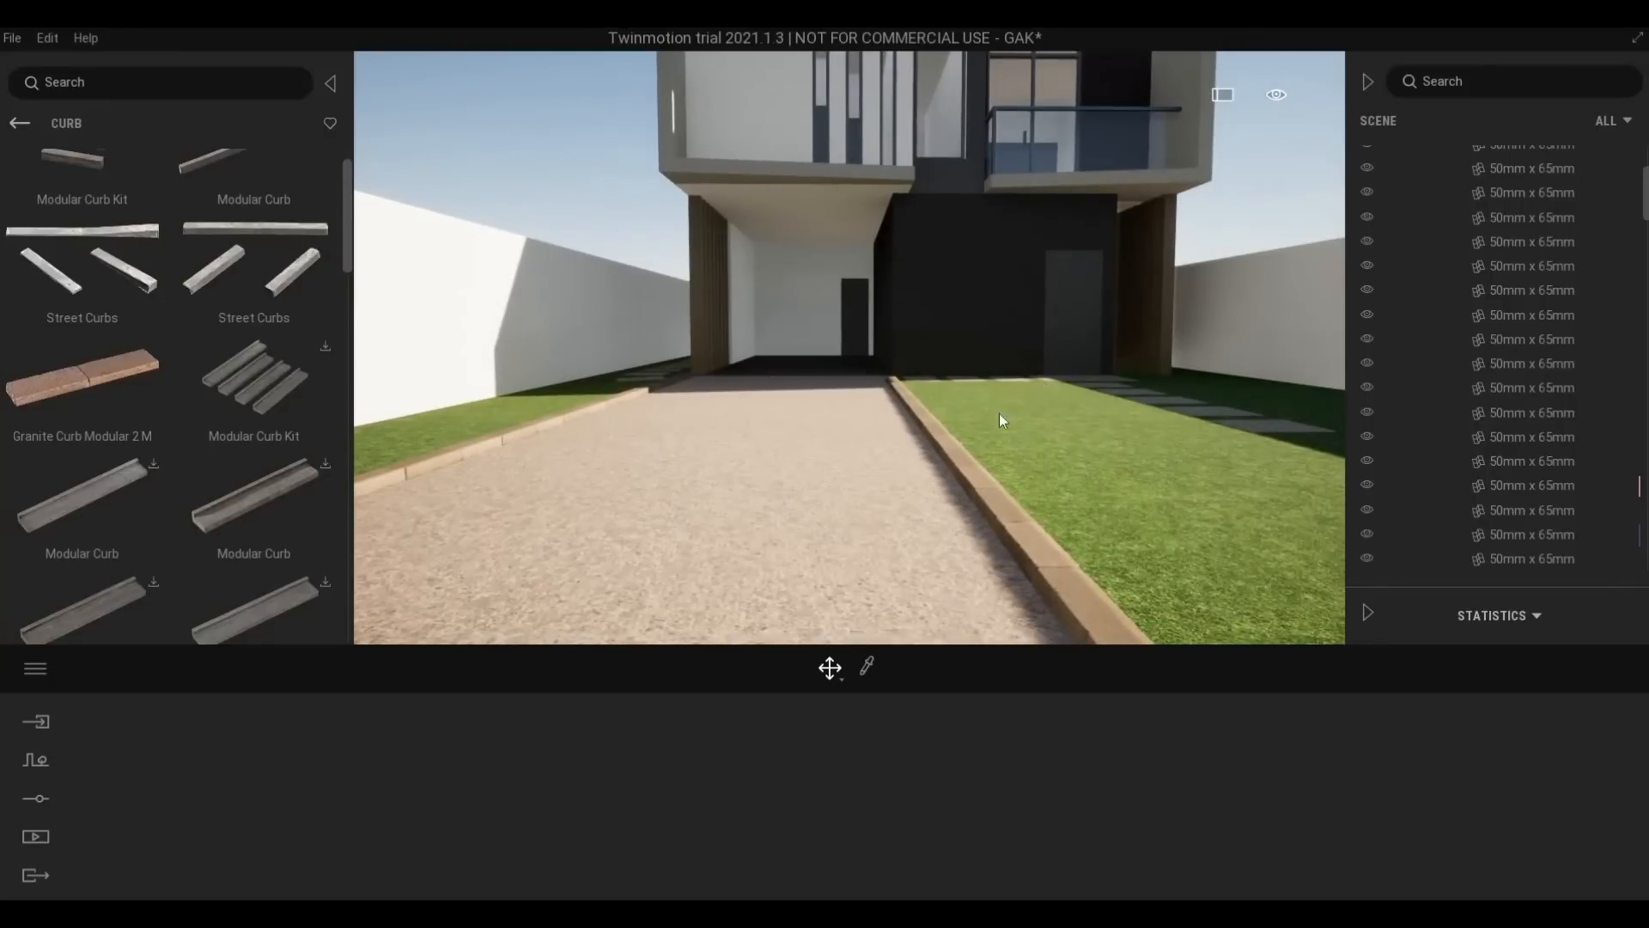
key(e)
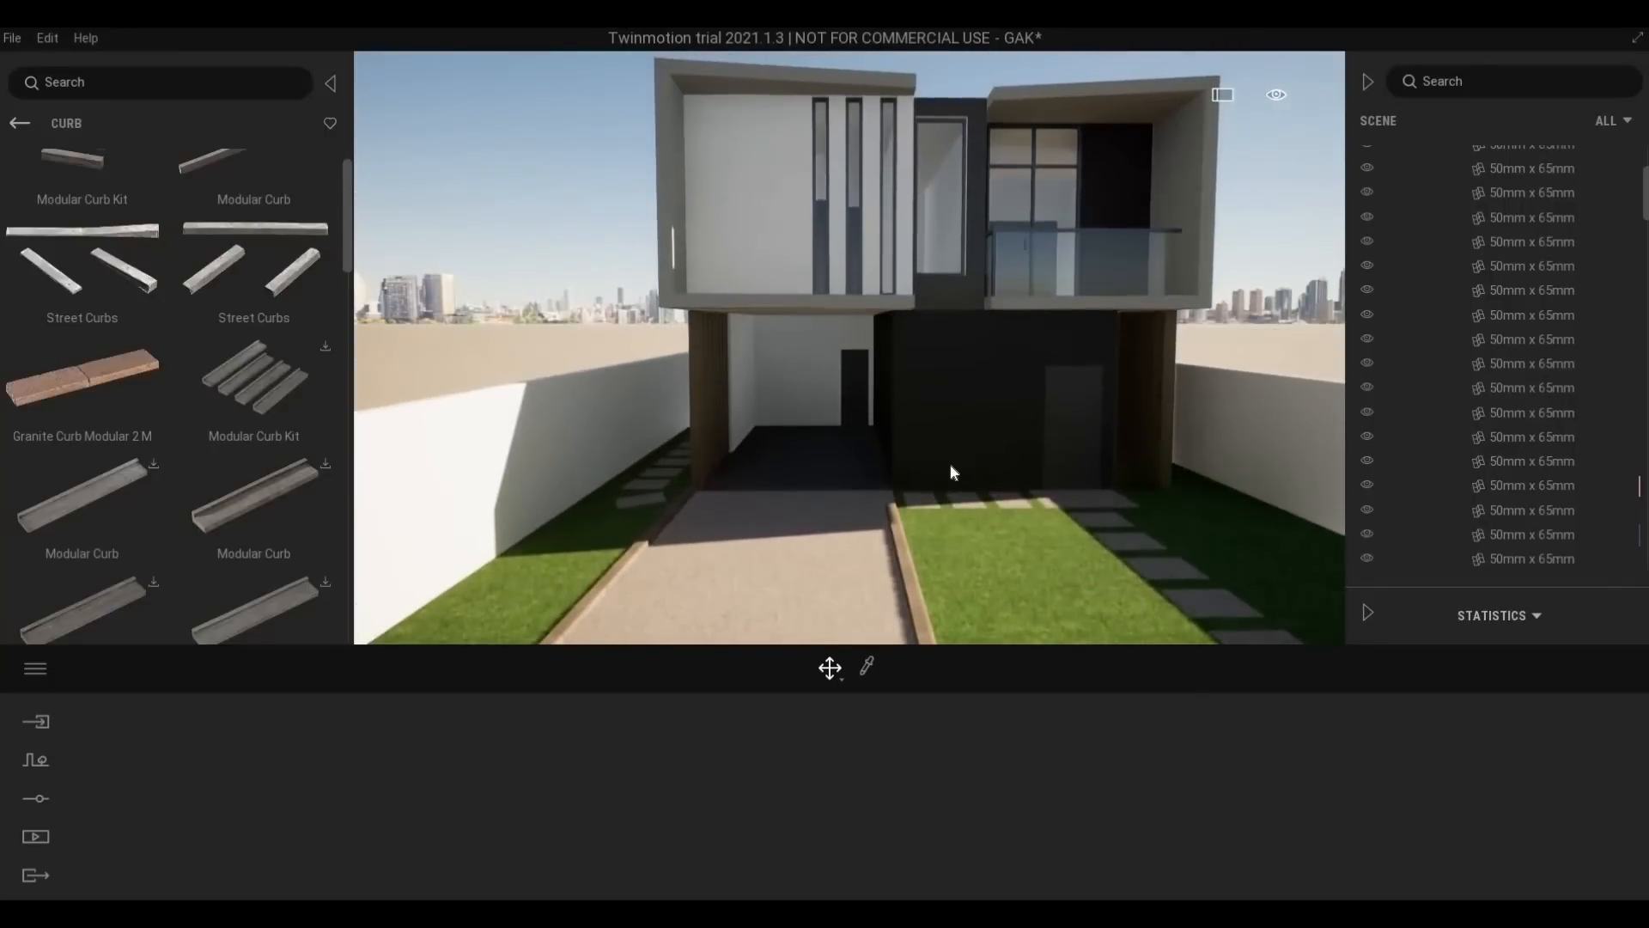
key(s)
right_drag(951, 473, 465, 476)
key(q)
key(d)
key(q)
key(s)
key(a)
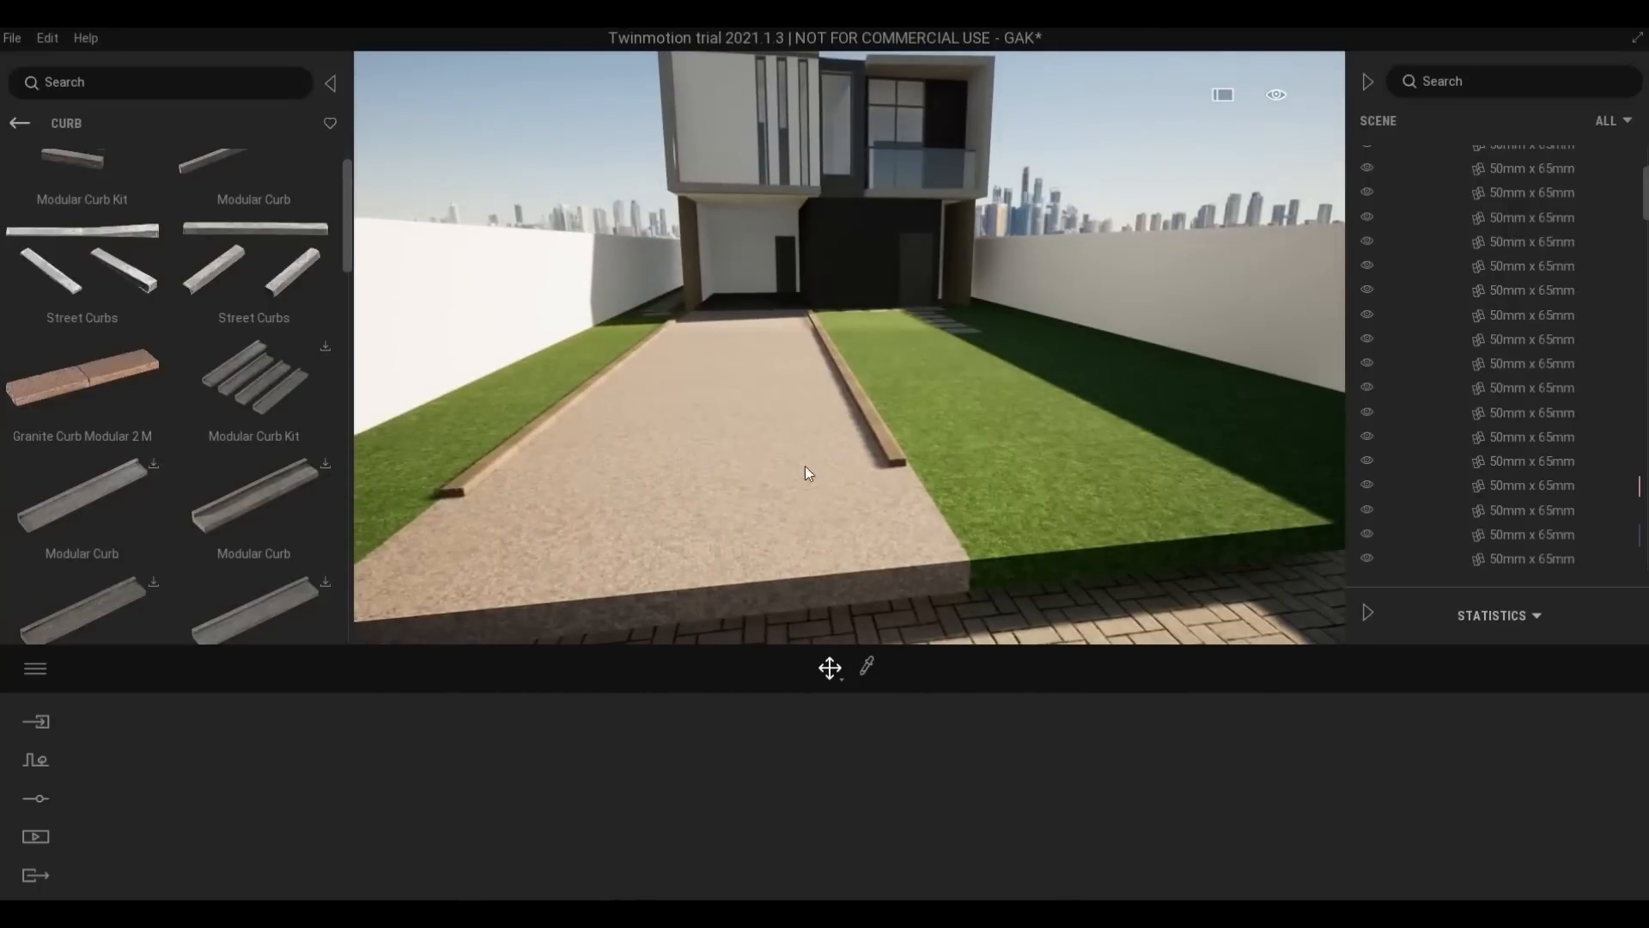
Copy the last granite curb on both driveway sides twice as instances, spaced 0.8 m apart, toward the driveway's front edge
ctrl+click(885, 450)
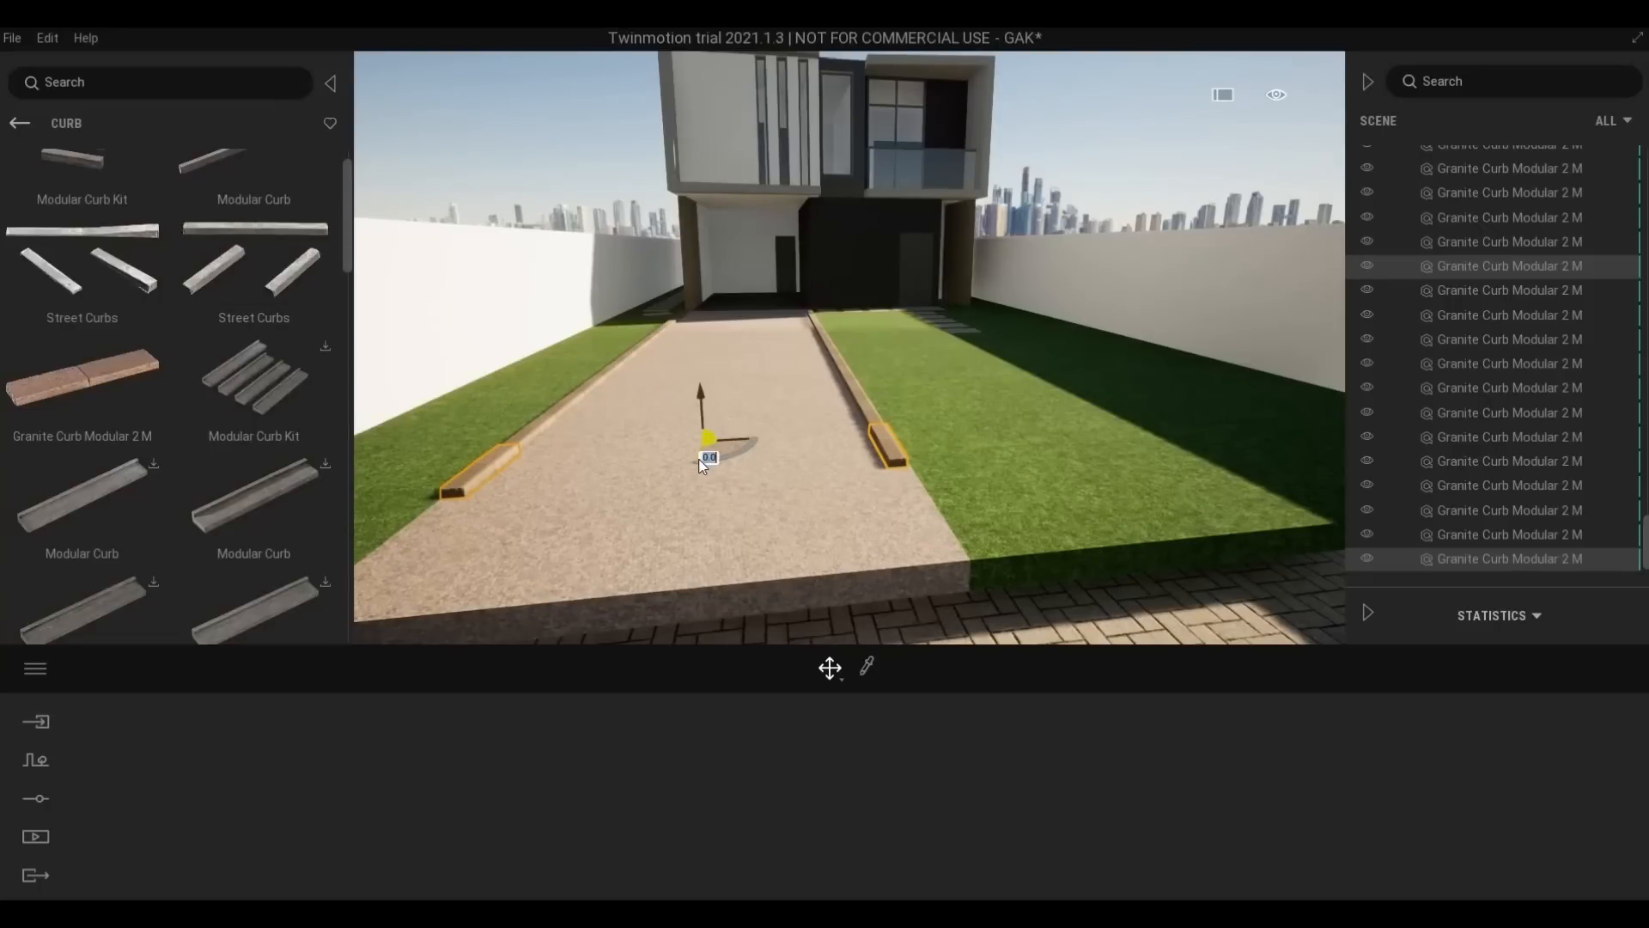
drag(702, 477, 703, 526)
shift+drag(715, 462, 720, 452)
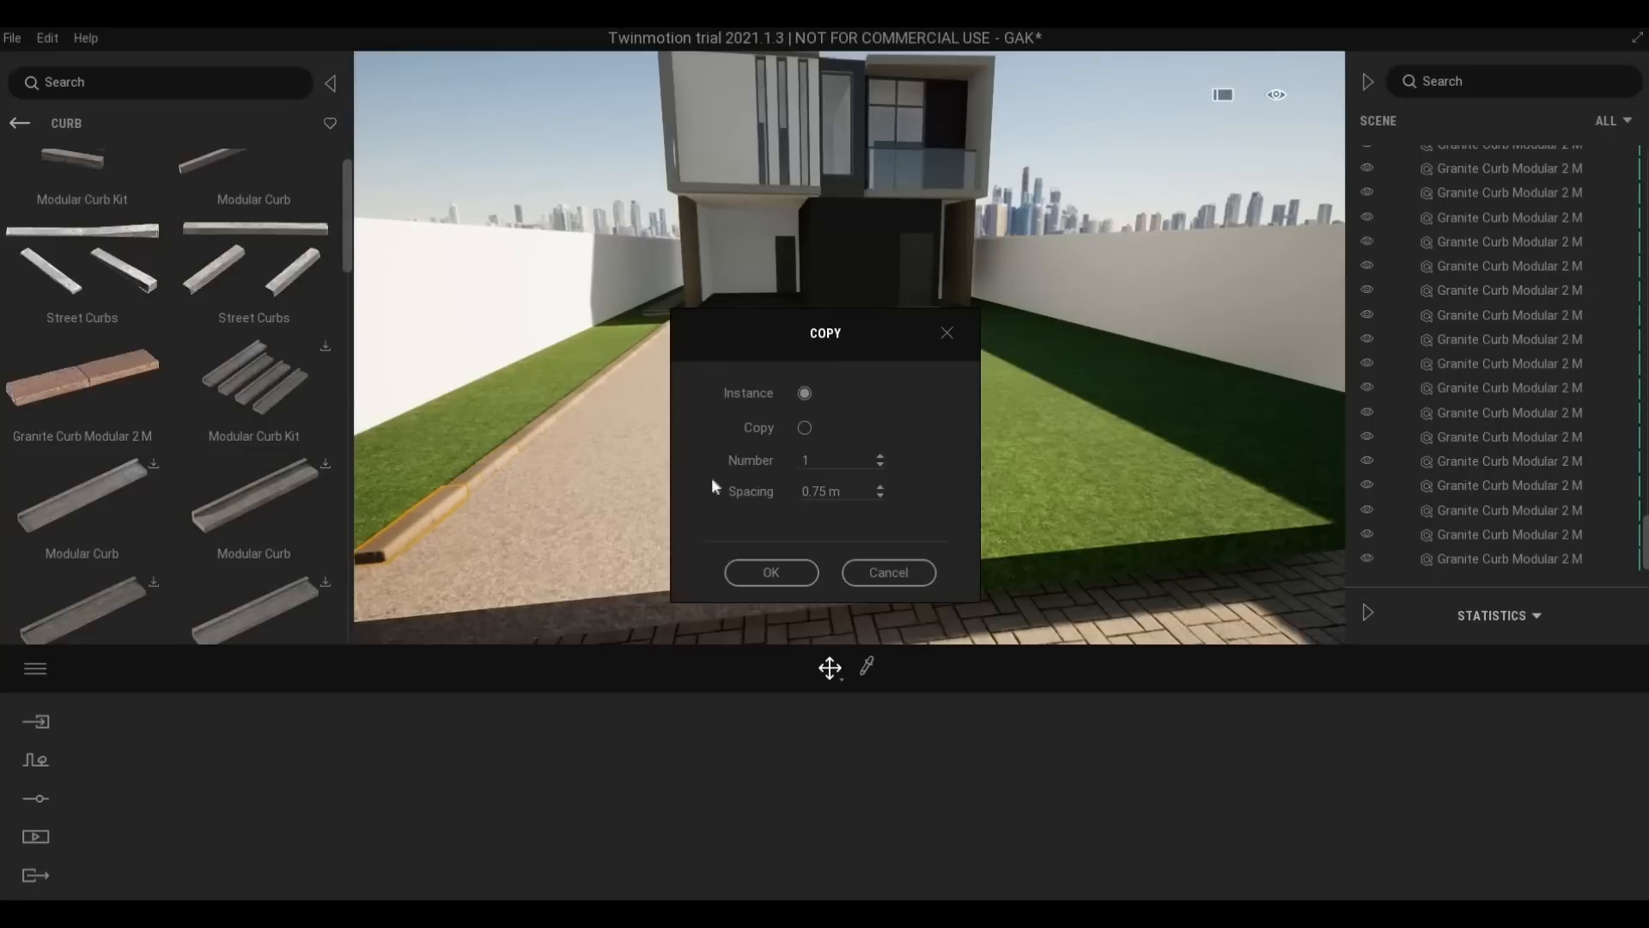
key(Tab)
text(.8)
key(shift+Tab)
text(2)
click(773, 575)
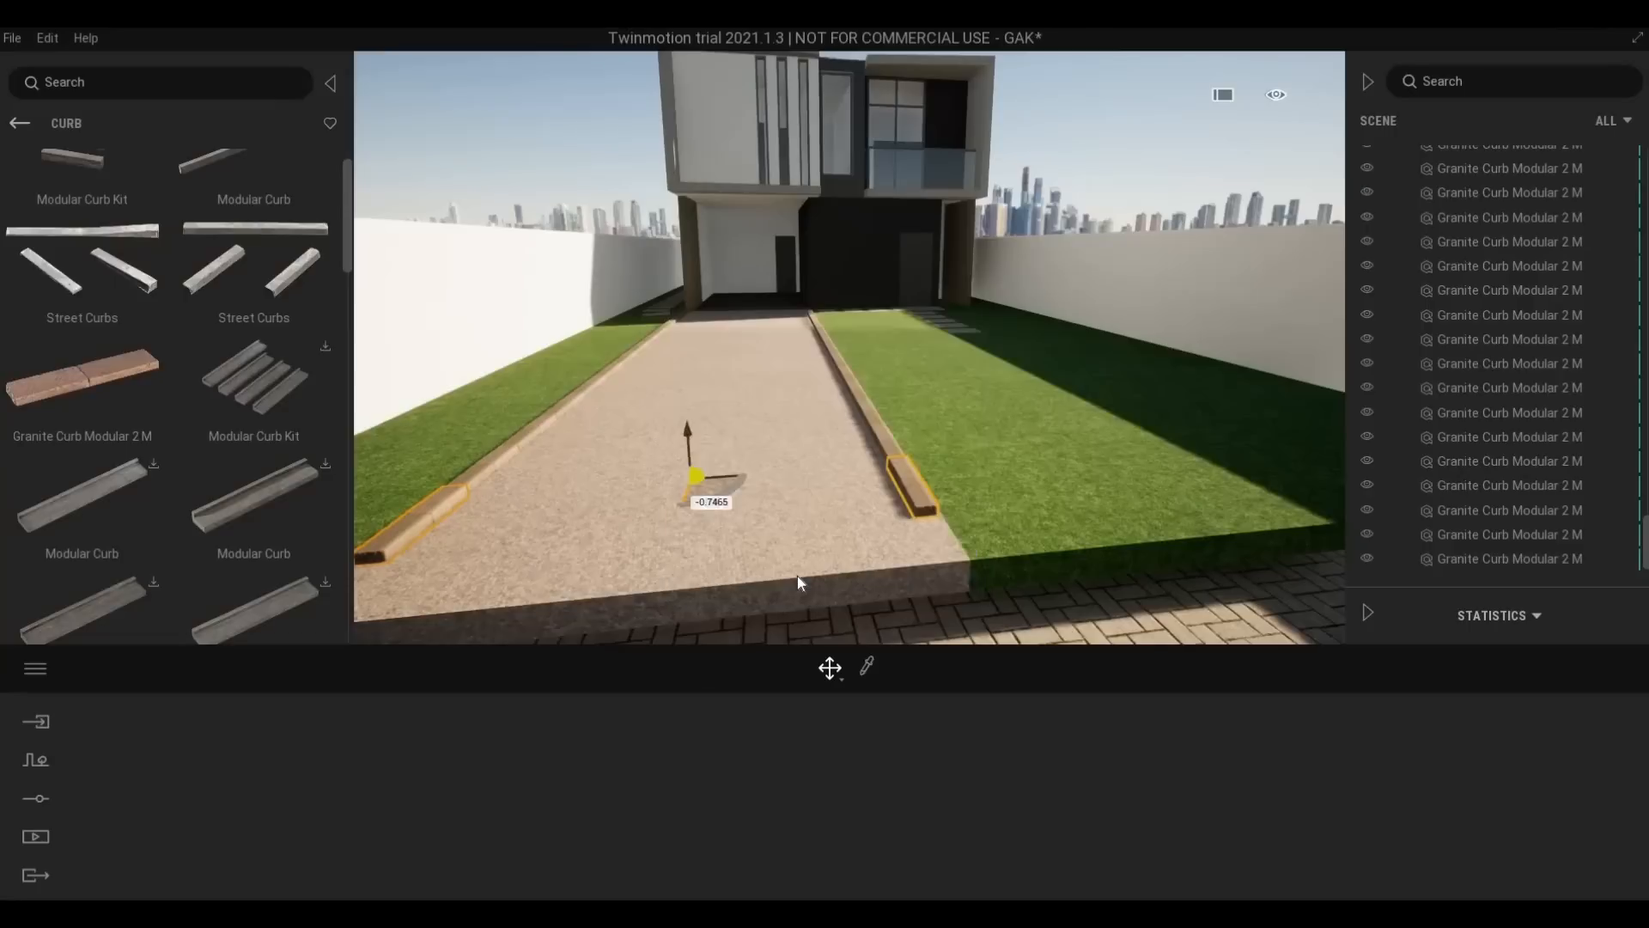
key(Escape)
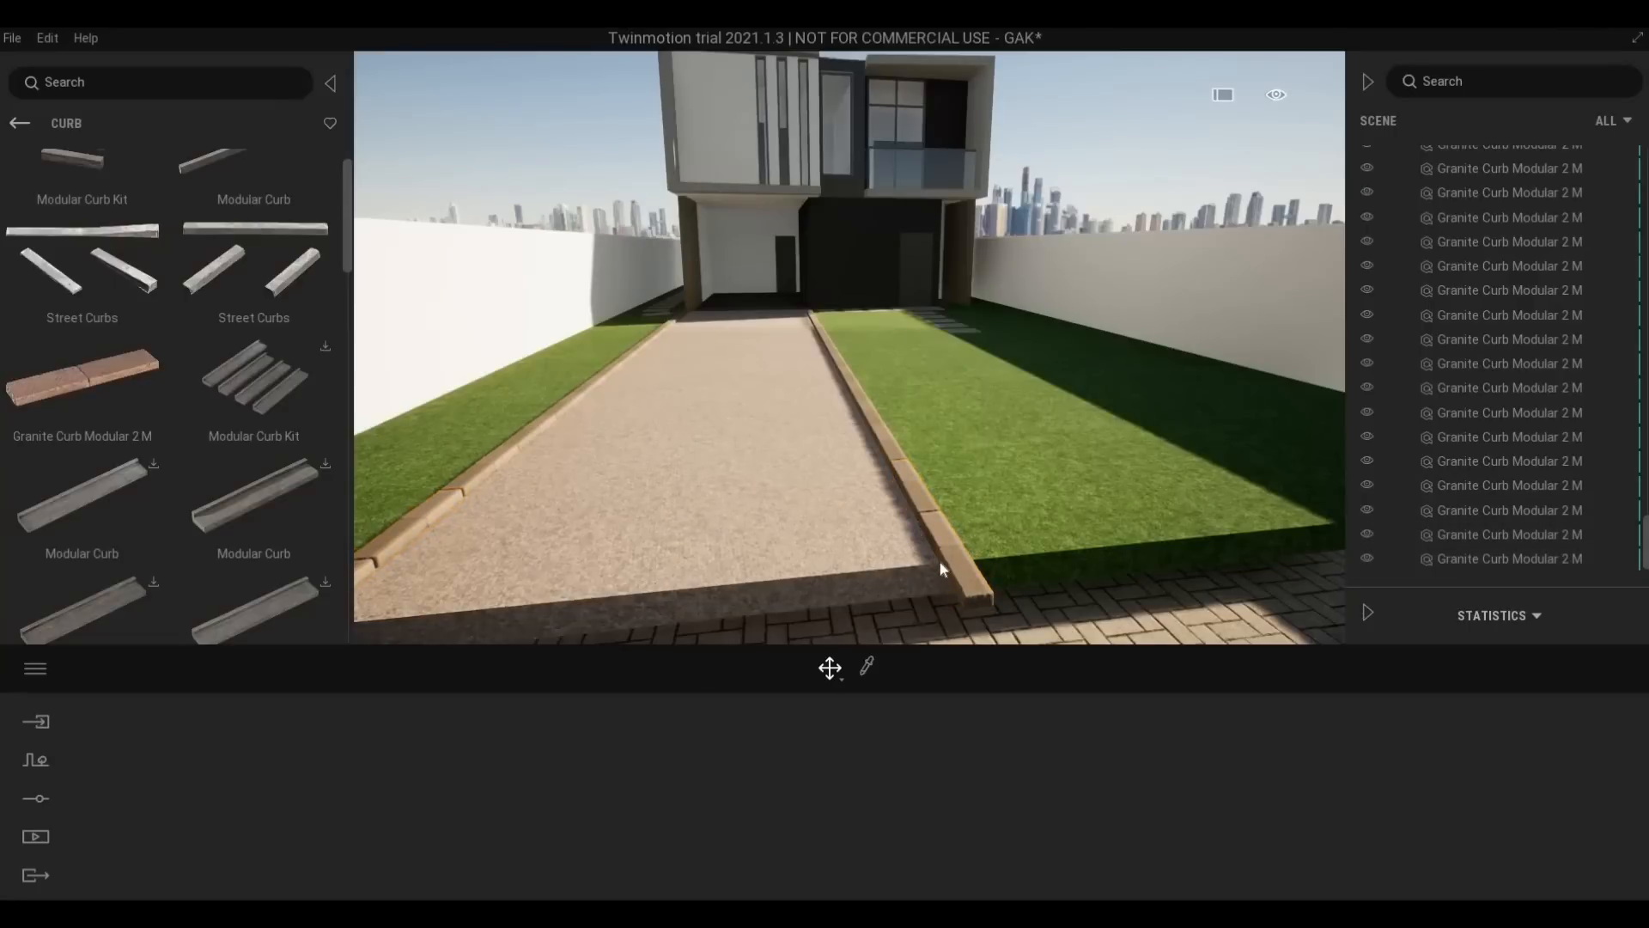
Examine the lawn, the house front and the upper balcony's glazing and cladding up close
key(w)
key(d)
right_drag(899, 517, 850, 430)
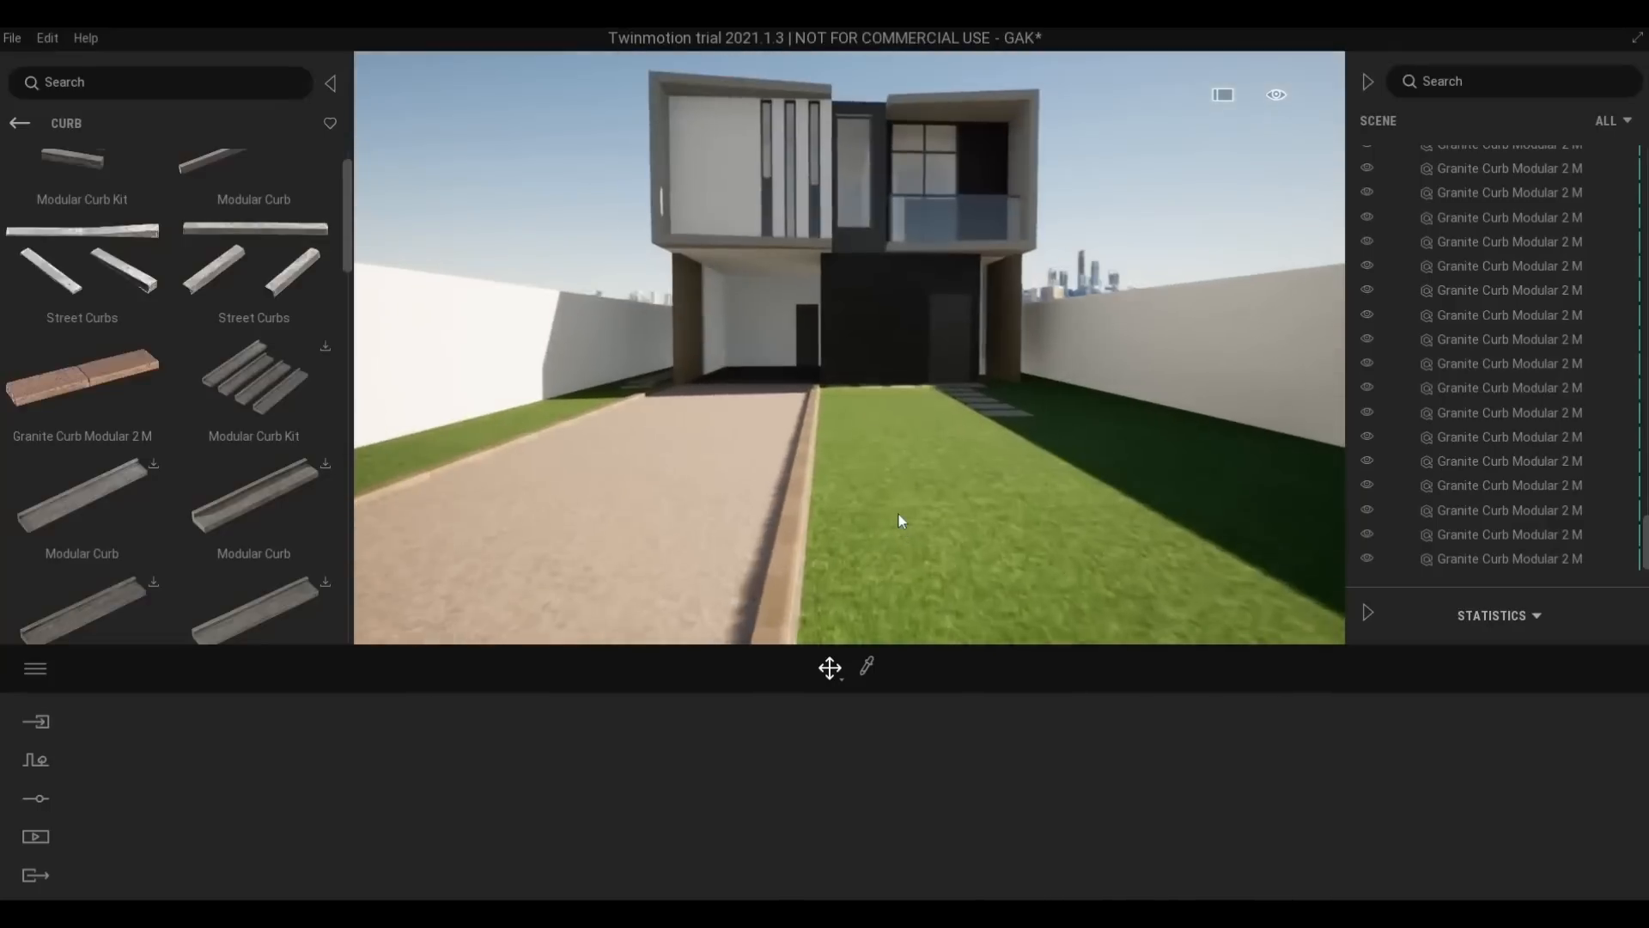
key(w)
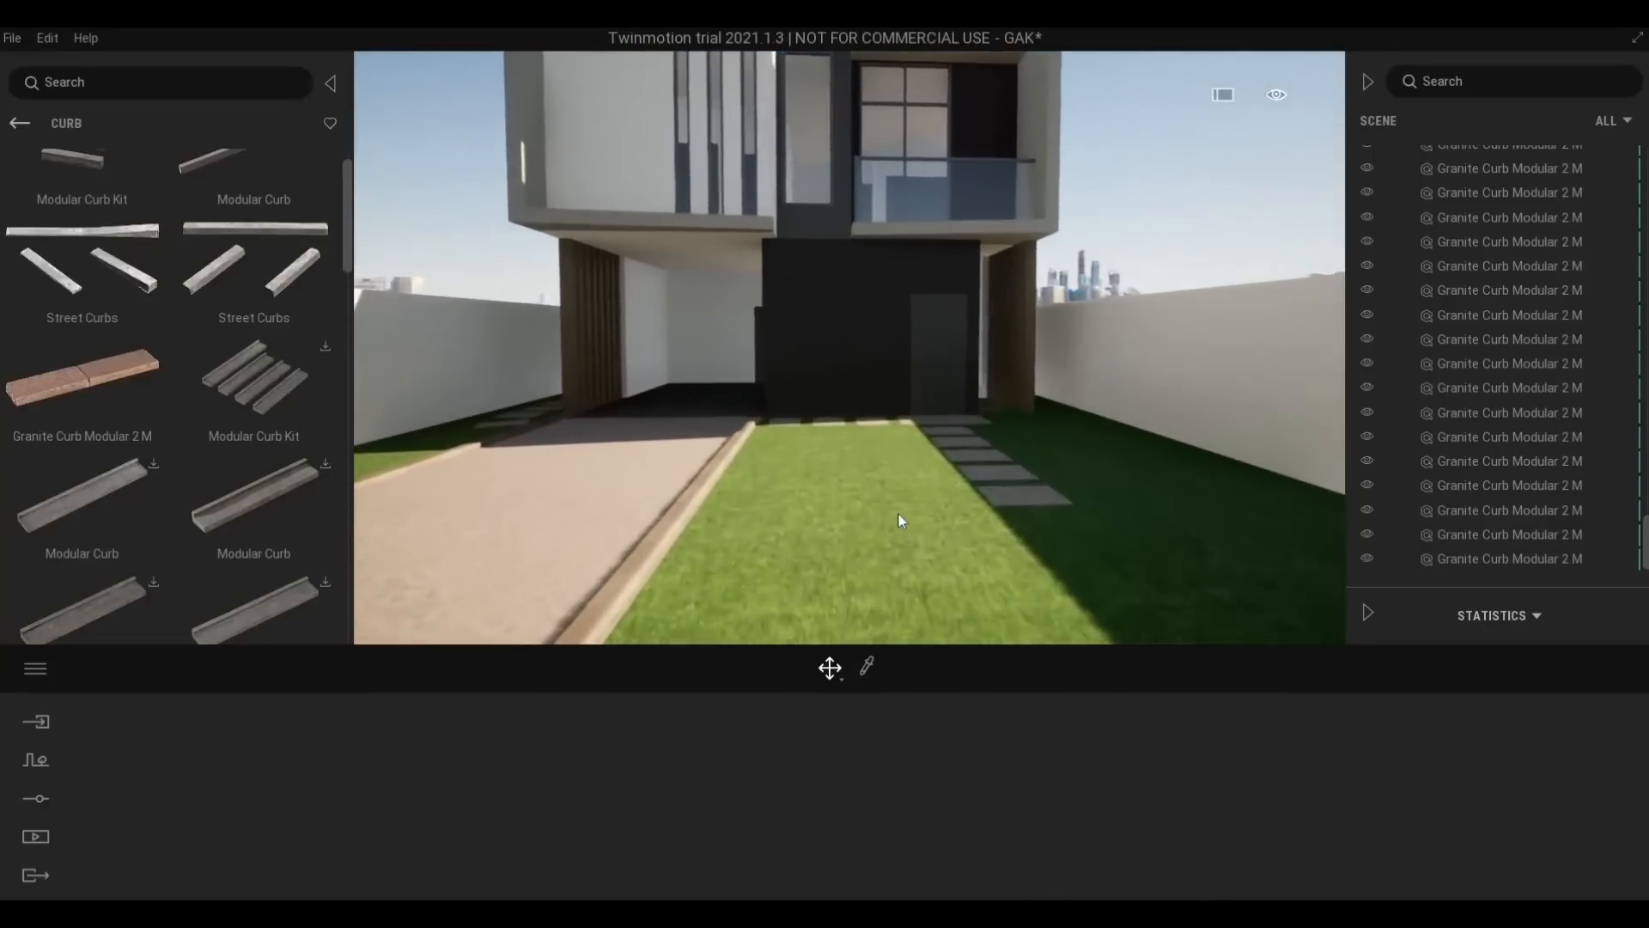
key(s)
right_drag(898, 517, 910, 324)
key(w)
key(w)
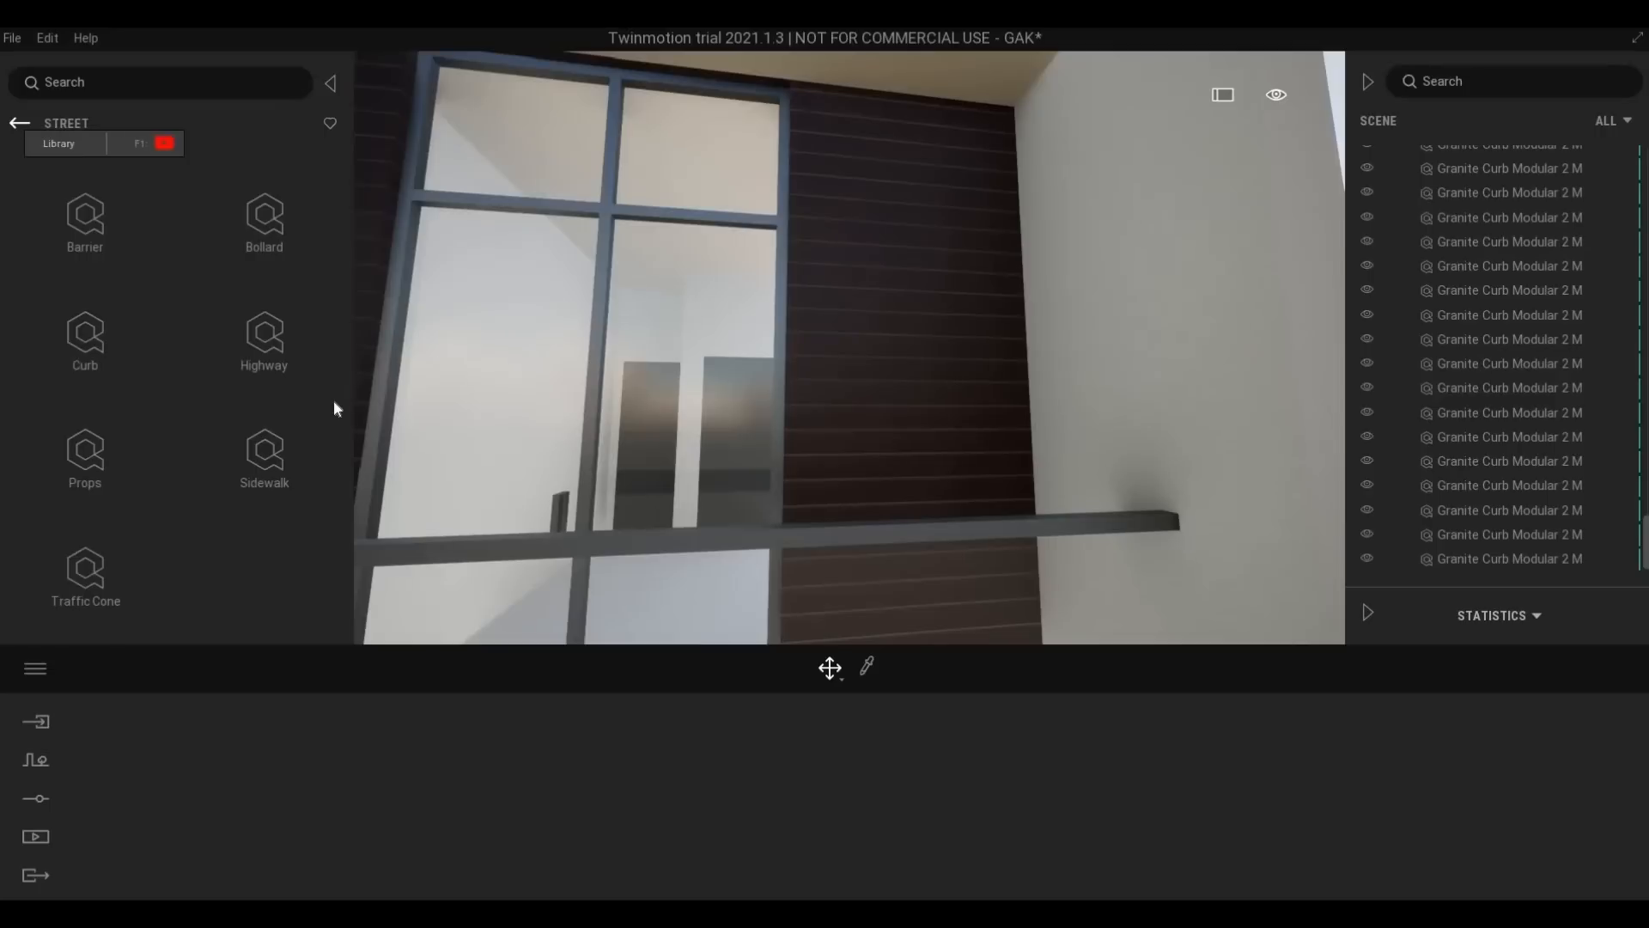
scroll(595, 338, down, 3)
scroll(595, 337, down, 2)
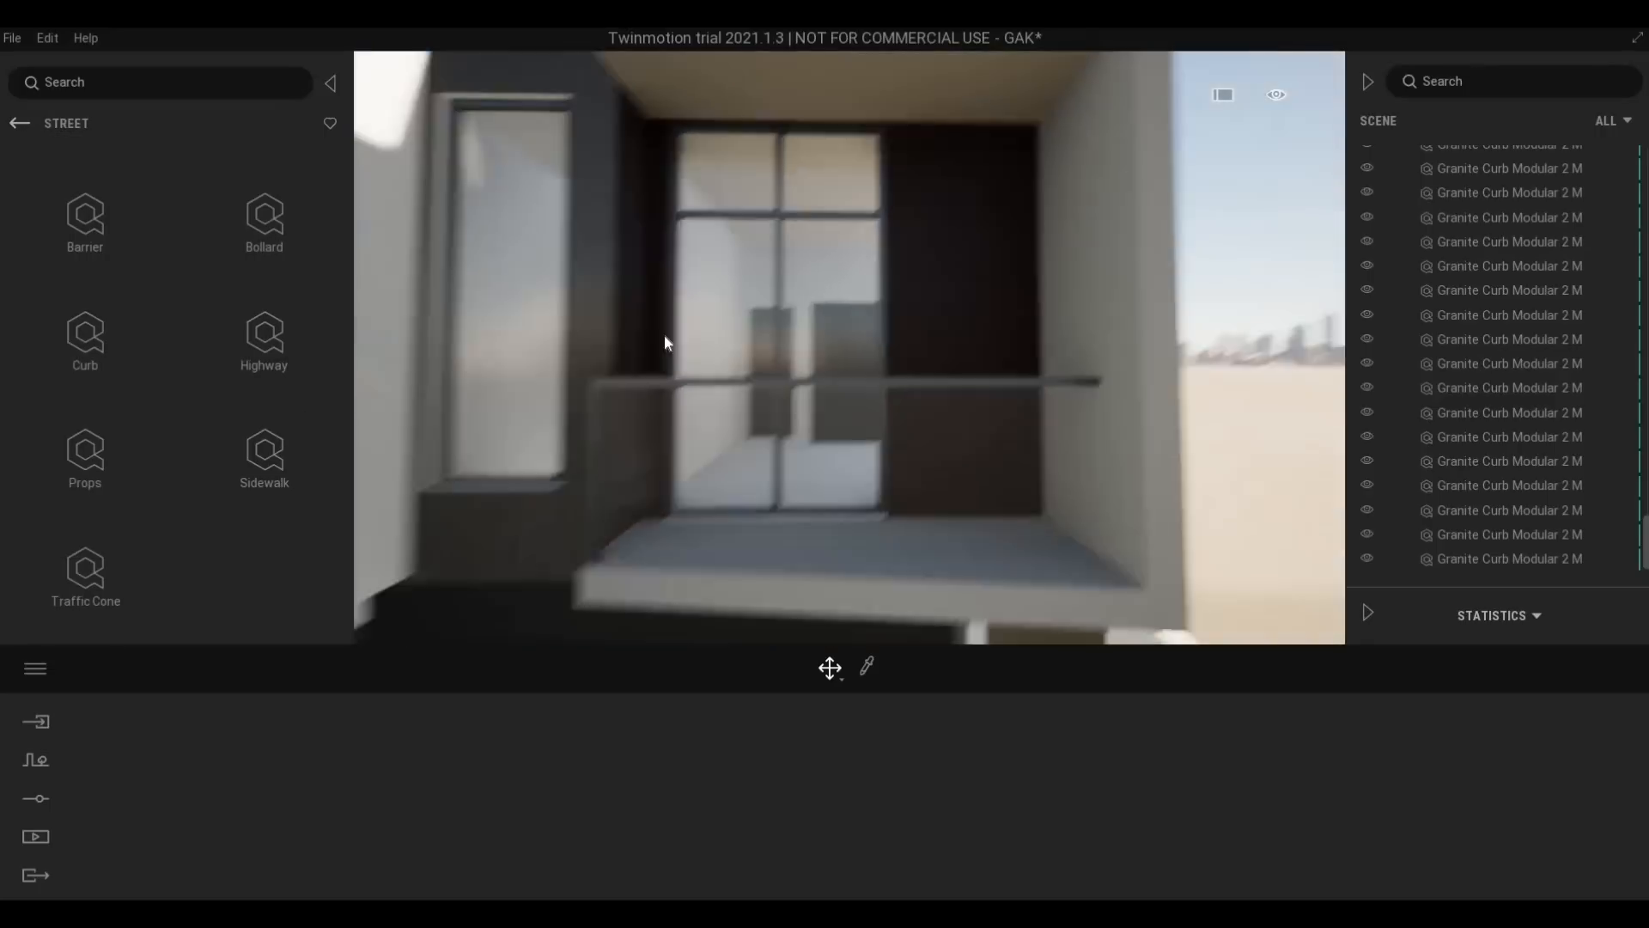
key(w)
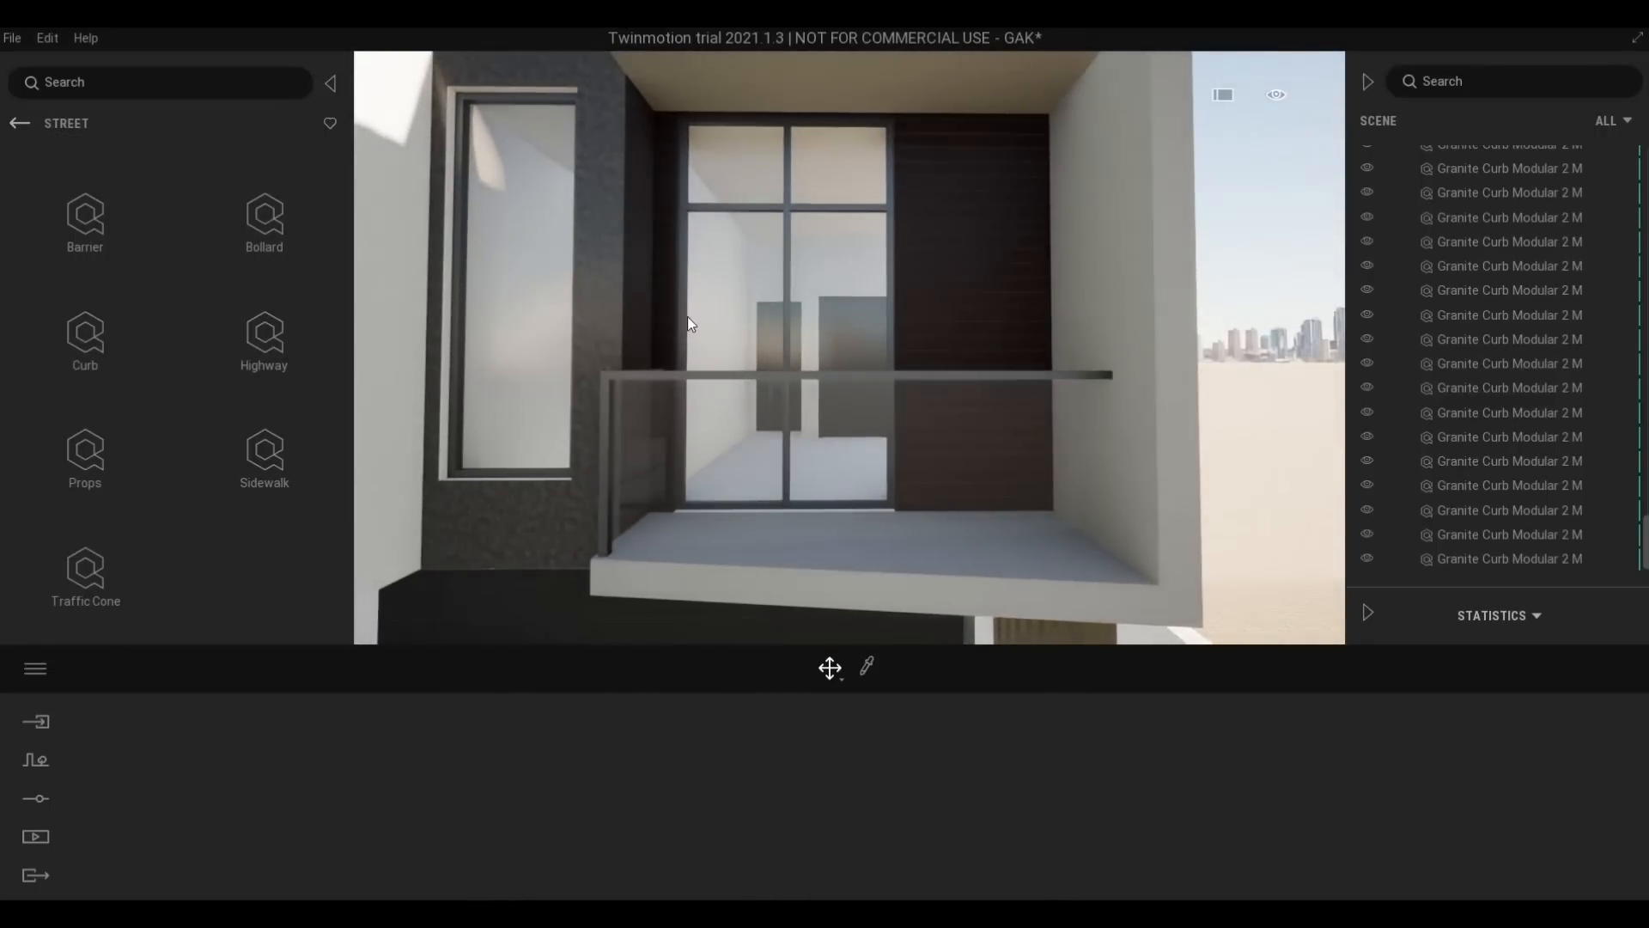
scroll(710, 331, down, 1)
Pick the Maple 03 C material on the slatted screen beside the entrance and set its texture rotation to 90°
right_drag(840, 332, 945, 481)
click(949, 480)
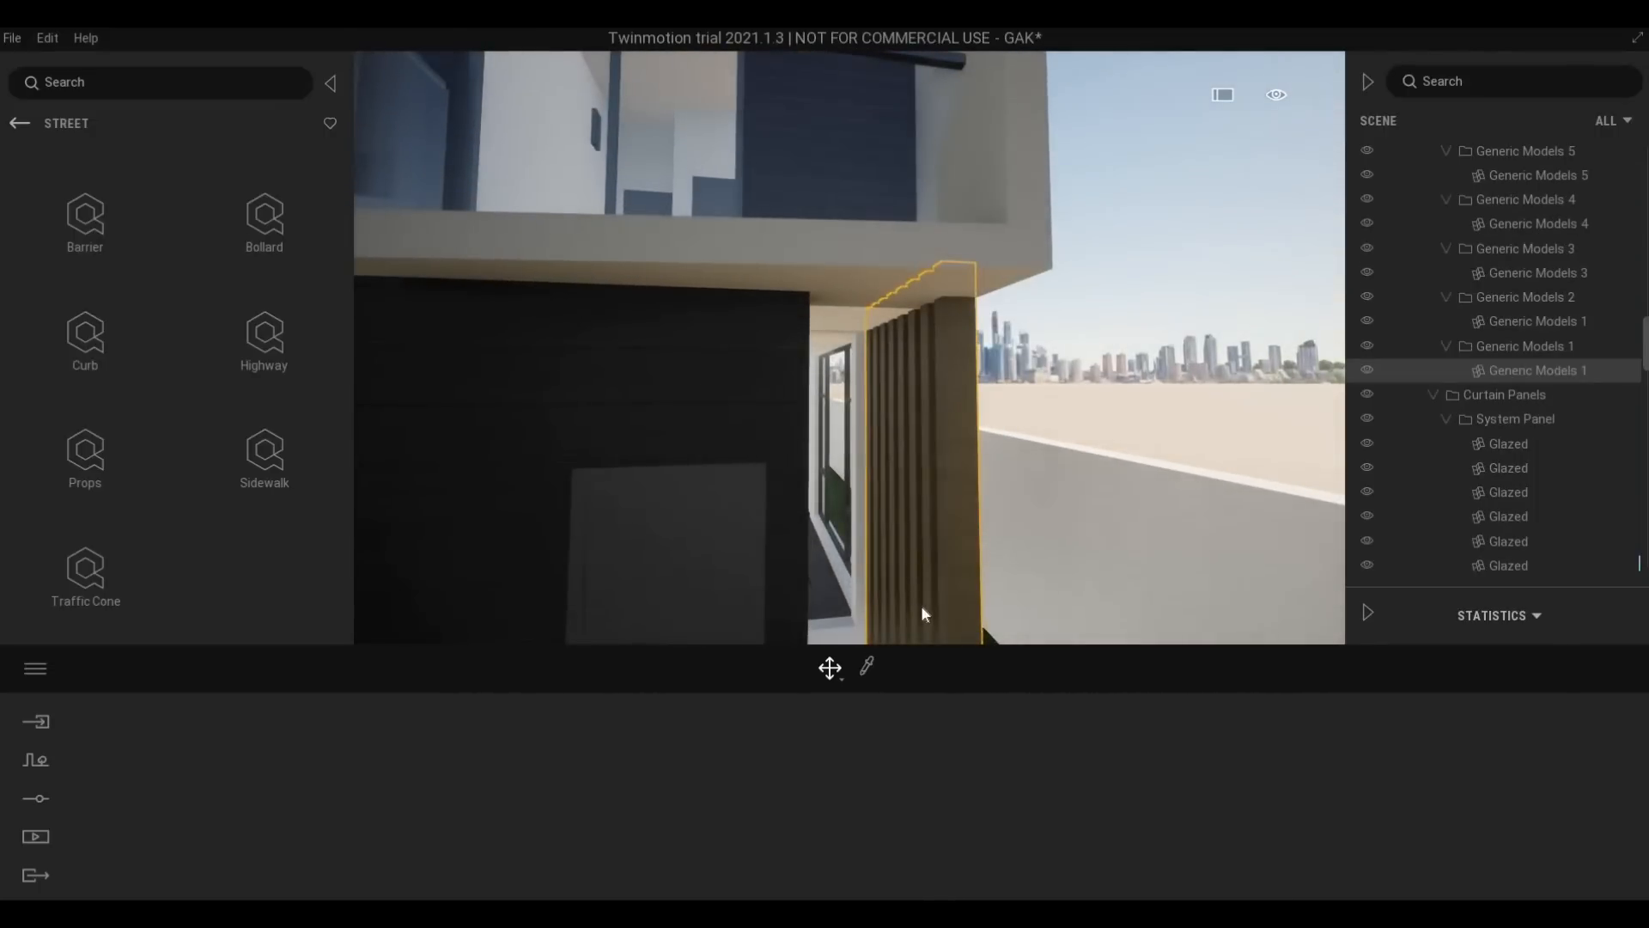
click(868, 663)
key(s)
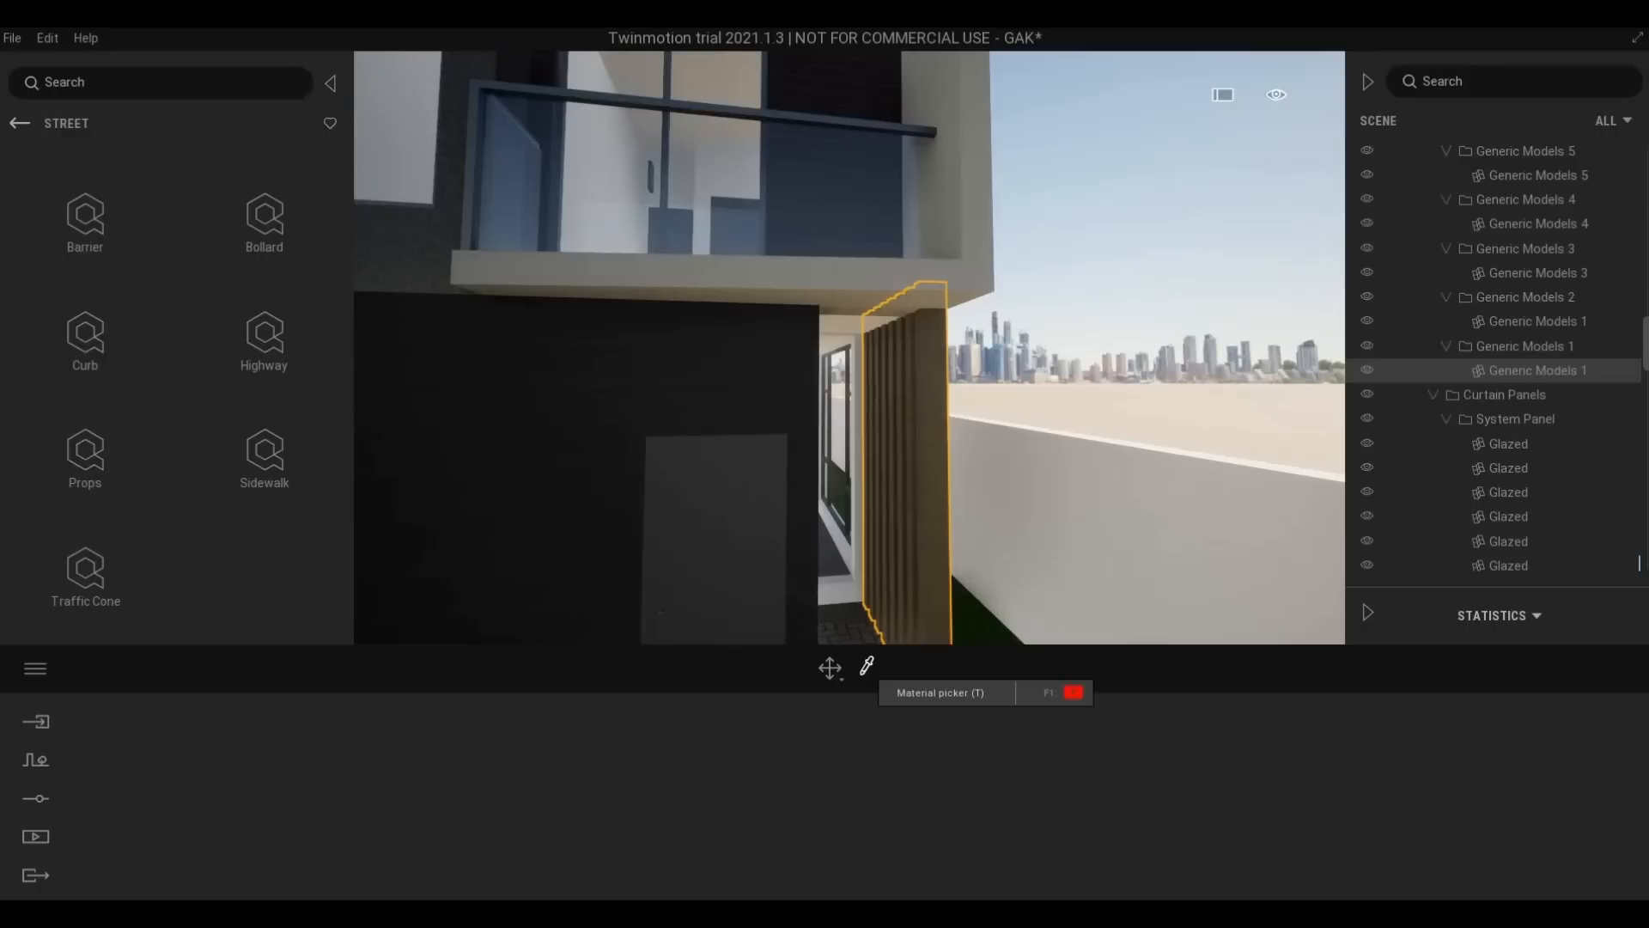
click(935, 541)
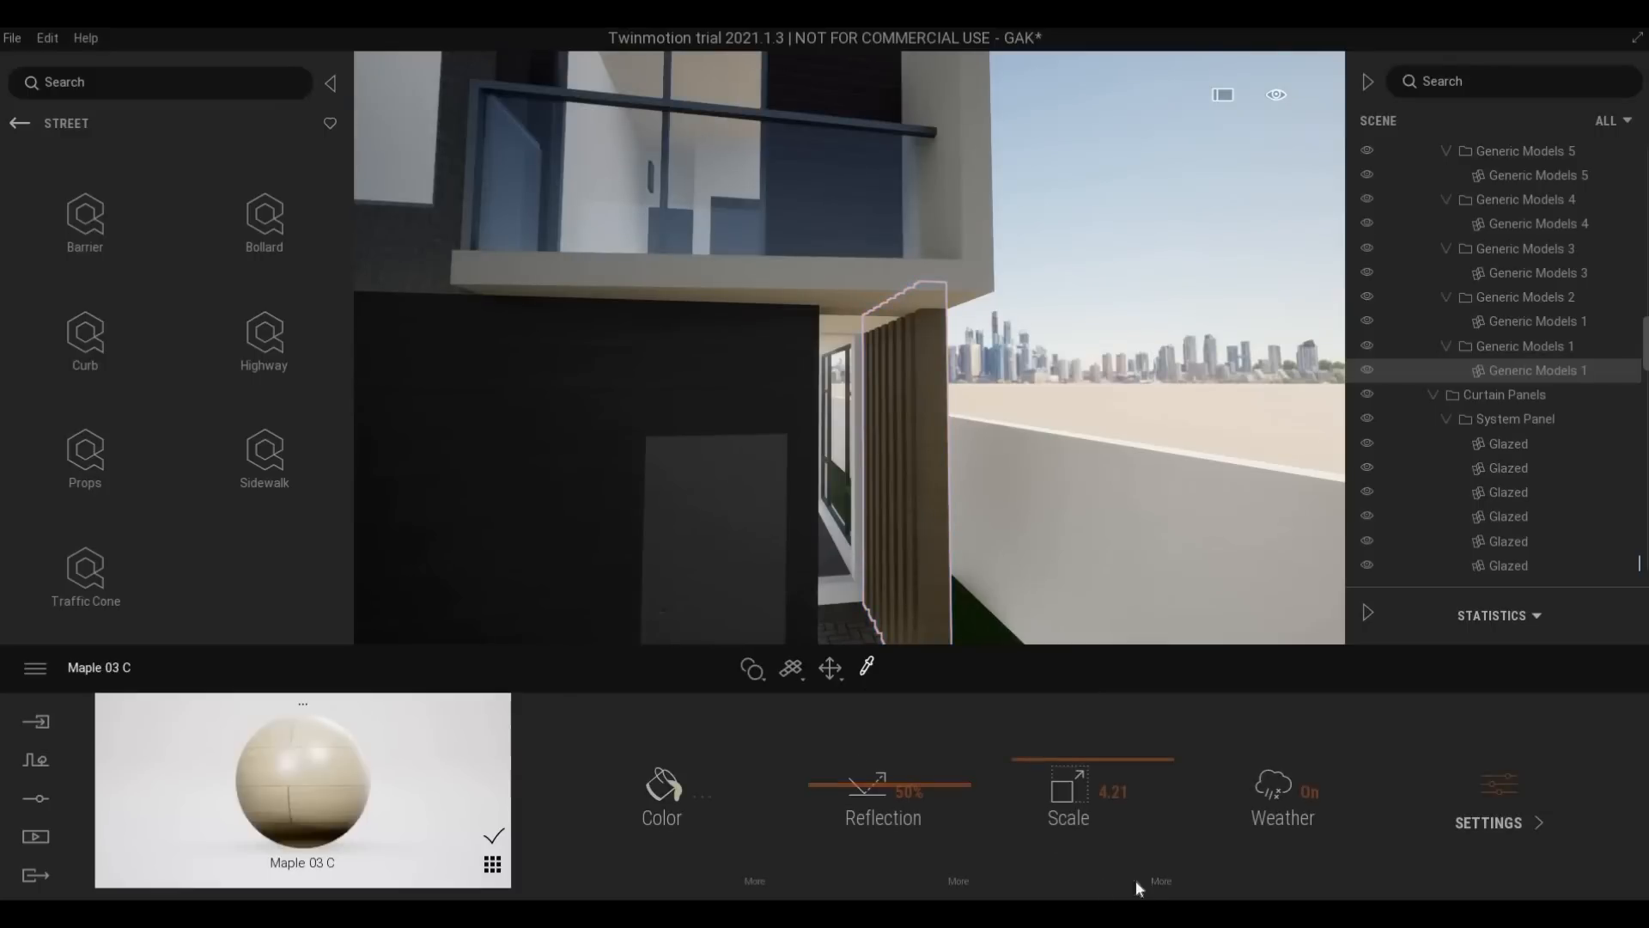
click(1156, 881)
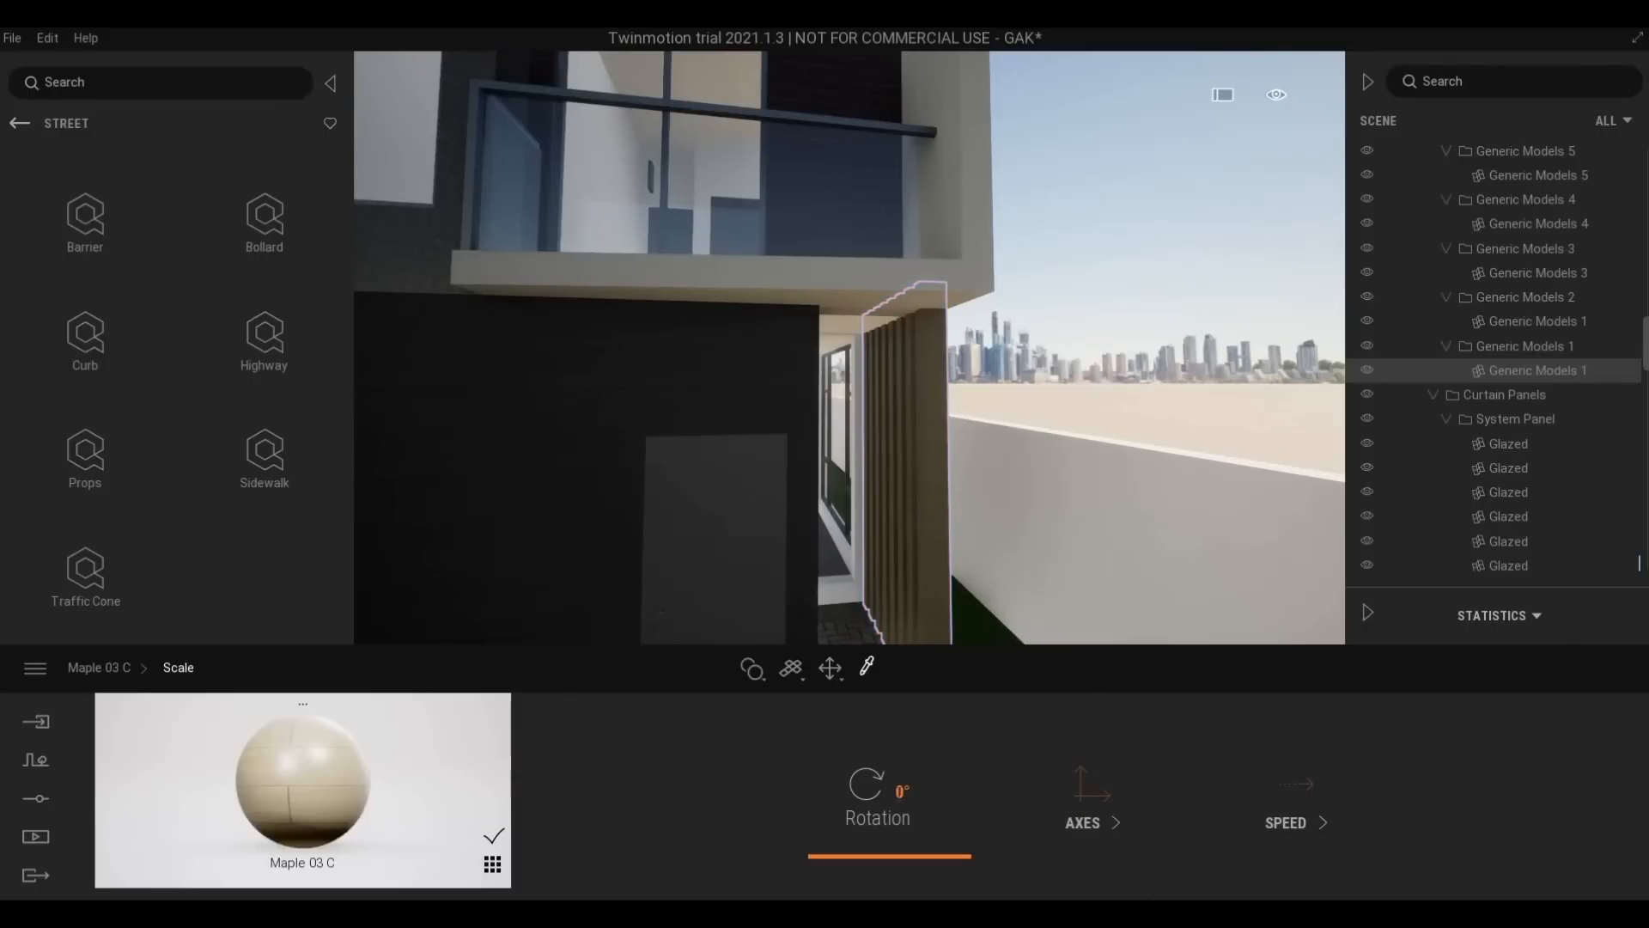
drag(889, 856, 889, 793)
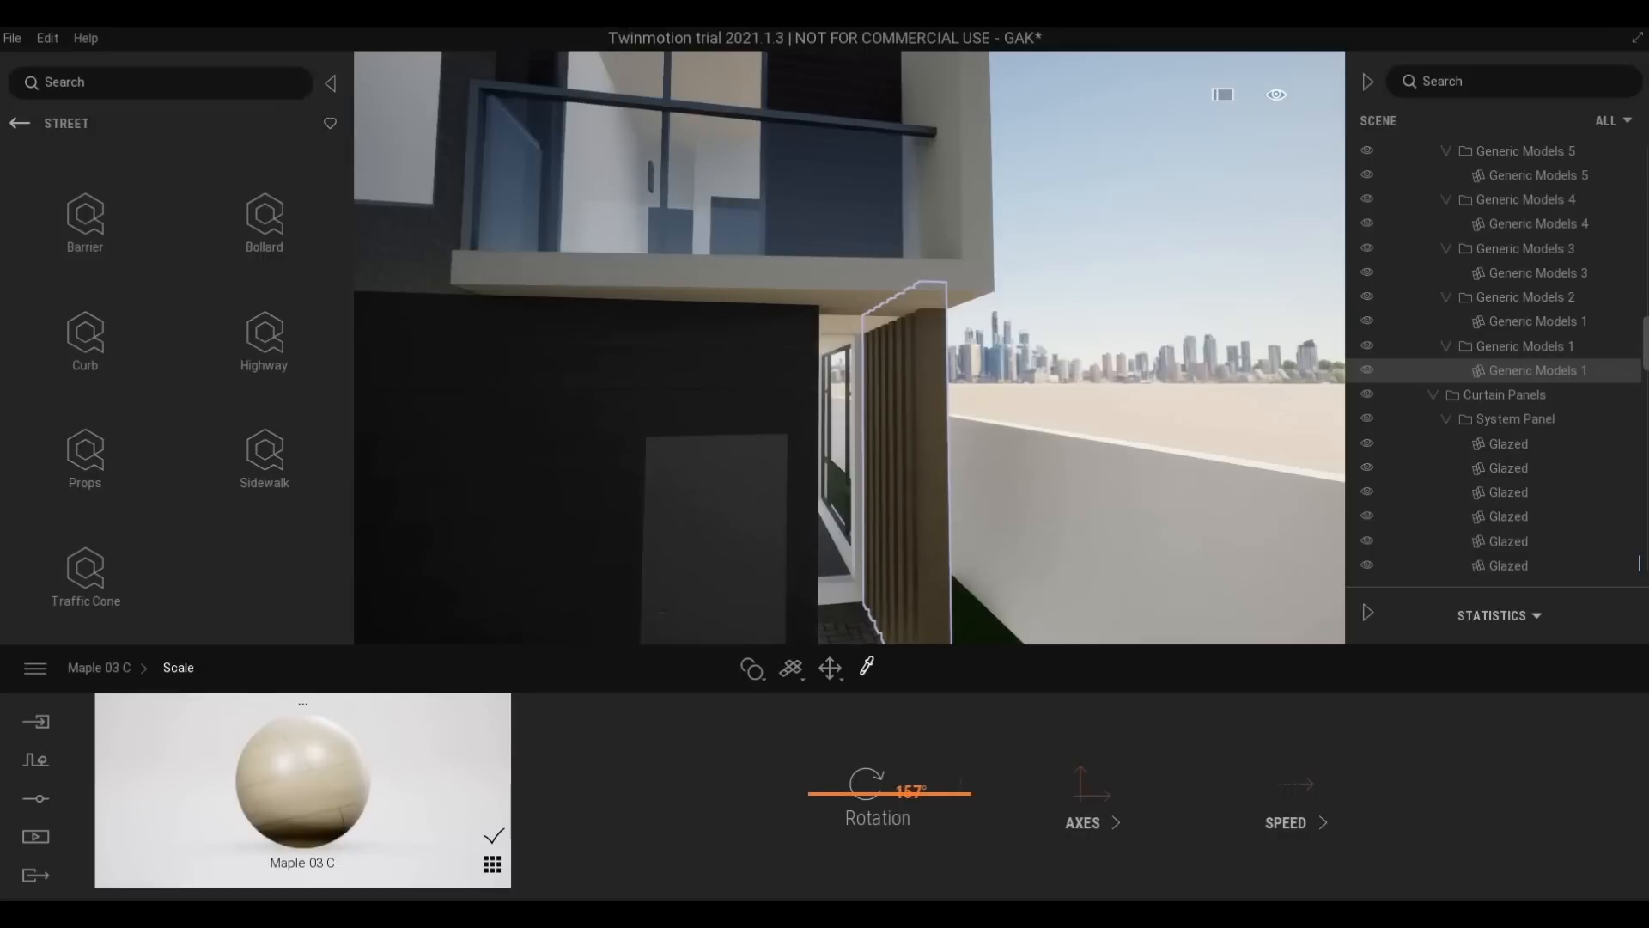
key(Return)
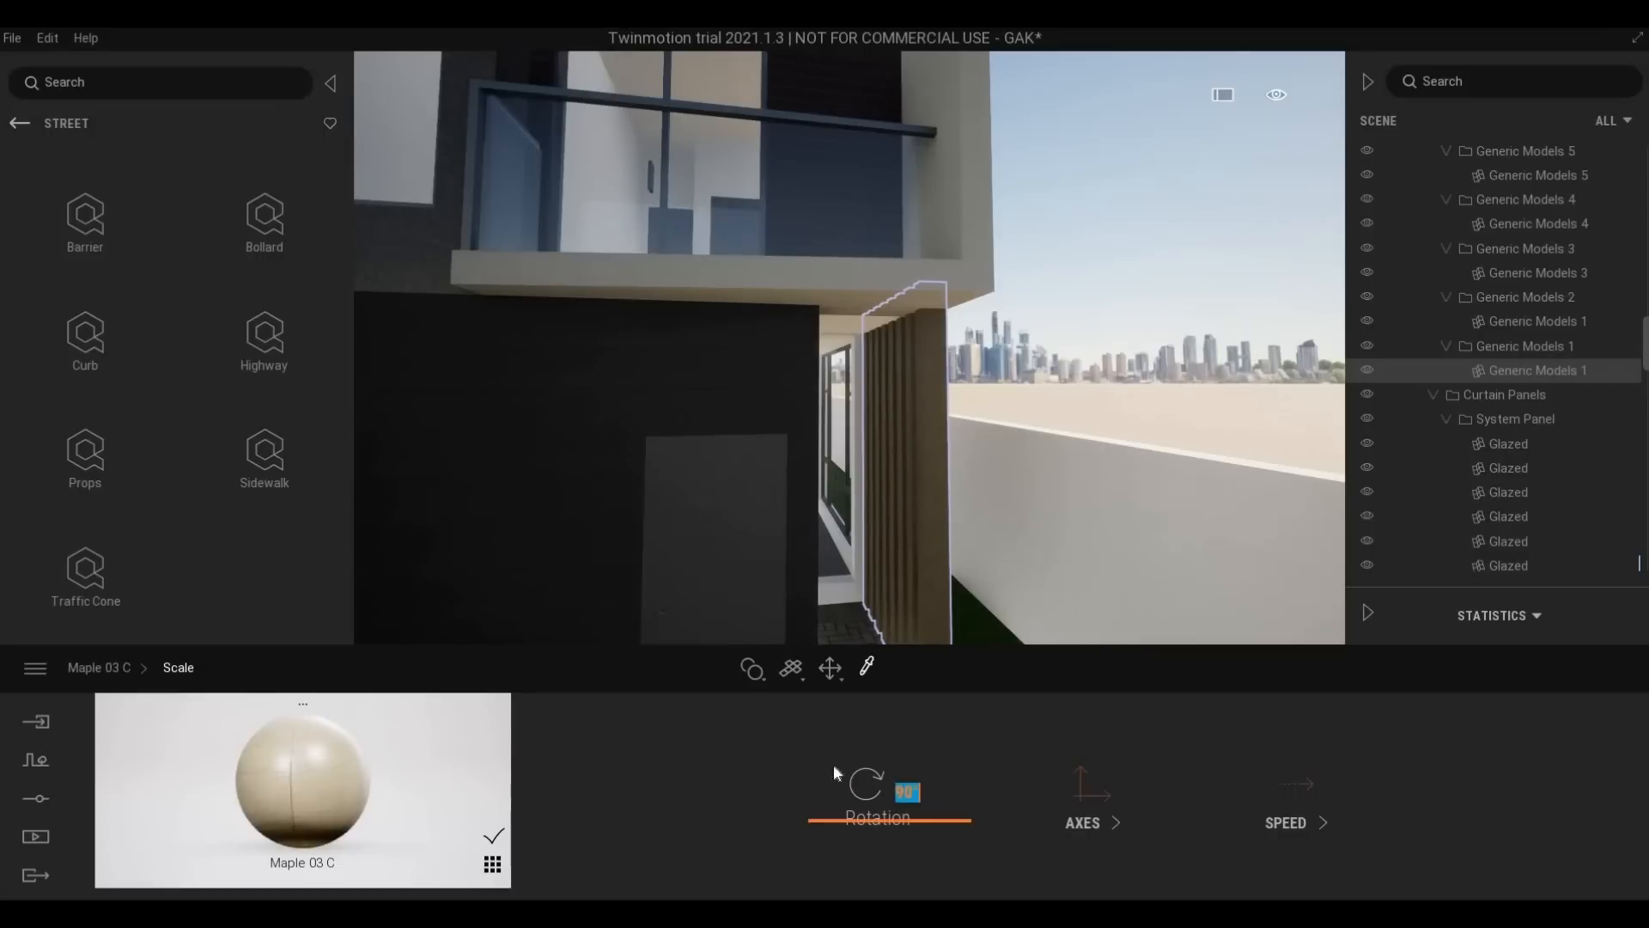
click(1007, 777)
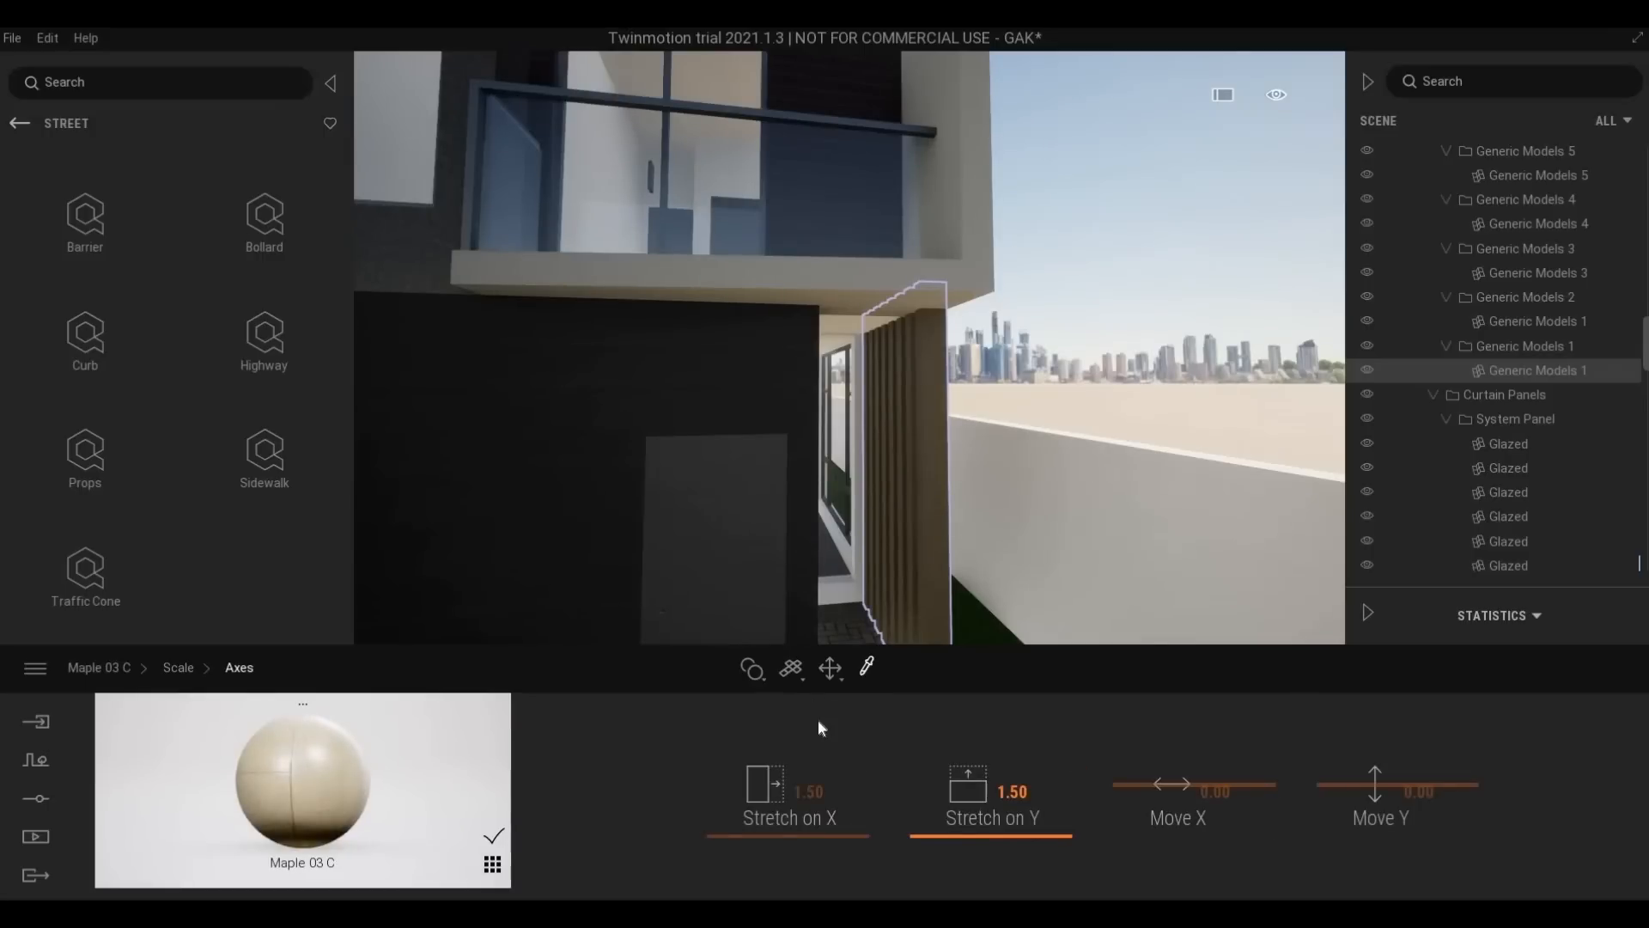
click(141, 668)
click(141, 670)
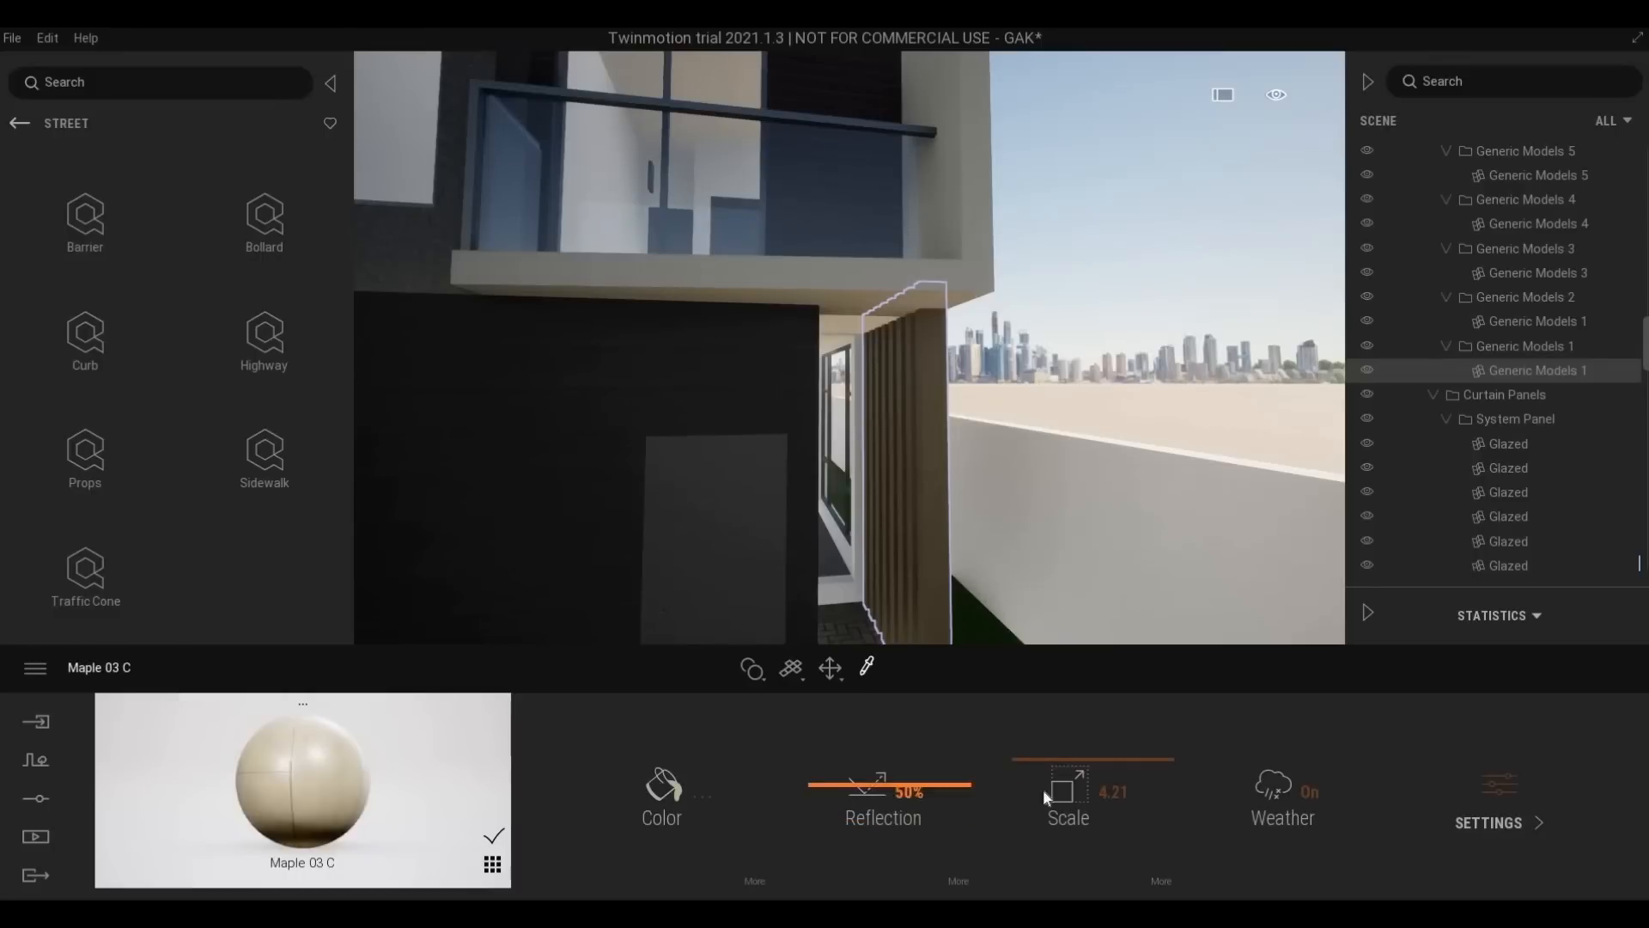
Set the texture scale of the Maple 03 C material on the slatted screen beside the entrance to about 4.97
drag(1065, 777, 1061, 769)
scroll(1005, 601, up, 3)
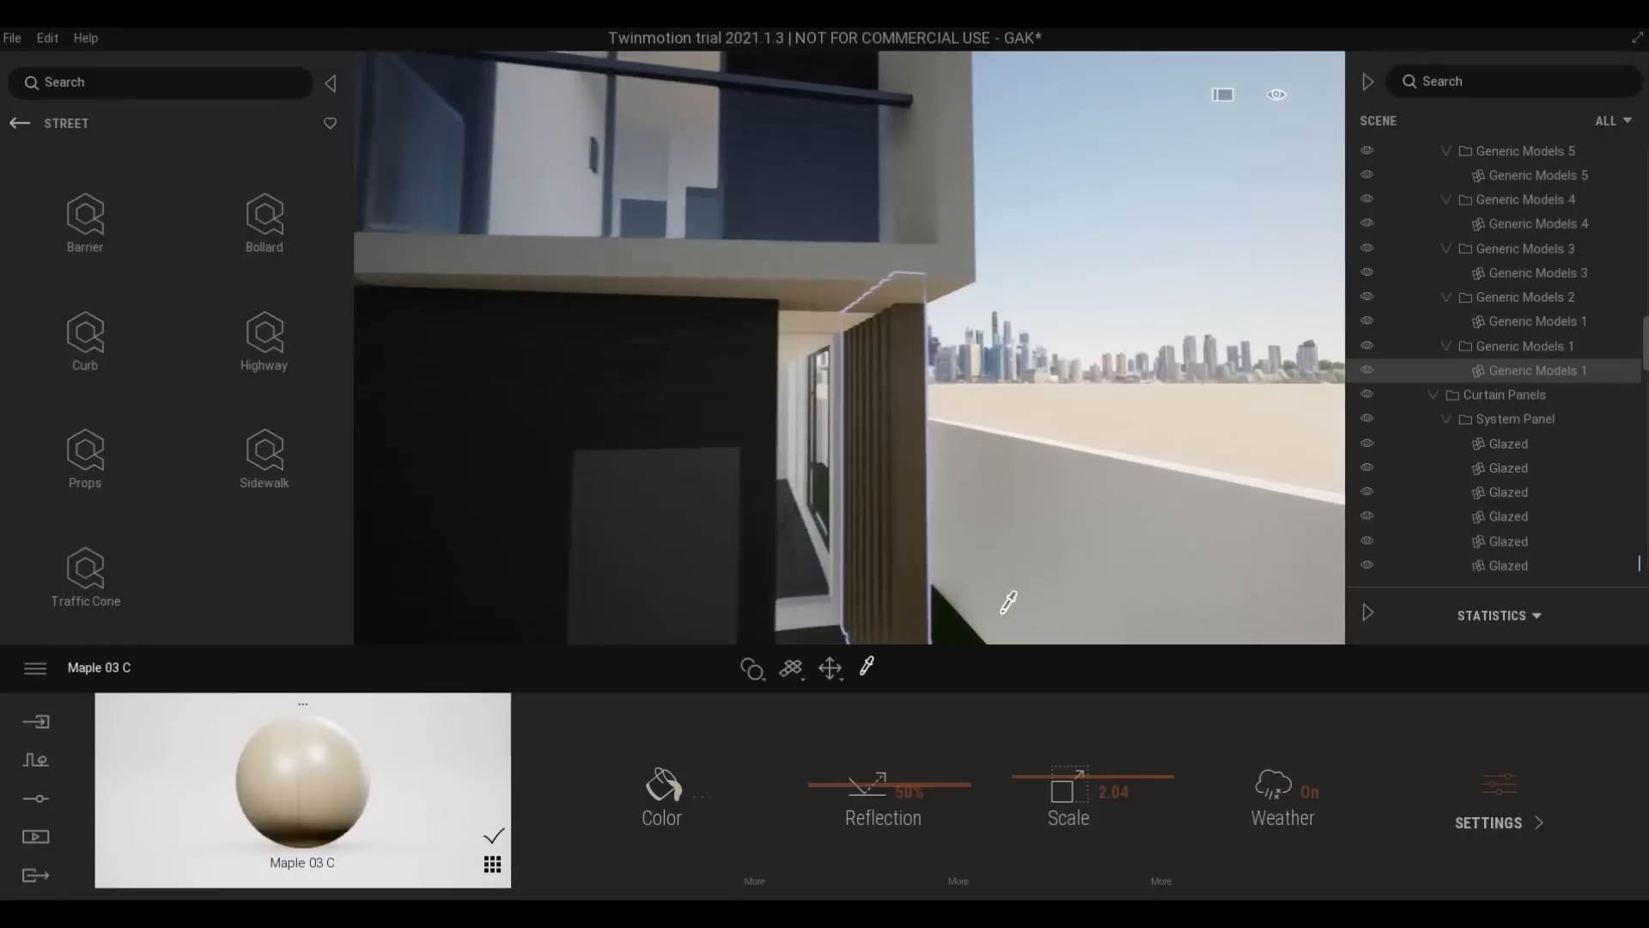
scroll(923, 601, up, 4)
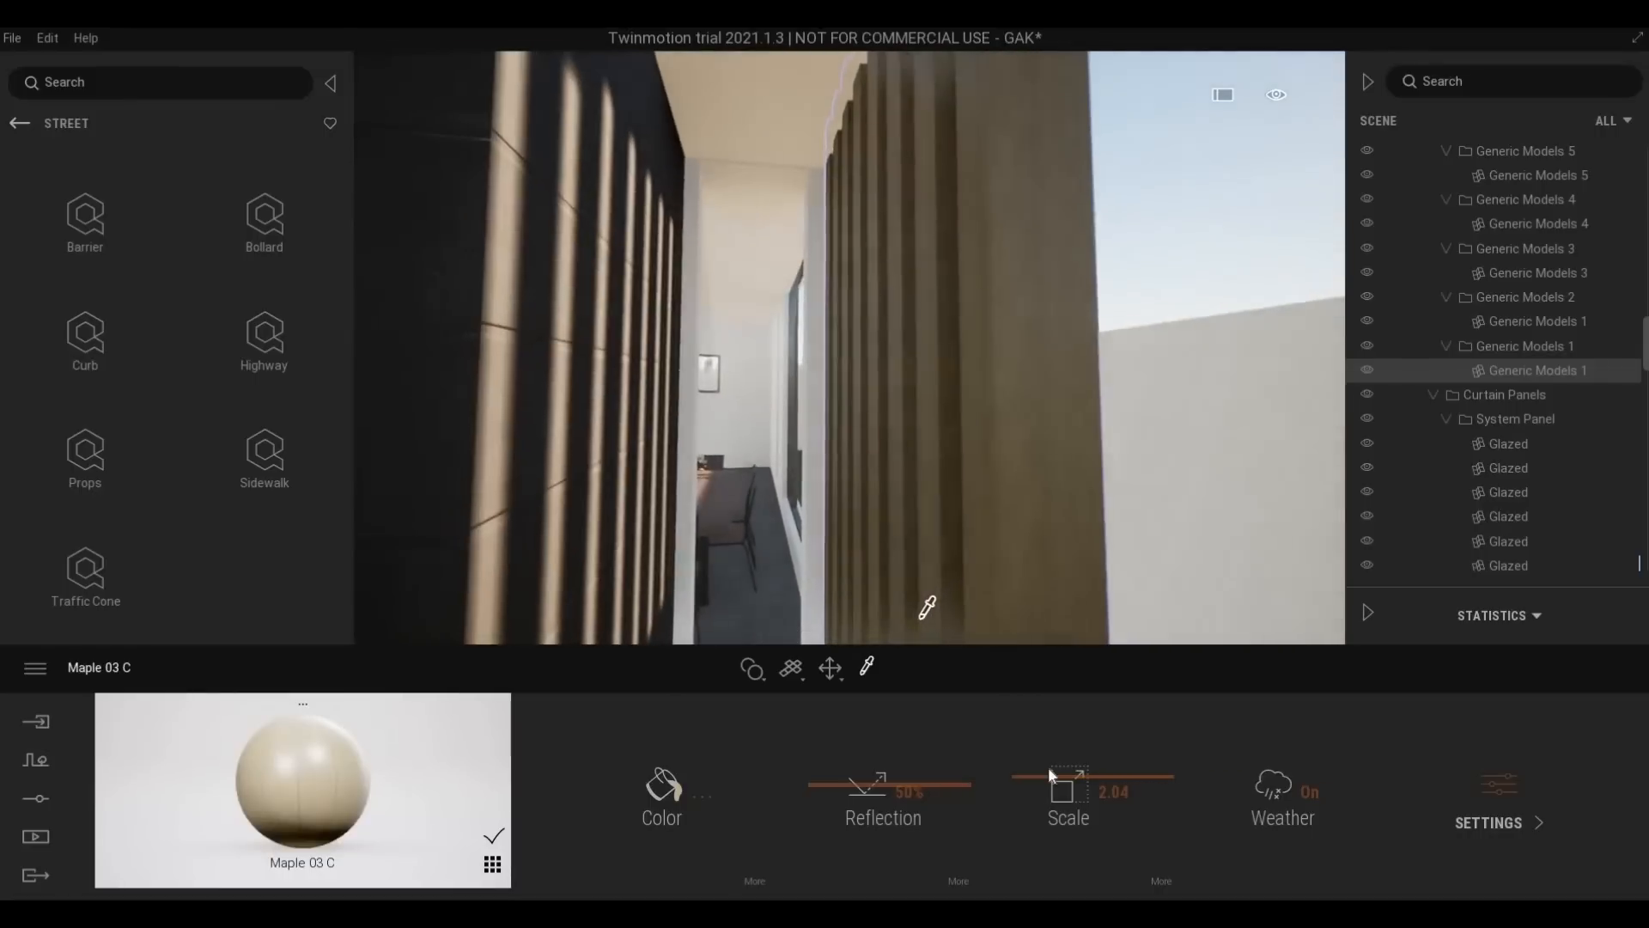
drag(1048, 760, 1045, 747)
scroll(990, 556, down, 5)
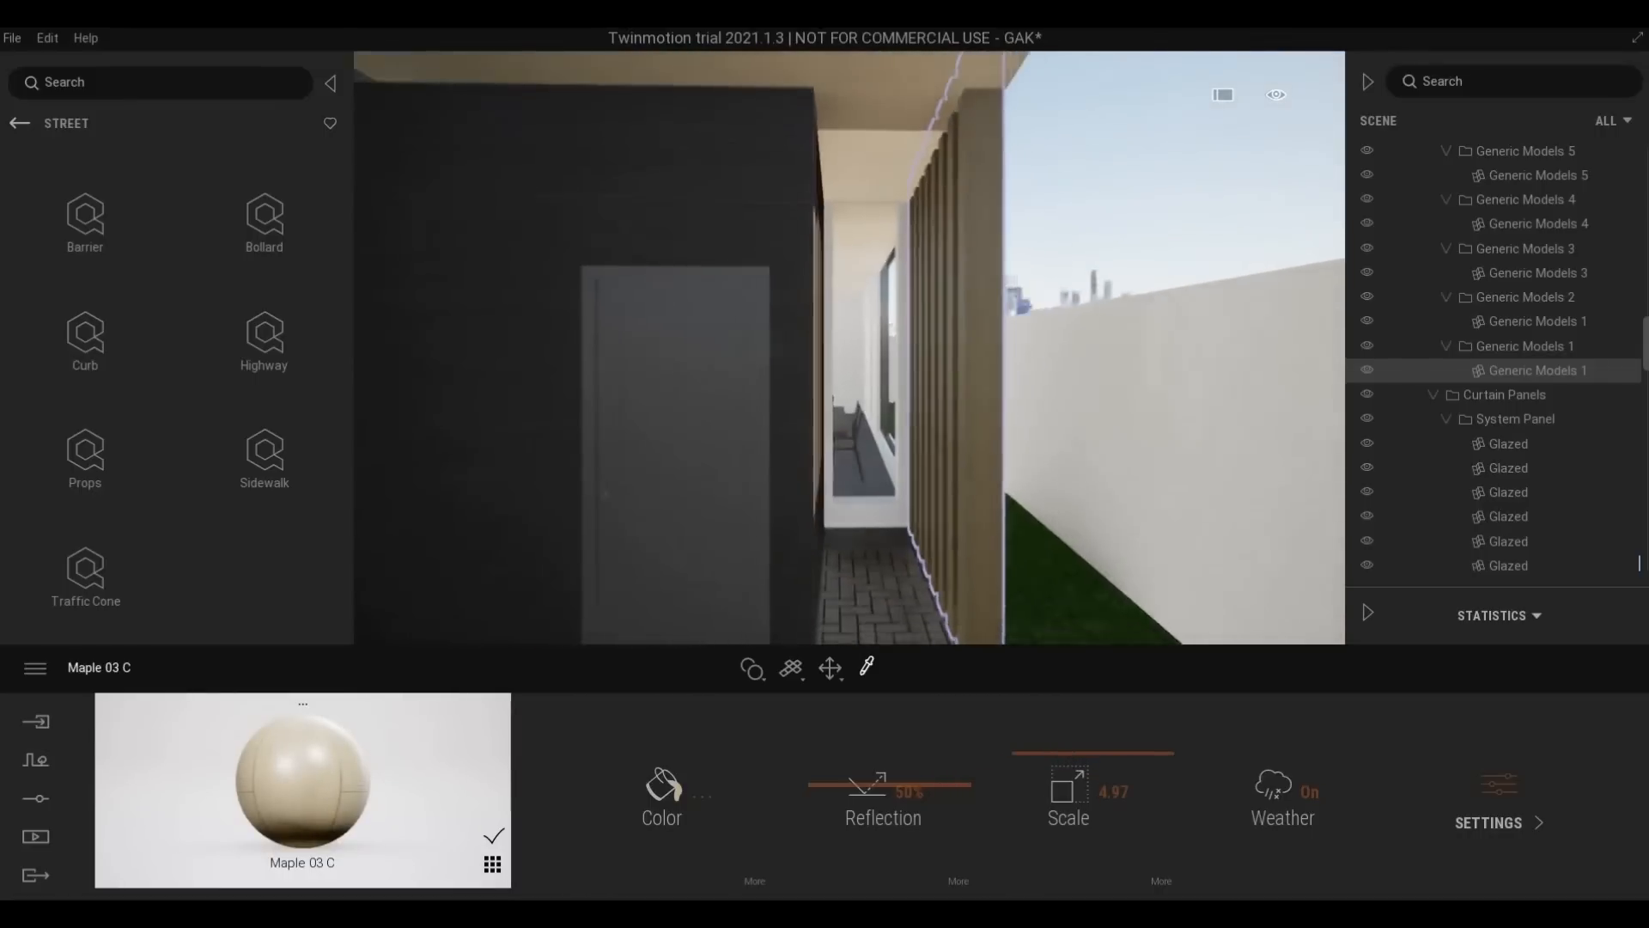
Look over the dark entrance wall and browse the Quixel Megascans concrete surface categories for a replacement finish
right_drag(980, 506, 707, 488)
key(w)
scroll(715, 493, up, 2)
scroll(706, 486, down, 4)
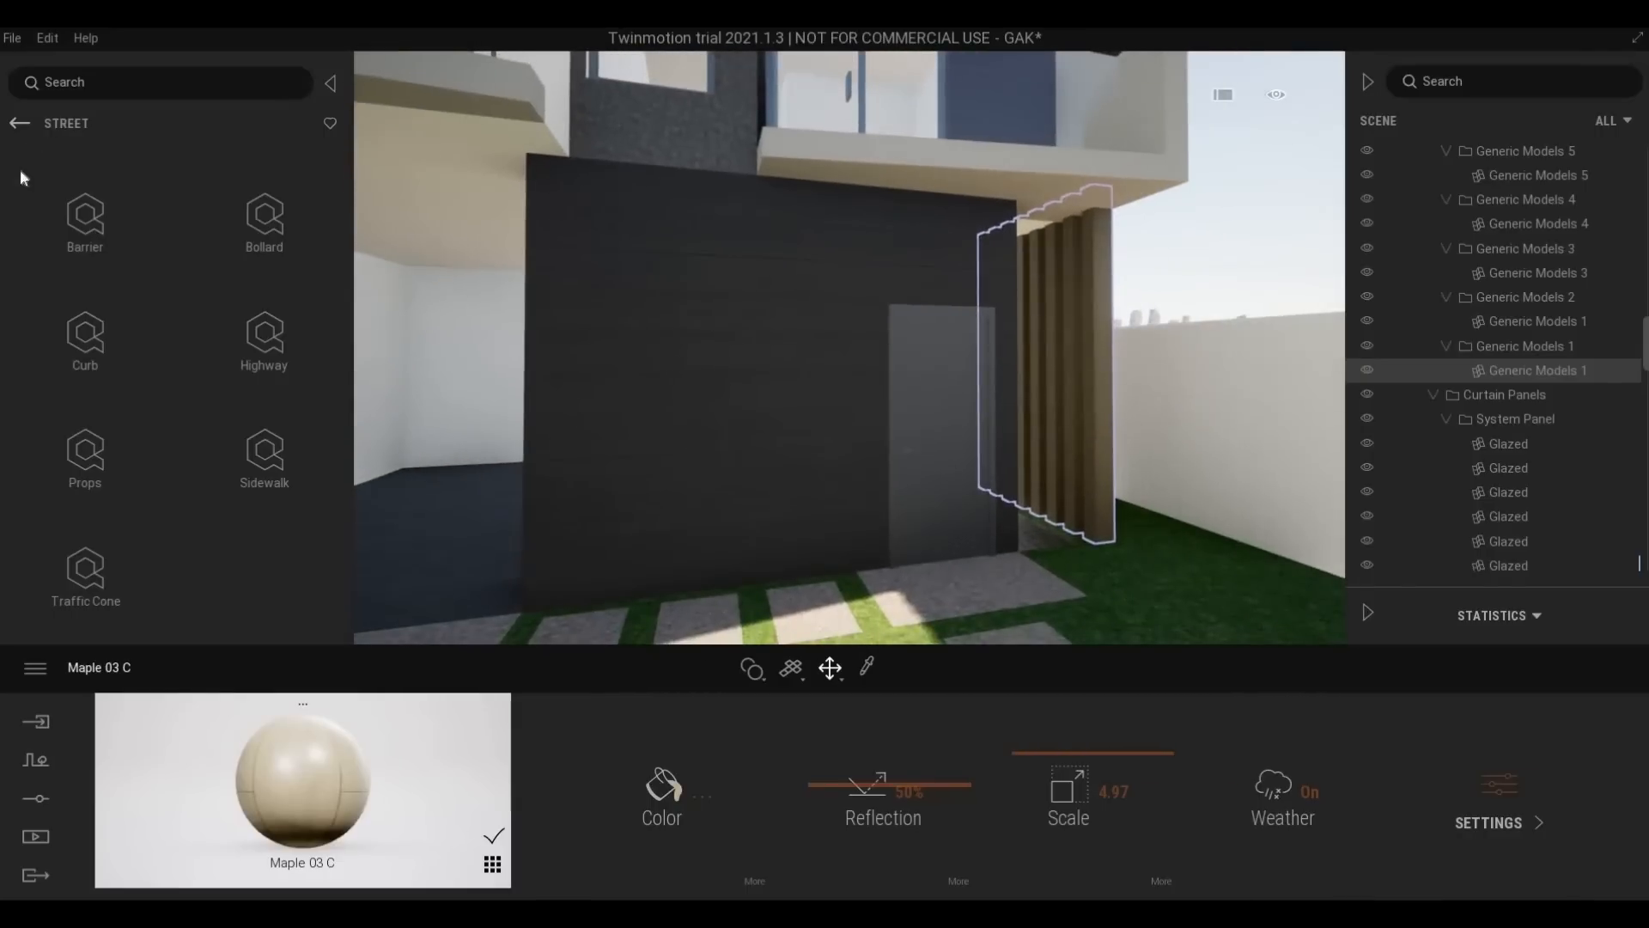
click(31, 125)
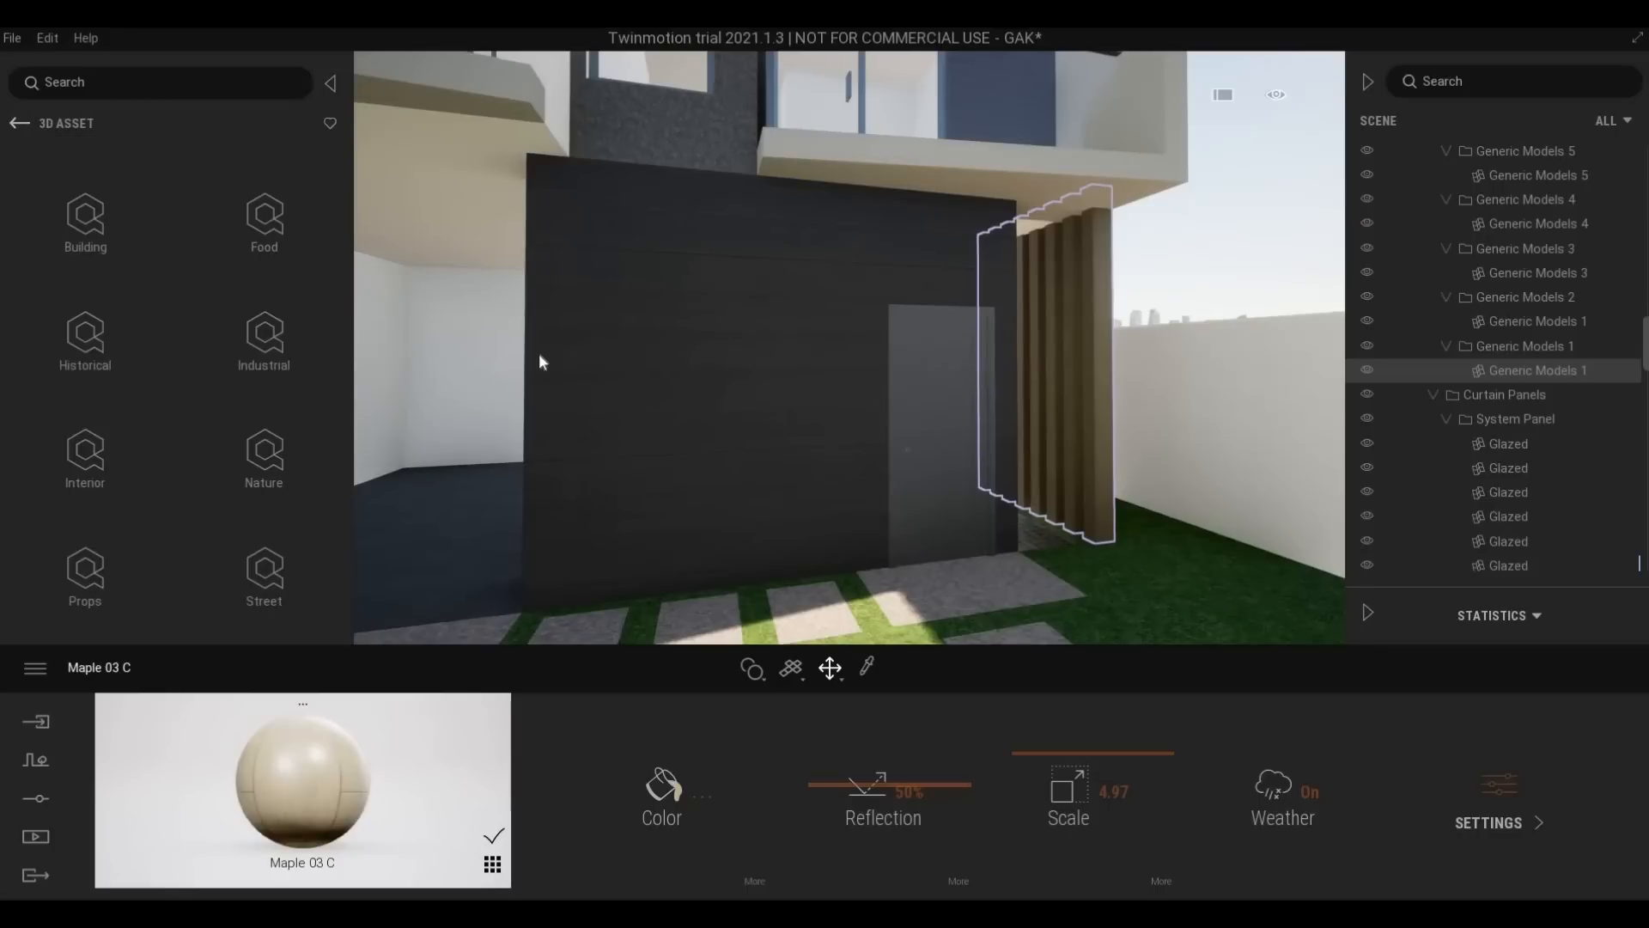
click(15, 127)
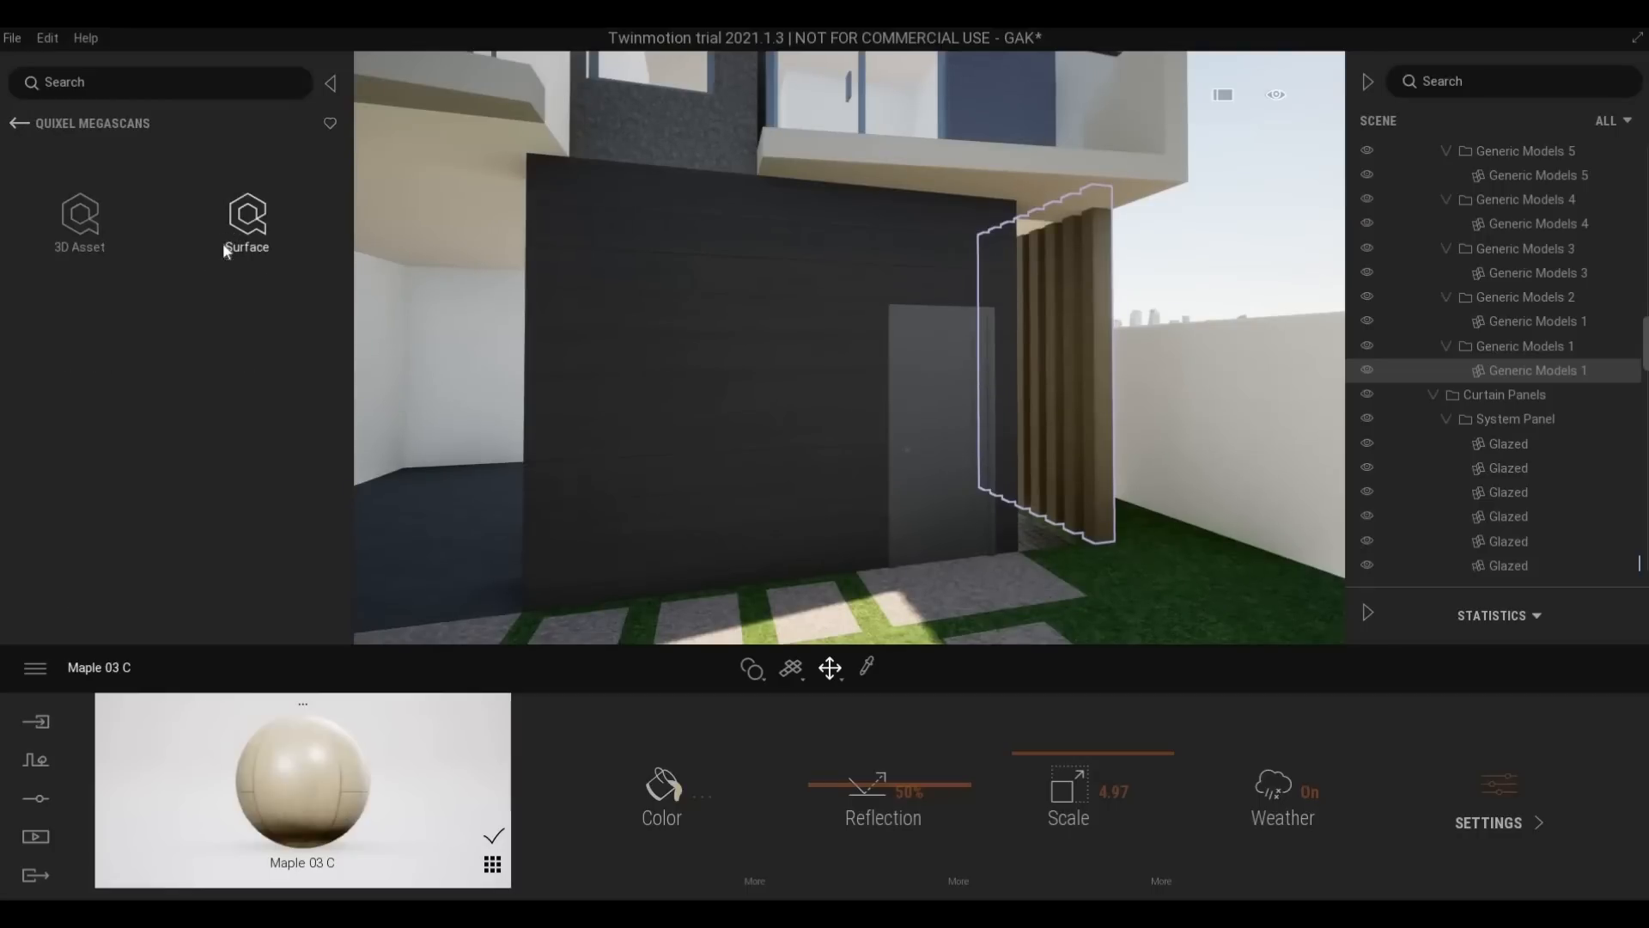
click(226, 237)
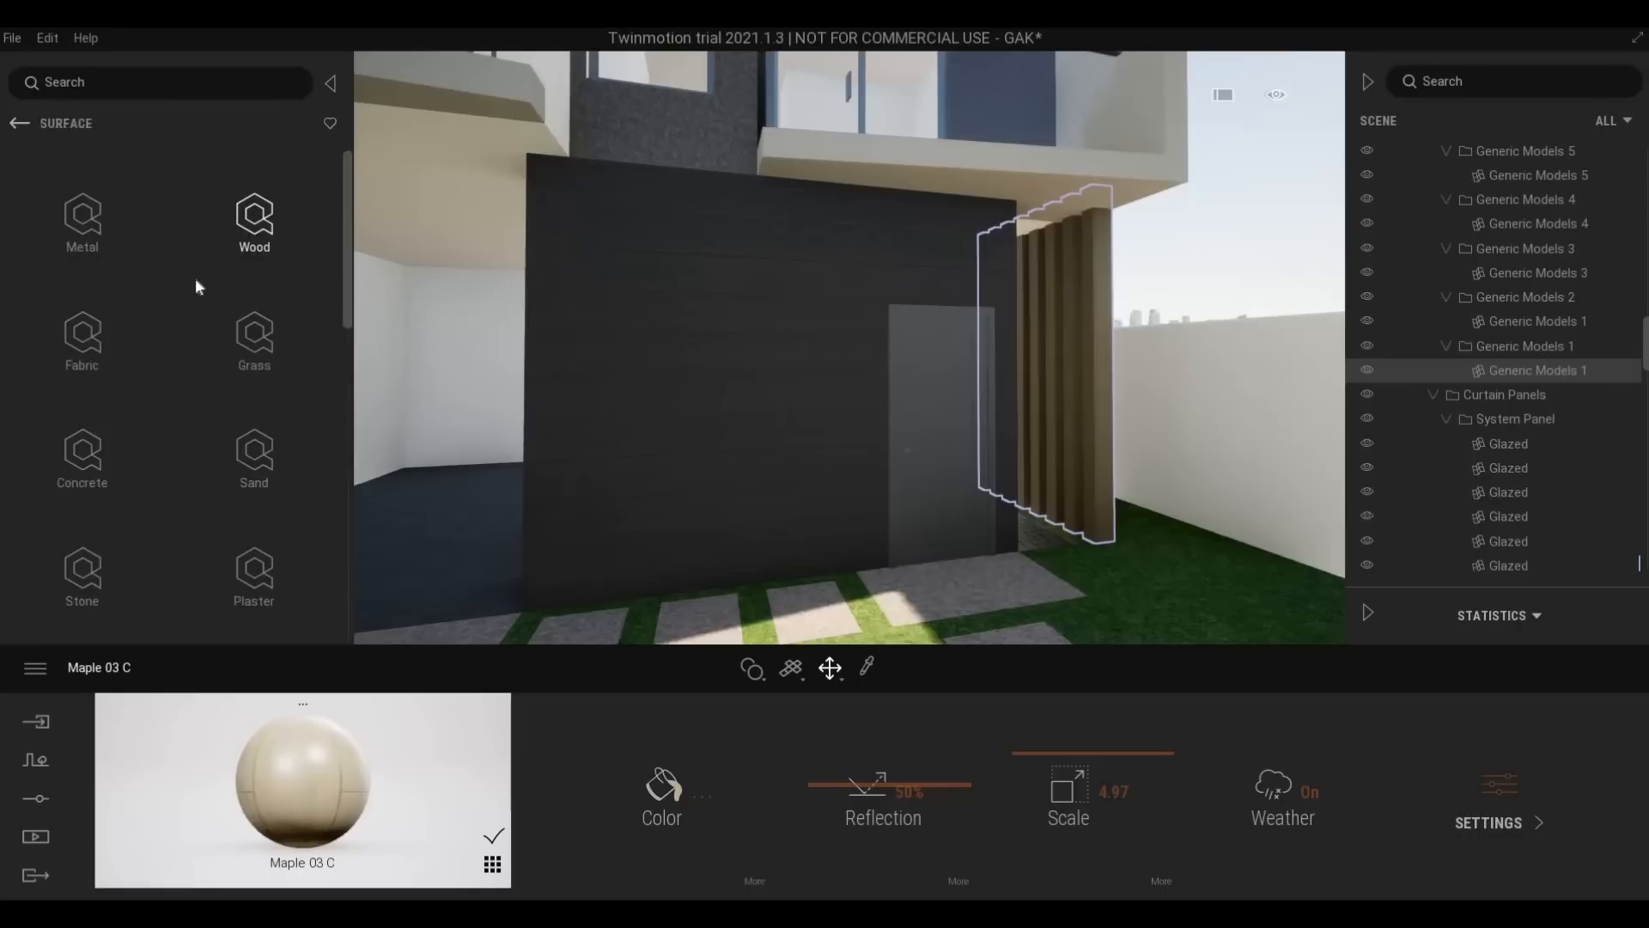
click(163, 419)
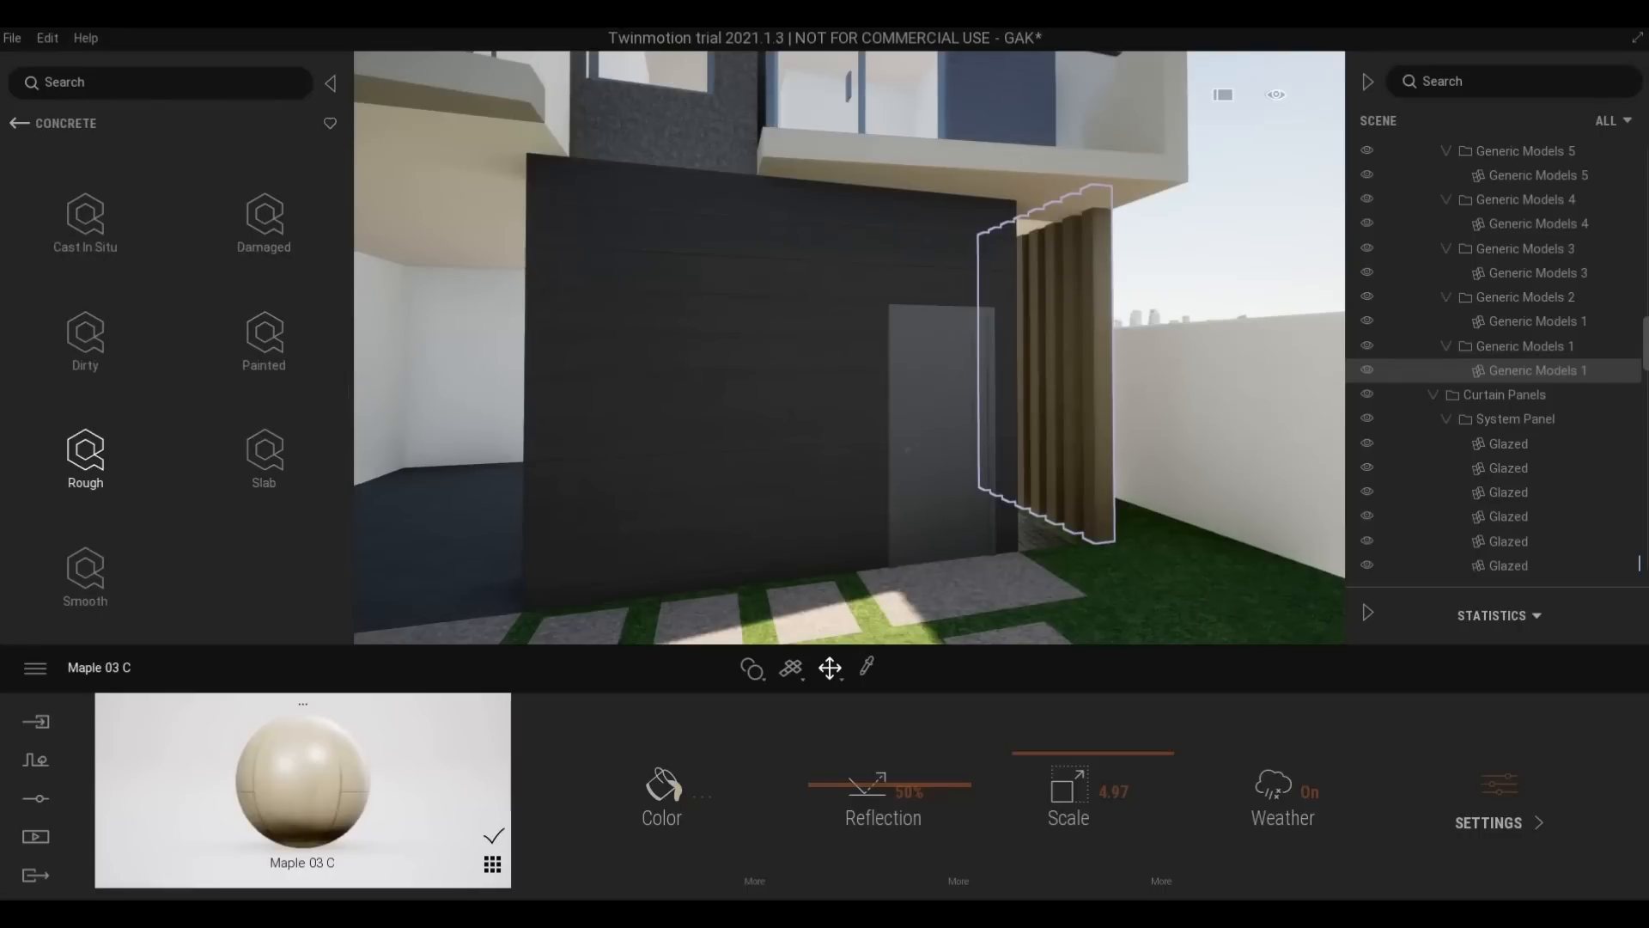
click(26, 125)
click(16, 126)
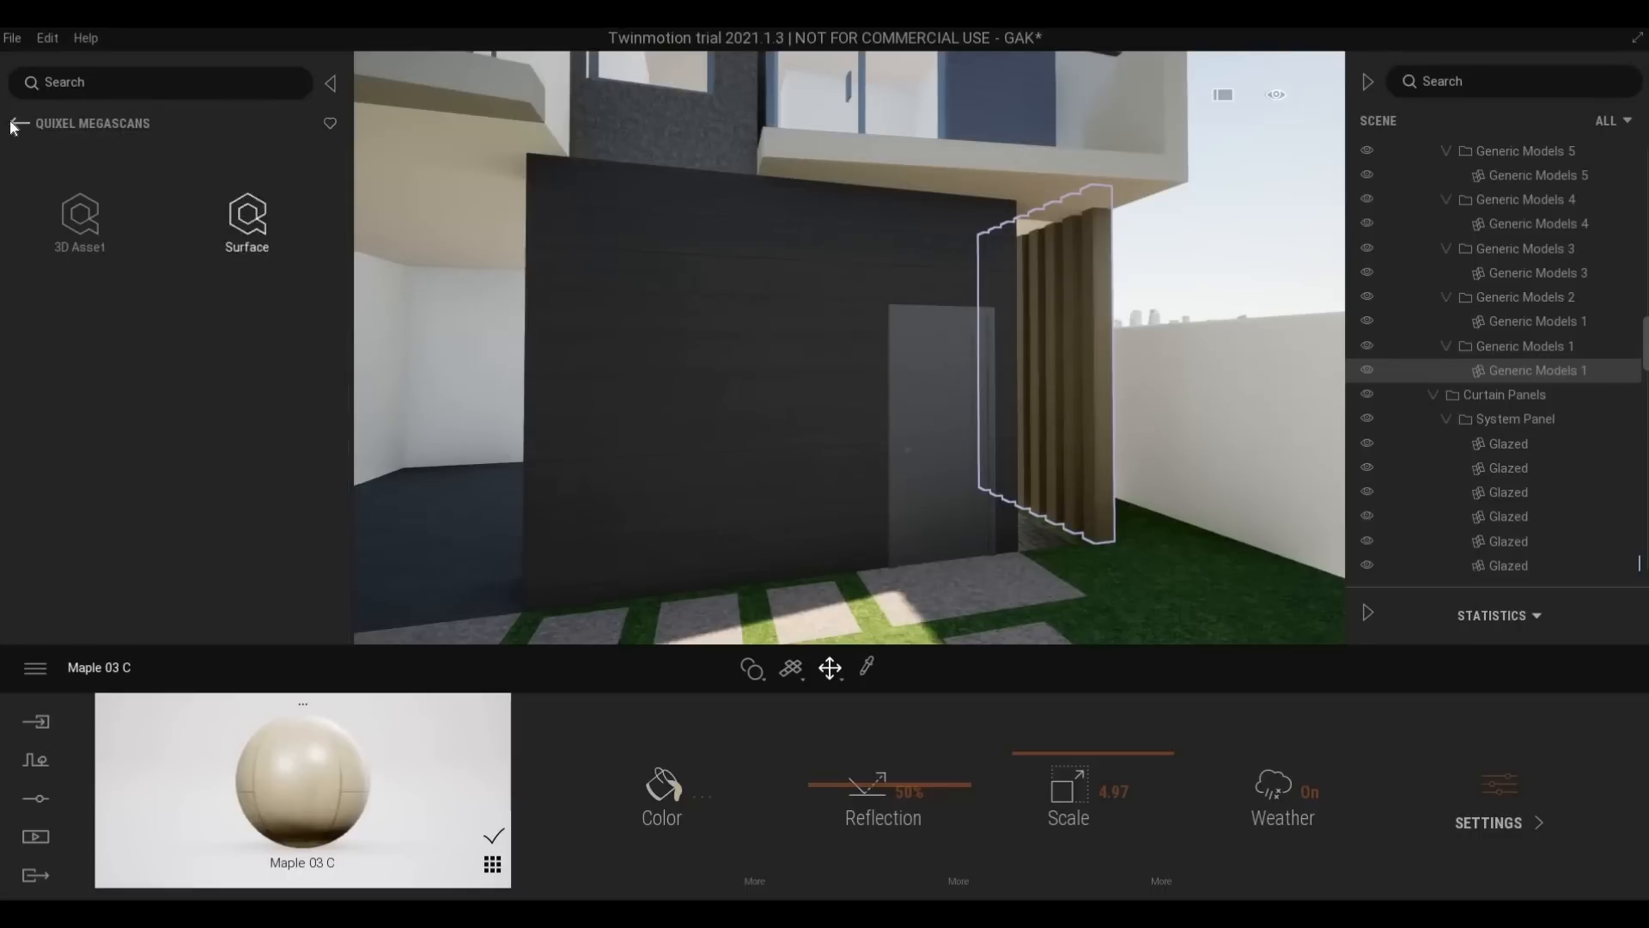
Apply the Poured concrete 01 library material to the dark ground-floor wall around the entrance door
click(117, 225)
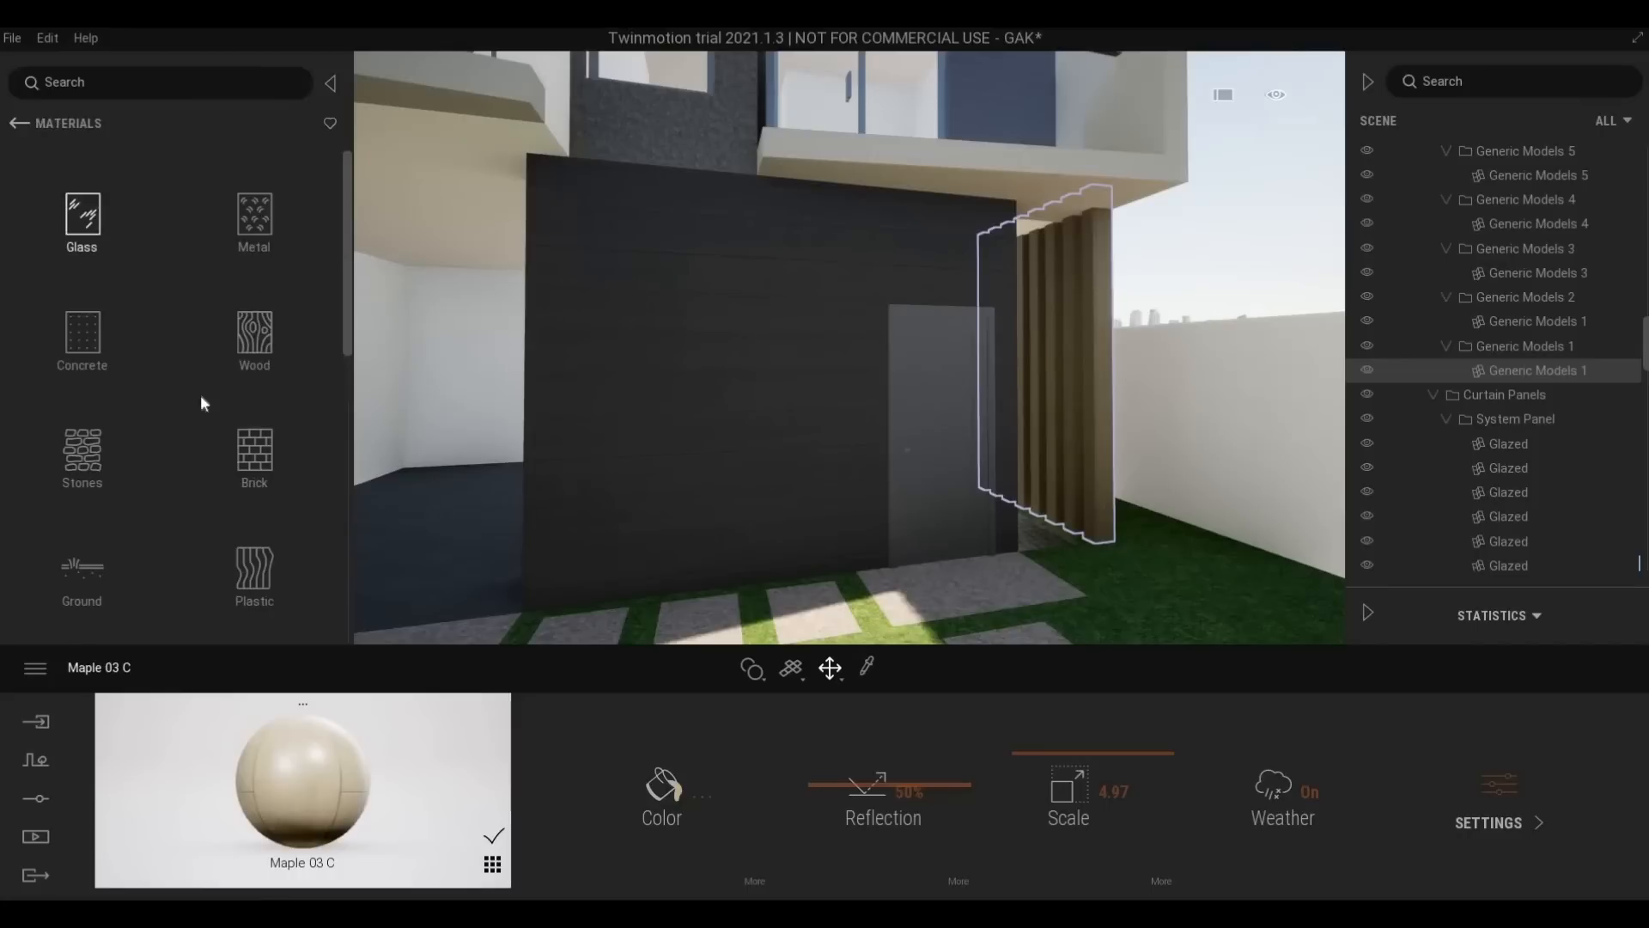
click(83, 356)
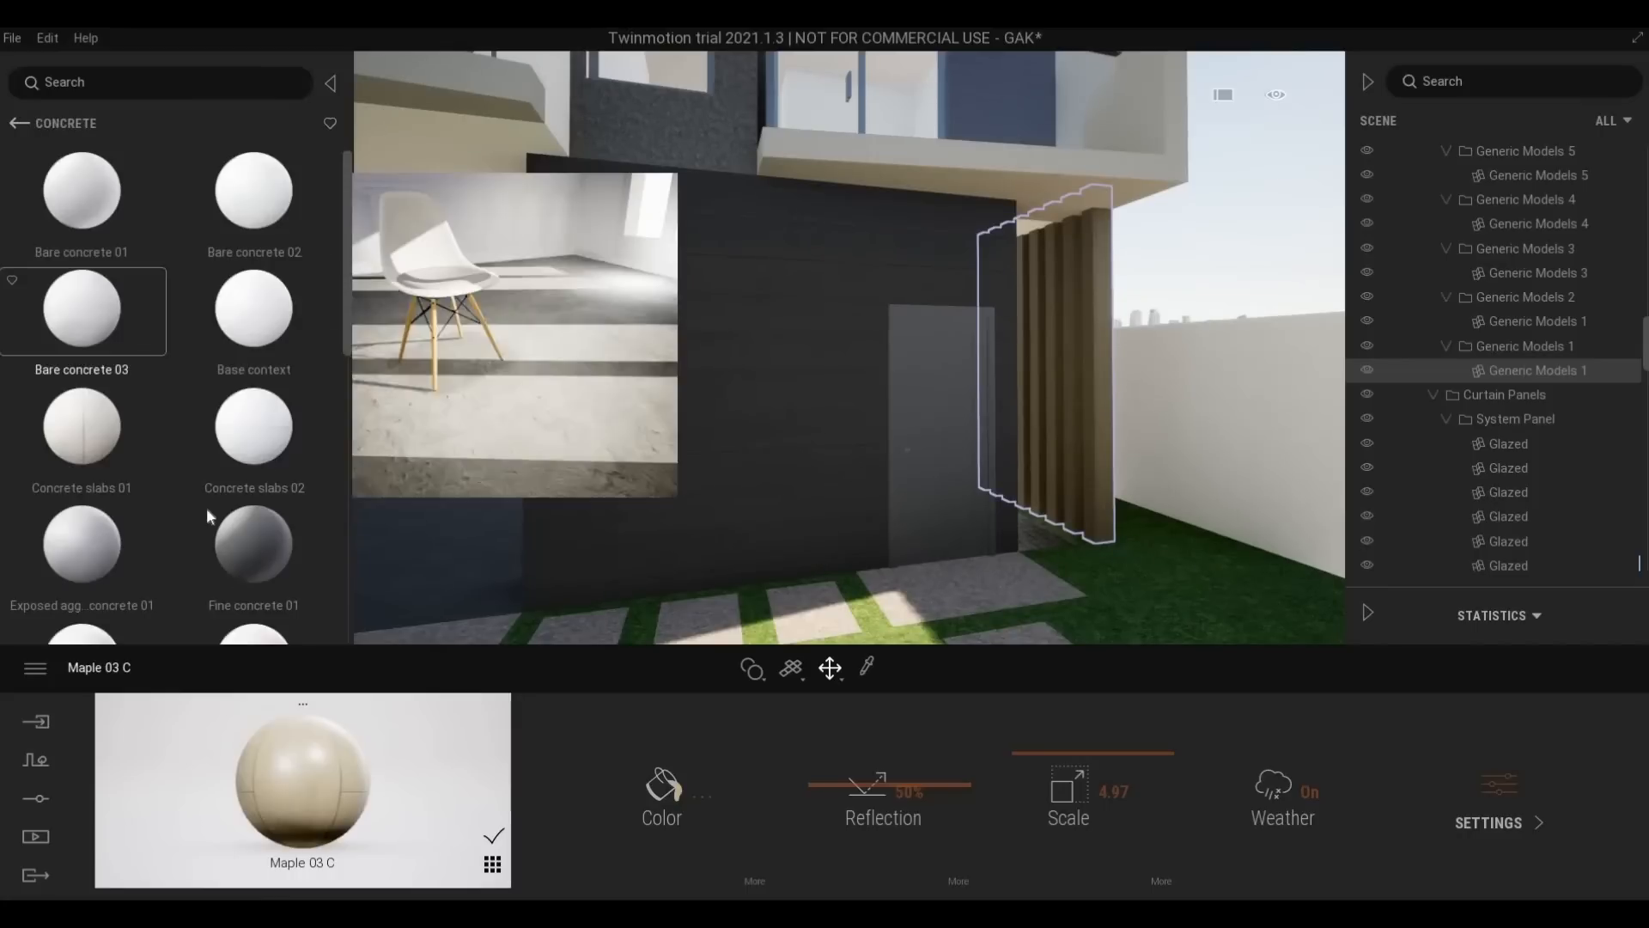
scroll(100, 517, down, 1)
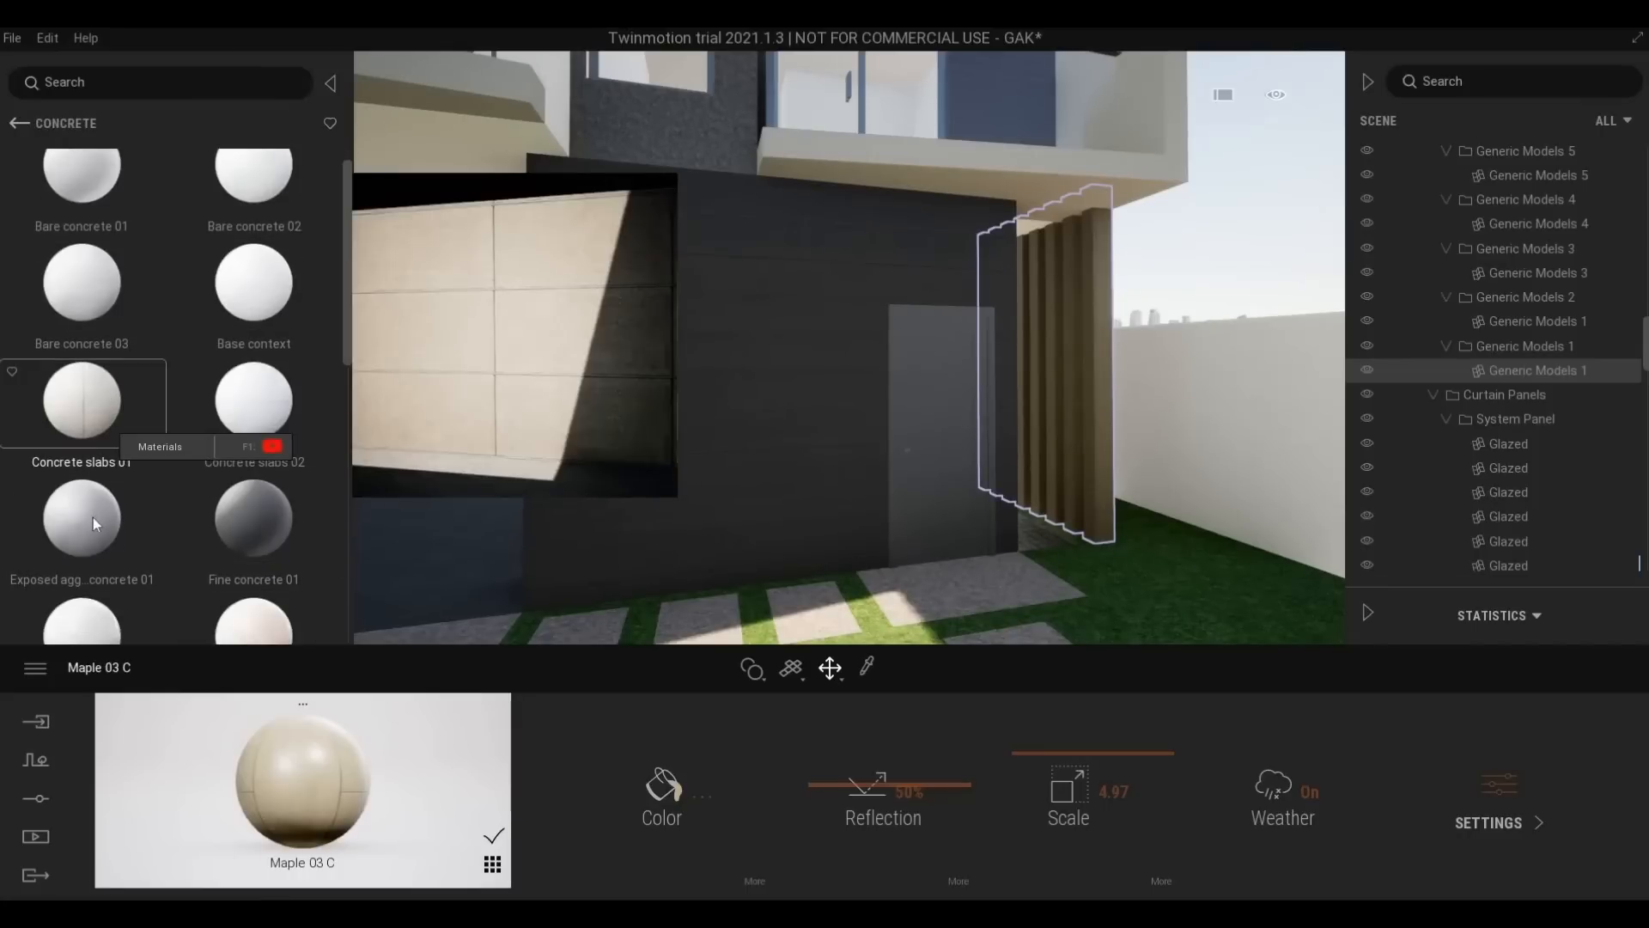
scroll(84, 554, down, 2)
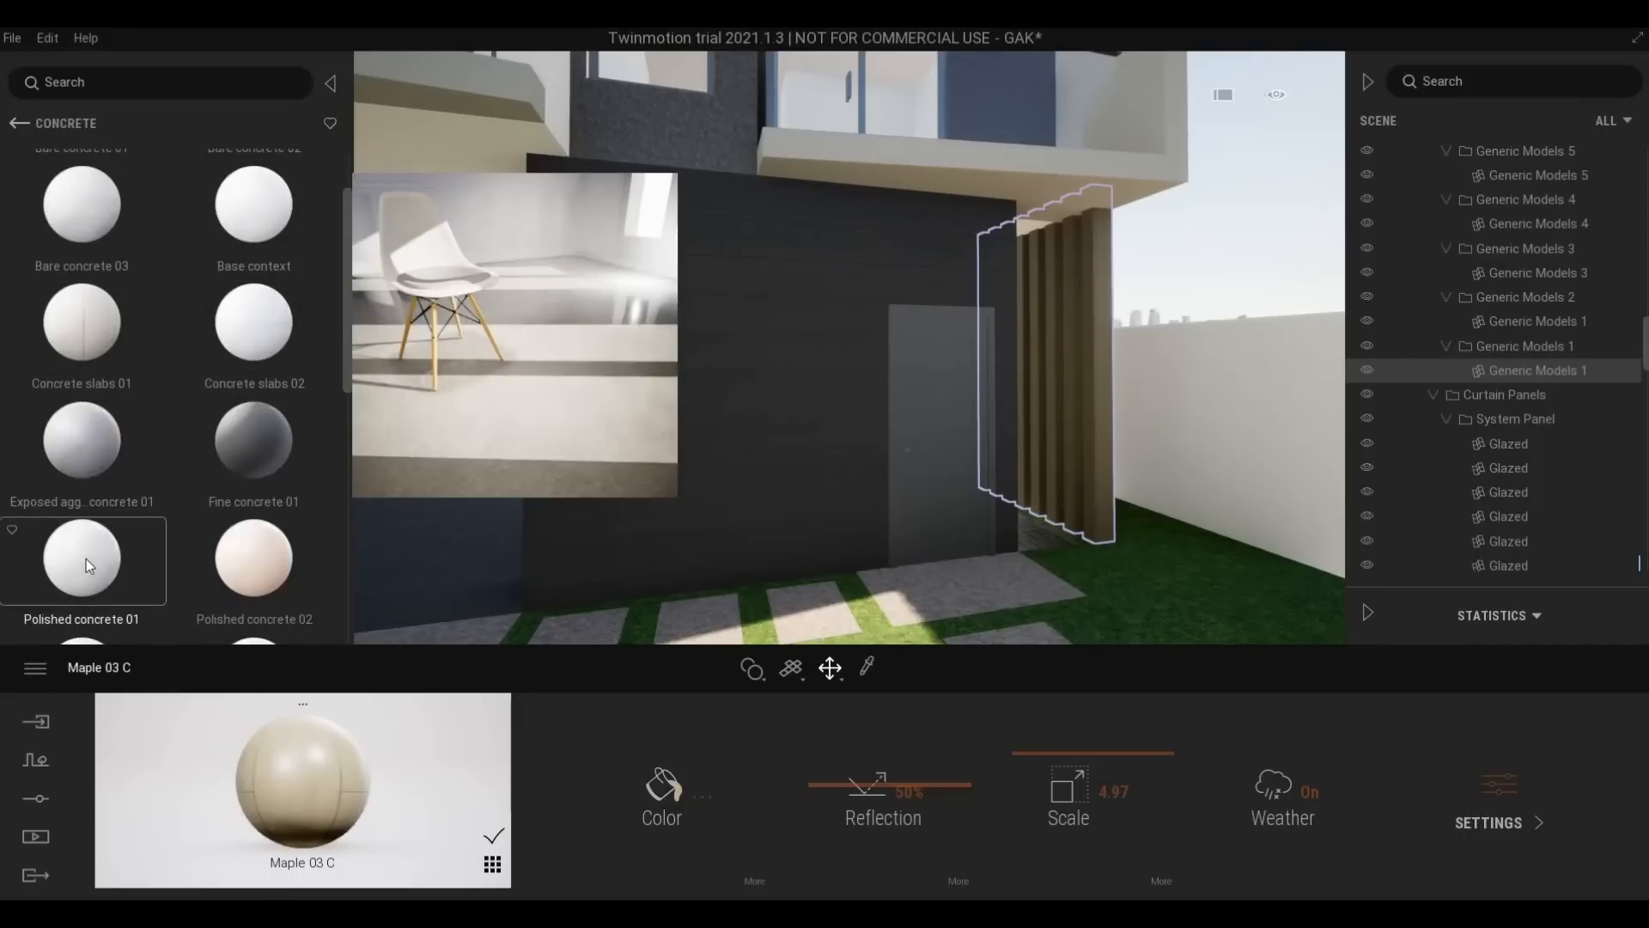
scroll(90, 533, down, 3)
scroll(100, 492, down, 2)
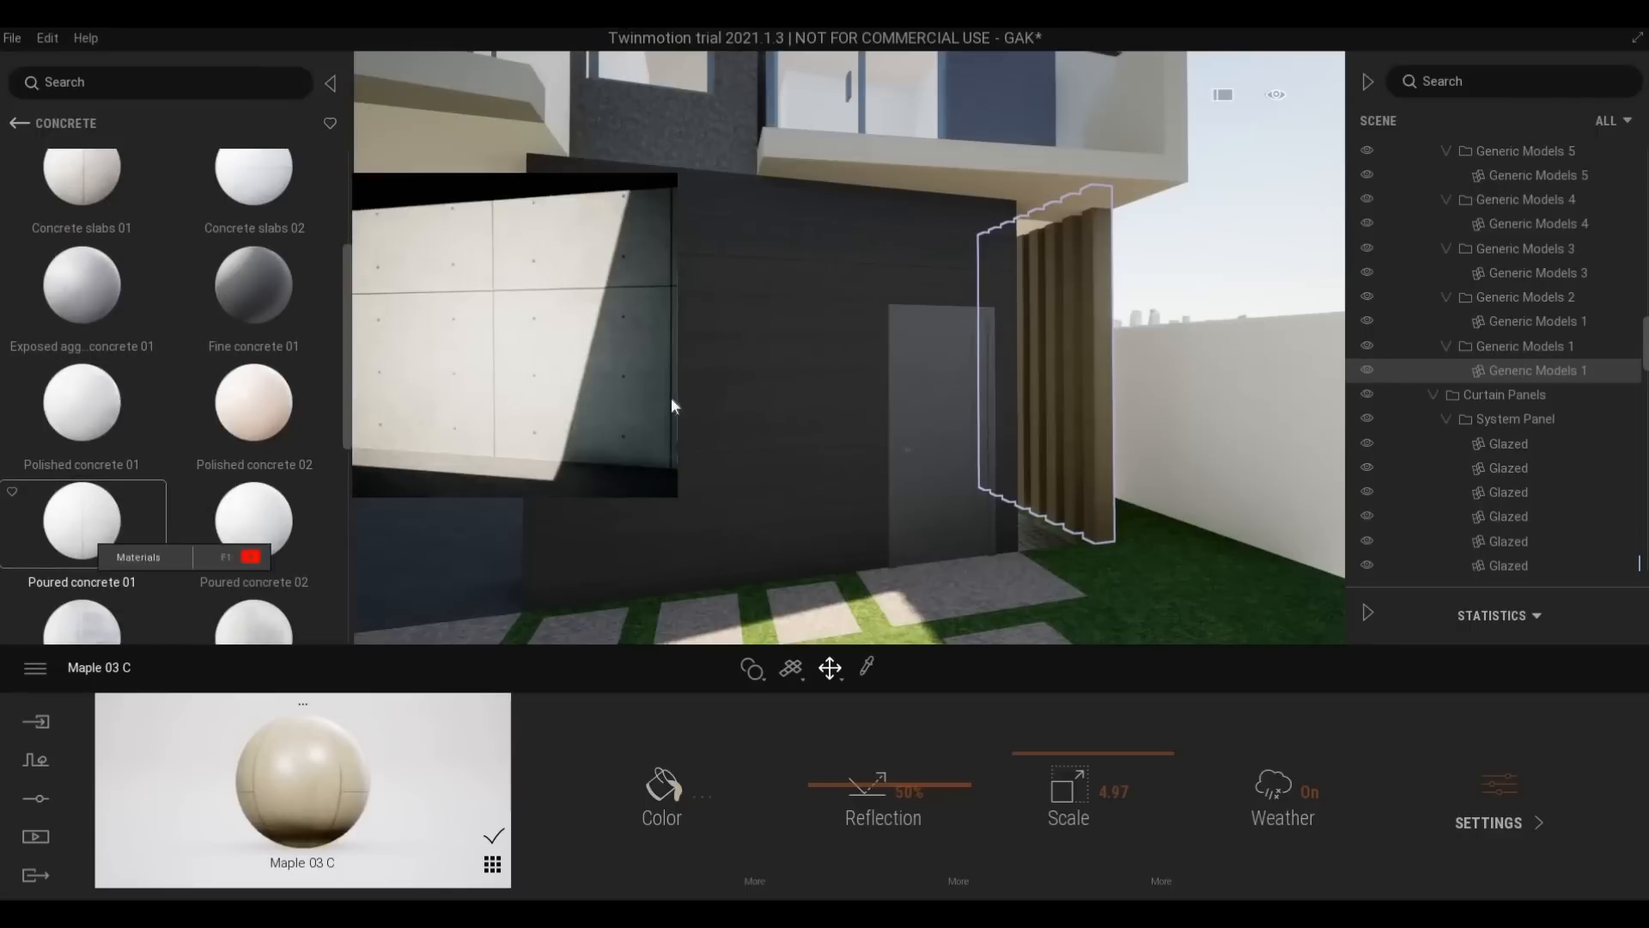
drag(726, 394, 726, 394)
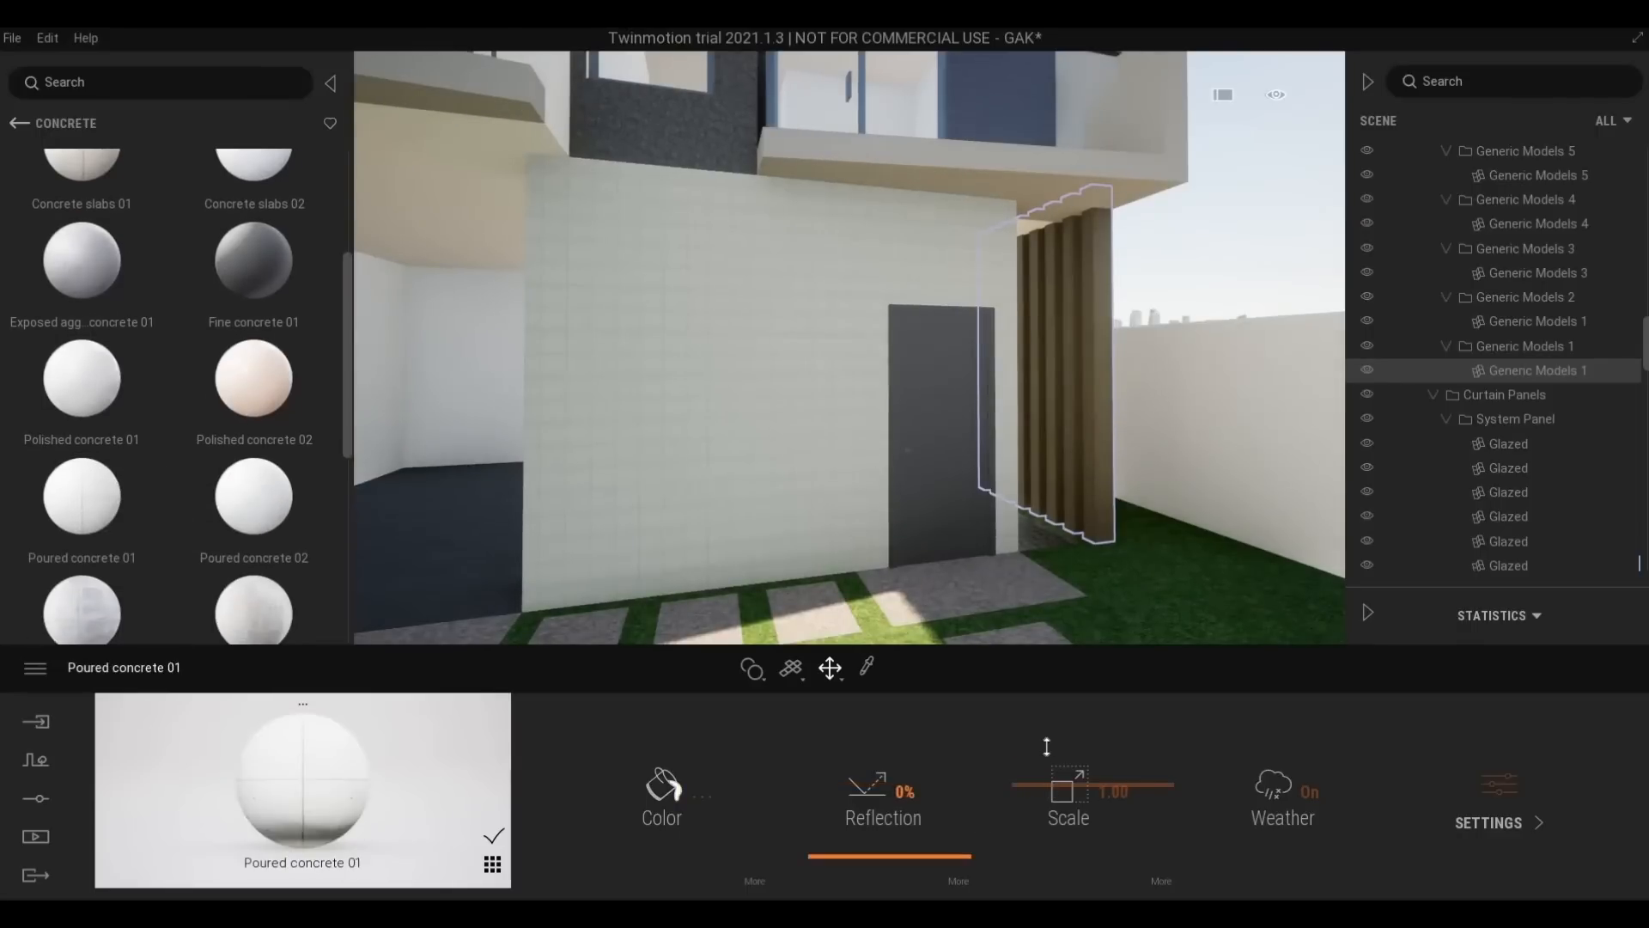
Set the entrance wall's Poured concrete 01 texture scale to about 5.41 and its color to the grey BEBEBE
drag(1047, 736, 1048, 744)
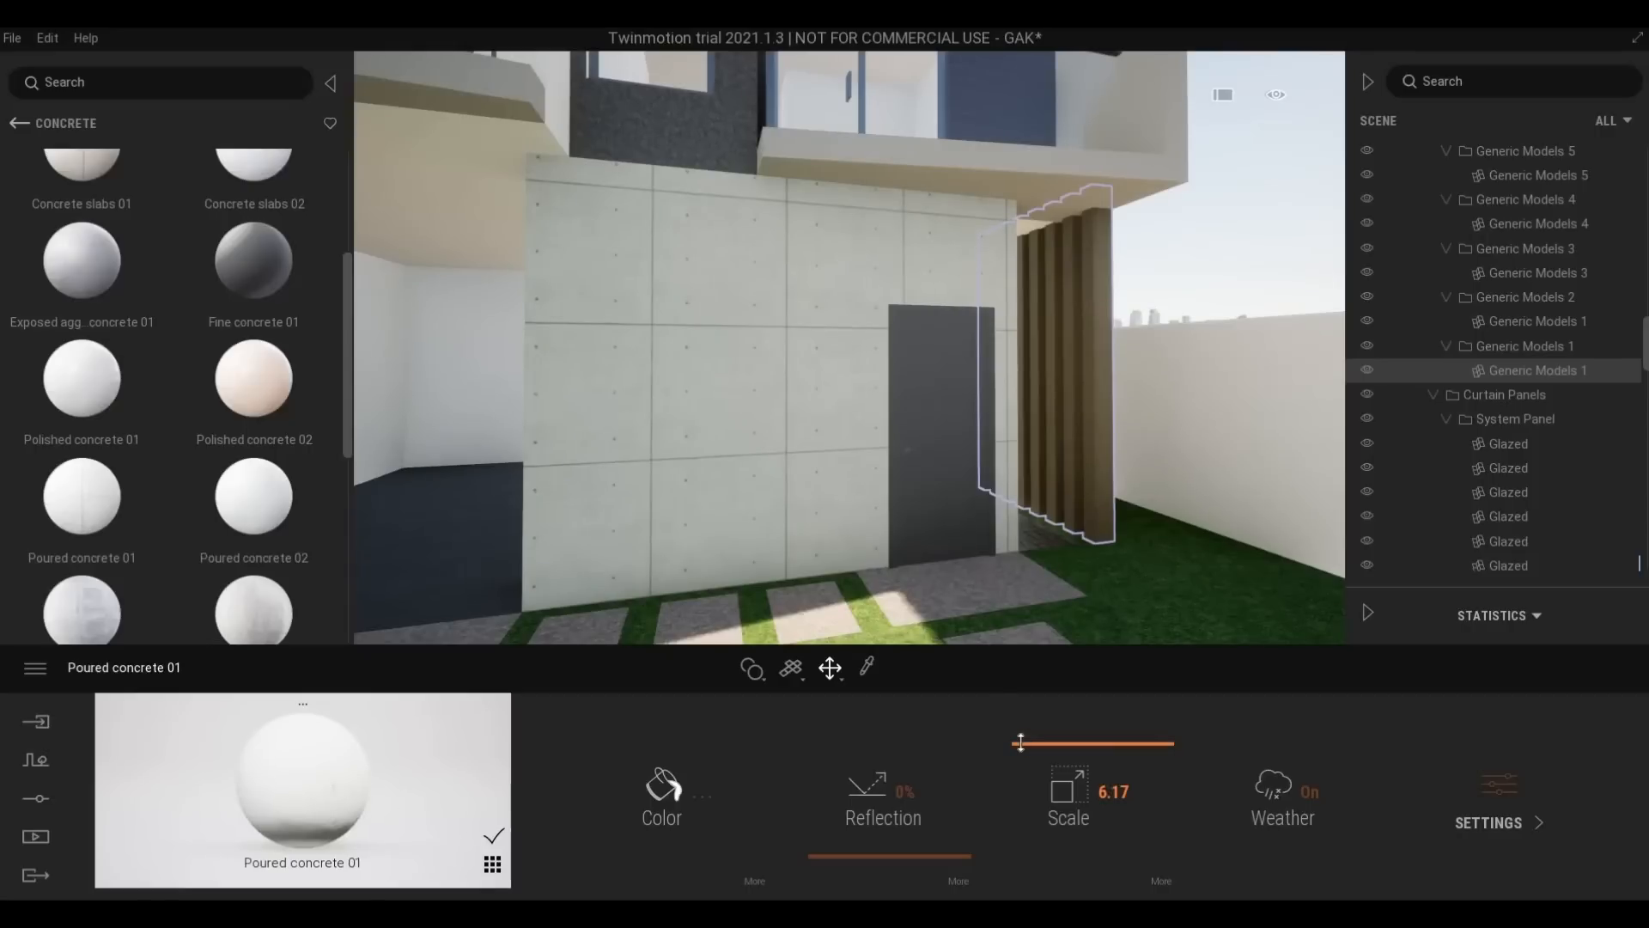
drag(1021, 741, 1022, 750)
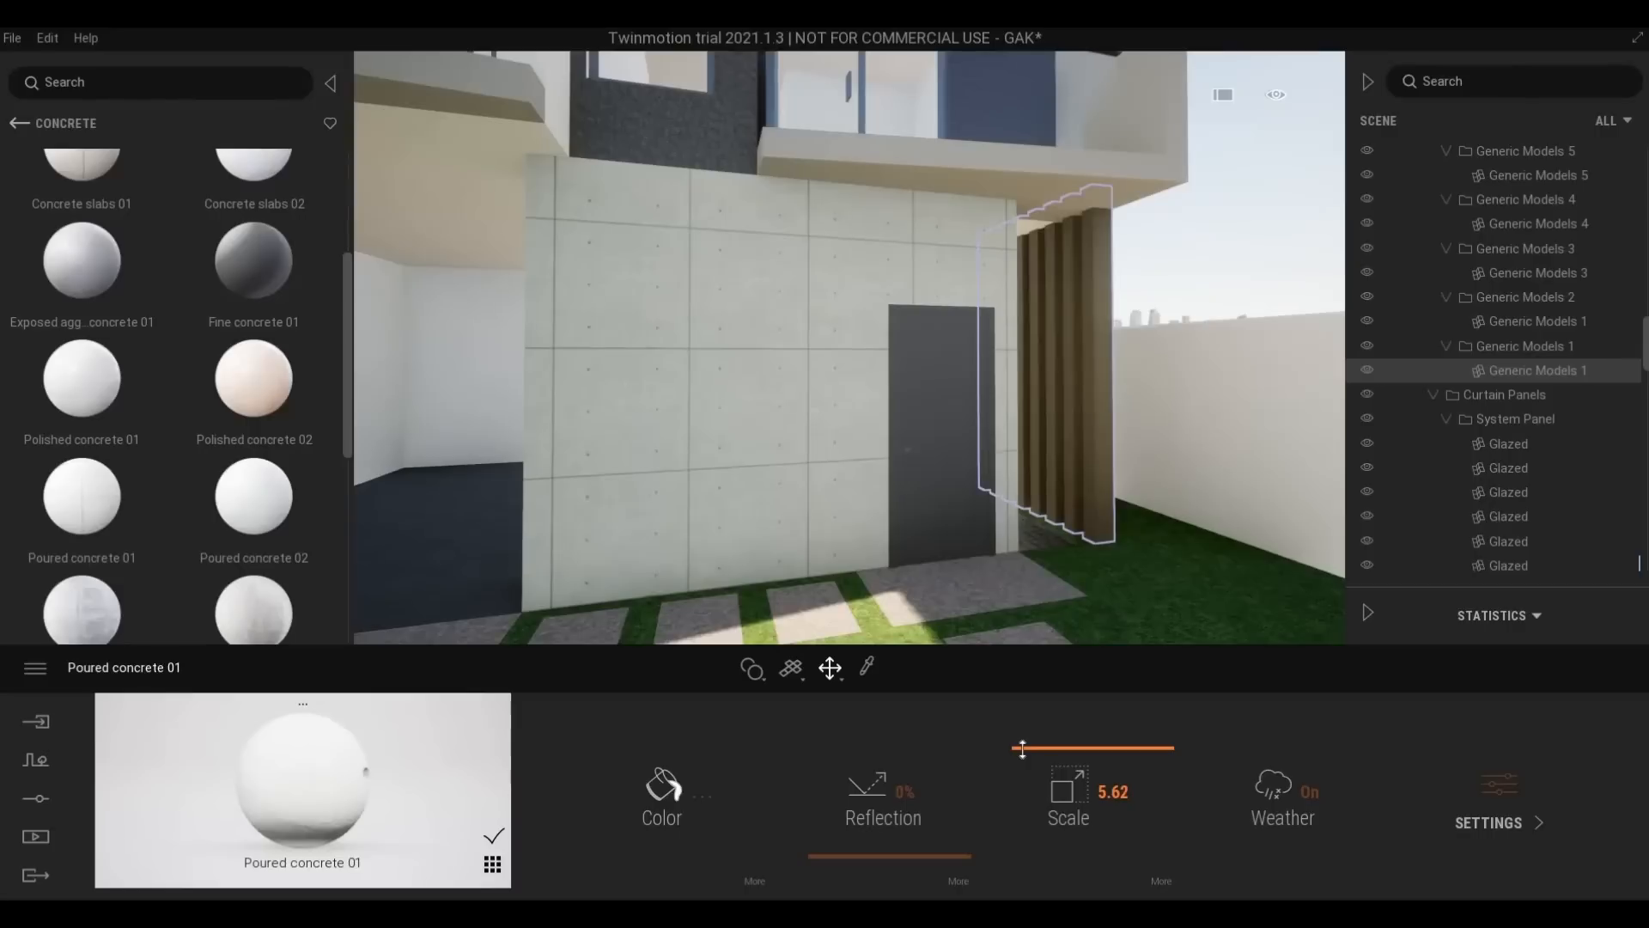
drag(1024, 750, 1024, 751)
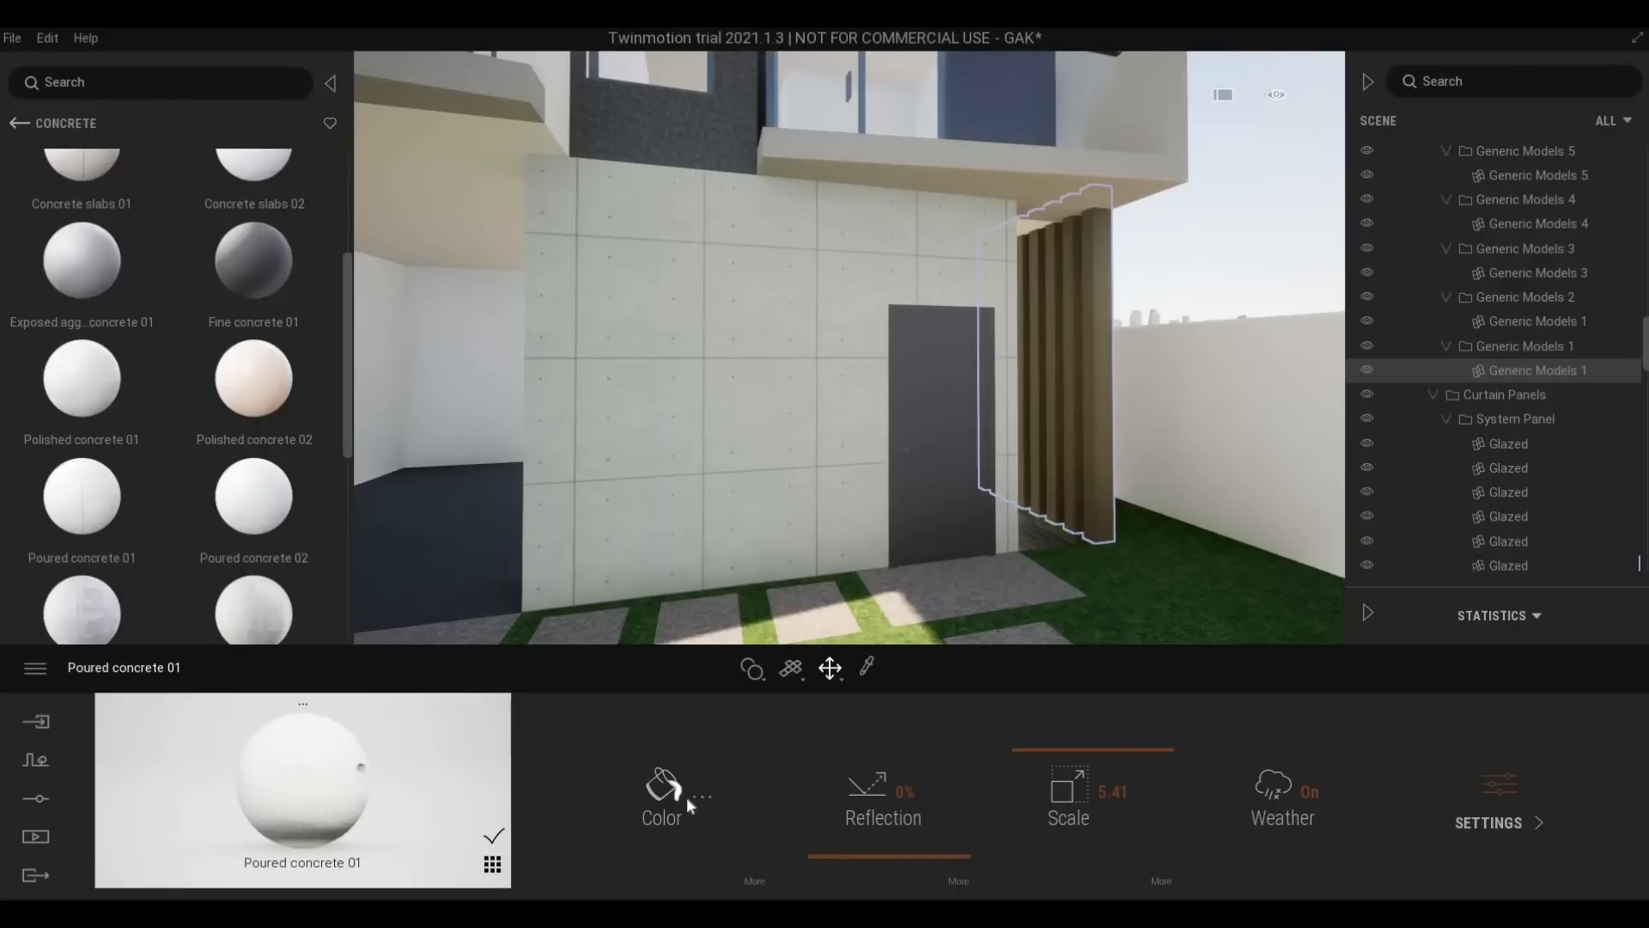
drag(801, 346, 799, 394)
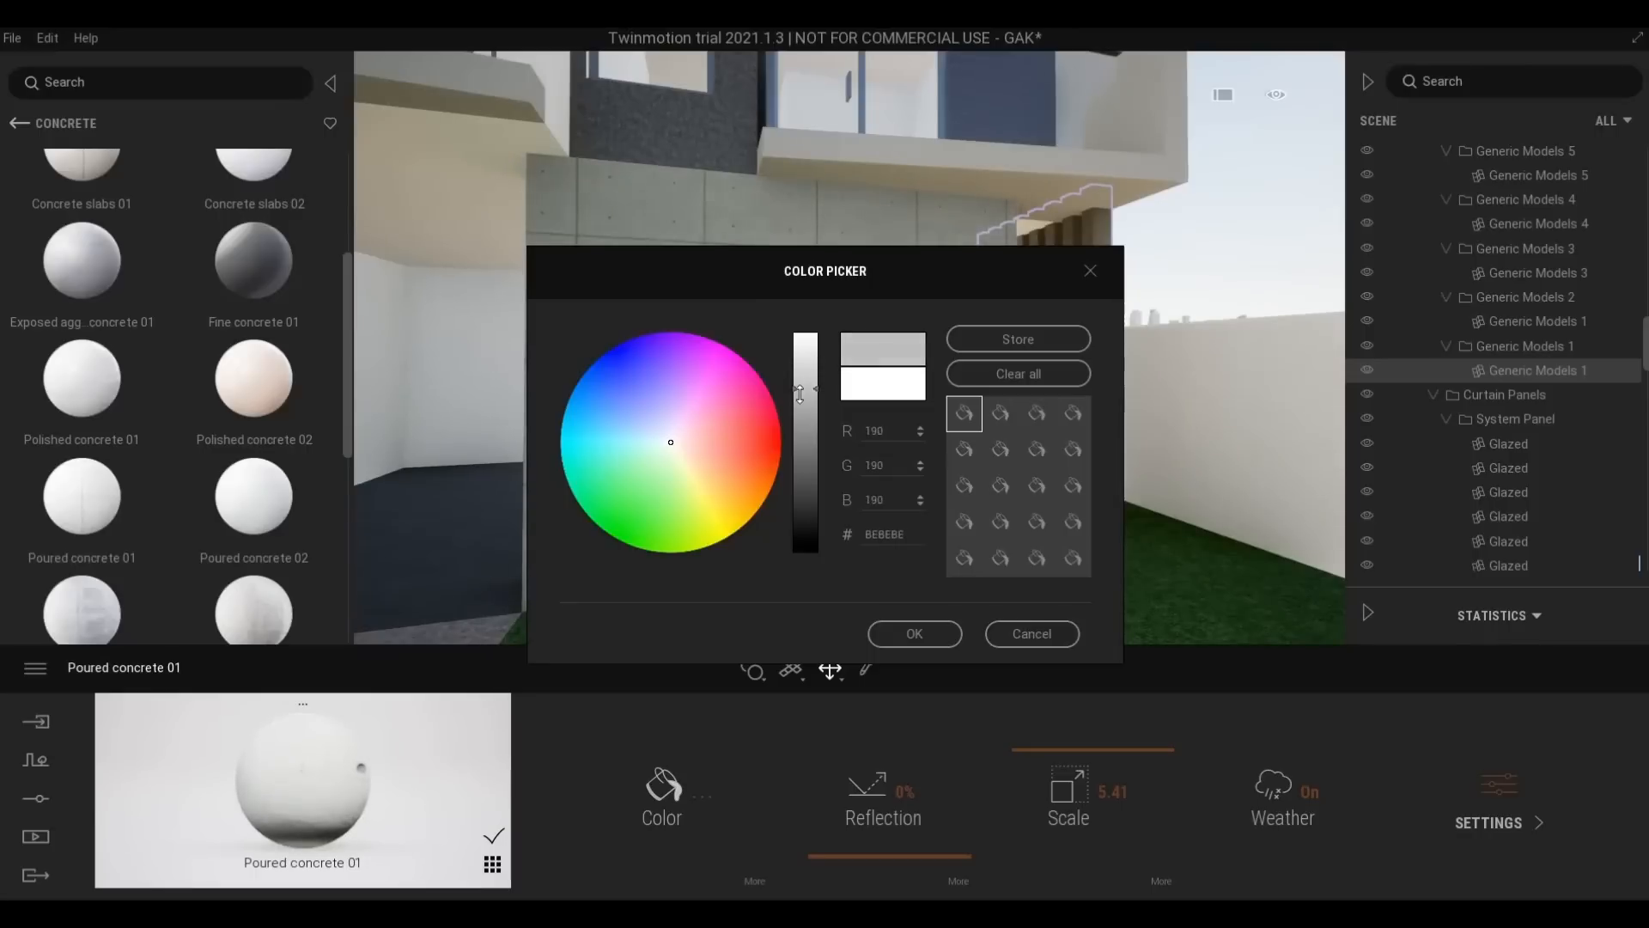
click(898, 631)
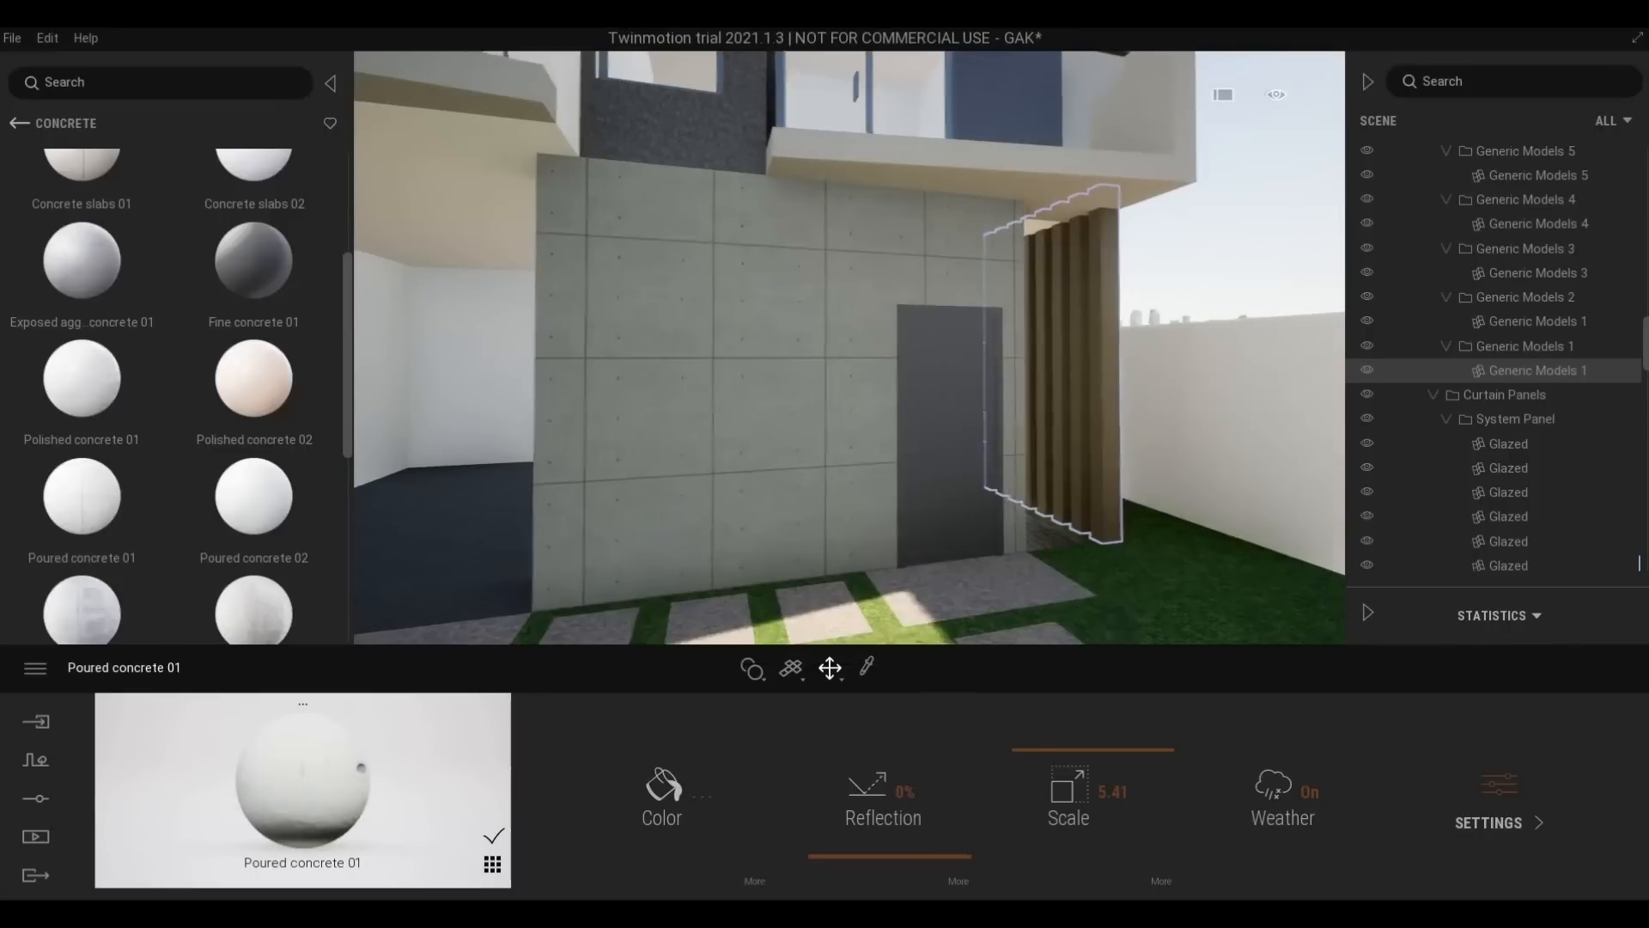
Examine the upper balcony's dark wall around the glazed door and browse the concrete materials for a new finish
key(a)
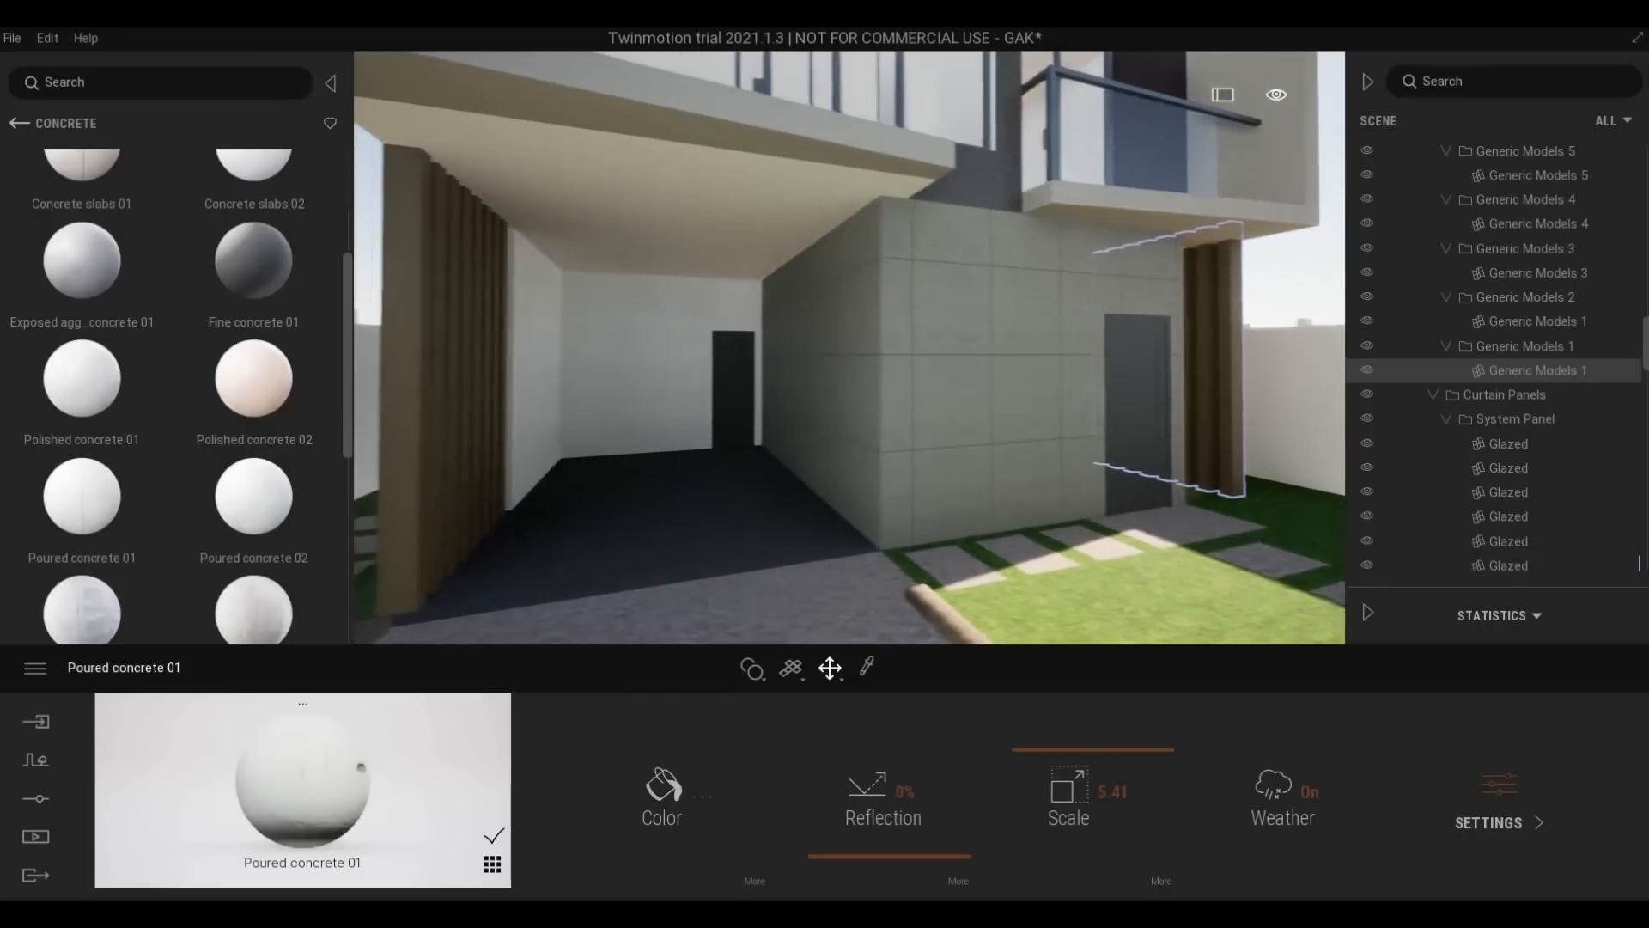
key(d)
key(w)
key(e)
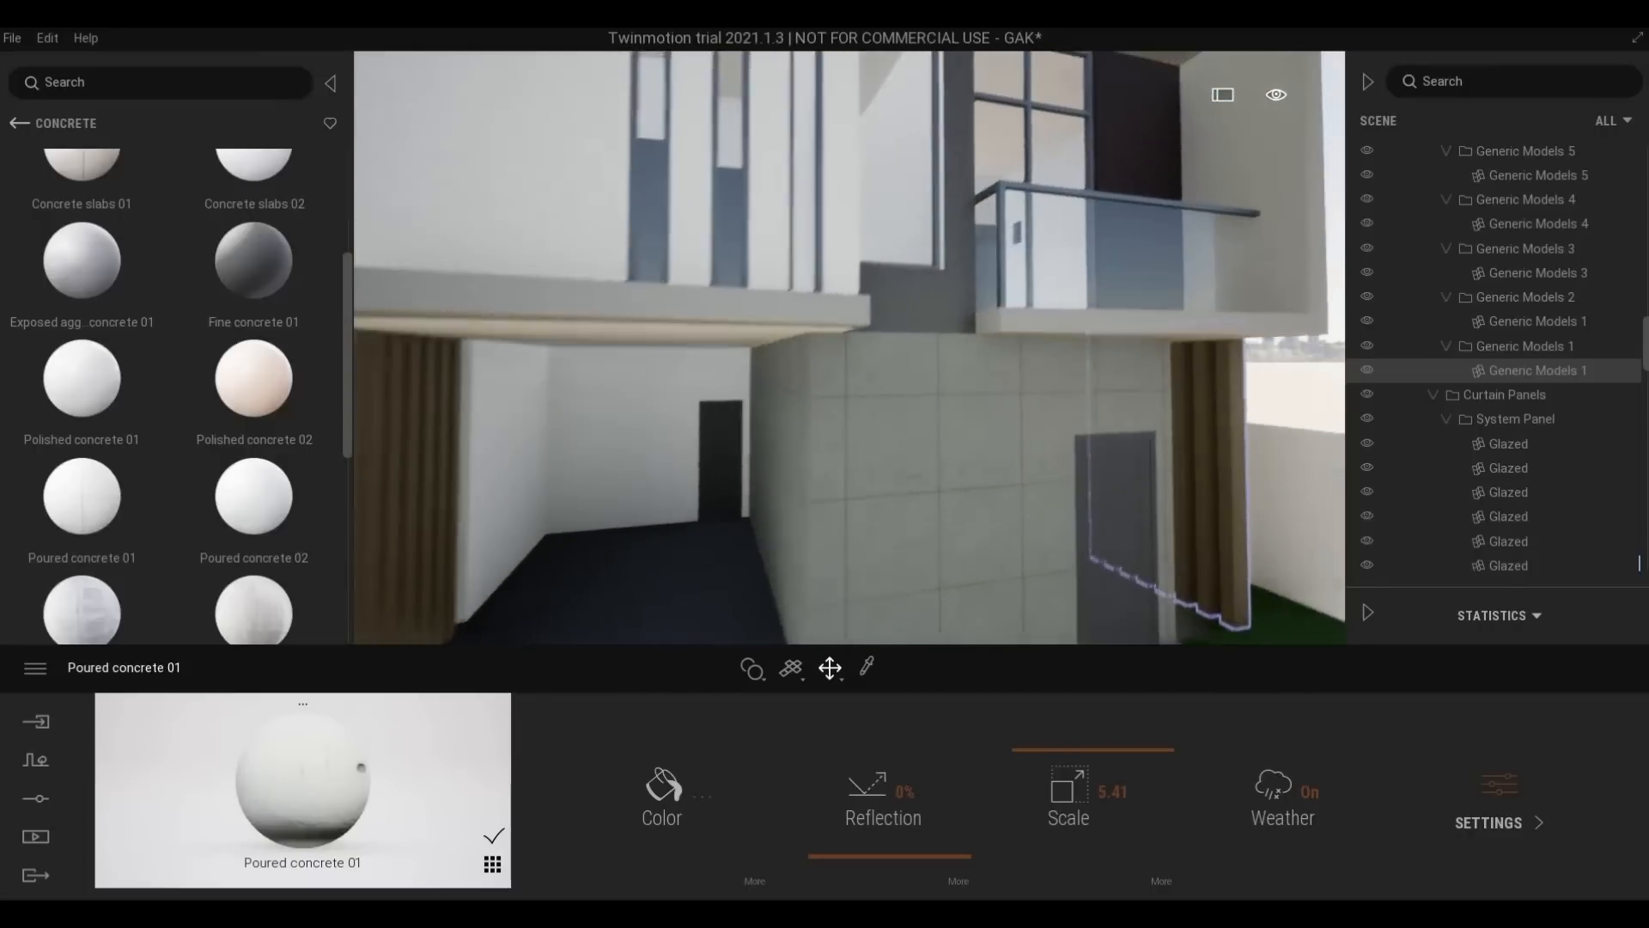
key(w)
key(e)
key(d)
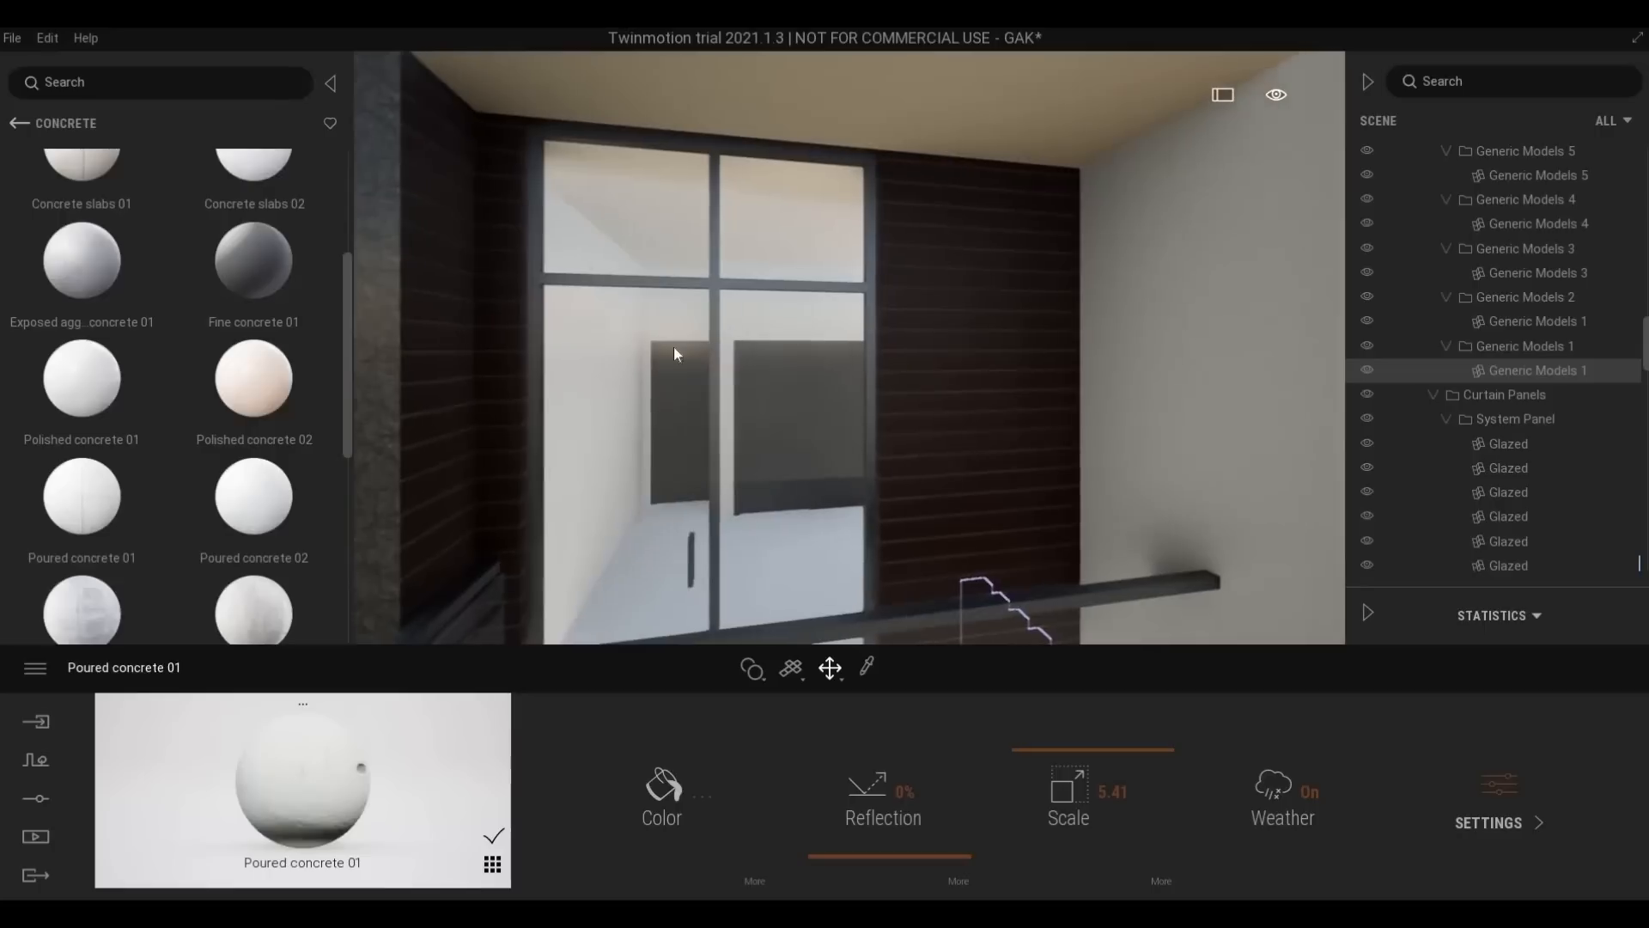
click(579, 371)
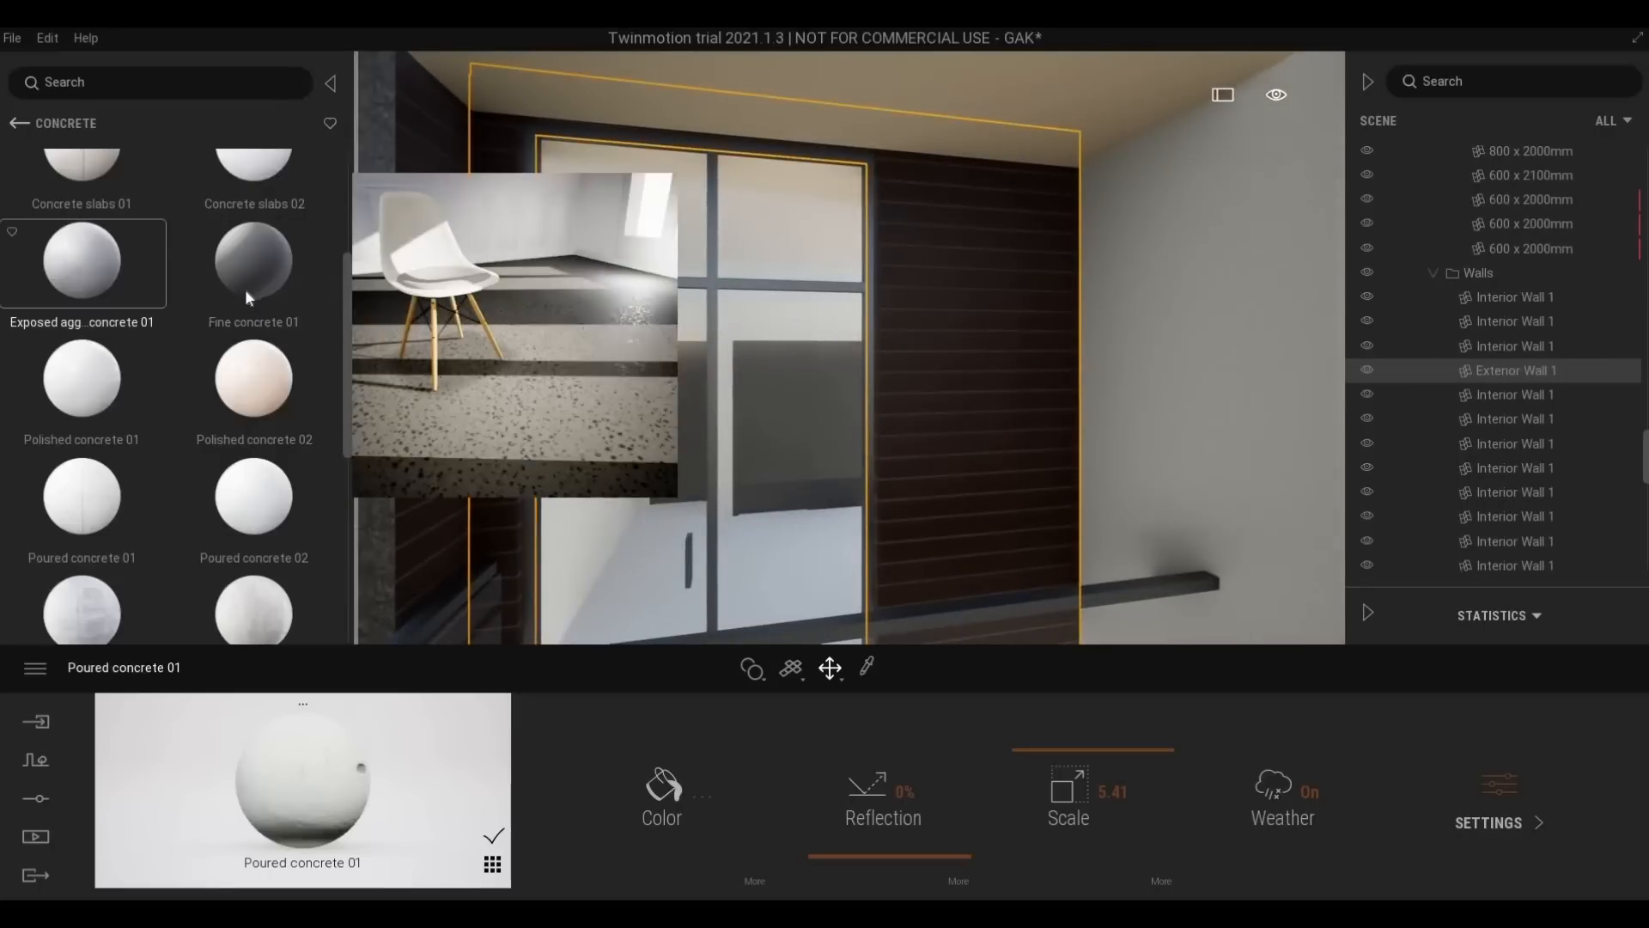
scroll(175, 455, up, 3)
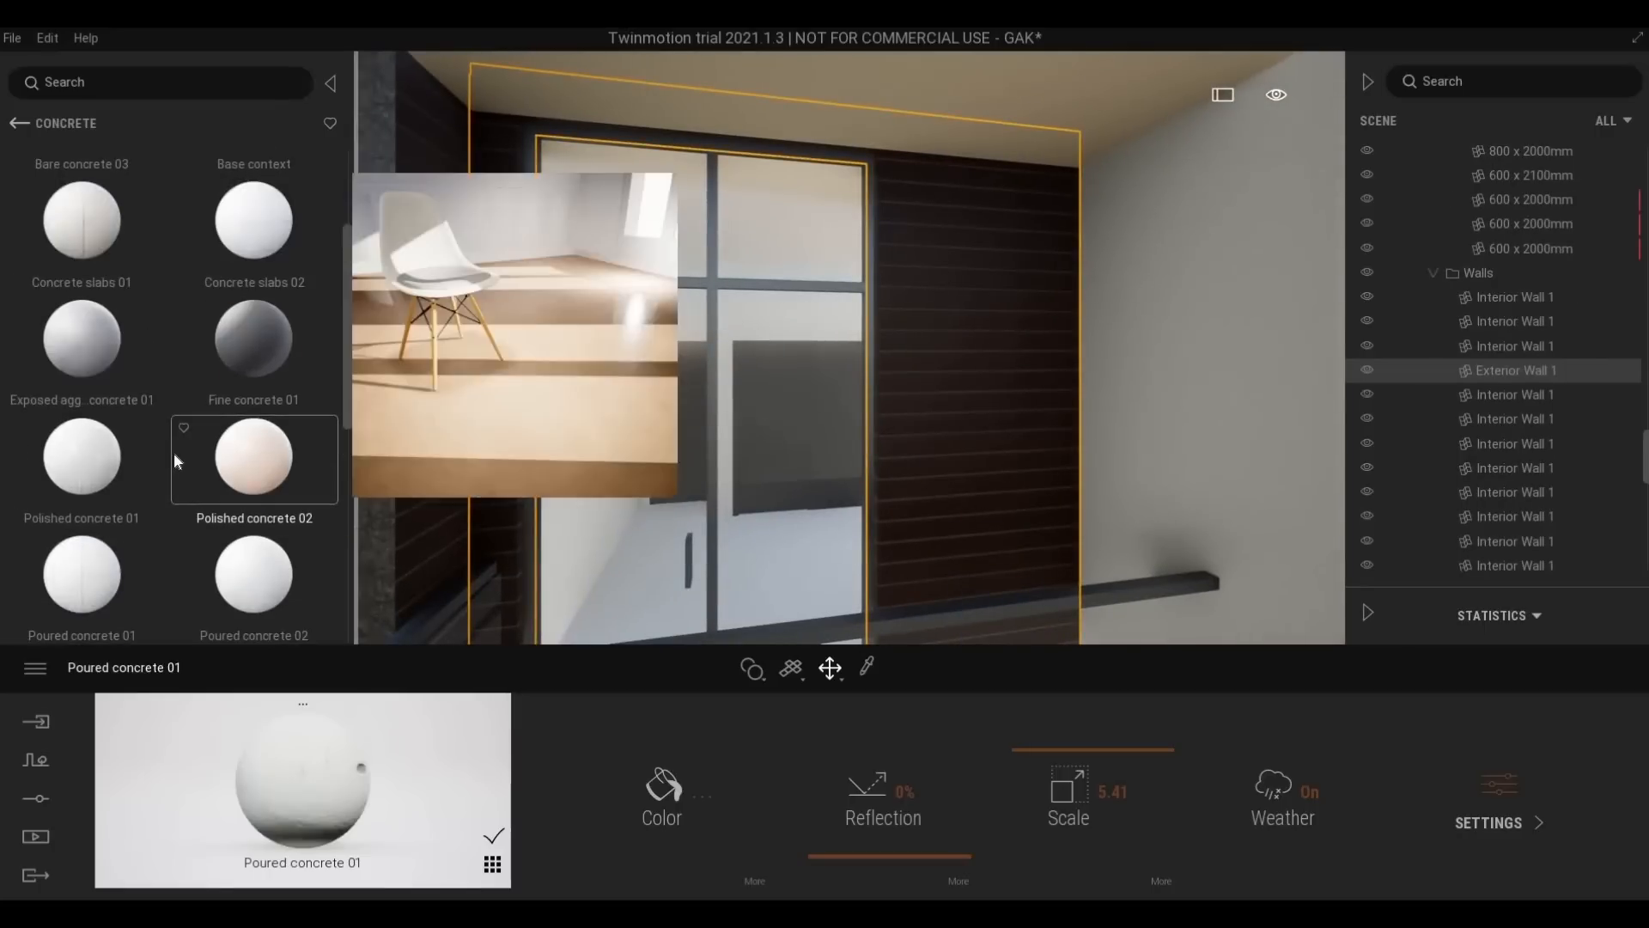
scroll(238, 401, up, 1)
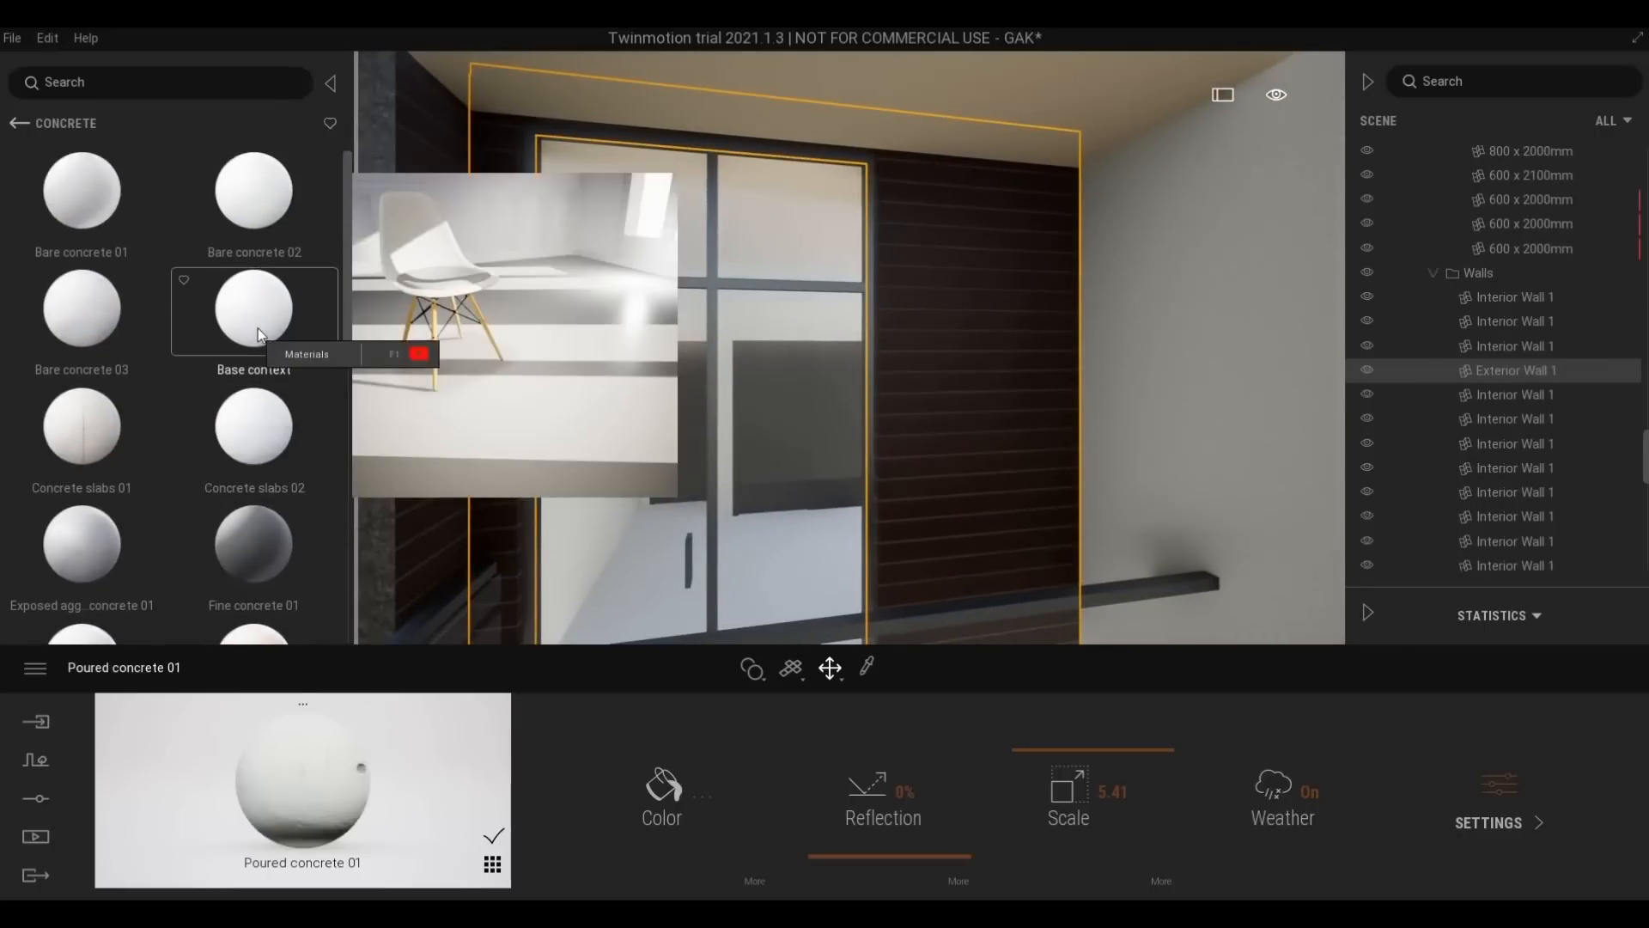
key(s)
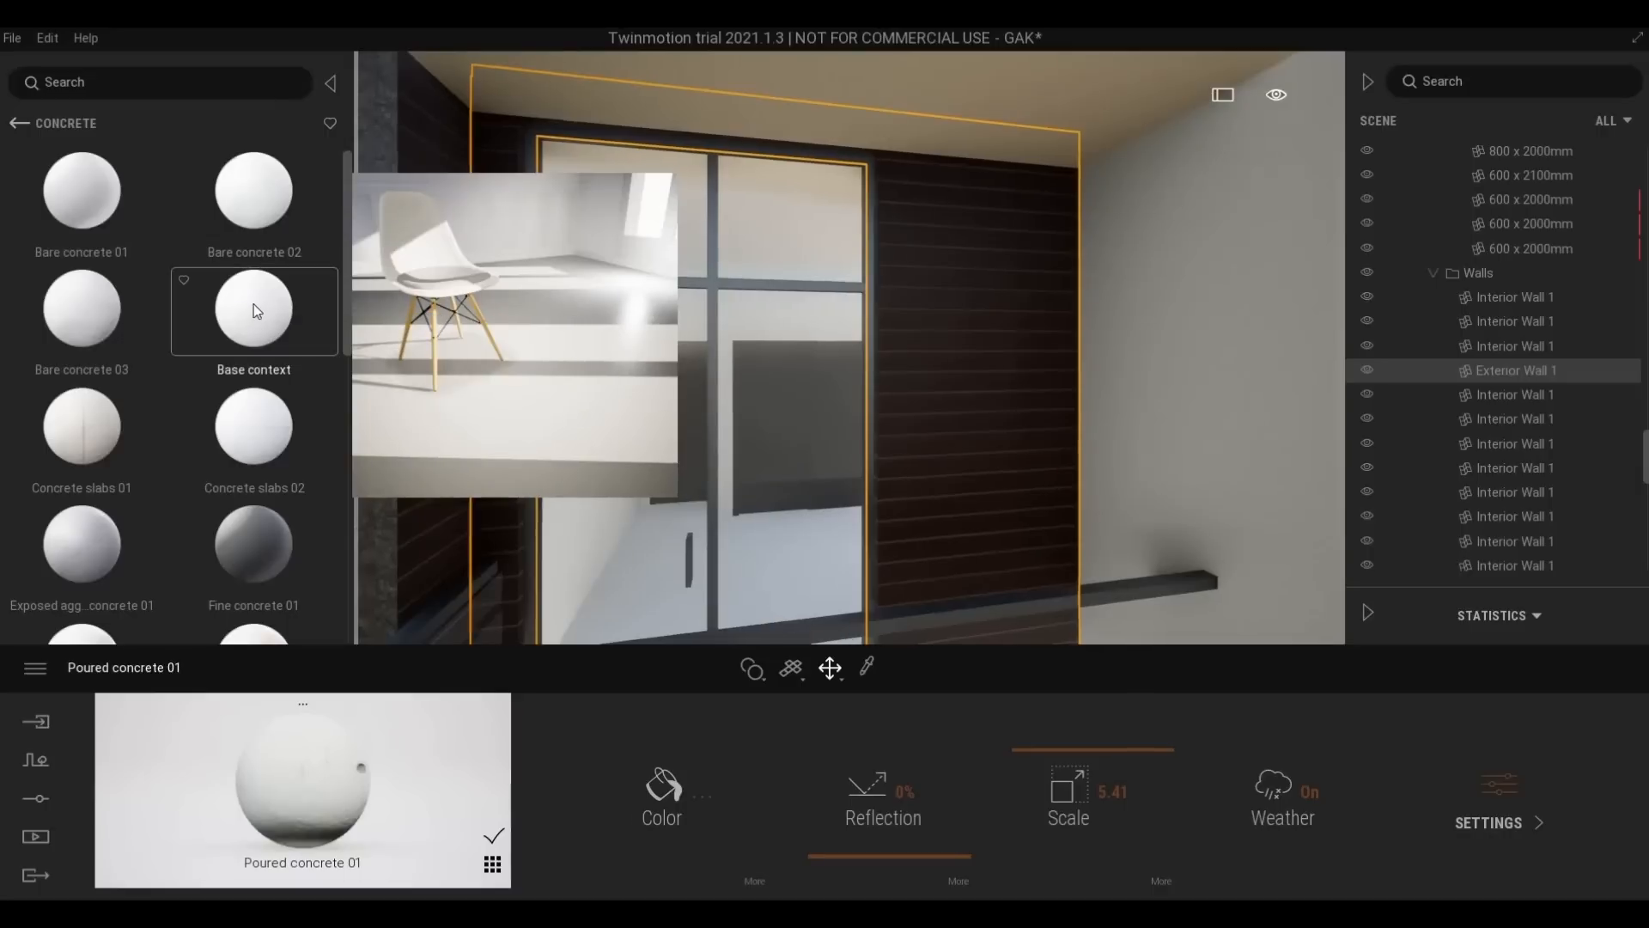
key(s)
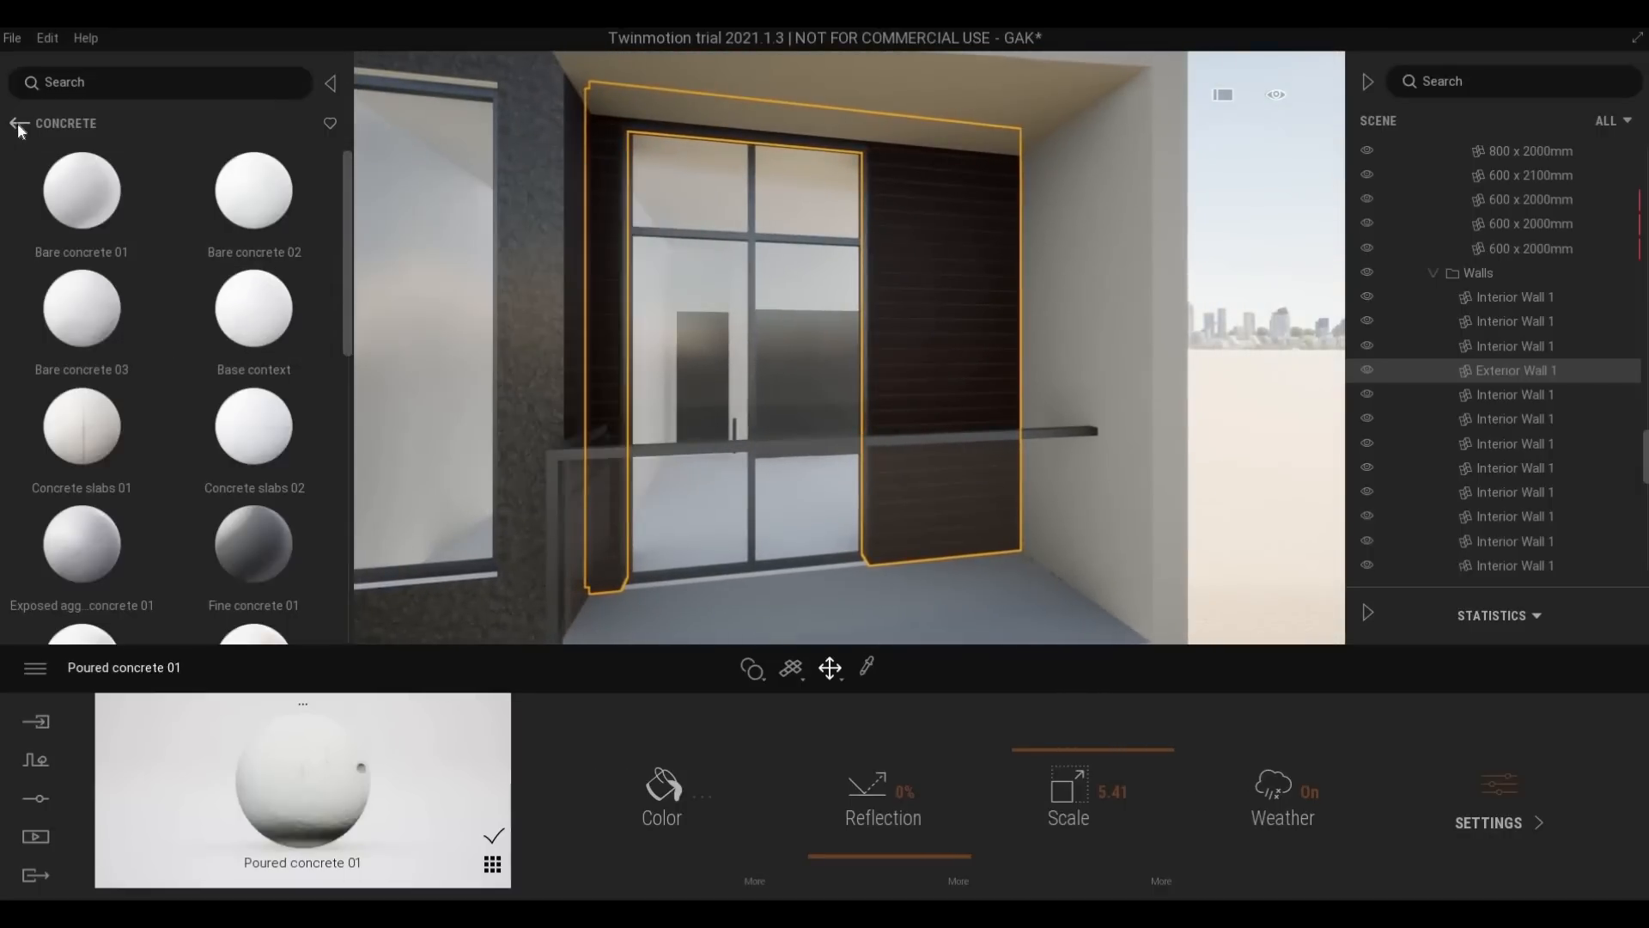
Apply the Stacked stone 05 material to the balcony wall around the glazed door
click(17, 122)
scroll(134, 445, down, 2)
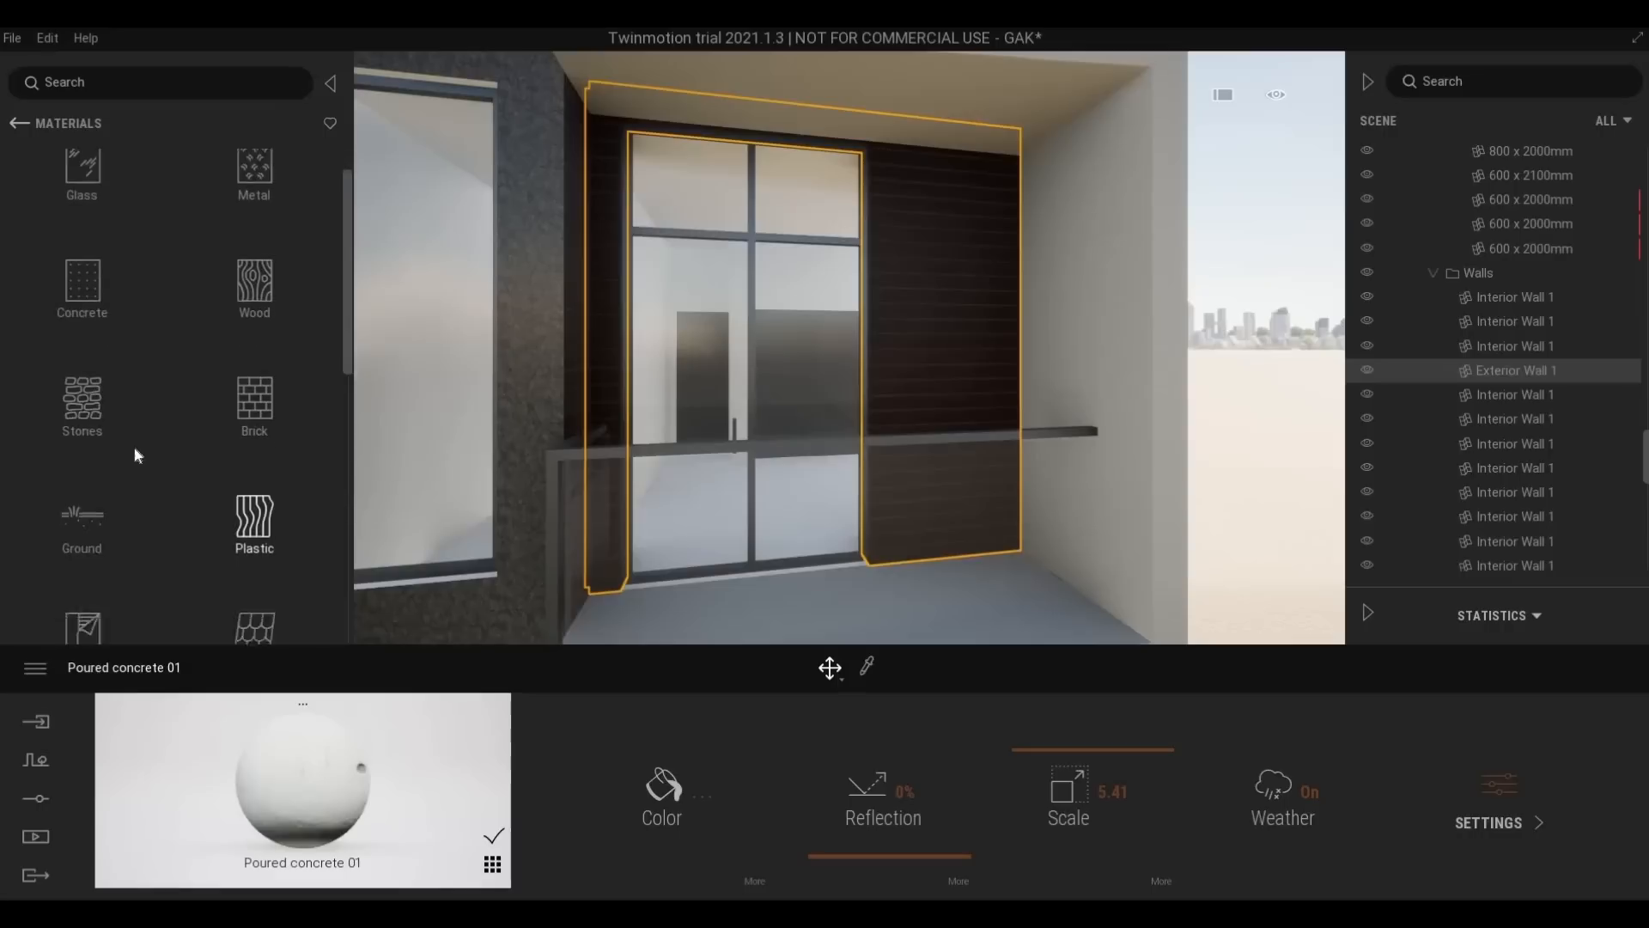
click(82, 344)
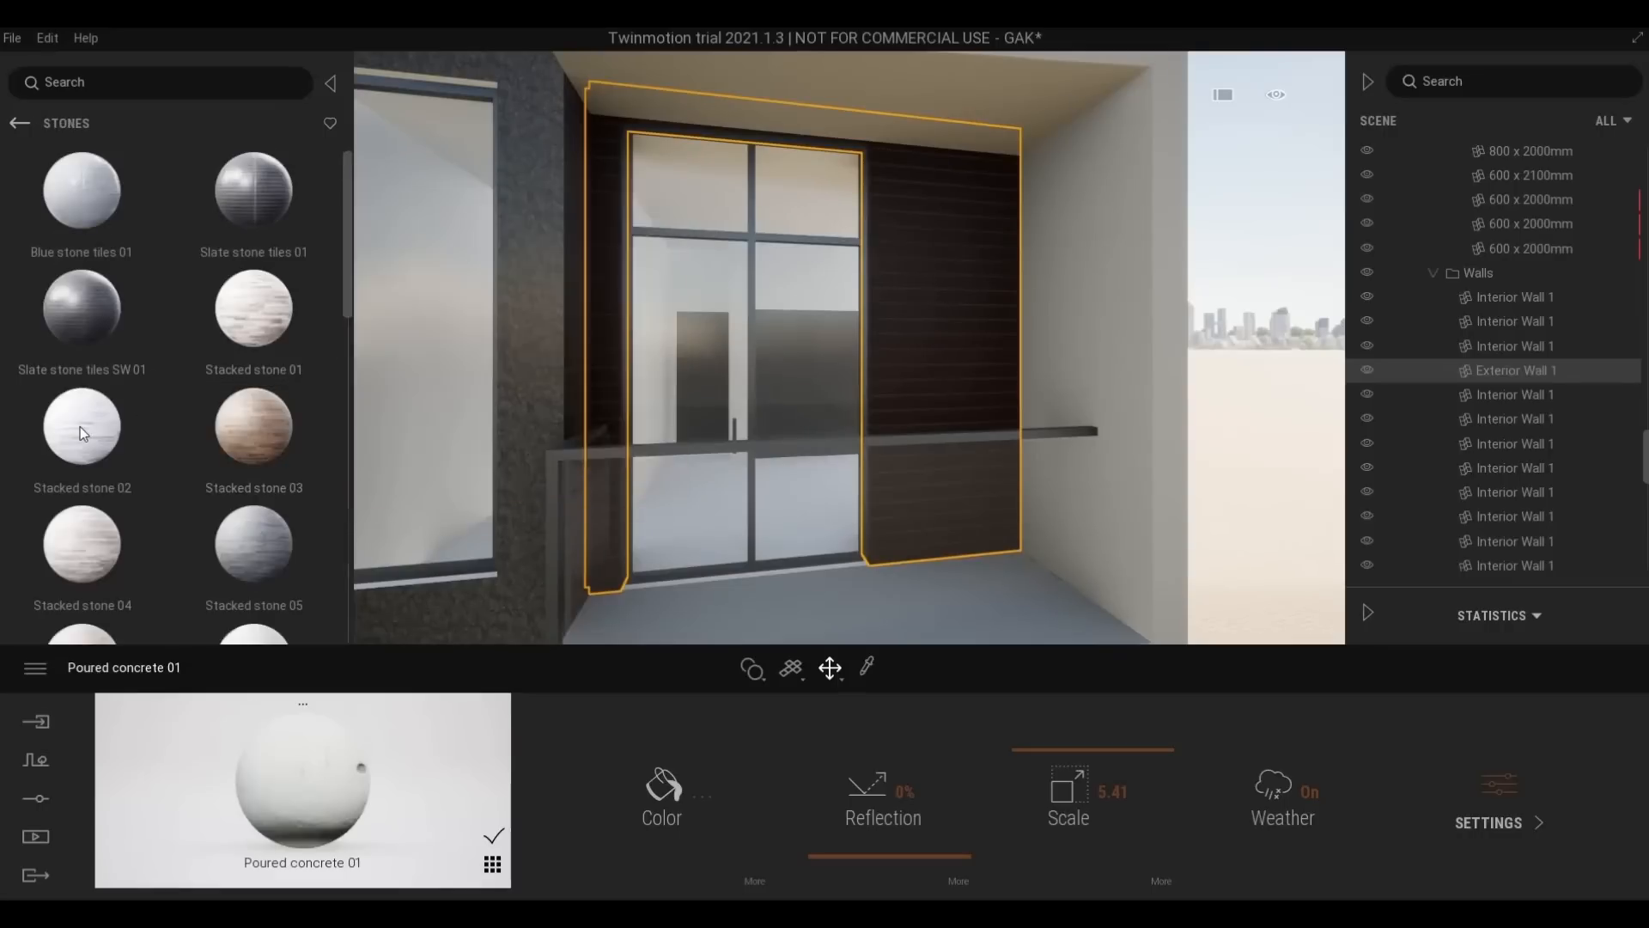
scroll(232, 375, down, 2)
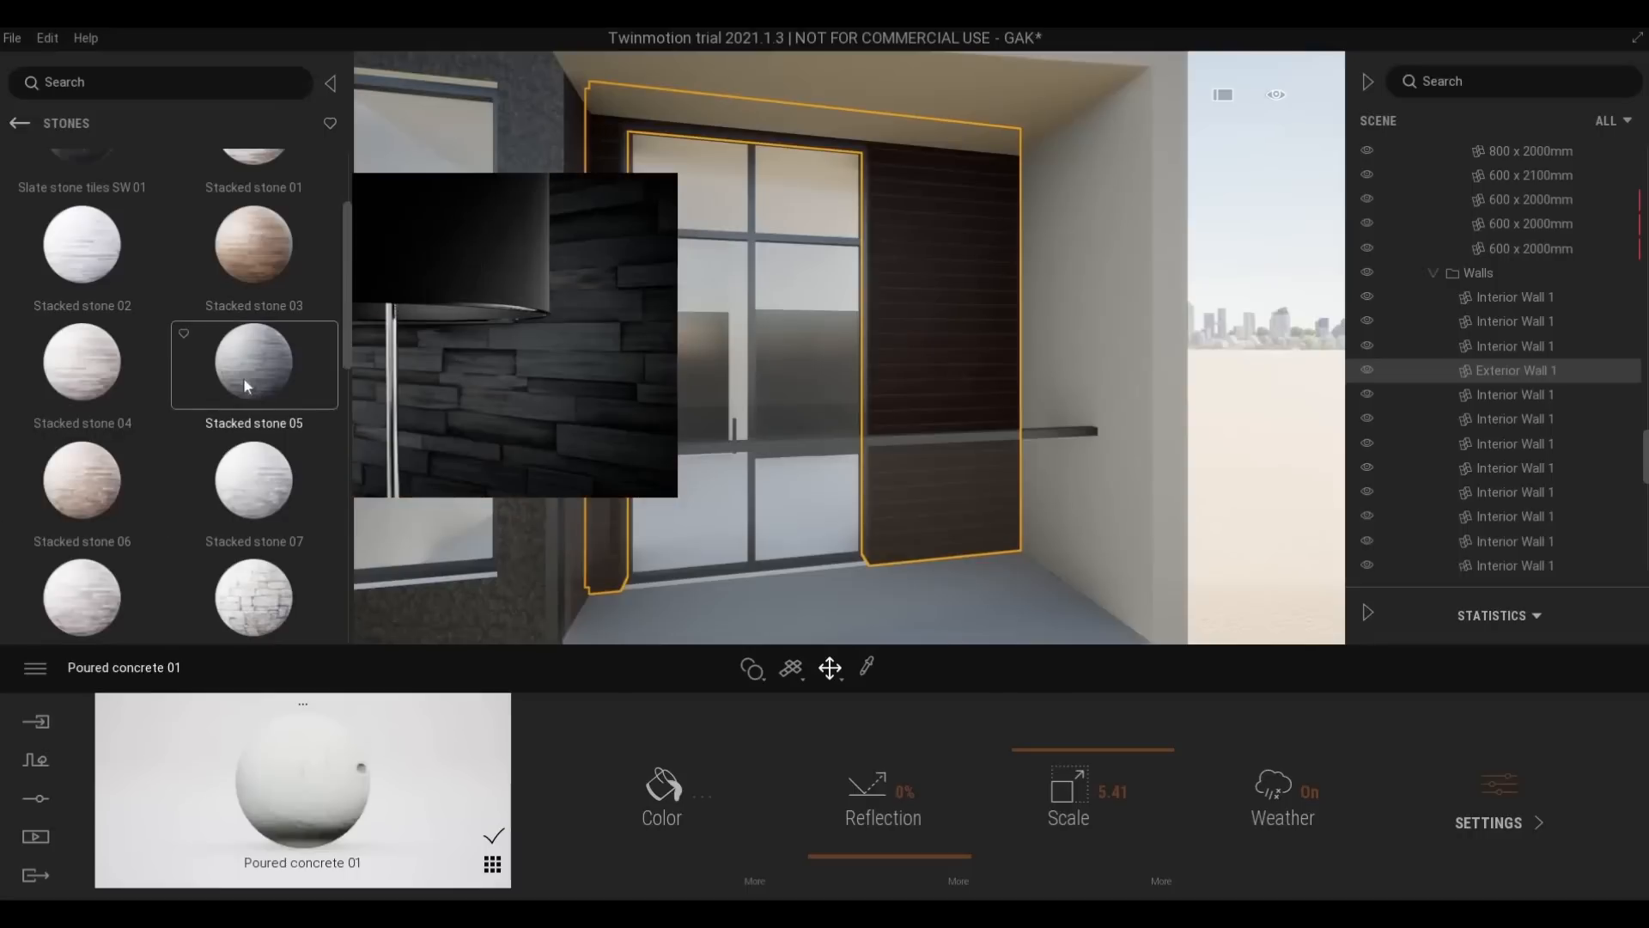
scroll(243, 381, down, 1)
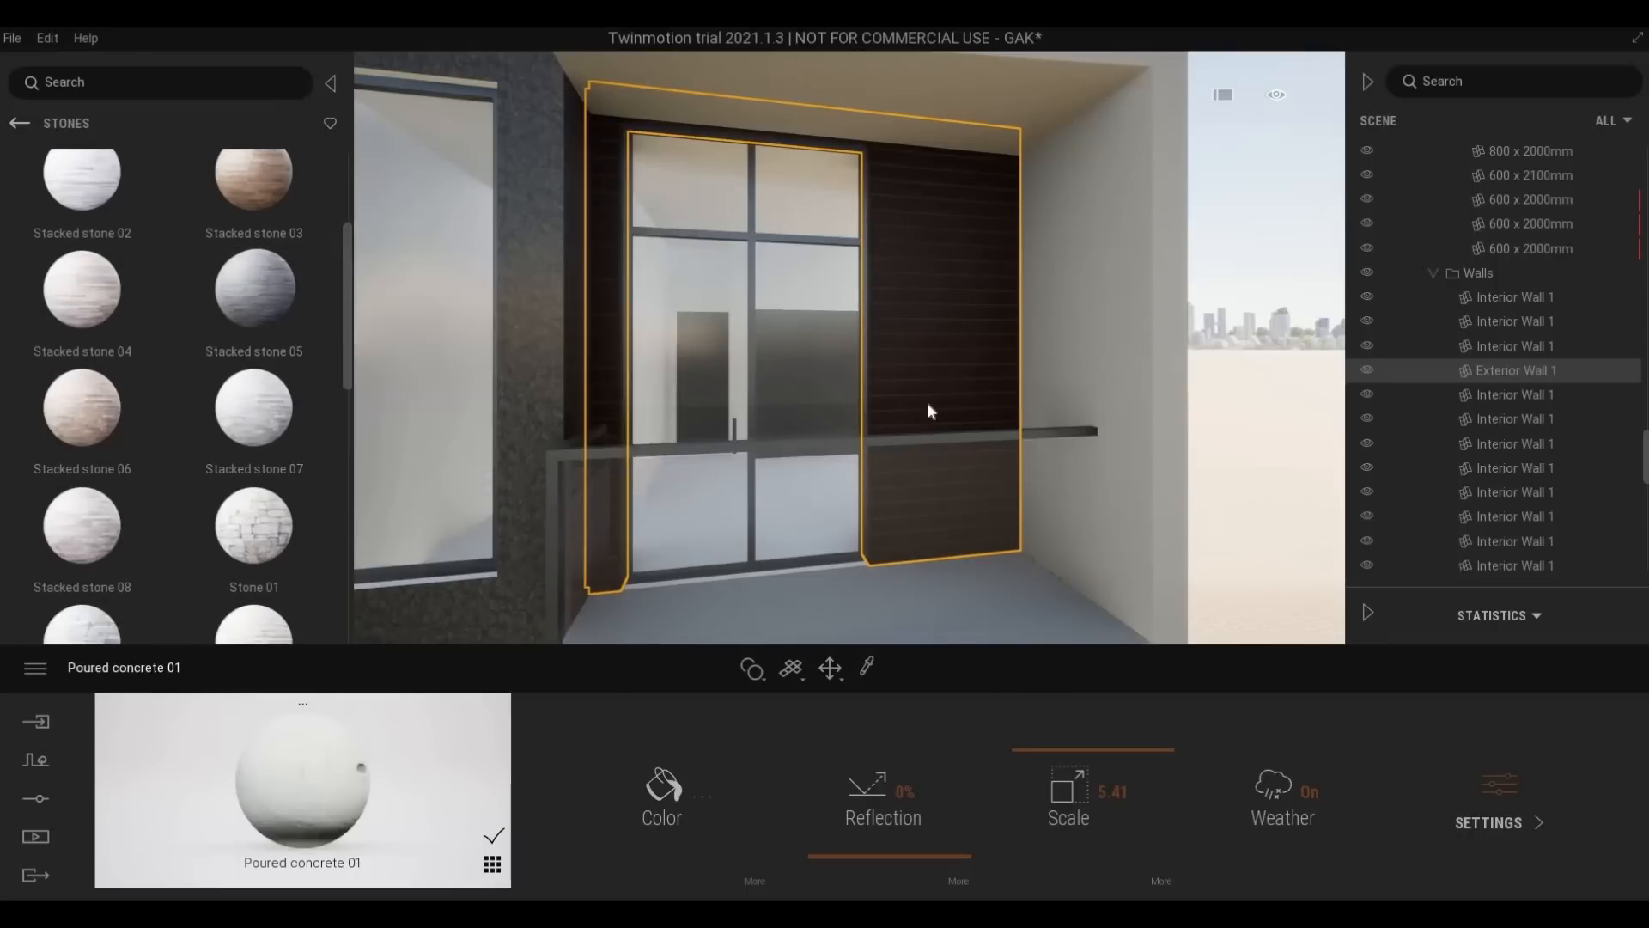
drag(879, 508, 878, 515)
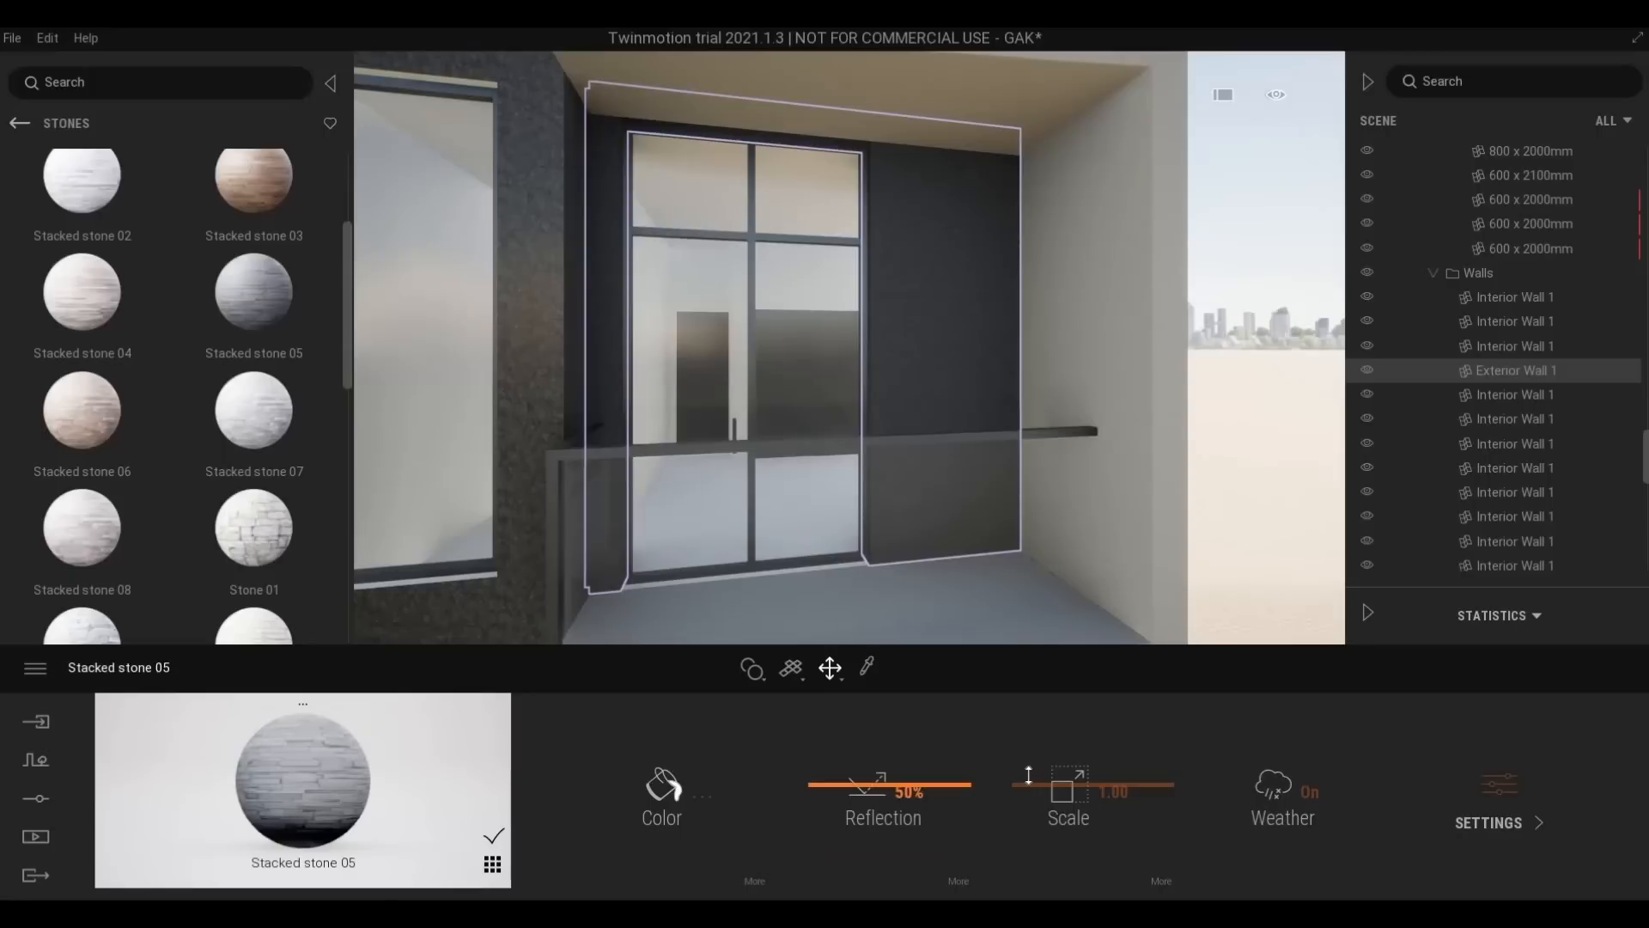
Set the balcony wall's Stacked stone 05 texture scale to about 5.19 and clear the selection
drag(1028, 789, 1027, 750)
drag(840, 440, 865, 466)
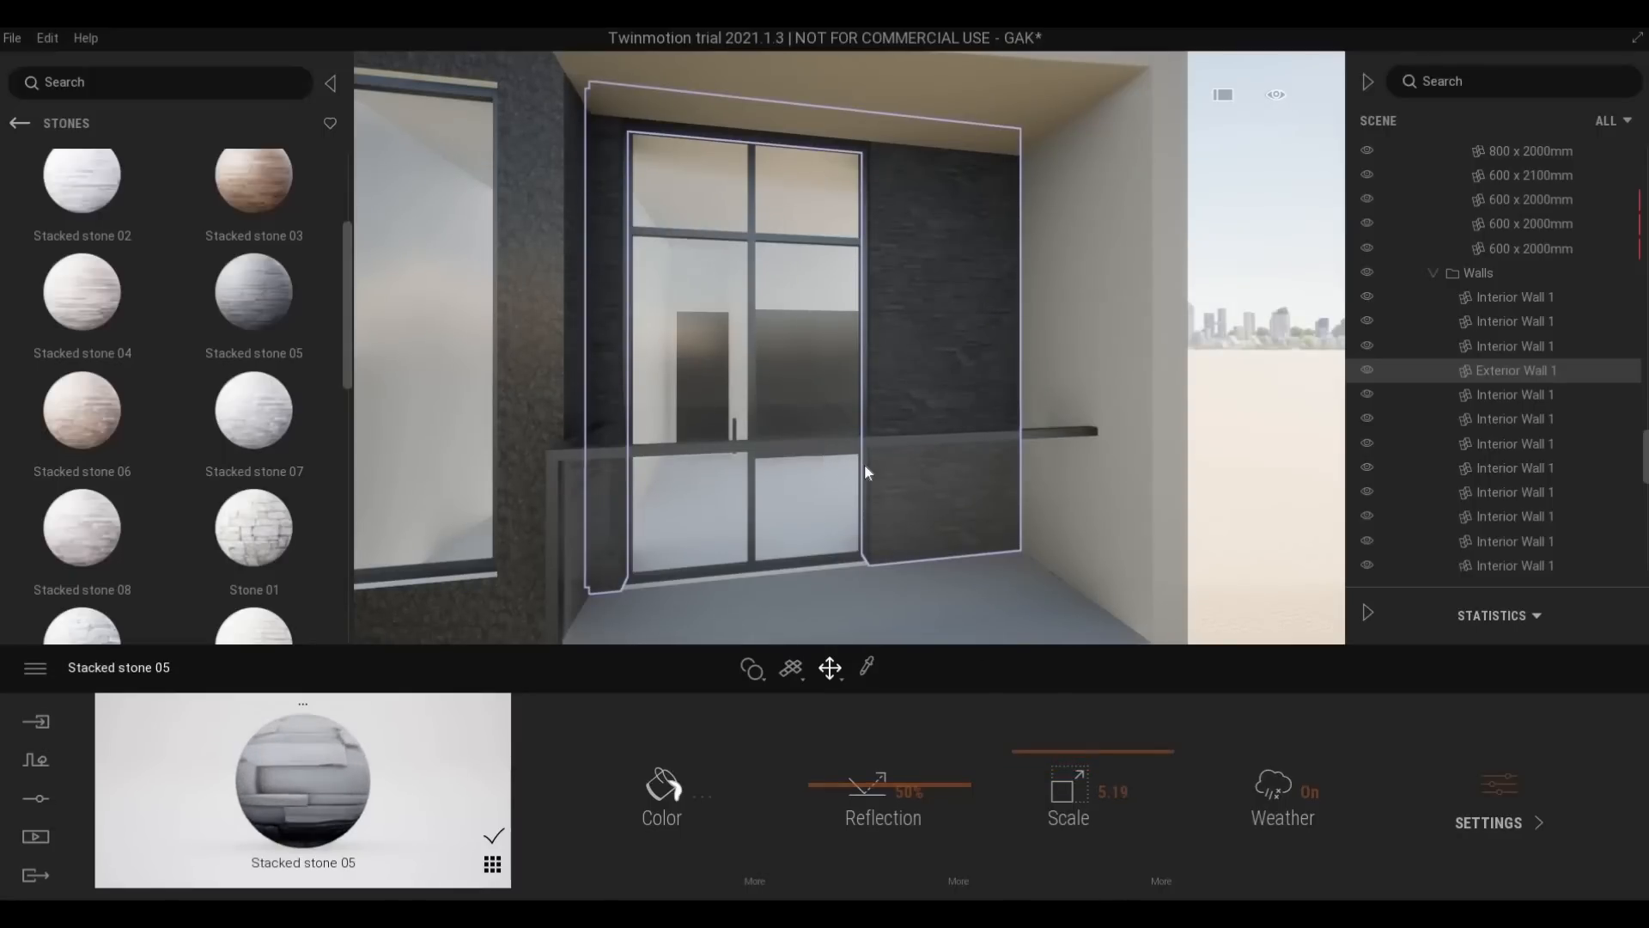
click(858, 541)
key(Escape)
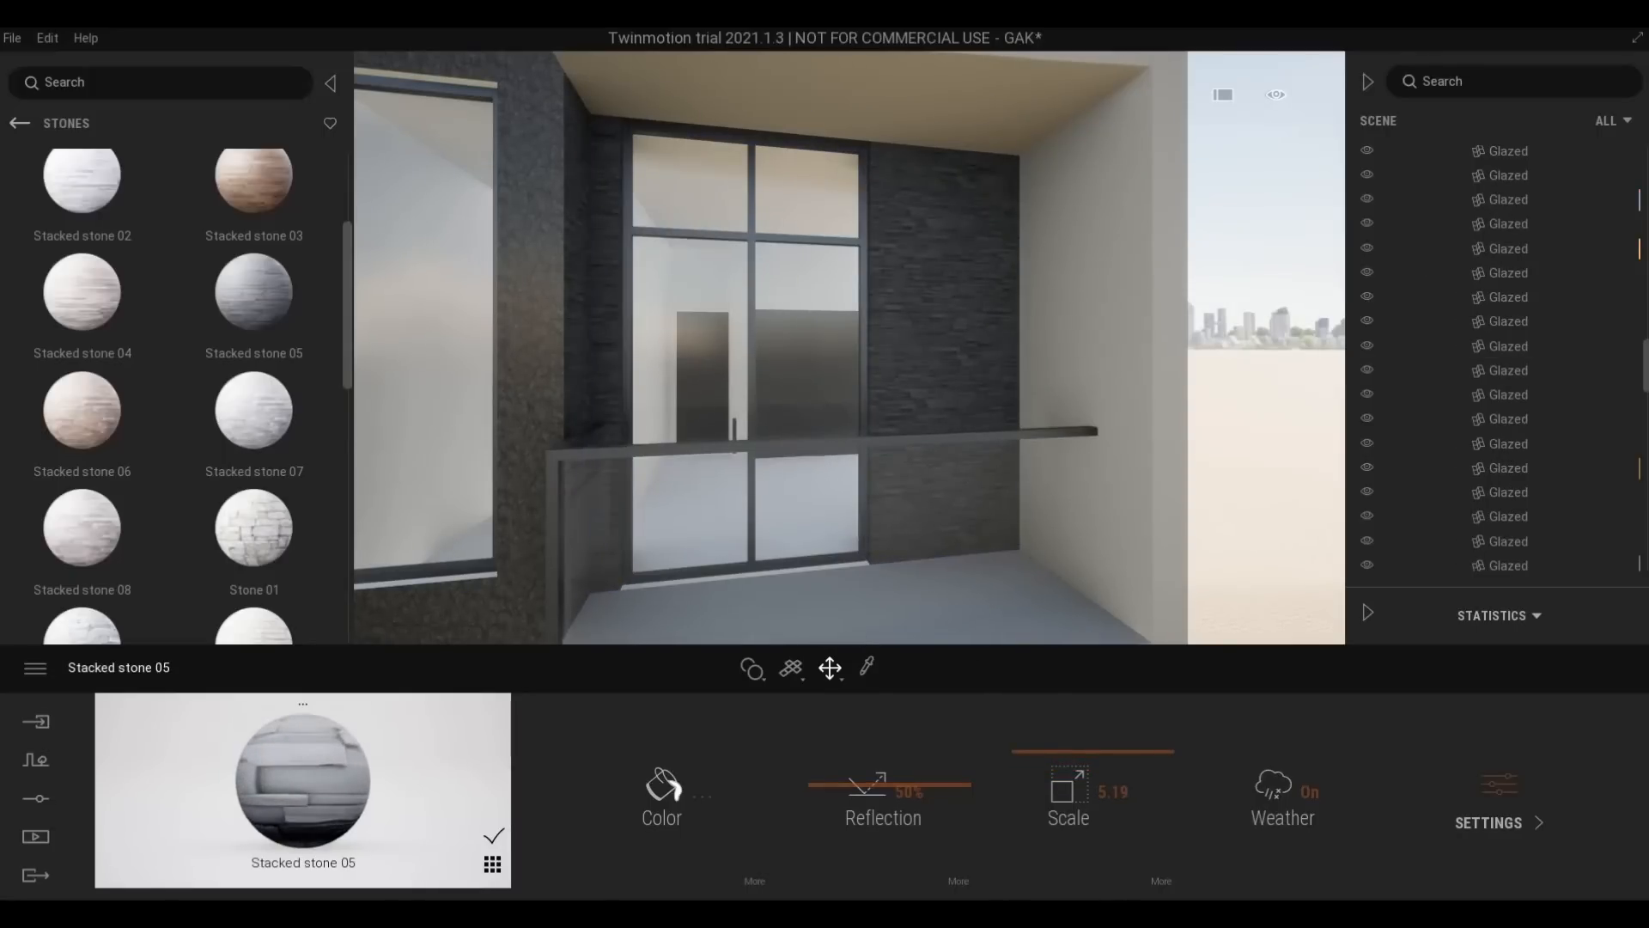
Examine the upper facade from farther back, comparing the balcony's stone wall with the dark wall around the adjacent single window
scroll(990, 440, down, 2)
key(s)
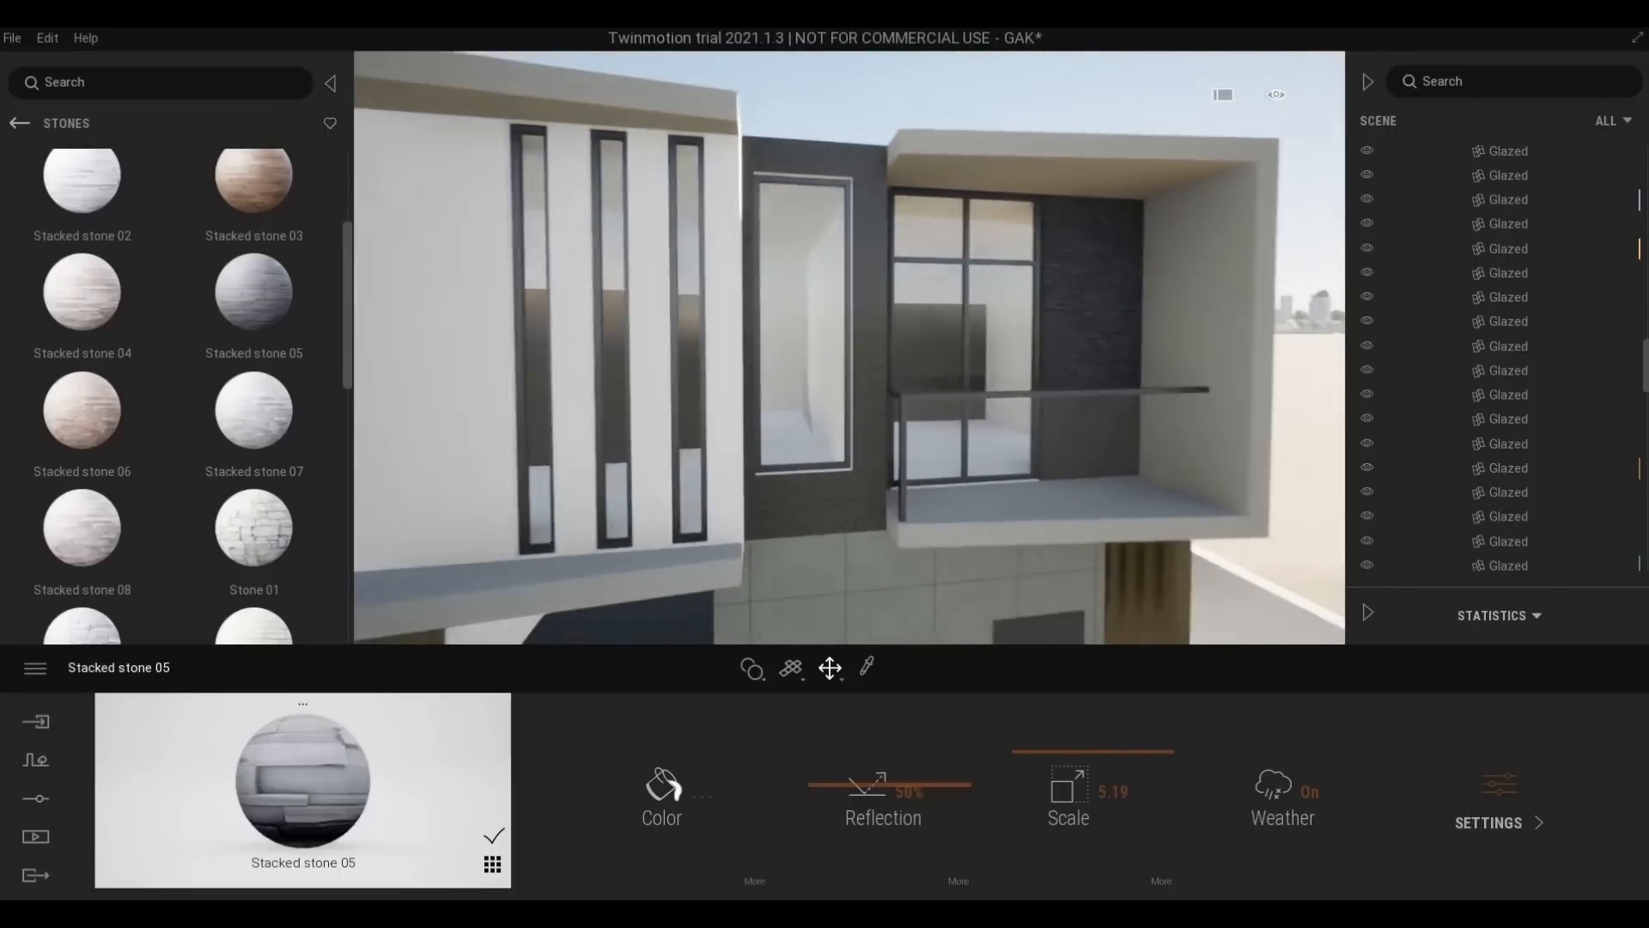
key(s)
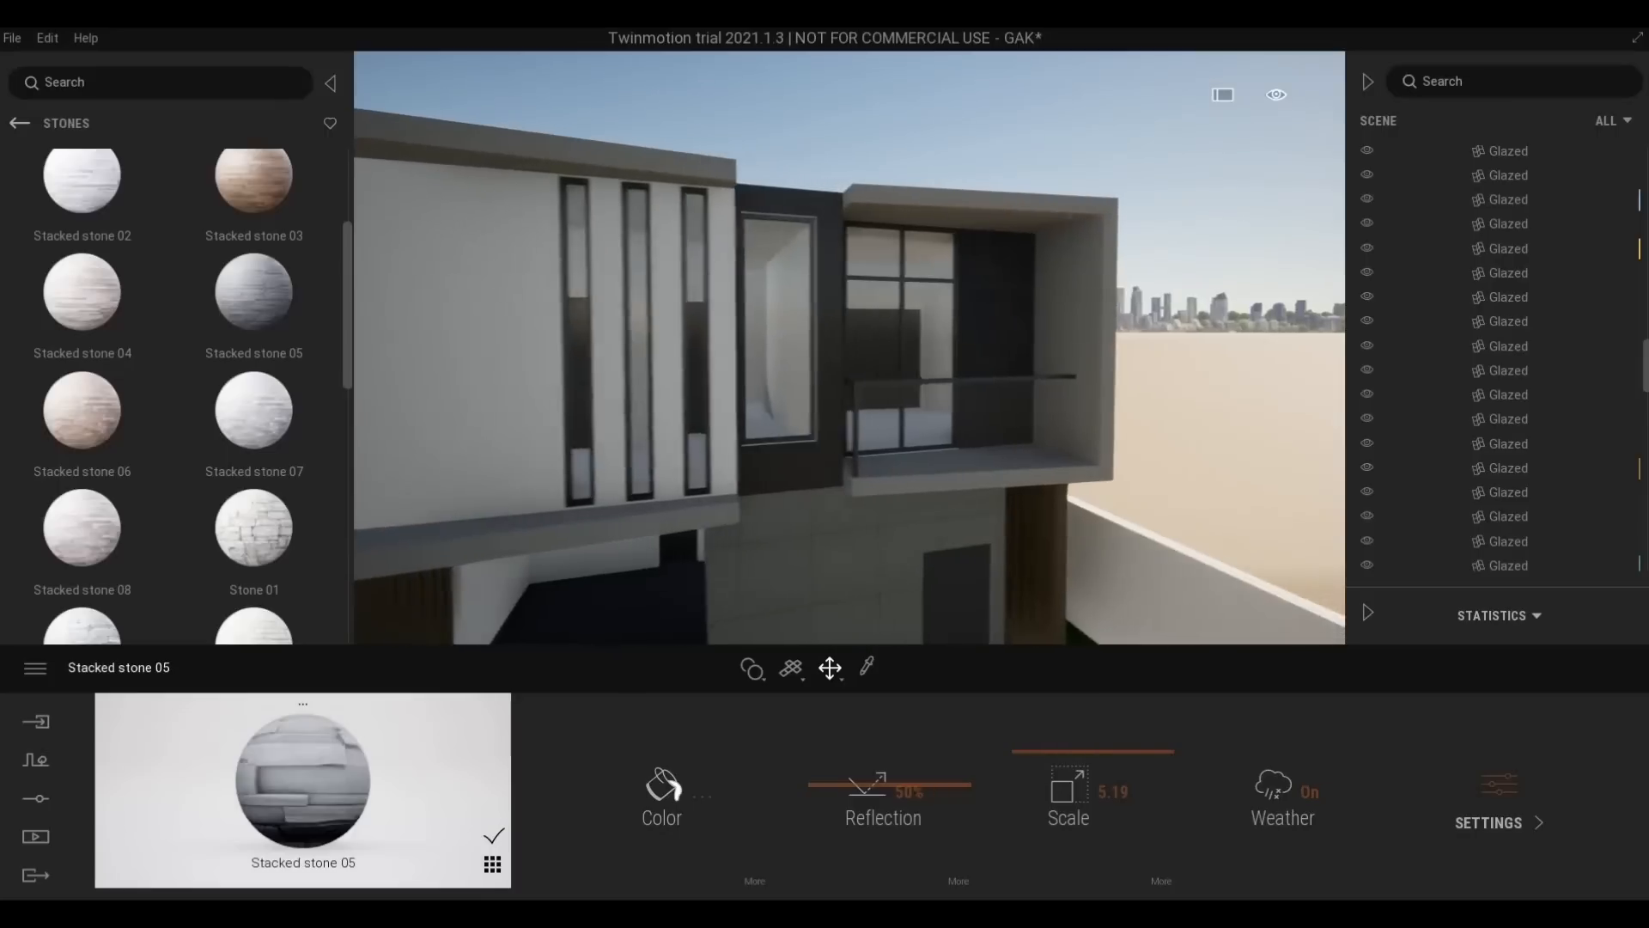
right_drag(848, 347, 652, 347)
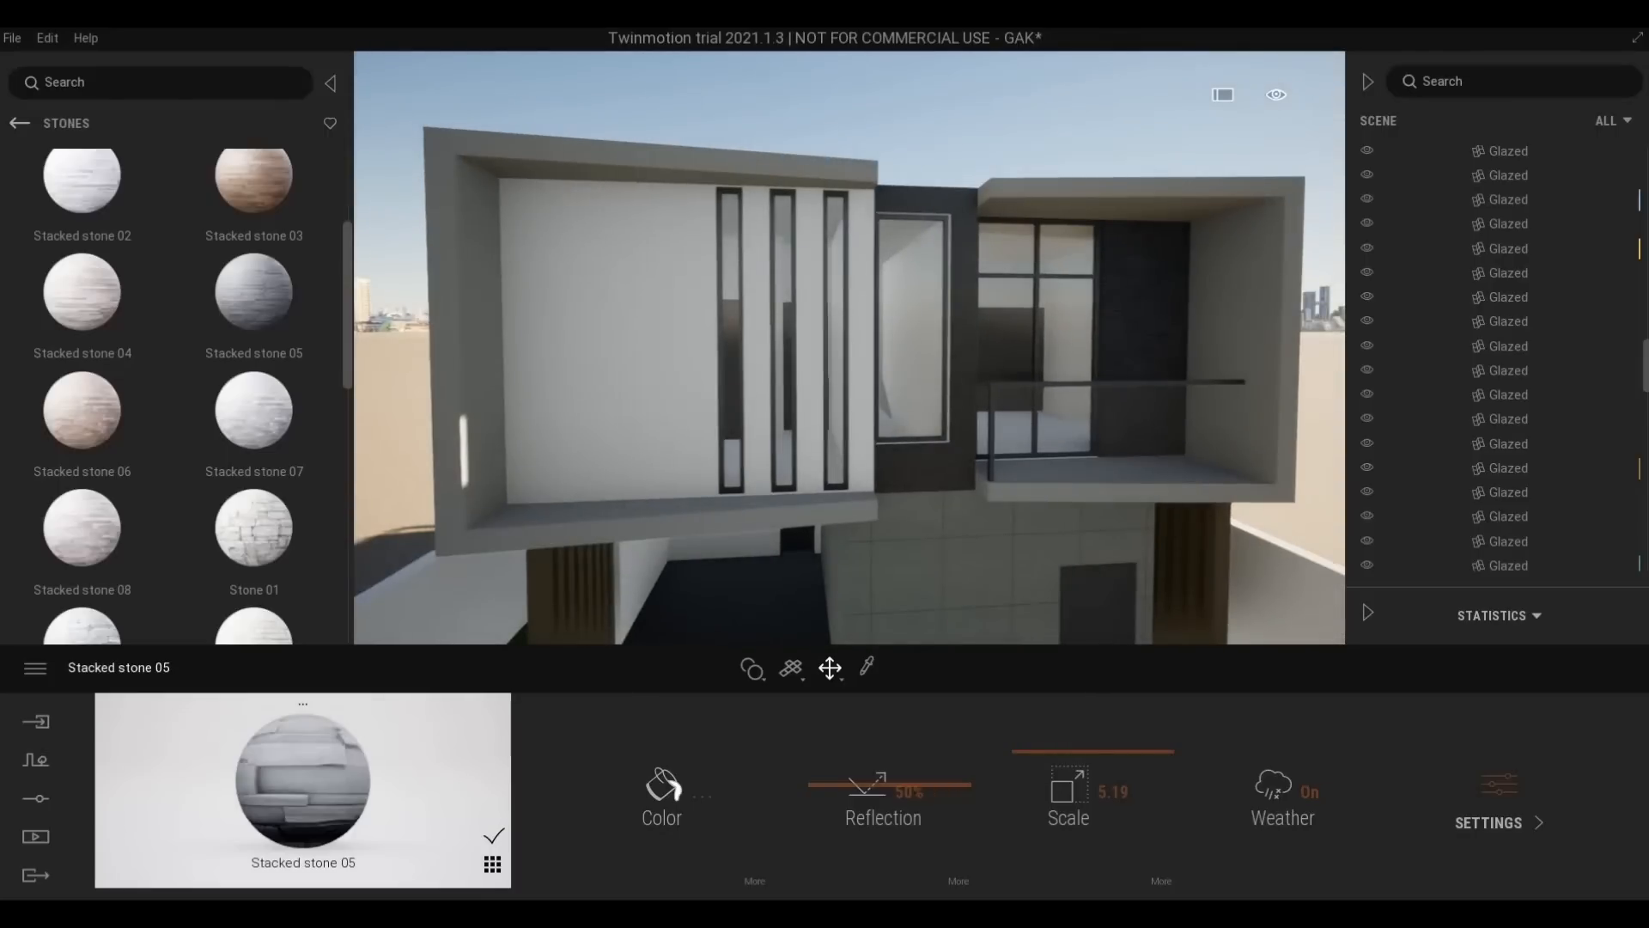
key(a)
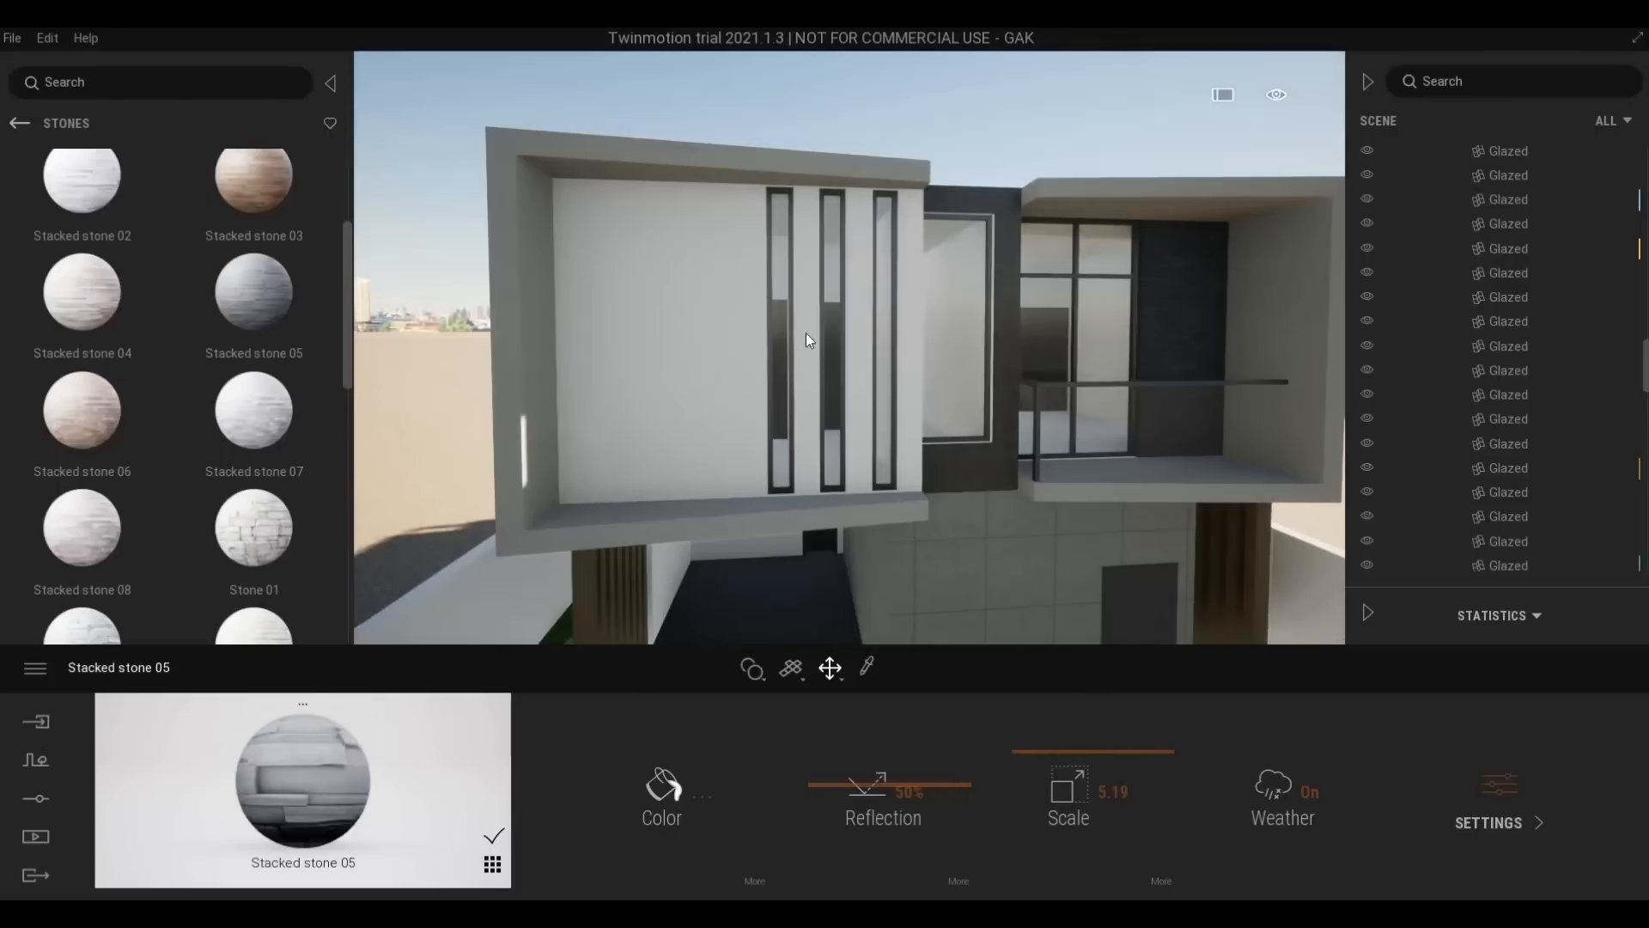
key(d)
key(q)
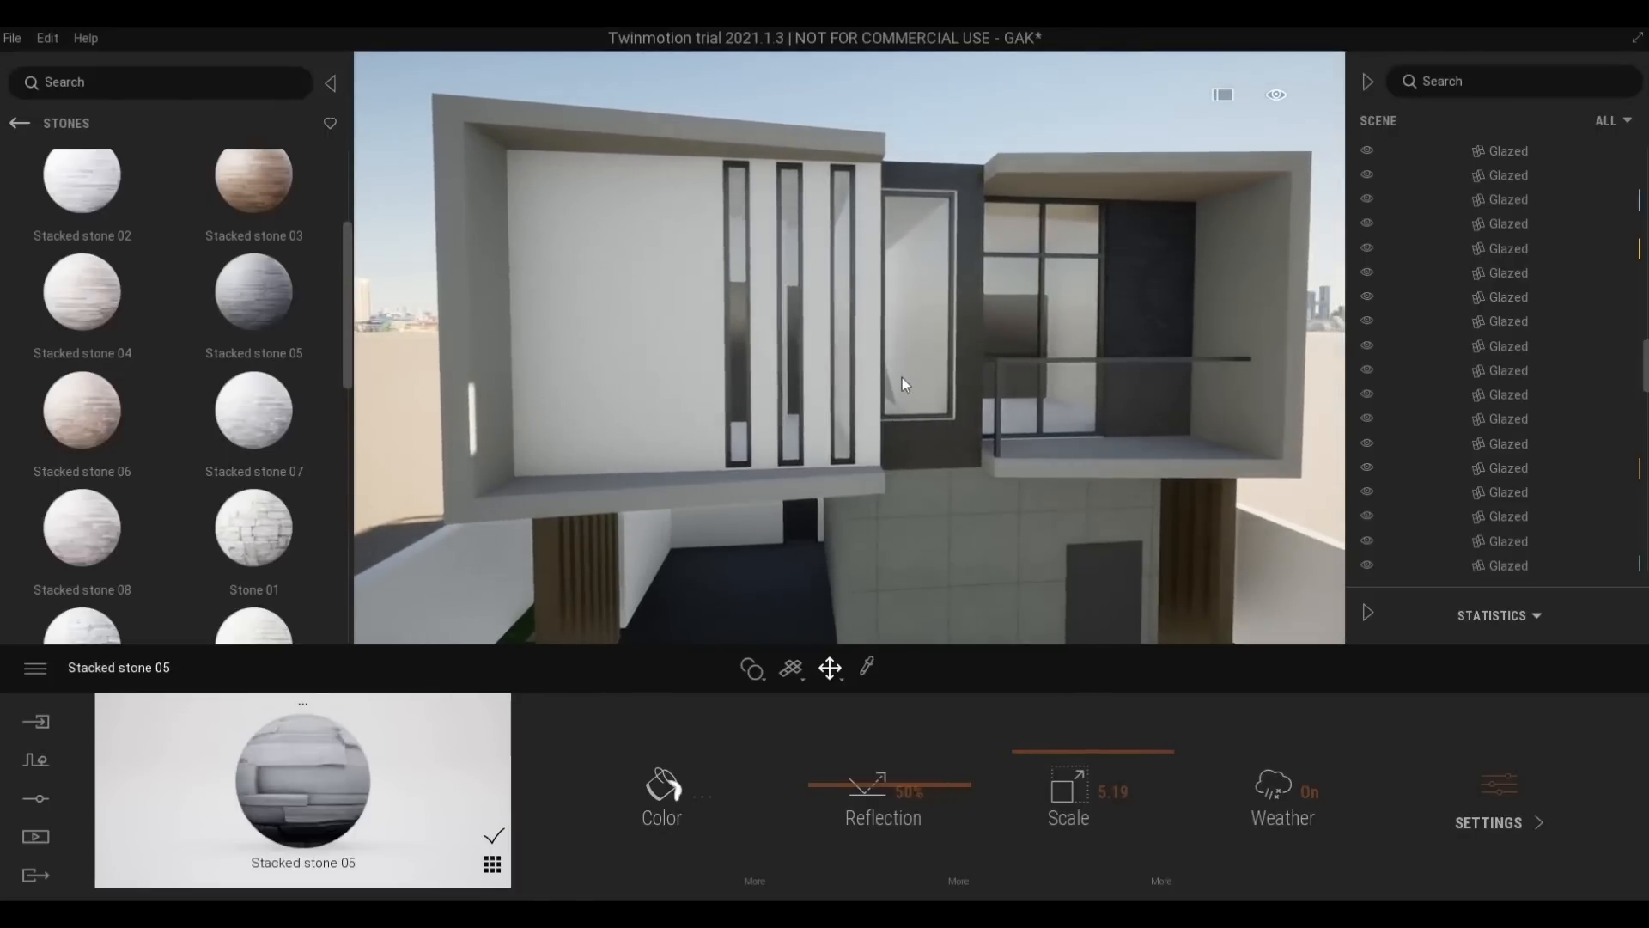
key(d)
key(w)
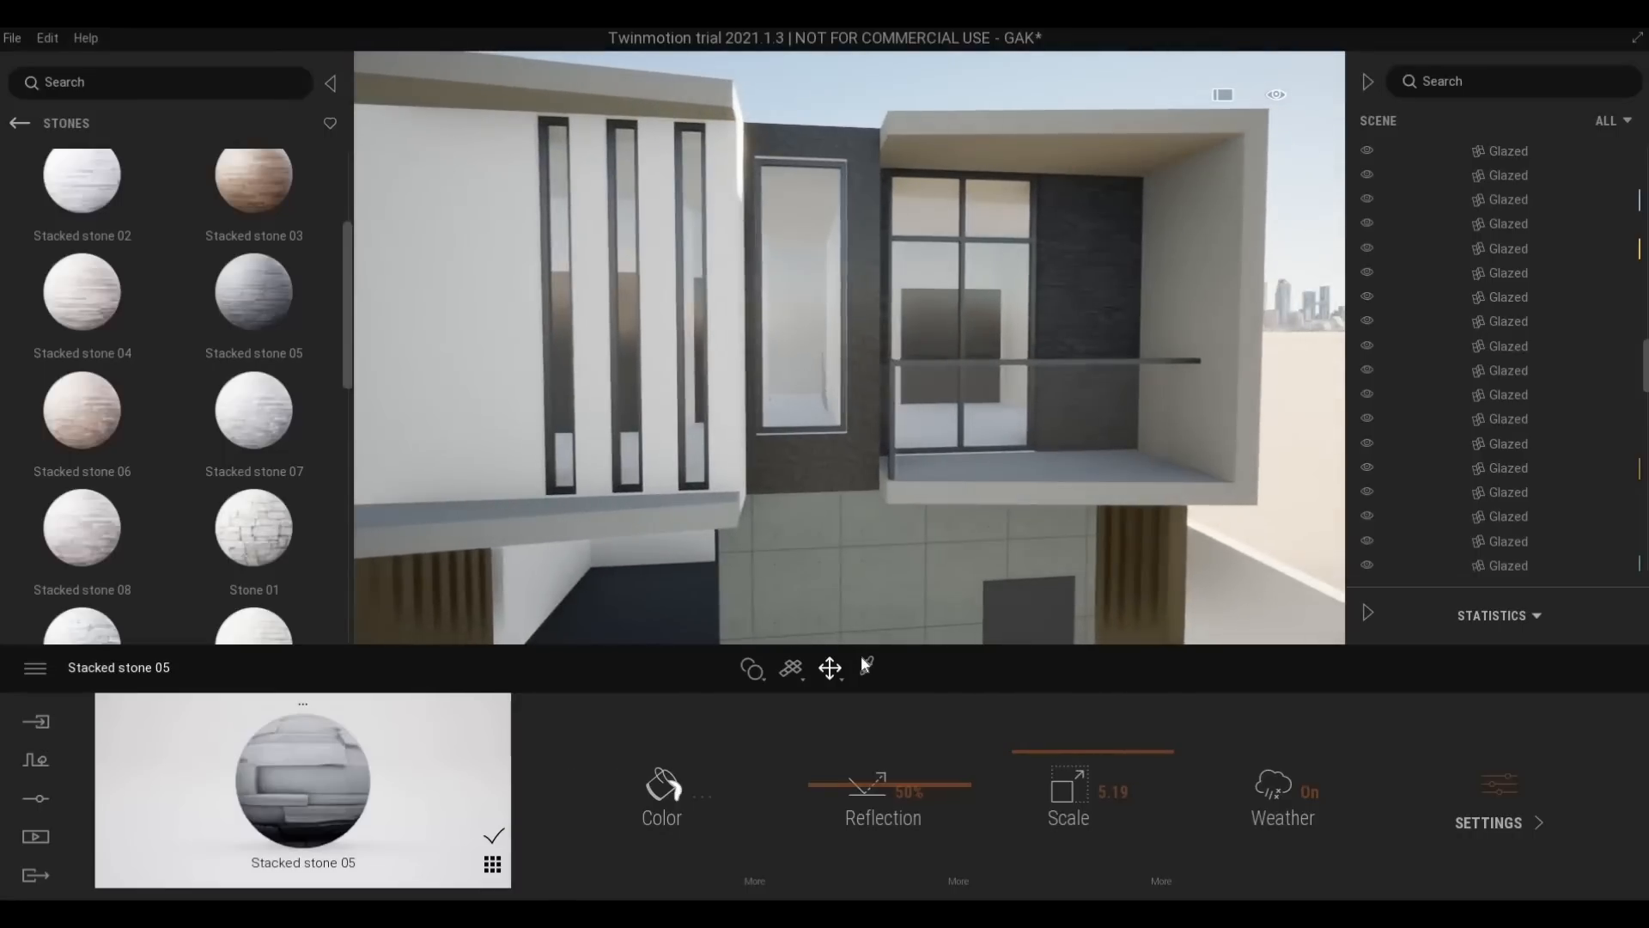
Set the color of the Jämtländsk Svart Limestone on the wall around the single window to the yellow FFDB7D
click(875, 397)
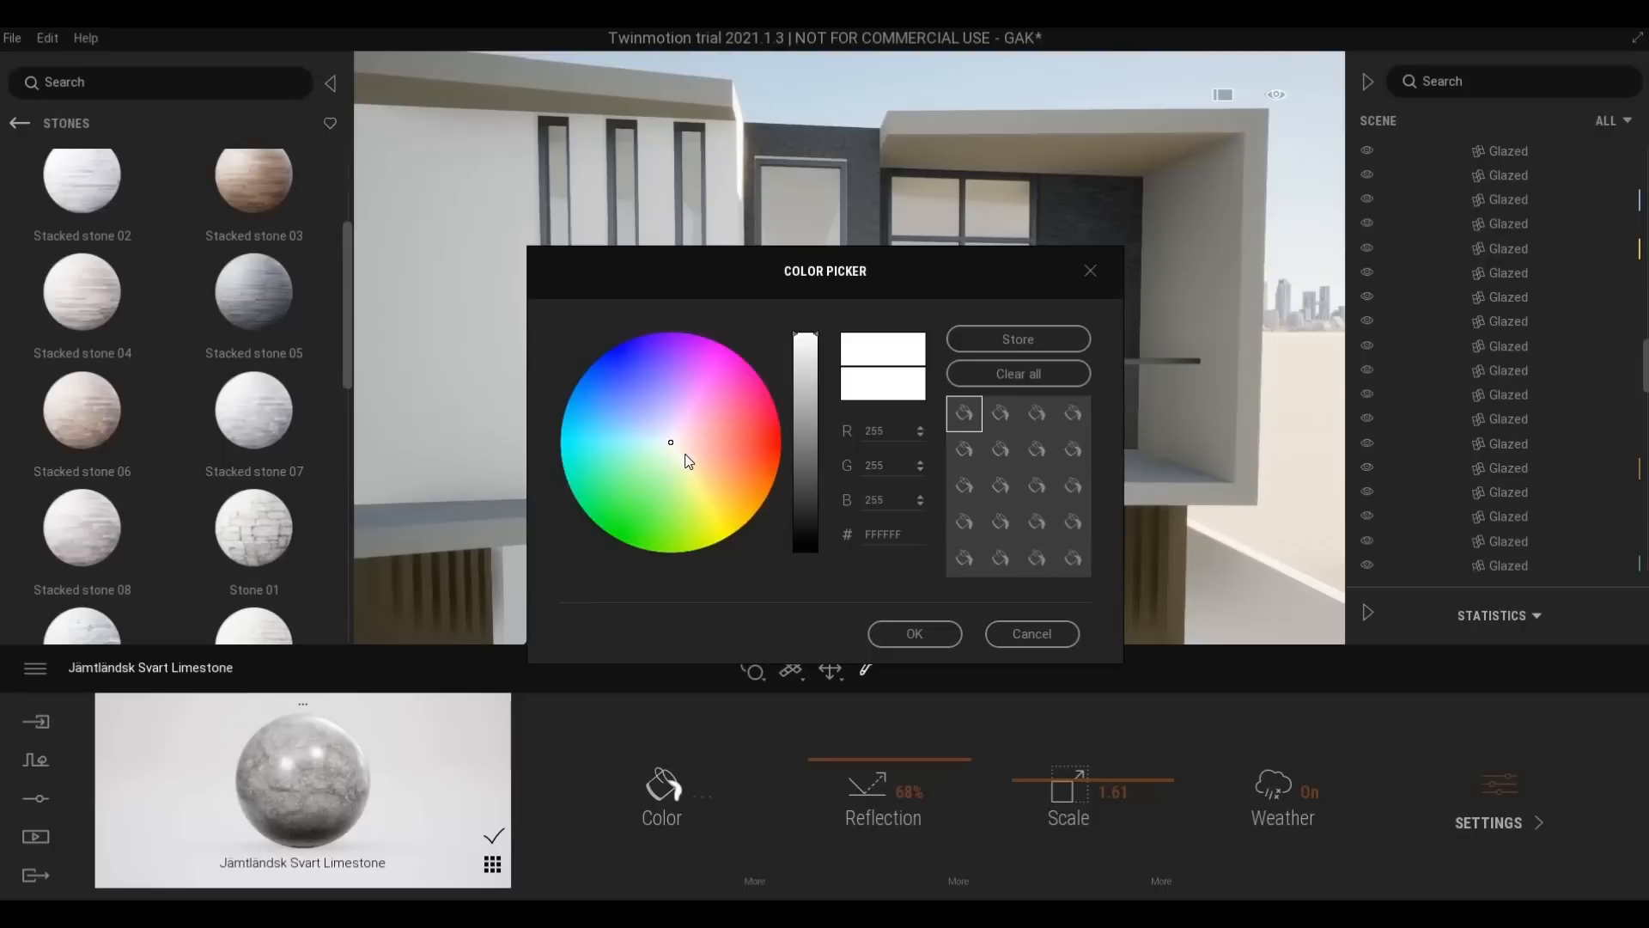
mouse_move(686, 455)
mouse_down()
mouse_move(728, 476)
mouse_move(718, 492)
mouse_move(718, 474)
mouse_move(678, 492)
mouse_move(709, 480)
mouse_move(713, 443)
mouse_move(666, 403)
mouse_move(624, 405)
mouse_move(590, 460)
mouse_move(665, 505)
mouse_move(715, 488)
mouse_up()
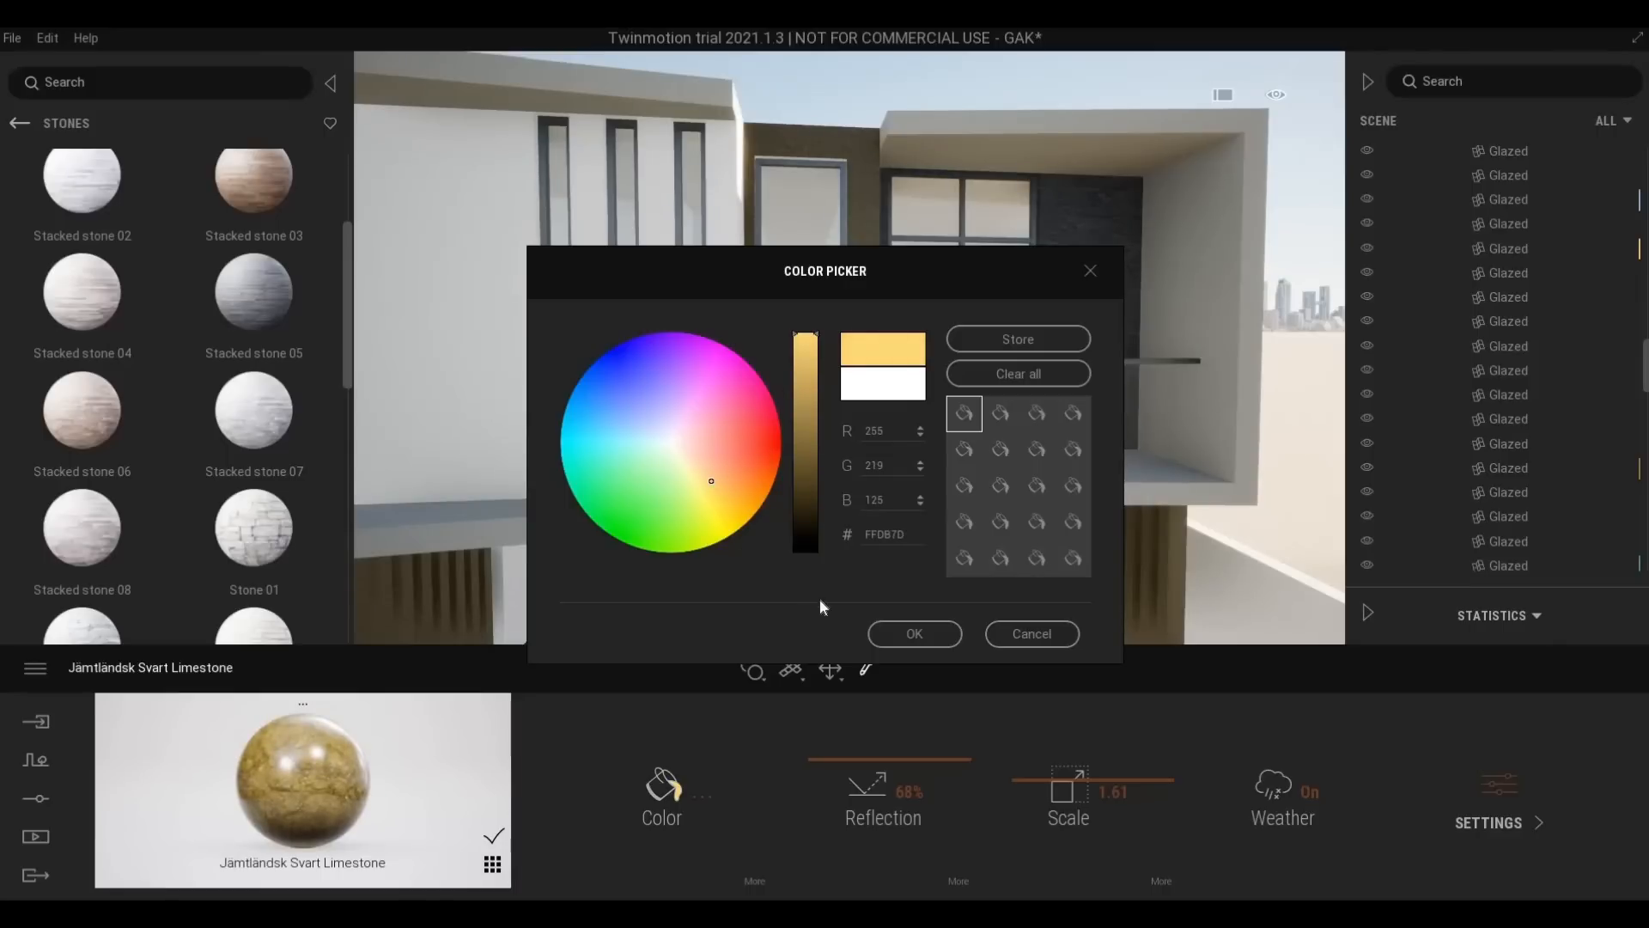
click(914, 633)
Find the Quixel Megascans limestone surfaces and apply the grey Öländsk Limestone to the wall around the single window
scroll(868, 458, up, 5)
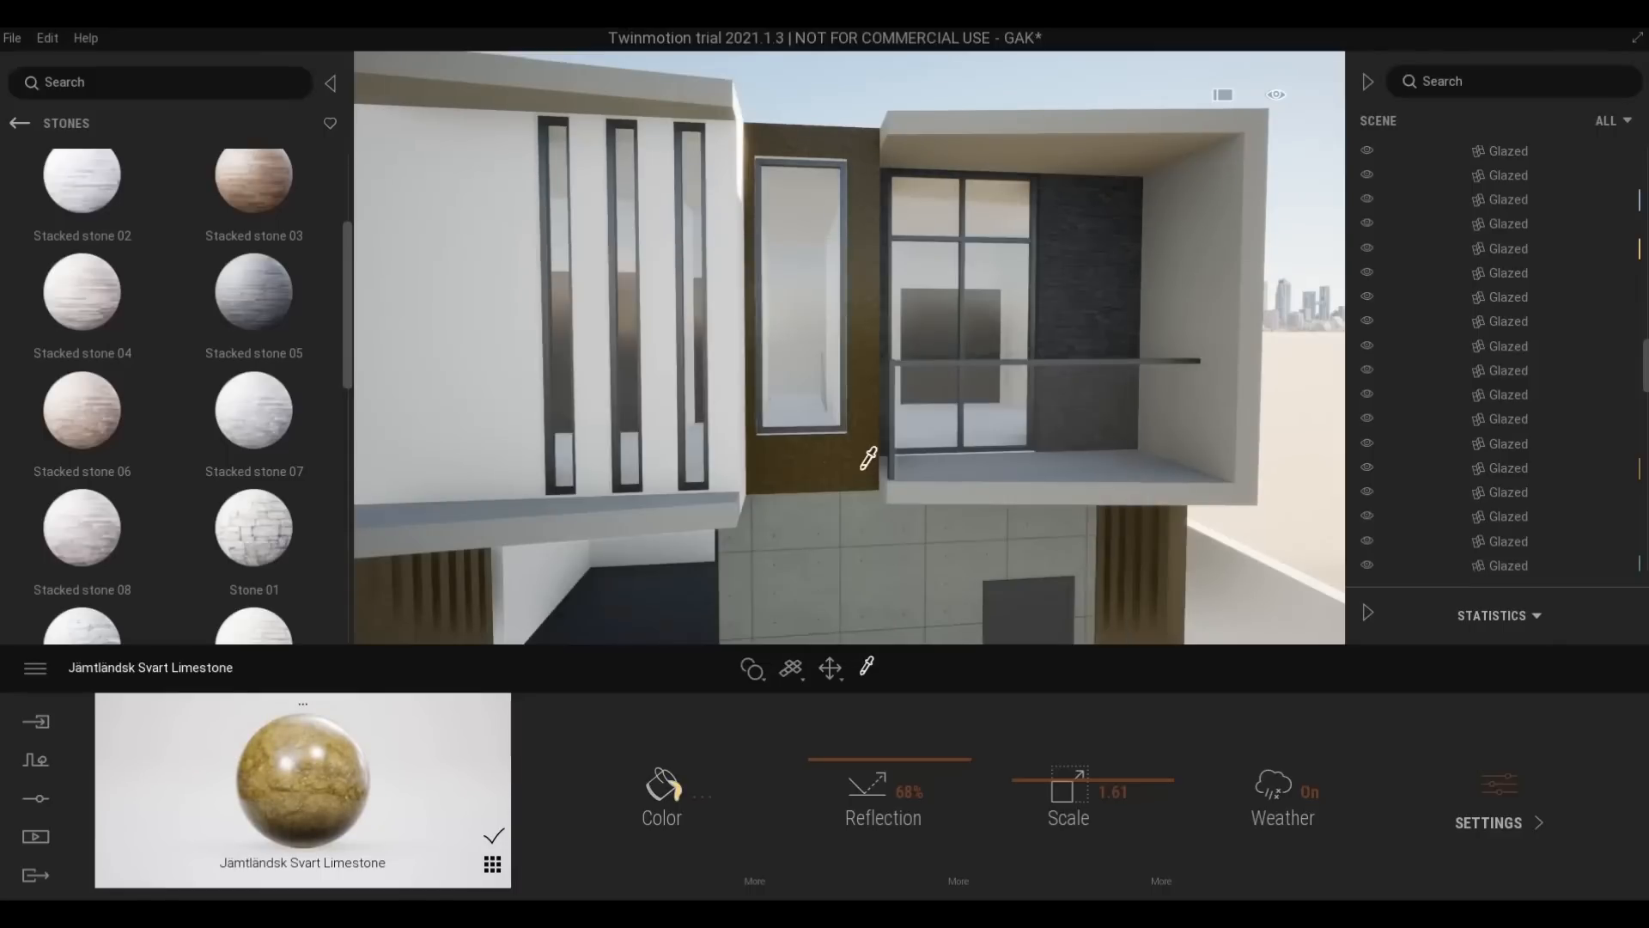
scroll(868, 472, up, 5)
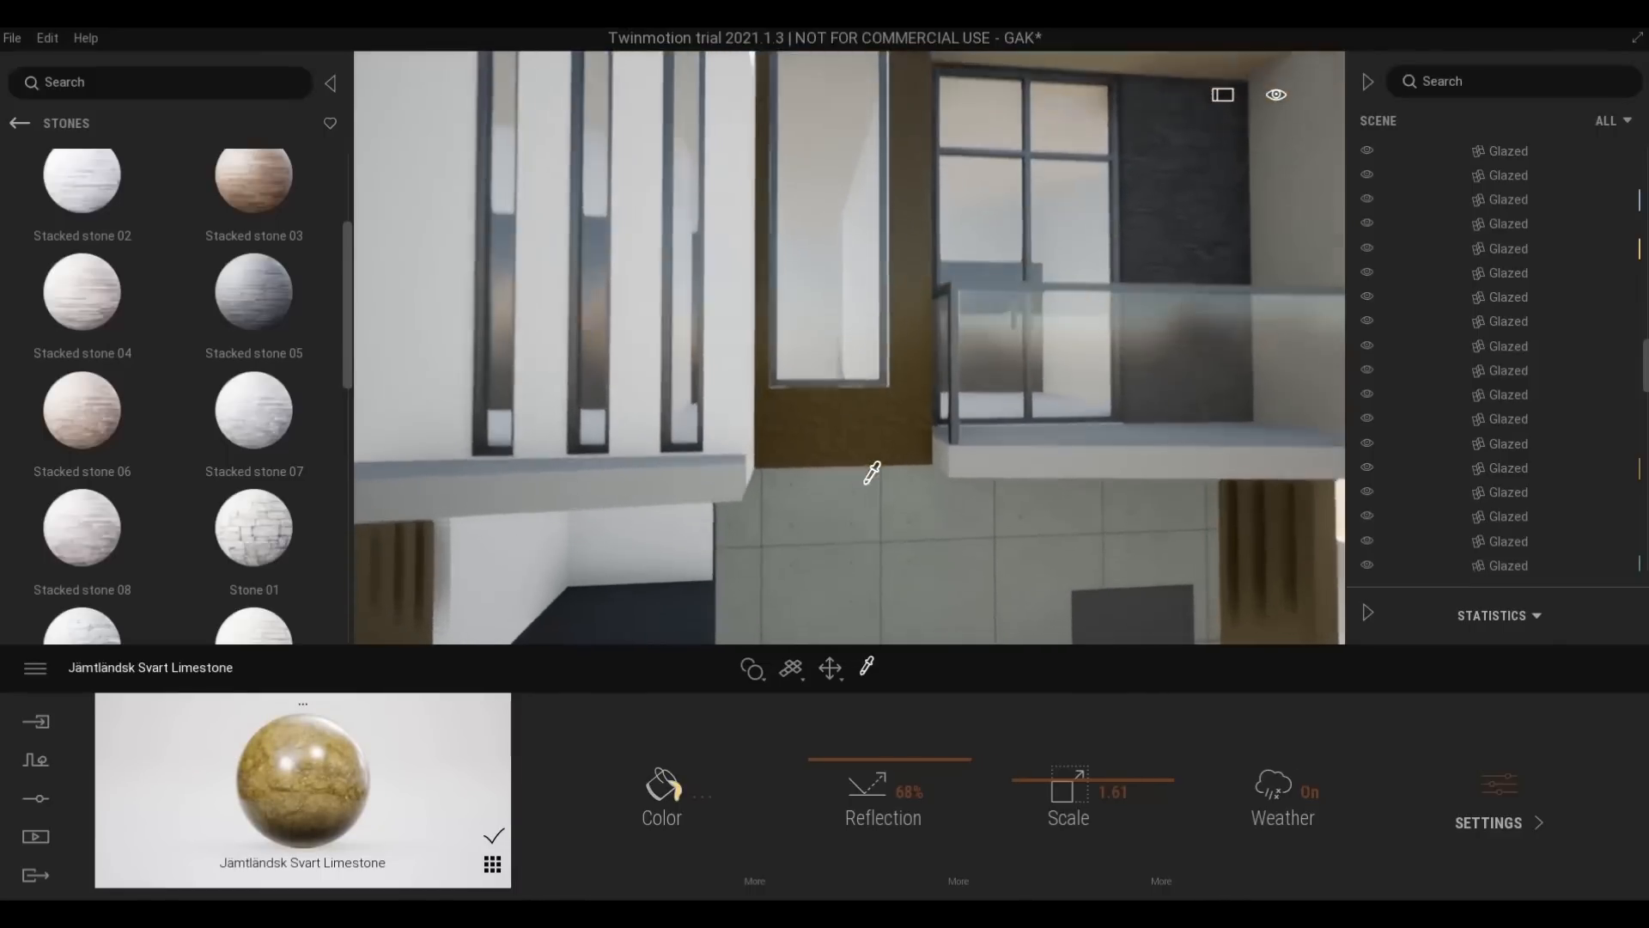
click(19, 125)
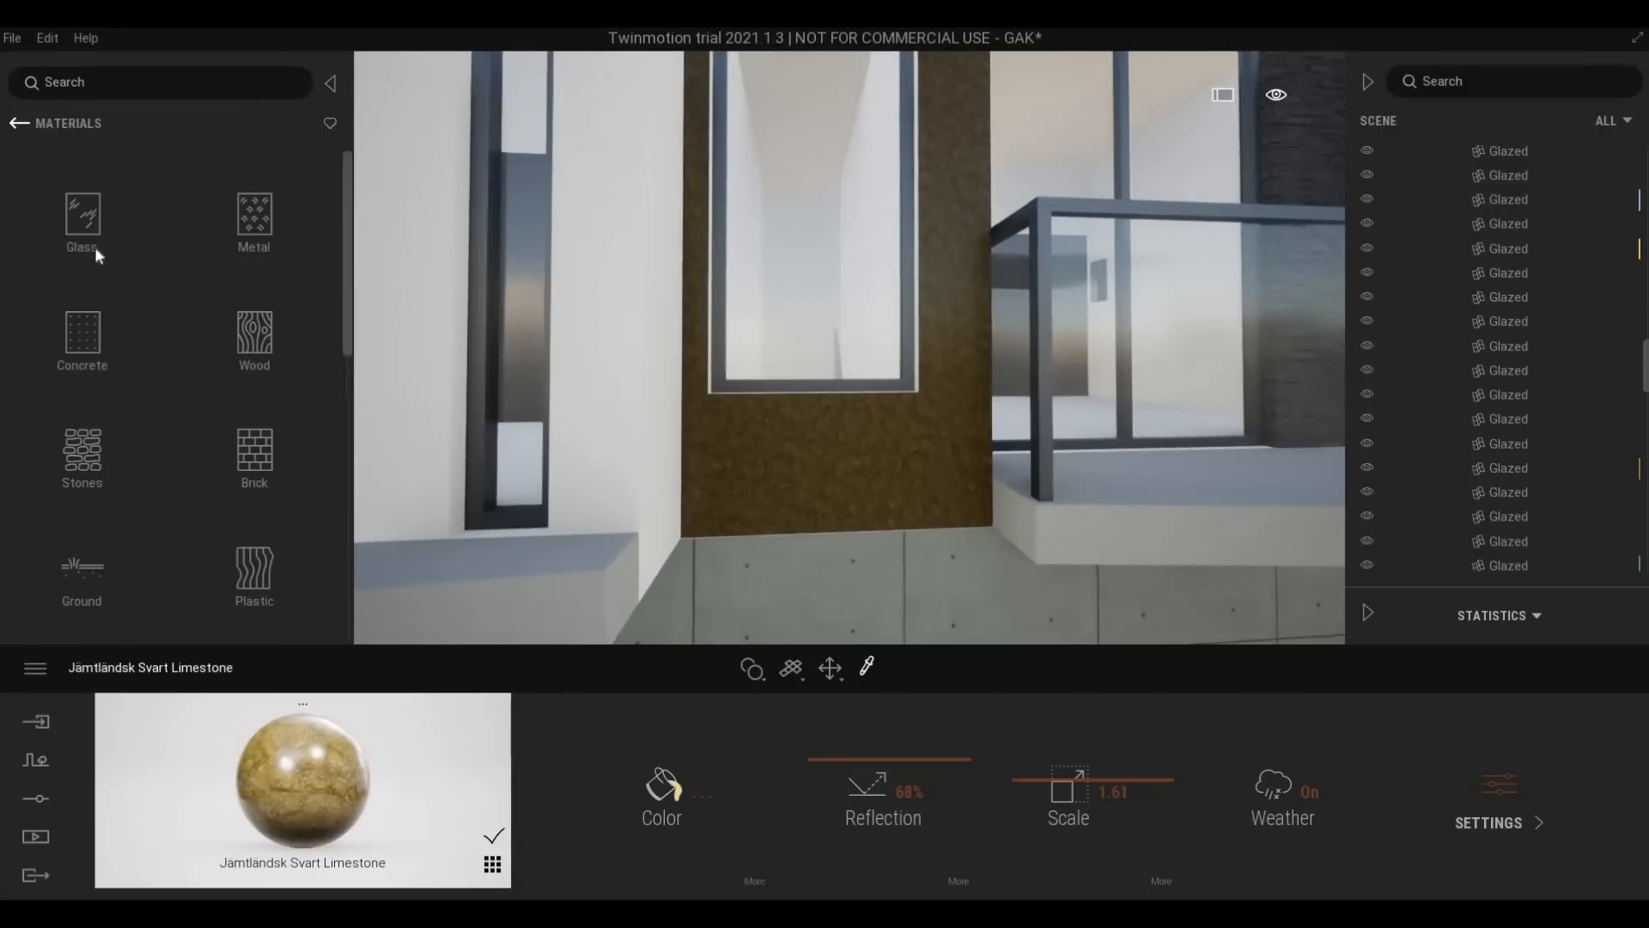
click(26, 132)
click(83, 451)
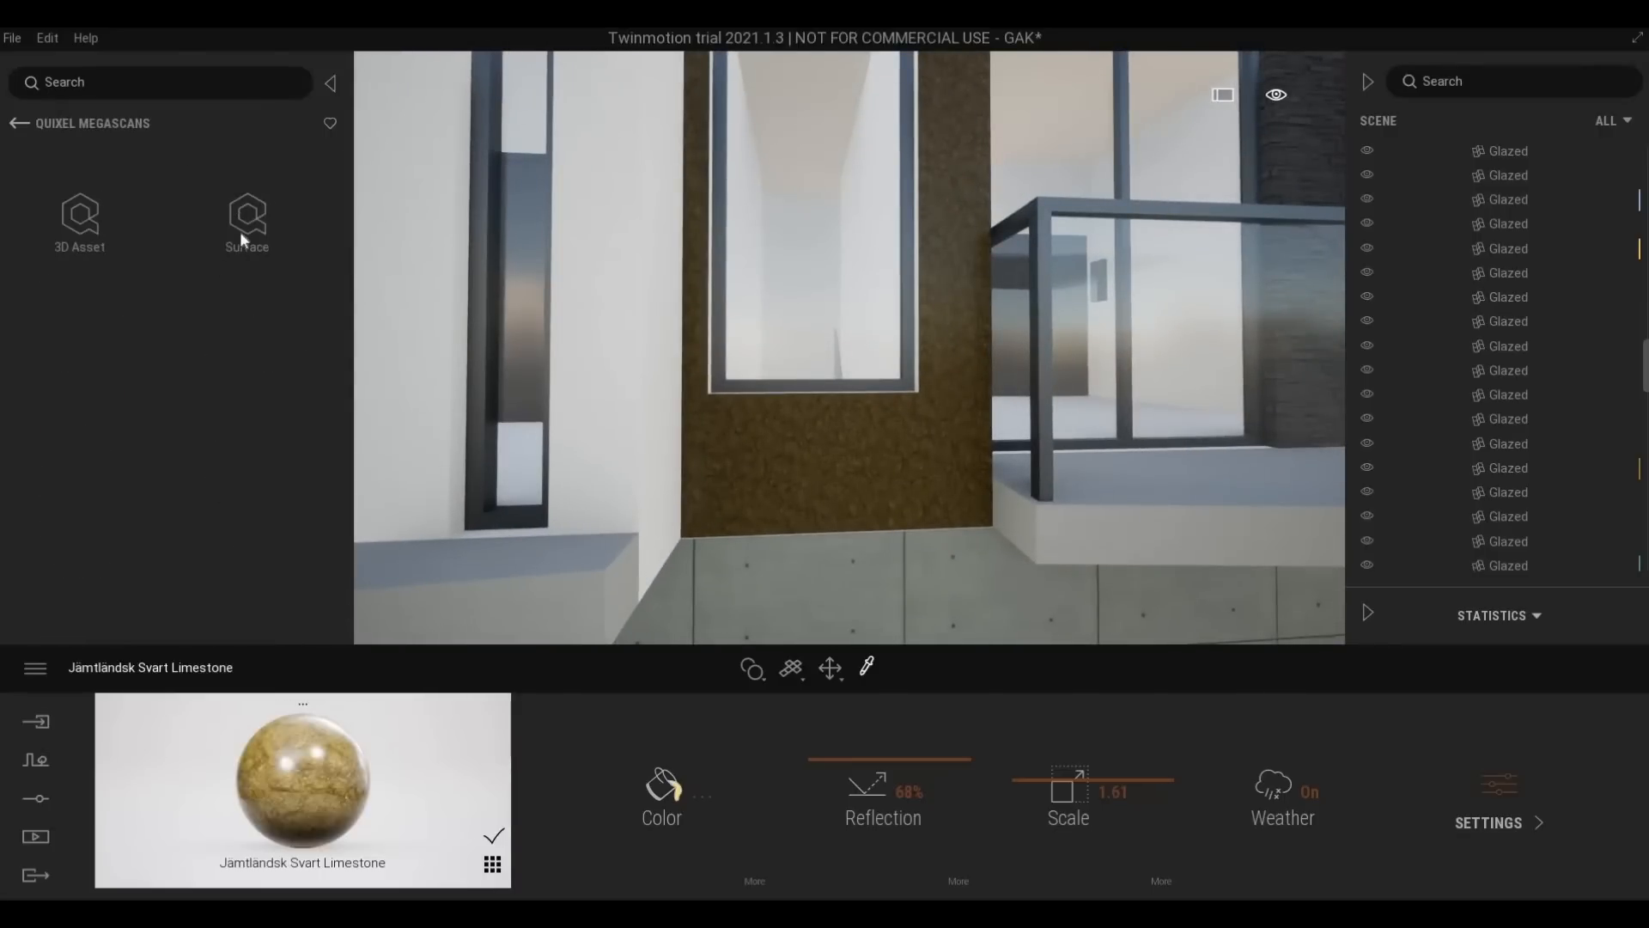
click(242, 238)
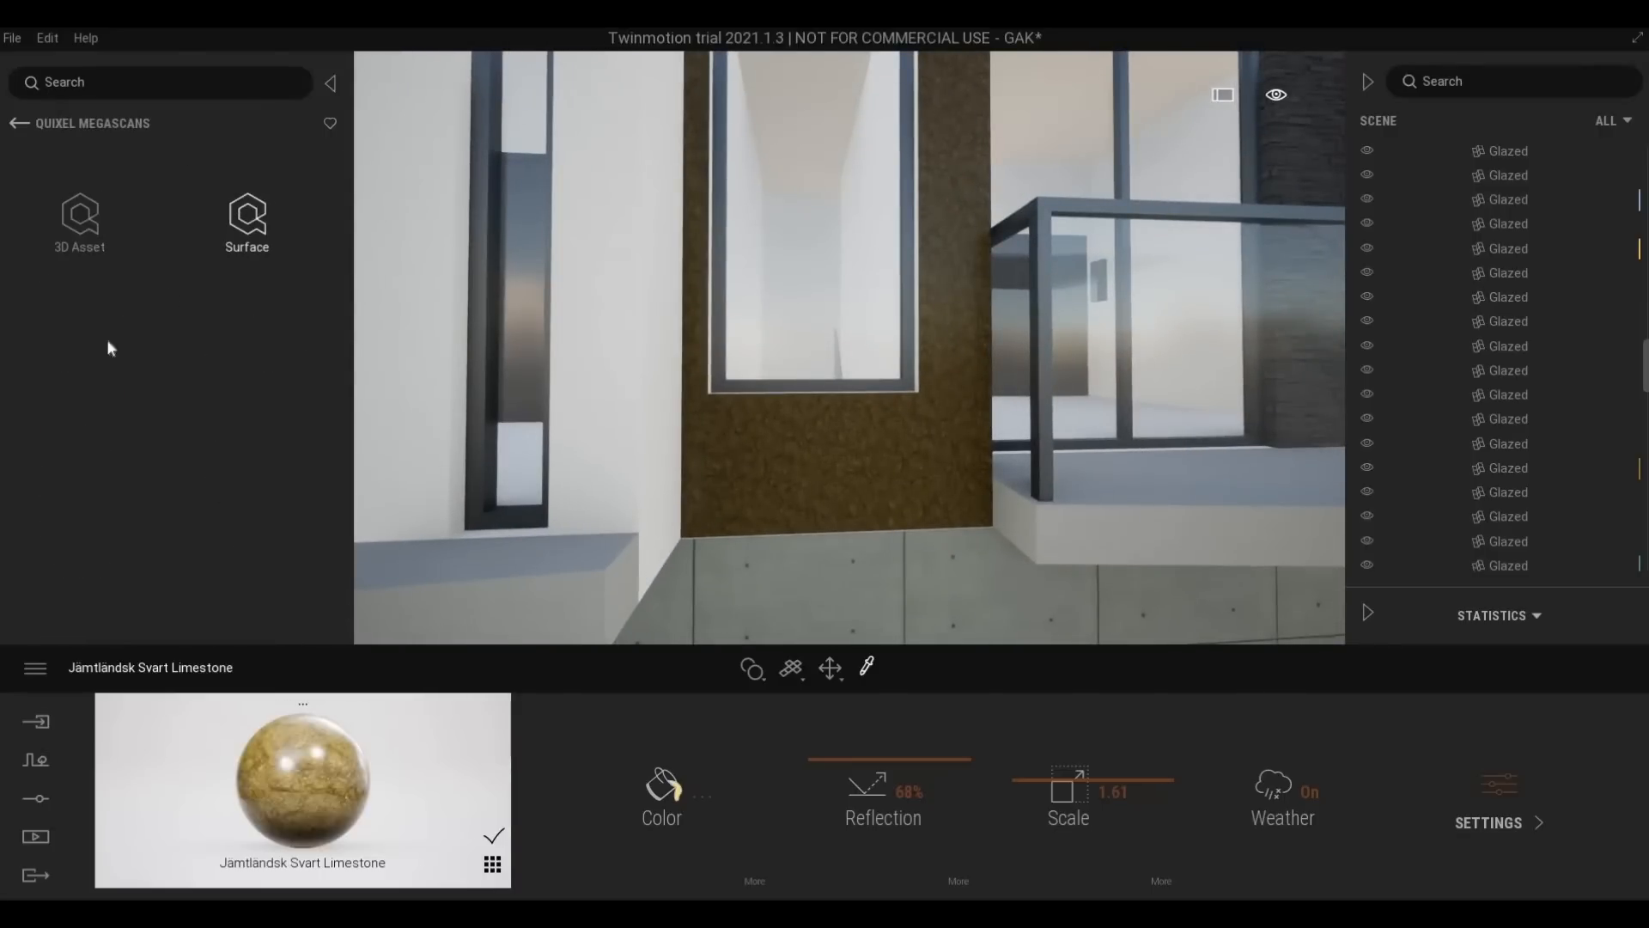
scroll(155, 471, down, 1)
click(153, 471)
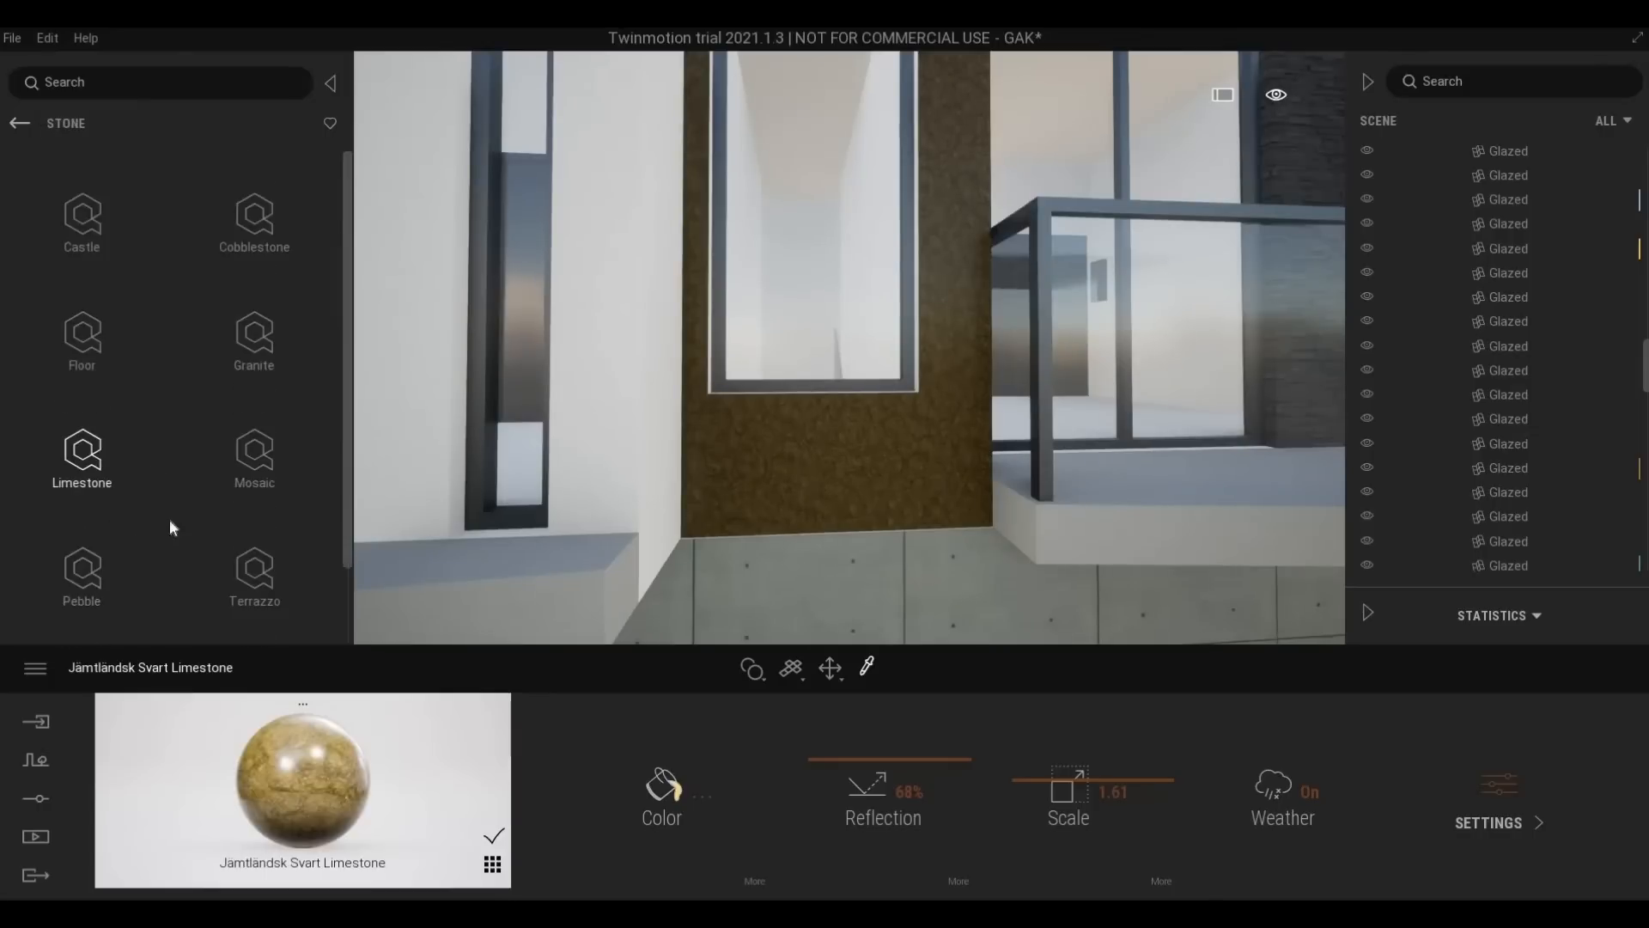
click(94, 473)
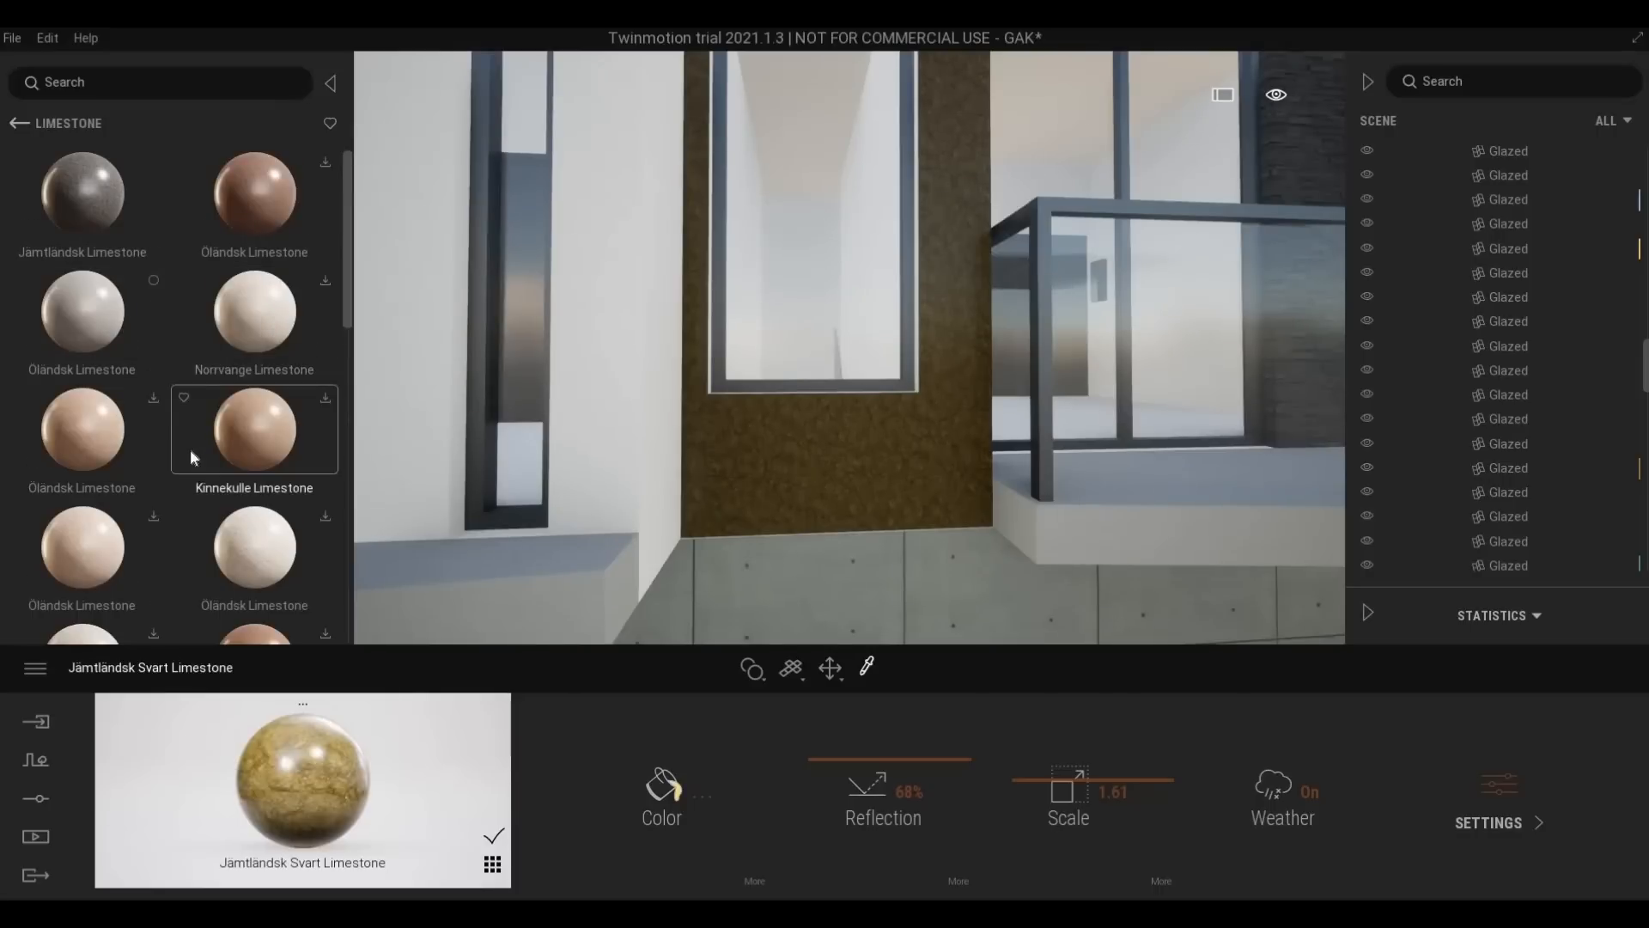
scroll(191, 448, down, 3)
scroll(112, 333, up, 3)
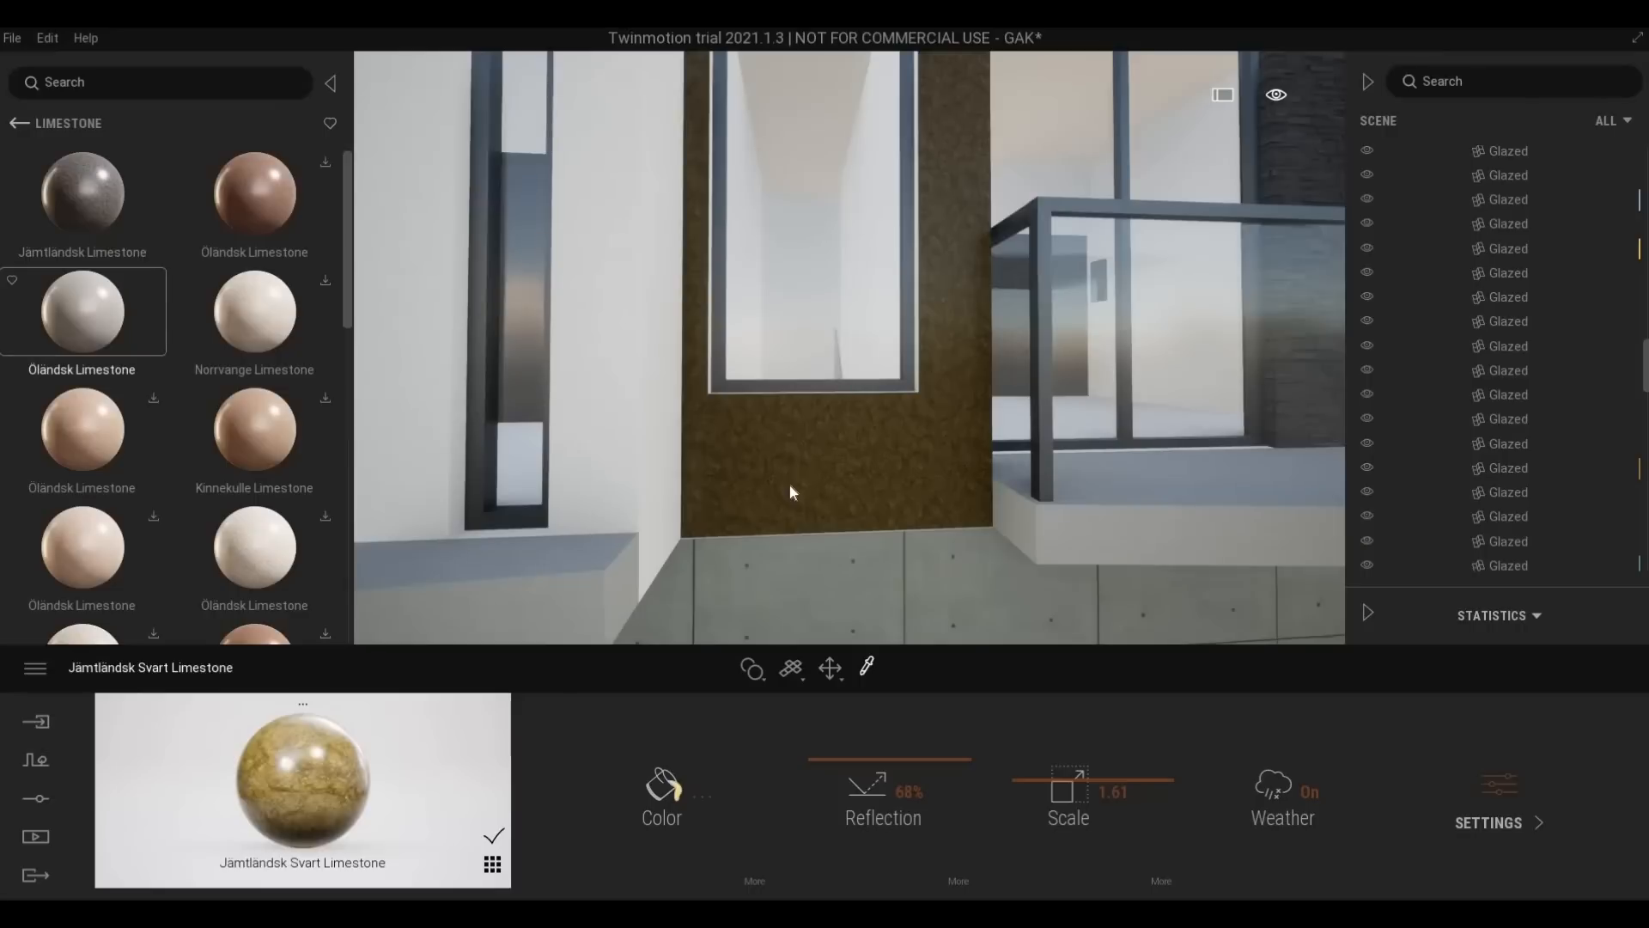
key(ctrl+z)
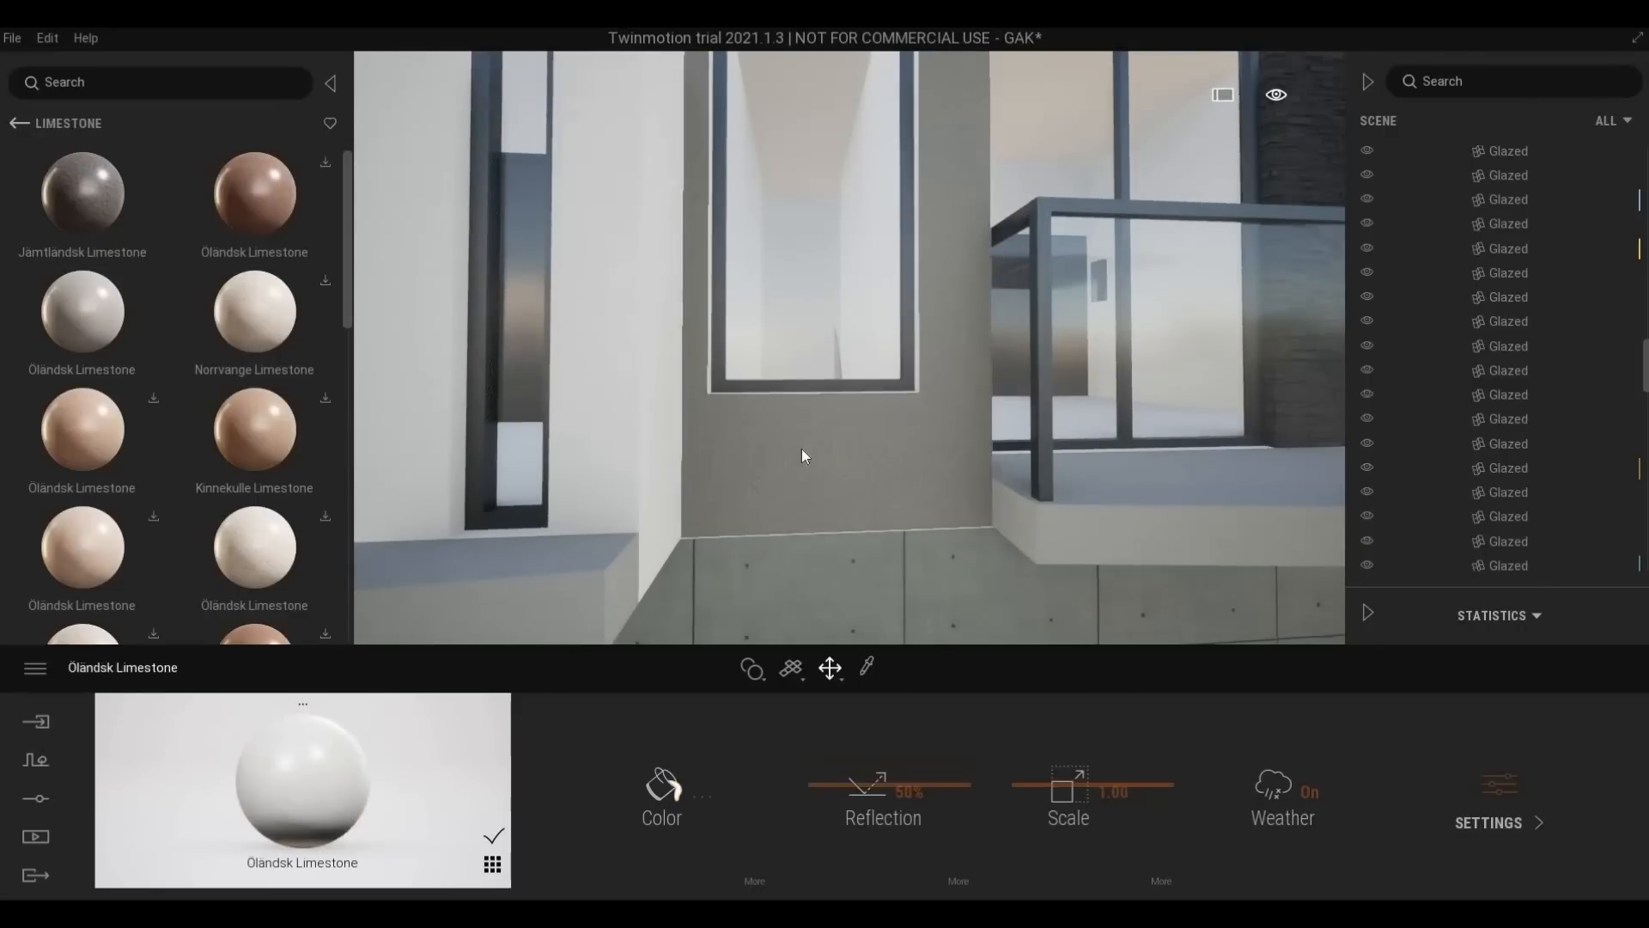
Replace the single-window wall's material with Bianco Sardo Granite from the Megascans granite surfaces
shift+middle_drag(801, 450, 584, 450)
mouse_move(794, 450)
right_down()
mouse_move(910, 450)
mouse_move(793, 450)
right_up()
key(s)
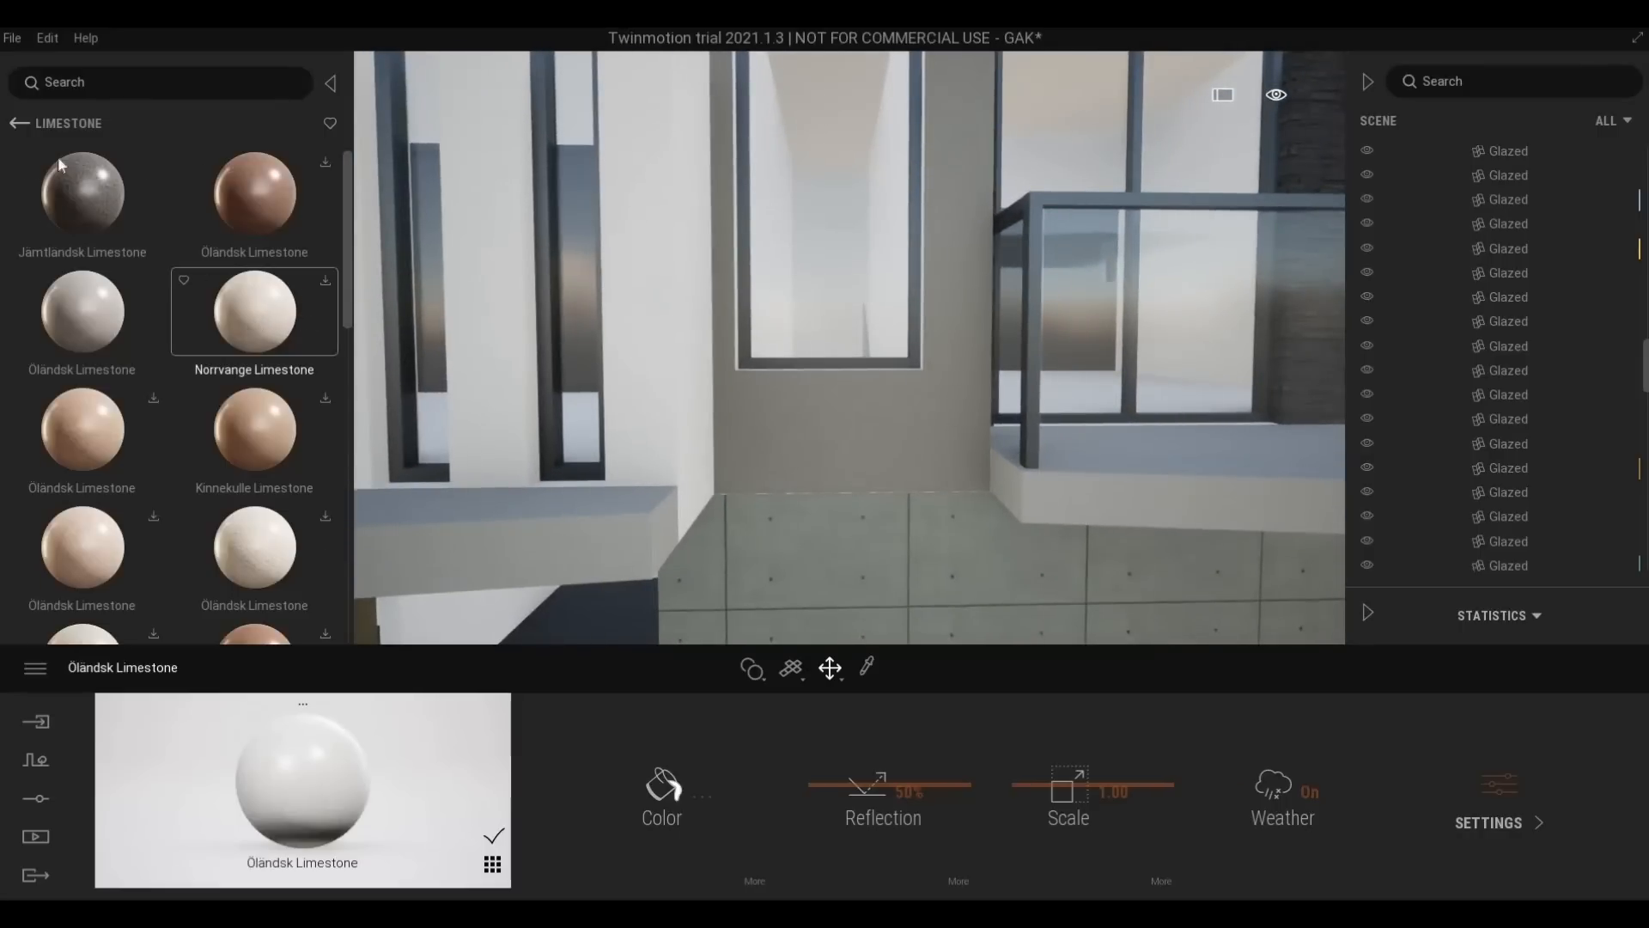
scroll(139, 194, down, 2)
click(19, 123)
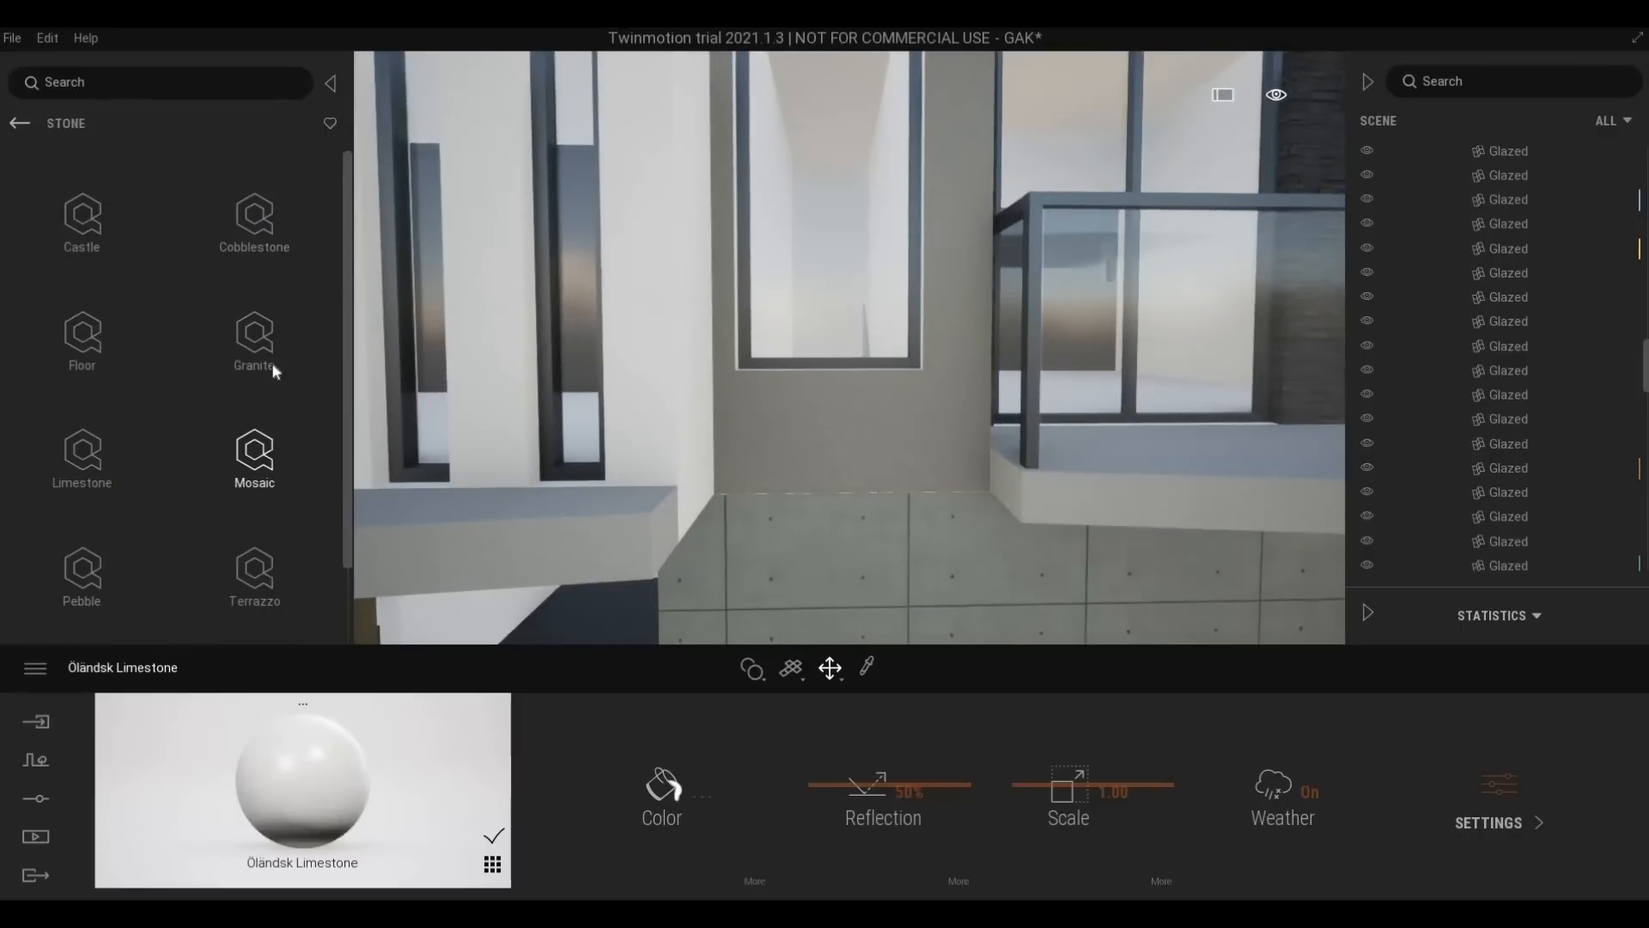
click(254, 339)
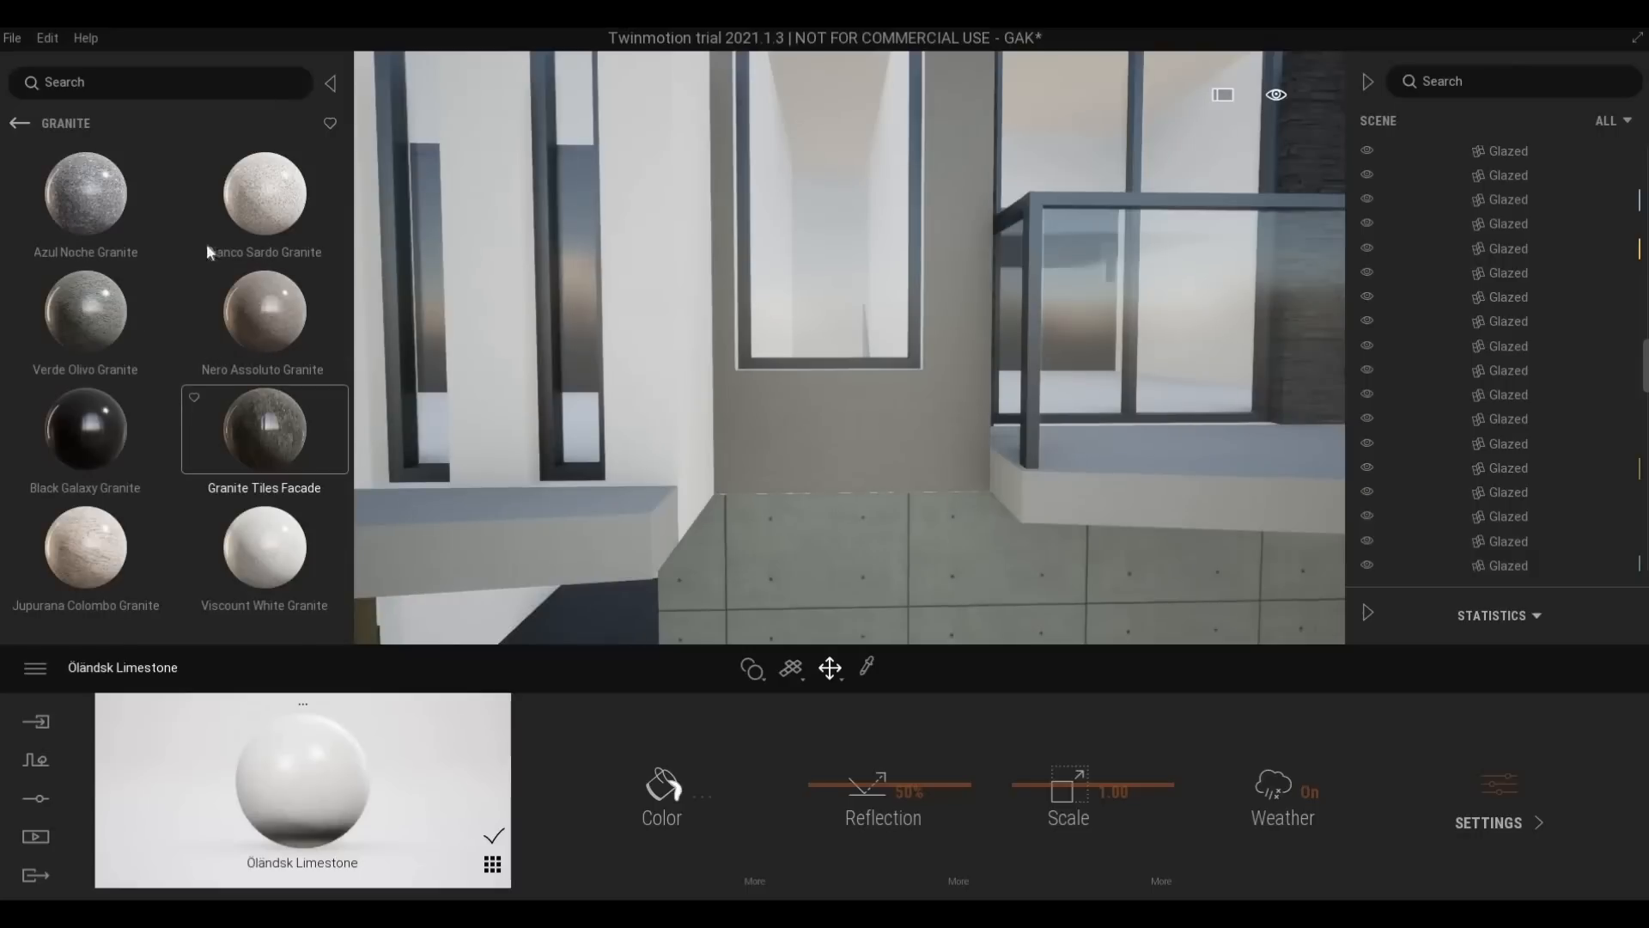
scroll(153, 394, down, 2)
scroll(153, 308, up, 2)
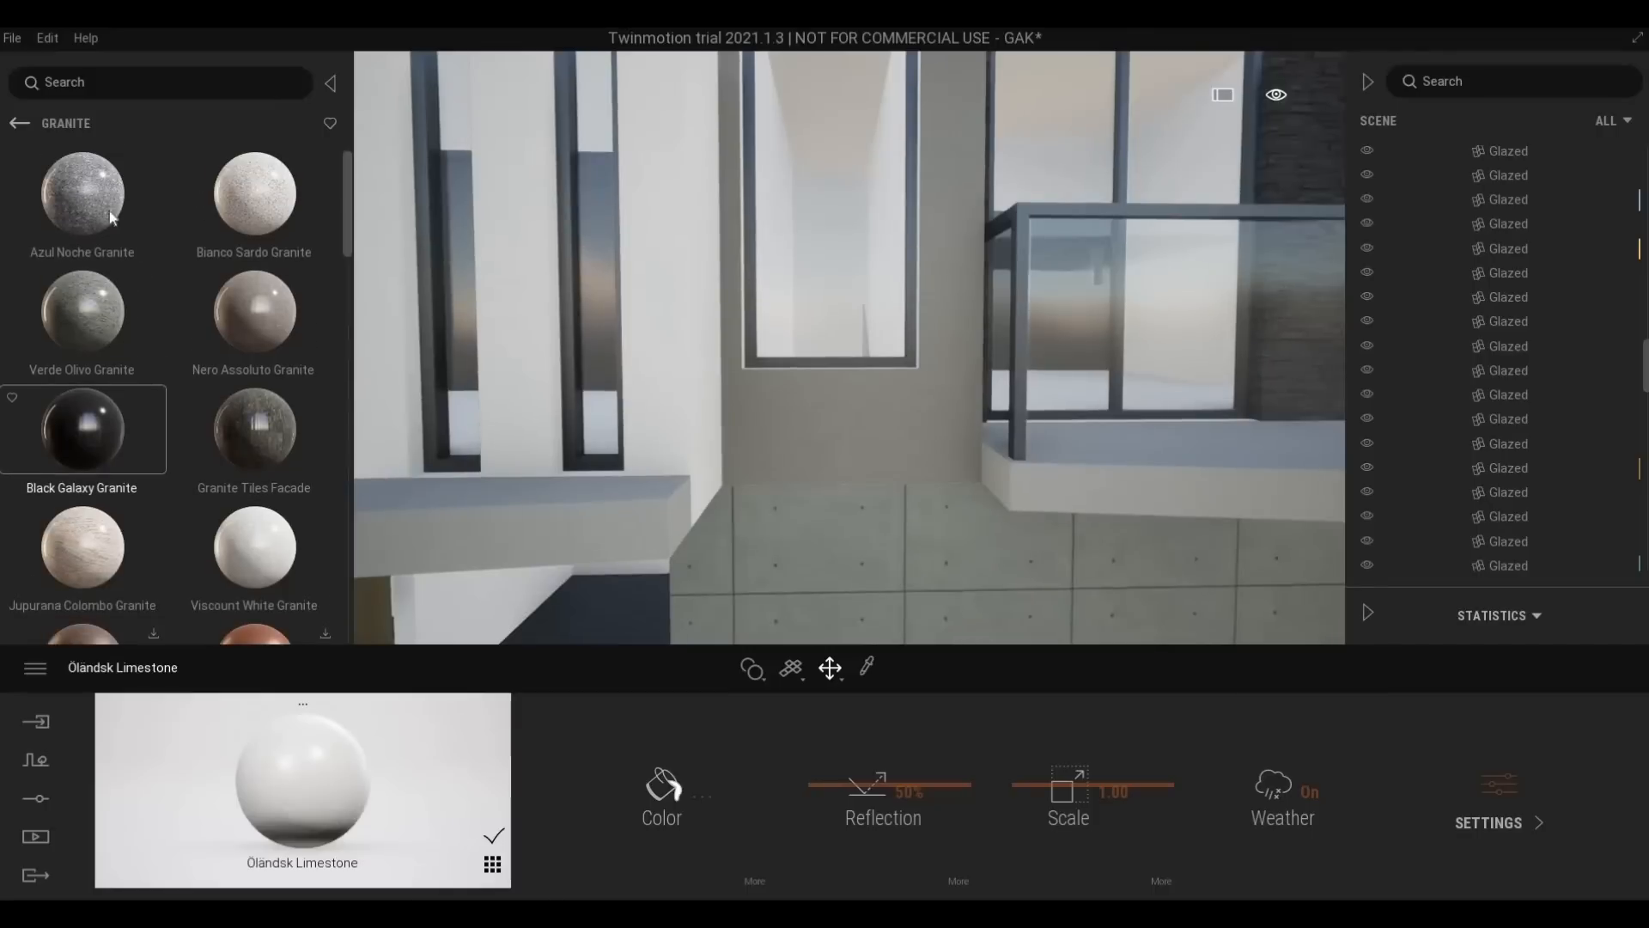
drag(268, 220, 817, 413)
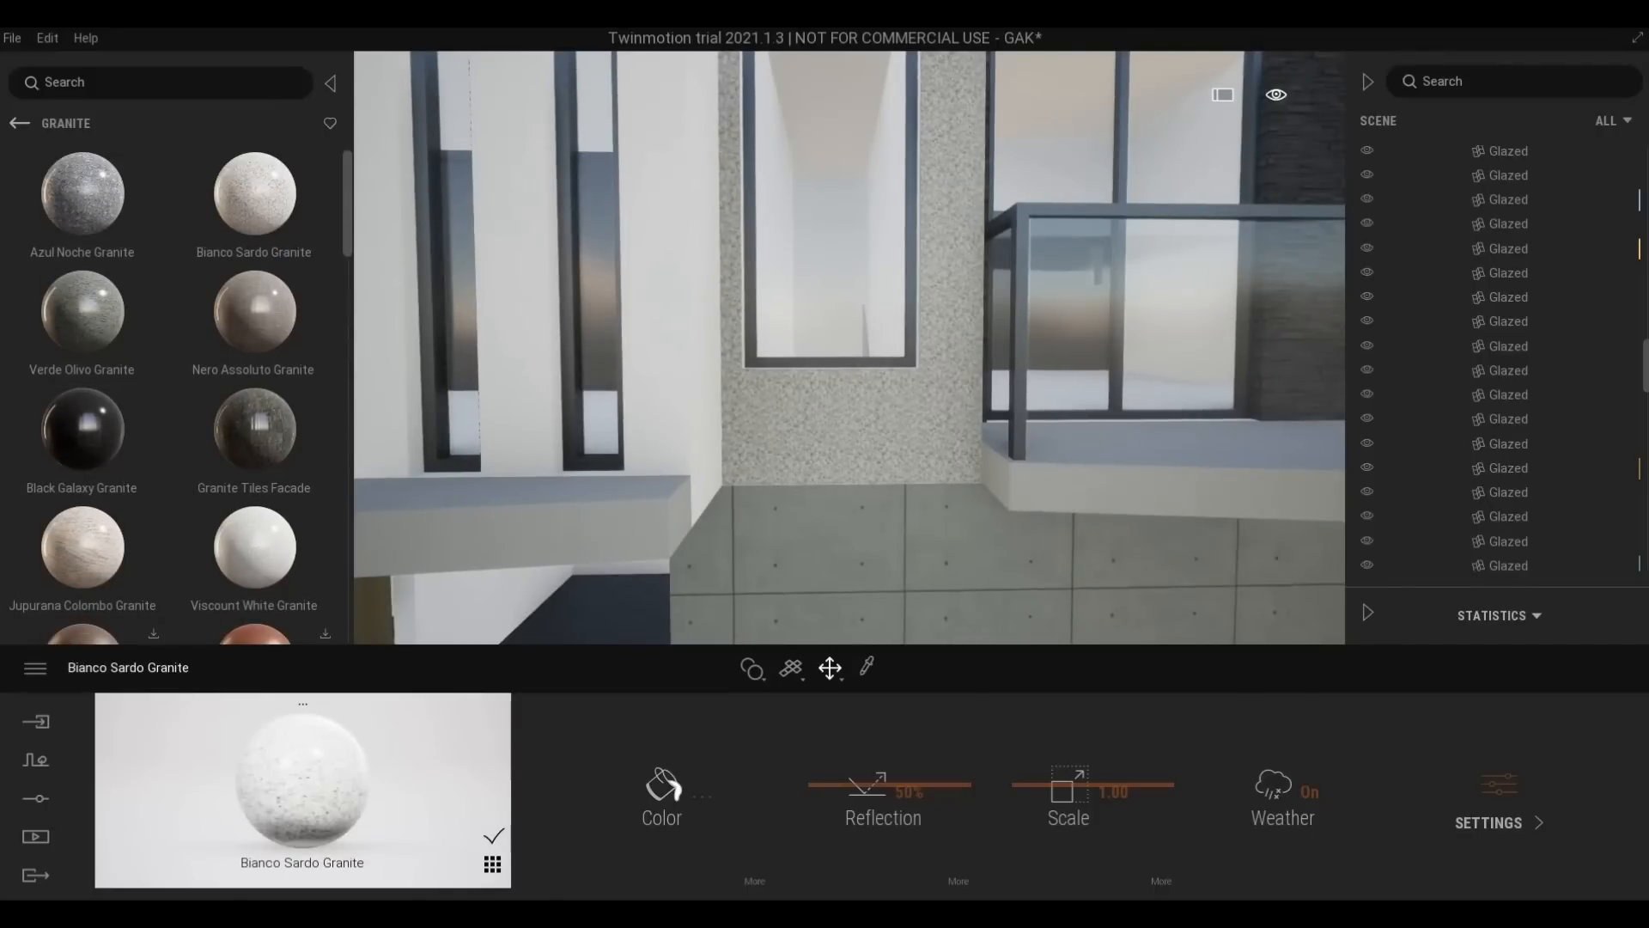
Inspect the granite on the single-window wall up close and replace it with Verde Olivo Granite
scroll(848, 347, down, 3)
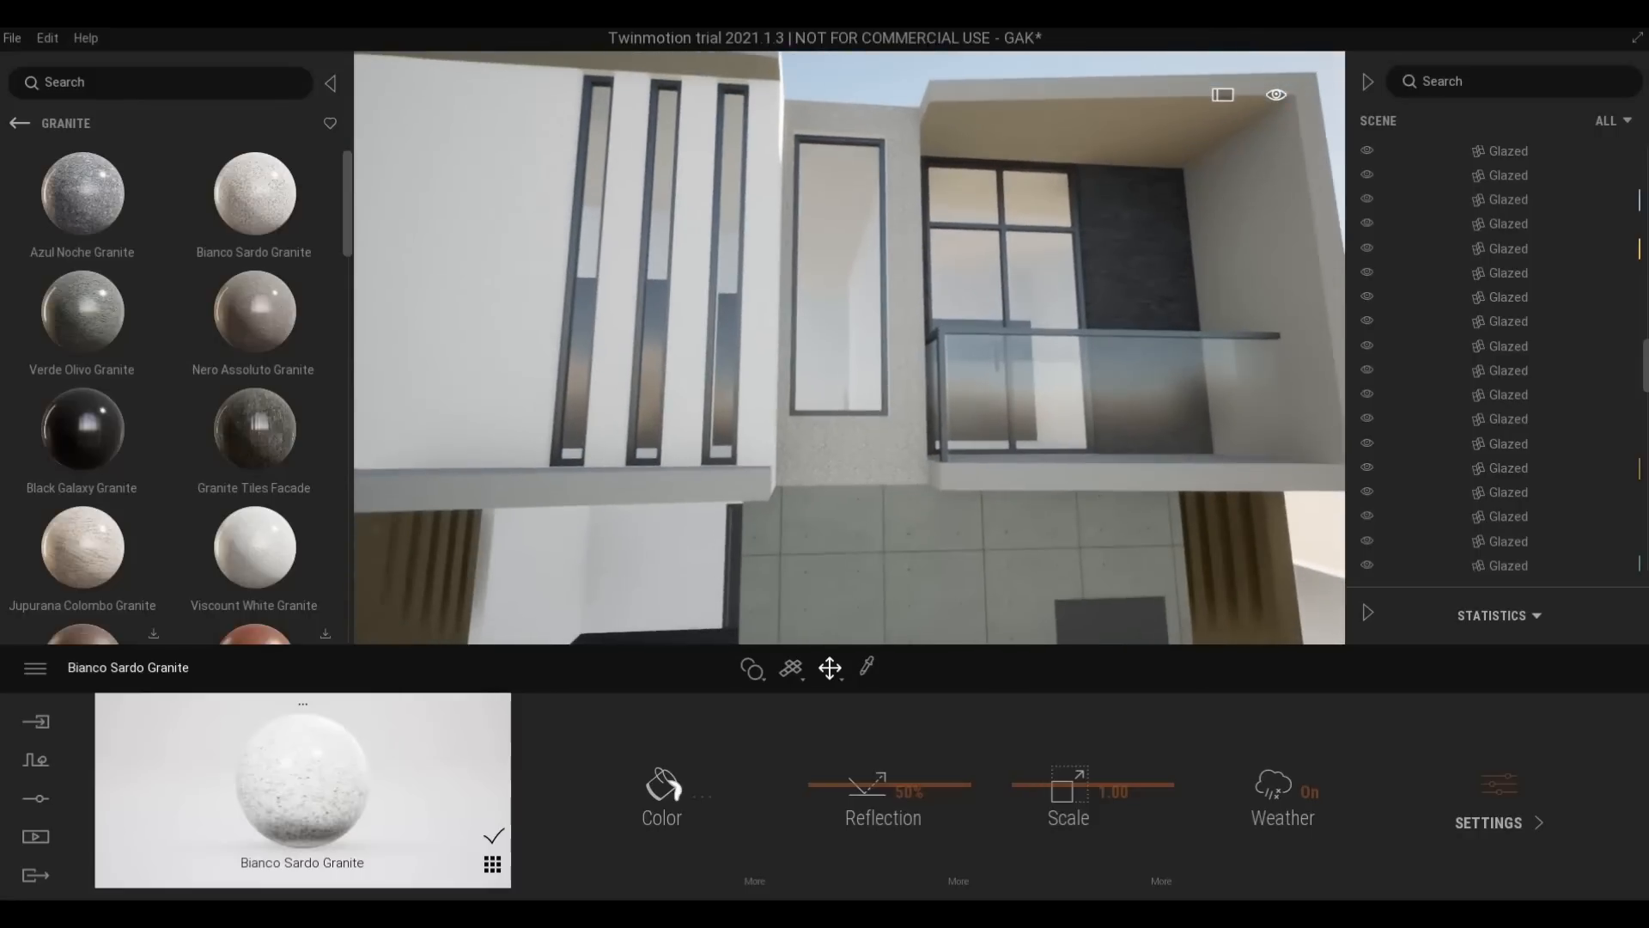
shift+middle_drag(849, 347, 738, 391)
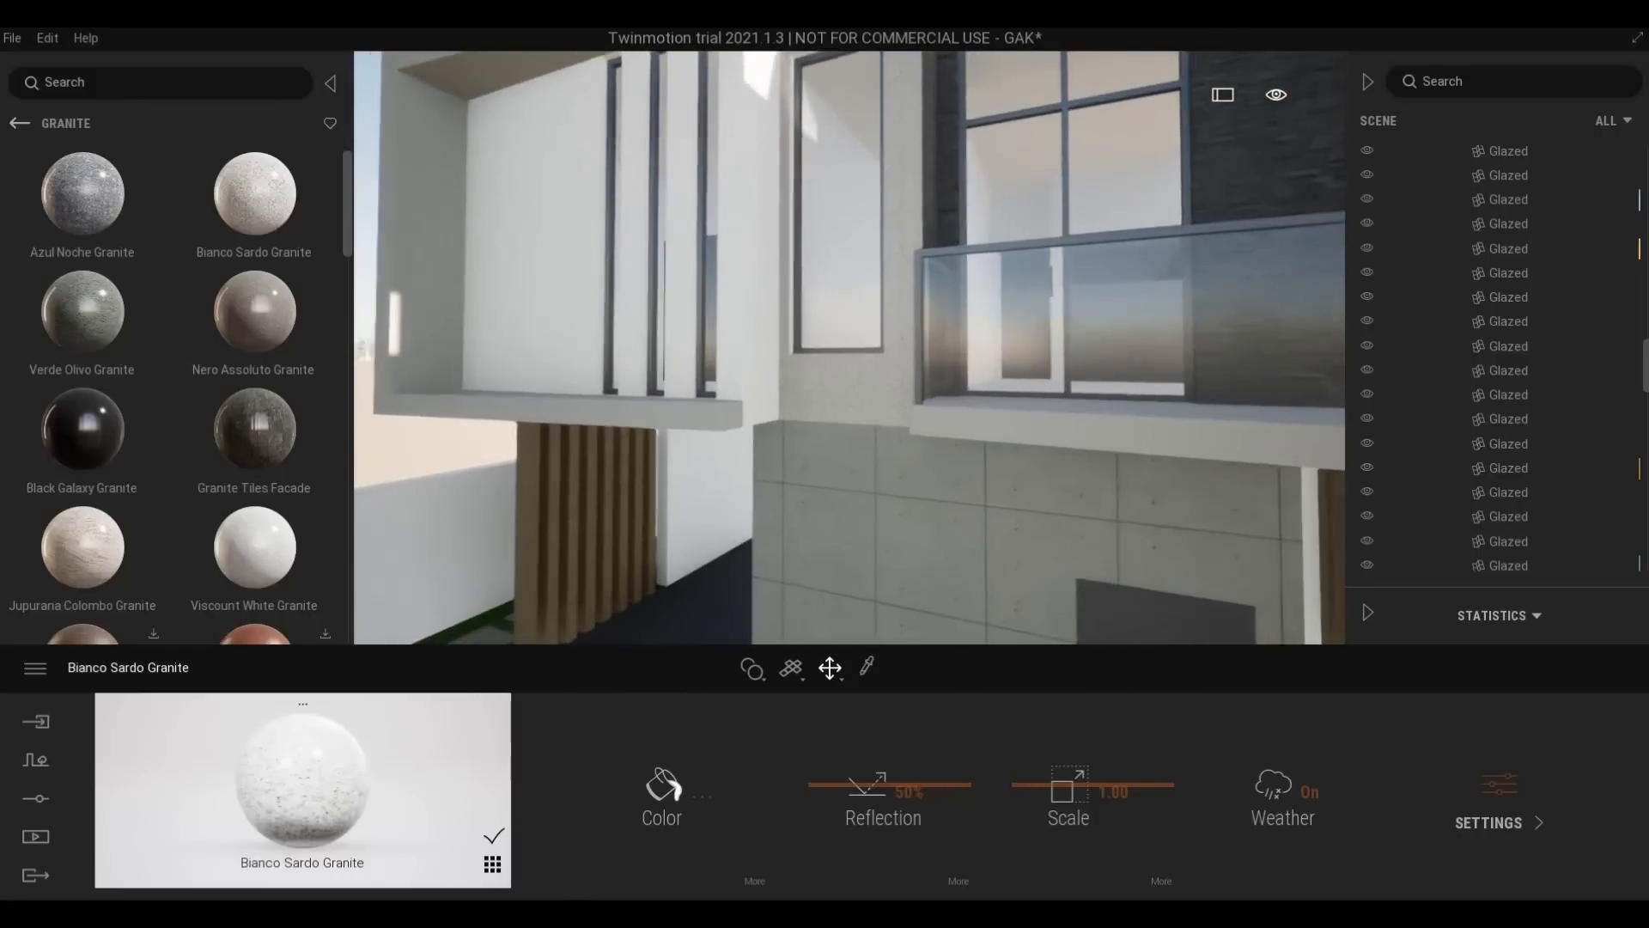
scroll(833, 469, up, 5)
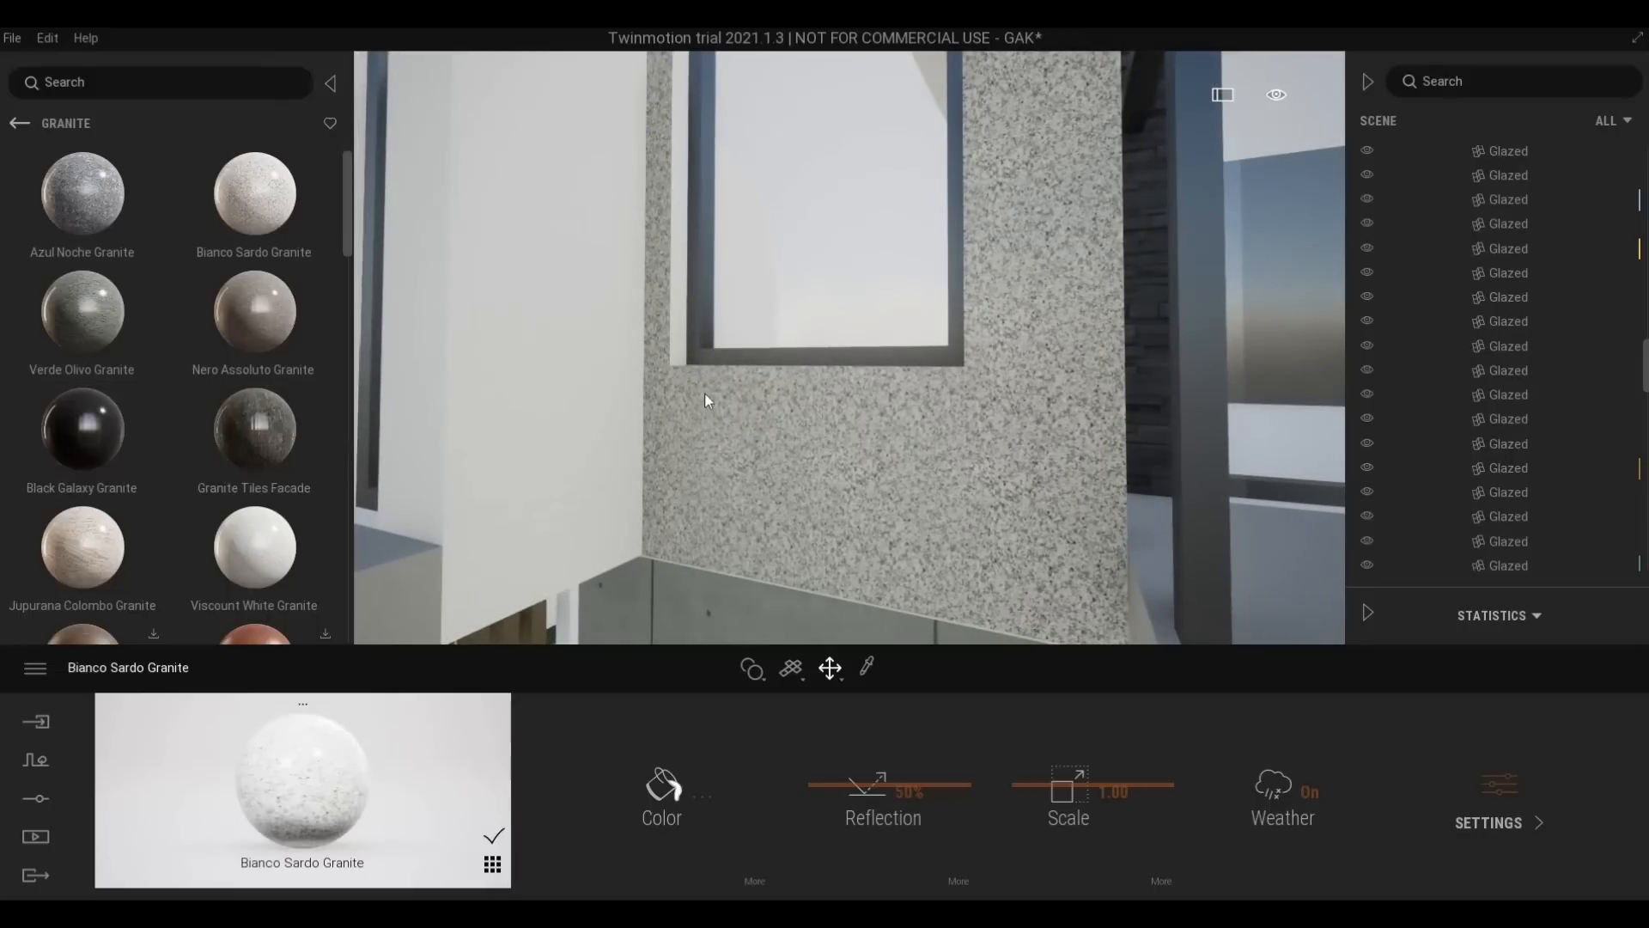
scroll(704, 393, down, 4)
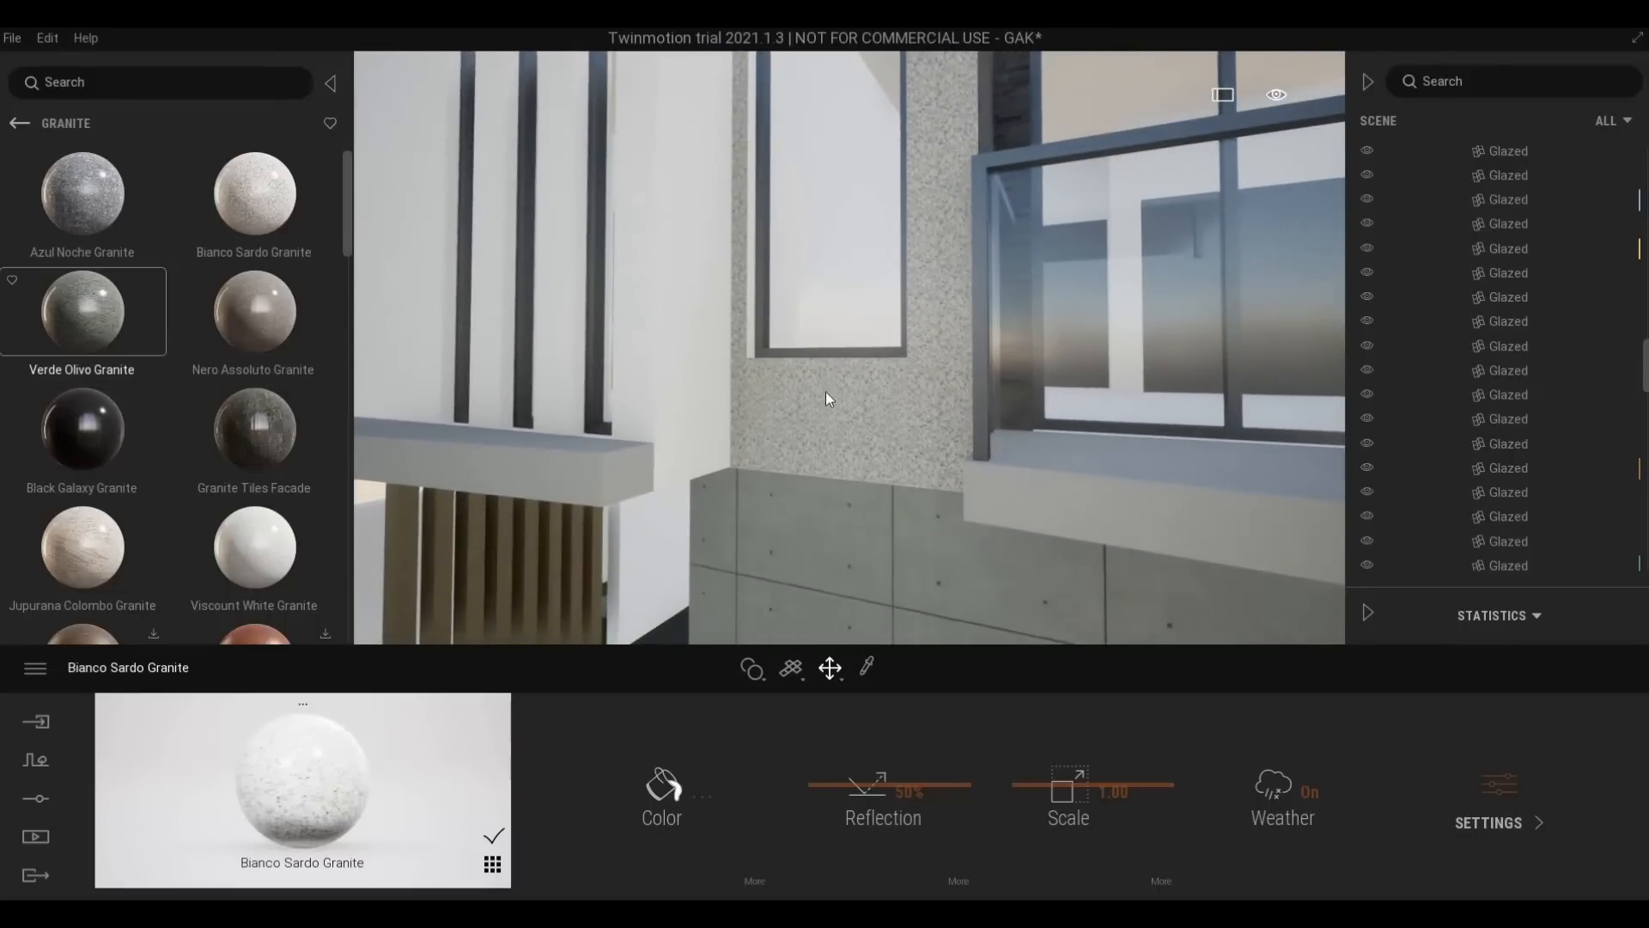
drag(827, 391, 823, 394)
Examine the Verde Olivo Granite wall against the balcony, white walls and concrete entrance from several distances
right_drag(822, 394, 1057, 395)
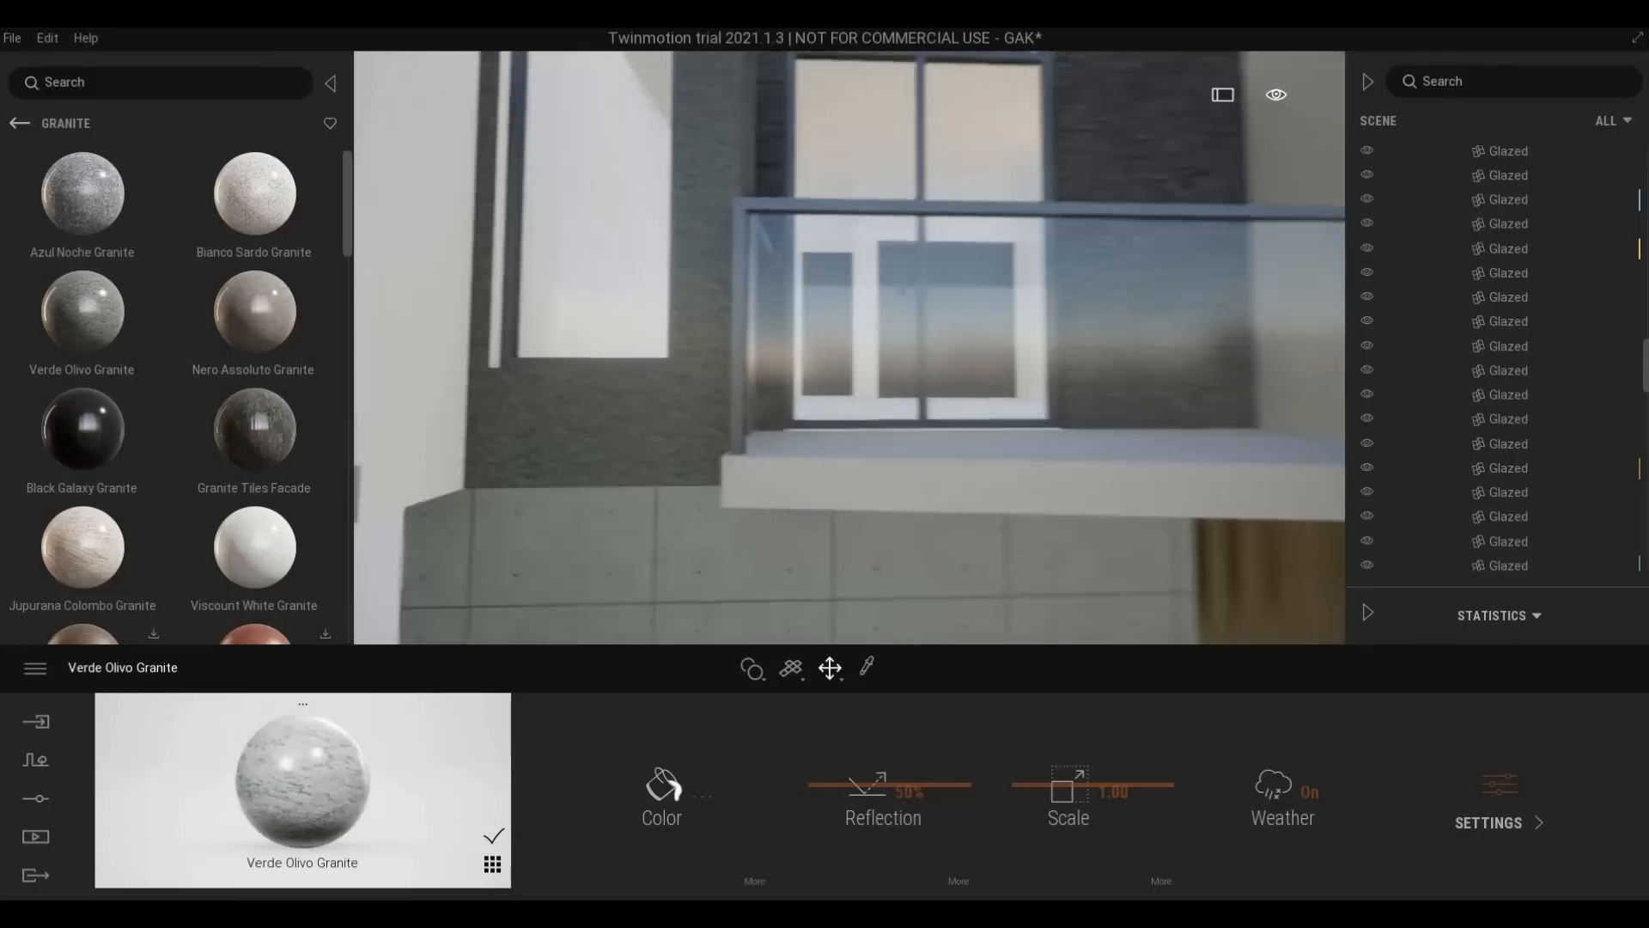
scroll(838, 385, down, 2)
key(a)
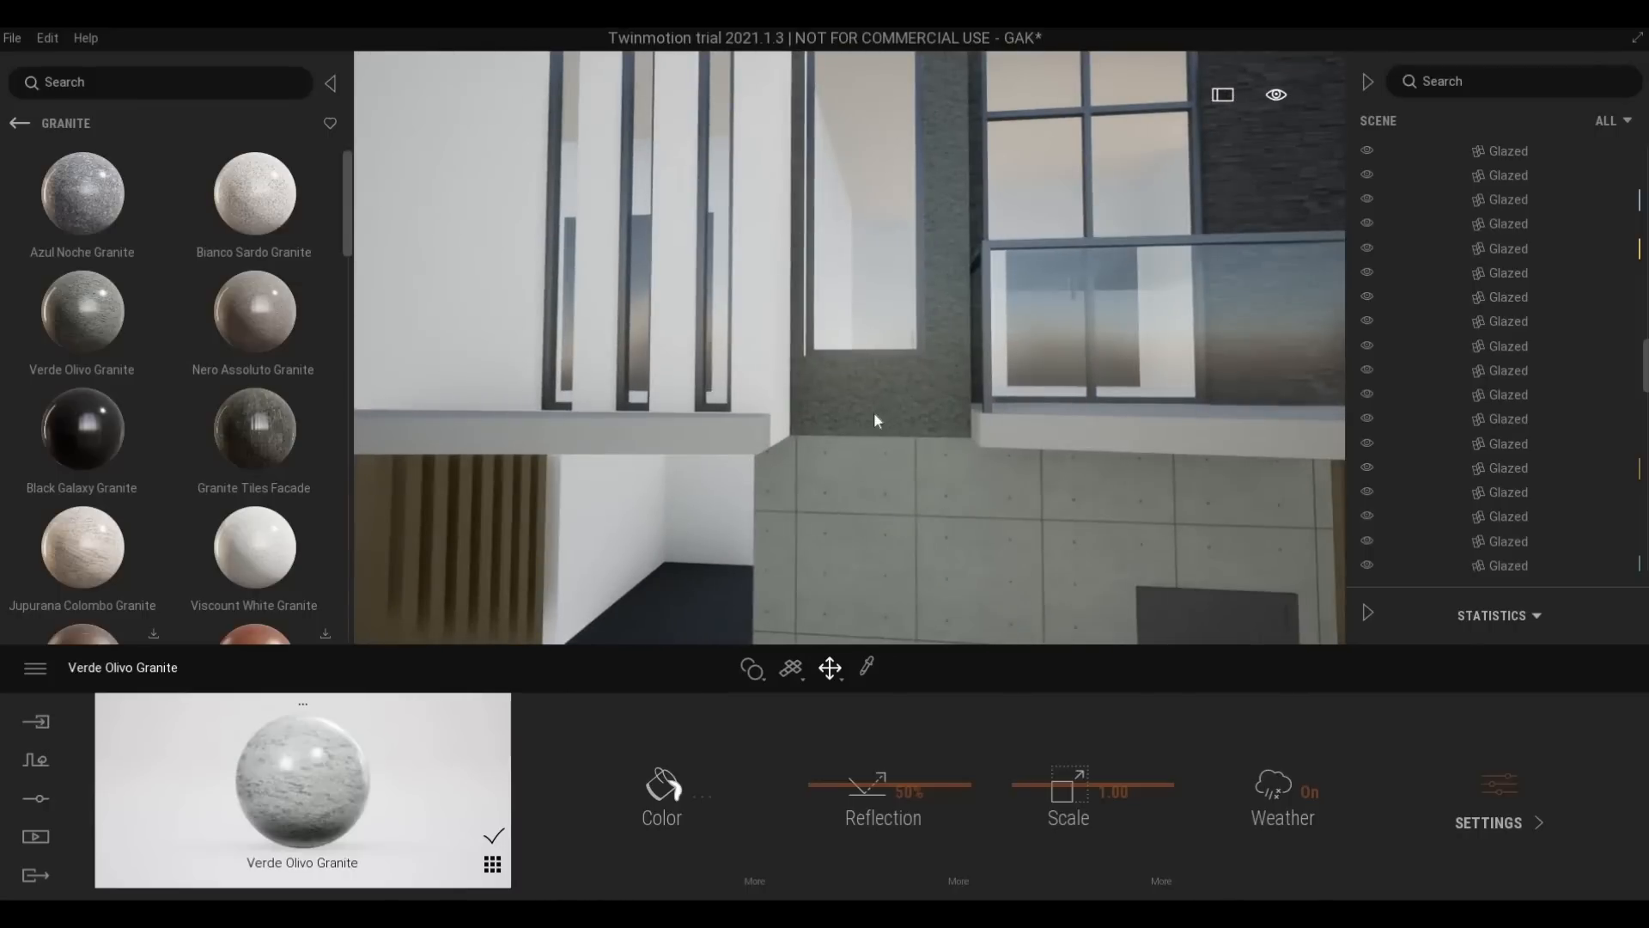
scroll(868, 412, down, 1)
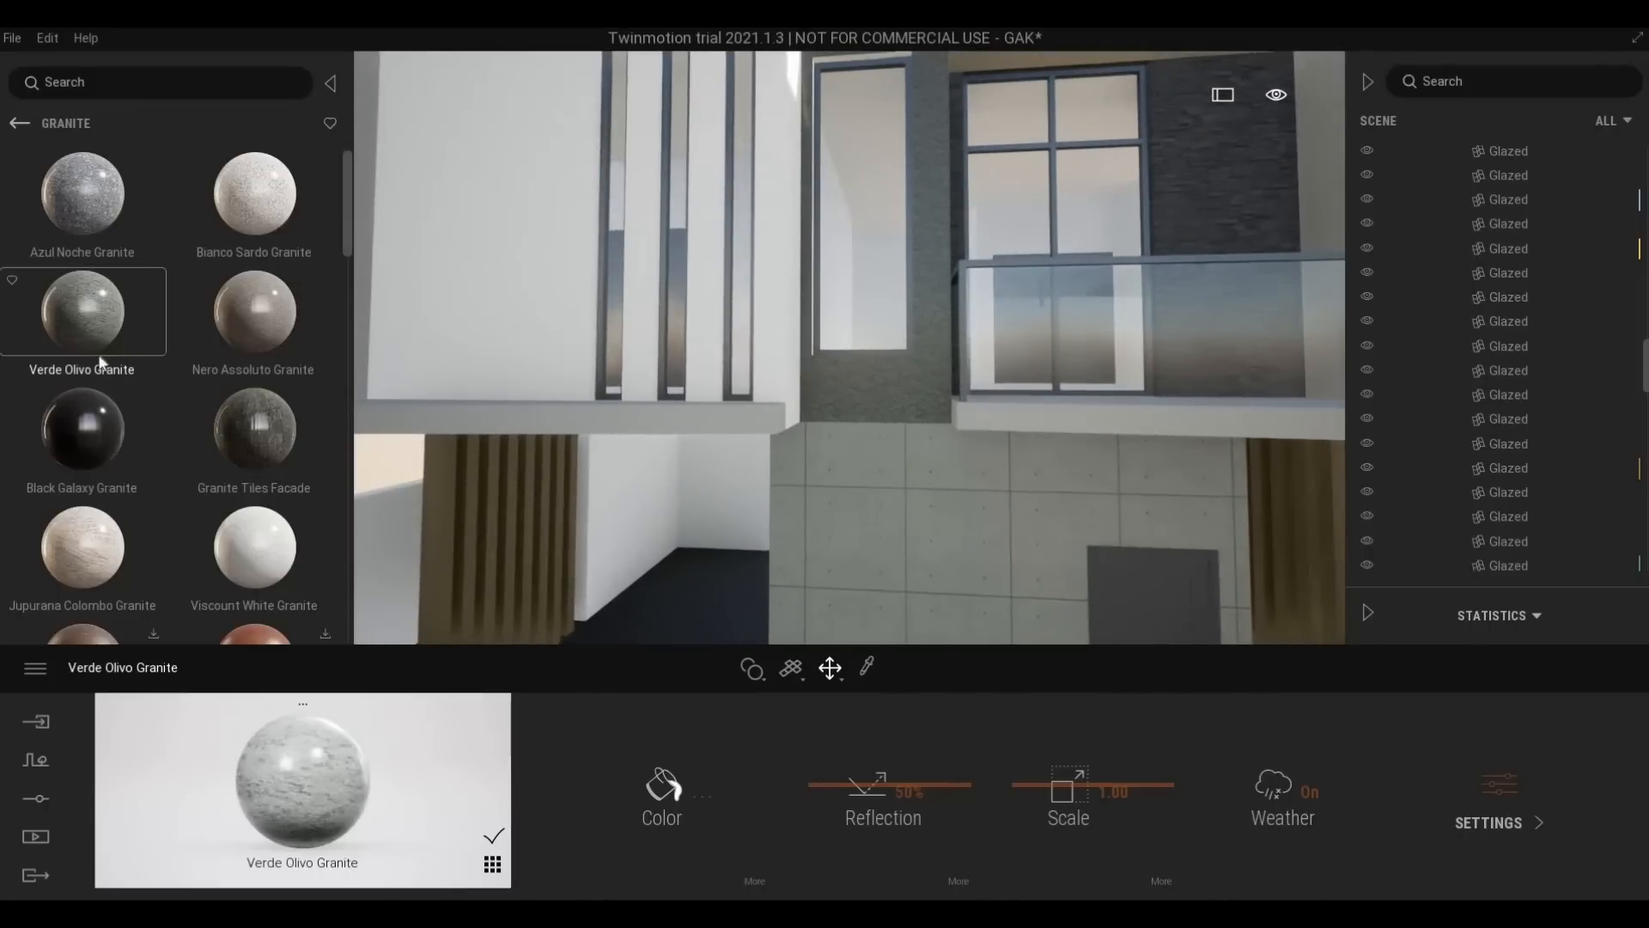
key(s)
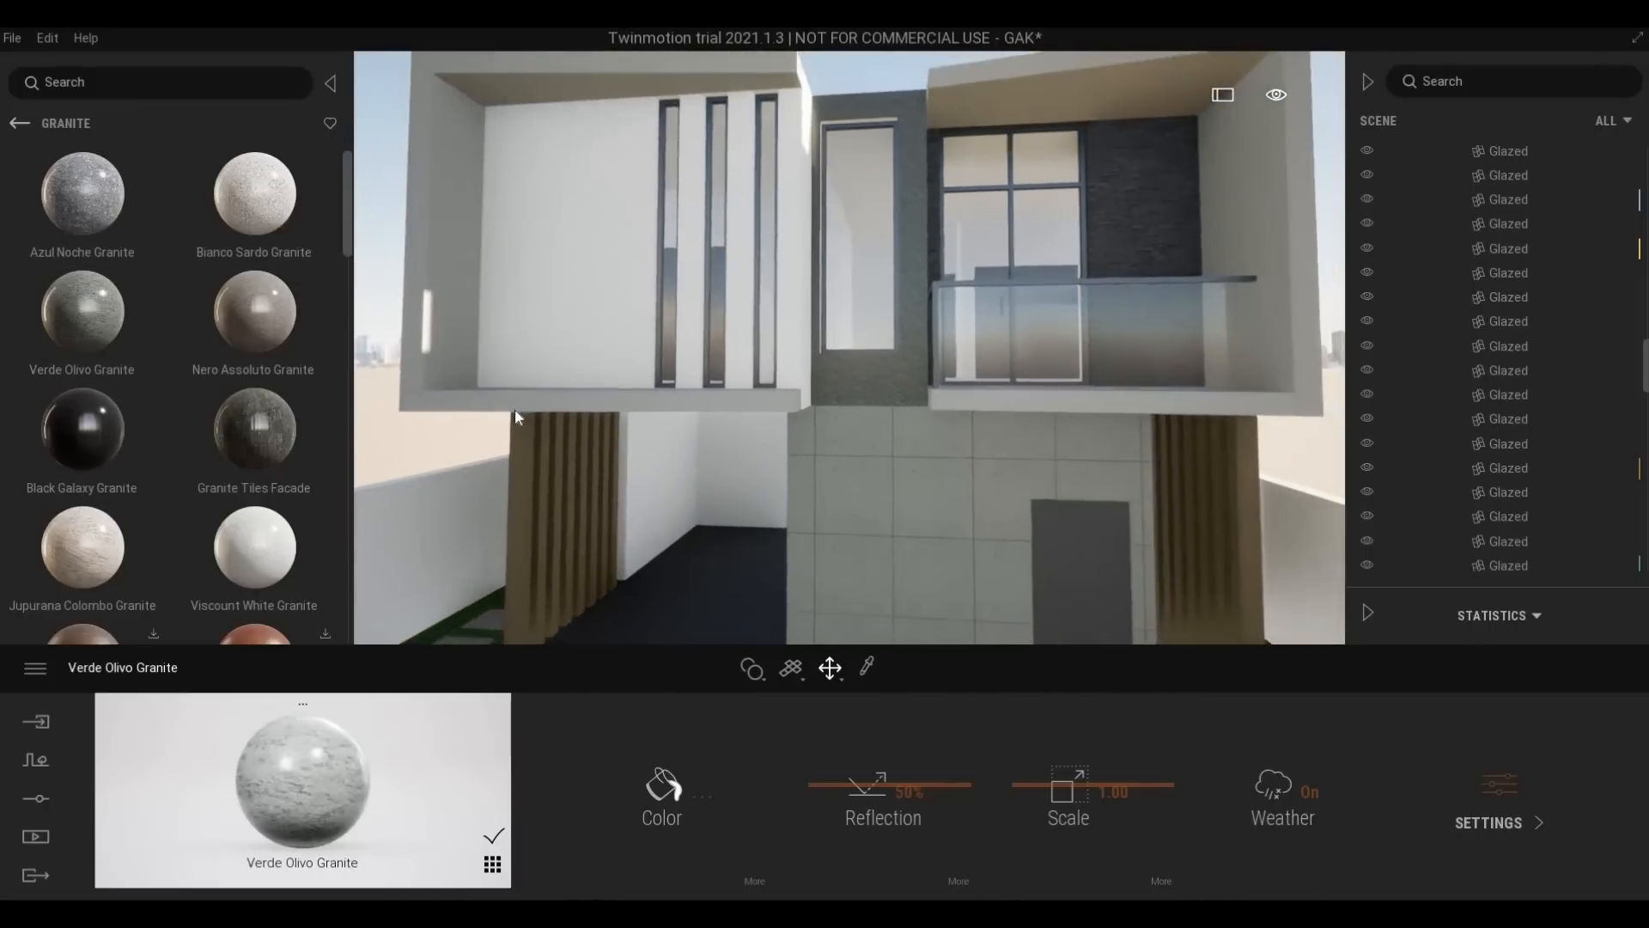
key(d)
key(a)
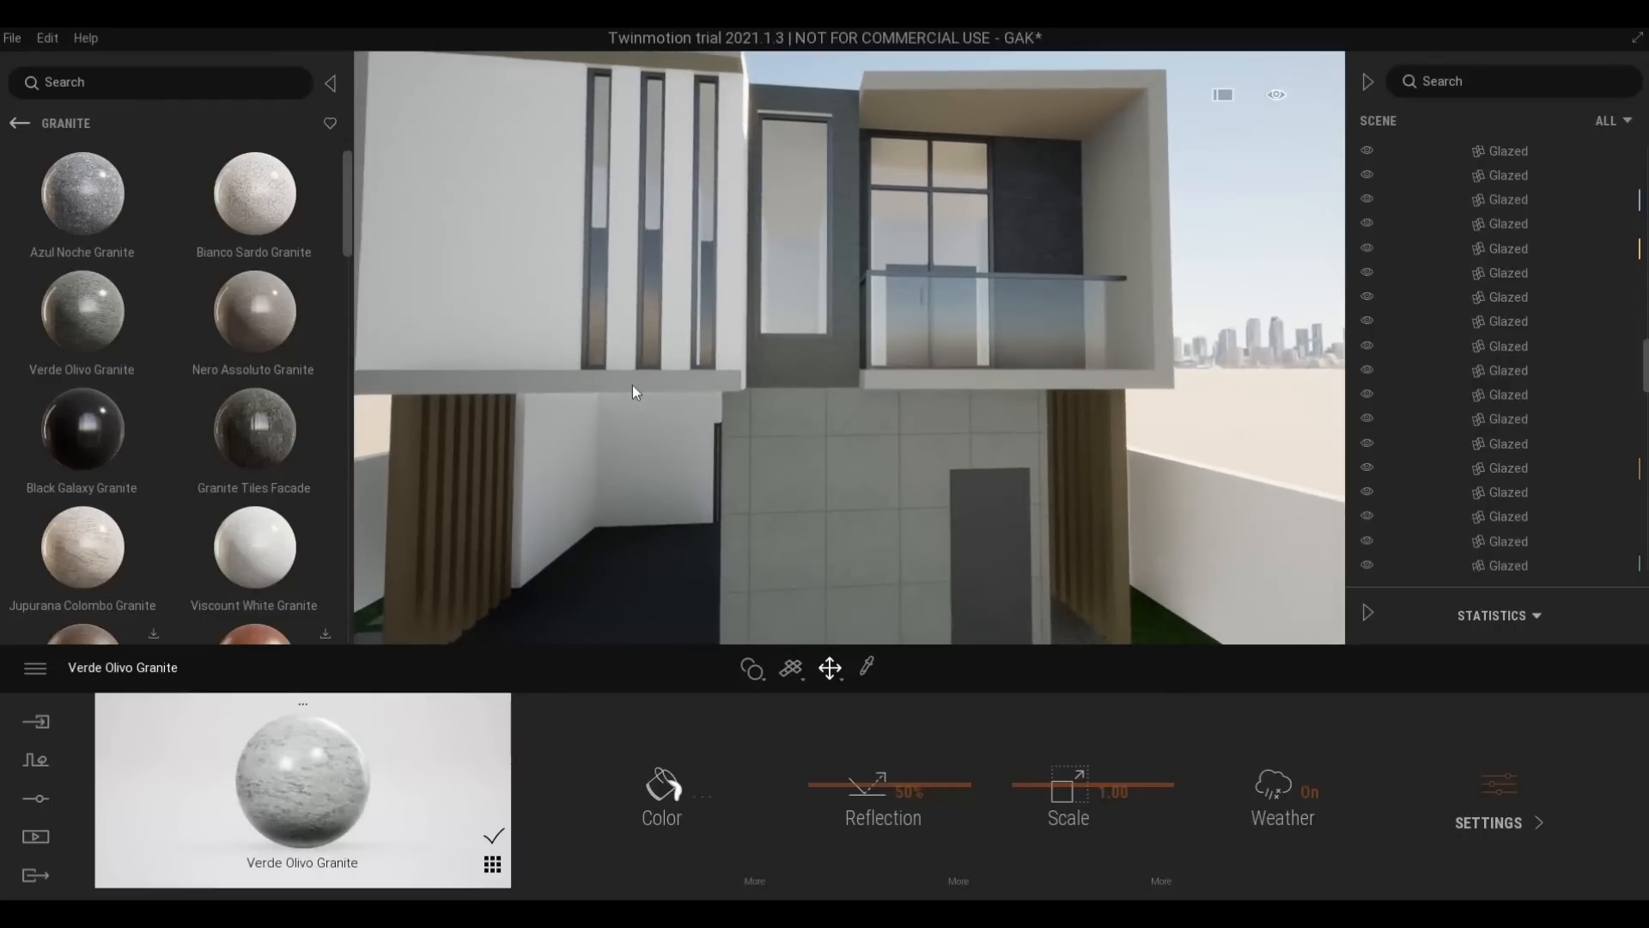
key(w)
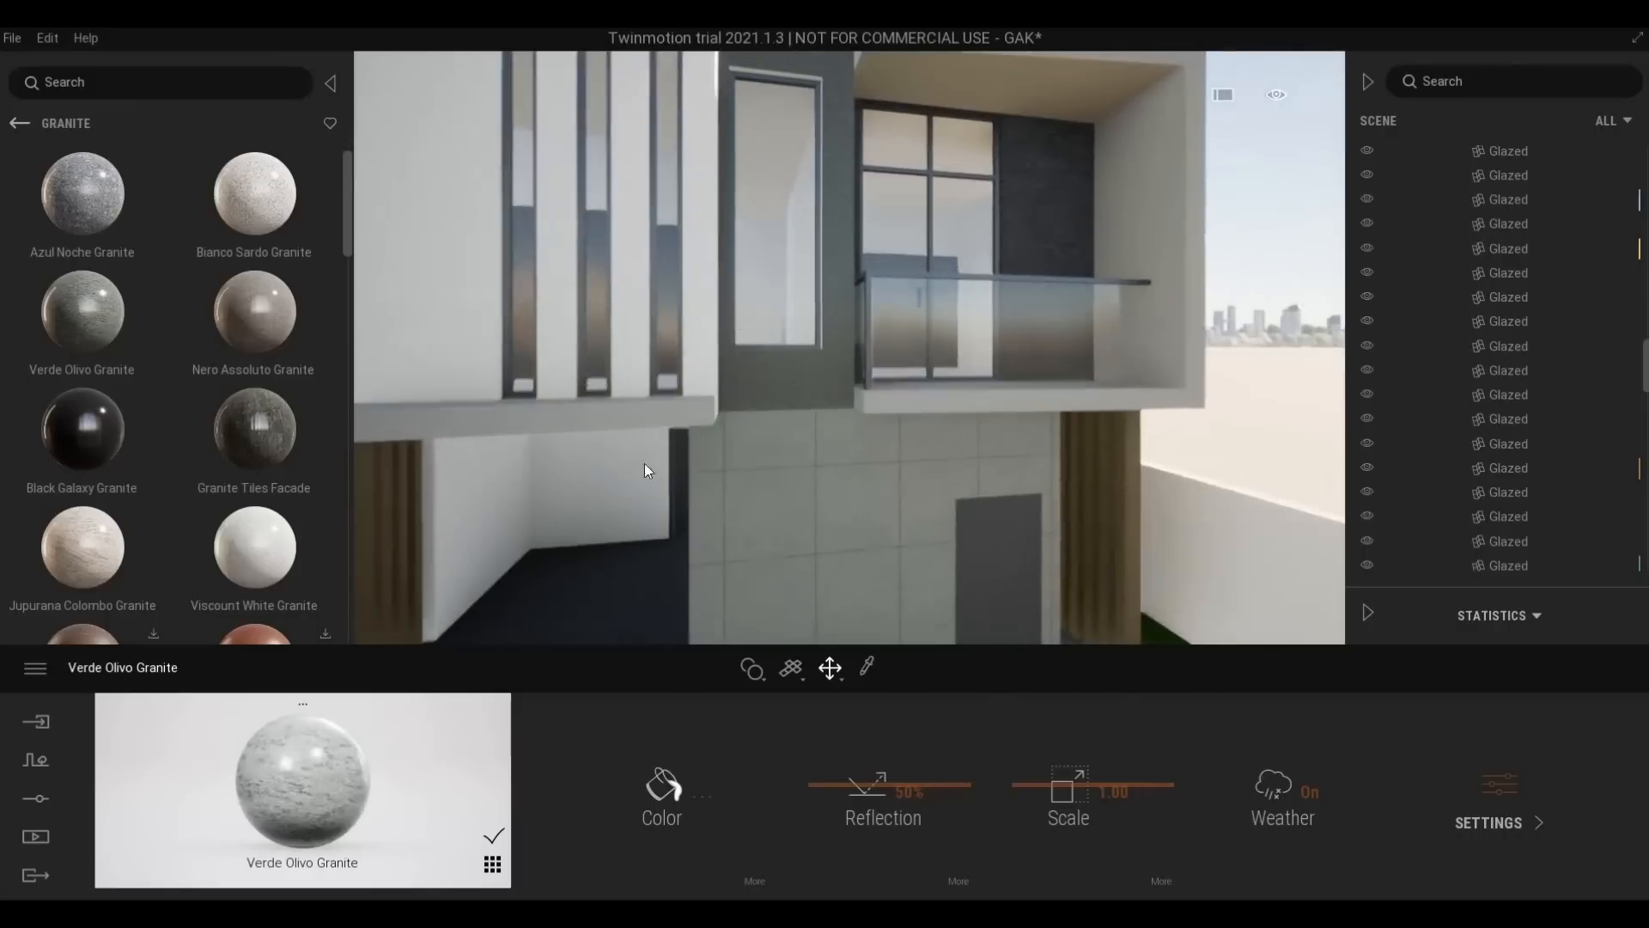
key(s)
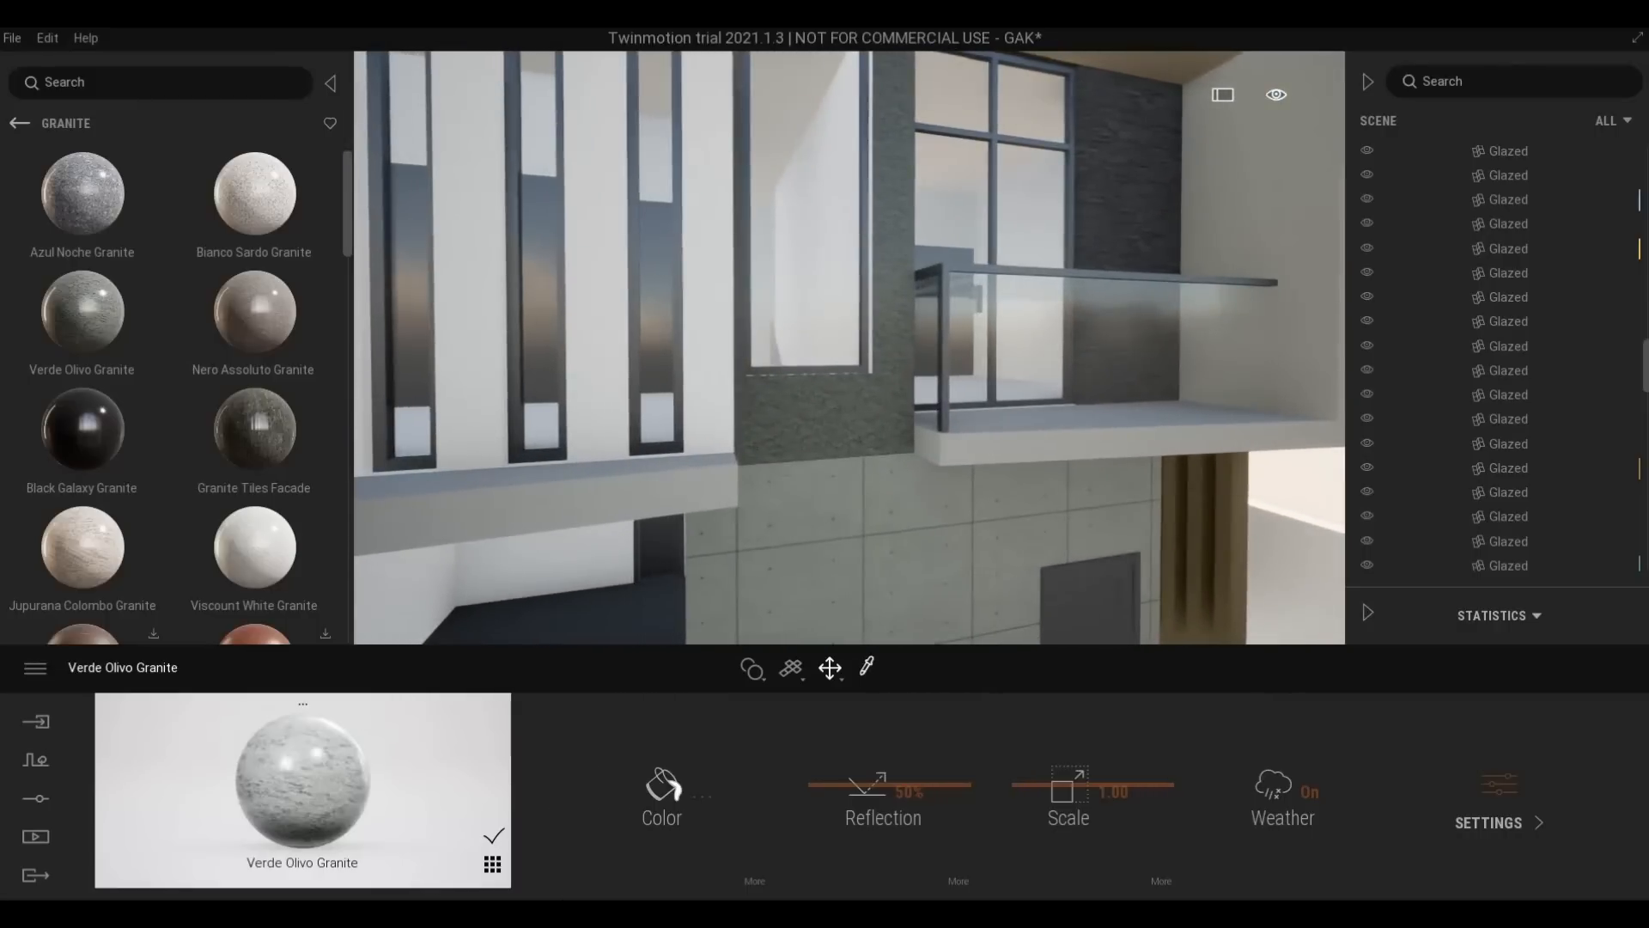
Try a warm beige tint (#D5CDB9) on the Multicolored Fleck Wall 2x2 M material of the projecting upper-floor frames
click(867, 666)
click(695, 503)
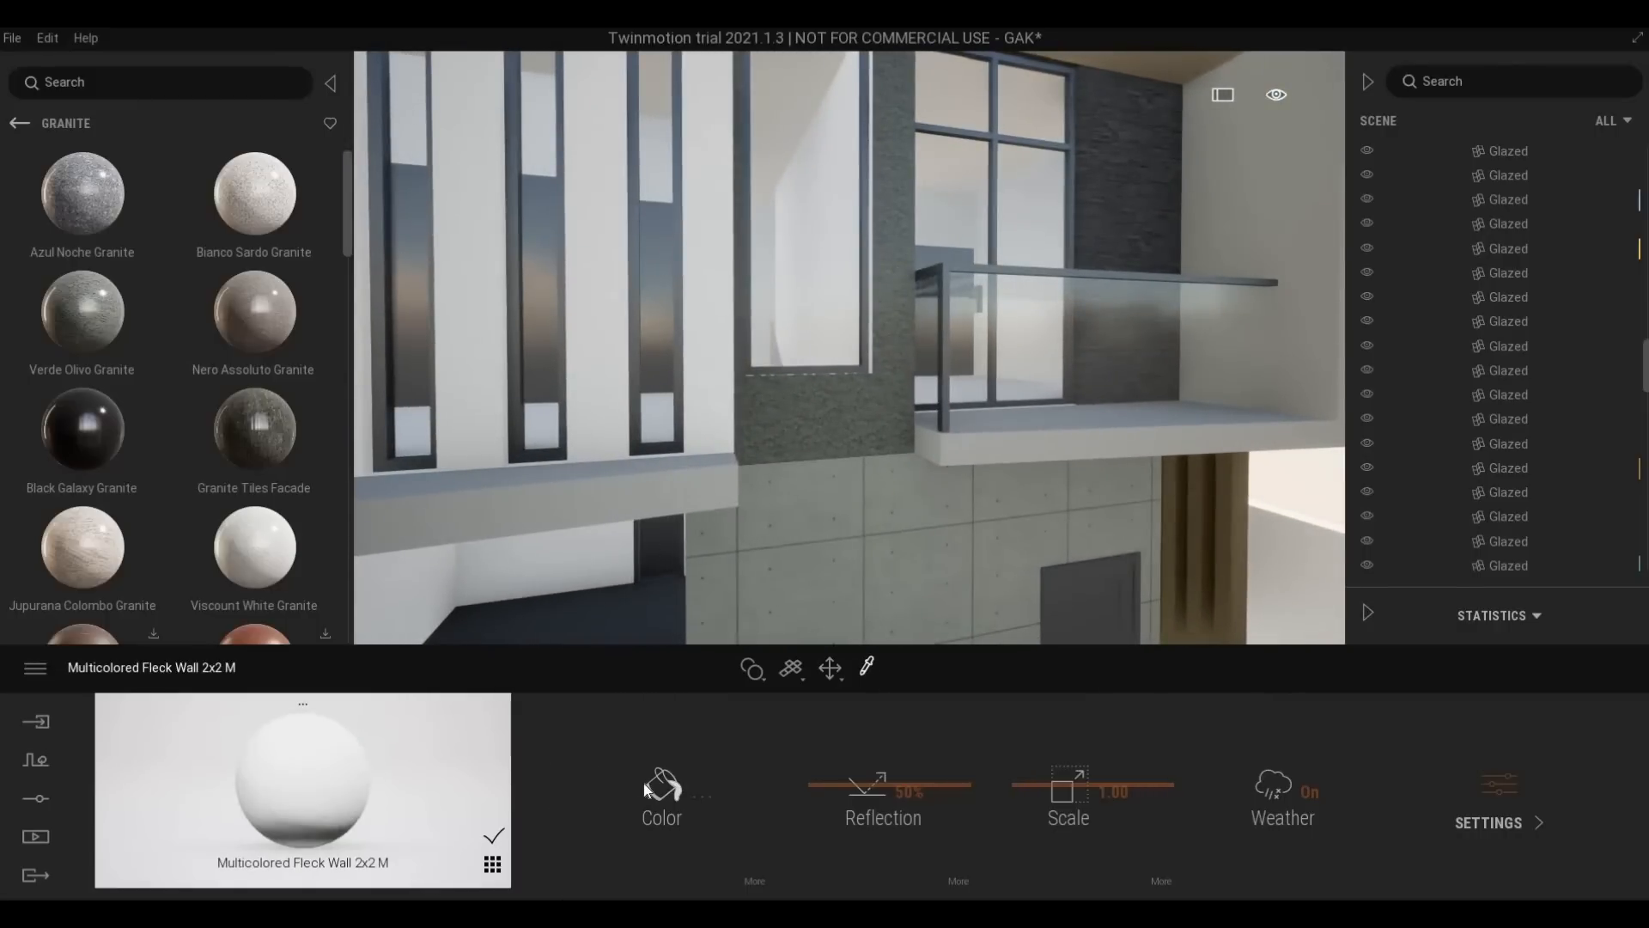
click(653, 783)
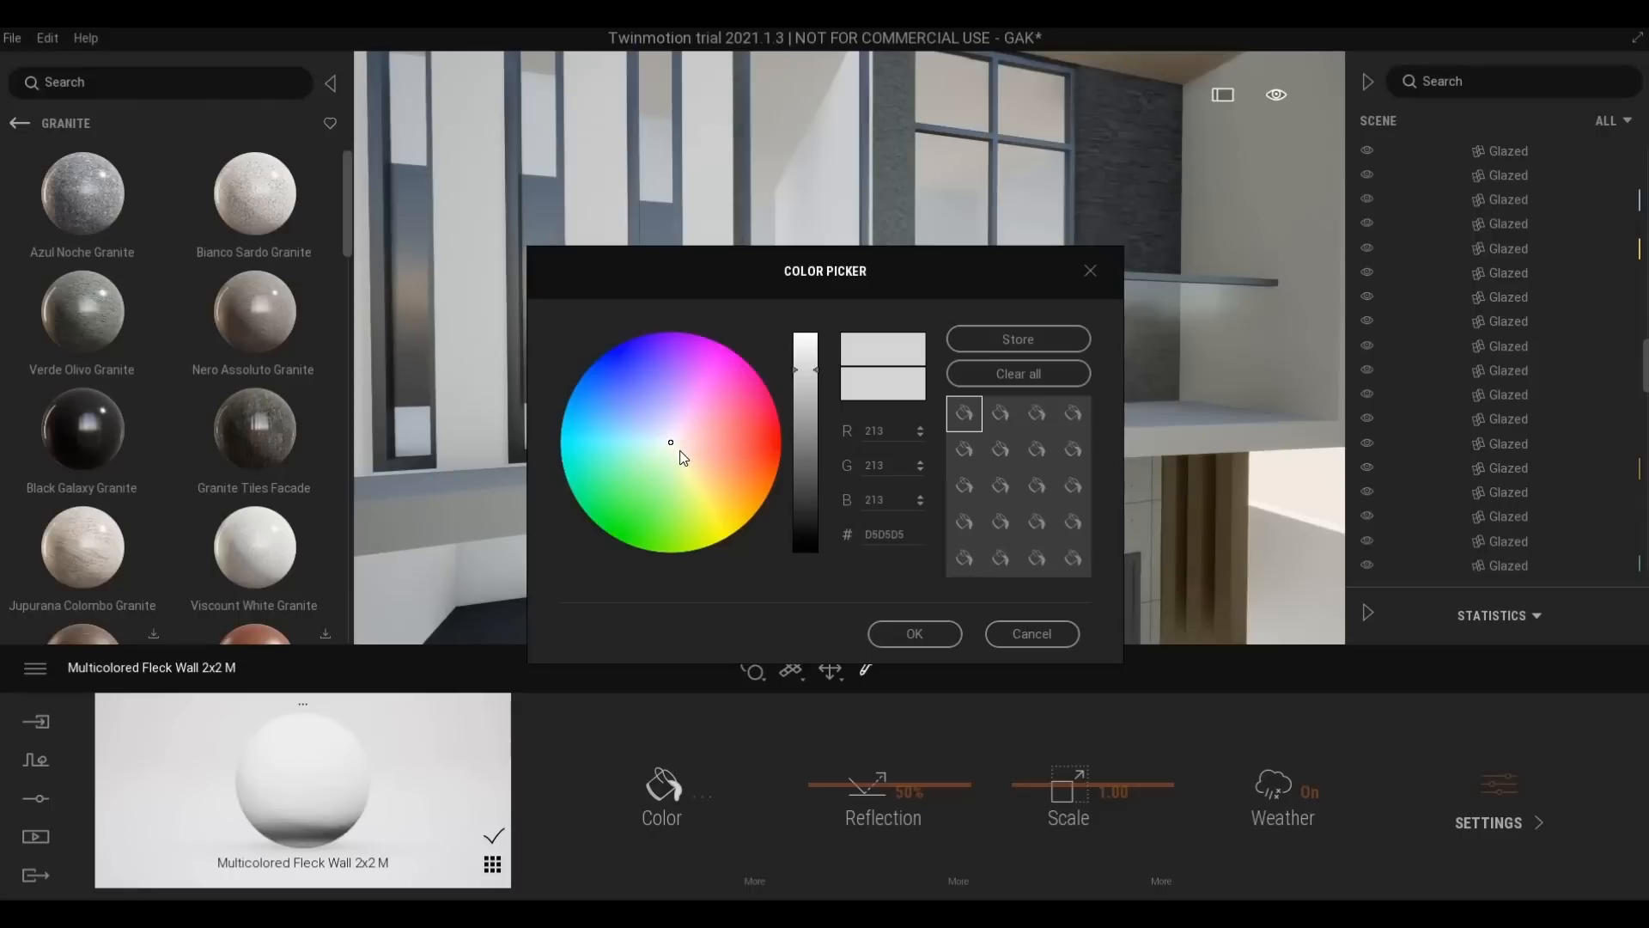
click(682, 452)
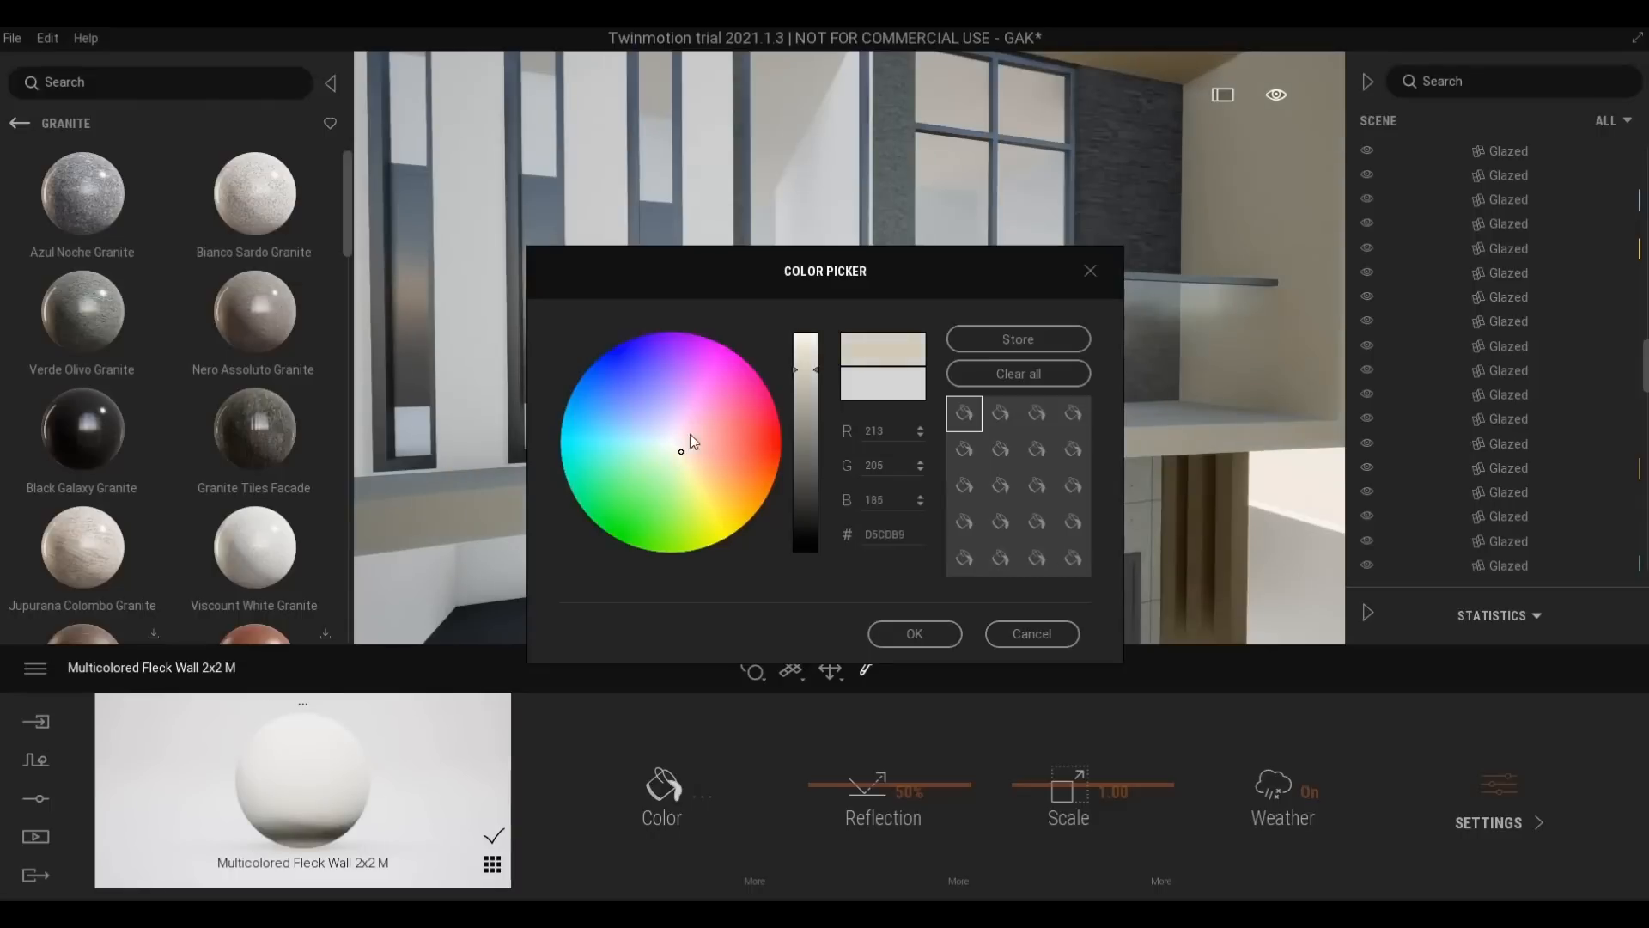
click(887, 634)
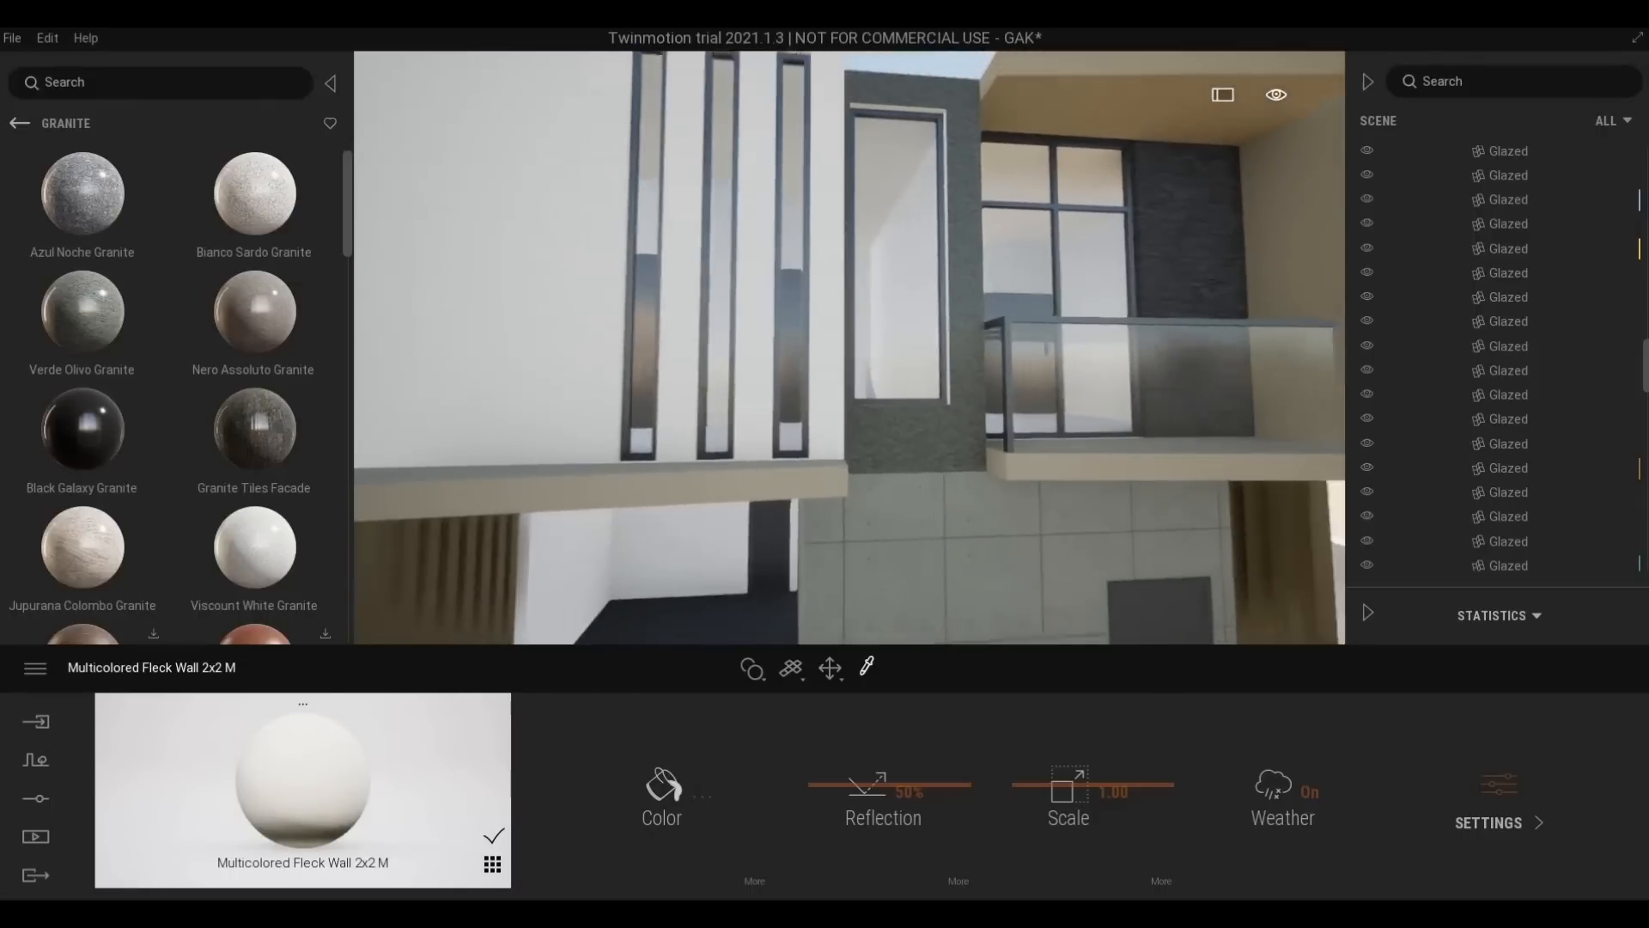
Examine the front facade from a distance, and the slit windows, granite window wall and balcony up close
scroll(823, 458, down, 5)
right_drag(823, 459, 867, 468)
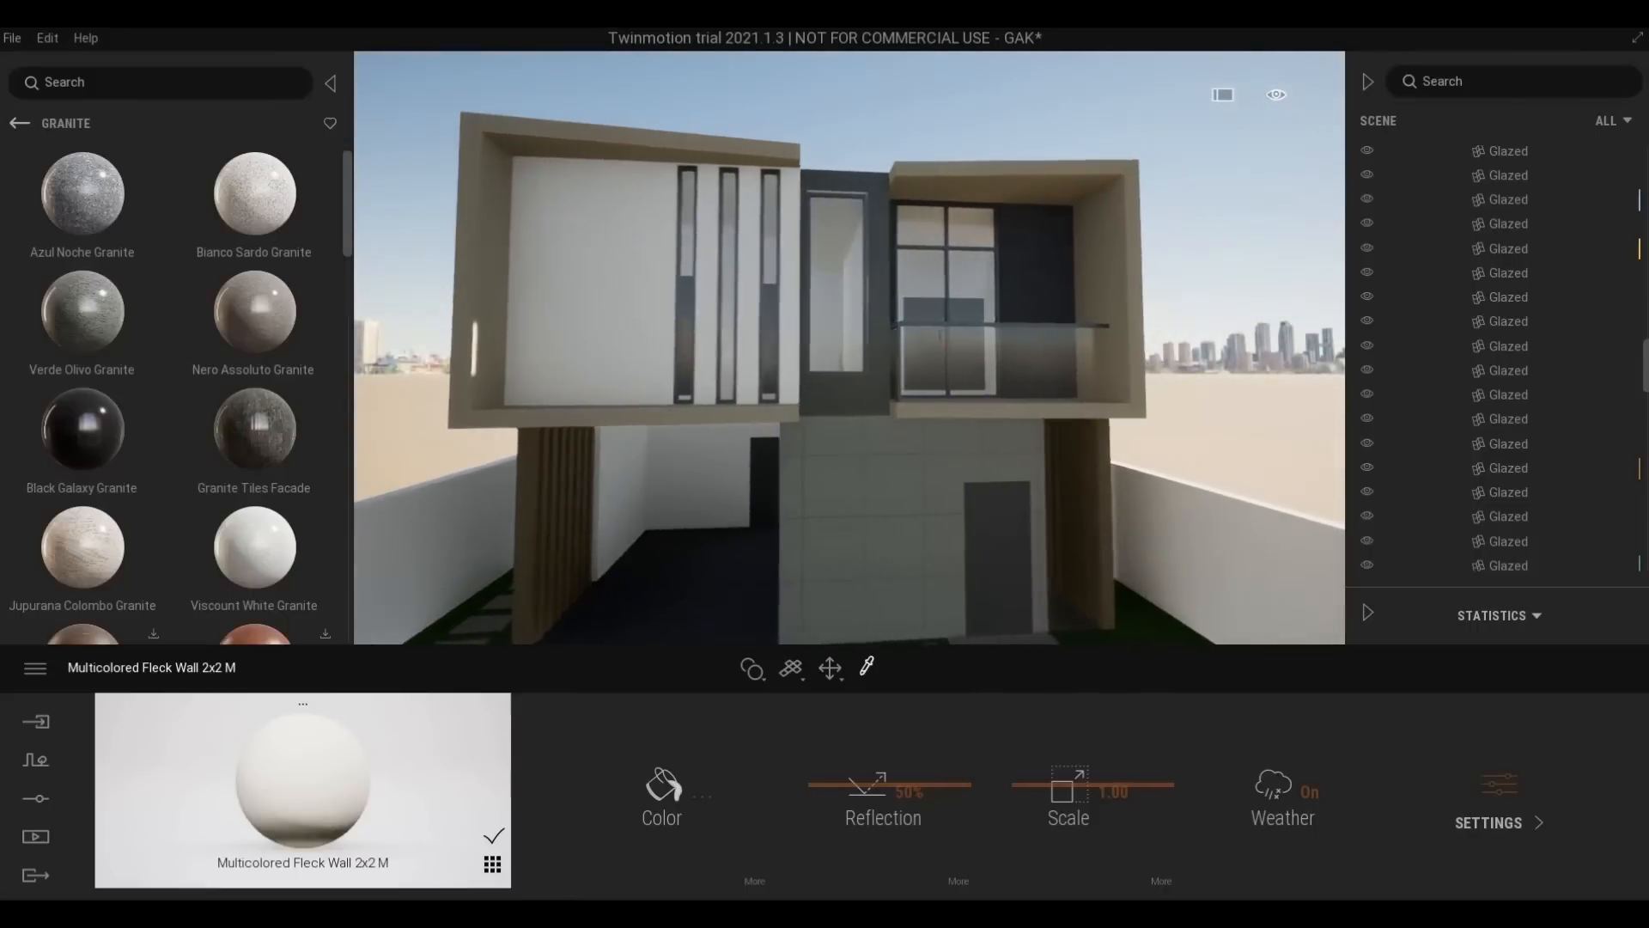
middle_drag(827, 455, 893, 361)
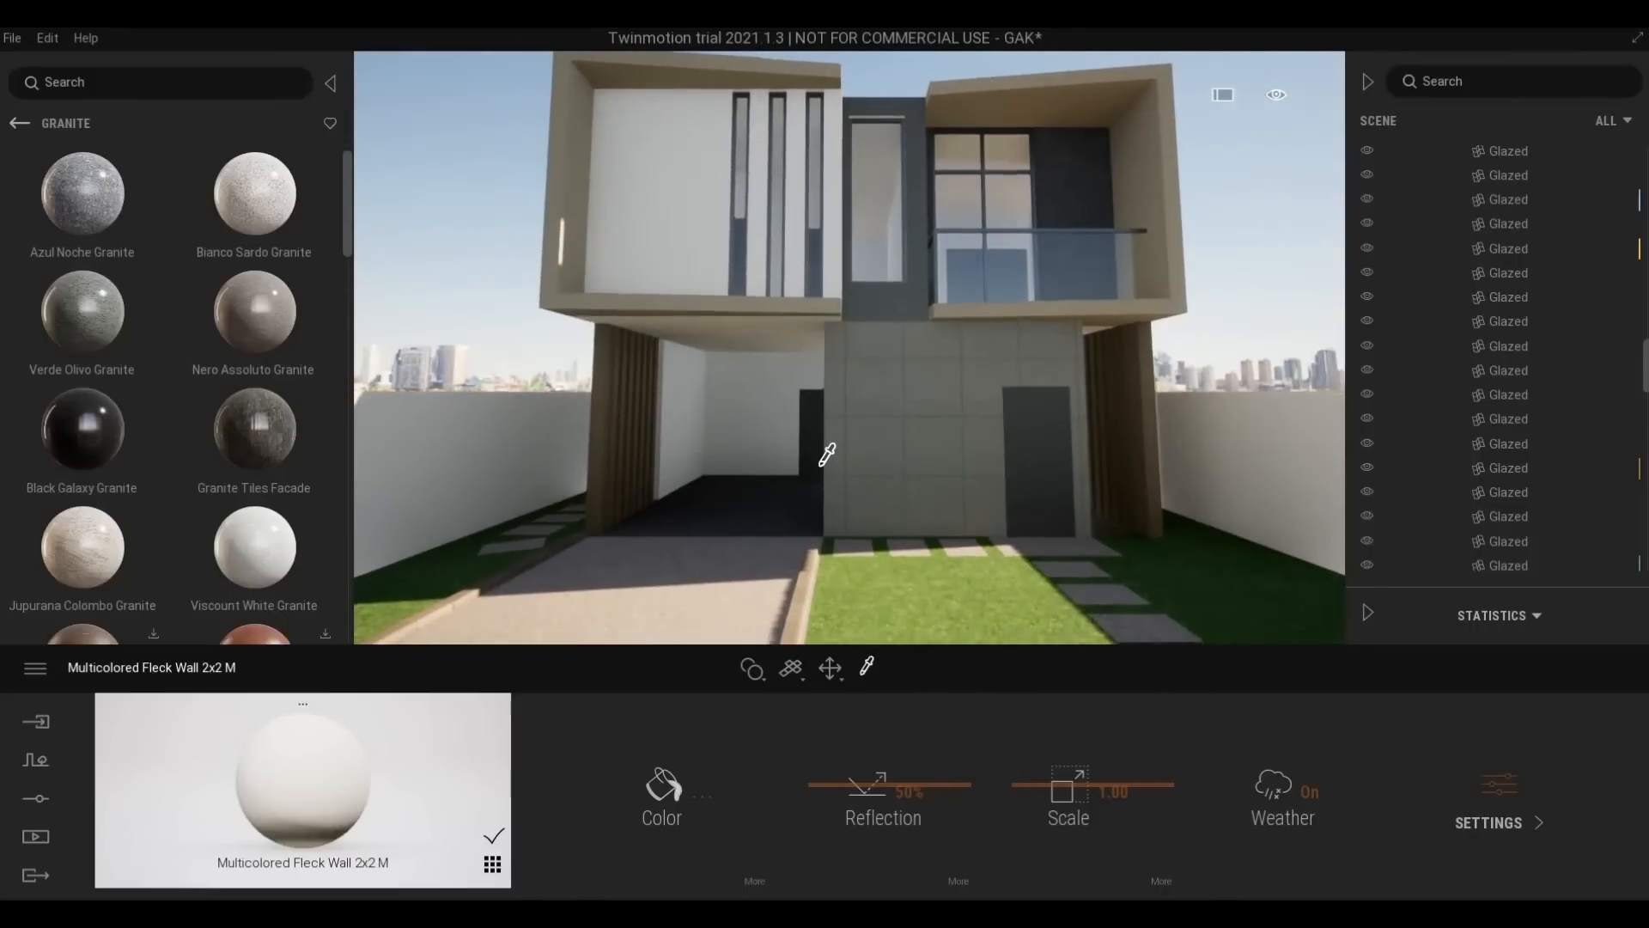
right_drag(815, 436, 790, 479)
key(Escape)
shift+middle_drag(790, 477, 837, 446)
key(w)
right_drag(837, 447, 893, 326)
key(w)
right_drag(914, 457, 915, 460)
scroll(919, 453, down, 2)
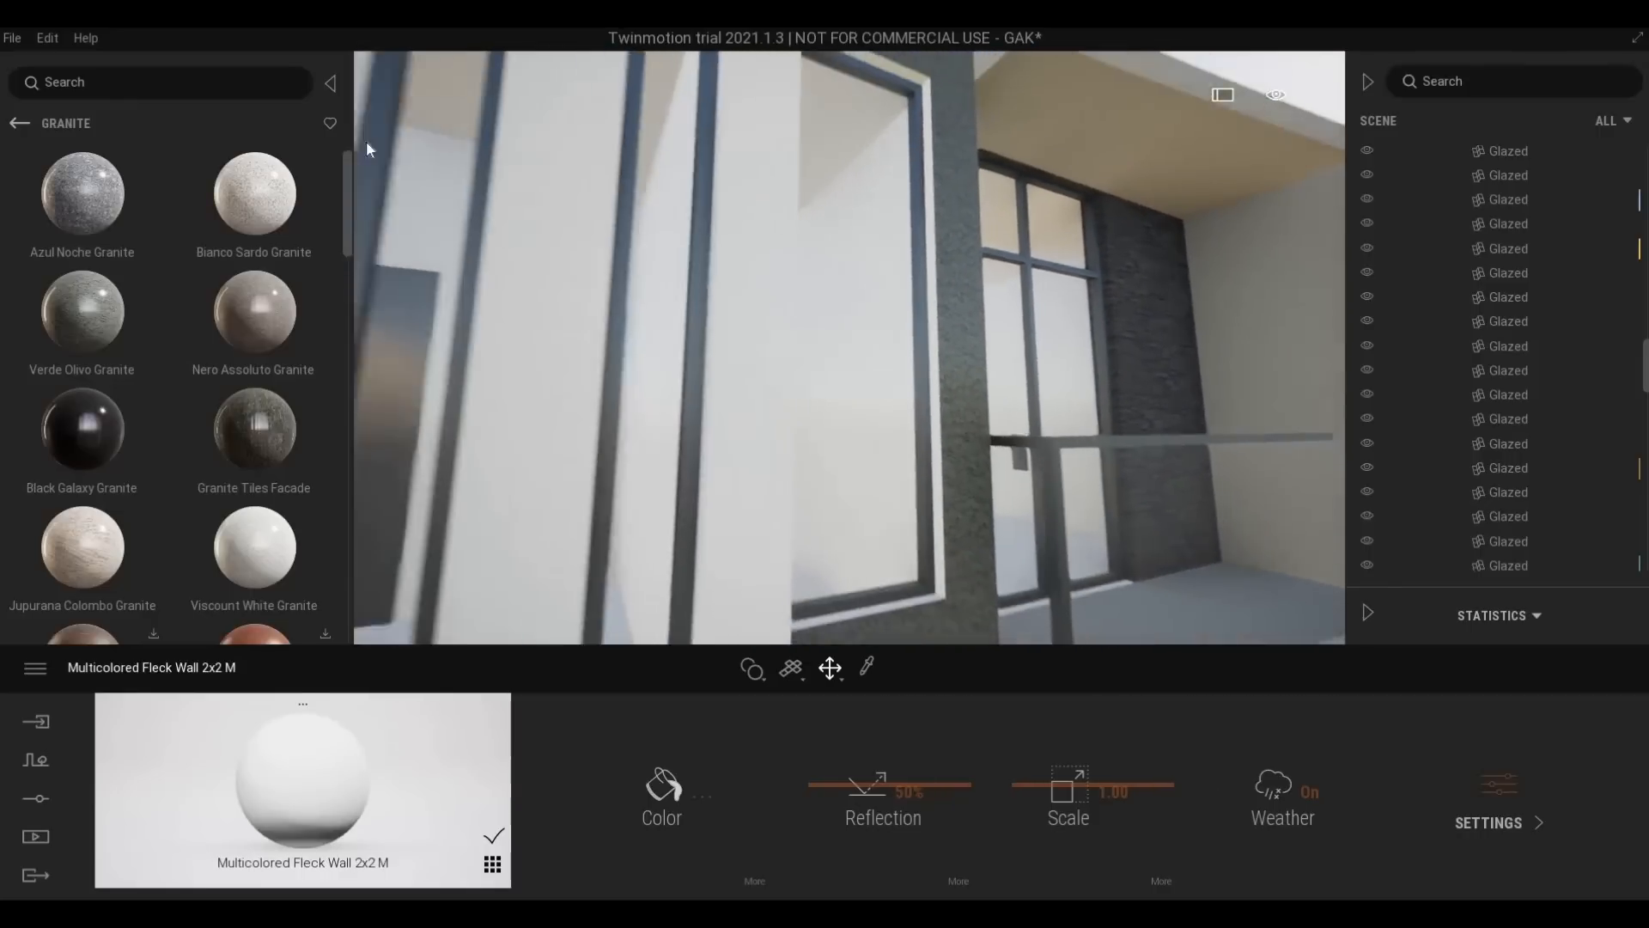
Save the Twinmotion scene and switch to Revit, acknowledging the Direct Link reminder about saving the project
click(18, 40)
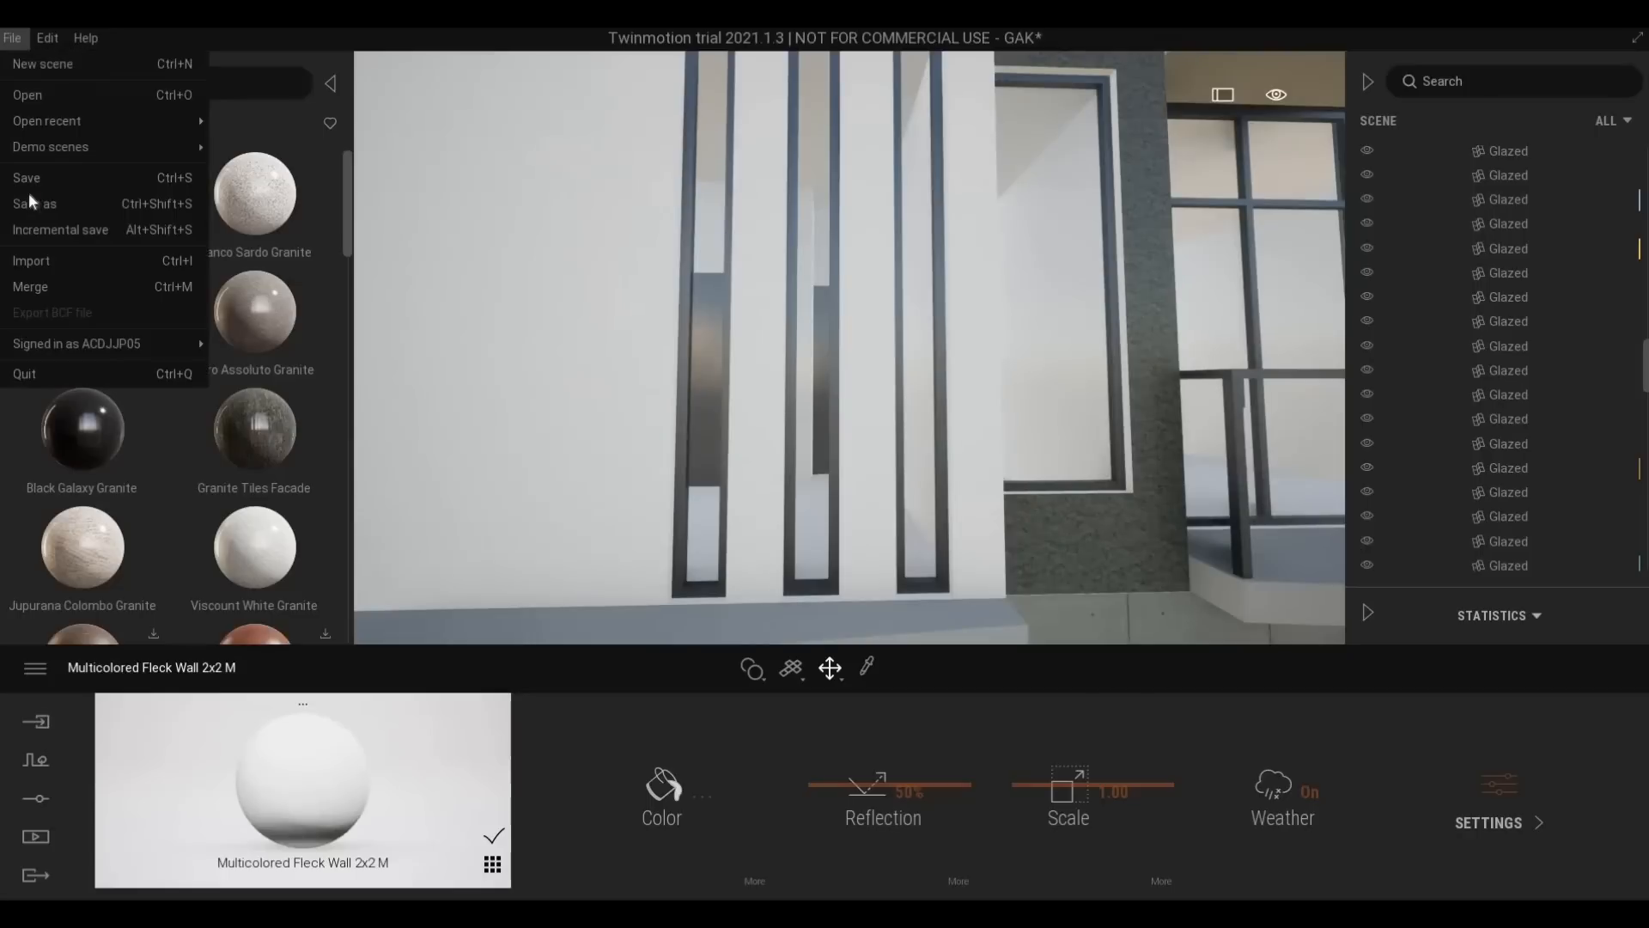
key(ctrl+s)
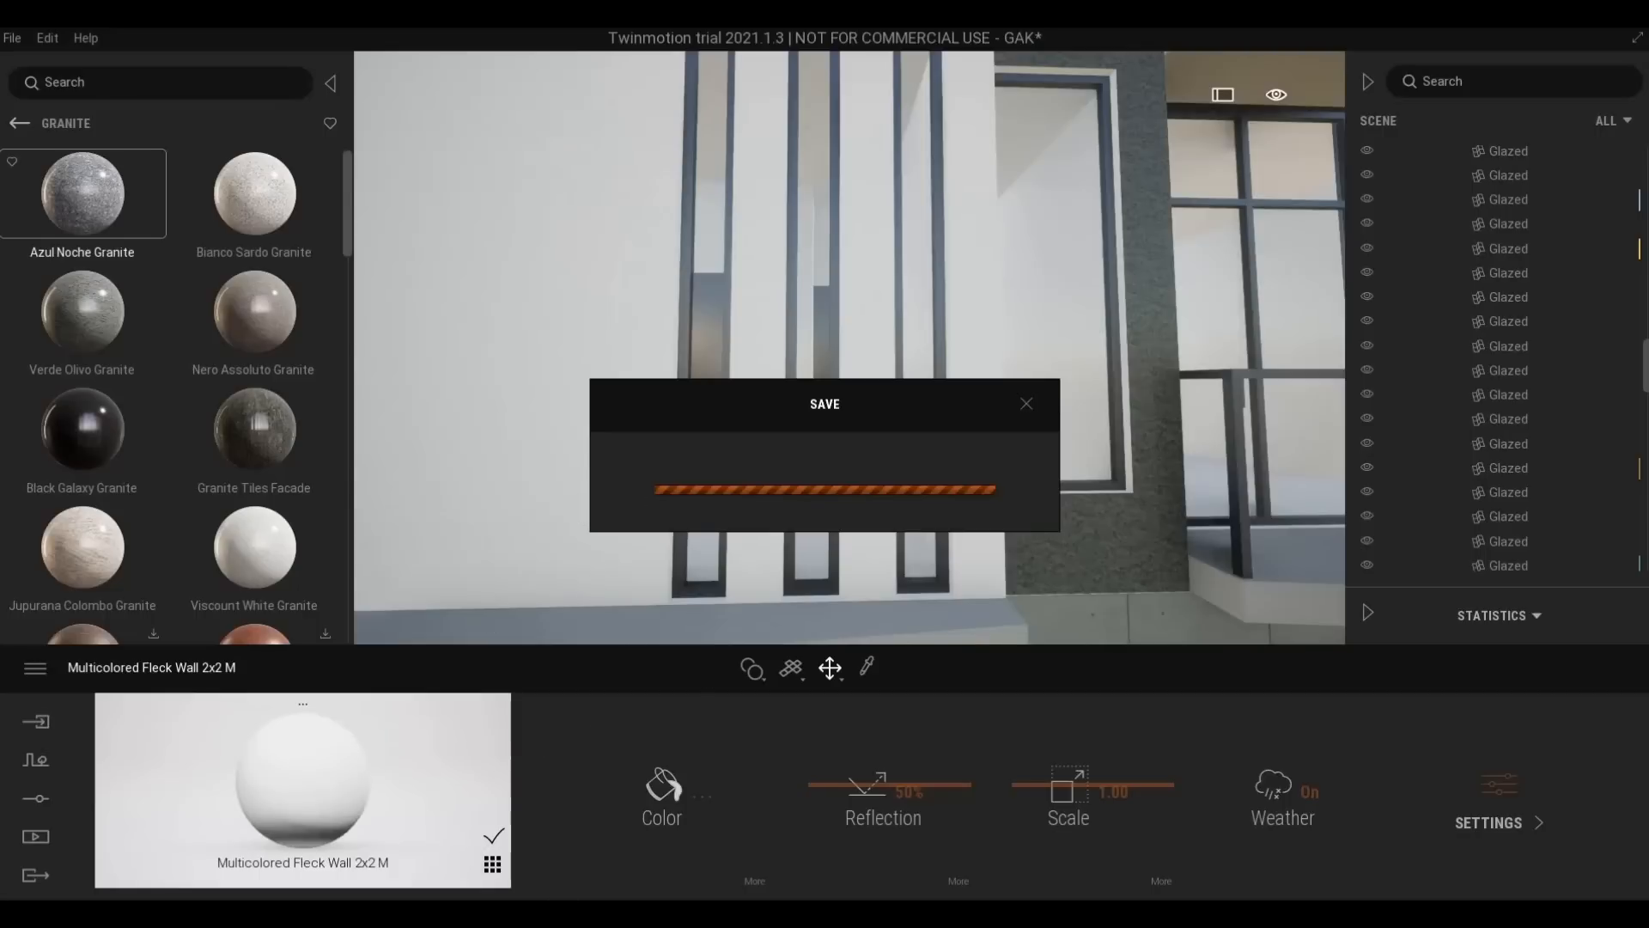
mouse_move(162, 906)
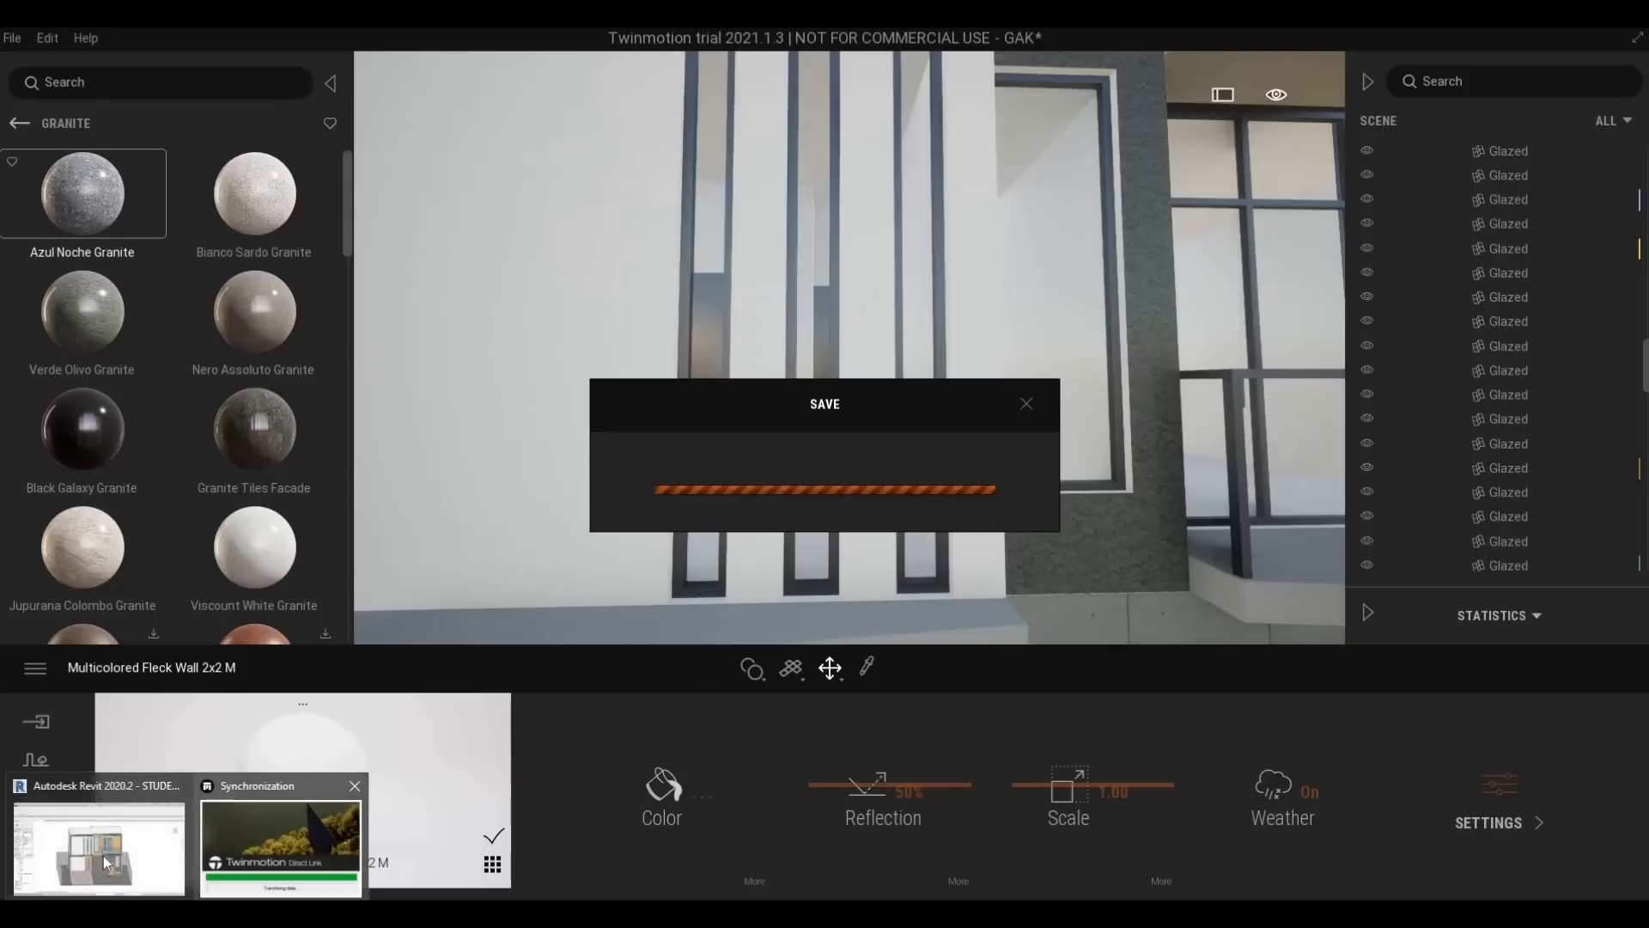
click(281, 838)
click(823, 510)
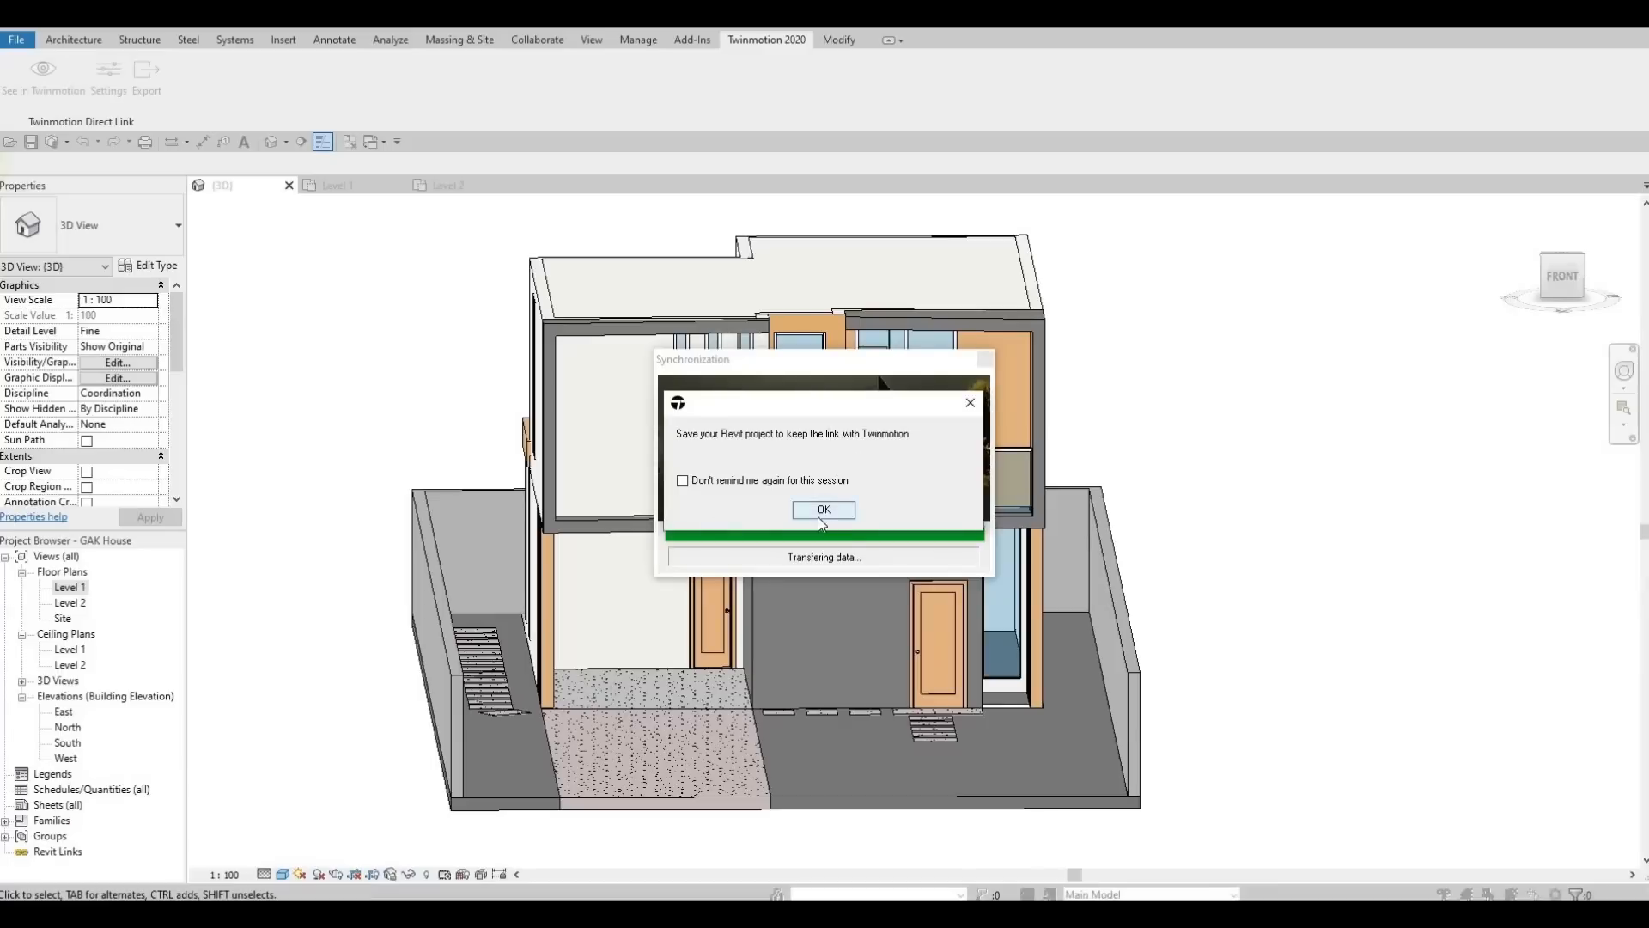
Start the Paint tool in the 3D view and choose the Textile - Bamboo Weave material
scroll(852, 426, up, 4)
scroll(852, 426, up, 2)
middle_drag(852, 426, 891, 400)
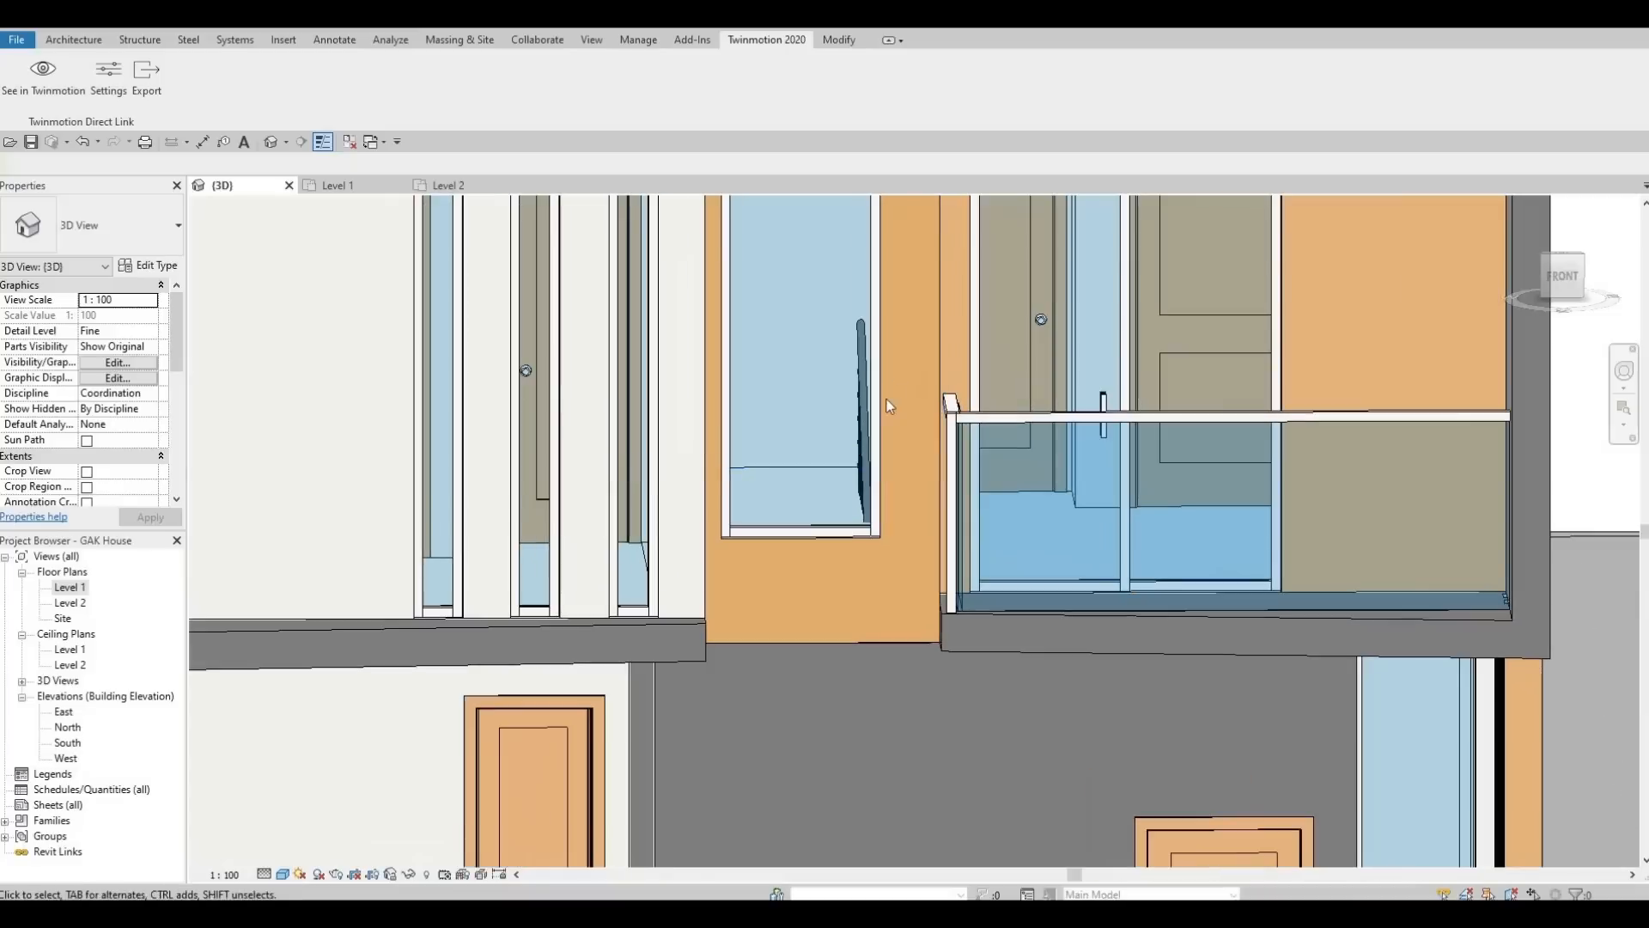
click(948, 414)
key(Escape)
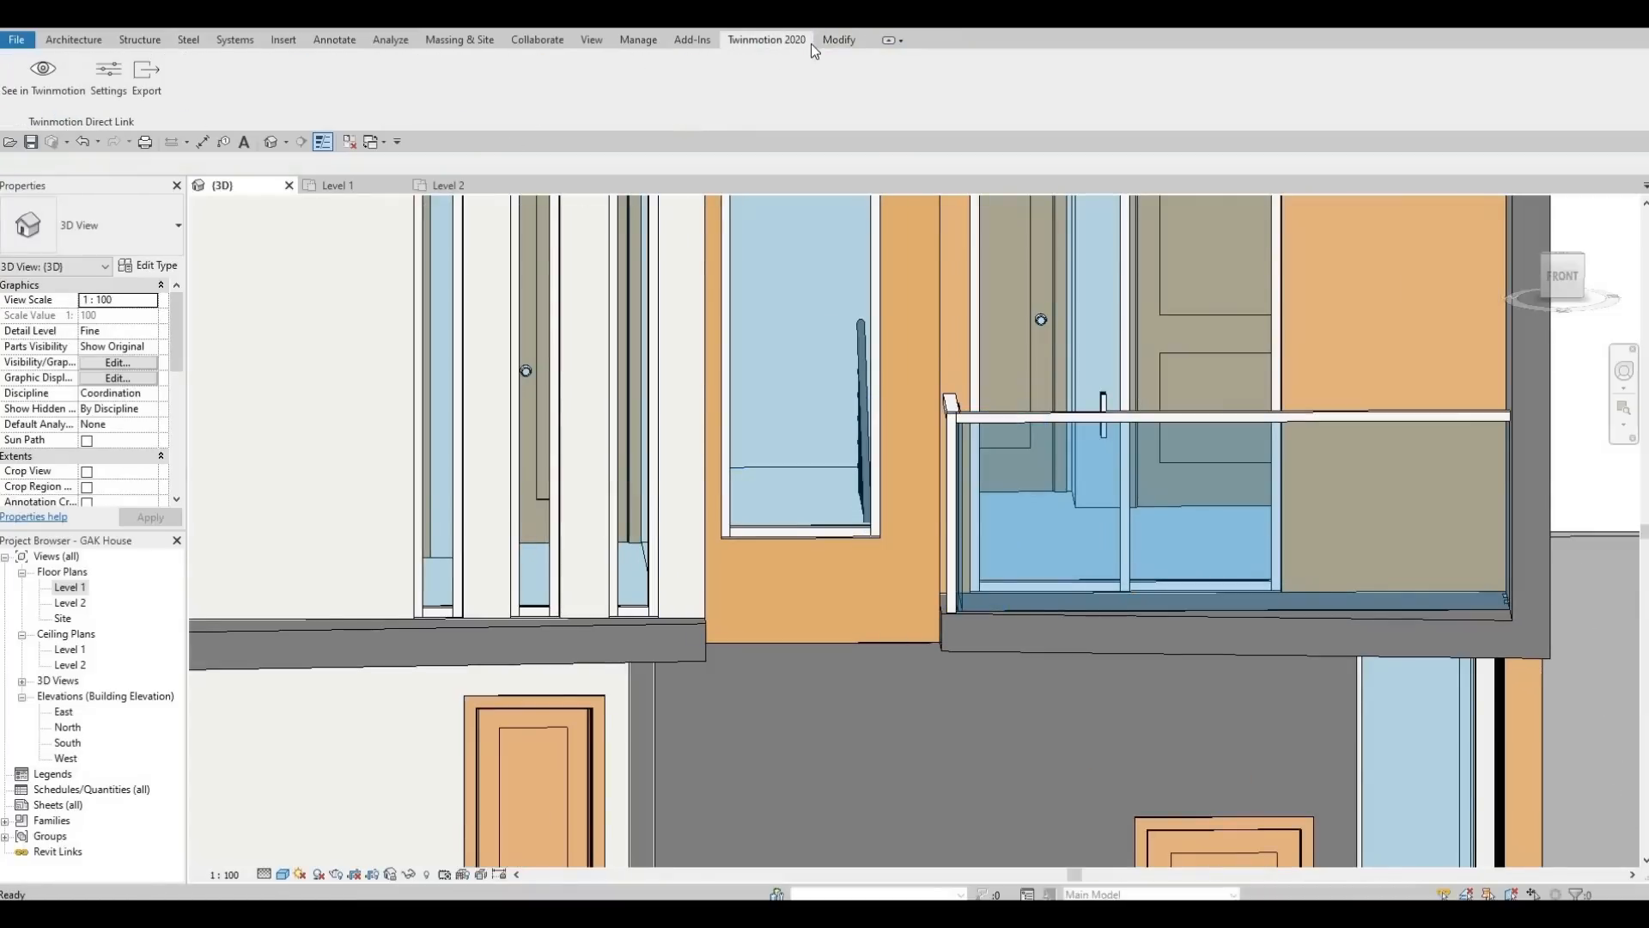
click(837, 40)
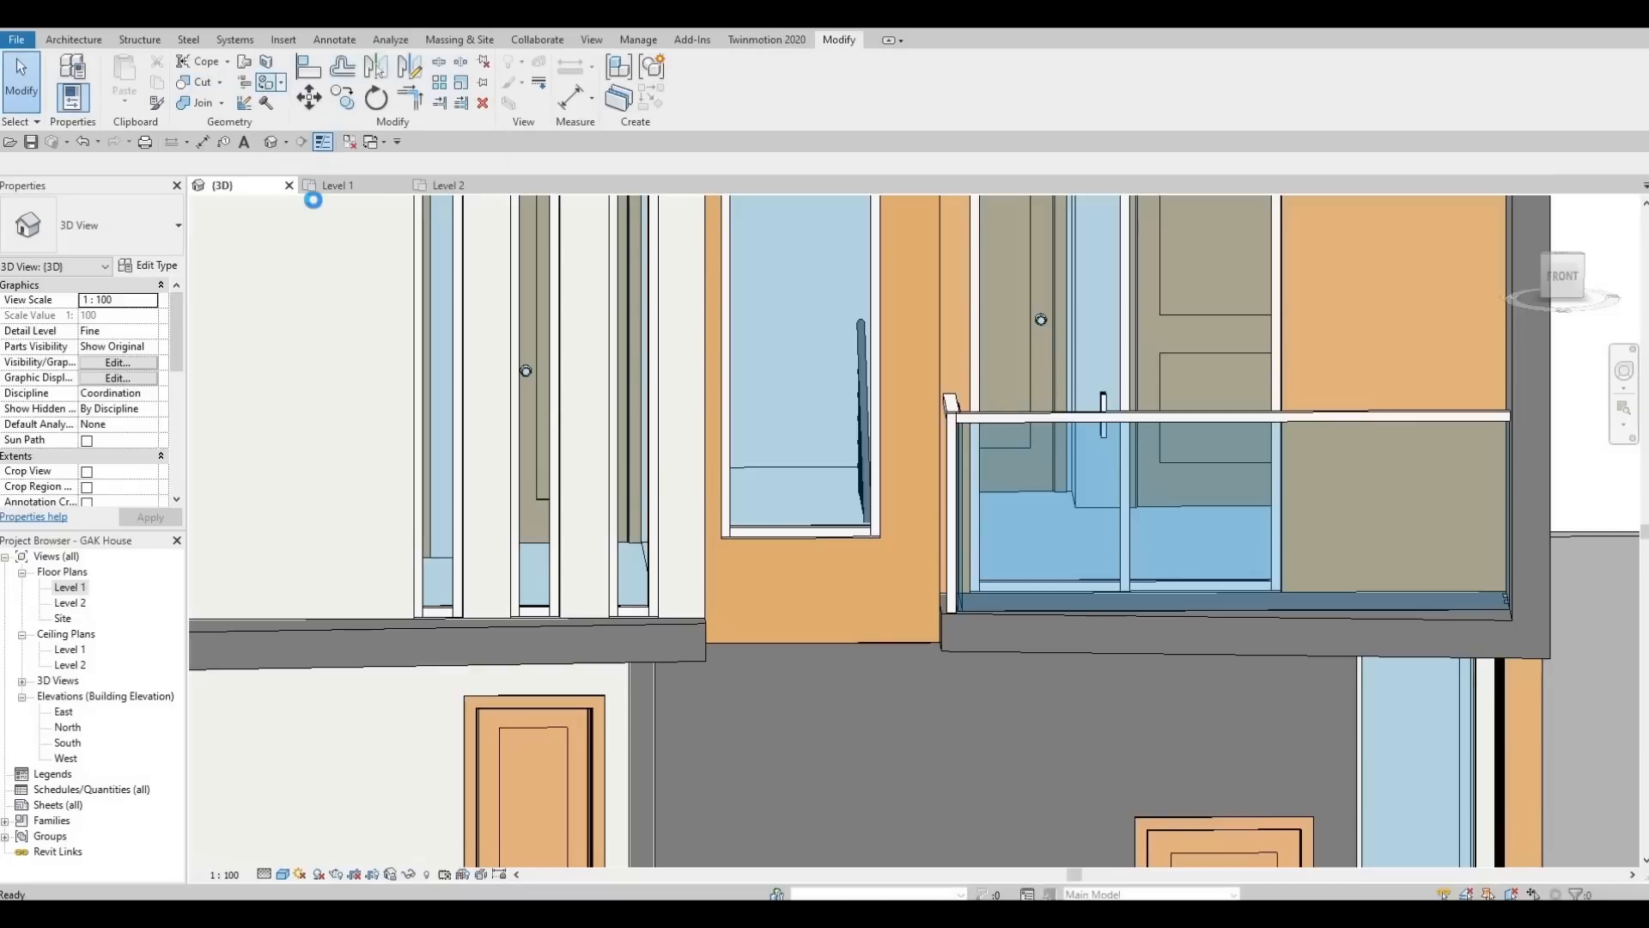
key(p)
key(t)
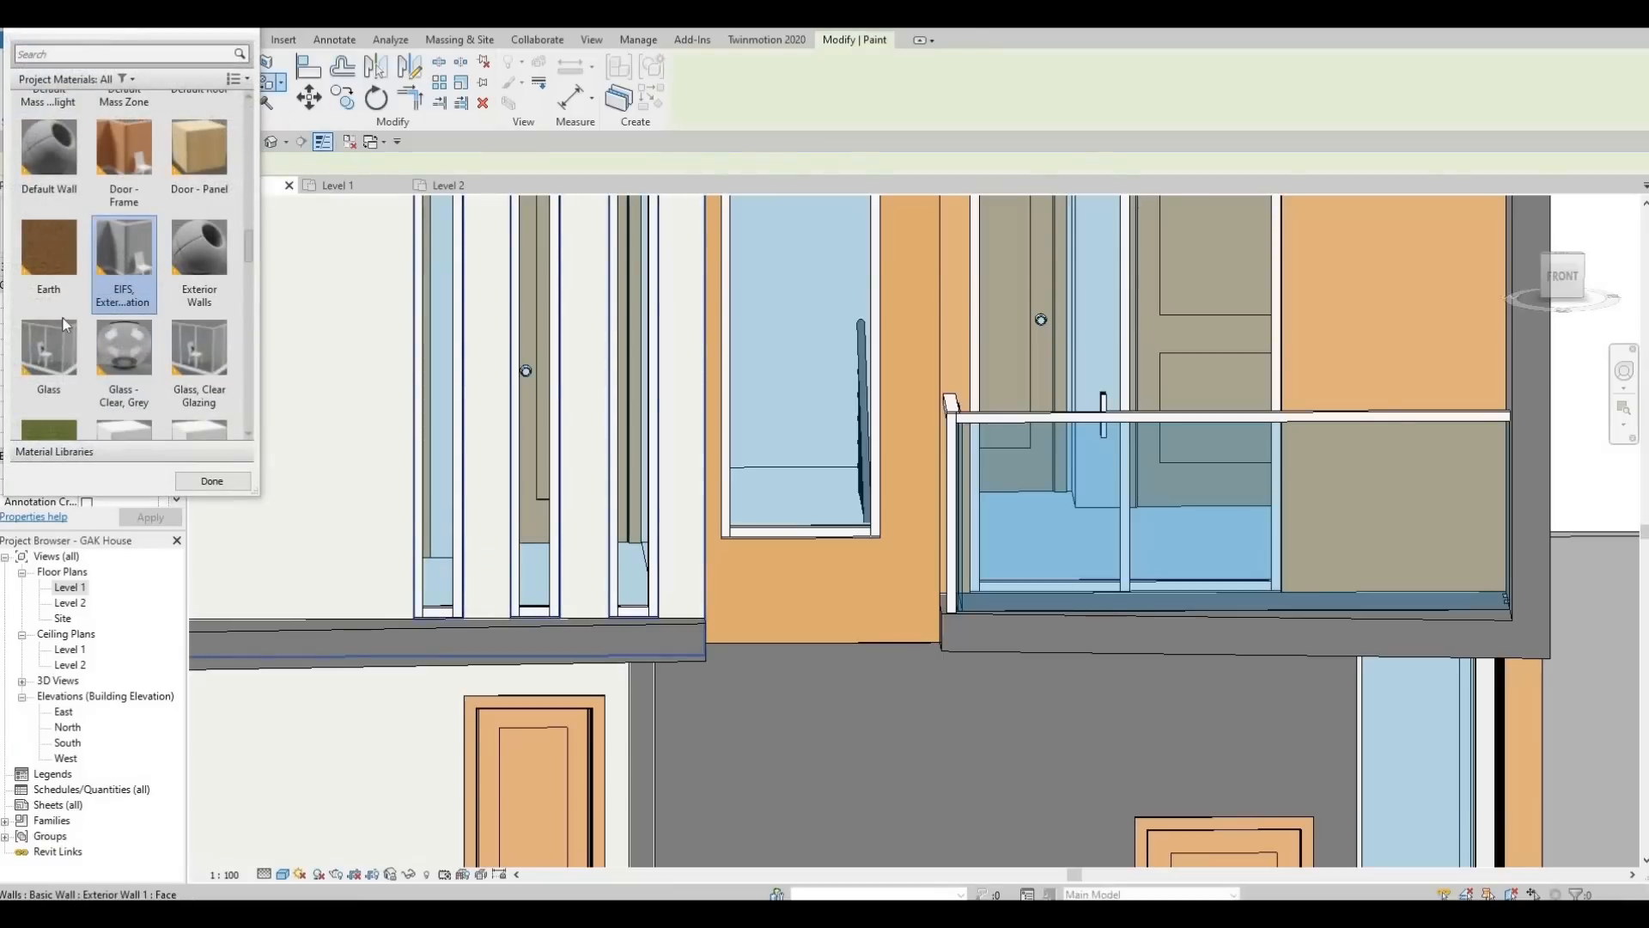
scroll(67, 335, down, 5)
scroll(62, 298, down, 5)
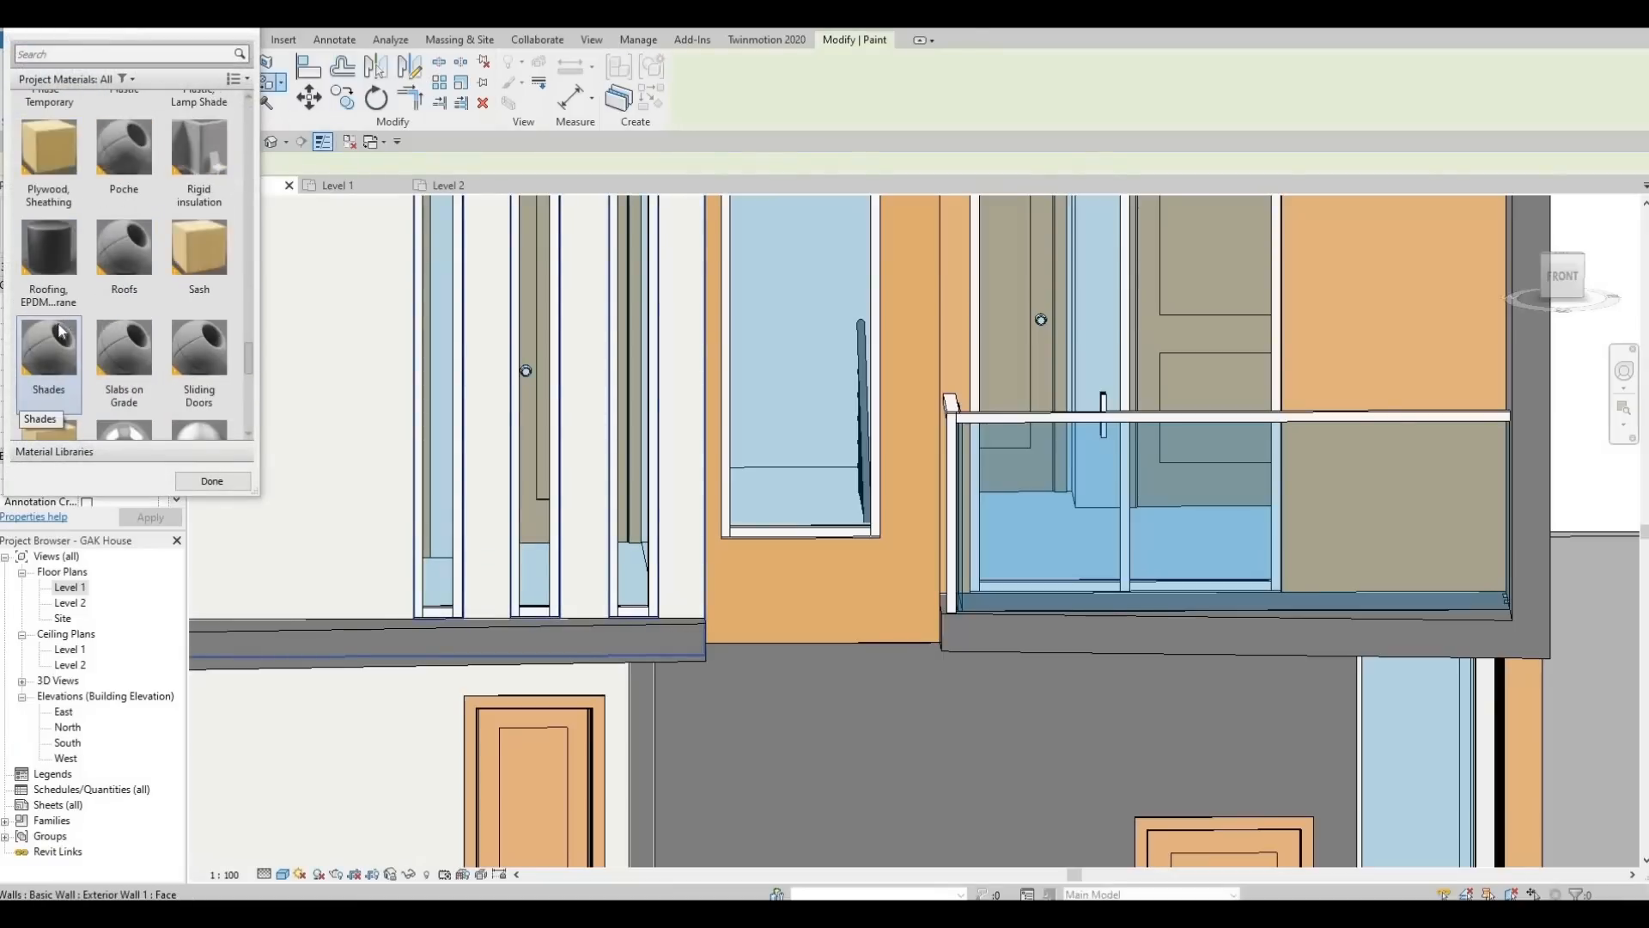
scroll(134, 353, down, 5)
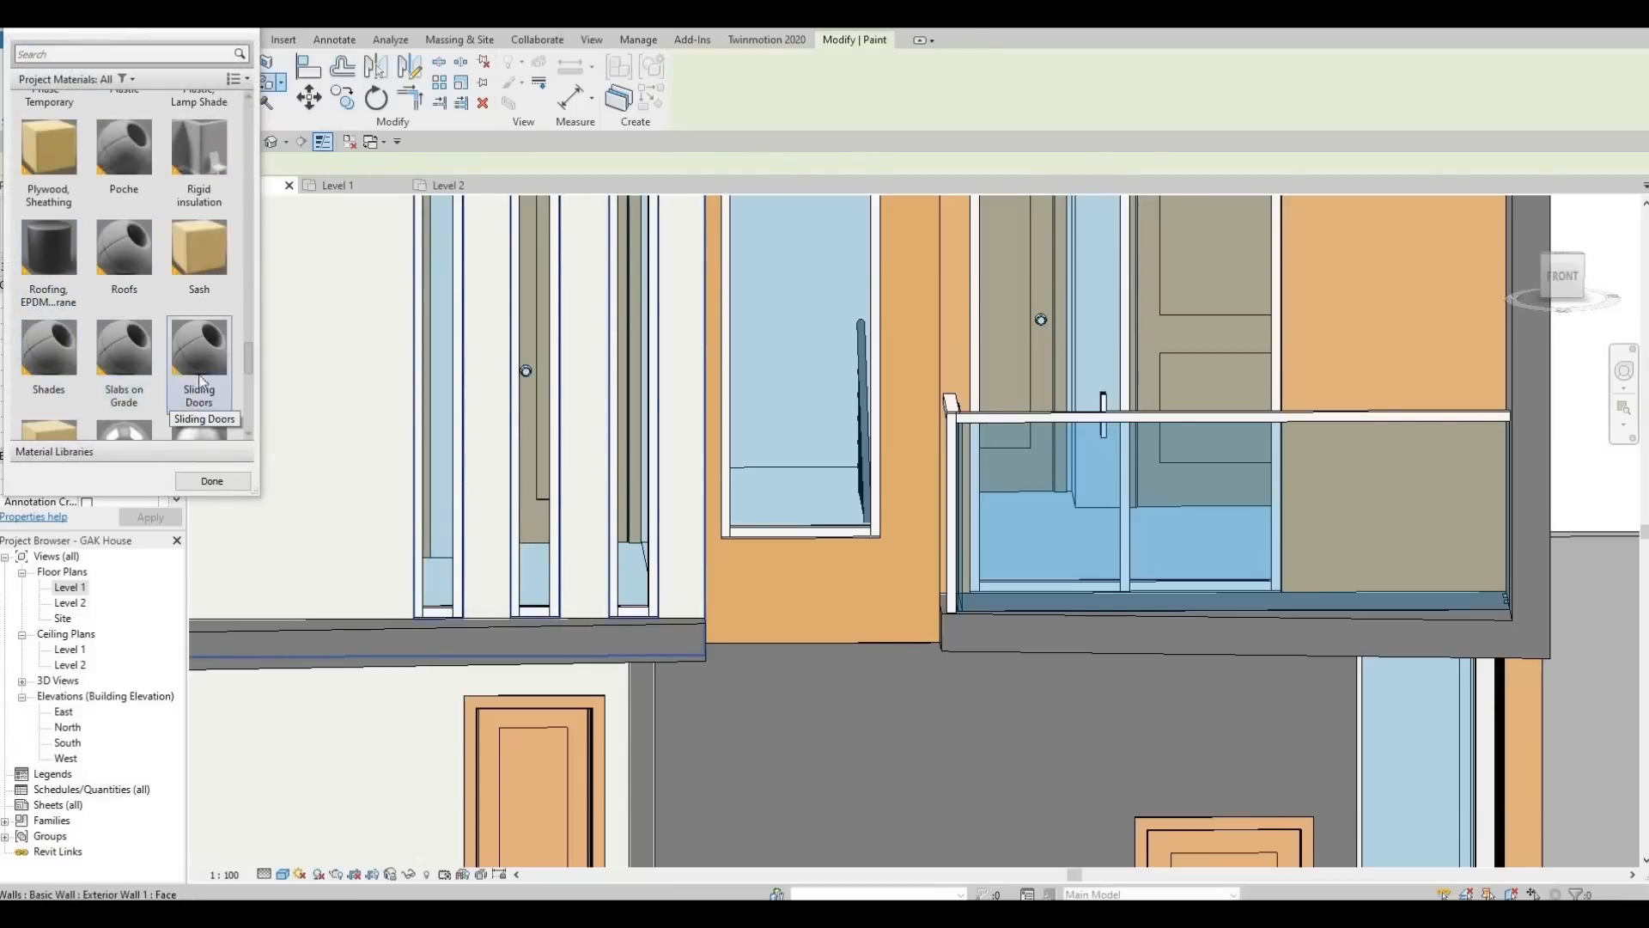
click(164, 244)
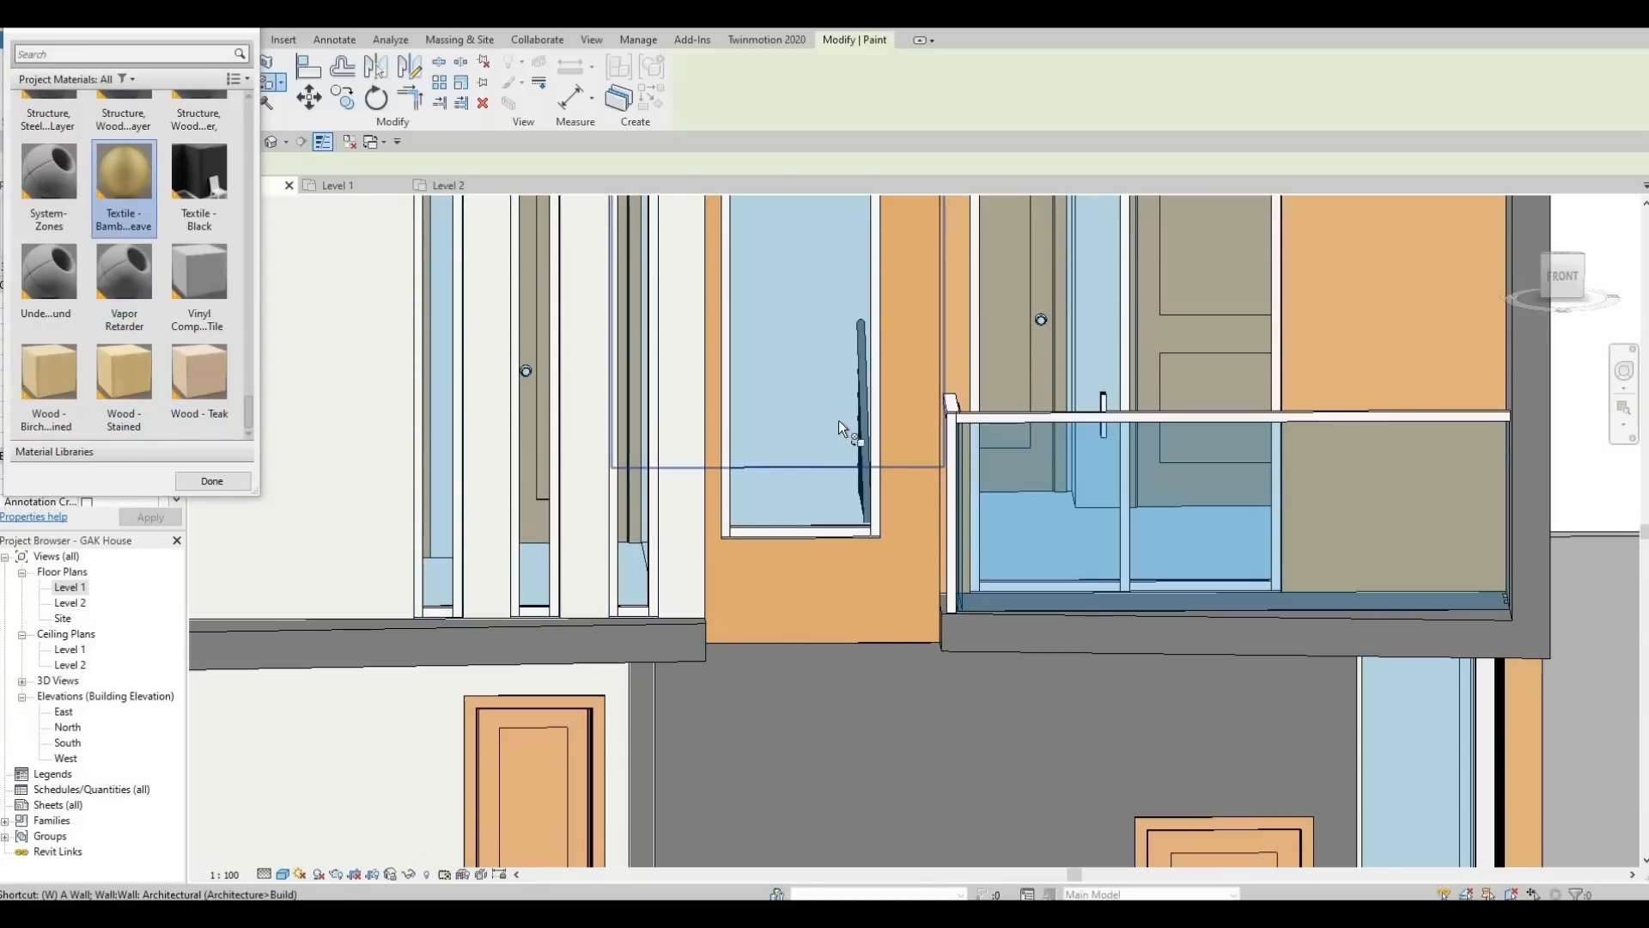
Paint the front face of the wall around the upper-floor single window with Textile - Bamboo Weave
scroll(838, 420, down, 2)
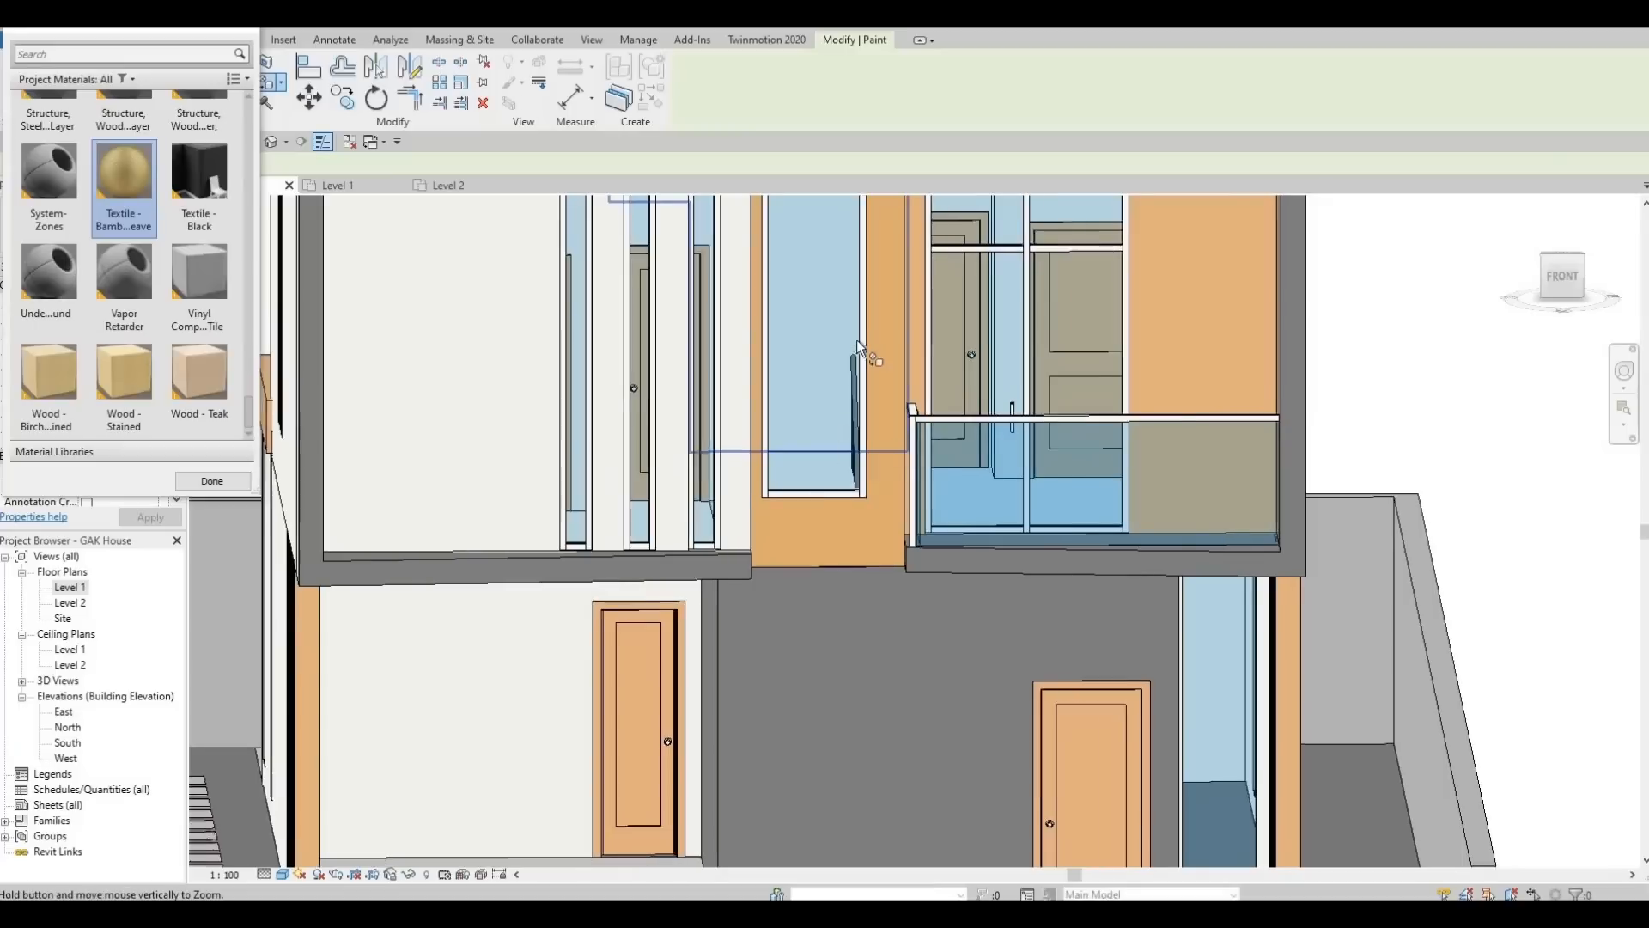
scroll(858, 339, down, 2)
scroll(857, 328, up, 4)
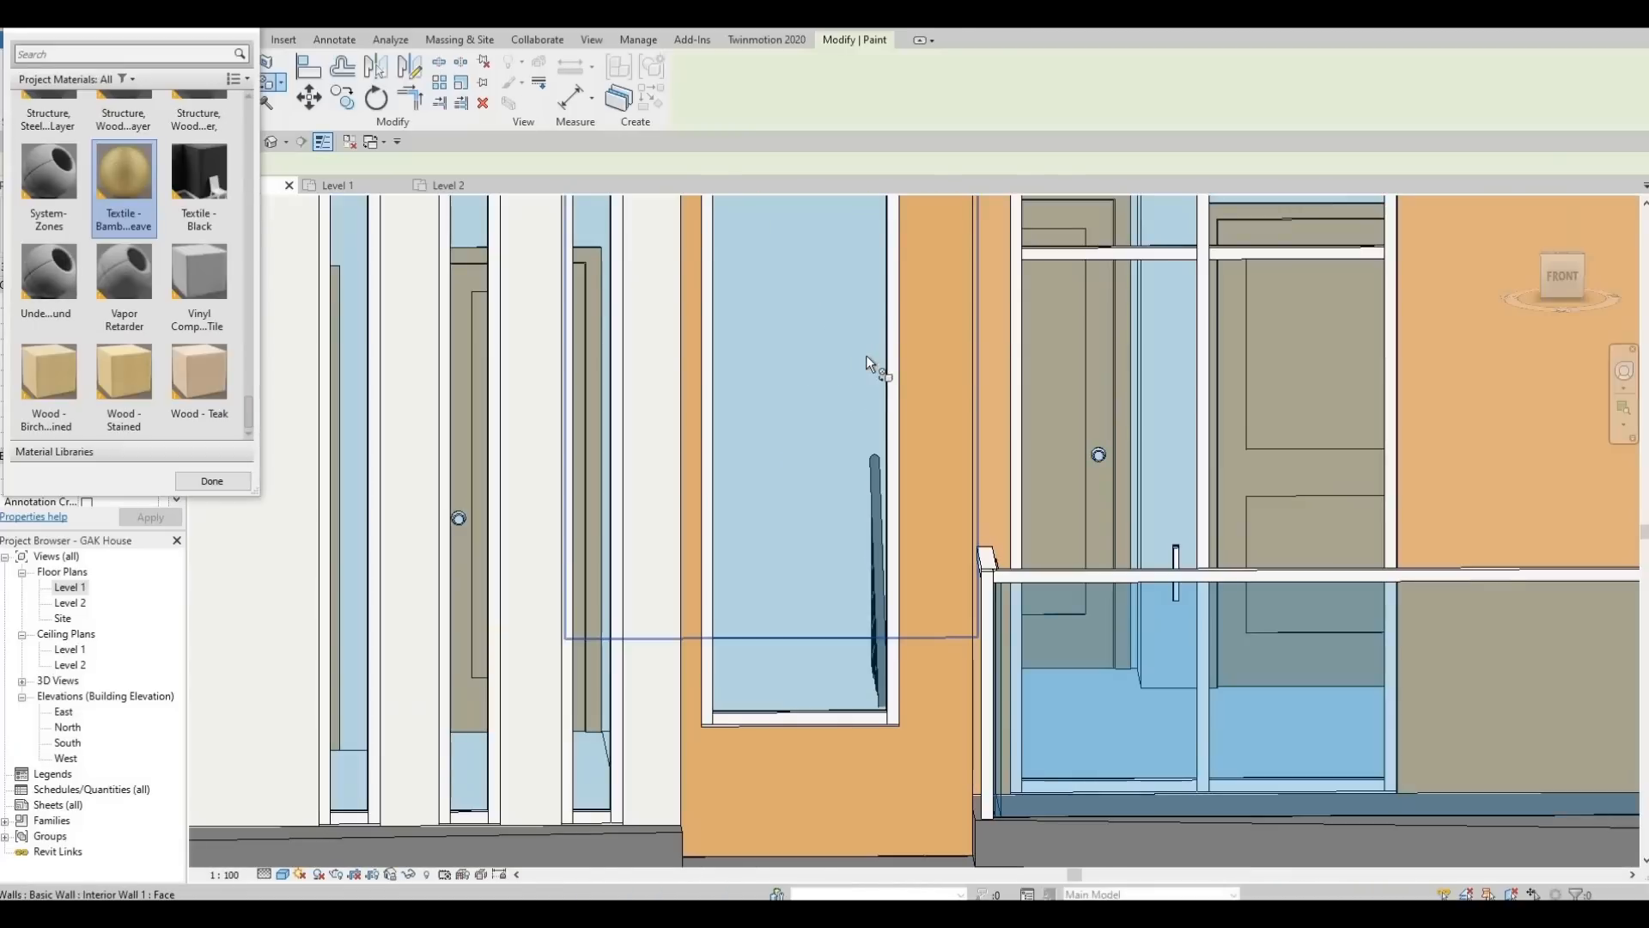
mouse_move(927, 369)
shift+middle_down()
mouse_move(916, 467)
mouse_move(1235, 385)
shift+middle_up()
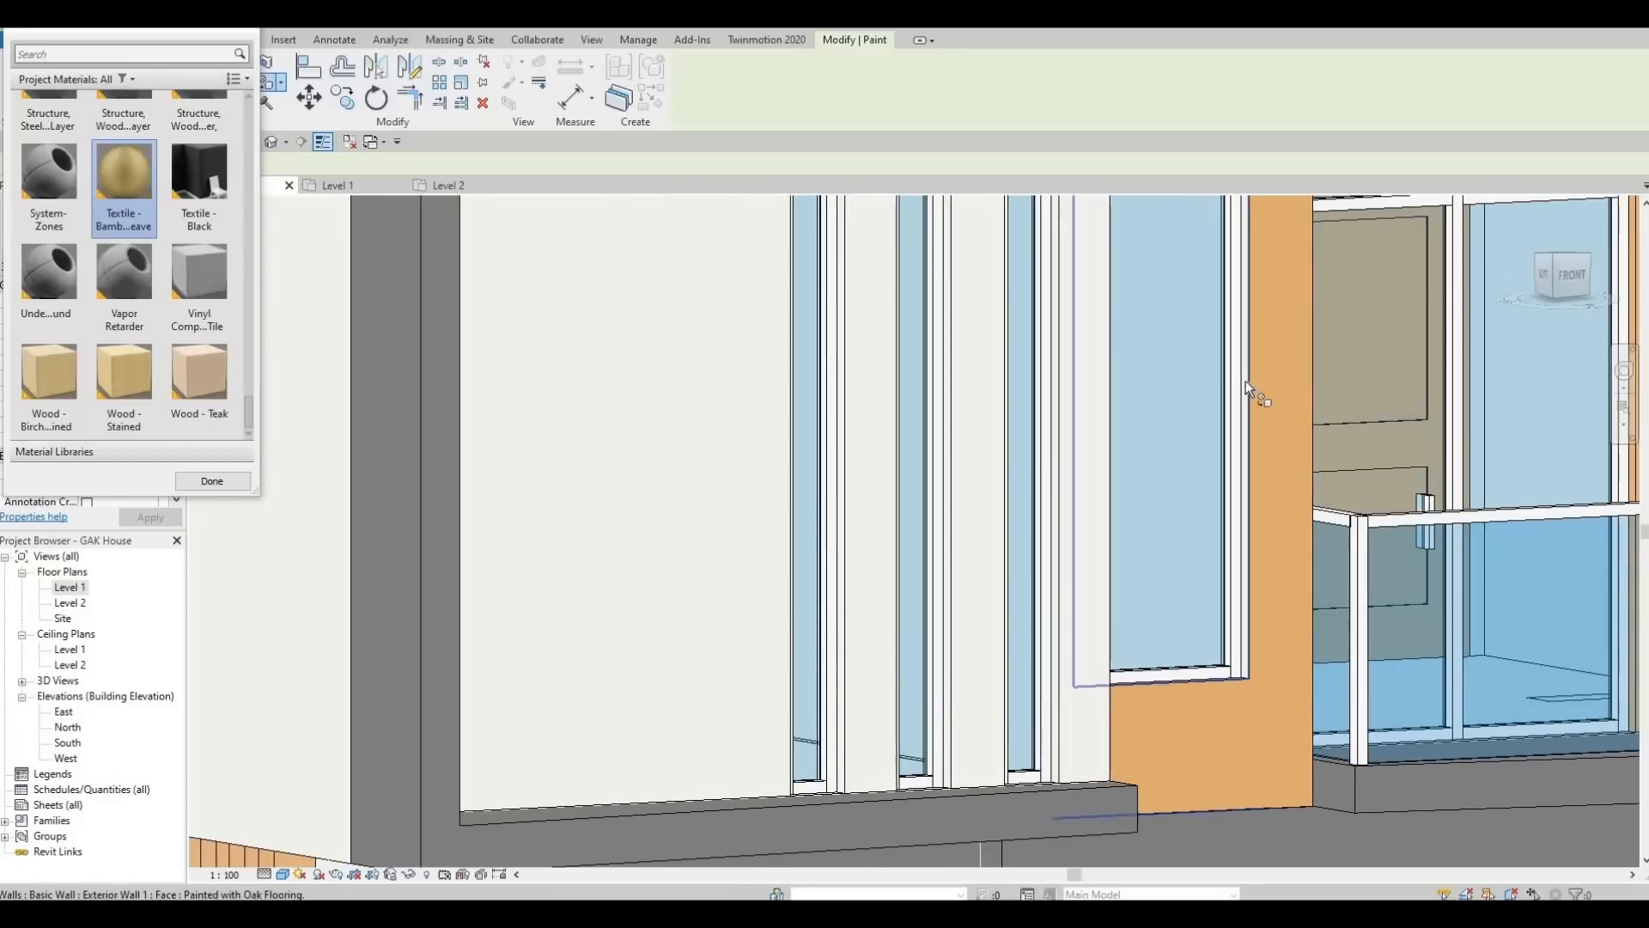
click(1203, 521)
mouse_move(1204, 520)
shift+middle_down()
mouse_move(1137, 462)
mouse_move(1099, 517)
shift+middle_up()
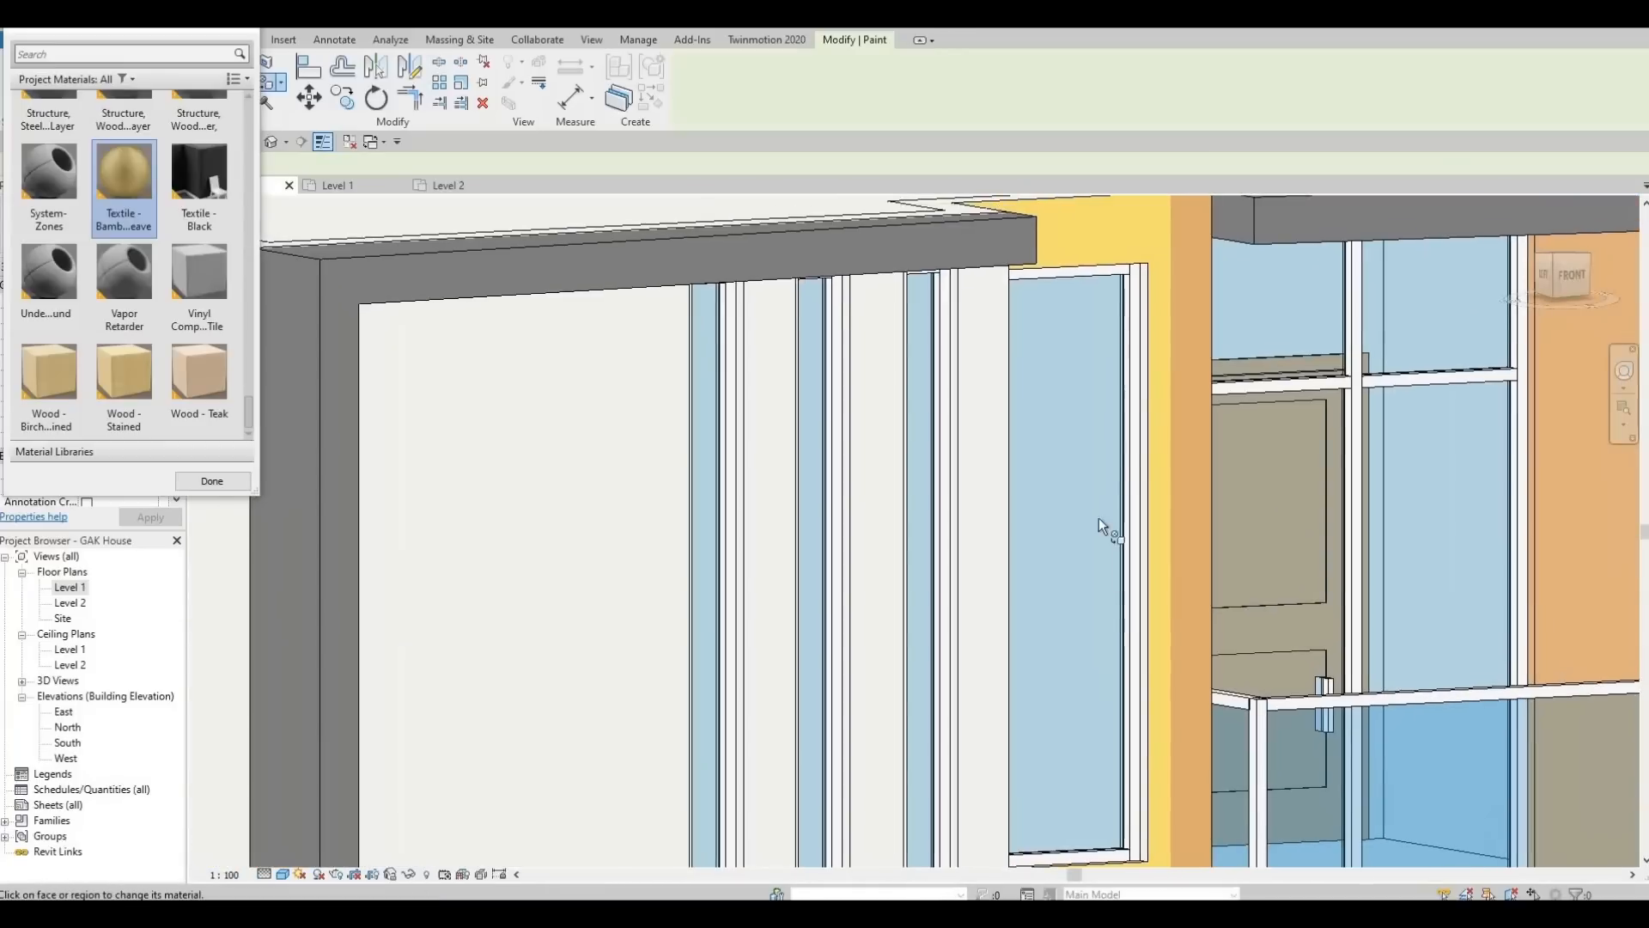
middle_drag(1117, 418, 1088, 490)
Paint the side, top and sill reveal faces of the single window's opening with Textile - Bamboo Weave
scroll(1096, 343, up, 5)
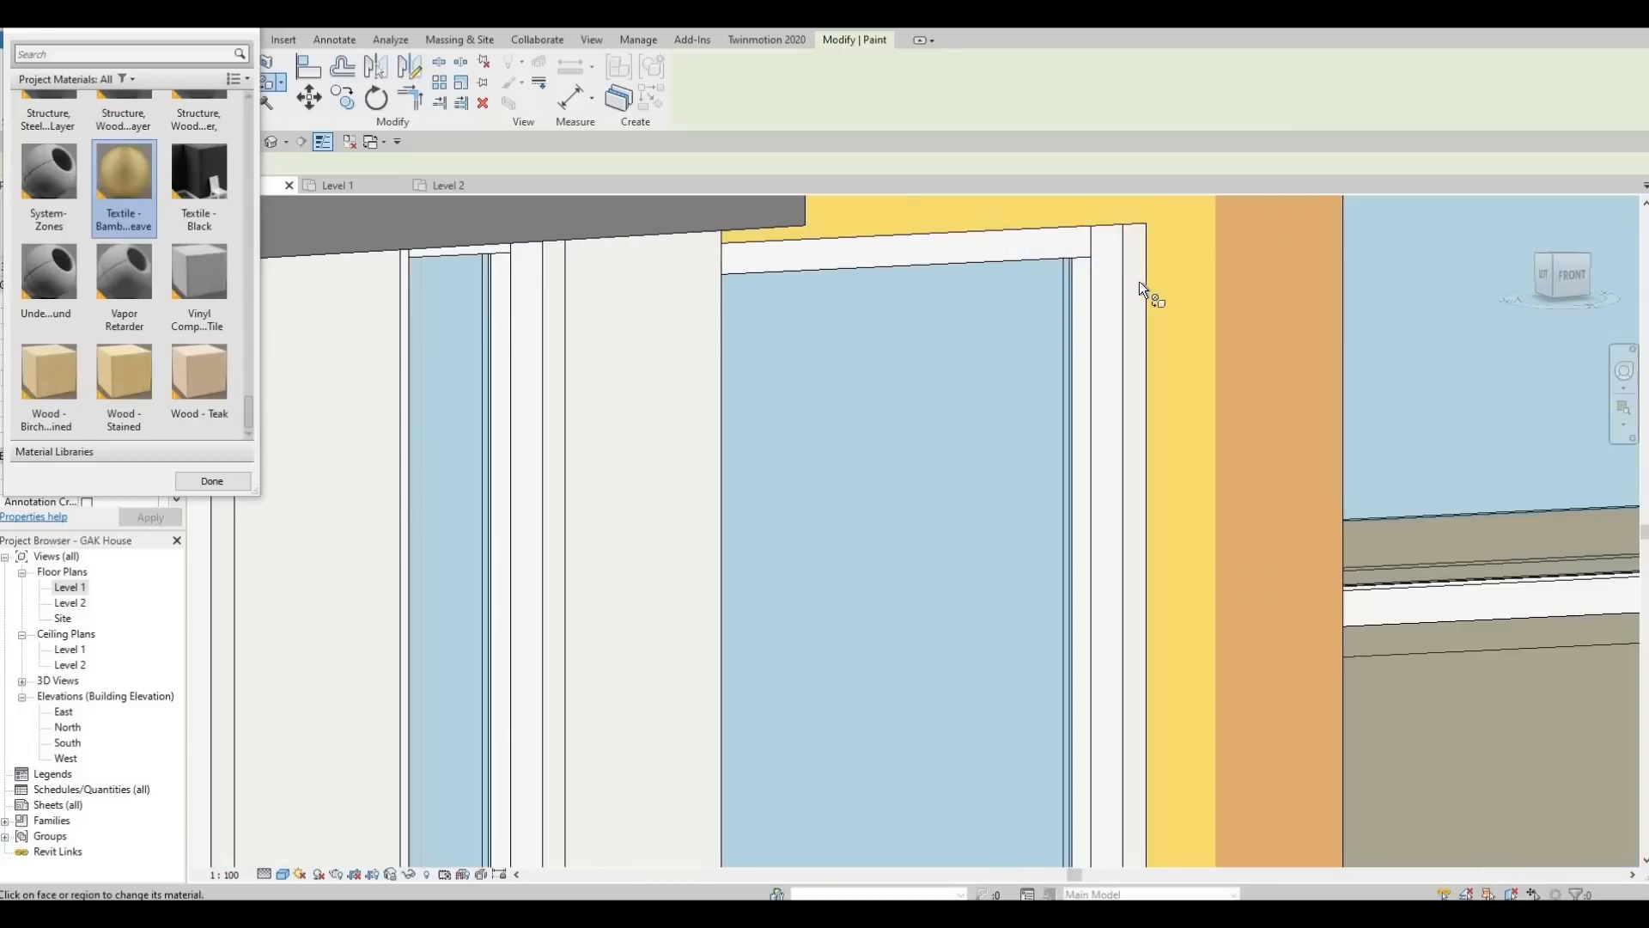
click(1101, 326)
mouse_move(1083, 274)
shift+middle_down()
mouse_move(889, 364)
mouse_move(1013, 651)
mouse_move(938, 479)
mouse_move(996, 516)
mouse_move(1065, 387)
mouse_move(976, 245)
shift+middle_up()
click(976, 235)
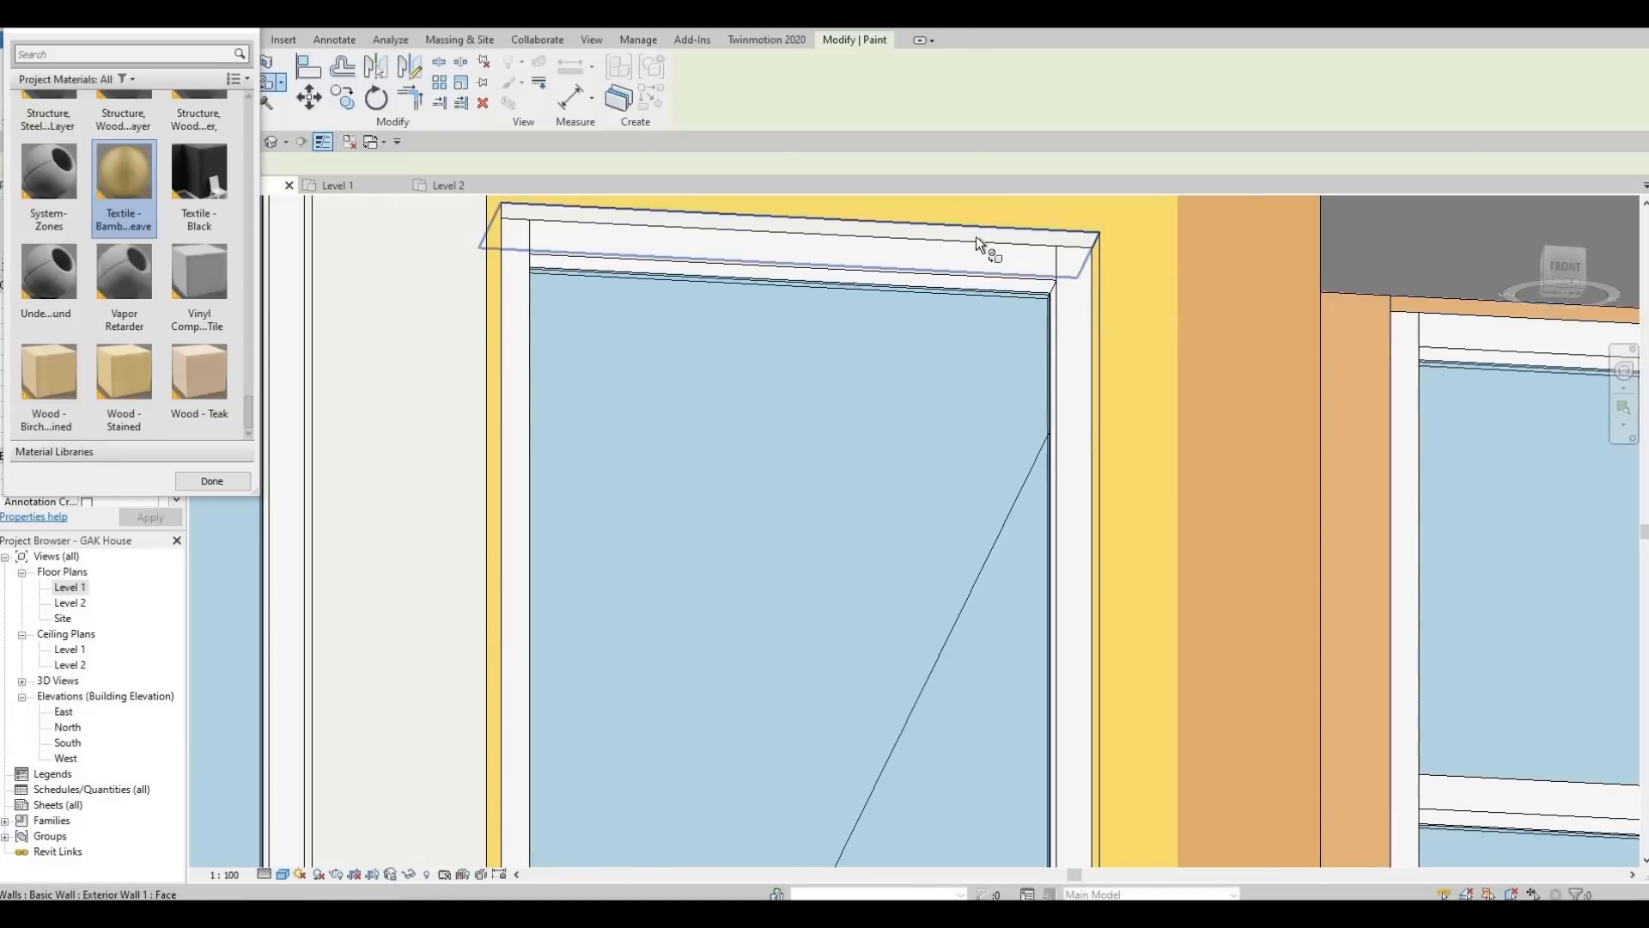
mouse_move(888, 498)
shift+middle_down()
mouse_move(615, 596)
mouse_move(1594, 430)
mouse_move(1607, 365)
mouse_move(1322, 524)
mouse_move(1050, 342)
mouse_move(919, 554)
shift+middle_up()
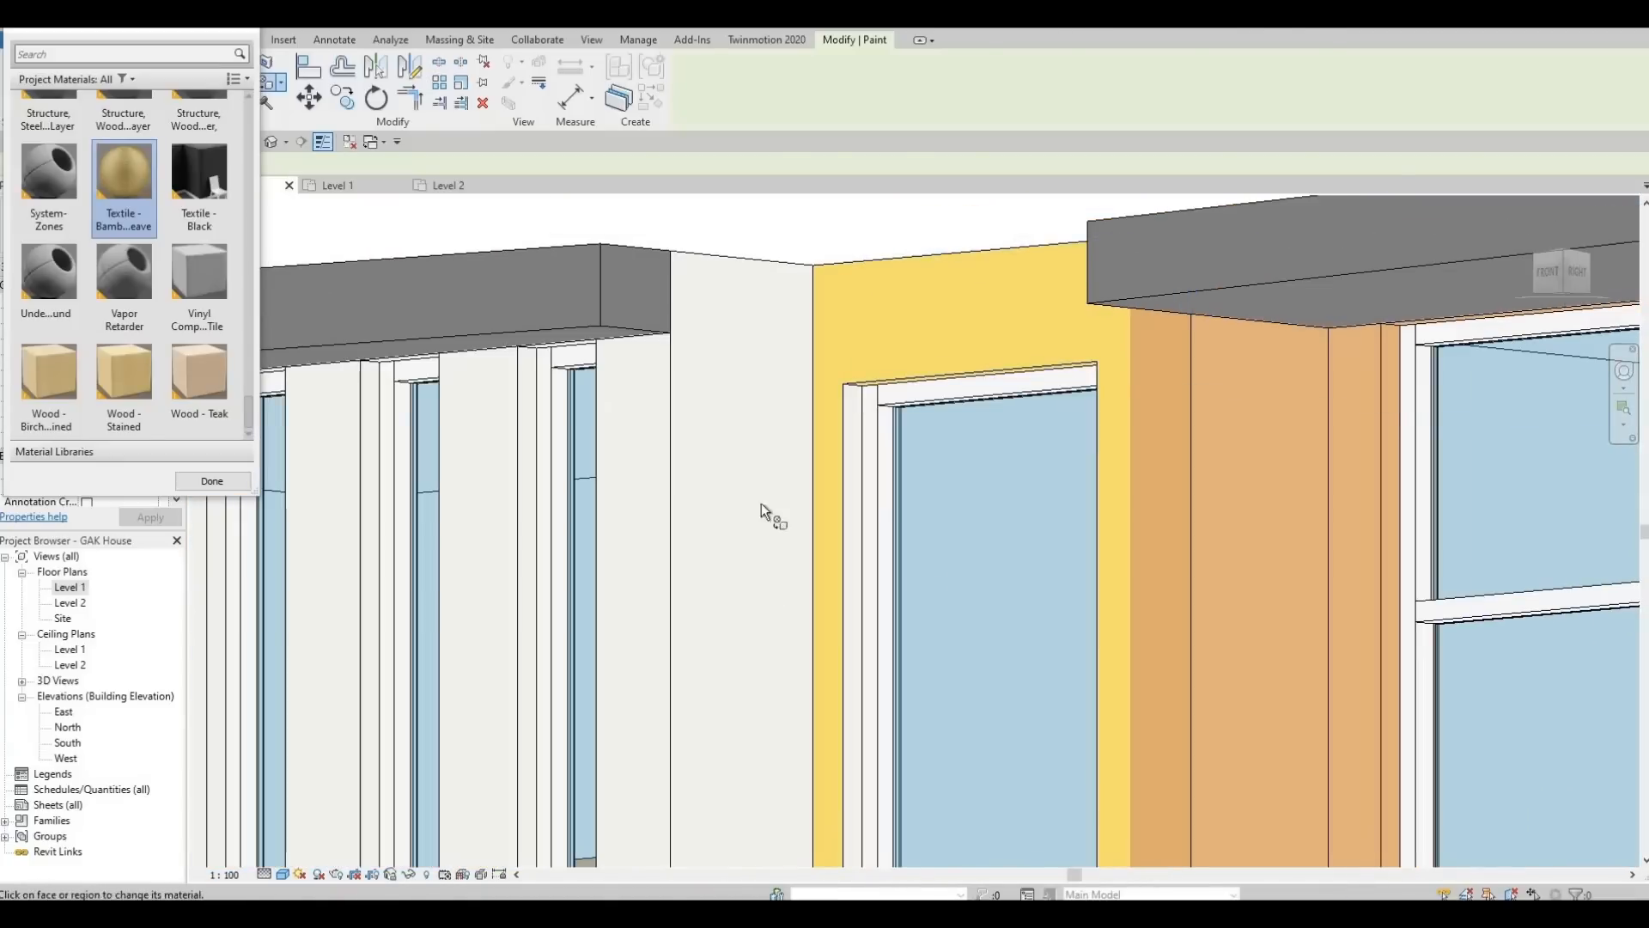
scroll(924, 387, up, 3)
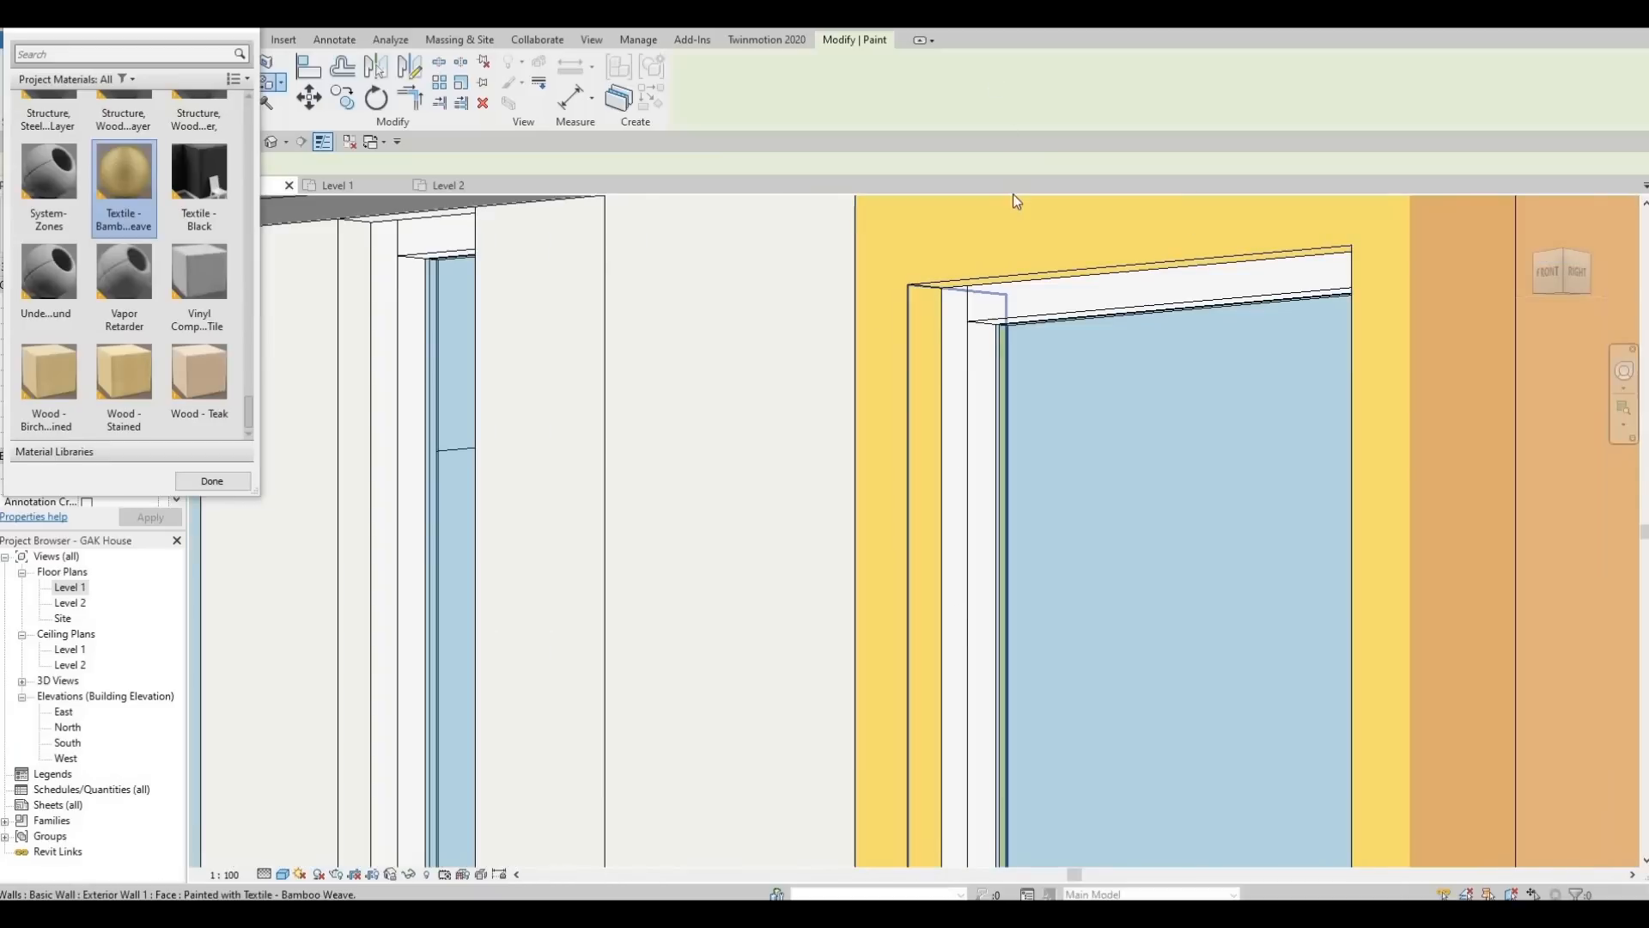
scroll(1005, 275, up, 3)
scroll(999, 348, down, 4)
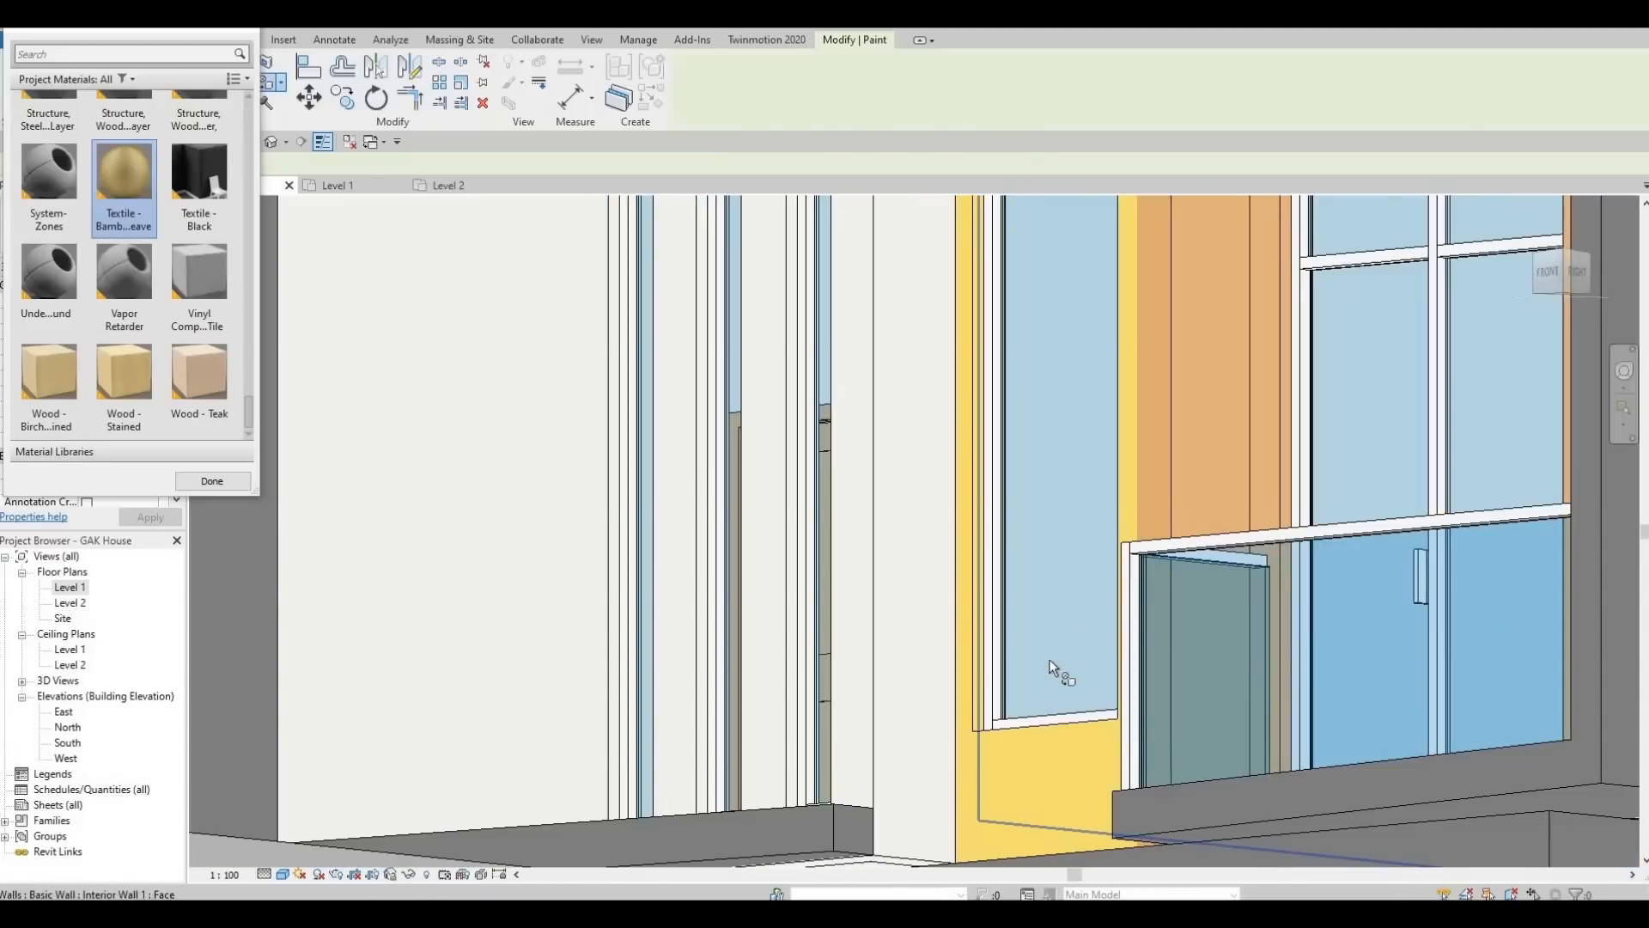
shift+middle_drag(1050, 664, 976, 631)
scroll(977, 631, up, 4)
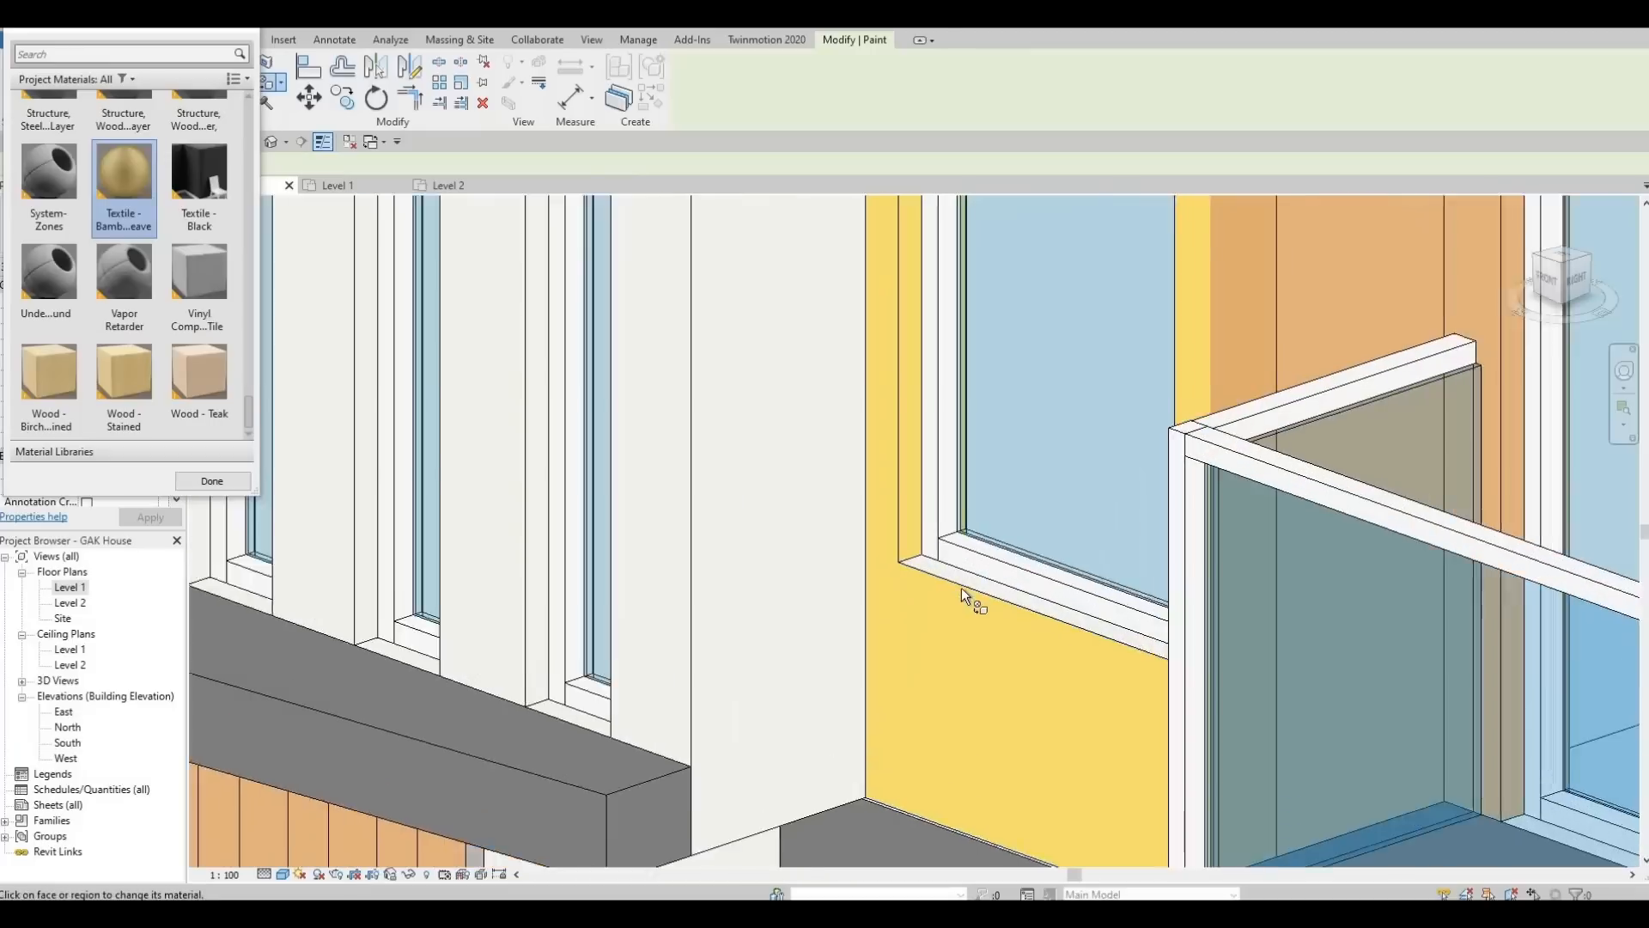
scroll(988, 595, up, 2)
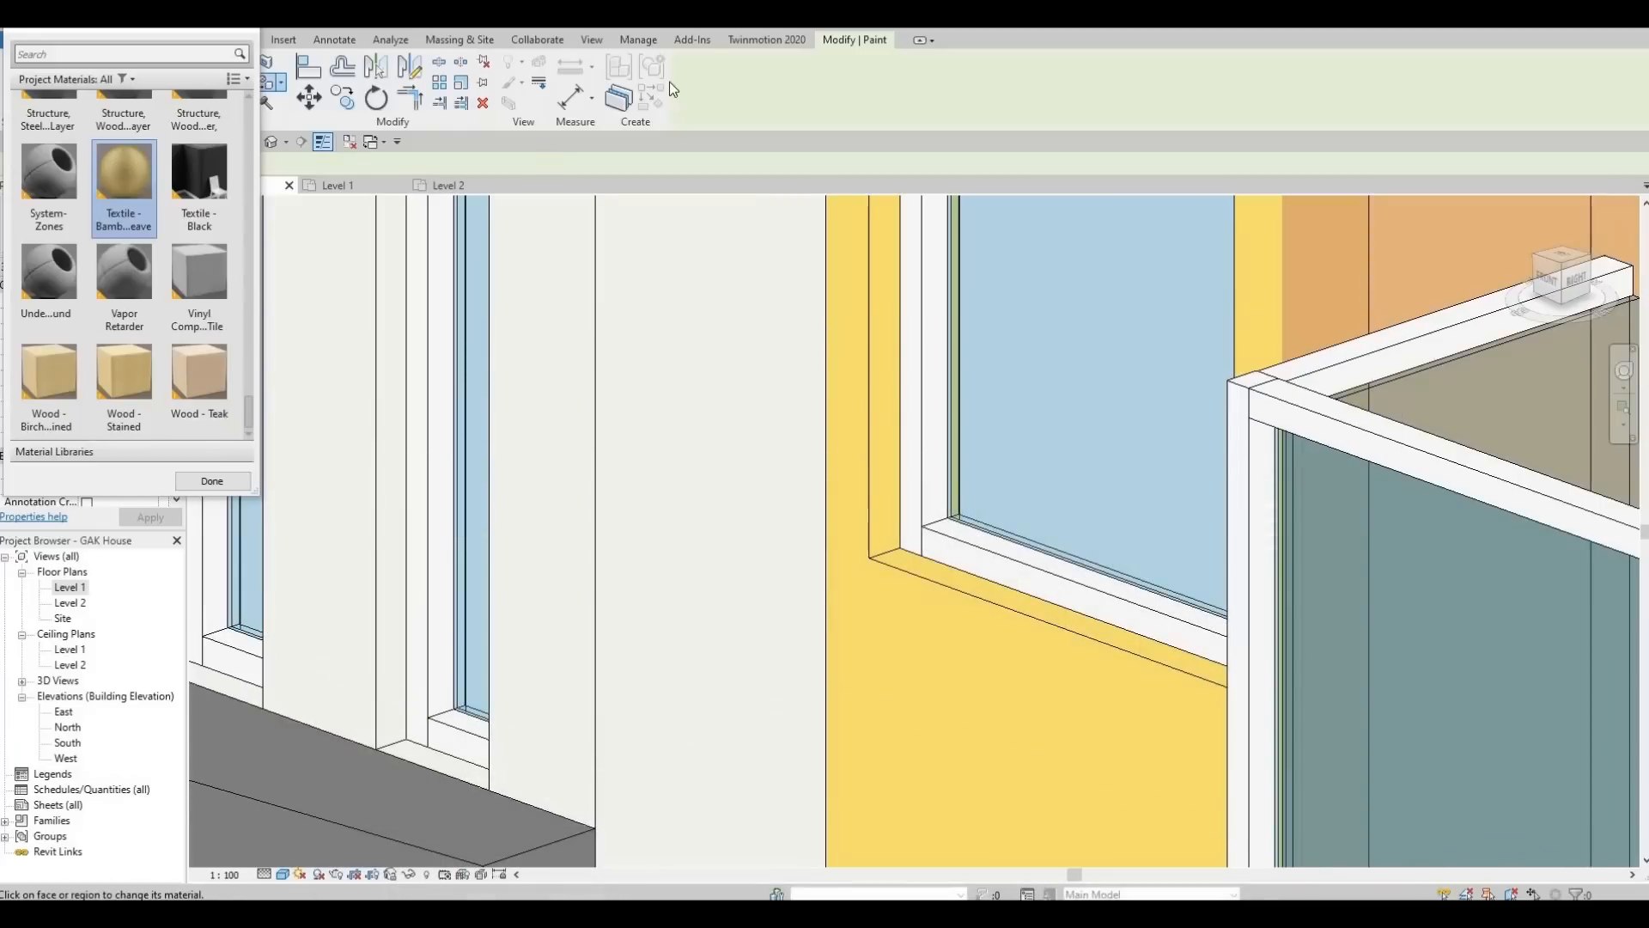
Finish painting and synchronize the updated Revit model with Twinmotion
key(Escape)
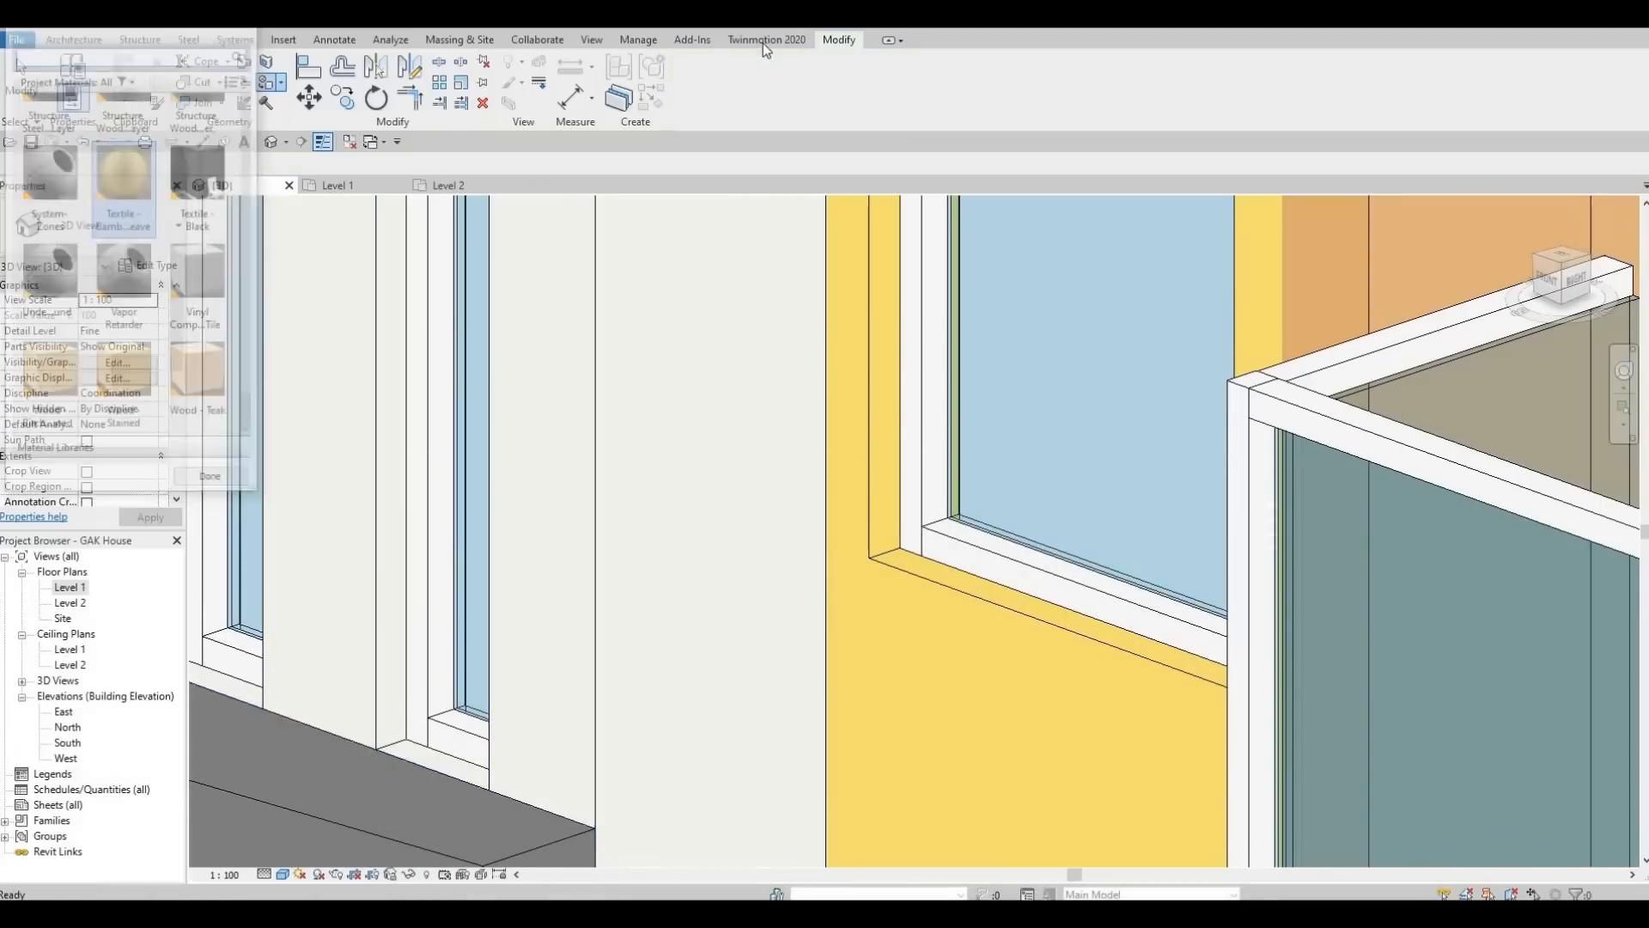
click(763, 43)
click(47, 77)
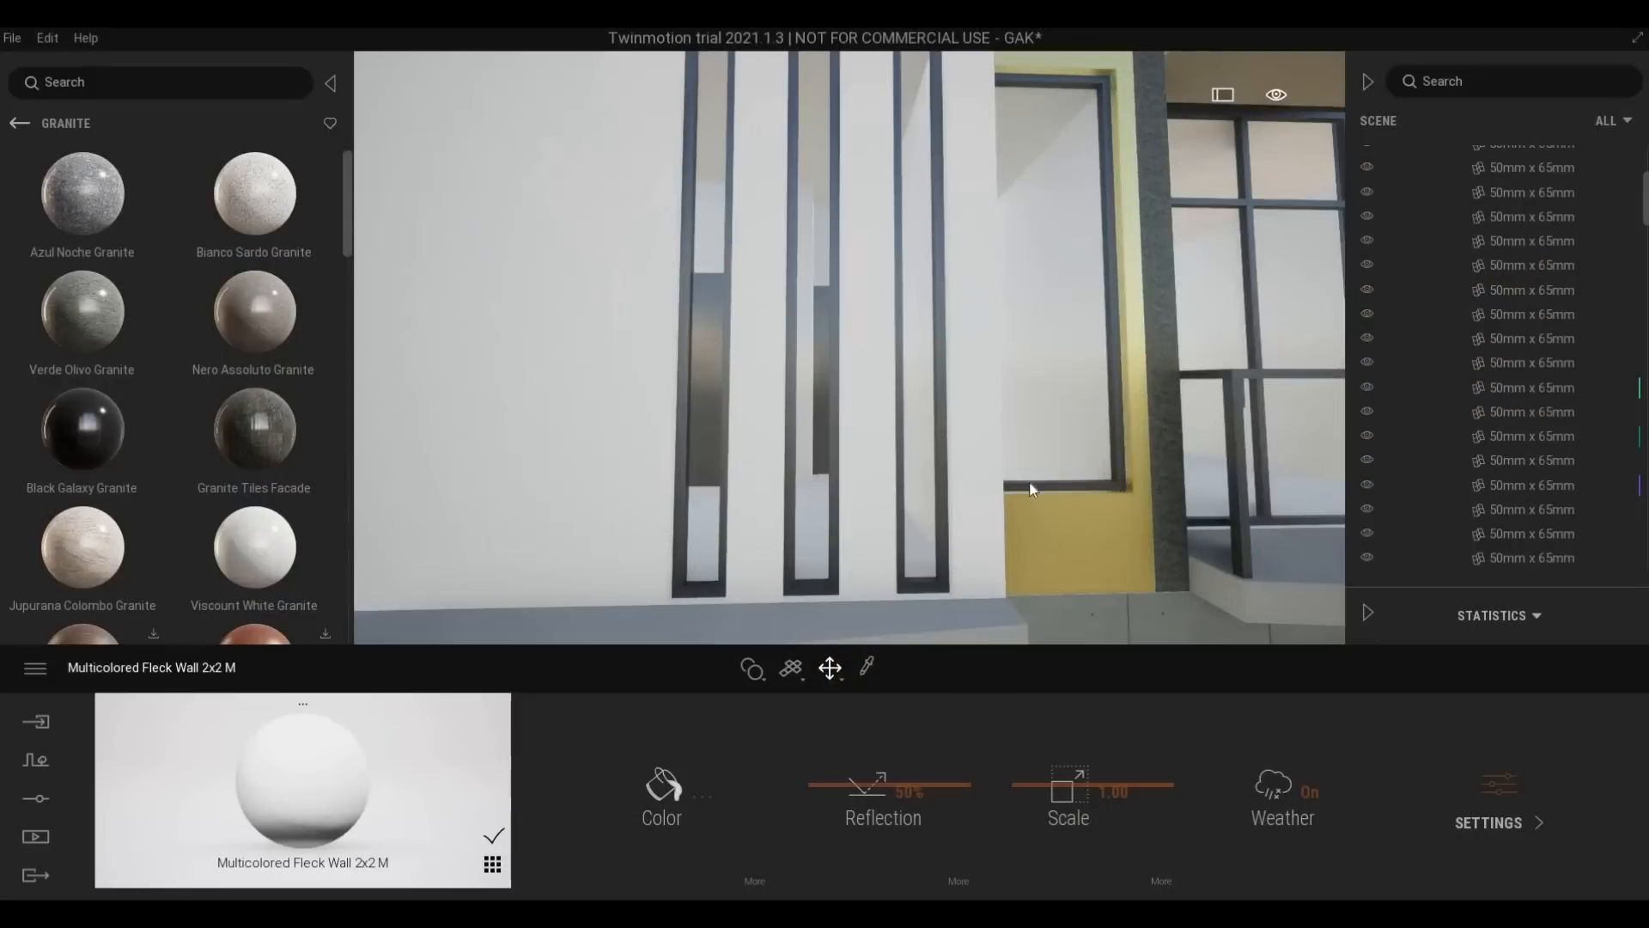
Sample the Verde Olivo Granite from the adjoining wall side and apply it to the yellow wall and reveals around the single window
shift+middle_drag(1030, 483, 960, 719)
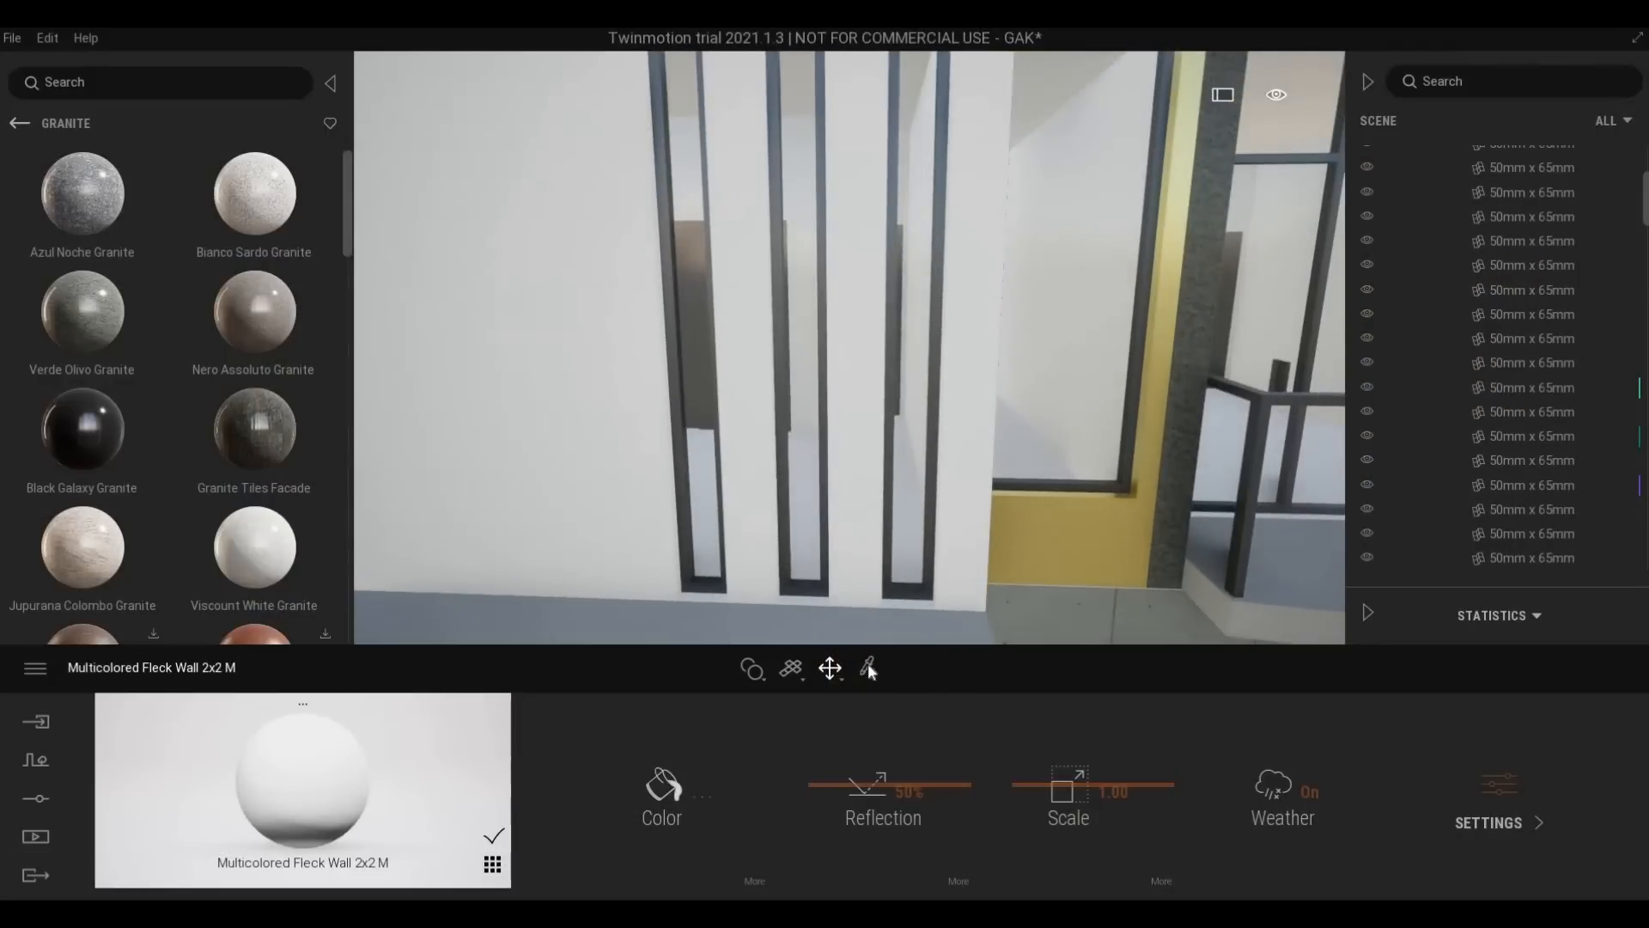
click(1196, 358)
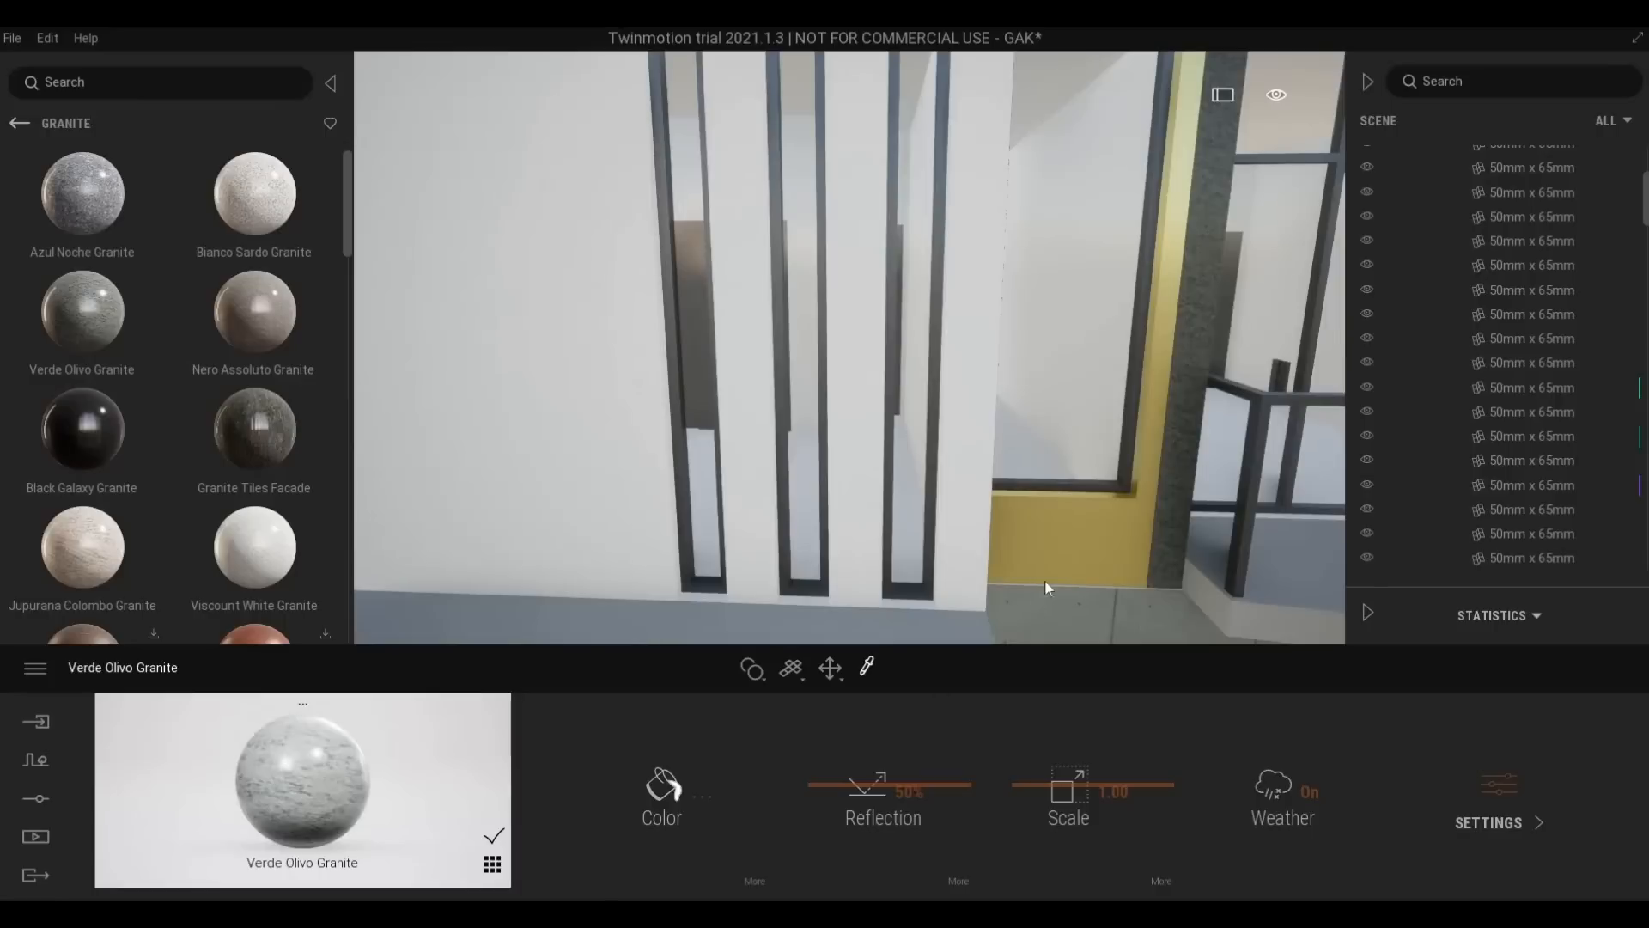
drag(302, 782, 1068, 554)
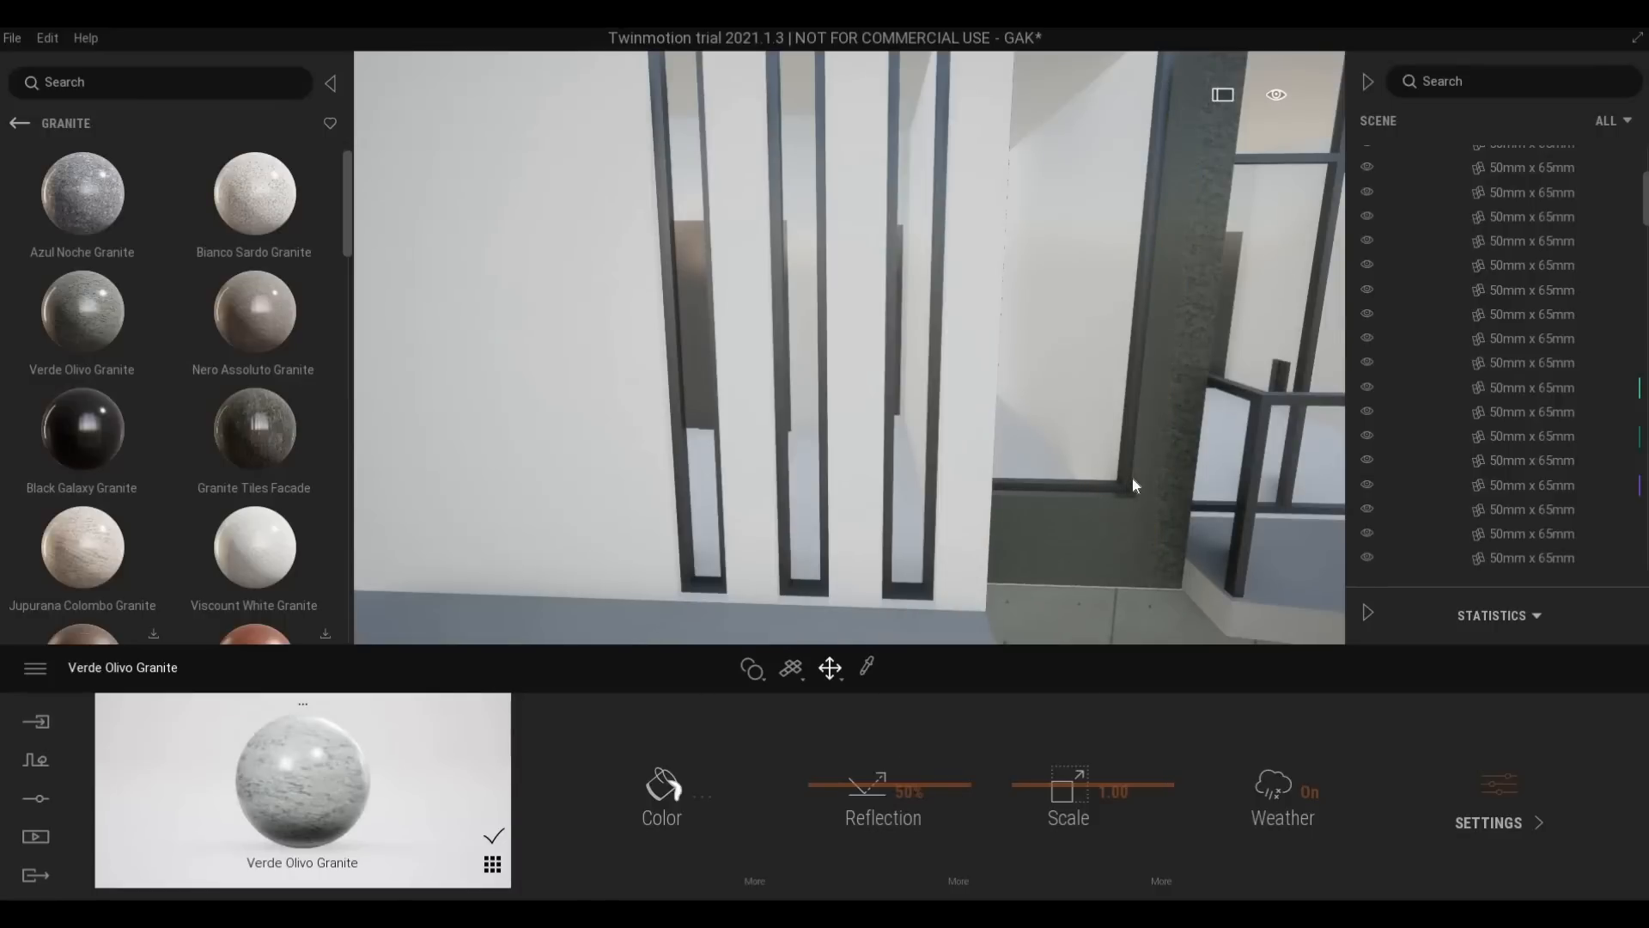
key(d)
key(w)
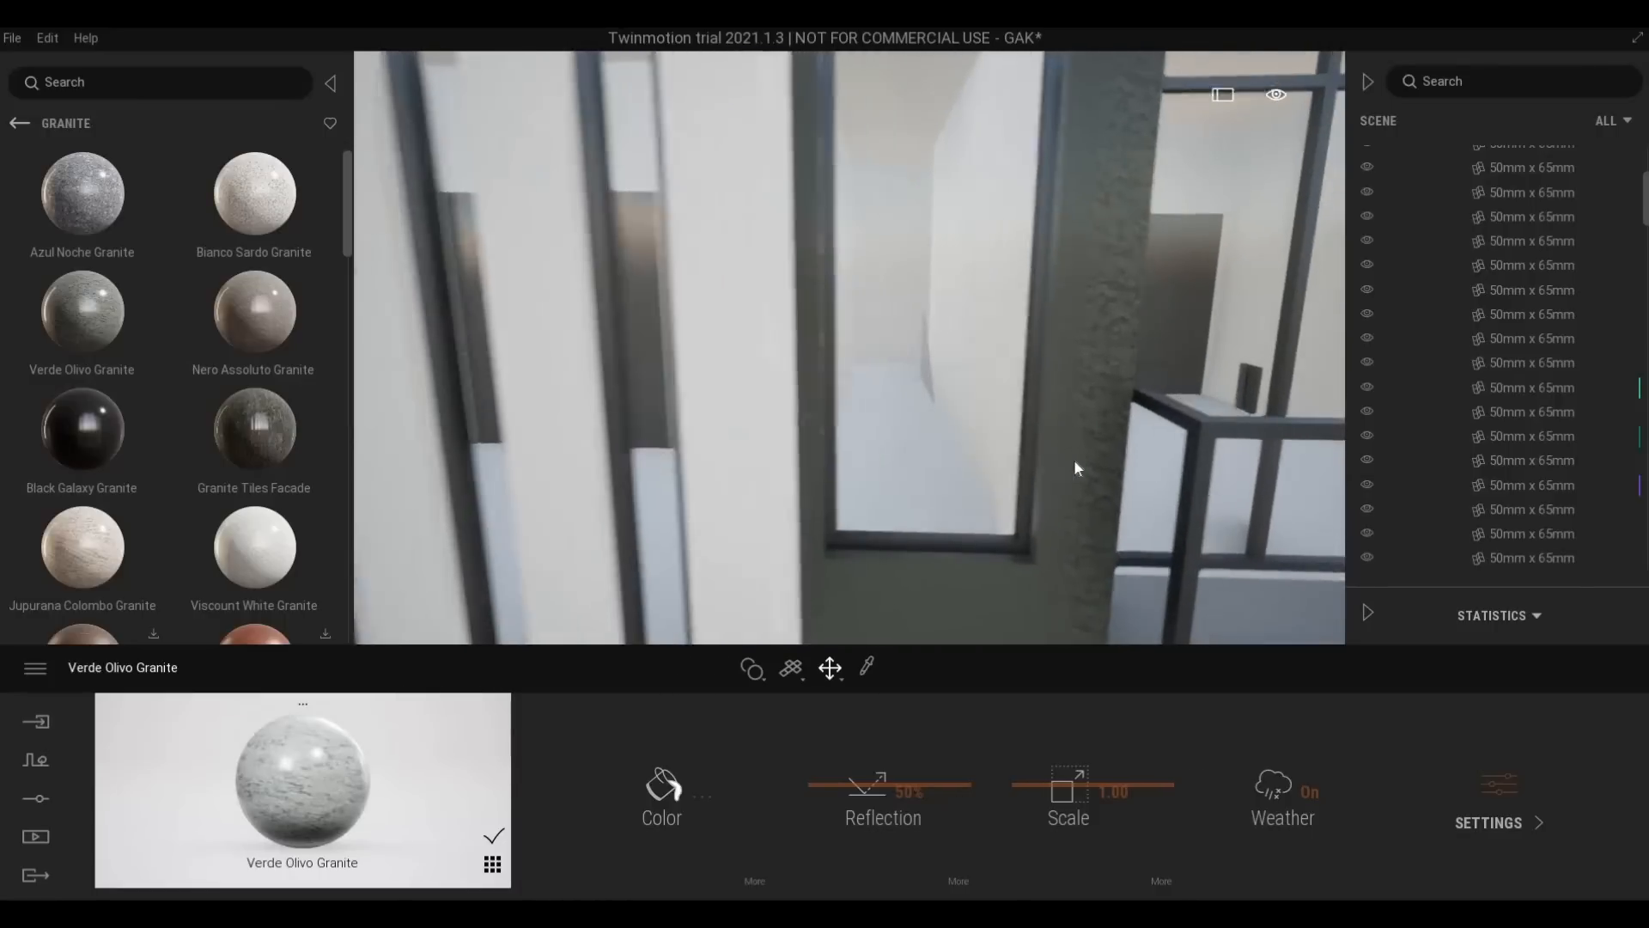
Check the granite around the single window, switch to Revit and dismiss the reminder to save the project
key(d)
key(w)
key(s)
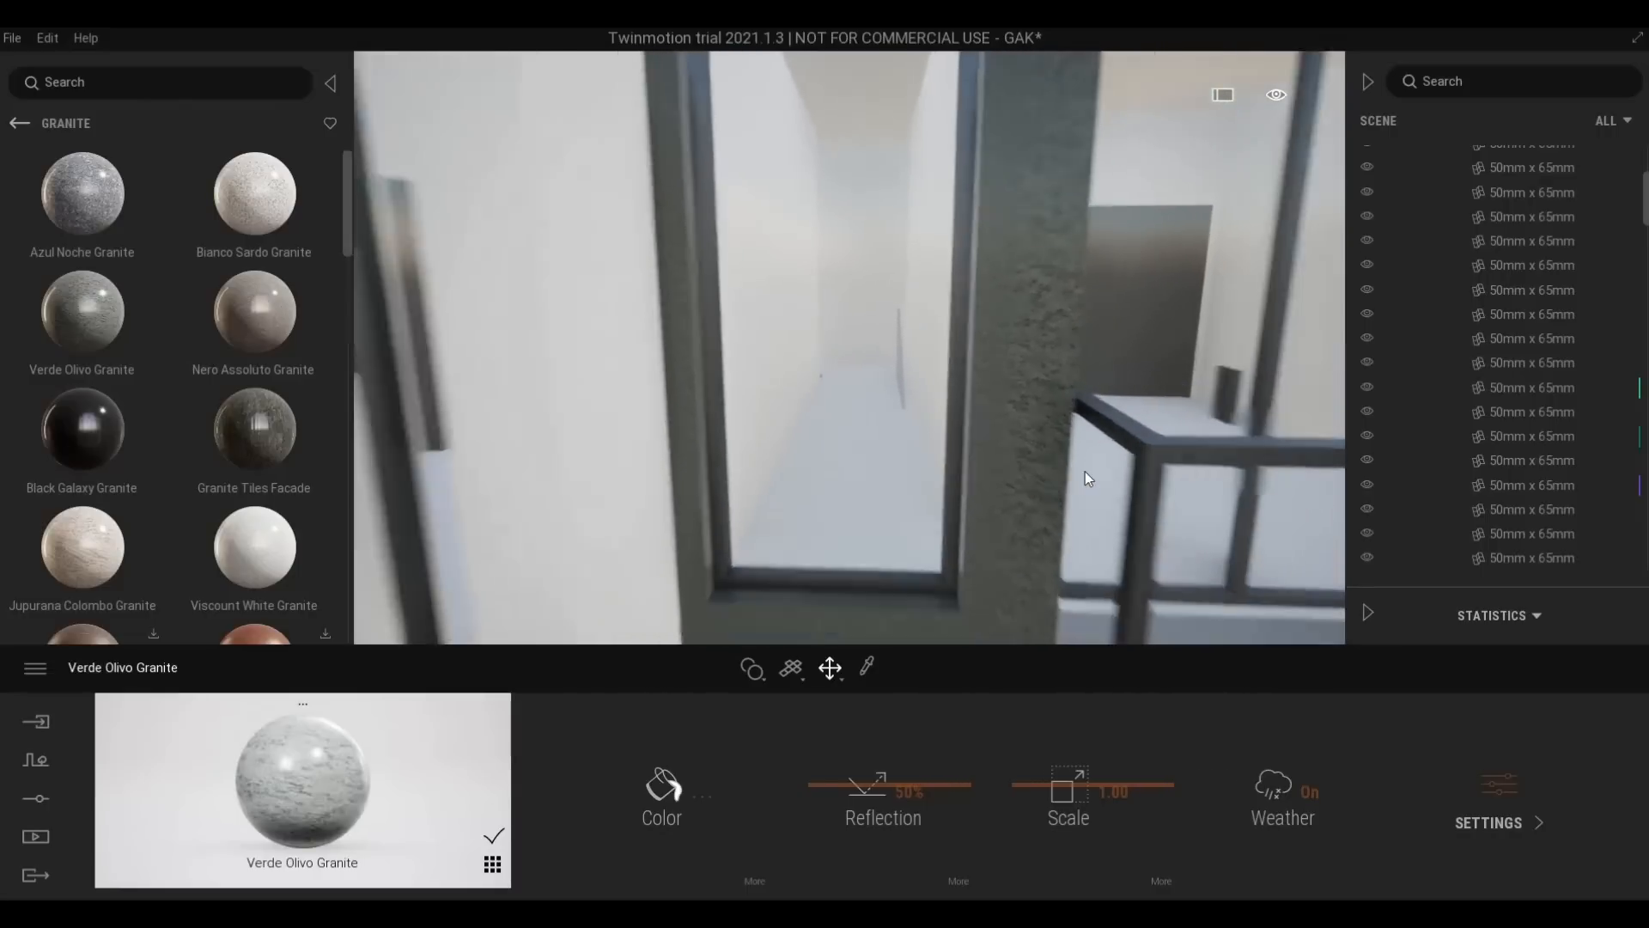
key(s)
key(a)
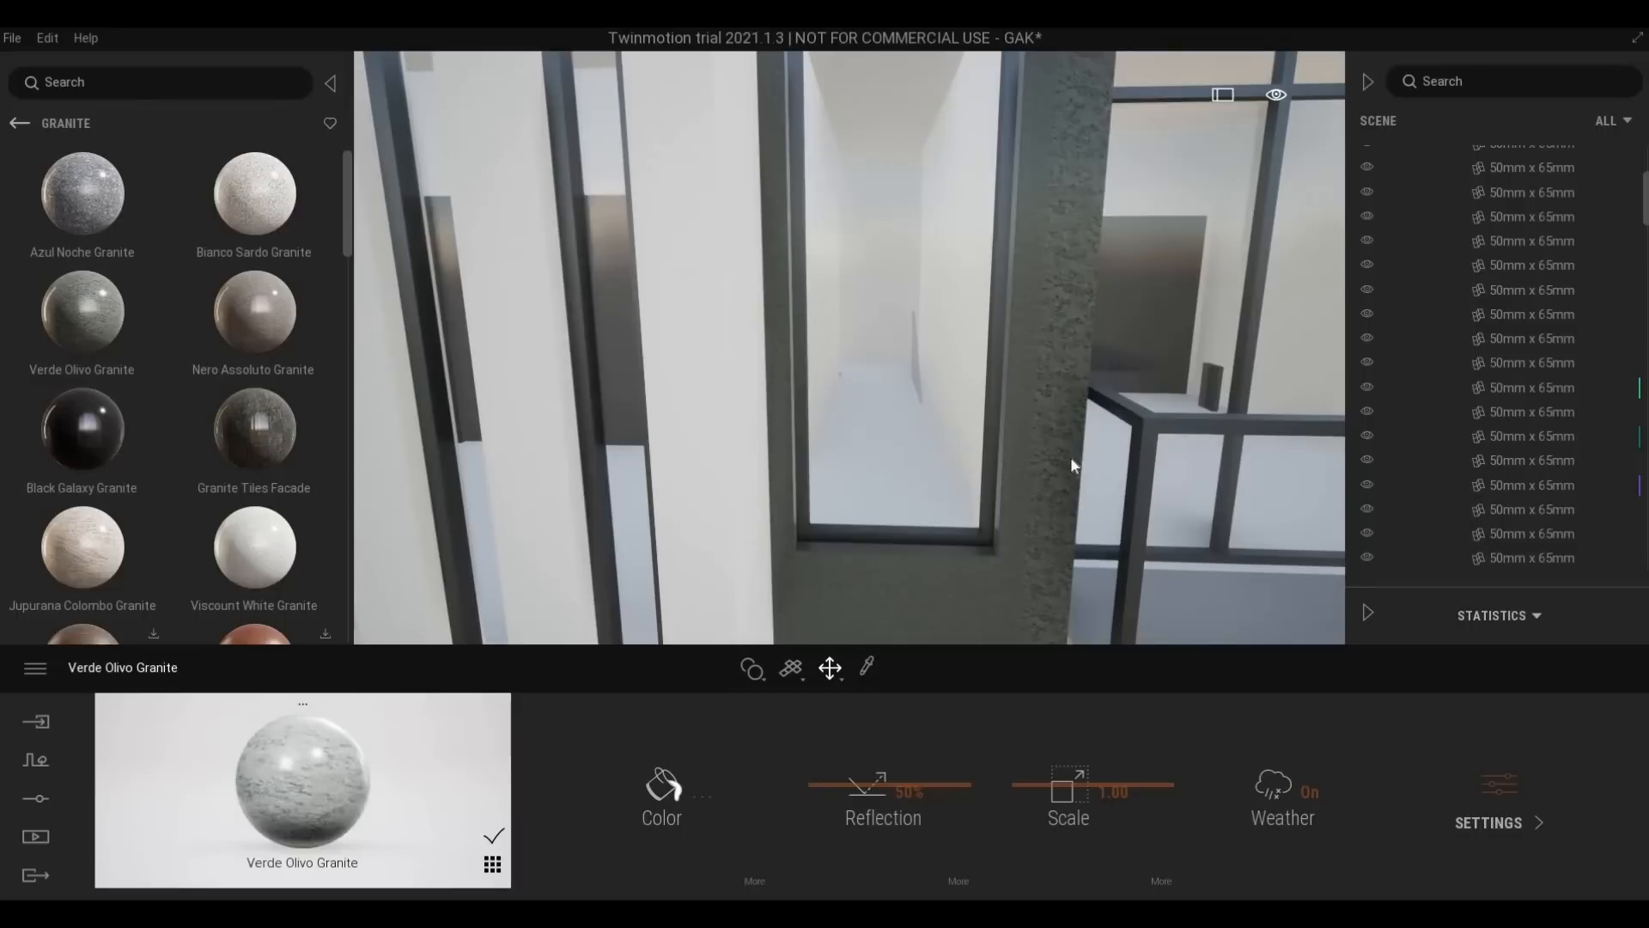
click(1027, 540)
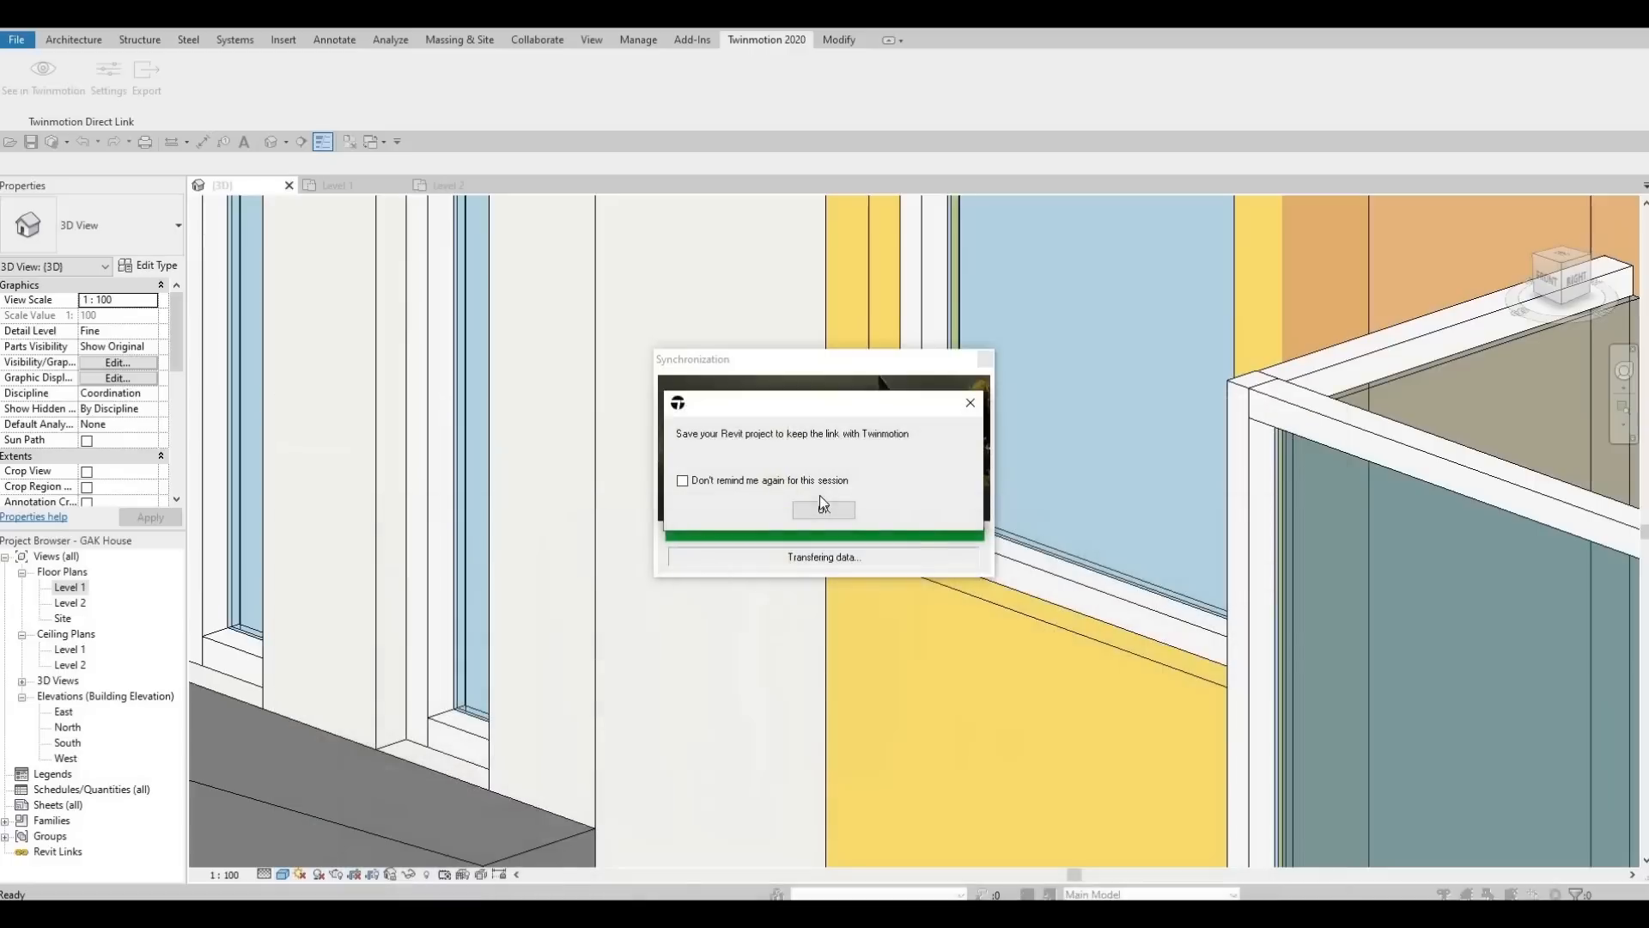
click(821, 511)
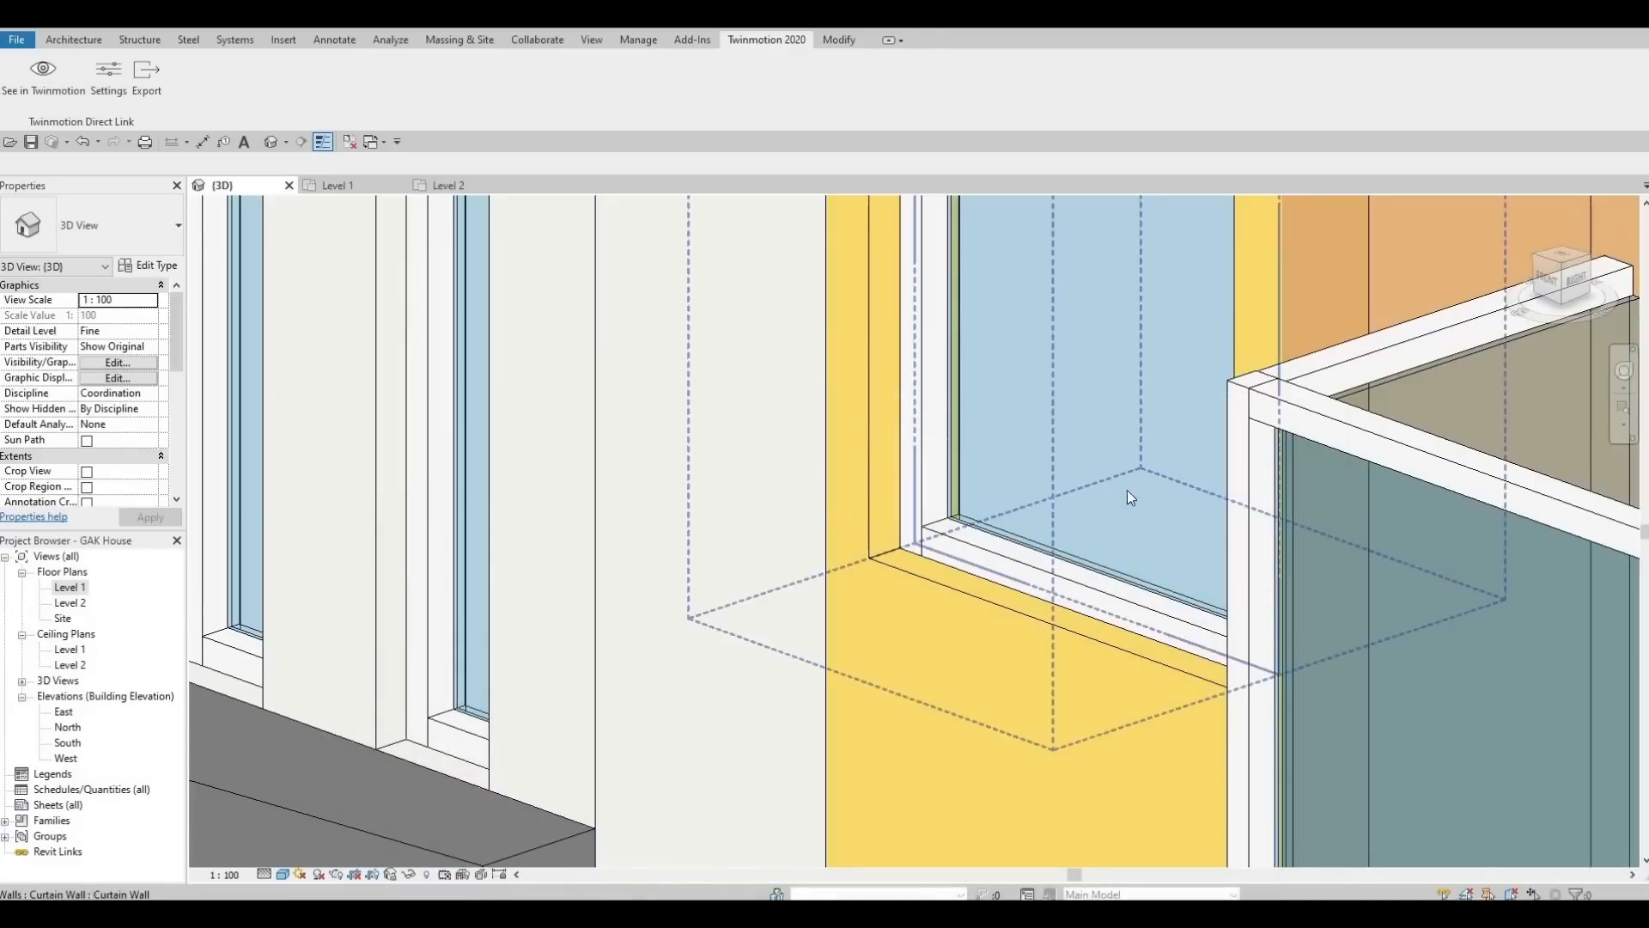
Paint the unpainted side face of the single window's wall, next to the balcony recess, with Textile - Bamboo Weave
click(1127, 489)
key(Escape)
middle_drag(1115, 593, 1110, 634)
scroll(1151, 477, down, 3)
middle_drag(1164, 330, 1085, 499)
middle_drag(1154, 260, 1137, 426)
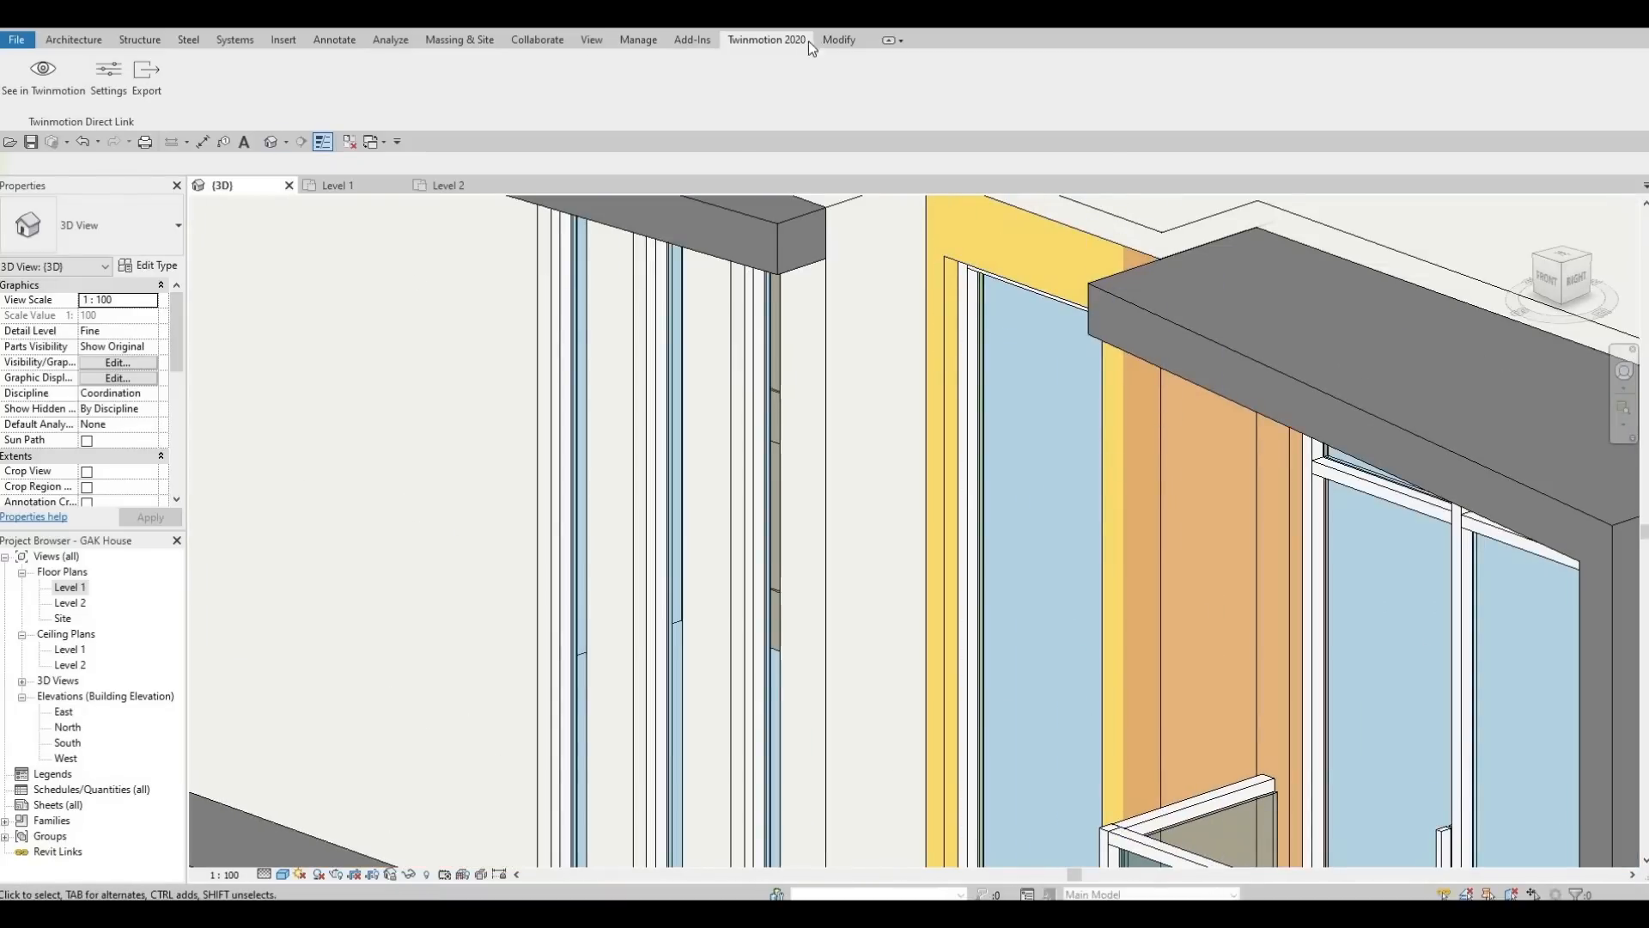
click(838, 39)
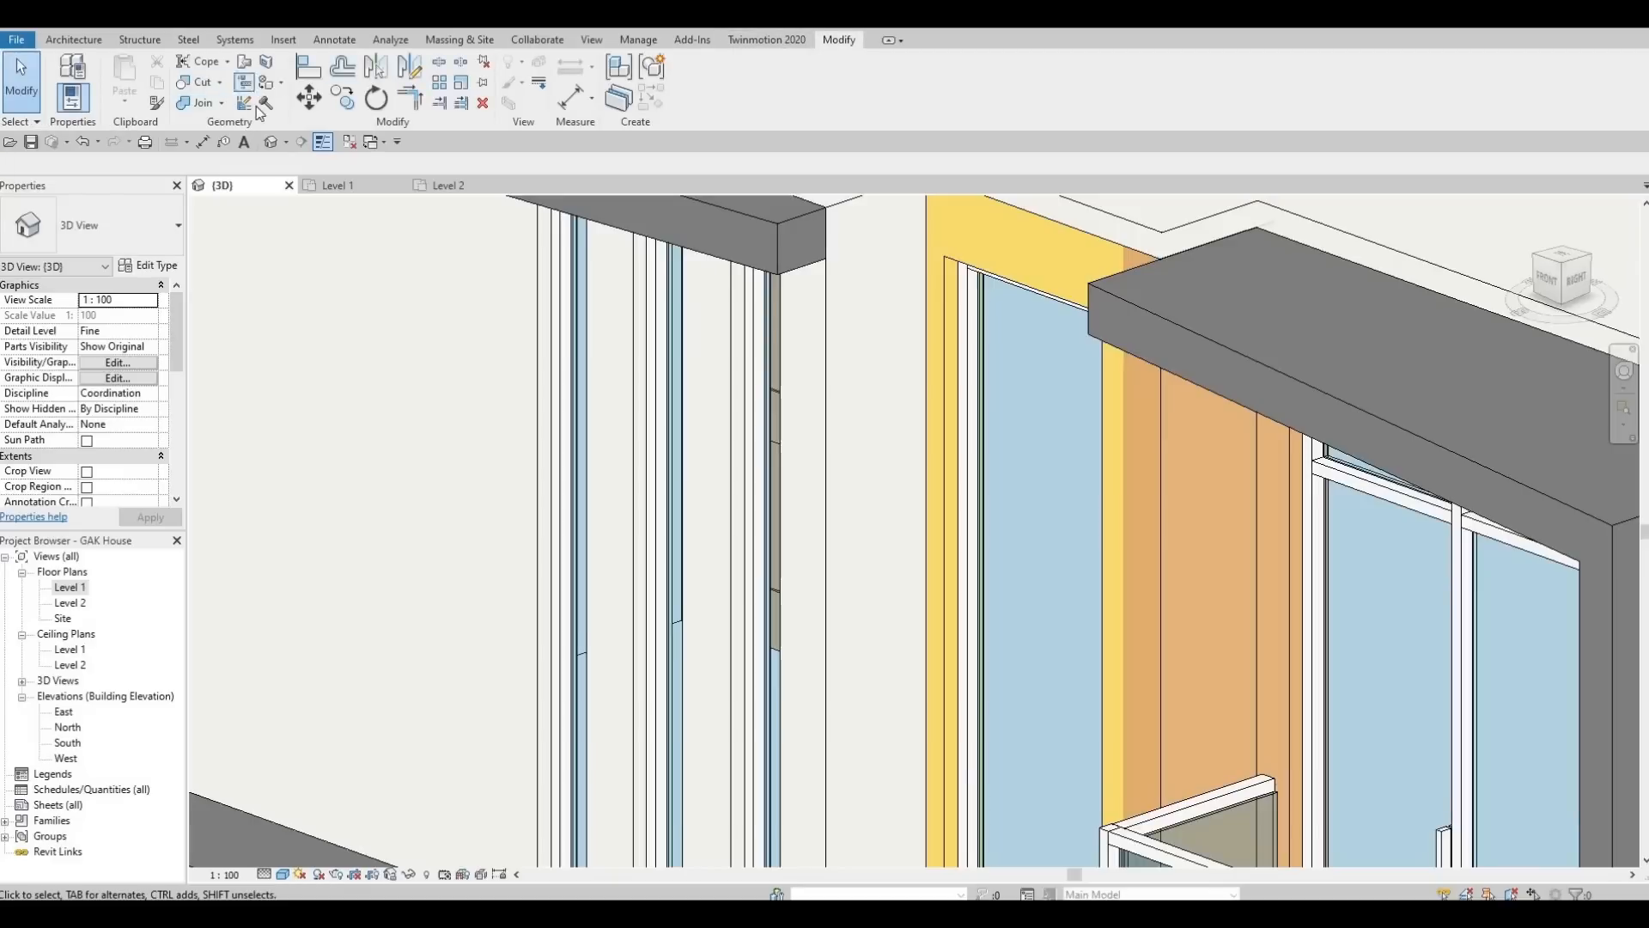
click(266, 81)
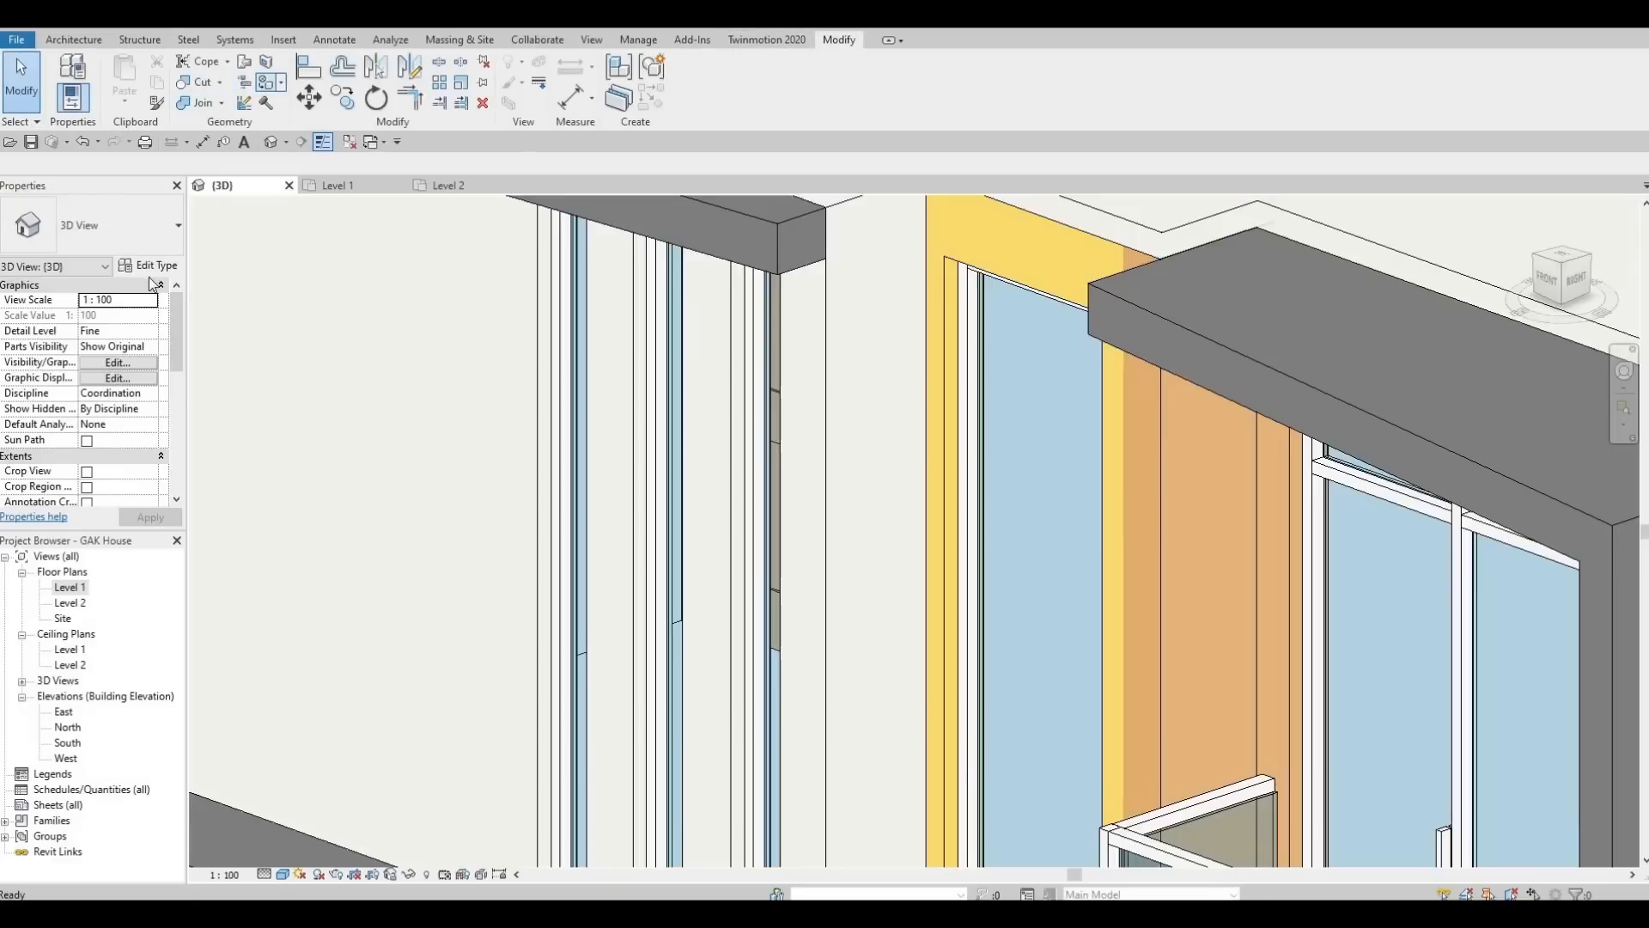
click(1127, 383)
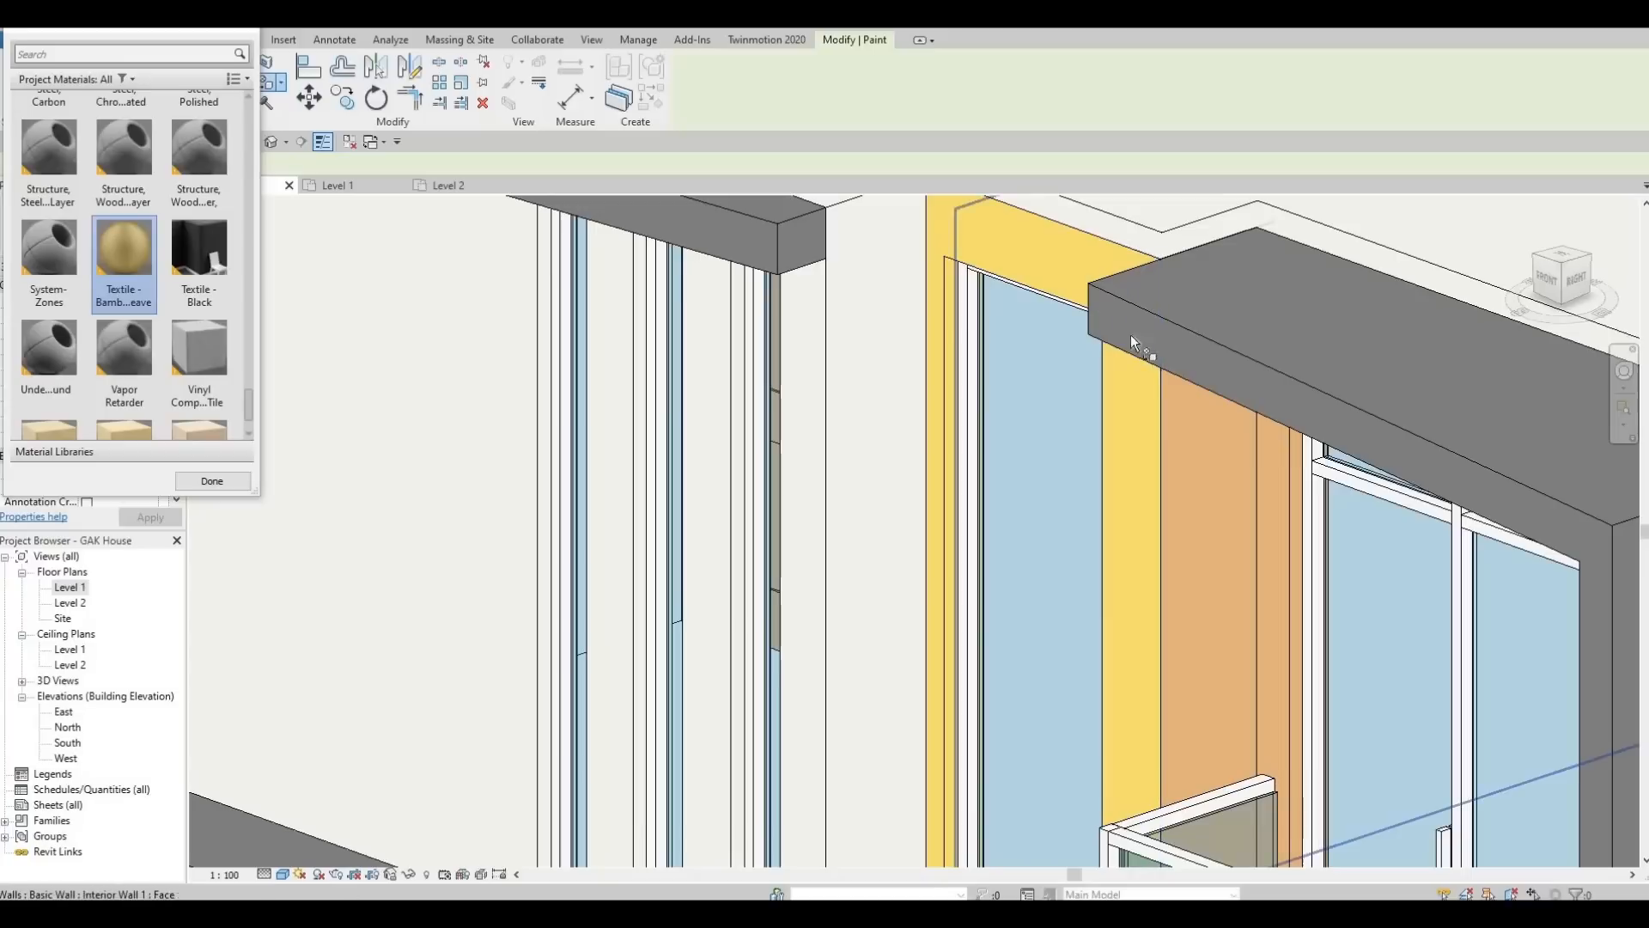
End the Paint command and synchronize the newly painted side face with Twinmotion
key(a)
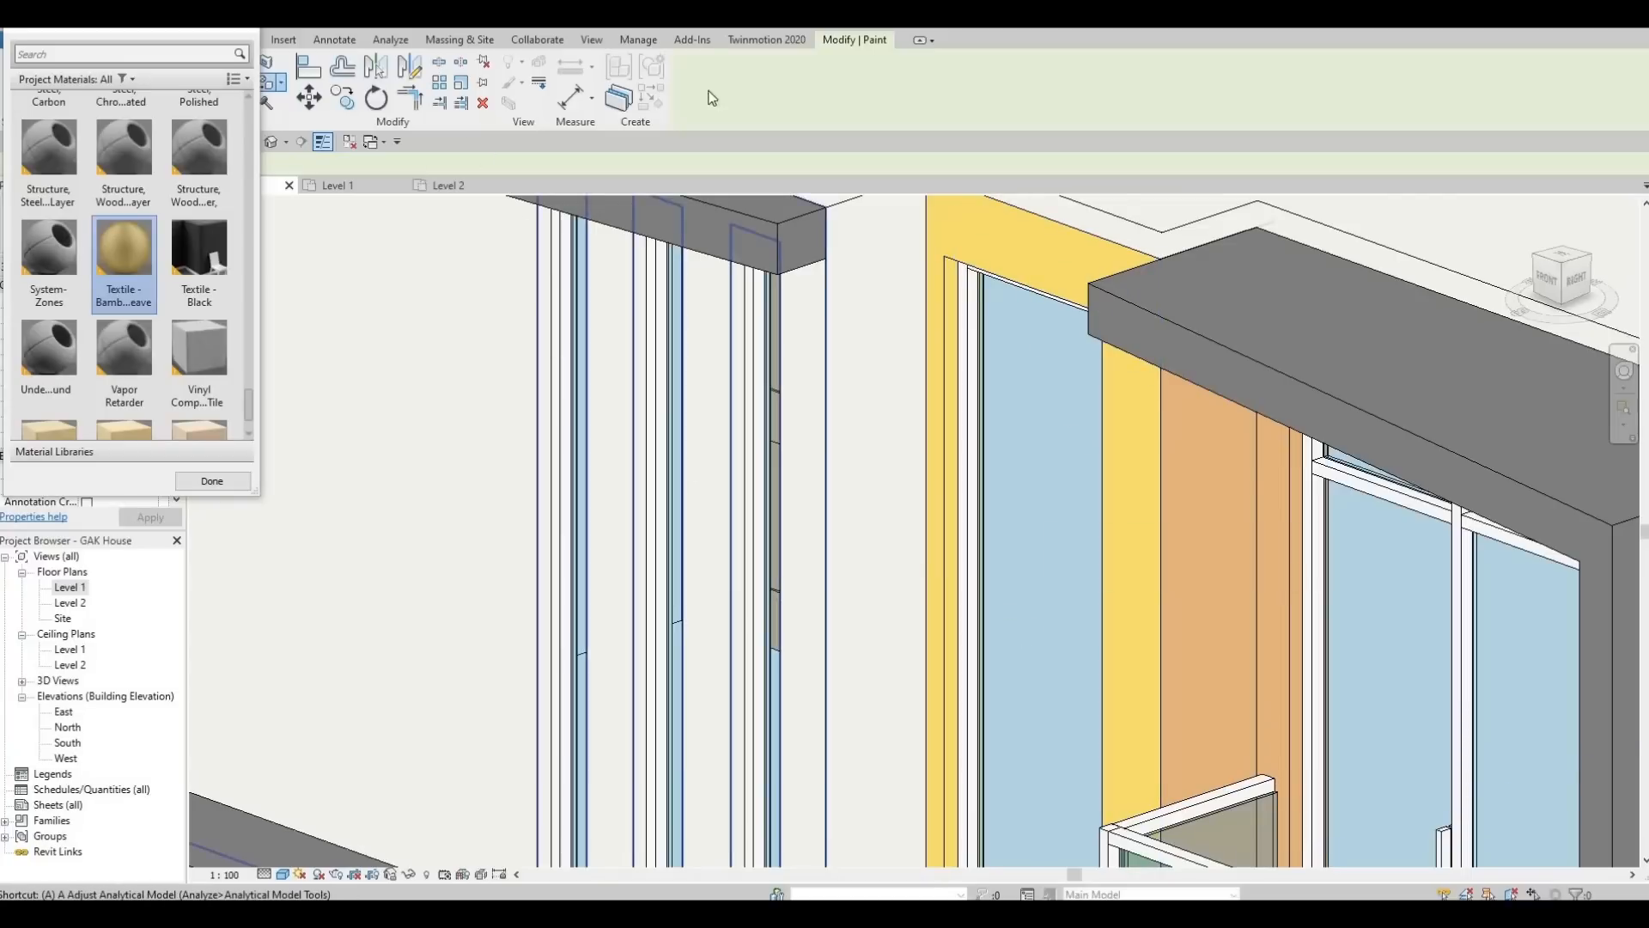
click(763, 41)
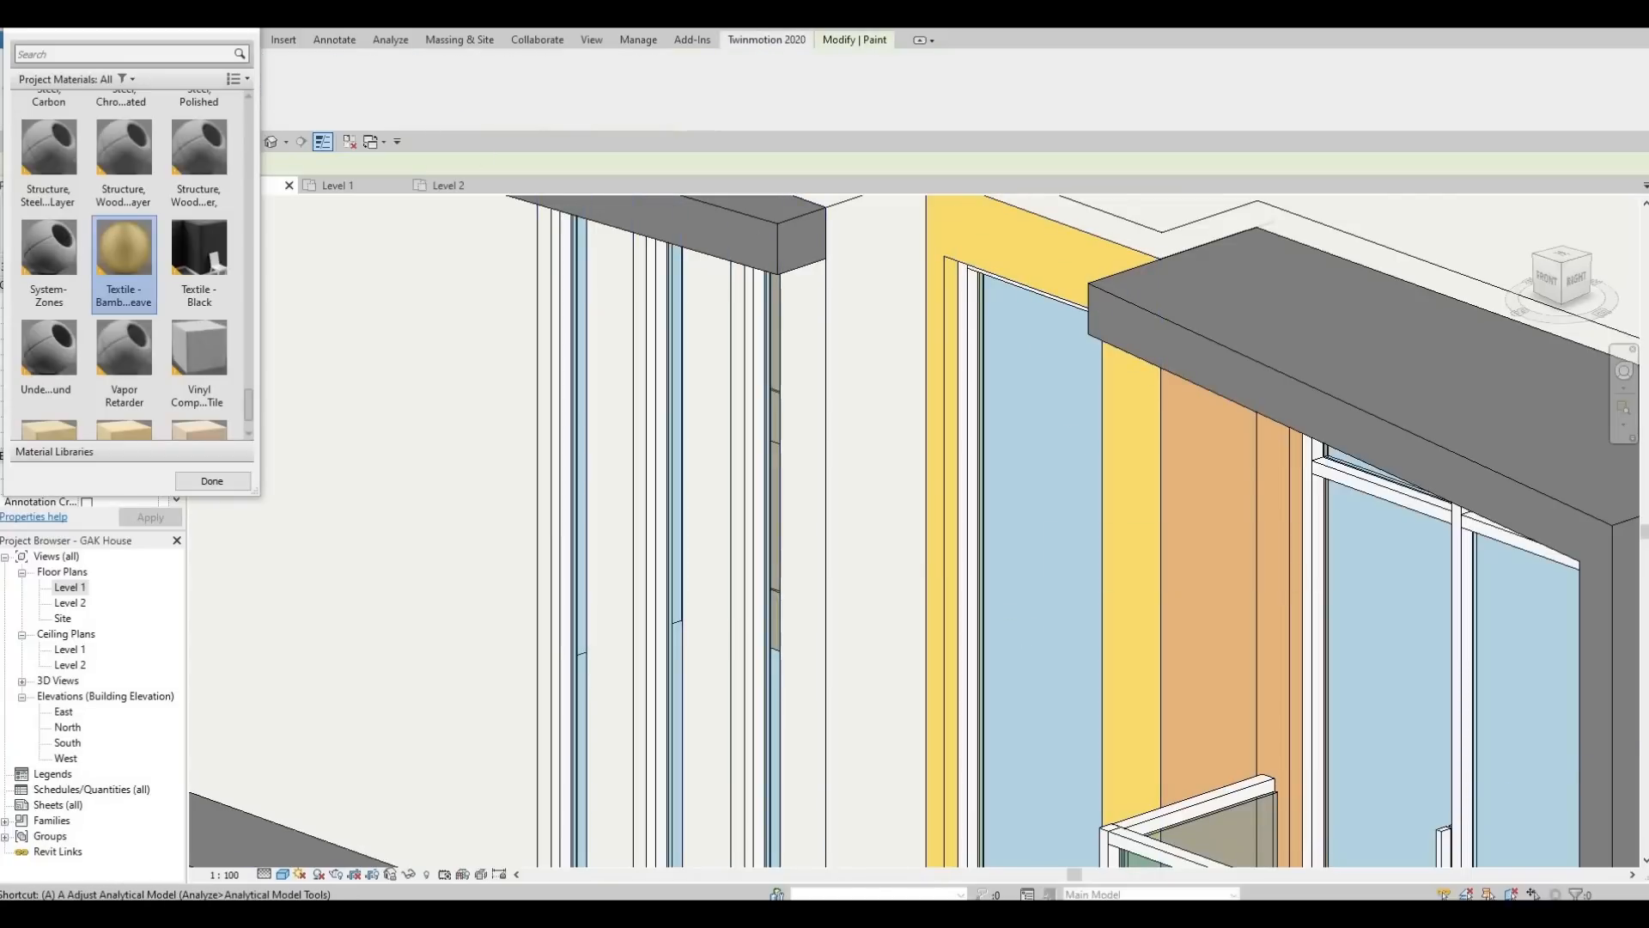
key(Escape)
click(43, 70)
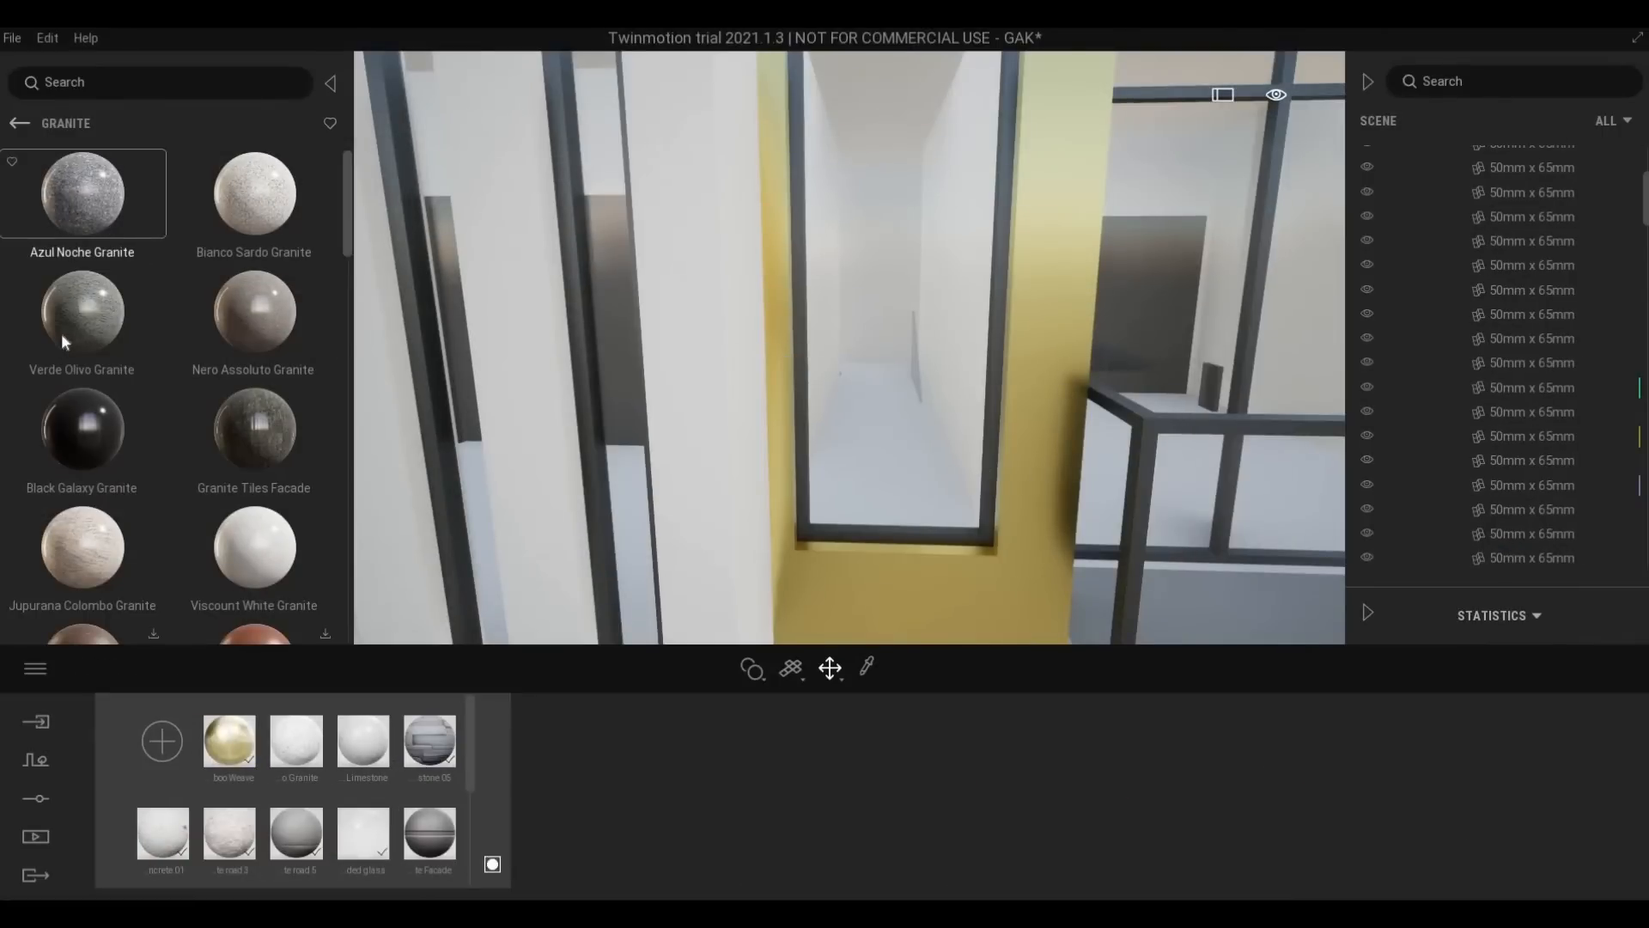
Apply Verde Olivo Granite to the yellow wall around the single window and set the material's scale to 2.26
drag(60, 332, 892, 634)
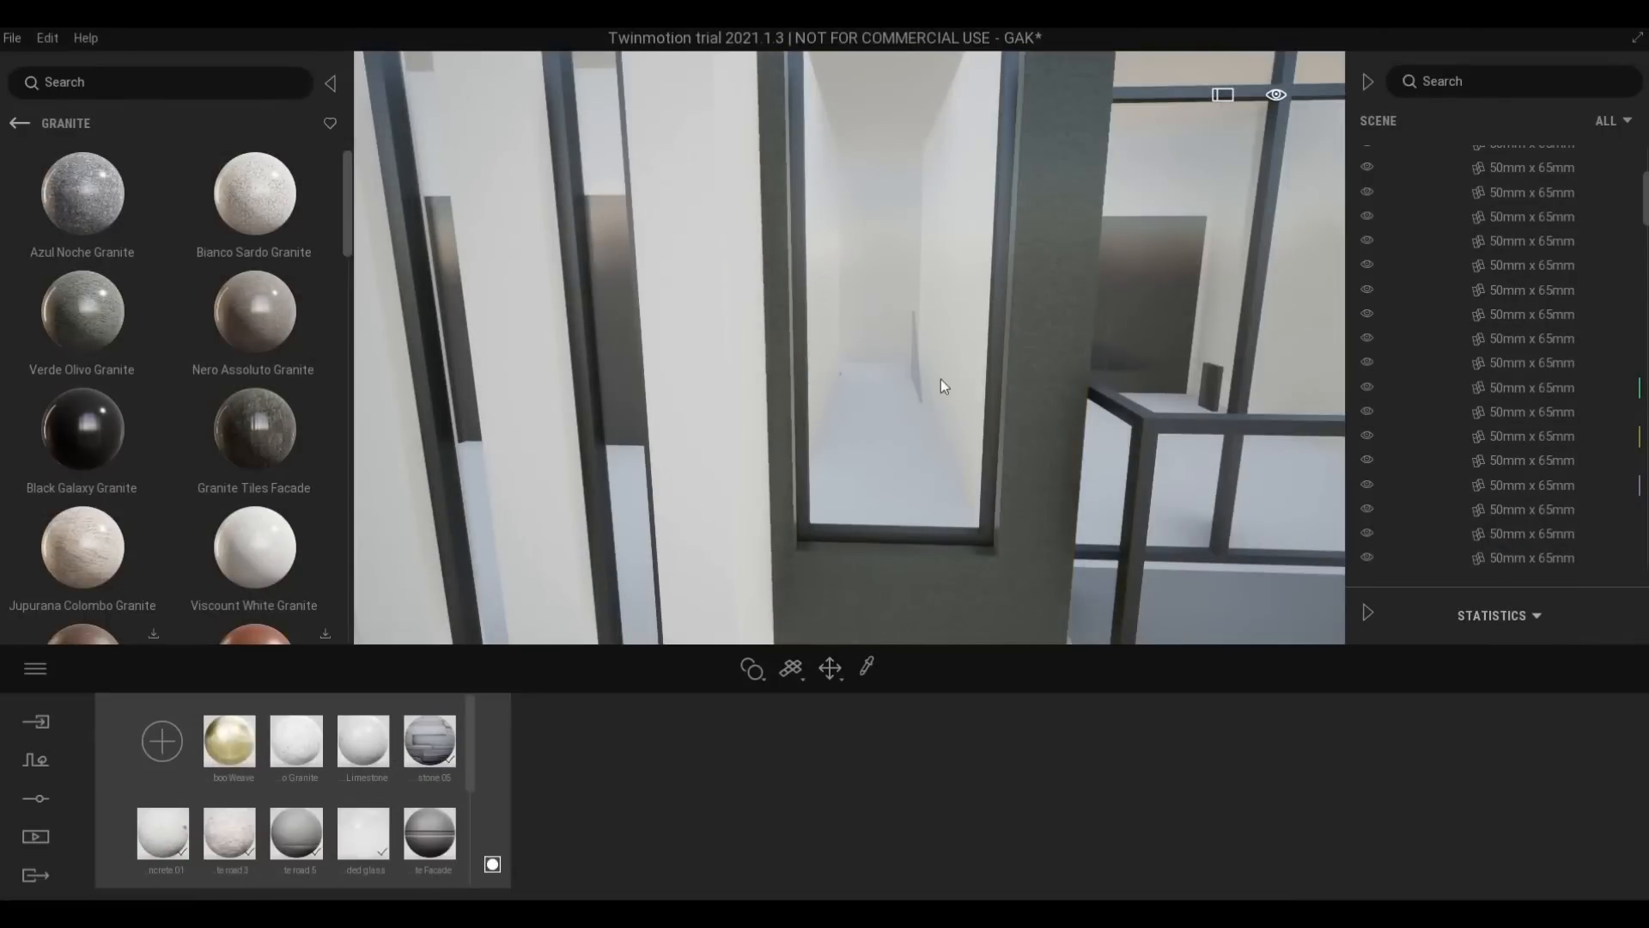
drag(1056, 782, 1058, 767)
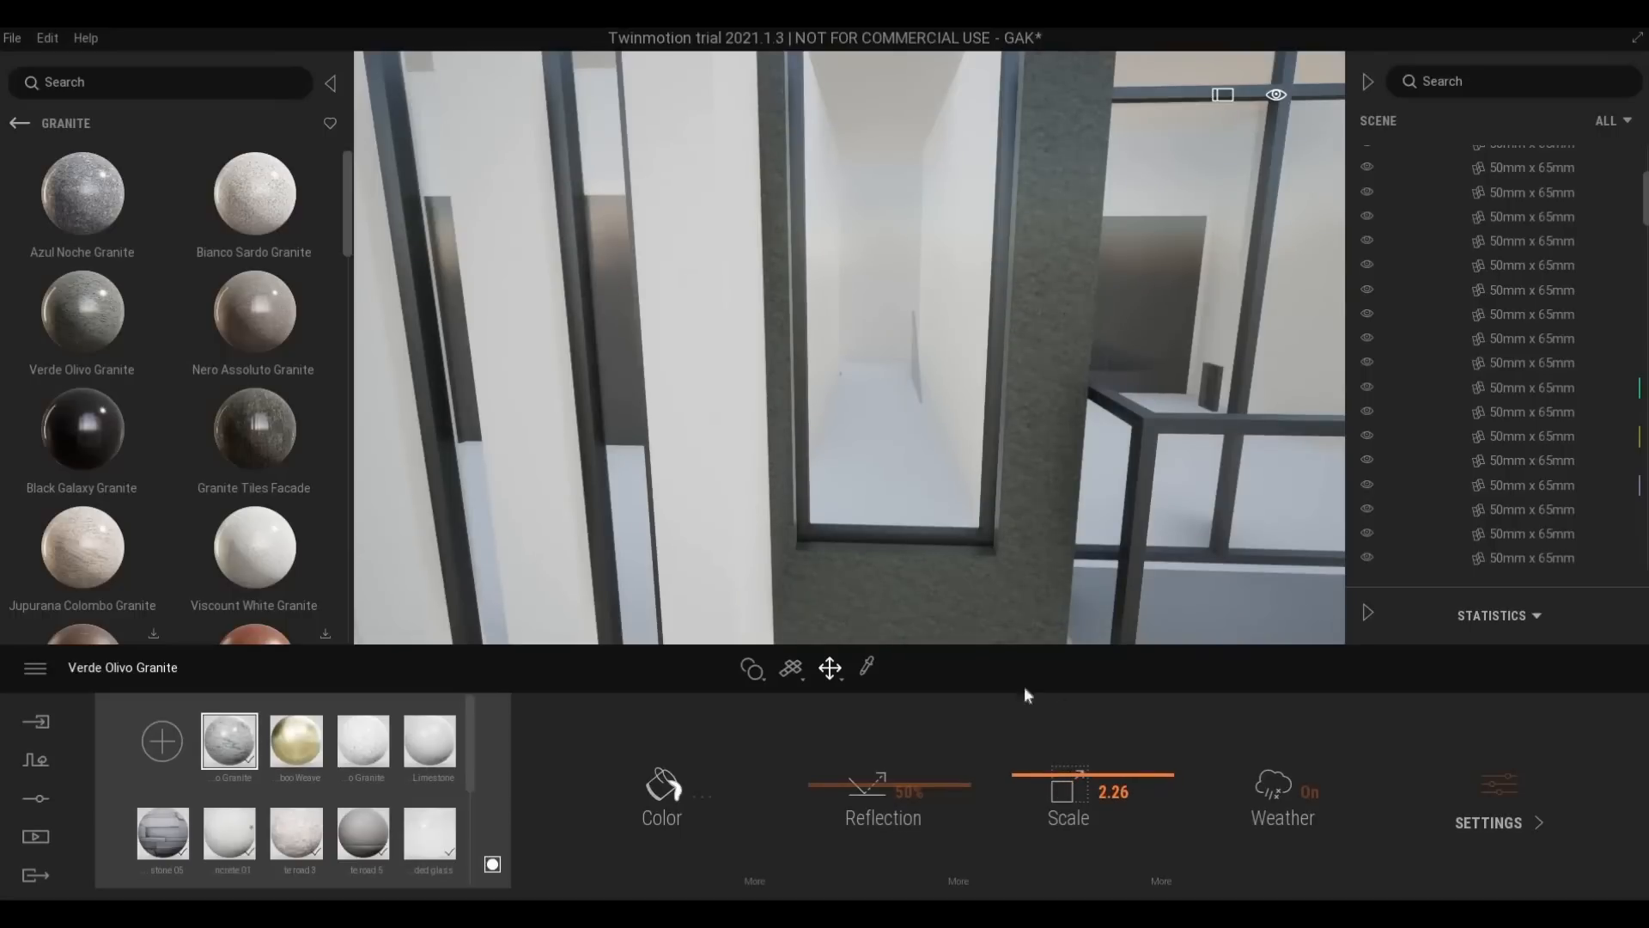
Examine the granite window wall and its reveals from several sides, as well as the front facade from ground level
key(s)
right_drag(995, 409, 865, 158)
key(d)
key(w)
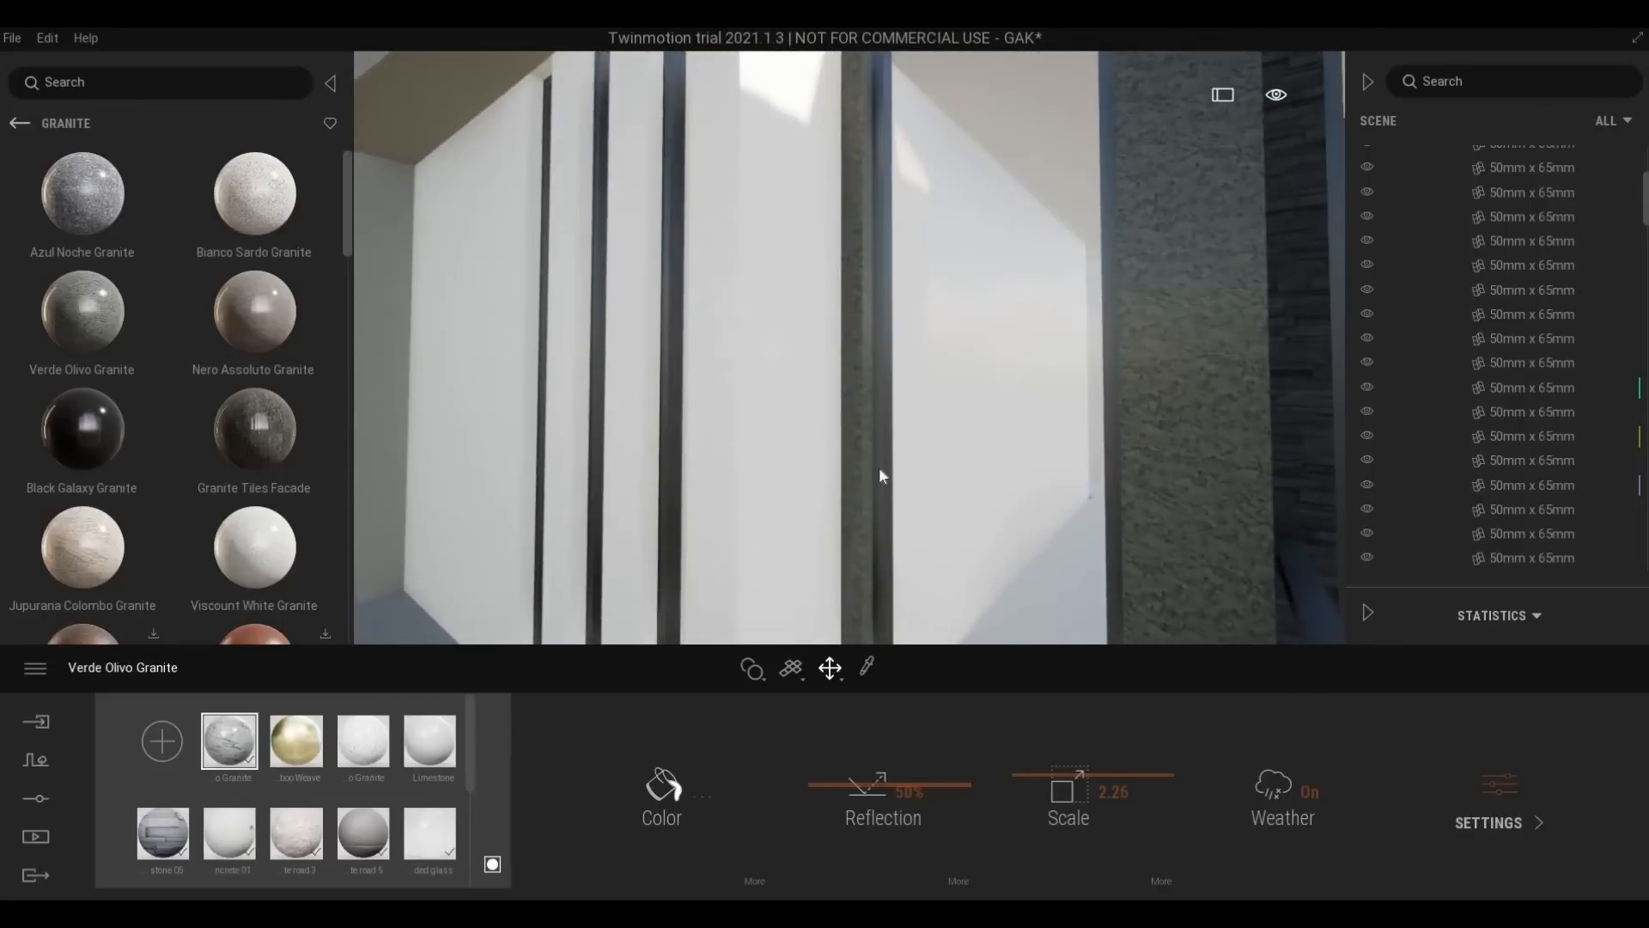
key(w)
key(s)
key(a)
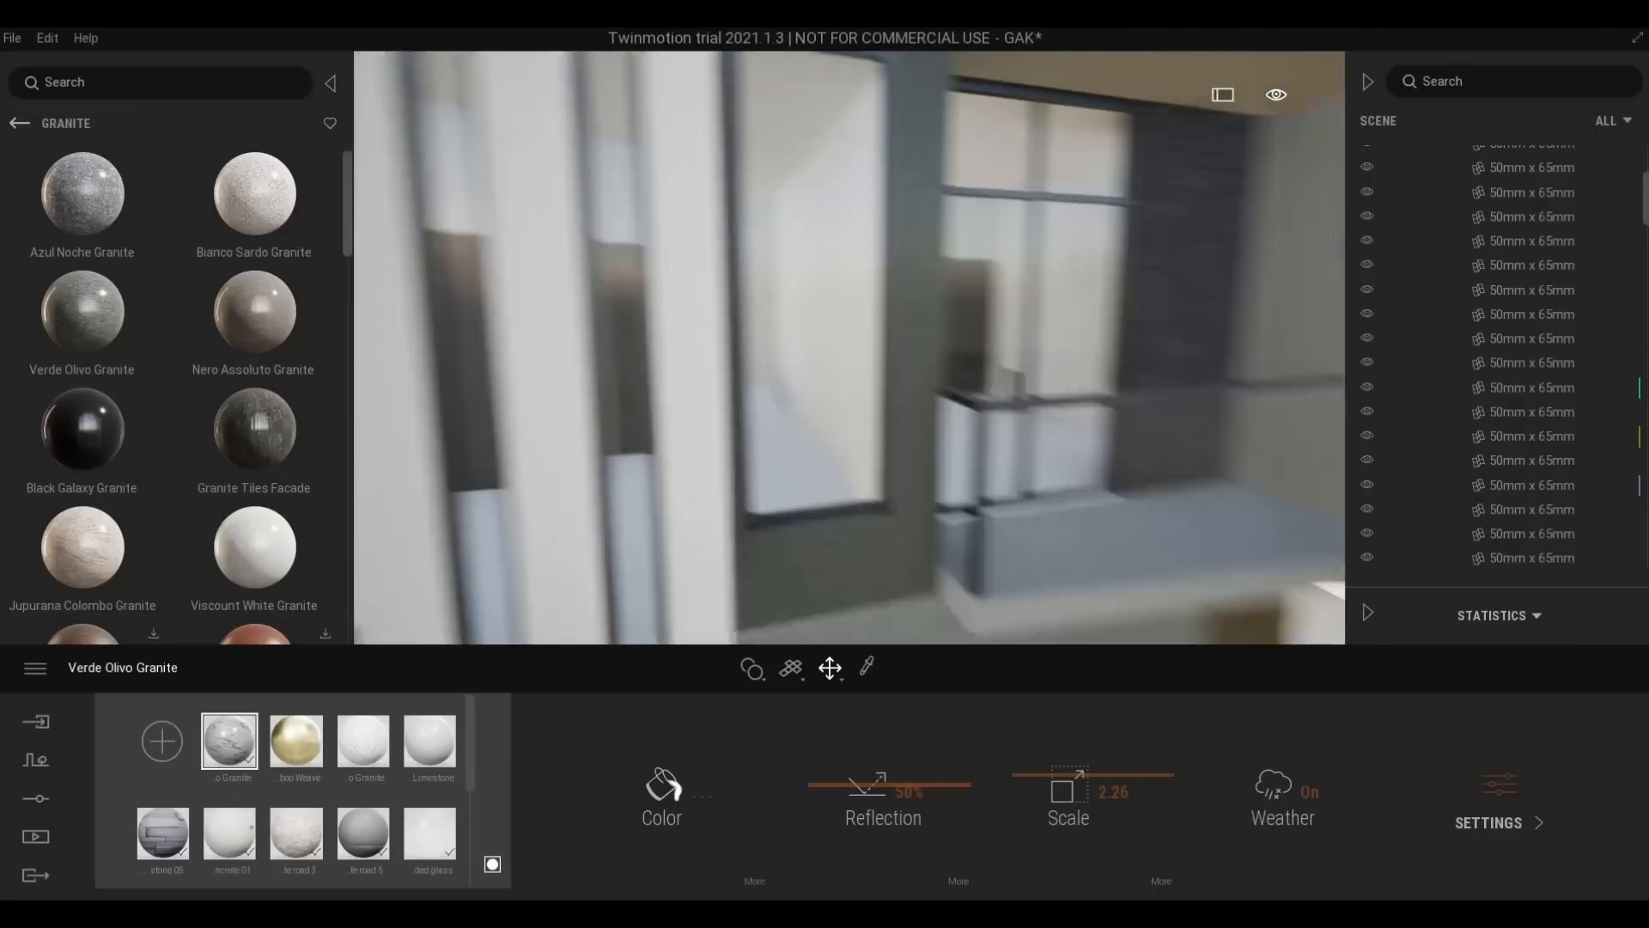
key(w)
mouse_move(925, 521)
right_down()
mouse_move(987, 530)
mouse_move(894, 530)
right_up()
key(s)
right_drag(998, 525, 968, 472)
key(w)
key(s)
key(a)
key(s)
key(w)
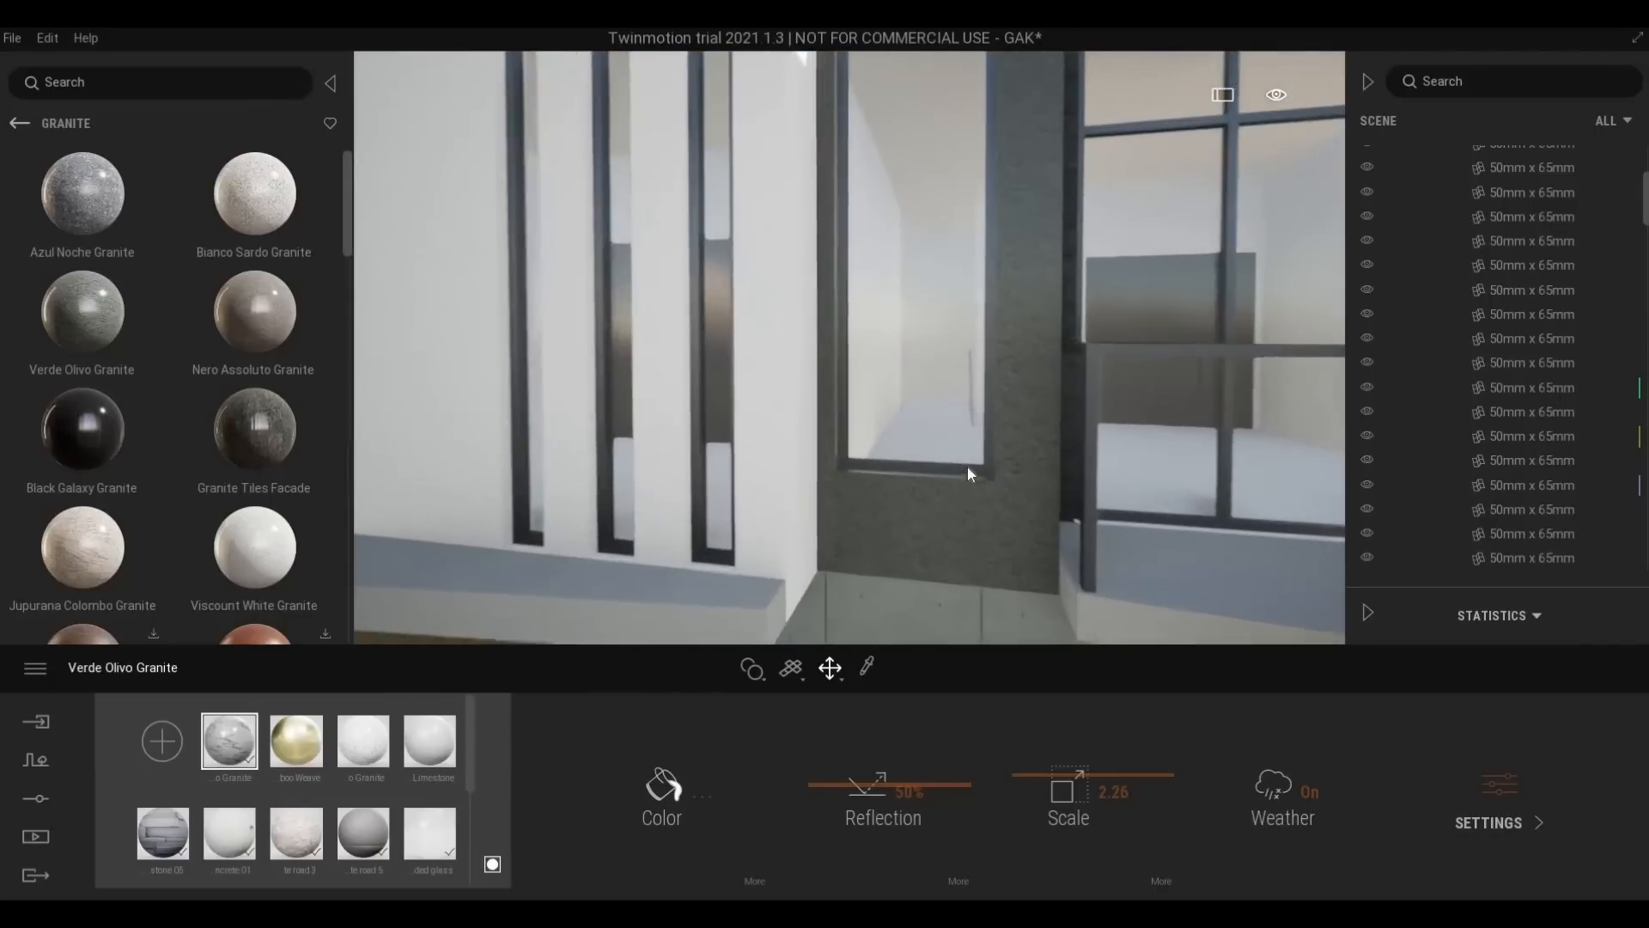
scroll(963, 477, up, 3)
key(w)
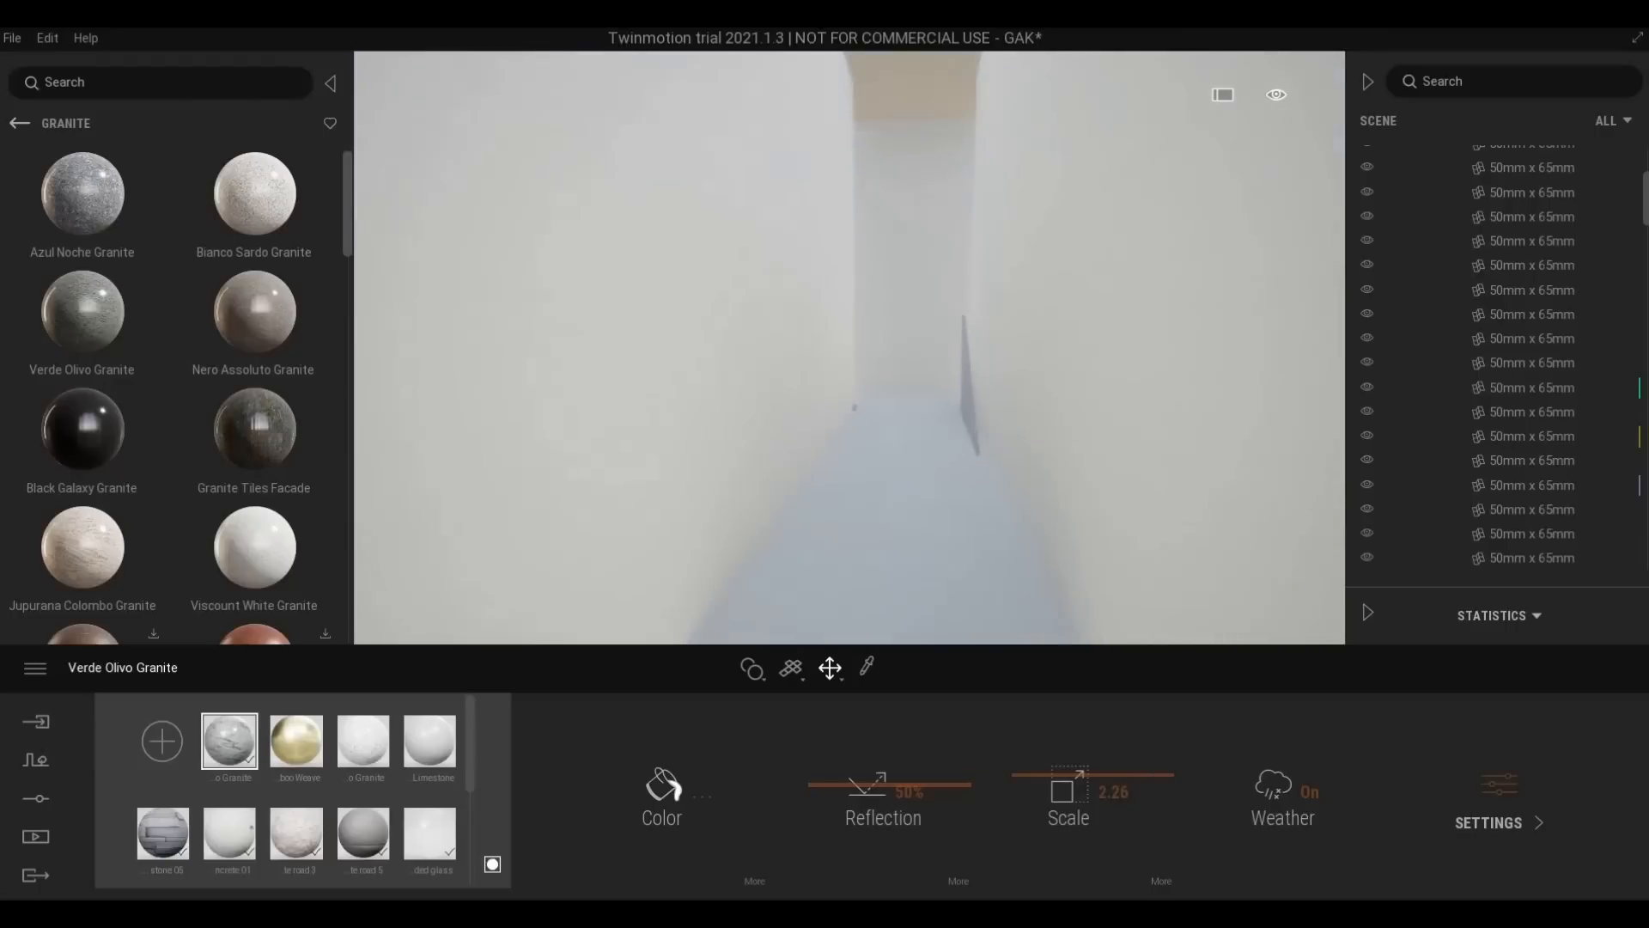
scroll(974, 465, up, 3)
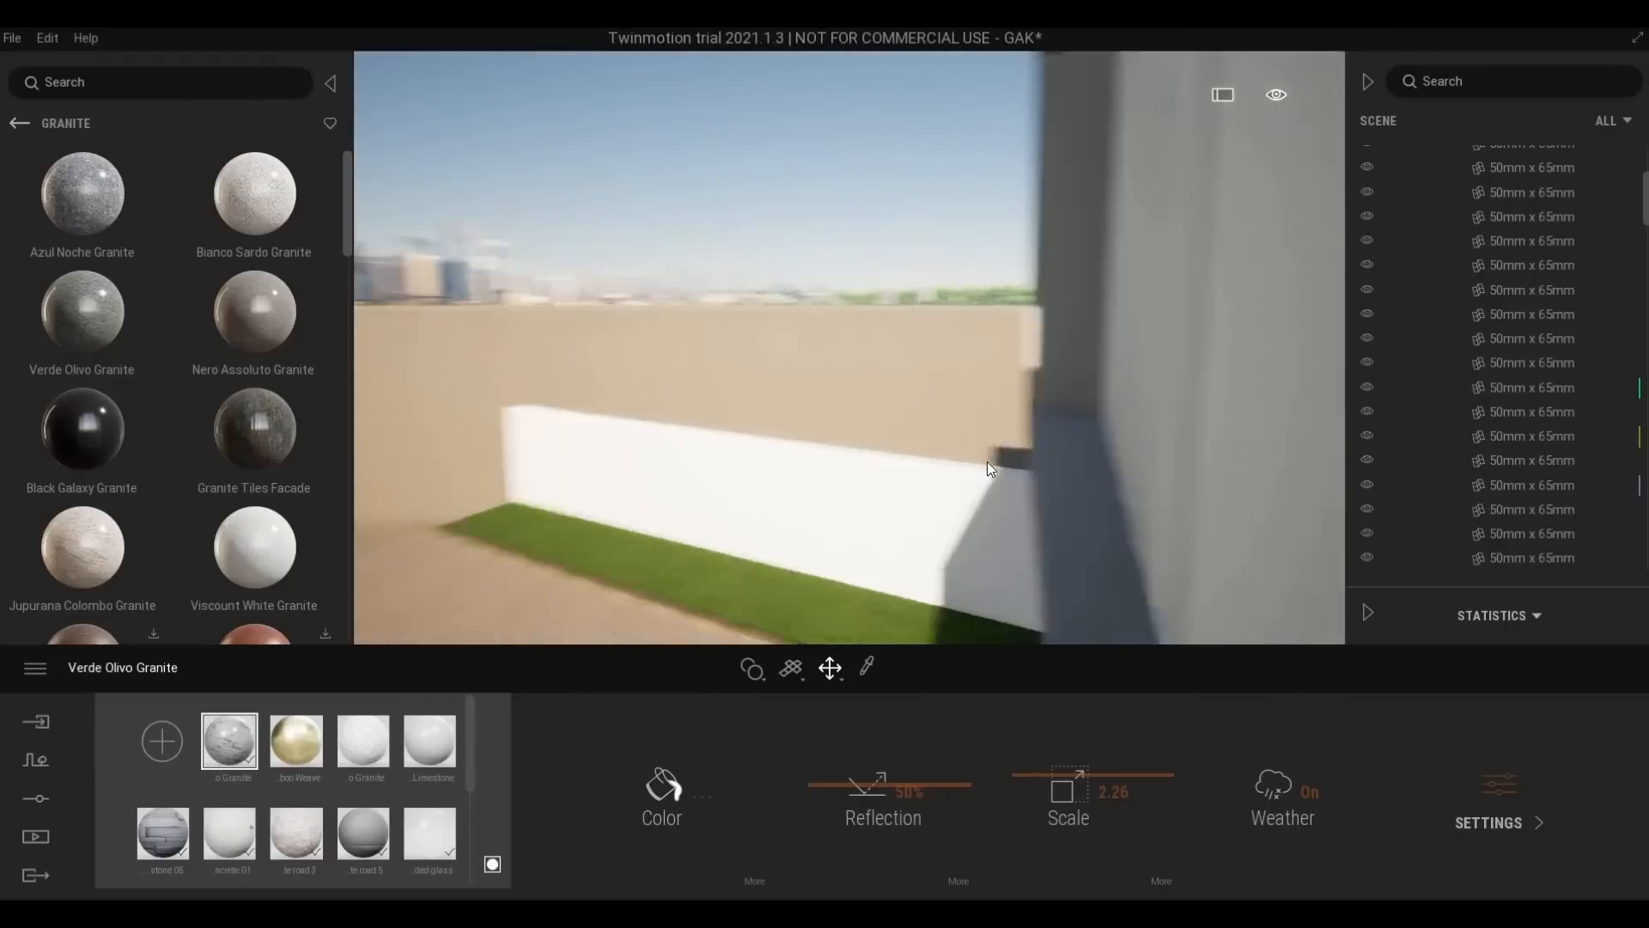
scroll(992, 461, down, 3)
key(s)
right_drag(992, 461, 927, 456)
key(d)
key(w)
key(q)
key(w)
key(s)
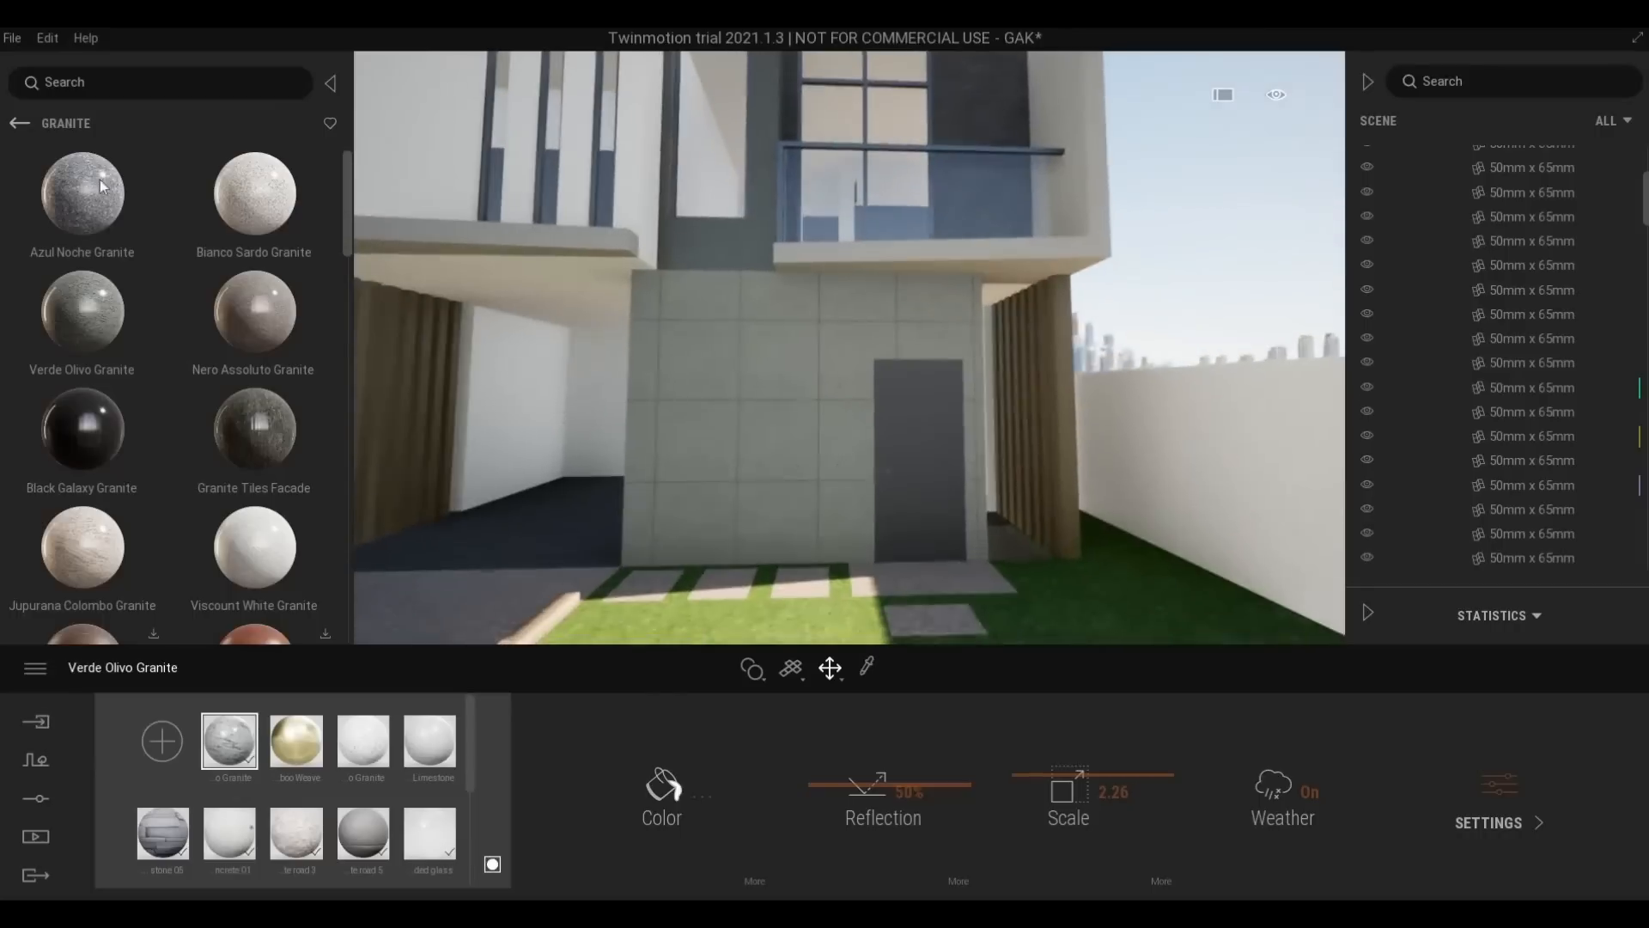
Look through the User Library and its Lights folder for a light fixture for the house exterior
click(18, 124)
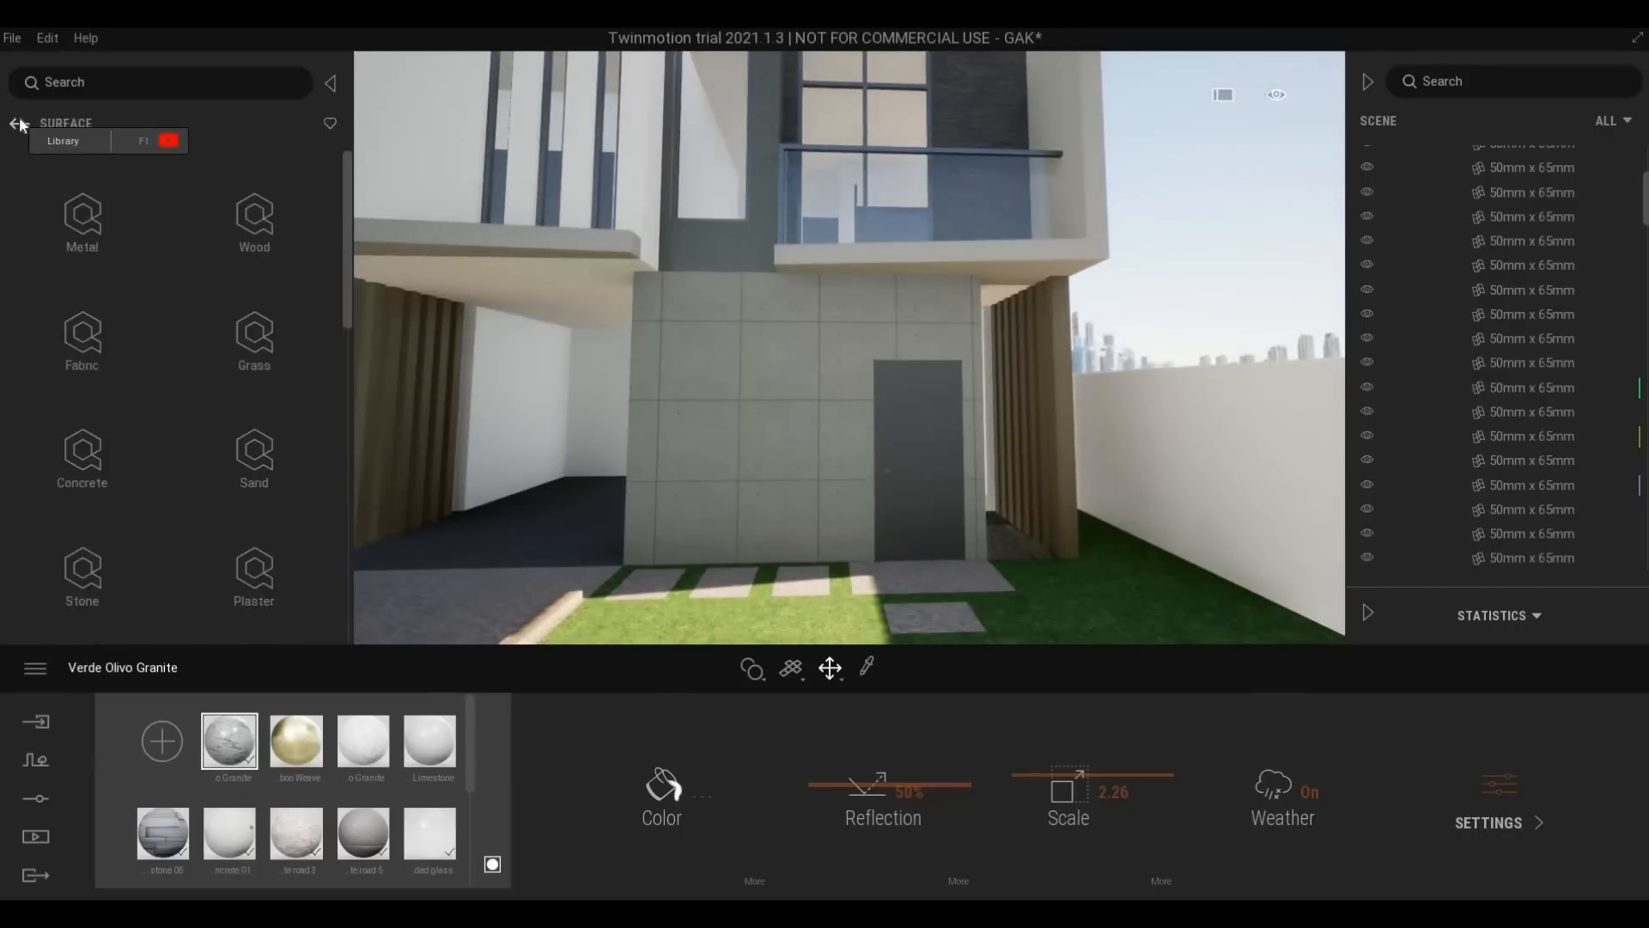
click(18, 124)
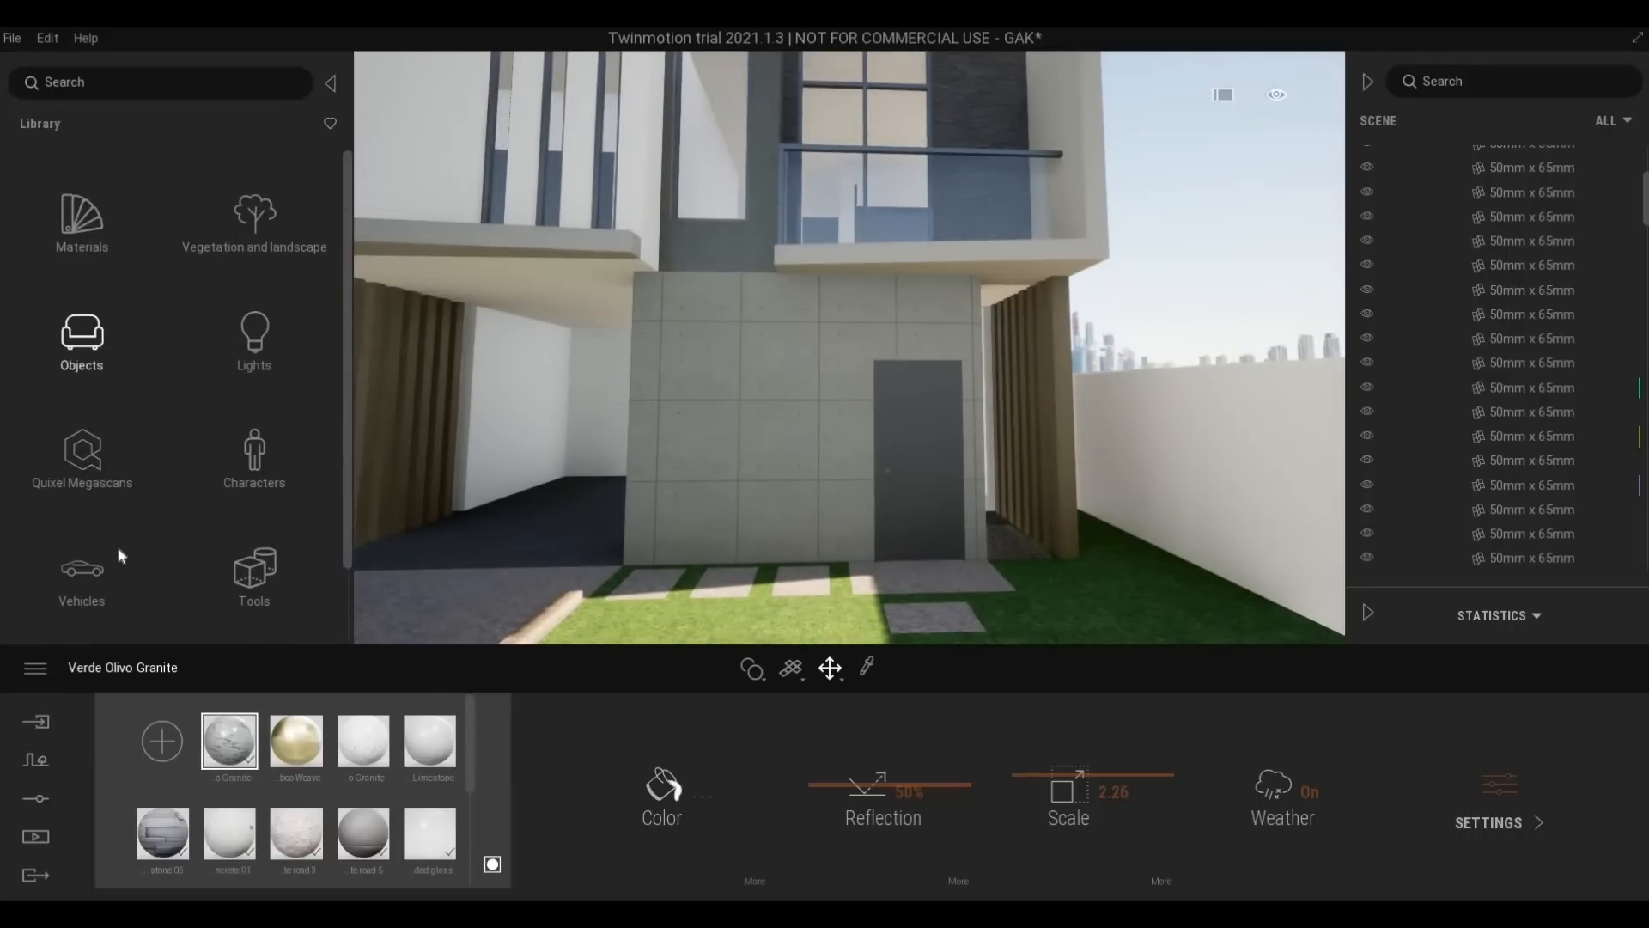
scroll(121, 523, down, 2)
click(81, 601)
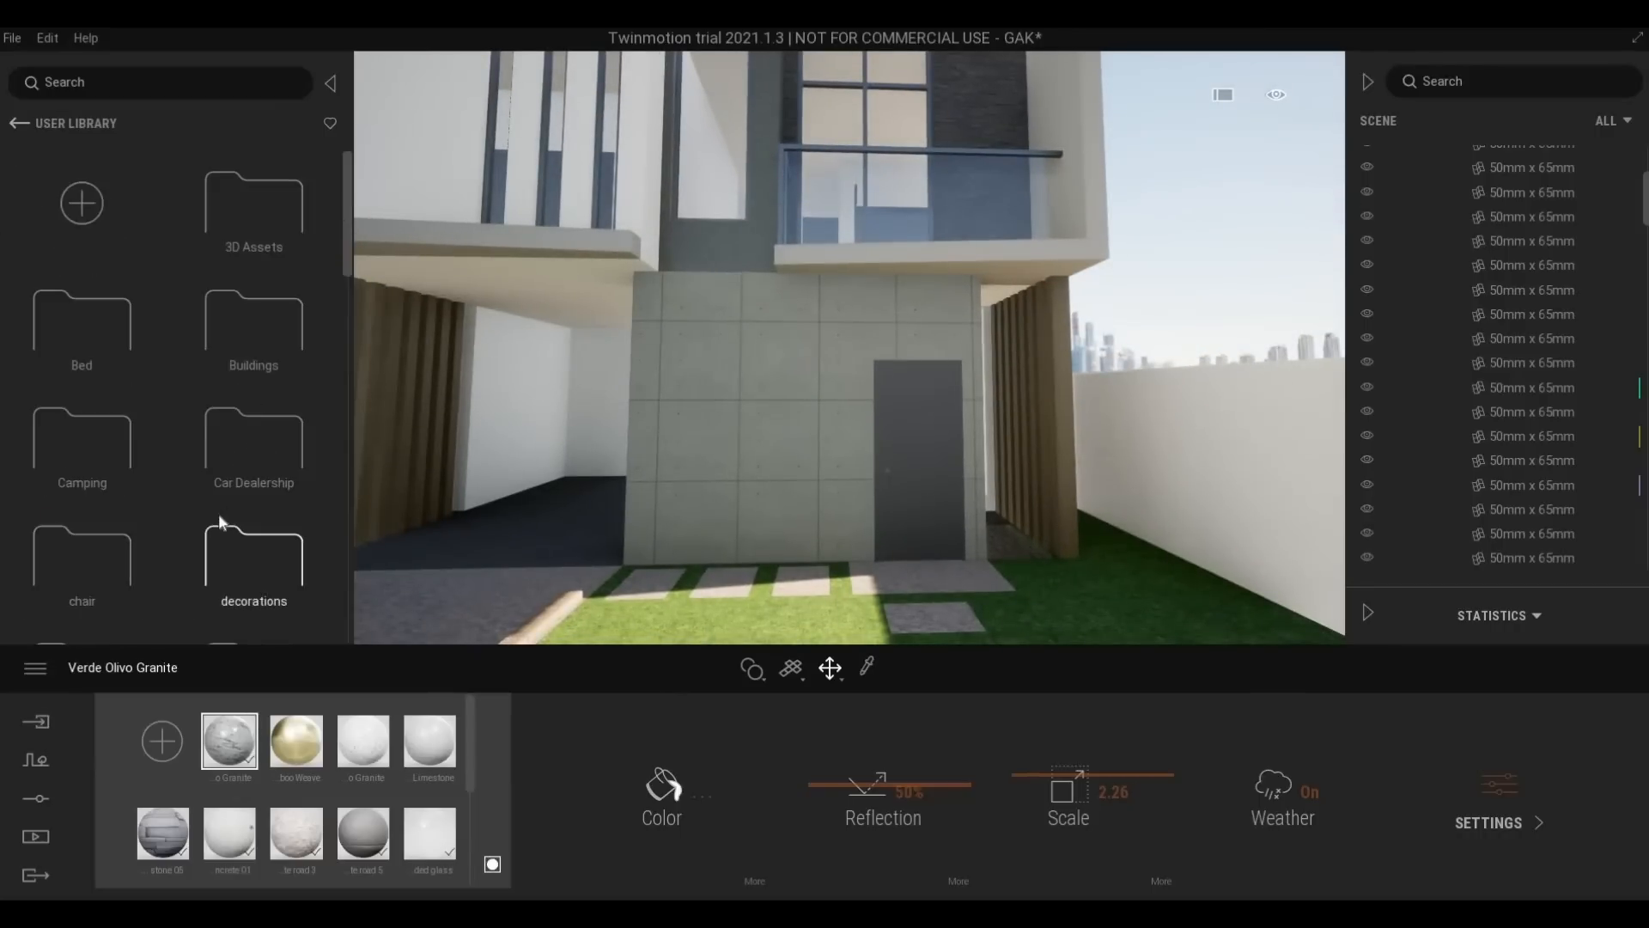
scroll(343, 406, down, 4)
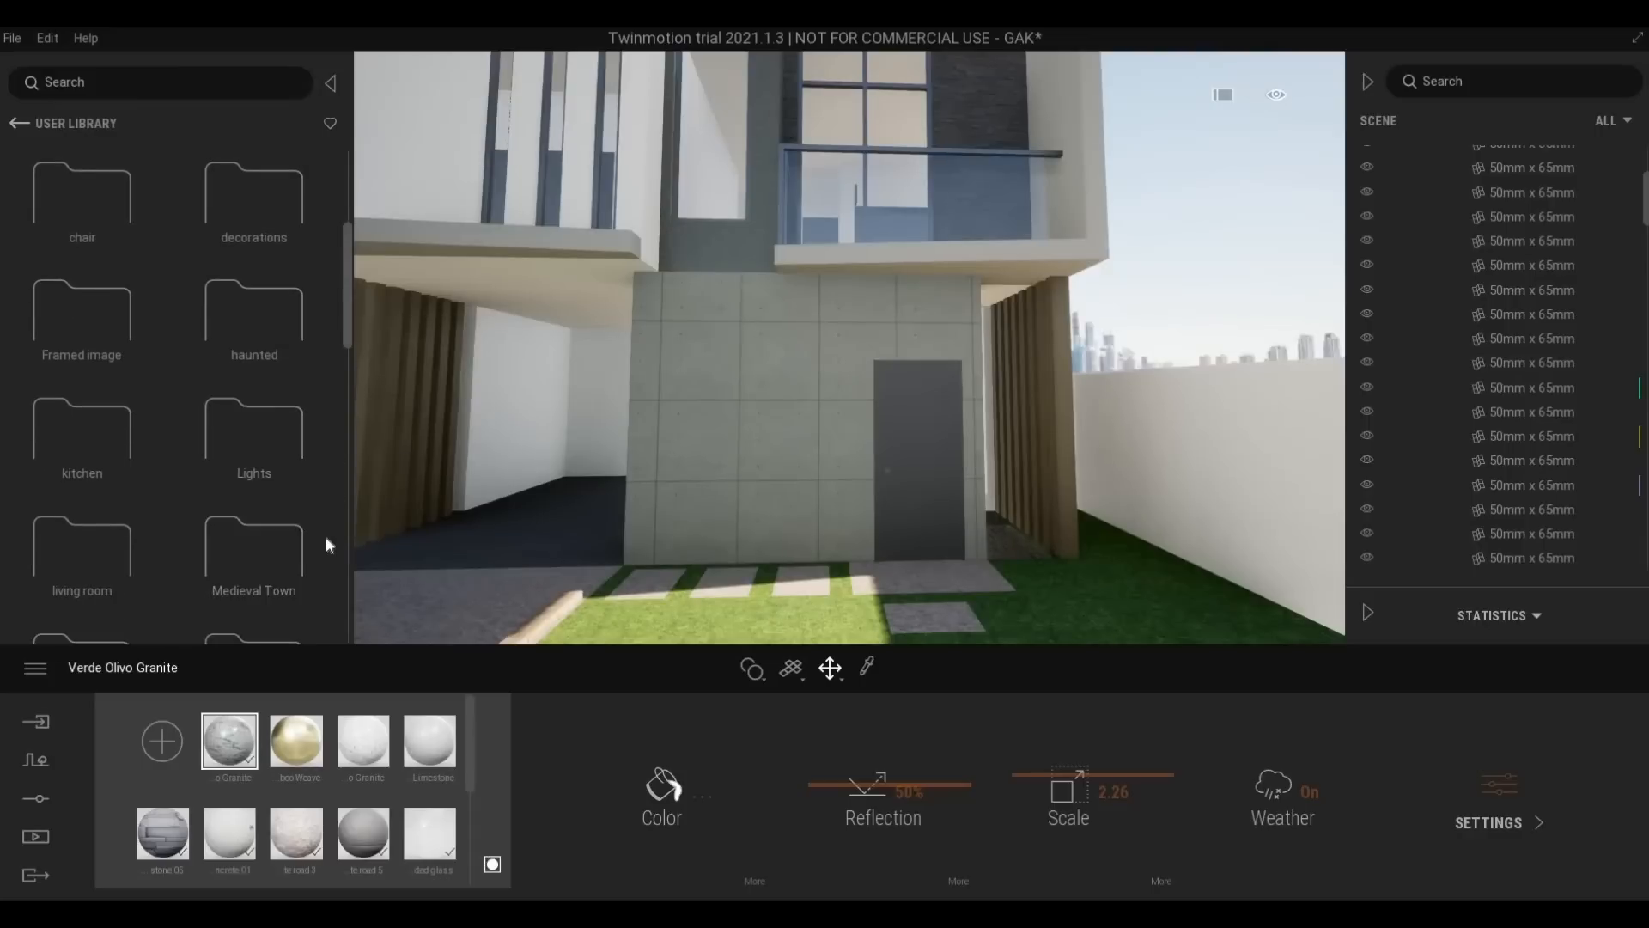
scroll(339, 507, down, 8)
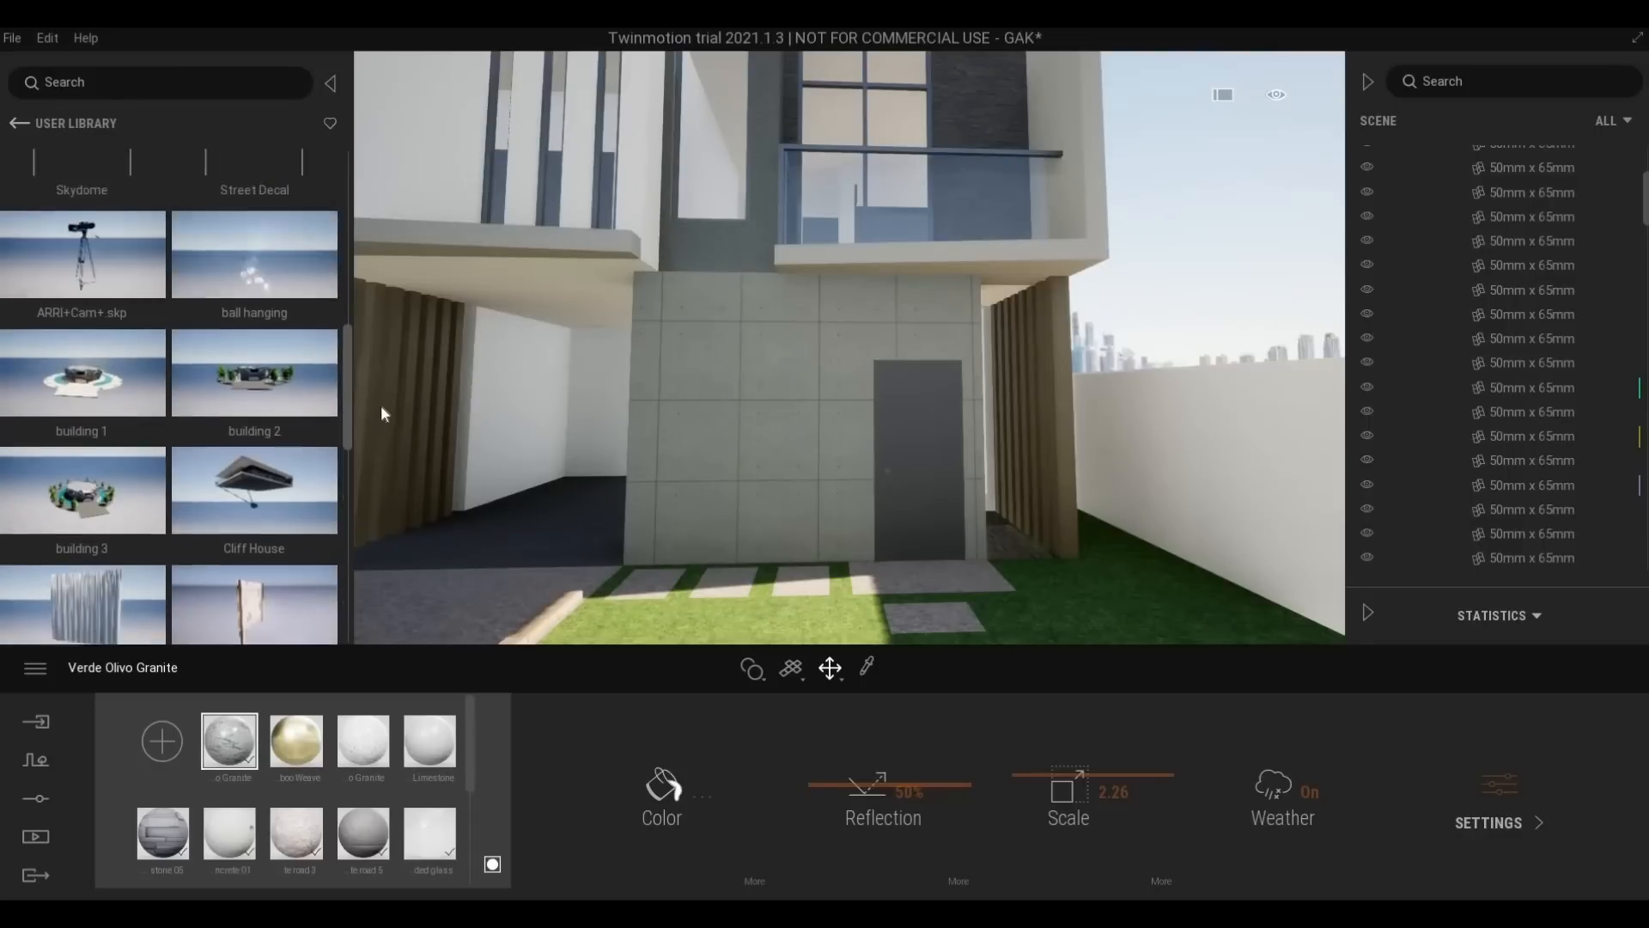
scroll(380, 405, up, 3)
scroll(373, 326, up, 5)
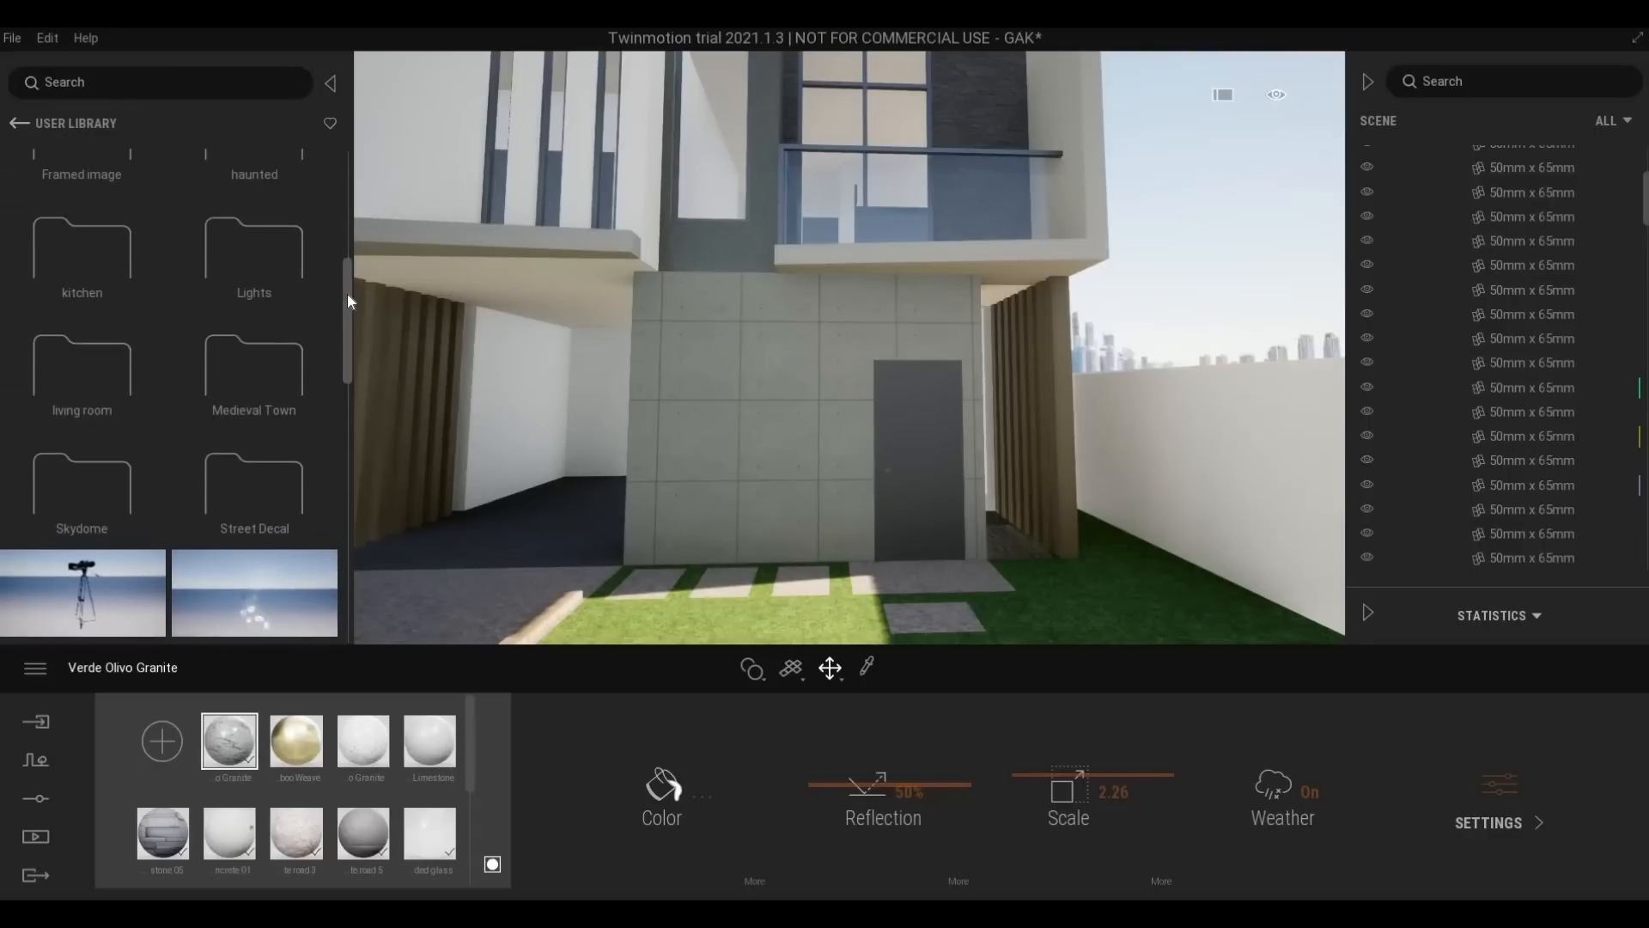
scroll(344, 574, down, 8)
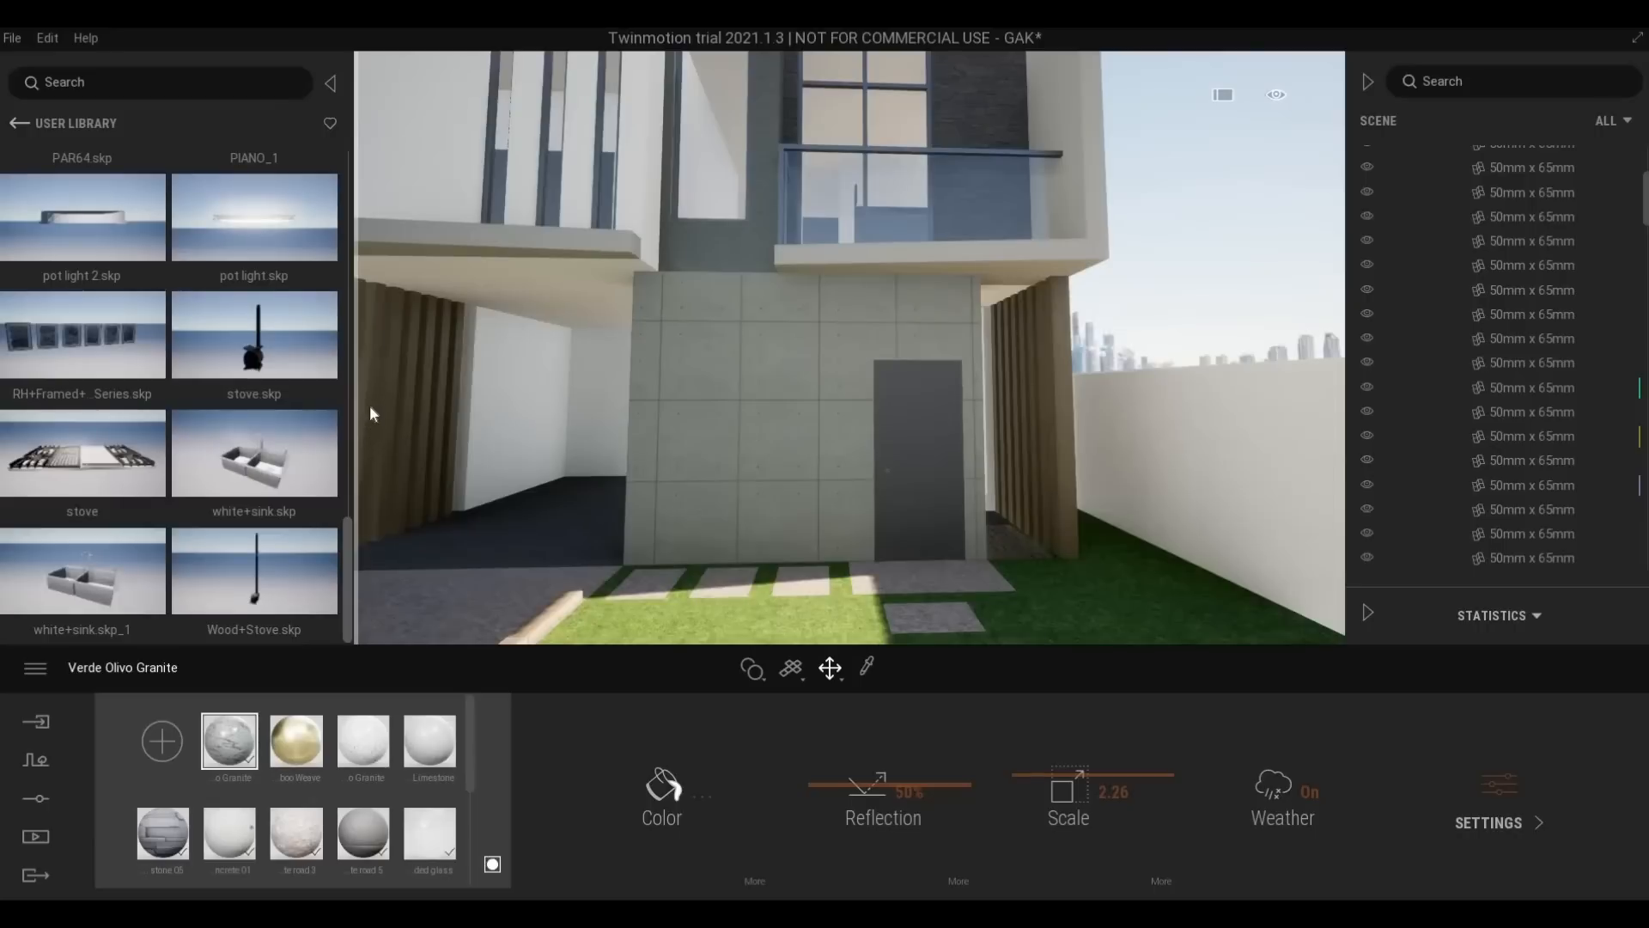
scroll(390, 337, up, 6)
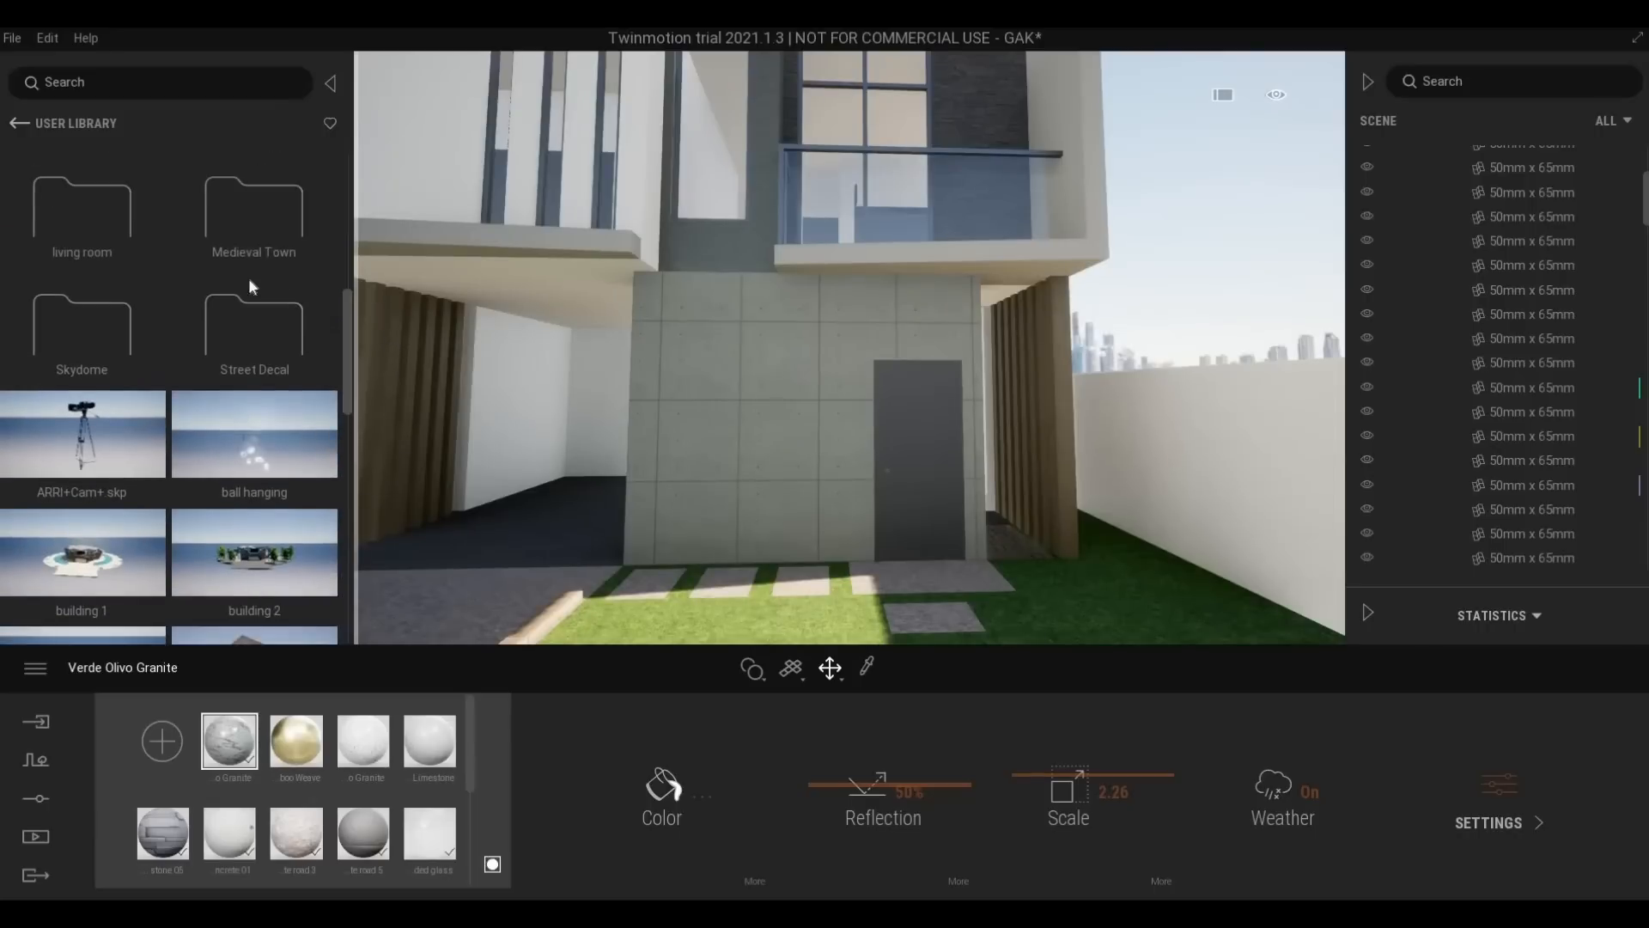
click(19, 122)
scroll(257, 464, down, 9)
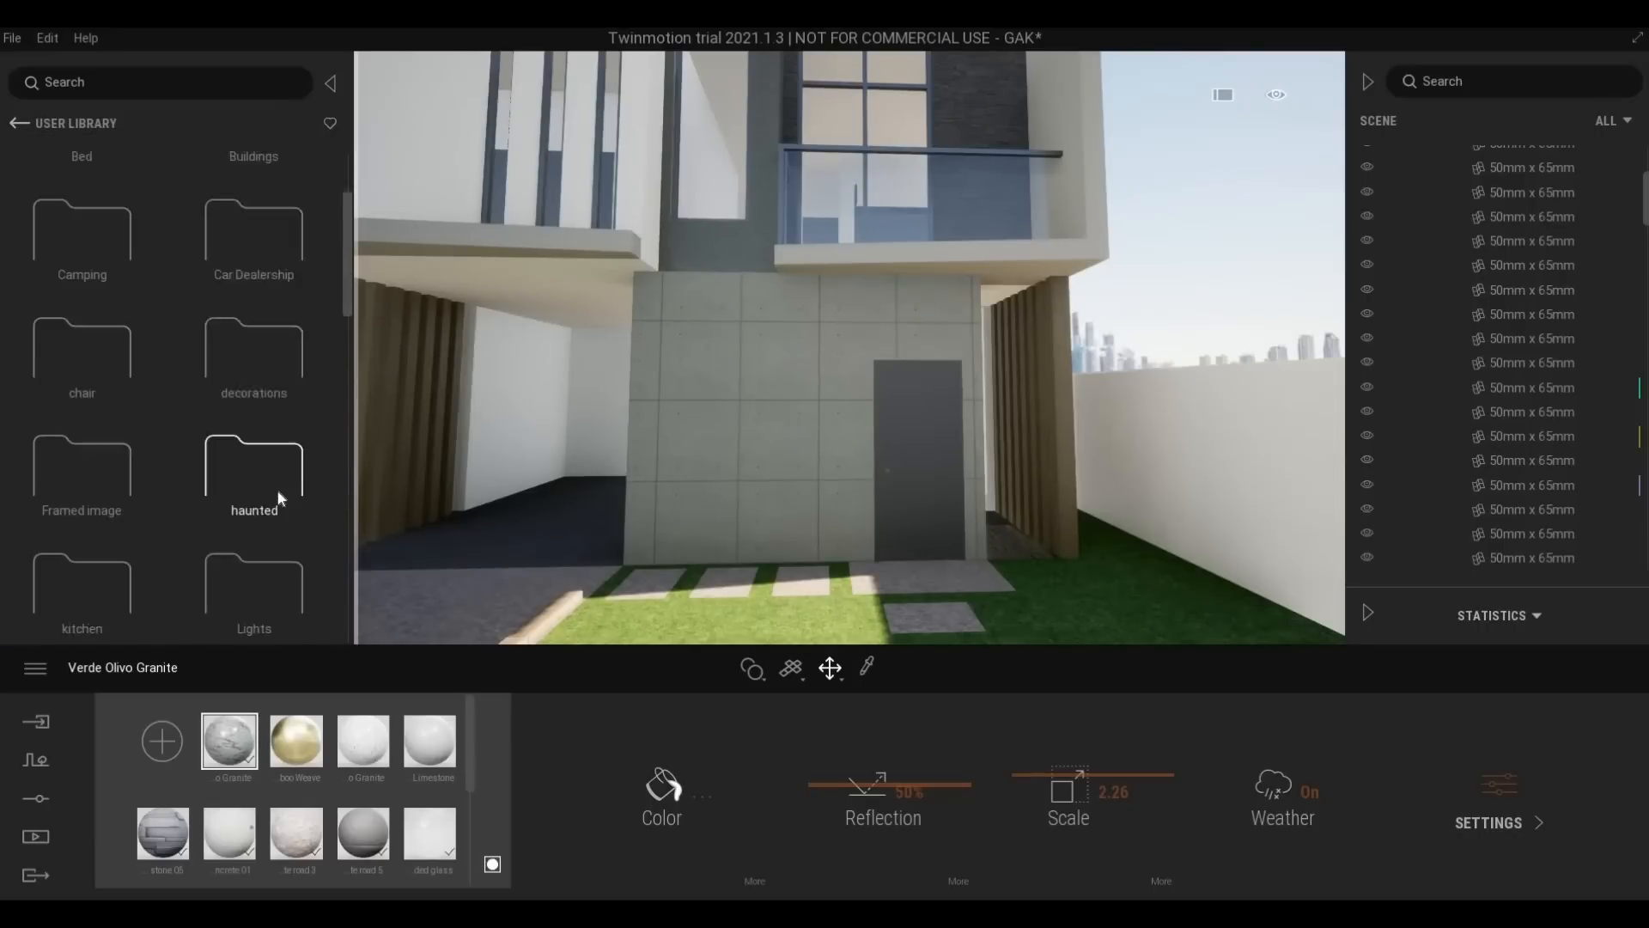
click(251, 347)
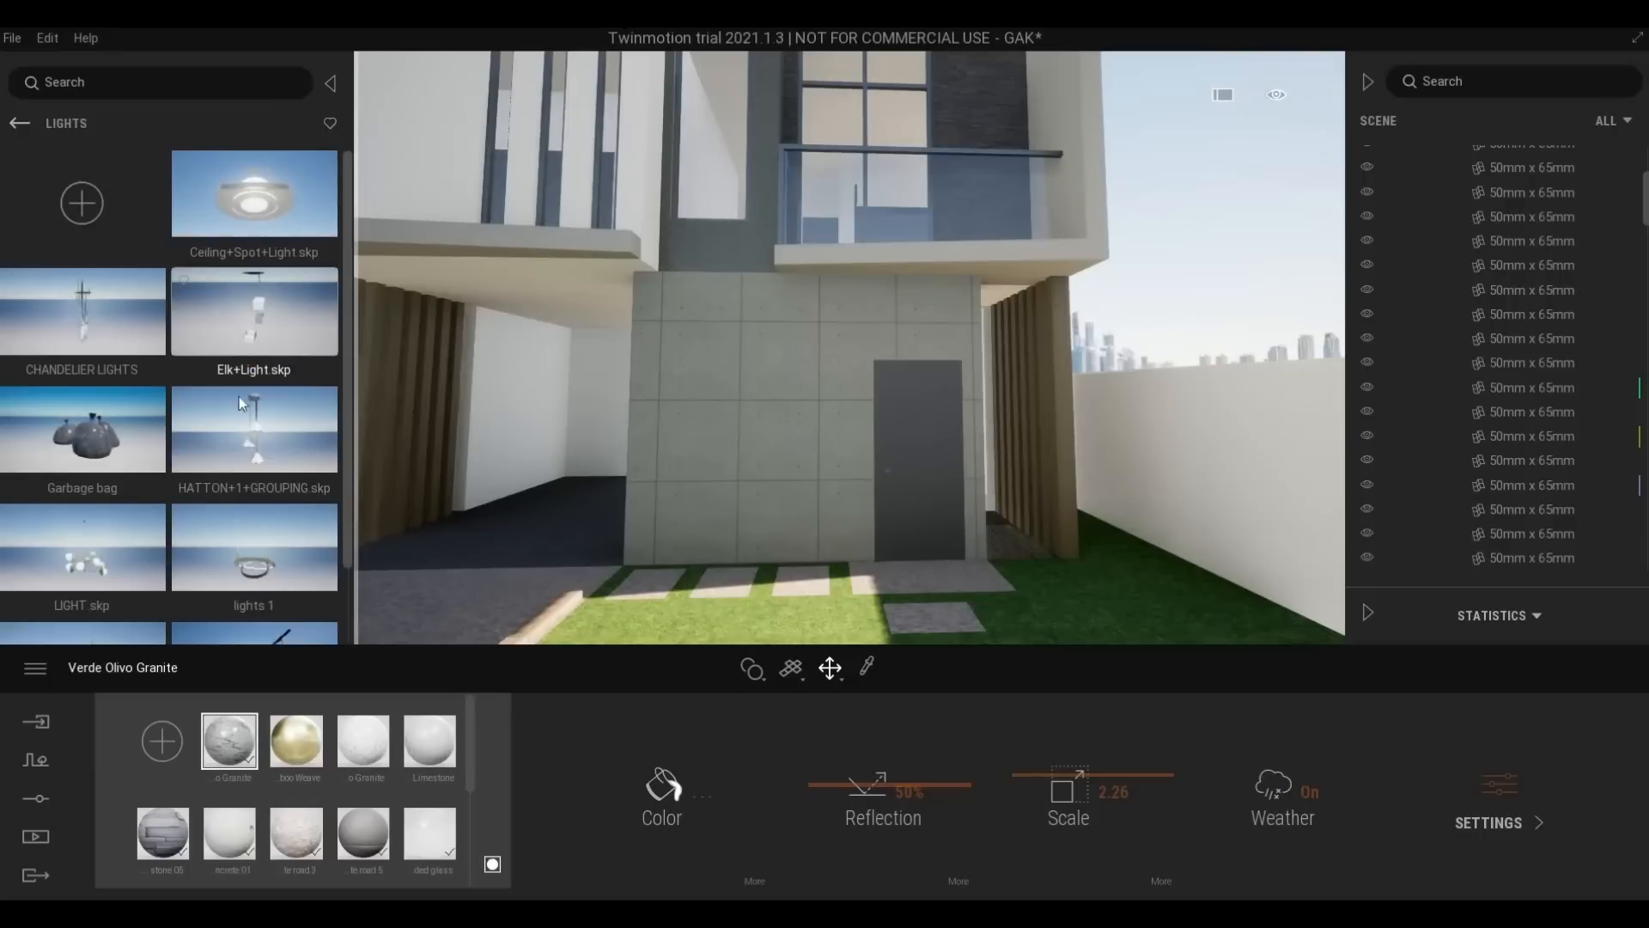
scroll(232, 506, down, 2)
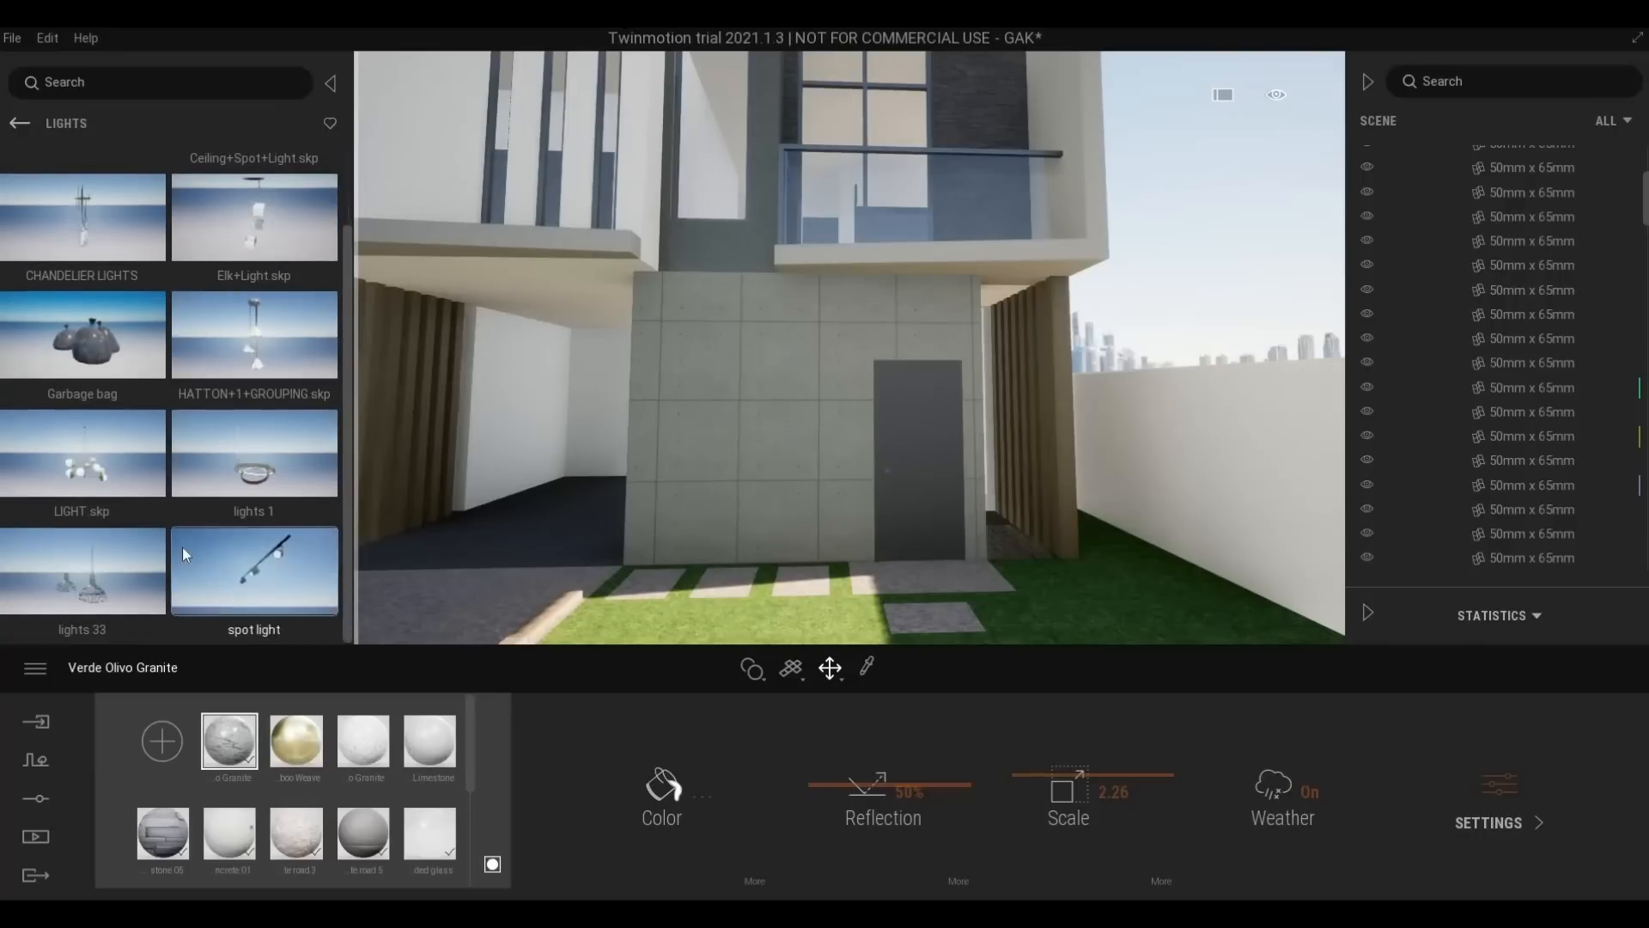
scroll(180, 544, up, 2)
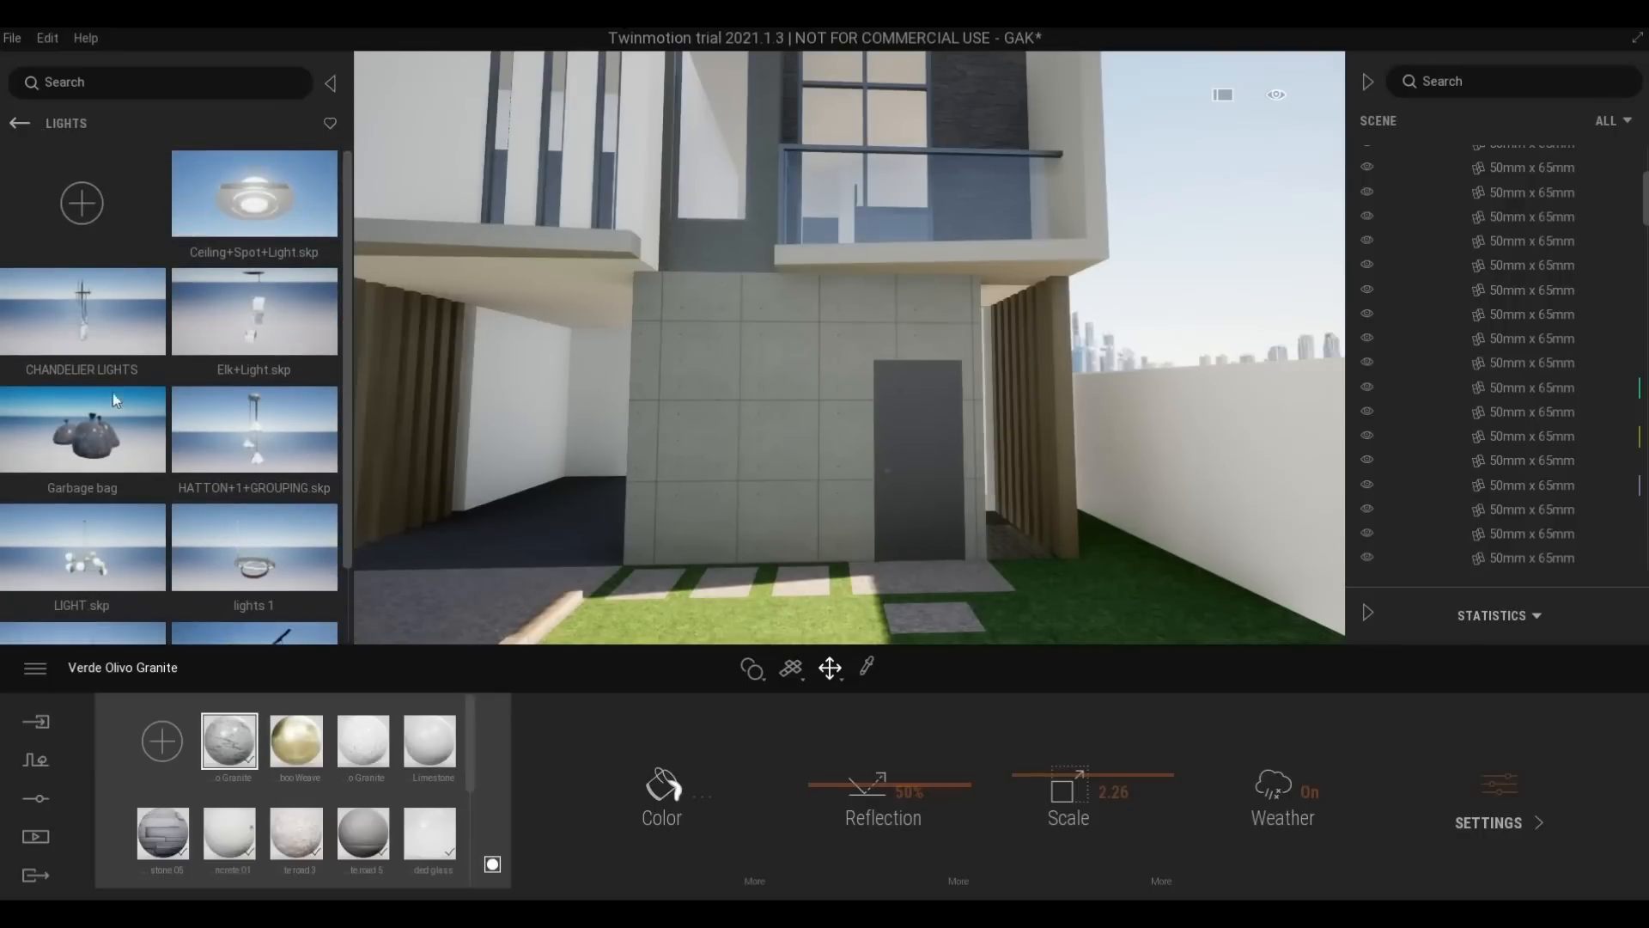
Place the pot light.skp model from the User Library on the underside of the front balcony slab
click(19, 123)
scroll(120, 531, down, 10)
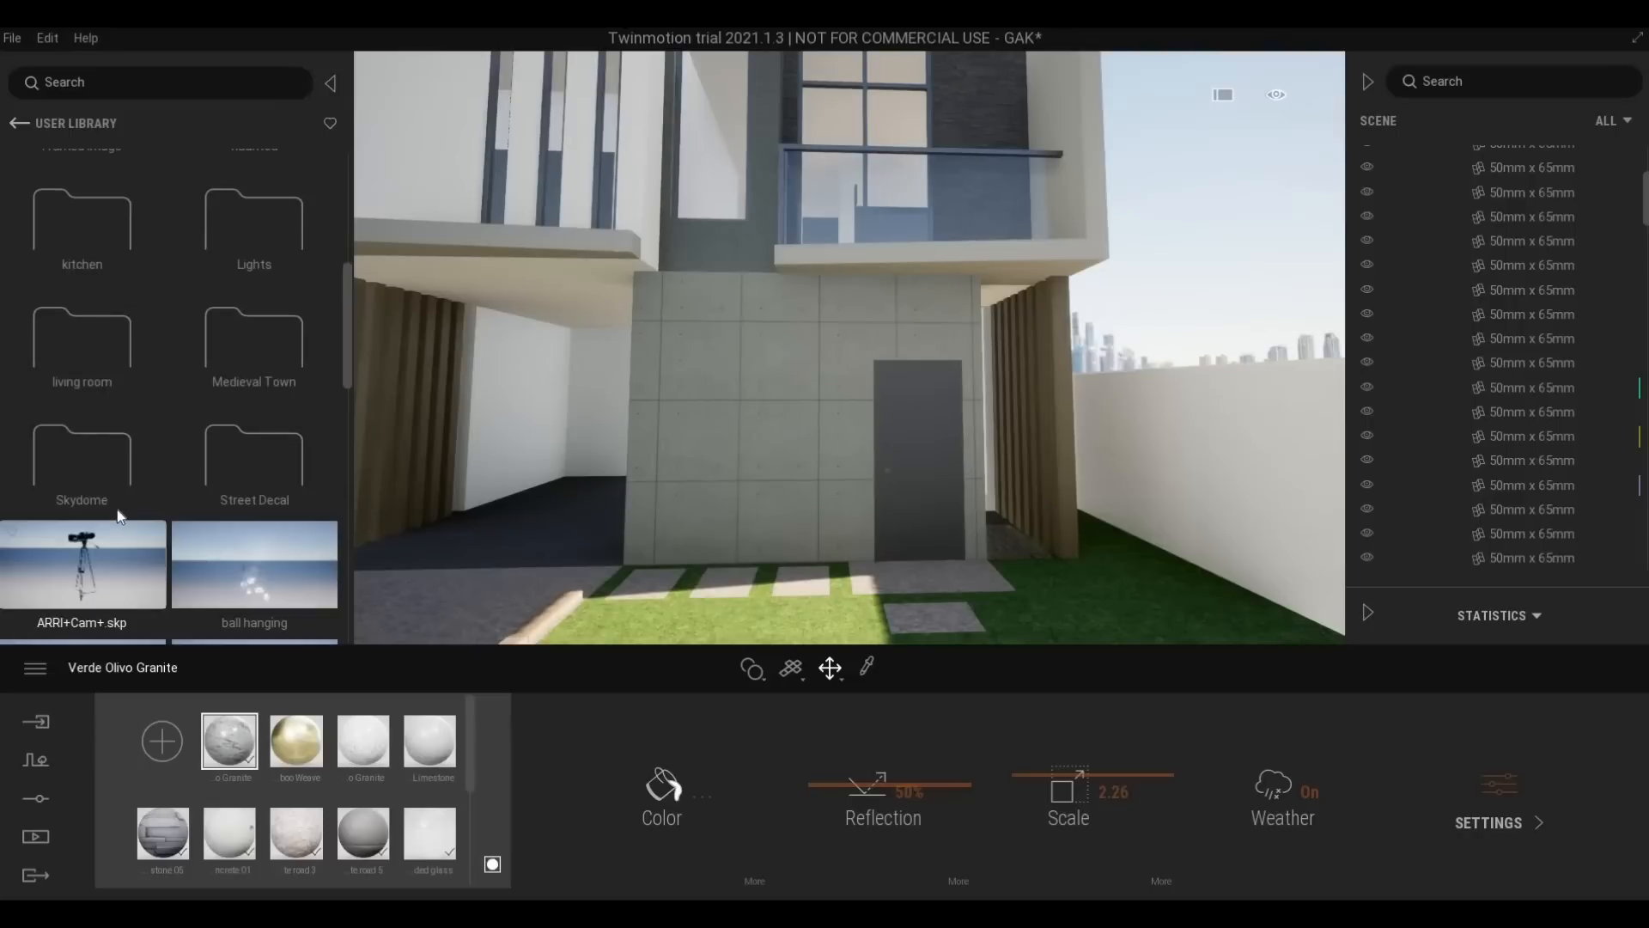
scroll(119, 514, down, 10)
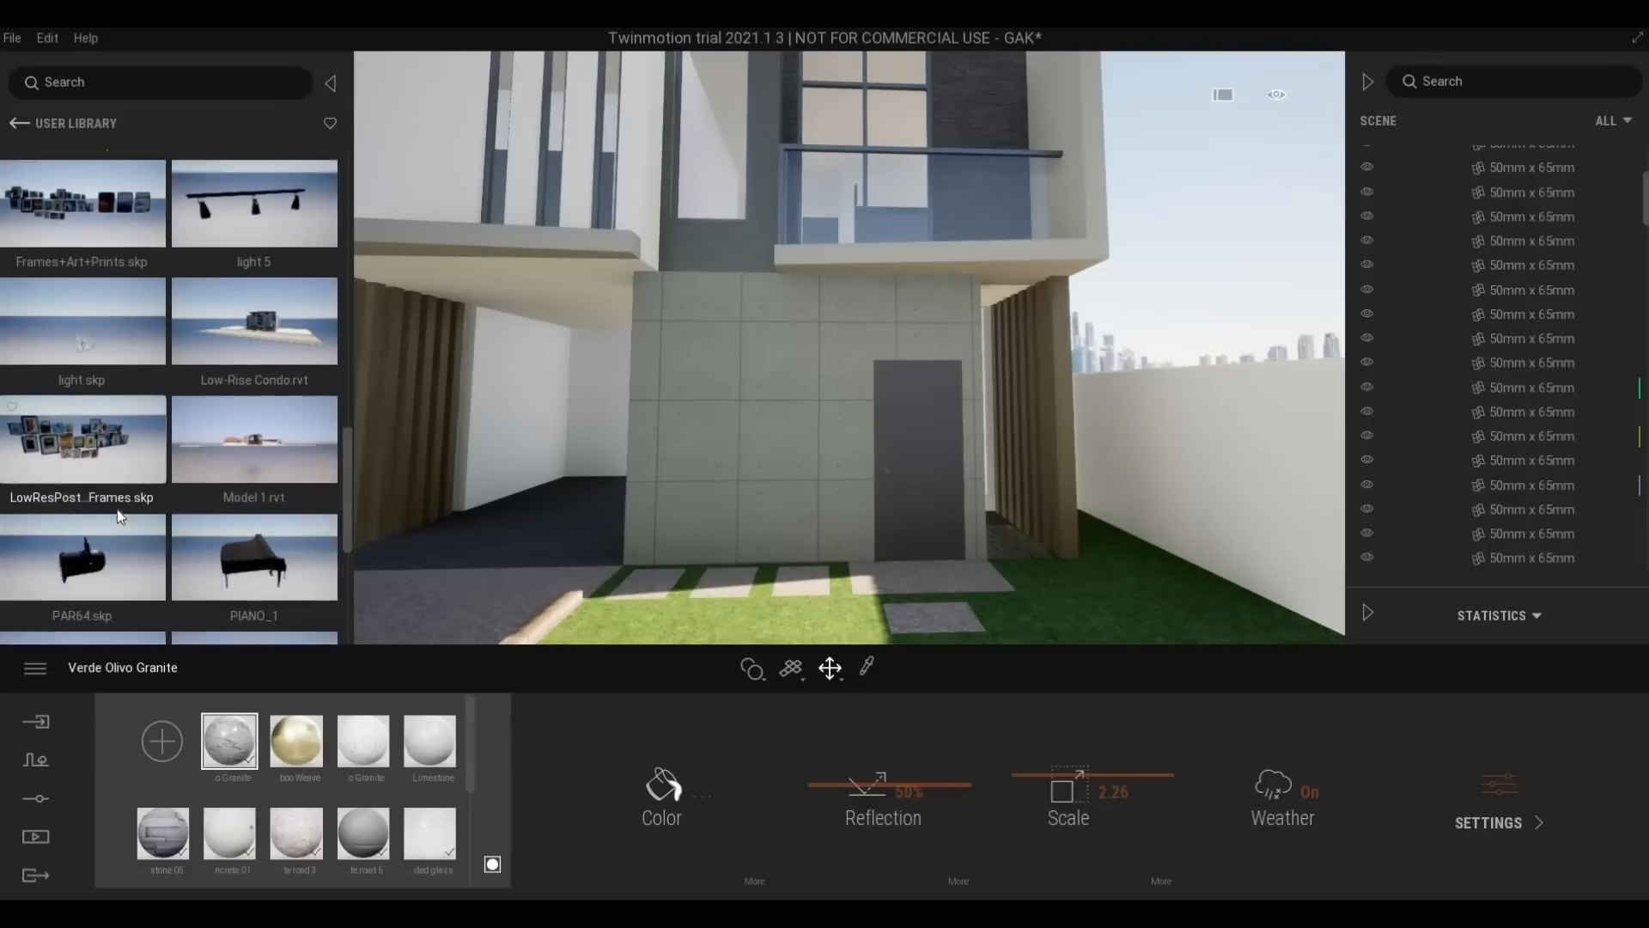
scroll(117, 509, down, 5)
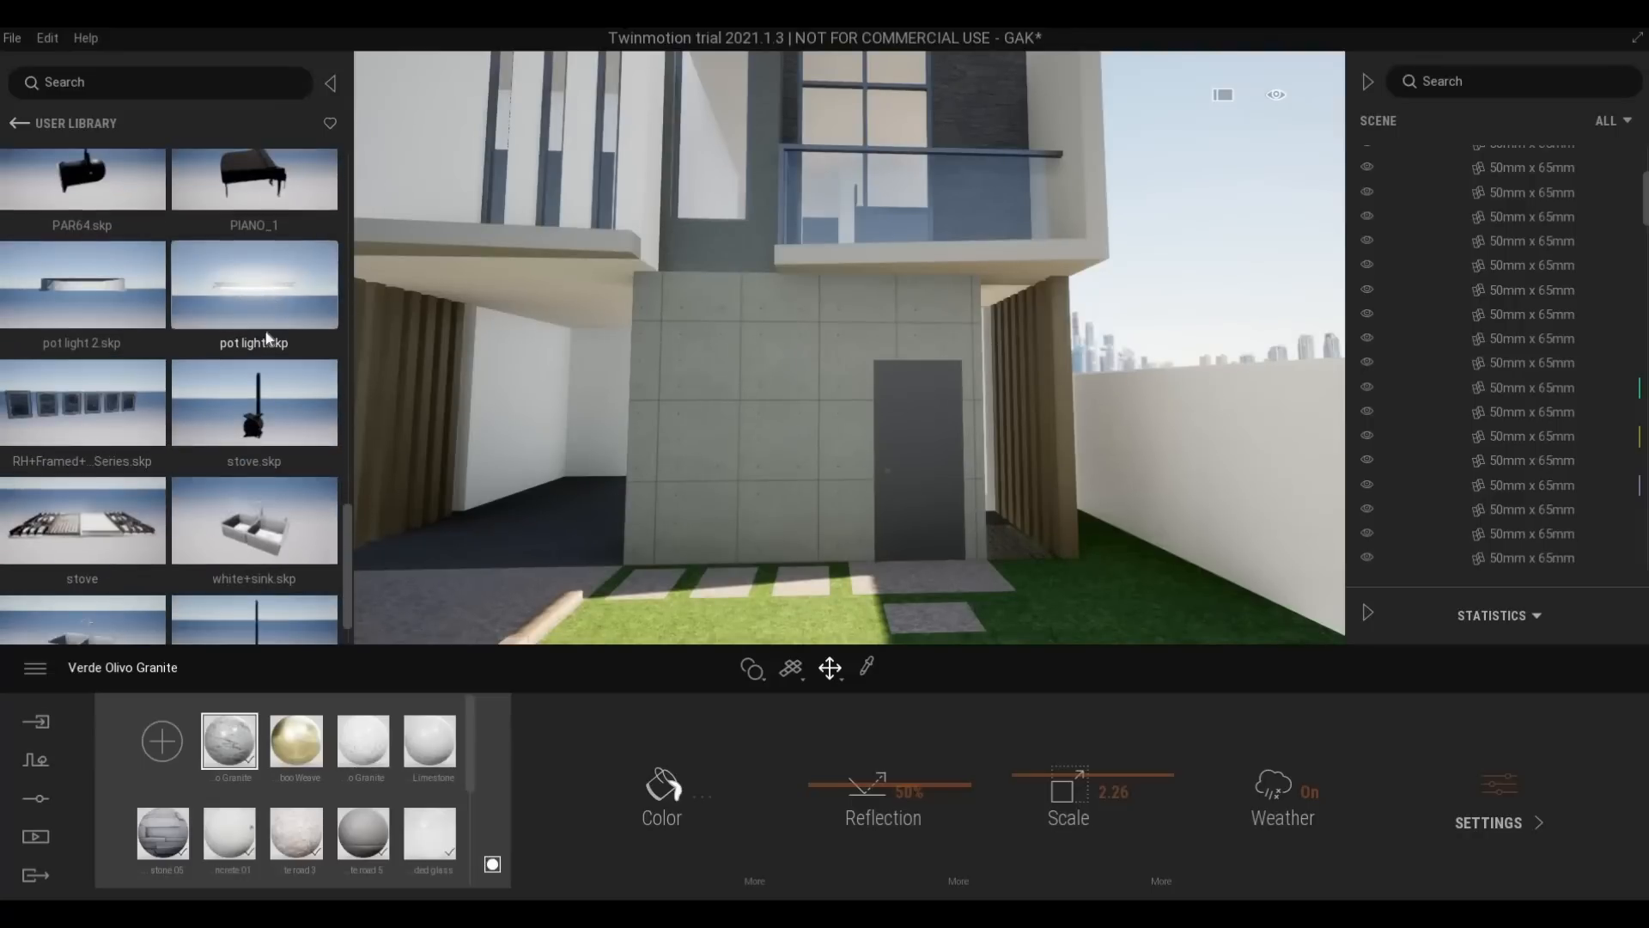
key(w)
key(d)
right_drag(732, 390, 728, 370)
drag(265, 286, 879, 335)
key(e)
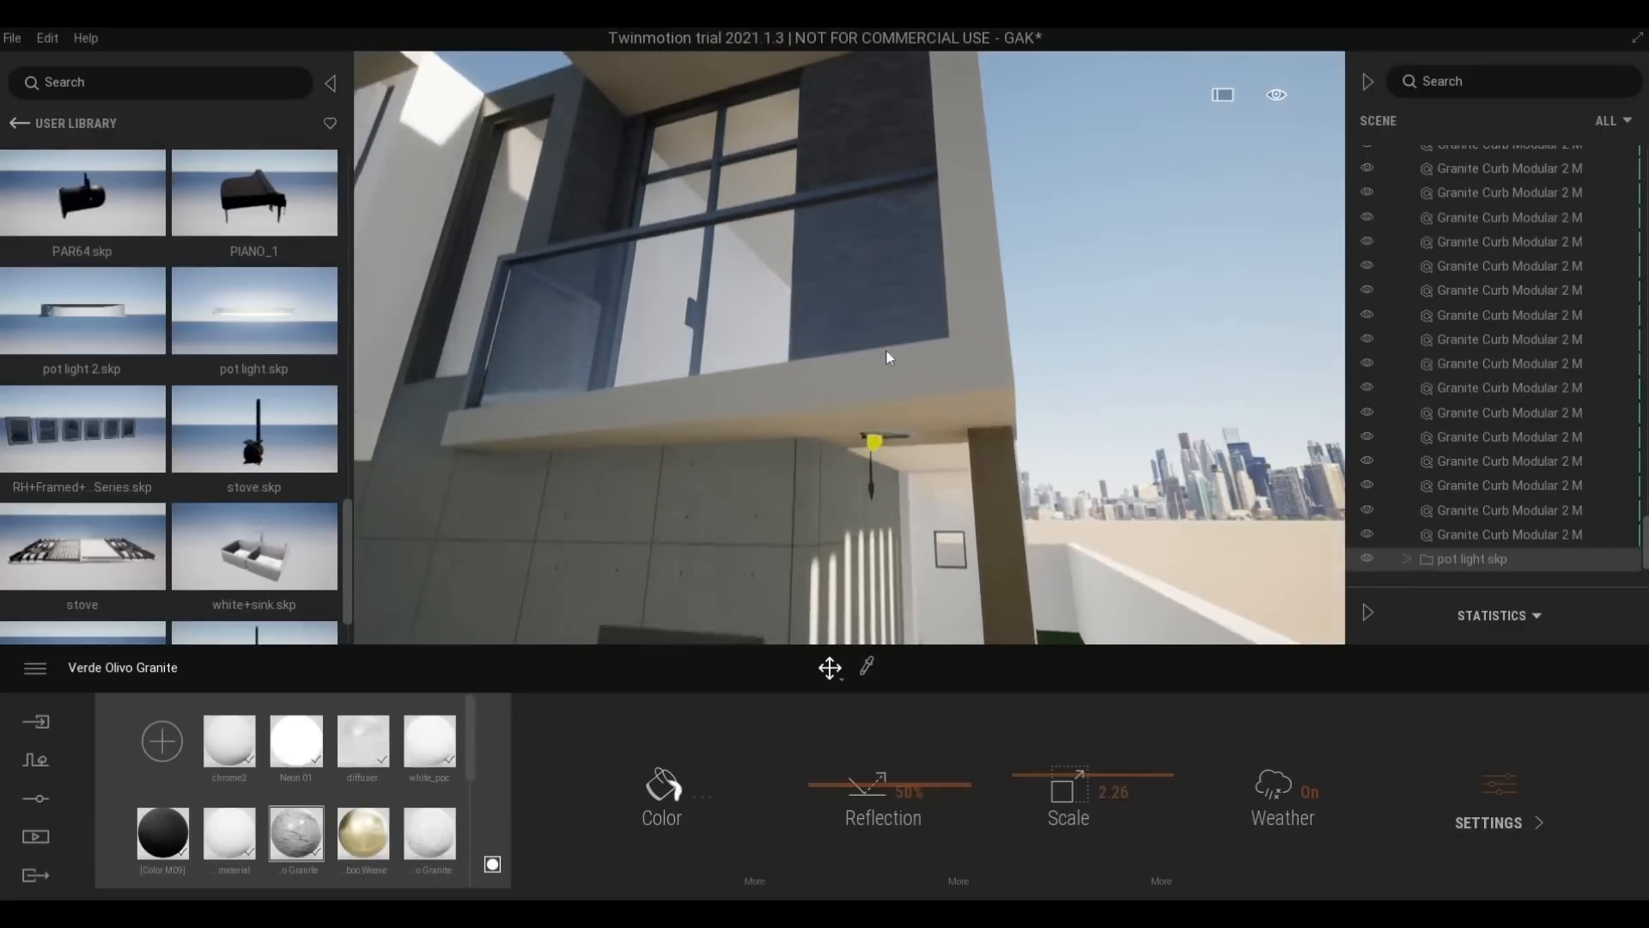
Rotate the pot light so its lit face points down and adjust its height to sit against the balcony slab's underside
key(q)
key(q)
key(e)
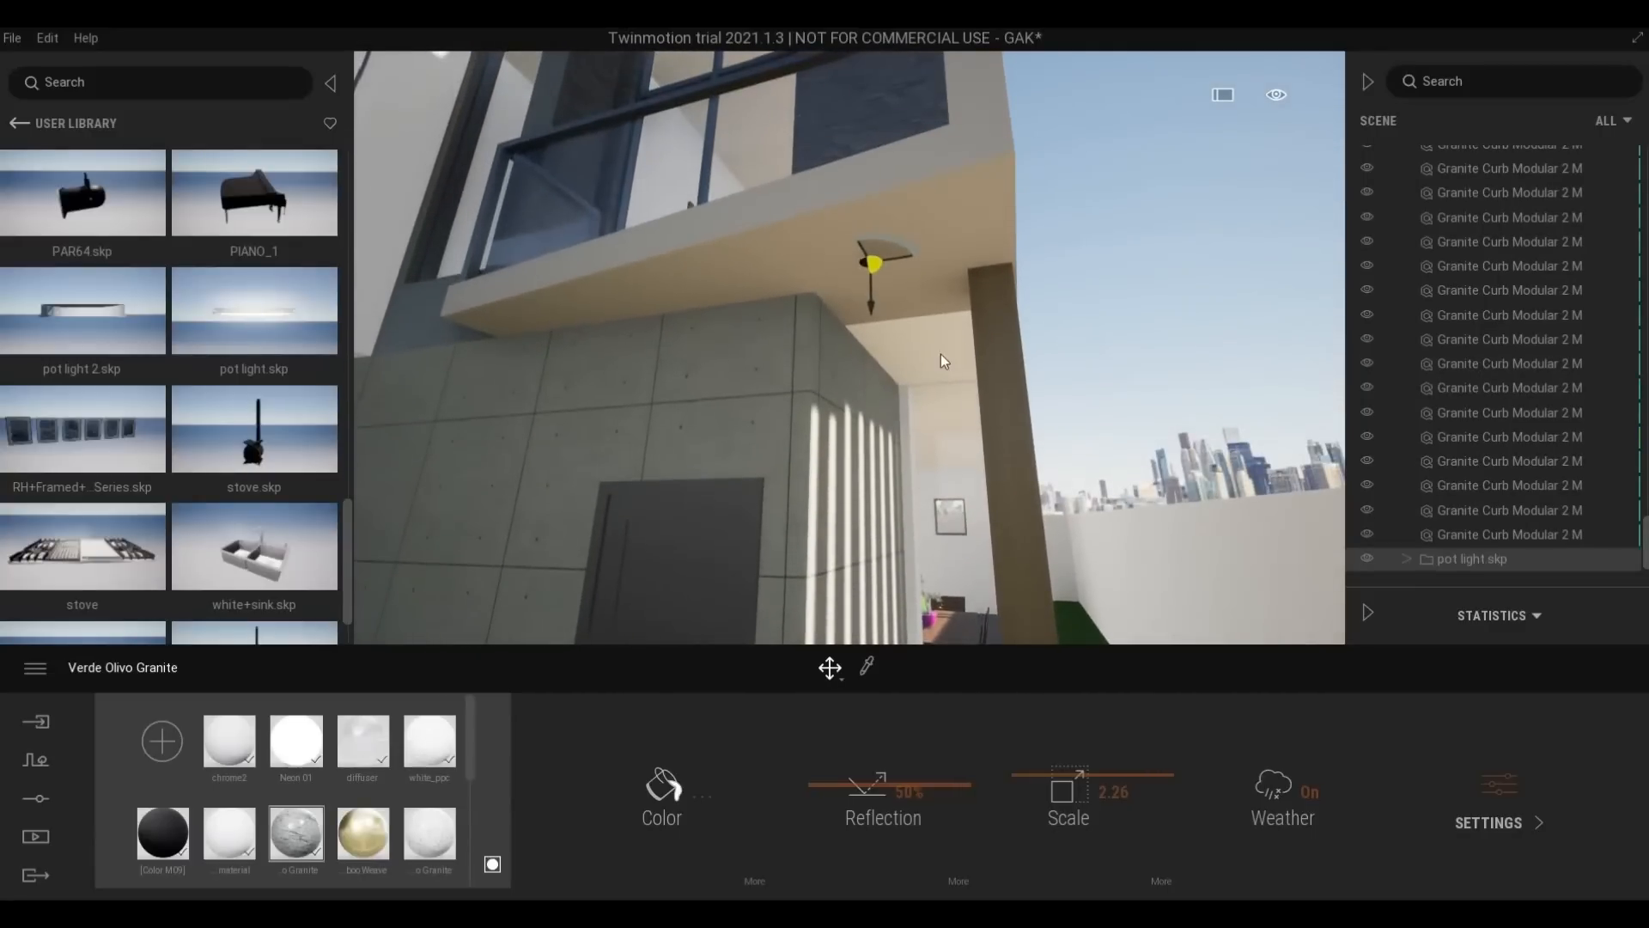
key(w)
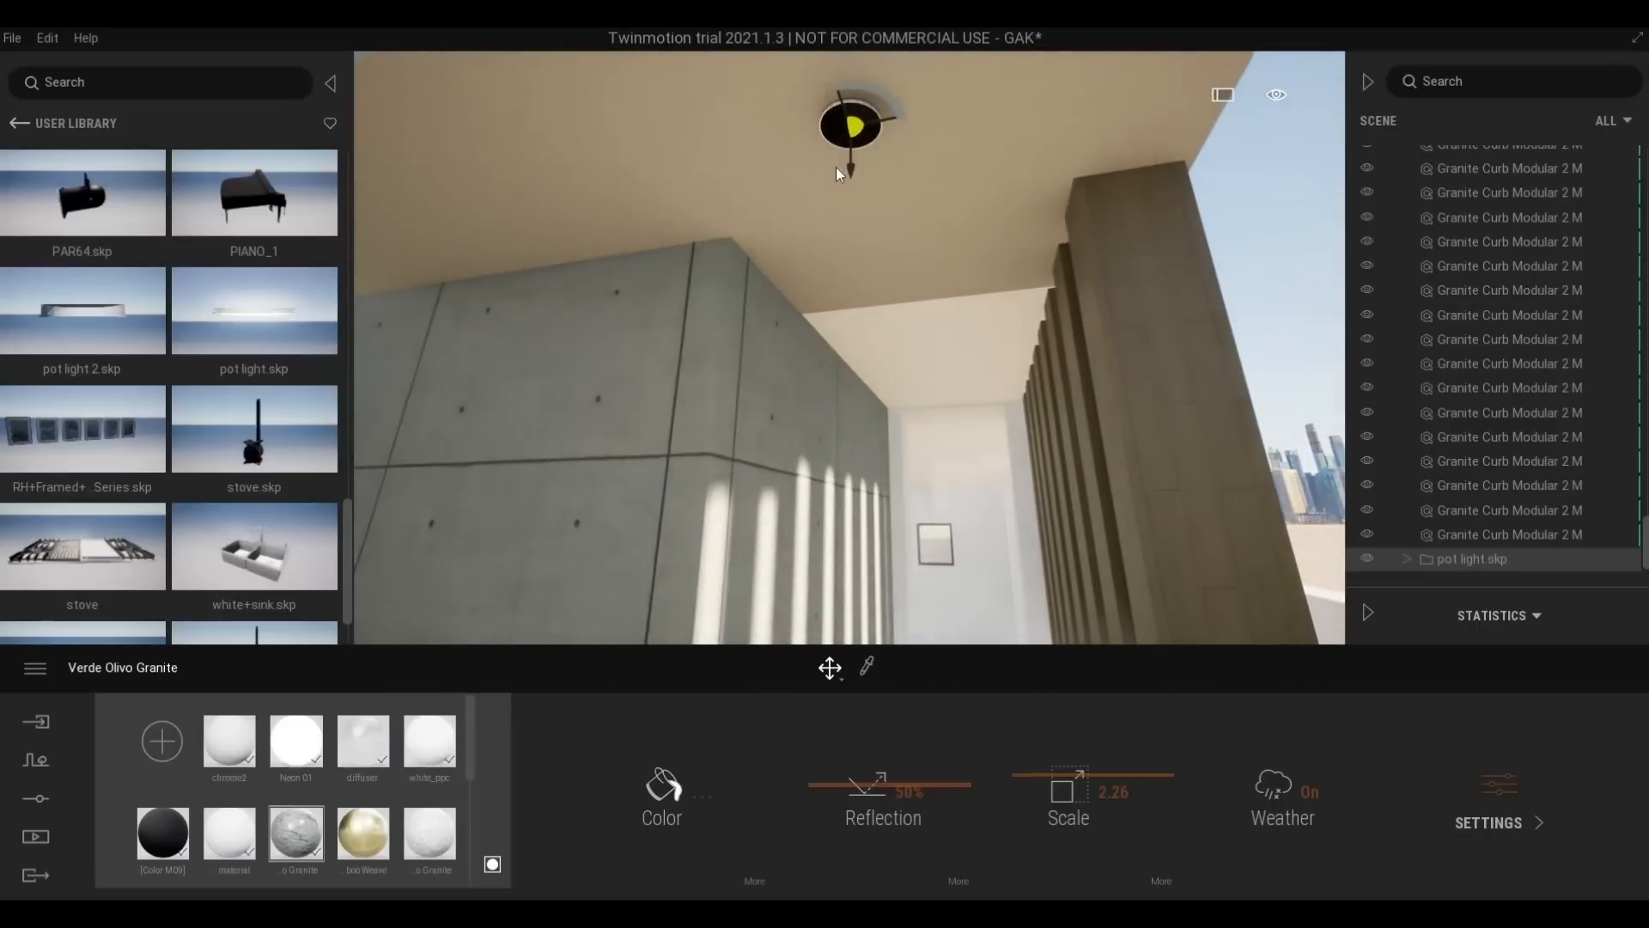
key(space)
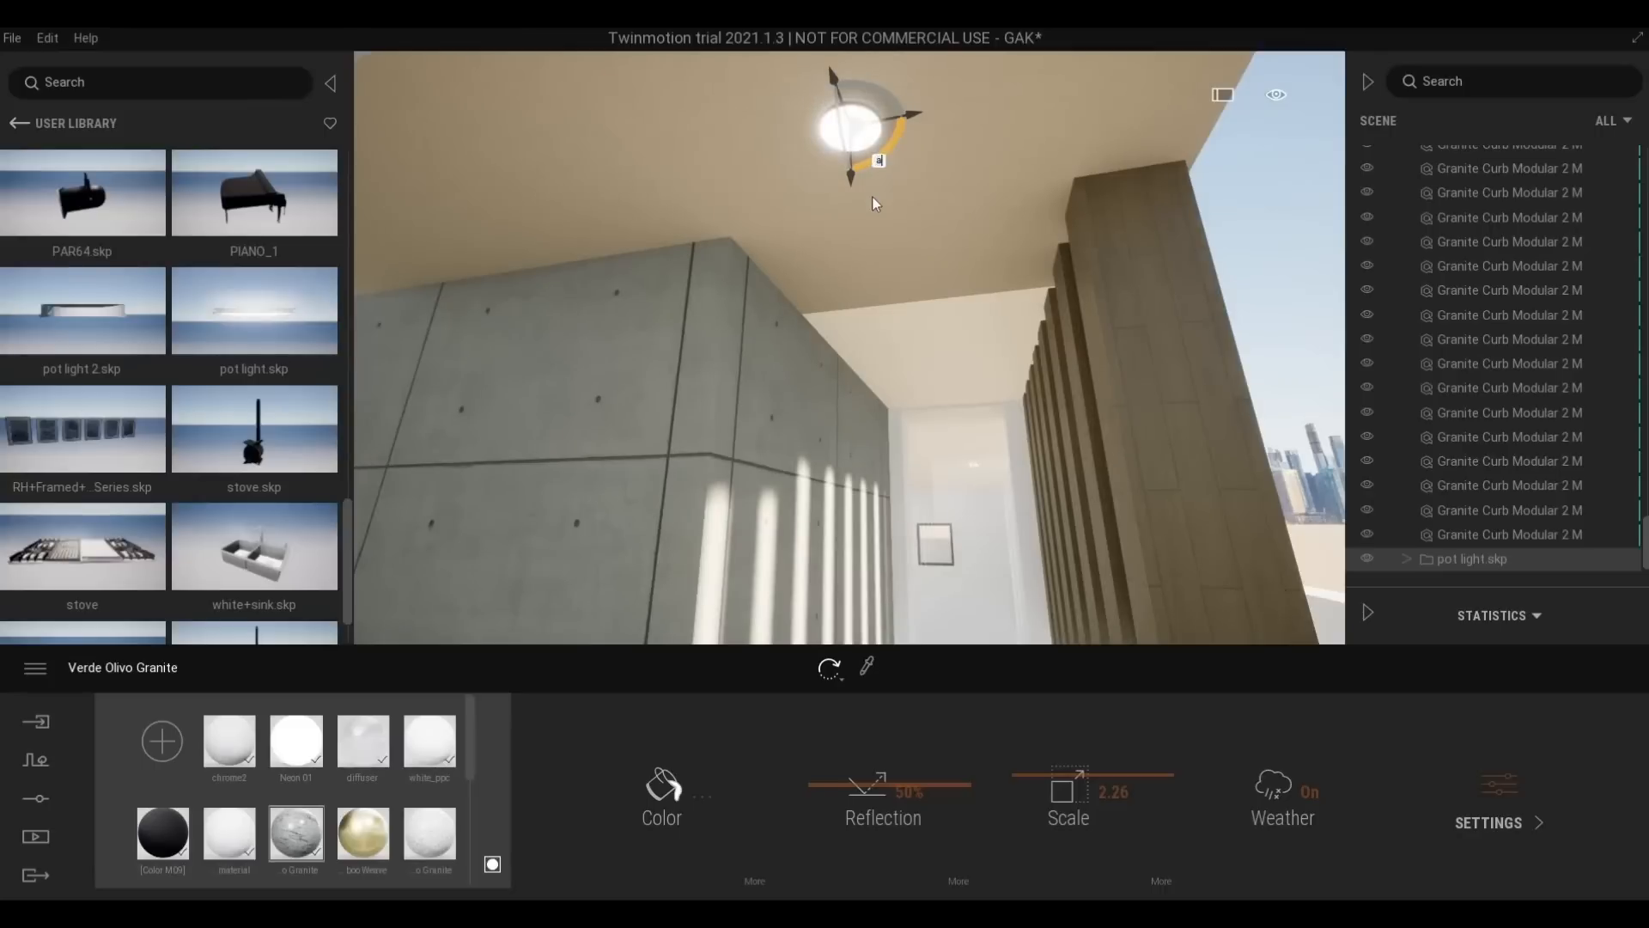
key(s)
right_drag(847, 438, 834, 455)
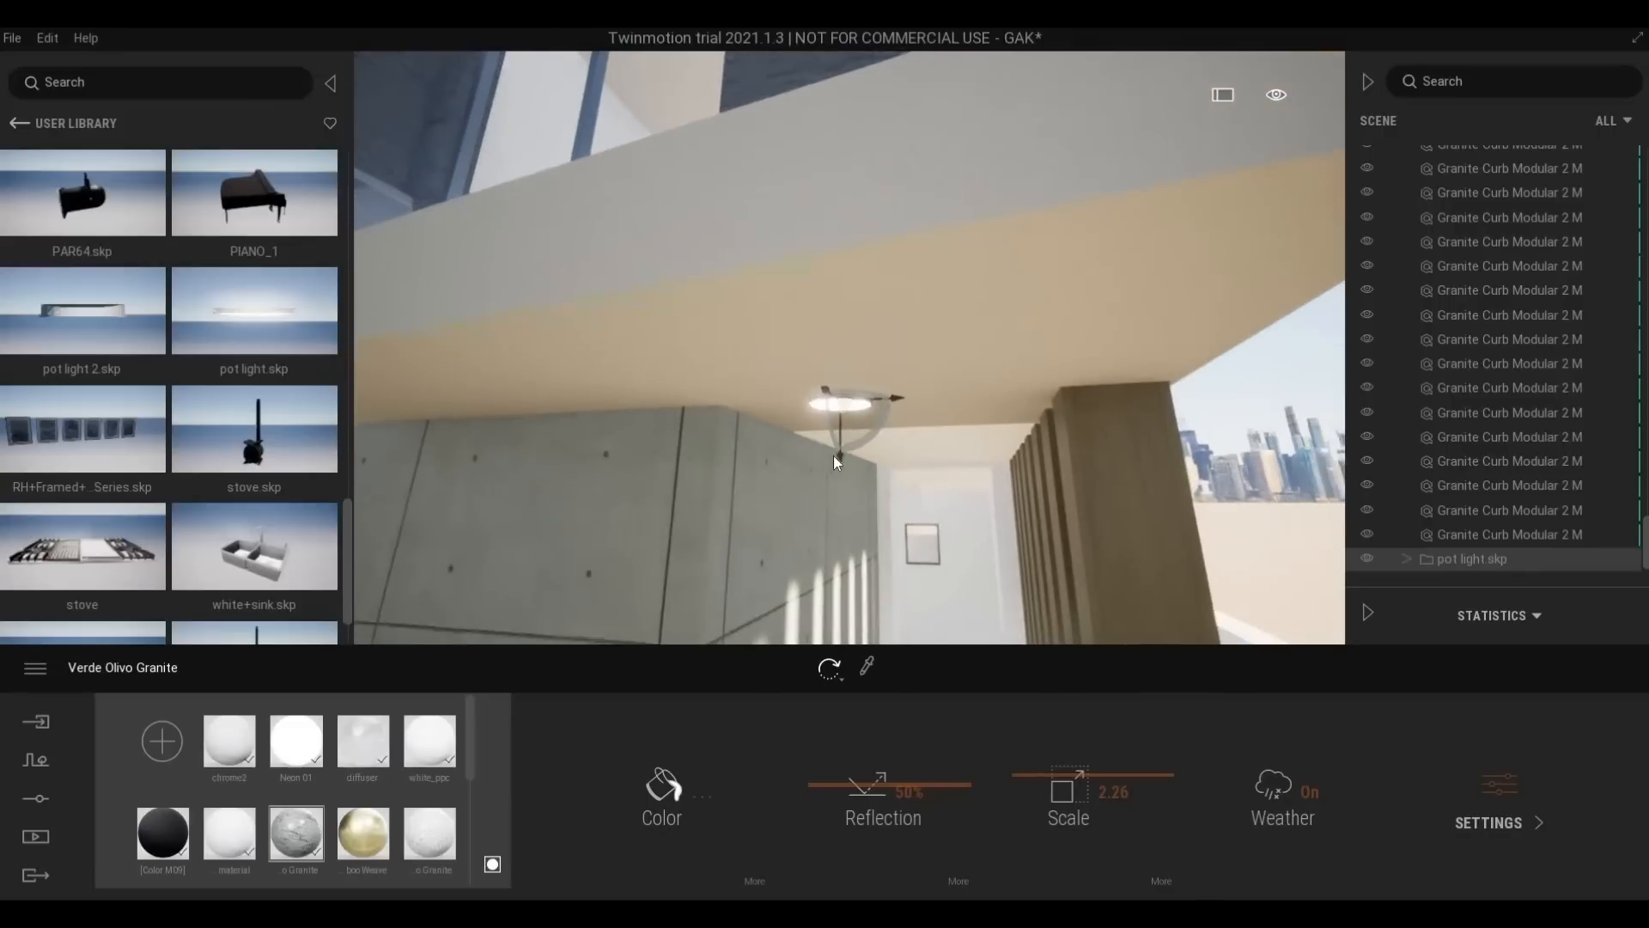
drag(837, 450, 843, 396)
drag(842, 400, 842, 410)
middle_drag(850, 408, 1208, 424)
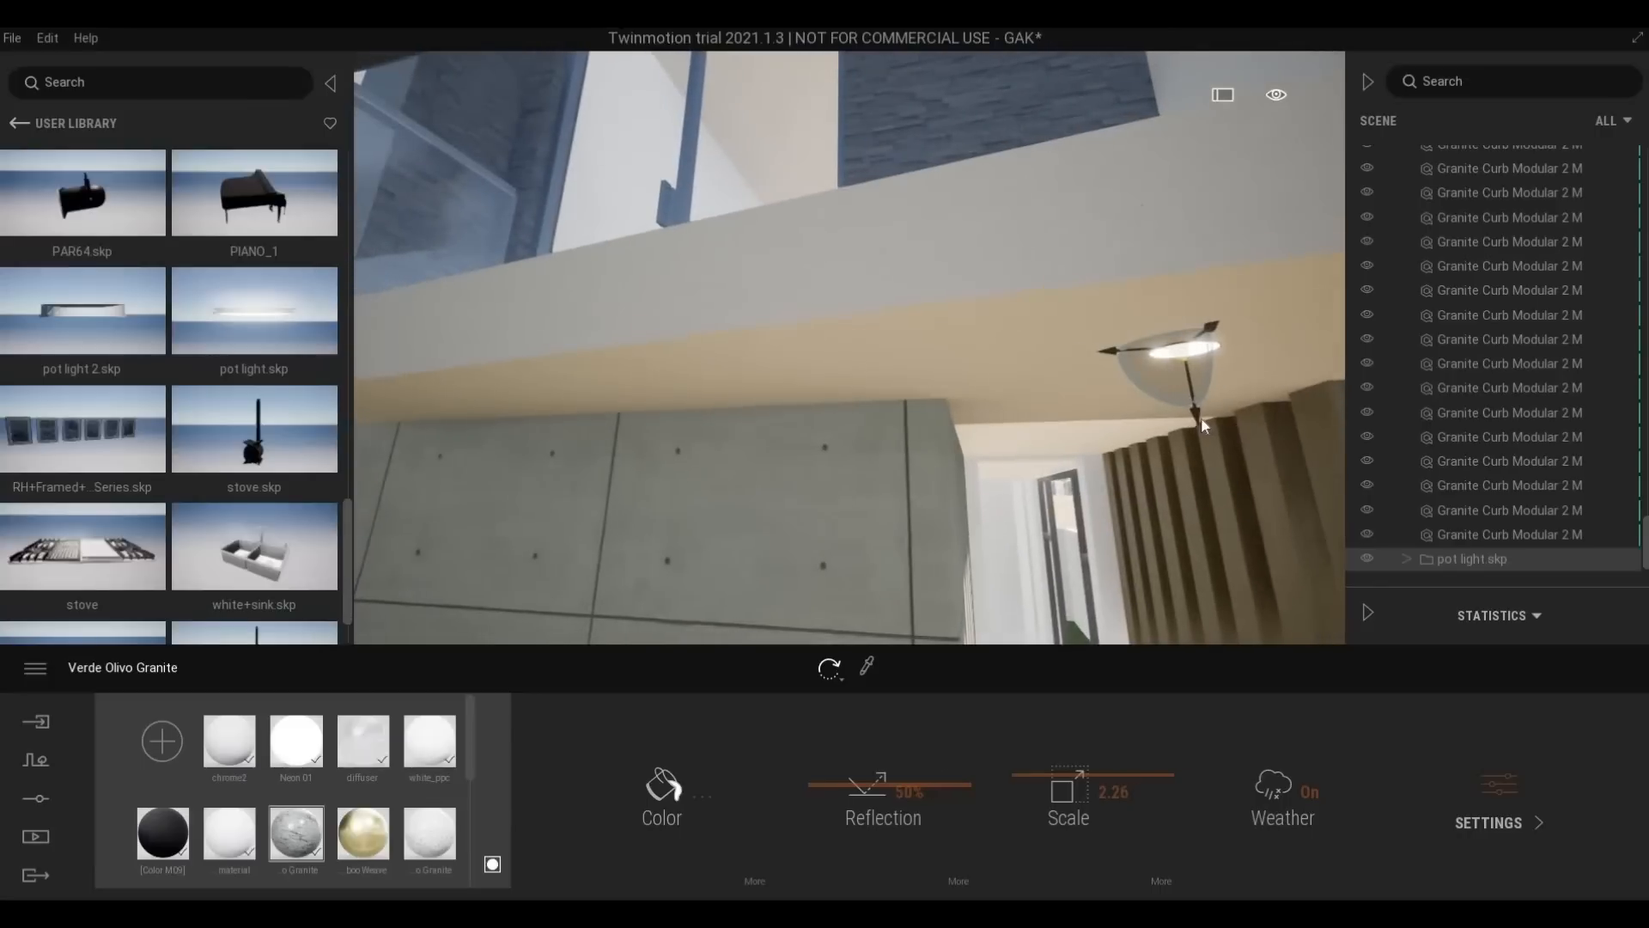
drag(1199, 416, 1070, 327)
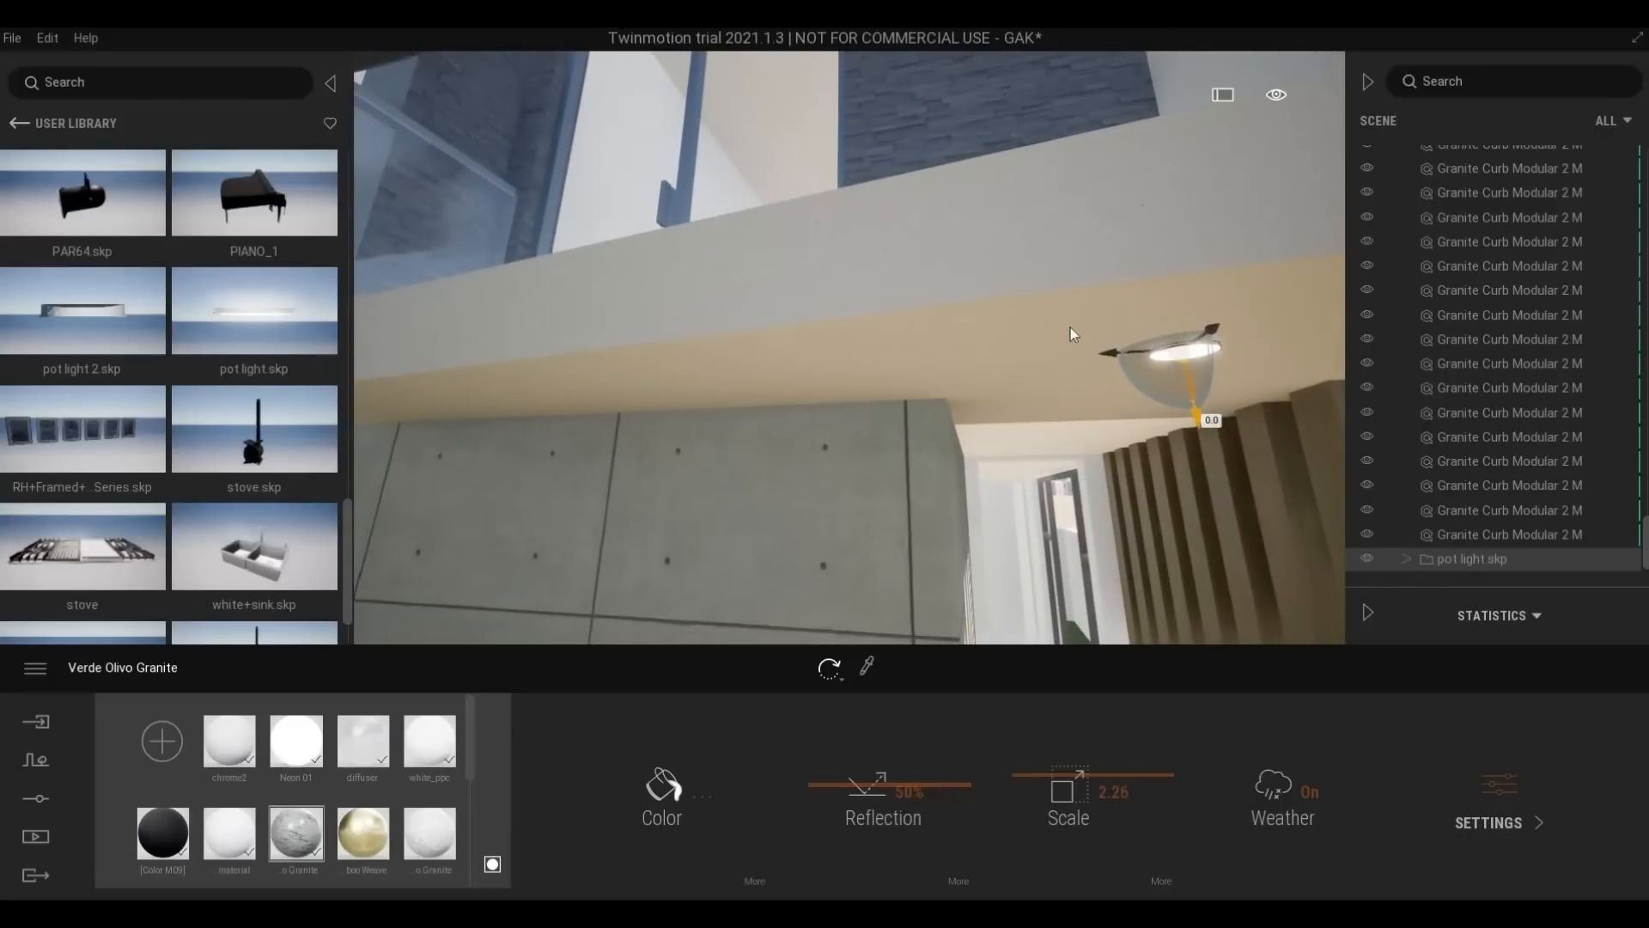
Move the pot light along the balcony's underside to the end away from the wood slats and adjust its depth there
right_drag(1100, 382, 1098, 419)
click(1098, 419)
key(q)
scroll(936, 333, down, 3)
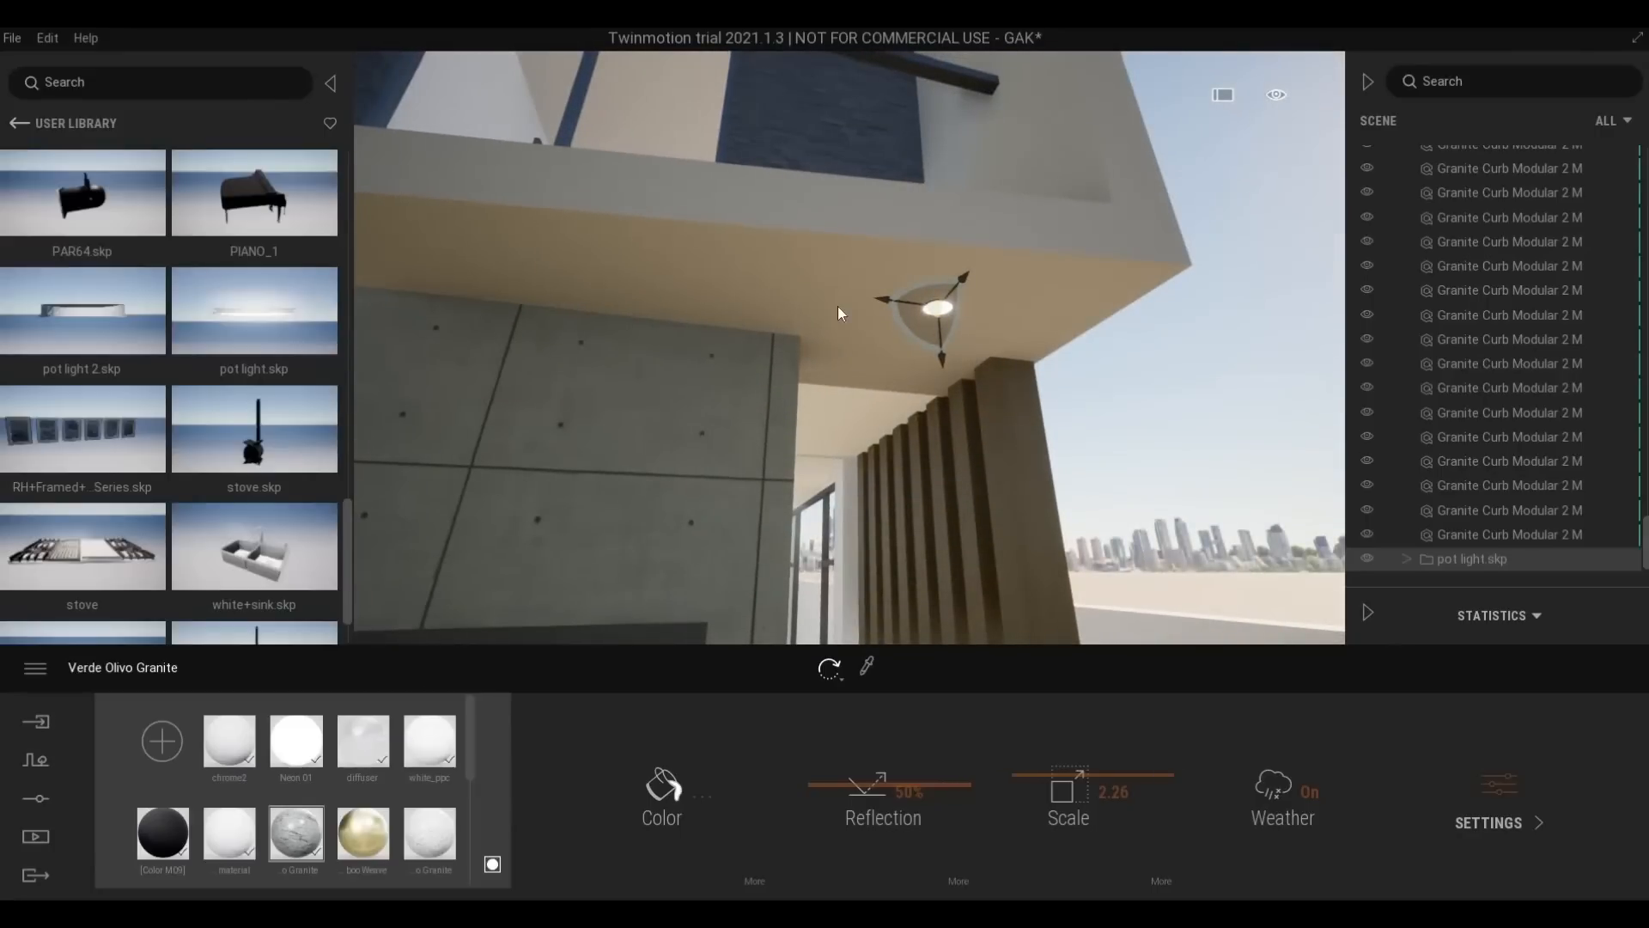
scroll(914, 316, down, 2)
key(a)
click(914, 312)
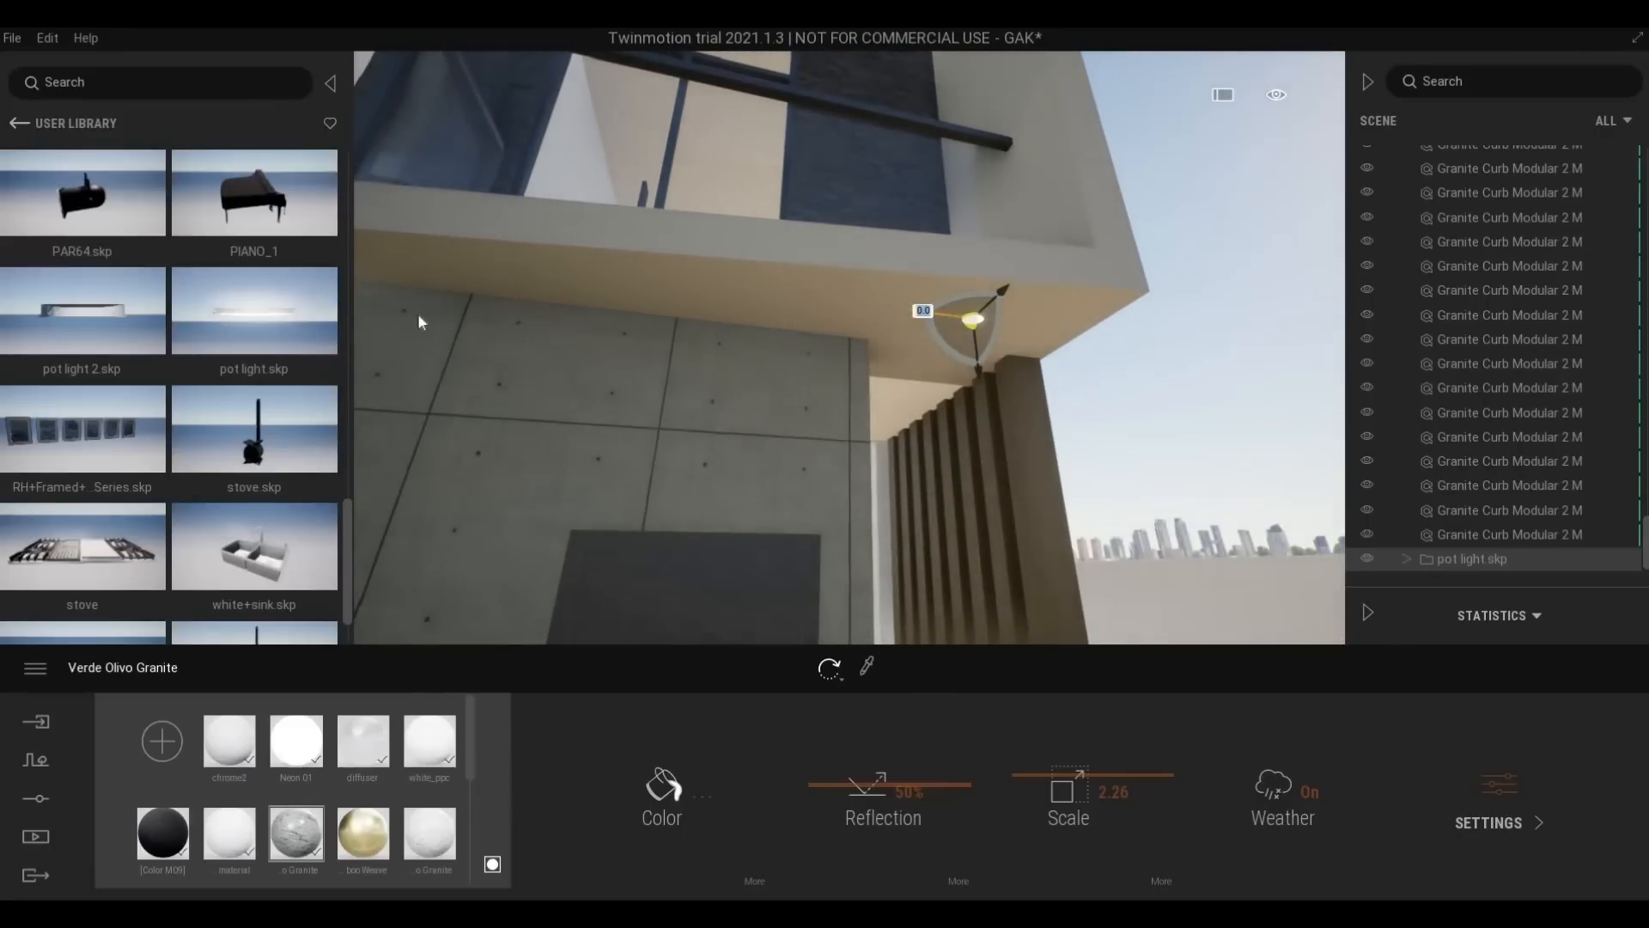
drag(419, 322, 389, 321)
key(a)
click(724, 257)
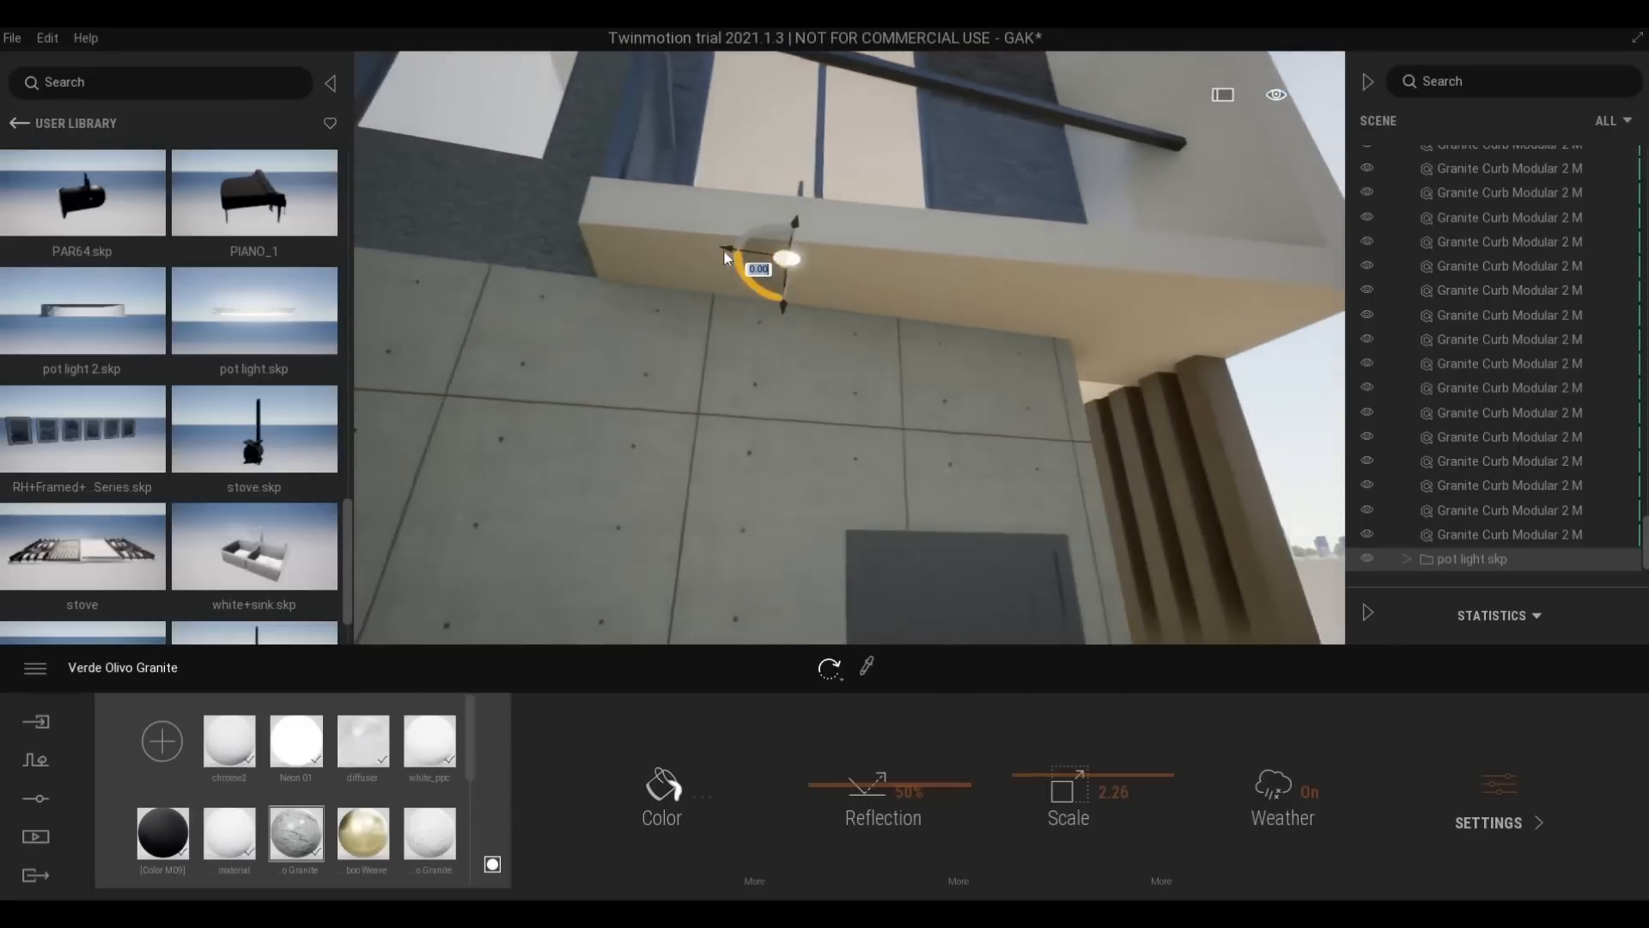
drag(726, 251, 540, 244)
drag(630, 208, 633, 227)
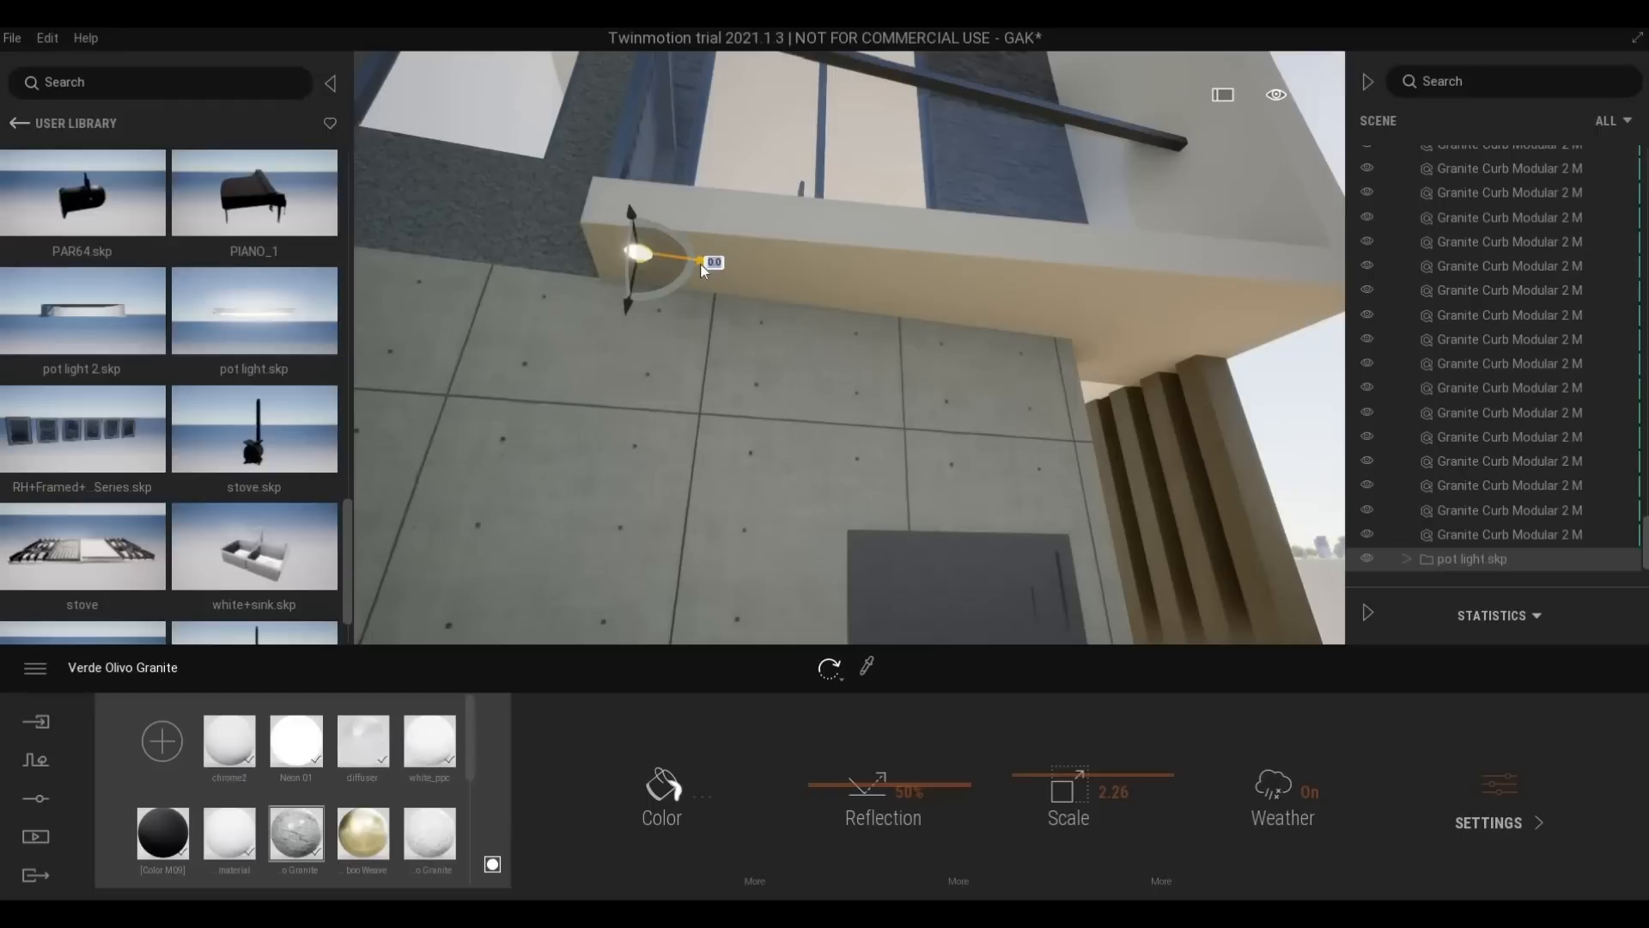
Copy the pot light along the balcony's underside as two instances spaced 1.29 m apart
alt+drag(701, 268, 1005, 290)
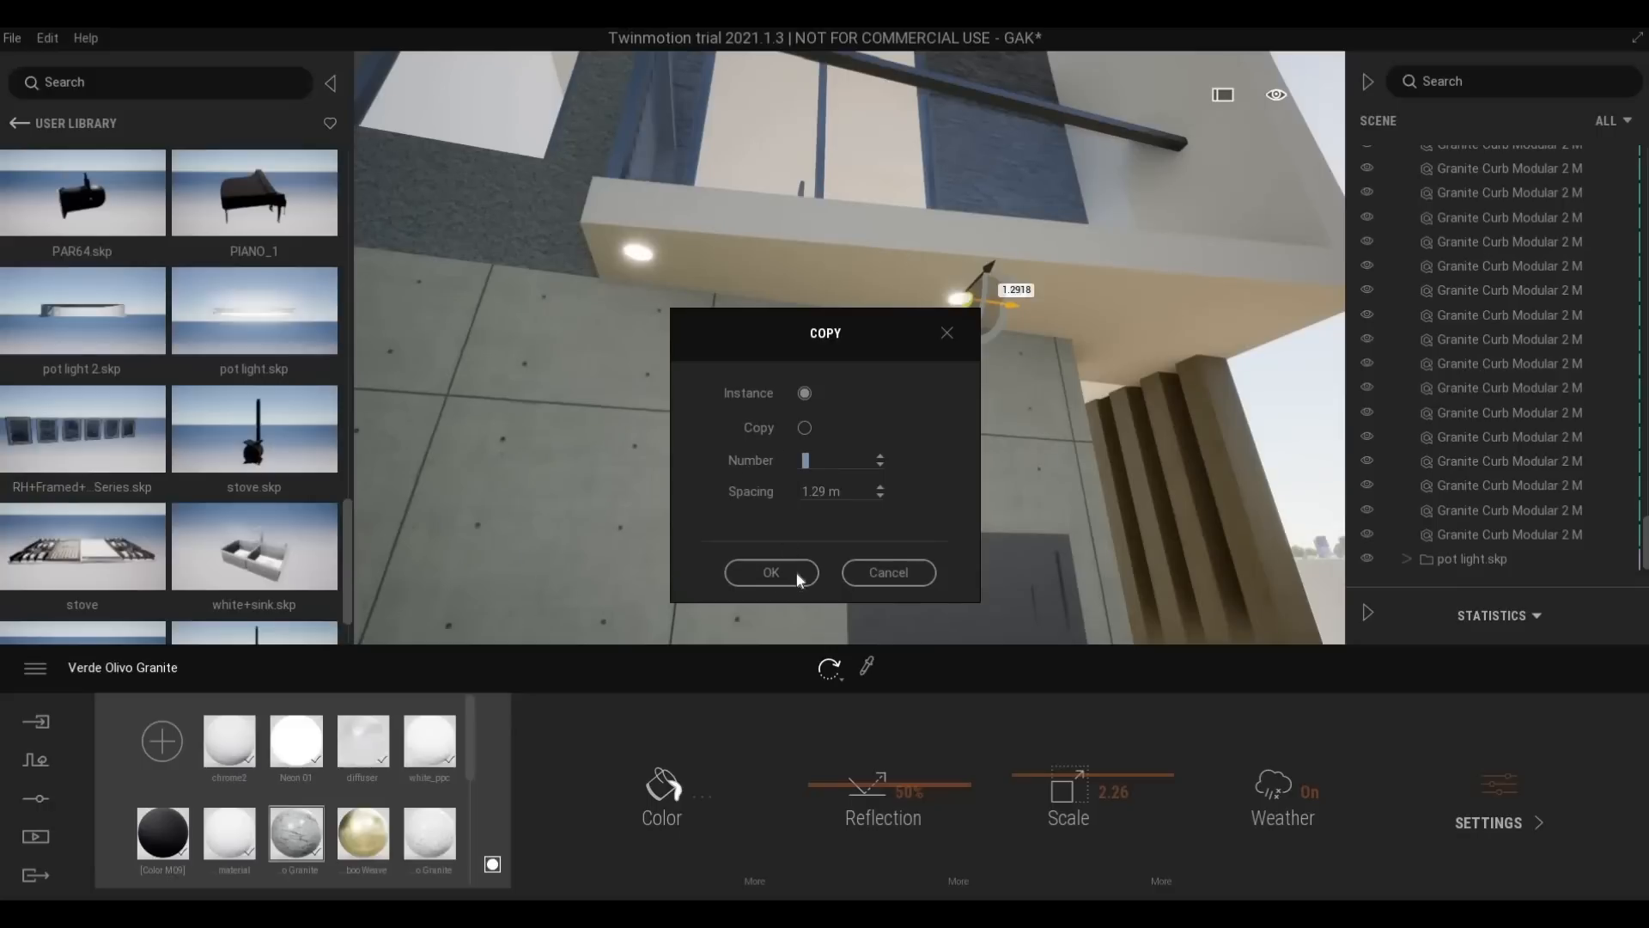
key(Return)
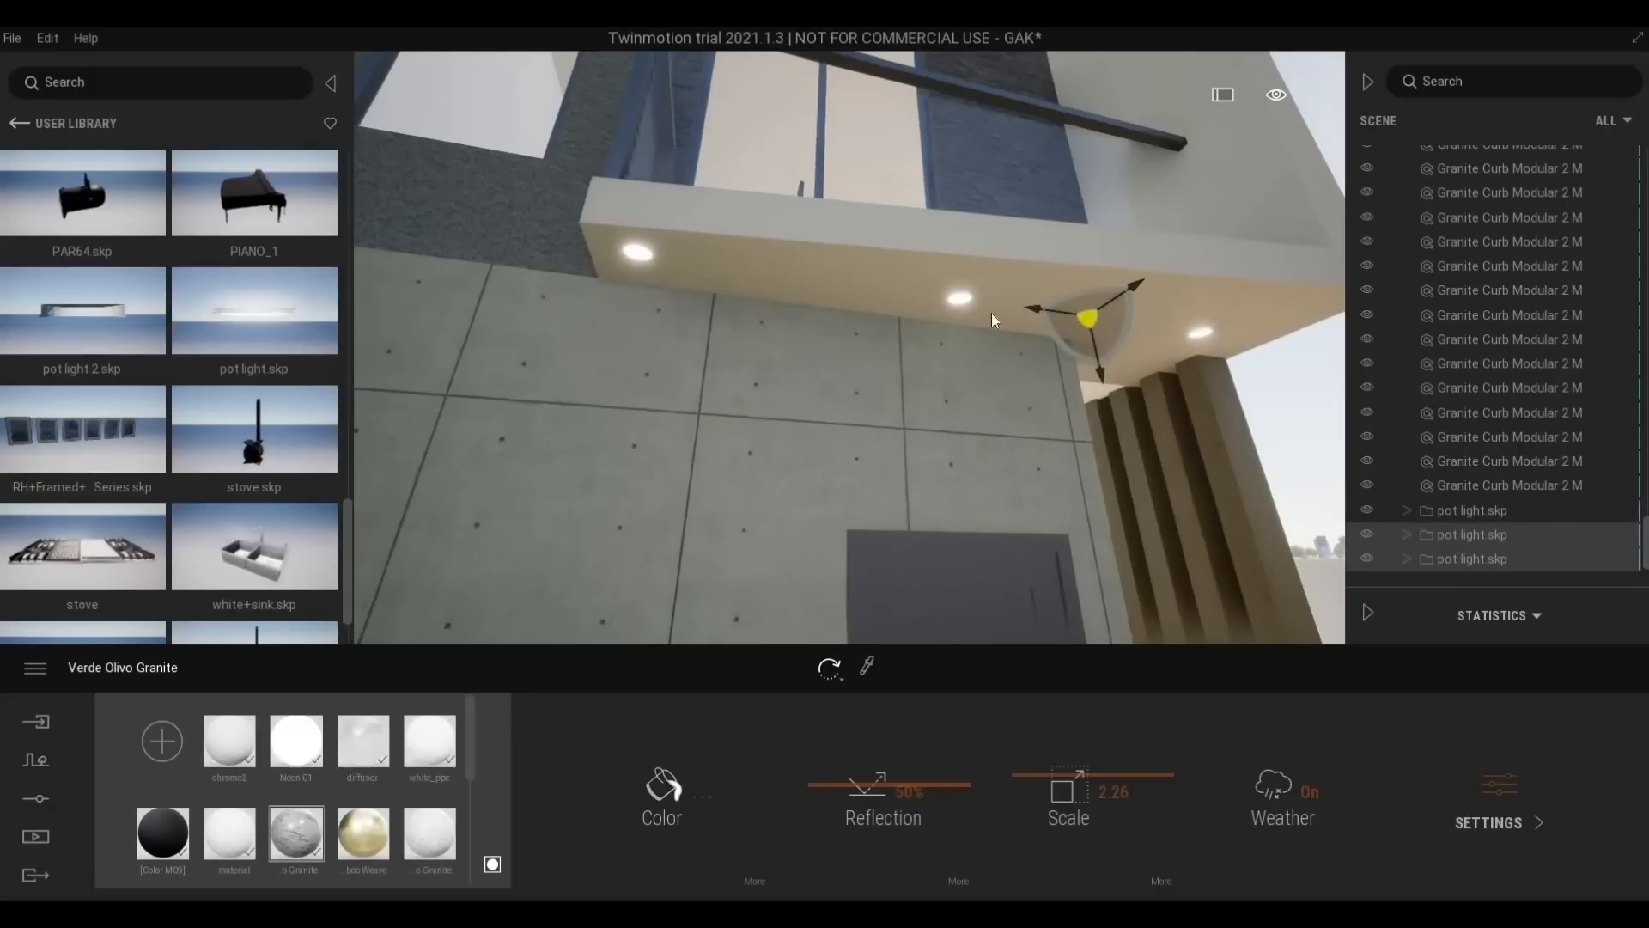
key(d)
right_drag(825, 464, 811, 352)
key(d)
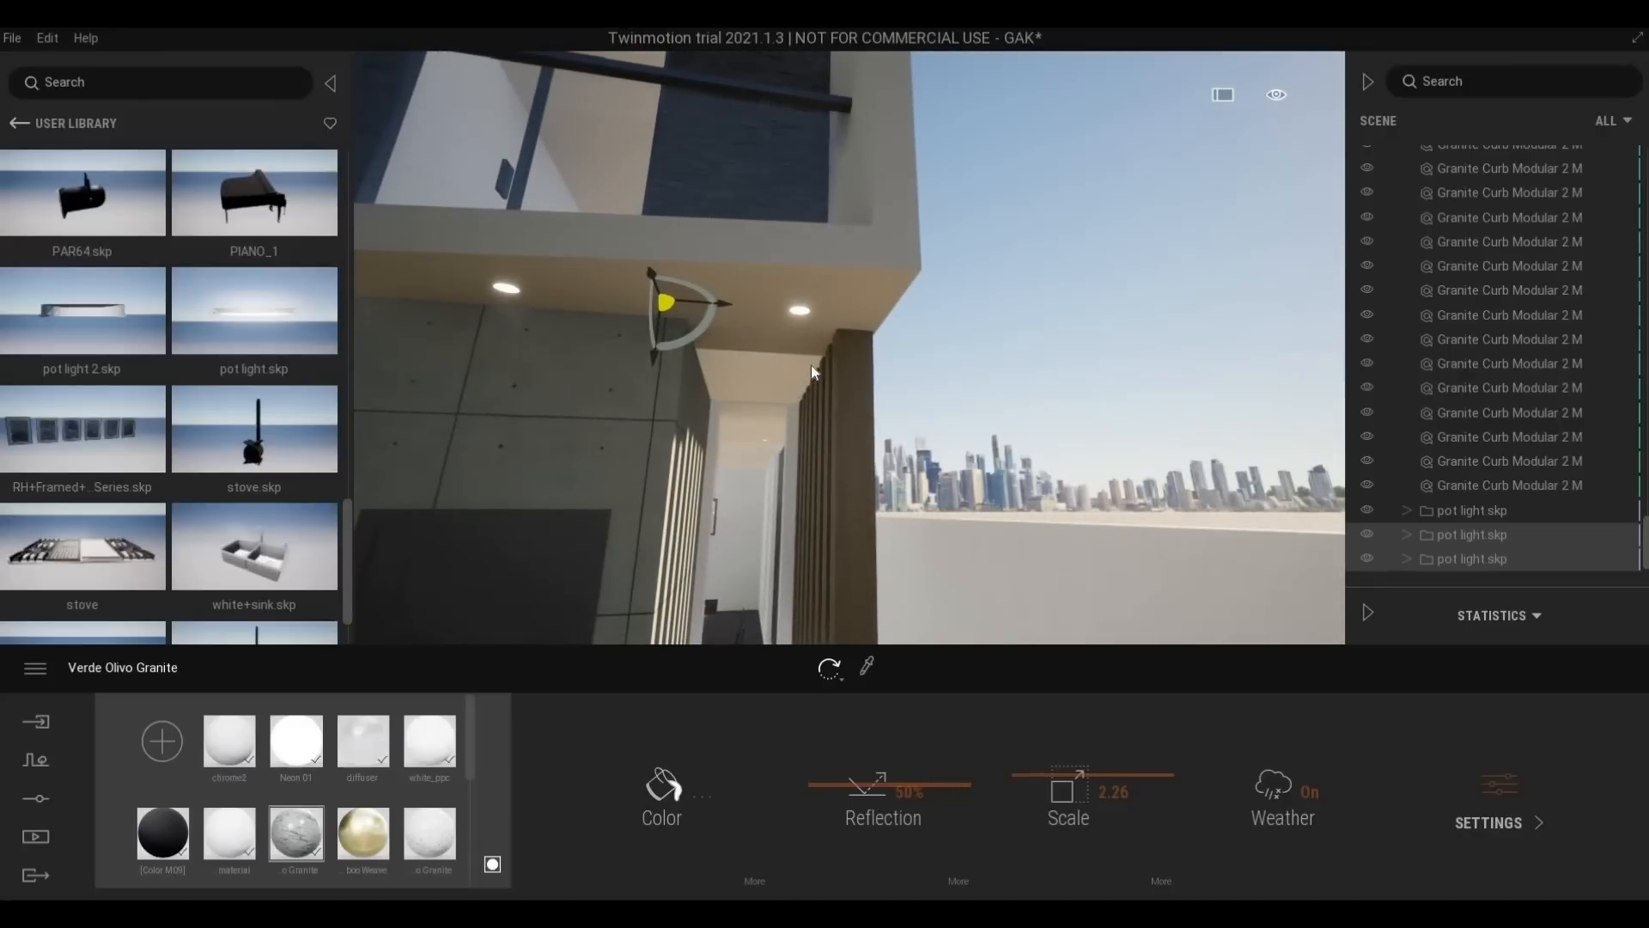
key(a)
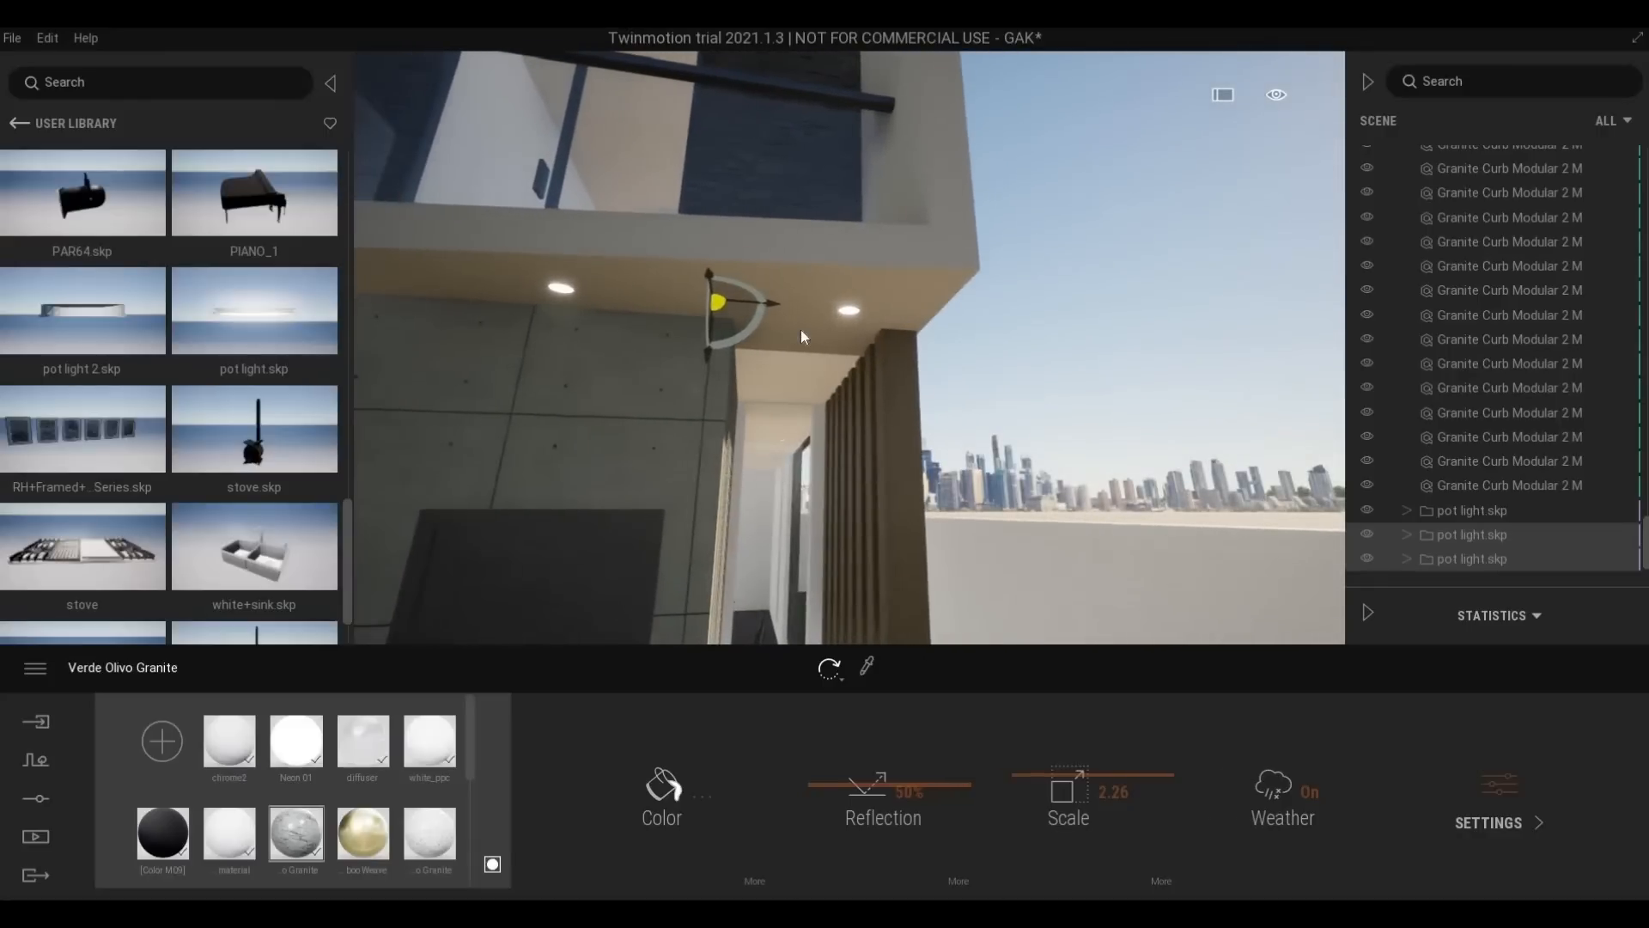
Select the last pot light near the wood slats and shift it slightly toward the middle of the balcony
click(1461, 556)
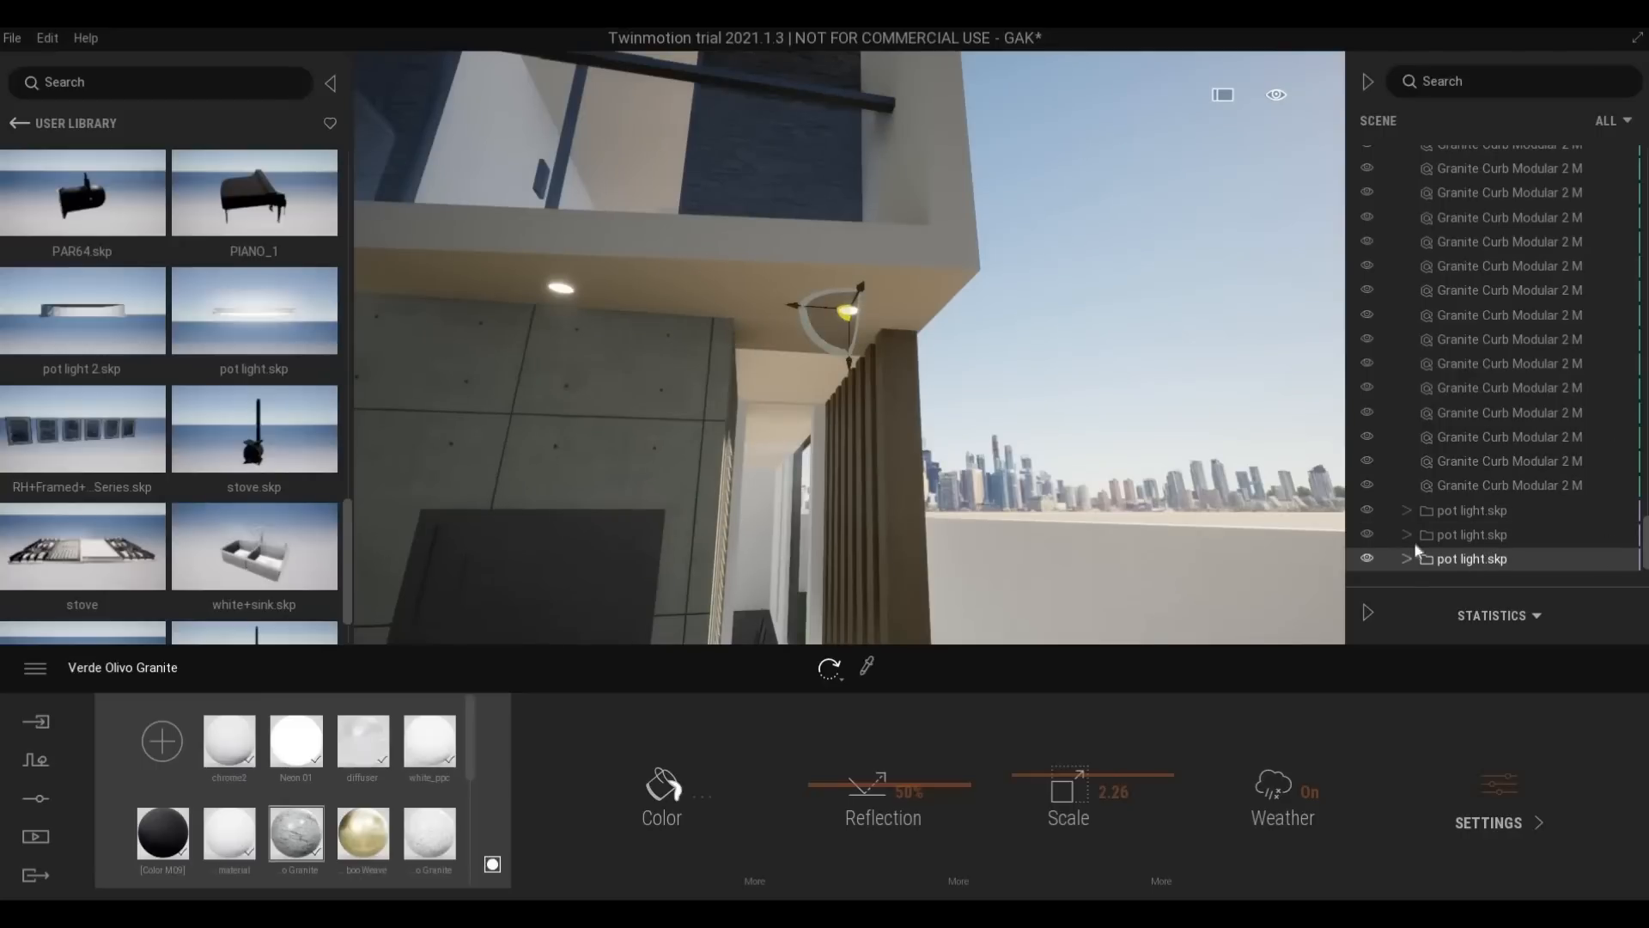
drag(794, 306, 761, 302)
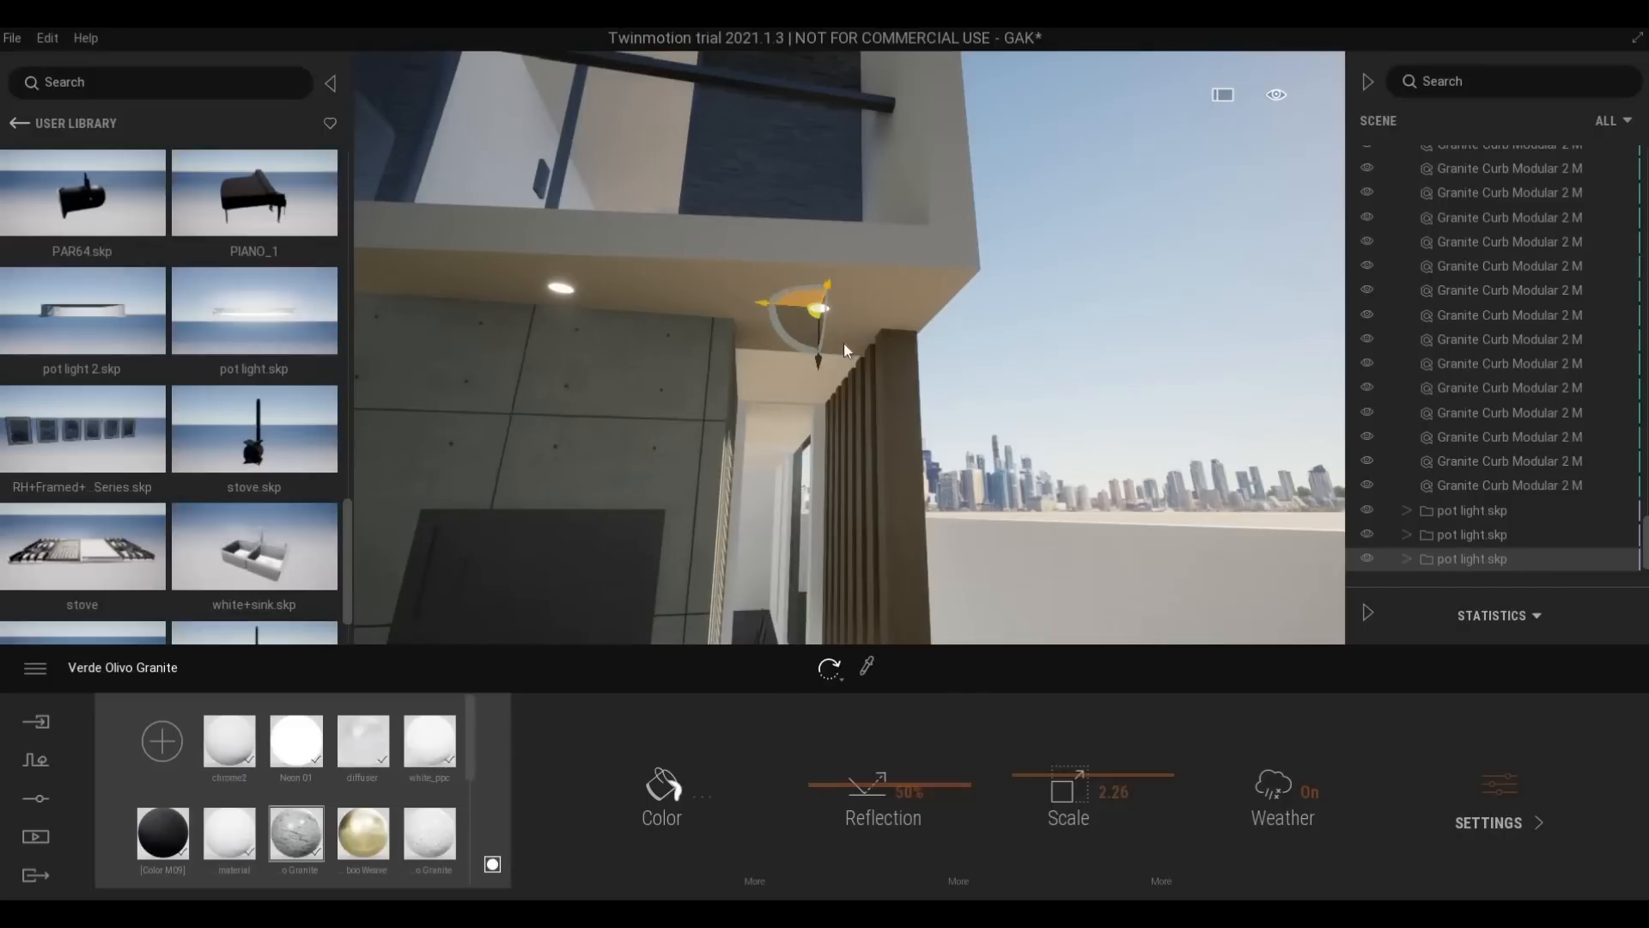
shift+middle_drag(862, 333, 905, 285)
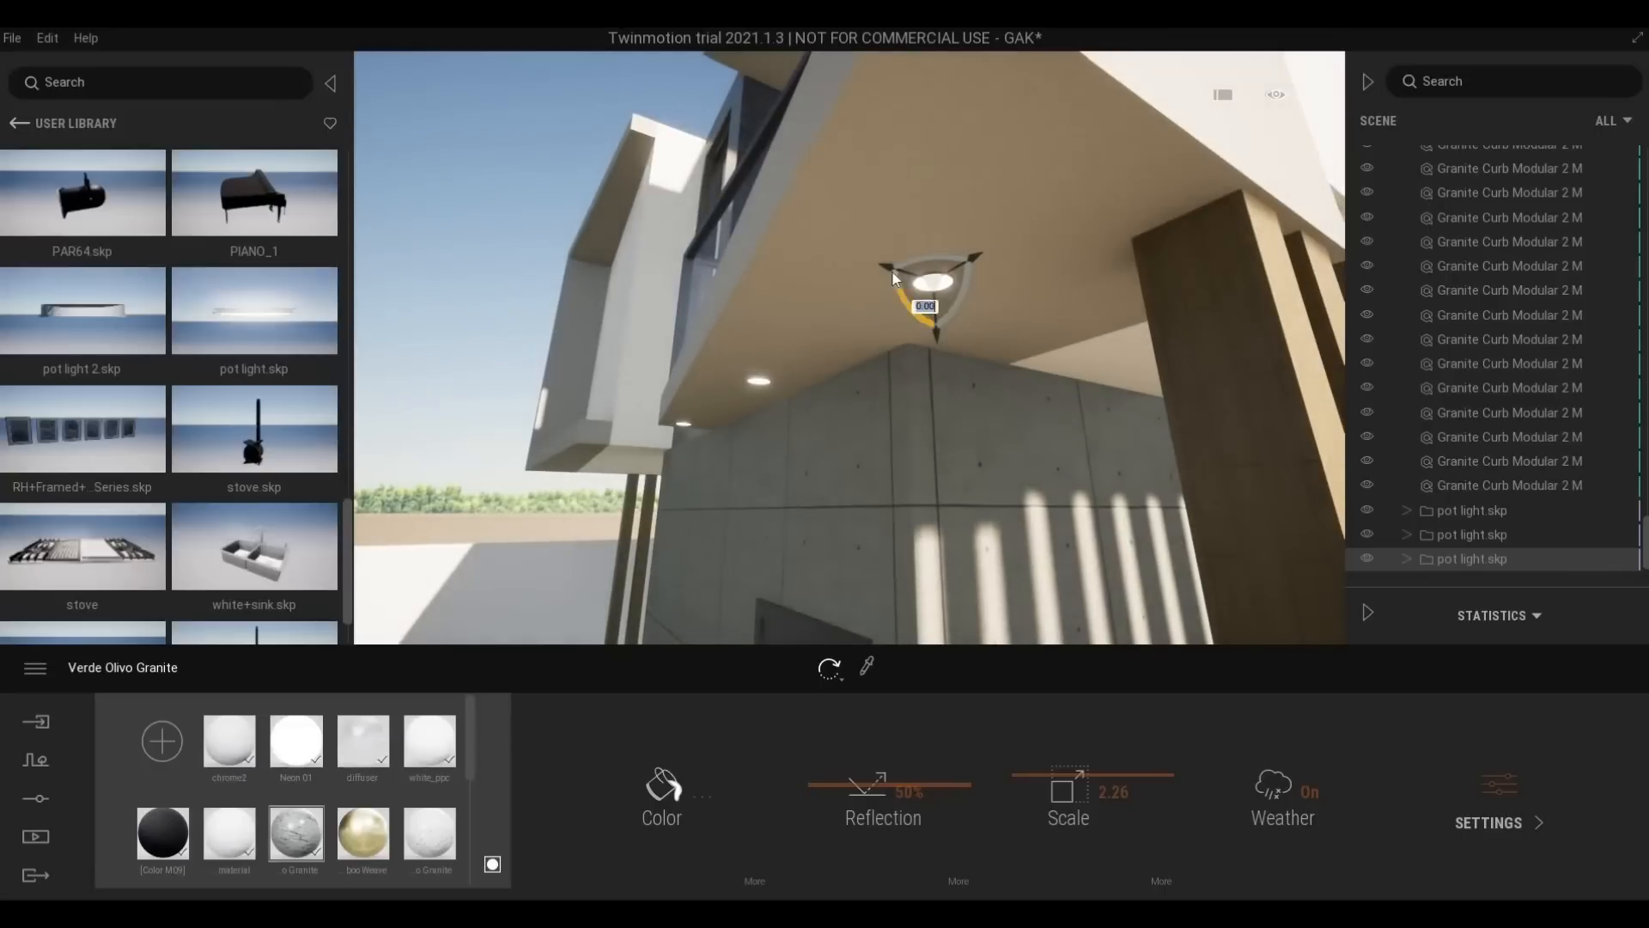
drag(894, 272, 893, 273)
mouse_move(1008, 296)
mouse_down()
mouse_move(1032, 303)
mouse_move(1015, 302)
mouse_up()
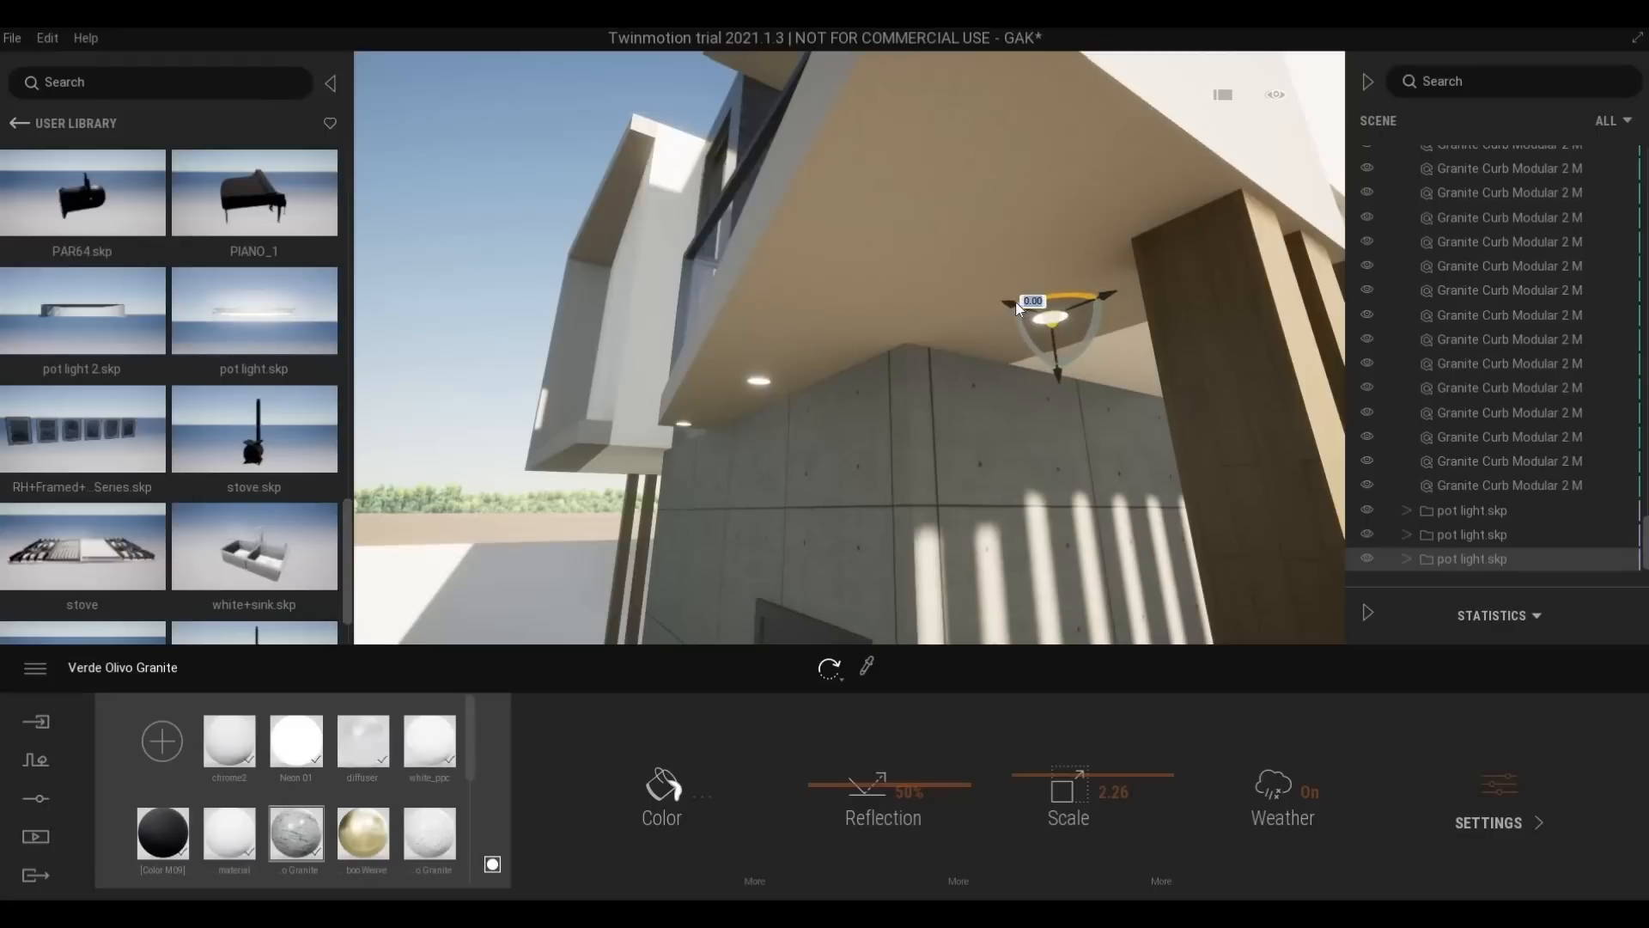
click(965, 369)
key(ctrl+z)
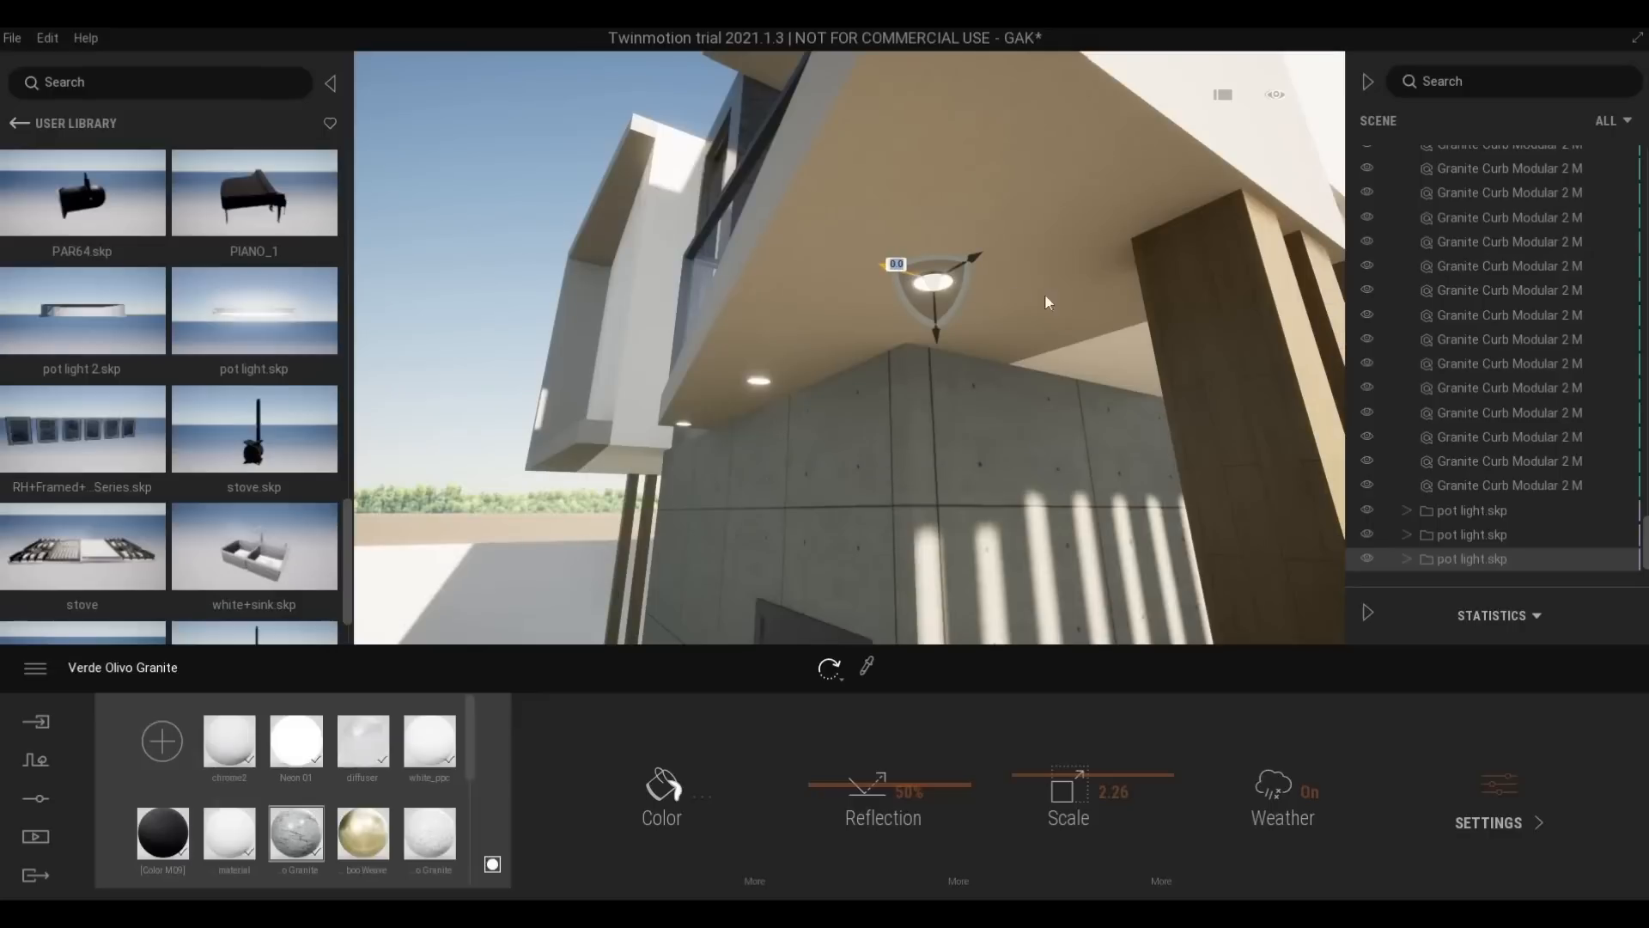
Copy the pot light near the balcony corner and position the copy on the passage ceiling between the concrete wall and wood slats
shift+drag(1045, 296, 1117, 306)
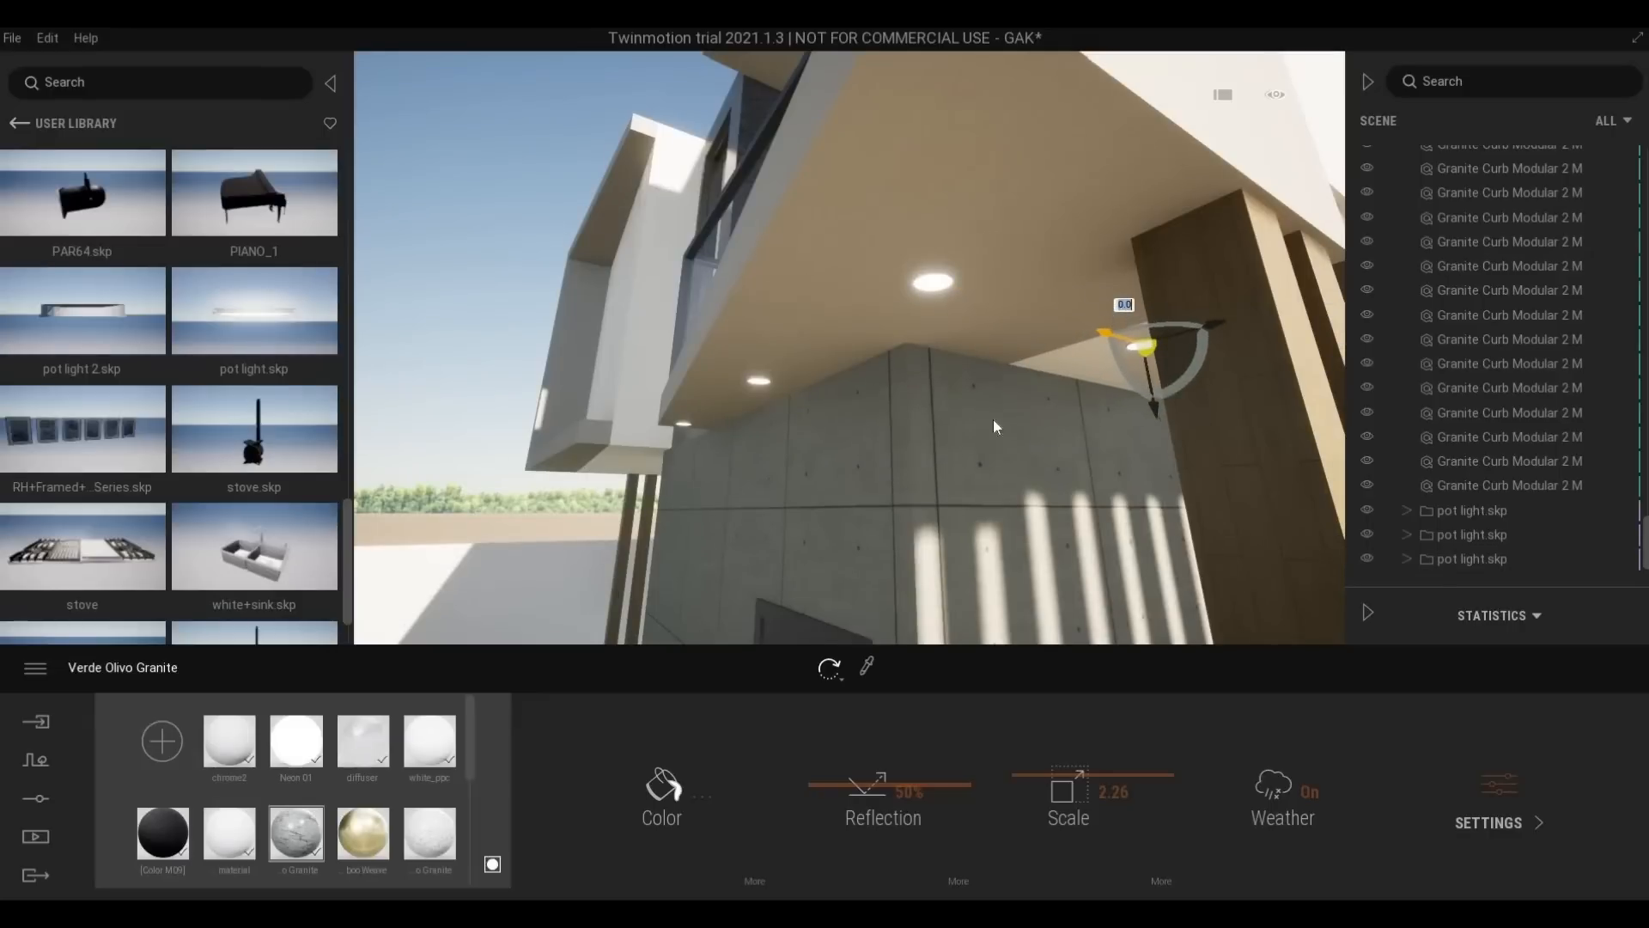
click(770, 572)
right_drag(979, 464, 951, 359)
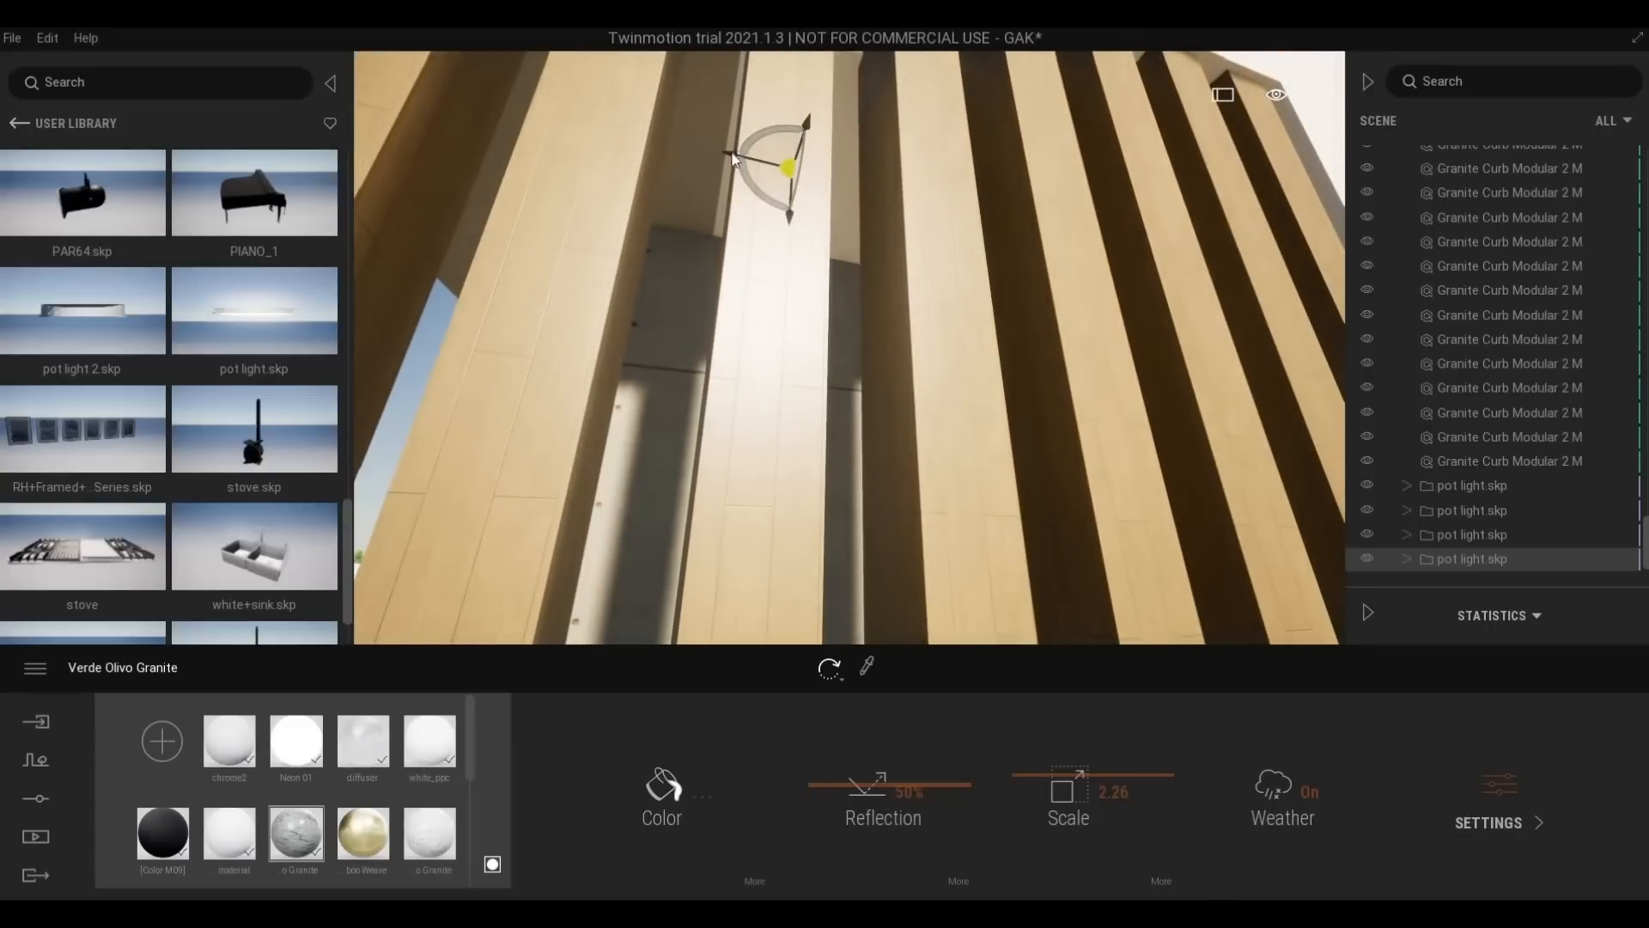
drag(732, 157, 1082, 236)
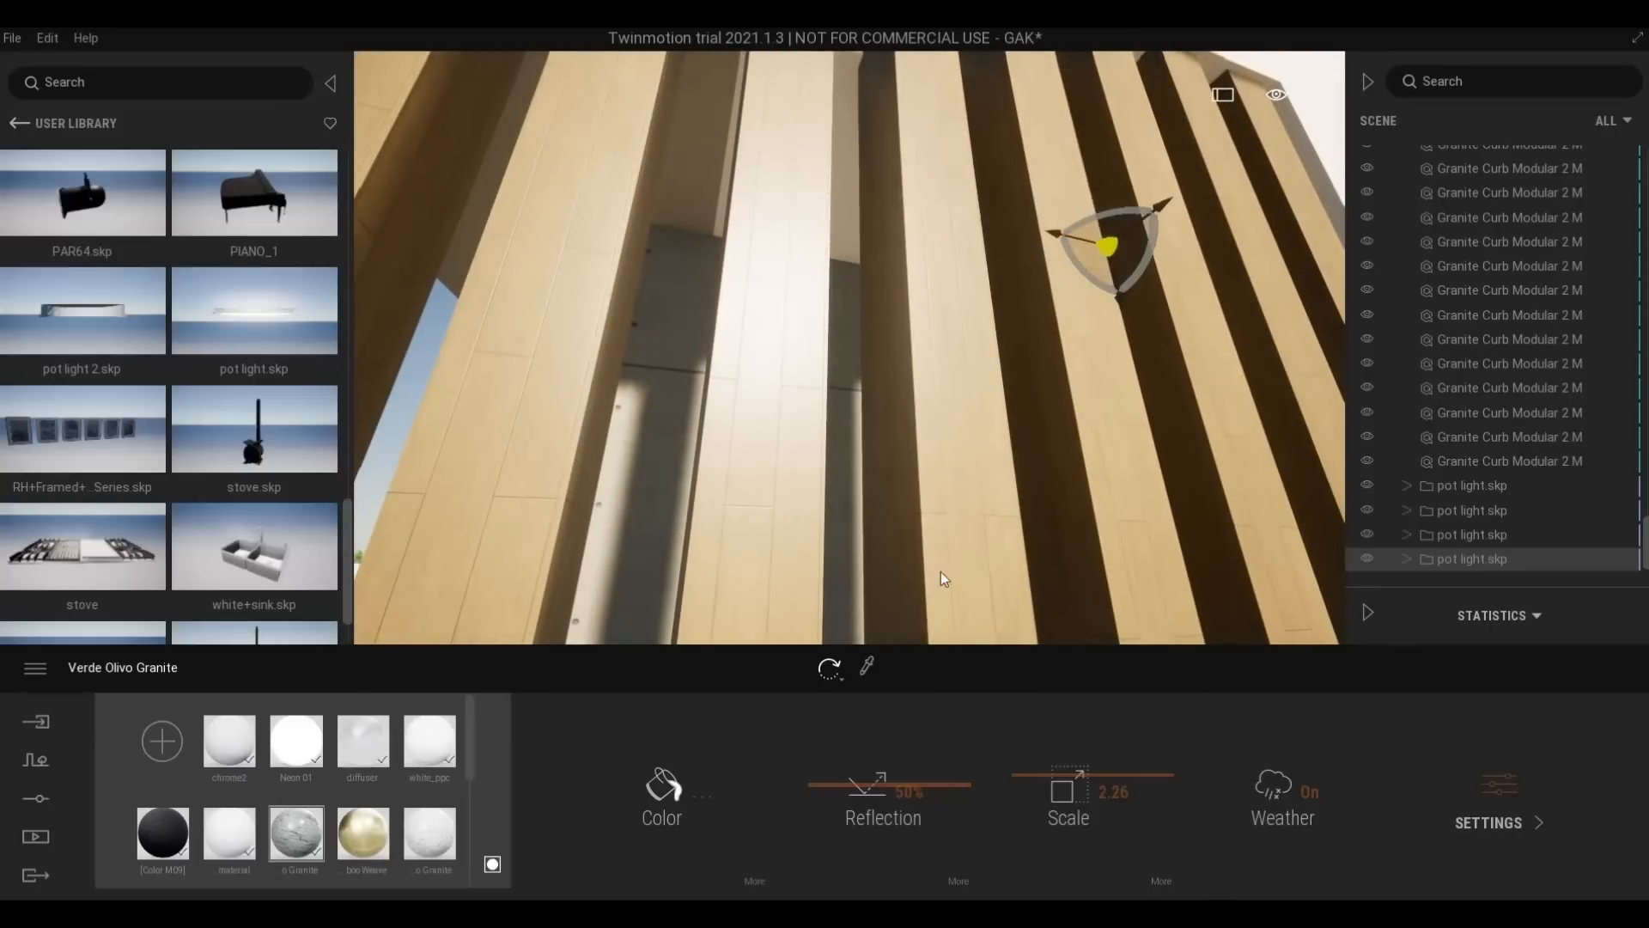
key(w)
right_drag(1065, 378, 1013, 331)
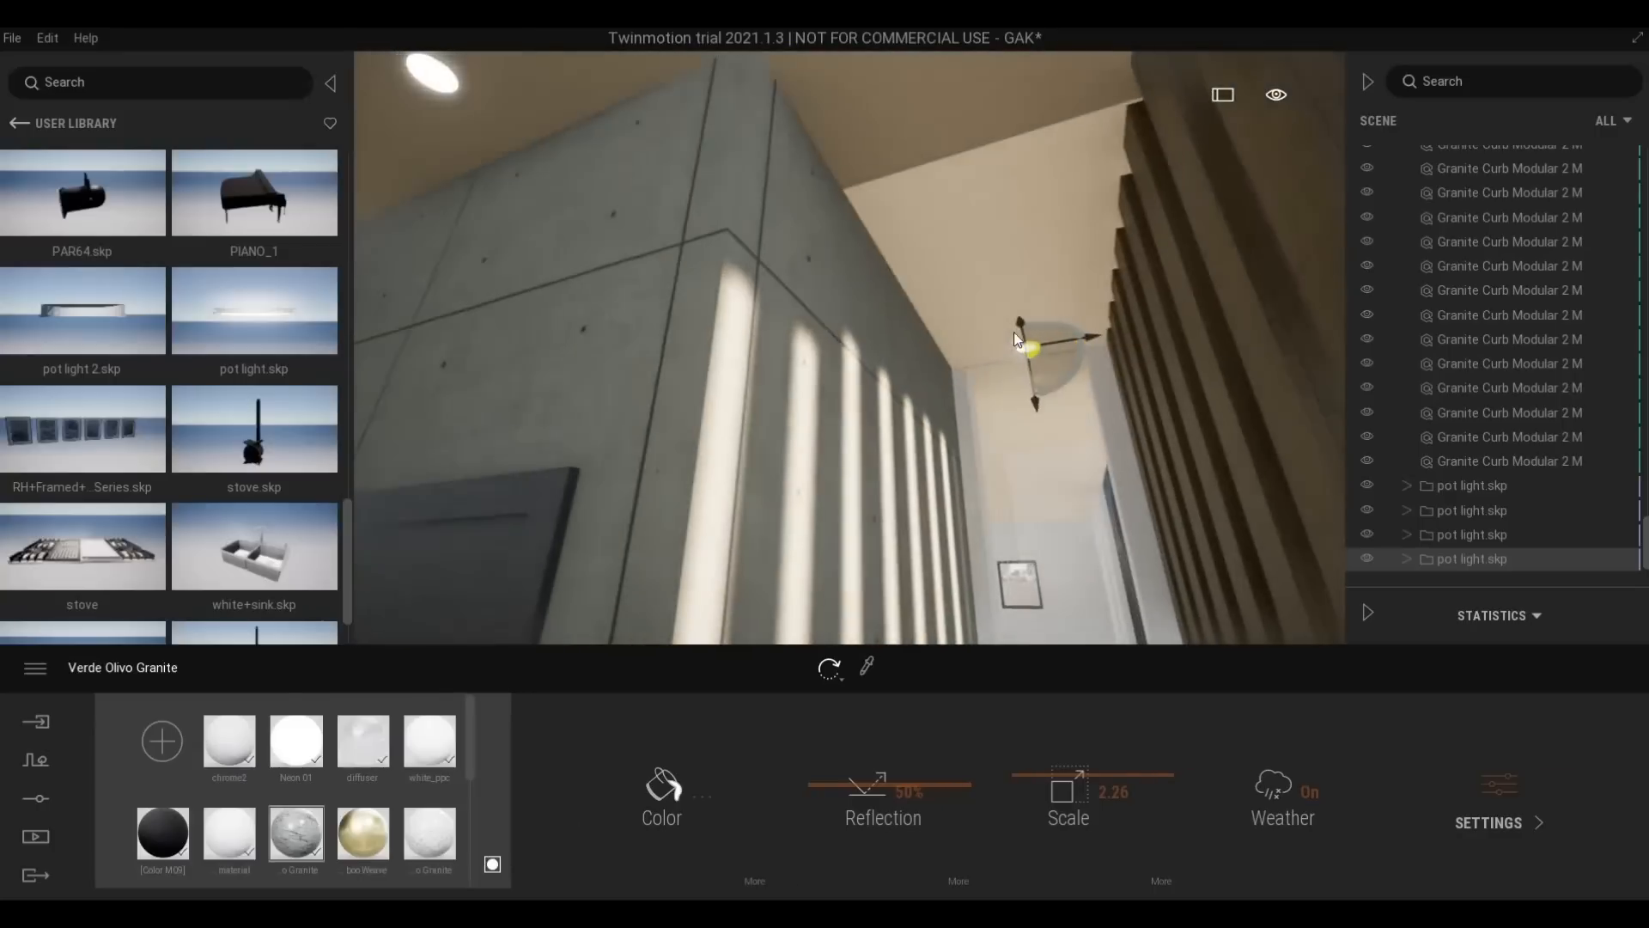
click(1019, 321)
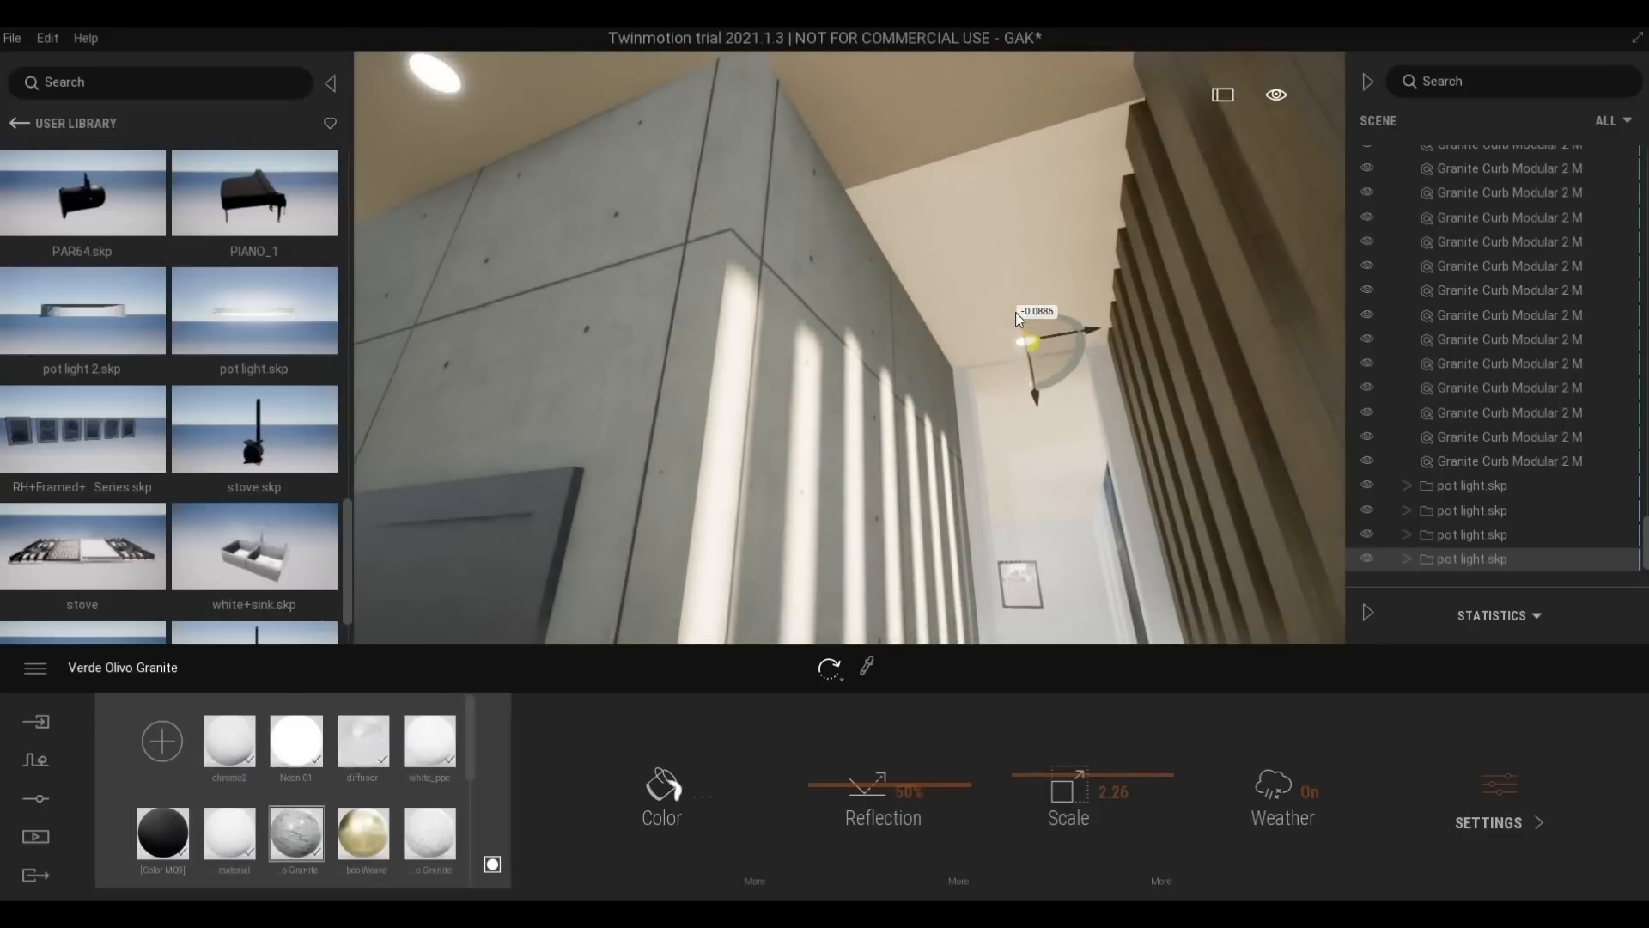
click(1147, 390)
Select the passage pot light and copy it about 1.02 m along the passage ceiling toward the front
click(1416, 497)
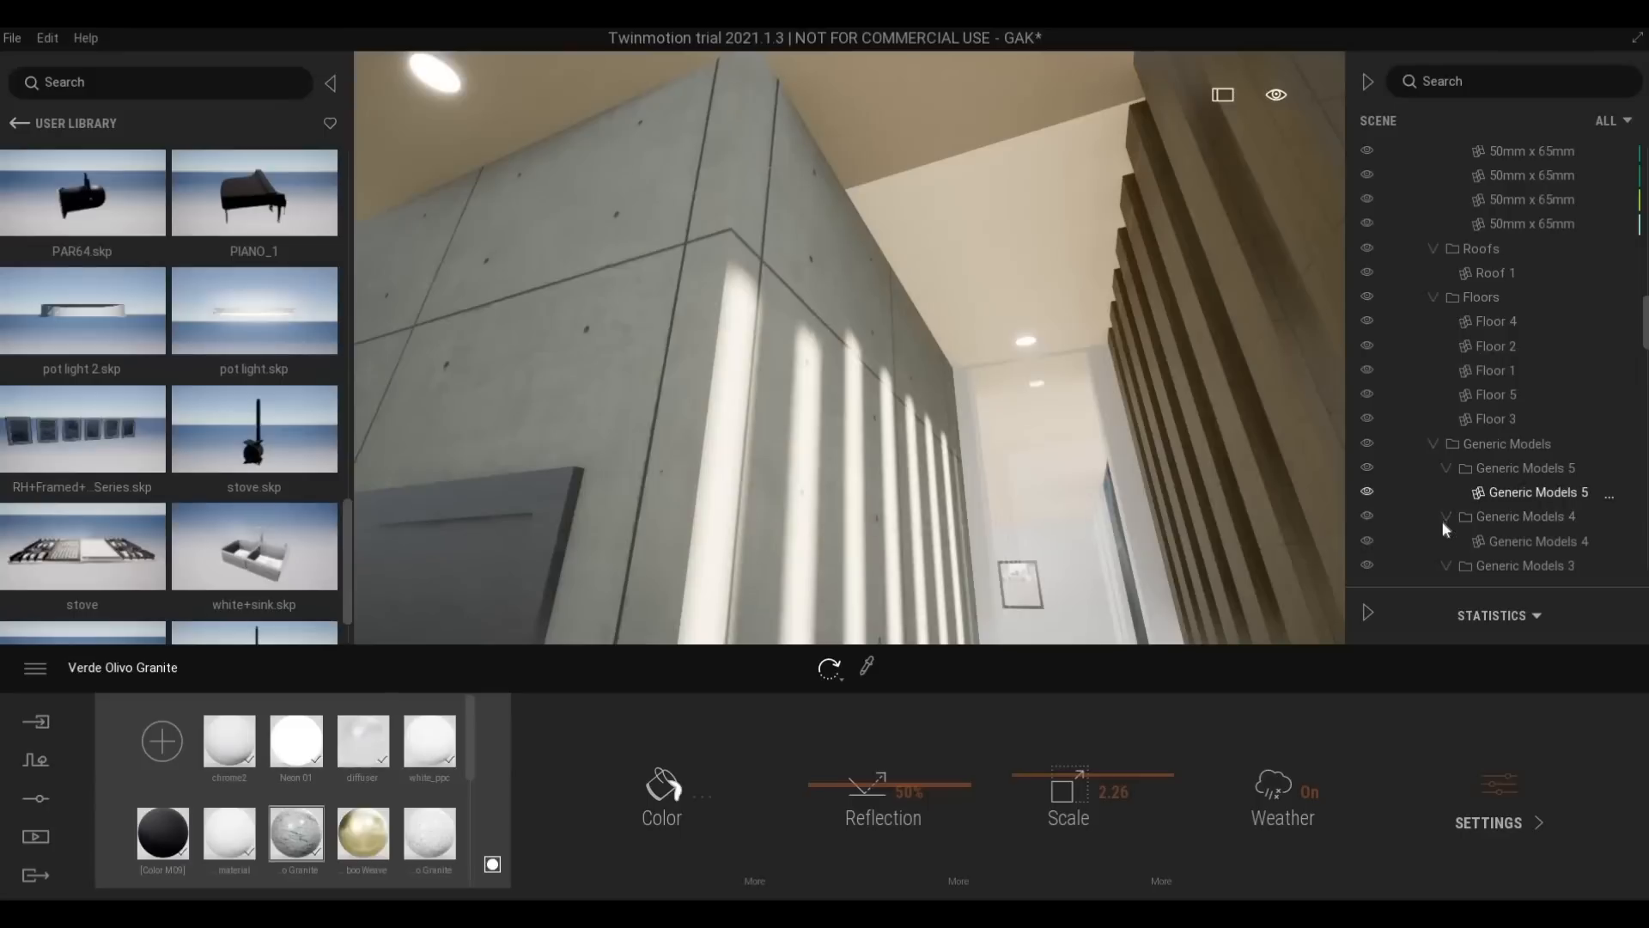
scroll(1605, 450, down, 10)
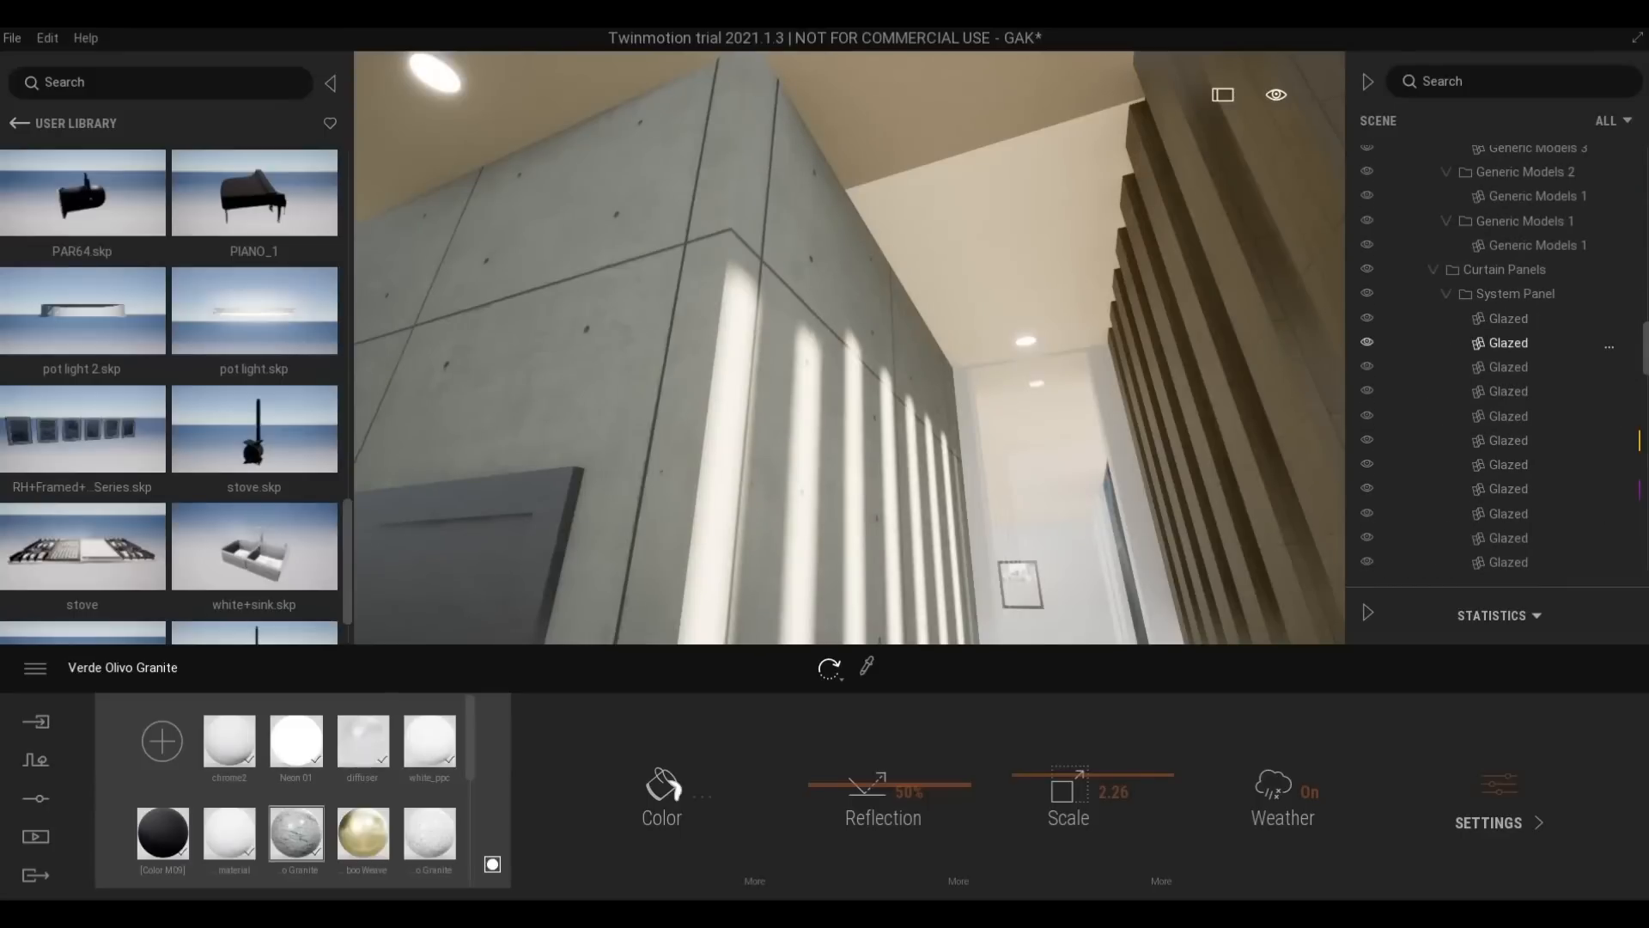
scroll(1503, 344, down, 10)
click(1502, 565)
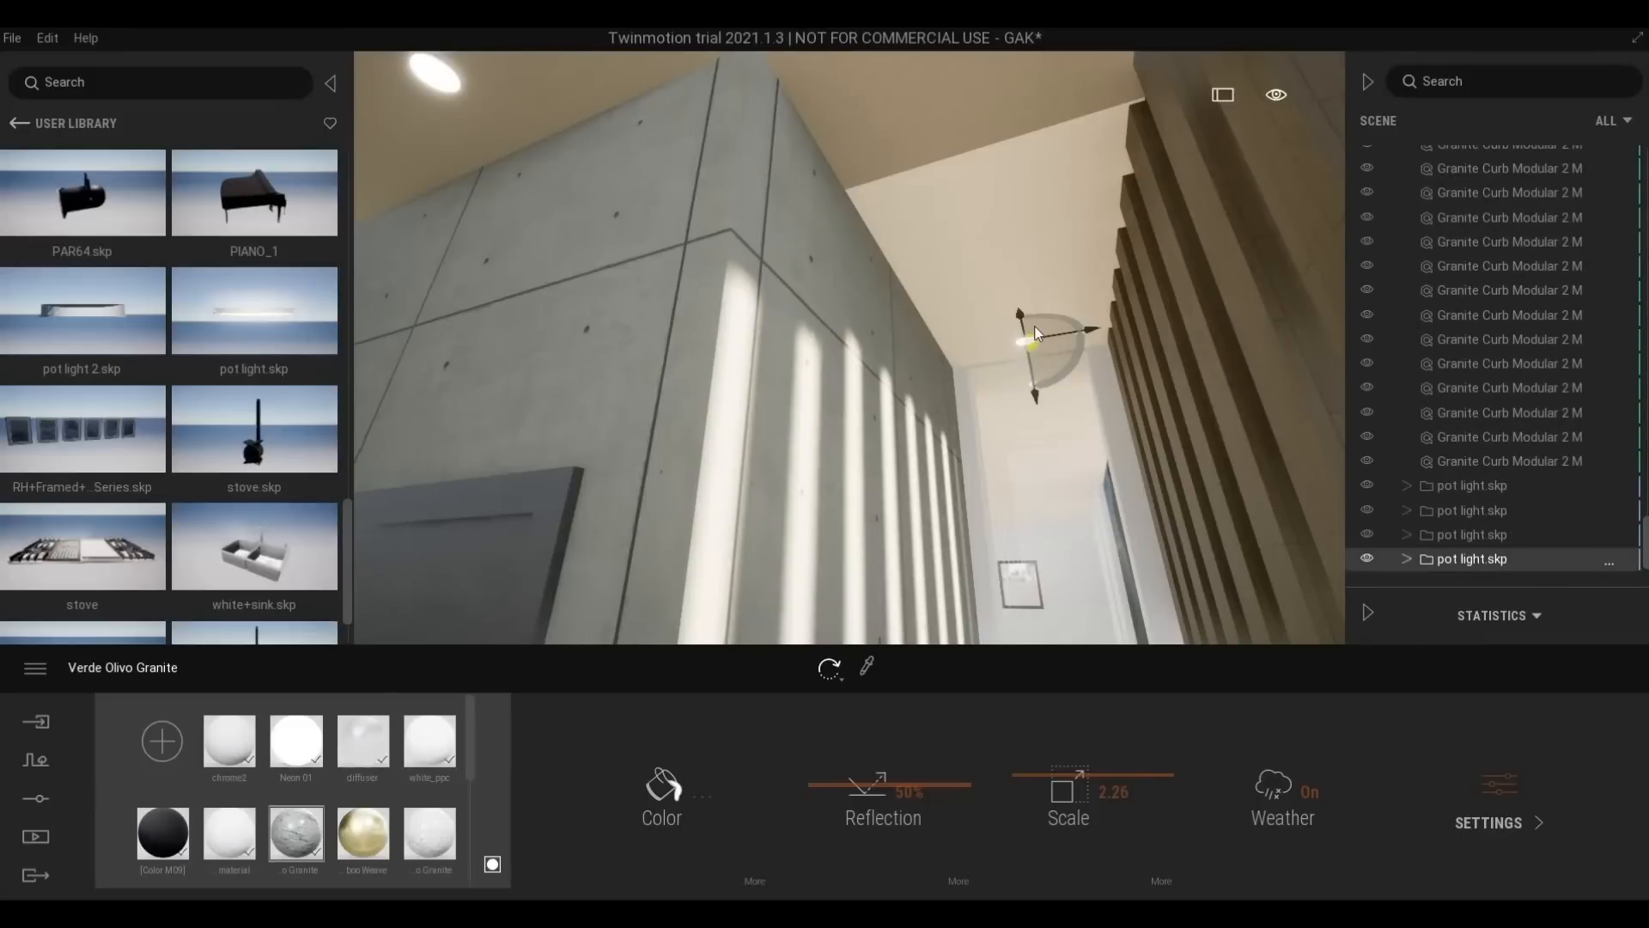
drag(1024, 312, 999, 229)
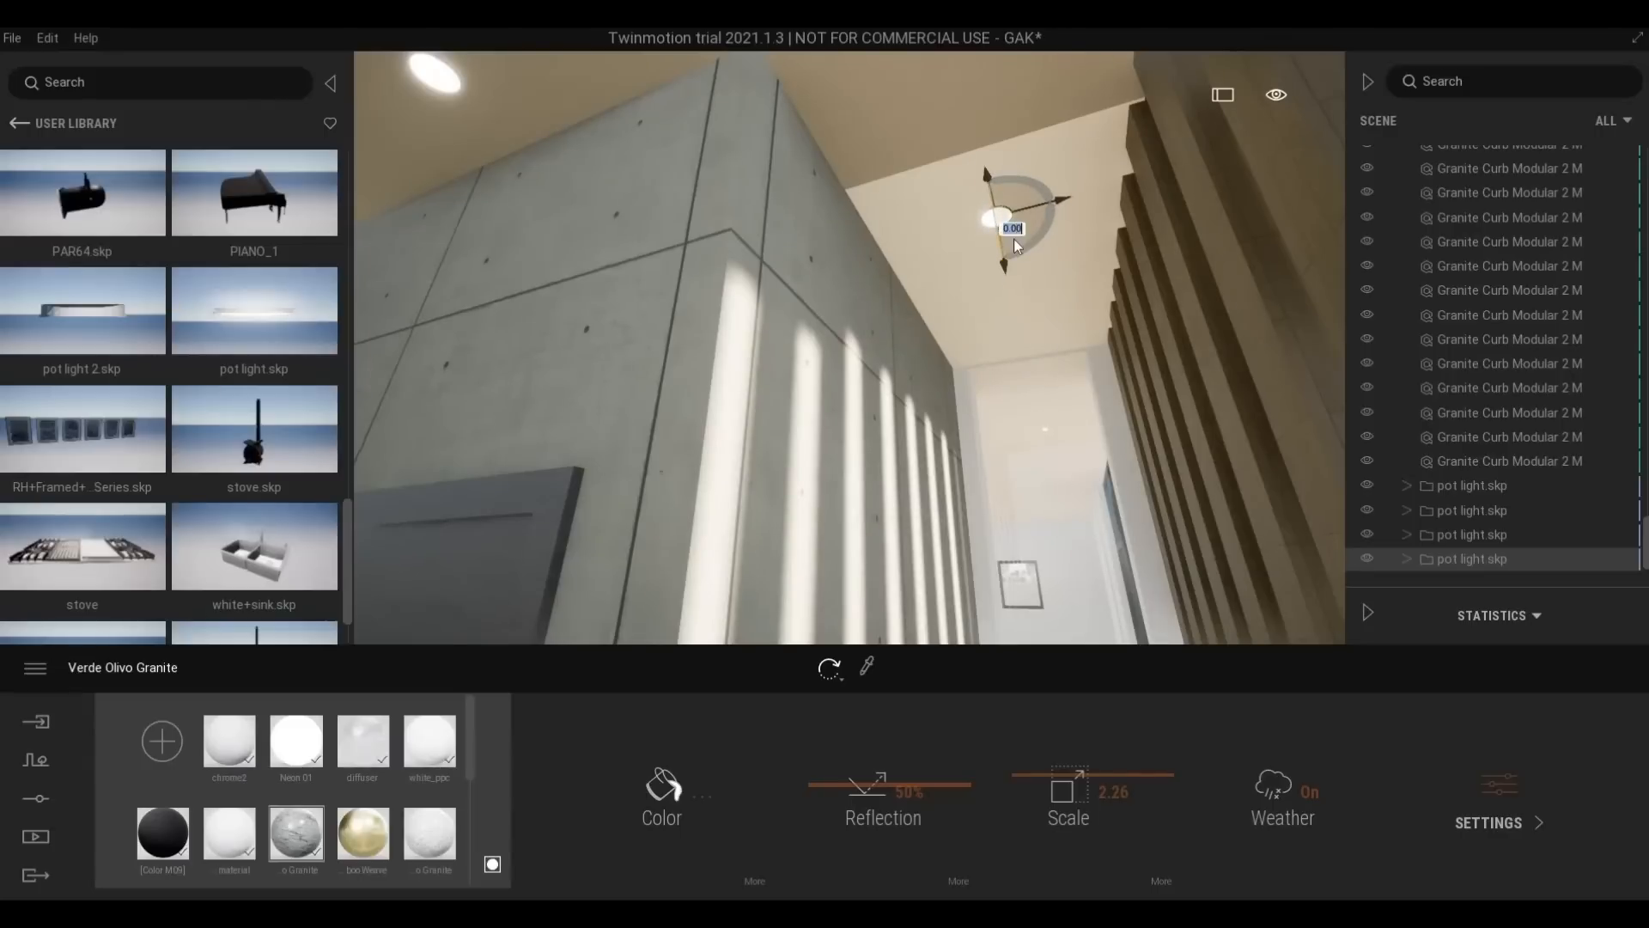
key(ctrl+z)
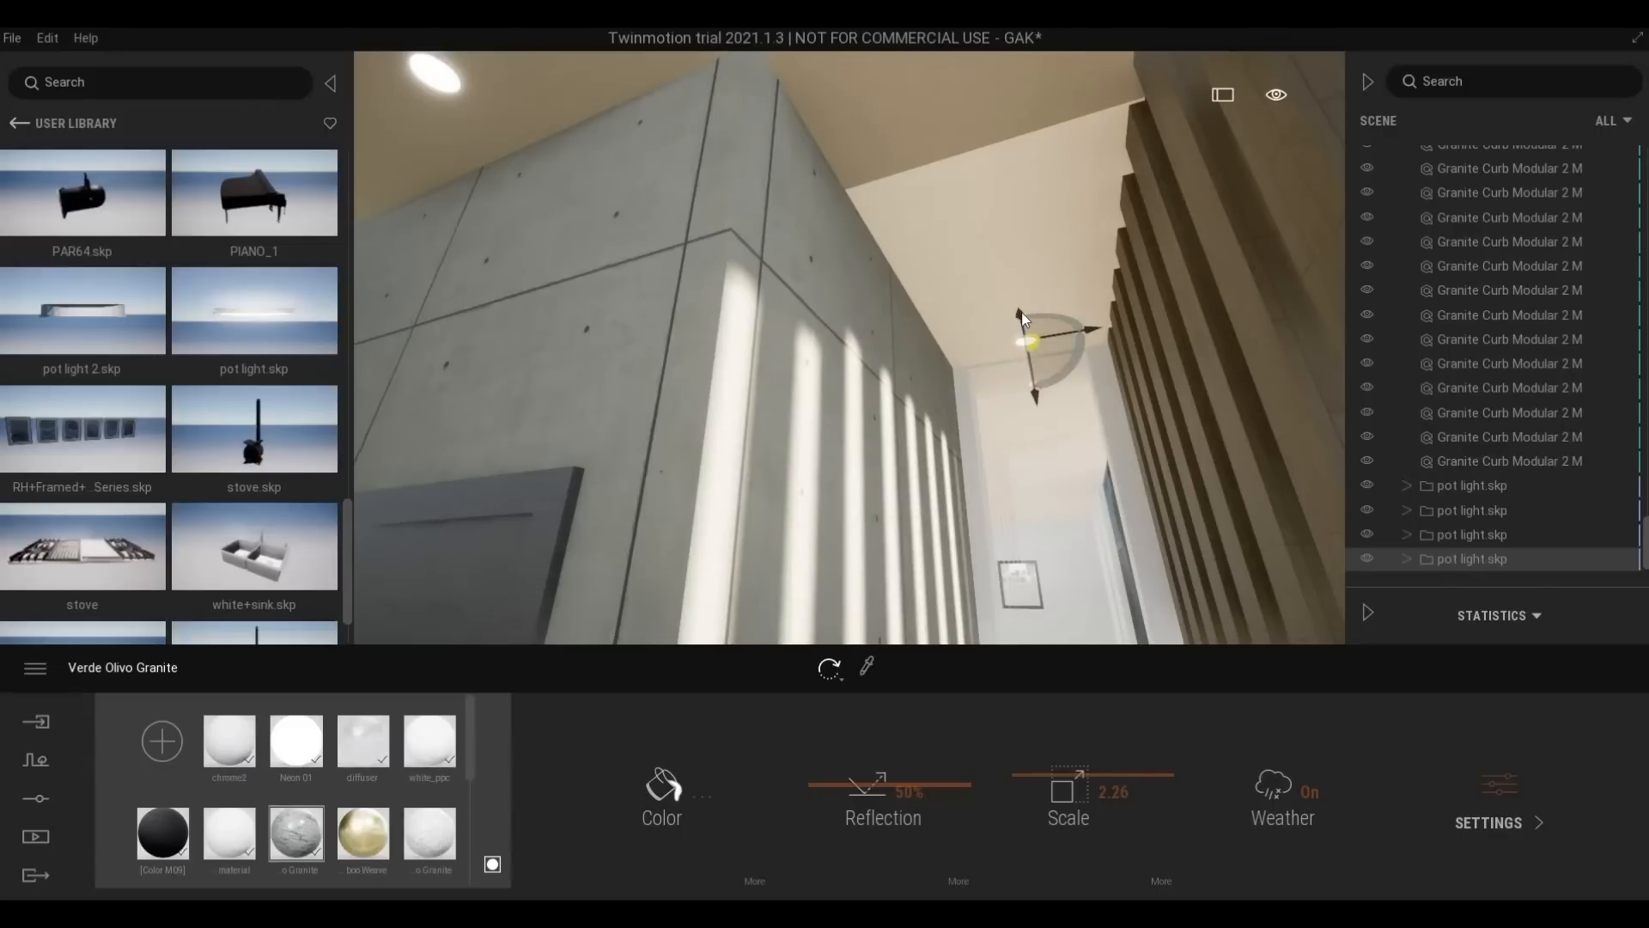
shift+drag(951, 171, 951, 214)
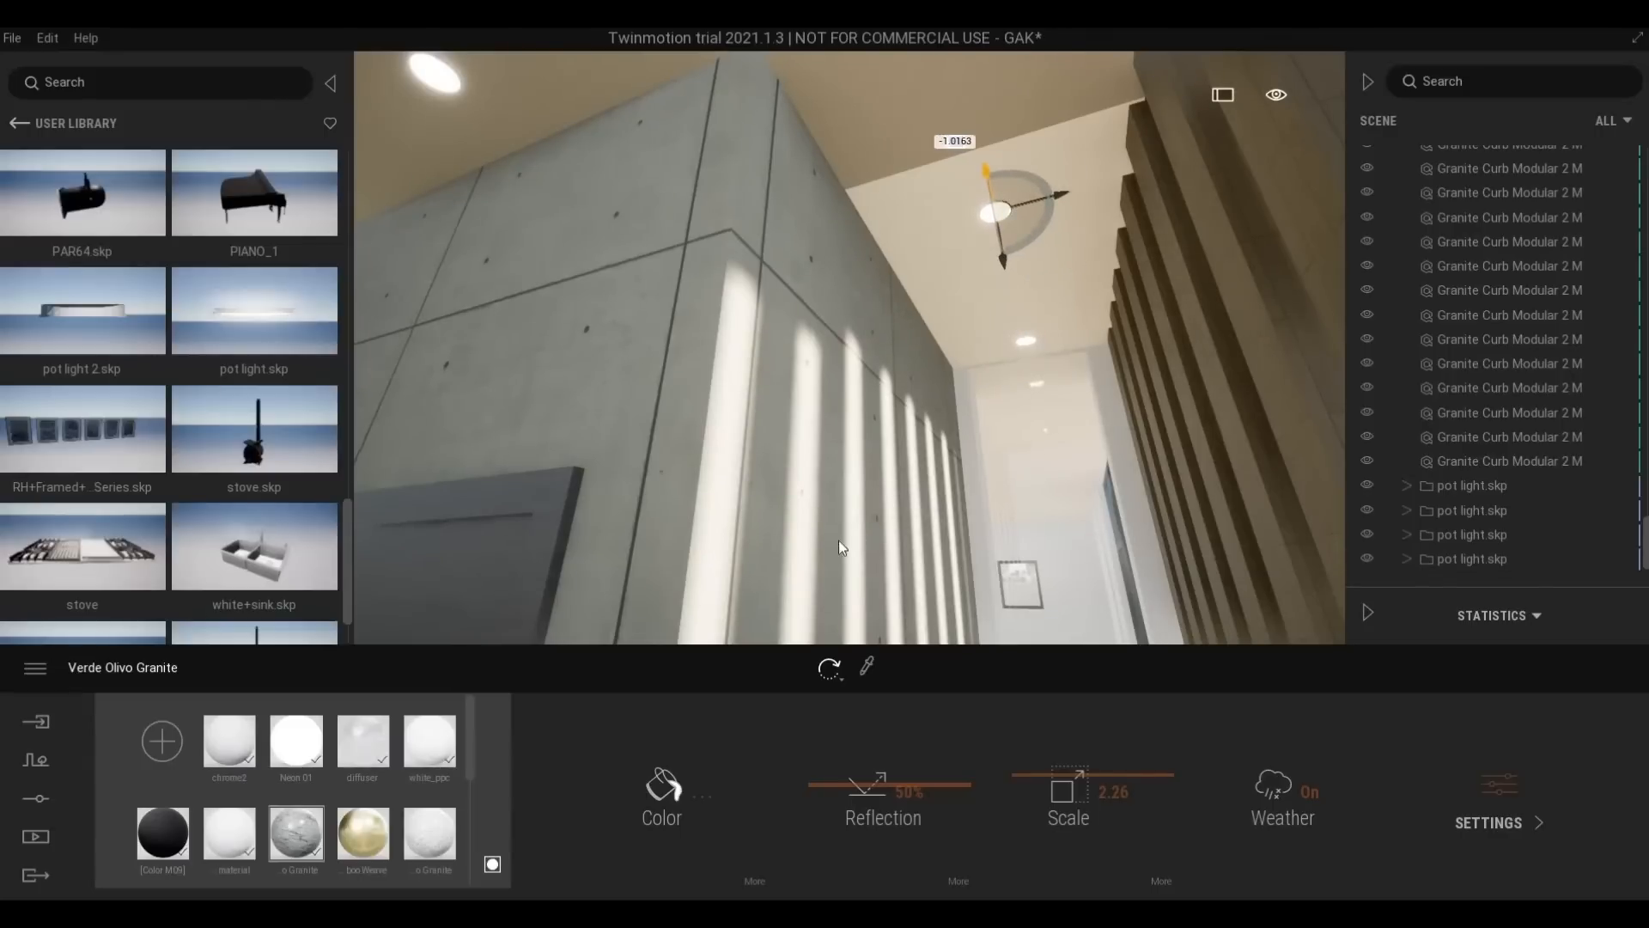
click(789, 574)
key(s)
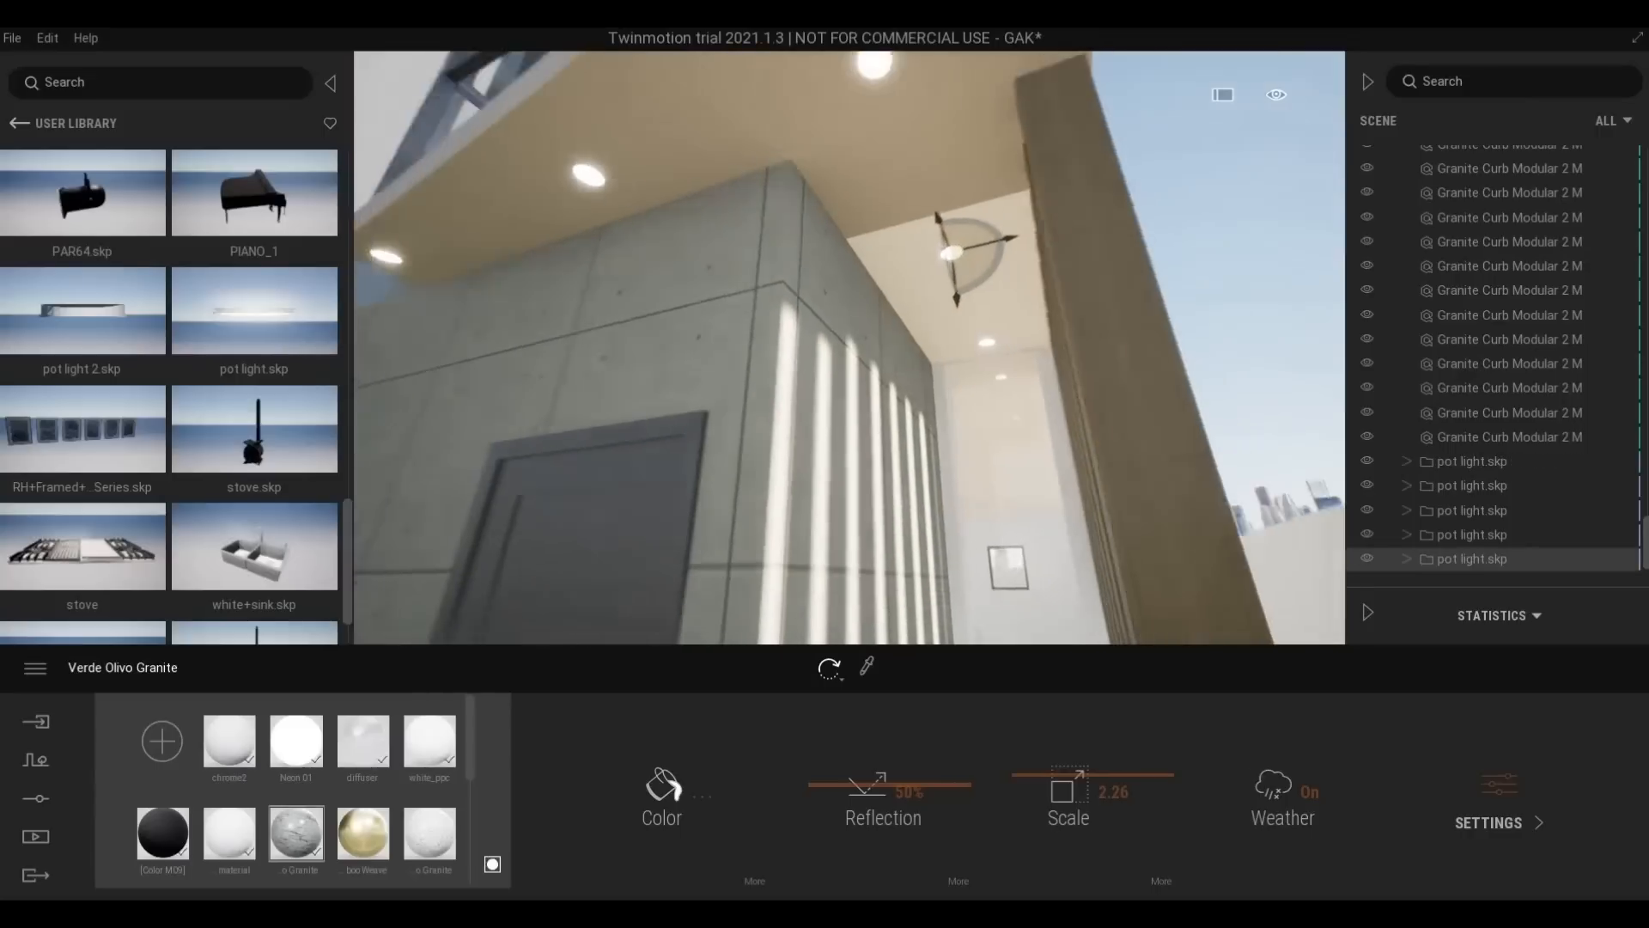
Sample the frame material of the glazed balcony door with the material picker
right_drag(880, 421, 863, 484)
key(e)
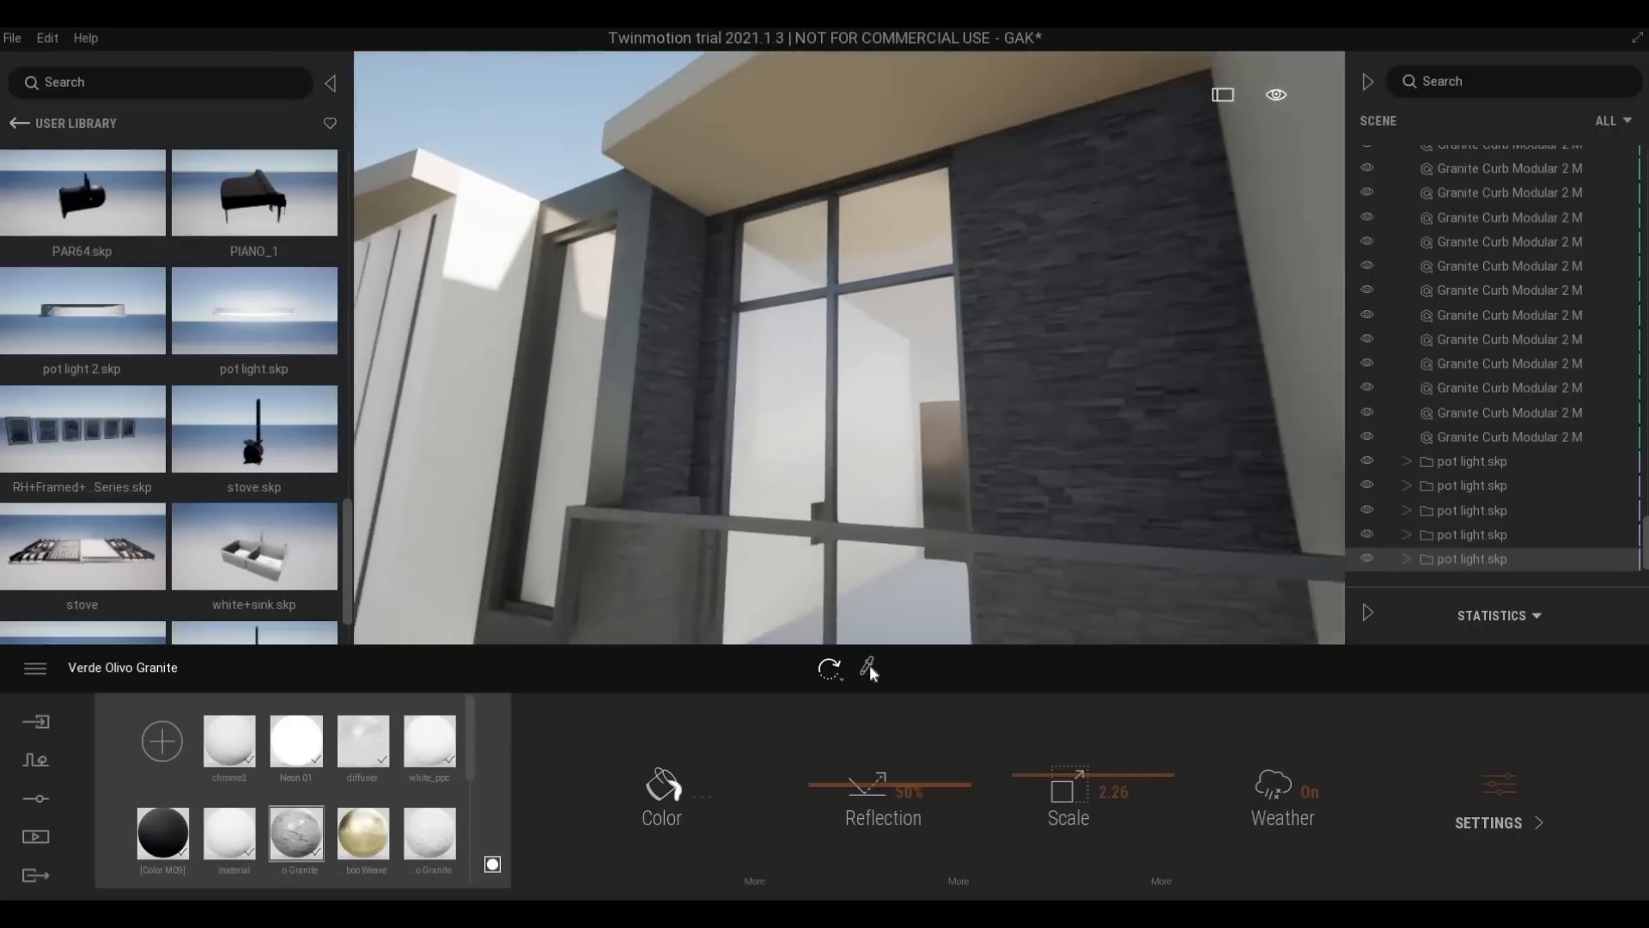
click(870, 666)
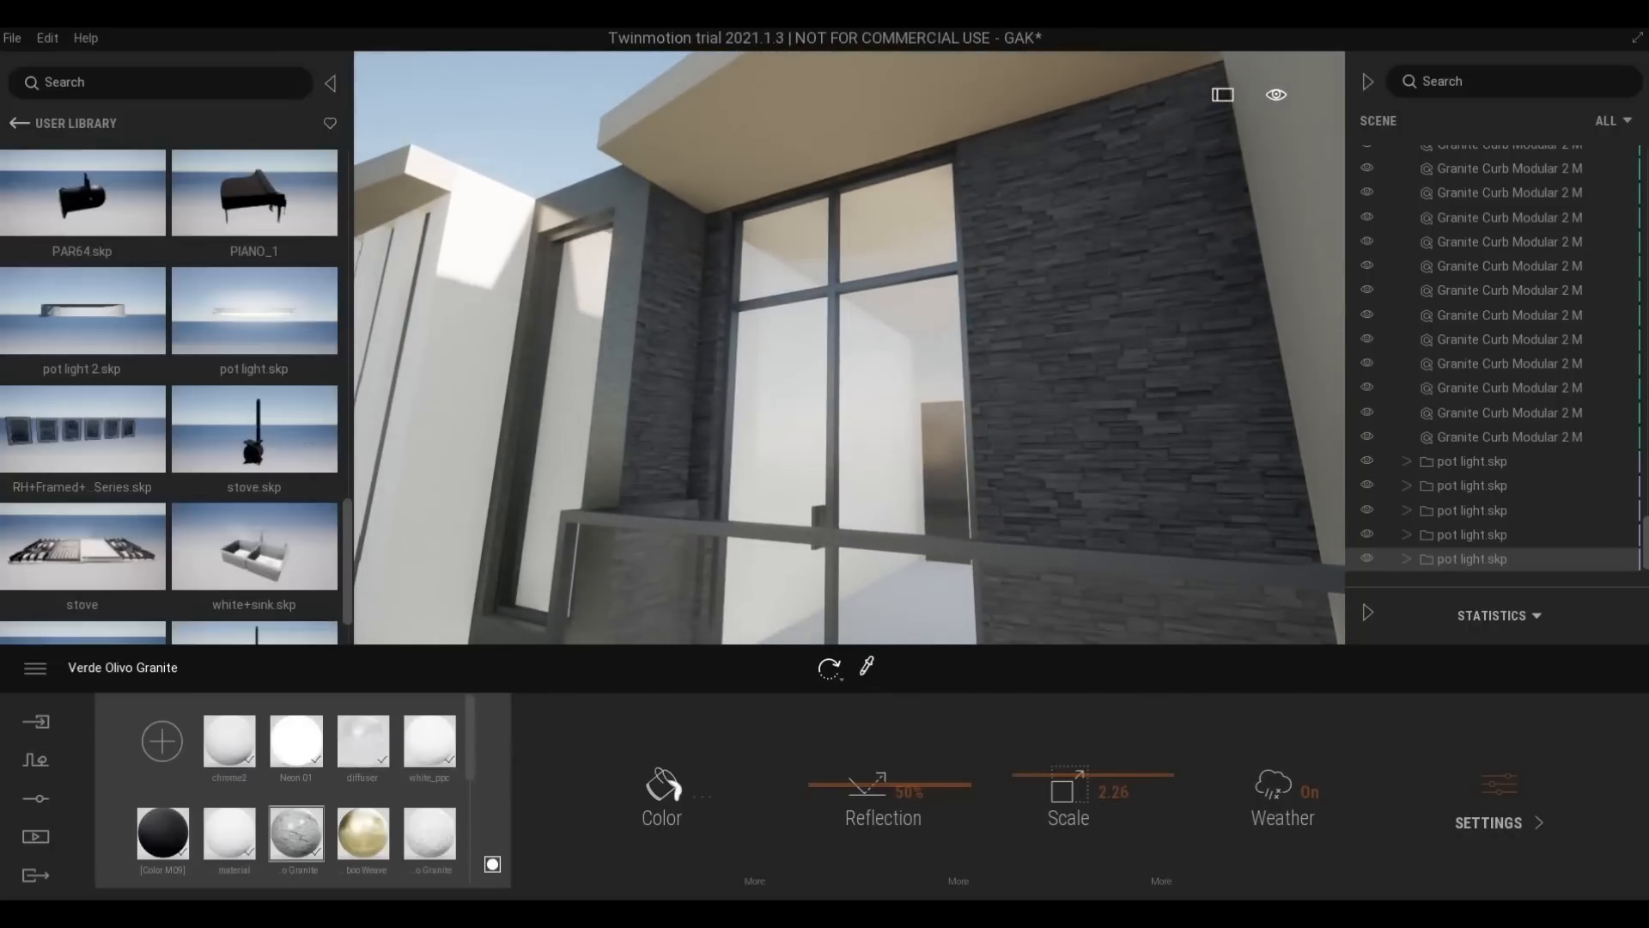
click(838, 422)
Examine the concrete wall, the white frame and the entry passage beside the wood slats
key(s)
key(q)
right_drag(843, 420, 1181, 532)
key(w)
key(w)
right_drag(988, 490, 1031, 490)
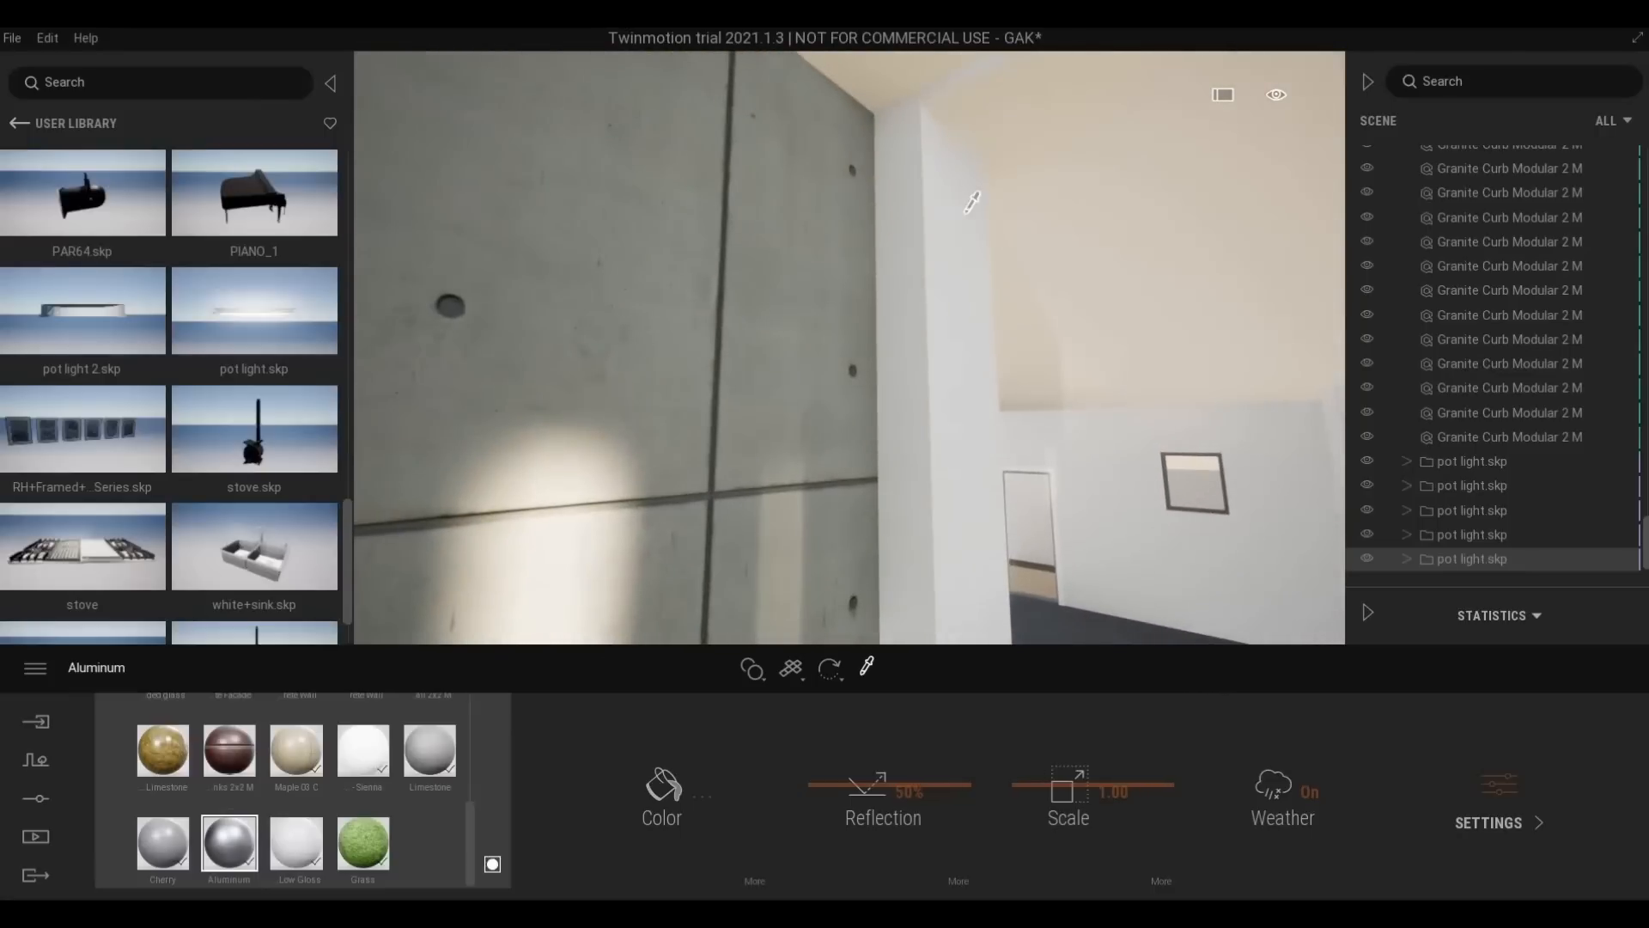
key(d)
right_drag(971, 203, 947, 243)
key(s)
key(a)
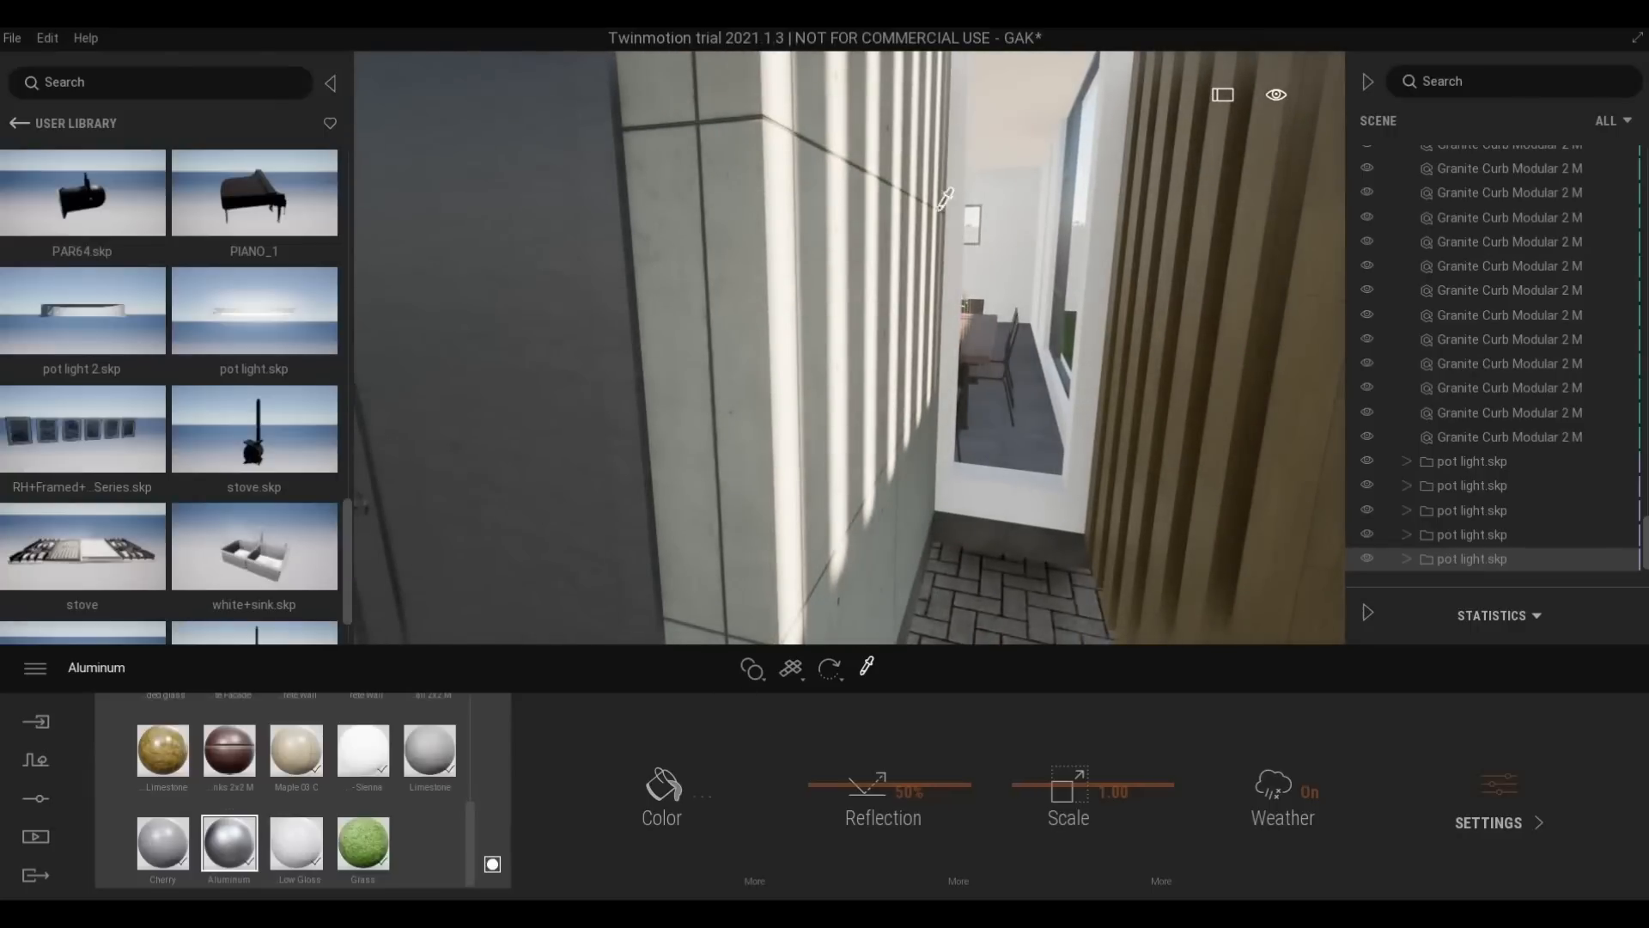
Save the Twinmotion project and switch to Revit, dismissing the reminder to save the Revit project
click(12, 38)
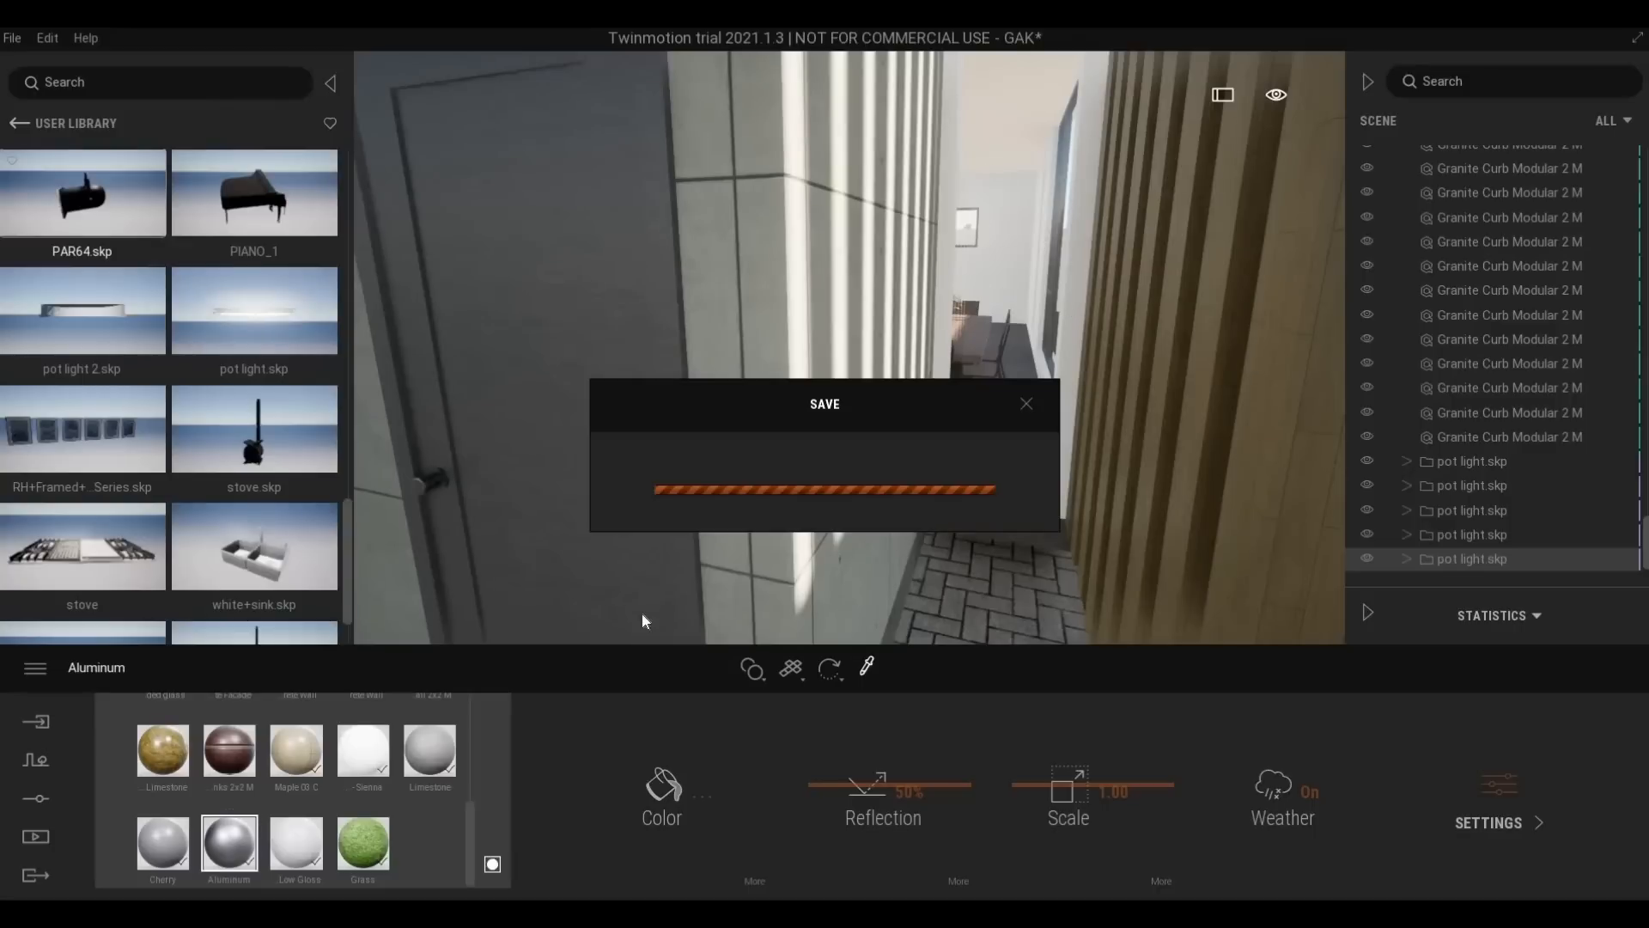
click(274, 846)
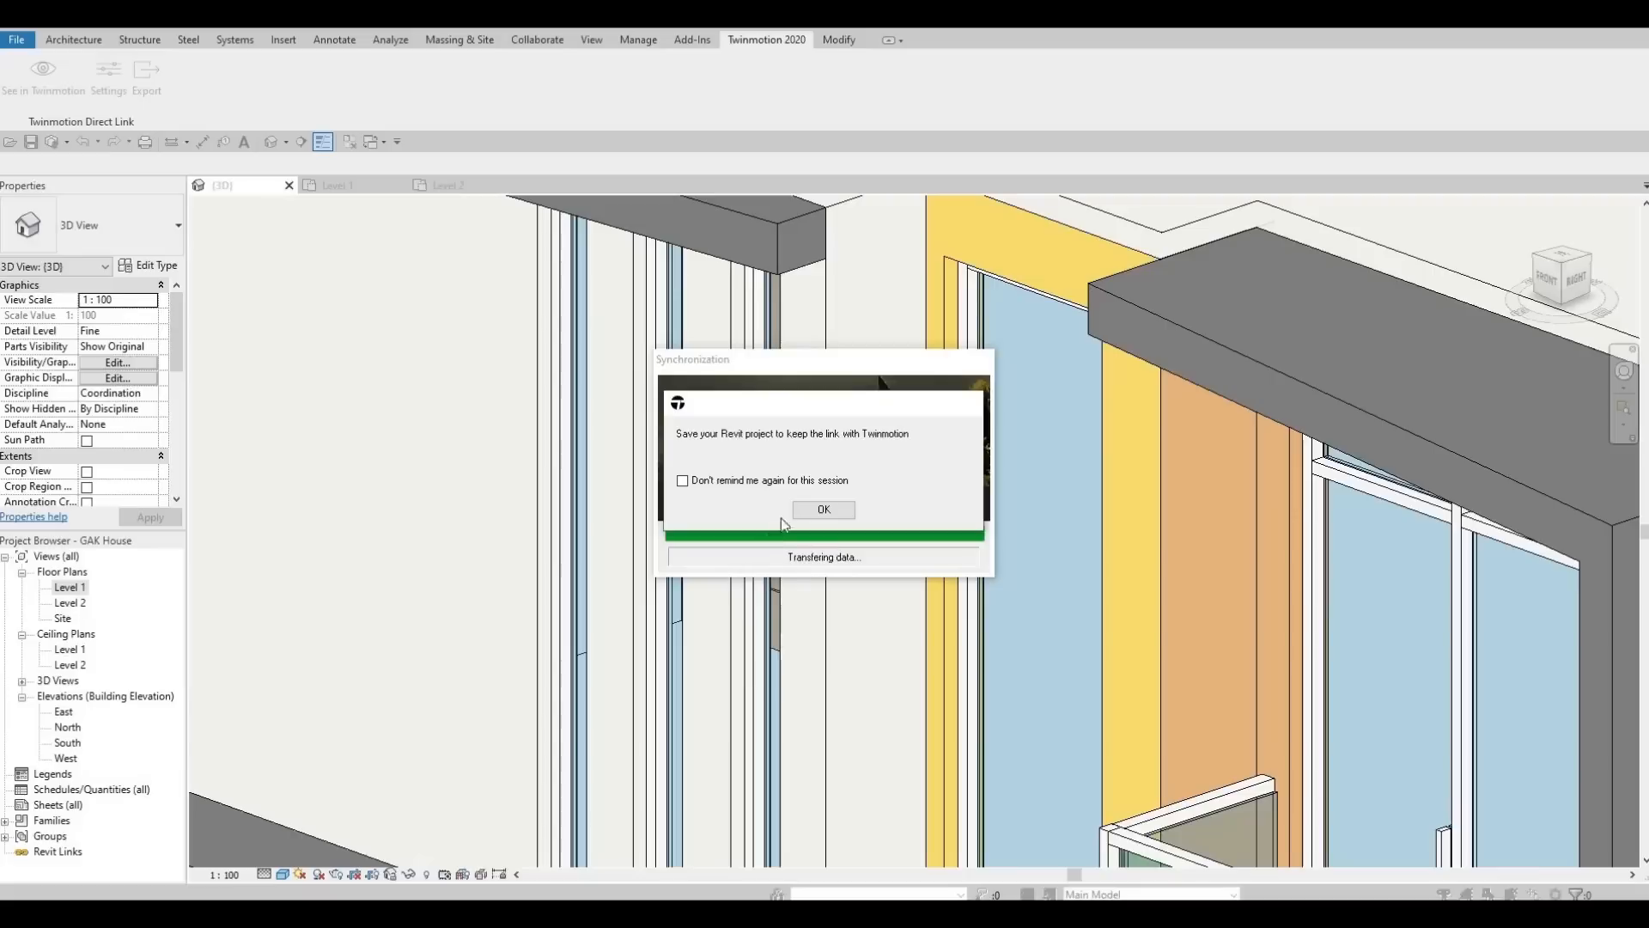
click(822, 510)
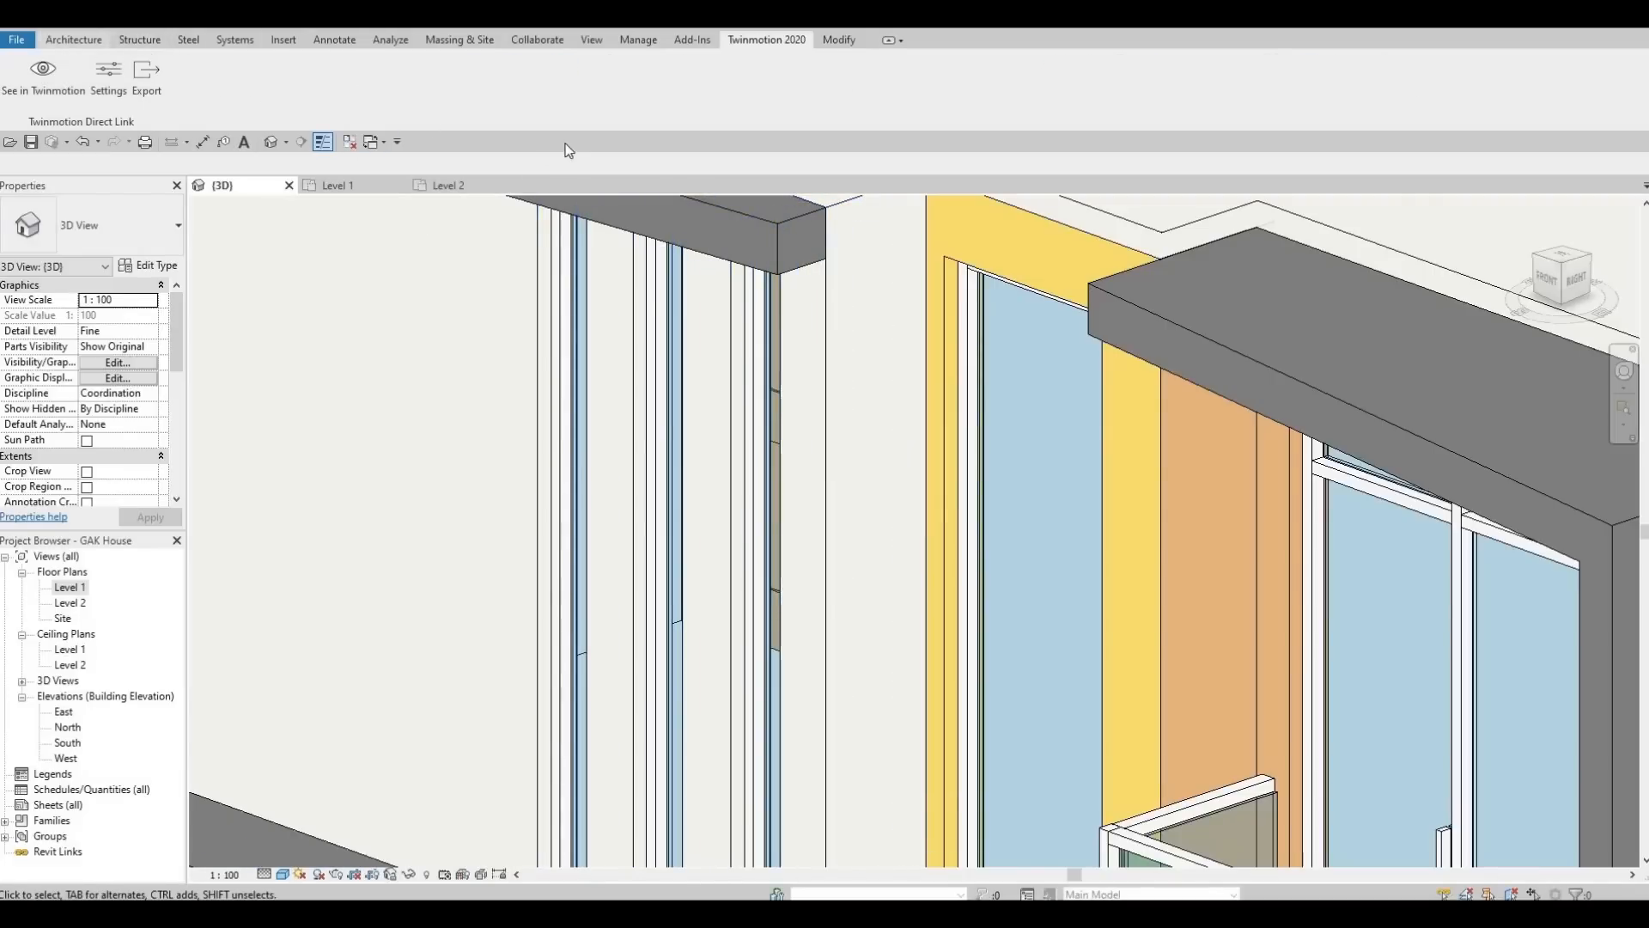
Place 50mm x 65mm rectangular mullions on all grid lines of the narrow glass panel in the entry passage beside the front door
click(74, 39)
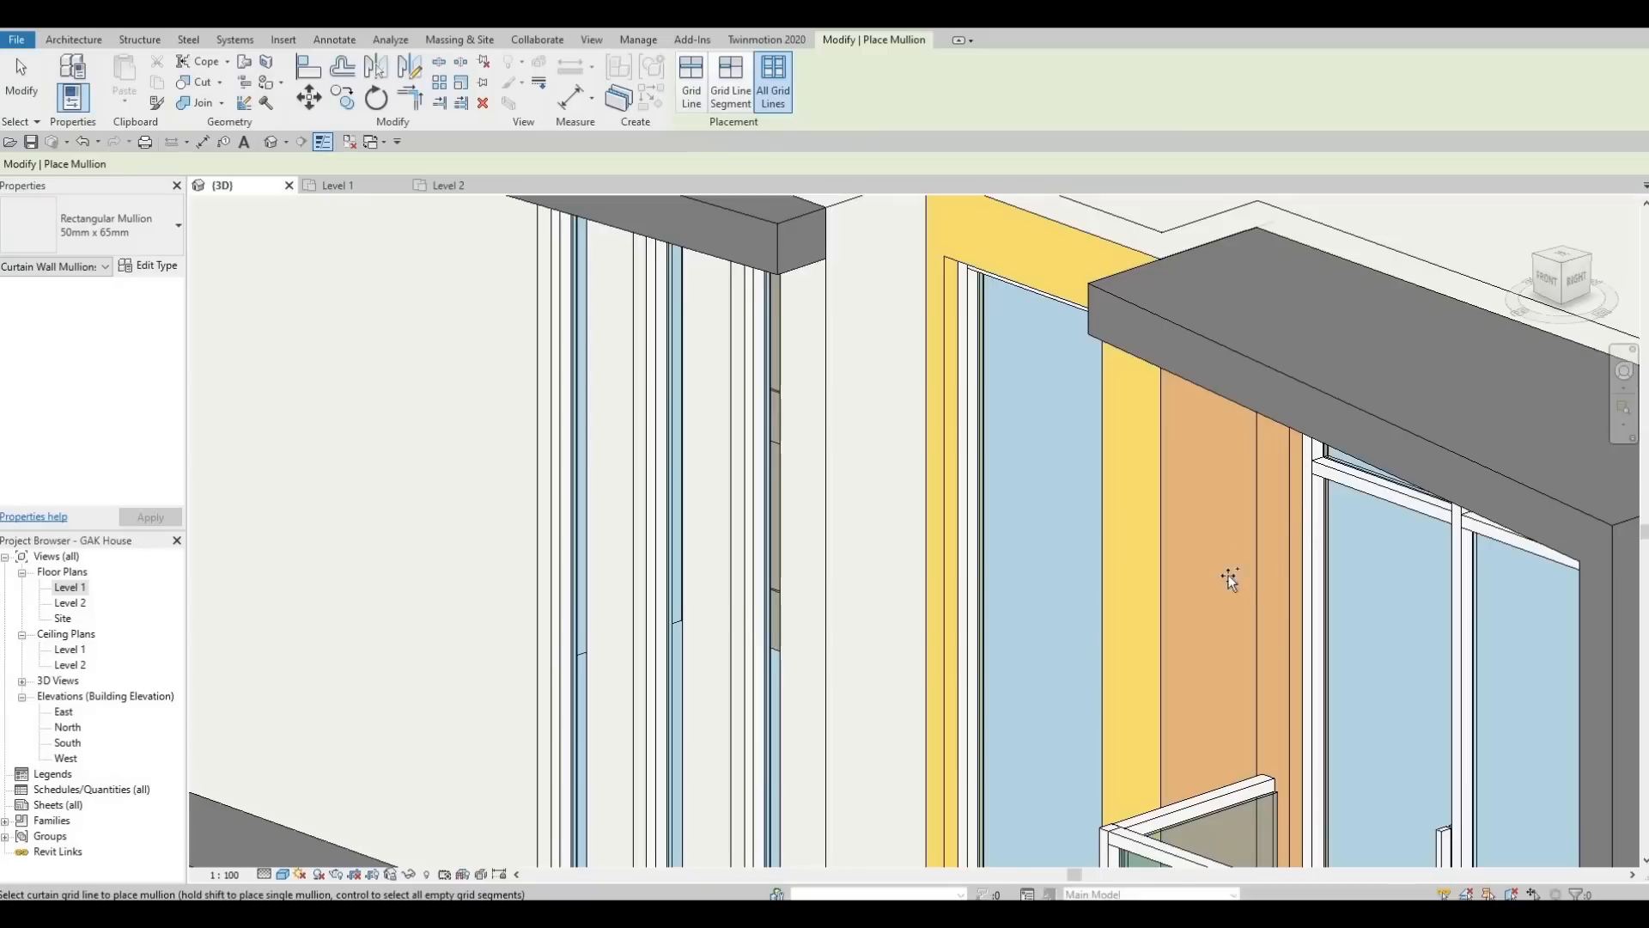
key(a)
scroll(1350, 646, down, 5)
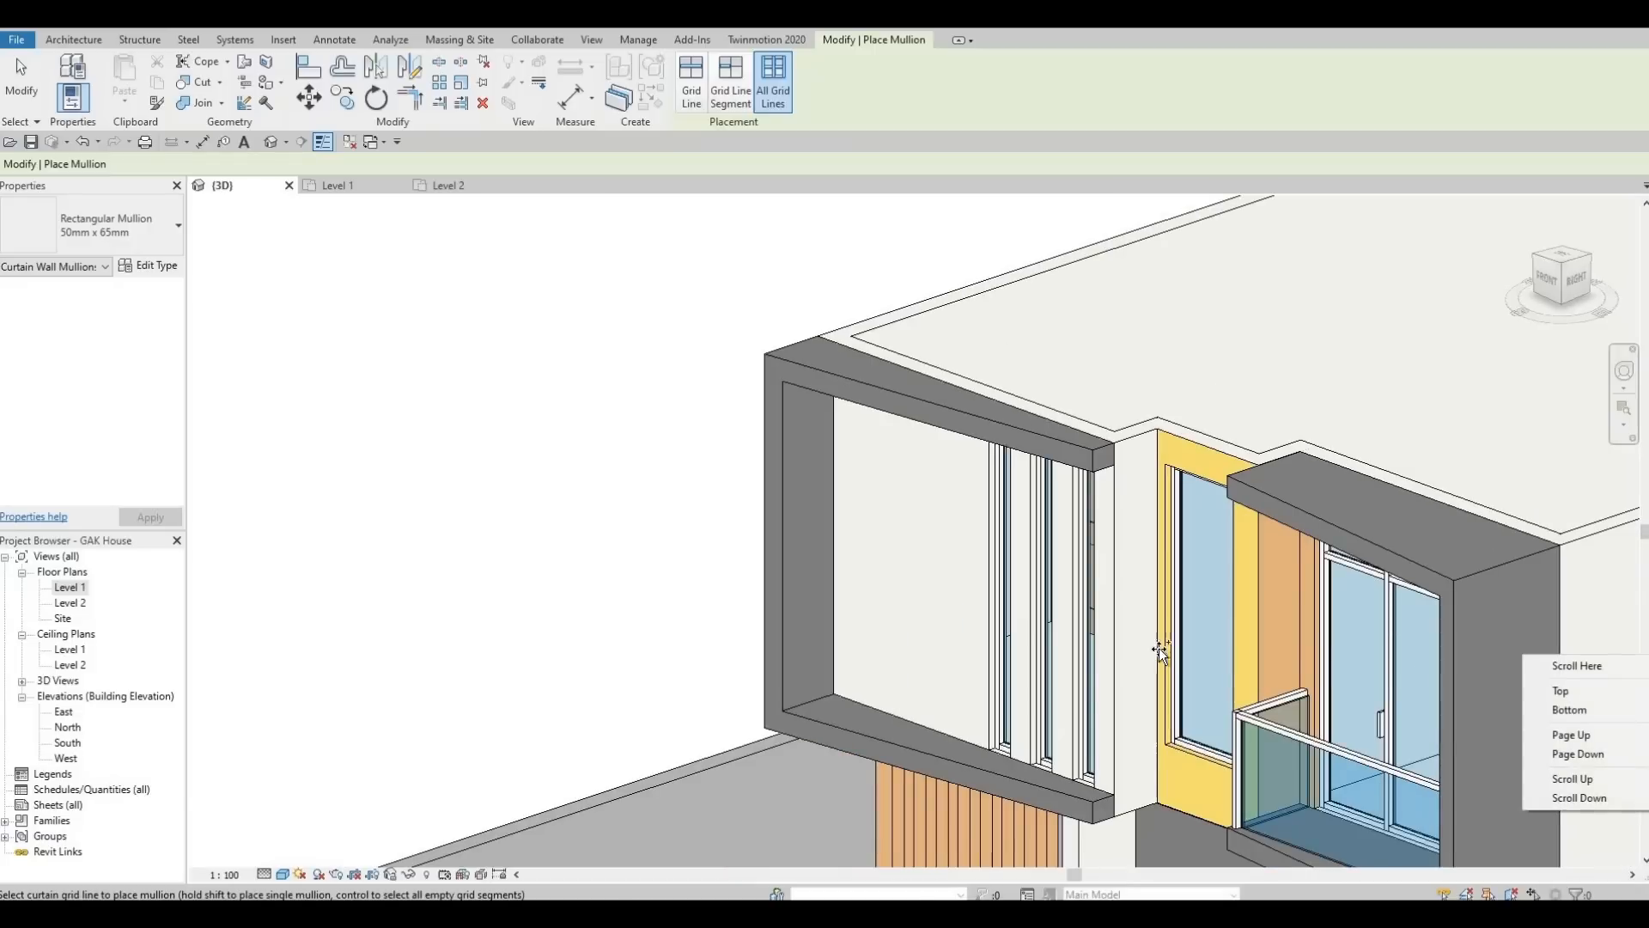
shift+middle_drag(1159, 651, 894, 246)
shift+middle_drag(1237, 394, 1104, 390)
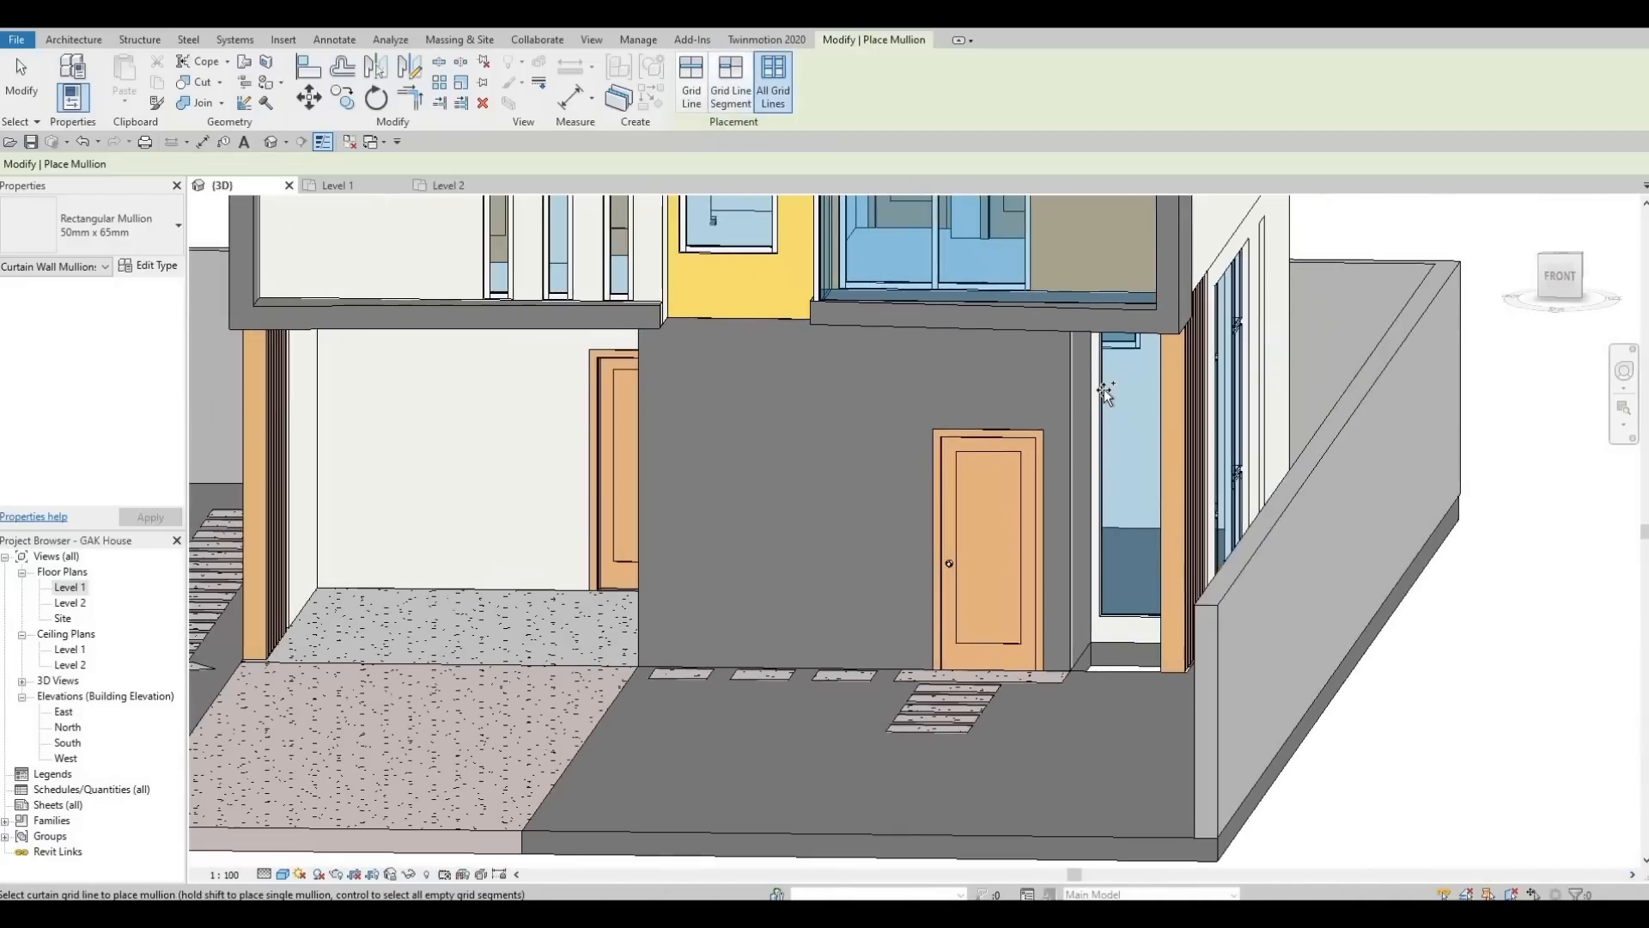
click(1105, 390)
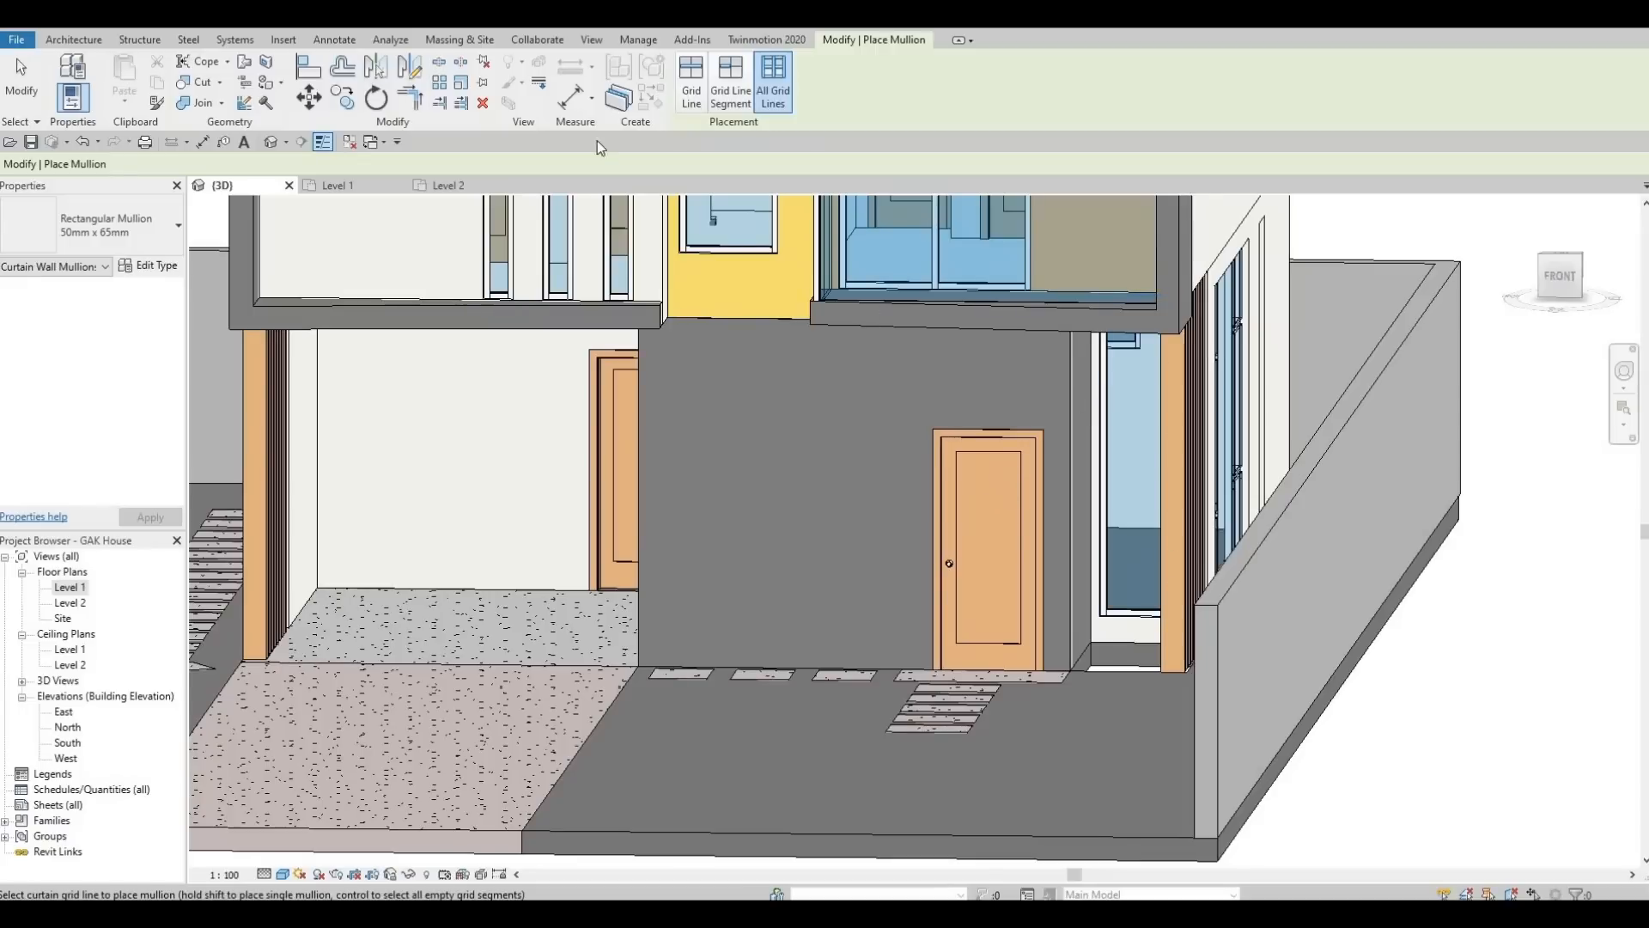
End mullion placement, synchronize the Revit model with Twinmotion and return to the Twinmotion scene
click(767, 39)
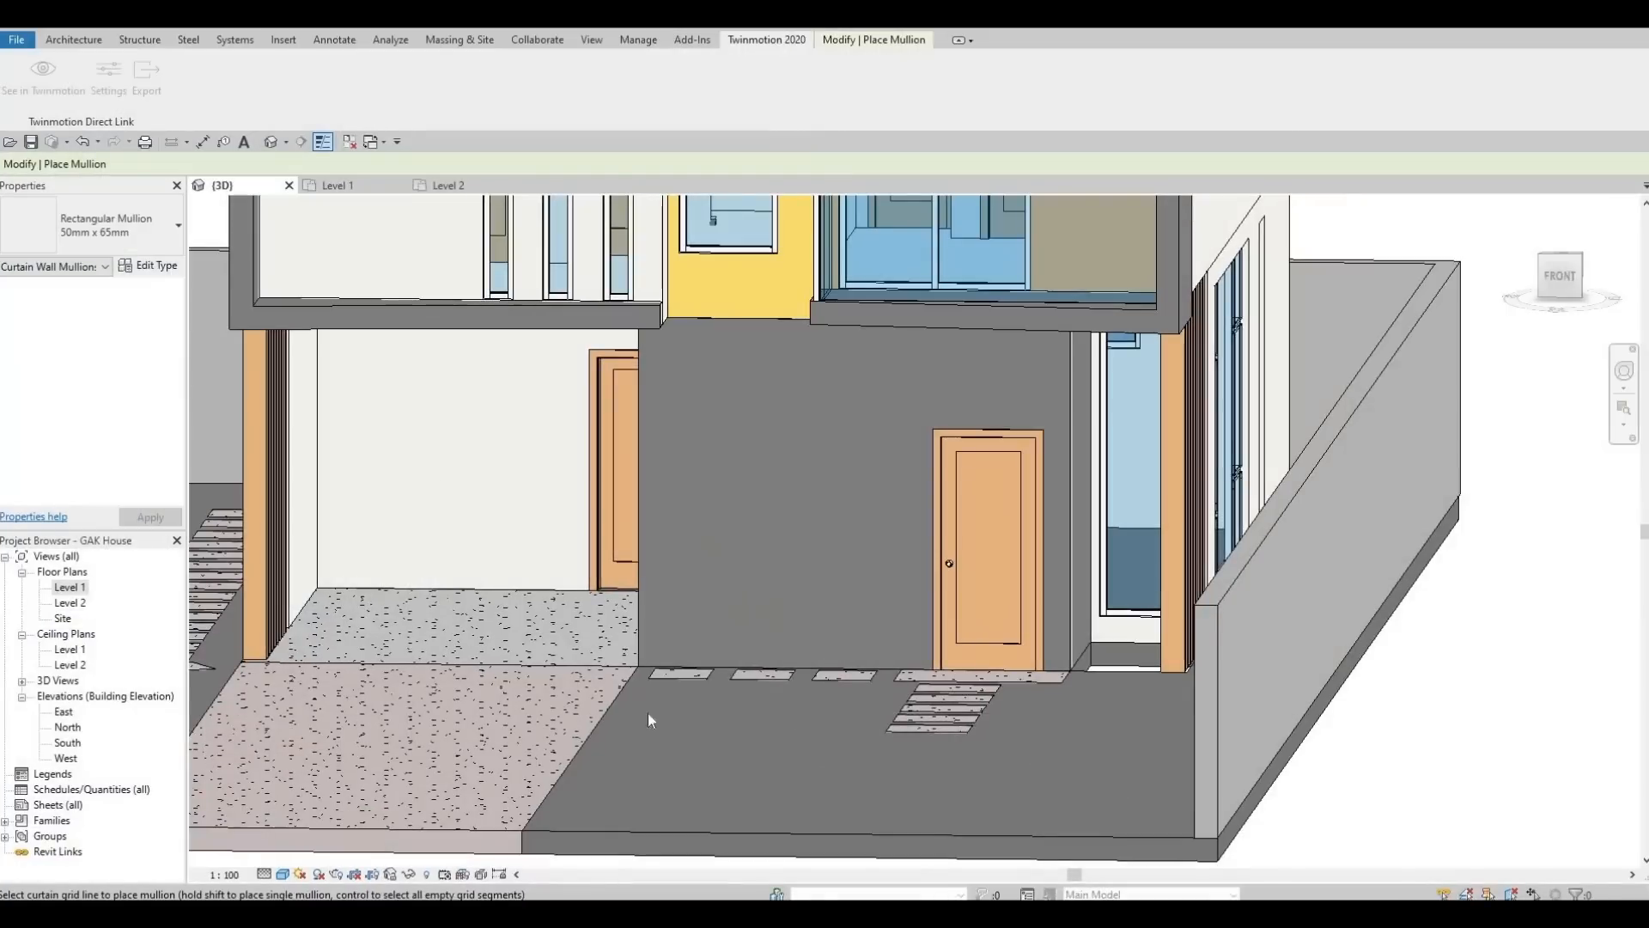
key(Escape)
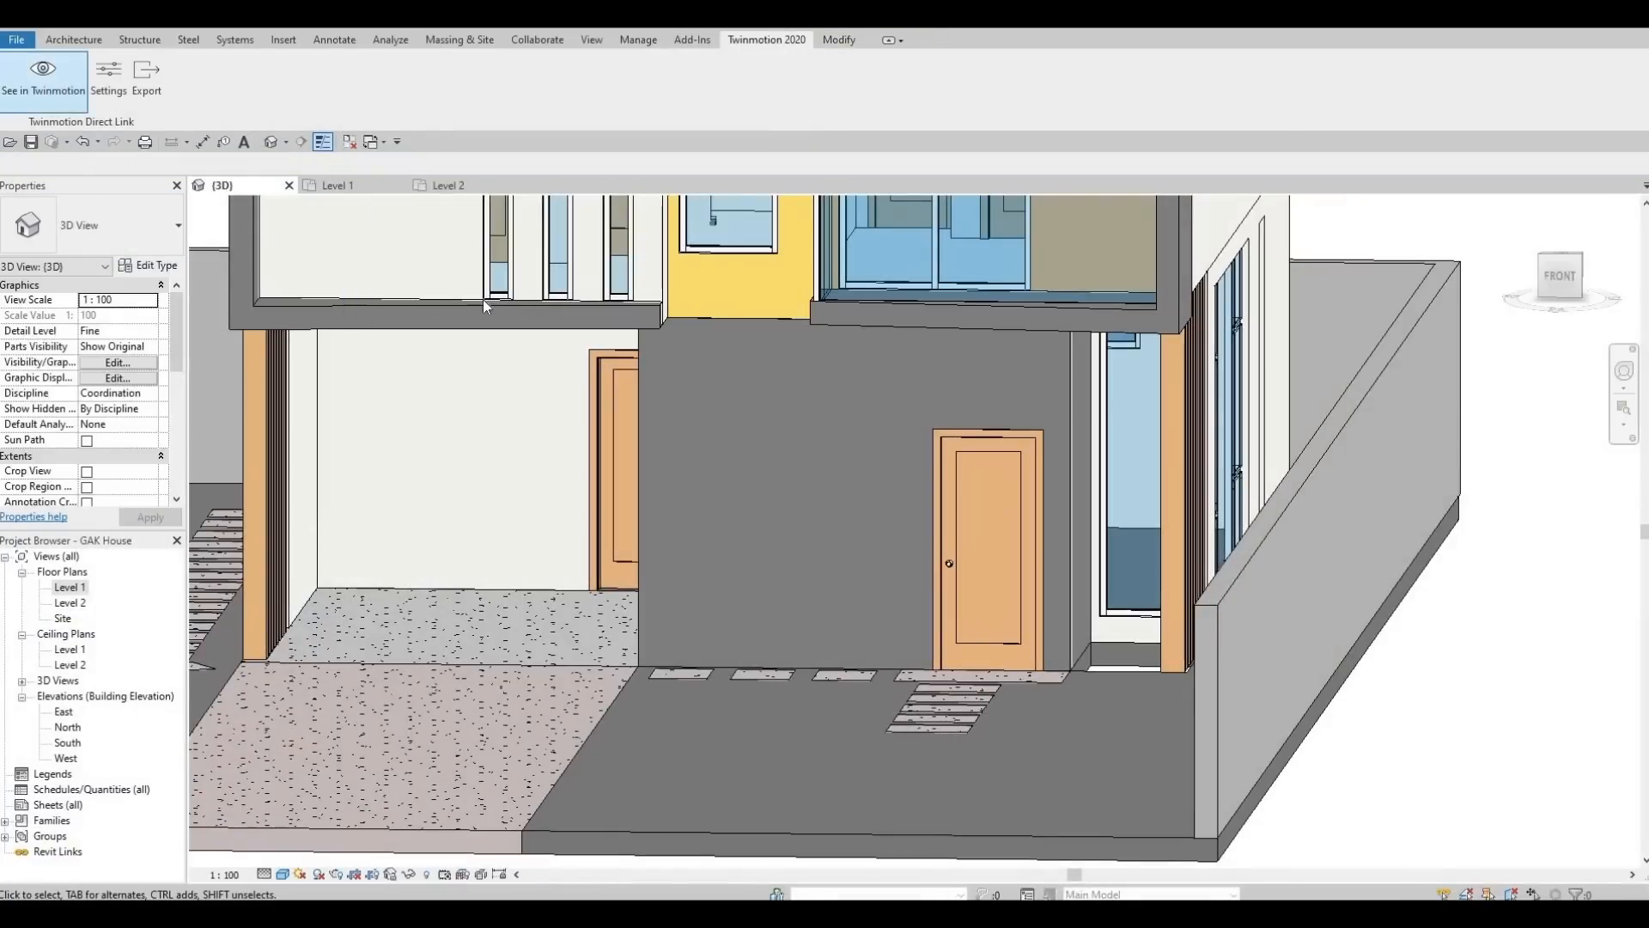
click(43, 73)
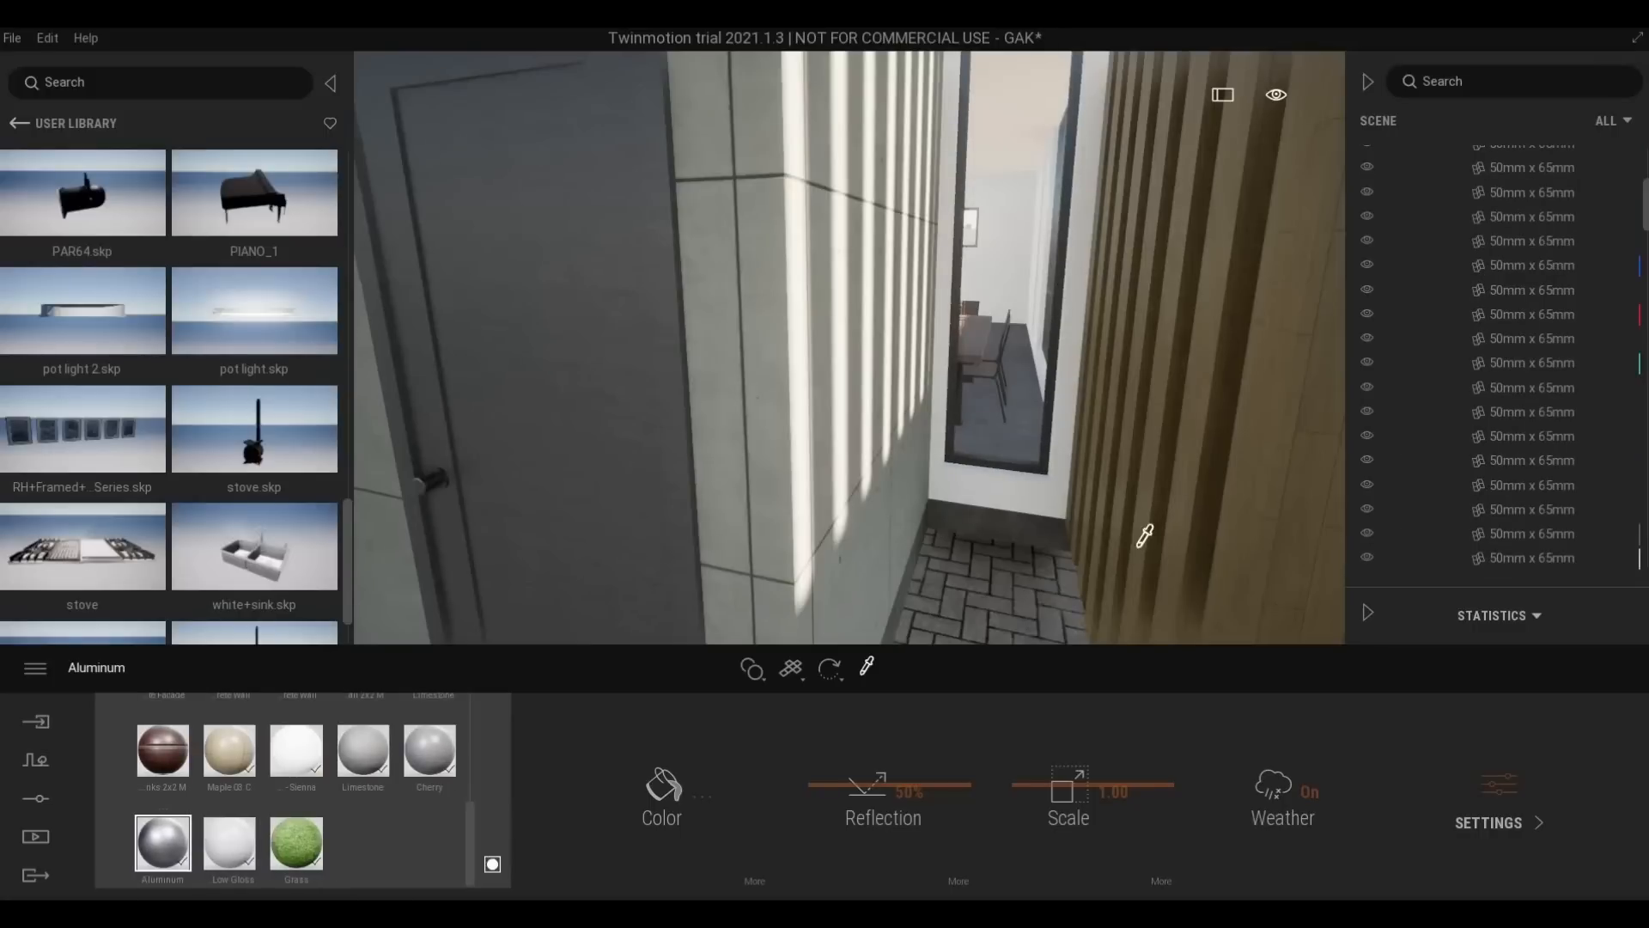
Select the three pot lights on the underside of the balcony together in the scene graph
scroll(1082, 462, down, 3)
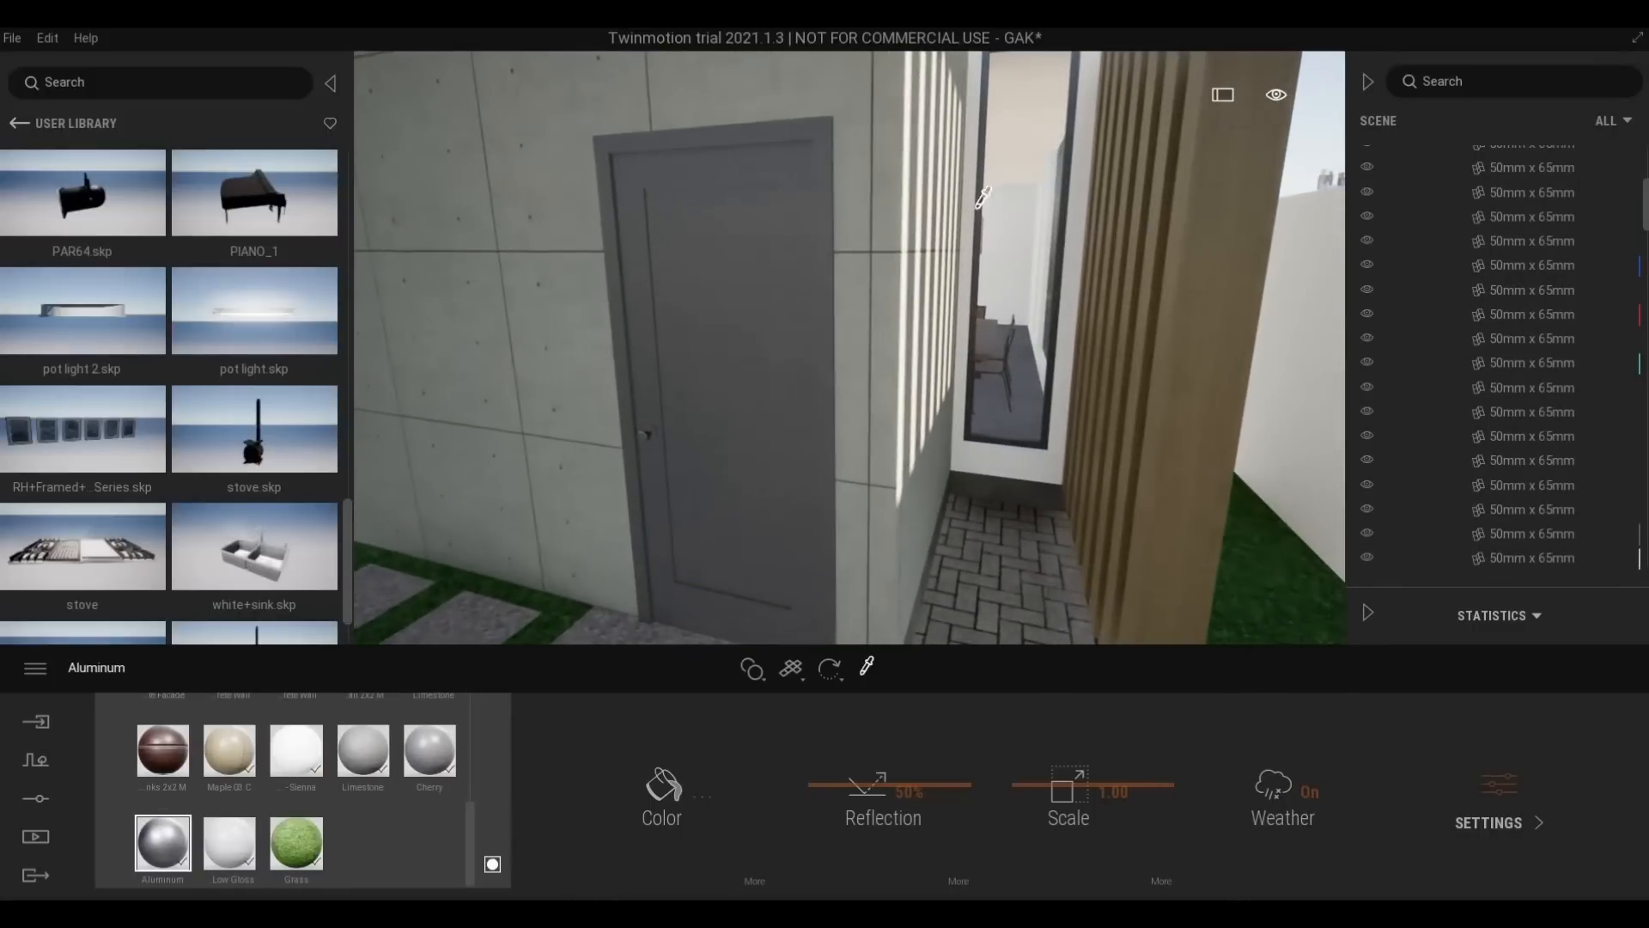
right_drag(1051, 318, 973, 296)
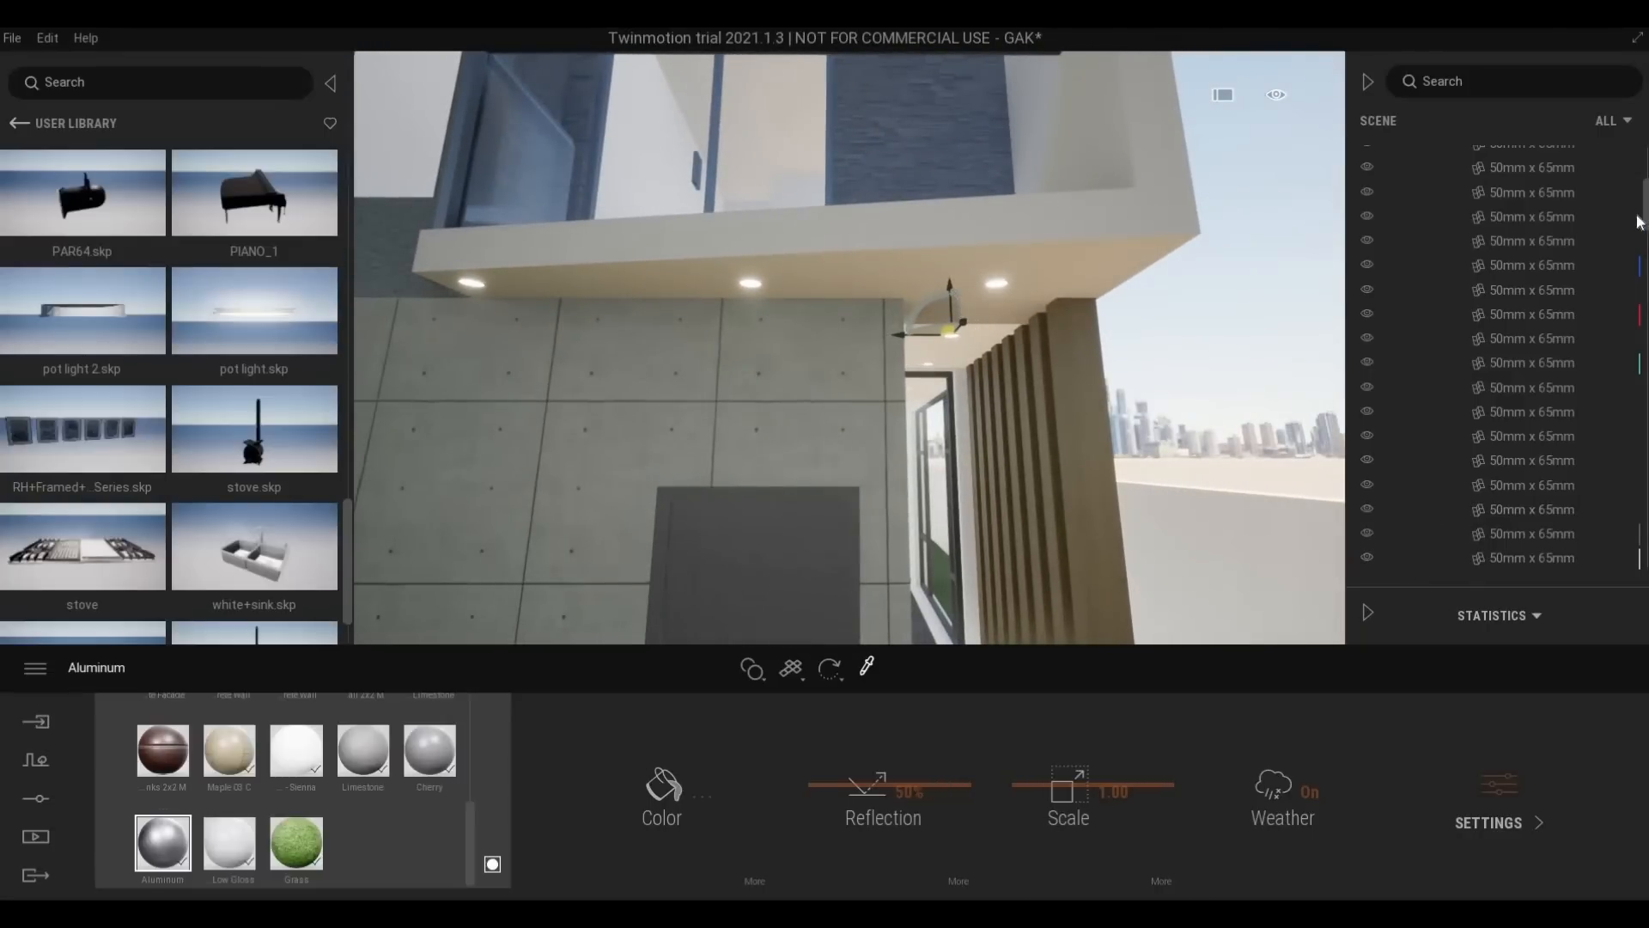
drag(1646, 207, 1646, 525)
scroll(1491, 548, down, 3)
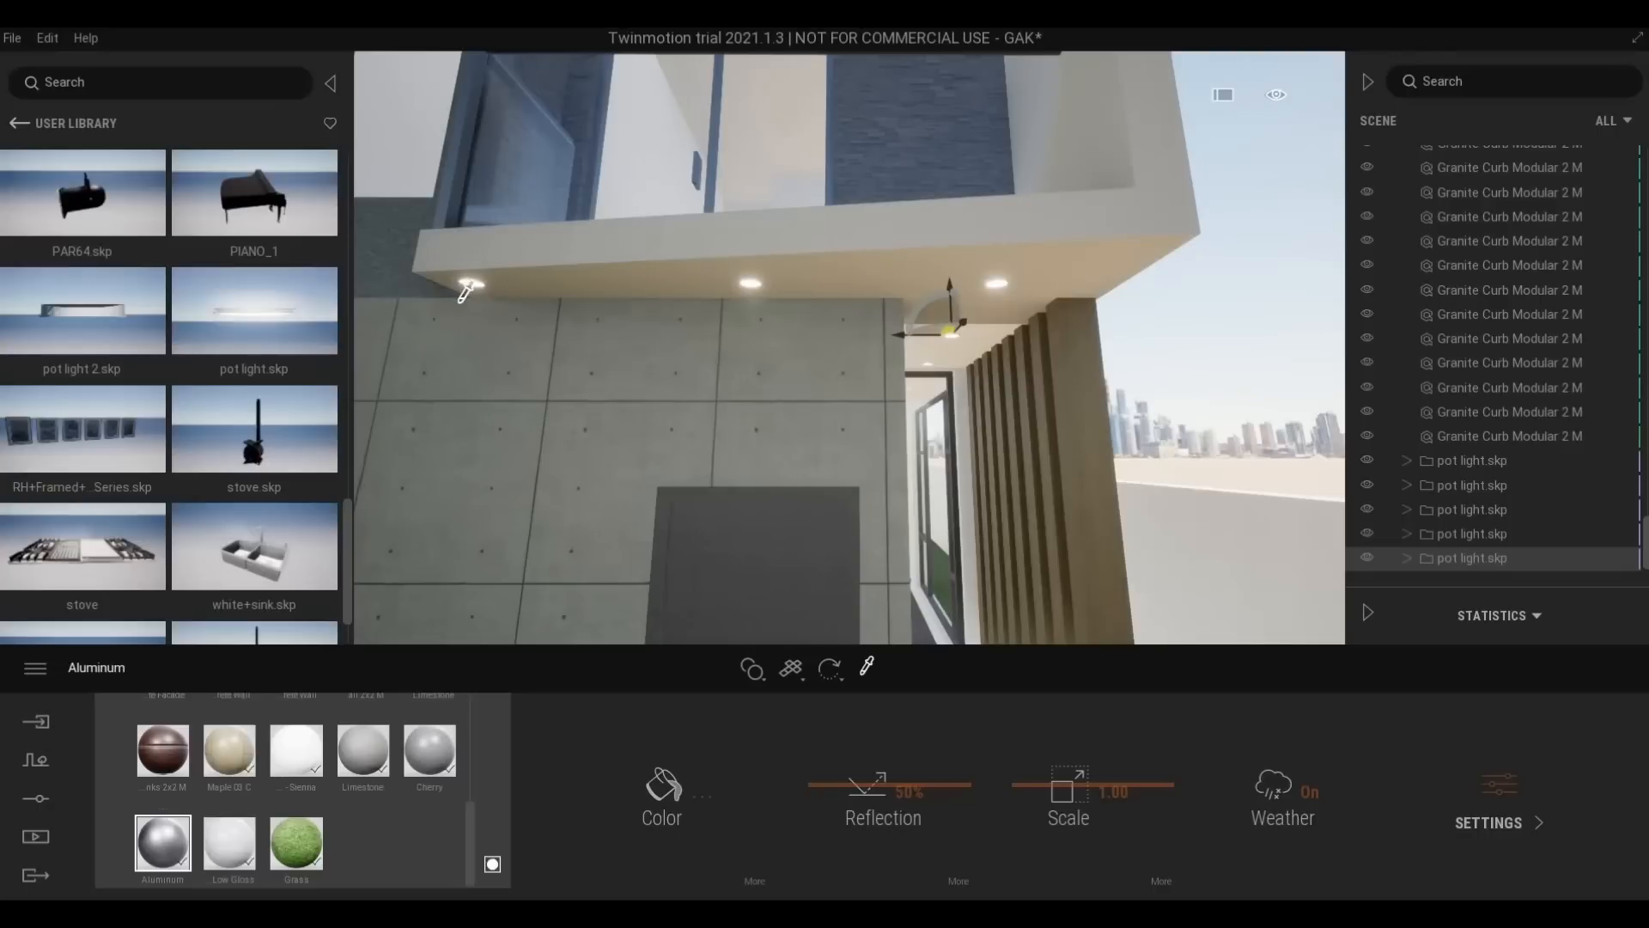
middle_drag(576, 343, 615, 343)
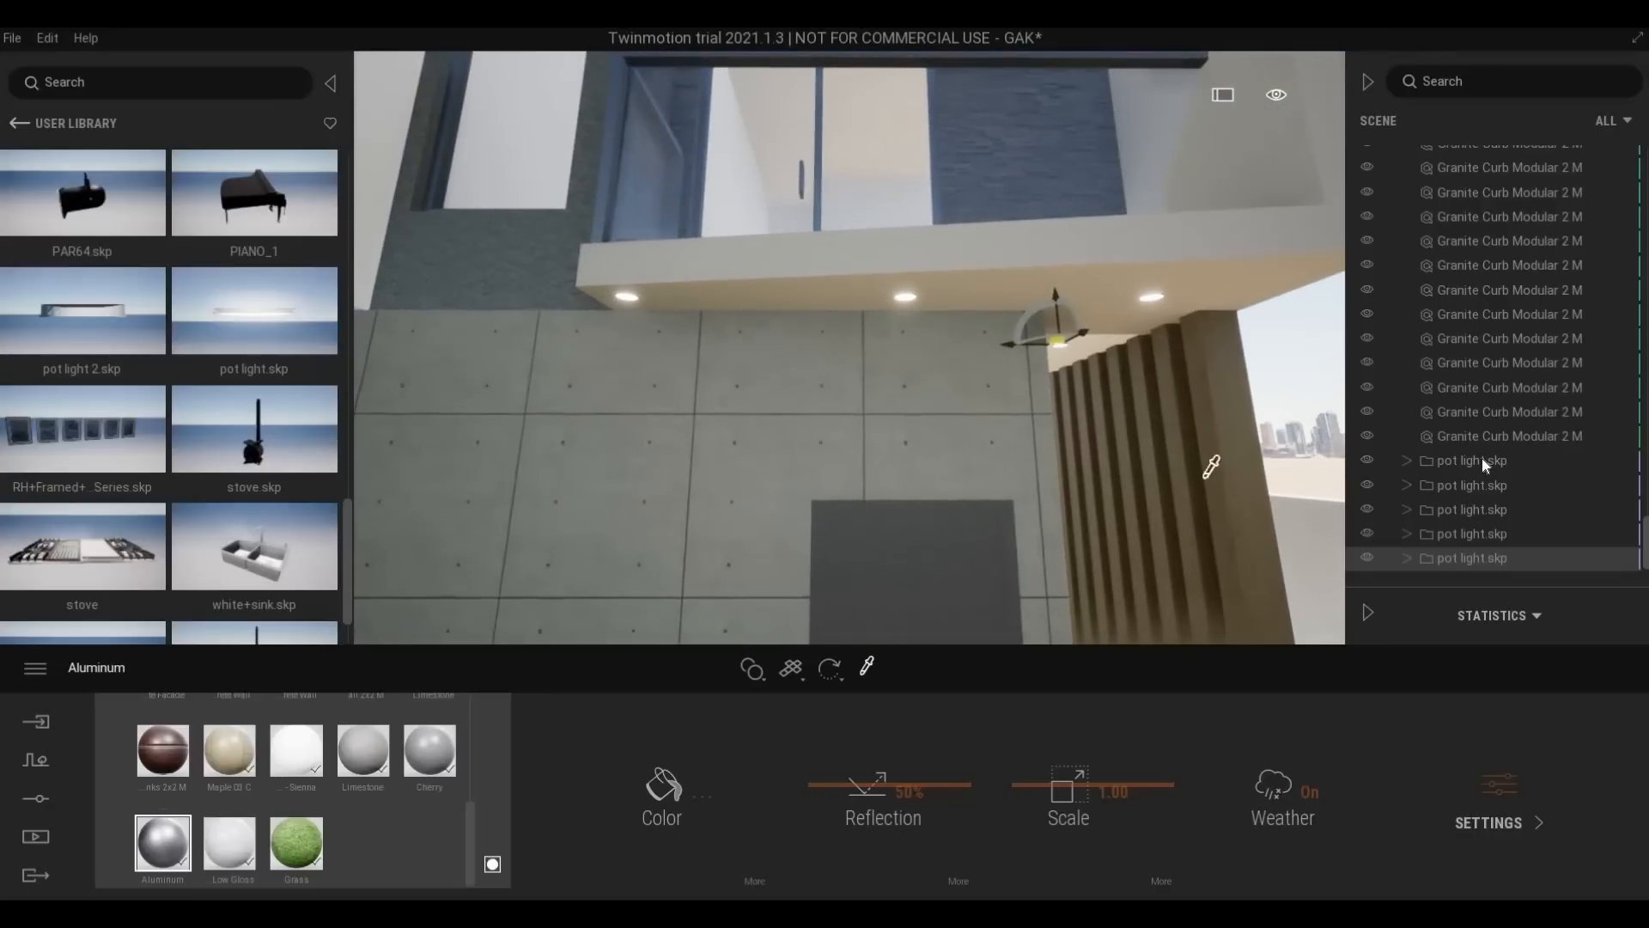
click(1464, 460)
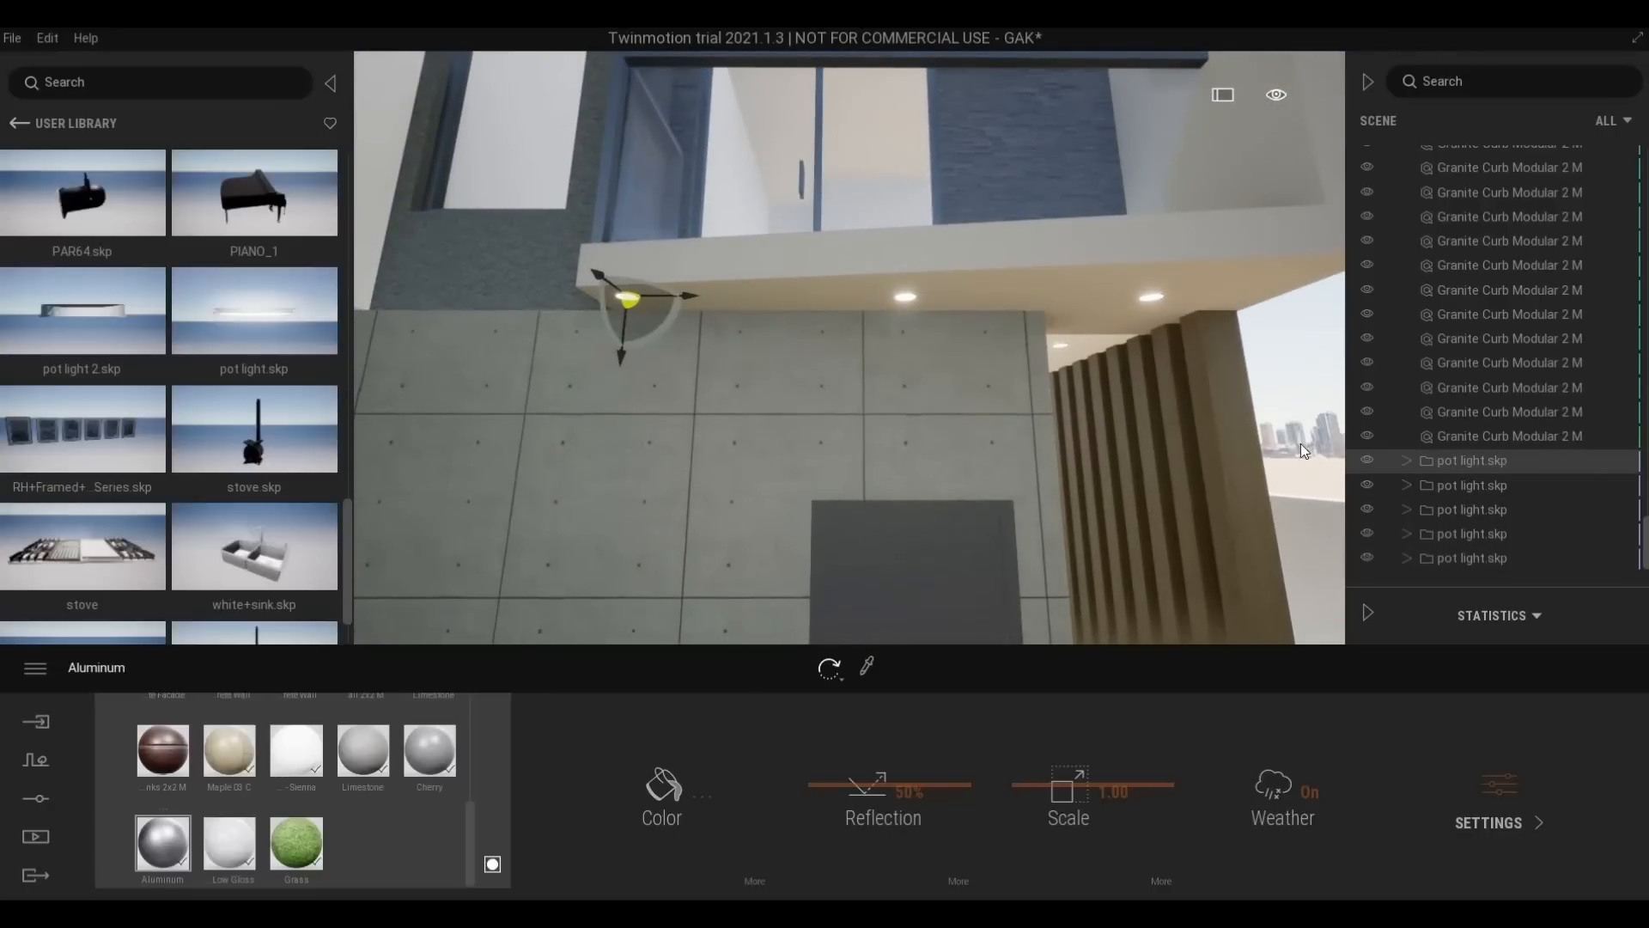
ctrl+click(1458, 487)
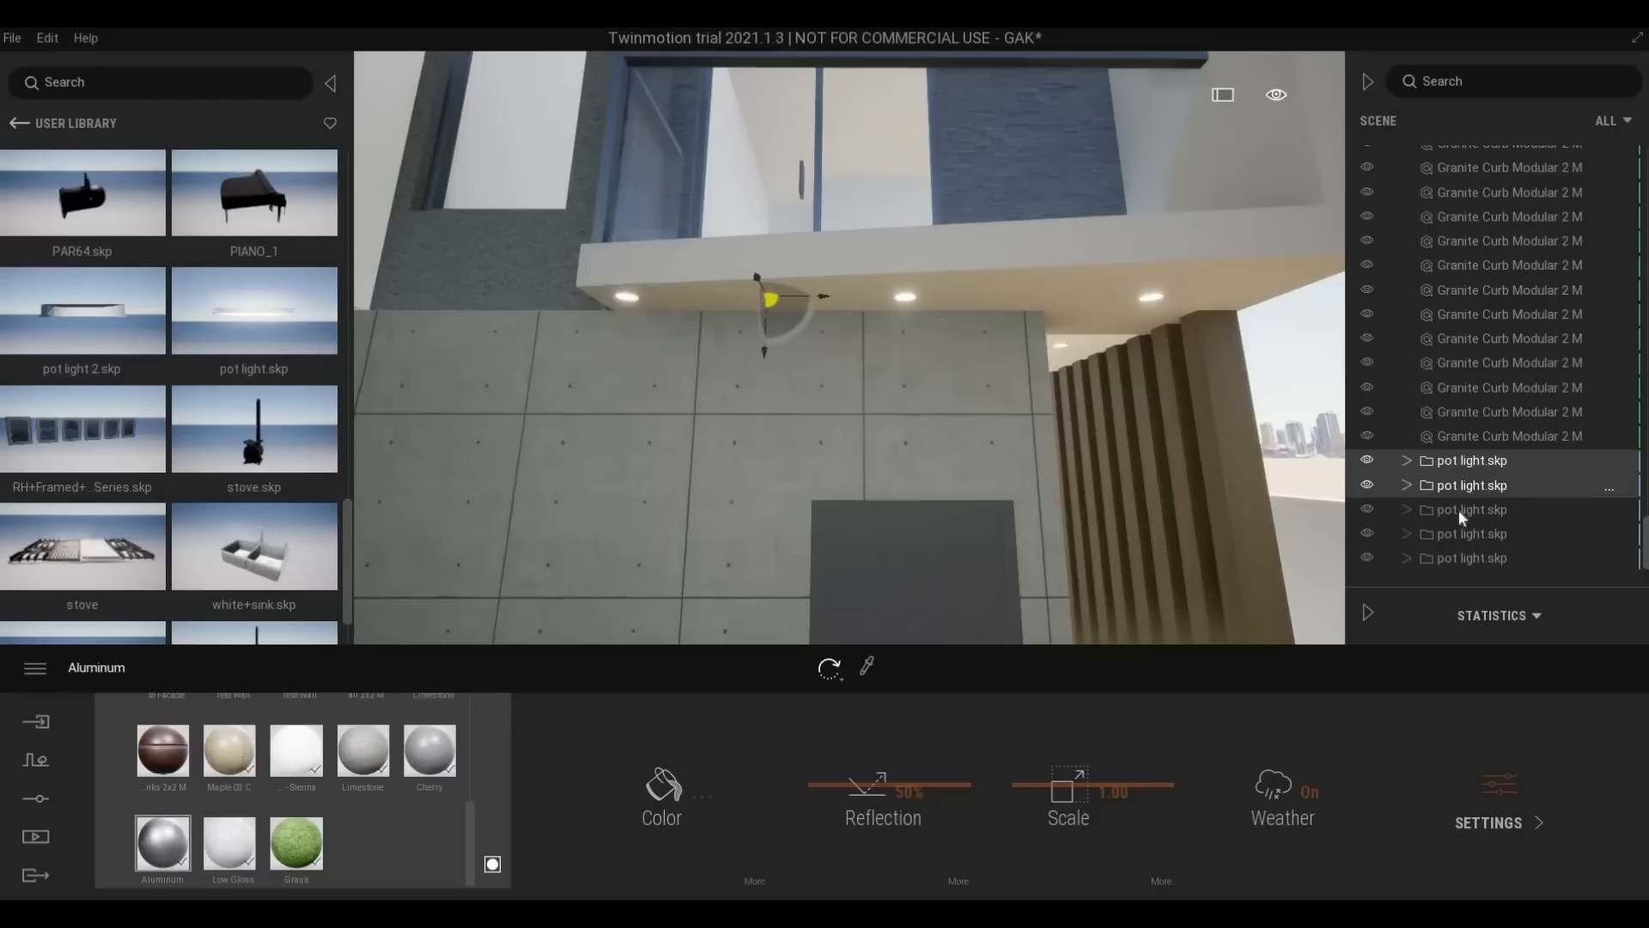
click(1413, 516)
shift+click(1461, 463)
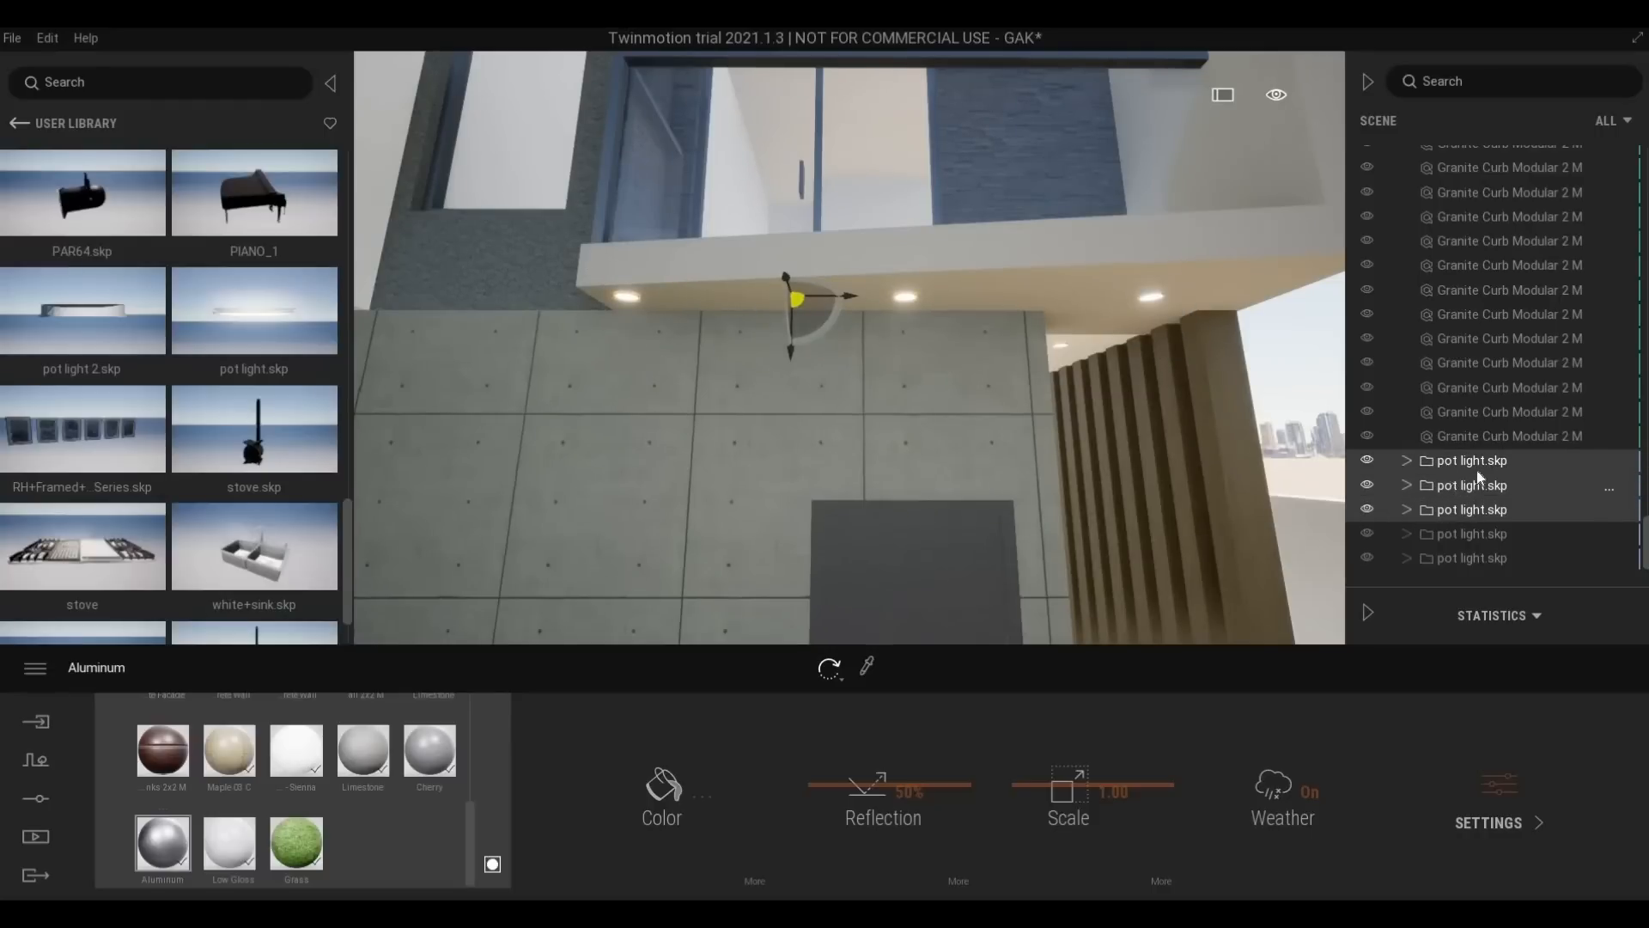
Copy the three selected pot lights straight up onto the ceiling above the balcony
click(790, 352)
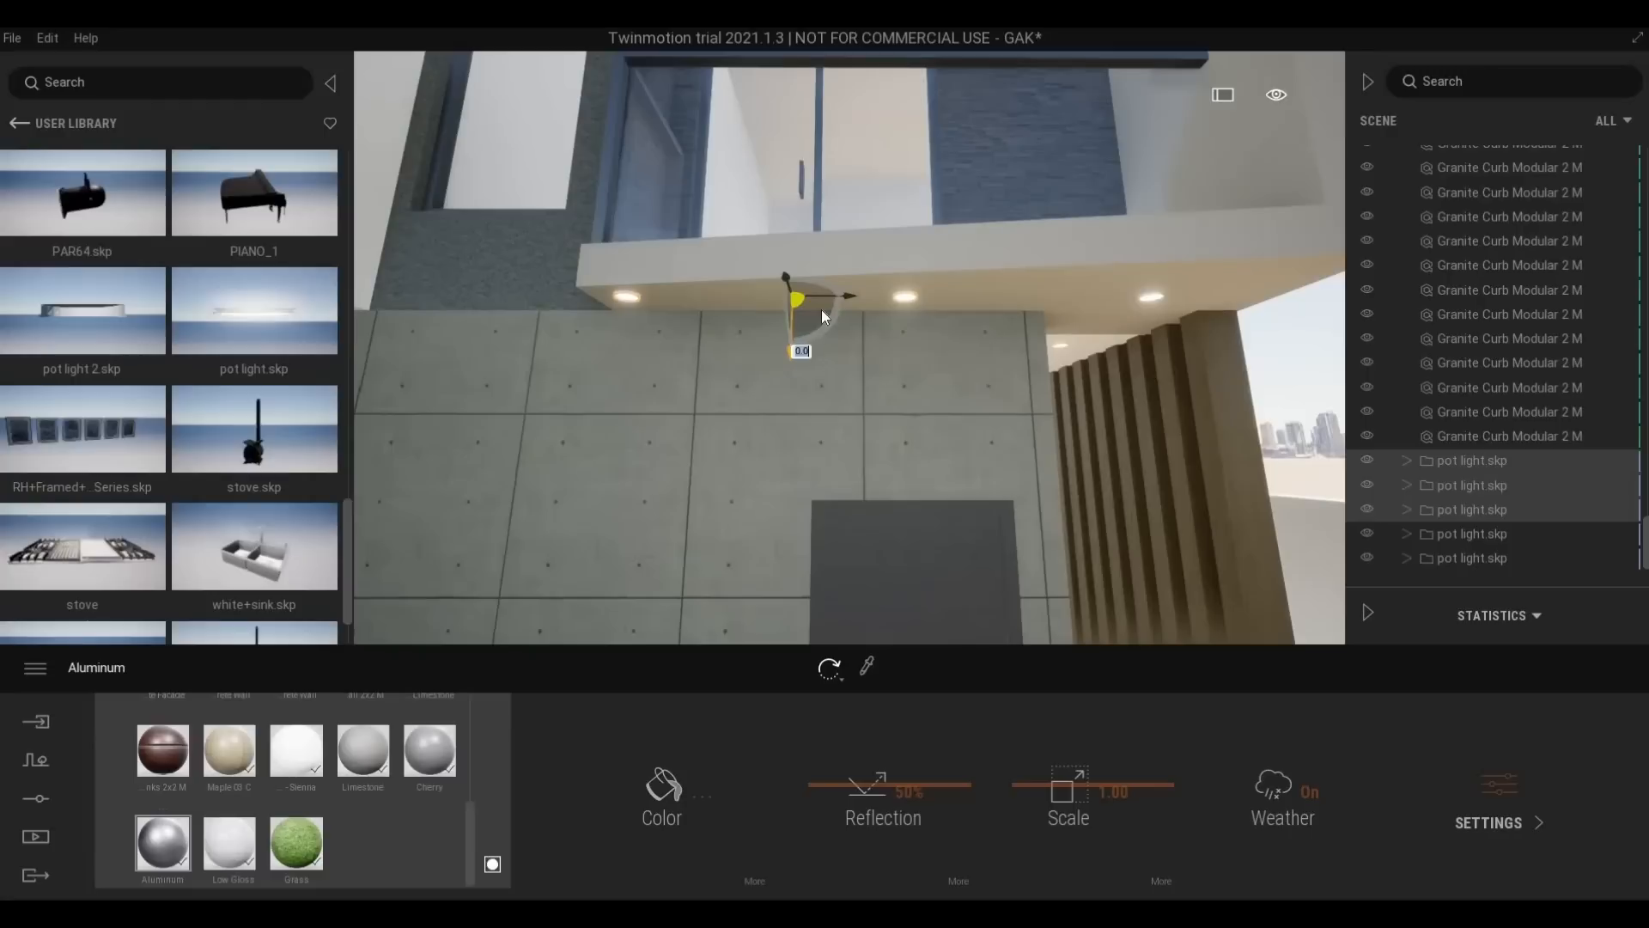
middle_drag(820, 296, 902, 395)
scroll(864, 294, down, 2)
scroll(864, 293, down, 2)
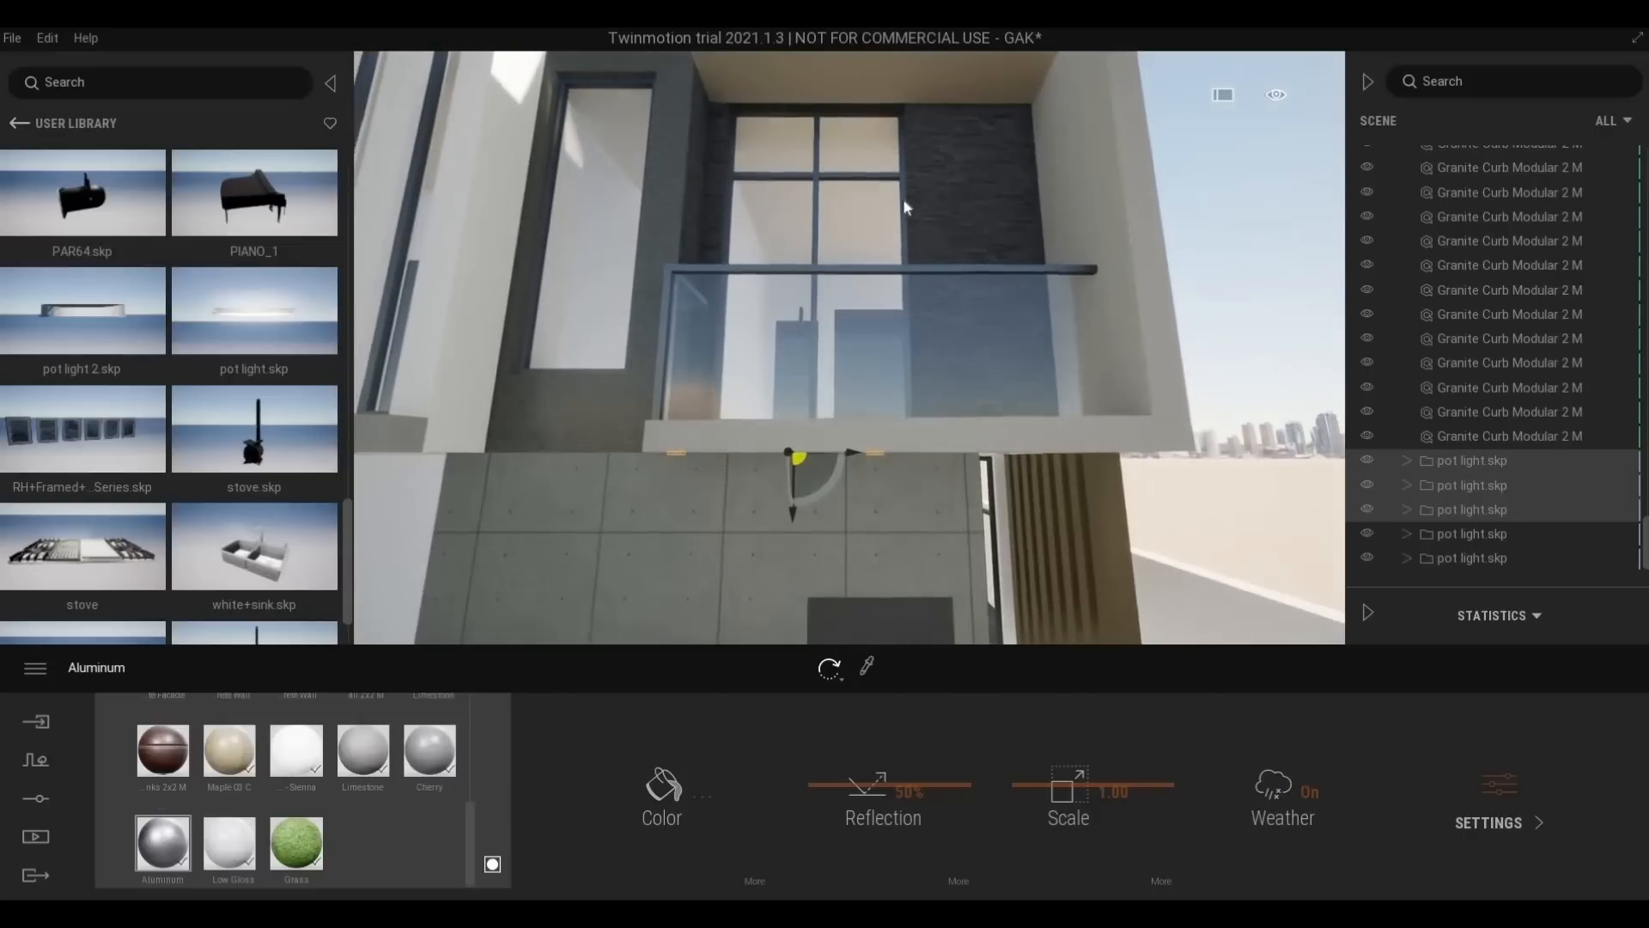
scroll(904, 199, down, 2)
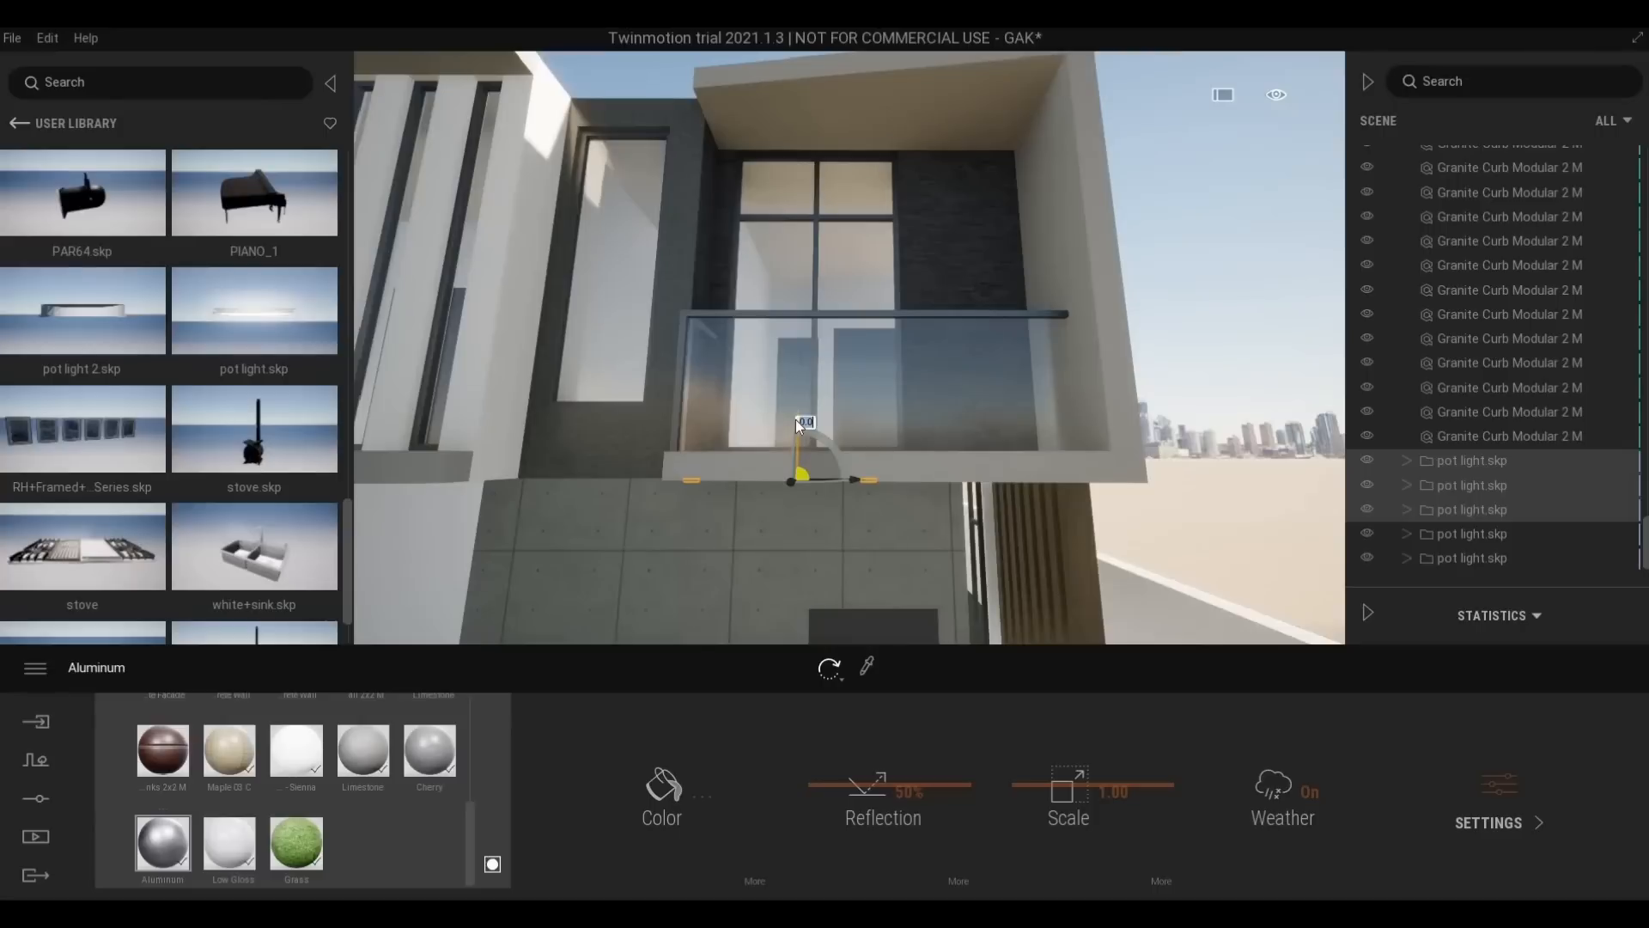
drag(801, 421, 888, 63)
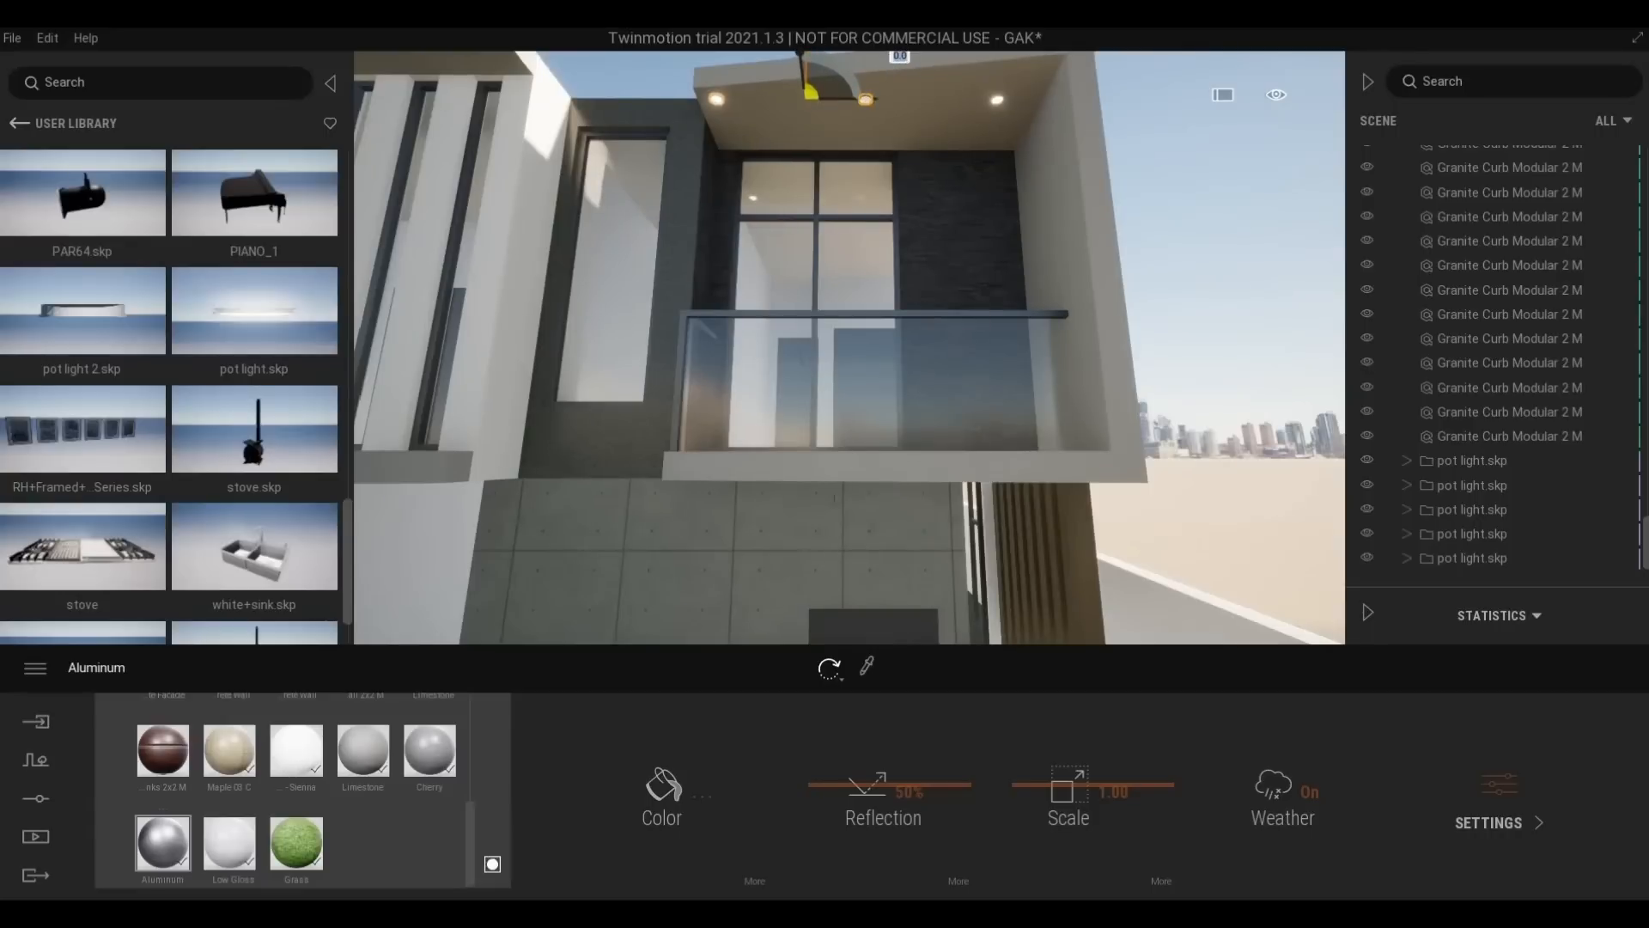
click(772, 571)
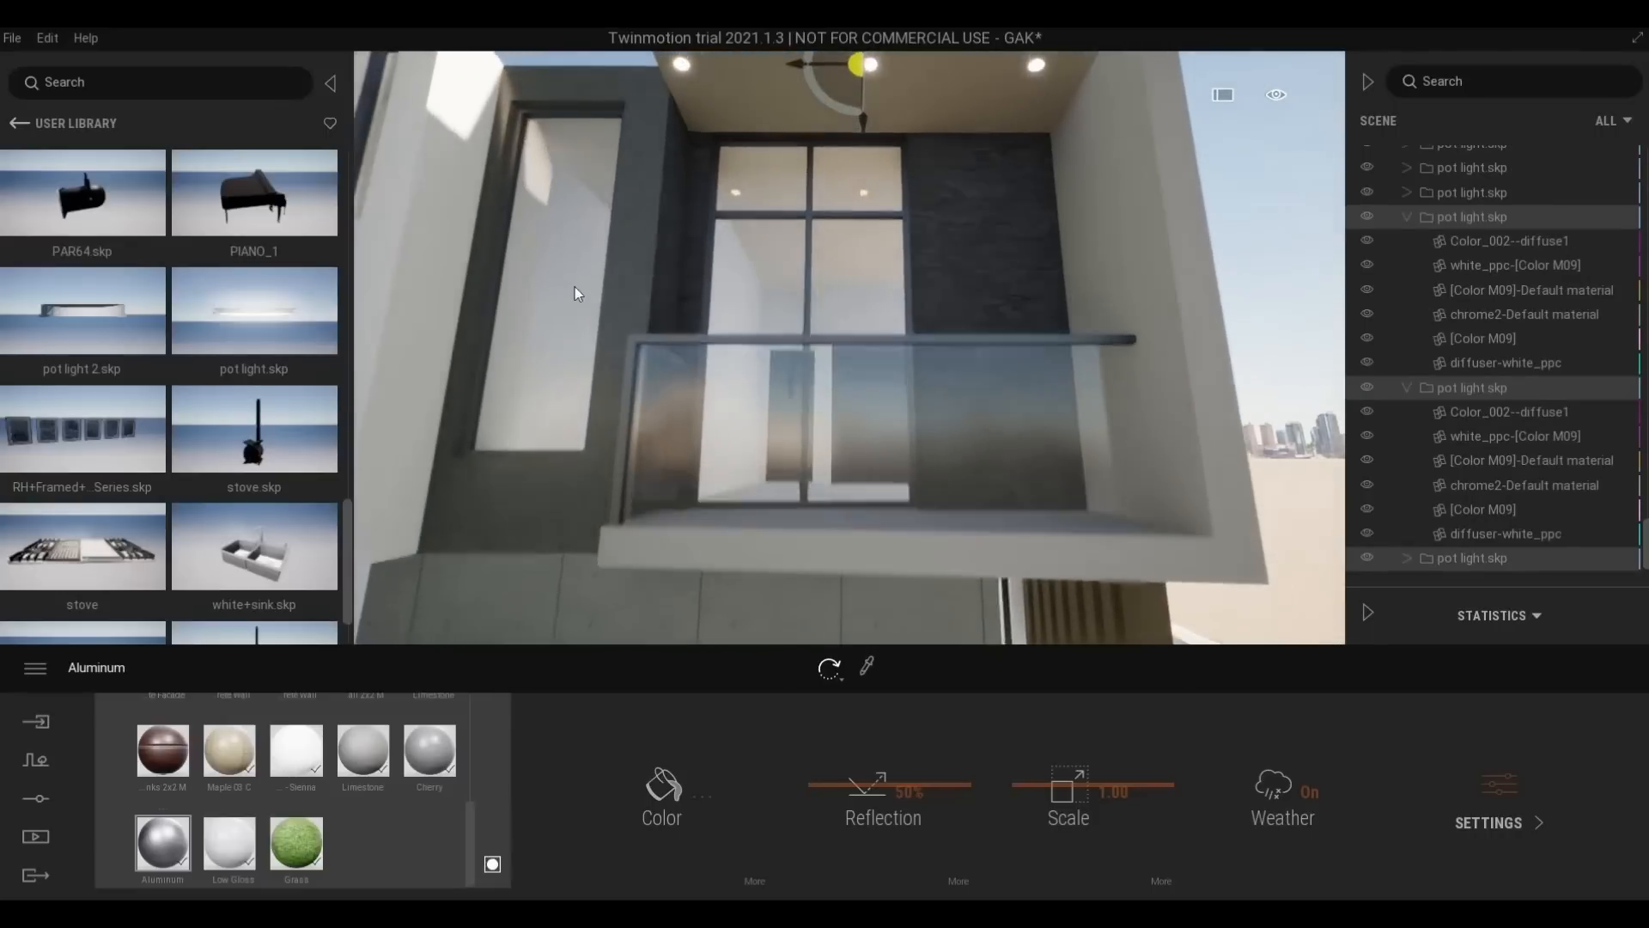
Examine up close how the copied pot lights sit against the balcony ceiling
key(e)
key(w)
key(a)
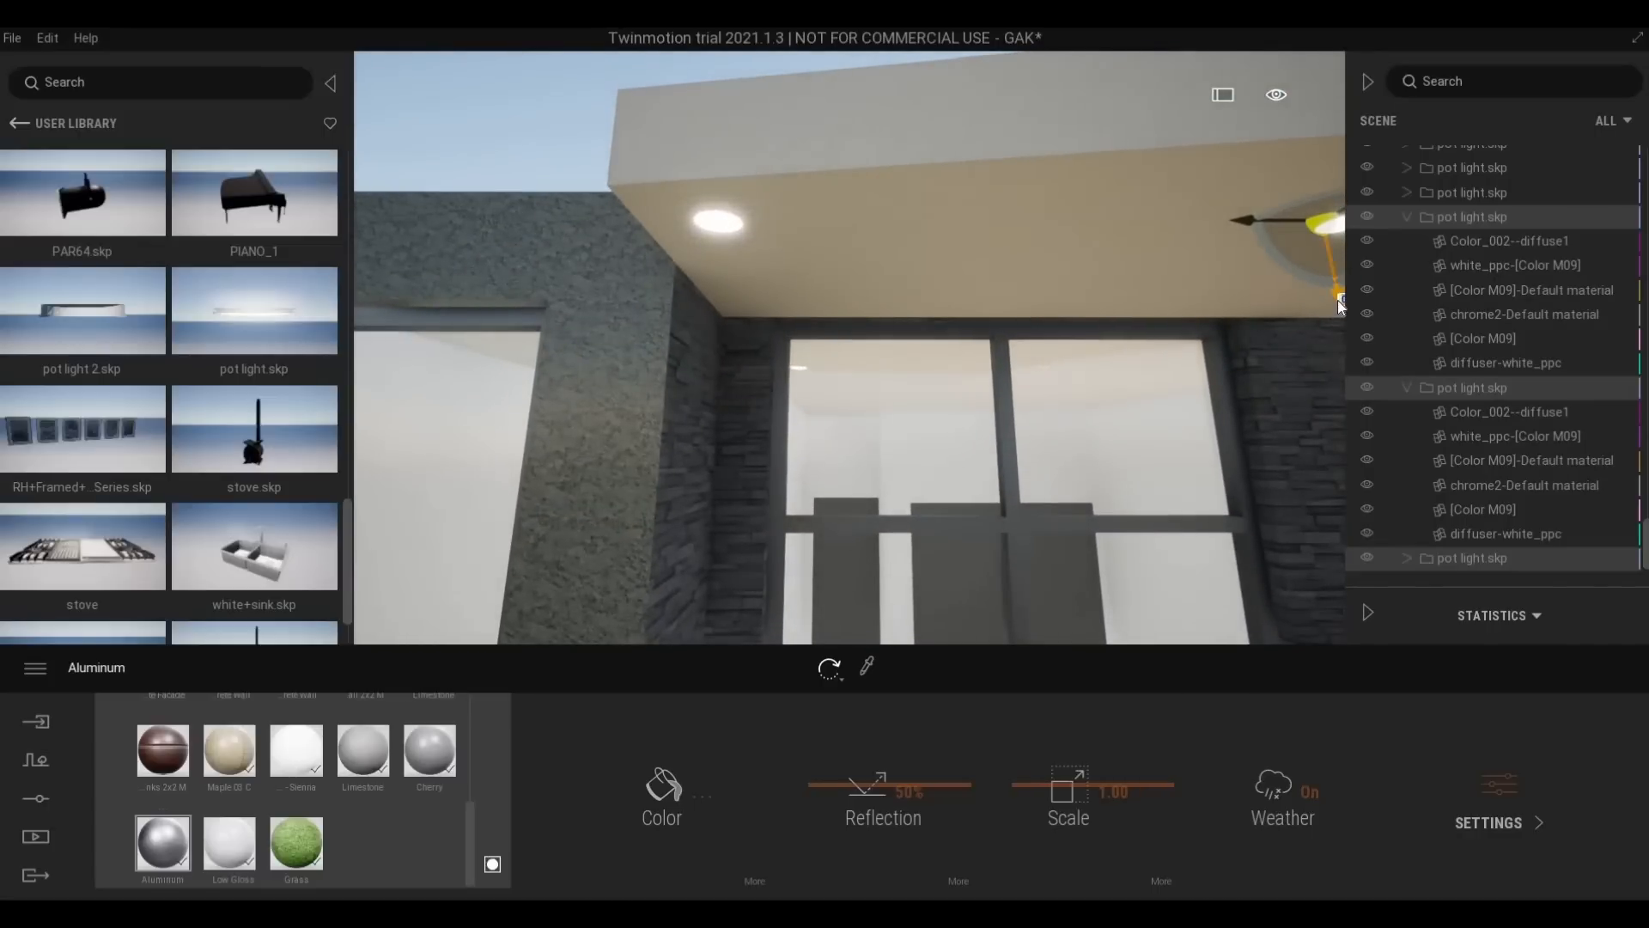
key(a)
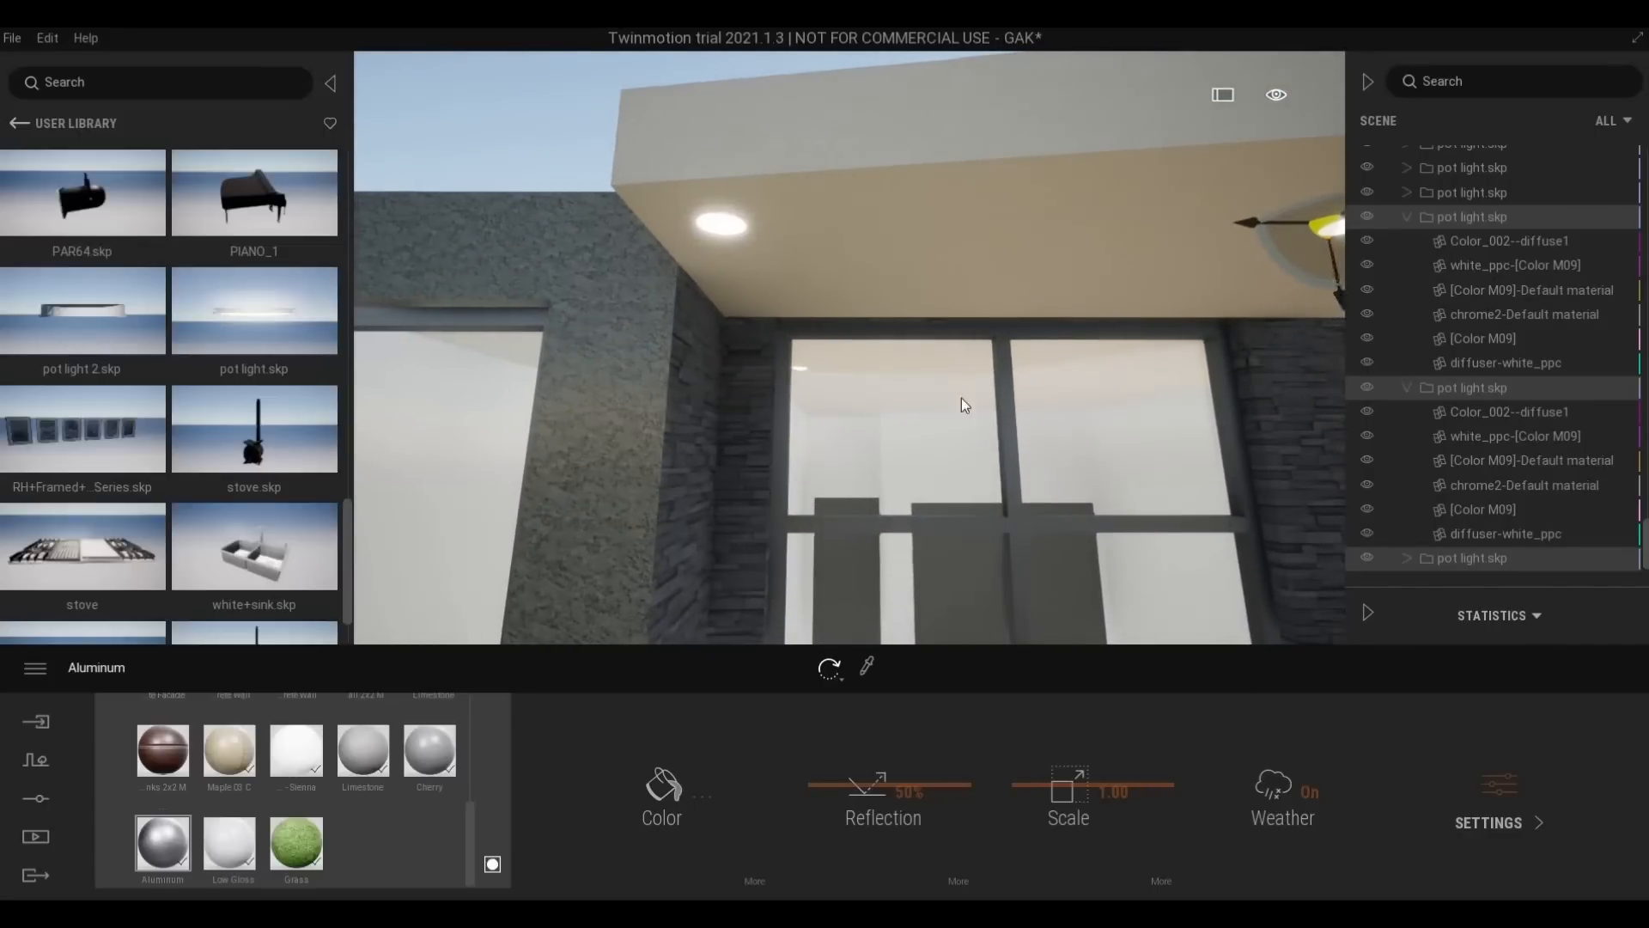
key(e)
key(w)
key(e)
key(q)
key(s)
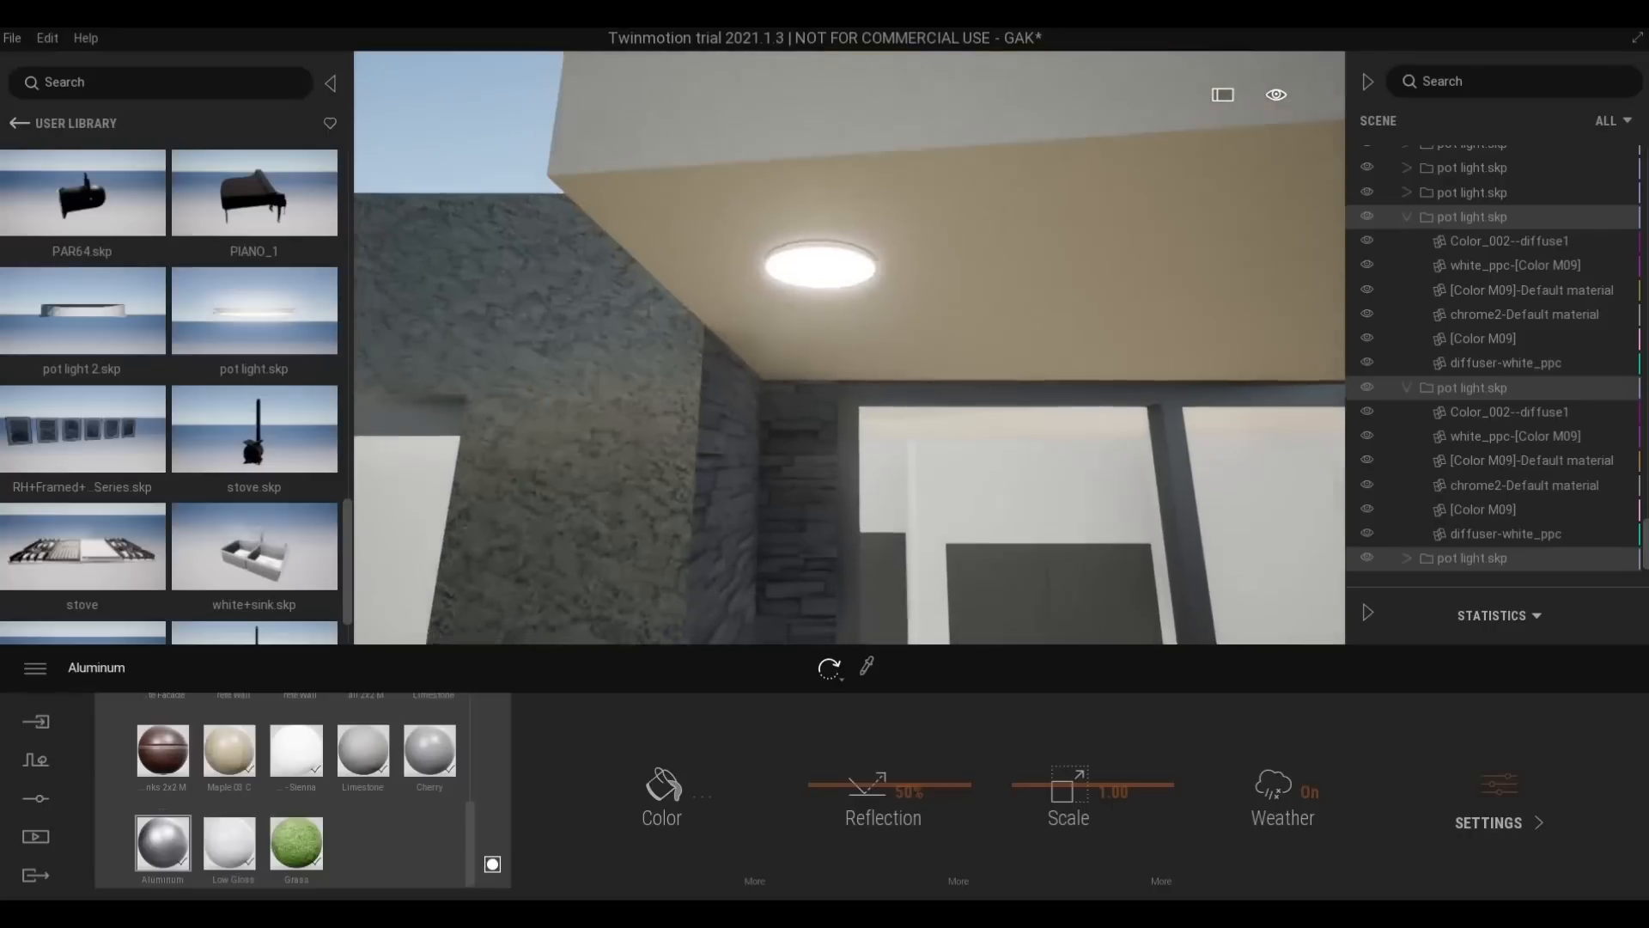
key(d)
right_drag(956, 410, 1001, 482)
key(s)
key(s)
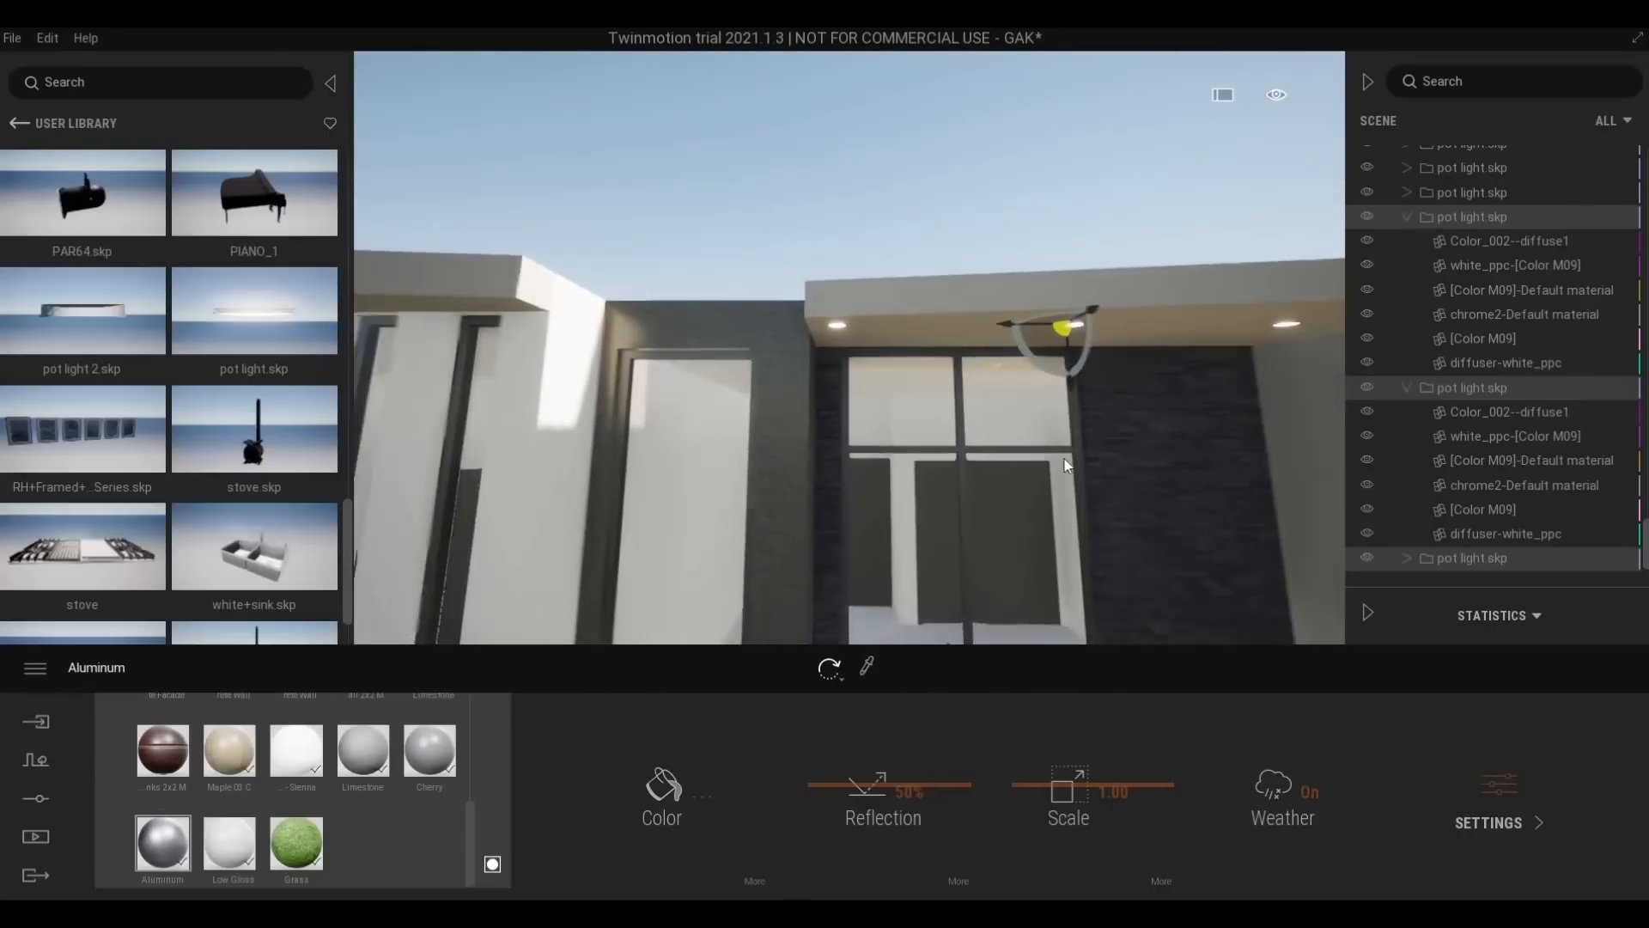
Copy the three balcony ceiling pot lights as one instance about 4.78 m sideways to the overhang above the narrow vertical windows
click(933, 337)
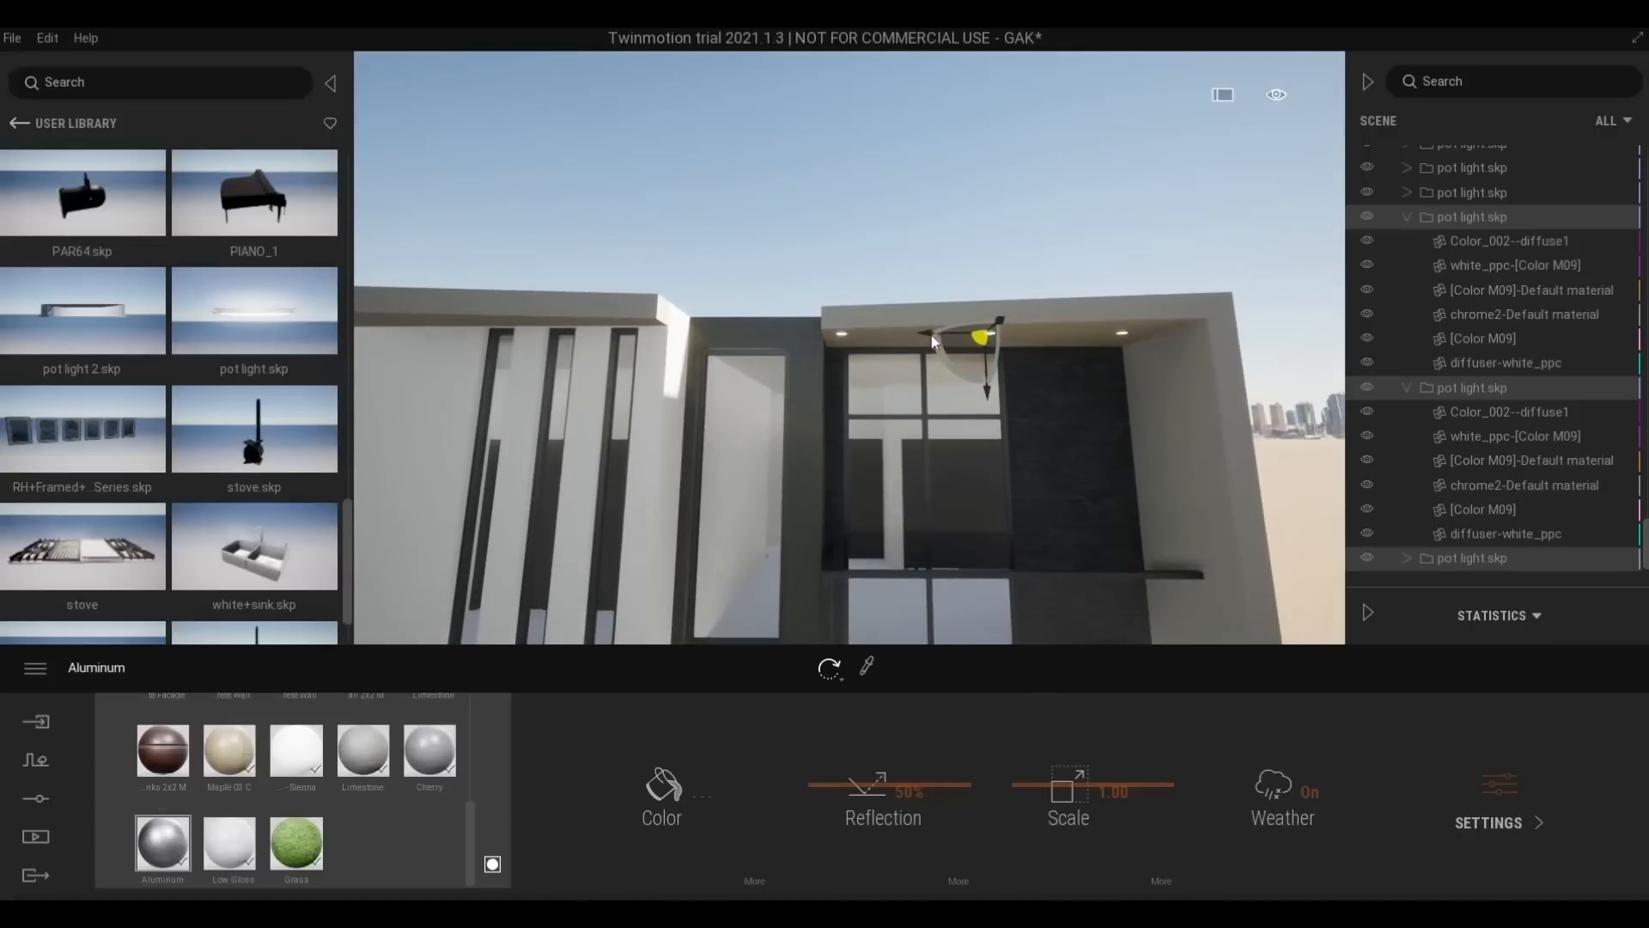
shift+drag(925, 333, 374, 367)
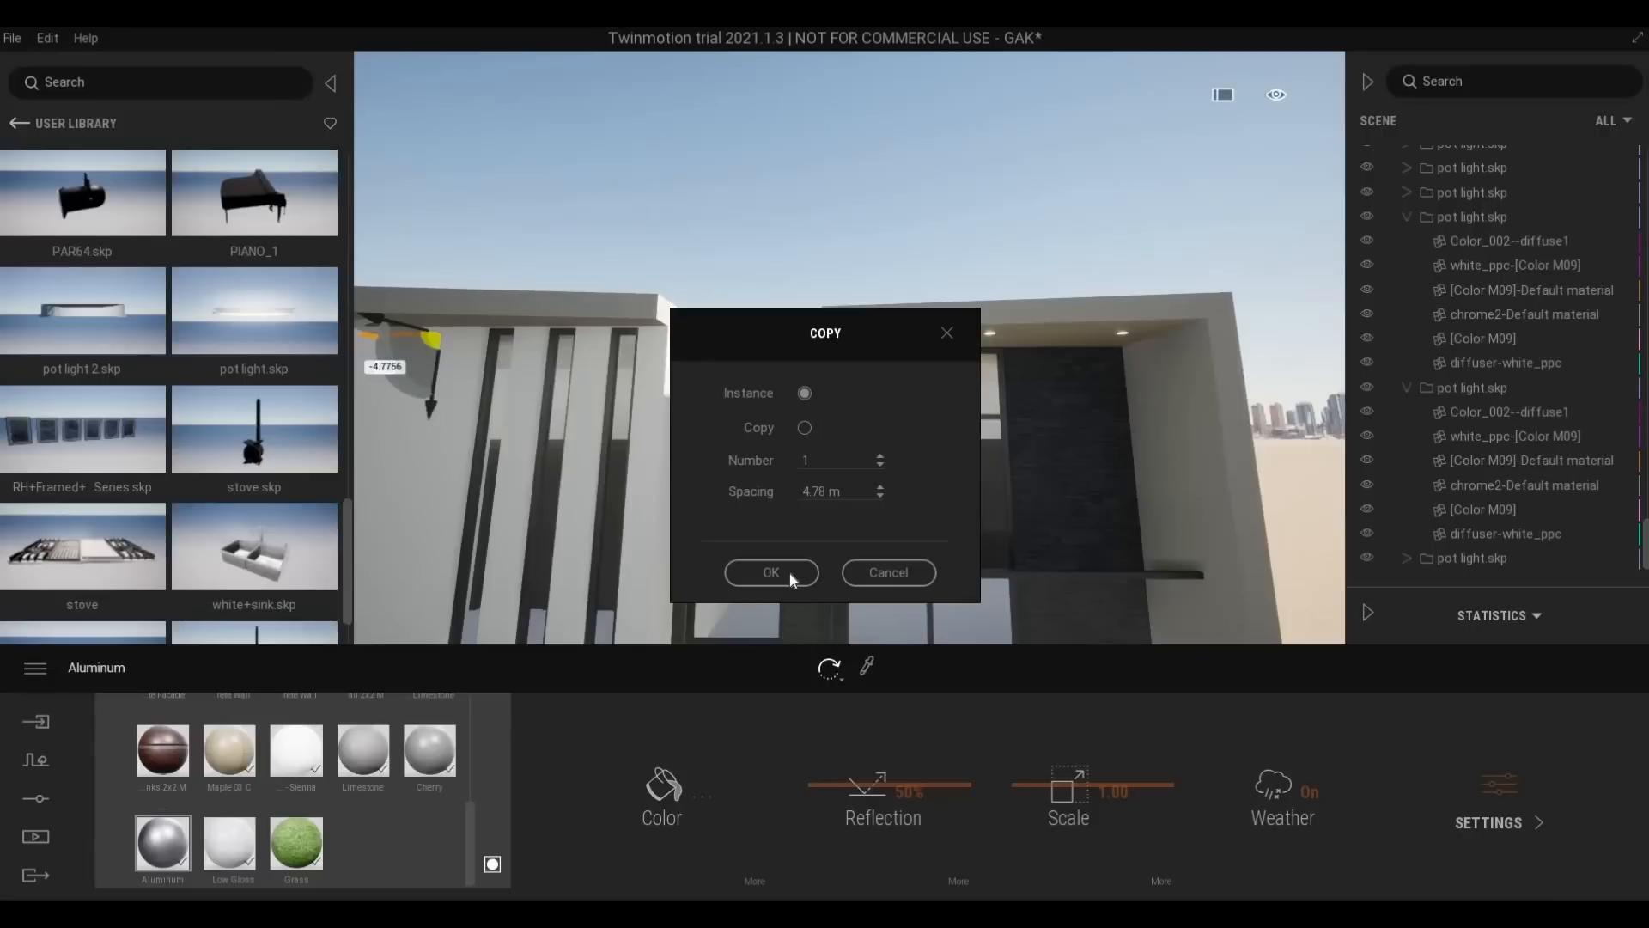
click(772, 571)
Move the copied pot lights about 0.54 m out from the white wall onto the underside of the overhang
key(a)
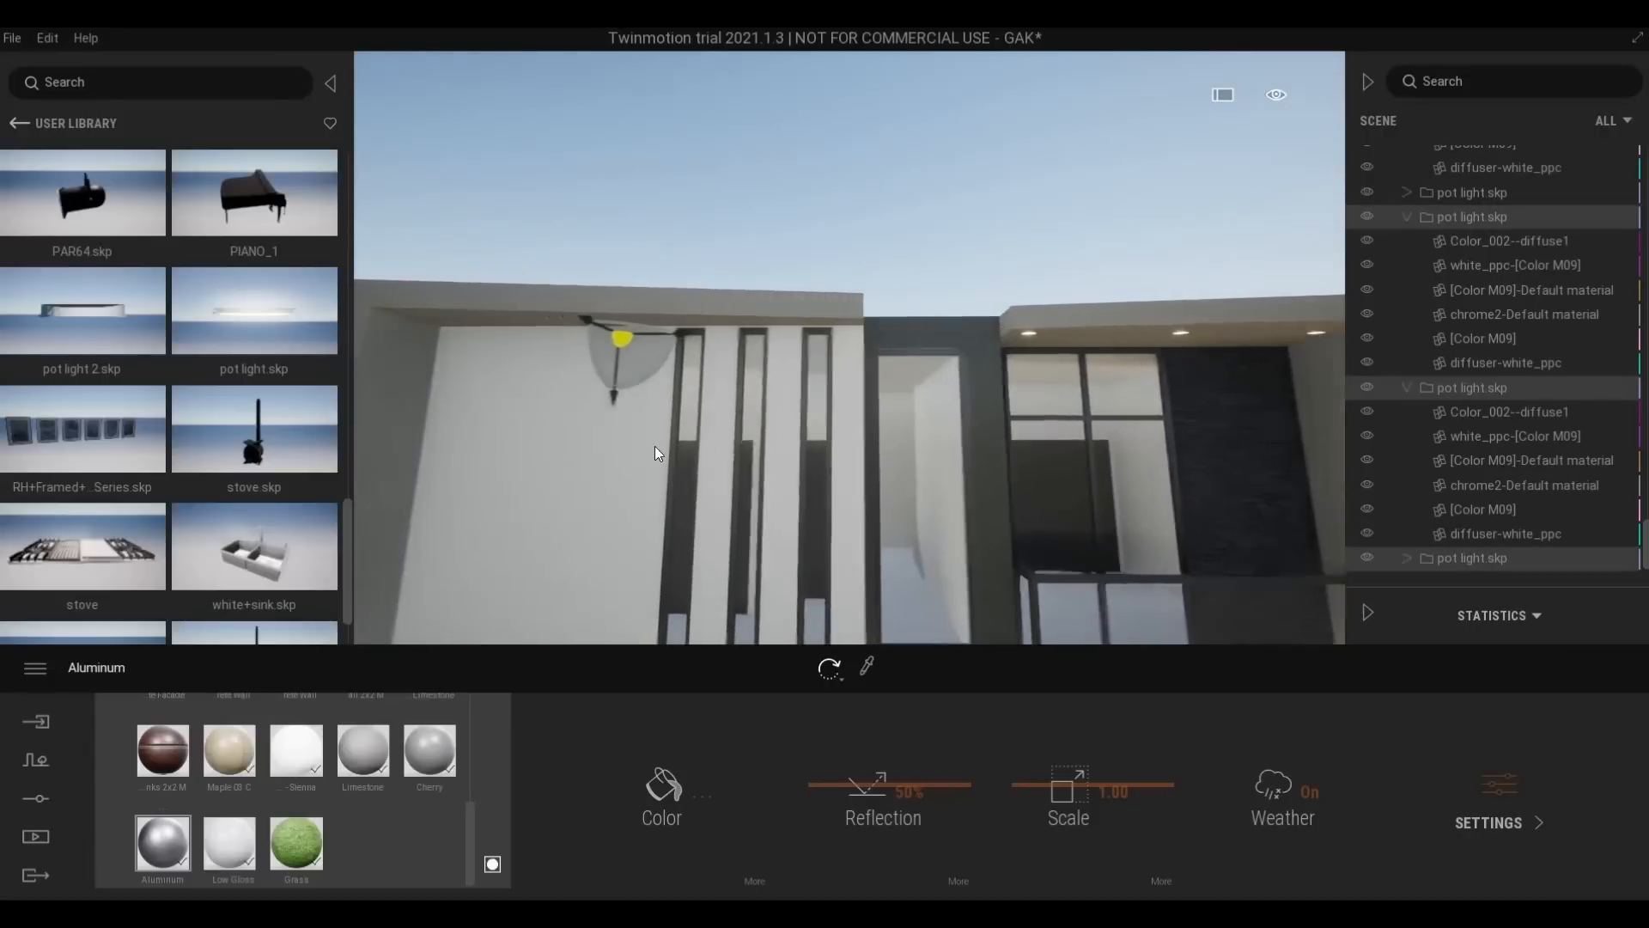
key(w)
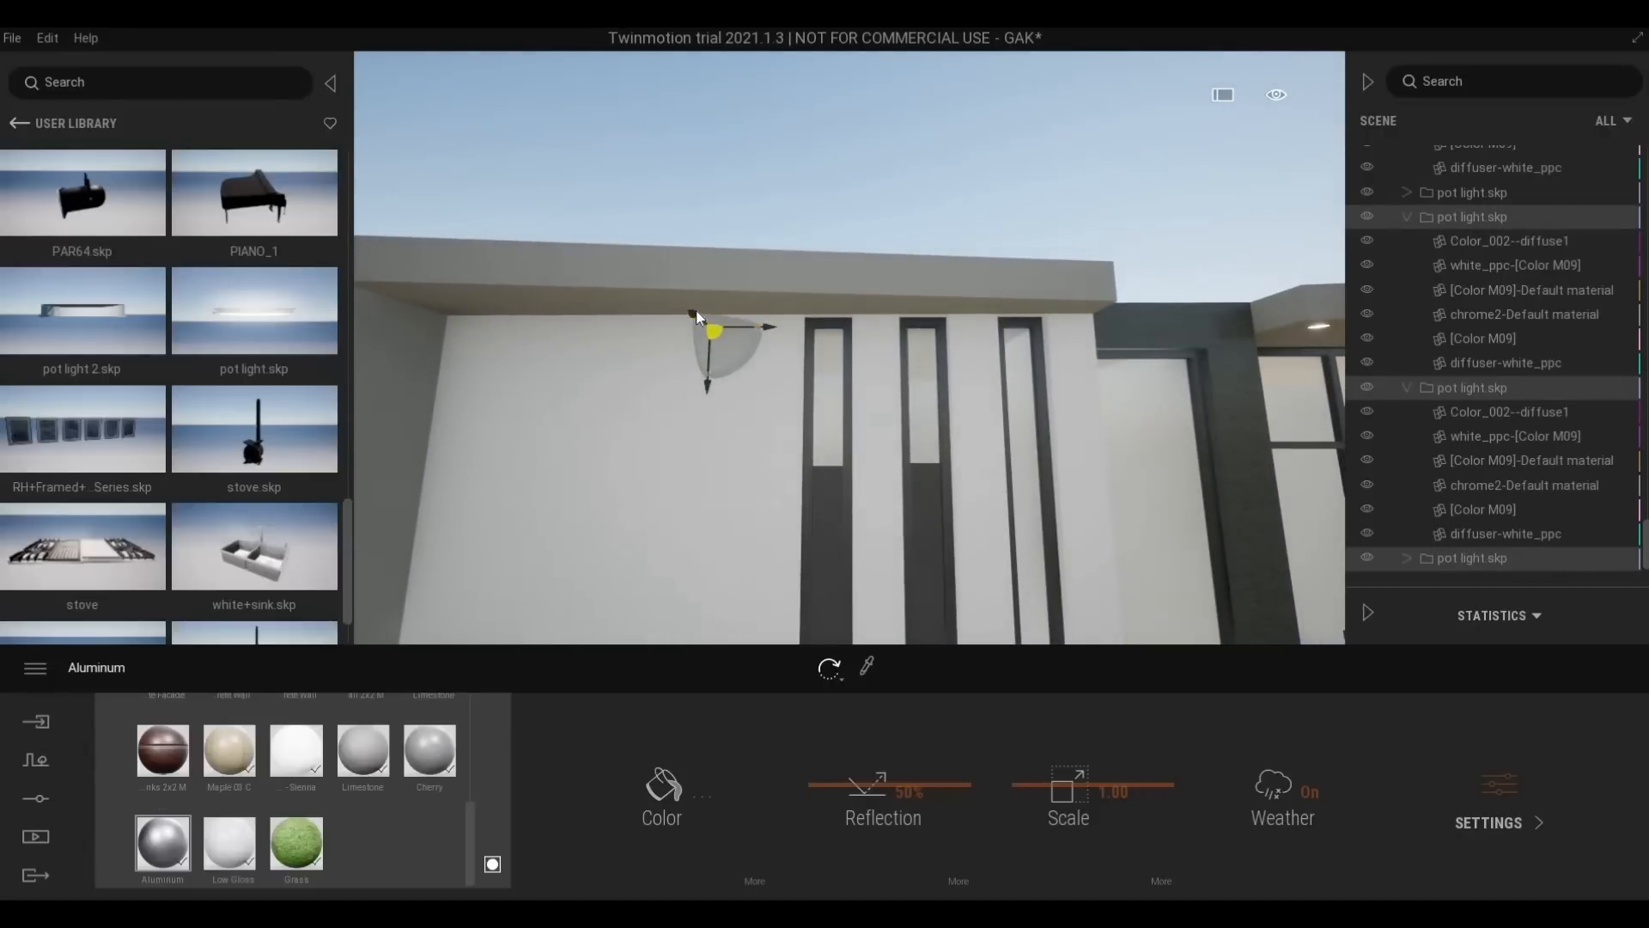
drag(643, 273, 651, 278)
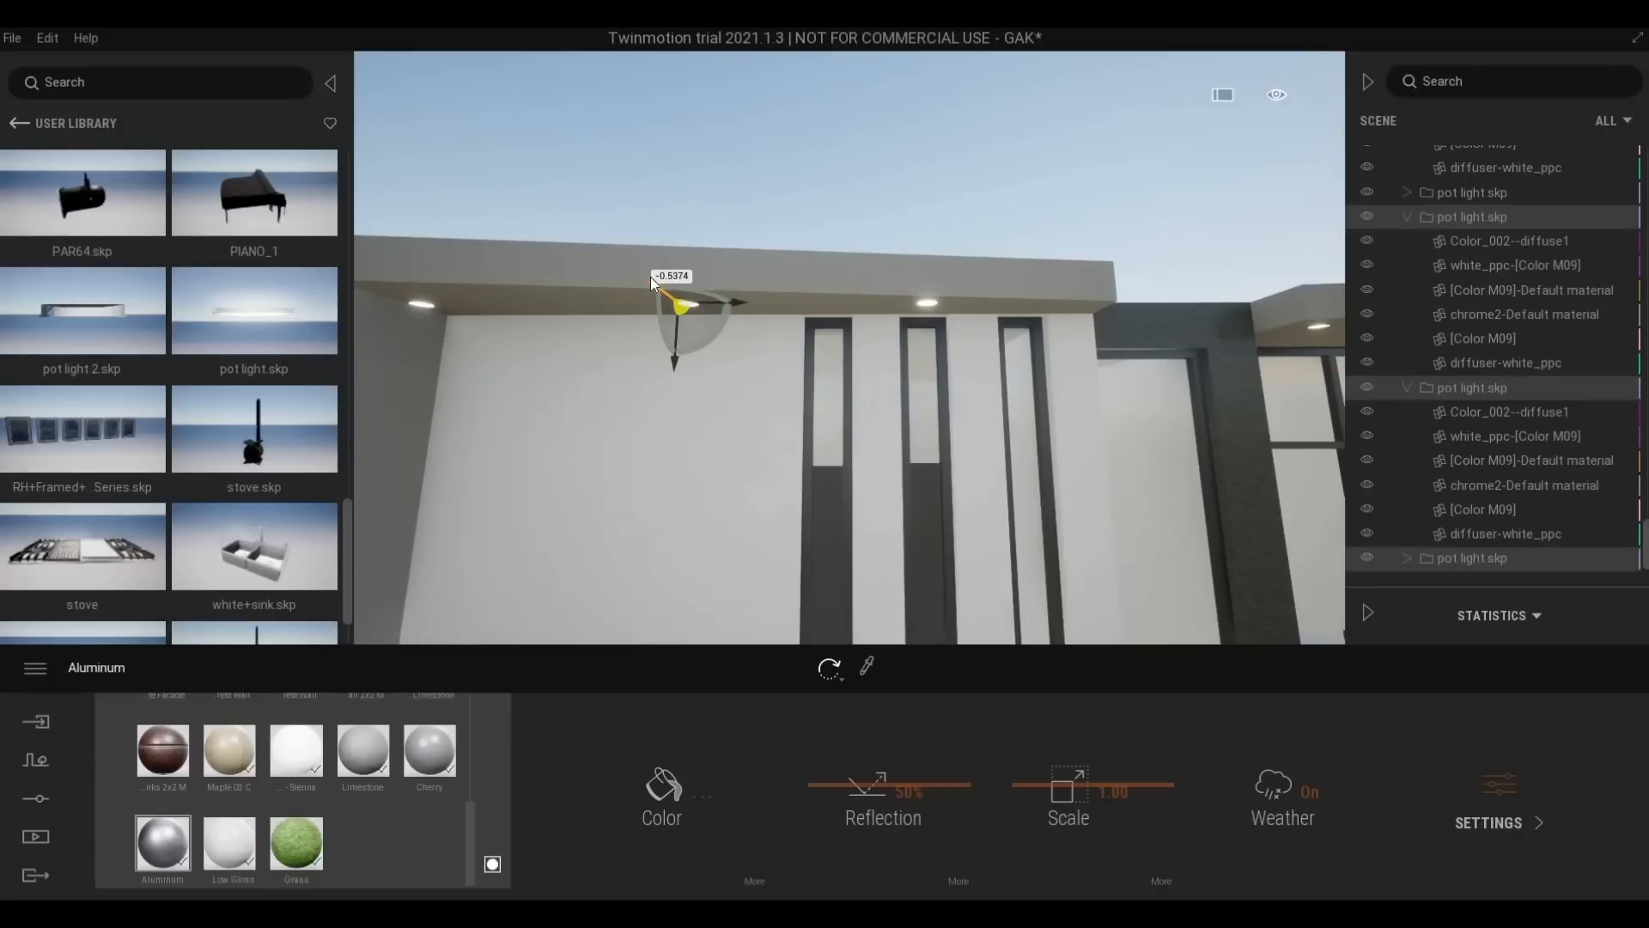
drag(651, 275, 651, 274)
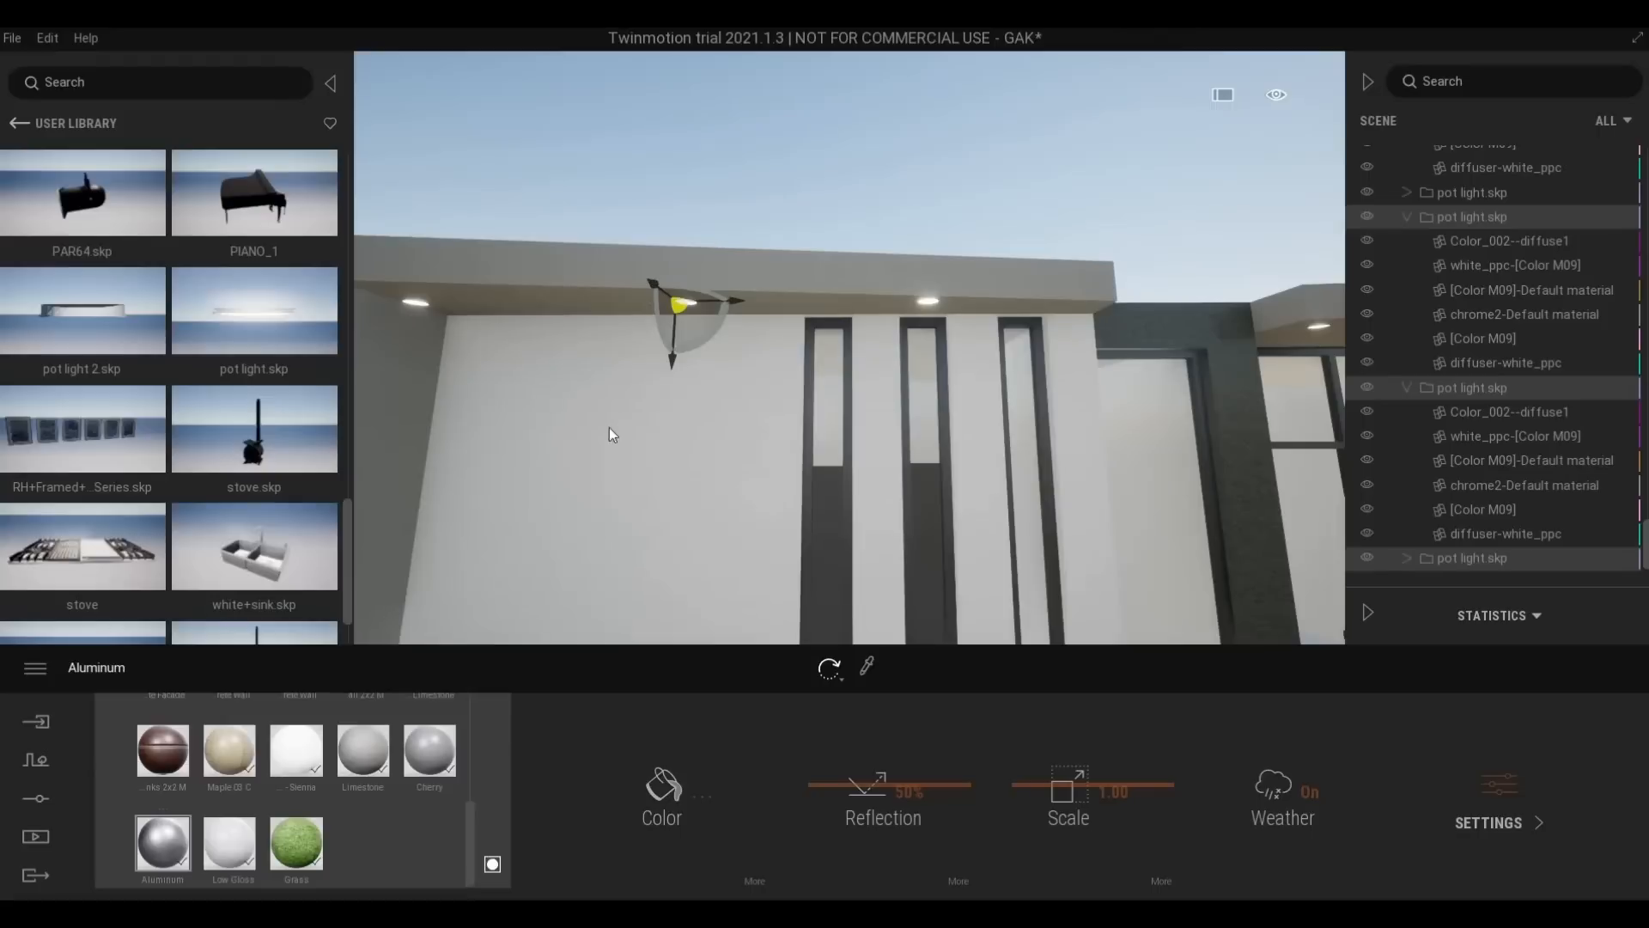
Shift the row of three pot lights slightly along the overhang toward the balcony to even out their spacing
mouse_move(610, 426)
right_down()
mouse_move(624, 427)
mouse_move(615, 414)
right_up()
key(s)
key(a)
click(791, 333)
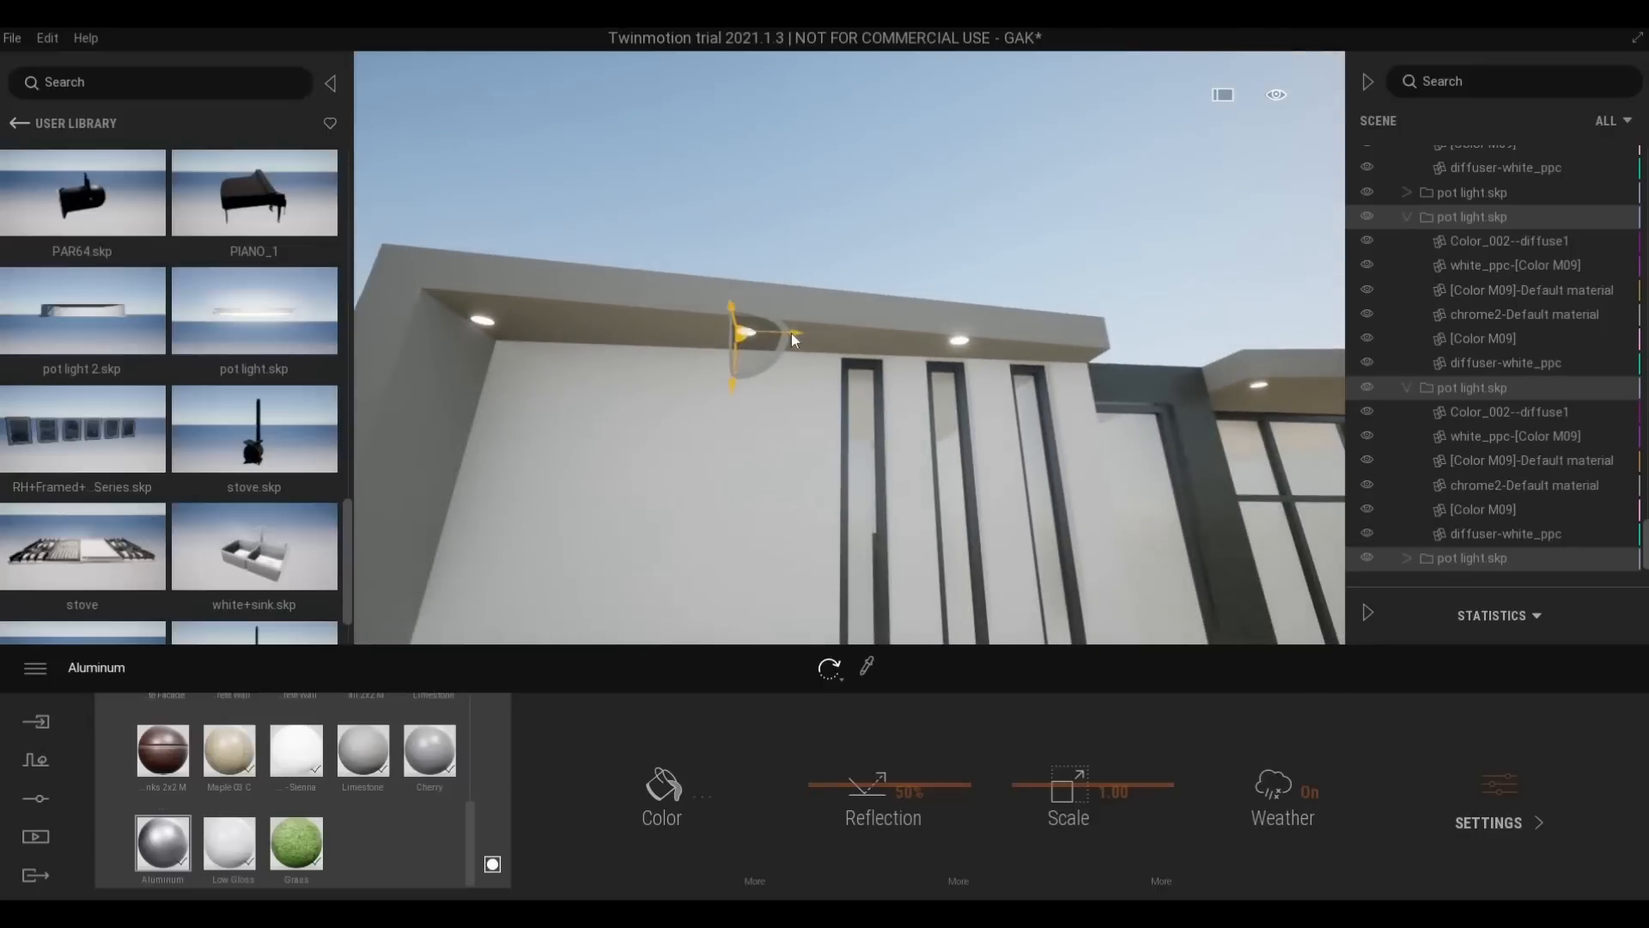
mouse_move(797, 333)
mouse_down()
mouse_move(830, 338)
mouse_move(778, 320)
mouse_up()
click(775, 313)
click(777, 318)
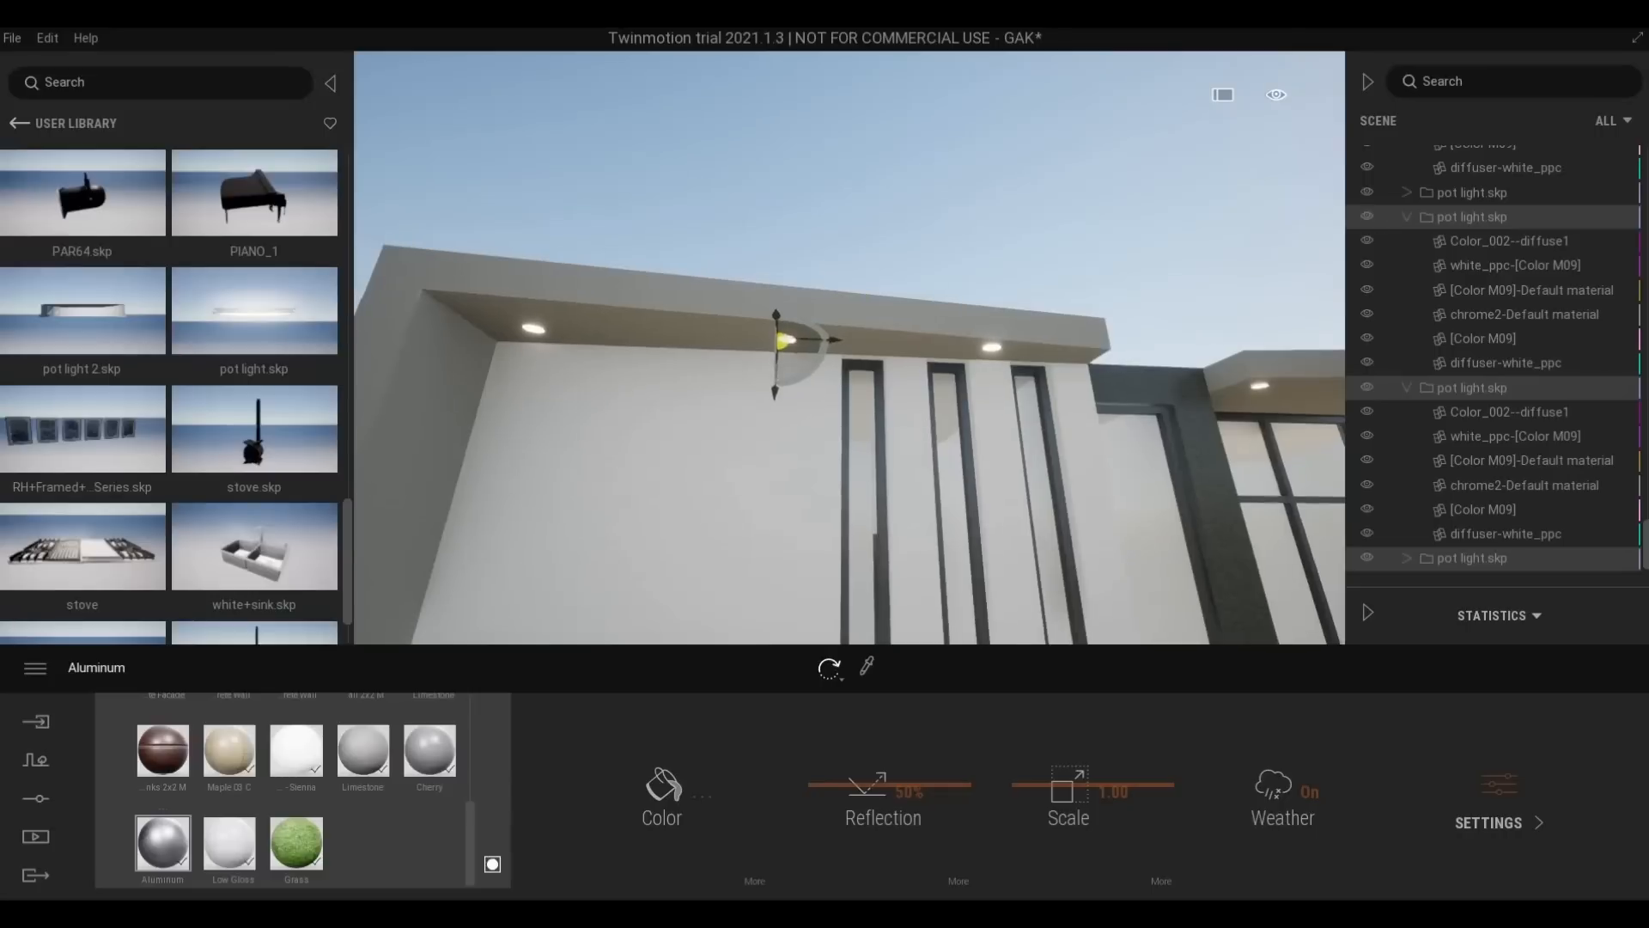
key(d)
right_drag(778, 318, 929, 421)
key(d)
key(a)
key(d)
key(a)
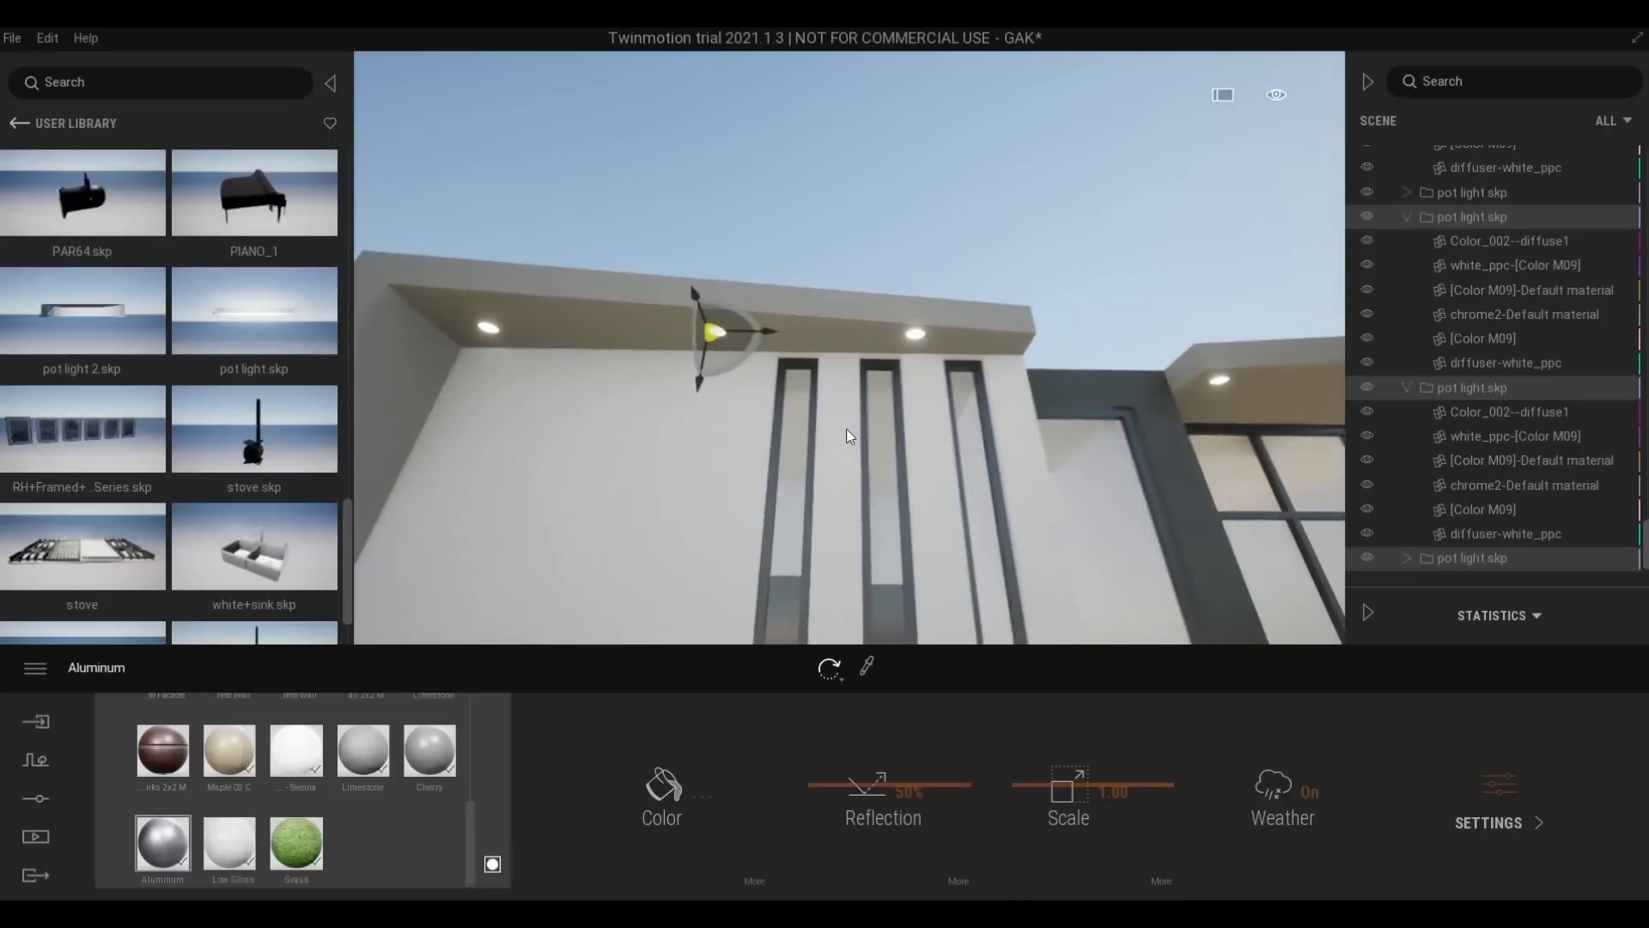
Clear the pot light row selection and collapse the expanded pot light groups near the end of the scene list
key(a)
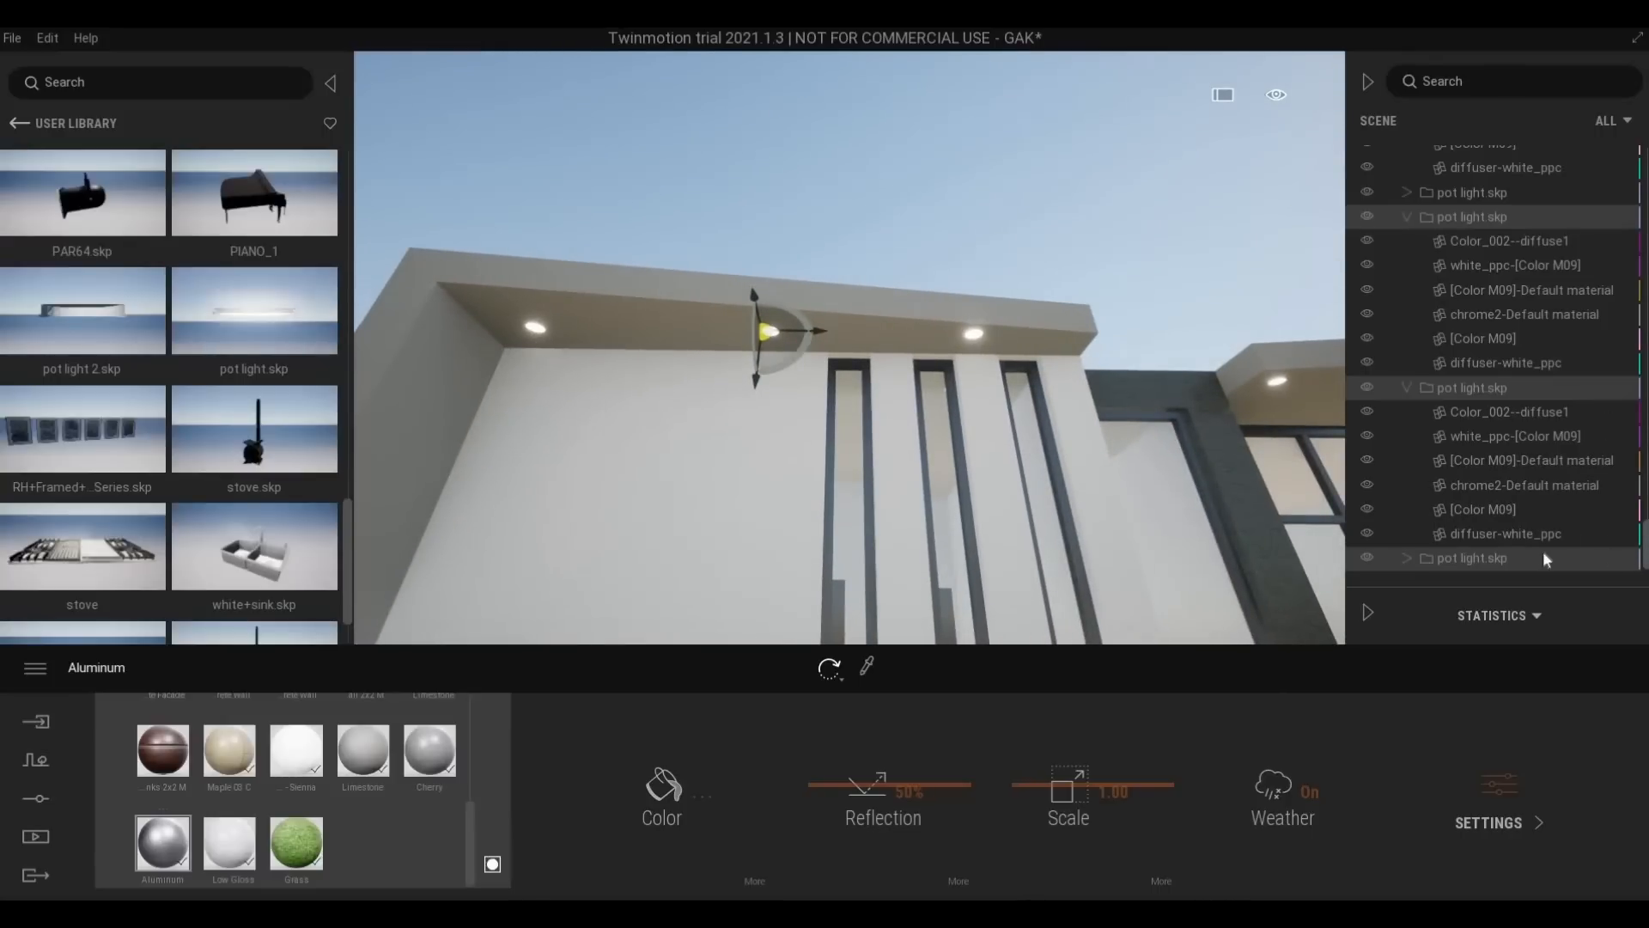
key(Escape)
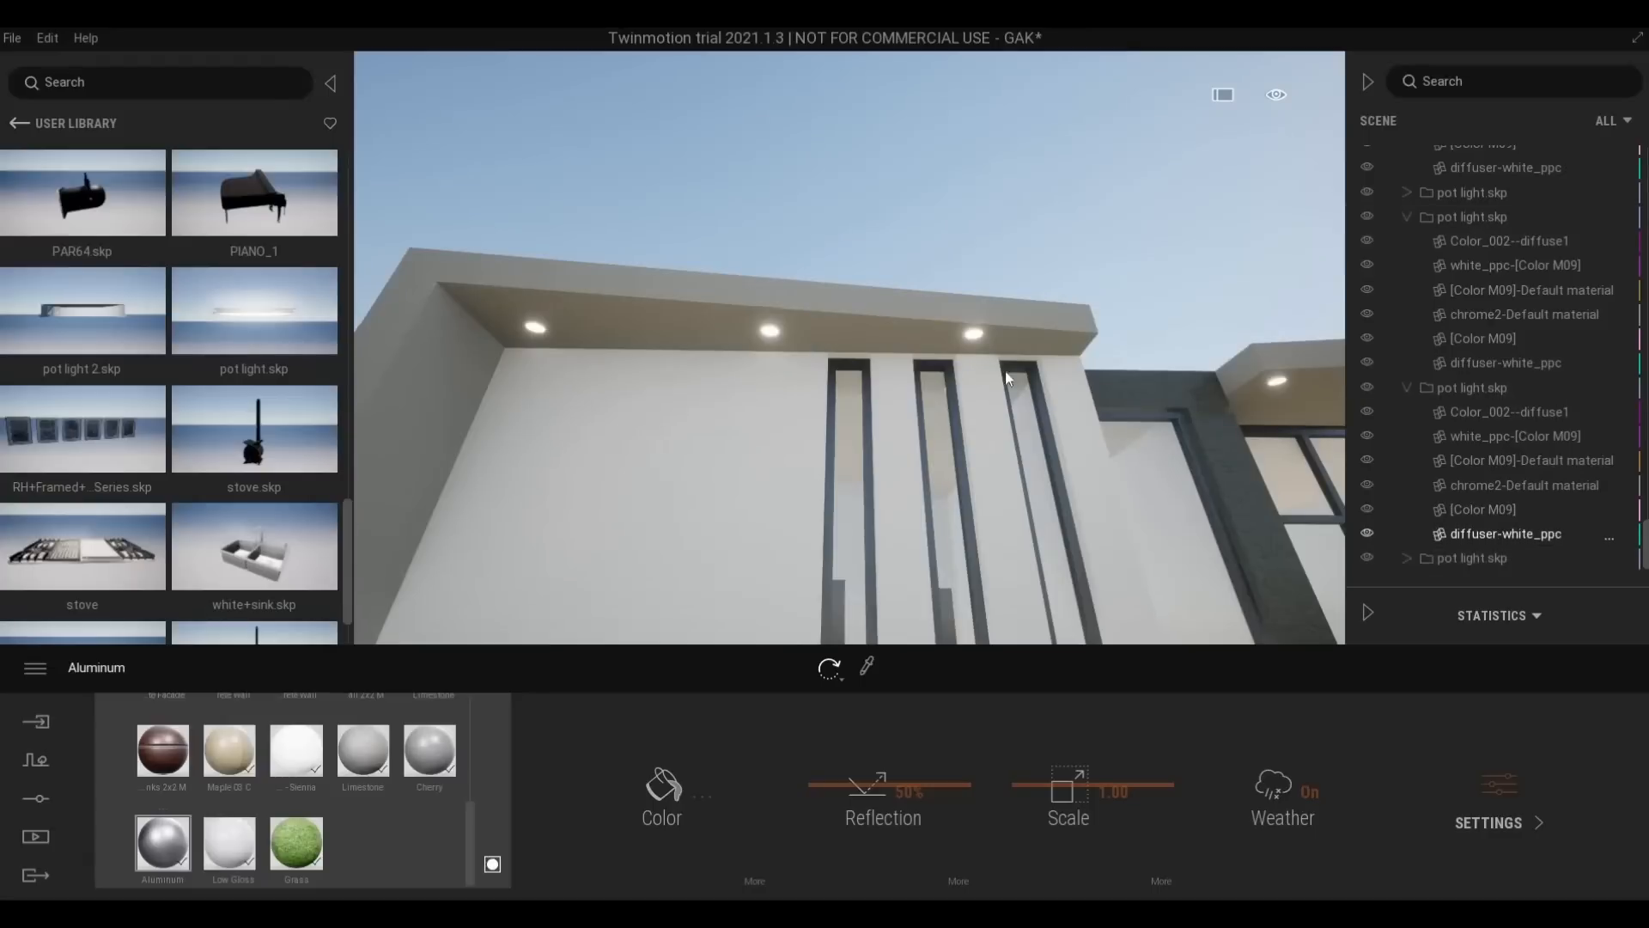
click(1449, 563)
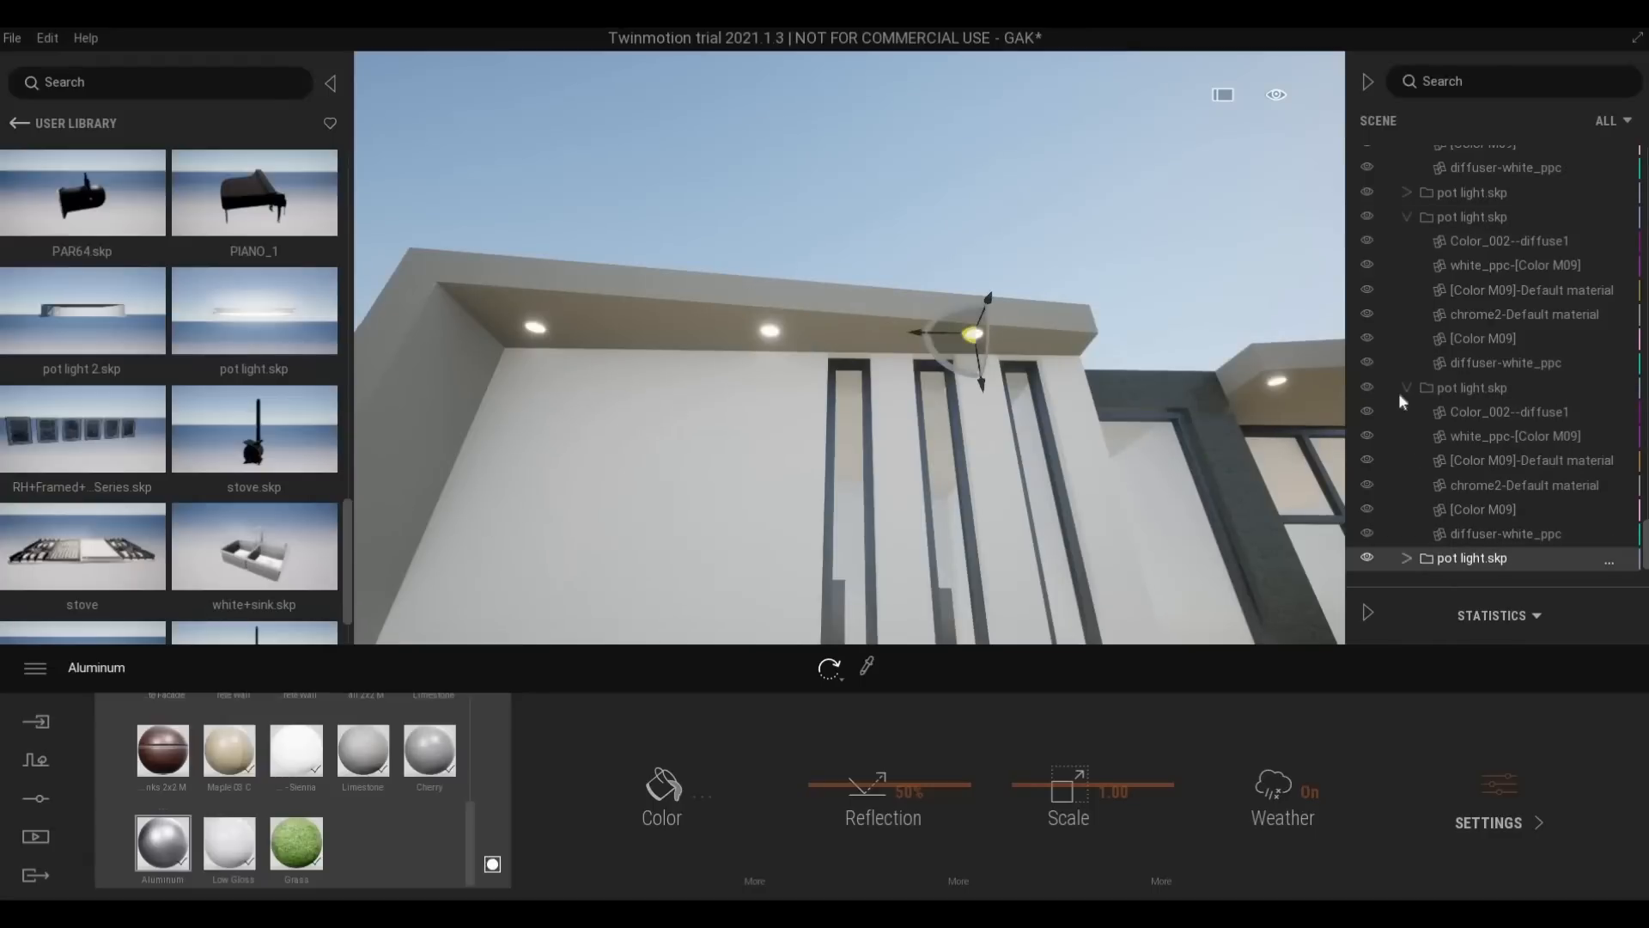
click(1406, 388)
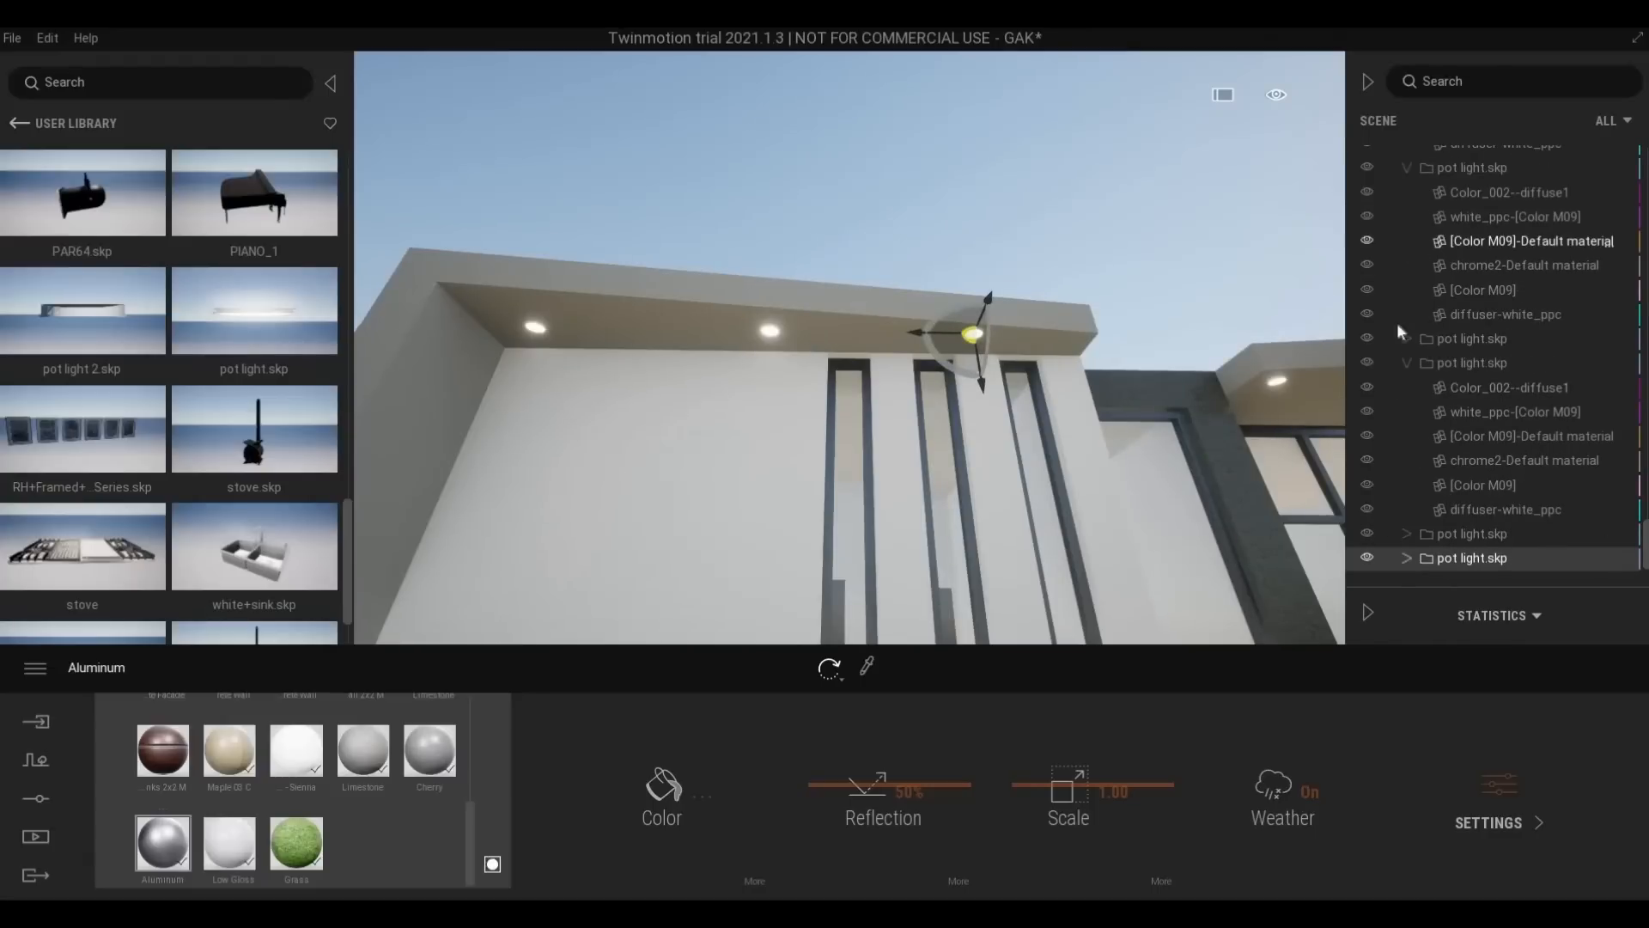
click(1407, 364)
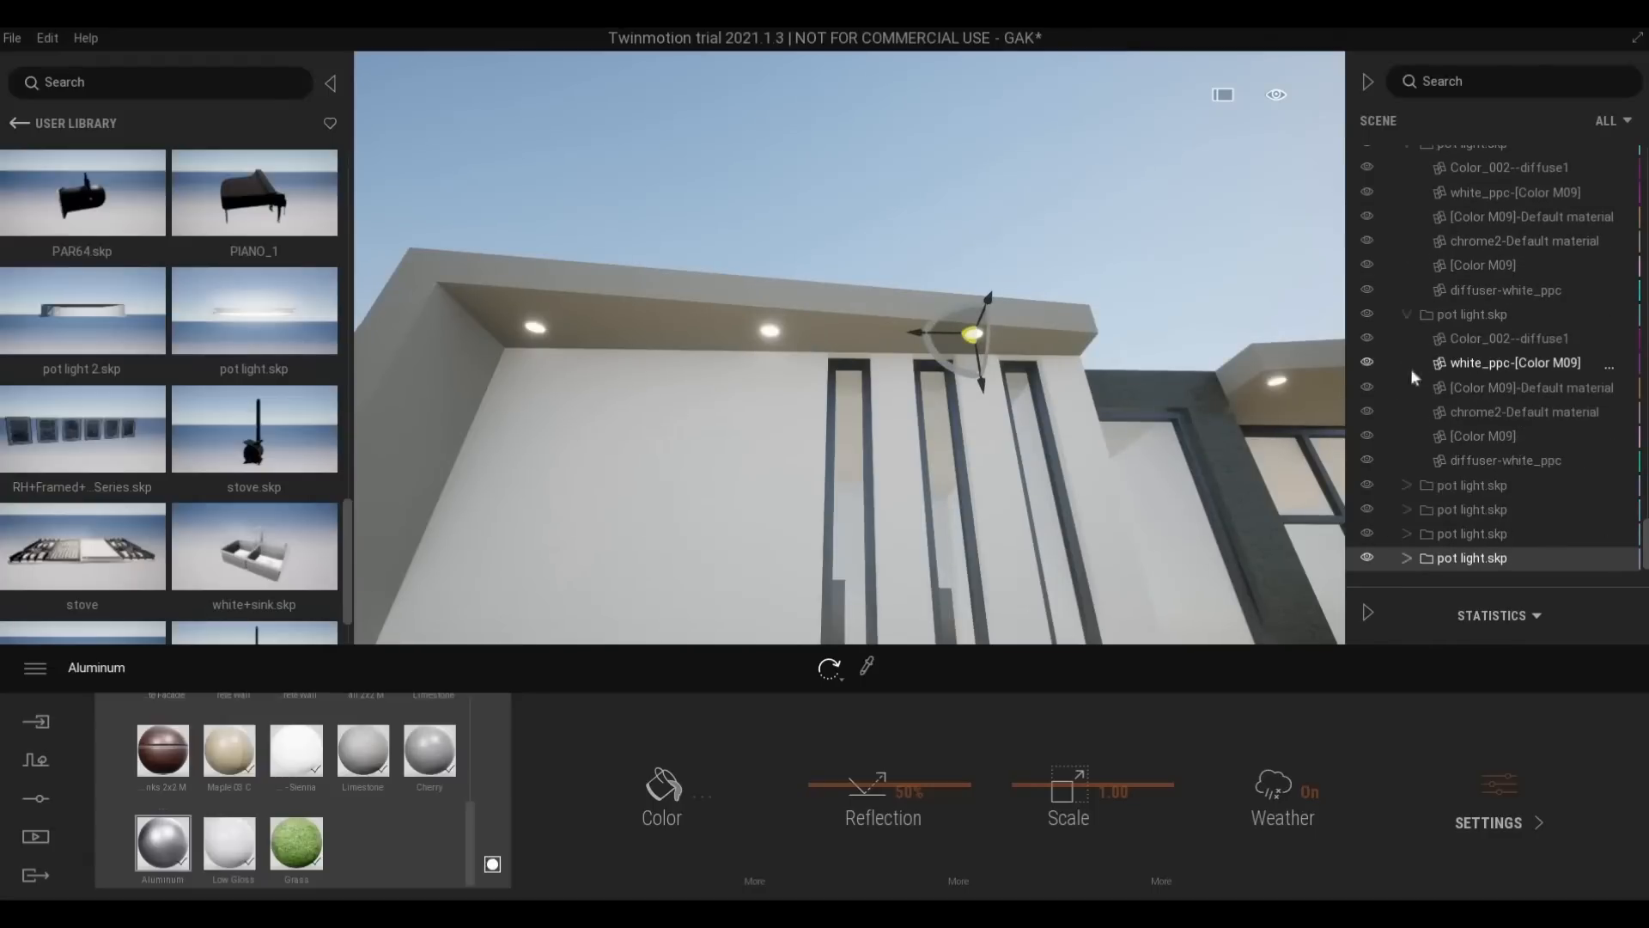
click(1405, 315)
Move the overhang pot light nearest the balcony further toward the overhang's end, in line with the third narrow window
click(1469, 560)
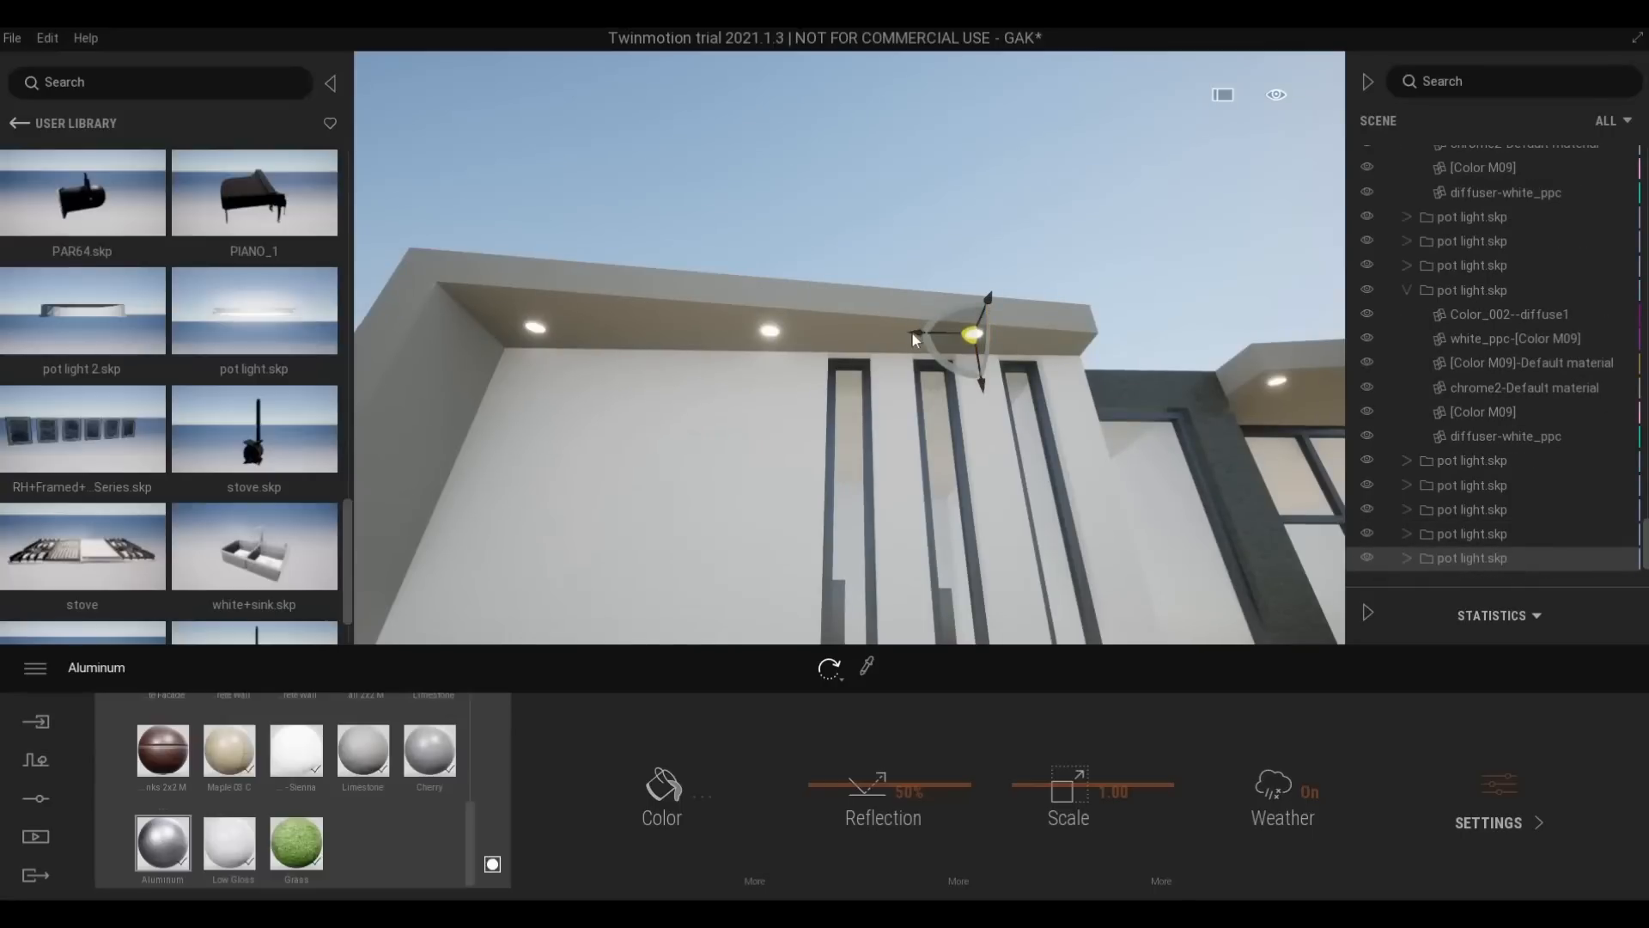
drag(934, 338, 1051, 310)
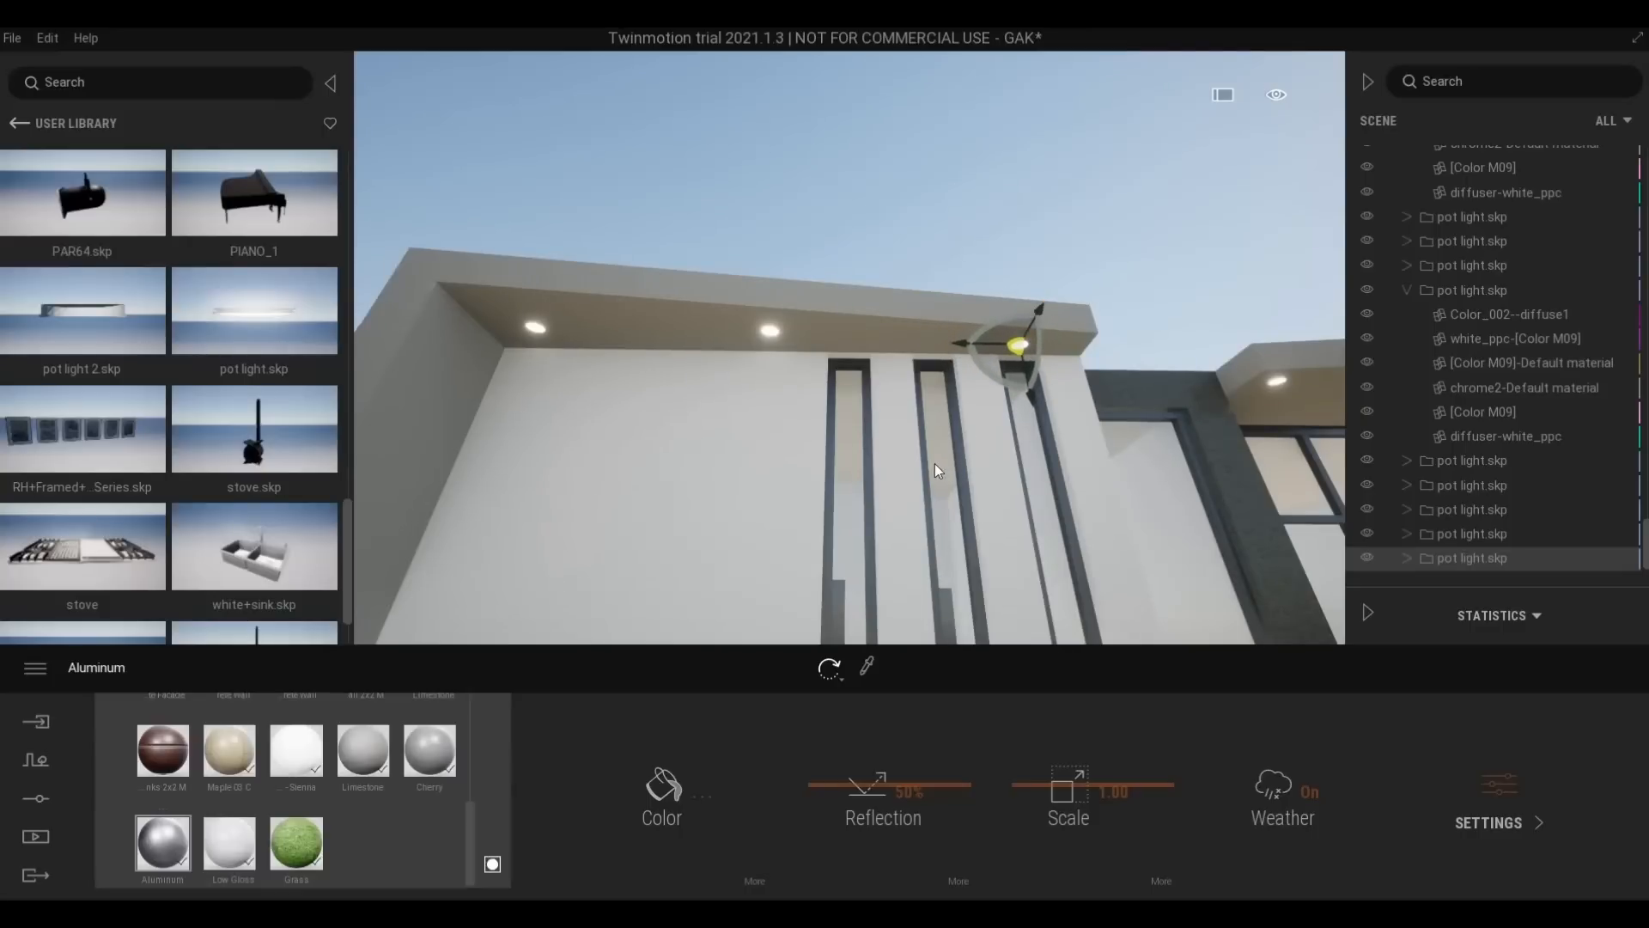
key(Escape)
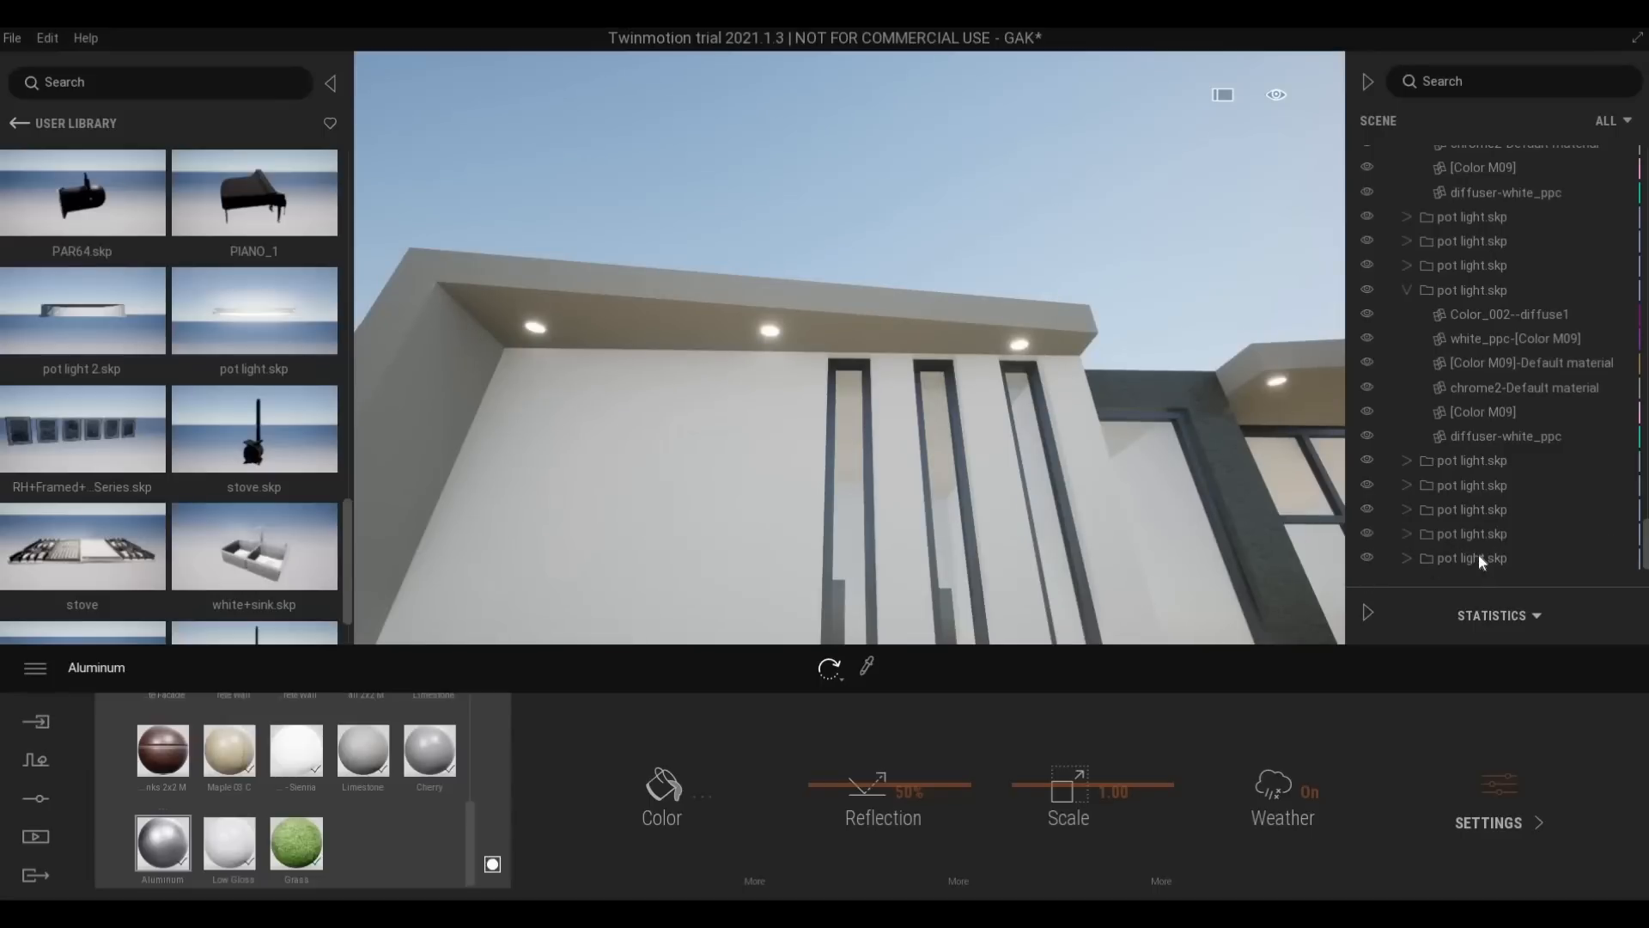
Delete the other two pot lights from the overhang, keeping only the one above the third narrow window
click(1467, 534)
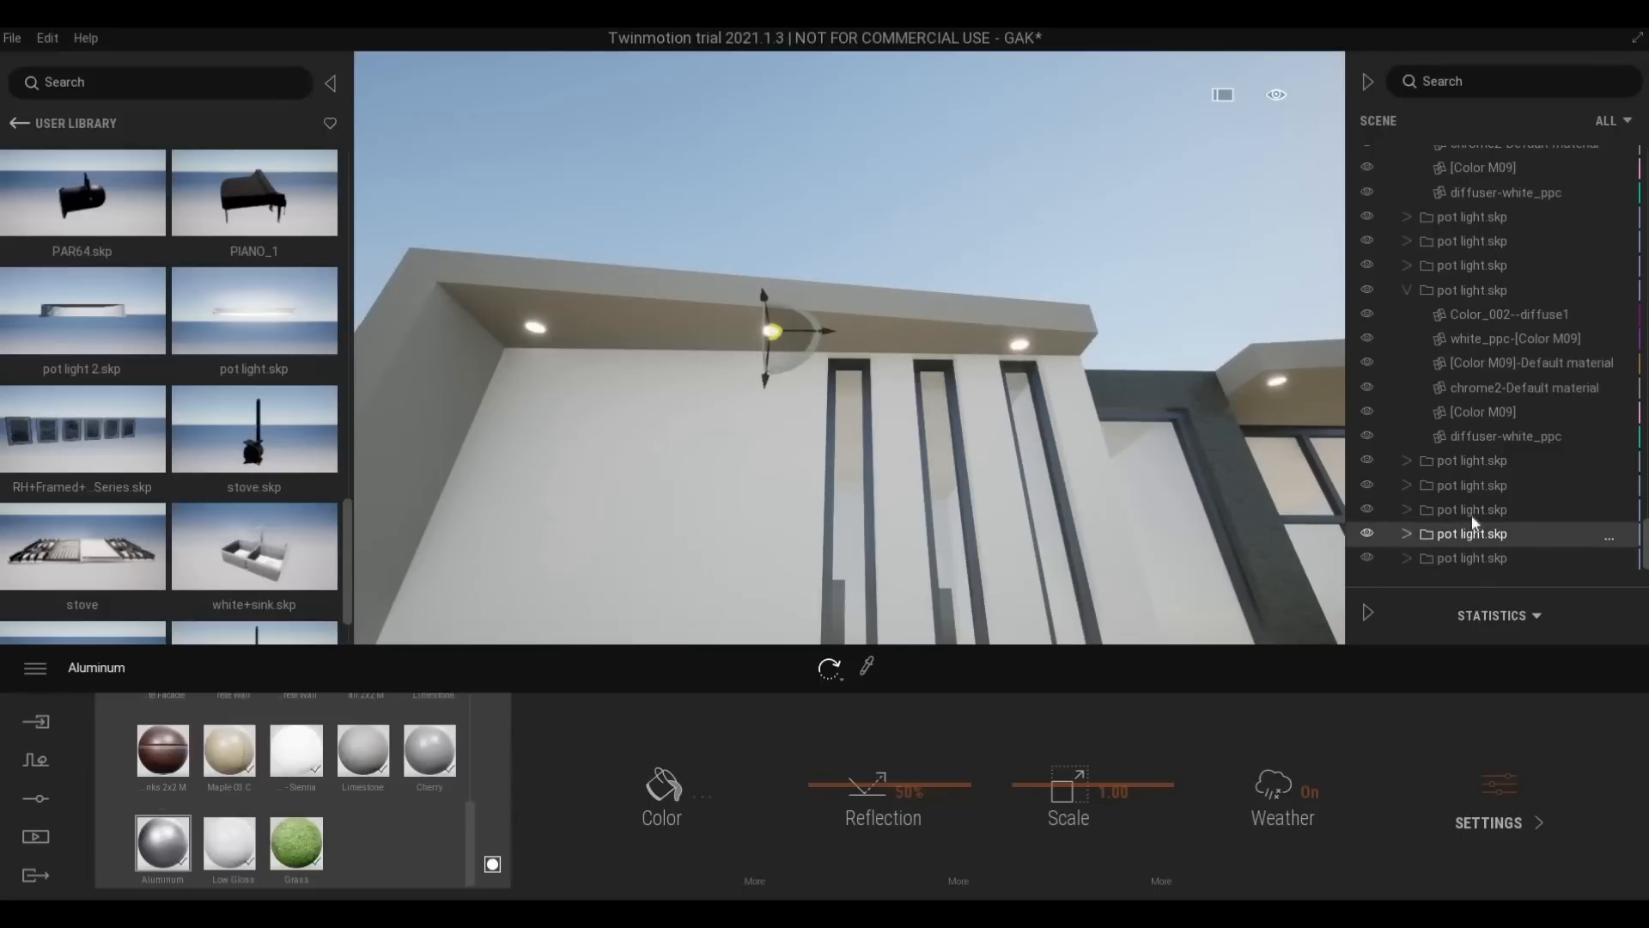
key(Delete)
click(1458, 535)
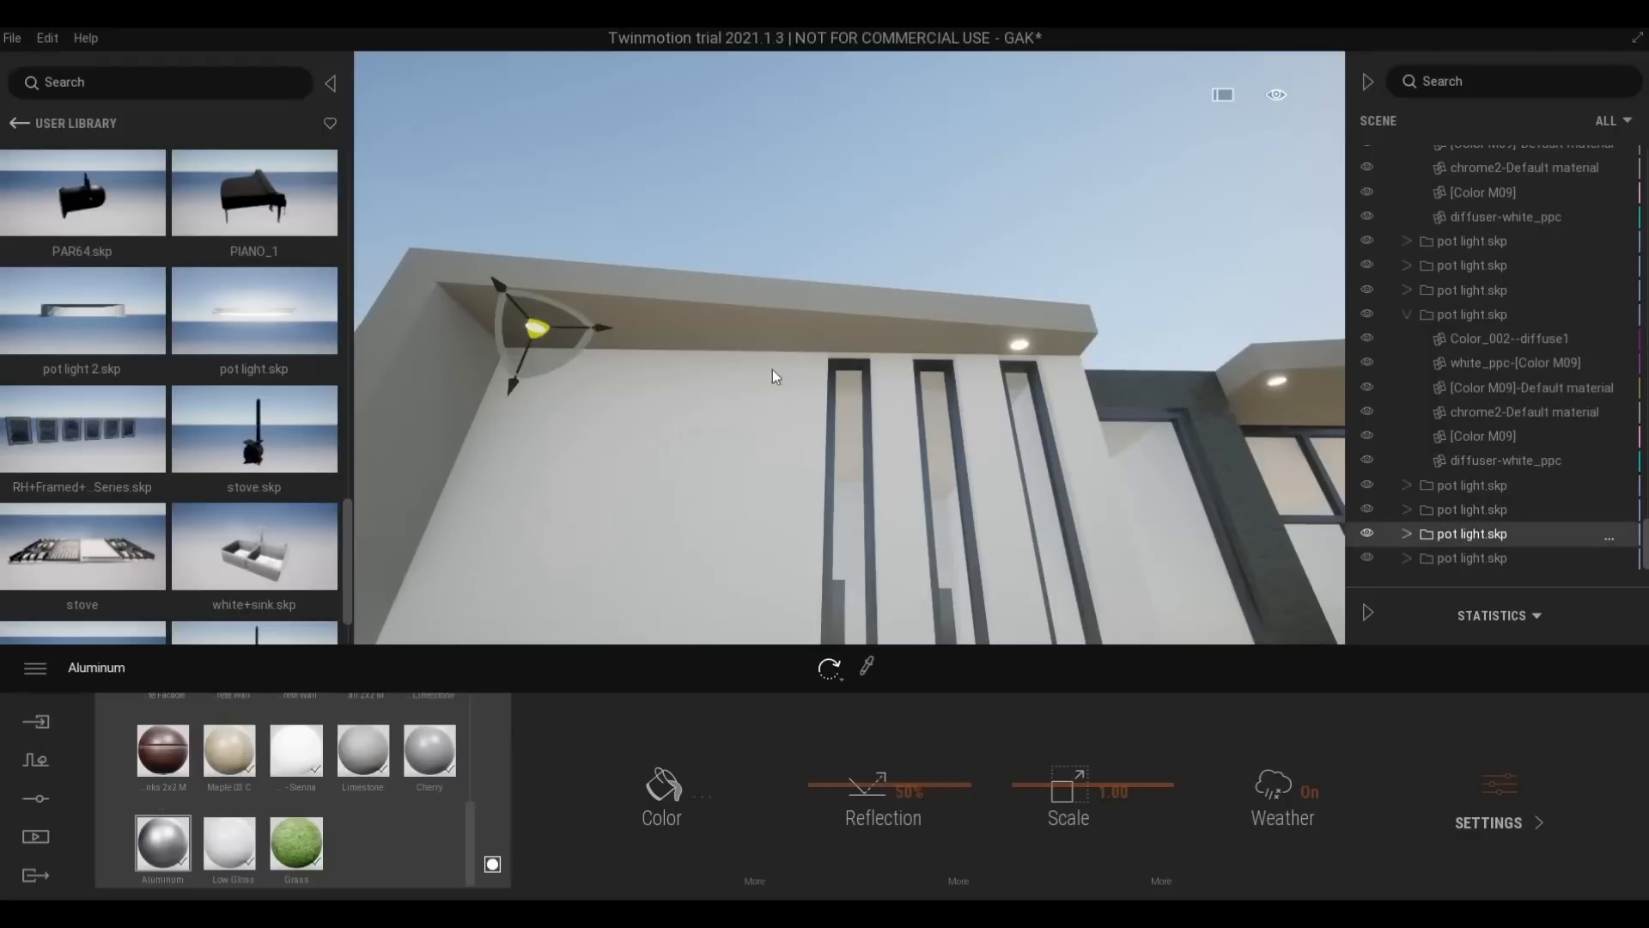
key(Delete)
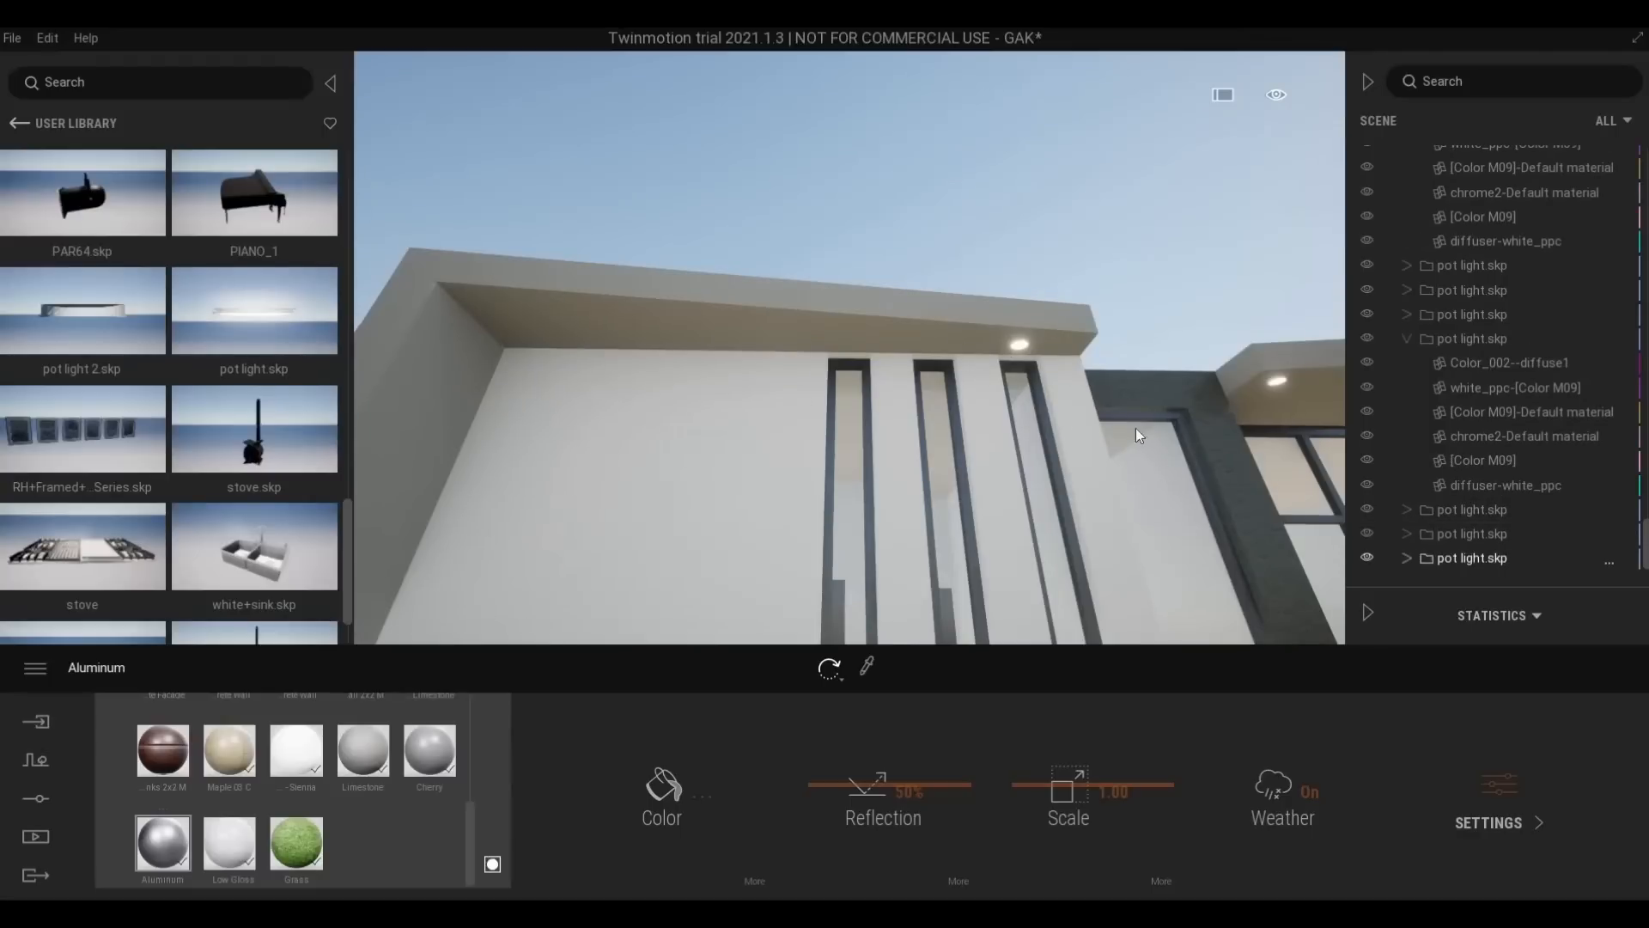
Examine up close how the remaining pot light sits against the underside of the overhang
middle_drag(945, 397, 984, 548)
scroll(984, 548, up, 4)
key(q)
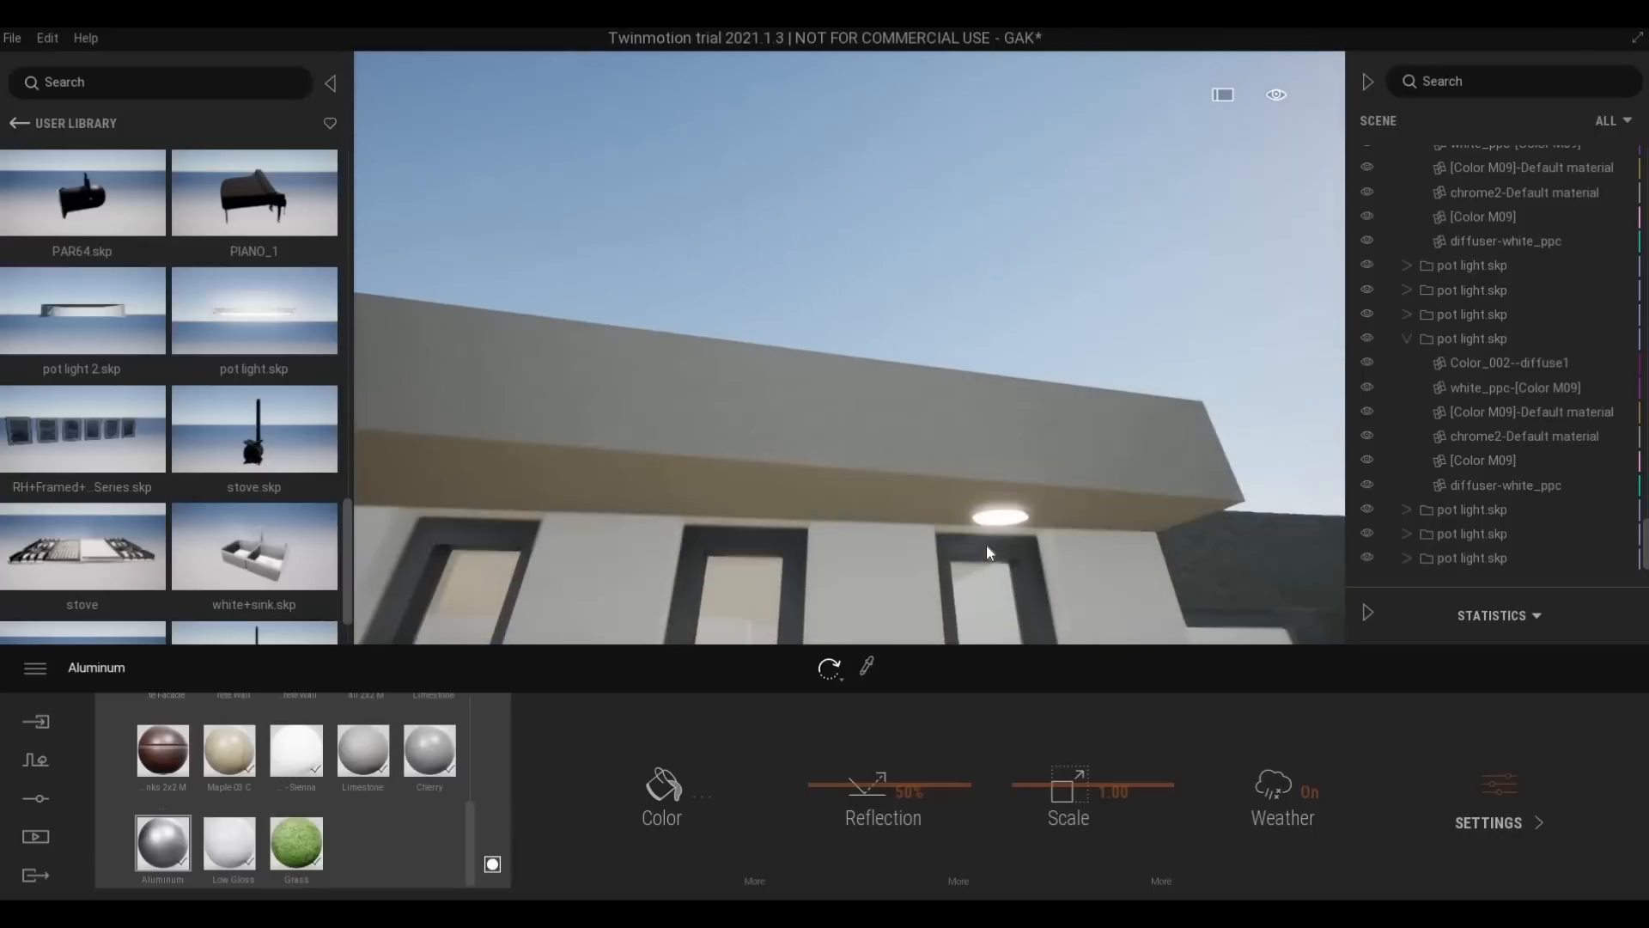
key(w)
key(e)
key(e)
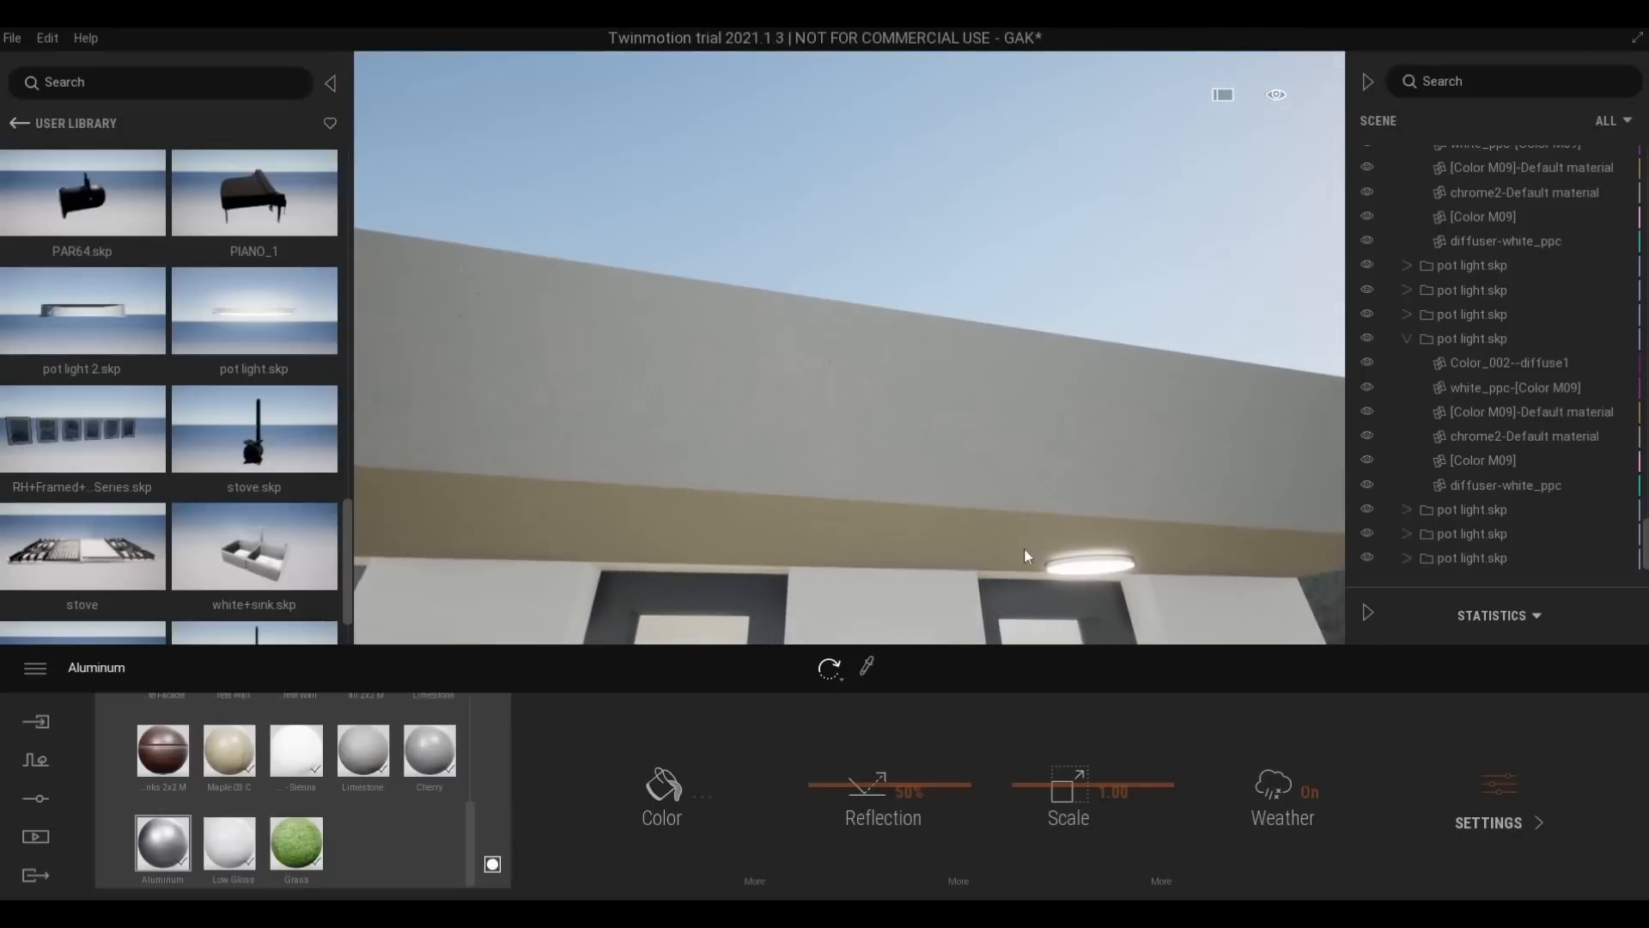
key(q)
key(w)
key(s)
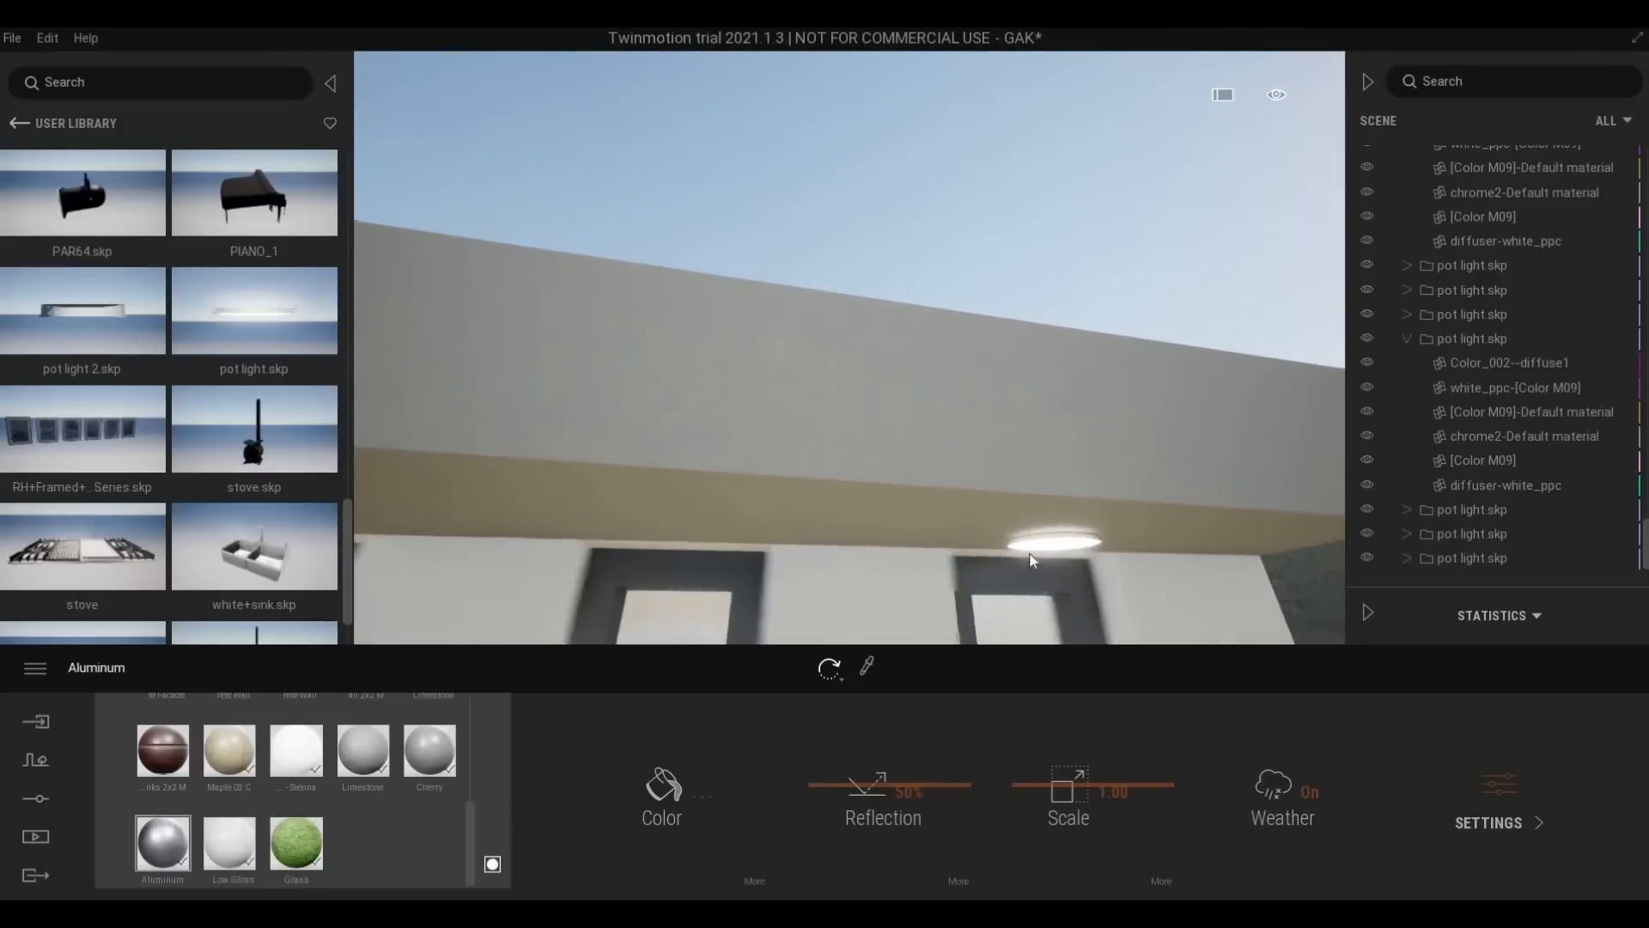
middle_drag(1031, 560, 1377, 587)
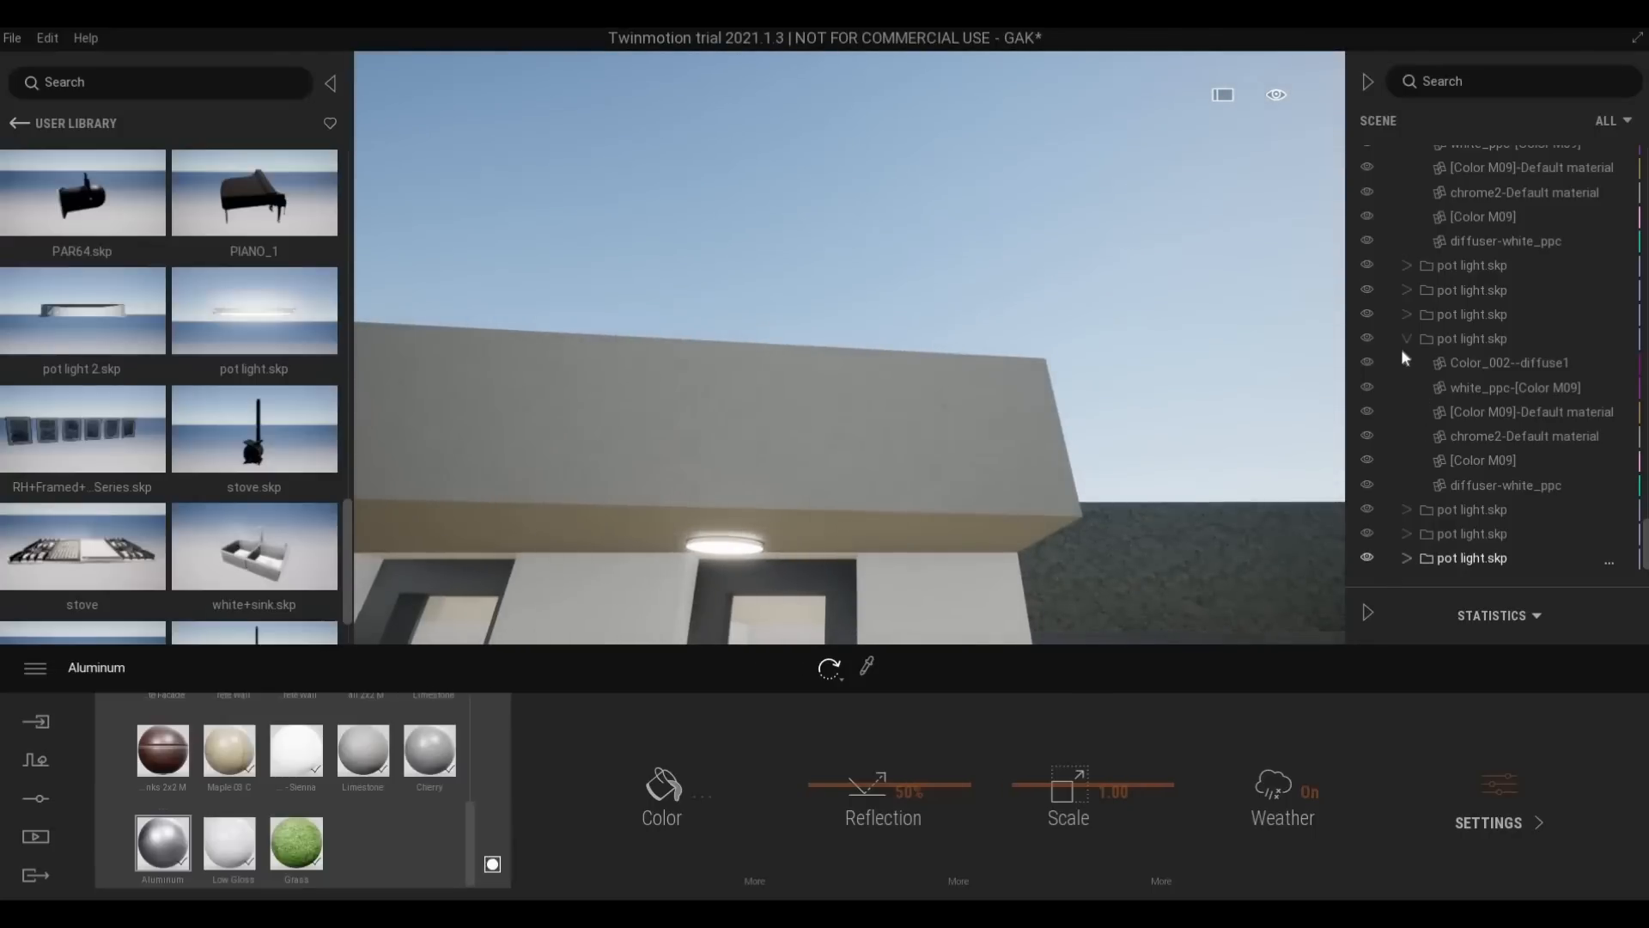
scroll(1431, 498, down, 2)
Raise the remaining overhang pot light slightly so it sits closer to the underside
click(1440, 557)
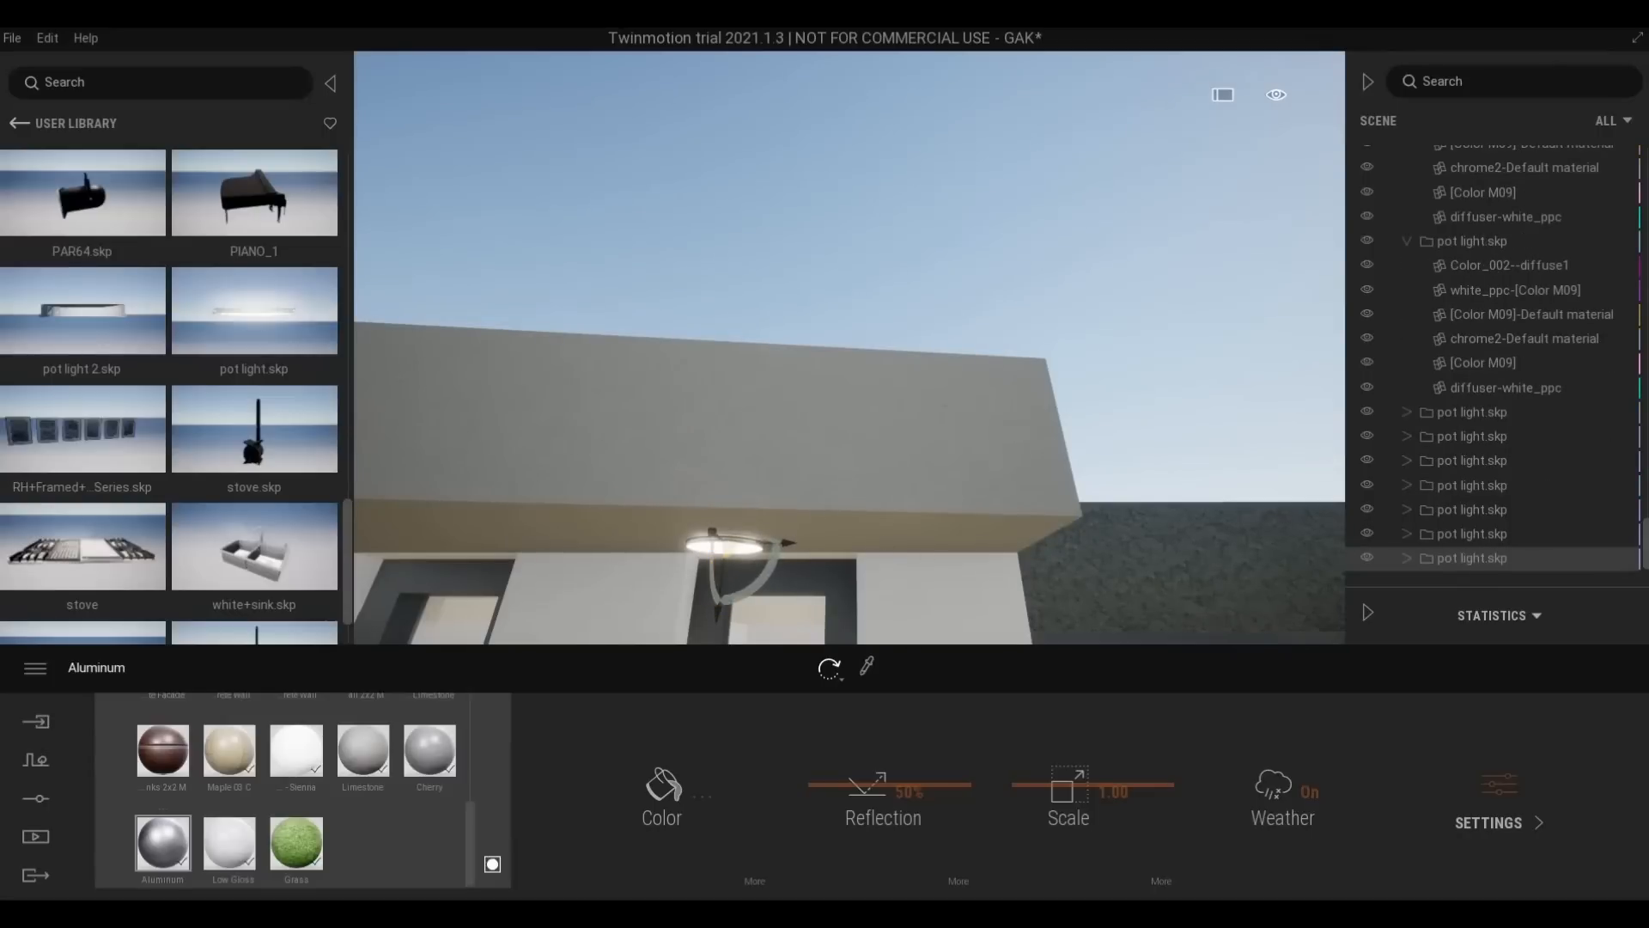
key(a)
key(e)
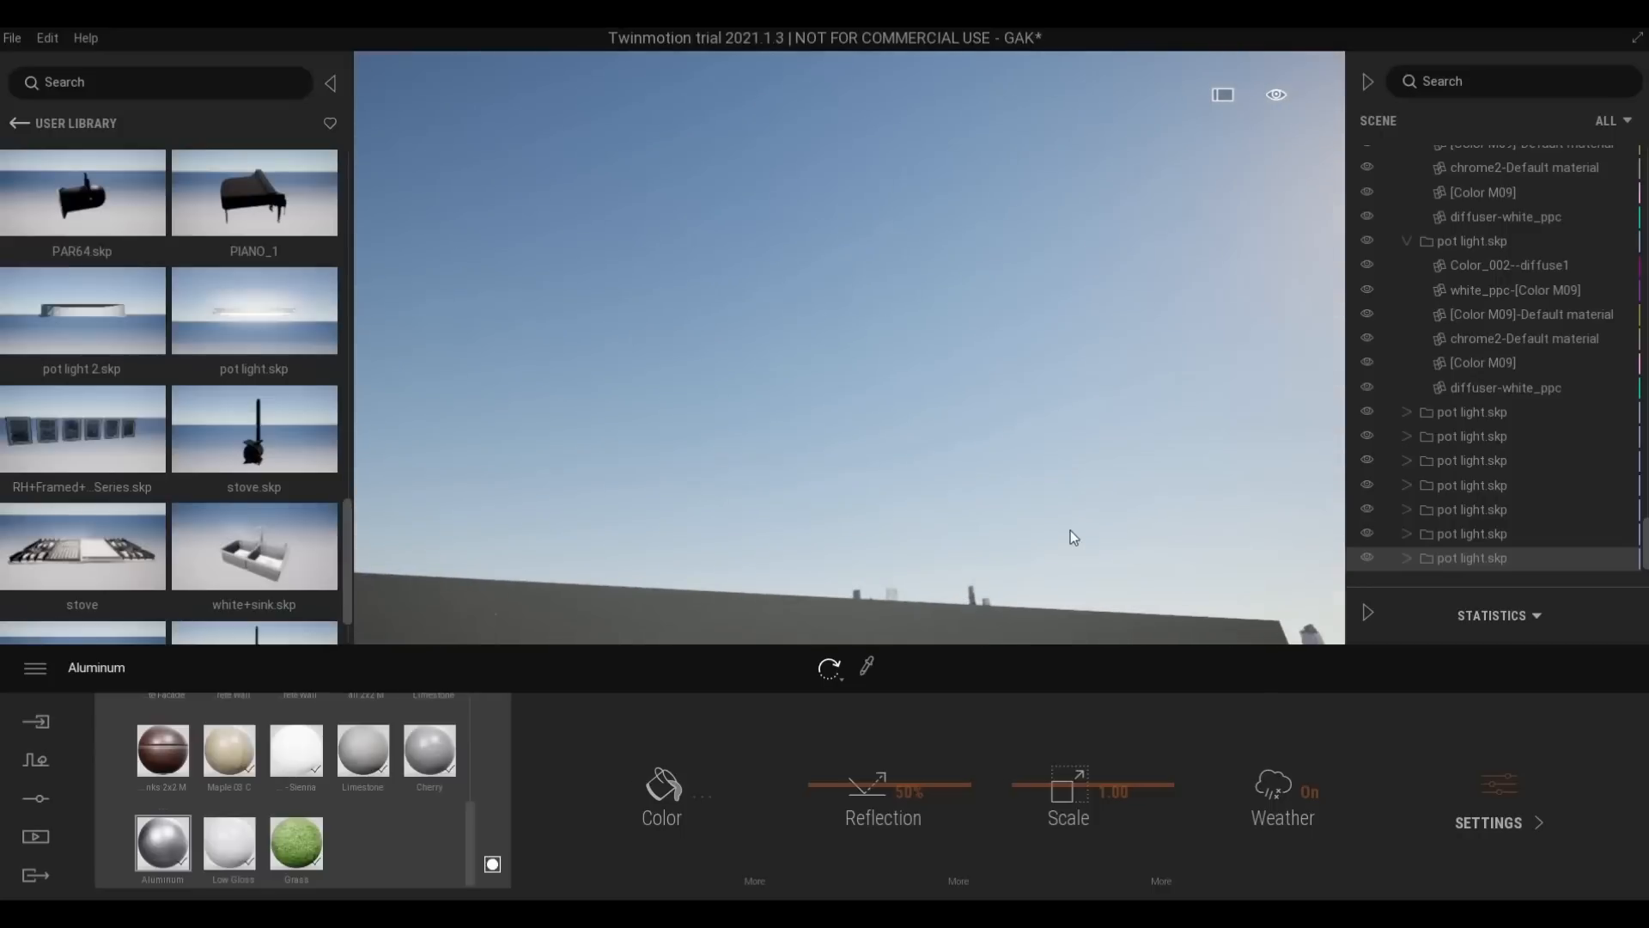
key(q)
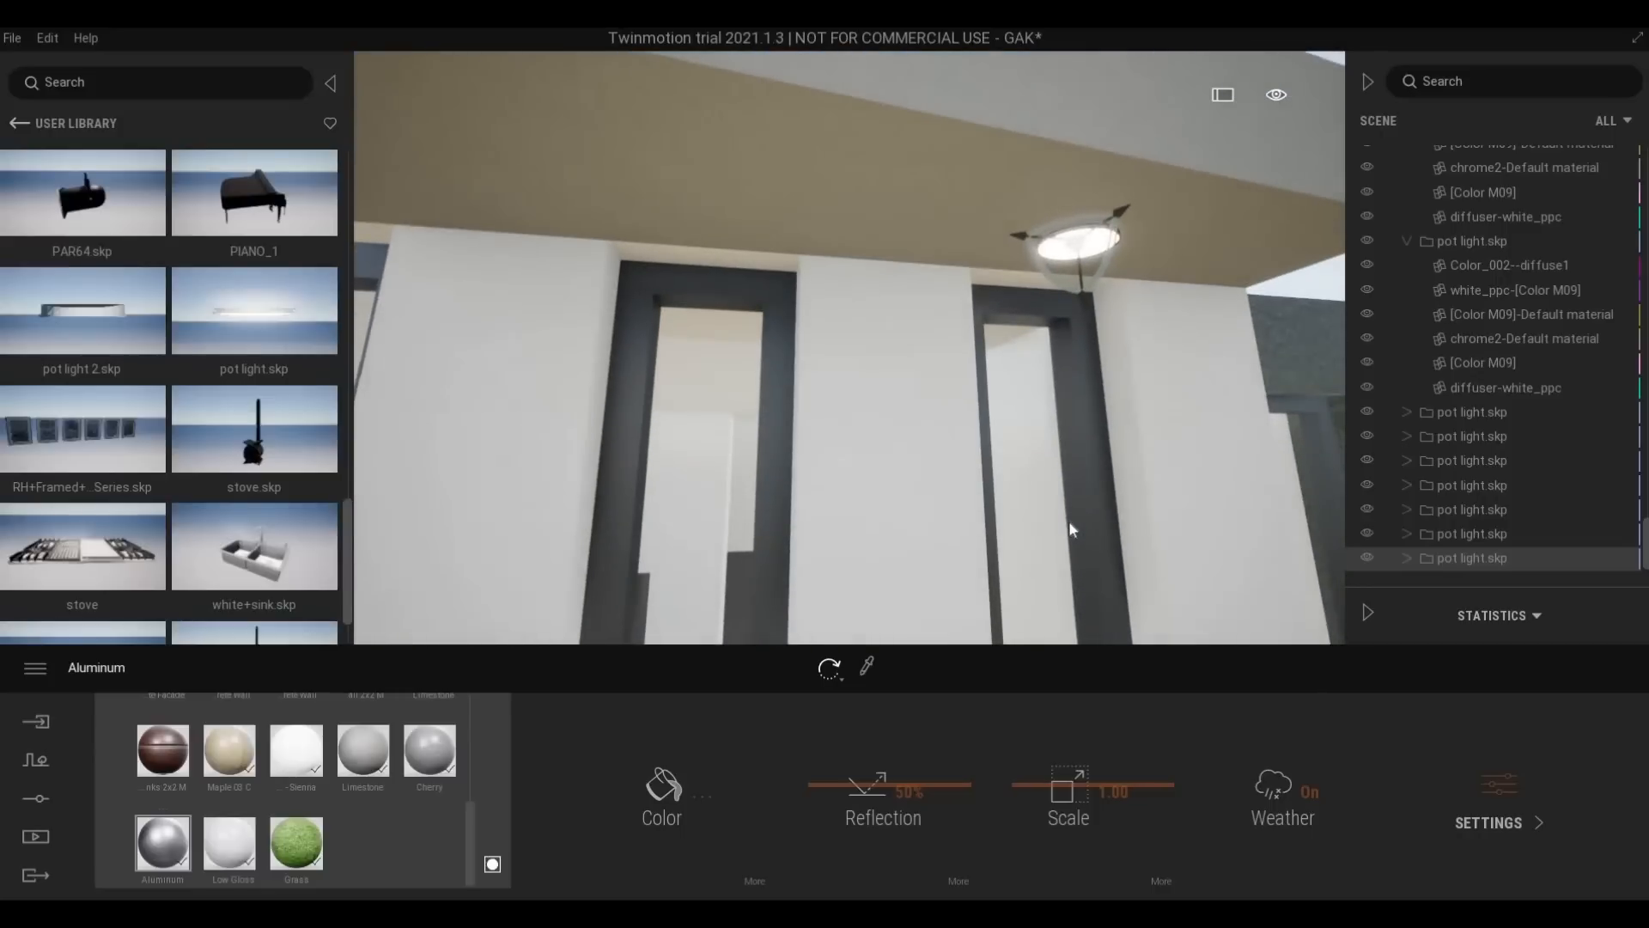
key(e)
key(q)
key(e)
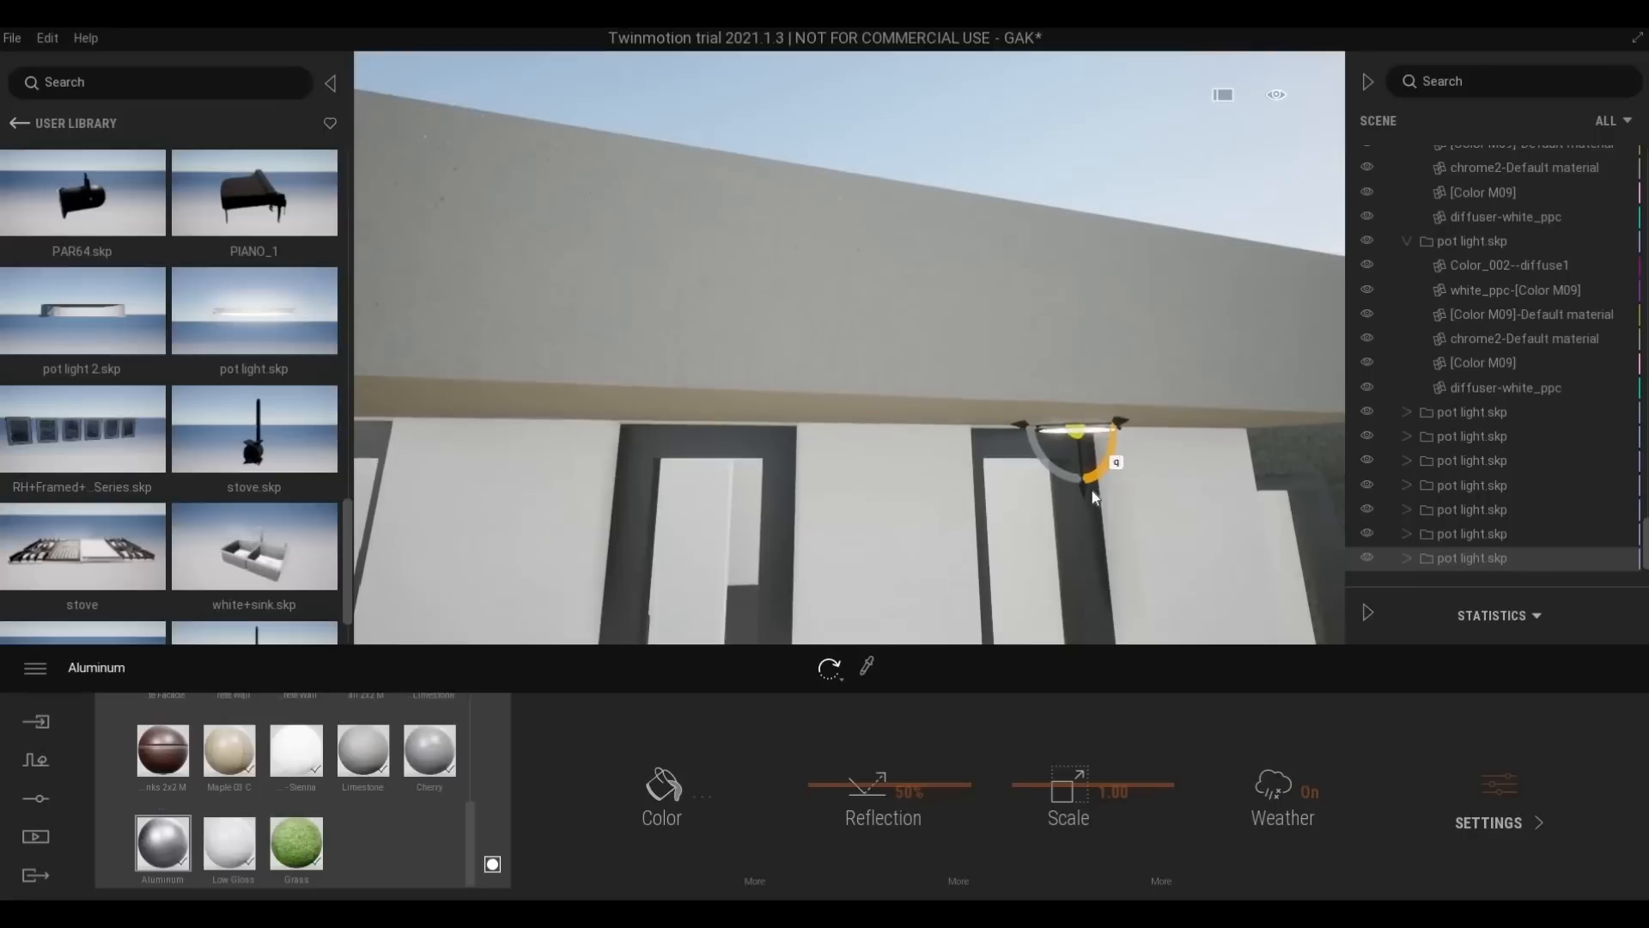
drag(1089, 491, 1084, 488)
Inspect how the balcony pot lights sit against their ceiling and check which scene entries belong to them
key(d)
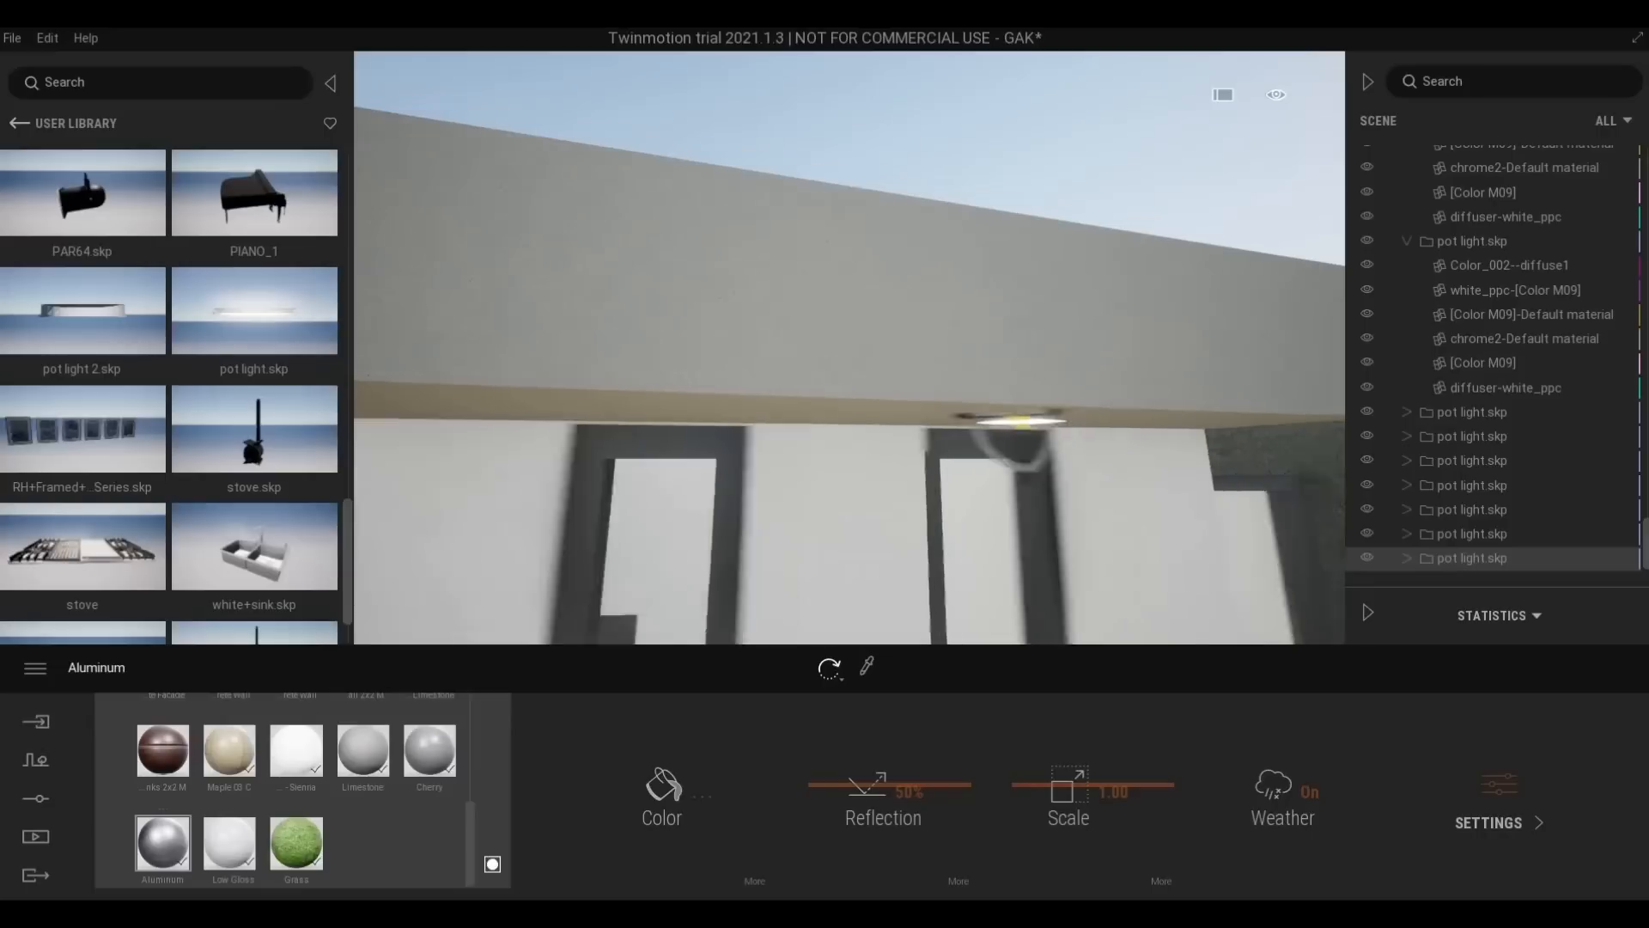
key(w)
key(q)
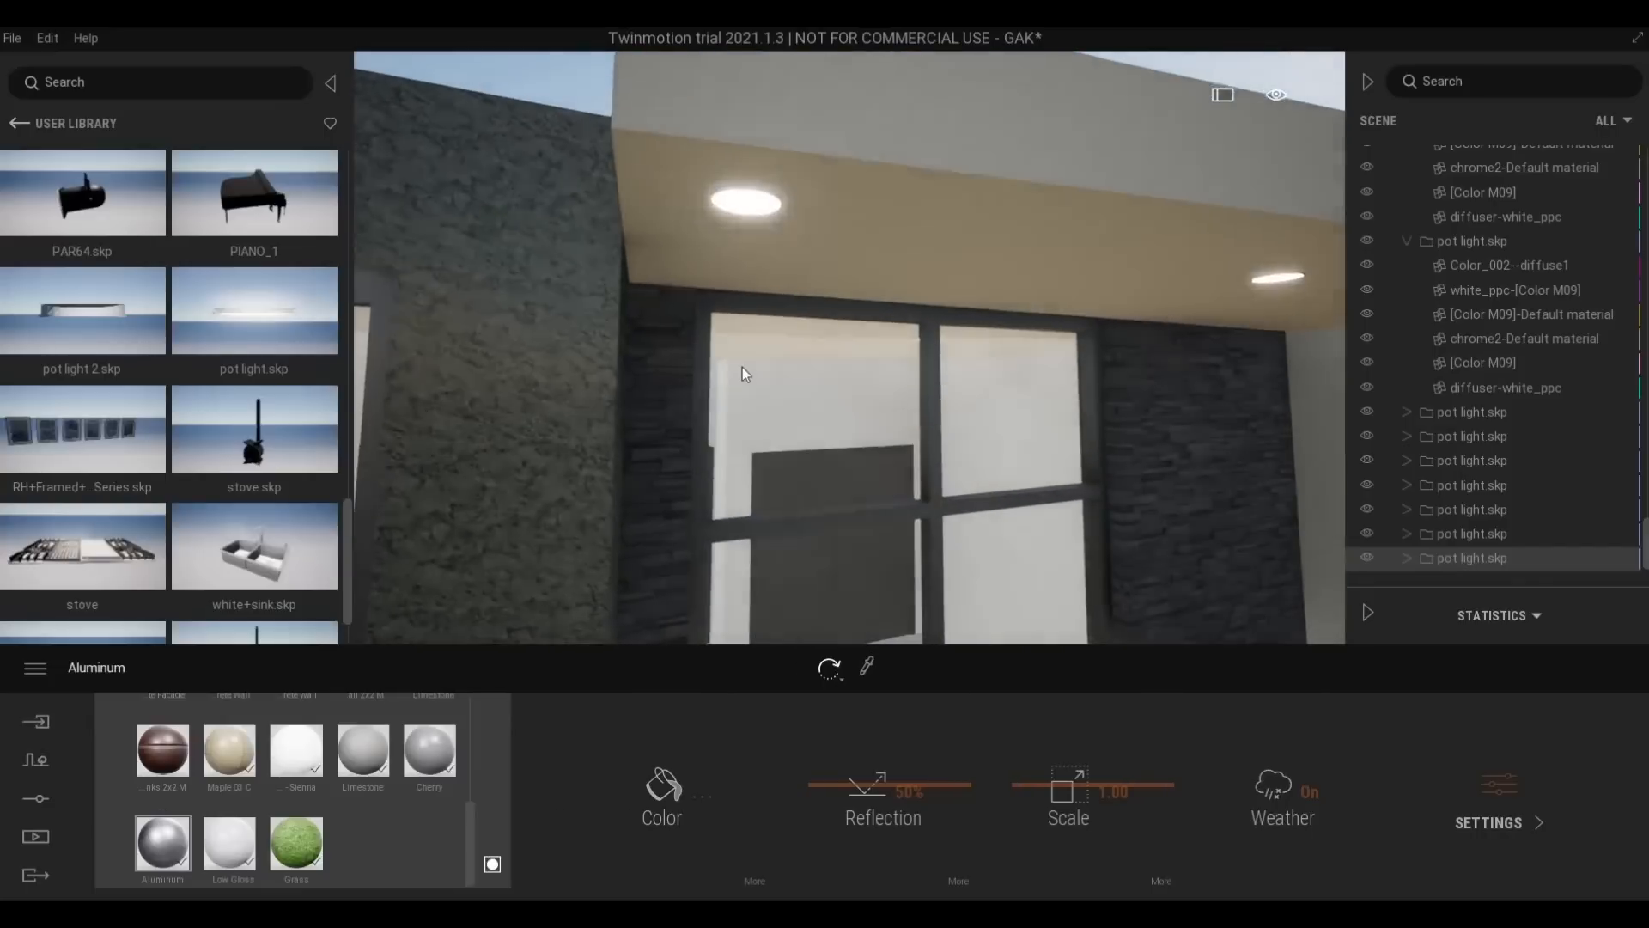
key(e)
key(w)
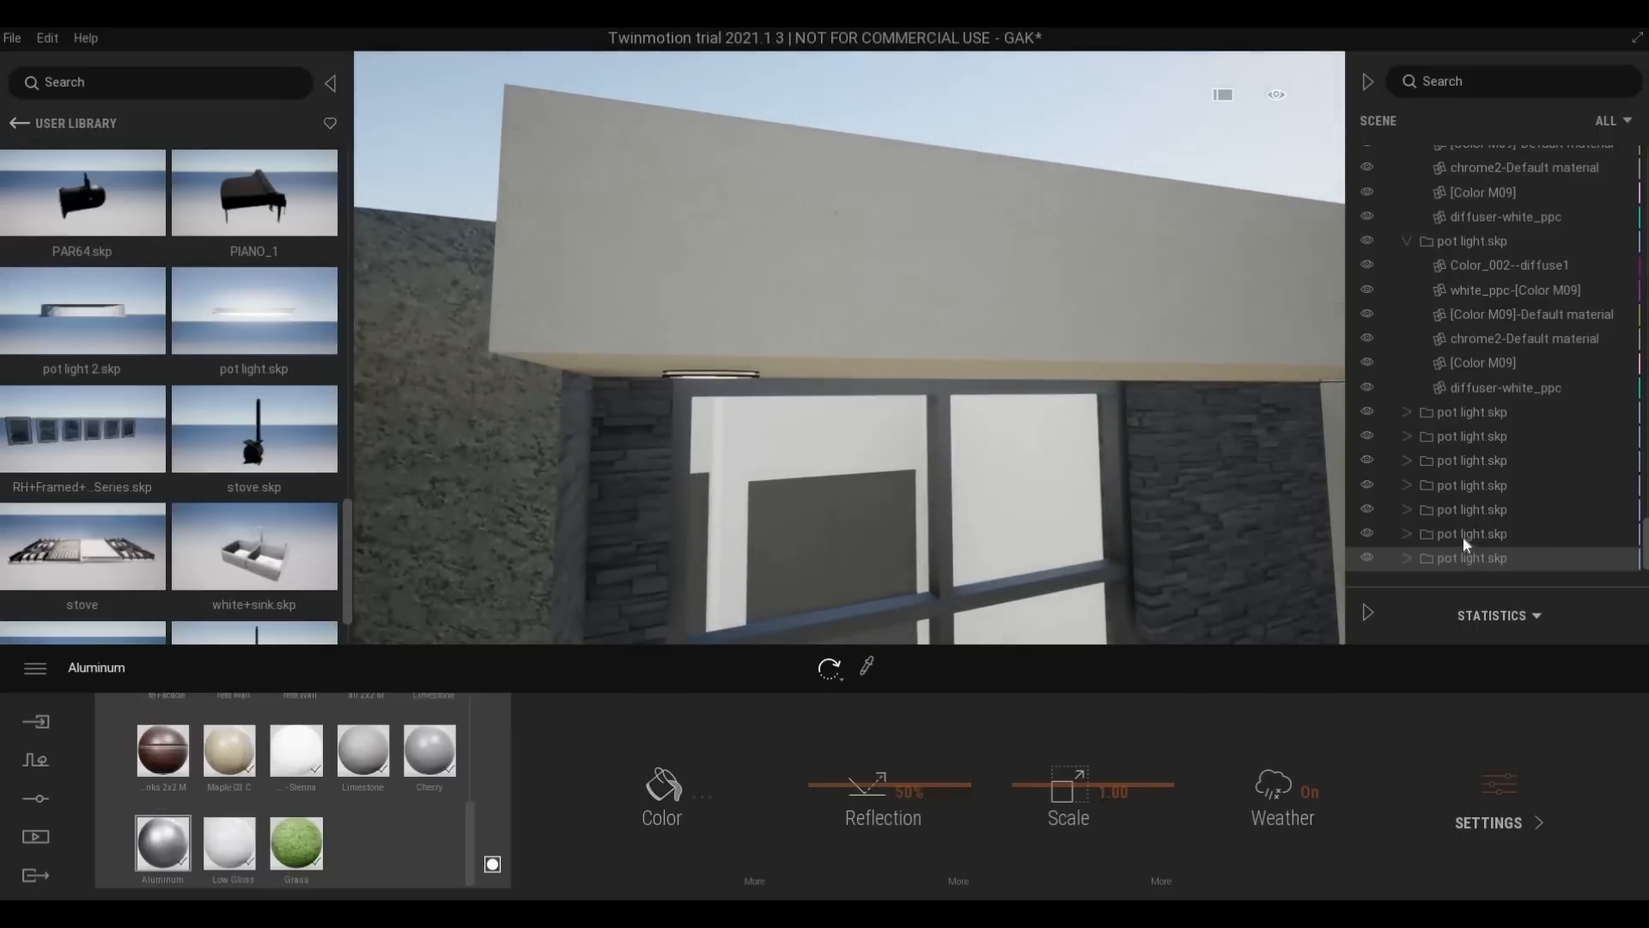
click(1464, 534)
click(1456, 510)
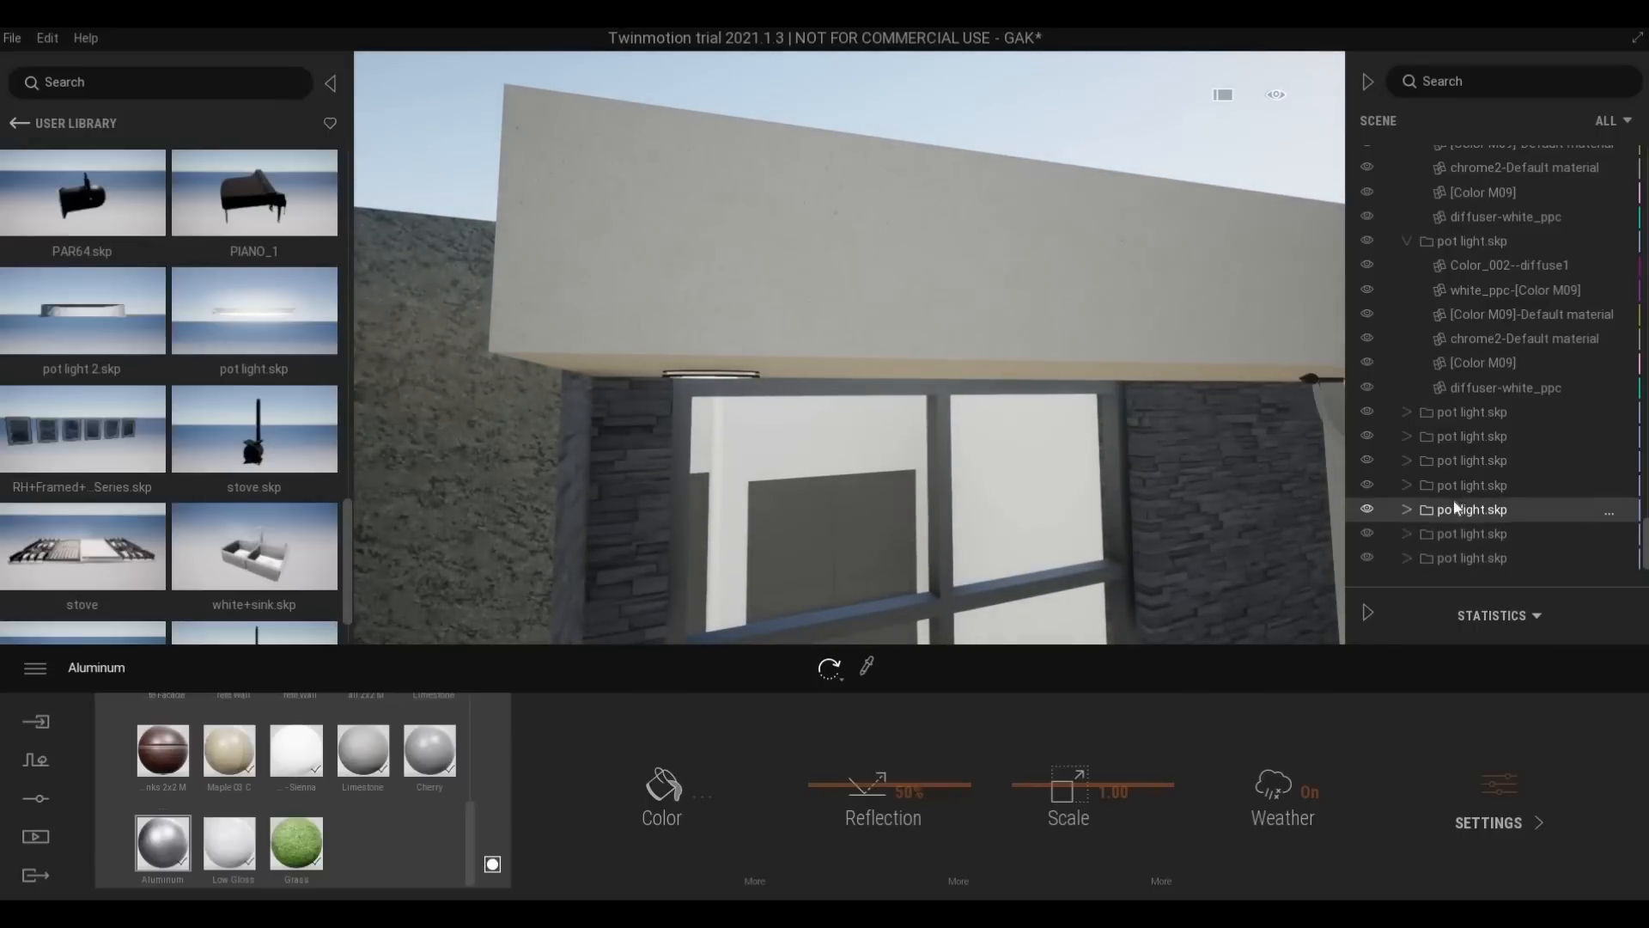
ctrl+click(1451, 532)
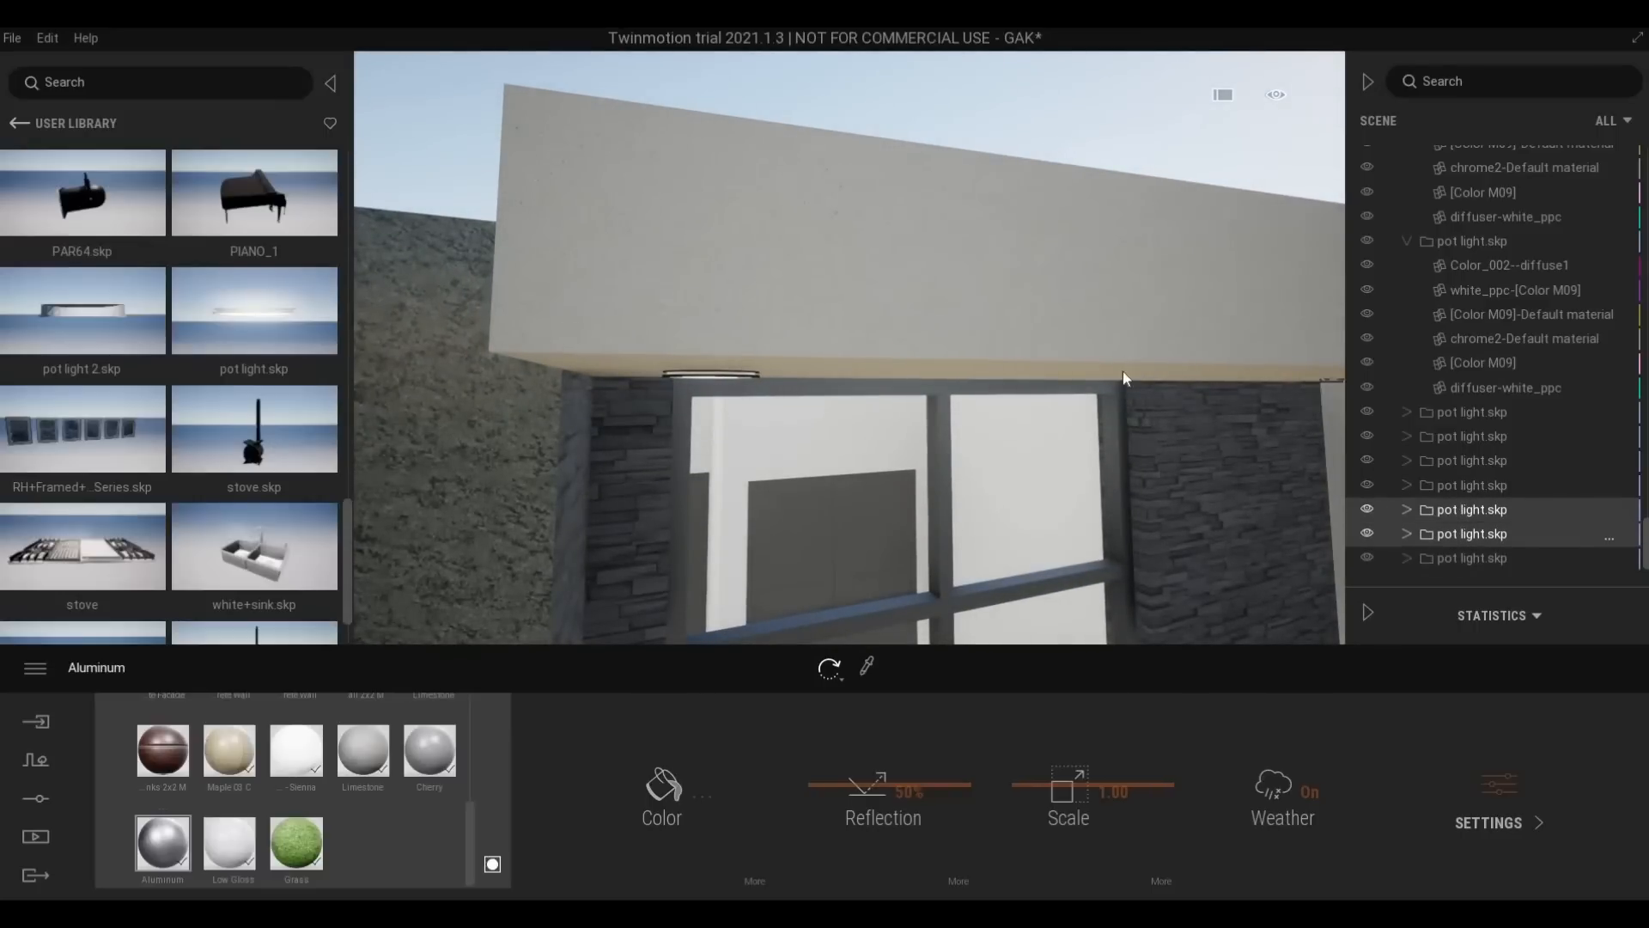
key(s)
mouse_move(1217, 411)
right_down()
mouse_move(1196, 412)
mouse_move(1226, 417)
right_up()
key(w)
key(q)
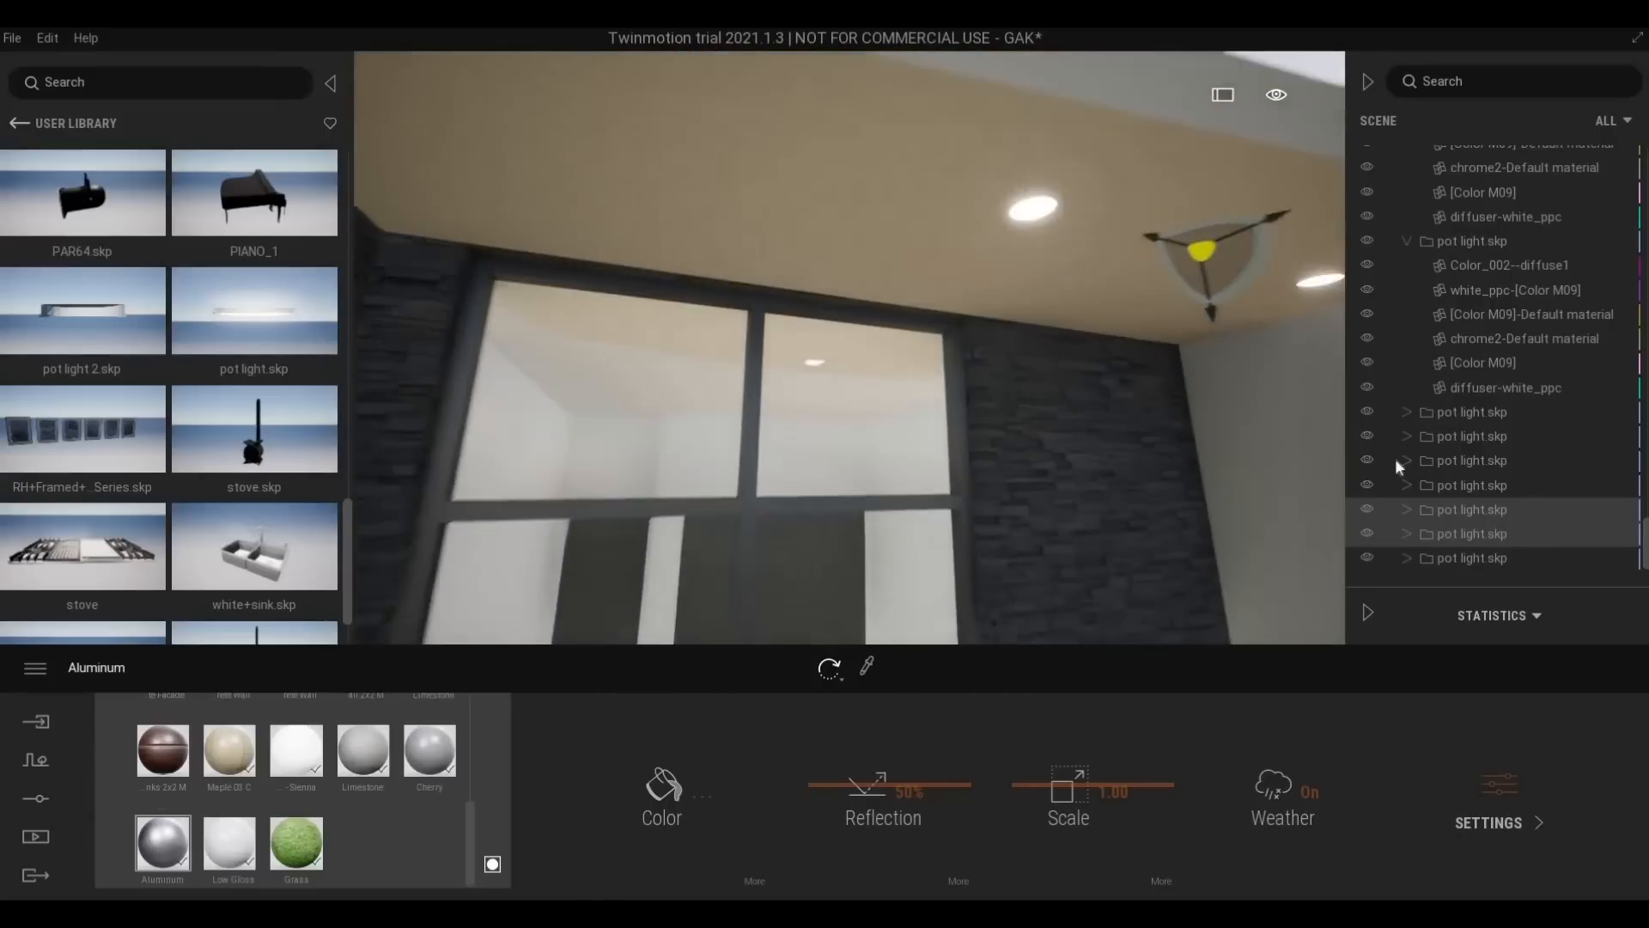
key(s)
Select the three balcony ceiling pot lights together and raise them slightly into the ceiling
click(1440, 498)
click(1441, 488)
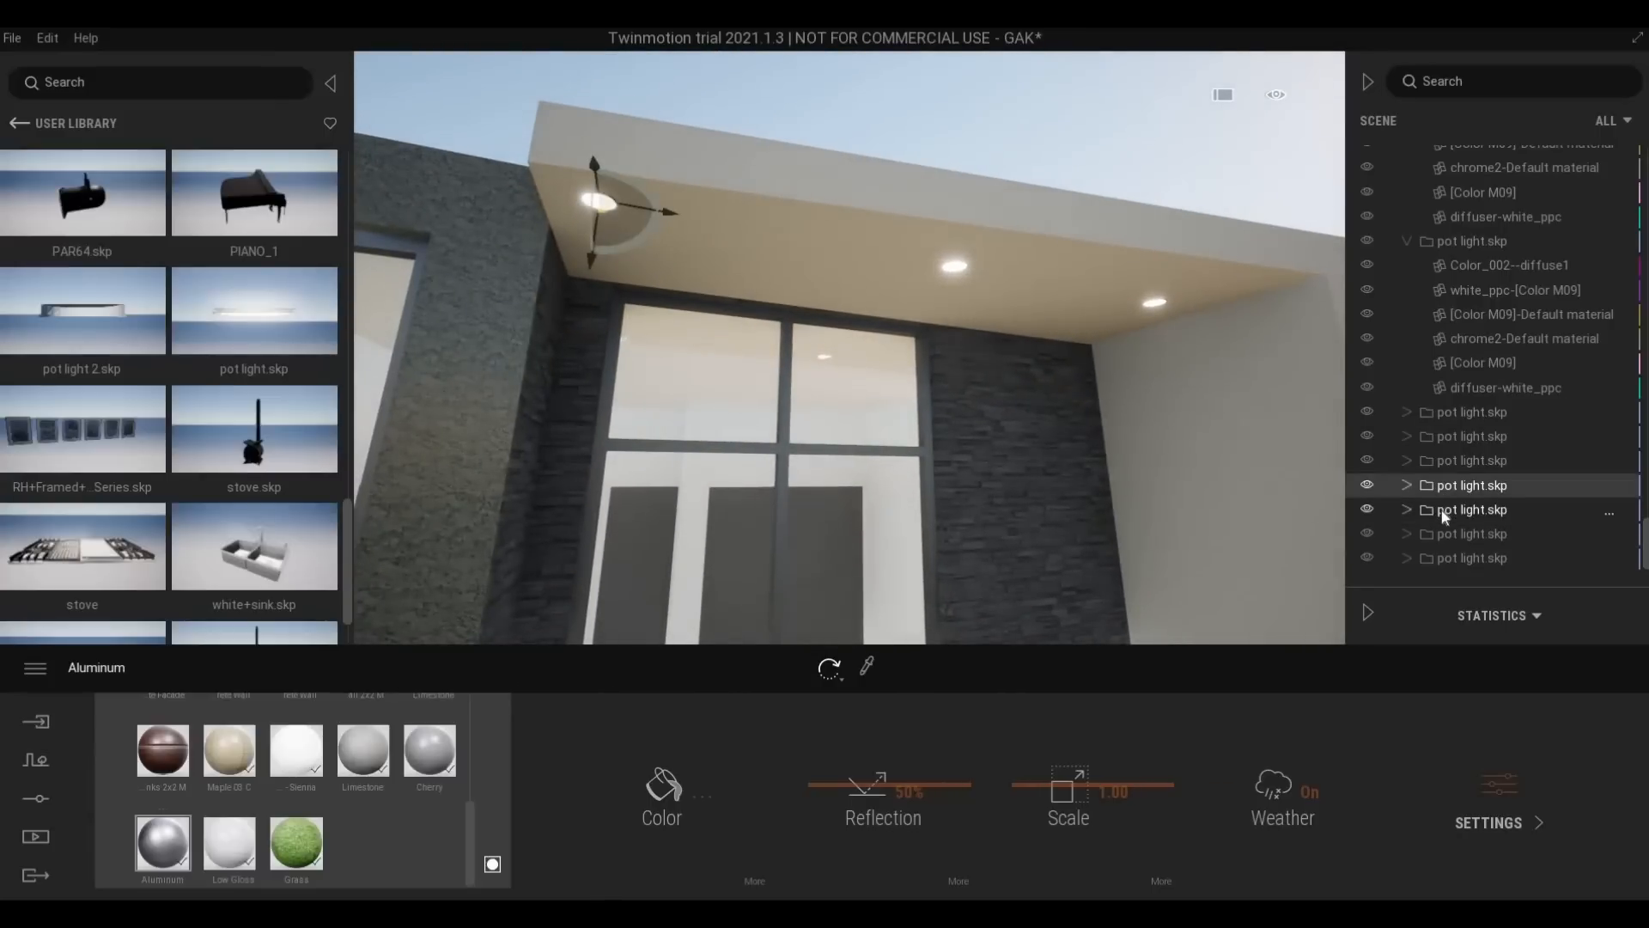
ctrl+click(1445, 512)
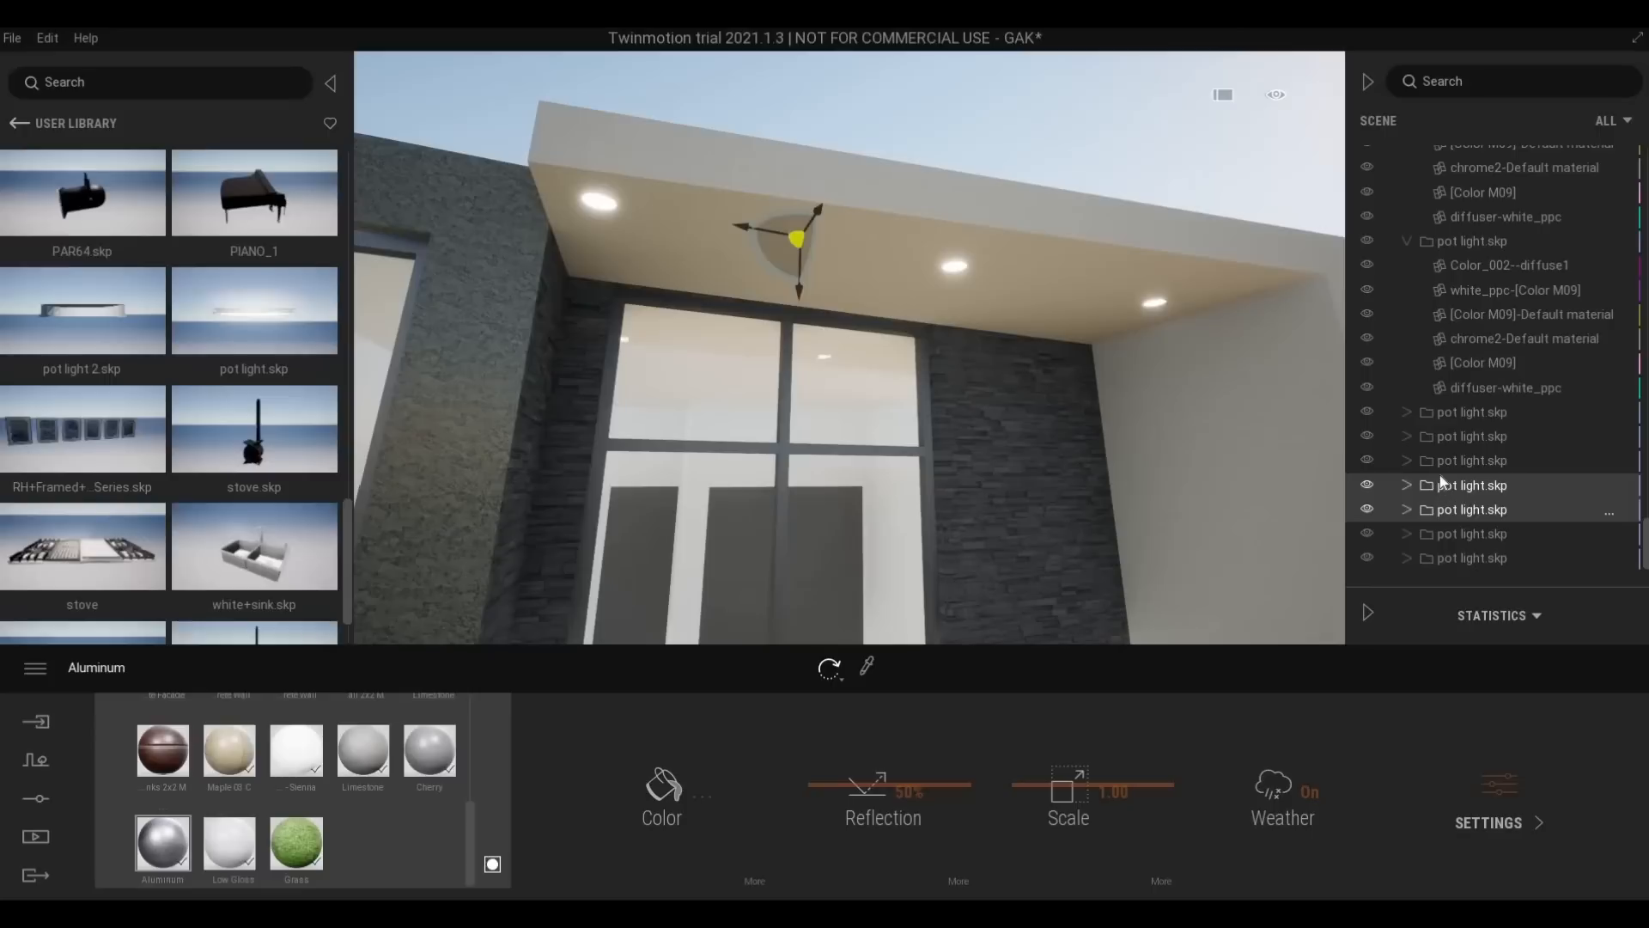
click(1443, 479)
click(1460, 461)
click(1448, 488)
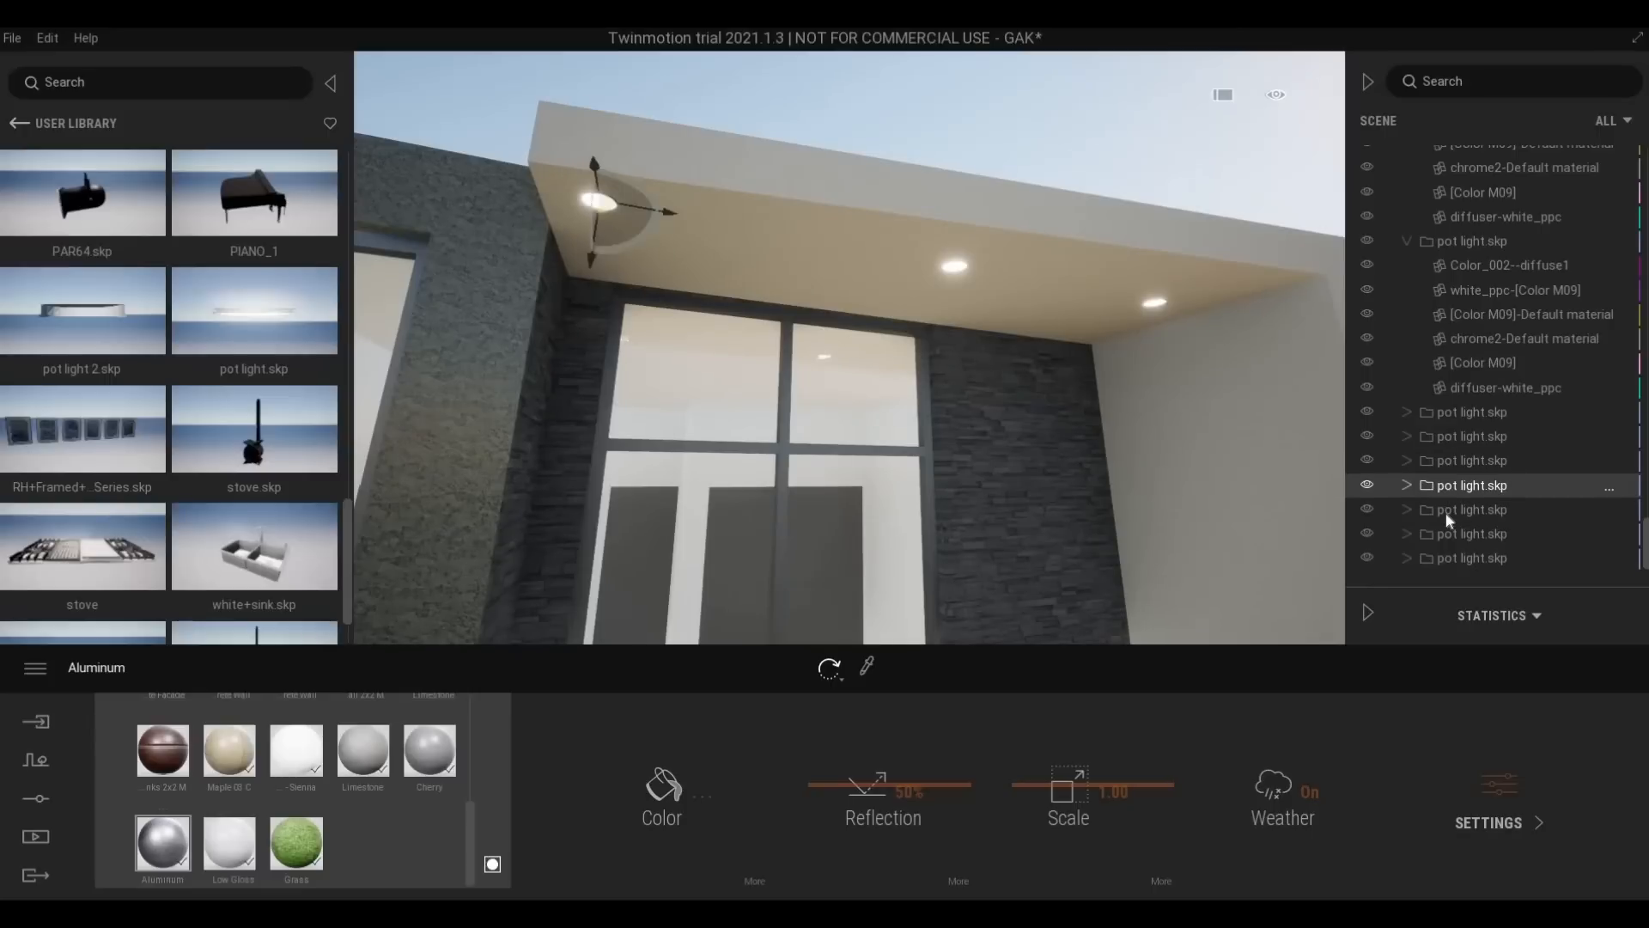
click(1445, 465)
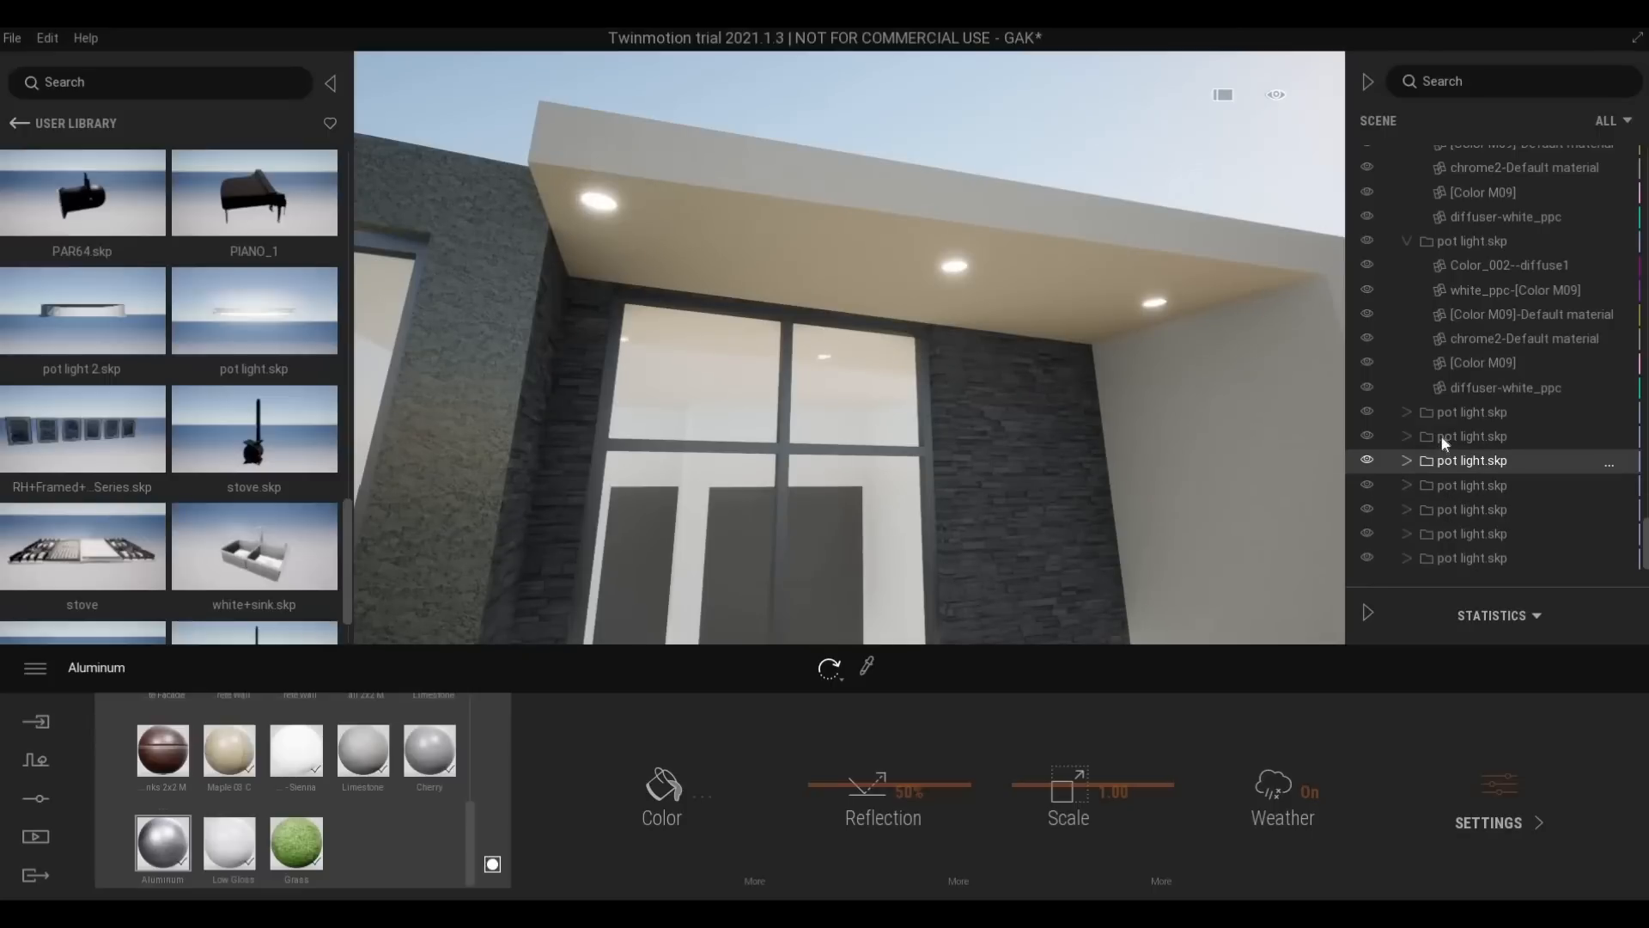
click(1446, 436)
click(1450, 414)
click(1460, 486)
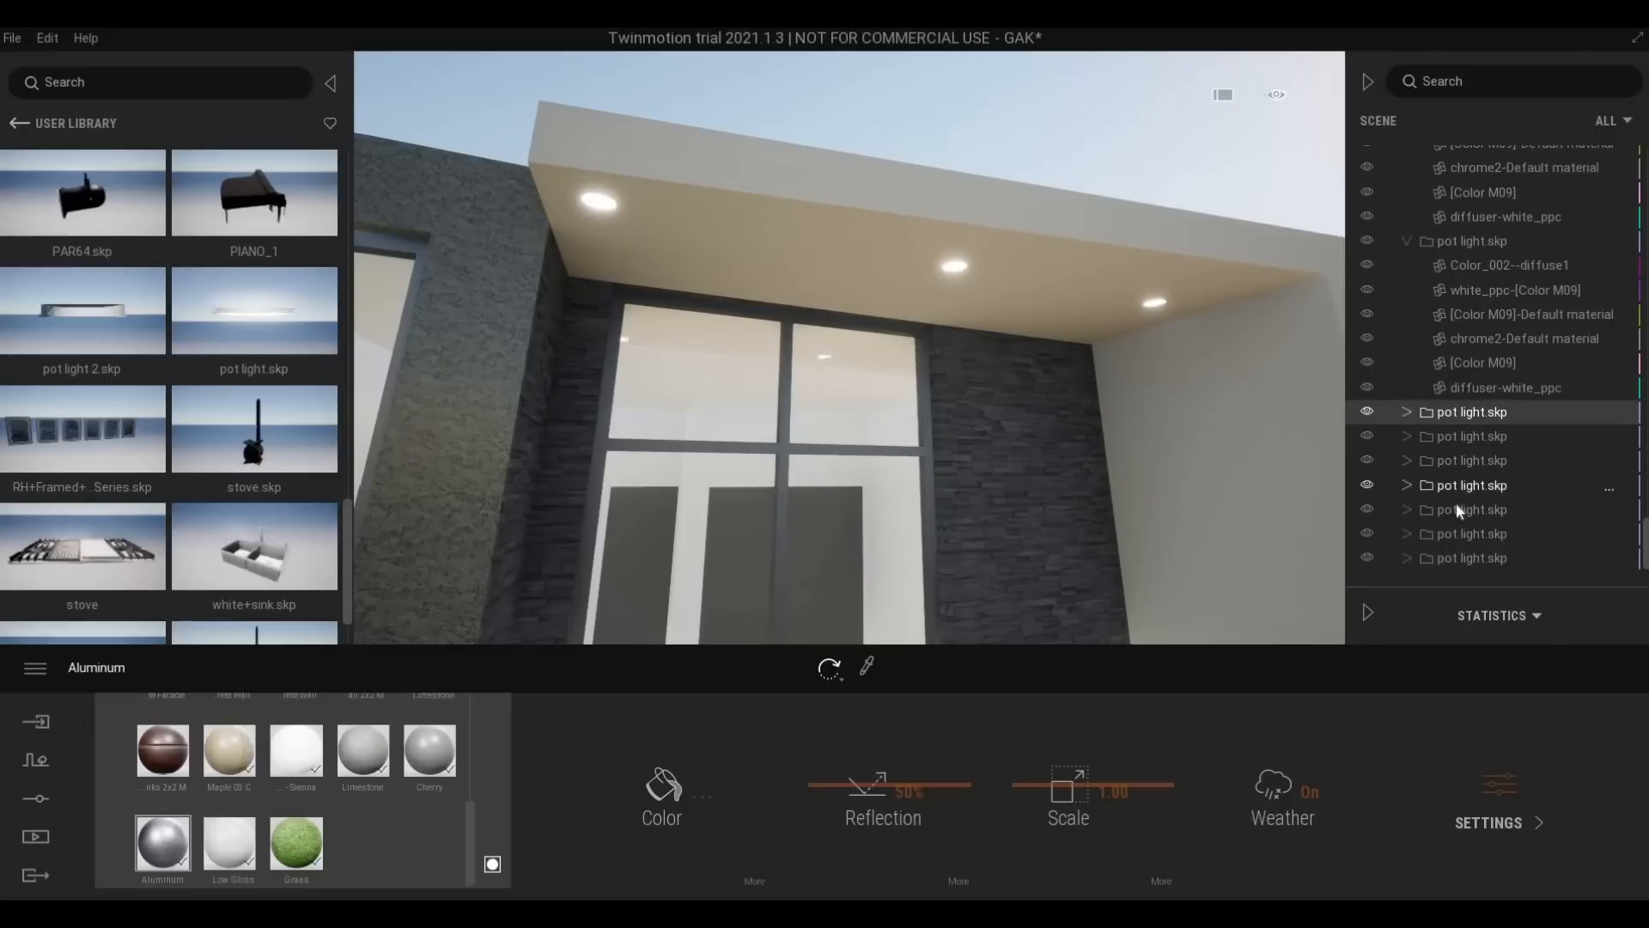
click(1461, 514)
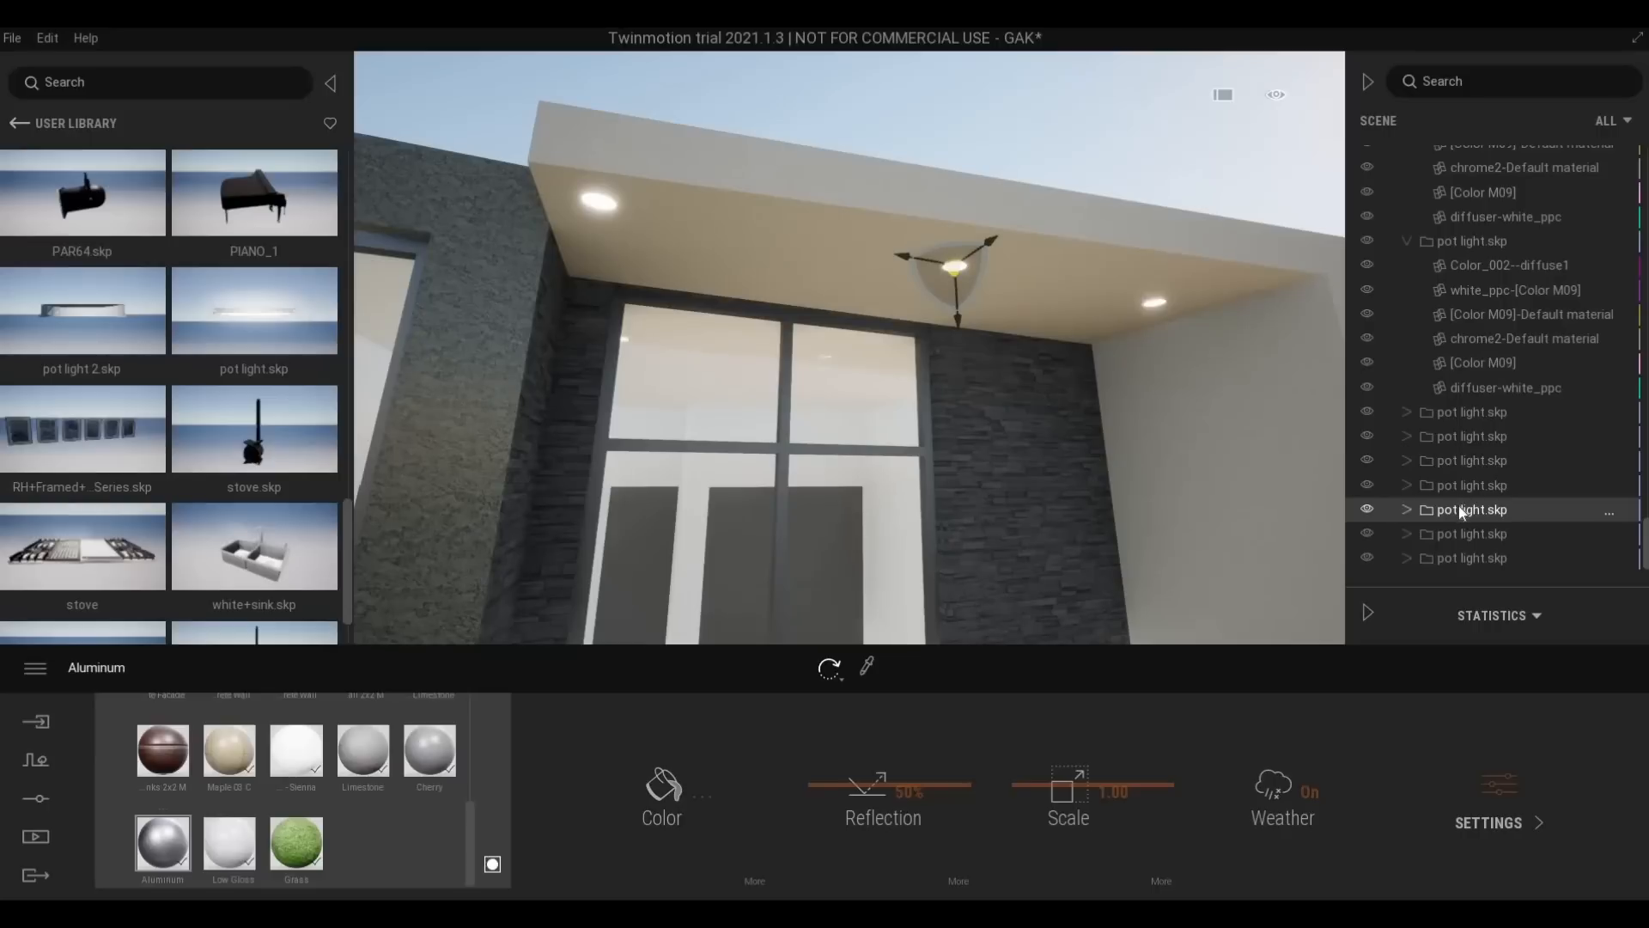
shift+click(1457, 533)
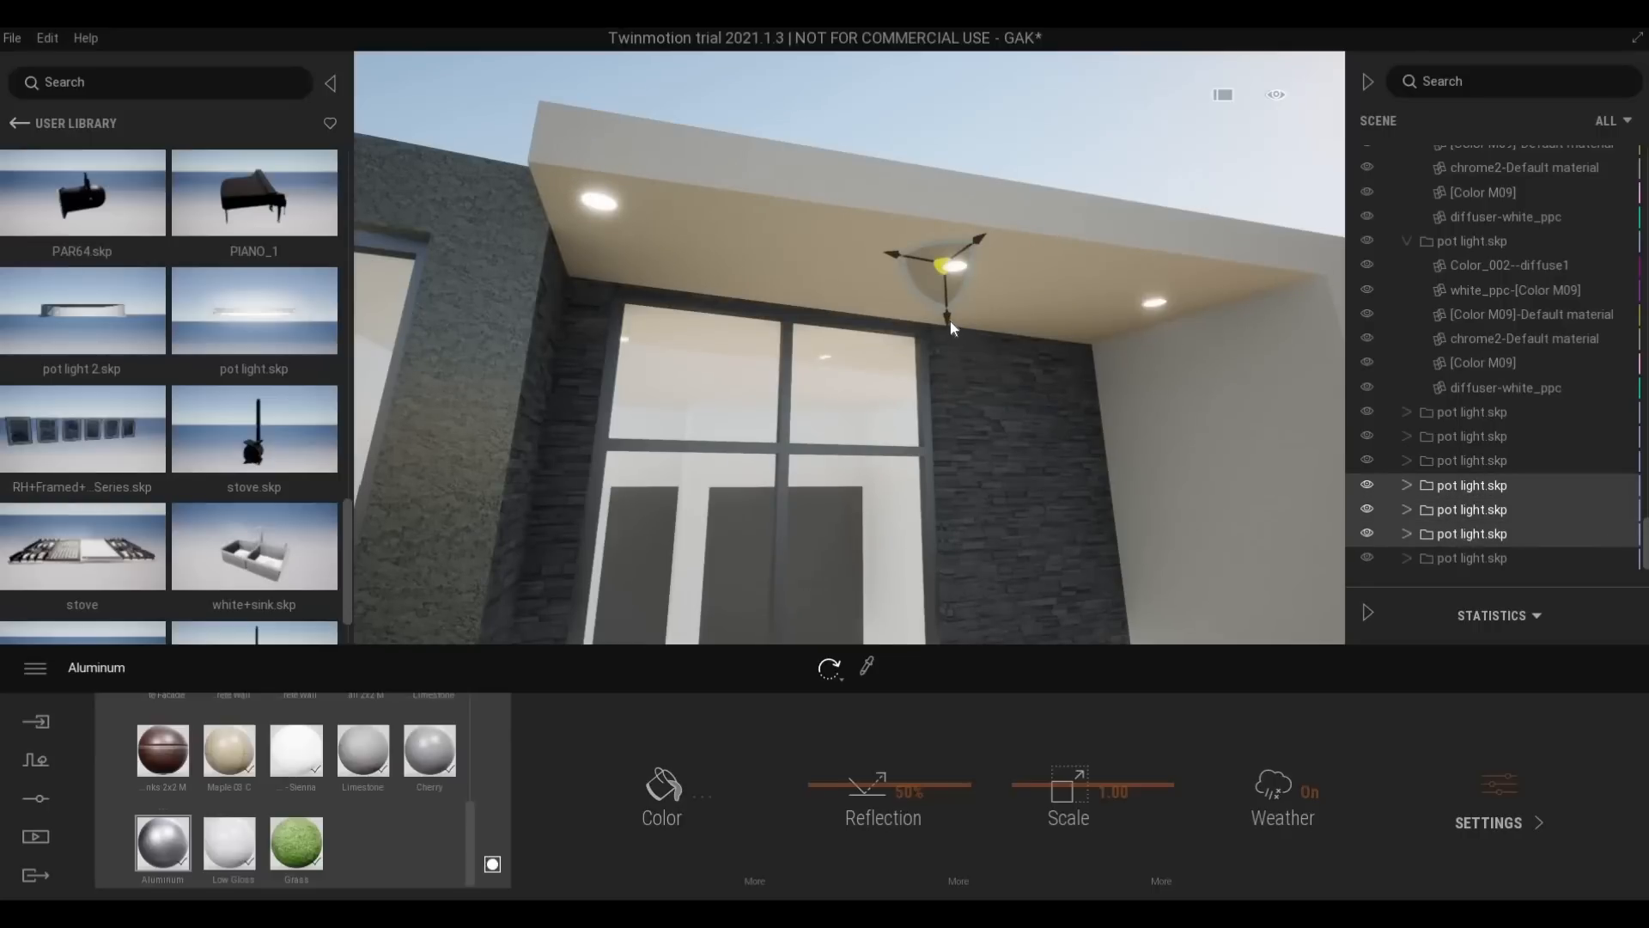
drag(951, 322, 951, 323)
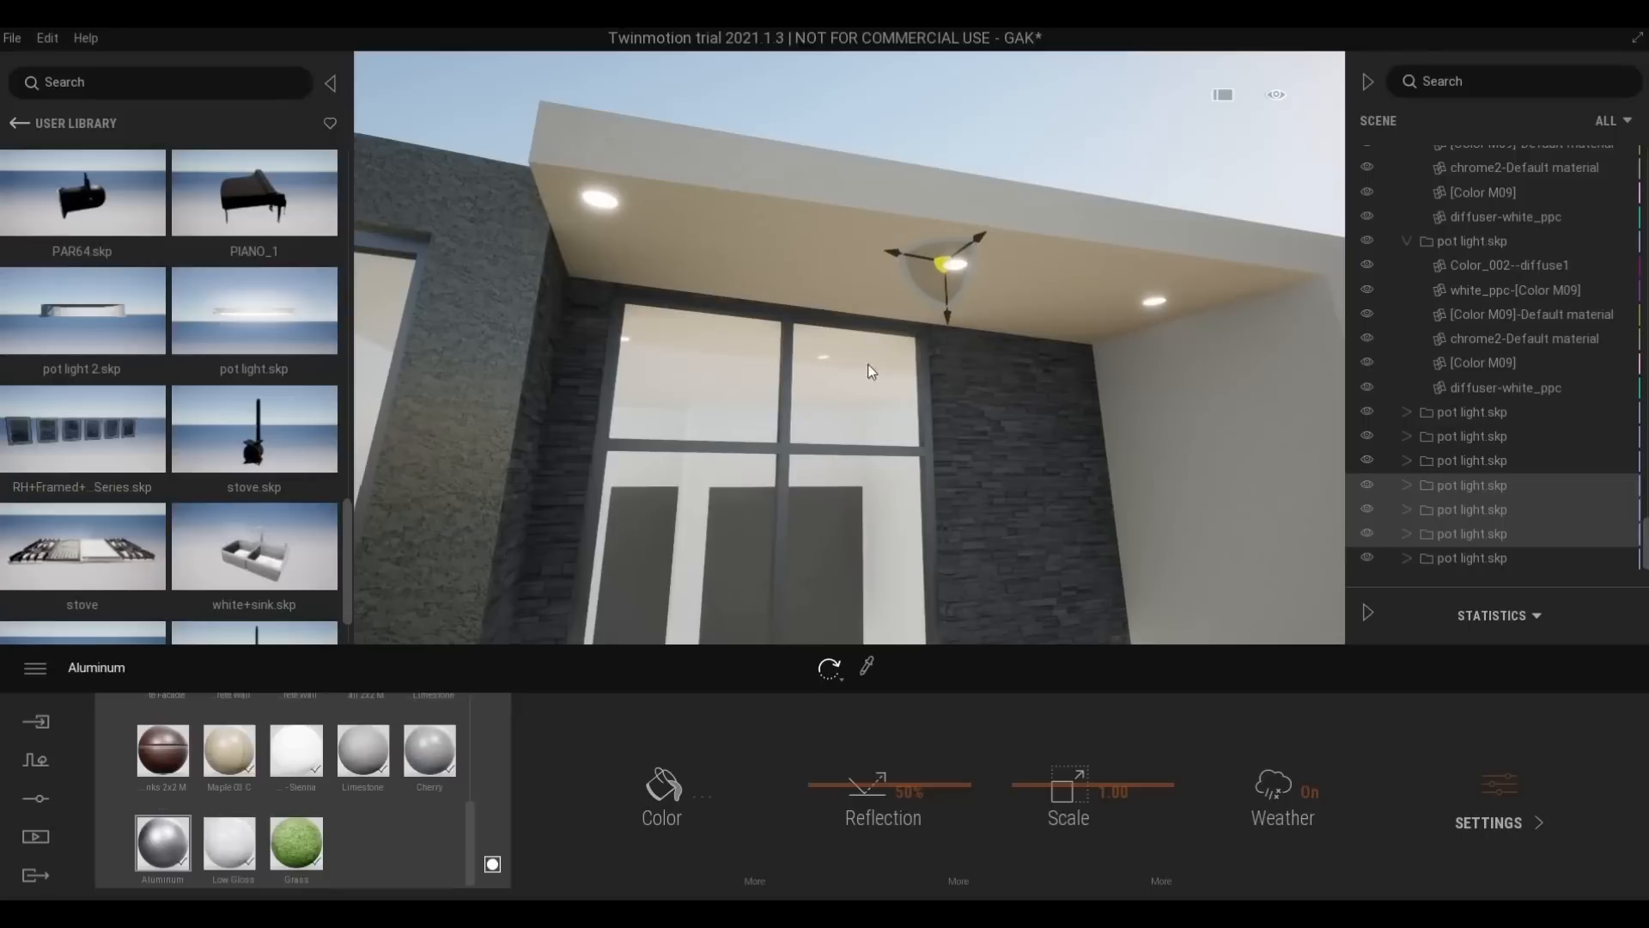
Copy the pot light above the narrow windows as one instance about 1.51 m along the overhang's underside toward the blank wall
right_drag(867, 363, 1144, 482)
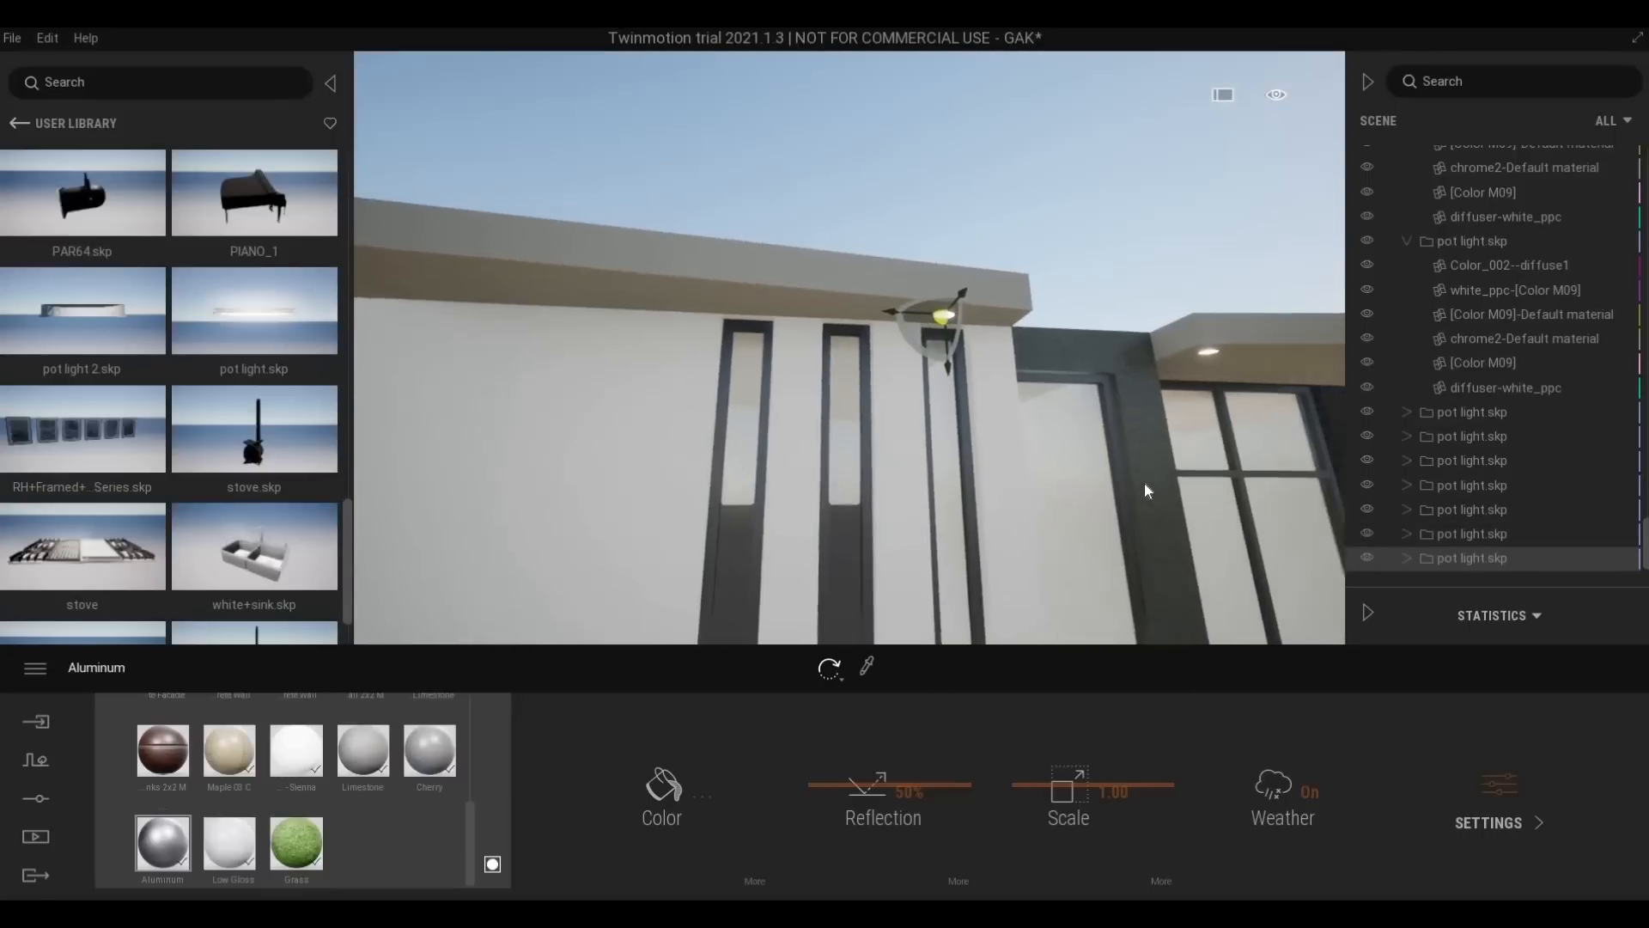
key(s)
key(d)
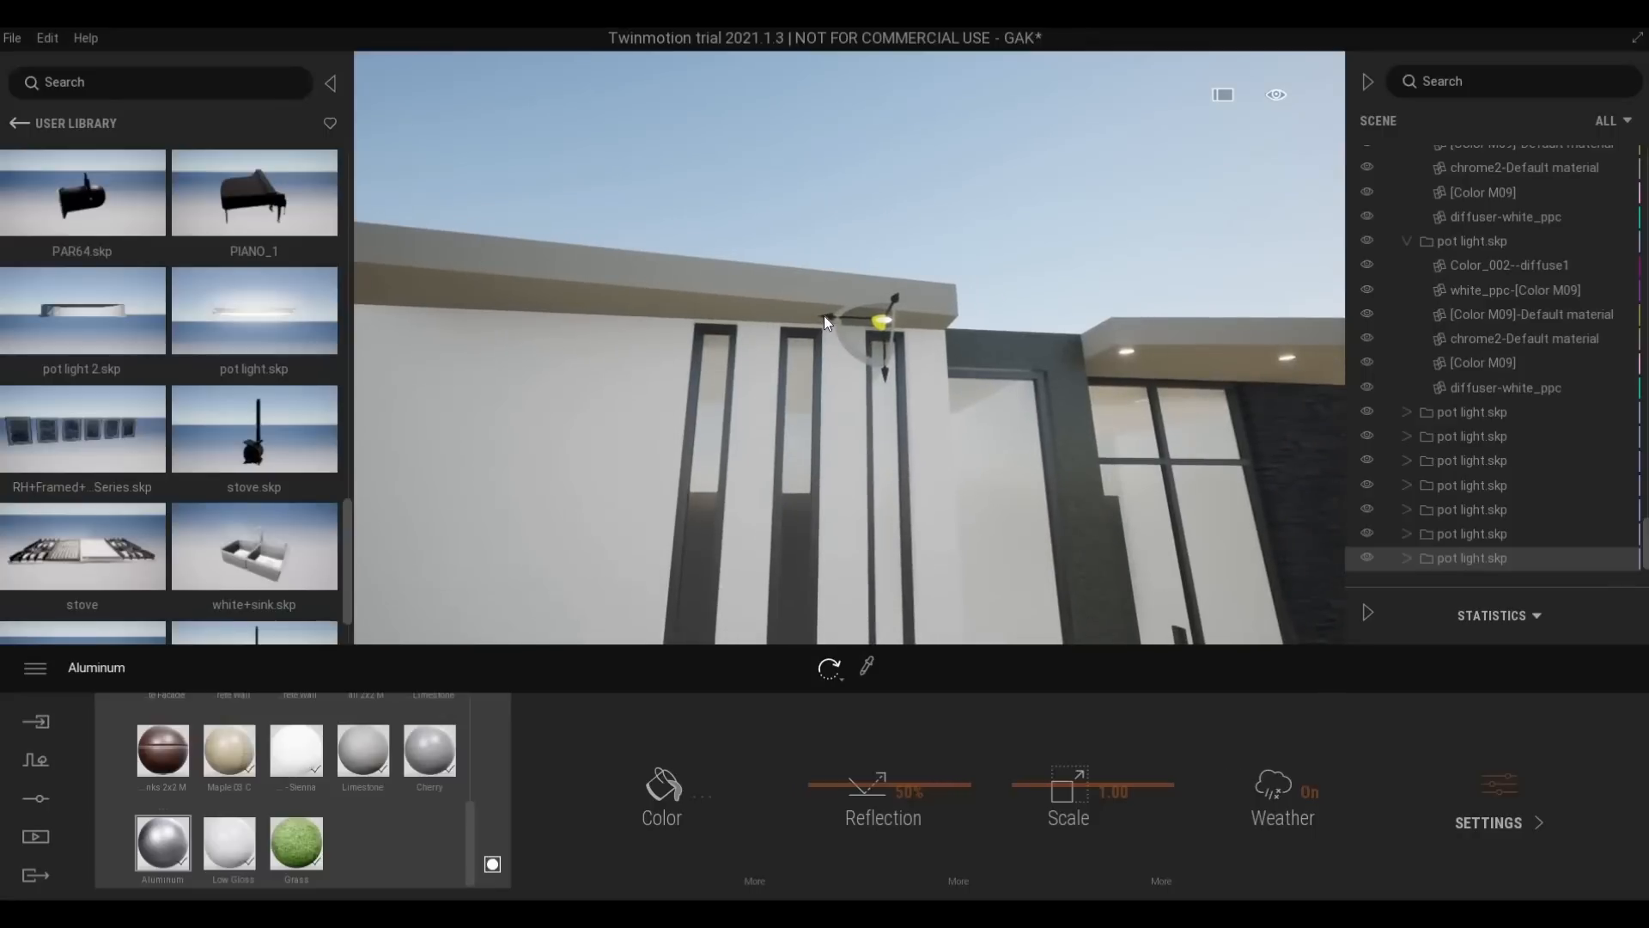
drag(823, 316, 672, 329)
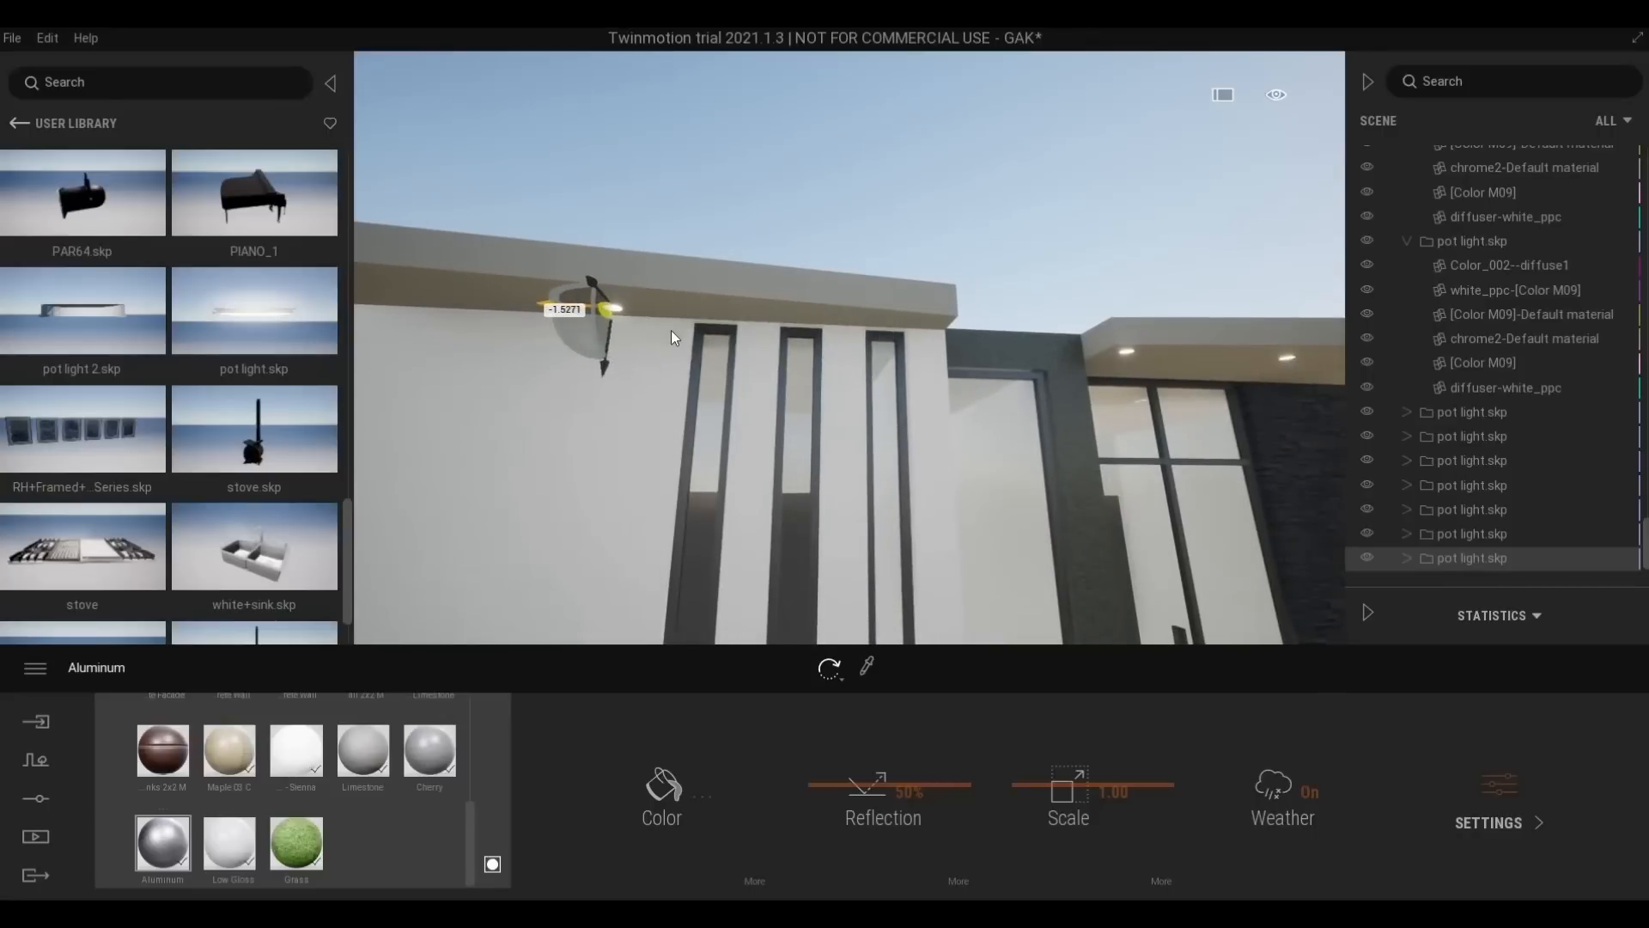
key(ctrl+z)
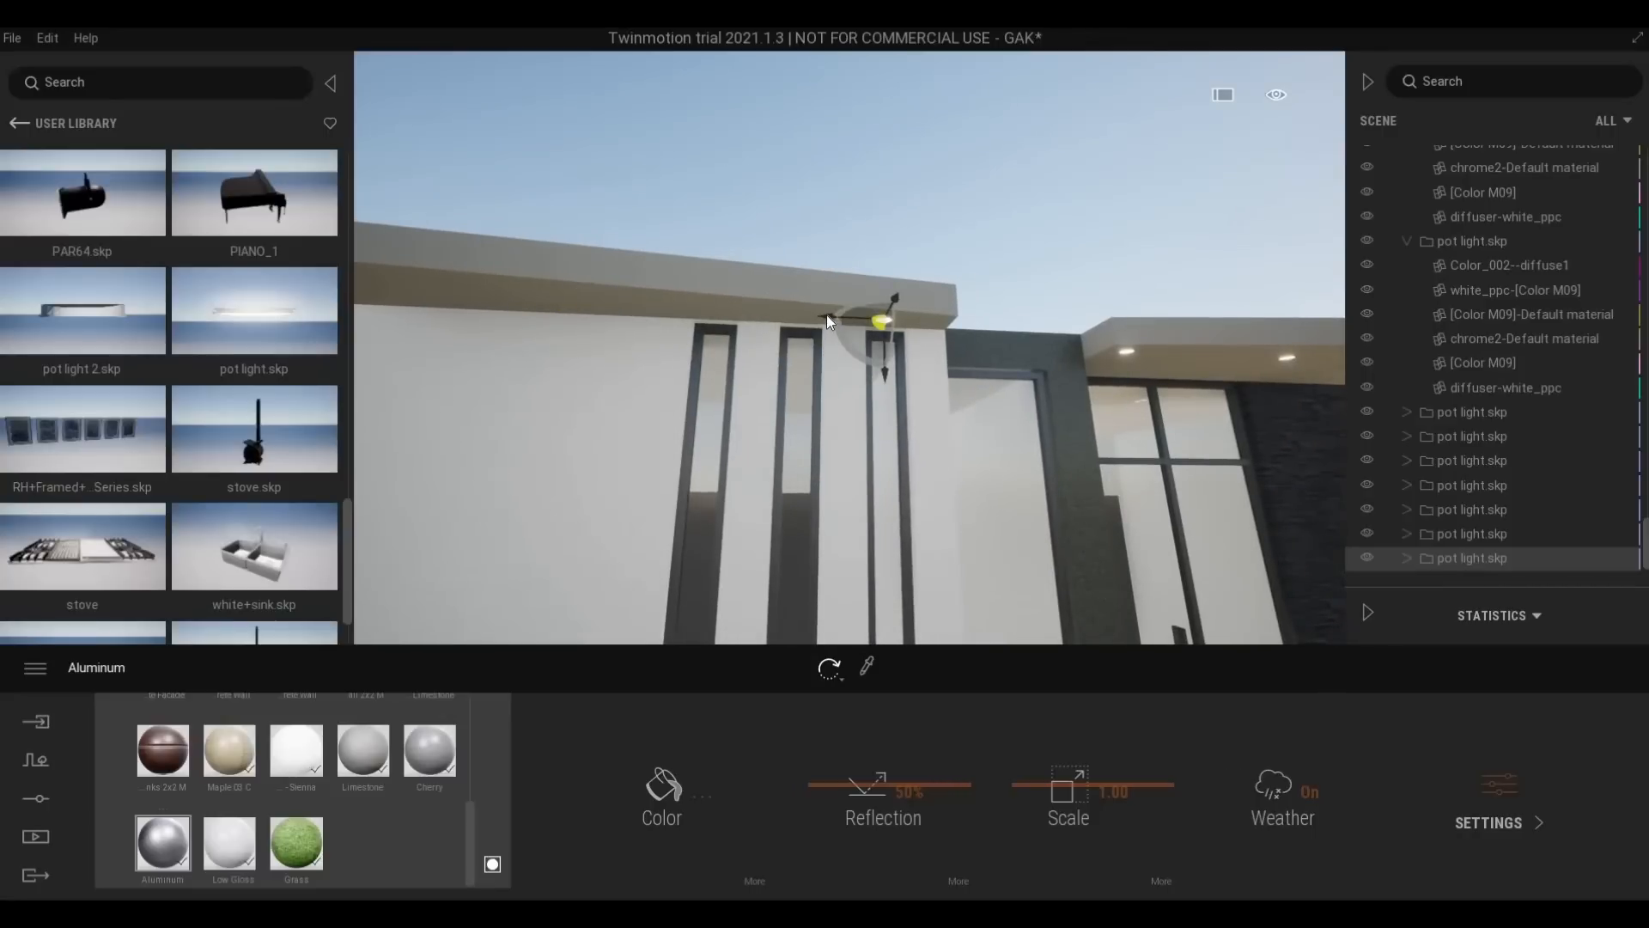
drag(827, 315, 541, 310)
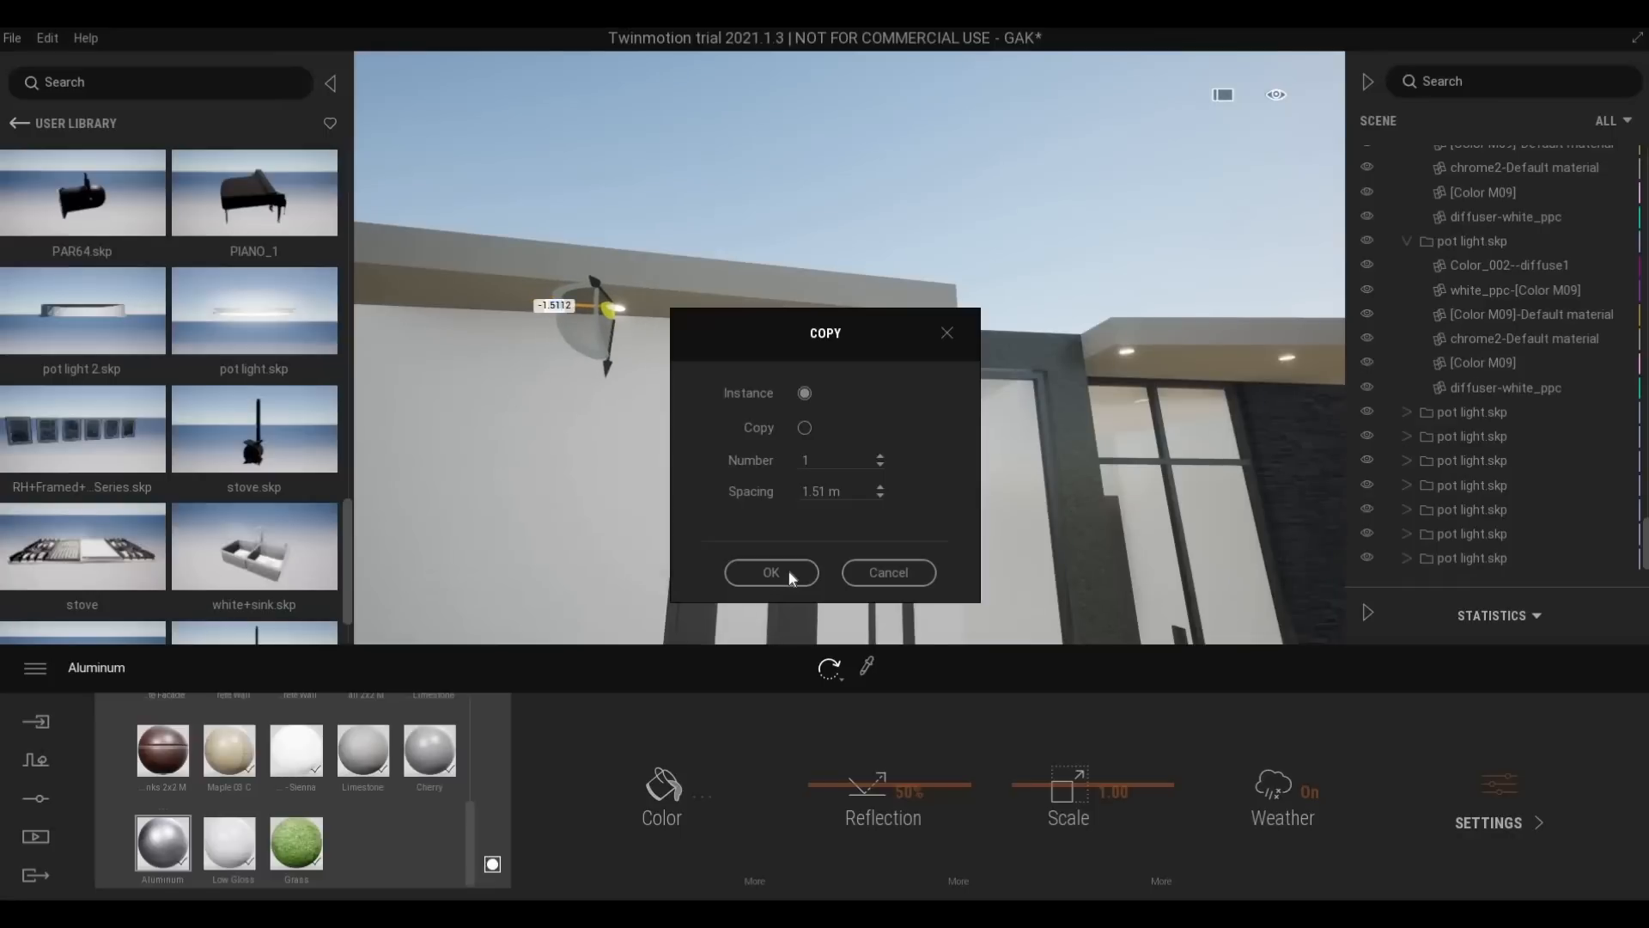
click(788, 572)
Place another pot light instance about 1.23 m further along the underside, near the overhang's far end
key(a)
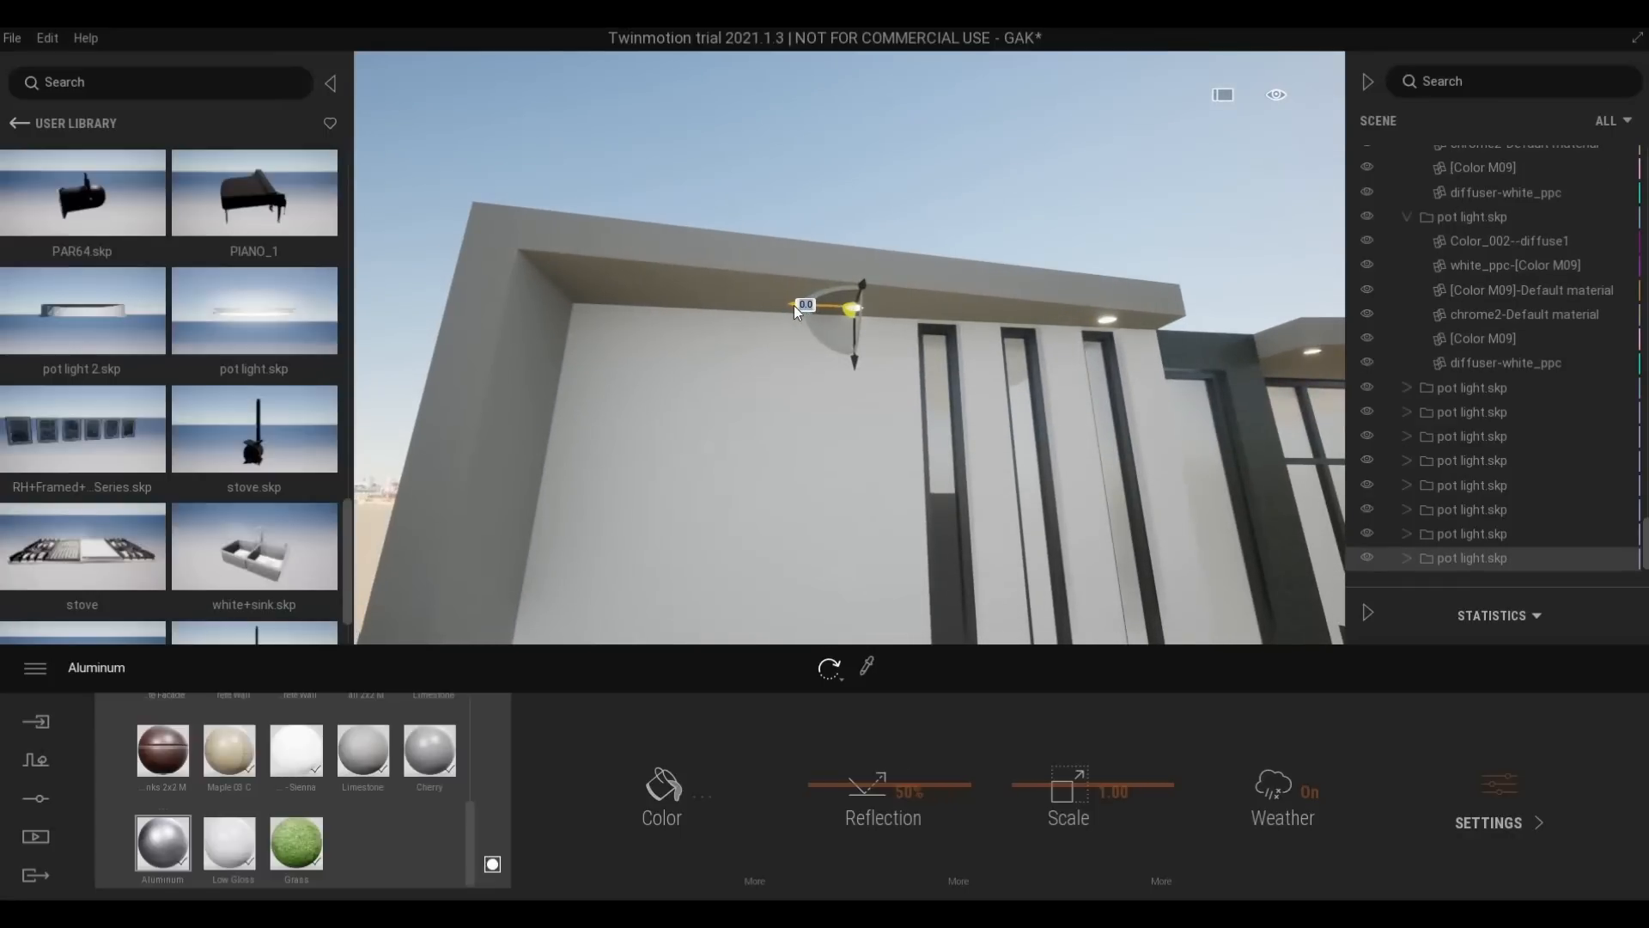
shift+drag(785, 306, 546, 335)
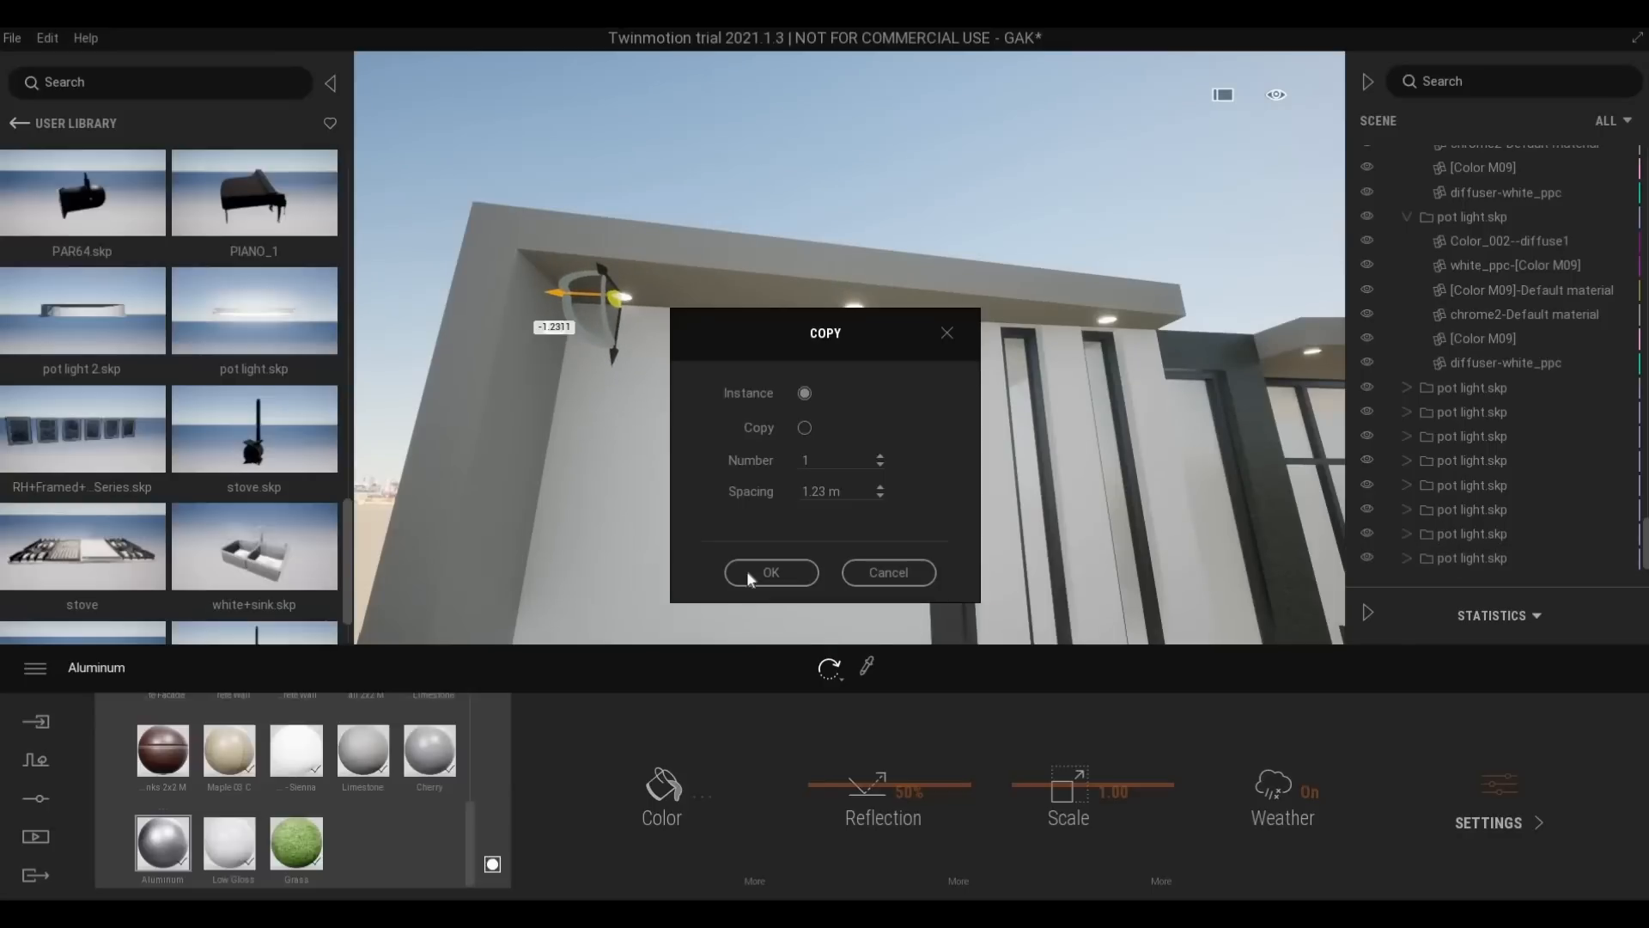
click(747, 571)
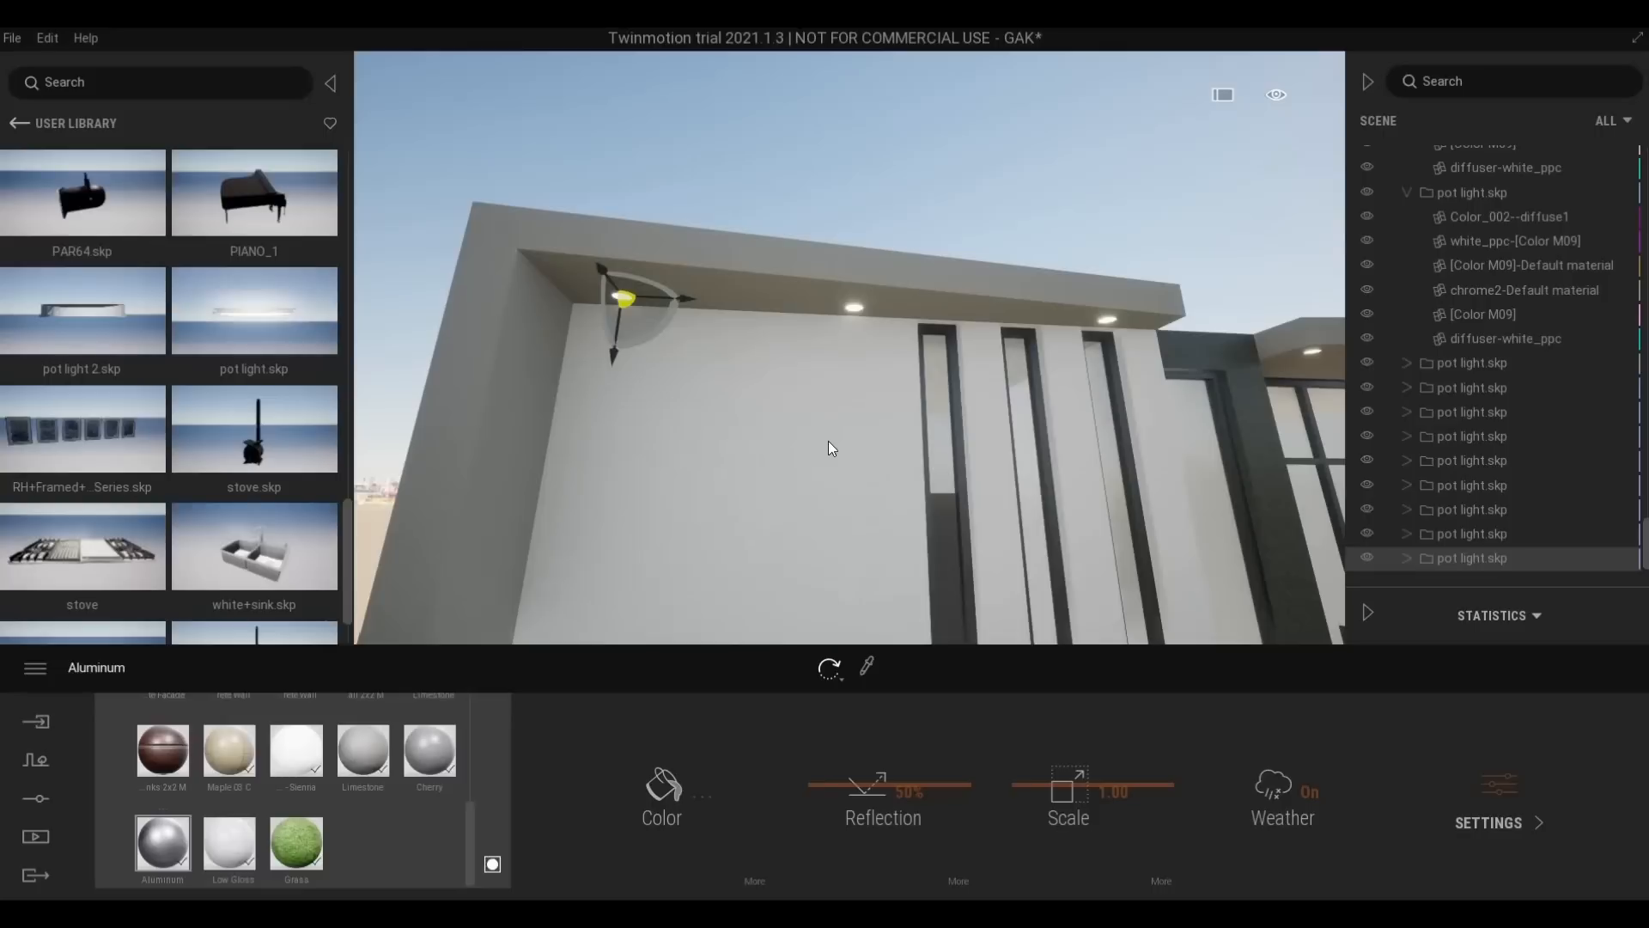
Move the middle overhang pot light along the underside to sit between the first two narrow windows
key(d)
key(s)
key(q)
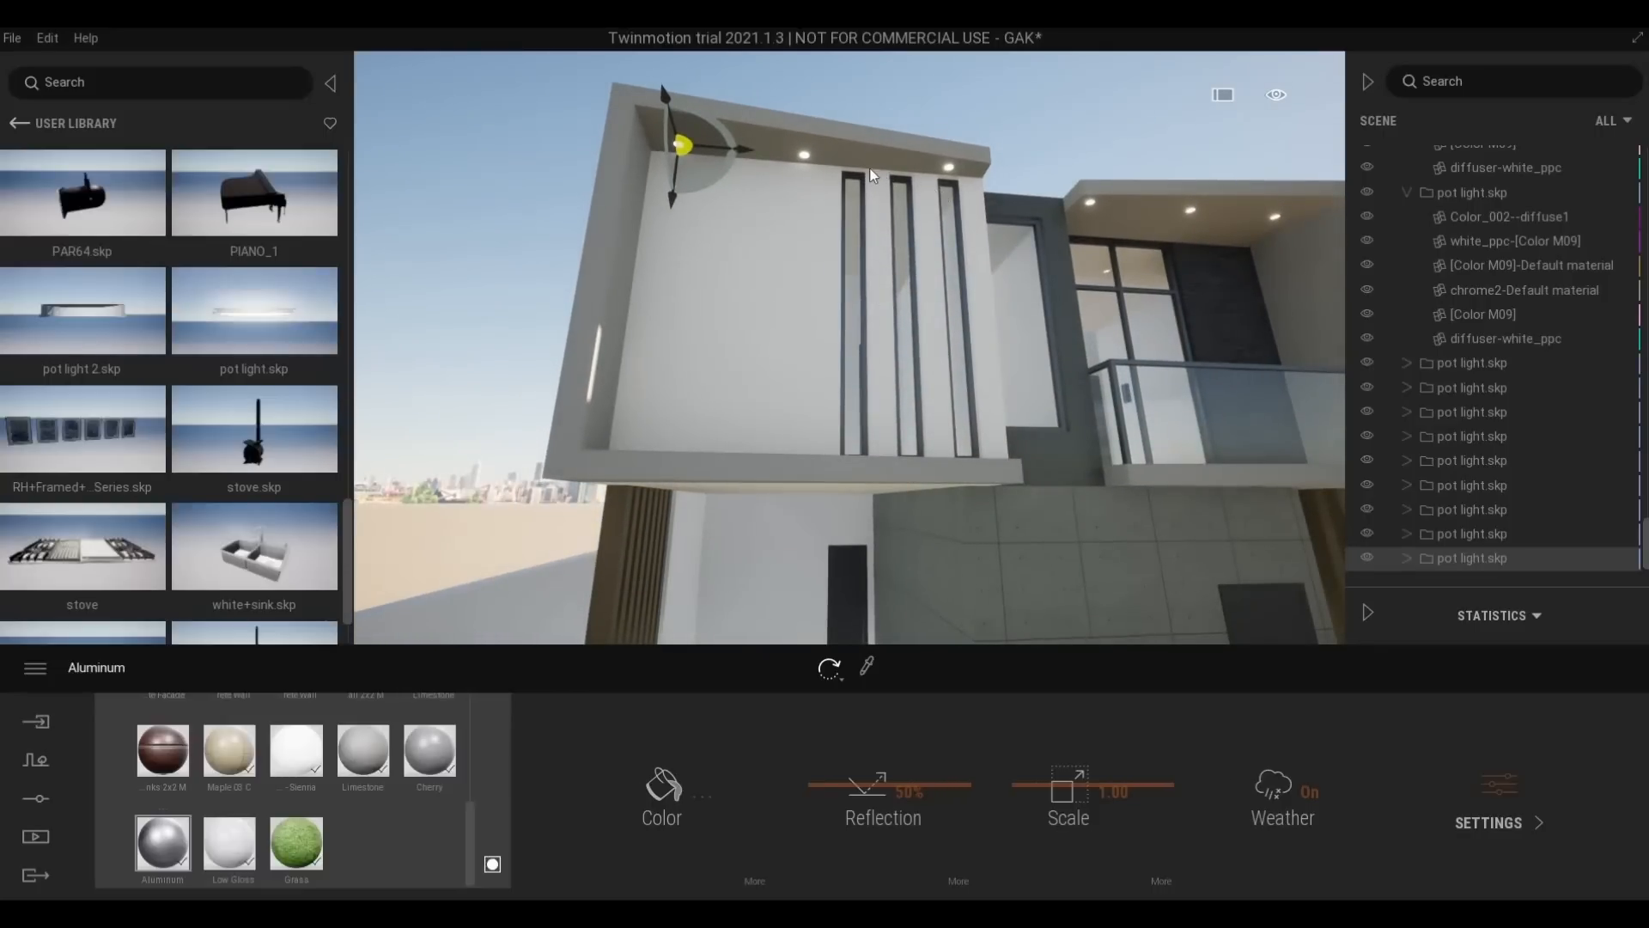
click(1467, 534)
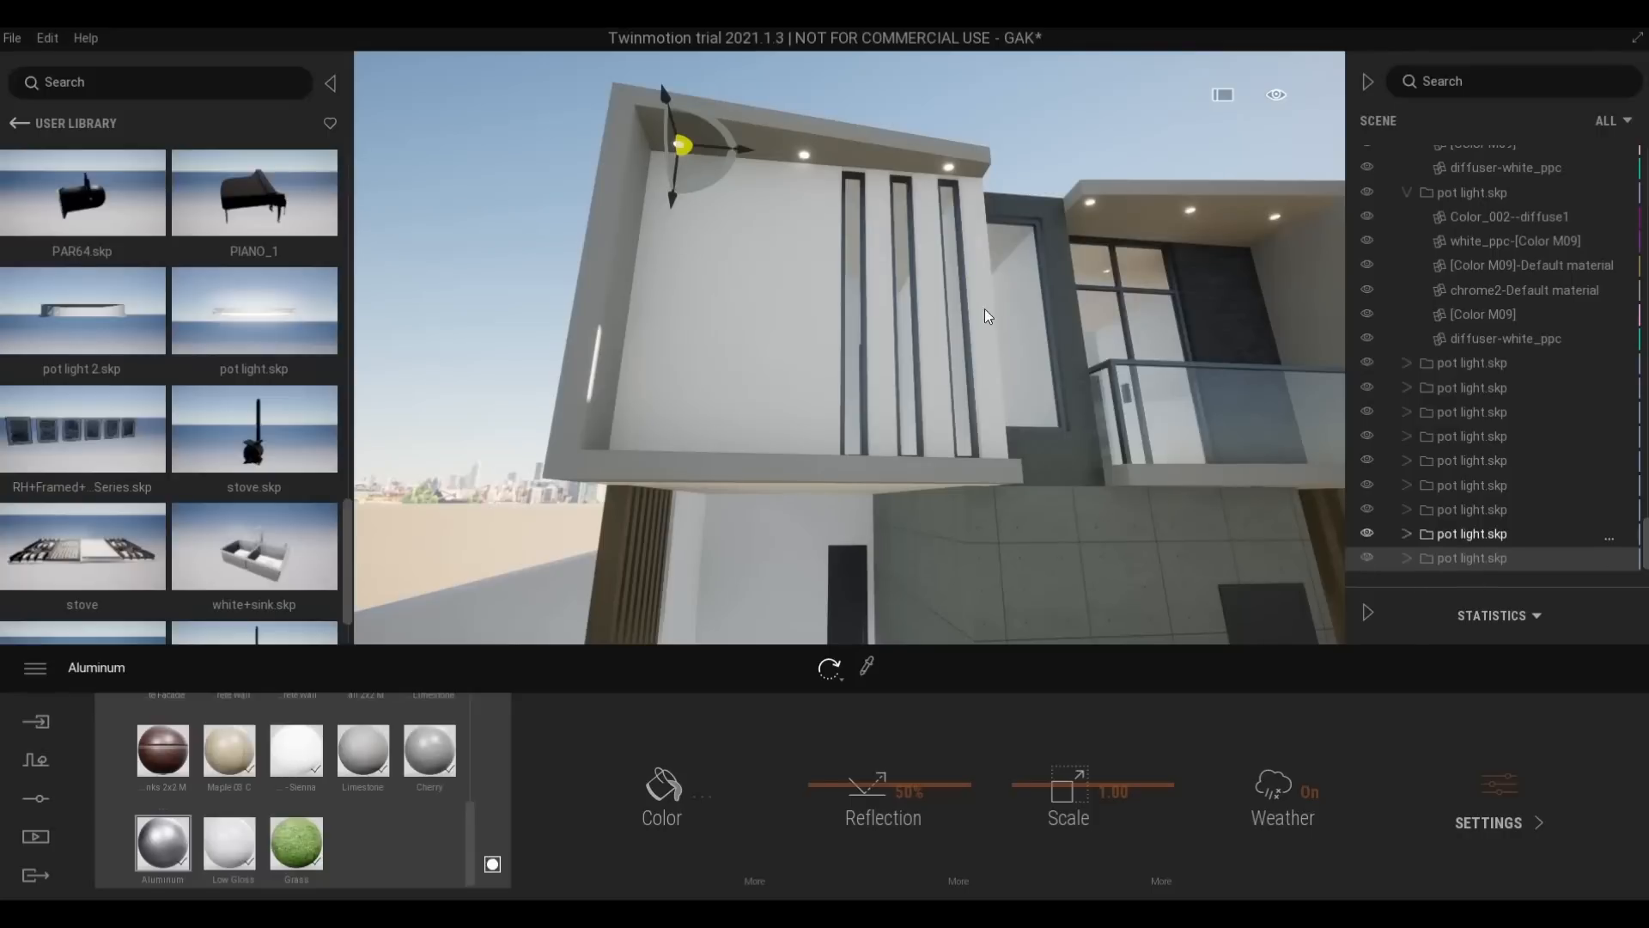
click(740, 152)
drag(821, 171, 887, 182)
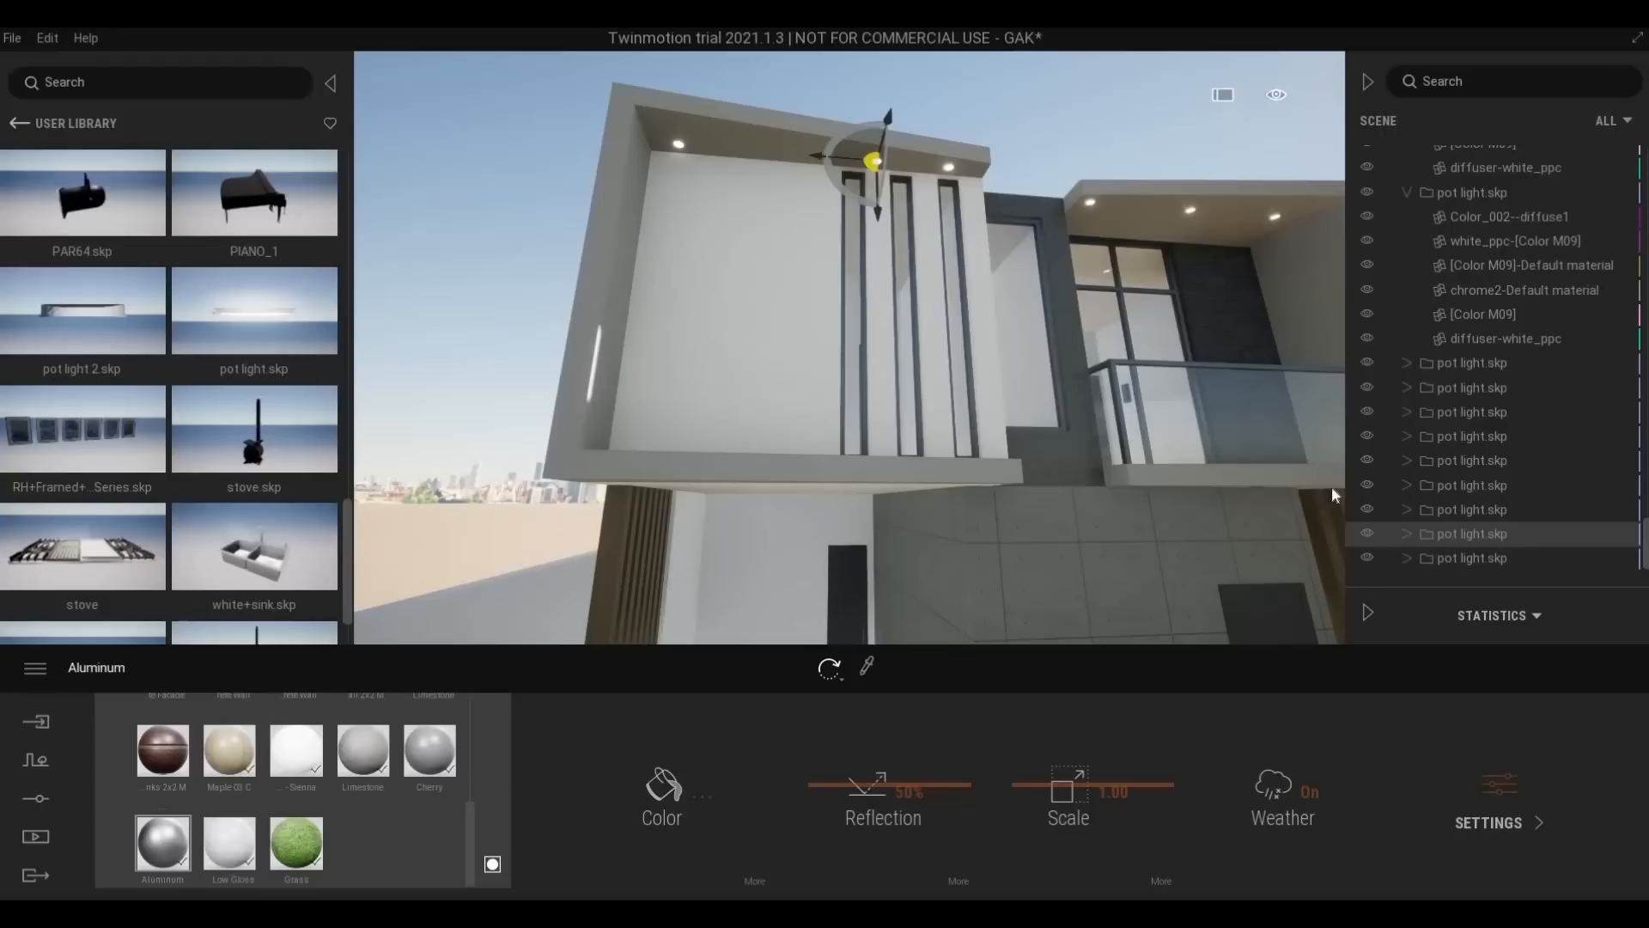
Move the overhang pot light nearest the balcony along the underside to sit between the second and third narrow windows
click(1430, 560)
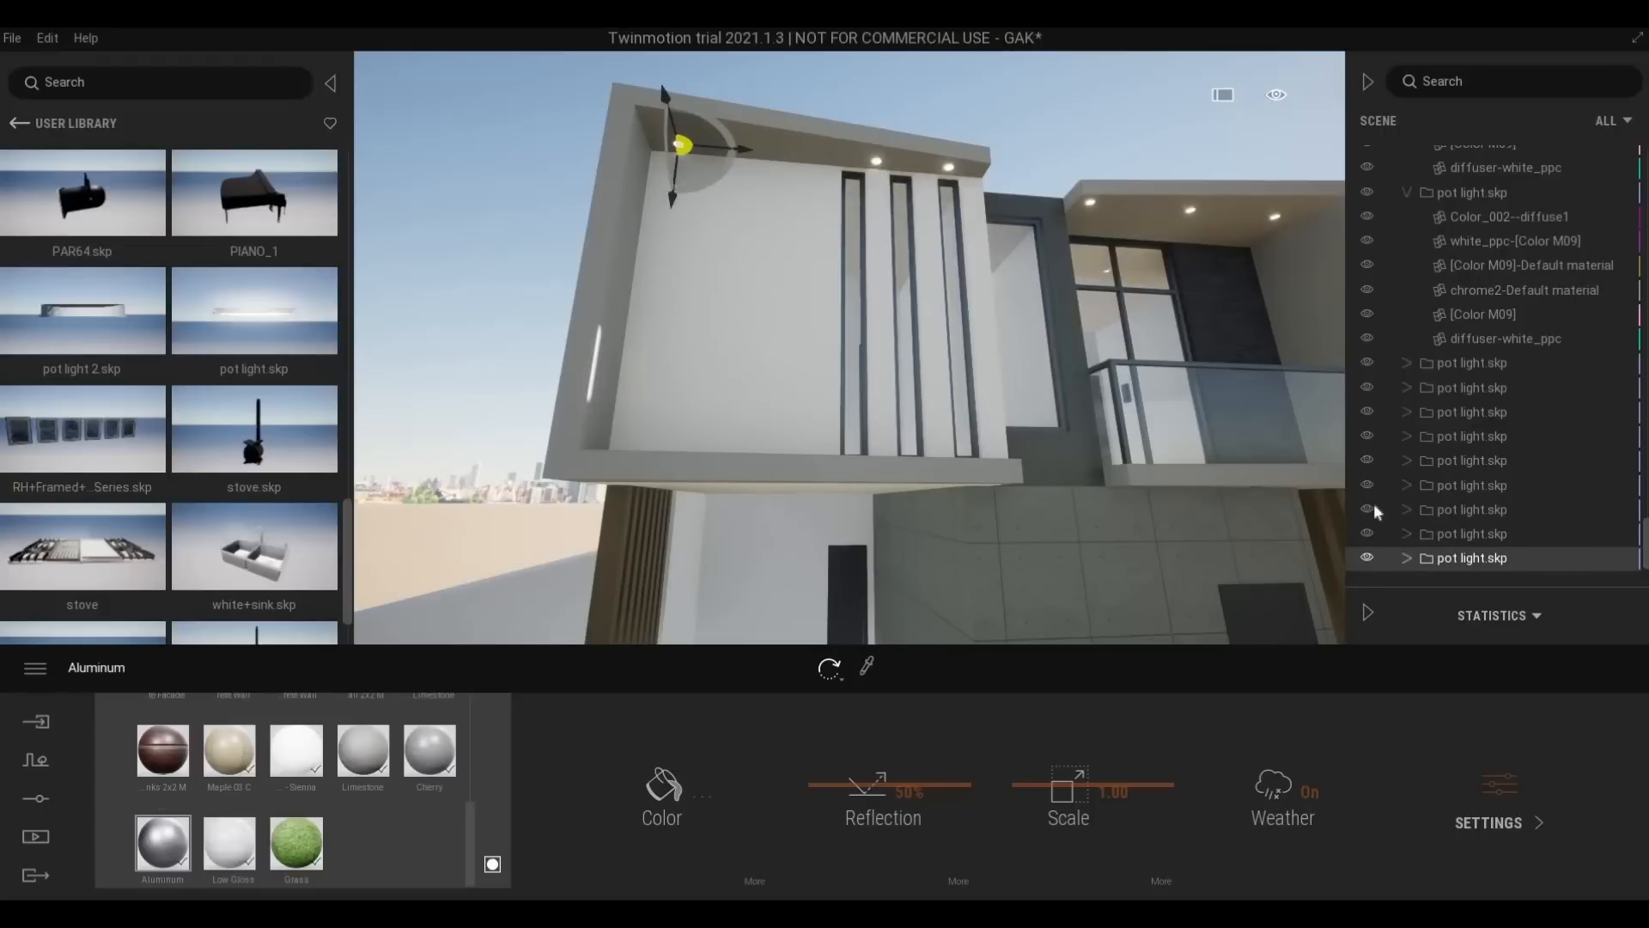
click(876, 162)
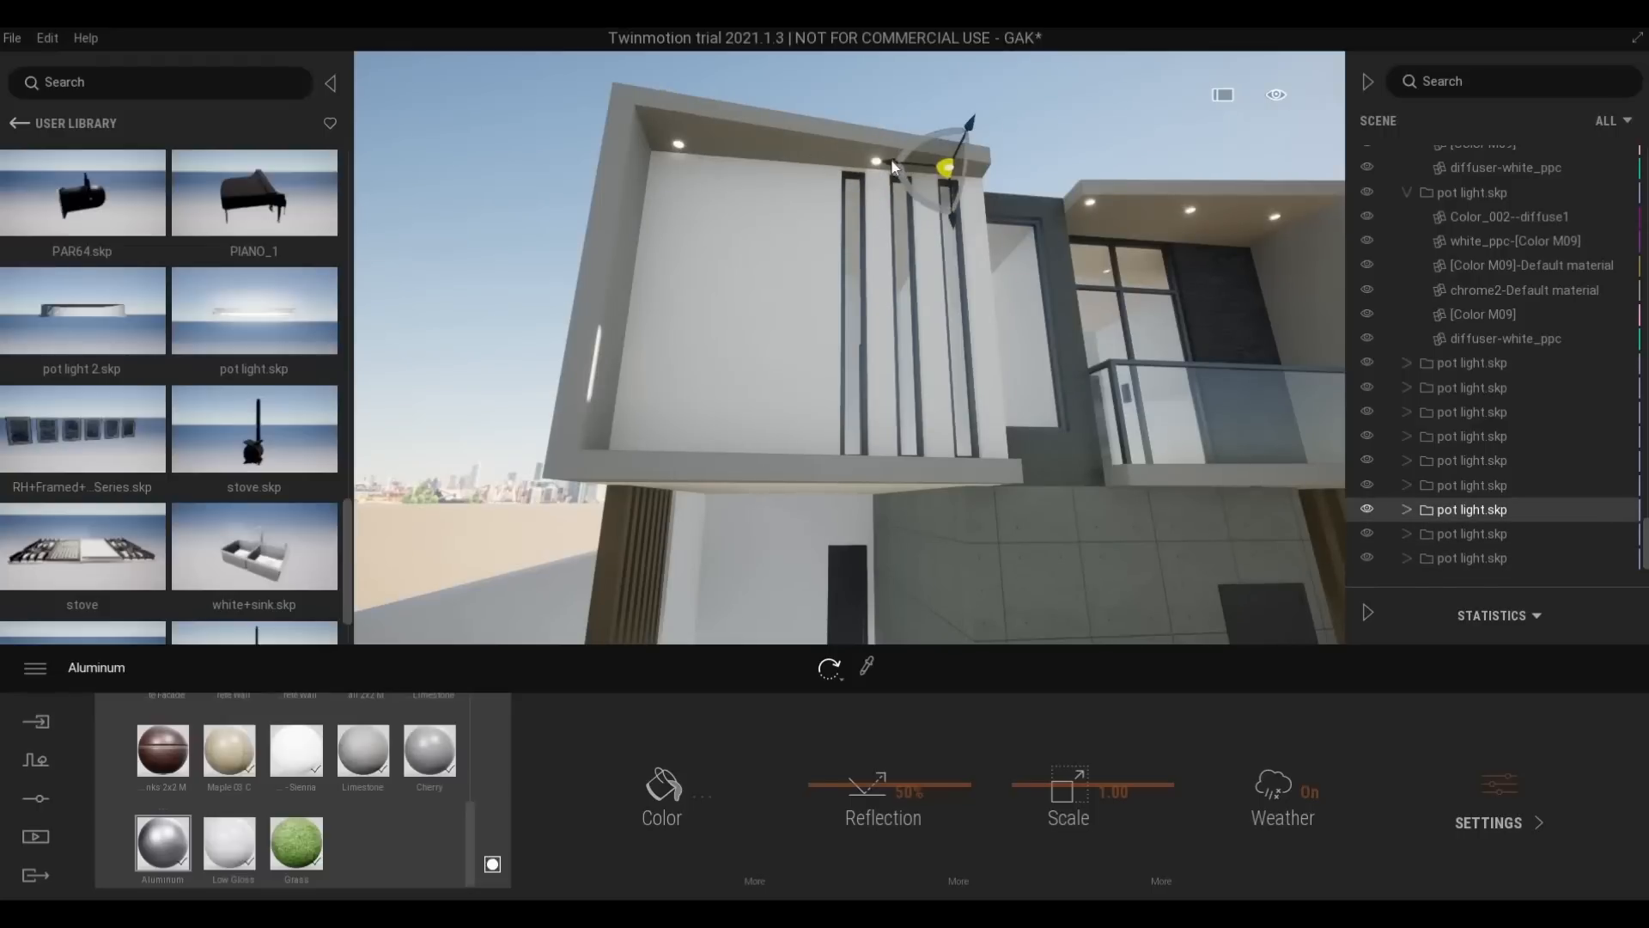
drag(893, 164, 869, 166)
key(Escape)
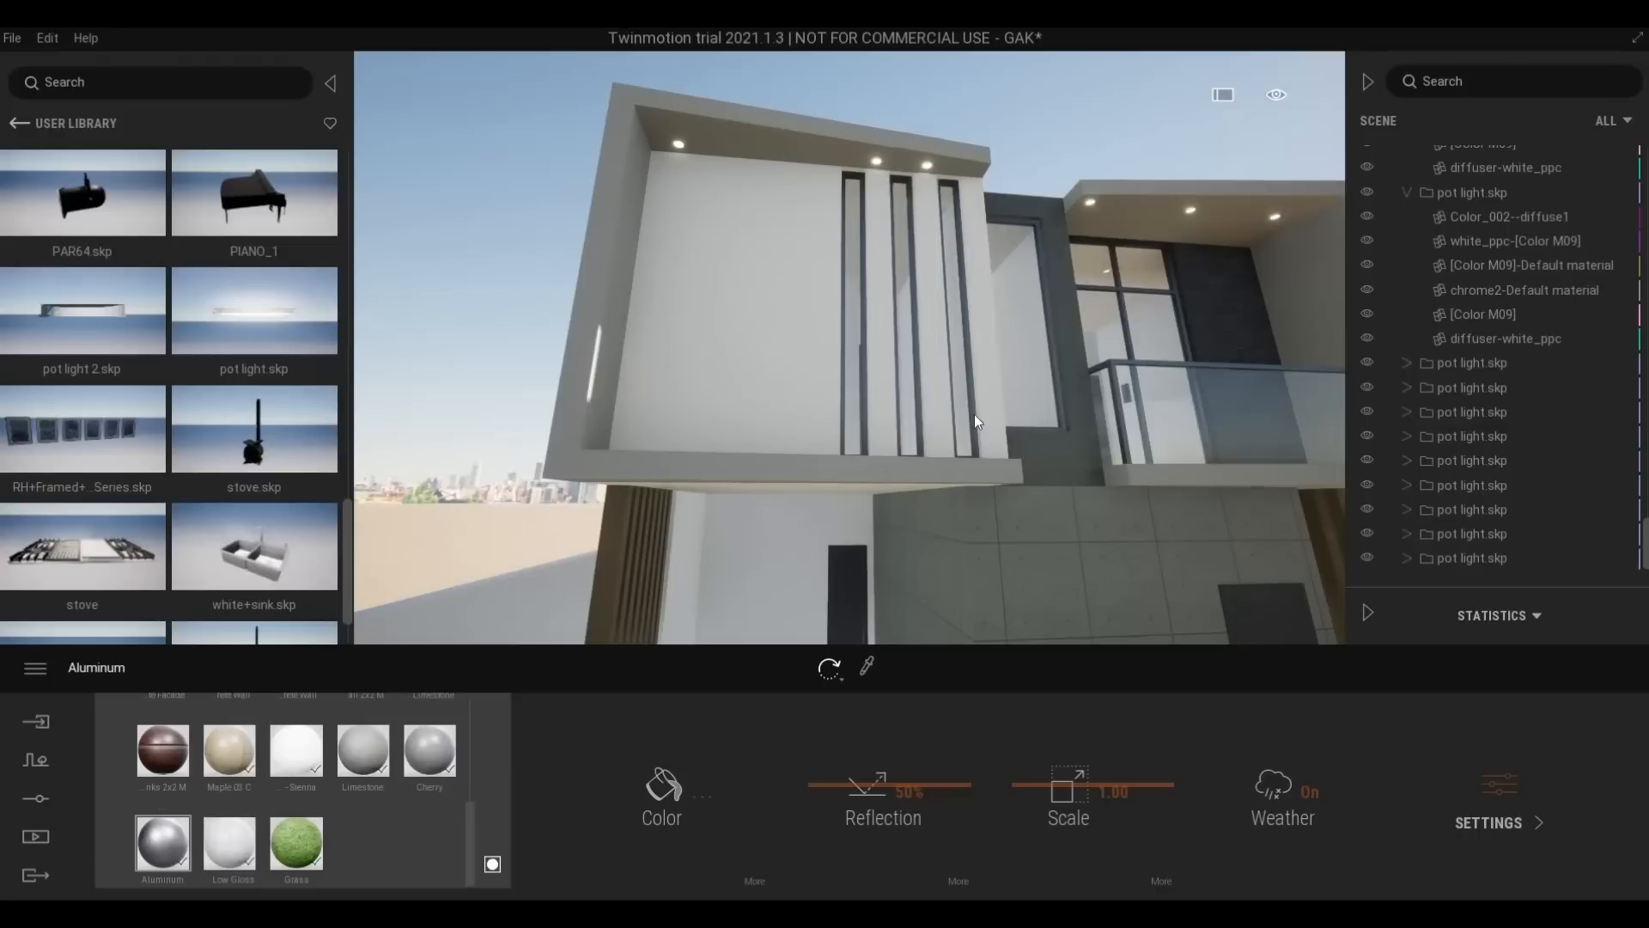
Nudge the middle overhang pot light about 0.02 m along the underside to refine its alignment, and deselect it
right_drag(974, 414, 1123, 493)
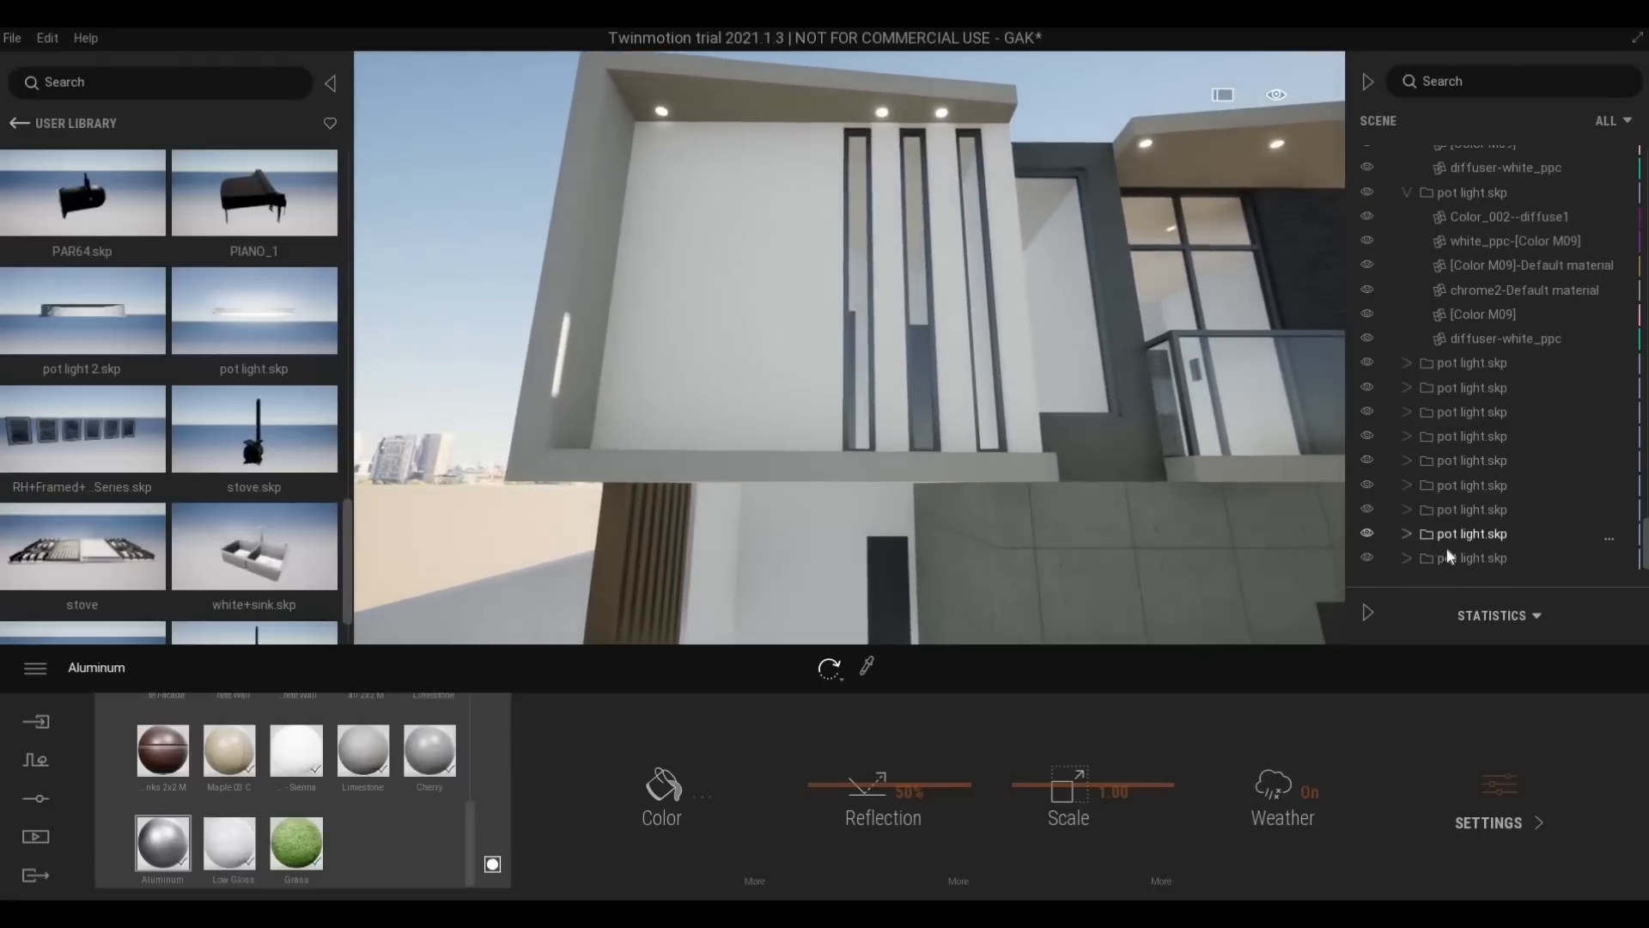
click(1460, 557)
click(875, 110)
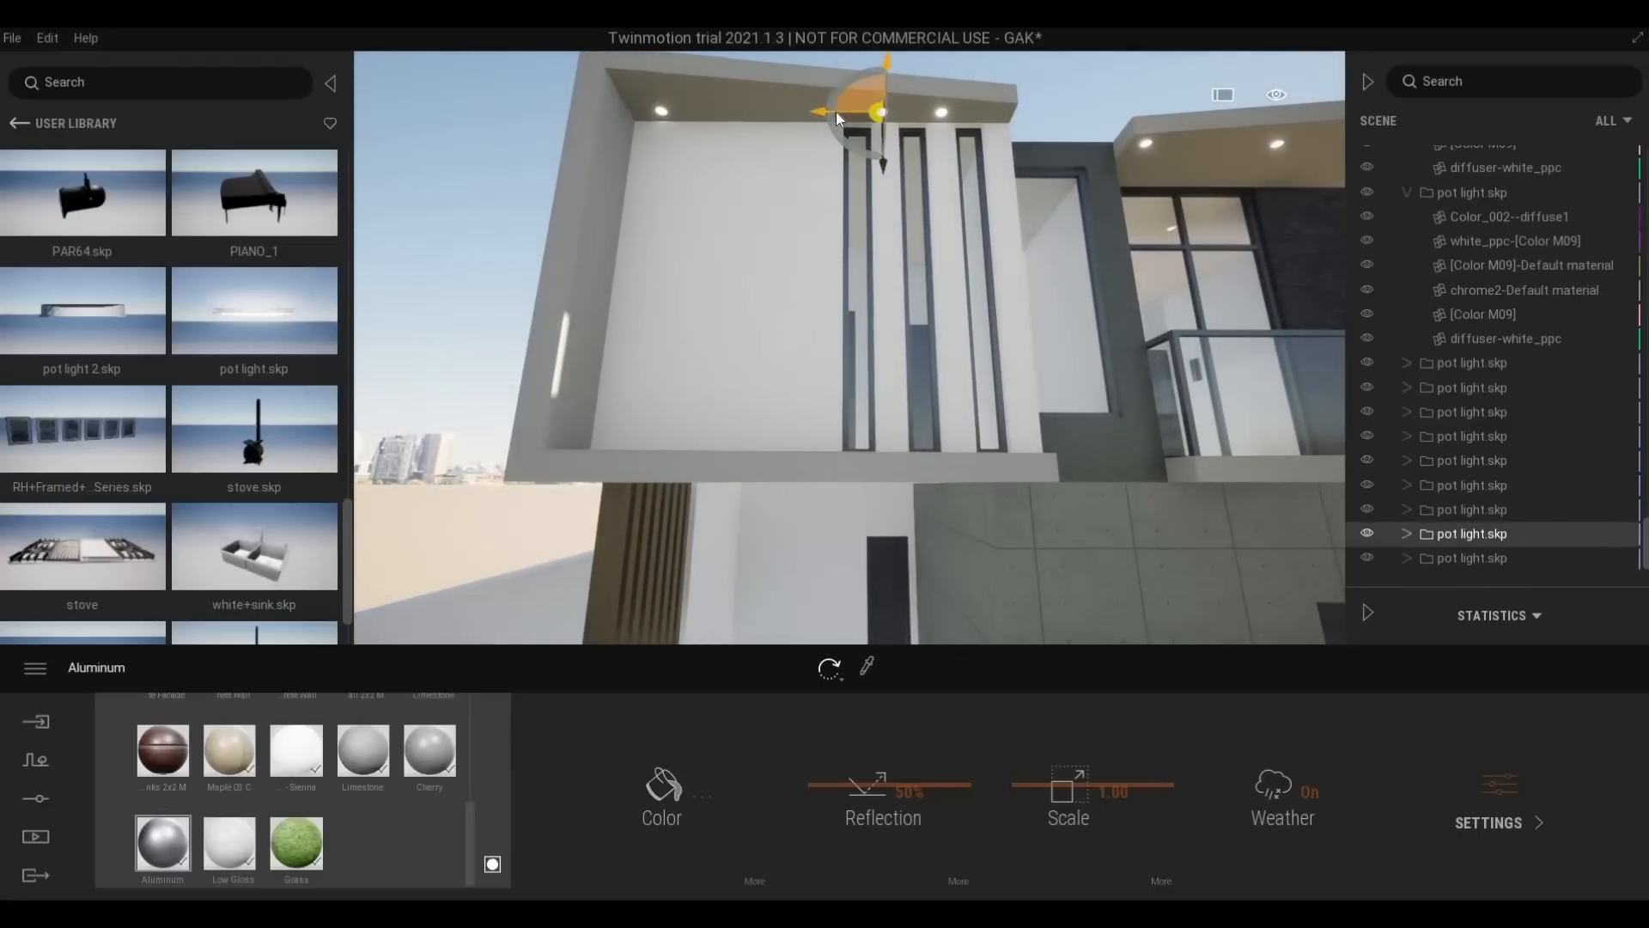
drag(824, 112, 826, 112)
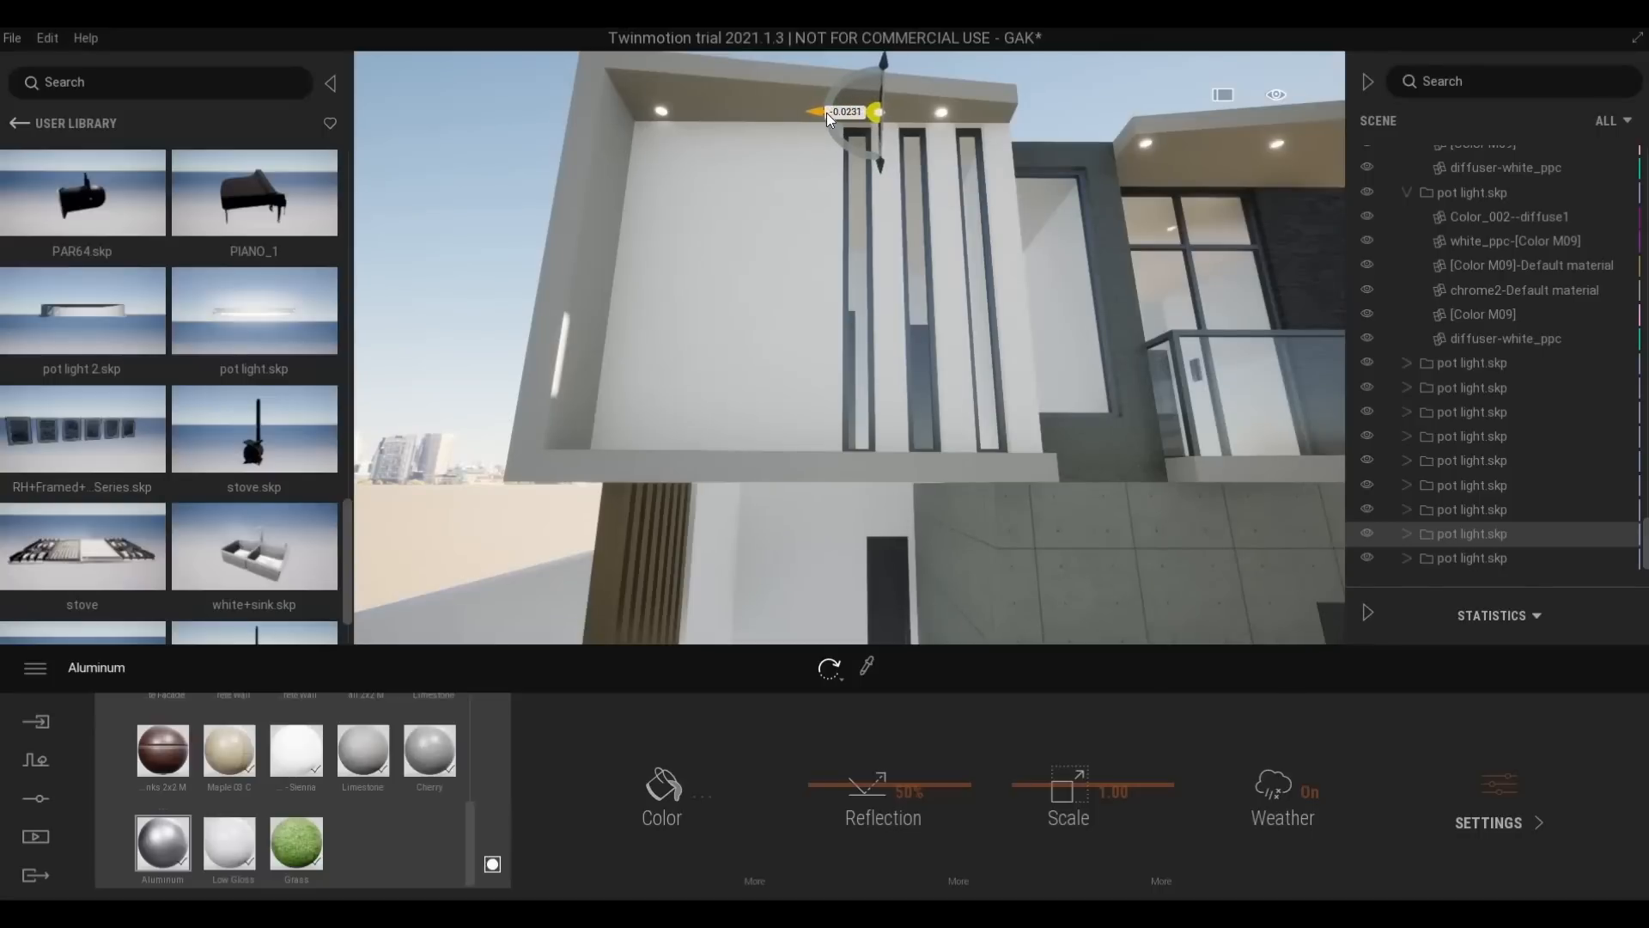
key(Escape)
Examine the spacing of the three overhang pot lights relative to the narrow windows from several viewpoints
key(d)
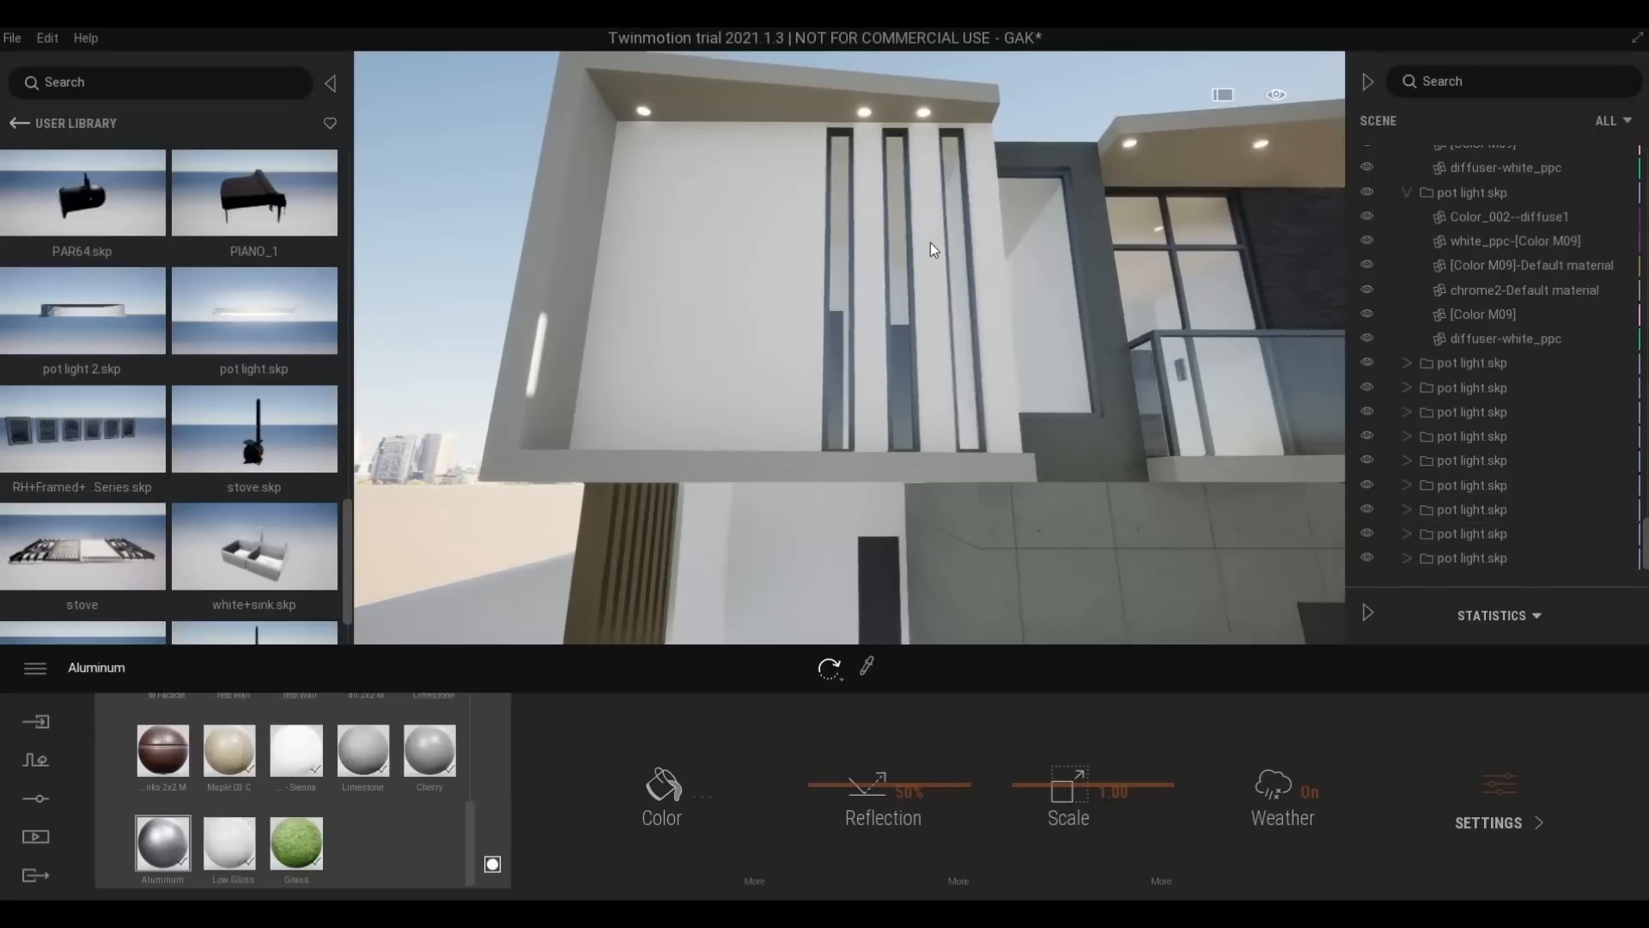
key(w)
mouse_move(931, 250)
right_down()
mouse_move(930, 172)
mouse_move(930, 273)
right_up()
key(w)
key(s)
key(s)
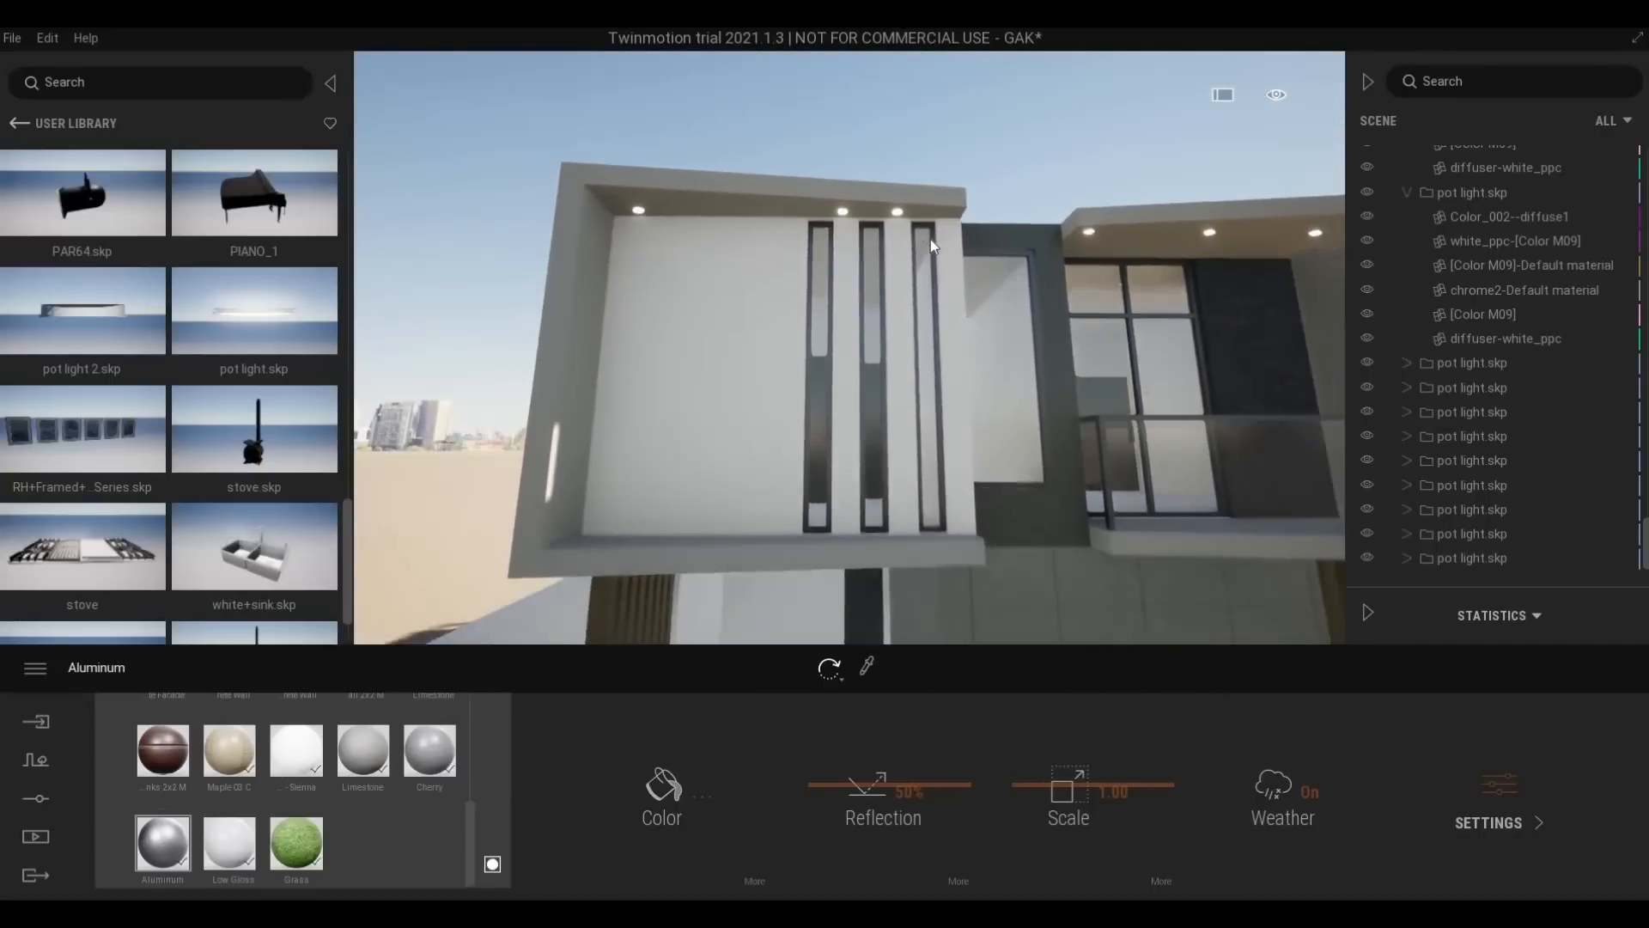
key(s)
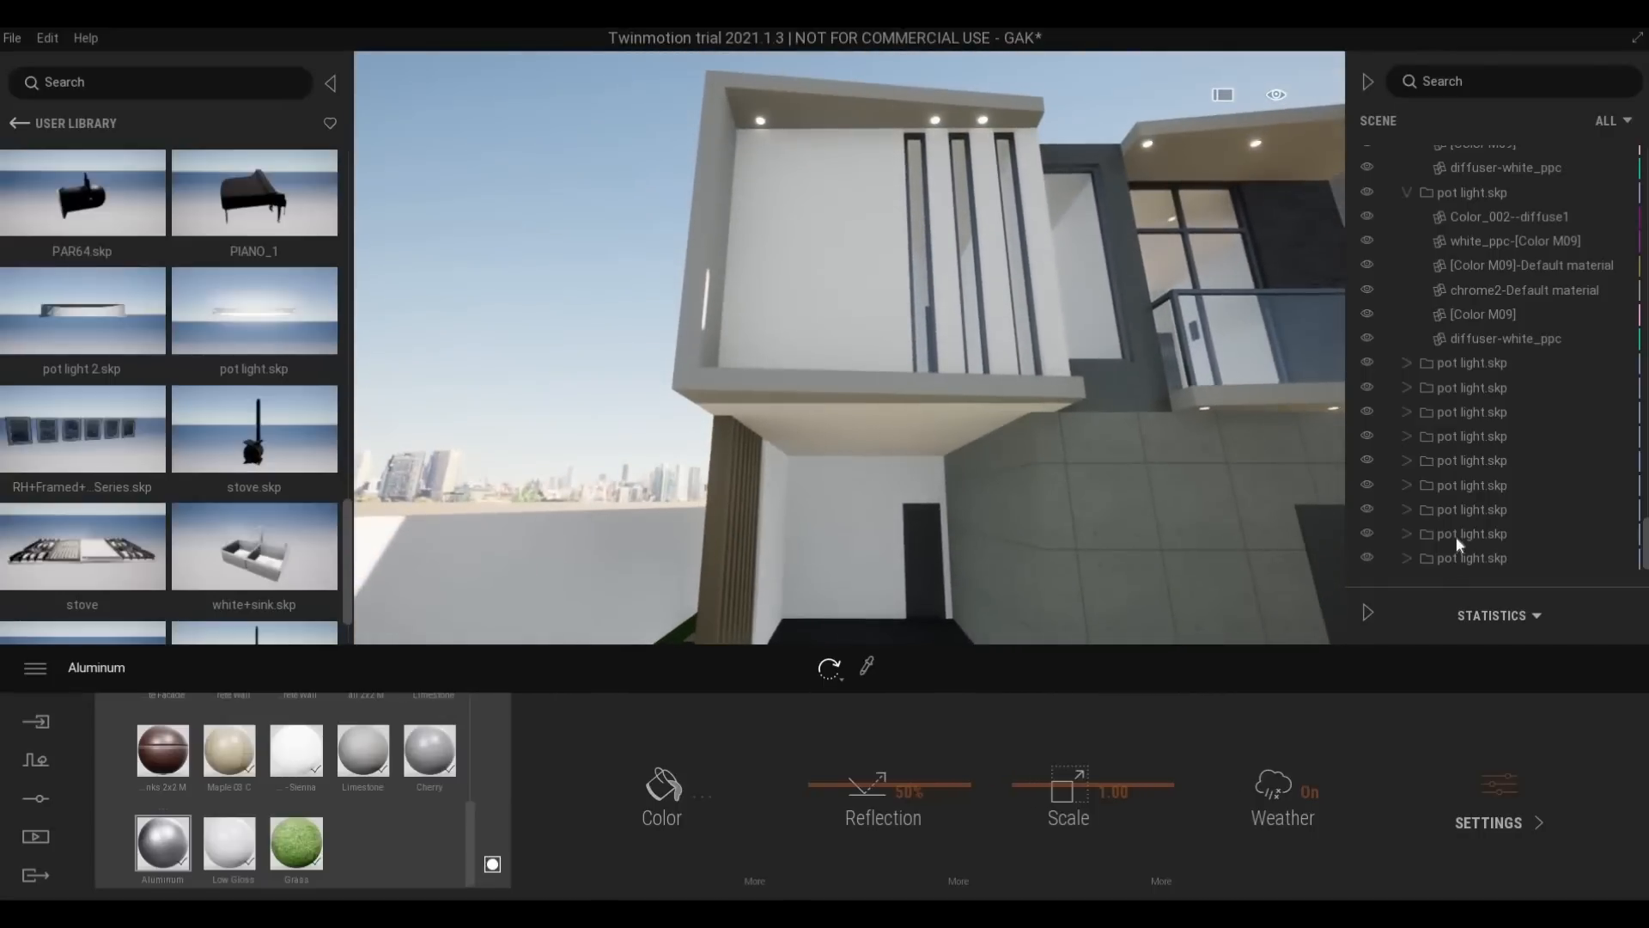
Copy the three pot lights of the upper overhang as one set of instances 3.21 m down to the carport soffit
click(1453, 559)
ctrl+click(1455, 536)
ctrl+click(1457, 510)
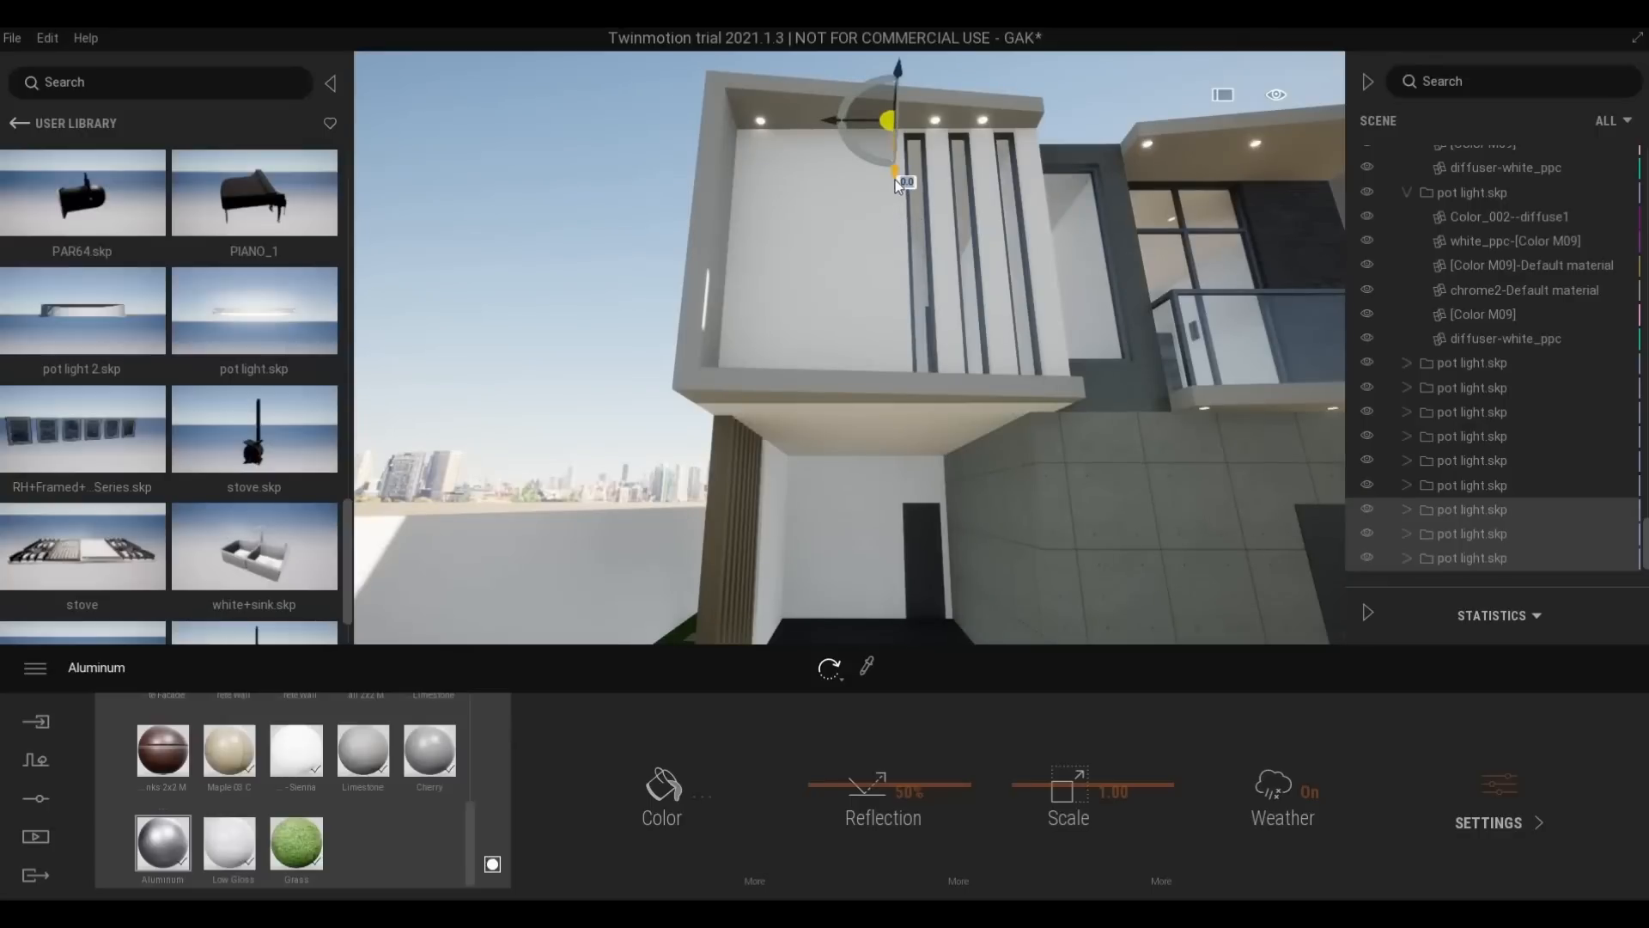
drag(895, 179, 888, 502)
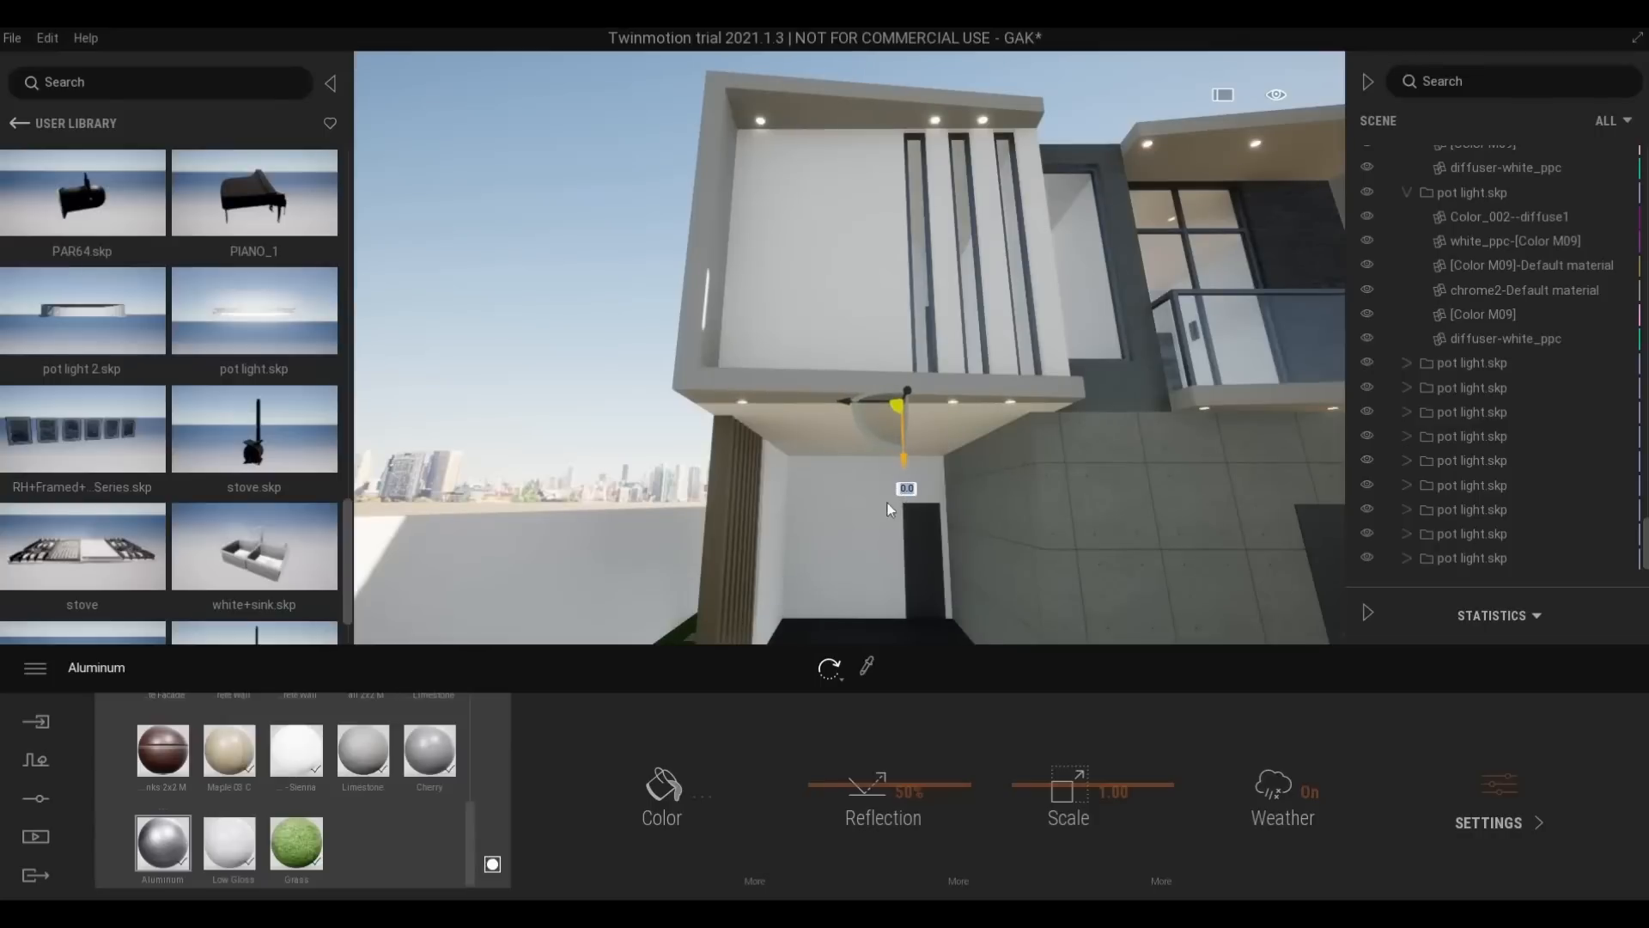
click(783, 572)
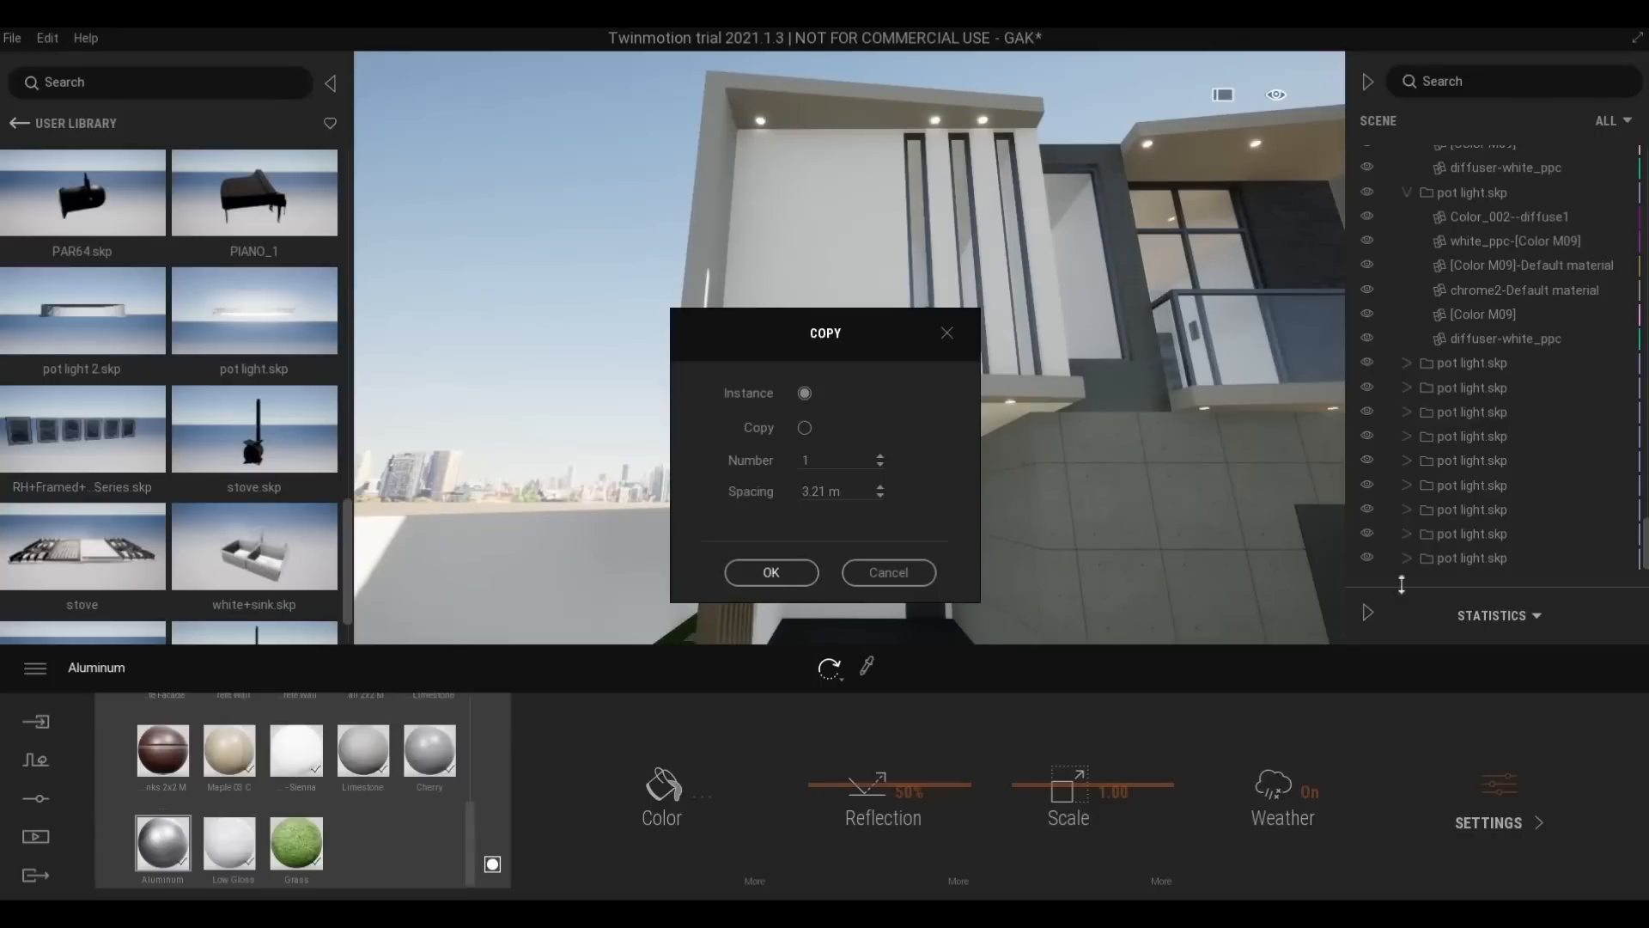
Slide the middle pot light of the lower row to midway between its two neighbours, and deselect it
click(1435, 536)
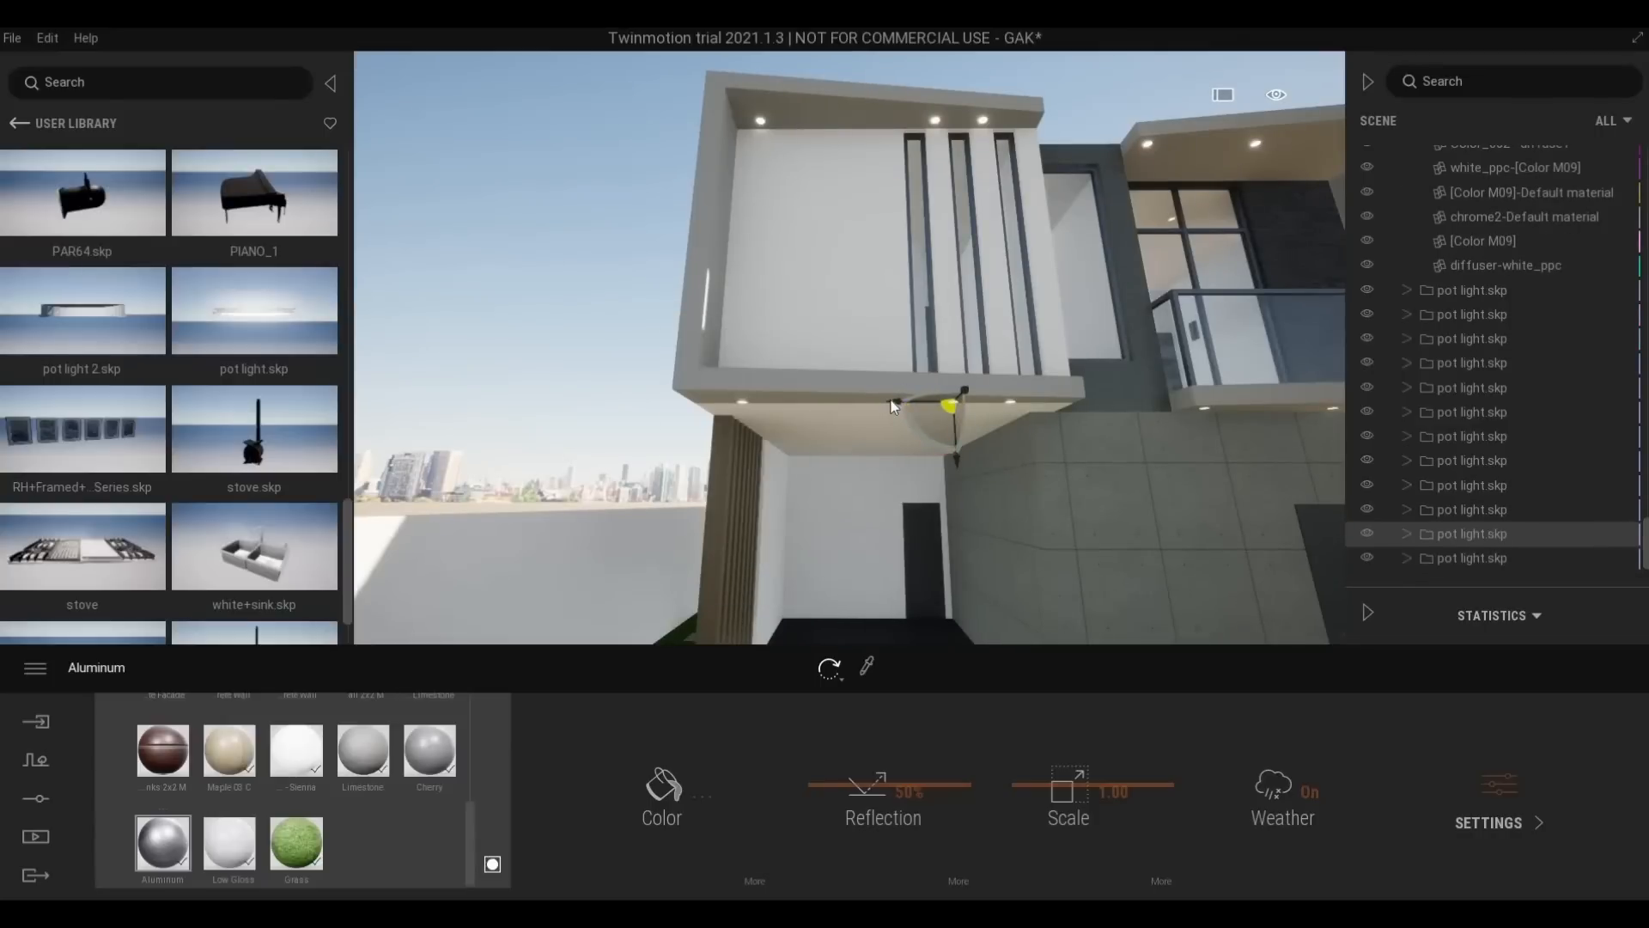
drag(894, 402, 821, 427)
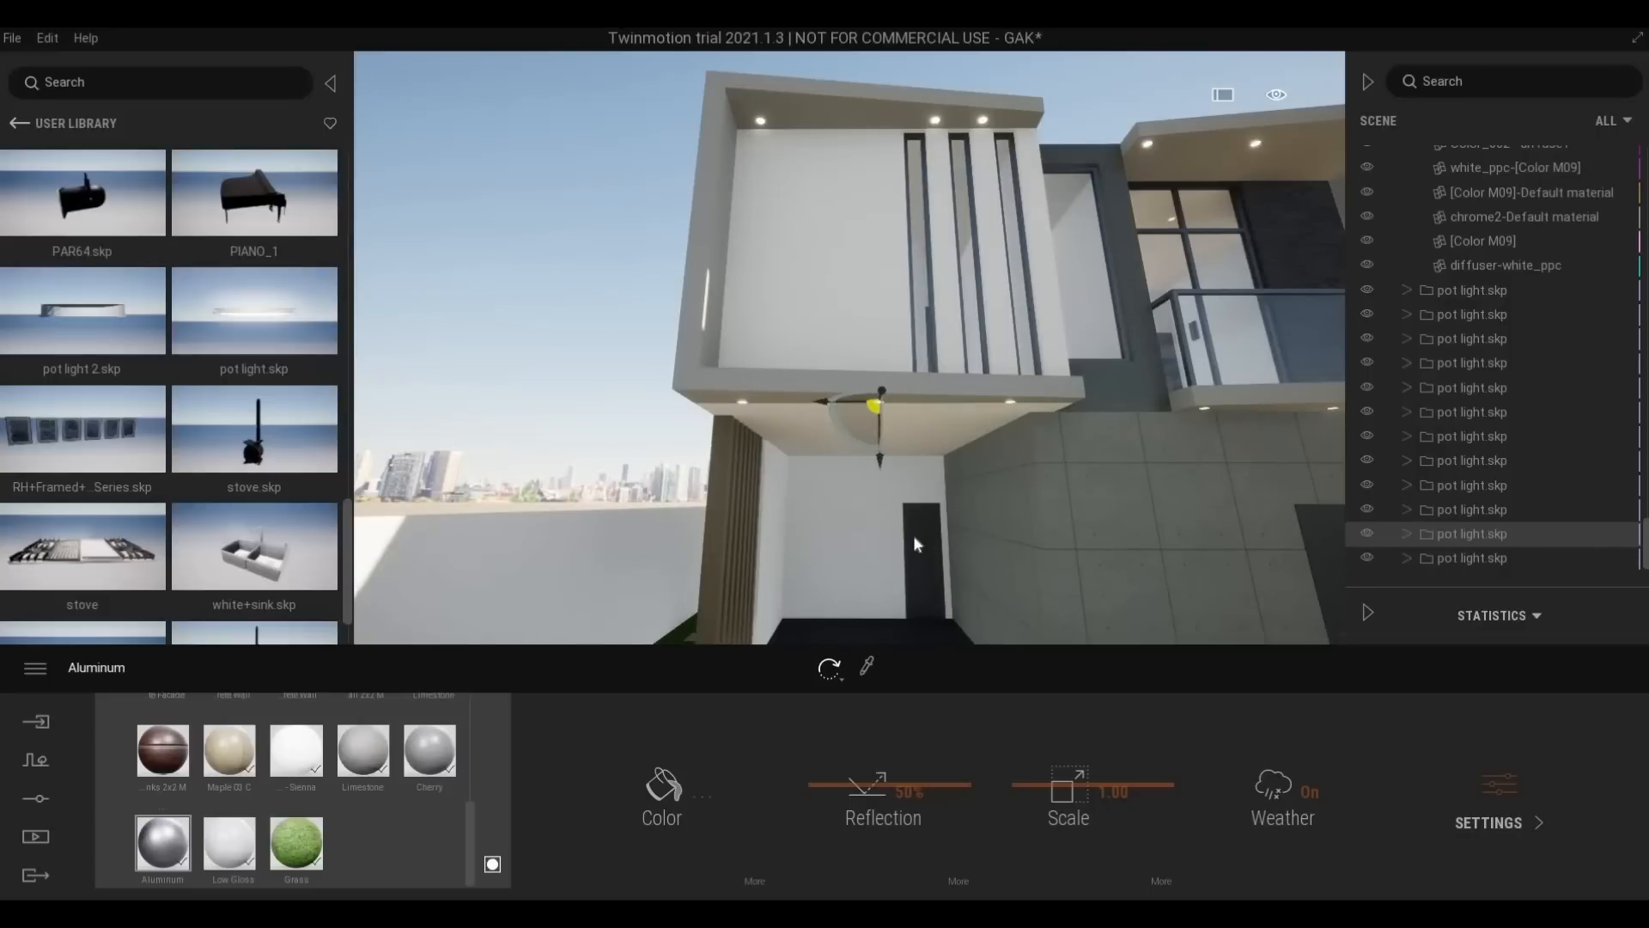
key(Escape)
Examine the row of three pot lights in the carport soffit up close
scroll(913, 460, up, 1)
key(w)
key(q)
key(e)
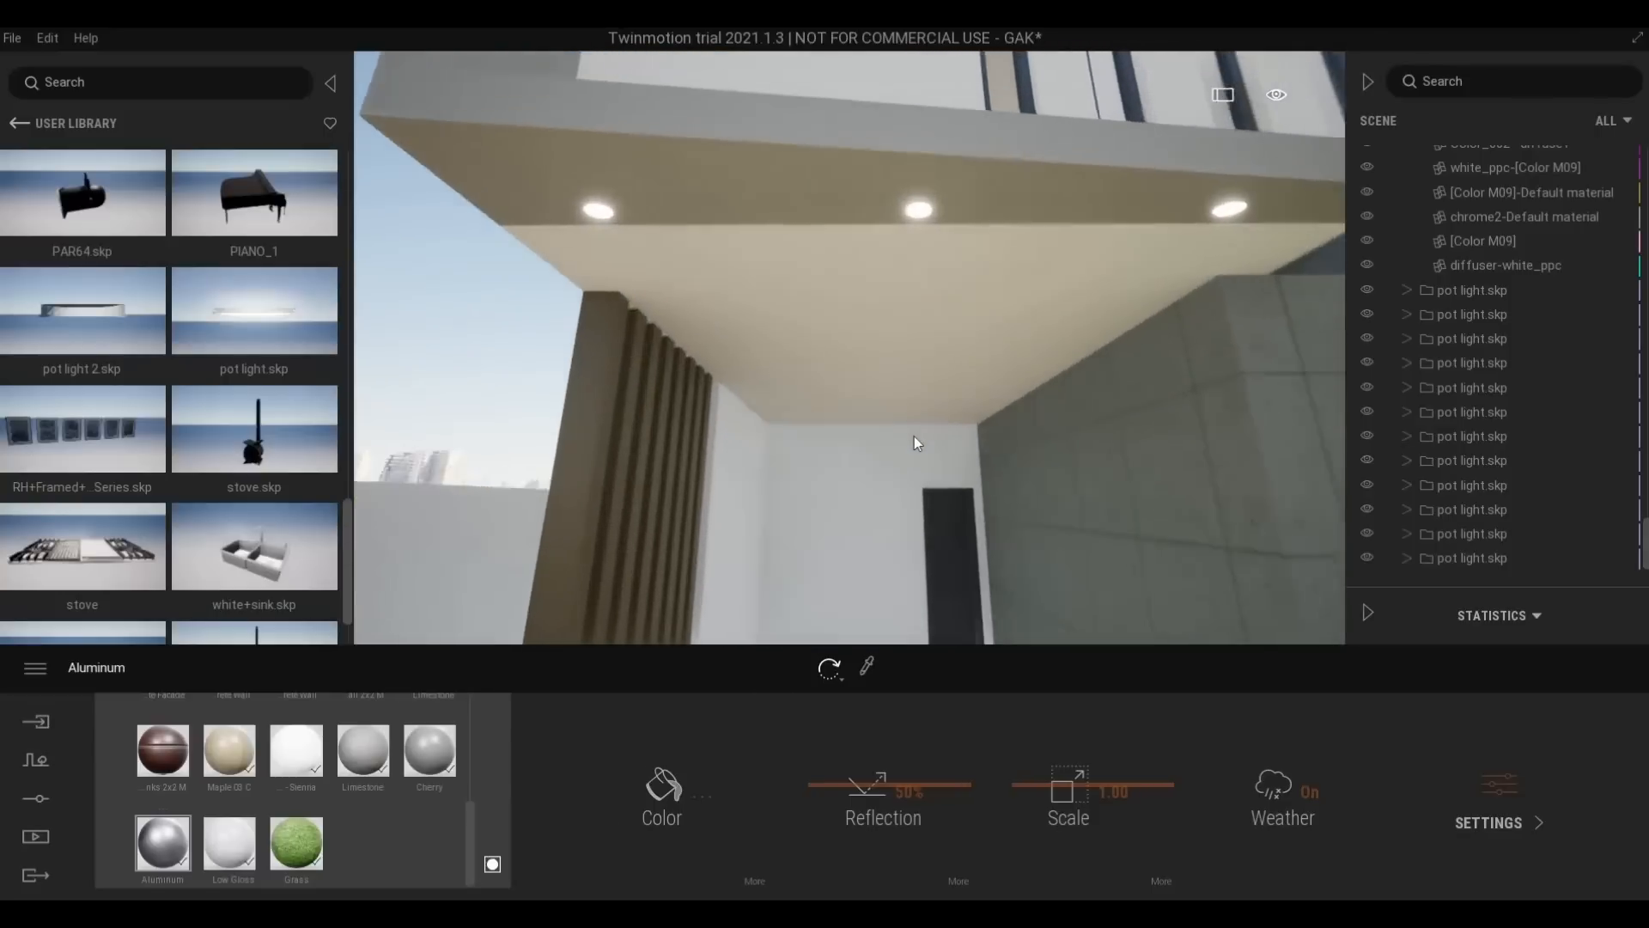
key(w)
key(e)
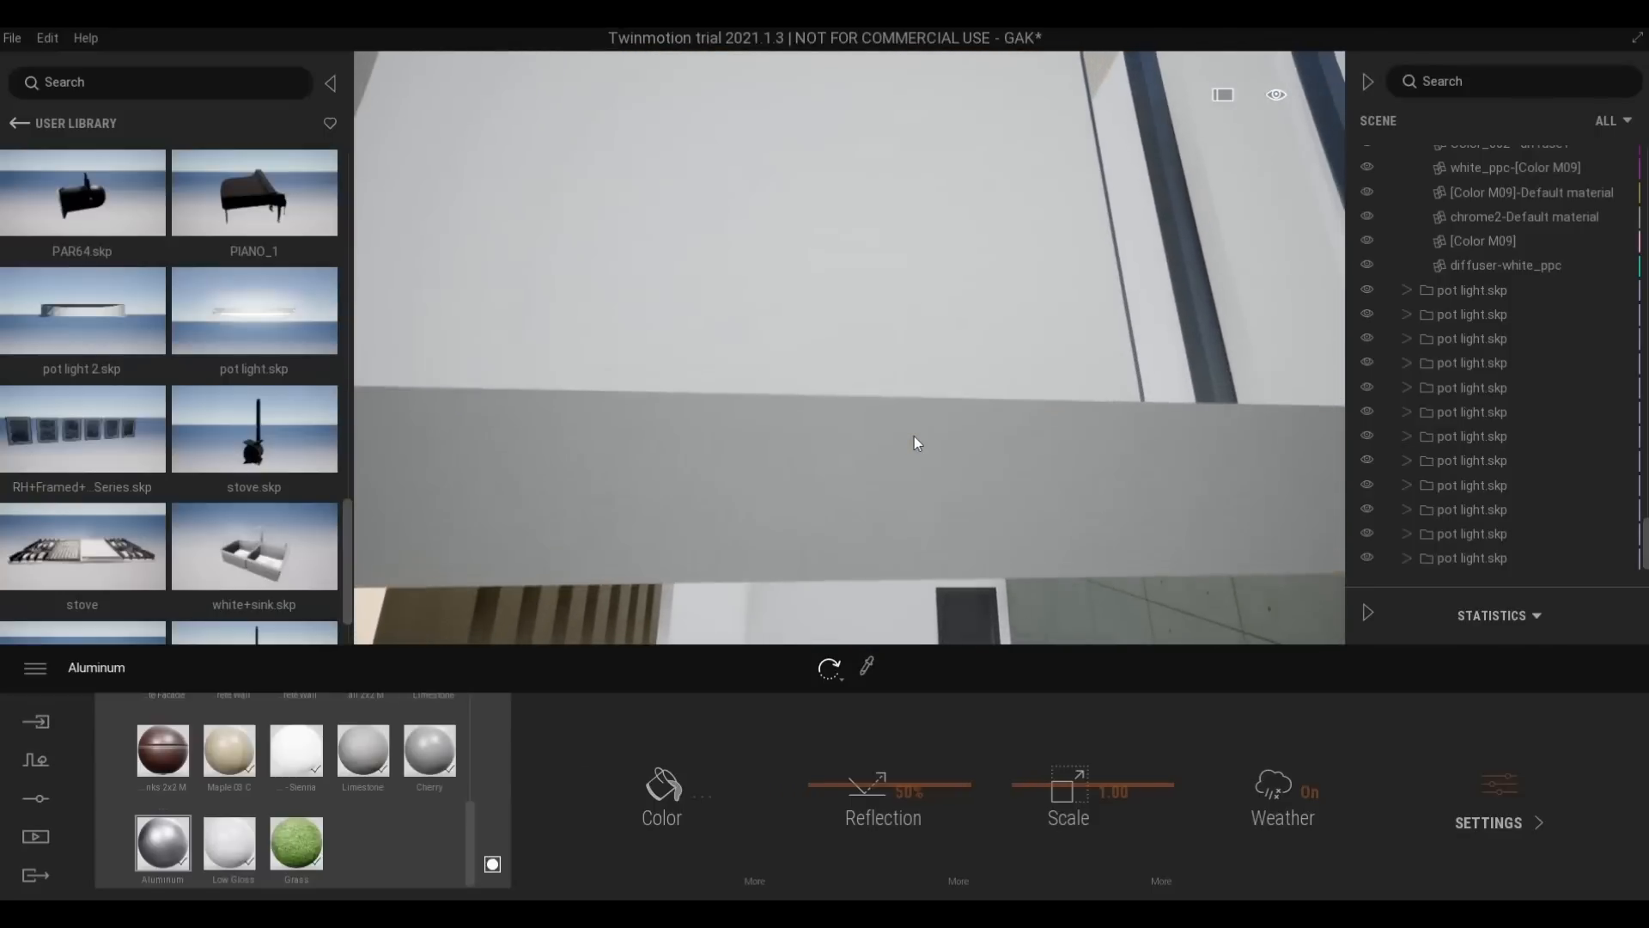
key(w)
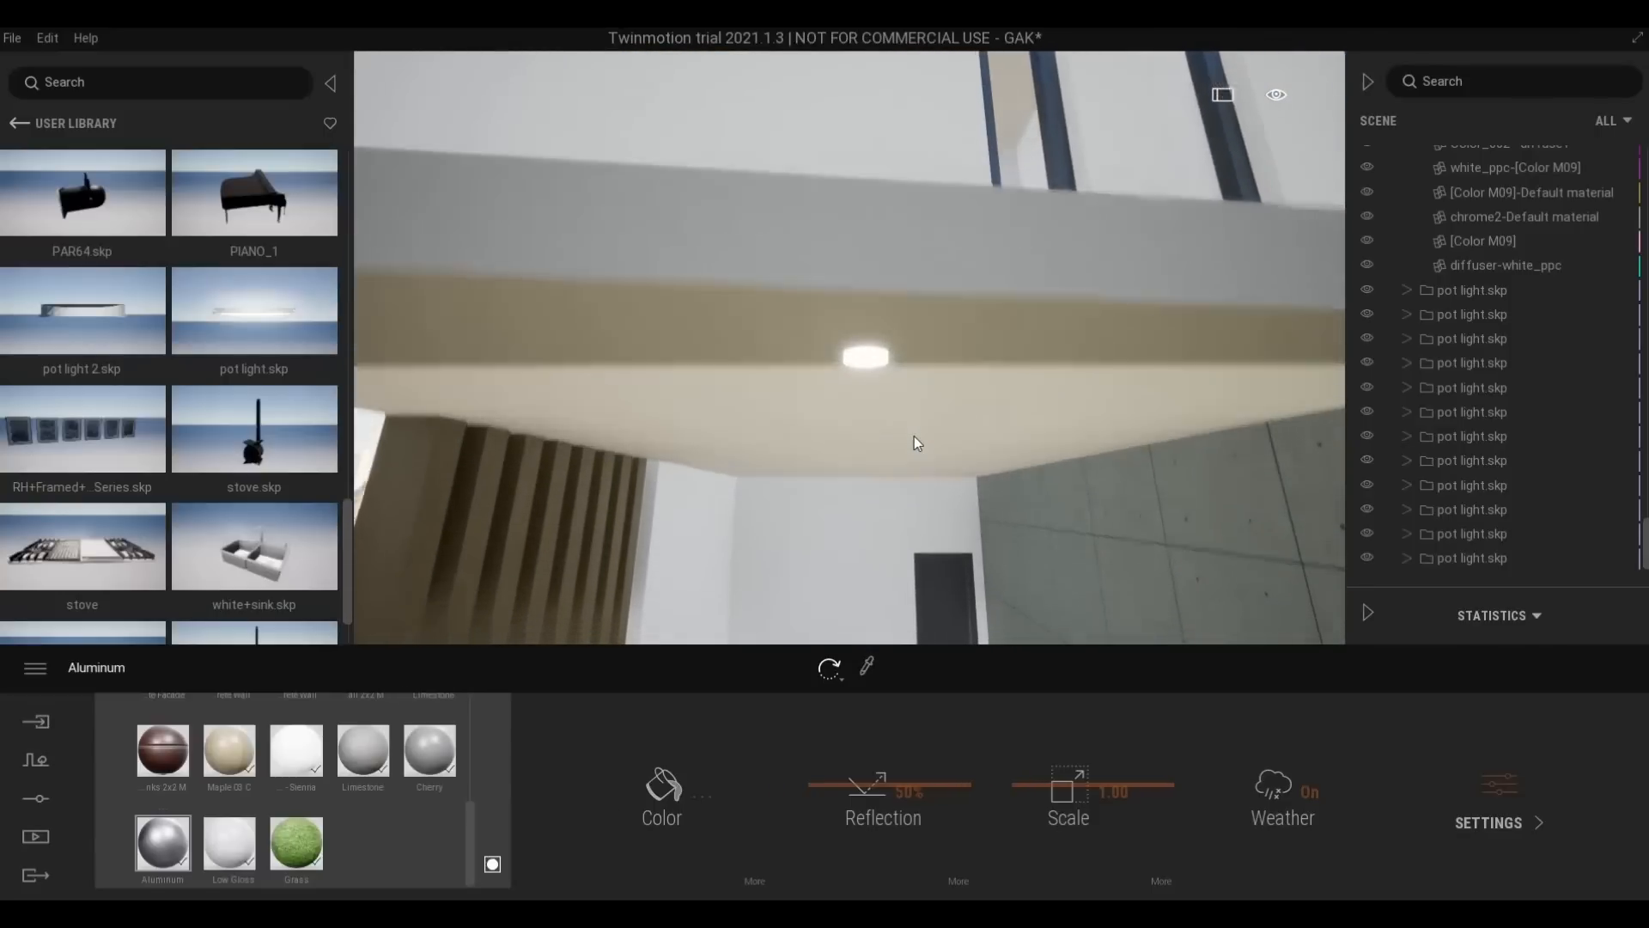
key(s)
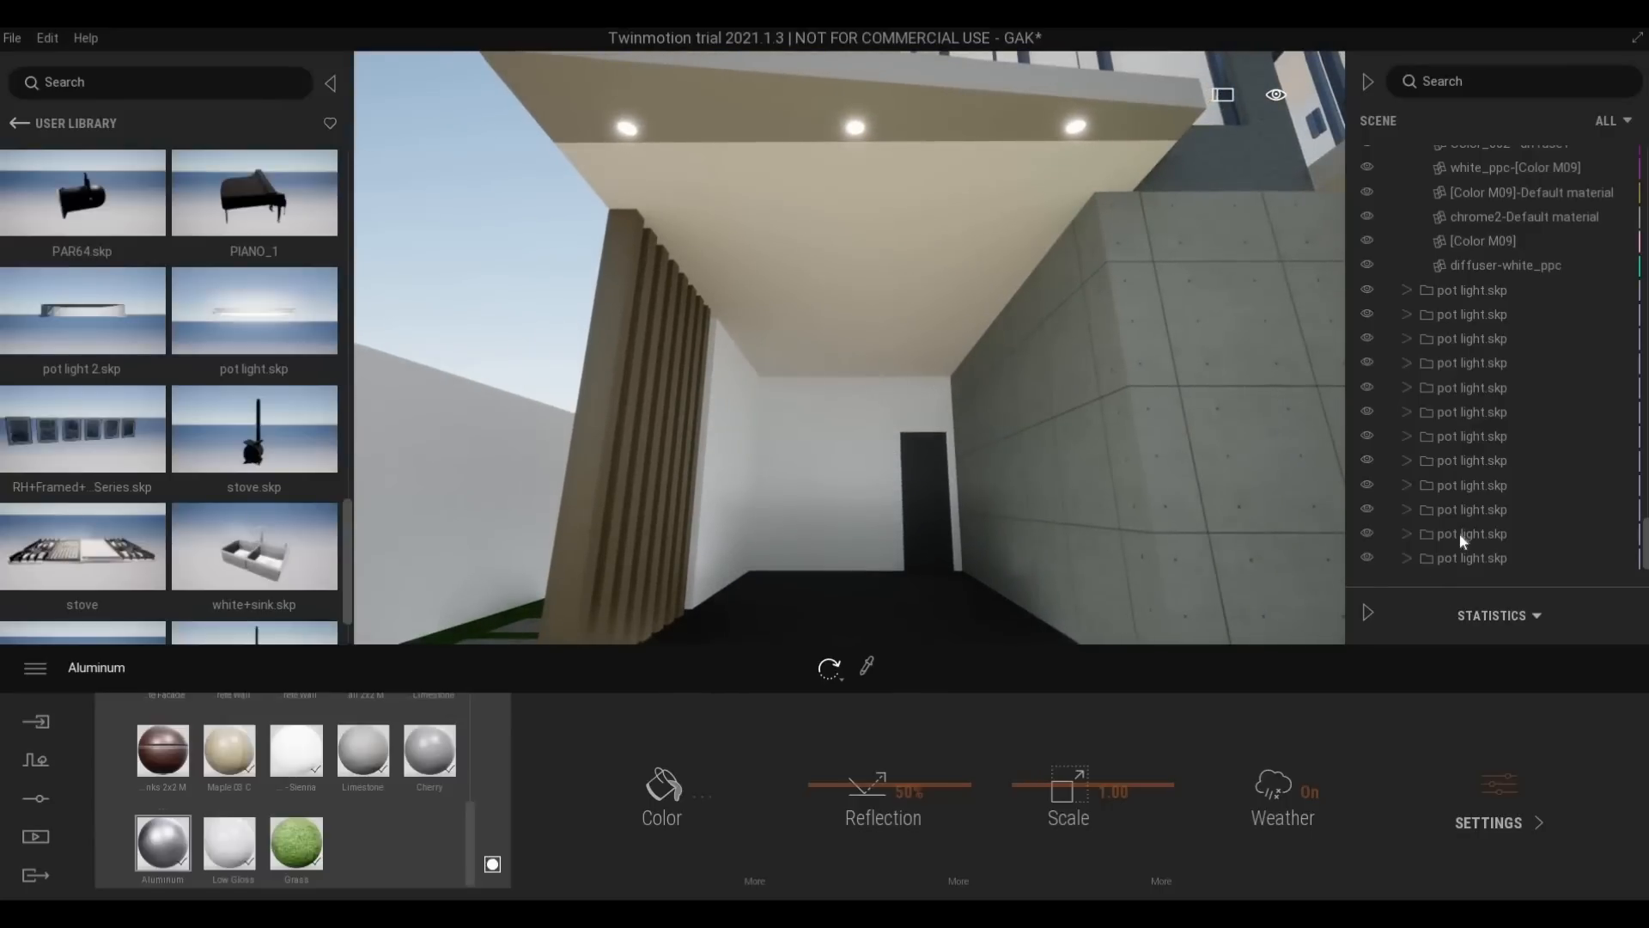
click(1452, 558)
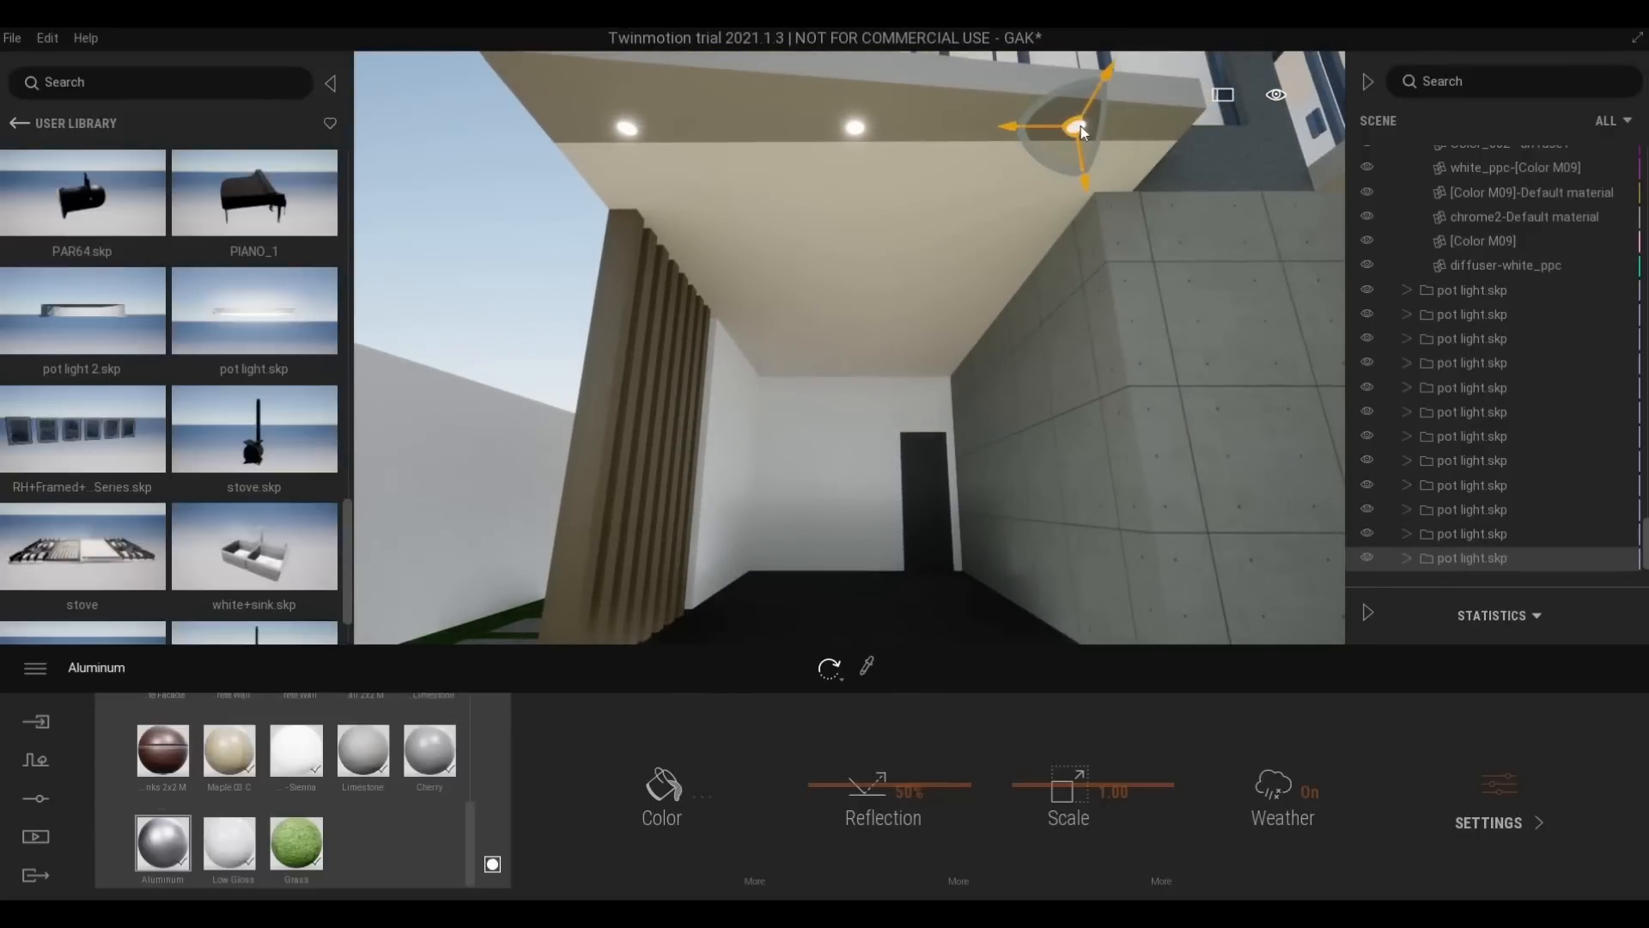
click(1107, 74)
drag(1079, 214, 1072, 283)
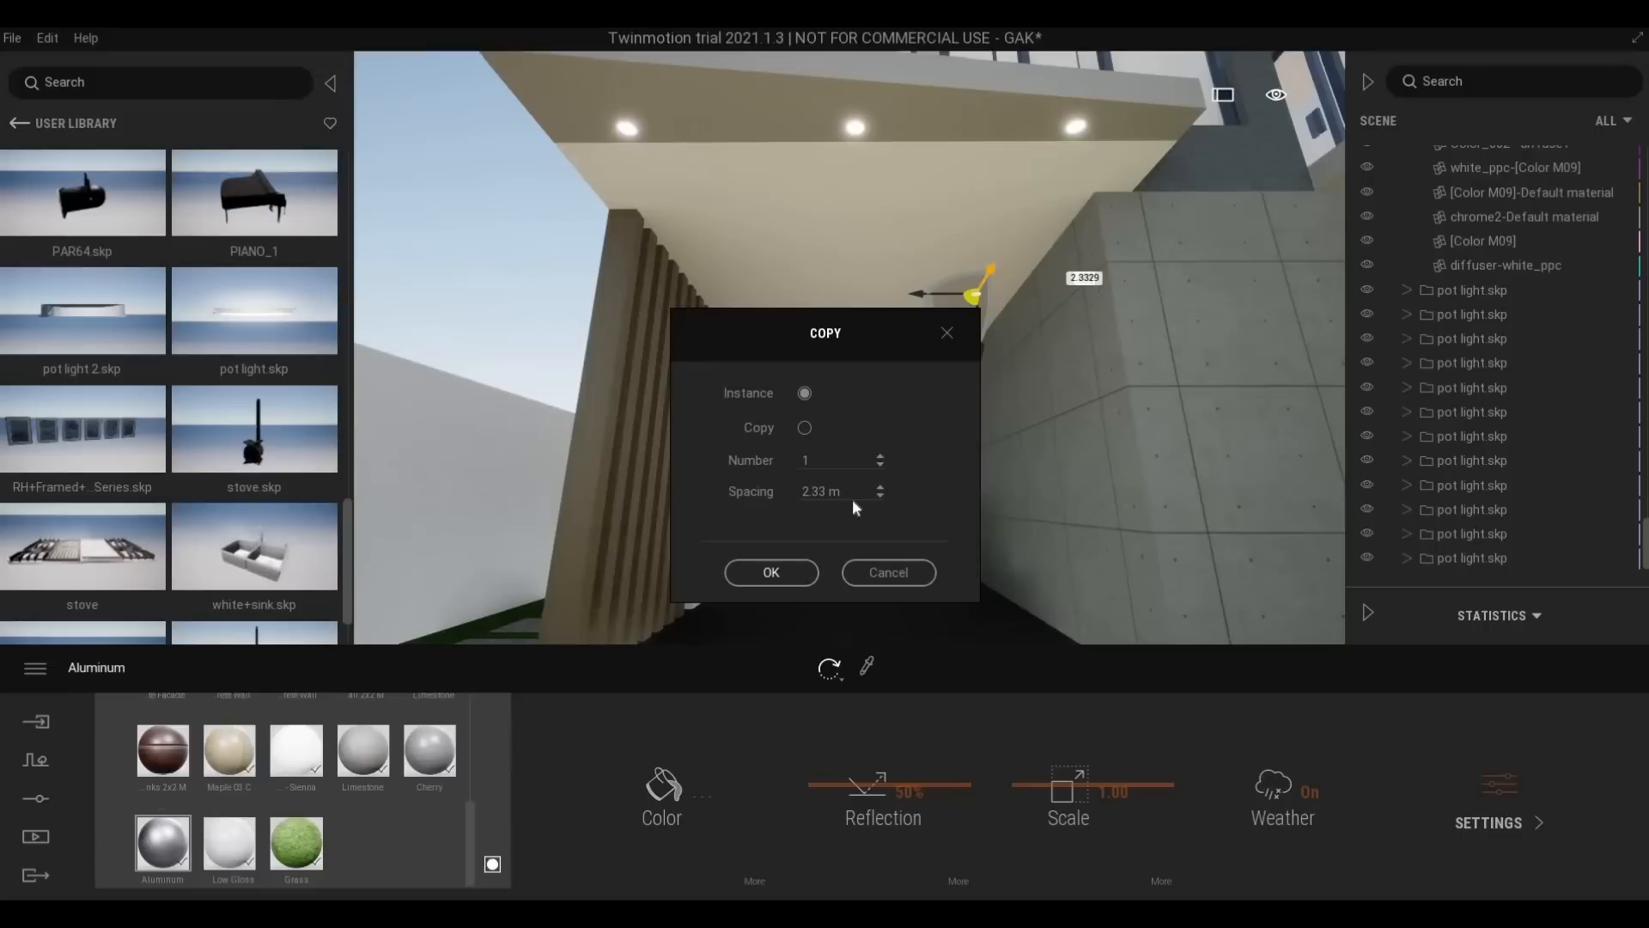
click(772, 572)
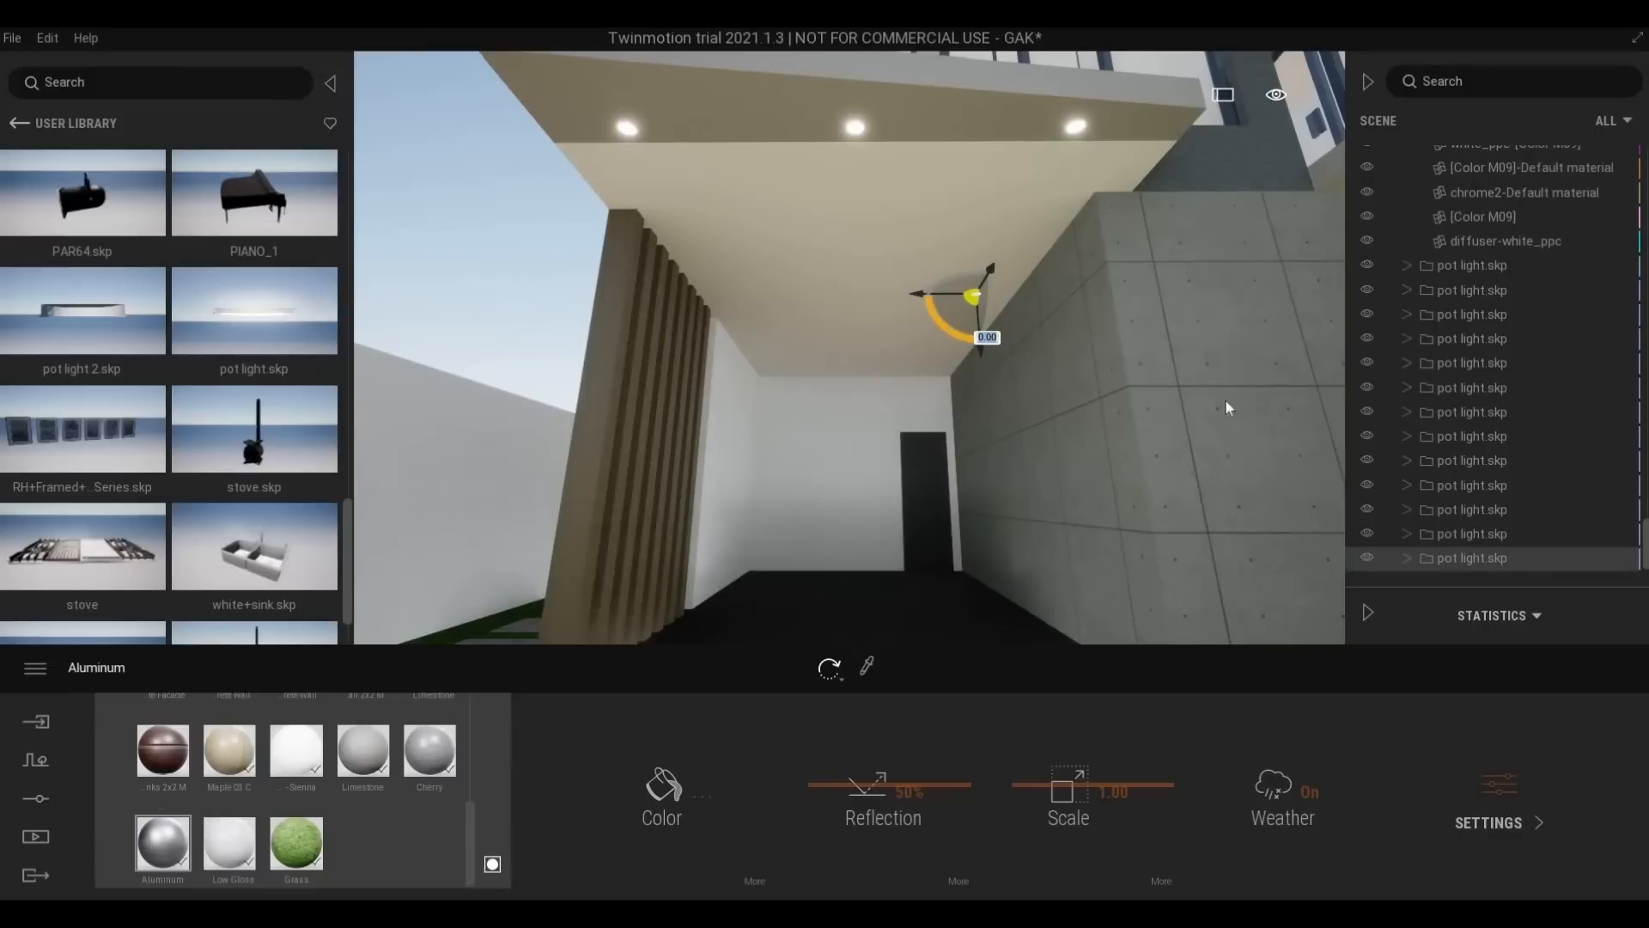
key(ctrl+z)
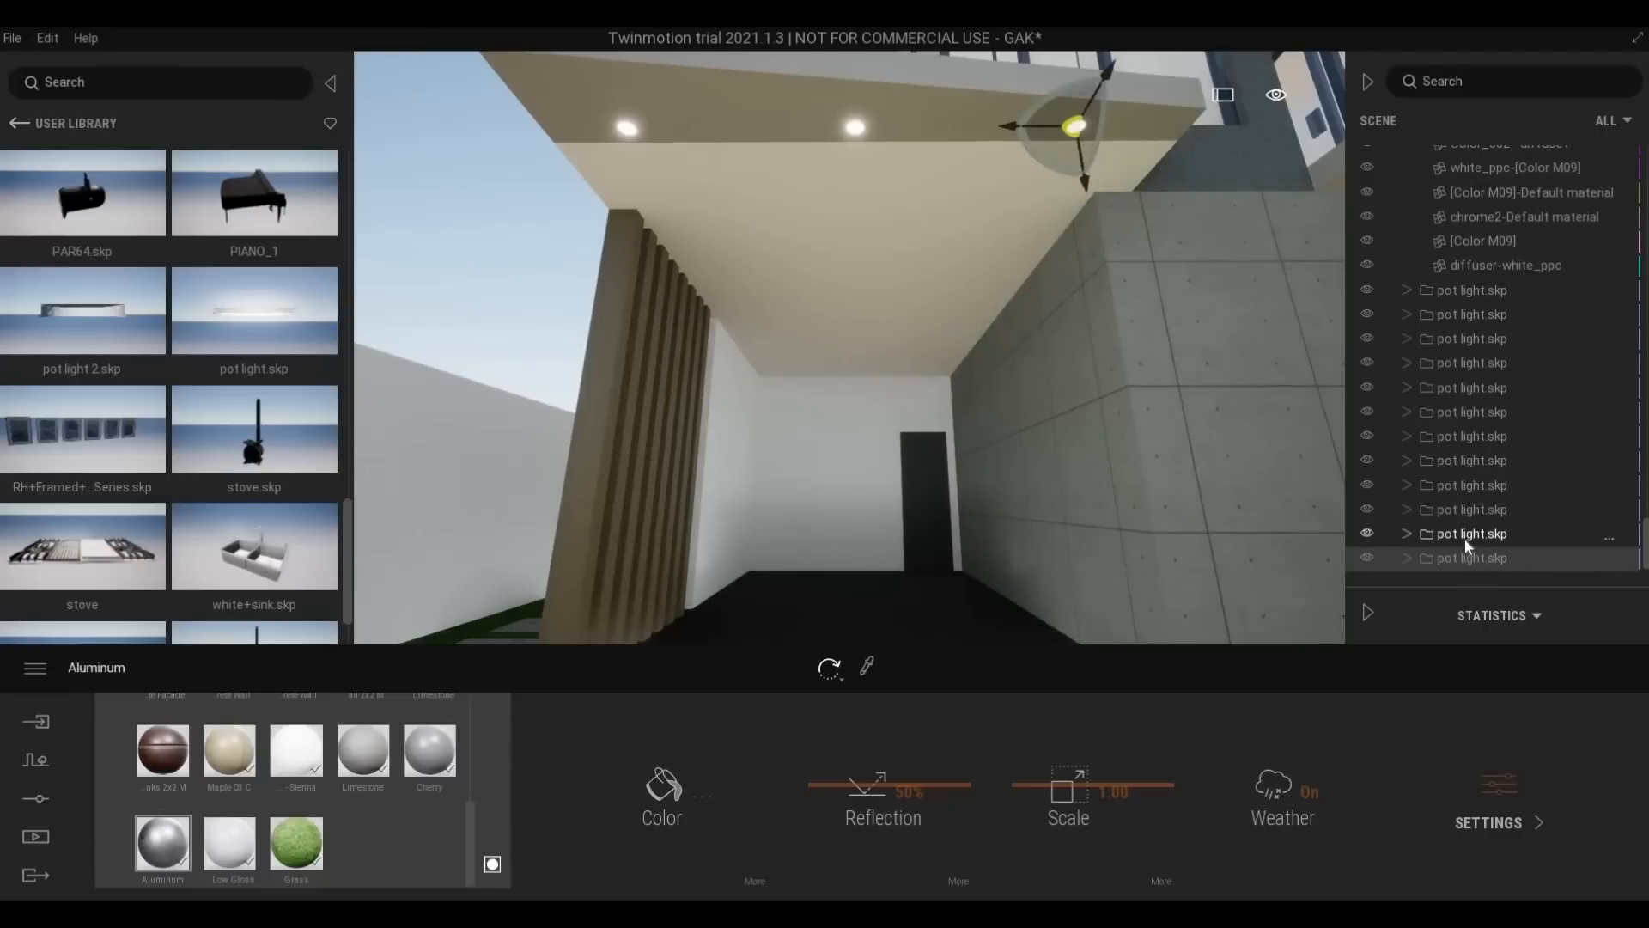
Copy two of the front soffit pot lights together as instances to the rear end of the carport ceiling
click(1465, 537)
ctrl+click(1466, 558)
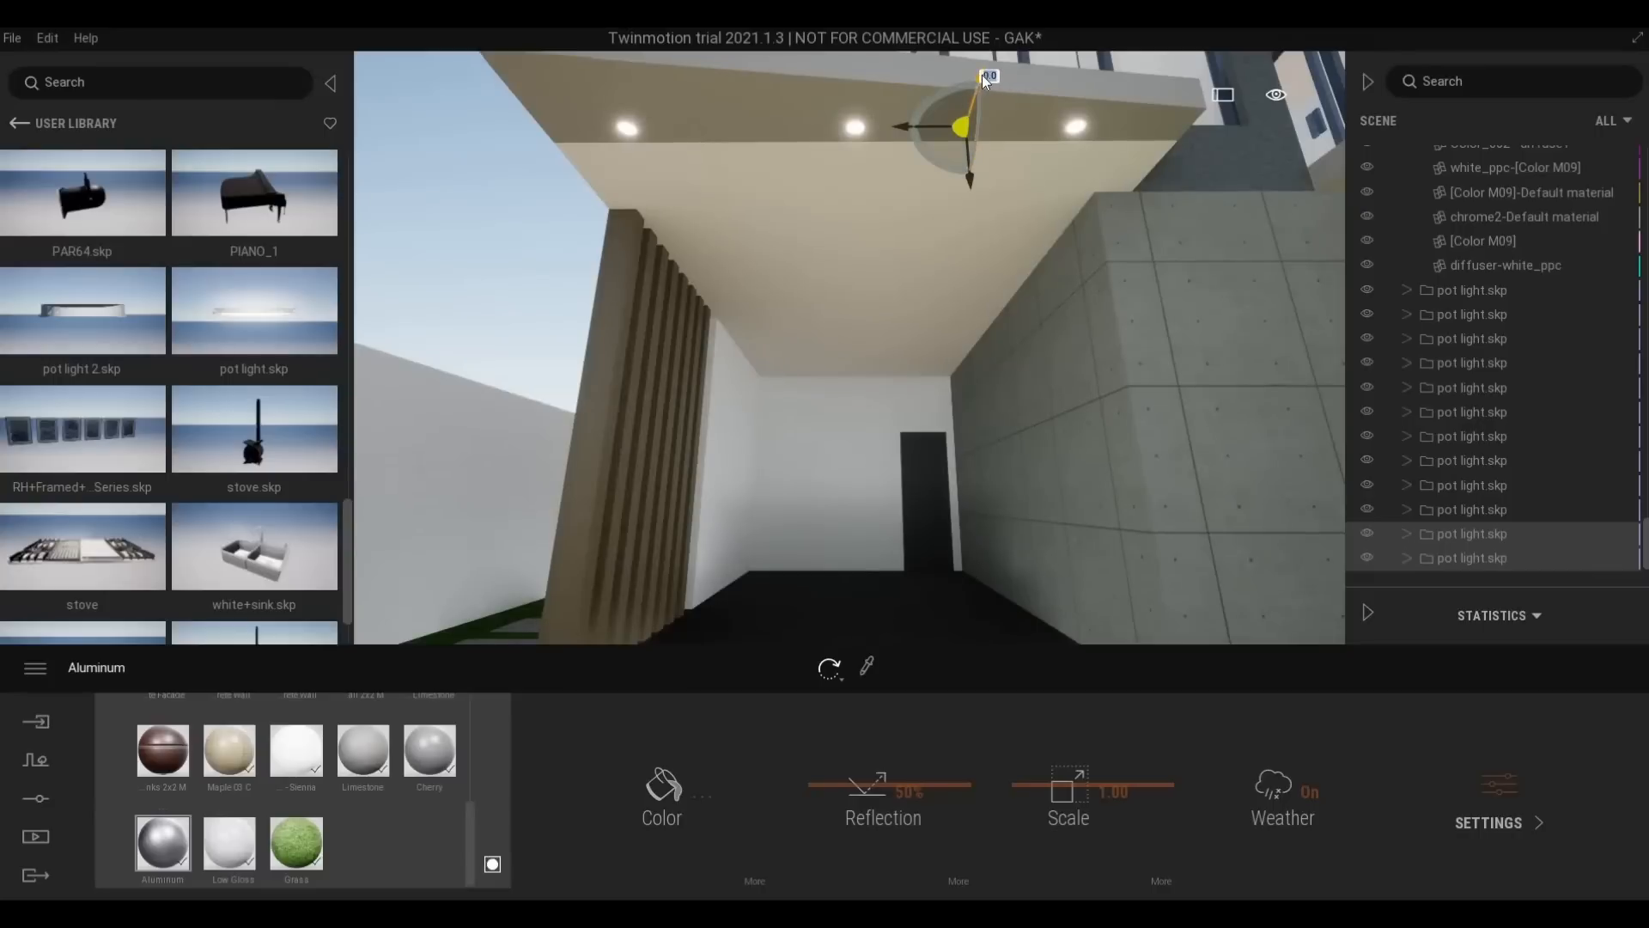
drag(979, 80, 941, 354)
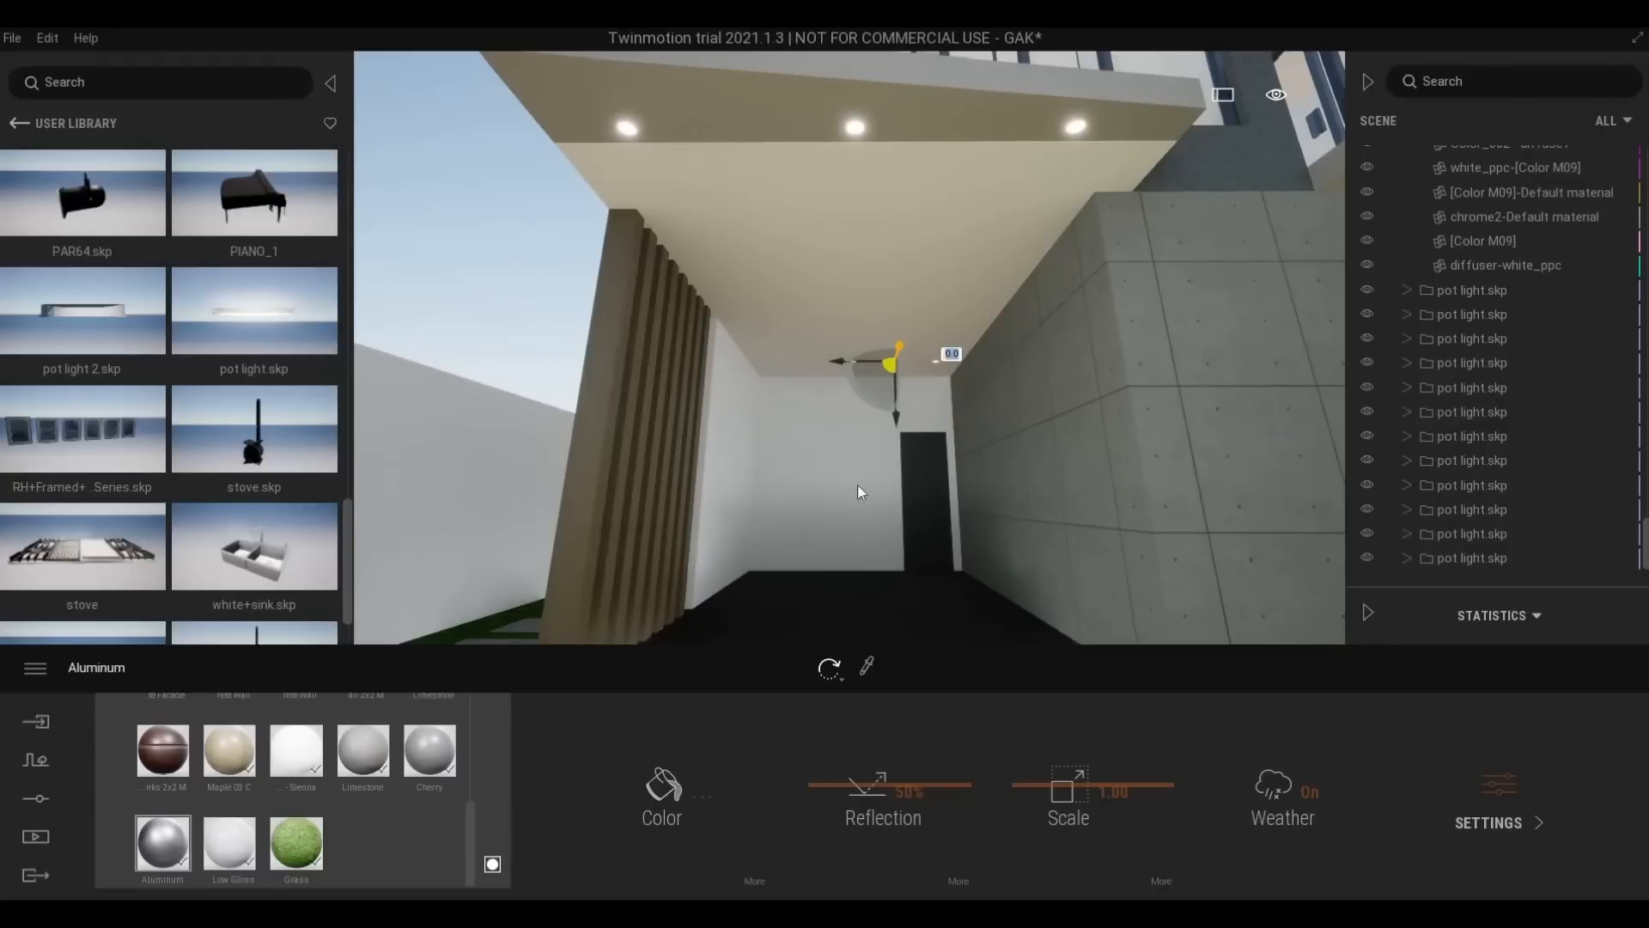
click(771, 572)
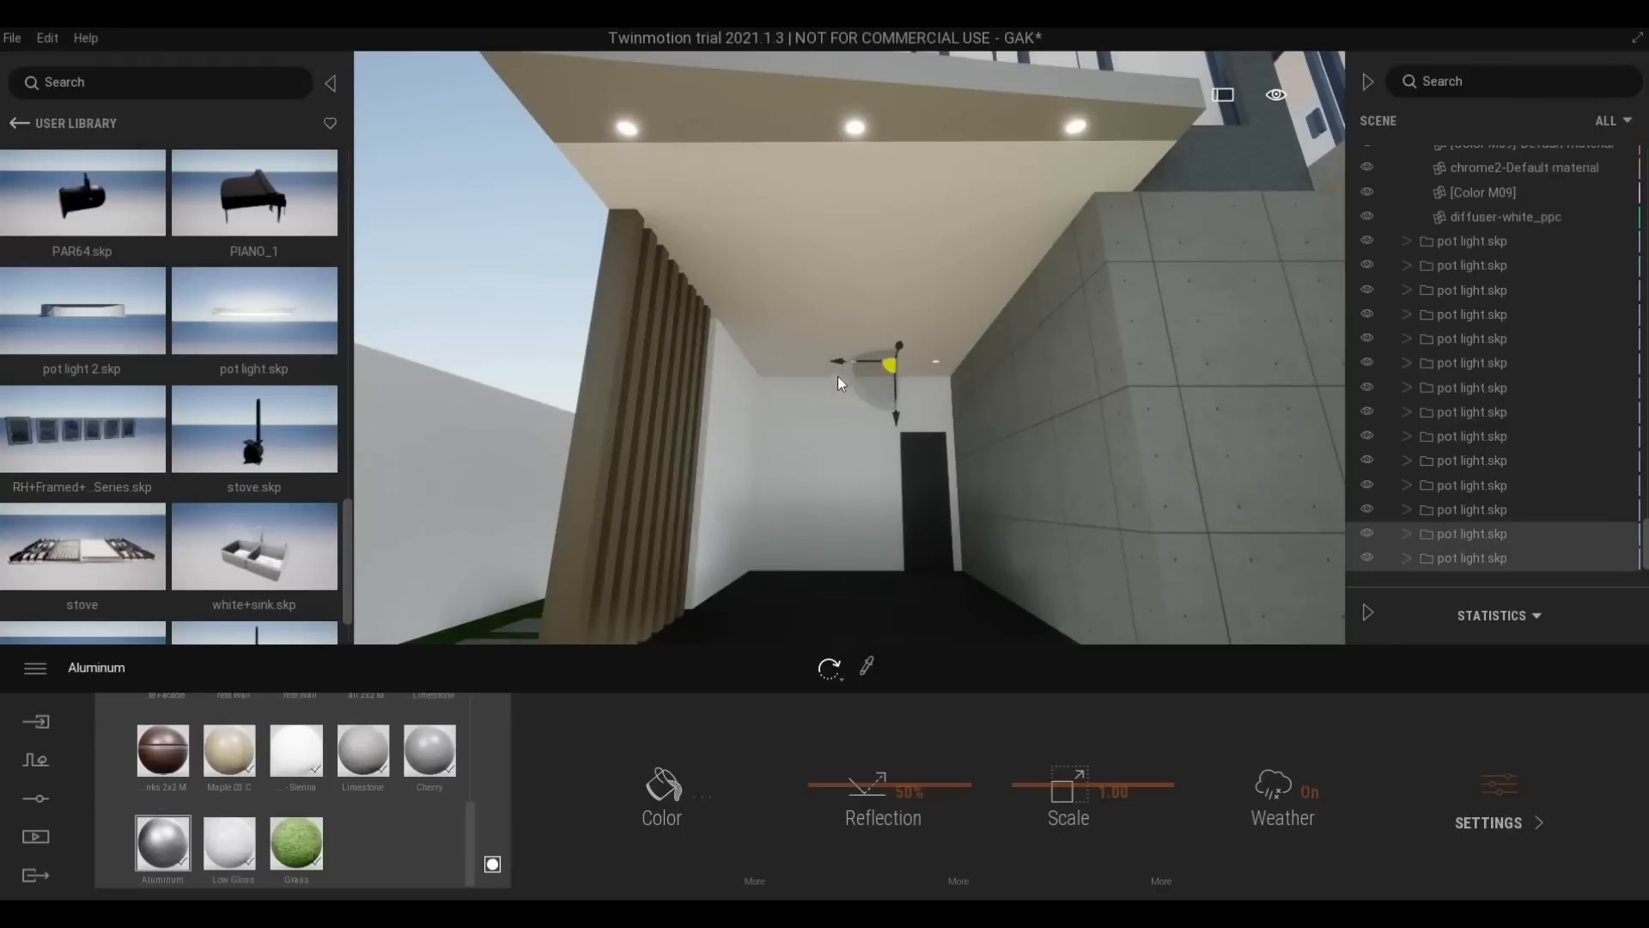
Move one of the two rear carport pot lights about 1.13 m toward the side wall on the slatted side
scroll(838, 377, up, 1)
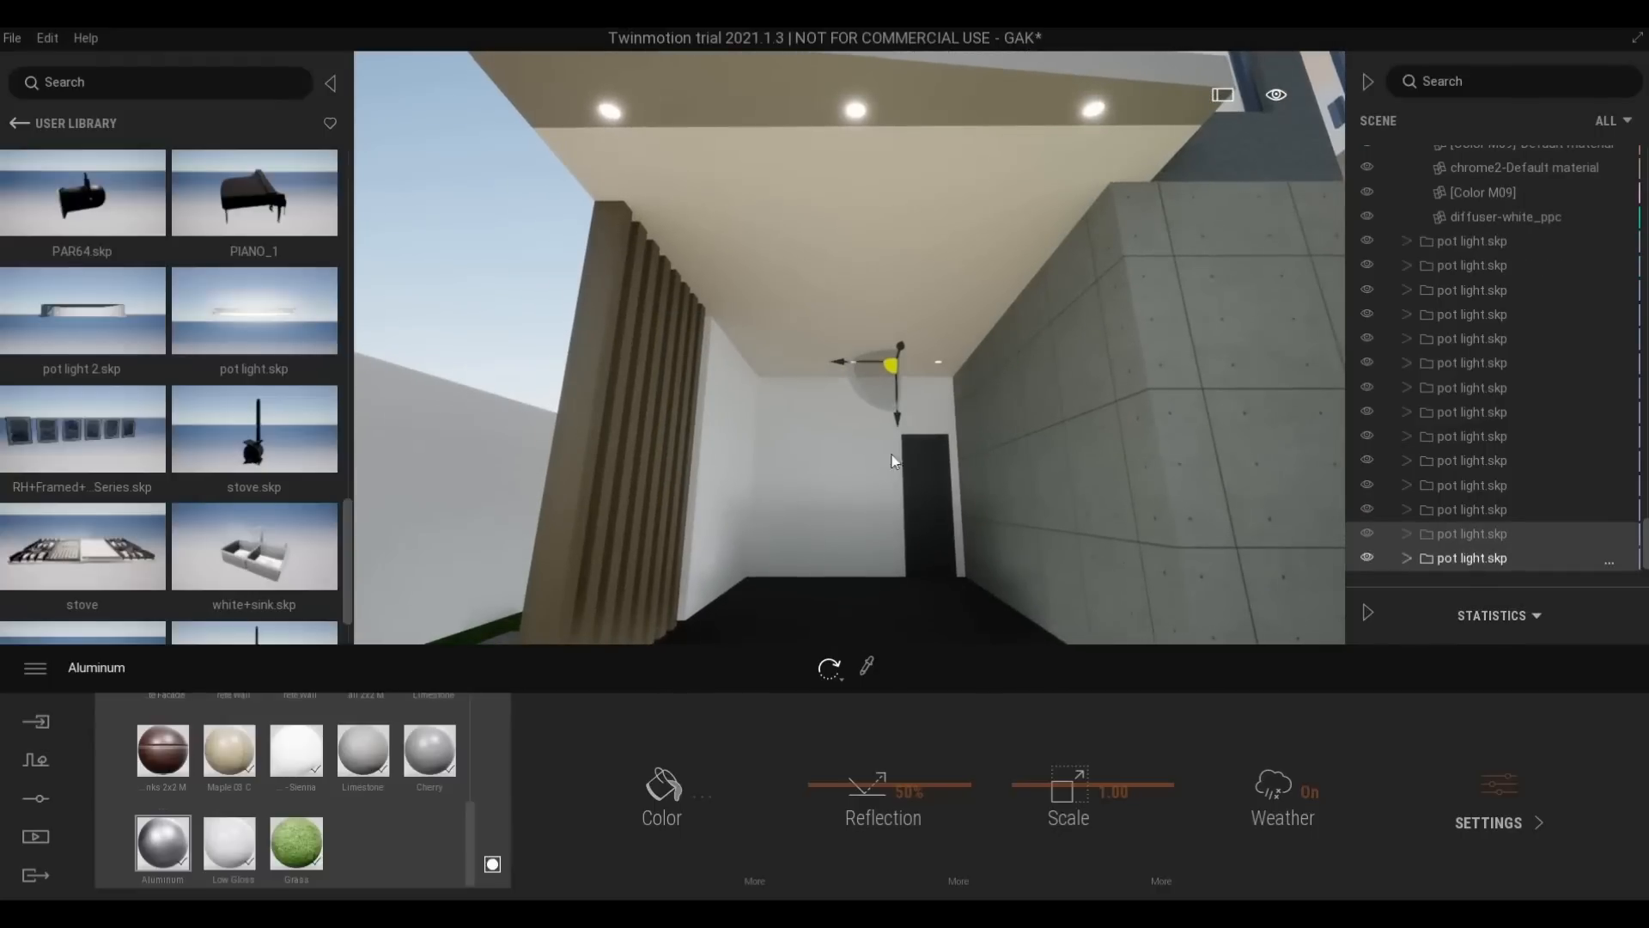
drag(850, 362, 721, 366)
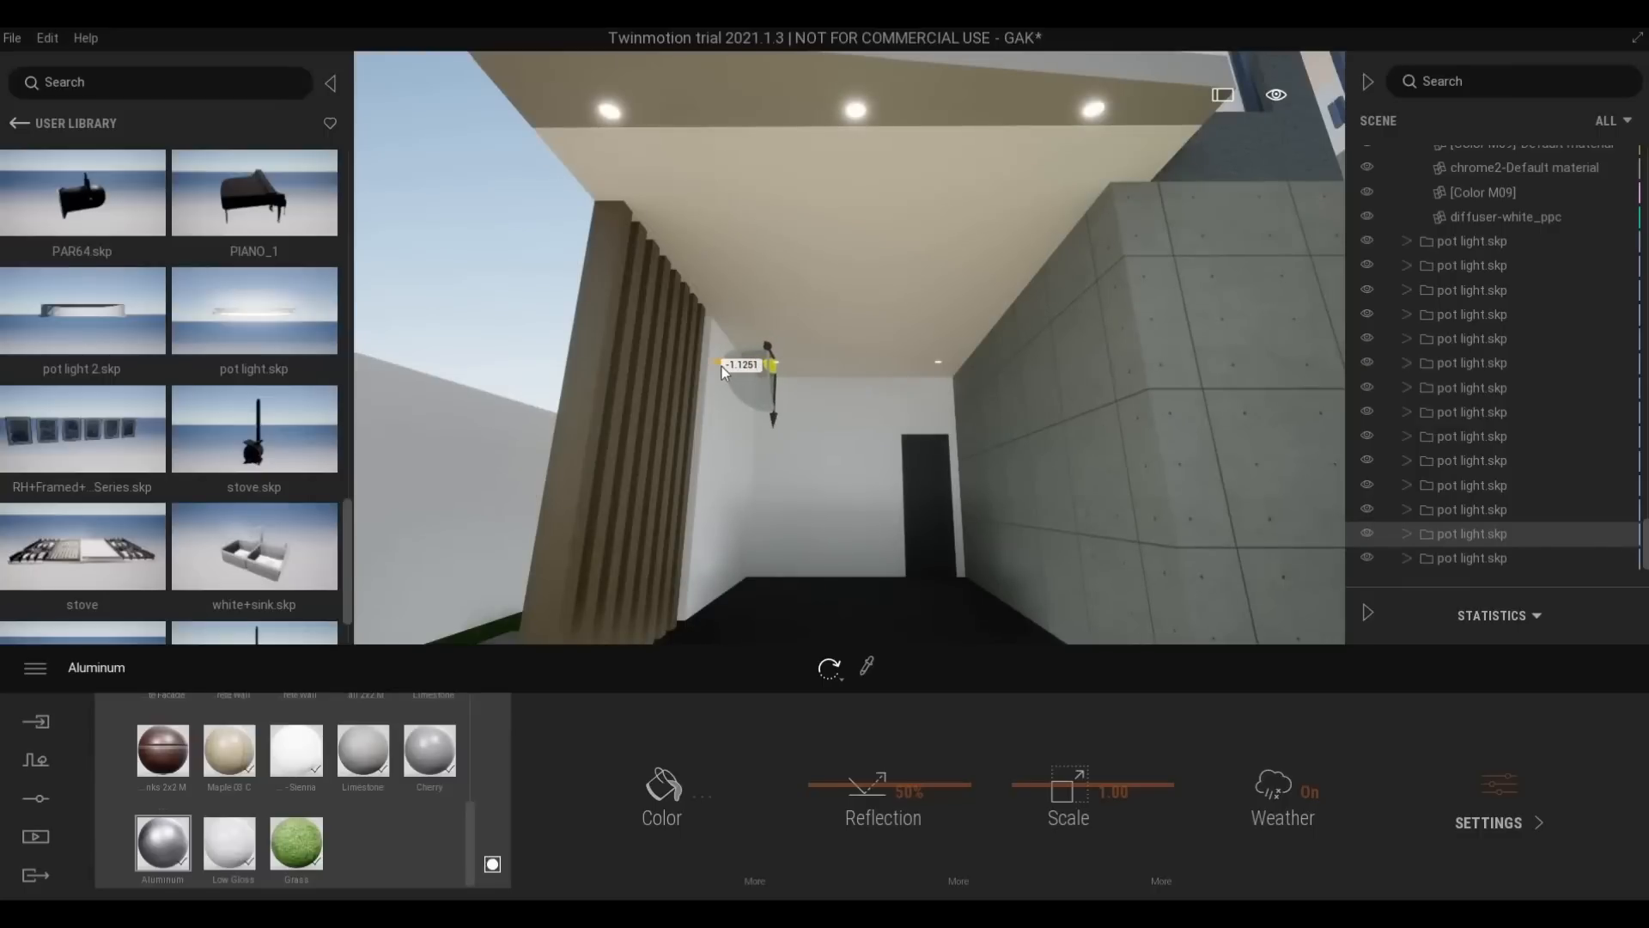
drag(721, 366, 721, 366)
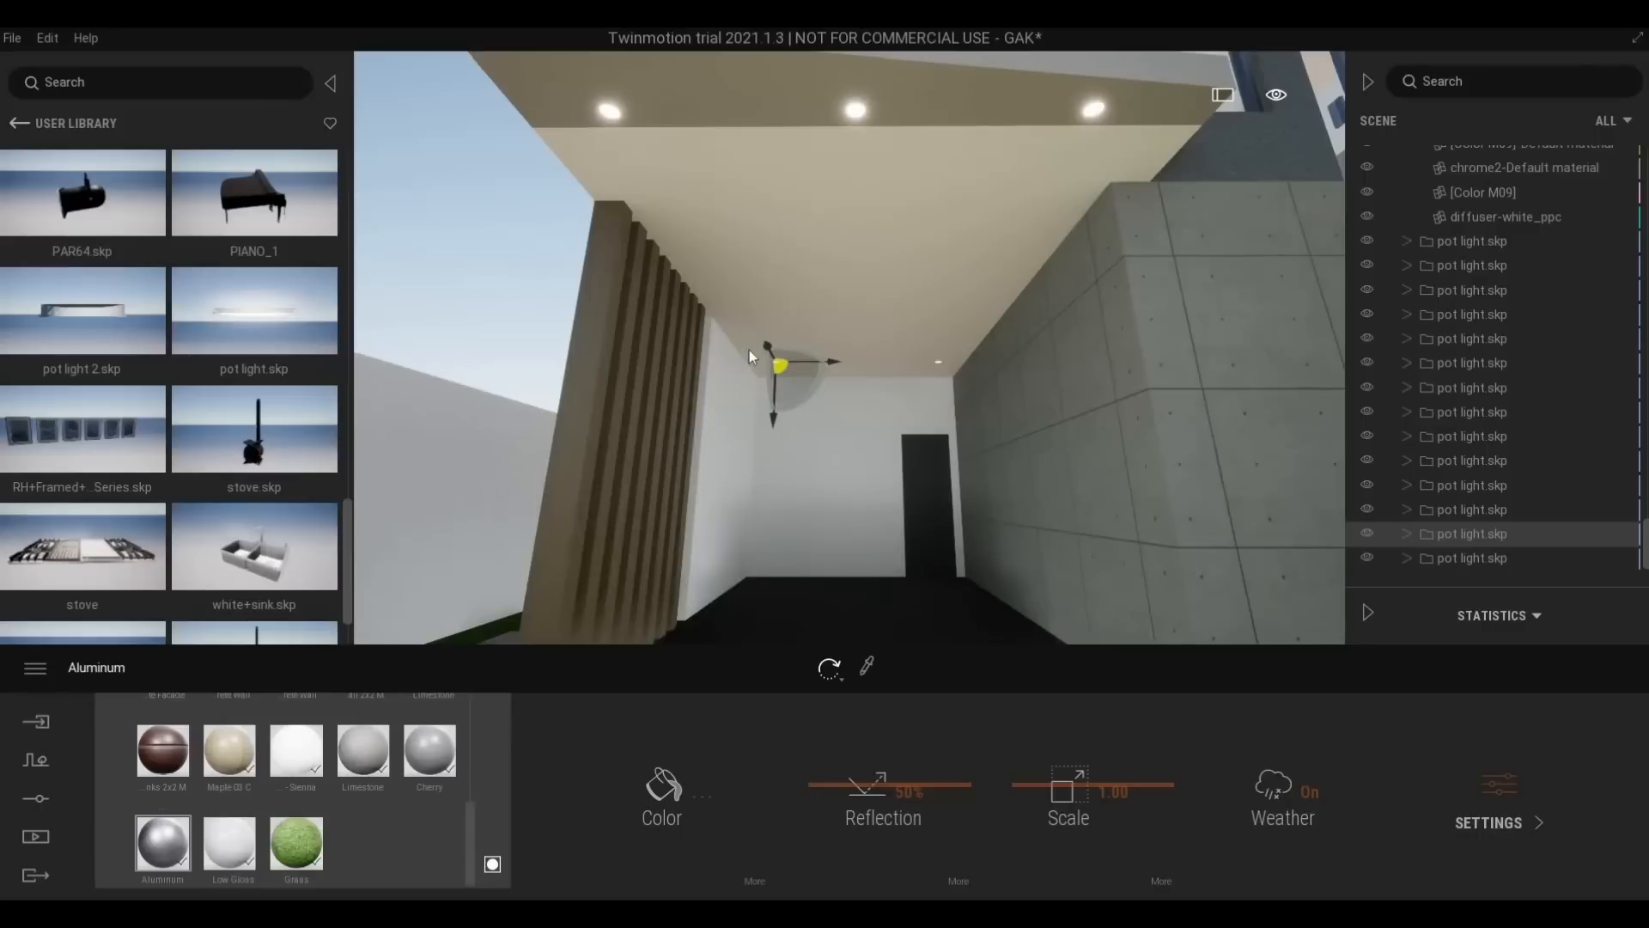
Examine the placement of the two pot lights at the rear of the carport ceiling
key(w)
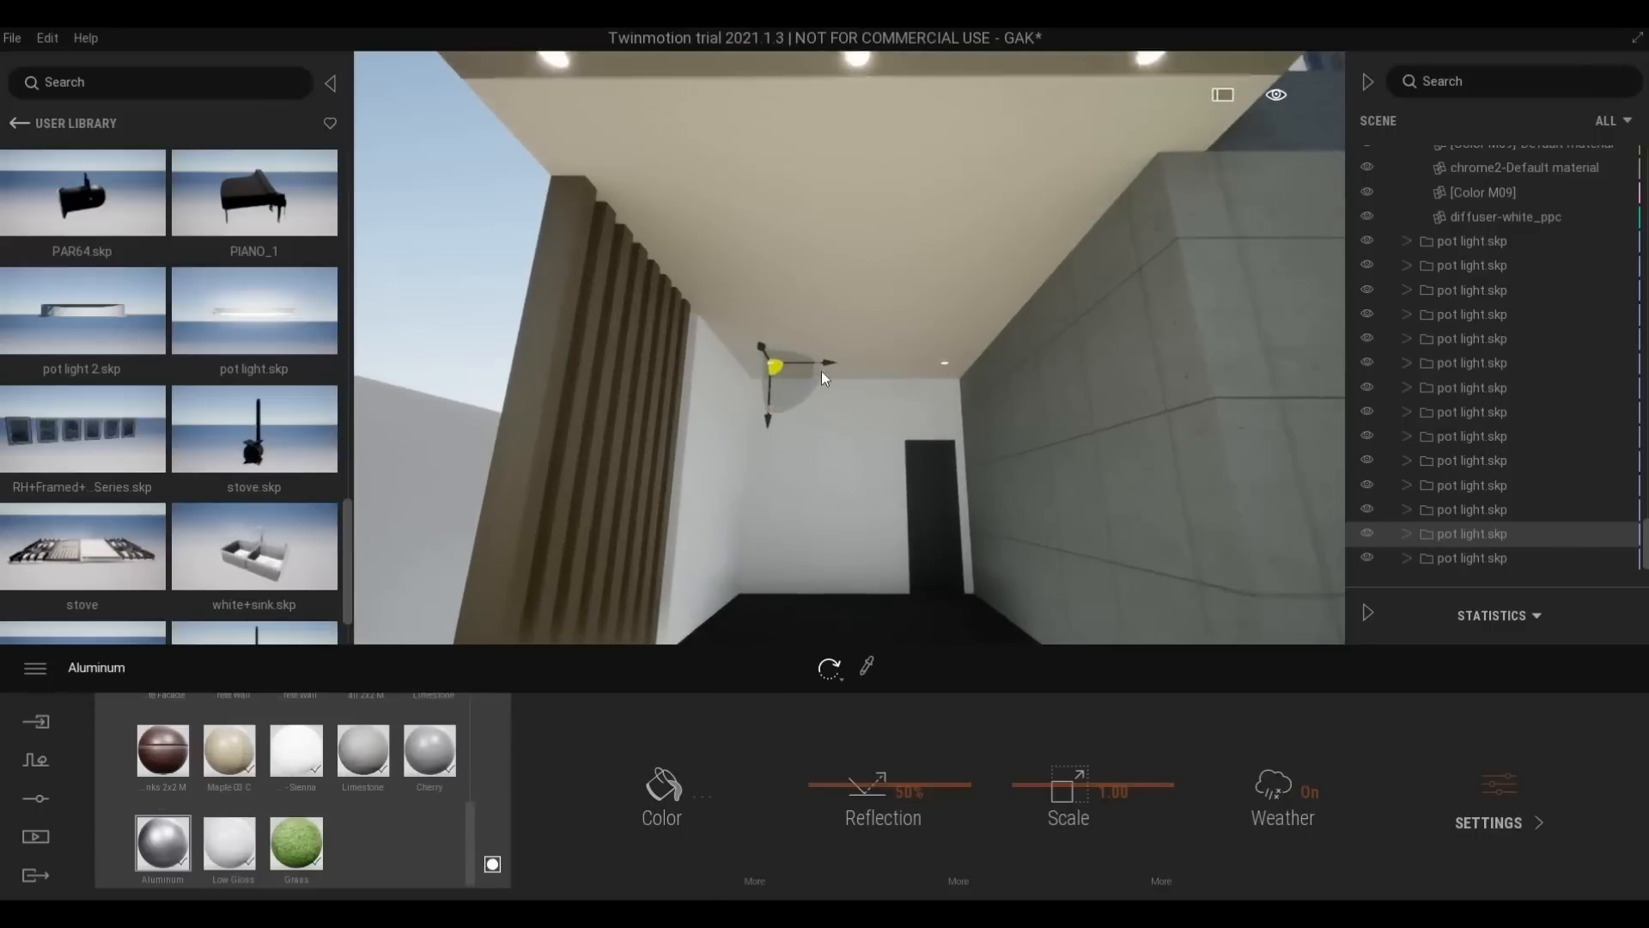
click(824, 363)
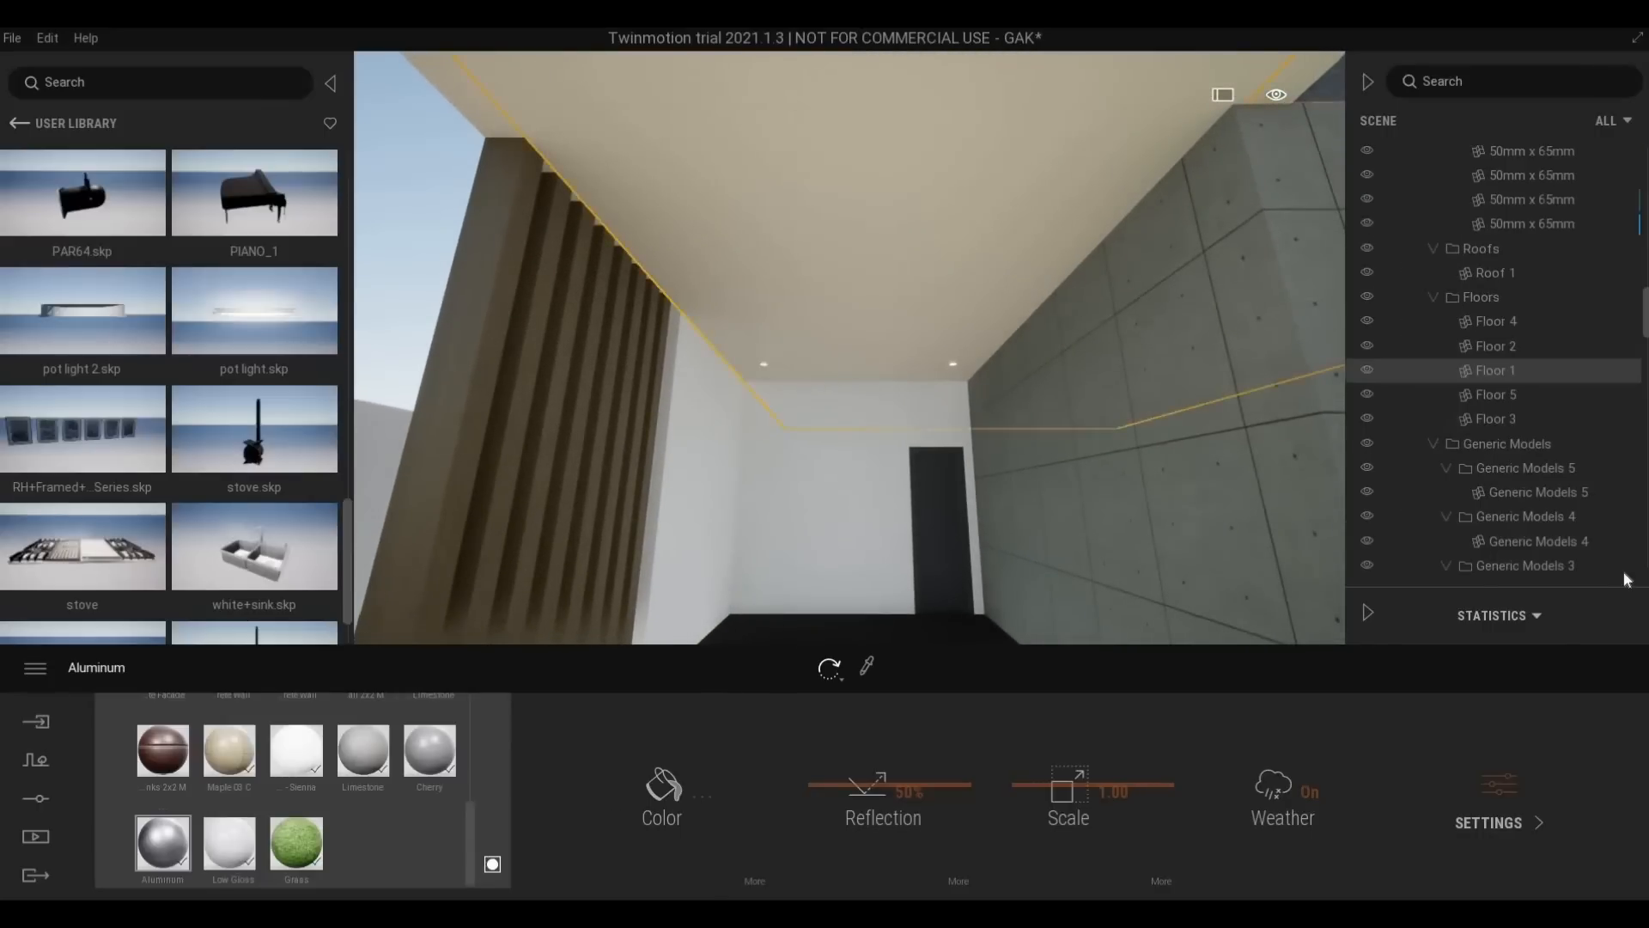
click(955, 364)
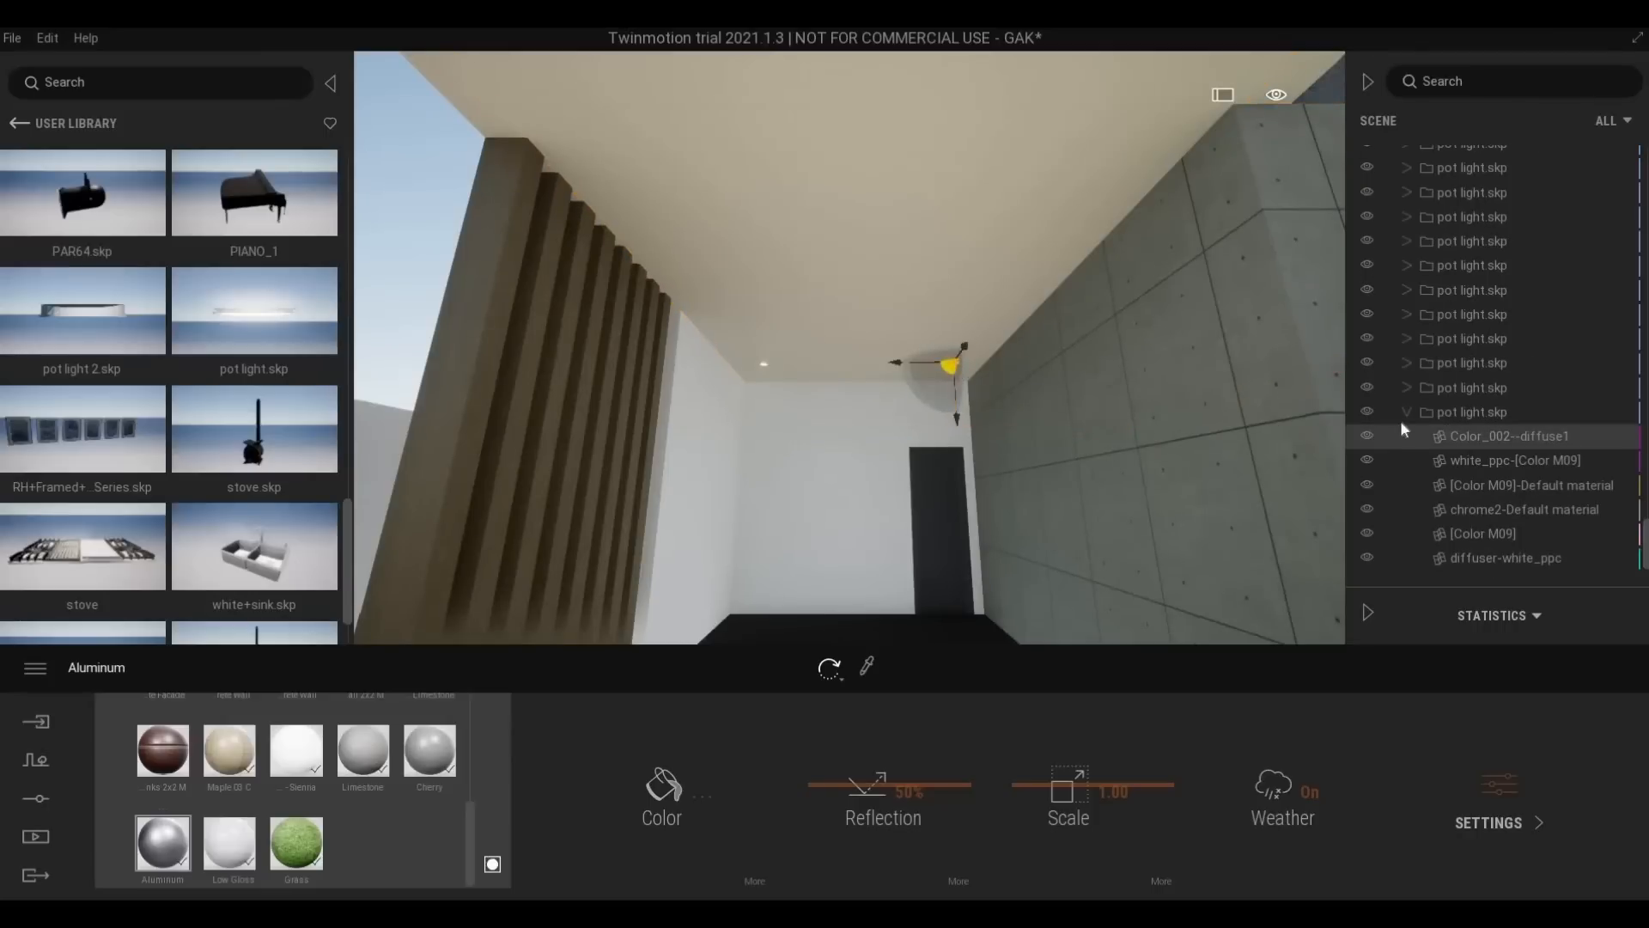
scroll(1429, 512, down, 5)
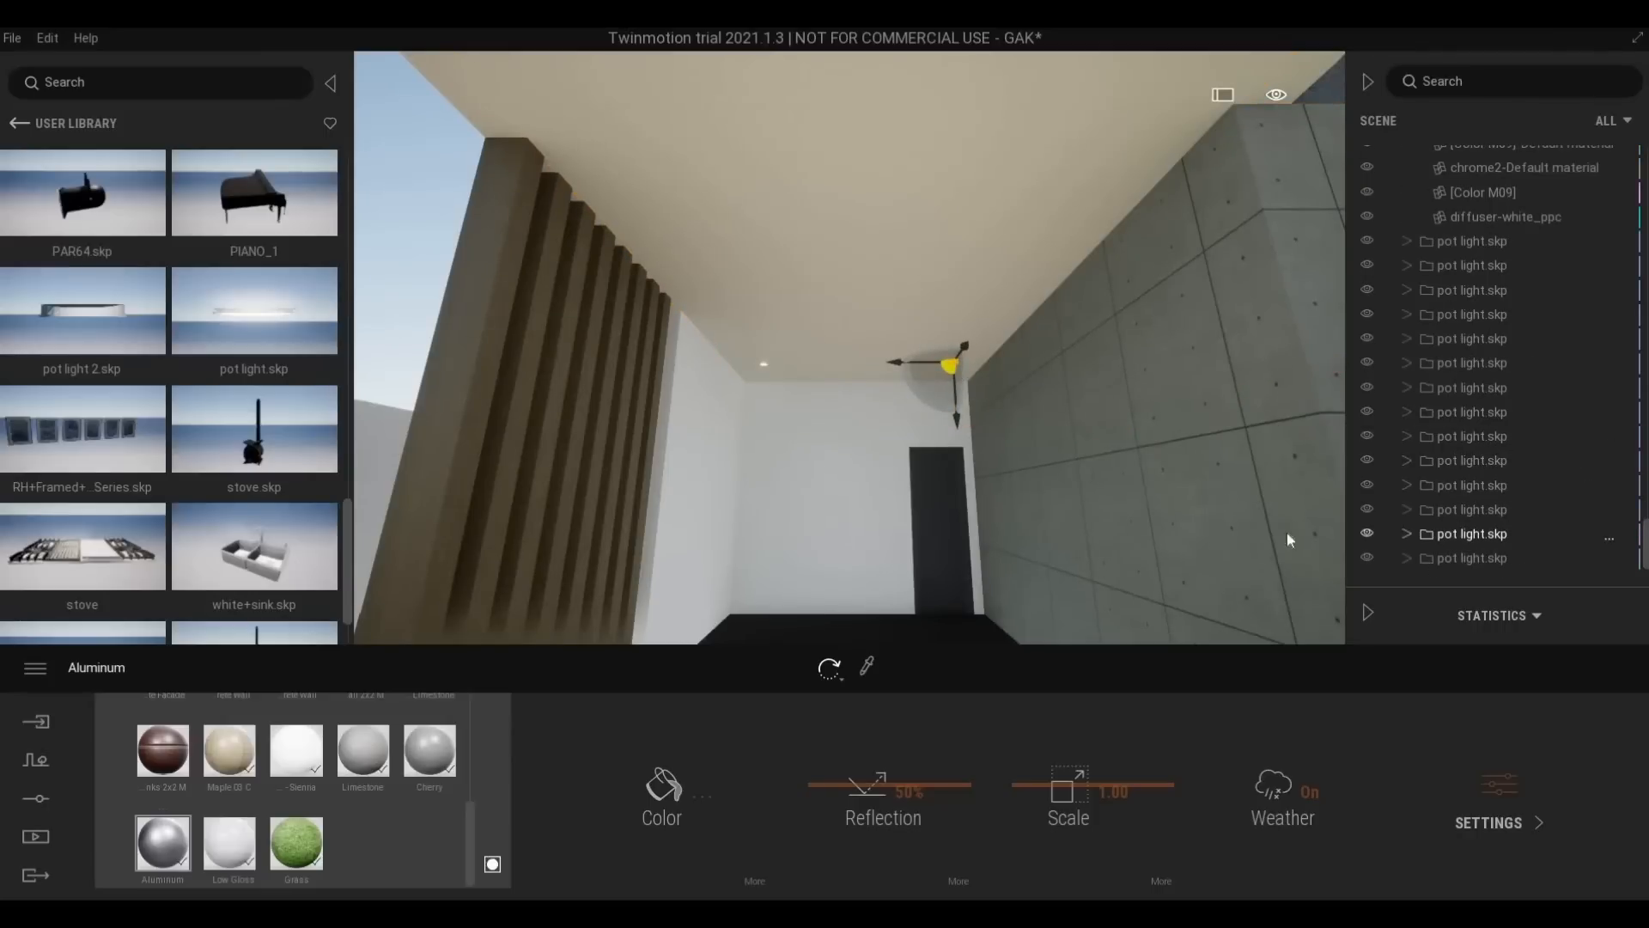
click(1472, 558)
click(1478, 534)
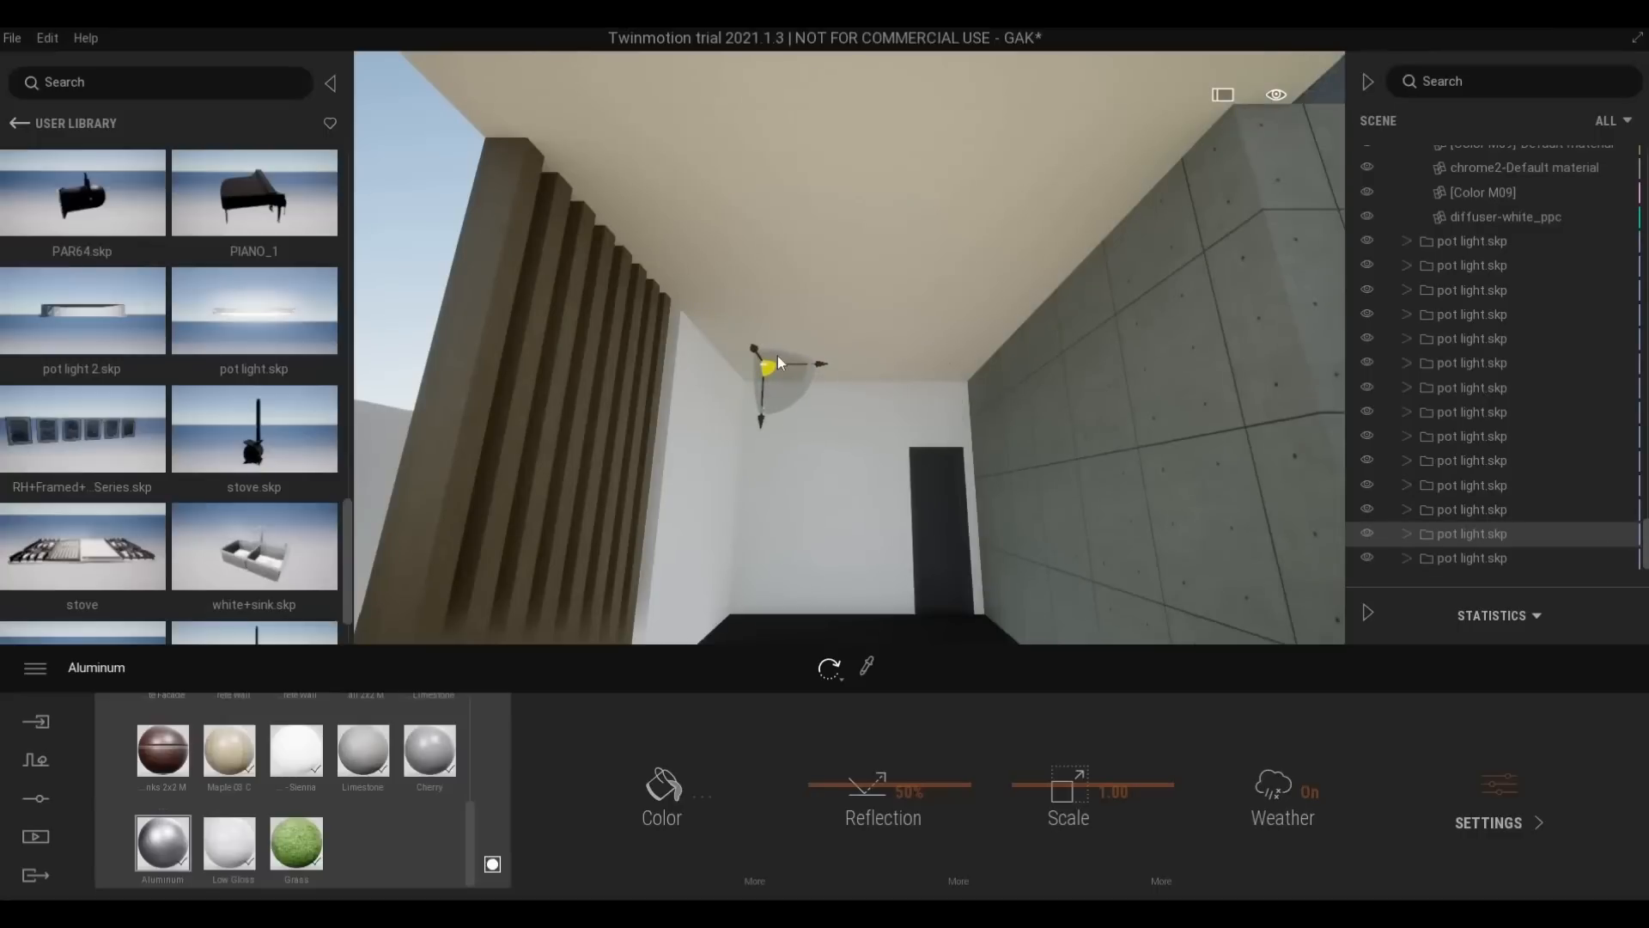
click(760, 352)
text(90)
key(Return)
key(w)
key(q)
key(w)
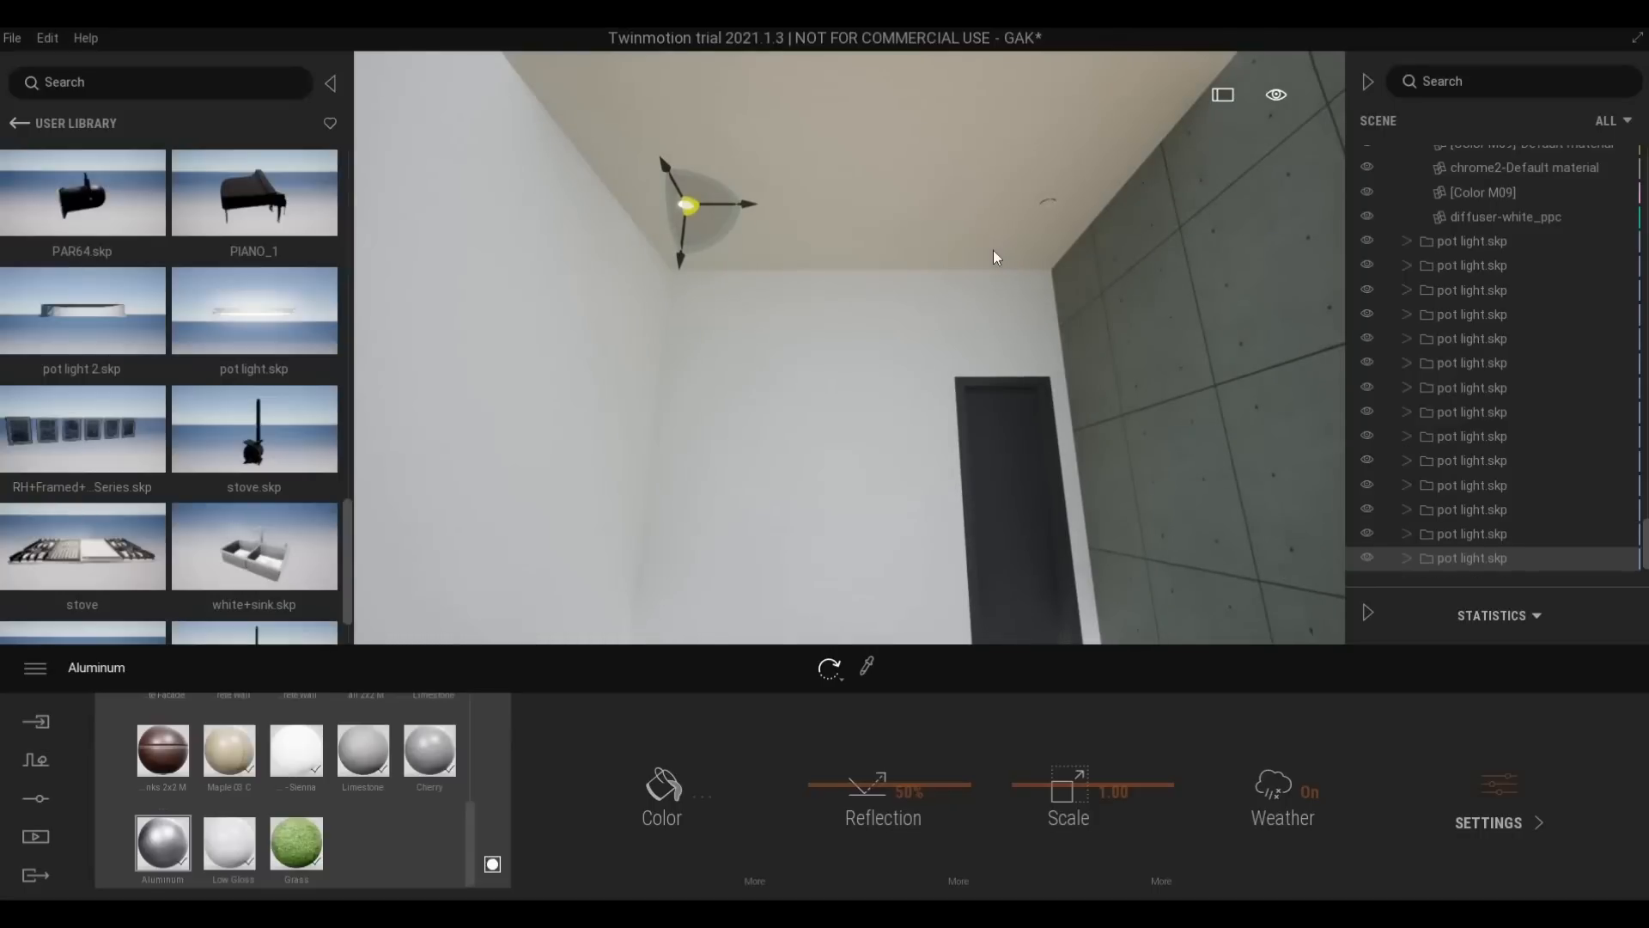
key(Escape)
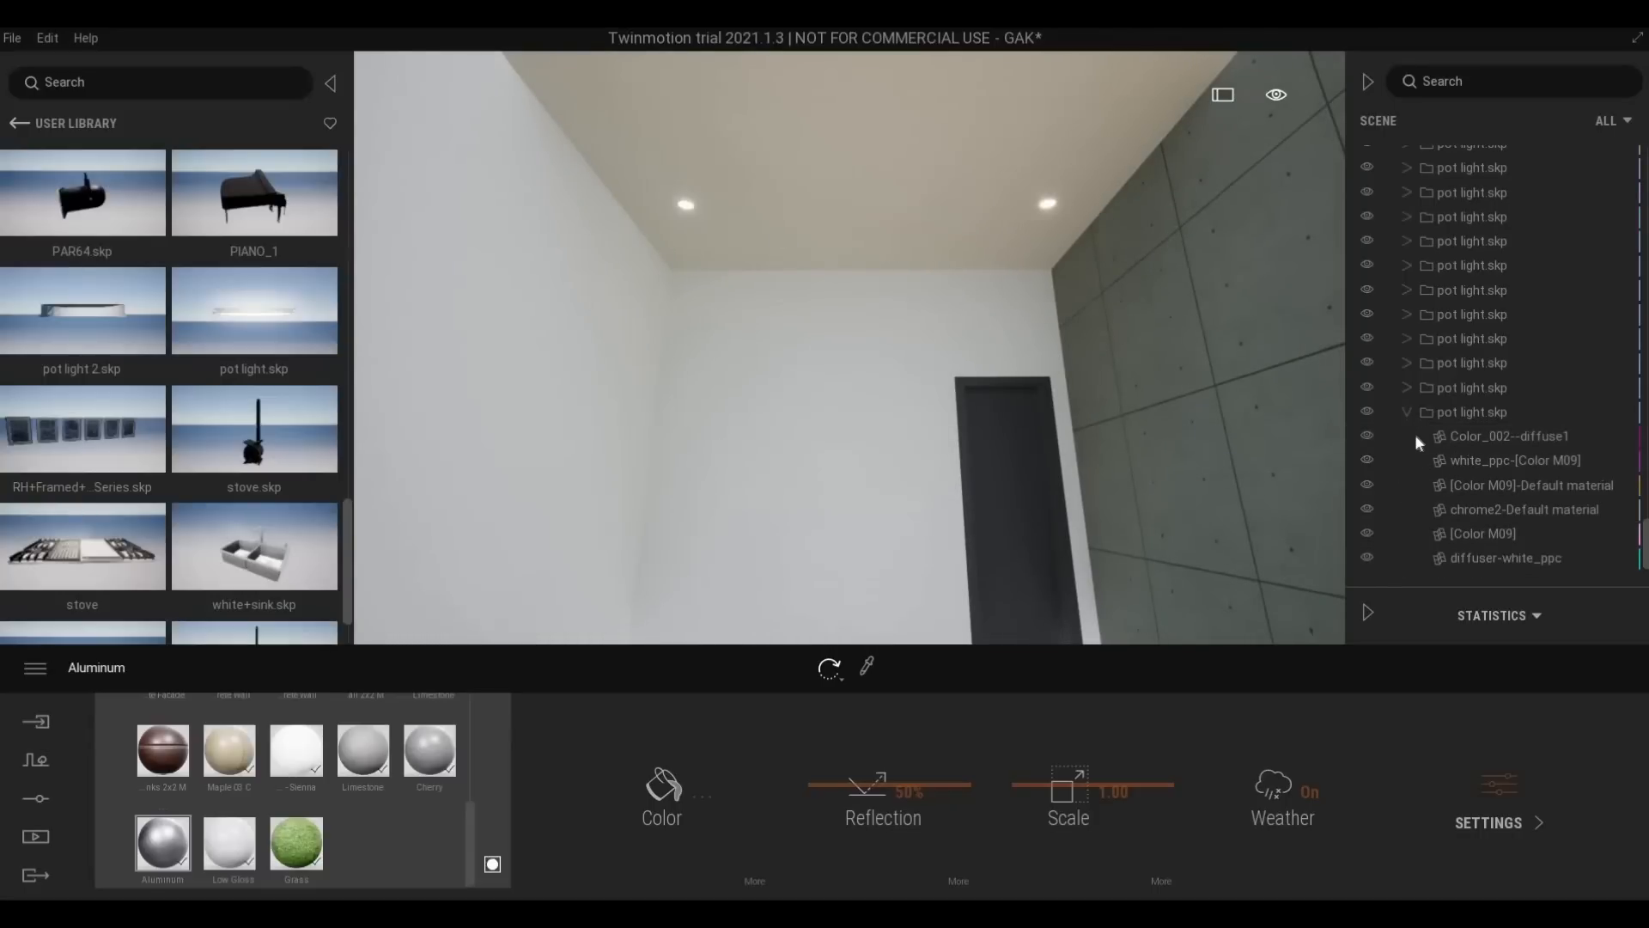
Copy the rear pot light on the slatted side as one instance 3.63 m toward the carport's front
scroll(1436, 549, down, 4)
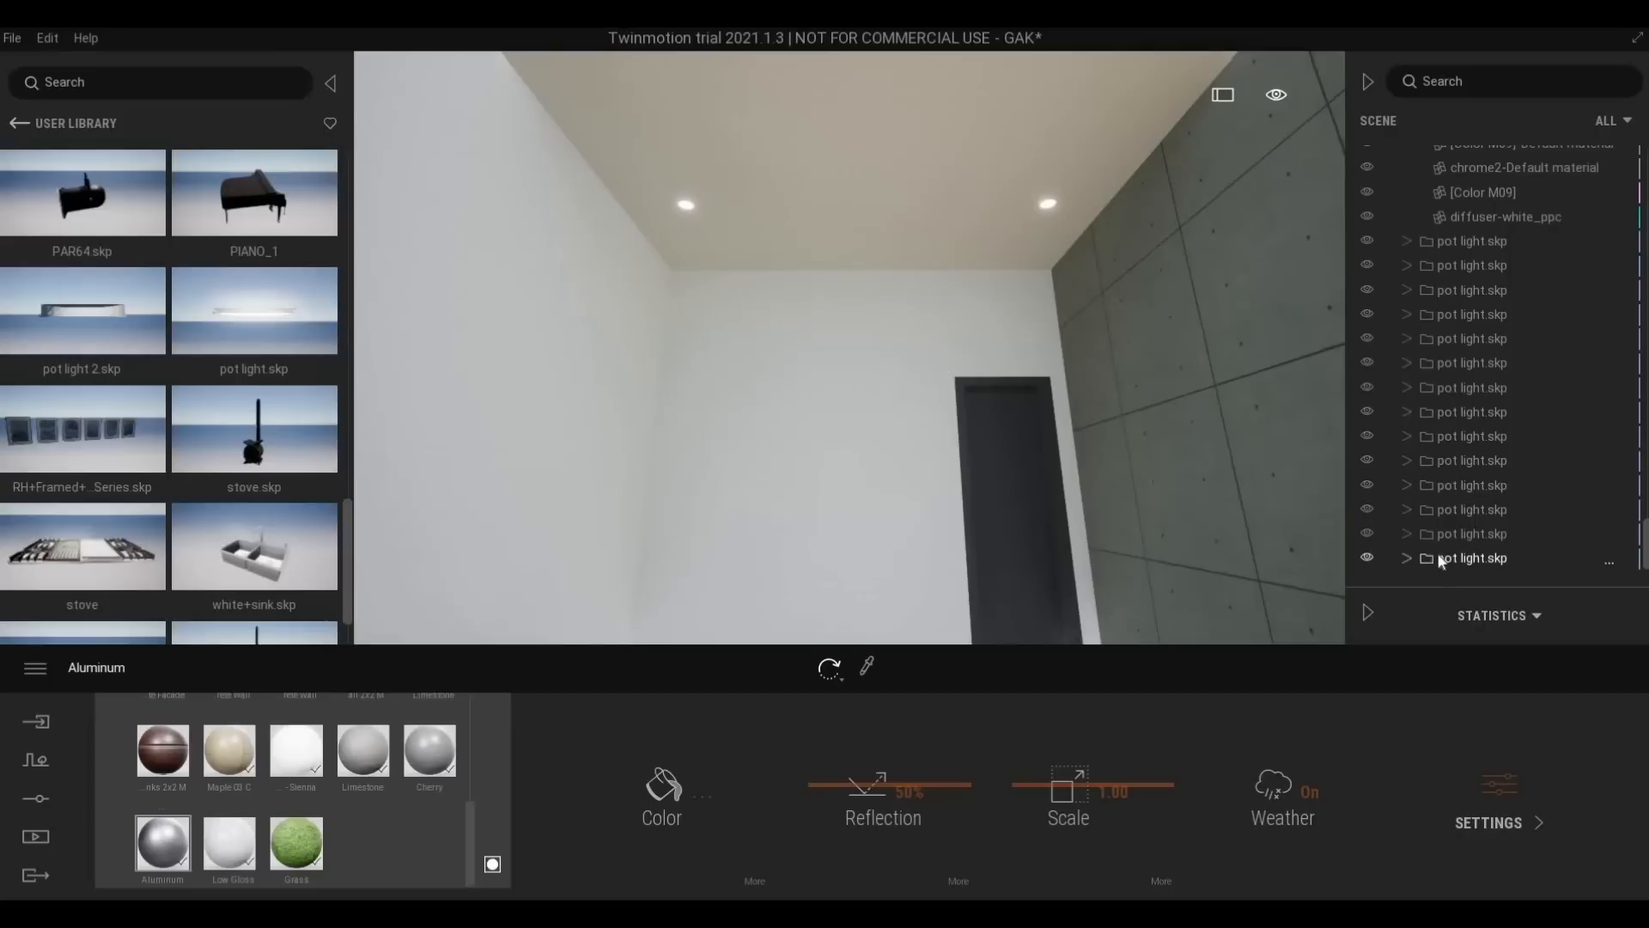
click(1460, 556)
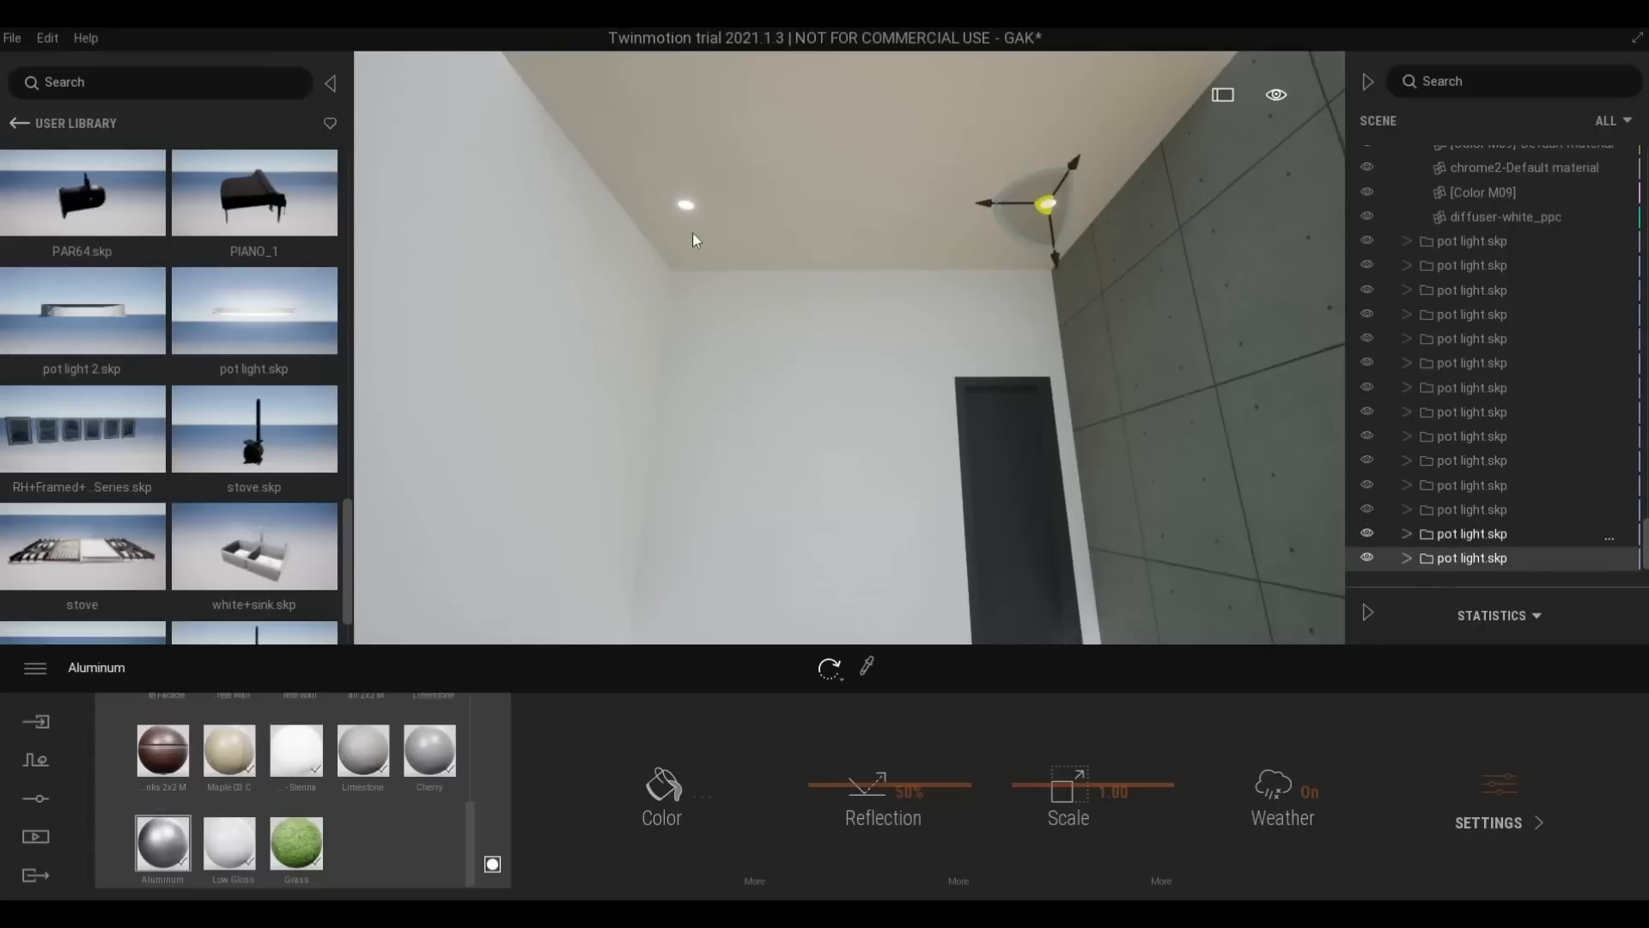
click(694, 207)
scroll(694, 215, down, 1)
key(s)
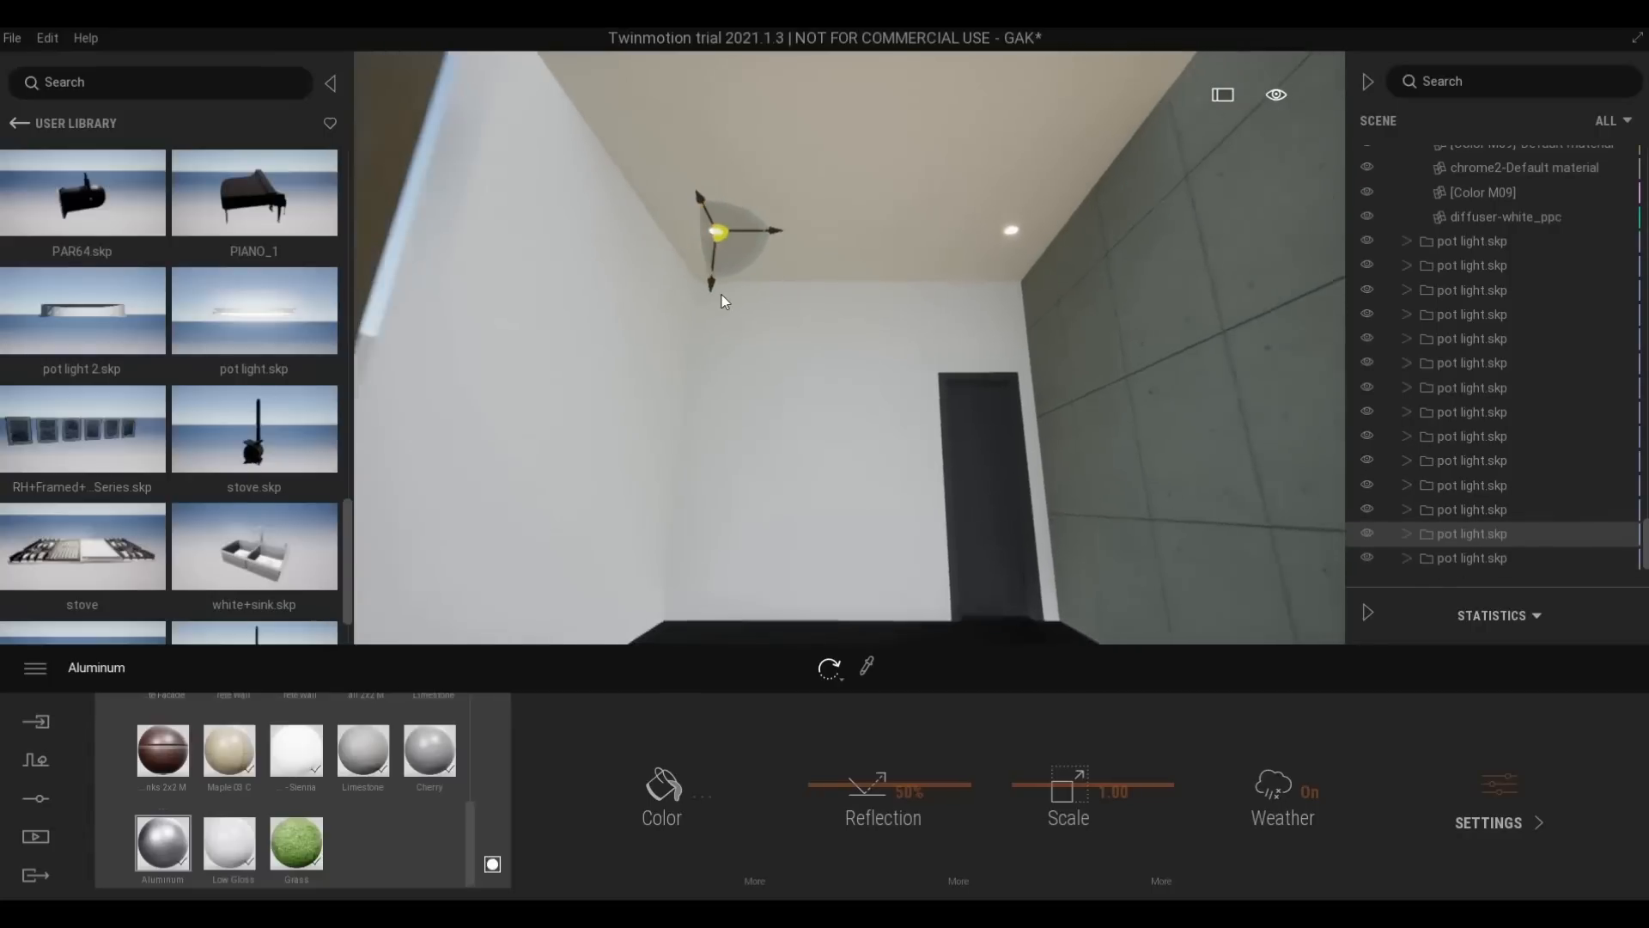
click(751, 375)
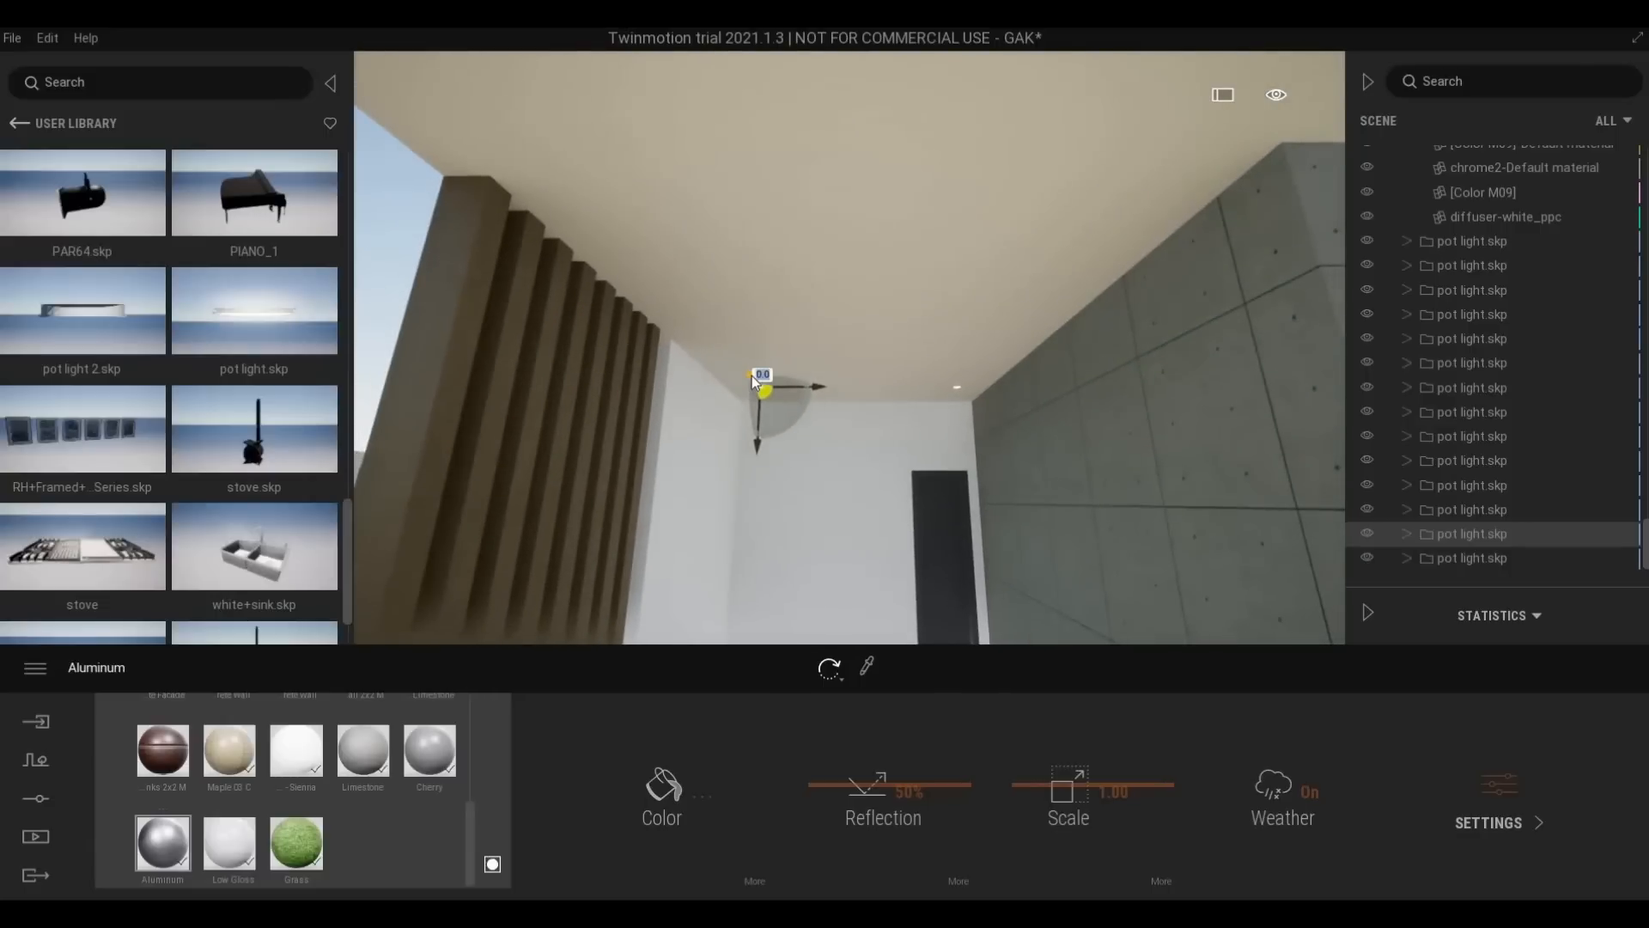
drag(708, 354, 409, 141)
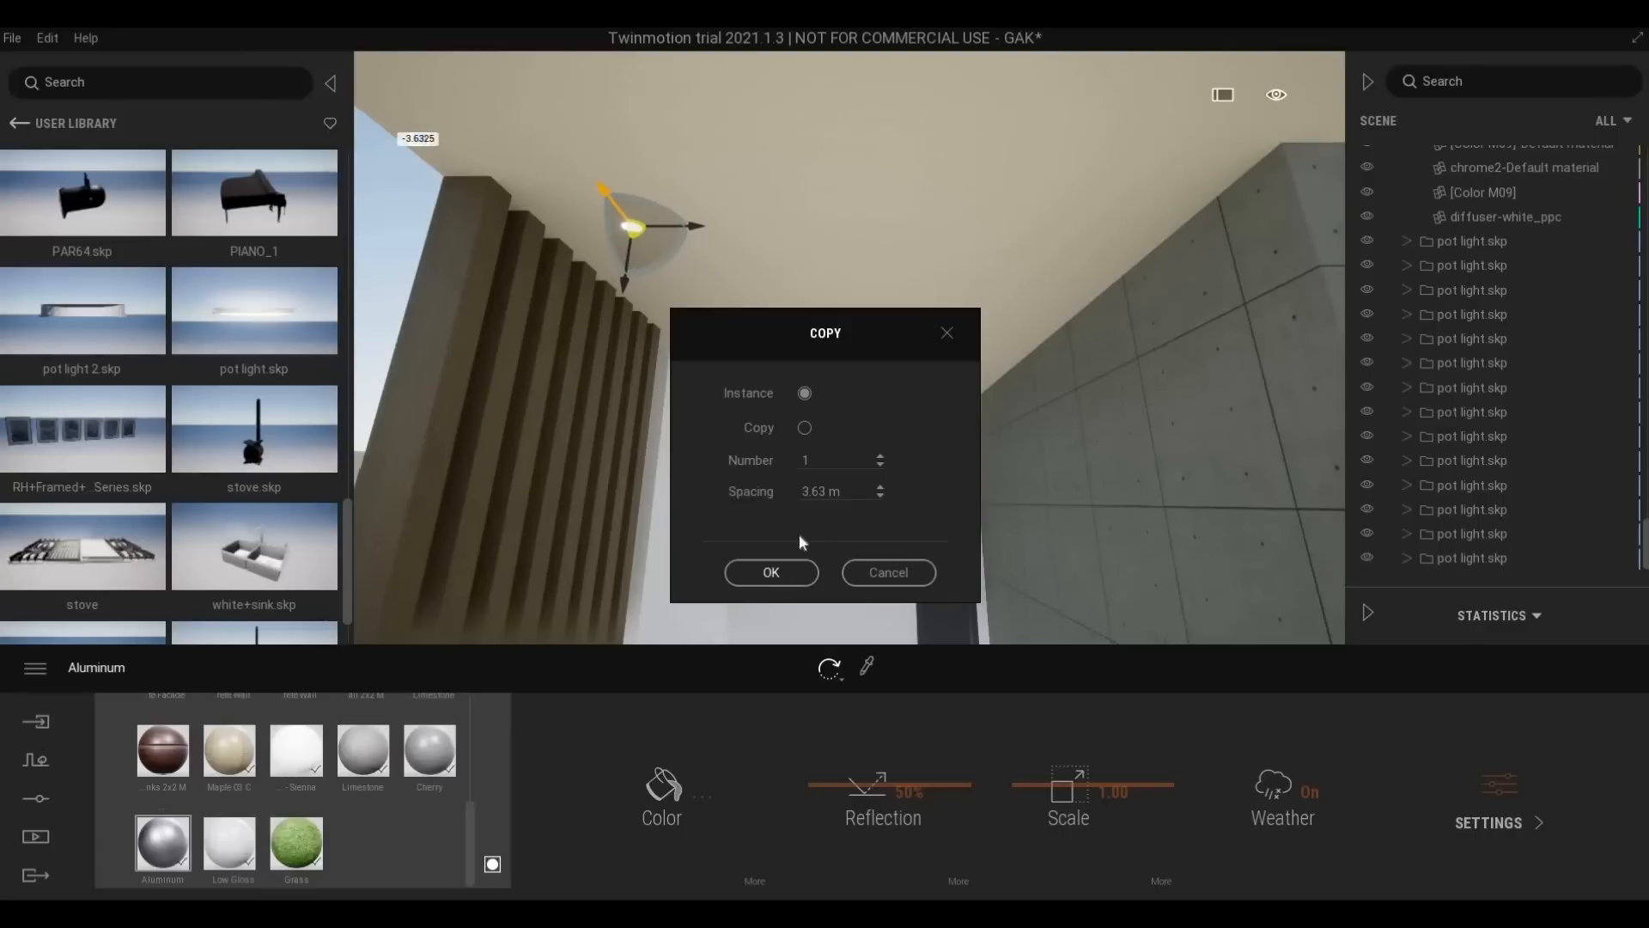
click(772, 572)
Examine the whole house front, driveway and lawn from outside with nothing selected
scroll(967, 380, down, 3)
key(s)
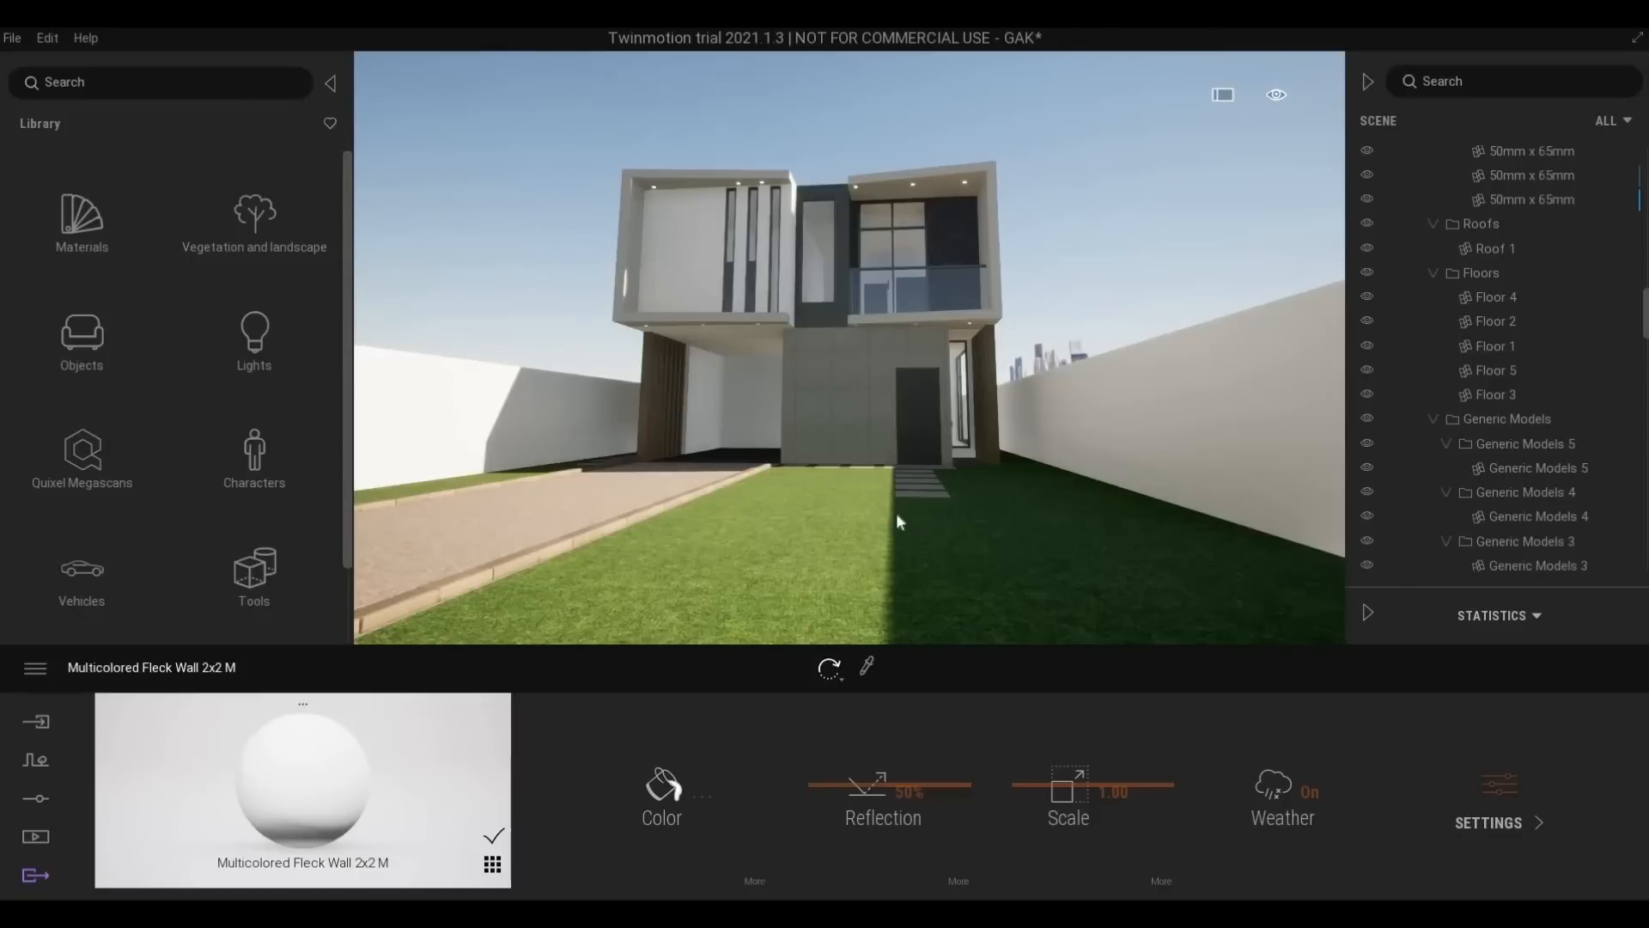
click(890, 550)
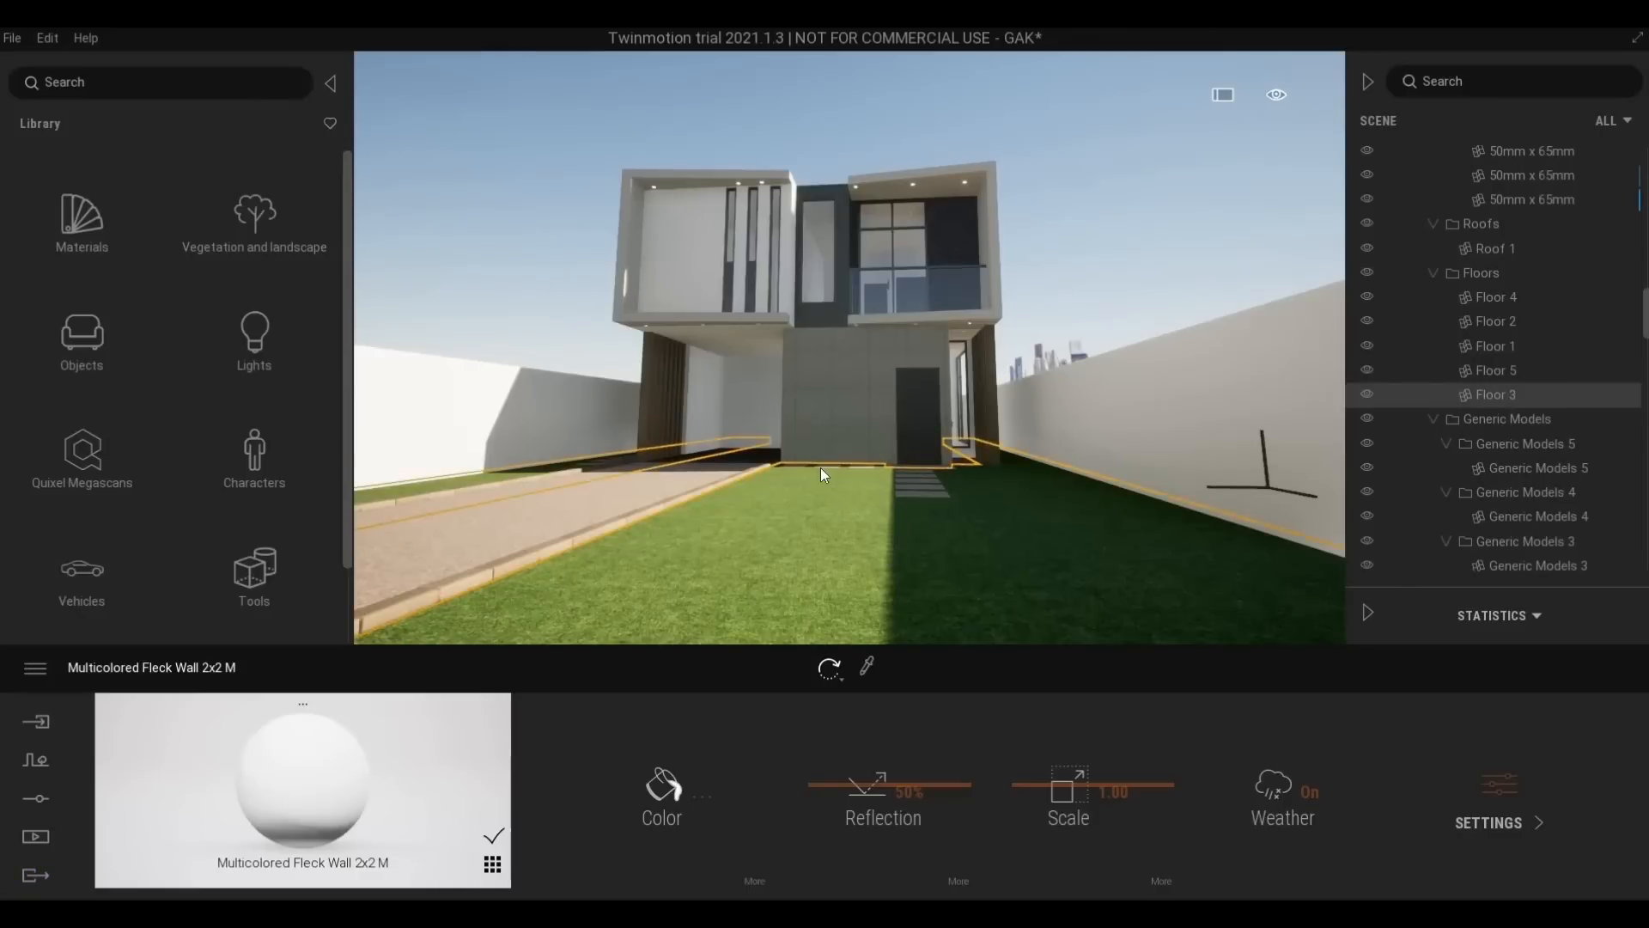
key(Escape)
key(a)
shift+middle_drag(902, 498, 230, 365)
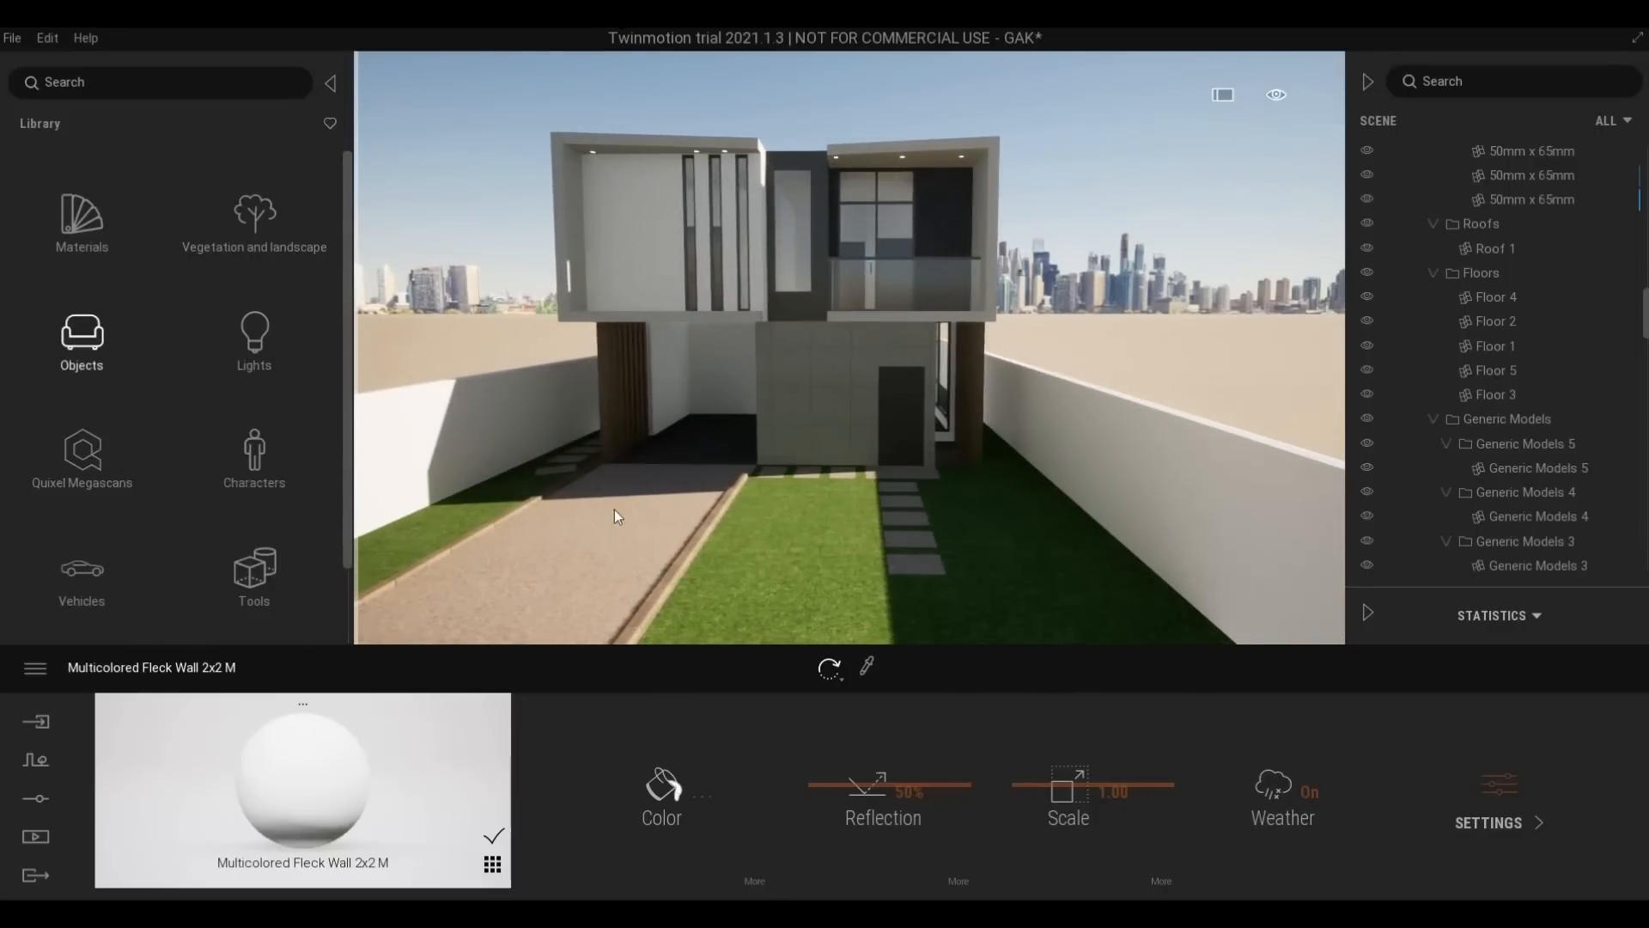
key(a)
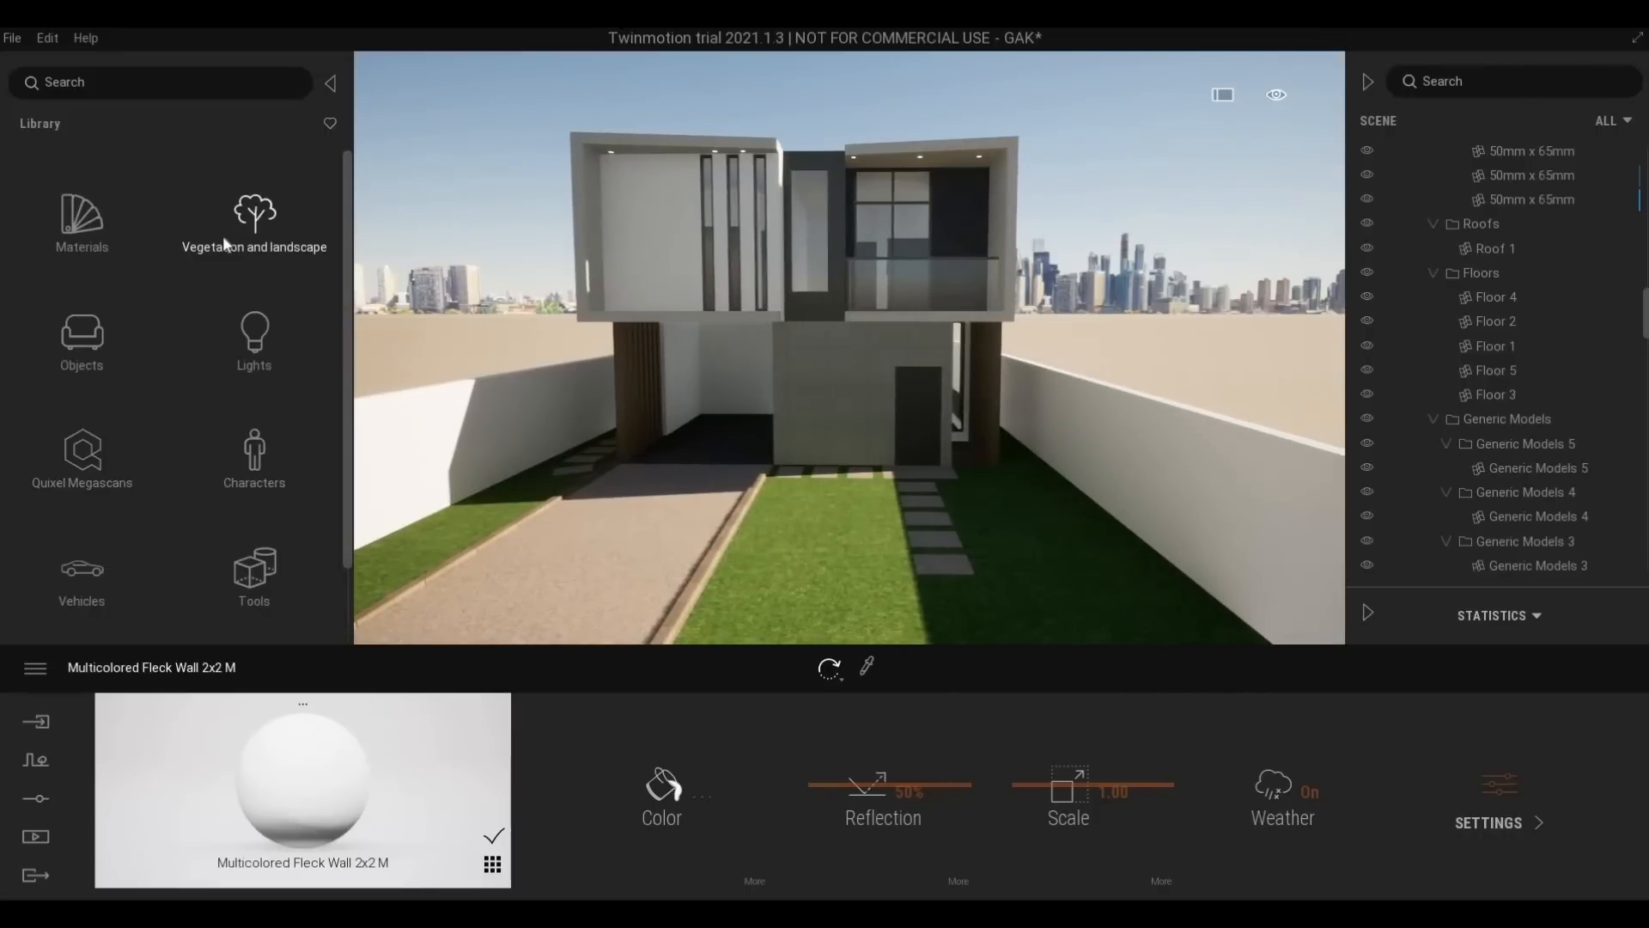
Open the Trees collection in the Vegetation and landscape library
click(225, 237)
key(a)
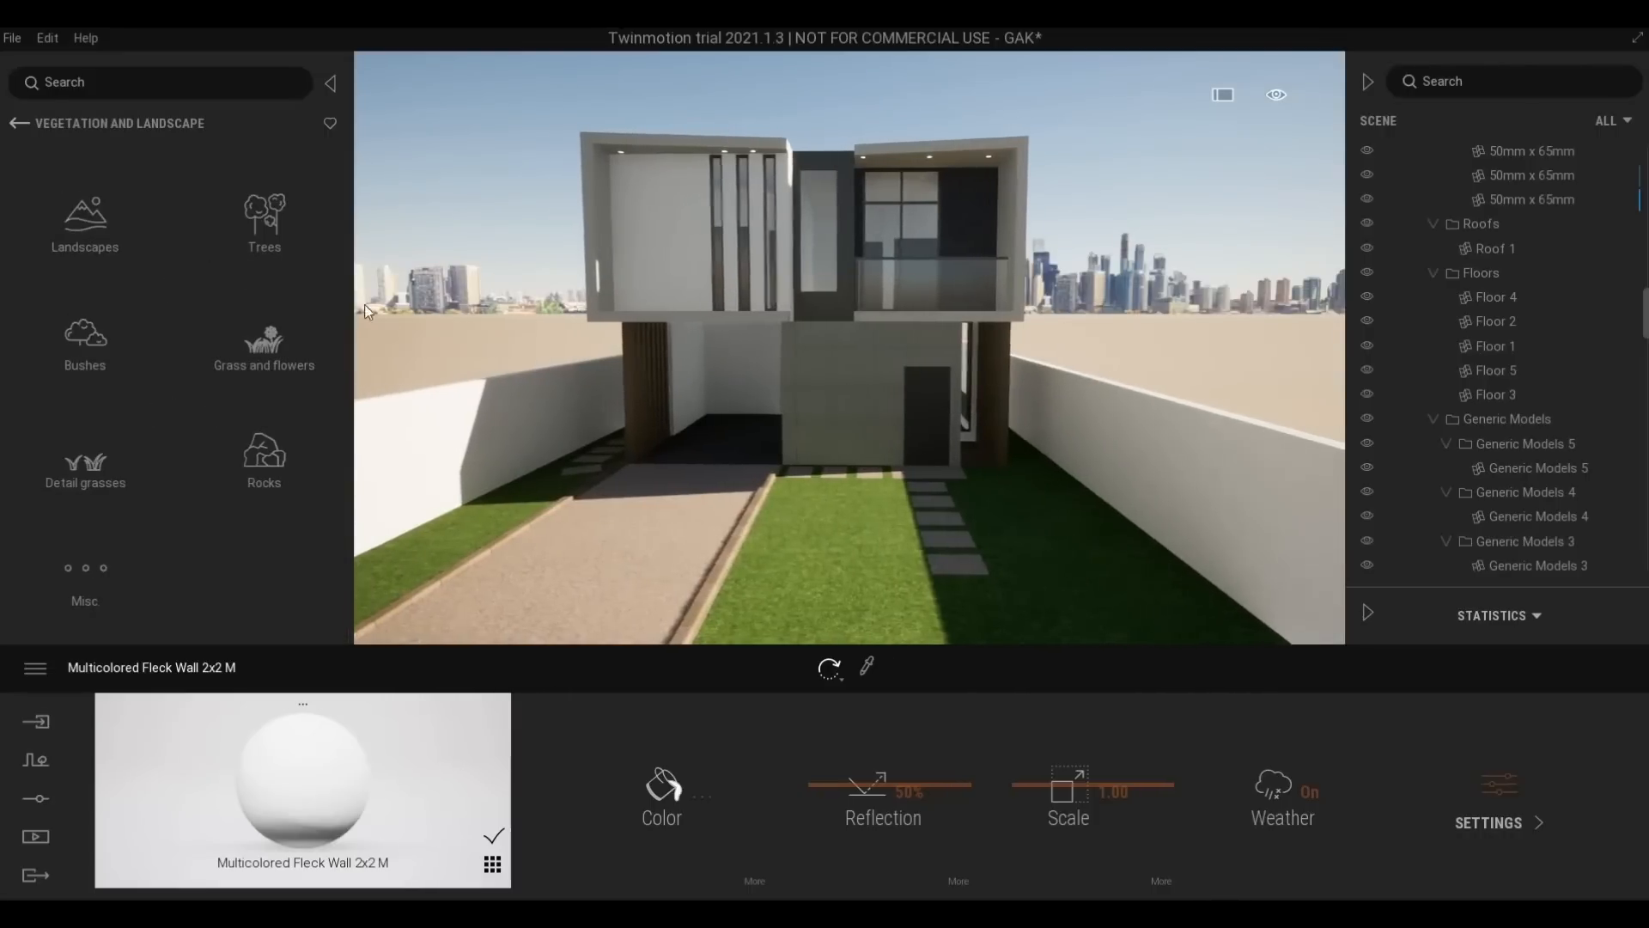
key(a)
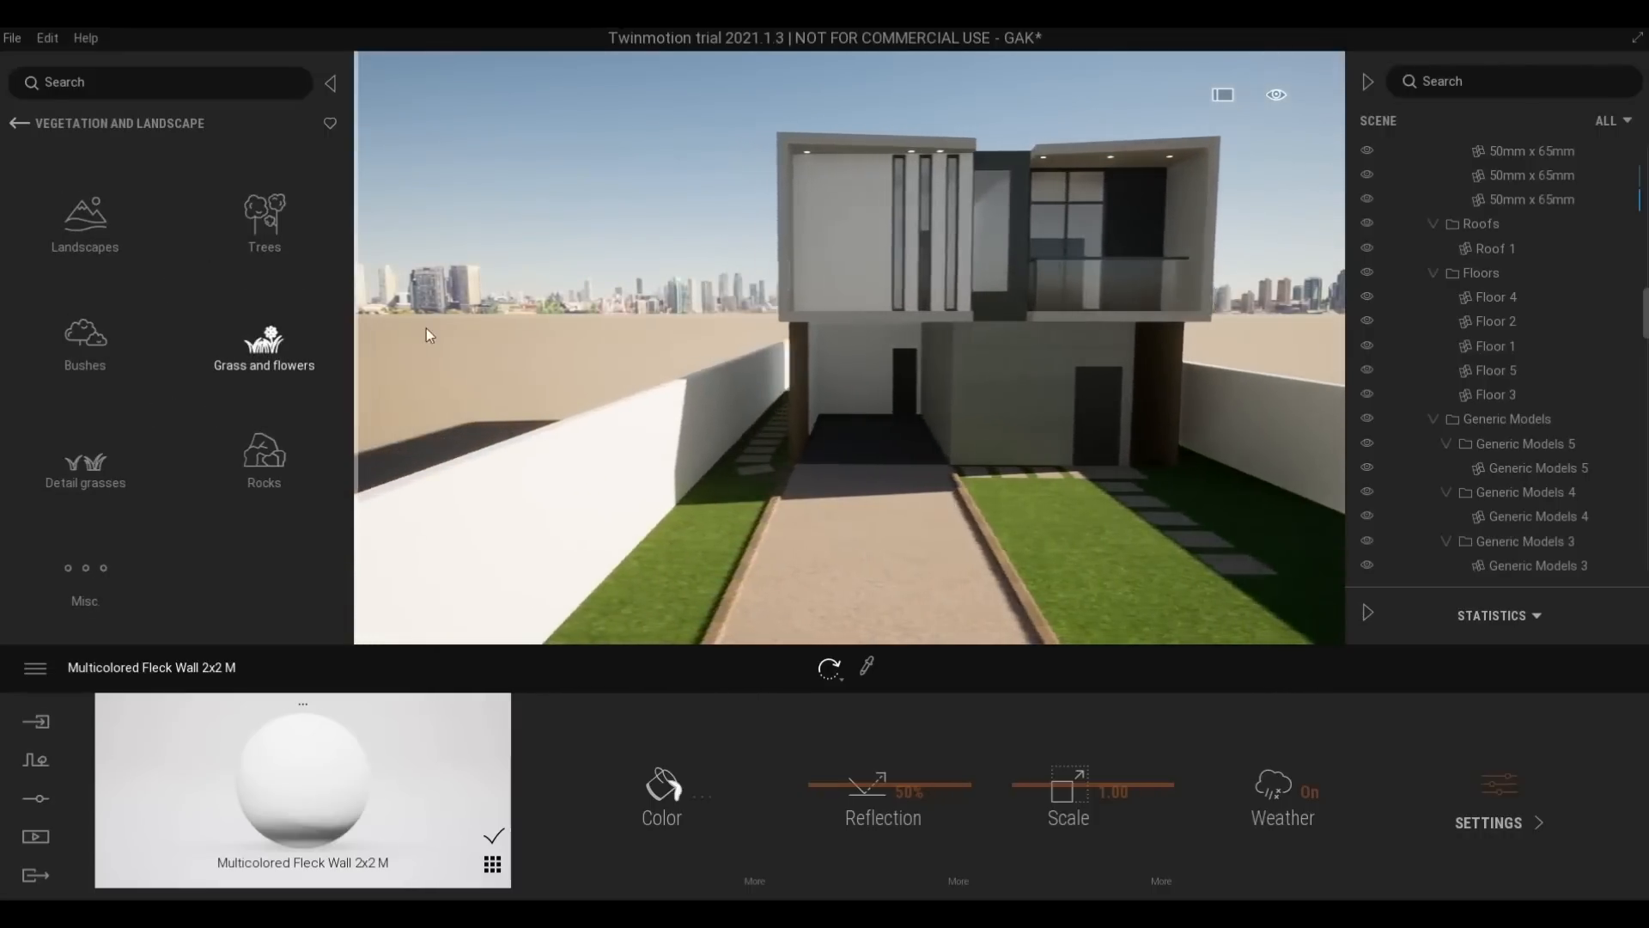
click(265, 222)
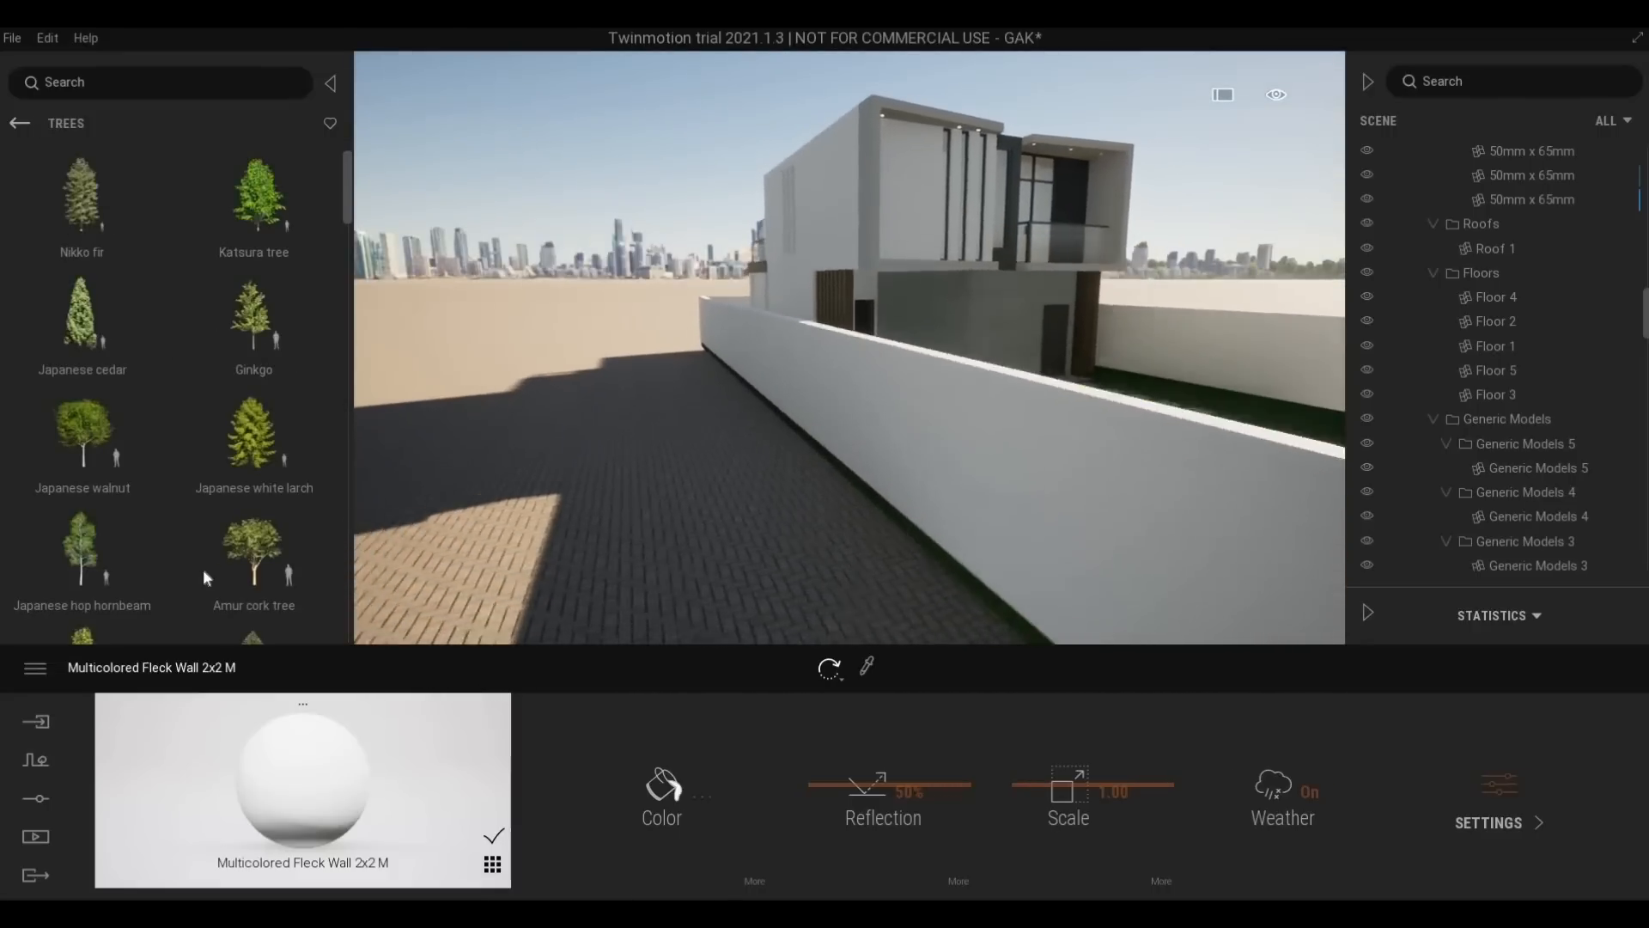
scroll(203, 568, down, 2)
mouse_move(188, 539)
scroll(182, 534, down, 5)
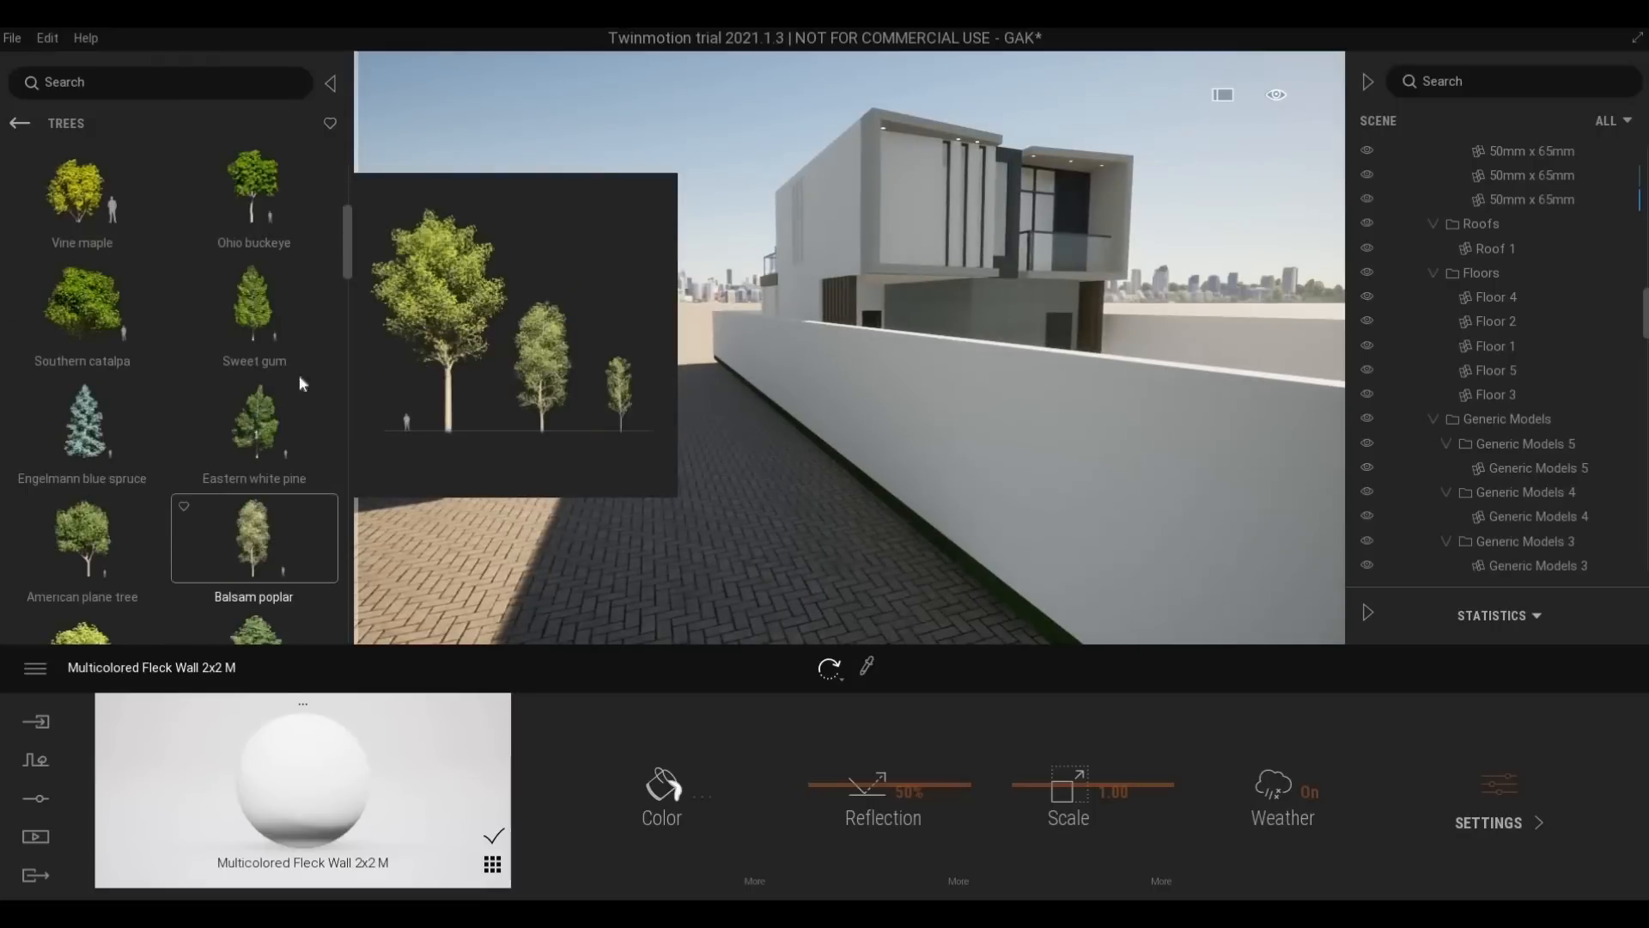
Find the King Palm among the trees and place one on the paving outside the driveway-side boundary wall
drag(344, 251, 333, 630)
mouse_move(205, 545)
scroll(205, 544, up, 5)
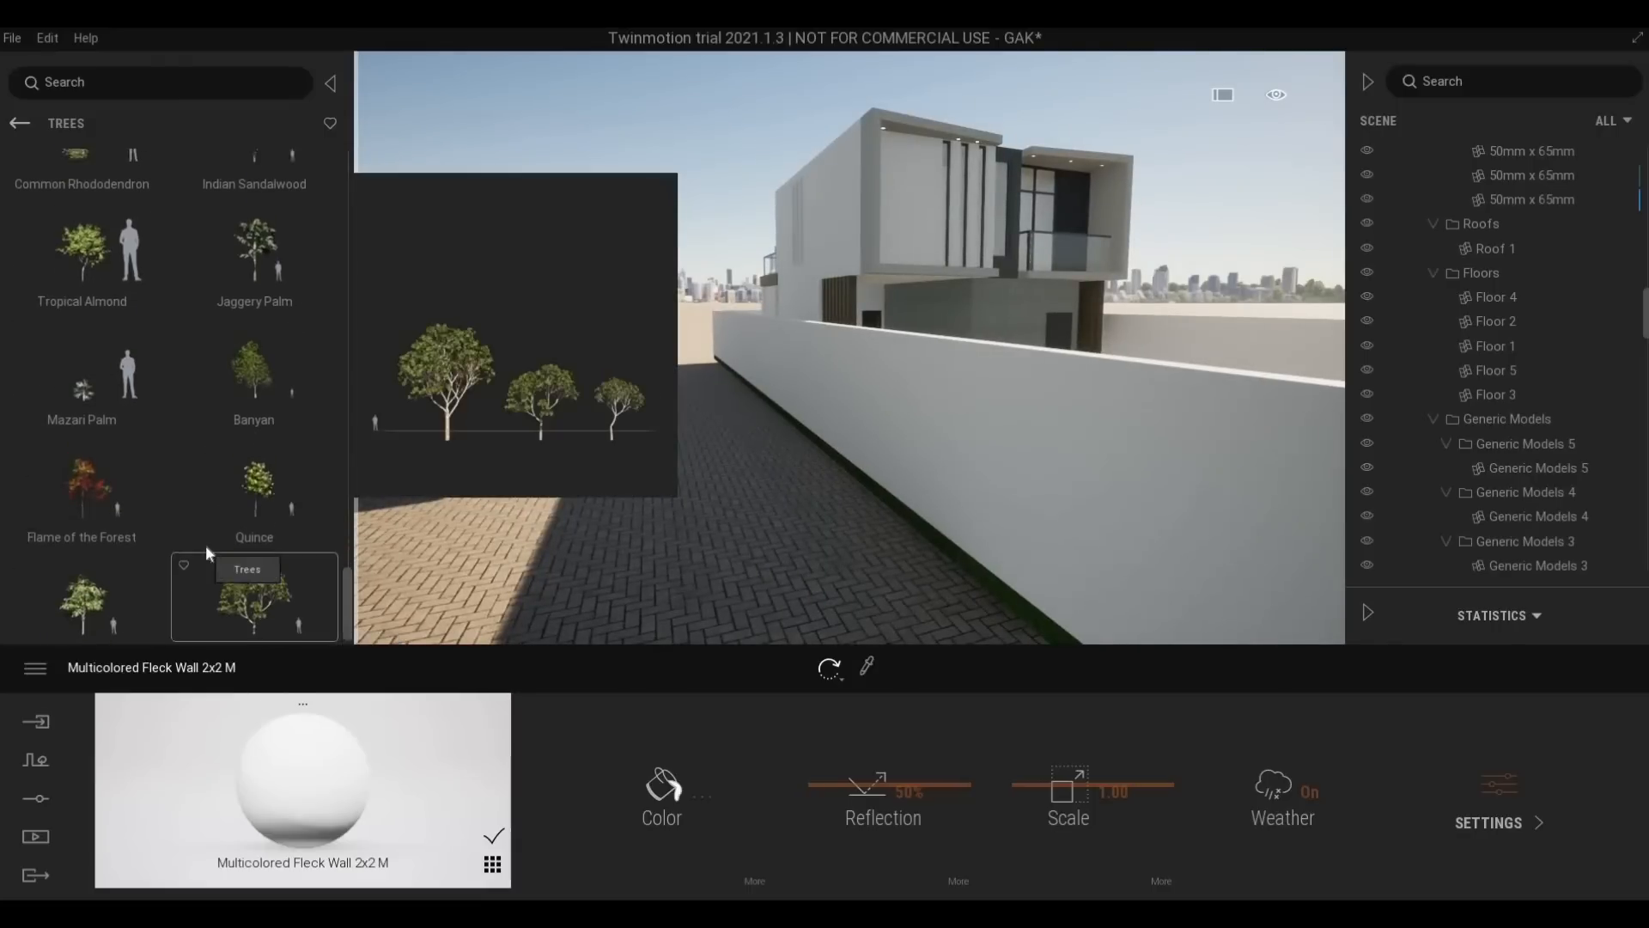
scroll(204, 540, up, 8)
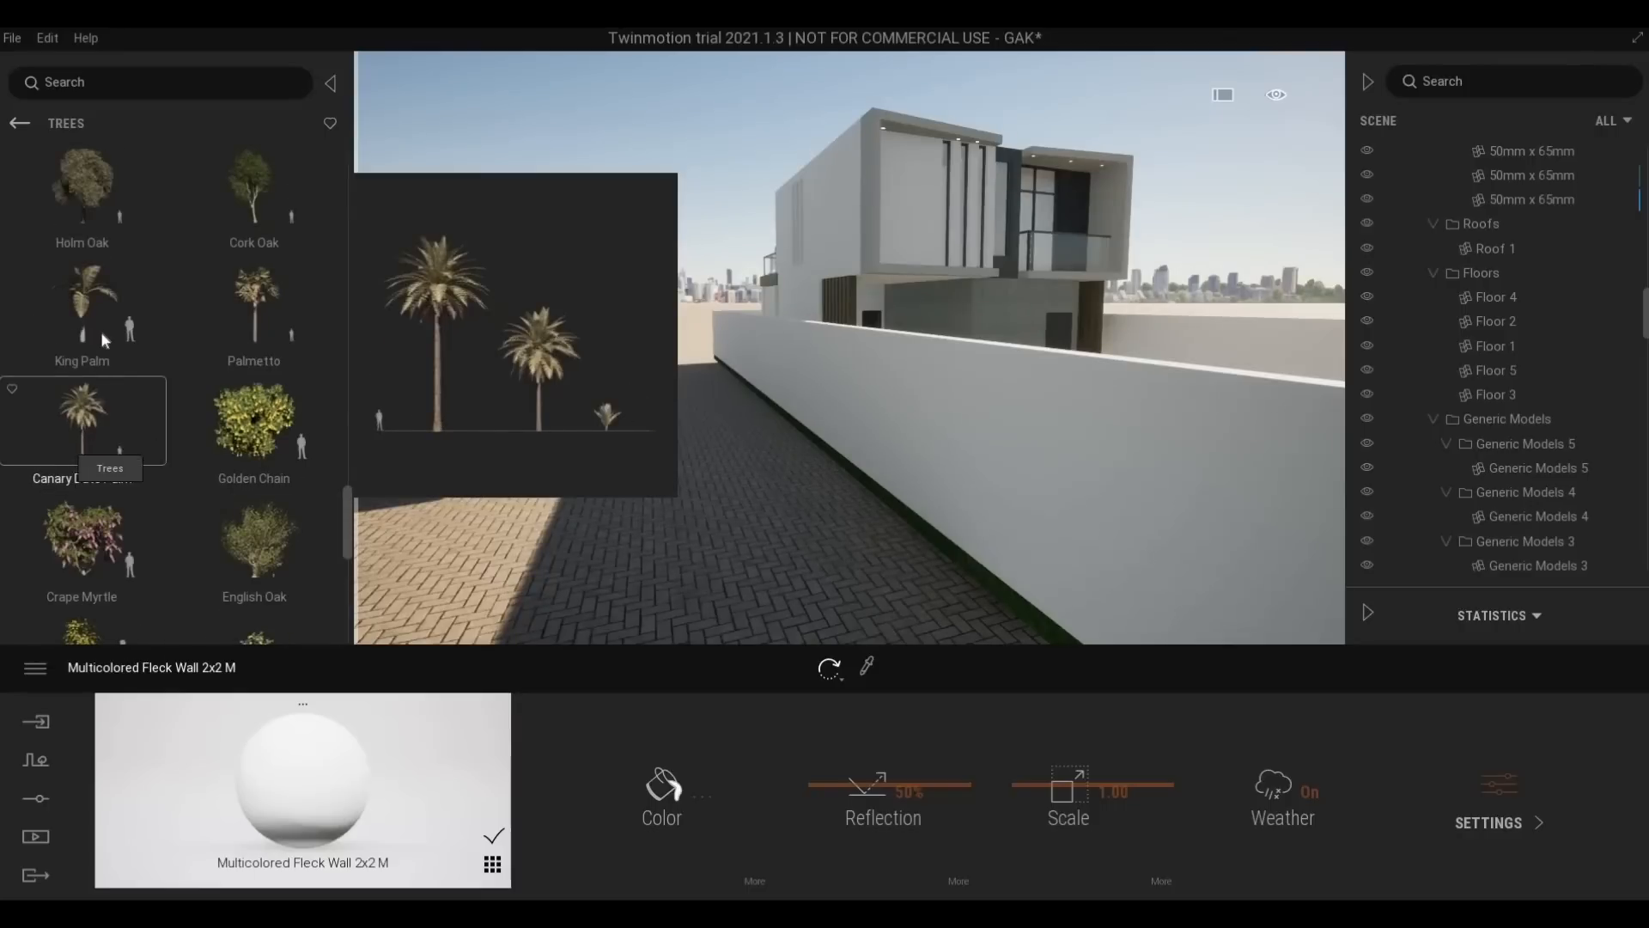
key(s)
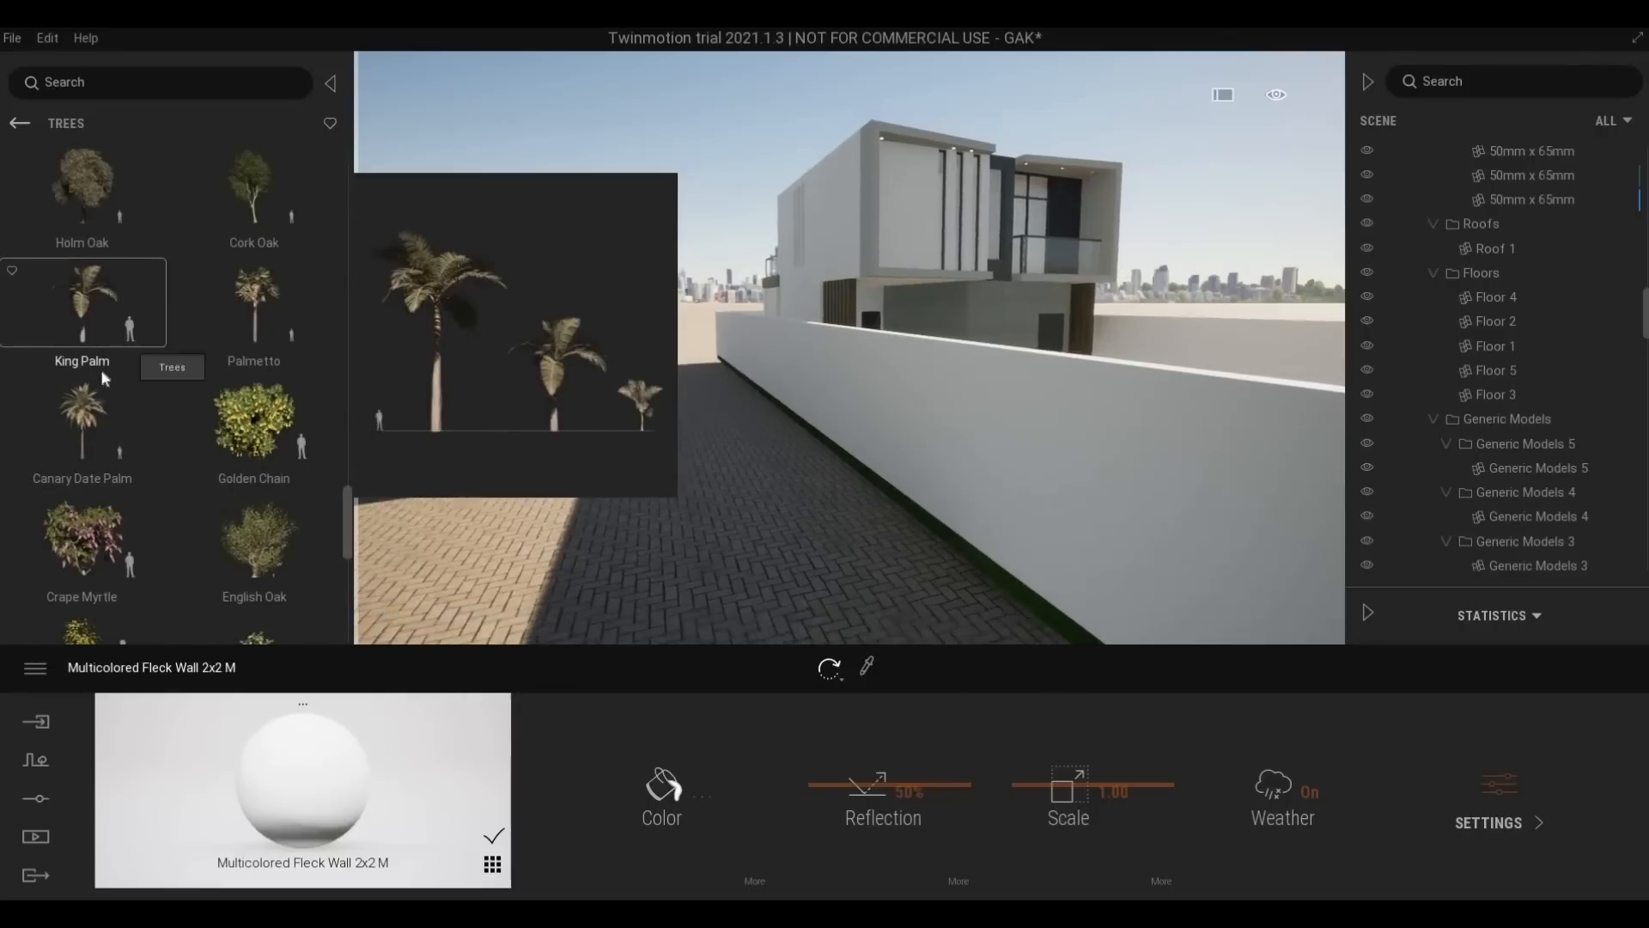
drag(247, 356, 739, 468)
drag(716, 403, 738, 486)
shift+middle_drag(739, 494, 748, 543)
Move the King Palm about 6.05 m along the outside of the boundary wall toward the plot's street end
key(d)
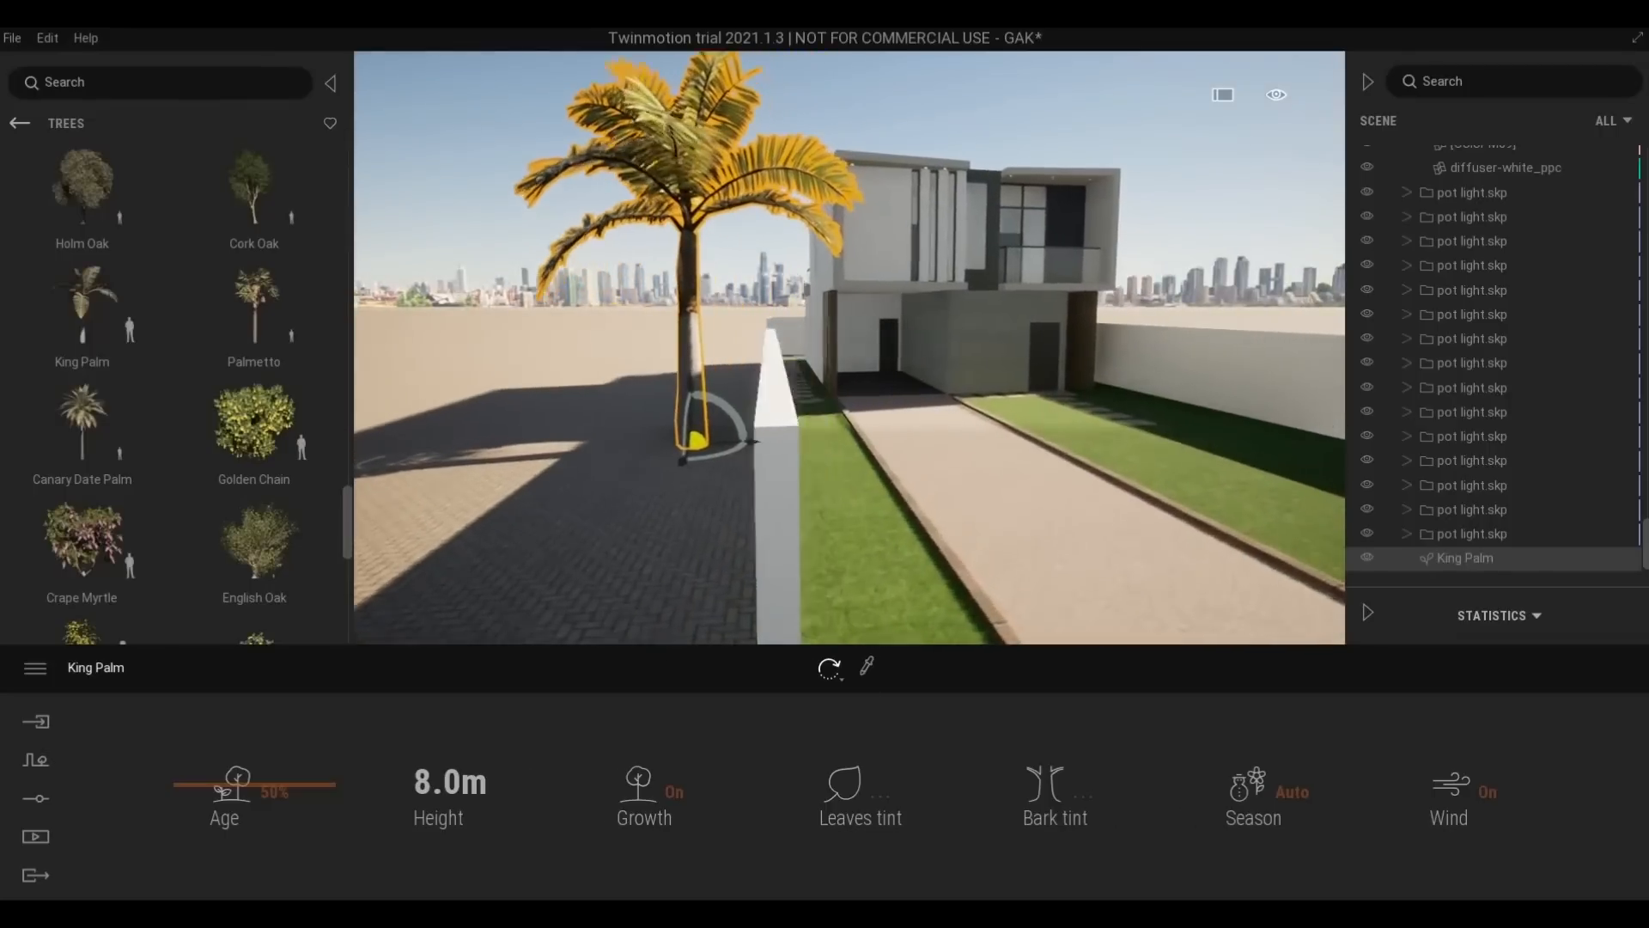
right_drag(937, 507, 842, 466)
key(d)
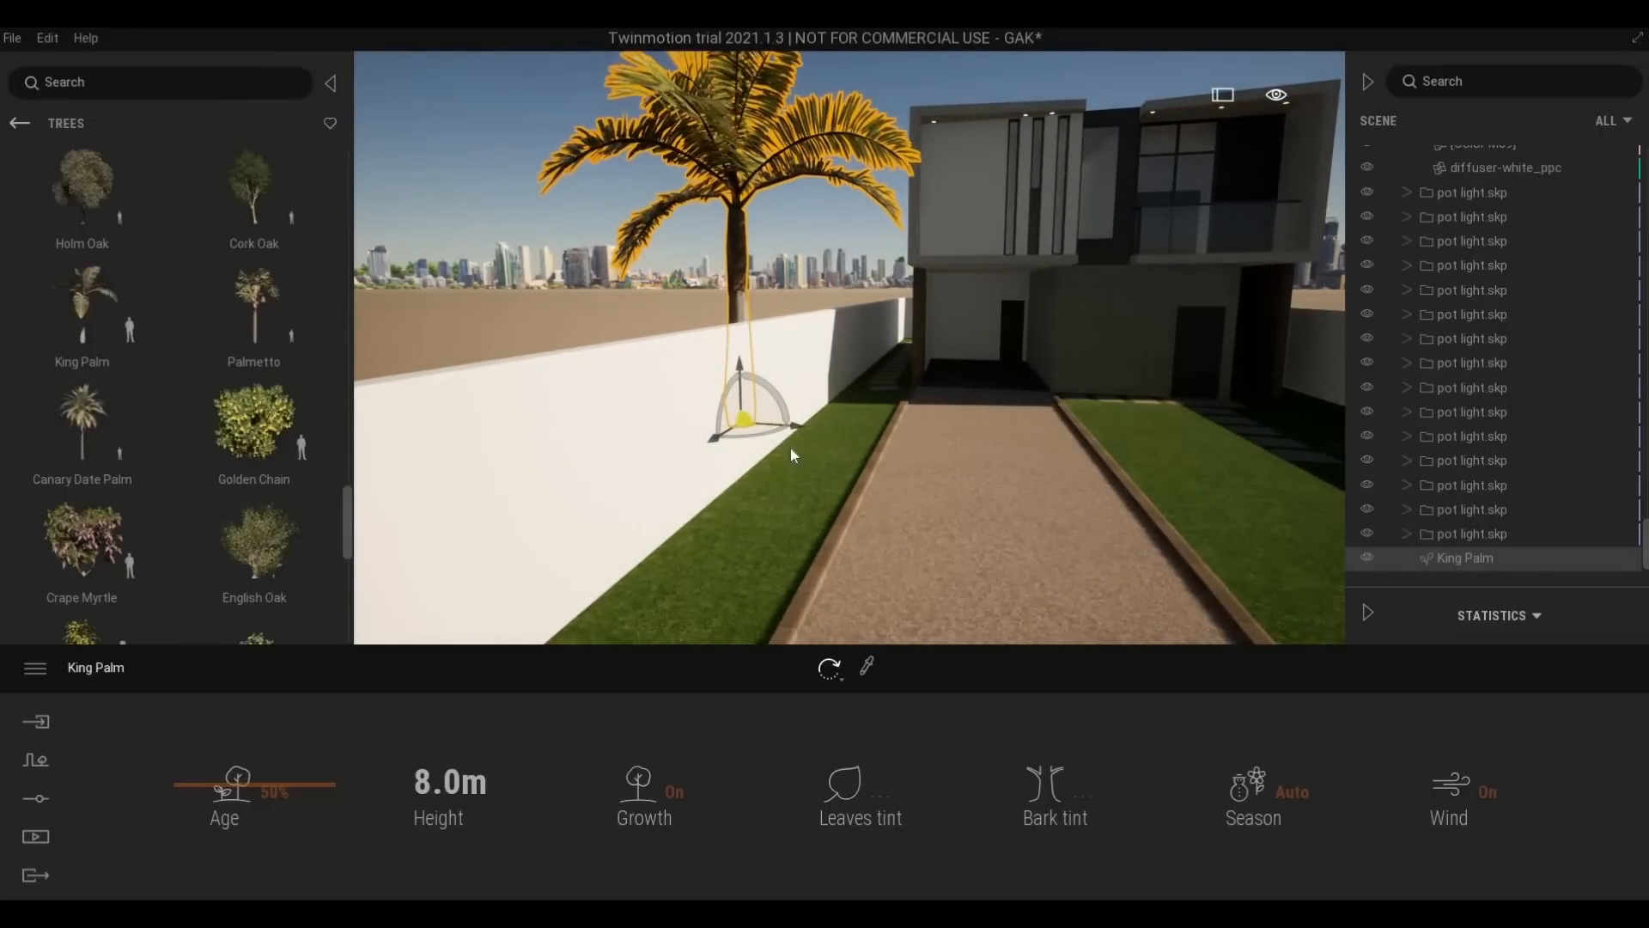
key(a)
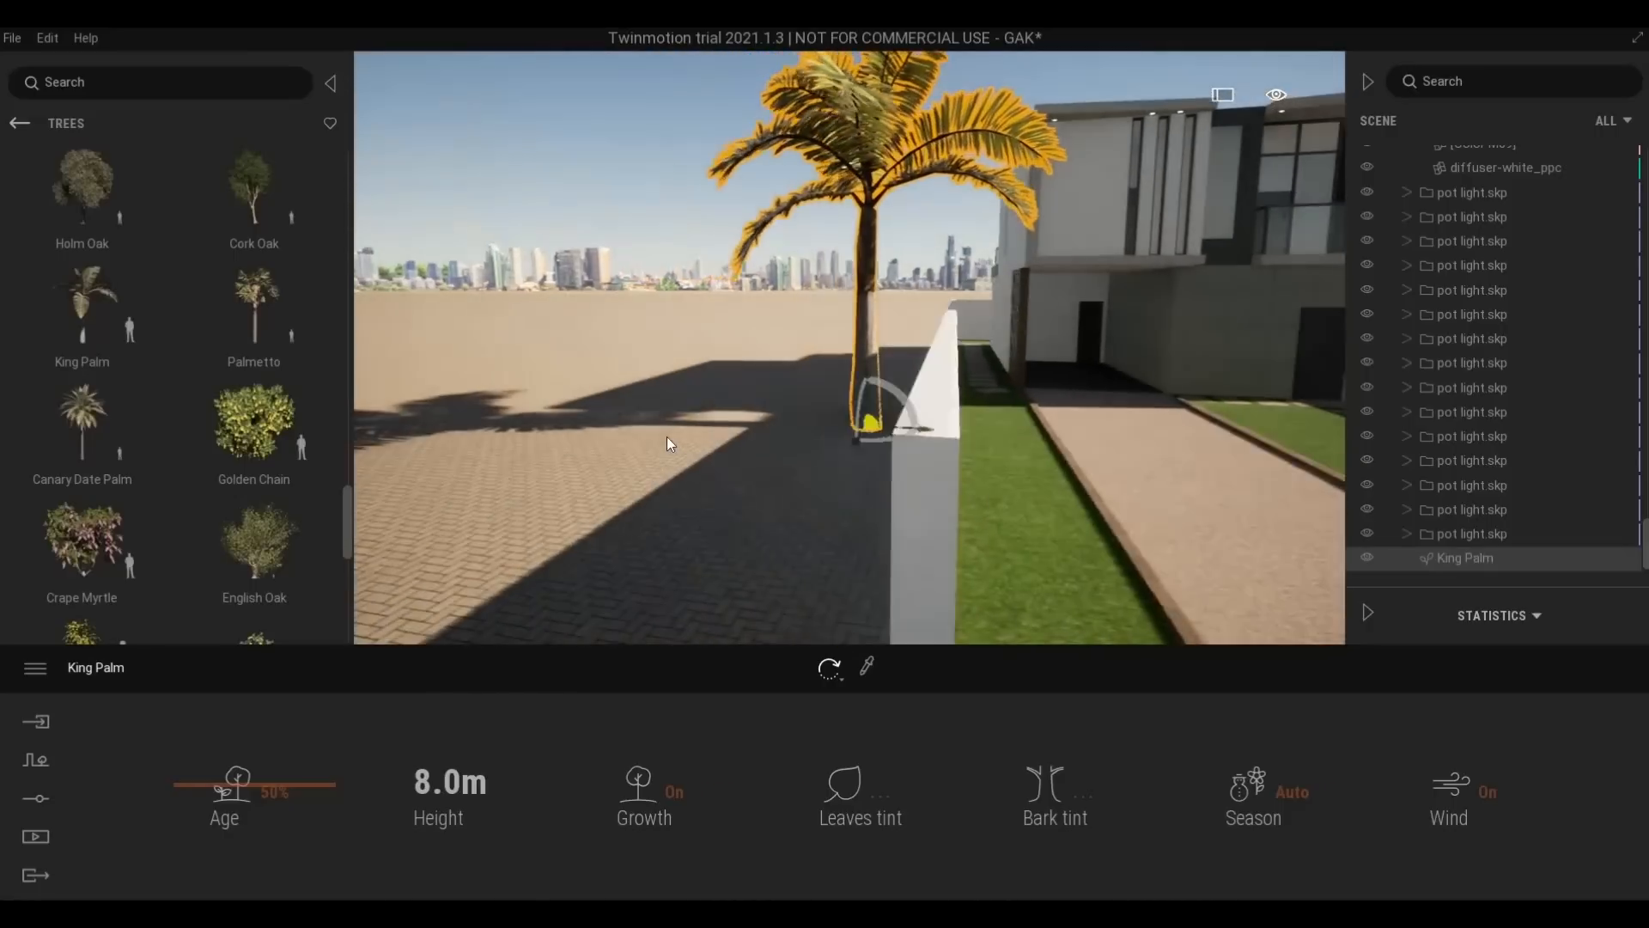
key(a)
right_drag(618, 448, 630, 511)
key(s)
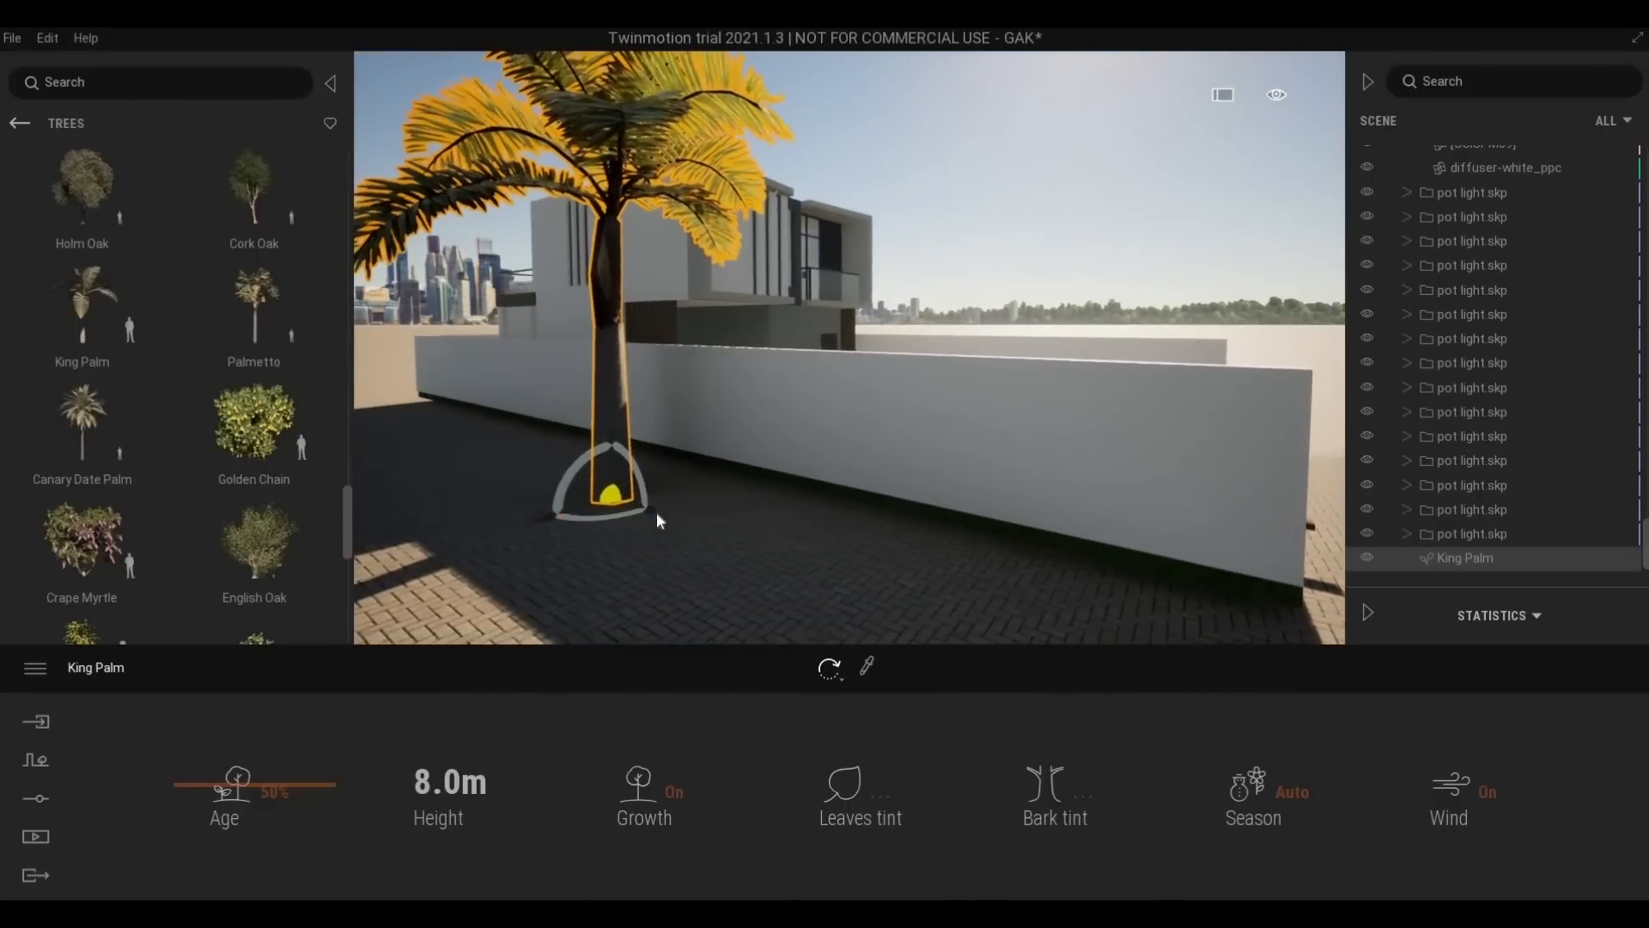
drag(791, 558, 1127, 618)
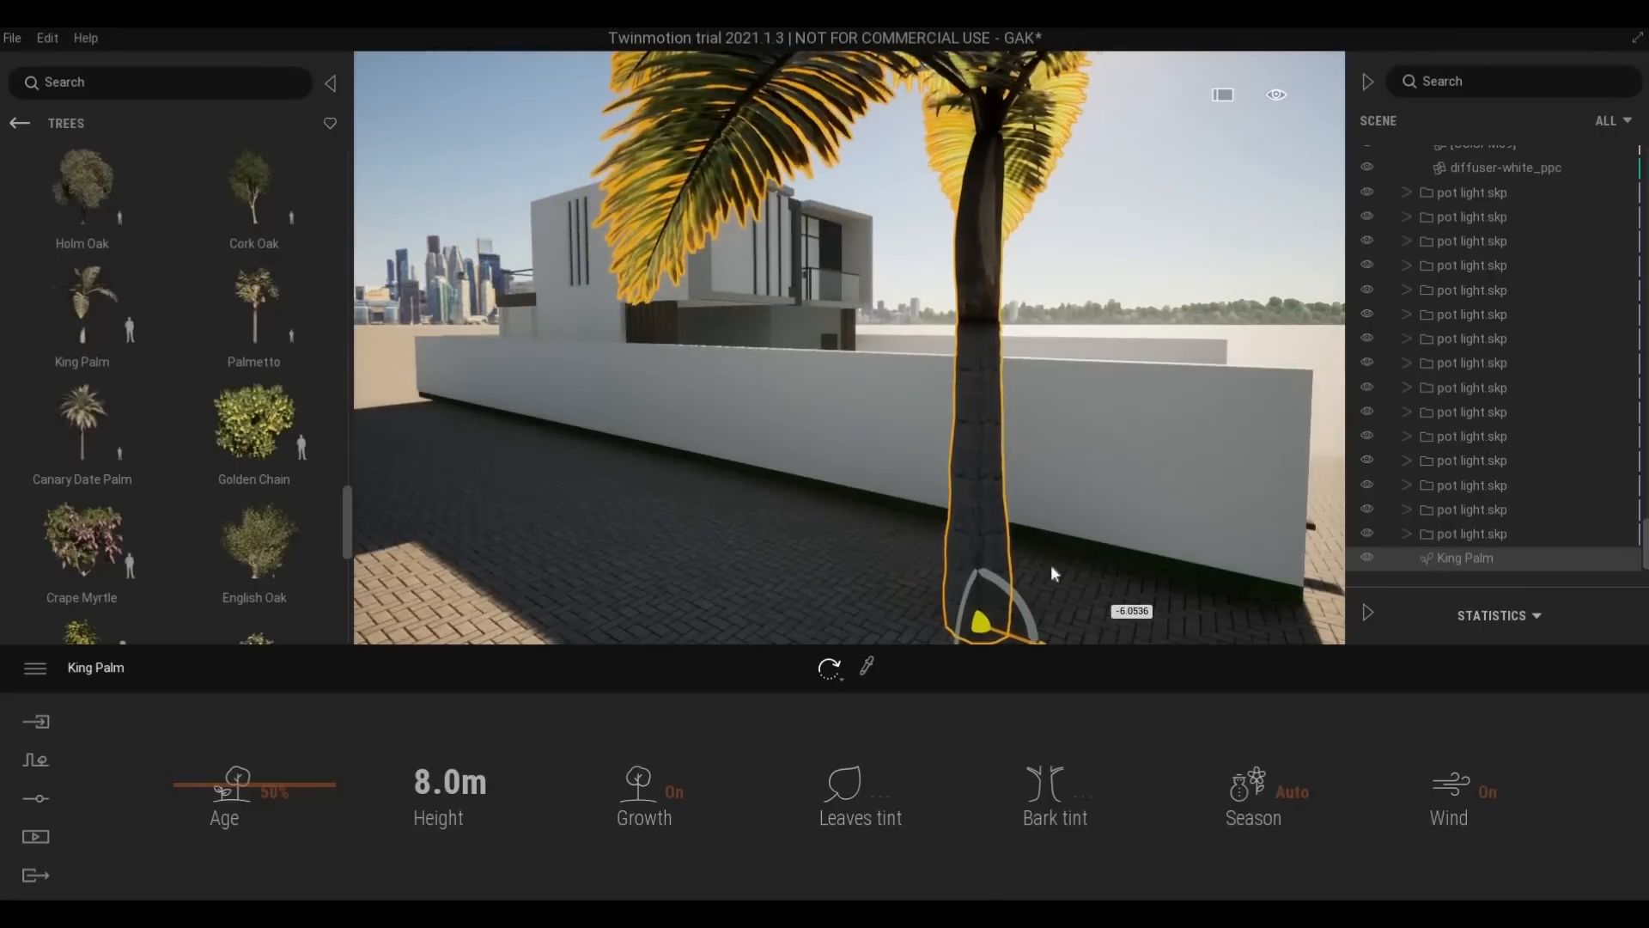
Copy the King Palm as four instances spaced 7.15 m apart along the boundary wall toward the rear
key(s)
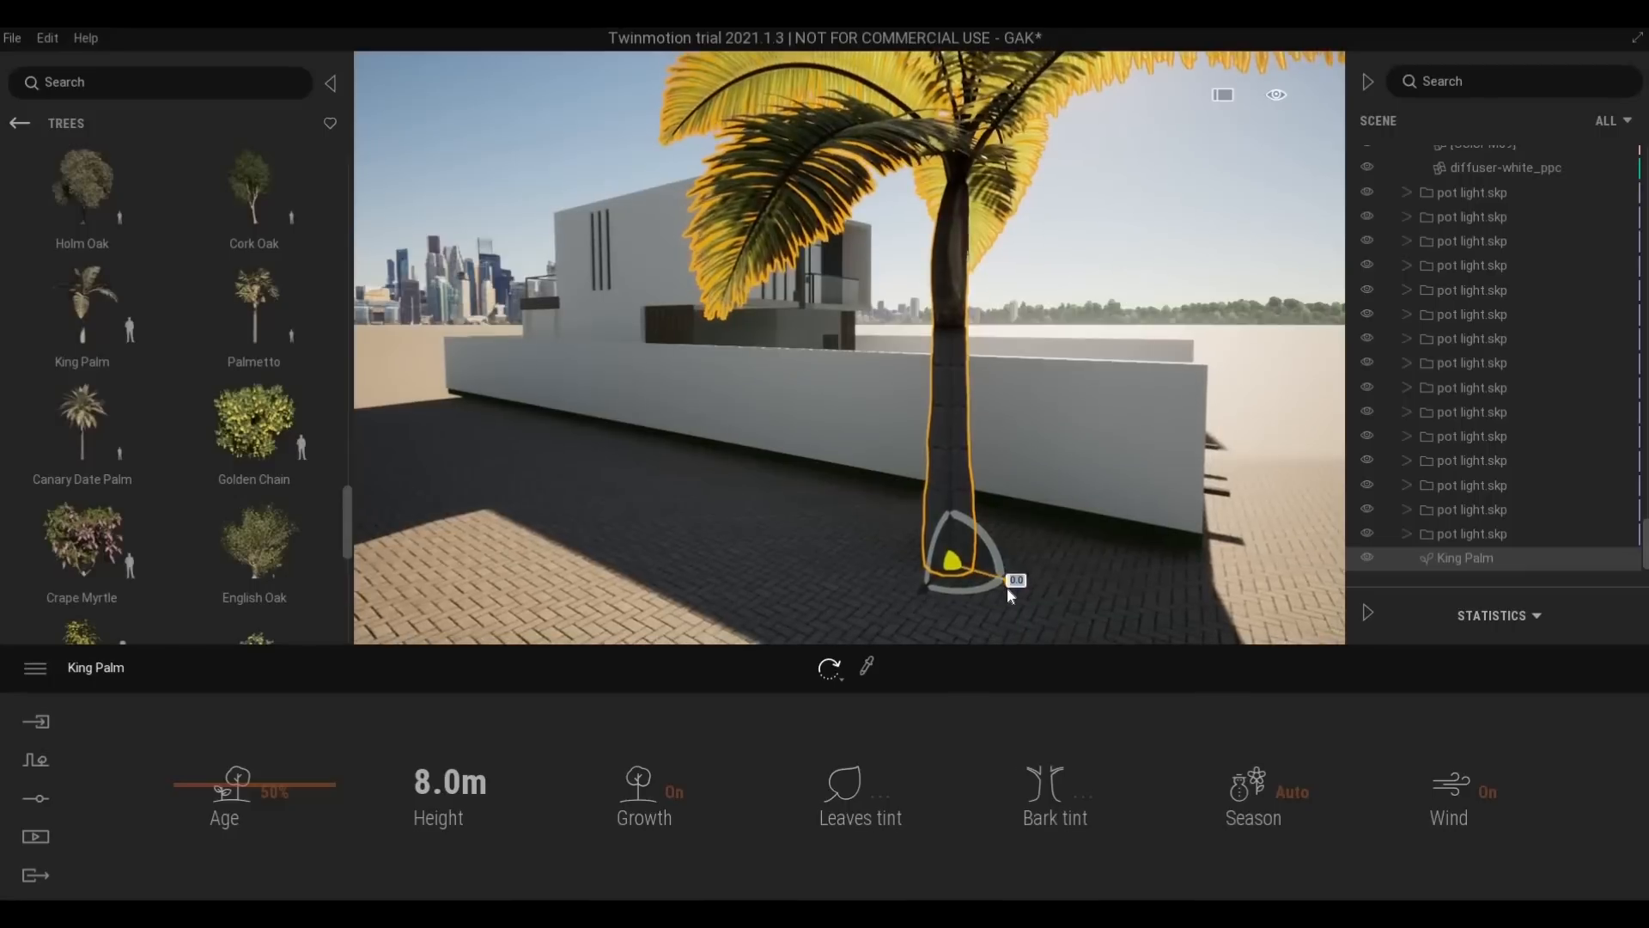
alt+drag(1022, 585, 644, 488)
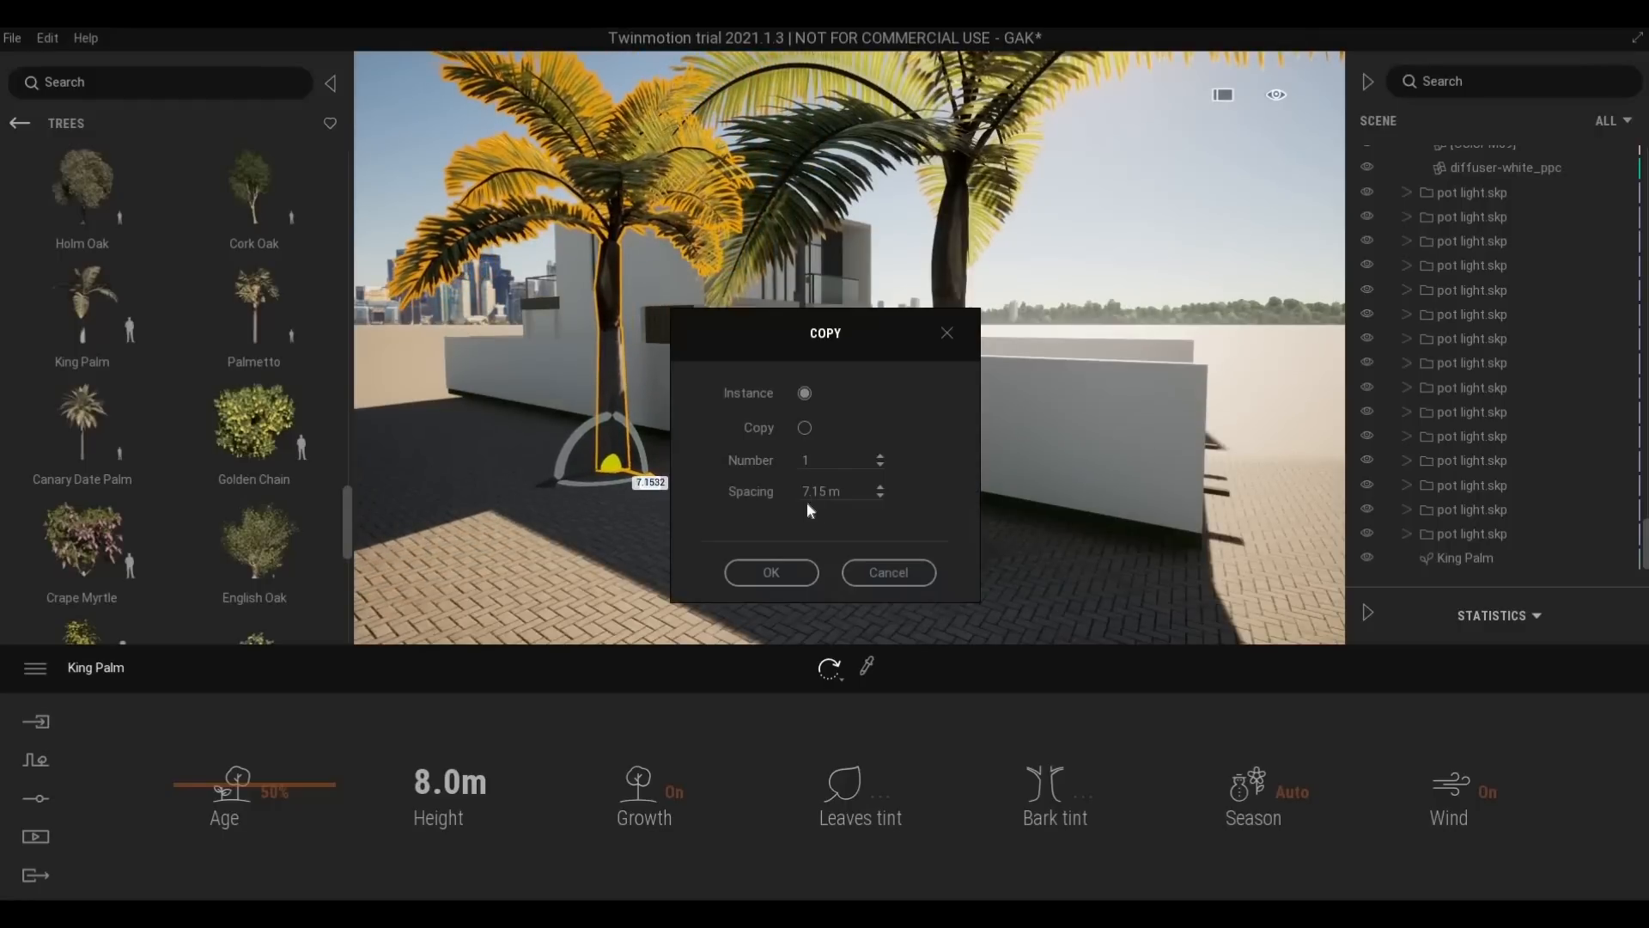
key(Tab)
text(4)
click(771, 572)
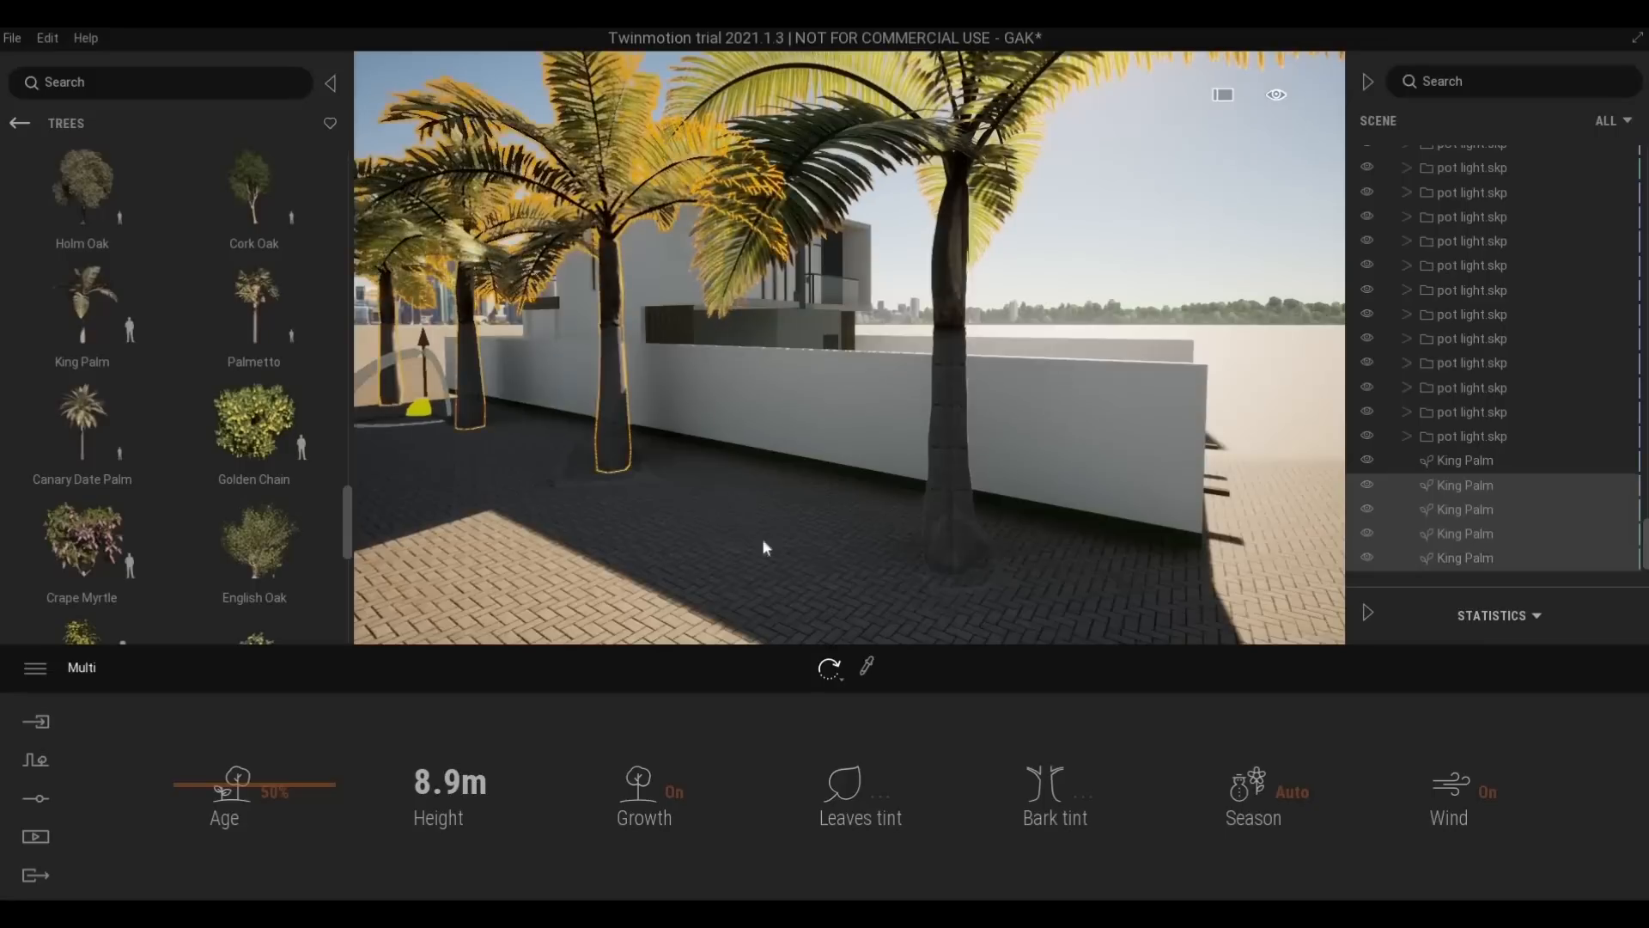
Select the four palms nearest the street and copy them as instances across to the opposite side of the plot
click(946, 504)
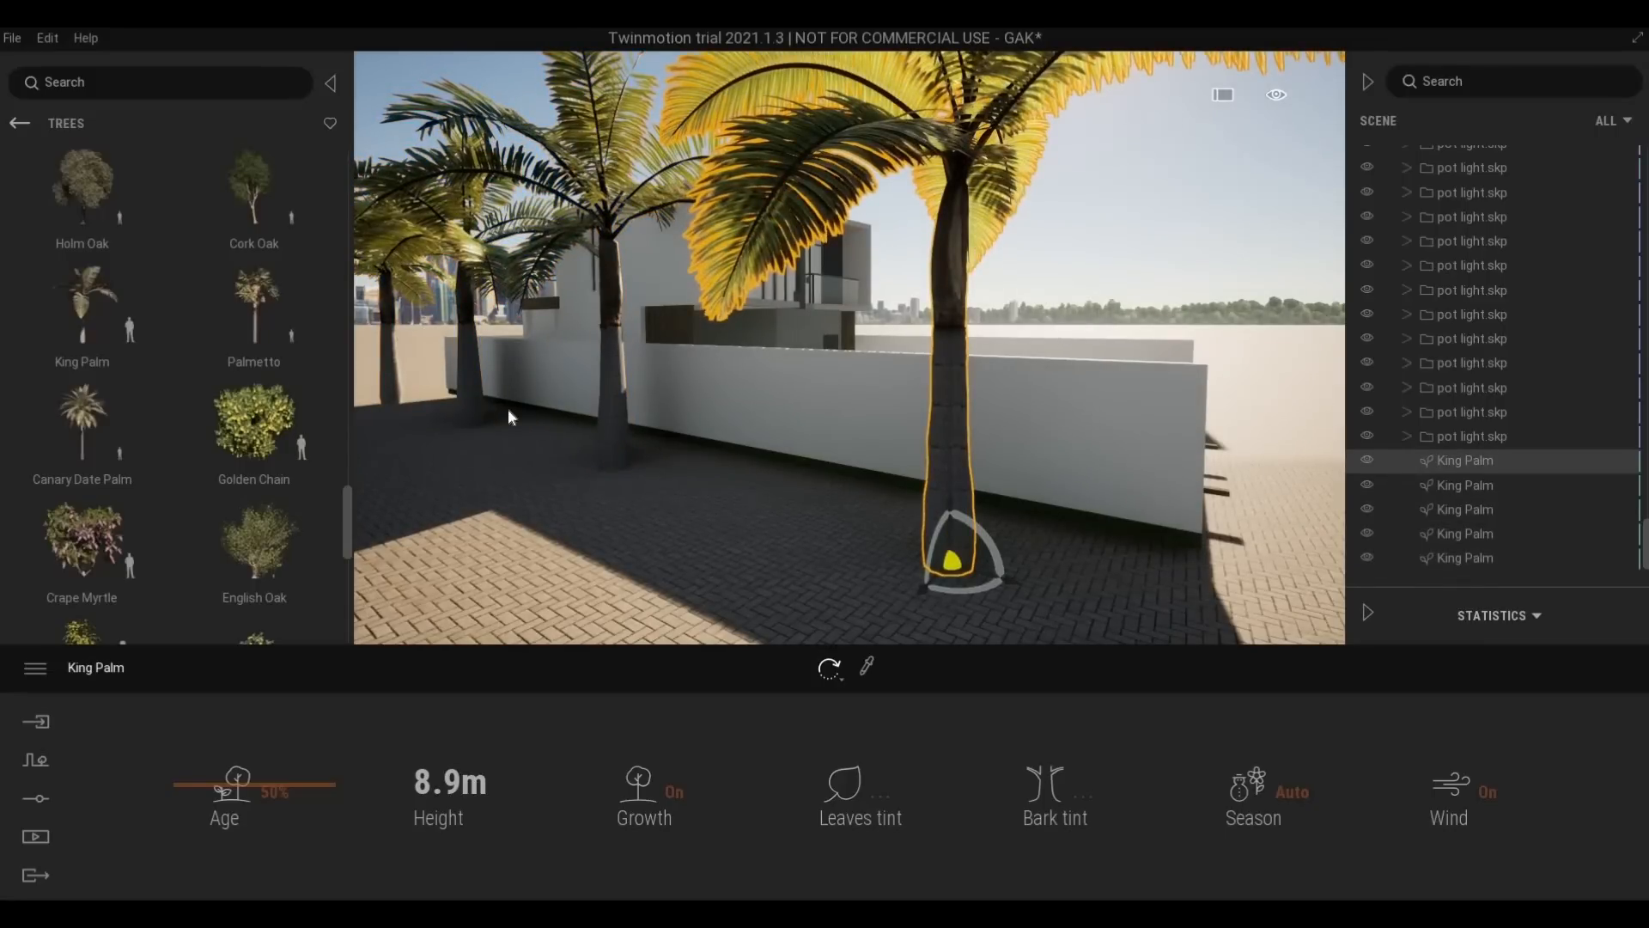
ctrl+click(464, 393)
ctrl+click(460, 395)
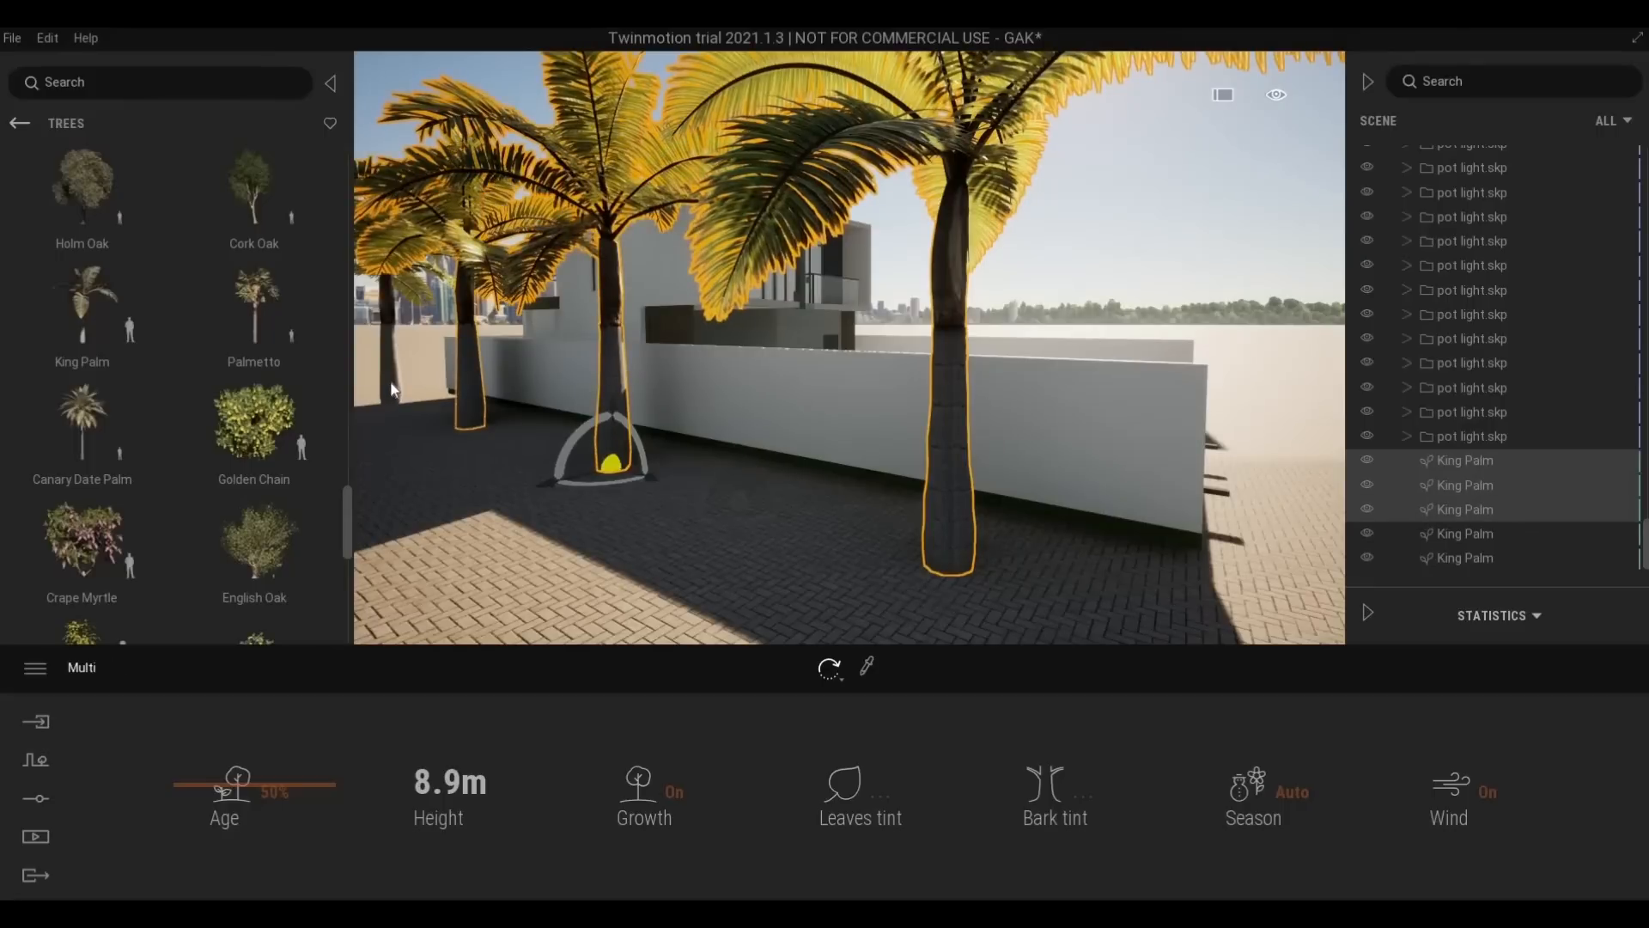
ctrl+click(390, 384)
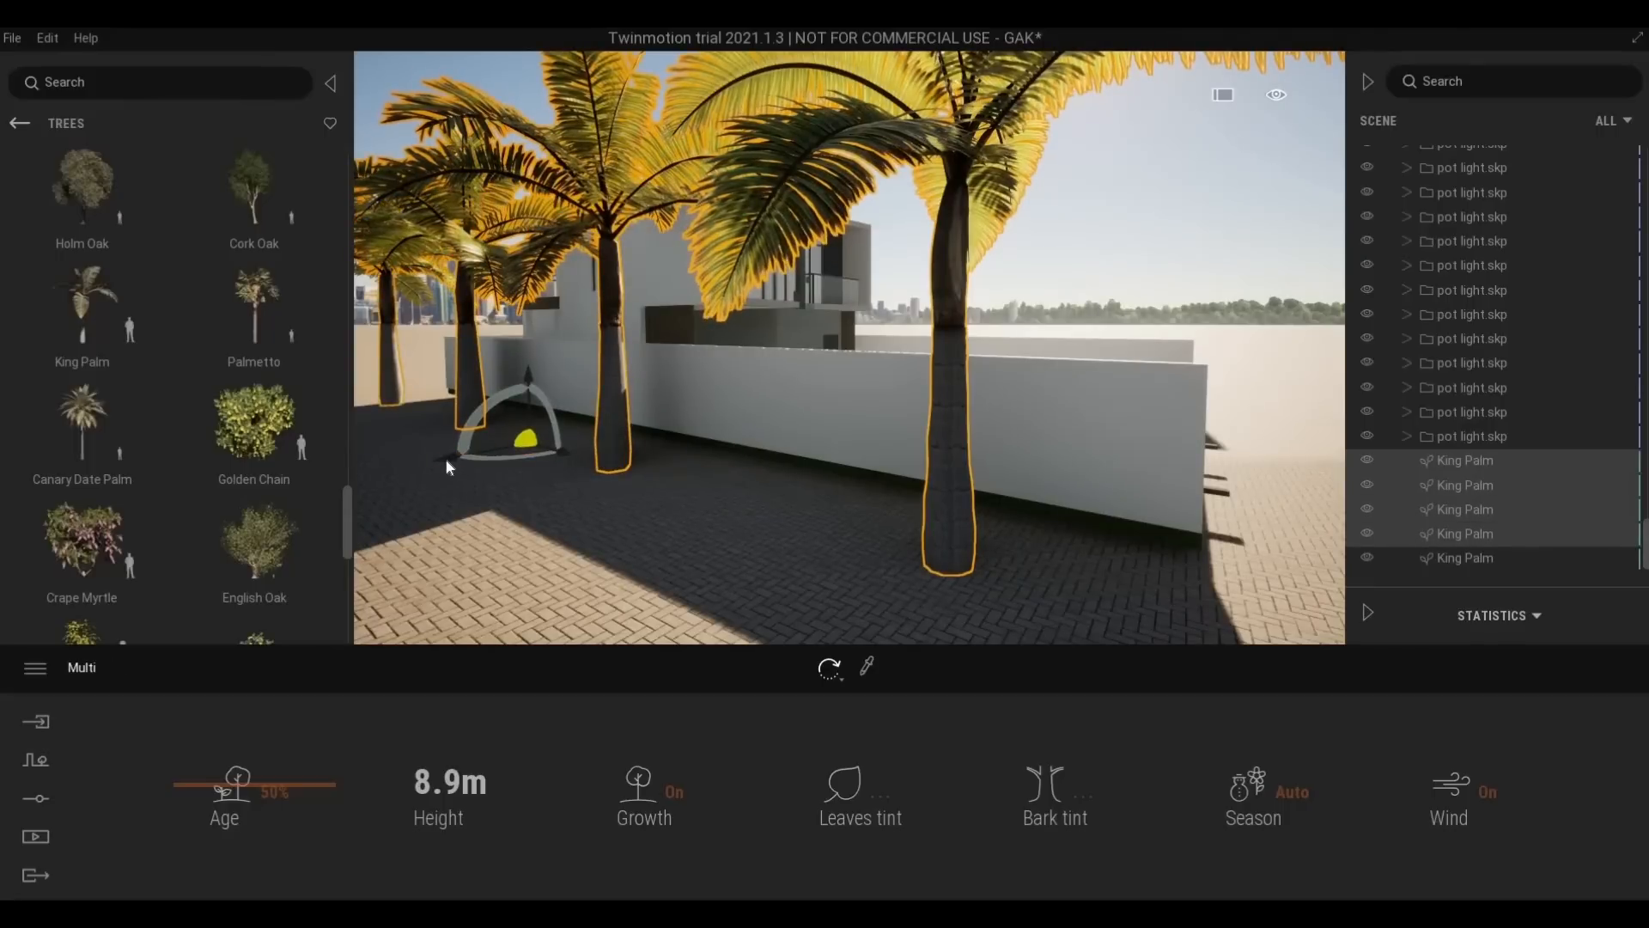
drag(447, 467, 457, 469)
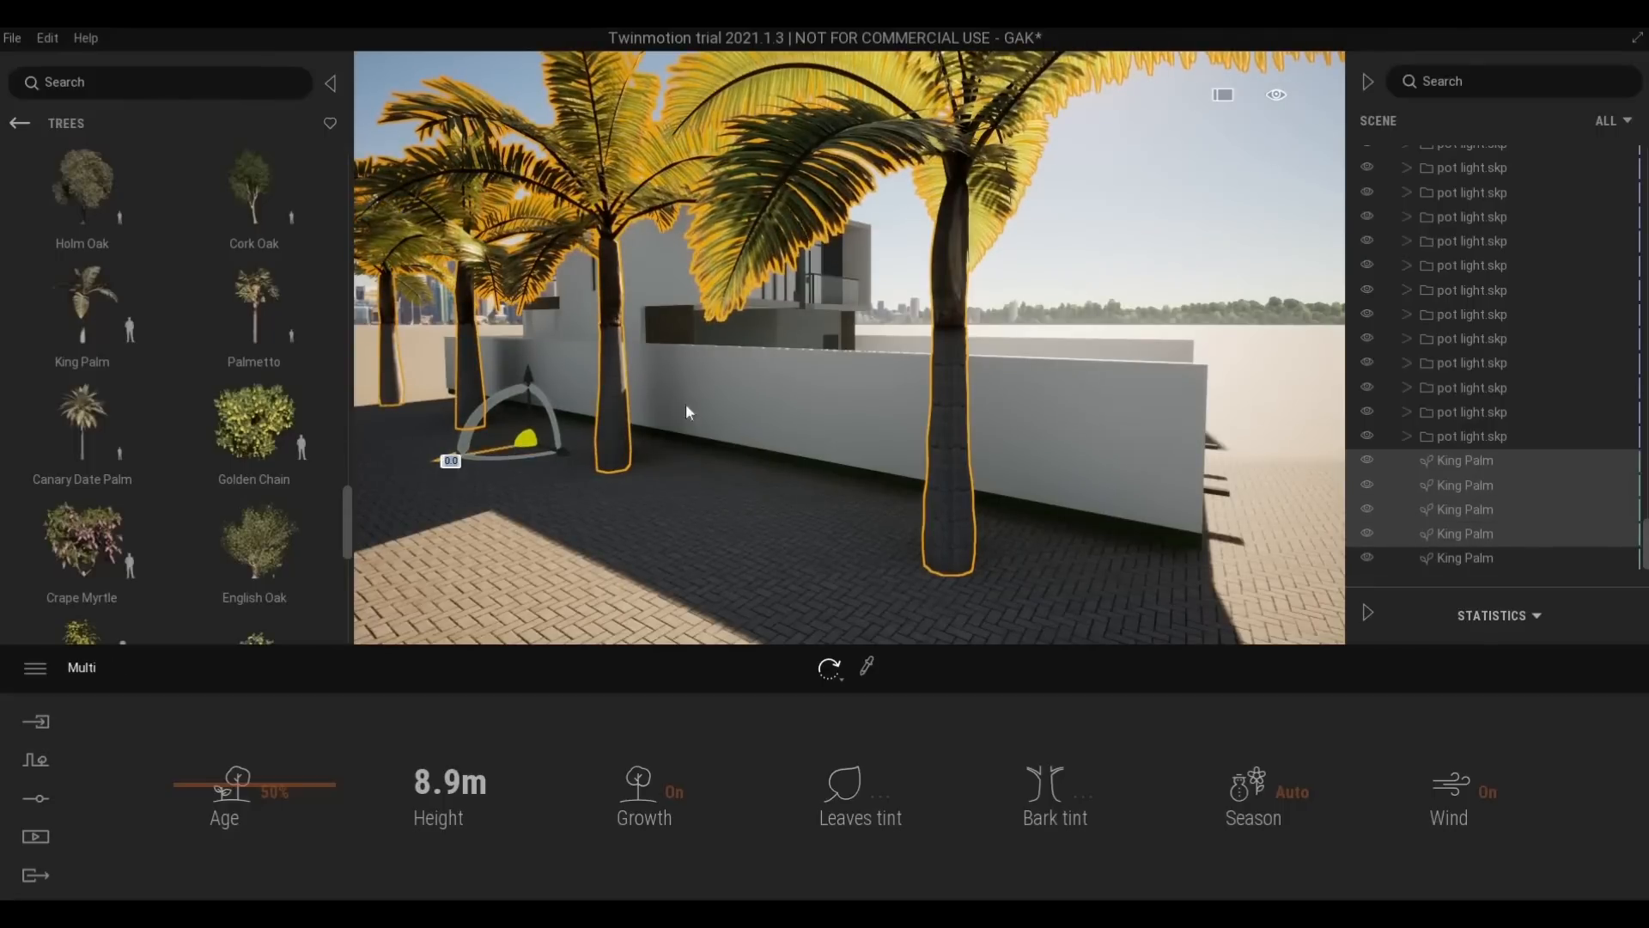
shift+drag(686, 403, 858, 371)
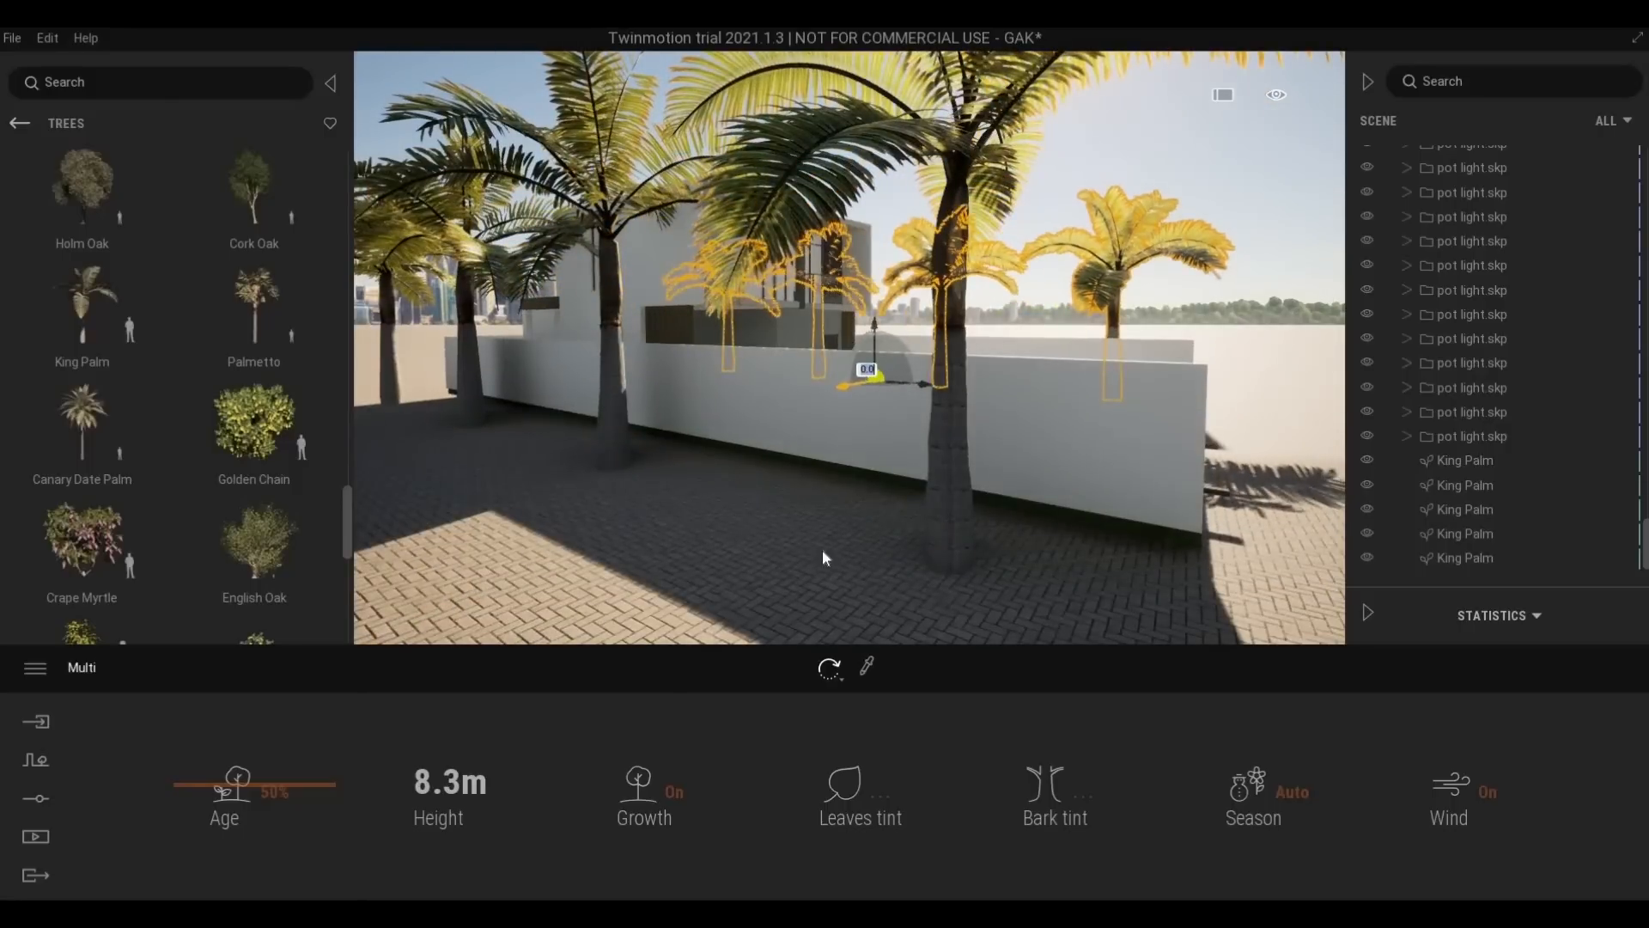
key(Return)
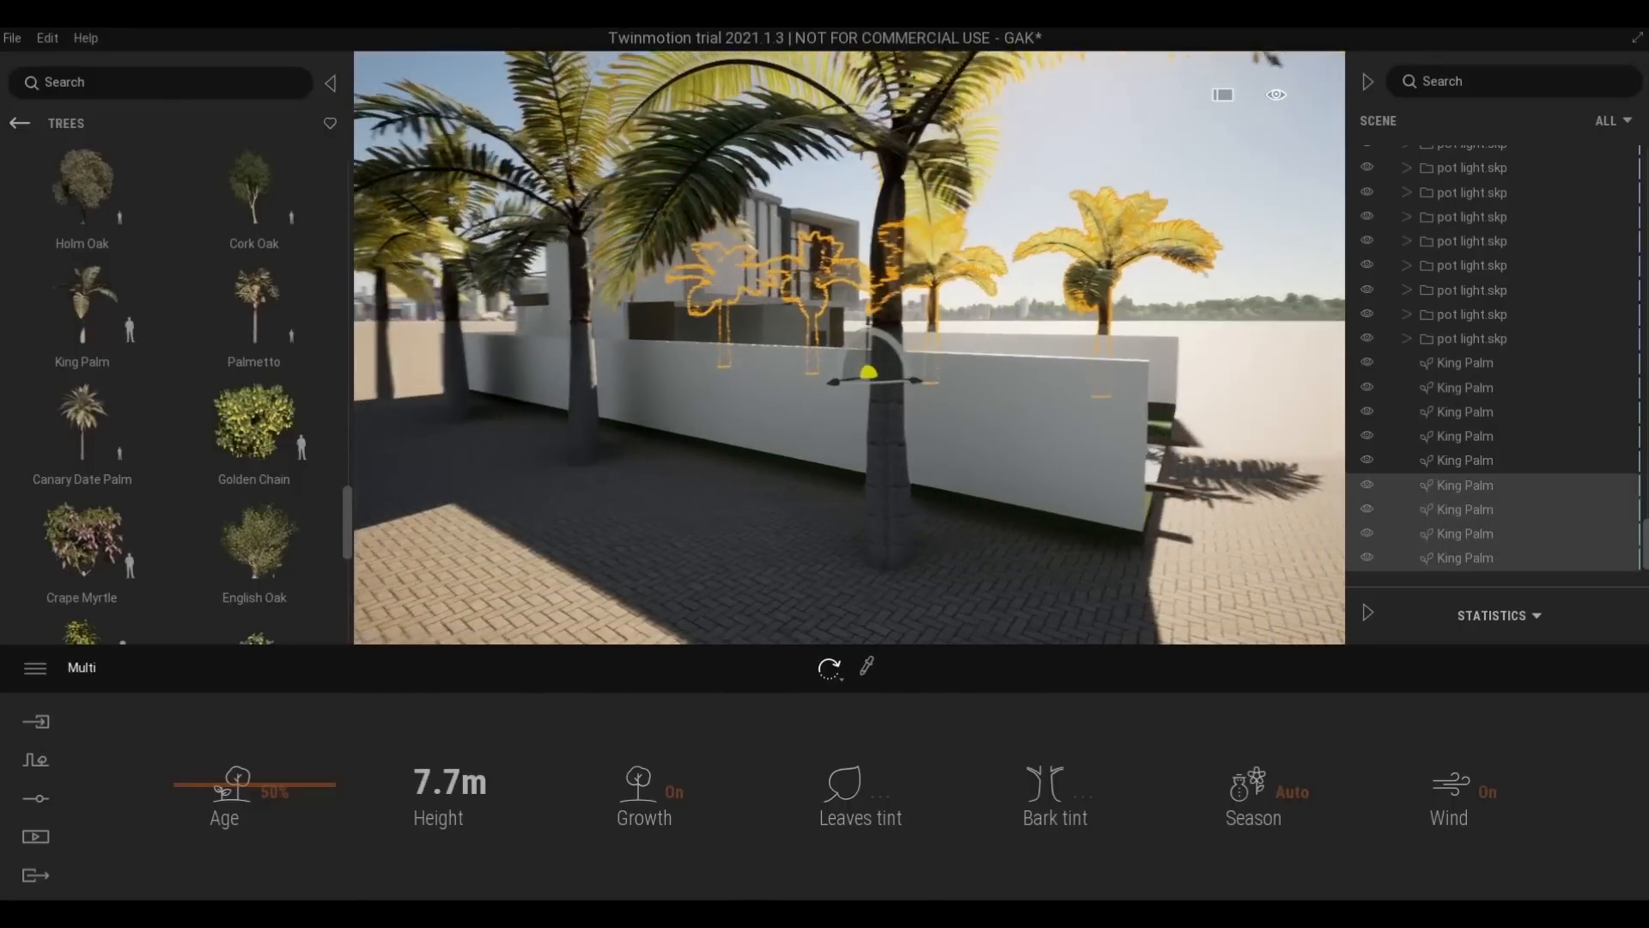
Shift the four copied palms closer to the outer face of the lawn-side boundary wall
right_drag(1023, 453, 1202, 452)
key(d)
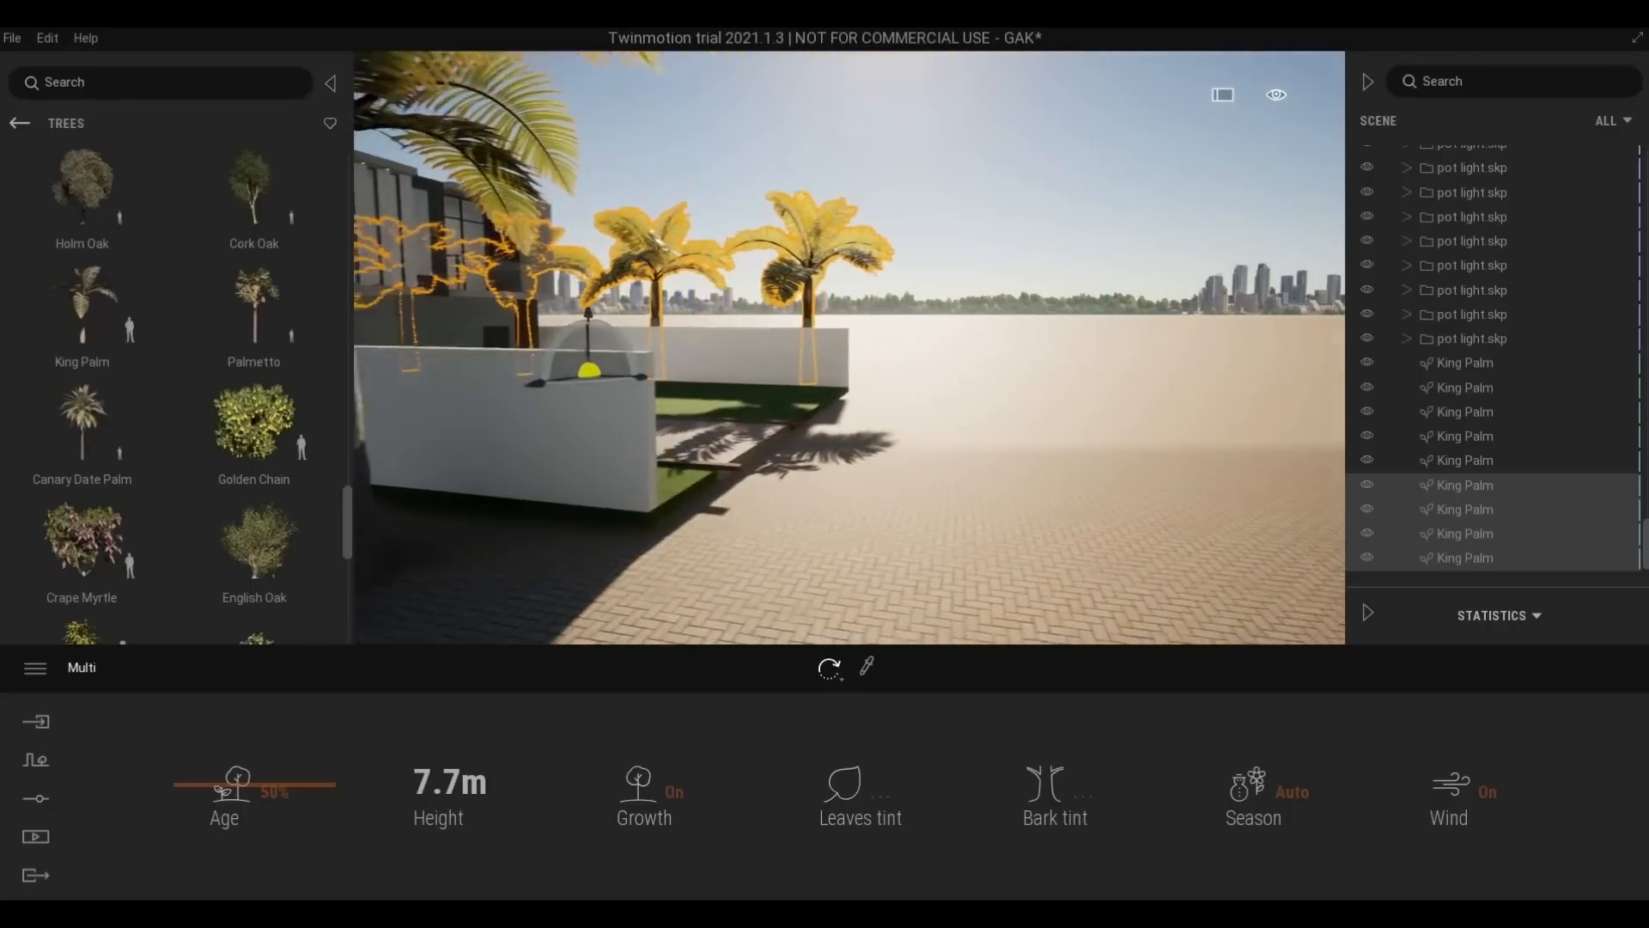
right_drag(1027, 453, 859, 453)
key(e)
key(a)
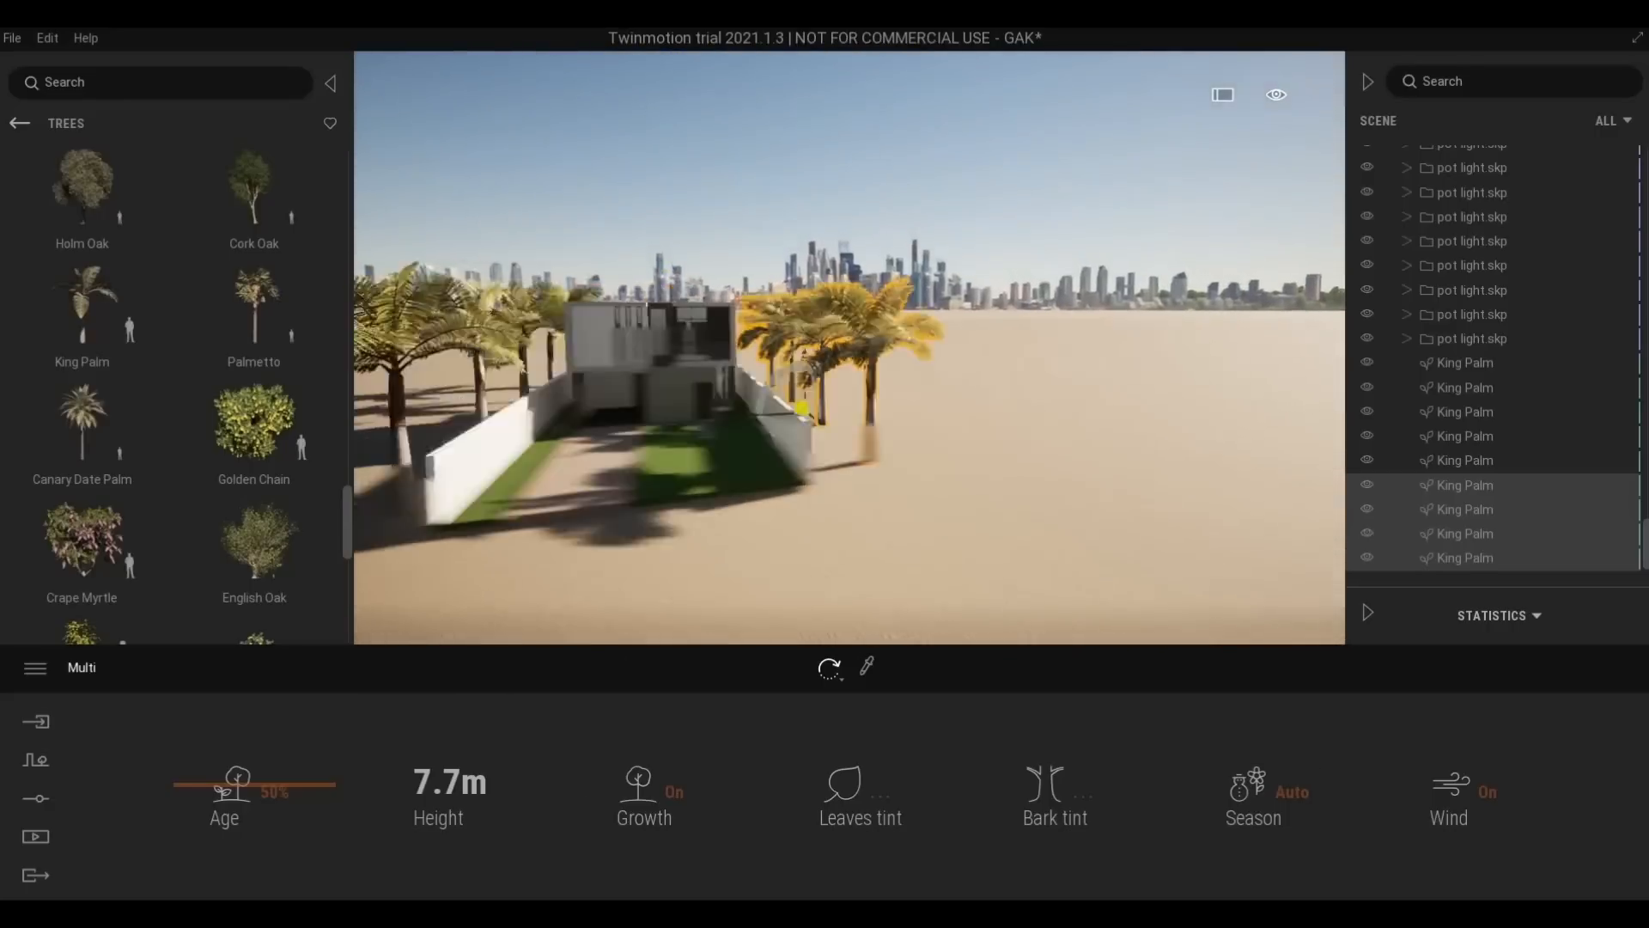
key(s)
key(d)
right_drag(1027, 452, 896, 422)
key(w)
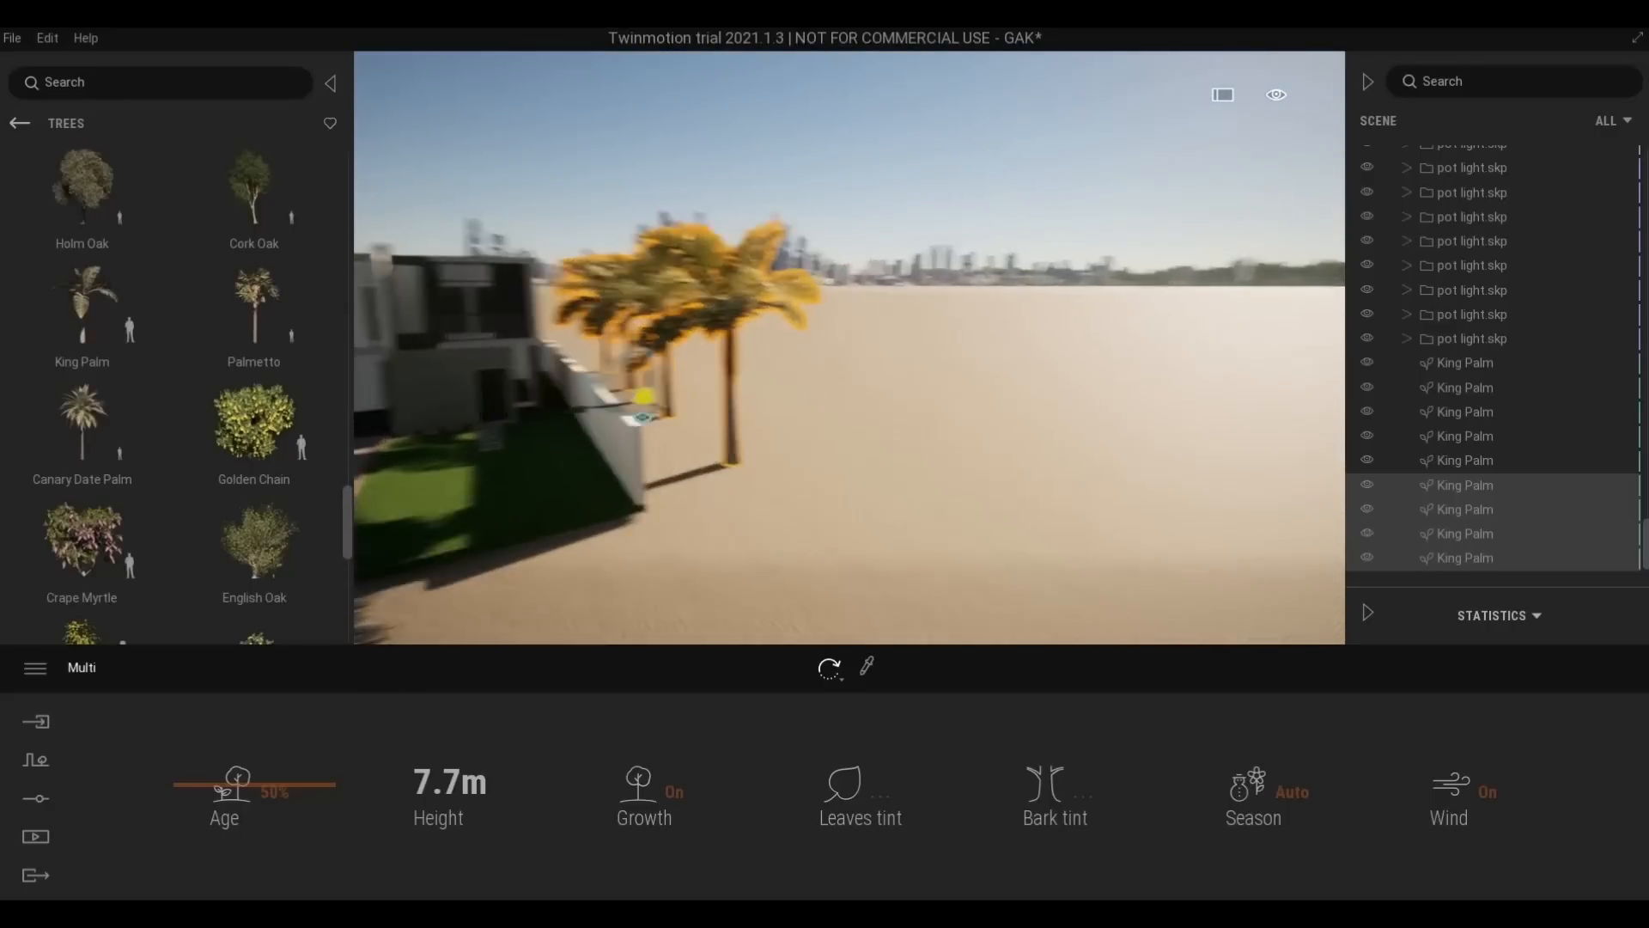
key(a)
key(w)
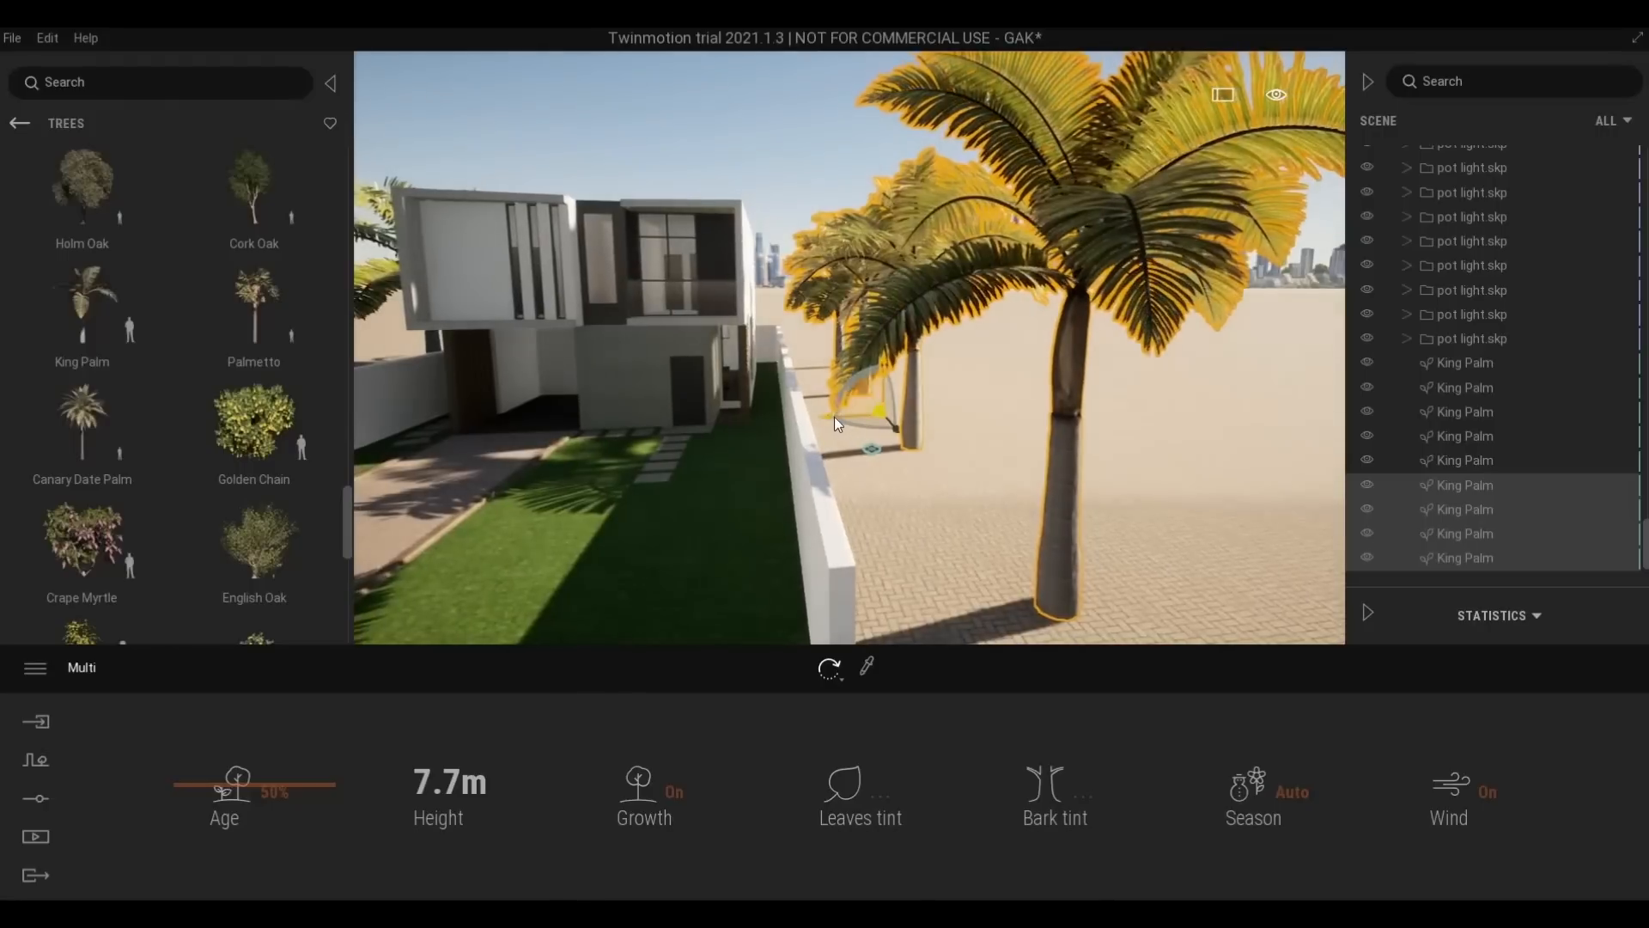
click(819, 418)
drag(818, 418, 794, 419)
Examine the palm rows on both sides of the plot from the lawn and the driveway
key(a)
key(w)
mouse_move(950, 430)
right_down()
mouse_move(955, 404)
mouse_move(949, 428)
mouse_move(943, 417)
right_up()
key(d)
key(s)
key(q)
key(w)
key(d)
key(e)
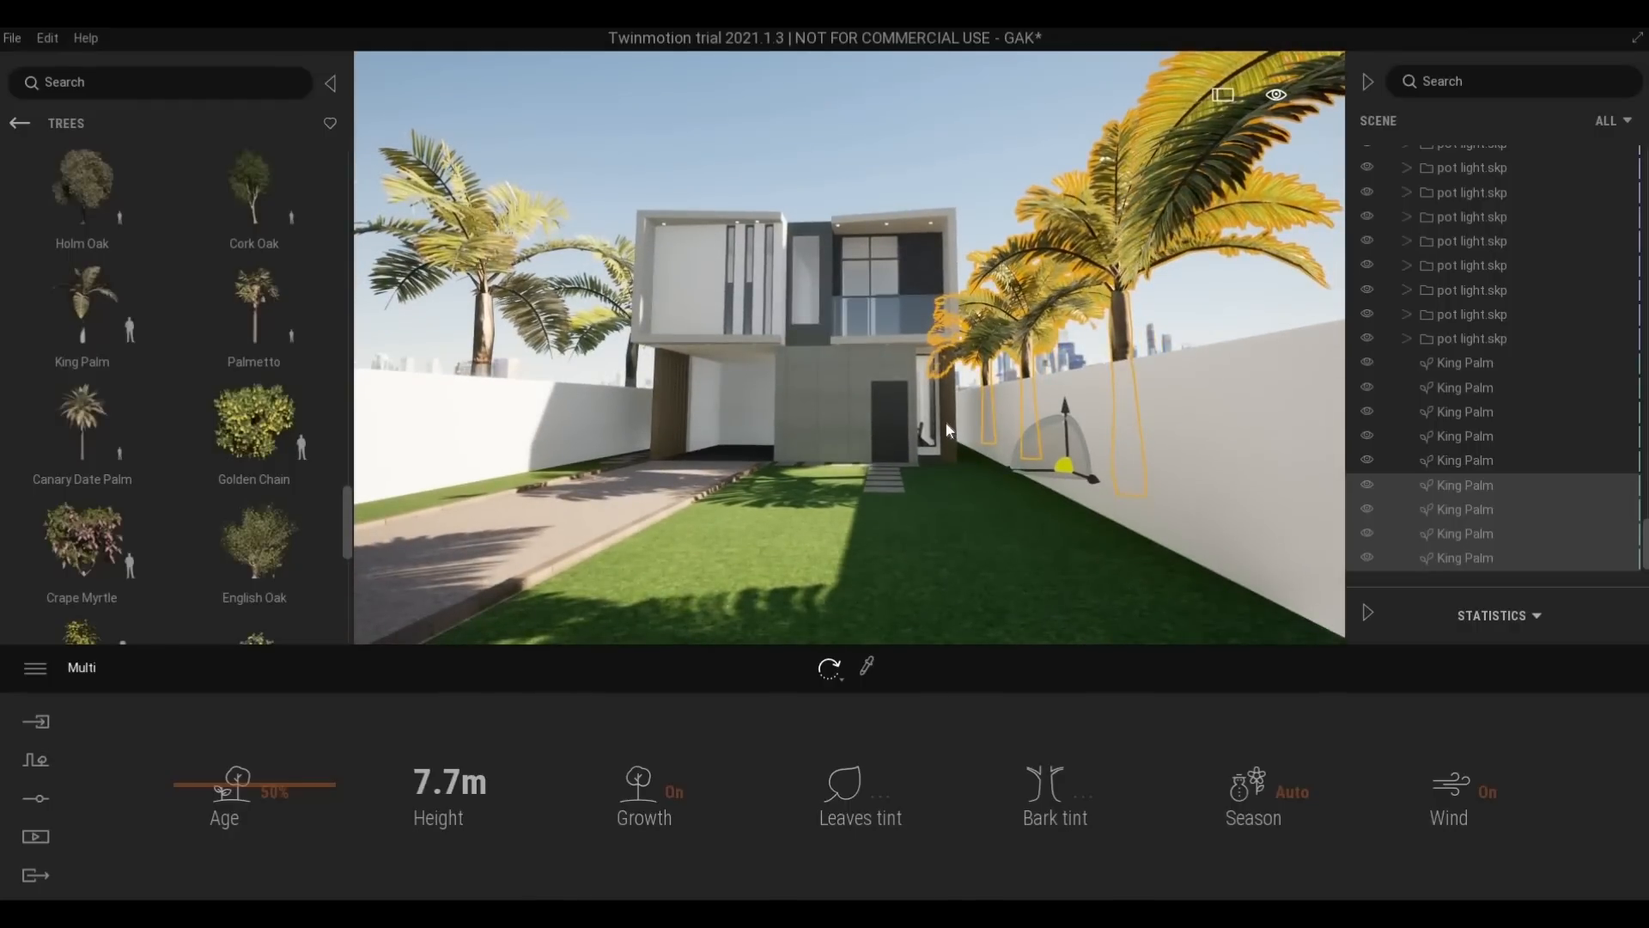
right_drag(944, 428, 563, 427)
key(w)
key(d)
key(s)
key(a)
key(s)
key(s)
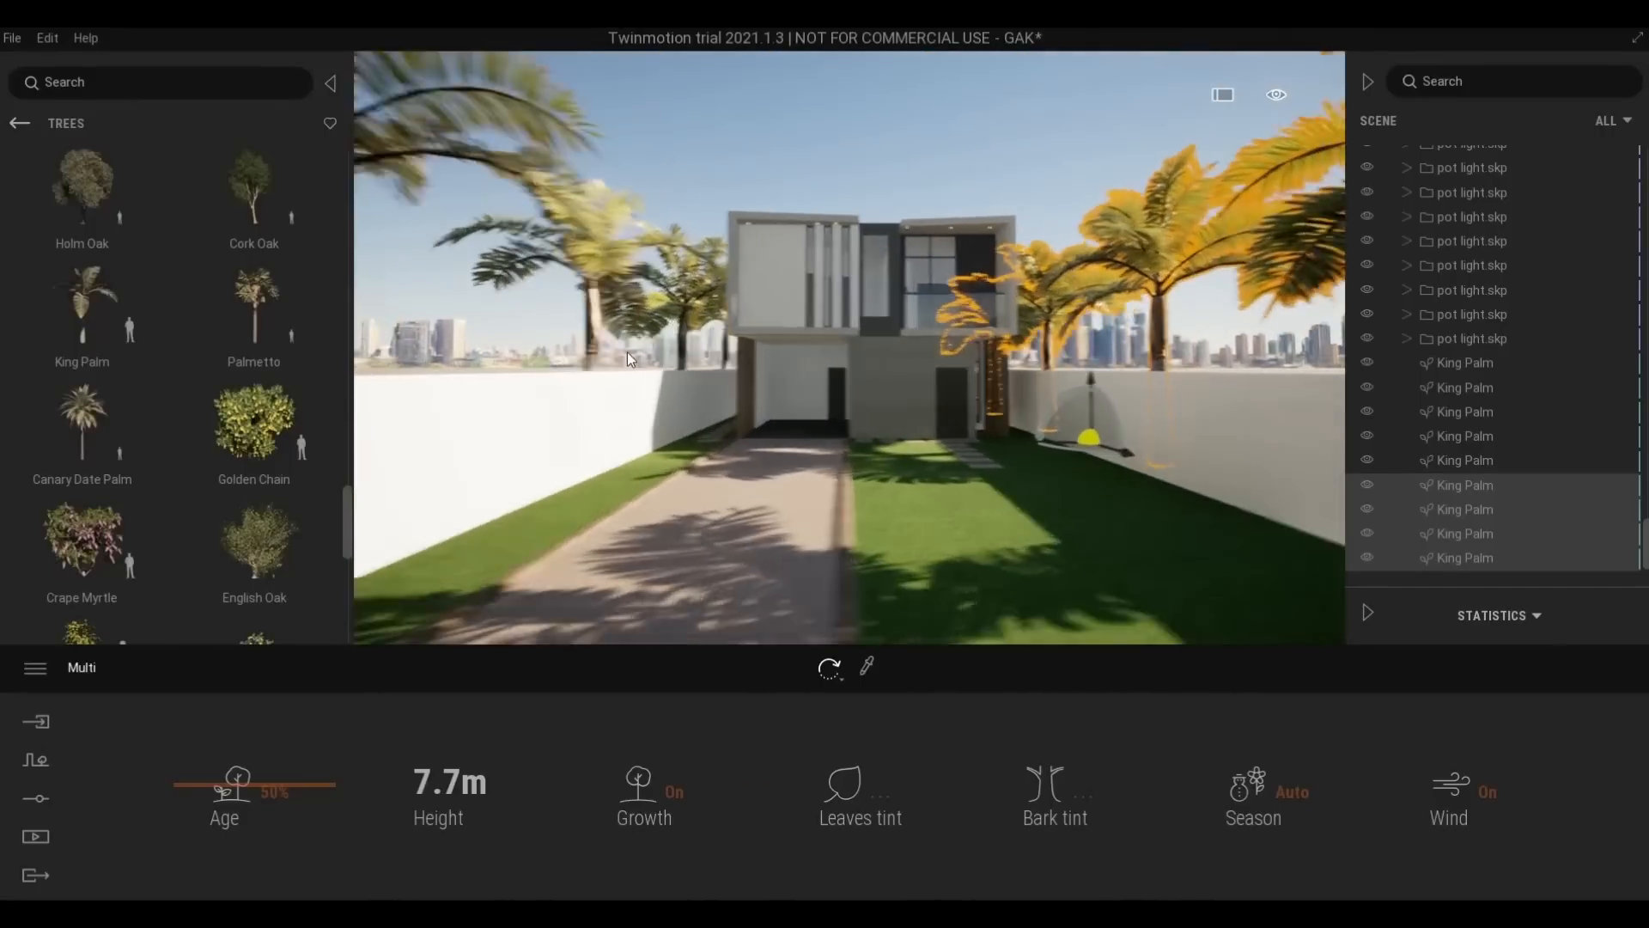
Copy the palm beside the driveway near the carport as one instance 3.66 m along the wall toward the street
key(w)
right_drag(627, 352, 705, 295)
click(662, 446)
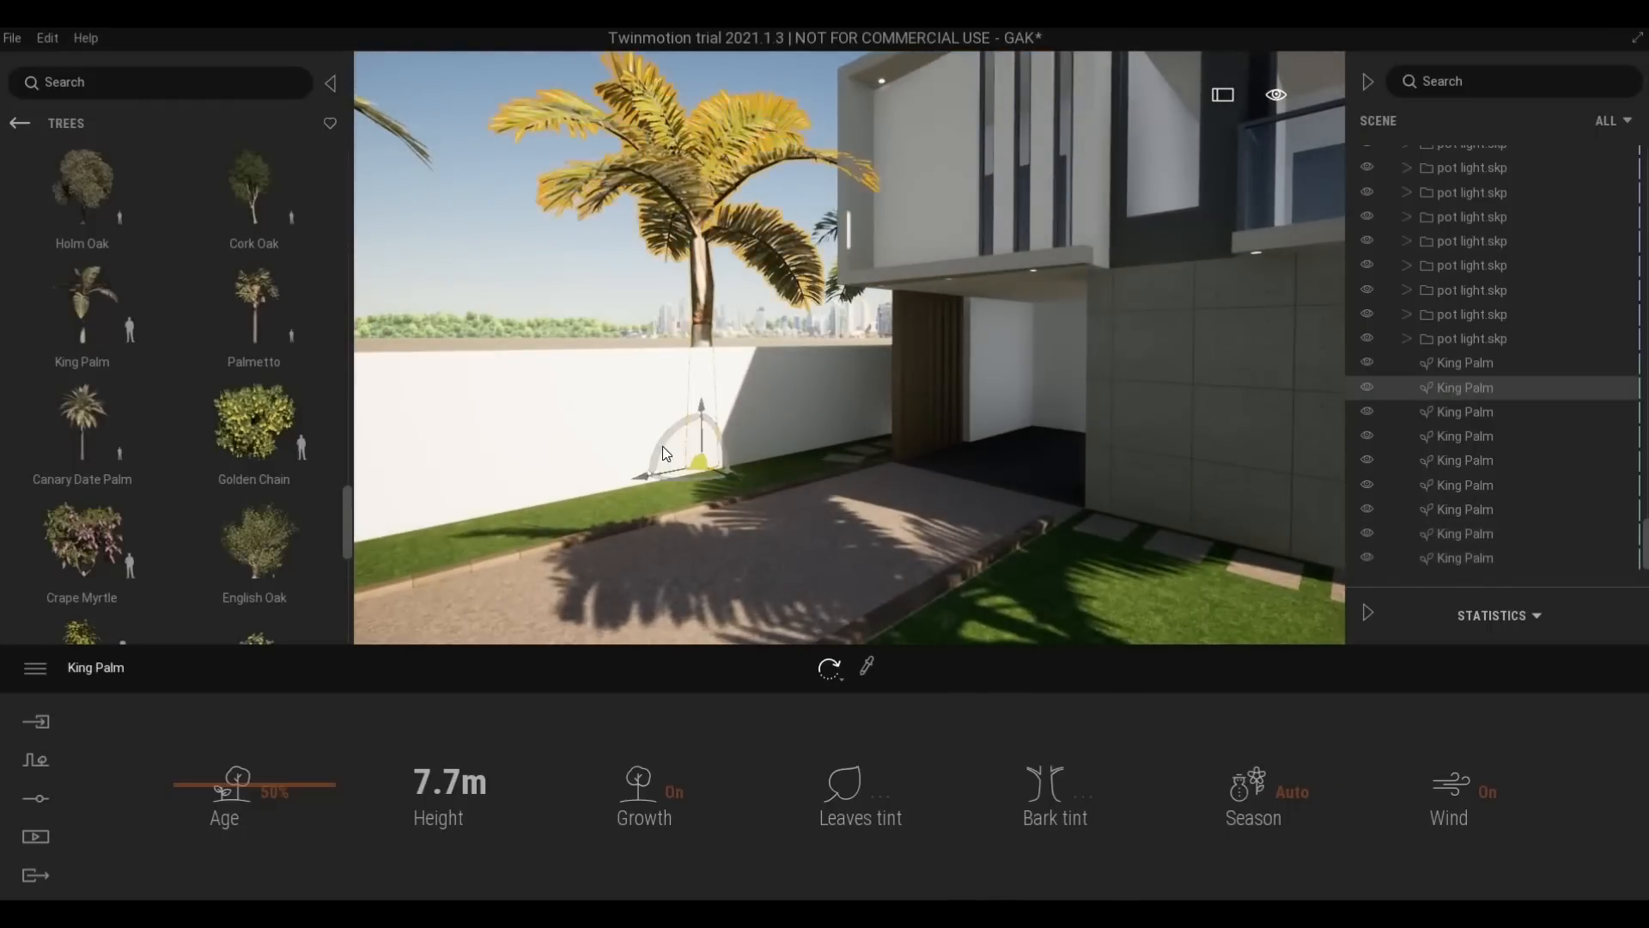
shift+drag(643, 477, 311, 504)
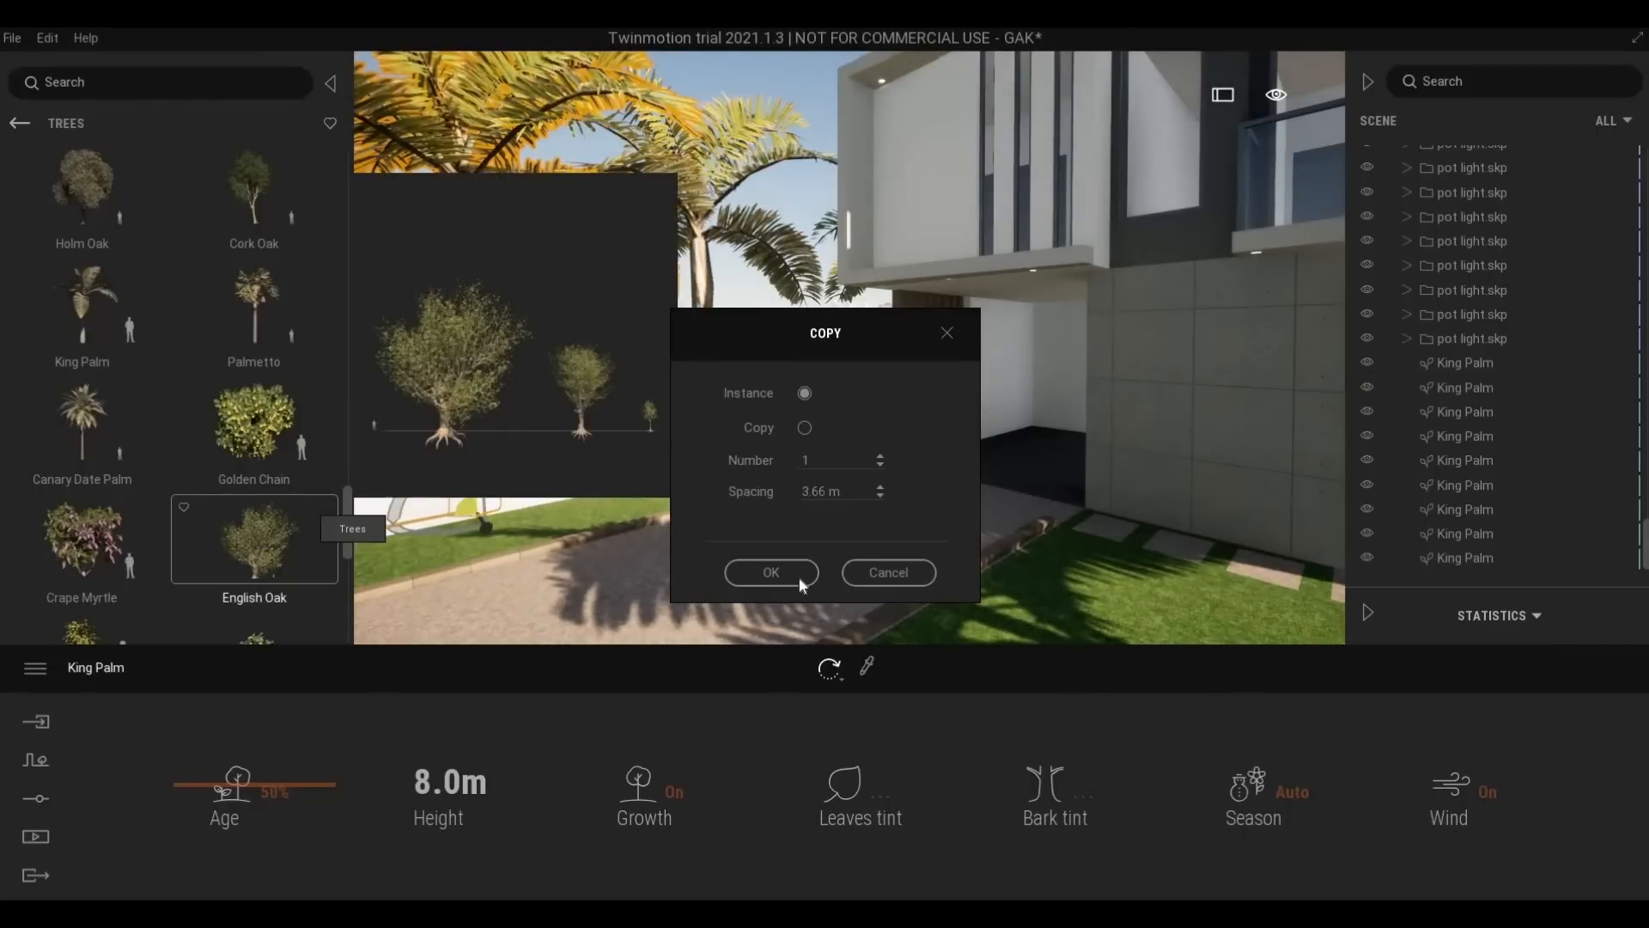
click(771, 572)
Move the original palm beside the driveway slightly along the wall toward the carport, and deselect it
click(638, 476)
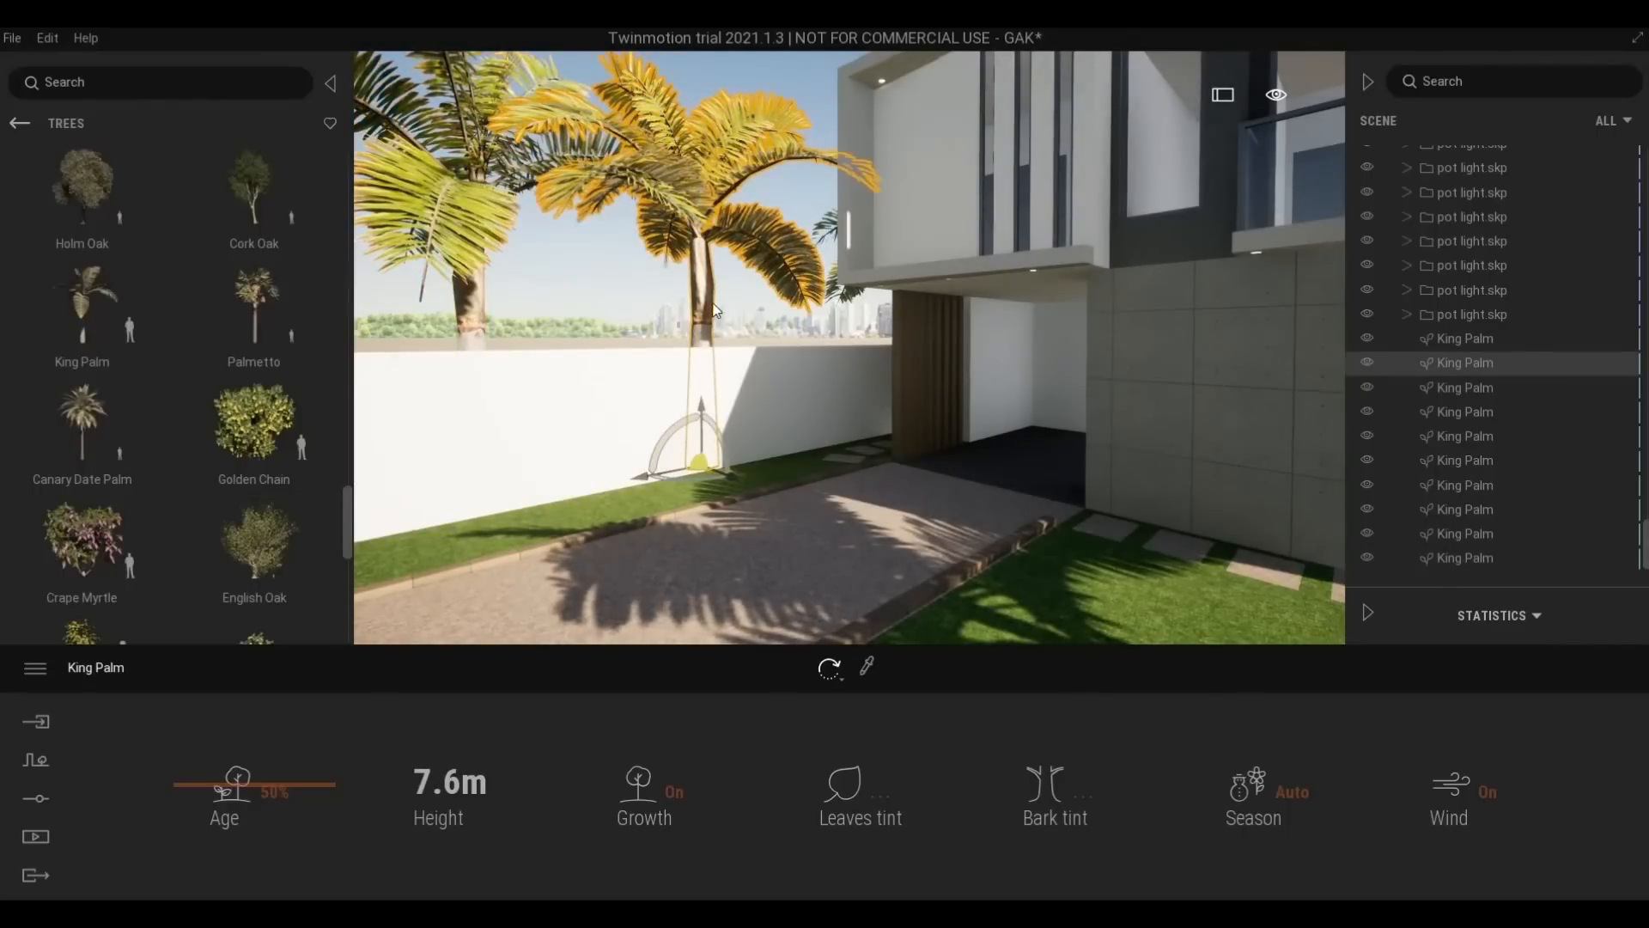
click(710, 306)
click(657, 471)
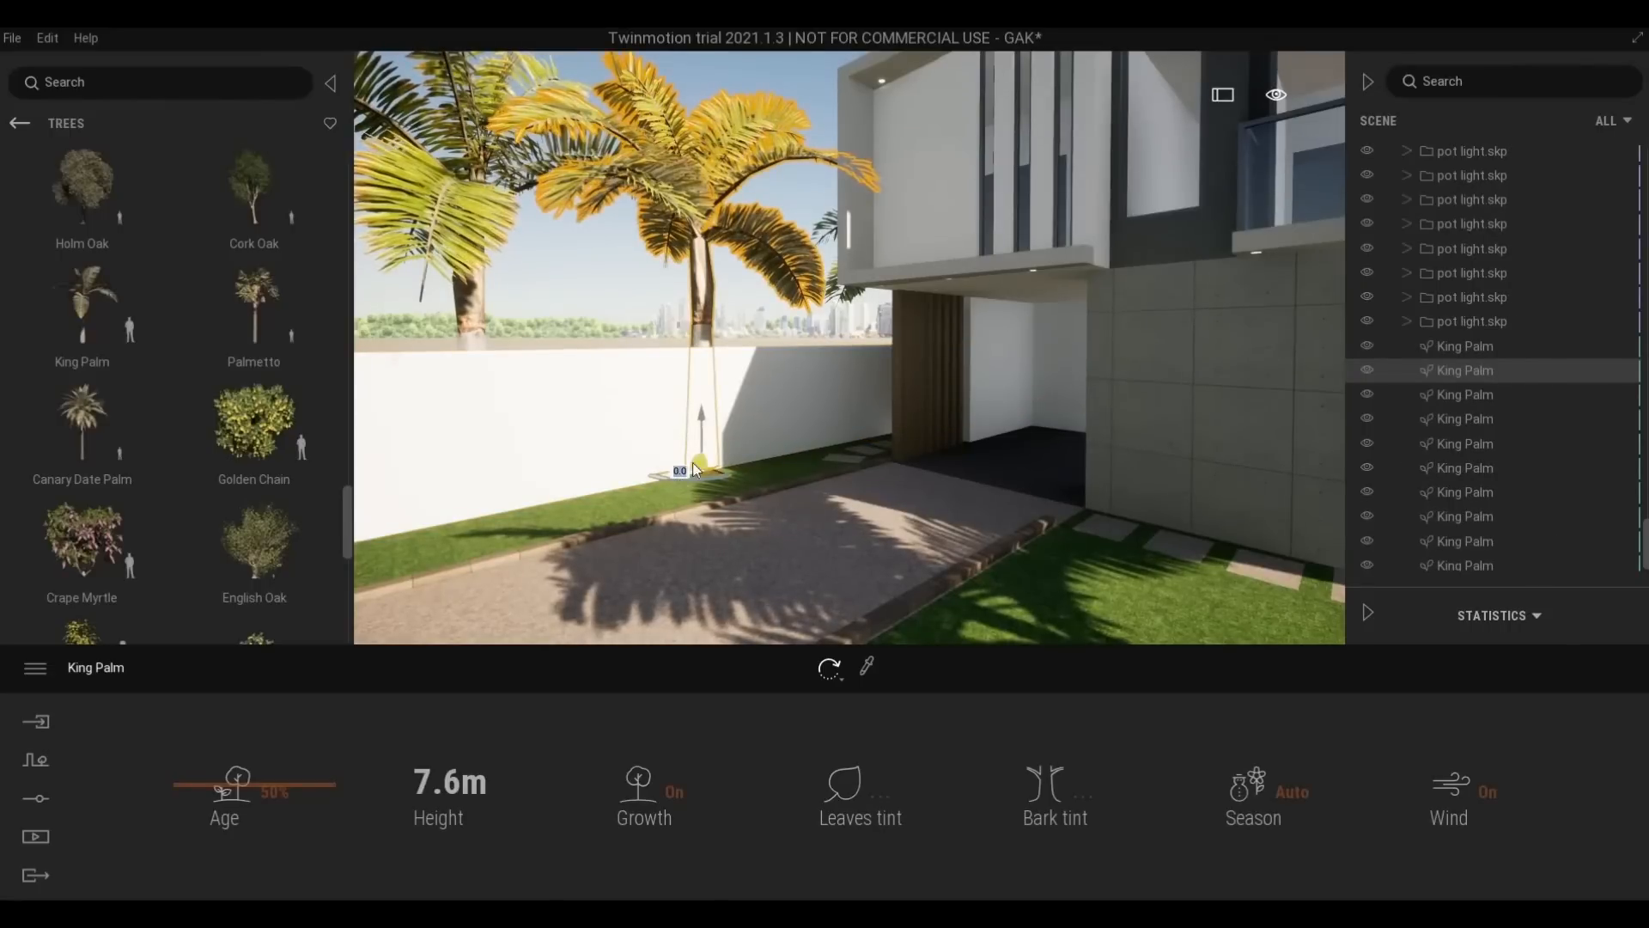
drag(698, 461, 729, 451)
click(848, 504)
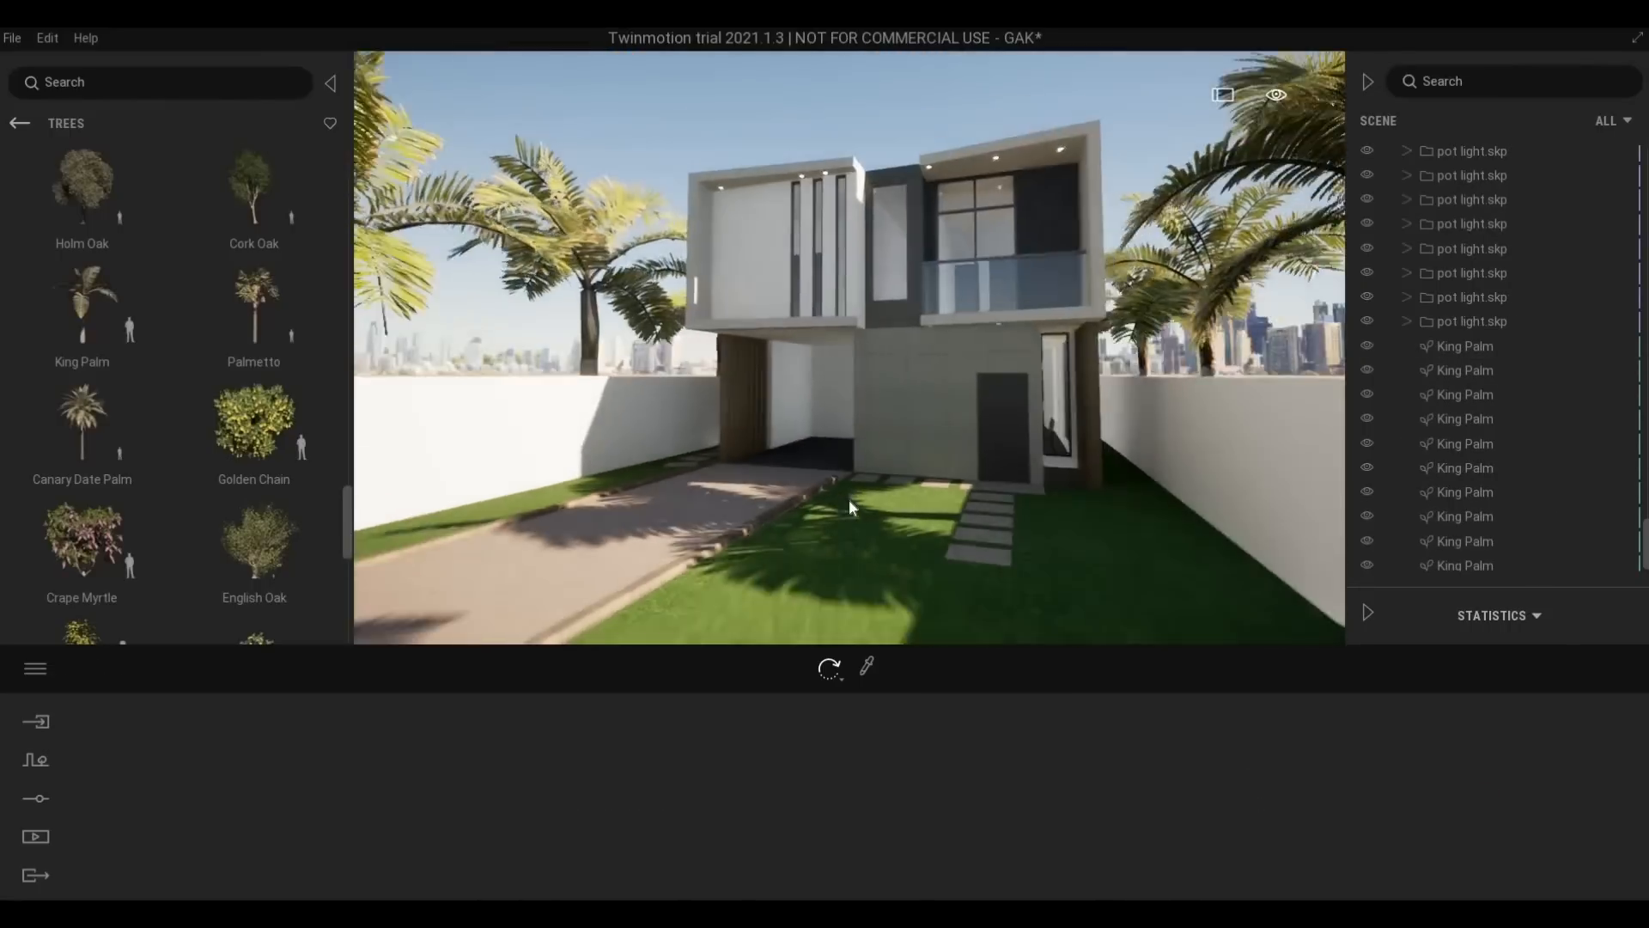
Examine the whole house front framed by the two palm rows from the street end of the plot
scroll(849, 499, down, 3)
right_drag(794, 507, 834, 499)
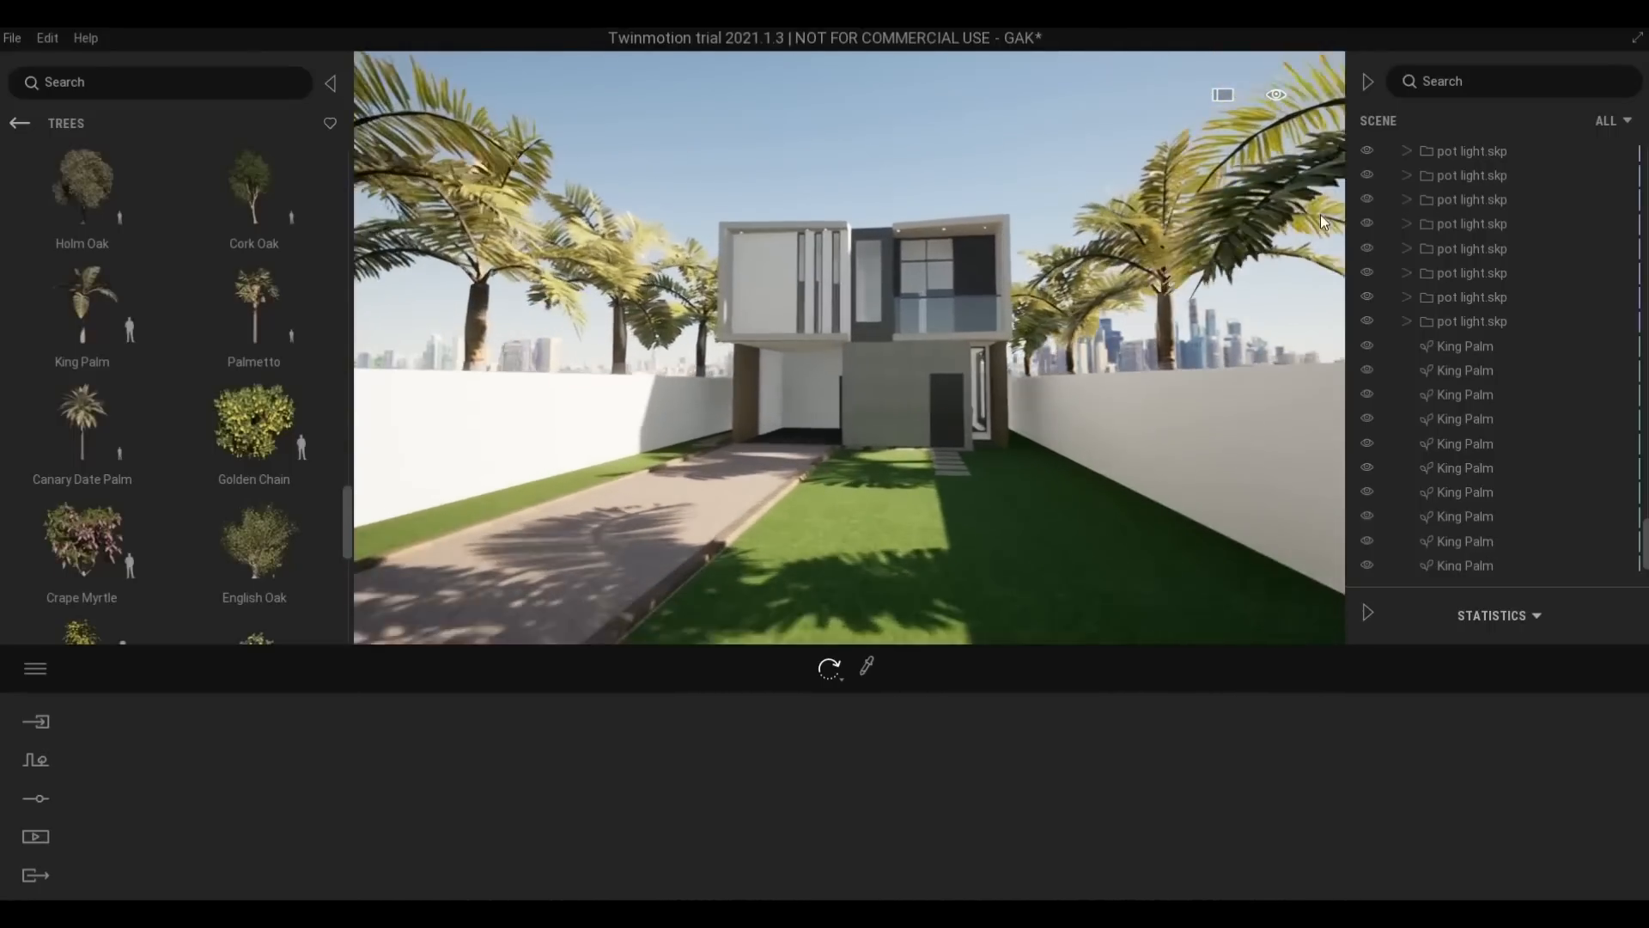
scroll(1059, 424, down, 1)
mouse_move(1049, 430)
right_down()
mouse_move(1061, 397)
mouse_move(1030, 450)
right_up()
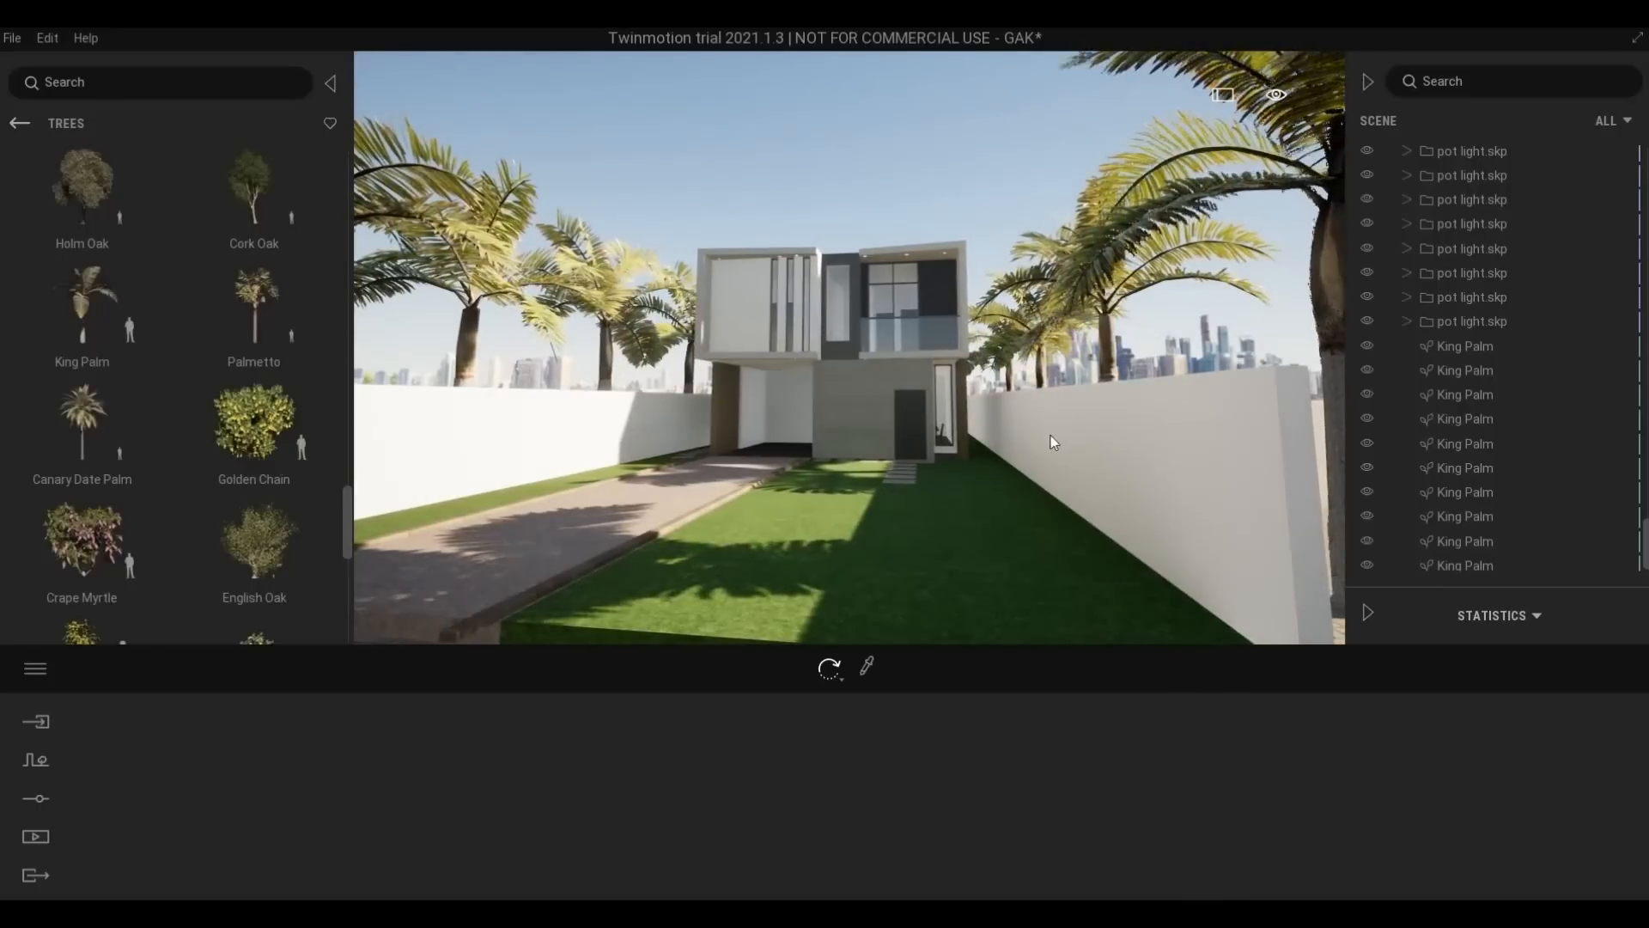
scroll(707, 299, up, 1)
scroll(707, 299, down, 1)
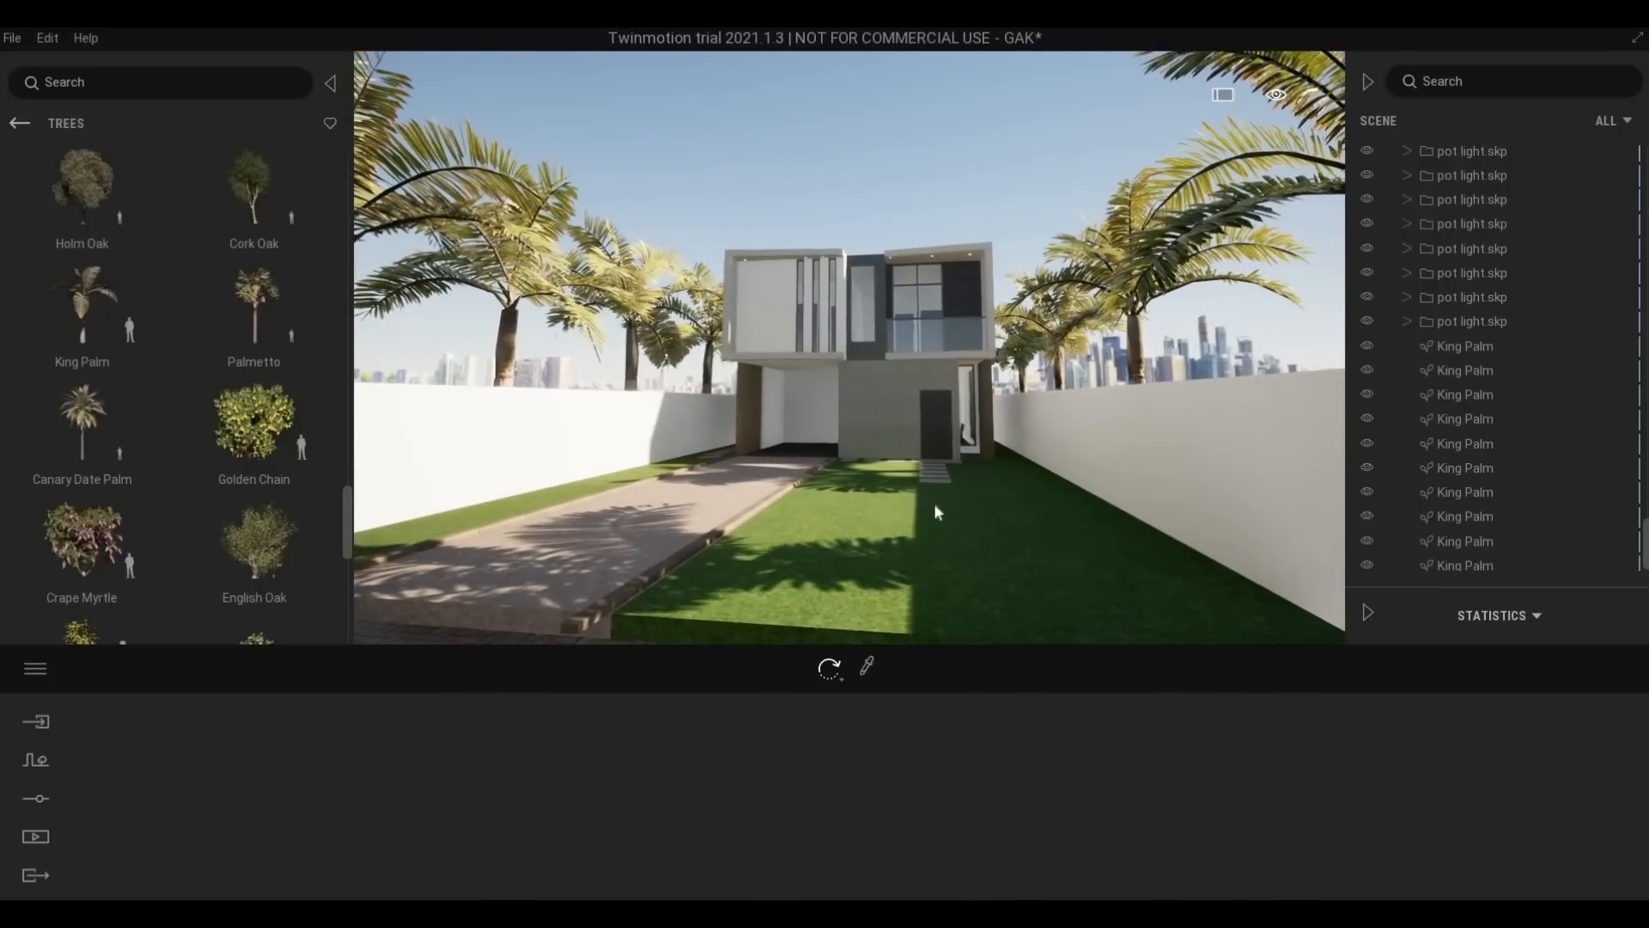
Set the location background picture to None to remove the city skyline behind the house
scroll(935, 503, up, 1)
click(45, 764)
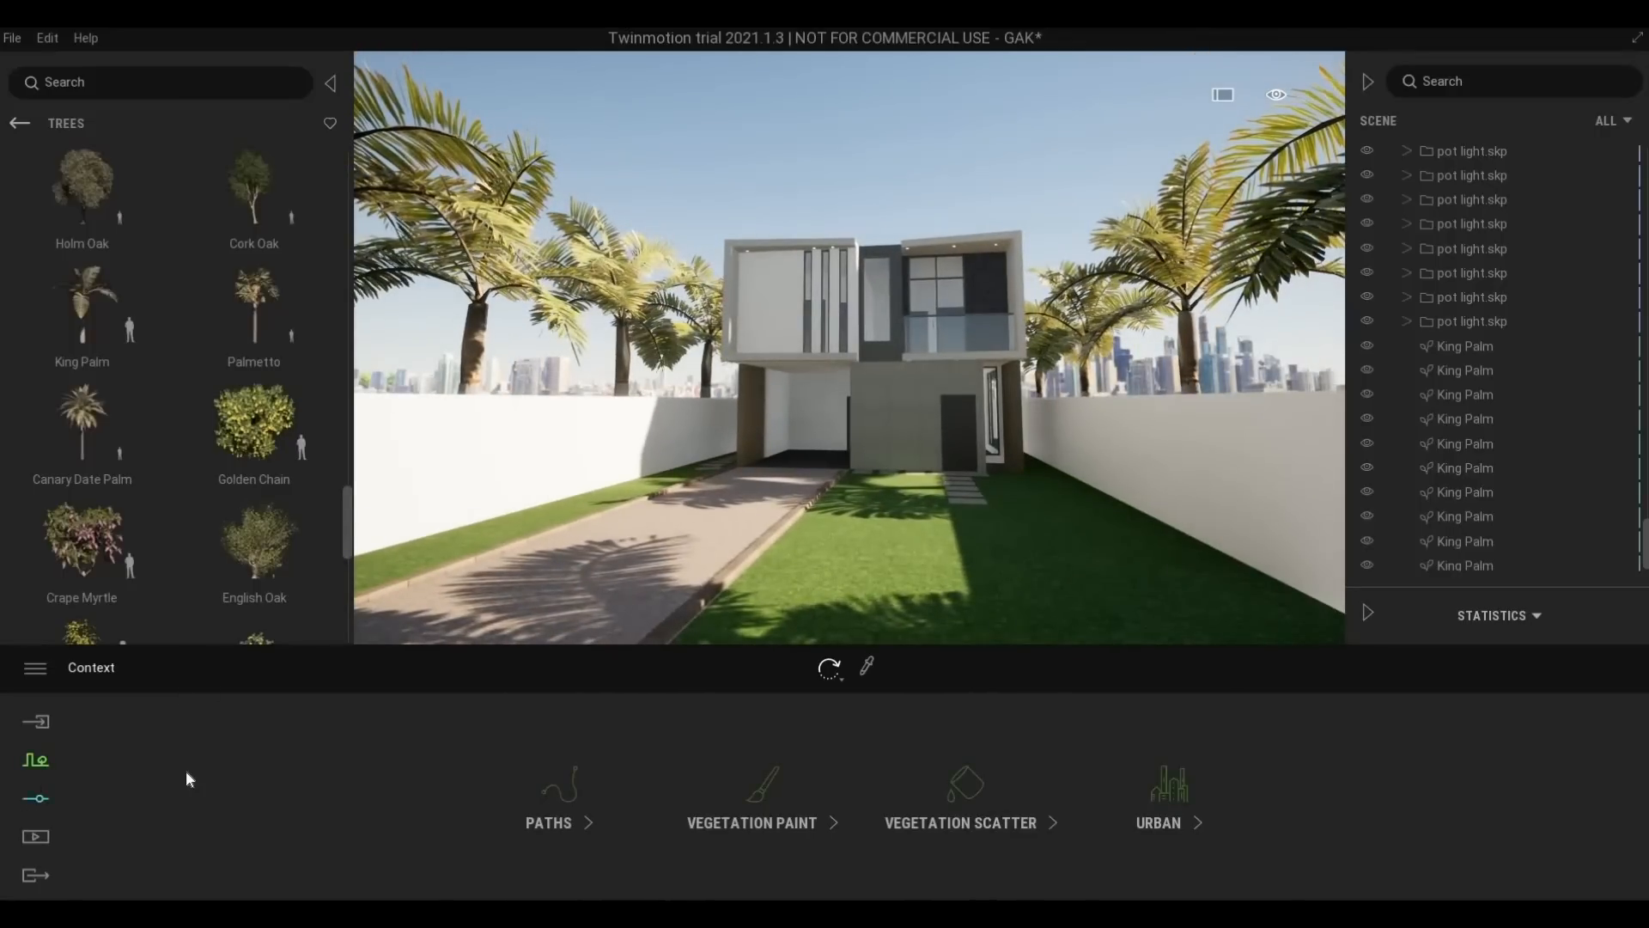
click(38, 801)
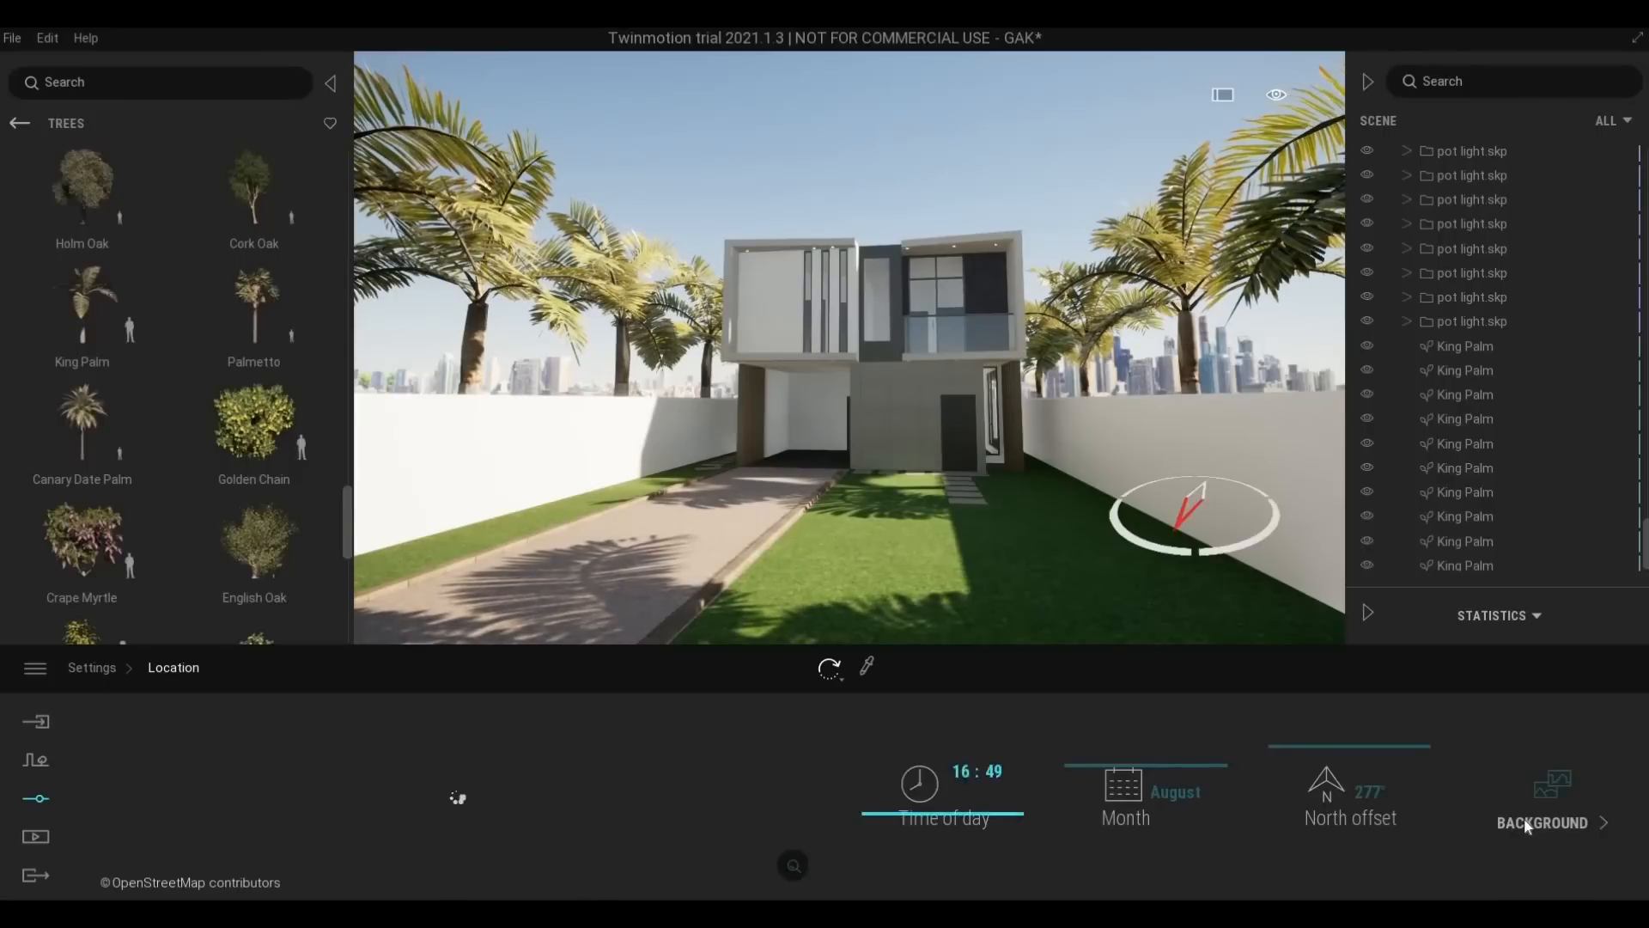
click(1523, 818)
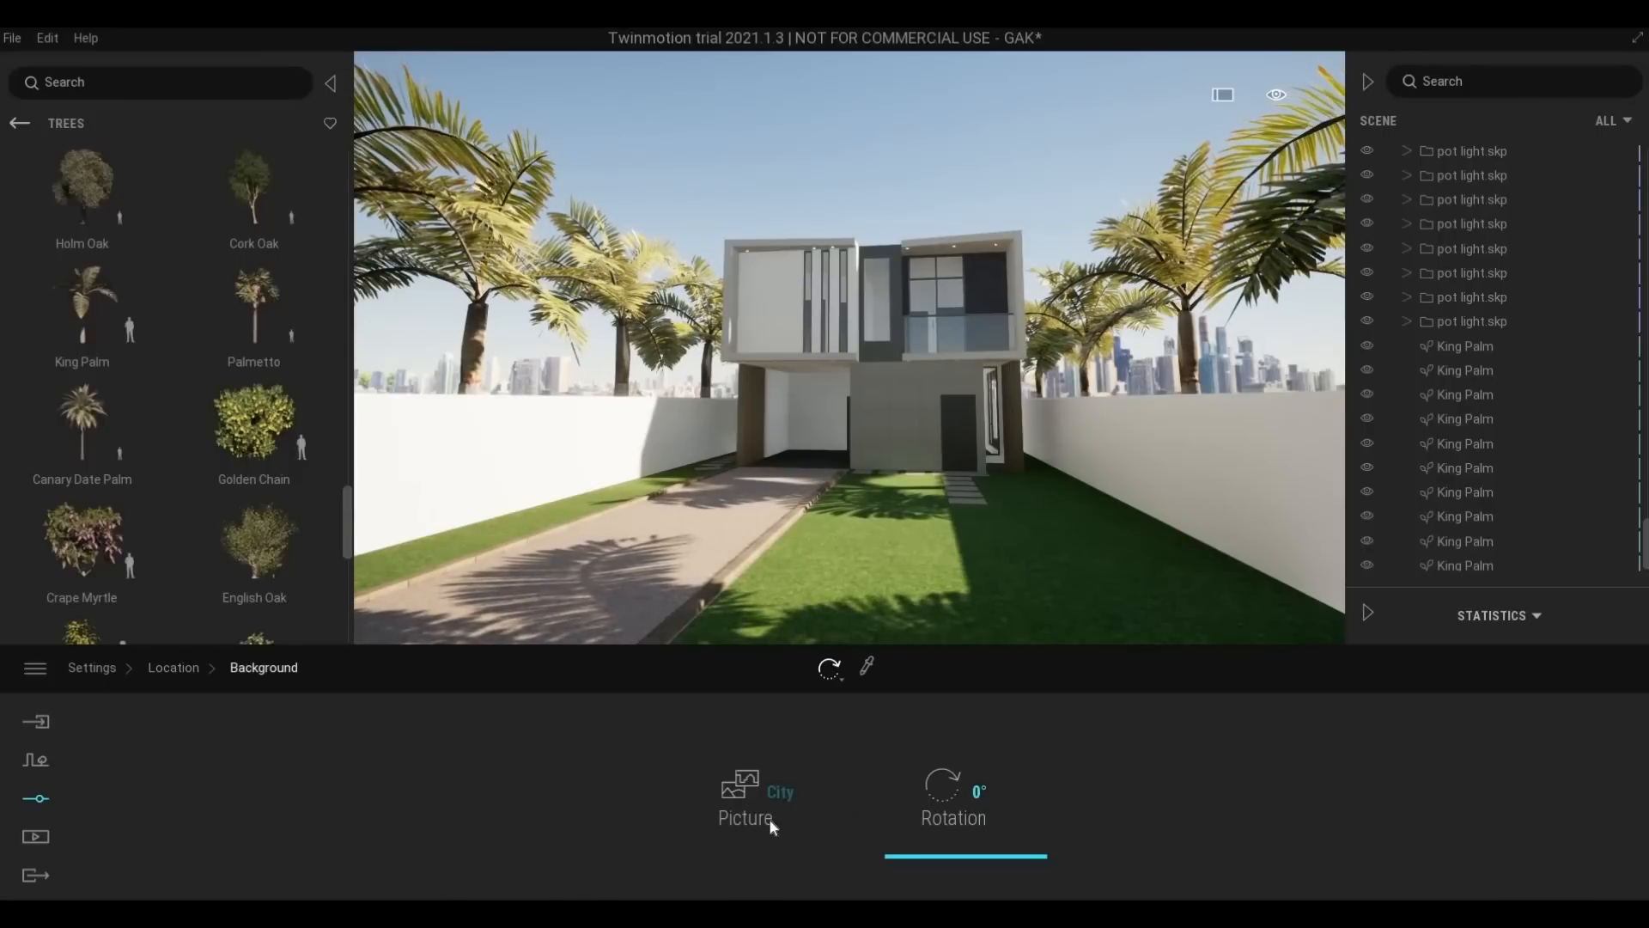
click(776, 792)
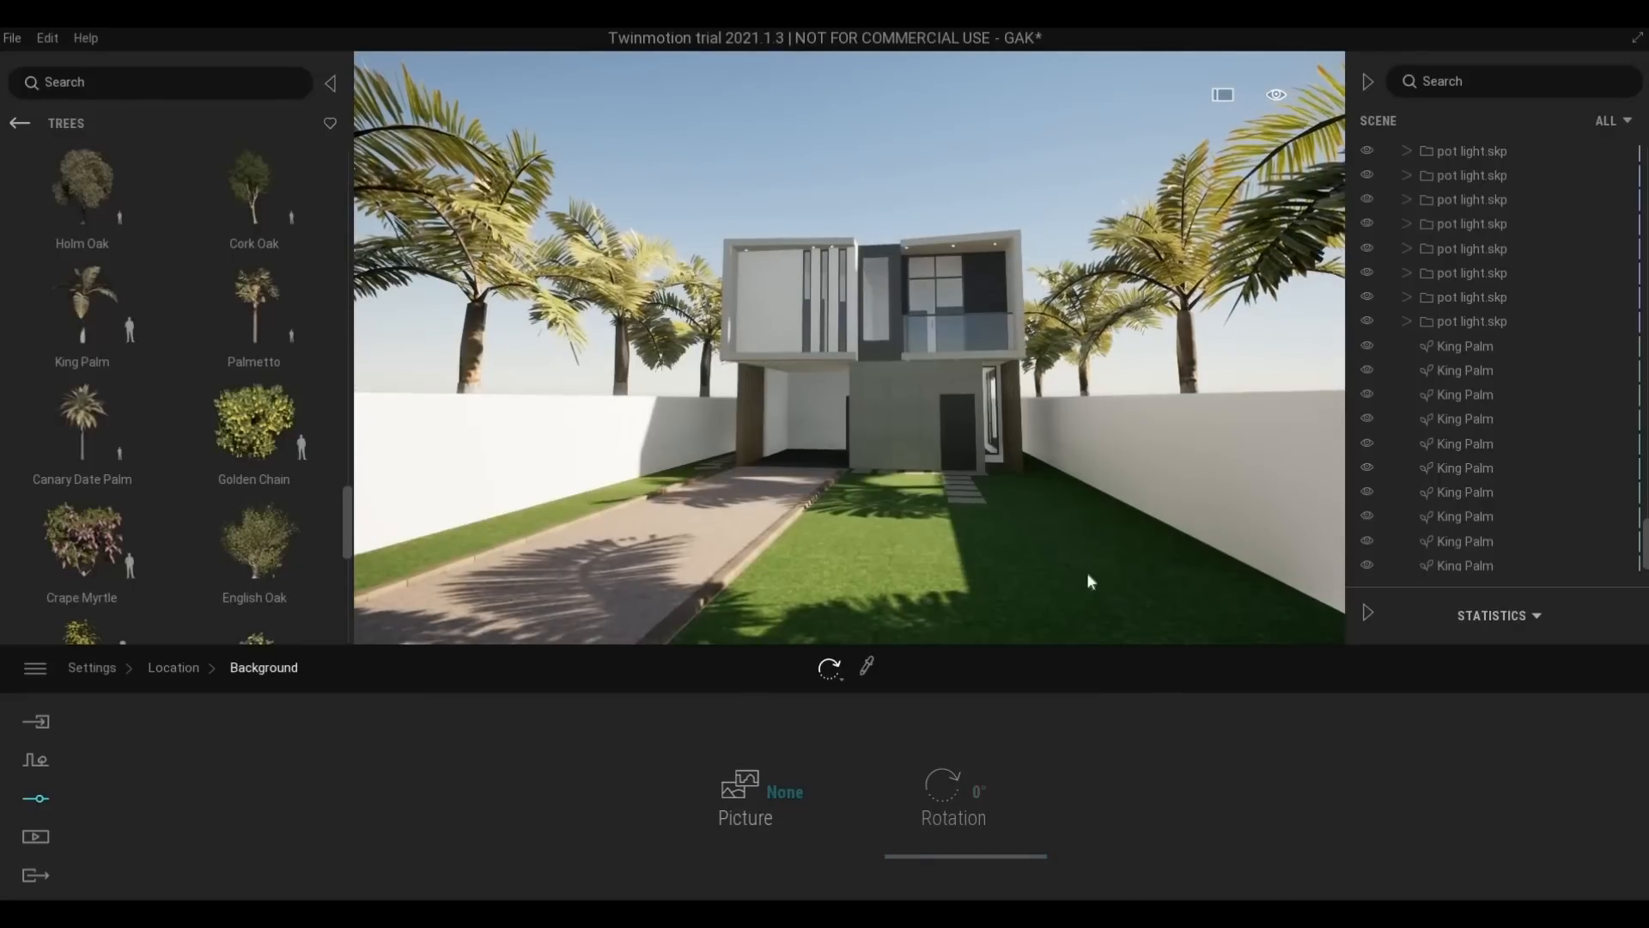
Try a Crape Myrtle in the narrow paved recess beside the front door, and undo the placement
key(w)
key(s)
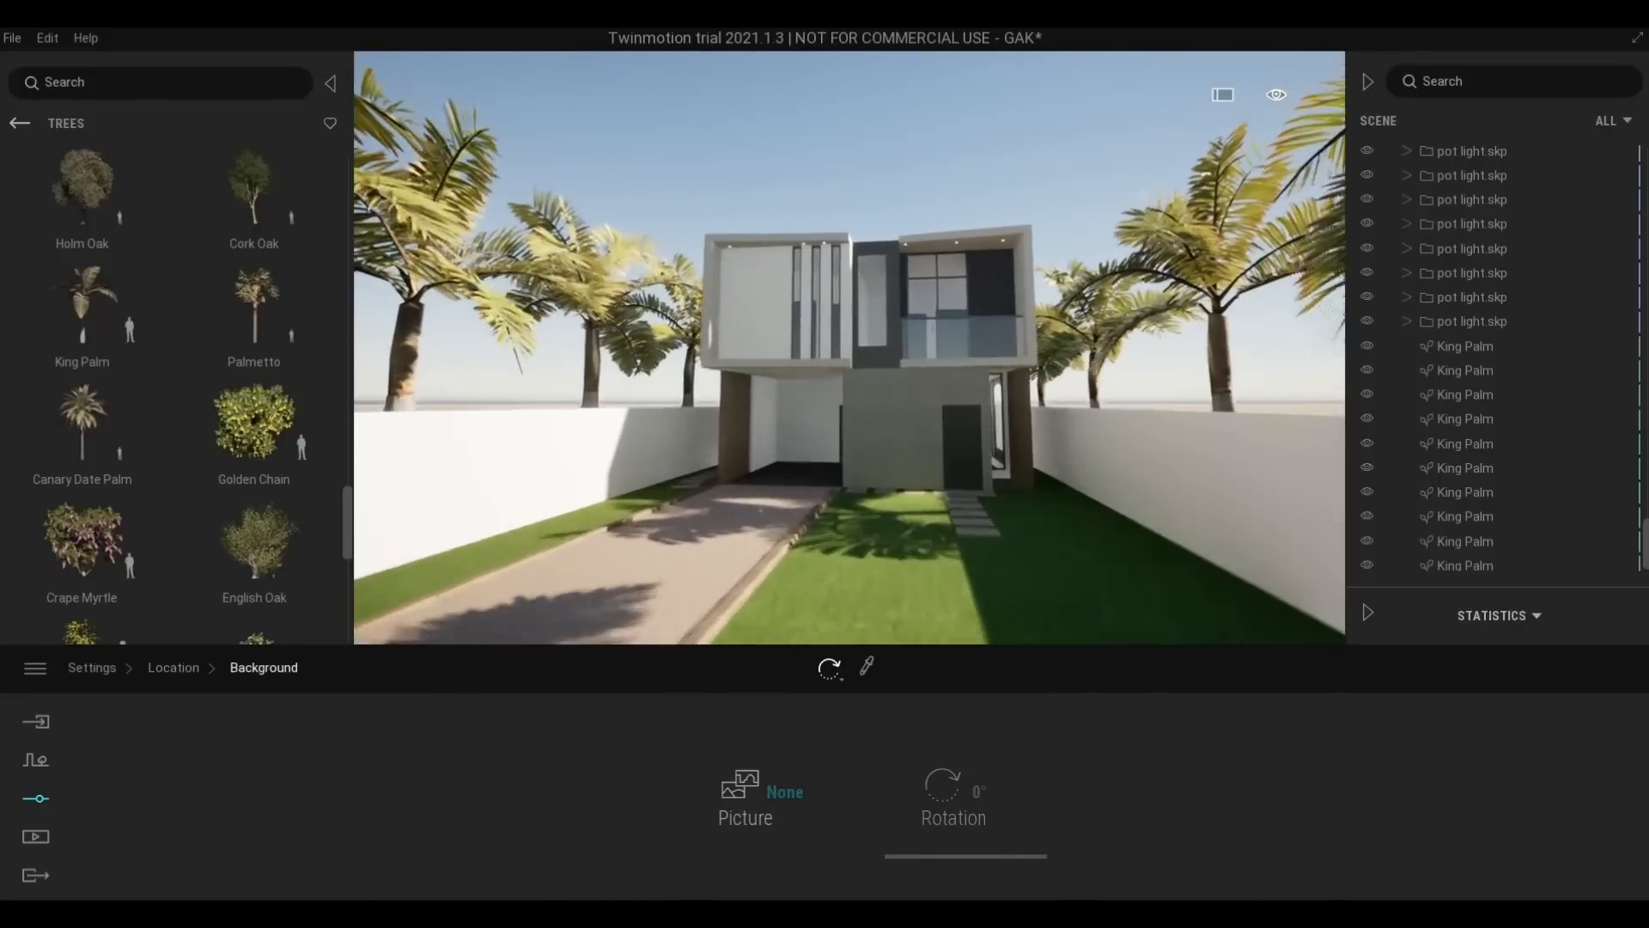
key(w)
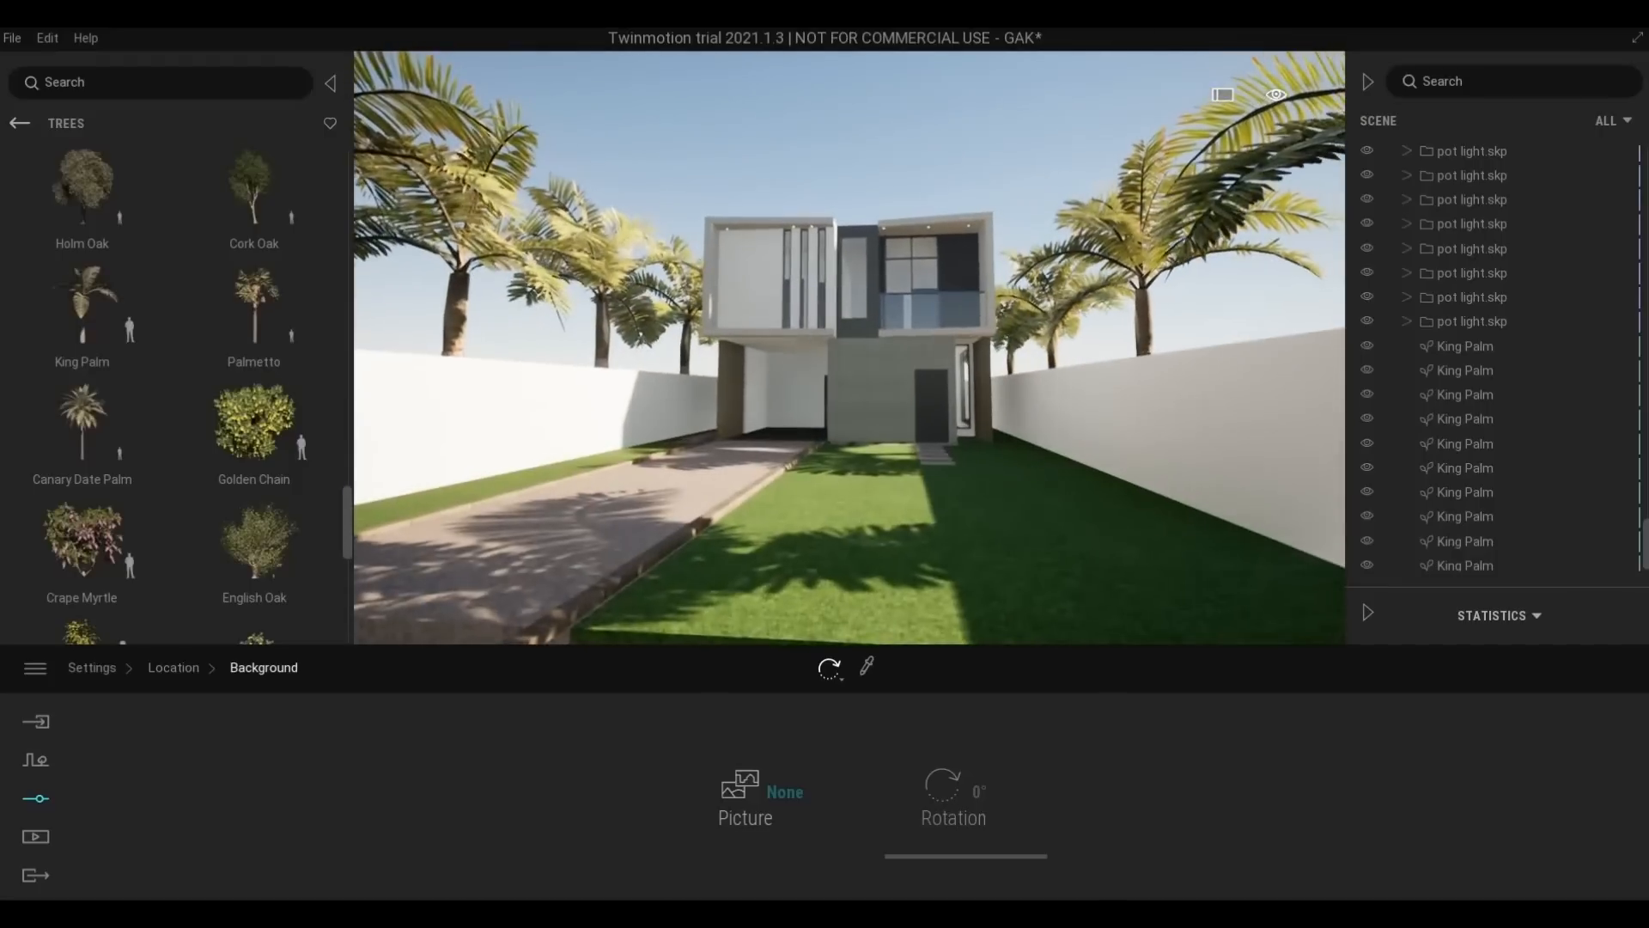
key(e)
scroll(1086, 572, up, 5)
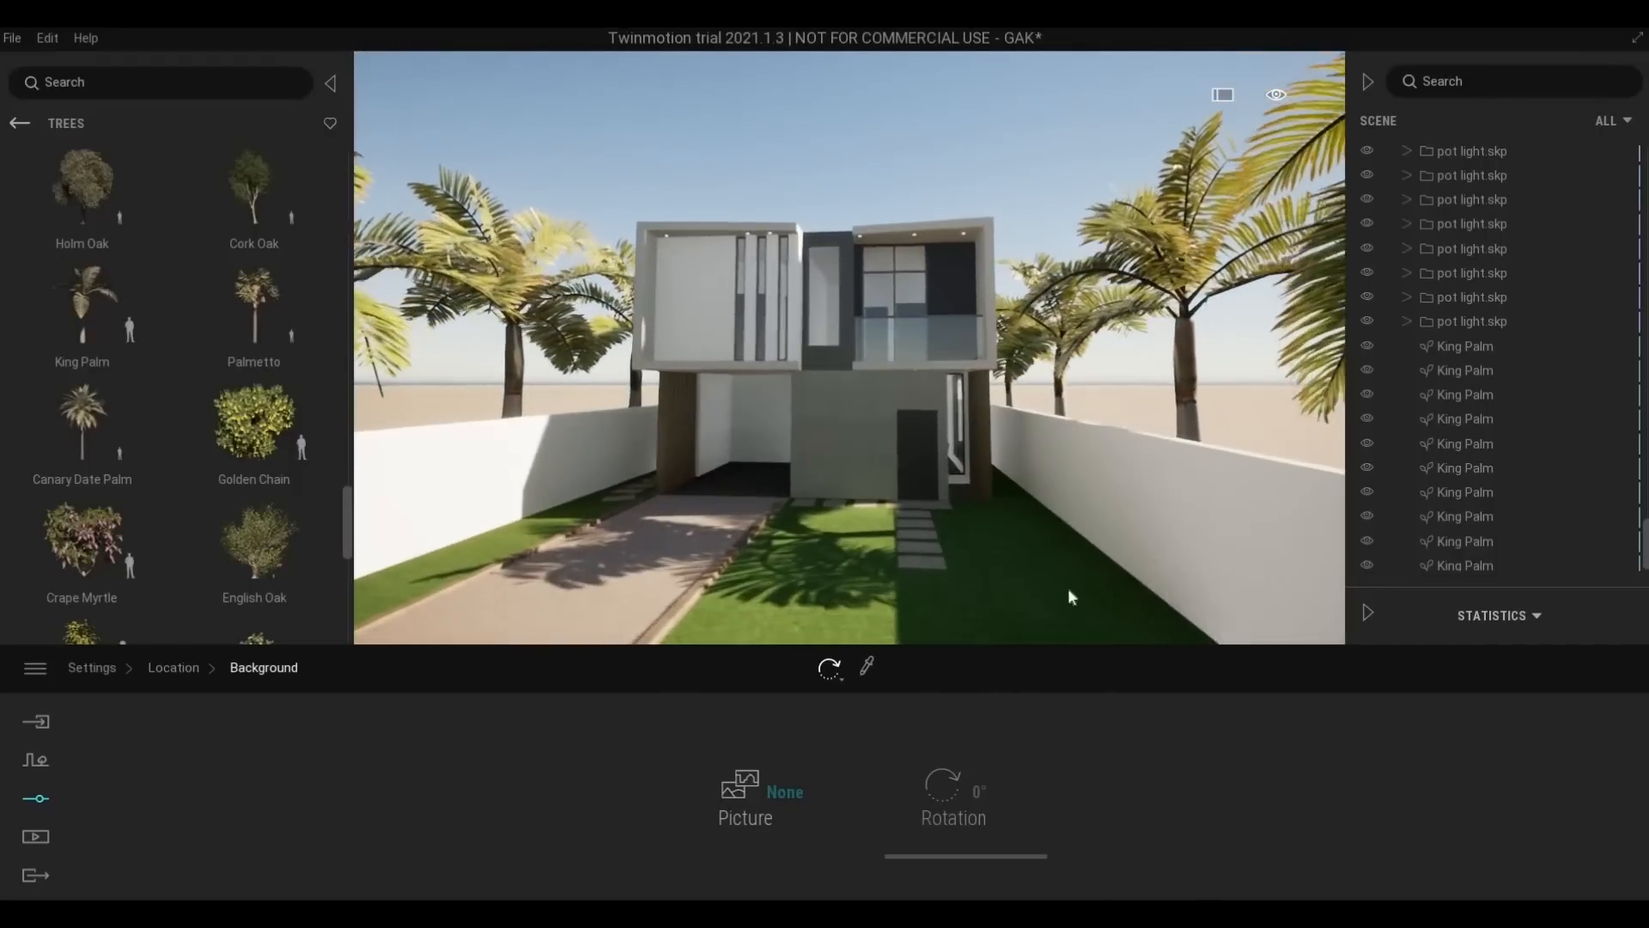
key(w)
key(d)
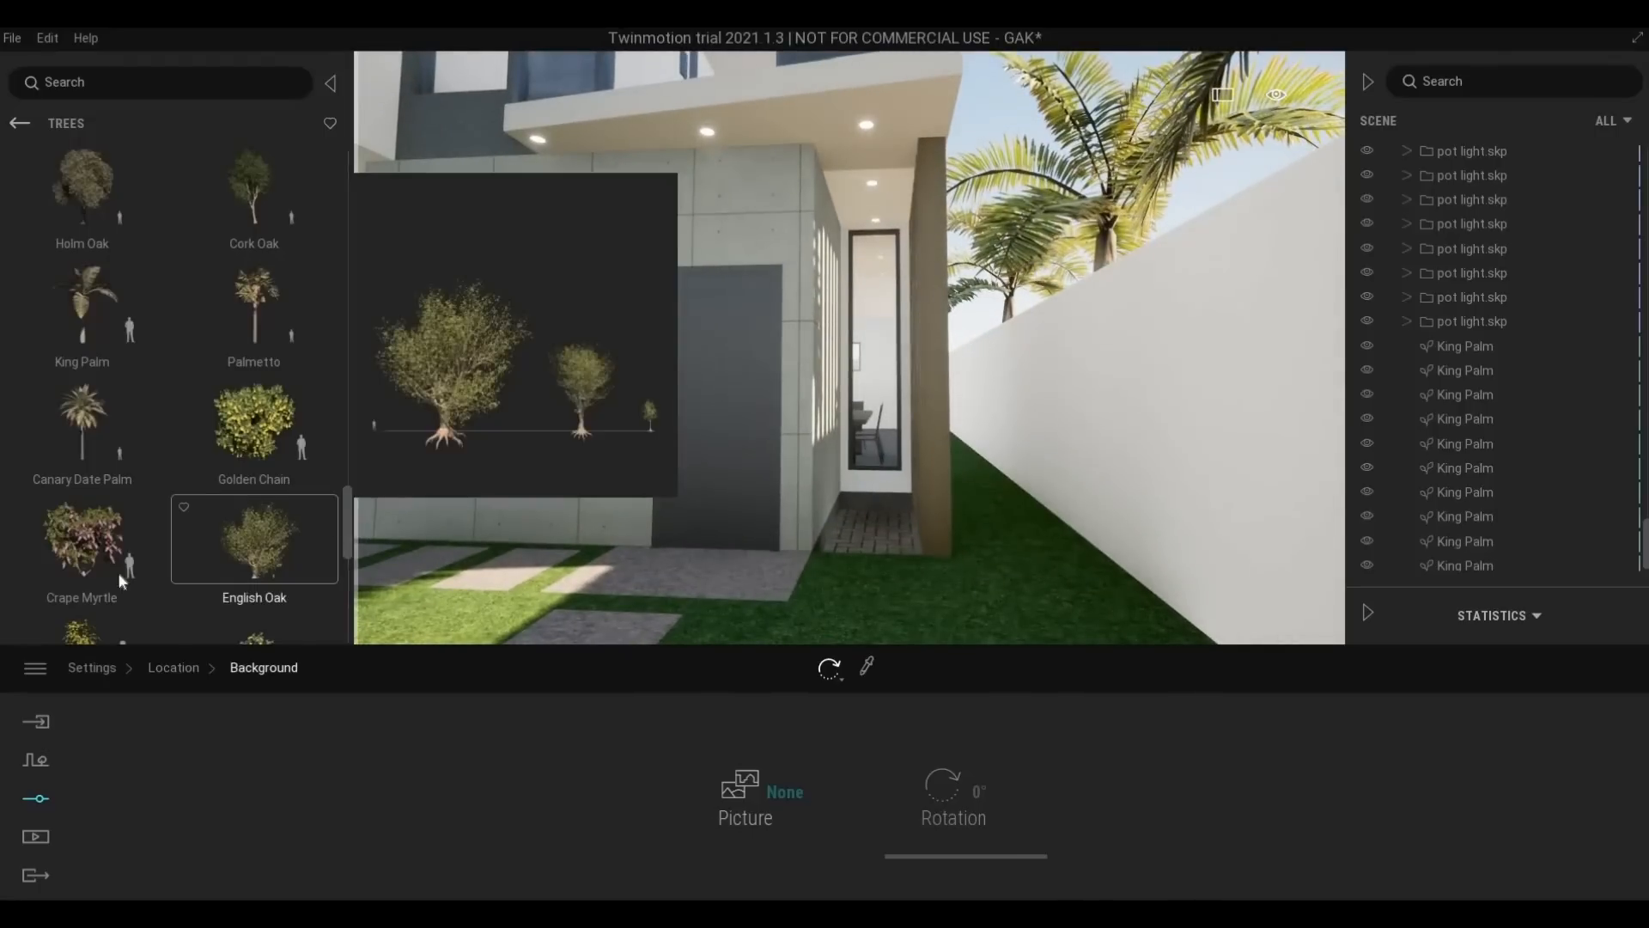
drag(94, 554, 848, 516)
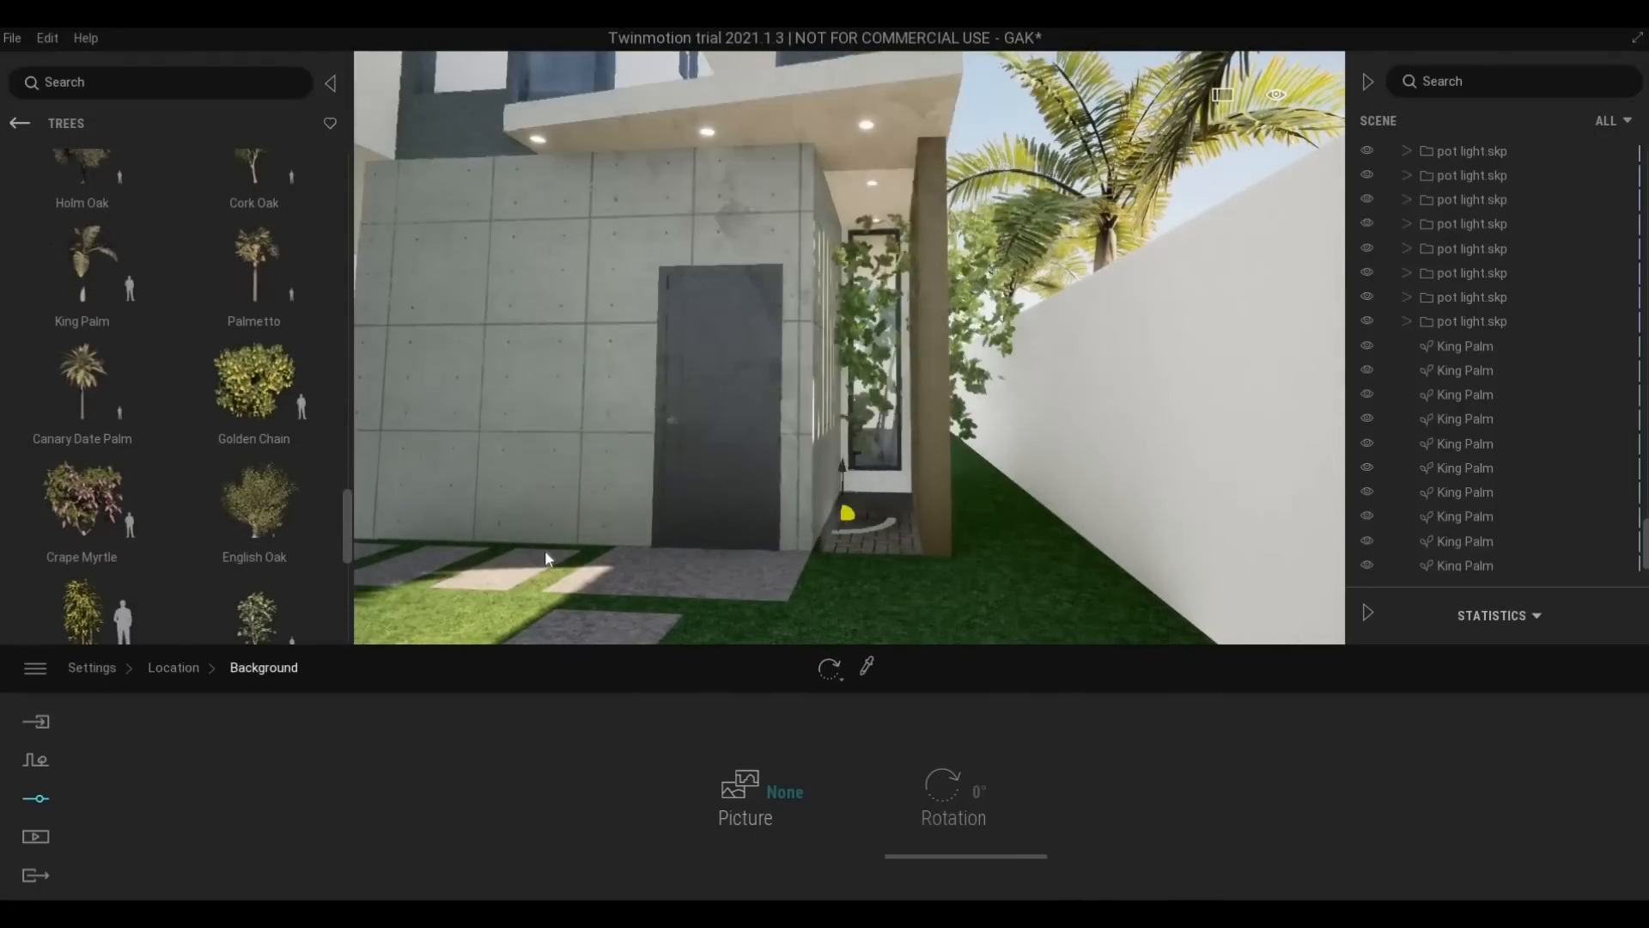
key(ctrl+z)
Try a Flame of the Forest tree in the recess beside the front door, and undo it
scroll(129, 507, down, 4)
scroll(129, 490, down, 2)
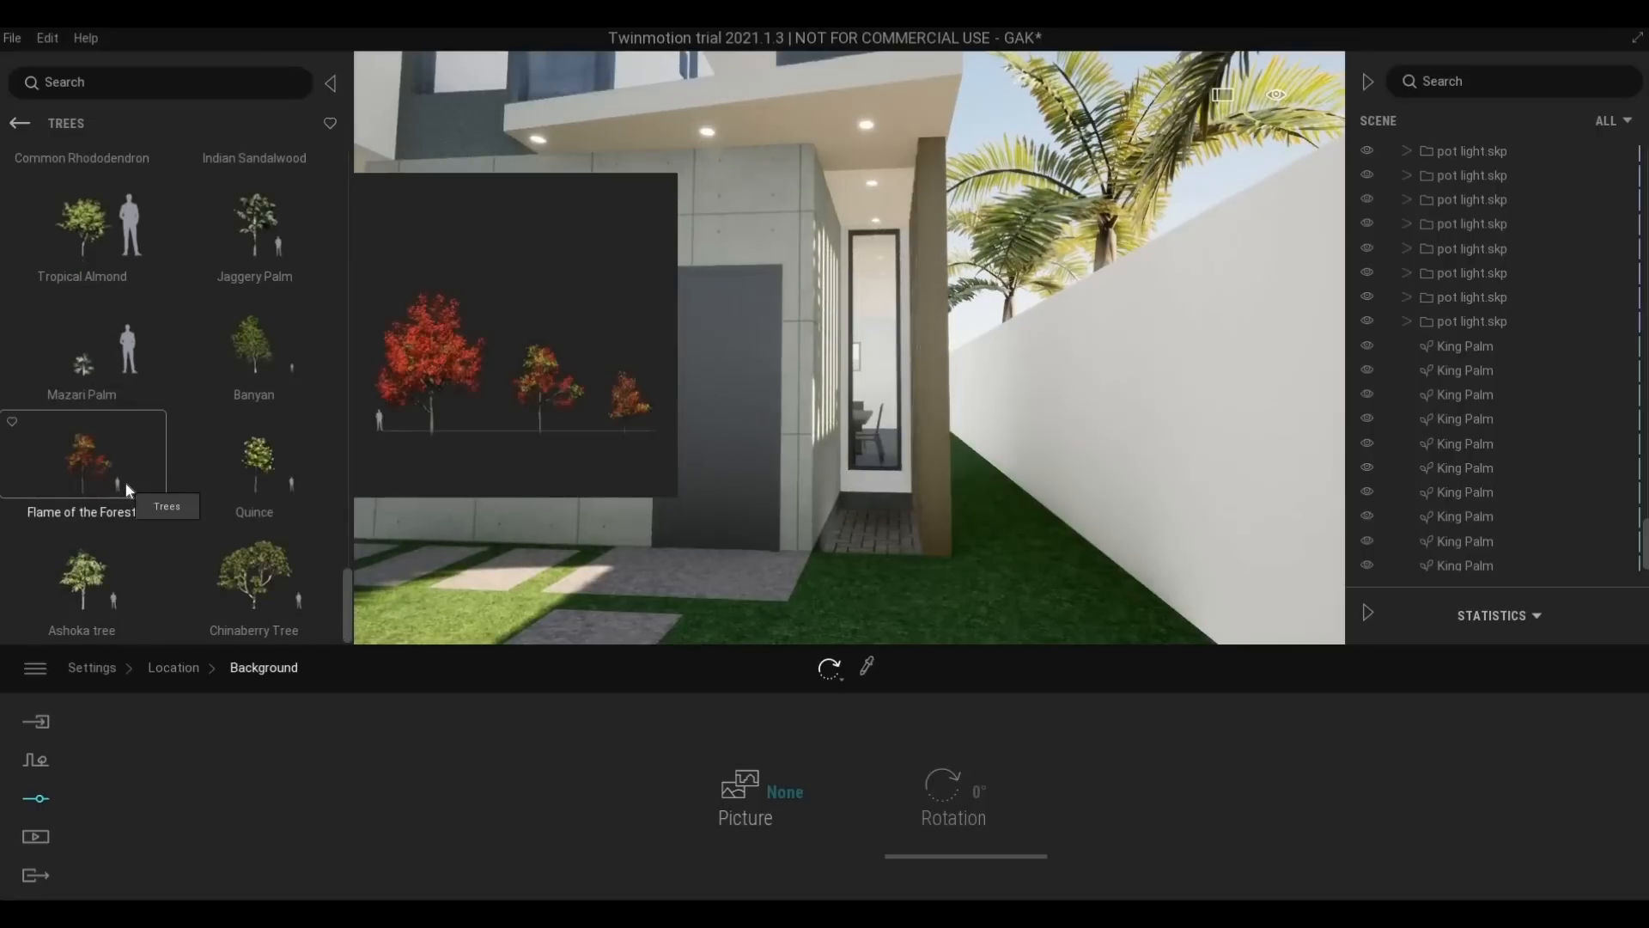
drag(84, 481, 858, 550)
key(ctrl+z)
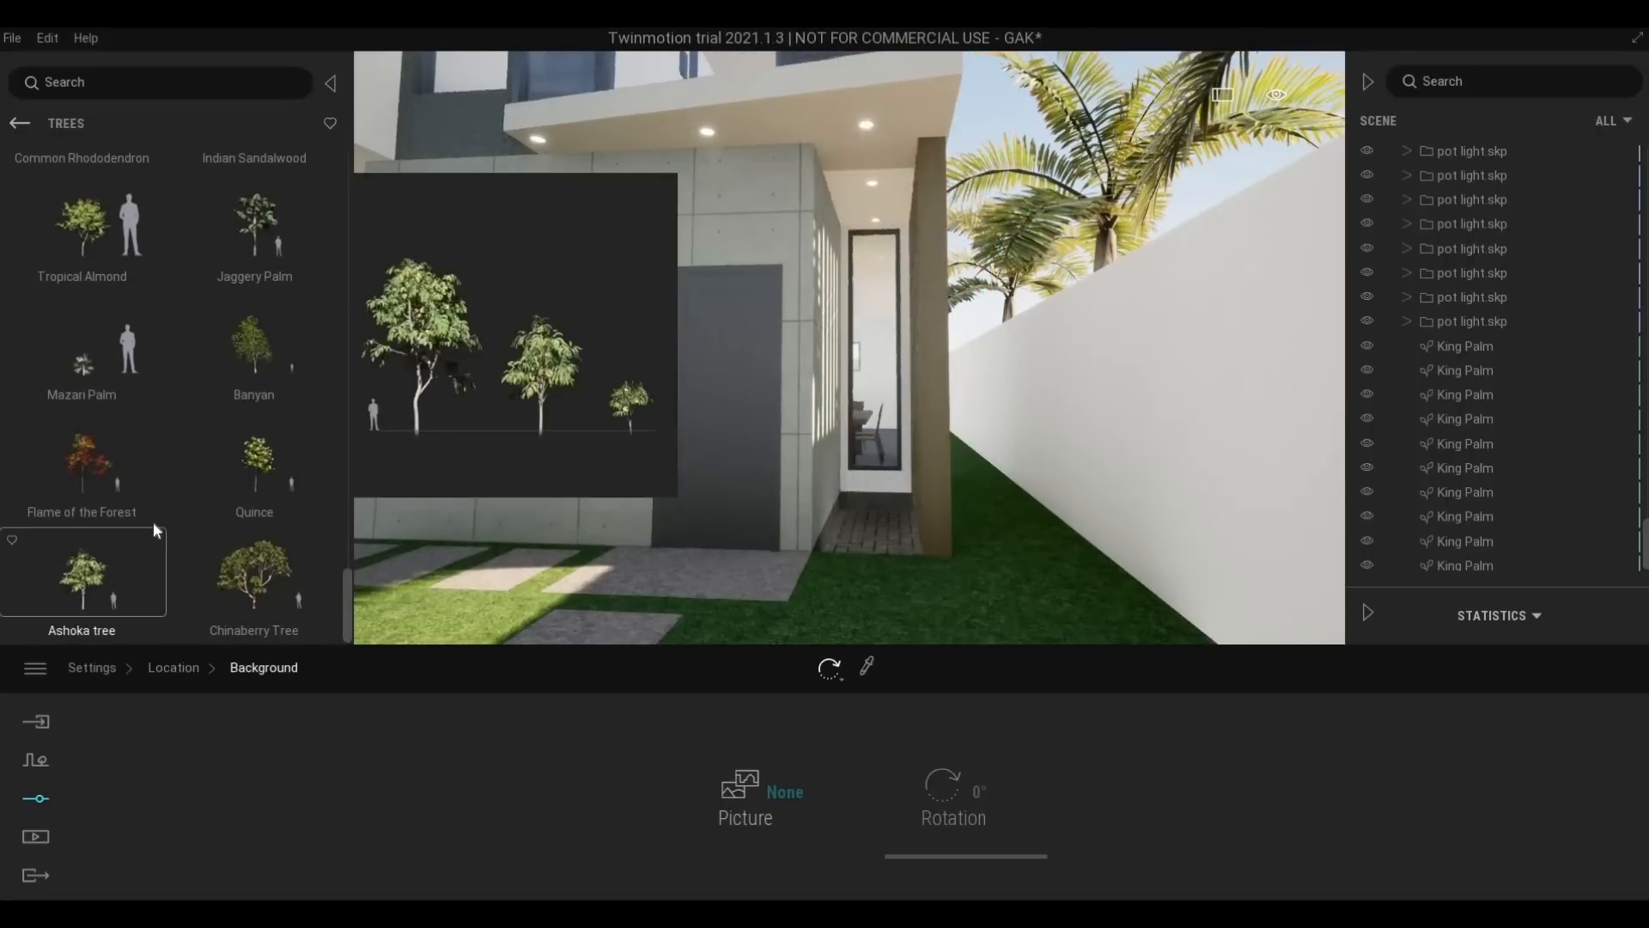
Try a Golden Chain tree near the front door, and undo it
scroll(152, 523, up, 4)
scroll(153, 522, up, 4)
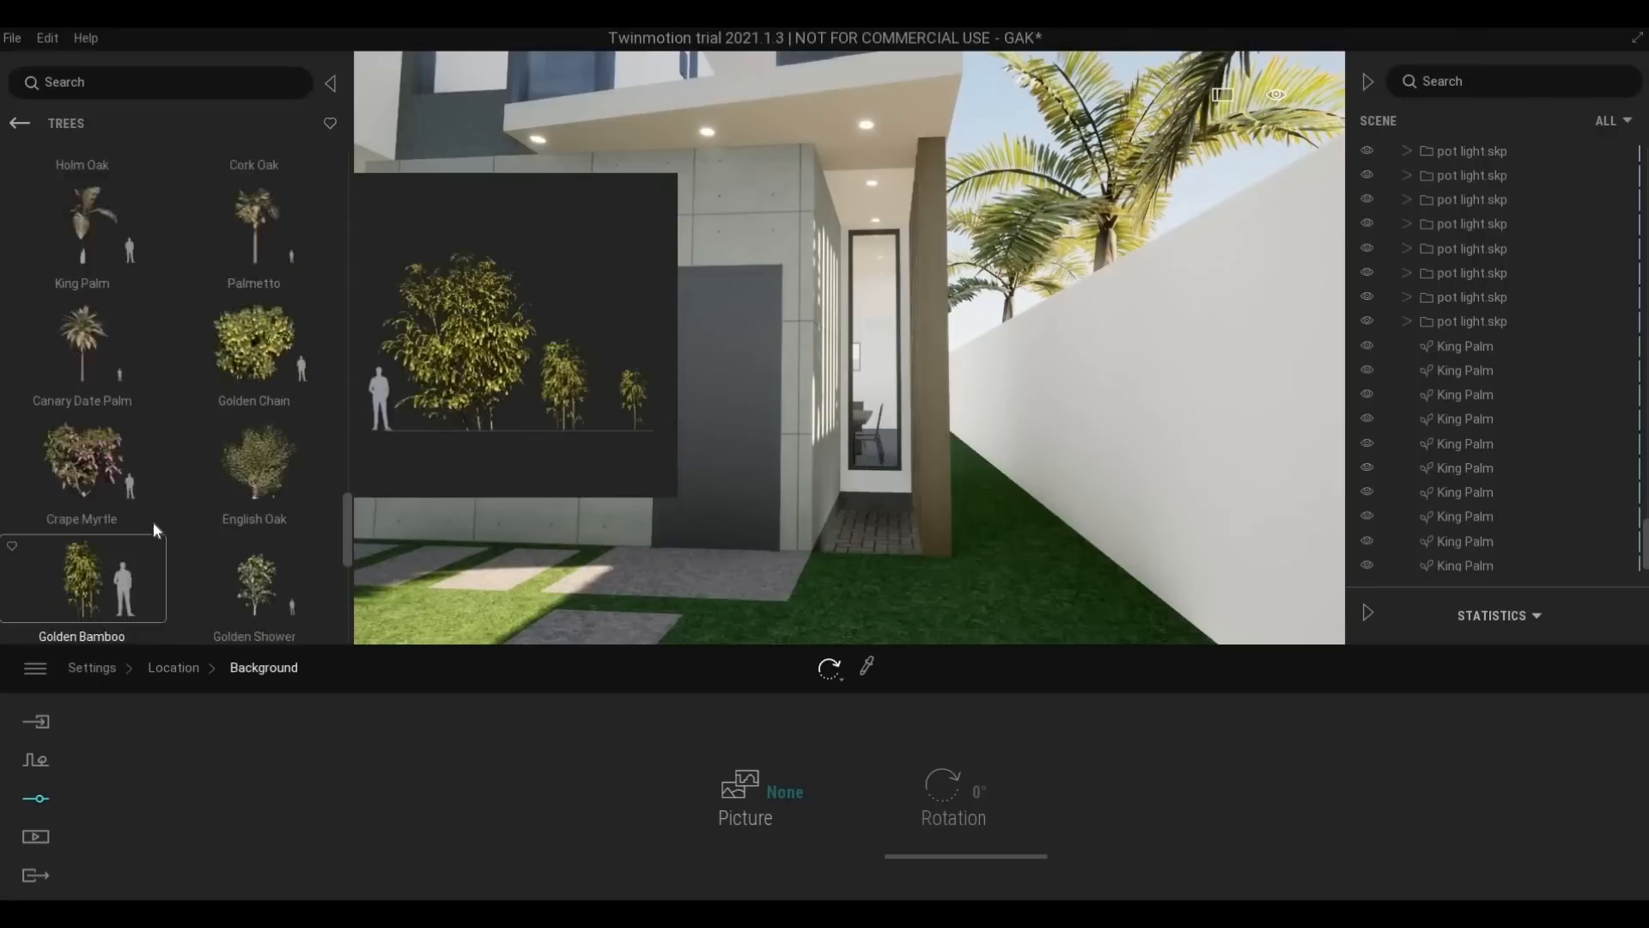
drag(208, 358, 720, 520)
key(ctrl+z)
scroll(198, 531, down, 6)
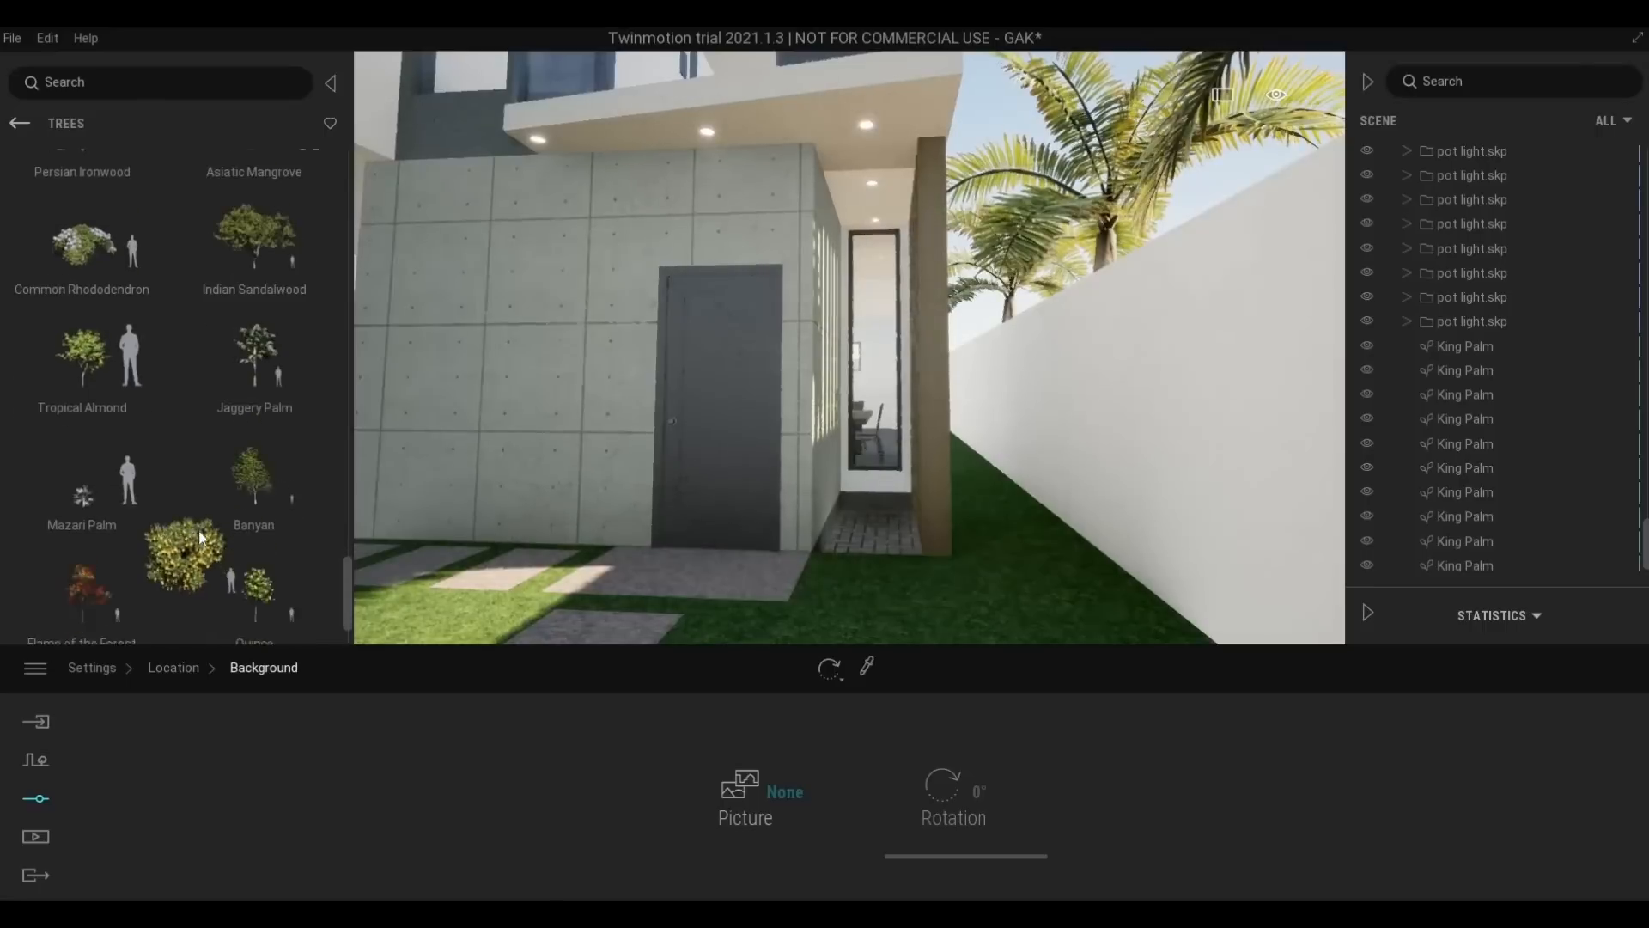
Browse the tree library for a species suited to the entrance, and examine the paved recess beside the front door
scroll(198, 531, up, 4)
scroll(197, 529, up, 2)
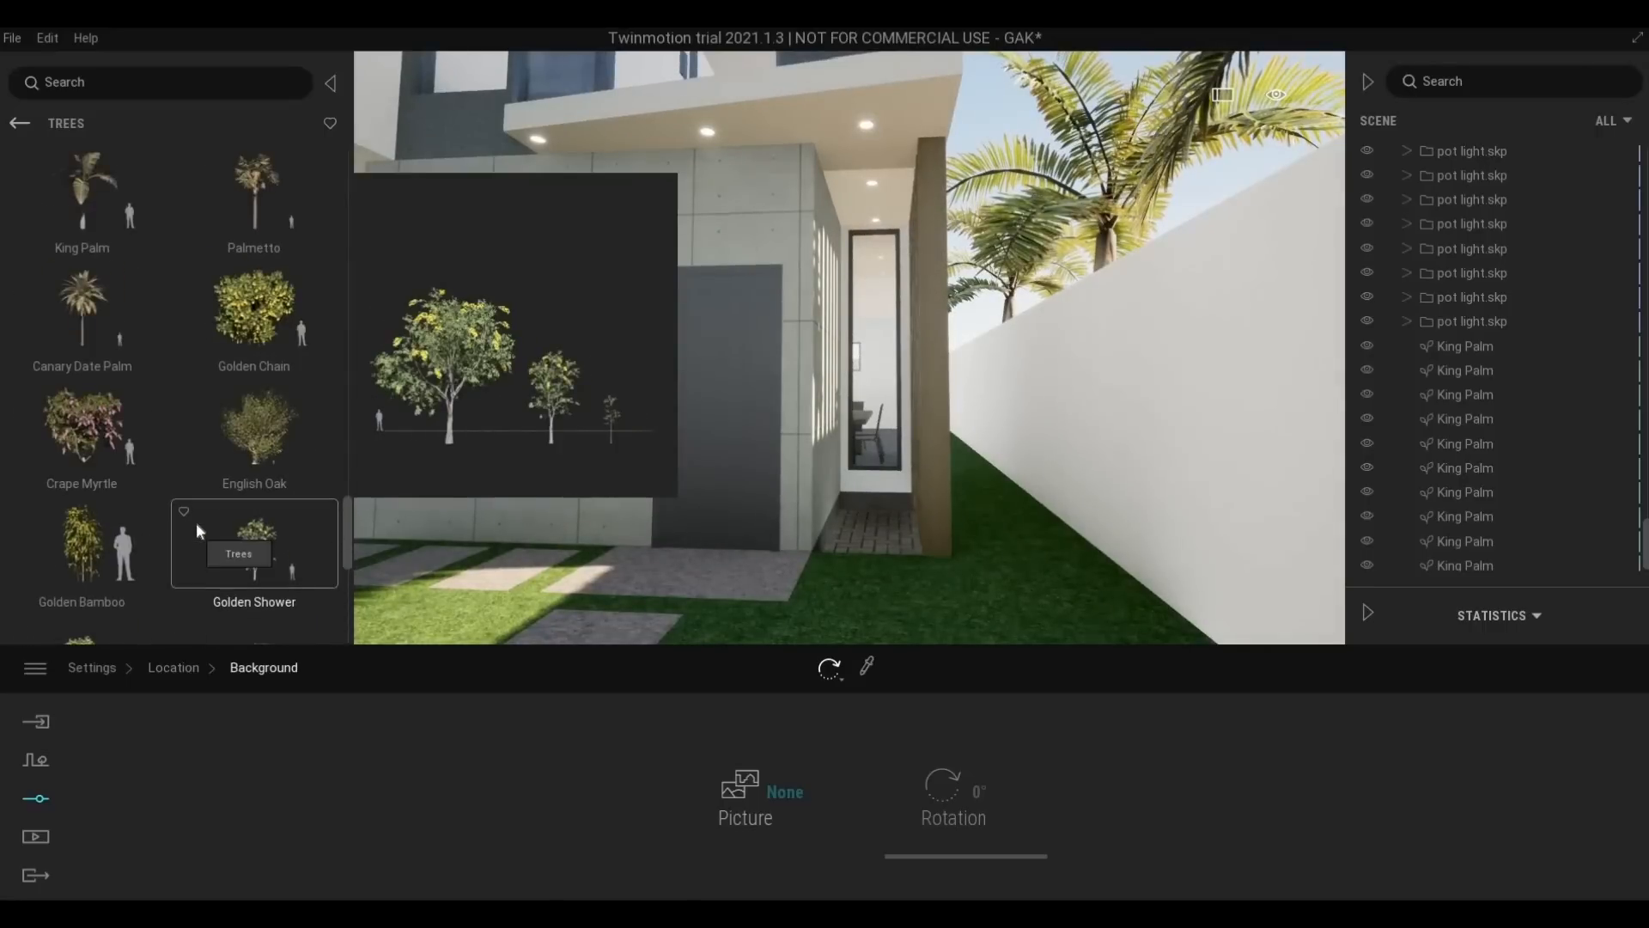
scroll(196, 522, down, 6)
scroll(196, 517, up, 5)
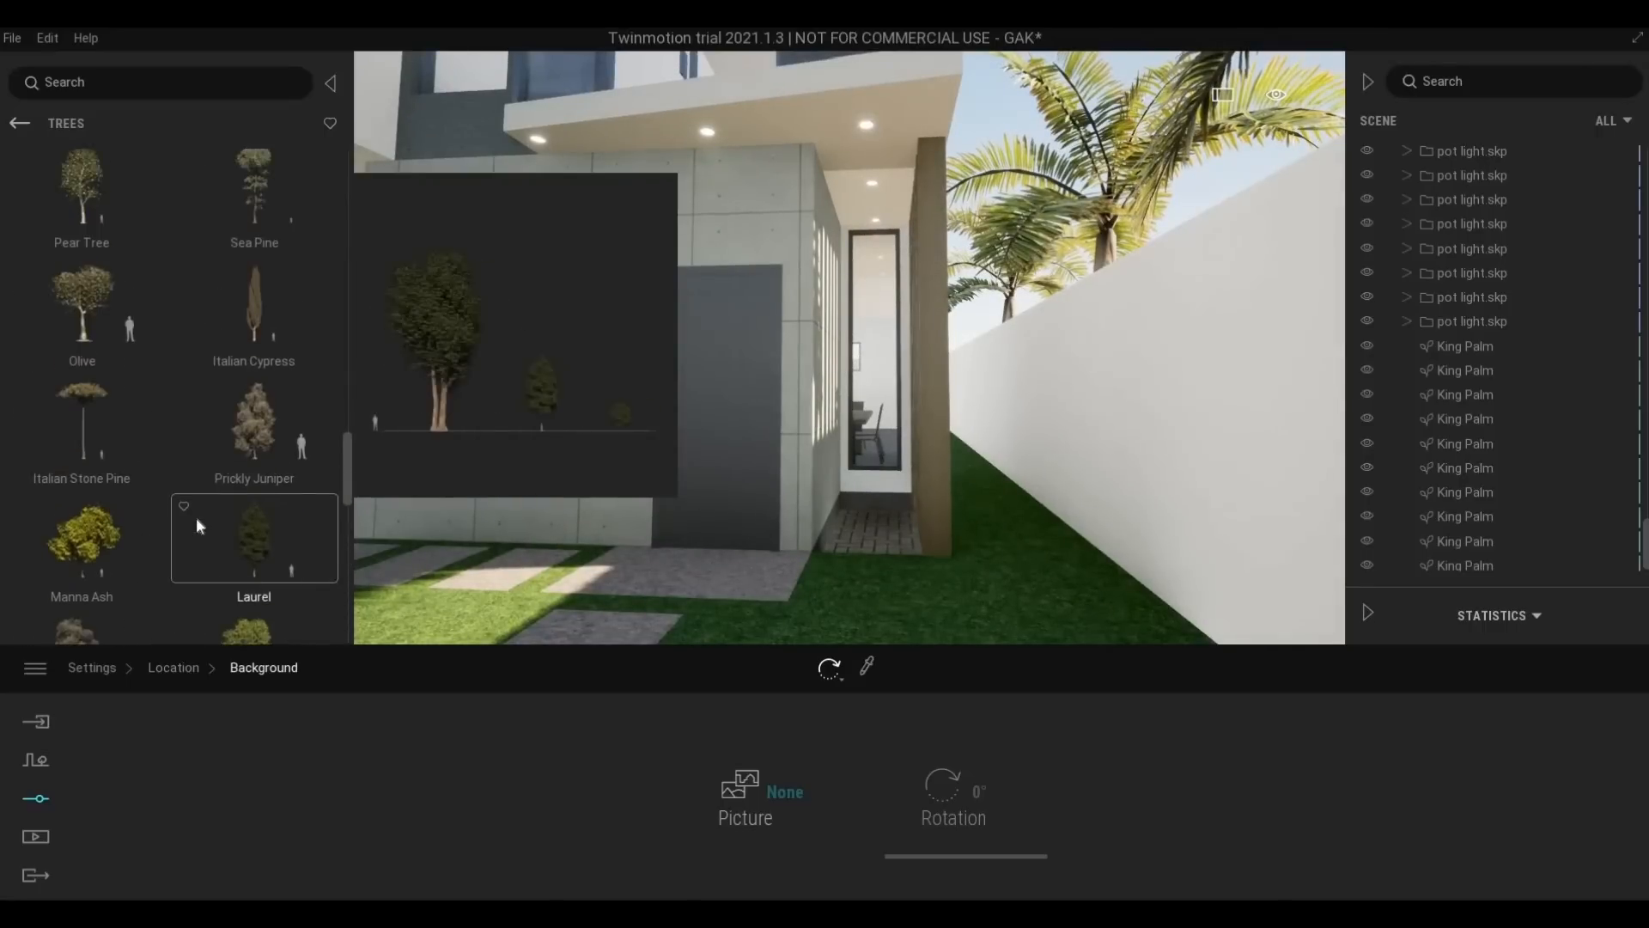
scroll(196, 517, up, 5)
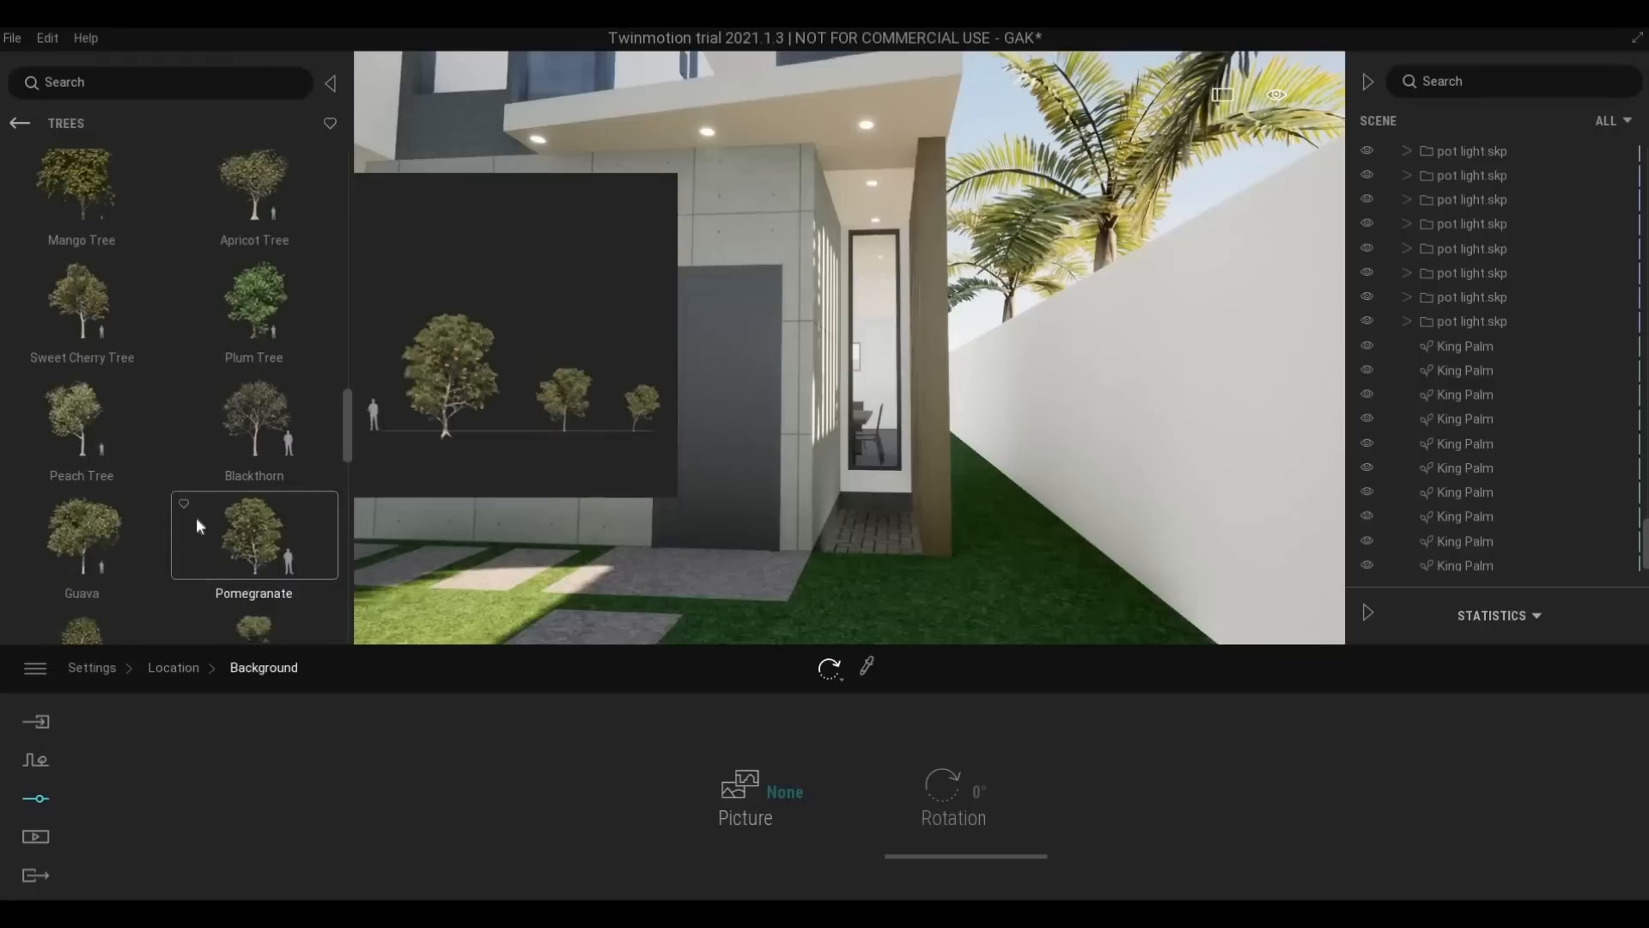
scroll(196, 517, up, 4)
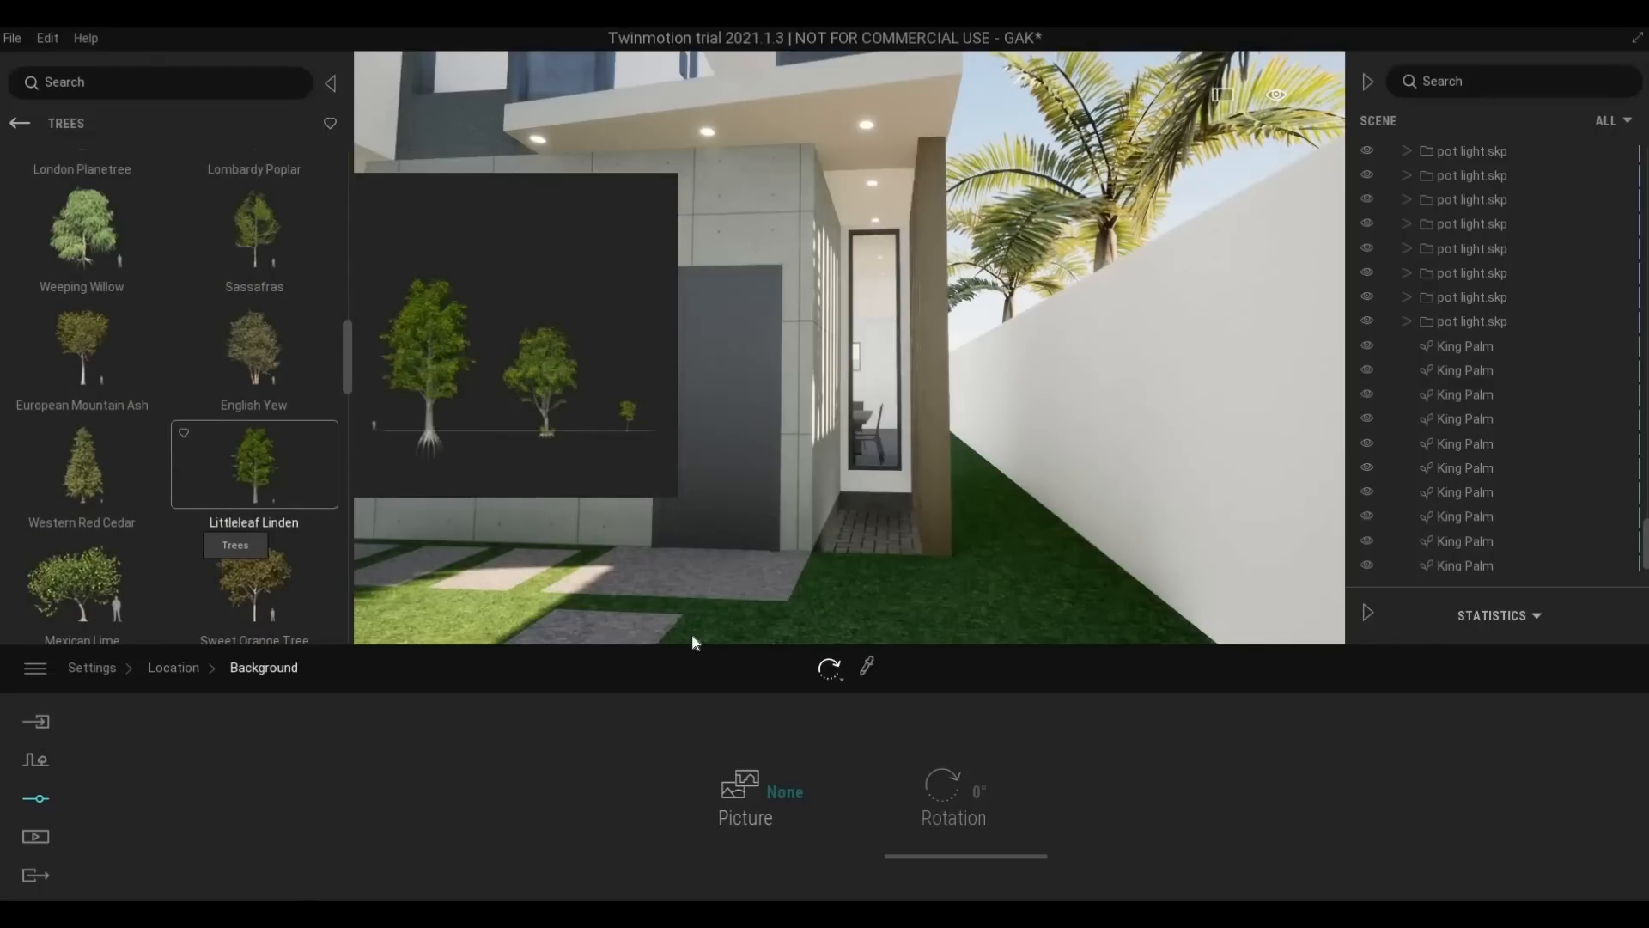
key(w)
right_drag(851, 589, 734, 575)
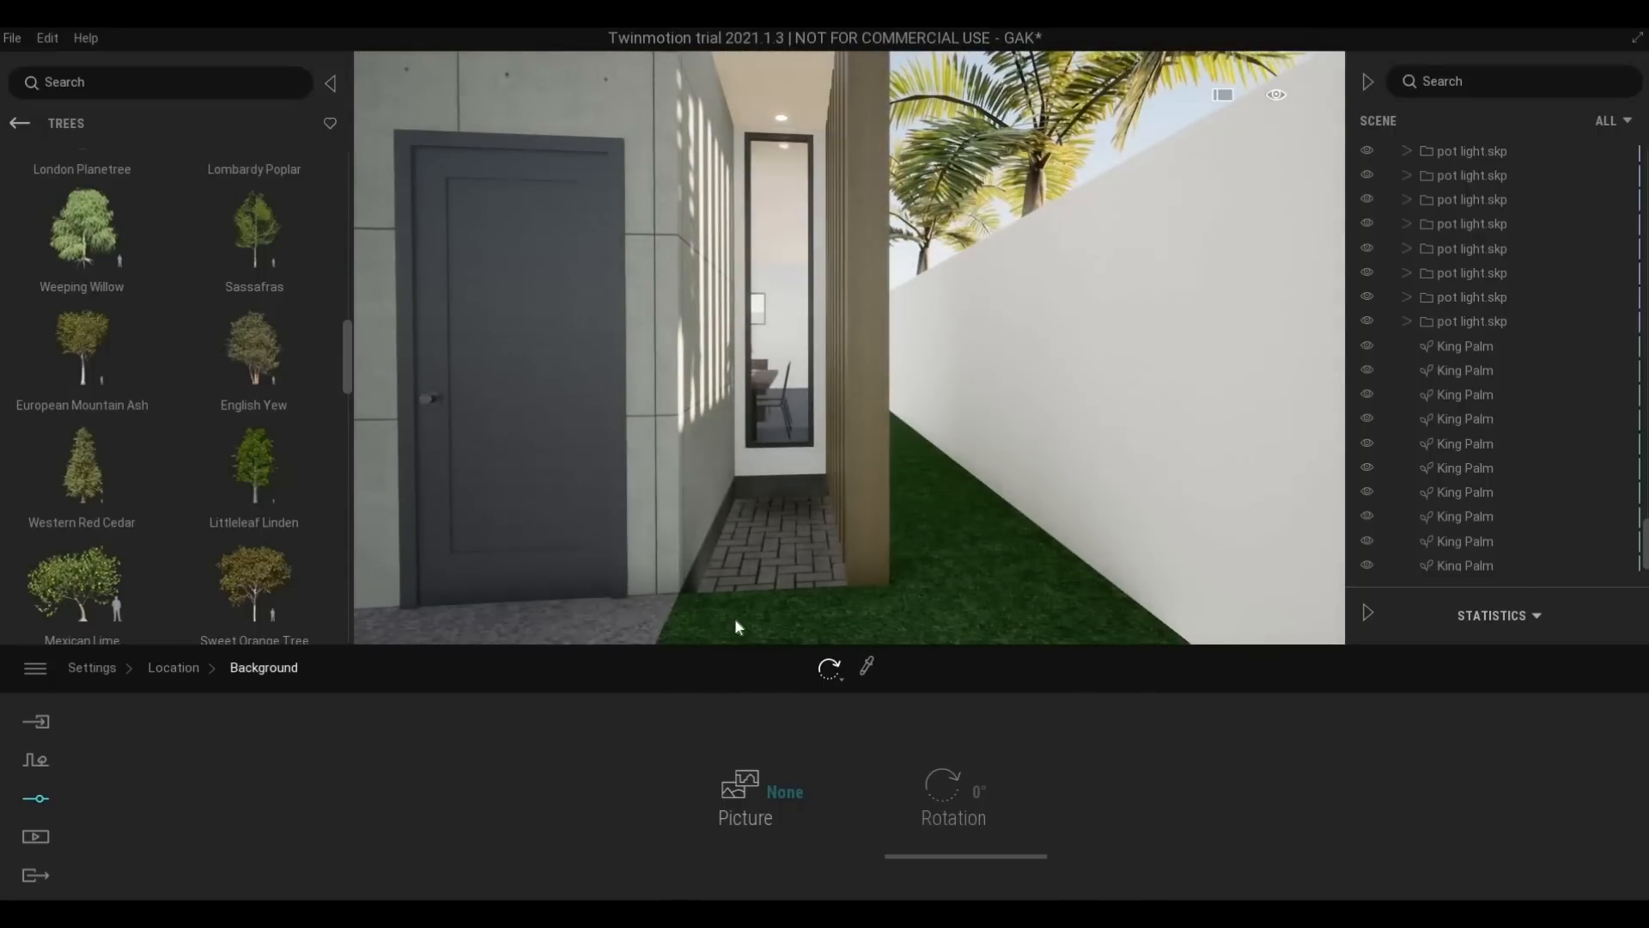
key(s)
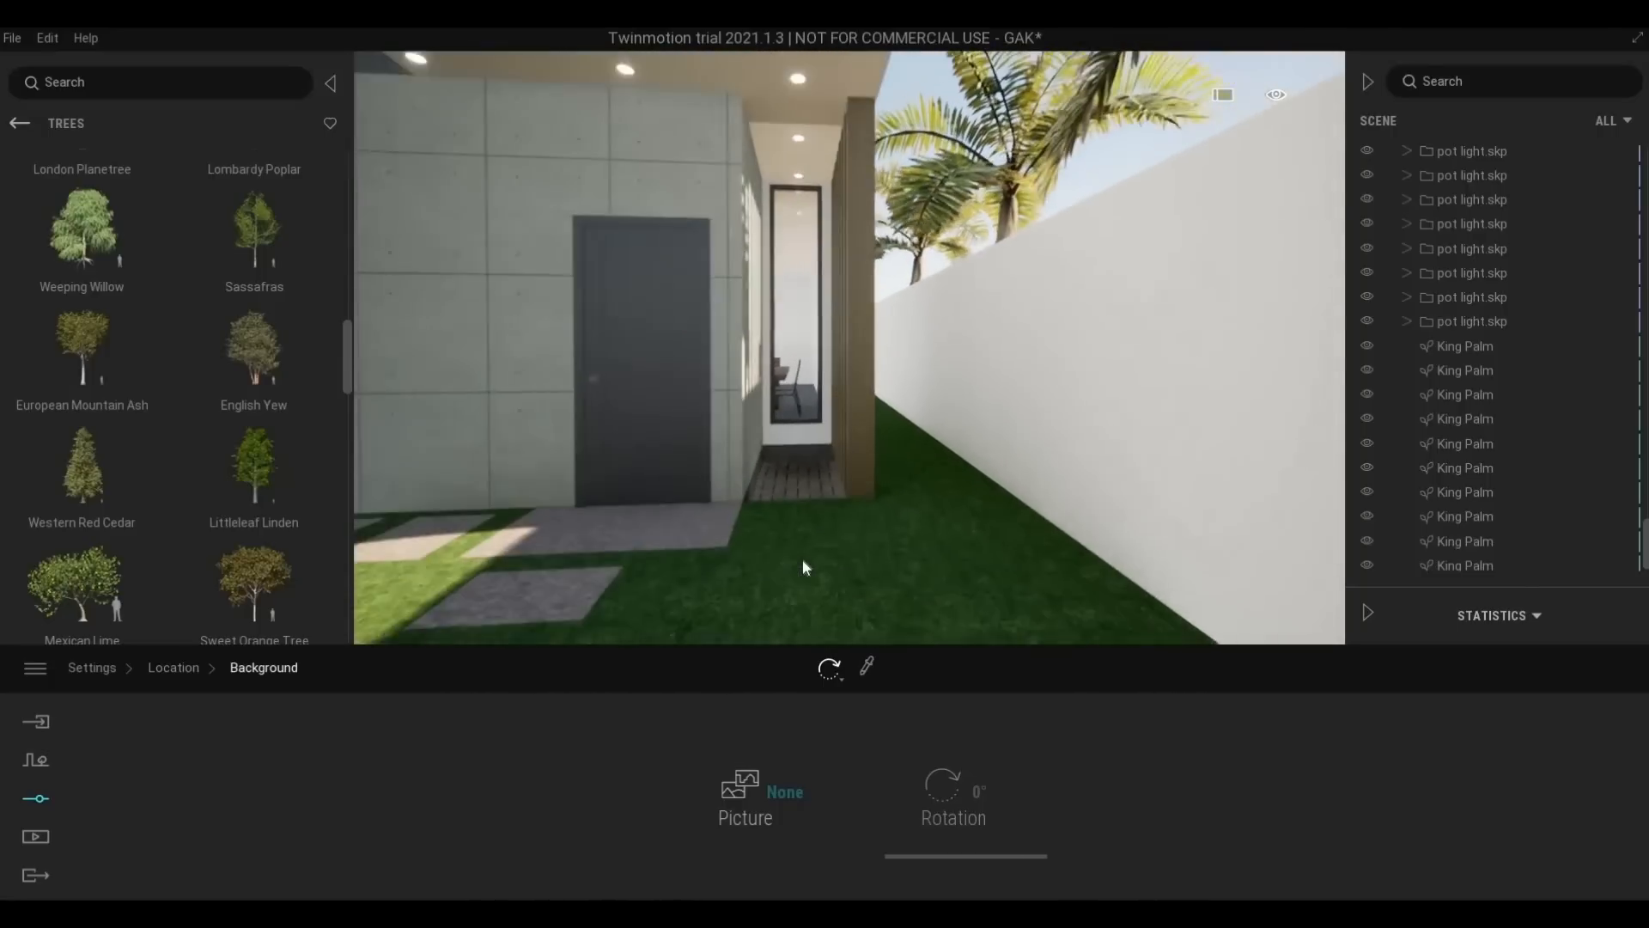
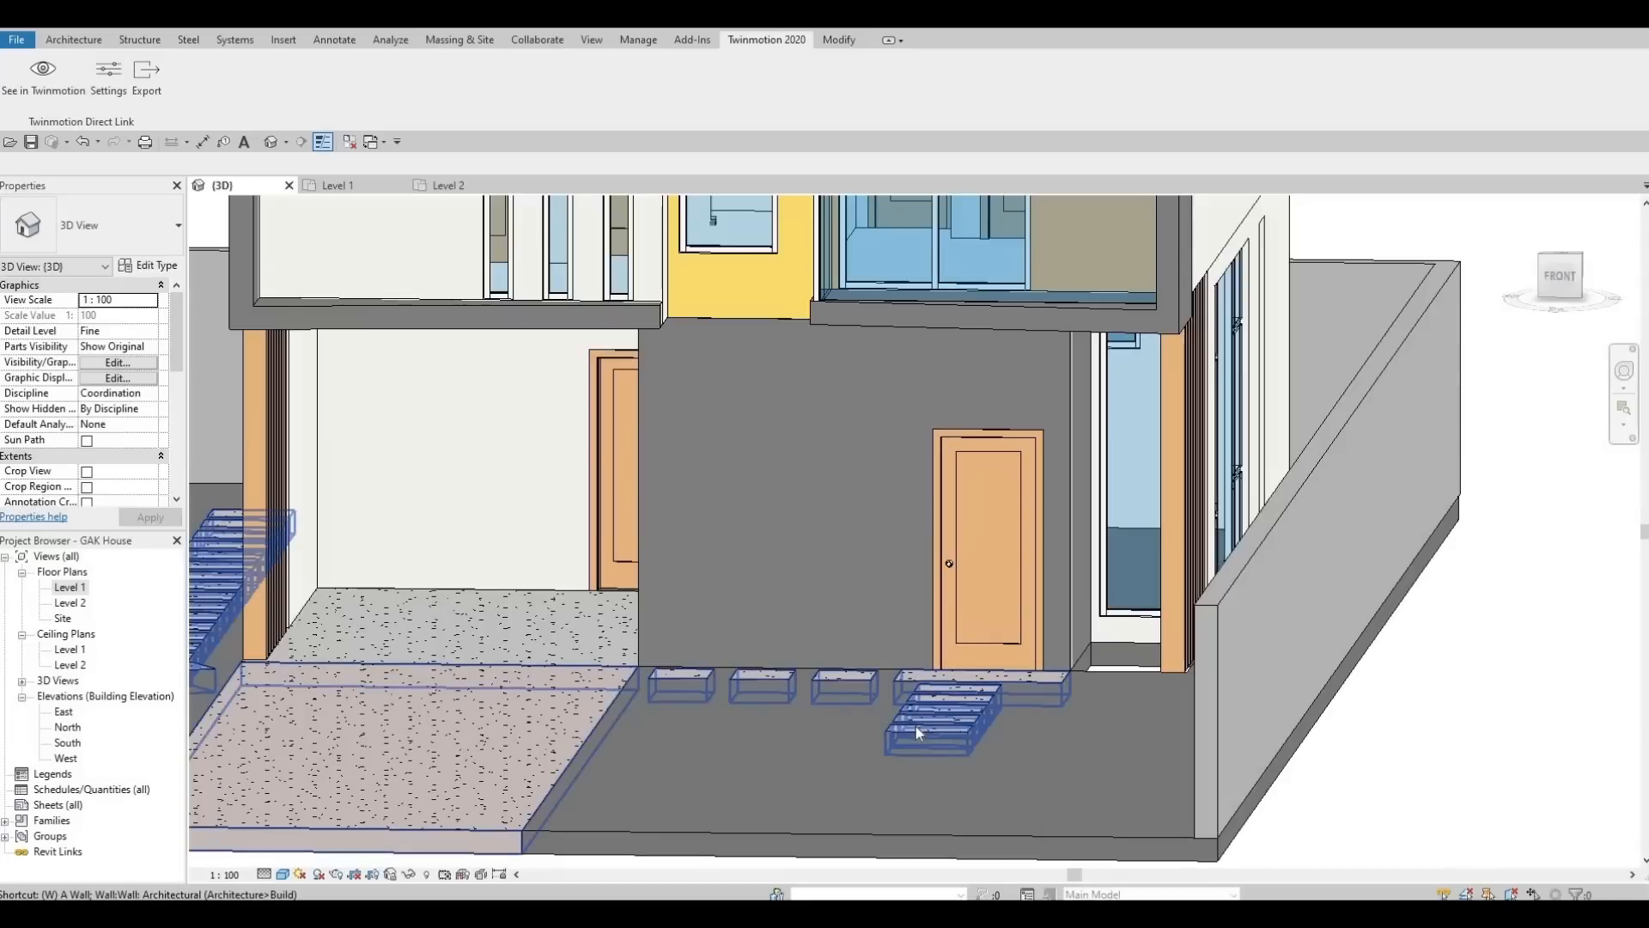
Switch to Revit and open the boundary sketch of the lawn floor (Floor 3) in front of the house for editing
key(w)
scroll(917, 733, up, 5)
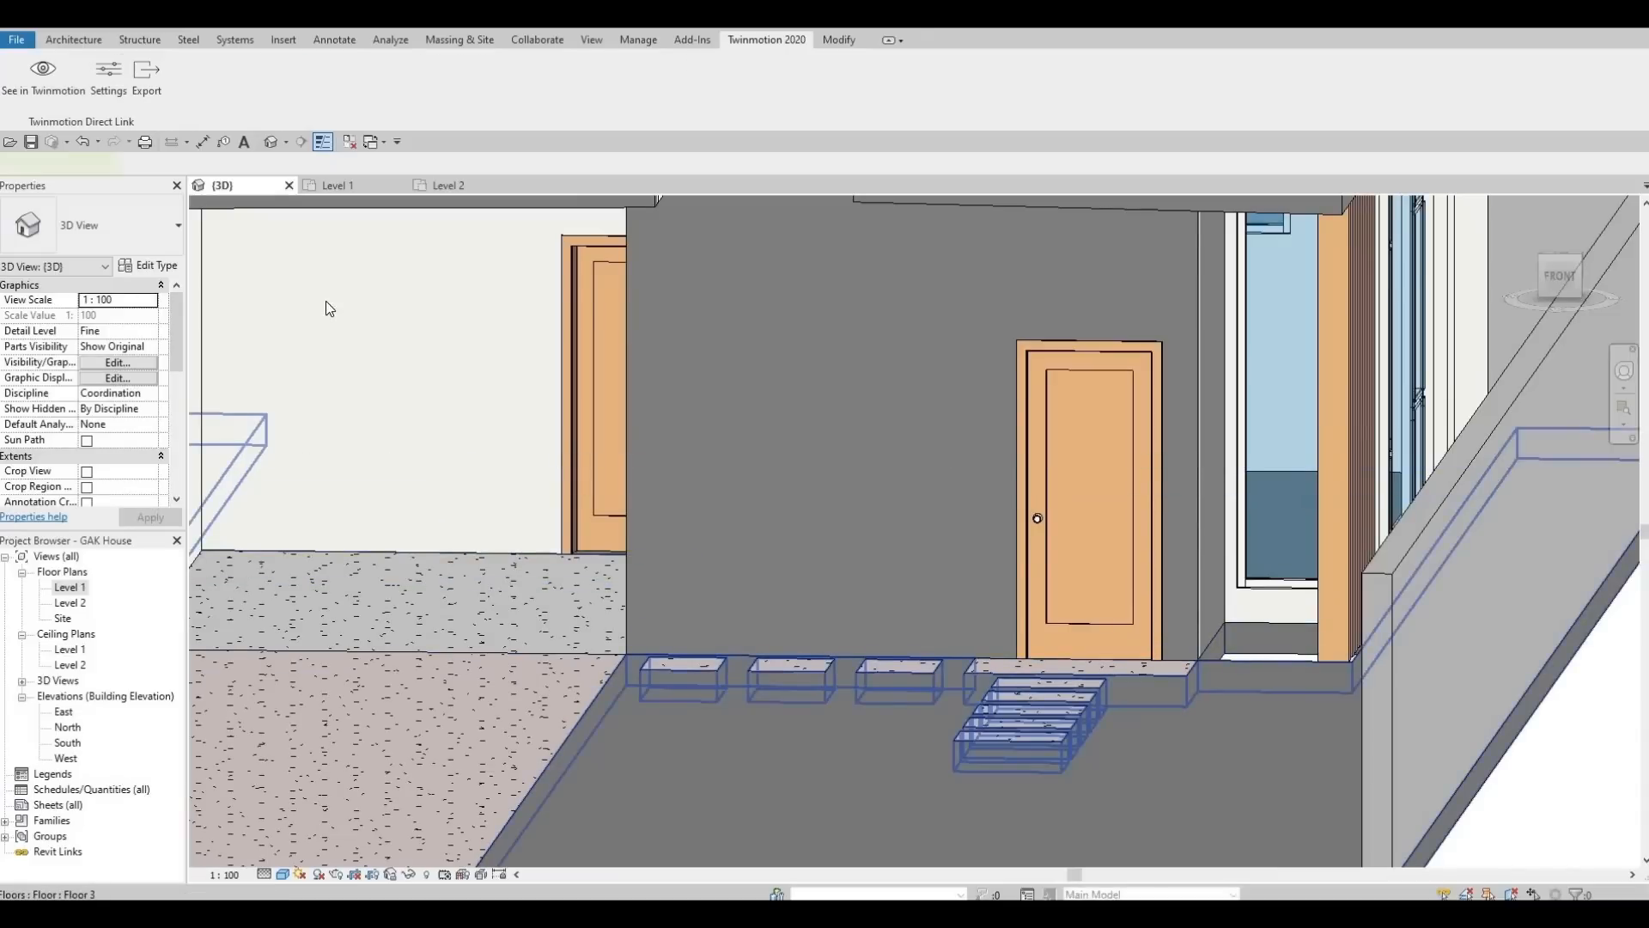
click(1259, 661)
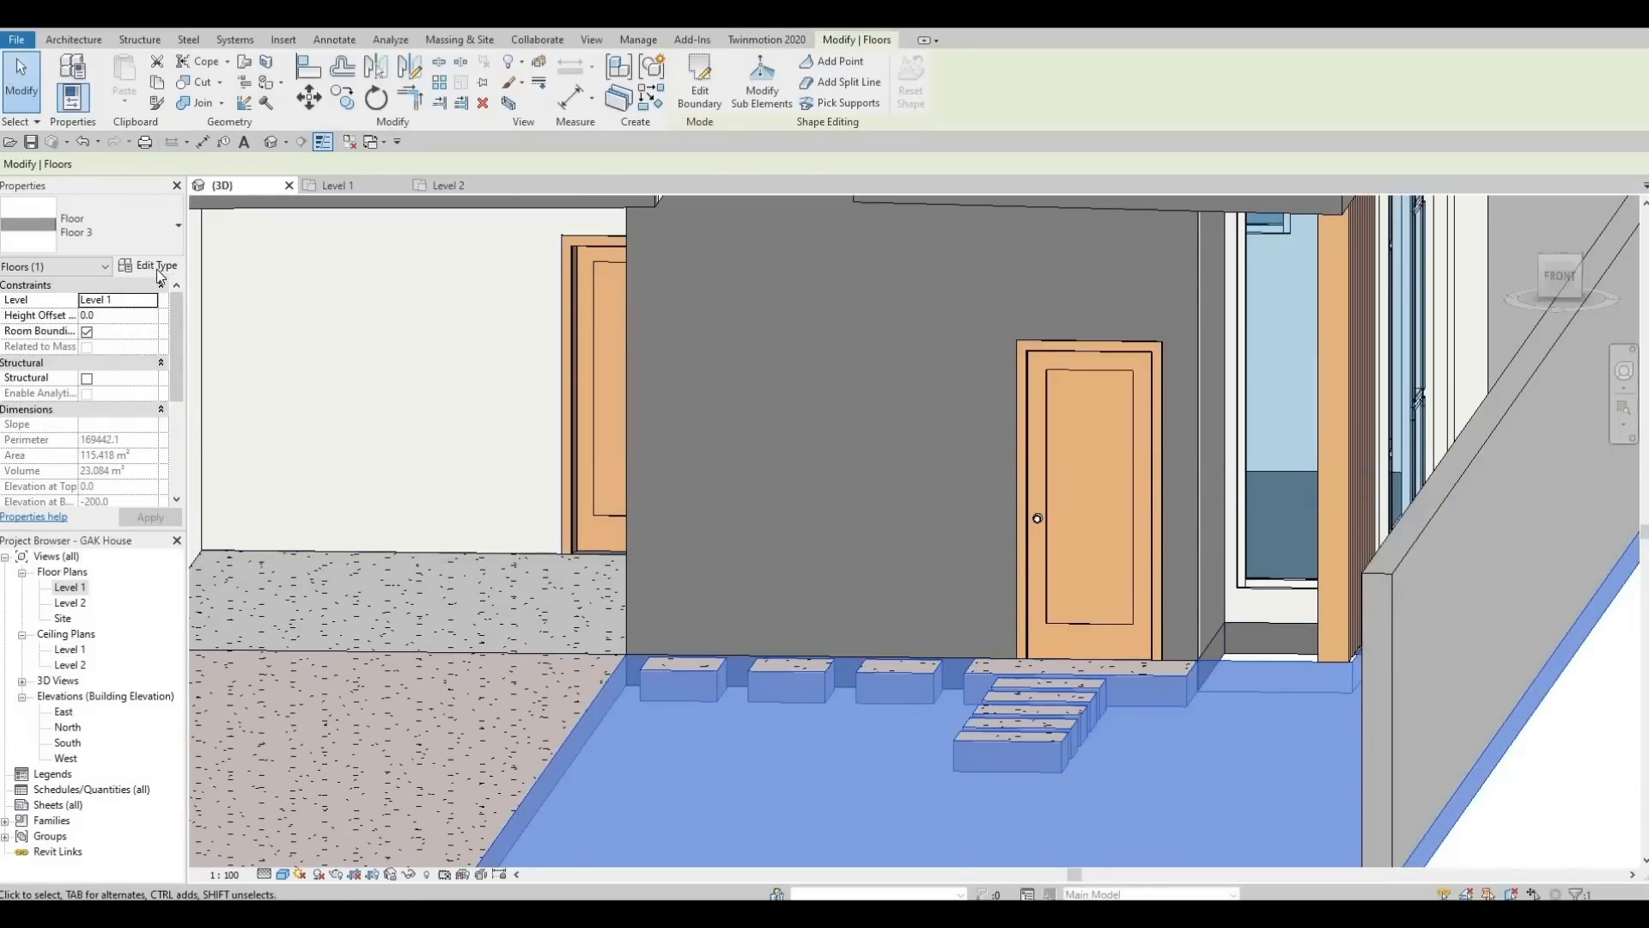
click(700, 81)
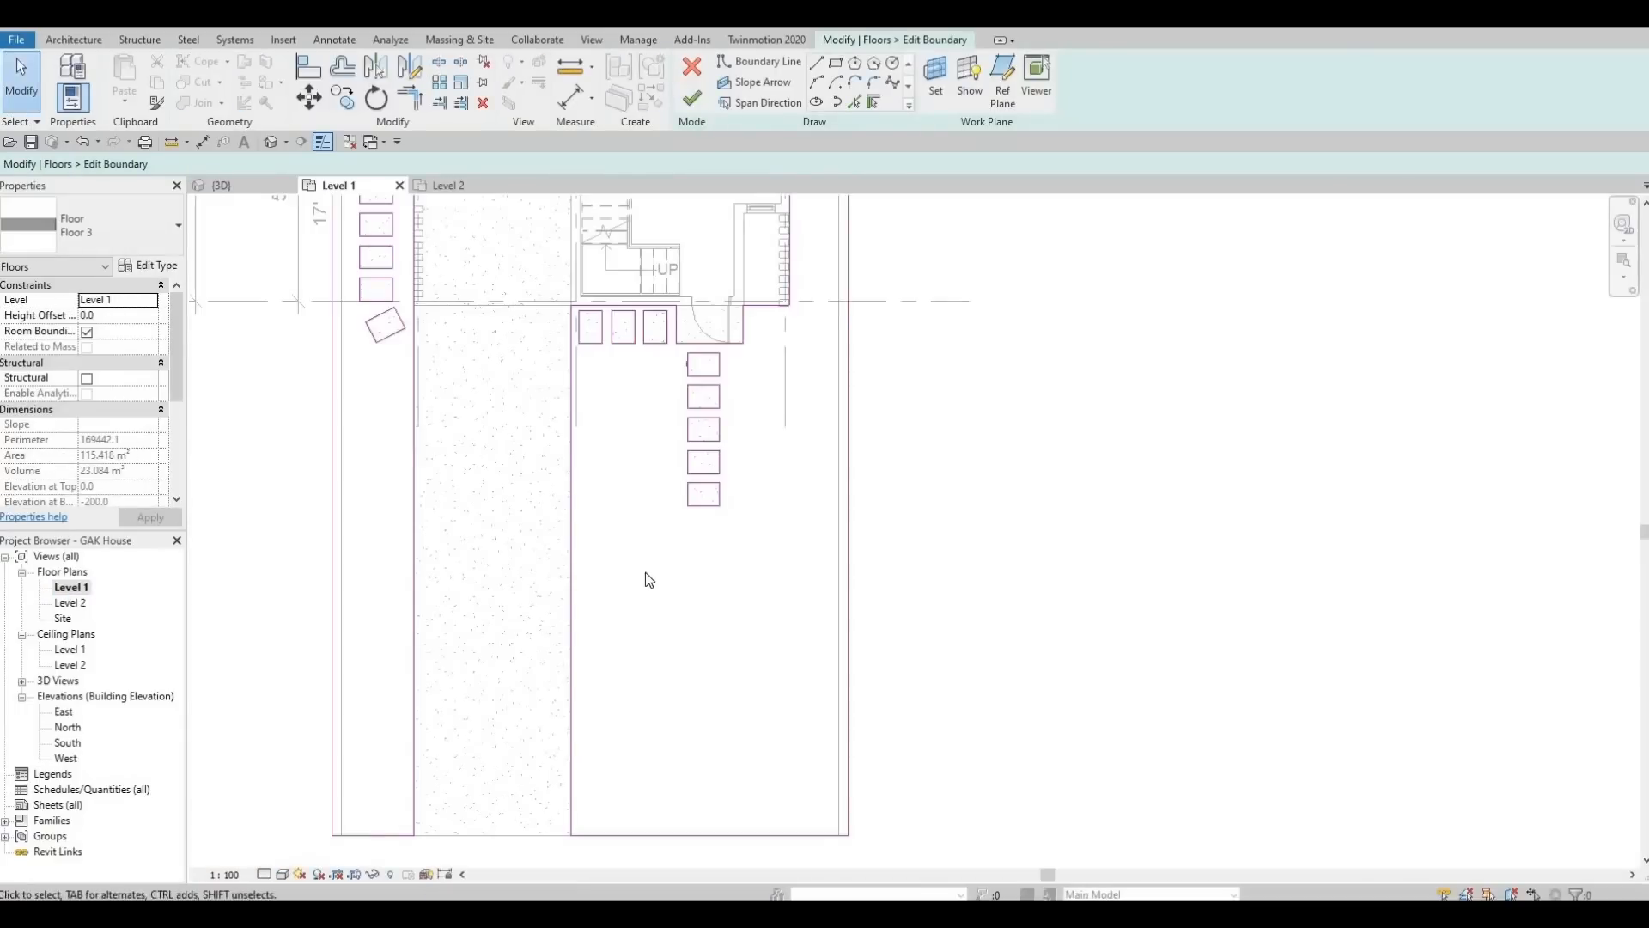
Delete the floor boundary segment across the open front of the slatted recess beside the front door
middle_drag(762, 302, 658, 569)
scroll(656, 567, up, 2)
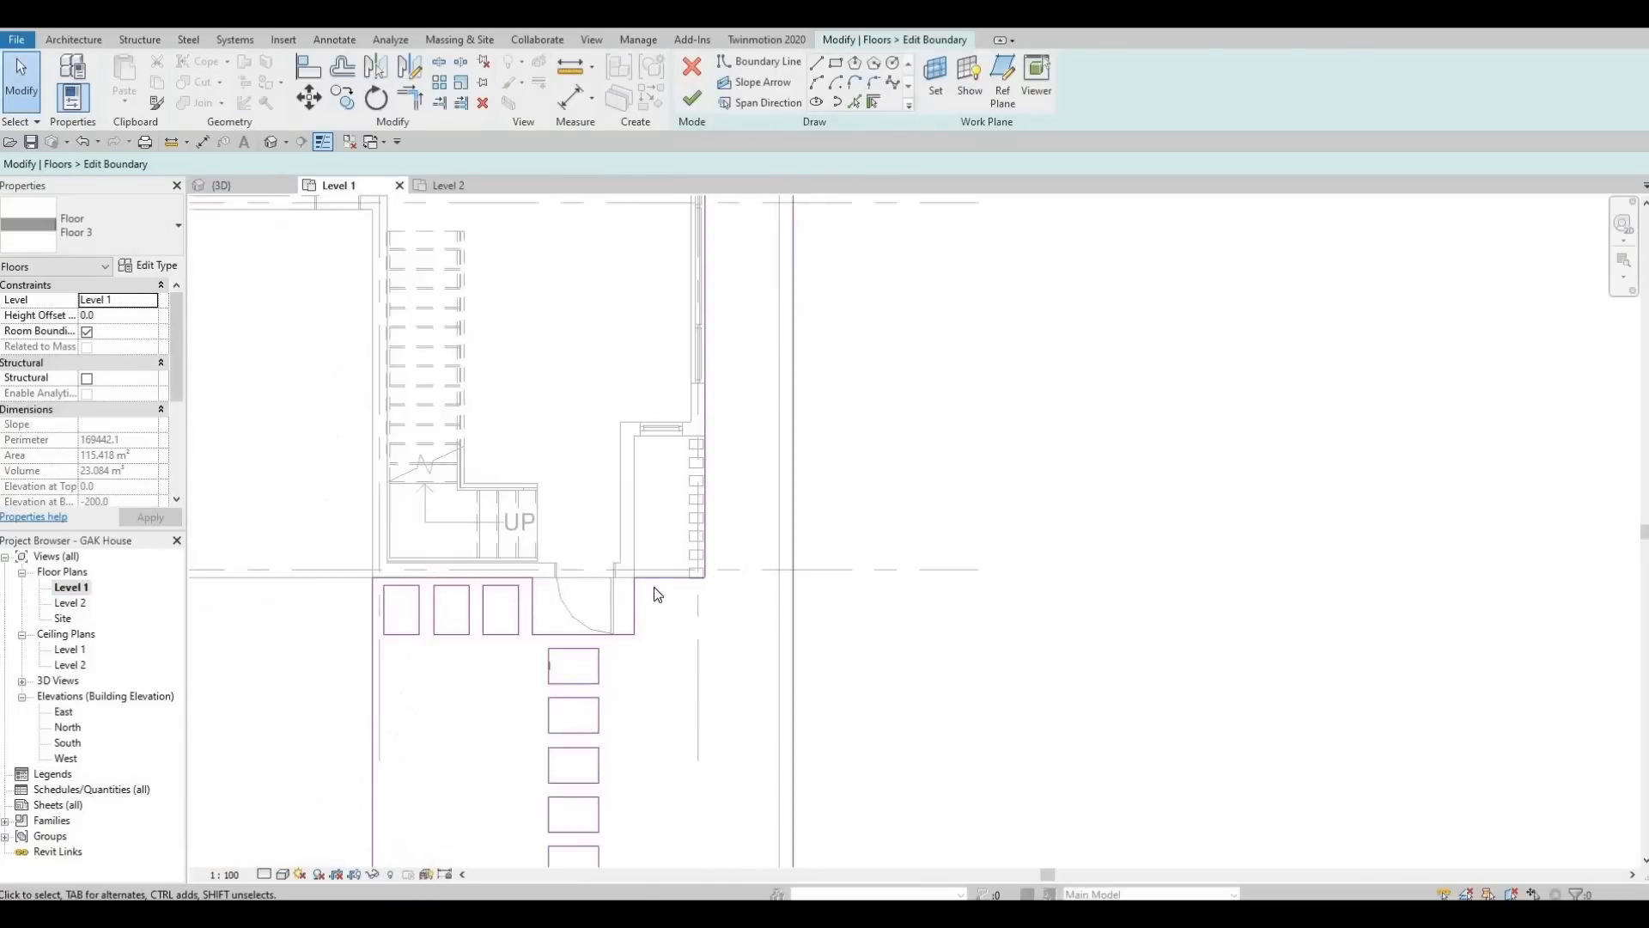
scroll(657, 594, up, 2)
click(651, 589)
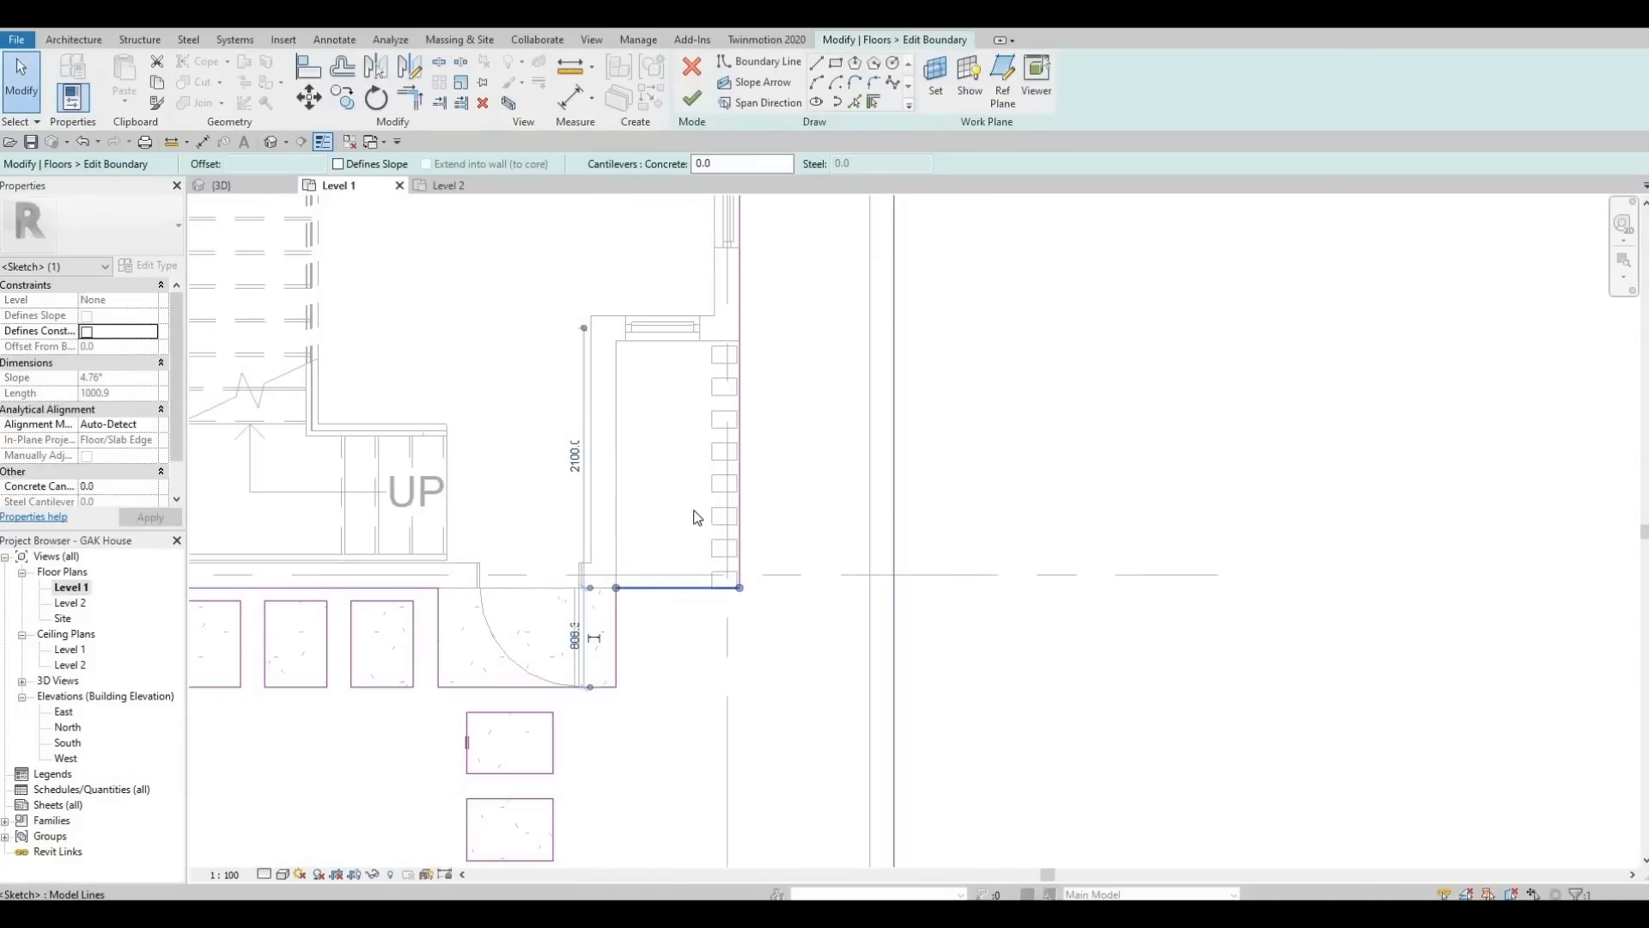
key(Delete)
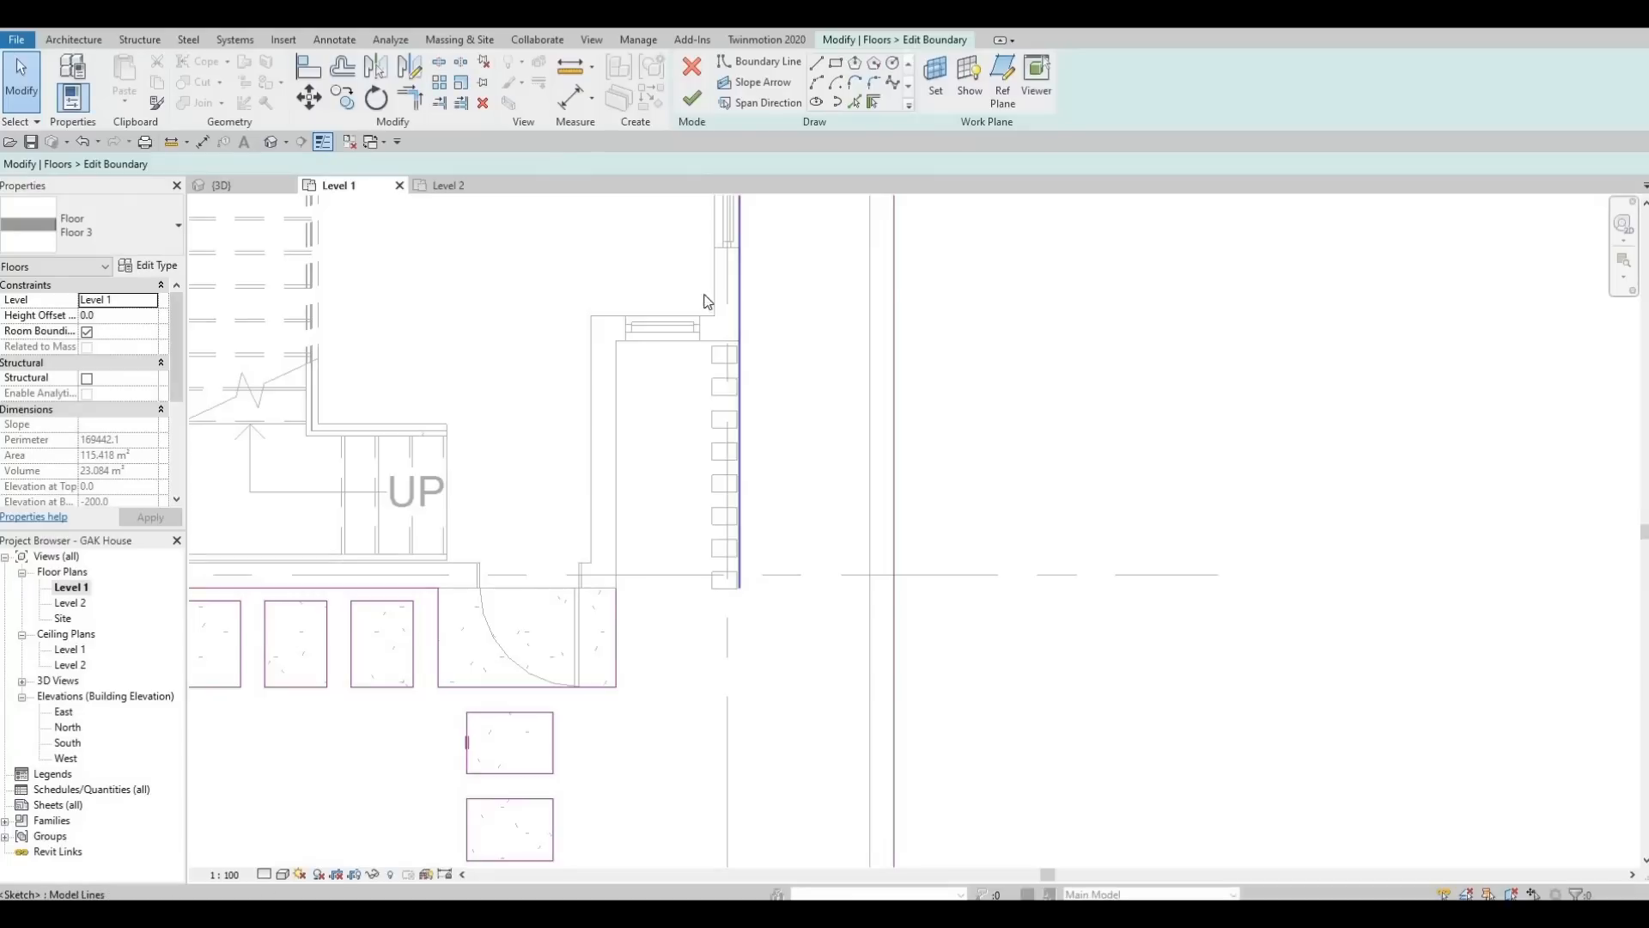
Add floor boundary lines along the window wall and the side wall of the recess by picking their faces
click(685, 341)
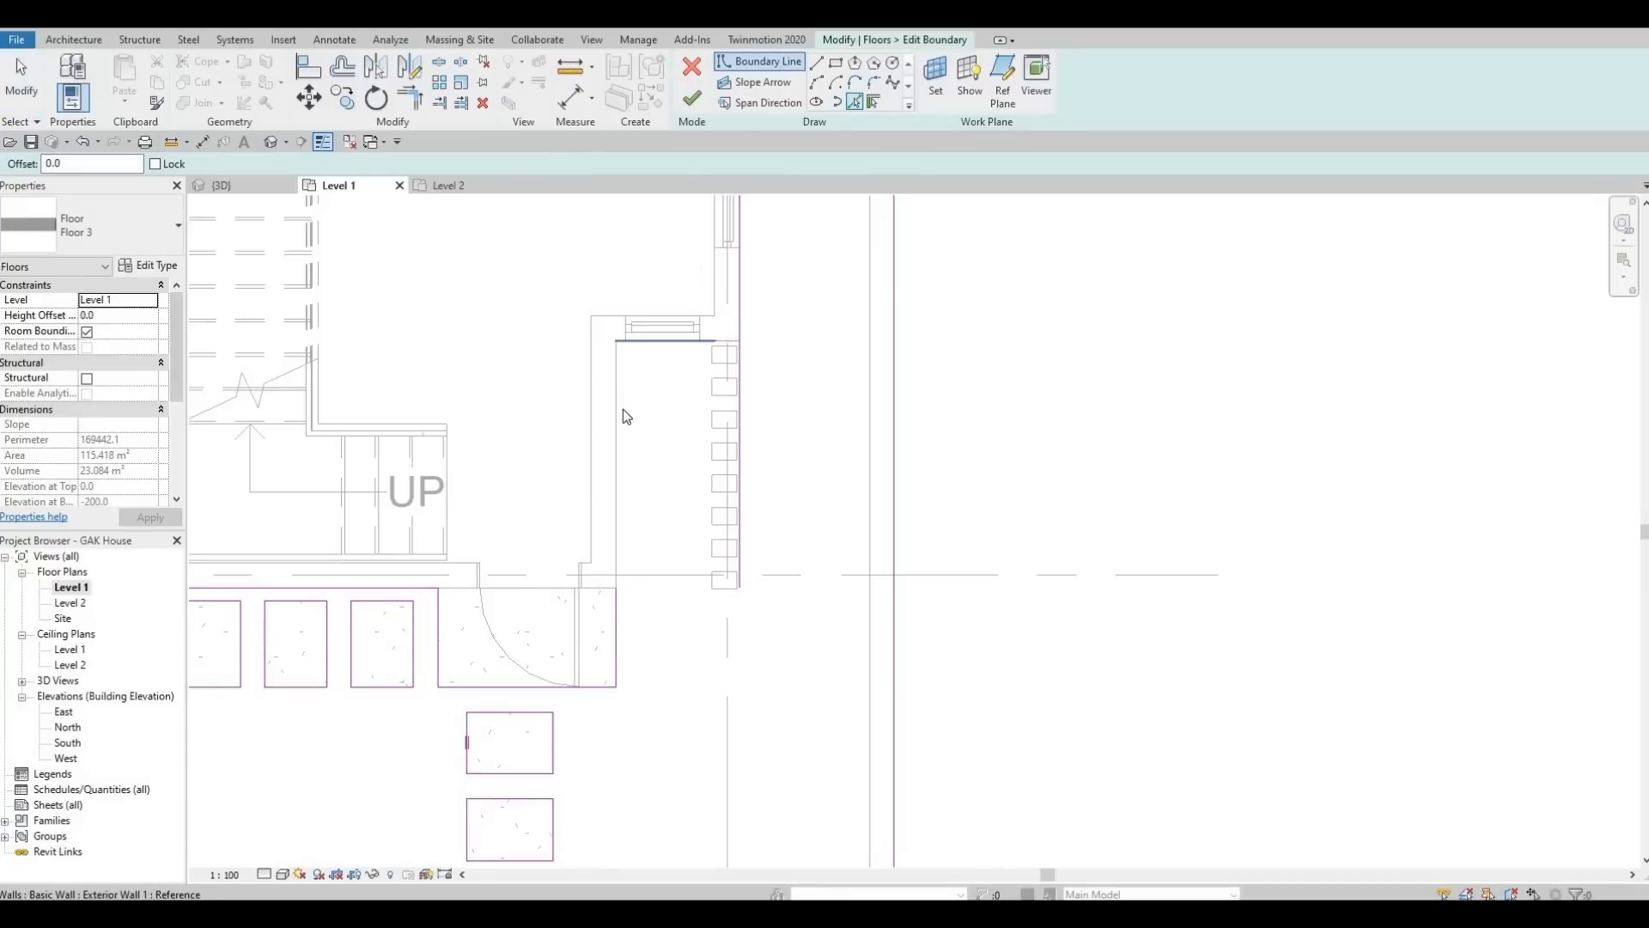
click(617, 568)
key(Escape)
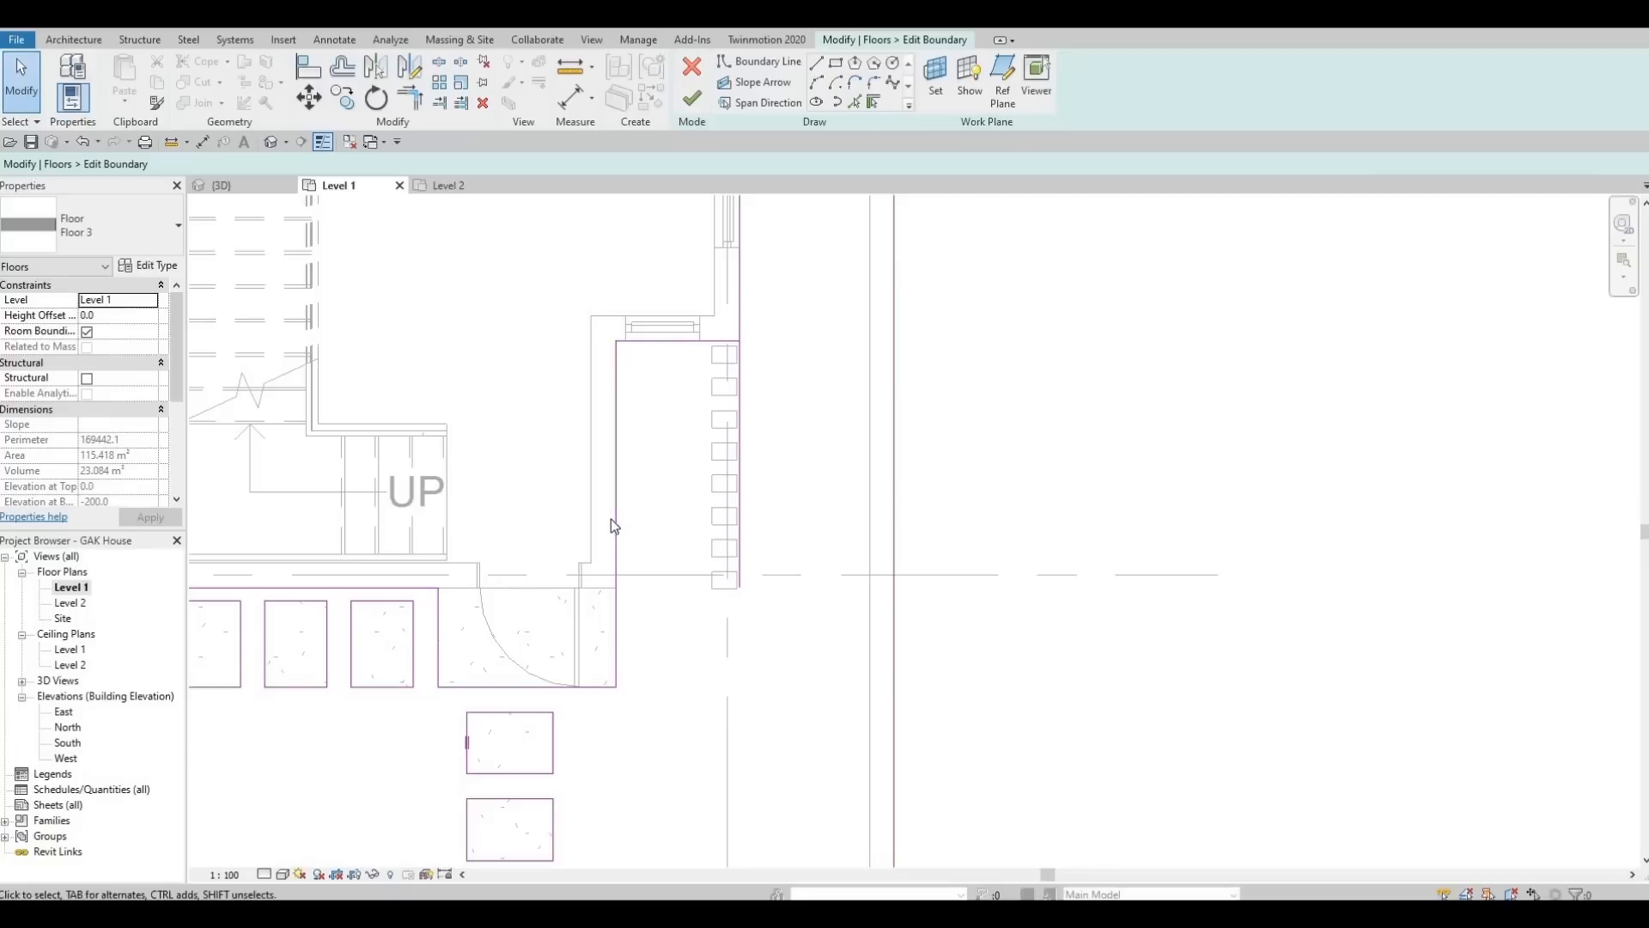
Delete the picked side-wall line and trim the boundary into corners at both ends of the recess's window wall, extending the porch edge line
click(610, 519)
key(Delete)
key(t)
key(r)
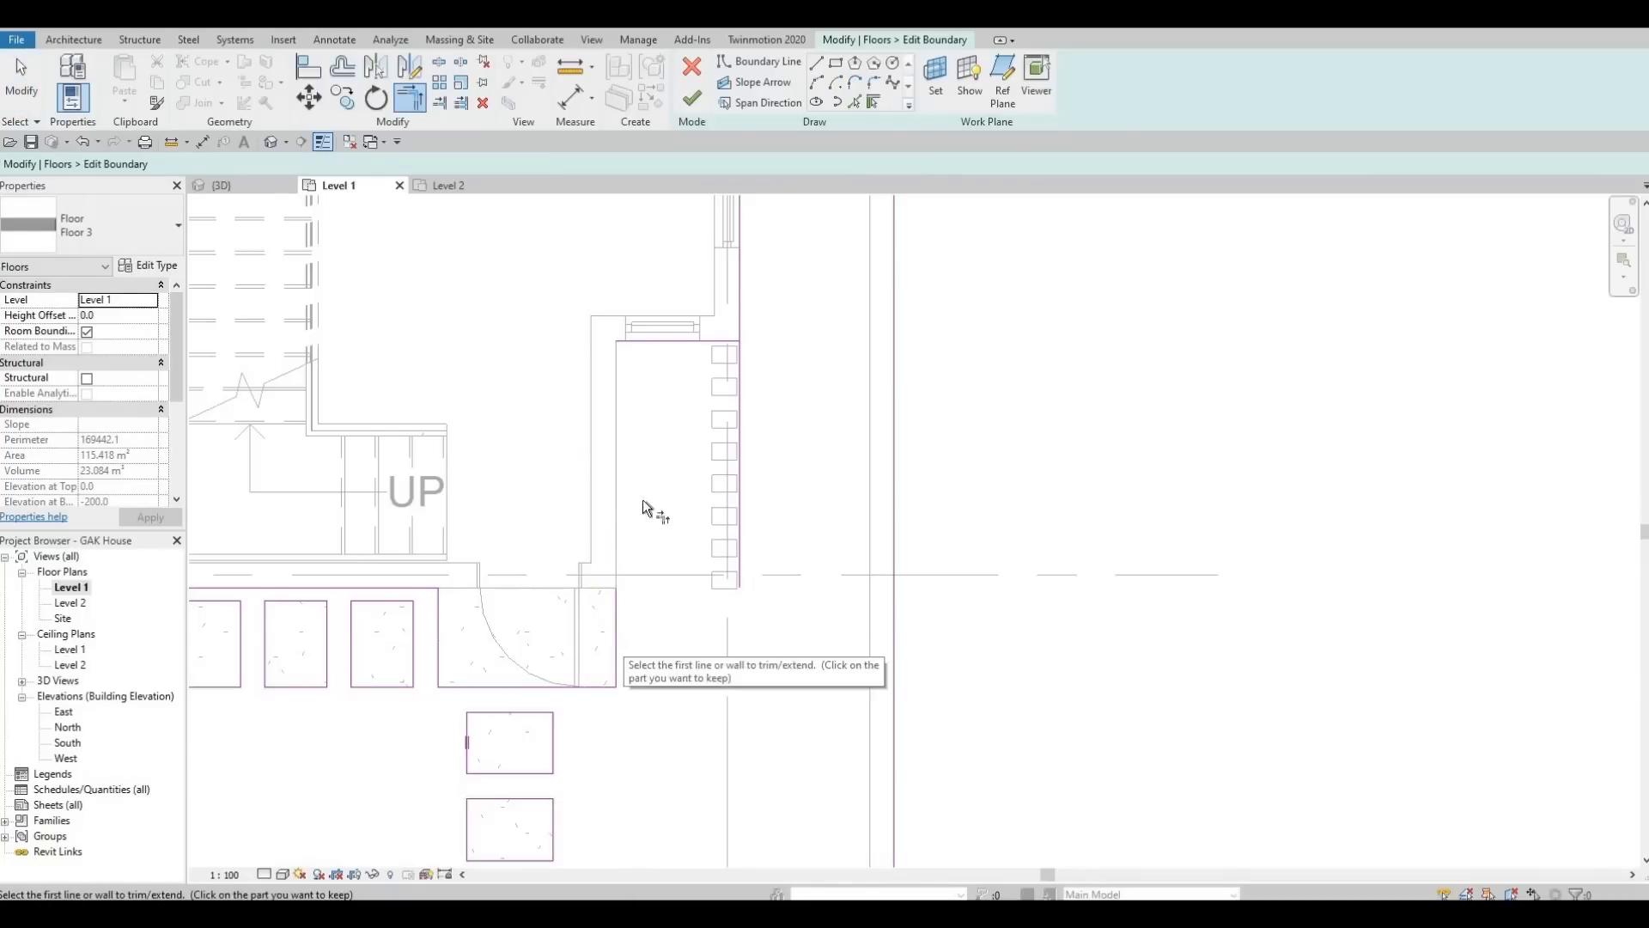
click(649, 346)
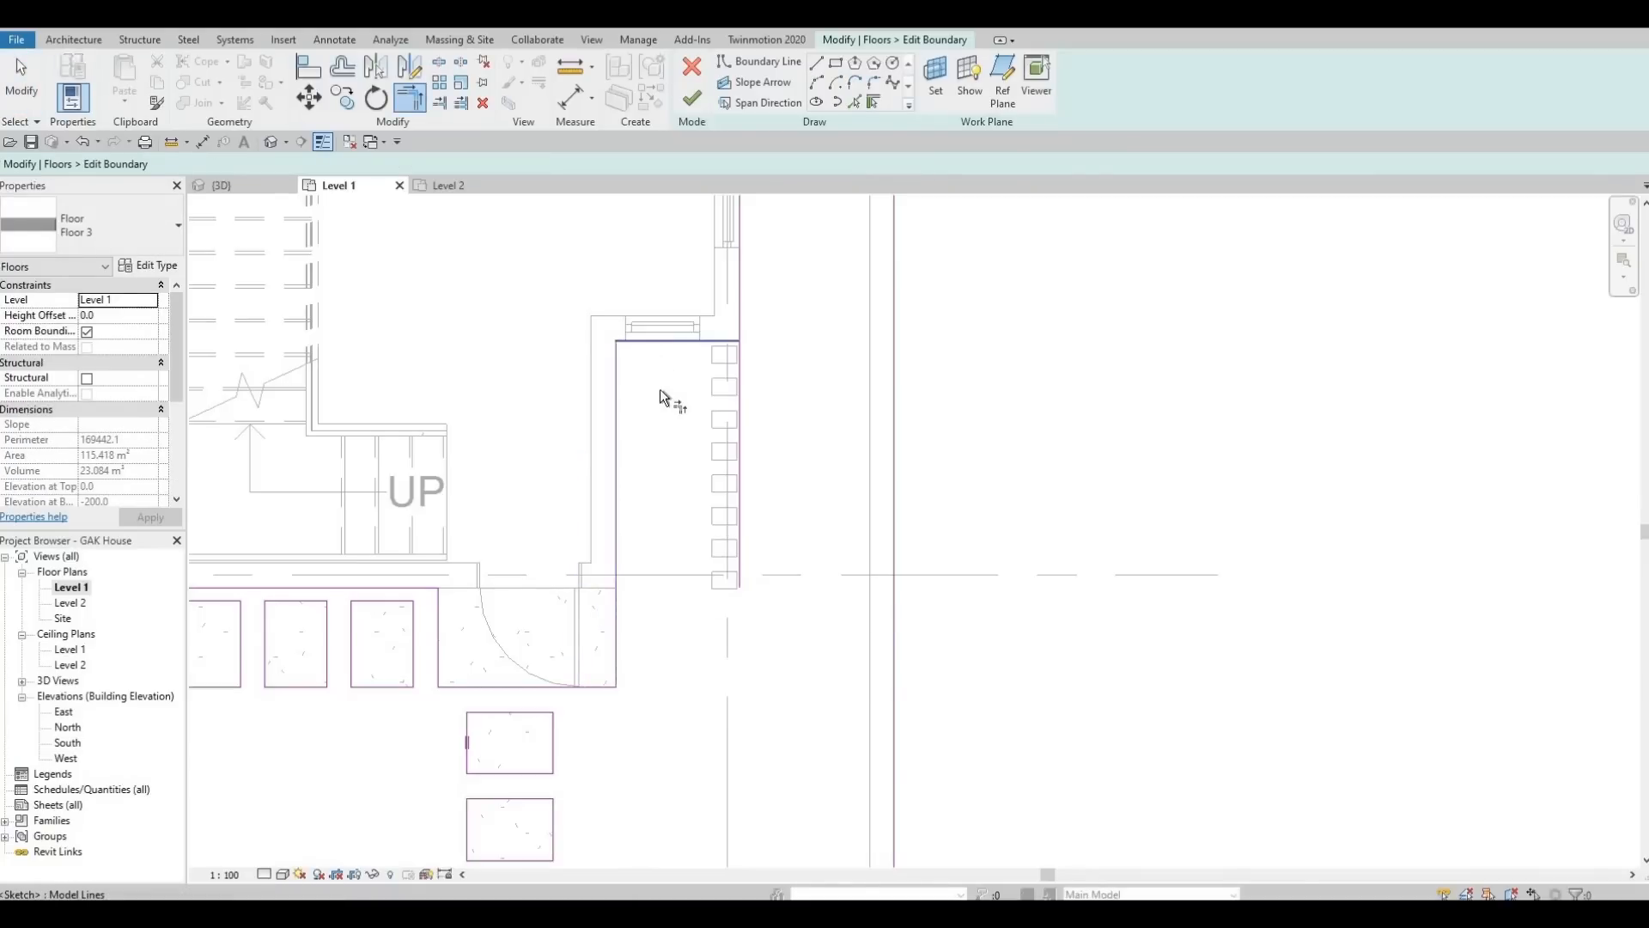
click(737, 314)
middle_drag(585, 601, 655, 498)
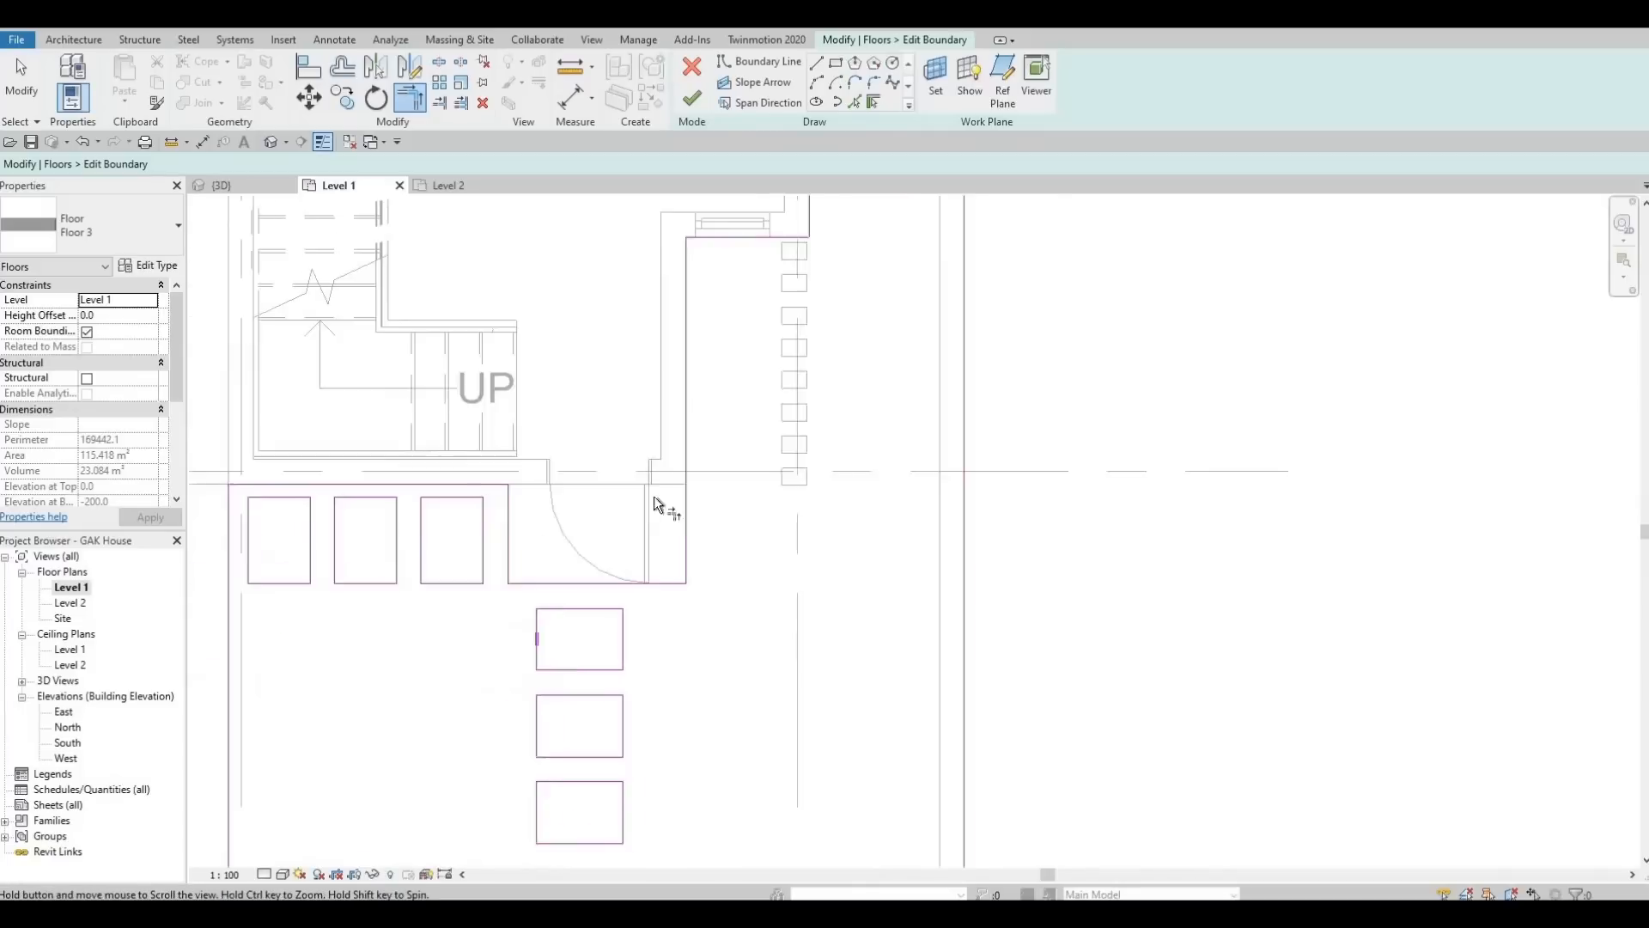
mouse_move(575, 572)
middle_down()
mouse_move(625, 523)
mouse_move(627, 469)
middle_up()
key(Escape)
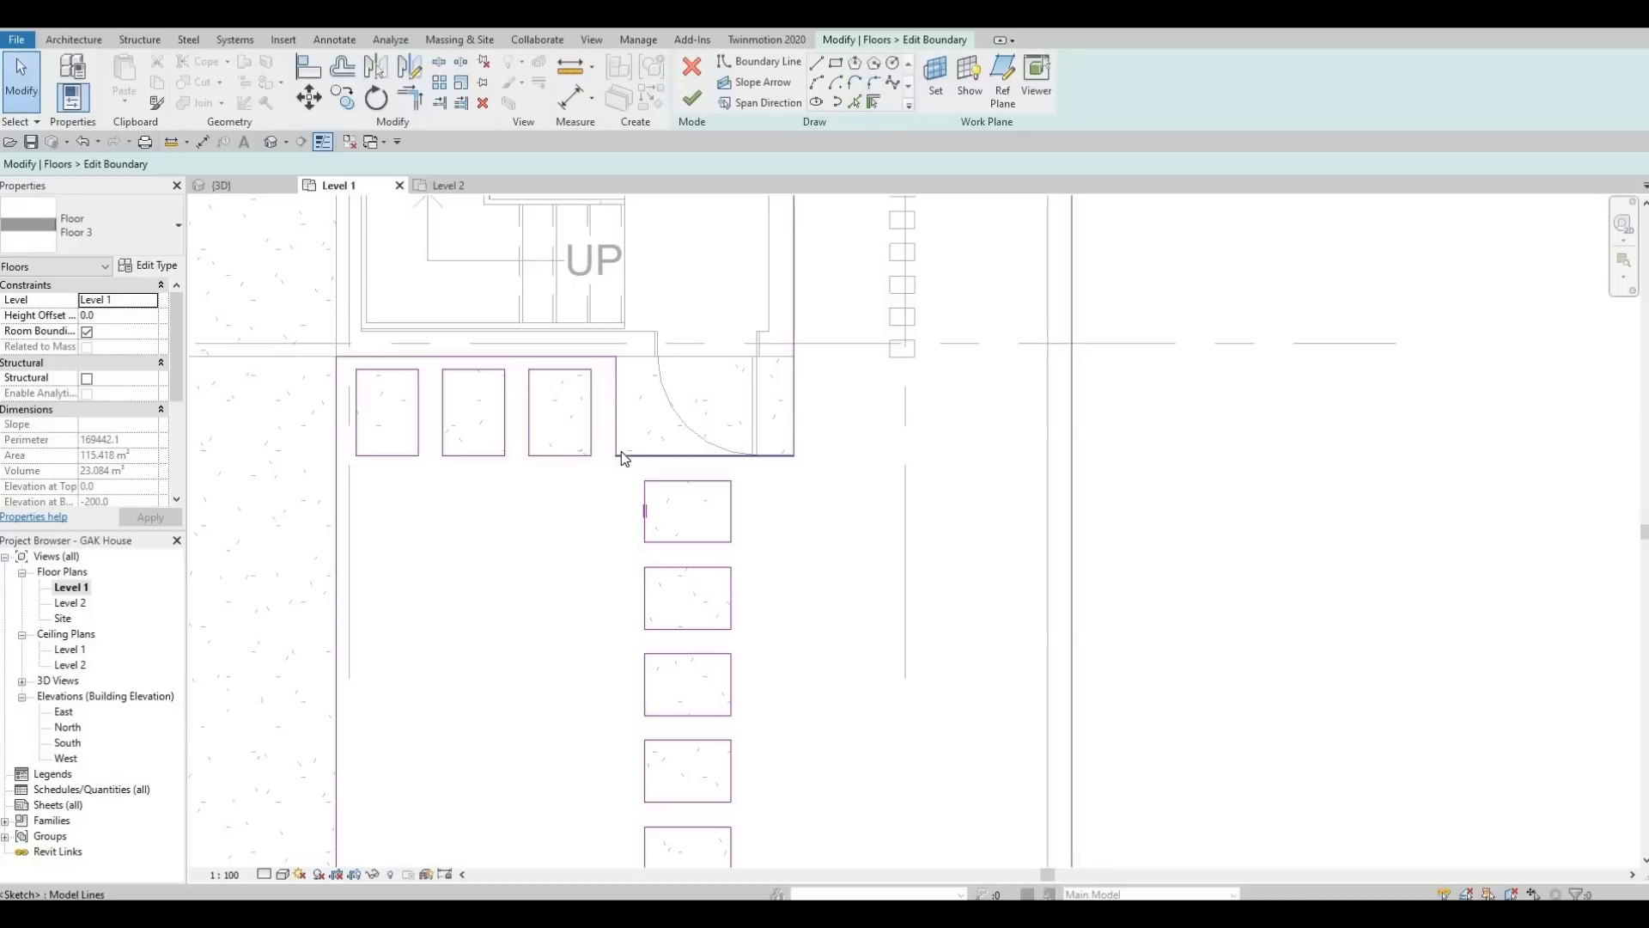
Delete the front and both side boundary lines around the porch slab at the front door, including the side line extended along the recess
click(621, 452)
key(Delete)
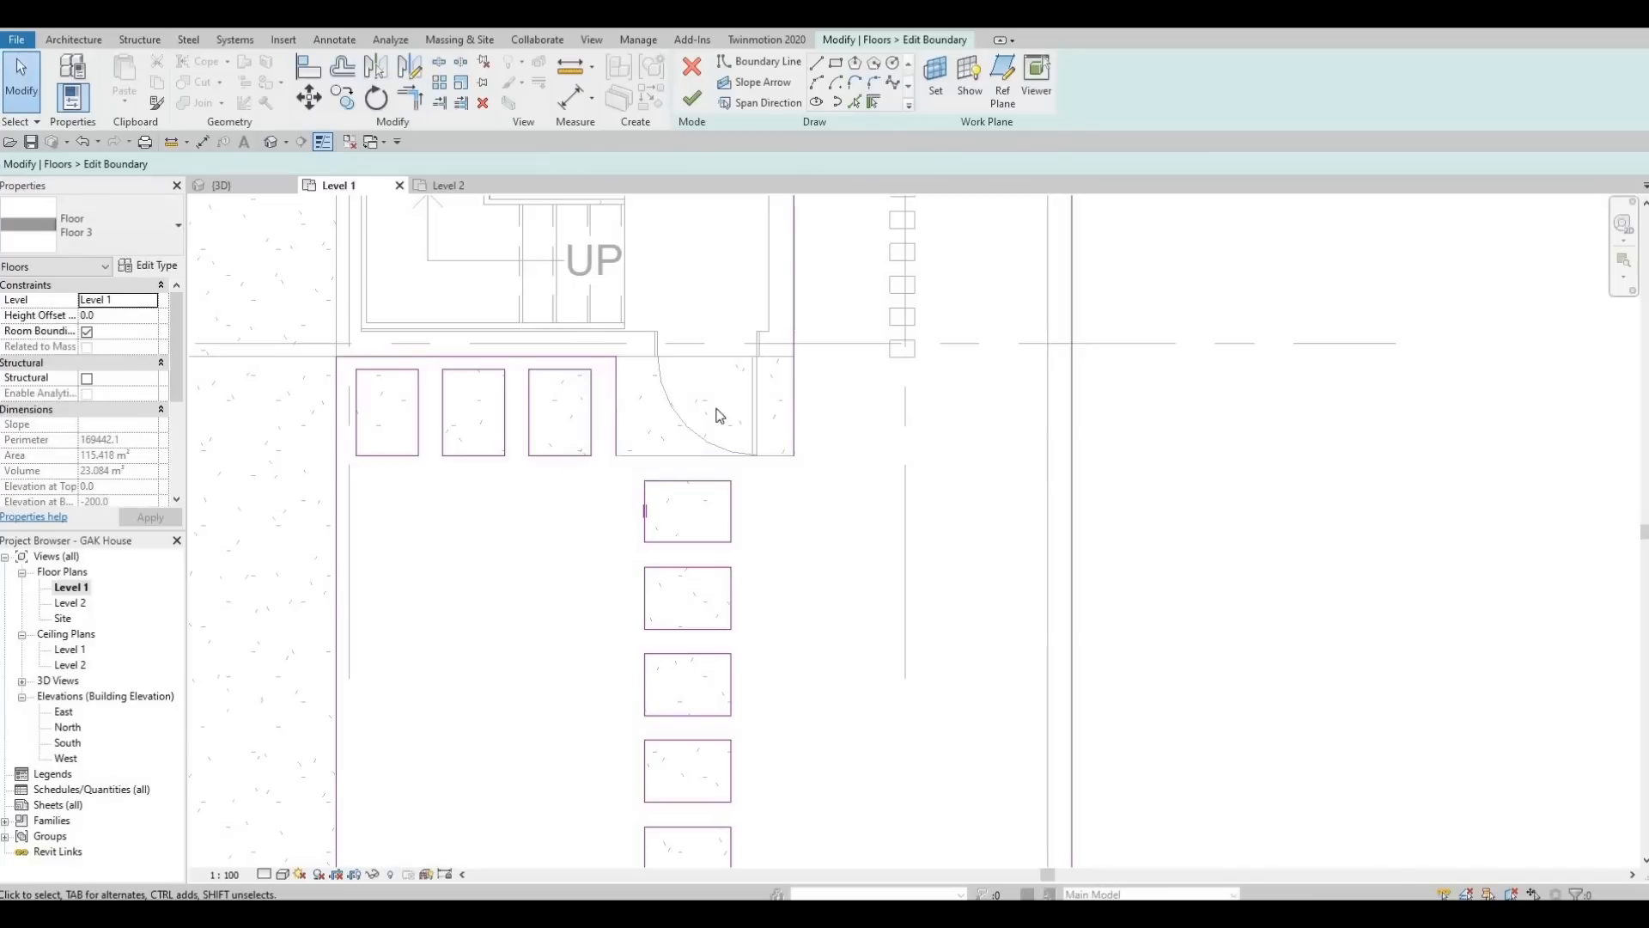
click(617, 404)
key(Delete)
click(786, 391)
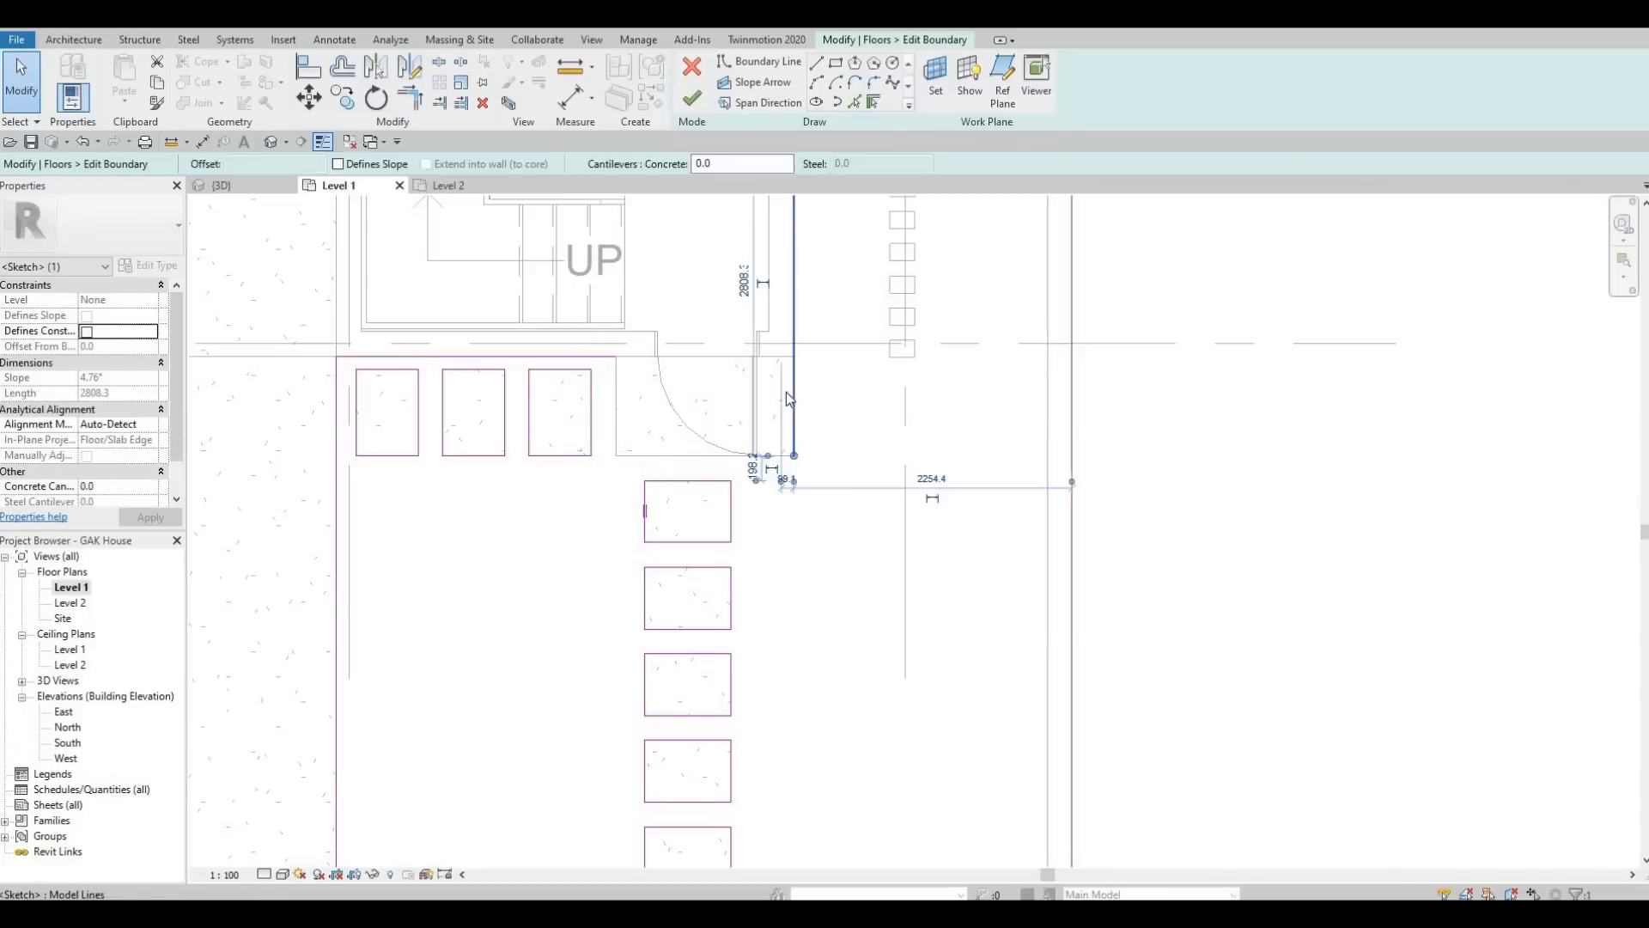
key(Delete)
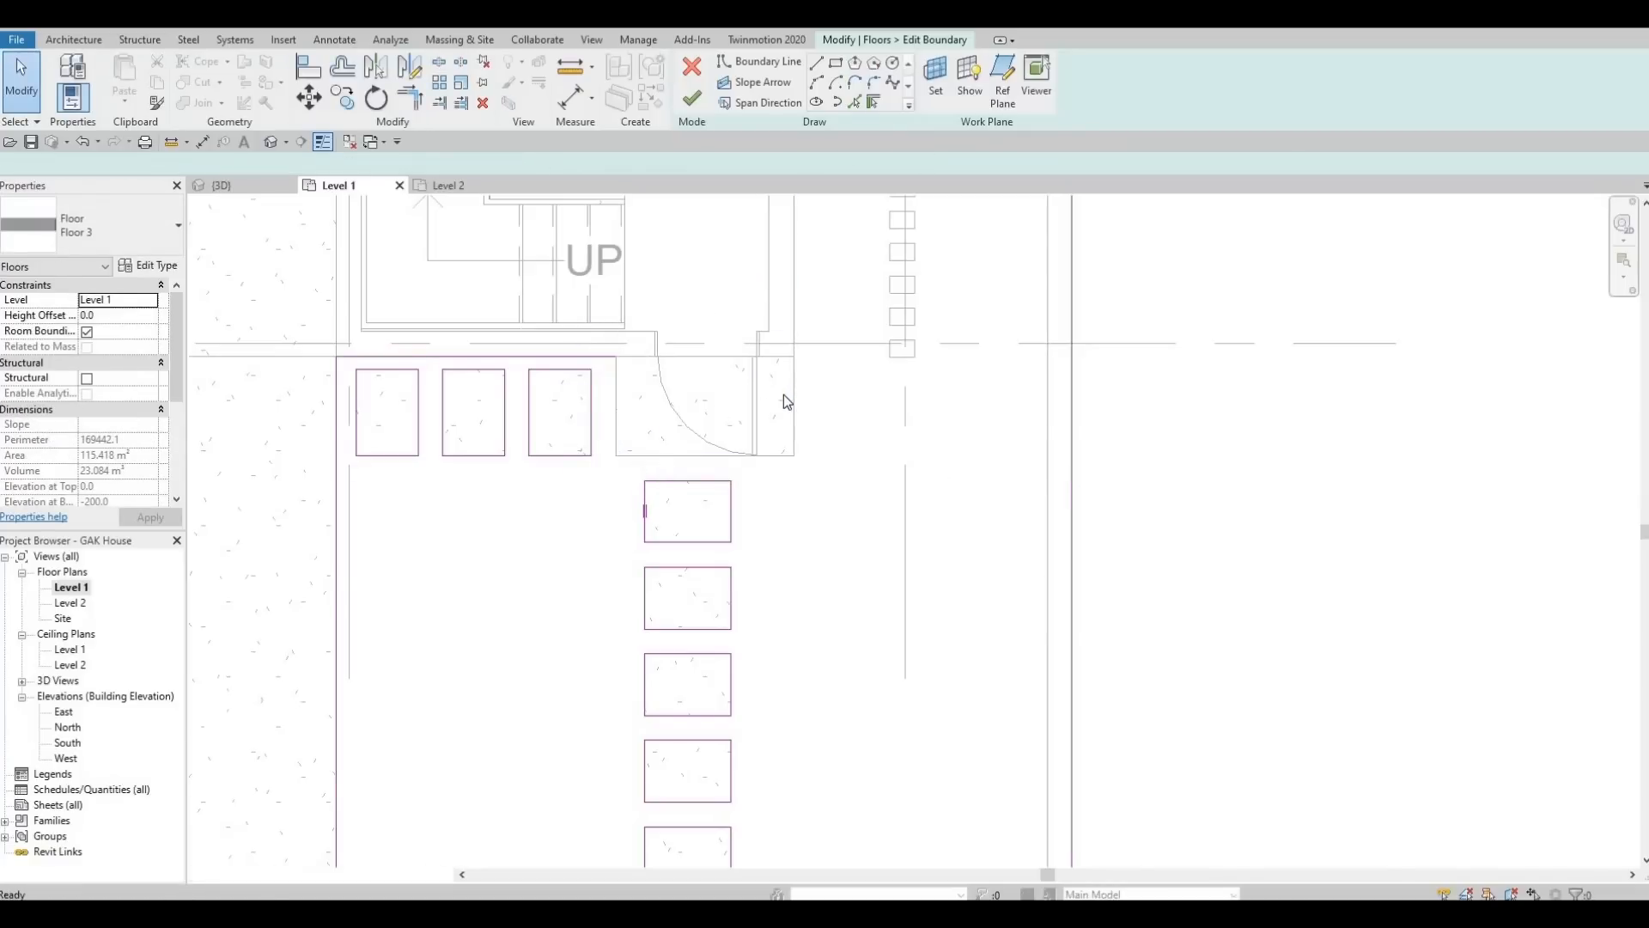
Undo the deletion of the boundary lines around the porch slab and along the recess in the lawn floor sketch
key(ctrl+z)
key(ctrl+z)
middle_drag(680, 508, 655, 398)
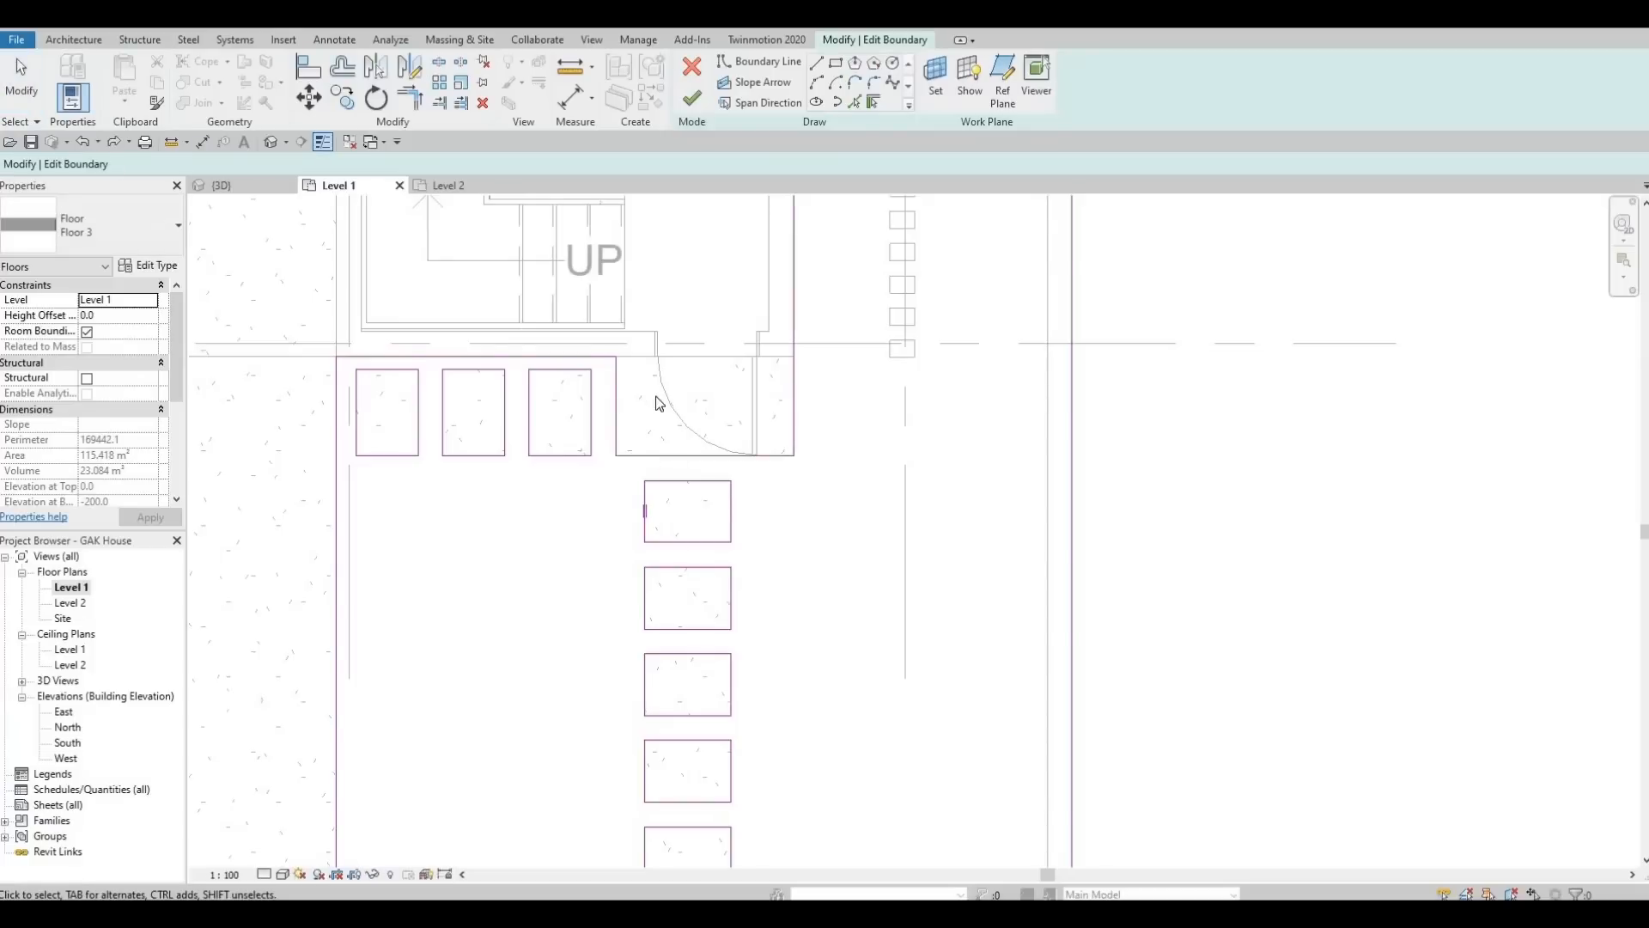
Delete the five stepping-stone outlines in front of the porch from the lawn floor's boundary
scroll(655, 398, down, 1)
mouse_move(736, 735)
mouse_down()
mouse_move(587, 374)
mouse_move(568, 408)
mouse_up()
key(Delete)
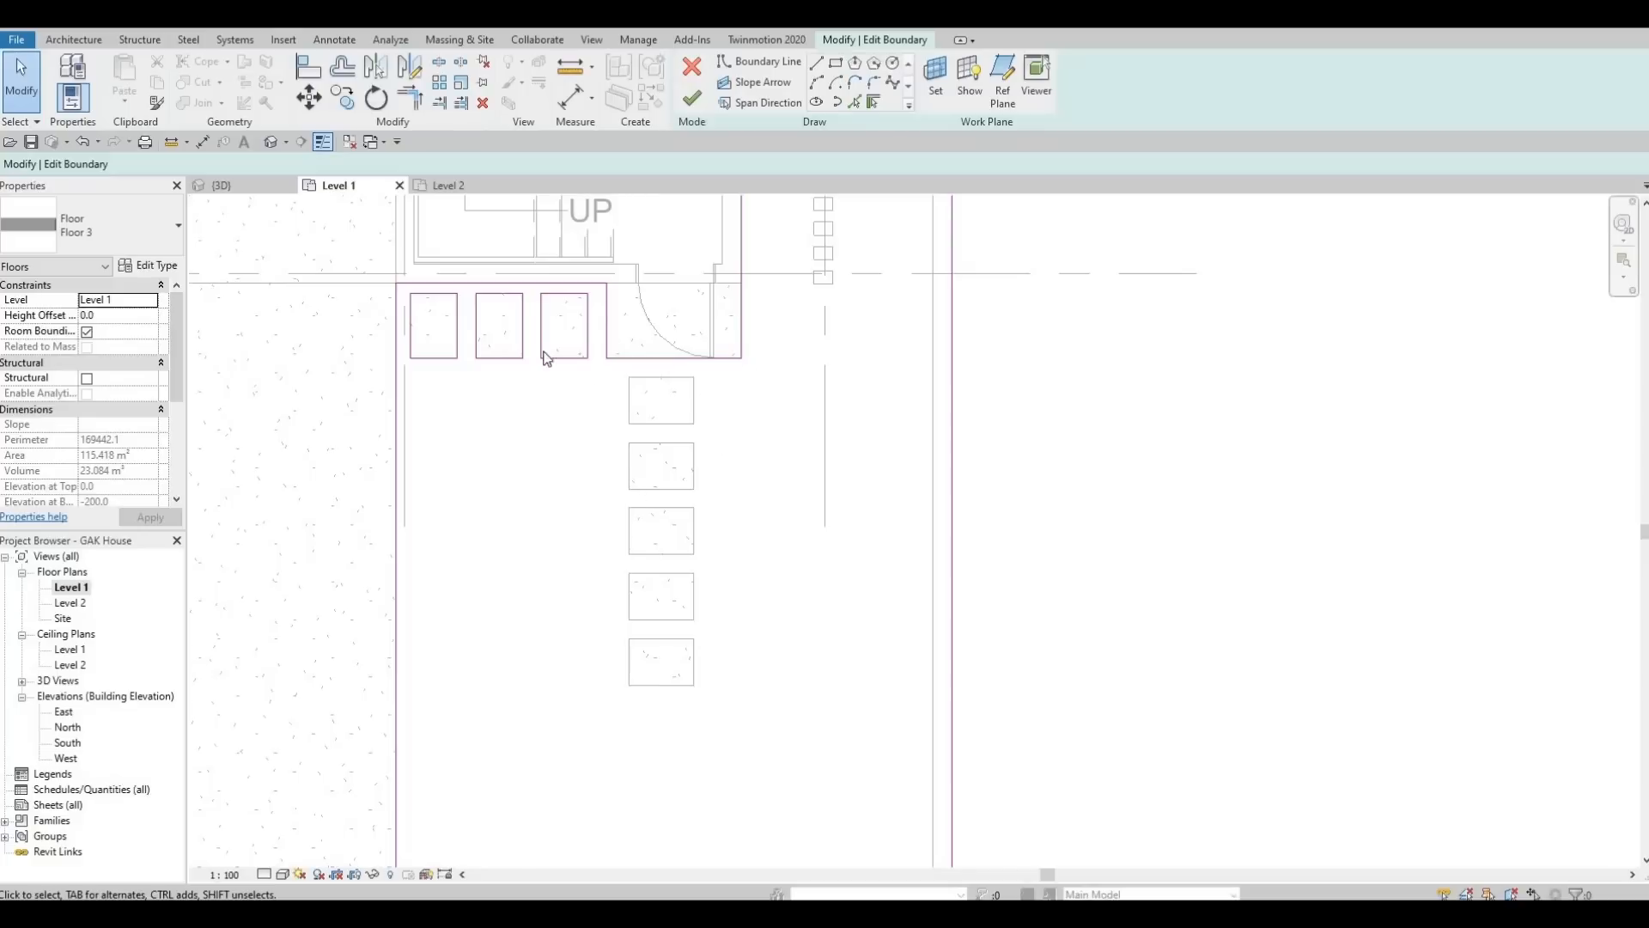
Nudge the front edges of the three paving-slab openings and the porch opening away from the house, and finish the lawn floor's boundary
mouse_move(383, 341)
mouse_down()
mouse_move(526, 343)
mouse_move(776, 393)
mouse_up()
key(Down)
key(Down)
key(Down)
key(Down)
key(Down)
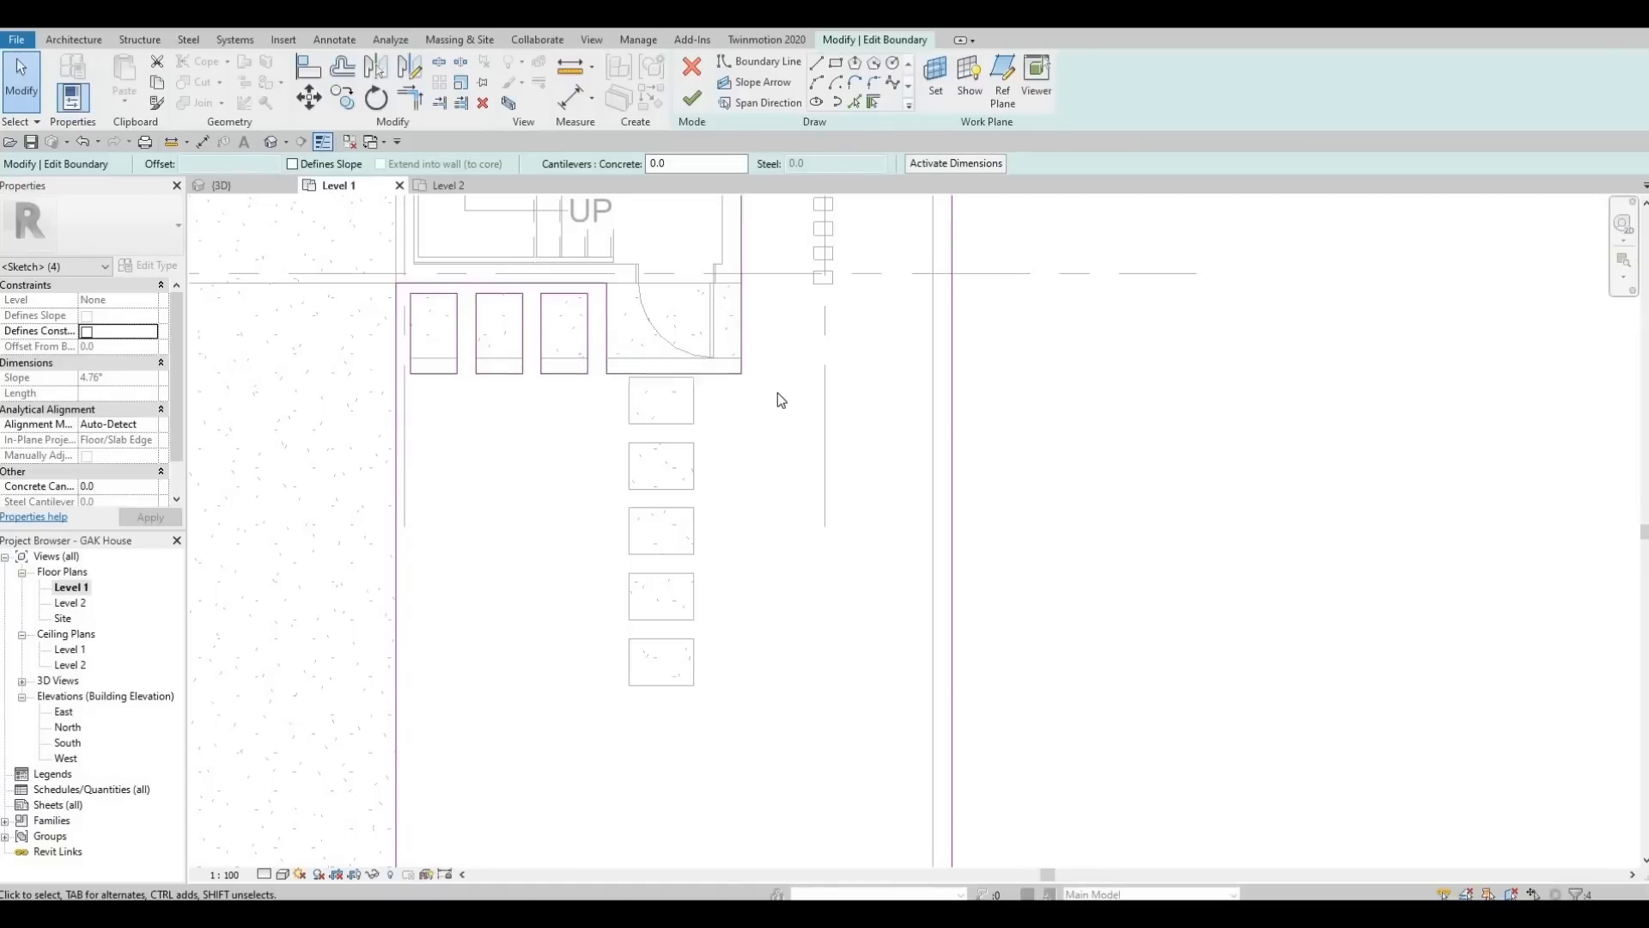
key(Down)
key(Down)
key(Down)
key(Down)
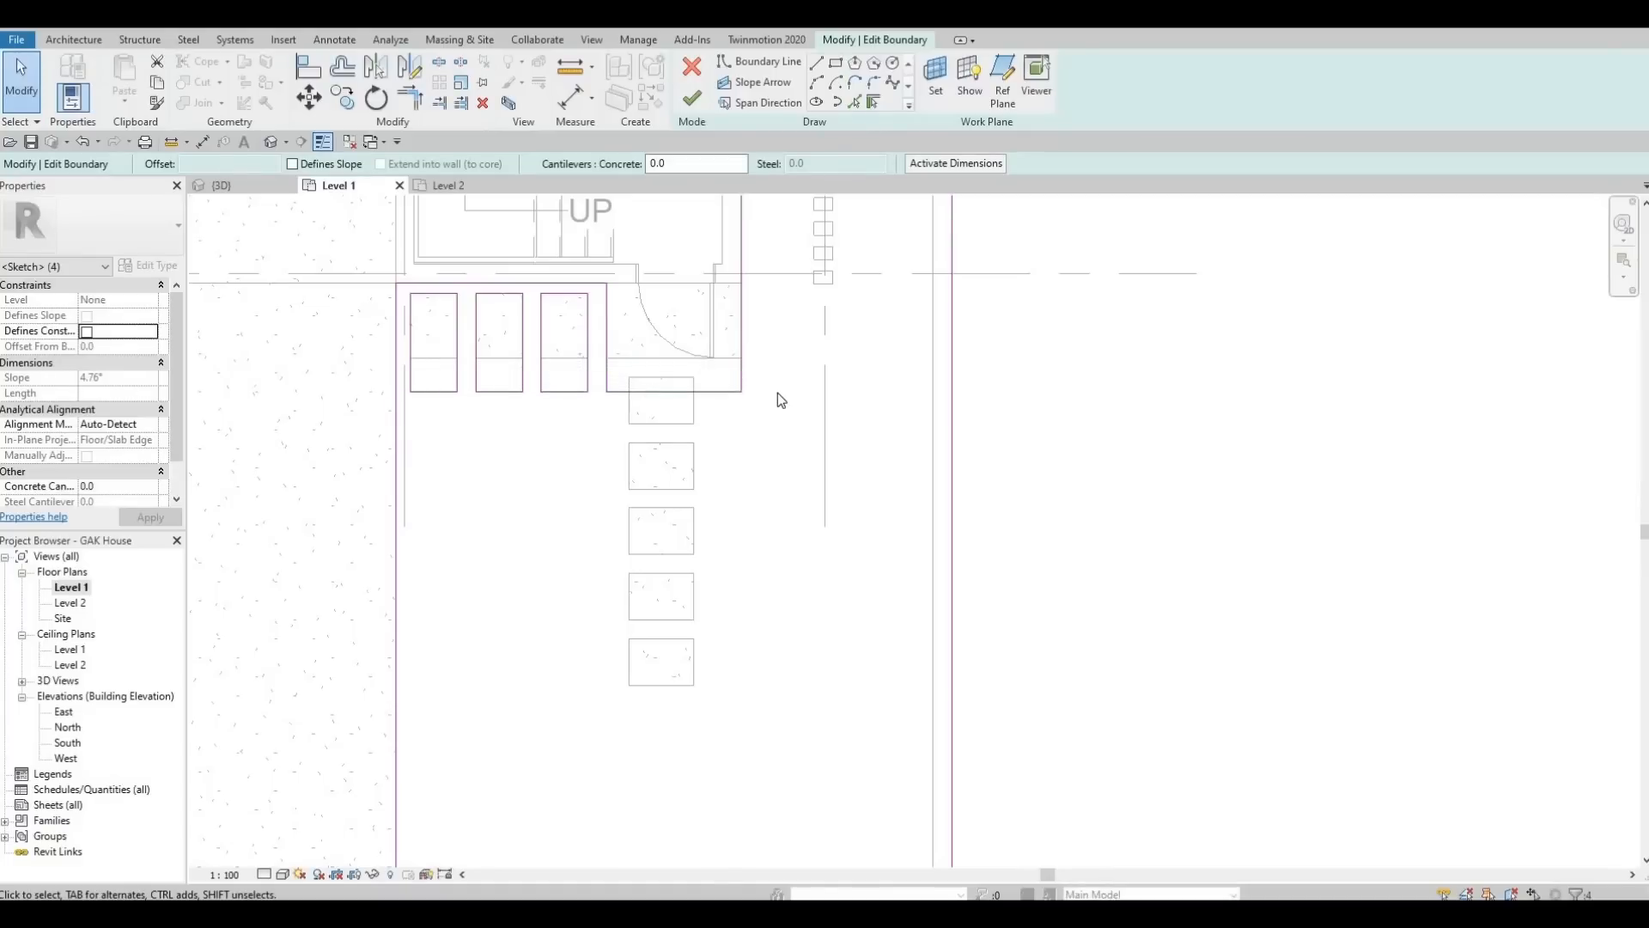
key(Down)
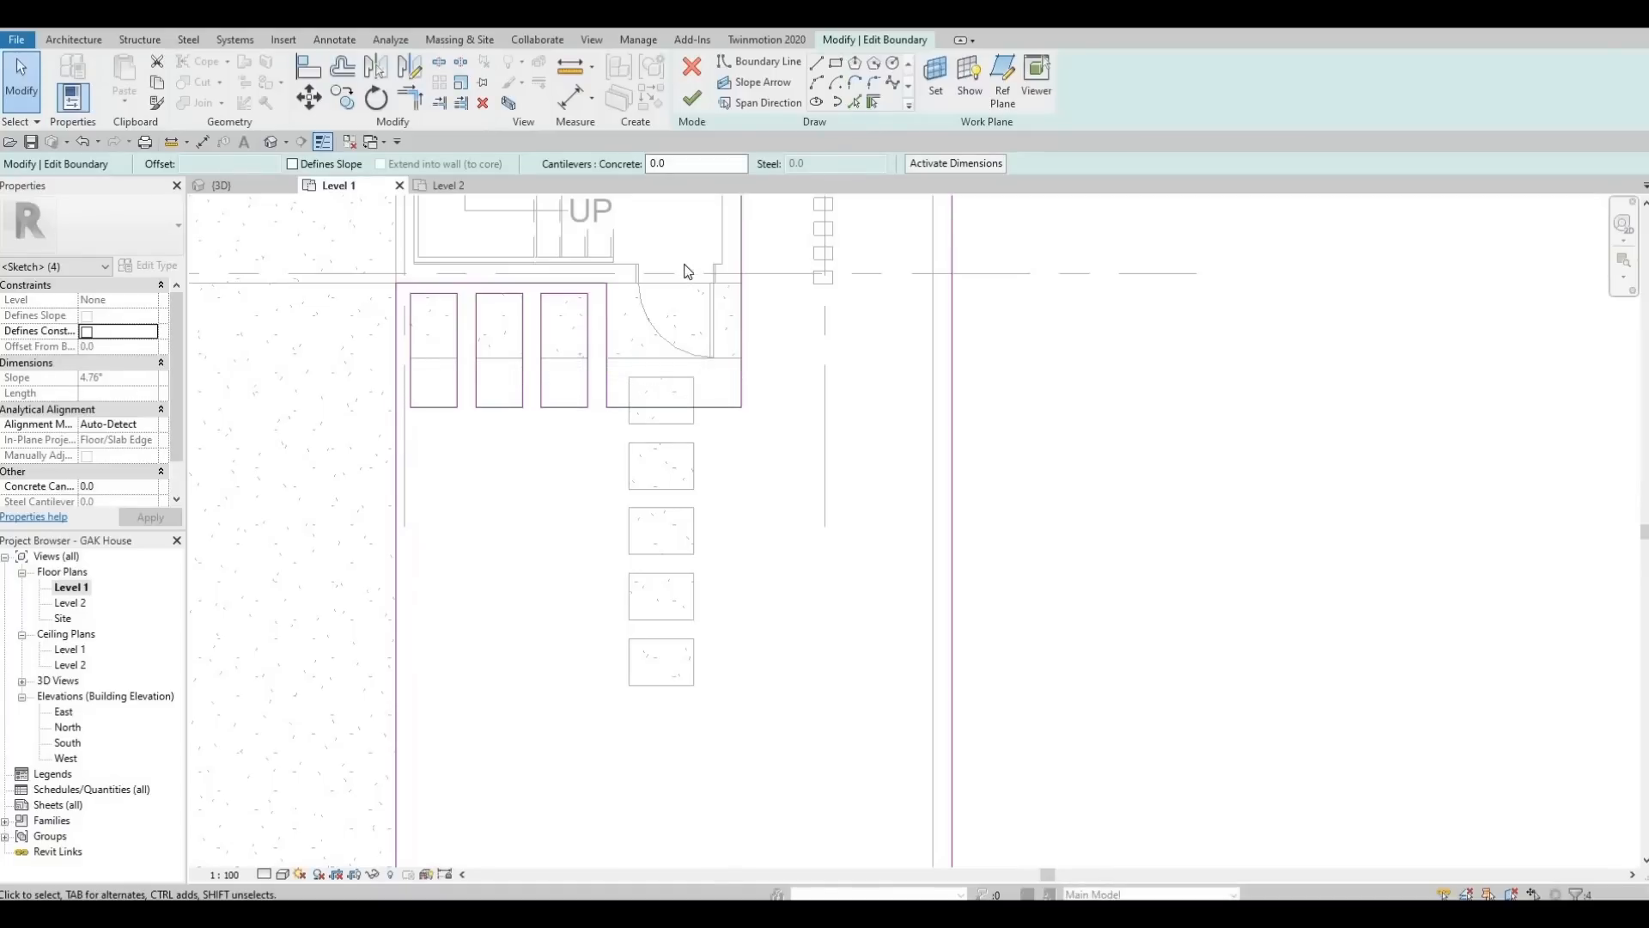
click(697, 103)
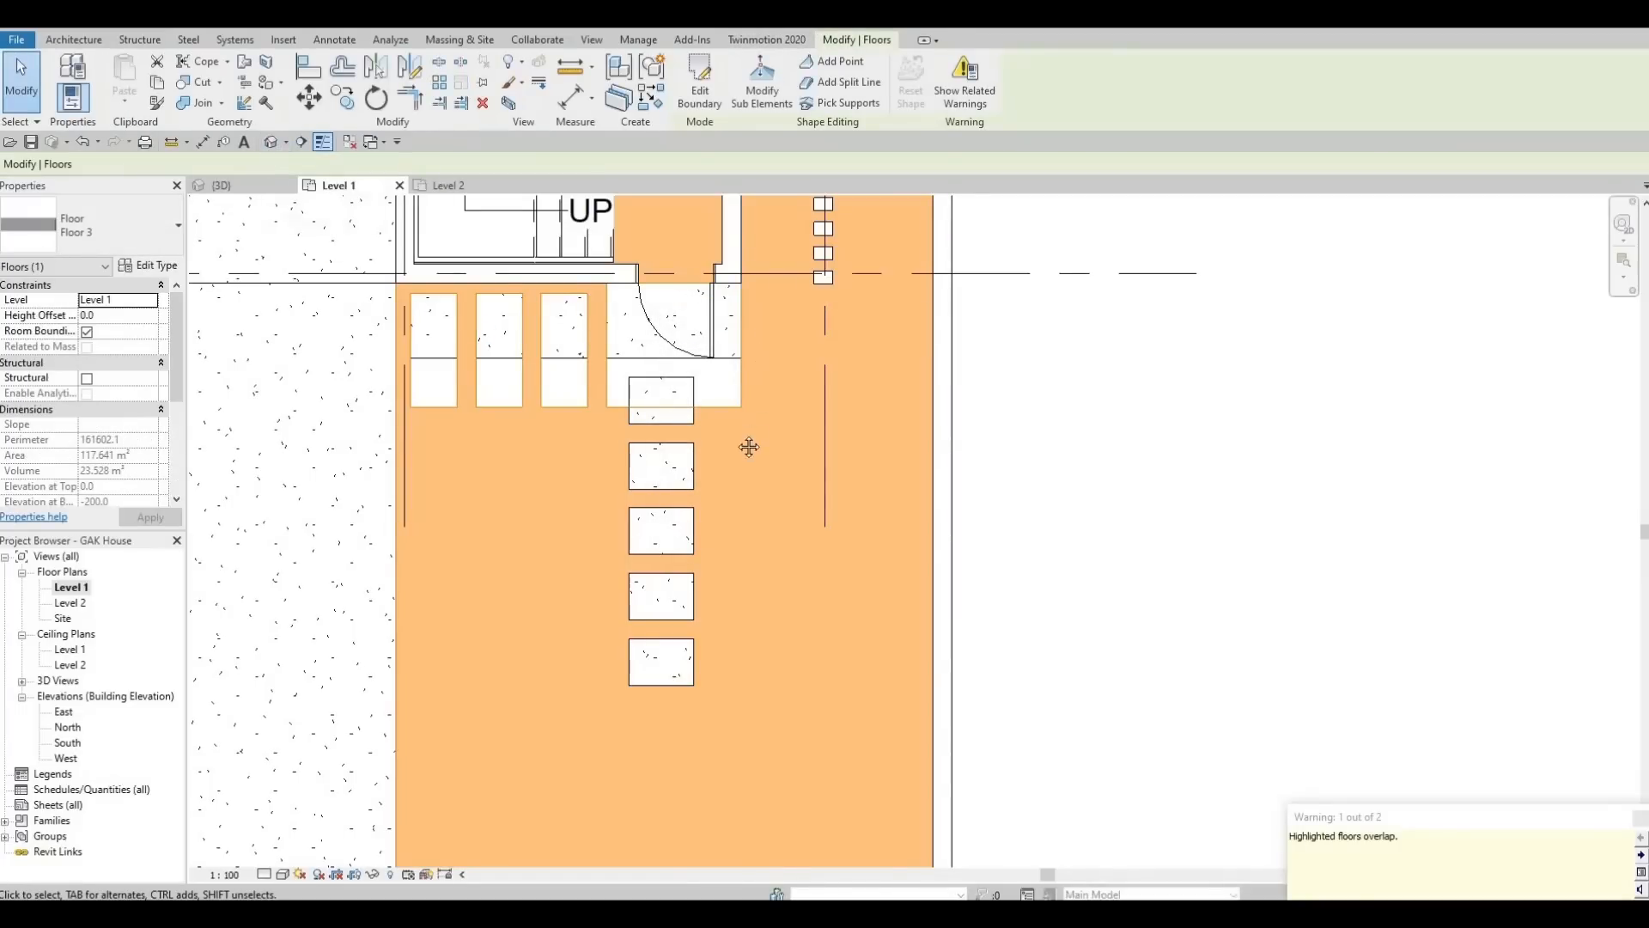
Edit the boundary of the concrete paving floor (Floor 5) and delete the long driveway rectangle's outline
middle_drag(740, 441, 718, 524)
middle_drag(349, 333, 350, 364)
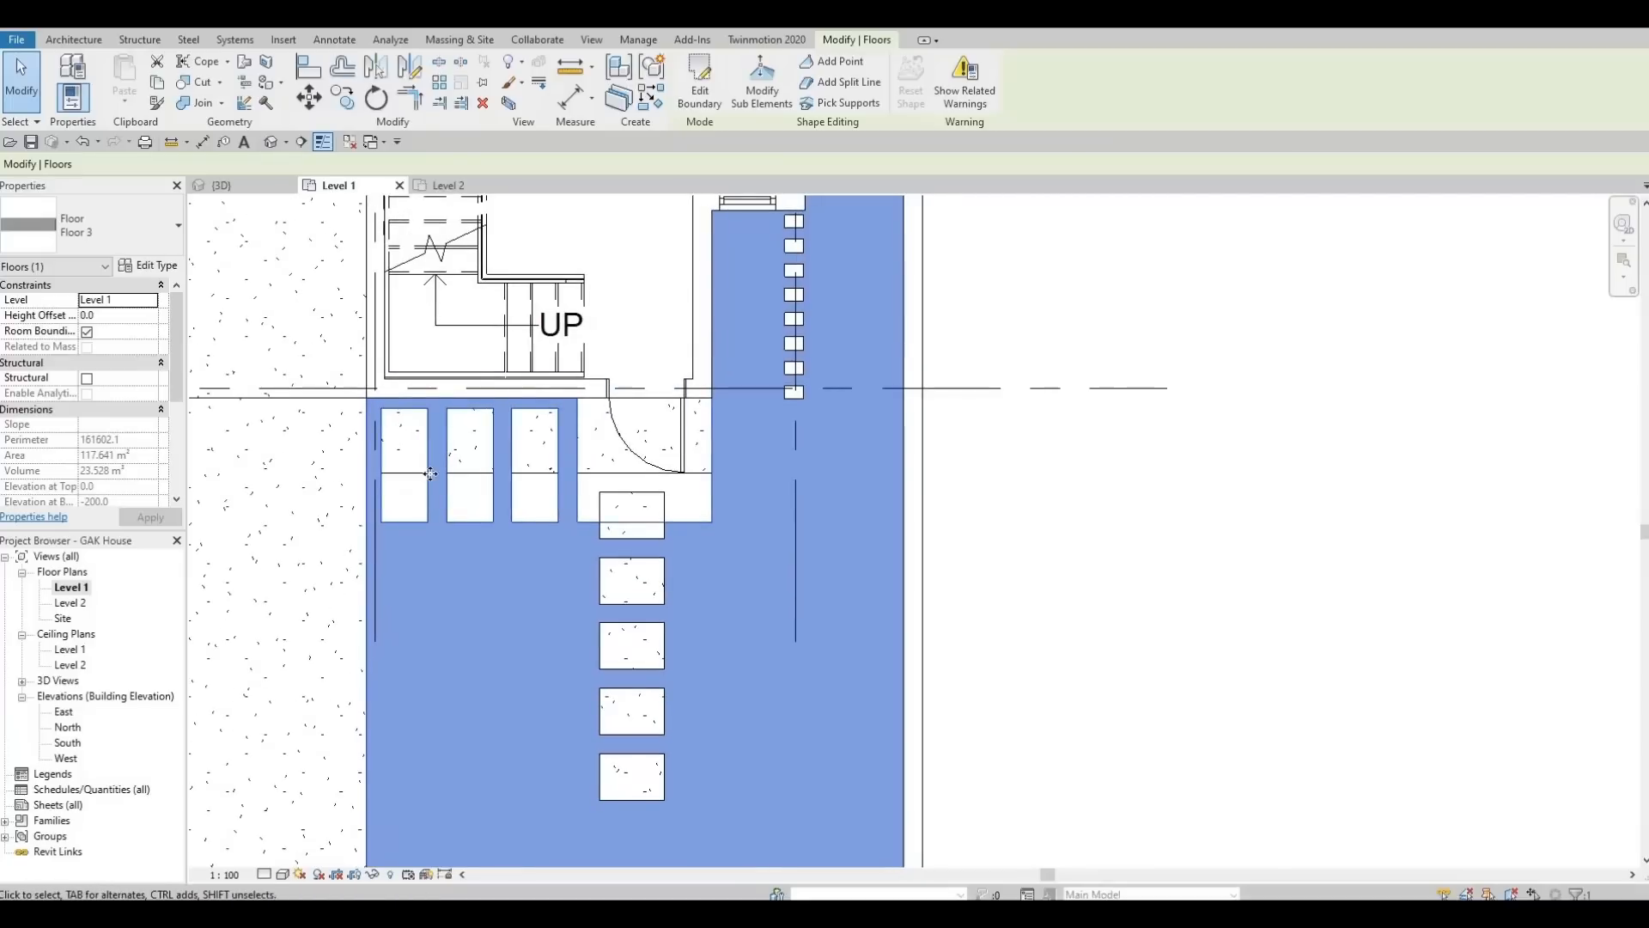
middle_drag(248, 320, 364, 239)
scroll(516, 390, down, 1)
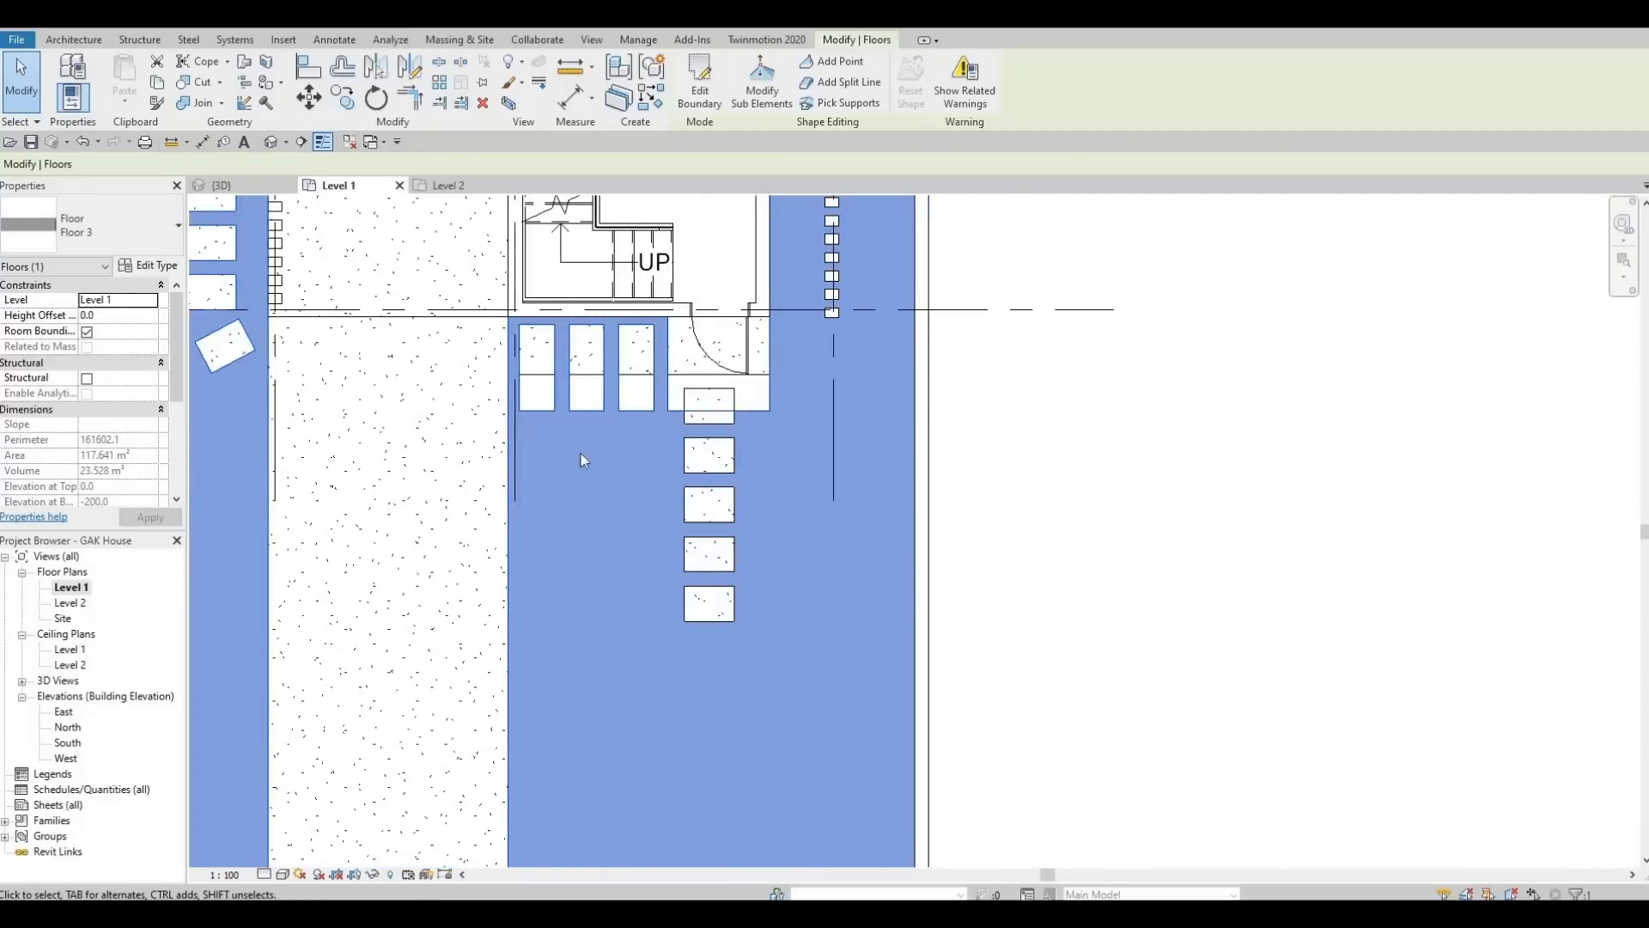
scroll(584, 442, down, 2)
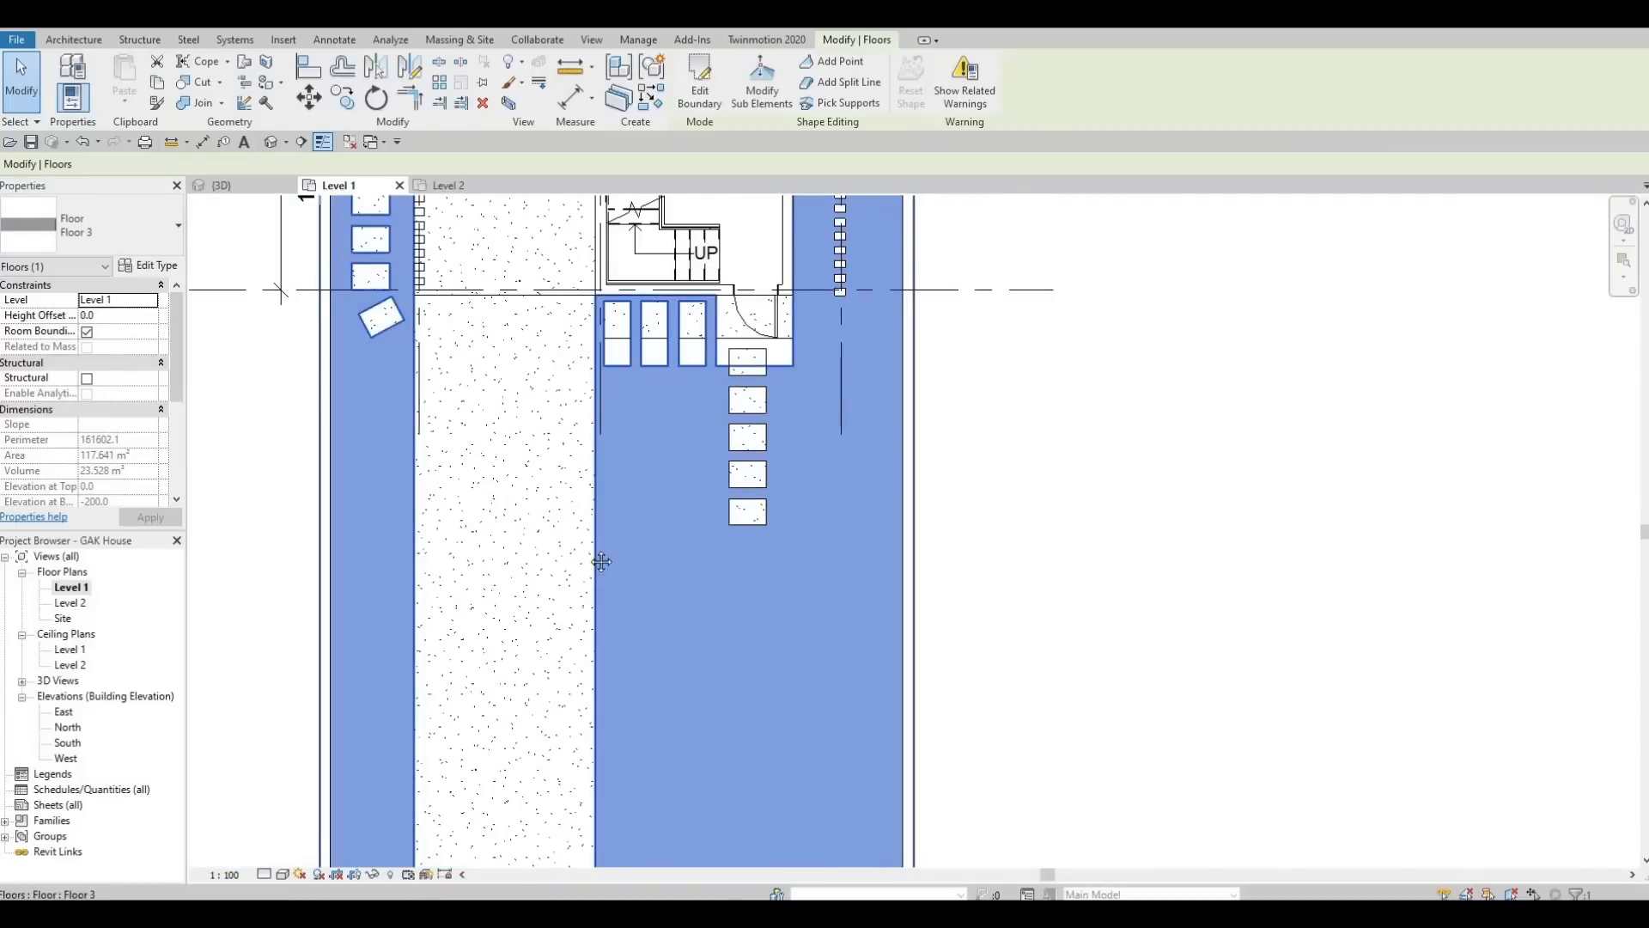
middle_drag(560, 729, 613, 608)
key(Escape)
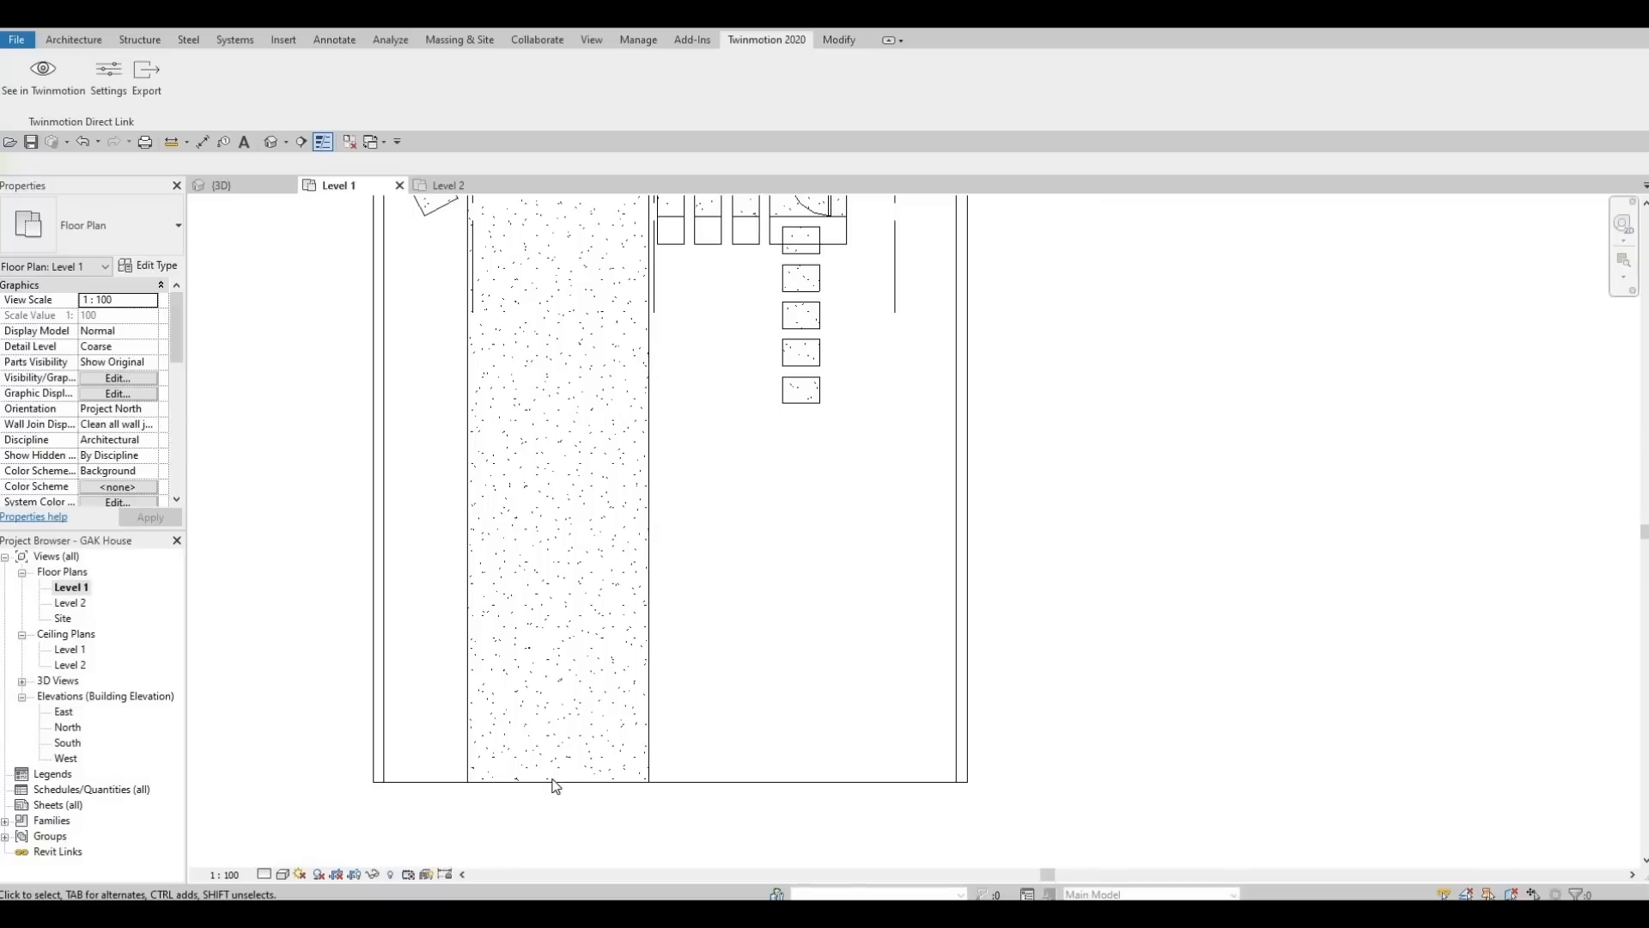
click(615, 241)
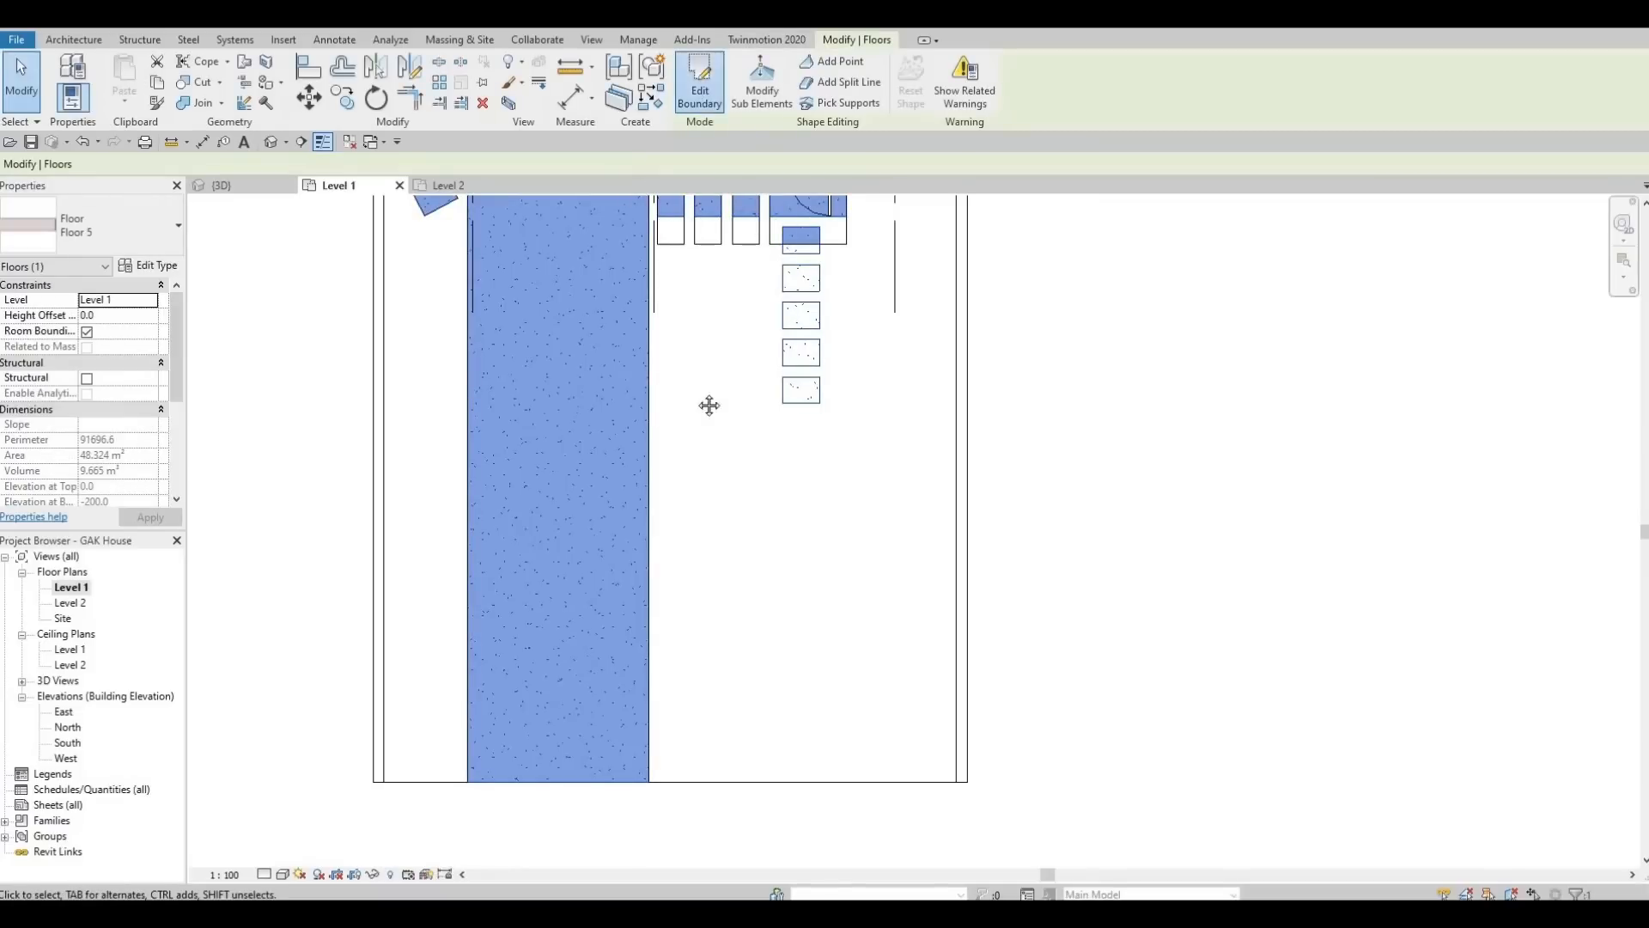
mouse_move(639, 407)
middle_down()
mouse_move(553, 504)
mouse_move(570, 505)
mouse_move(608, 368)
middle_up()
scroll(608, 368, down, 2)
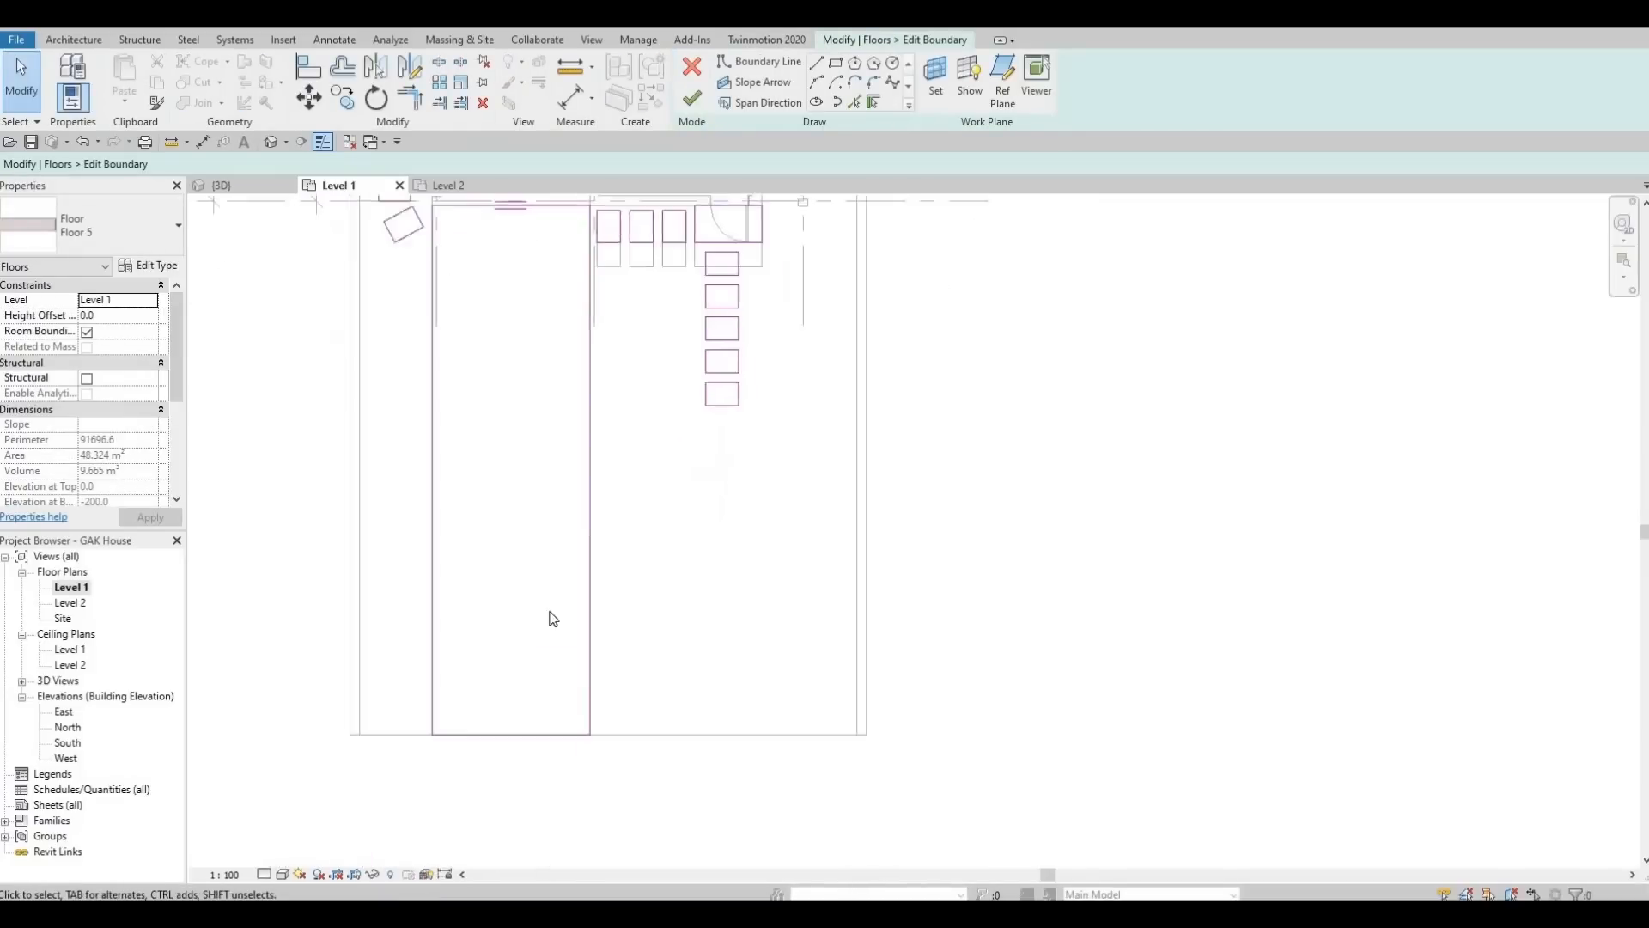
middle_drag(541, 644, 525, 743)
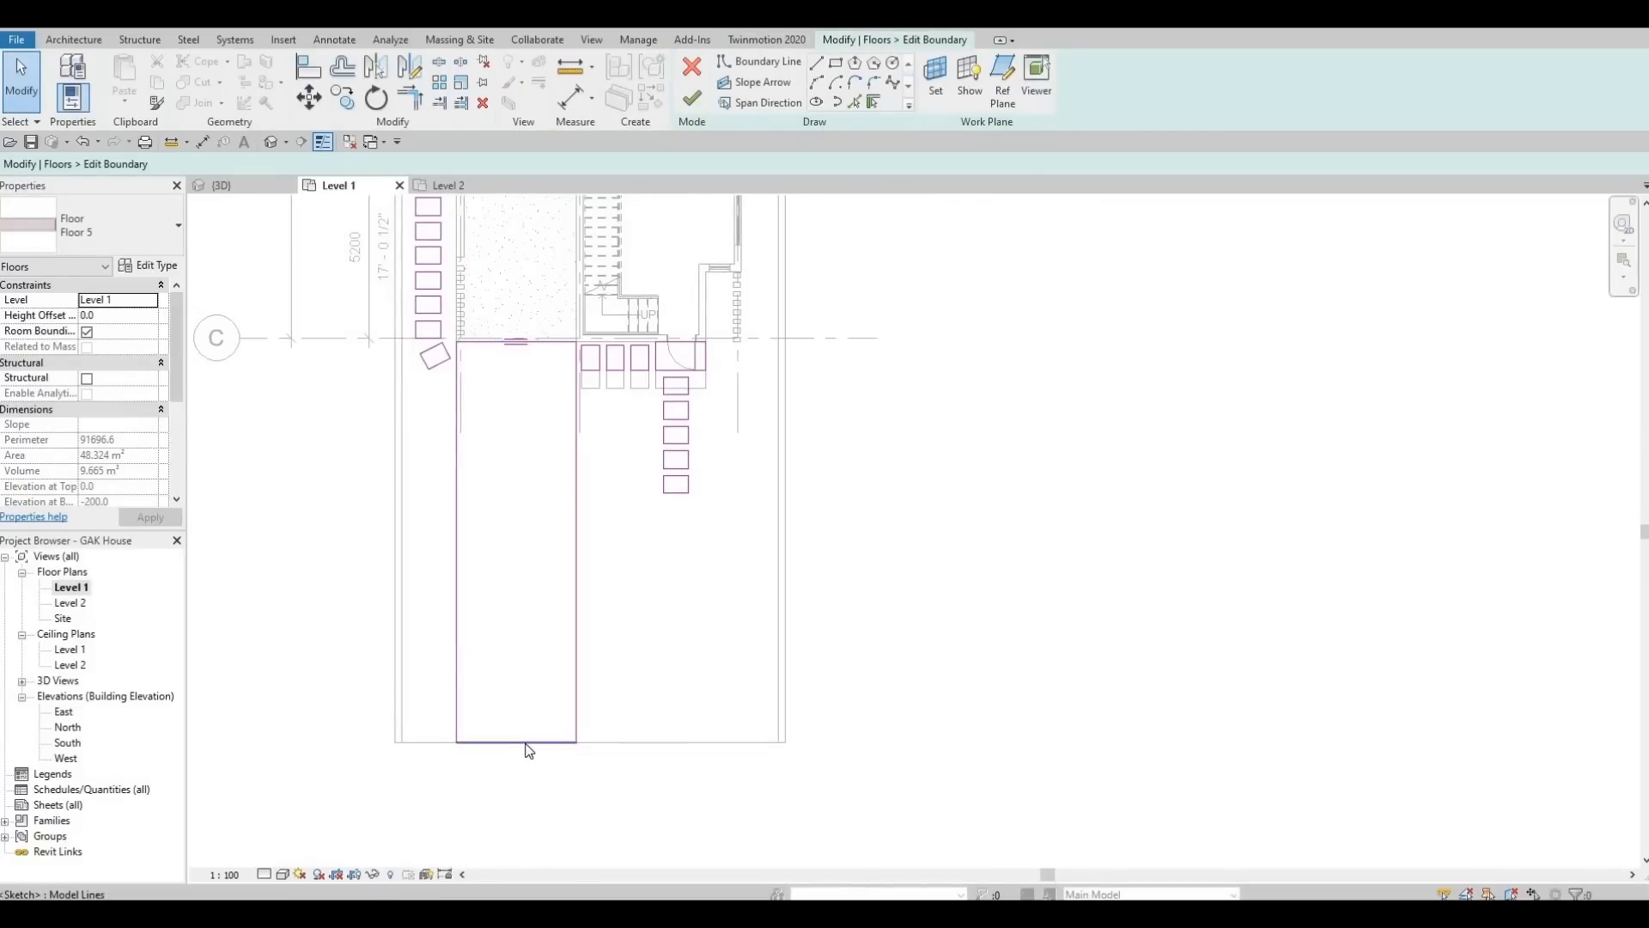
key(Tab)
click(534, 729)
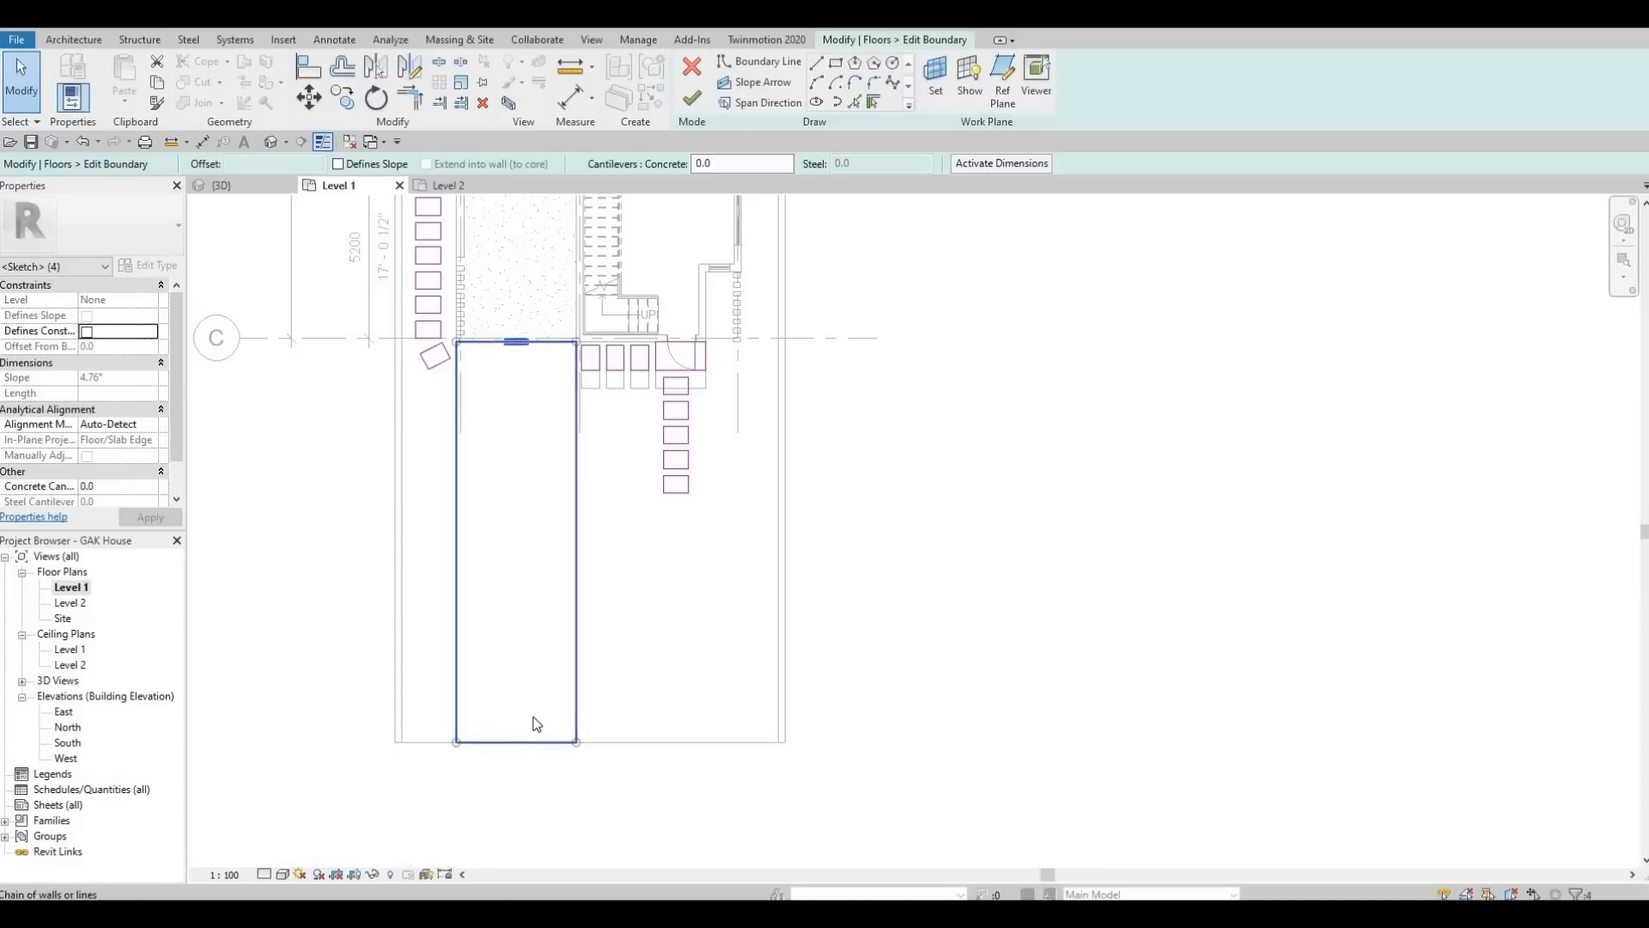
key(Delete)
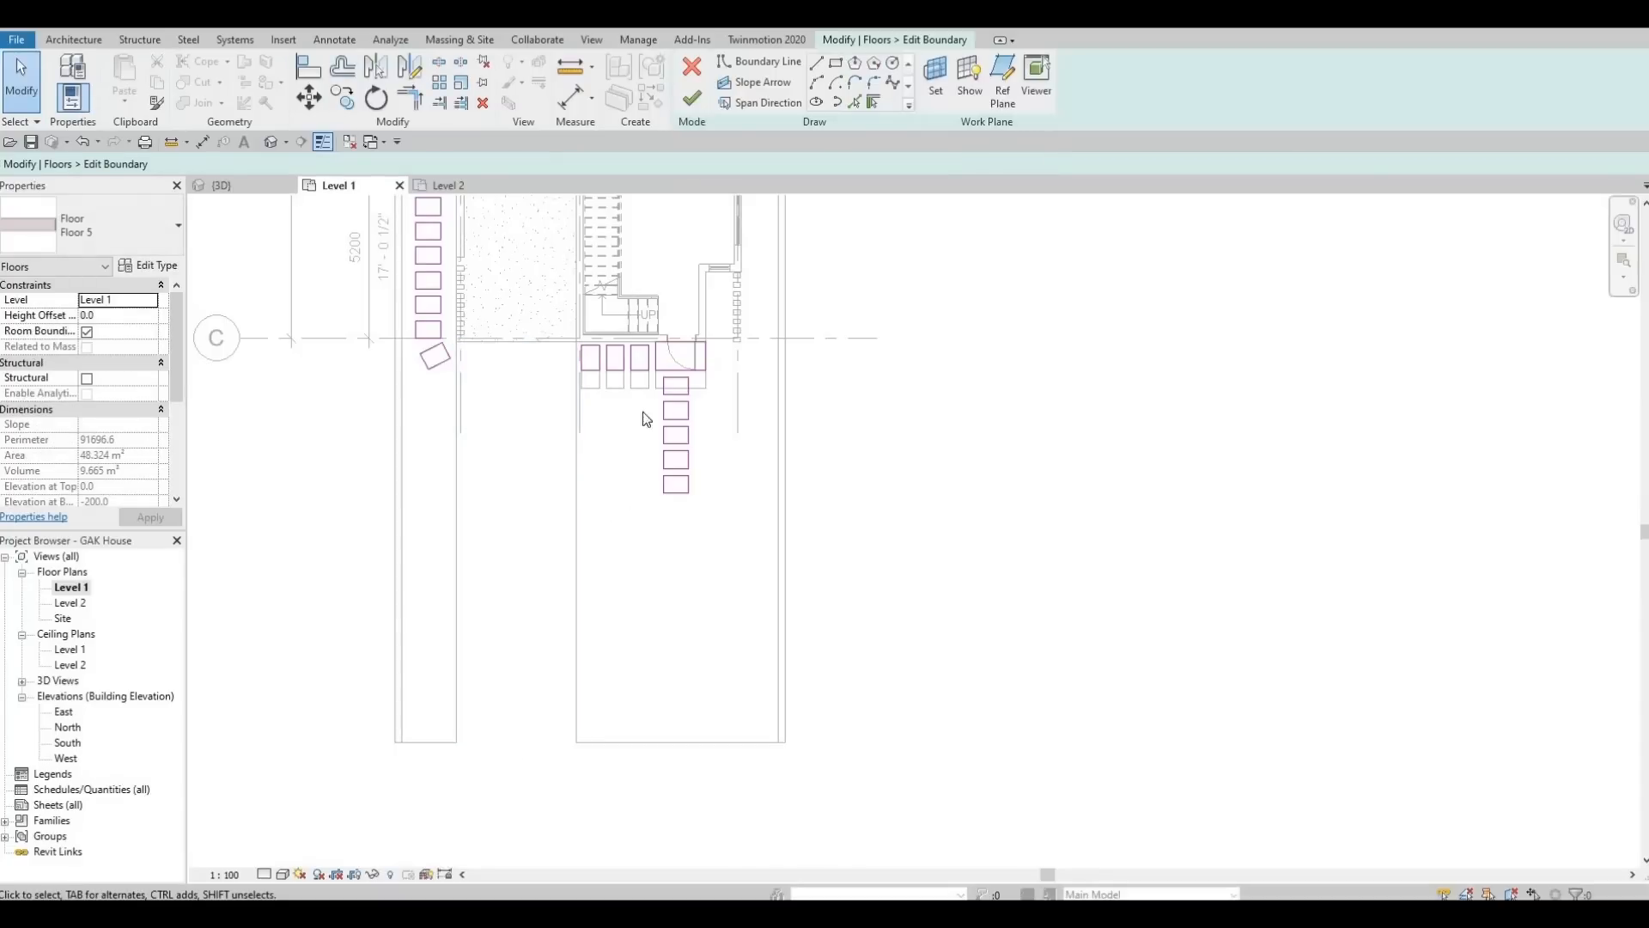
Delete the five stepping-stone outlines in front of the porch from the concrete paving floor's boundary
scroll(646, 419, up, 2)
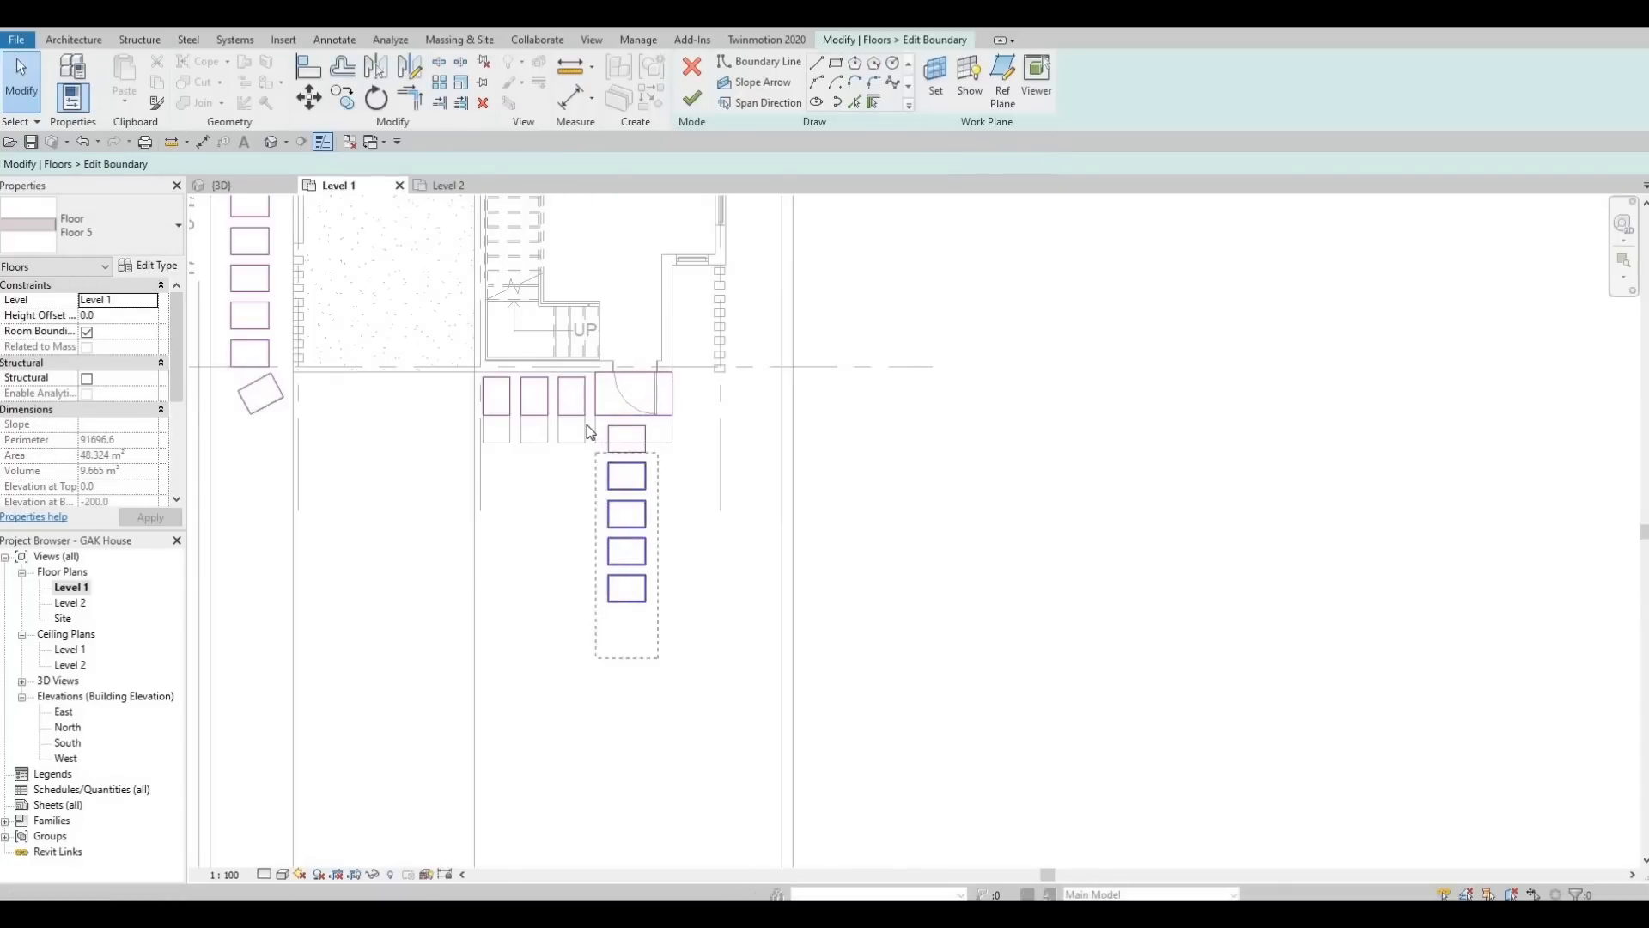
drag(586, 424, 585, 424)
key(Delete)
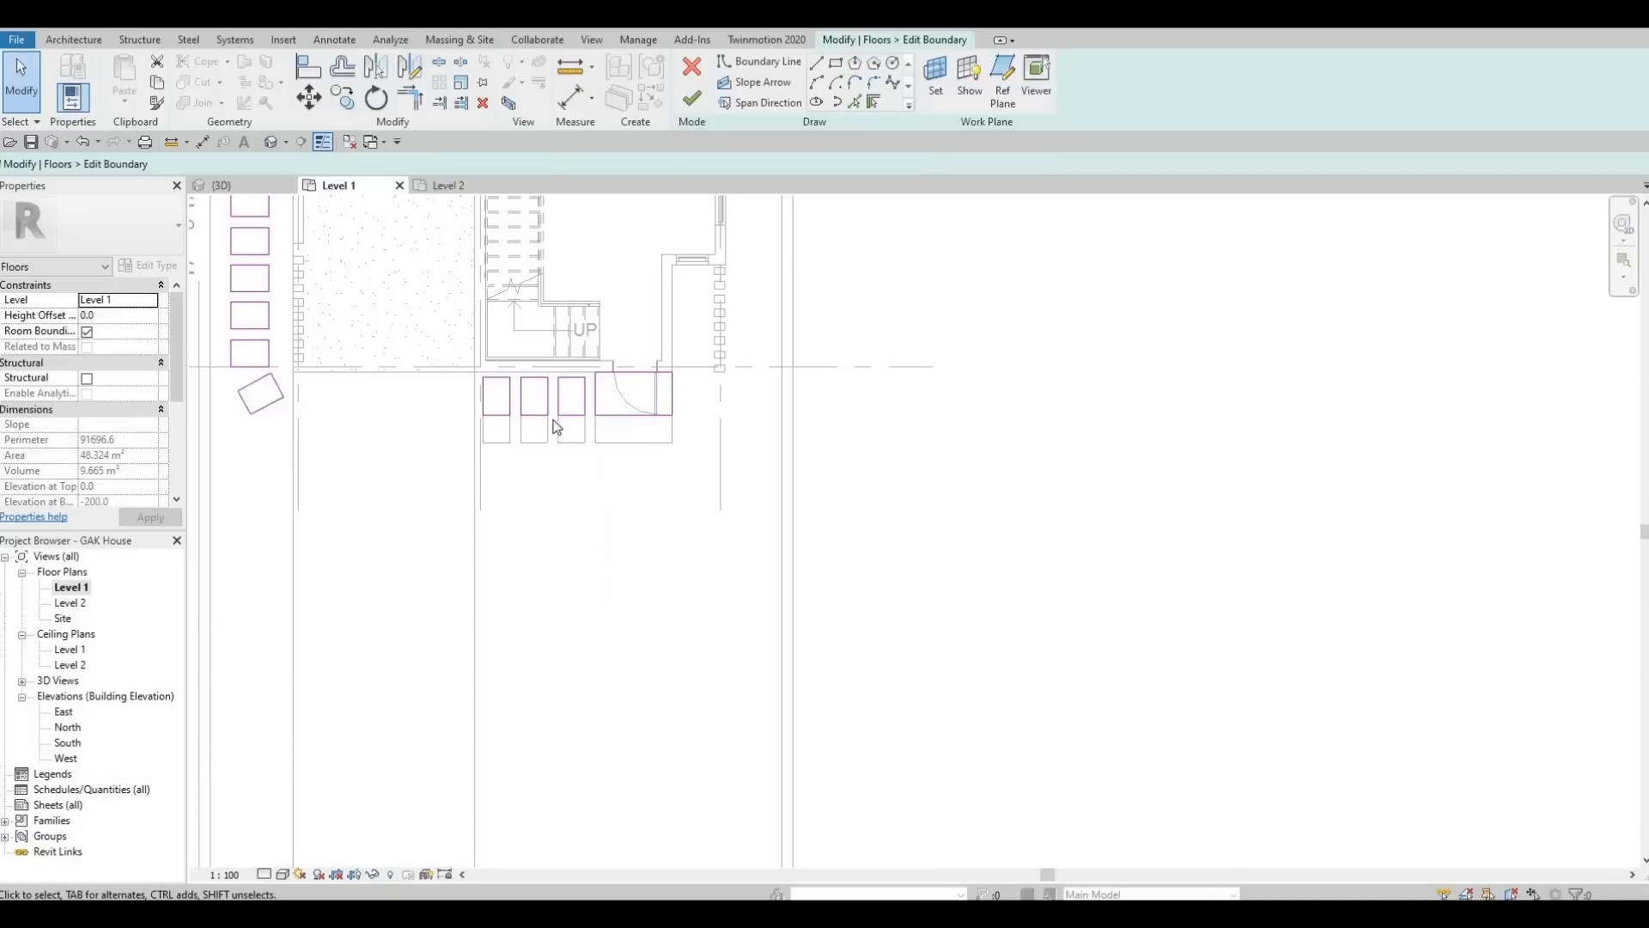
Align the front edges of the three paving slabs and the porch with the lawn floor's openings, and finish the concrete floor's boundary
scroll(593, 463, up, 2)
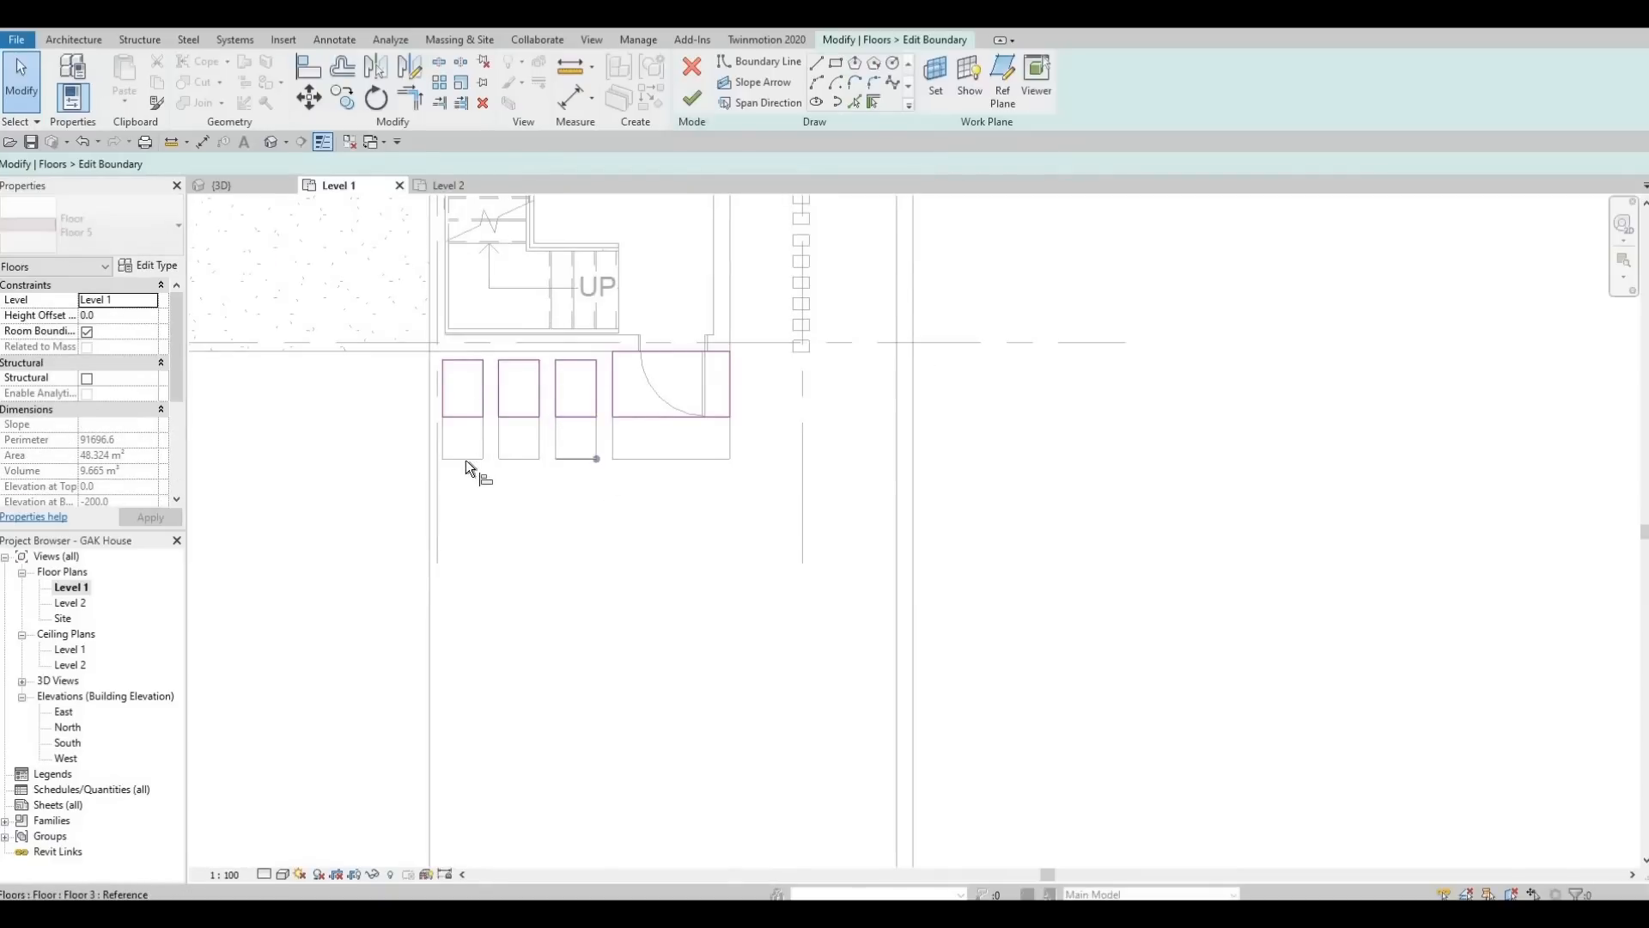
key(a)
key(l)
click(517, 458)
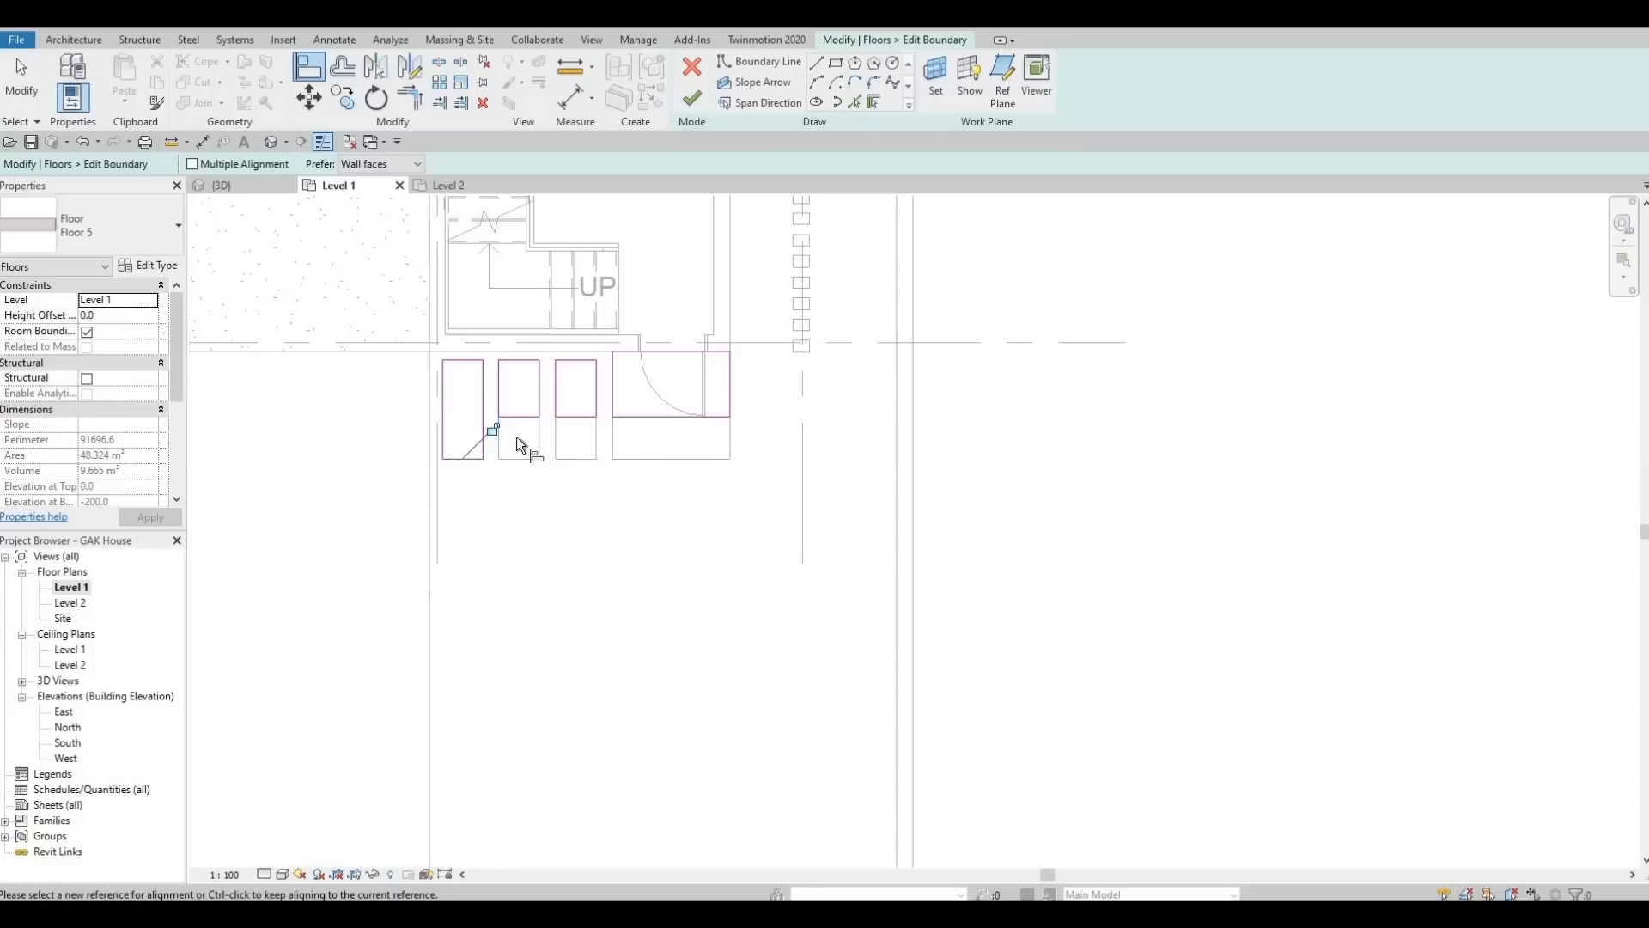
click(519, 418)
click(568, 457)
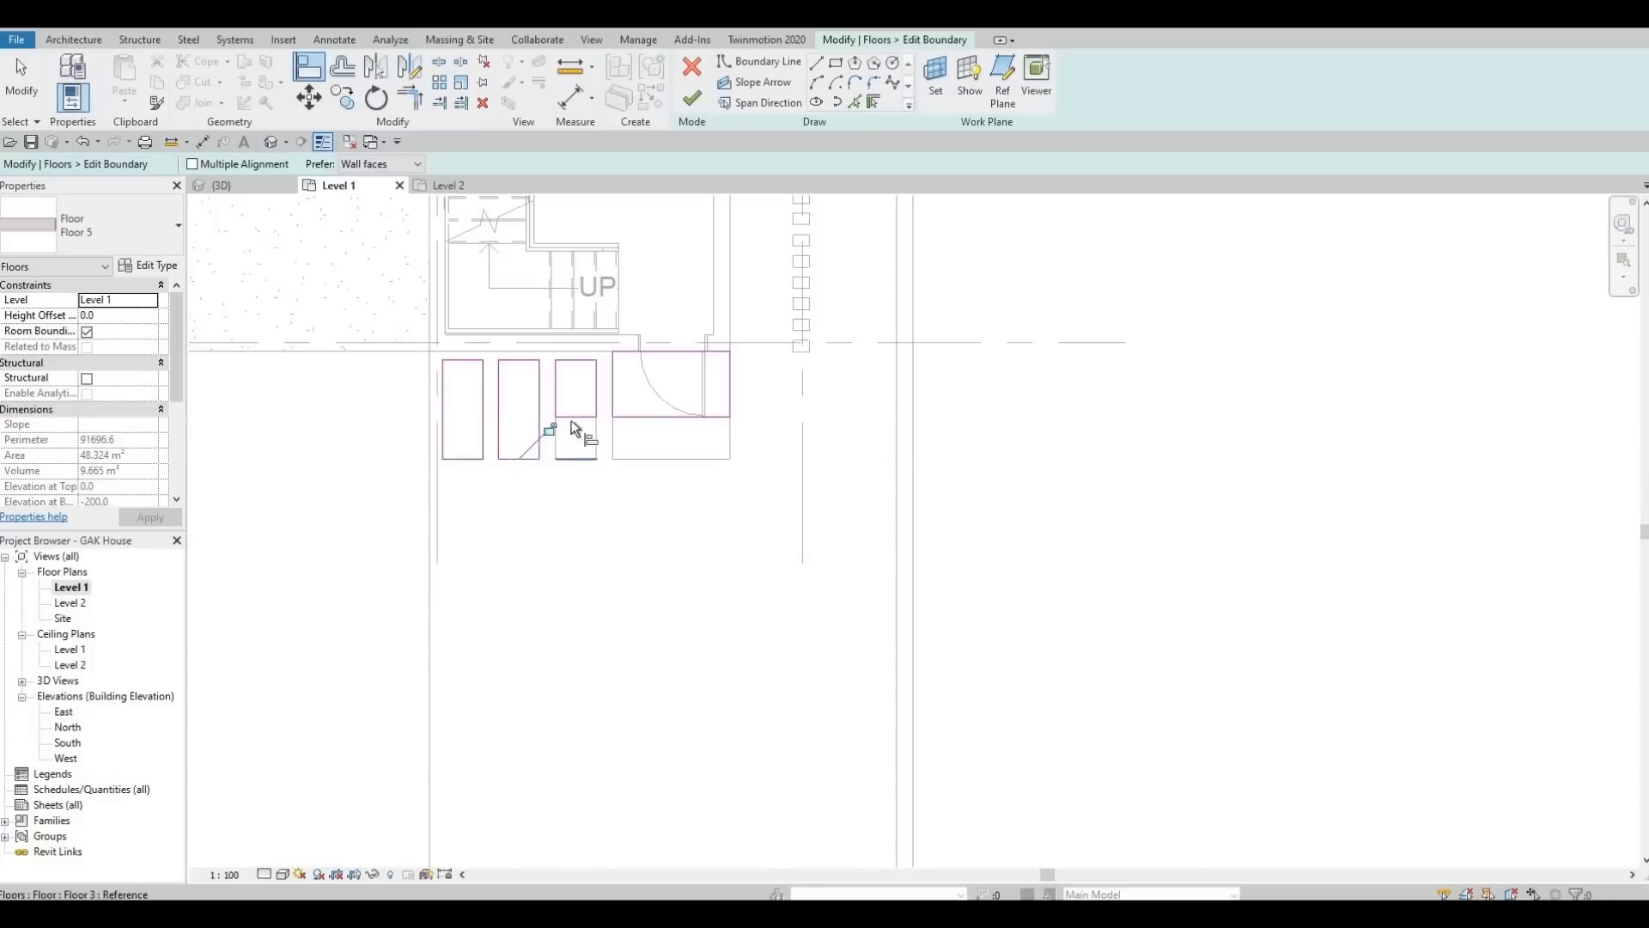
click(571, 419)
click(642, 421)
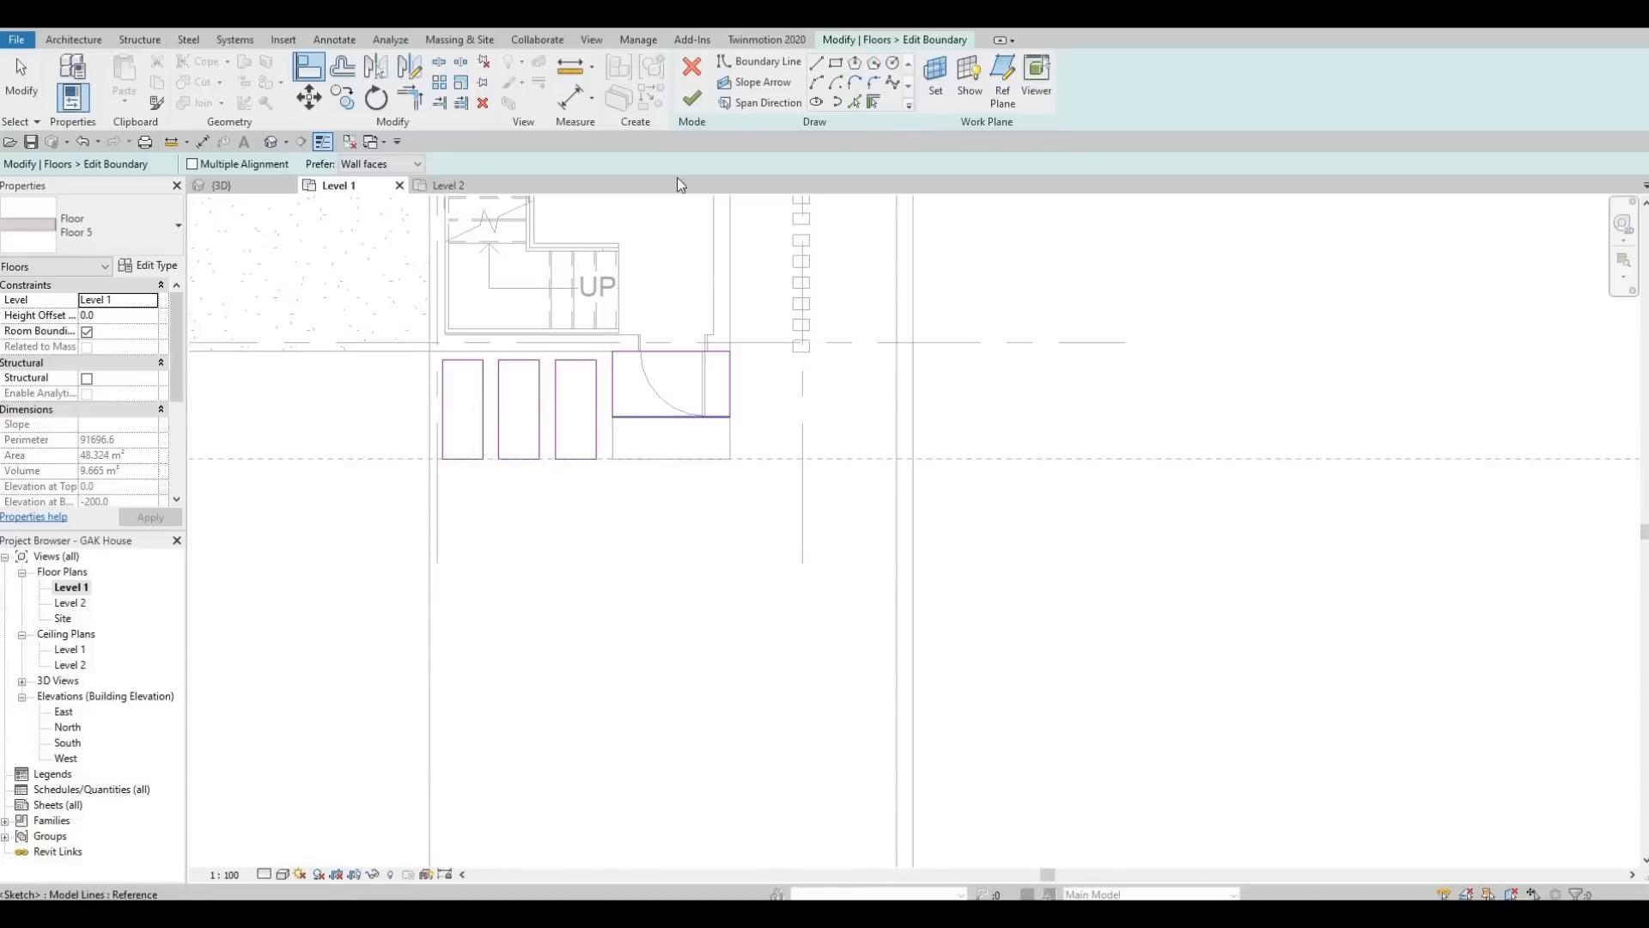
click(692, 98)
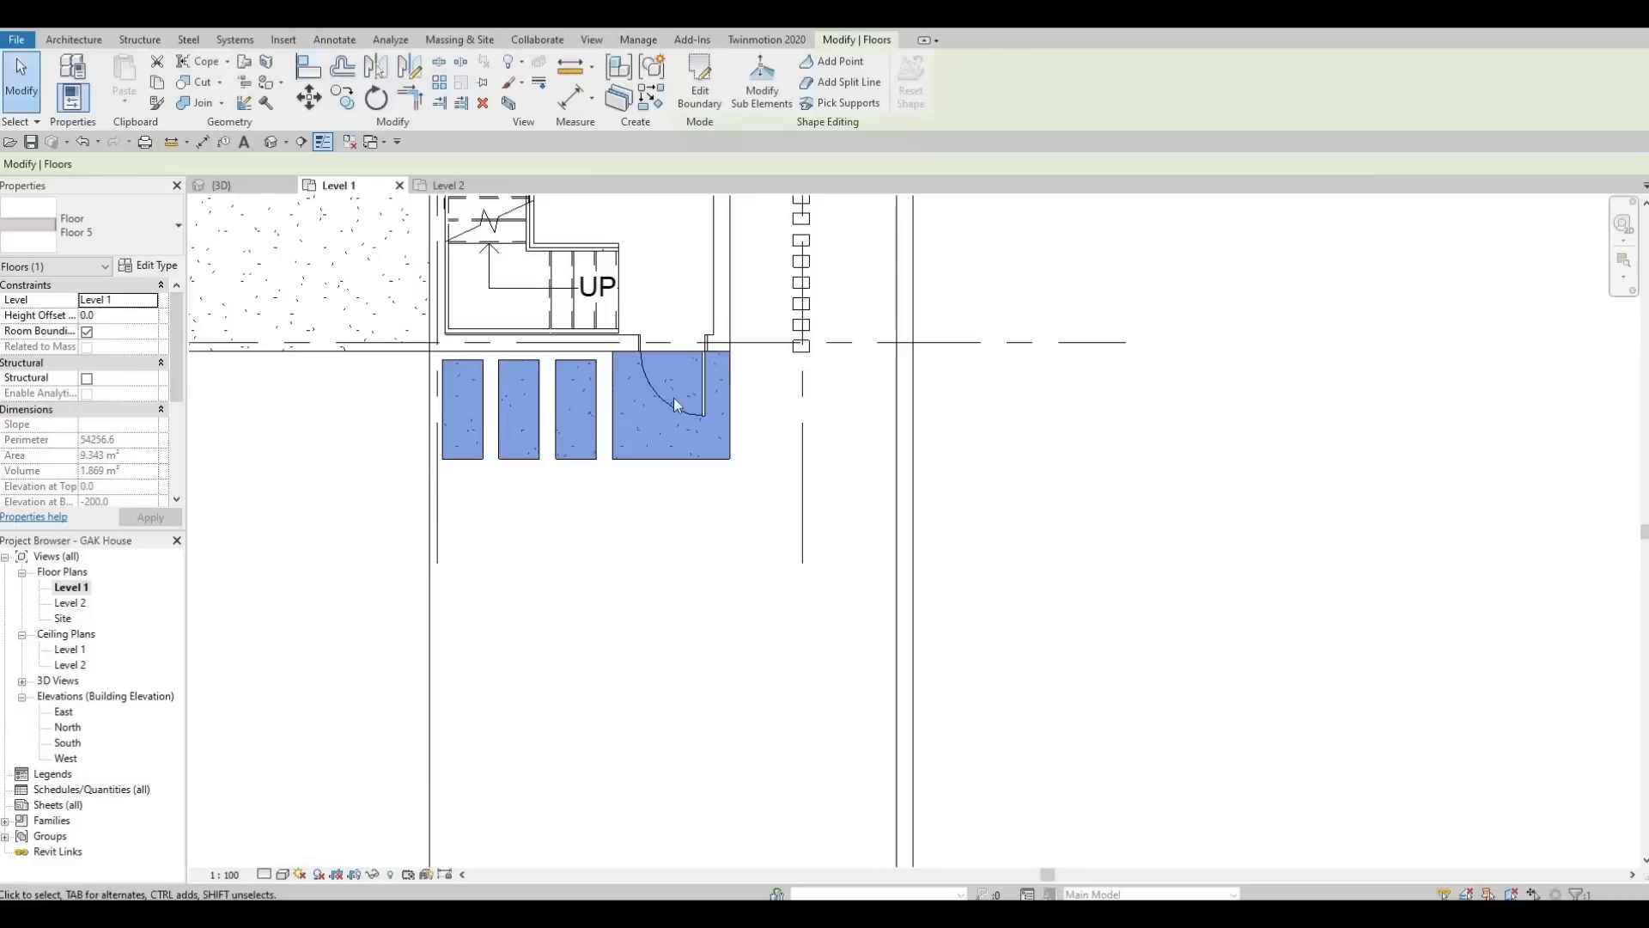
Duplicate the type of the Floor 4 slab behind the driveway as Floor 6
middle_drag(728, 309, 915, 281)
scroll(916, 281, down, 1)
click(529, 379)
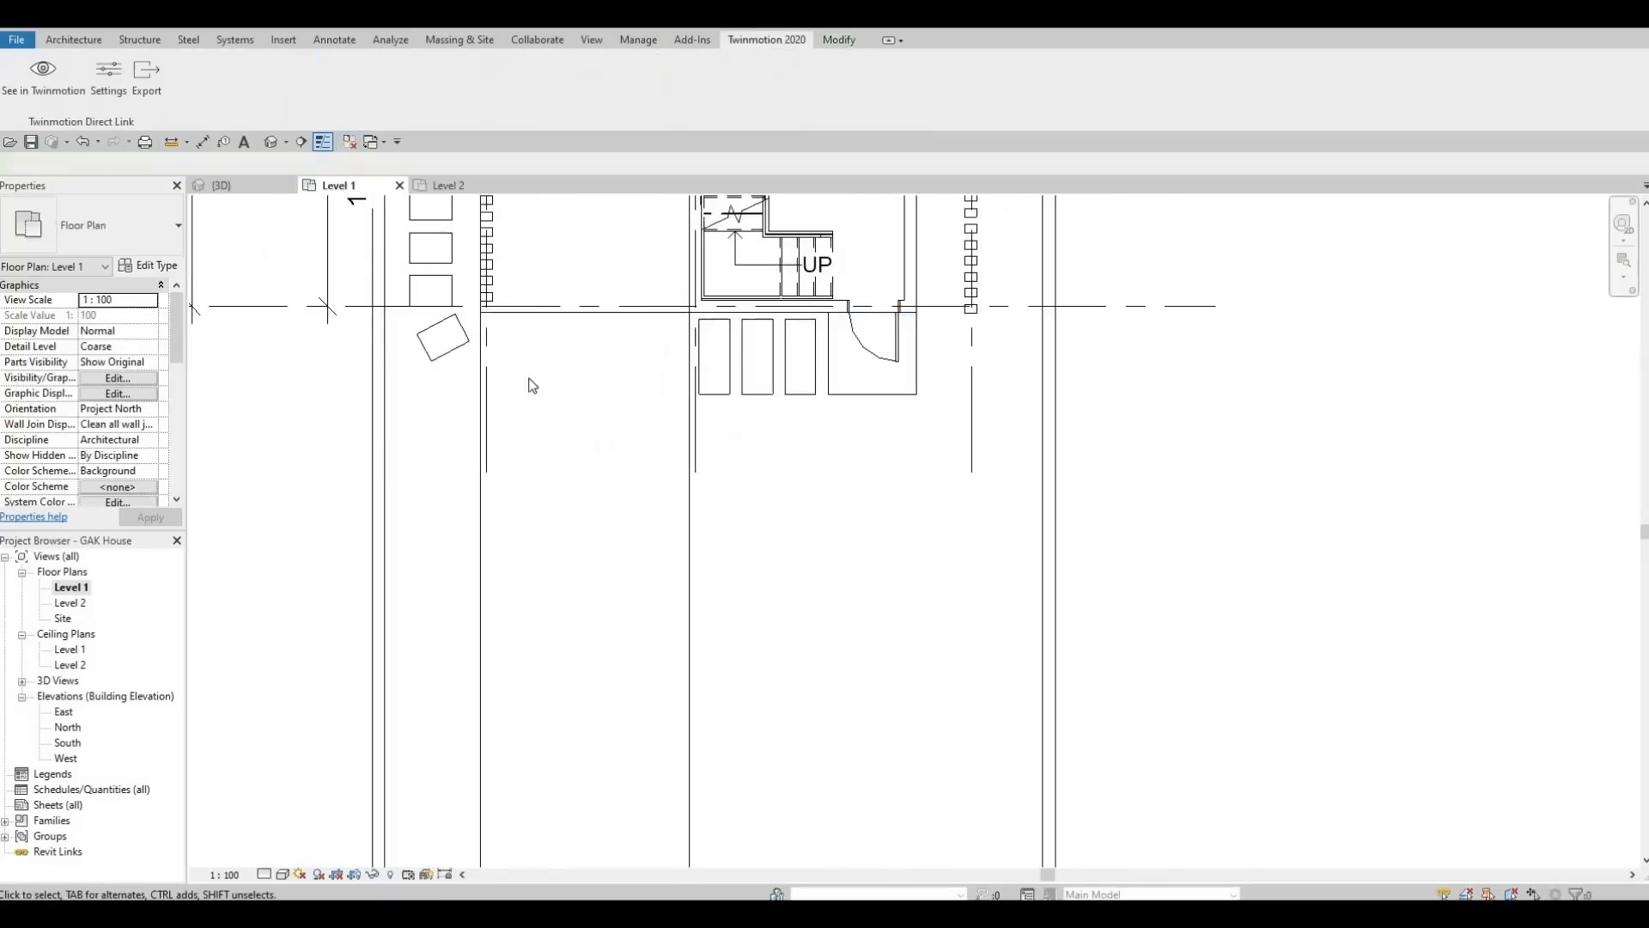
click(560, 312)
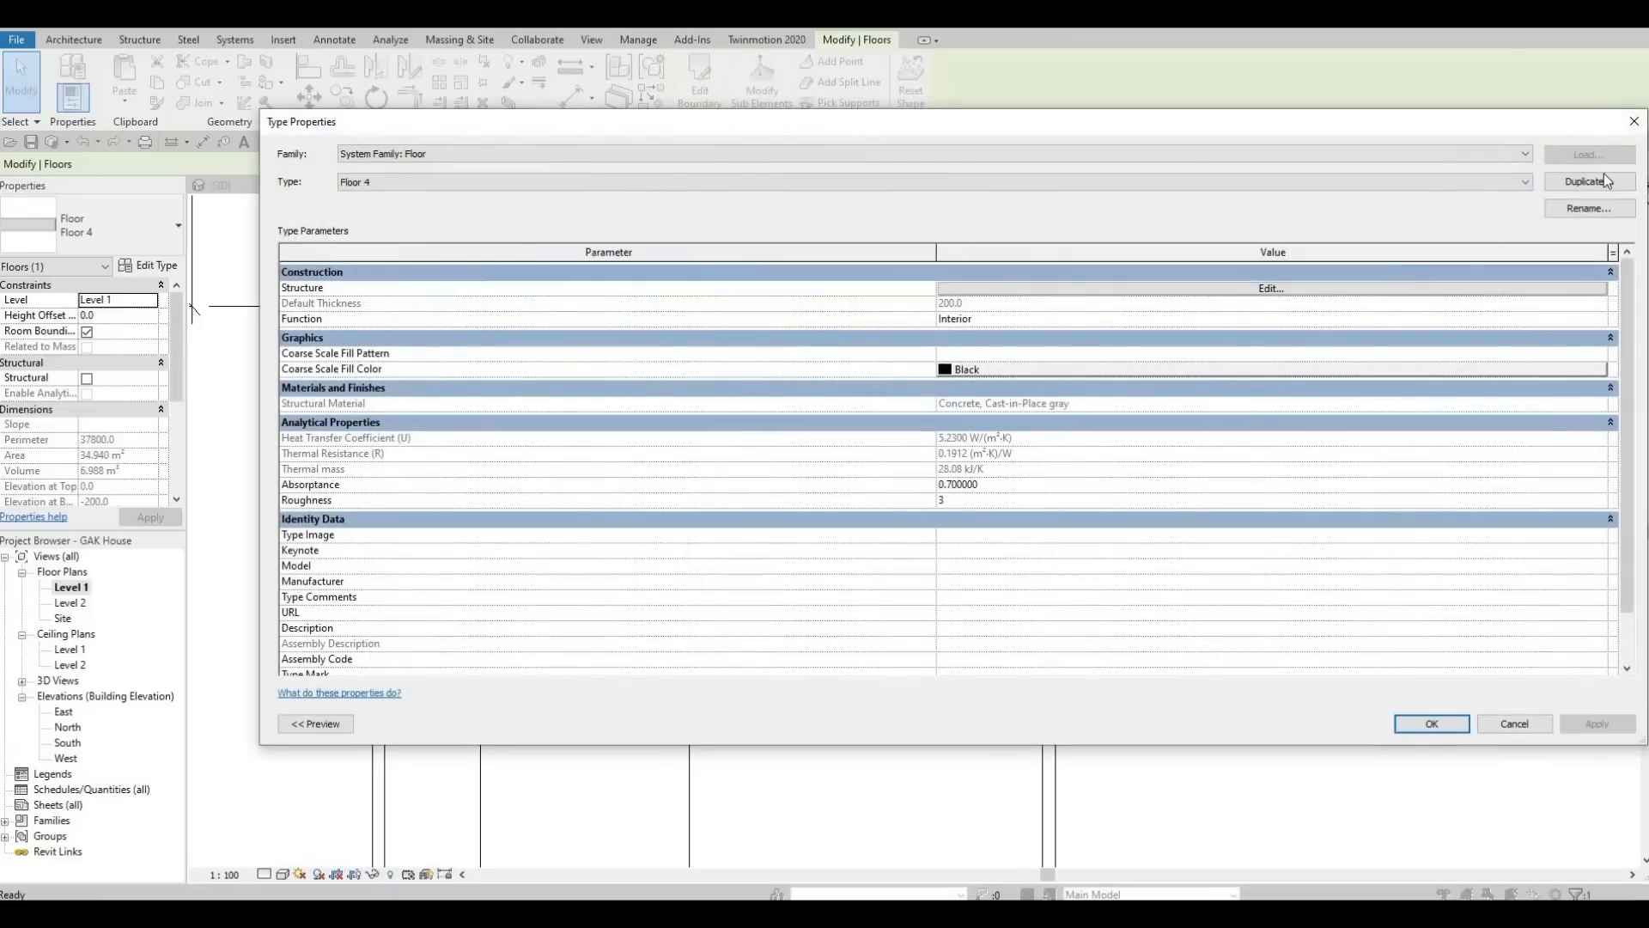
click(1603, 178)
click(950, 468)
Set the structure layer's material of the Floor 6 type to Copper and apply the type changes
click(1009, 289)
click(865, 293)
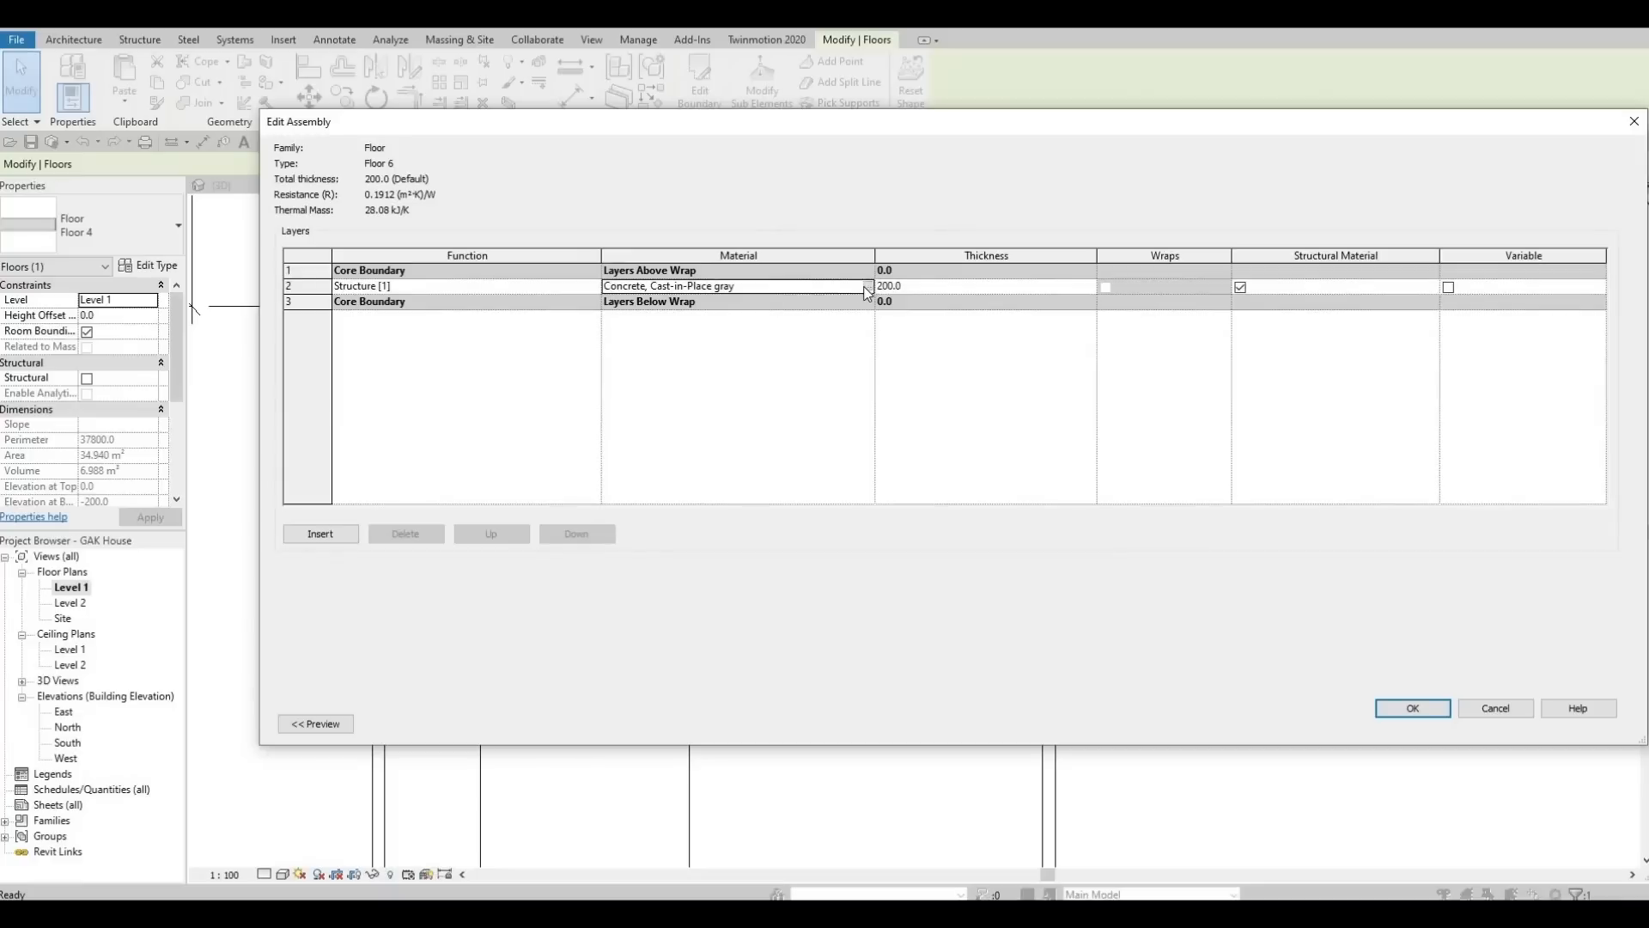
click(867, 288)
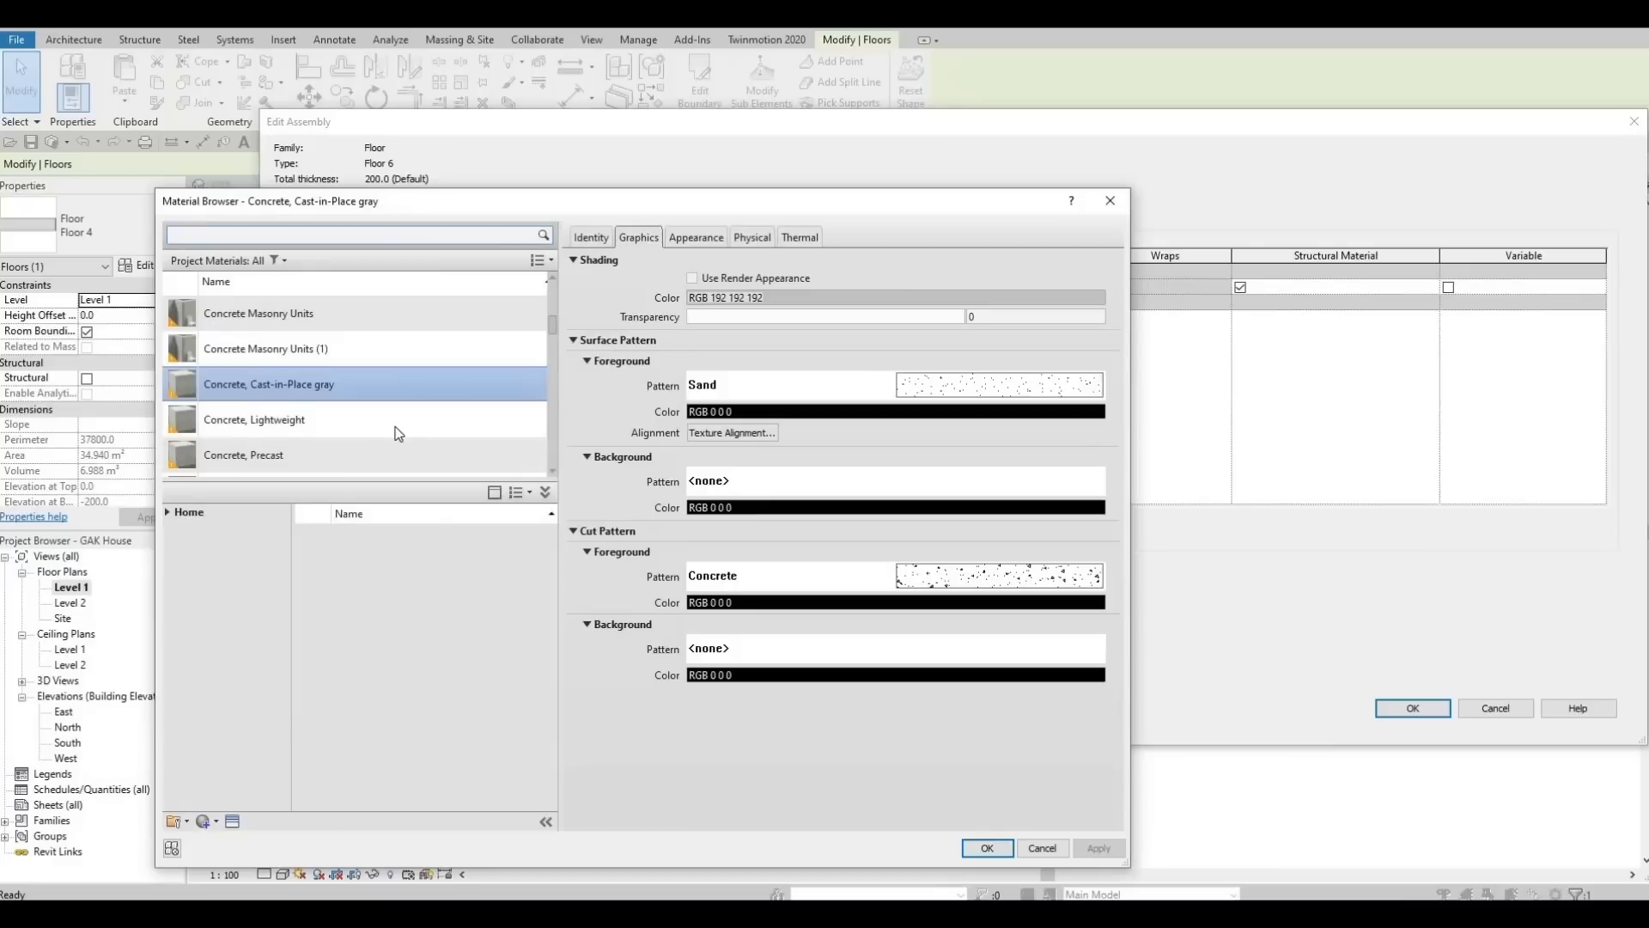
scroll(378, 438, down, 2)
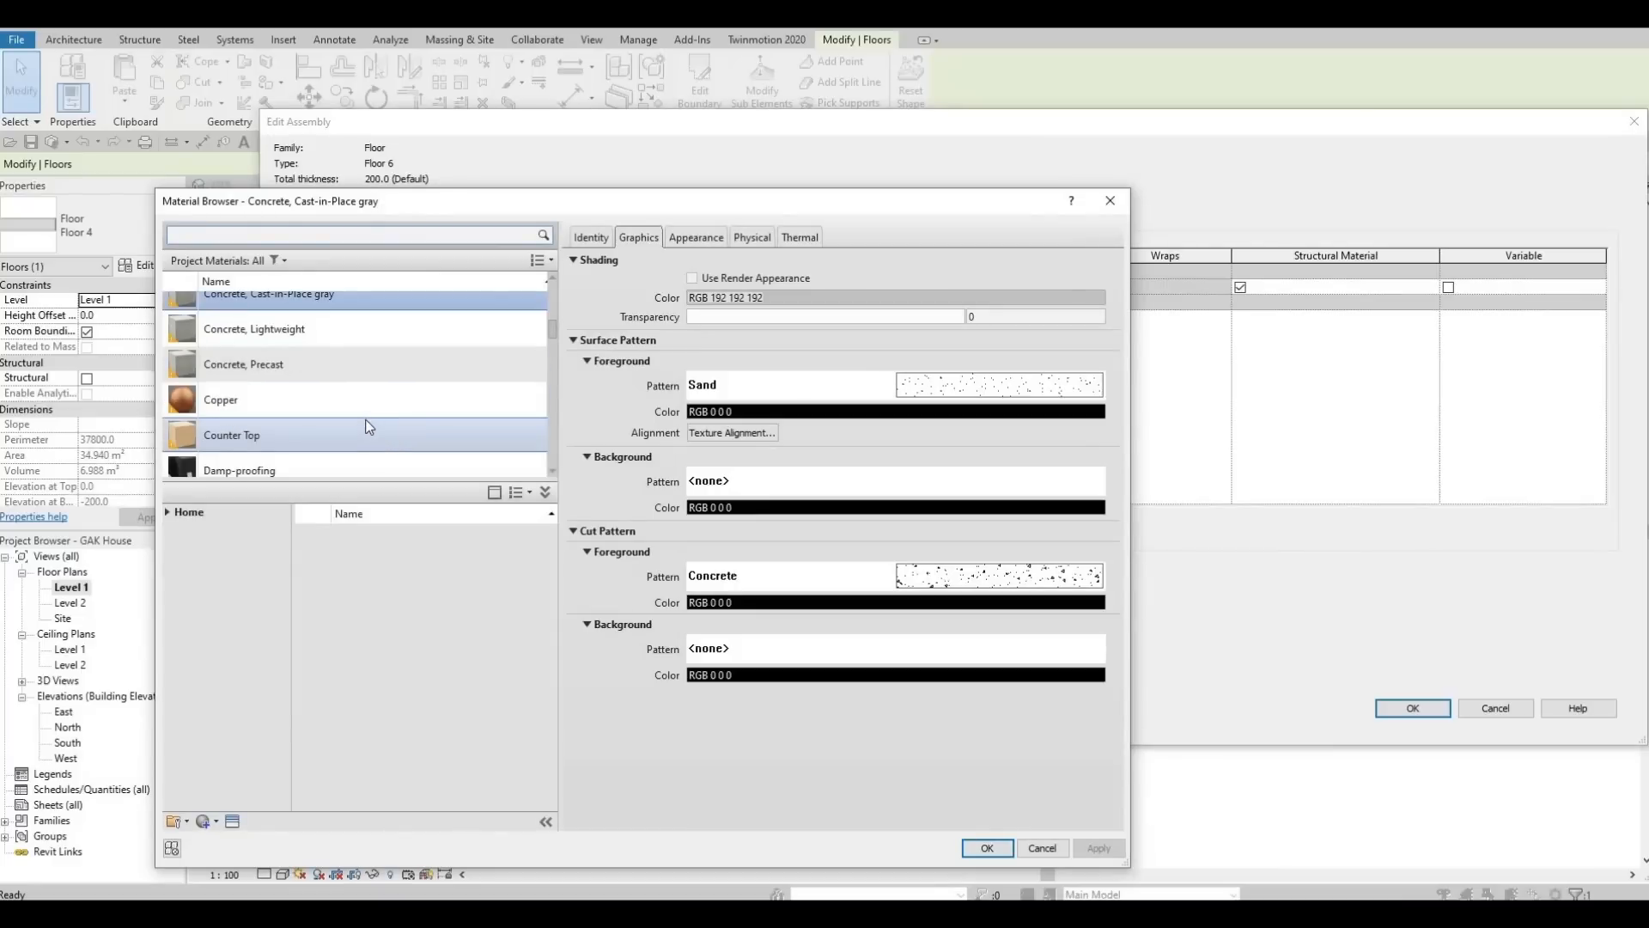
click(365, 401)
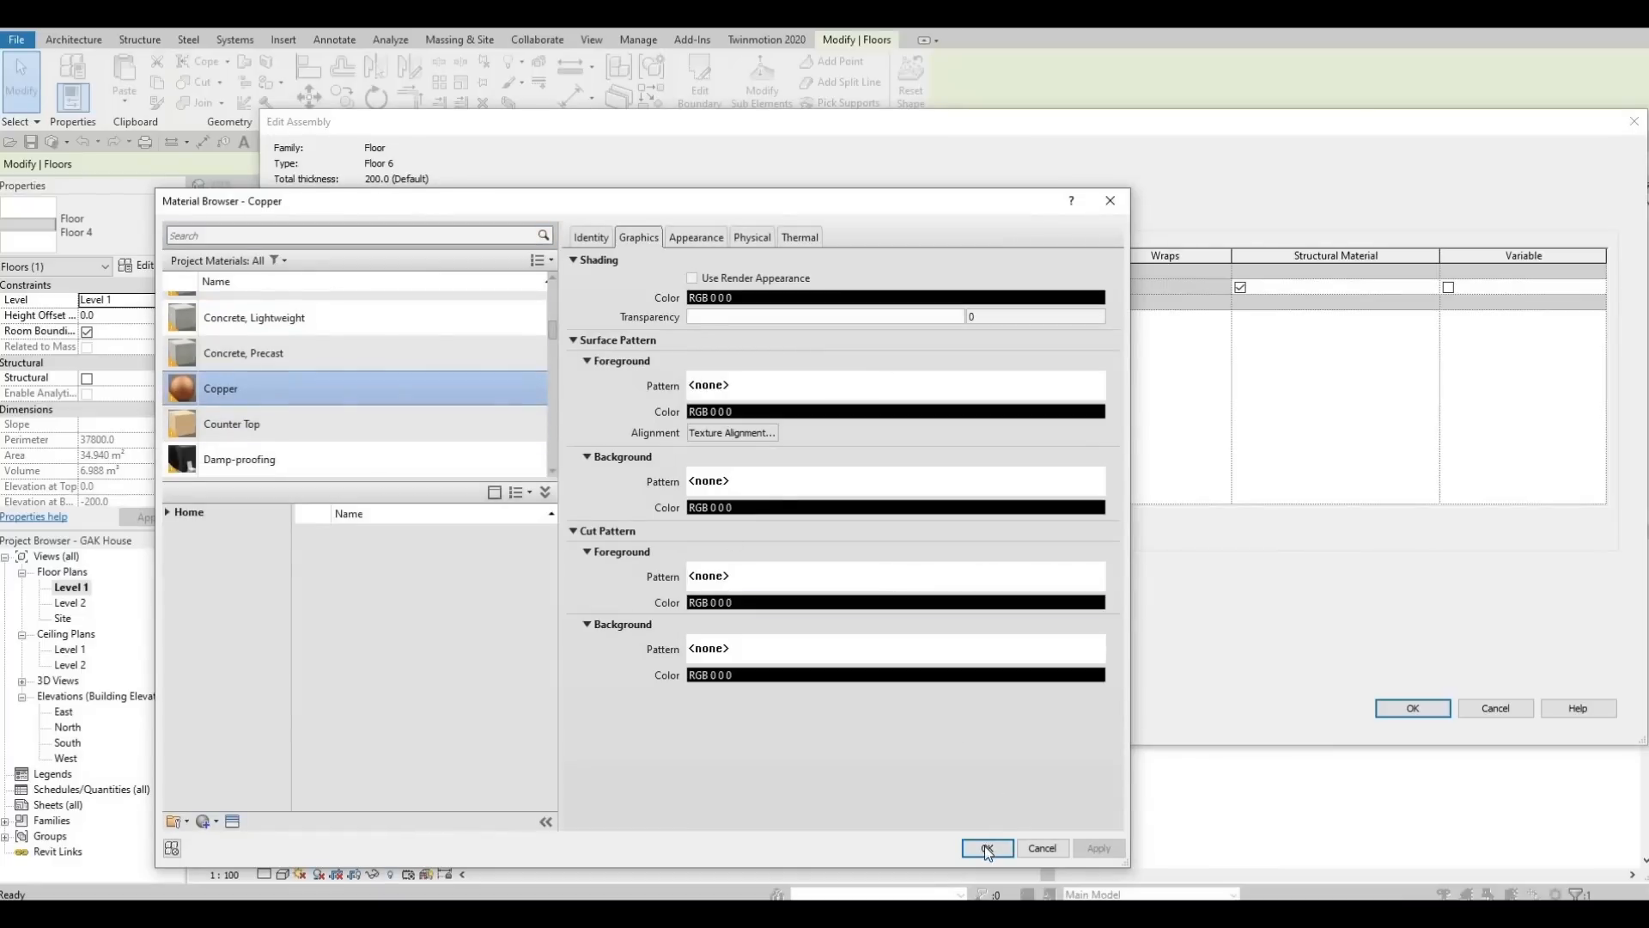
click(986, 849)
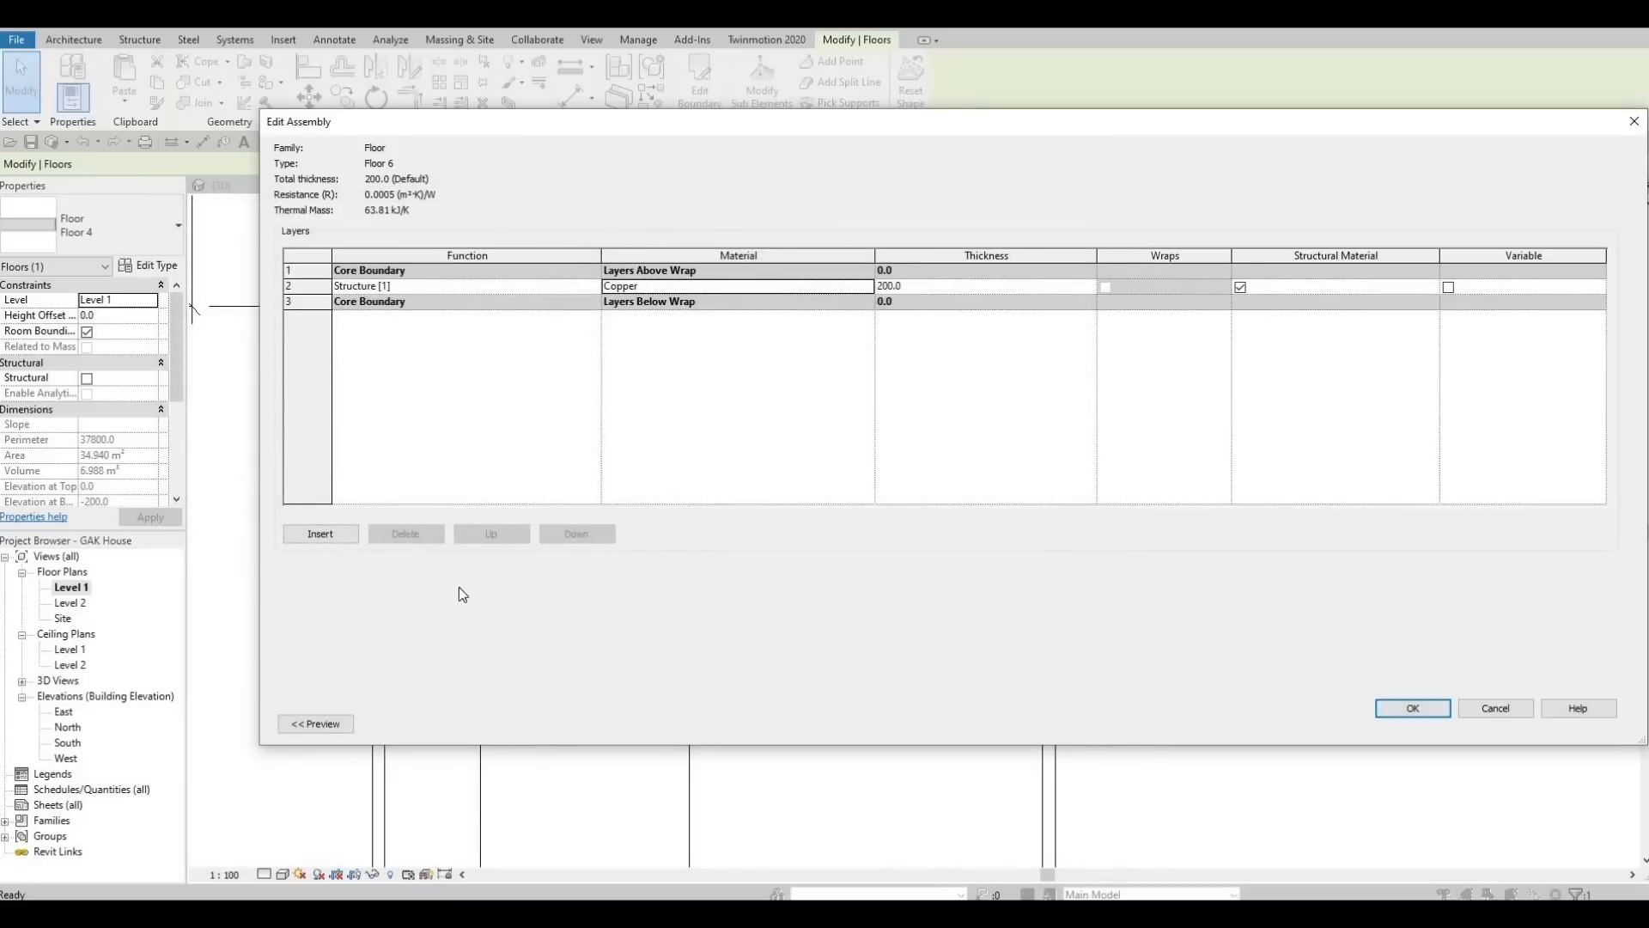
click(1411, 709)
click(1432, 724)
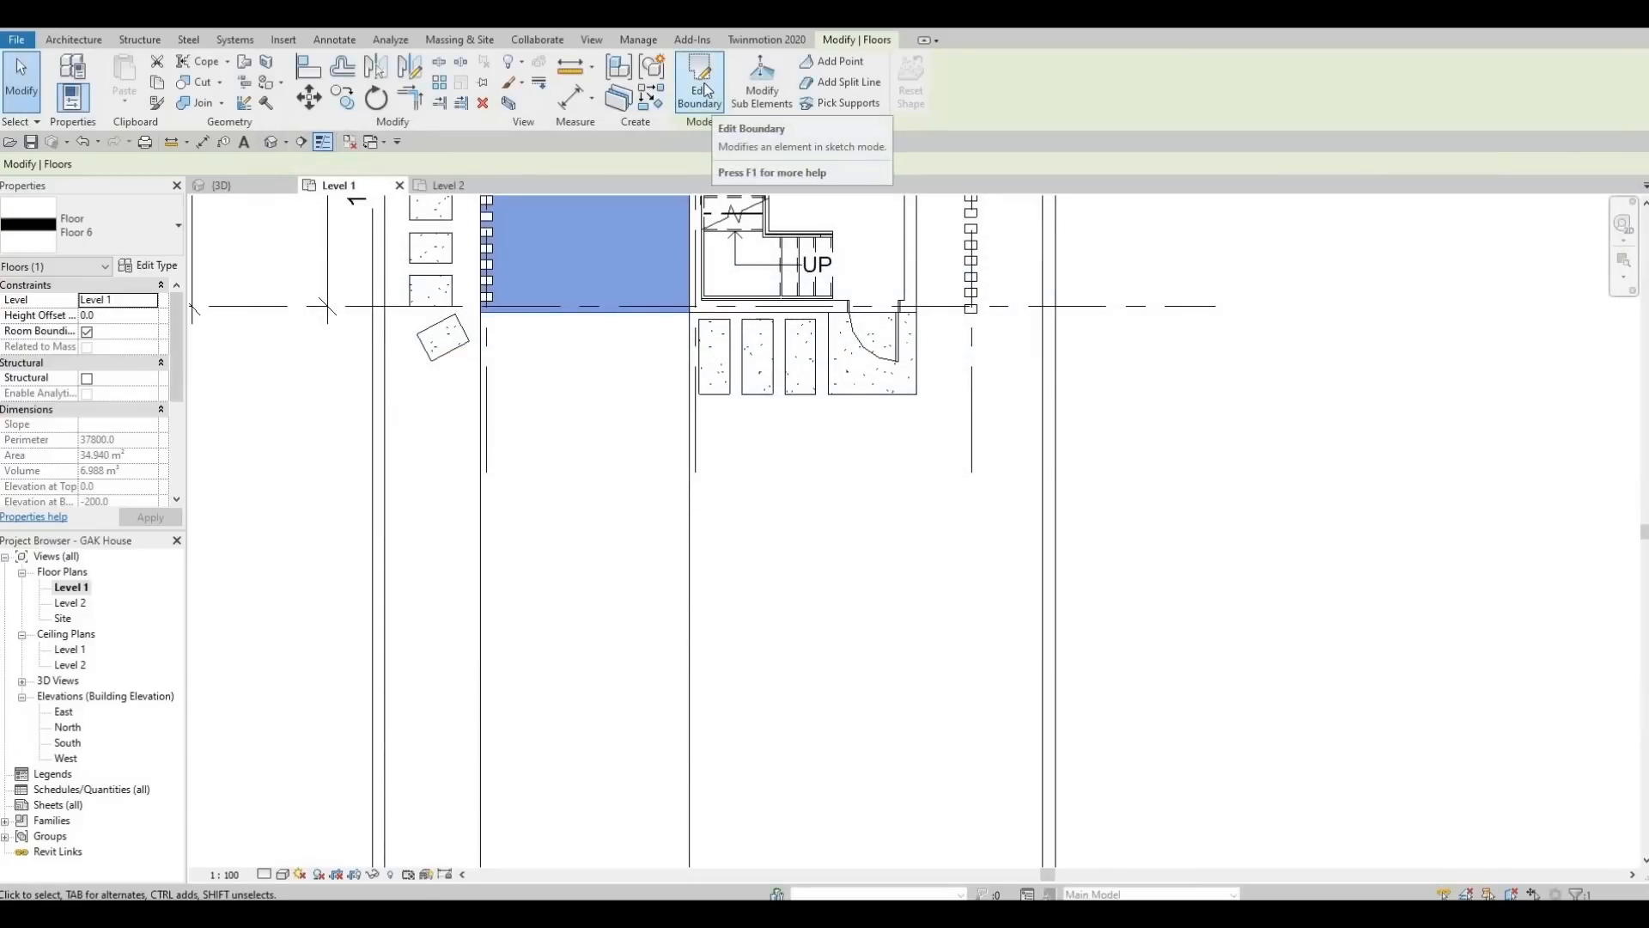
Create a rectangular Floor 6 slab about 11400 mm long, filling the driveway strip between the lawn edges in front of the house
middle_drag(548, 343, 597, 305)
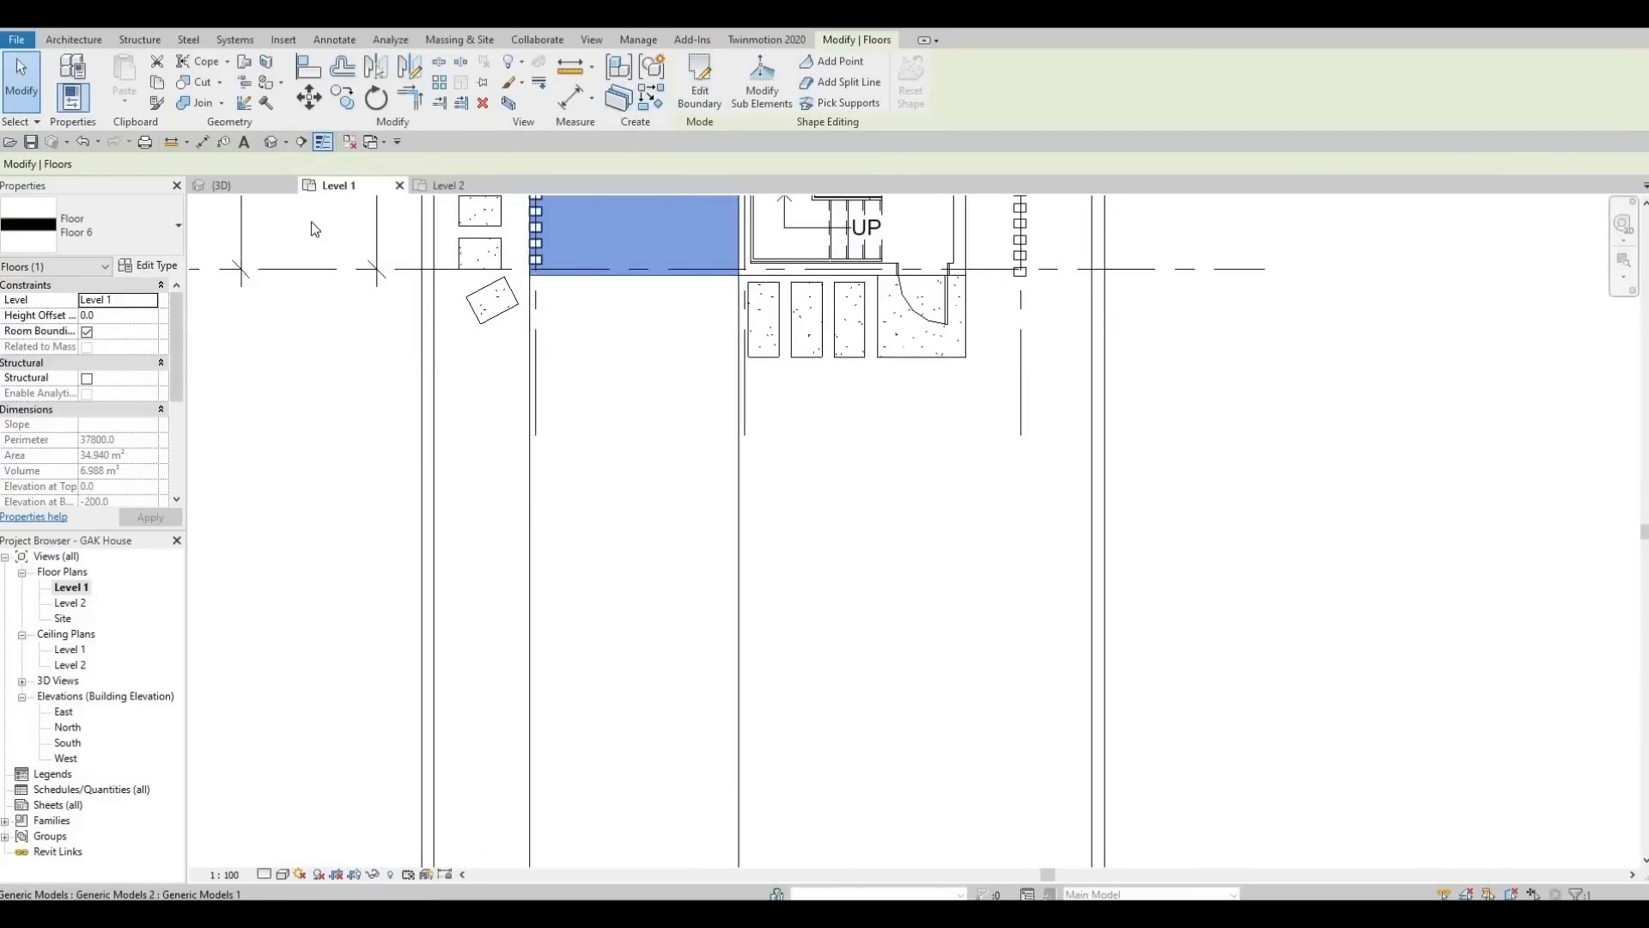
key(Escape)
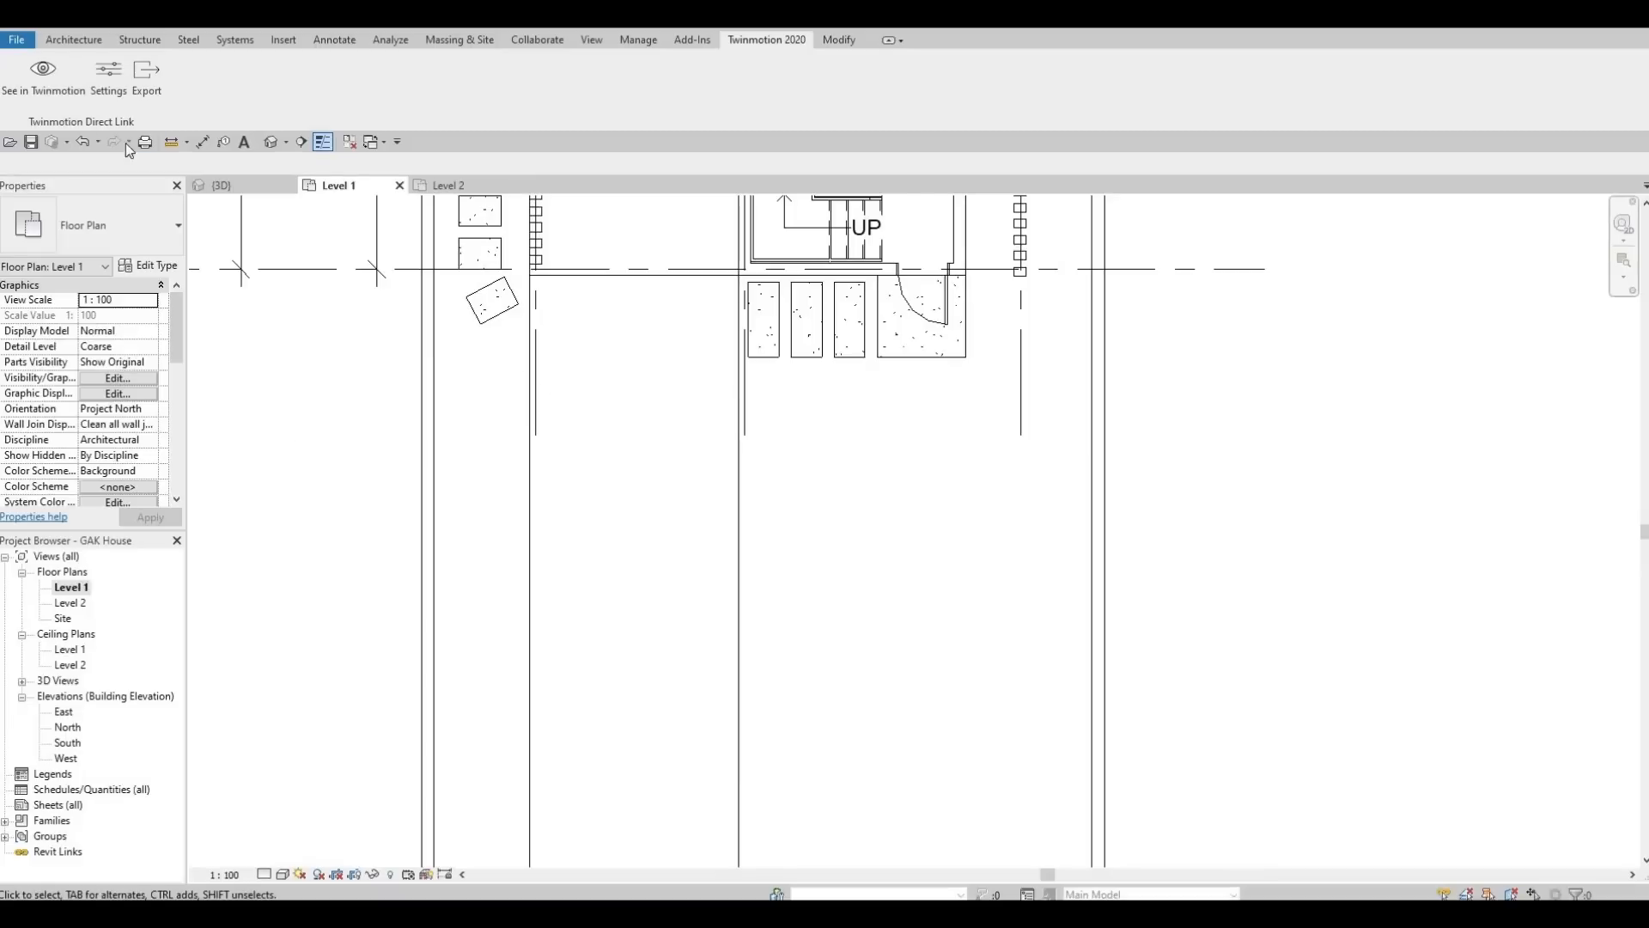
click(68, 41)
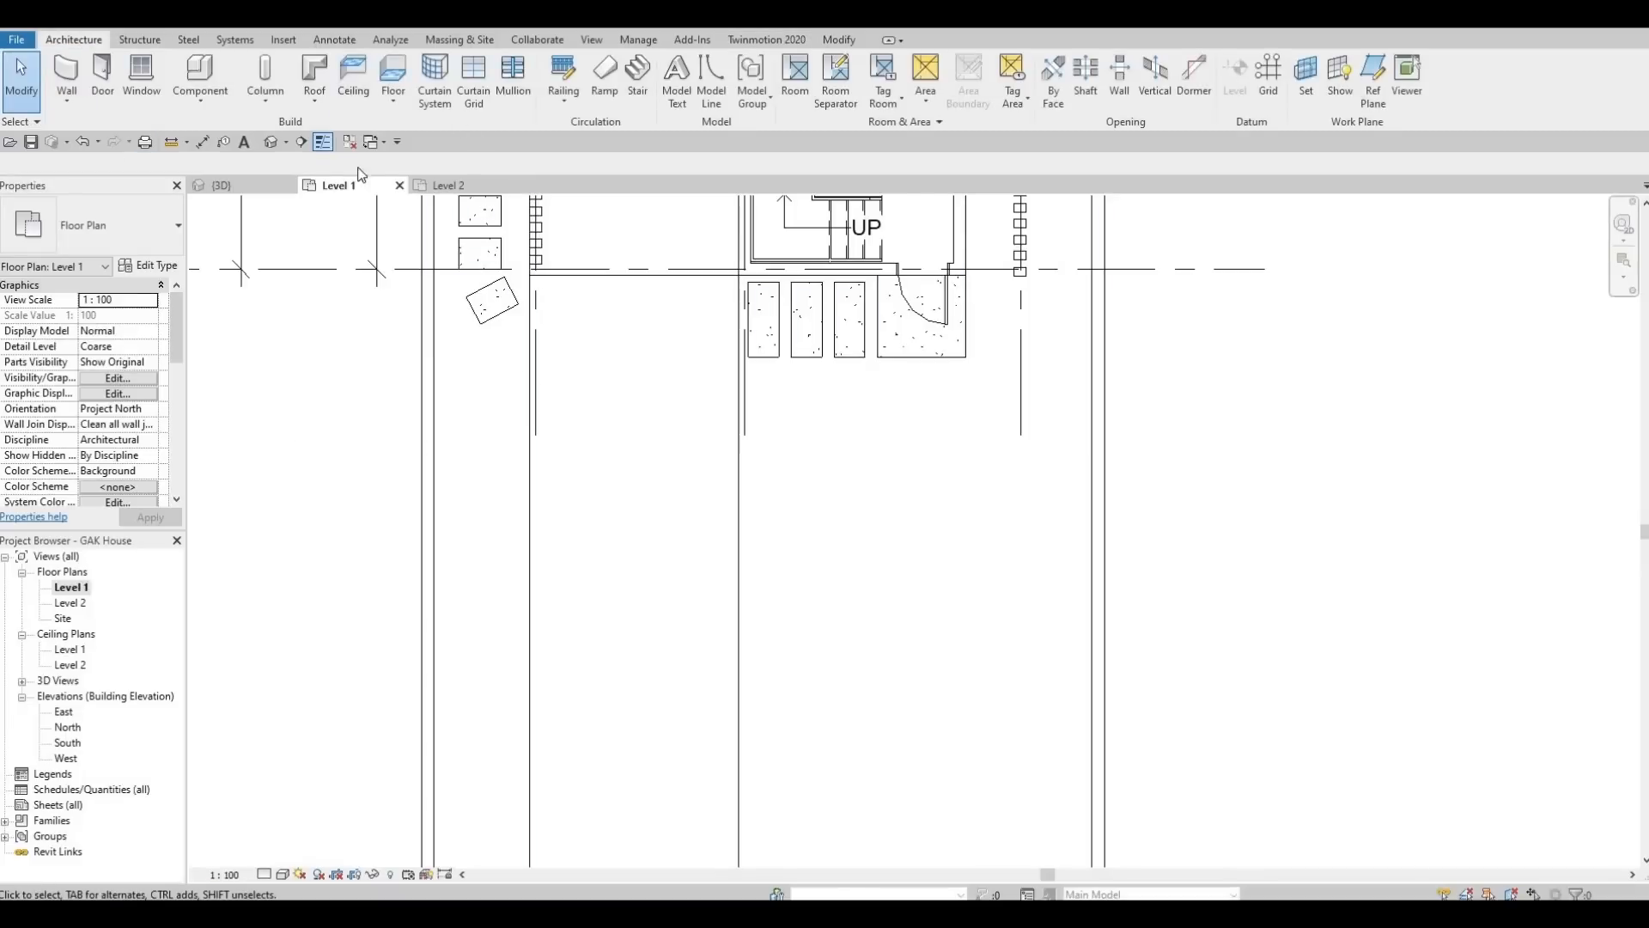
click(393, 76)
click(111, 225)
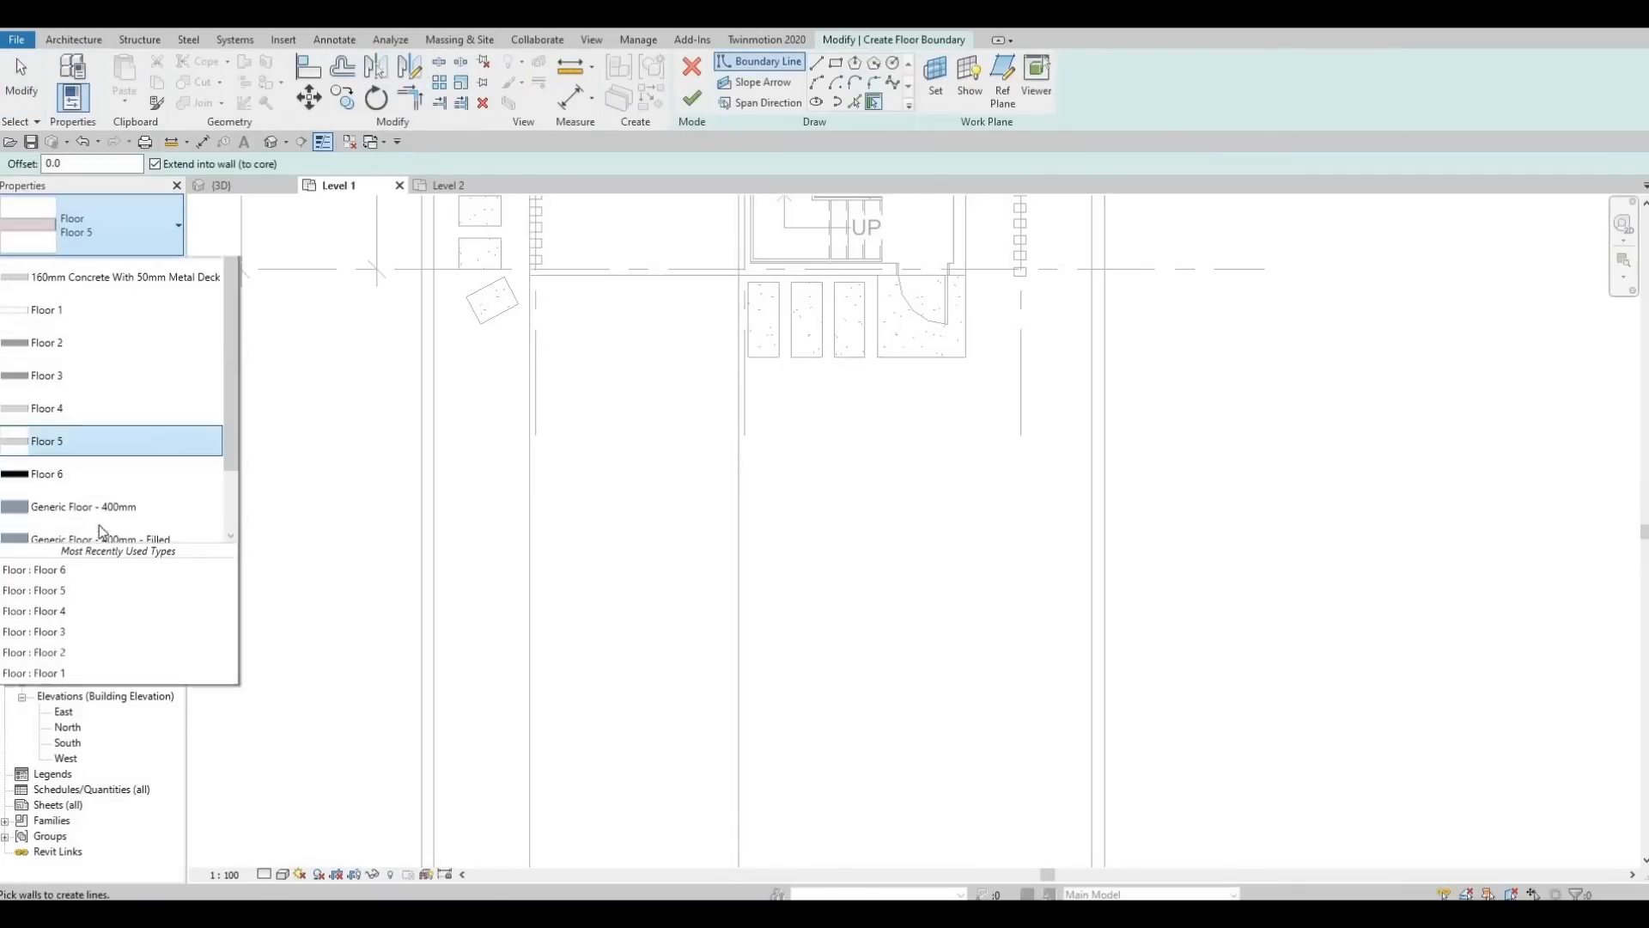
click(100, 525)
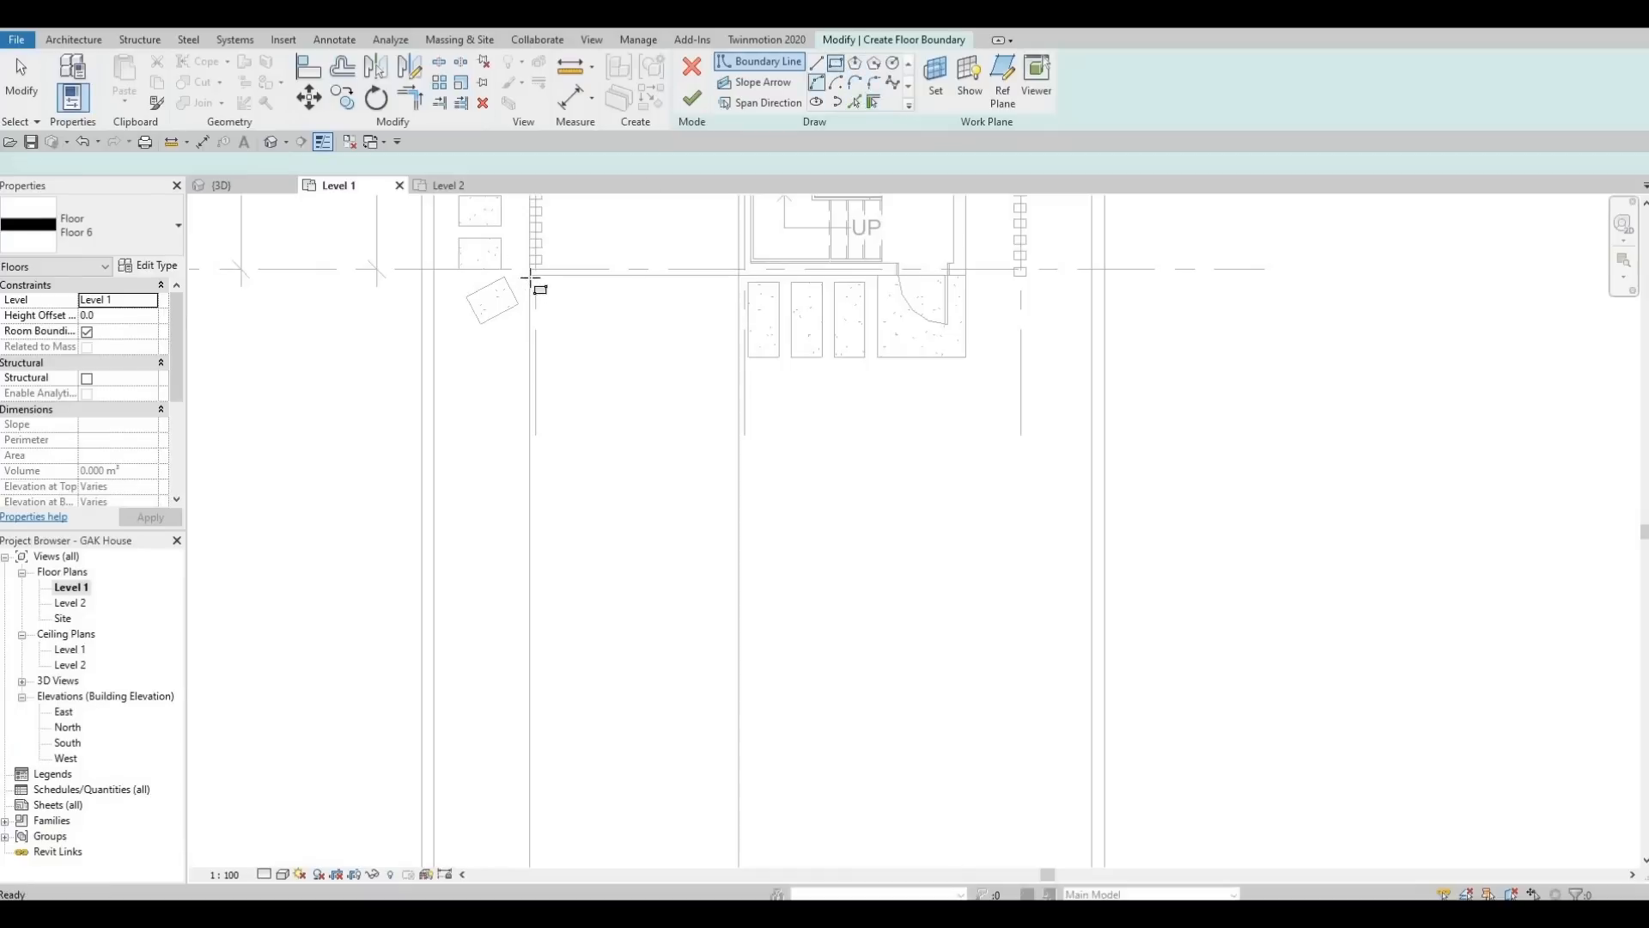
click(529, 275)
middle_drag(658, 617, 642, 462)
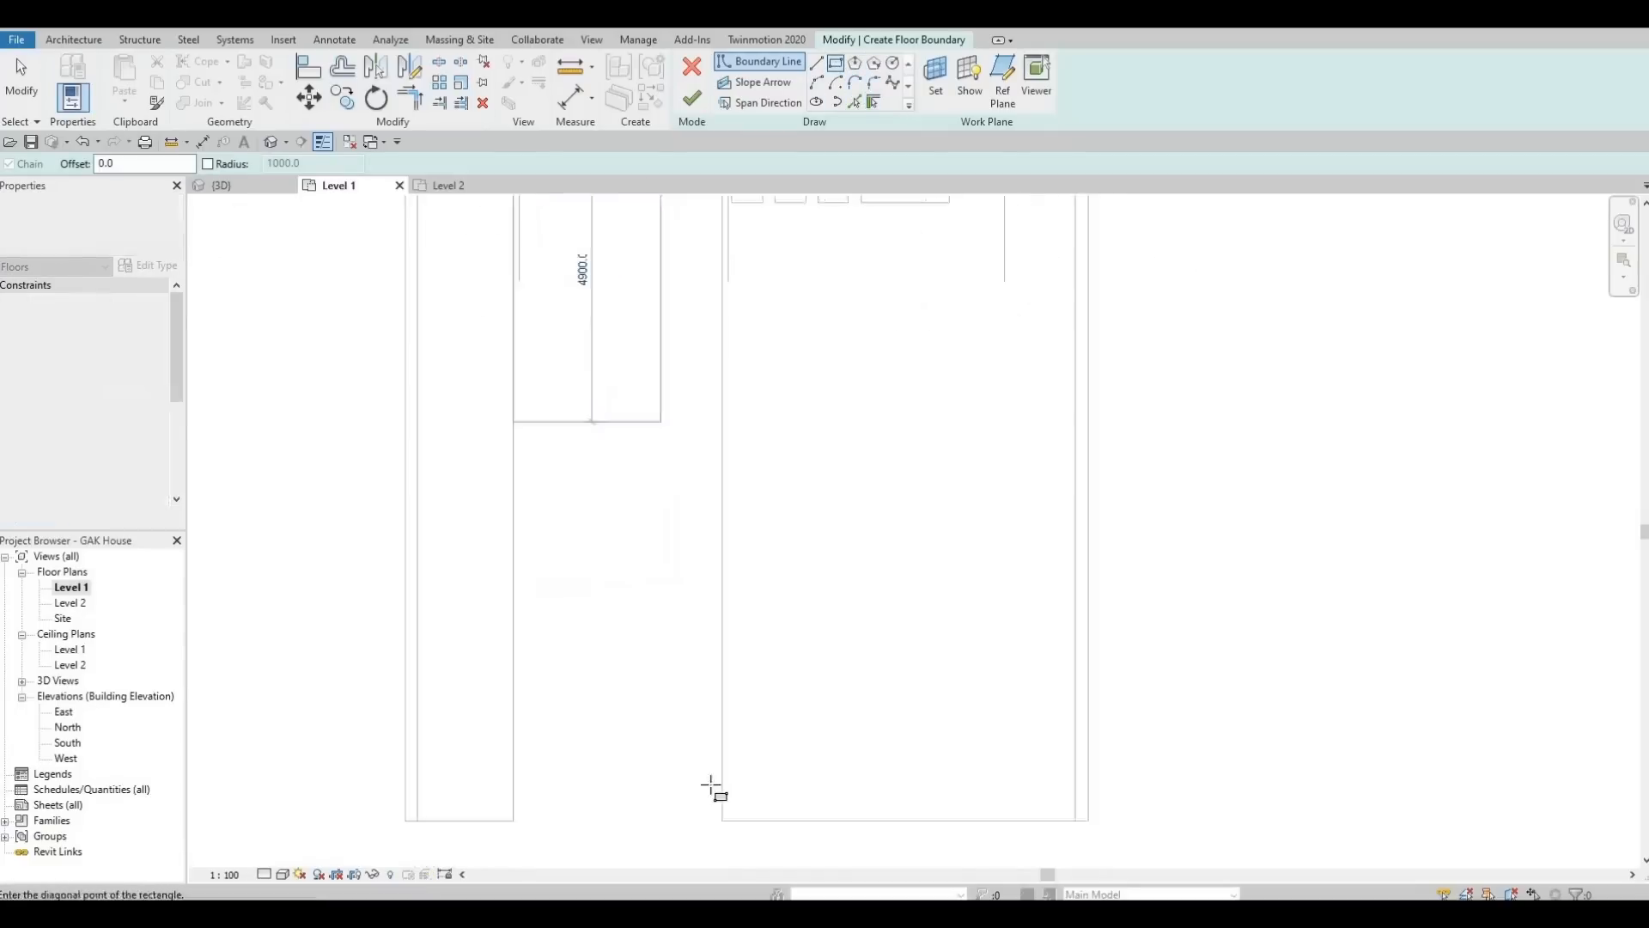
click(721, 816)
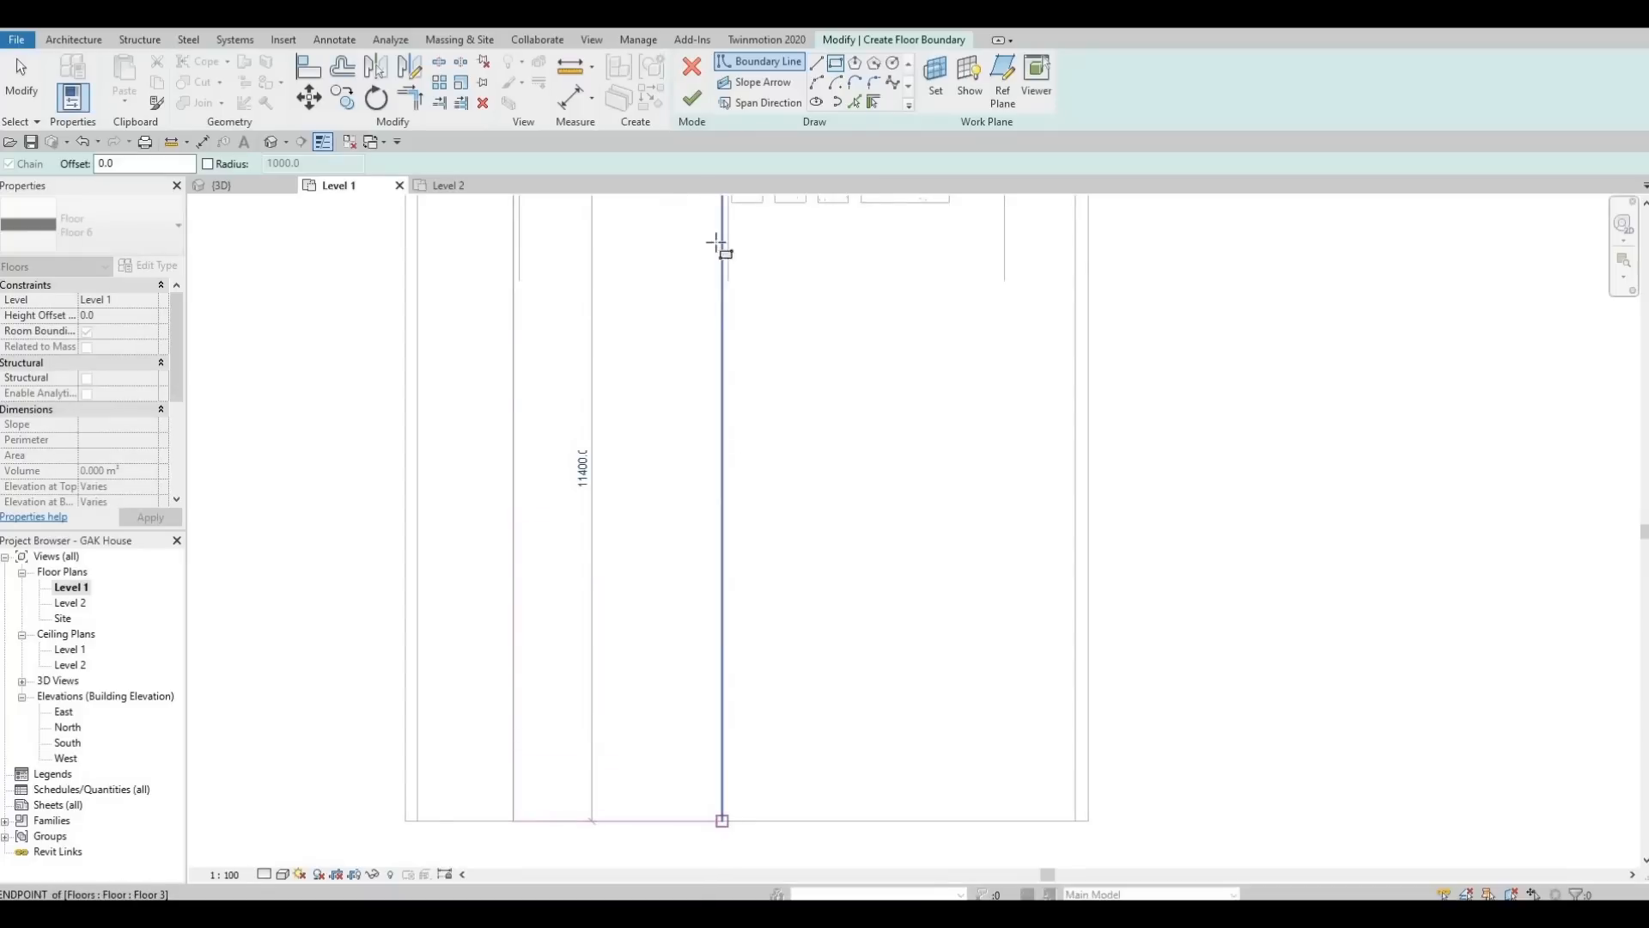
click(692, 97)
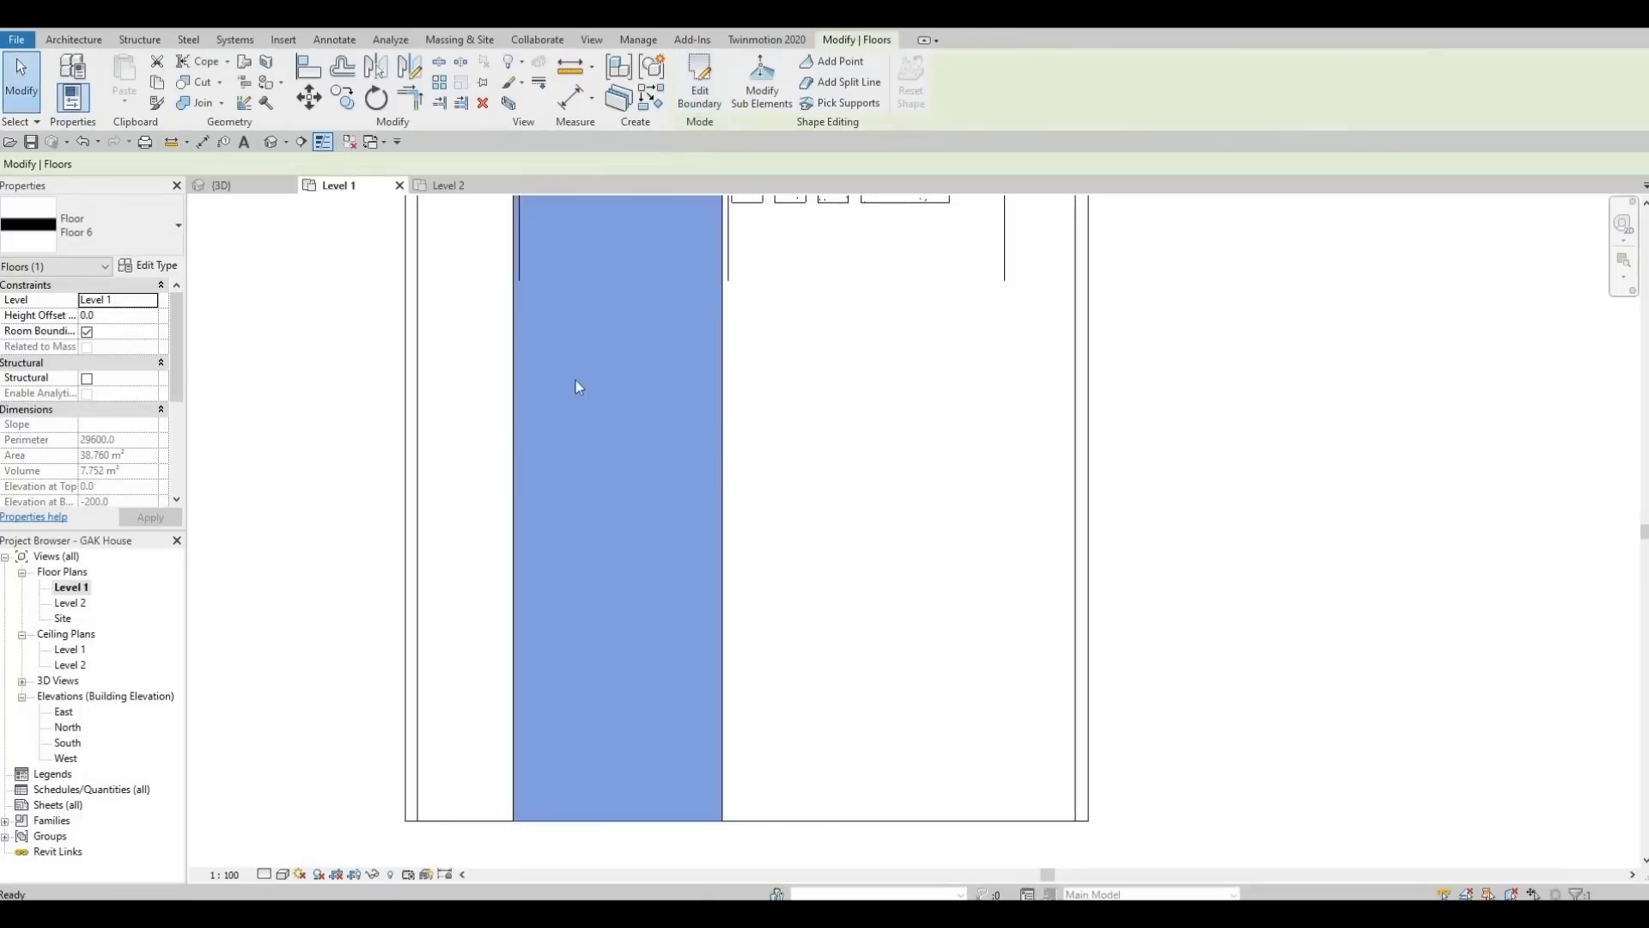
middle_drag(562, 422, 468, 471)
scroll(472, 472, down, 3)
scroll(532, 470, up, 1)
middle_drag(518, 342, 500, 379)
key(Escape)
In the 3D view, set the height offset of the concrete paving floor by the porch to 50 mm
scroll(526, 297, up, 1)
scroll(562, 261, up, 4)
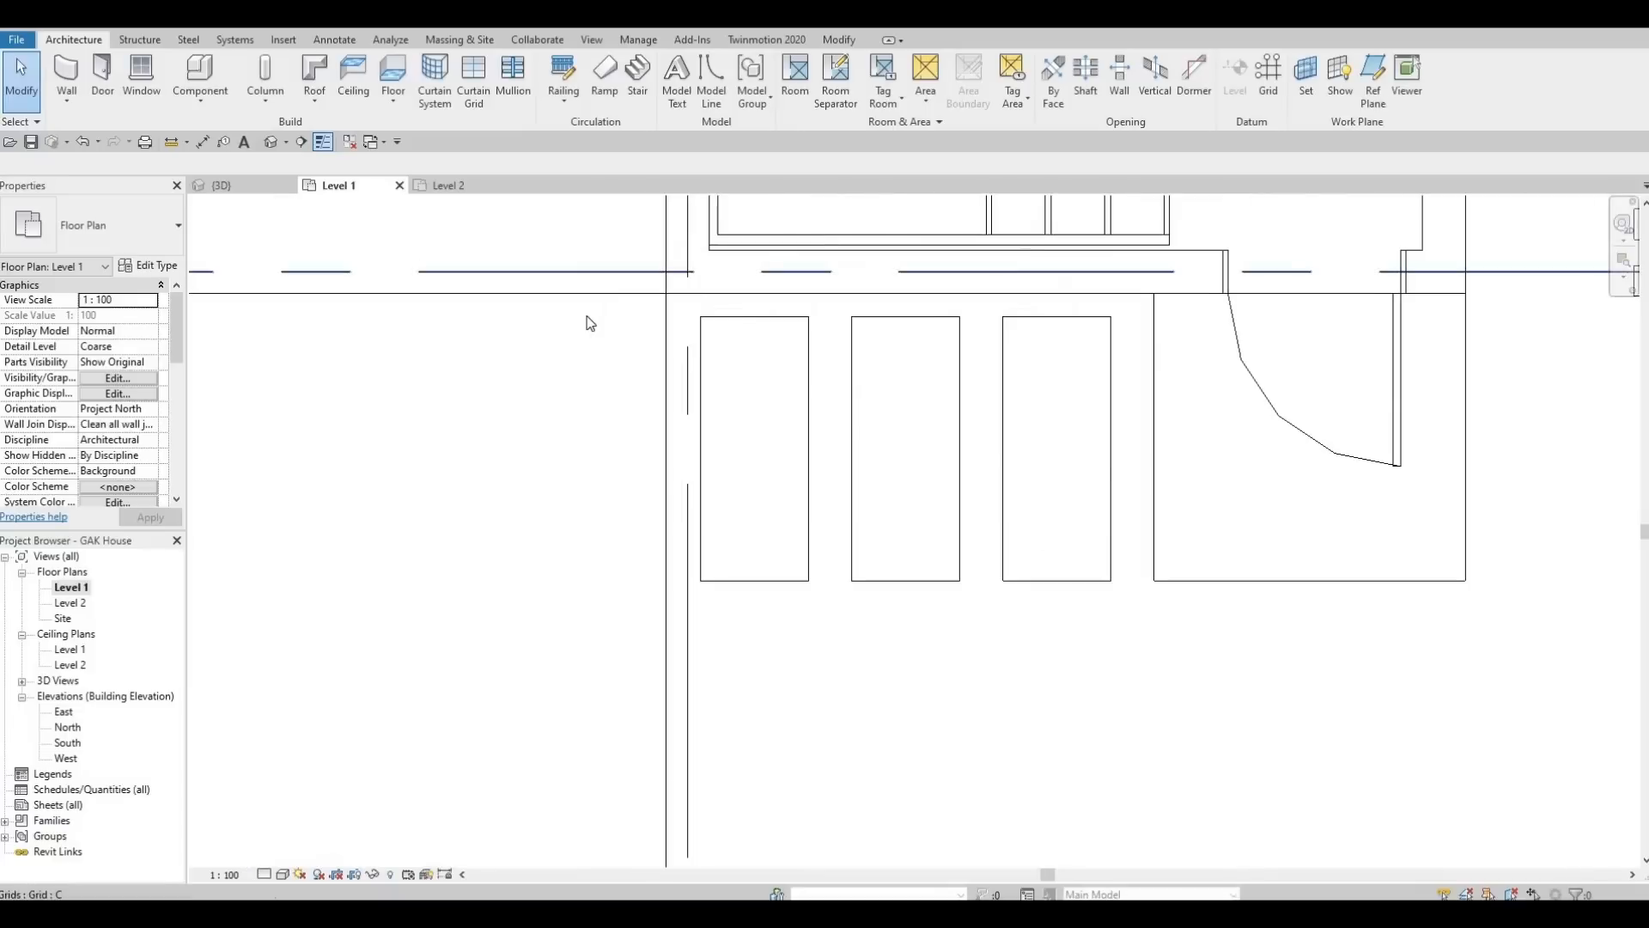
scroll(614, 381, down, 3)
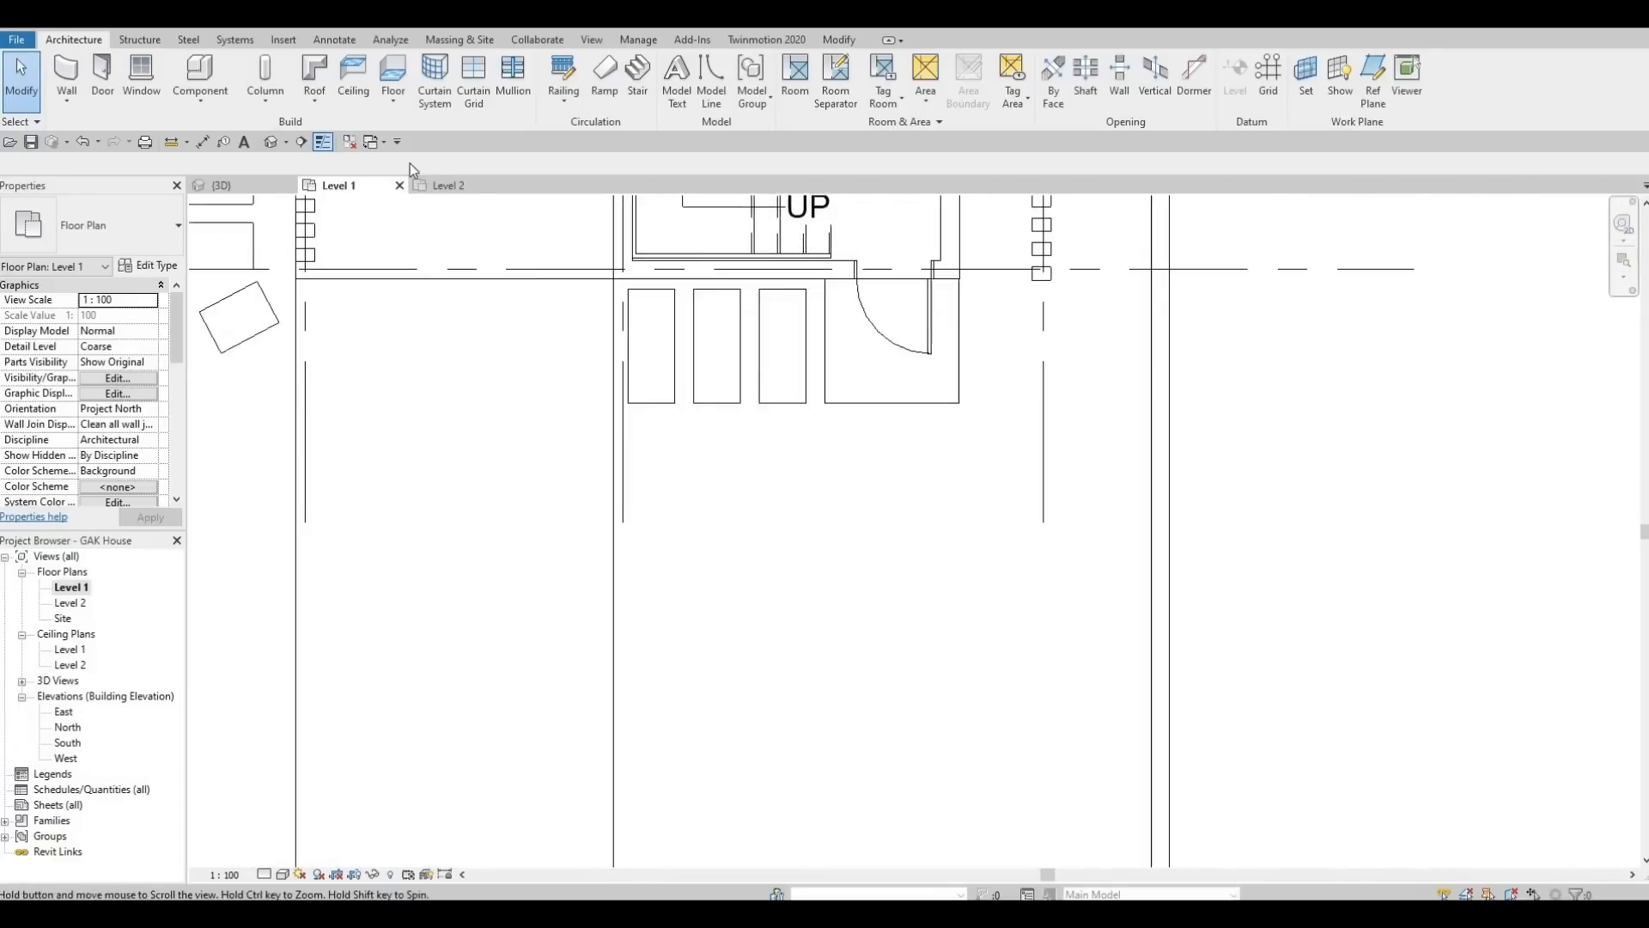
click(270, 148)
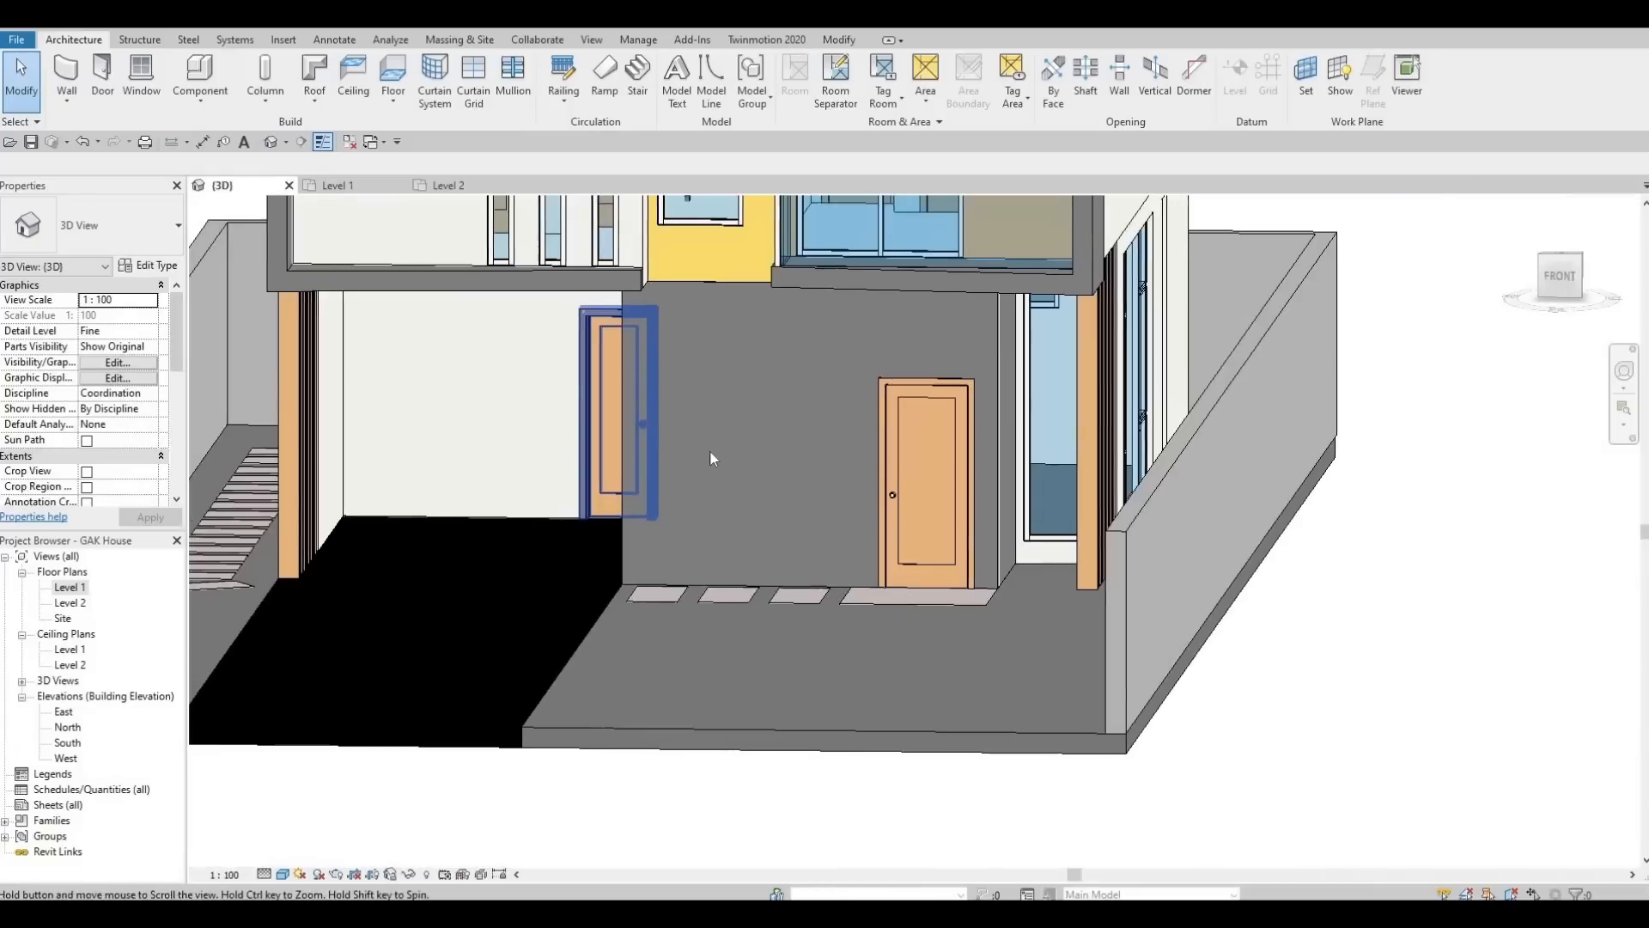
middle_drag(880, 576, 963, 616)
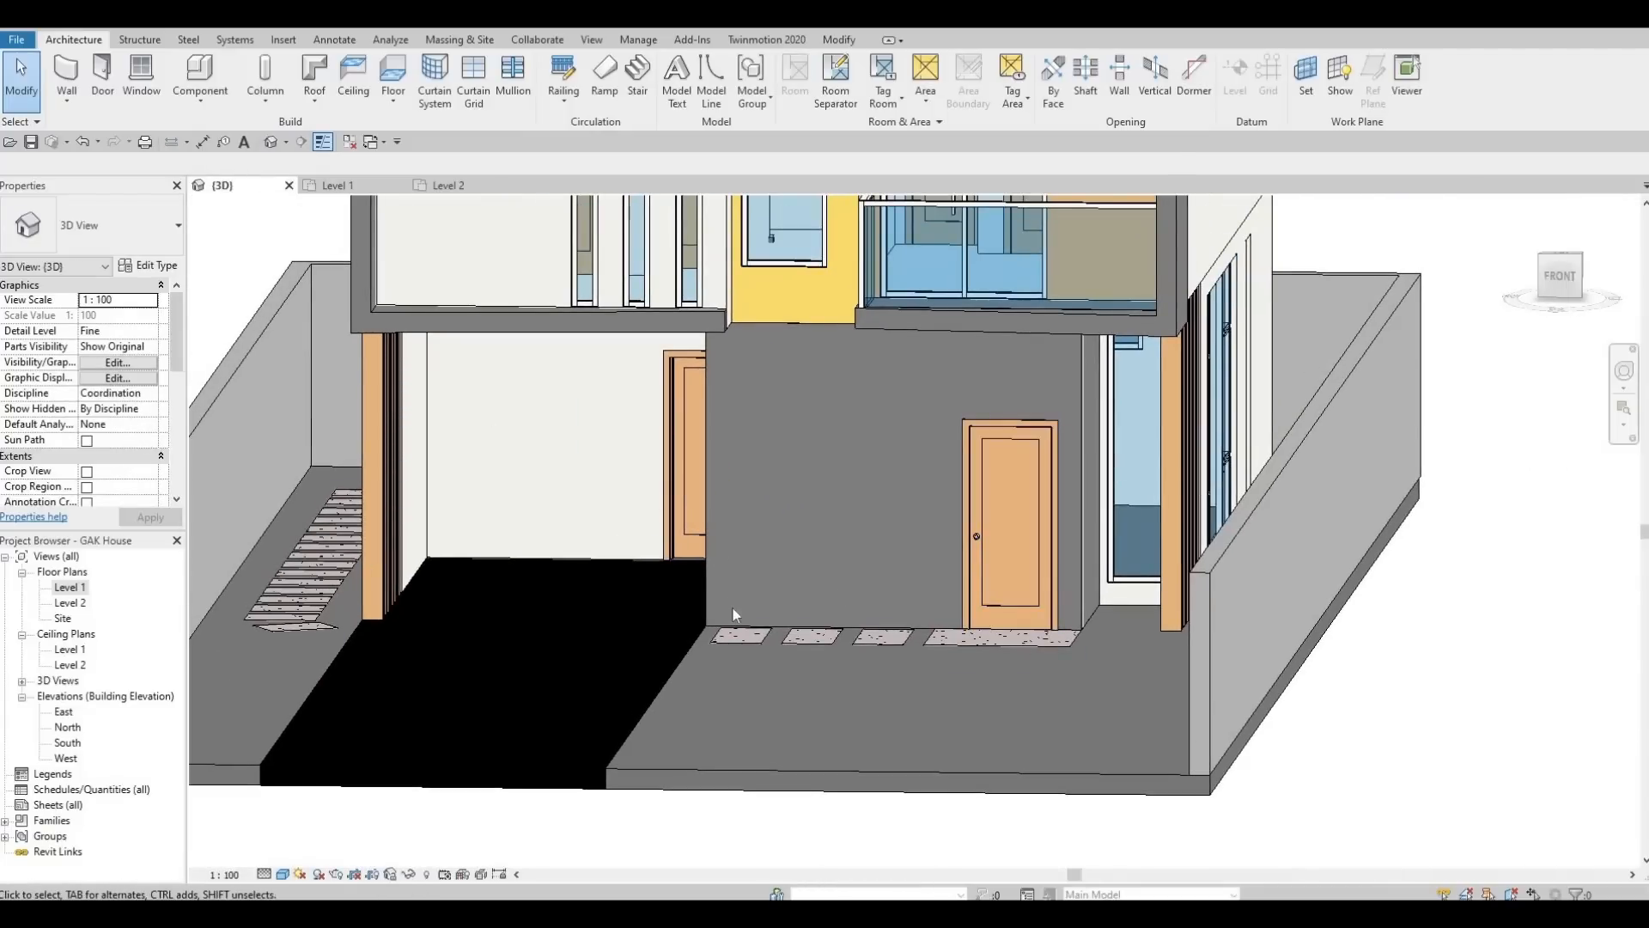
click(745, 641)
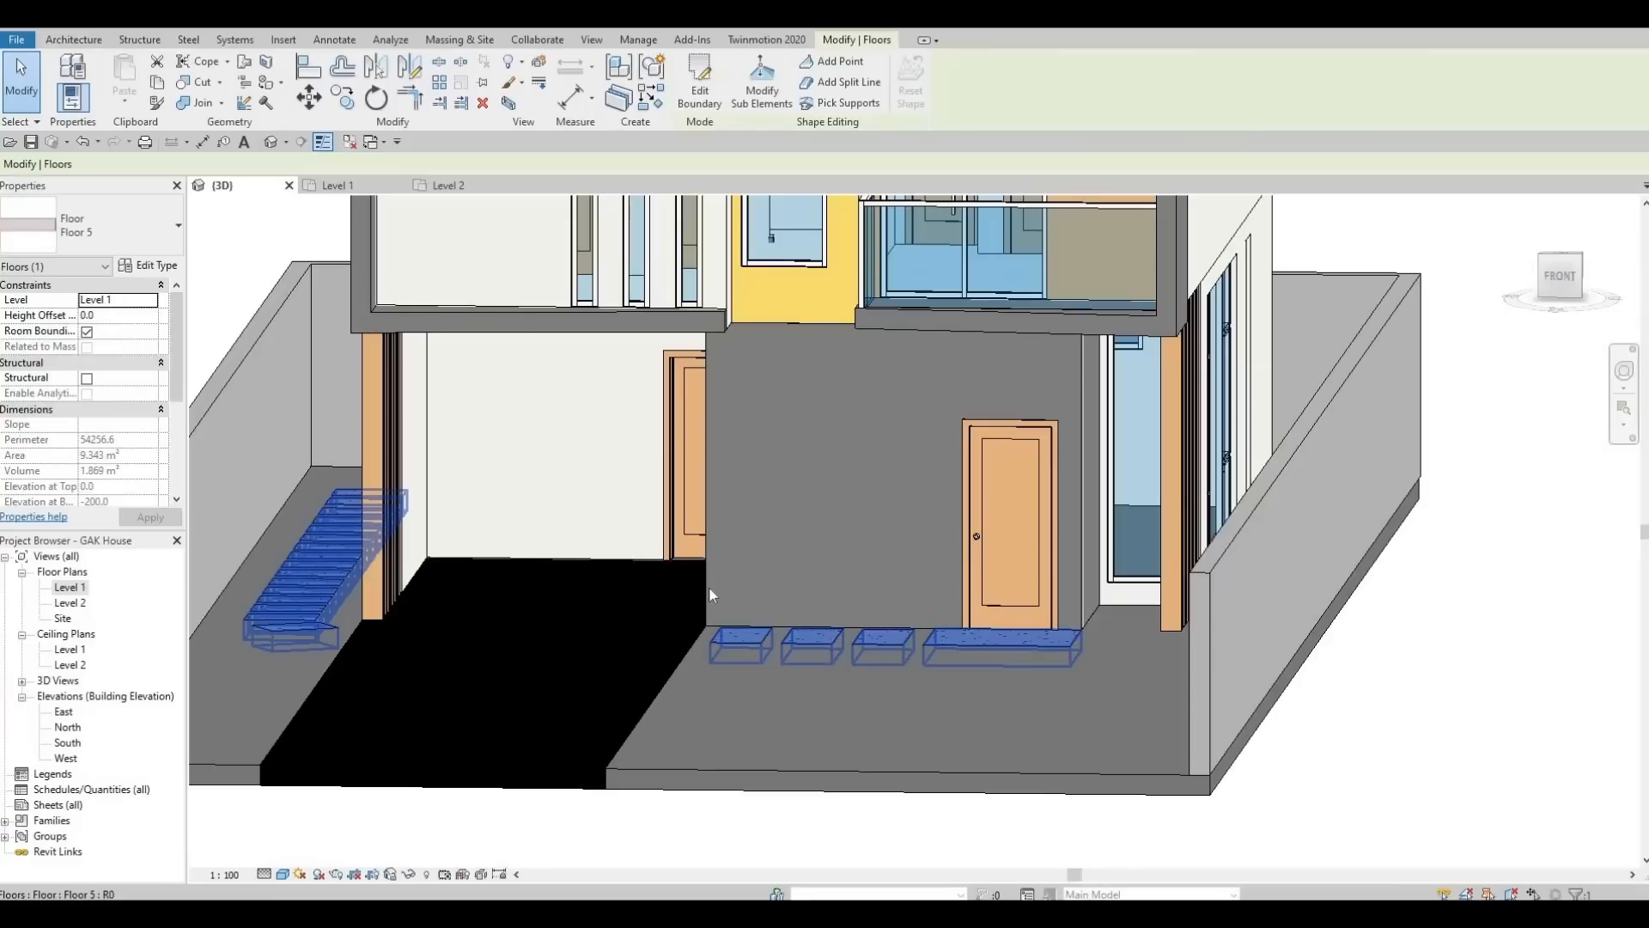
click(109, 315)
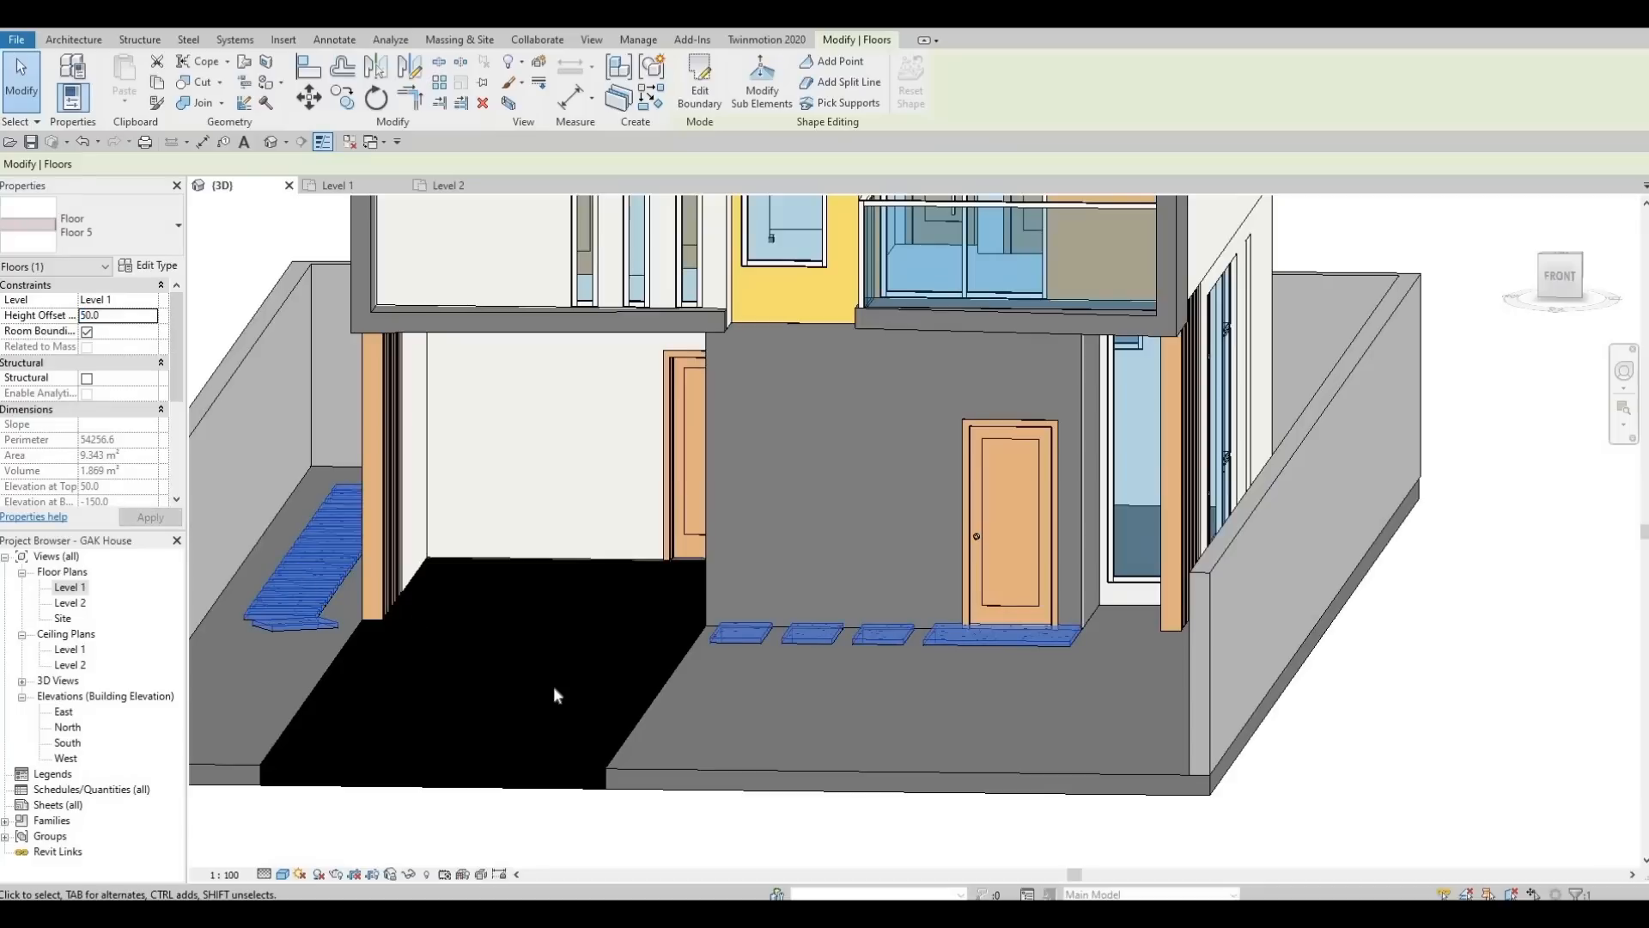
key(Escape)
Inspect the raised paving slabs at the front door and the driveway slab in the 3D view
scroll(766, 689, up, 5)
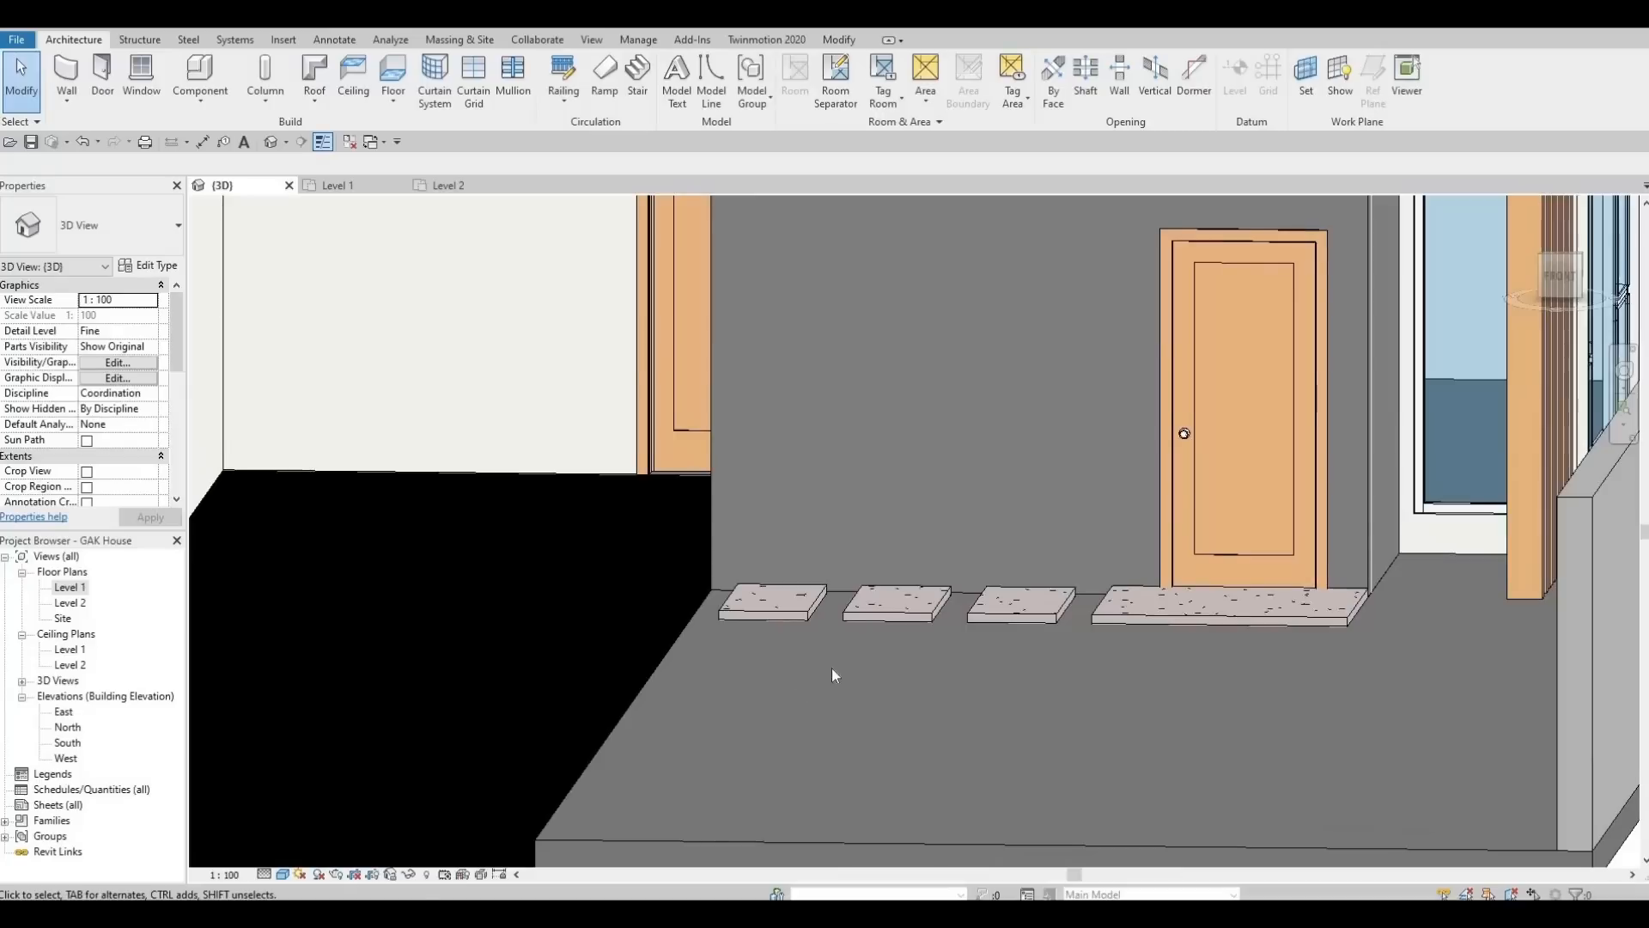
middle_drag(884, 730, 910, 632)
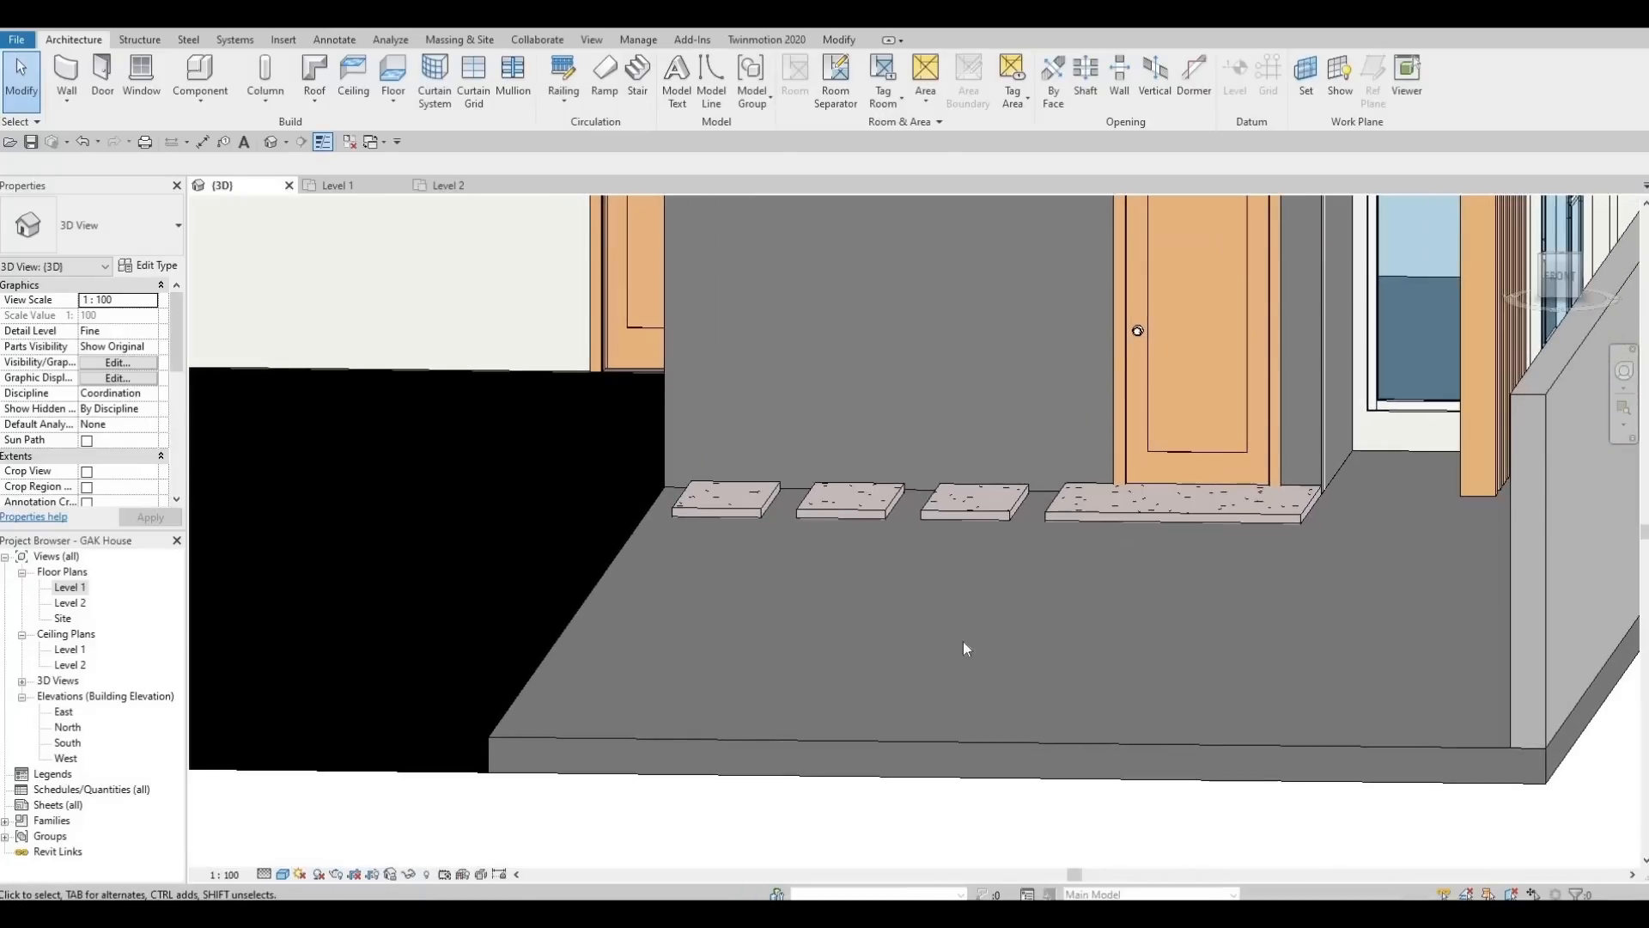
scroll(1276, 562, up, 4)
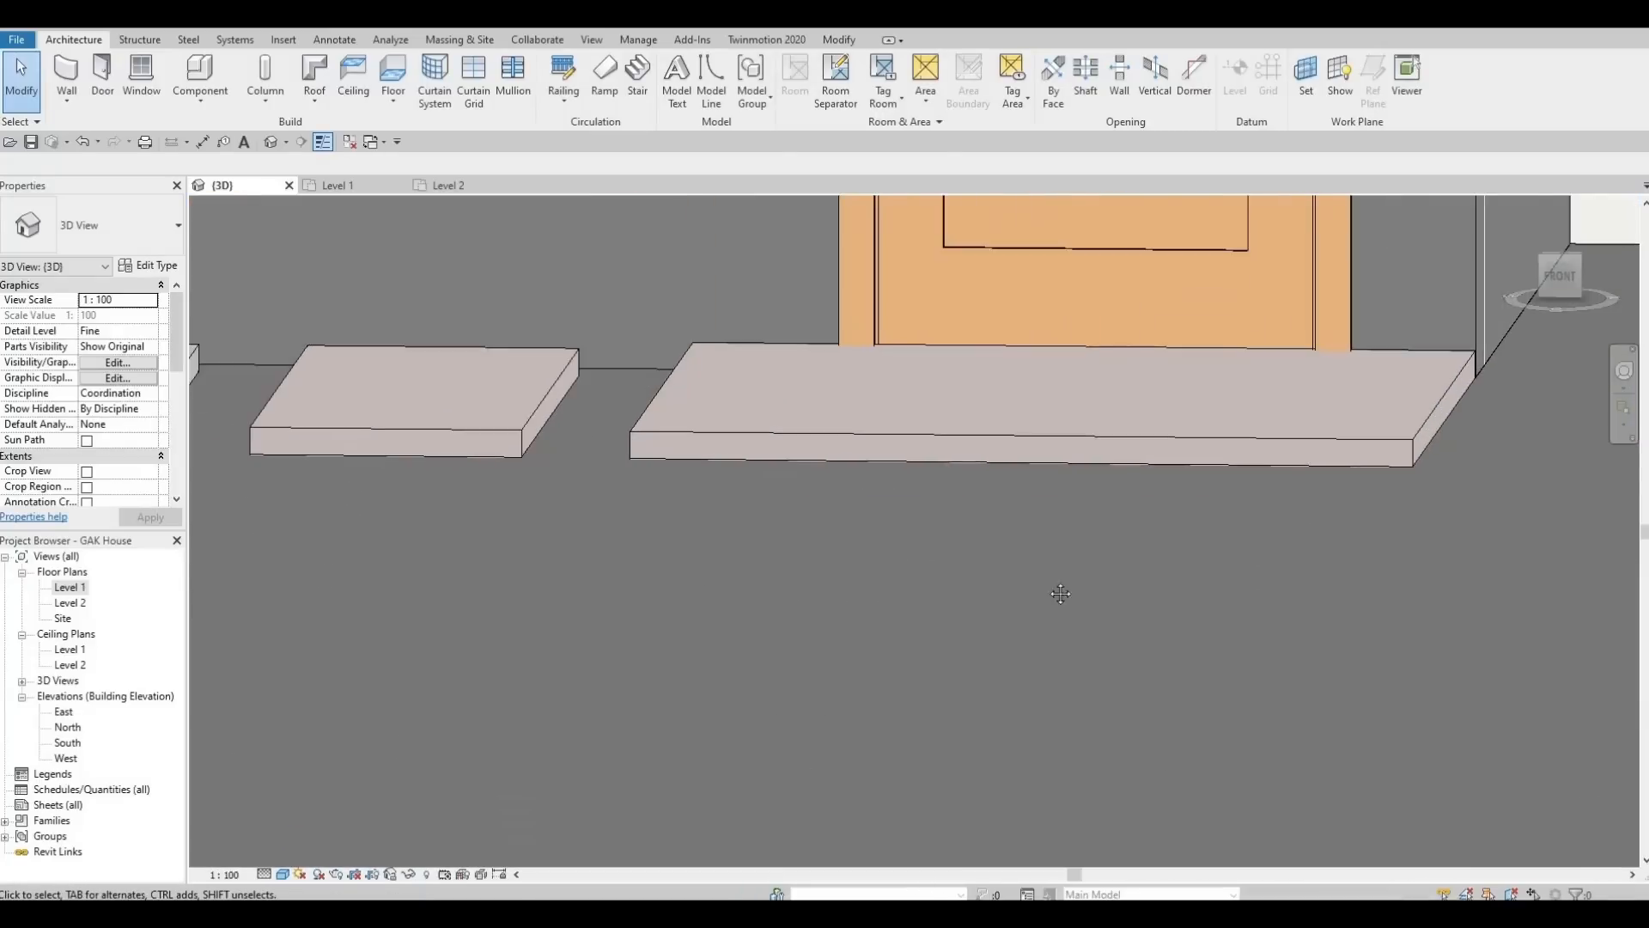
scroll(1056, 589, down, 4)
scroll(644, 650, down, 3)
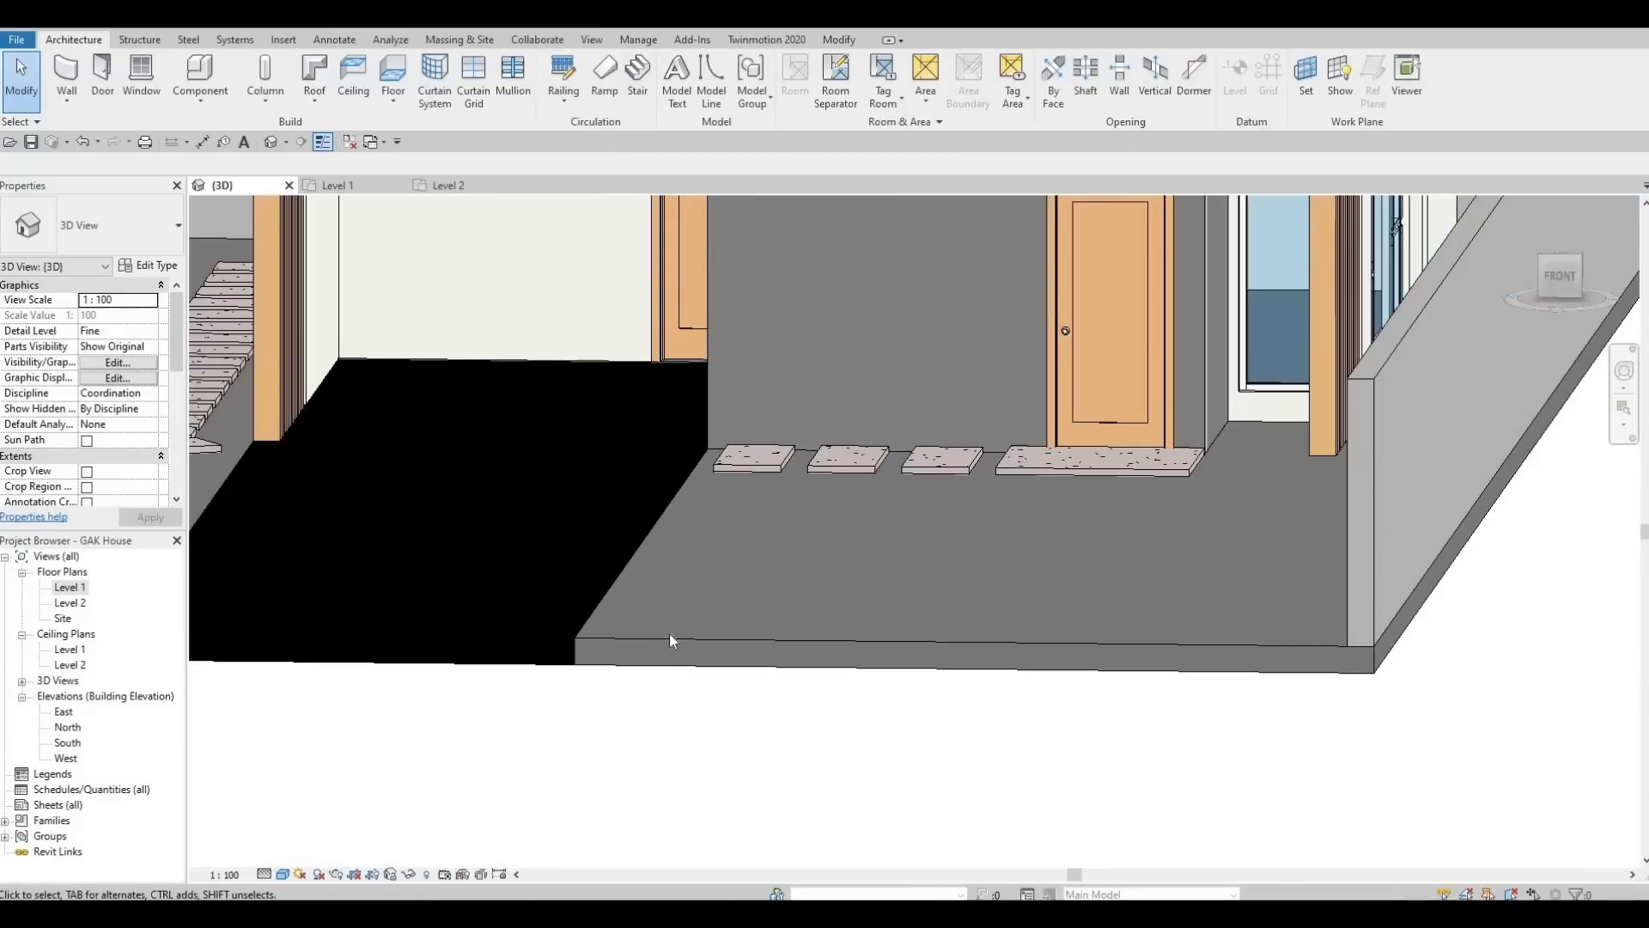
middle_drag(767, 475, 934, 503)
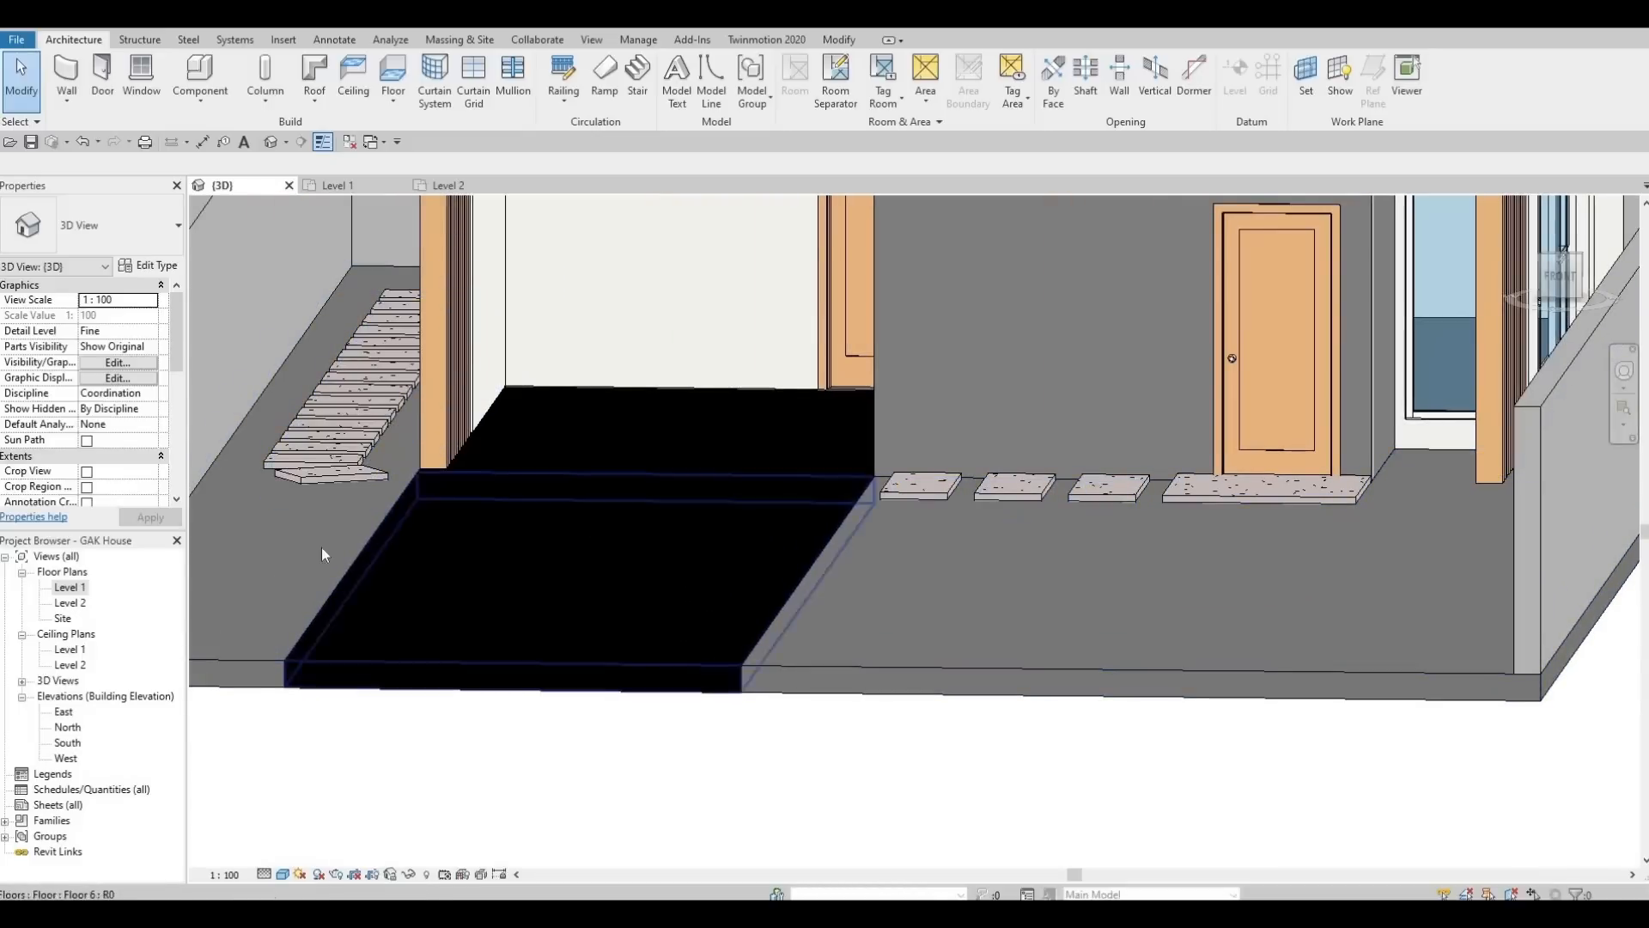
scroll(578, 582, down, 3)
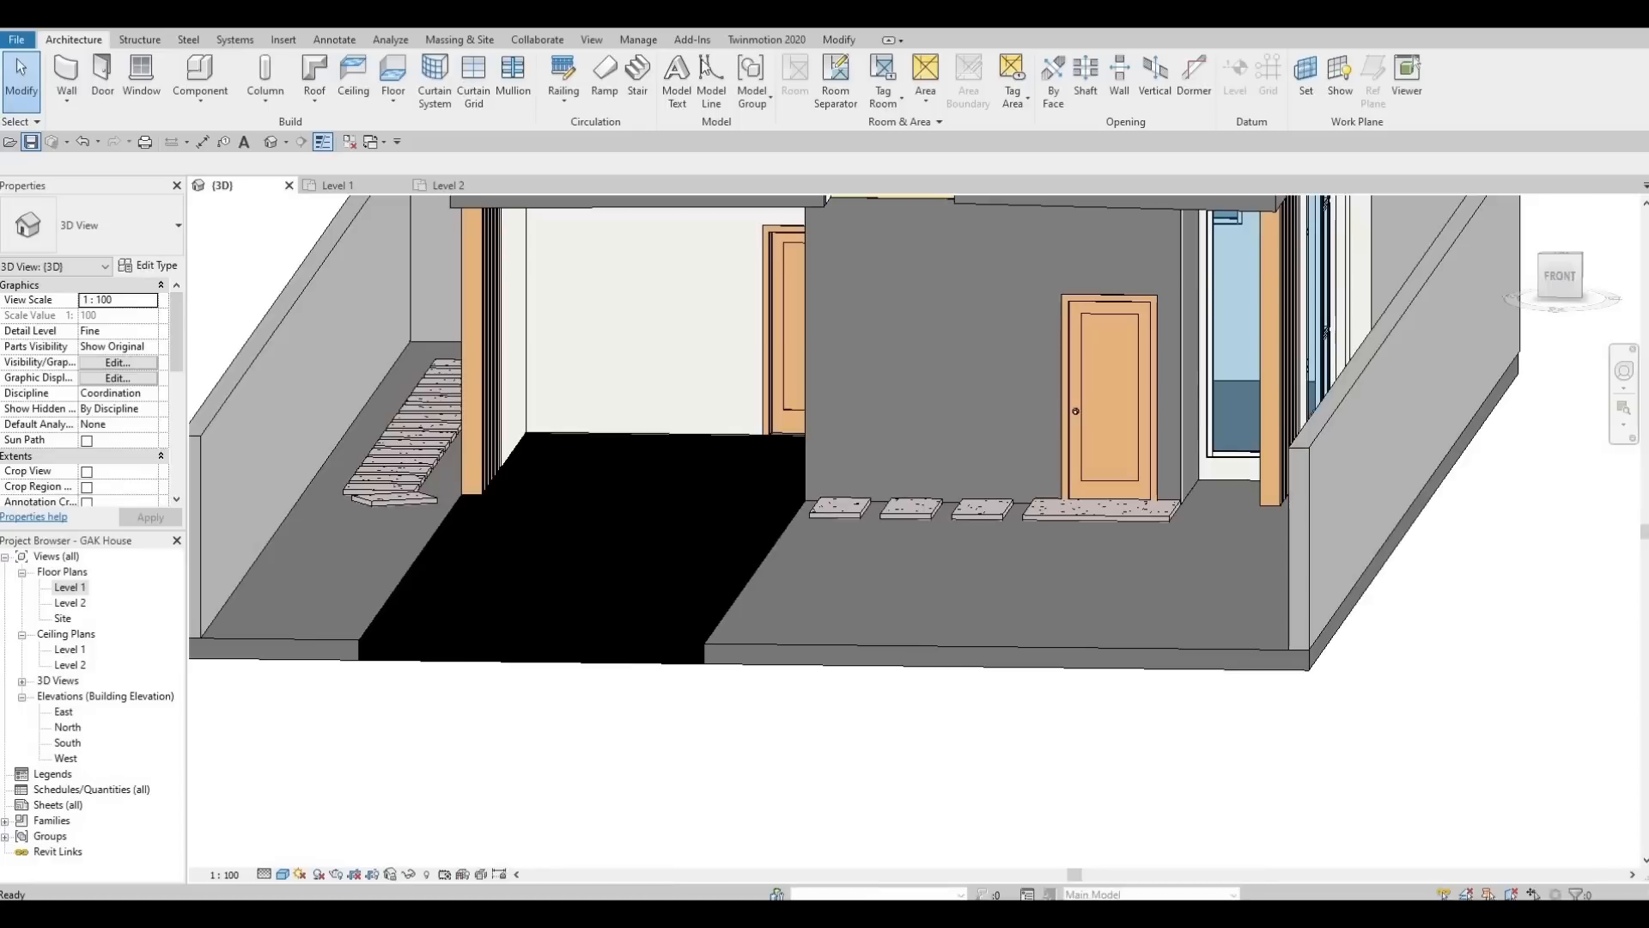
Switch to Twinmotion with the updated model and frame the driveway and the paving slabs by the entrance
click(746, 41)
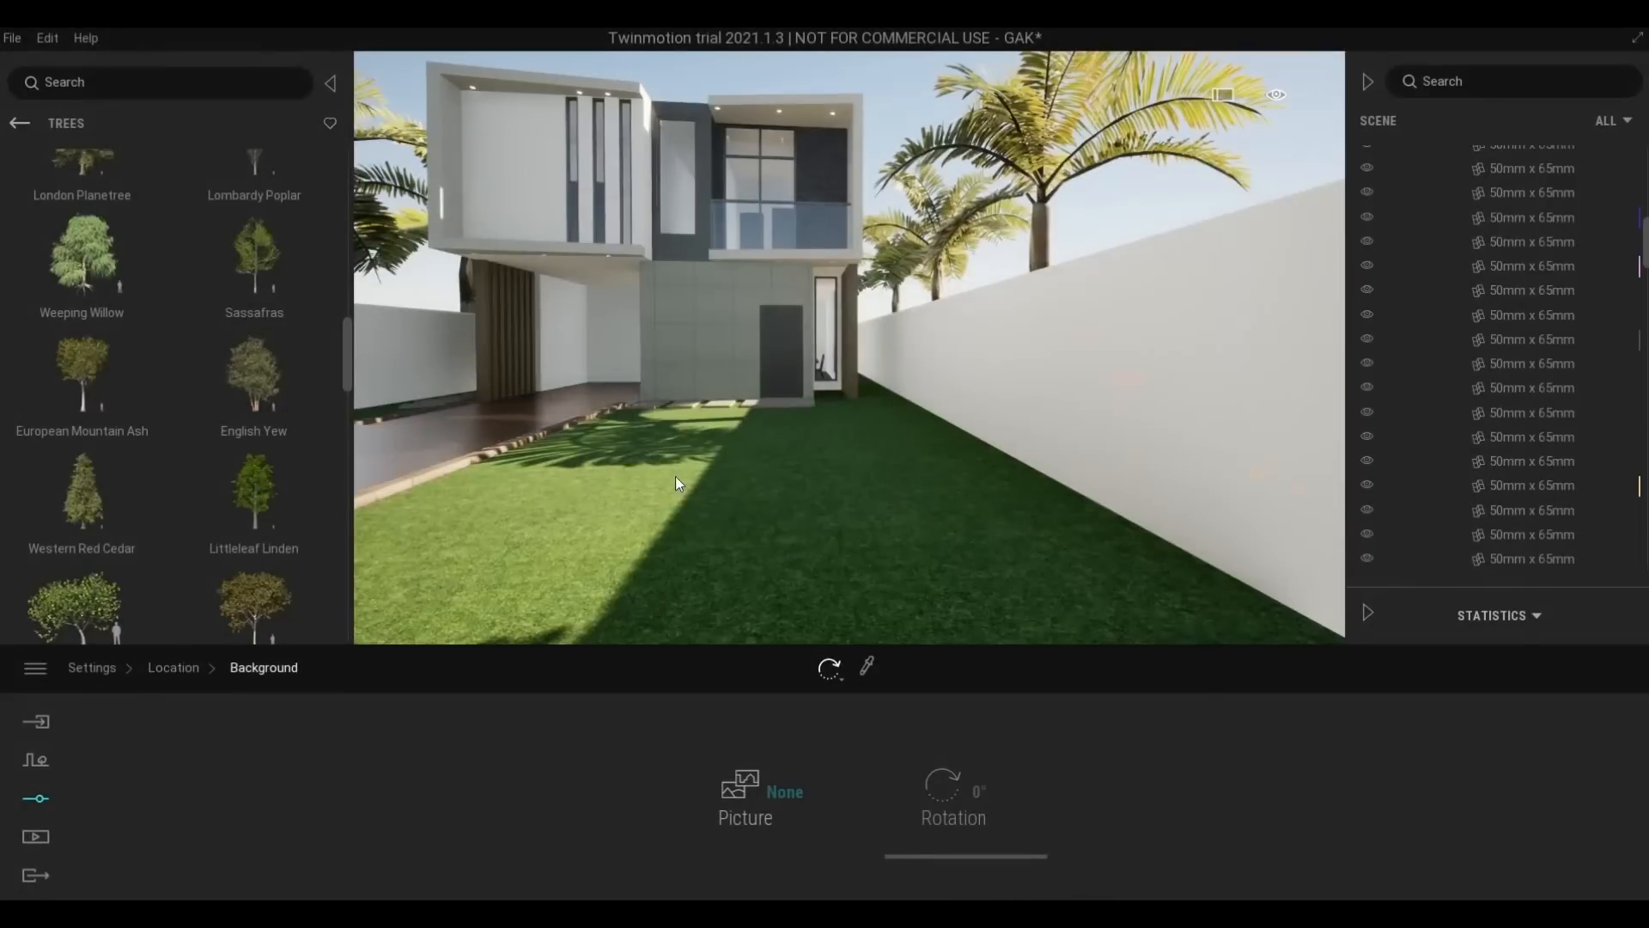
drag(676, 475, 766, 524)
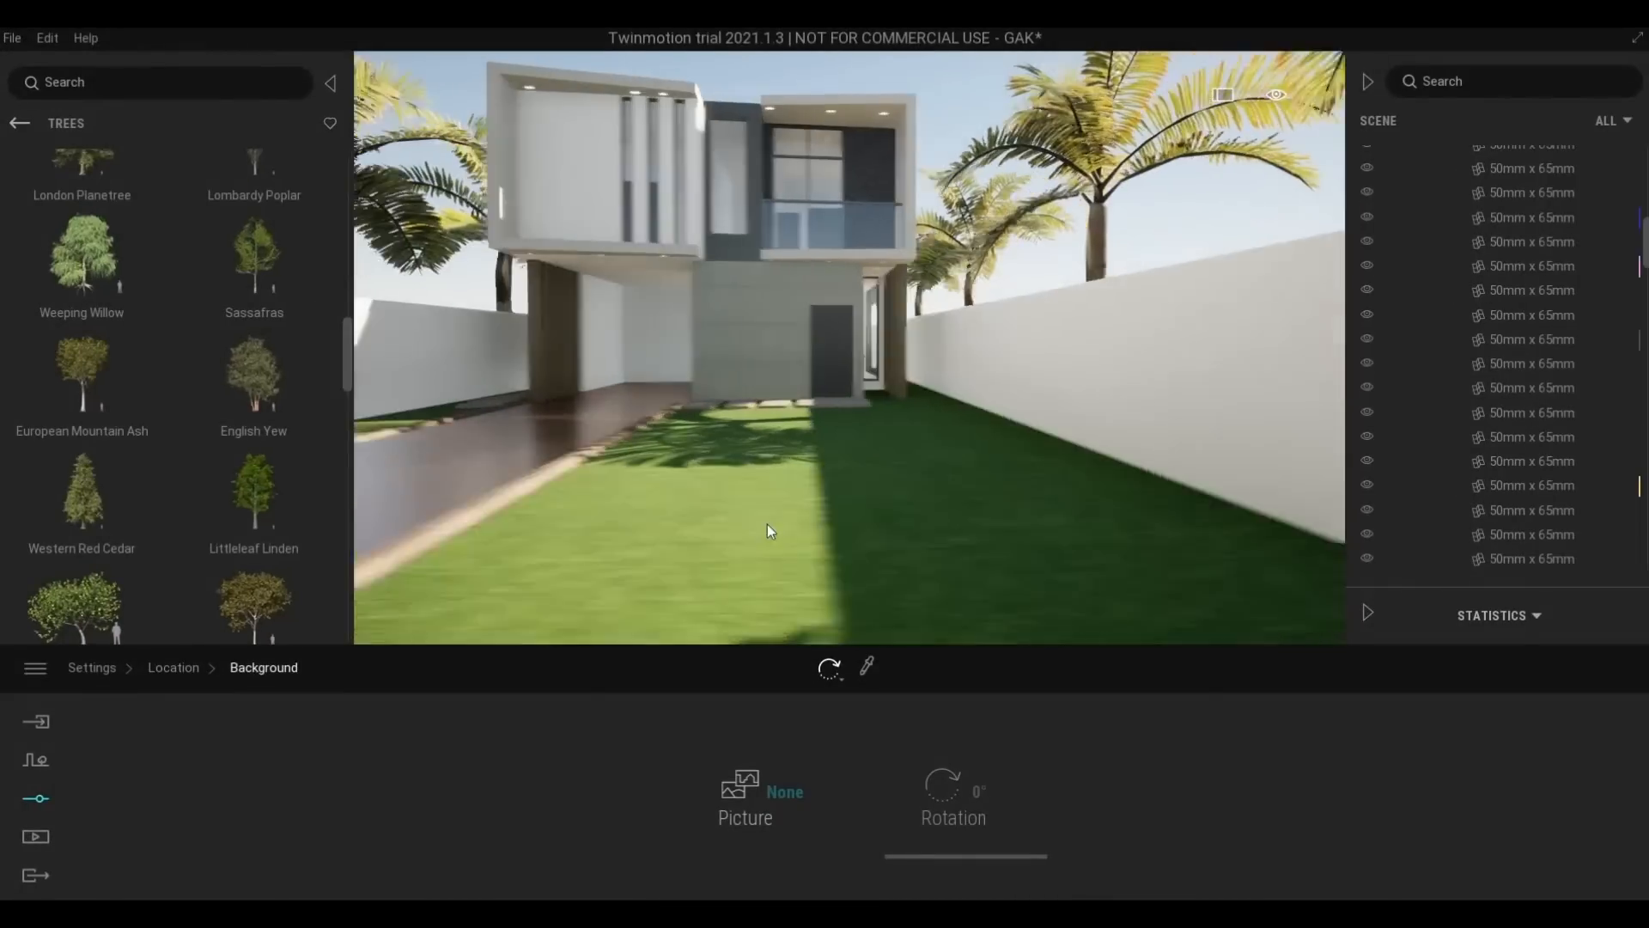
scroll(767, 524, up, 3)
scroll(765, 515, down, 1)
right_drag(765, 516, 821, 490)
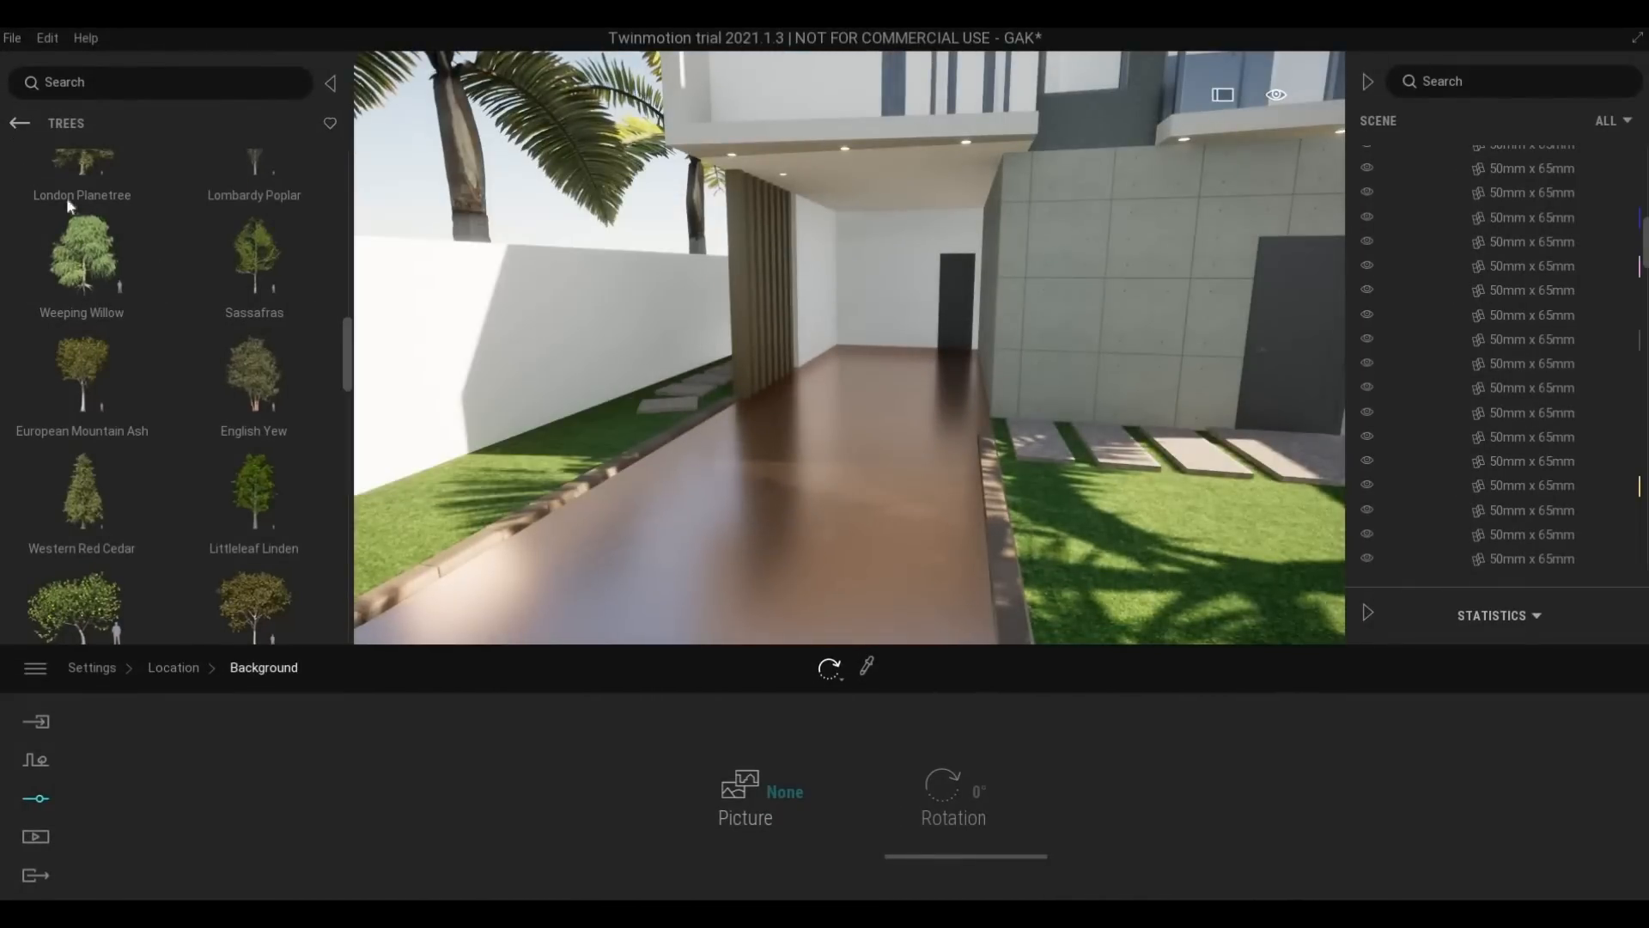
Apply the man-made ground material Concrete road 2 to the driveway
click(19, 123)
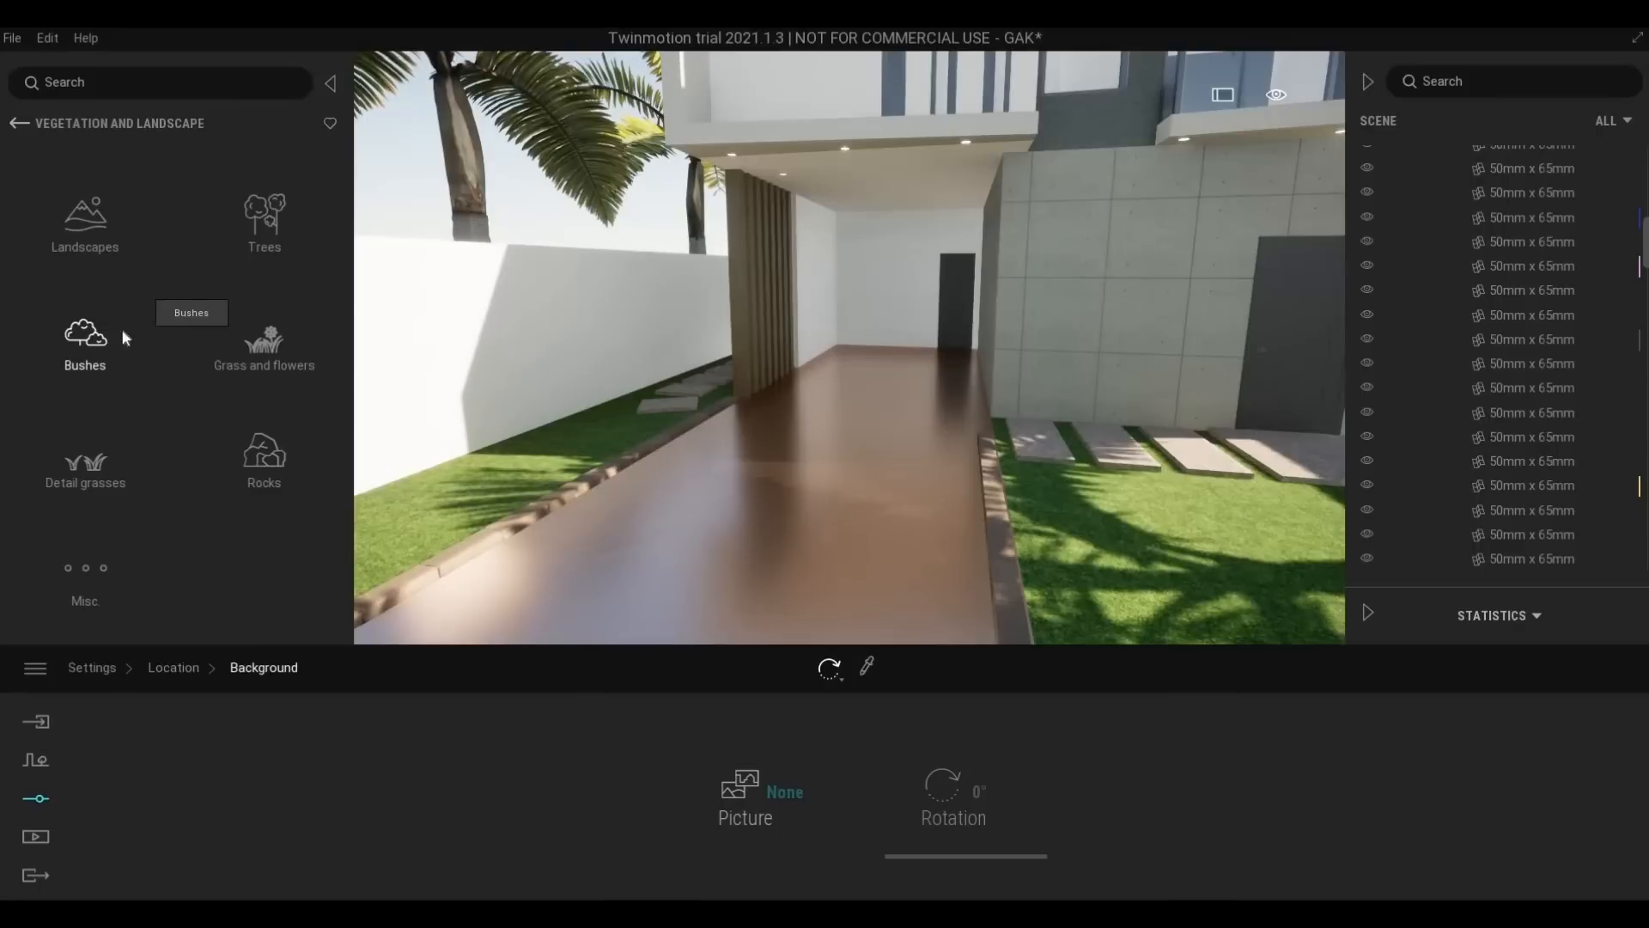
click(20, 123)
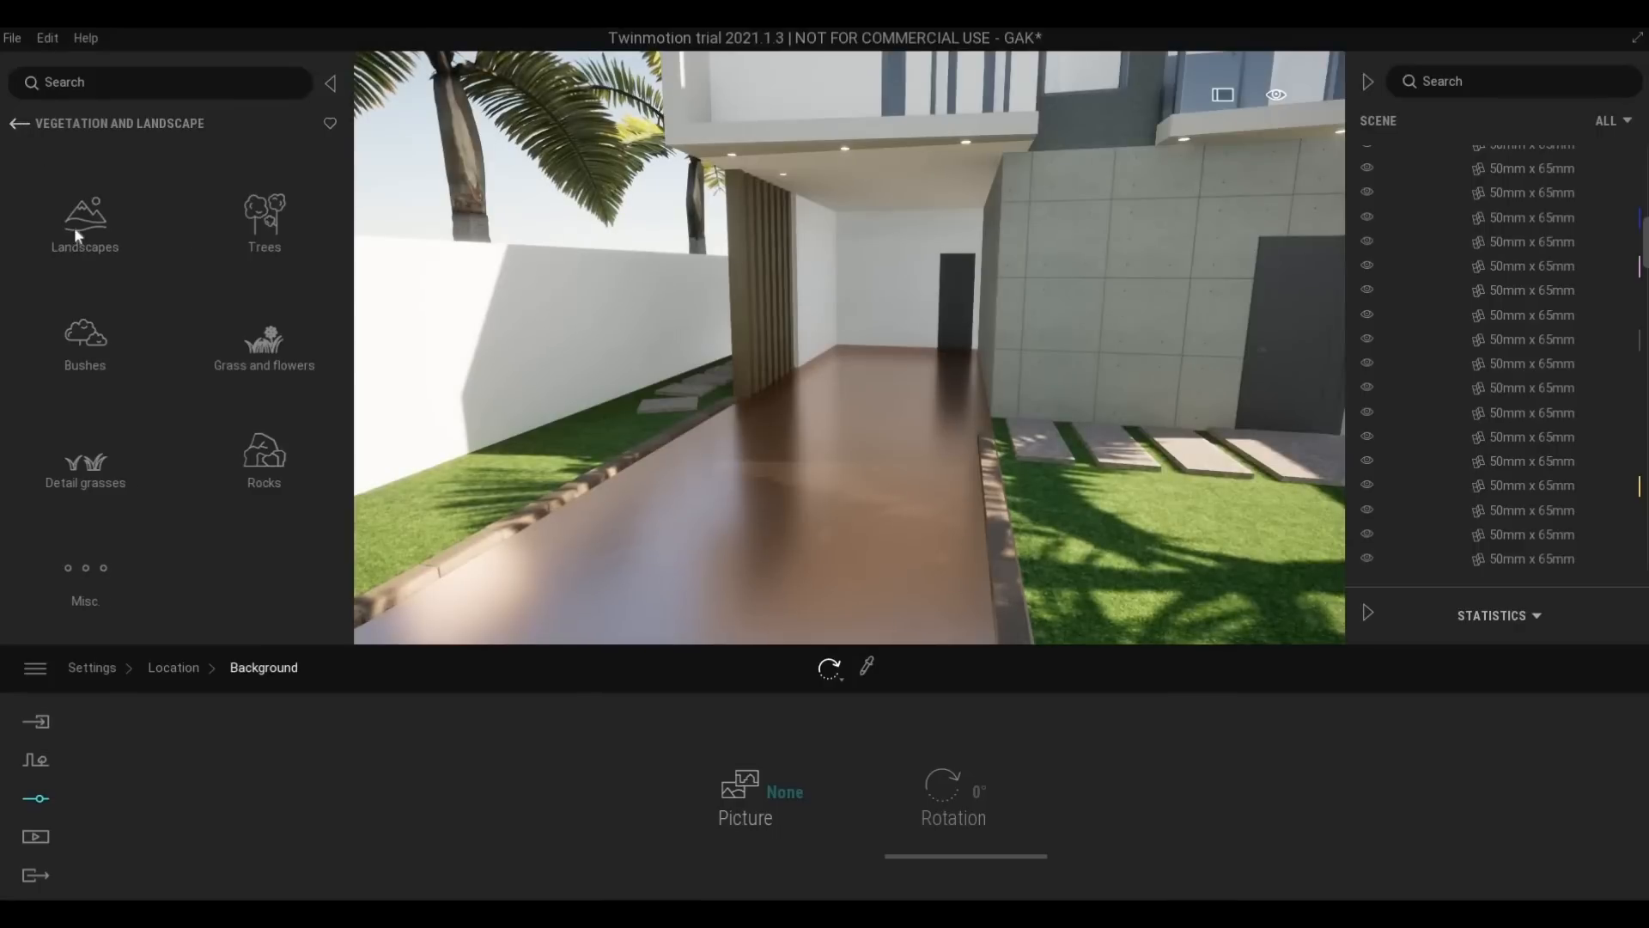
click(112, 249)
click(86, 330)
mouse_move(86, 221)
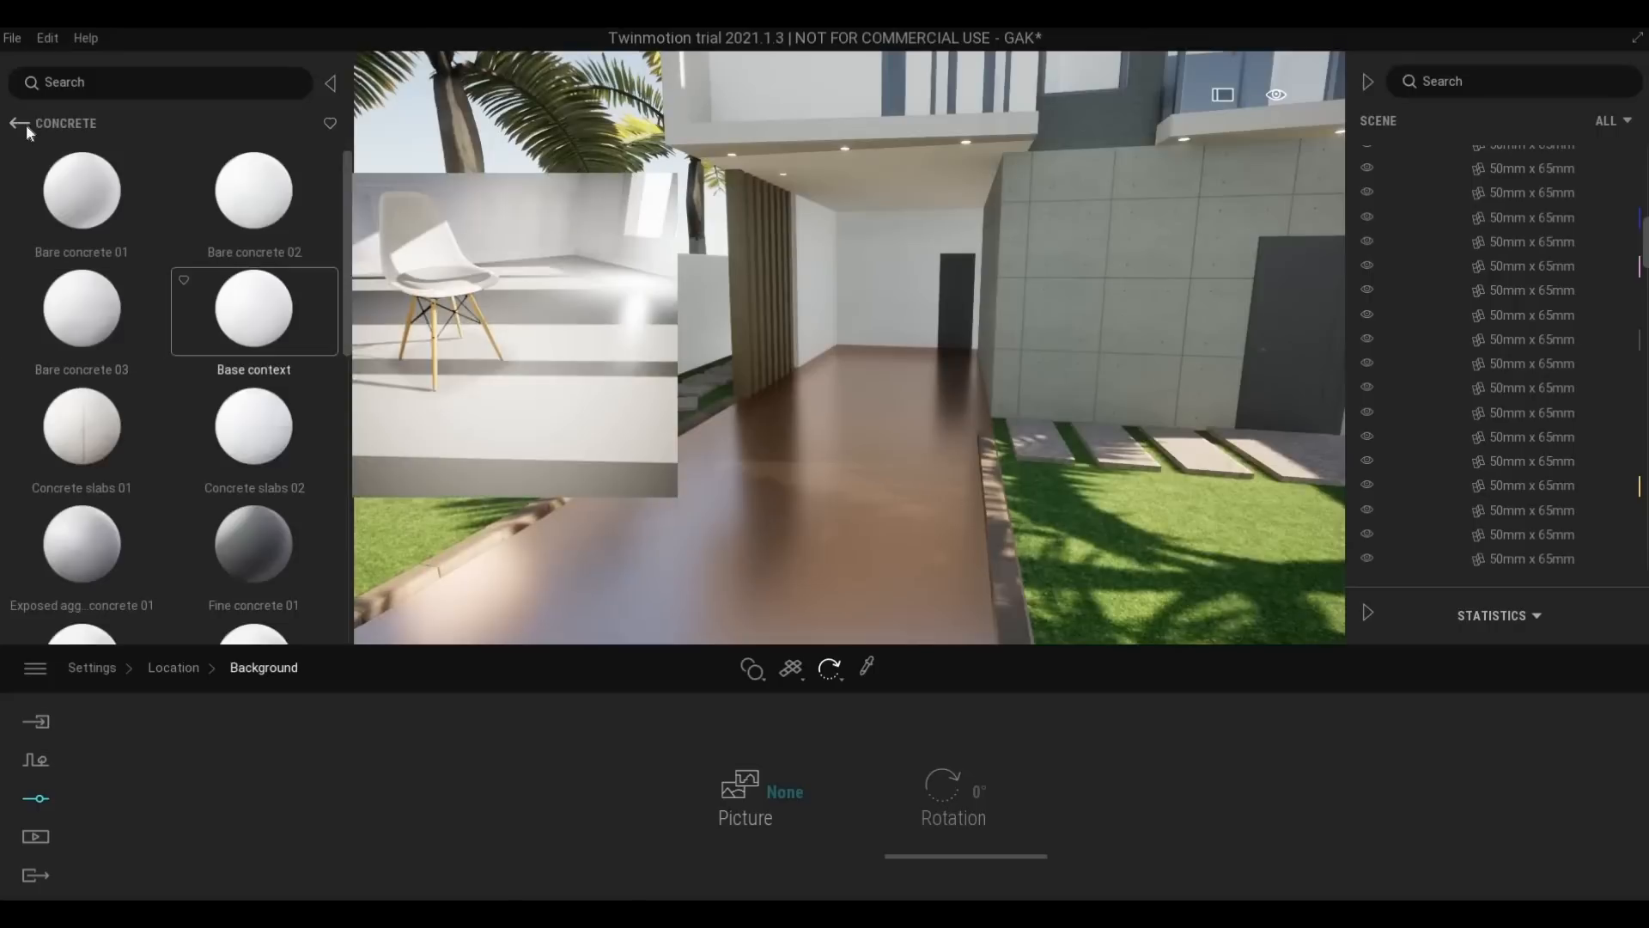
click(19, 123)
scroll(103, 413, down, 1)
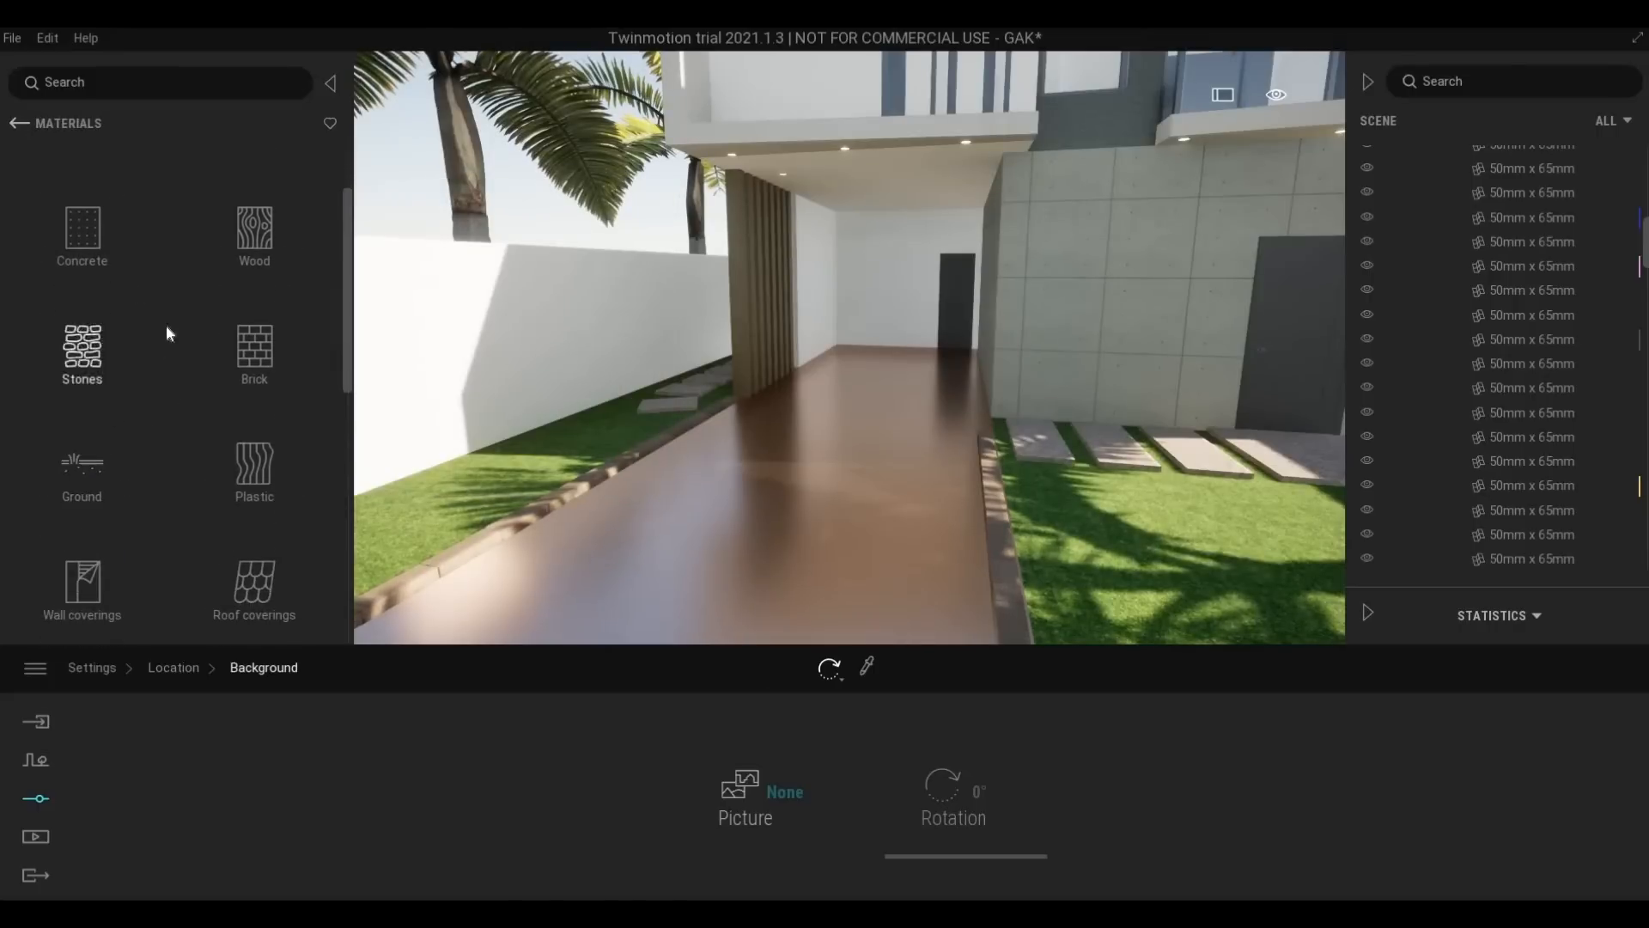
click(80, 481)
click(75, 227)
scroll(95, 429, down, 2)
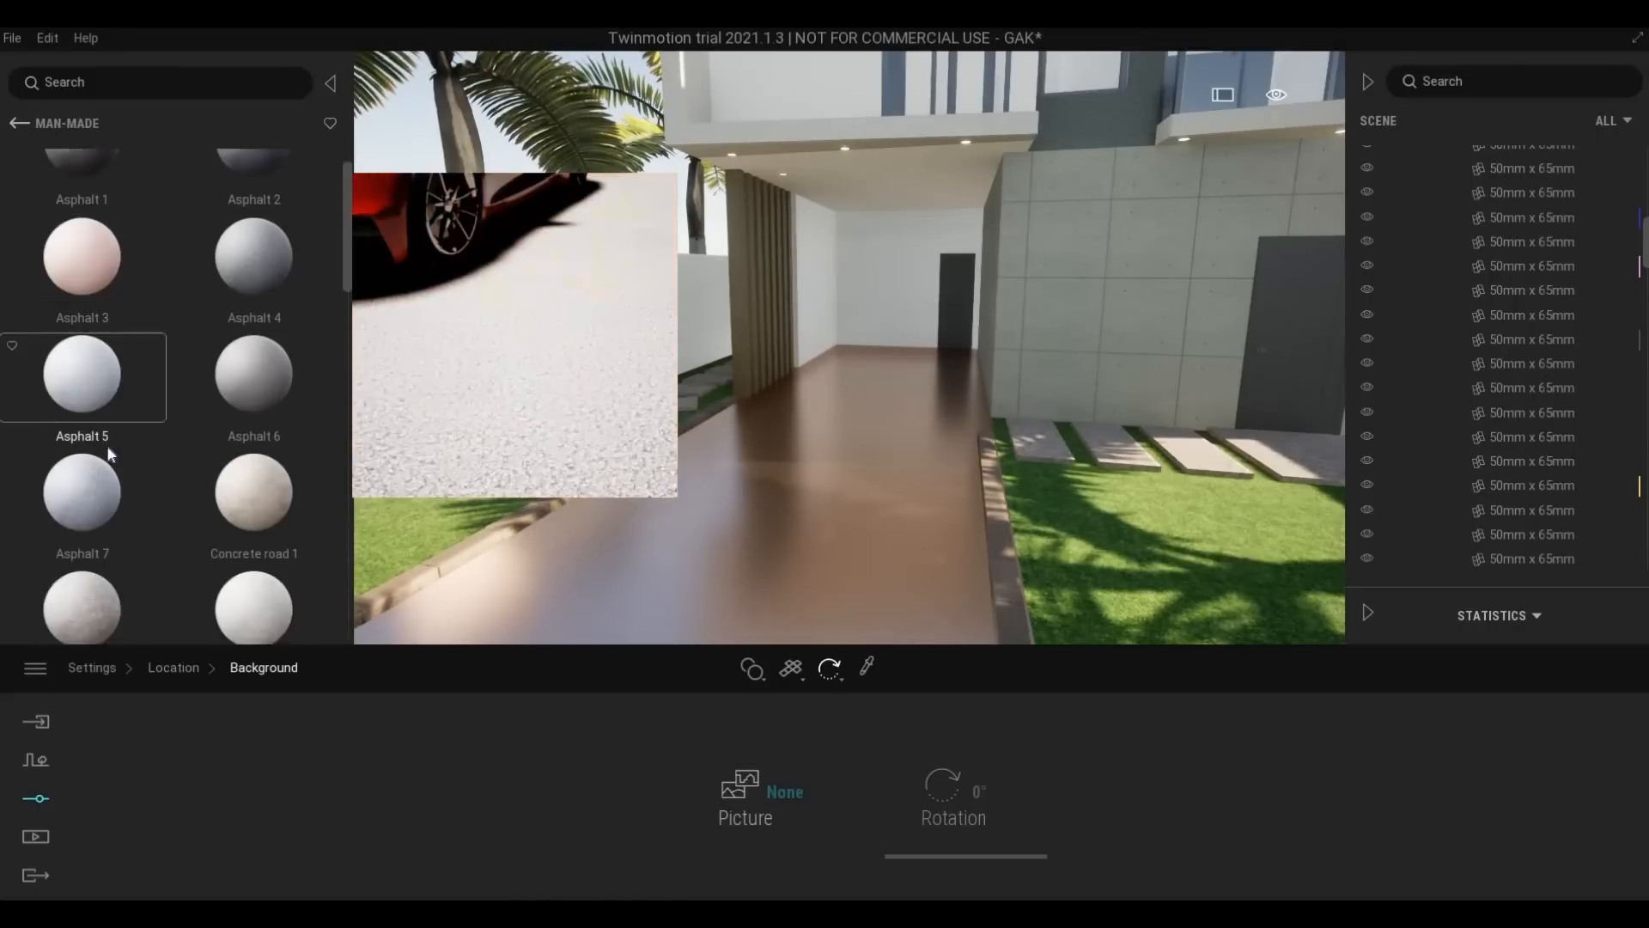
scroll(51, 464, down, 1)
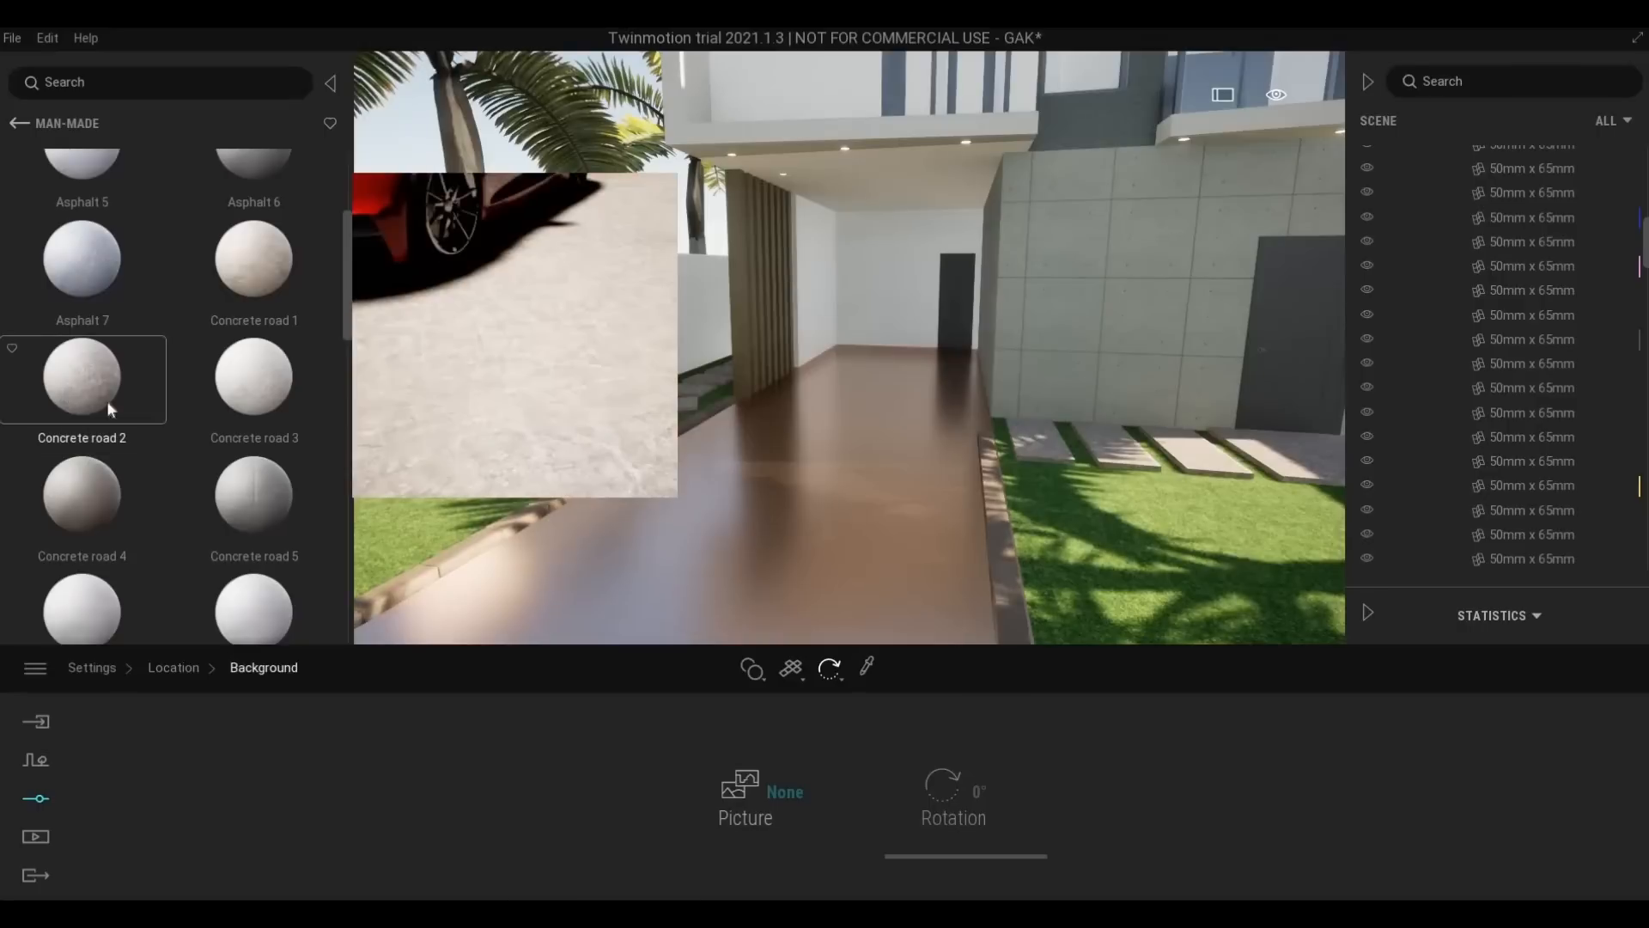
drag(638, 631, 637, 632)
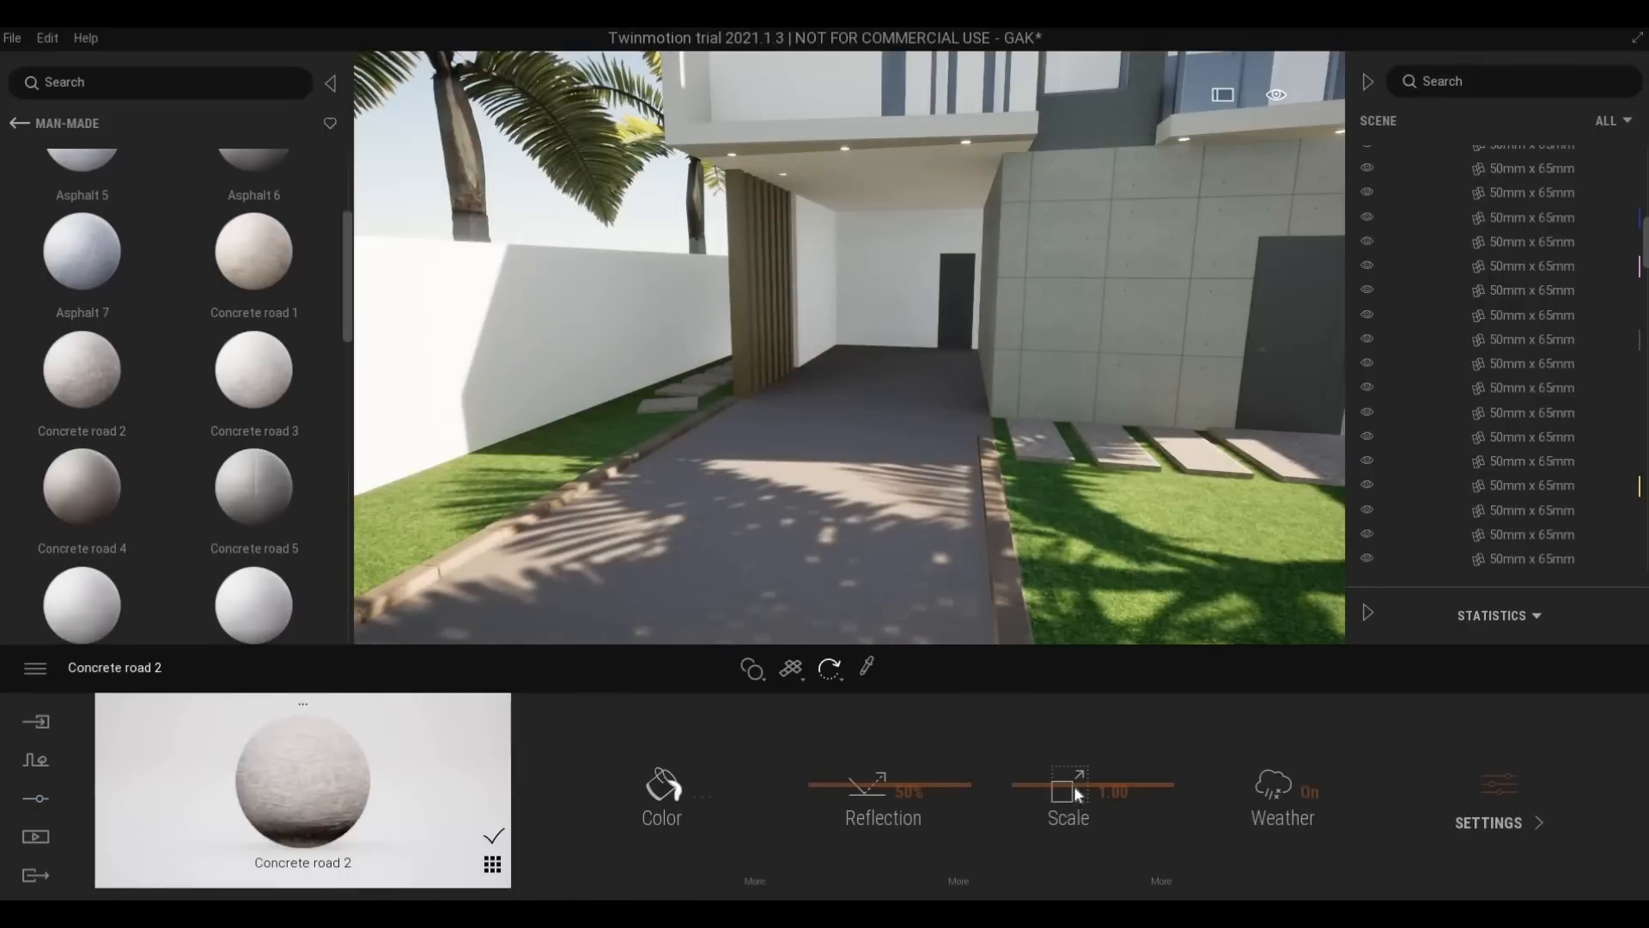
Set the scale of the driveway's Concrete road 2 material to 2.58 and check the surface up close
drag(1073, 779, 1074, 764)
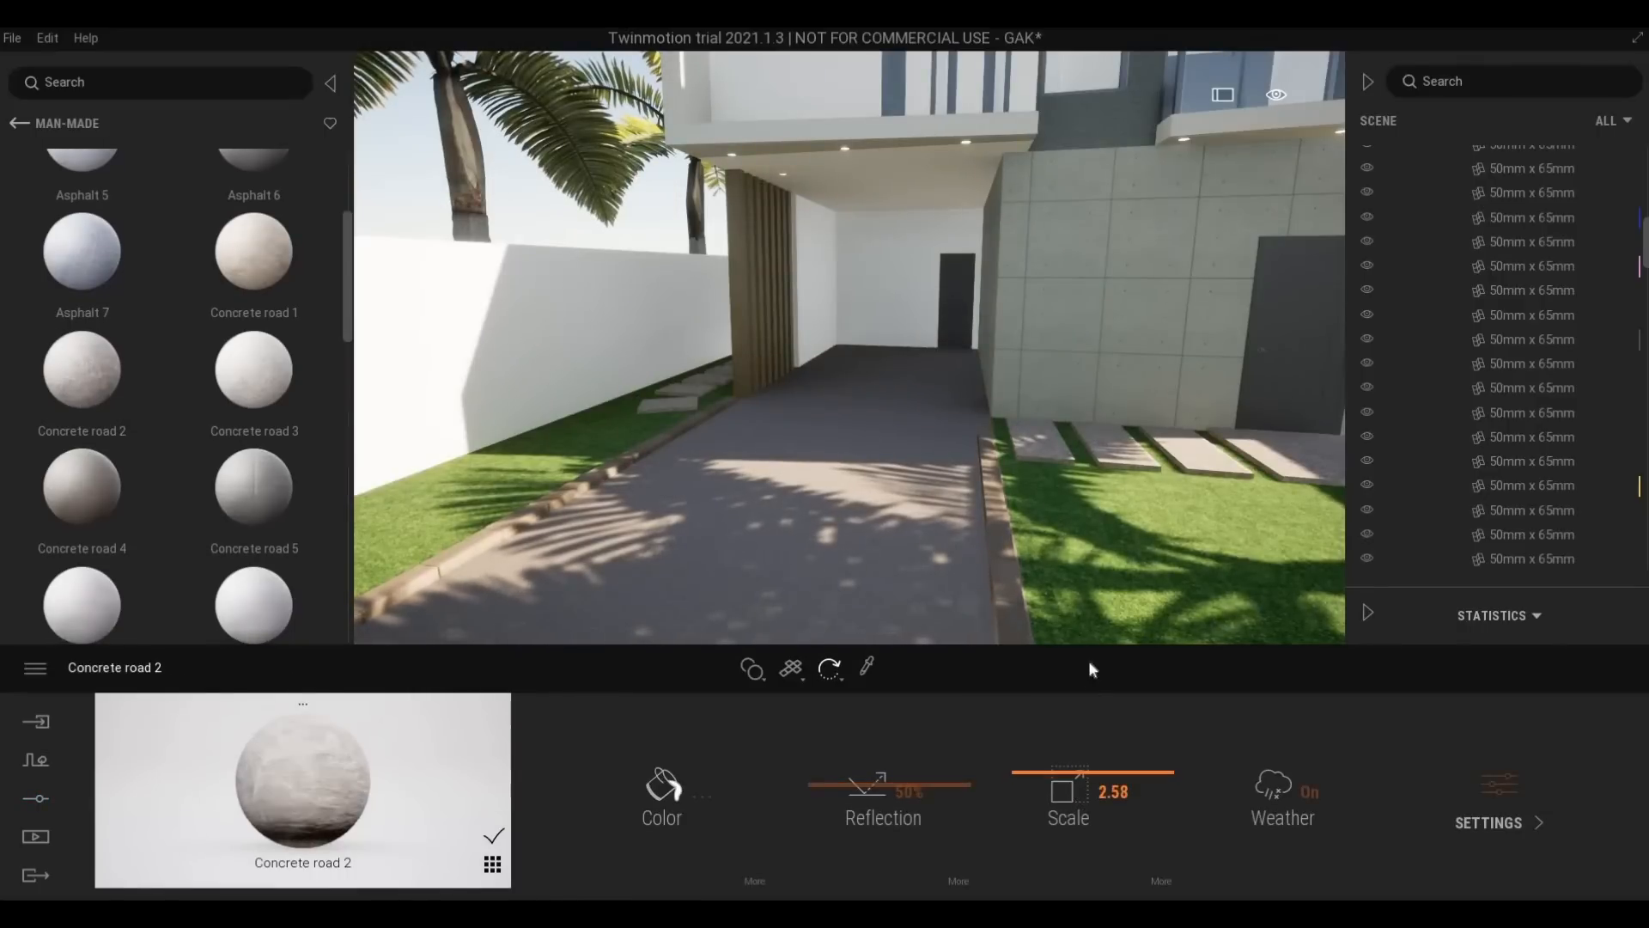
key(w)
key(s)
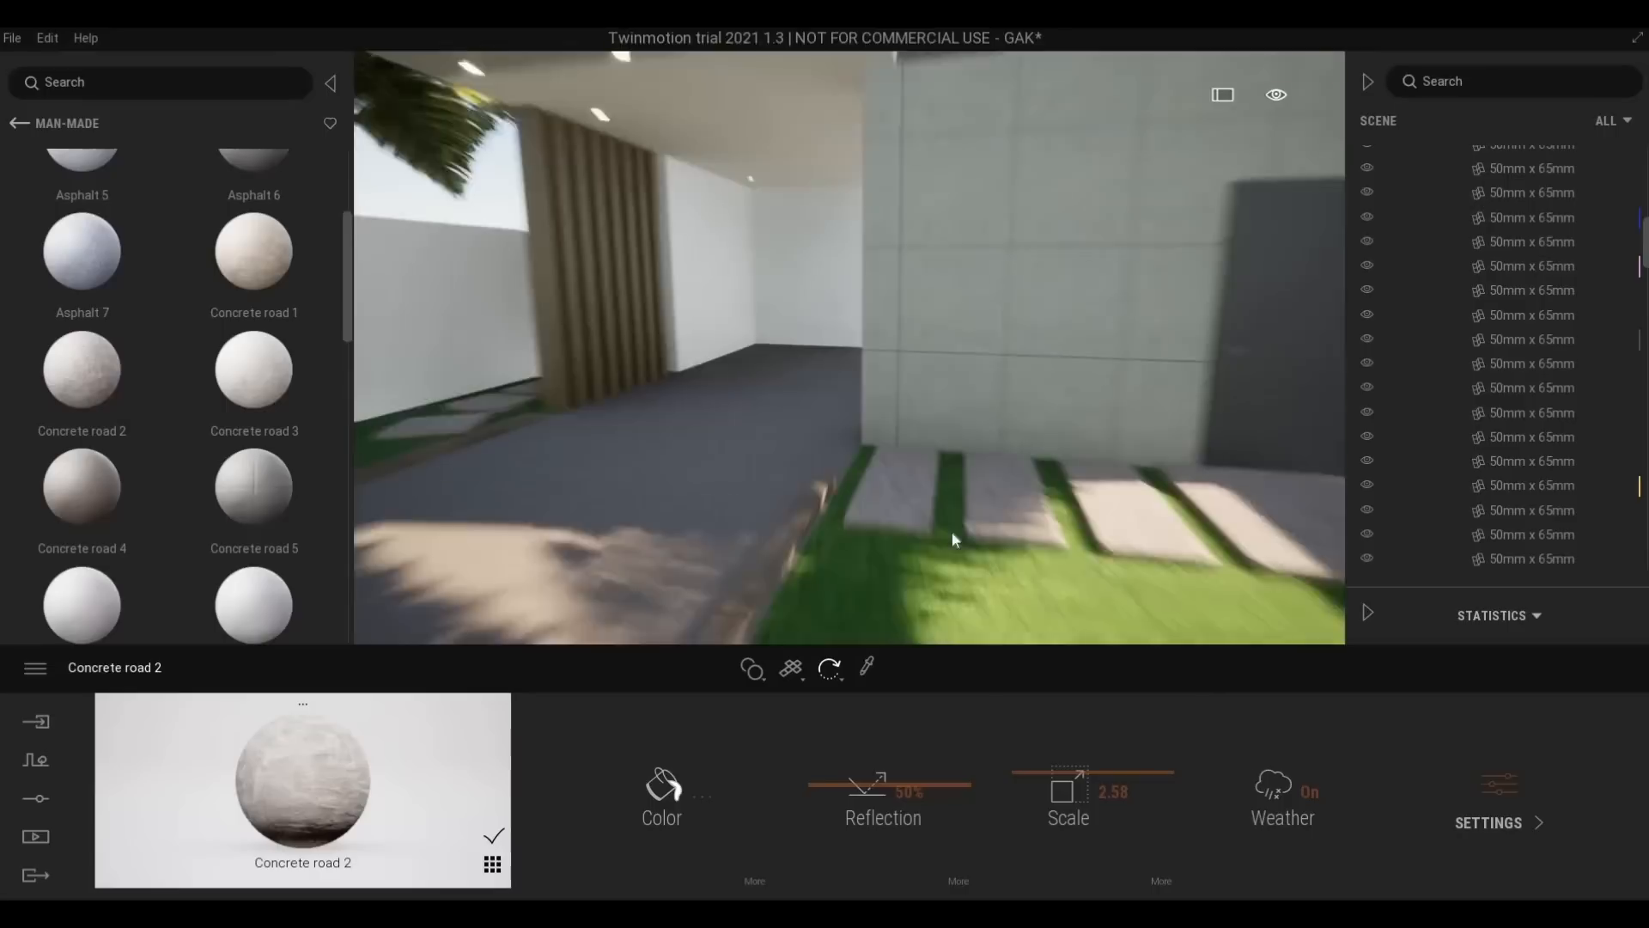
key(w)
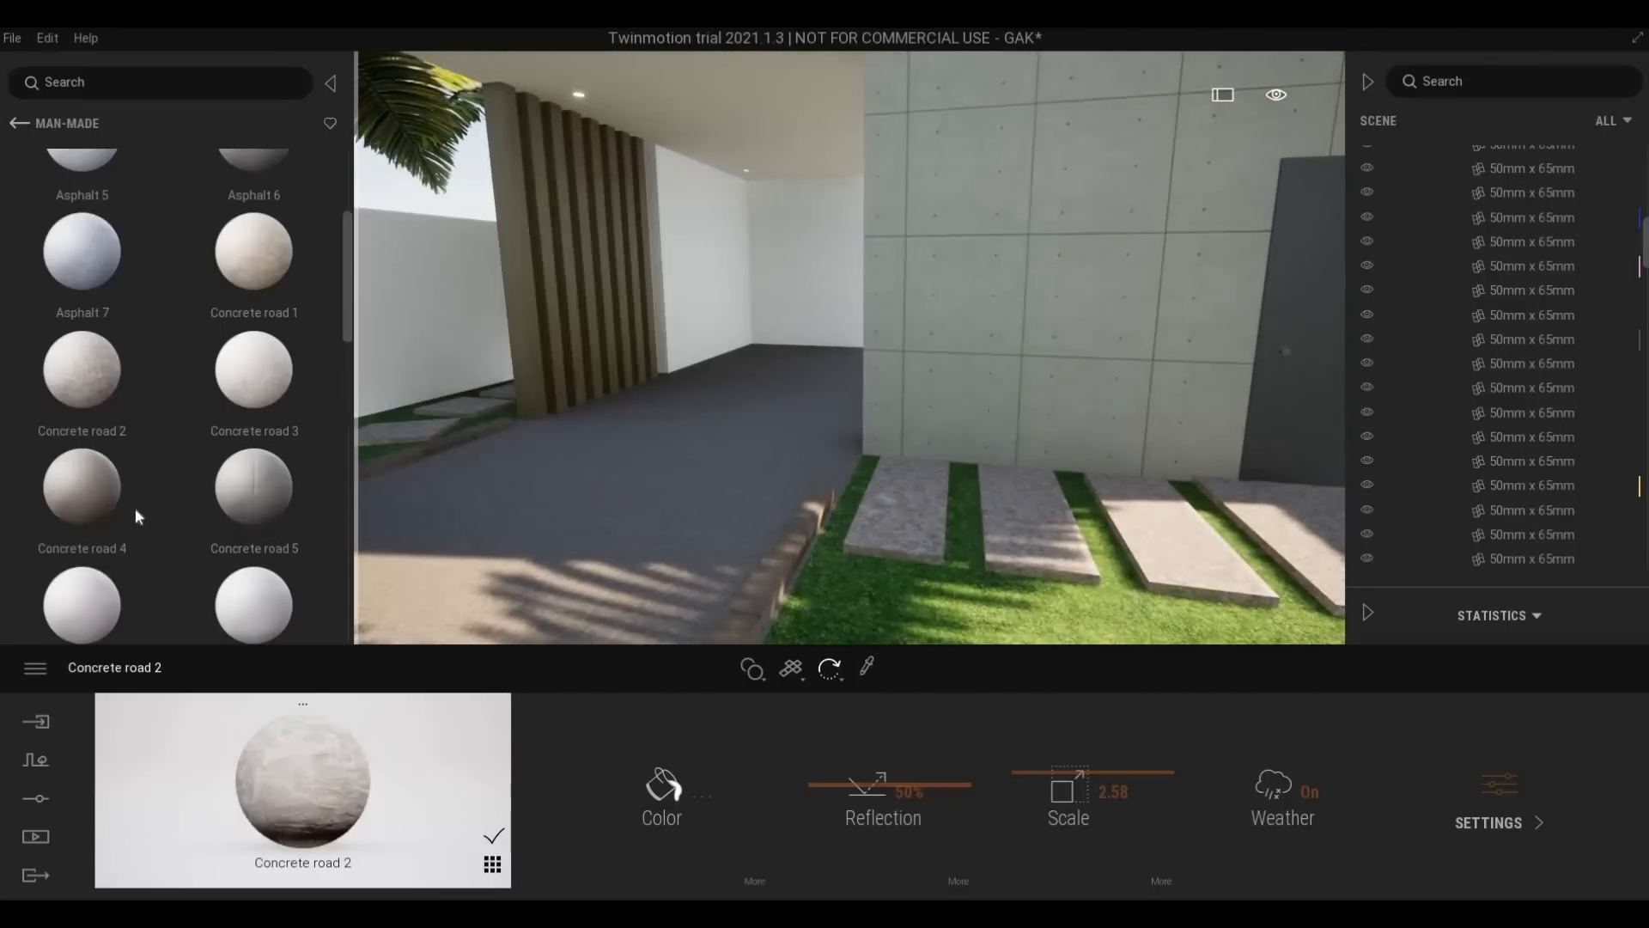
Apply the Asphalt road 1 material to the paving slabs beside the concrete wall and view them with the driveway
scroll(109, 534, down, 1)
drag(881, 574, 881, 528)
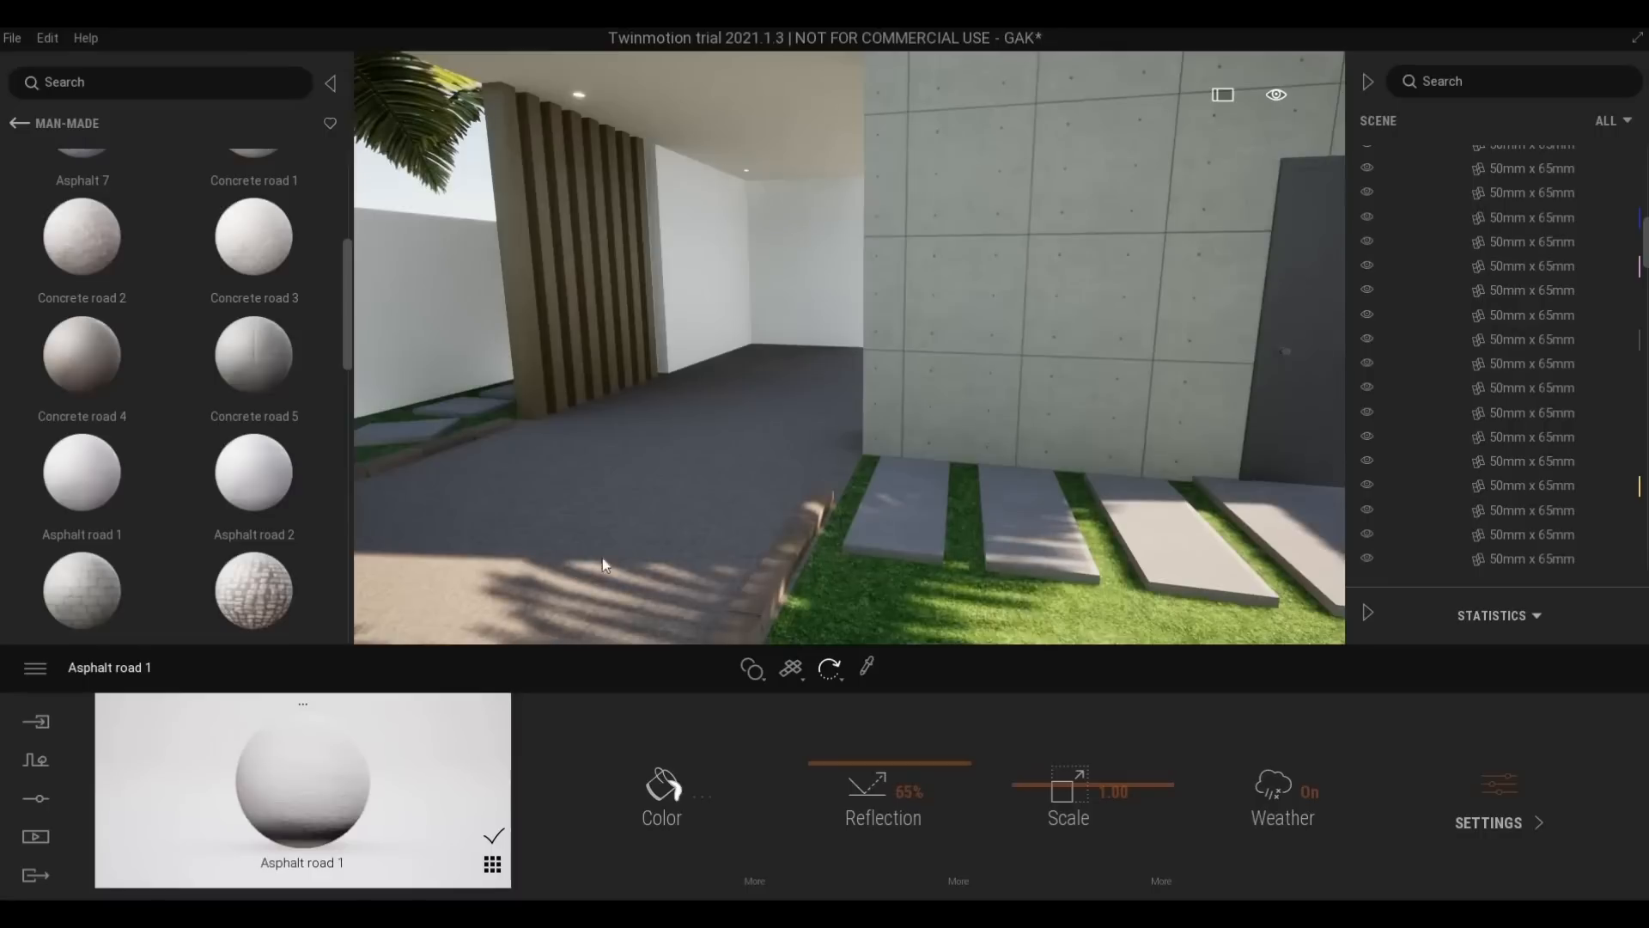
key(q)
key(a)
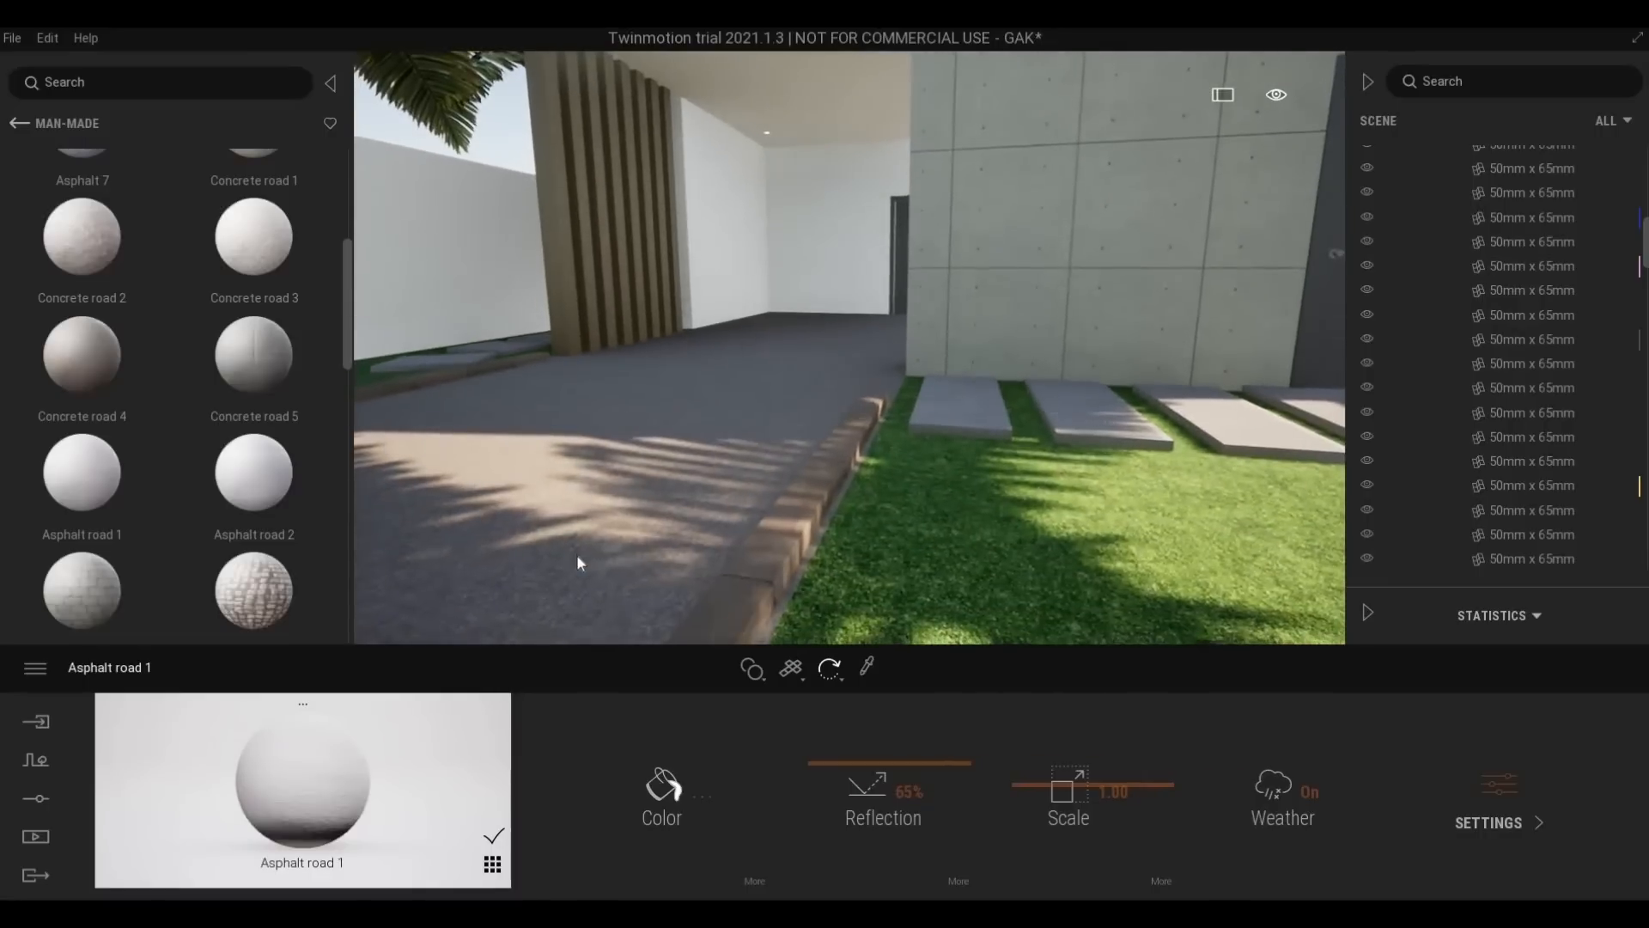
Examine the whole front of the house with the driveway, lawn and paving materials from the street side
key(s)
key(s)
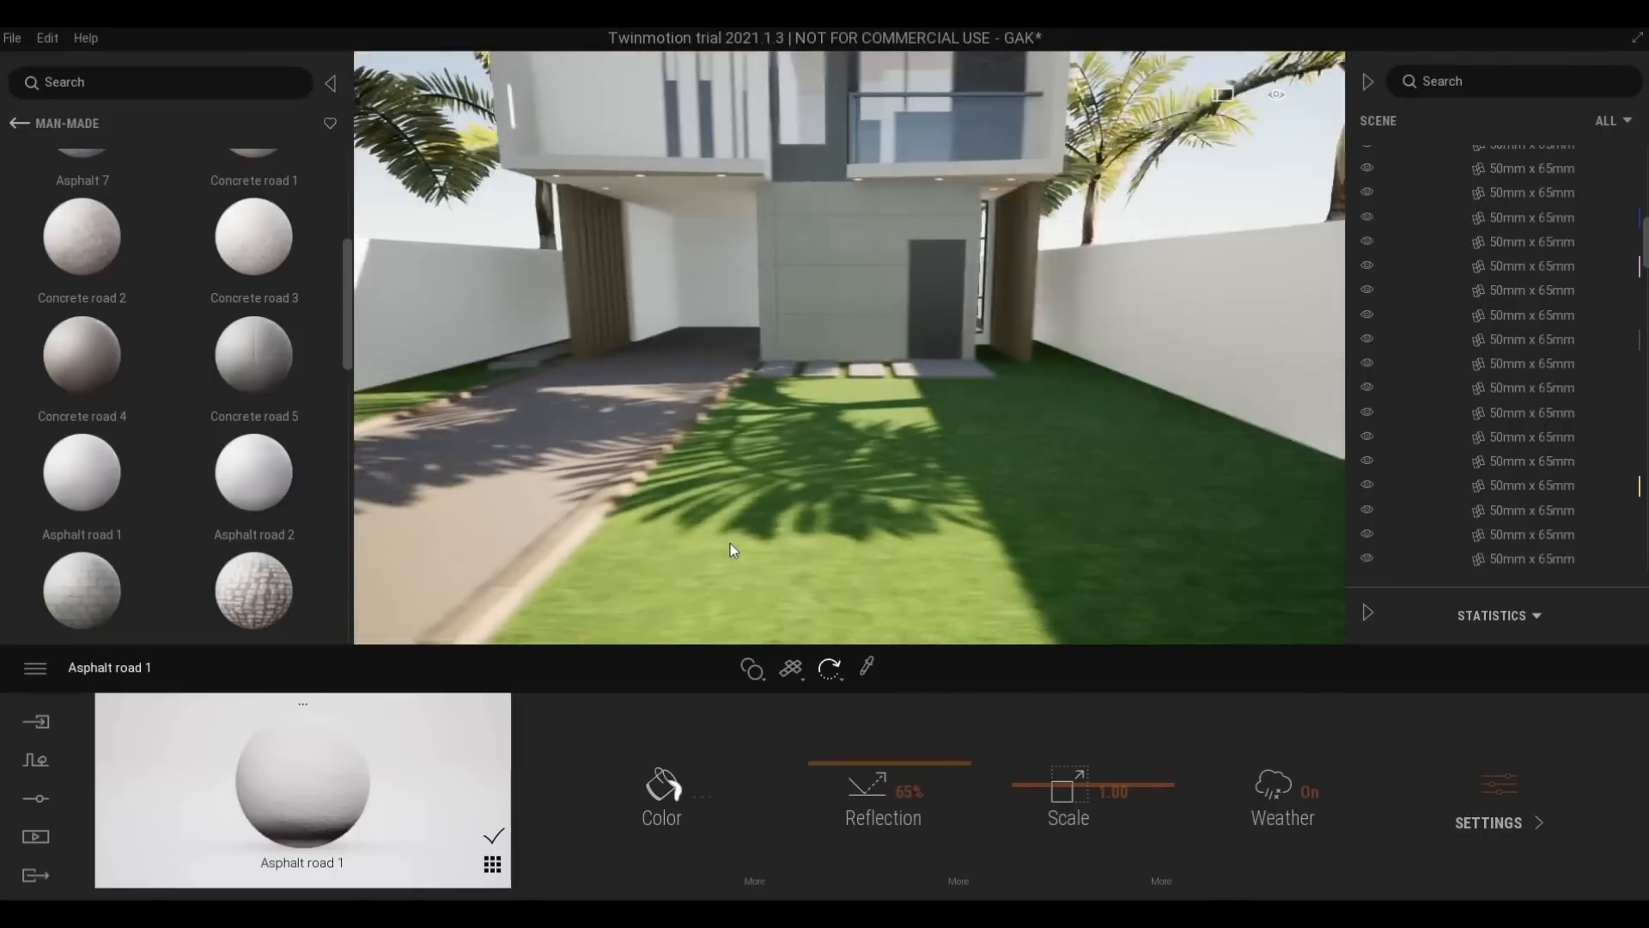
middle_drag(733, 553, 802, 548)
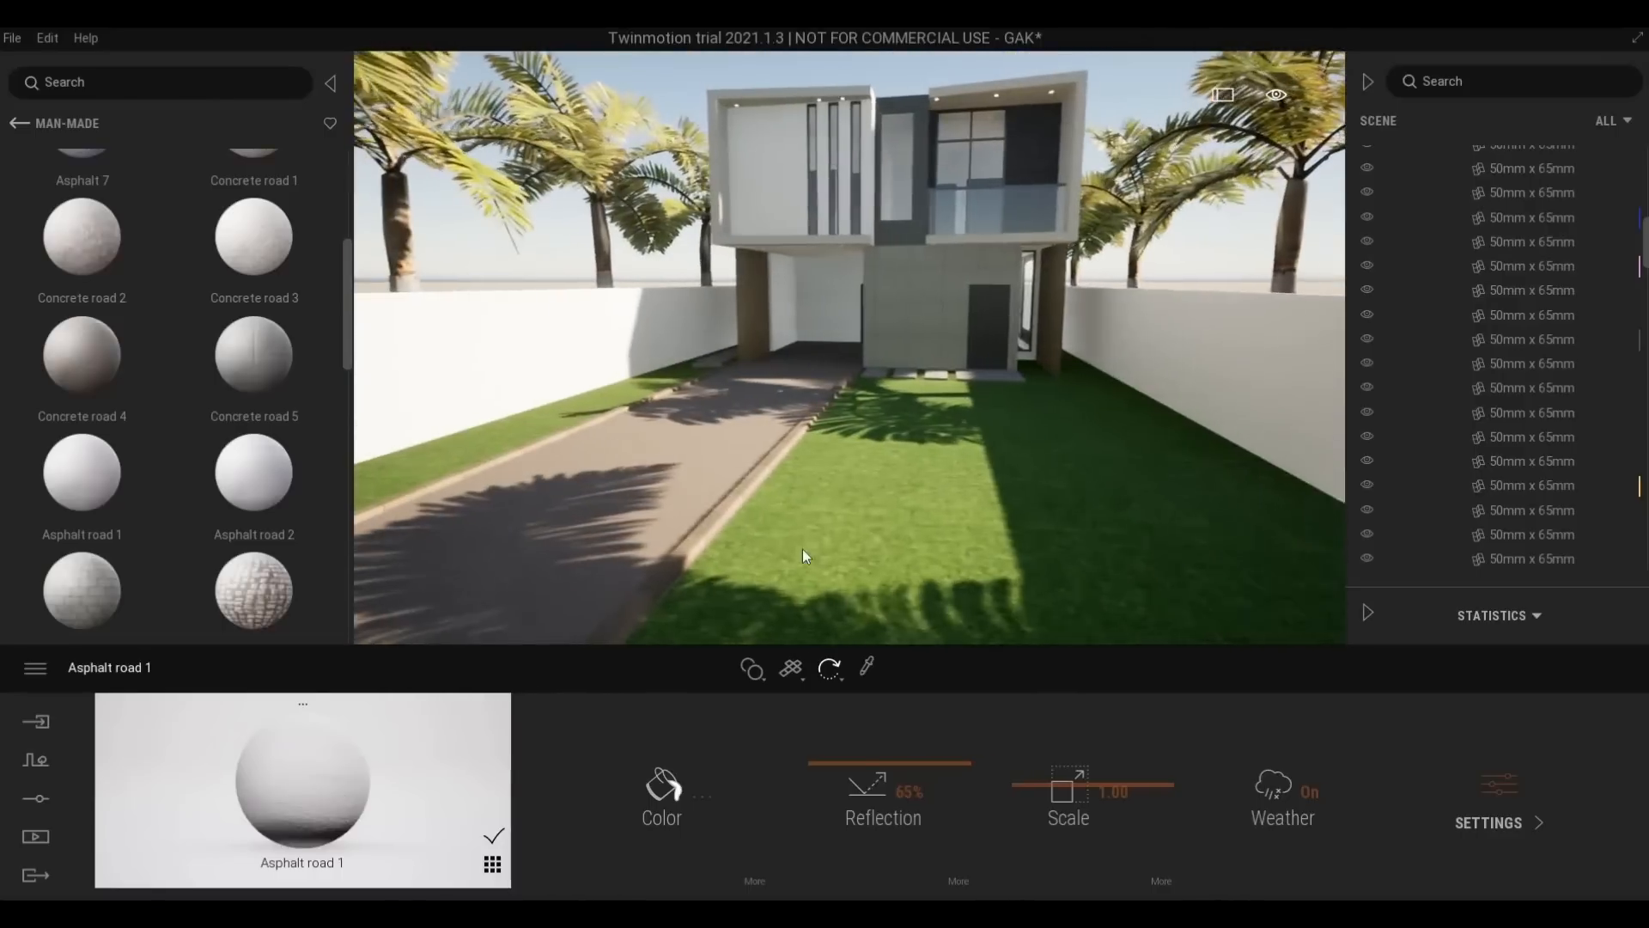
key(w)
key(s)
right_drag(859, 483, 854, 498)
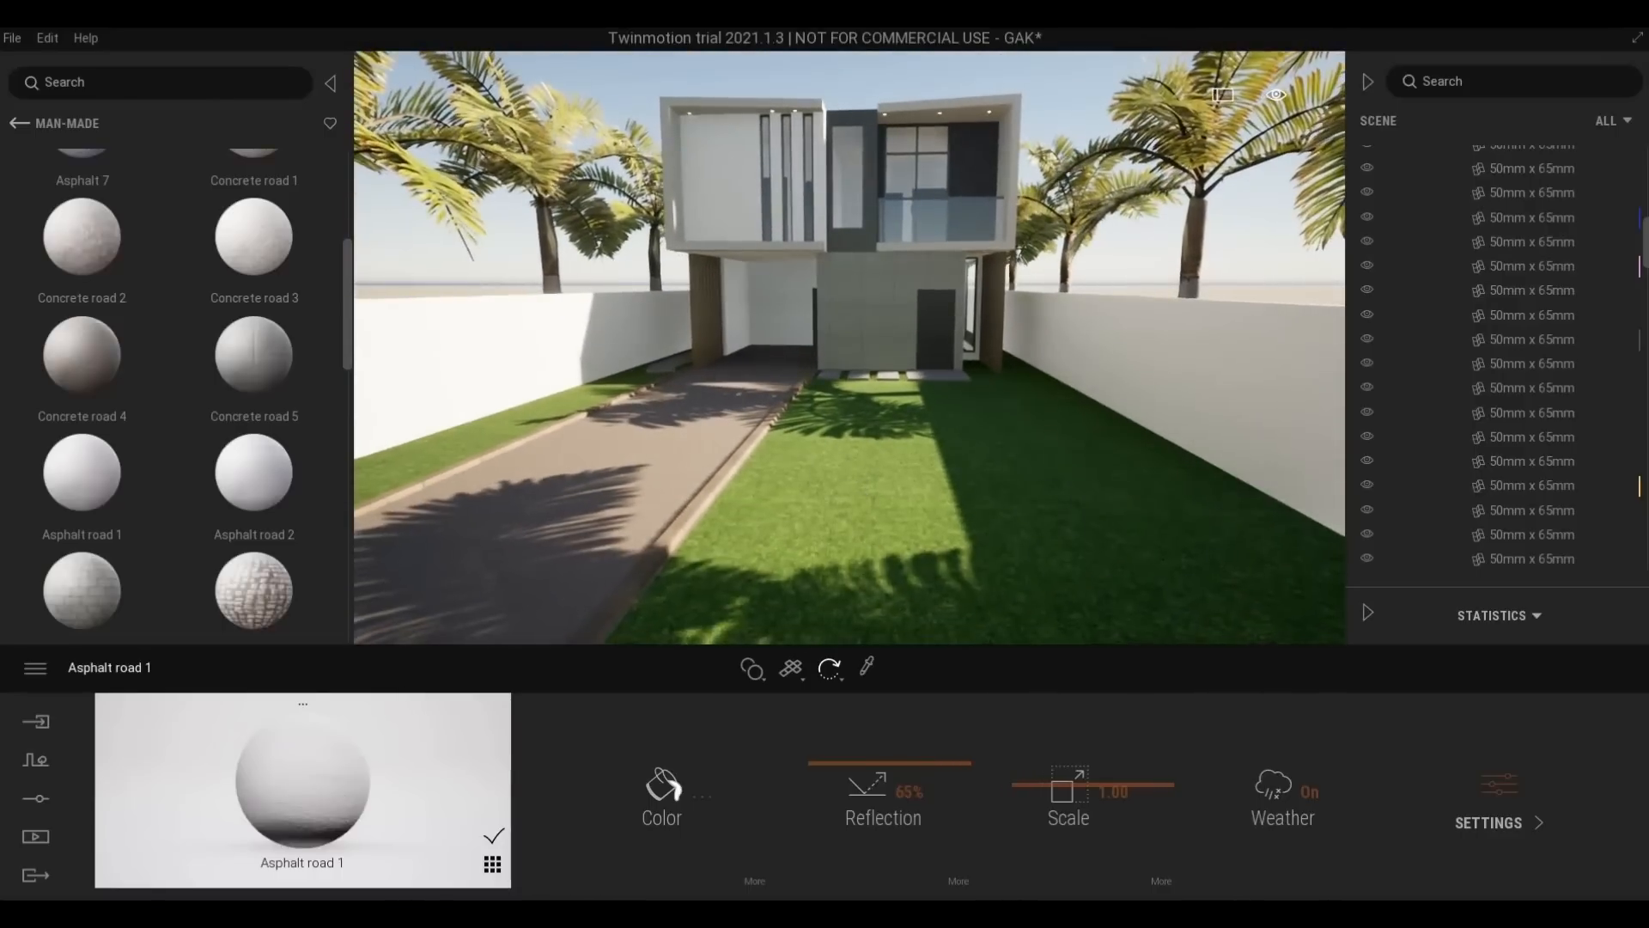
key(s)
key(w)
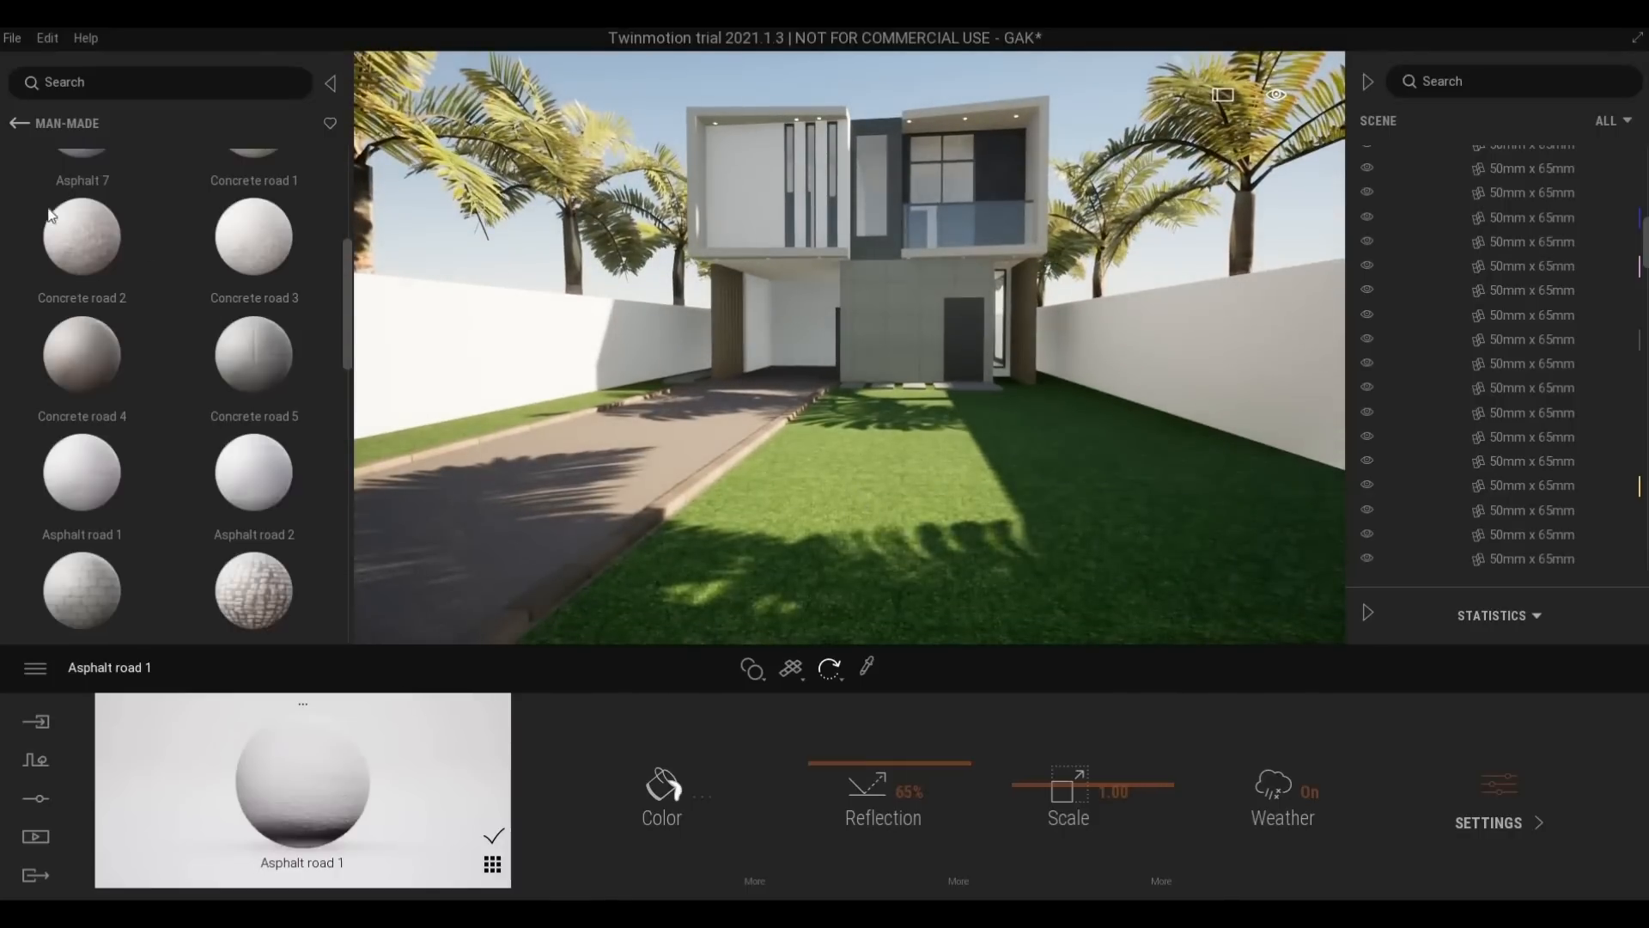
Place the Exterior Light 3 asset from the user library at the boundary wall beside the lawn
click(16, 124)
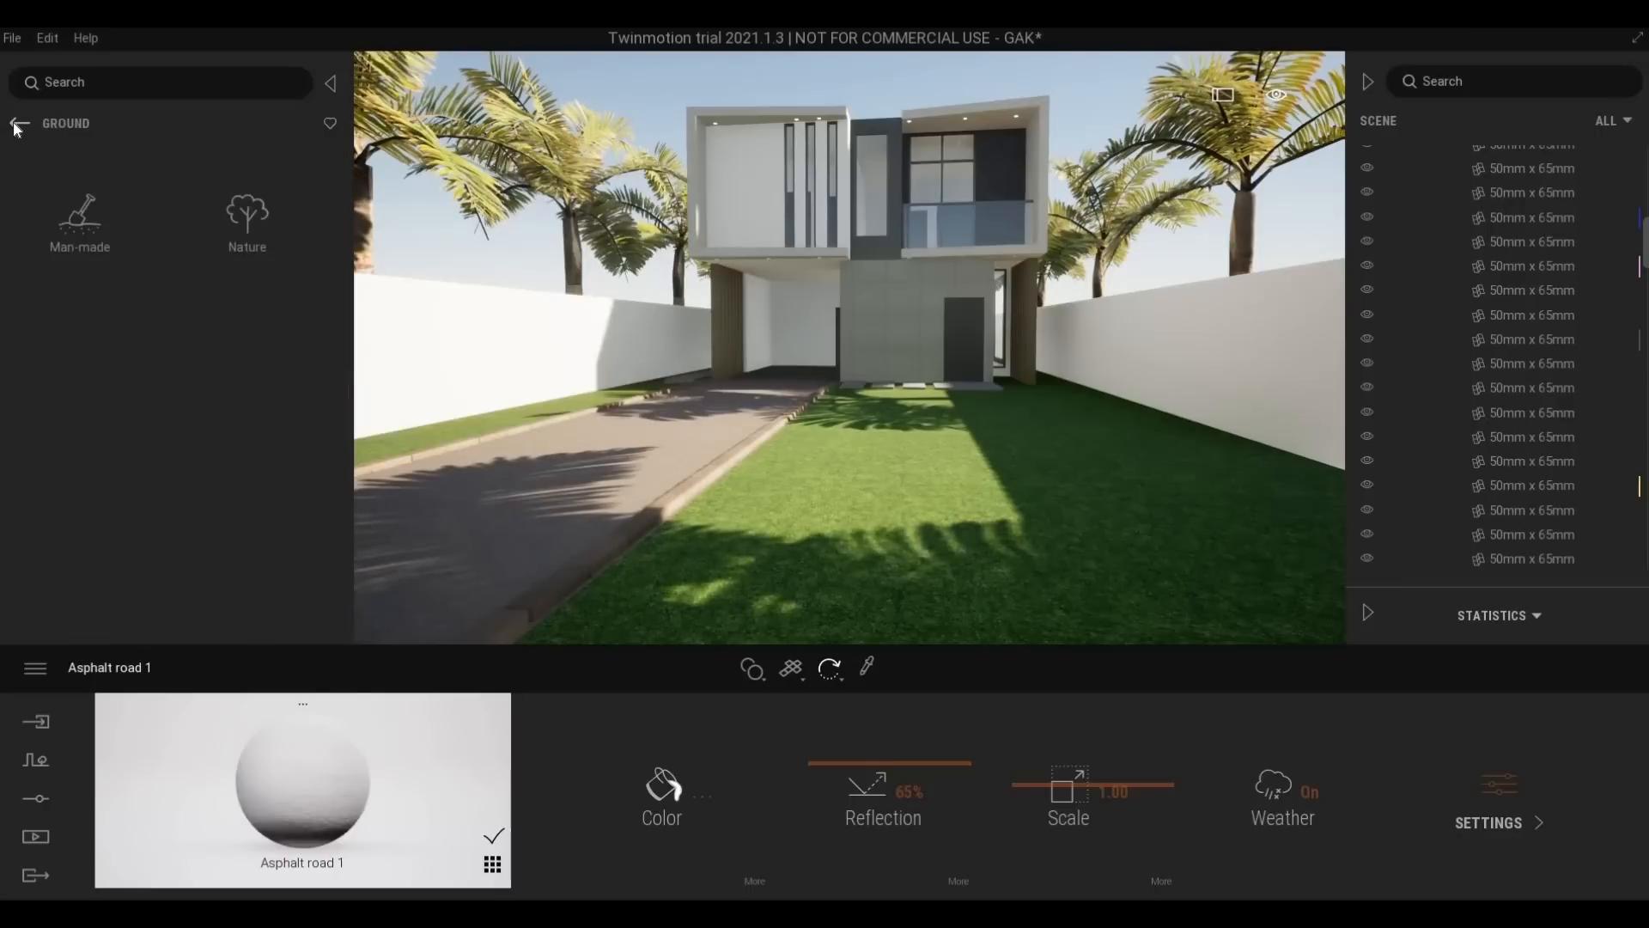
click(15, 124)
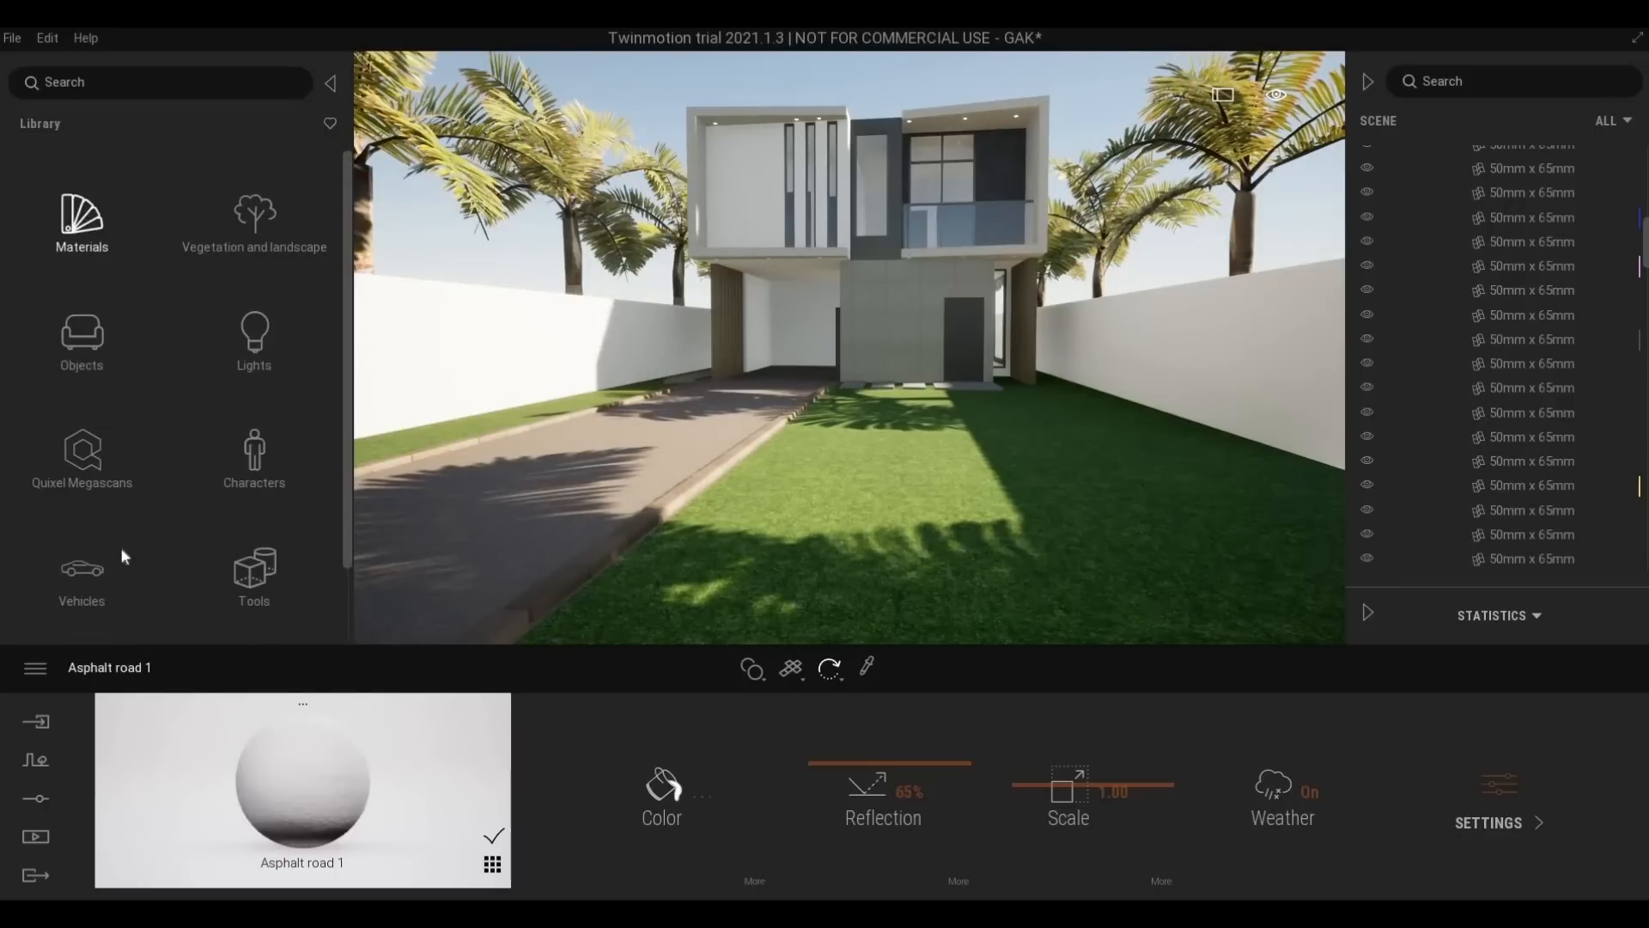
scroll(120, 548, down, 3)
click(86, 608)
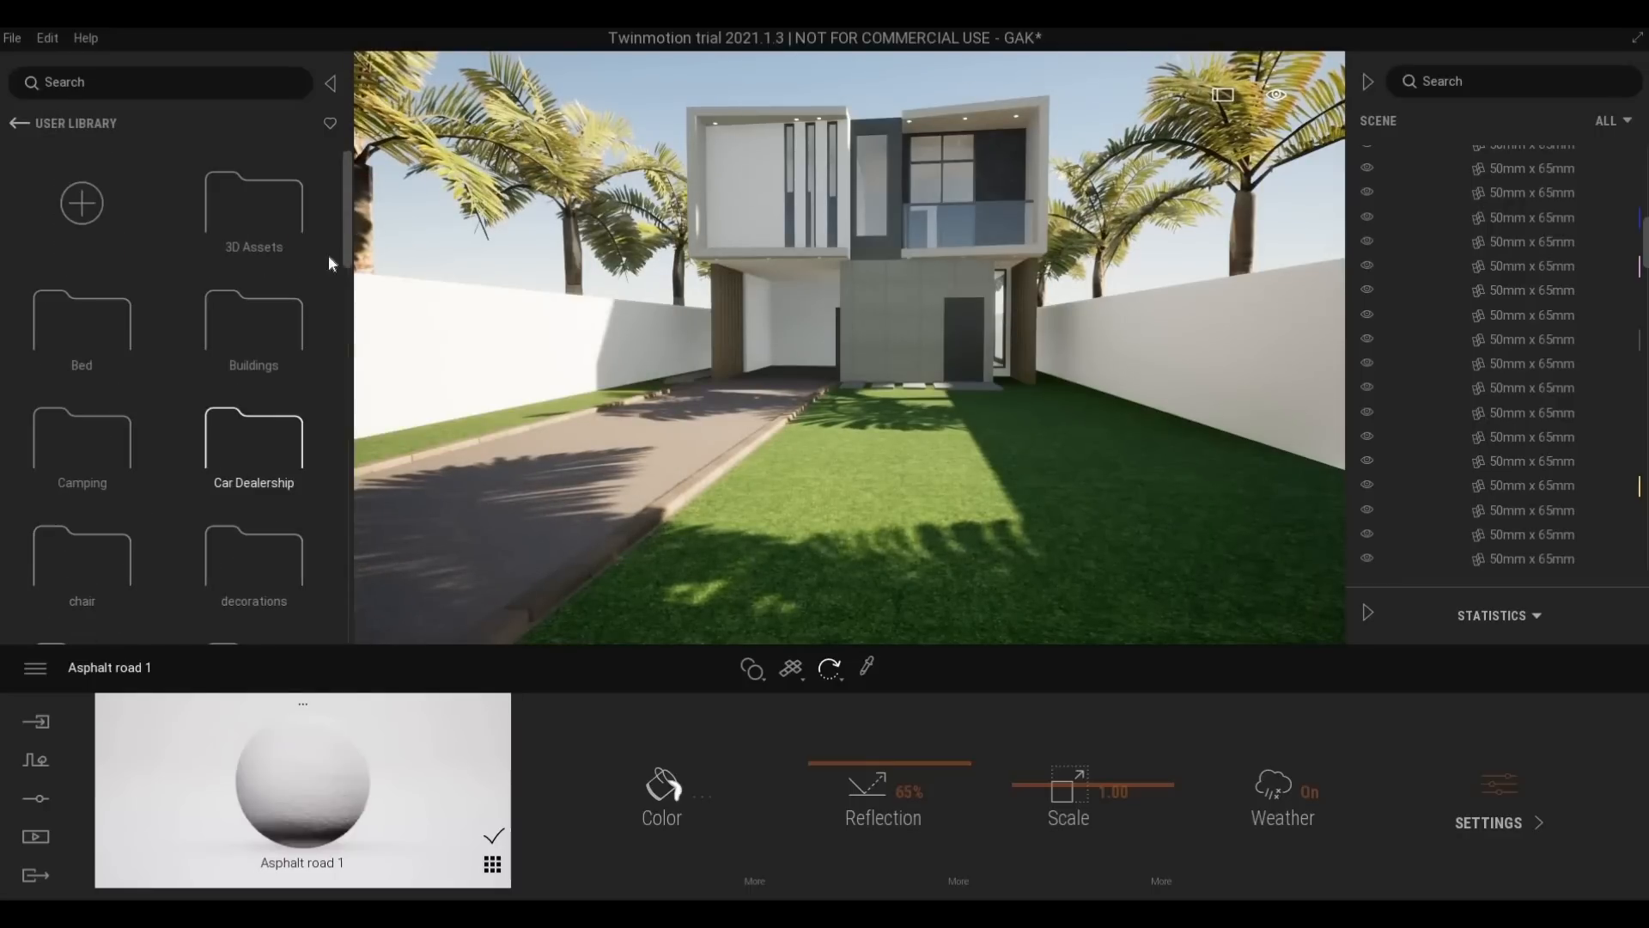
scroll(347, 222, down, 2)
scroll(348, 550, down, 1)
scroll(127, 612, down, 5)
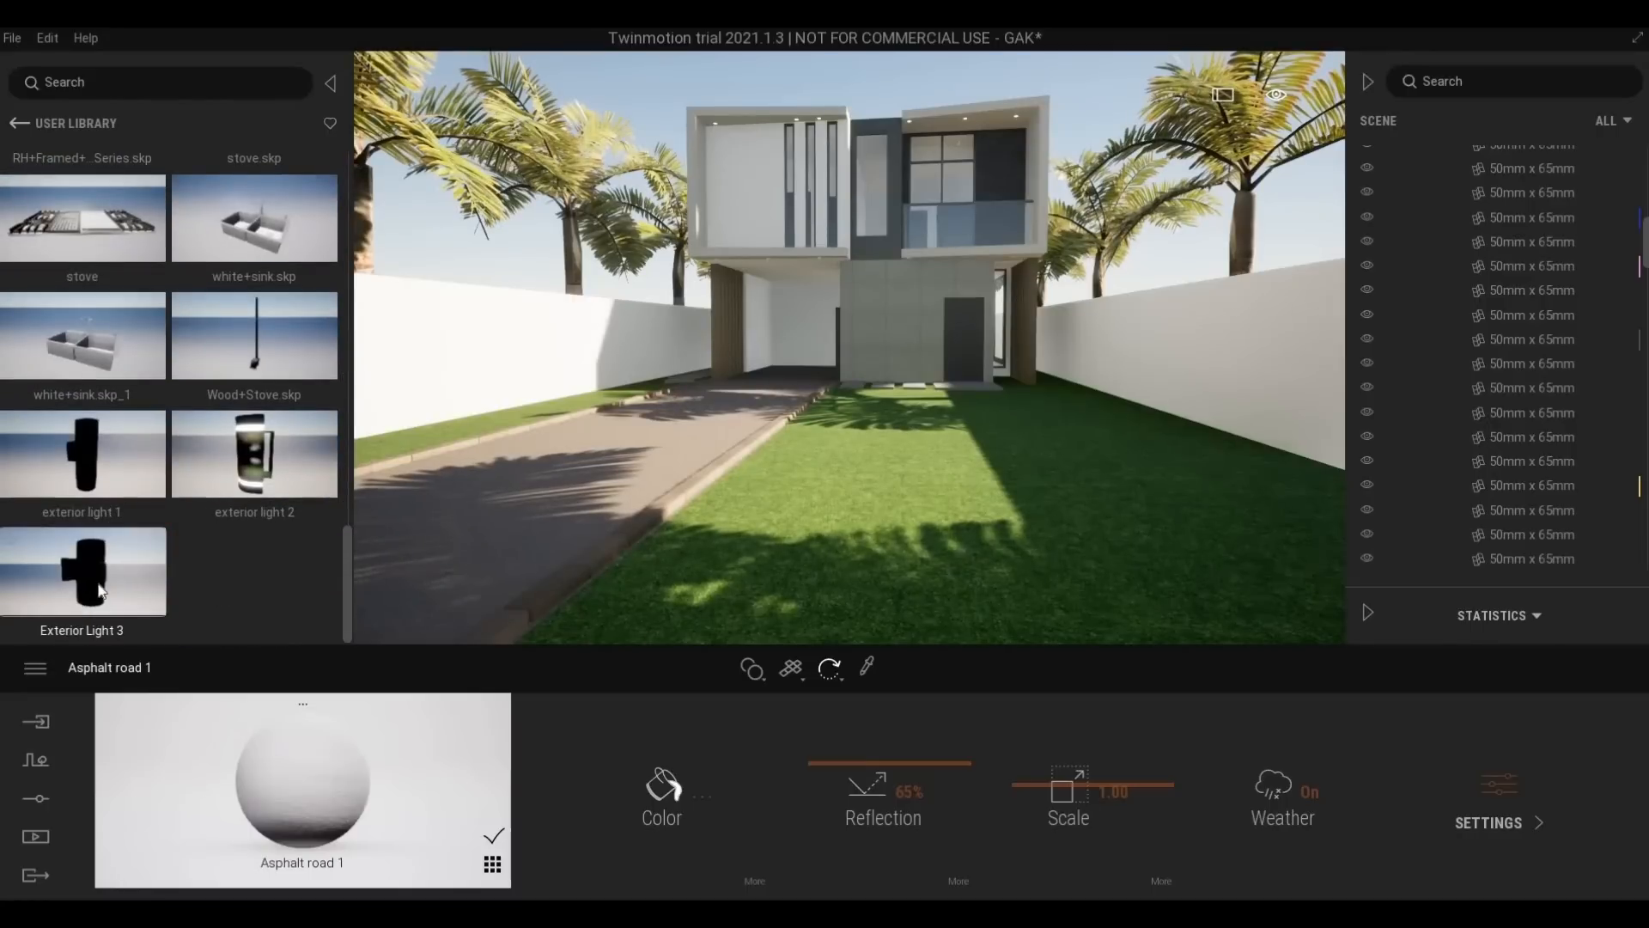
drag(163, 579, 1213, 373)
Shift the placed Exterior Light 3 beside the boundary wall and zoom to it to inspect its orientation
key(d)
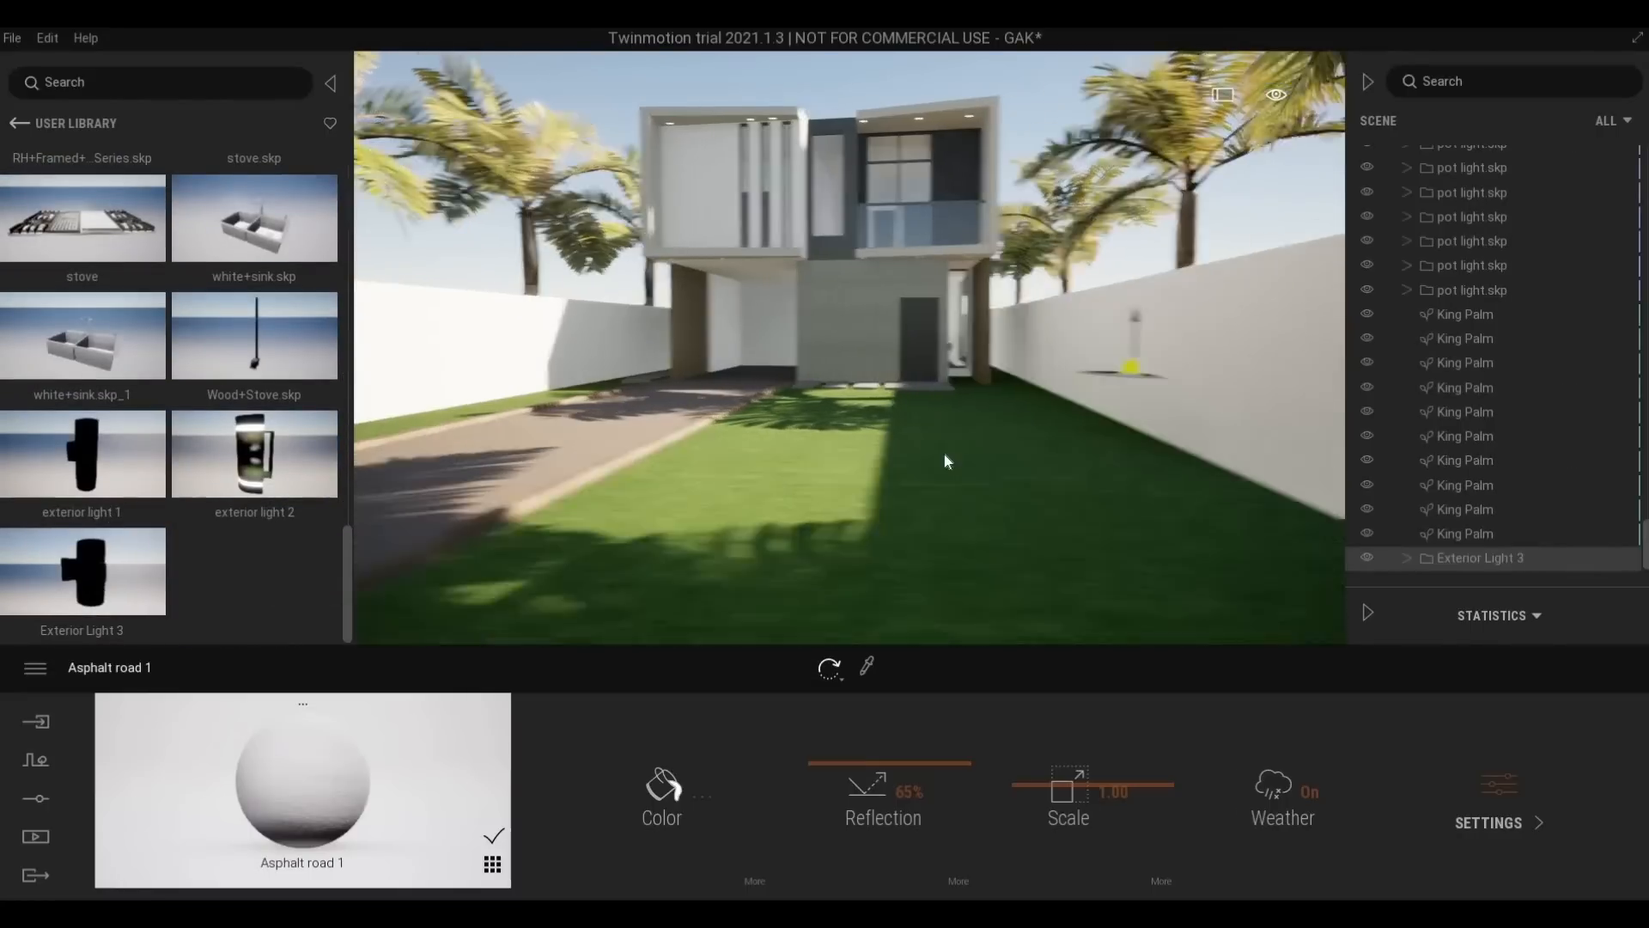
key(a)
key(e)
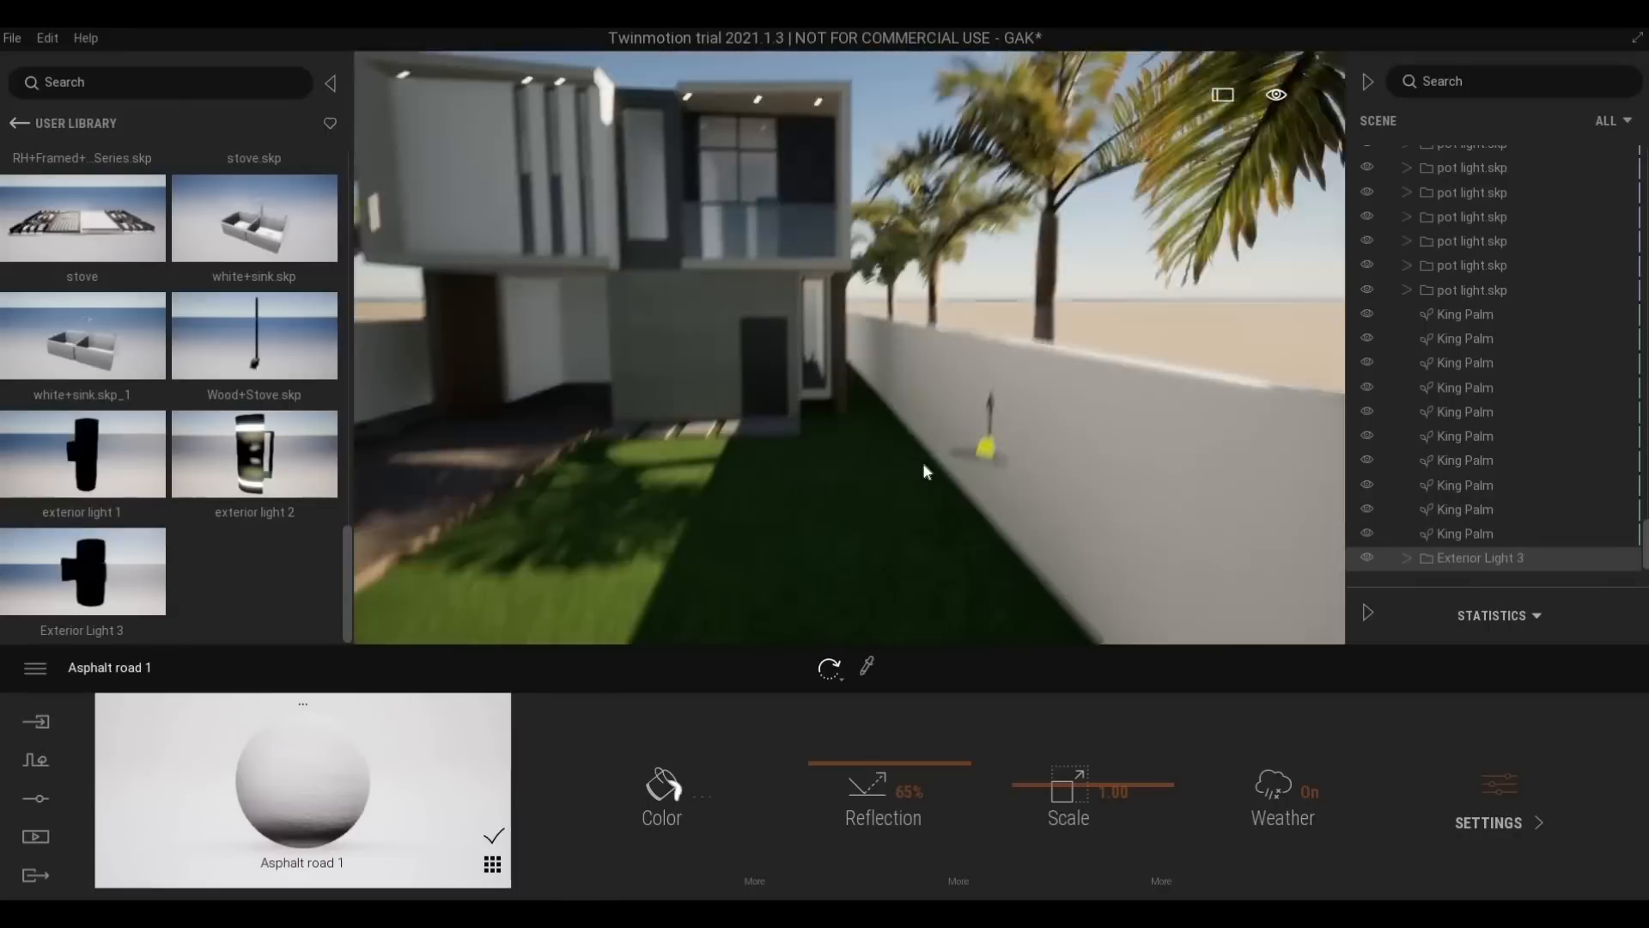
right_drag(923, 462, 965, 455)
key(a)
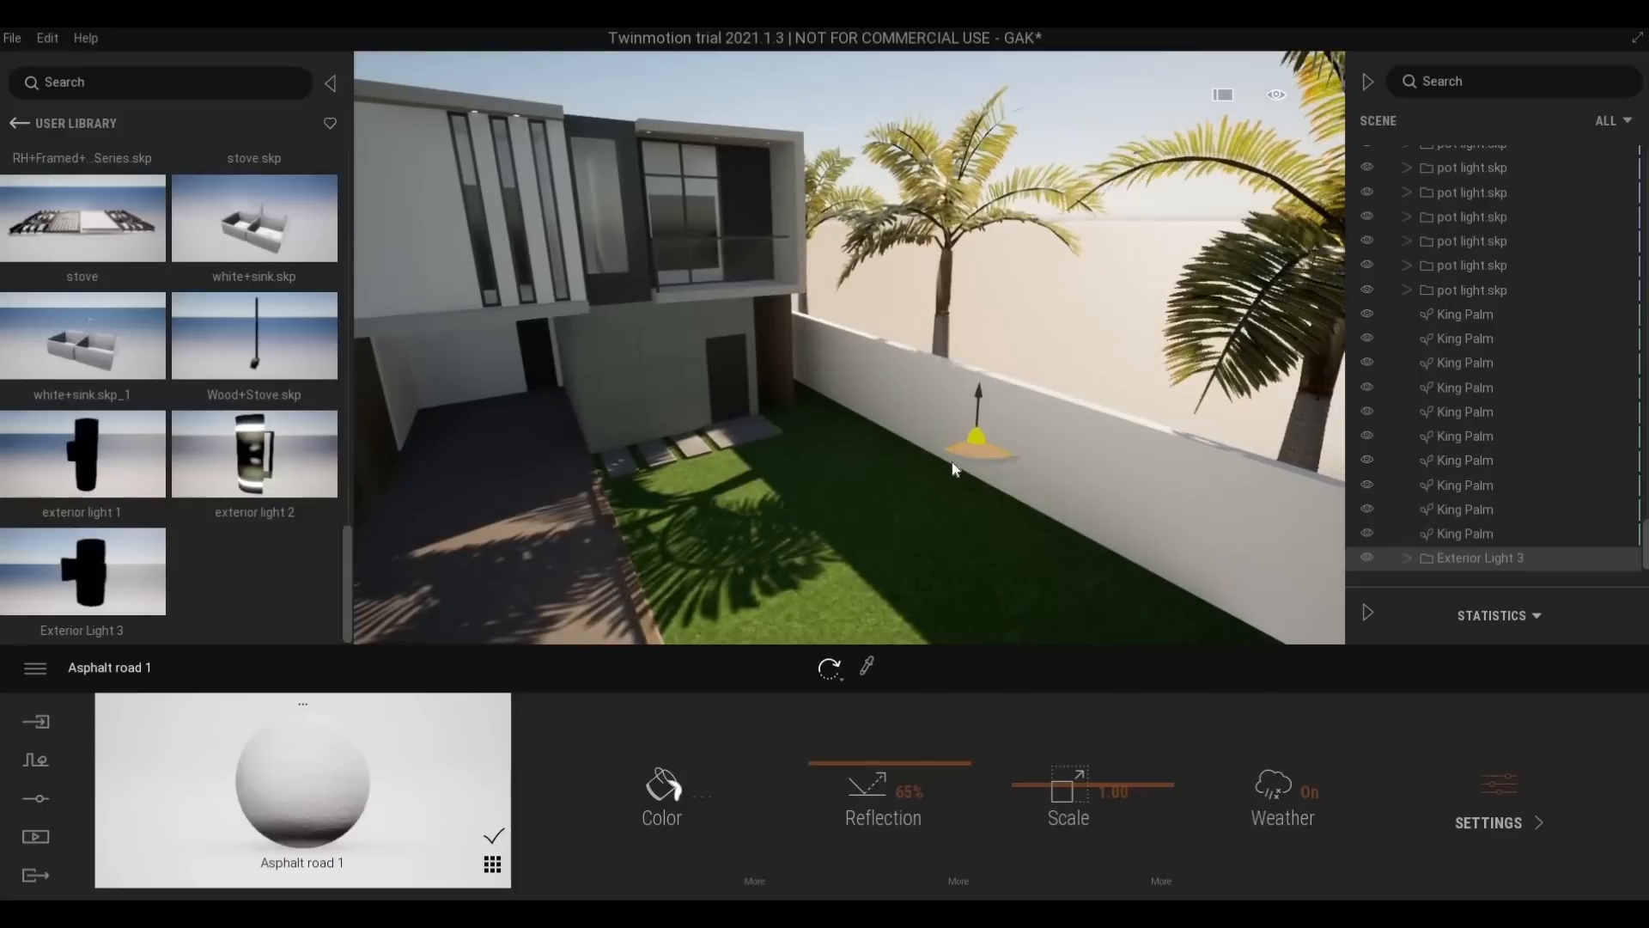
drag(870, 498, 1001, 540)
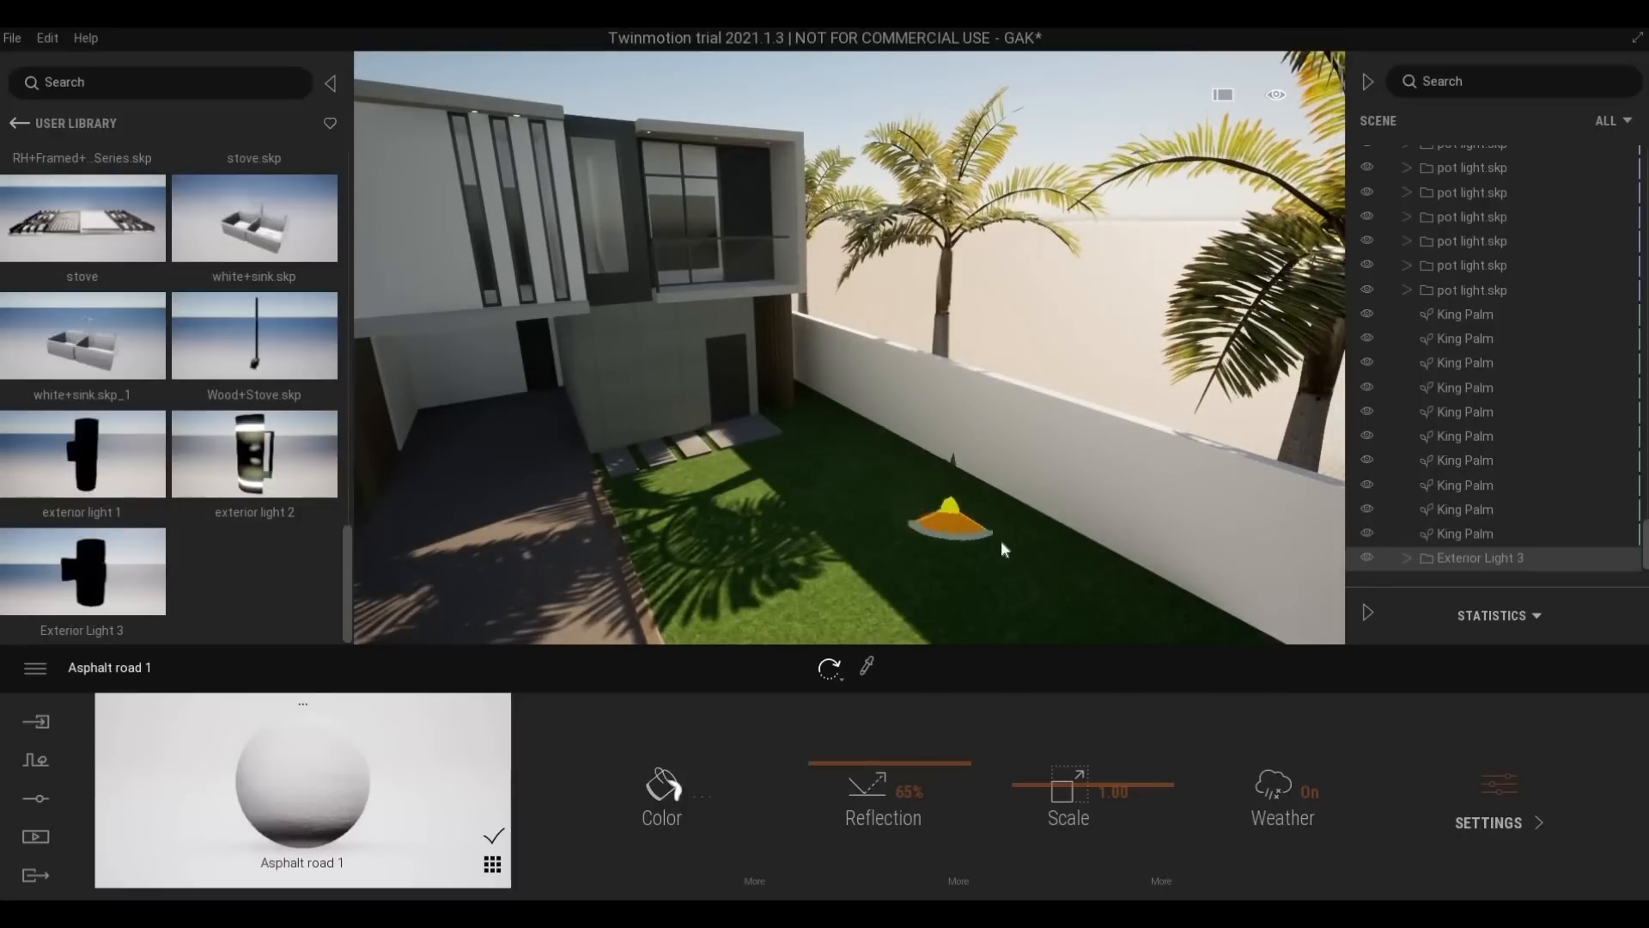
right_click(1492, 560)
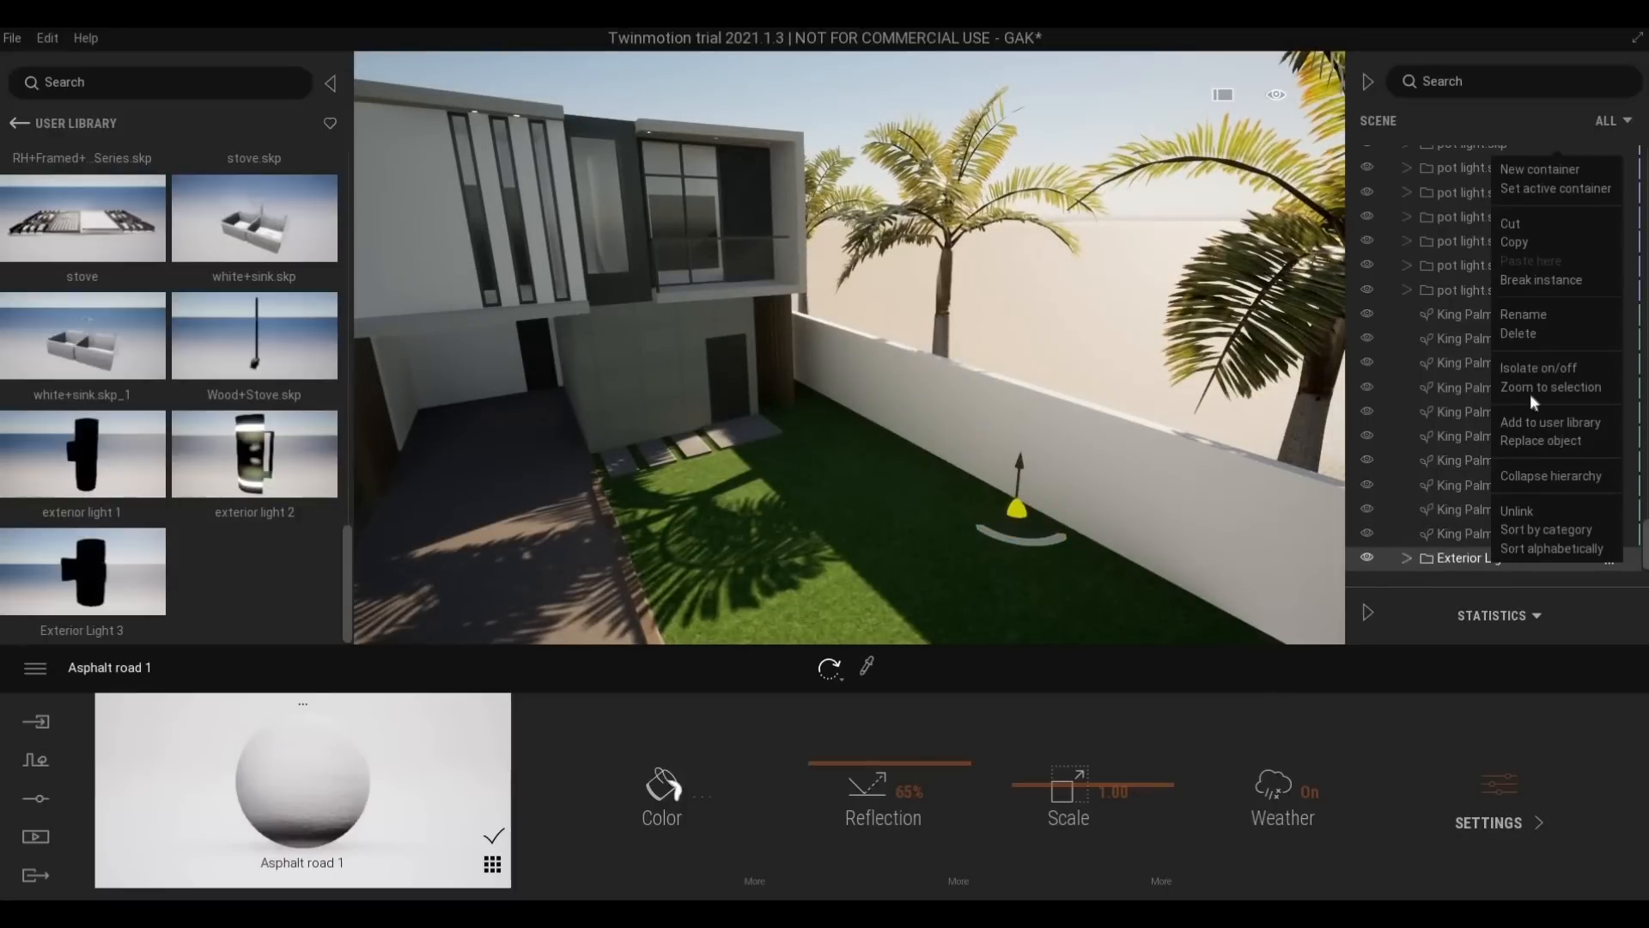
click(1529, 387)
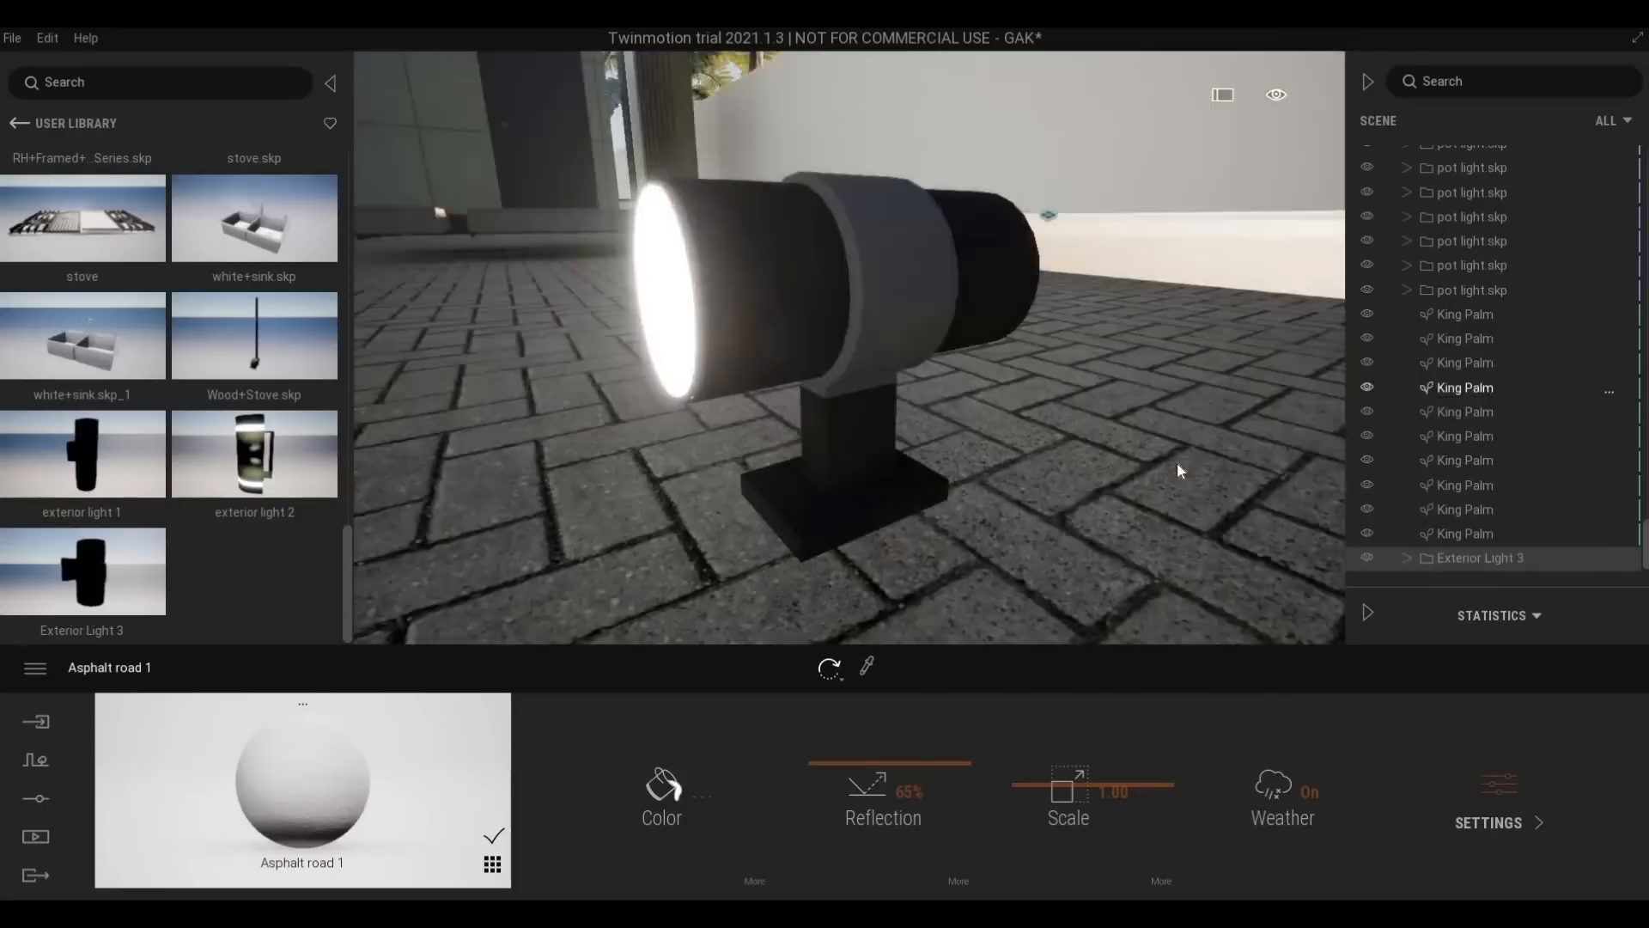
scroll(1177, 464, down, 5)
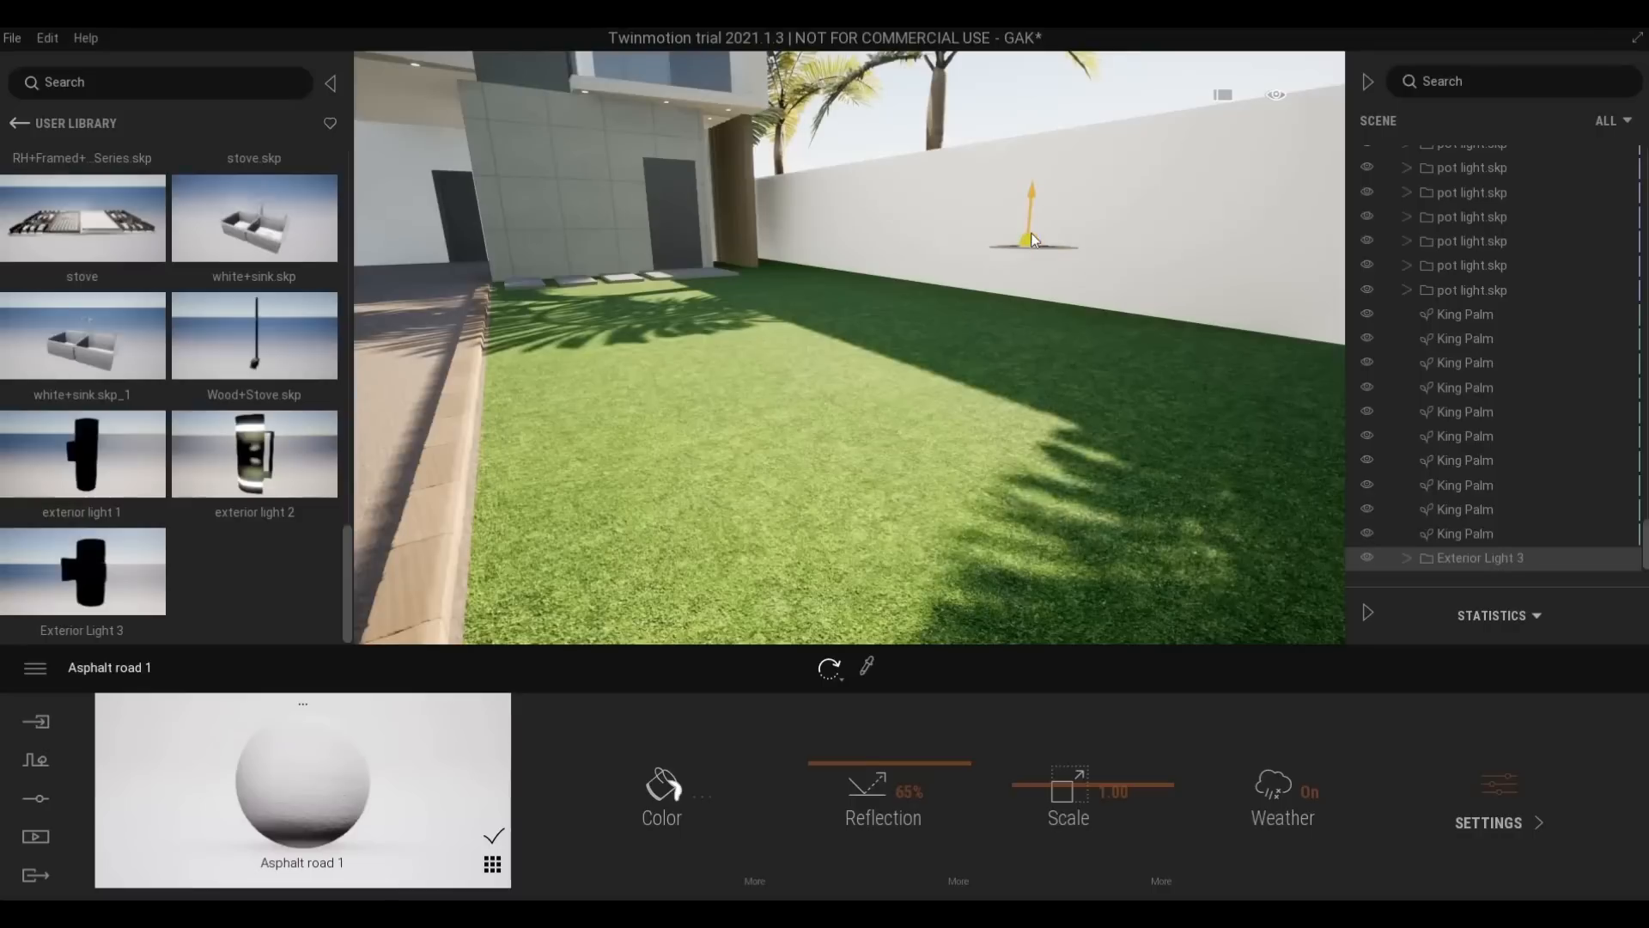
Place another Exterior Light 3 on the inner face of the boundary wall and delete the first one
drag(1059, 172, 1073, 168)
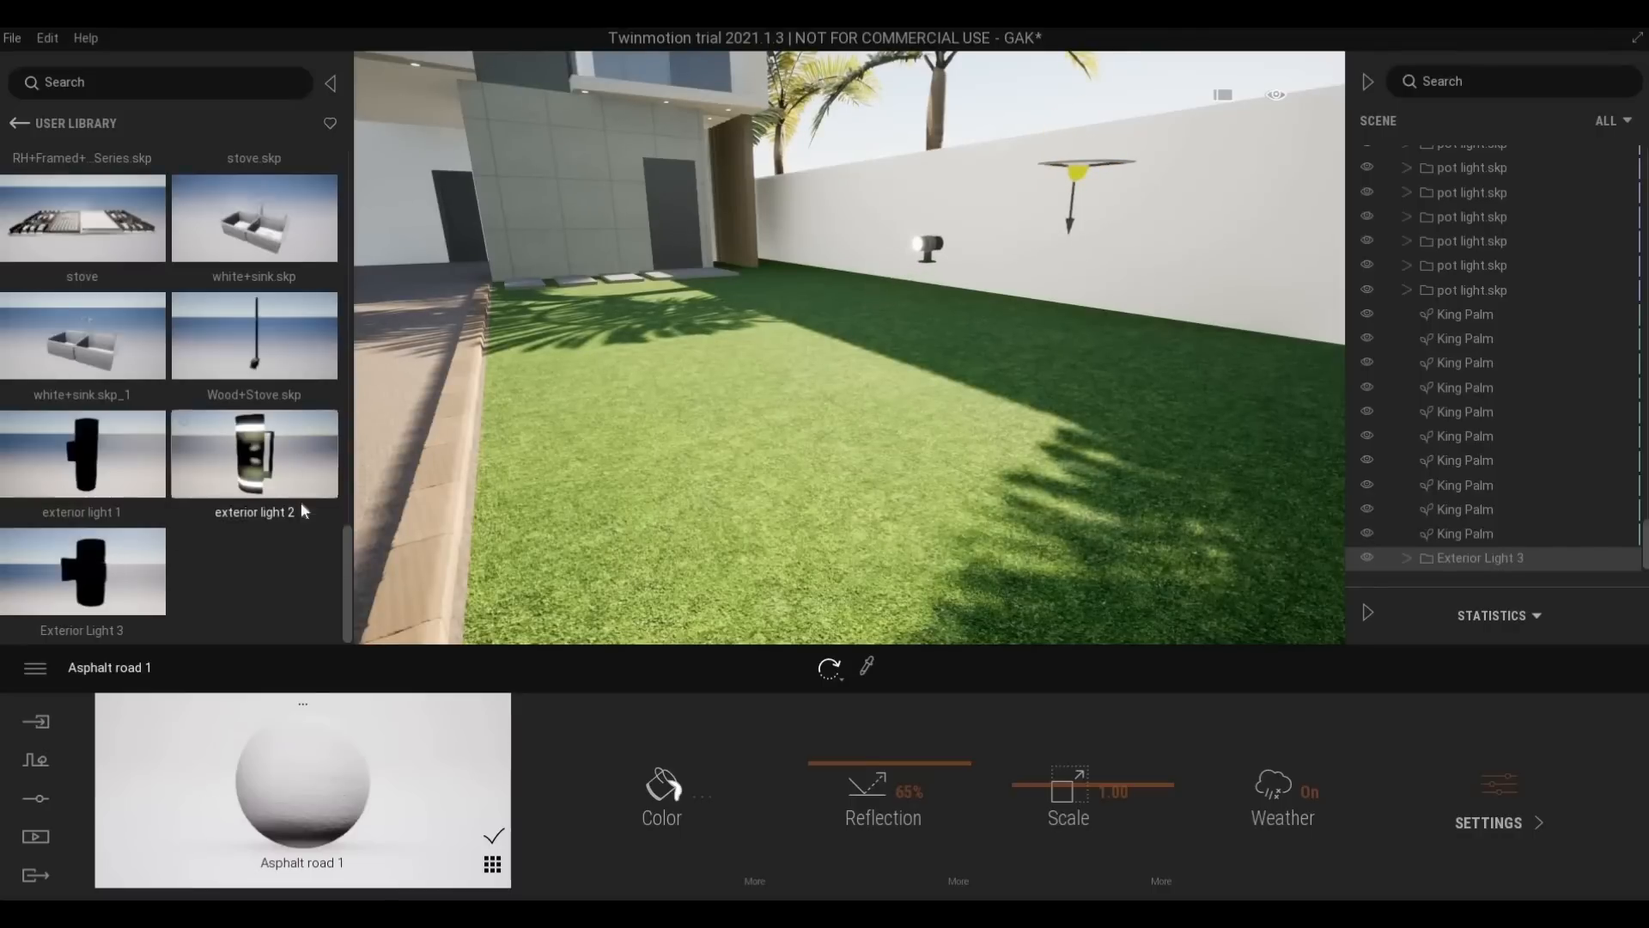
drag(777, 349, 1228, 326)
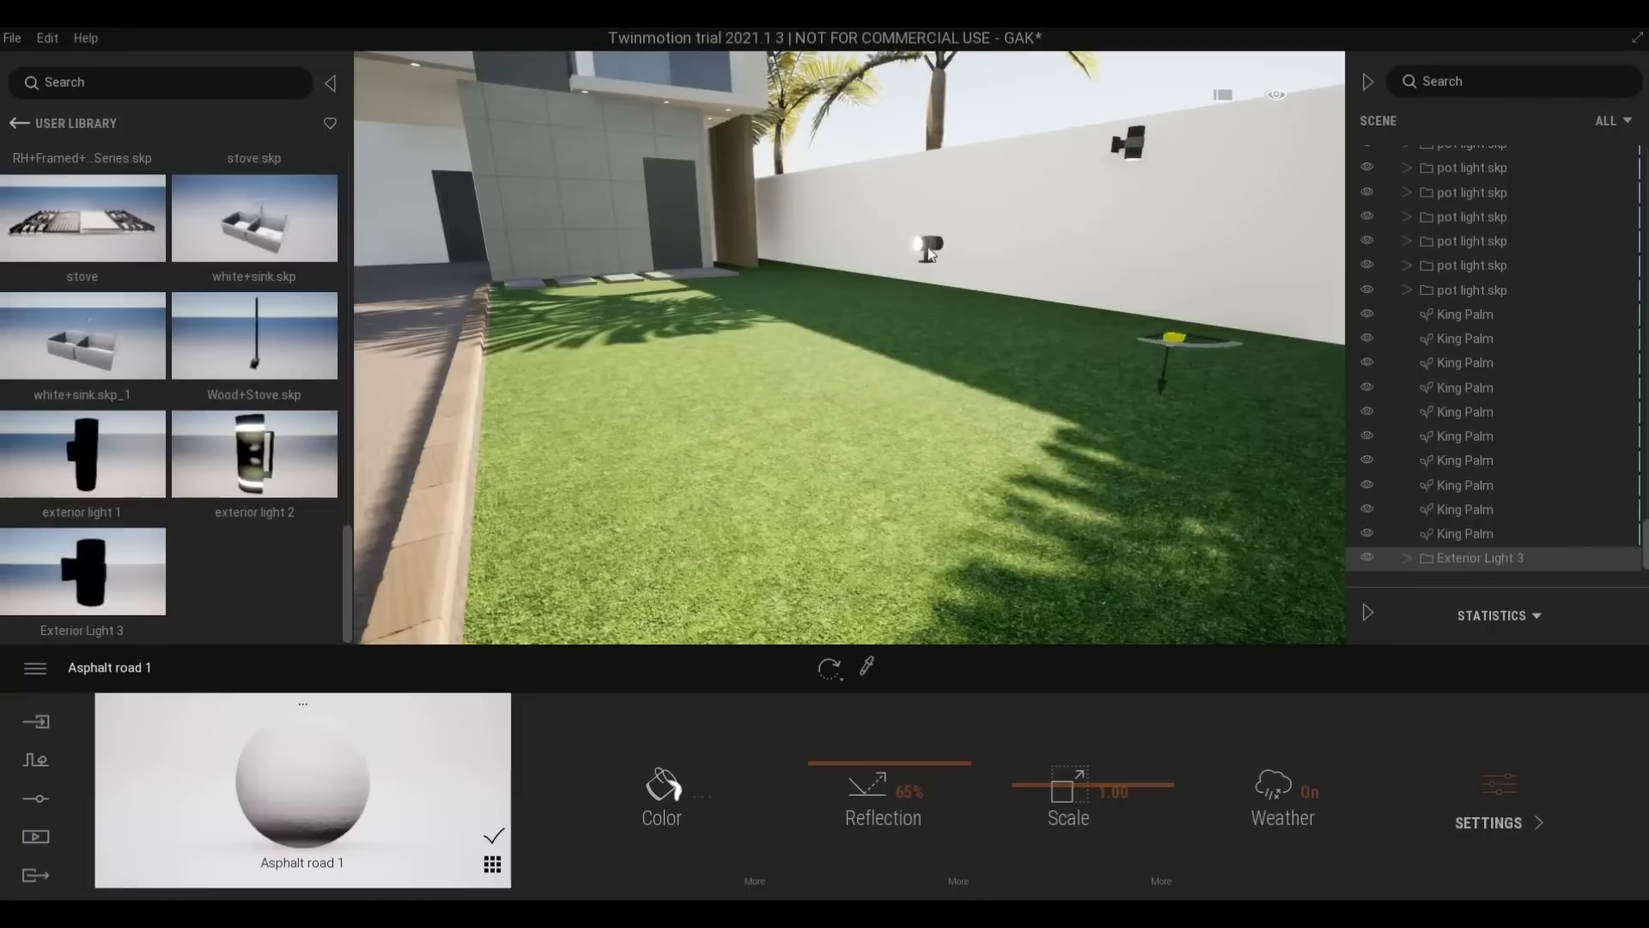
click(1442, 534)
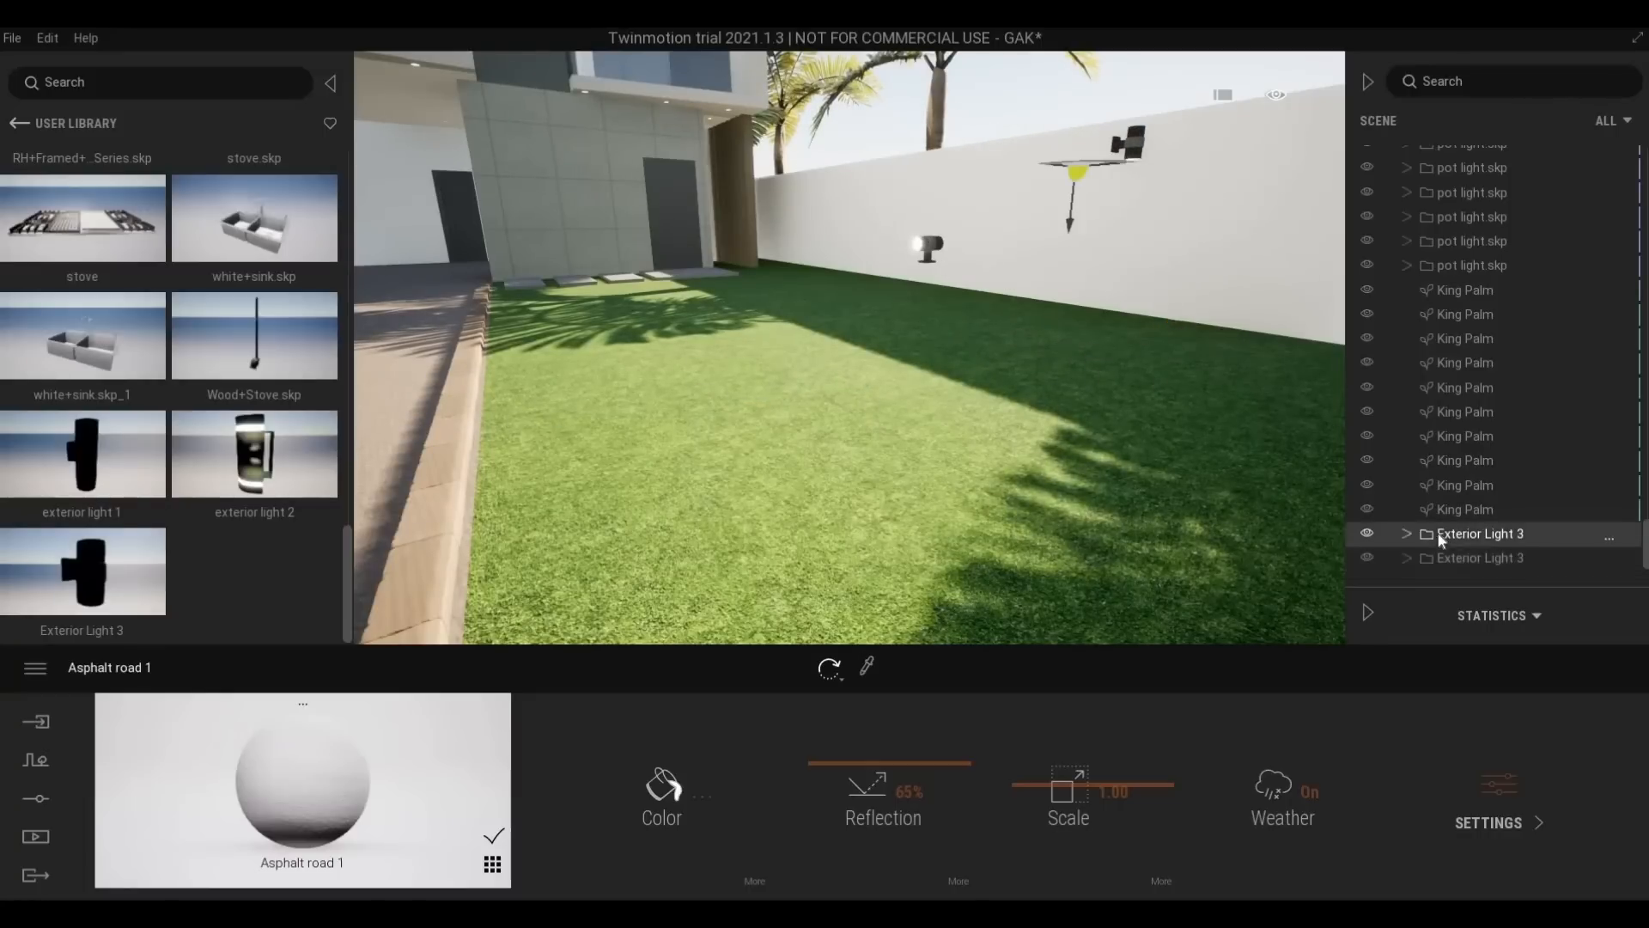
key(Delete)
Rotate the remaining Exterior Light 3 so that its mounting bracket faces the boundary wall
click(1440, 560)
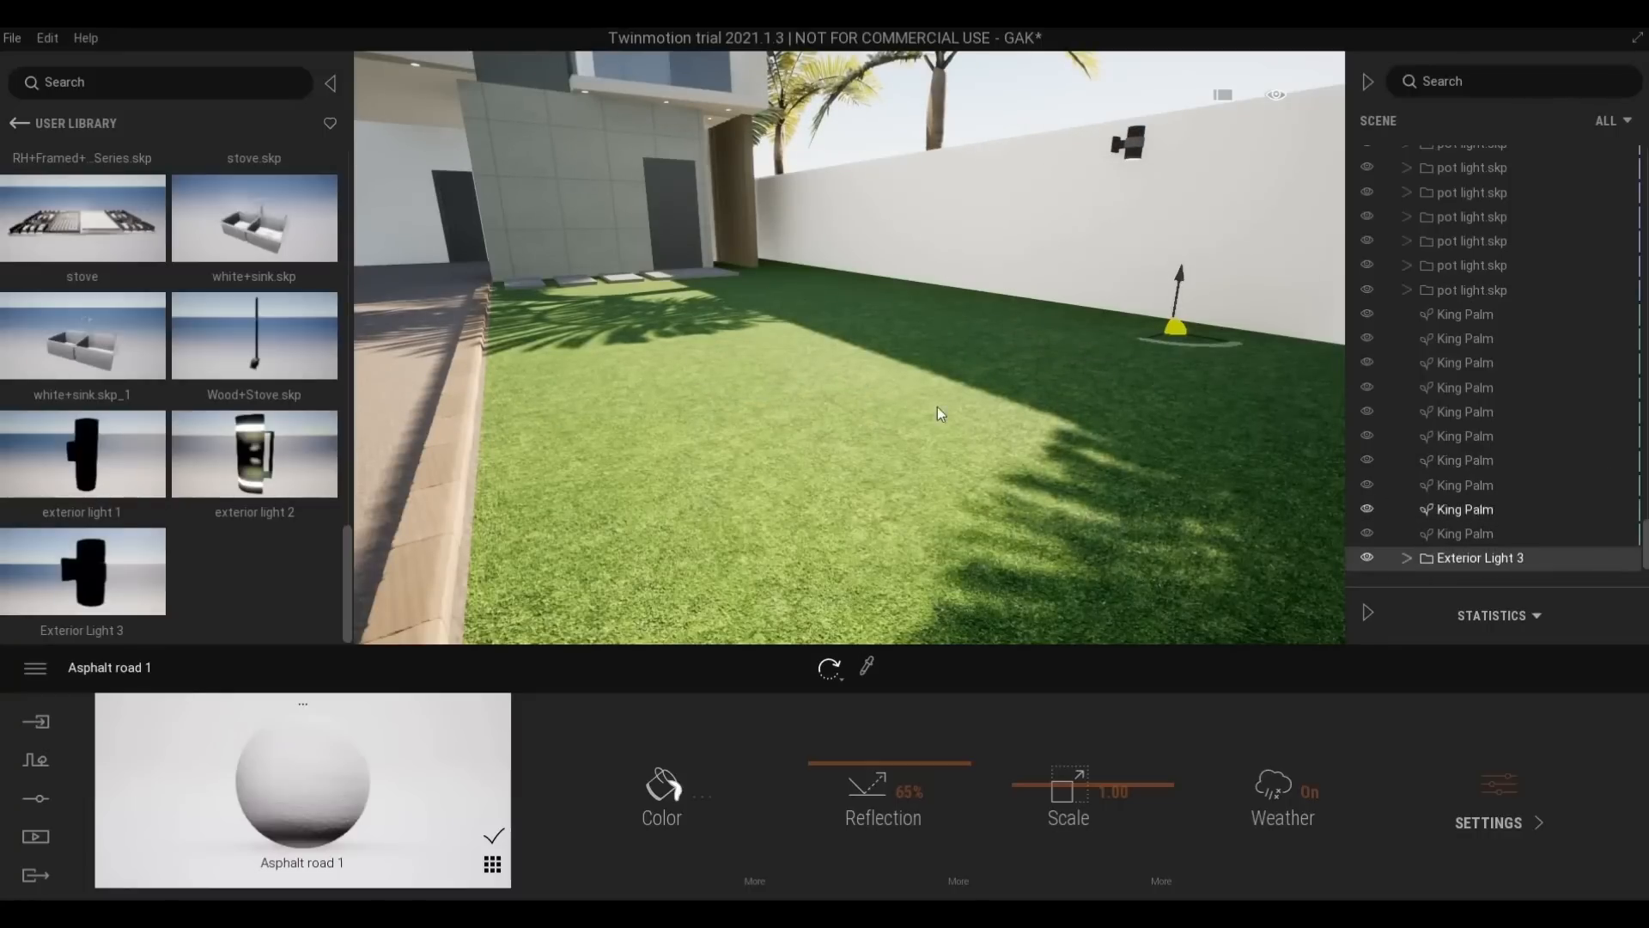
key(f)
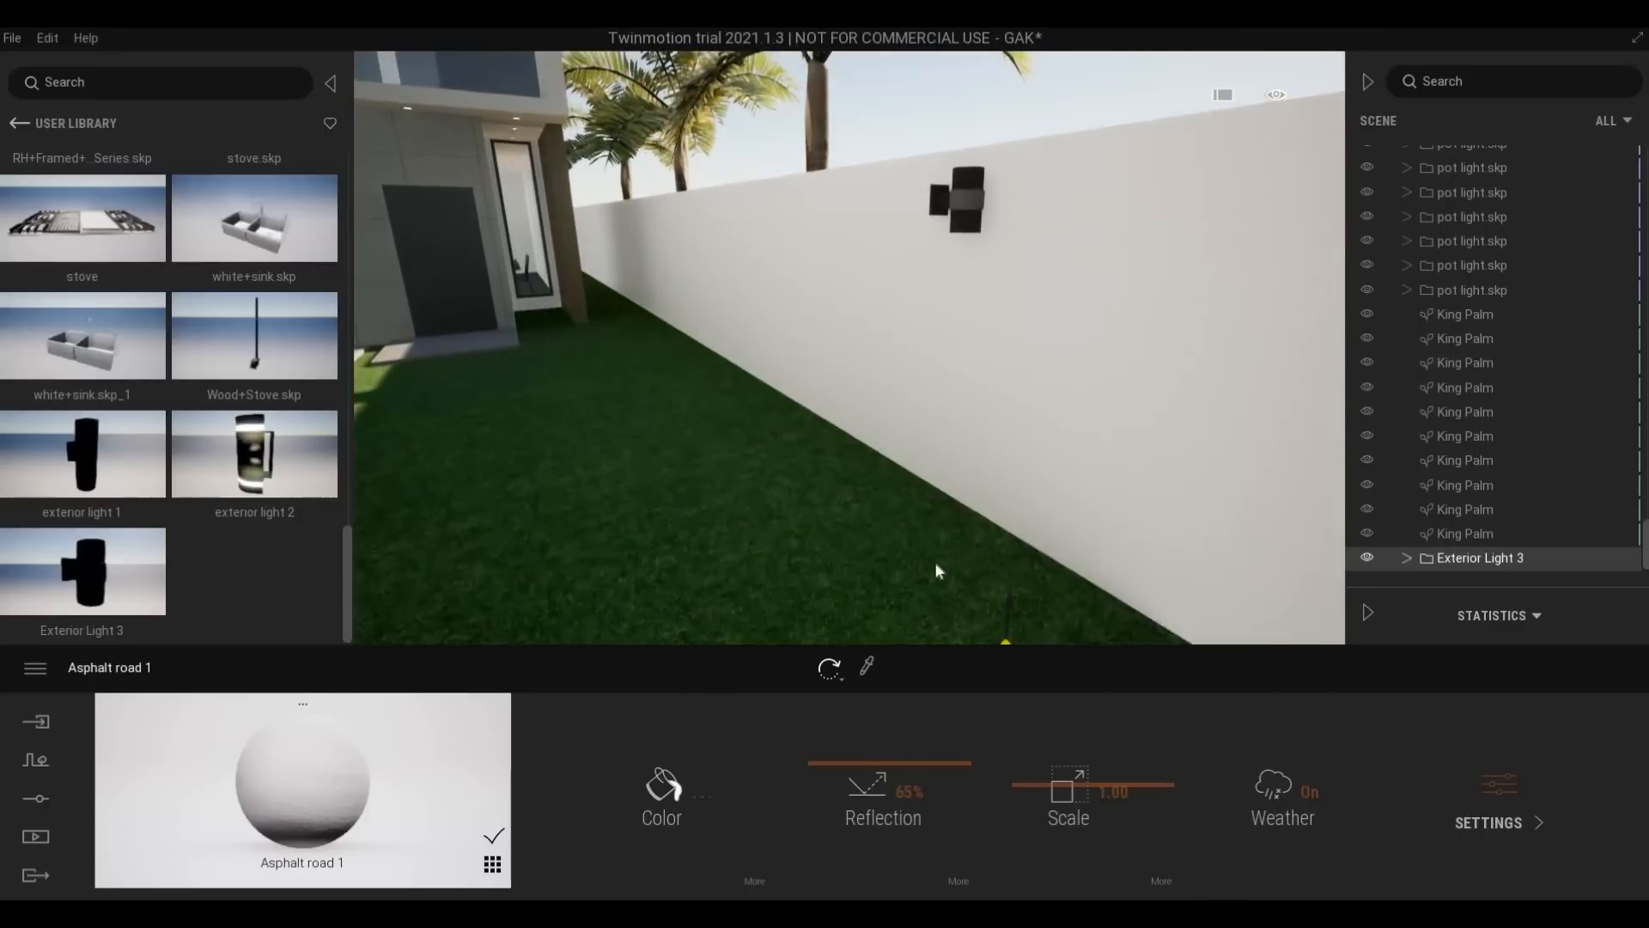
mouse_move(935, 568)
mouse_down()
mouse_move(836, 544)
mouse_move(923, 556)
mouse_up()
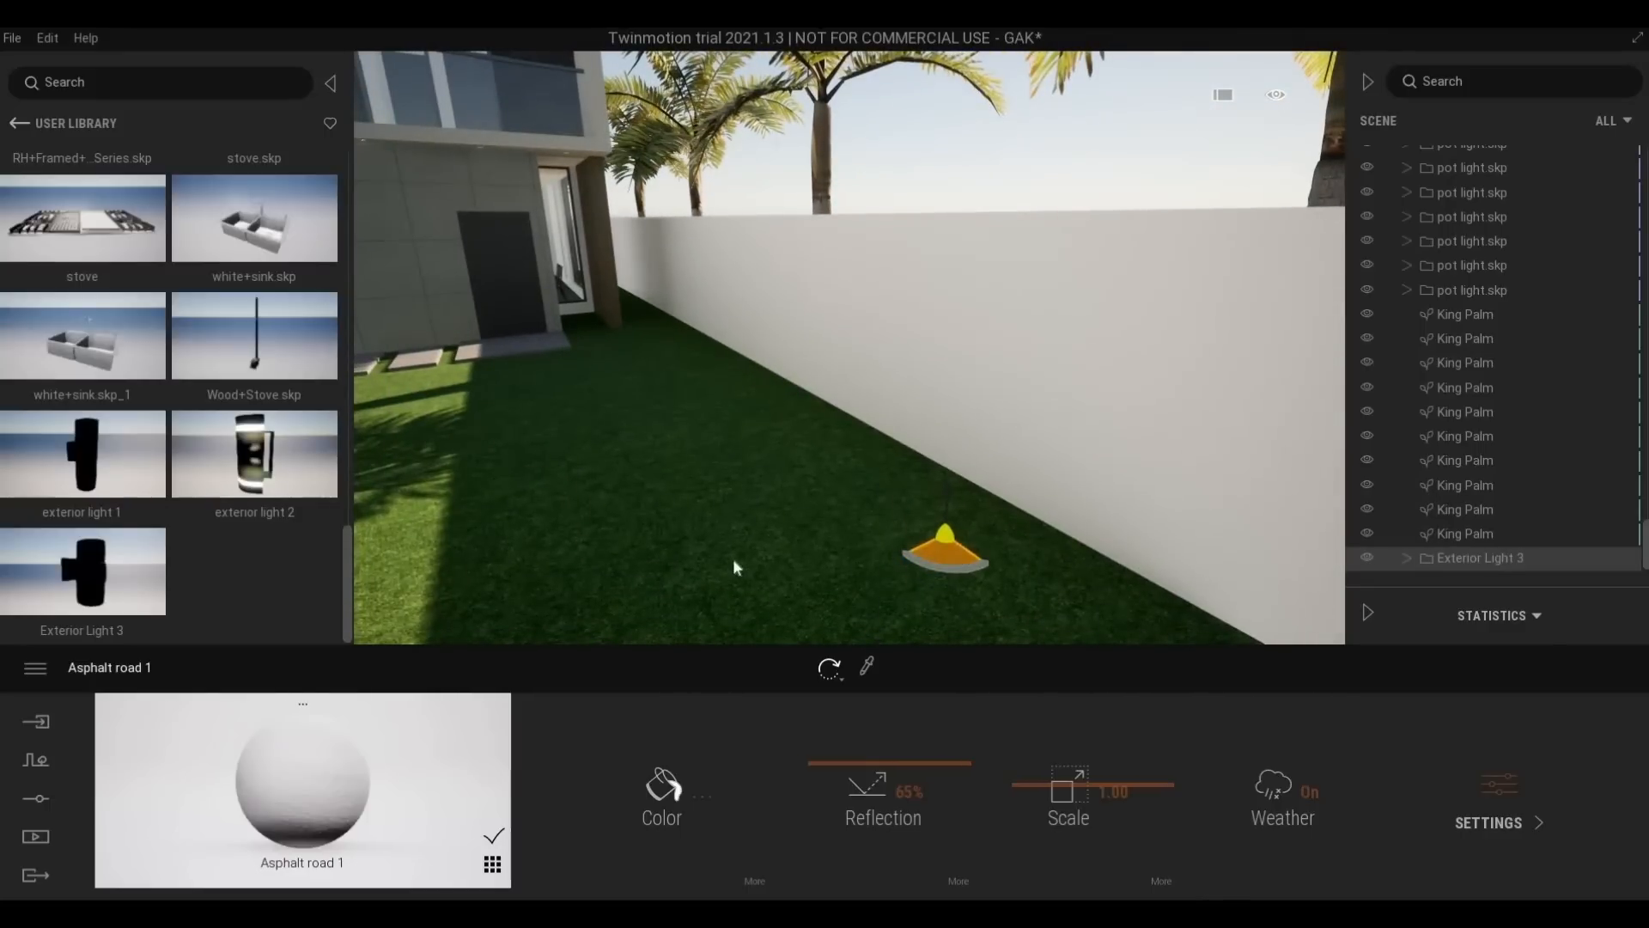
drag(733, 567, 805, 566)
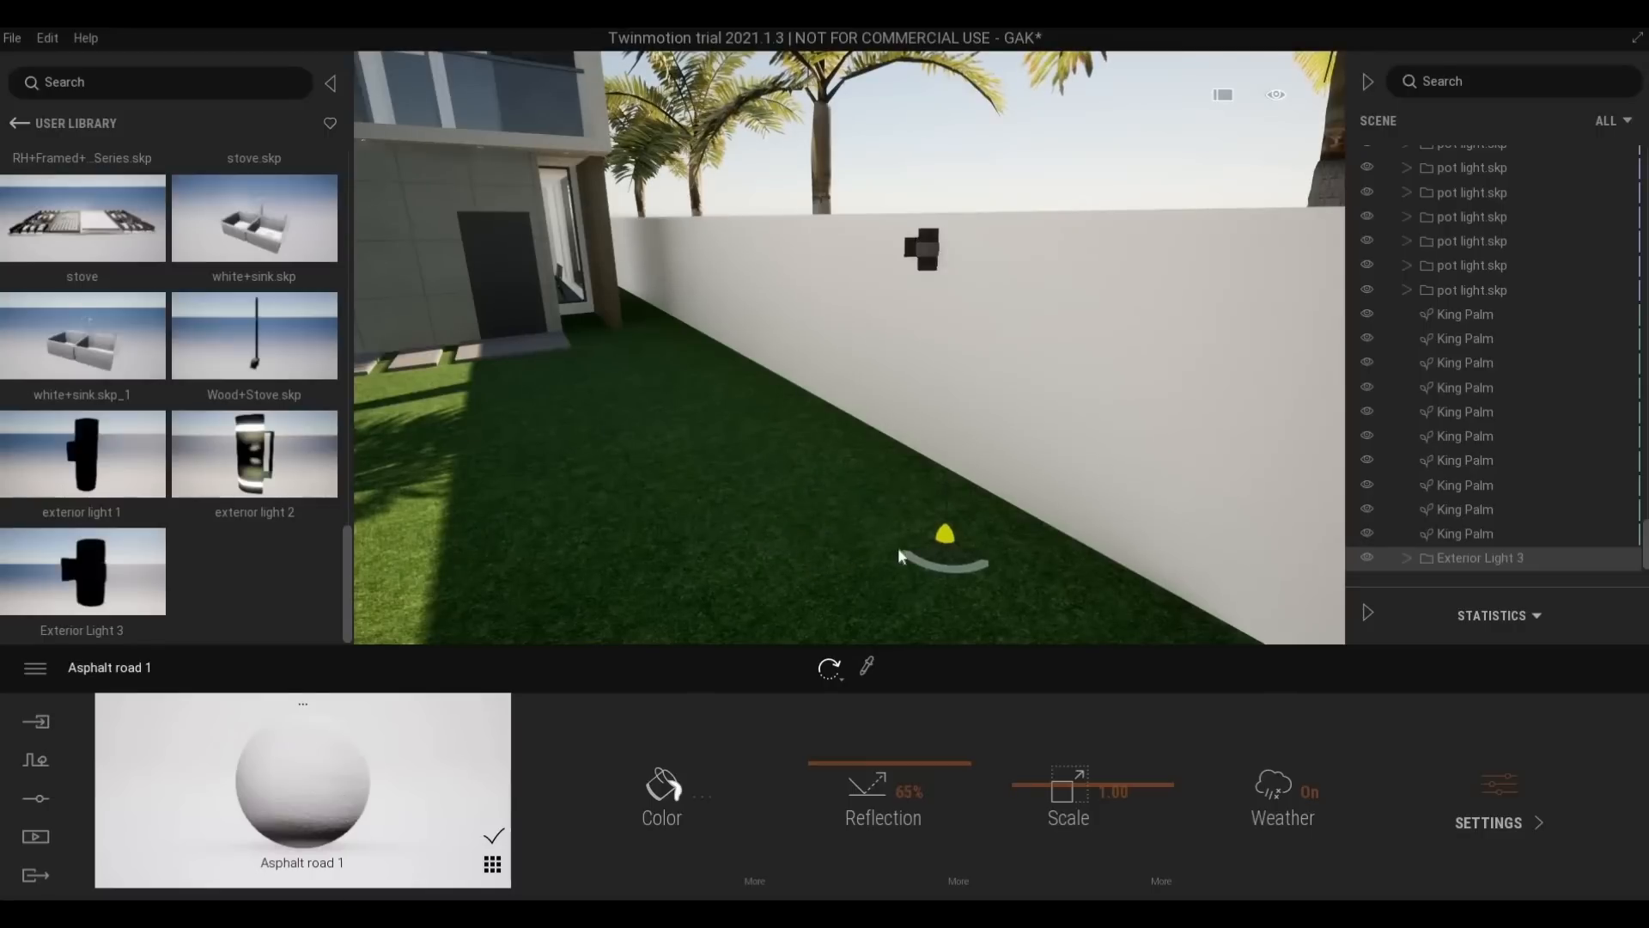
middle_drag(911, 545, 781, 532)
scroll(842, 344, up, 3)
shift+middle_drag(842, 344, 997, 526)
scroll(918, 429, up, 3)
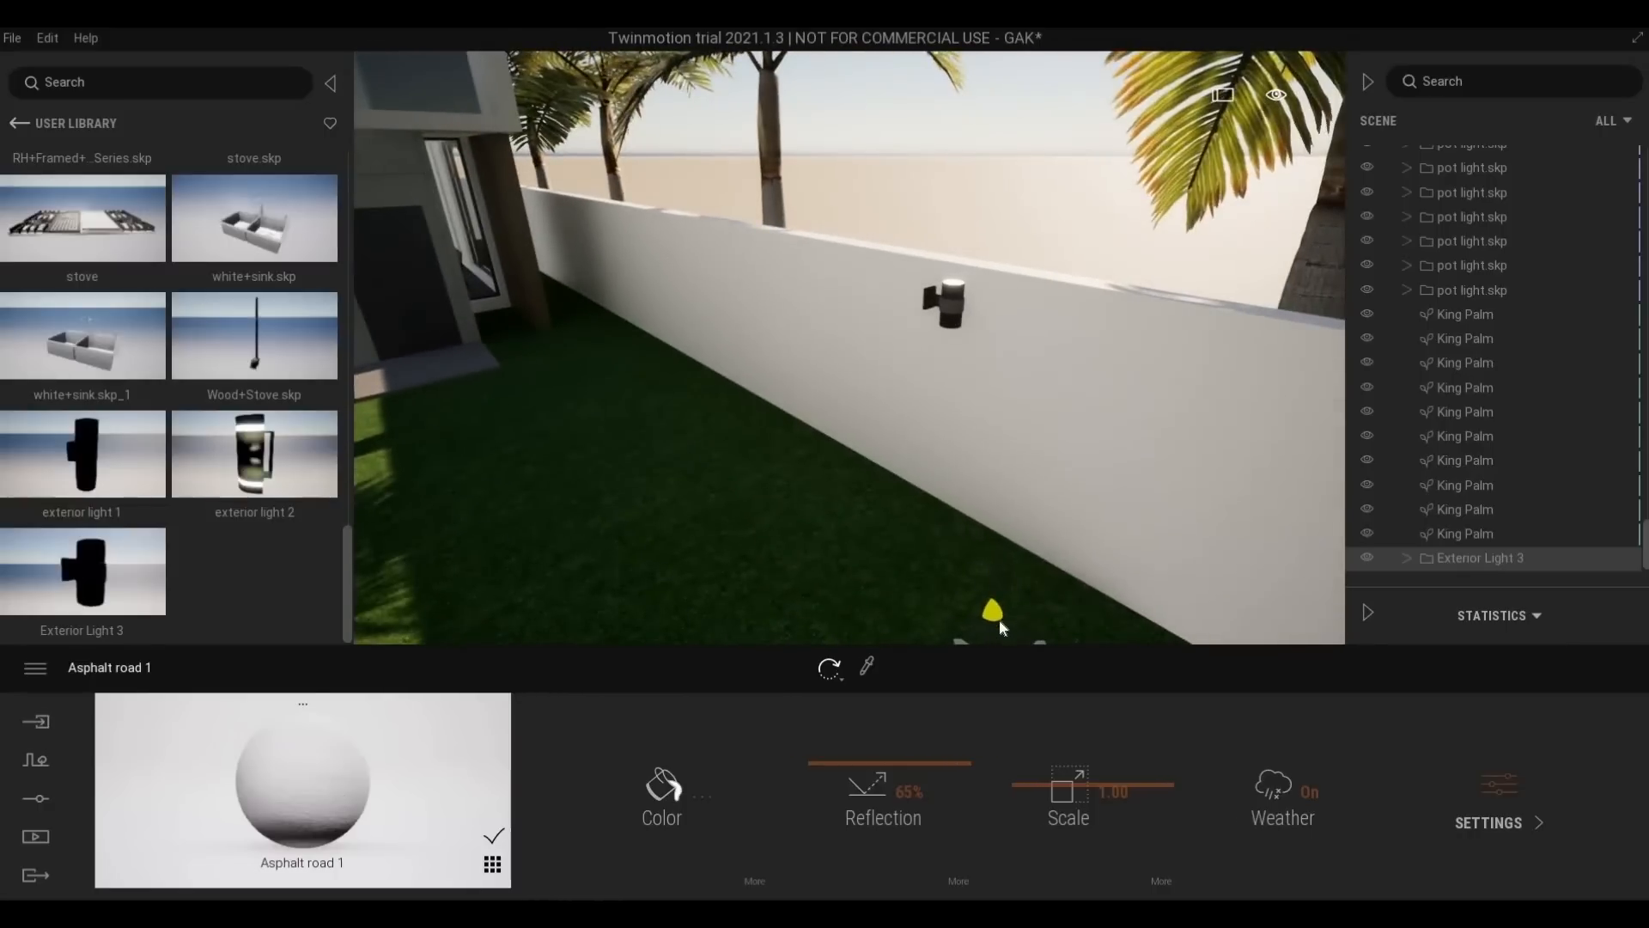
scroll(920, 562, down, 2)
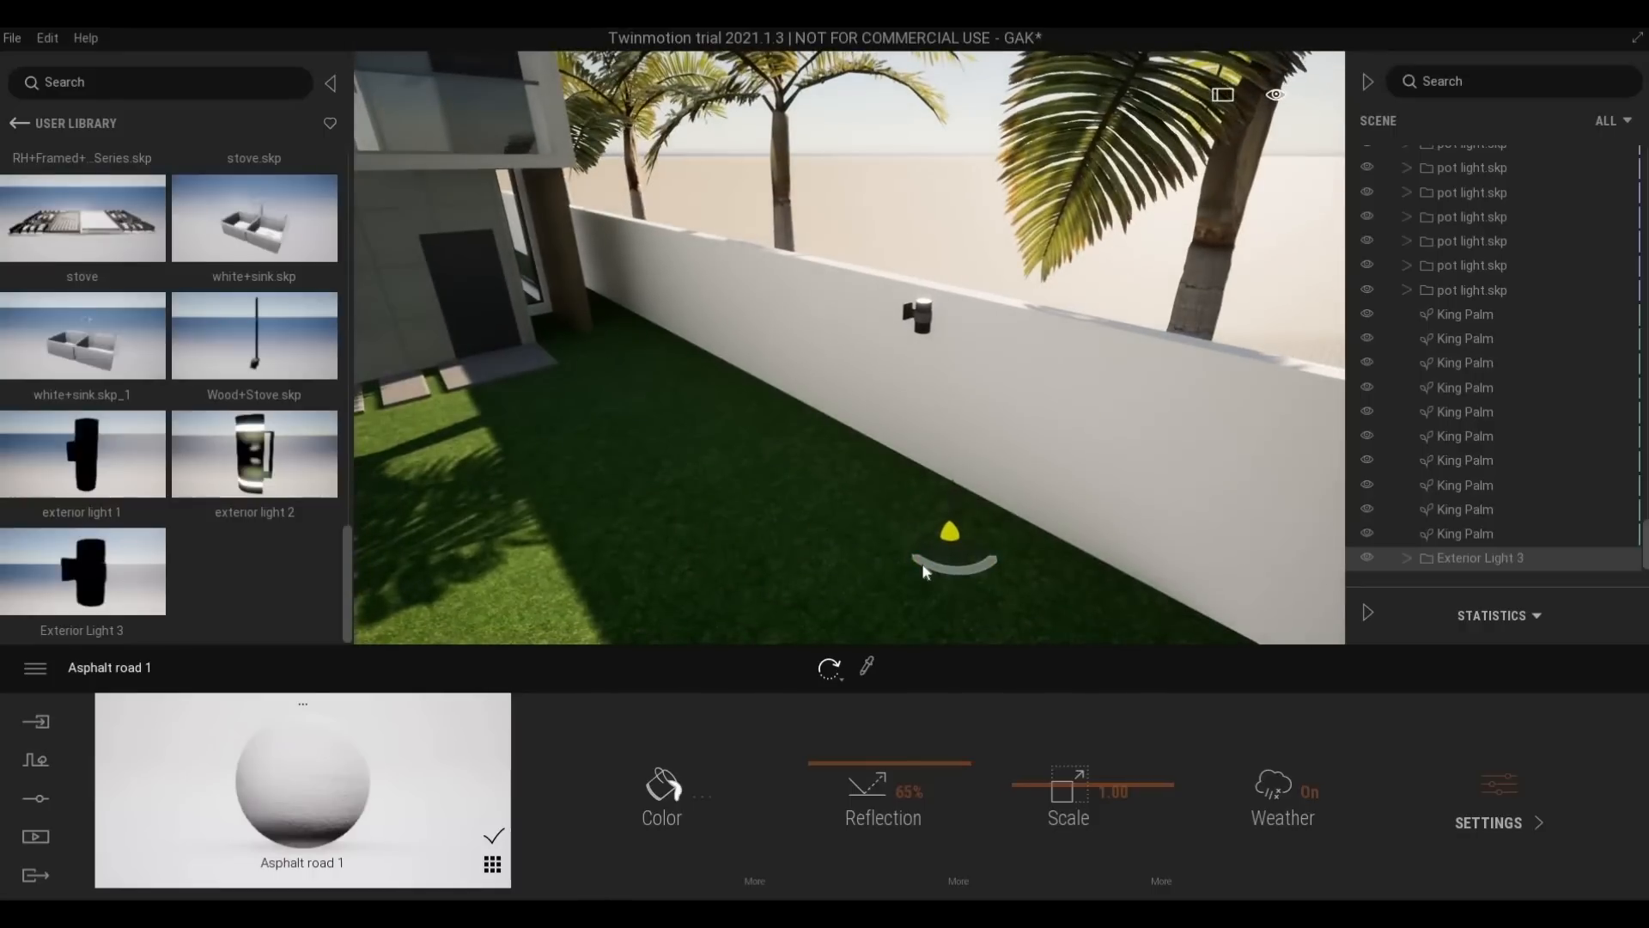
click(924, 569)
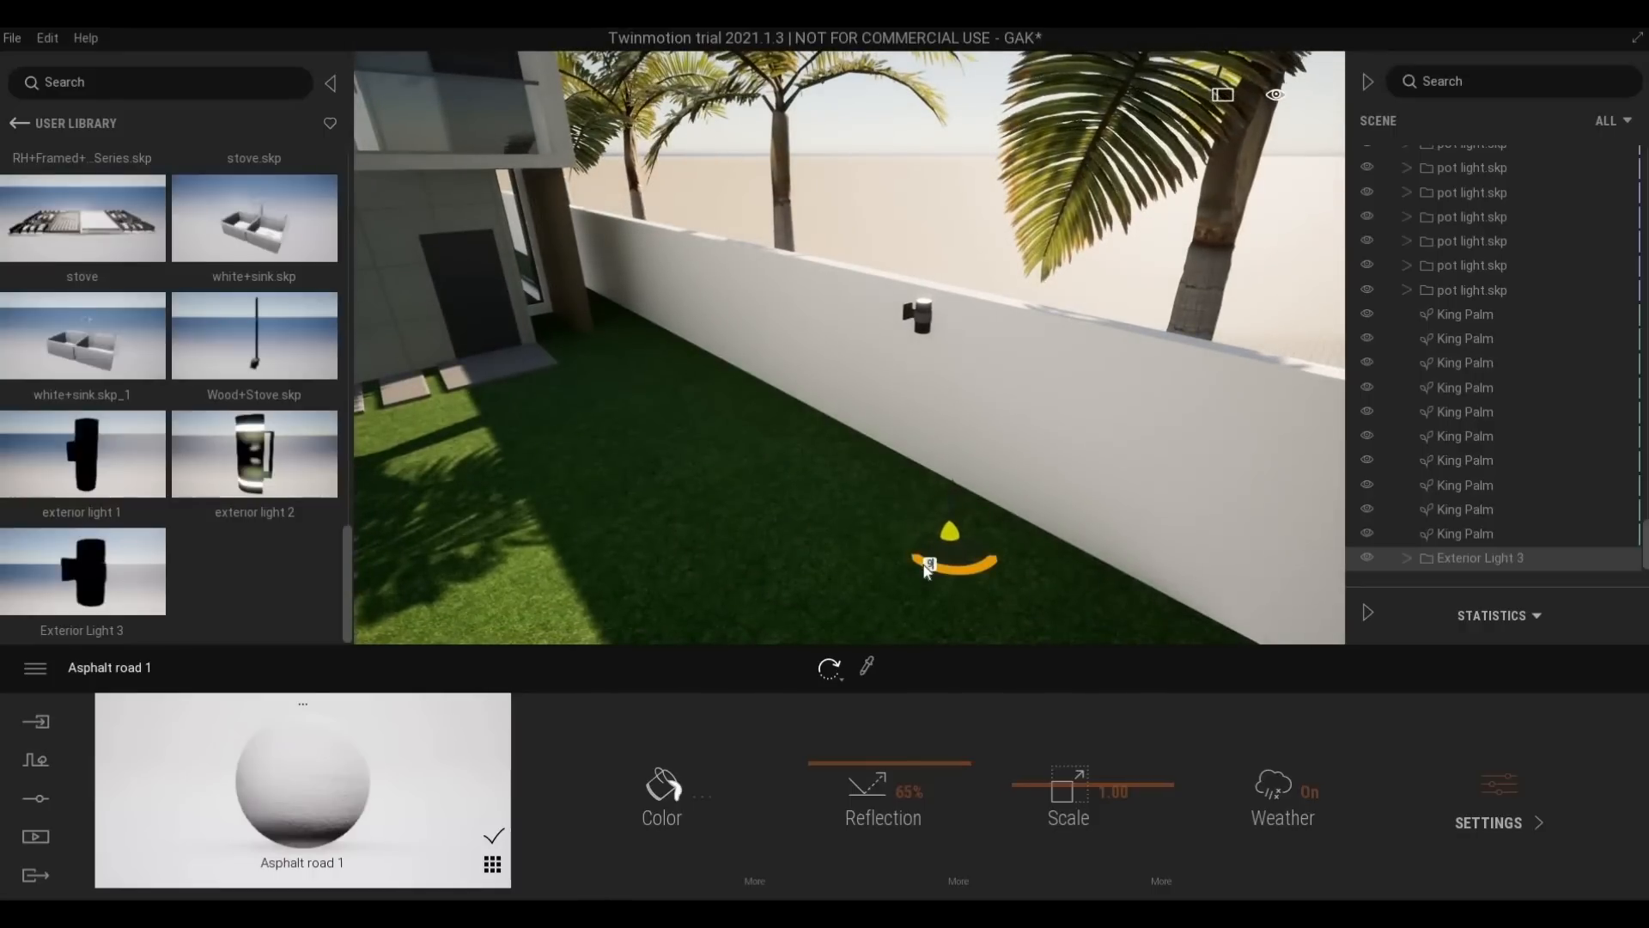
key(Return)
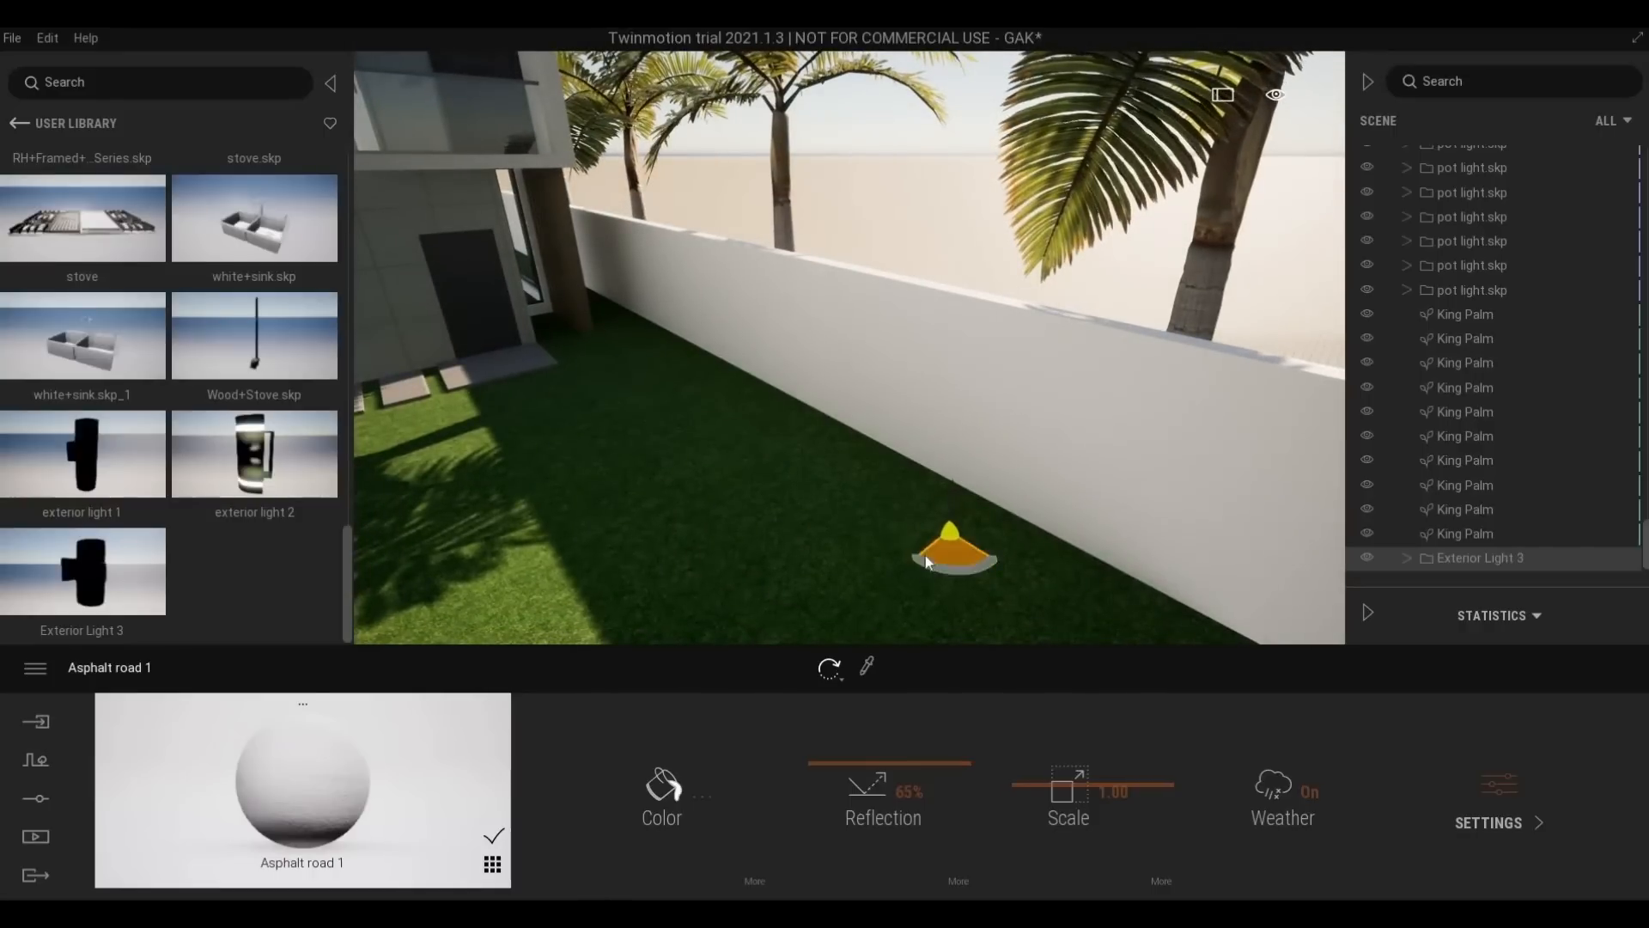
drag(926, 554, 876, 590)
Adjust the rotated light's position against the boundary wall, viewing its mounting from close up
key(d)
key(s)
key(d)
key(q)
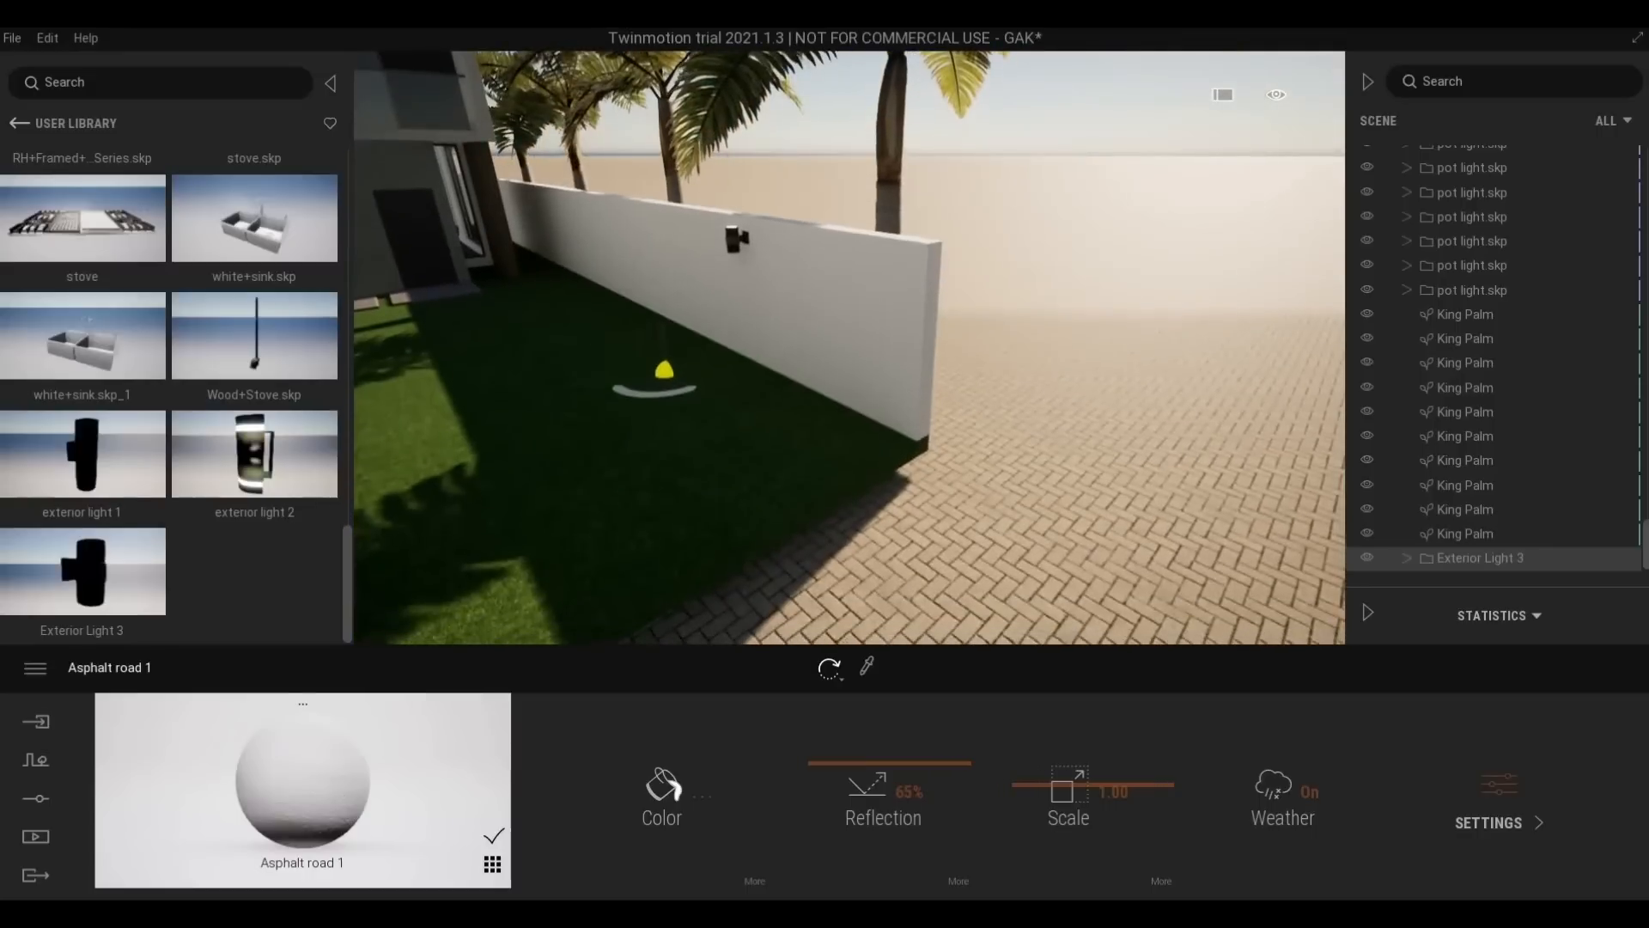
key(w)
key(q)
right_drag(714, 401, 539, 334)
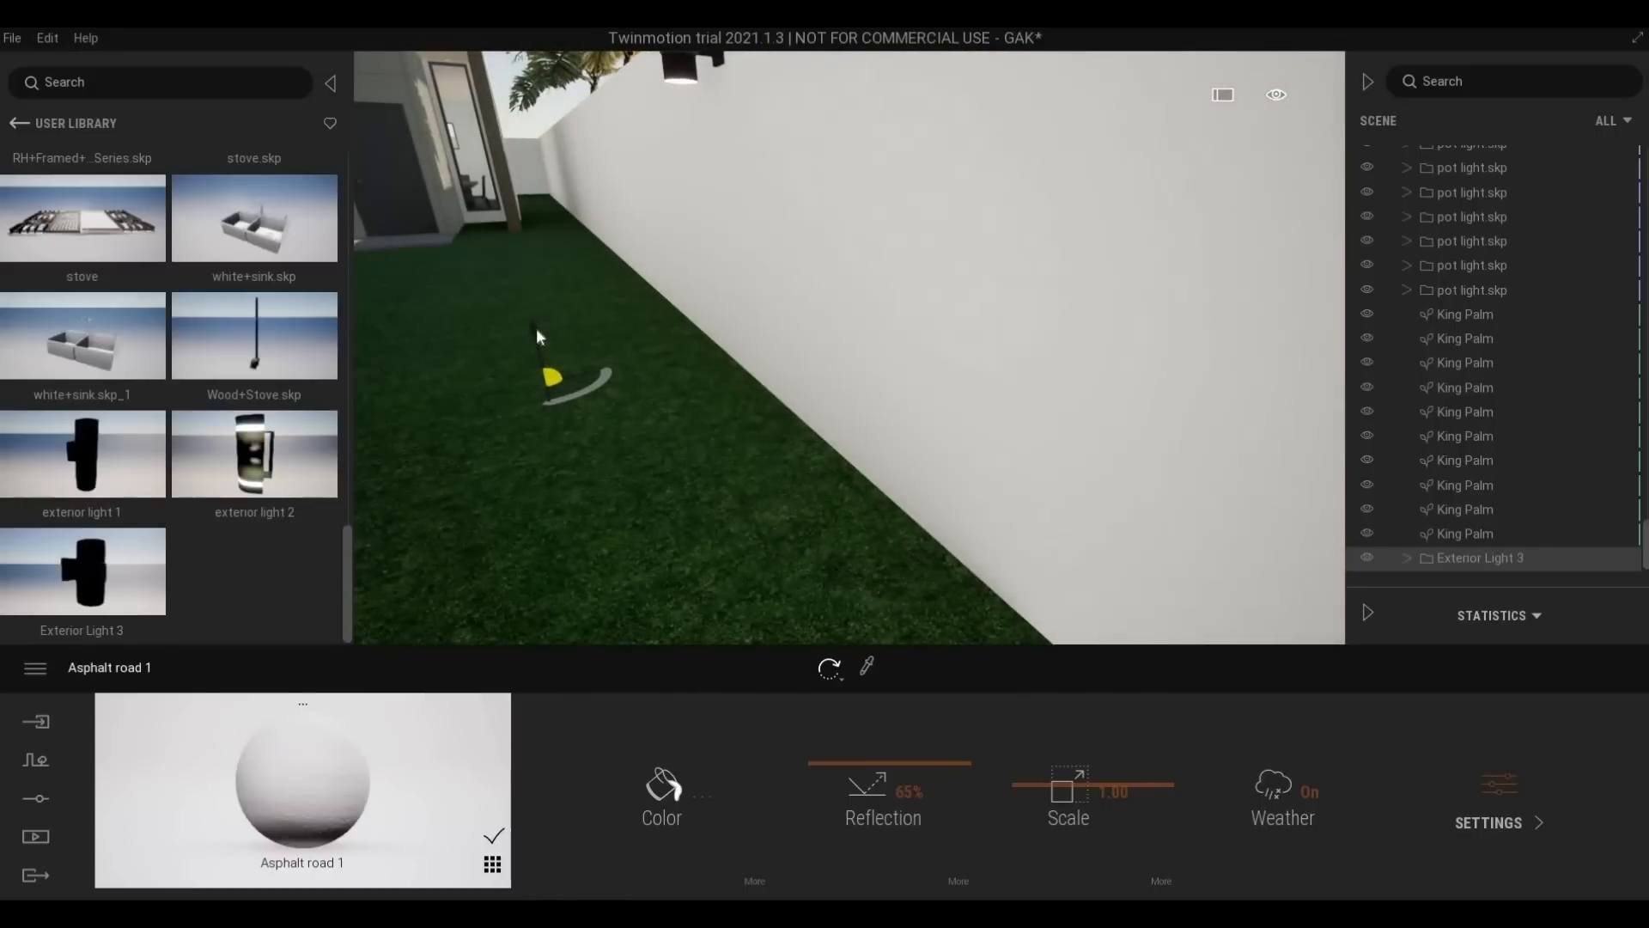
click(536, 340)
drag(536, 340, 629, 408)
Slide the Exterior Light 3 along the boundary wall toward the wall's street-side end
key(a)
key(s)
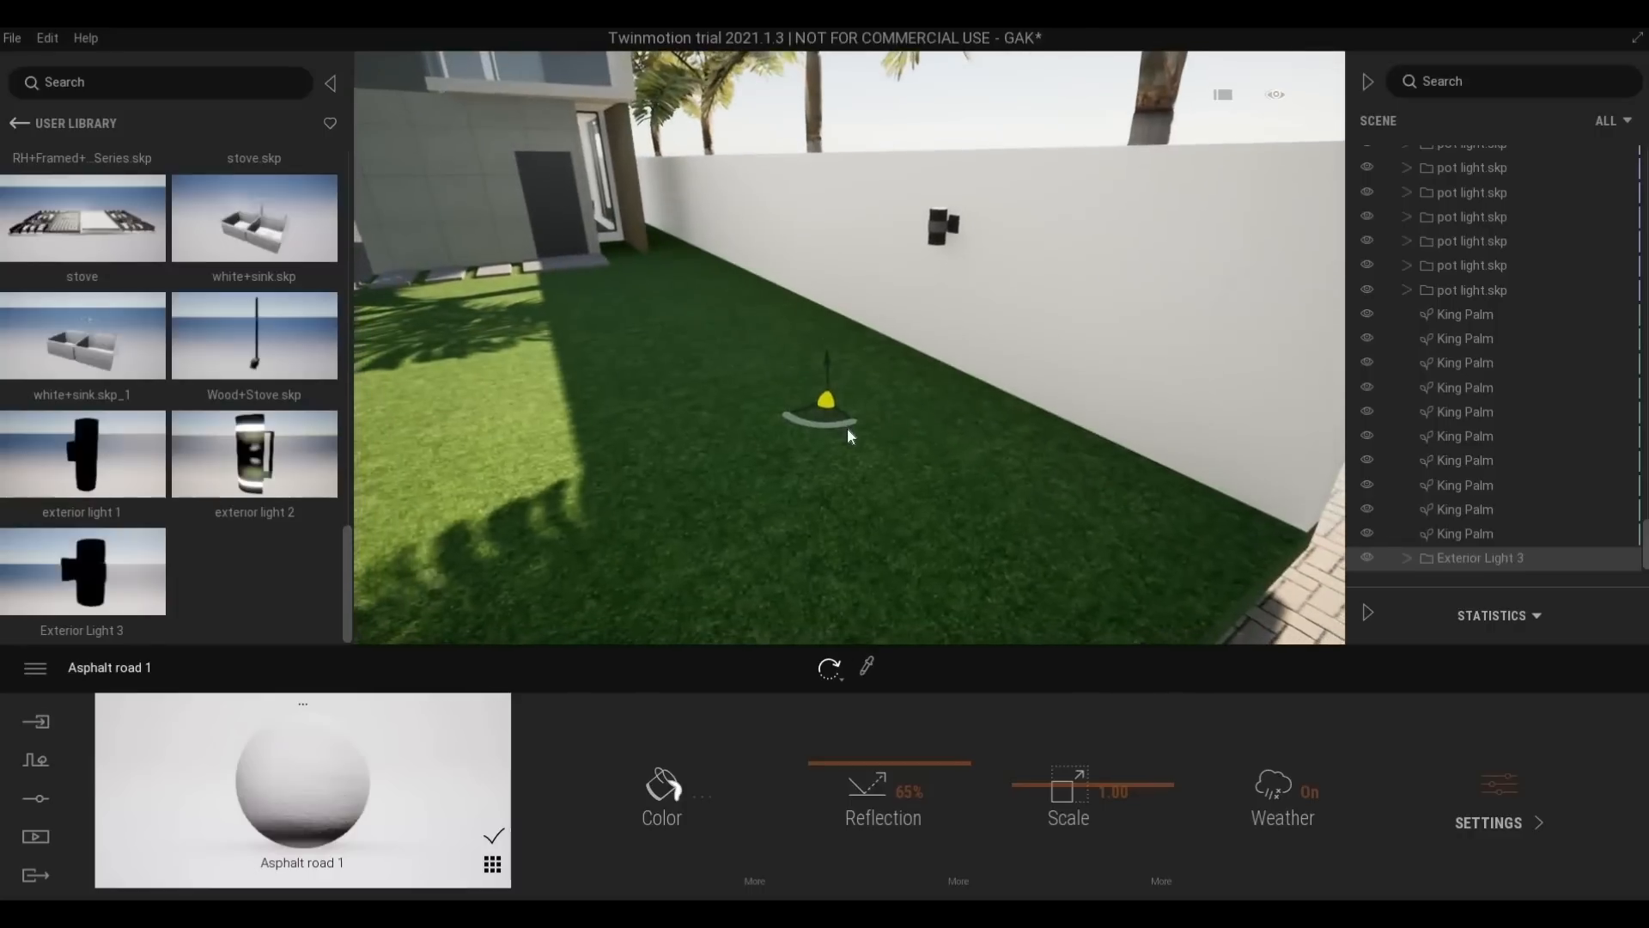
click(847, 420)
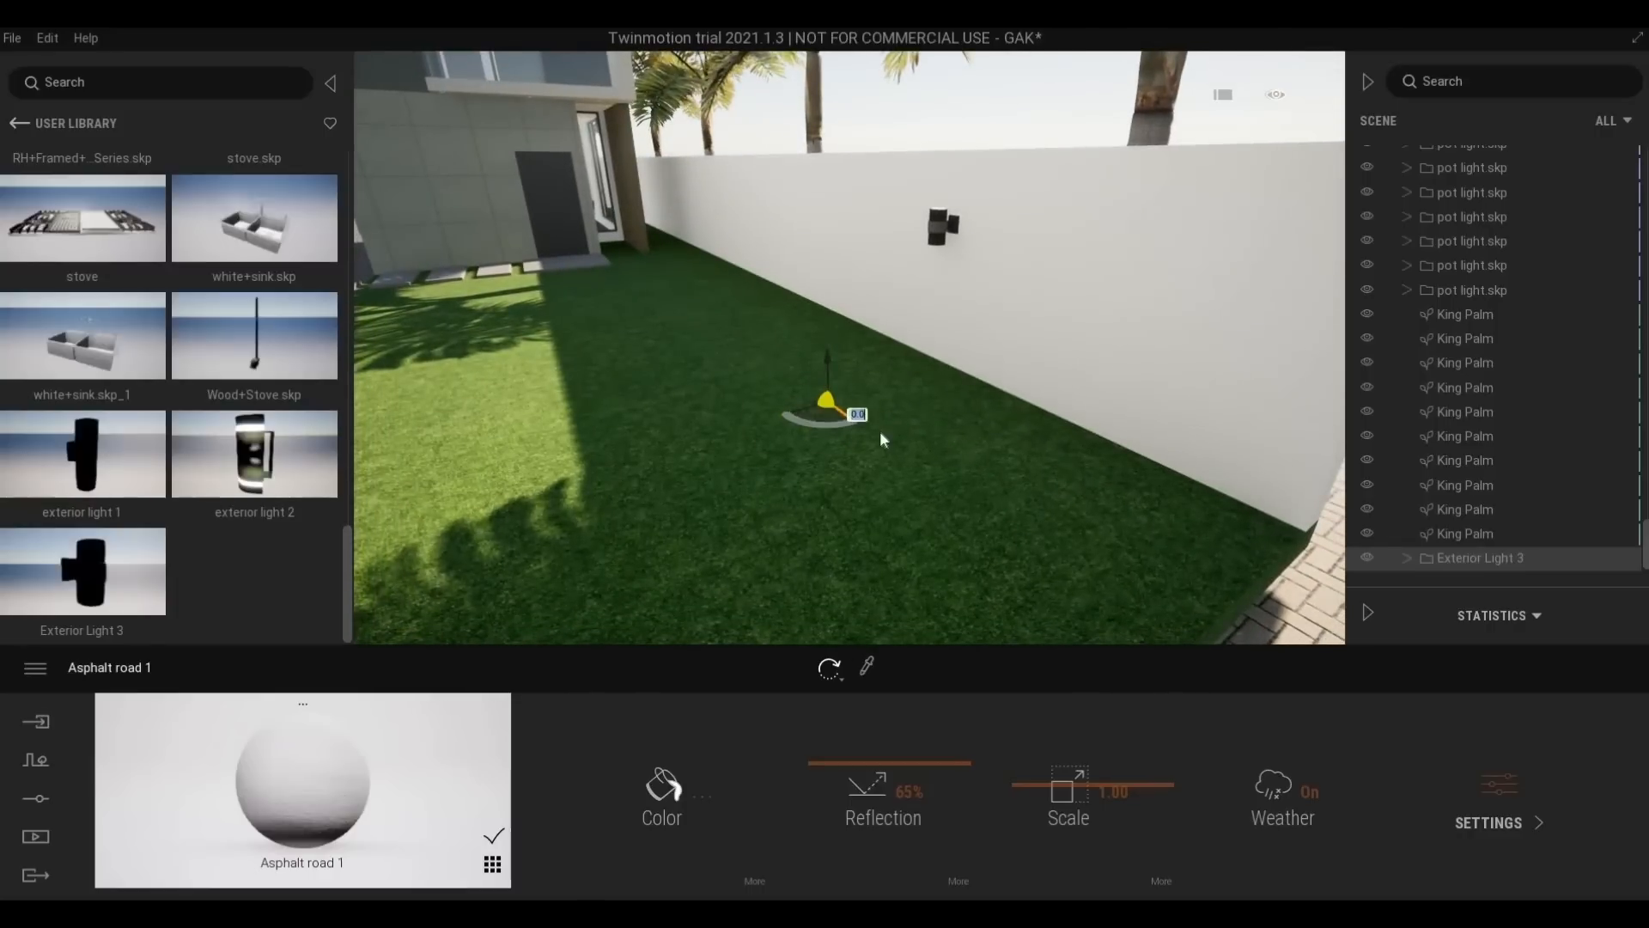
drag(961, 461, 822, 421)
click(986, 525)
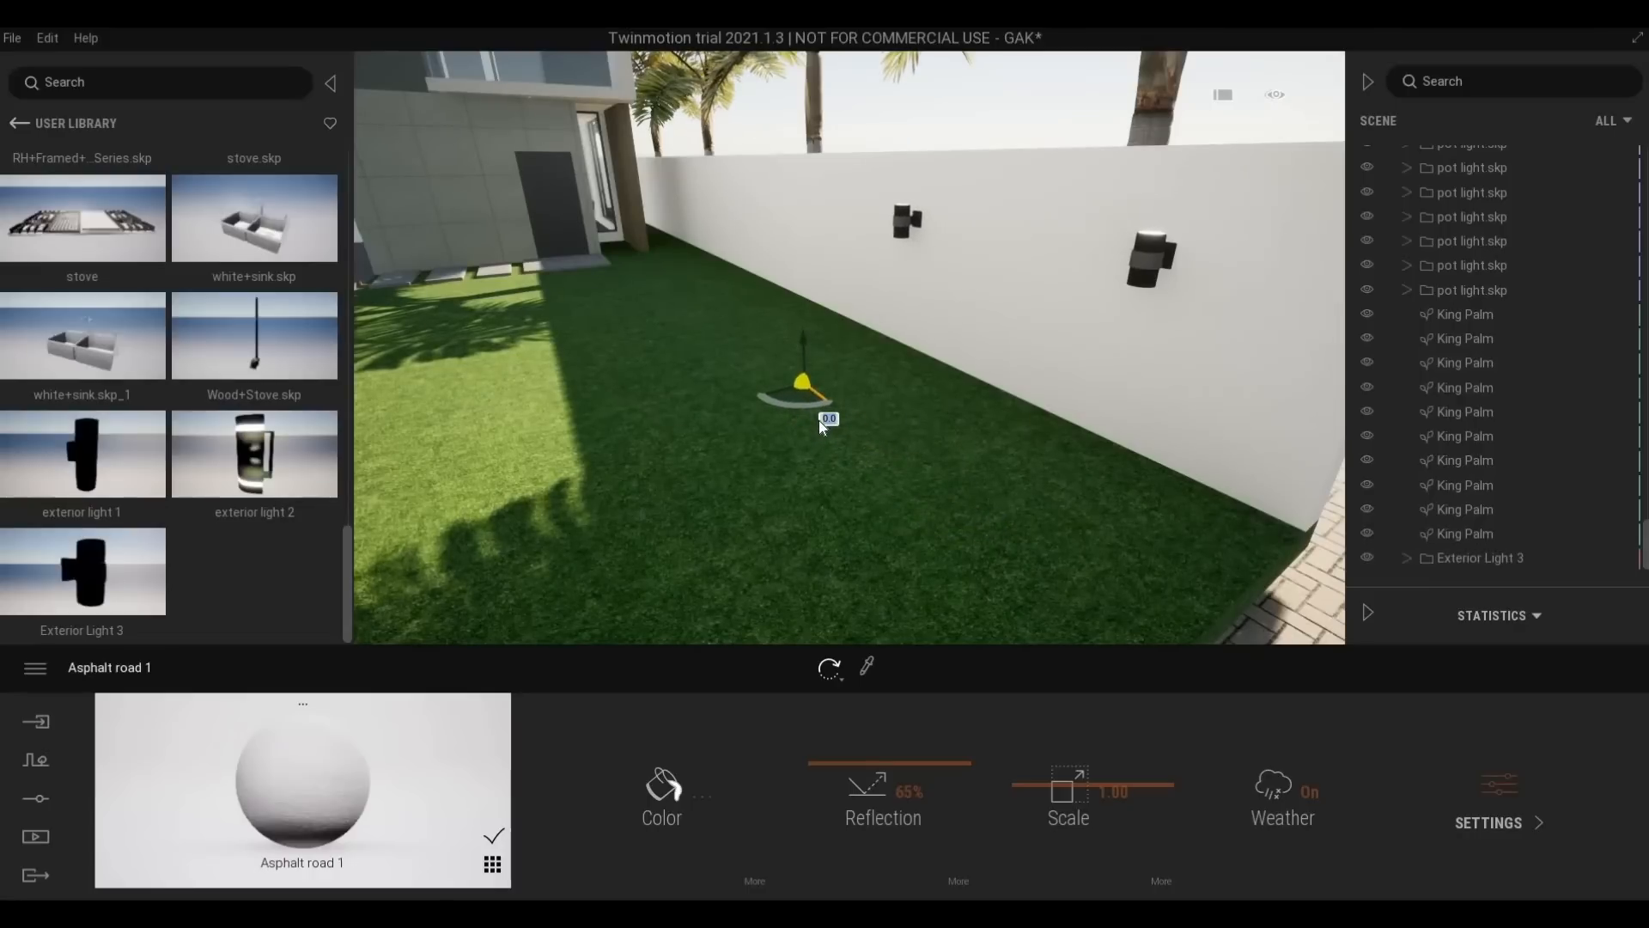
Copy the light along the wall toward the house as 8 instances spaced 2.5 m apart
ctrl+drag(821, 422, 820, 422)
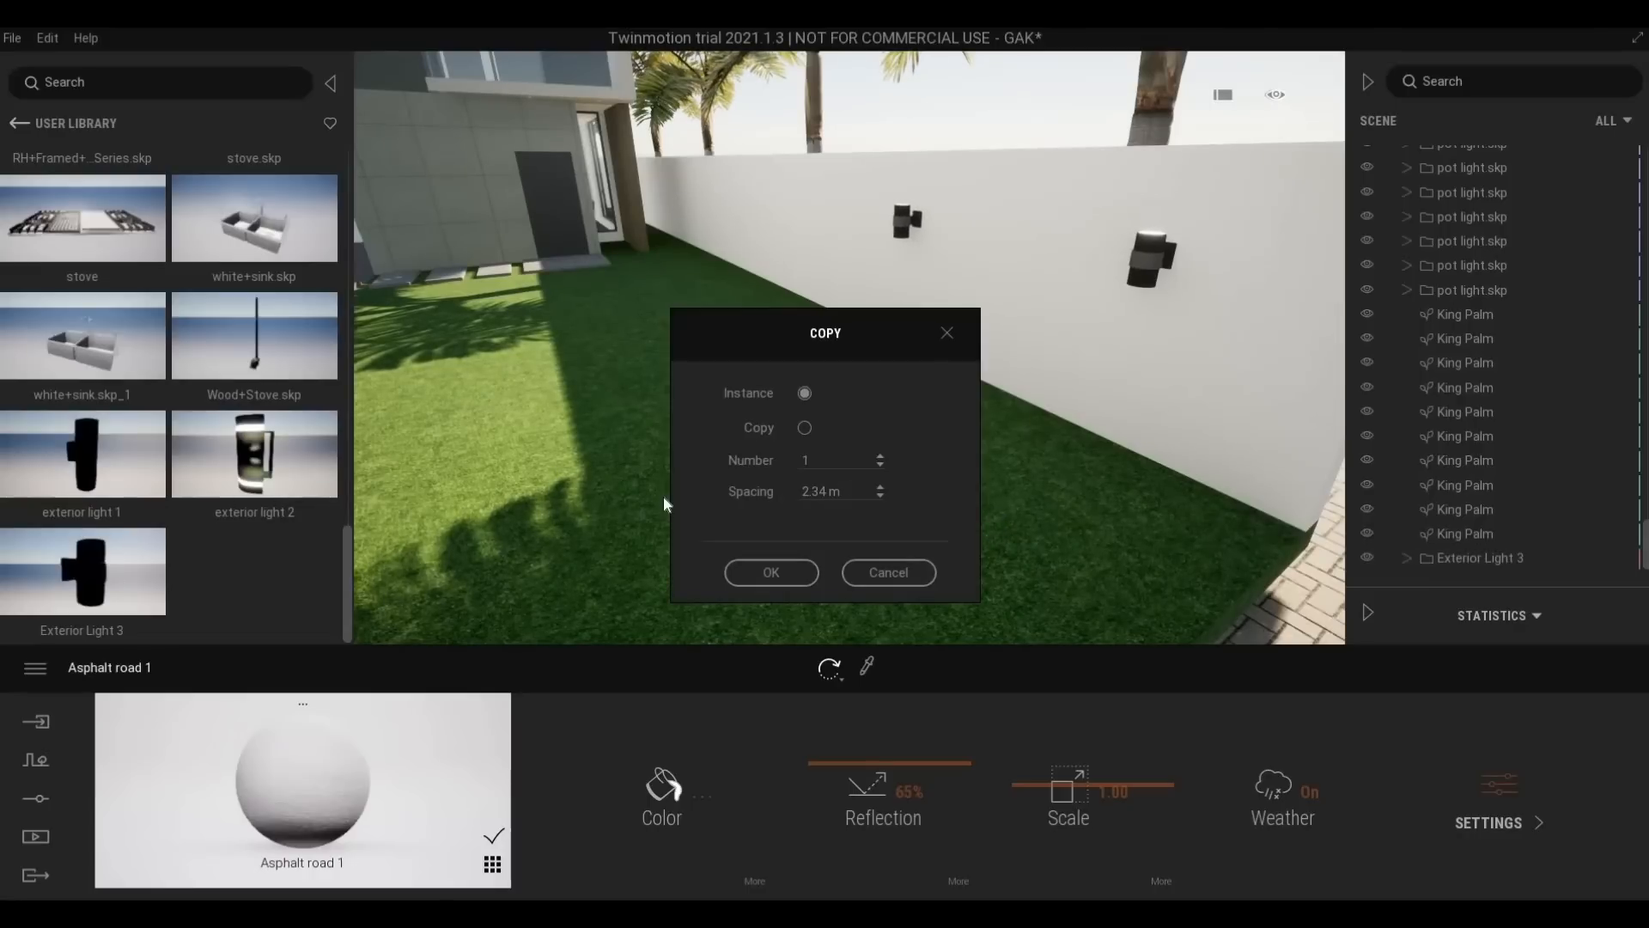
text(25)
key(BackSpace)
key(BackSpace)
text(2.5)
key(Tab)
text(8)
click(771, 573)
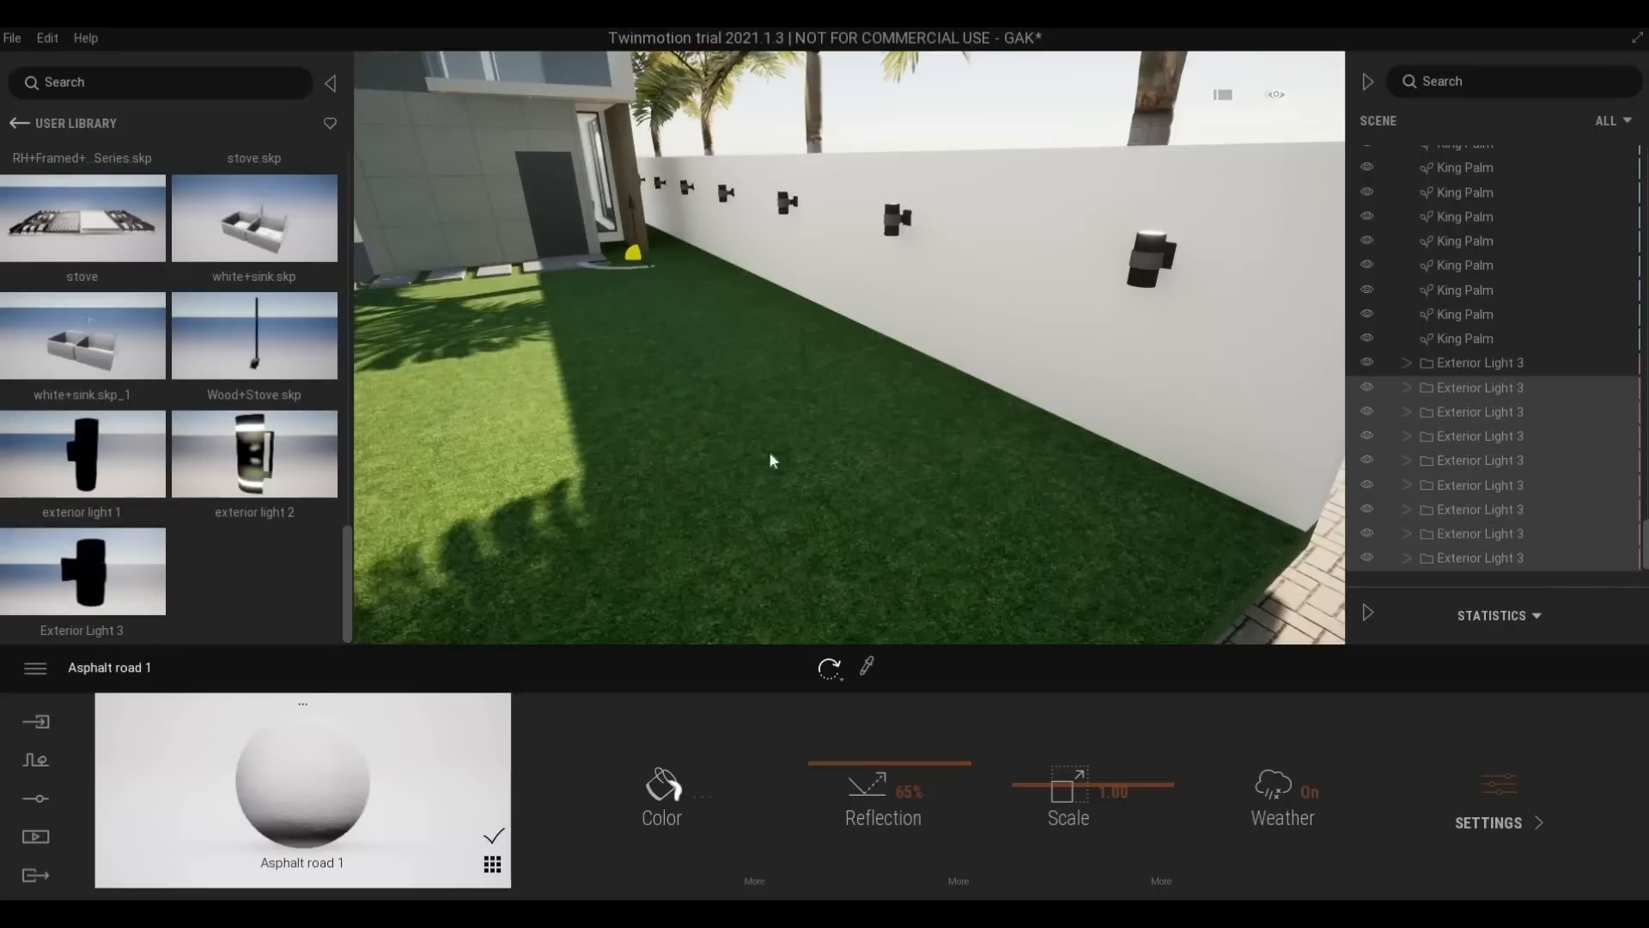
Examine the row of copied Exterior Light 3 fixtures along the boundary wall from the garden, above and the street end
drag(769, 460, 705, 464)
key(w)
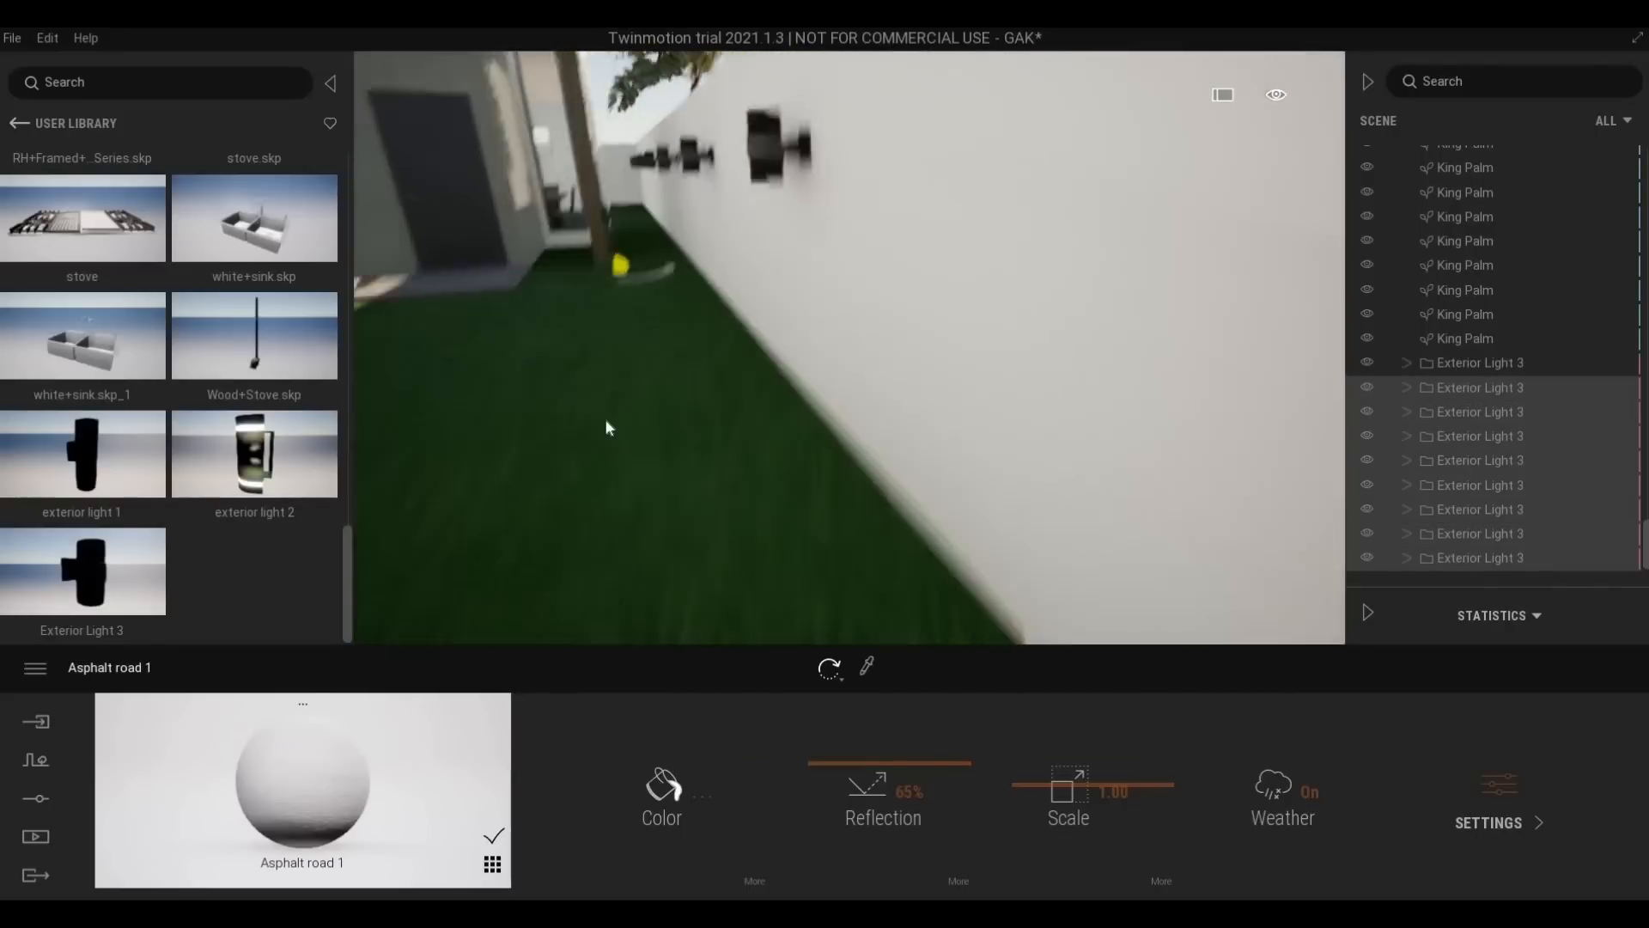
key(e)
scroll(605, 419, up, 3)
scroll(605, 420, down, 3)
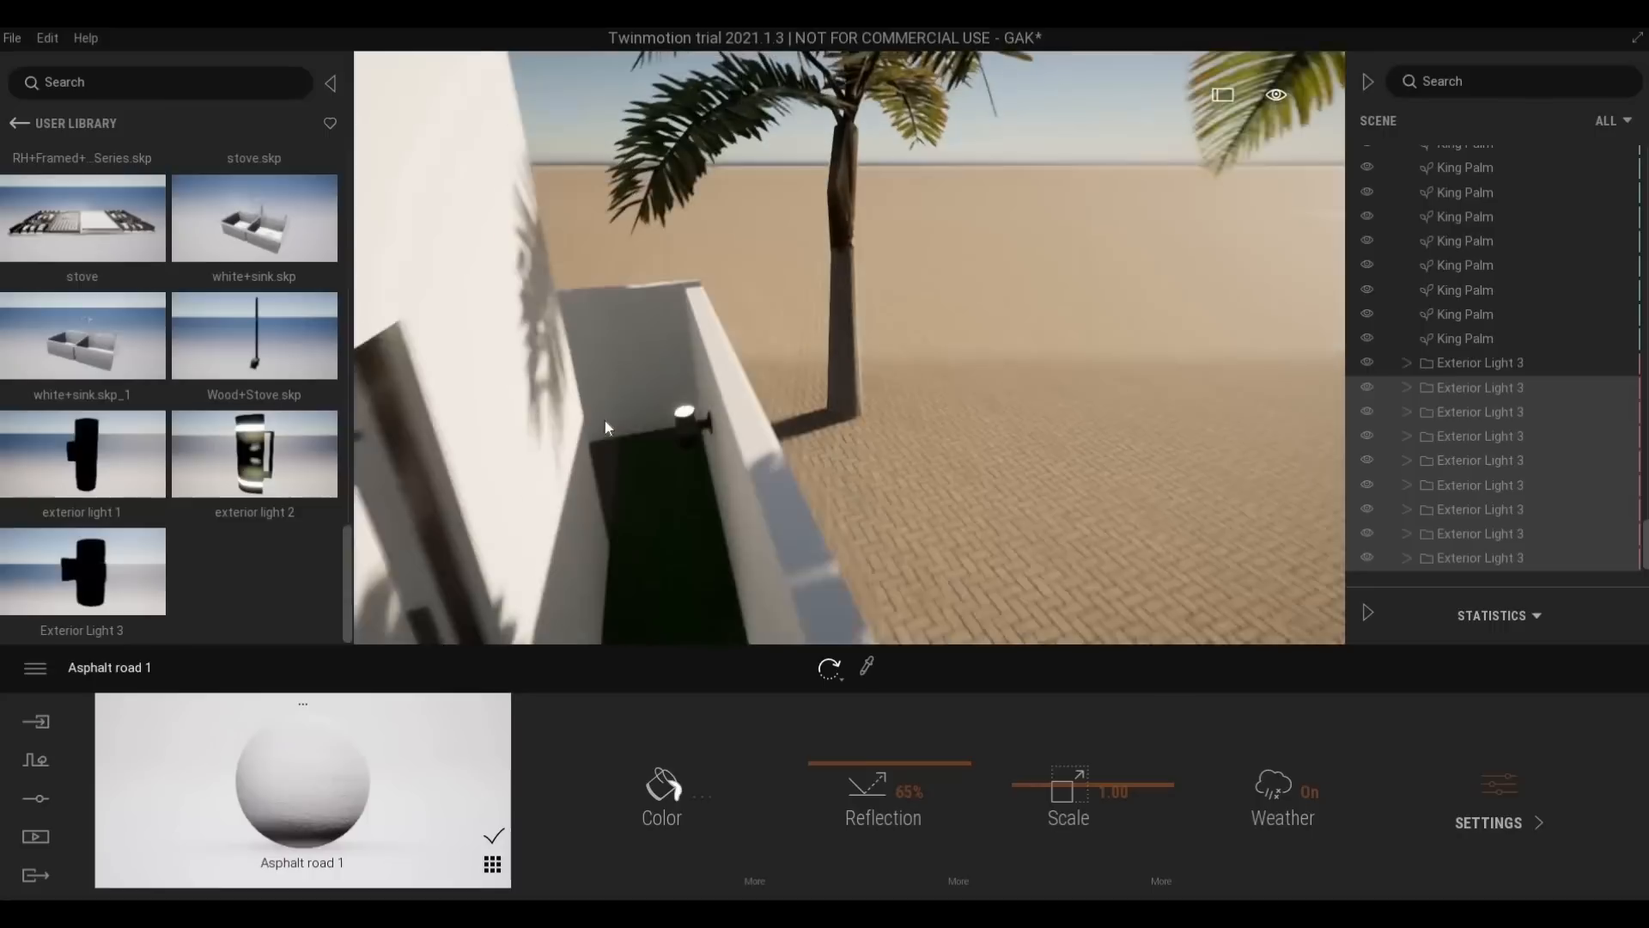
scroll(604, 420, up, 4)
scroll(606, 417, down, 5)
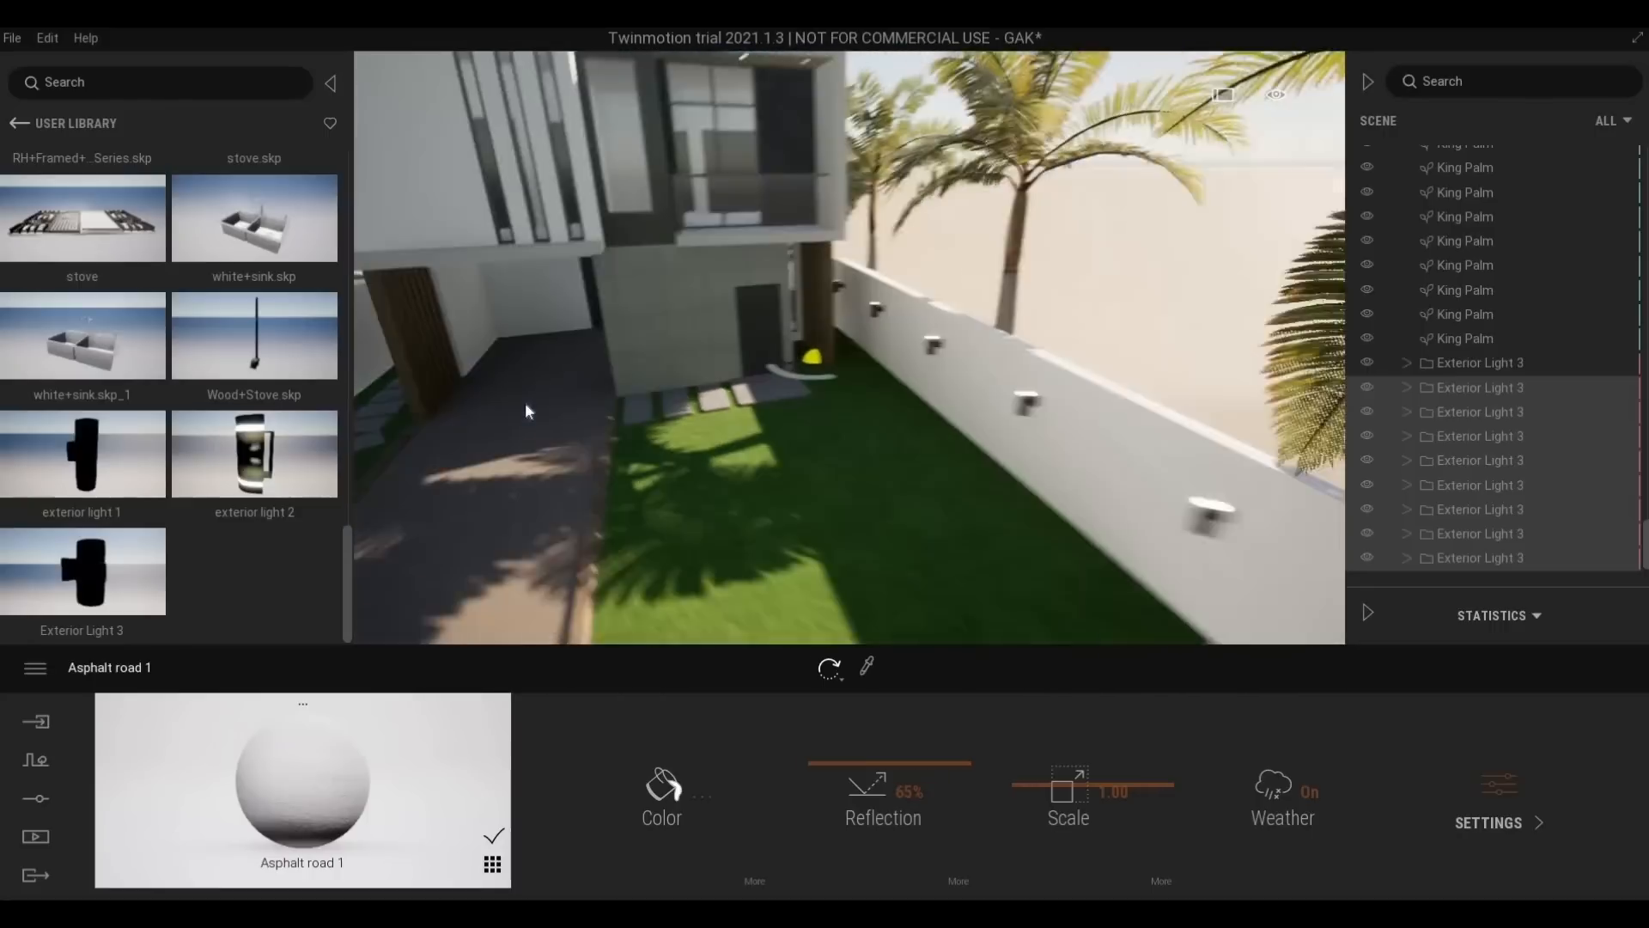
key(d)
key(w)
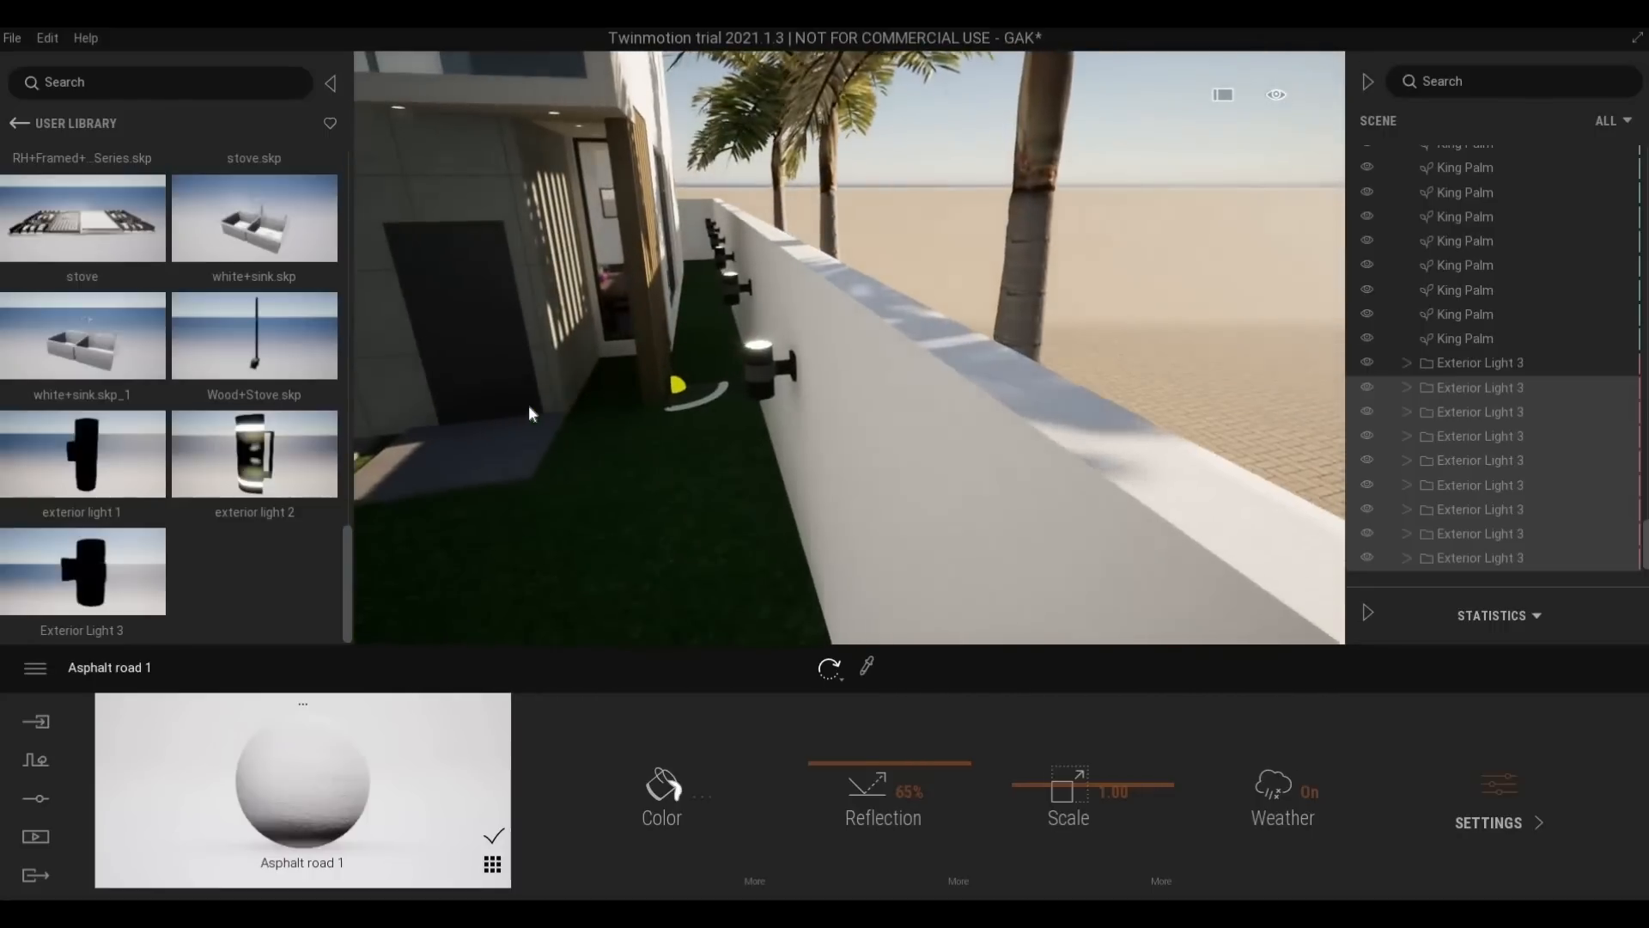
key(q)
key(a)
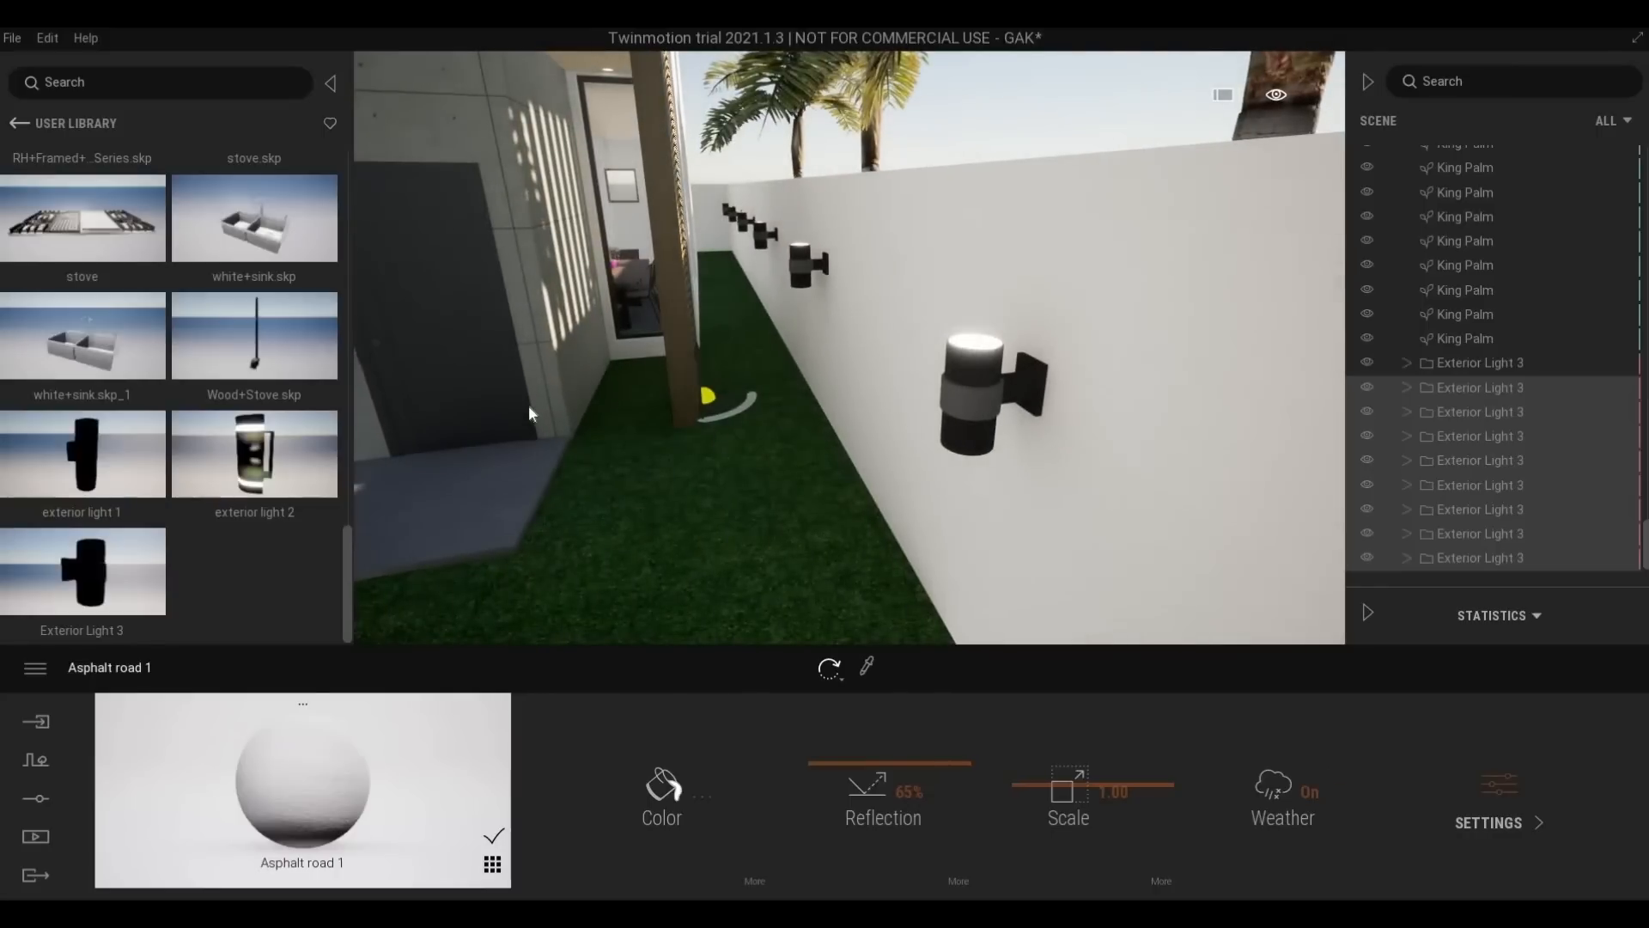
scroll(529, 406, down, 4)
scroll(529, 404, down, 4)
right_drag(529, 407, 680, 301)
key(q)
key(w)
key(d)
key(e)
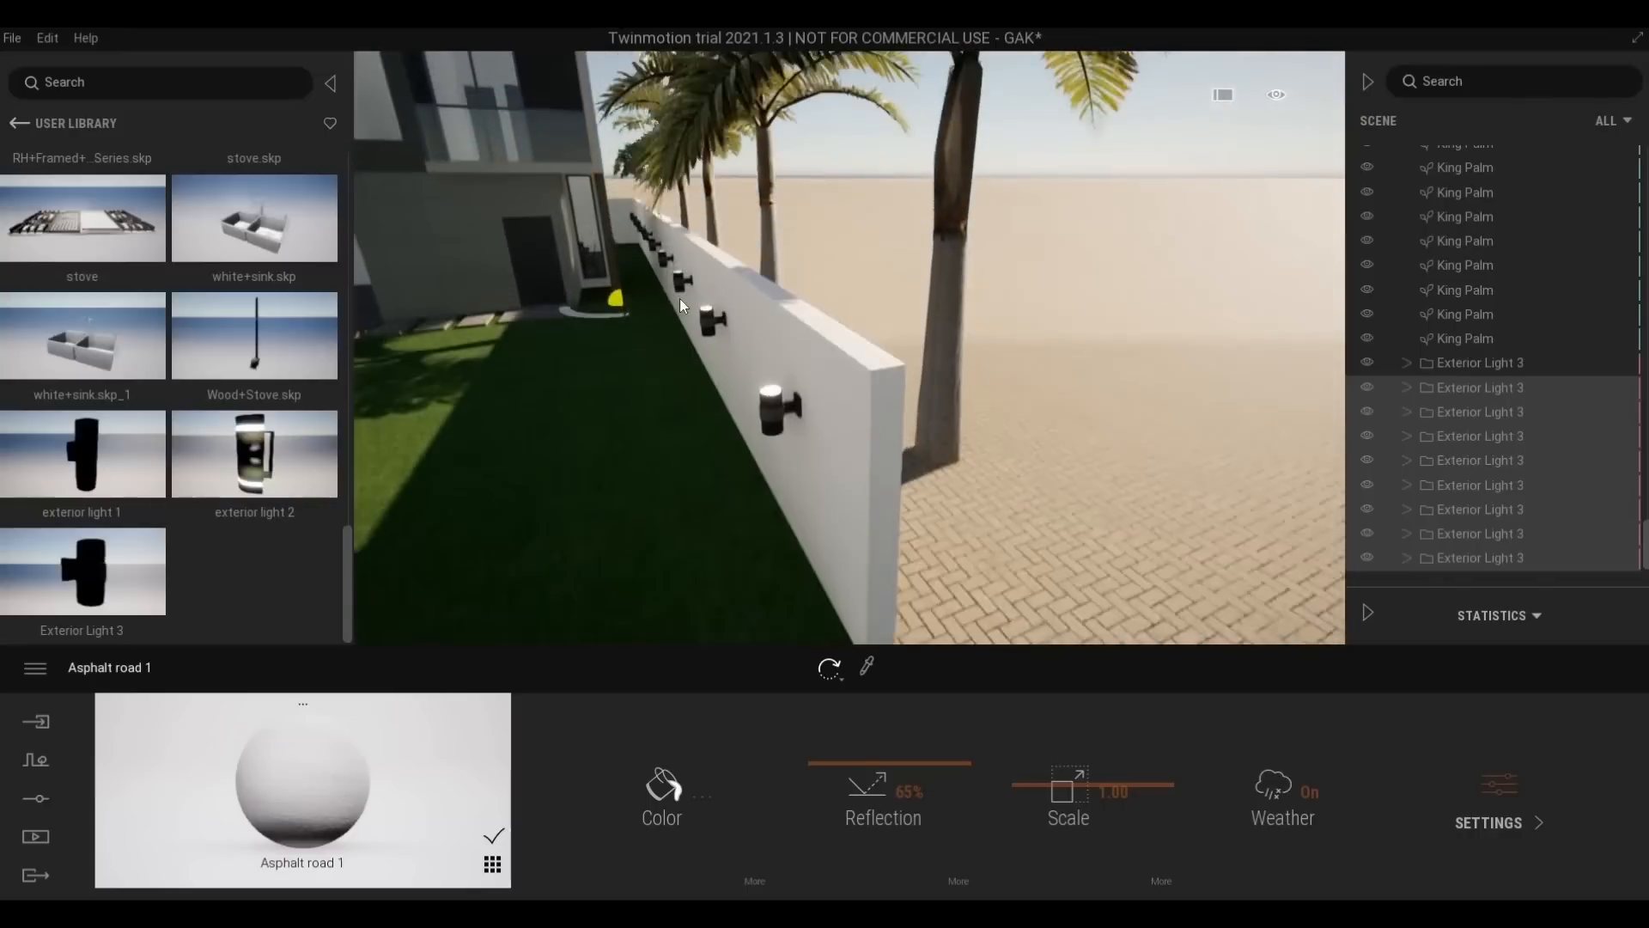
key(a)
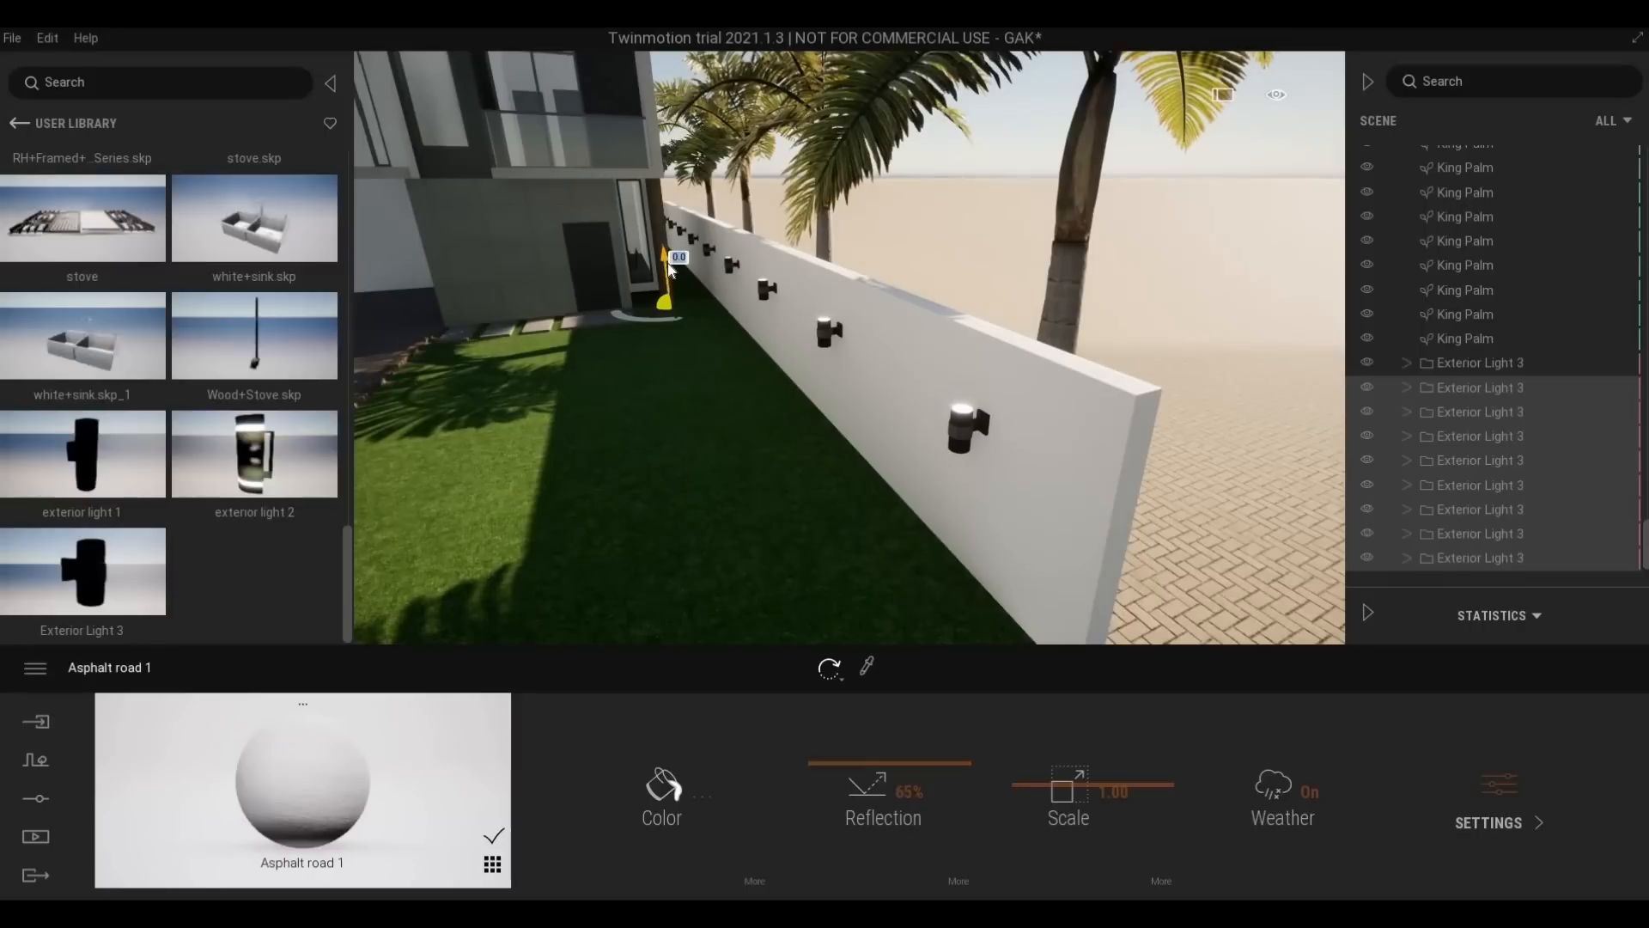
Try lowering the Exterior Light 3 fixtures on the wall, first the copies alone and then the whole row
drag(670, 260, 671, 281)
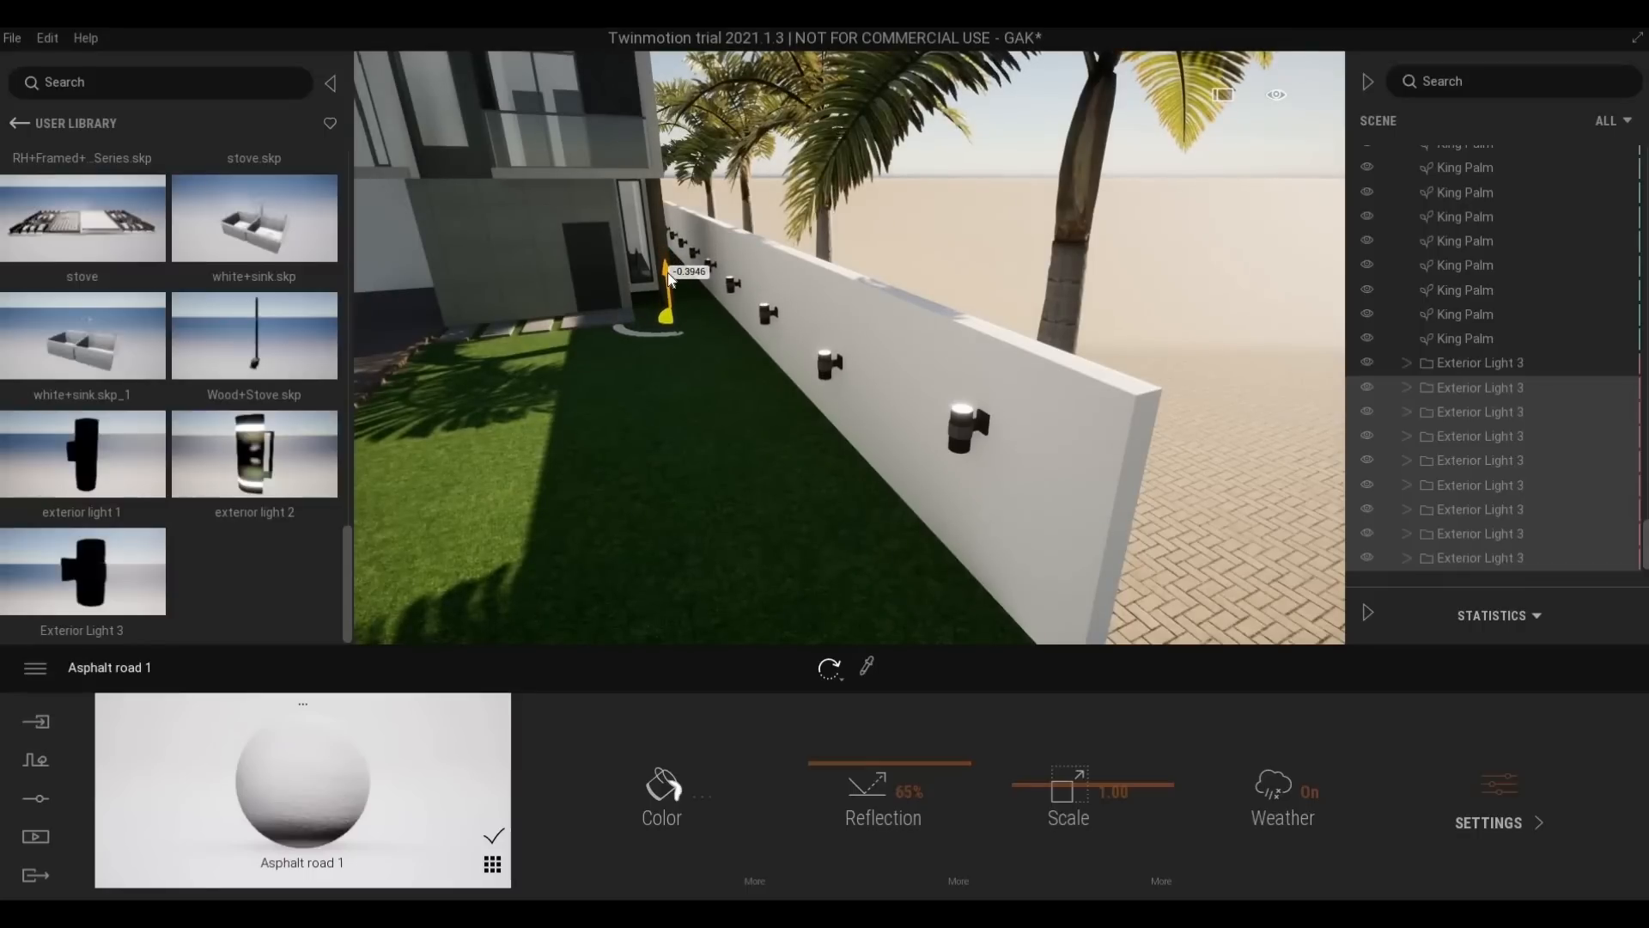
key(ctrl+z)
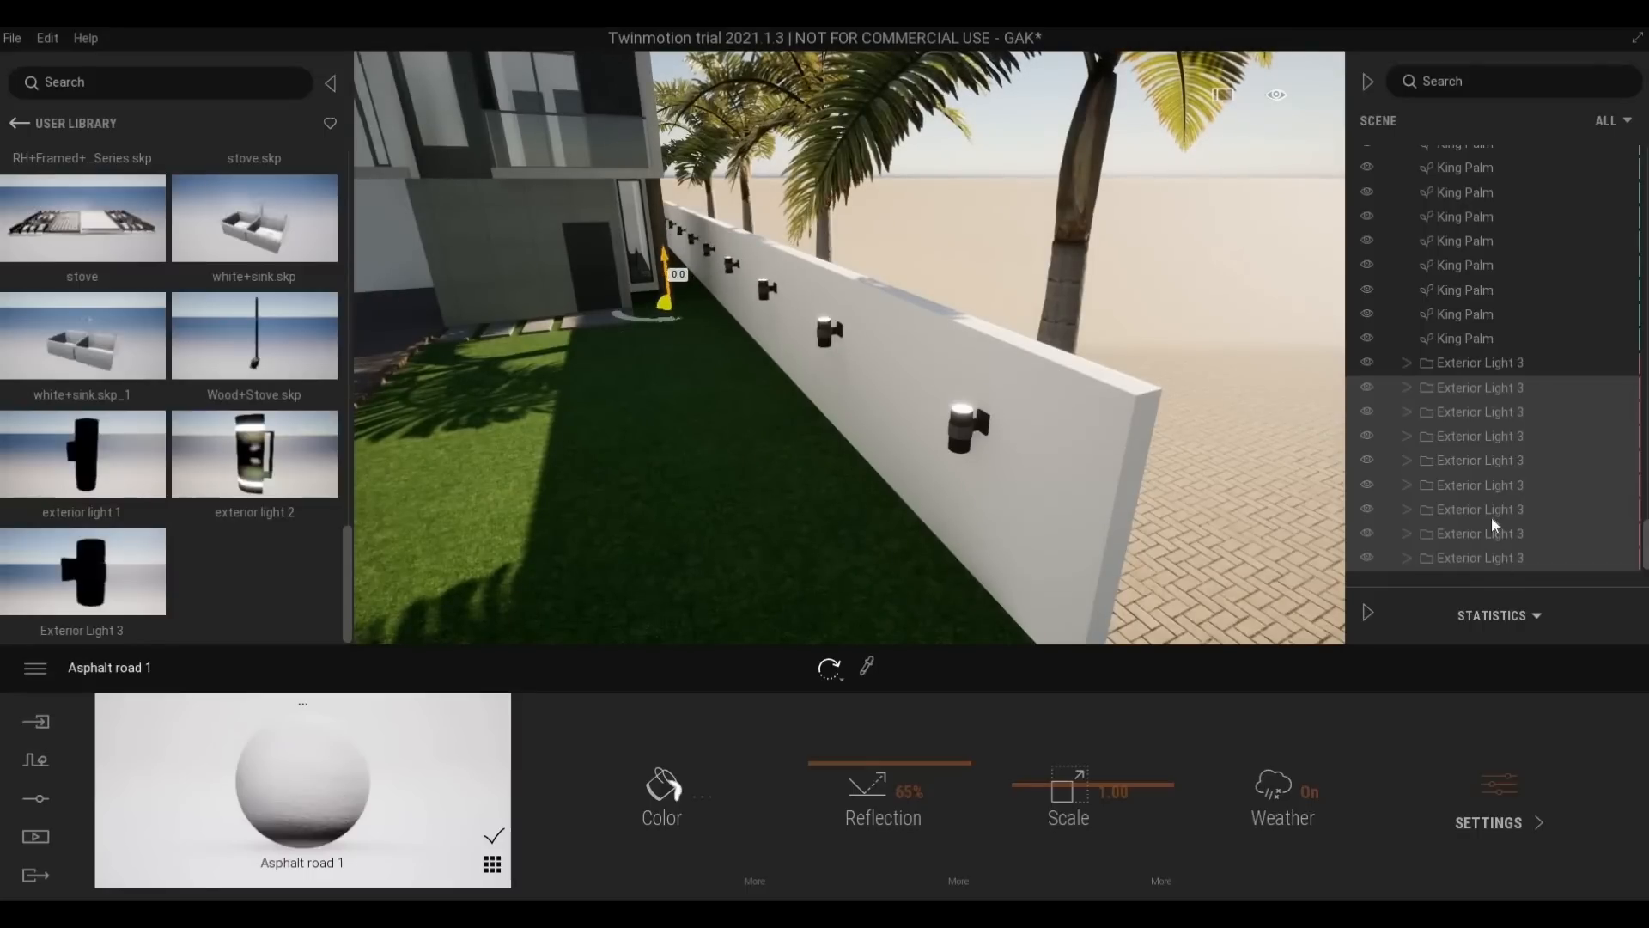
shift+click(1458, 367)
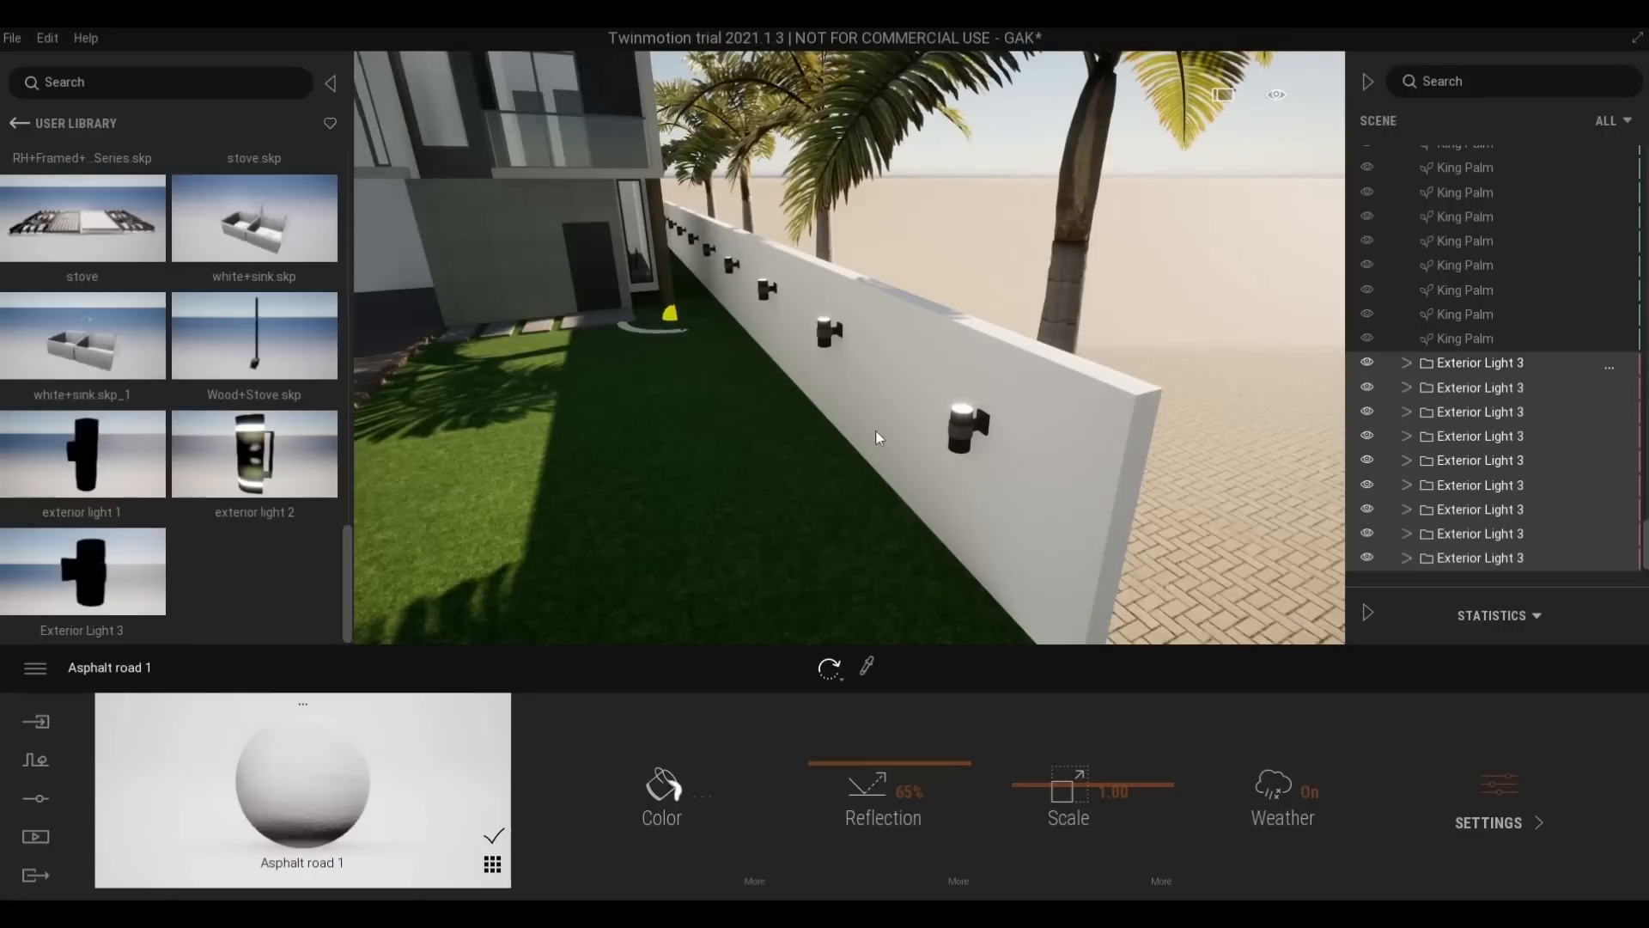
click(672, 270)
drag(675, 280, 669, 318)
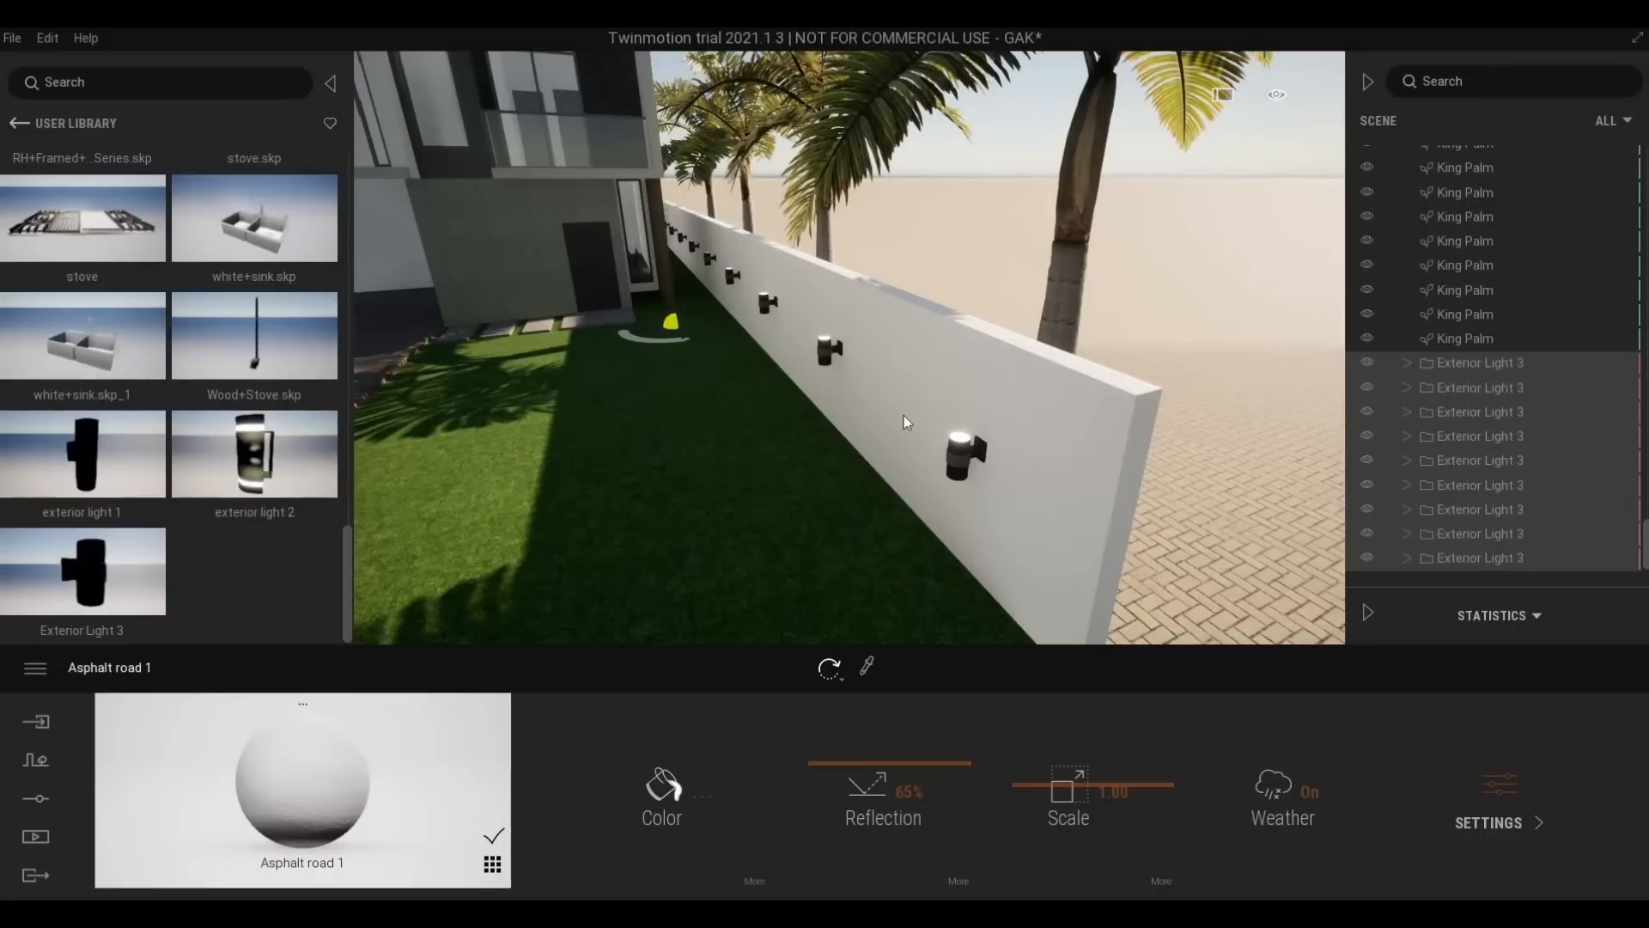
Undo the lowering of the row and the copying of the lights, keeping only the original Exterior Light 3
key(ctrl+z)
key(ctrl+z)
key(ctrl+z)
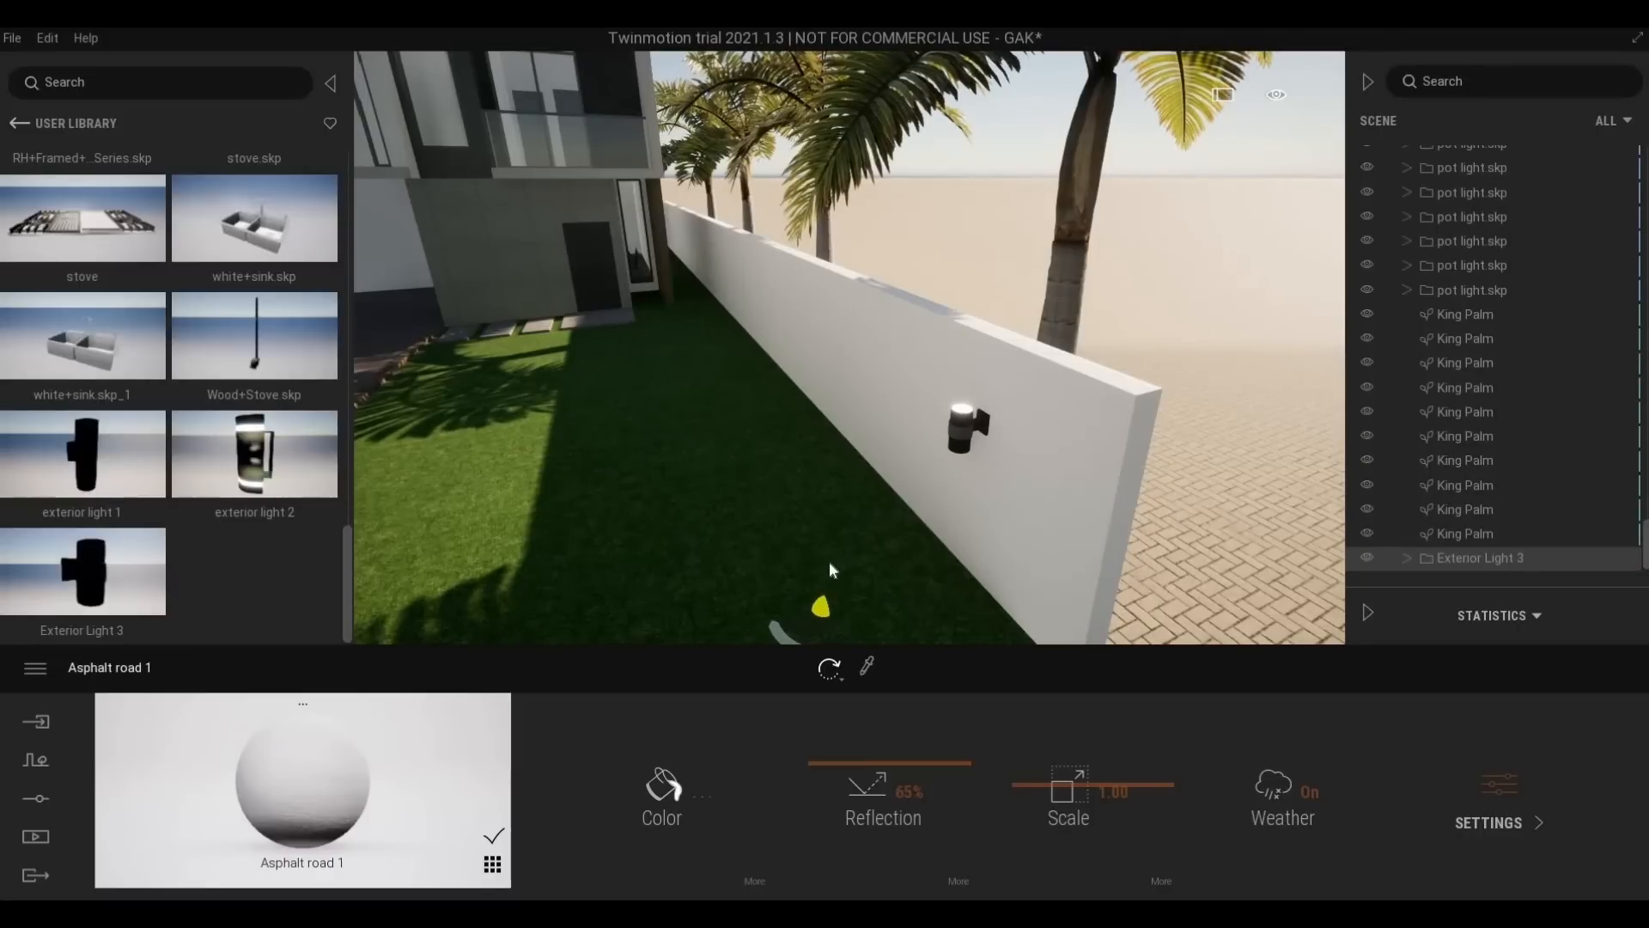
Lower the remaining Exterior Light 3 slightly on the boundary wall near its street-side end
drag(824, 574, 826, 588)
key(s)
key(q)
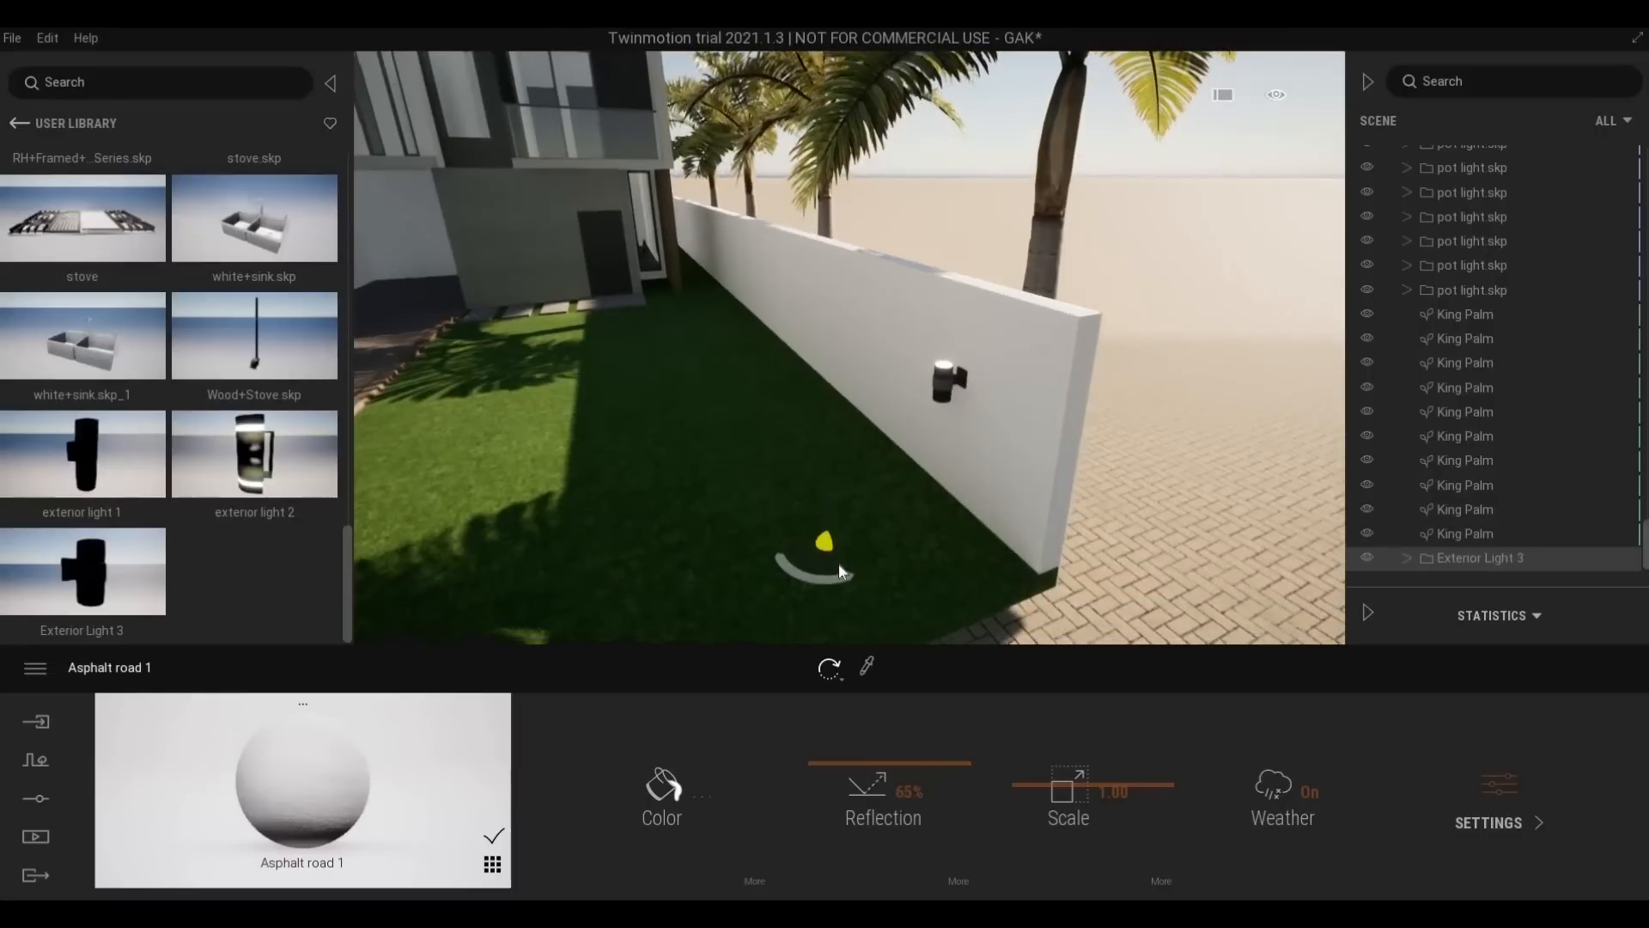
Copy the Exterior Light 3 along the wall toward the house as 5 instances with a spacing of 5
click(843, 565)
shift+drag(843, 565, 759, 422)
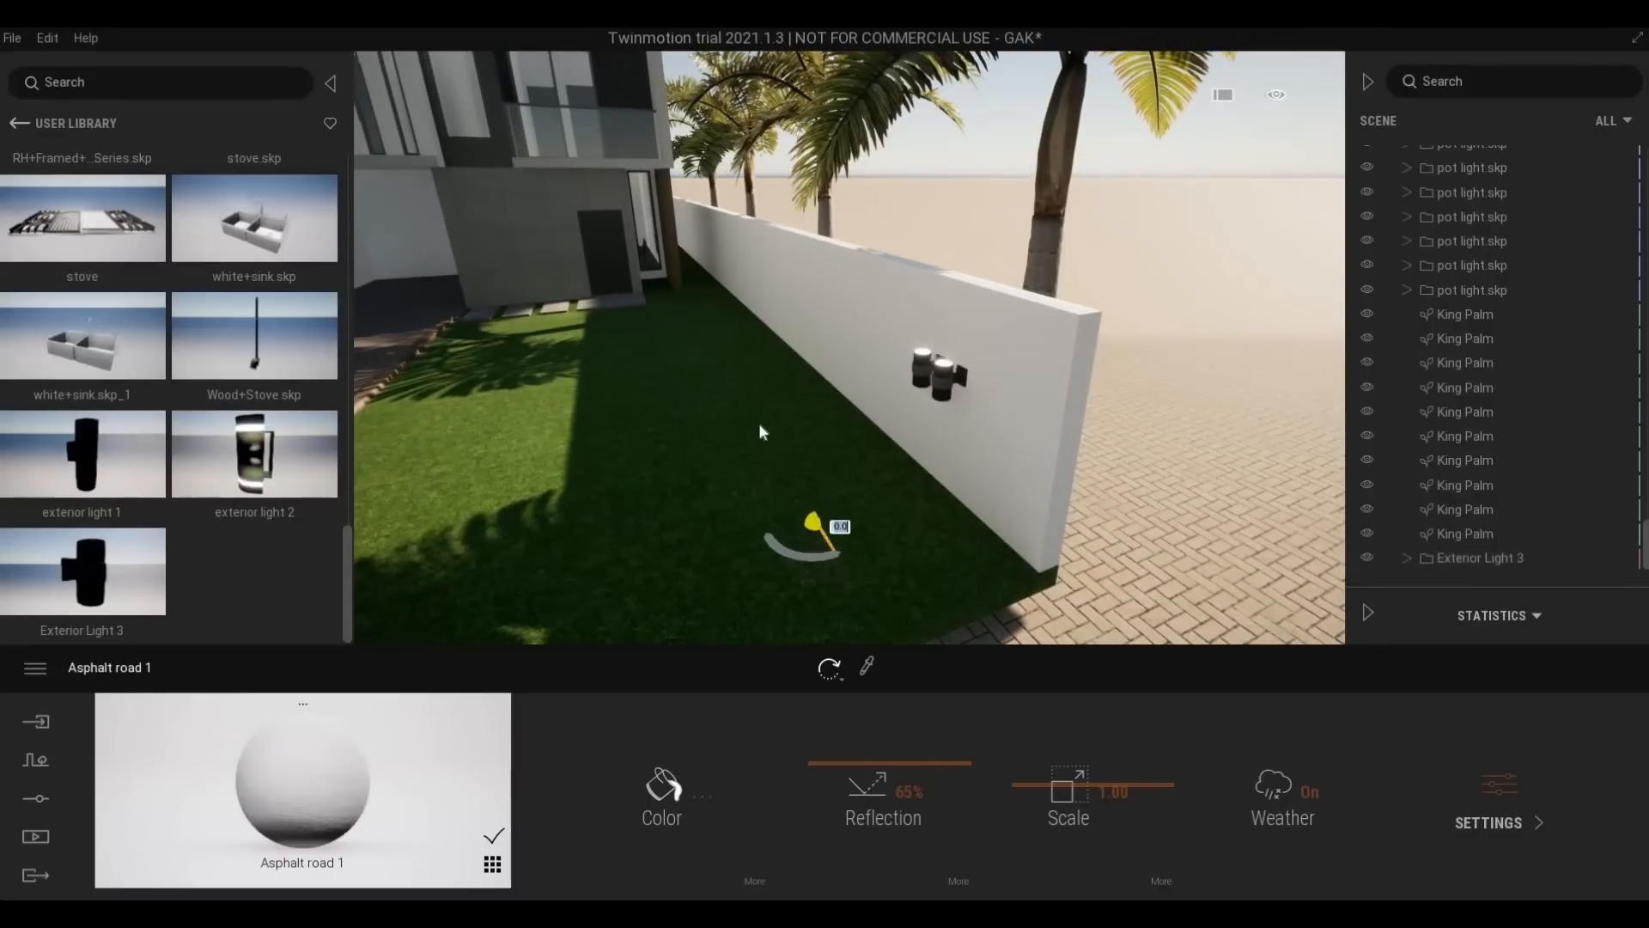
key(Tab)
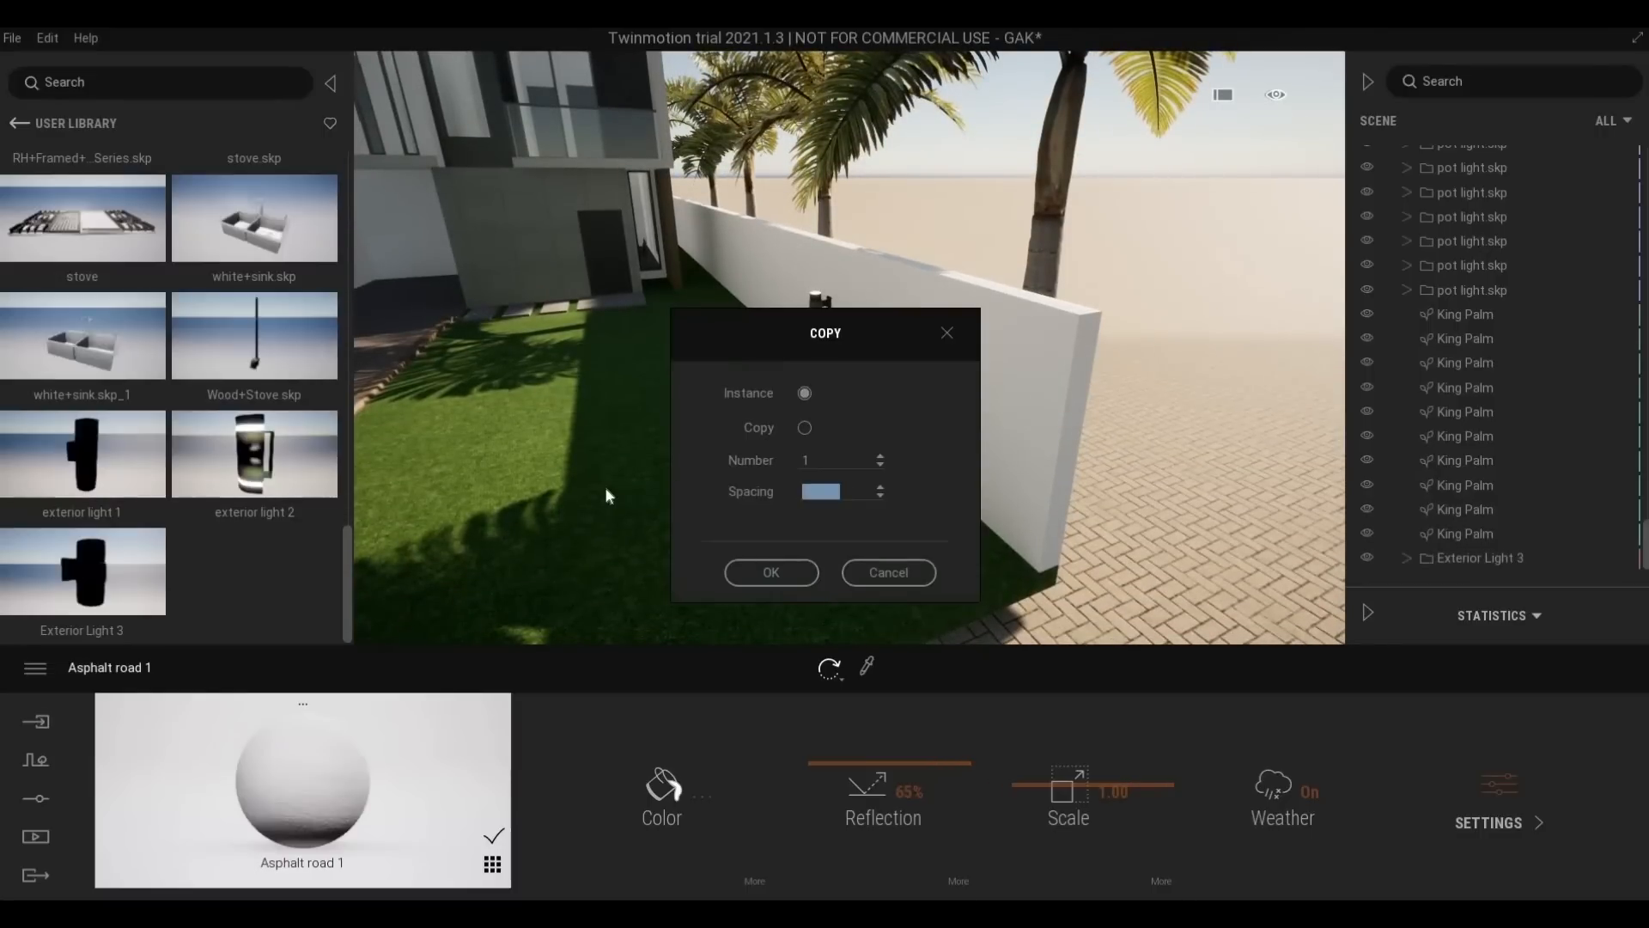
text(5)
key(Tab)
text(5)
click(787, 572)
Examine the spacing of the newly copied lights along the boundary wall from above and from the street side
scroll(675, 368, up, 5)
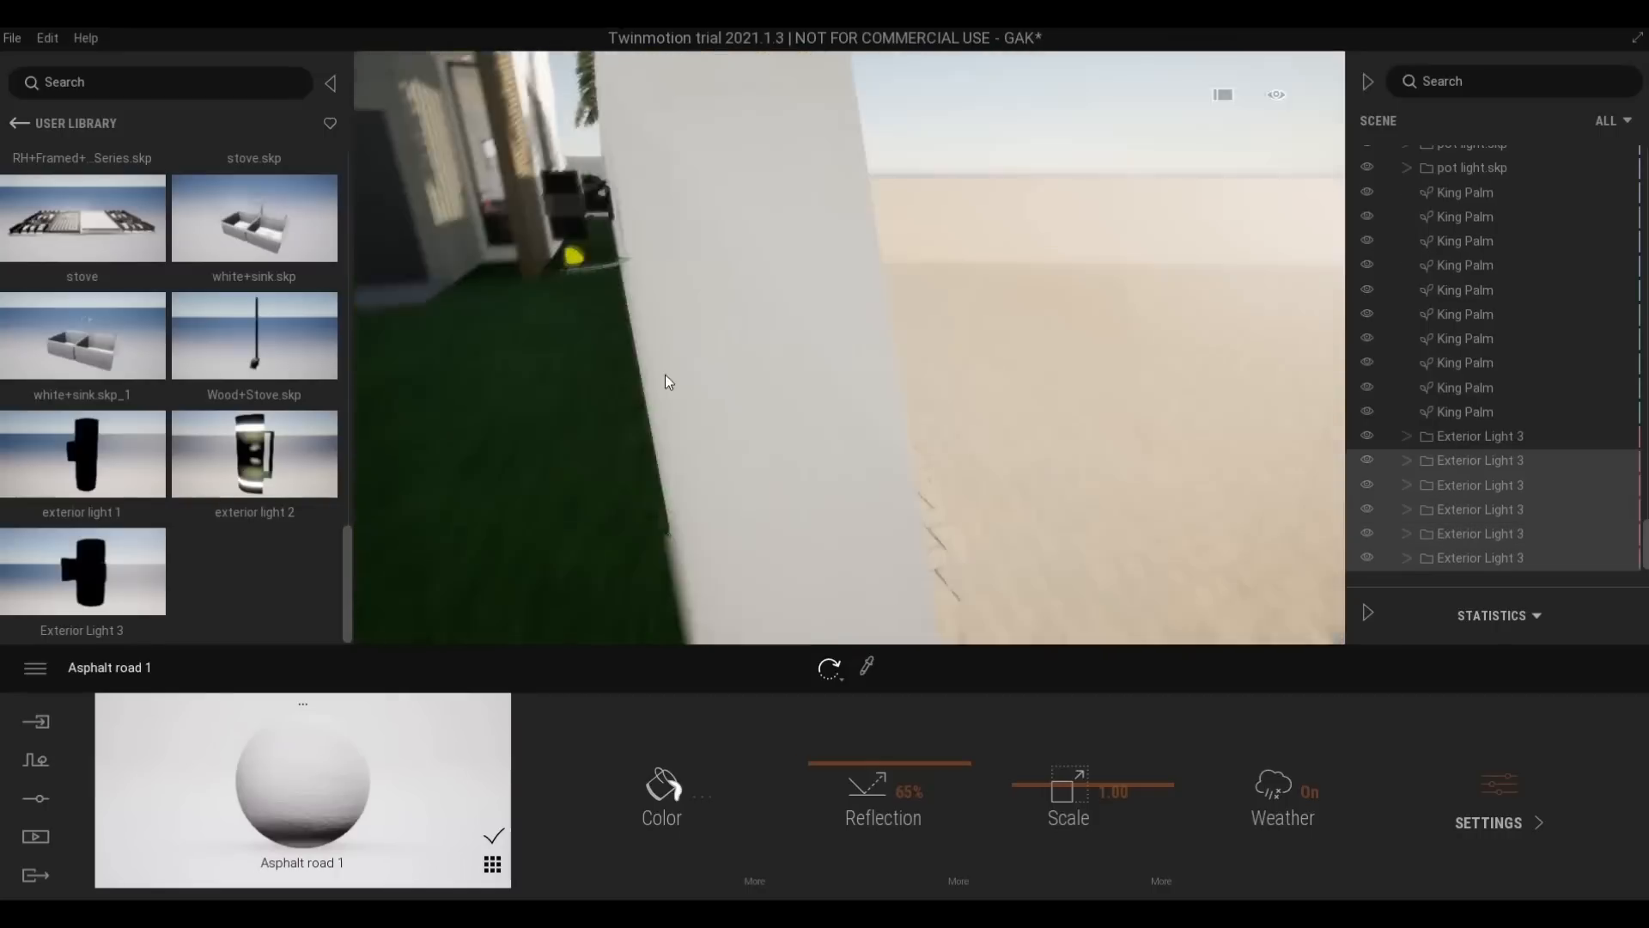
key(e)
key(a)
key(s)
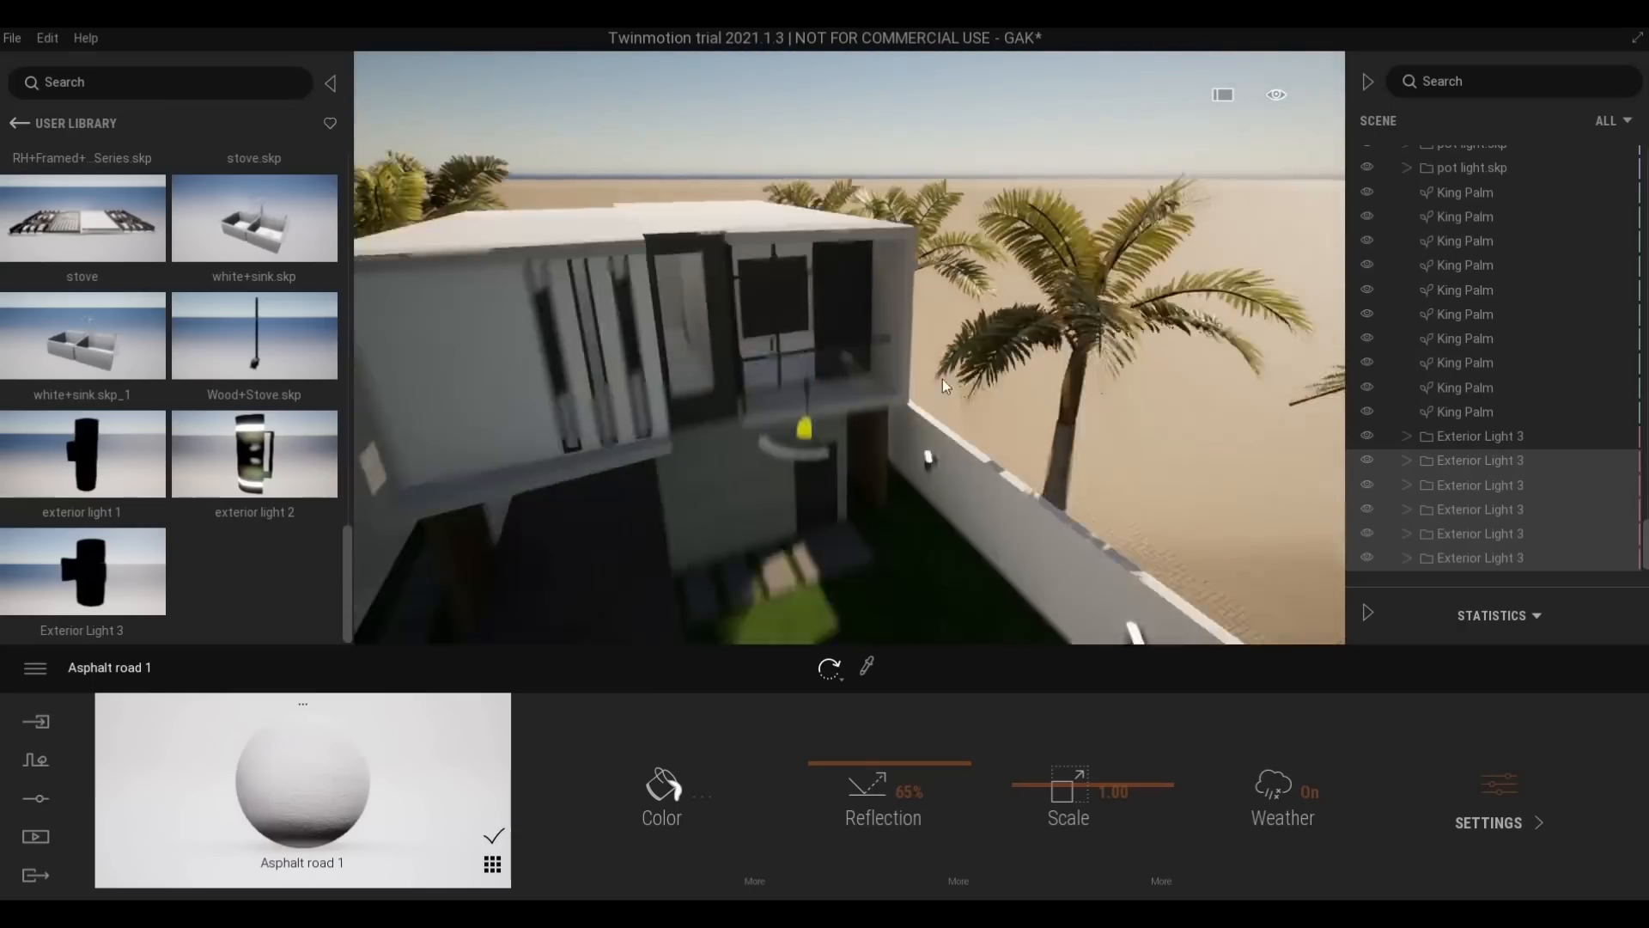
key(q)
key(d)
key(s)
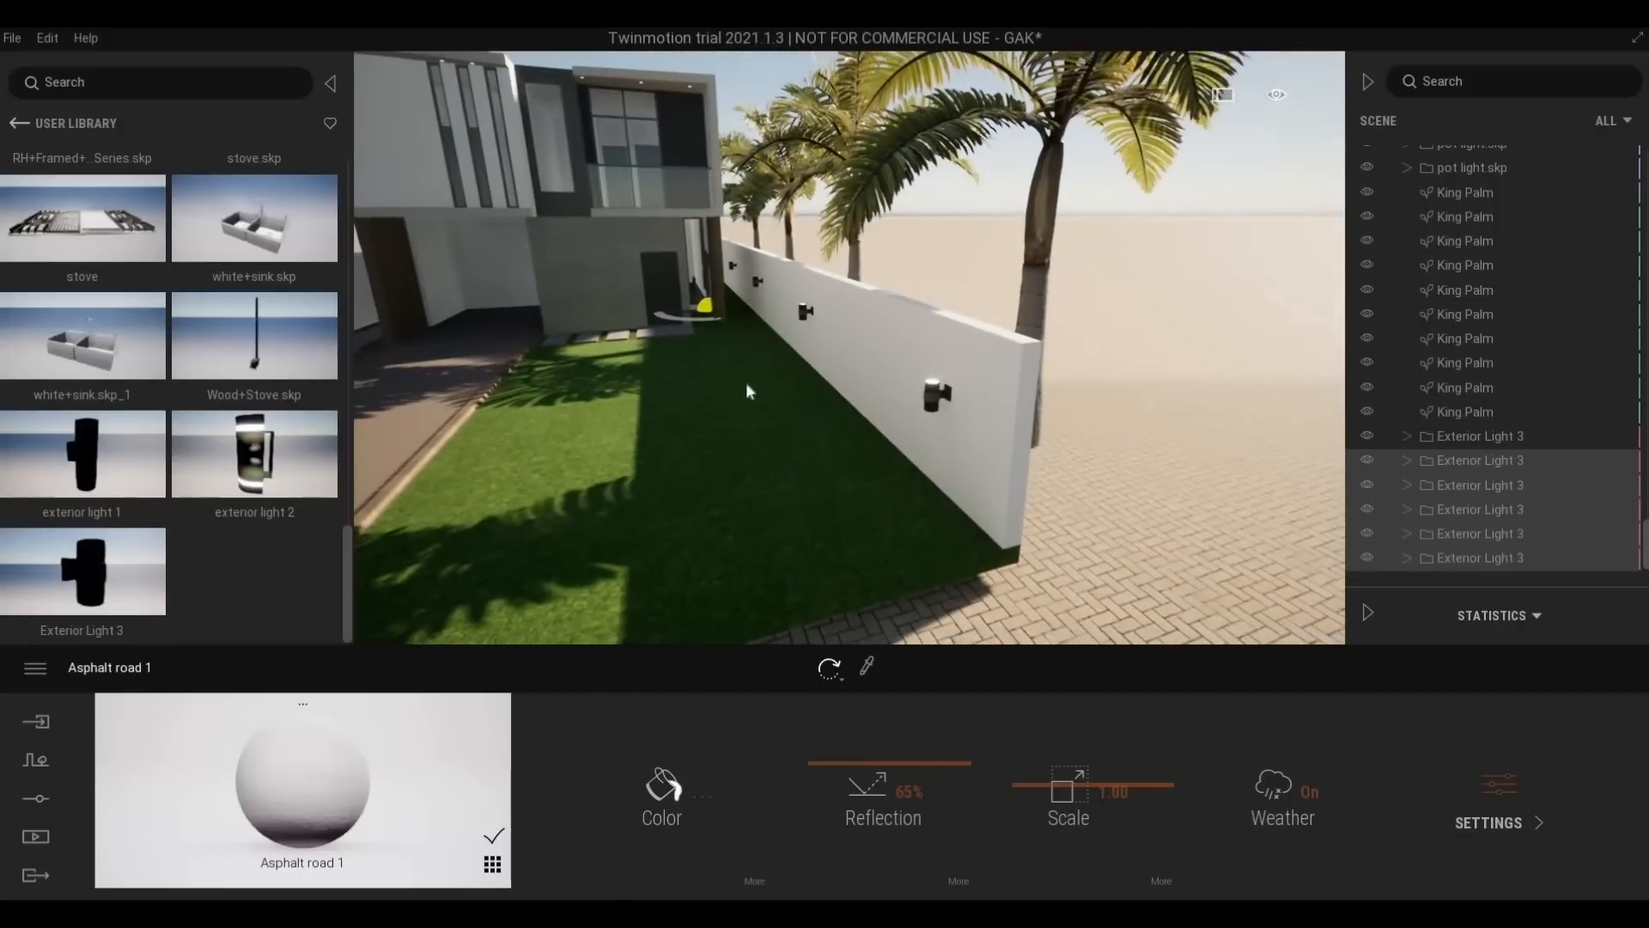
right_drag(709, 352, 719, 325)
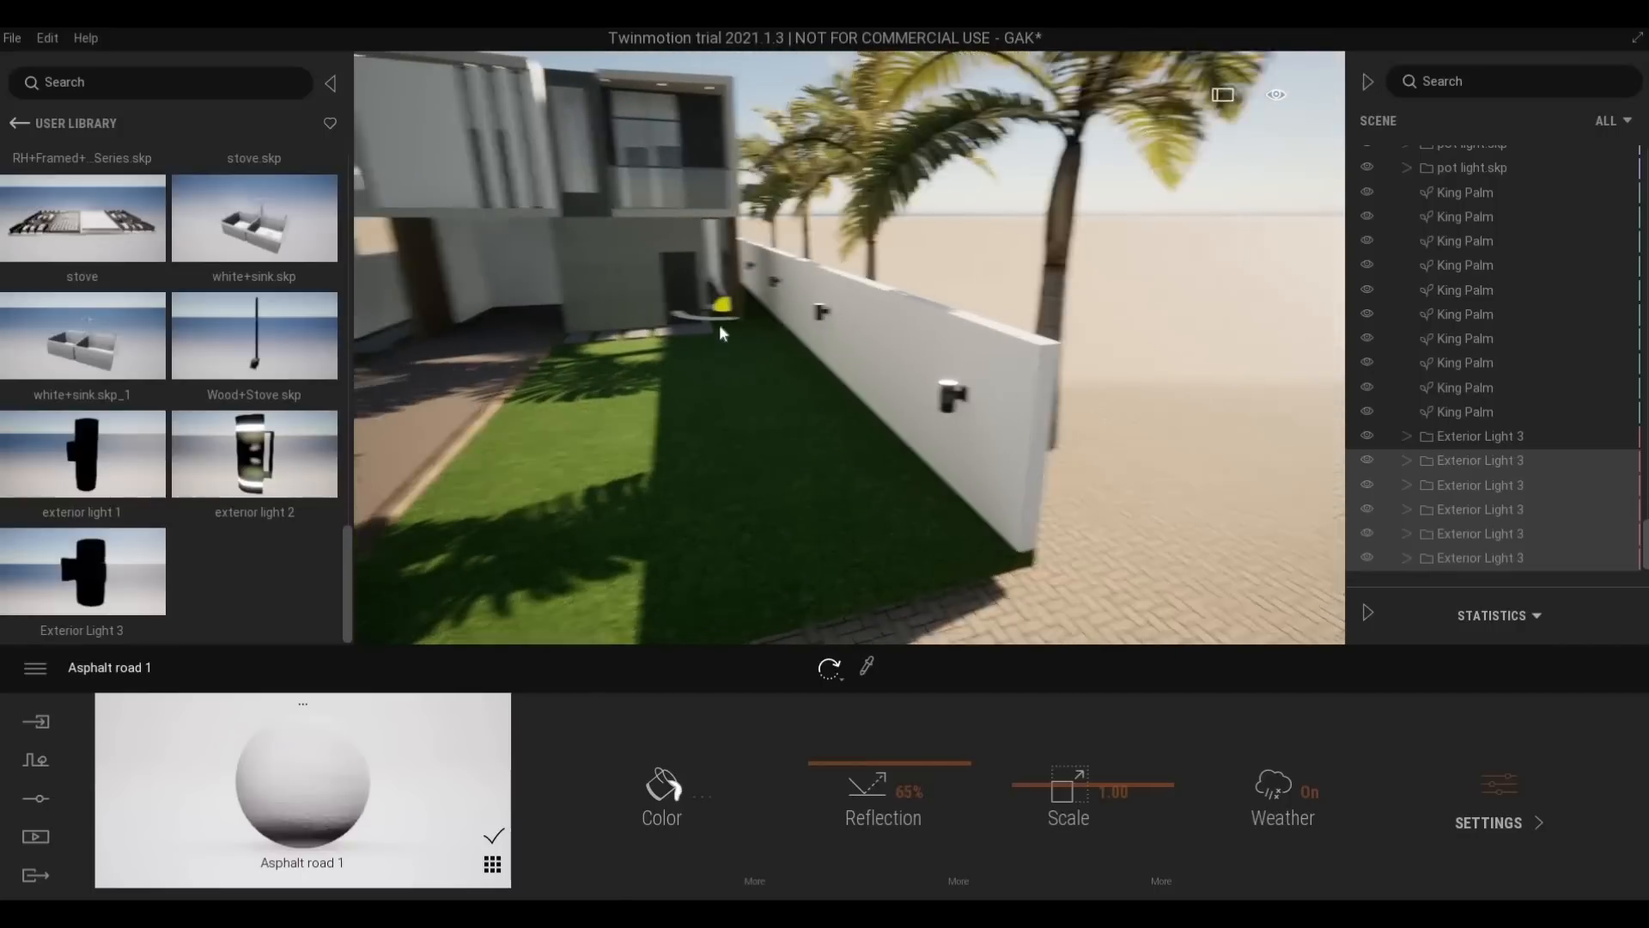
Select all six Exterior Light 3 fixtures and copy the row across to the opposite boundary wall beside the driveway
key(a)
key(w)
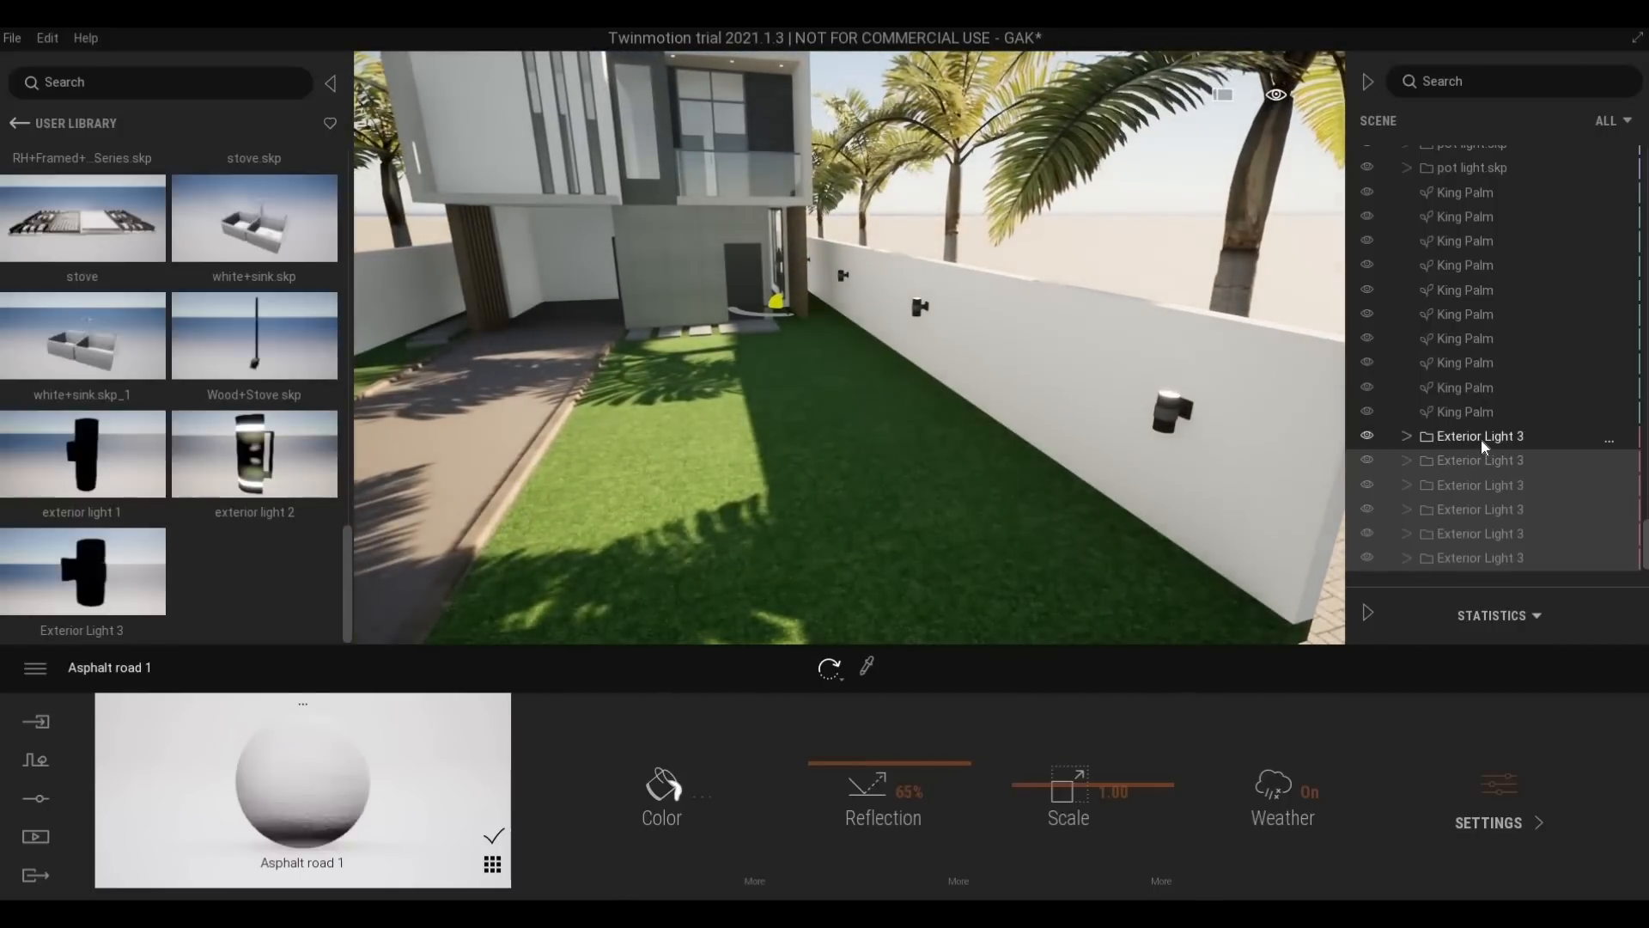
shift+click(1470, 440)
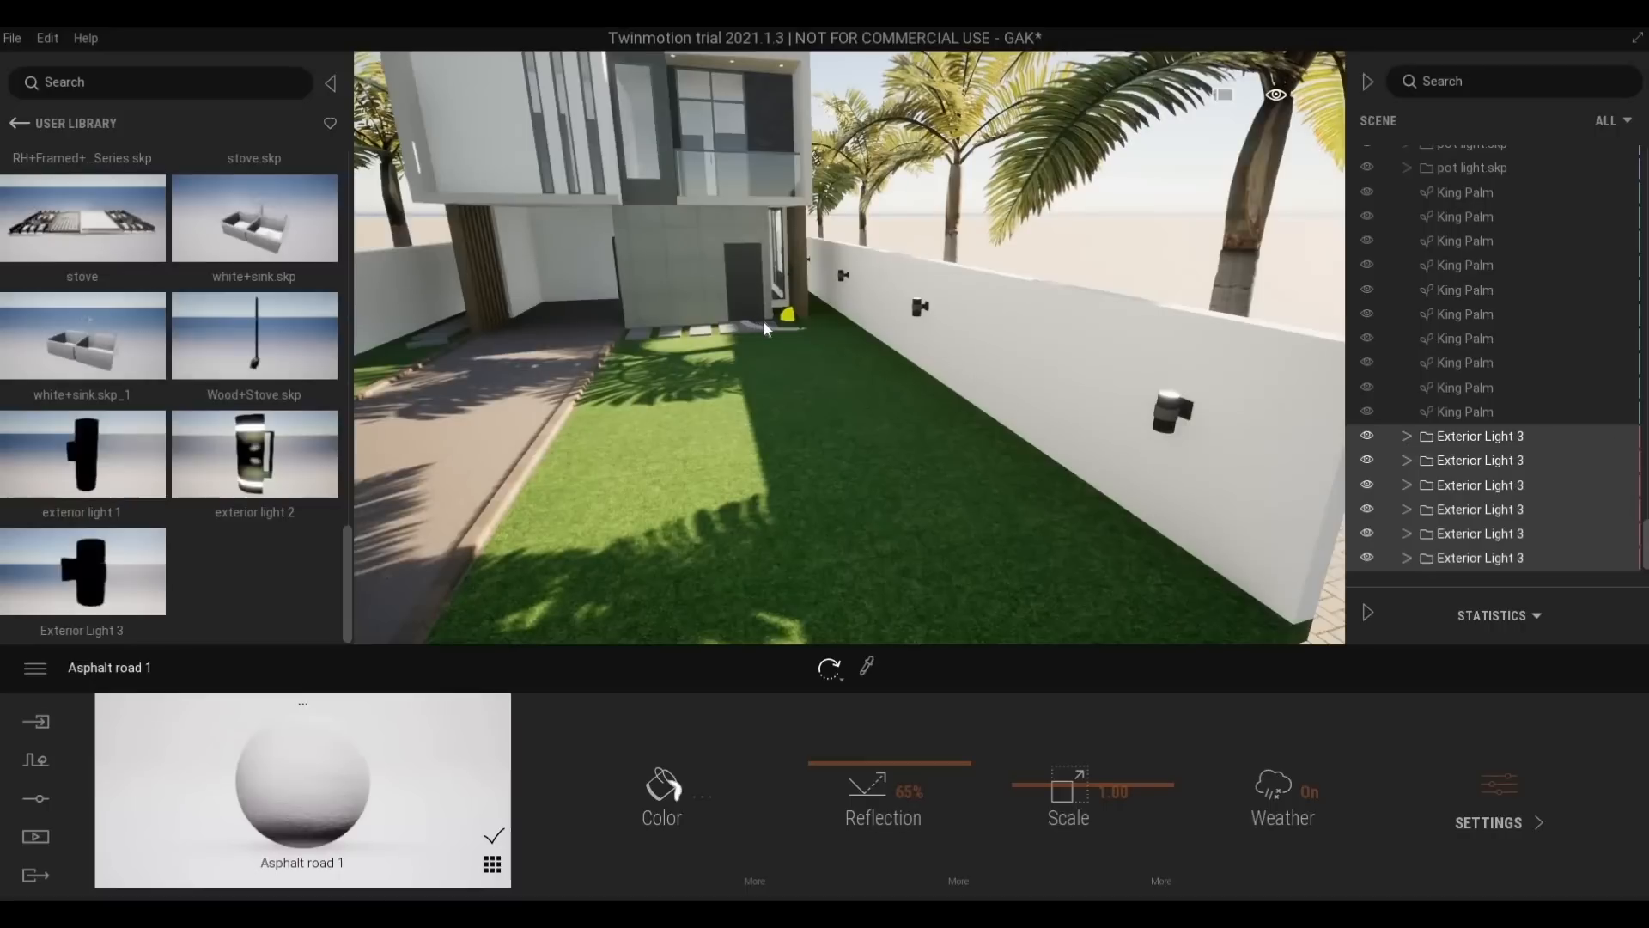
shift+drag(763, 323, 382, 380)
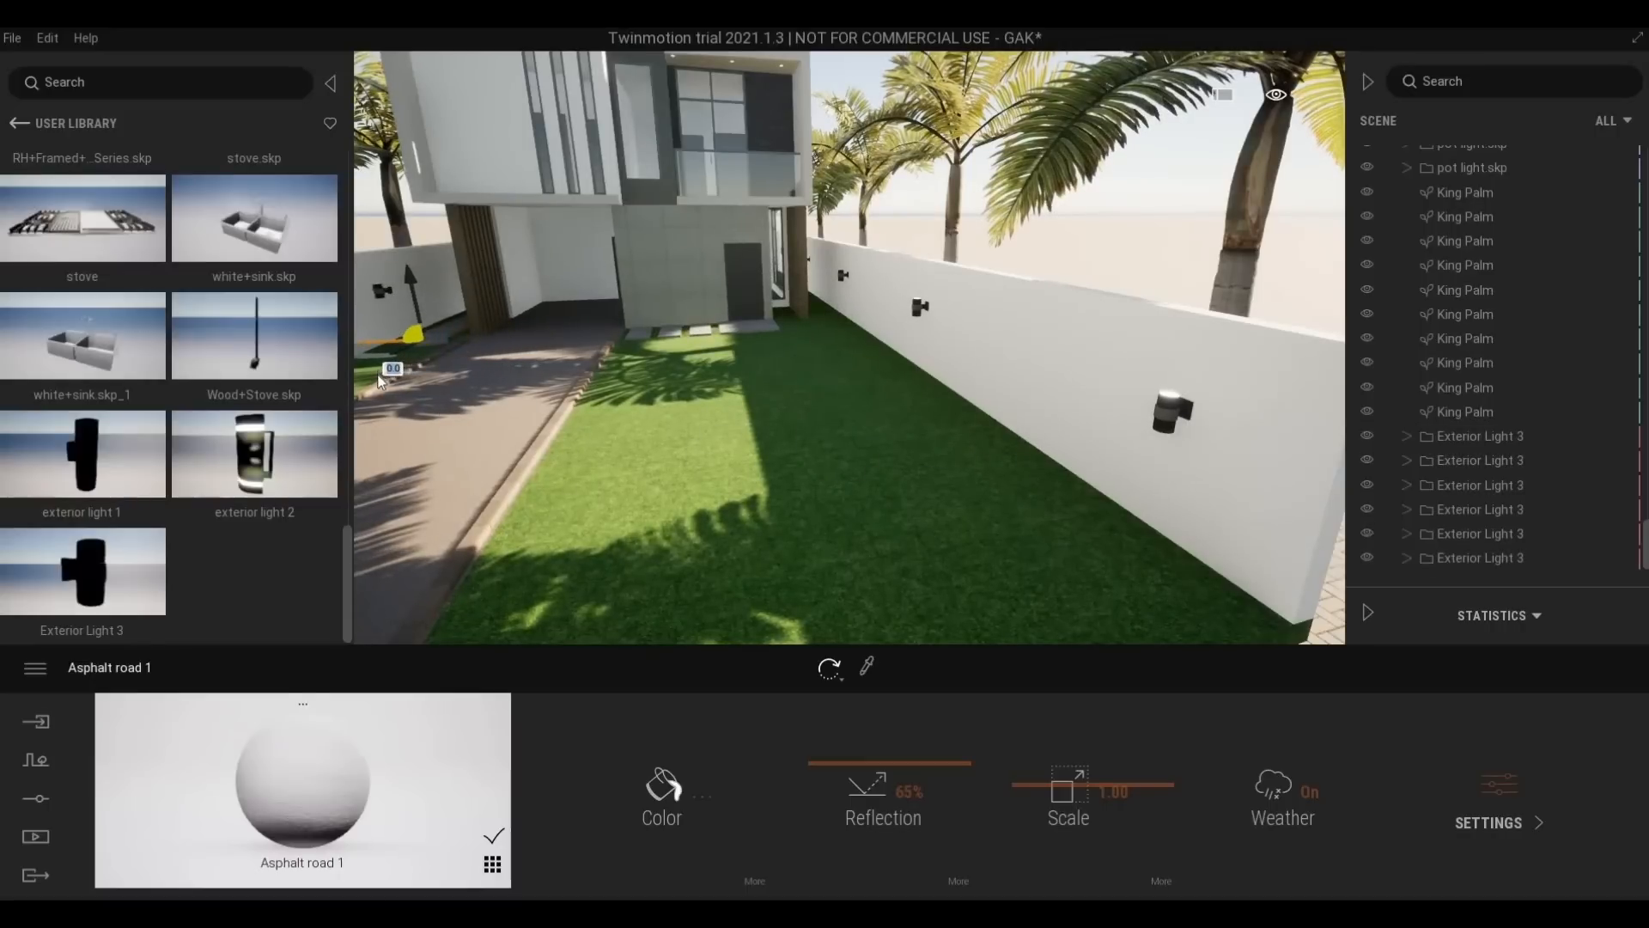
click(771, 572)
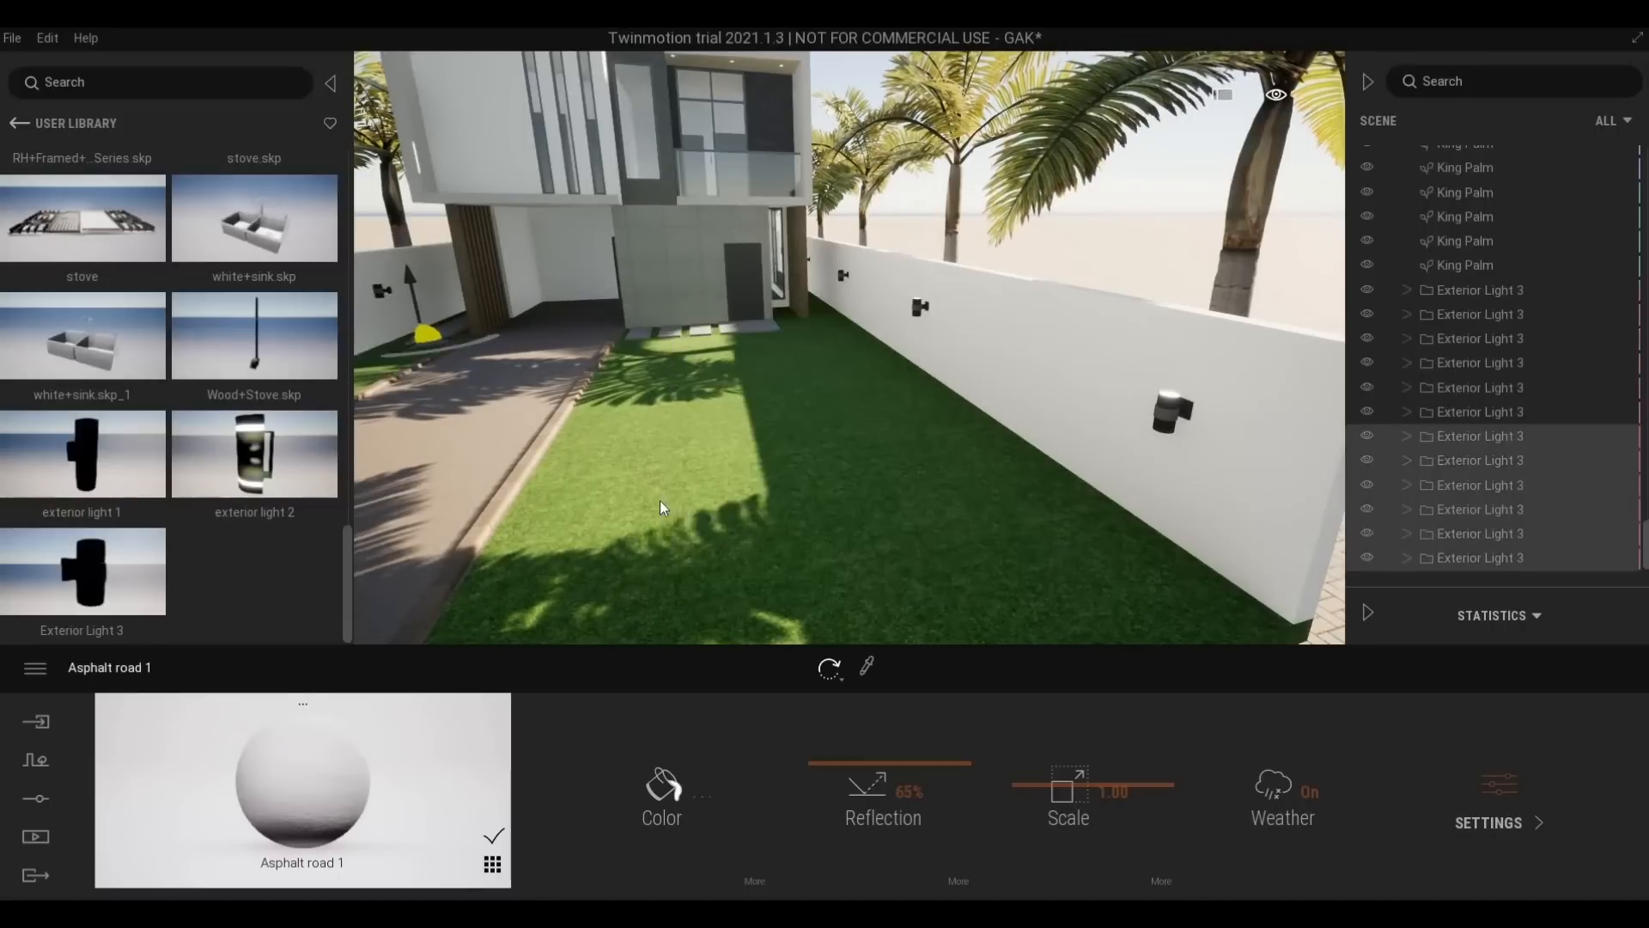
Turn the copied row so its brackets face the driveway-side wall, and shift it about 1.65 m out toward the driveway
right_drag(660, 500, 508, 471)
key(w)
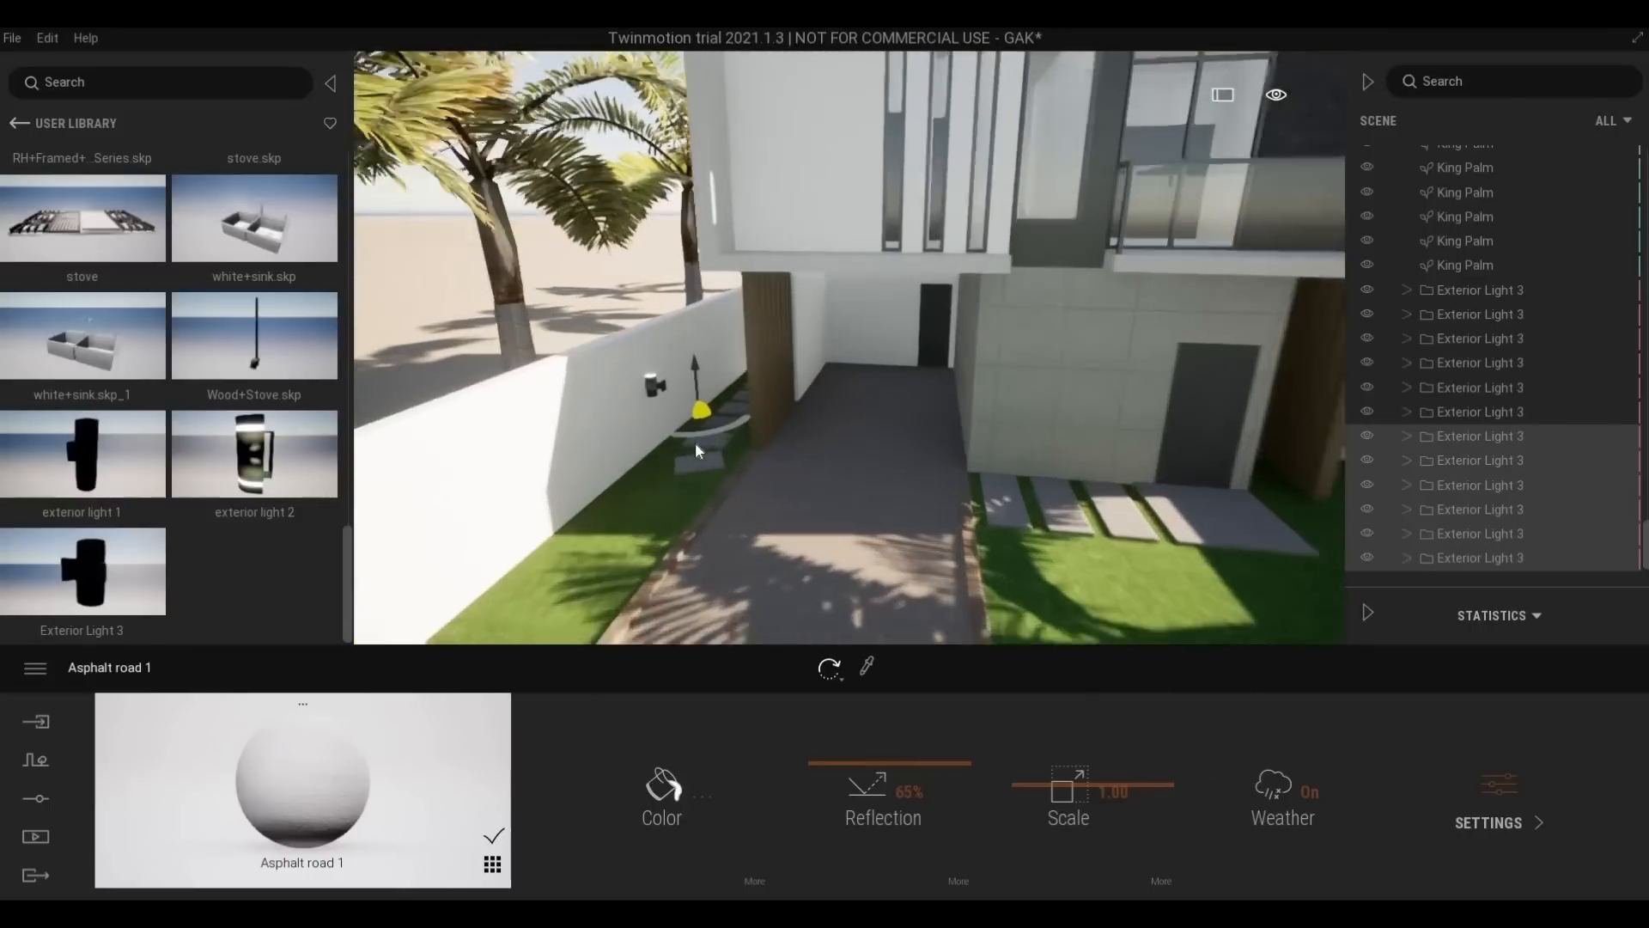
click(698, 436)
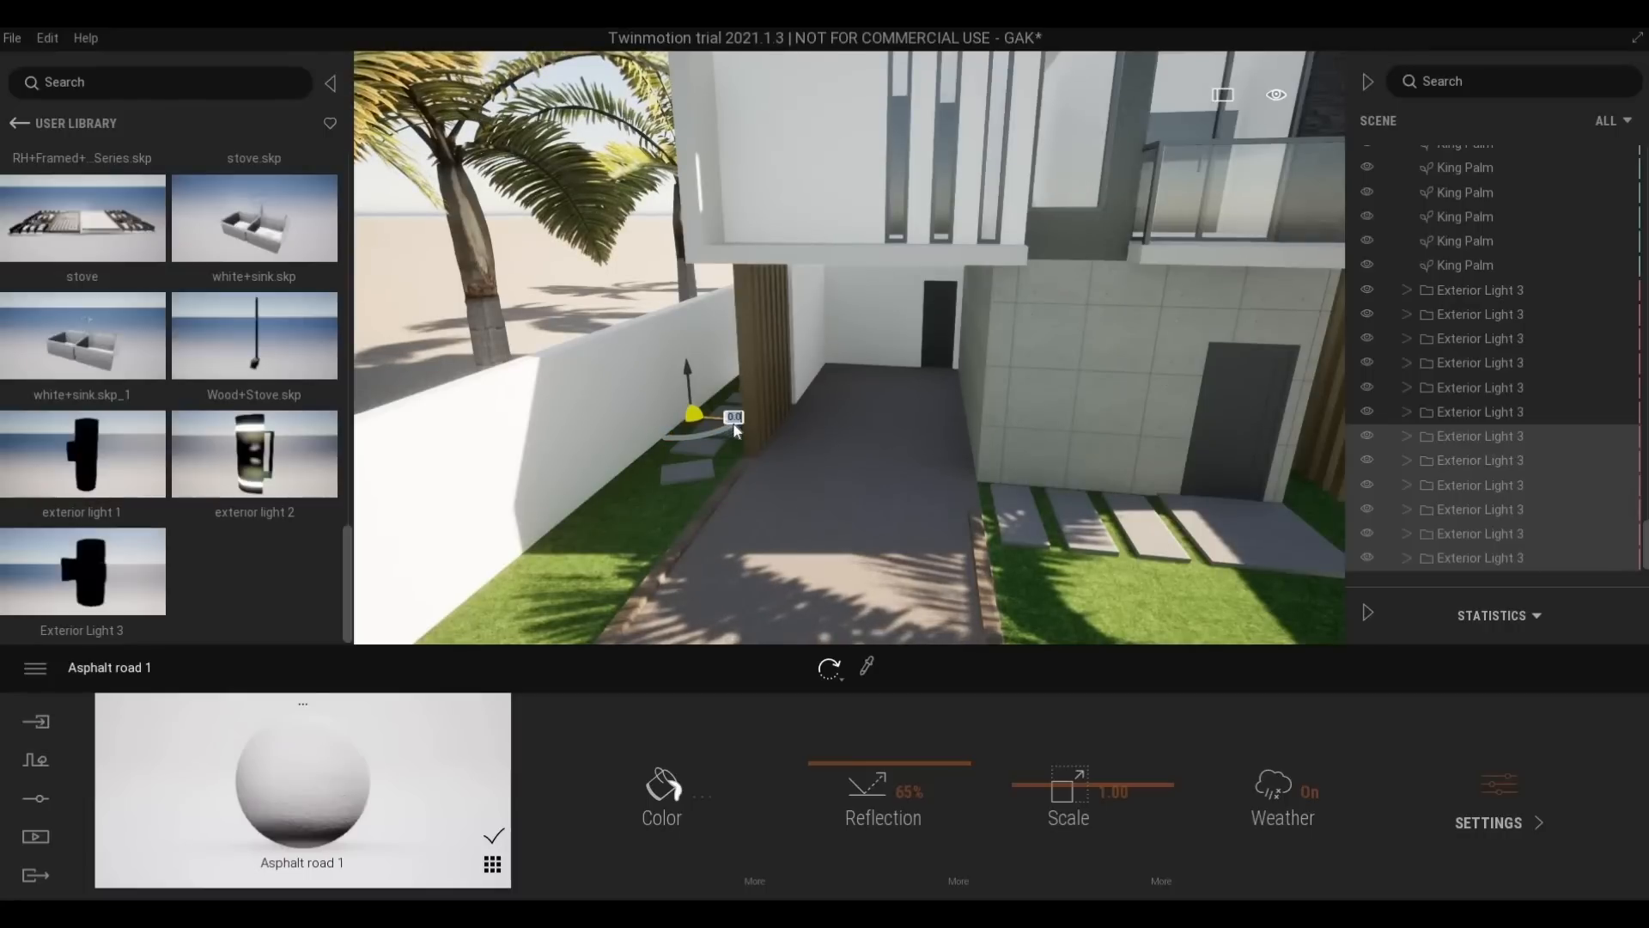
drag(723, 419, 803, 450)
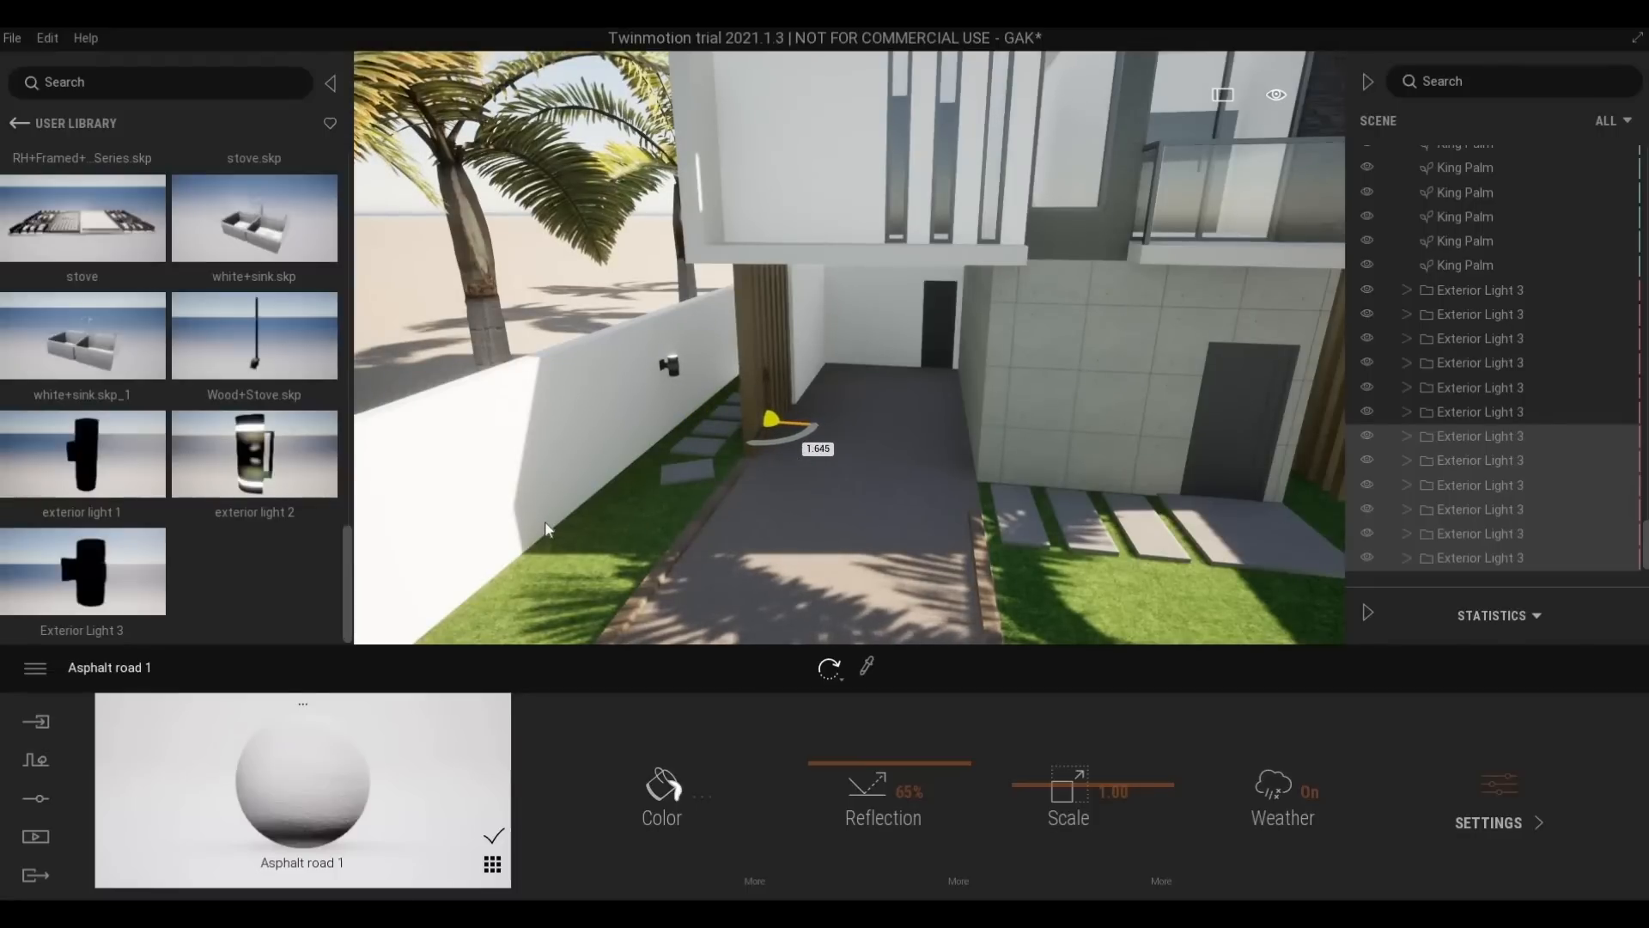
Nudge the copied row about 0.07 m toward the driveway-side wall so the brackets sit against it
key(a)
middle_drag(633, 515, 949, 365)
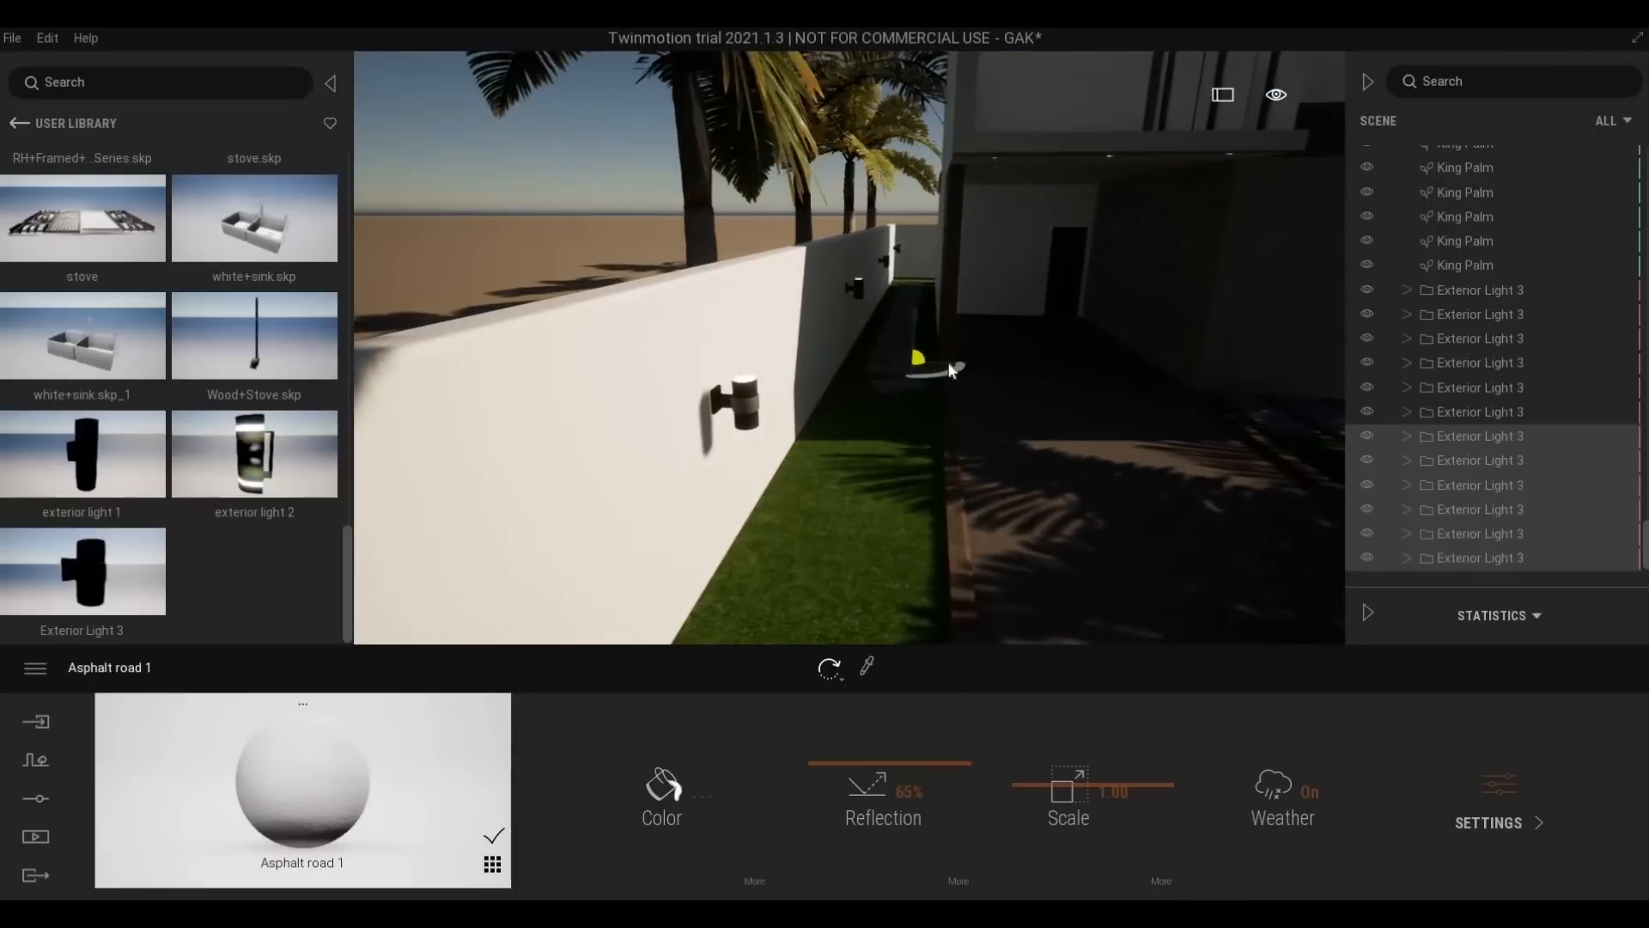
drag(947, 368, 949, 368)
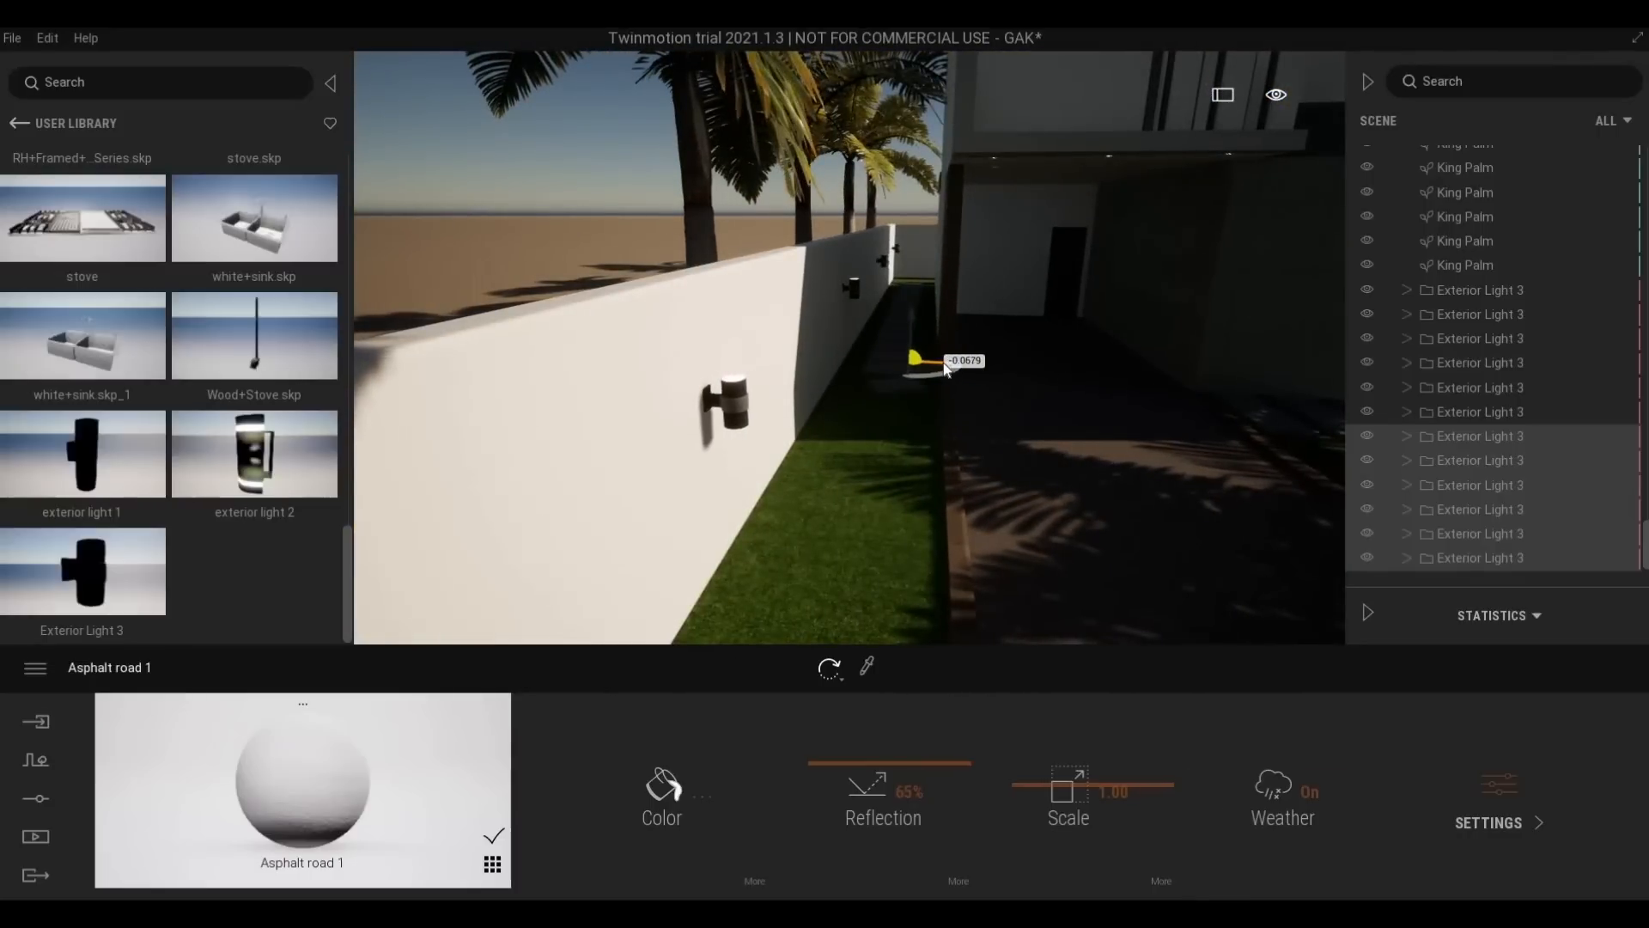
Examine the lights on both boundary walls, checking the driveway-side mounting from close up and the layout from the street
key(d)
right_drag(991, 478, 744, 493)
key(d)
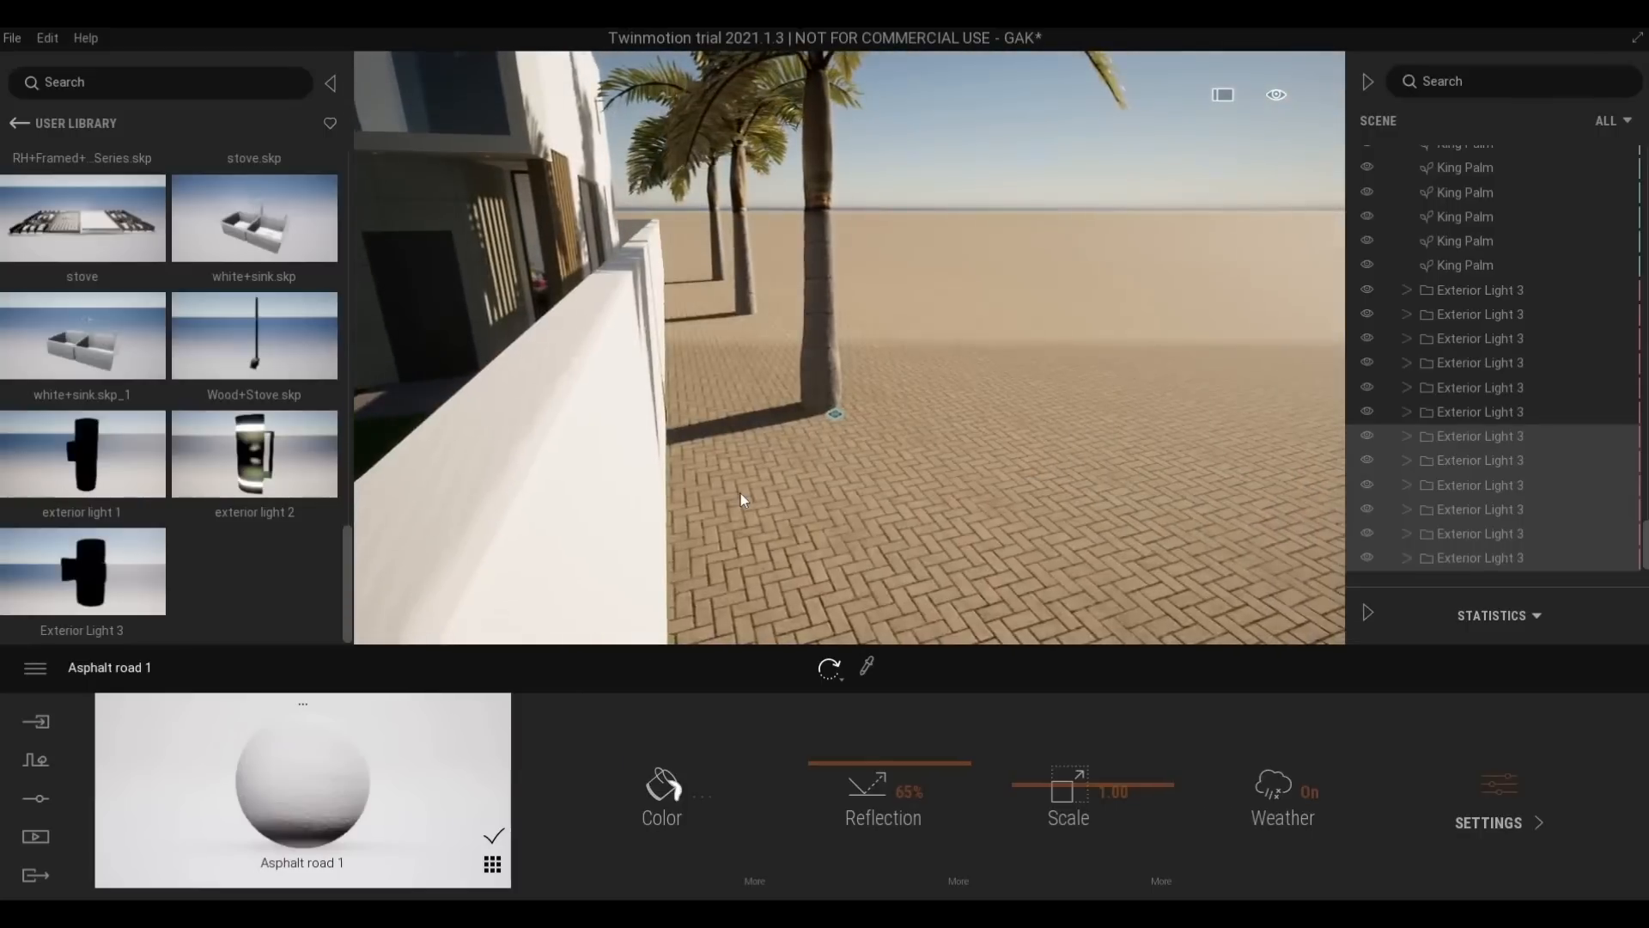
key(a)
key(a)
mouse_move(739, 491)
right_down()
mouse_move(718, 488)
mouse_move(744, 491)
right_up()
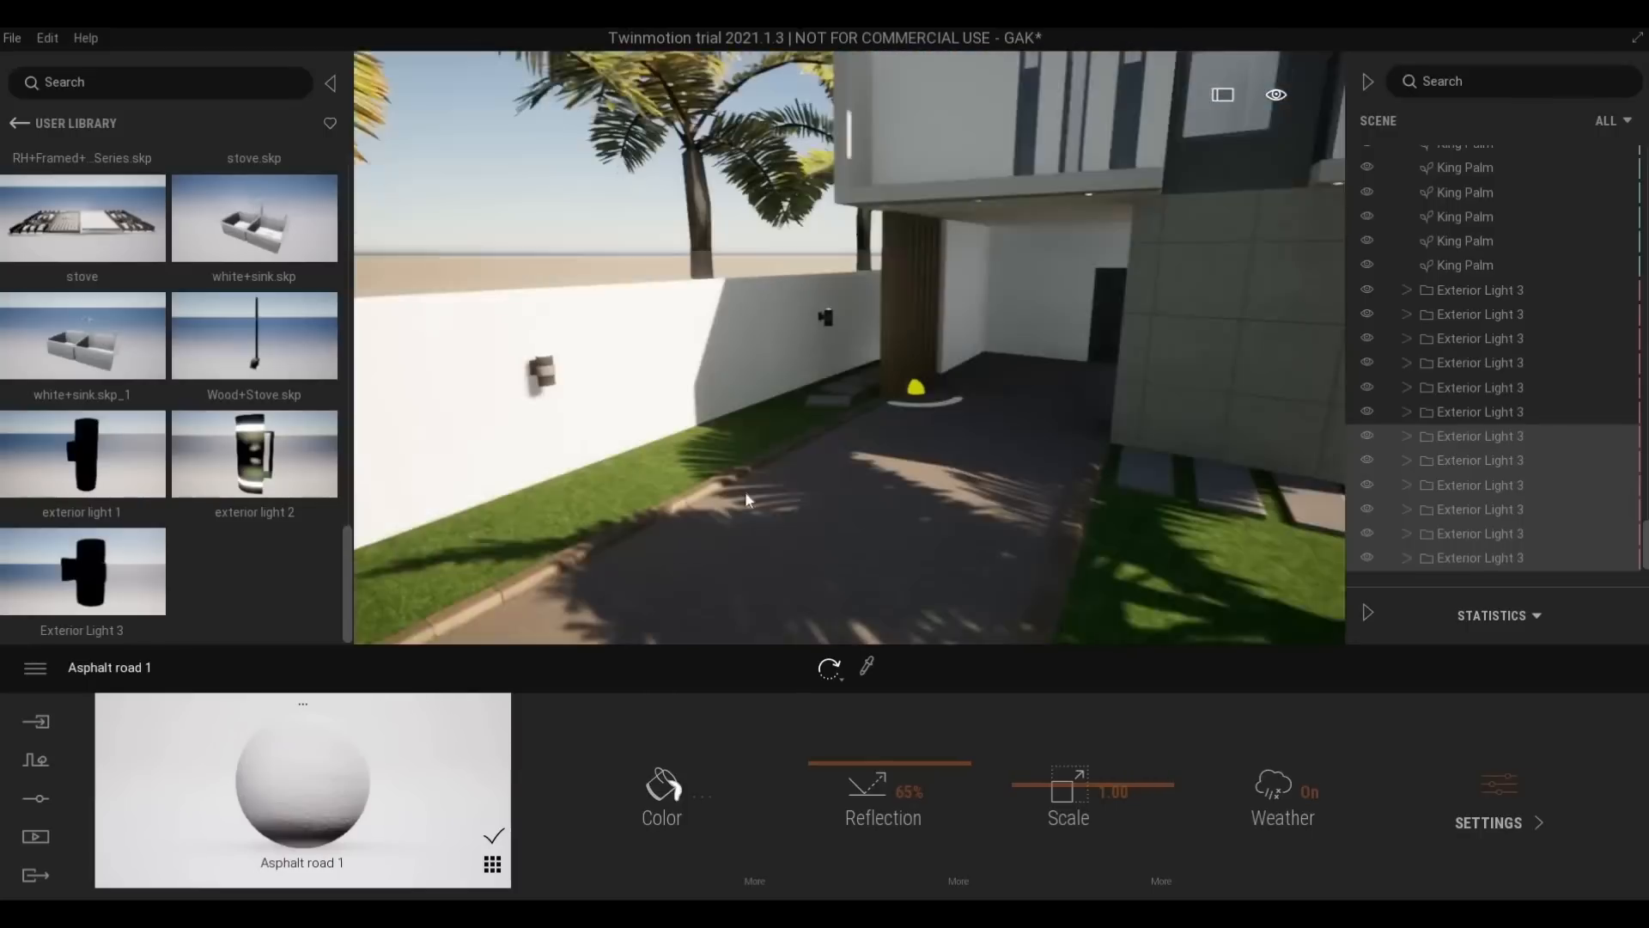
right_drag(796, 287, 1190, 419)
key(d)
key(a)
key(w)
key(s)
key(s)
key(w)
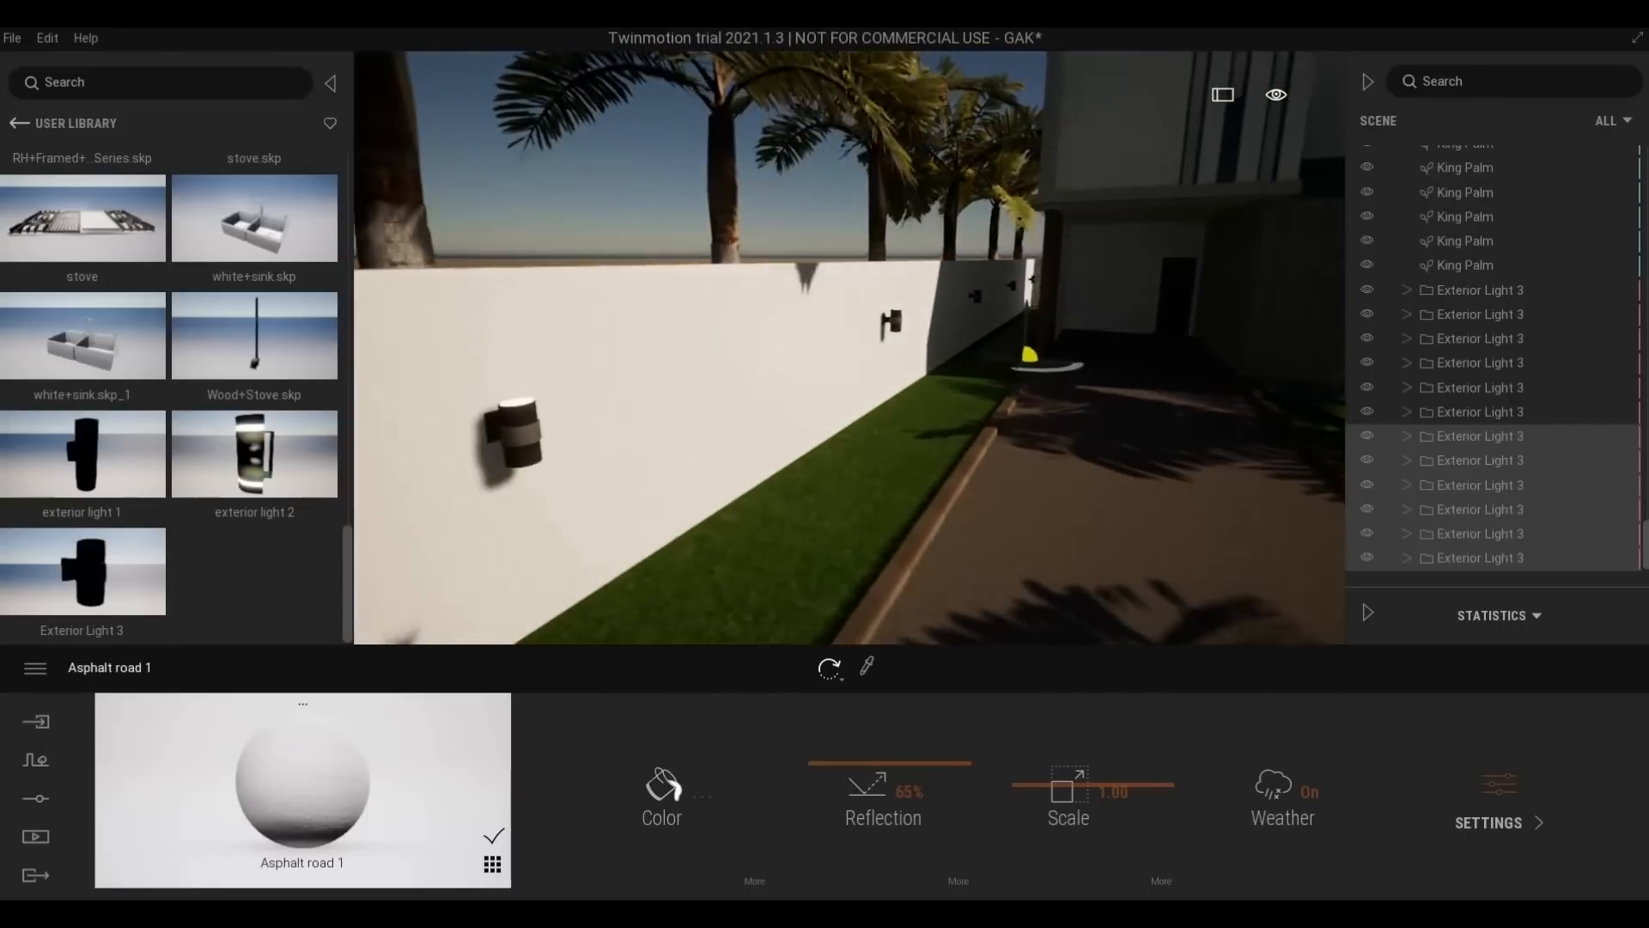
right_drag(893, 436, 1046, 439)
key(d)
key(d)
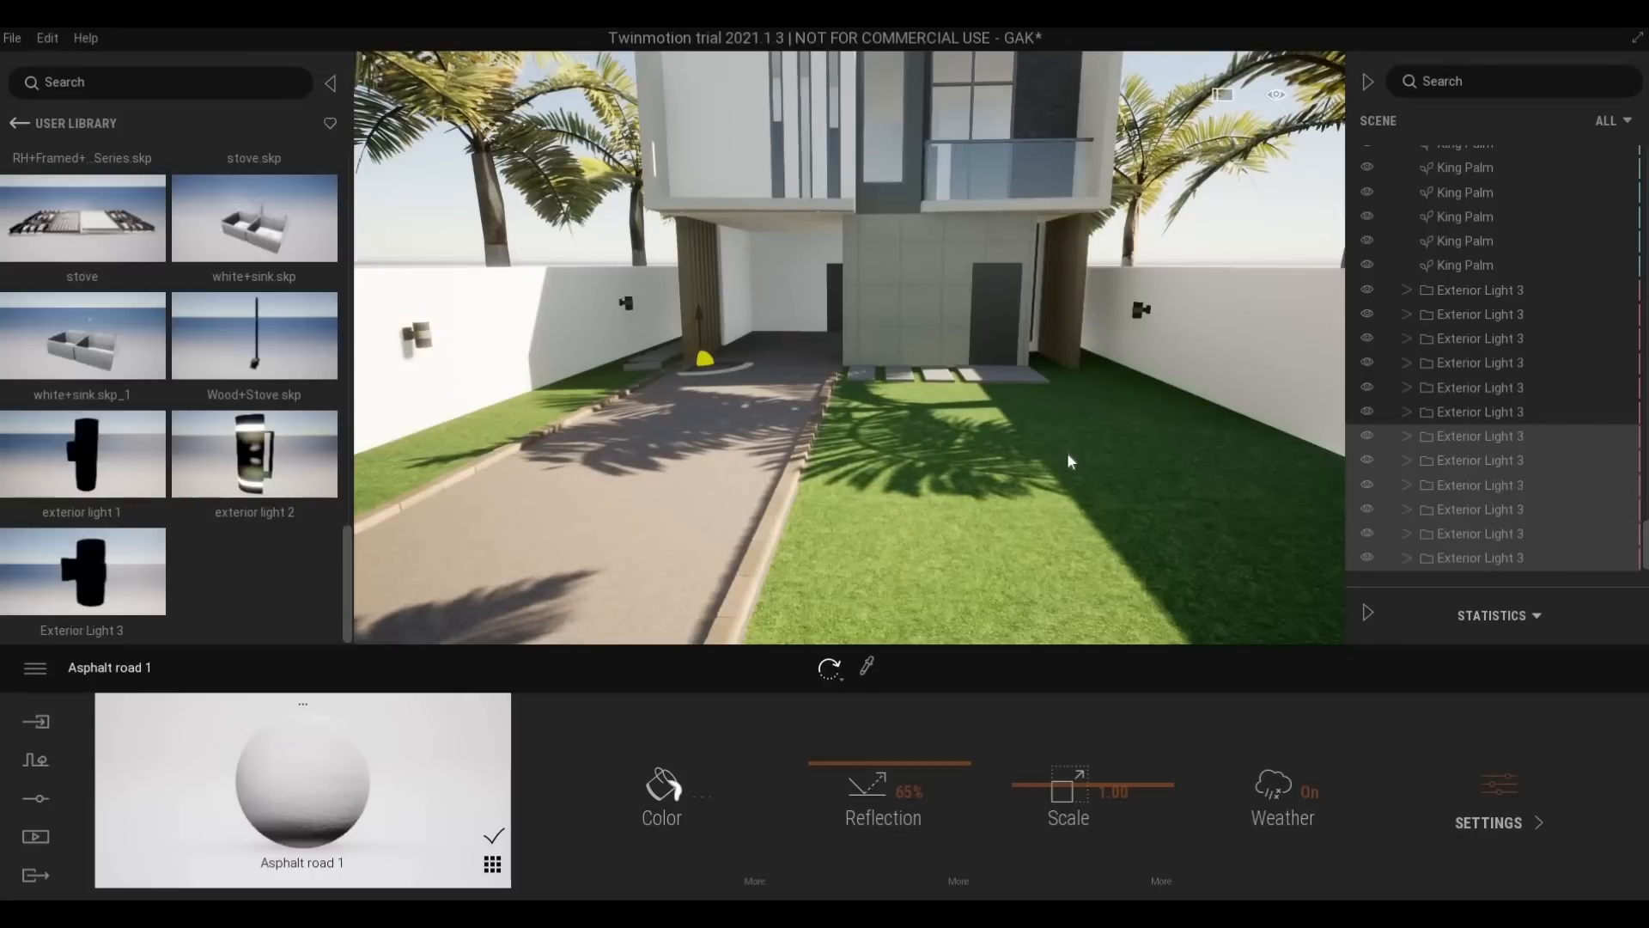
Clear the light selection and examine the carport and entrance facade from close up and from the front yard
key(Escape)
scroll(1045, 417, up, 3)
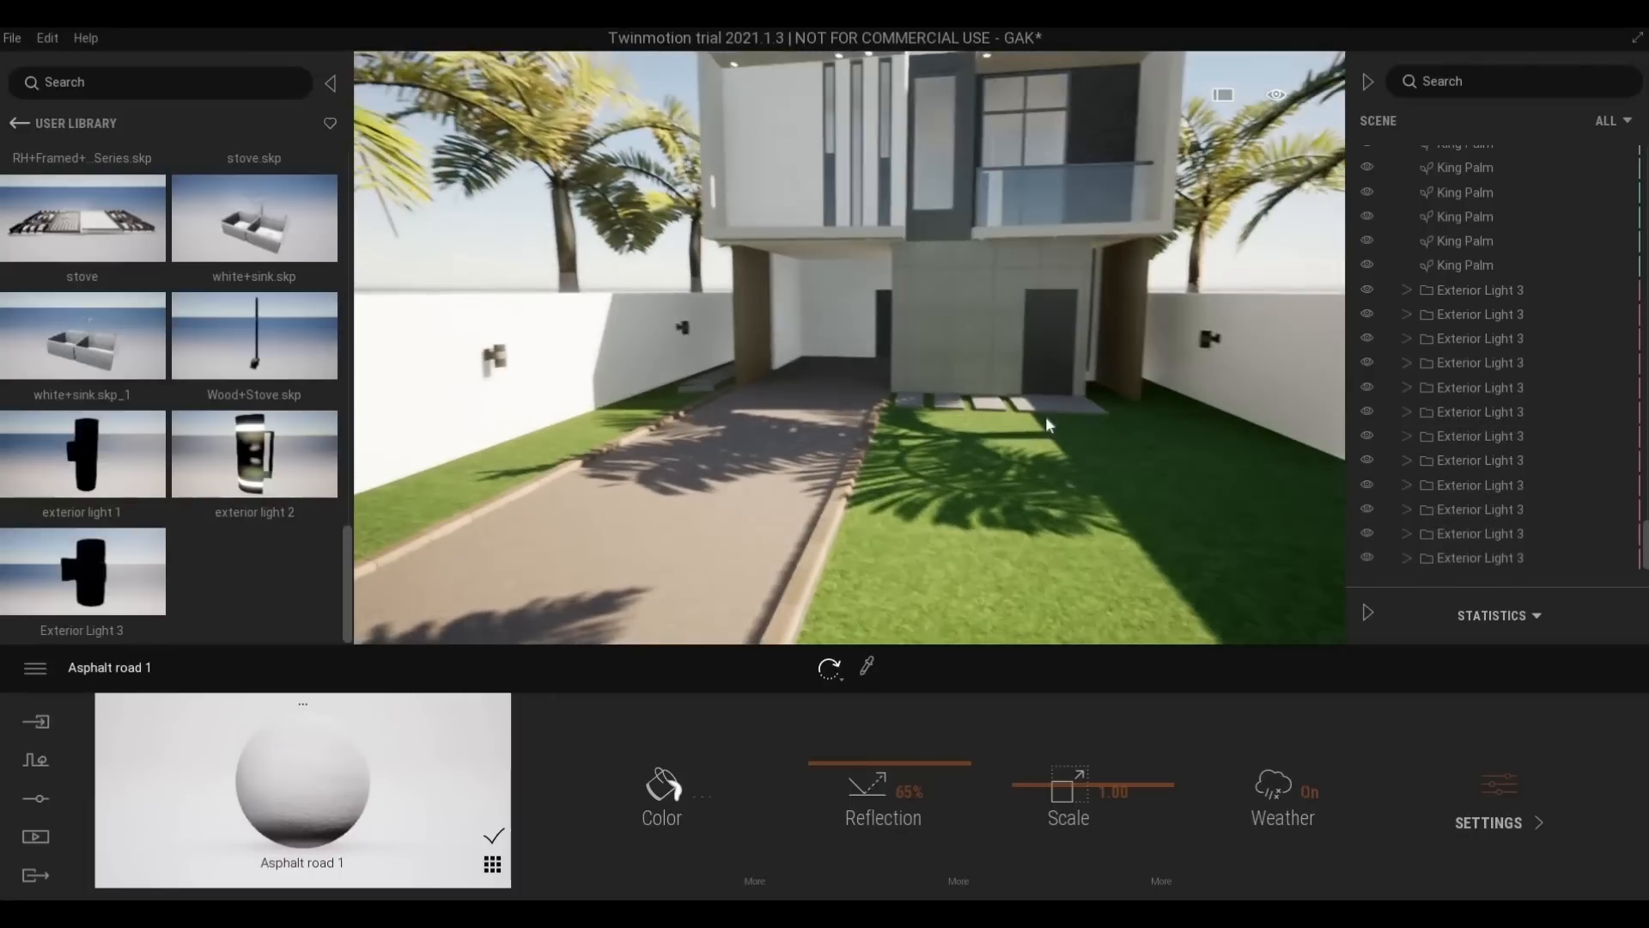
right_drag(1045, 417, 1046, 453)
key(w)
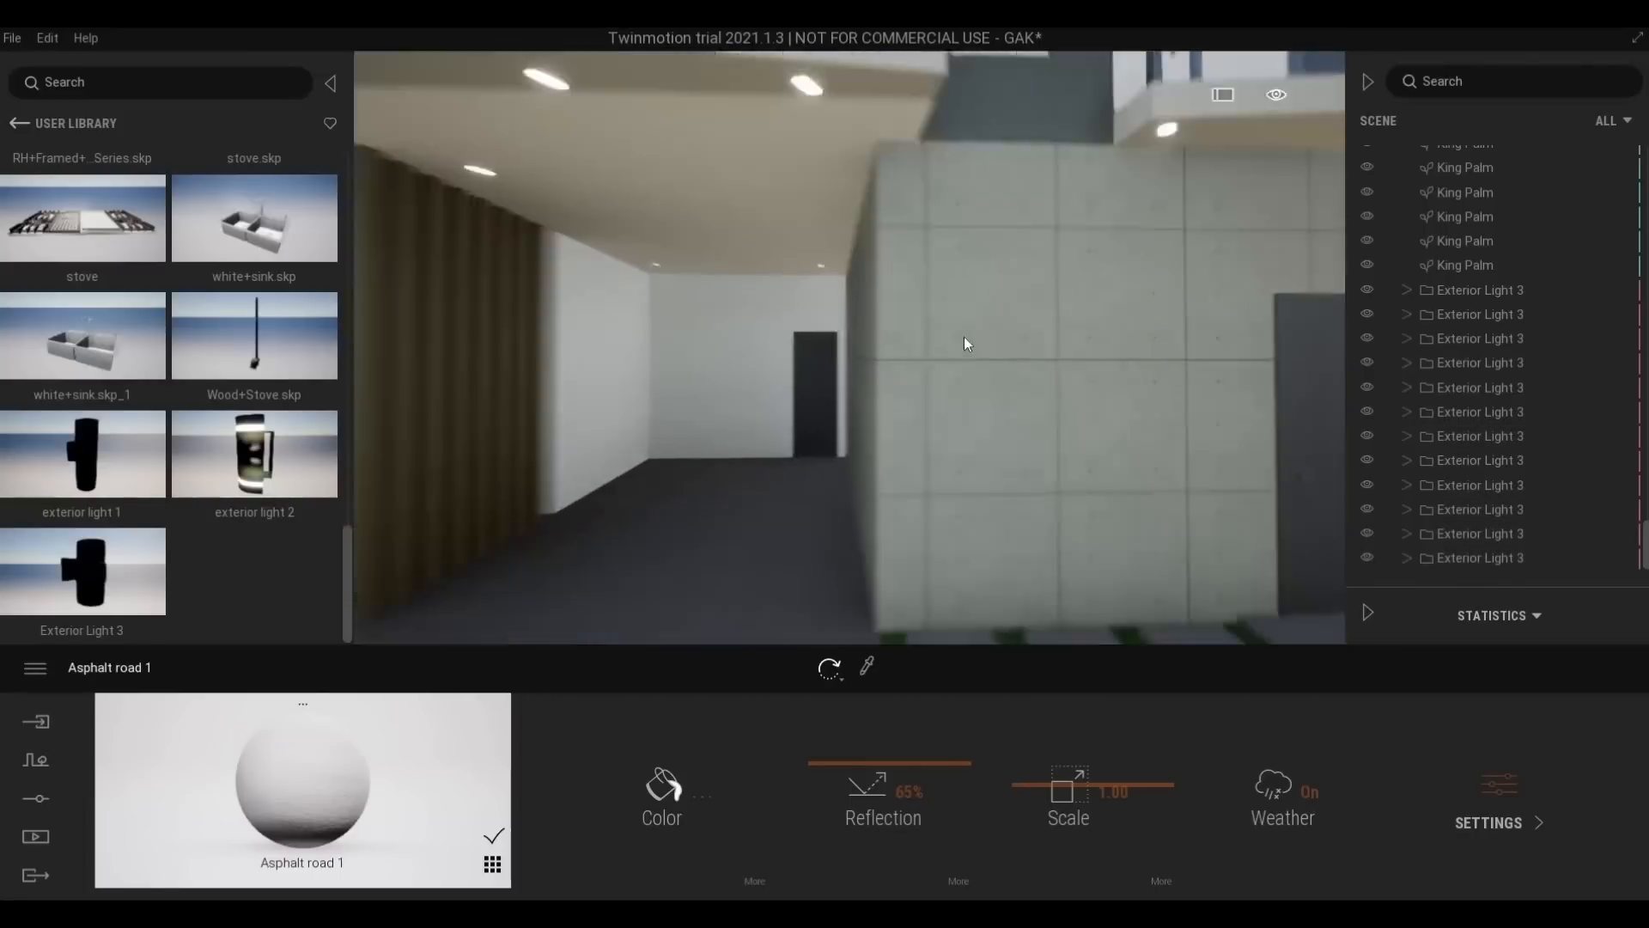
key(d)
key(s)
key(s)
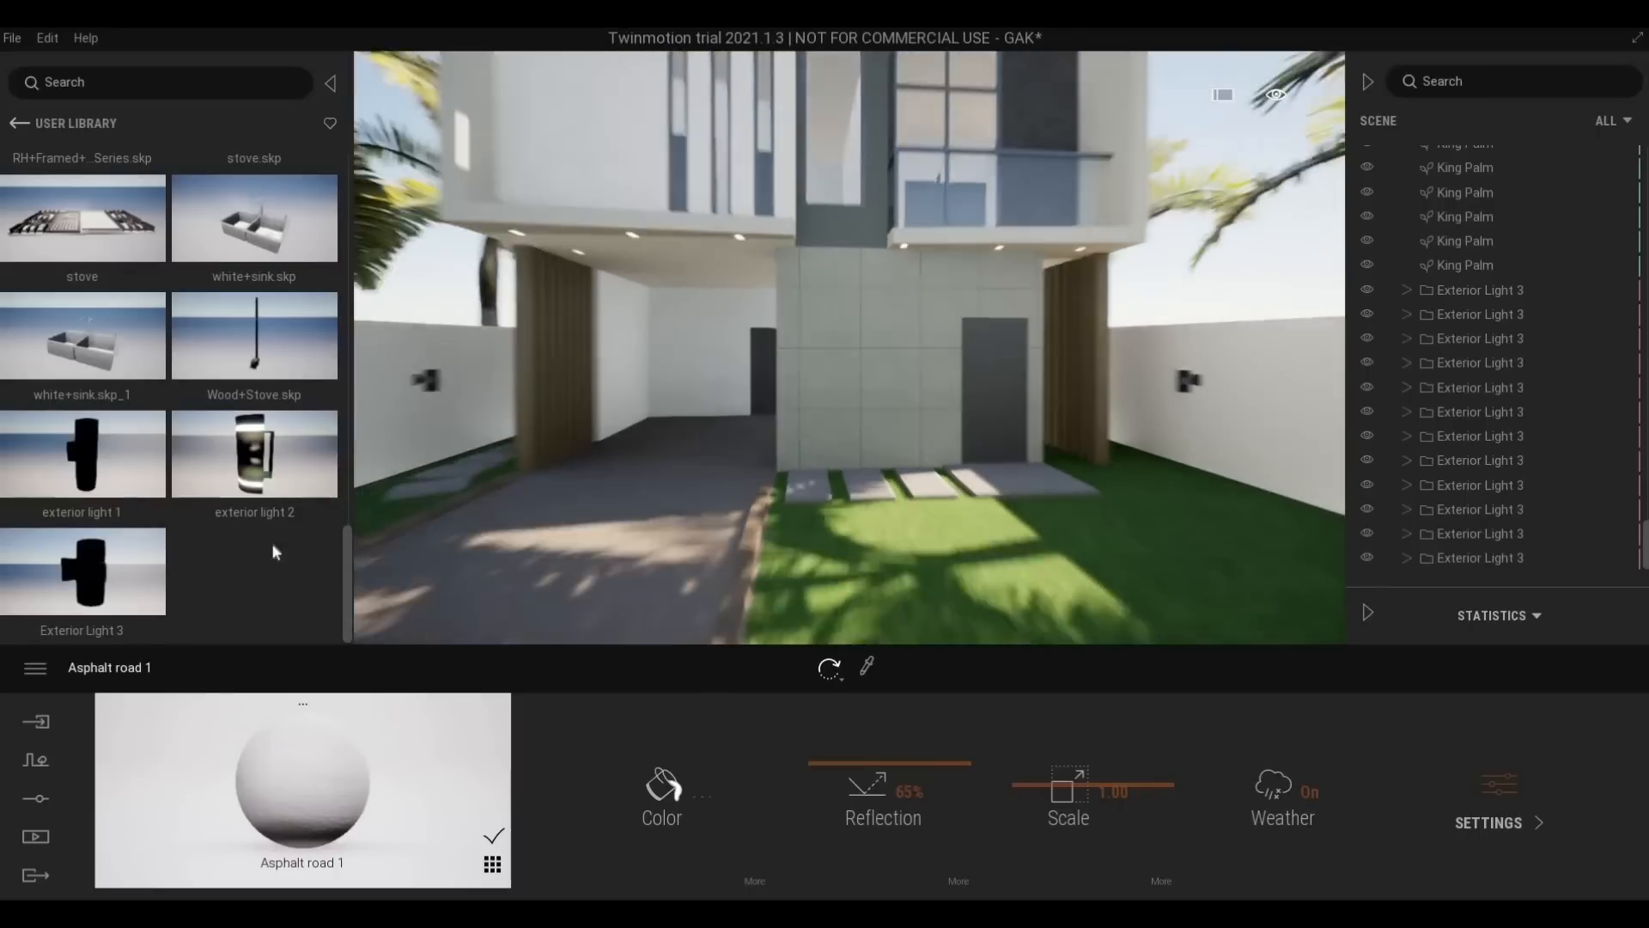
Try an Exterior Light 3 from the user library on the concrete entrance wall
key(w)
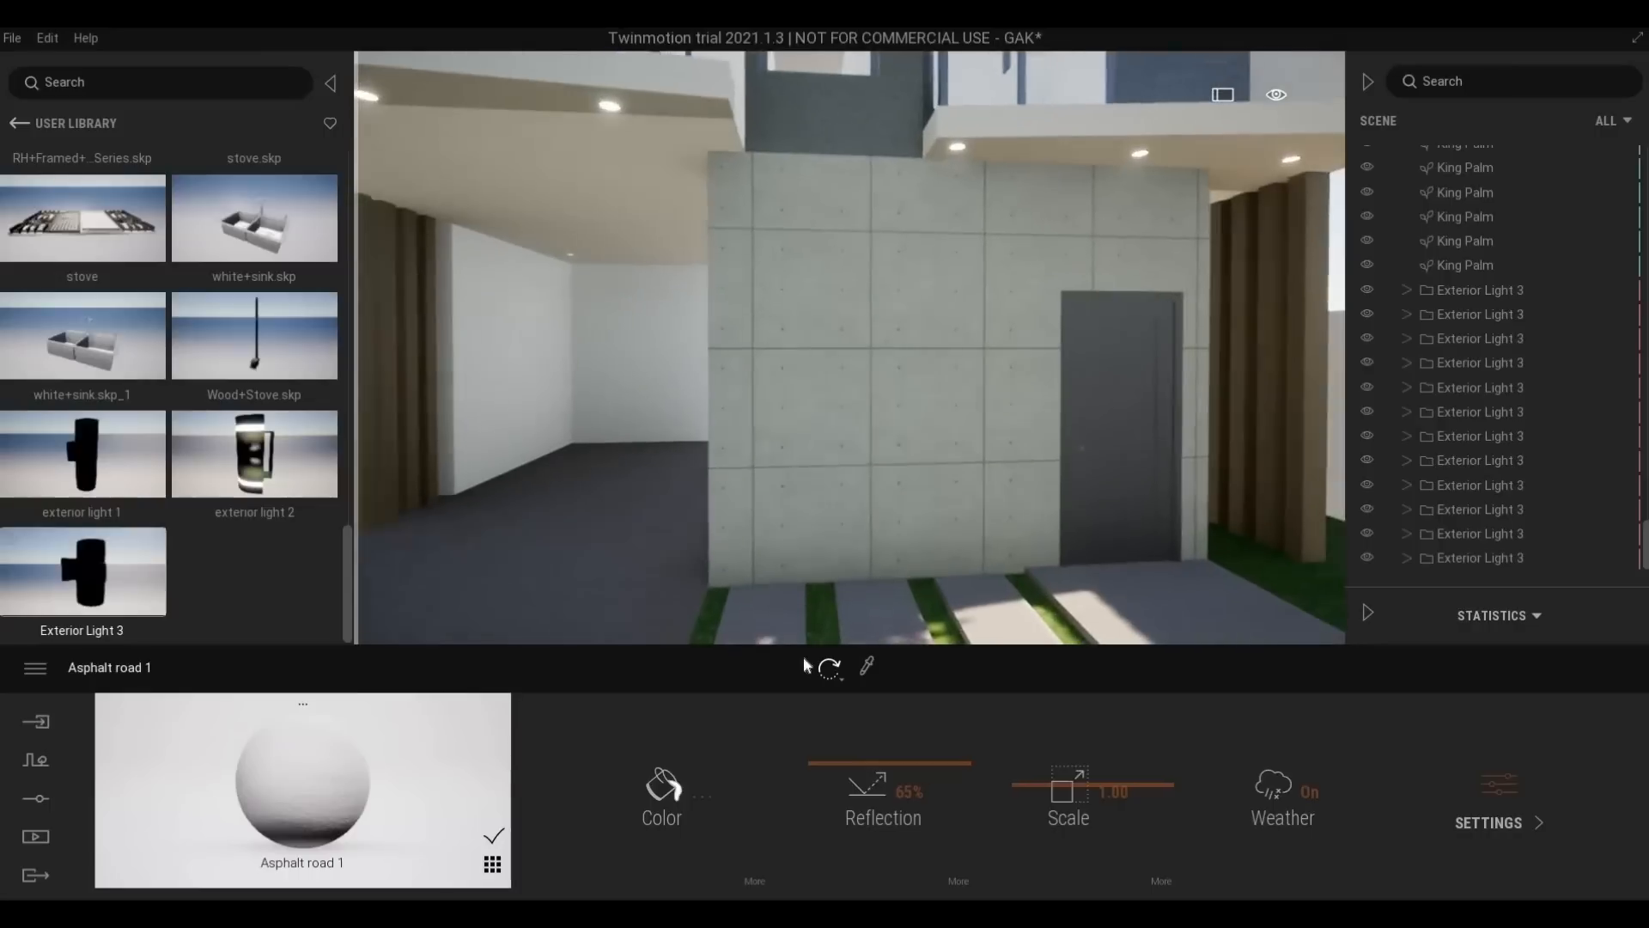
drag(138, 550, 884, 589)
key(s)
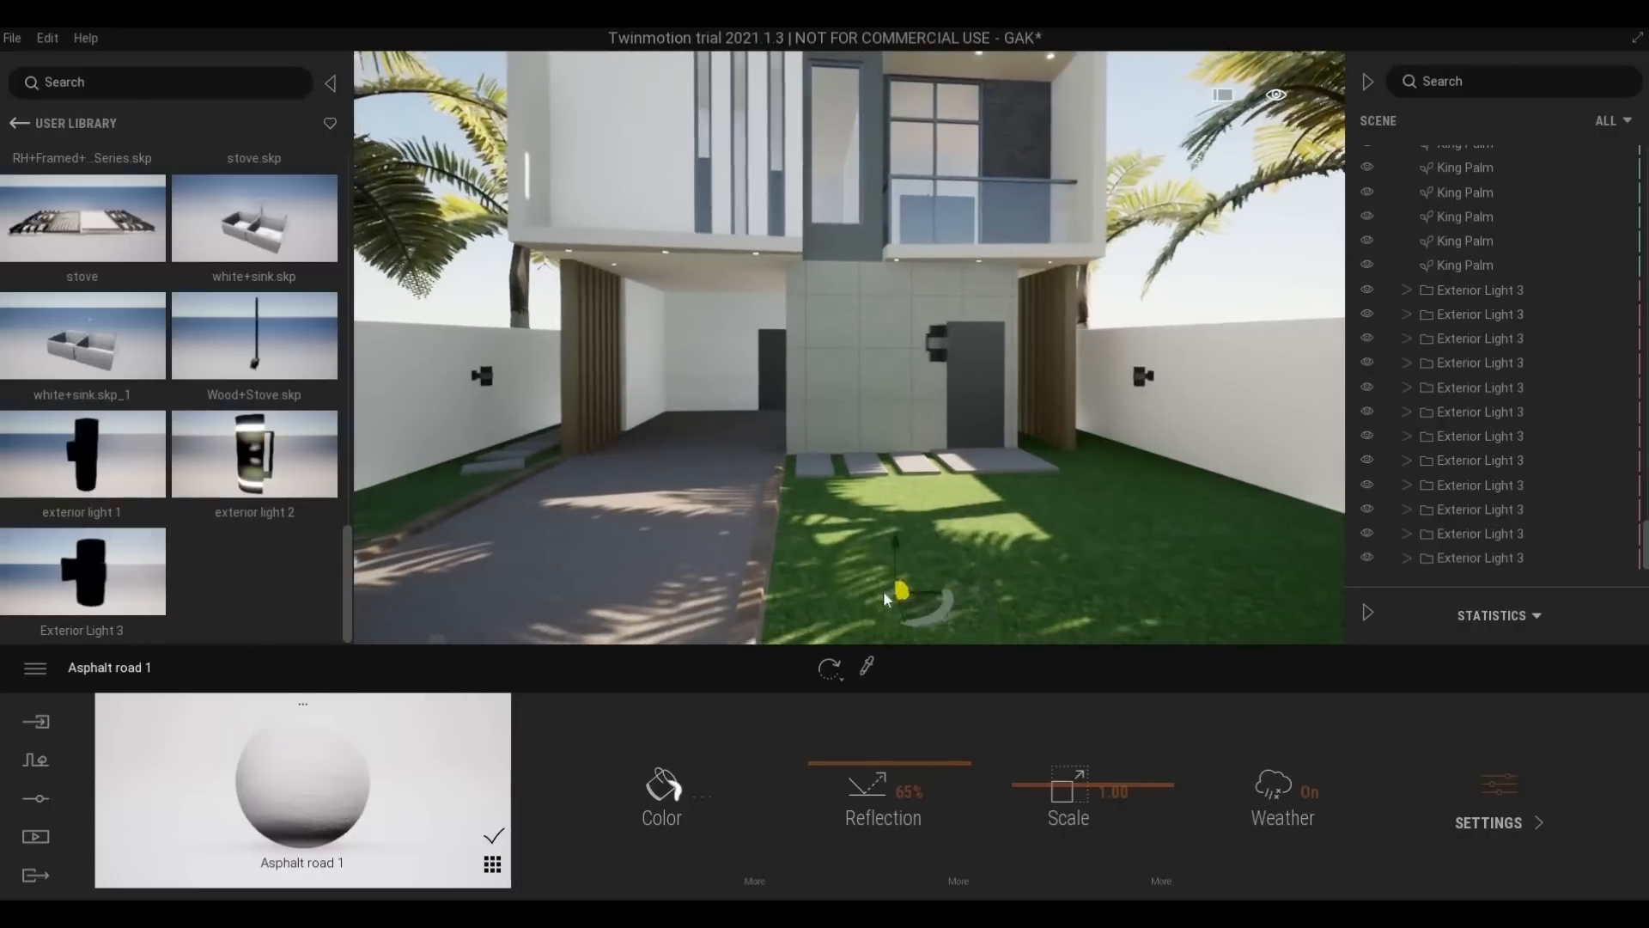
key(w)
key(s)
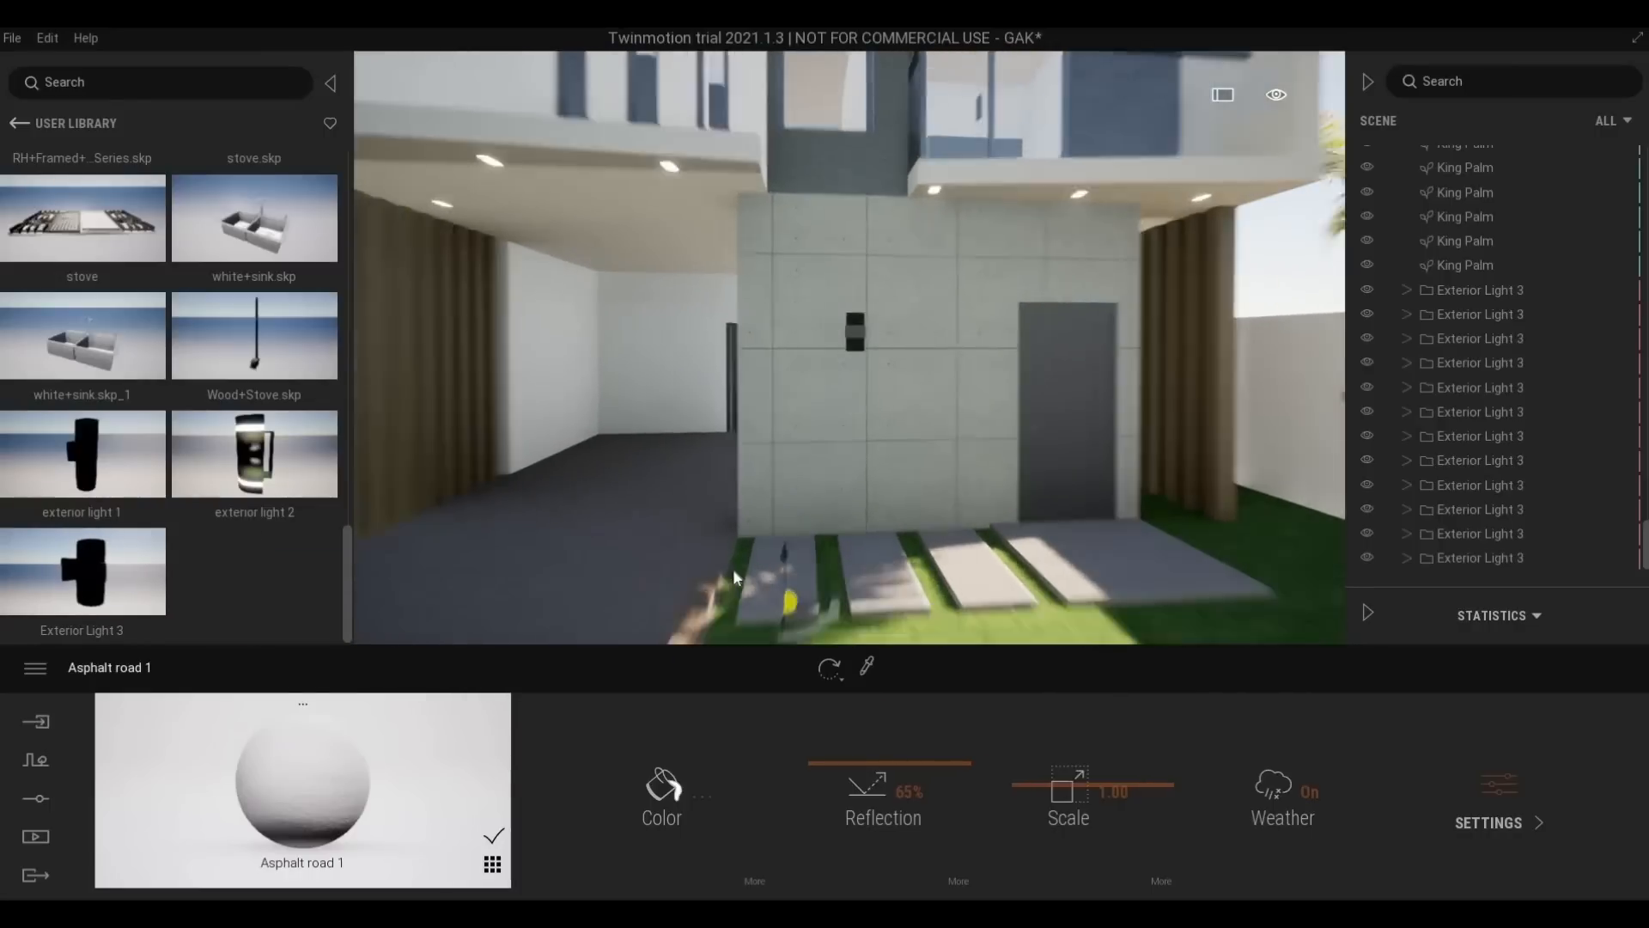
drag(748, 601, 766, 601)
right_drag(859, 497, 861, 496)
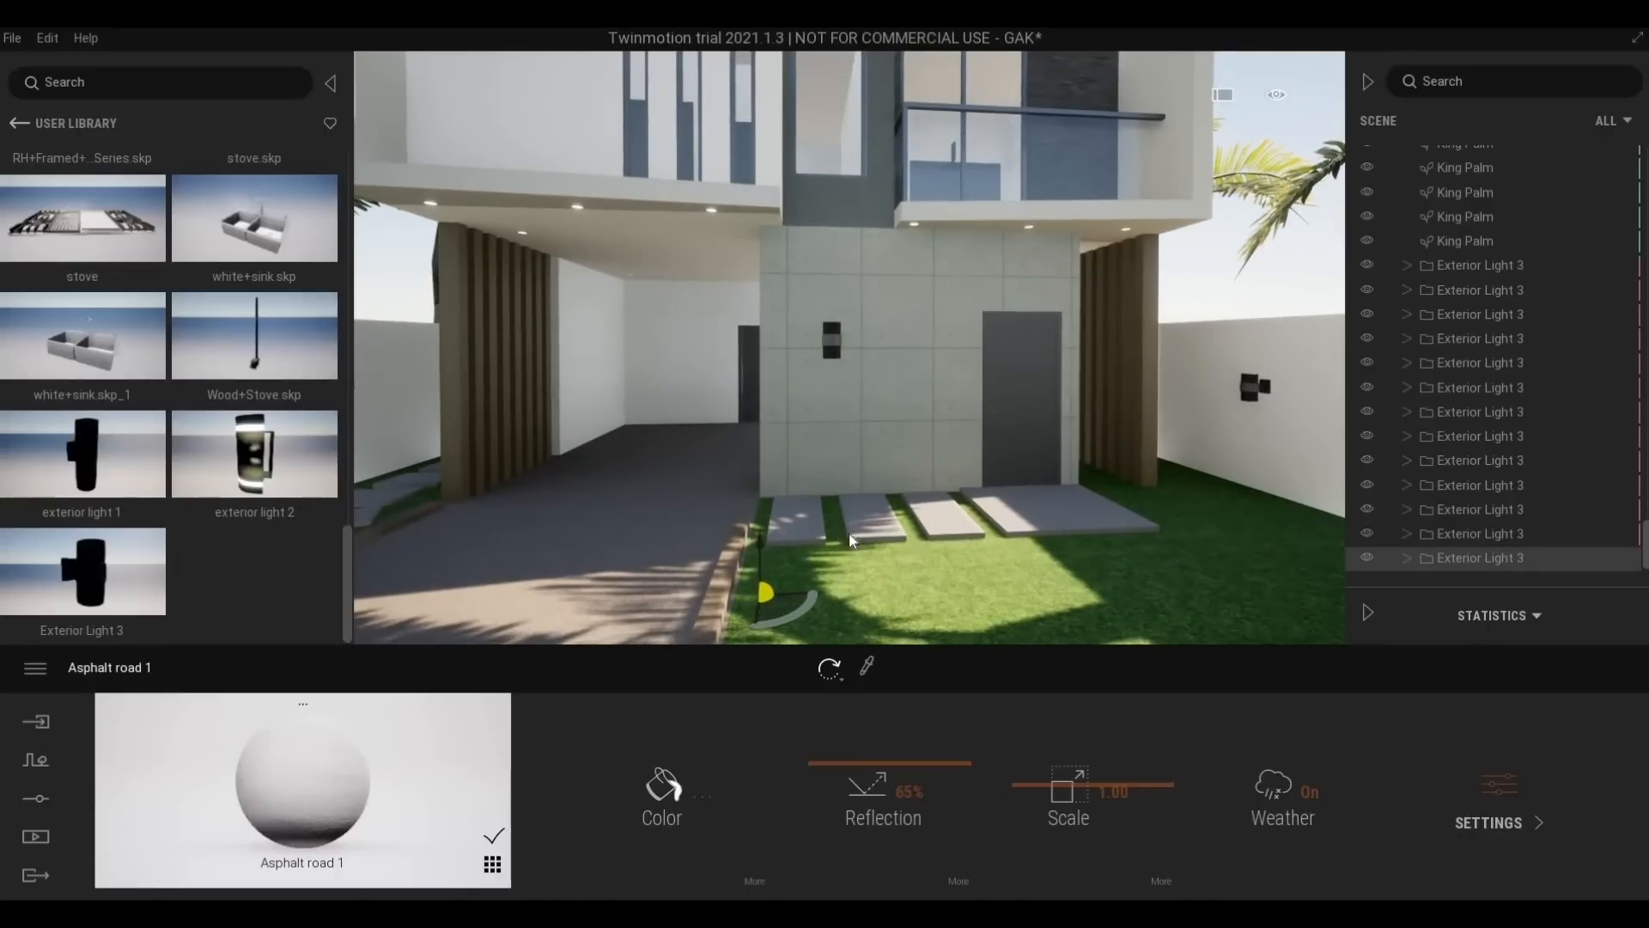
key(Escape)
Try shifting the new light along the concrete wall, undo the move, and delete the light
shift+middle_drag(941, 528, 1482, 559)
key(w)
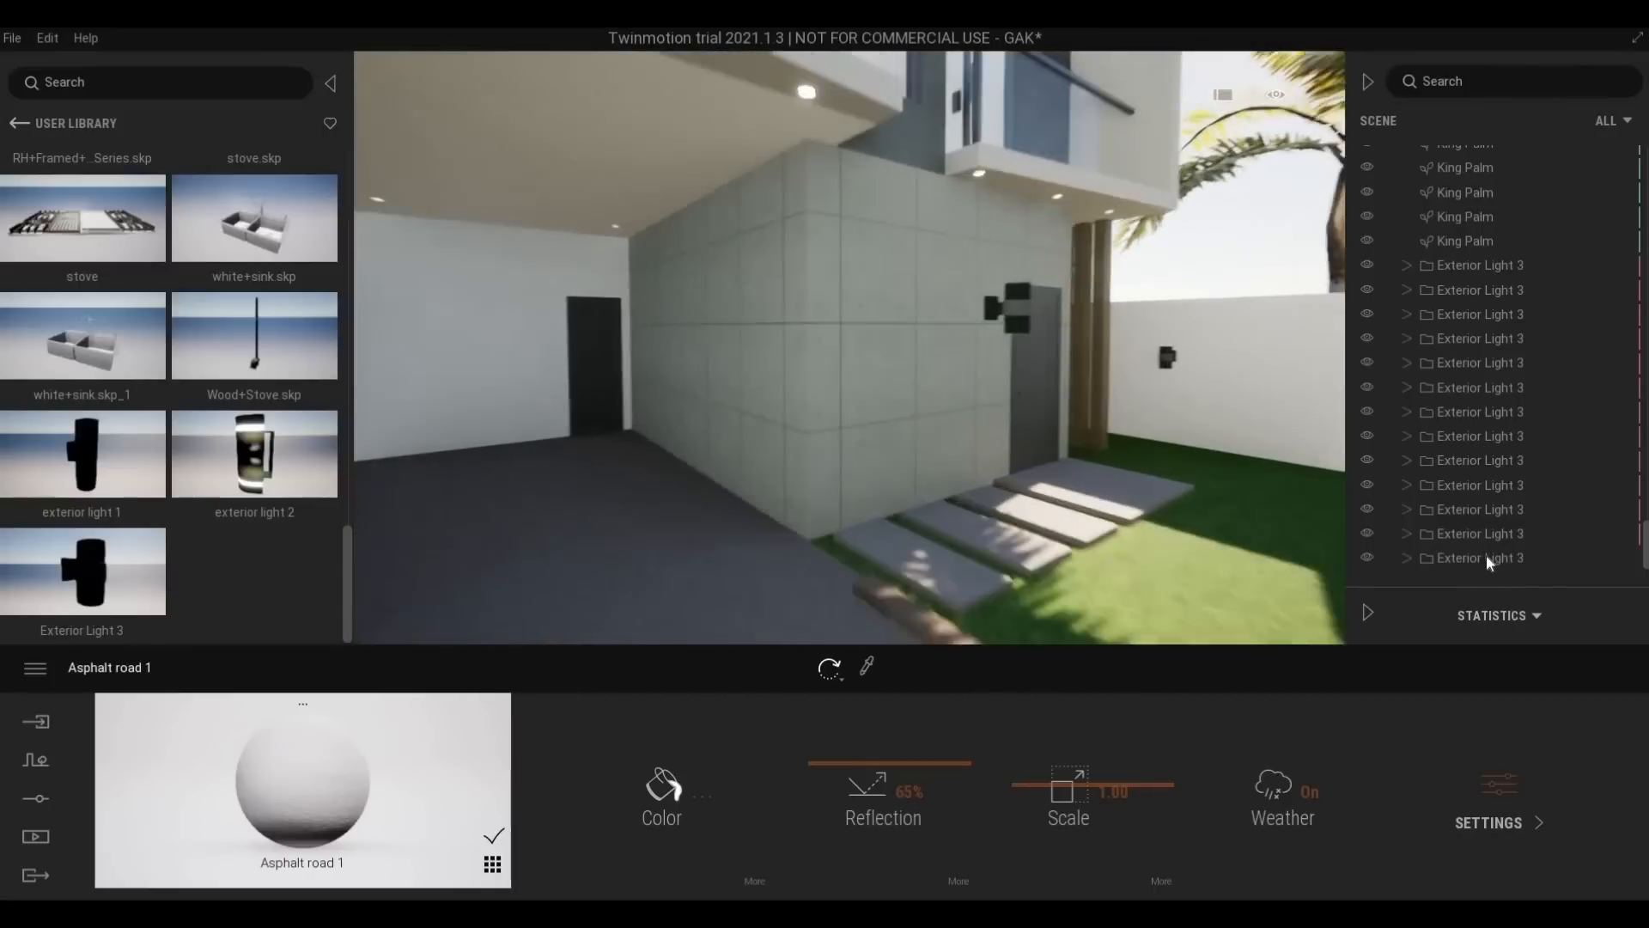
click(1457, 559)
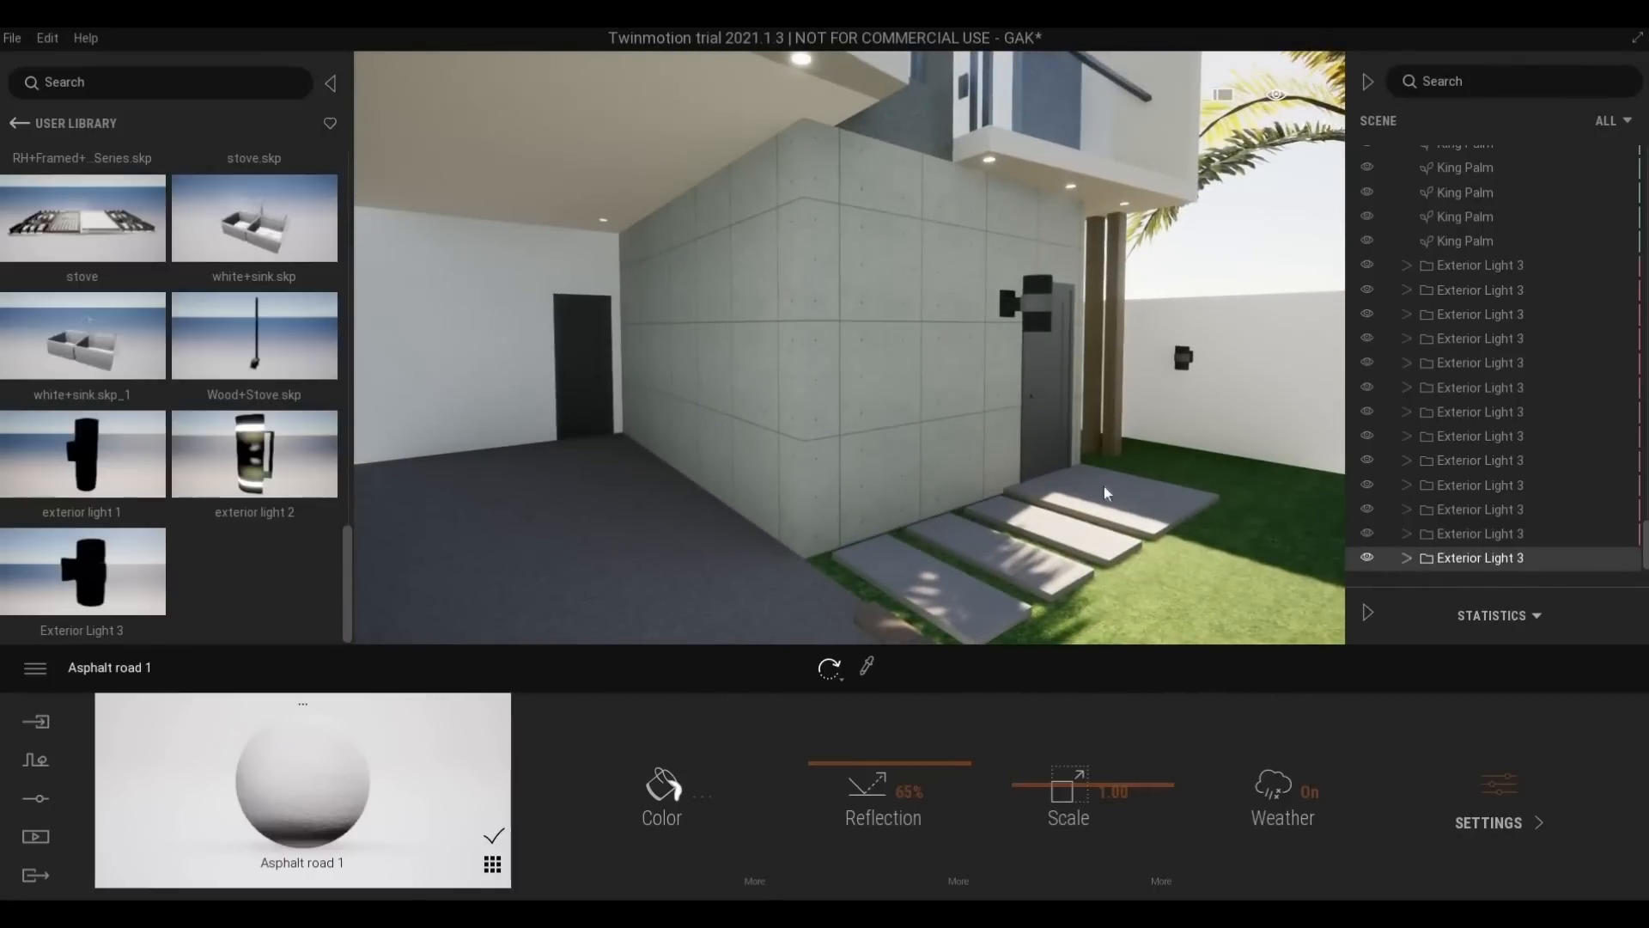
key(s)
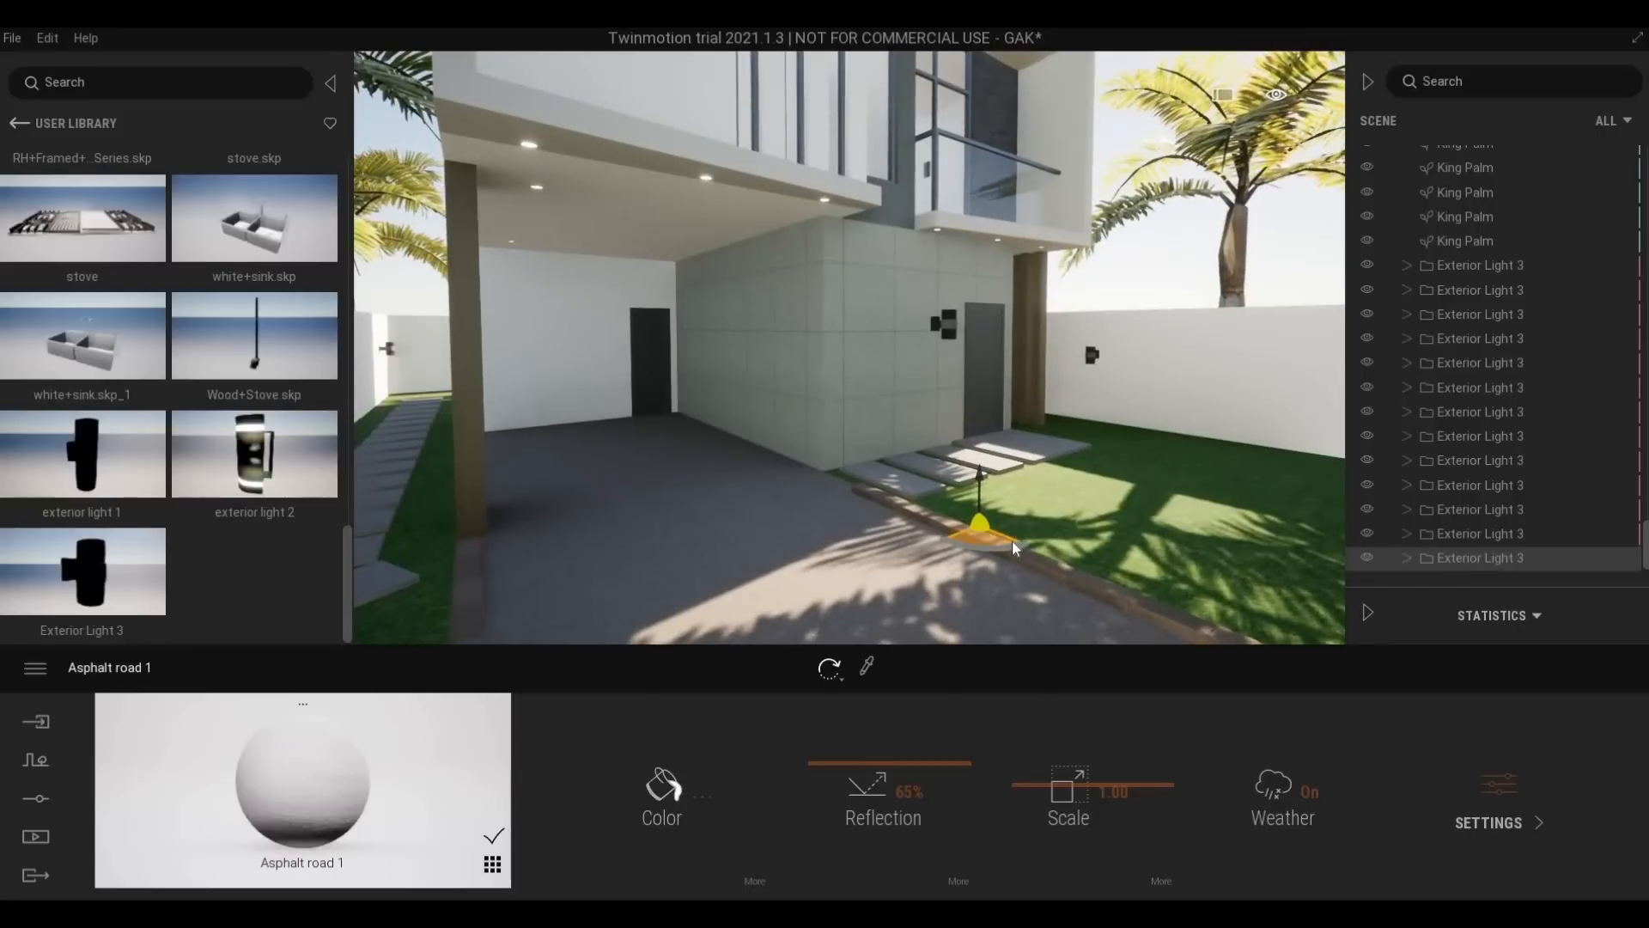
drag(1012, 545, 916, 508)
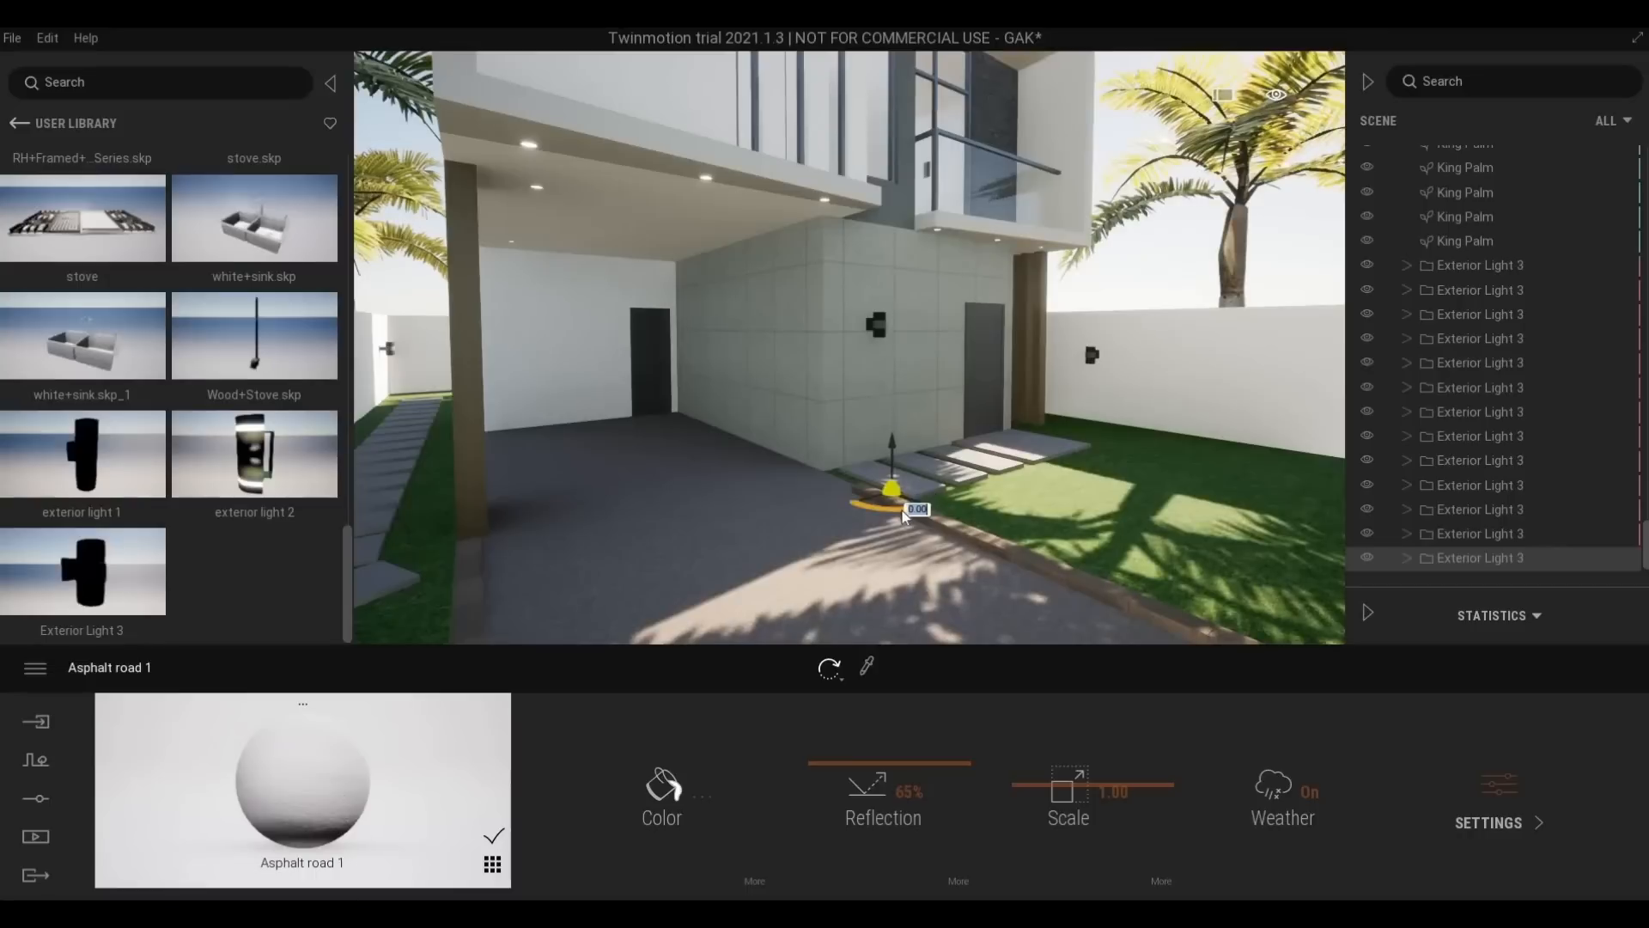
key(ctrl+z)
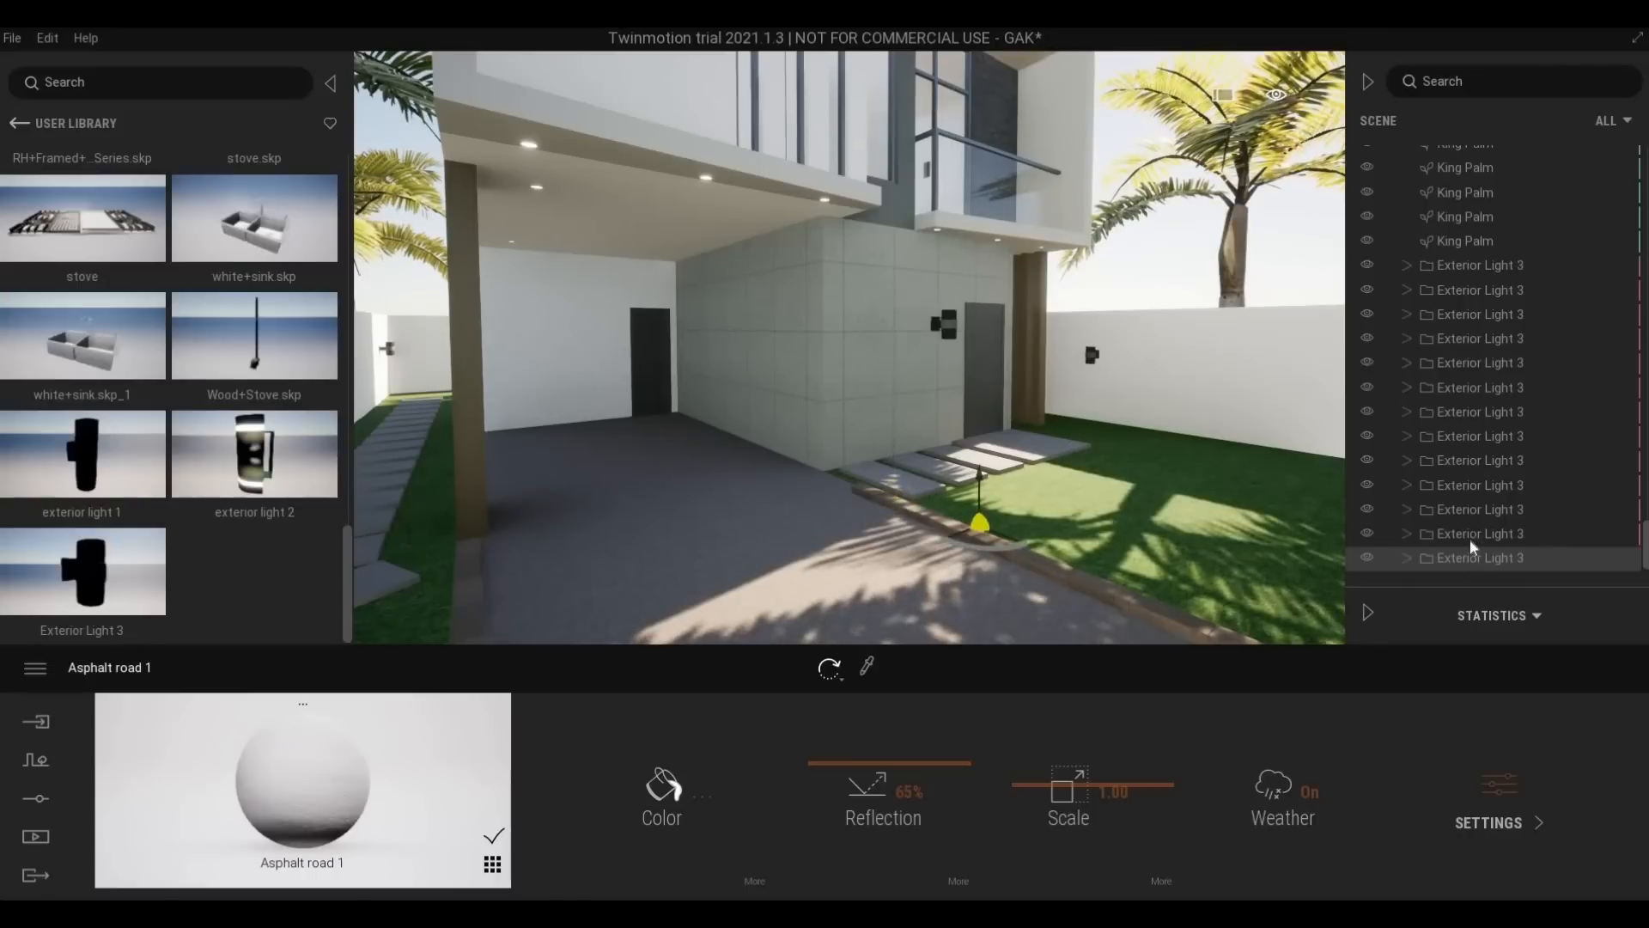
click(1463, 559)
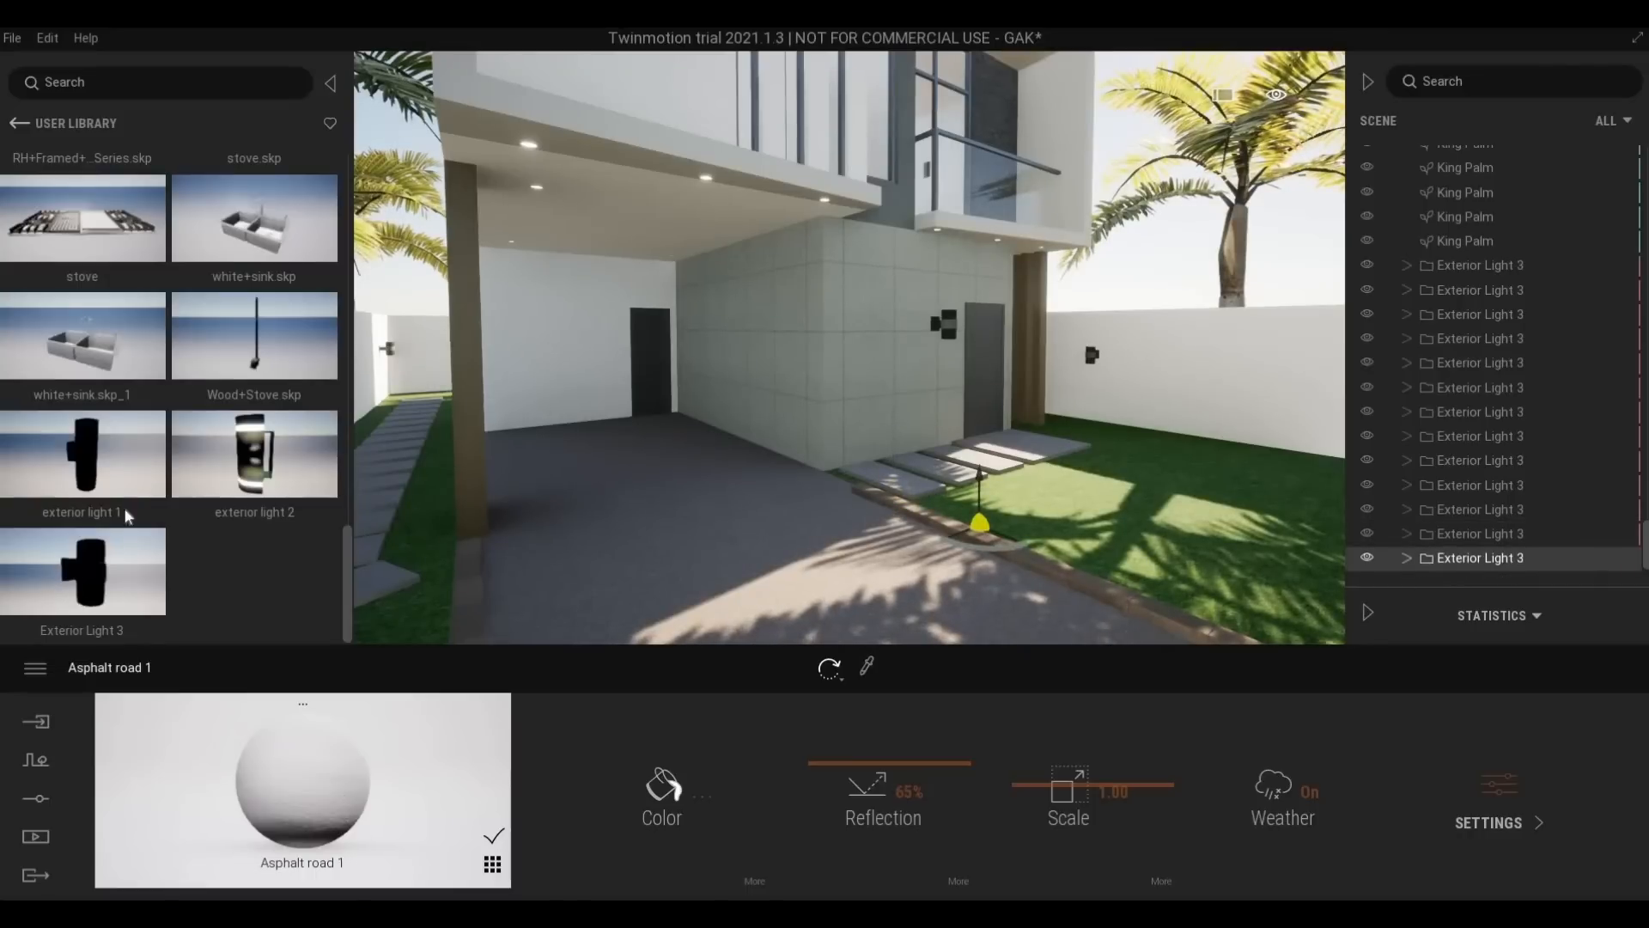
key(Delete)
Place an exterior light 2 from the user library beside the stepping stones in front of the concrete entrance wall
drag(225, 459, 873, 367)
drag(916, 448, 1035, 513)
drag(1035, 451, 1031, 335)
scroll(1030, 335, up, 3)
right_drag(1031, 335, 766, 616)
scroll(1156, 472, up, 2)
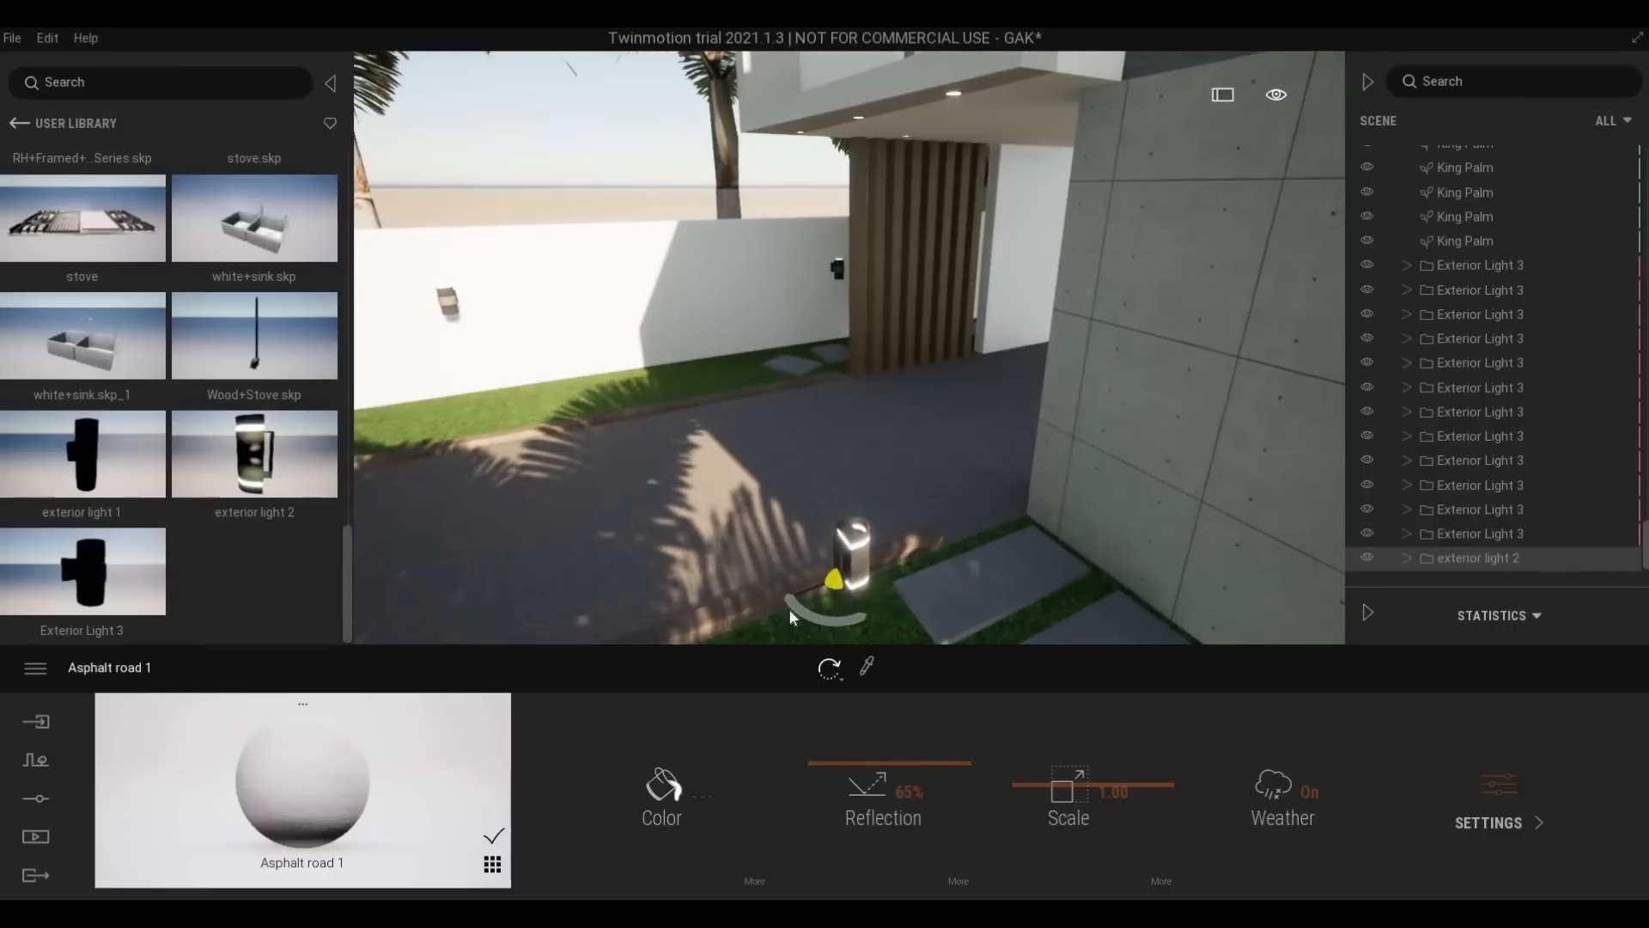
Turn the light to suit the entrance wall and move it up to the concrete face near the carport corner
click(792, 608)
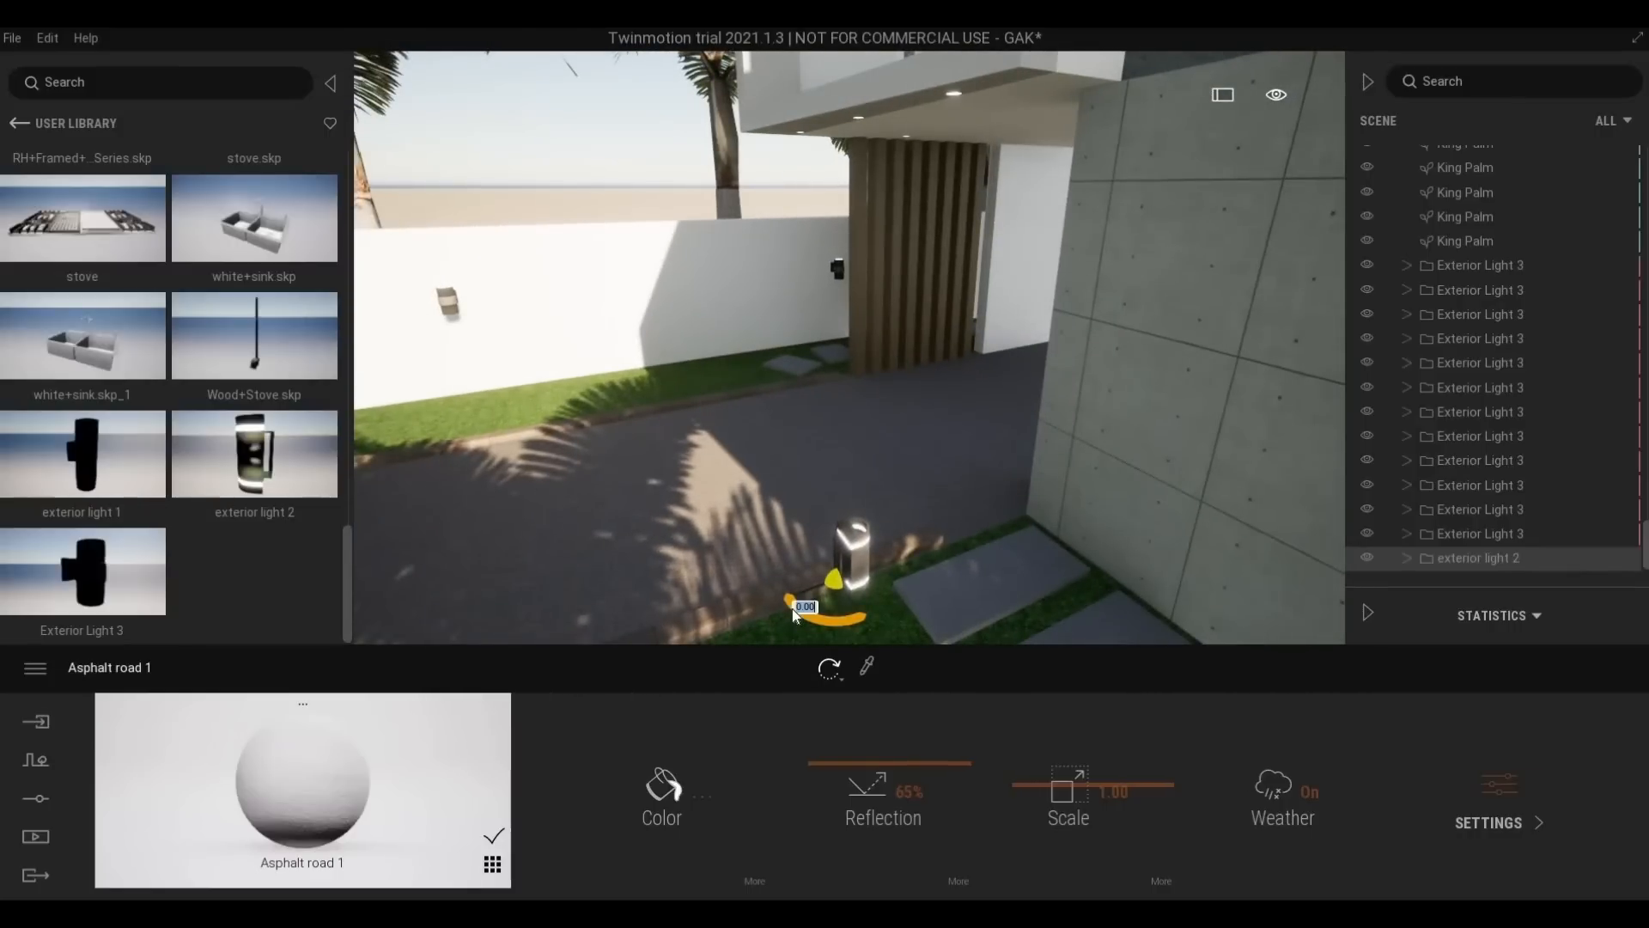
key(Return)
drag(822, 598, 1113, 343)
mouse_move(1076, 415)
mouse_down()
mouse_move(1071, 442)
mouse_move(1078, 406)
mouse_up()
Shift the light about 0.21 m so its back sits against the concrete wall
key(a)
right_drag(1015, 489, 947, 457)
key(w)
key(s)
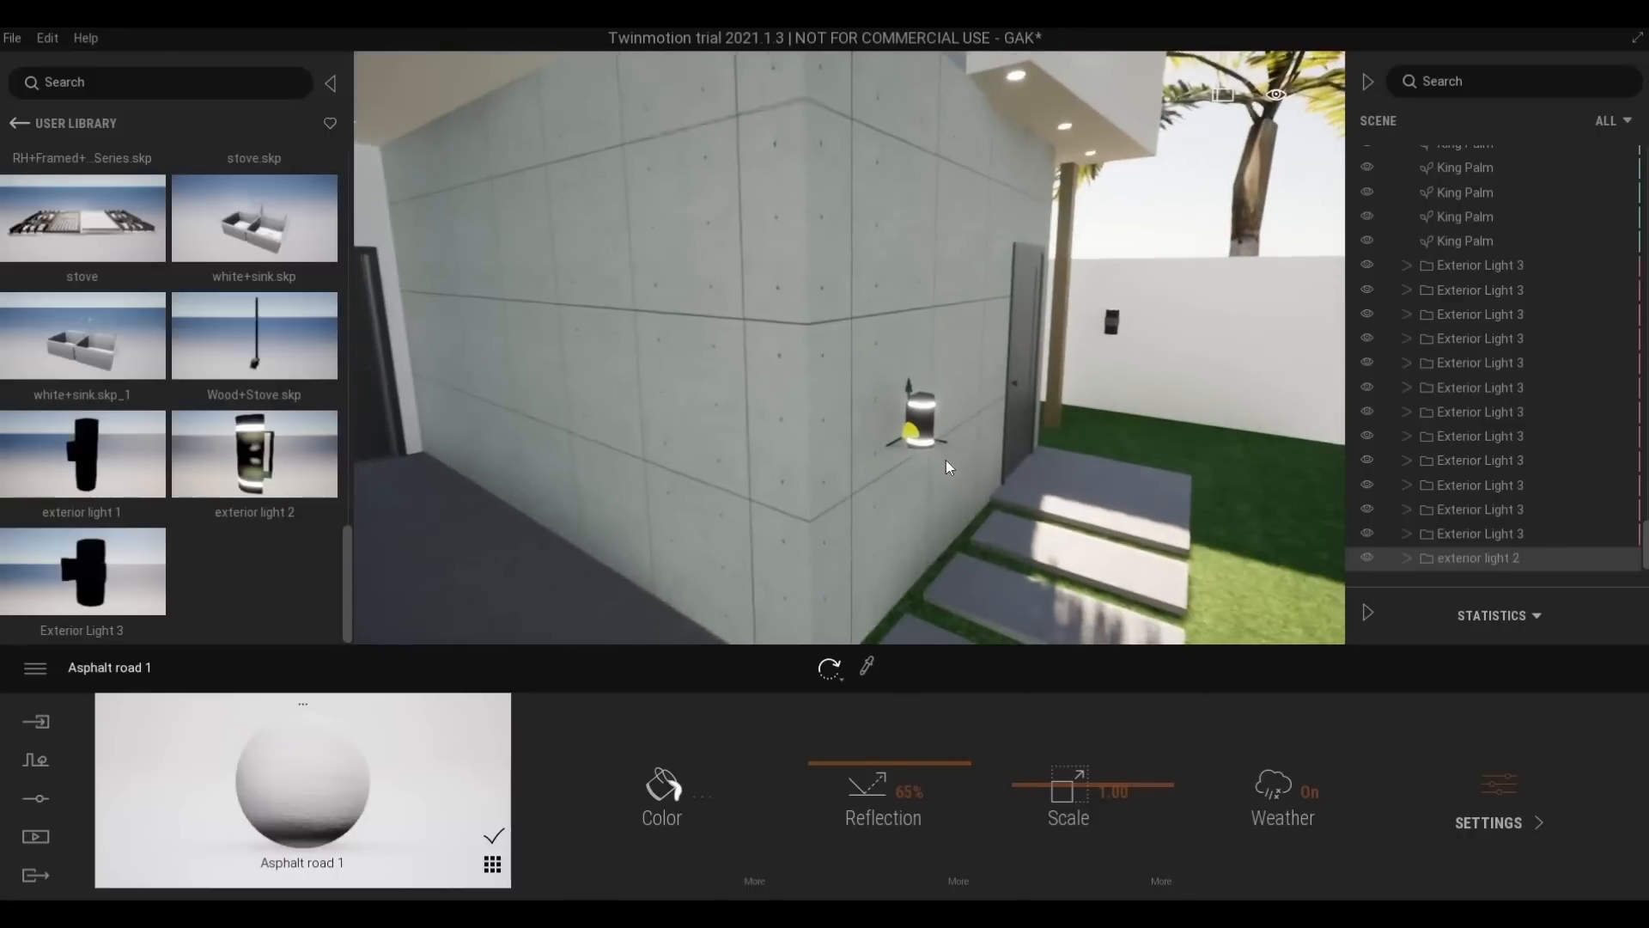
key(w)
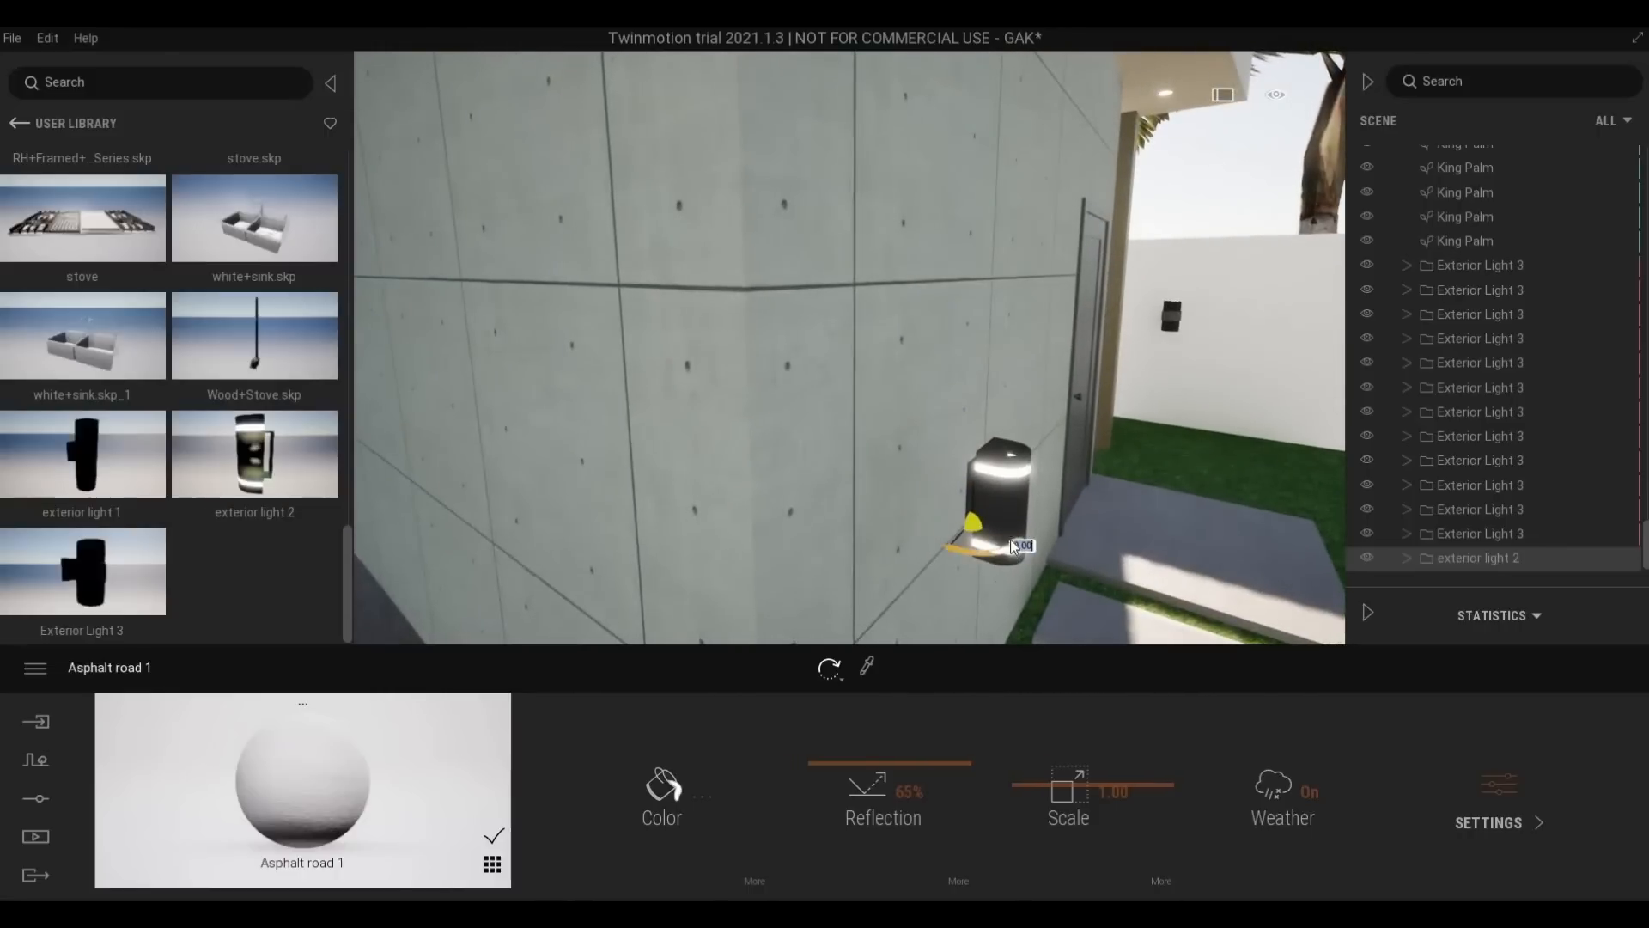
drag(1012, 535, 924, 520)
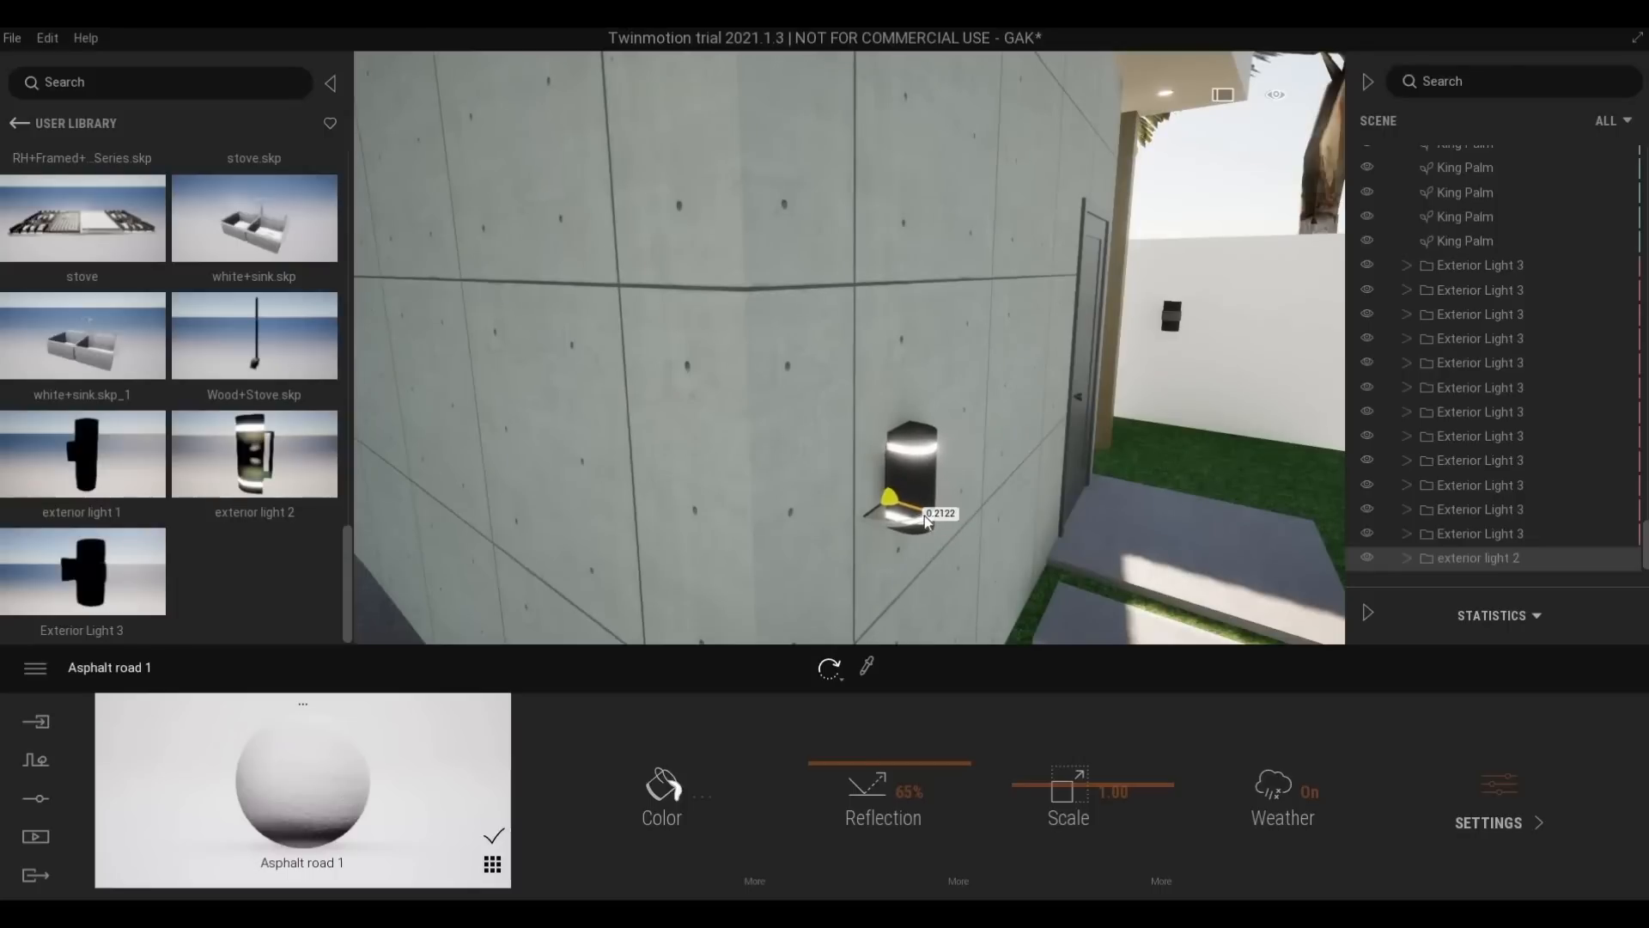
Raise the light about 1 m up the concrete wall
right_drag(1080, 514, 790, 505)
key(s)
key(a)
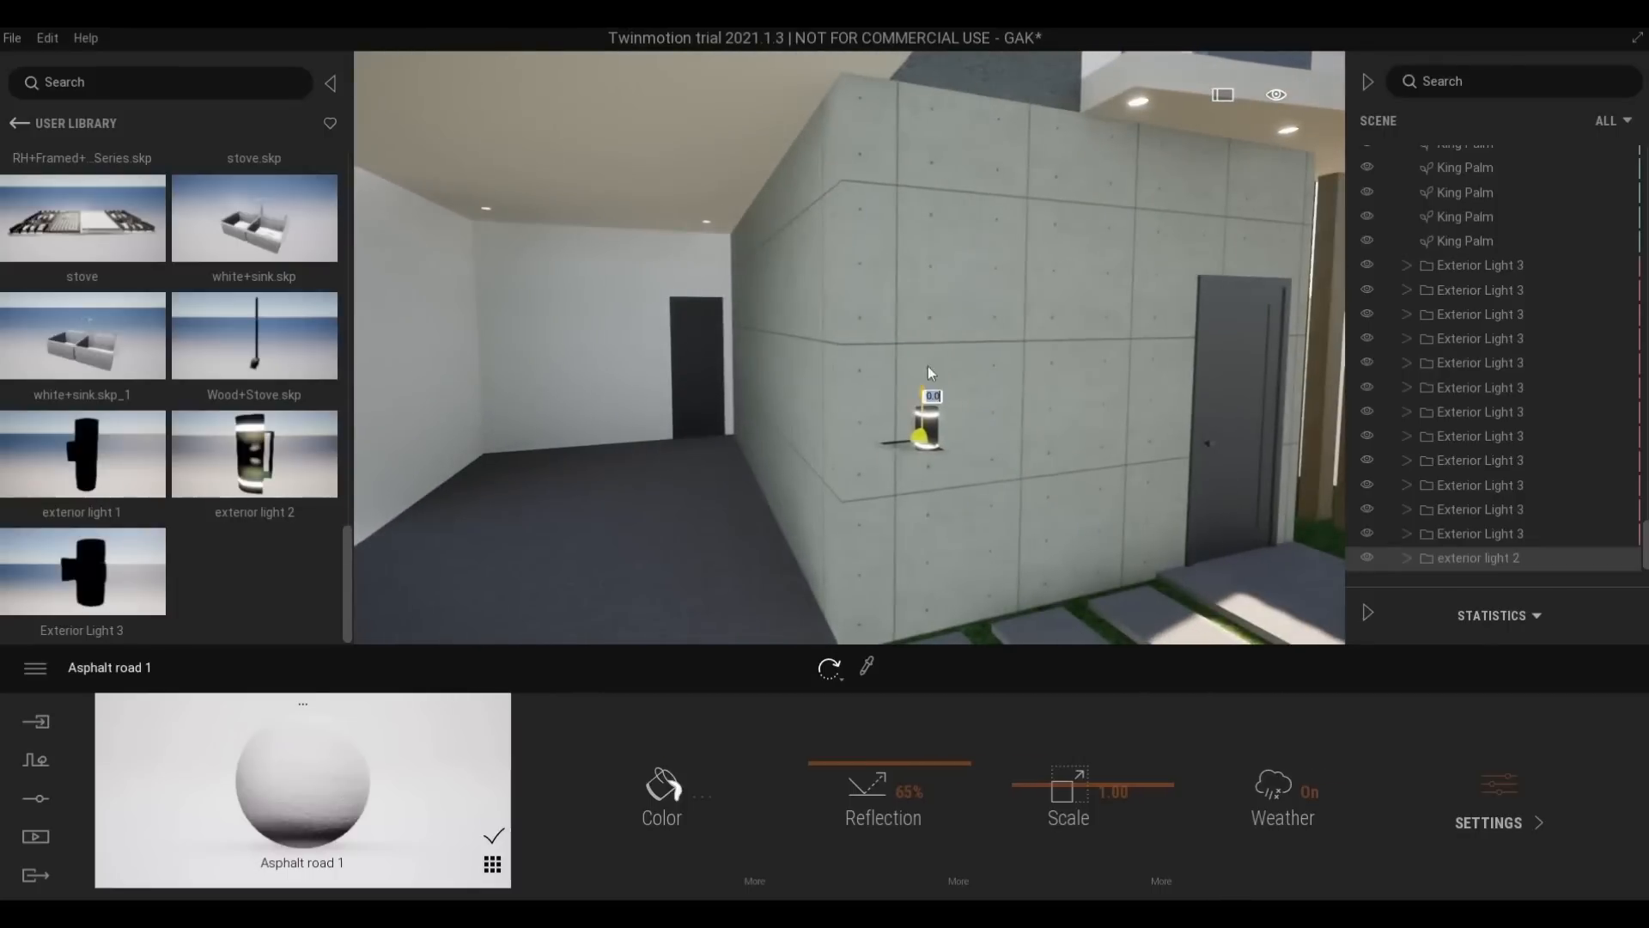
drag(934, 280, 904, 205)
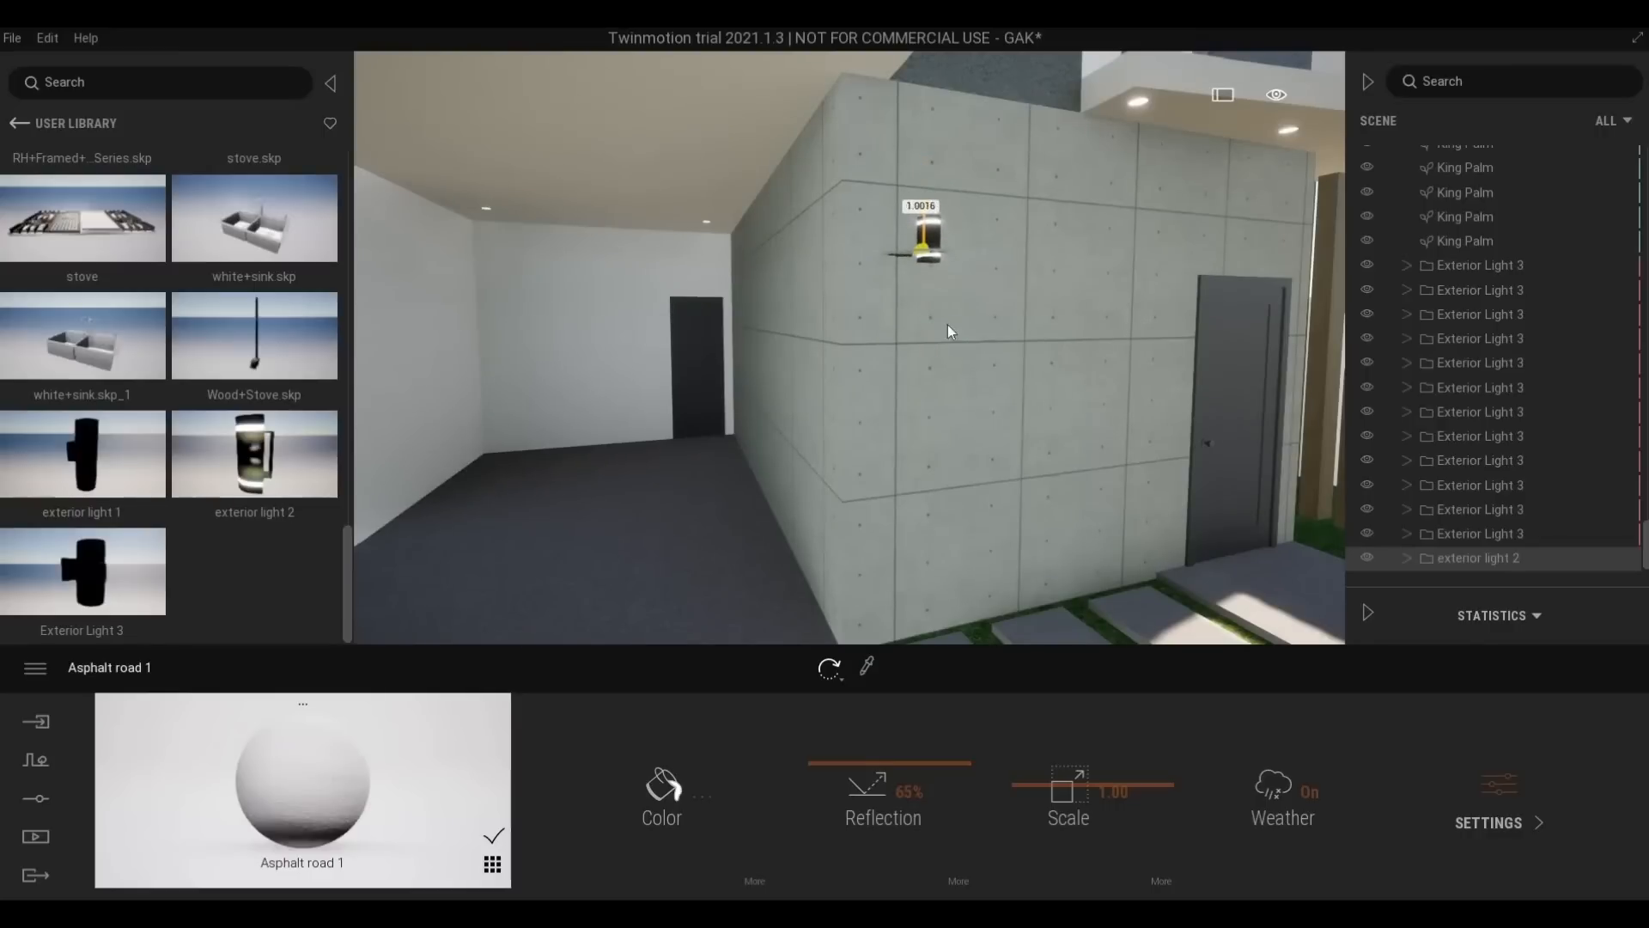
Align the light with the panel joint near the carport corner, raise it slightly, and place one copy above the entrance door
key(d)
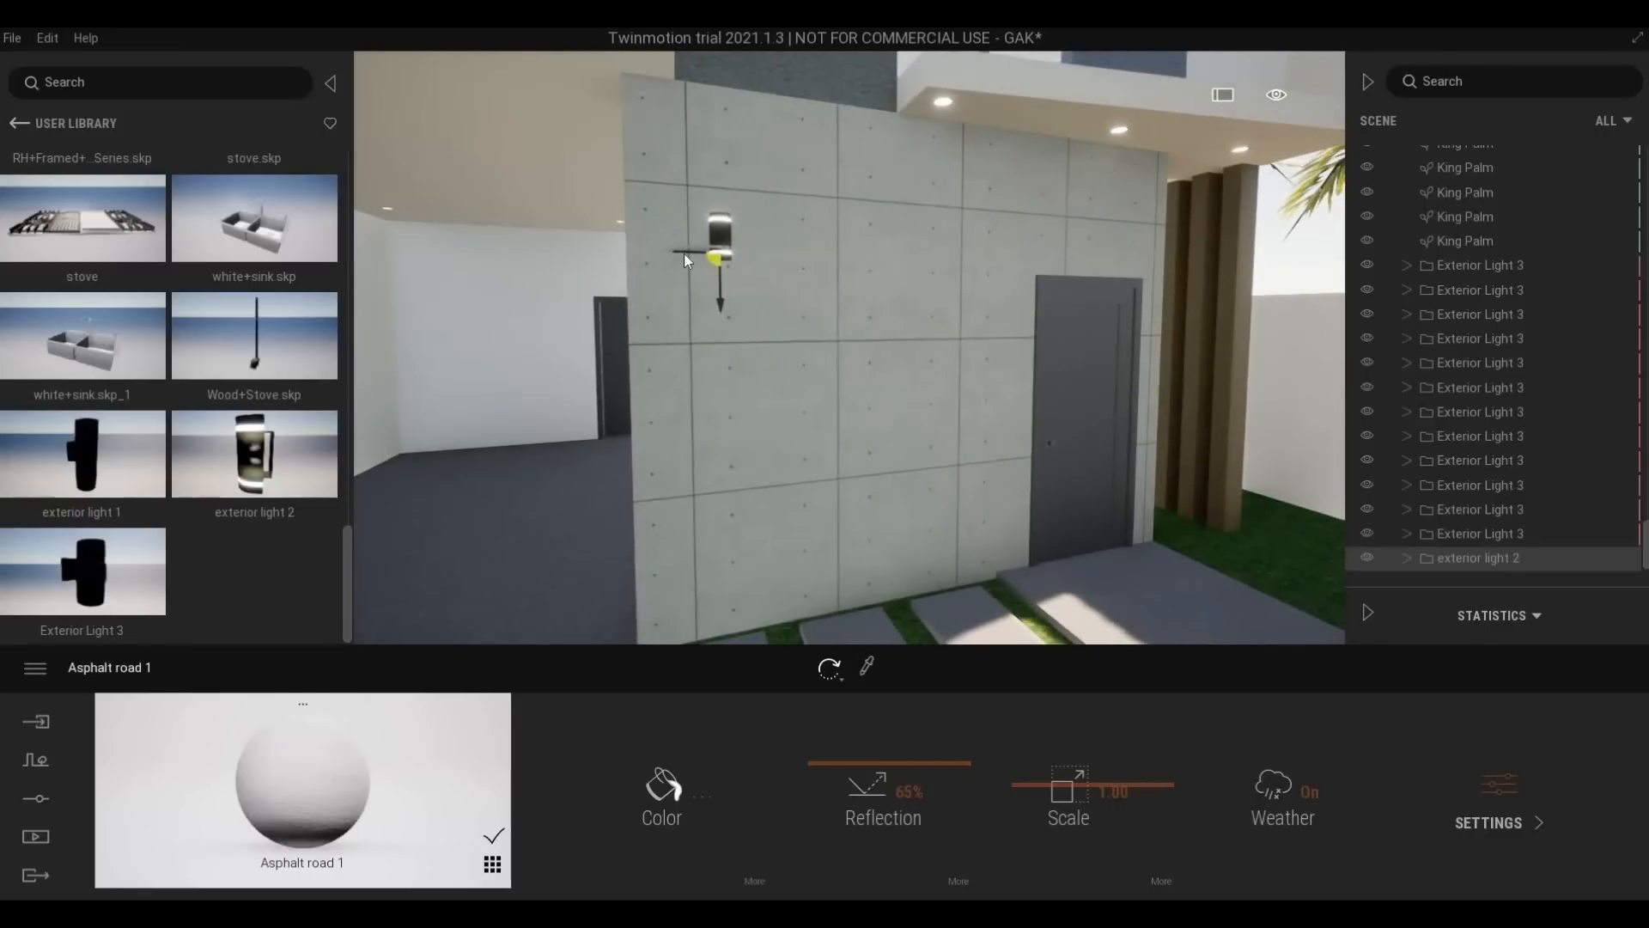
drag(657, 253, 1126, 242)
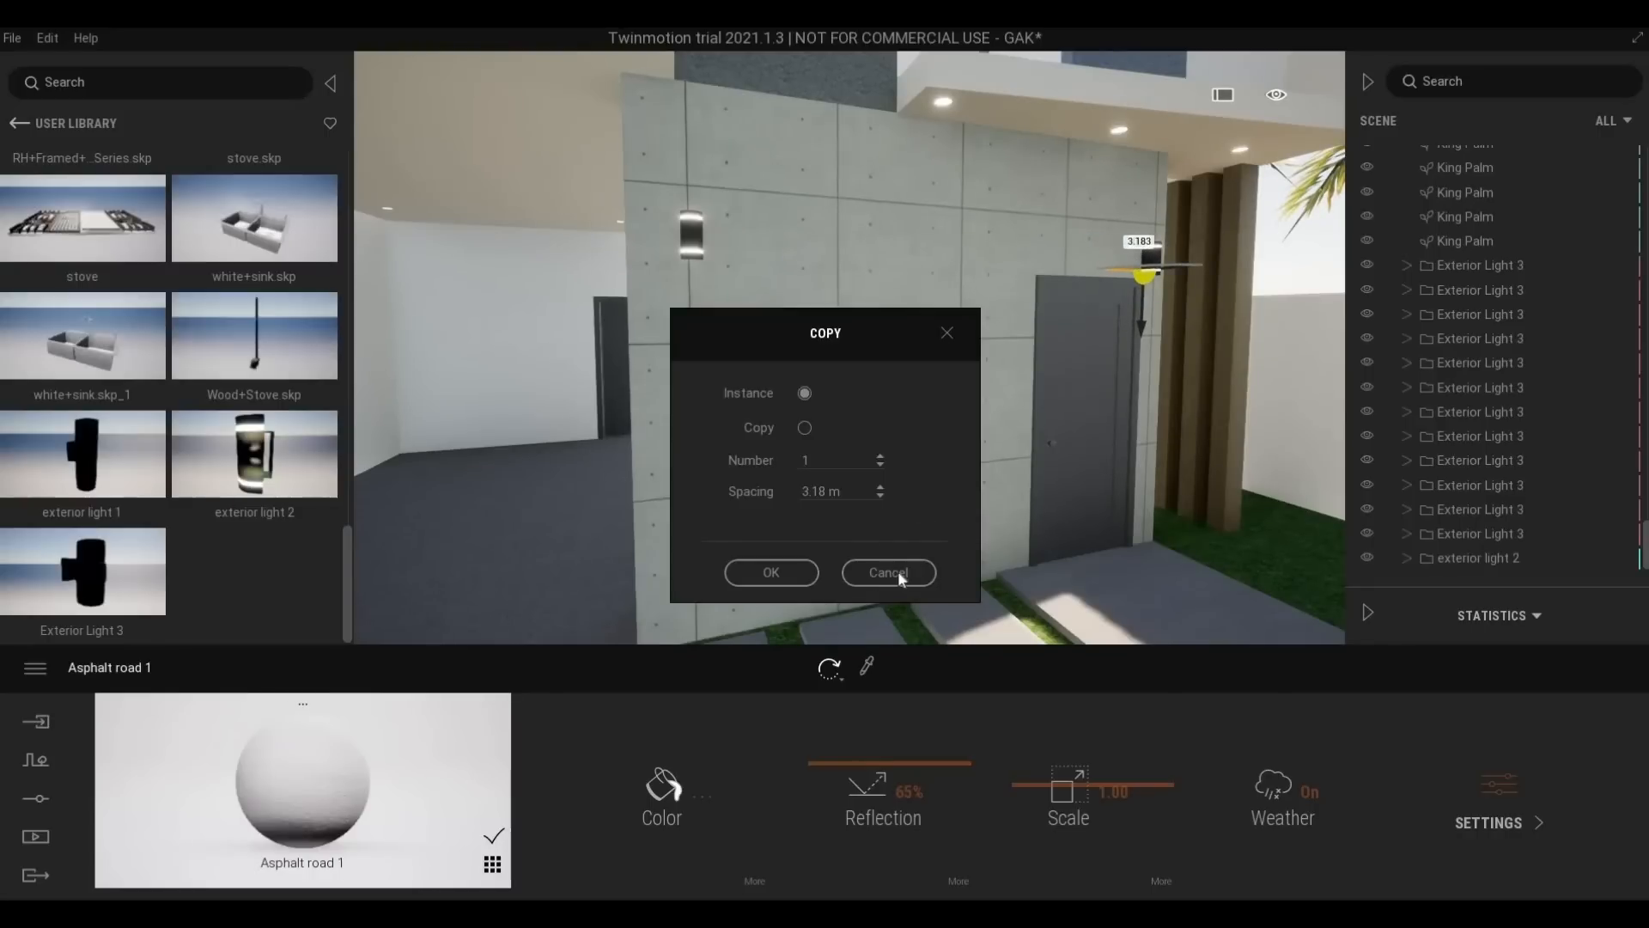
click(898, 573)
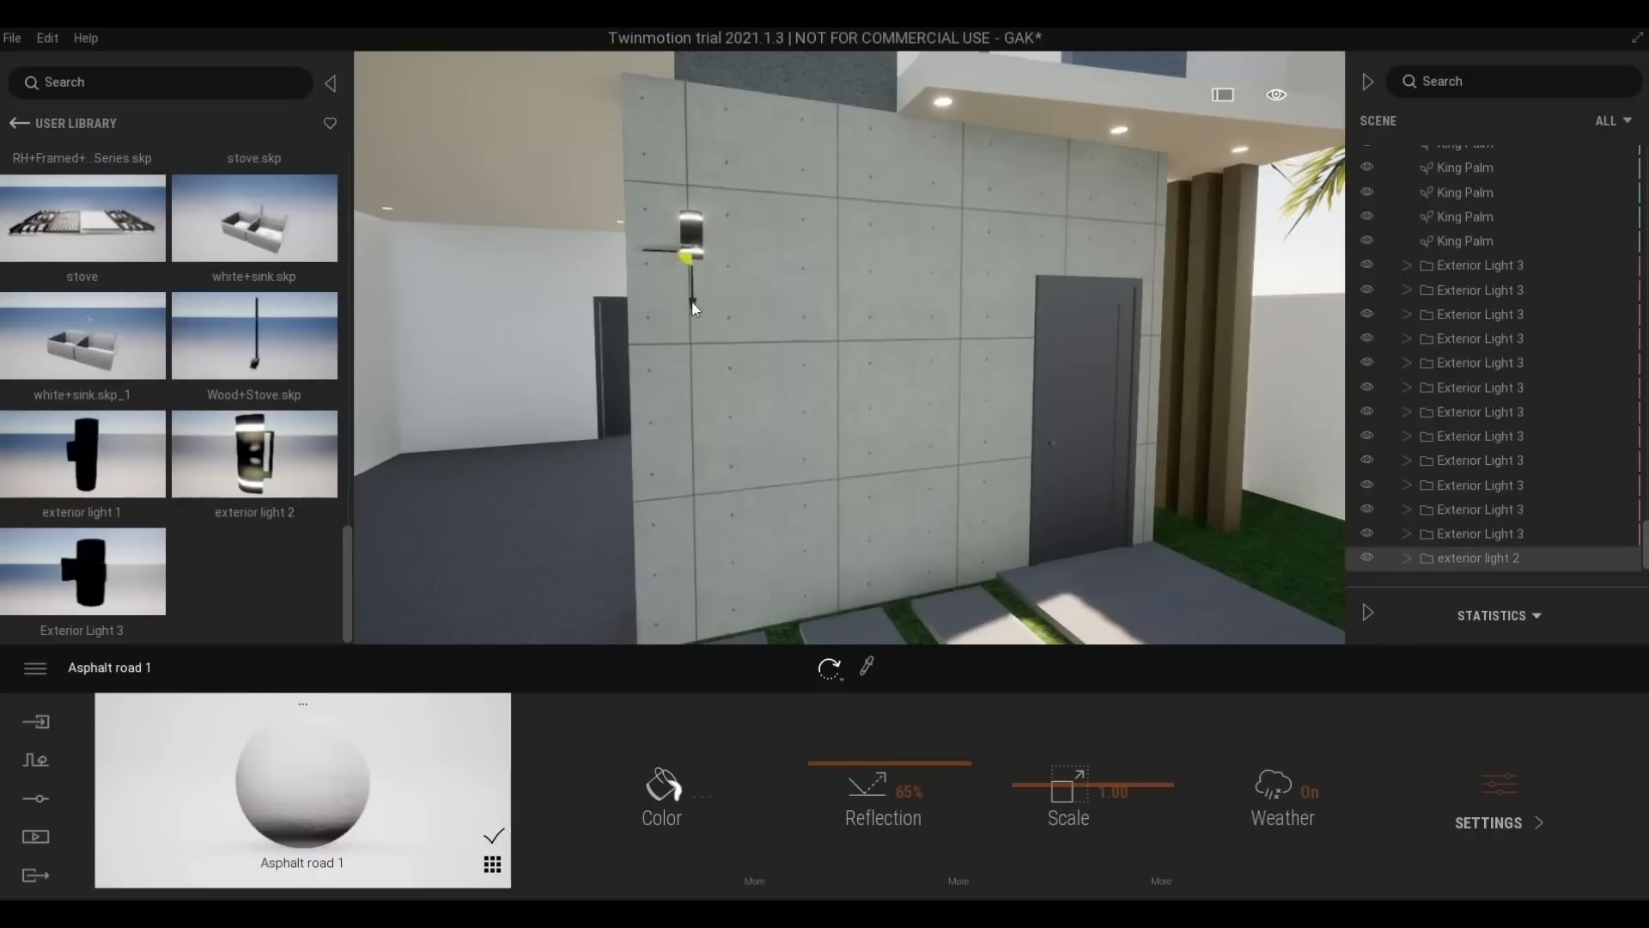
drag(692, 291, 1115, 256)
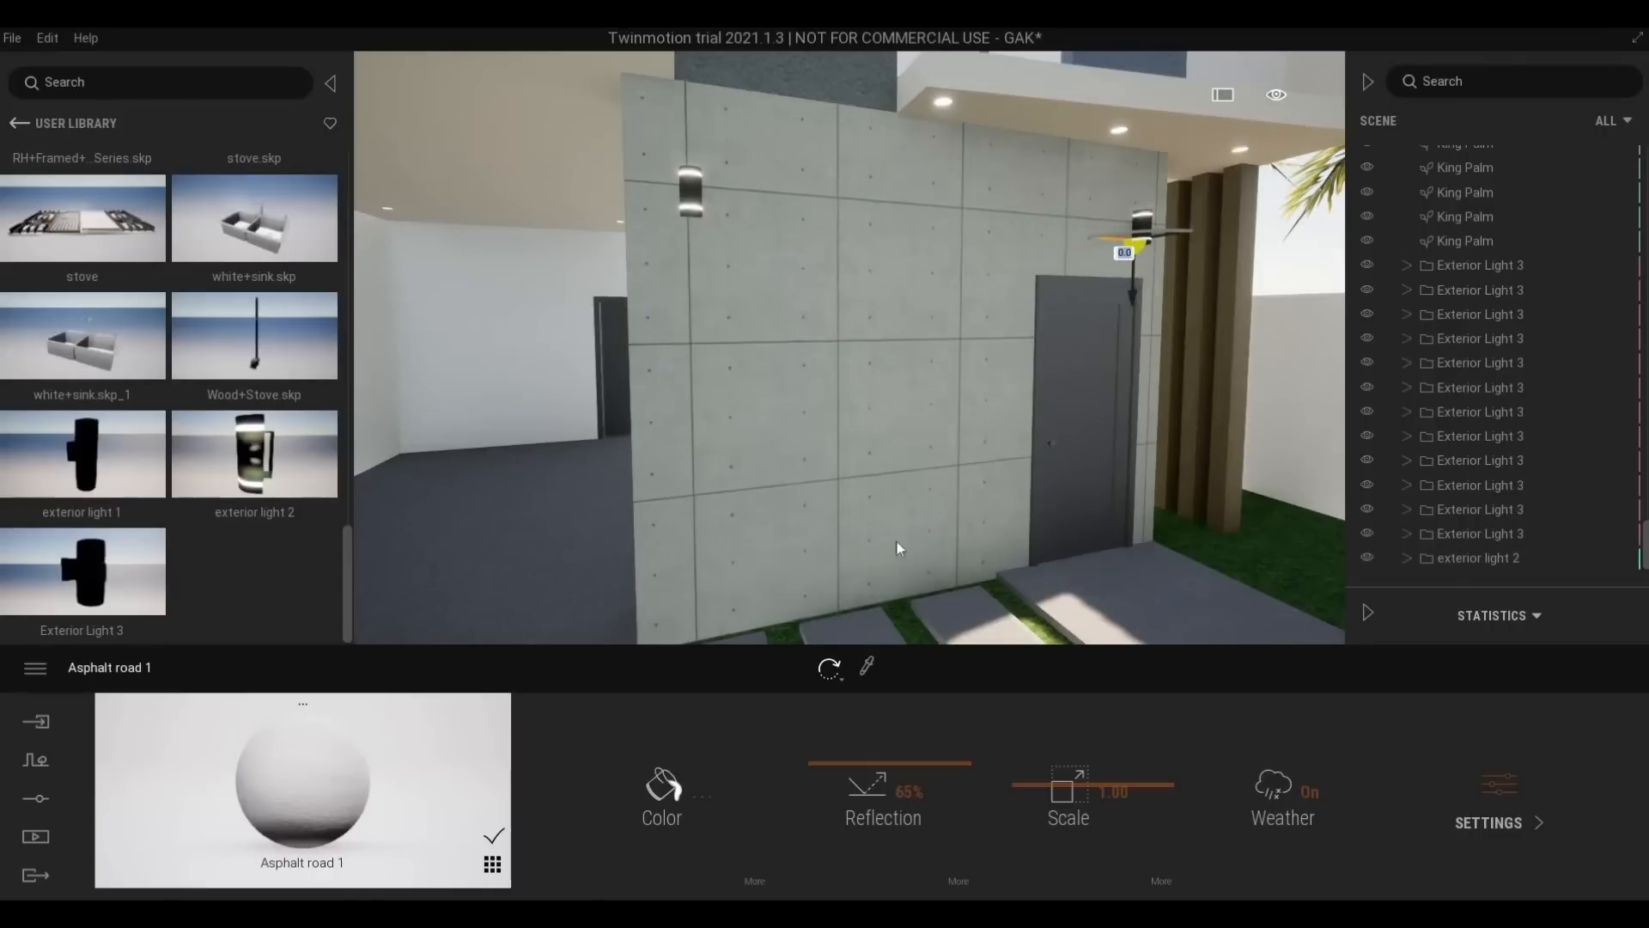
key(Return)
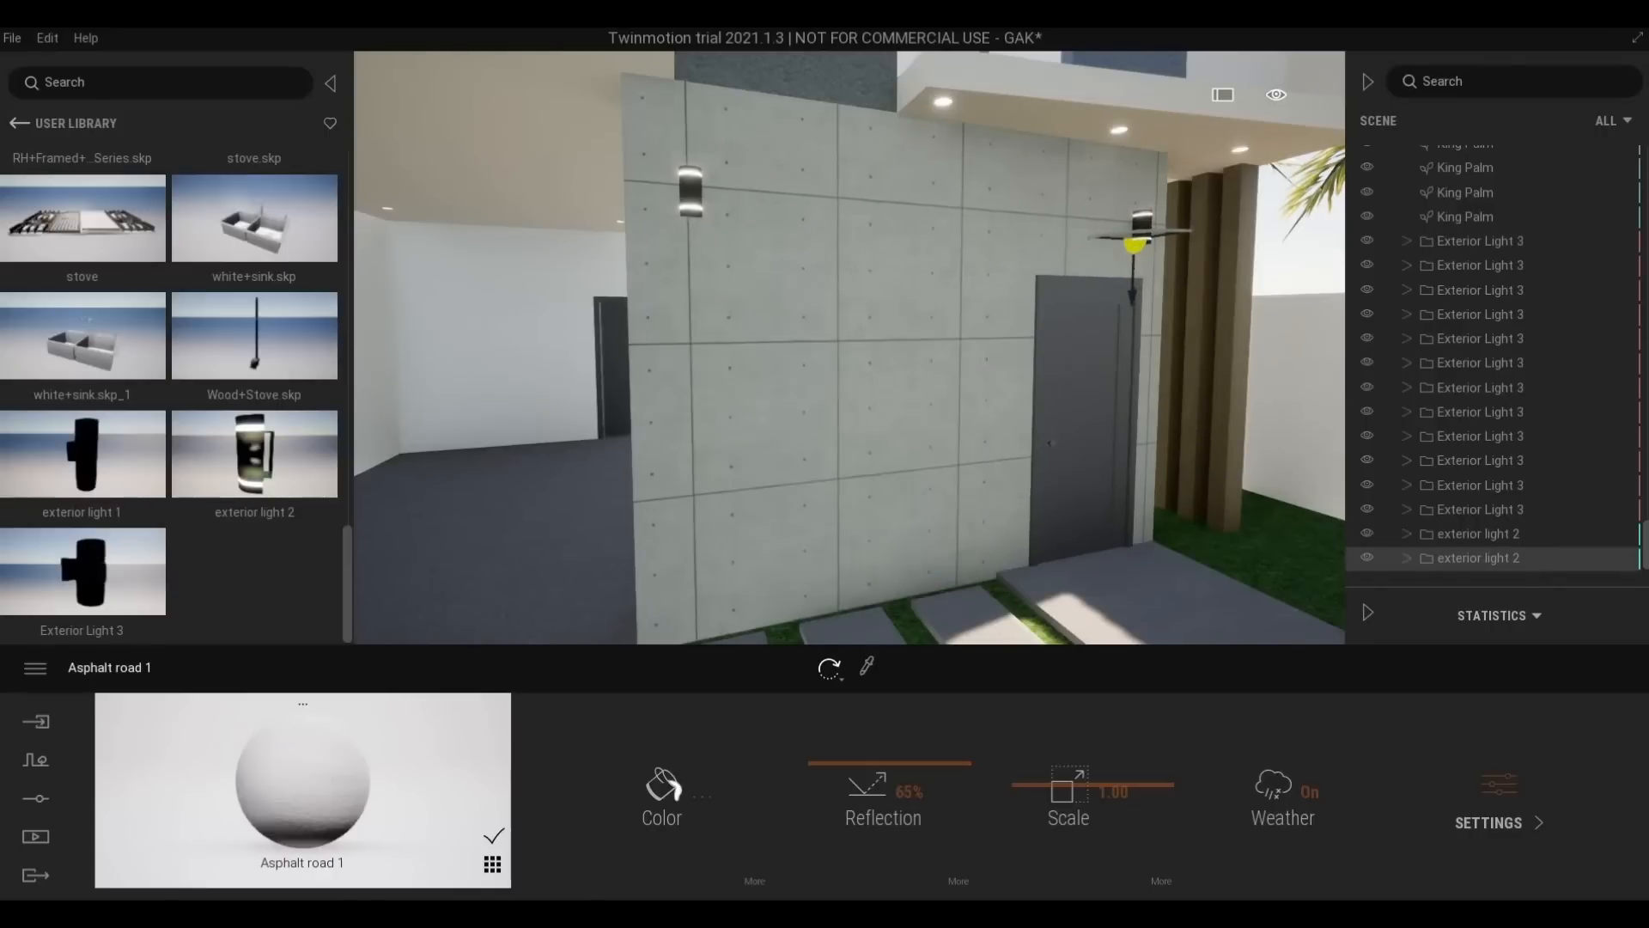
Examine the two entrance wall lights from the front yard, the carport side and close up
key(s)
key(d)
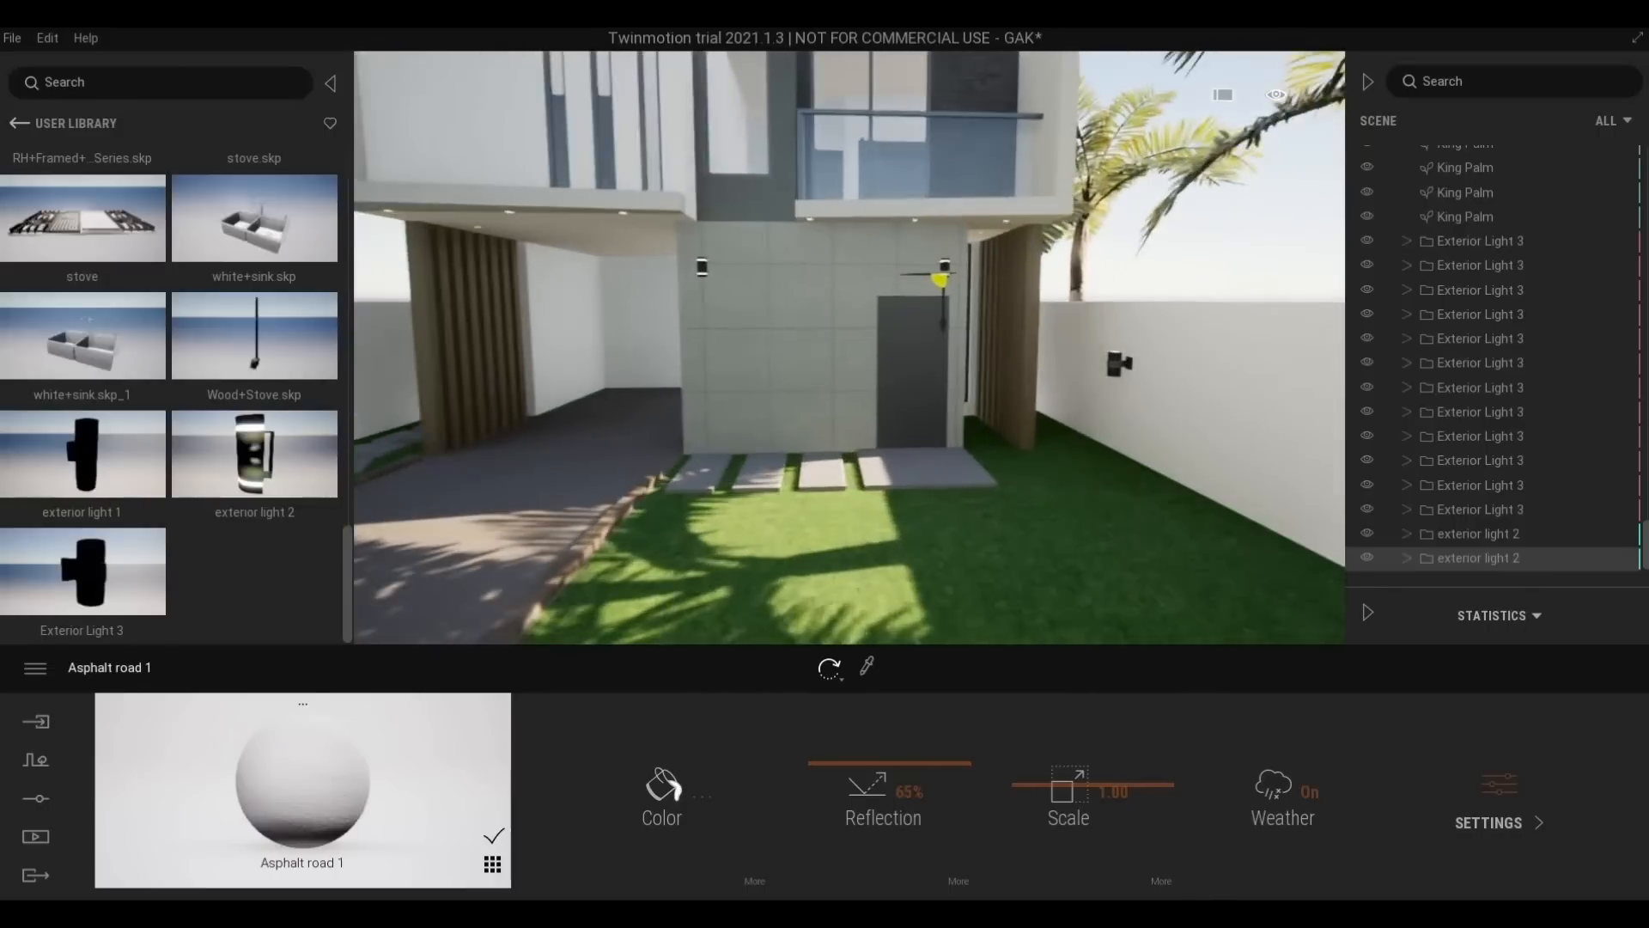
key(a)
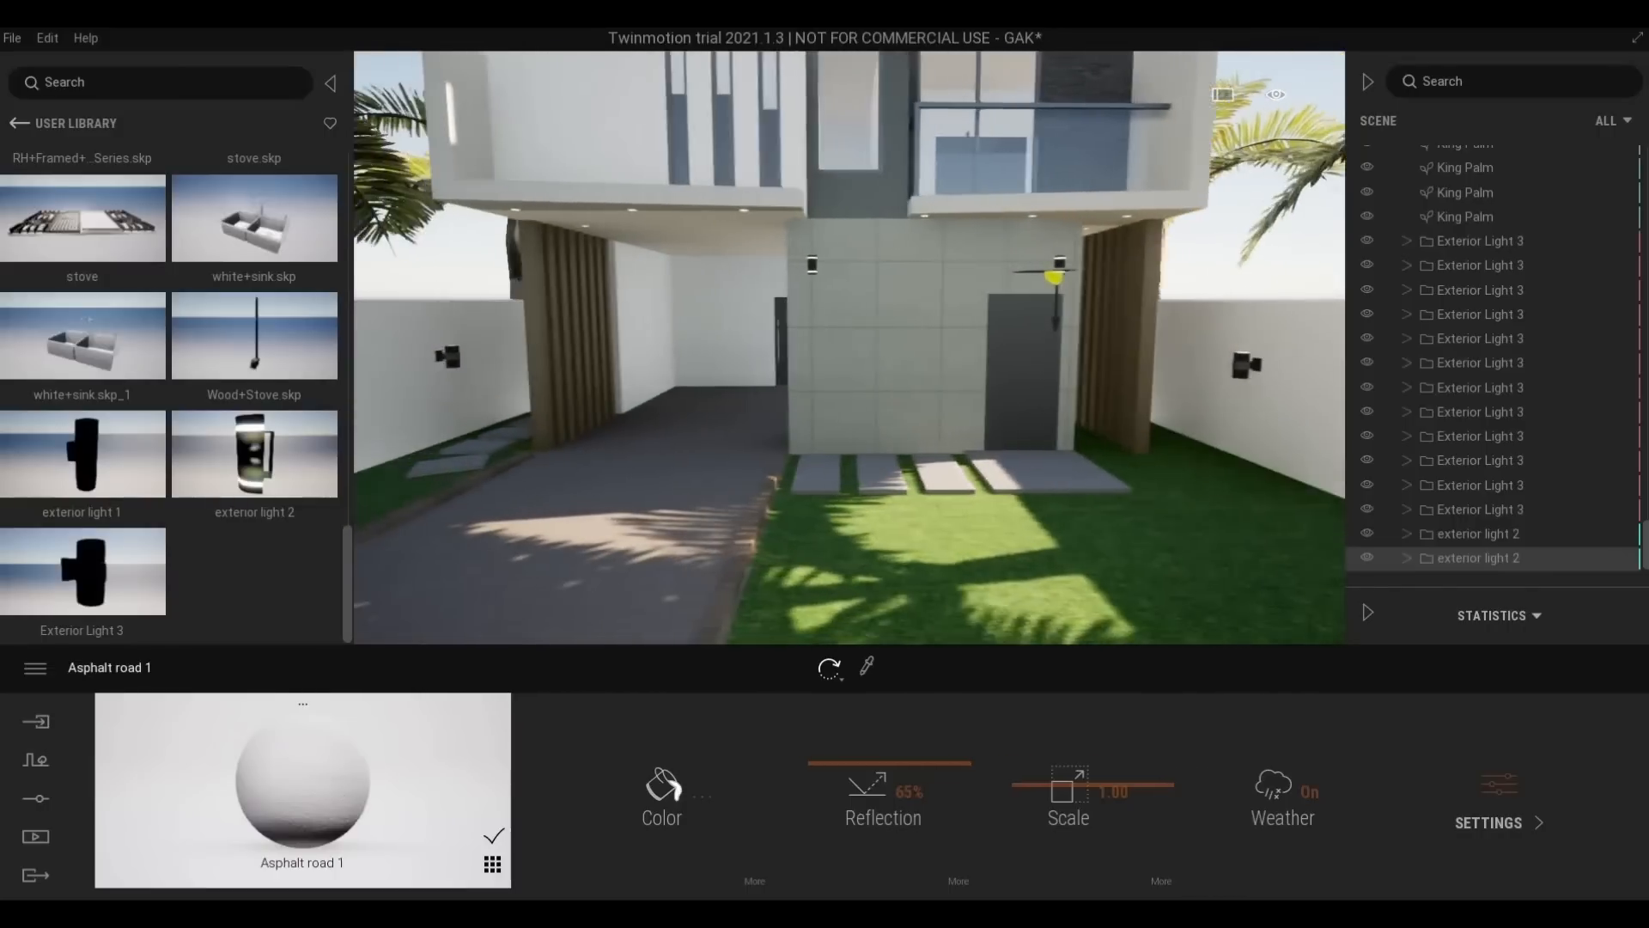
key(w)
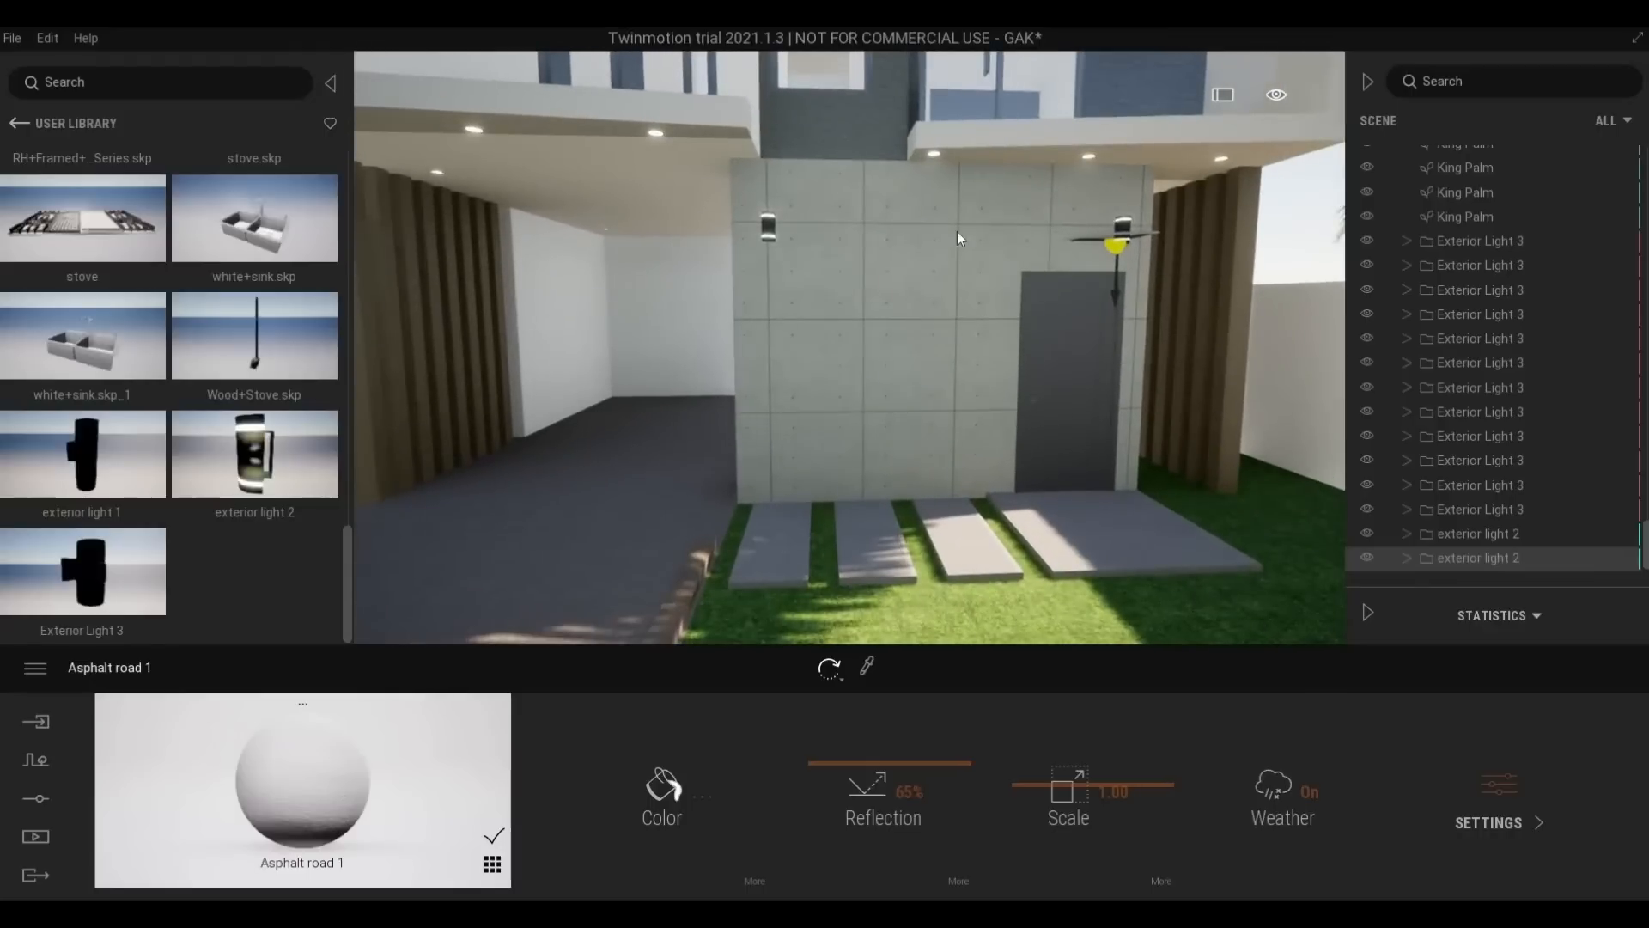
key(a)
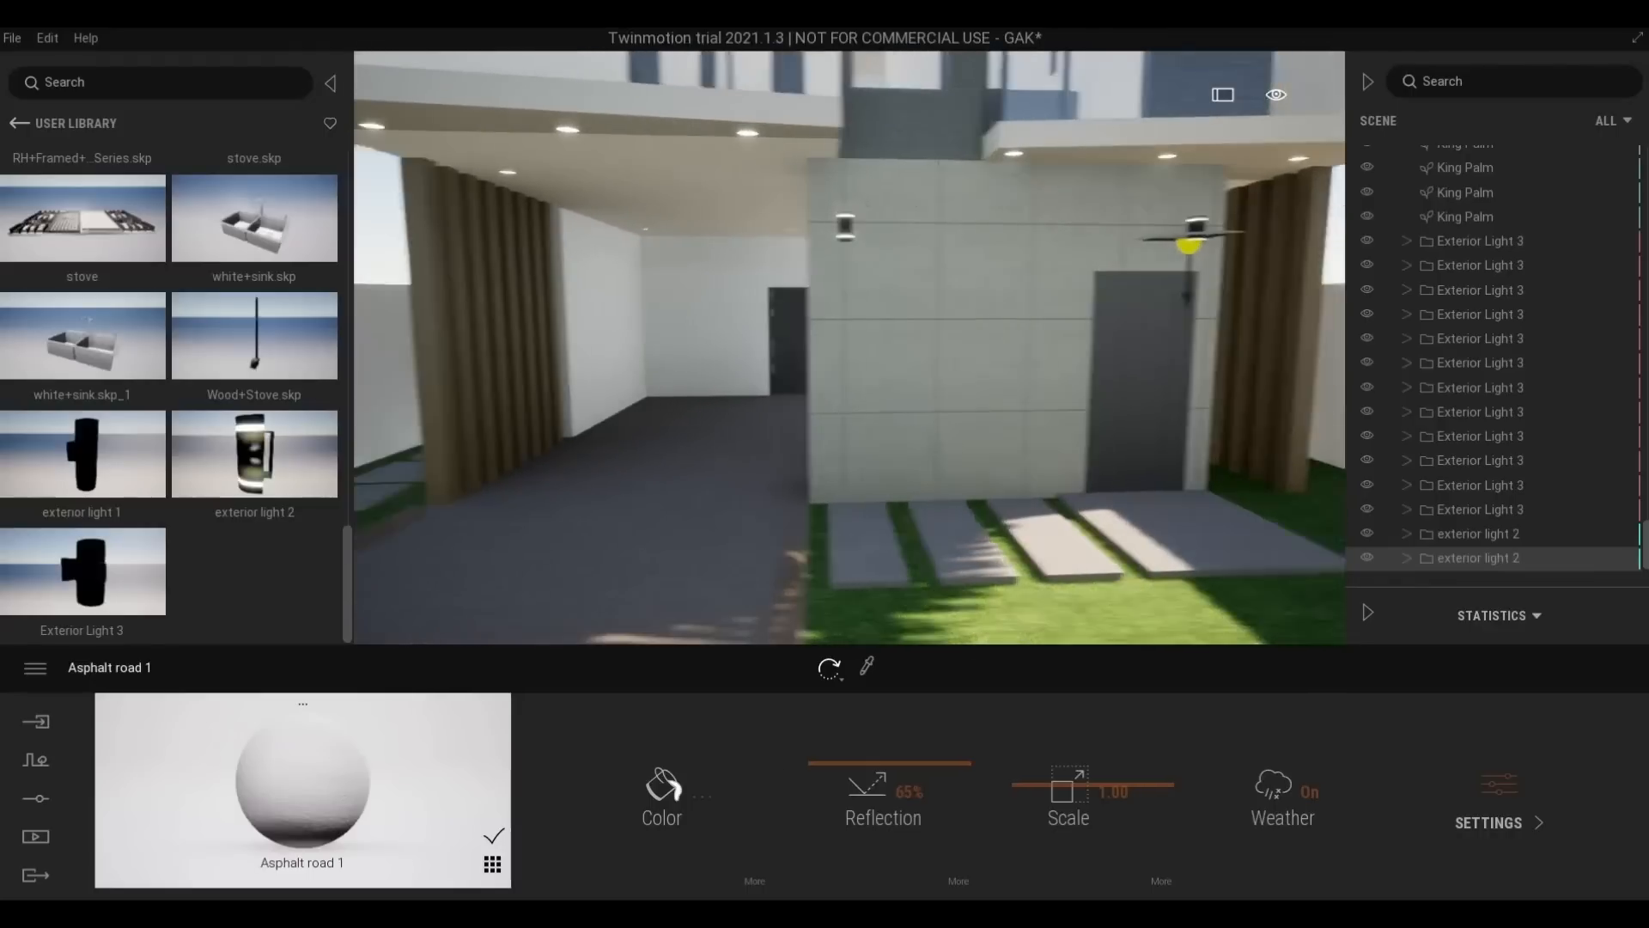
right_drag(963, 238, 981, 225)
key(a)
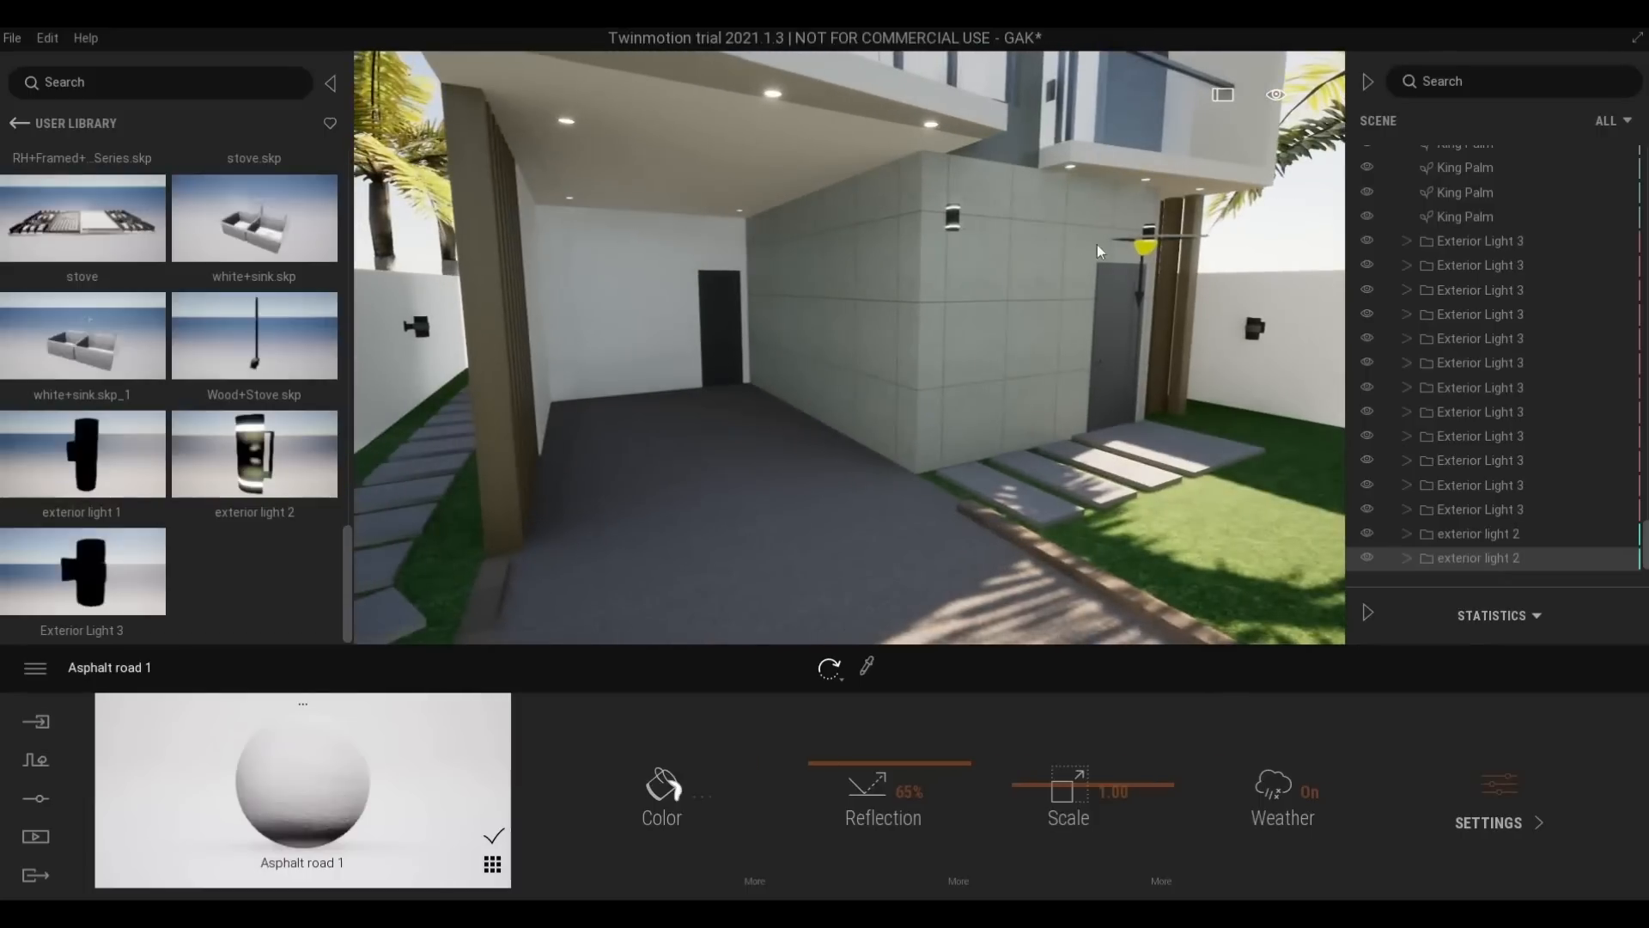
key(w)
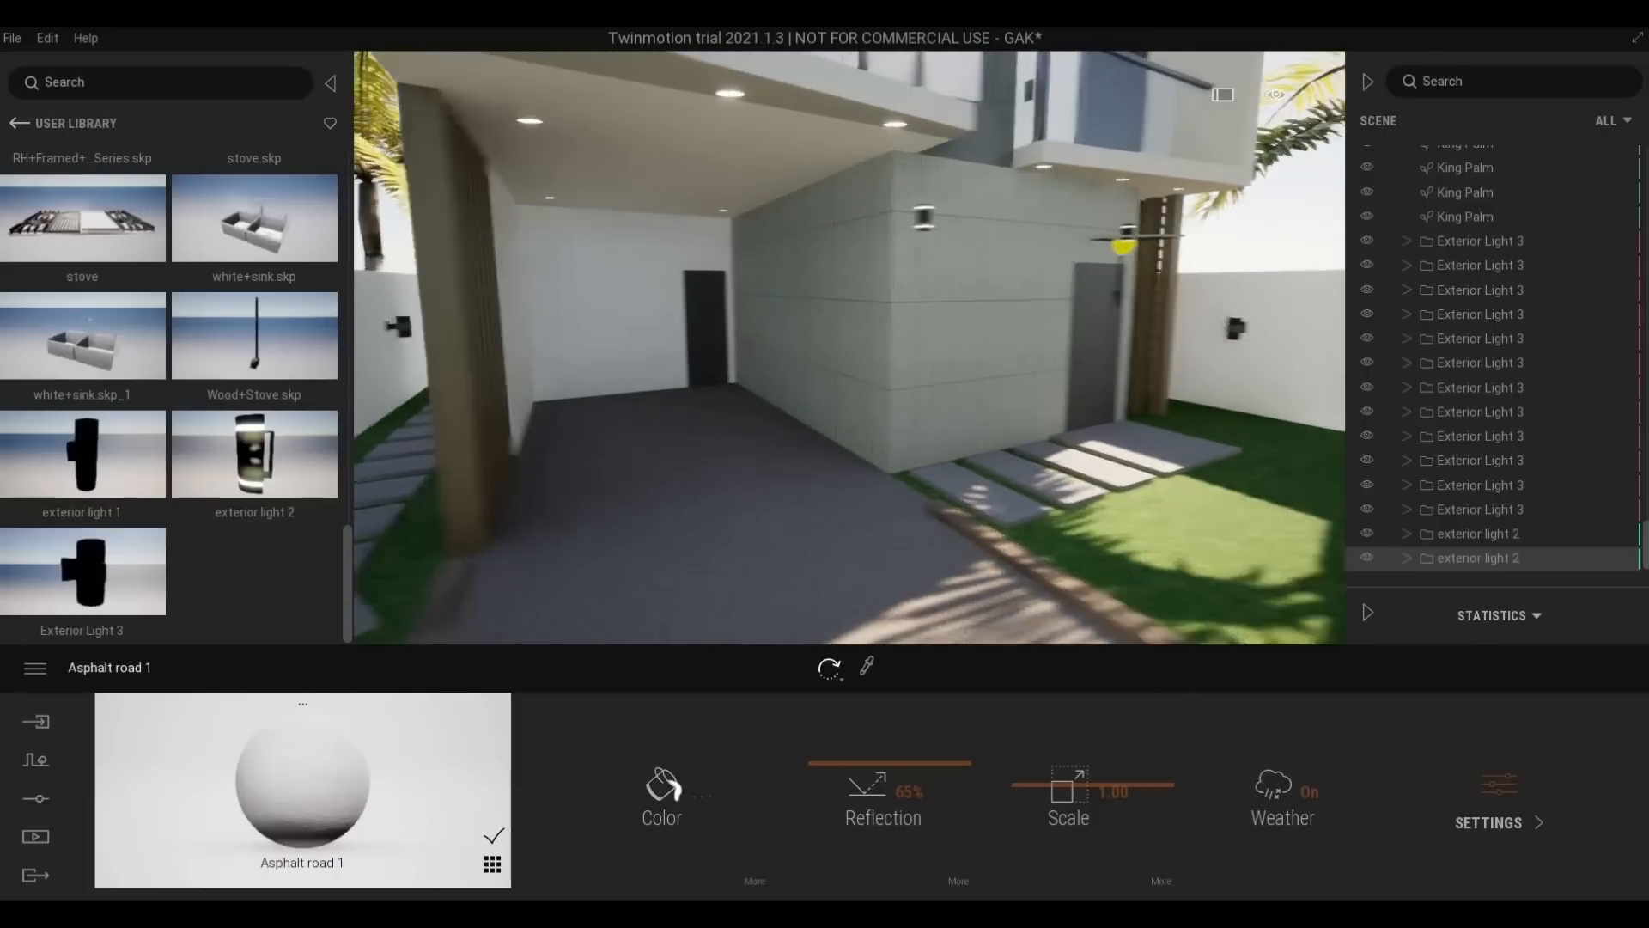
key(d)
key(e)
right_drag(981, 225, 1032, 237)
key(a)
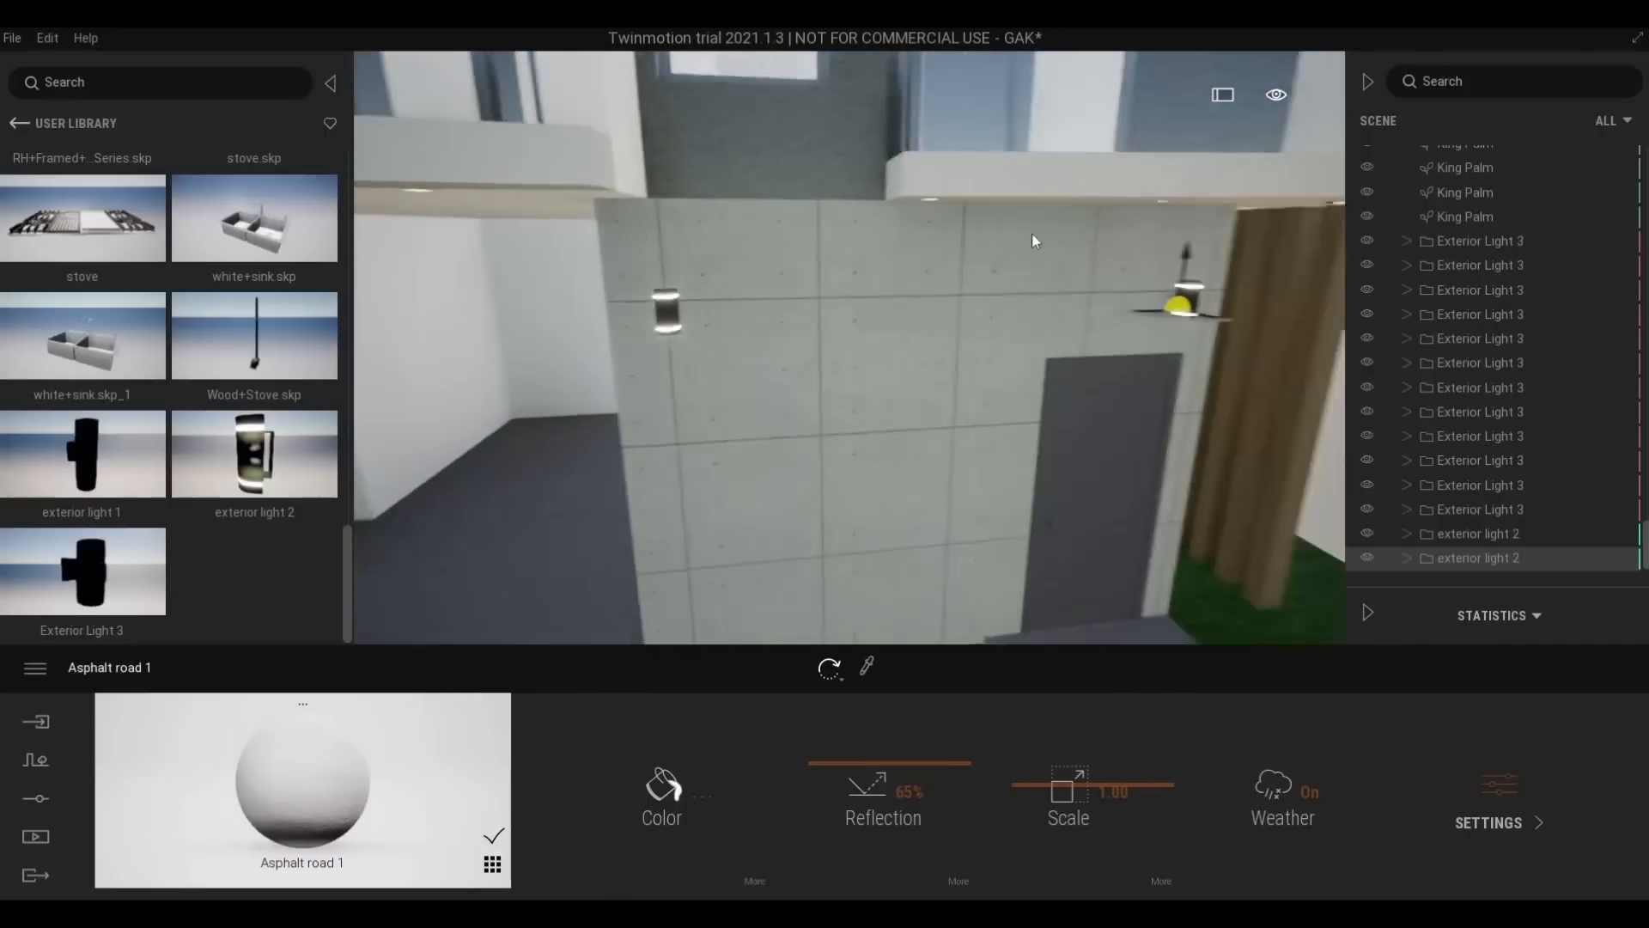
key(s)
key(a)
right_drag(1084, 399, 963, 376)
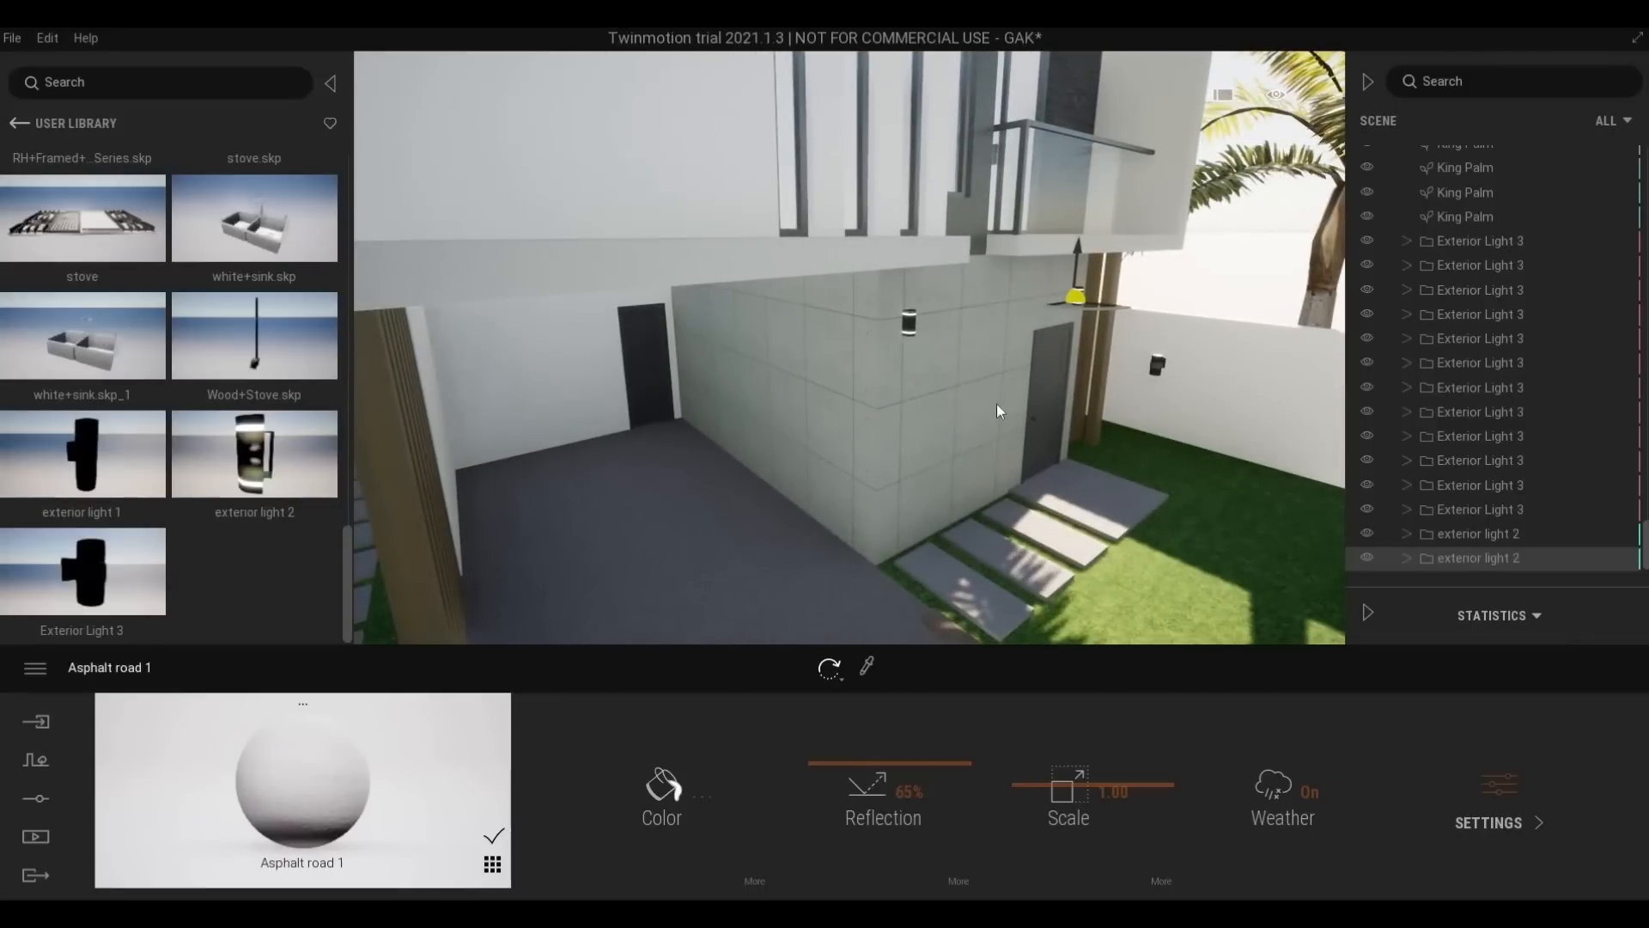
Examine the entrance lights and boundary wall lights from beyond the side wall, across the front lawn and in front of the carport
key(d)
right_drag(1033, 560, 606, 469)
key(d)
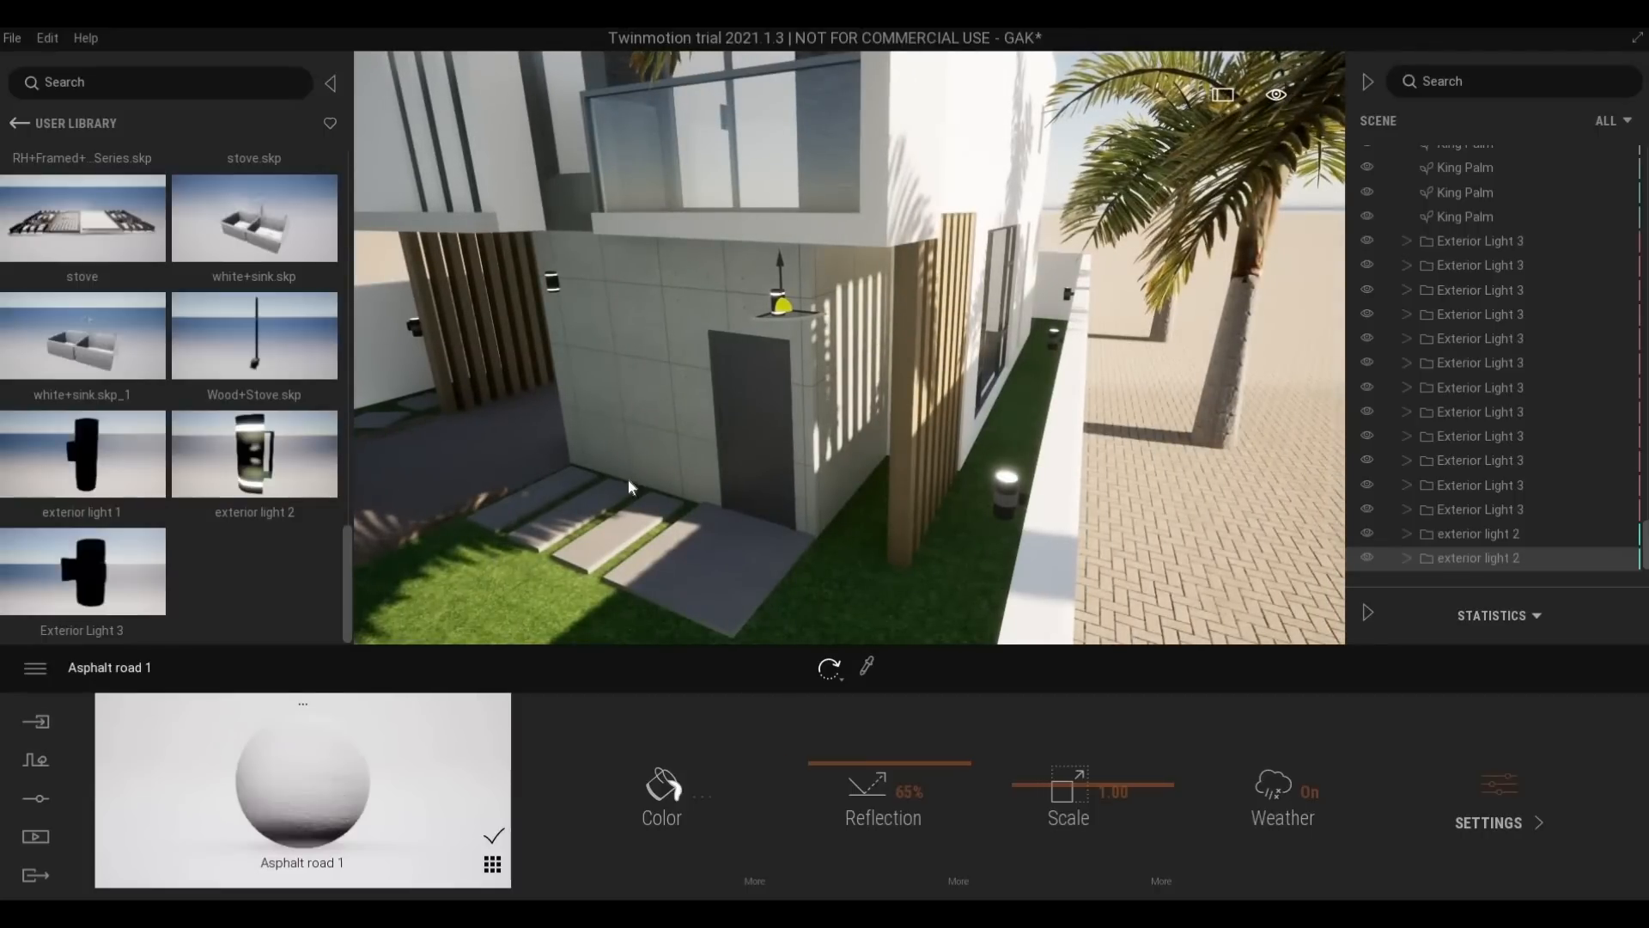
key(a)
right_drag(627, 479, 629, 515)
key(s)
key(d)
key(s)
key(a)
key(d)
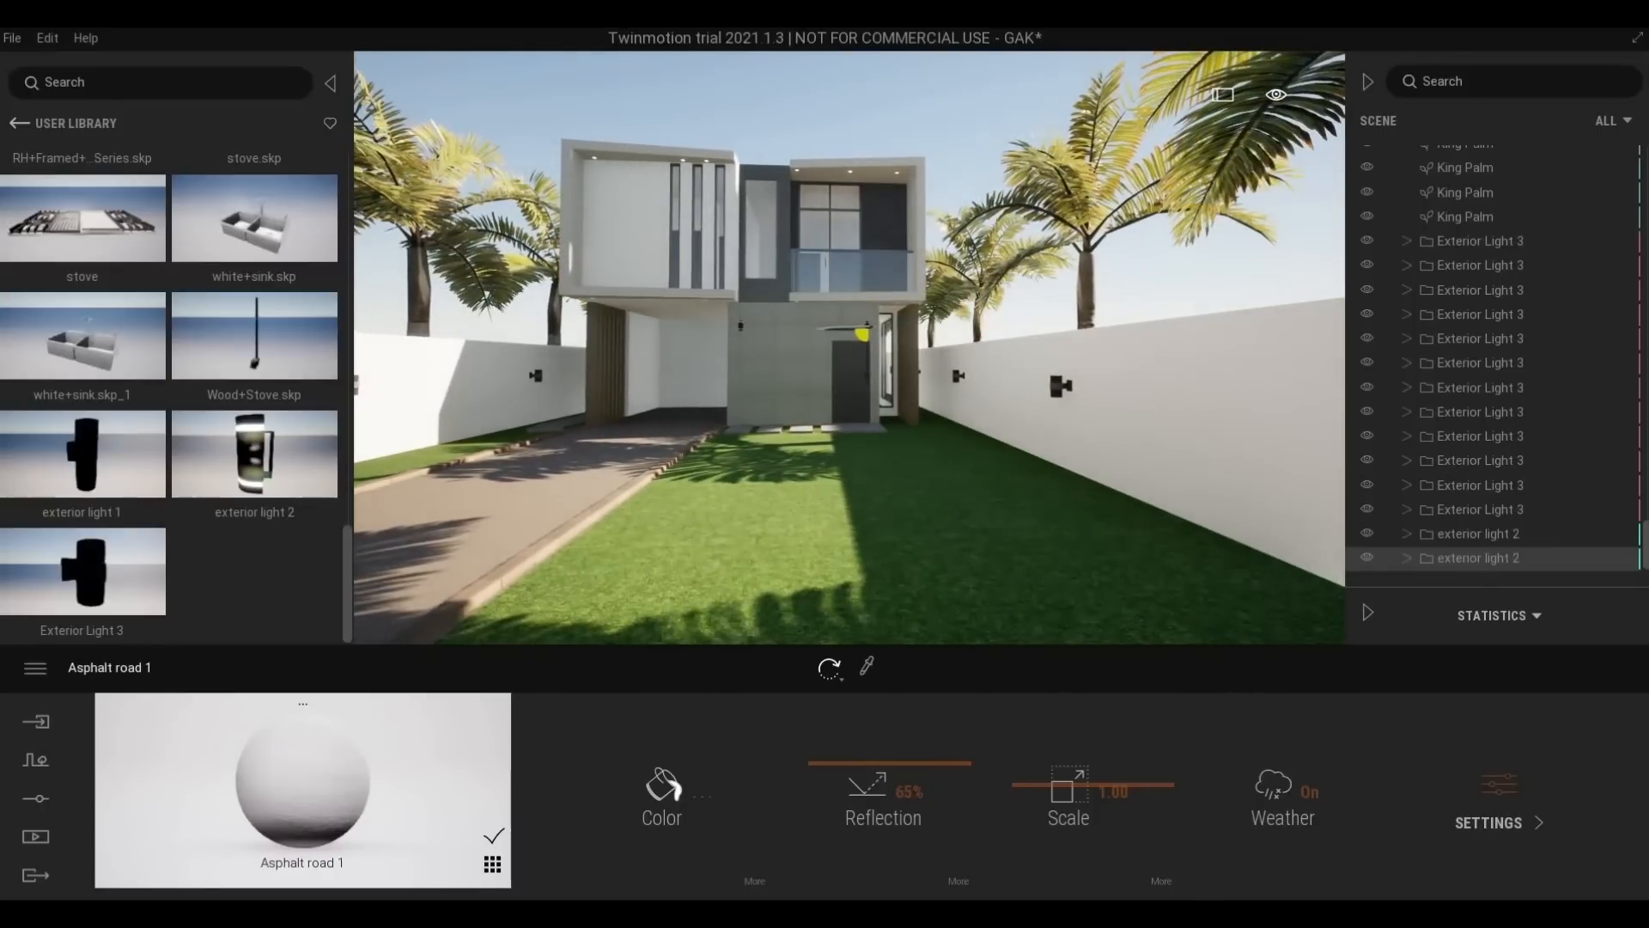
key(w)
key(d)
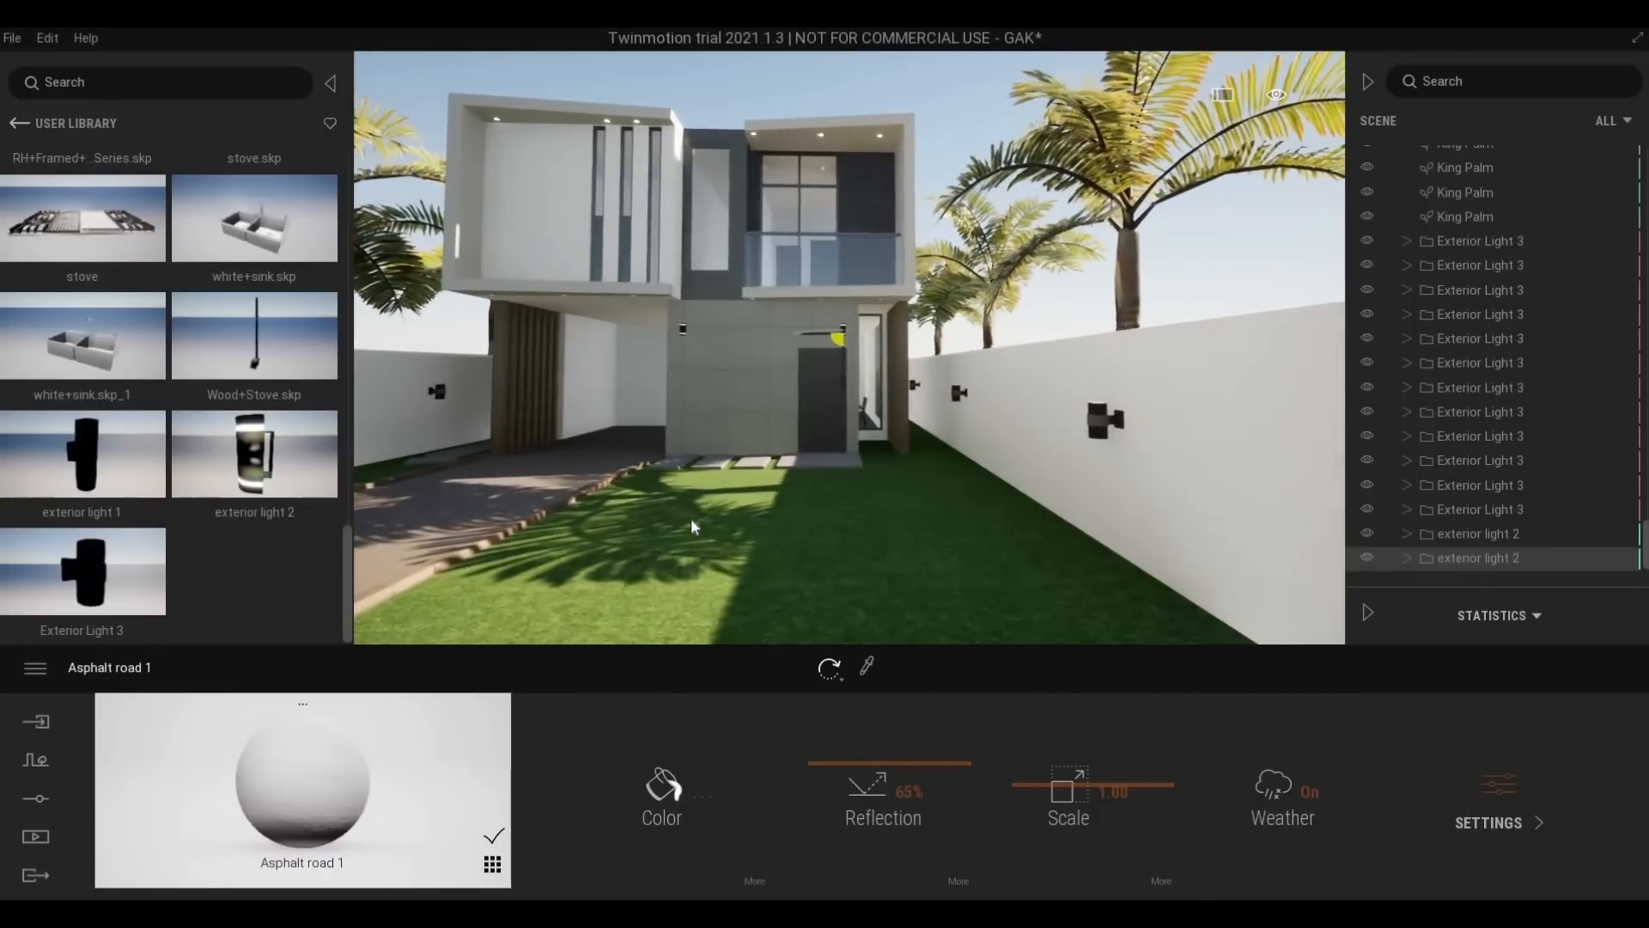
key(w)
key(w)
key(a)
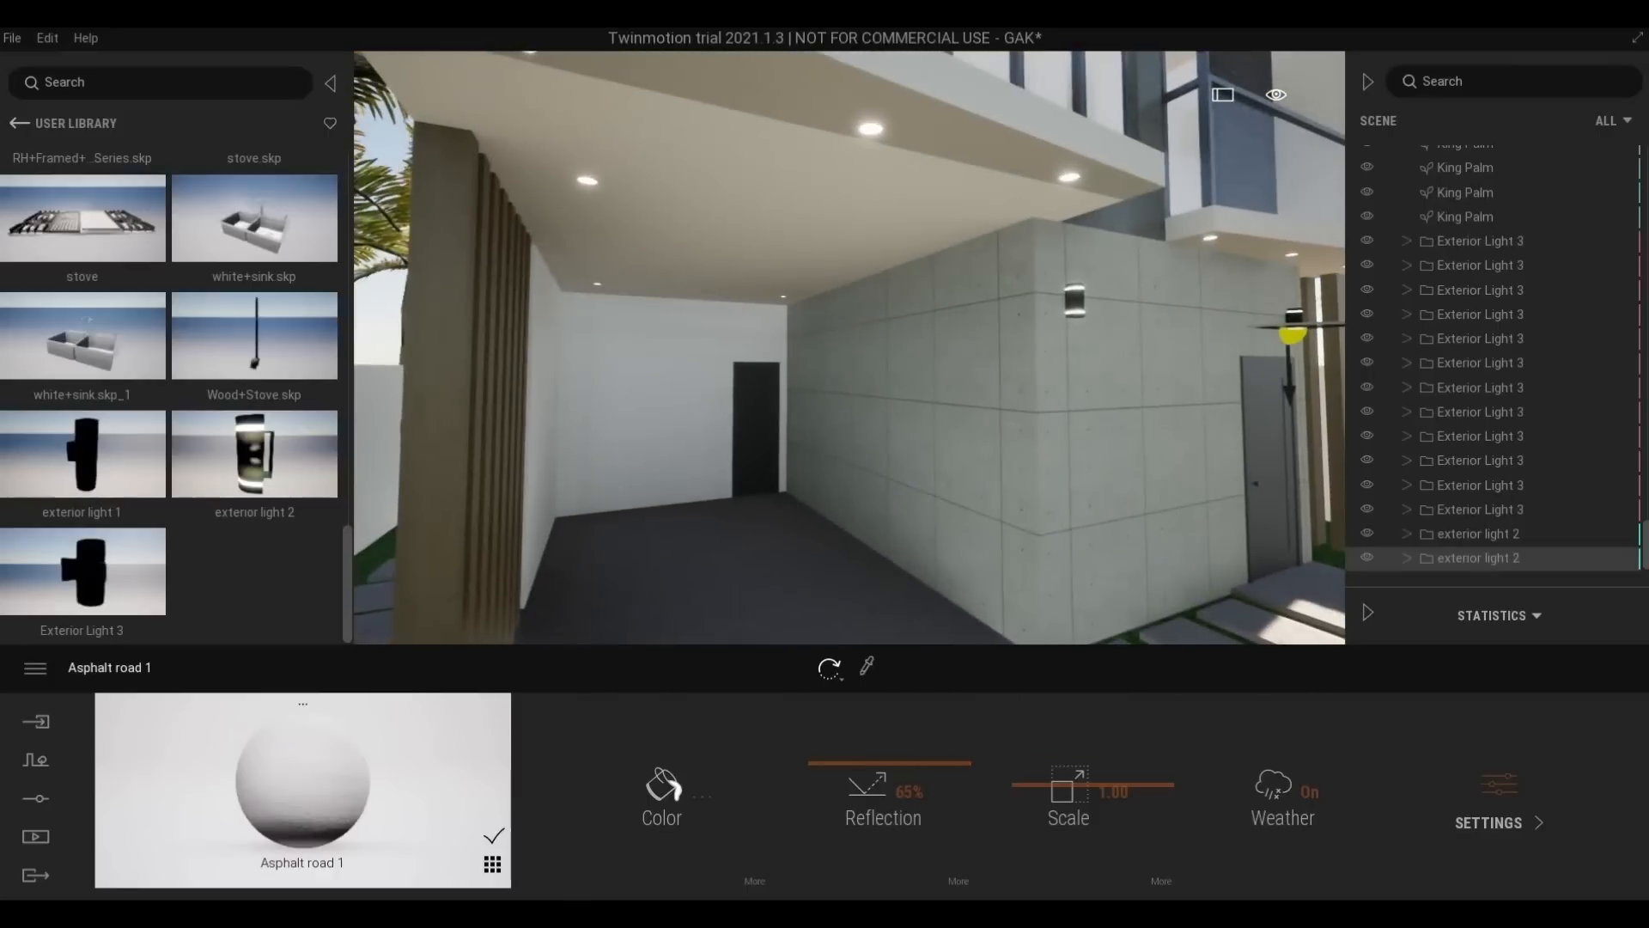
key(s)
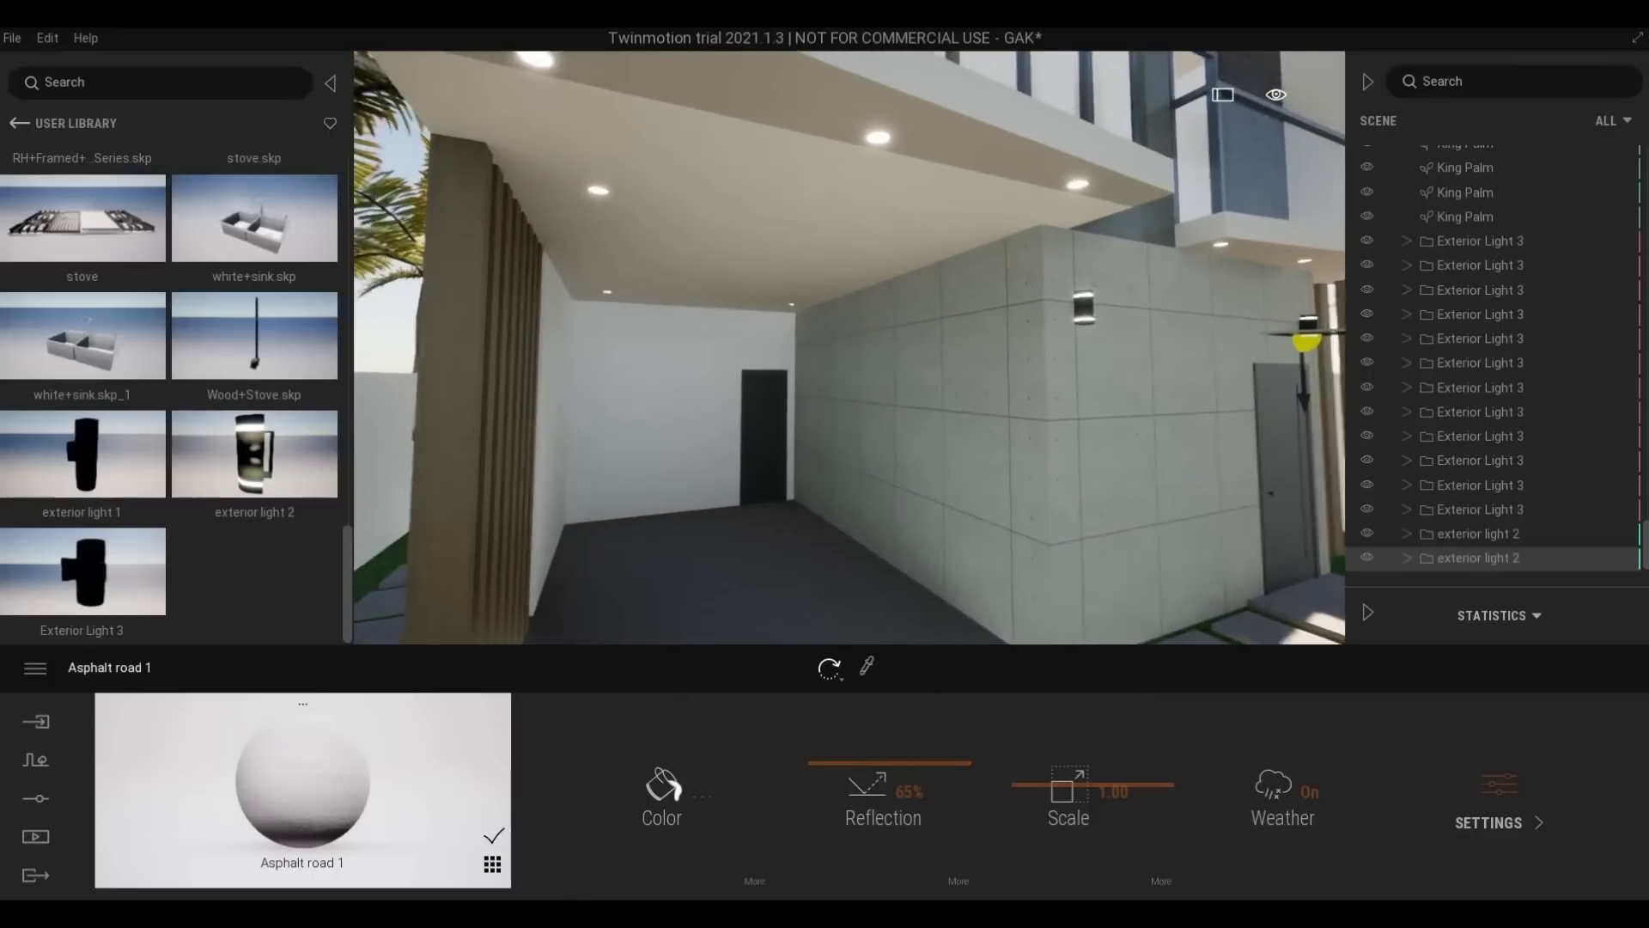
Examine the carport ceiling, the entrance facade and its wall lights from close range and from the front yard
key(s)
key(d)
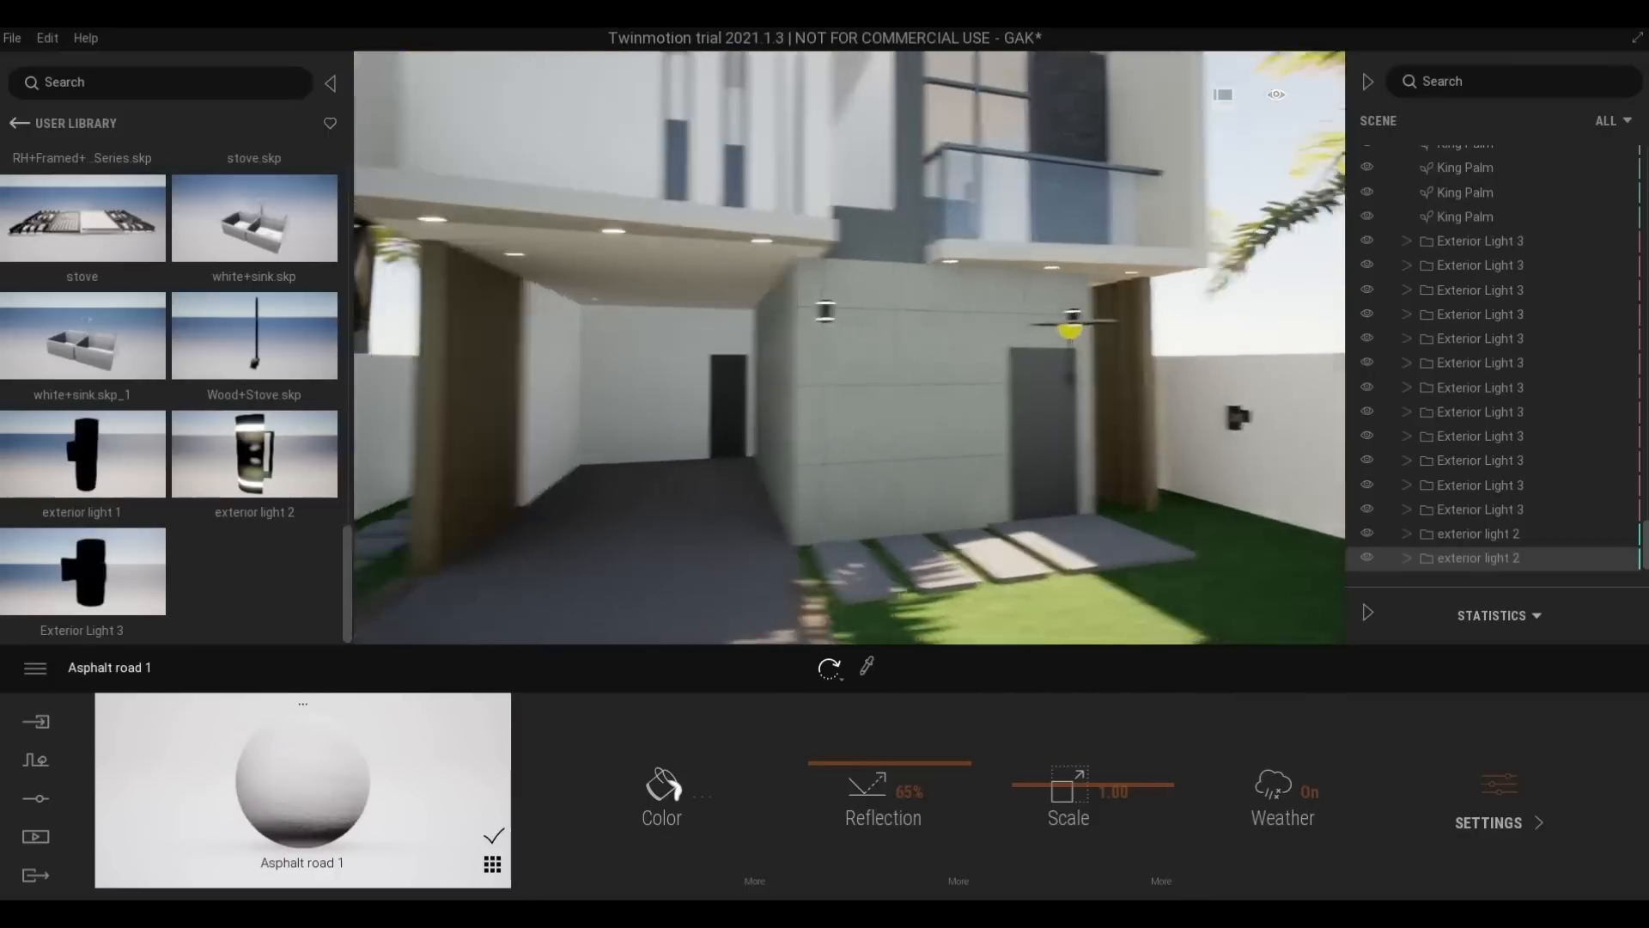
key(a)
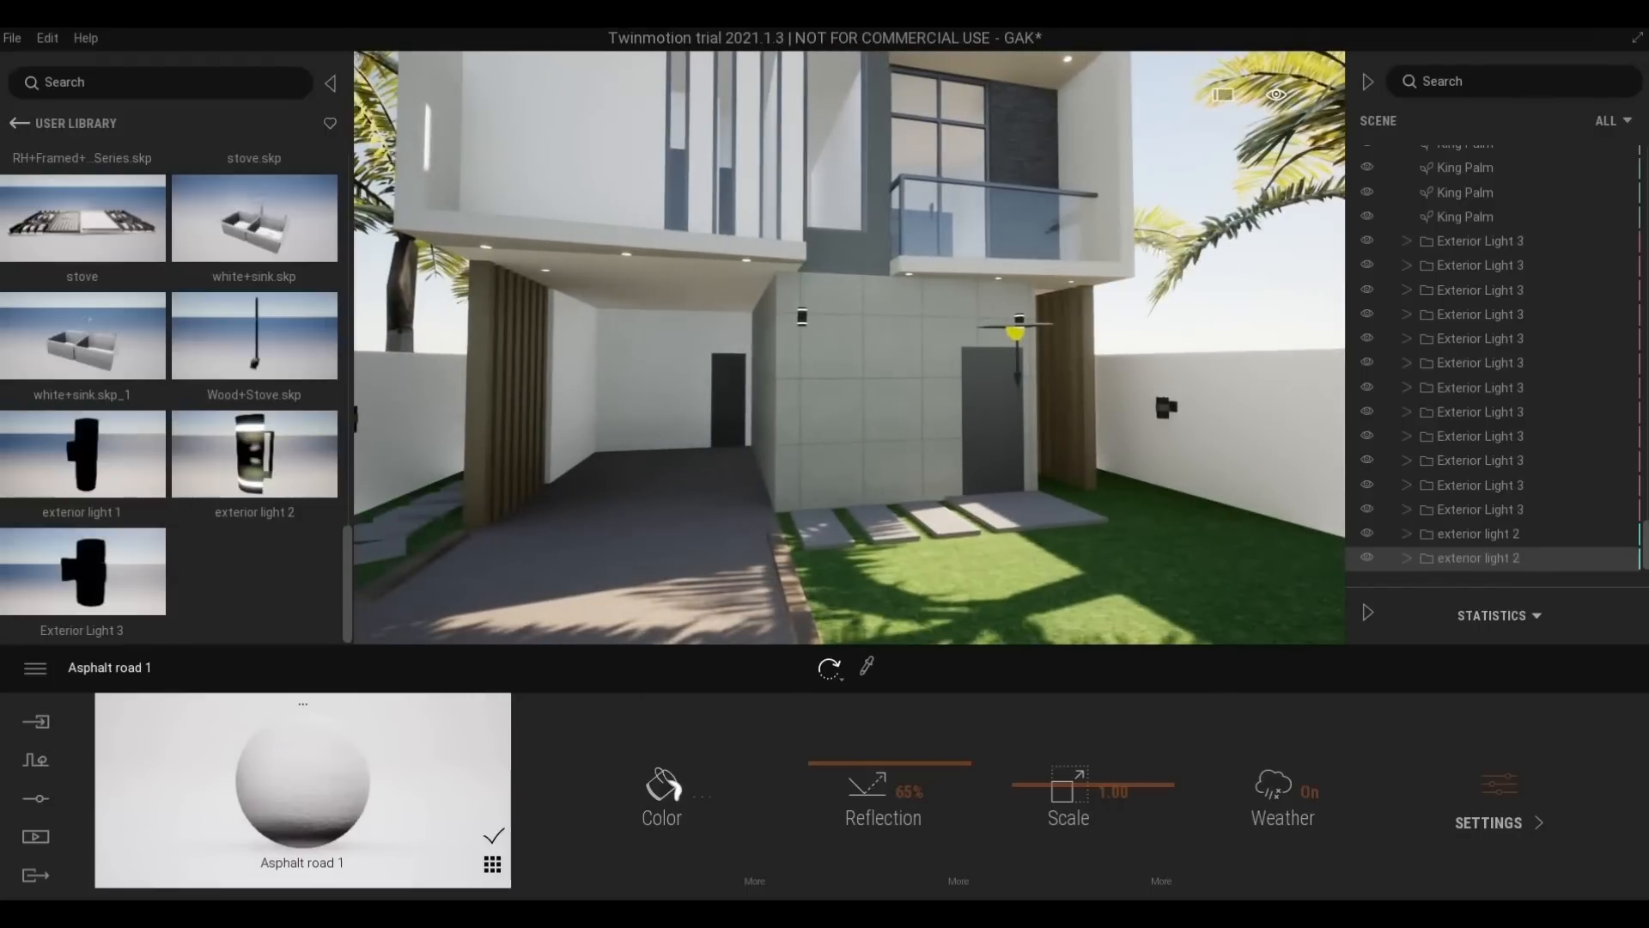
key(w)
key(a)
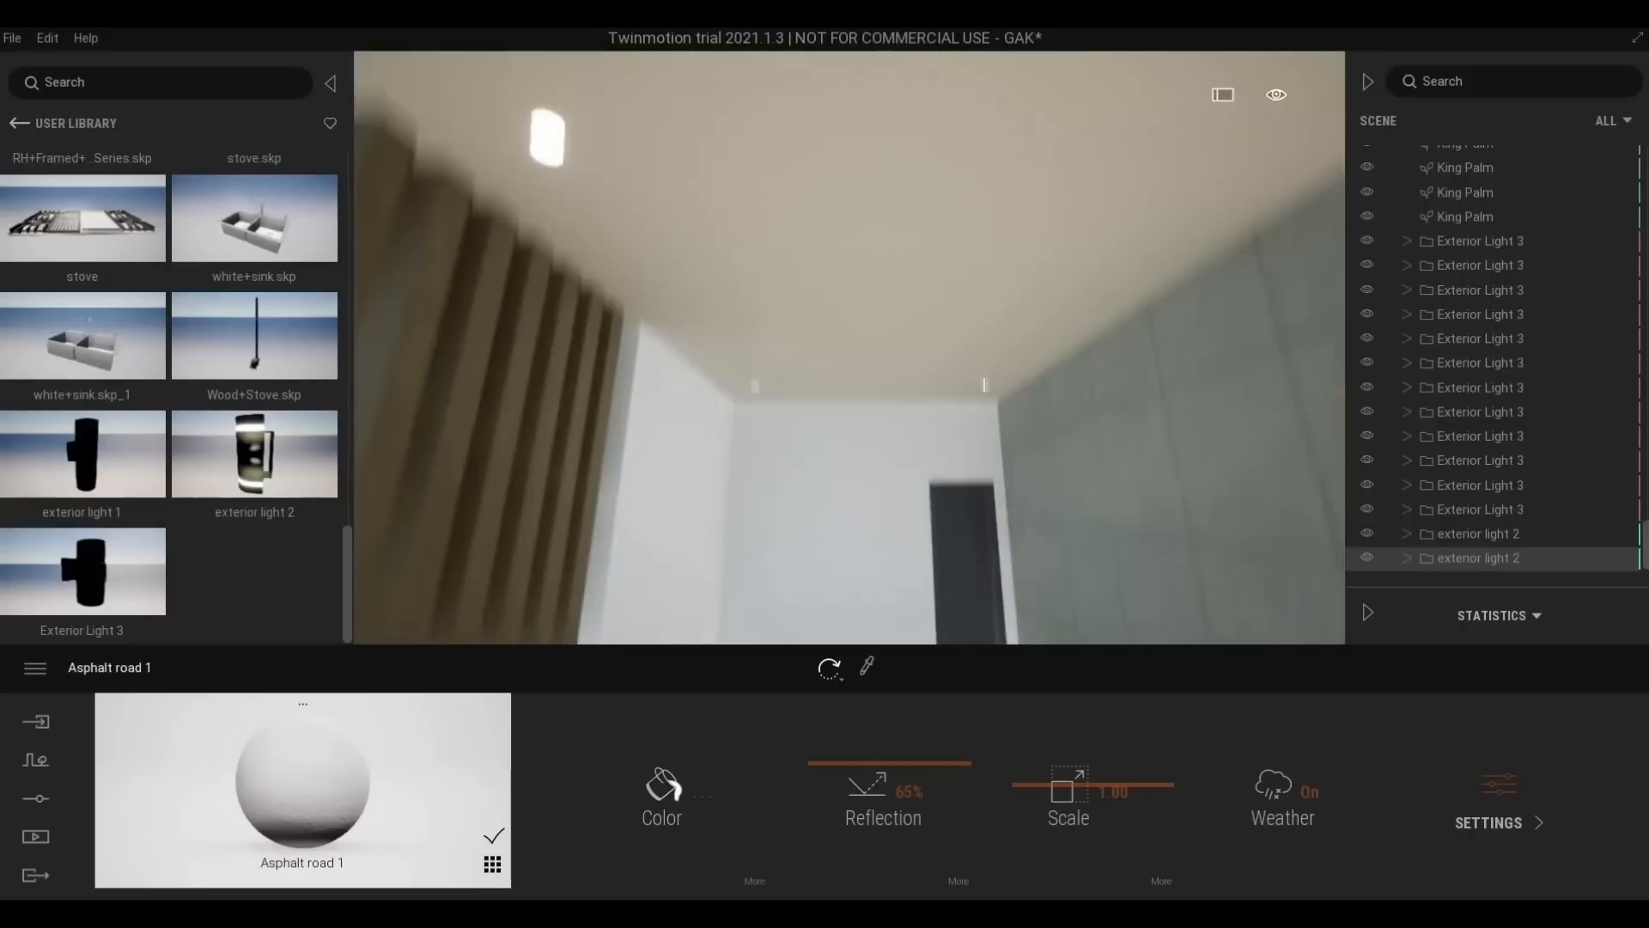
key(s)
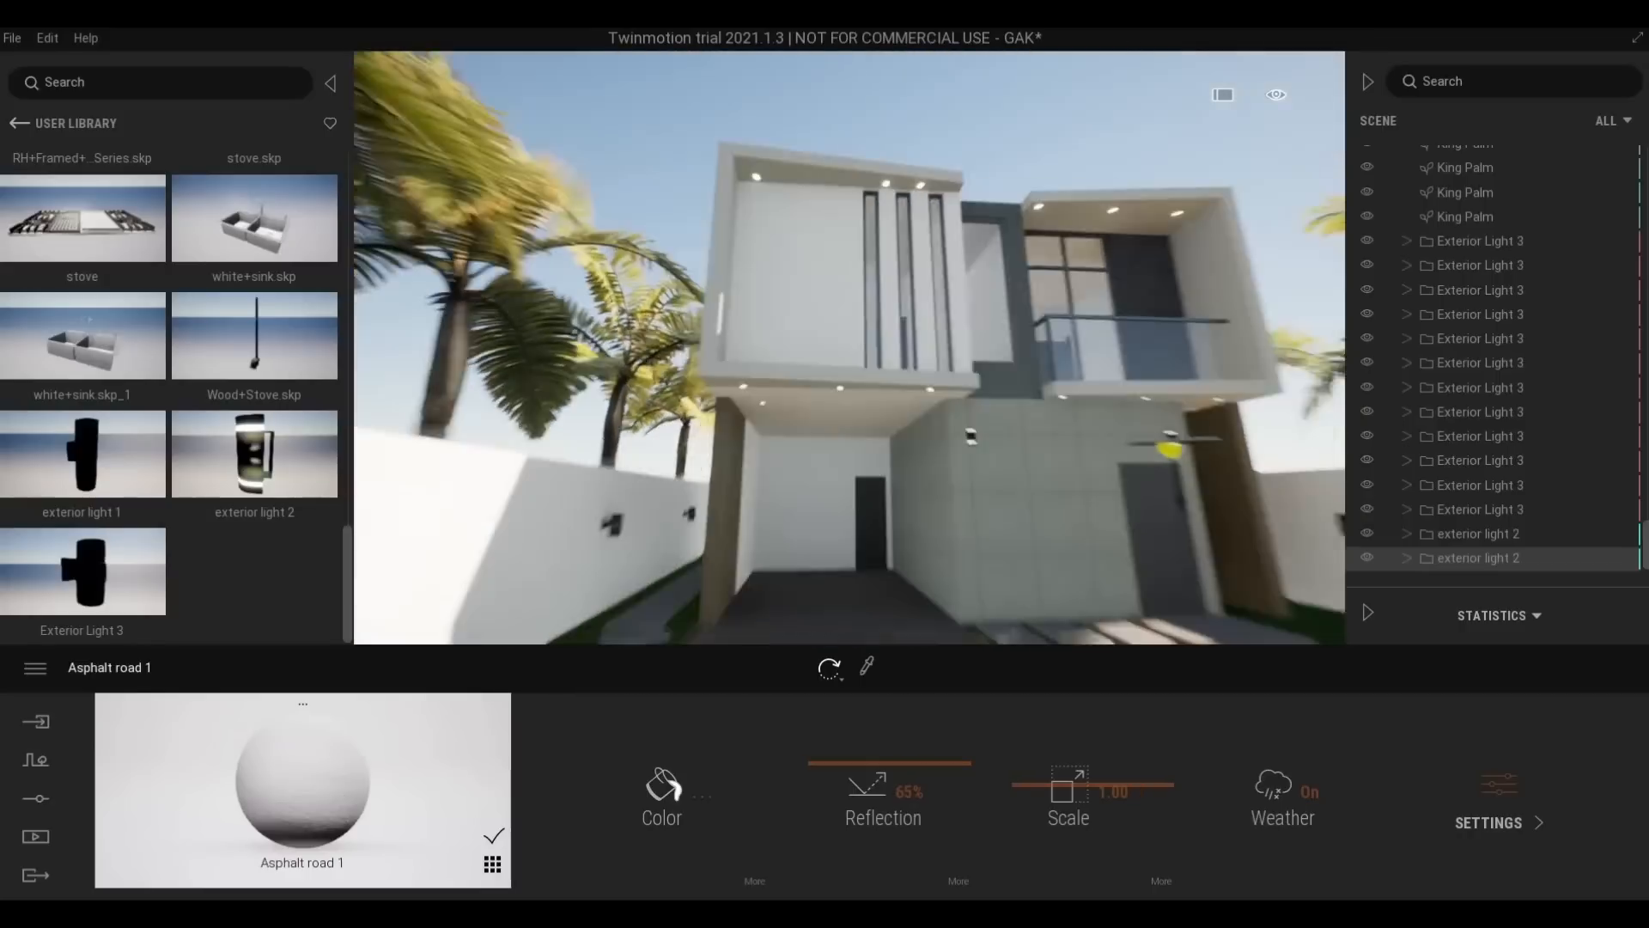
key(s)
key(d)
key(a)
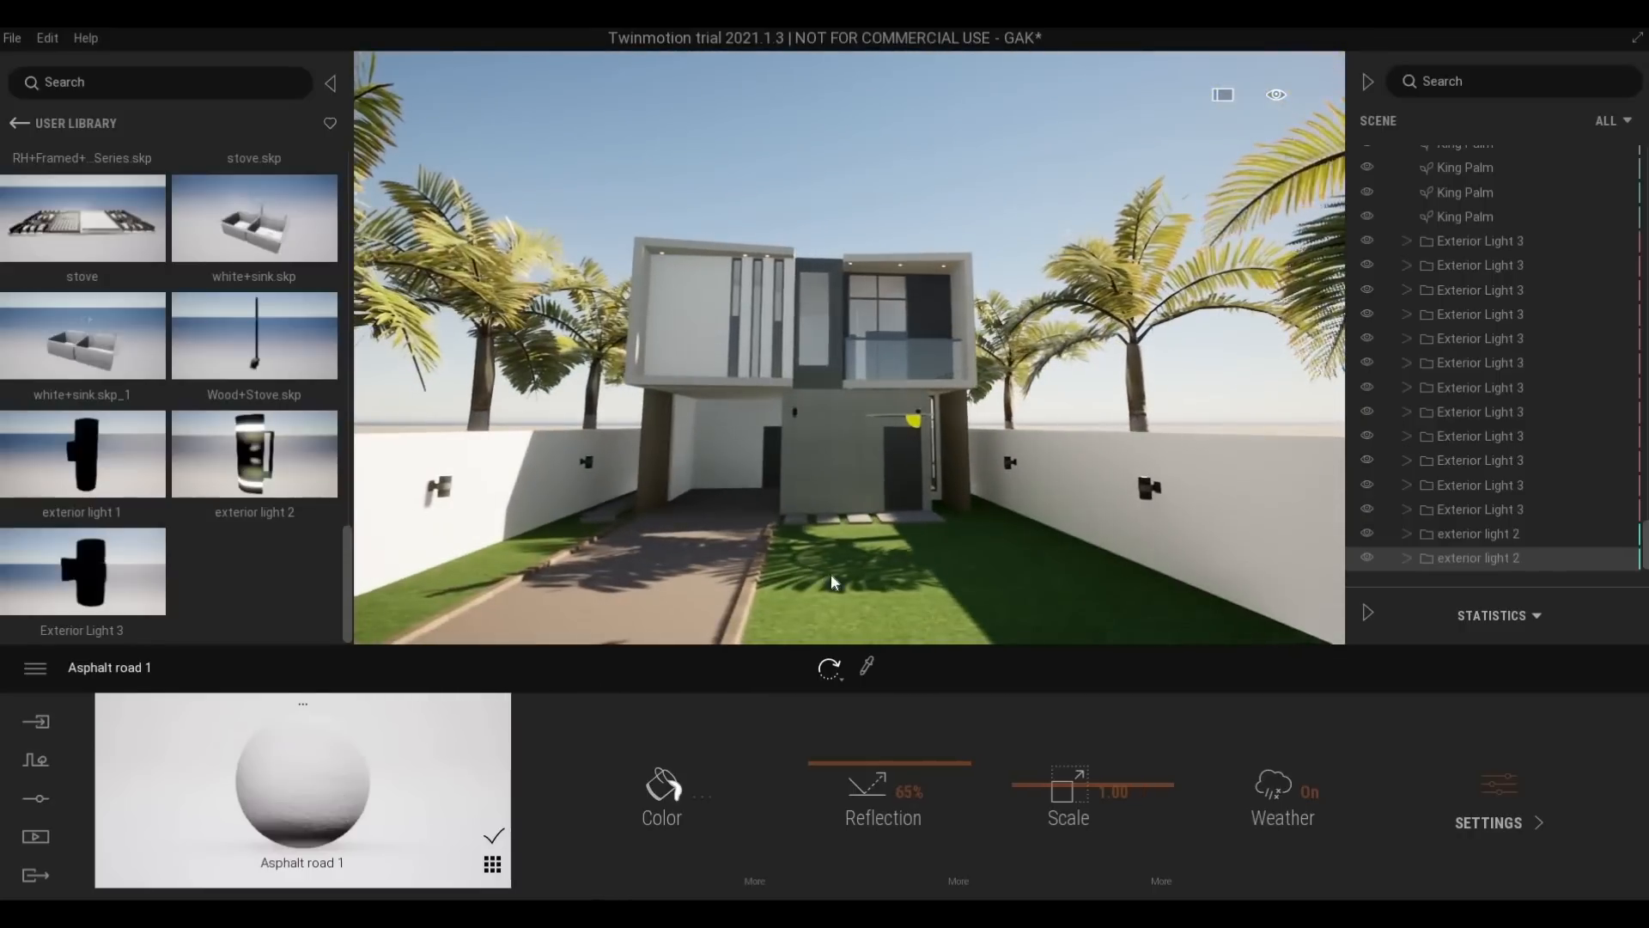
key(d)
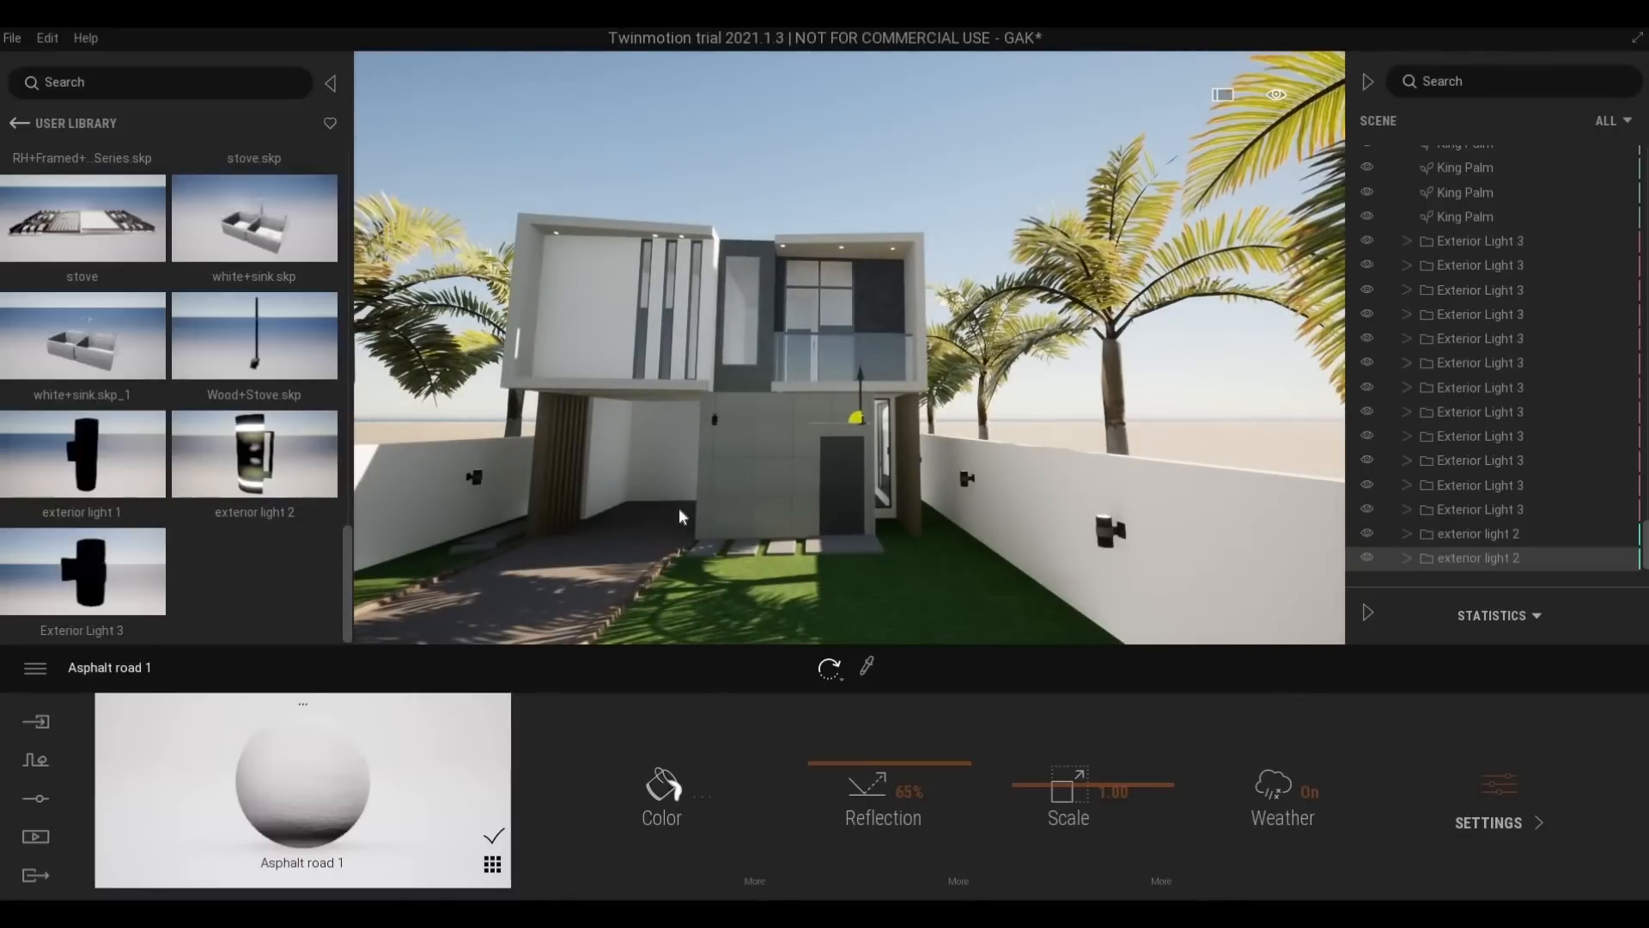
Examine the concrete wall and its two wall lights from the carport side and in front of the entrance path
key(w)
key(a)
right_drag(811, 471, 952, 457)
key(w)
key(a)
key(q)
key(d)
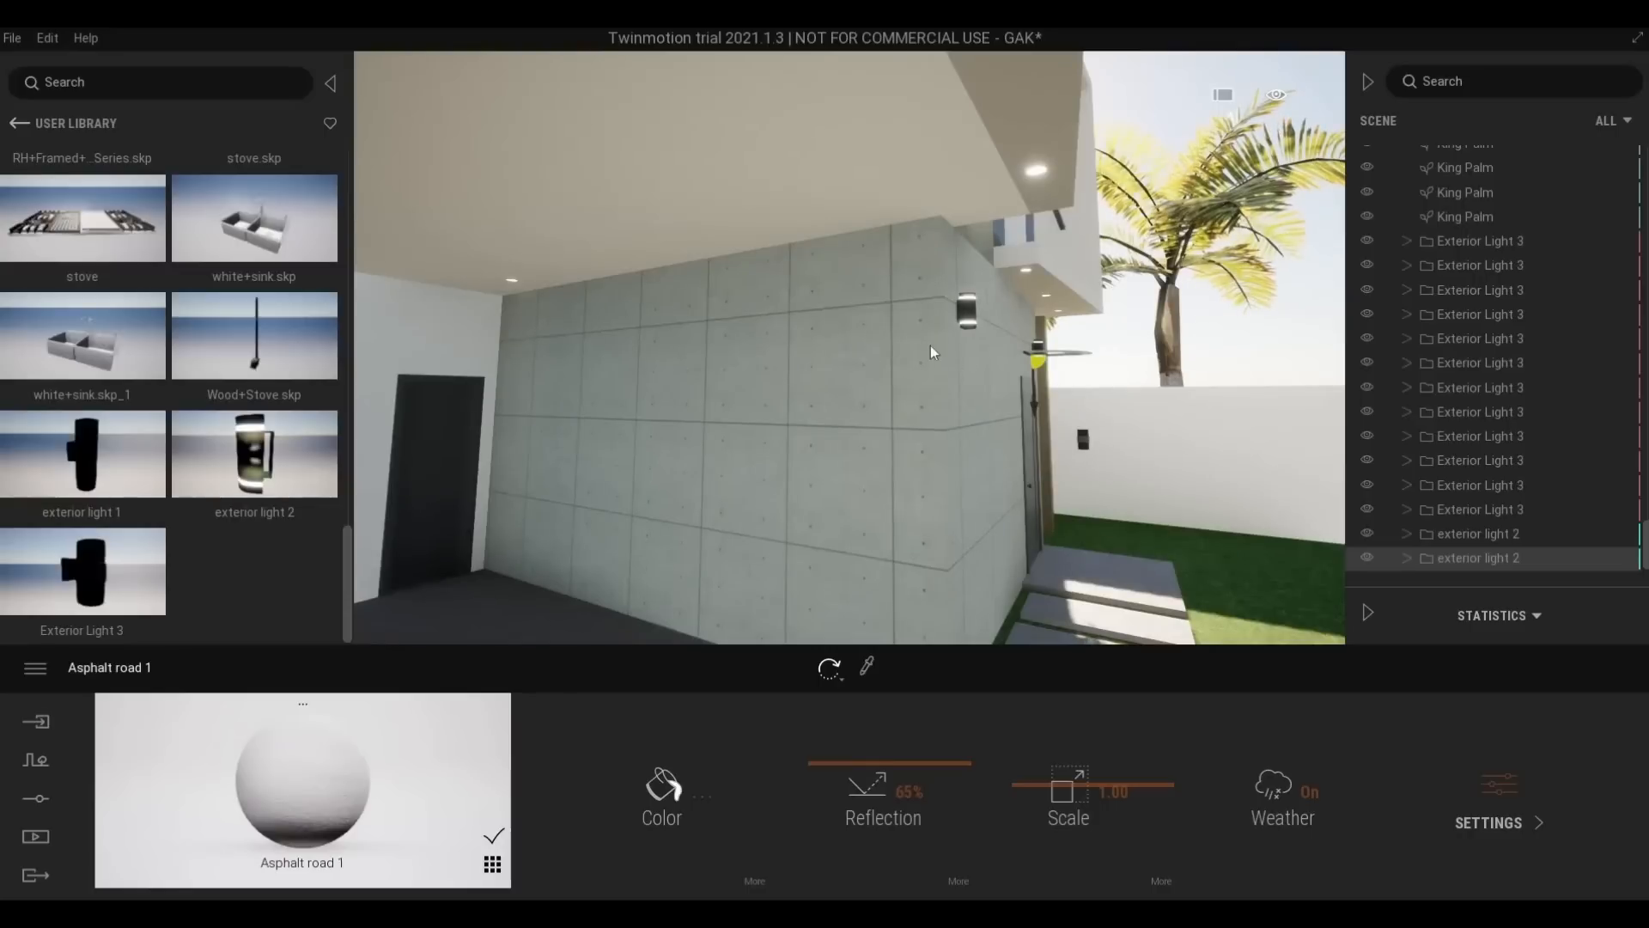
scroll(843, 343, down, 3)
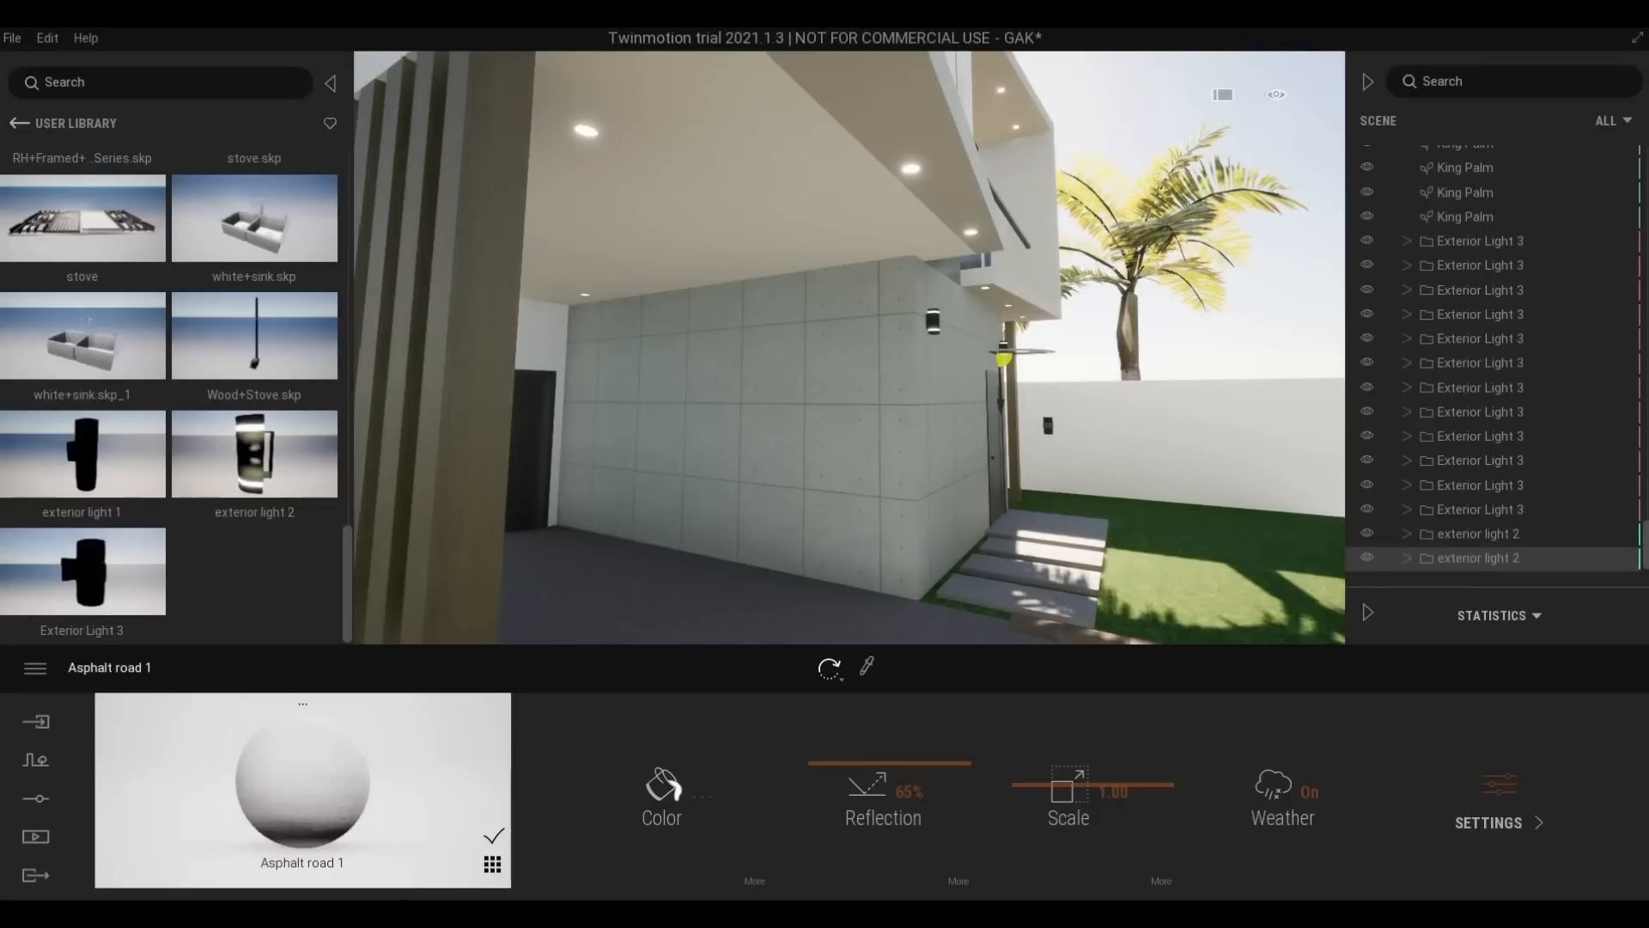
right_drag(1151, 401, 1151, 397)
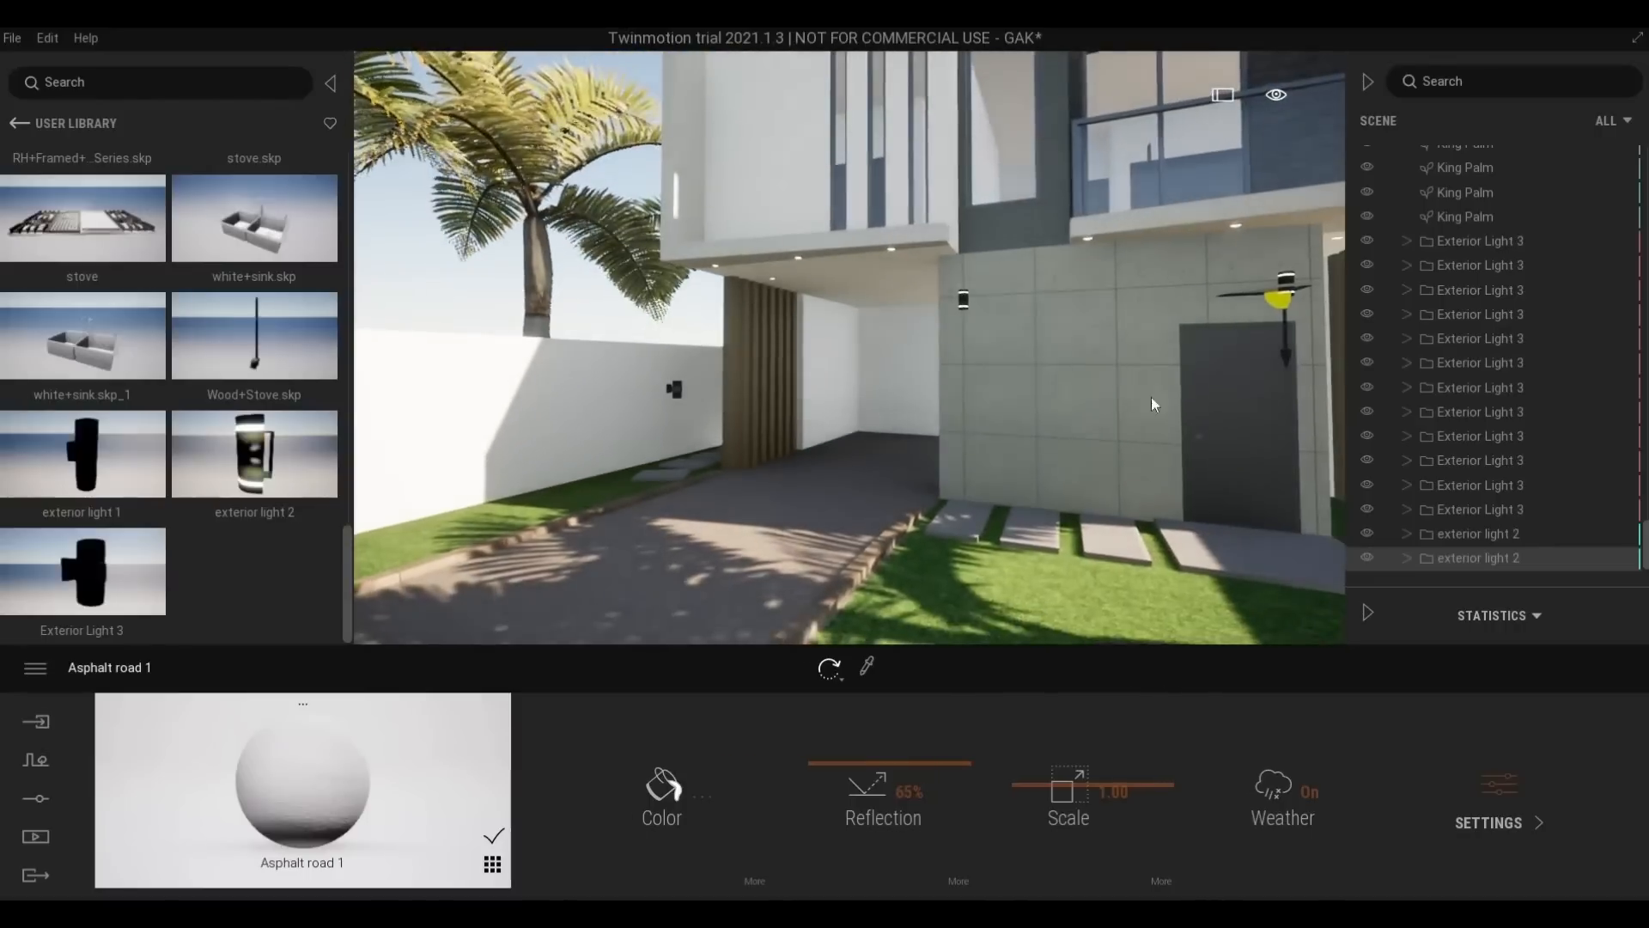
scroll(1151, 397, down, 3)
mouse_move(948, 323)
right_down()
mouse_move(966, 322)
mouse_move(939, 318)
right_up()
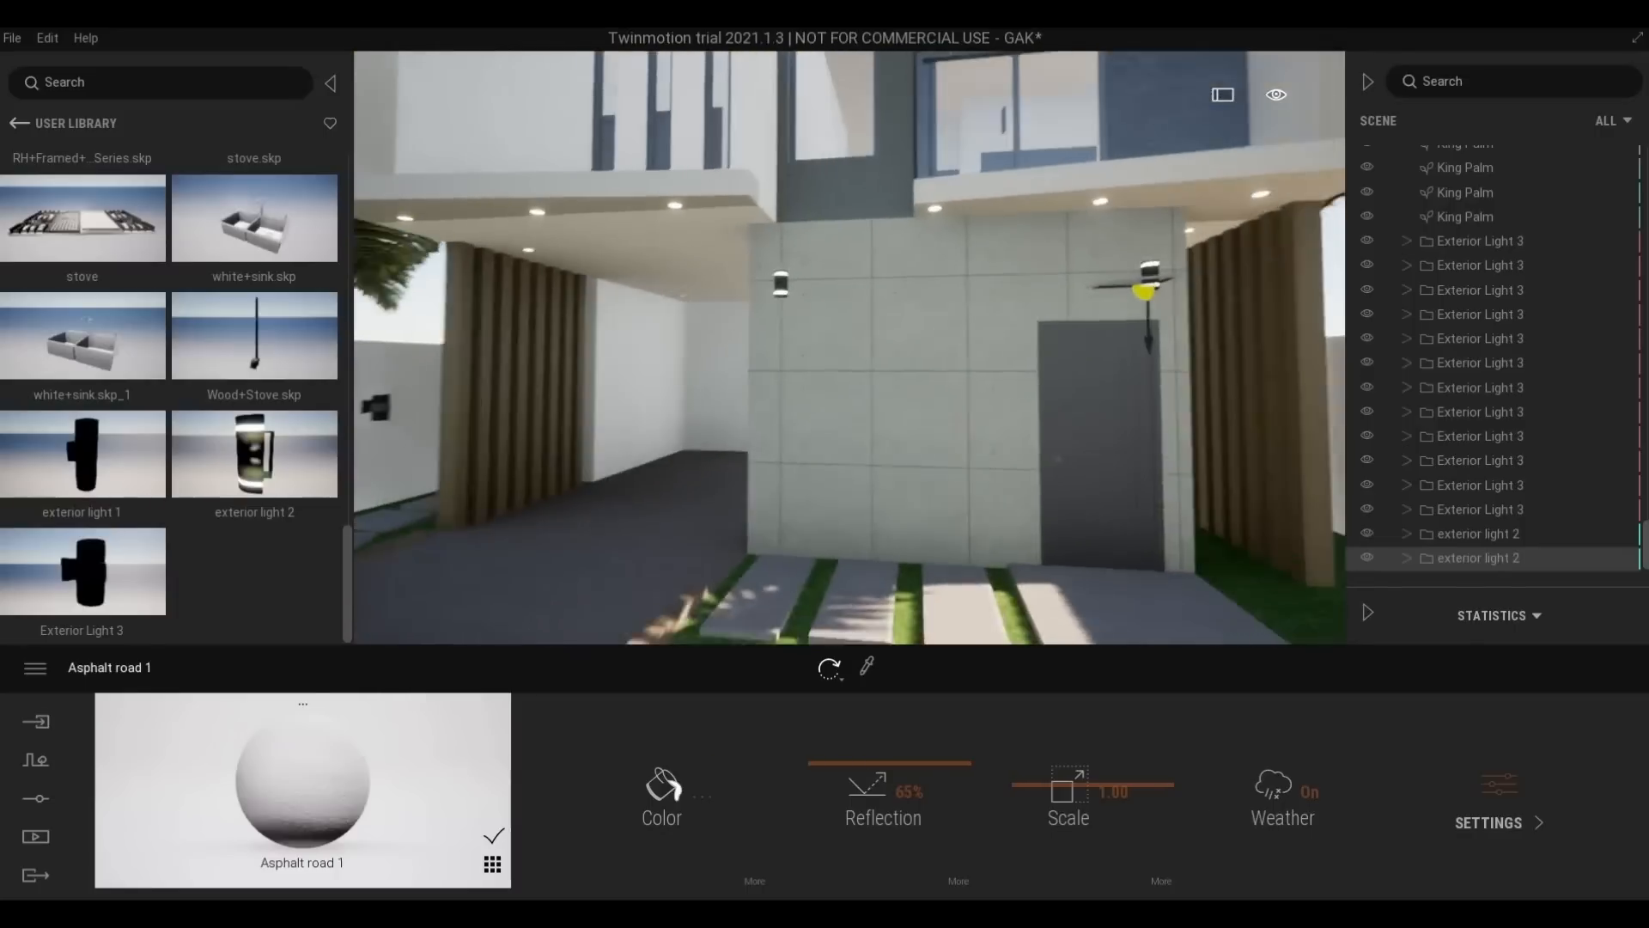
scroll(970, 324, down, 5)
Examine the house front, driveway, lawn and boundary wall lights from the yard and the street paving
click(971, 324)
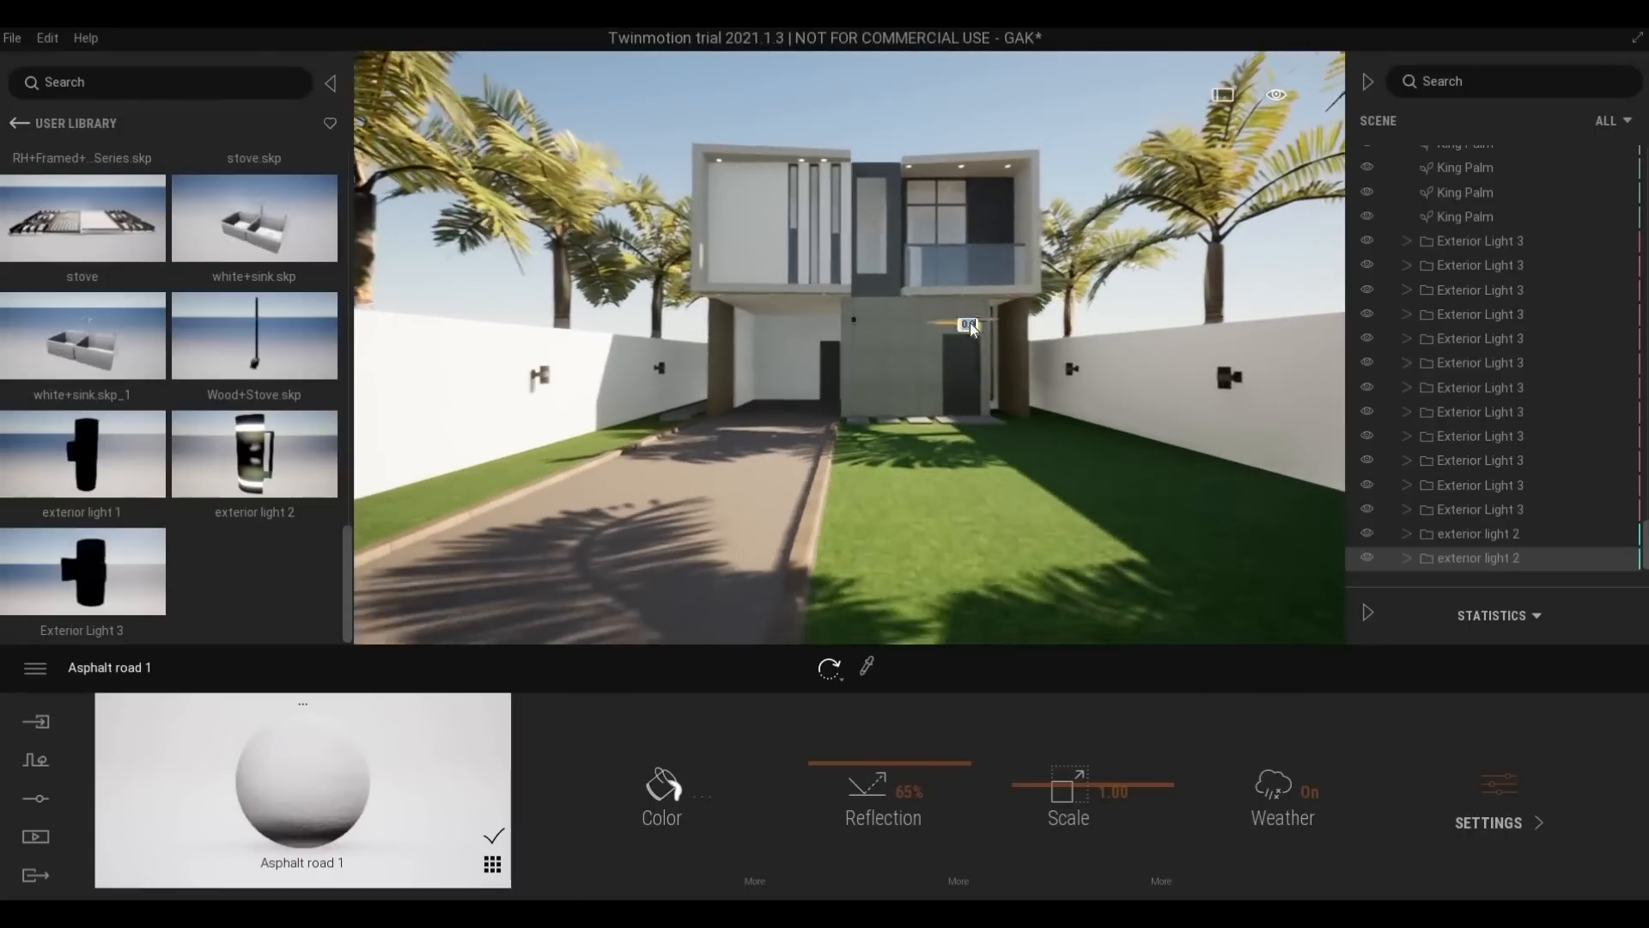
scroll(1004, 423, up, 2)
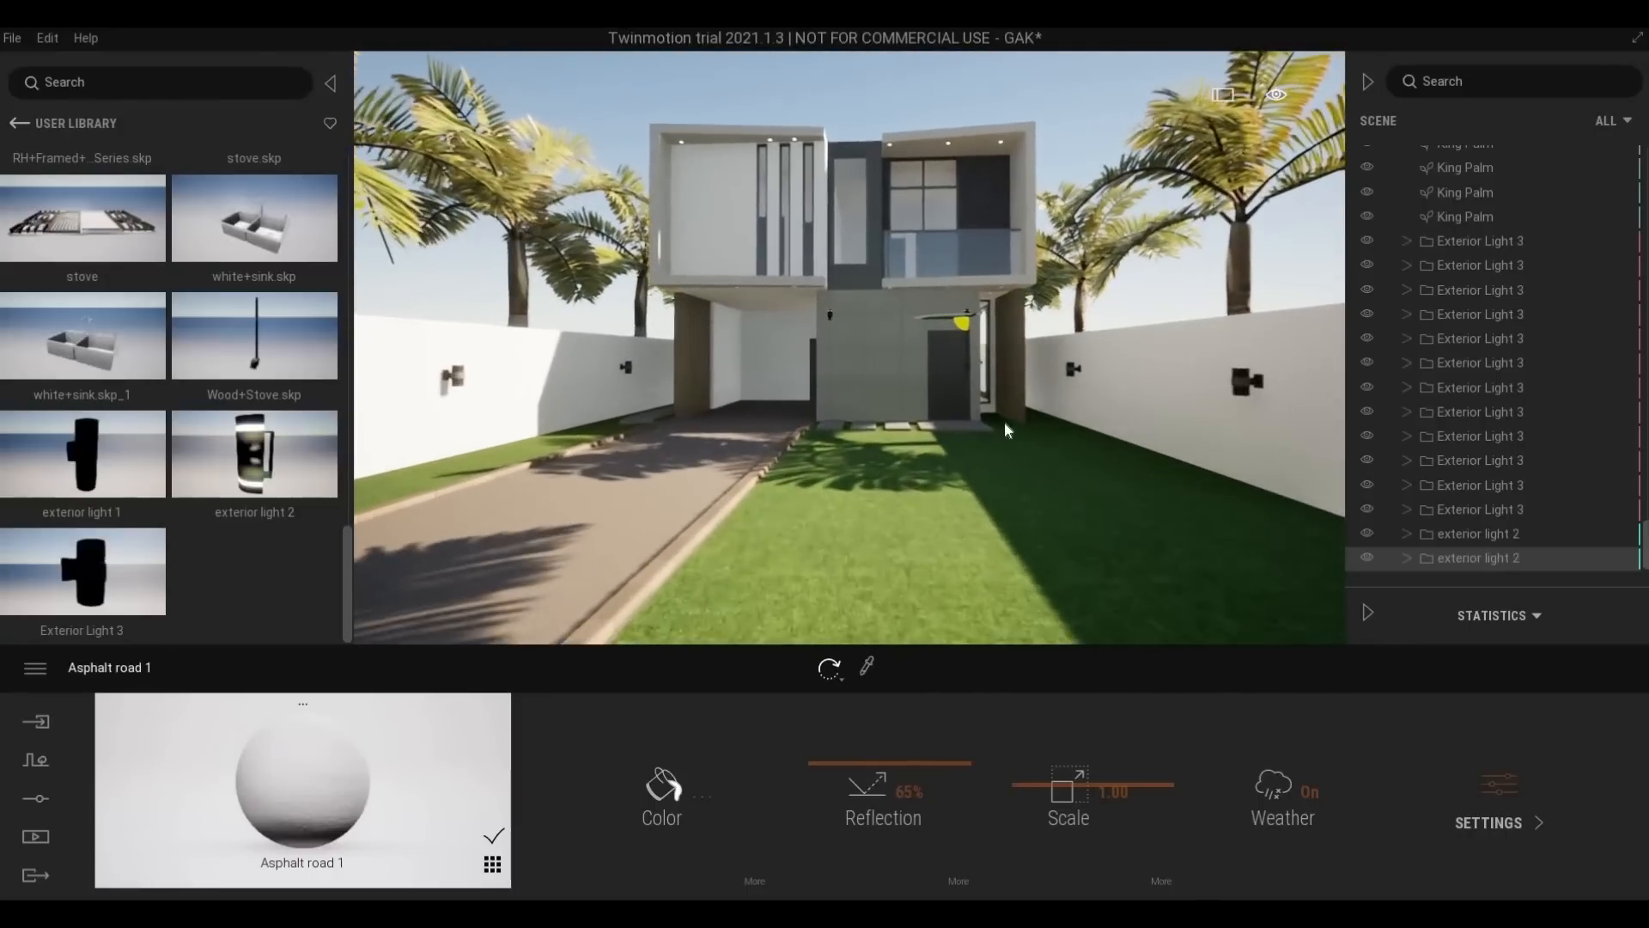
key(w)
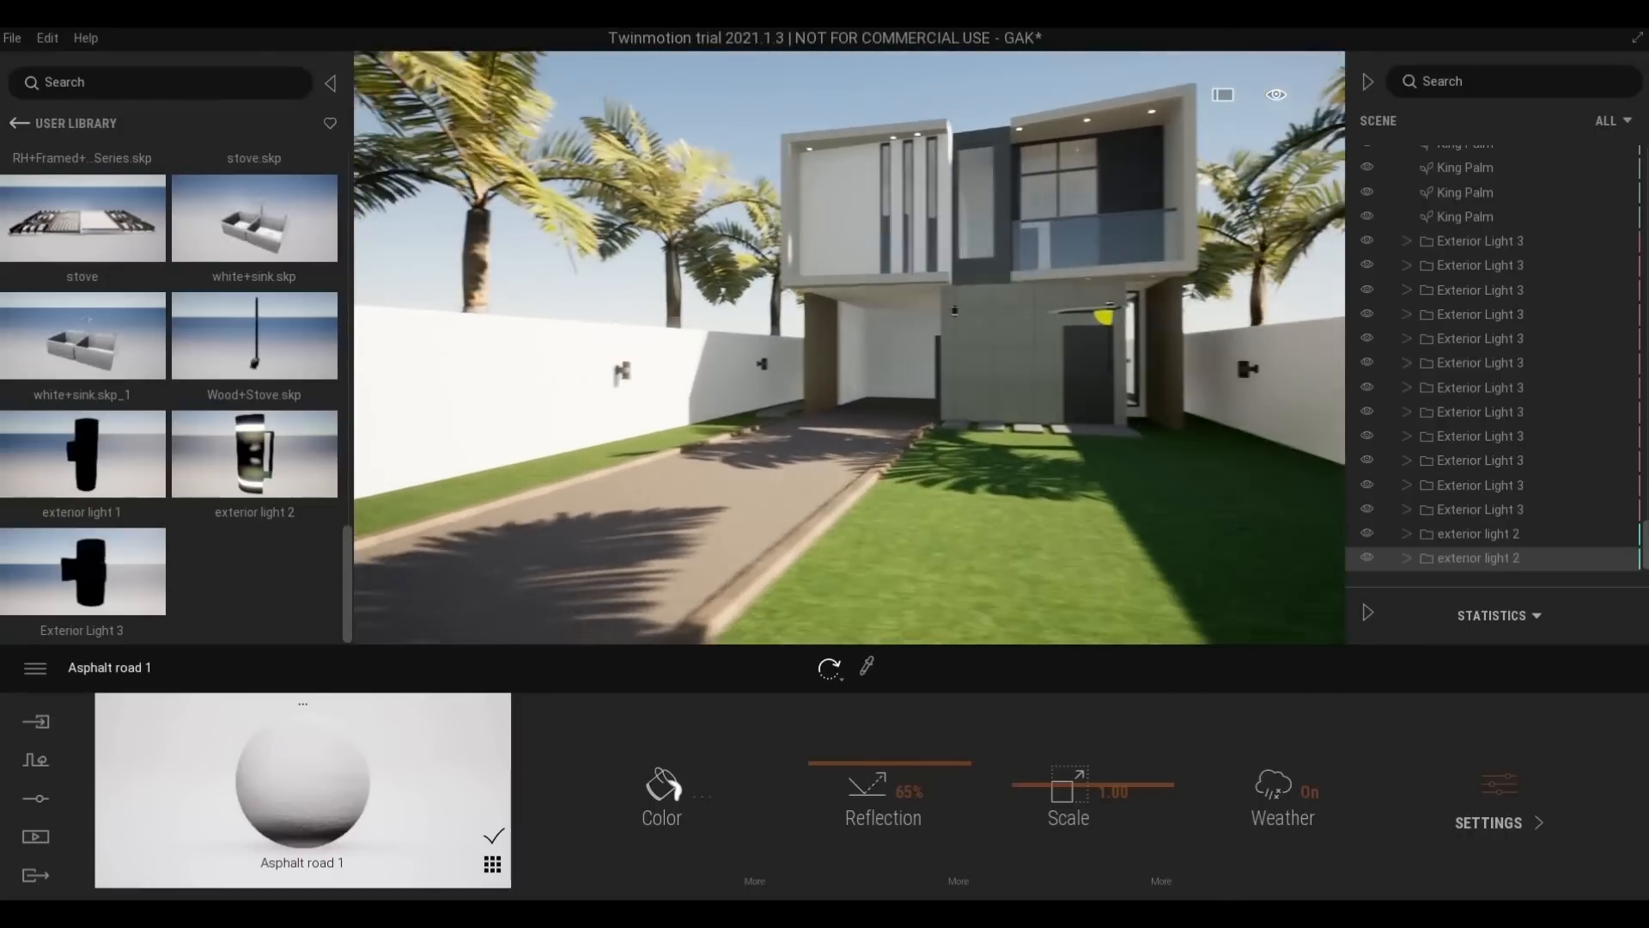
key(w)
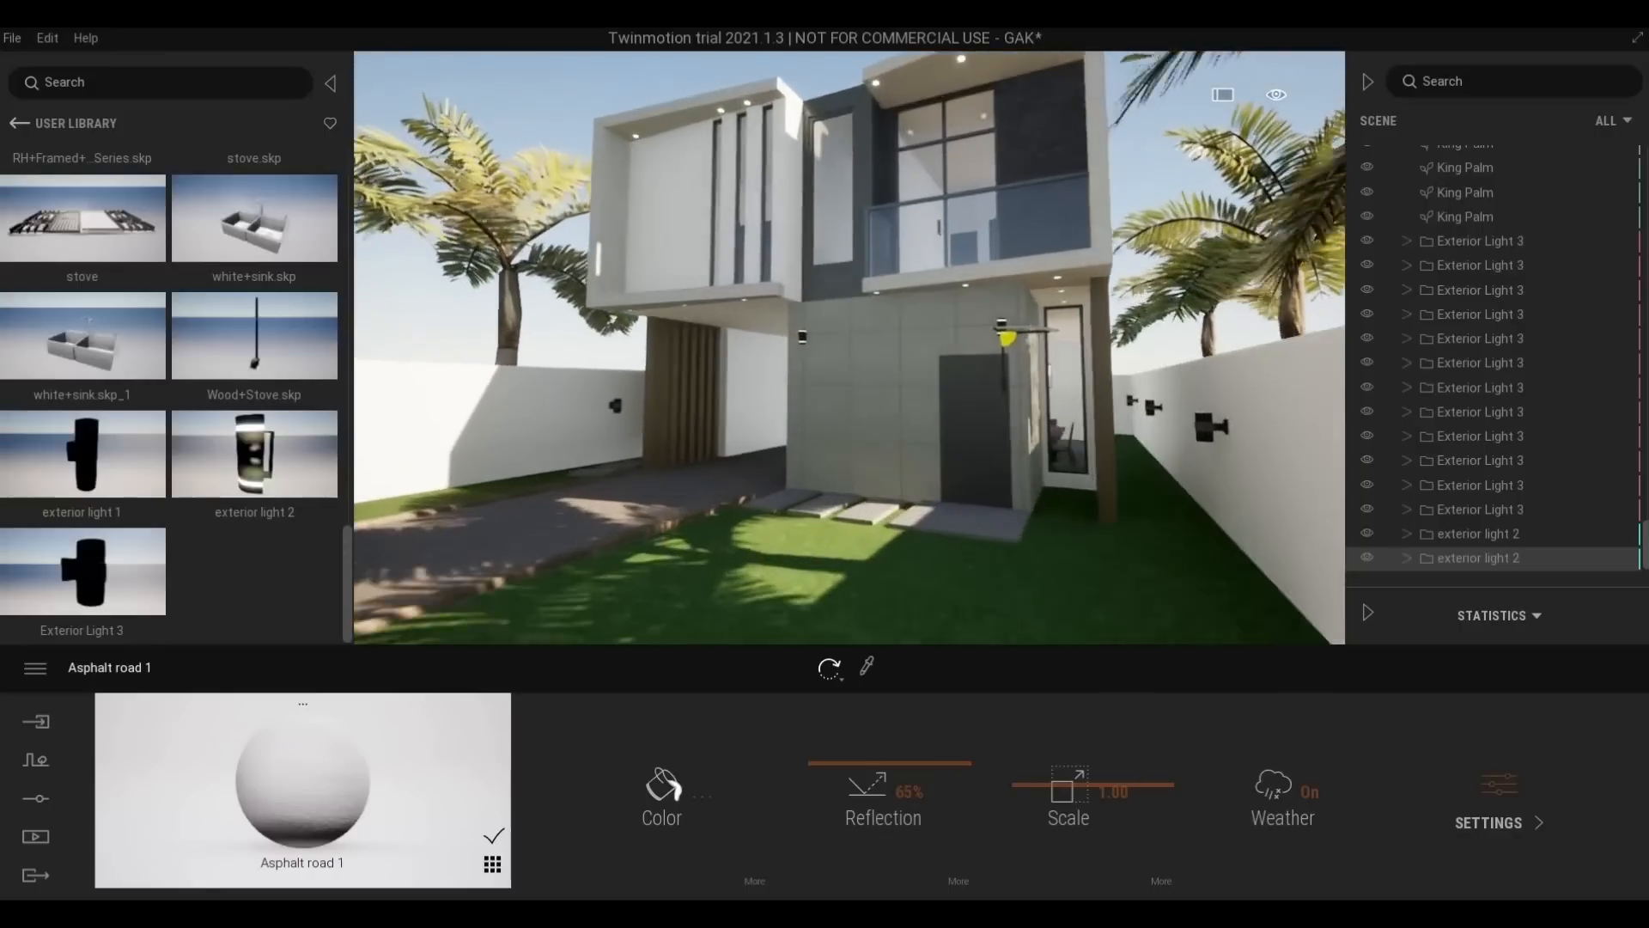
key(a)
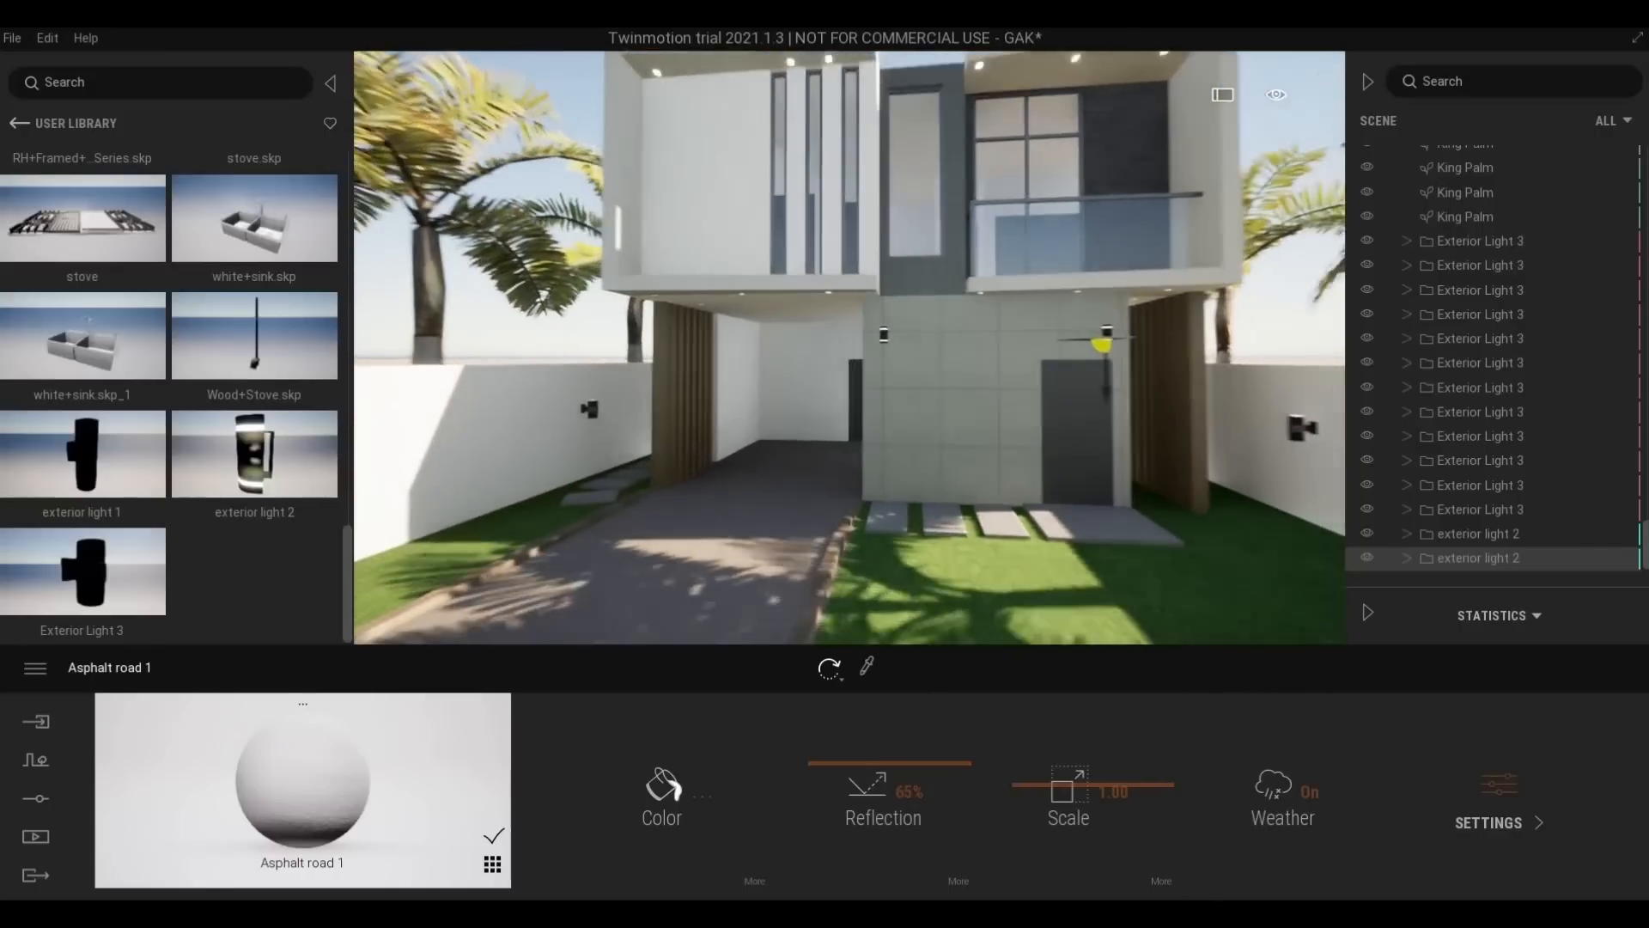
key(s)
right_drag(996, 503, 784, 446)
right_drag(827, 507, 790, 519)
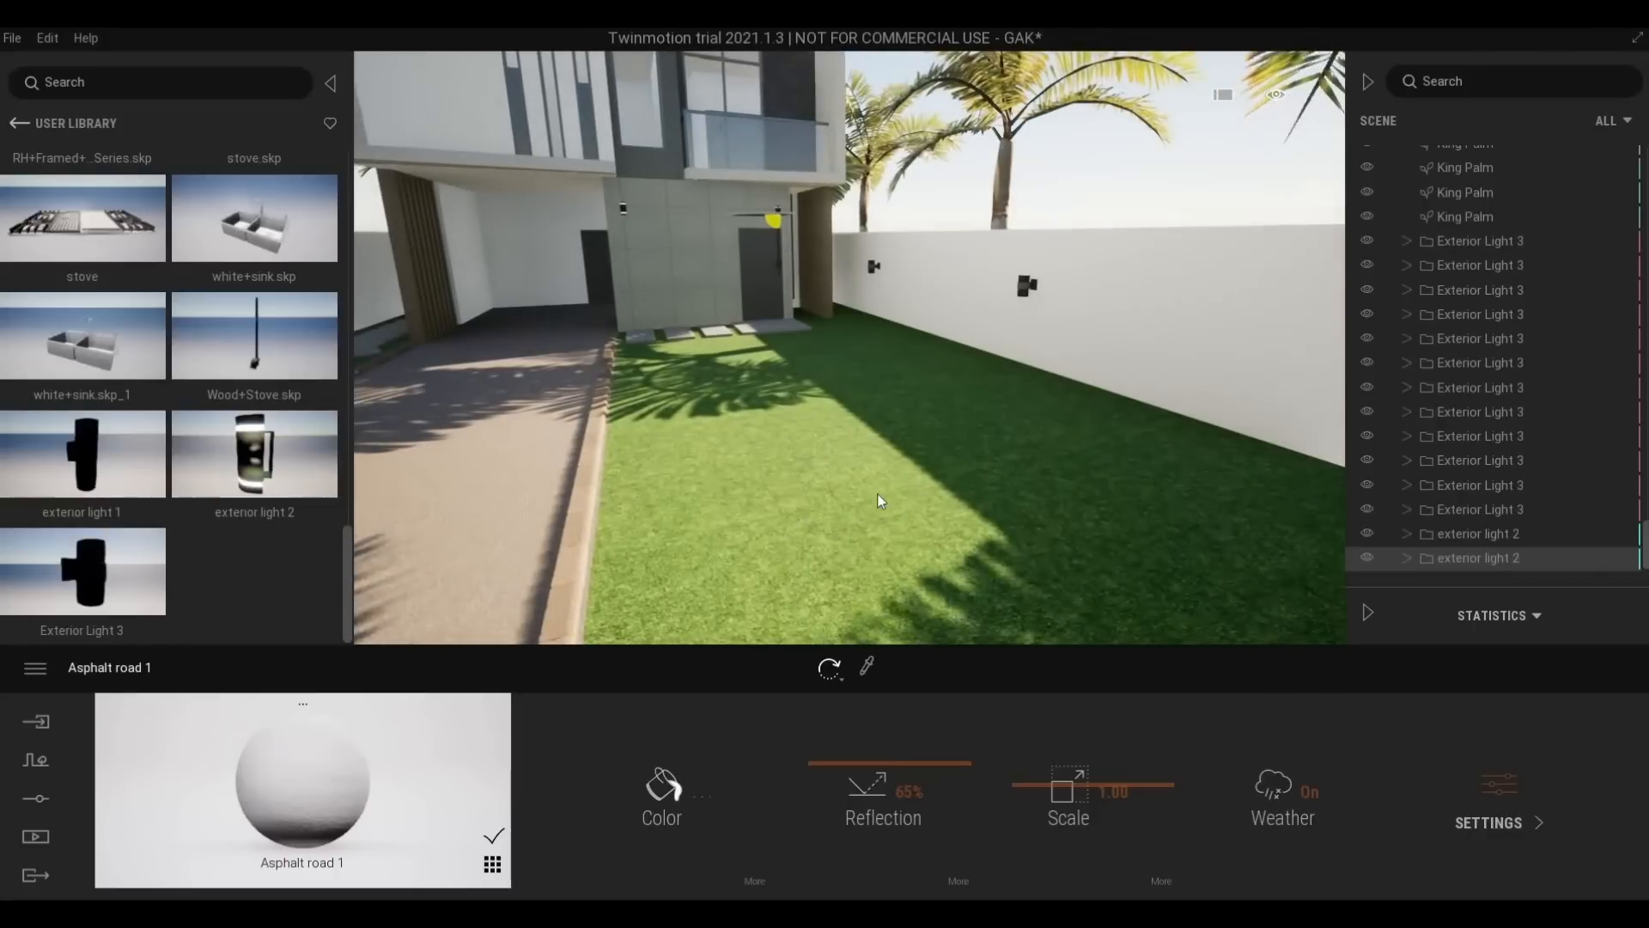
key(s)
mouse_move(888, 468)
right_down()
mouse_move(905, 435)
mouse_move(888, 455)
right_up()
key(q)
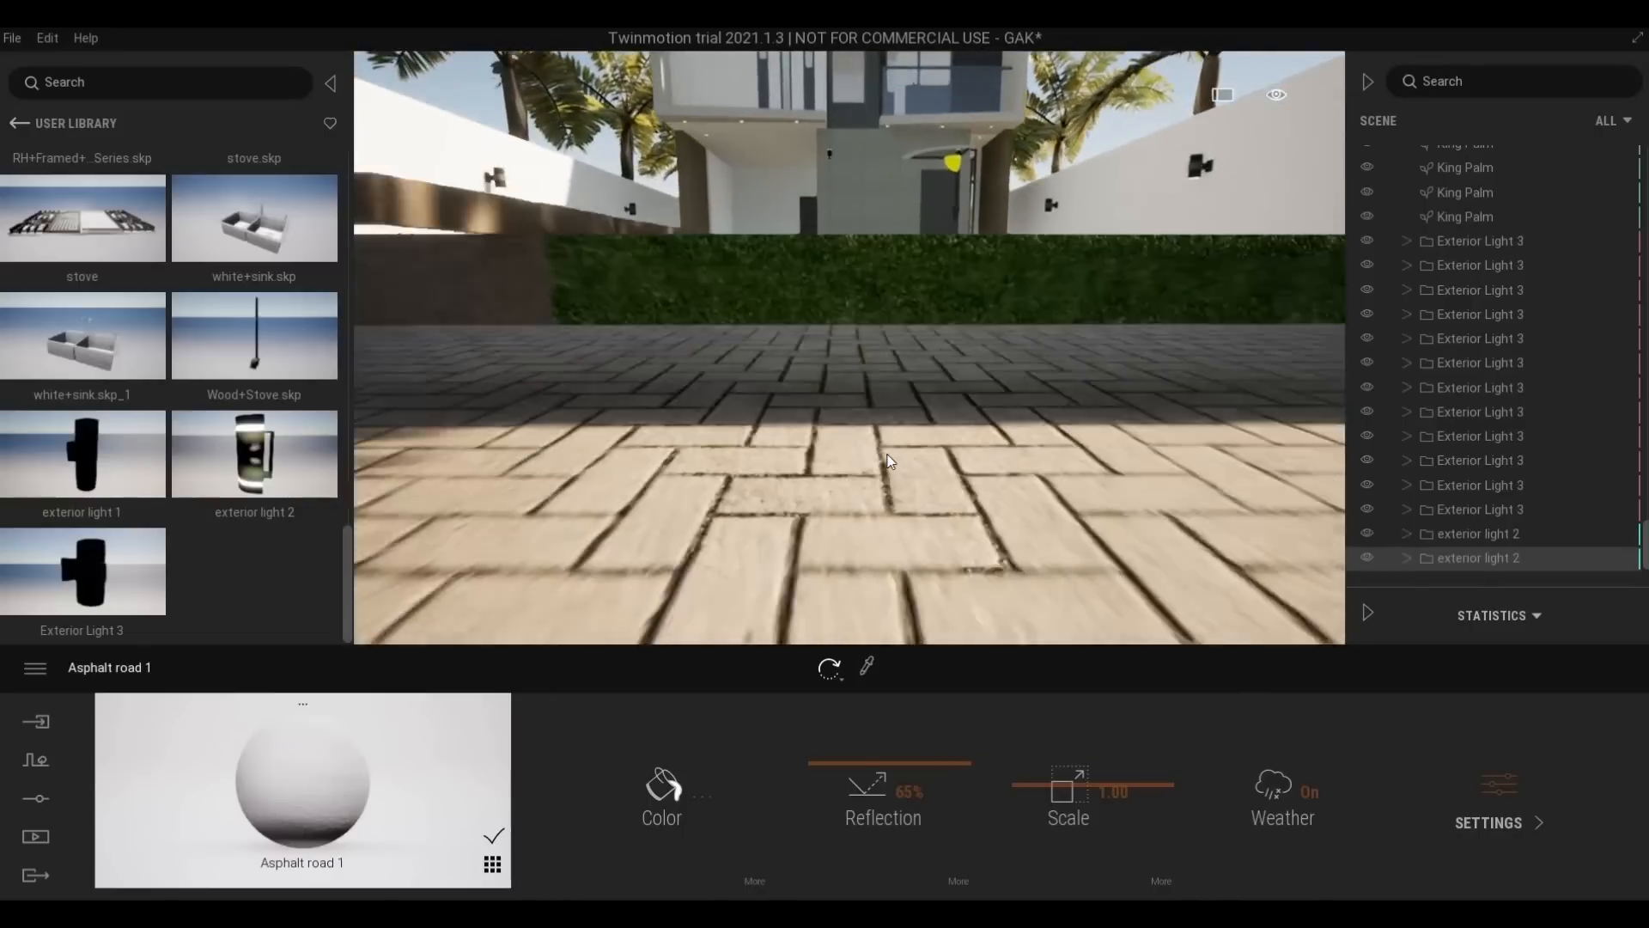
key(w)
key(e)
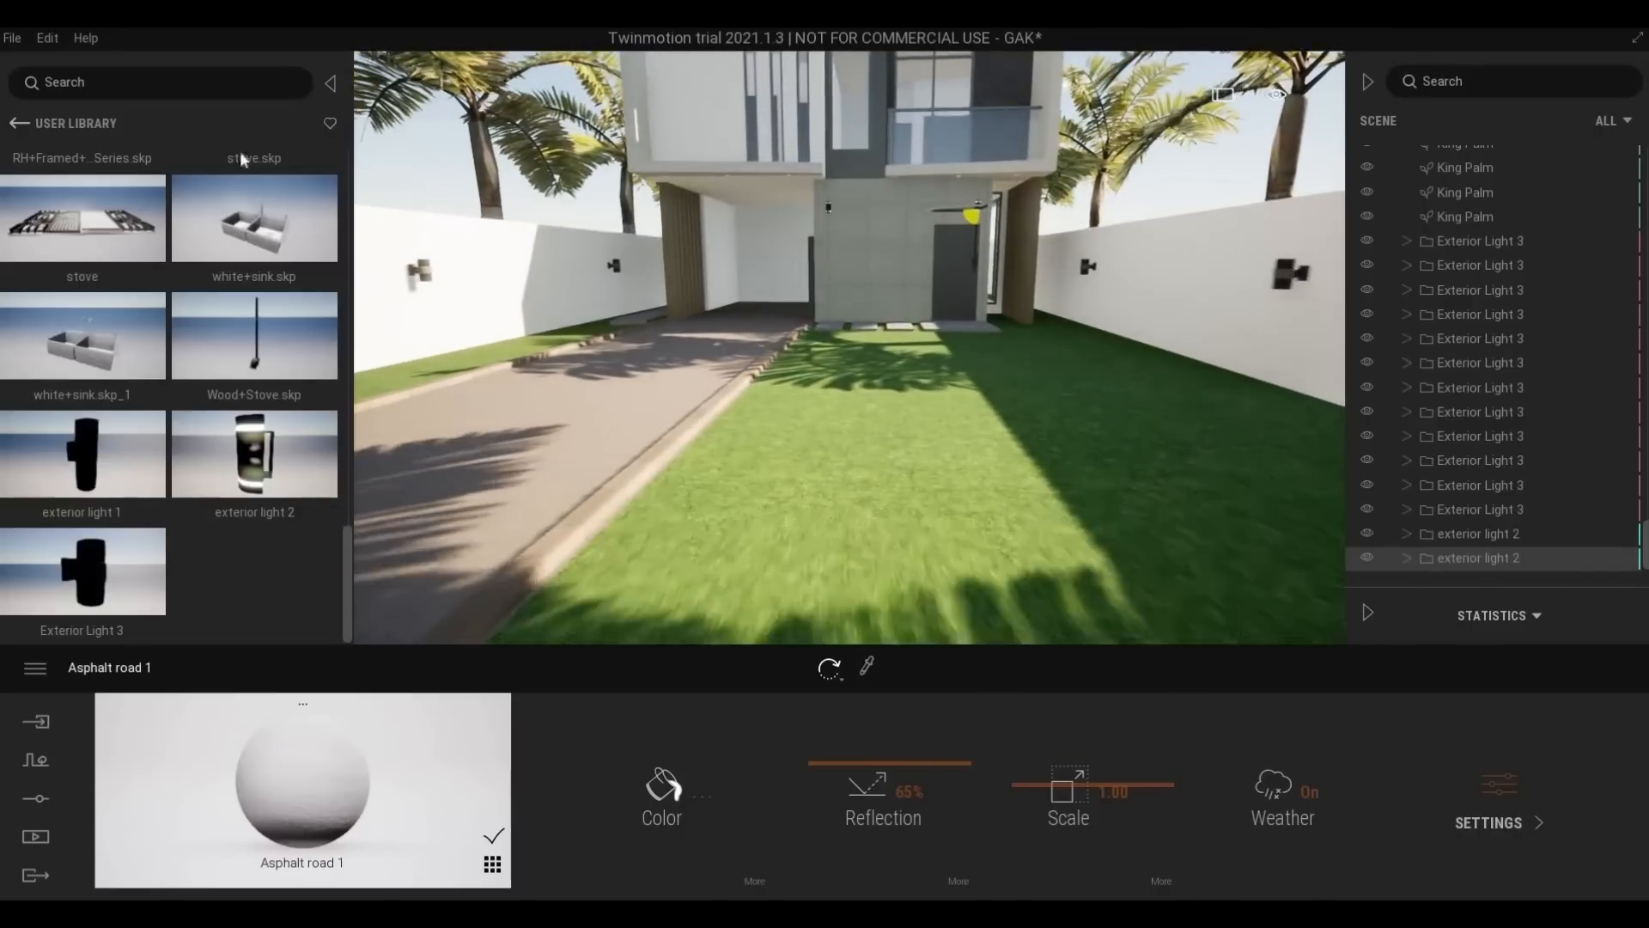
Place the Sedan 02 car from the vehicle library on the driveway in front of the carport
key(a)
key(w)
key(d)
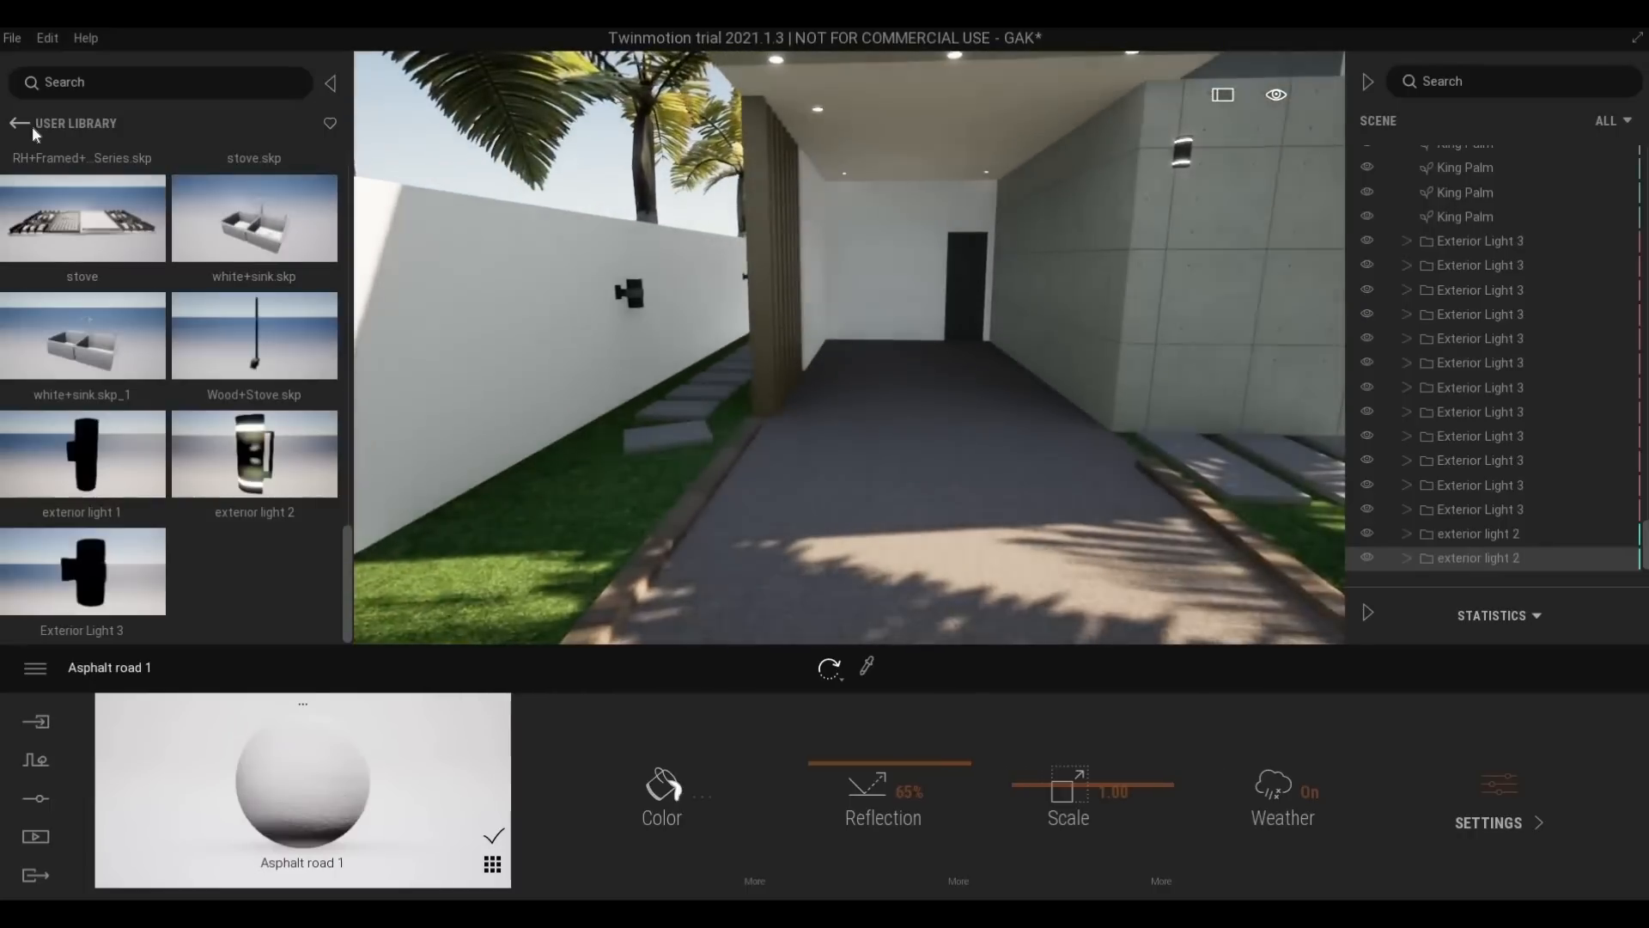
click(20, 125)
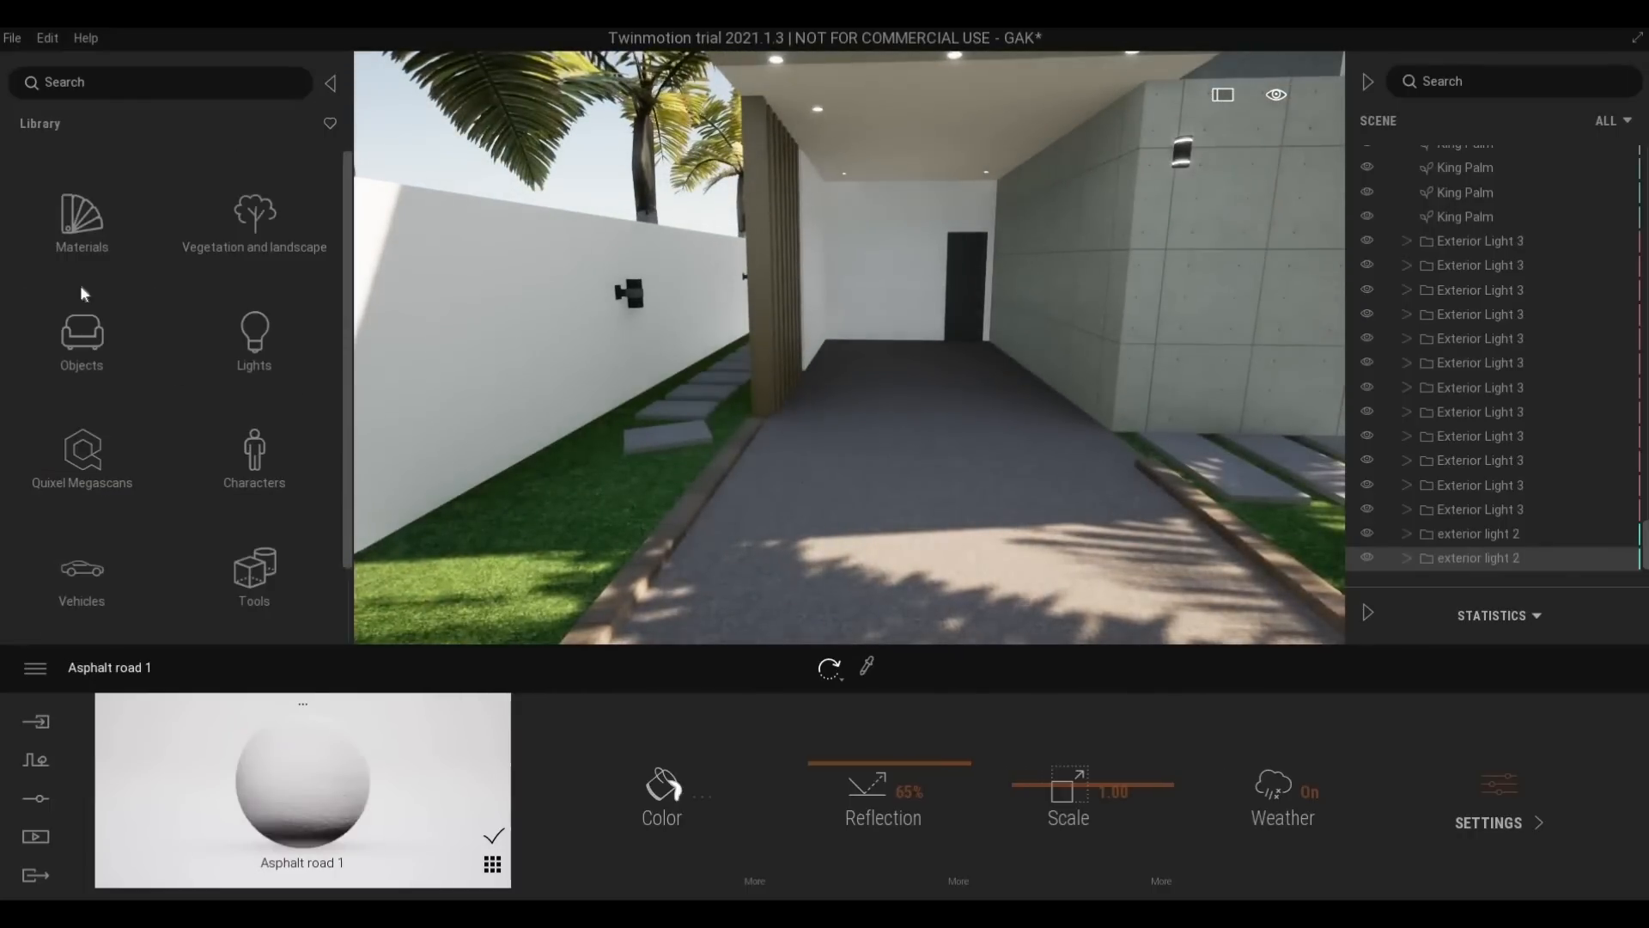
click(67, 347)
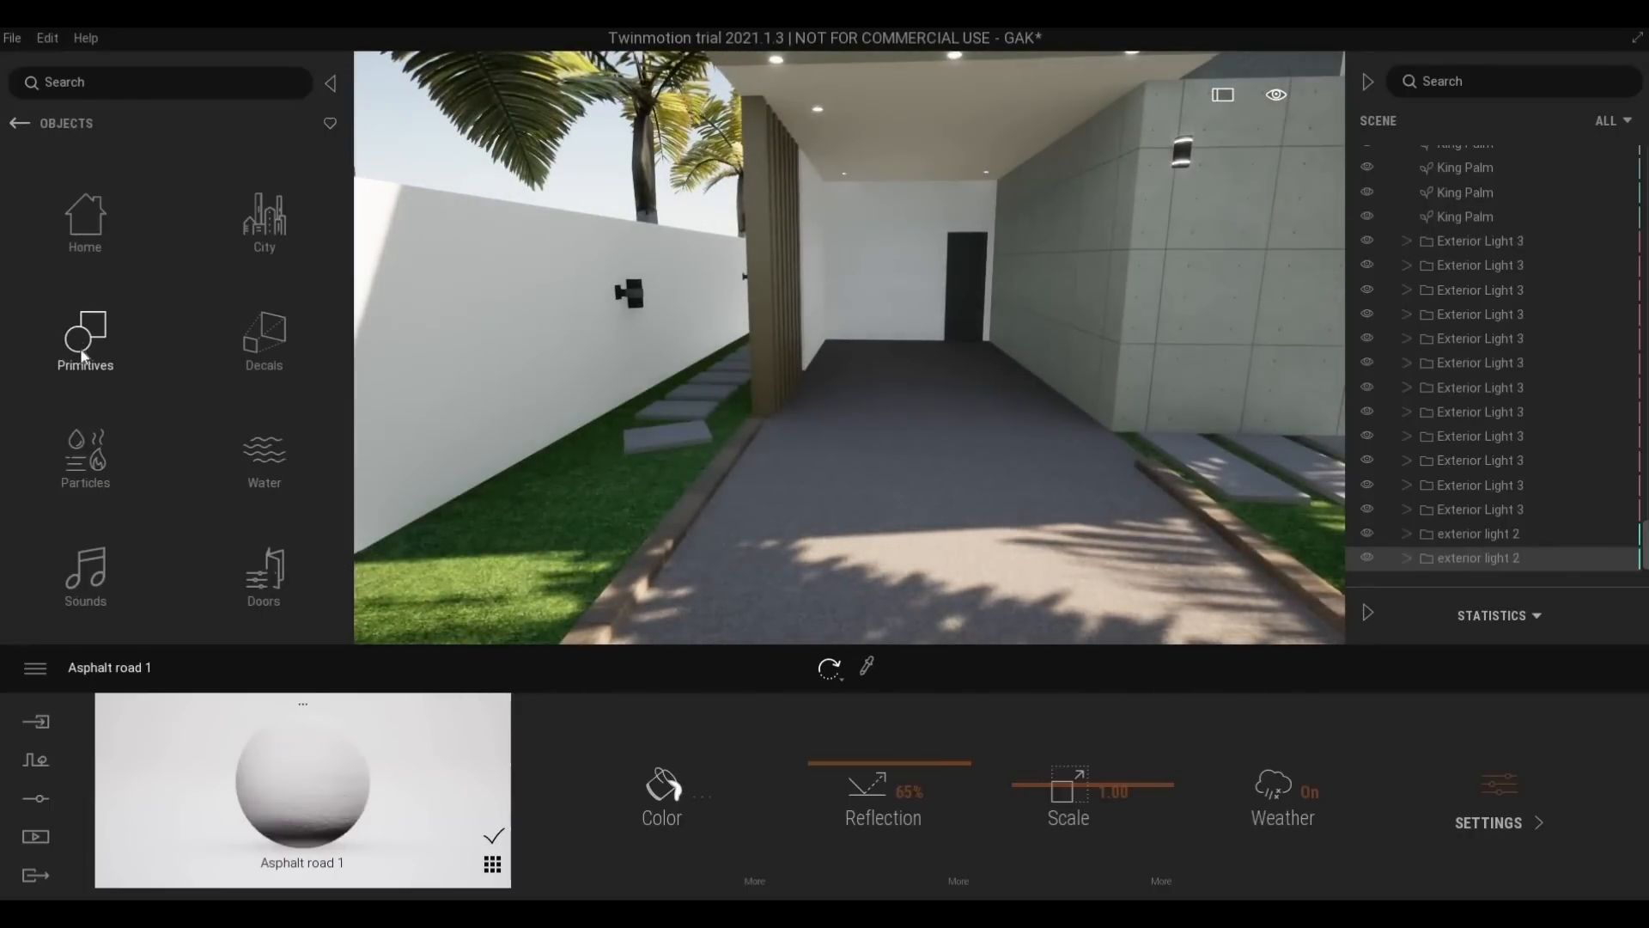
click(17, 124)
scroll(240, 460, down, 2)
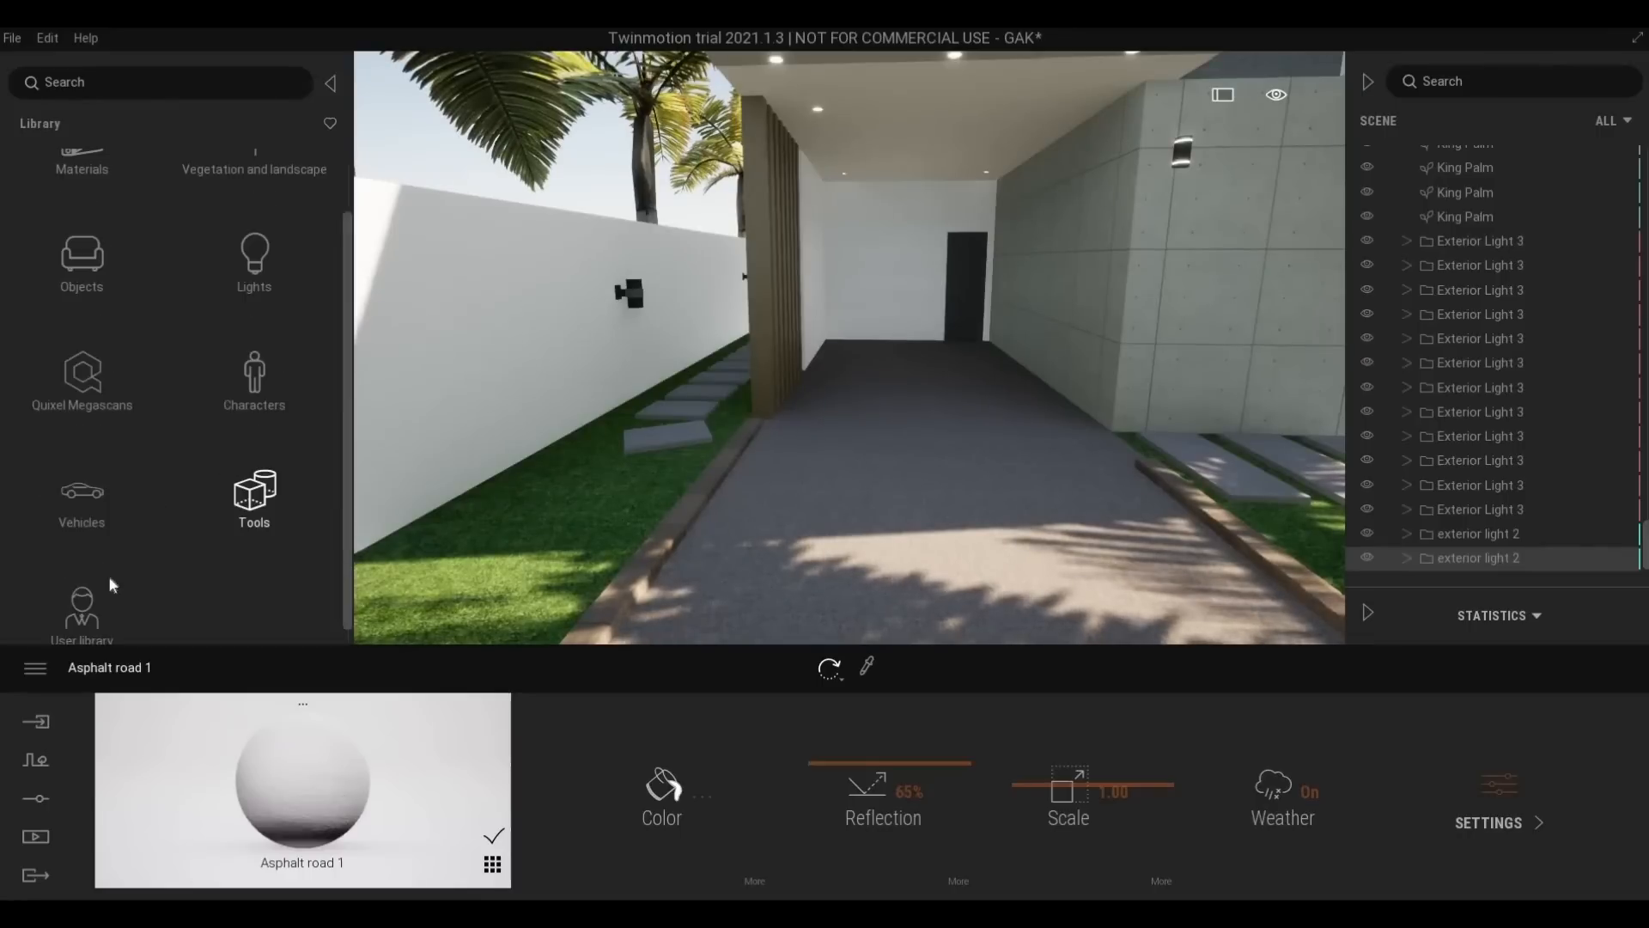
click(82, 481)
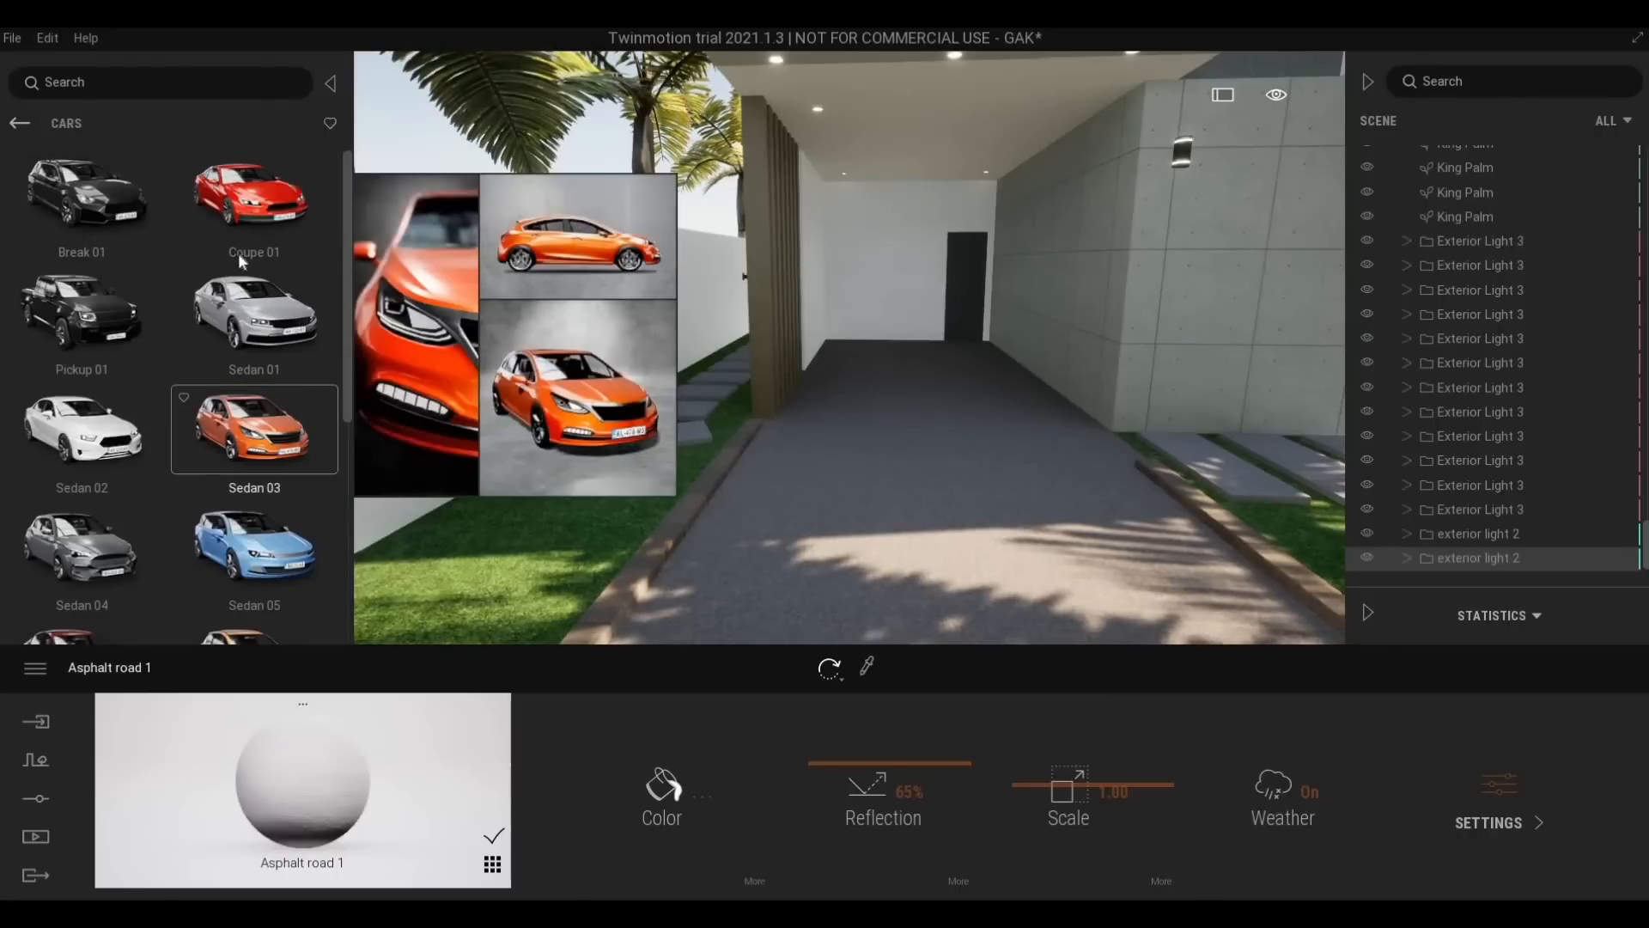
drag(122, 461, 950, 415)
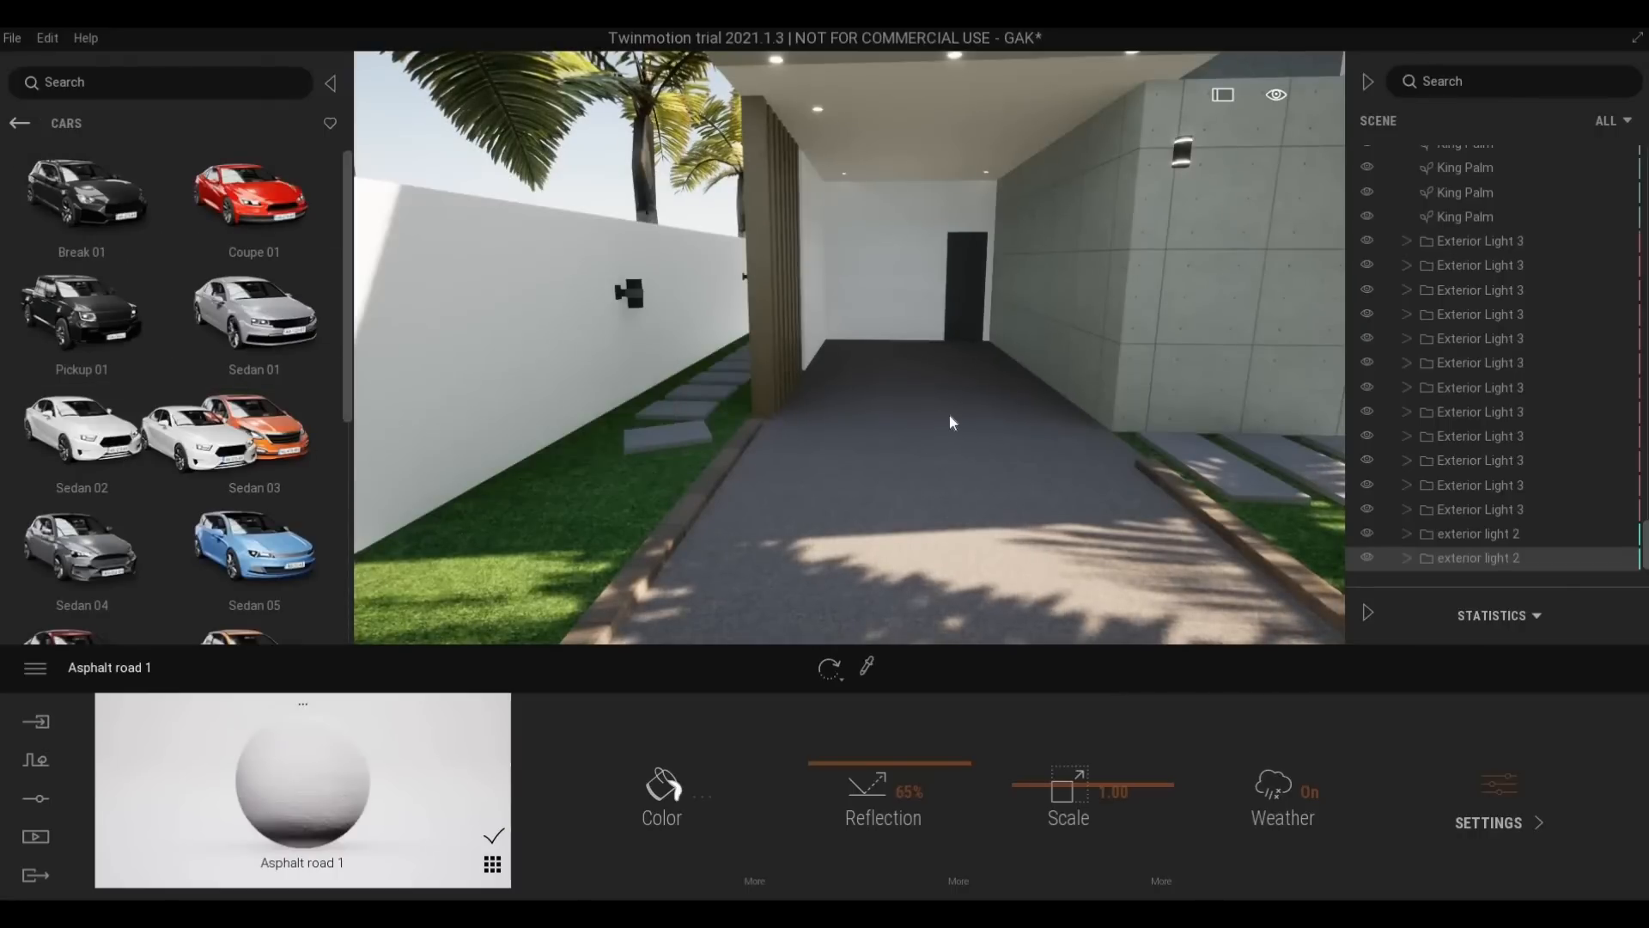
drag(936, 471, 1026, 494)
Move the sedan back along the driveway and position it under the carport beside the concrete wall
key(s)
right_drag(930, 461, 835, 406)
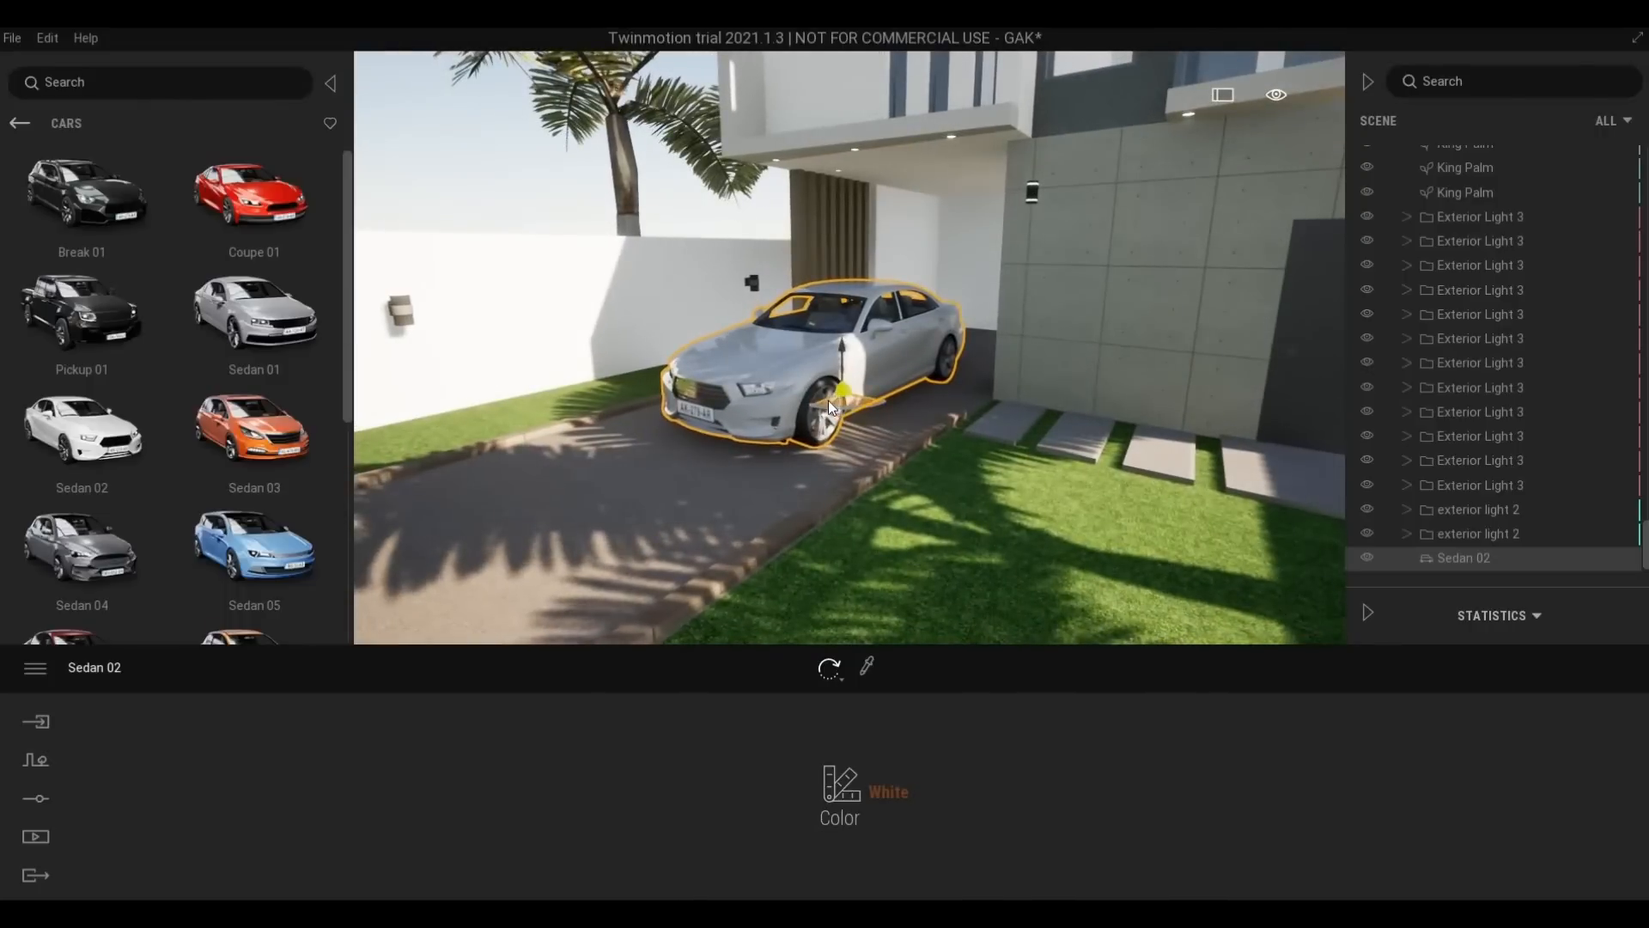
click(859, 391)
drag(859, 396, 957, 347)
key(a)
key(w)
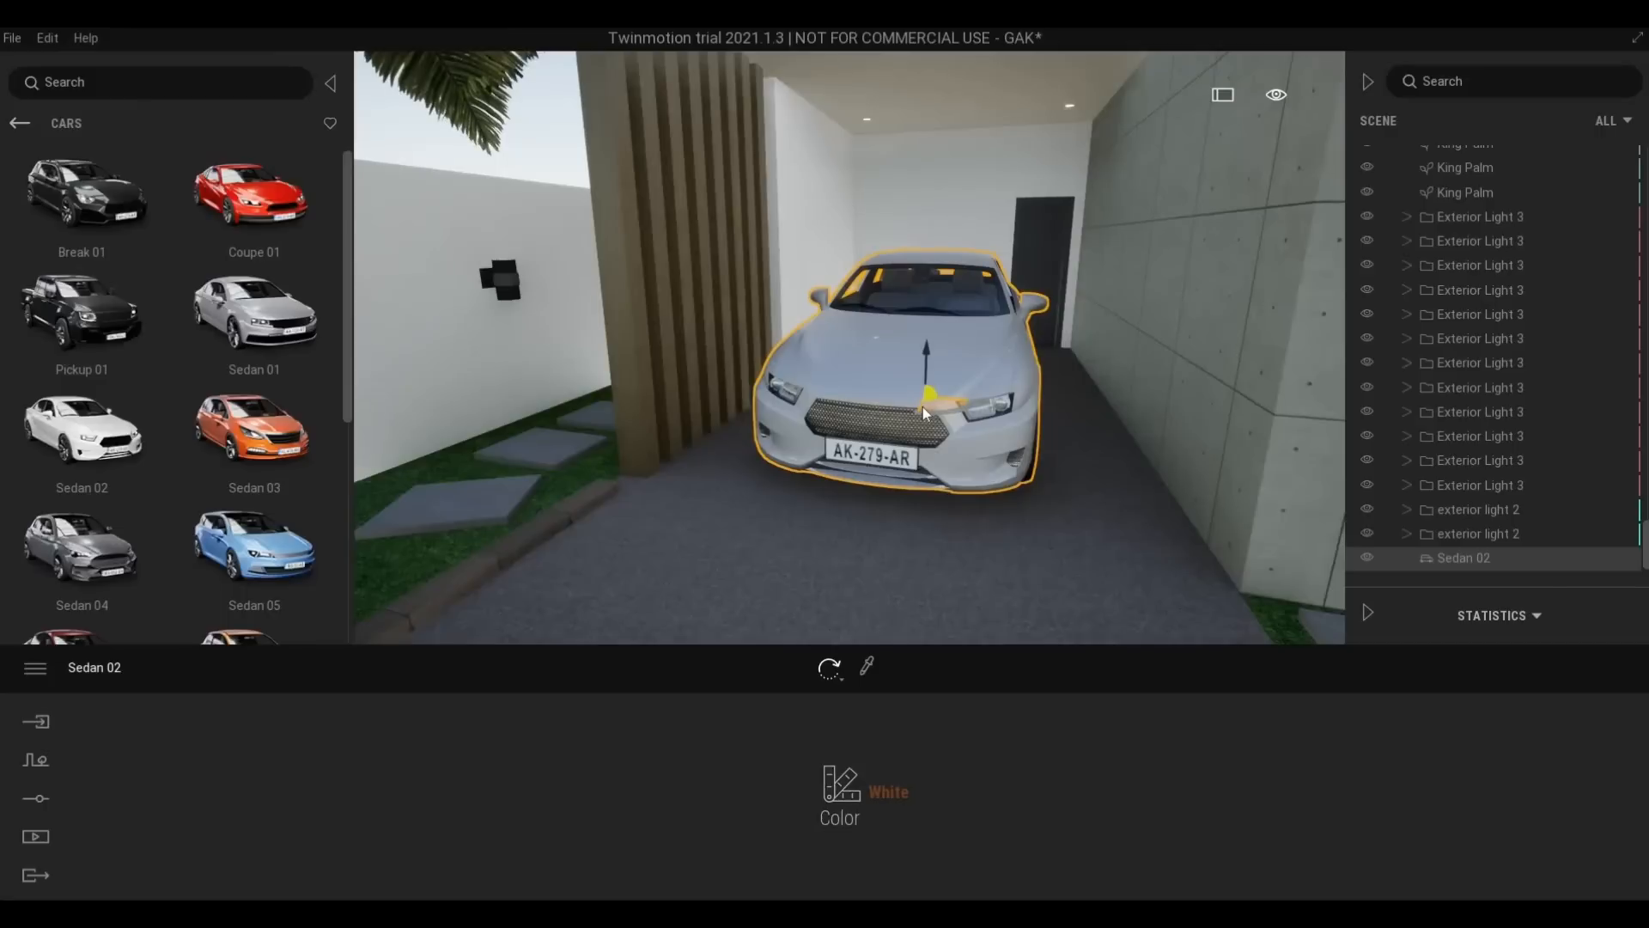
drag(923, 406, 987, 396)
scroll(1008, 433, down, 5)
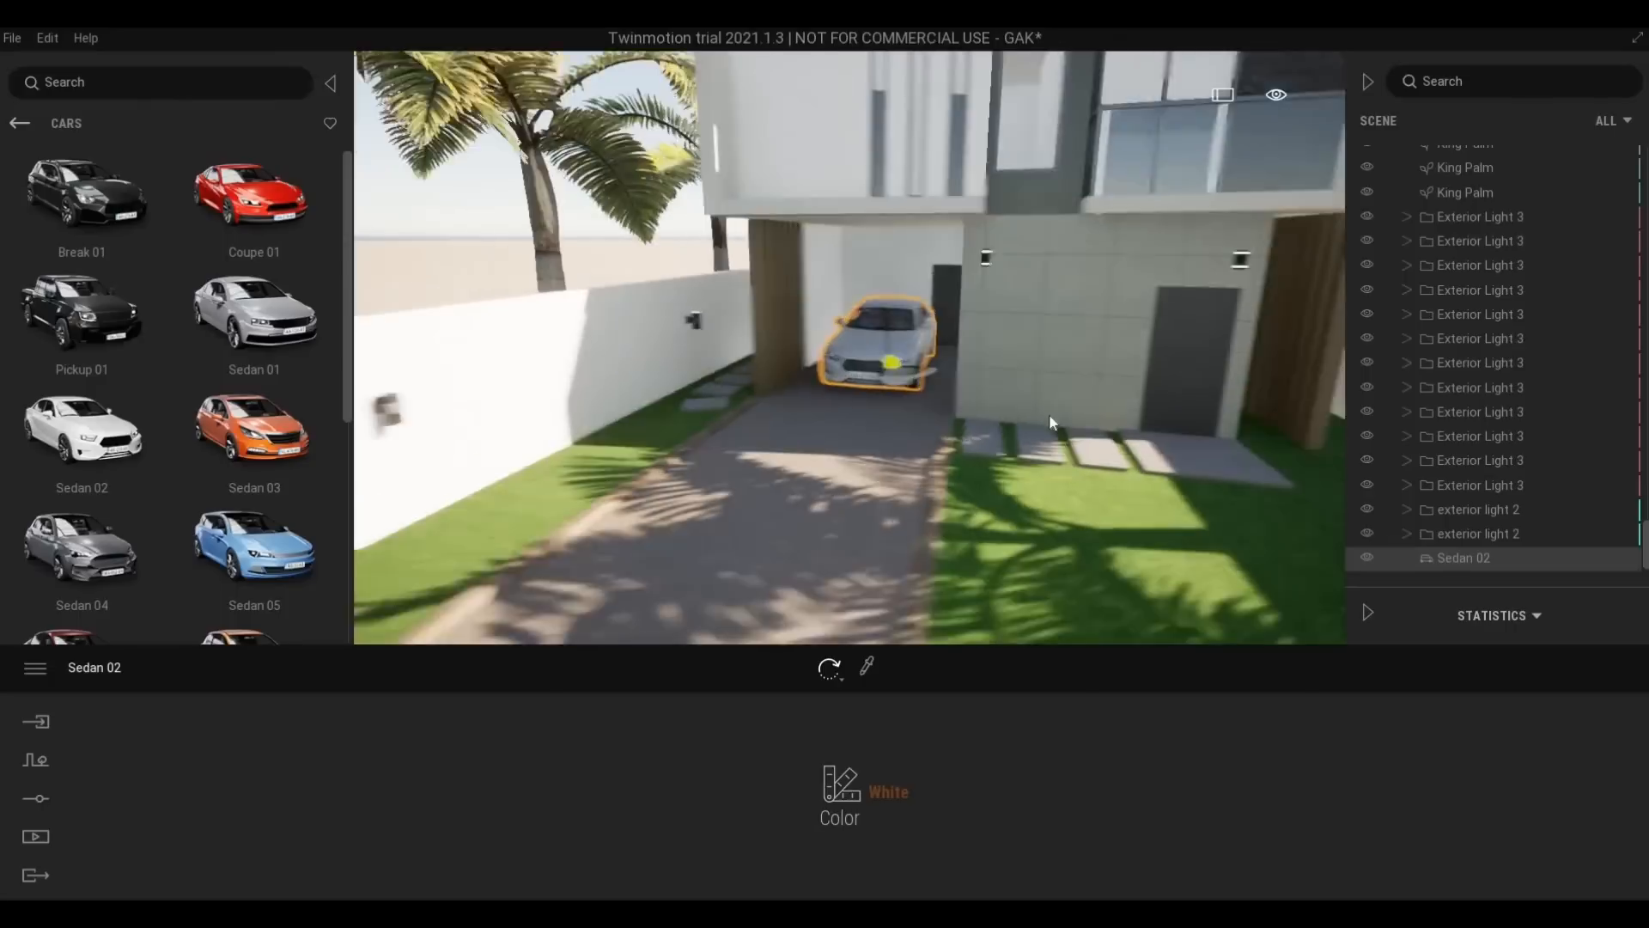
Place a spot light at the underside of the wall light on the concrete wall near the carport corner
key(q)
key(e)
key(w)
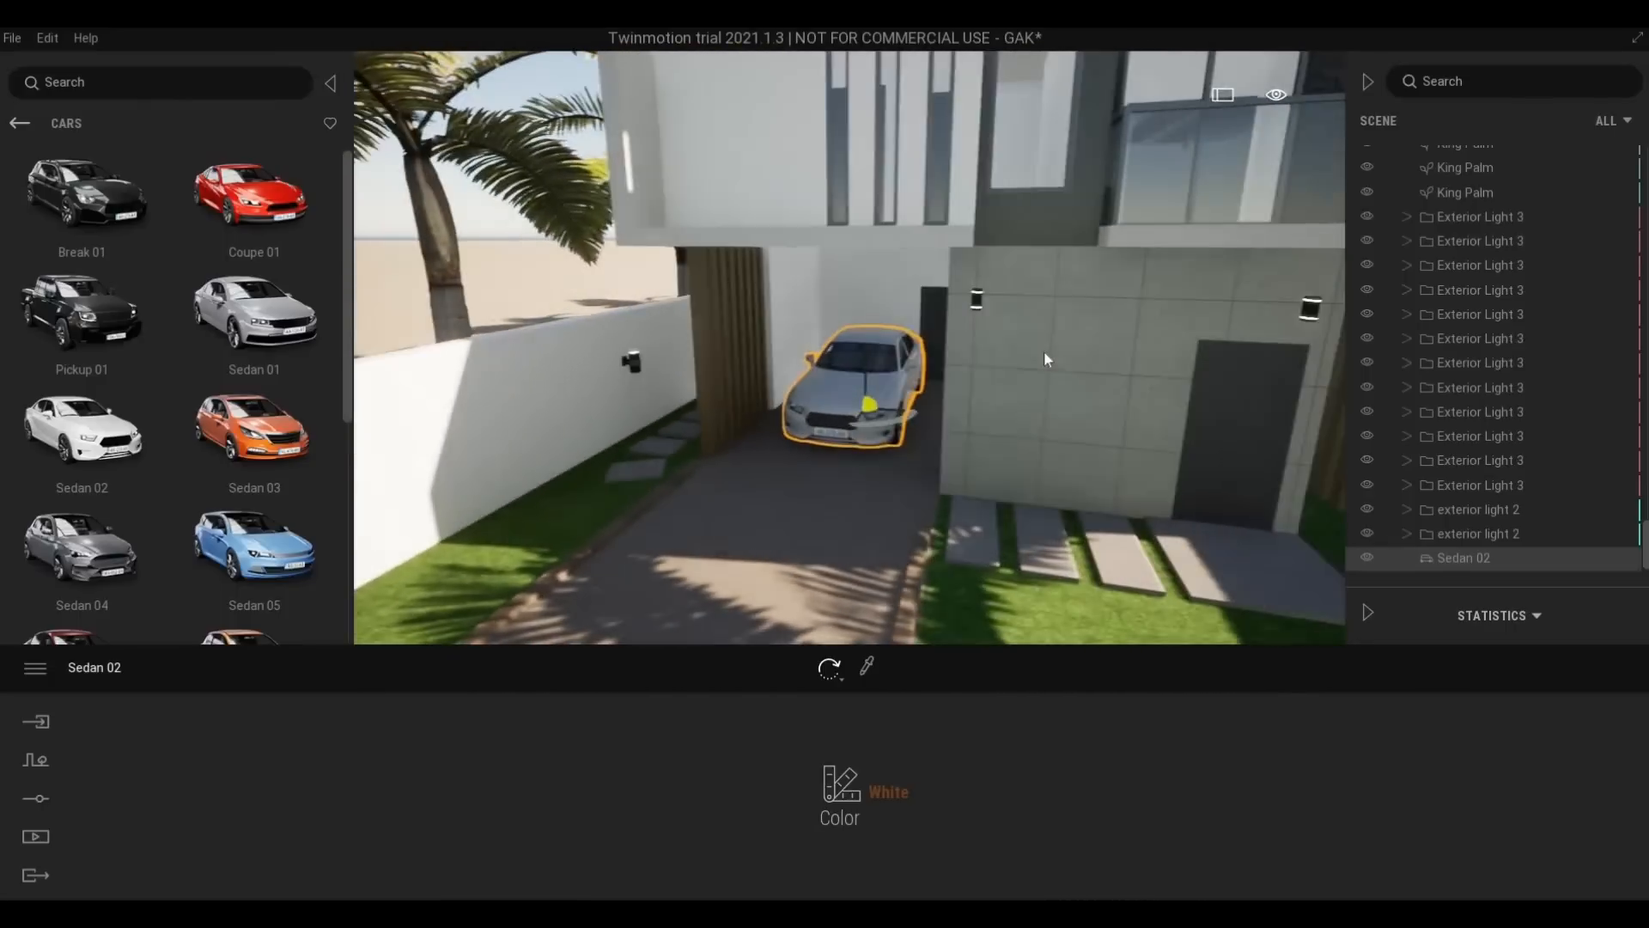
key(w)
key(e)
key(q)
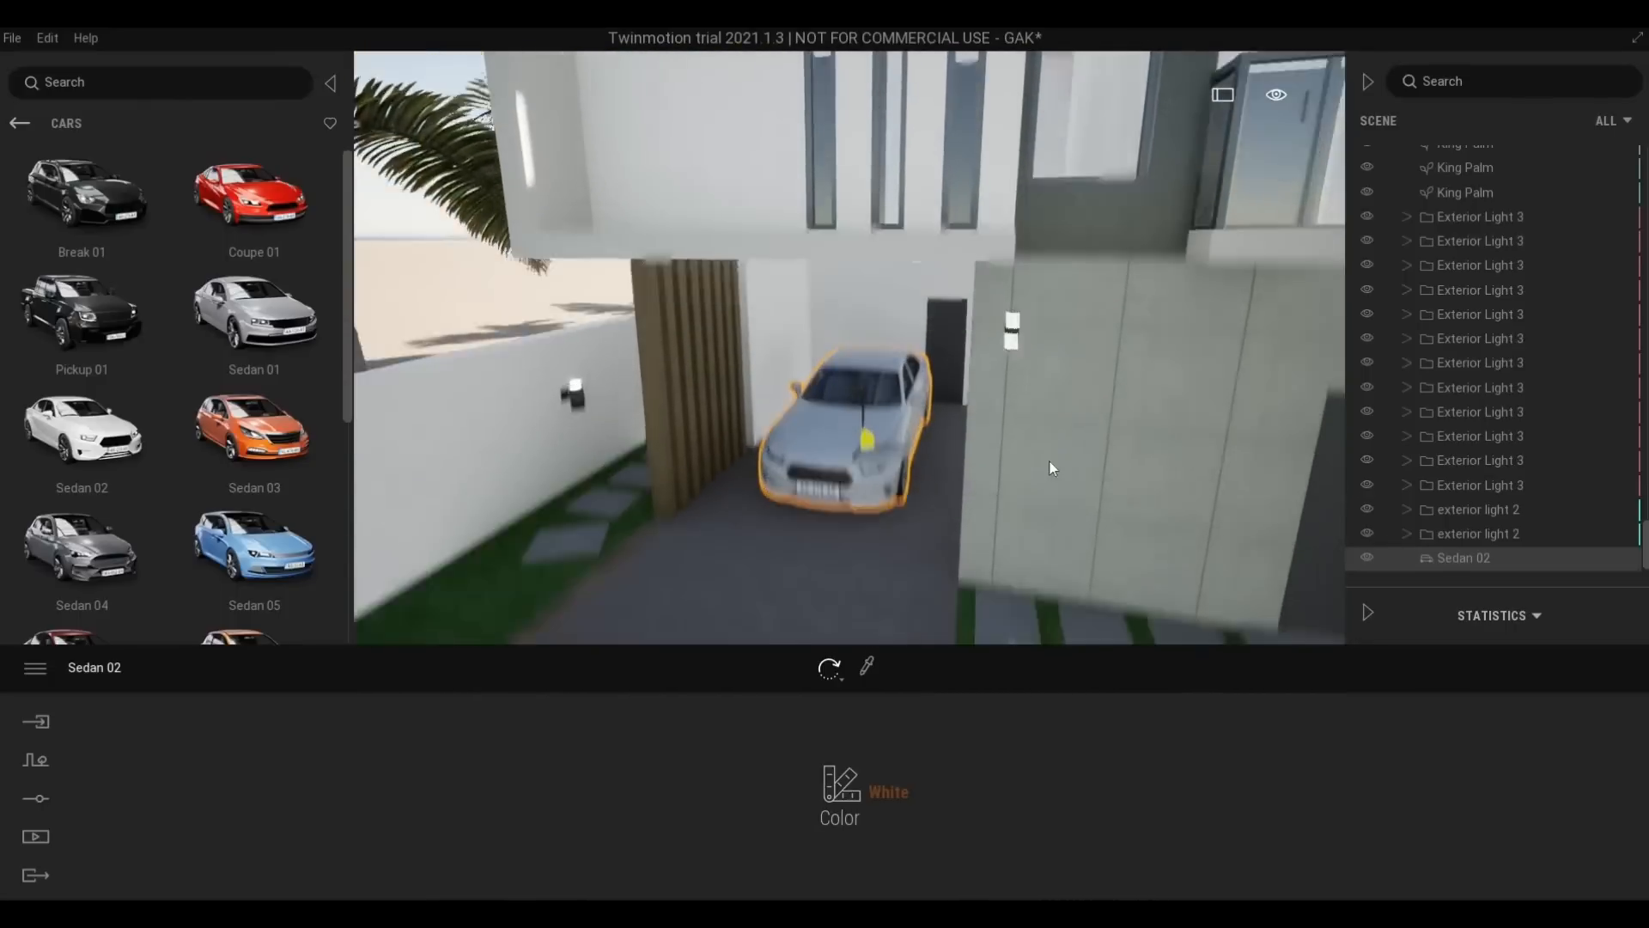
key(w)
key(q)
right_drag(1049, 462, 975, 327)
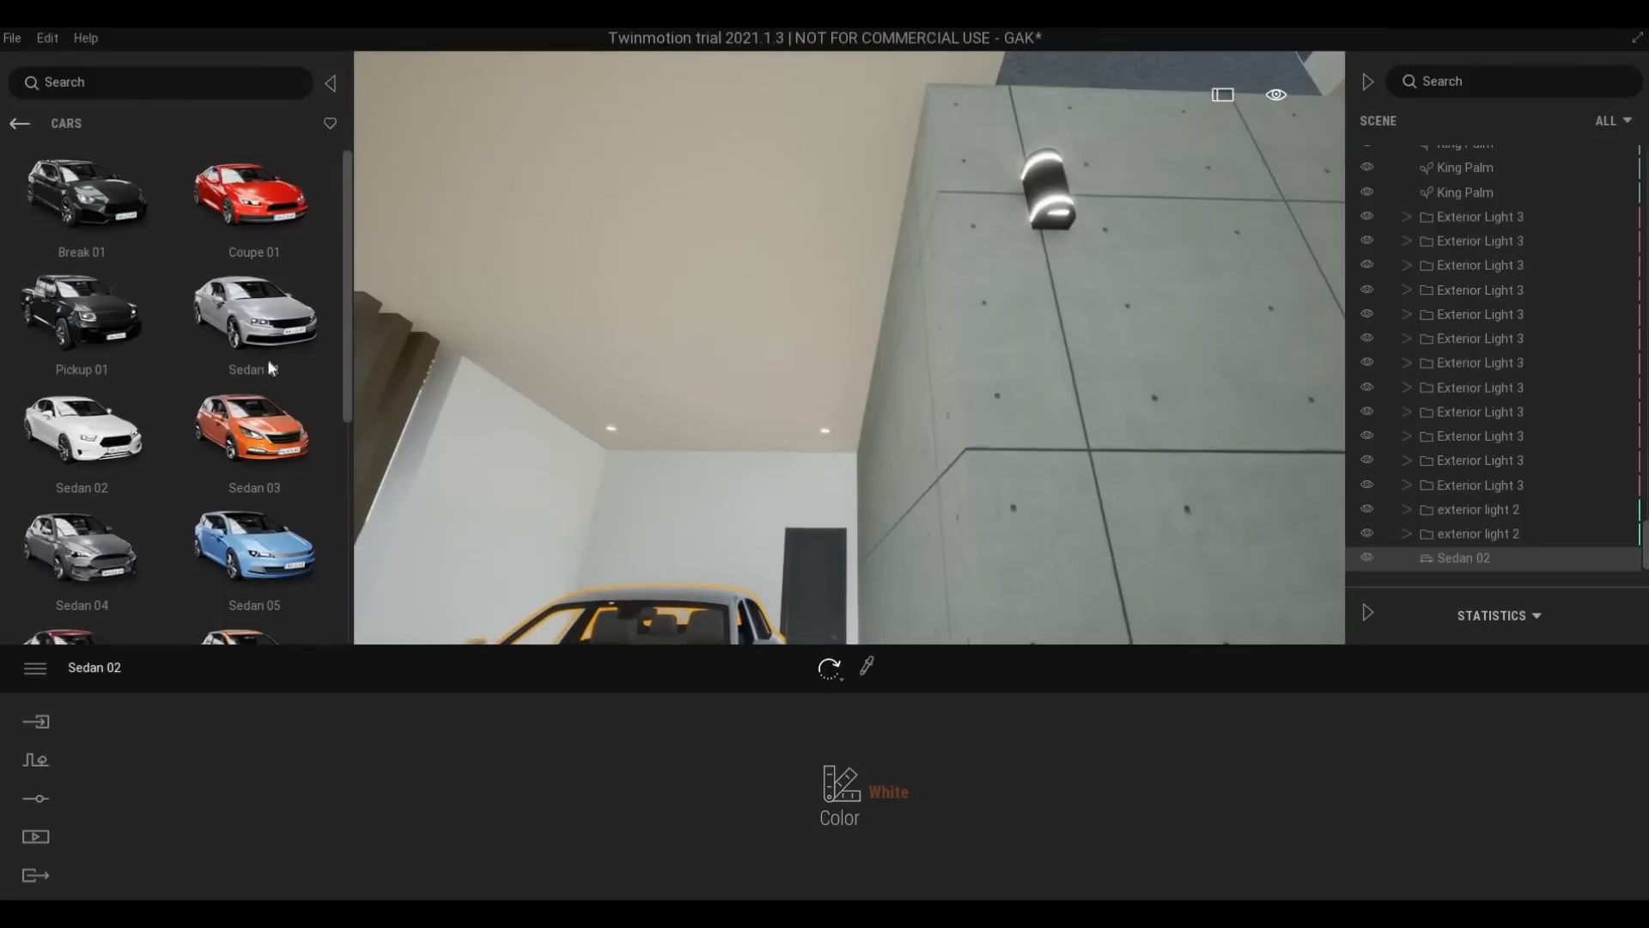
click(19, 123)
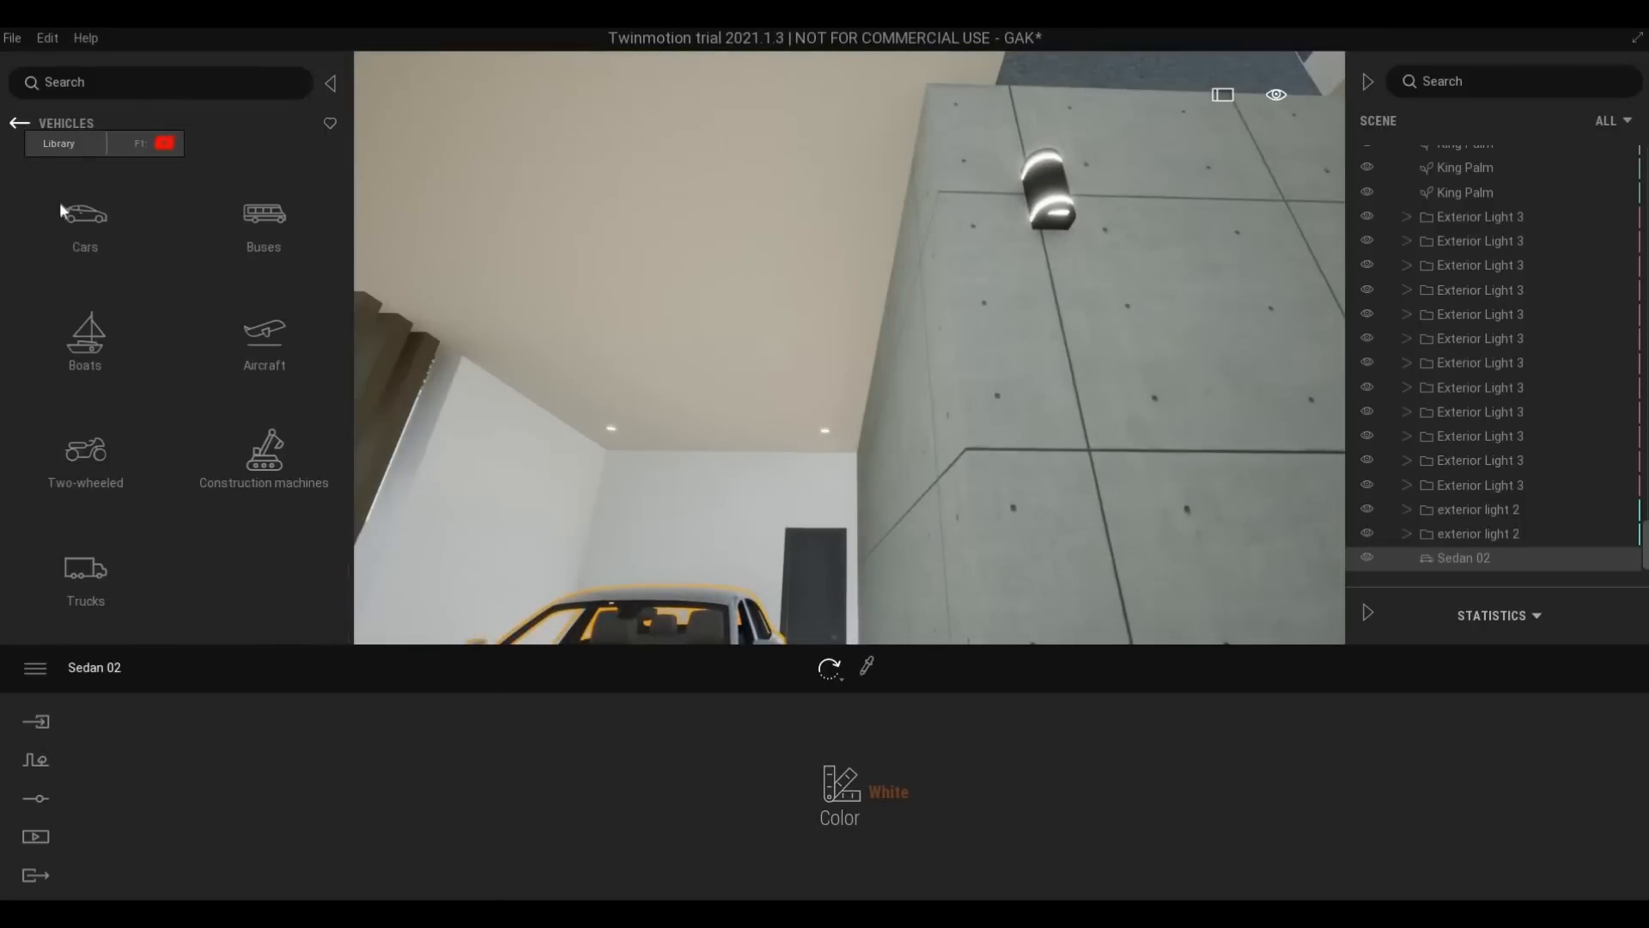
click(251, 342)
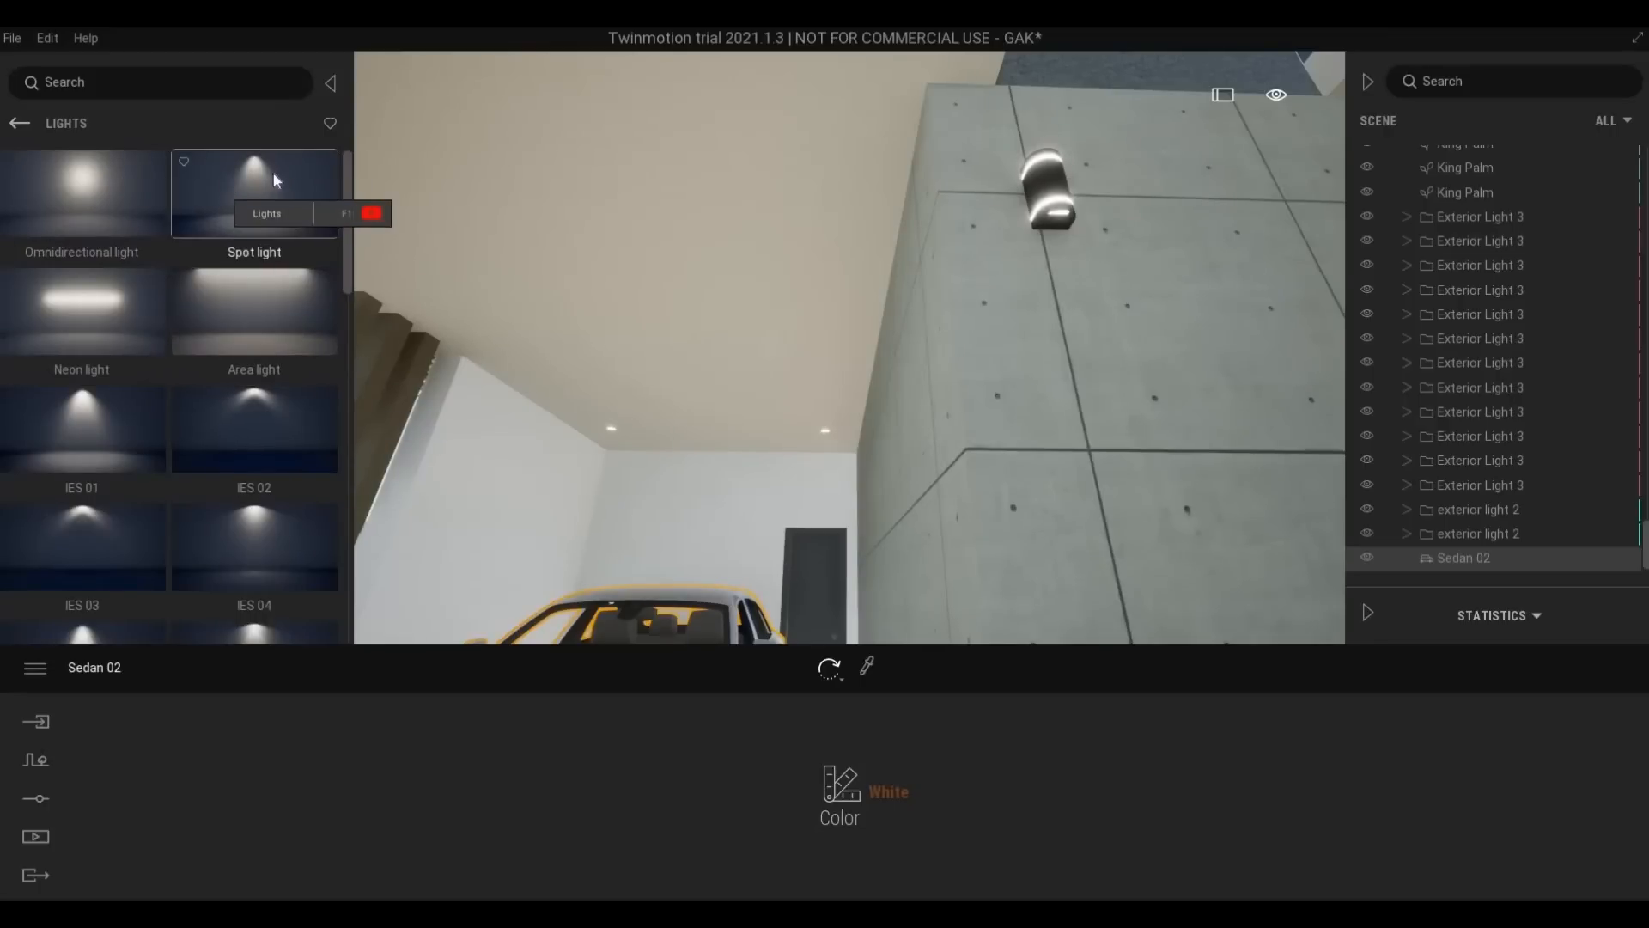
drag(273, 175, 1058, 240)
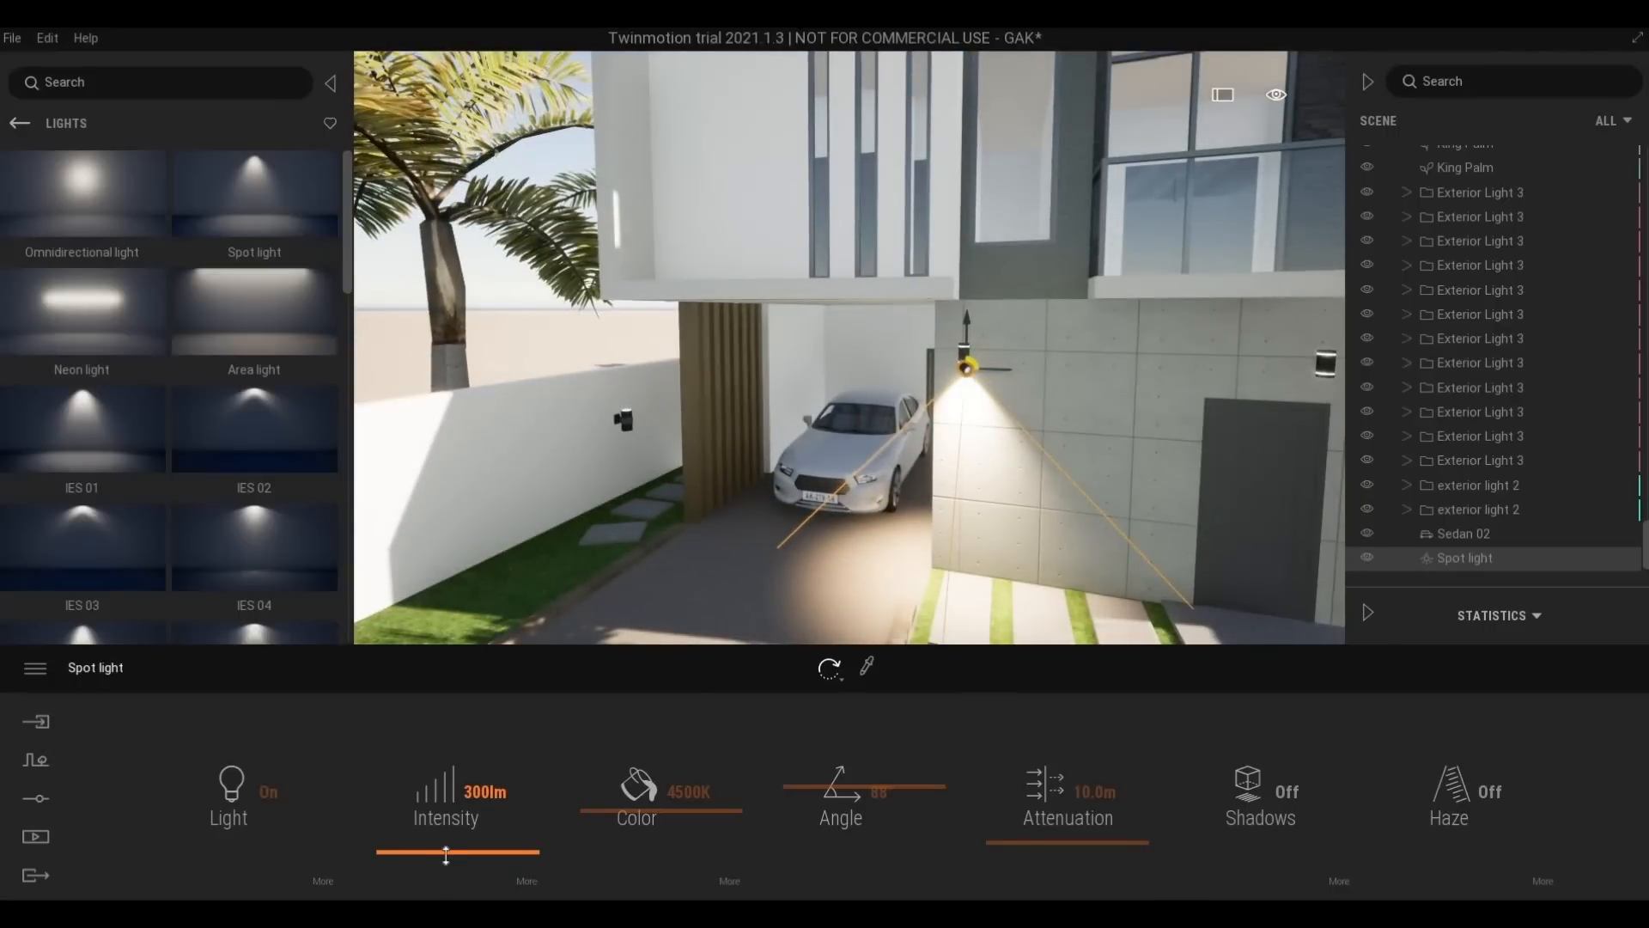
Set the spot light's intensity to 50 lm
drag(446, 858, 450, 851)
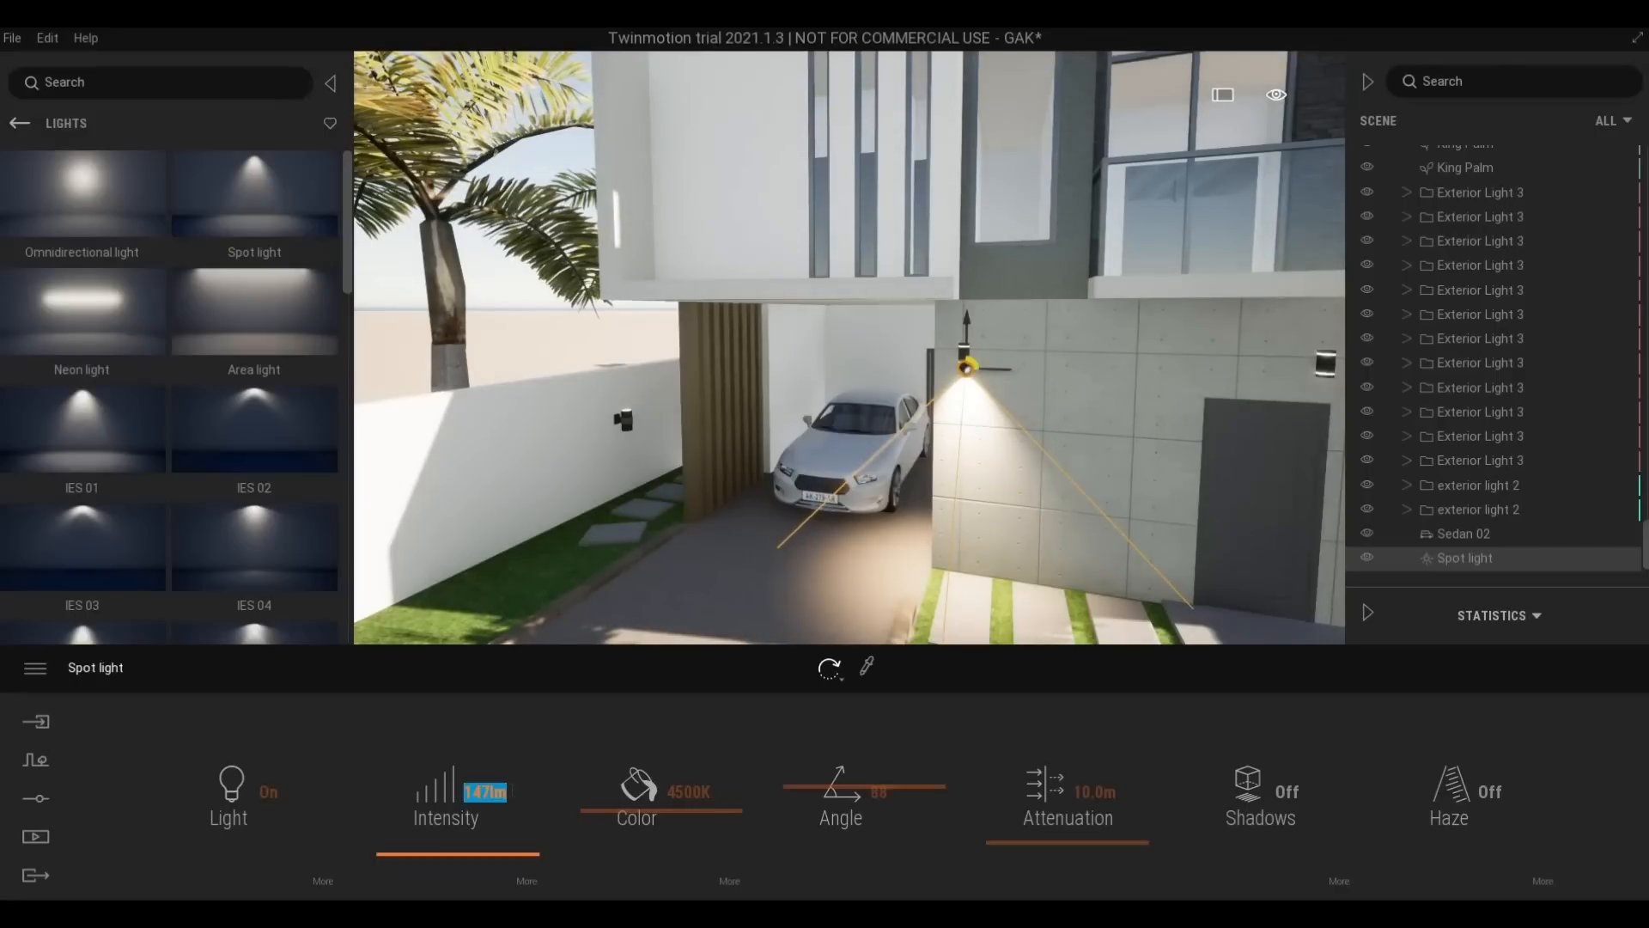
key(Return)
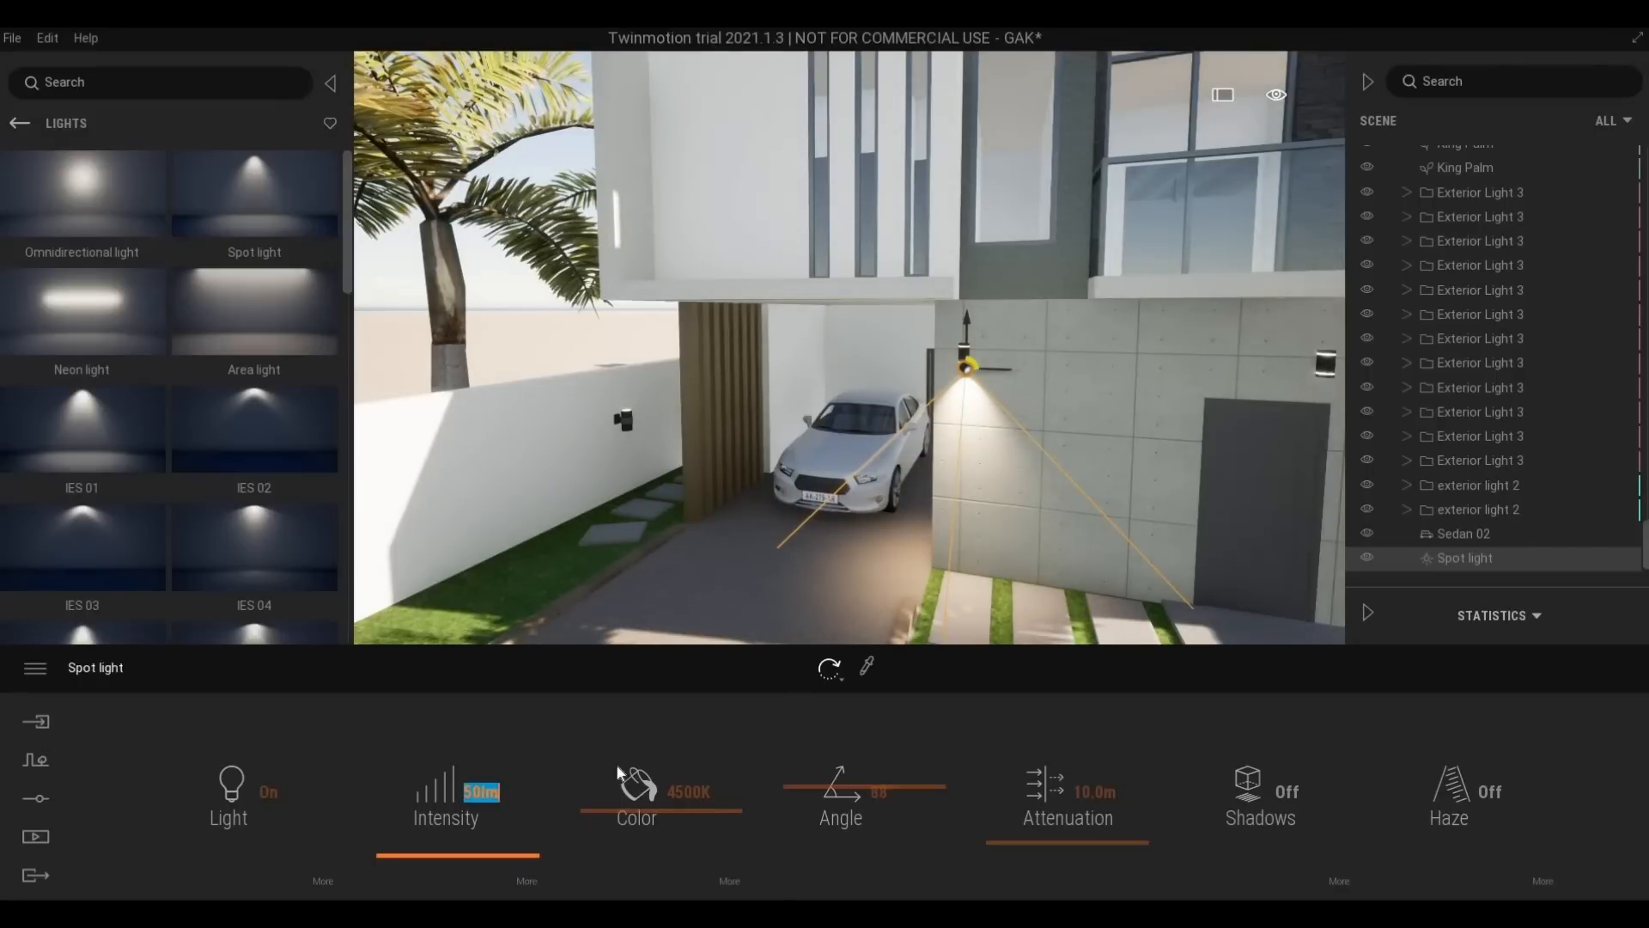
Examine the spot light's effect on the concrete wall and the facade from several viewpoints around the front yard
click(579, 802)
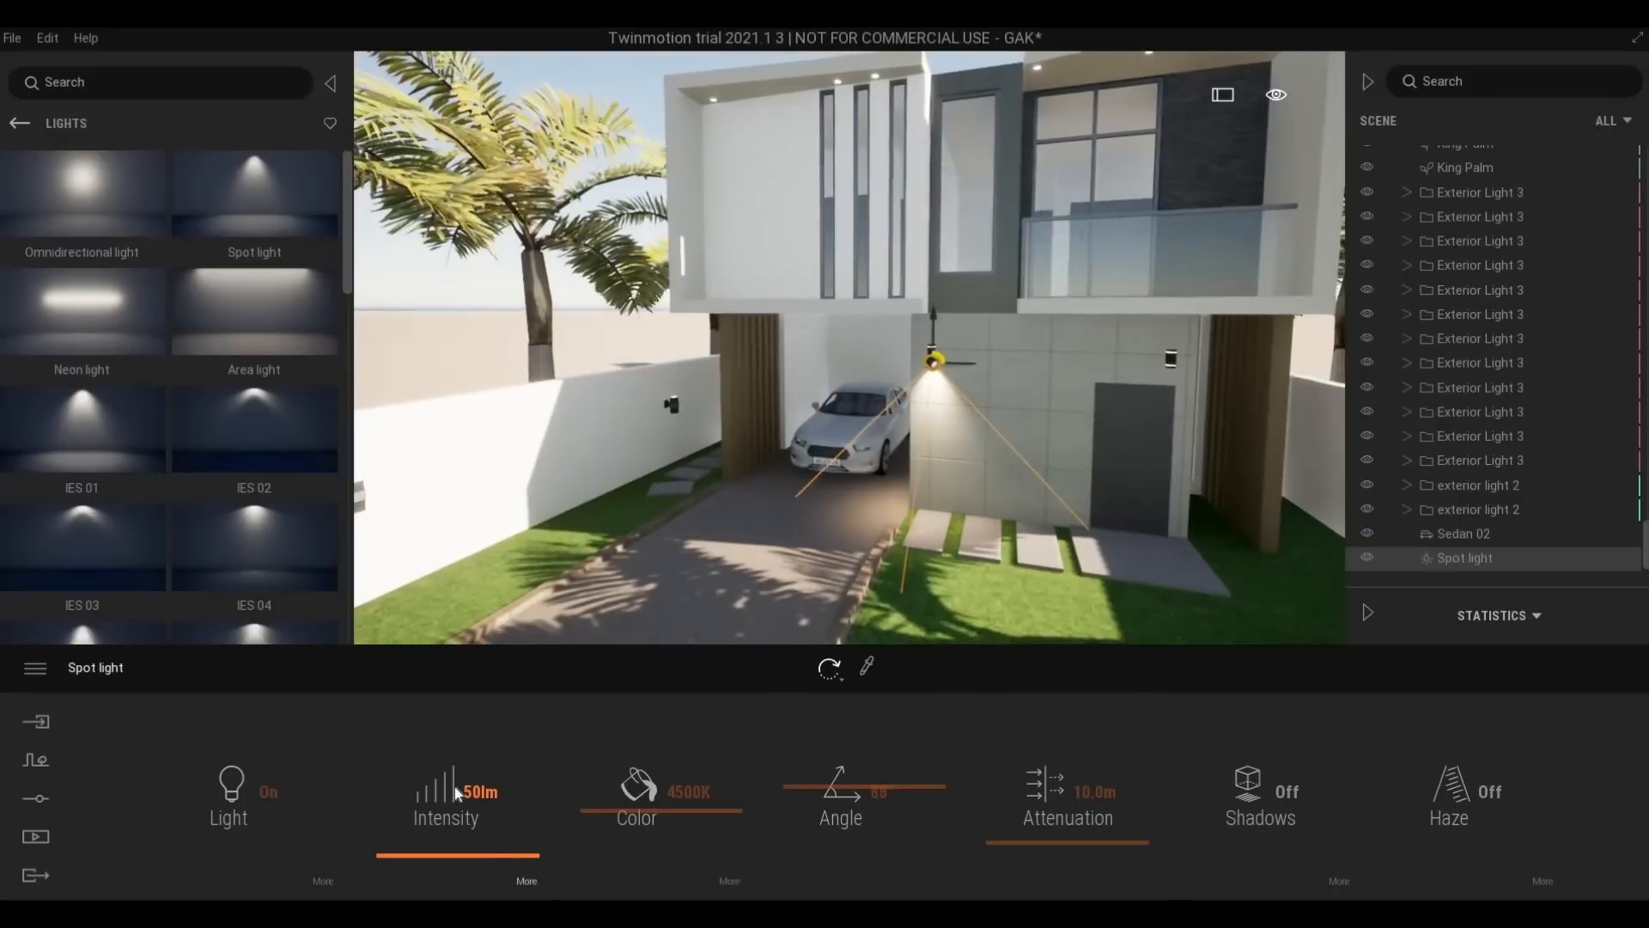
click(526, 877)
click(80, 668)
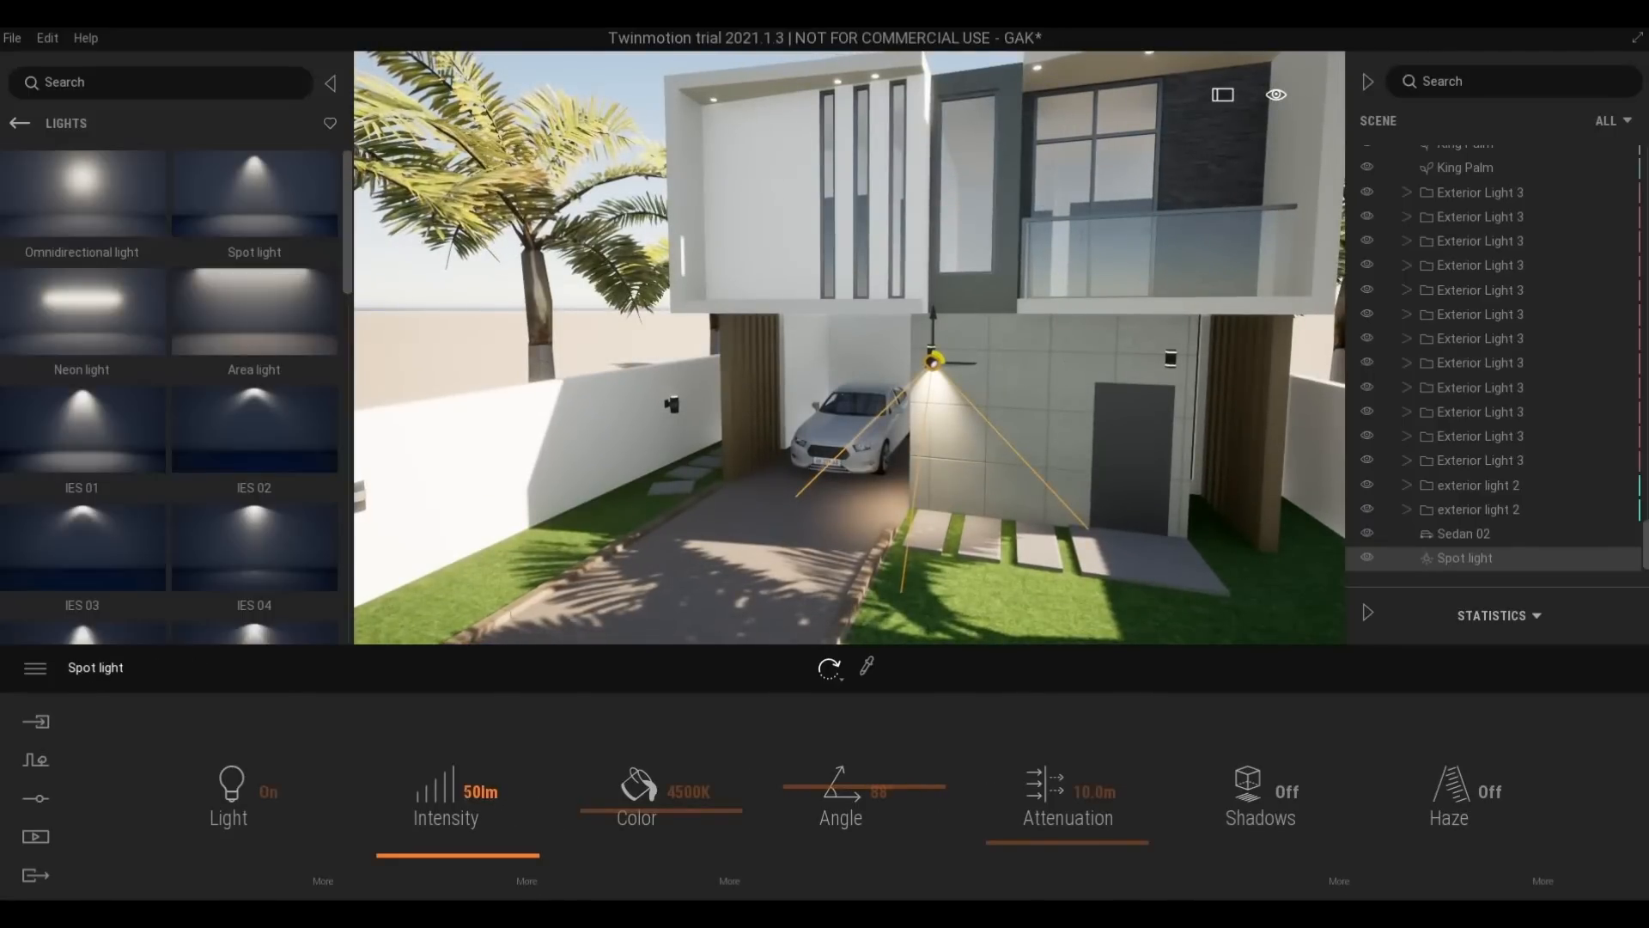
right_drag(635, 550, 923, 562)
scroll(1060, 496, down, 2)
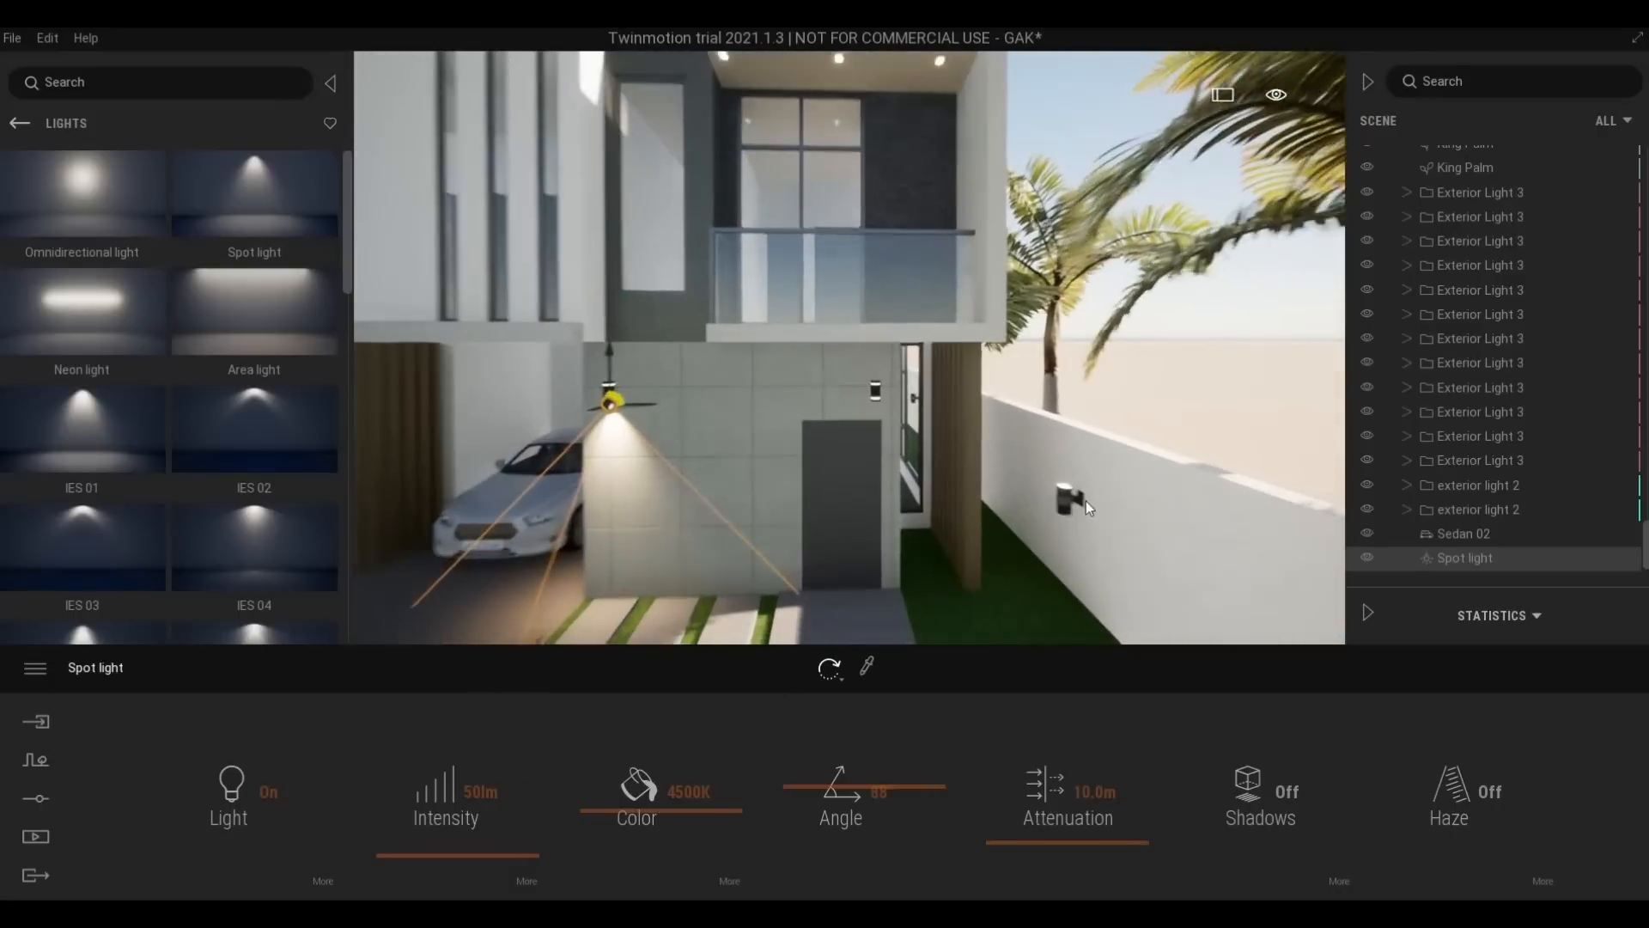
scroll(1085, 501, up, 1)
scroll(1058, 509, down, 2)
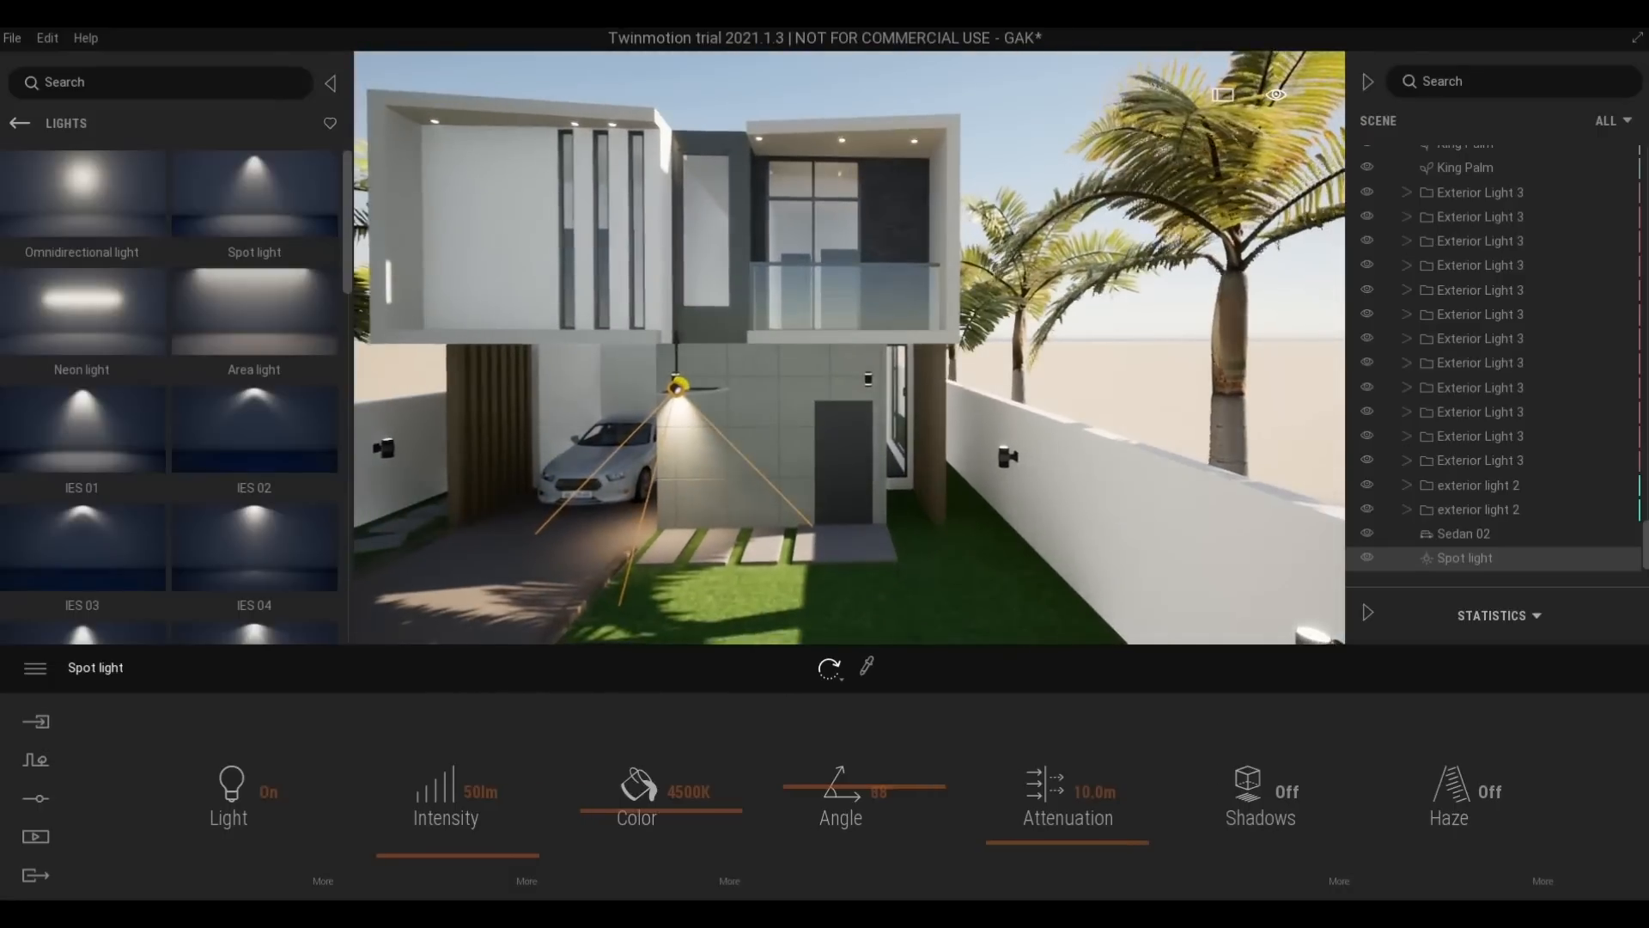
scroll(1043, 507, down, 2)
right_drag(1029, 507, 773, 490)
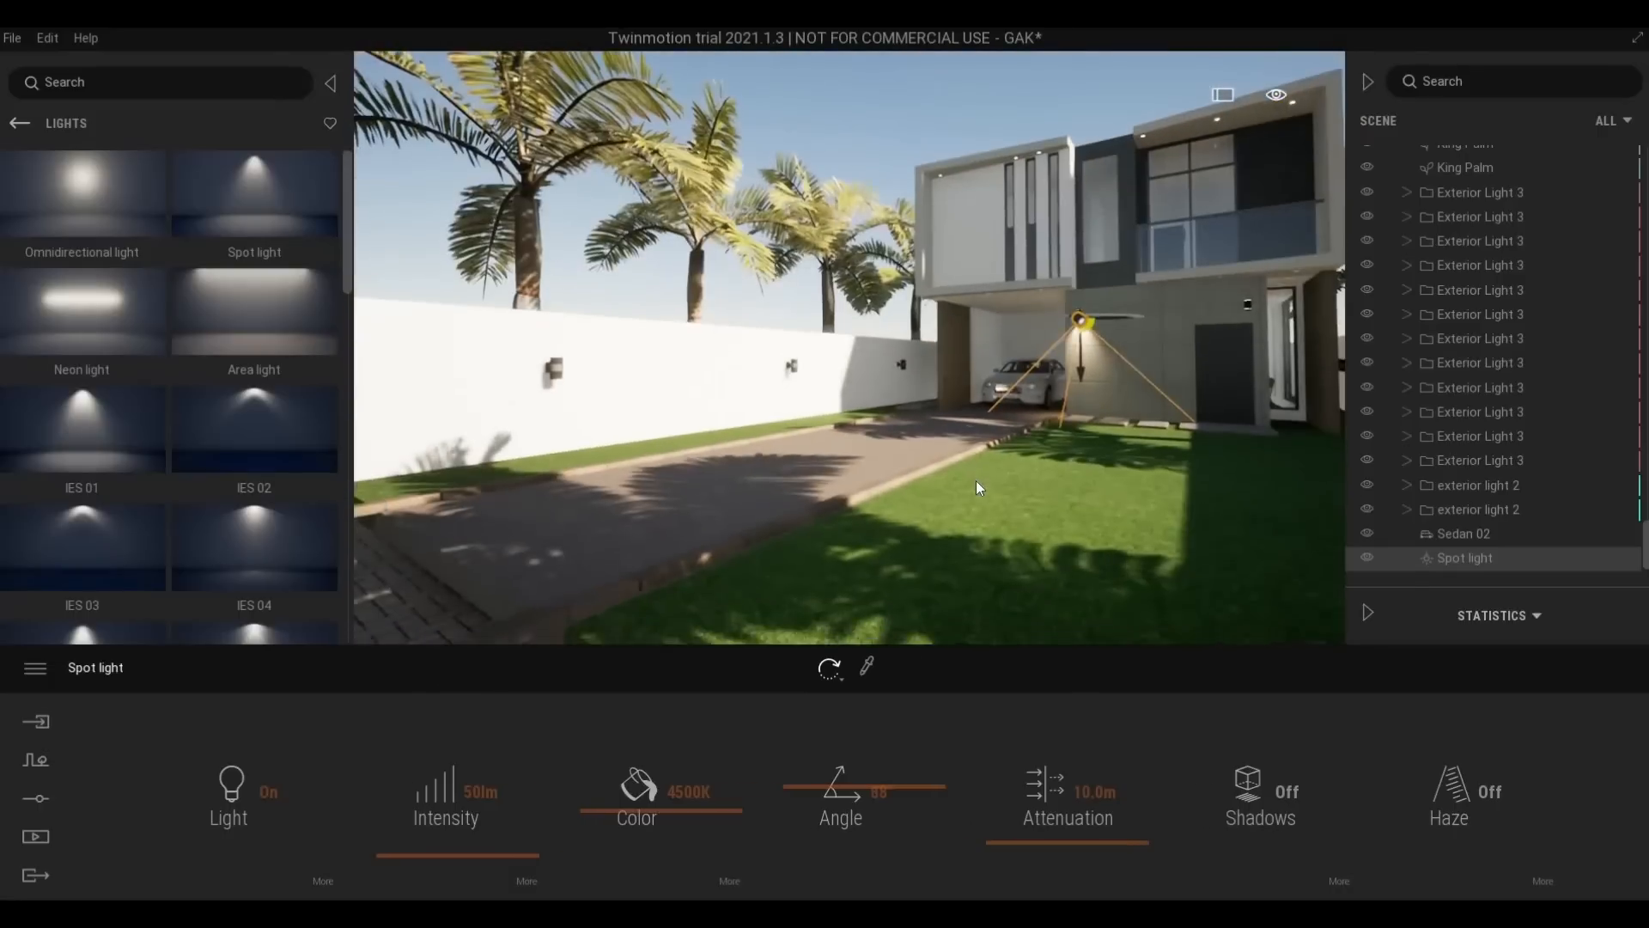
right_drag(977, 481, 1151, 481)
scroll(978, 482, up, 2)
scroll(980, 481, up, 6)
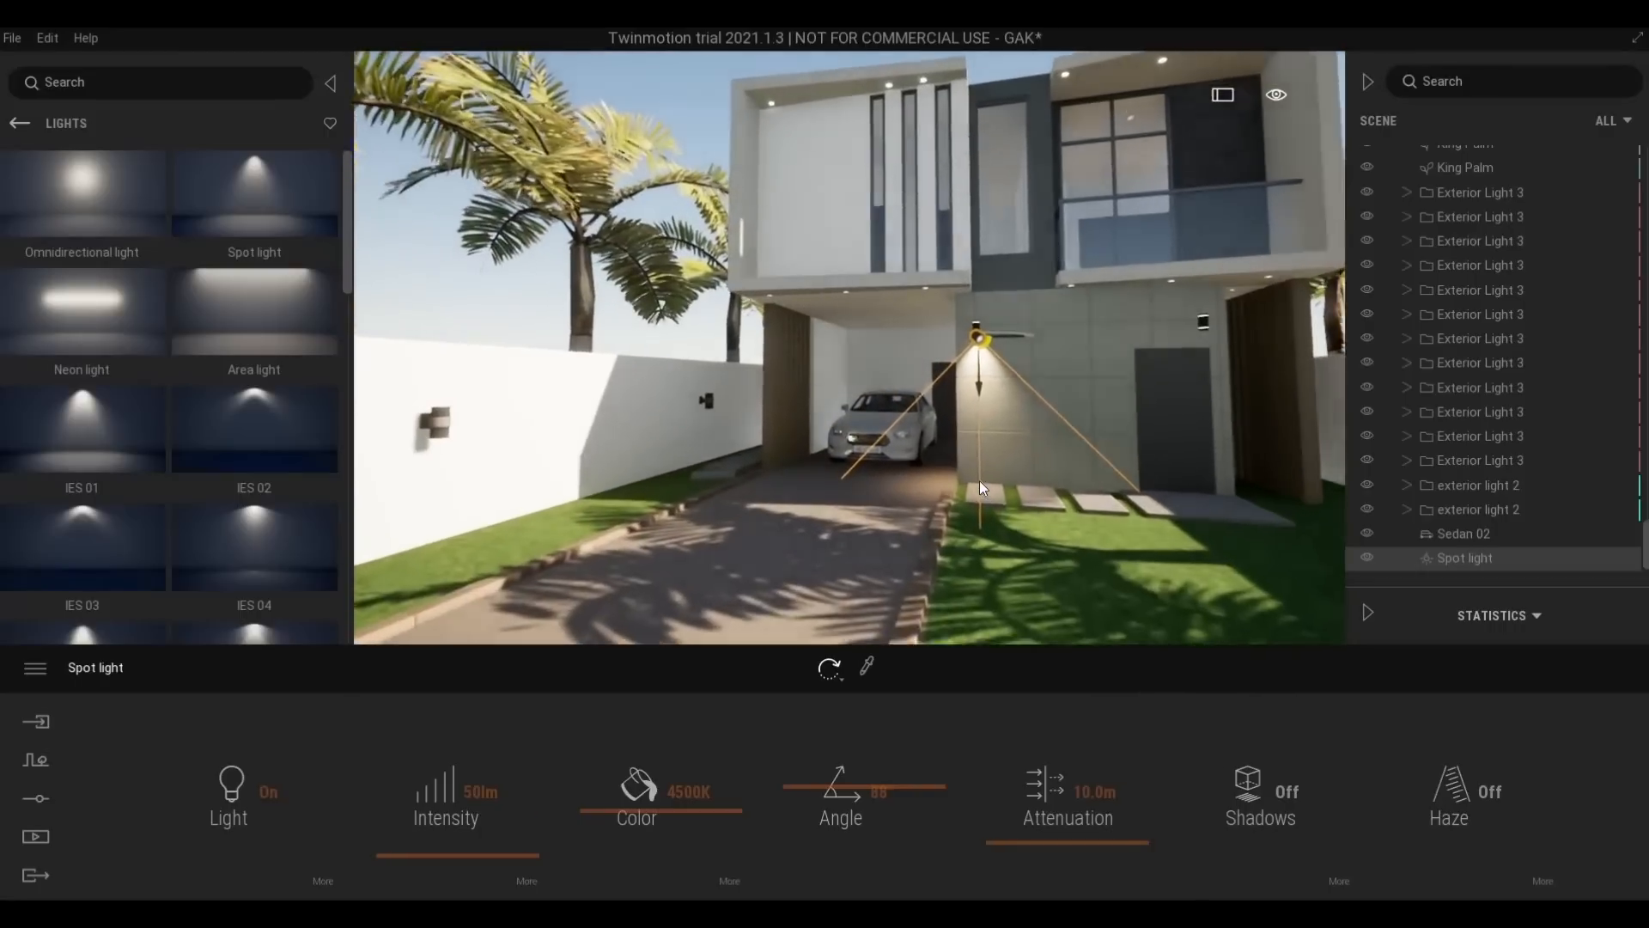
Place a second spot light from the lights library near the corner ceiling light in the upper-floor recess above the carport
key(e)
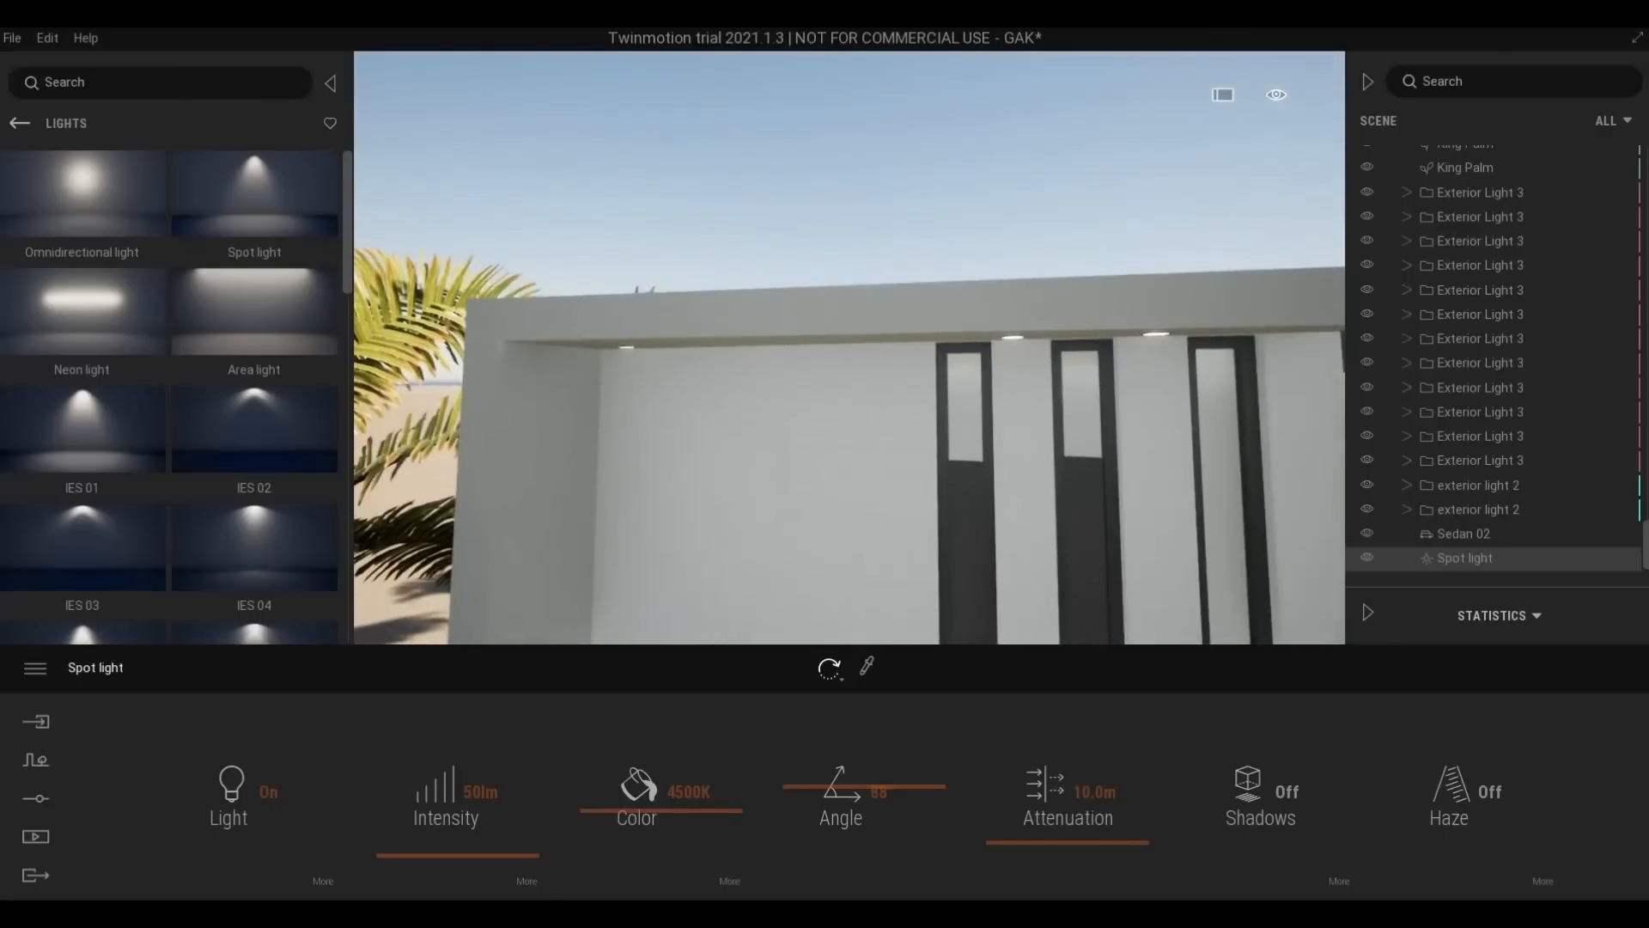
key(q)
right_drag(688, 368, 447, 409)
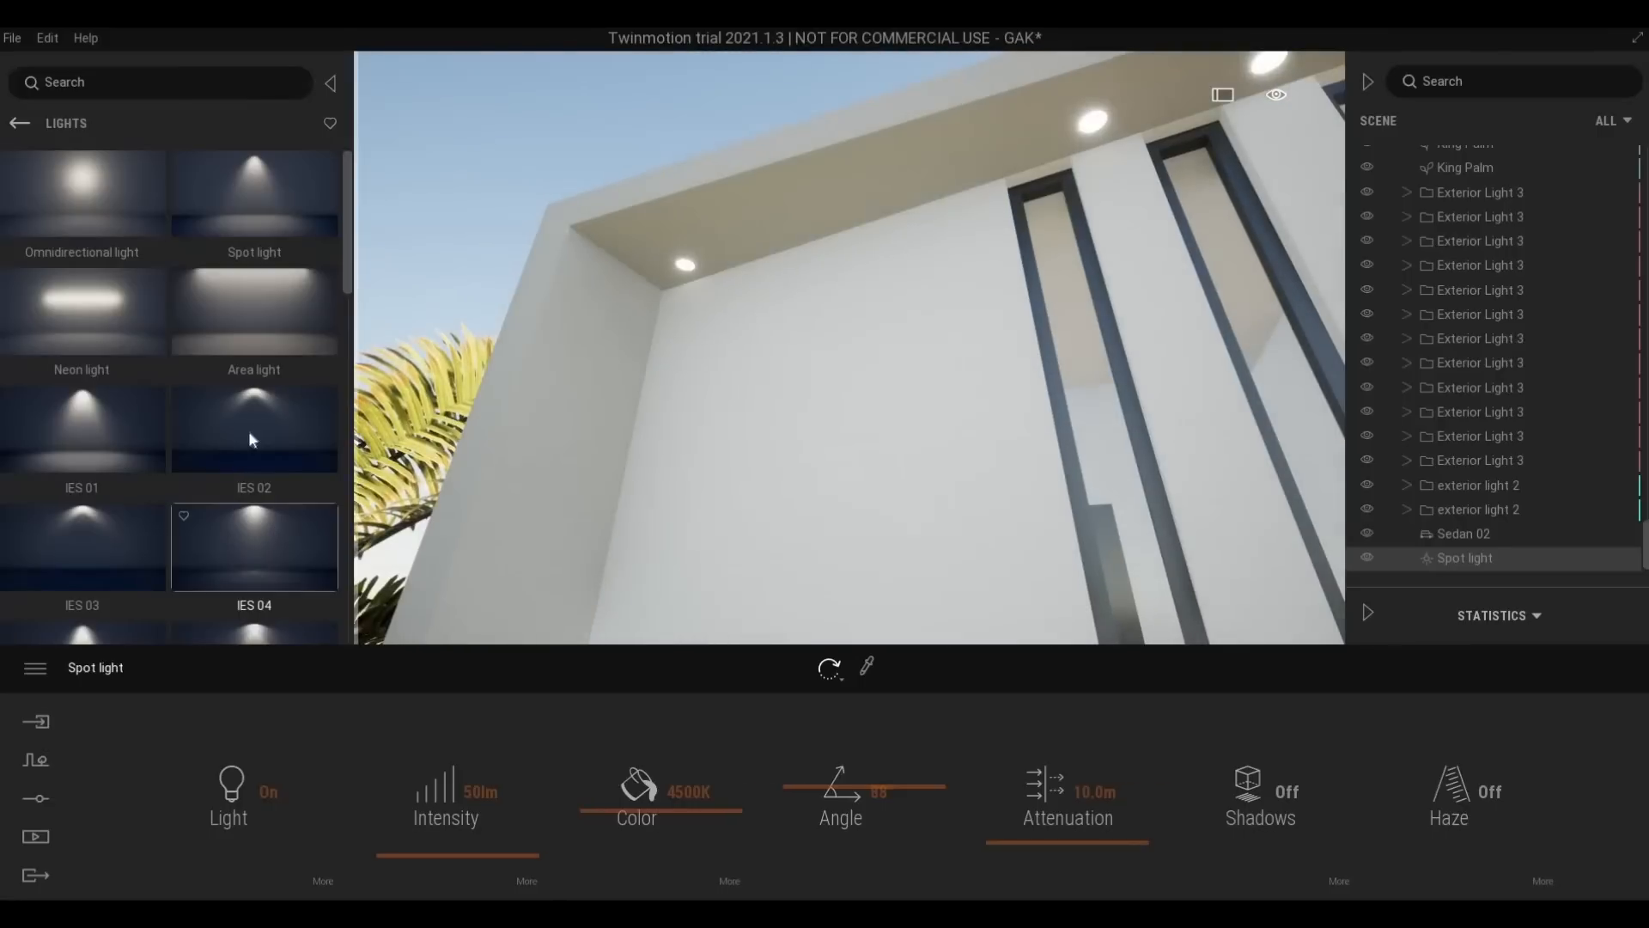
scroll(208, 531, down, 3)
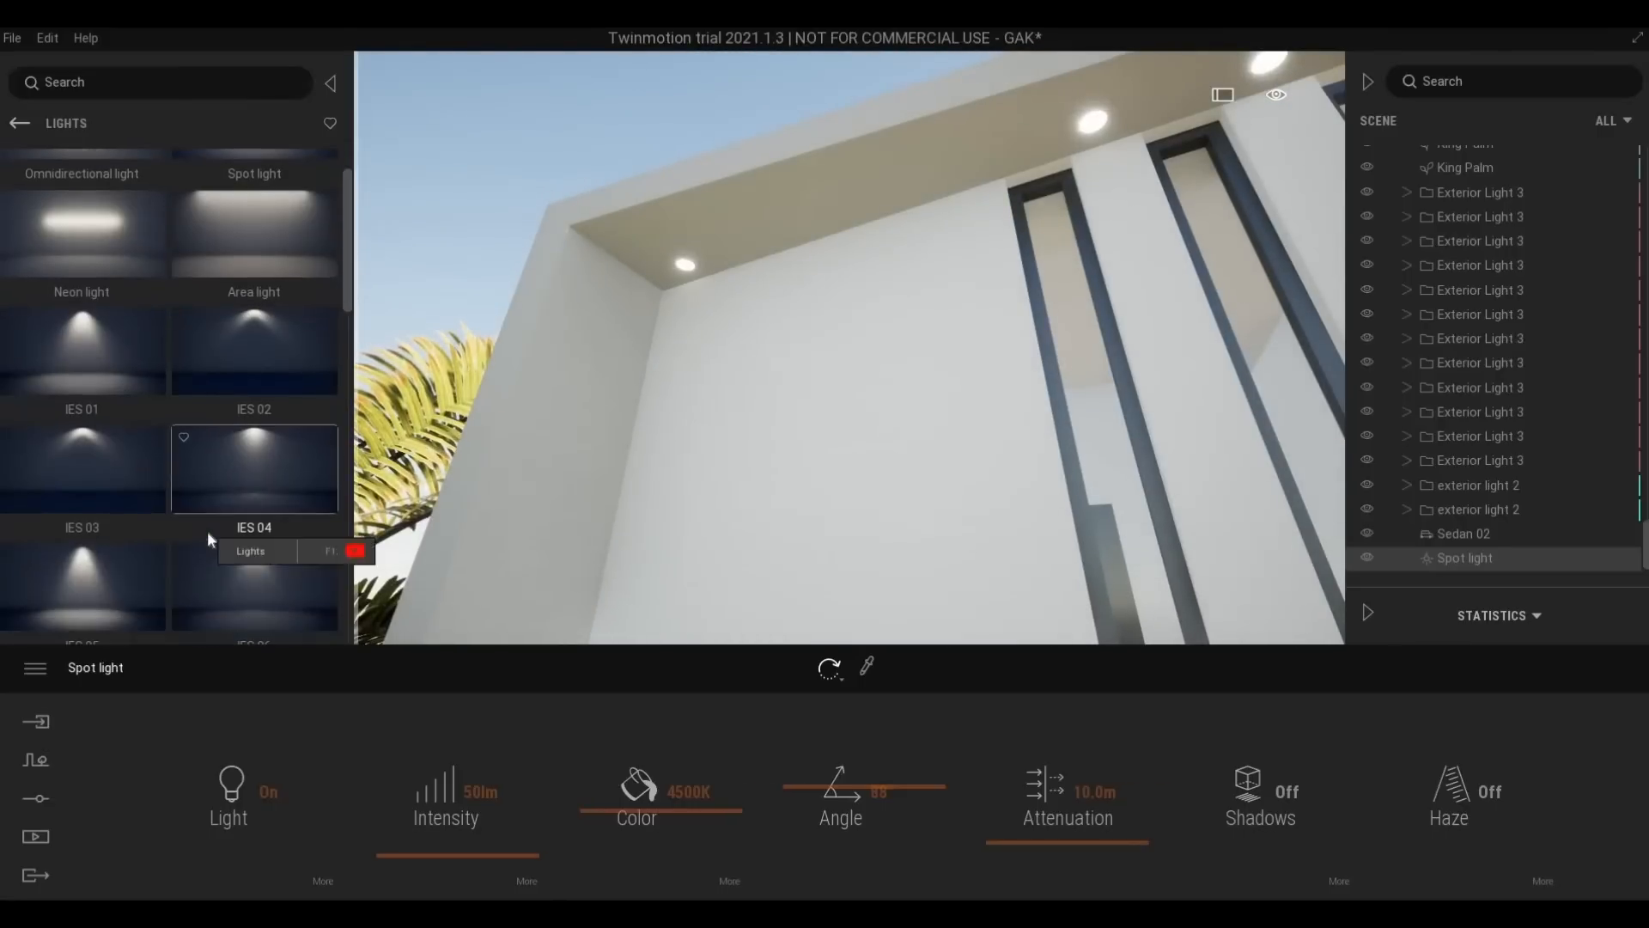
scroll(199, 534, up, 3)
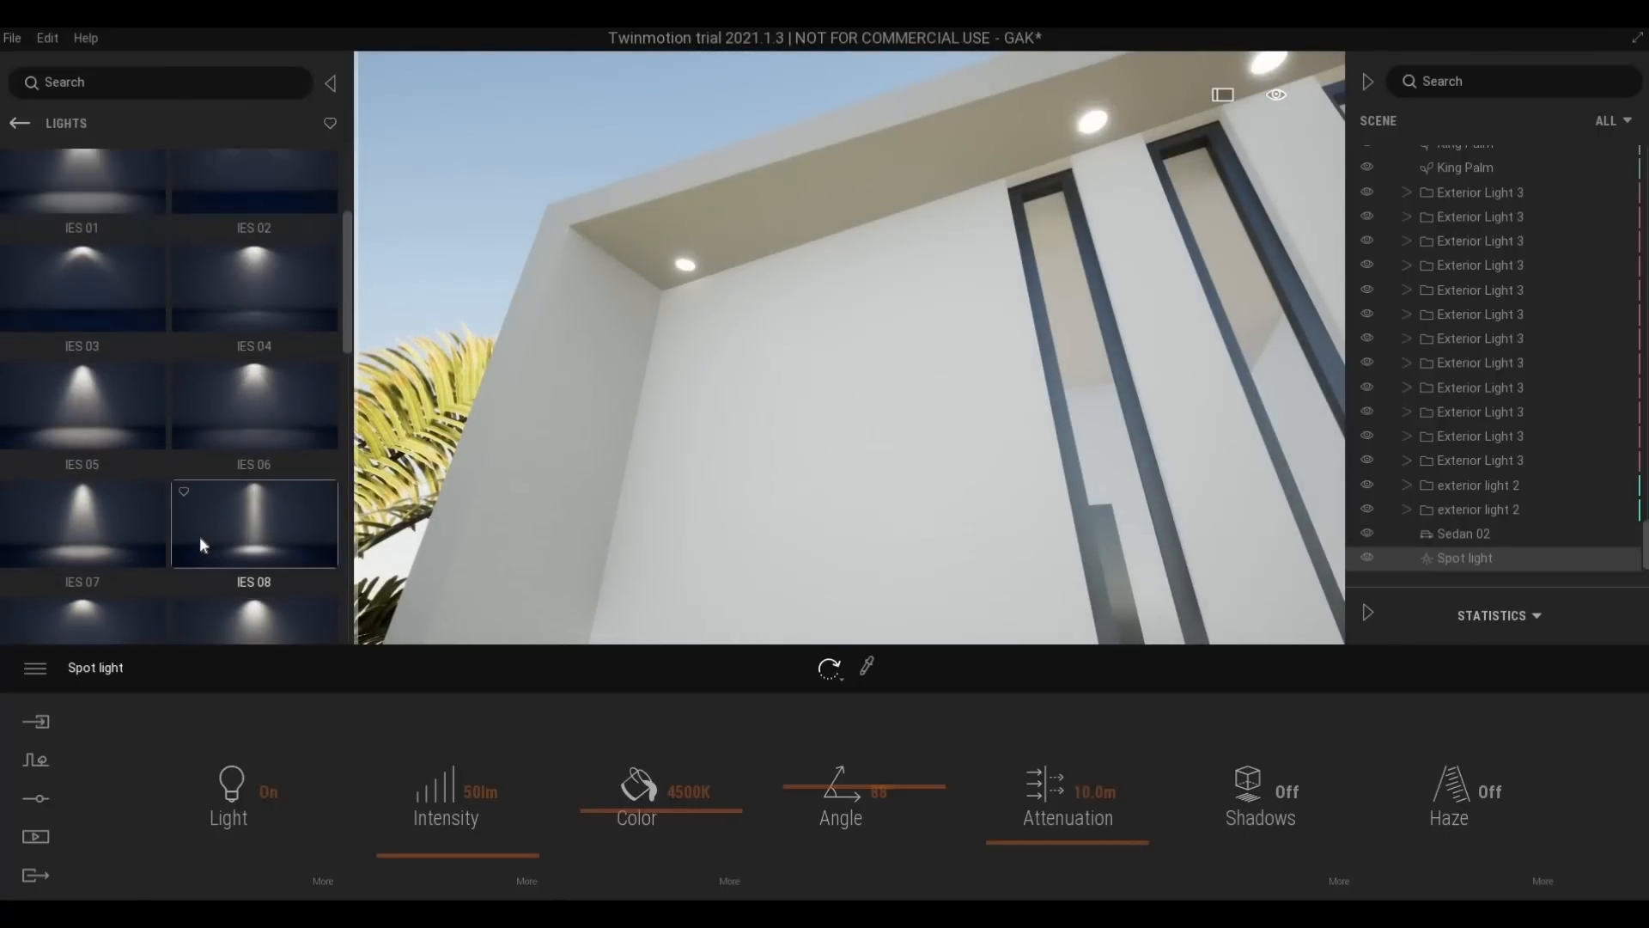
scroll(194, 550, down, 2)
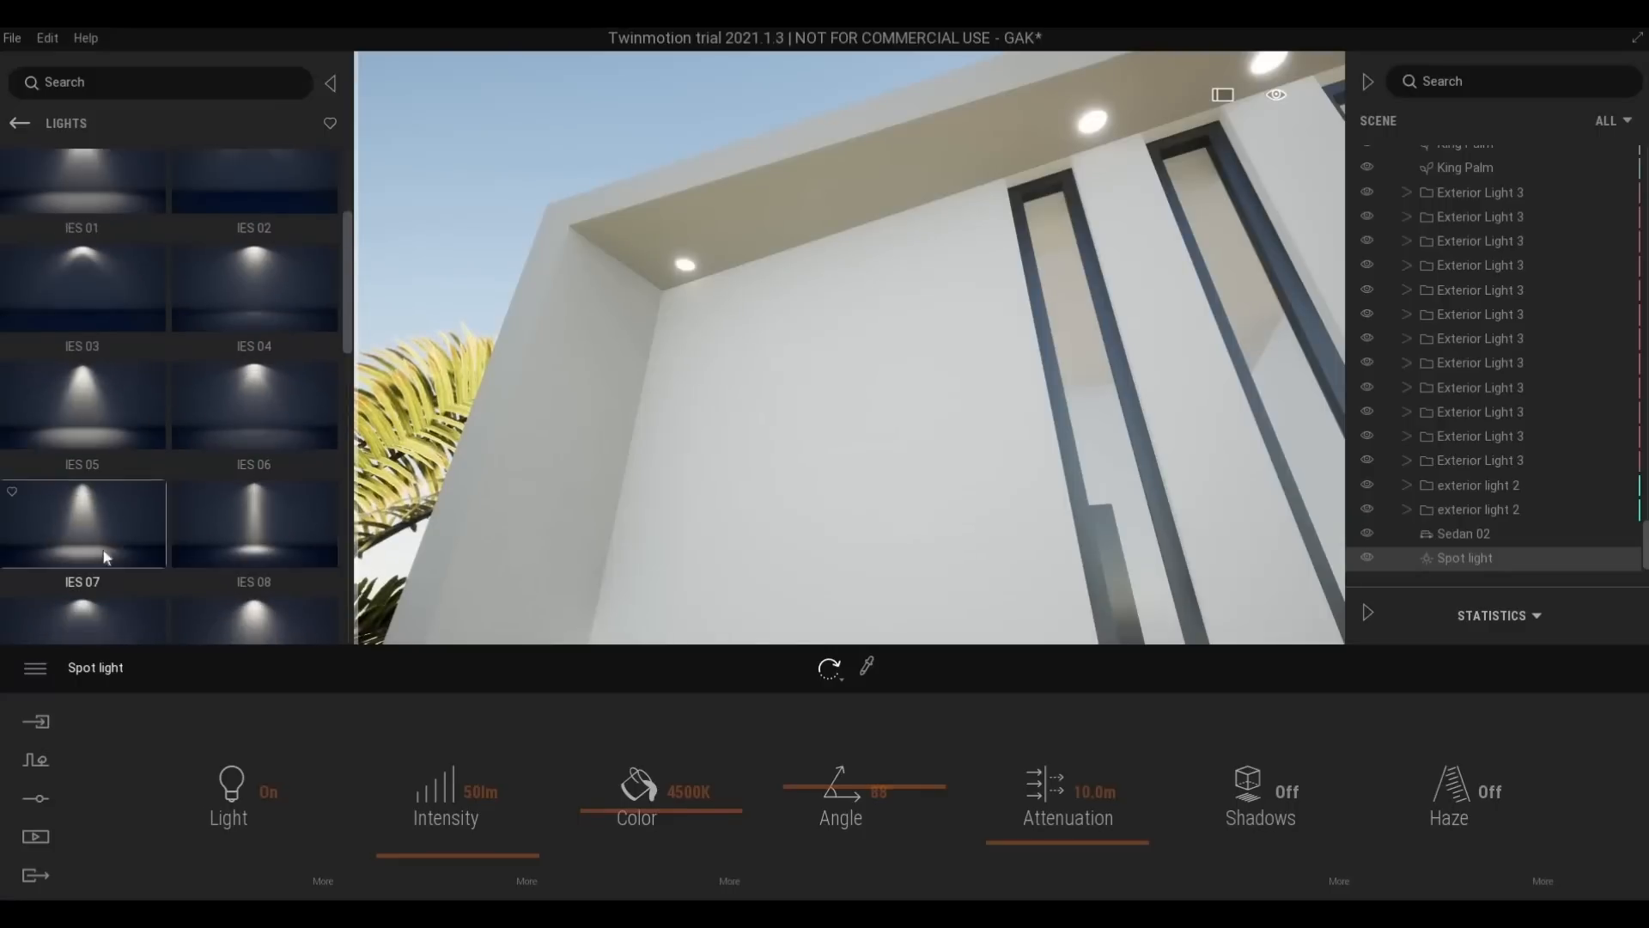
scroll(111, 569, down, 6)
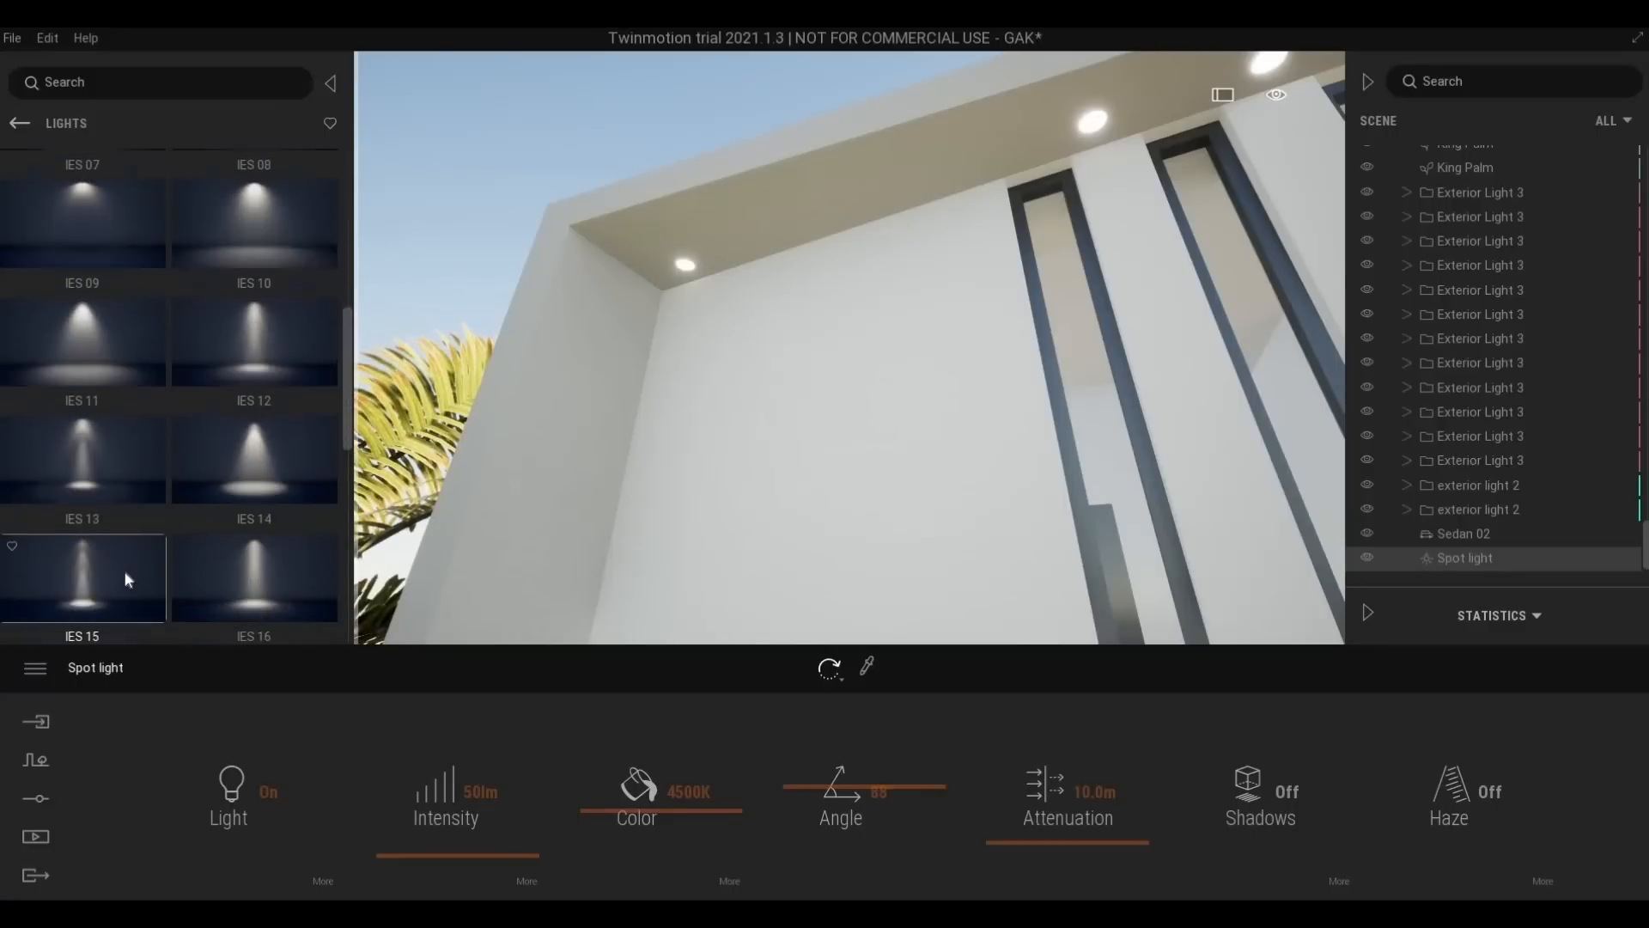
scroll(129, 571, up, 7)
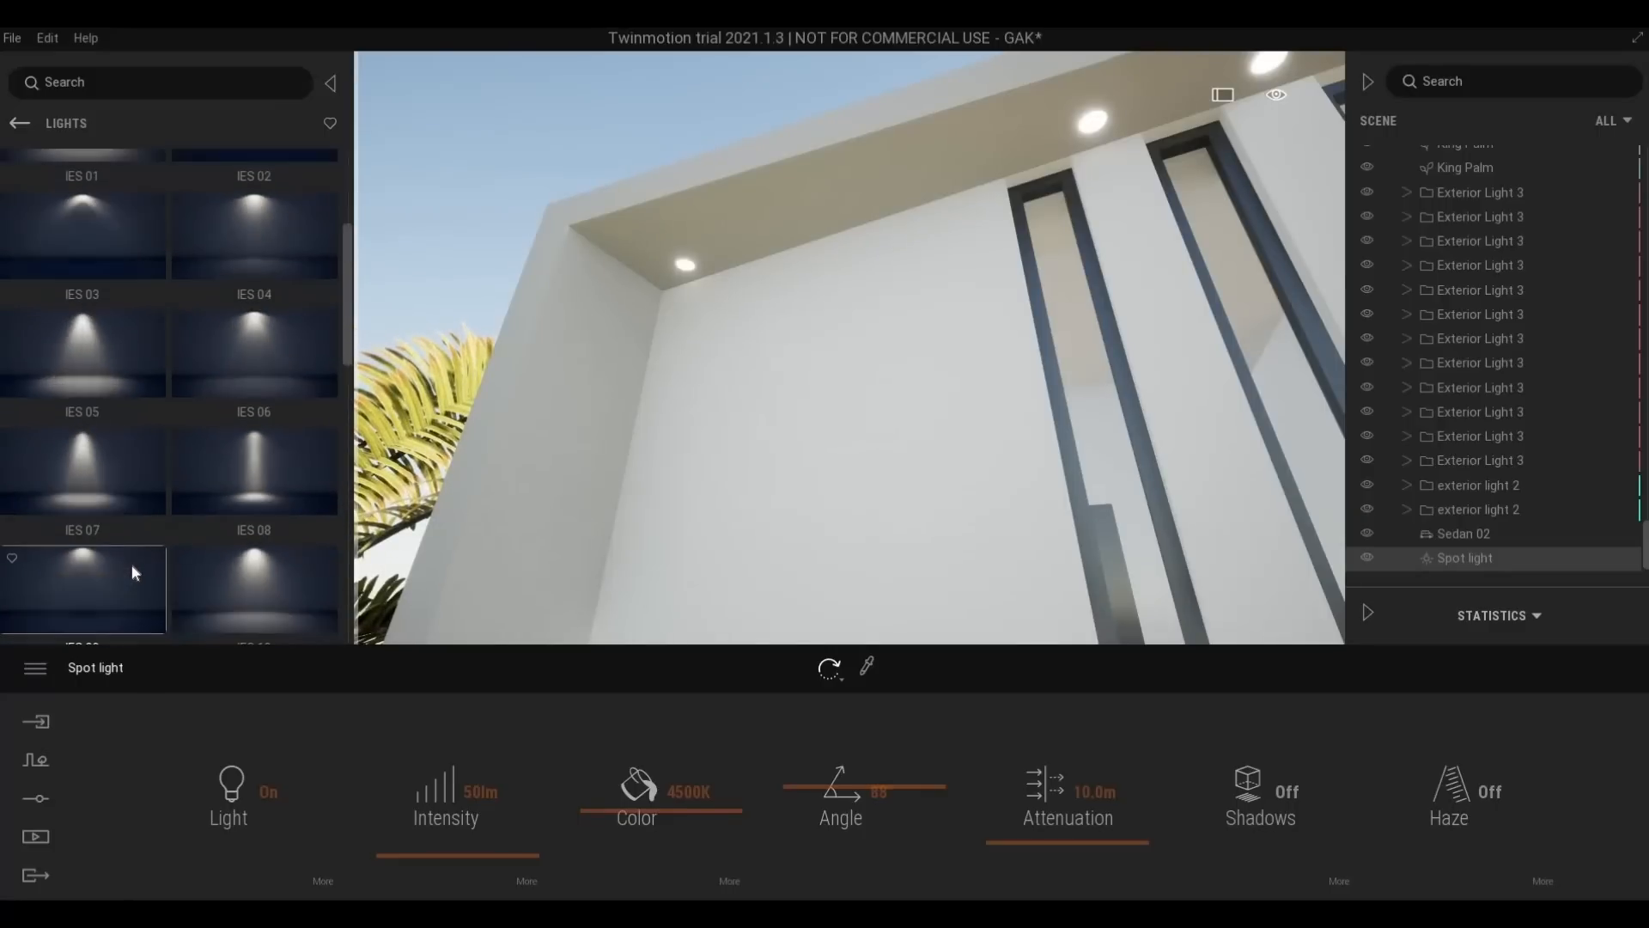
scroll(132, 560, up, 2)
drag(258, 215, 696, 255)
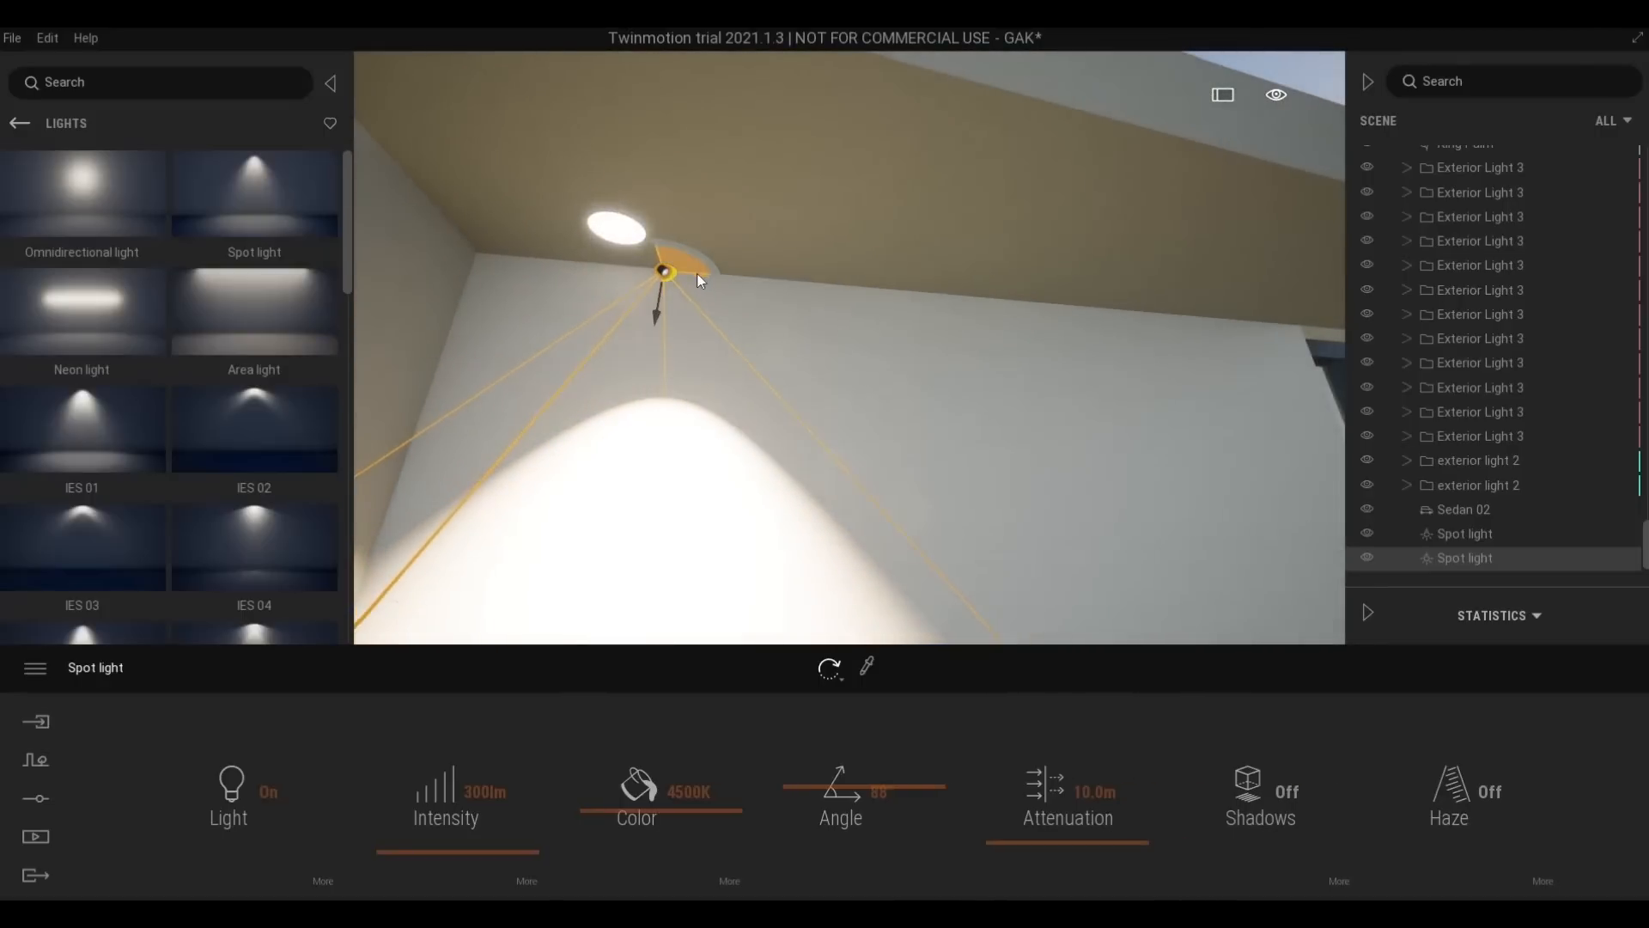
Move the new spot light up against the ceiling and centre it on the recessed ceiling light in the corner
drag(673, 263, 611, 236)
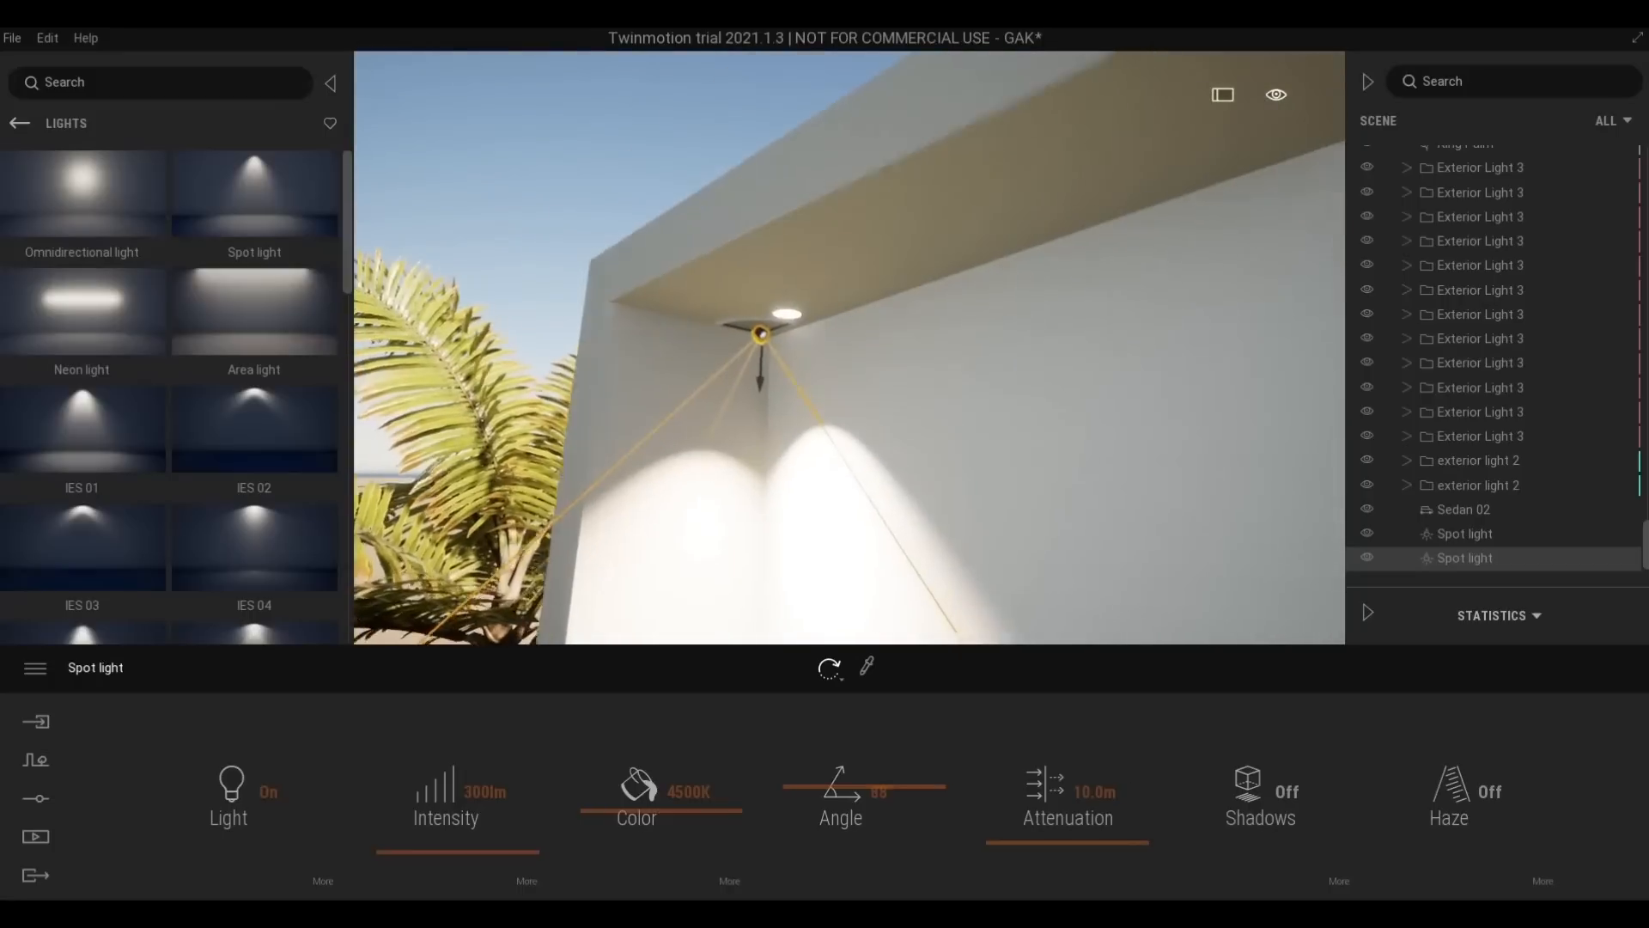
key(a)
right_drag(788, 410, 971, 421)
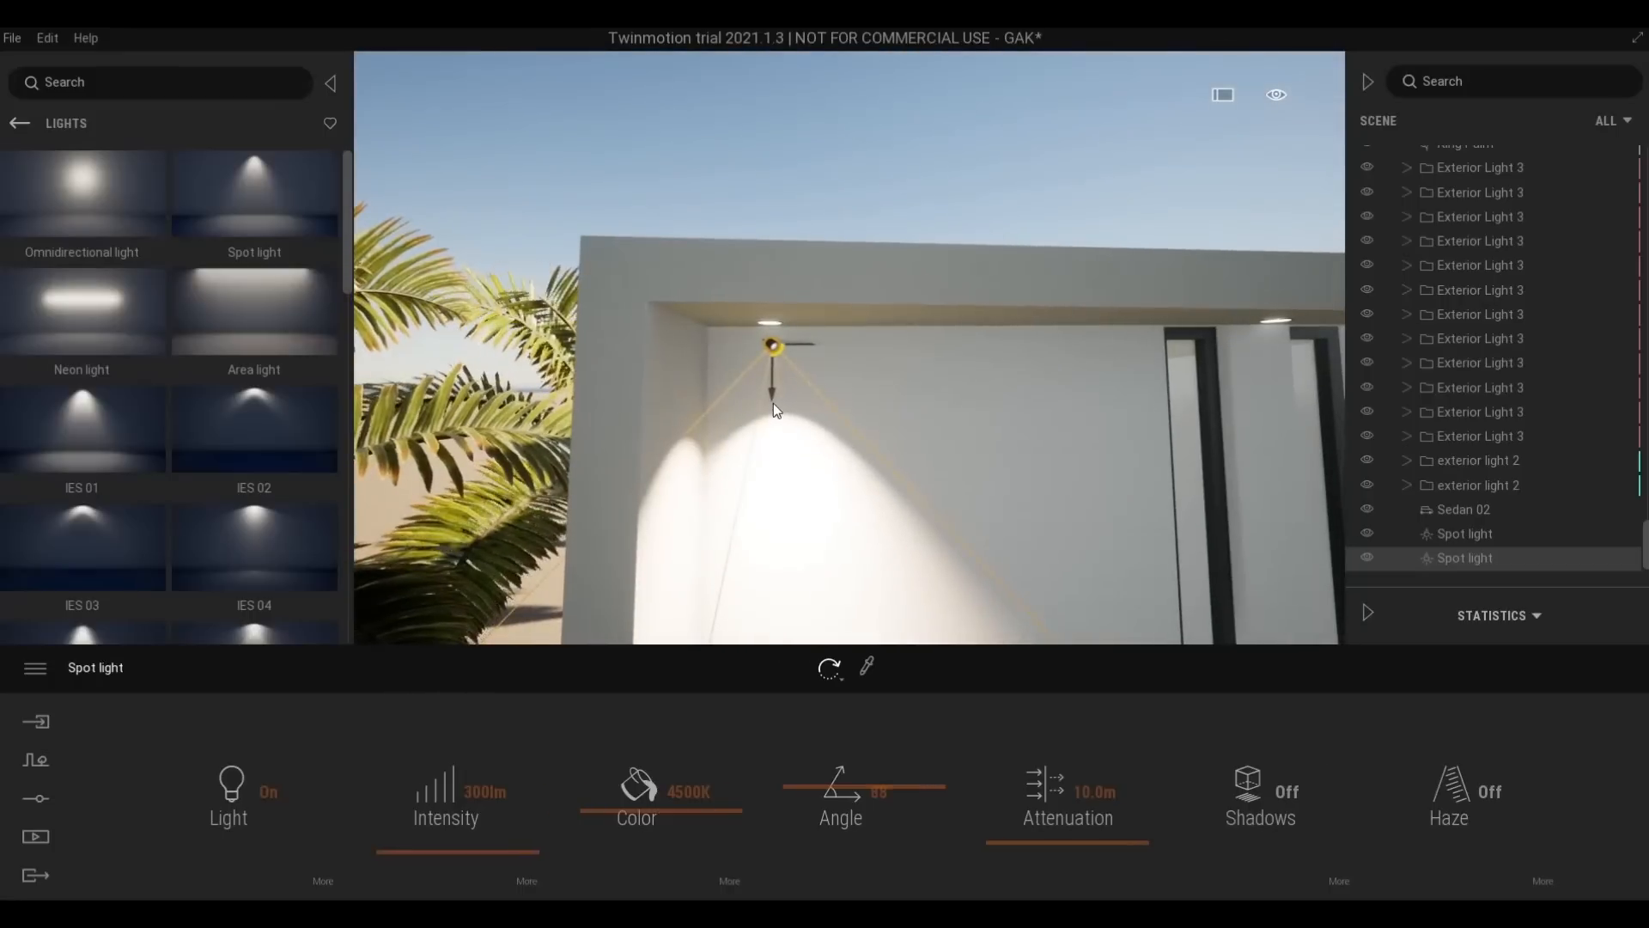
drag(773, 400, 770, 388)
key(w)
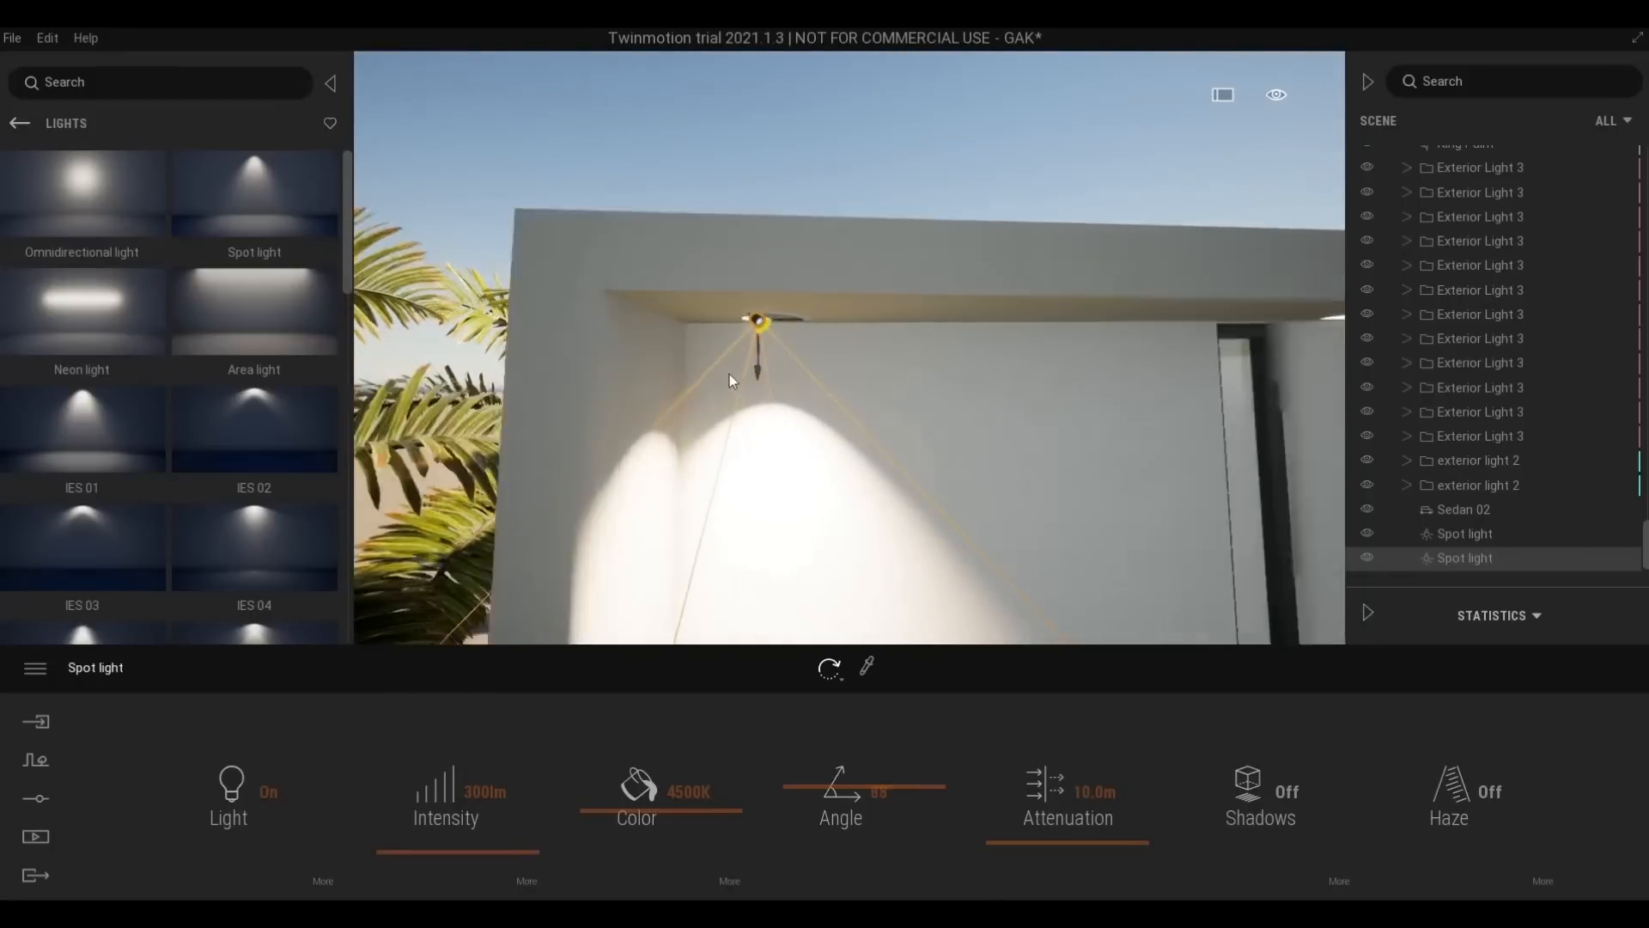
key(Escape)
click(494, 256)
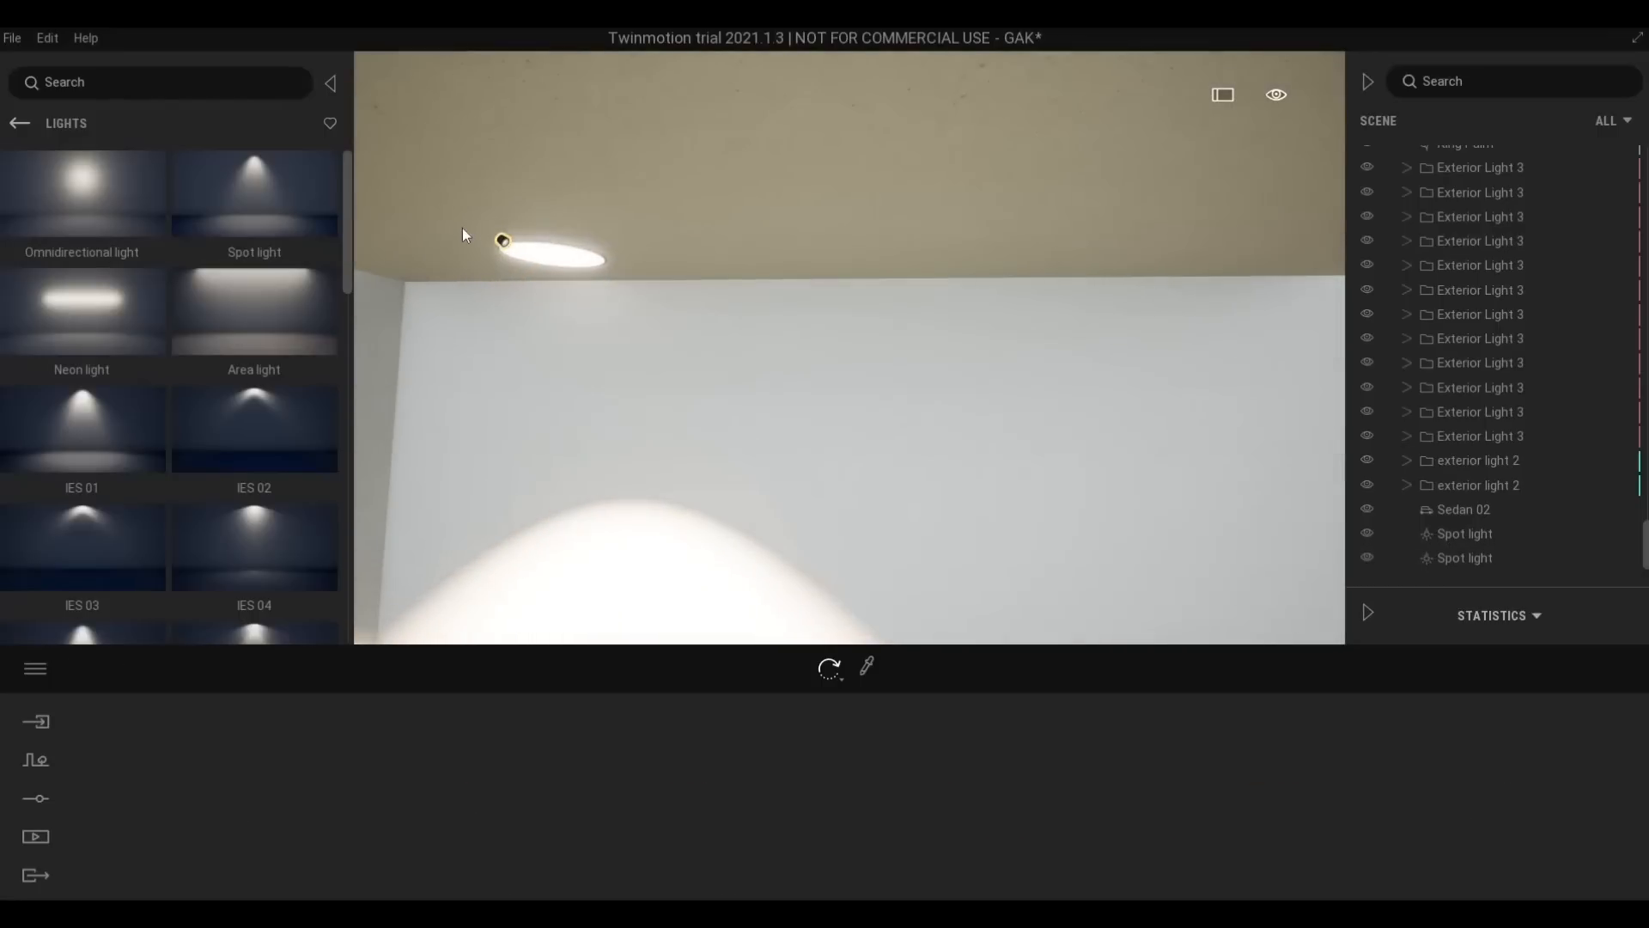
drag(467, 226, 586, 247)
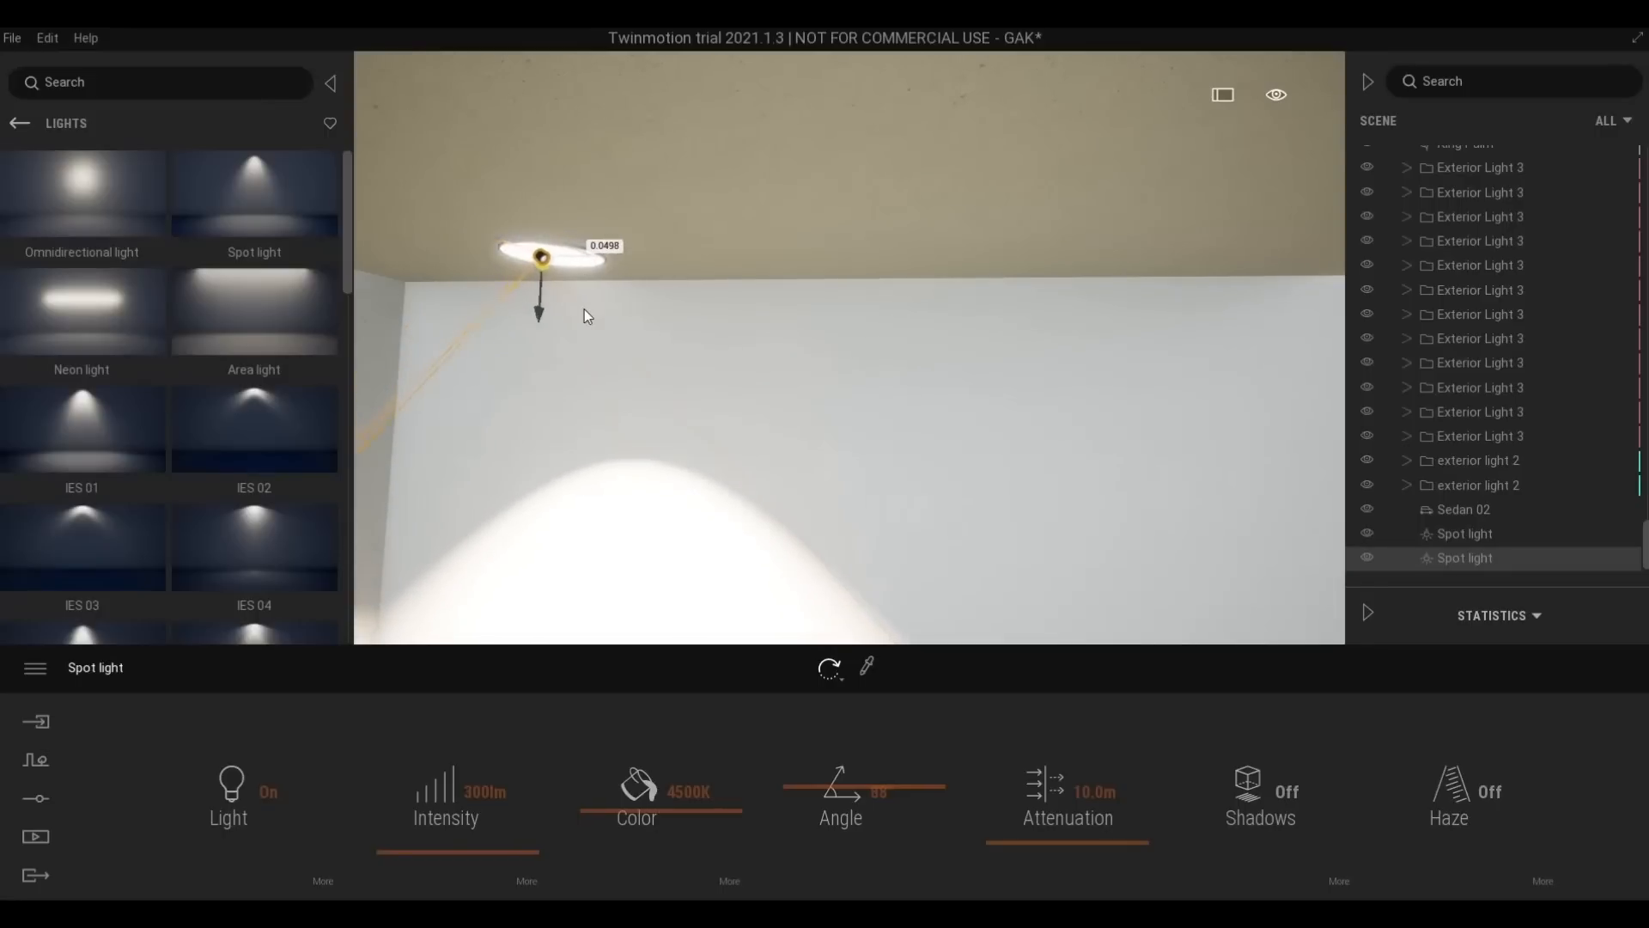
Set the intensity of the spot light in the upper-floor recess to 50 lm
scroll(725, 340, down, 5)
middle_drag(726, 341, 519, 219)
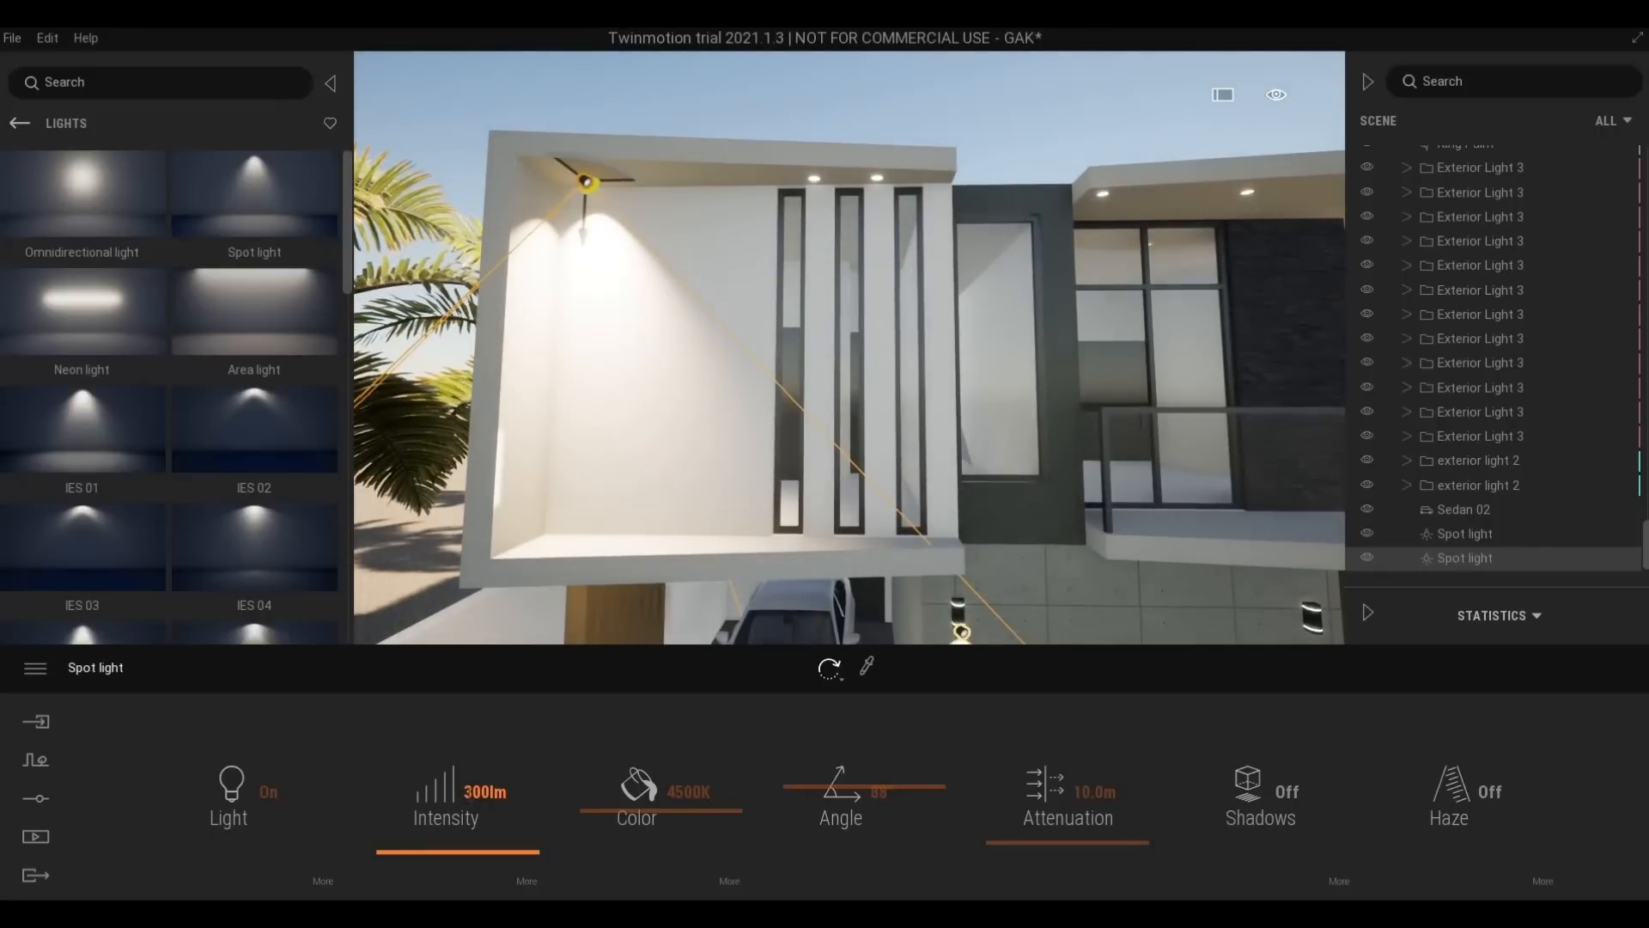
click(508, 790)
text(5)
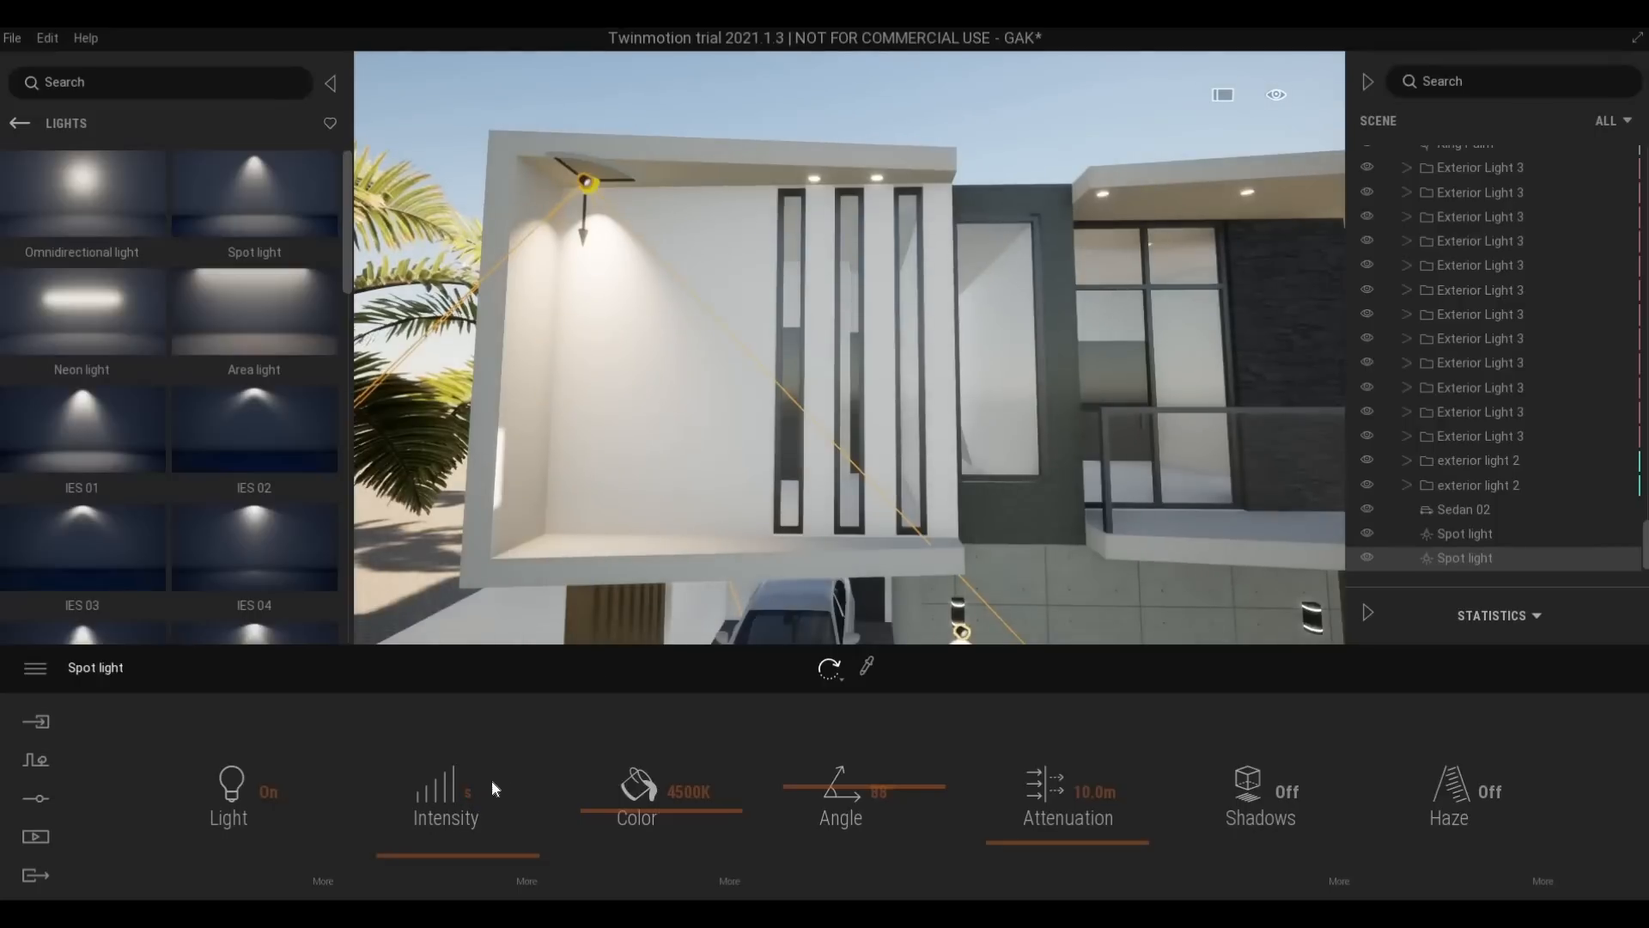
key(Return)
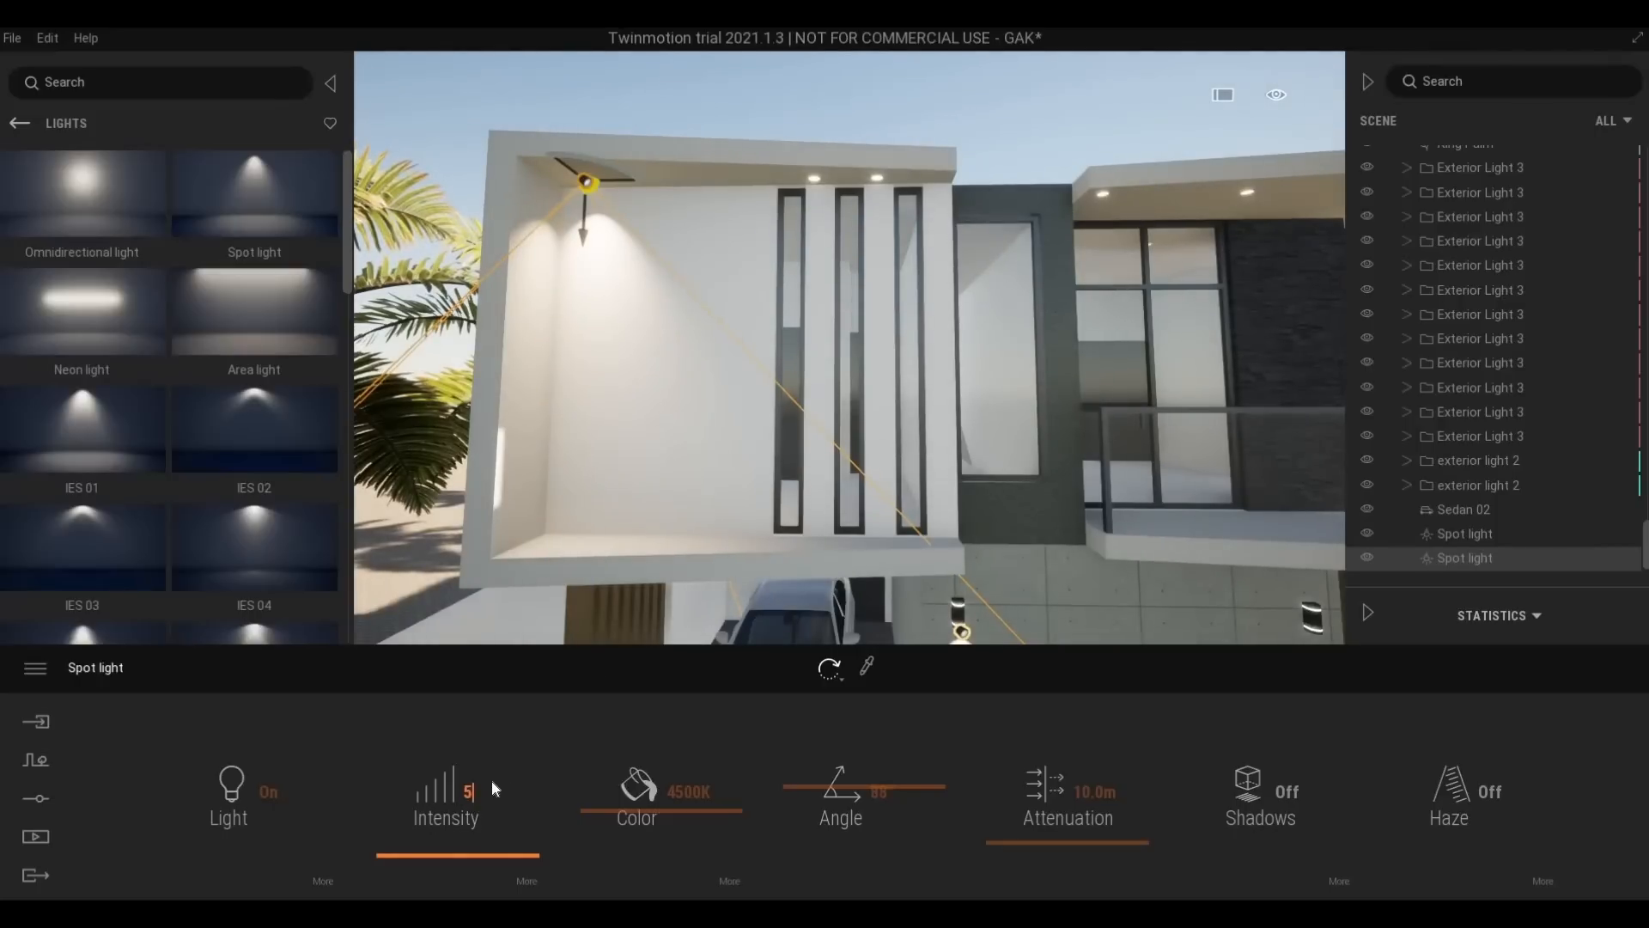
text(0)
key(Return)
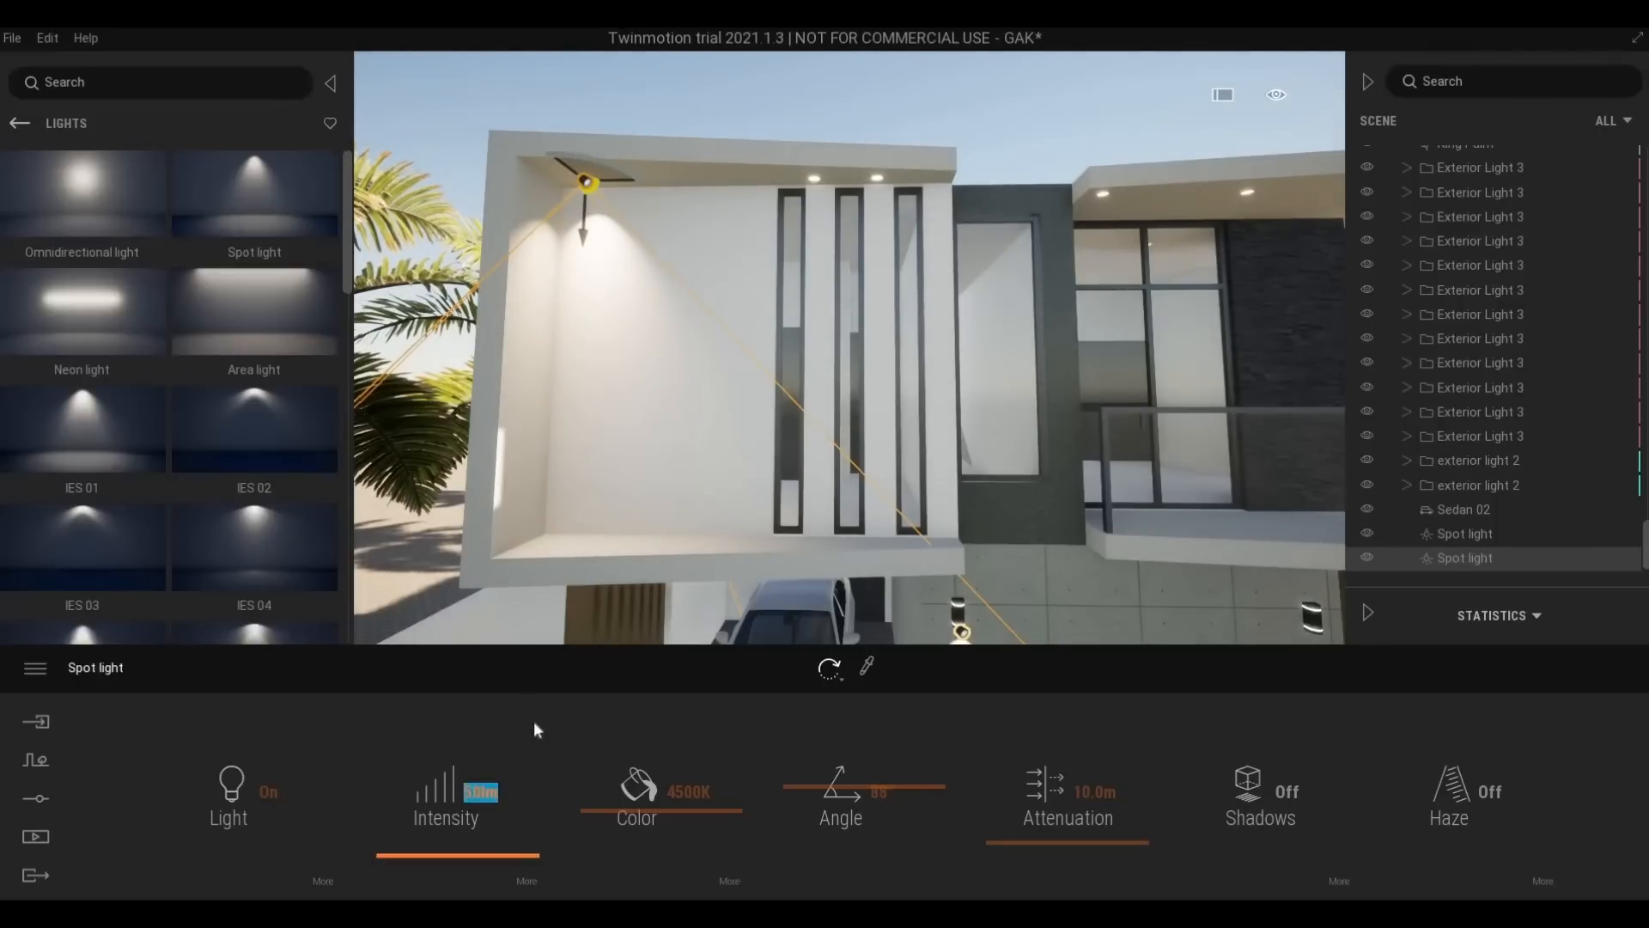
click(534, 719)
Set the location's time of day to 18:51 and its north offset to 255°
scroll(849, 348, down, 3)
scroll(668, 612, down, 5)
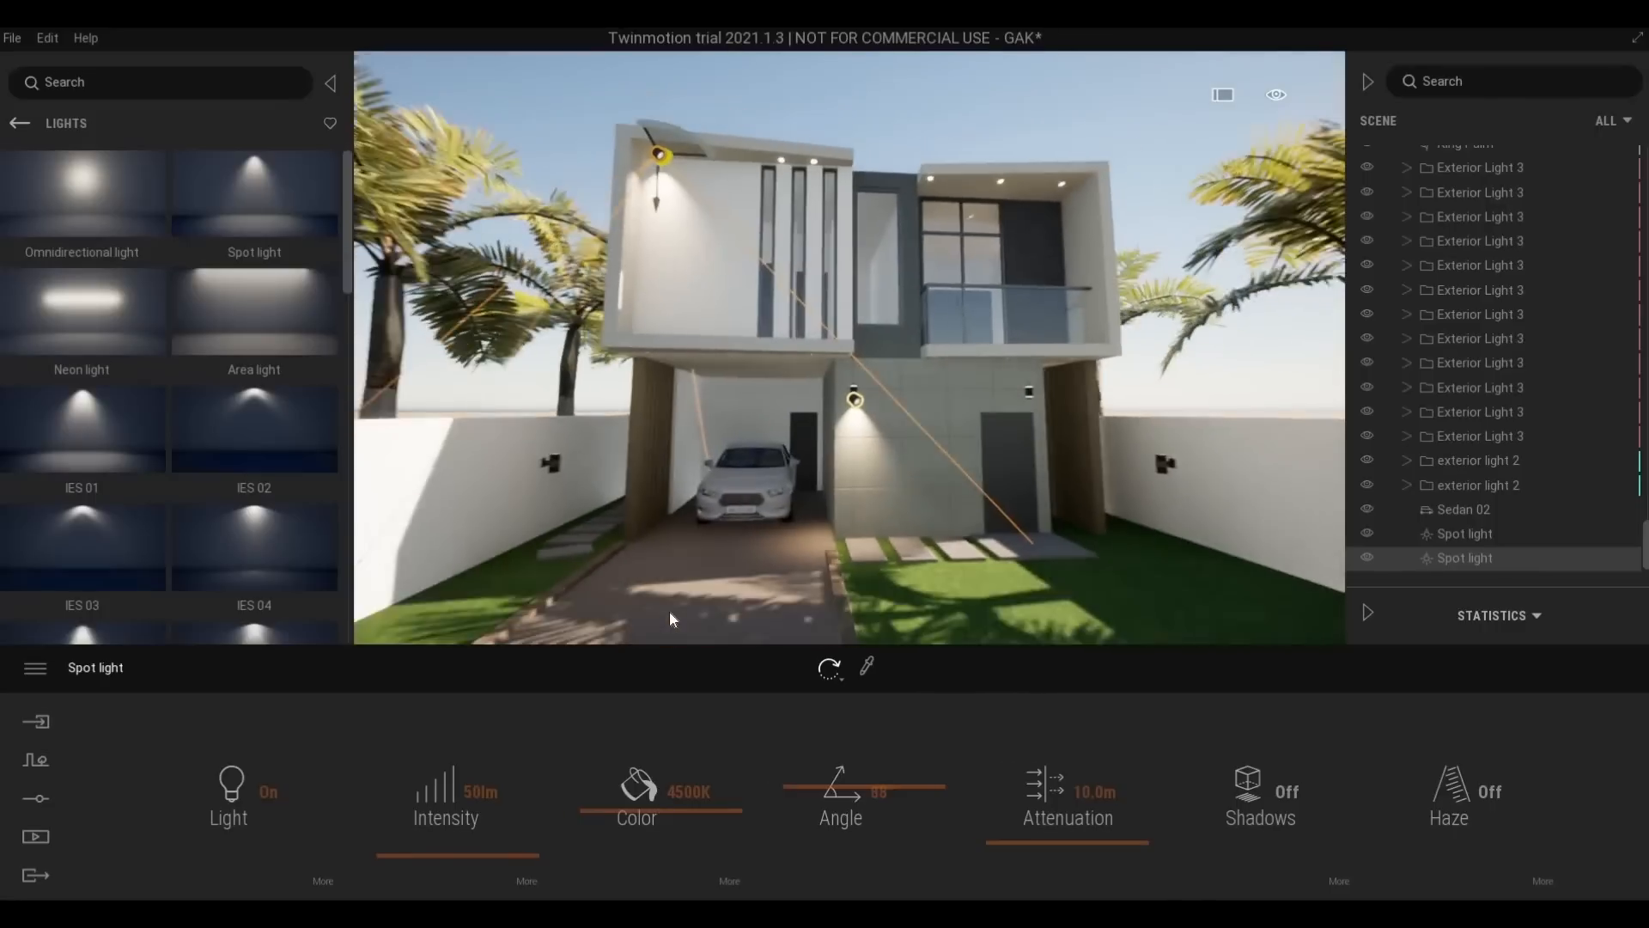
key(s)
key(d)
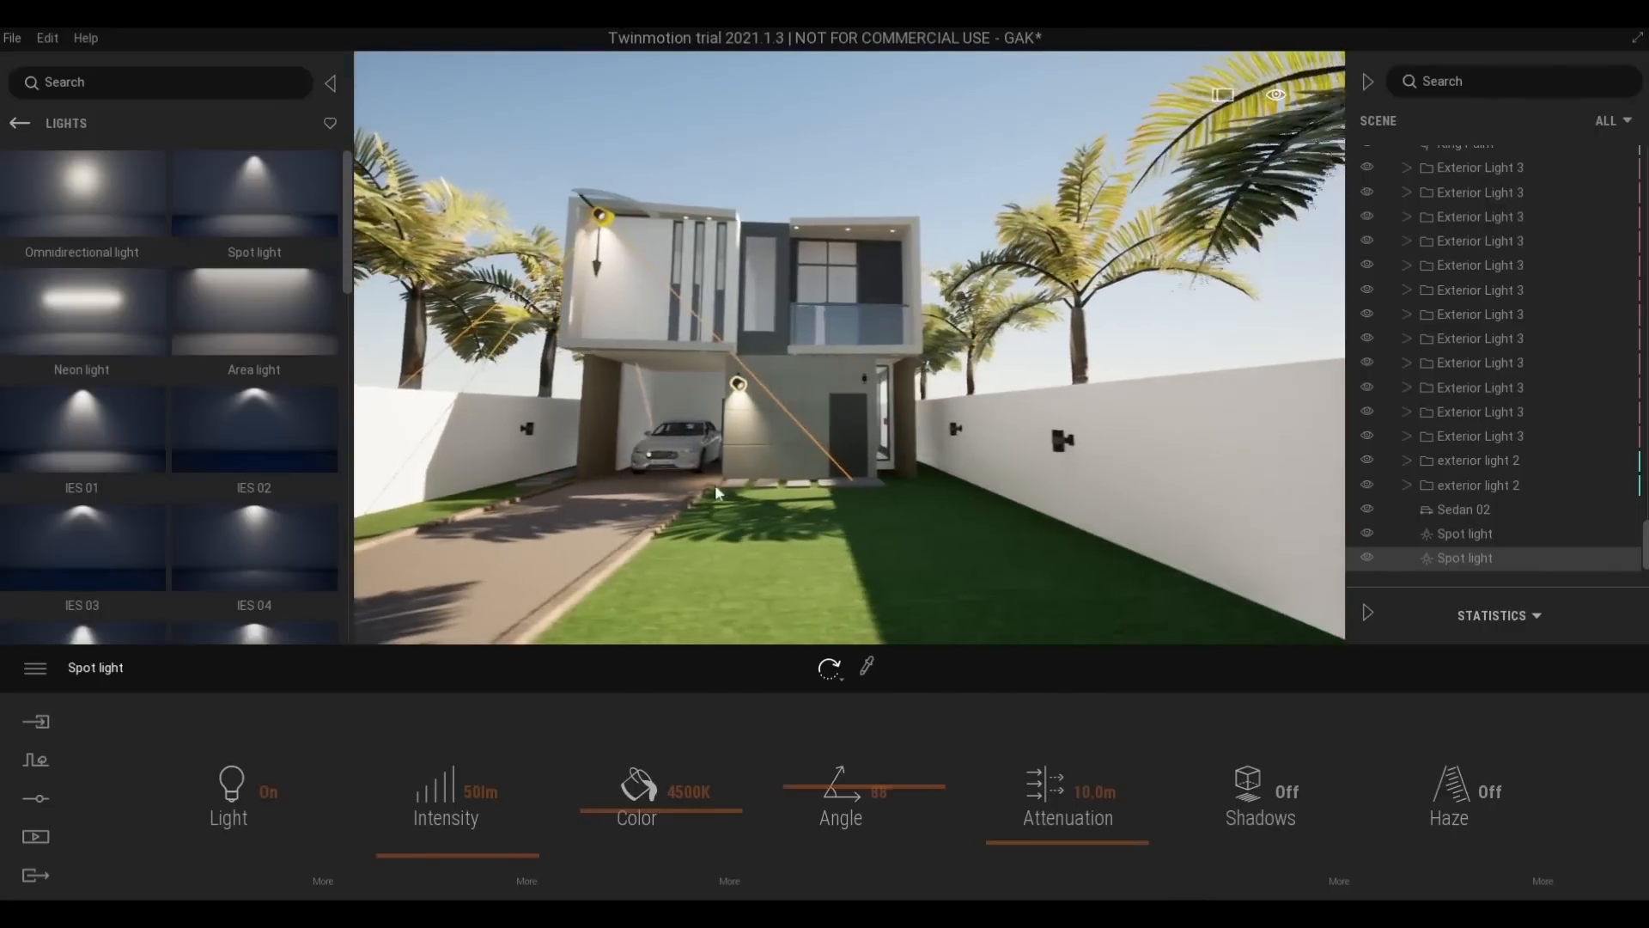
click(33, 799)
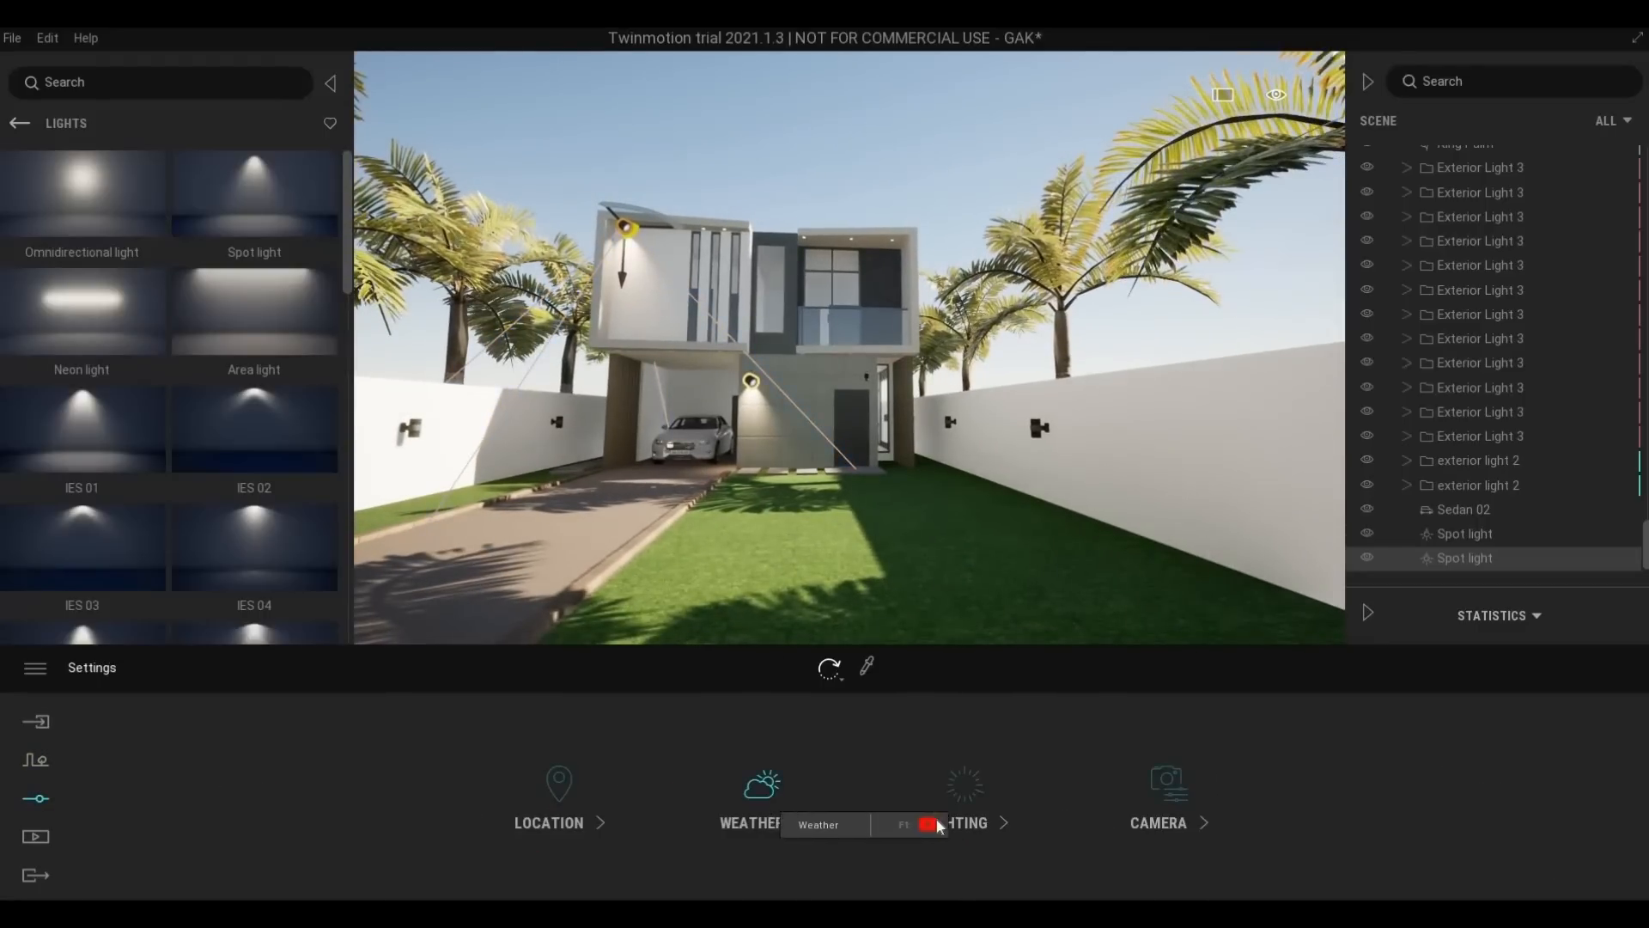
click(569, 818)
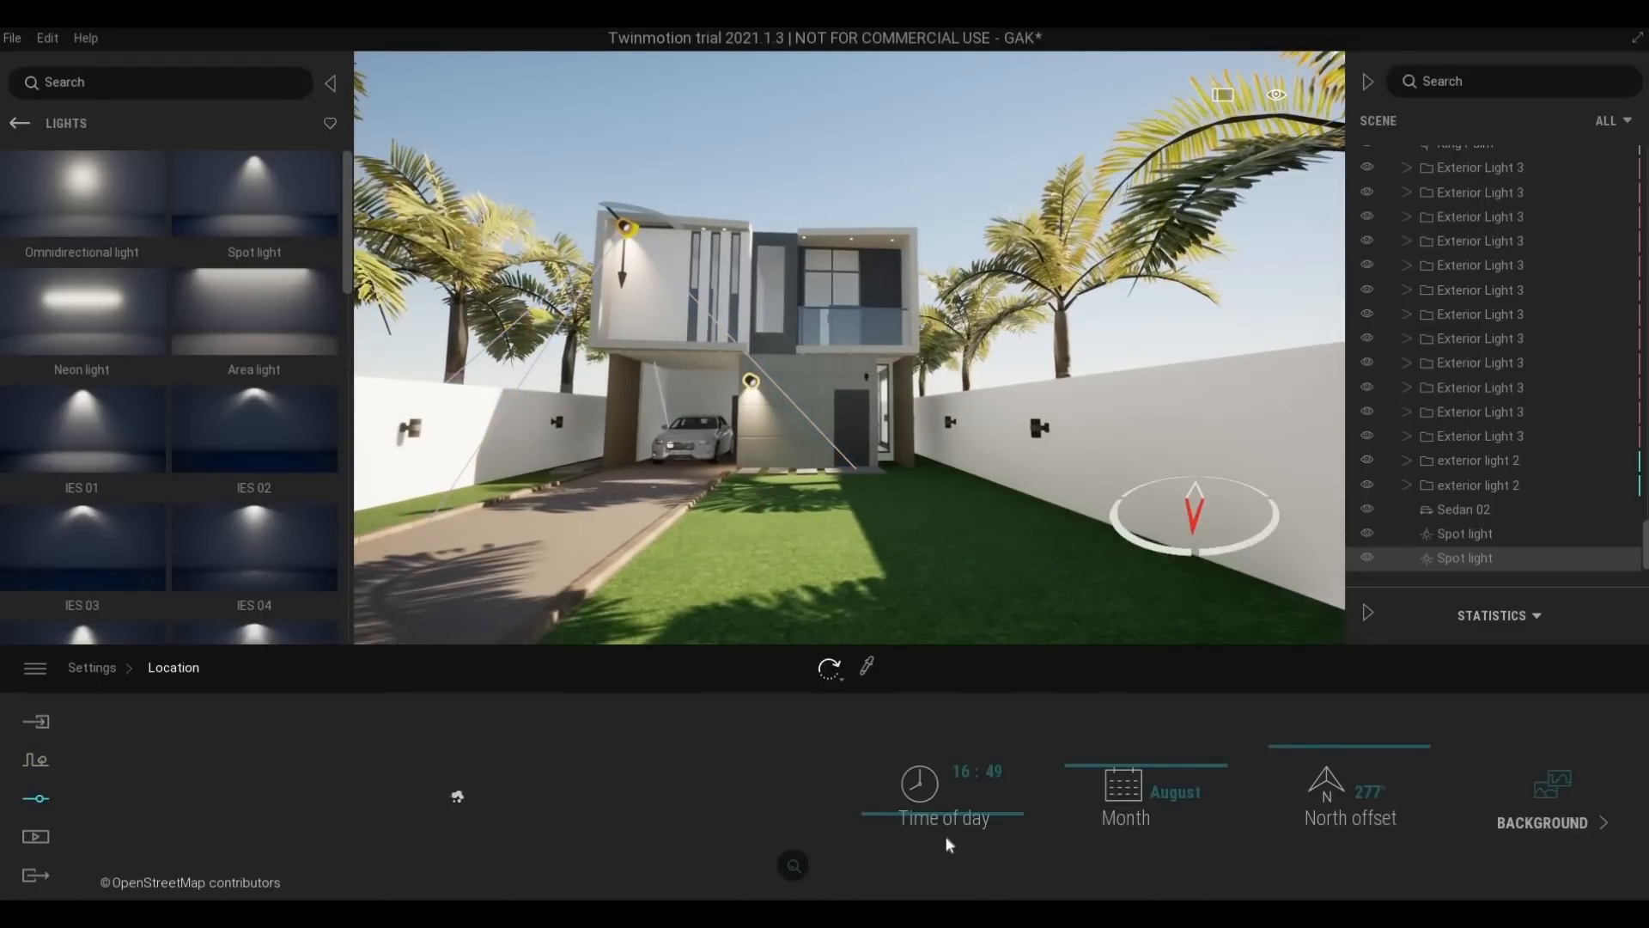
mouse_move(937, 823)
mouse_down()
mouse_move(937, 848)
mouse_move(939, 811)
mouse_move(937, 830)
mouse_up()
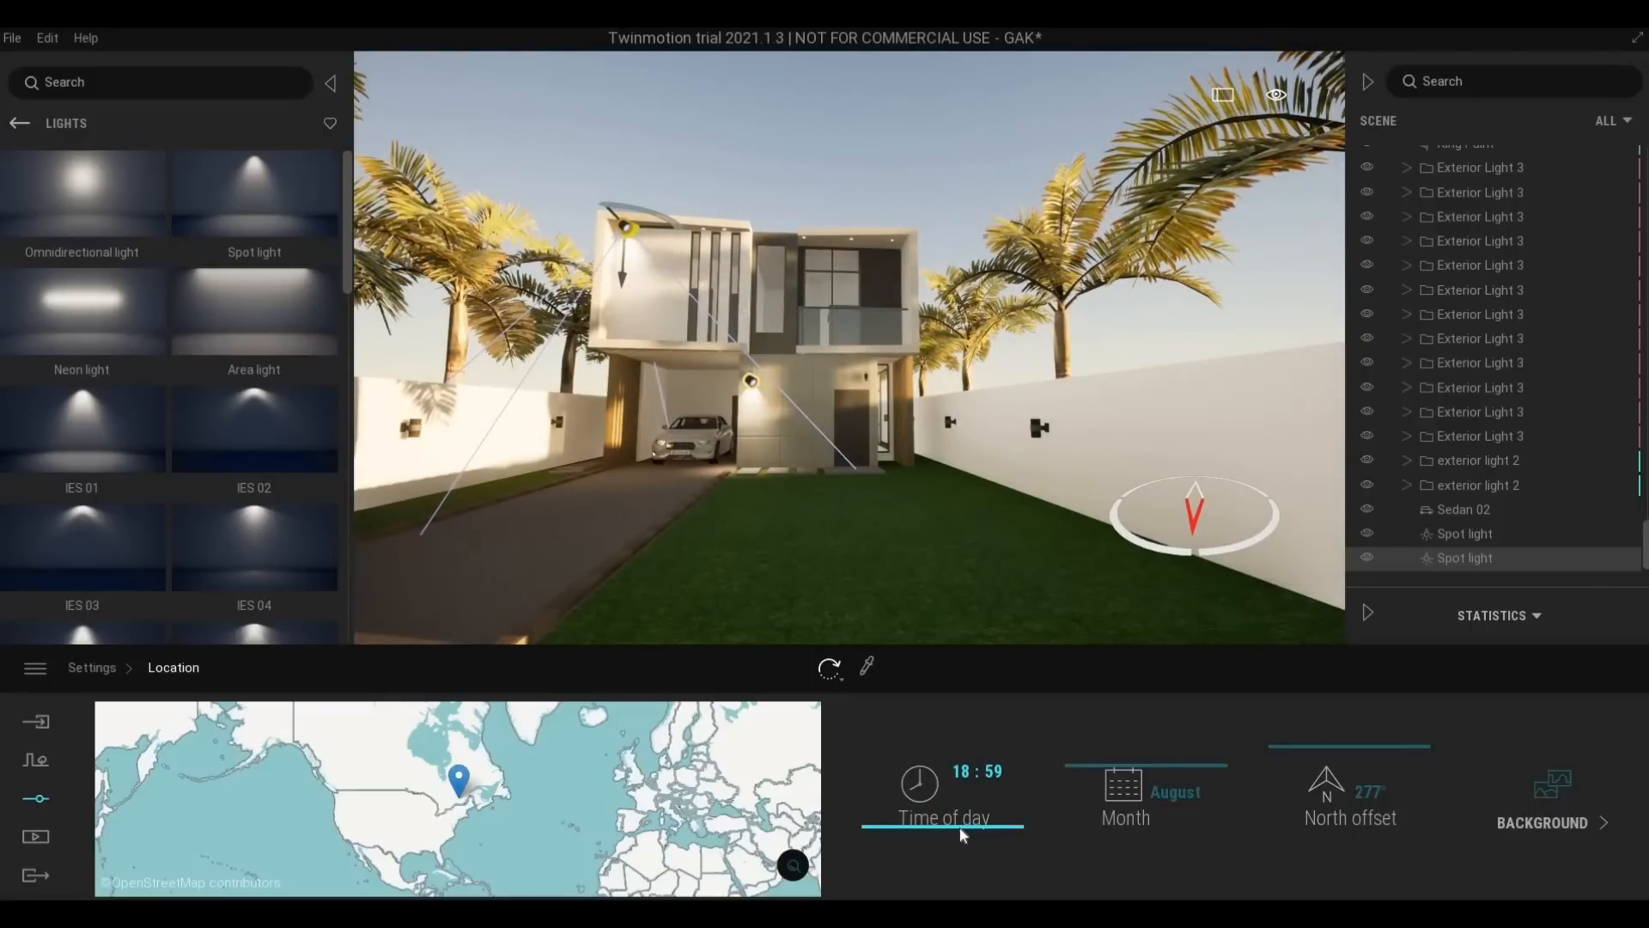
drag(959, 827, 958, 832)
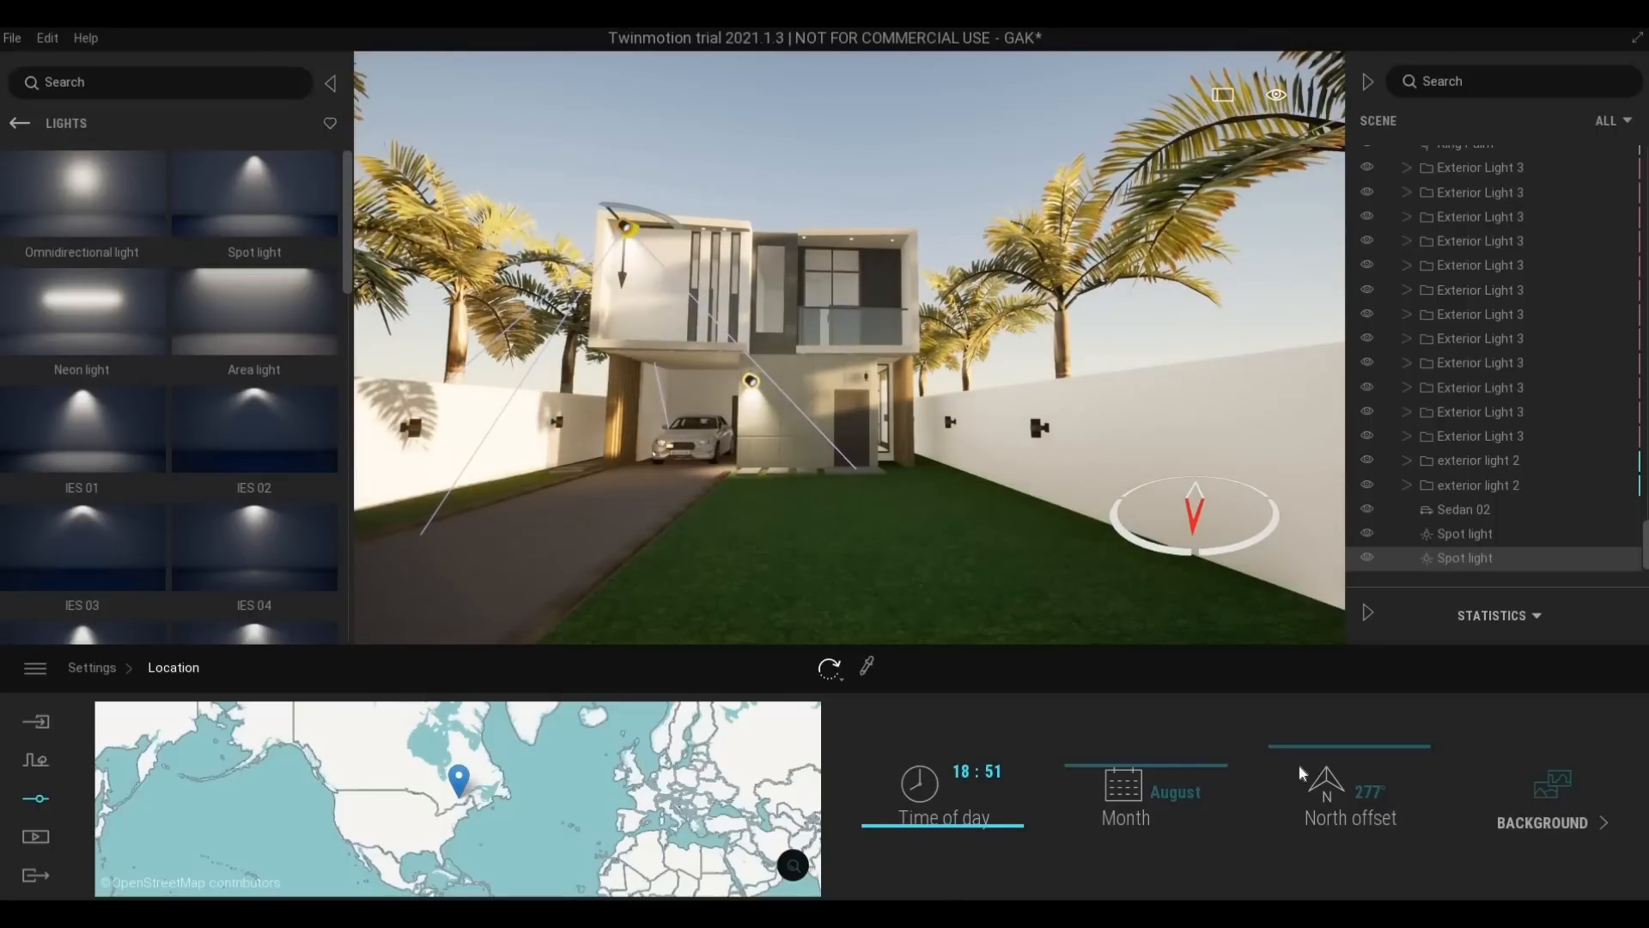
mouse_move(1302, 753)
mouse_down()
mouse_move(1292, 732)
mouse_move(1286, 755)
mouse_up()
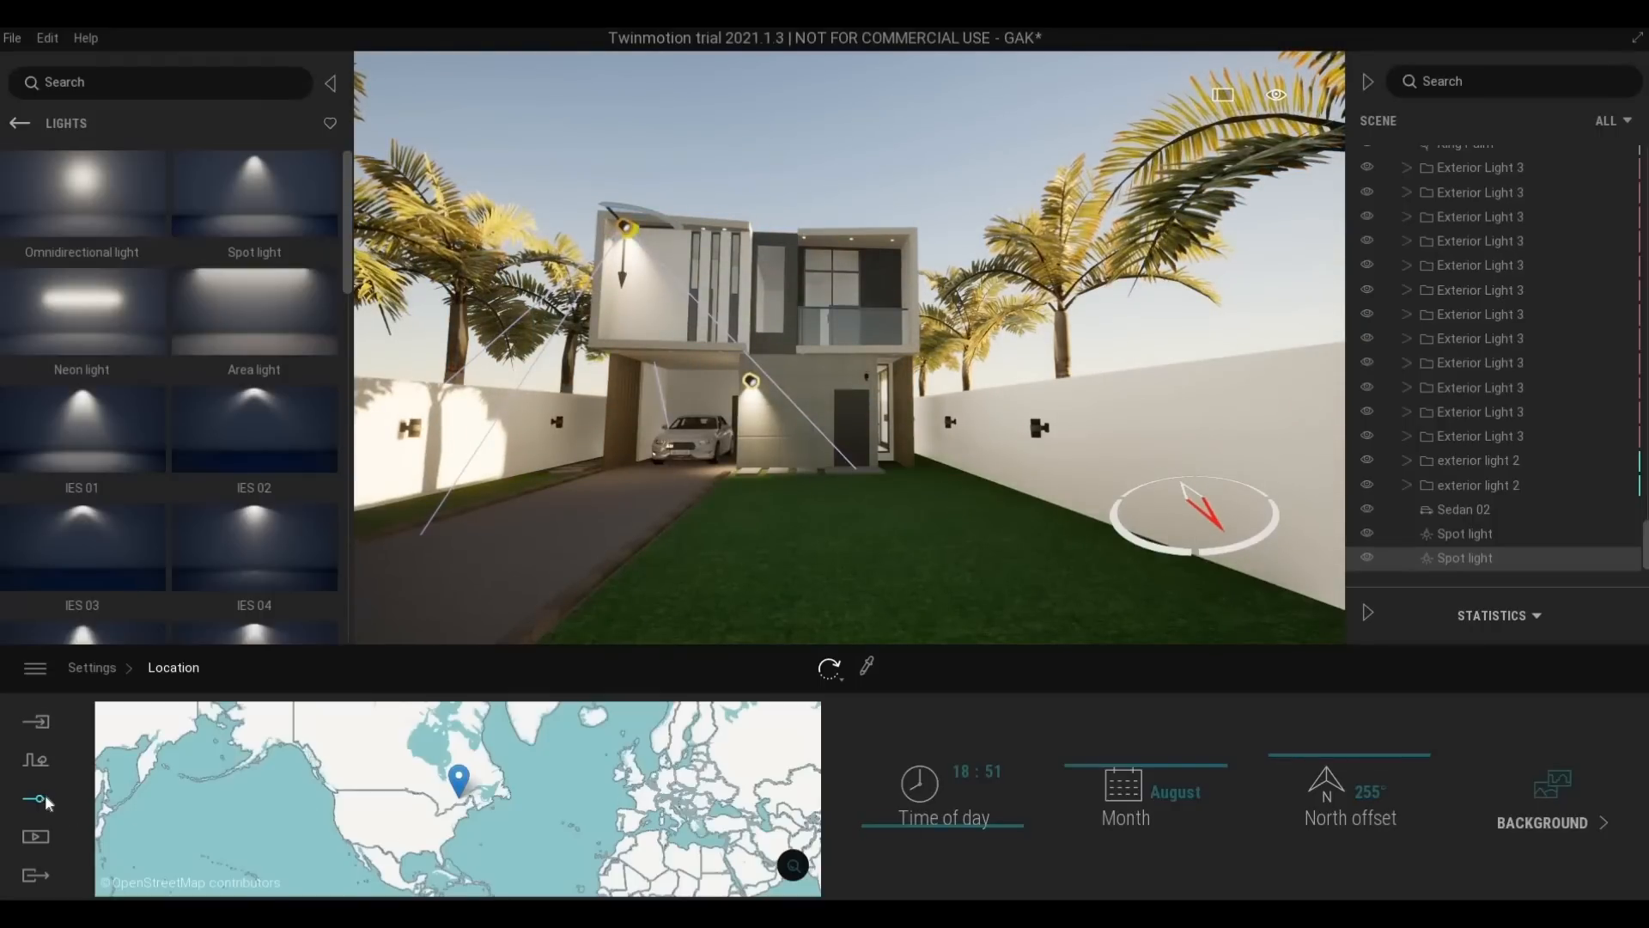
Apply the Blue Tint color gradient in the camera's visual effects
click(92, 667)
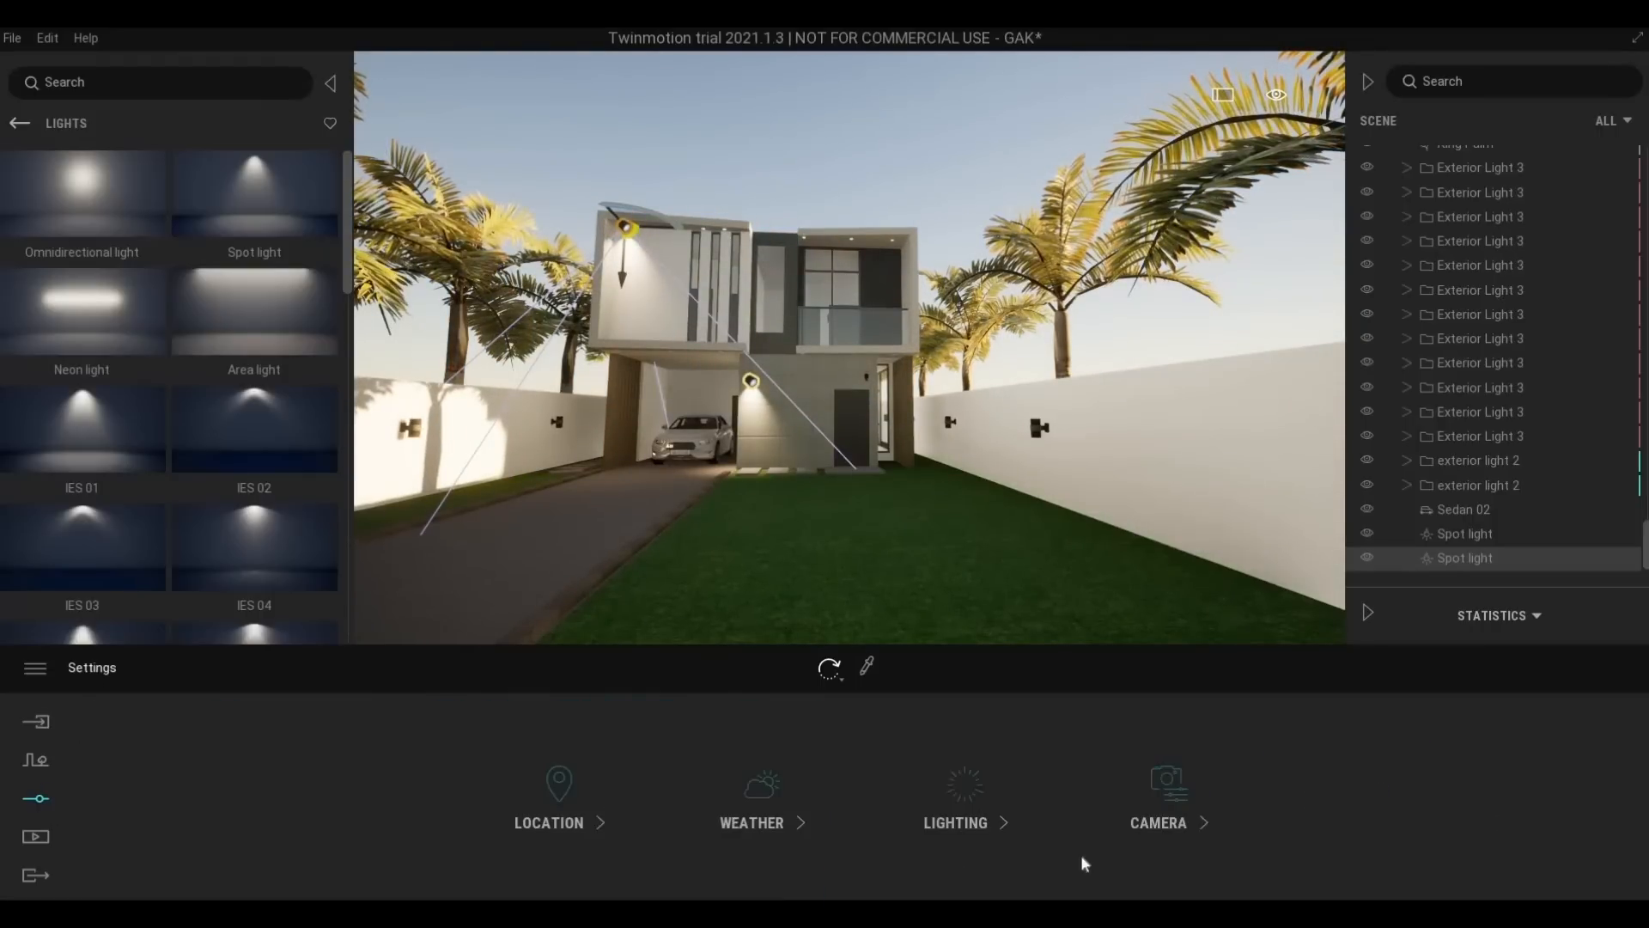
click(1132, 812)
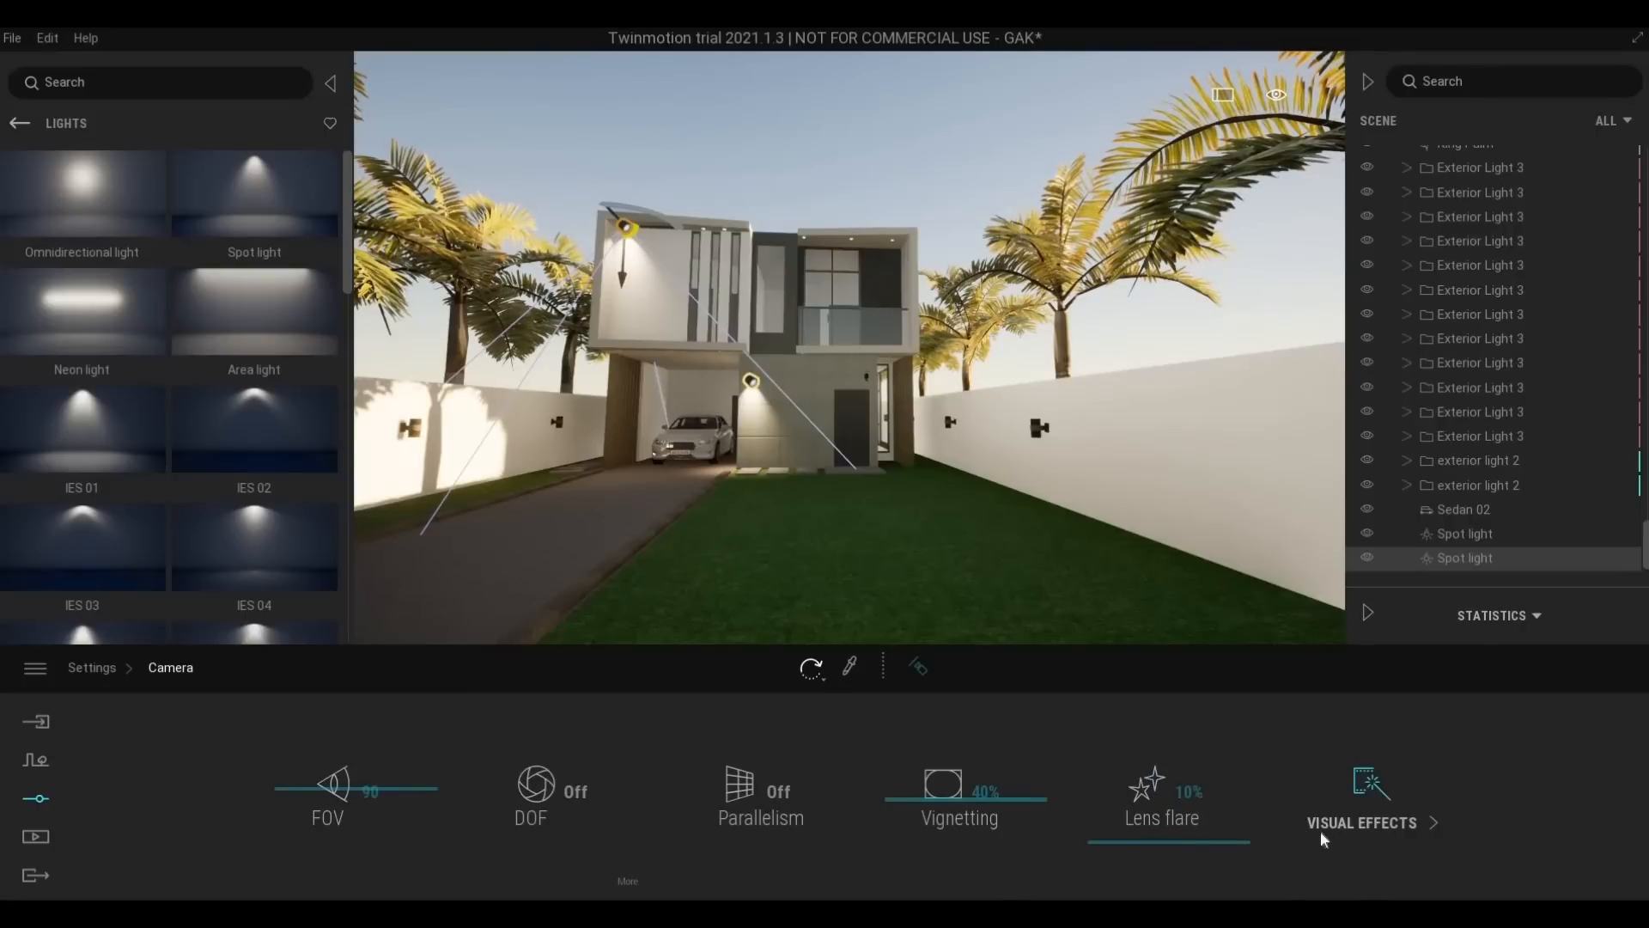
click(1361, 820)
click(568, 842)
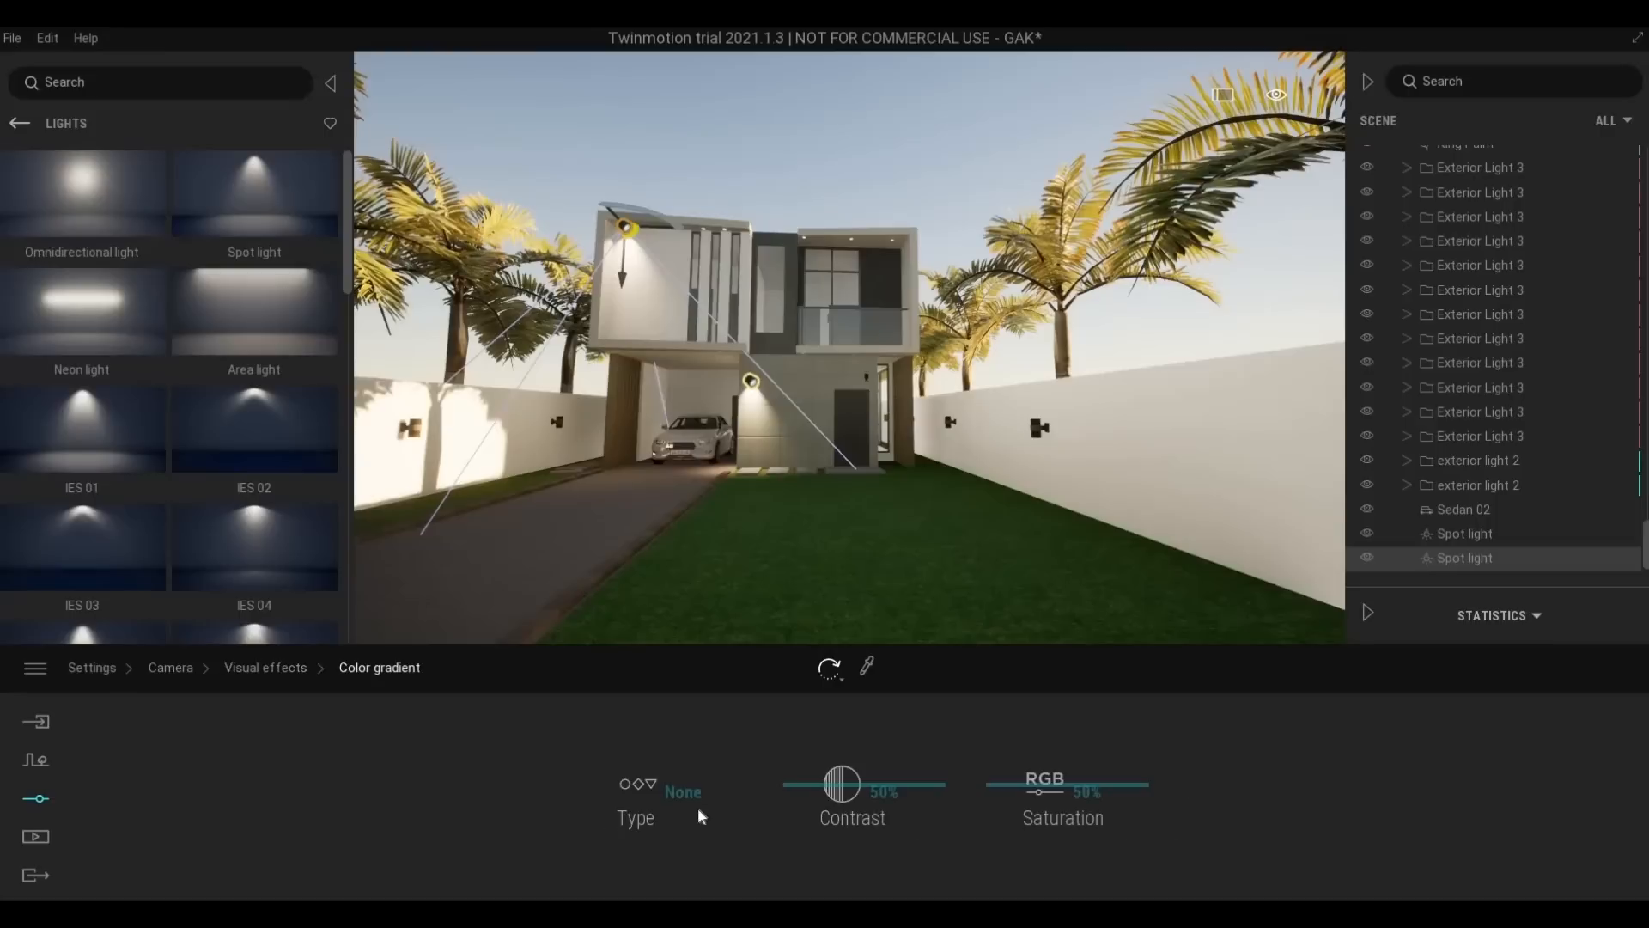
click(680, 791)
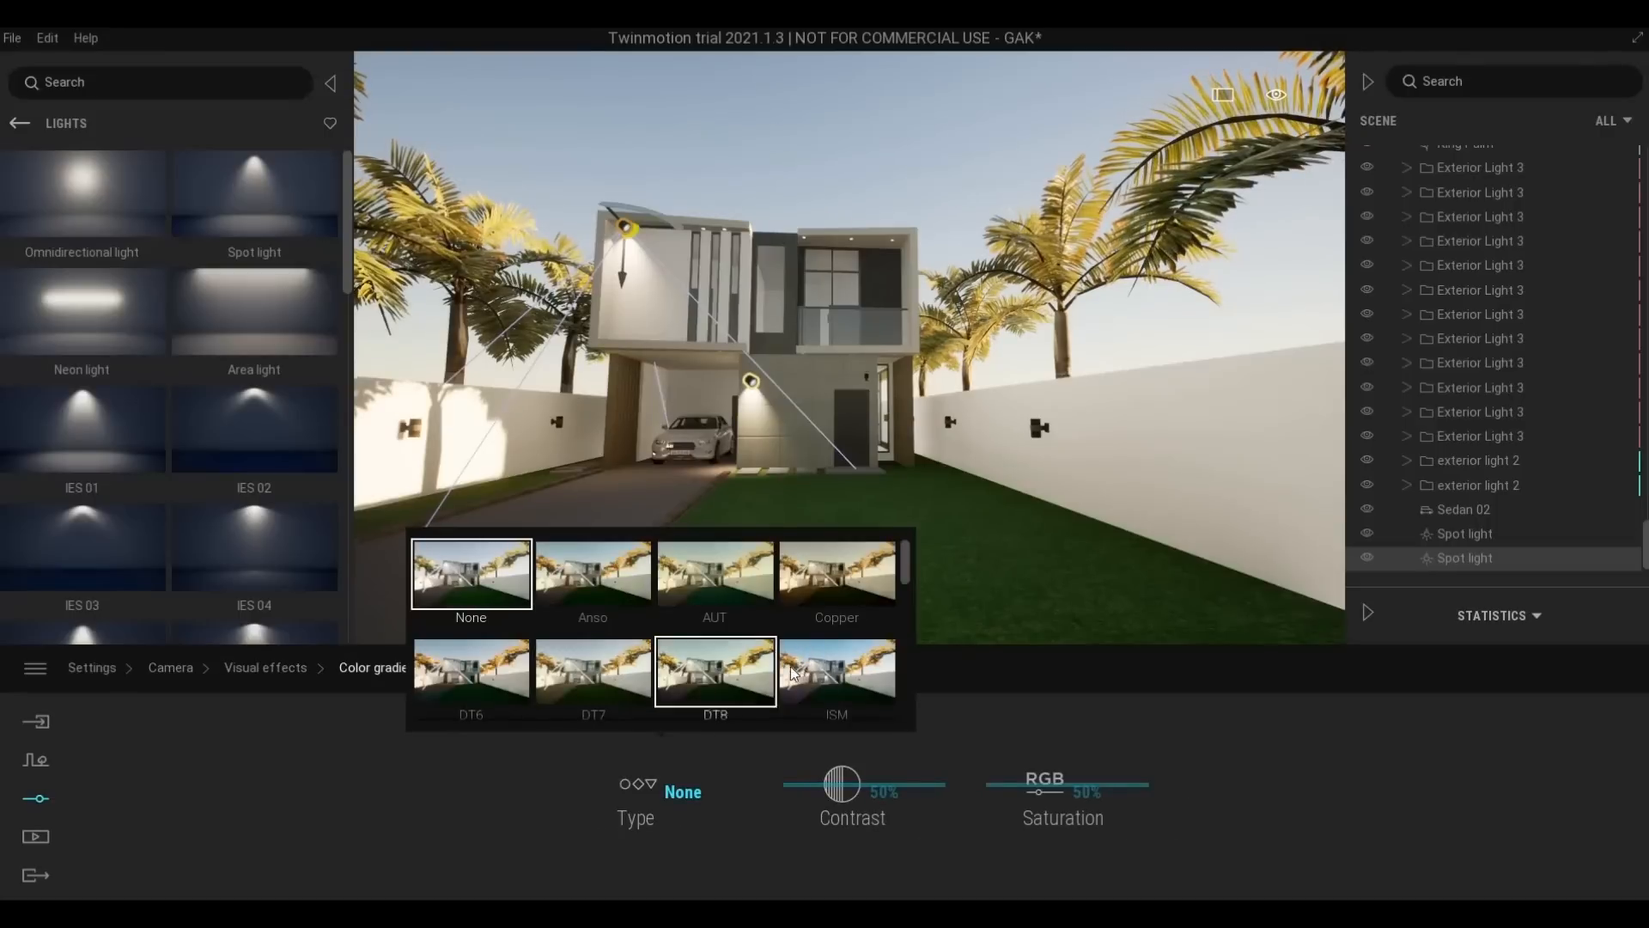
scroll(791, 673, down, 5)
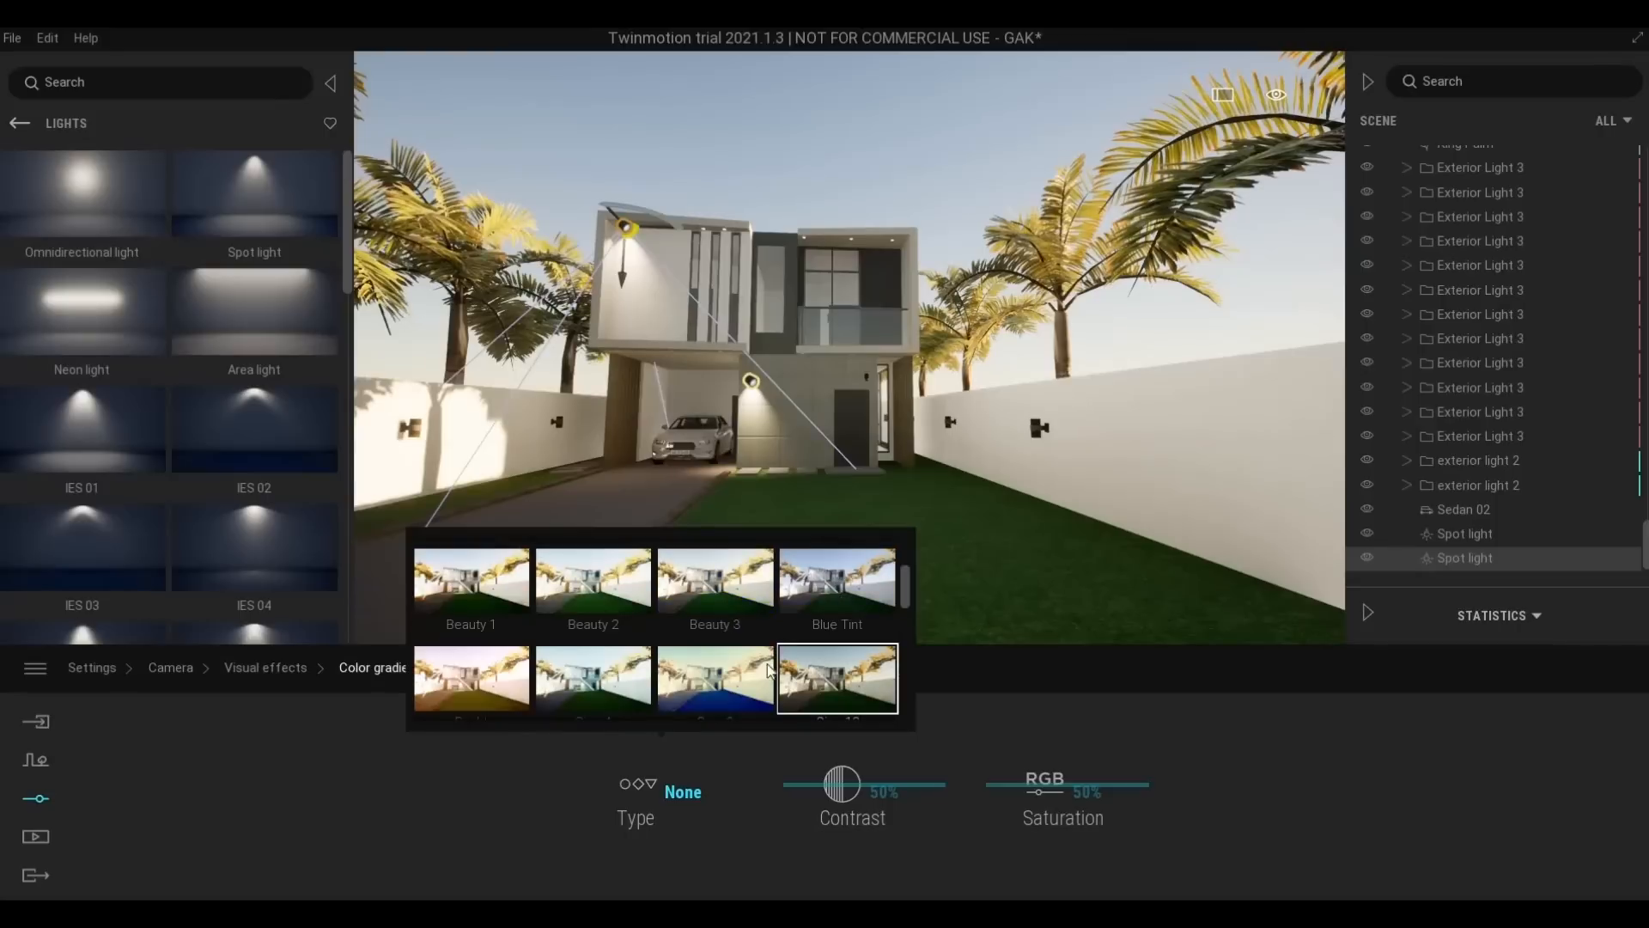
click(838, 580)
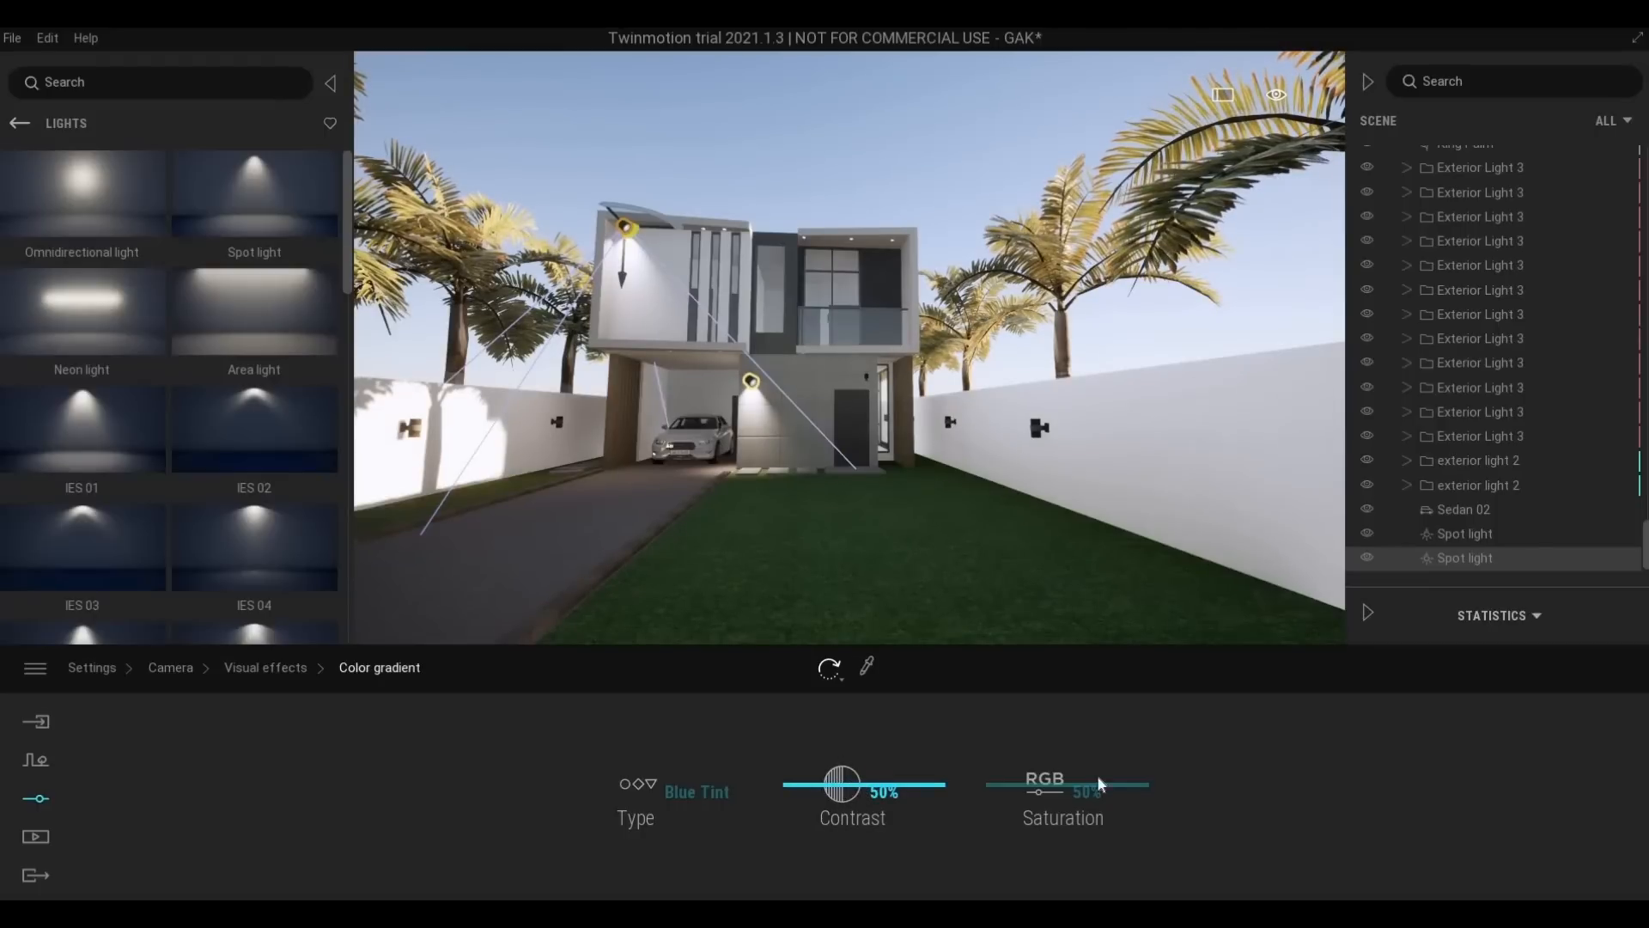
Turn on the camera's Parallelism setting and deselect the spot light
click(266, 668)
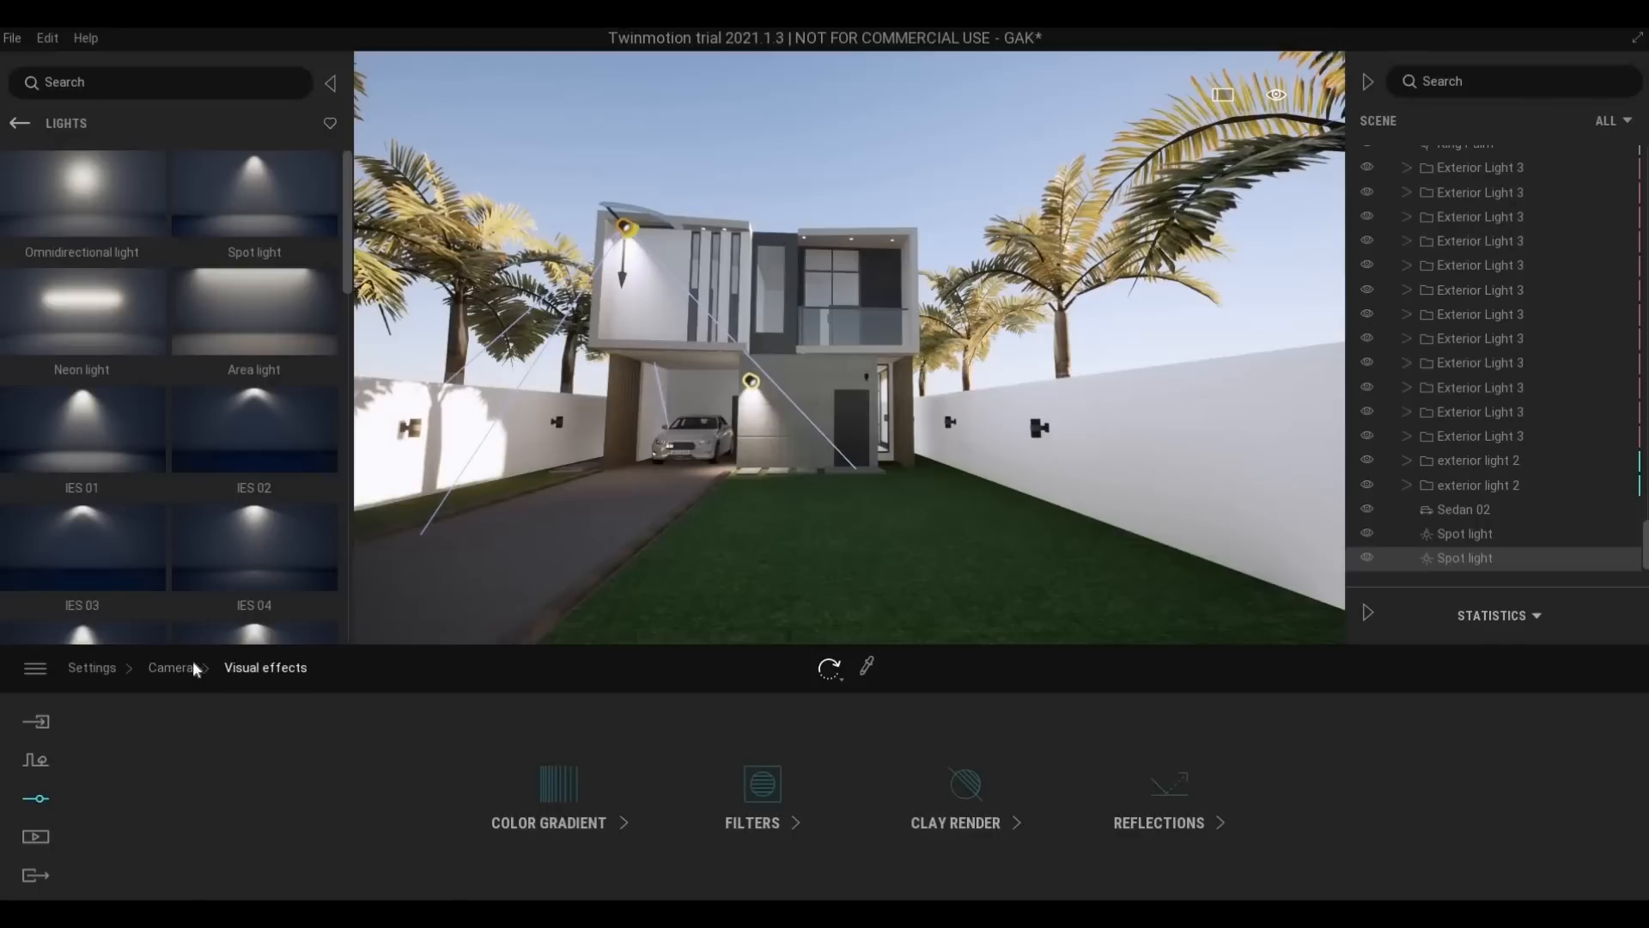
click(170, 667)
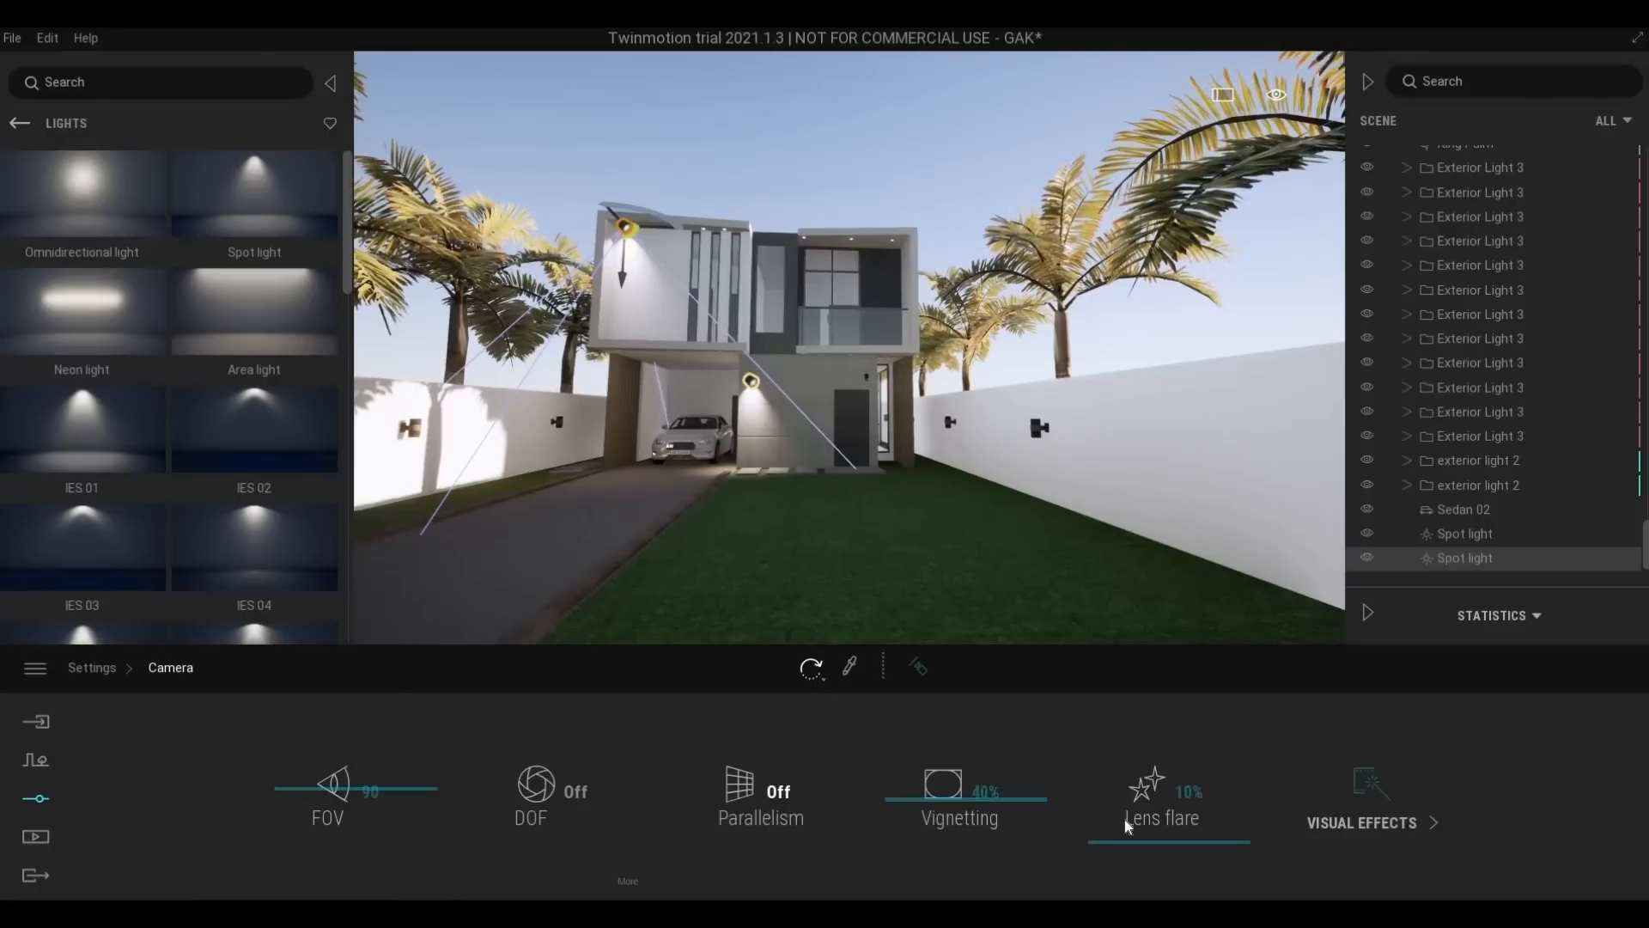
click(770, 805)
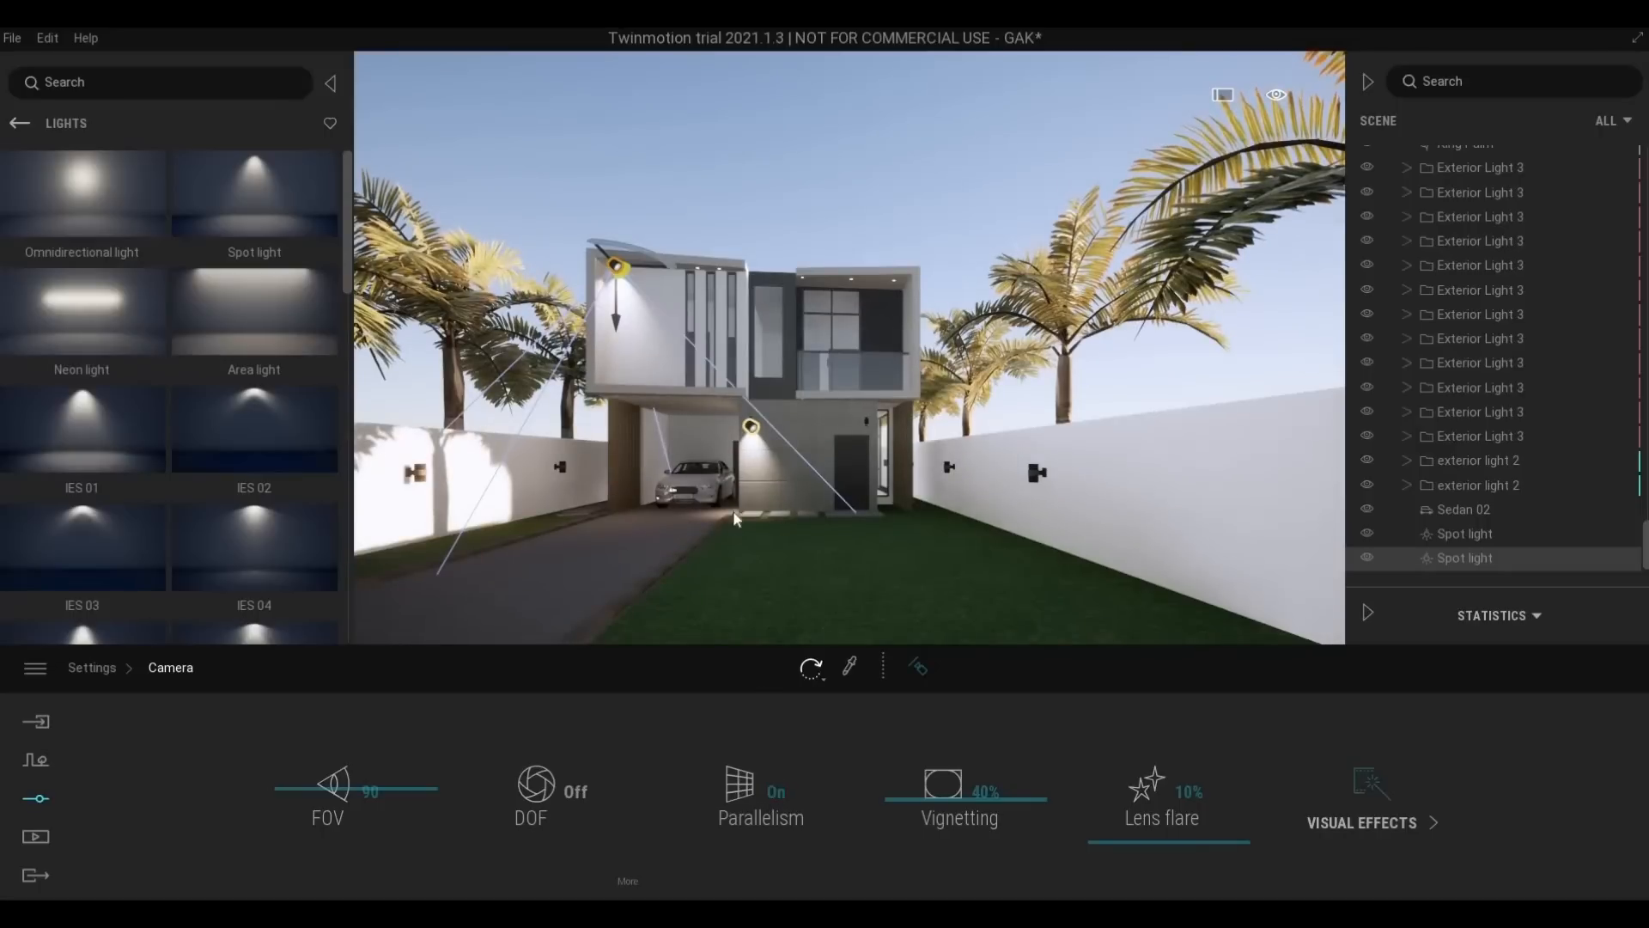
scroll(807, 482, down, 3)
scroll(807, 482, up, 4)
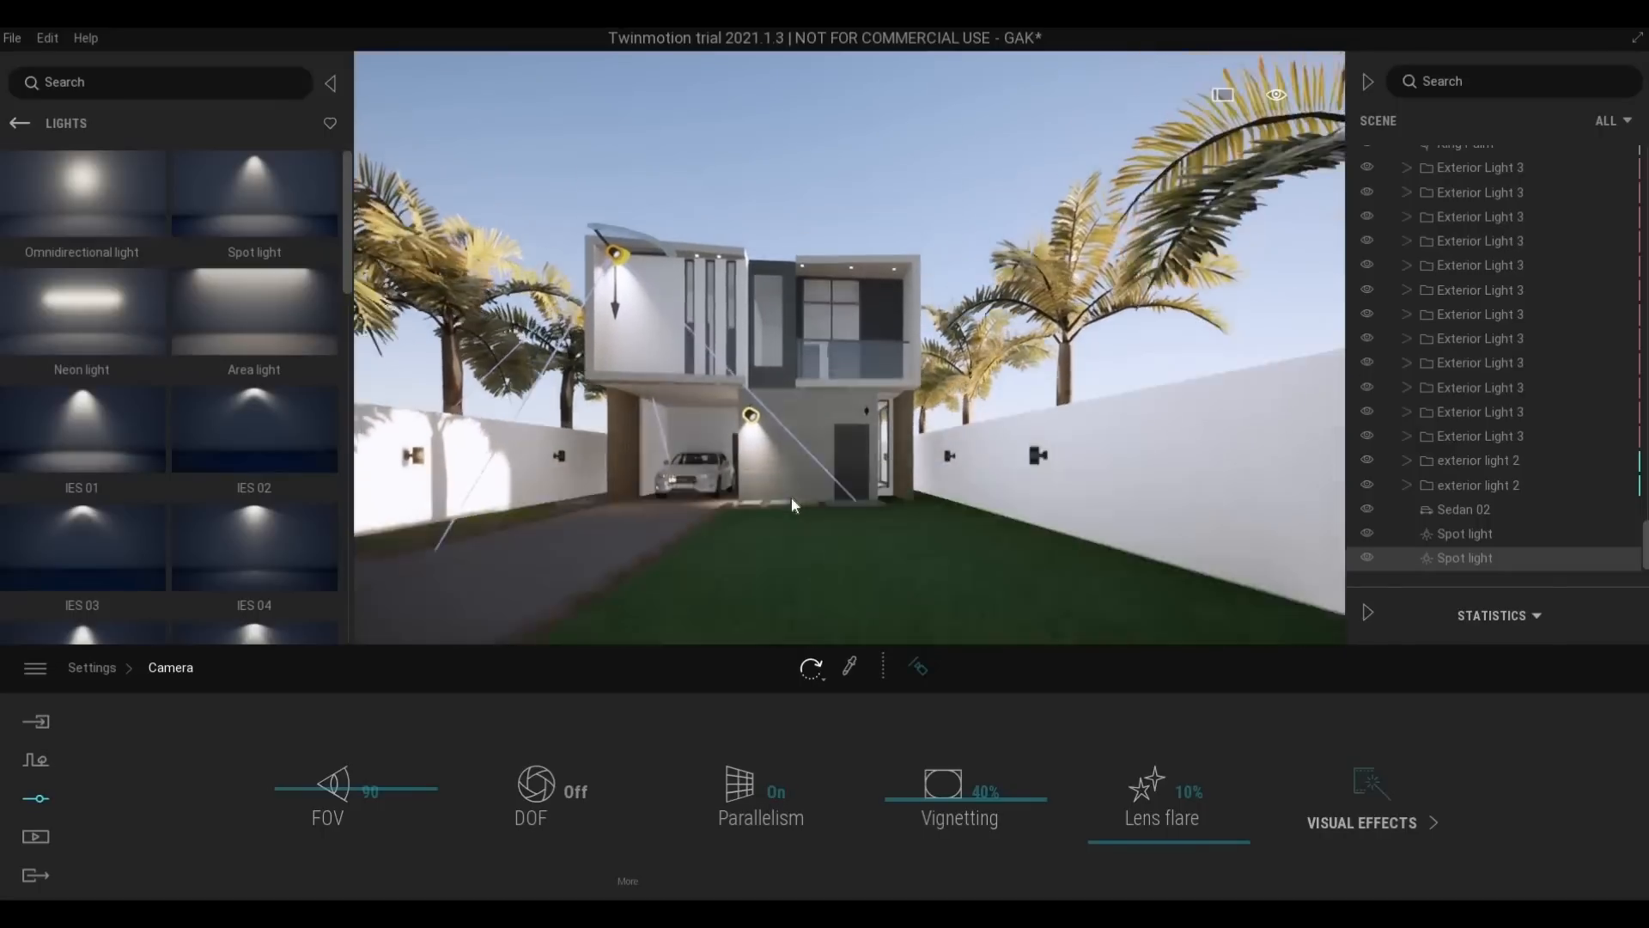
key(Escape)
Examine the lit facade, entrance wall, carport and recessed ceiling lights up close and from the front lawn
middle_drag(791, 497, 794, 546)
scroll(793, 547, up, 5)
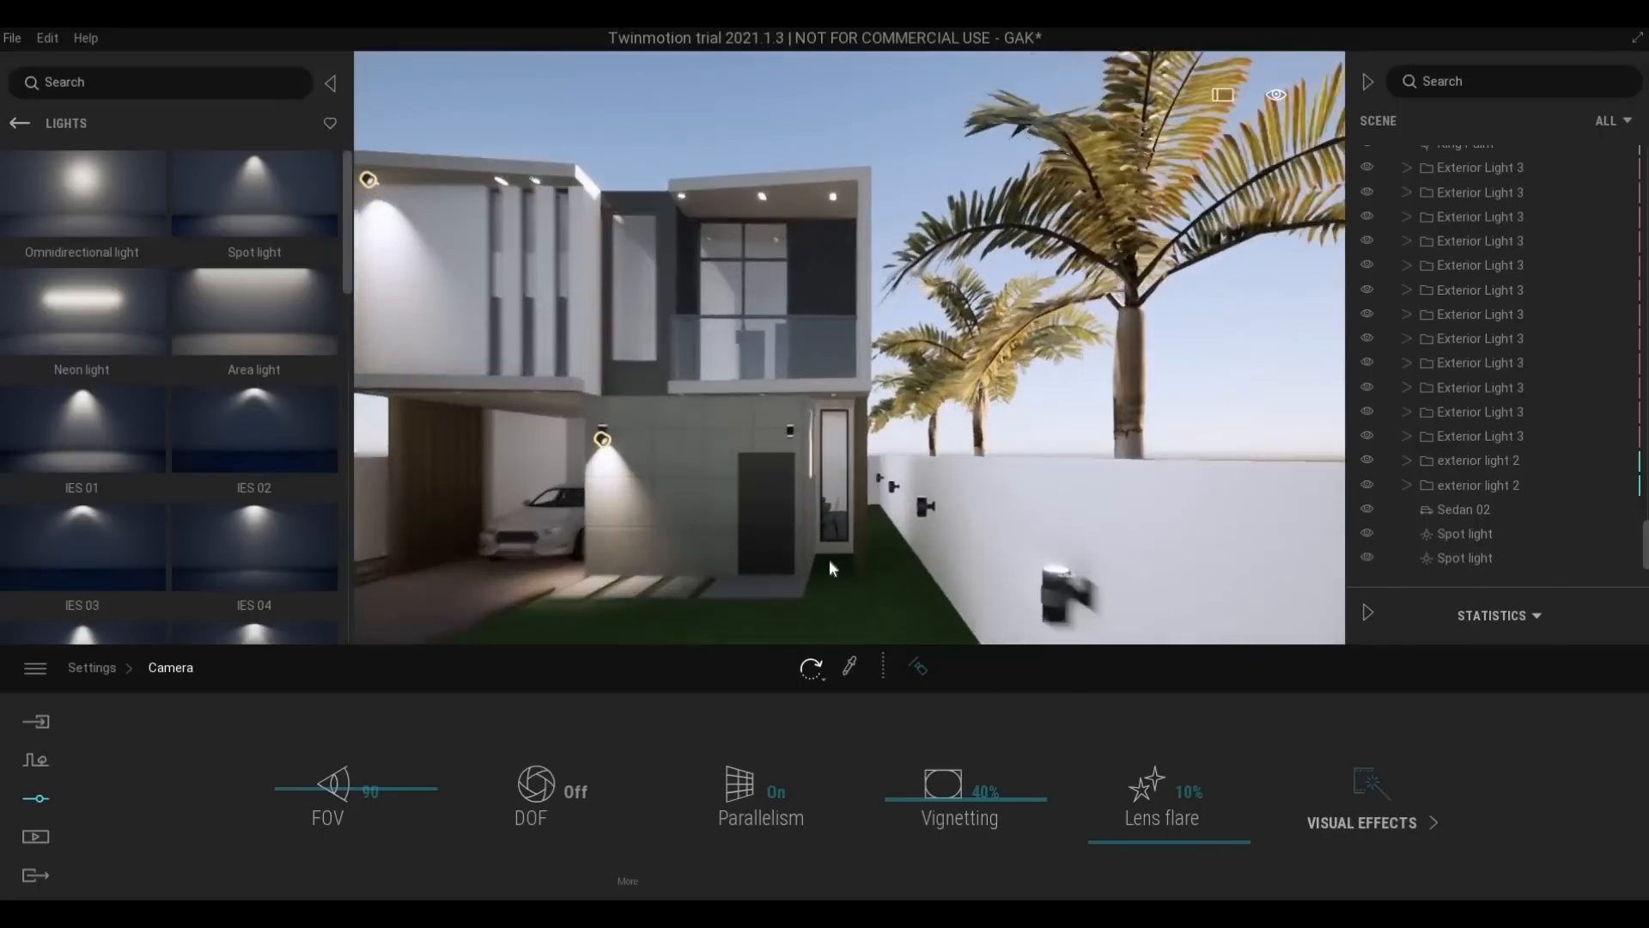
scroll(810, 607, up, 3)
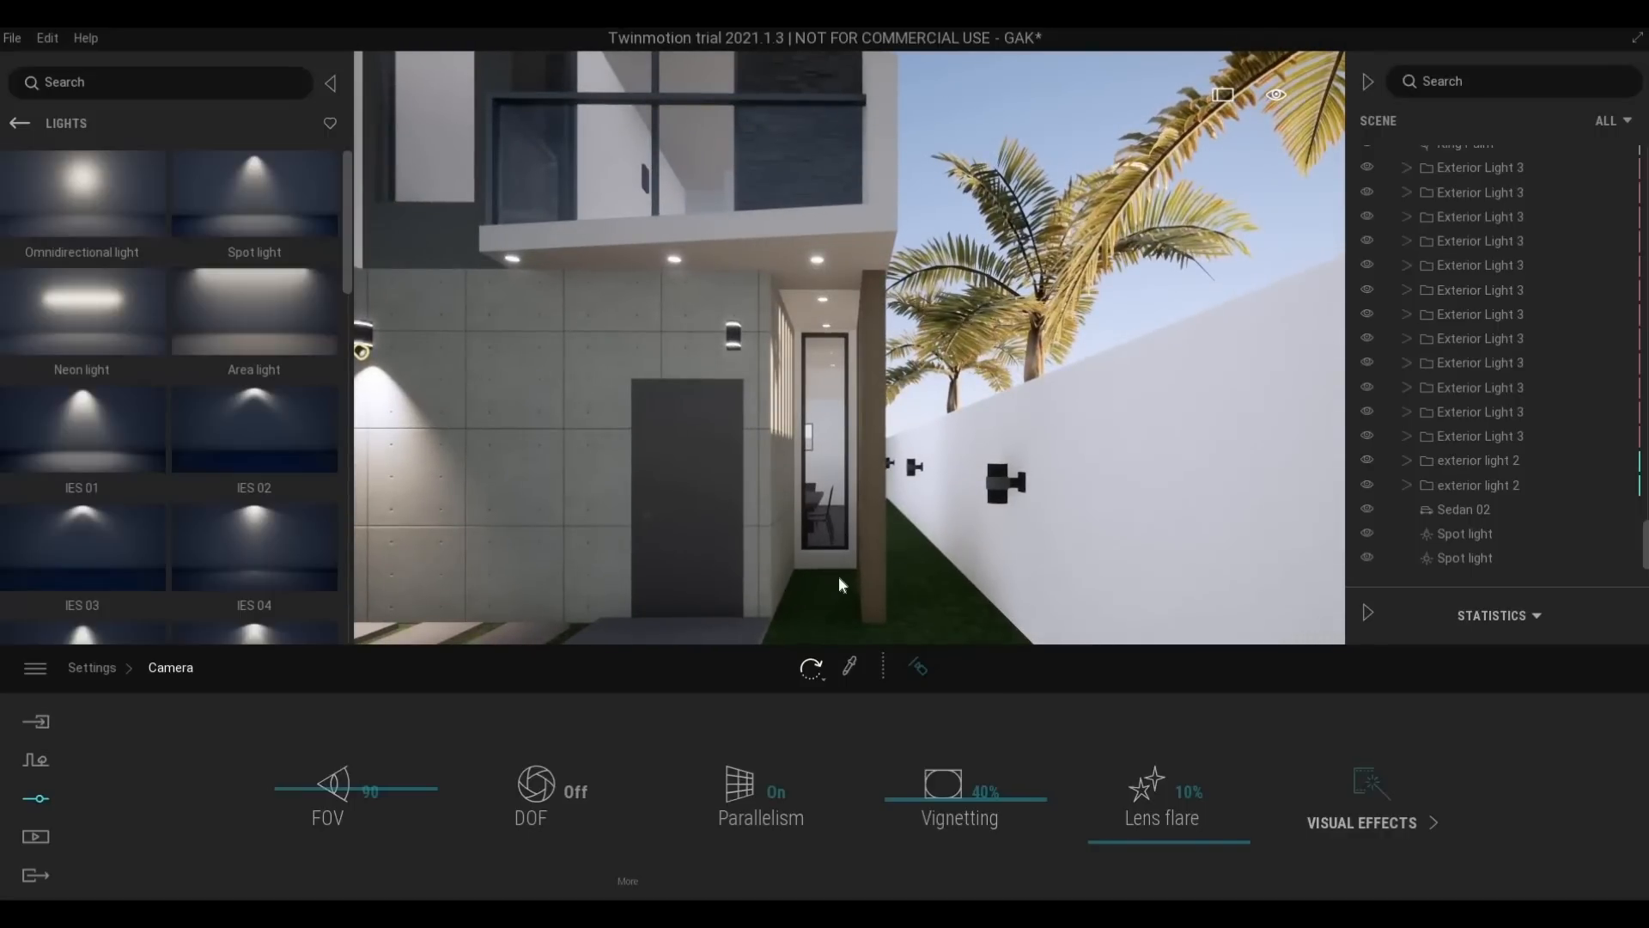
key(a)
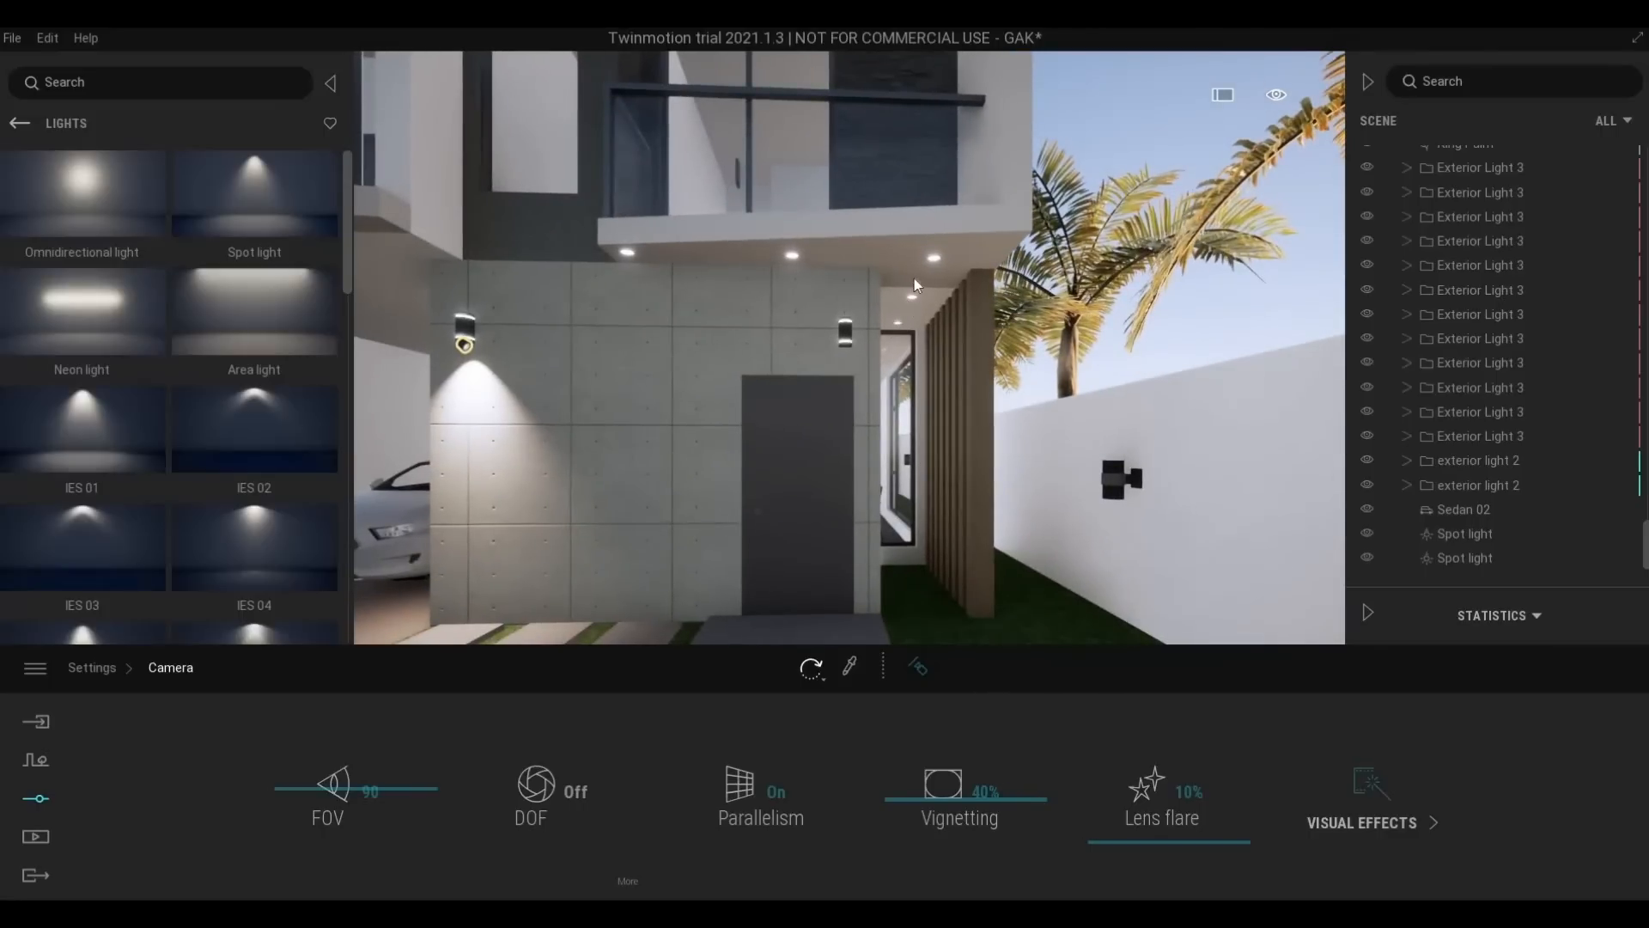
key(s)
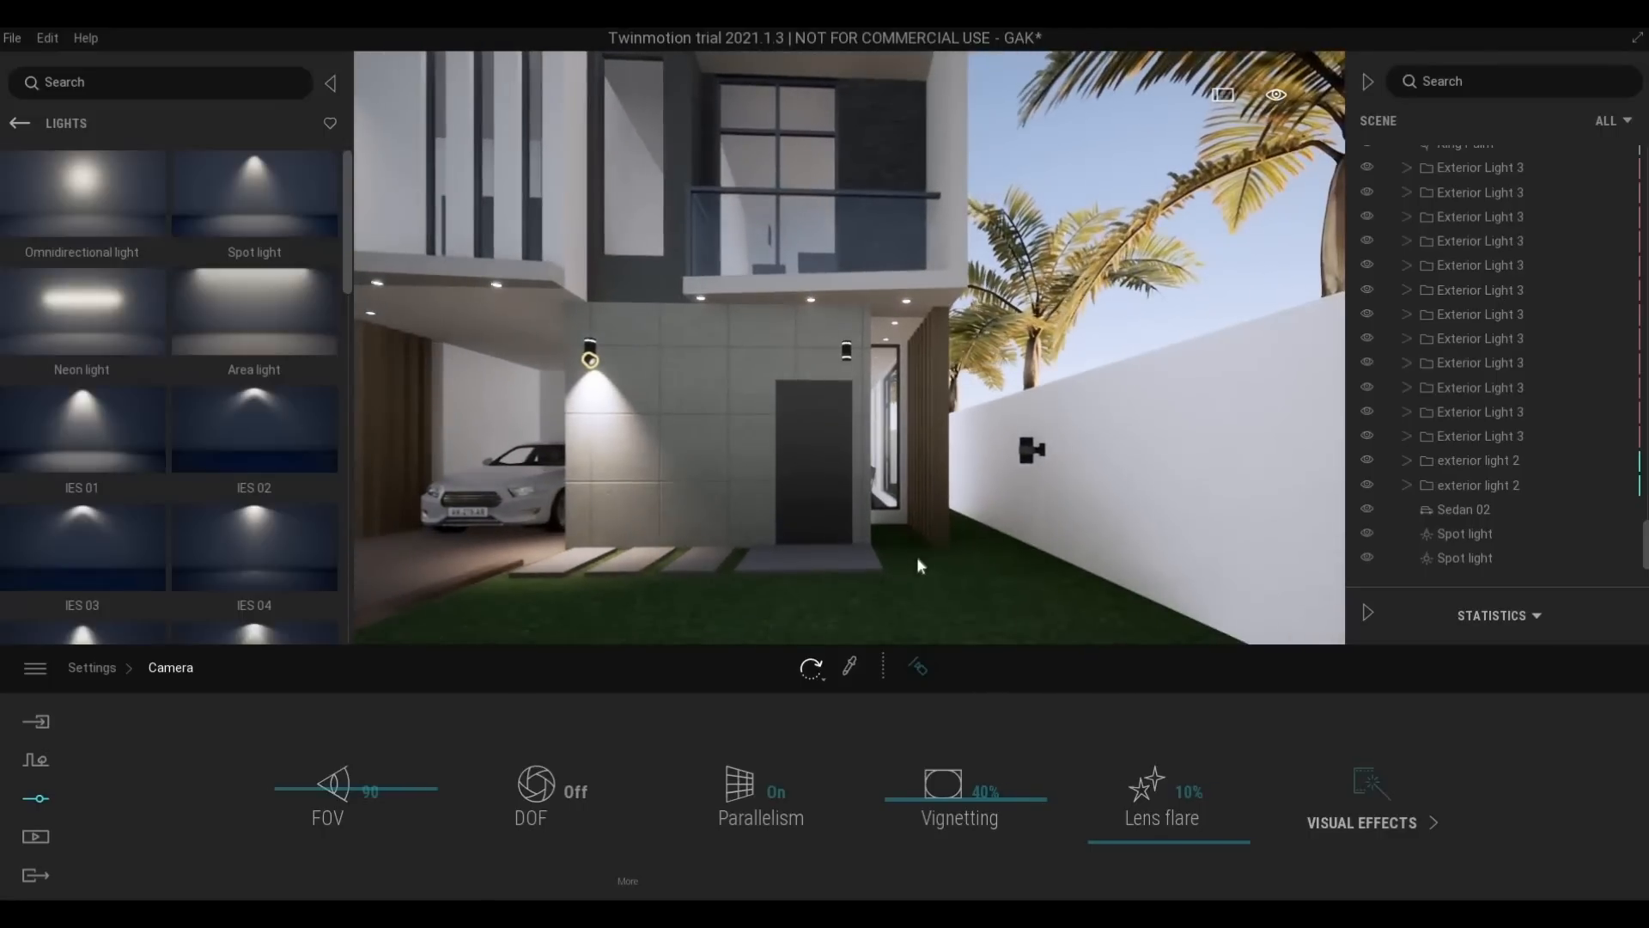
key(a)
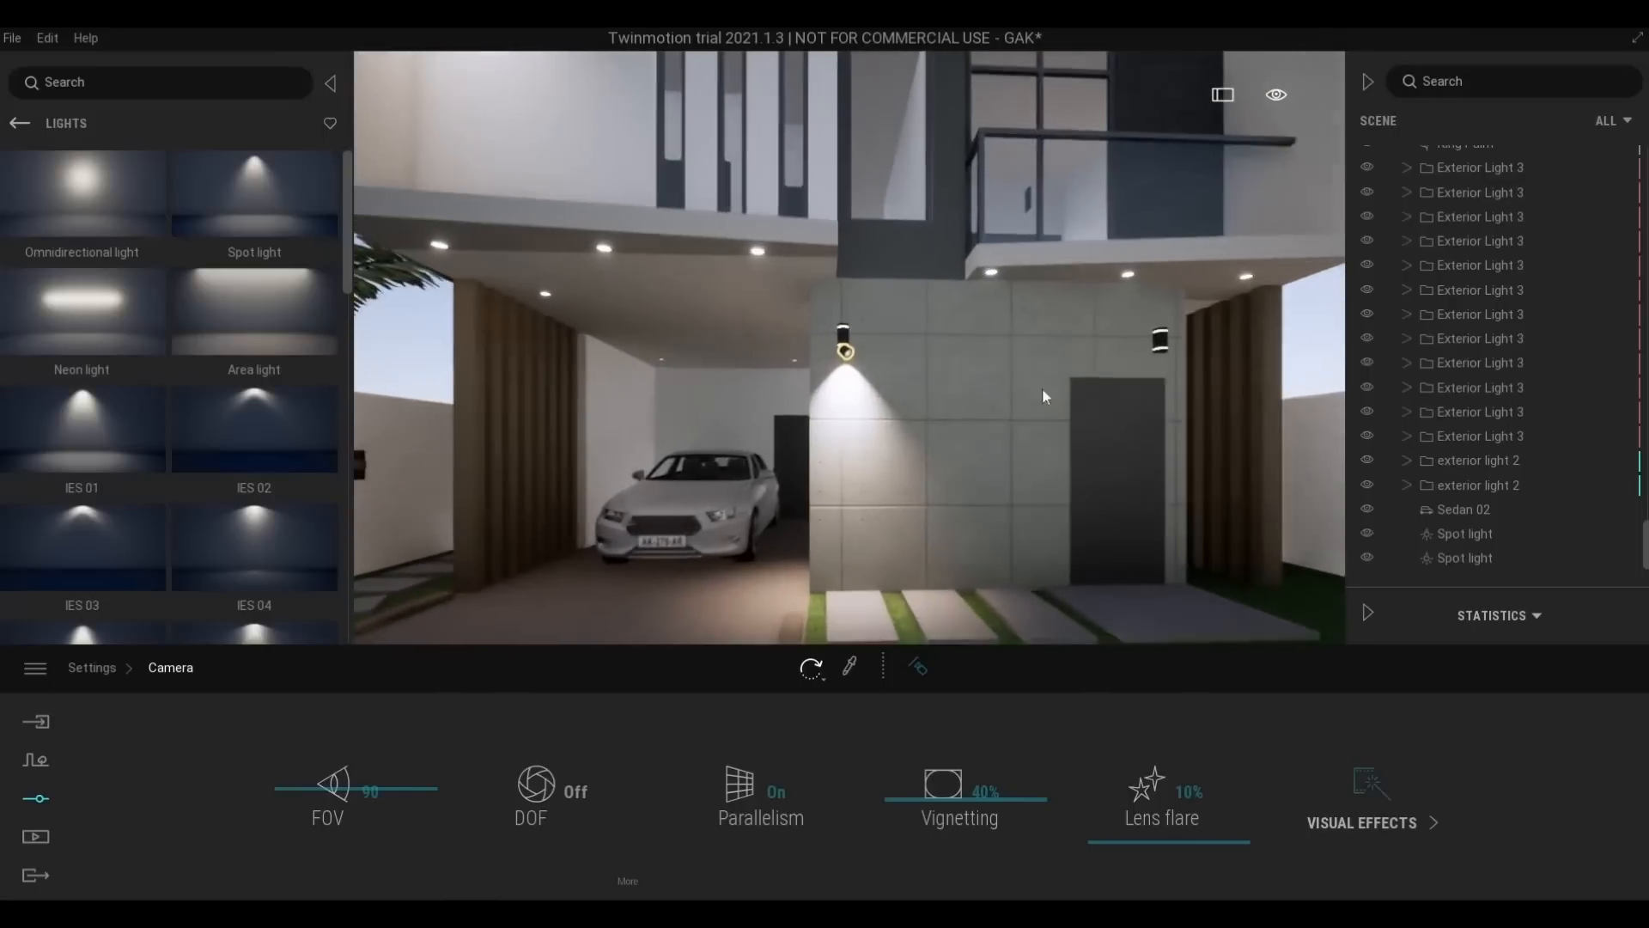
key(d)
key(w)
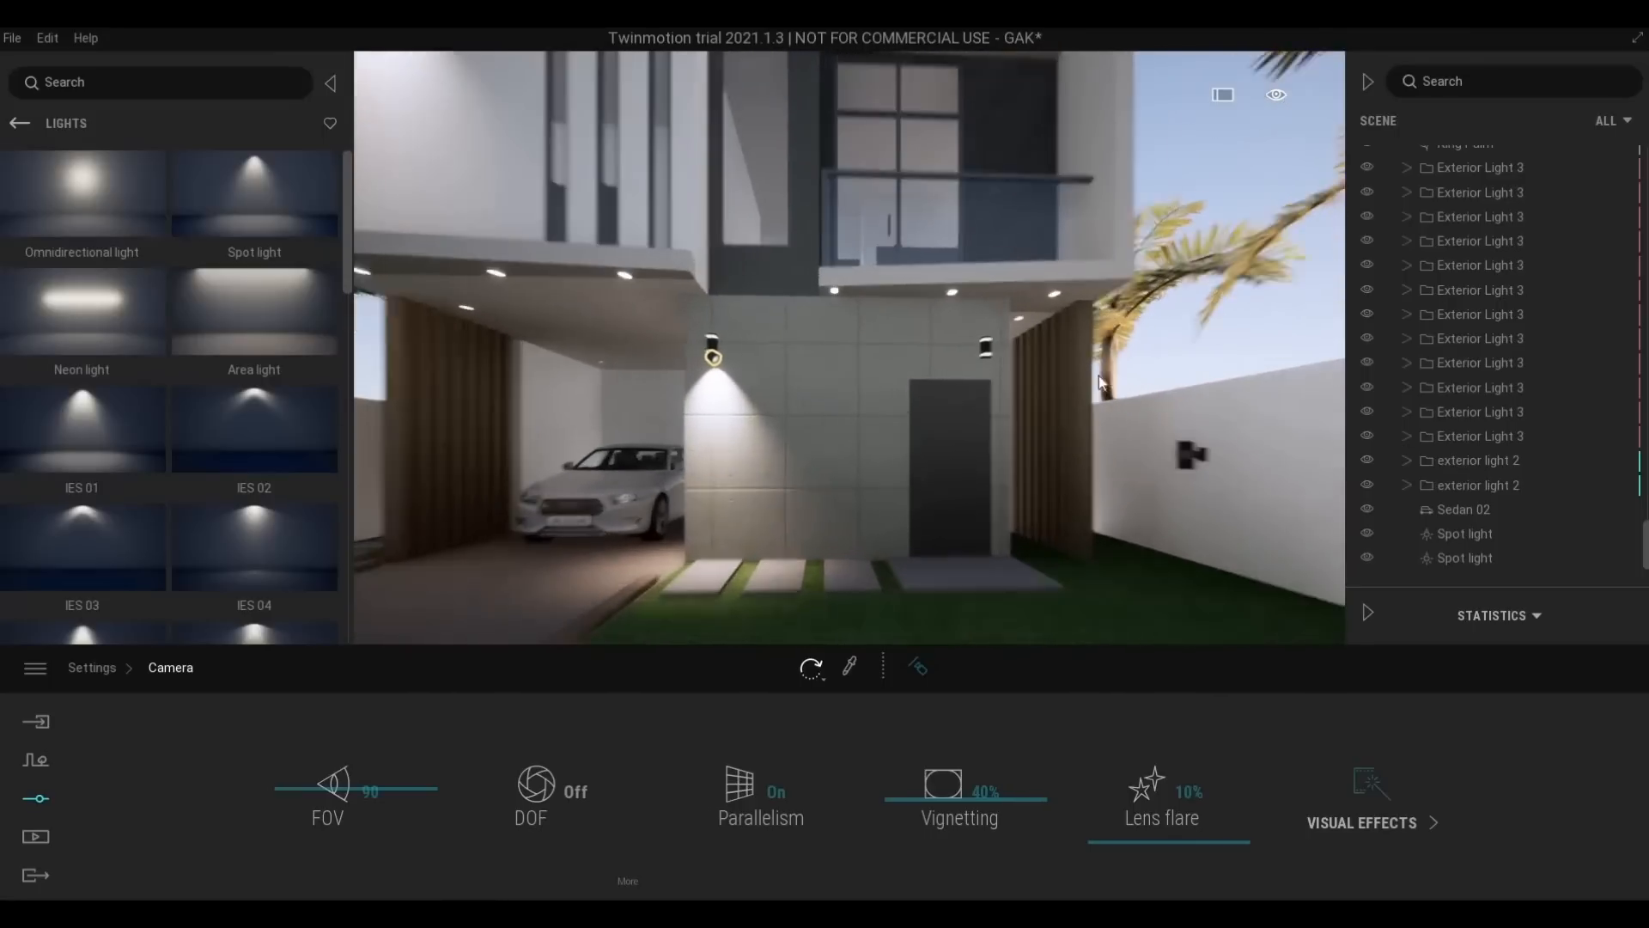
key(d)
key(s)
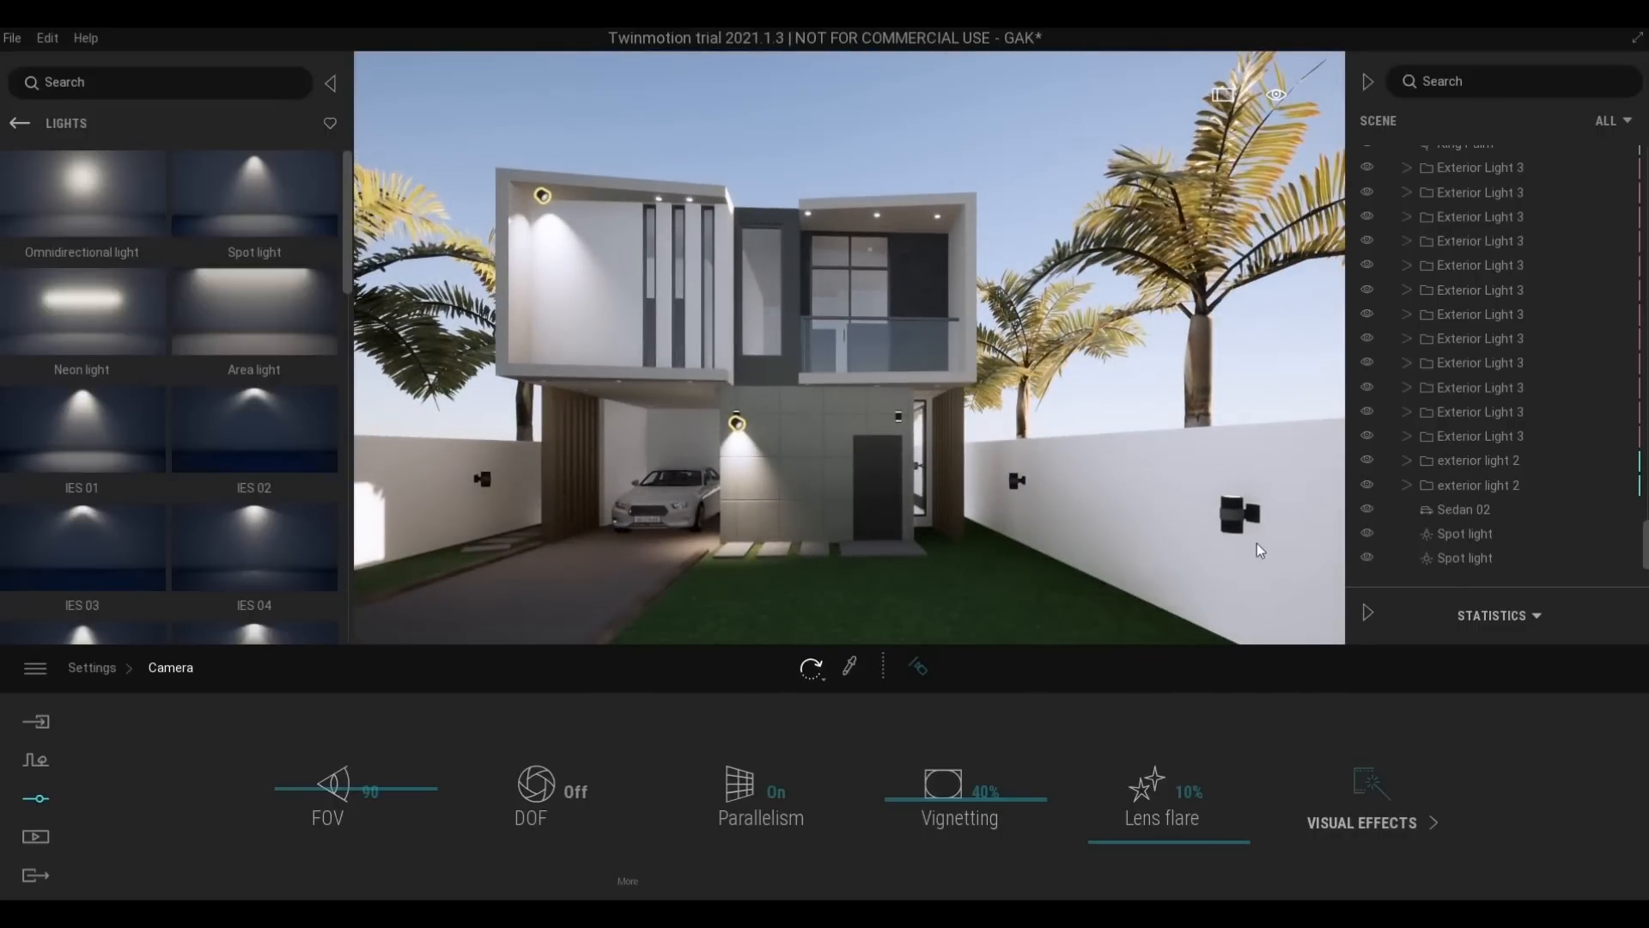
key(a)
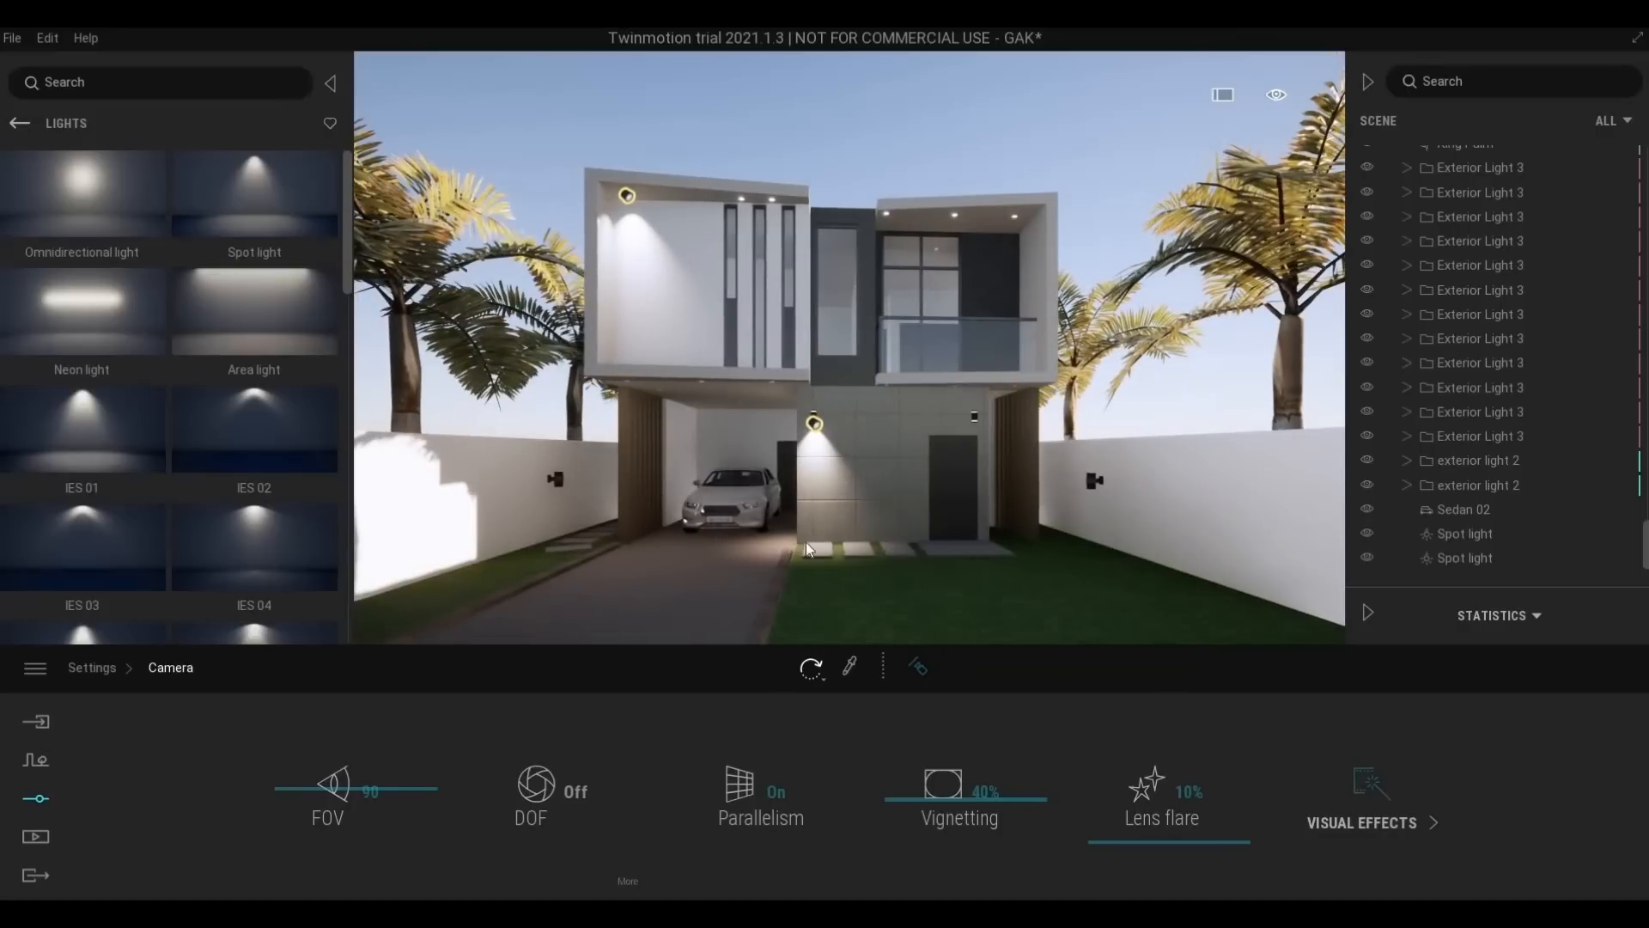
key(s)
key(a)
key(d)
key(d)
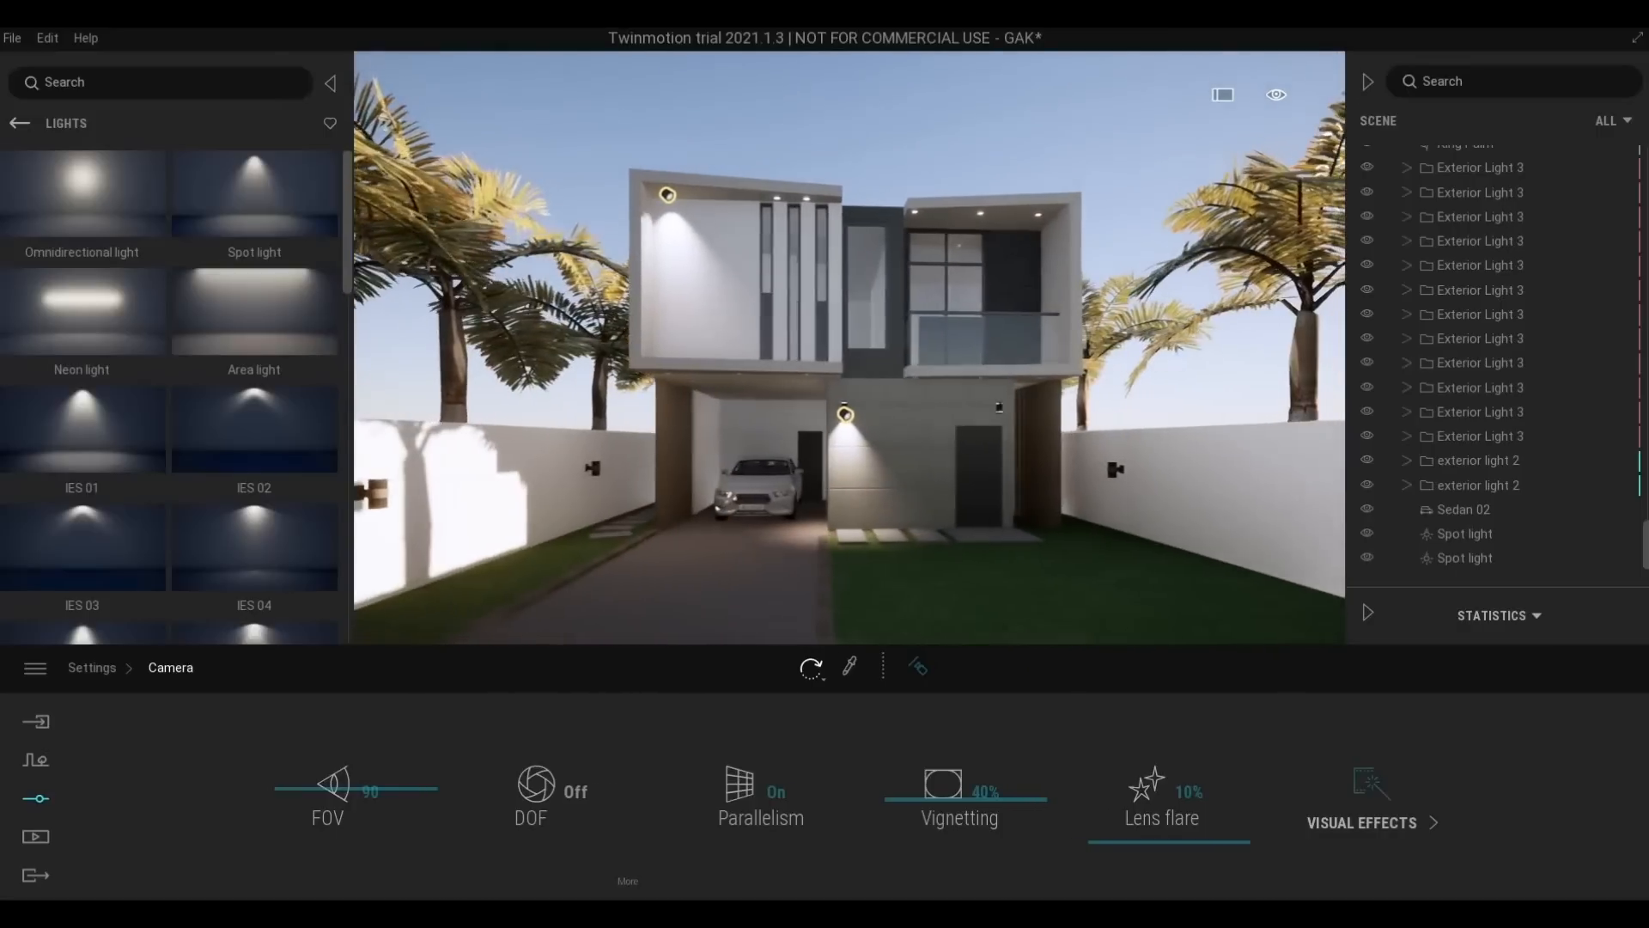
right_drag(1073, 529, 1038, 481)
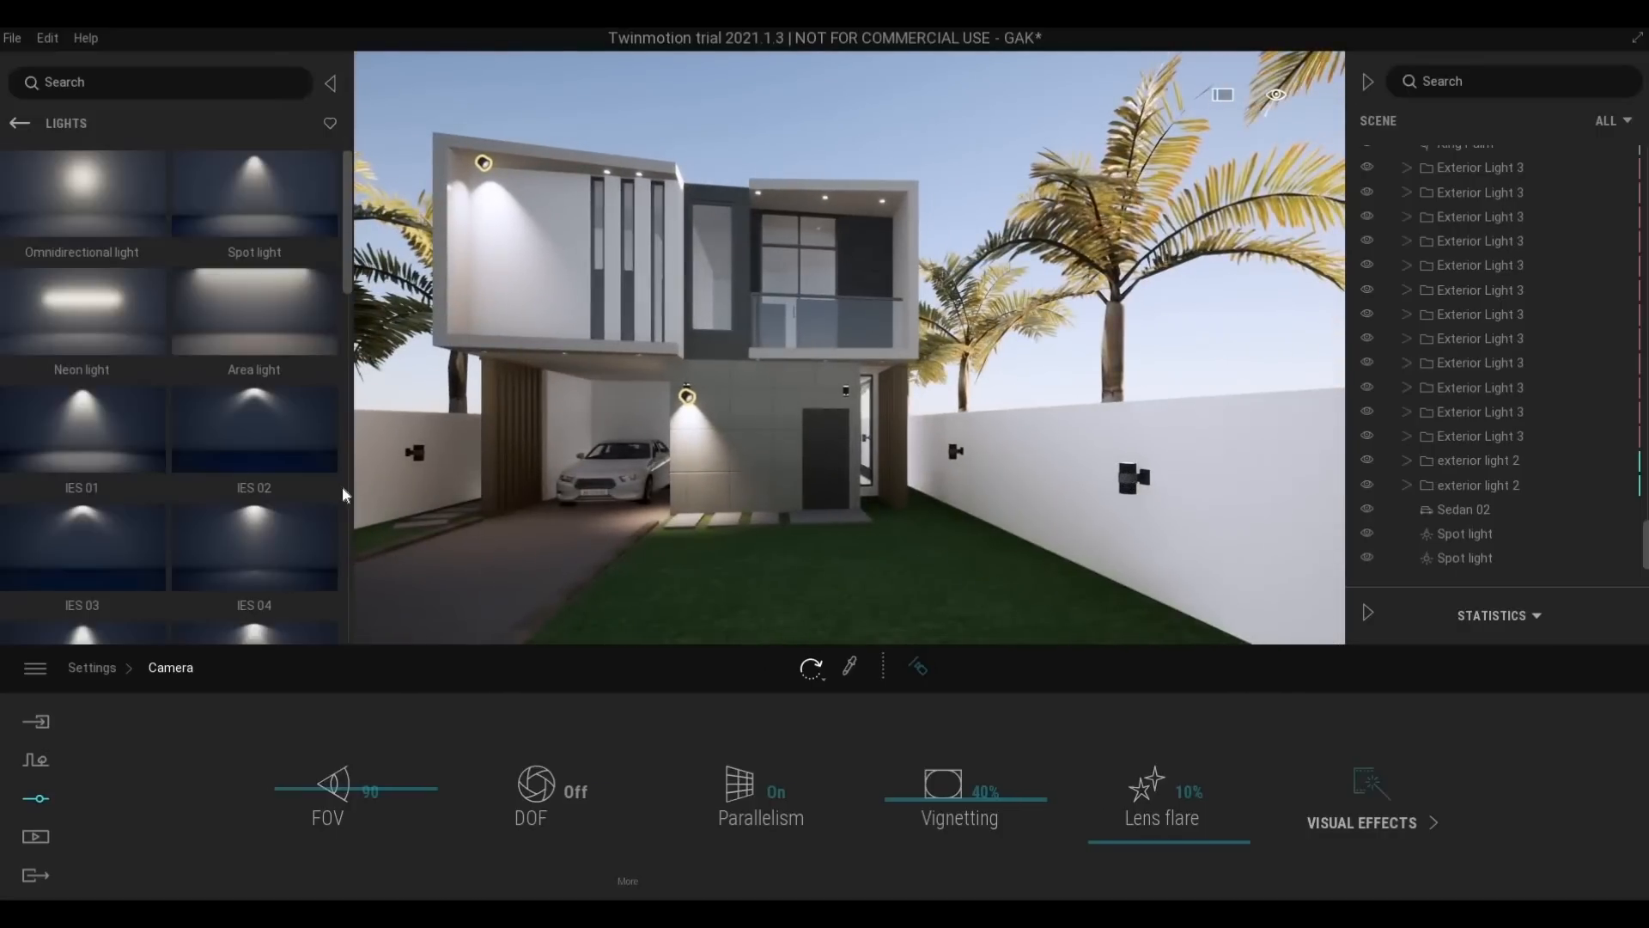
scroll(121, 511, down, 3)
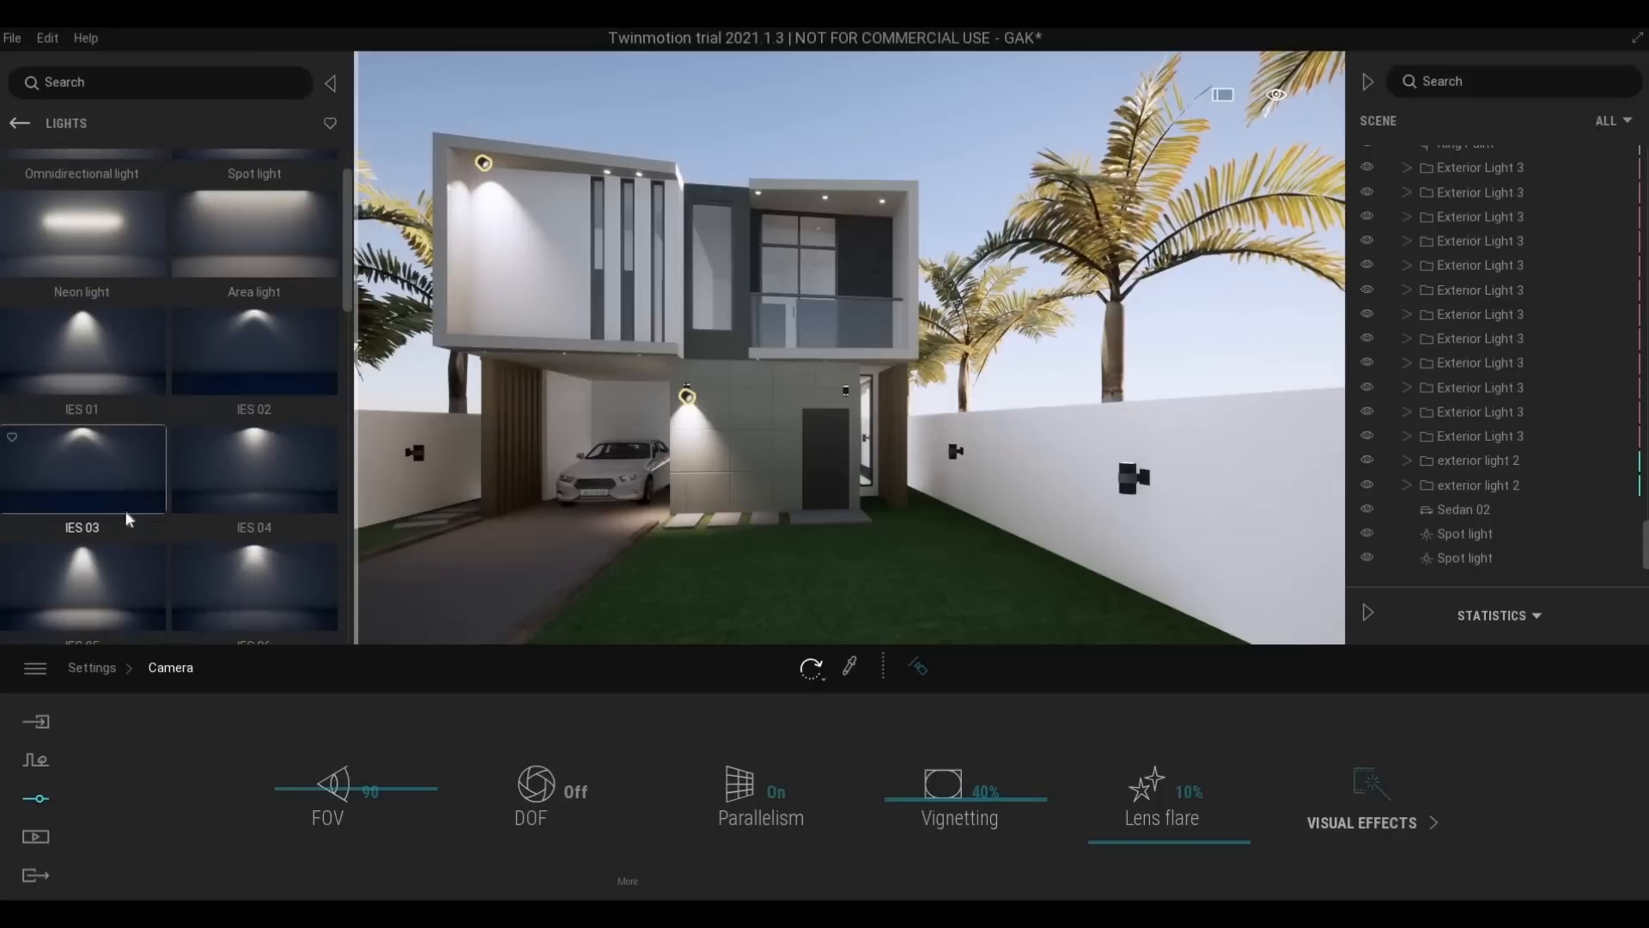
scroll(228, 443, down, 3)
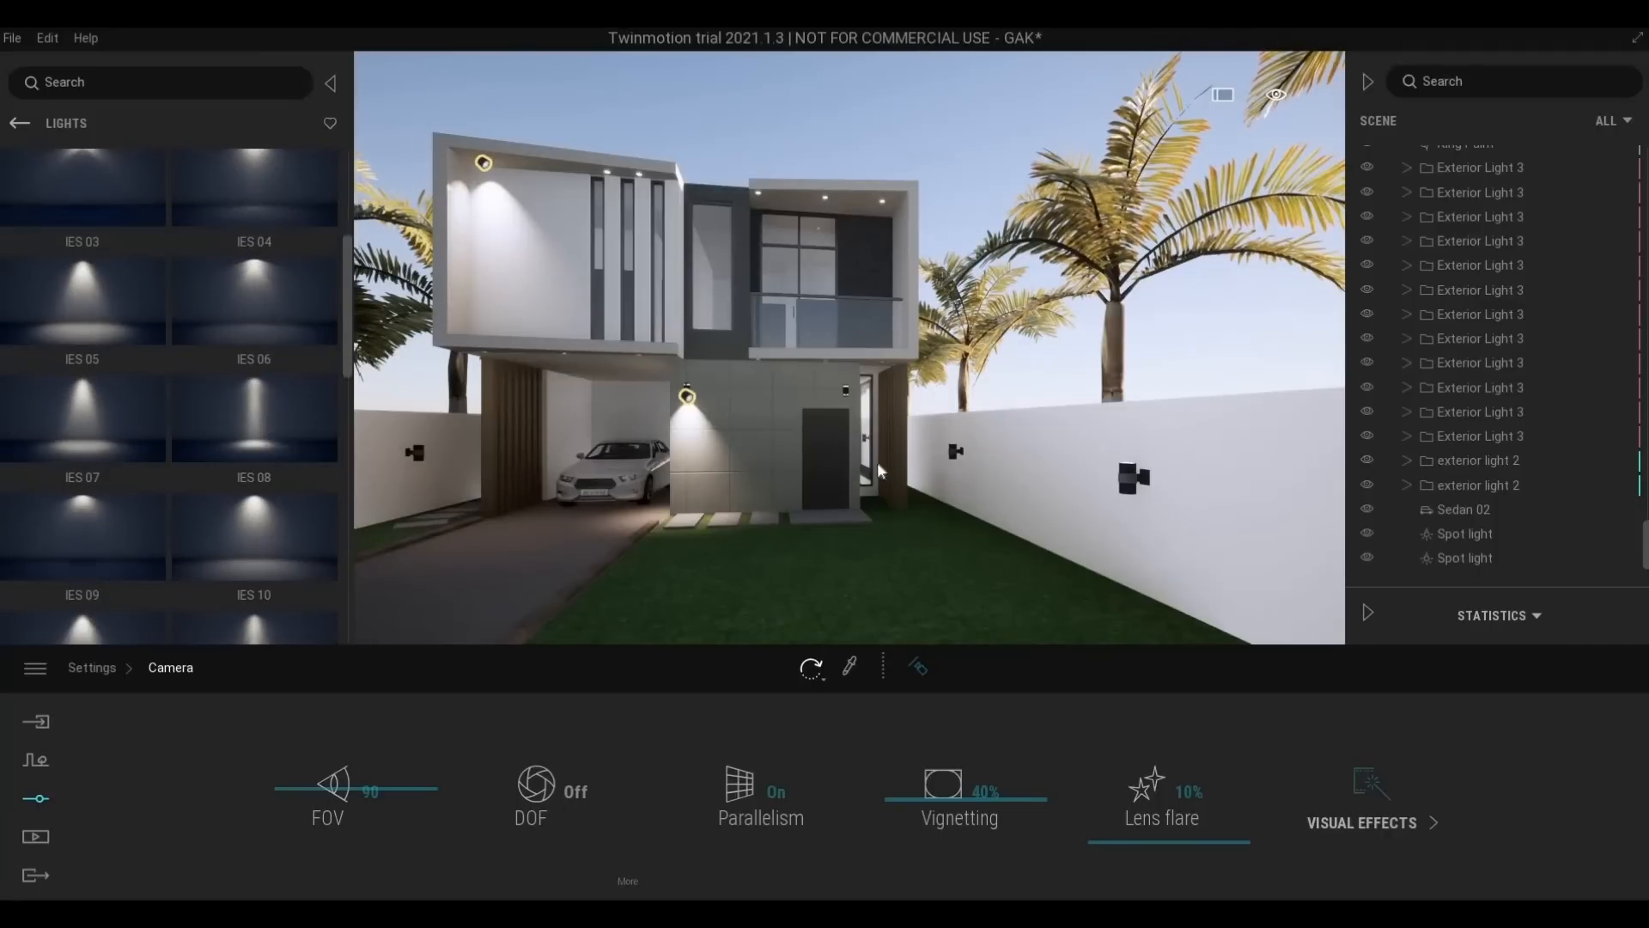
scroll(182, 517, down, 3)
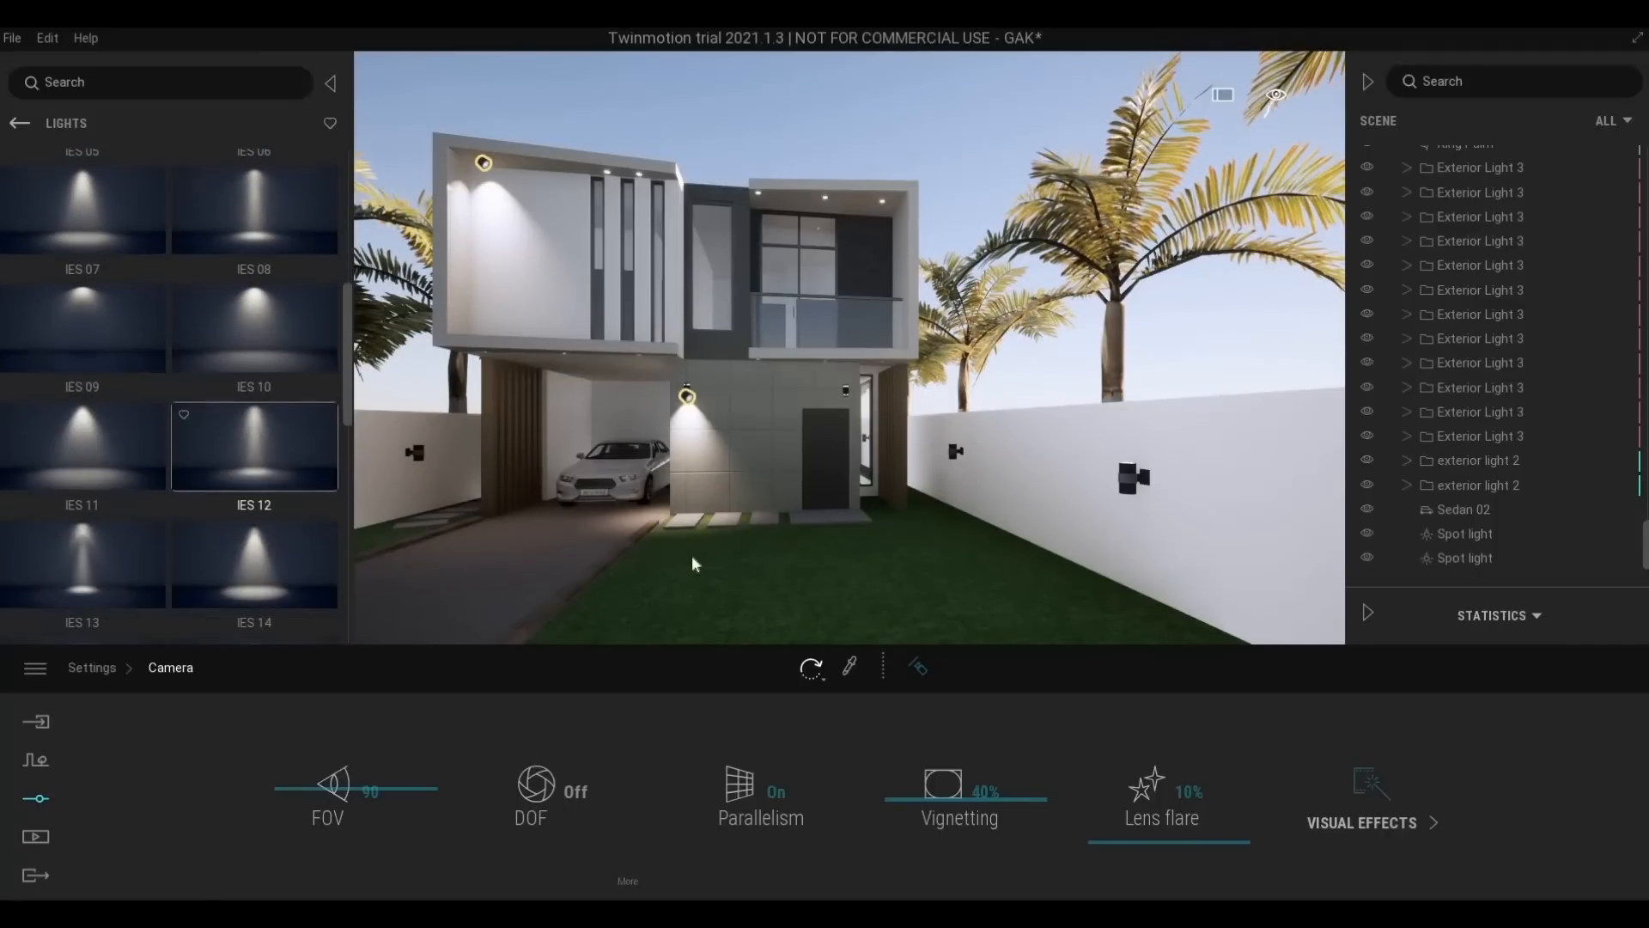
Examine the whole front of the house from farther back on the lawn at different viewing heights
key(s)
key(q)
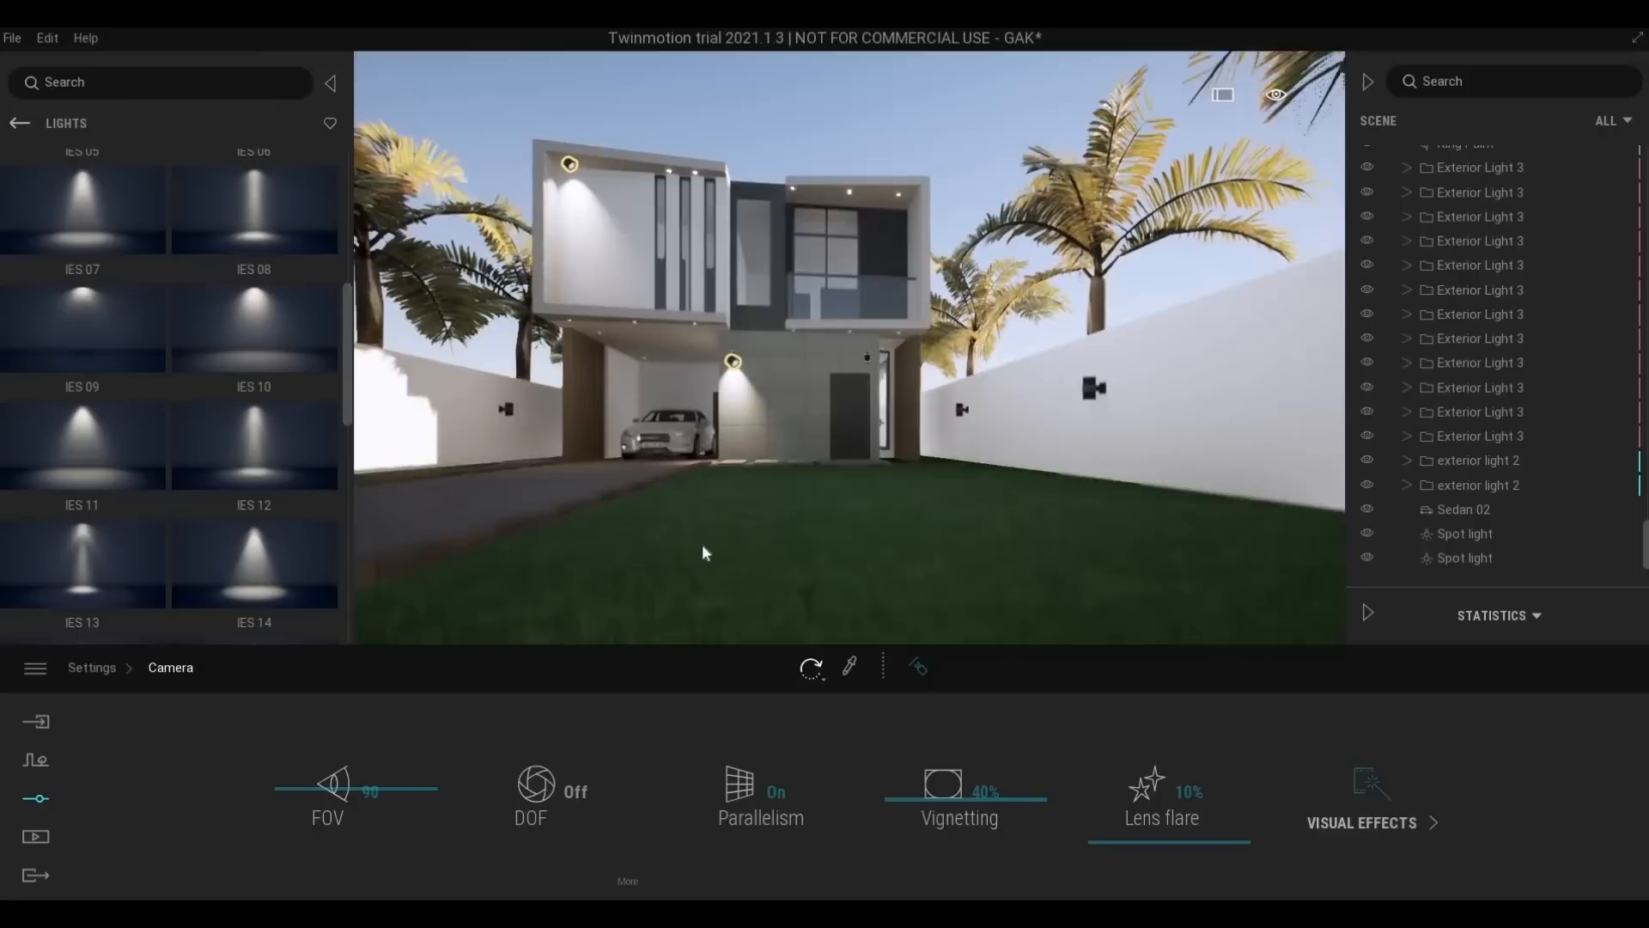
key(e)
key(q)
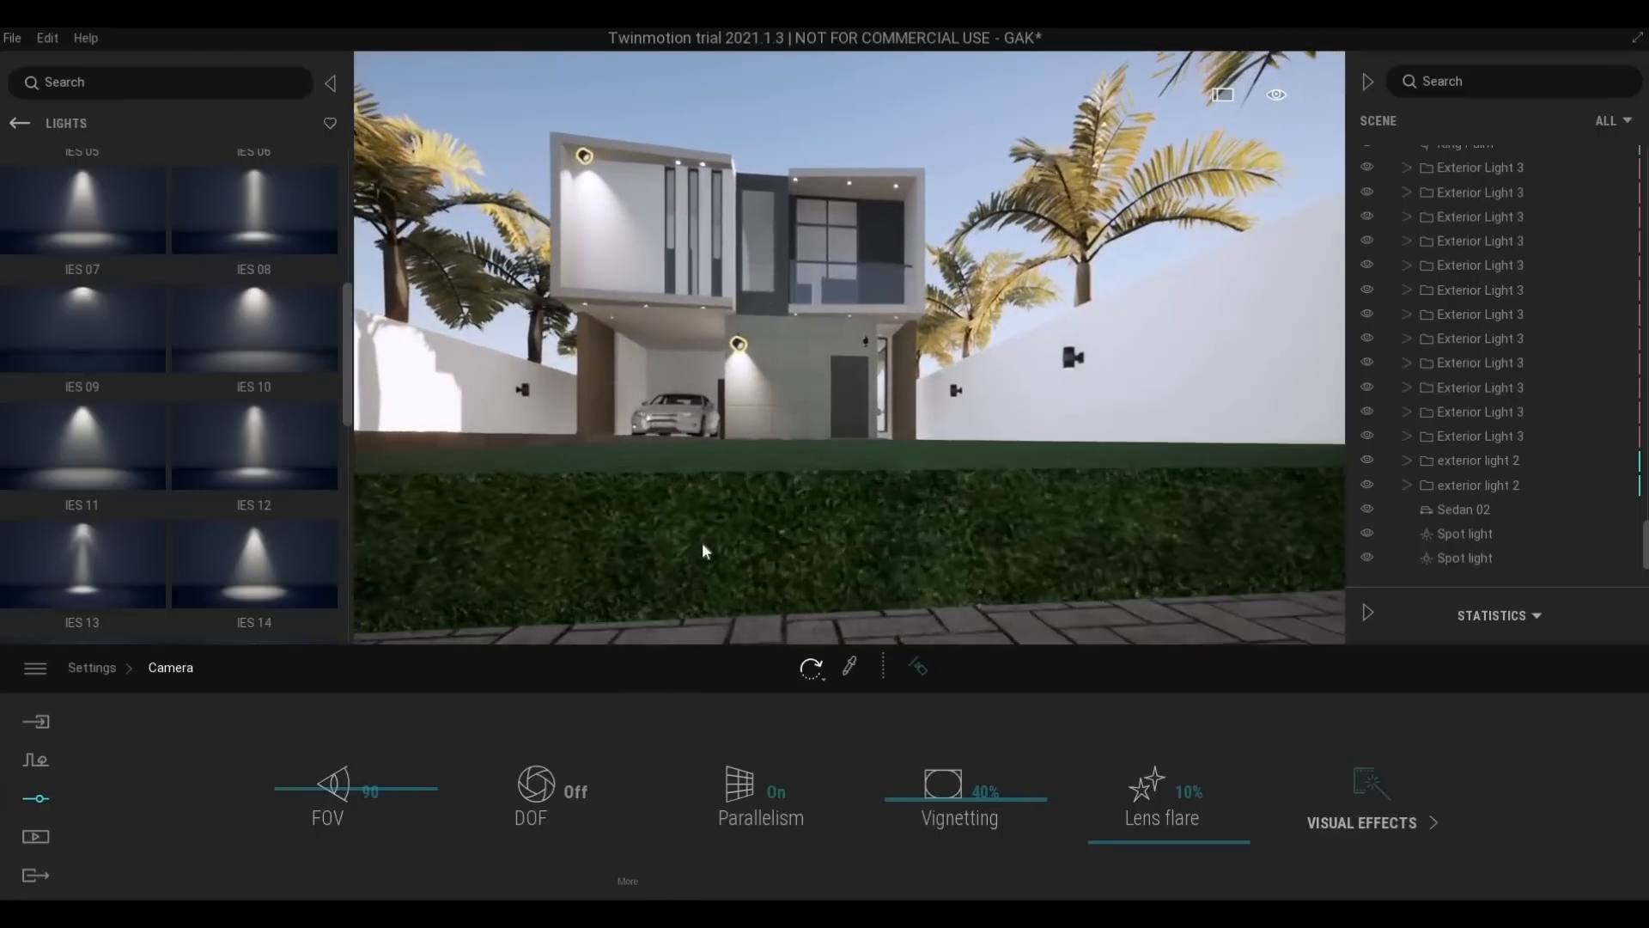
key(e)
key(q)
key(w)
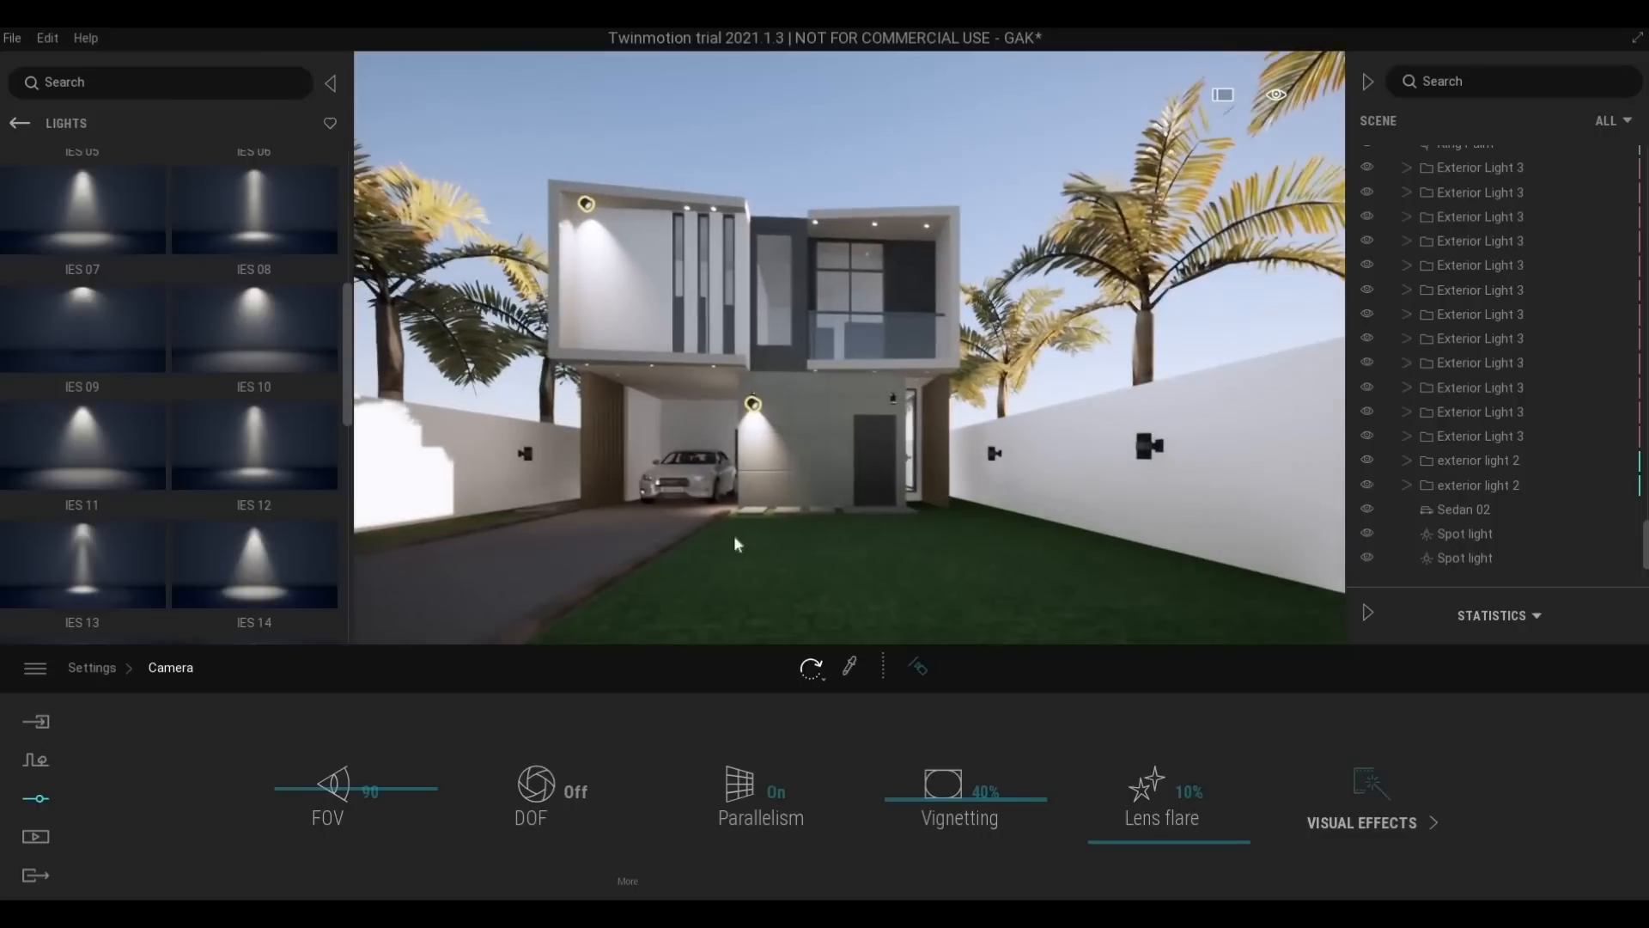
right_drag(735, 538, 733, 546)
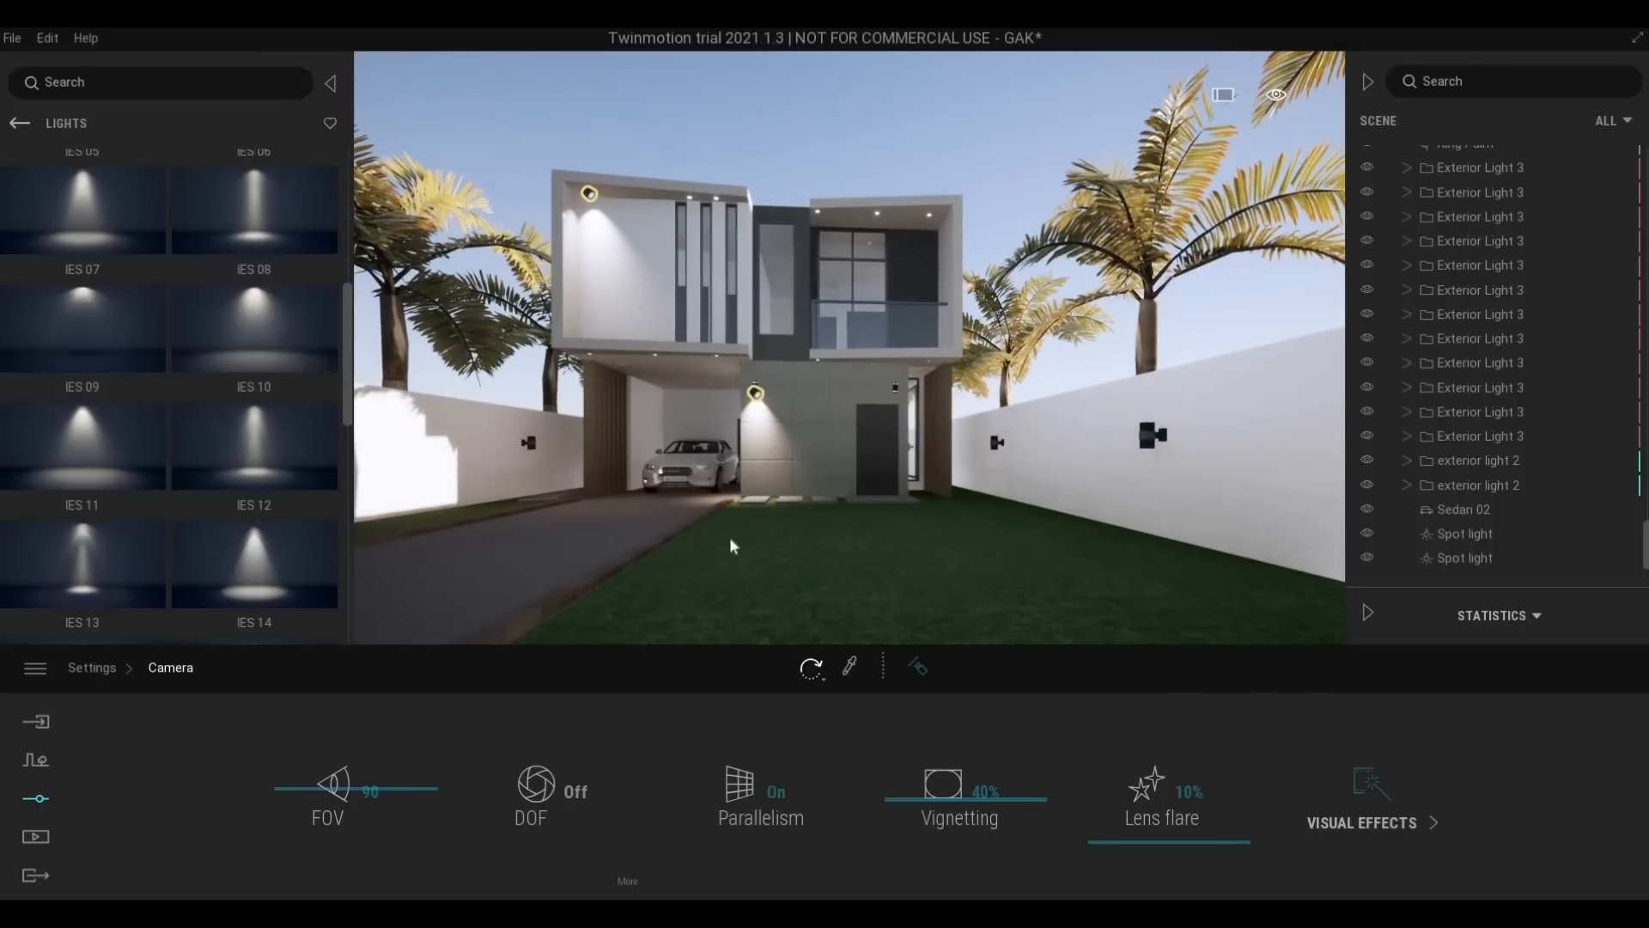